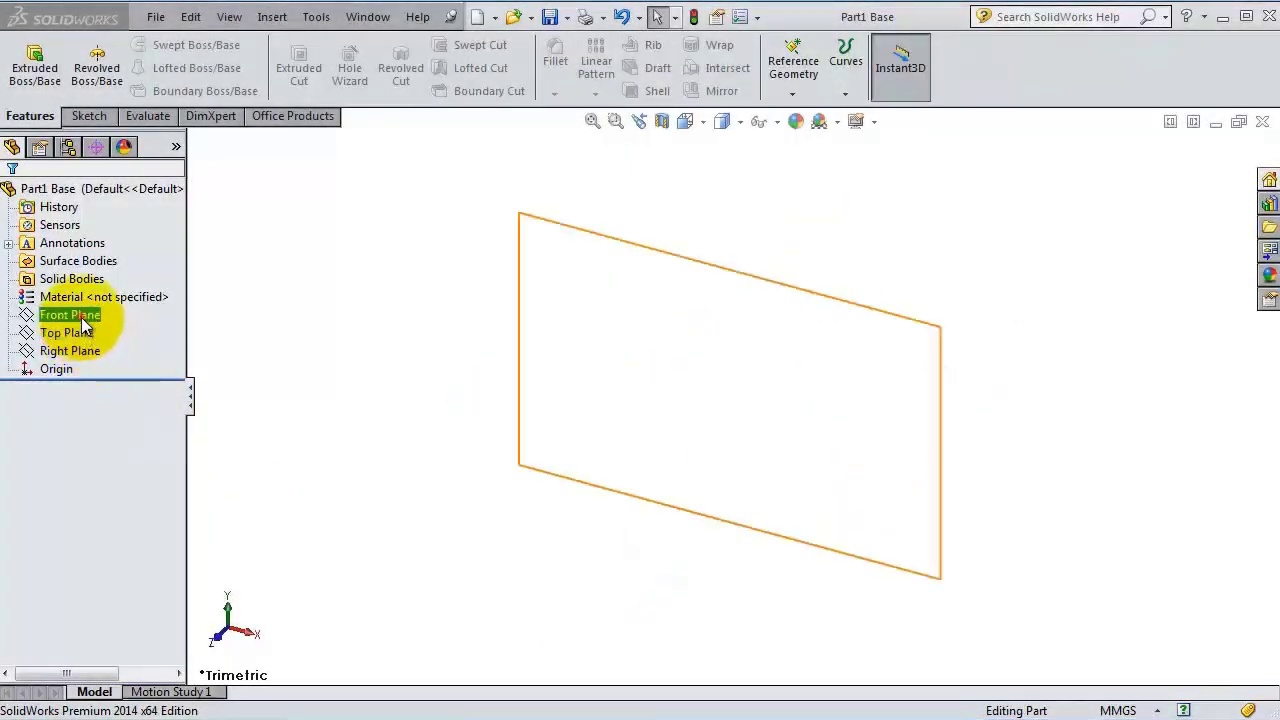
# Start a sketch on the Front Plane and draw a vertical centerline passing through the origin.
pyautogui.click(85, 325)
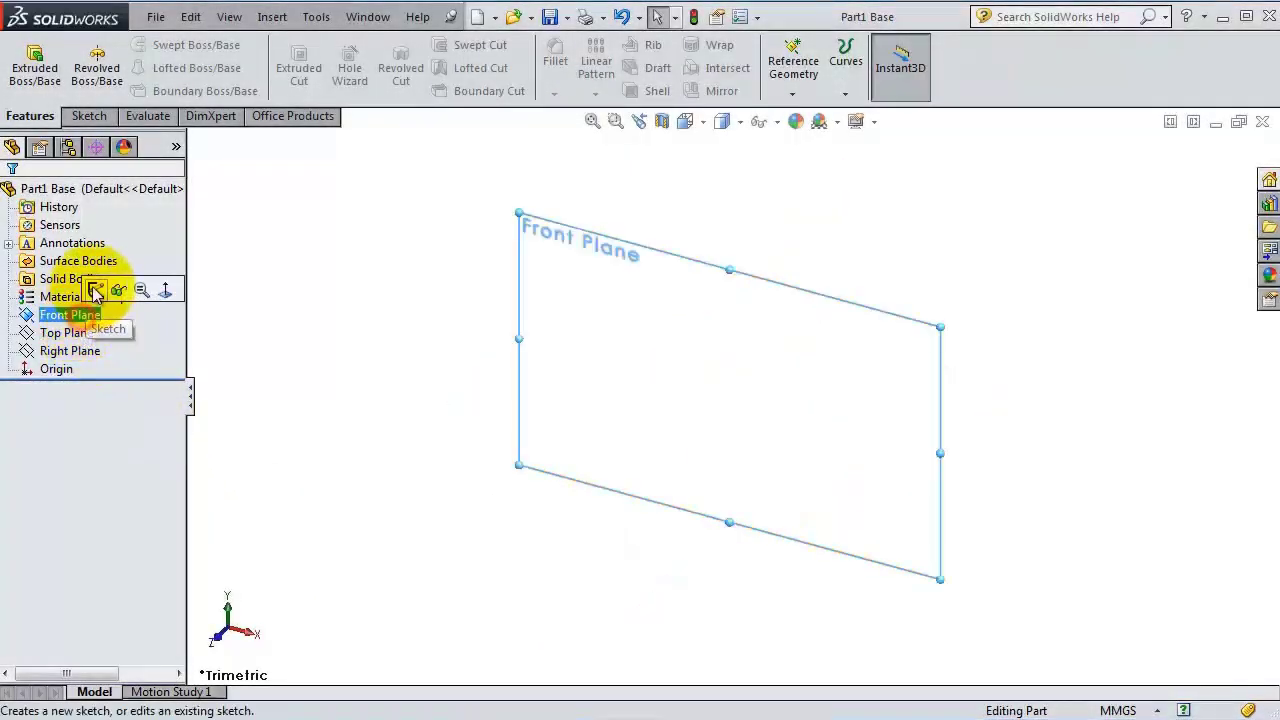
pyautogui.click(91, 284)
pyautogui.click(144, 46)
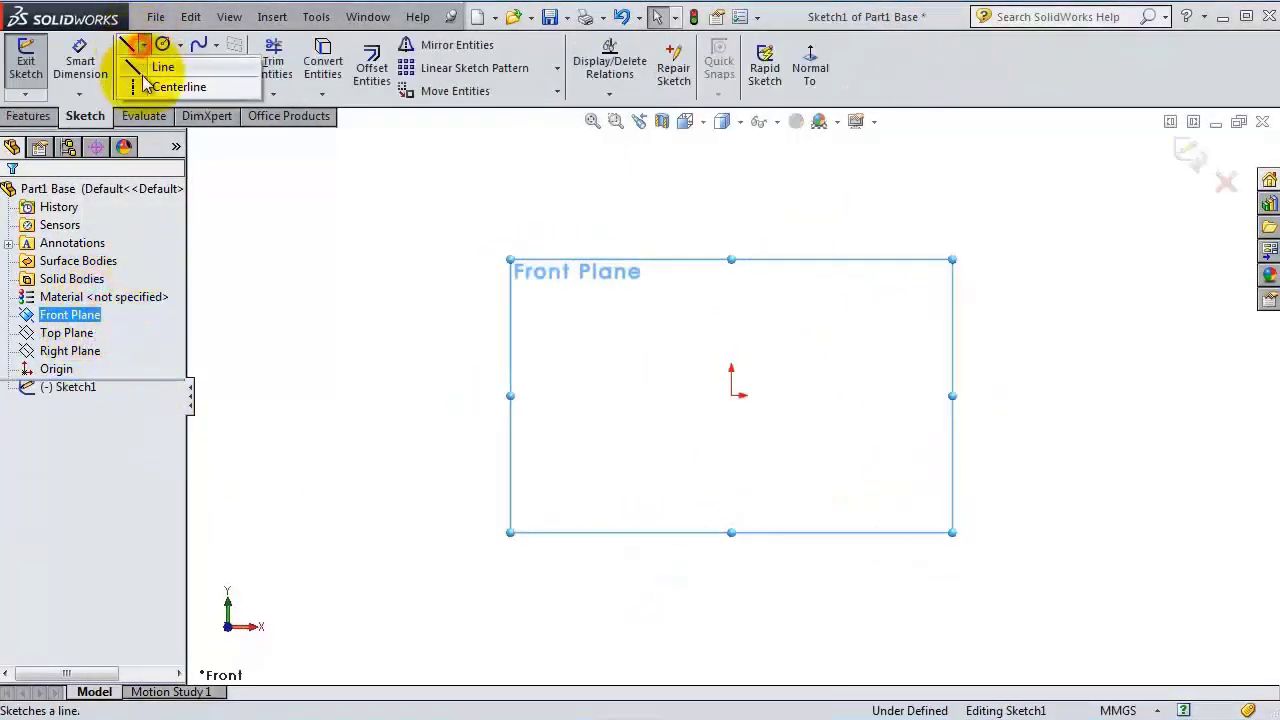
pyautogui.click(165, 83)
pyautogui.click(731, 205)
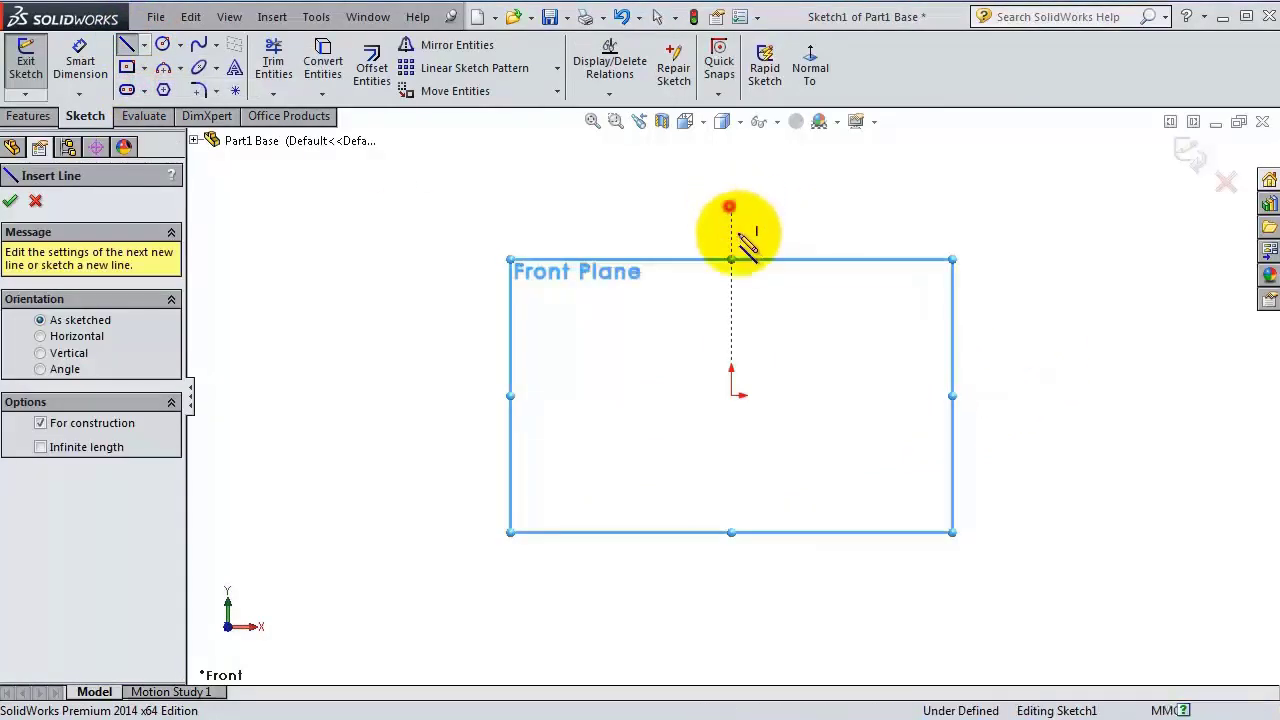
pyautogui.click(732, 517)
# Sketch a horizontal base line about 63 mm long from the origin, continuing with two small steps and an inward-sloping line.
pyautogui.click(128, 45)
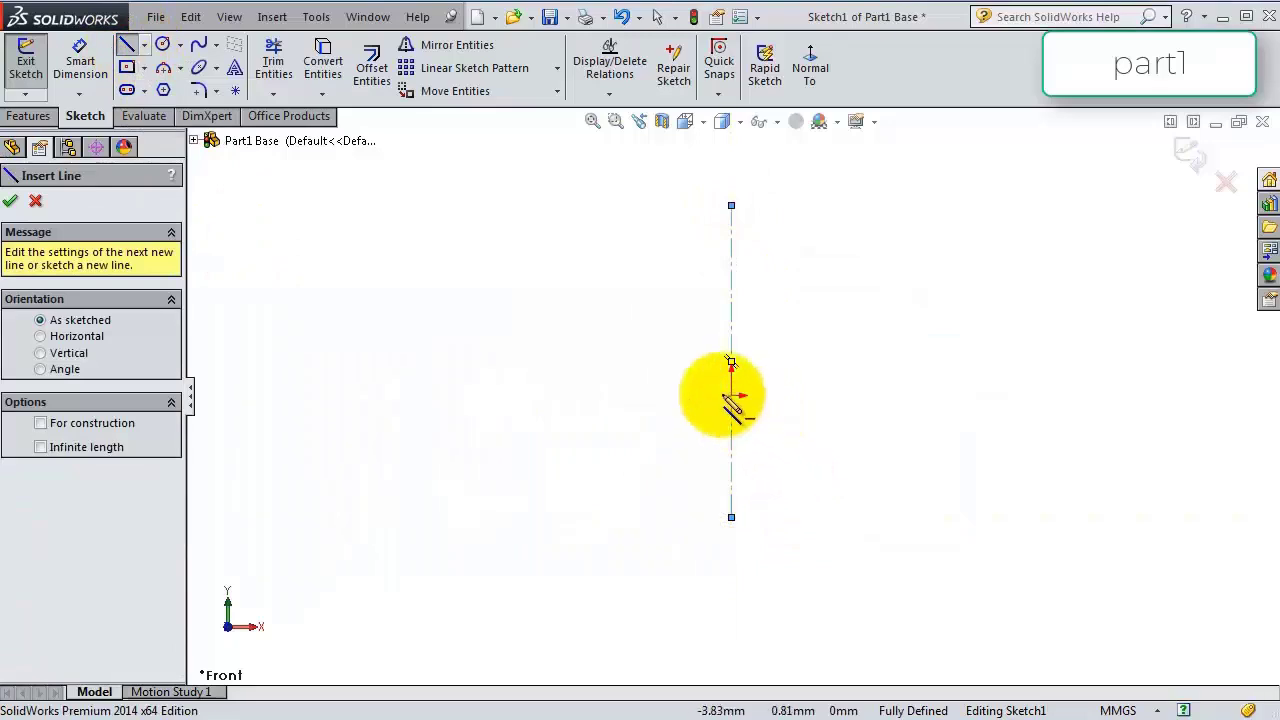
pyautogui.click(731, 395)
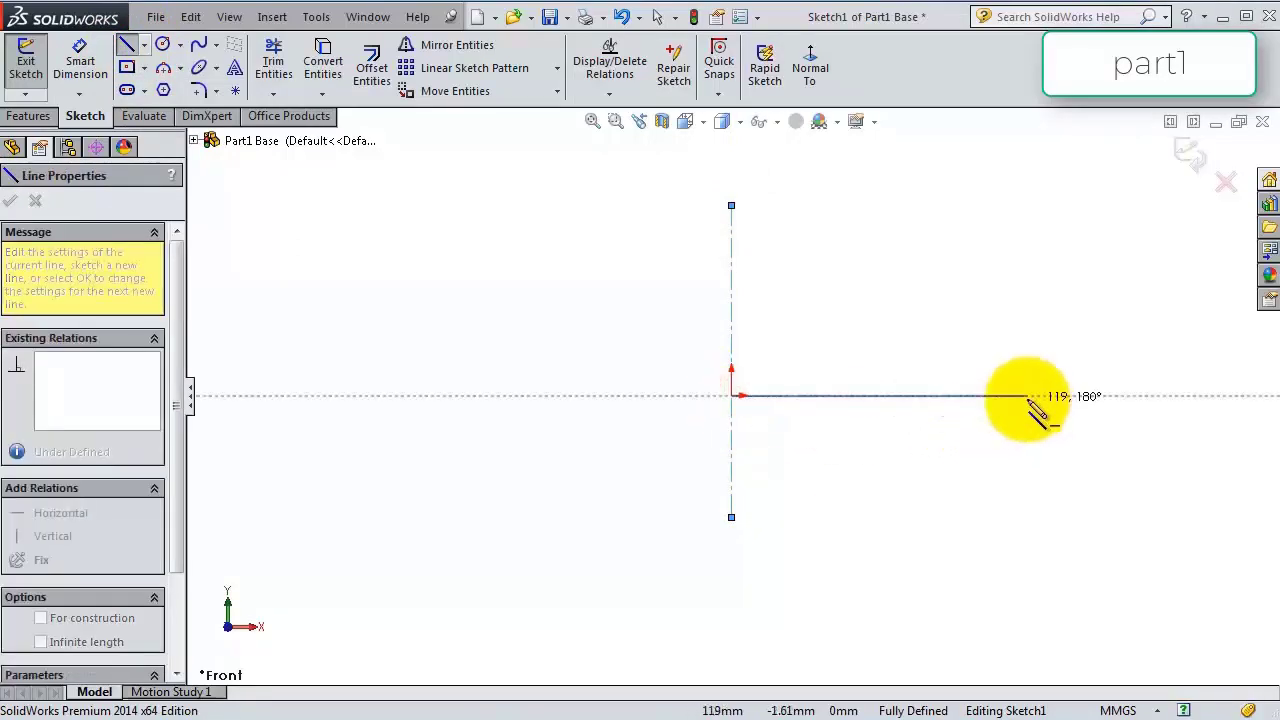
pyautogui.click(888, 396)
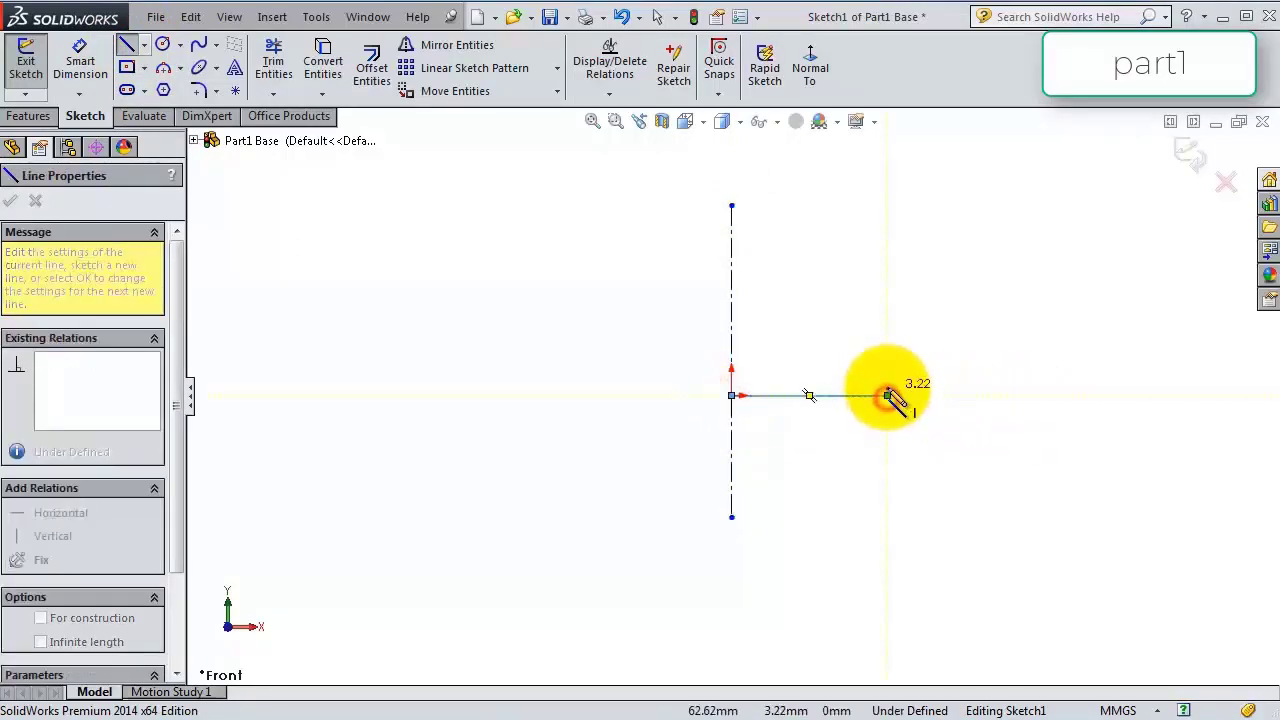
pyautogui.scroll(-4, 888, 395)
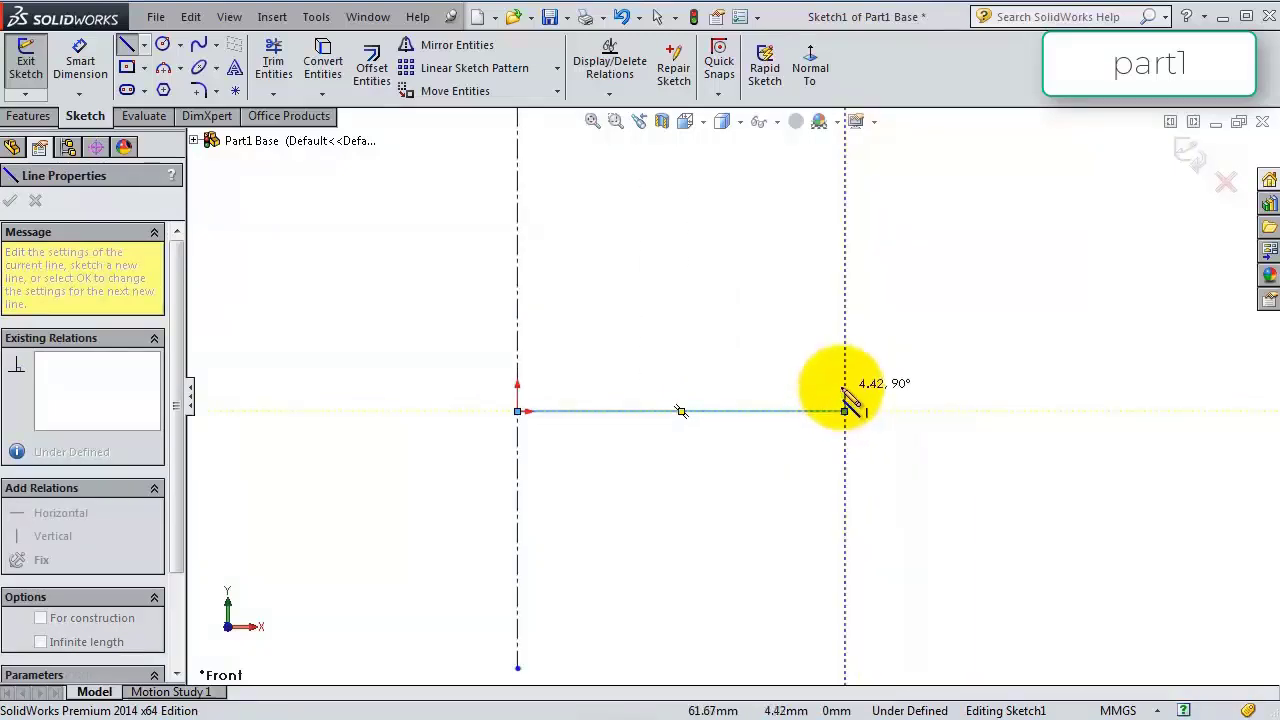
pyautogui.click(768, 386)
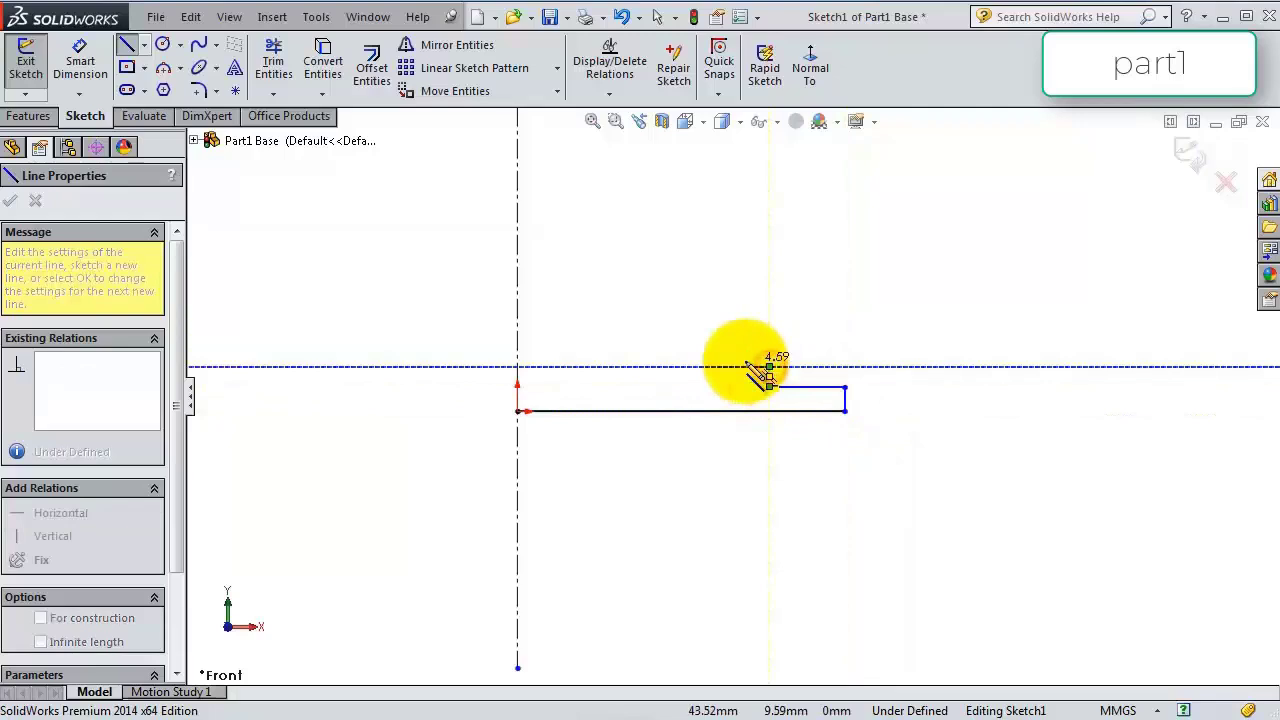
pyautogui.click(746, 363)
pyautogui.click(657, 292)
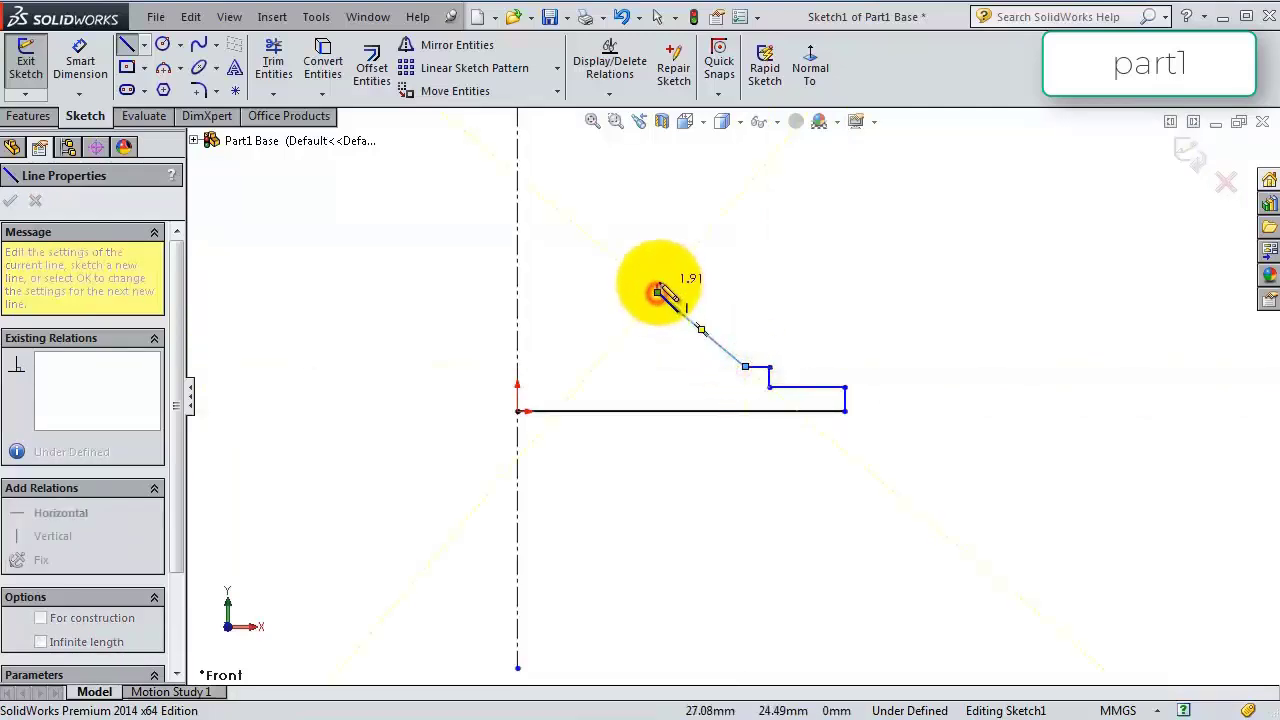
# Continue the profile above the slope with a small ledge, a tall vertical edge and a top line, closing along the centerline at the origin.
pyautogui.click(657, 274)
pyautogui.click(640, 273)
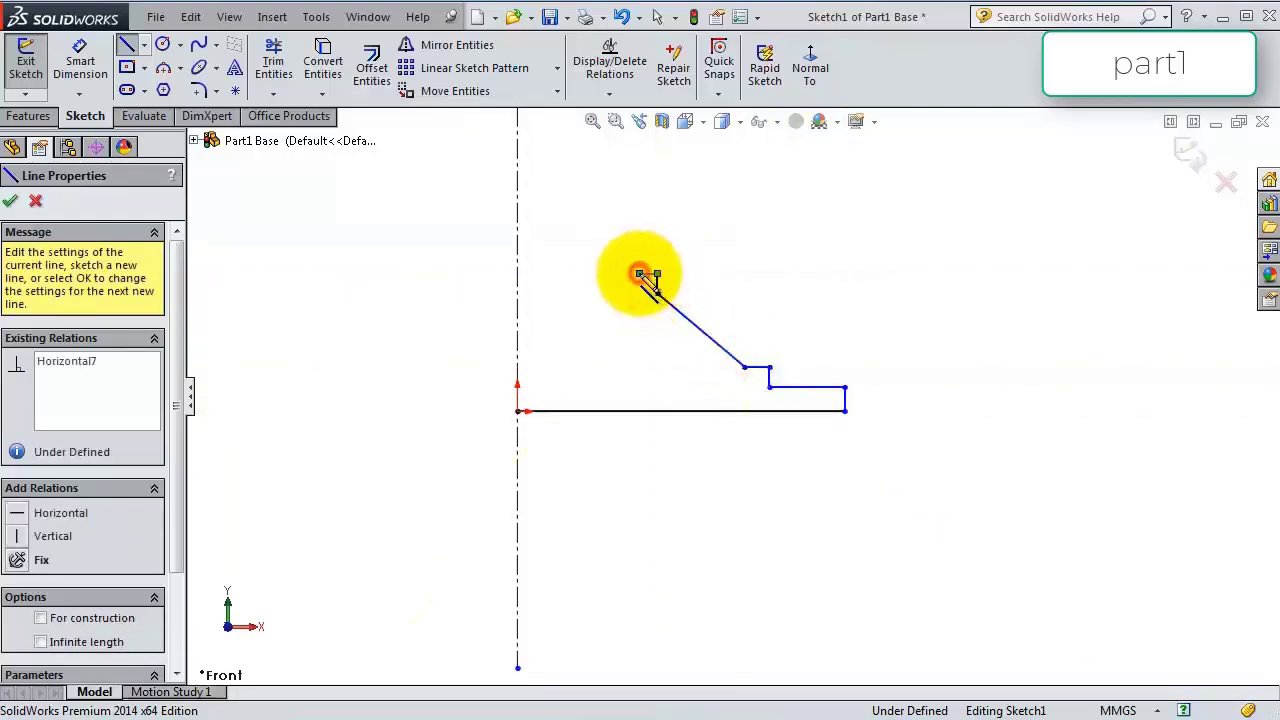
pyautogui.click(640, 272)
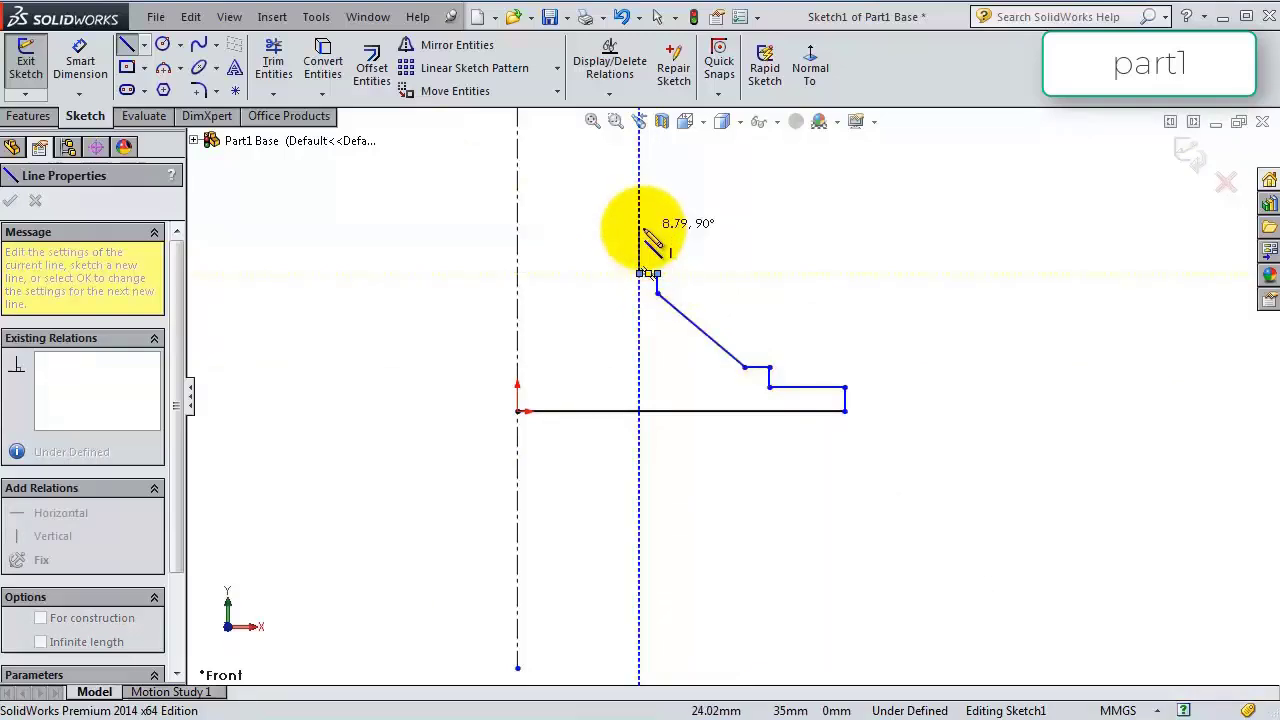
pyautogui.click(640, 170)
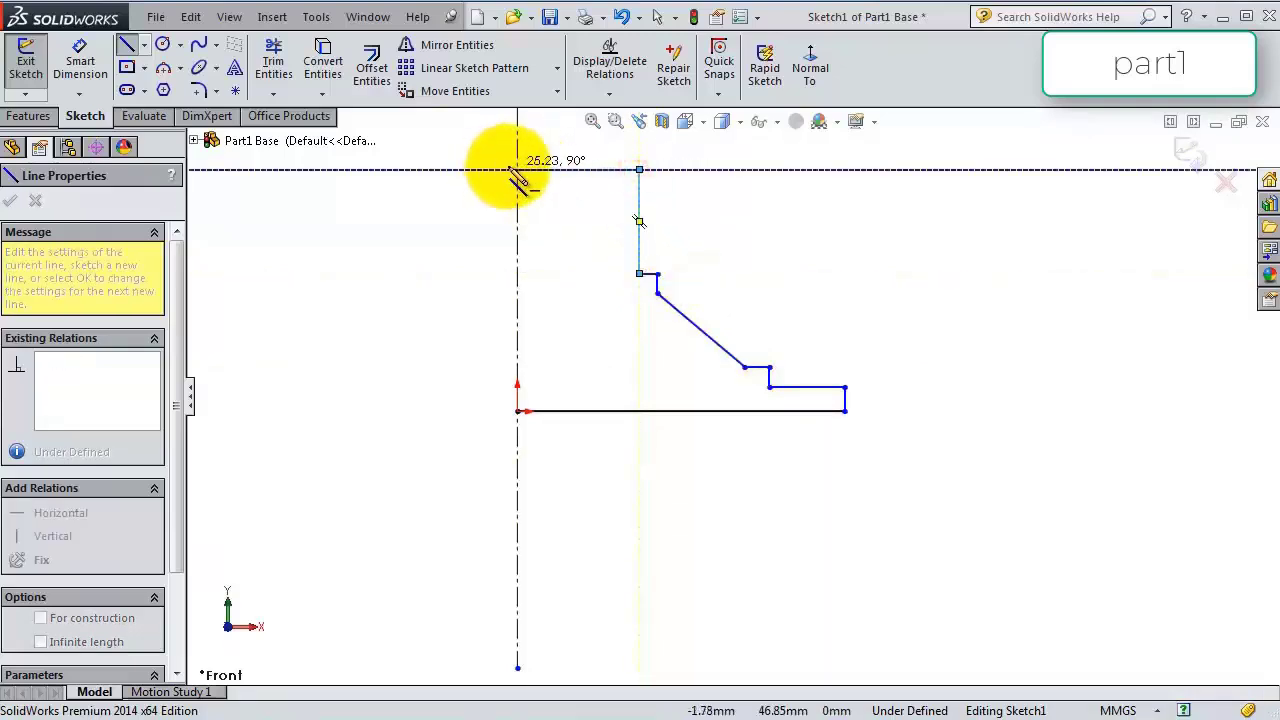
pyautogui.click(518, 170)
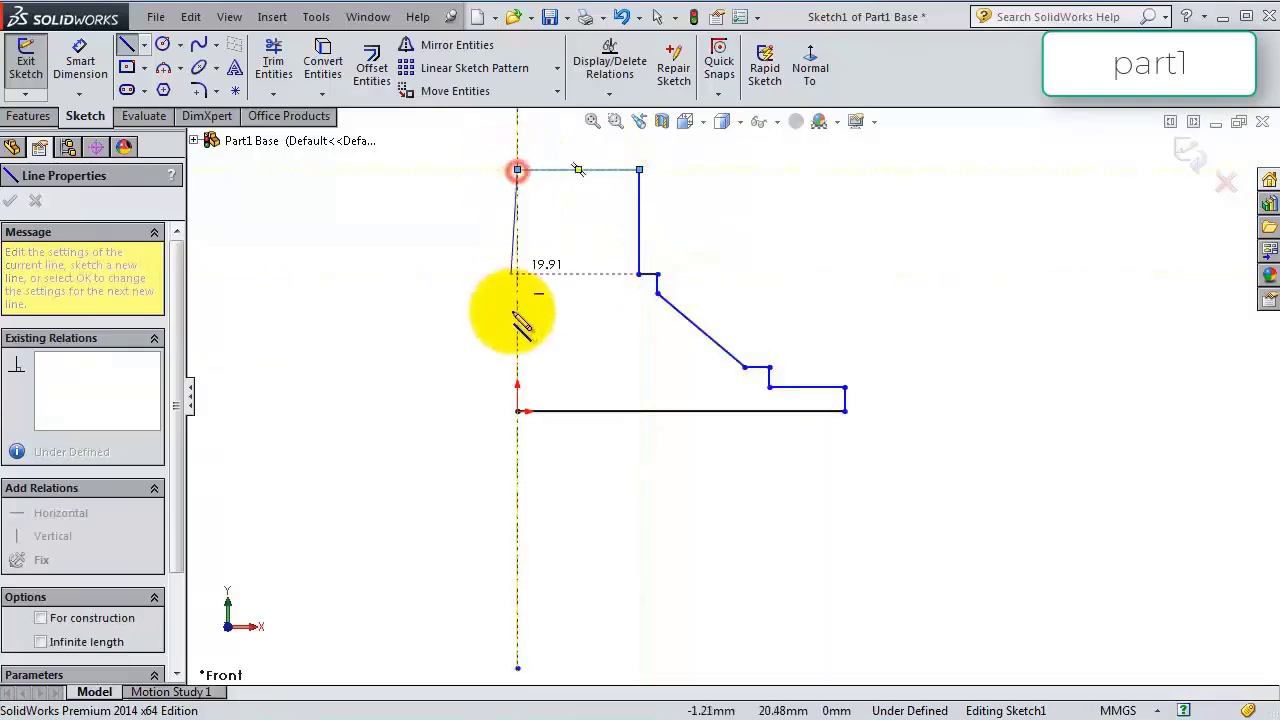
pyautogui.click(518, 410)
# Dimension the horizontal base line of the profile to 32 mm.
pyautogui.scroll(-3, 819, 270)
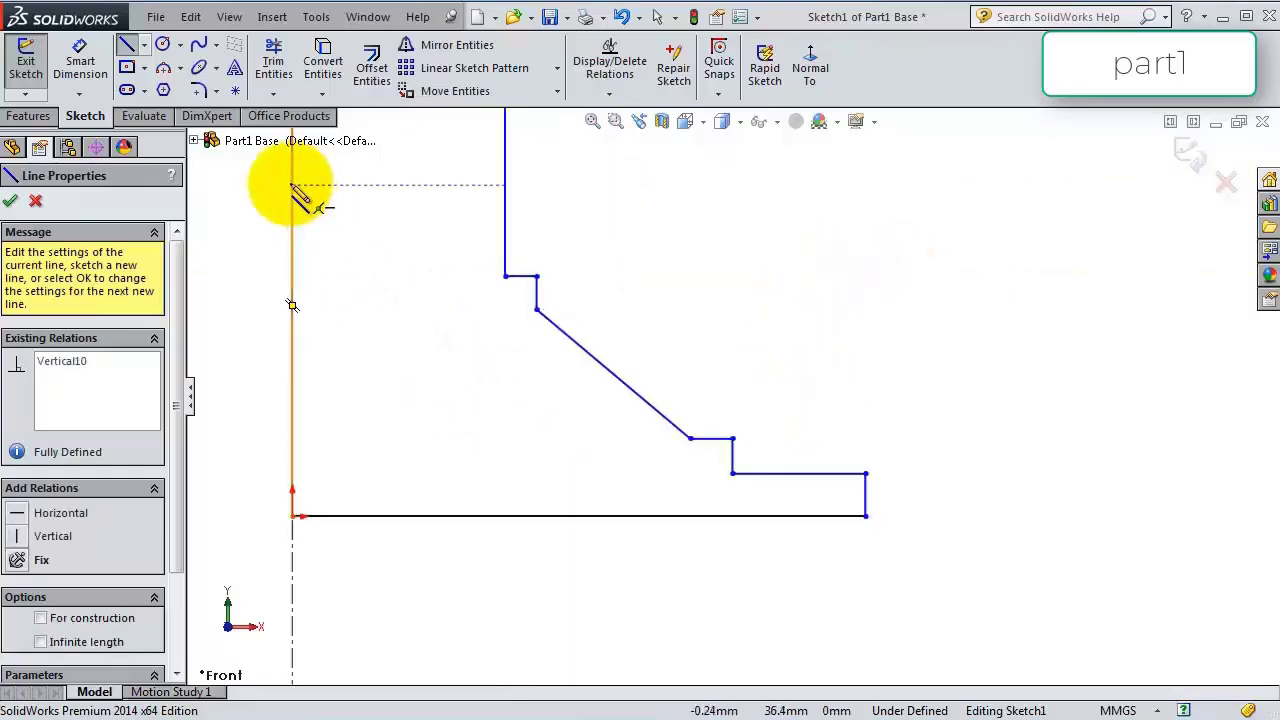
pyautogui.click(80, 65)
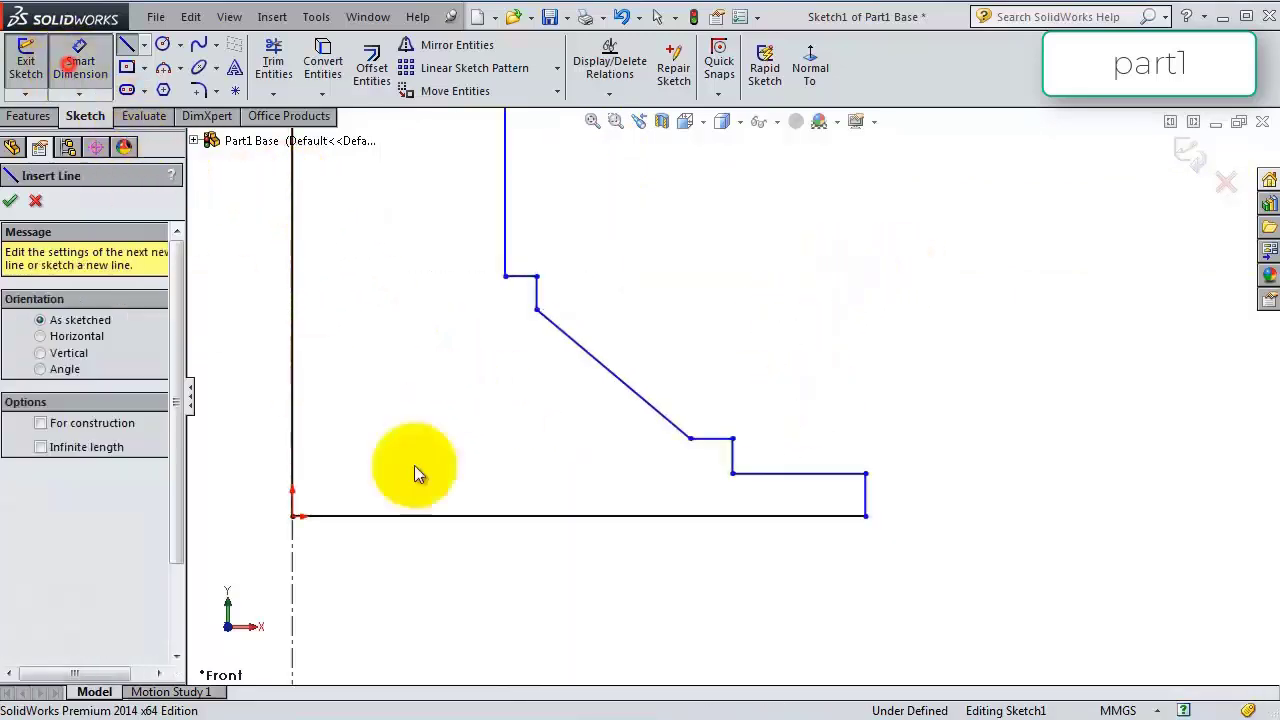
pyautogui.click(628, 522)
pyautogui.scroll(3, 609, 609)
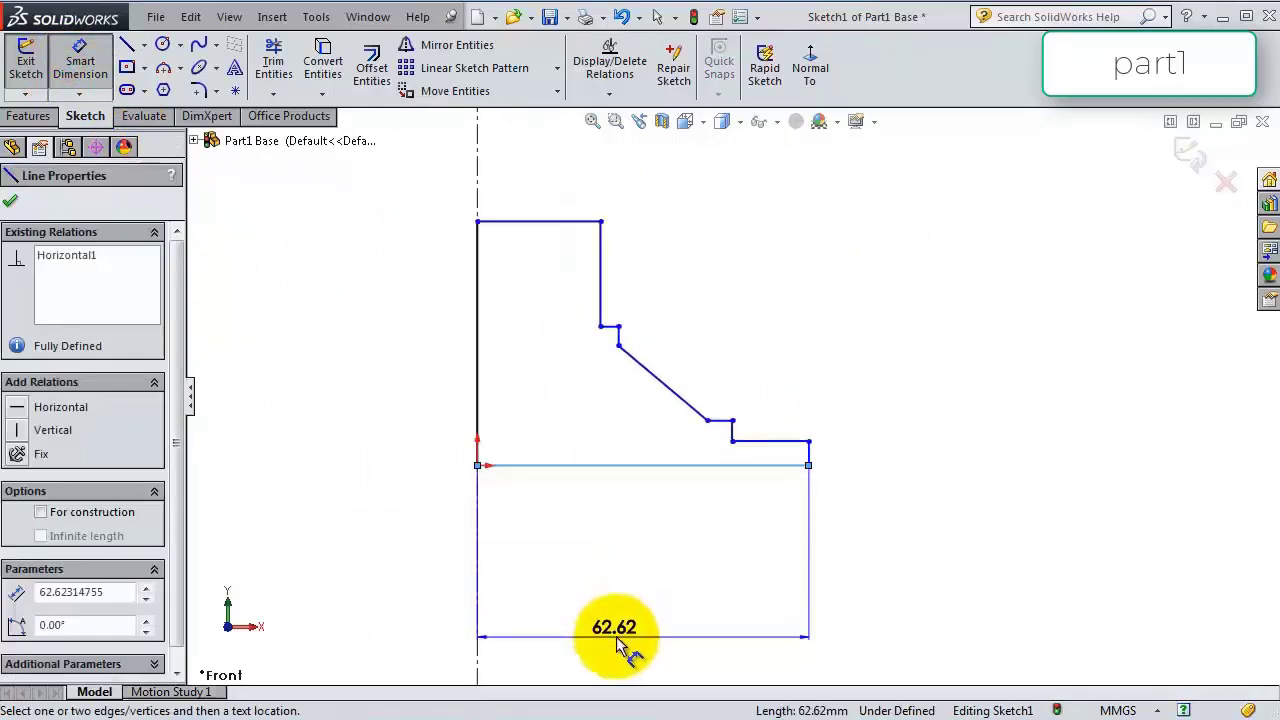
pyautogui.click(627, 668)
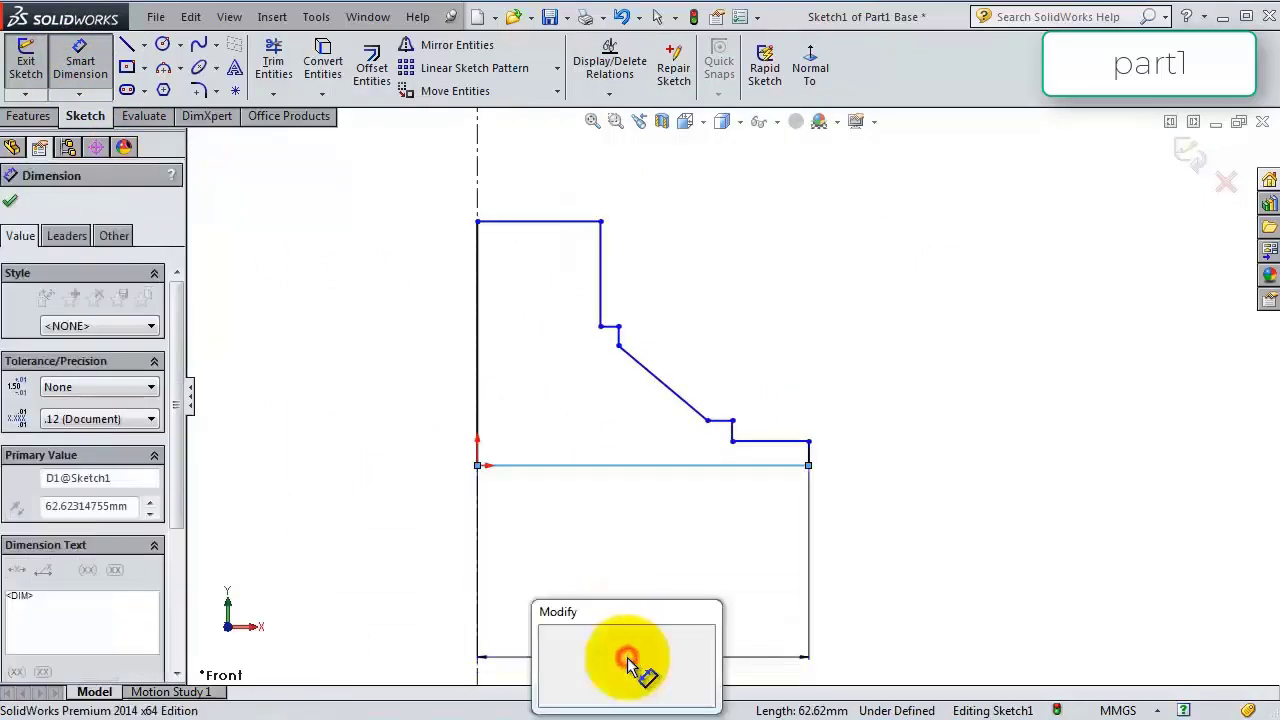
pyautogui.write('32')
pyautogui.press('Return')
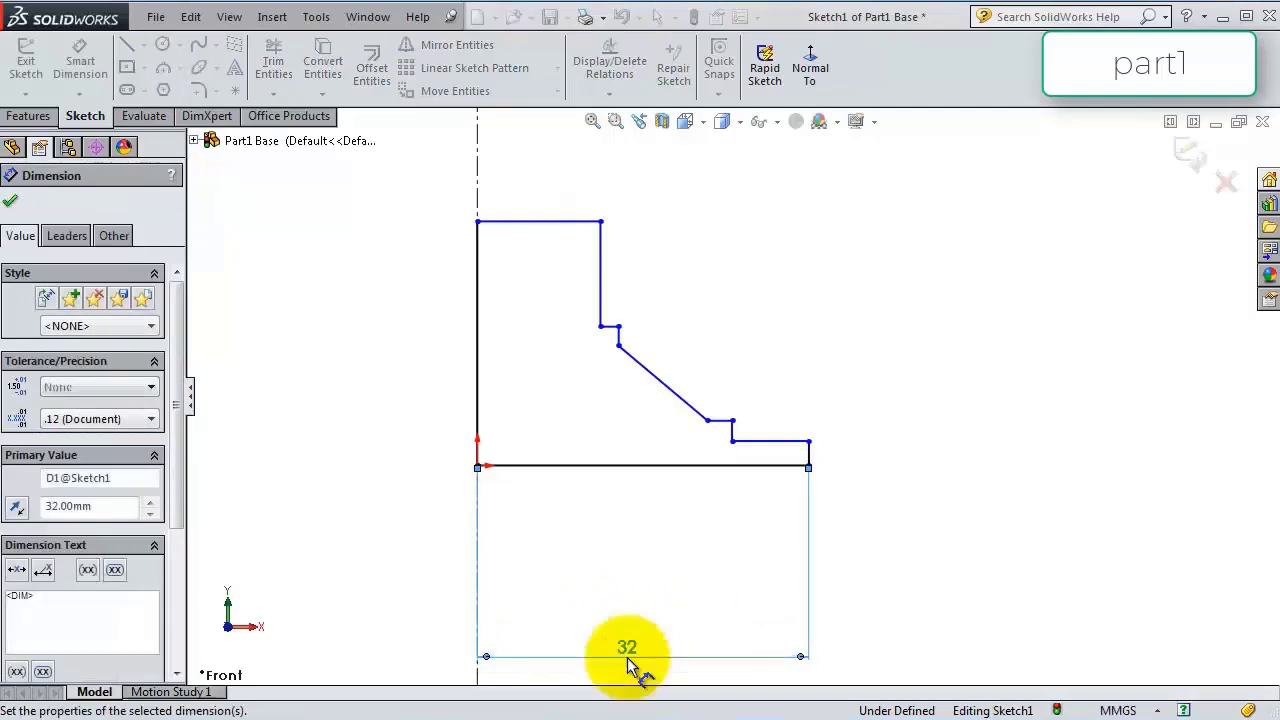
# Dimension the inner corner of the outer flange step at 25 mm from the vertical axis line.
pyautogui.click(733, 442)
pyautogui.click(480, 425)
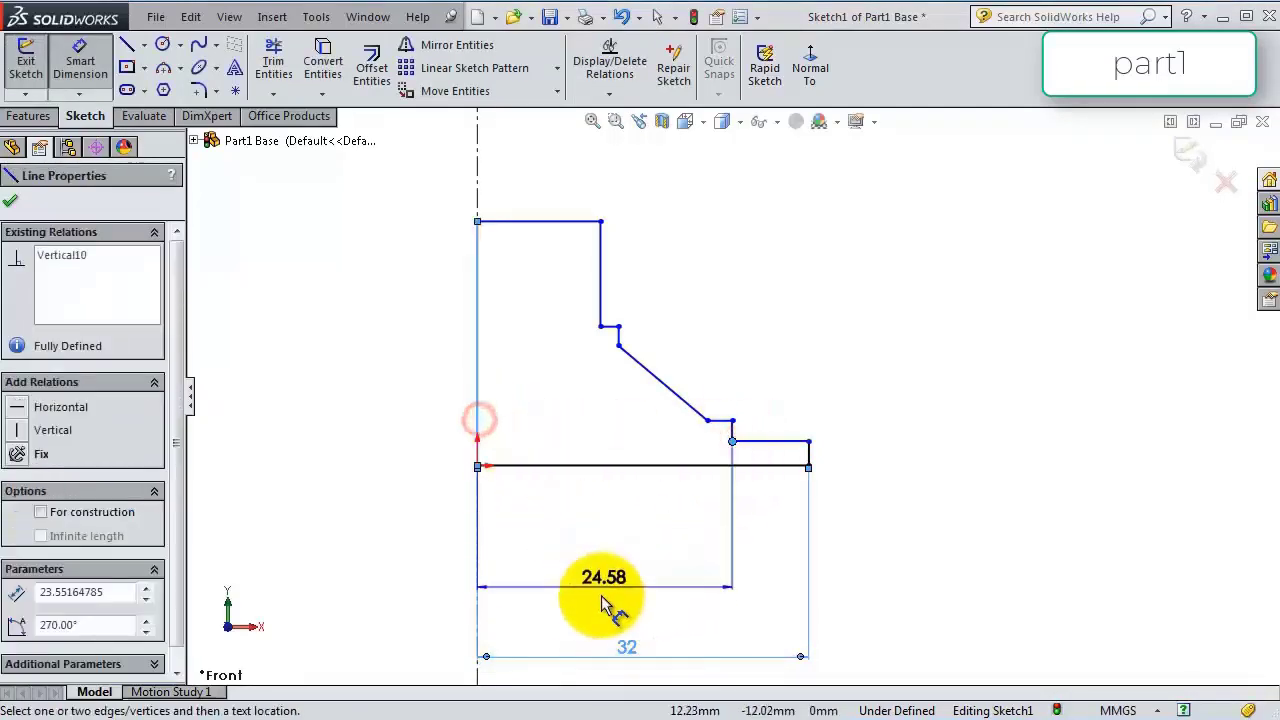
pyautogui.click(583, 600)
pyautogui.write('25')
pyautogui.press('Return')
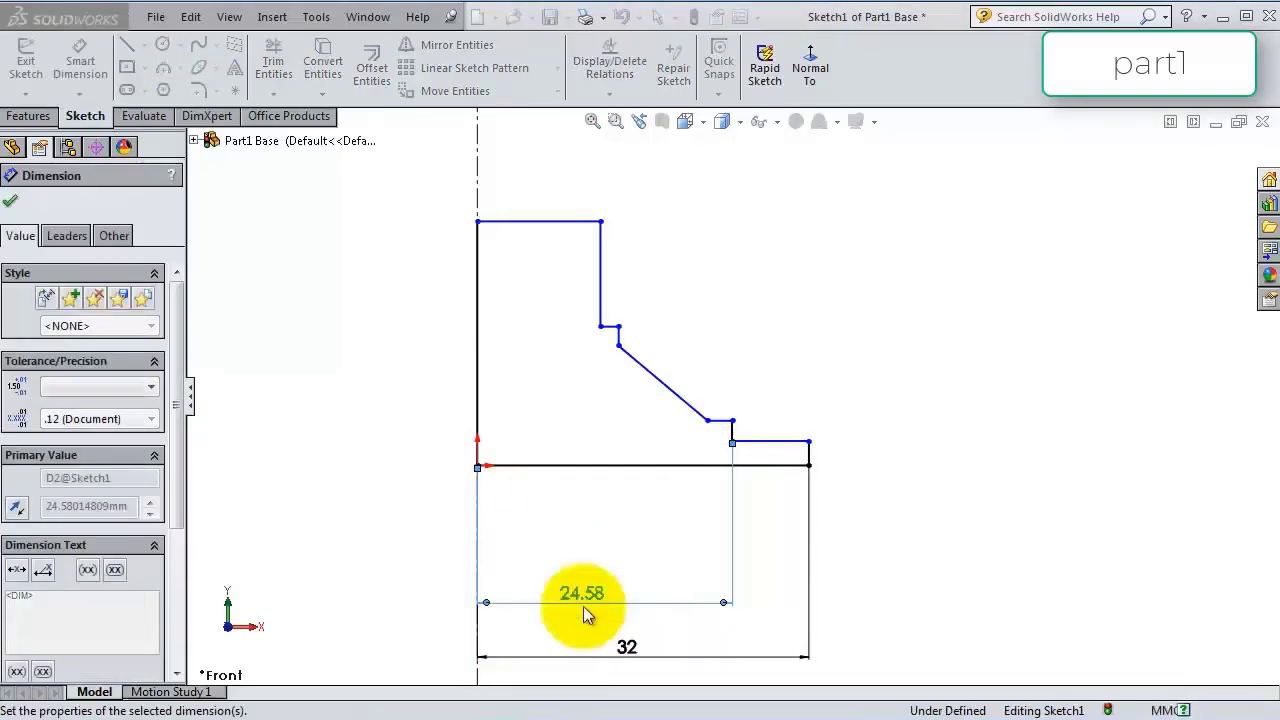
# Dimension the lower end of the sloped line at 23 mm from the vertical axis line.
pyautogui.click(707, 422)
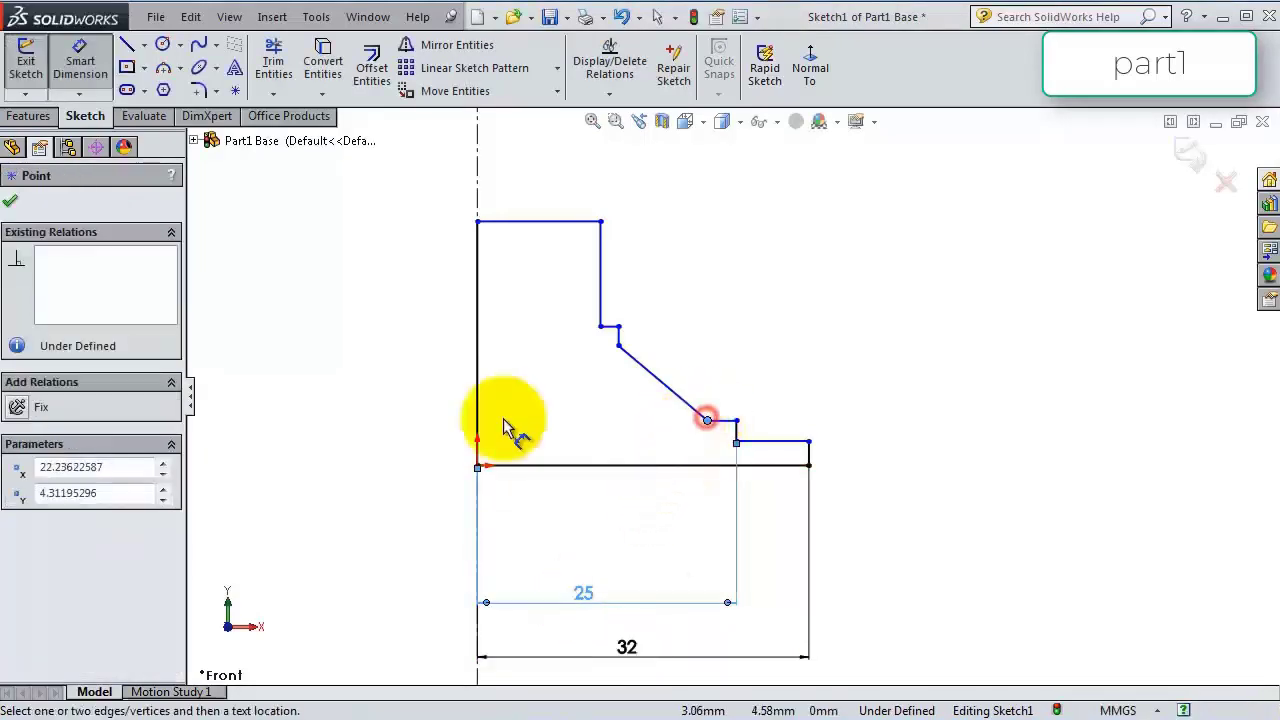
pyautogui.click(480, 420)
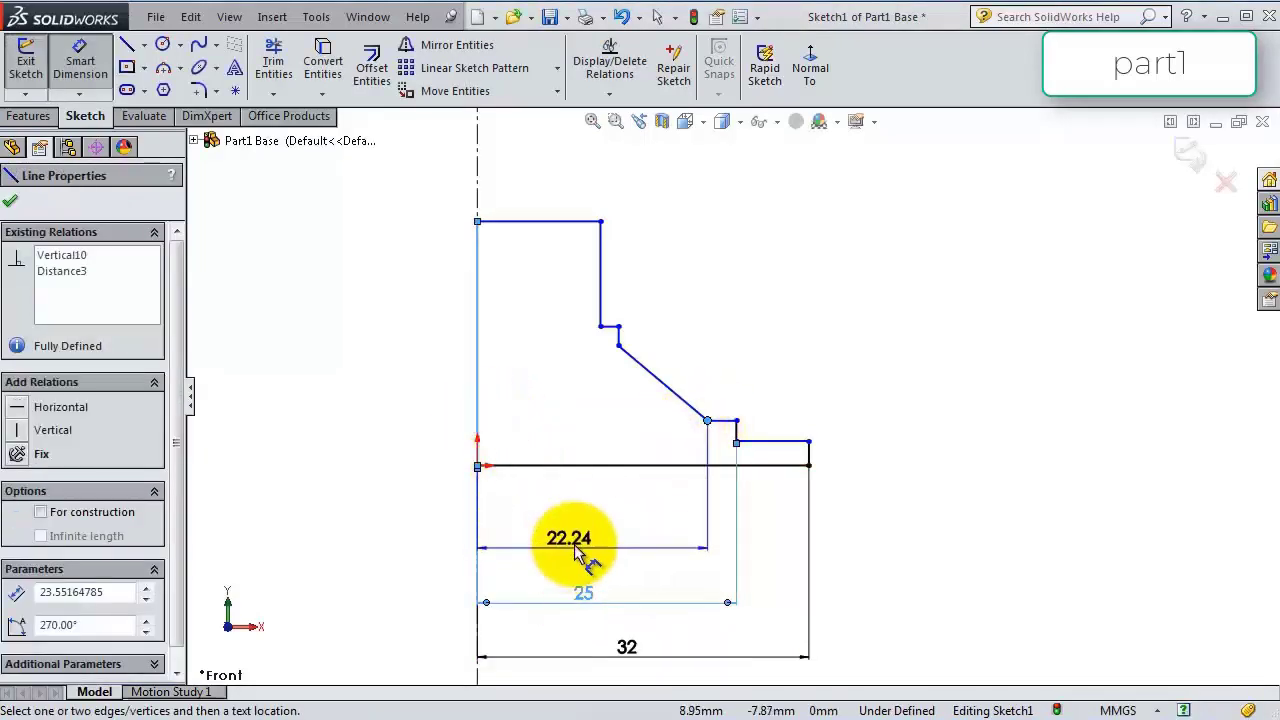
pyautogui.click(580, 565)
pyautogui.write('23622587mm')
pyautogui.press('Return')
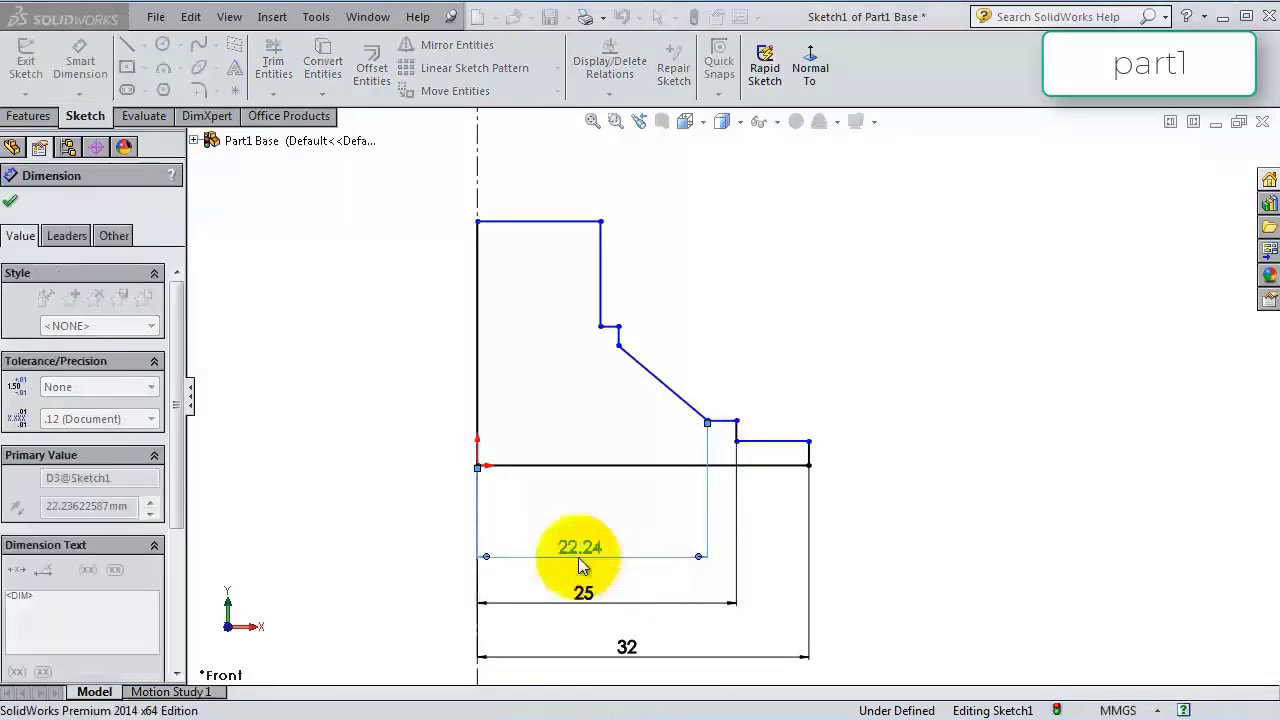
# Try an 18 mm height dimension on the profile's axis edge, and remove it again.
pyautogui.click(476, 370)
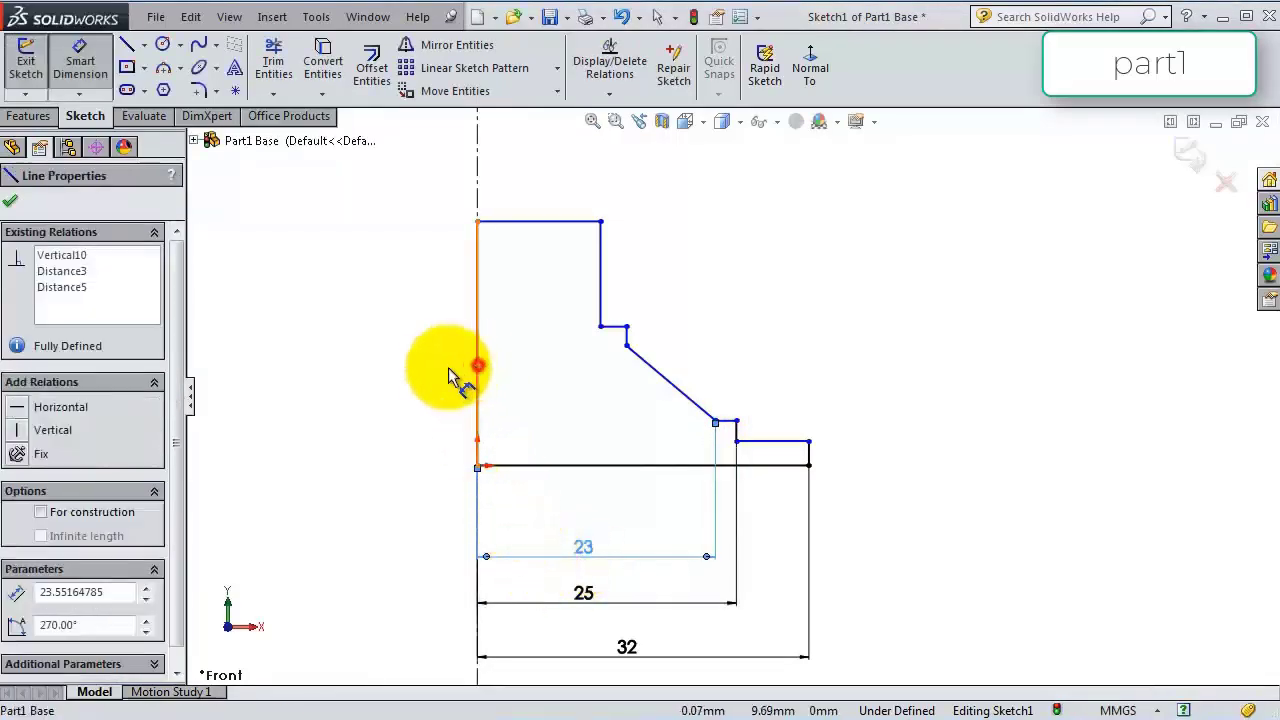
pyautogui.click(439, 370)
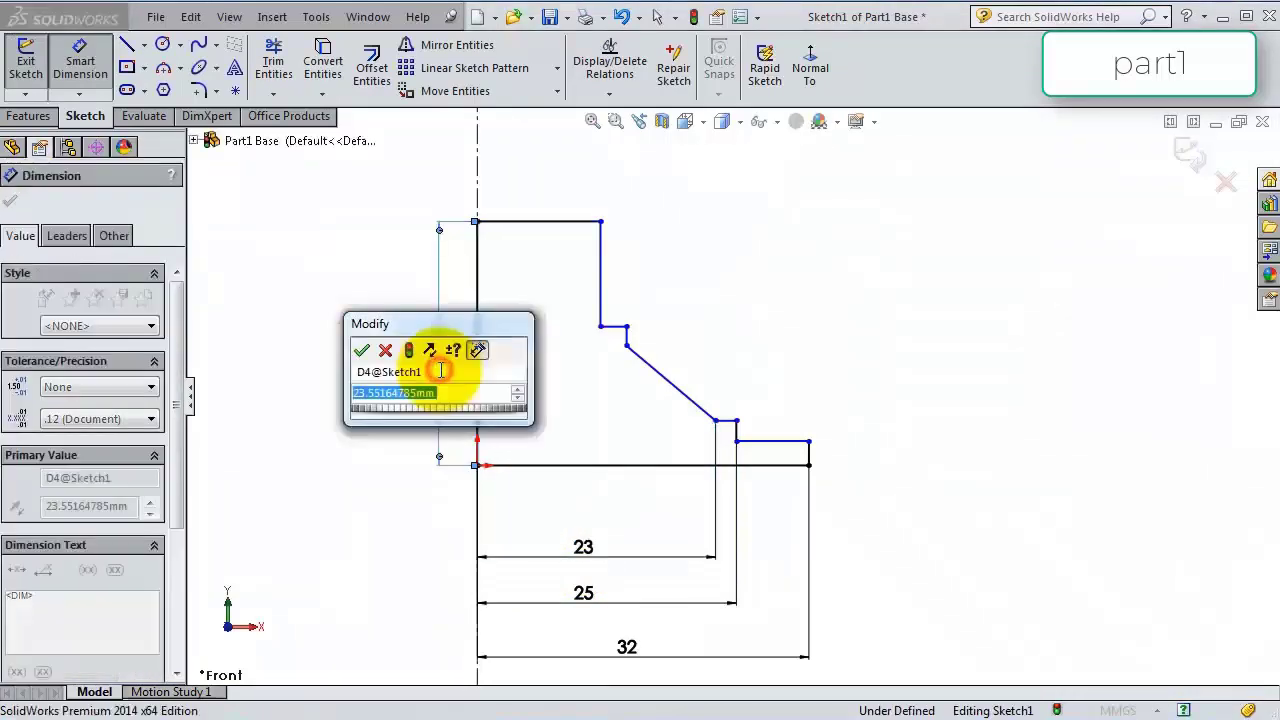
pyautogui.write('18')
pyautogui.press('Return')
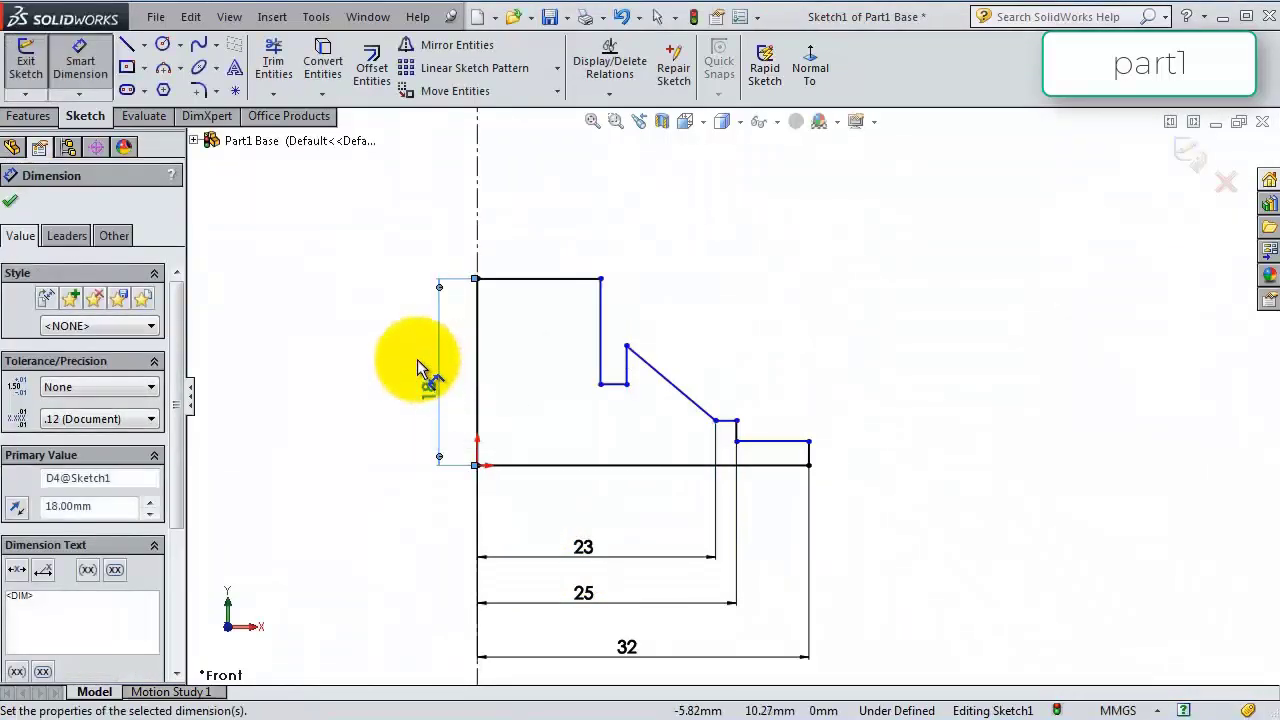
pyautogui.hotkey('ctrl', 'z')
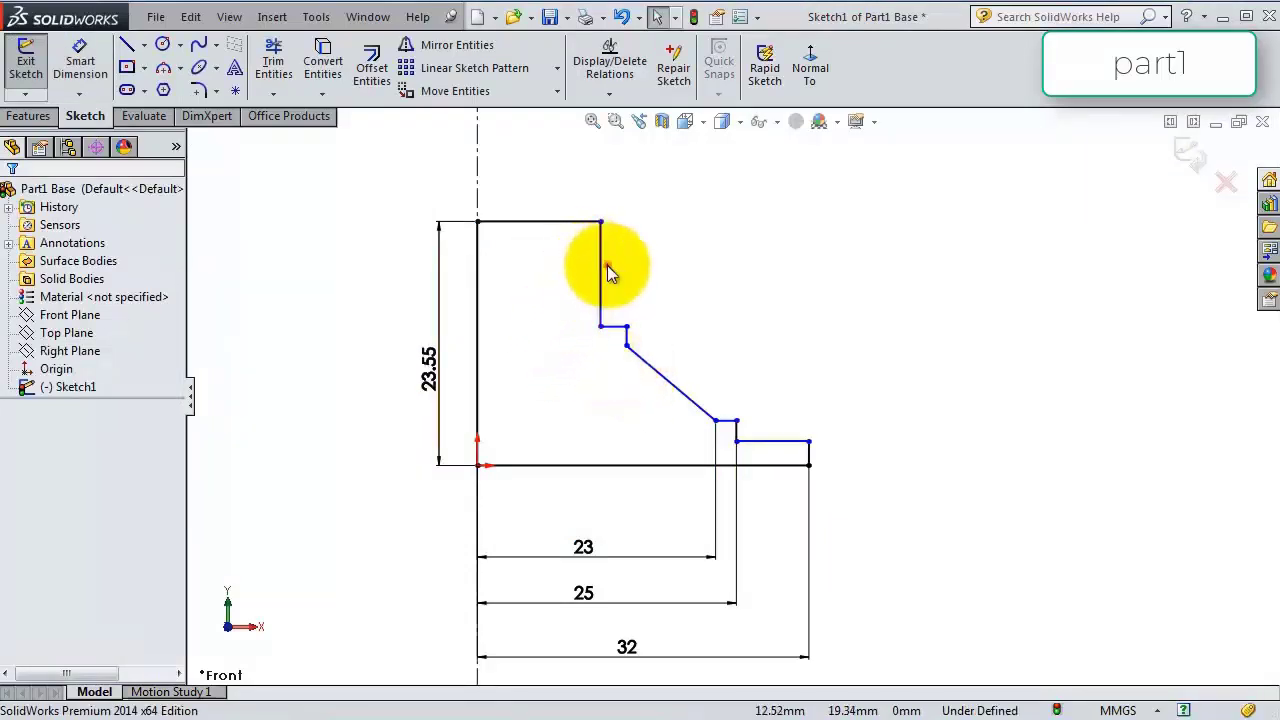
pyautogui.click(430, 390)
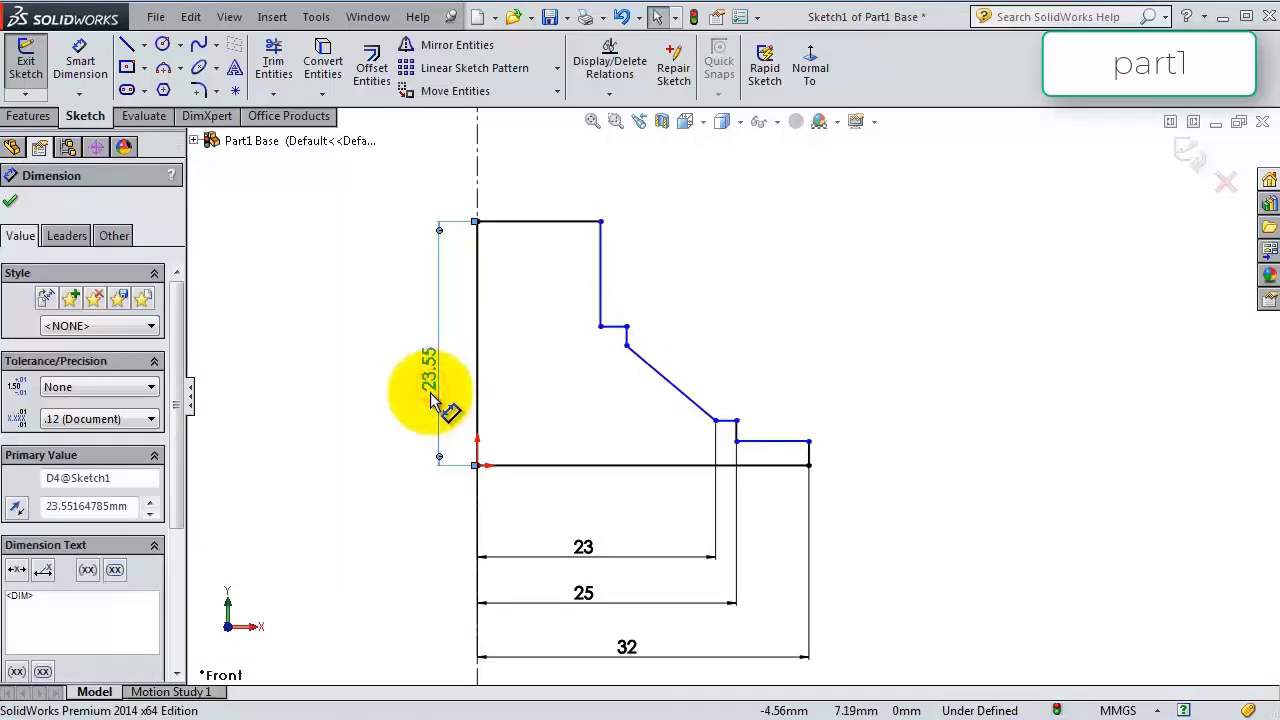
pyautogui.press('Delete')
# Dimension the upper vertical outer edge of the profile to 10 mm.
pyautogui.click(603, 261)
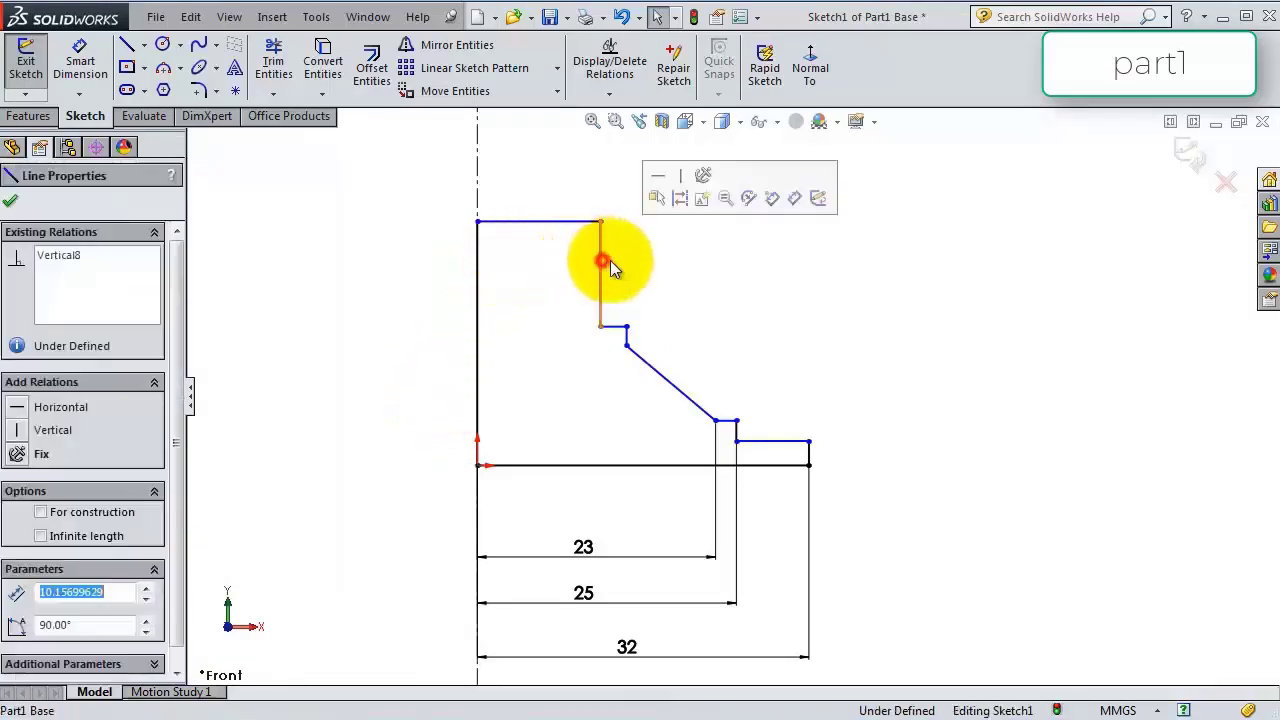
pyautogui.click(80, 62)
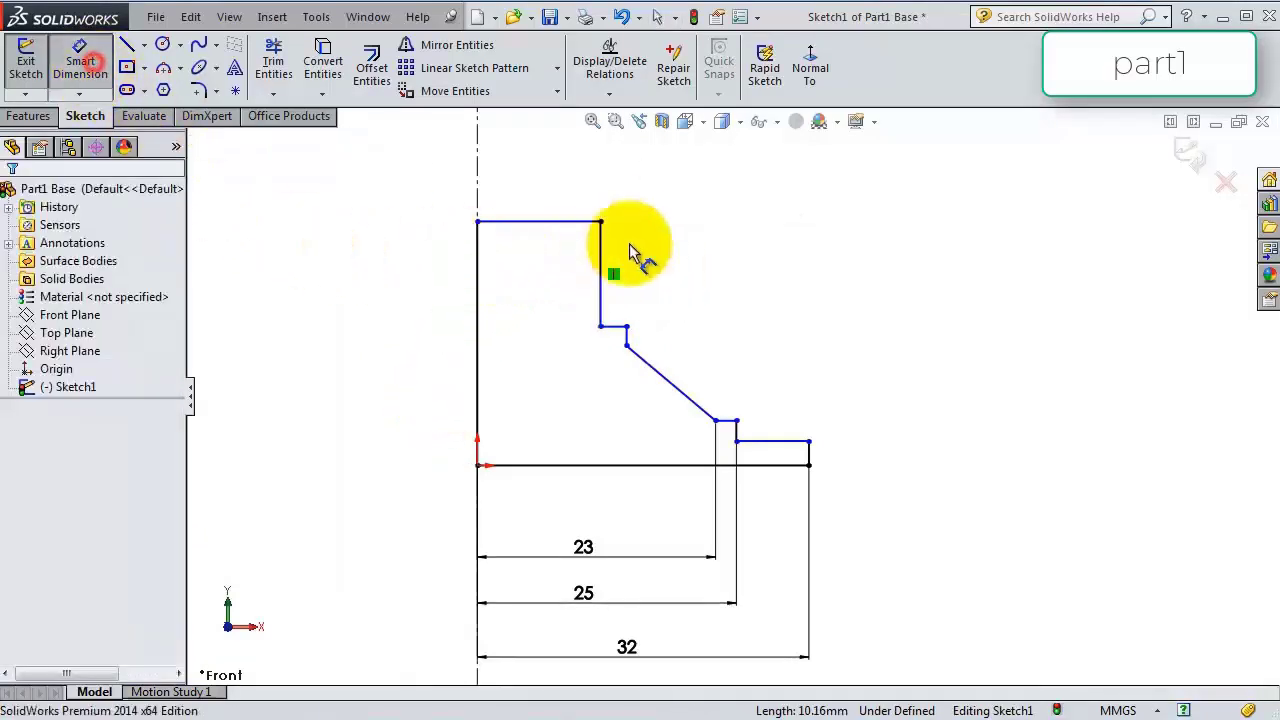
pyautogui.click(611, 250)
pyautogui.click(688, 255)
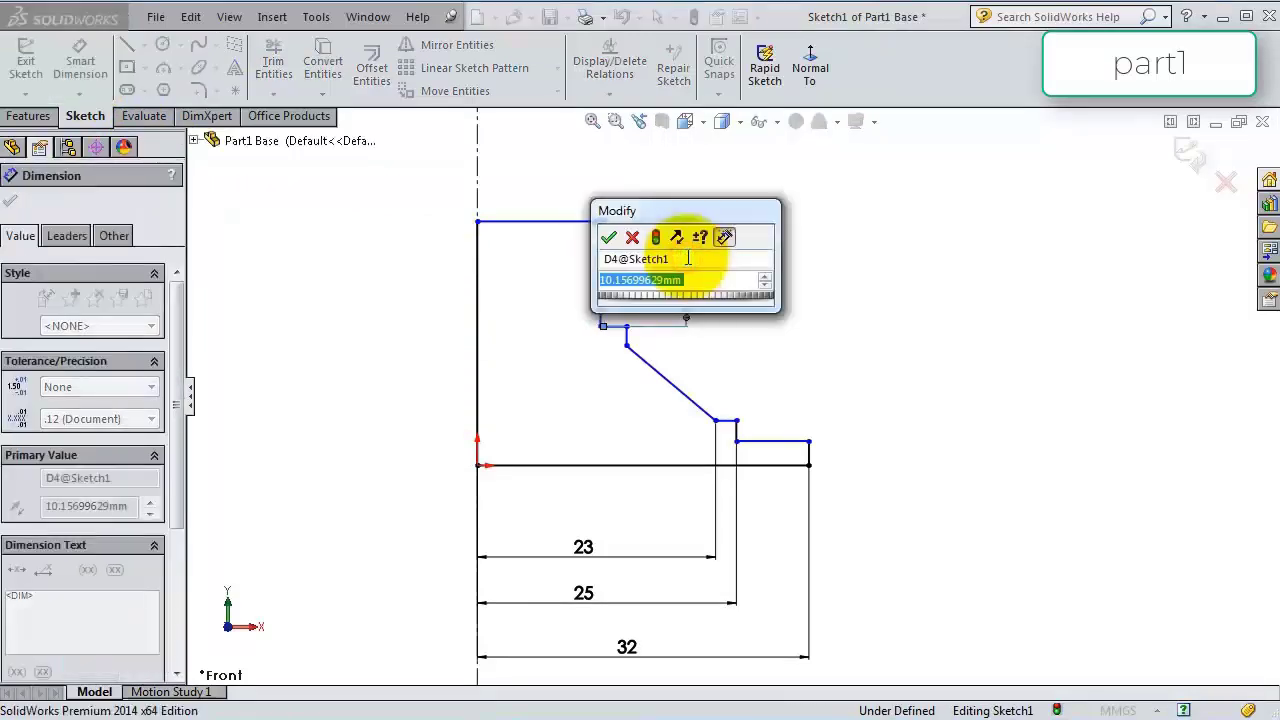
pyautogui.write('10')
pyautogui.press('Return')
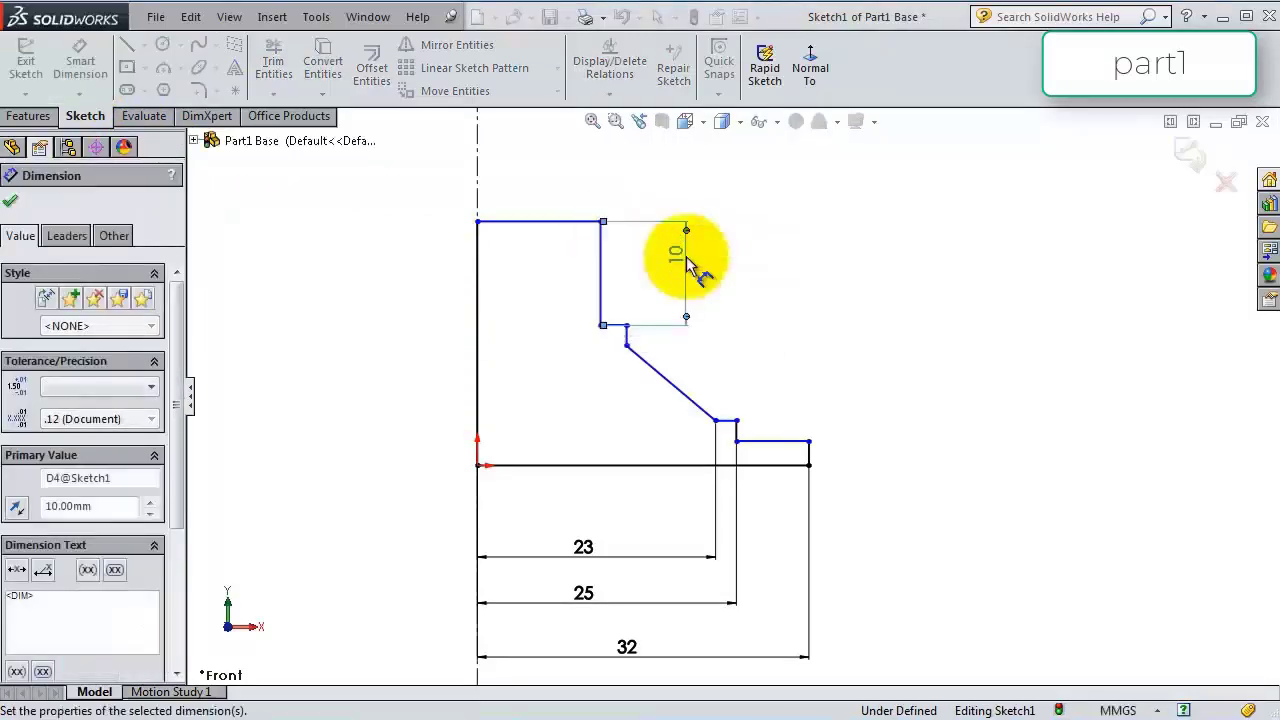
# Dimension the small horizontal ledge below the upper vertical edge to 1.25 mm.
pyautogui.click(615, 328)
pyautogui.click(614, 311)
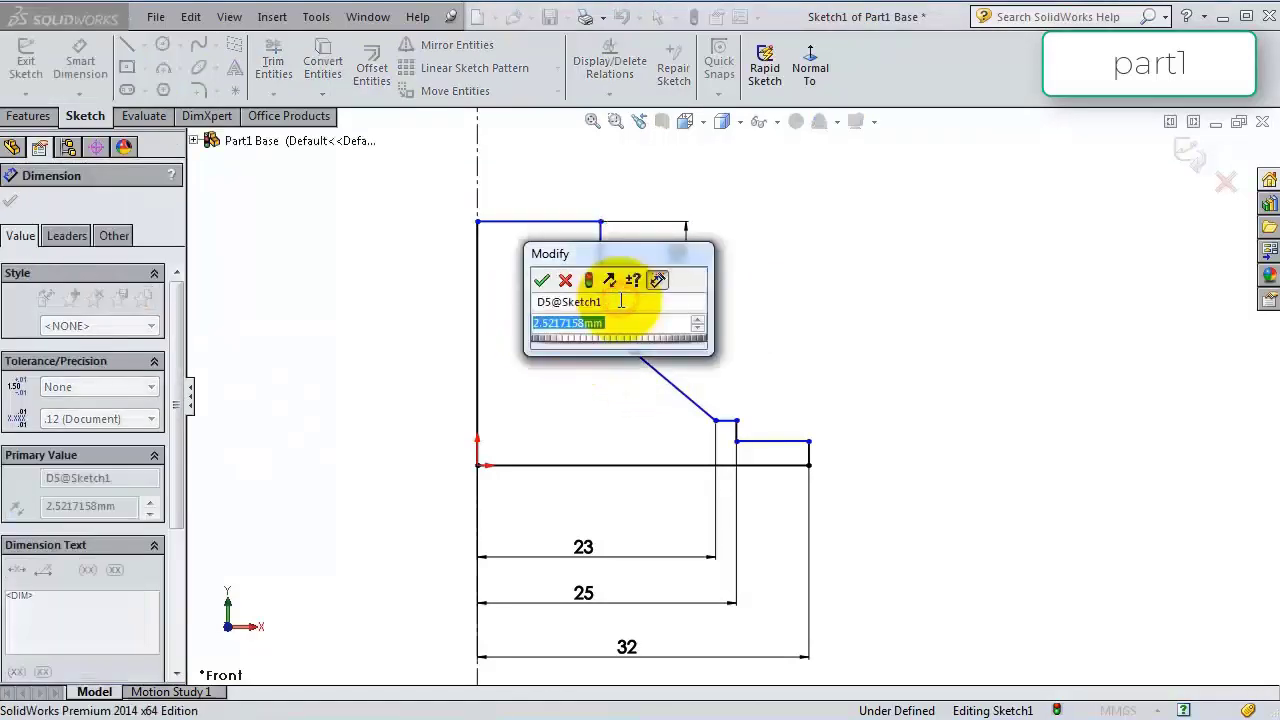
pyautogui.write('1.25')
pyautogui.press('Return')
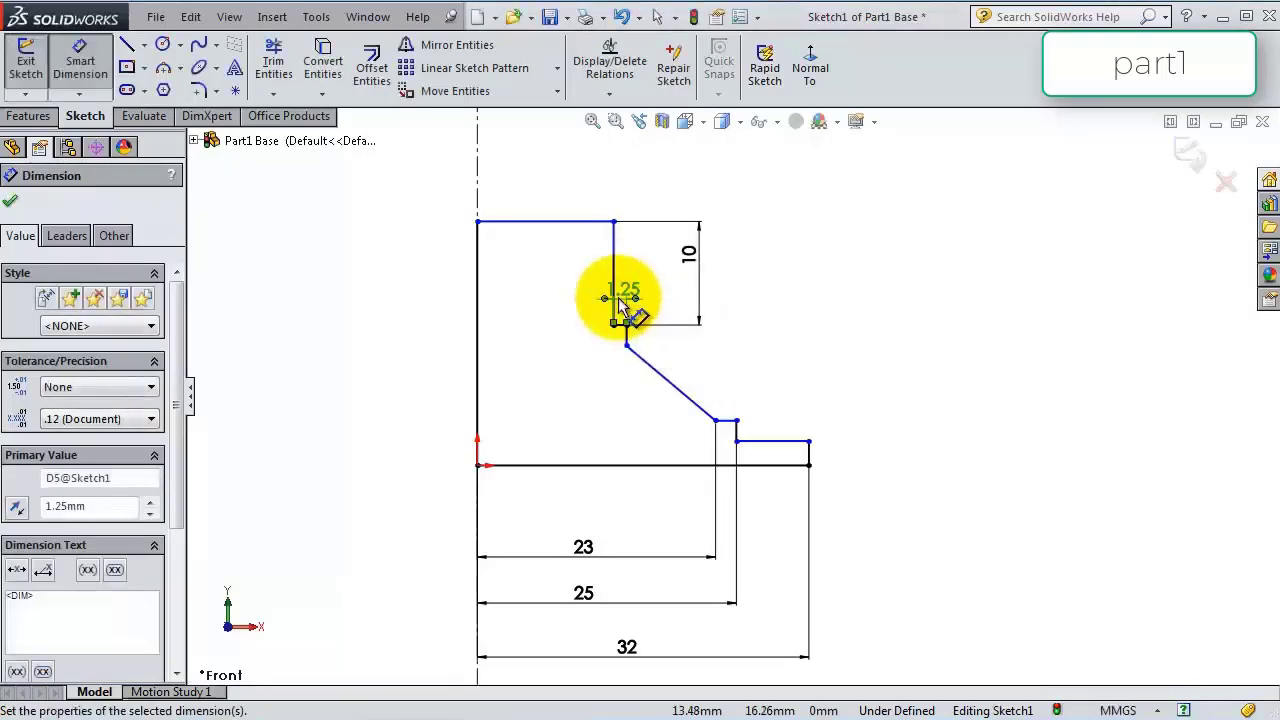
# Dimension the short vertical edge above the sloped line to 1.25 mm.
pyautogui.scroll(-3, 630, 340)
pyautogui.click(632, 340)
pyautogui.click(814, 370)
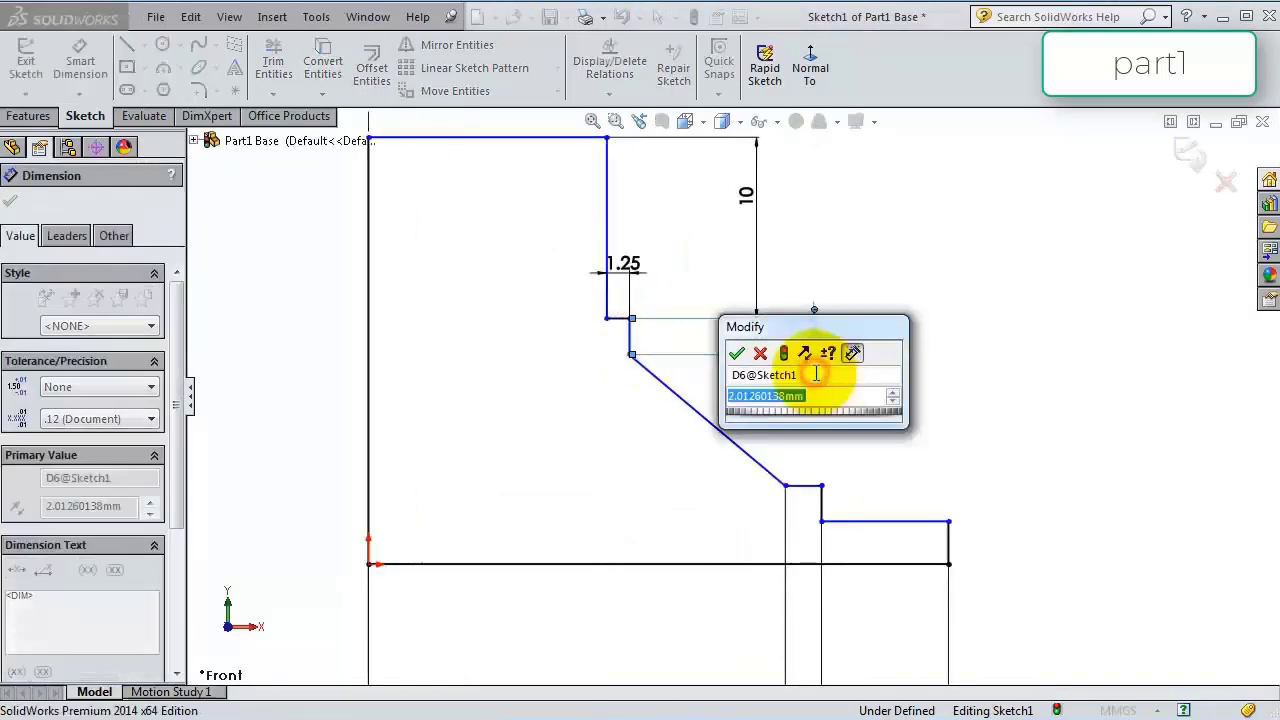
pyautogui.write('1.25')
pyautogui.press('Return')
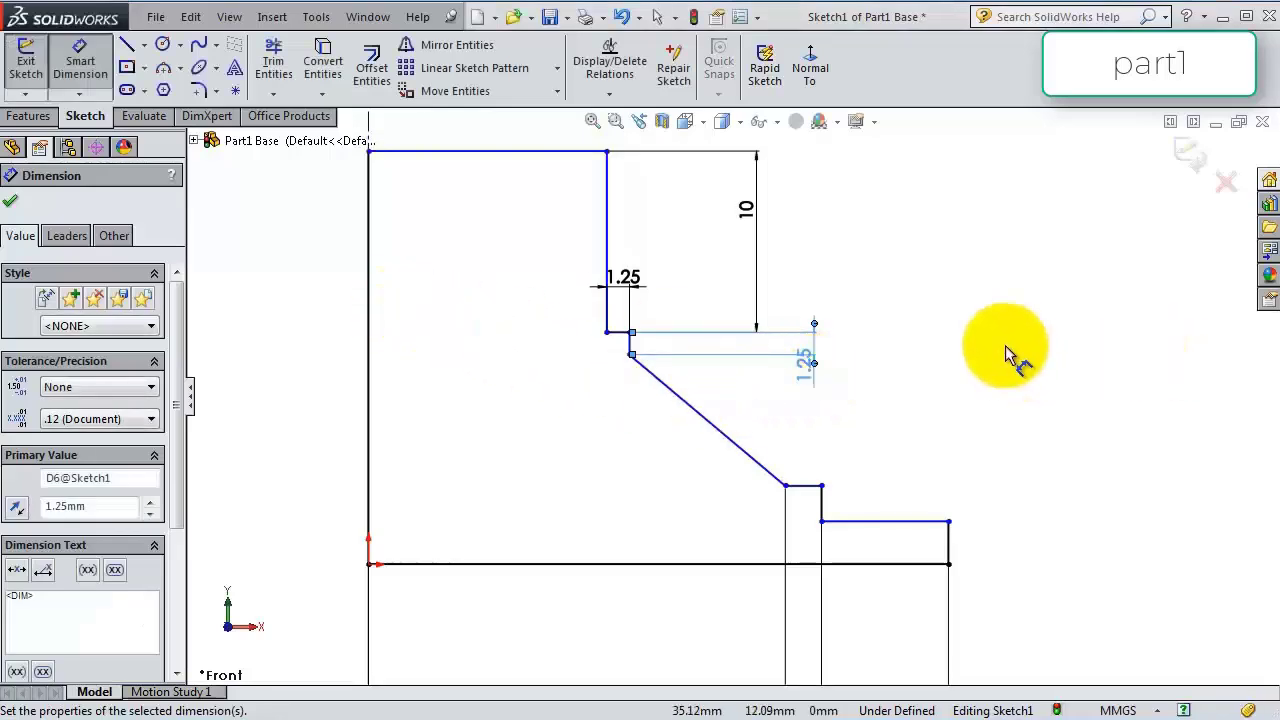
# Dimension the horizontal top edge of the profile to 14 mm.
pyautogui.scroll(2, 967, 362)
pyautogui.scroll(1, 966, 362)
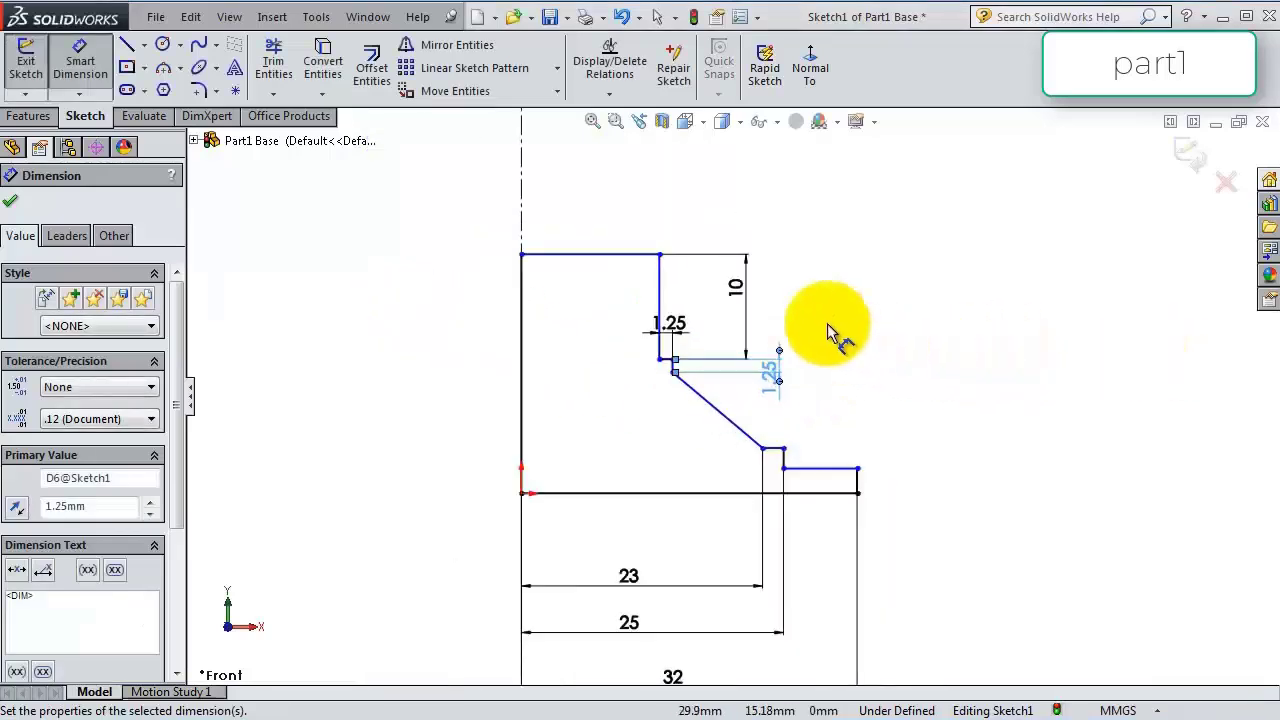
pyautogui.click(632, 251)
pyautogui.click(630, 245)
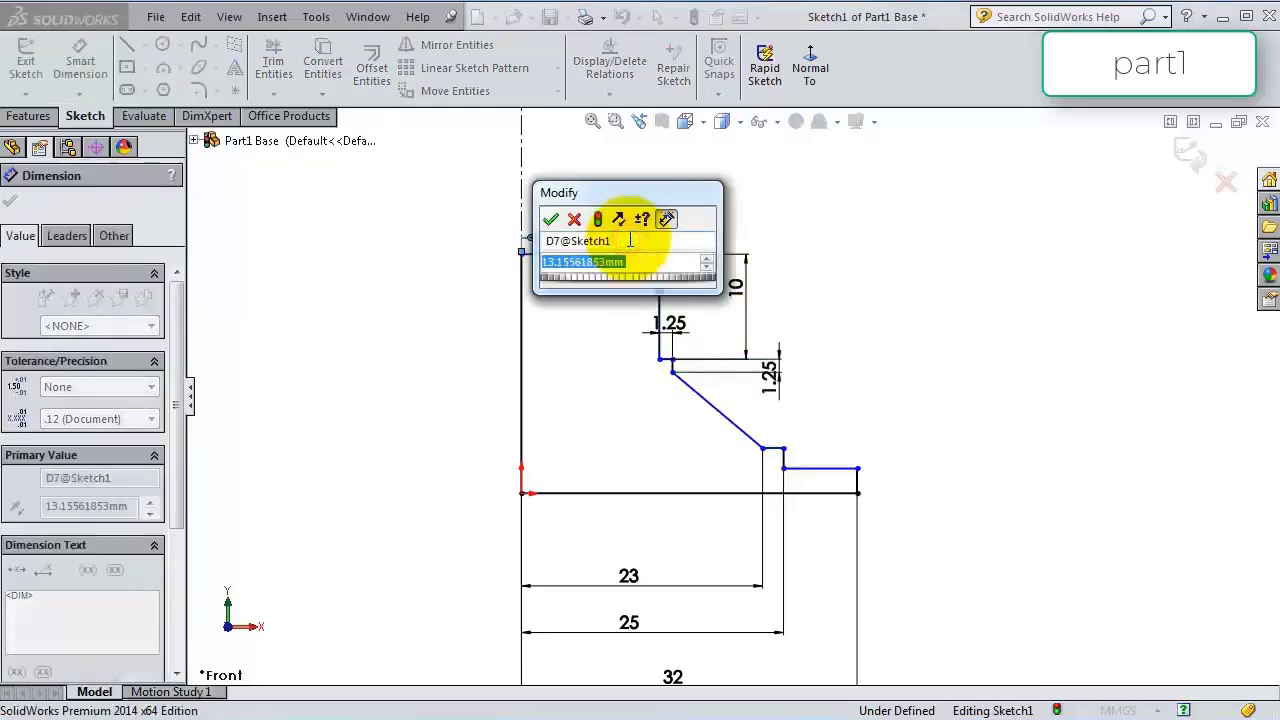
pyautogui.write('14')
pyautogui.press('Return')
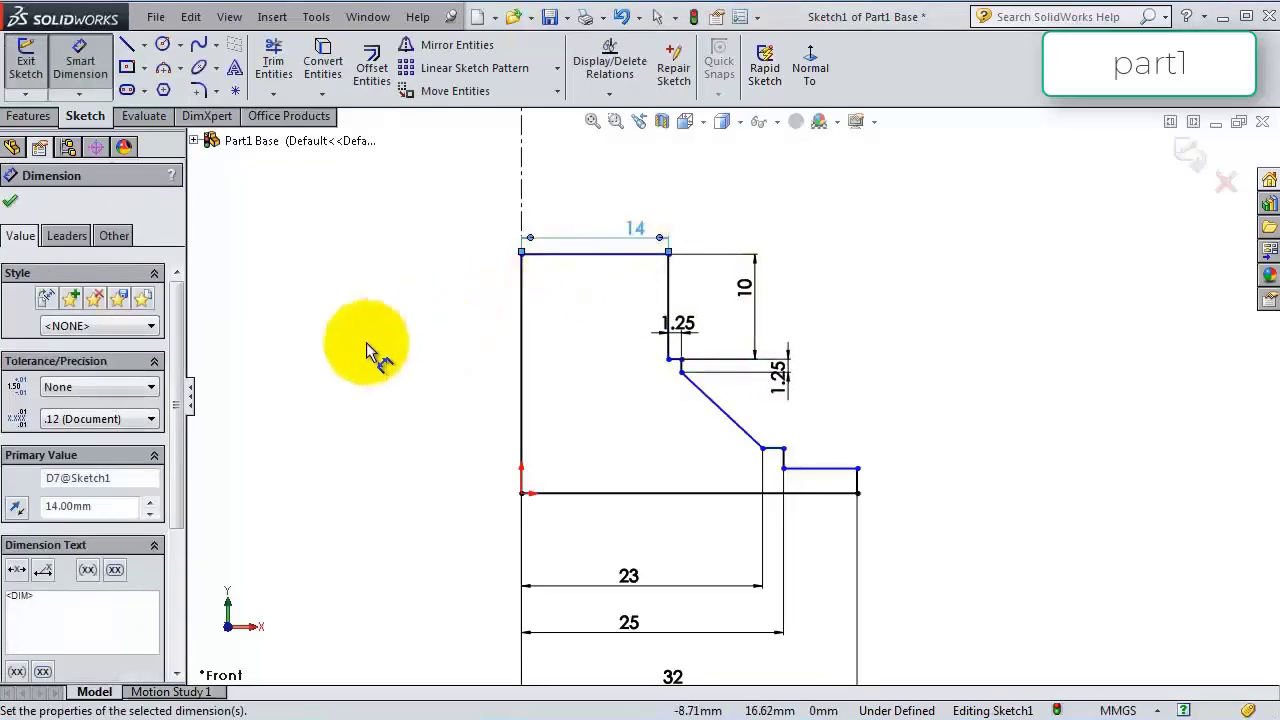
pyautogui.press('Escape')
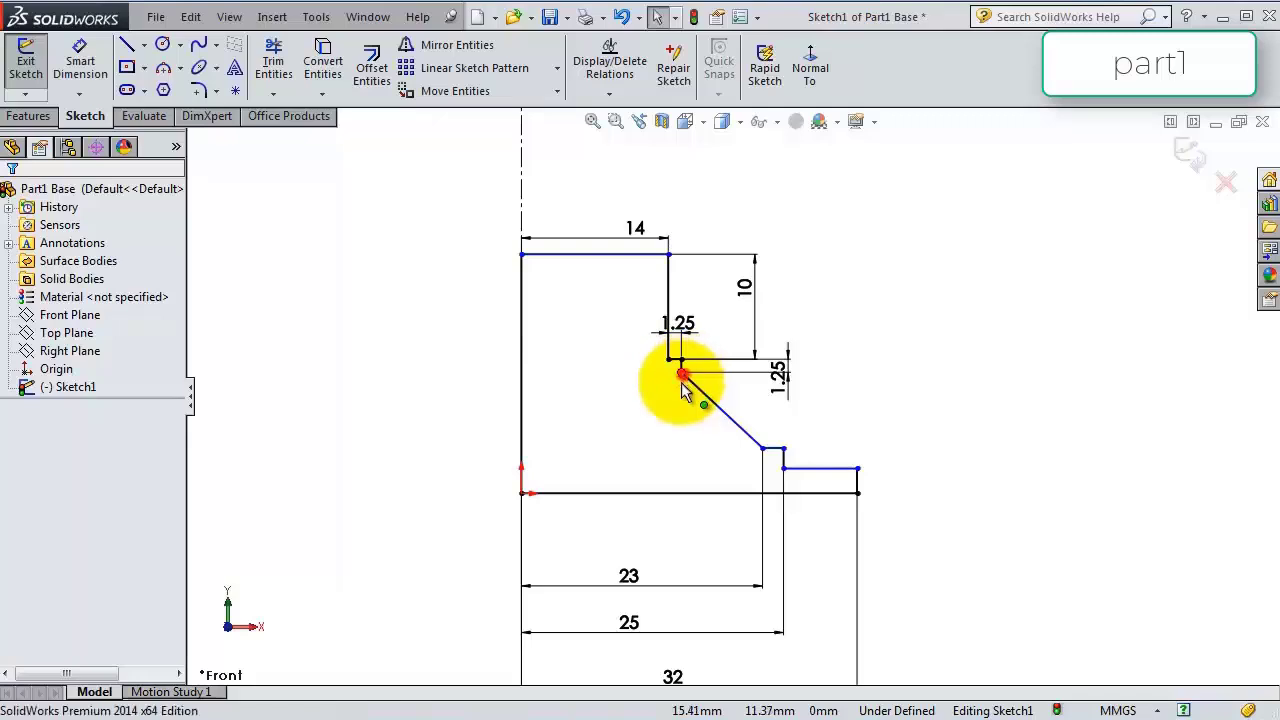
# Move the upper end of the sloped line downward and dimension the profile's vertical axis edge to 18 mm.
pyautogui.moveTo(681, 382); pyautogui.dragTo(680, 420)
pyautogui.click(80, 60)
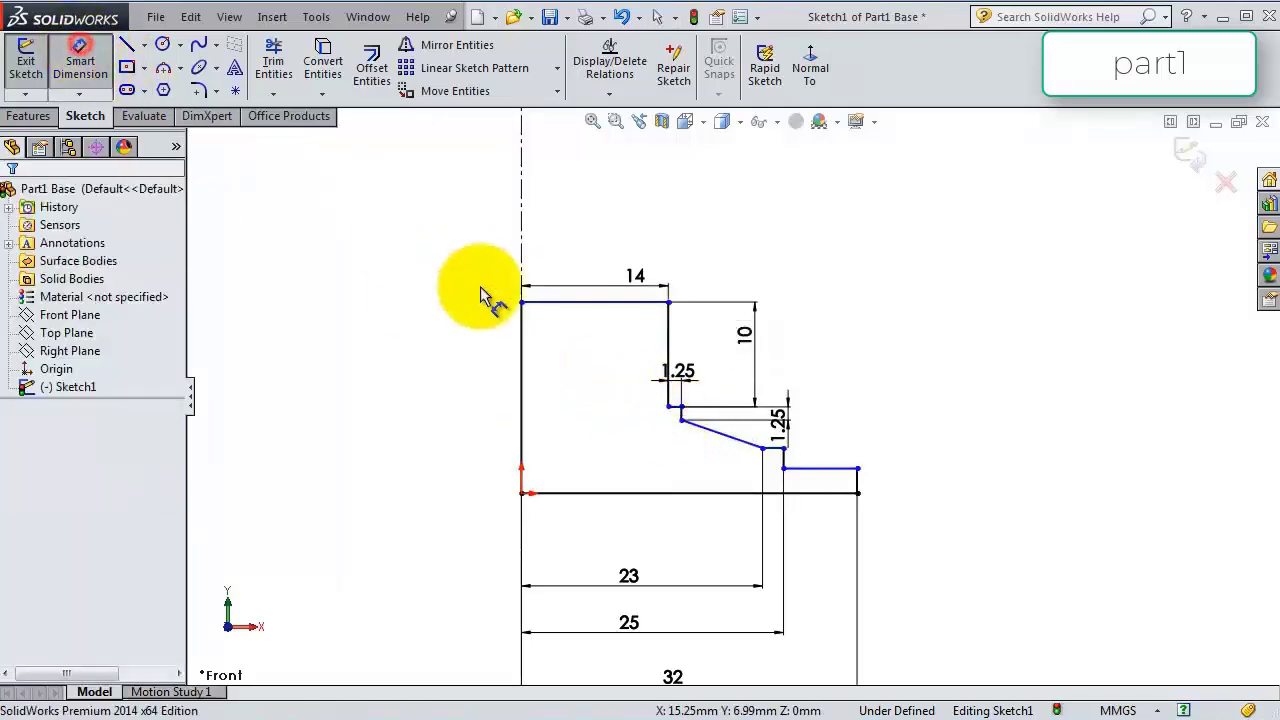
pyautogui.click(521, 340)
pyautogui.click(494, 337)
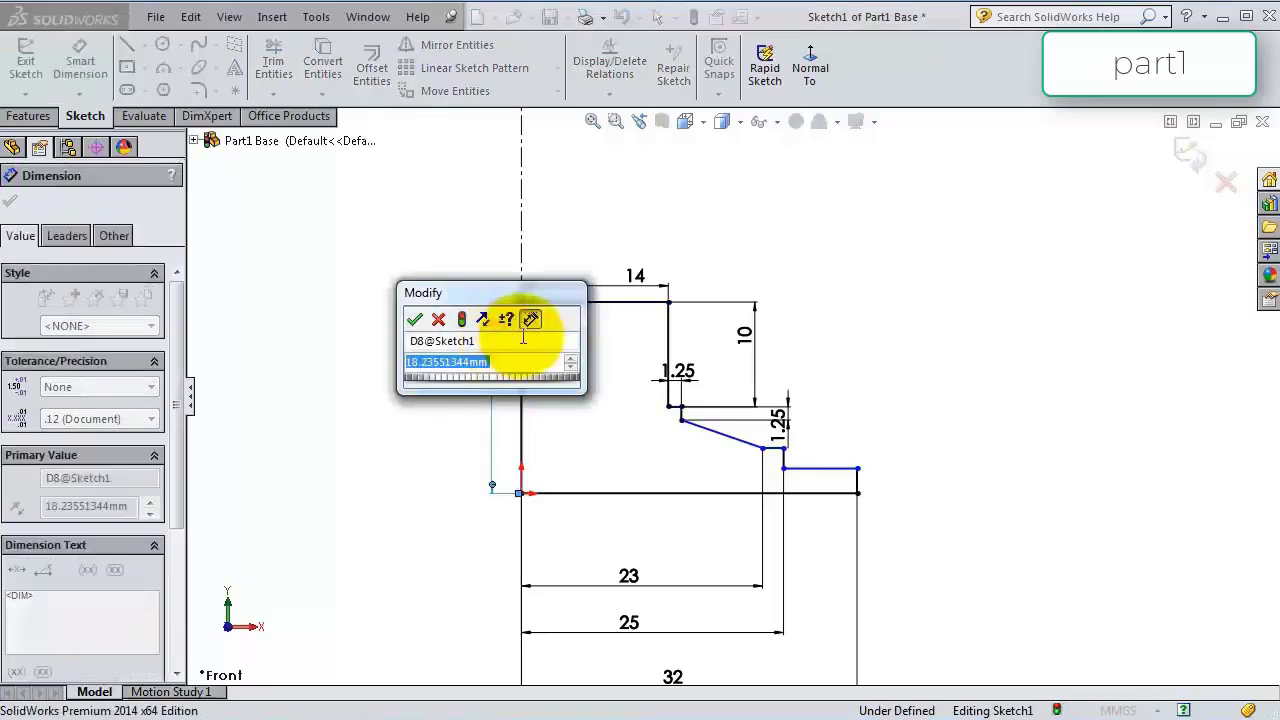
pyautogui.write('18')
pyautogui.press('Return')
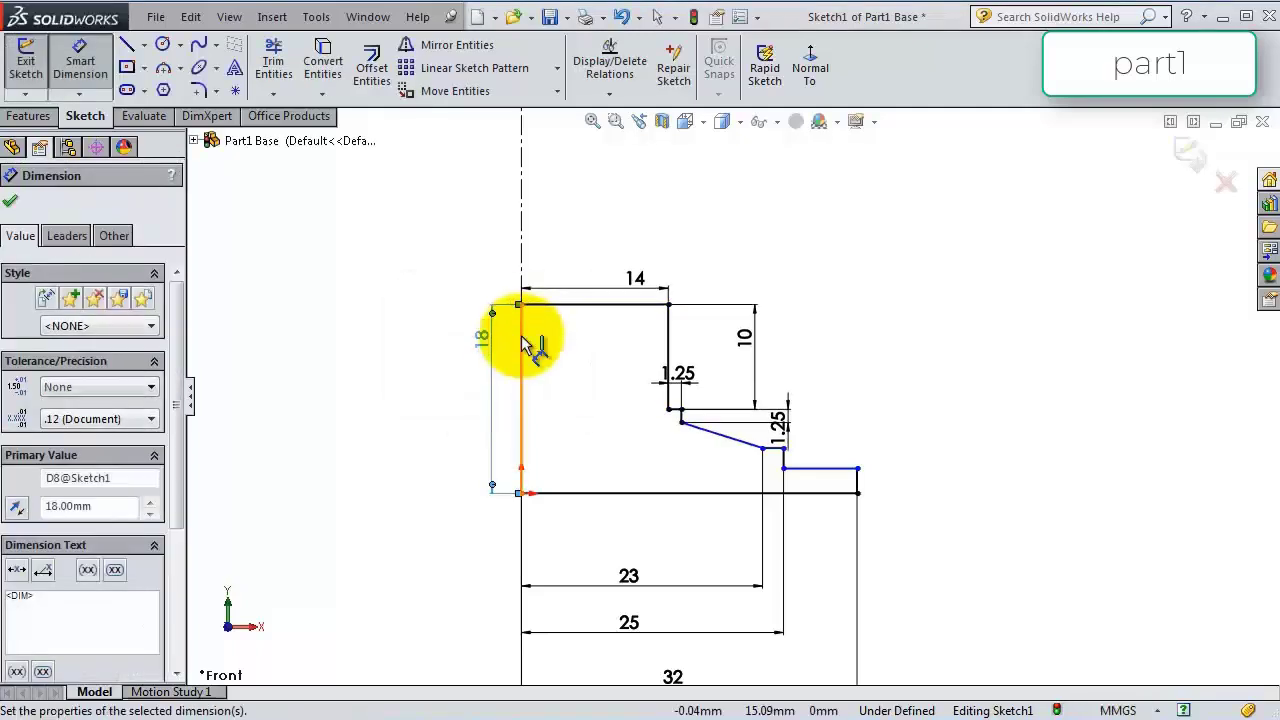
# Dimension the short vertical edge at the profile's outermost end to 0.5 mm.
pyautogui.scroll(-2, 898, 492)
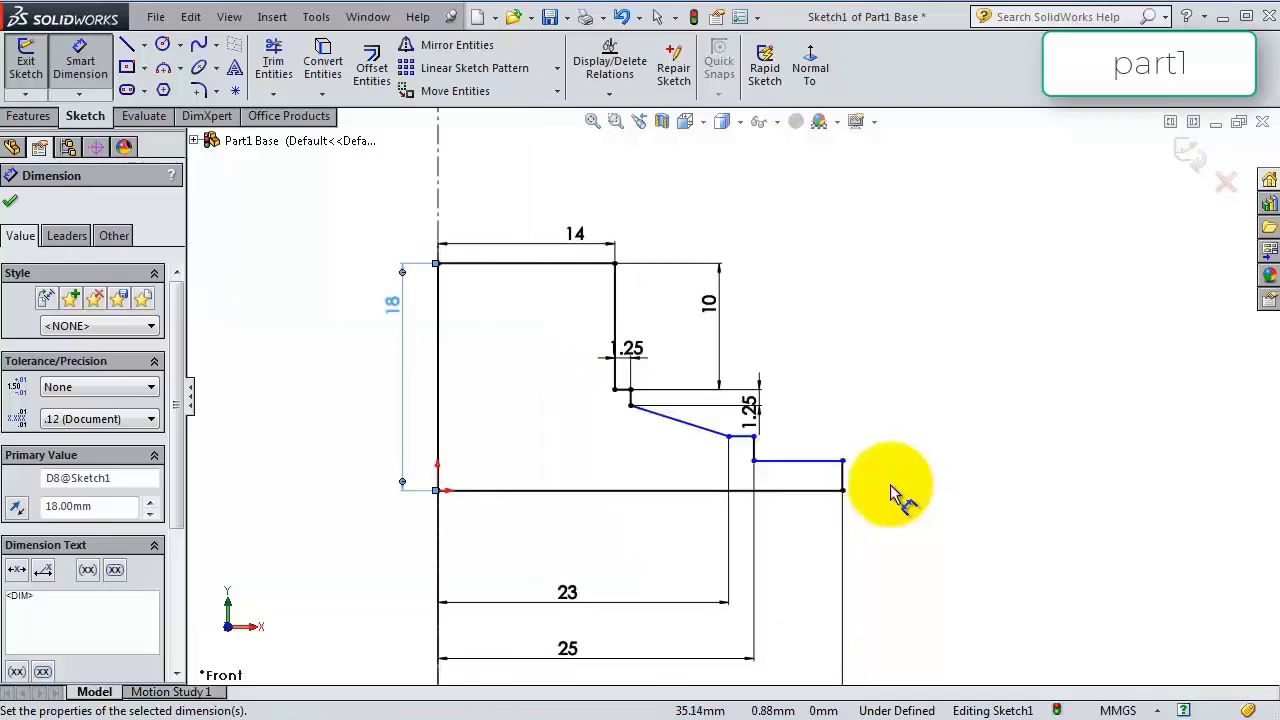
pyautogui.click(845, 485)
pyautogui.click(890, 487)
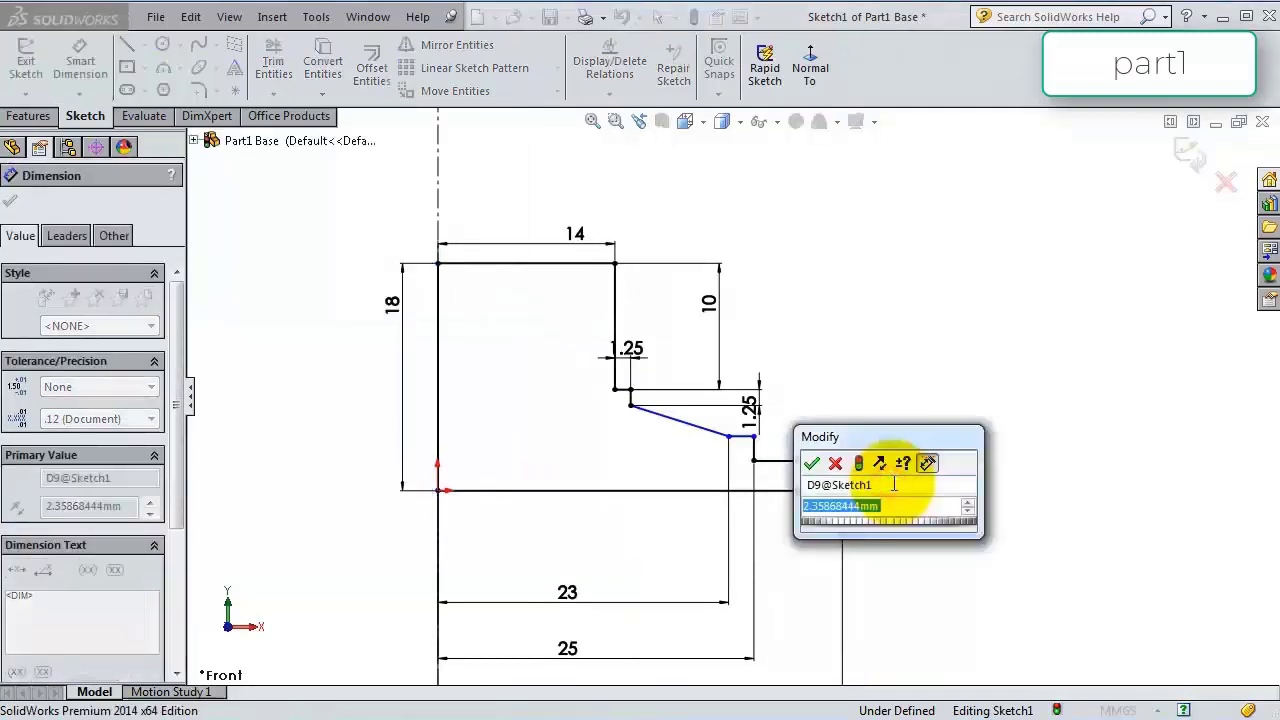
pyautogui.write('0.5')
pyautogui.press('Return')
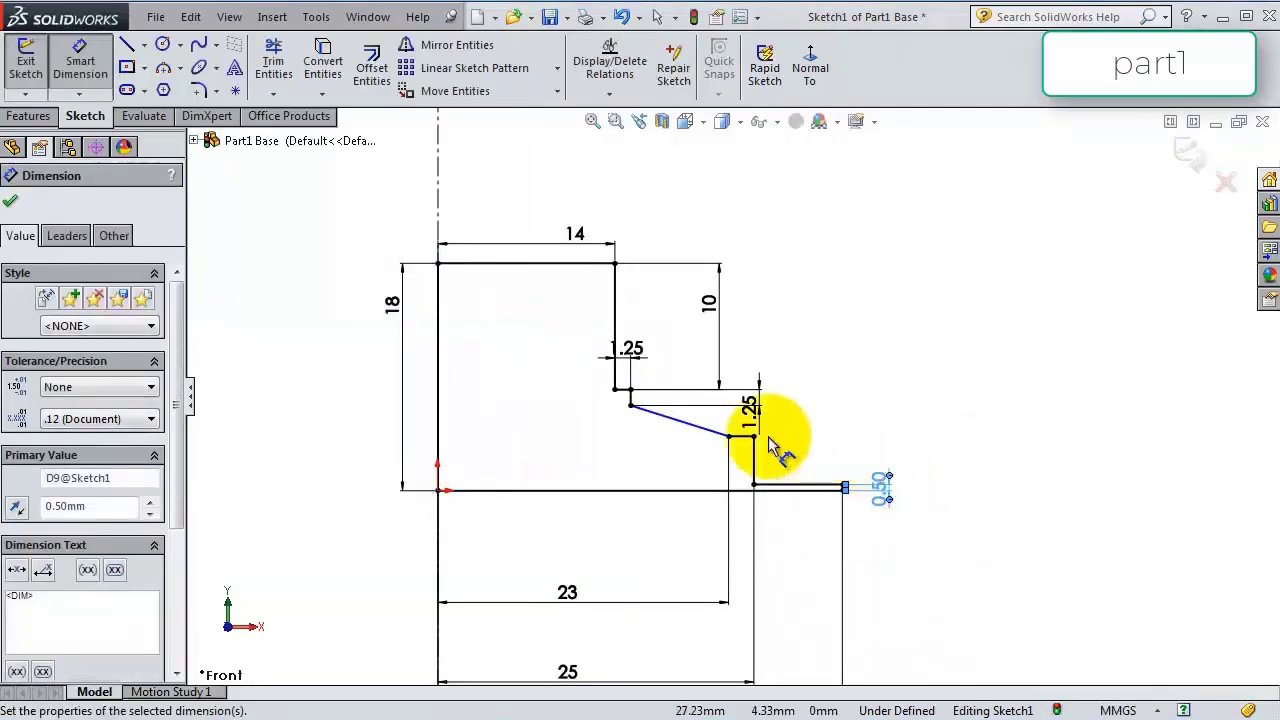
# Dimension the vertical step edge between the small ledge and the outer flange to 1.5 mm.
pyautogui.click(757, 450)
pyautogui.click(990, 463)
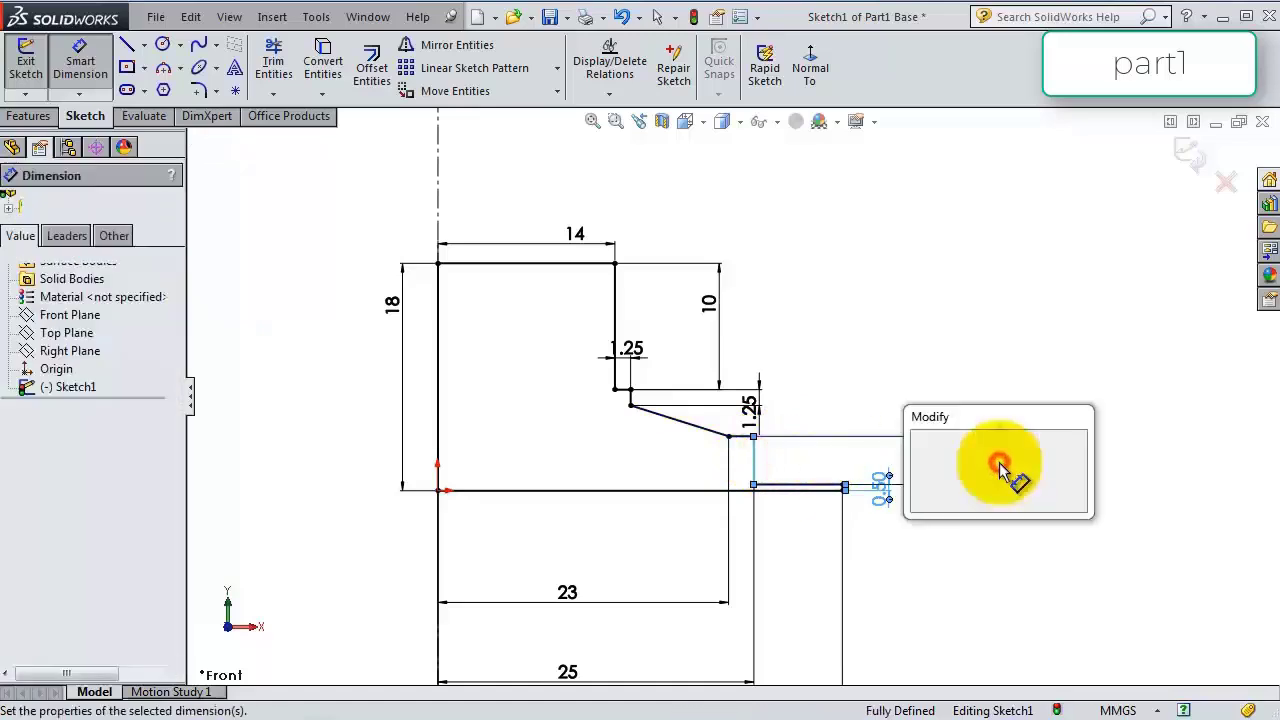
pyautogui.write('1.5')
pyautogui.press('Return')
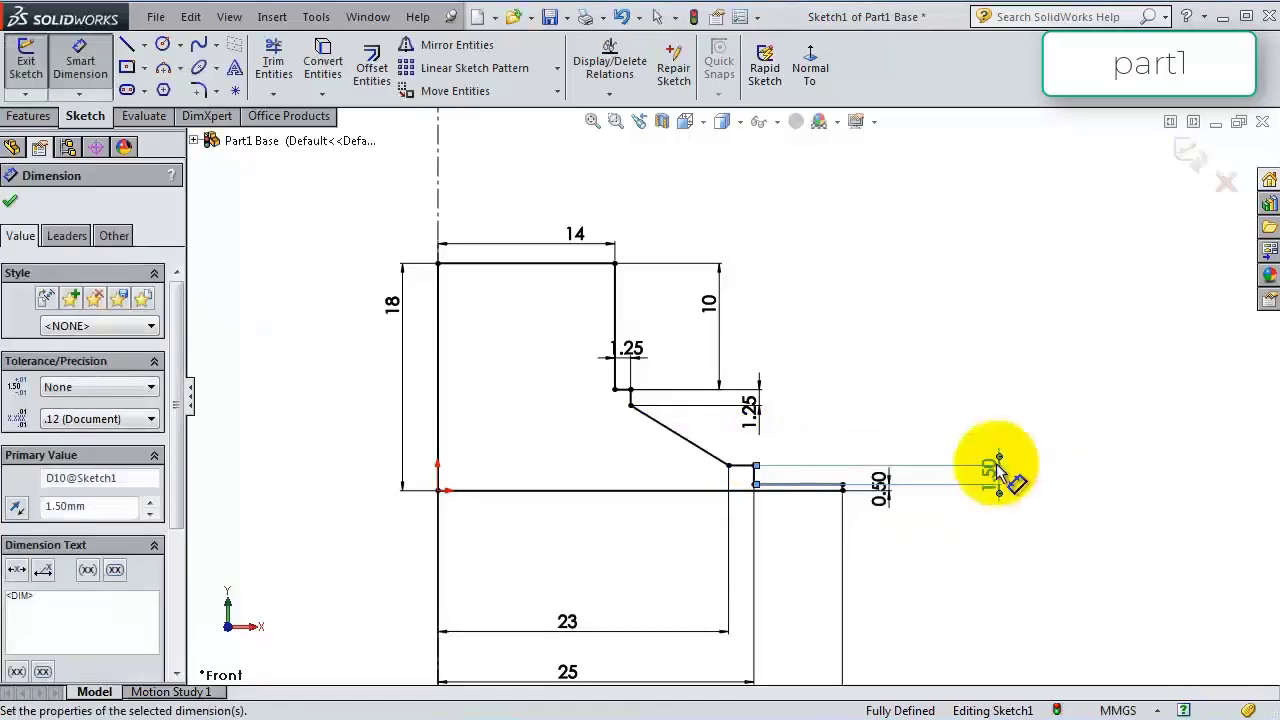
# Revolve the closed profile 360 degrees around the vertical centerline into a solid boss.
pyautogui.click(37, 116)
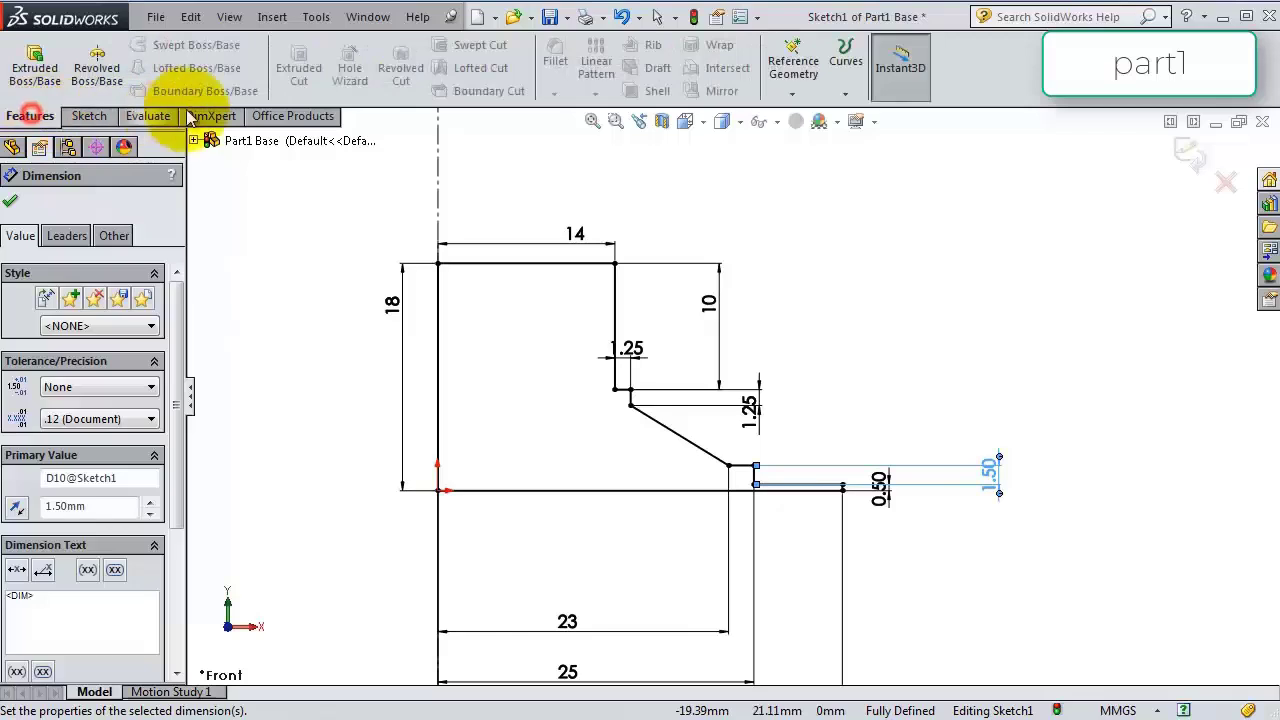
pyautogui.click(96, 68)
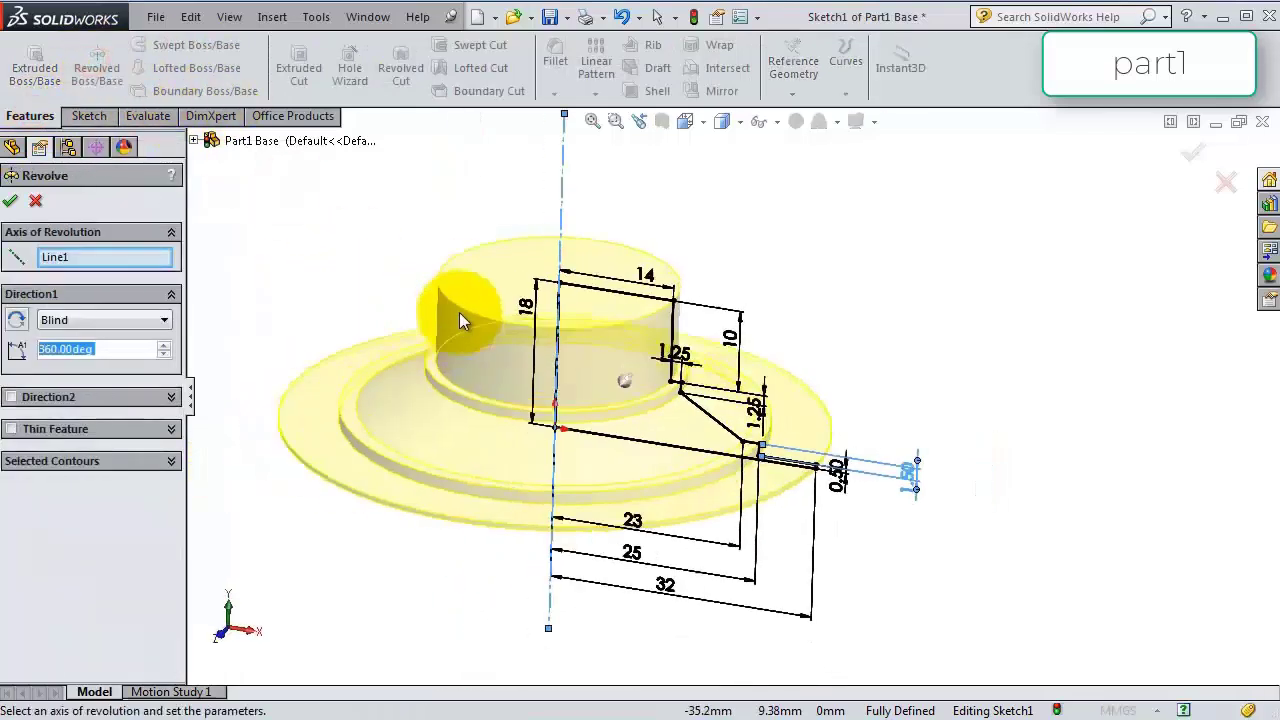
pyautogui.click(1183, 157)
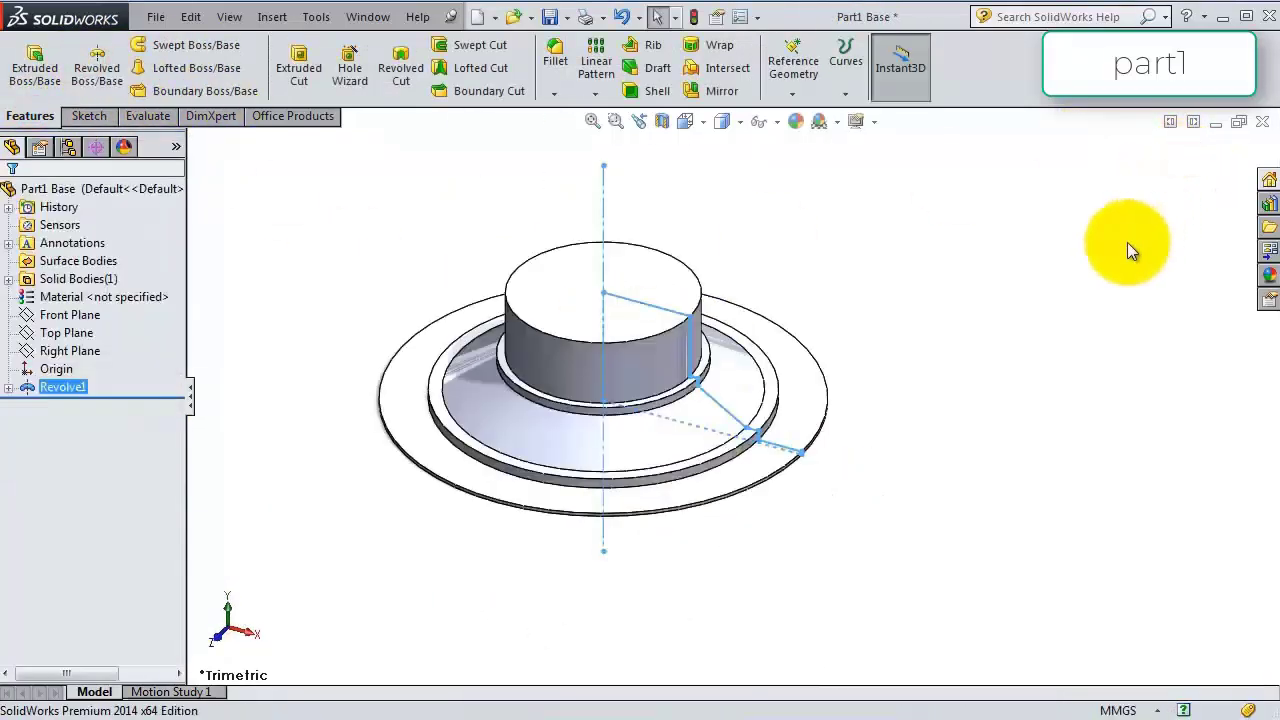
# Shell the revolved body to a 0.5 mm wall thickness, removing its flat bottom face.
pyautogui.moveTo(486, 377); pyautogui.dragTo(486, 331, button='middle')
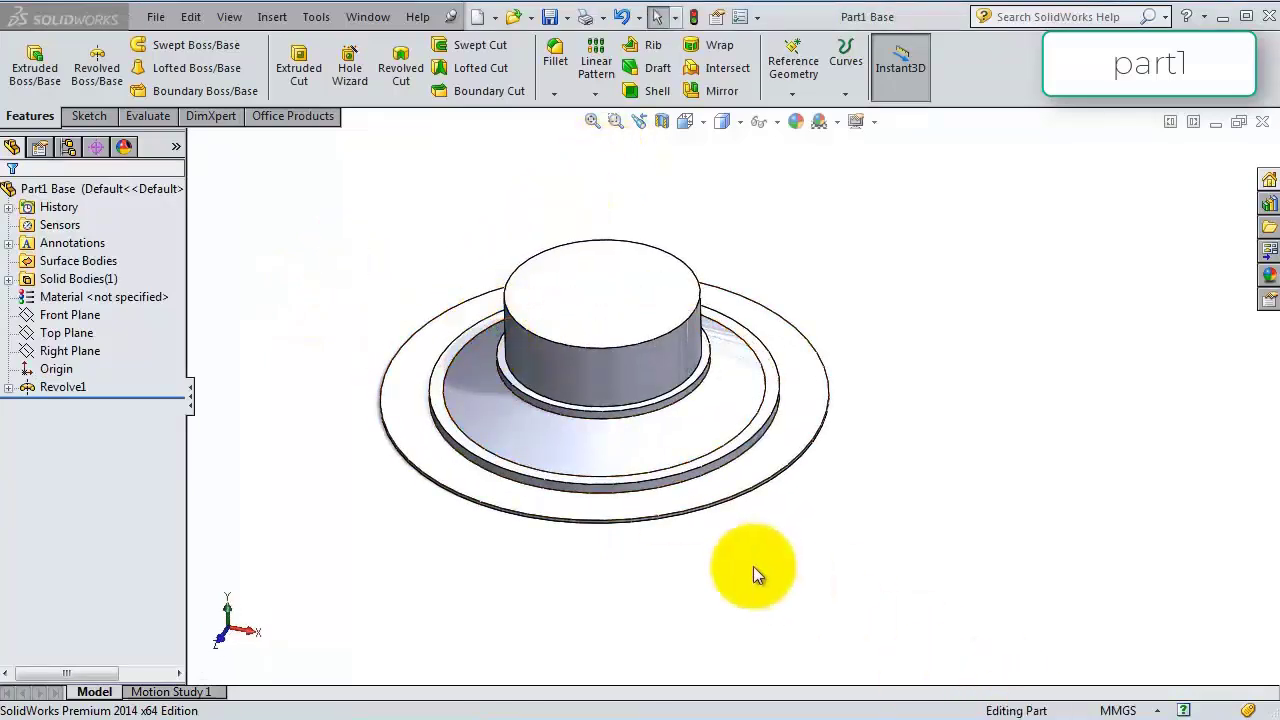
pyautogui.moveTo(755, 575); pyautogui.dragTo(780, 298, button='middle')
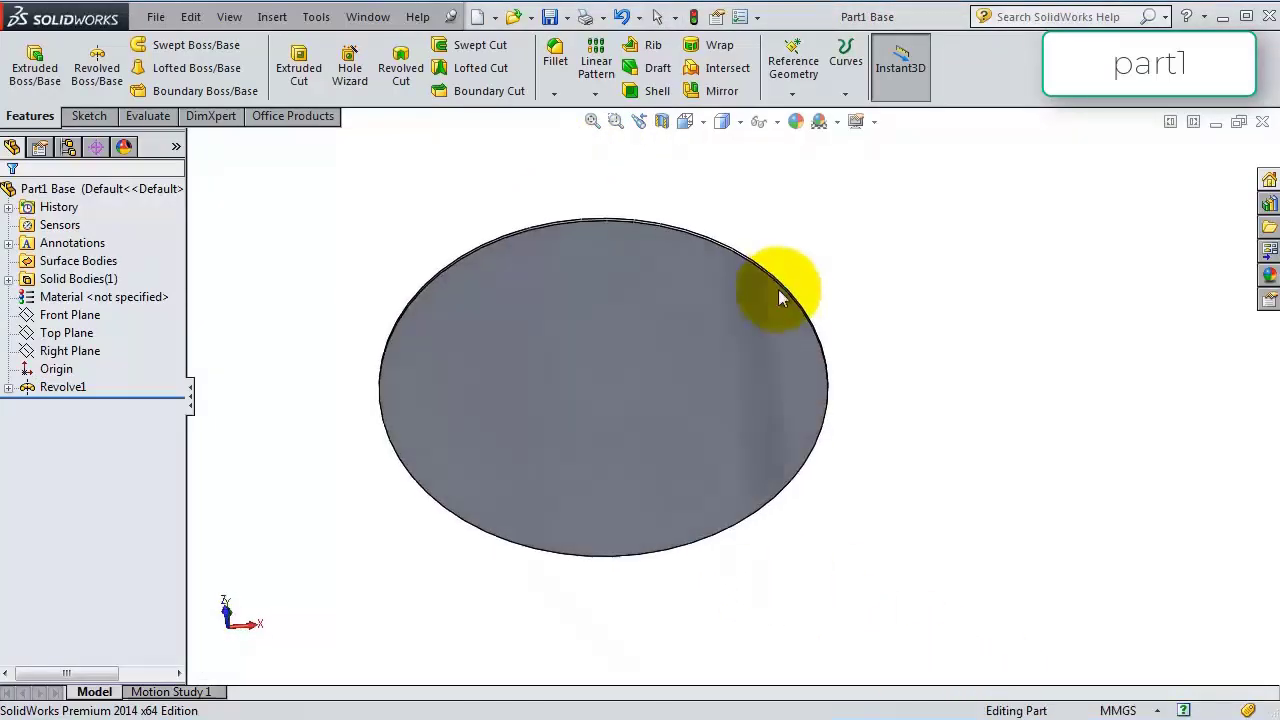
pyautogui.click(655, 90)
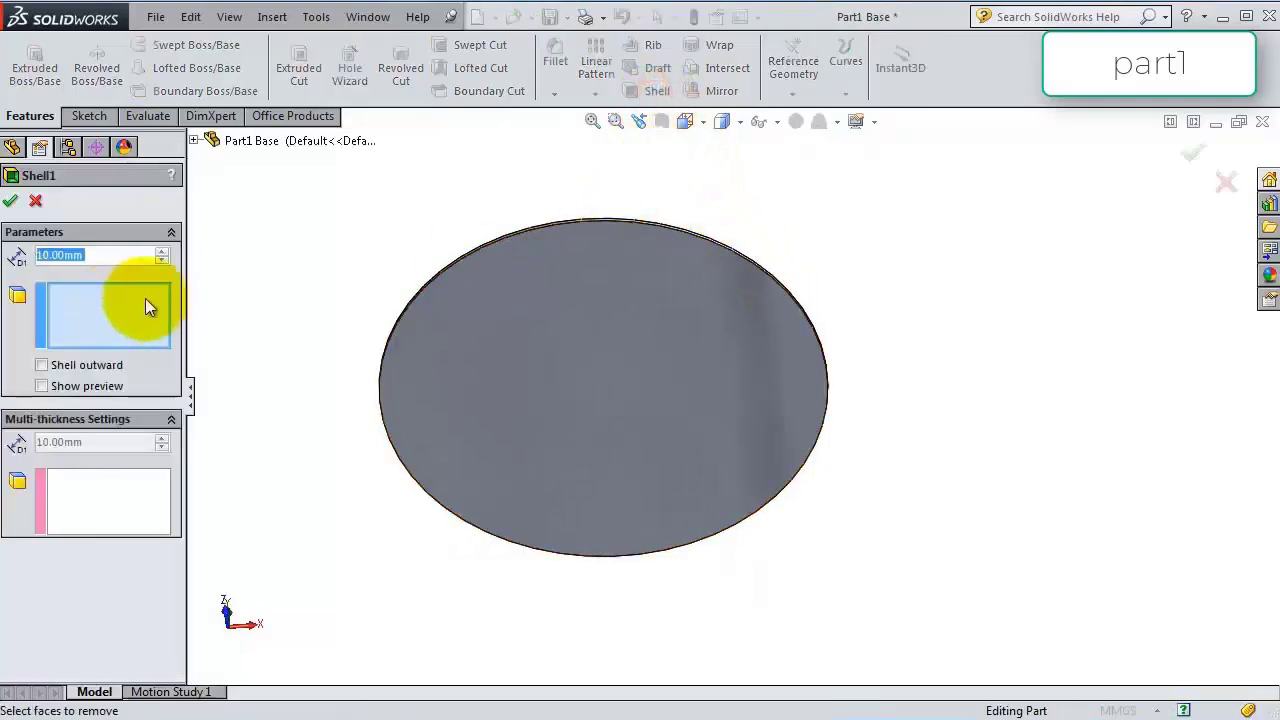
pyautogui.write('0.5')
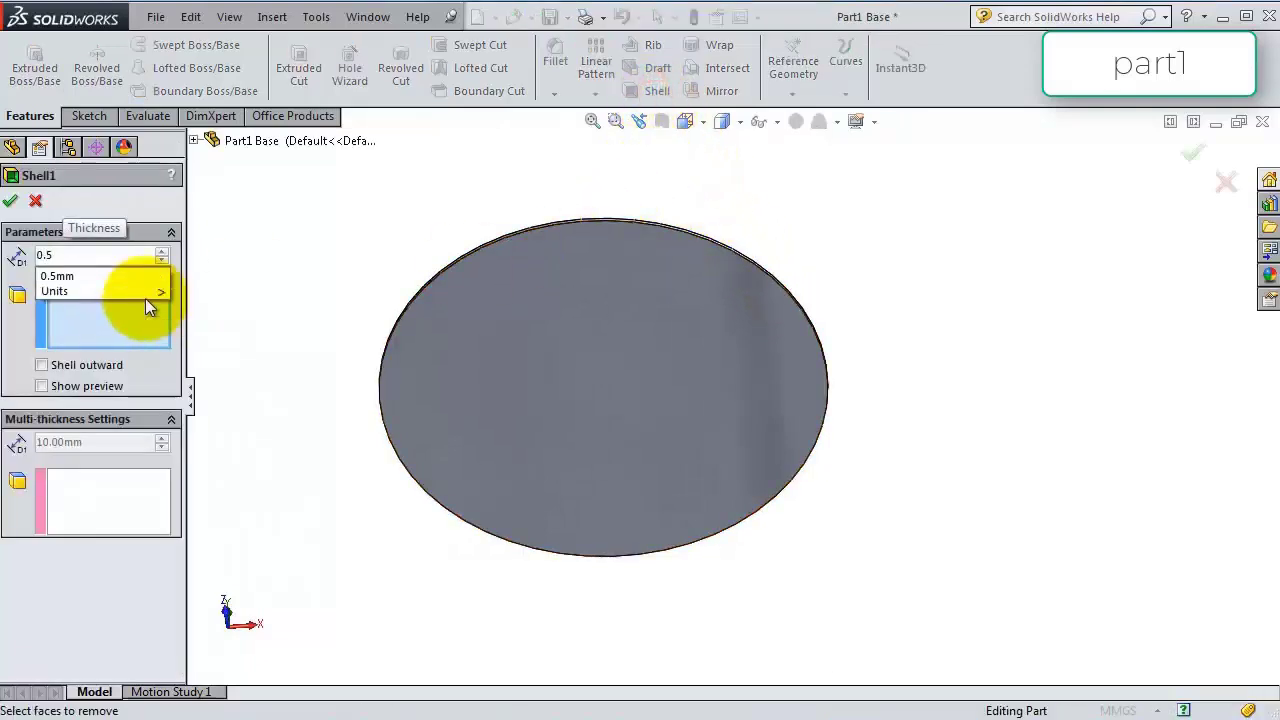
pyautogui.press('Return')
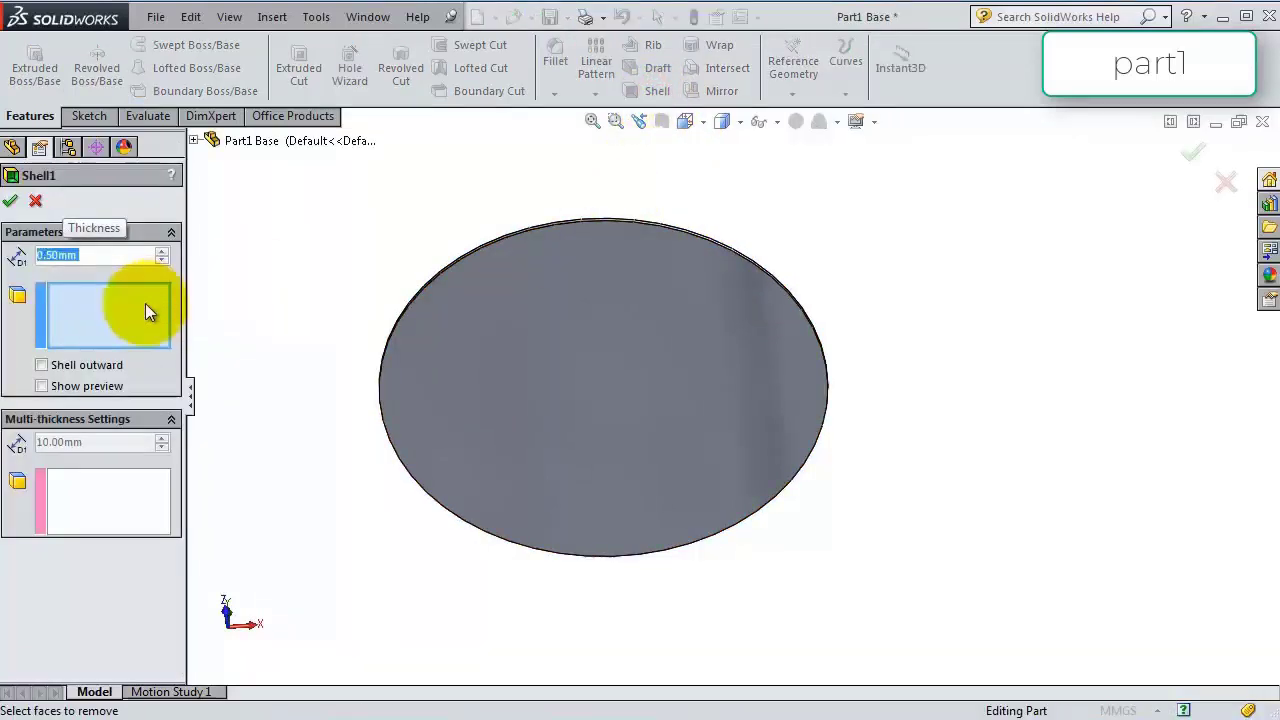
pyautogui.click(619, 379)
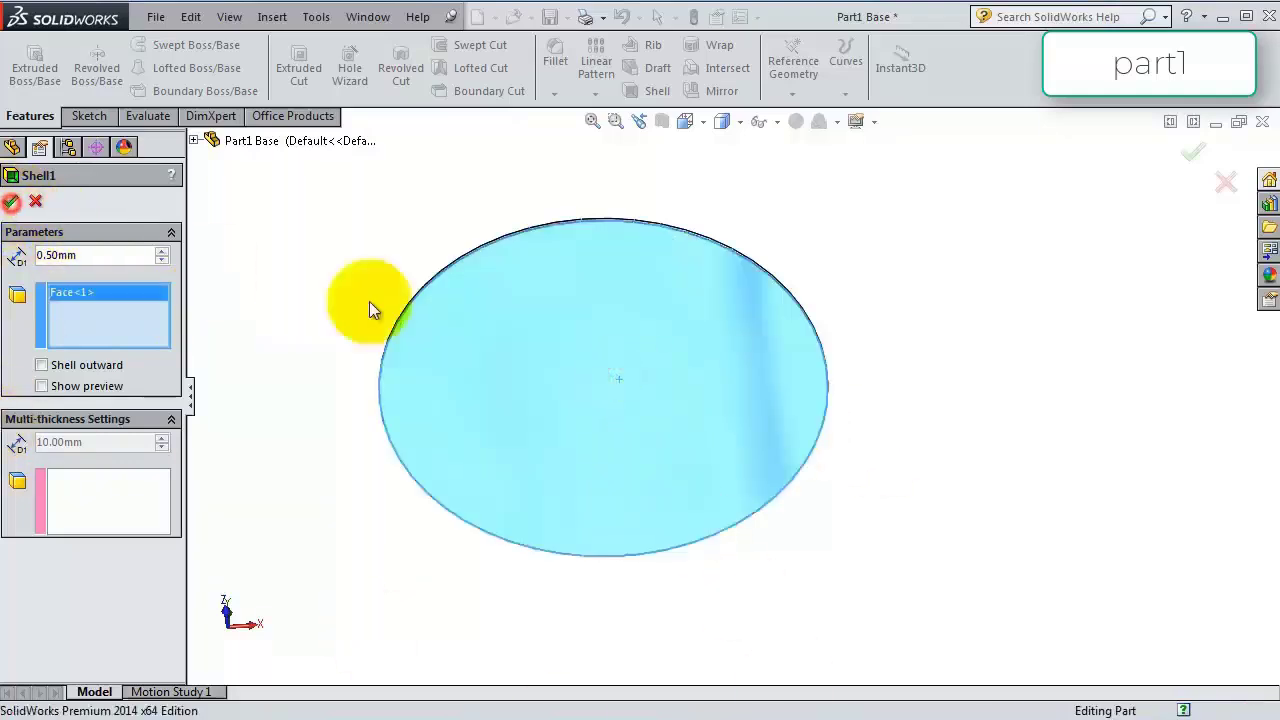
# Fillet the outer circular edges of the ledge around the cylinder and of the raised ring inside the flange with a 1.25 mm radius.
pyautogui.moveTo(757, 363); pyautogui.dragTo(410, 397, button='middle')
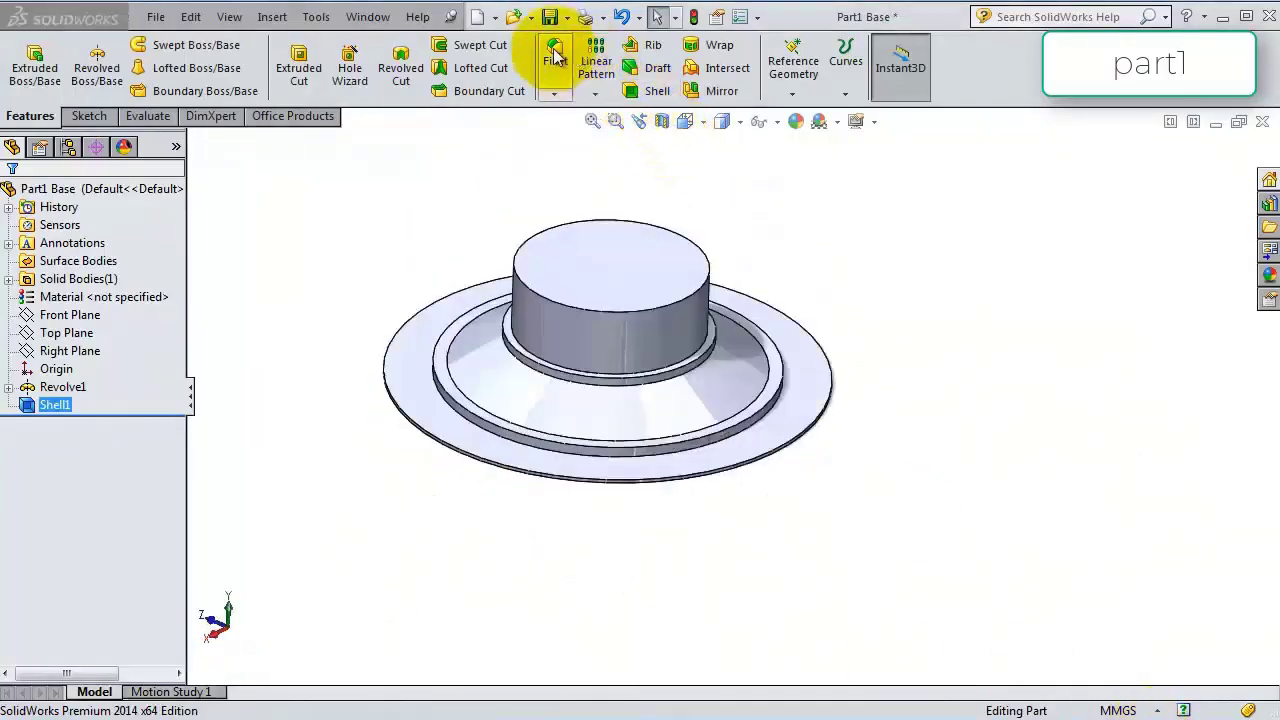
pyautogui.click(555, 55)
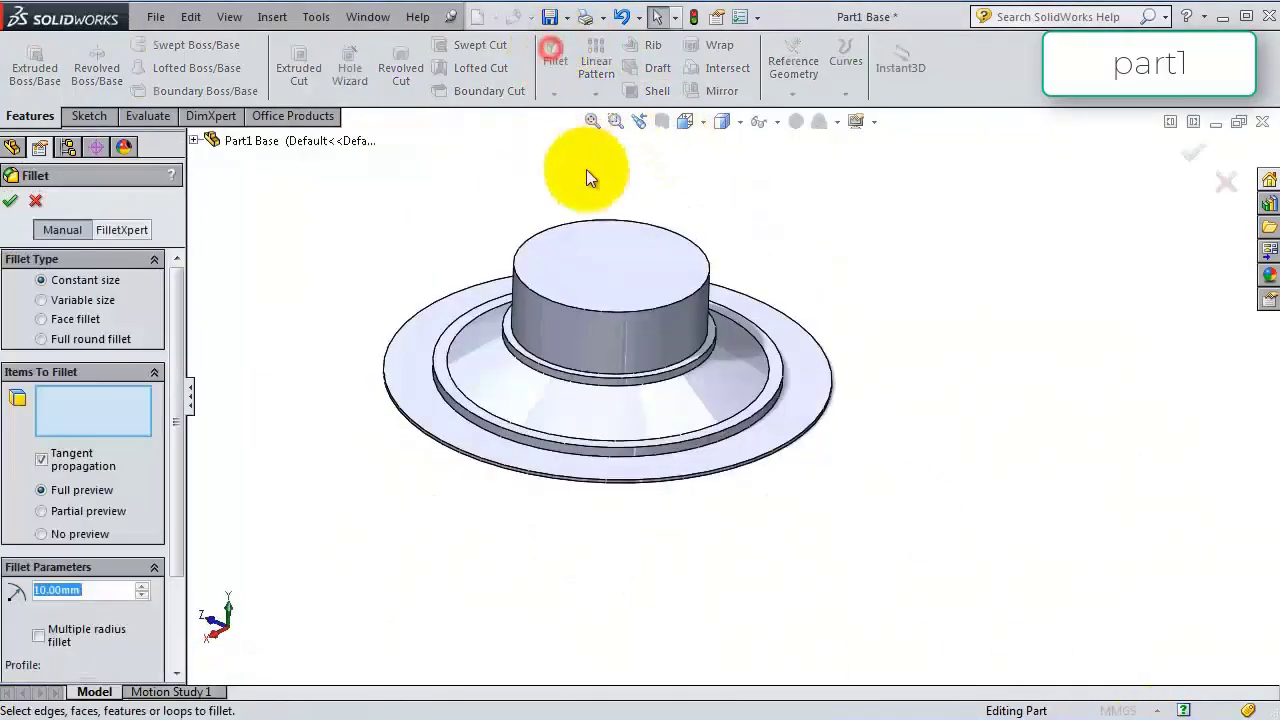
pyautogui.write('1.5')
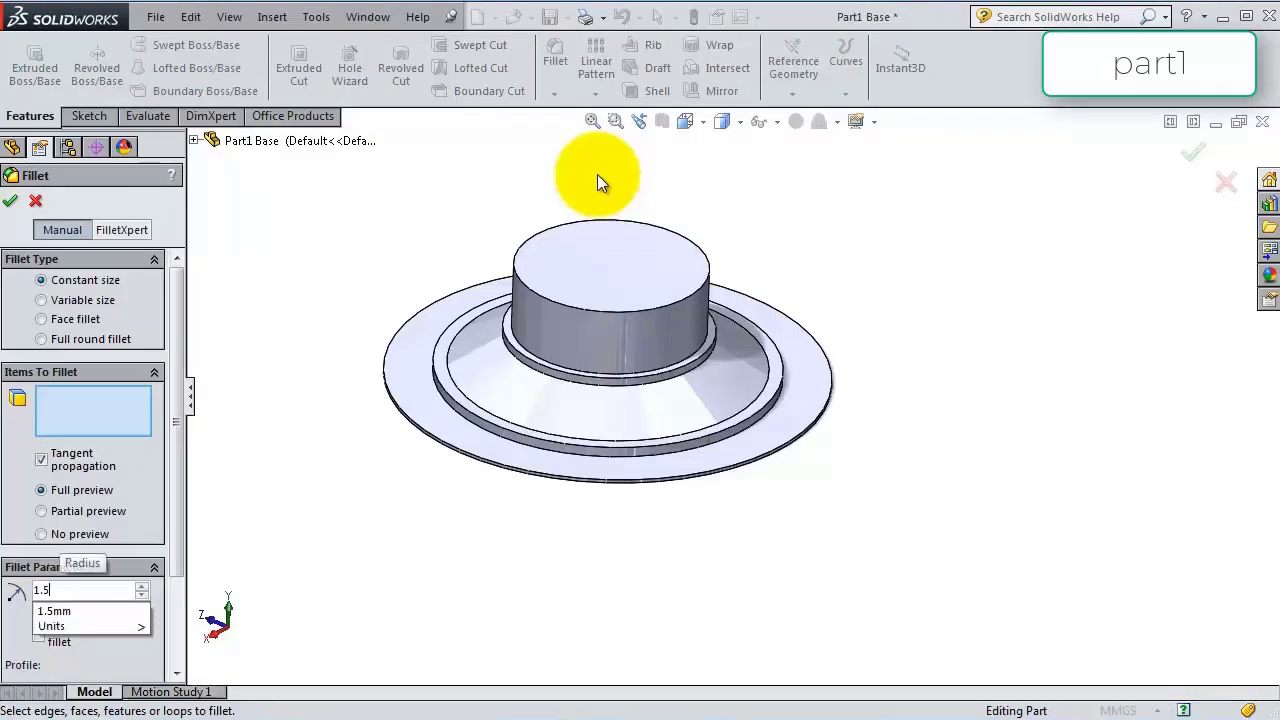
pyautogui.write('1.')
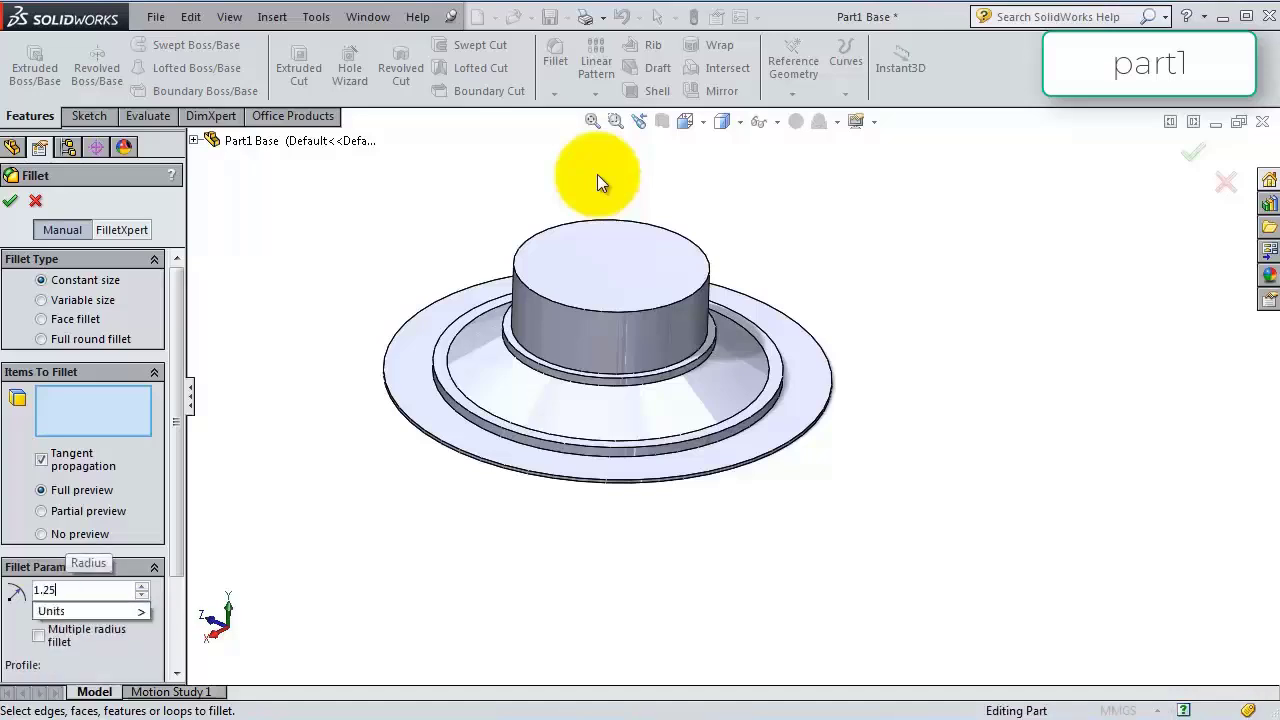
pyautogui.write('25')
pyautogui.press('Return')
pyautogui.scroll(-4, 730, 375)
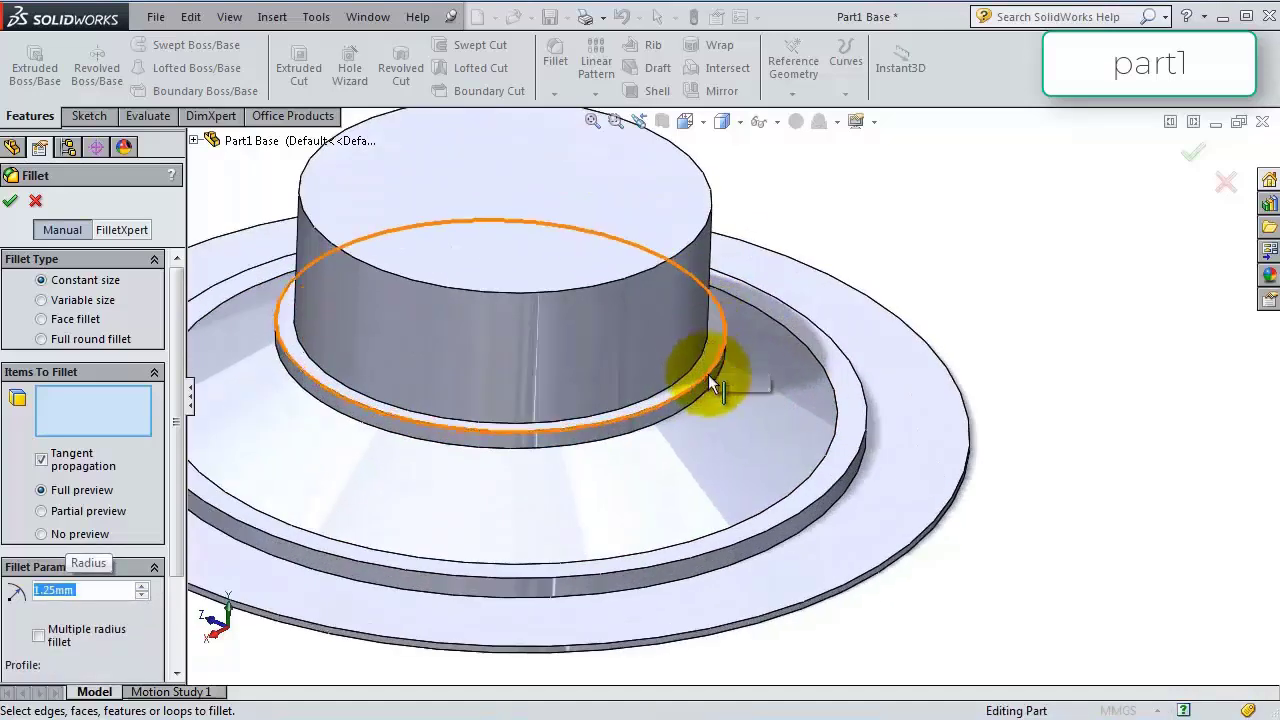
pyautogui.click(709, 378)
pyautogui.click(842, 474)
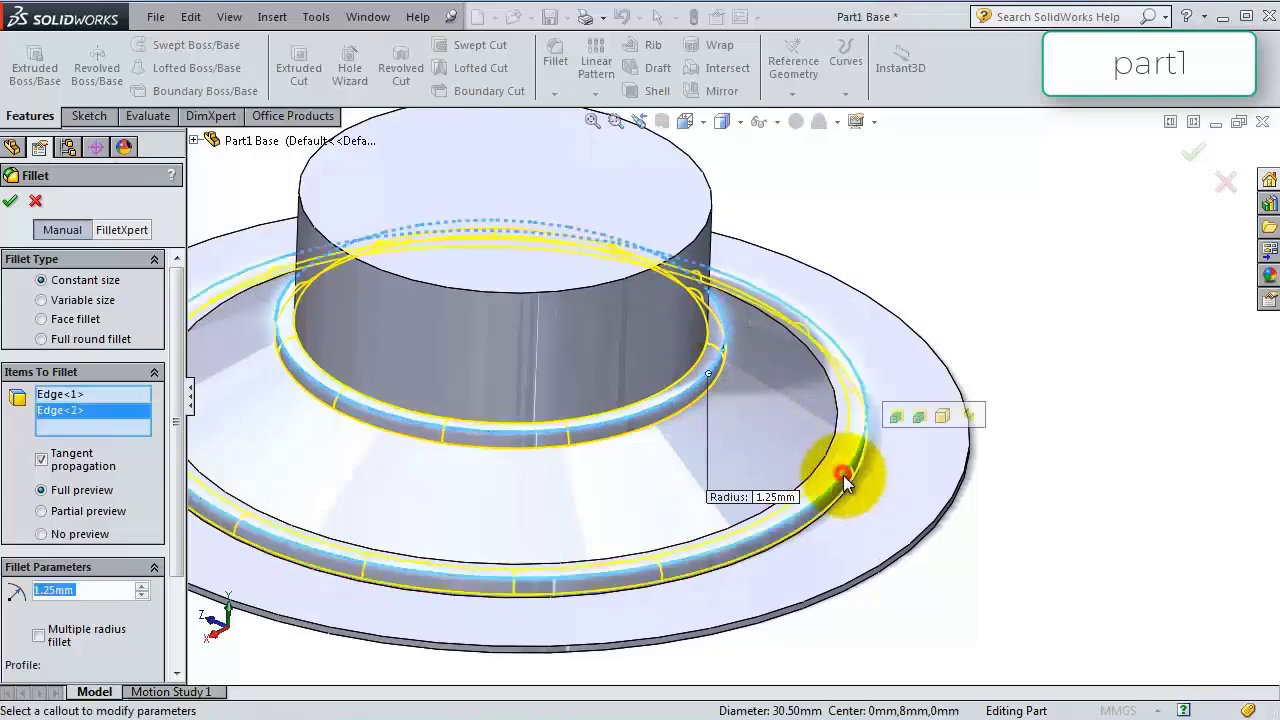
pyautogui.scroll(4, 748, 261)
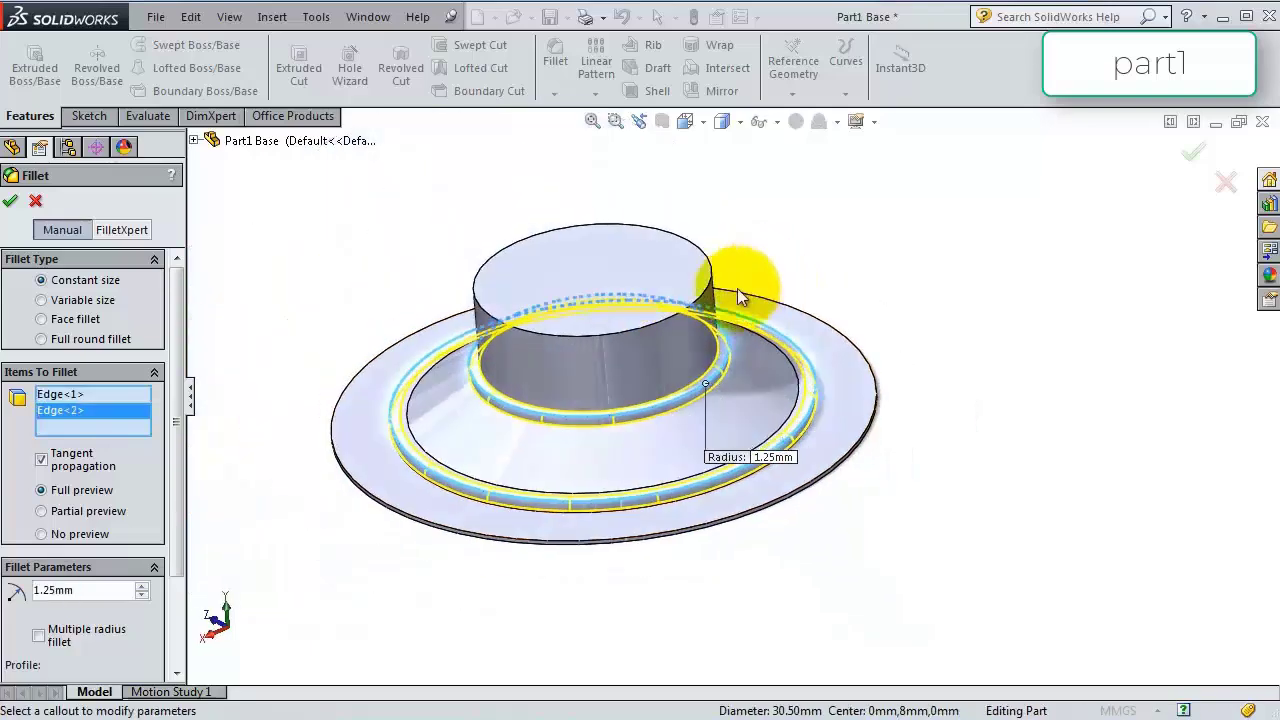
pyautogui.click(11, 203)
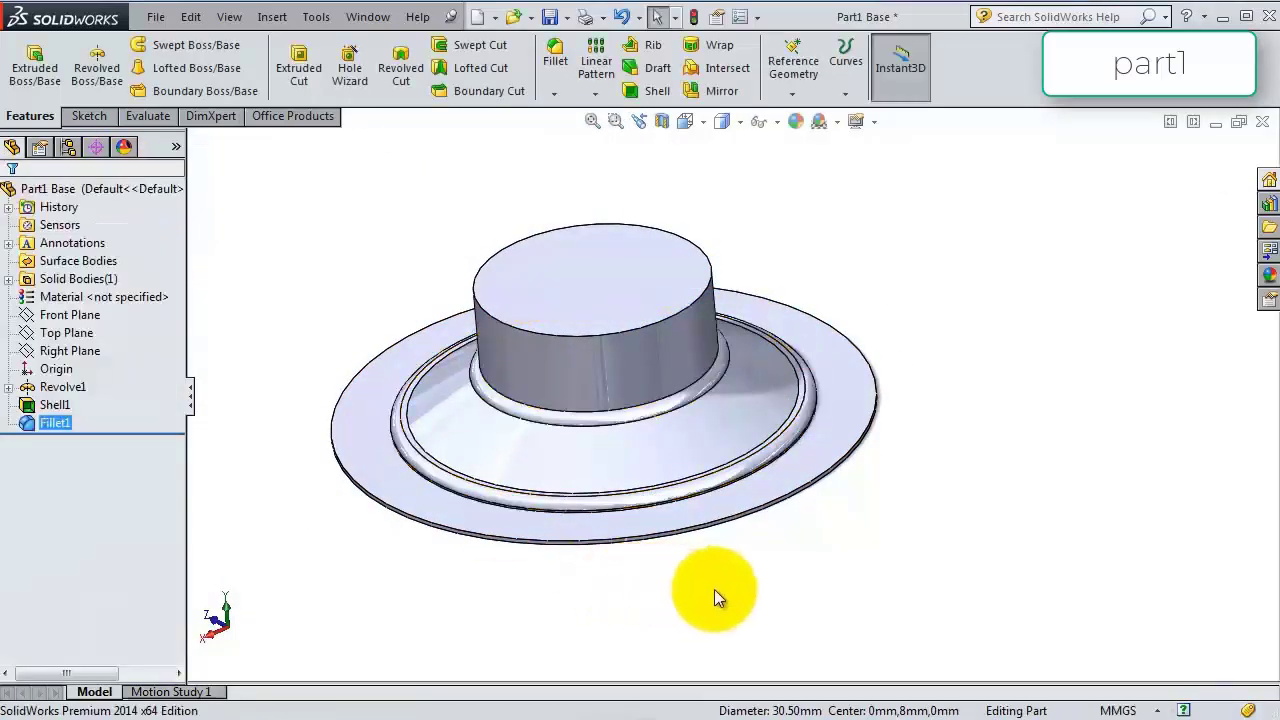
# Open a sketch on the flange's upper face and draw a center rectangle about 56 by 51 mm around the origin.
pyautogui.moveTo(714, 594); pyautogui.dragTo(753, 541, button='middle')
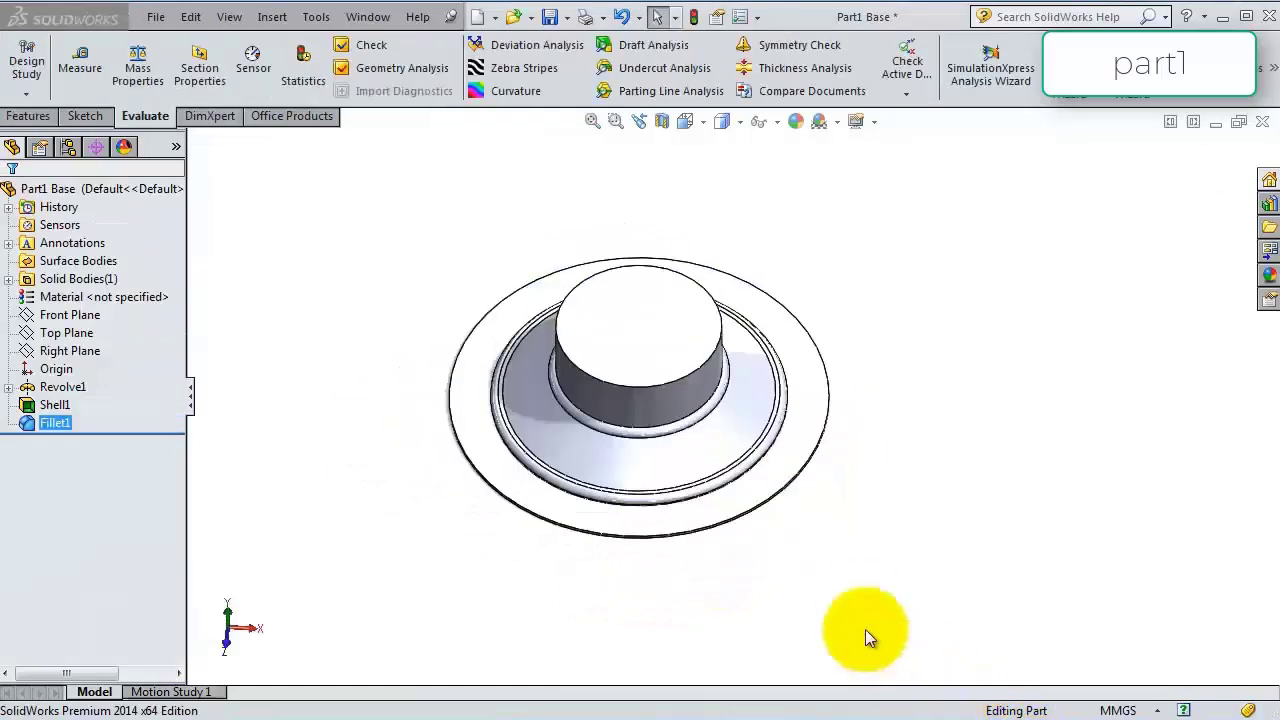
pyautogui.click(778, 474)
pyautogui.click(853, 410)
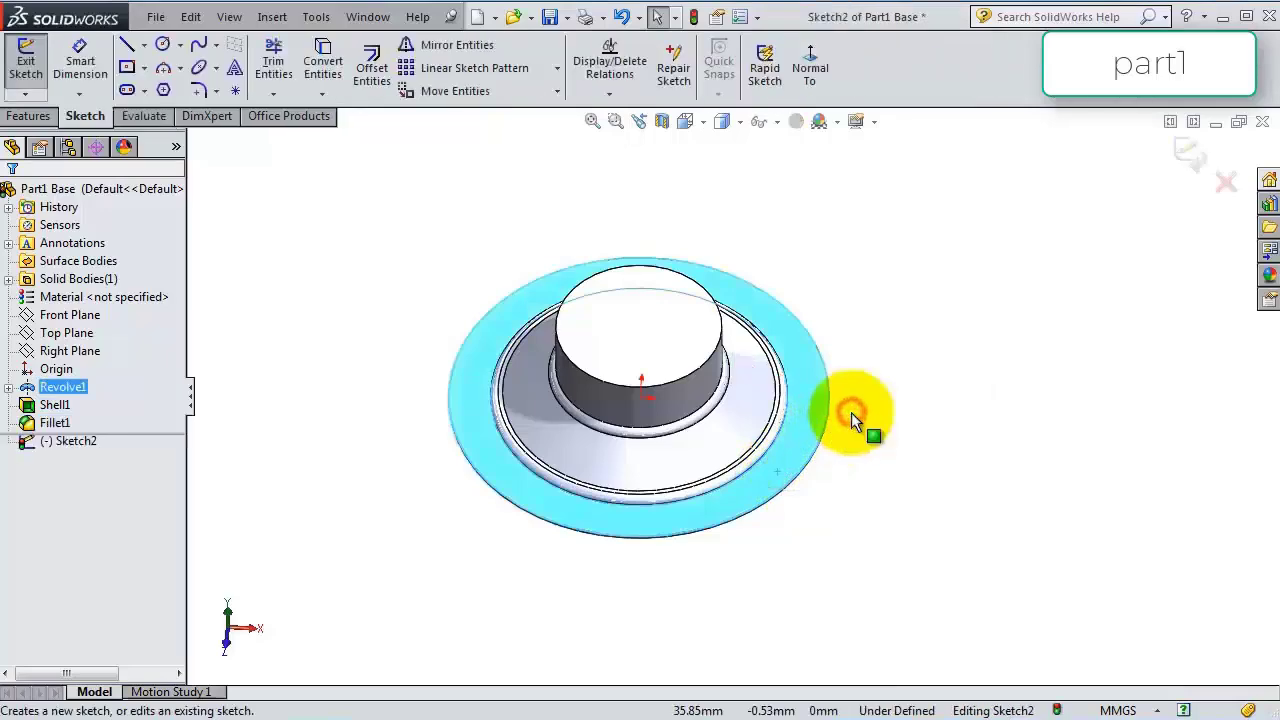
pyautogui.click(813, 74)
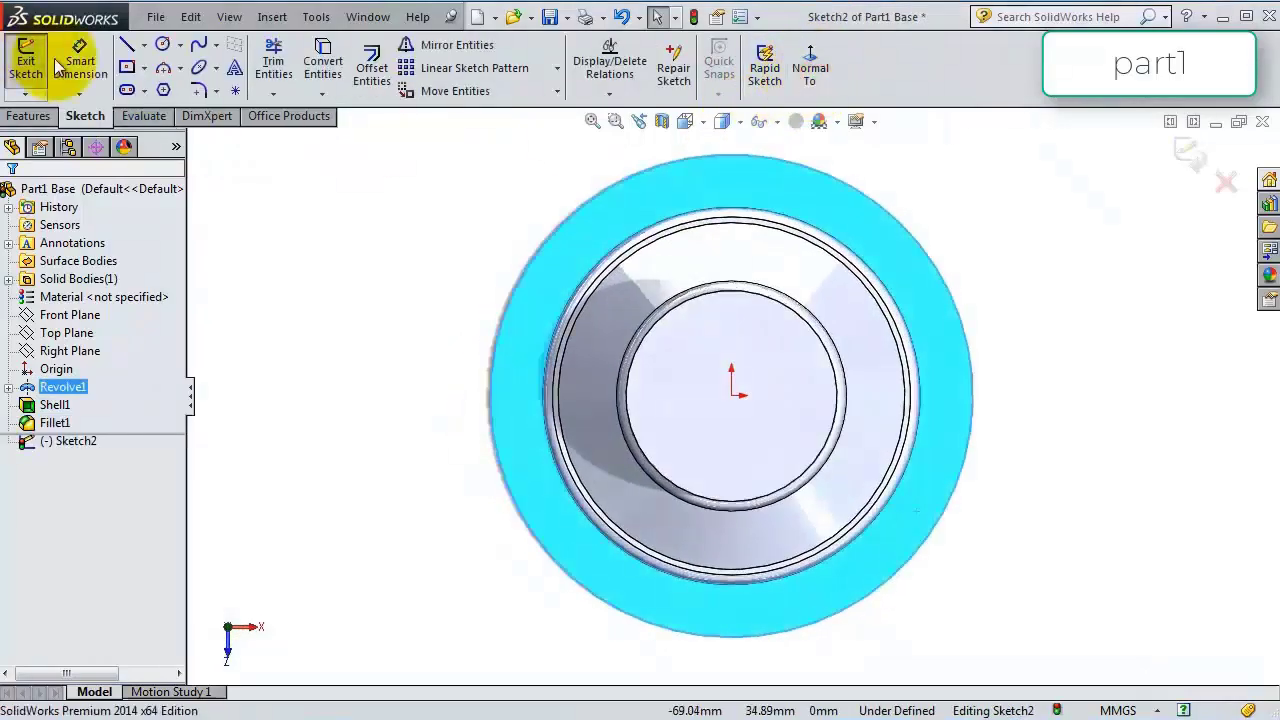
pyautogui.click(129, 67)
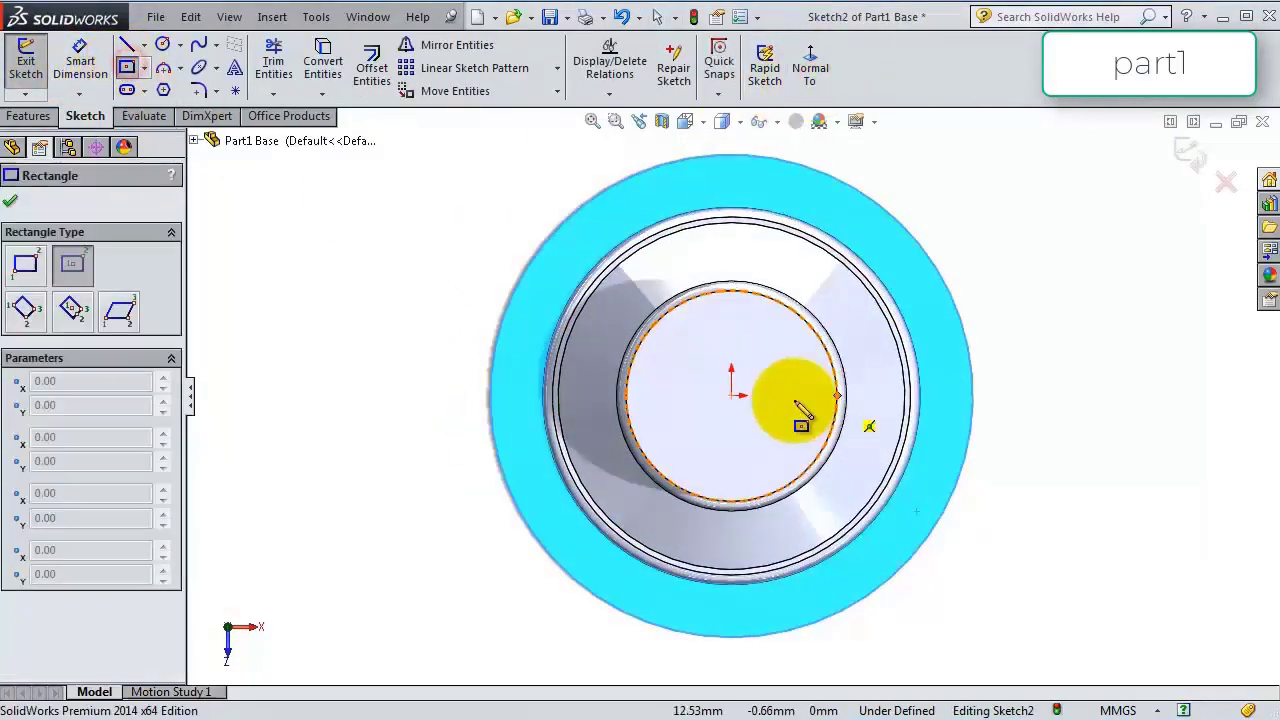
pyautogui.click(732, 396)
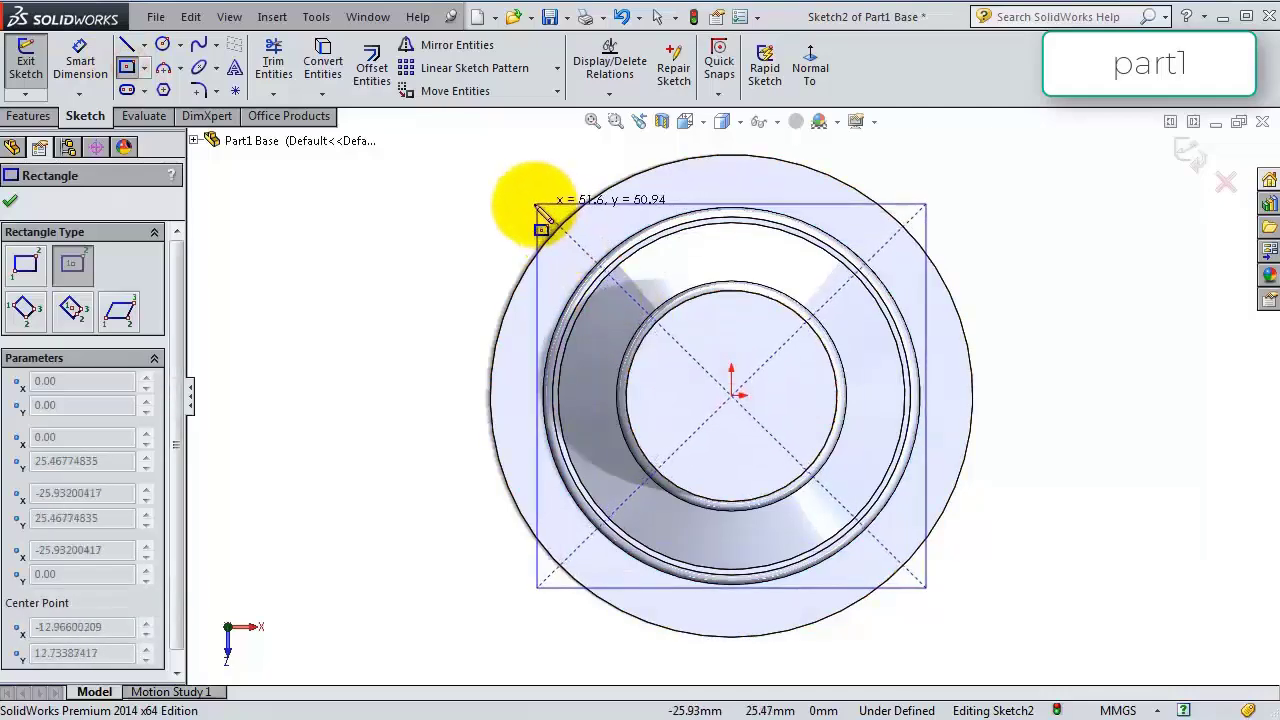
pyautogui.click(521, 205)
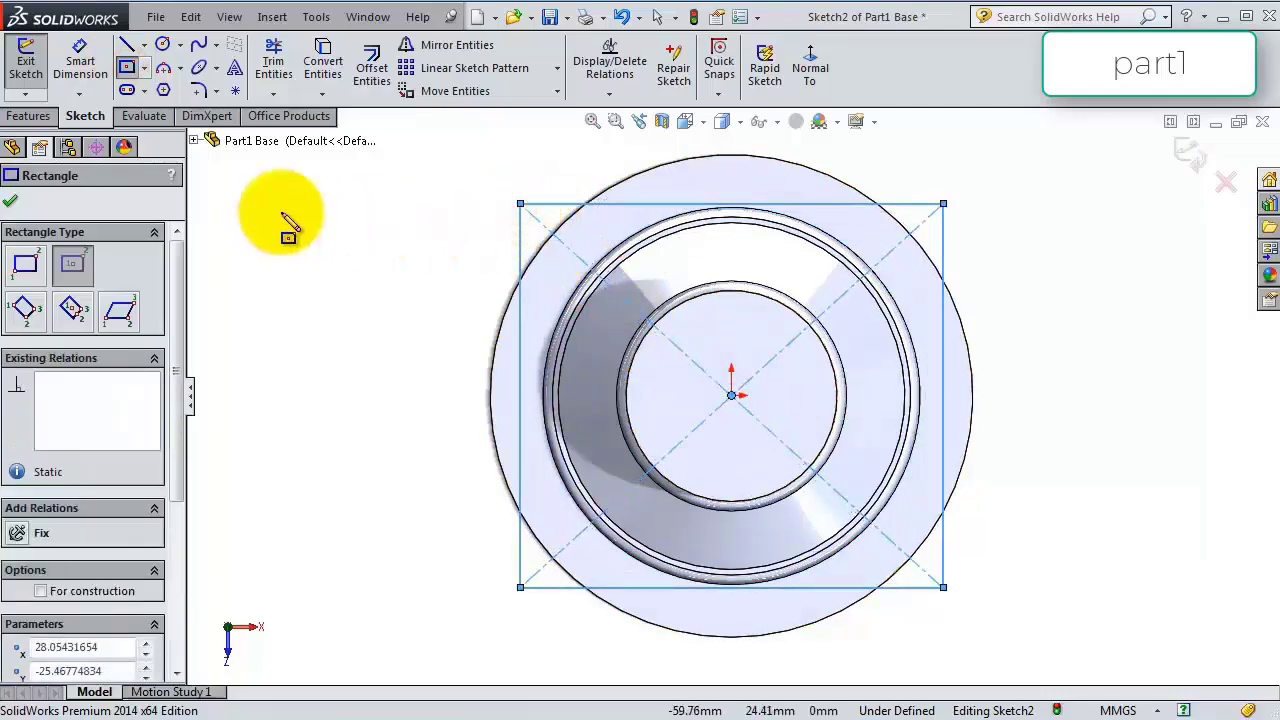
pyautogui.press('Escape')
# Apply an Equal relation between two adjacent sides of the rectangle to make it square.
pyautogui.click(571, 204)
pyautogui.click(520, 238)
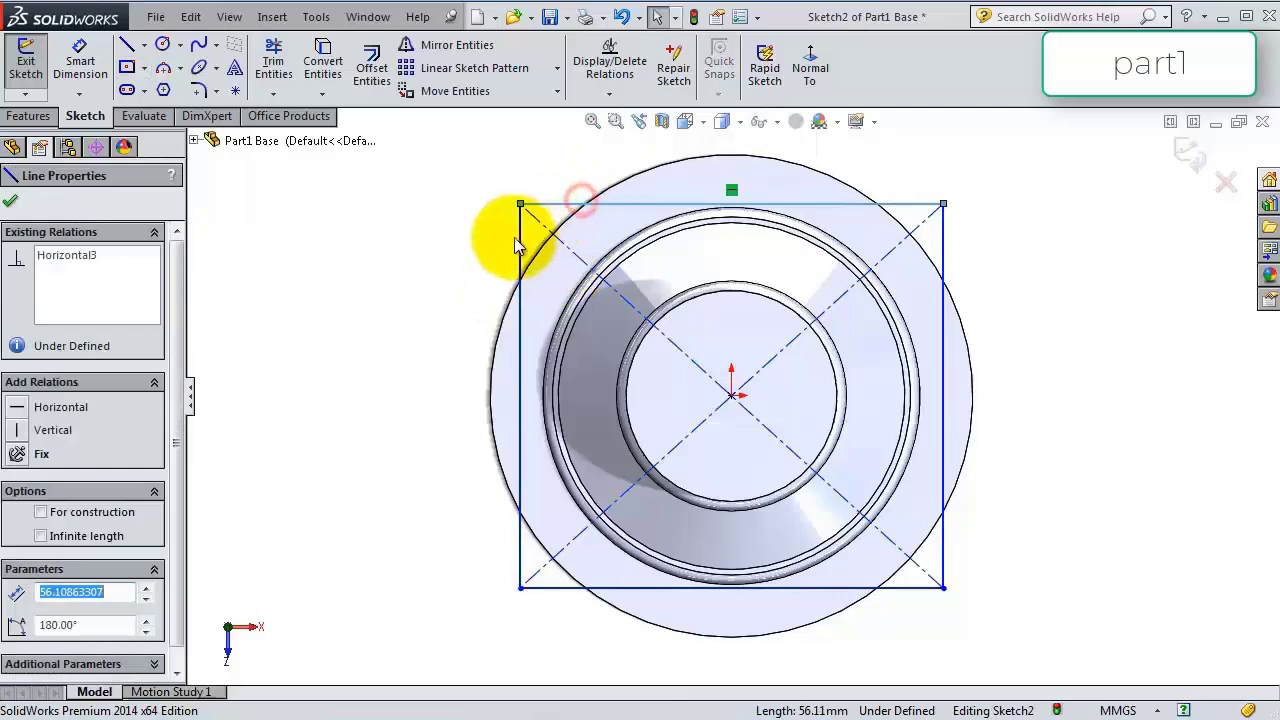
pyautogui.keyDown('ctrl'); pyautogui.click(640, 204); pyautogui.keyUp('ctrl')
pyautogui.click(686, 150)
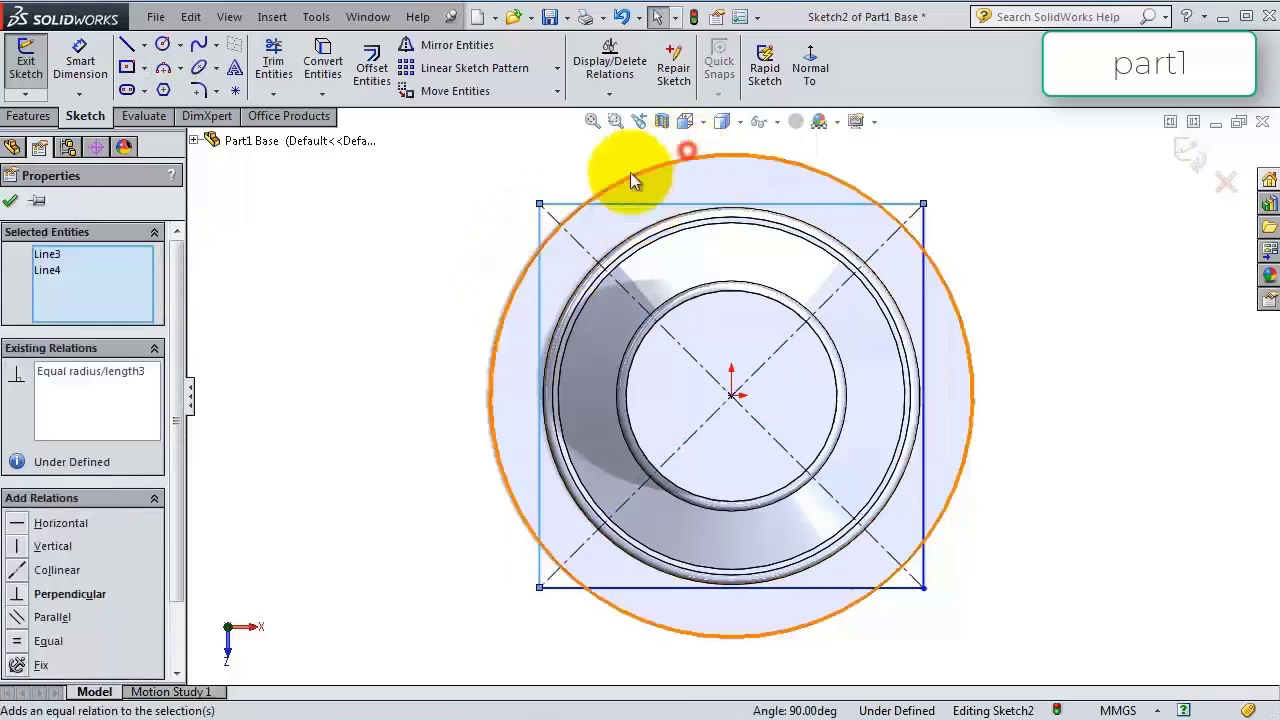
# Dimension the vertical side of the square to 51 mm.
pyautogui.click(86, 67)
pyautogui.click(541, 243)
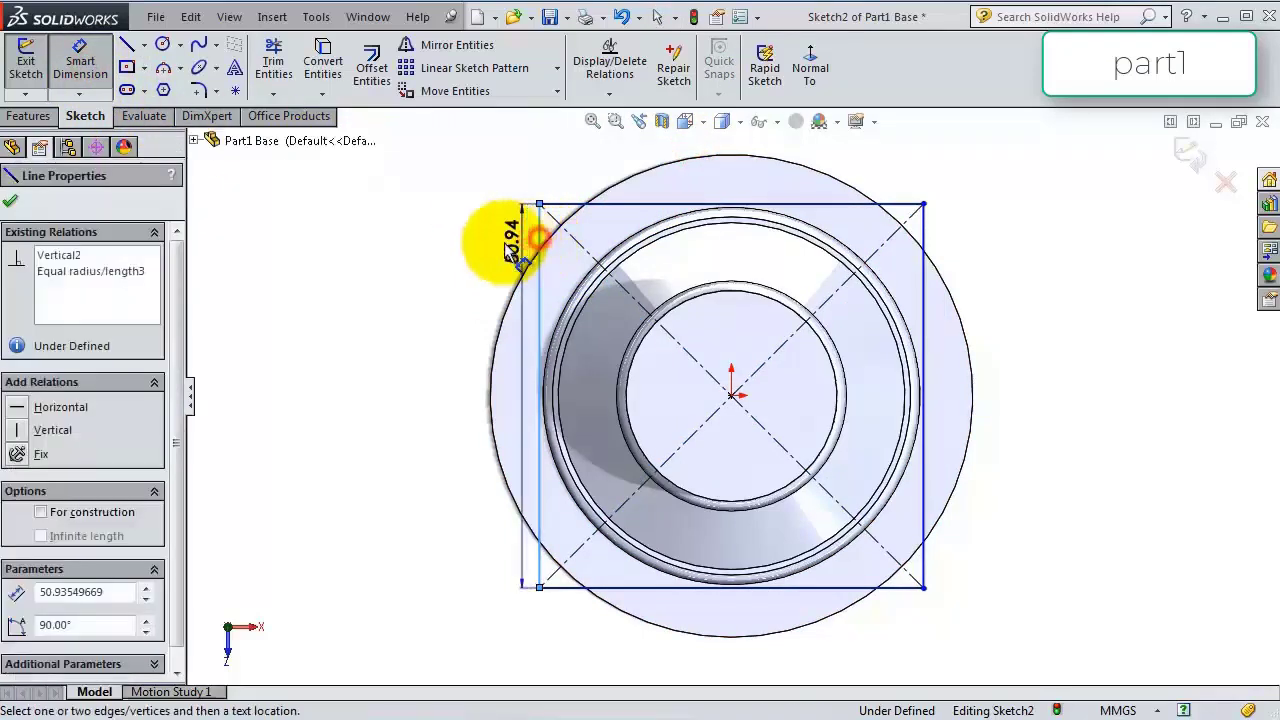
pyautogui.click(453, 259)
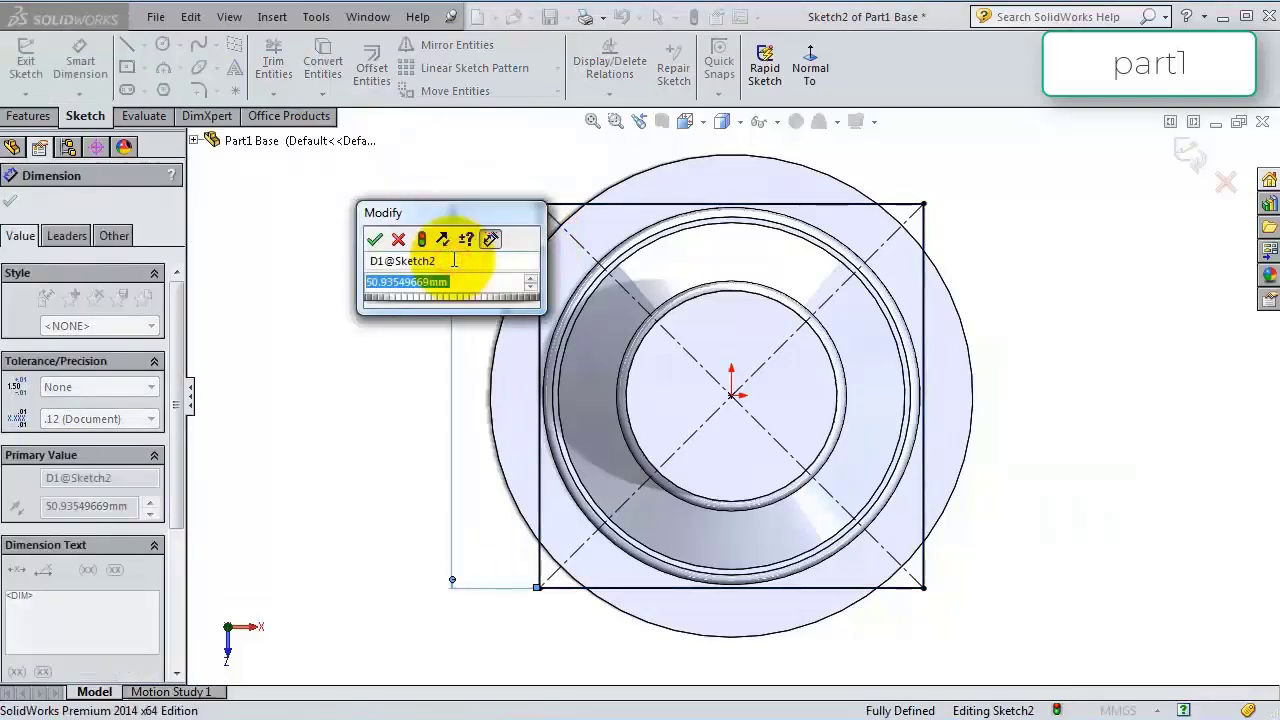
pyautogui.write('51')
pyautogui.press('Return')
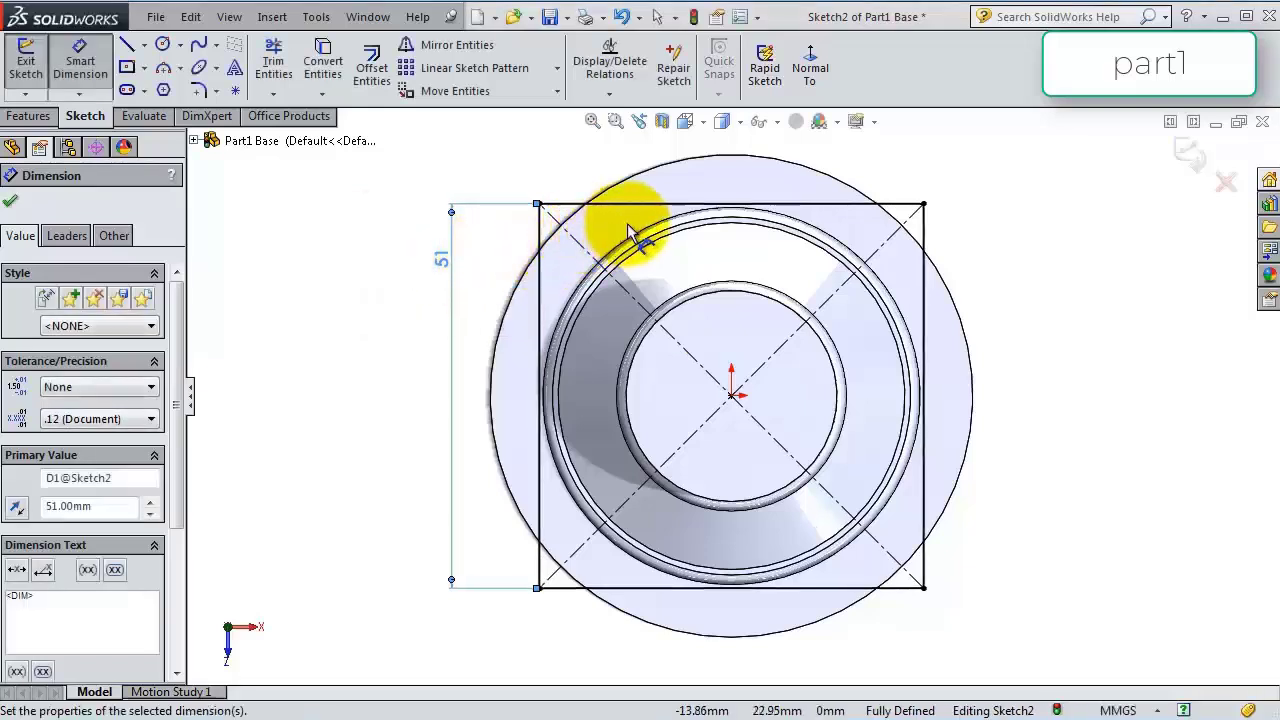
# Chamfer all four corners of the square with an equal distance of 5.5 mm, accepting the loss of sketch constraints.
pyautogui.click(218, 92)
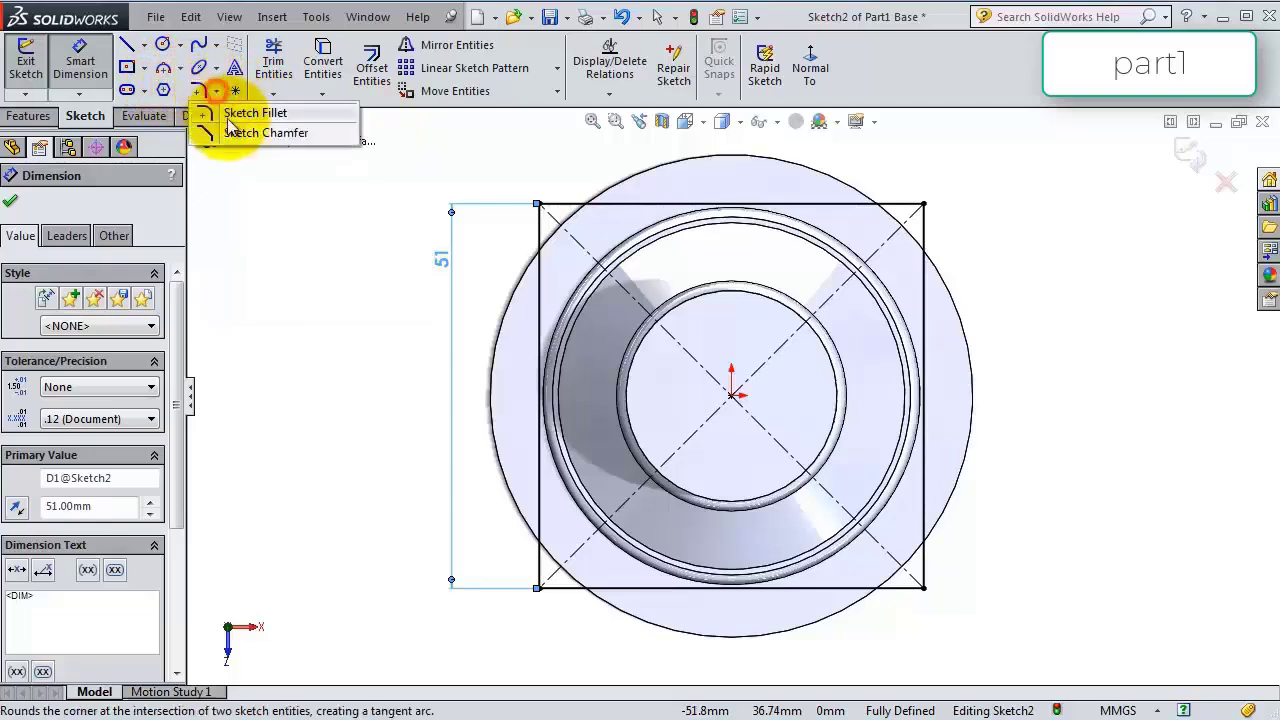
pyautogui.click(226, 134)
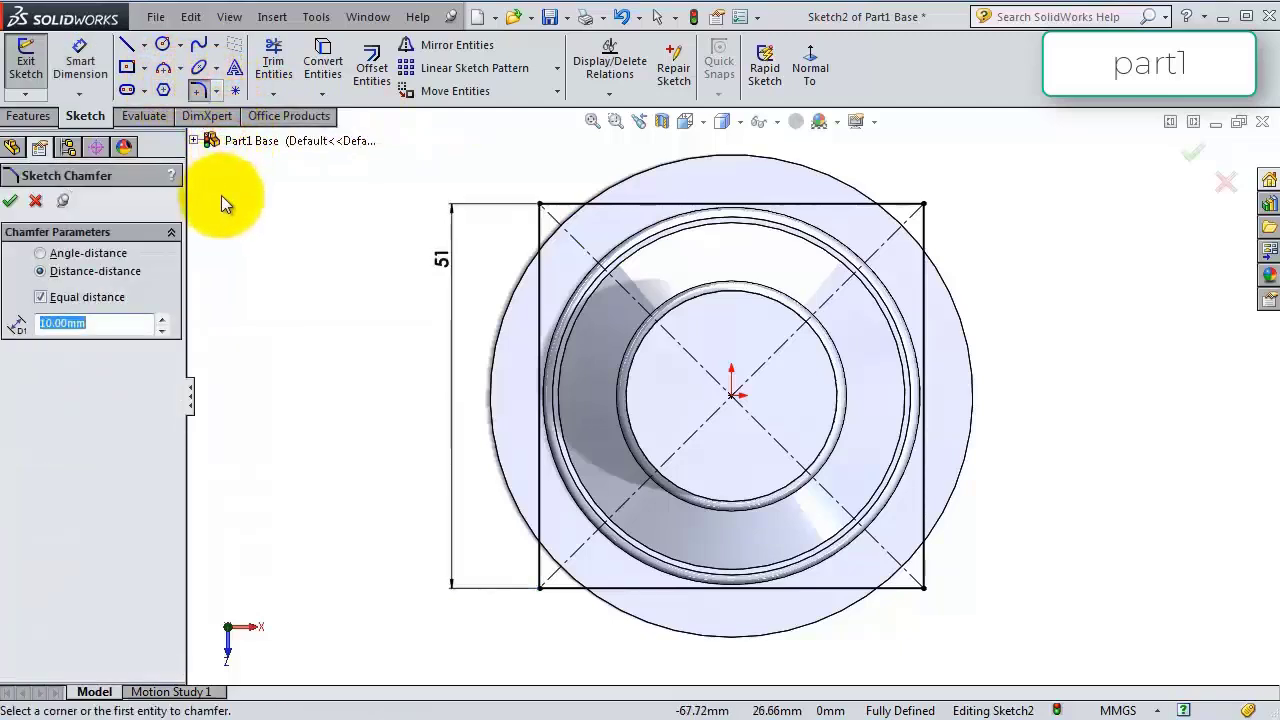
pyautogui.write('5.5')
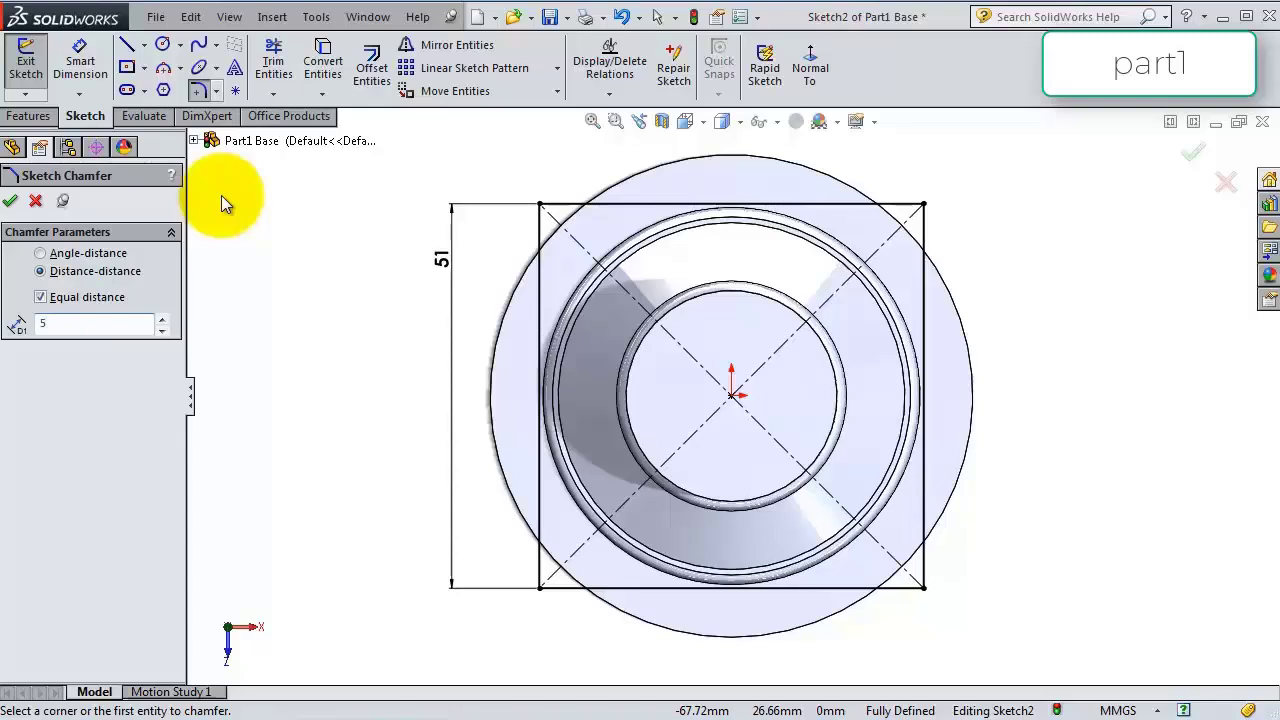
pyautogui.click(540, 205)
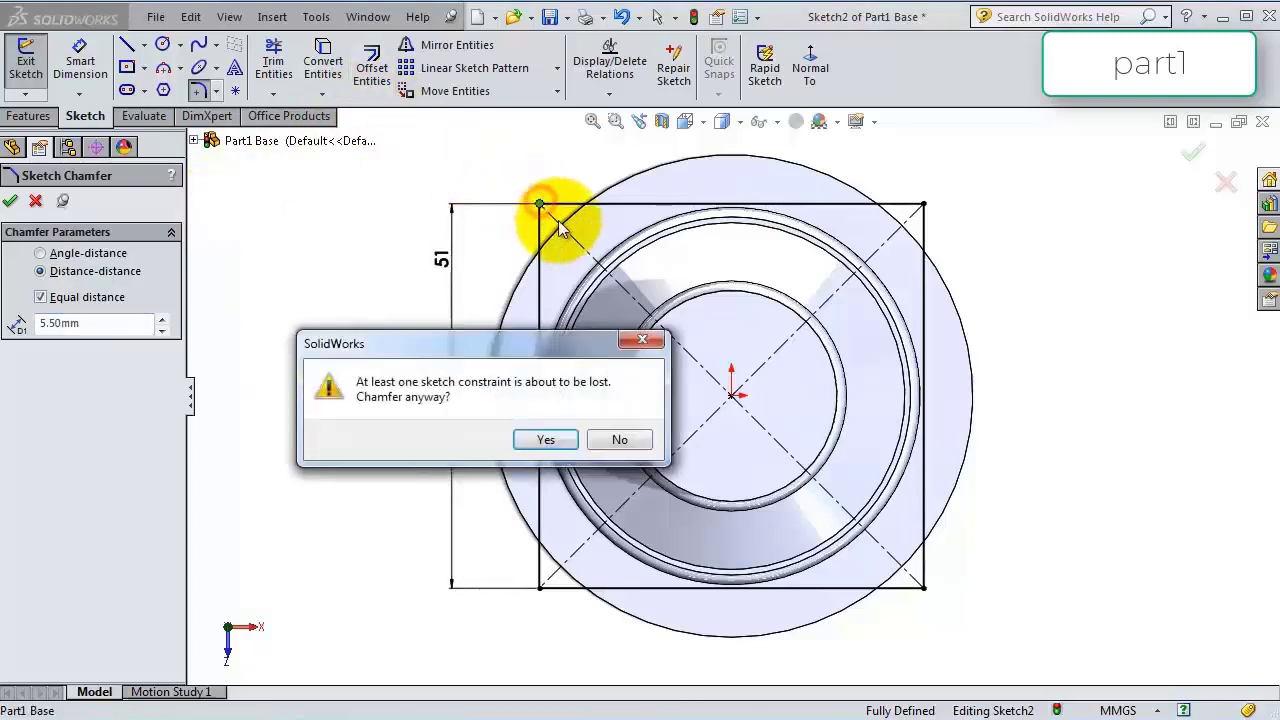
pyautogui.click(549, 440)
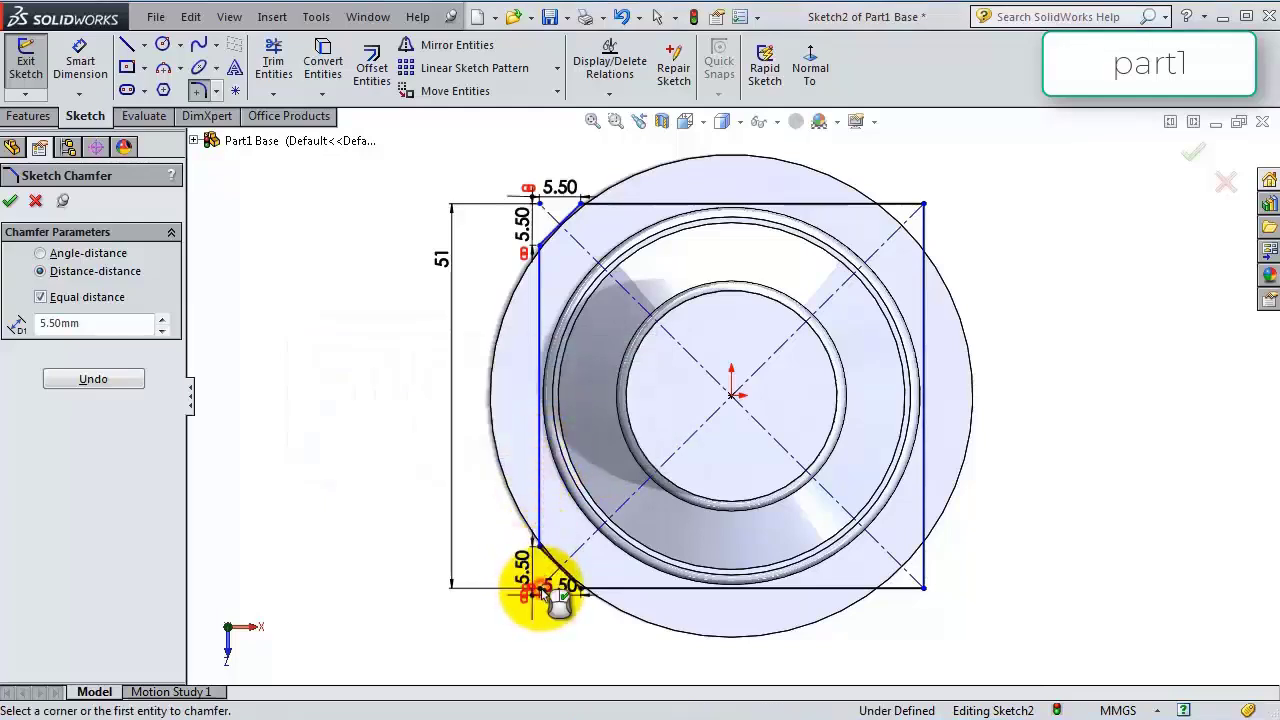
pyautogui.click(926, 590)
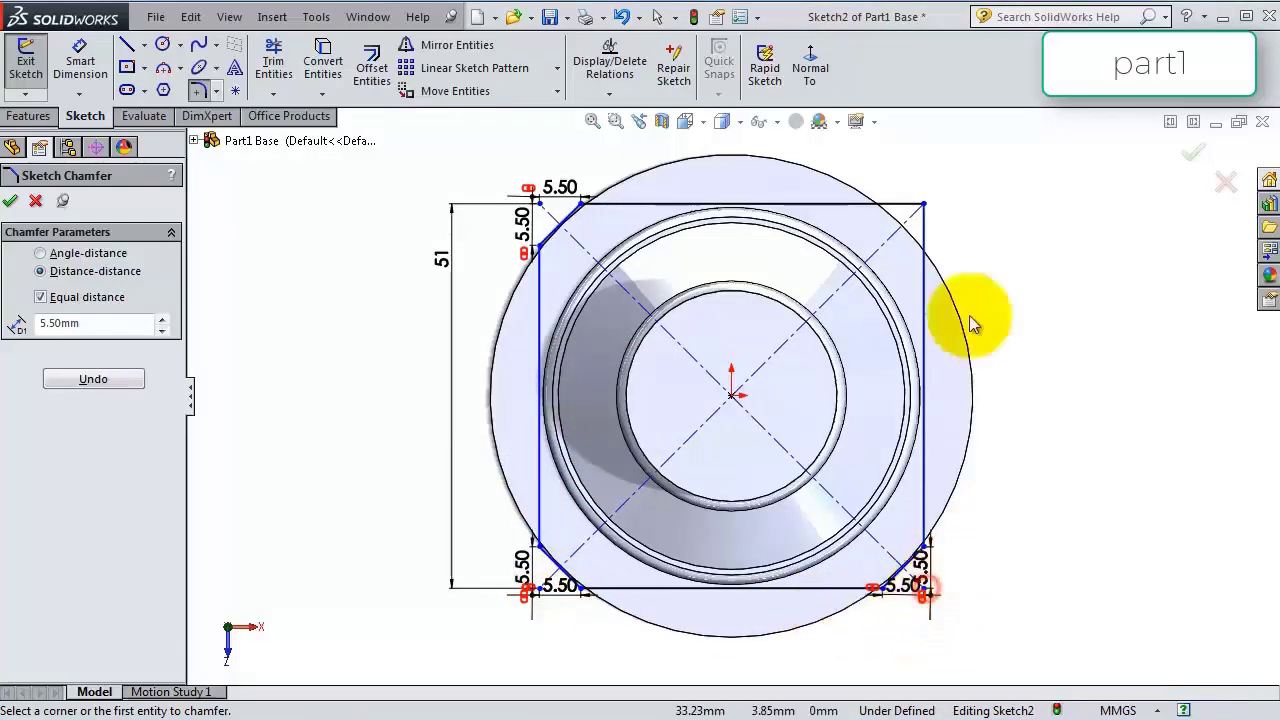
pyautogui.click(924, 205)
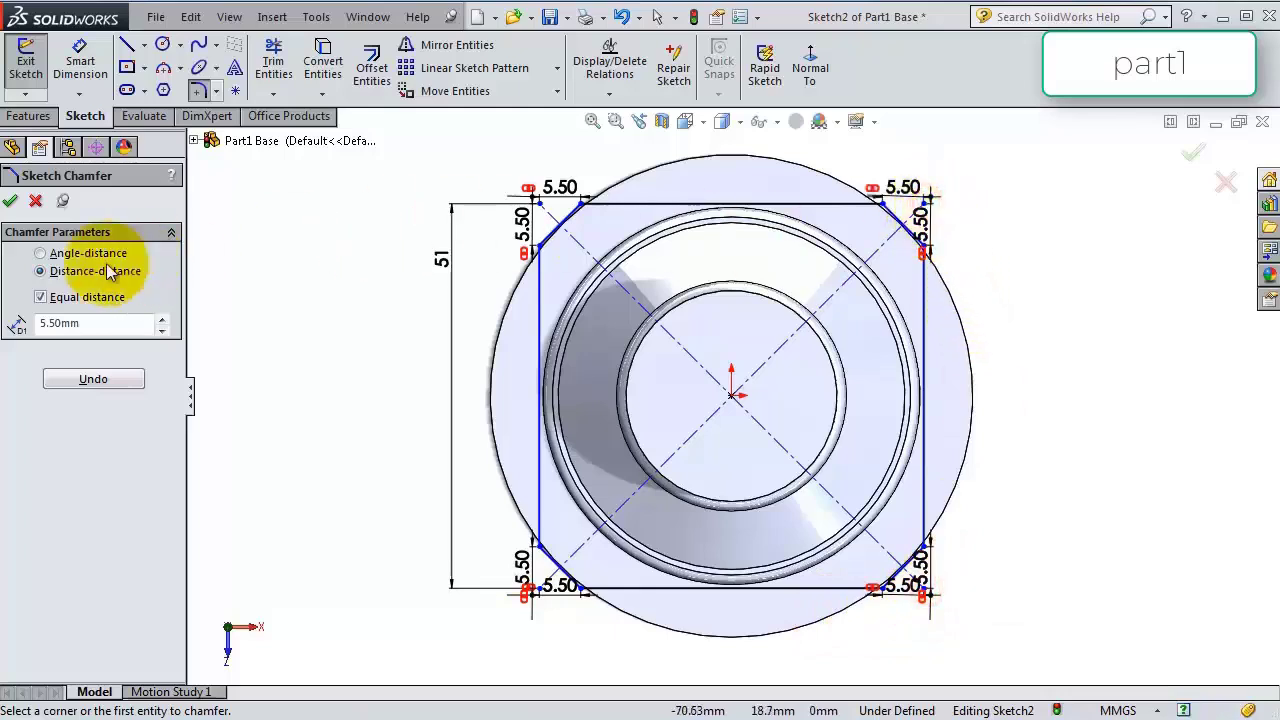
pyautogui.click(13, 203)
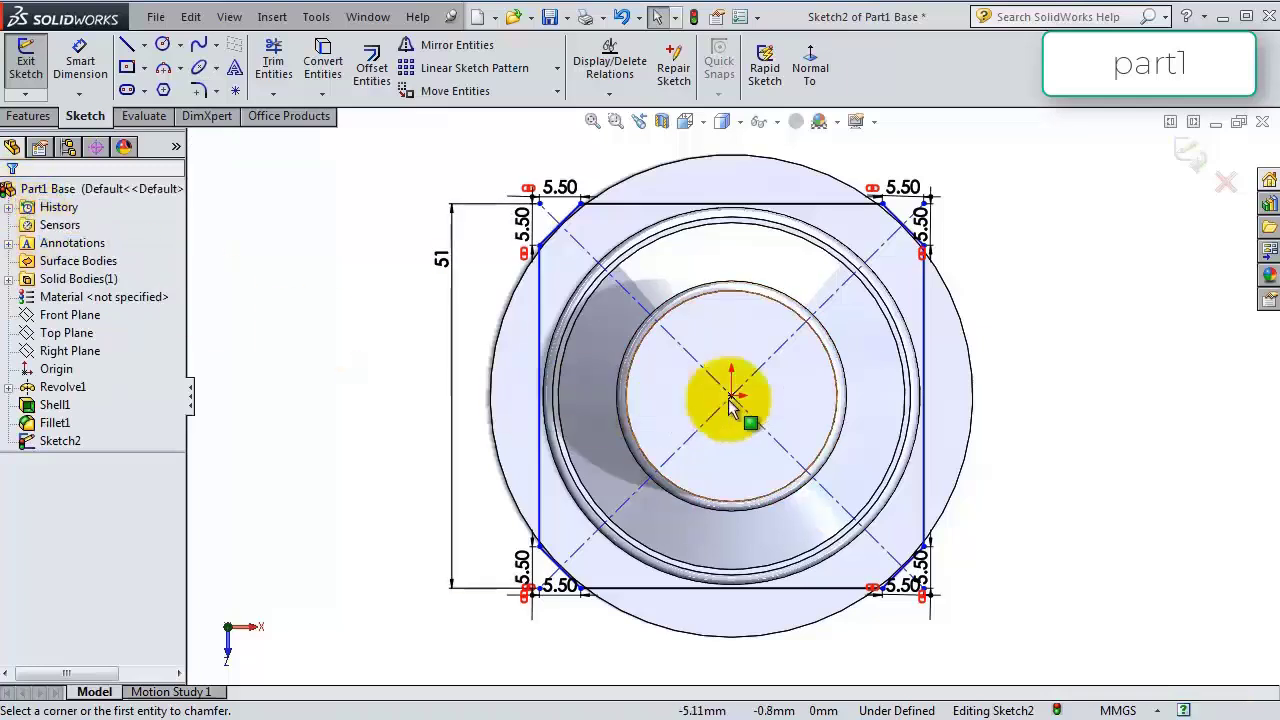
# Draw a circle of about 48.3 mm radius centered on the origin, enclosing the whole flange.
pyautogui.scroll(-4, 765, 375)
pyautogui.scroll(2, 765, 380)
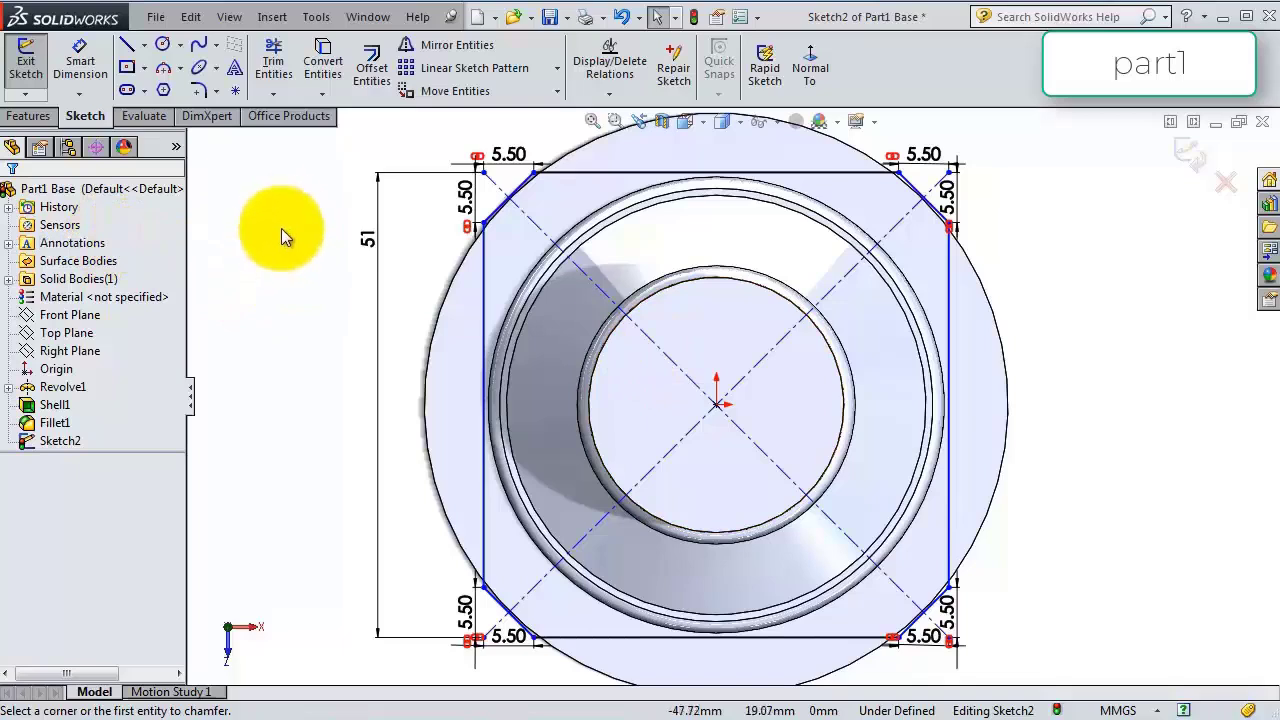
pyautogui.click(42, 120)
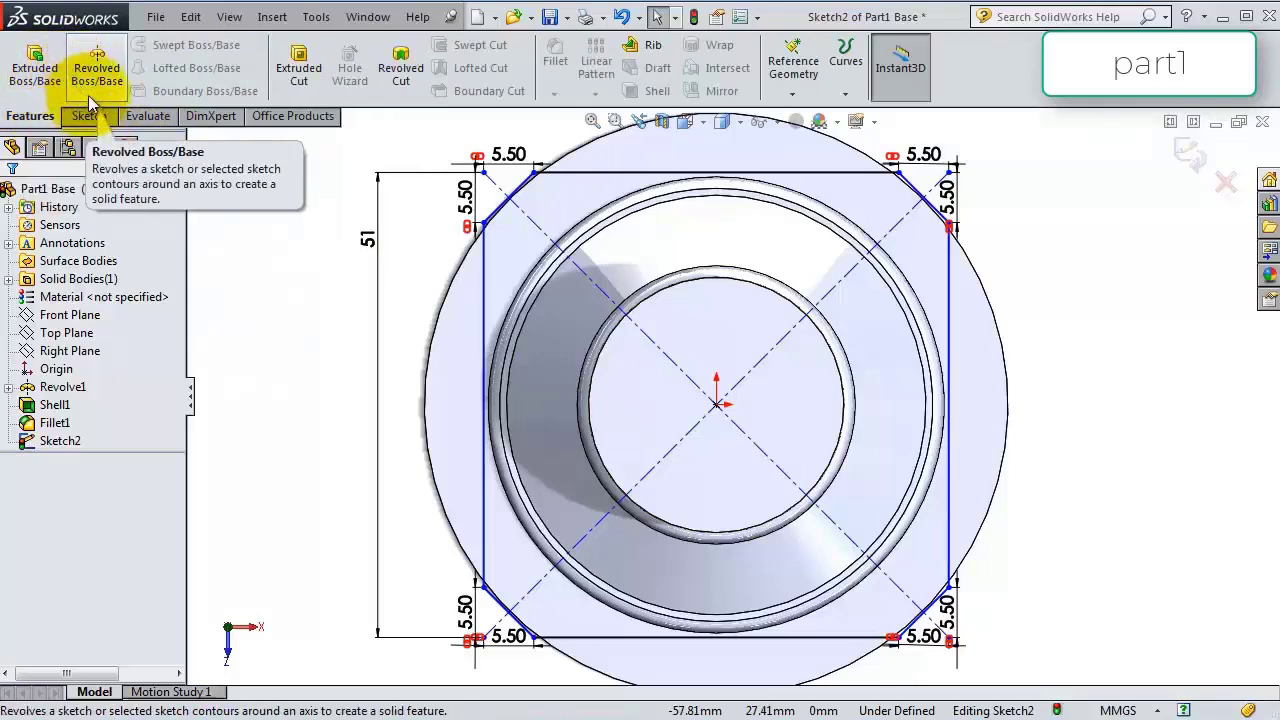
pyautogui.click(85, 116)
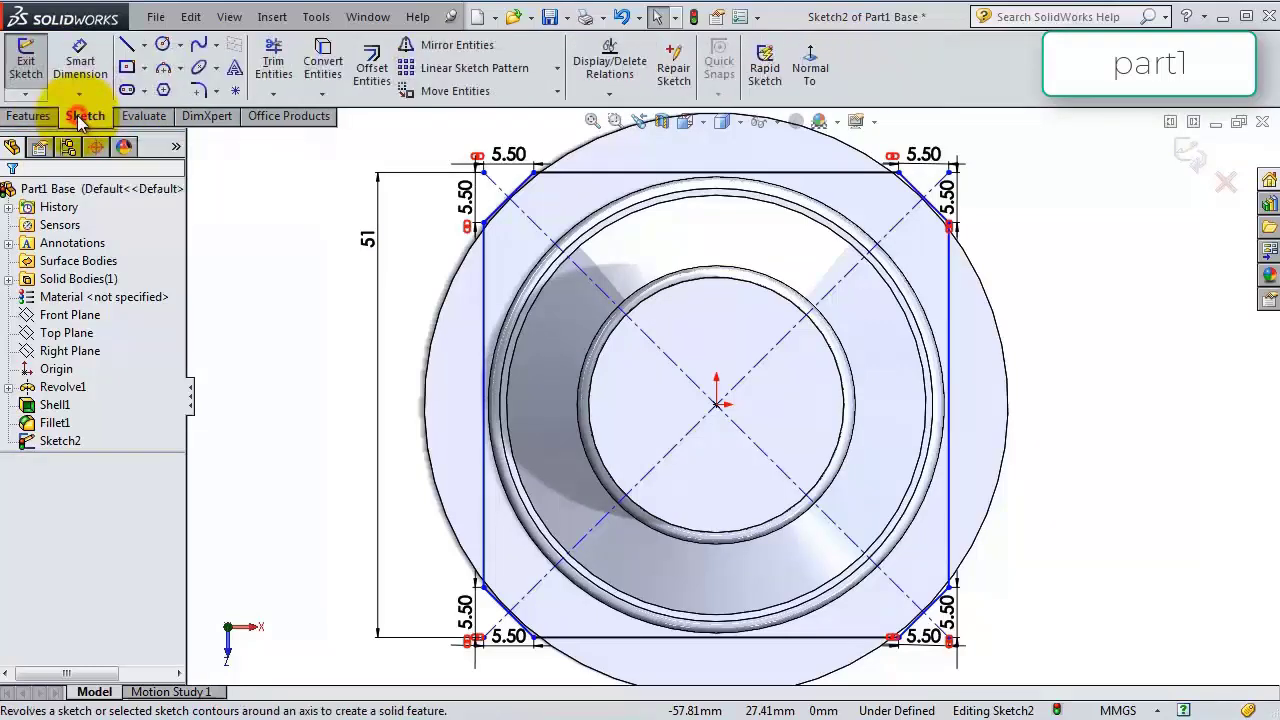
pyautogui.click(162, 44)
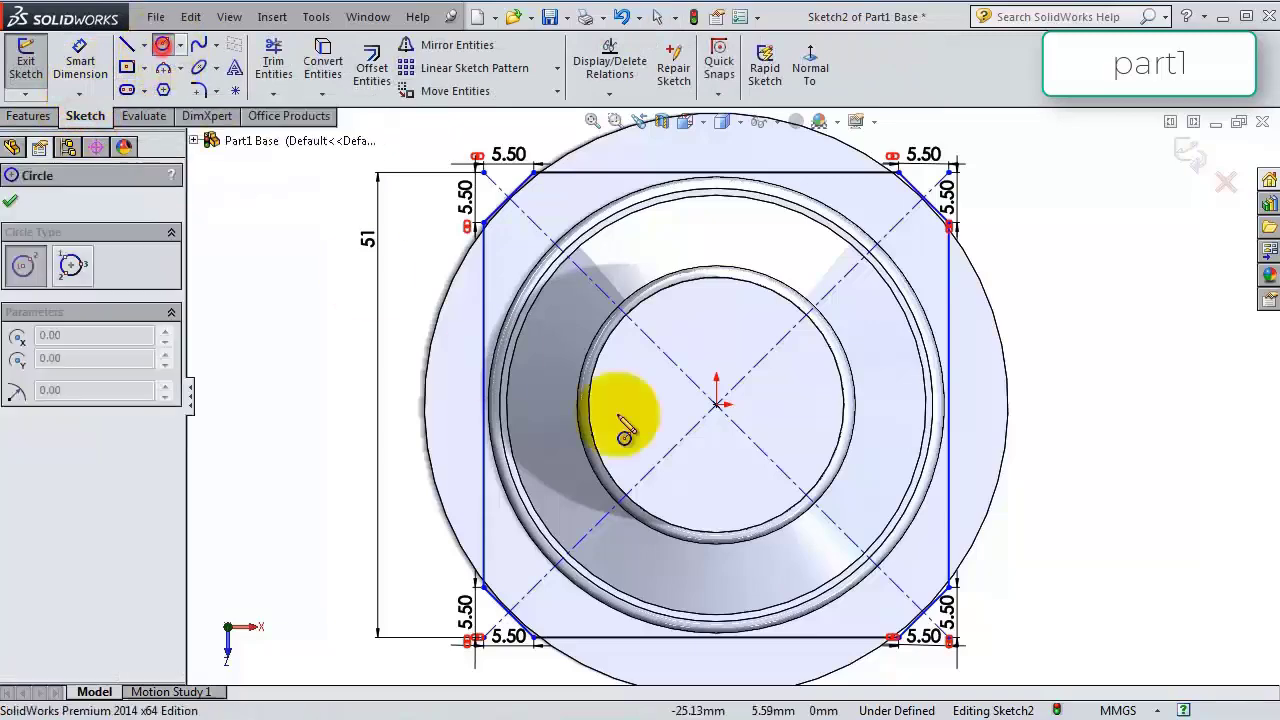
pyautogui.click(716, 404)
pyautogui.scroll(3, 600, 290)
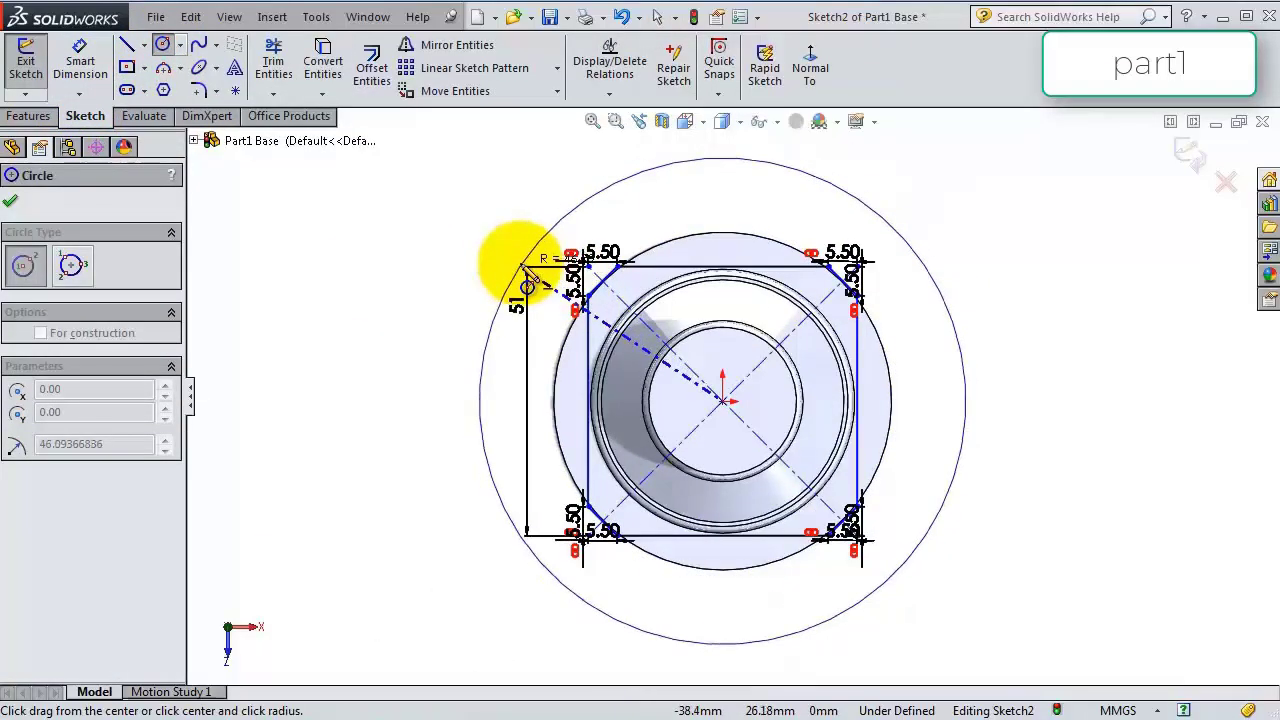
pyautogui.click(511, 255)
# Extrude-cut the area between the circle and the chamfered square with a Blind depth of 10 mm.
pyautogui.click(45, 116)
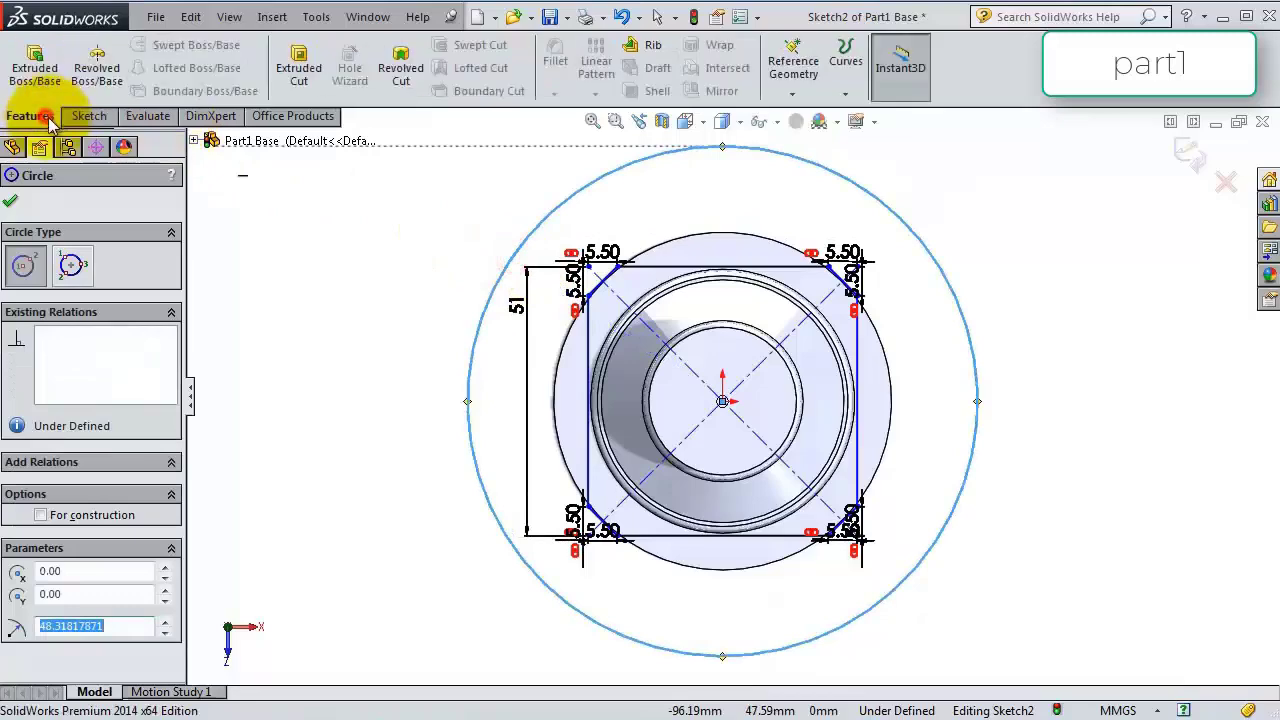
pyautogui.click(298, 67)
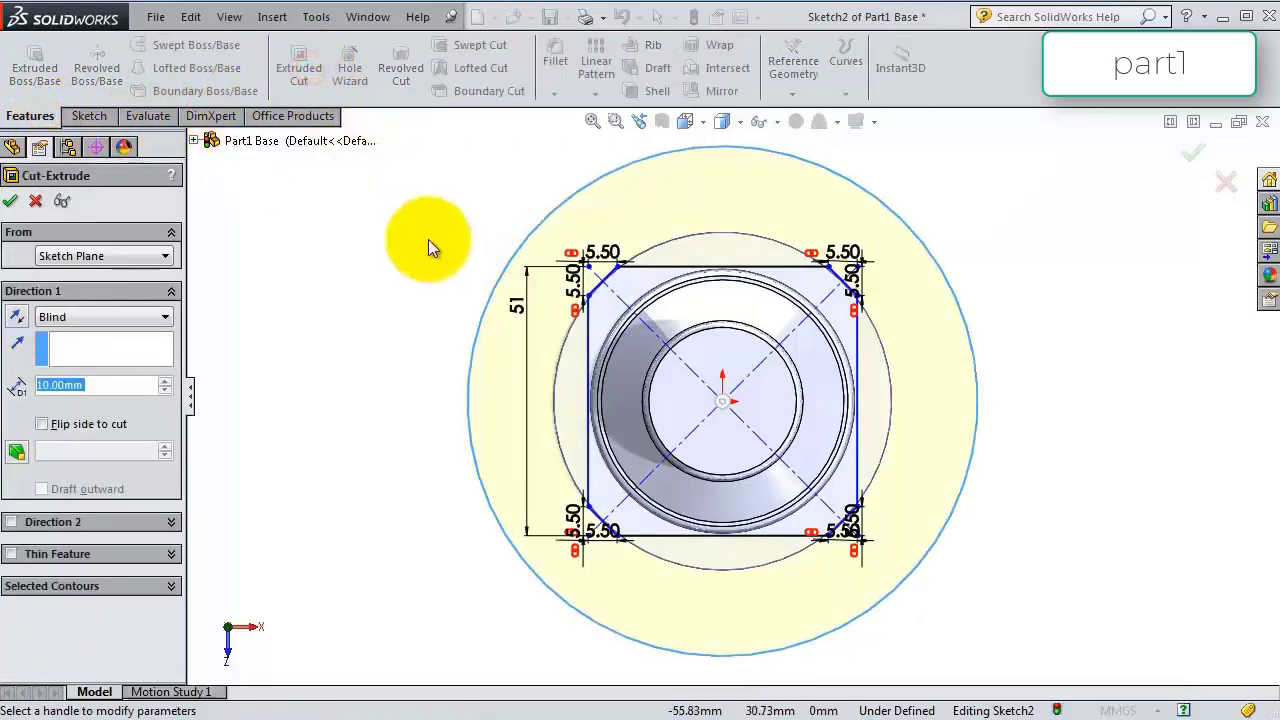
pyautogui.moveTo(428, 240); pyautogui.dragTo(536, 428, button='middle')
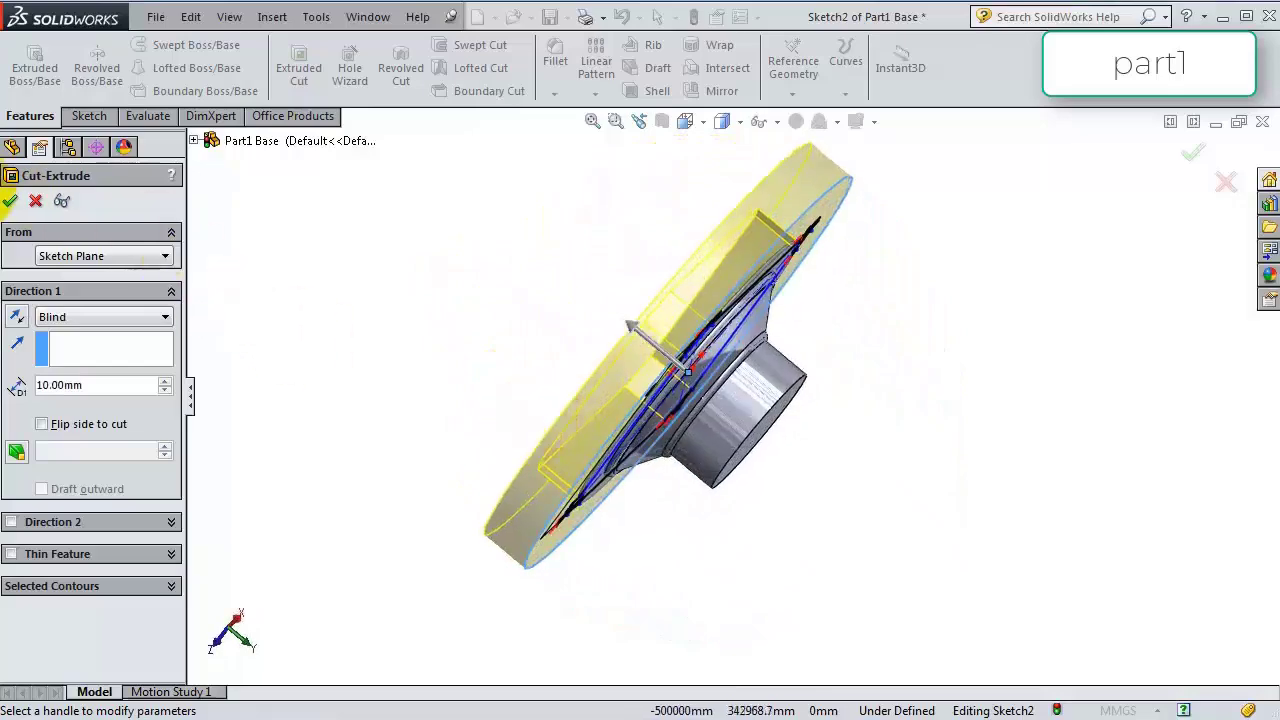
pyautogui.click(8, 200)
# Set up a constant-size 0.5 mm fillet on the cylinder's top edge, its base edge and the outer edge of the collar below.
pyautogui.moveTo(901, 449)
pyautogui.mouseDown(button='middle')
pyautogui.moveTo(781, 249)
pyautogui.moveTo(790, 262)
pyautogui.mouseUp(button='middle')
pyautogui.click(919, 417)
pyautogui.moveTo(1040, 470)
pyautogui.mouseDown(button='middle')
pyautogui.moveTo(1051, 466)
pyautogui.moveTo(951, 420)
pyautogui.moveTo(814, 297)
pyautogui.mouseUp(button='middle')
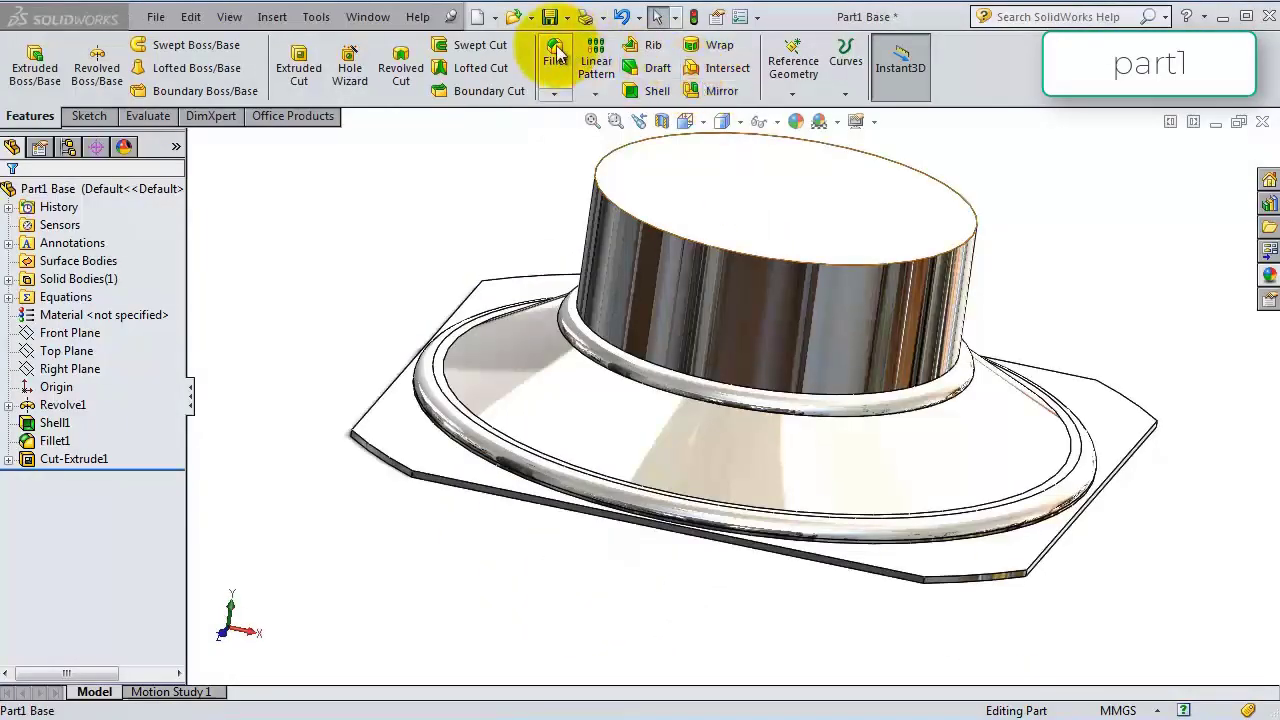
pyautogui.click(556, 52)
pyautogui.write('0')
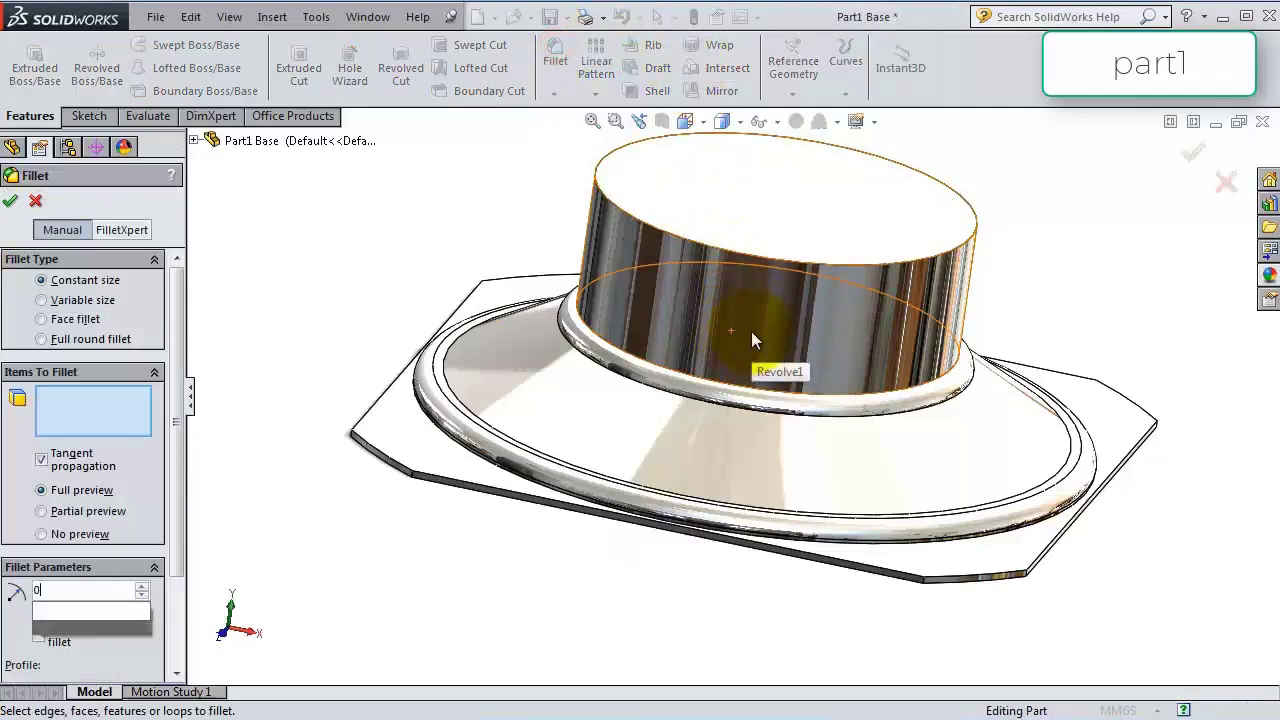
pyautogui.write('.5')
pyautogui.press('Return')
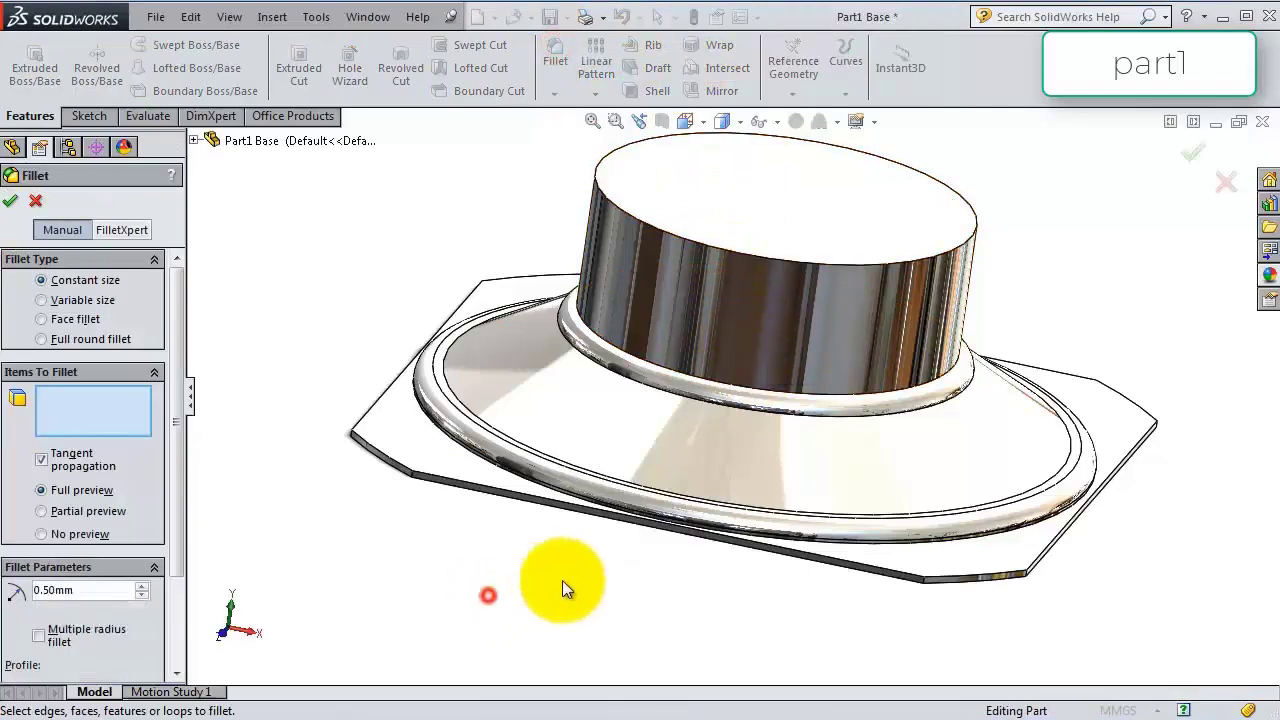
pyautogui.scroll(-3, 681, 448)
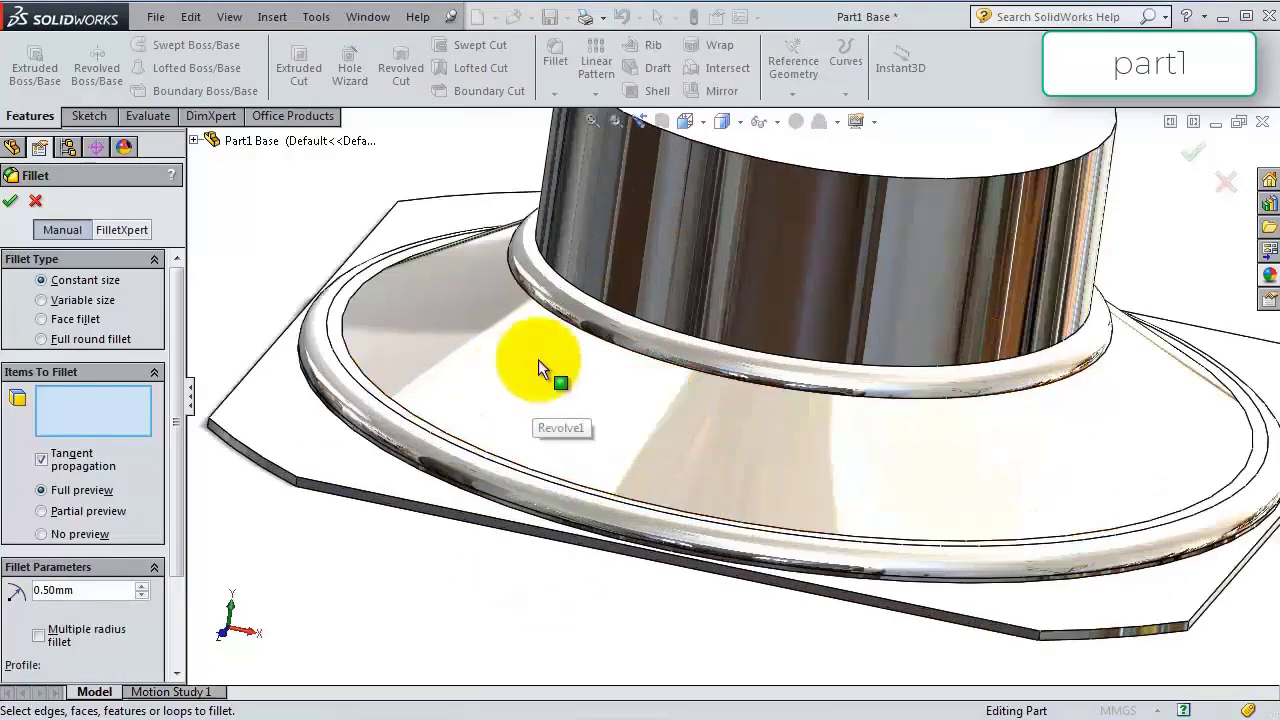
pyautogui.click(1021, 173)
pyautogui.scroll(-2, 1064, 332)
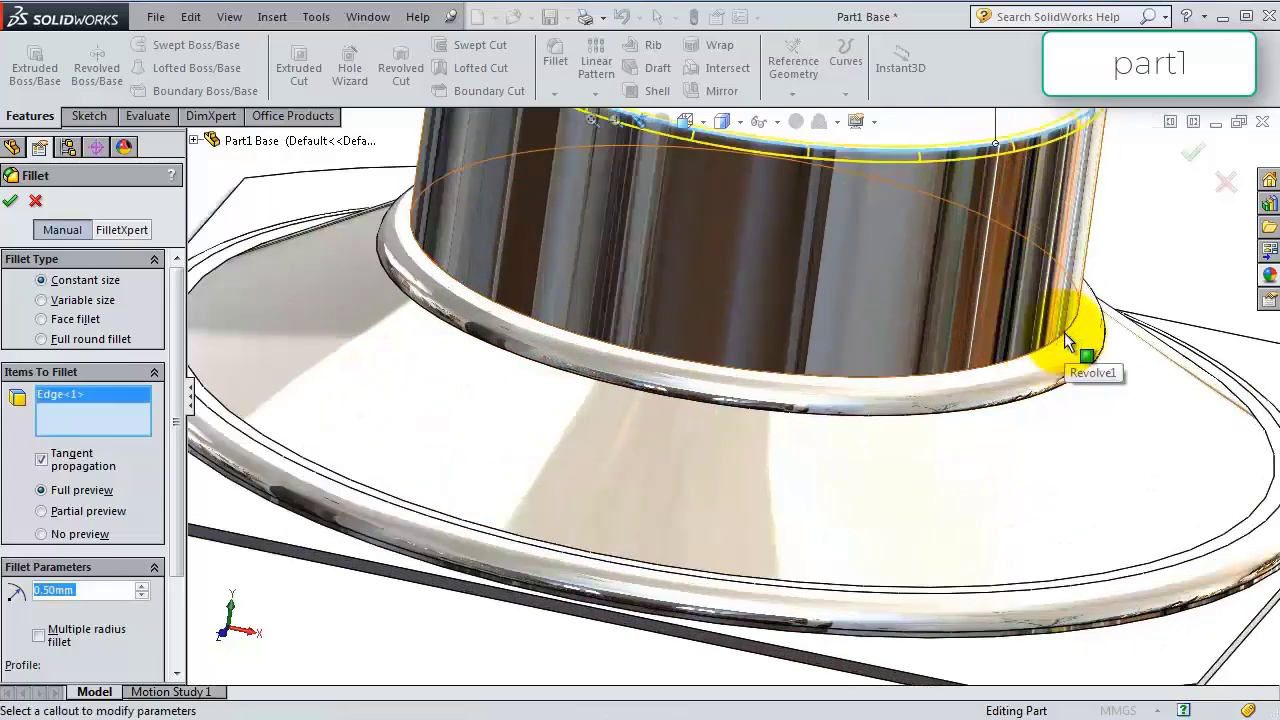
pyautogui.click(1065, 336)
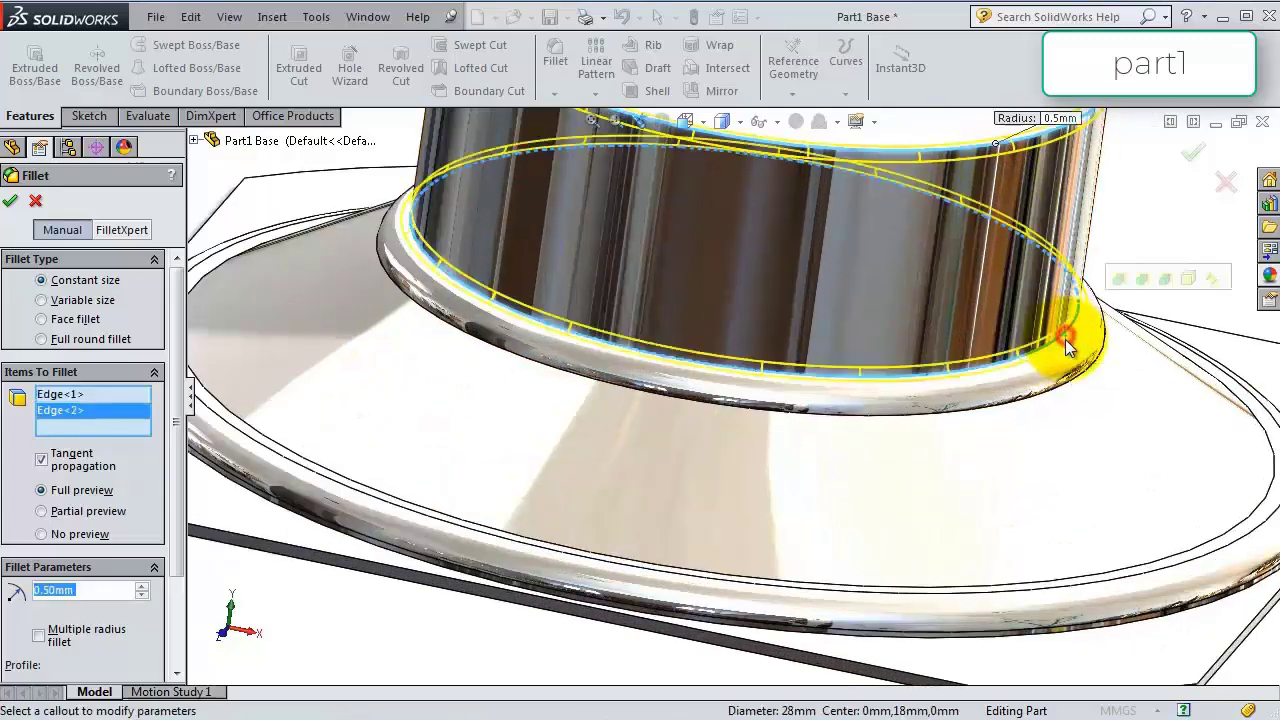
pyautogui.click(1052, 405)
# Add the cone's outer edge and the outer rim's lower edge to the fillet selection and apply the fillet.
pyautogui.scroll(3, 1051, 508)
pyautogui.scroll(-3, 981, 455)
pyautogui.scroll(-3, 981, 455)
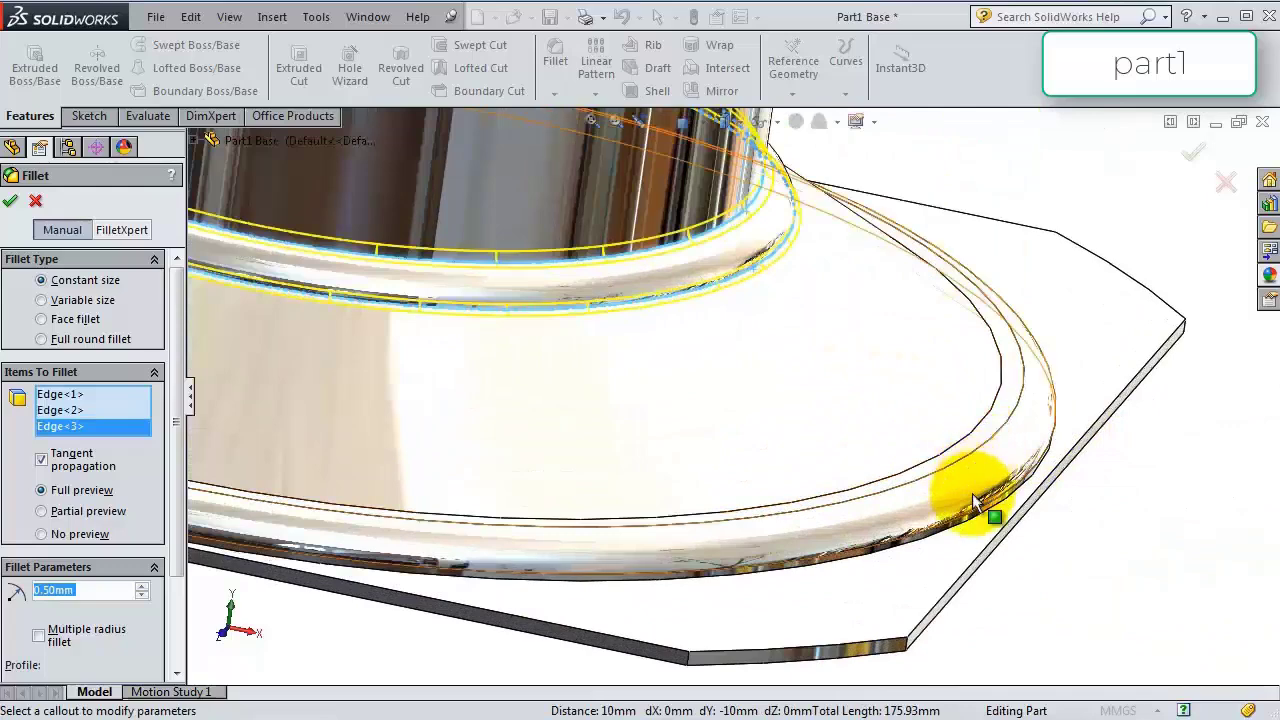
pyautogui.click(963, 411)
pyautogui.scroll(3, 976, 461)
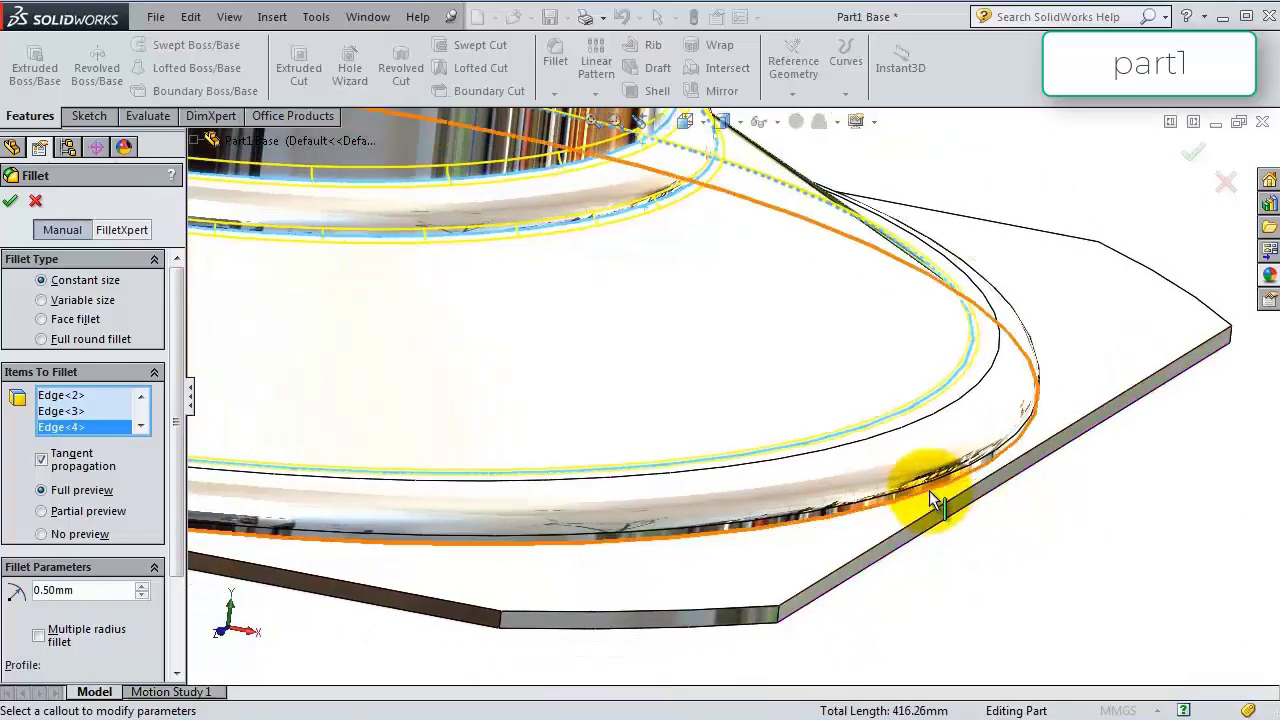
pyautogui.click(940, 495)
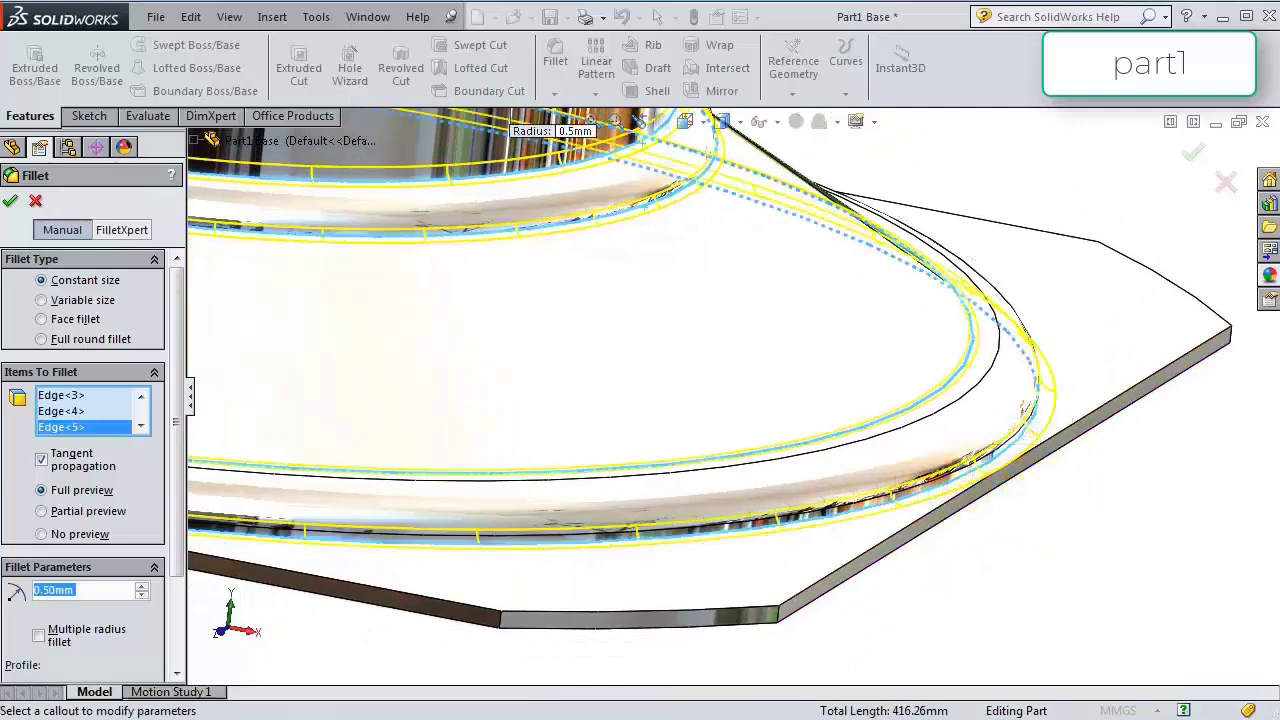
pyautogui.click(1191, 158)
pyautogui.scroll(5, 898, 304)
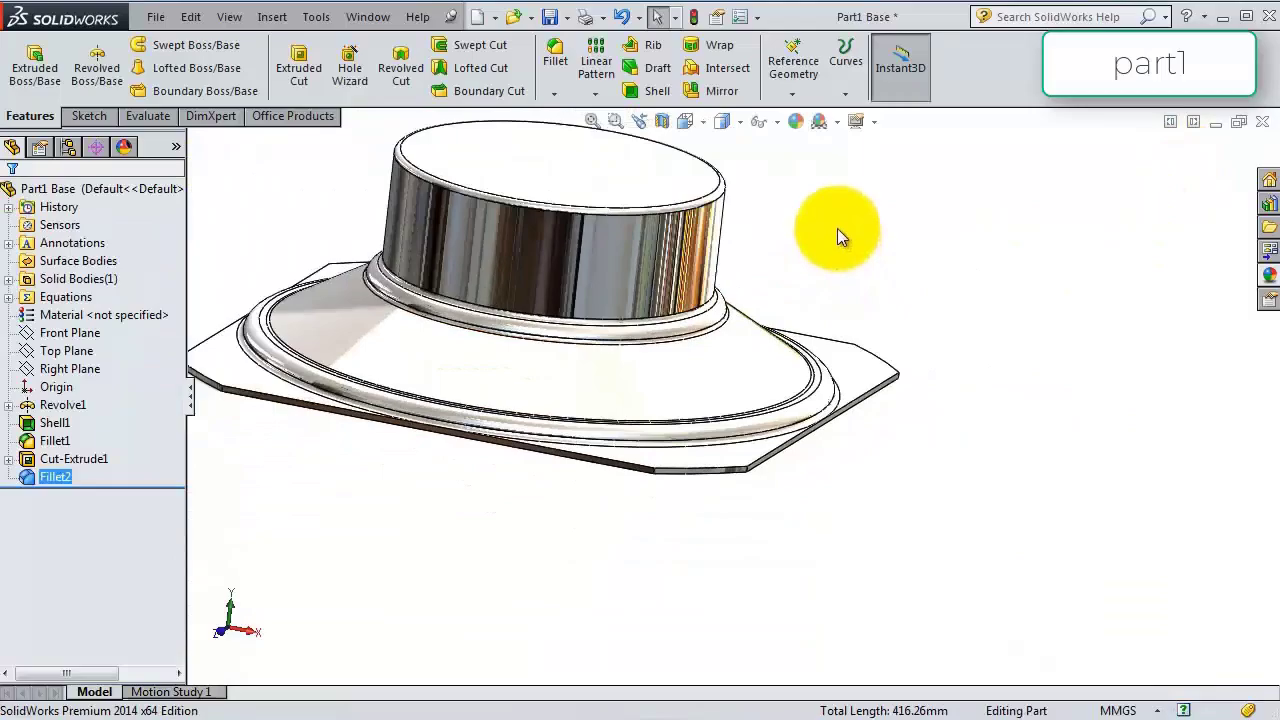
# Start a sketch on the flange's upper face, oriented normal to the view.
pyautogui.moveTo(837, 228); pyautogui.dragTo(811, 331, button='middle')
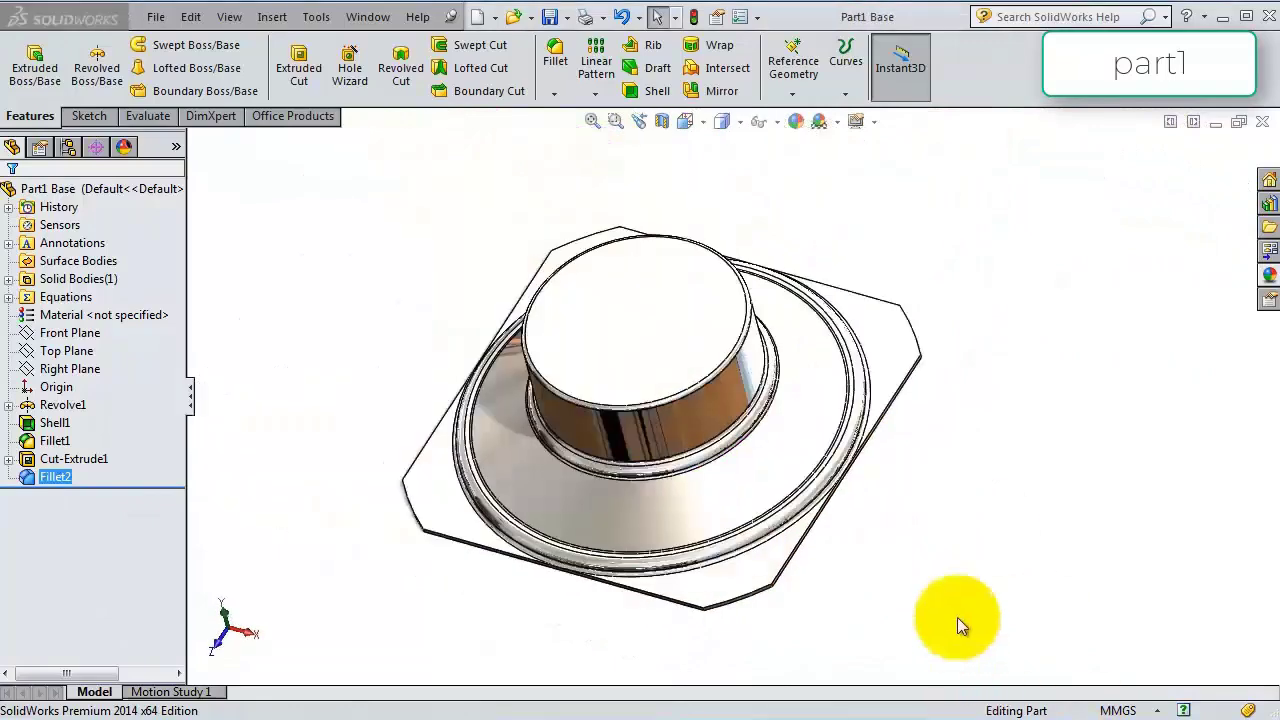
pyautogui.moveTo(957, 625); pyautogui.dragTo(808, 591, button='middle')
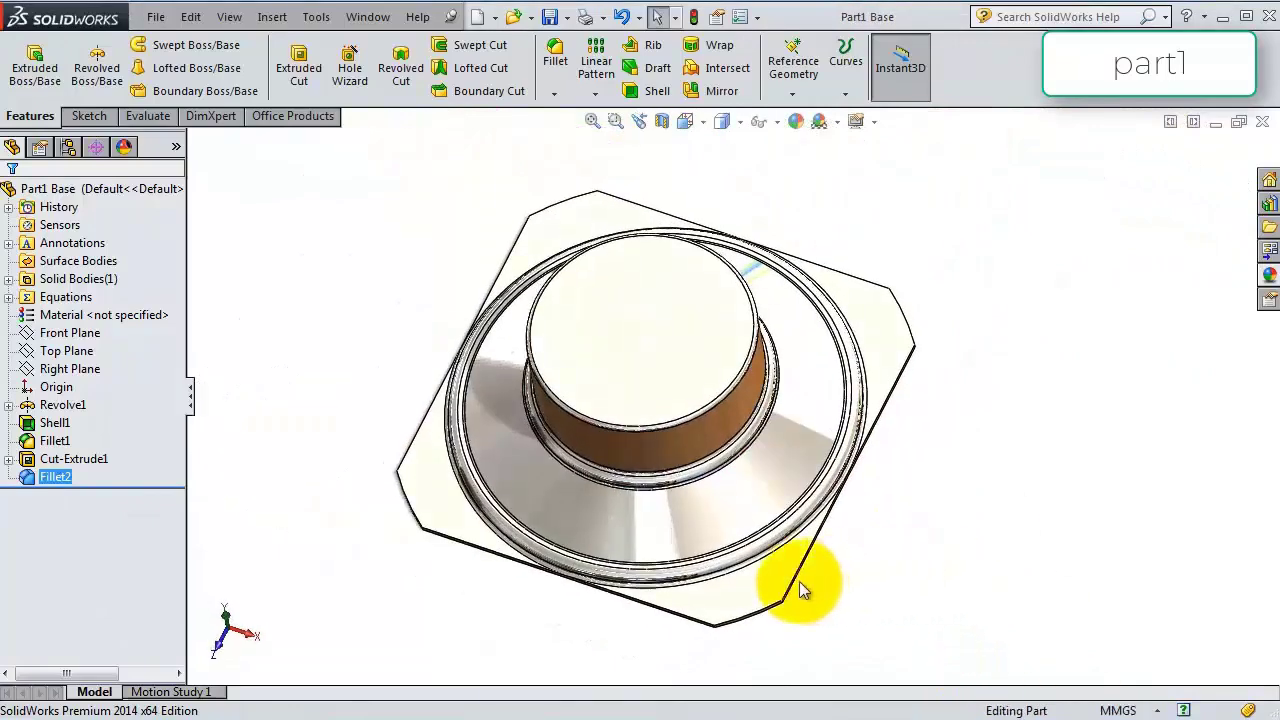
pyautogui.click(745, 597)
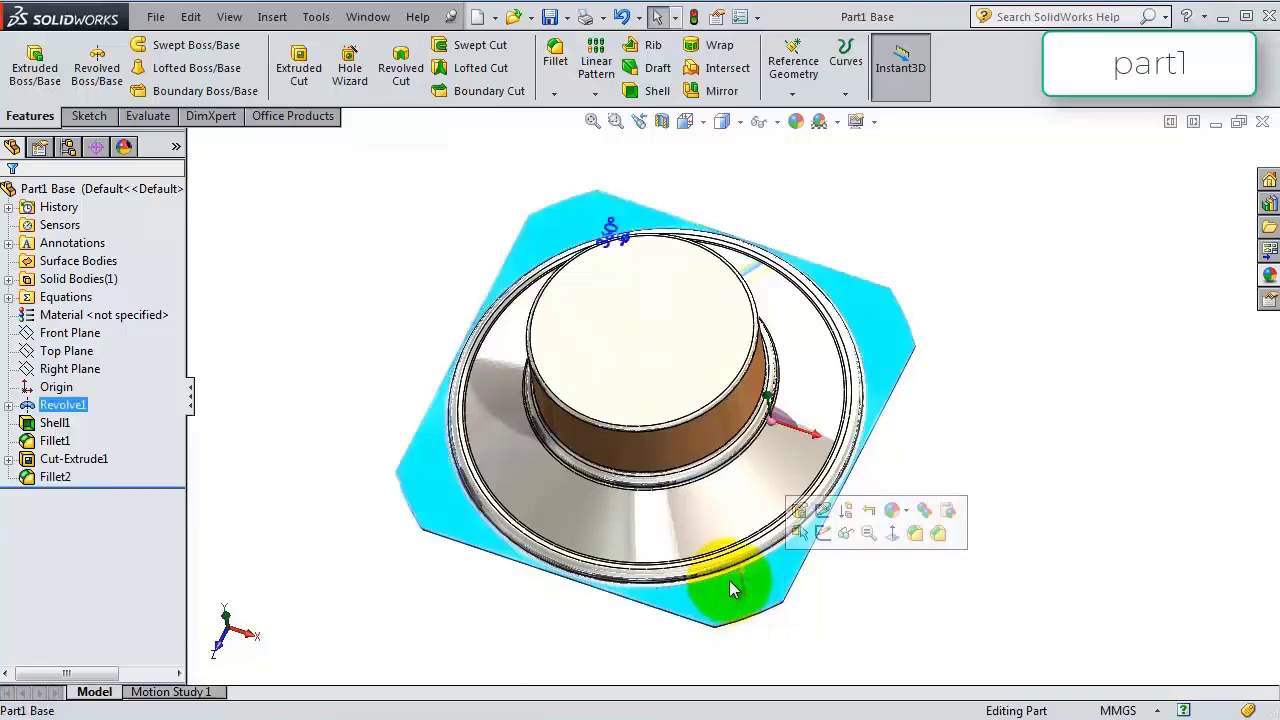
pyautogui.click(822, 532)
pyautogui.click(812, 68)
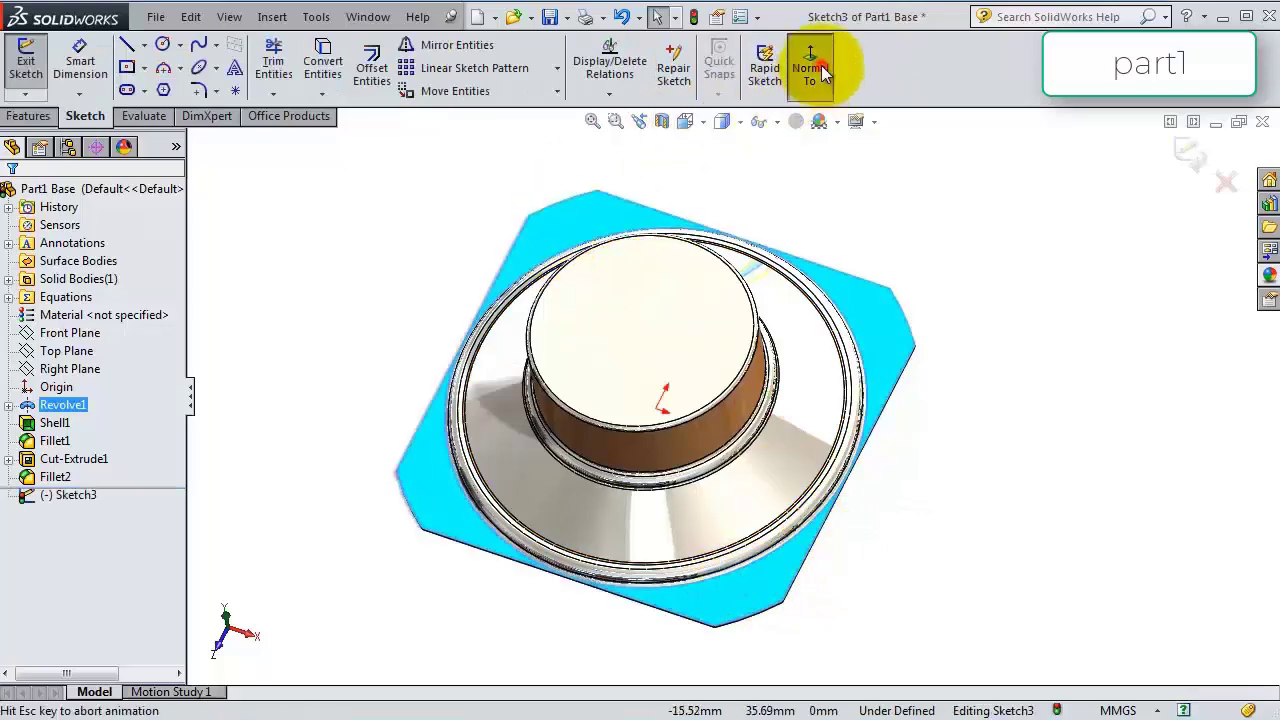
# Draw a diagonal centerline between the midpoints of the upper-left and lower-right chamfered edges of the flange.
pyautogui.click(144, 45)
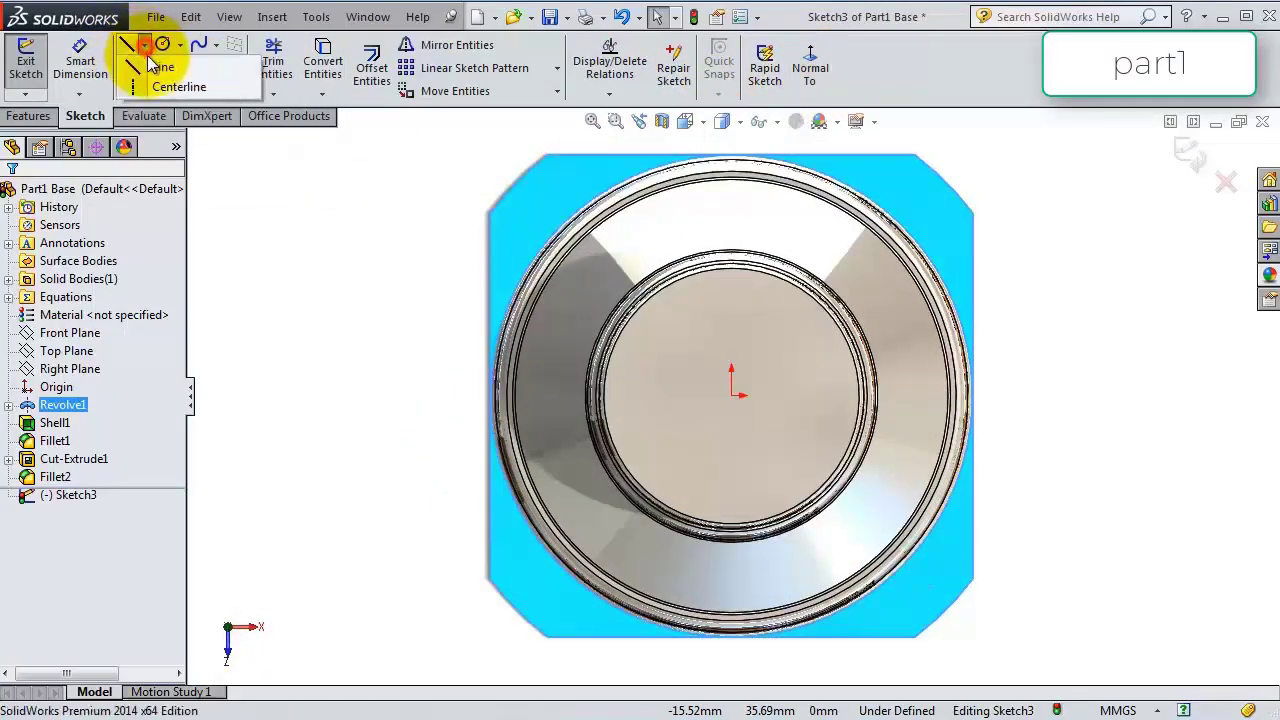
pyautogui.click(160, 86)
pyautogui.click(521, 190)
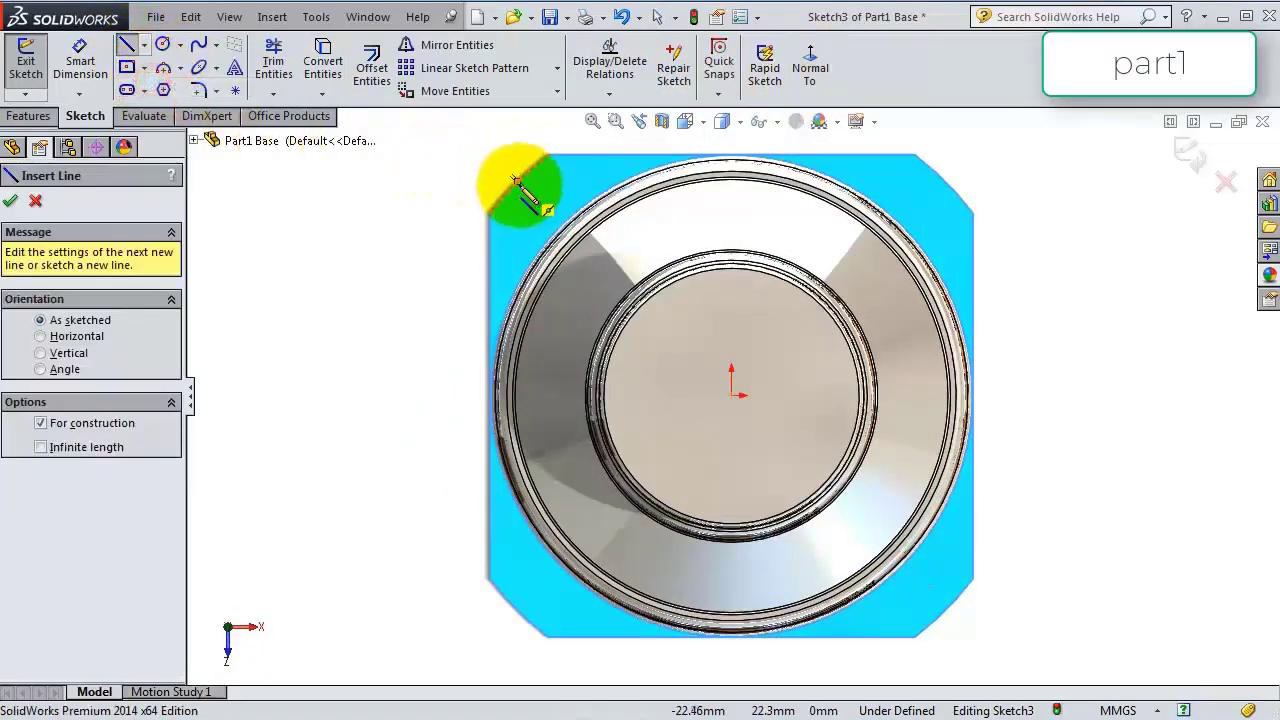
pyautogui.click(945, 609)
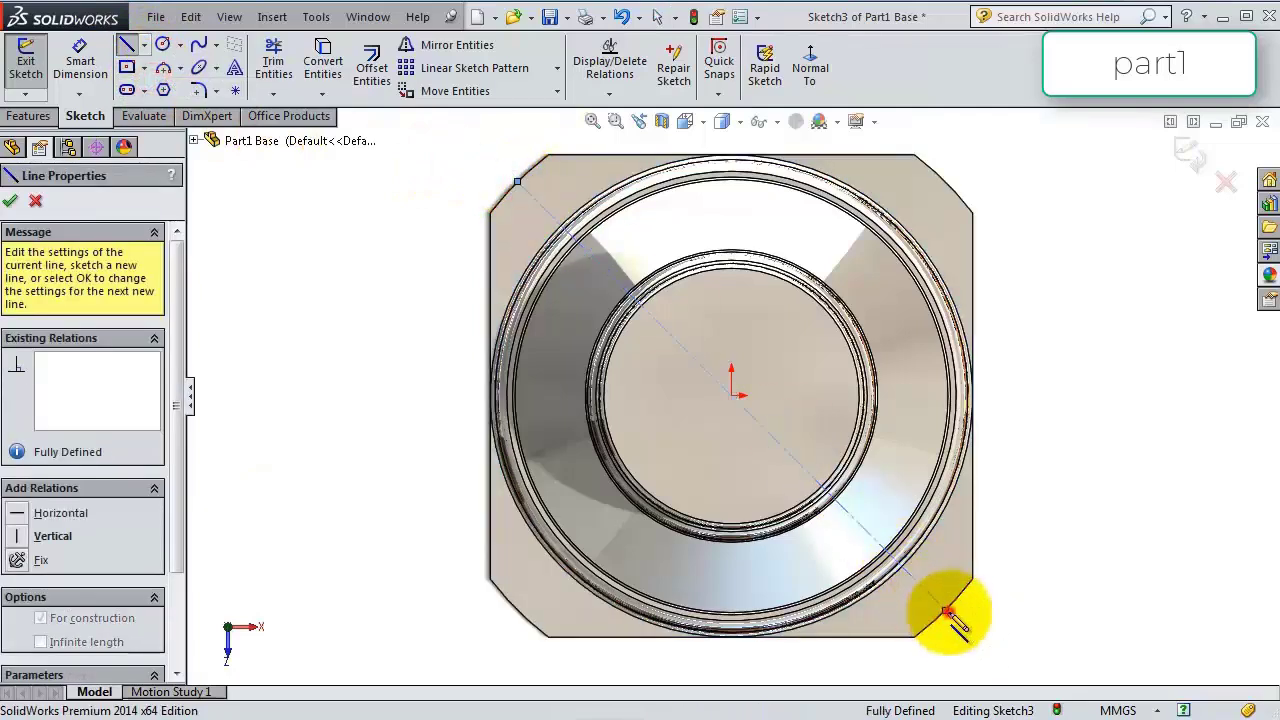
pyautogui.press('Escape')
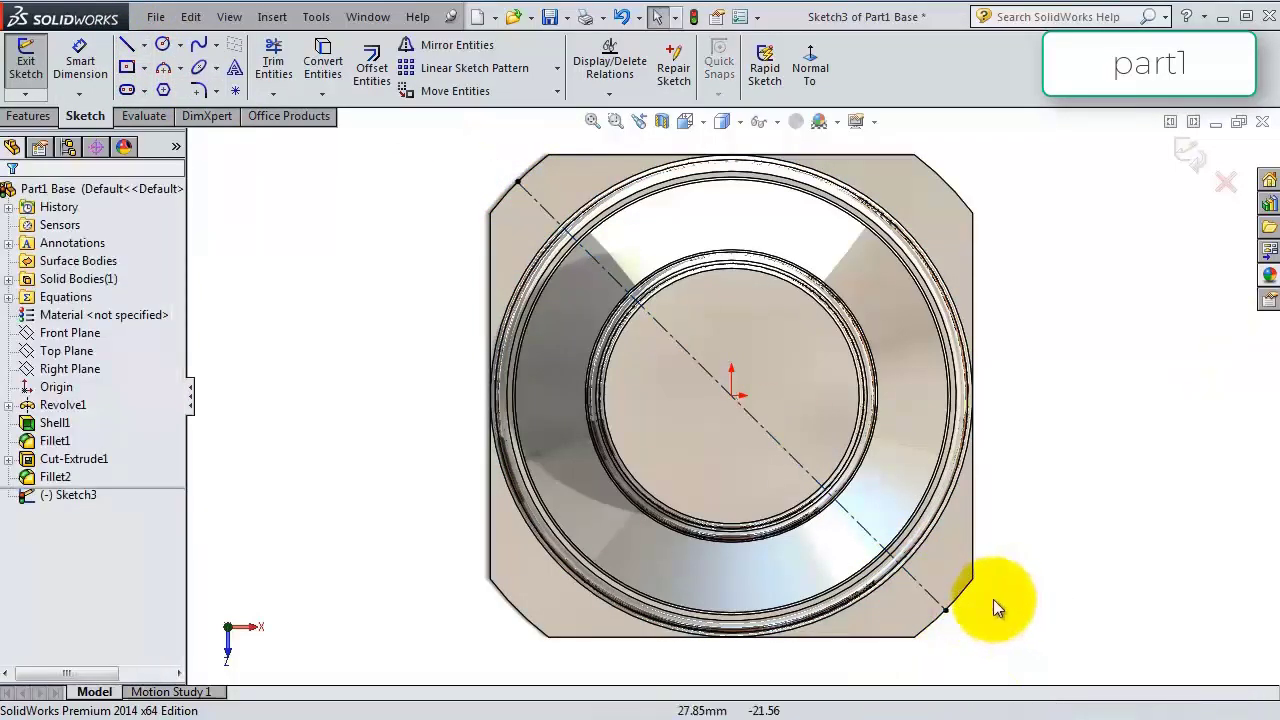
# Draw a circle centered on the diagonal centerline near the flange's lower-right corner and set its diameter to 4 mm.
pyautogui.click(162, 44)
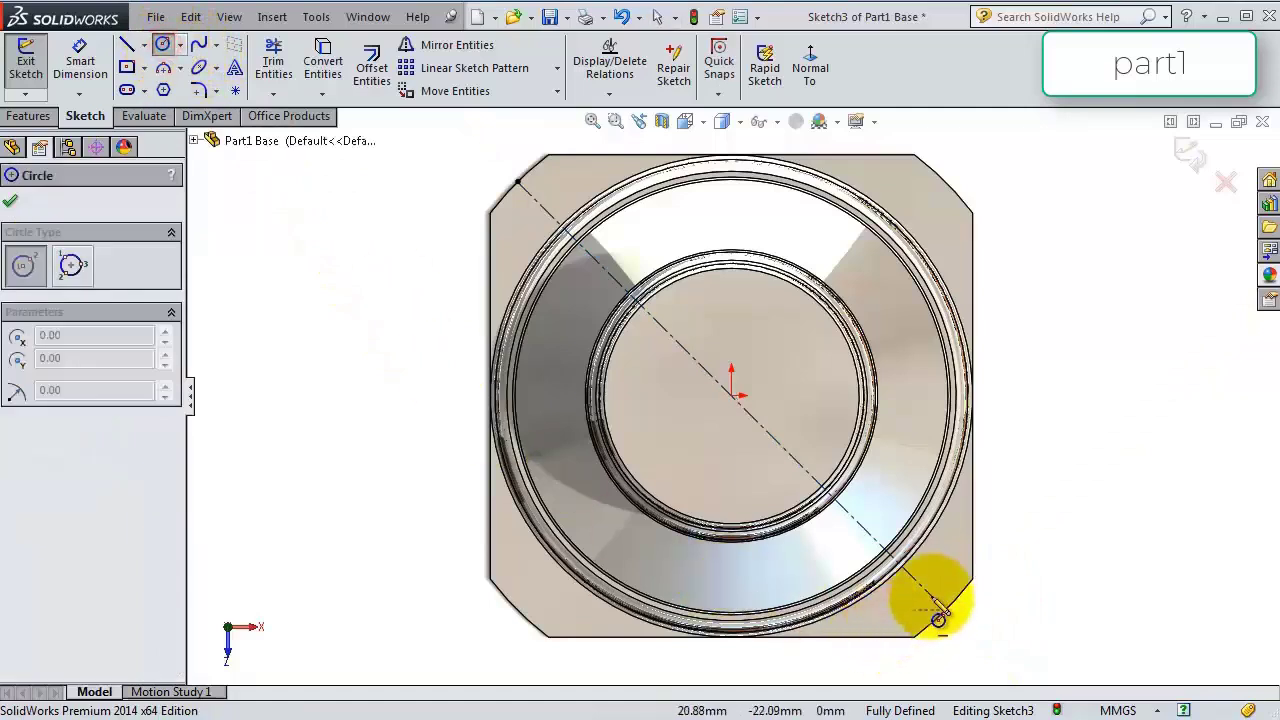
pyautogui.click(922, 589)
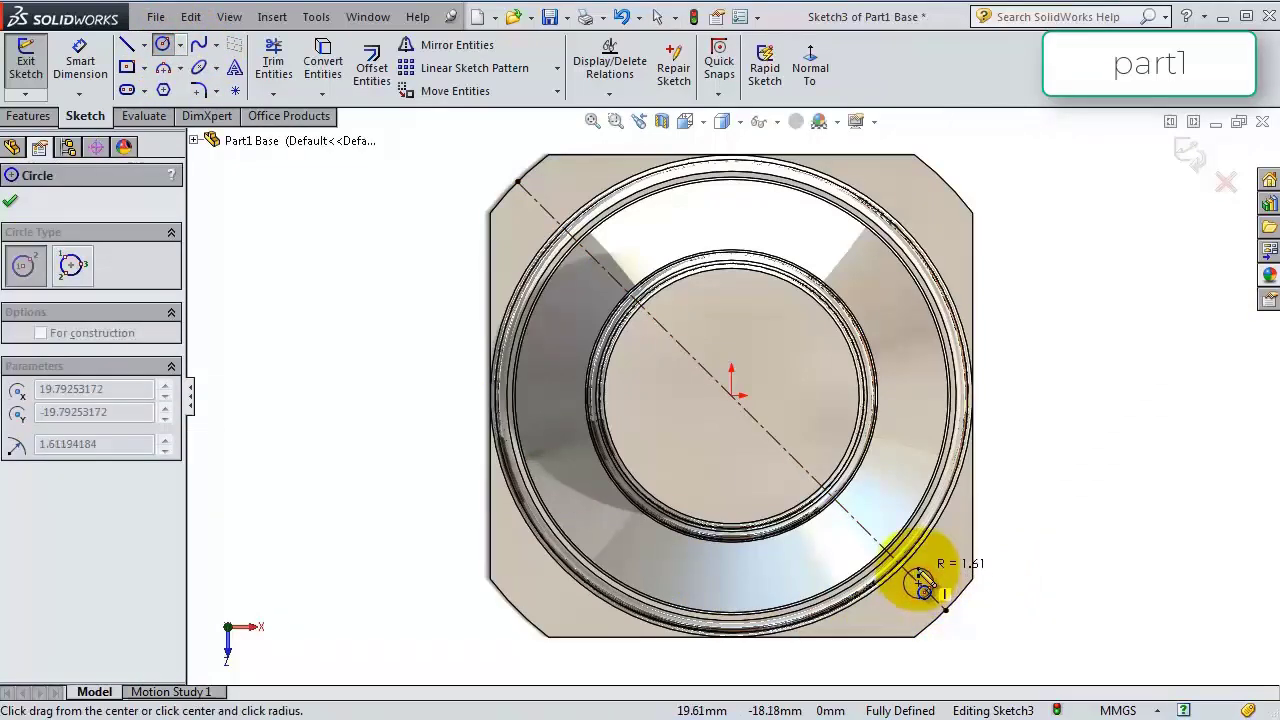
pyautogui.click(921, 584)
pyautogui.click(80, 67)
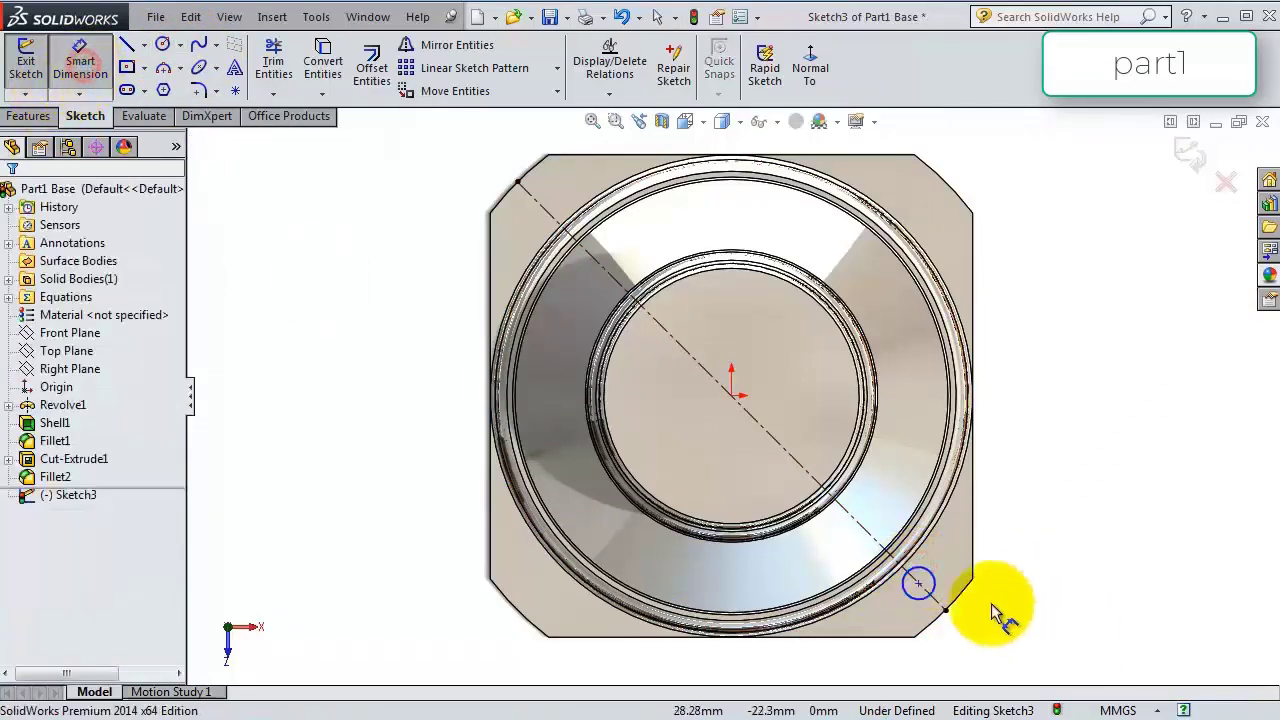
pyautogui.click(930, 578)
pyautogui.click(1050, 625)
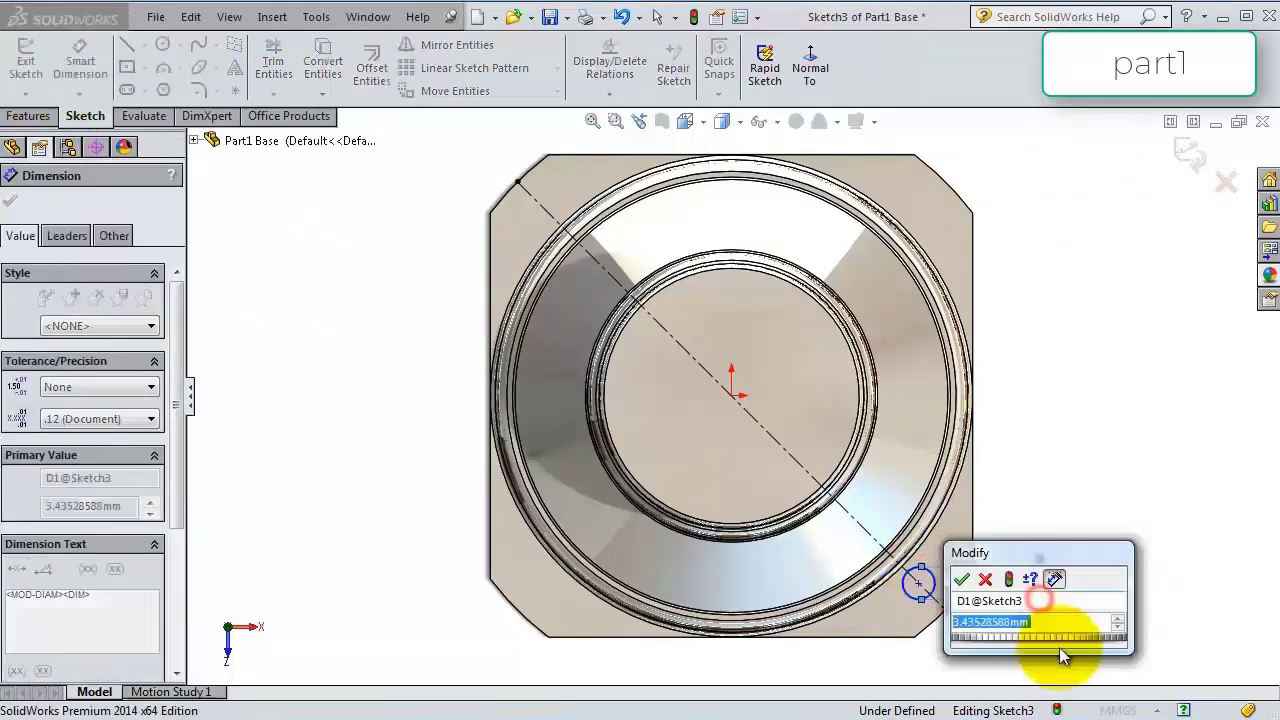
pyautogui.write('4')
pyautogui.press('Return')
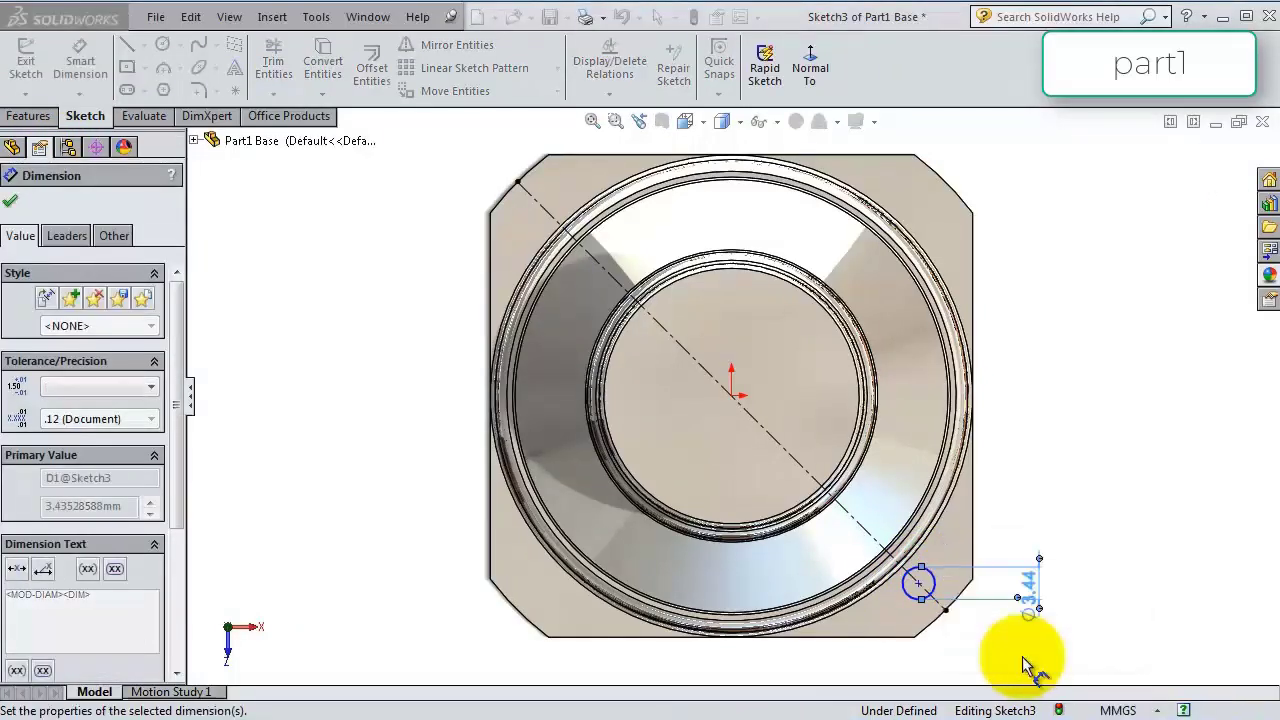
# Dimension the circle's center from the centerline's lower-right endpoint, first at 3 mm and finally at 3.5 mm.
pyautogui.click(920, 585)
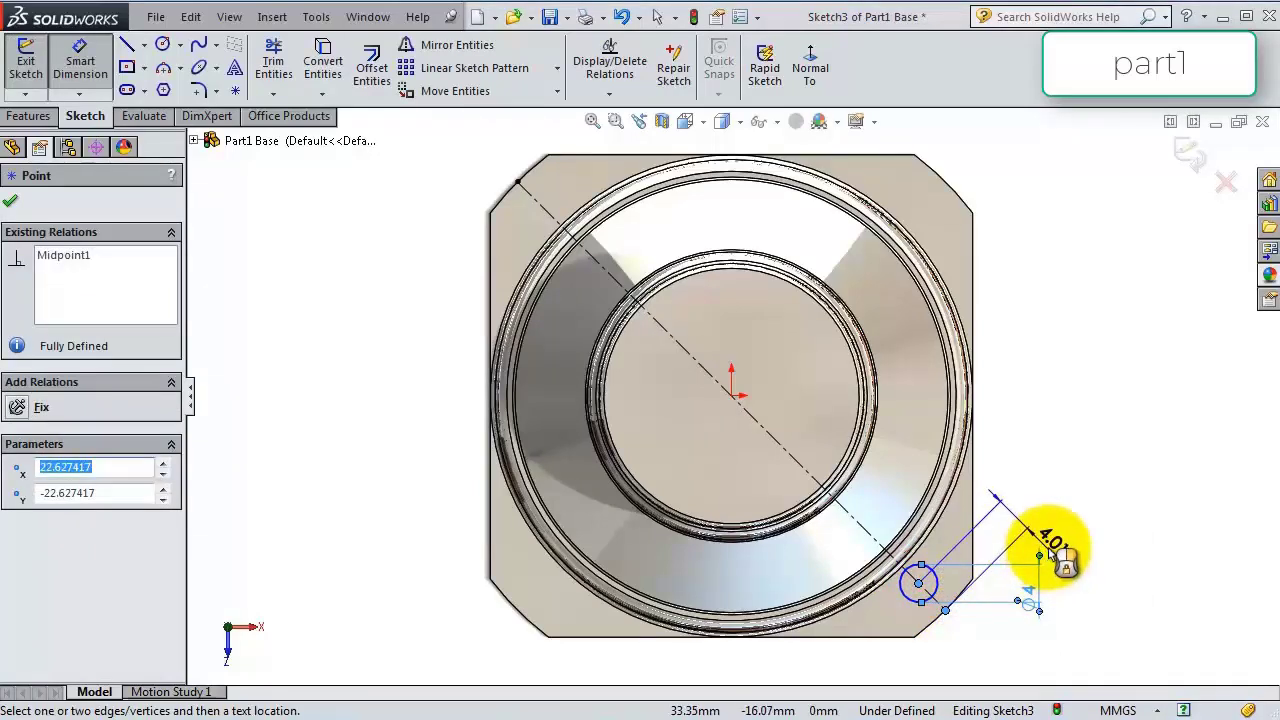
pyautogui.click(1050, 541)
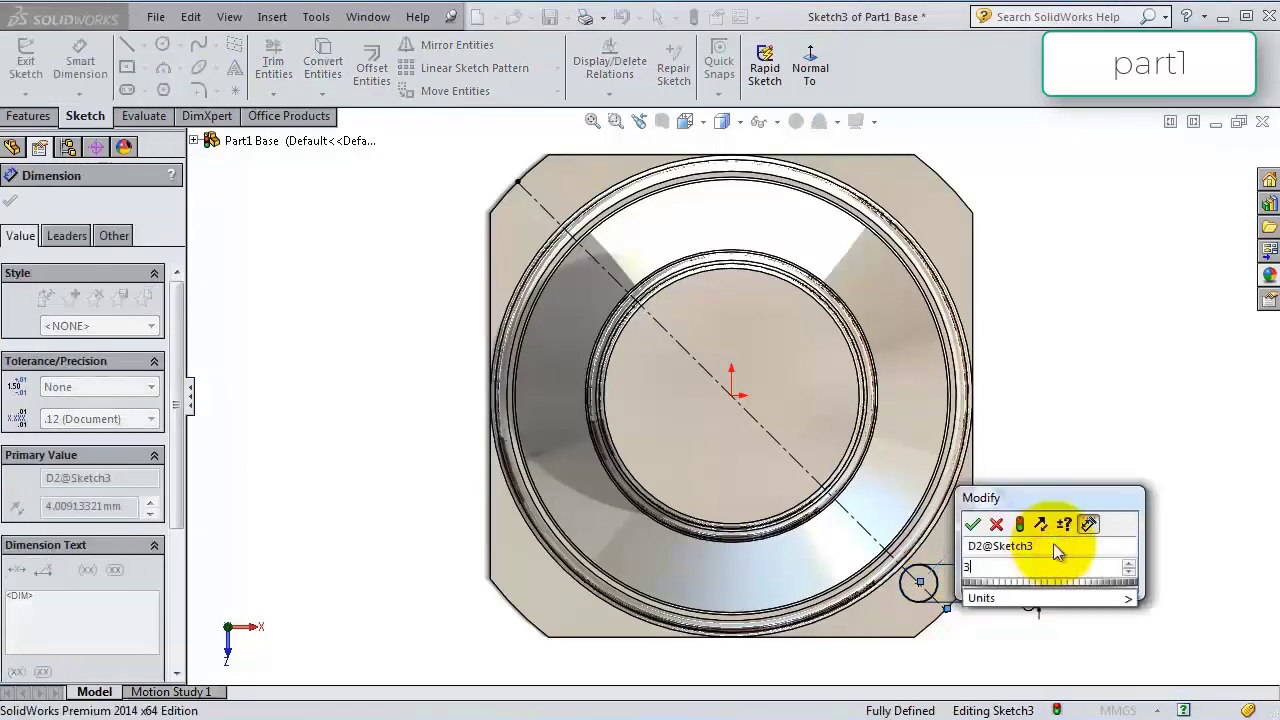
pyautogui.press('Return')
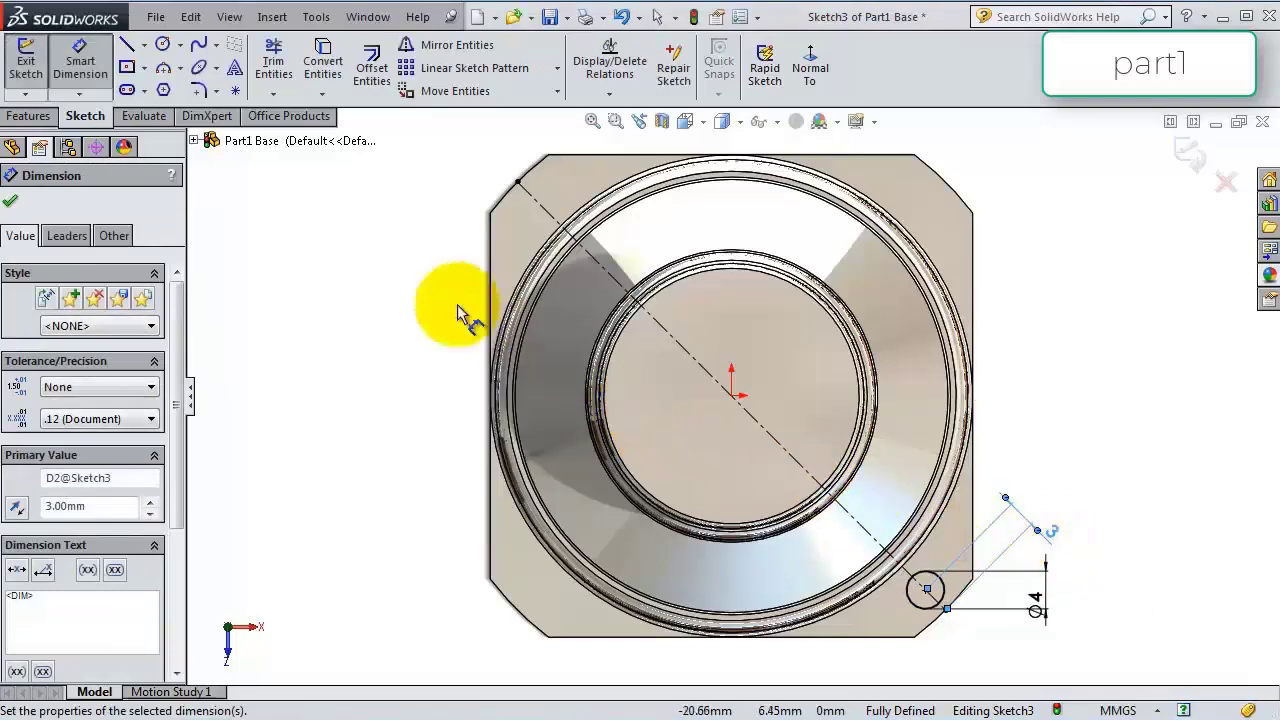
pyautogui.doubleClick(1050, 530)
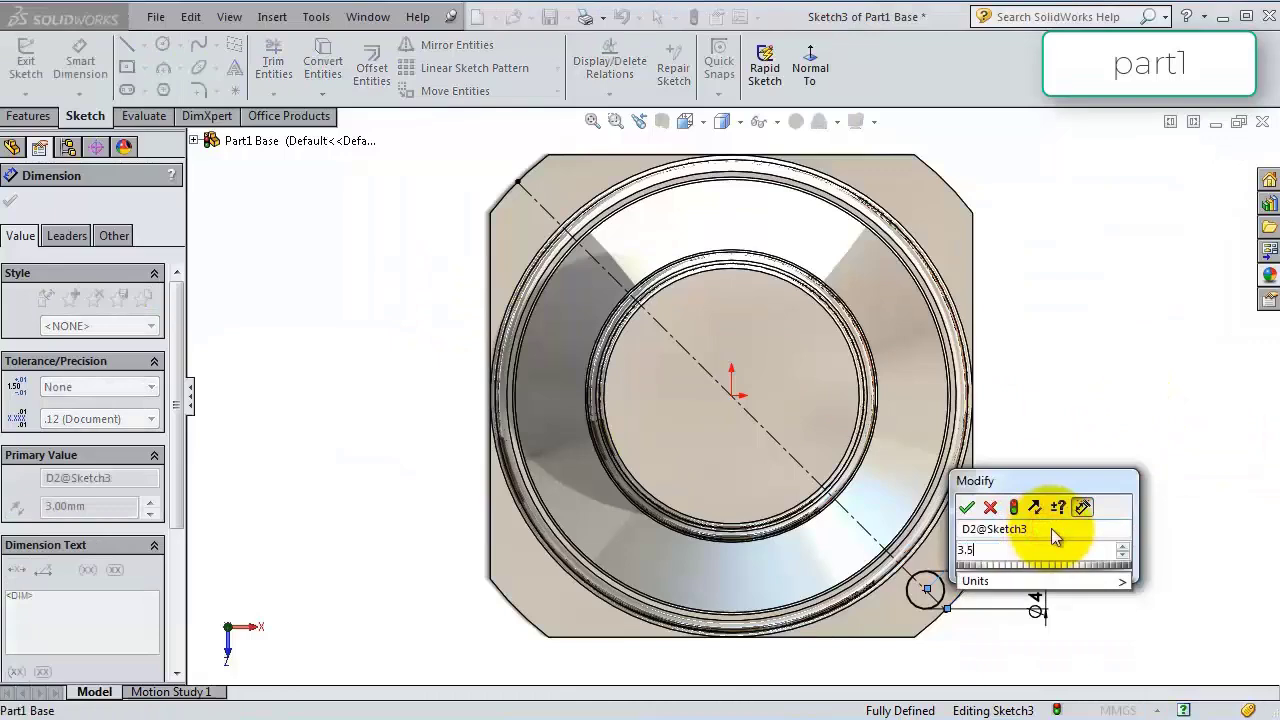
pyautogui.press('Return')
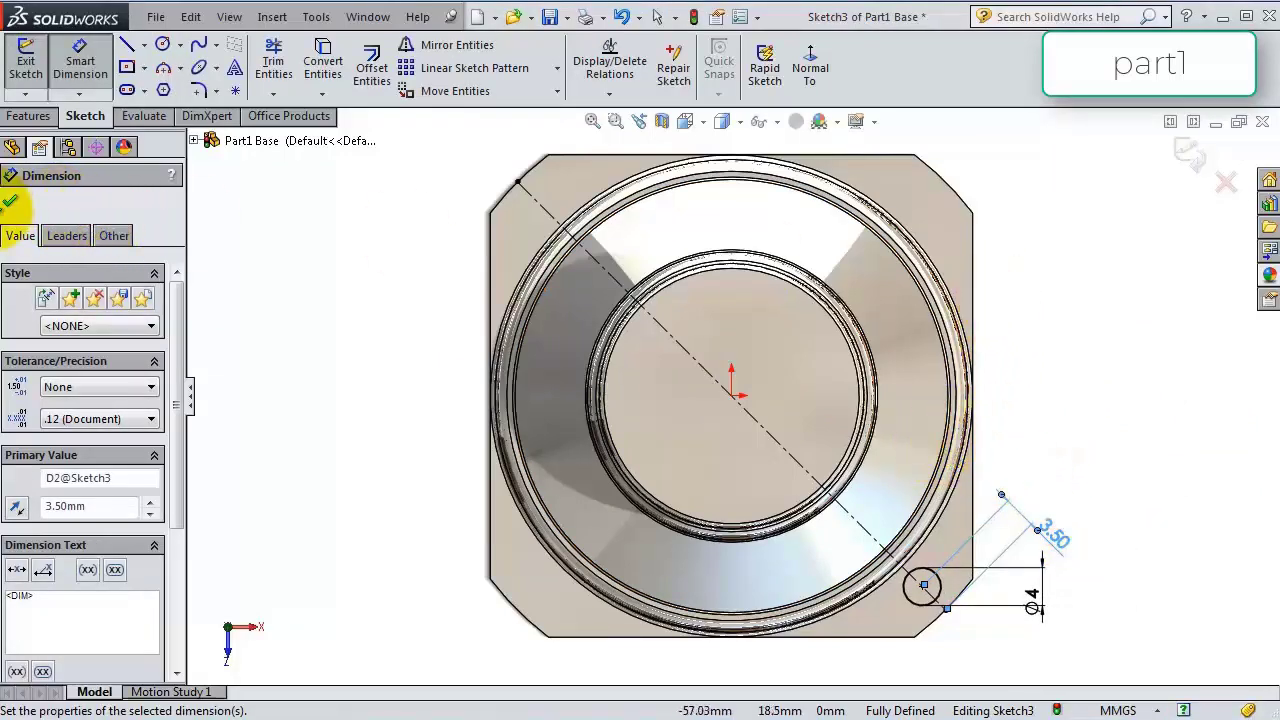
pyautogui.click(11, 205)
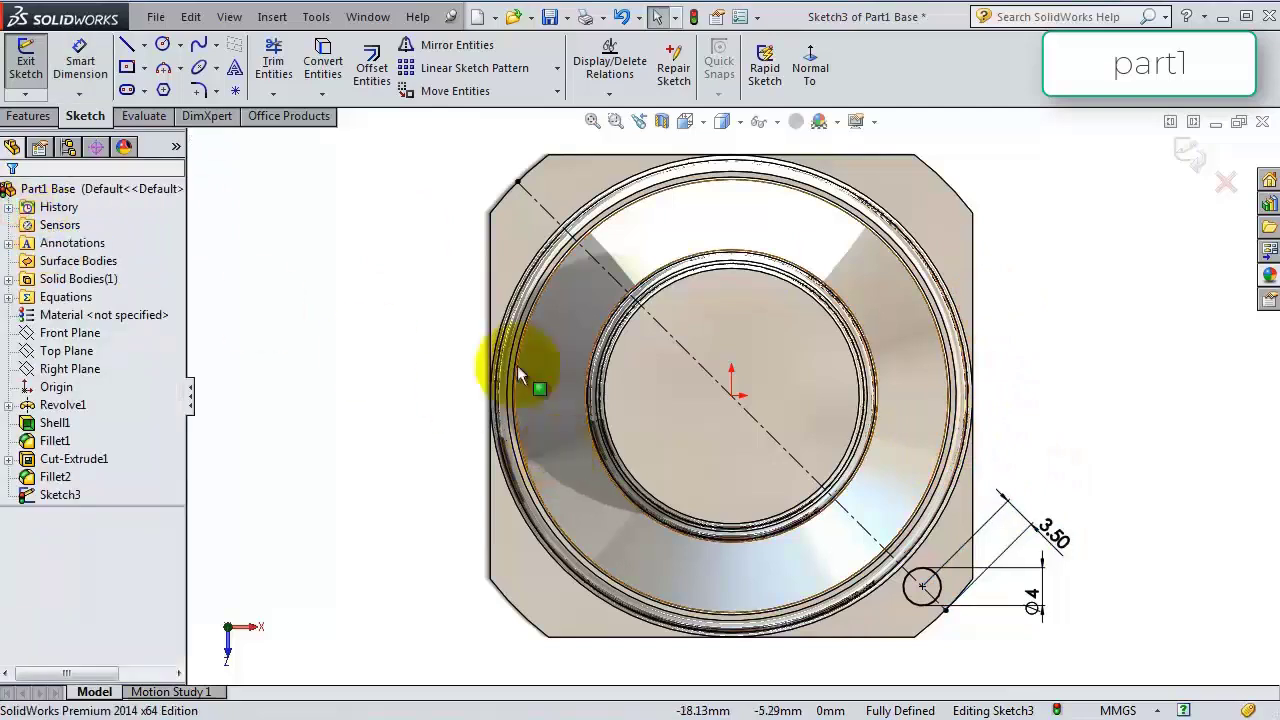
# Draw a horizontal centerline from the origin to beyond the flange's right edge.
pyautogui.click(144, 45)
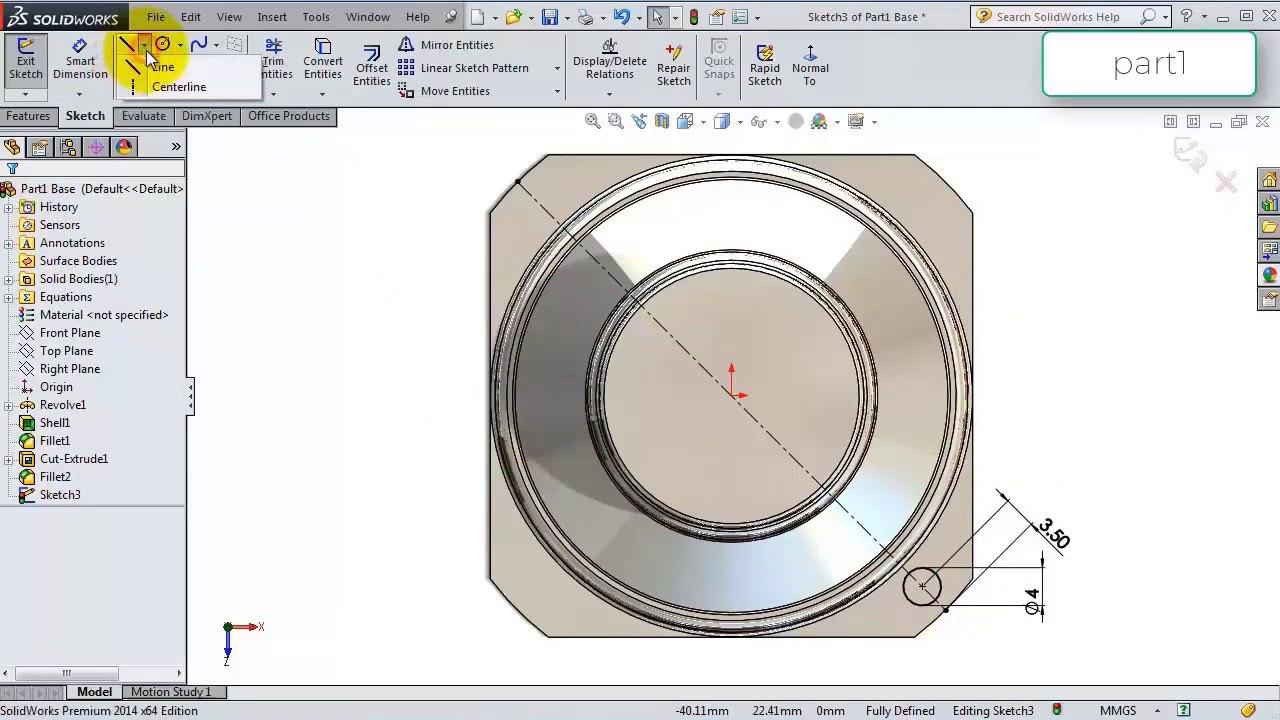
pyautogui.click(163, 86)
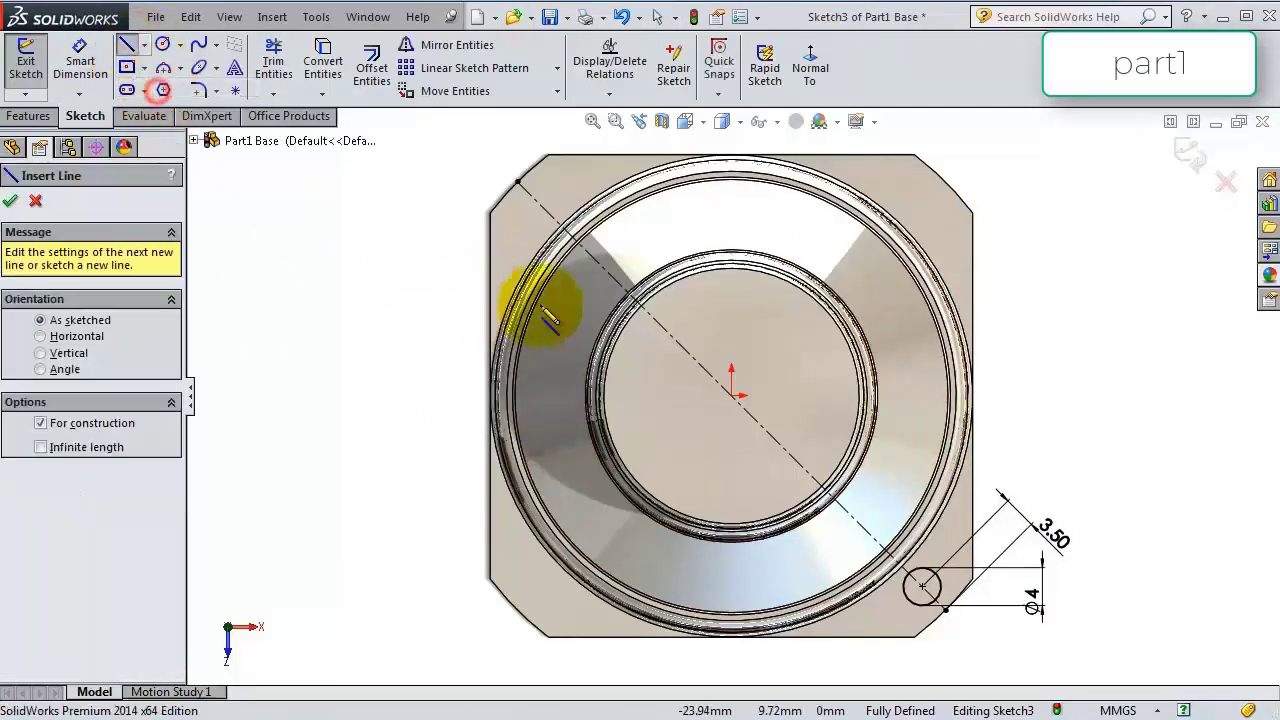
pyautogui.click(735, 395)
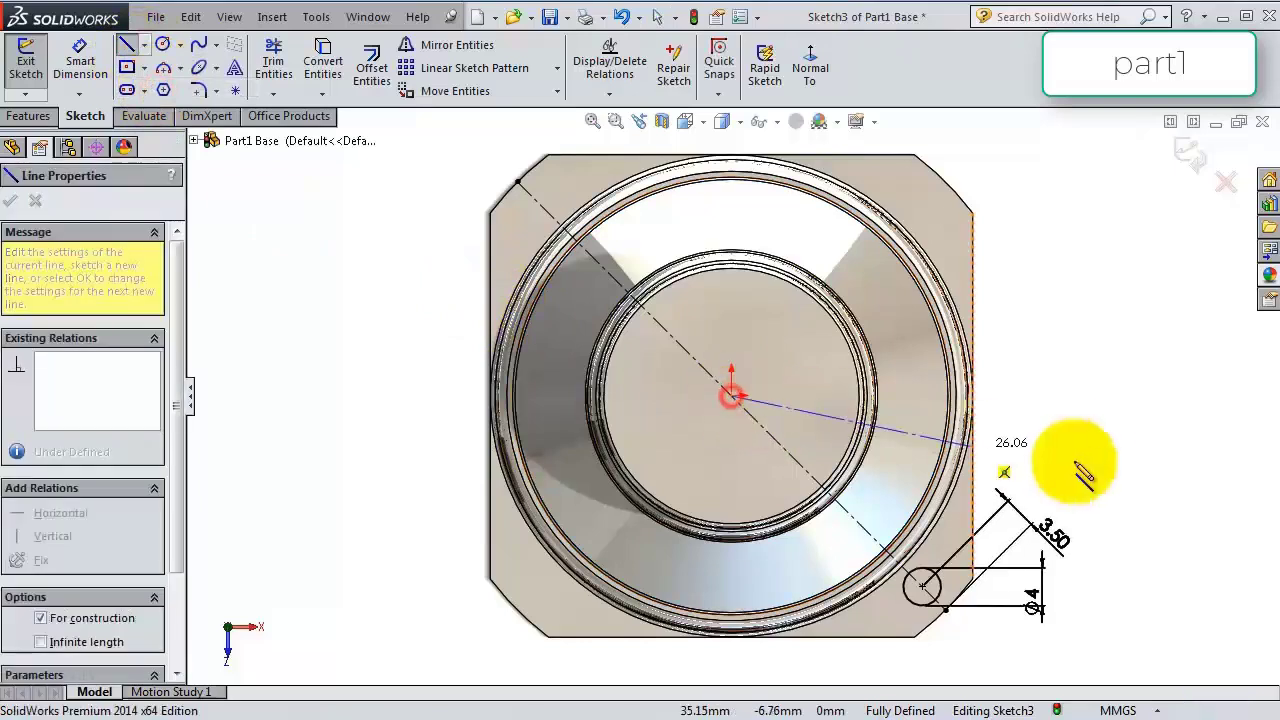
pyautogui.click(1102, 396)
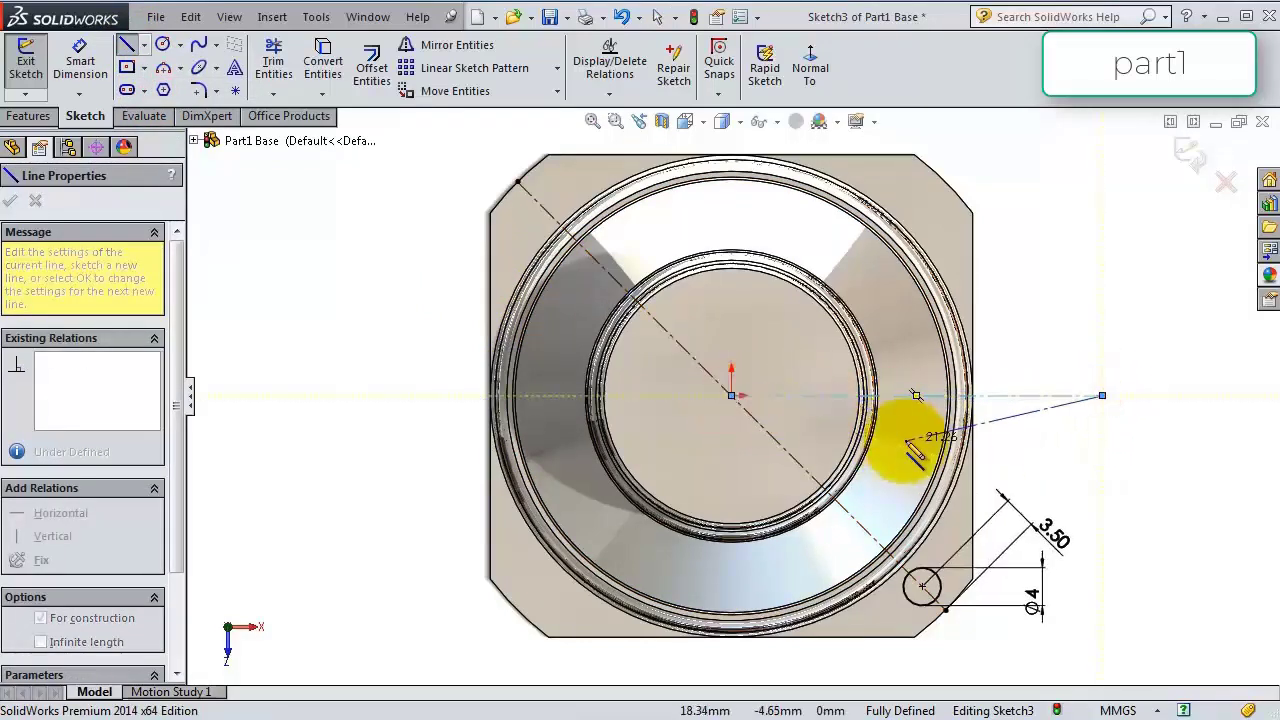
pyautogui.press('Escape')
# Draw a vertical centerline from the origin down to beyond the flange's lower edge.
pyautogui.click(144, 45)
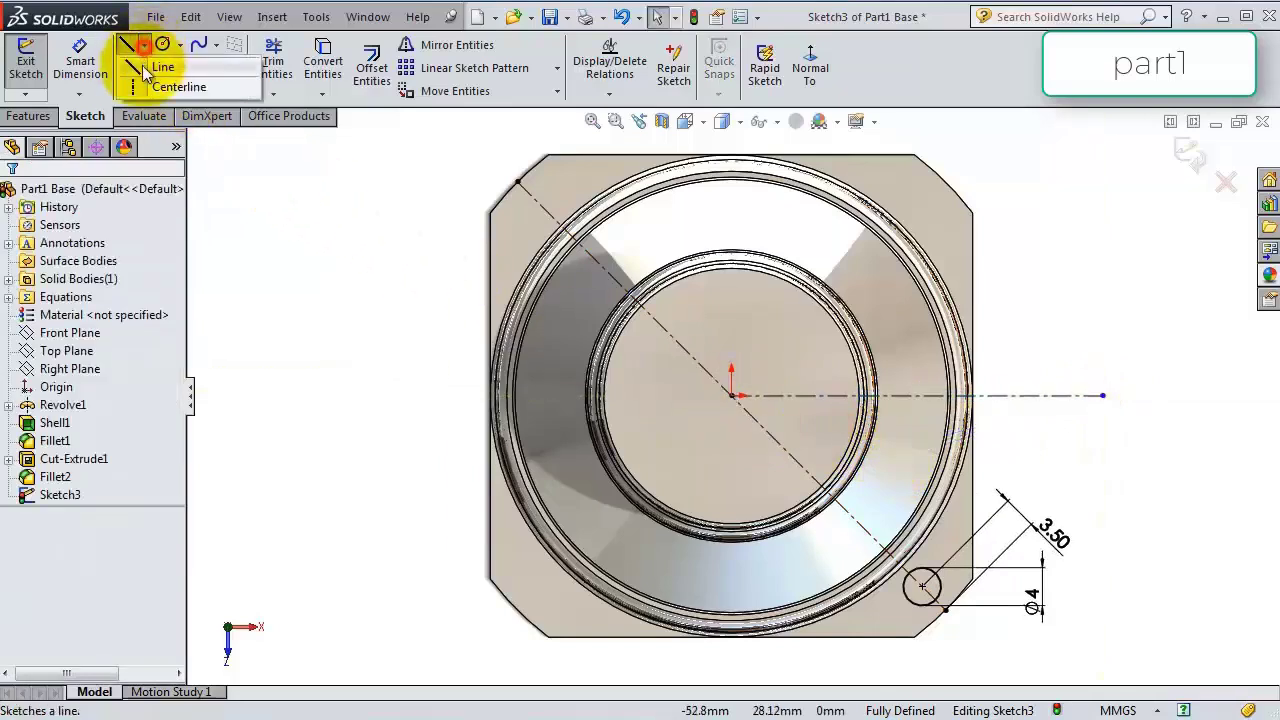
pyautogui.click(146, 87)
pyautogui.click(731, 395)
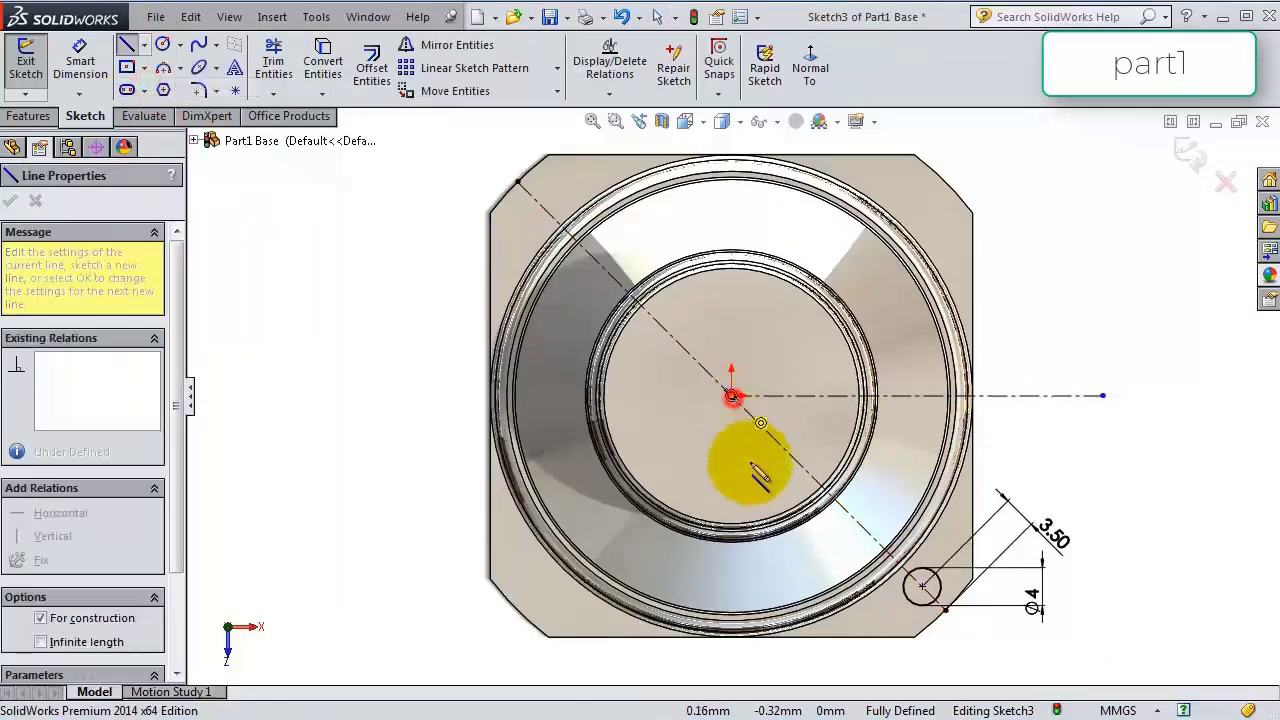
pyautogui.scroll(2, 751, 566)
pyautogui.click(731, 623)
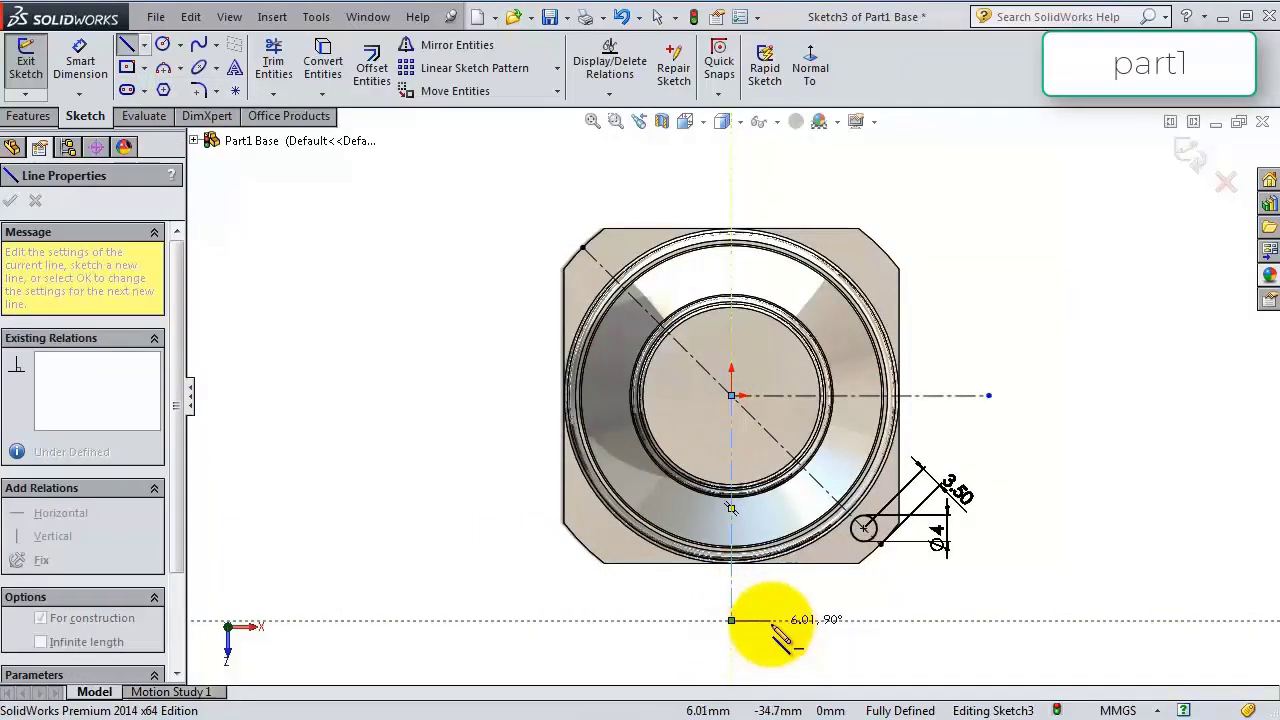
# Continue the centerline about 6 mm horizontally, about 28 mm up to the diagonal centerline, and horizontally to beyond the flange's right edge.
pyautogui.click(771, 621)
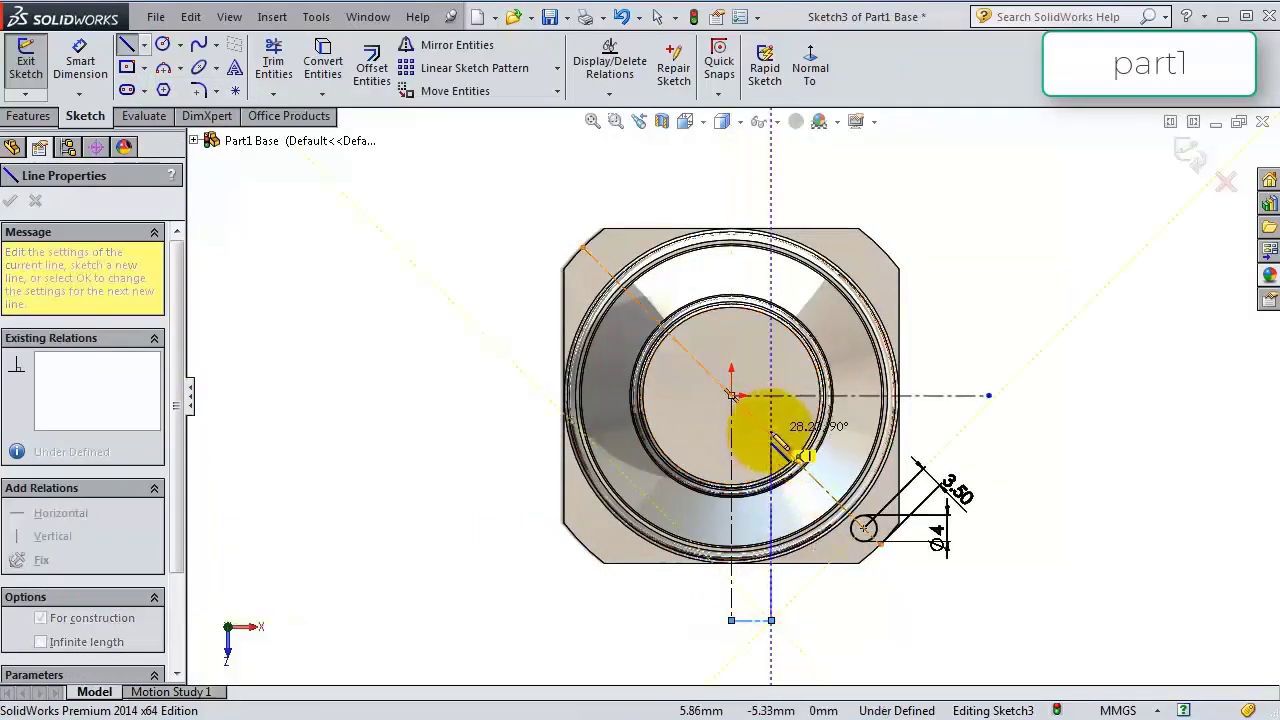
pyautogui.scroll(-3, 775, 447)
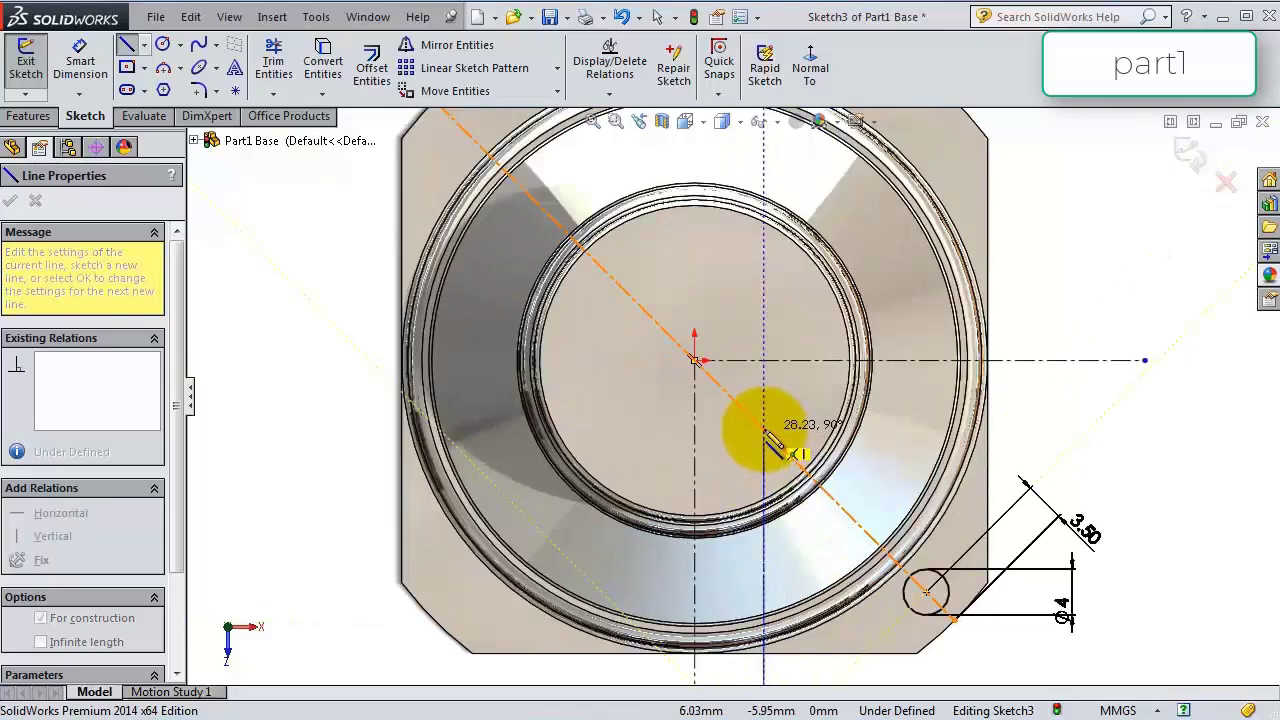
pyautogui.click(764, 431)
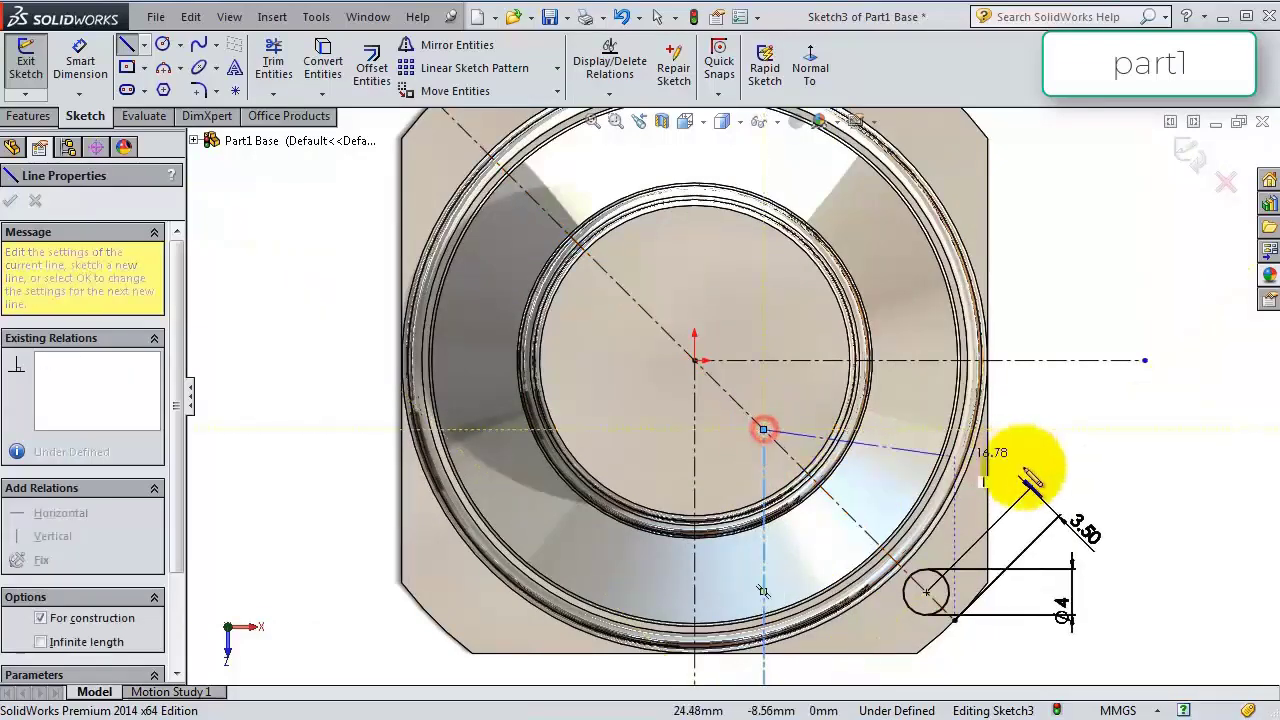
pyautogui.click(1155, 430)
pyautogui.press('Escape')
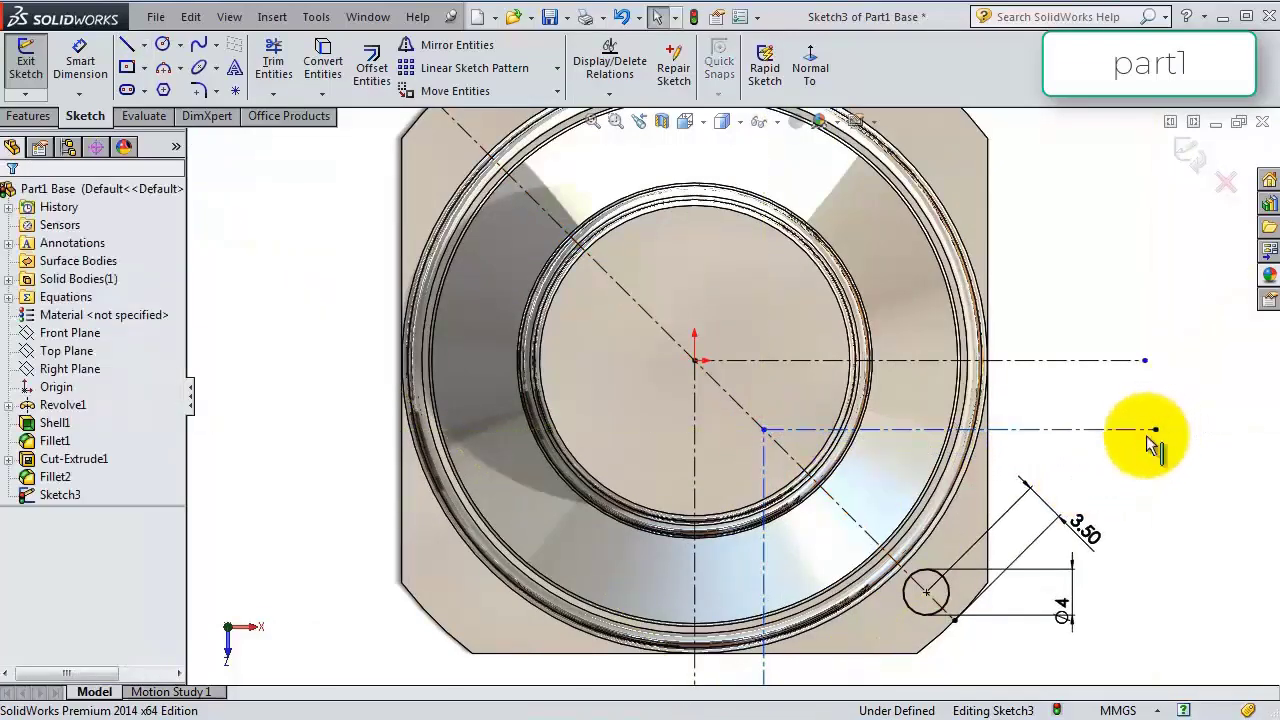
# Dimension the distance between the two horizontal centerlines at 5 mm.
pyautogui.click(70, 60)
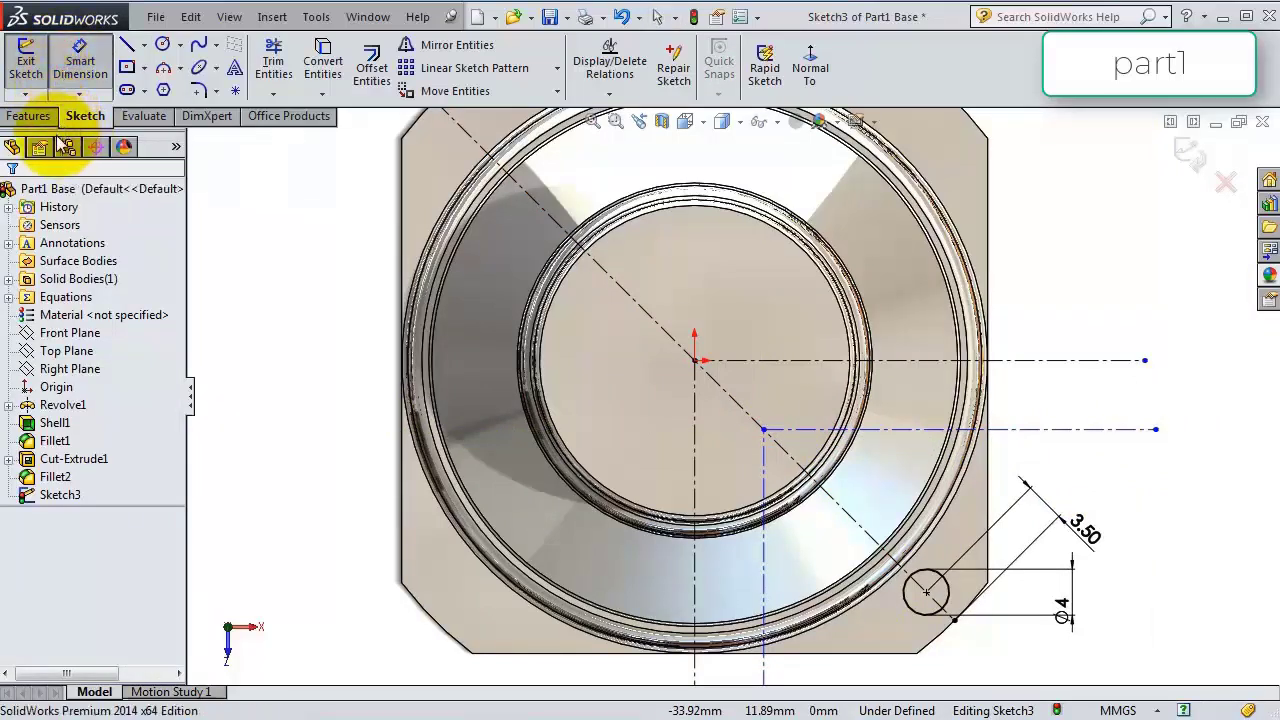
pyautogui.click(1135, 431)
pyautogui.click(1133, 361)
pyautogui.click(1141, 390)
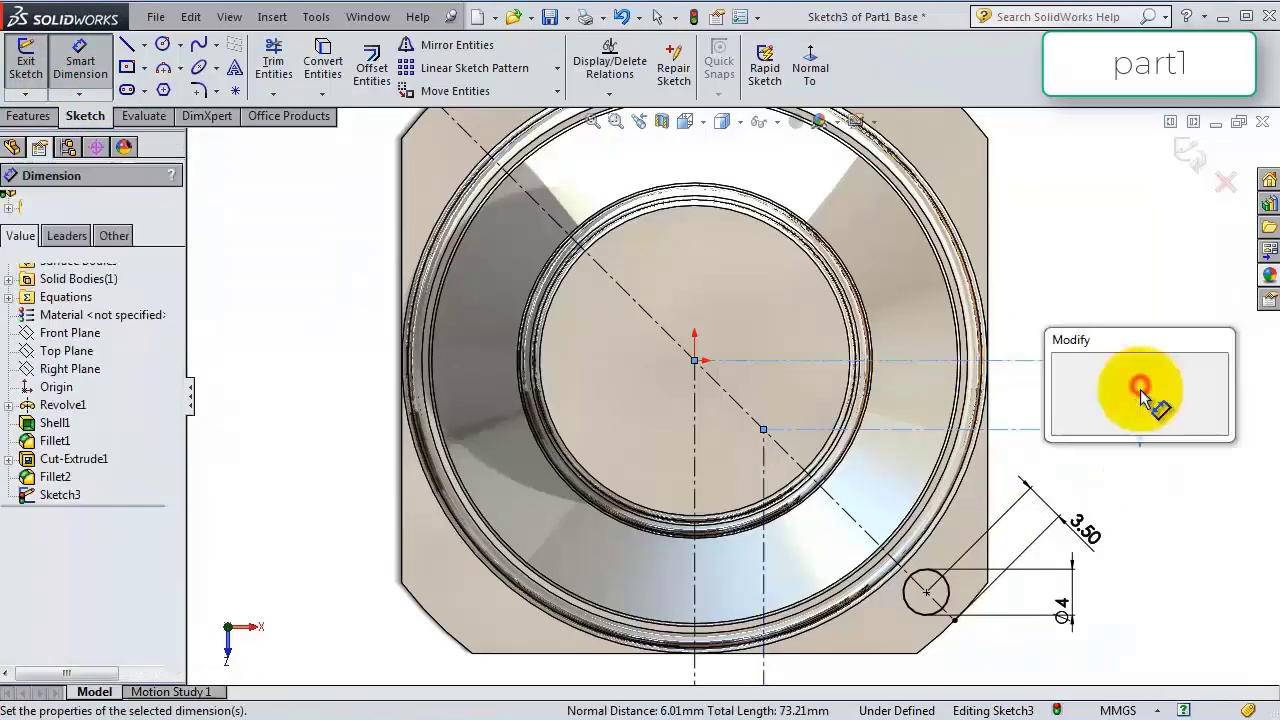
pyautogui.write('5')
pyautogui.press('Return')
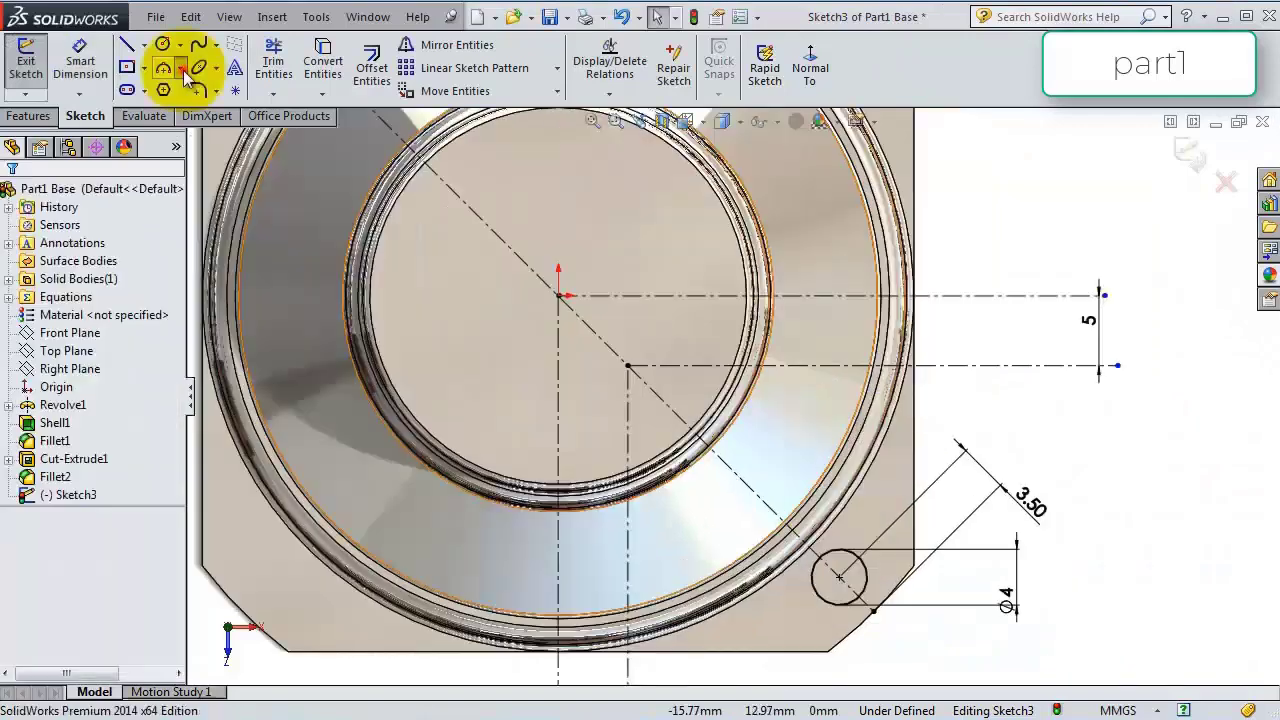
# Draw an origin-centered arc of about 15.9 mm radius between the offset horizontal and vertical centerlines, in the lower-right quadrant.
pyautogui.click(181, 68)
pyautogui.click(198, 93)
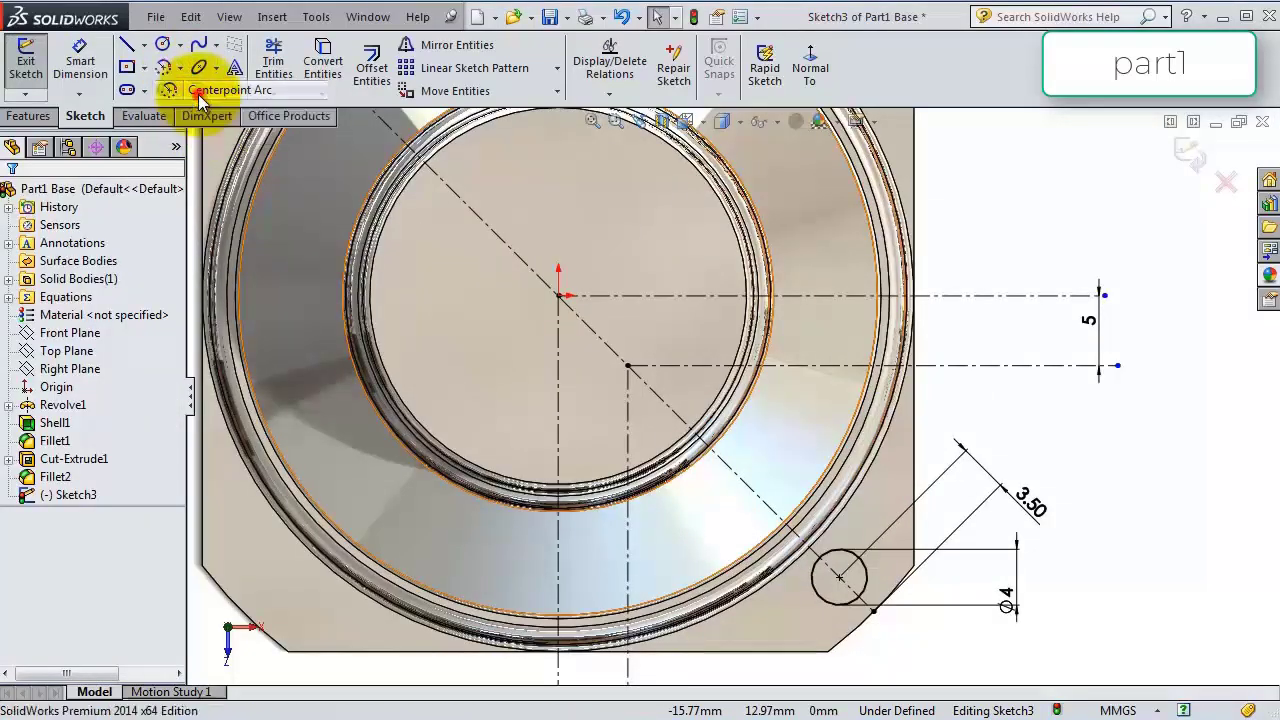
pyautogui.click(200, 92)
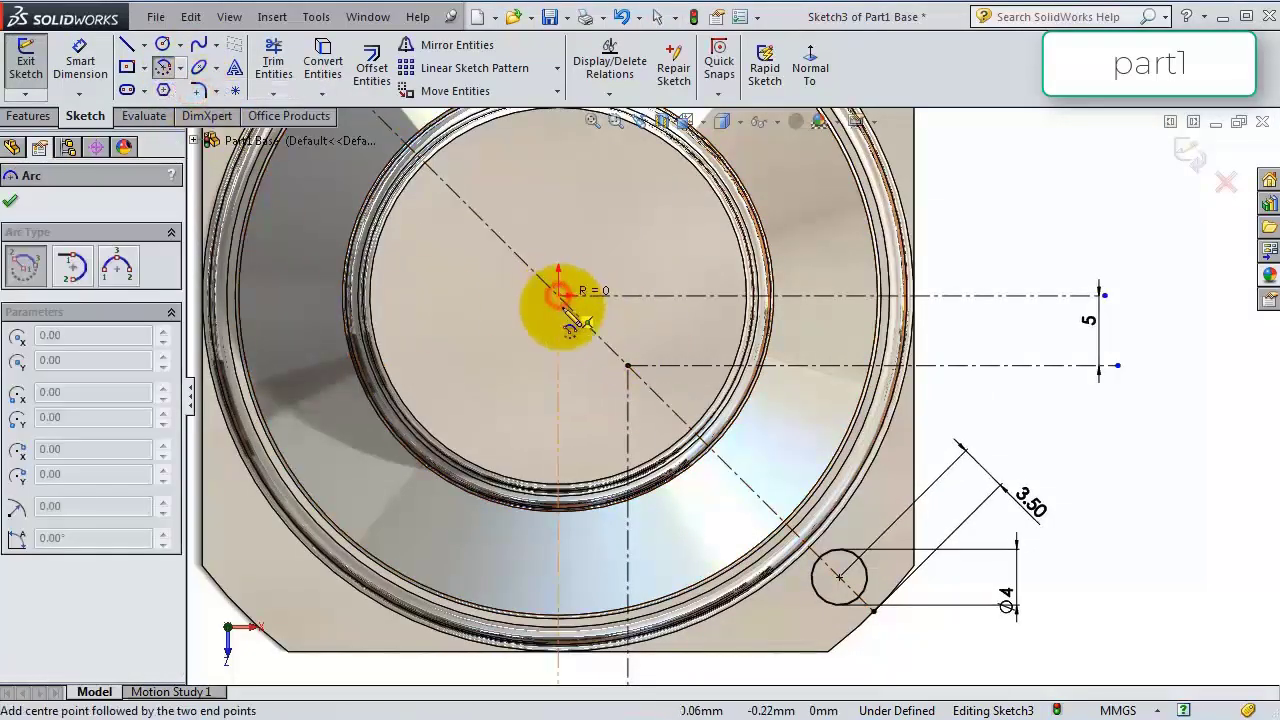
pyautogui.click(767, 366)
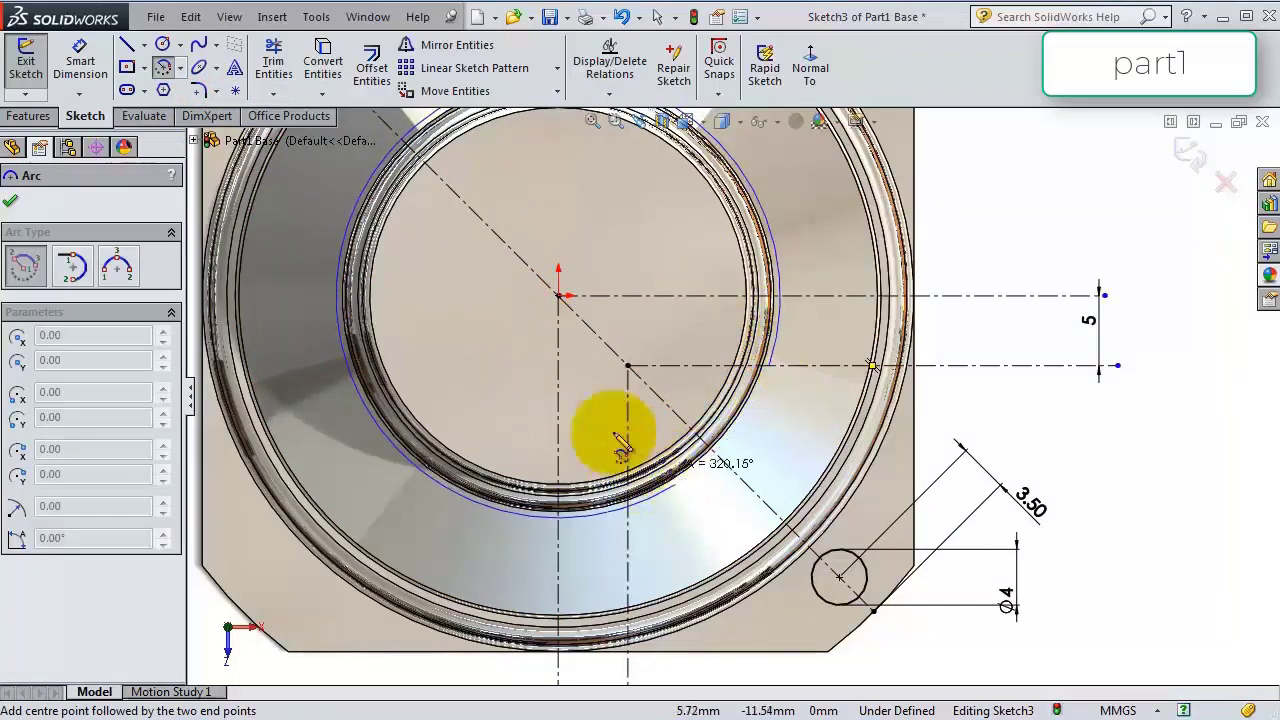
pyautogui.click(627, 506)
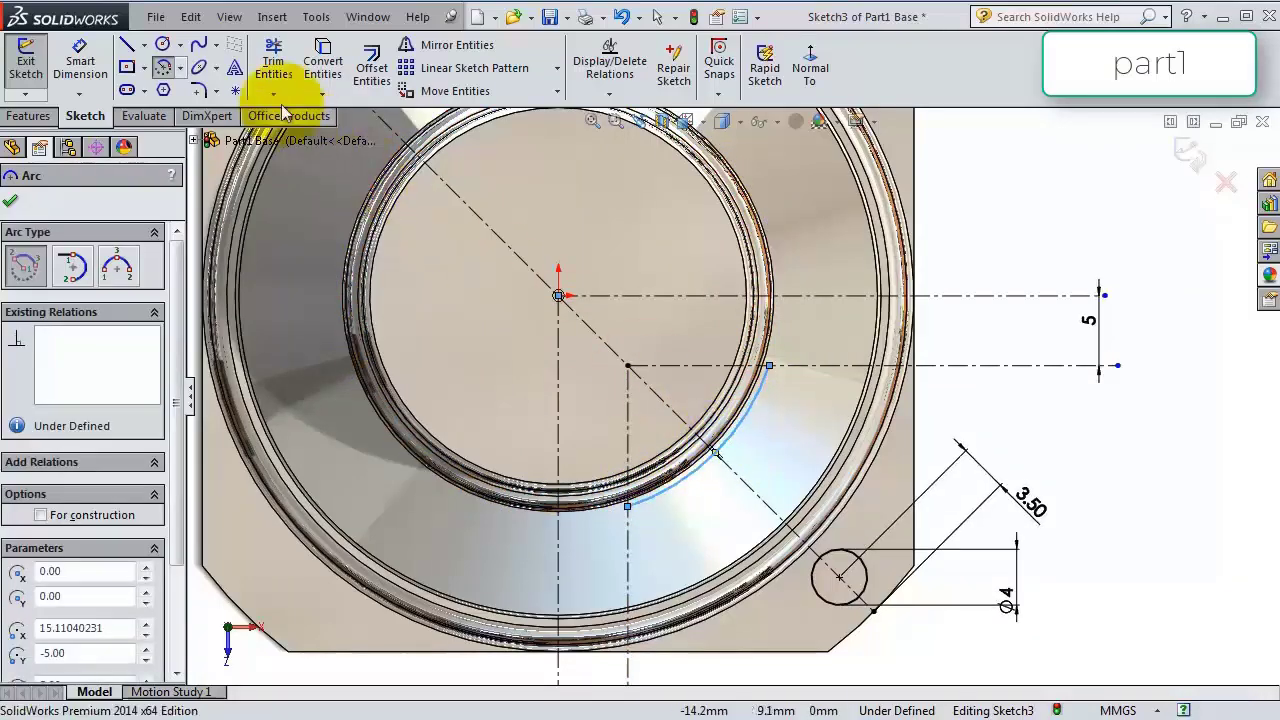
# Draw a concentric outer arc of about 22.5 mm radius between the same two offset centerlines.
pyautogui.click(558, 296)
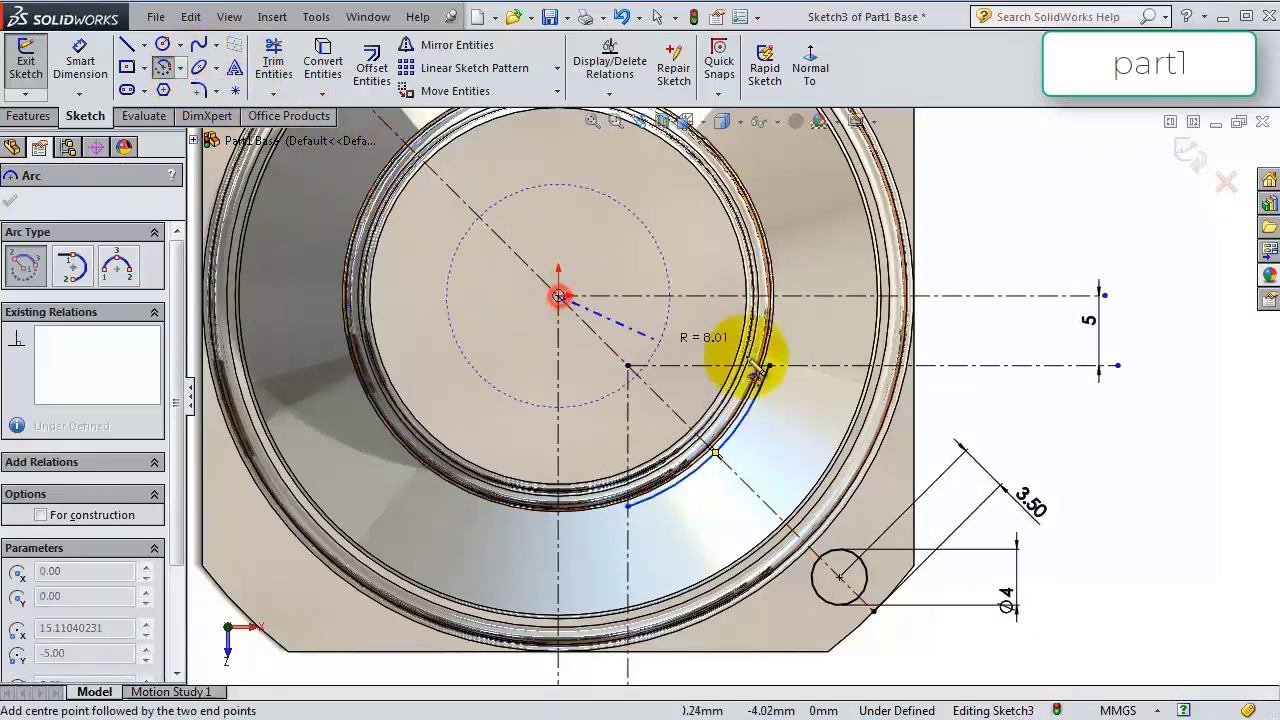
pyautogui.click(866, 368)
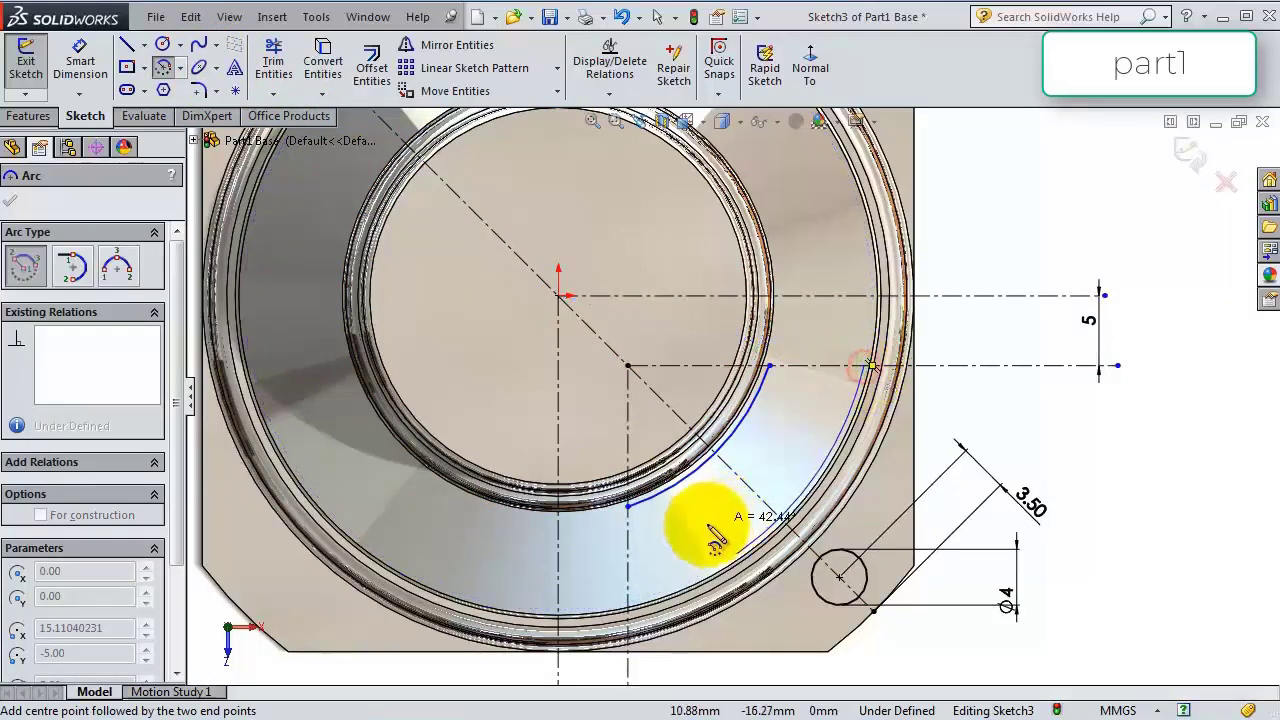
pyautogui.click(627, 600)
pyautogui.press('Escape')
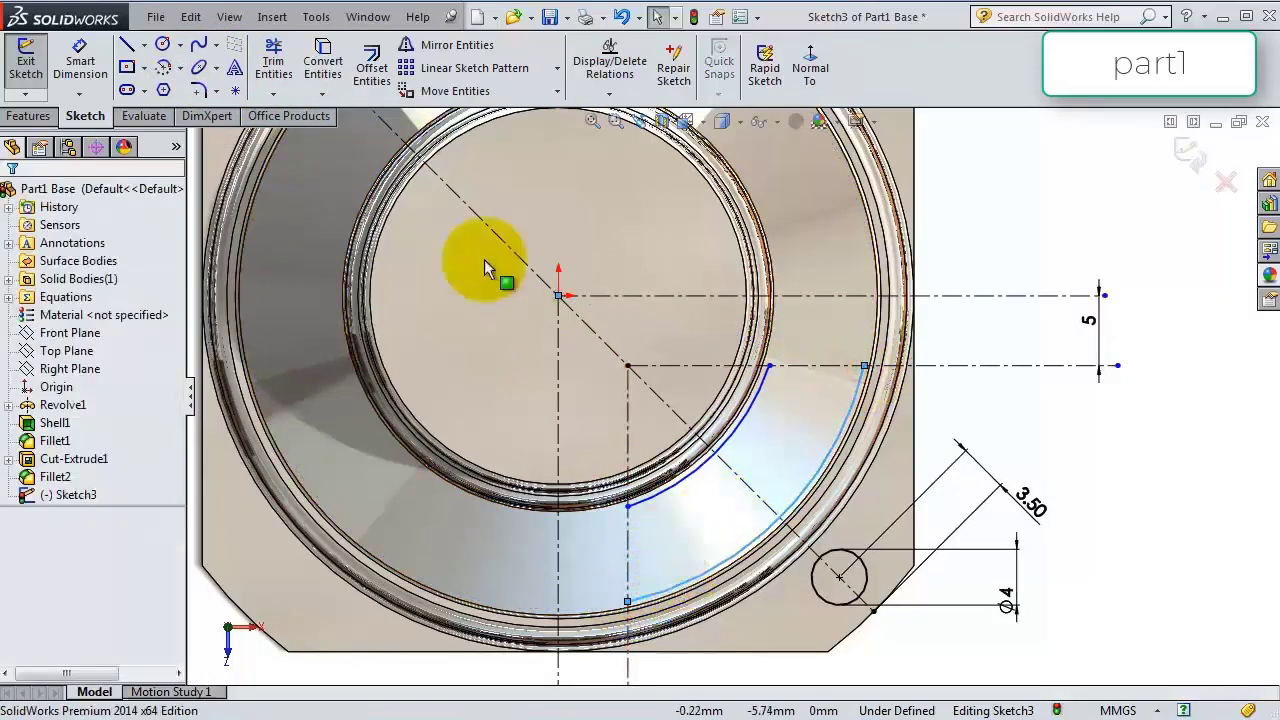
# Set the inner arc's radius to 16 mm and the outer arc's radius to 22 mm.
pyautogui.click(101, 85)
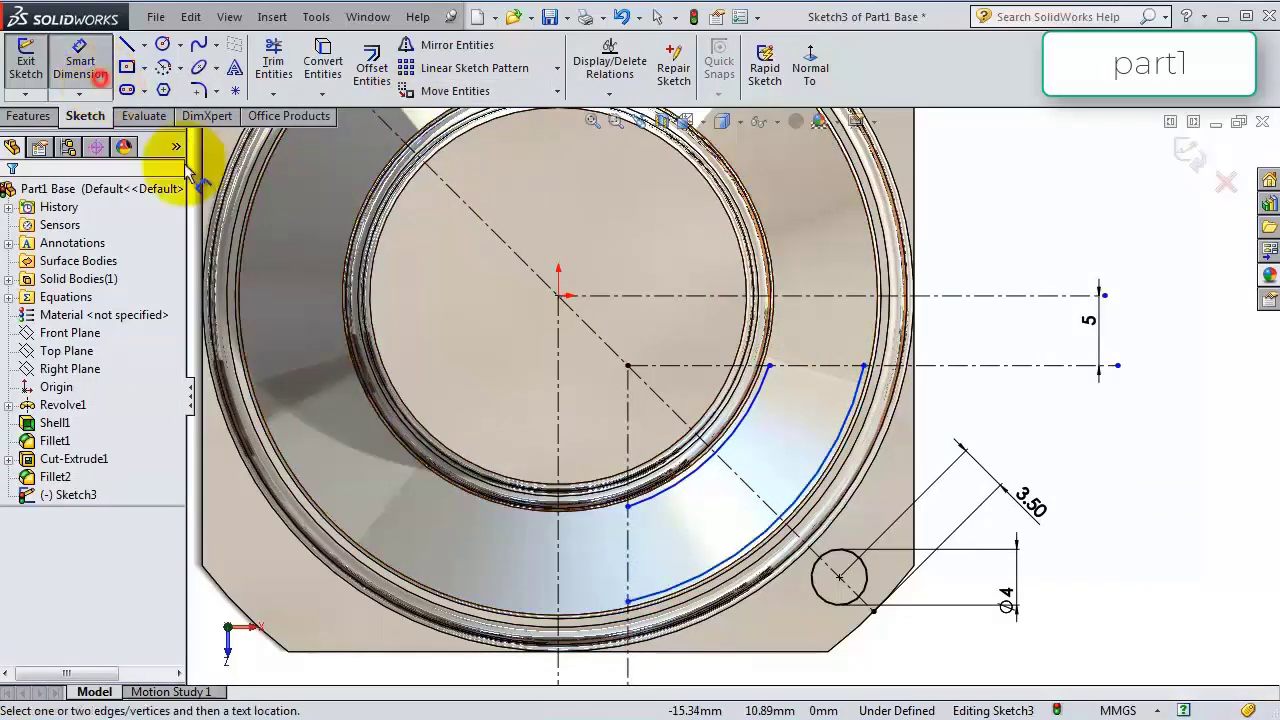
pyautogui.click(755, 400)
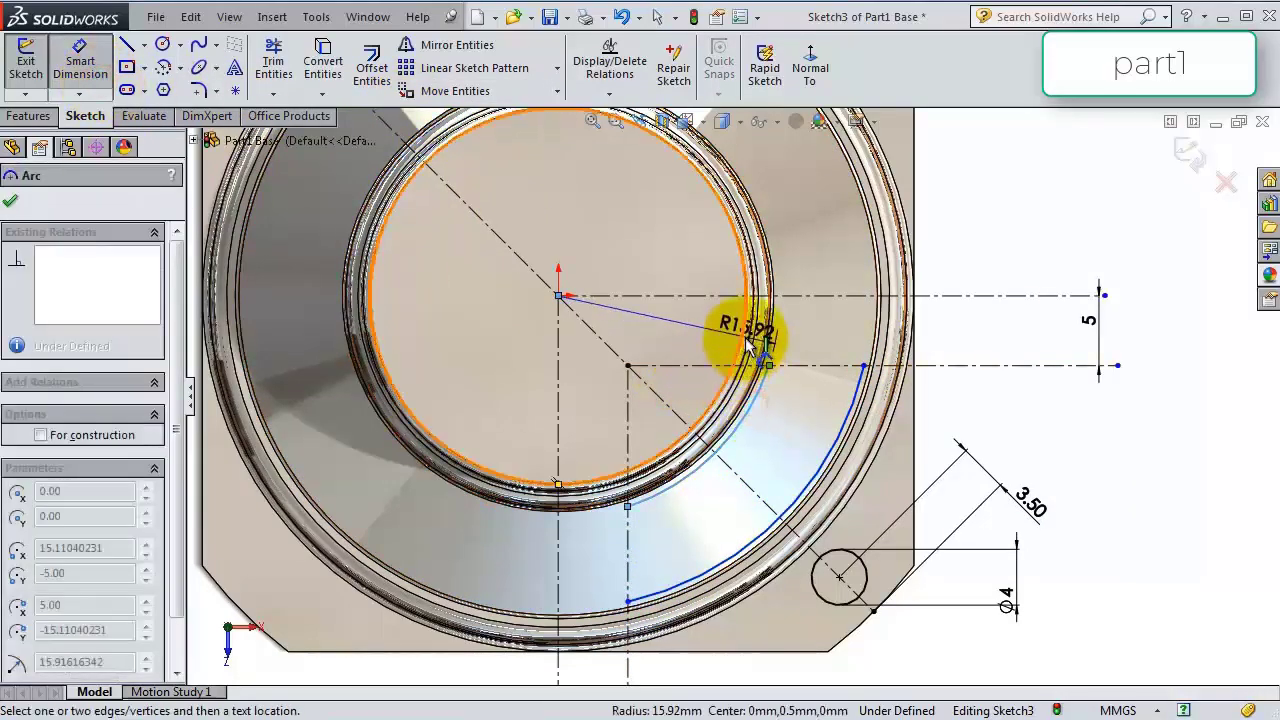
pyautogui.click(828, 266)
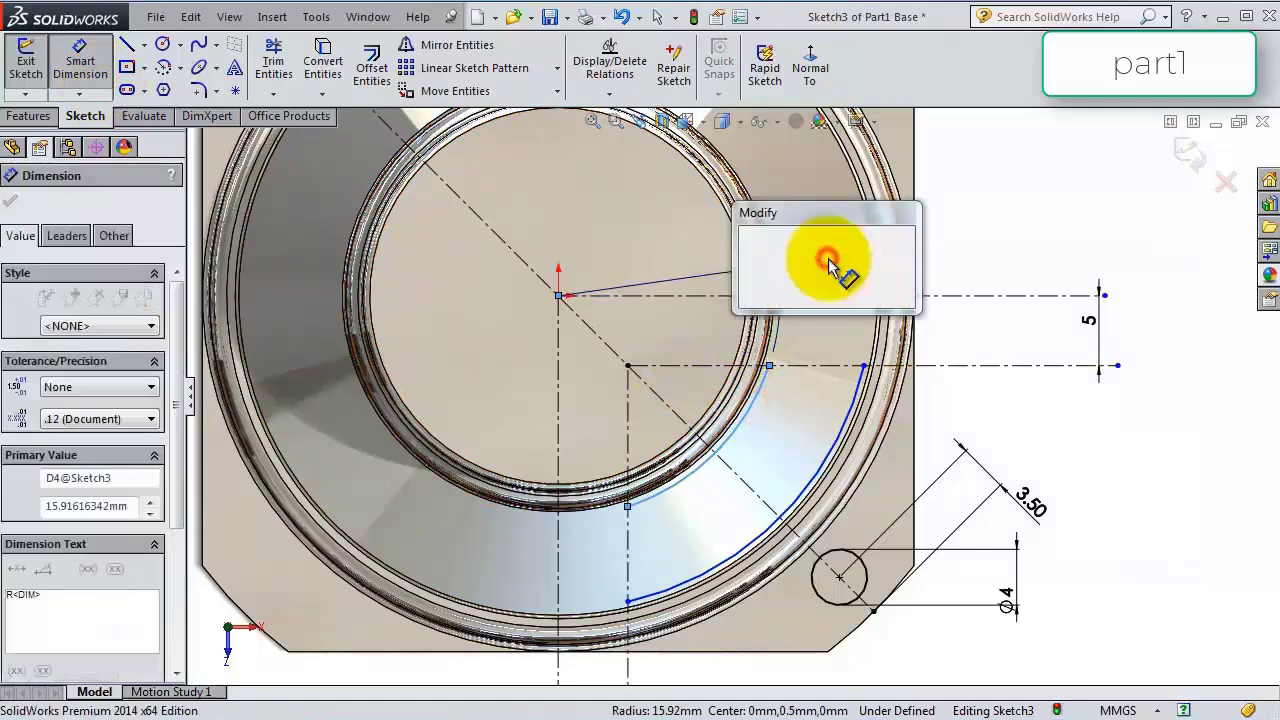
pyautogui.write('16')
pyautogui.press('Return')
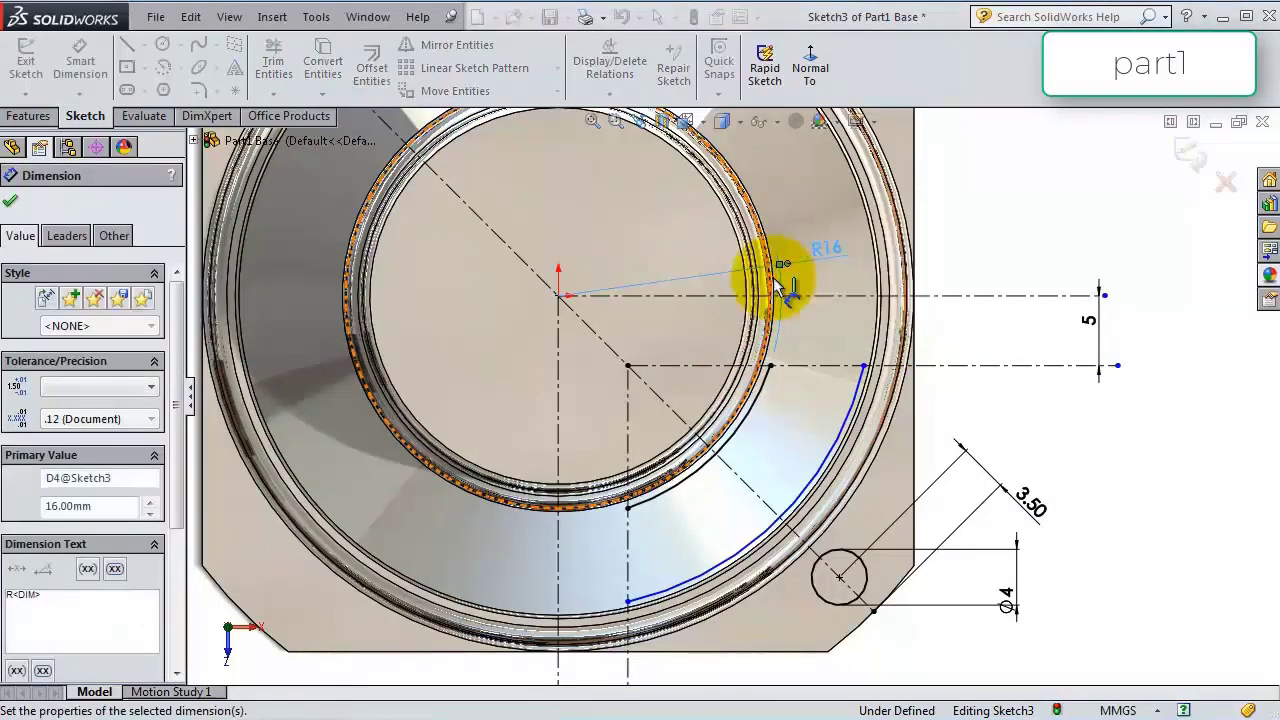
pyautogui.click(841, 440)
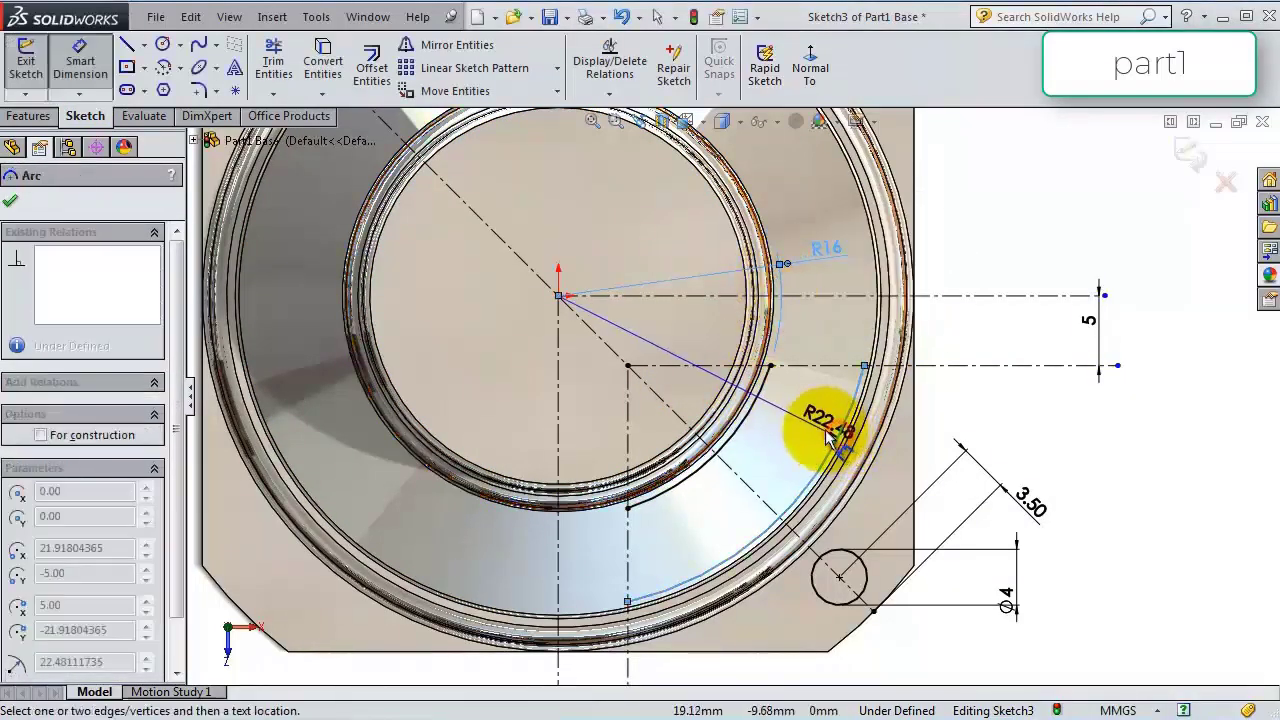
pyautogui.click(836, 415)
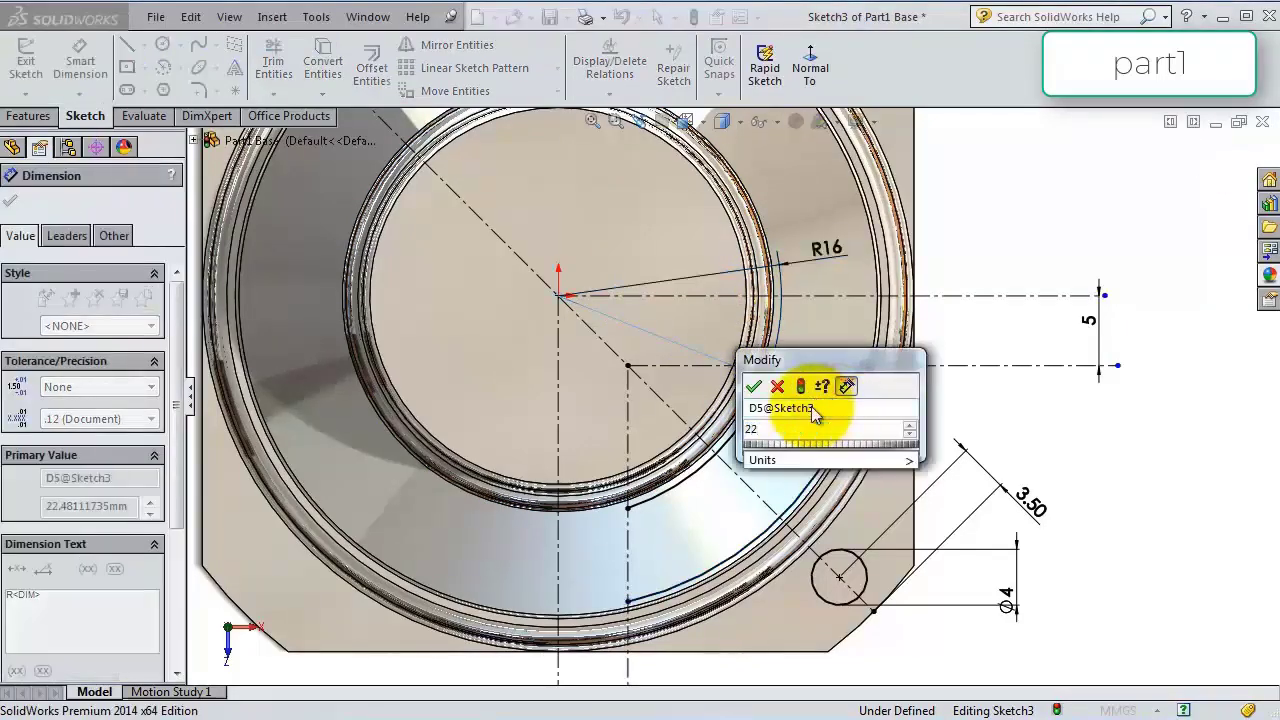
pyautogui.press('Return')
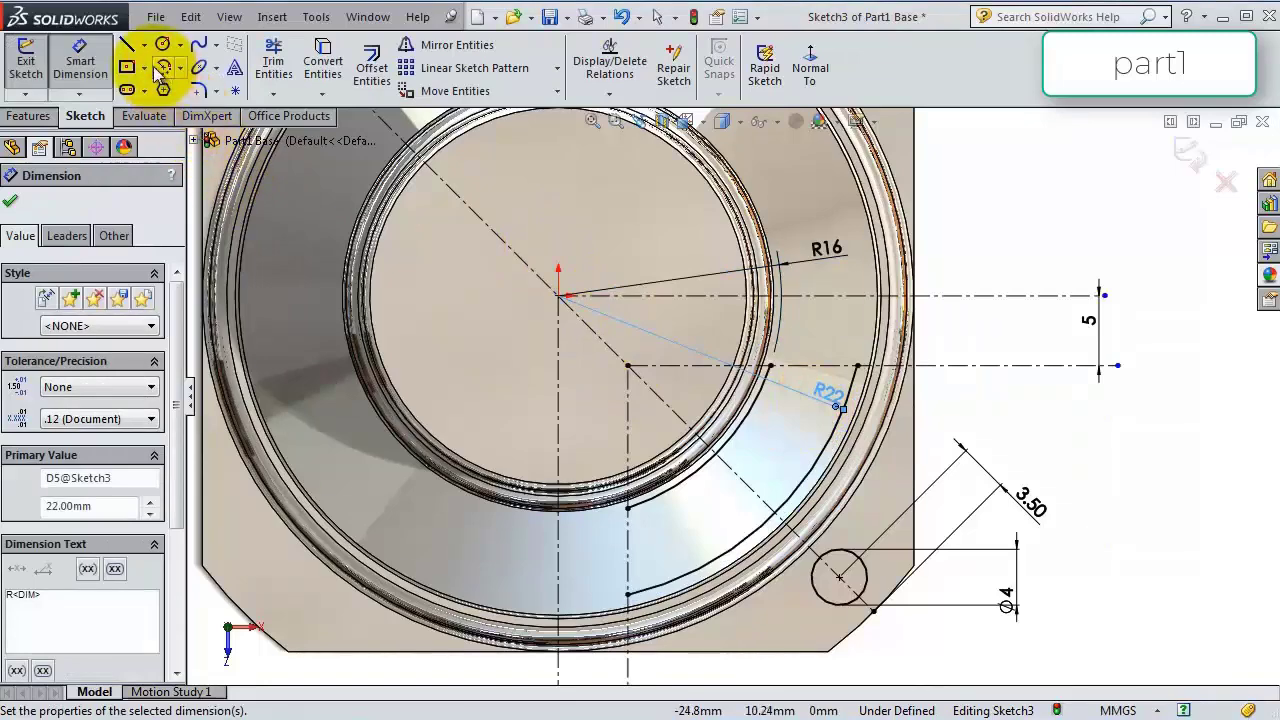
# Close the slot profile with a vertical and a horizontal line joining the matching endpoints of the two arcs.
pyautogui.click(126, 44)
pyautogui.click(628, 510)
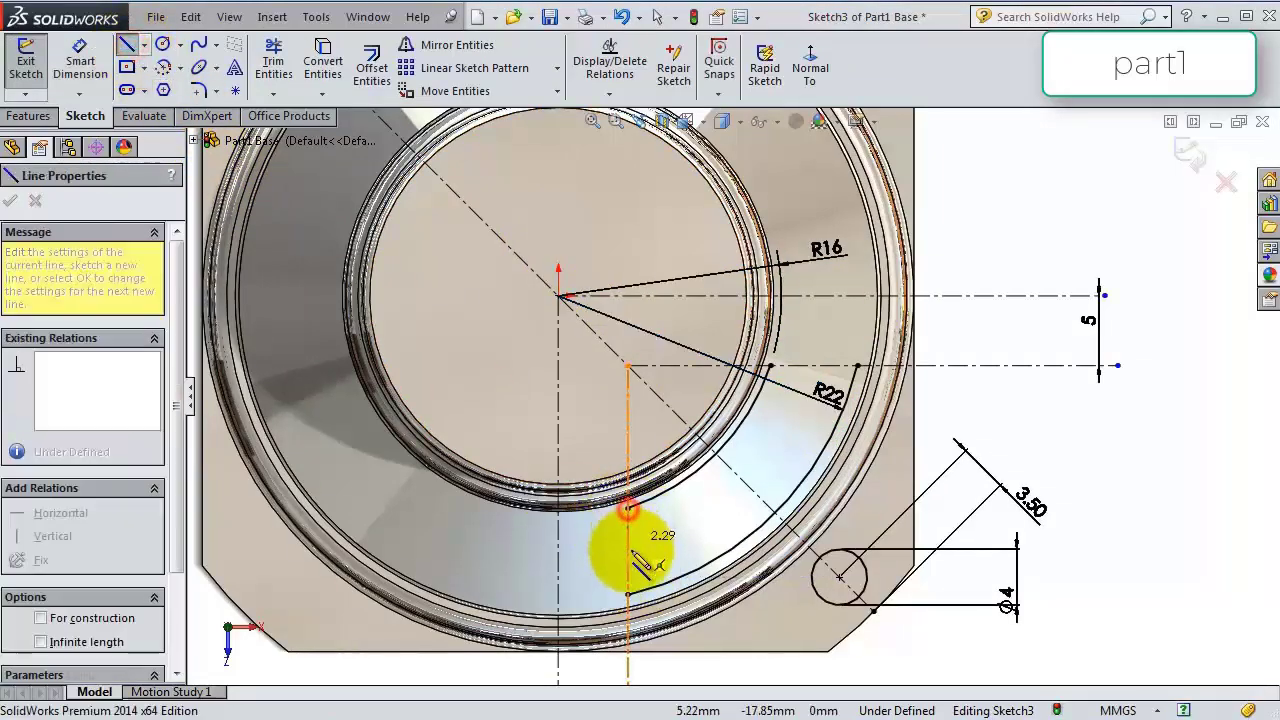
pyautogui.click(628, 595)
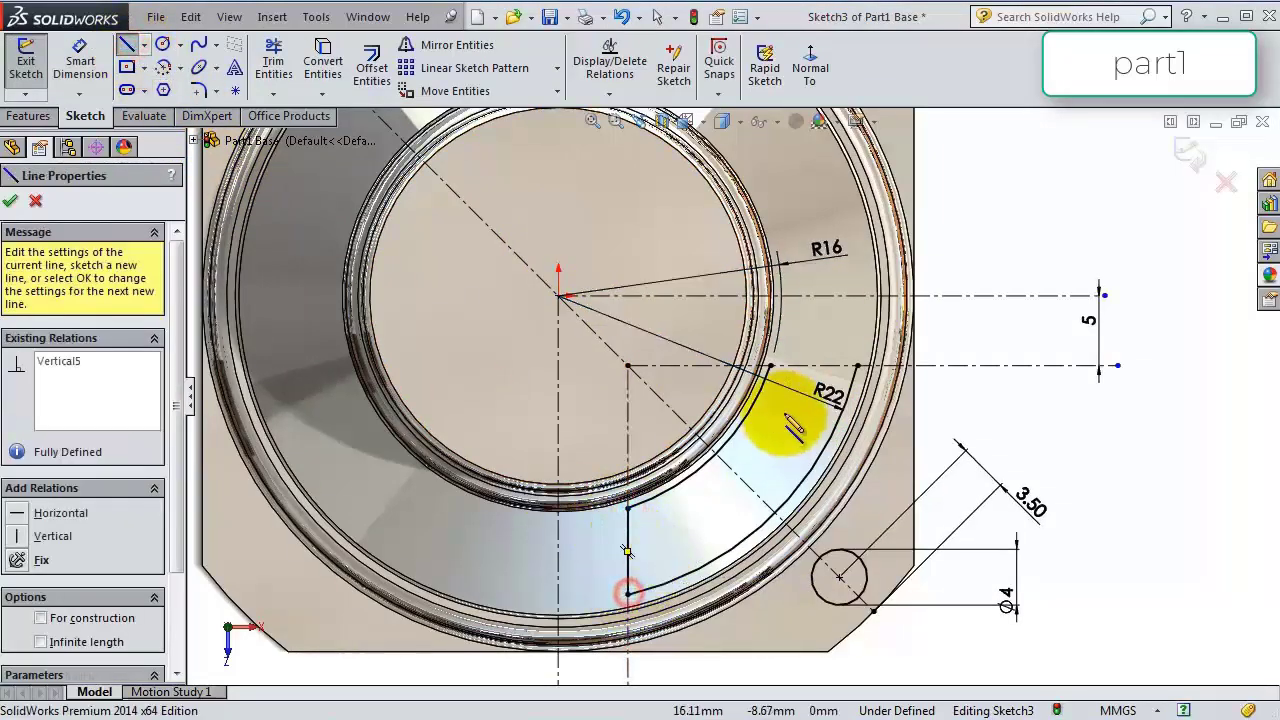
pyautogui.click(770, 366)
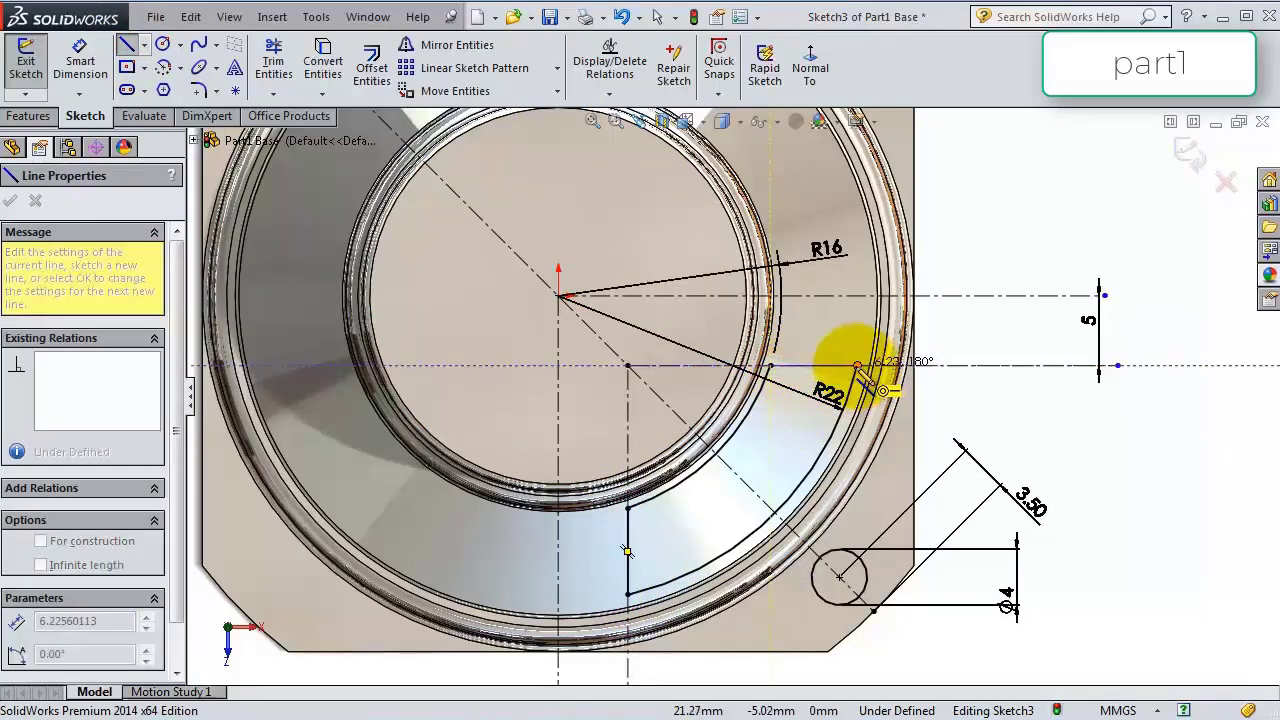
pyautogui.click(858, 366)
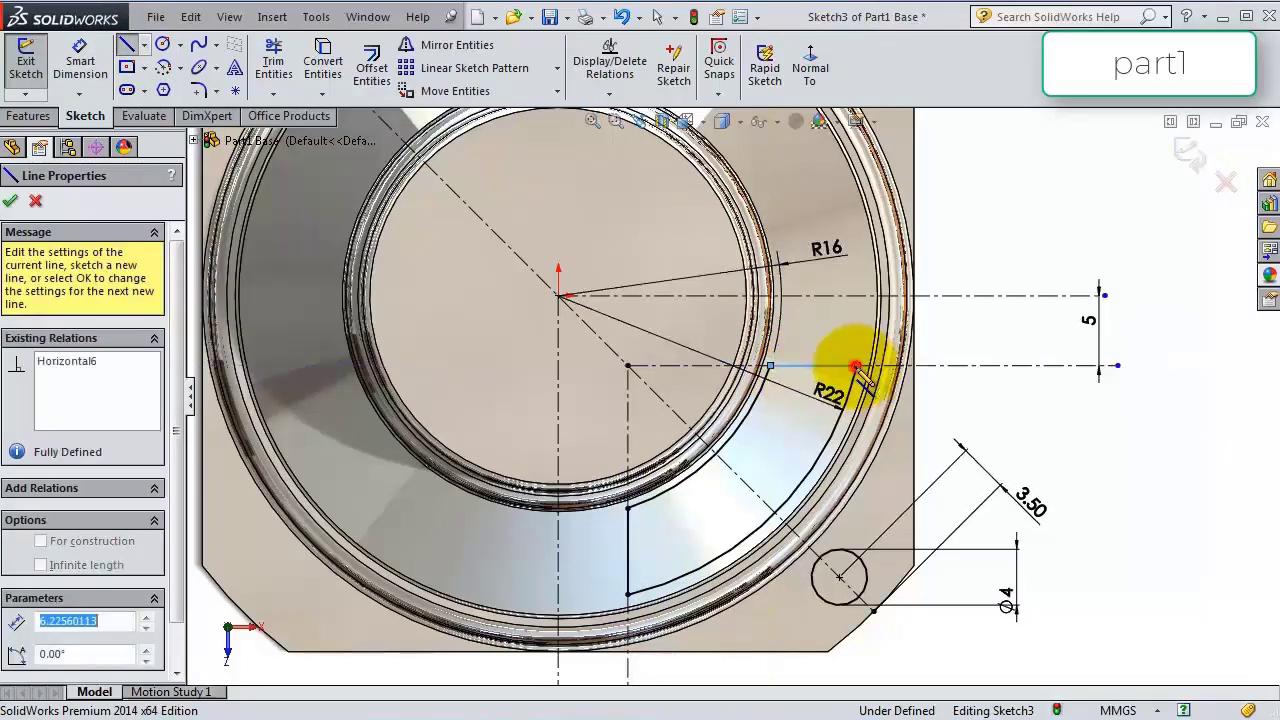
pyautogui.click(10, 202)
# Cut-extrude the arc slot and the 4 mm circle through the part using Mid Plane with a total depth of 39 mm.
pyautogui.scroll(4, 686, 443)
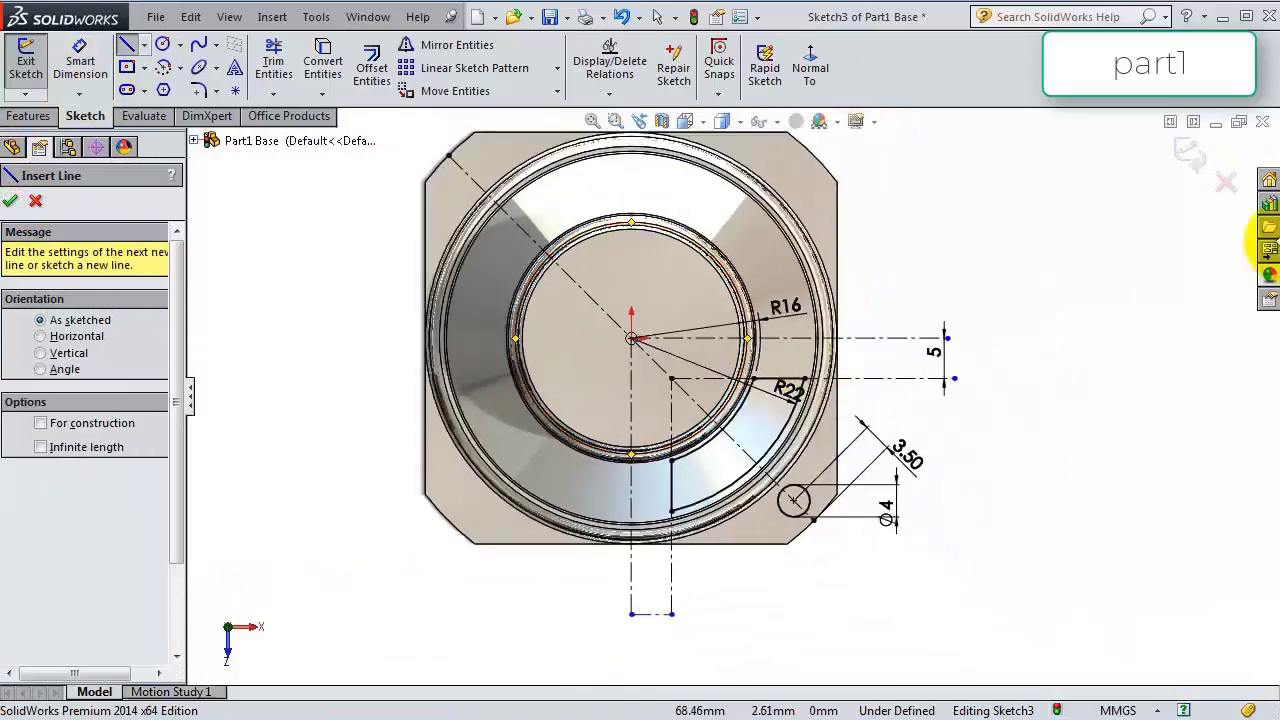
pyautogui.click(9, 124)
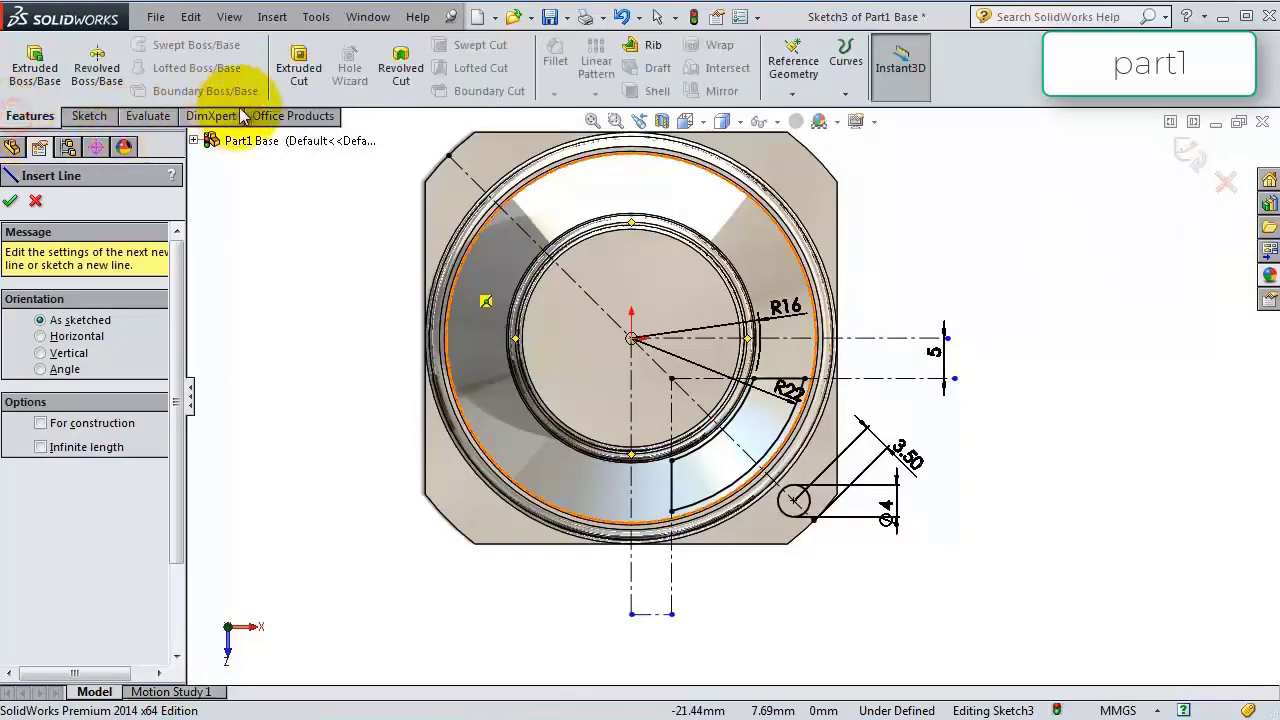
pyautogui.click(289, 70)
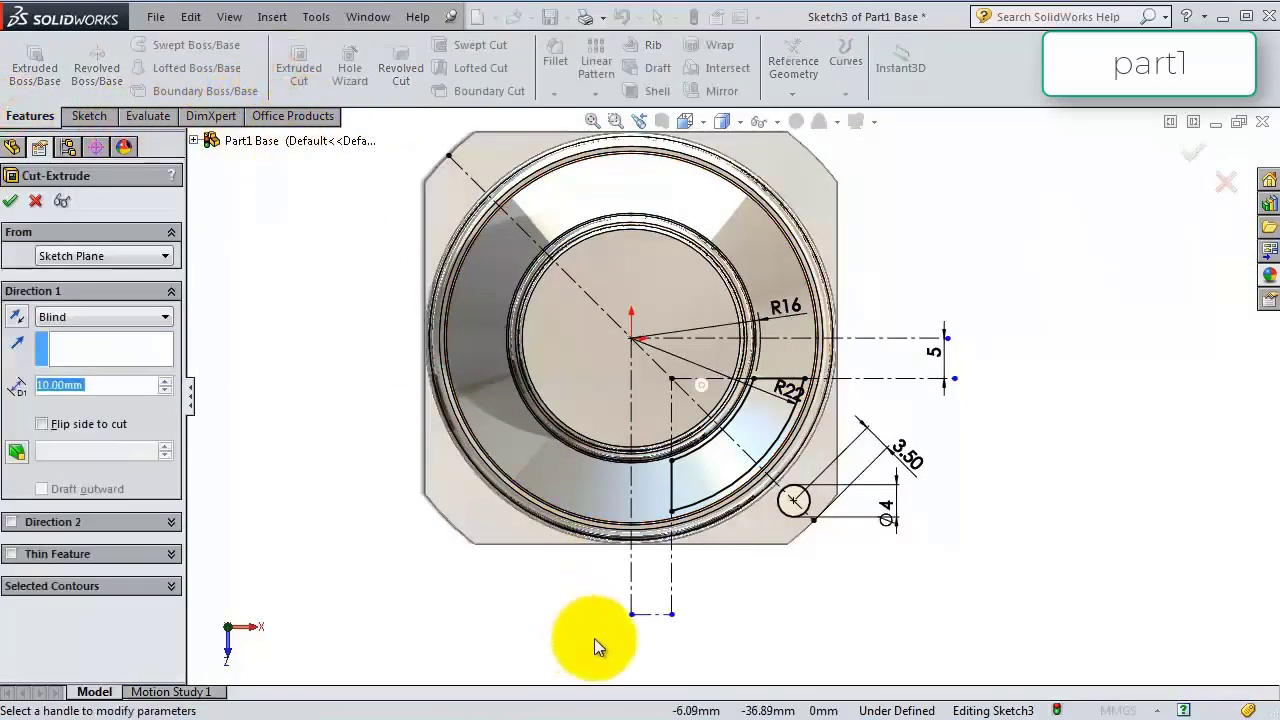
pyautogui.click(52, 317)
pyautogui.click(93, 433)
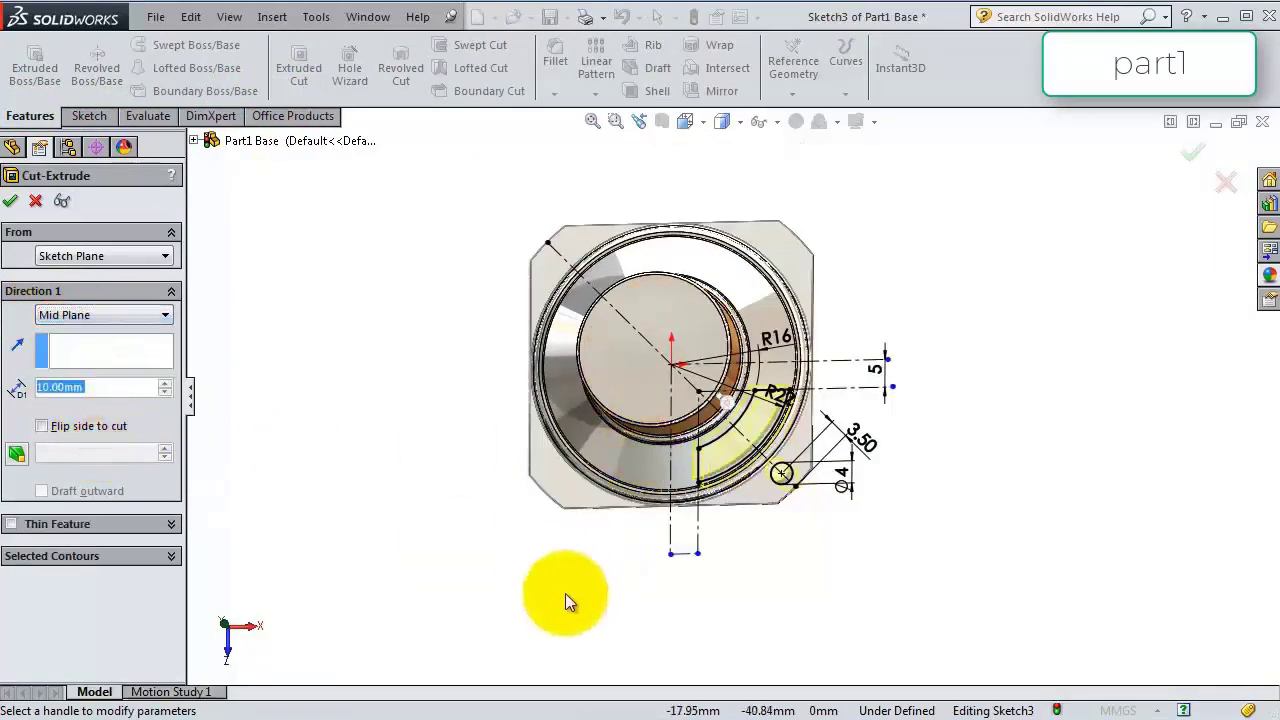
pyautogui.moveTo(565, 593); pyautogui.dragTo(460, 532, button='middle')
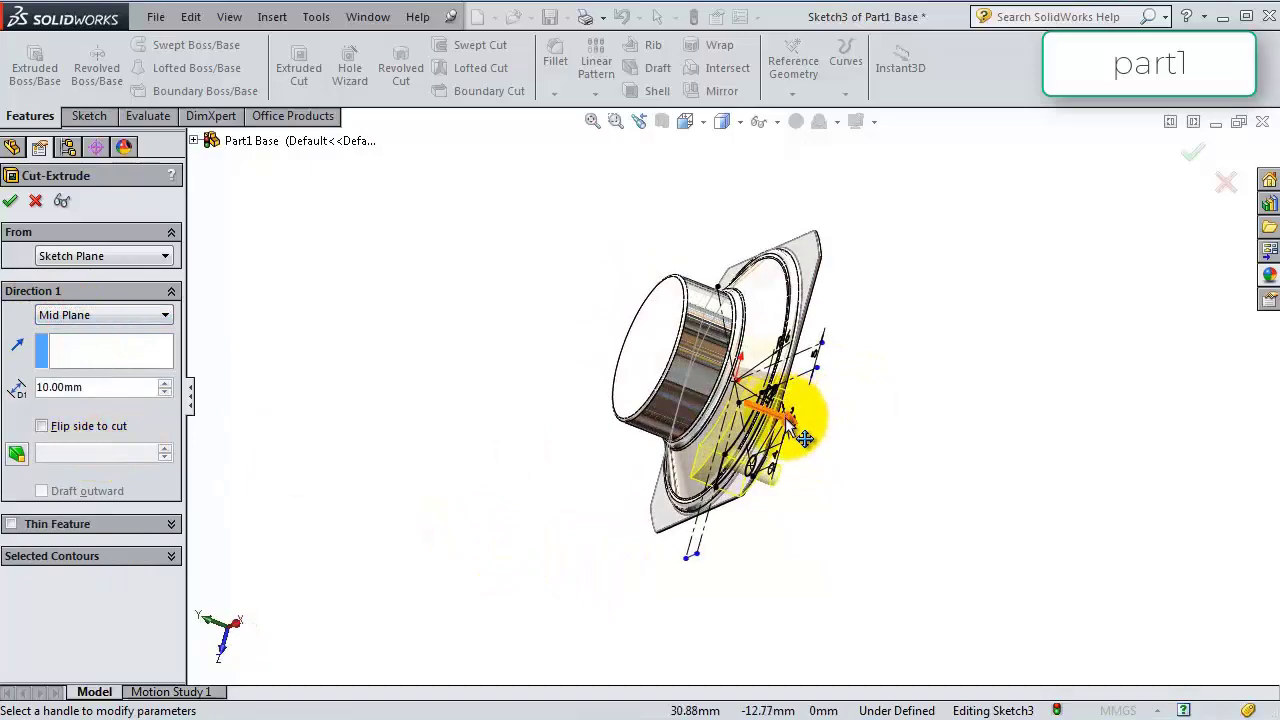
pyautogui.moveTo(805, 438); pyautogui.dragTo(868, 452)
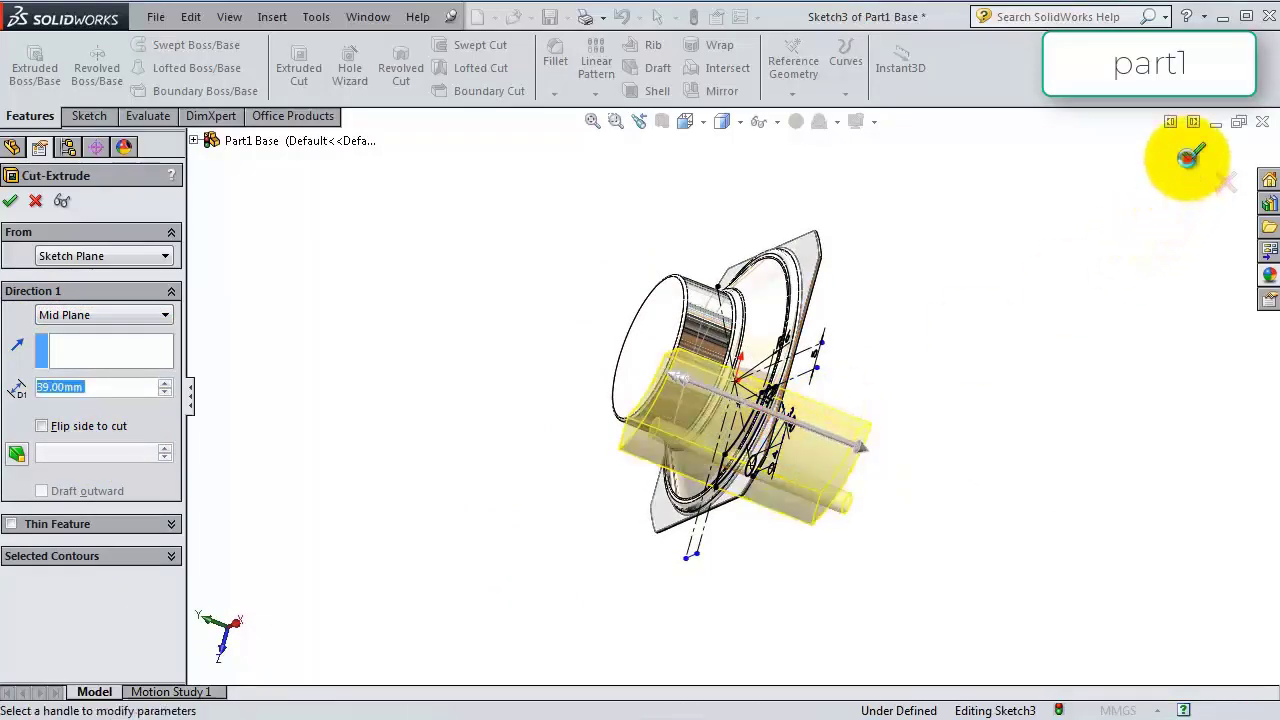
pyautogui.click(1188, 157)
# Start a constant-size 2 mm fillet on the two corner edges at one end of the arc slot.
pyautogui.moveTo(440, 389); pyautogui.dragTo(628, 486, button='middle')
pyautogui.scroll(-2, 628, 486)
pyautogui.click(557, 56)
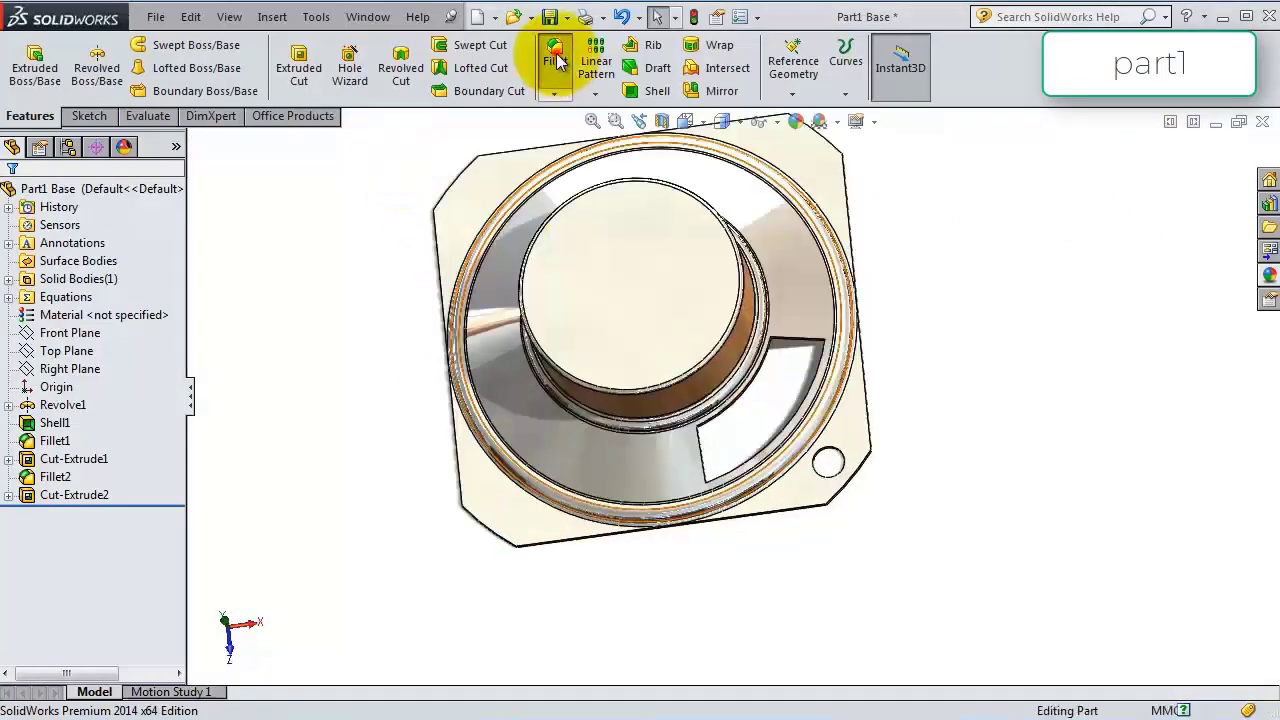
pyautogui.click(557, 62)
pyautogui.scroll(-2, 600, 380)
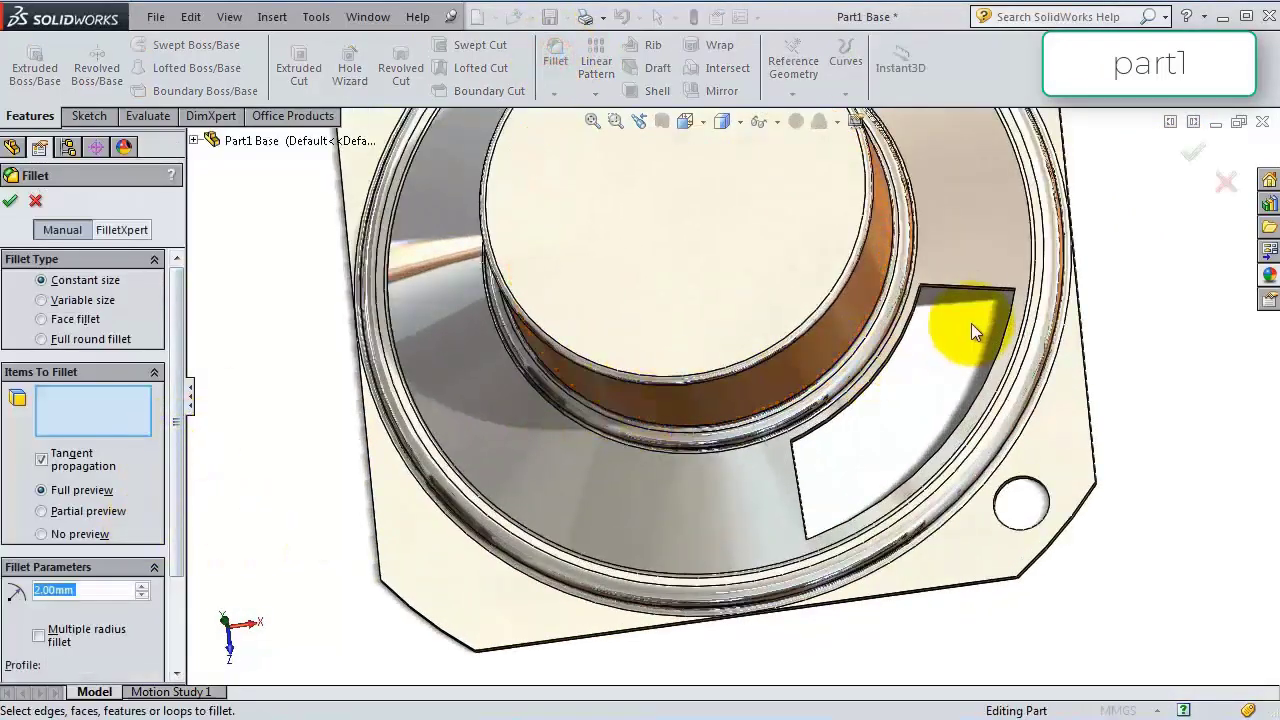
pyautogui.scroll(-5, 971, 323)
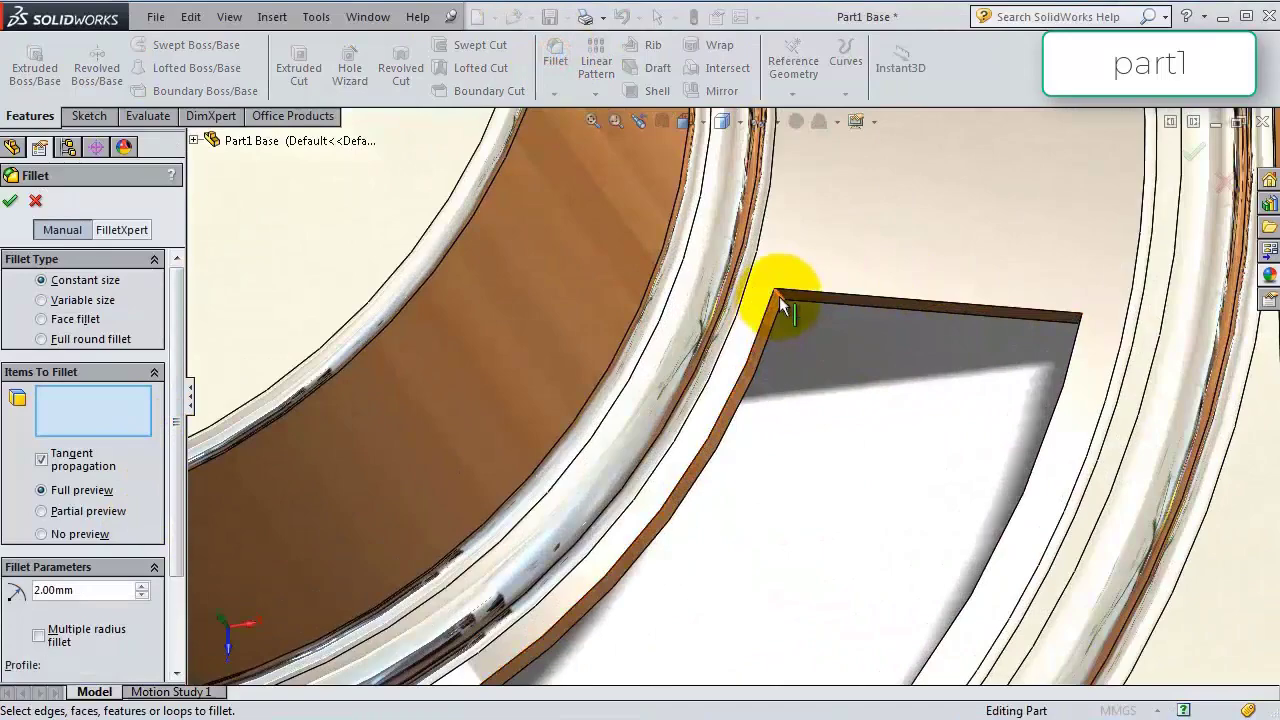
pyautogui.click(779, 296)
pyautogui.moveTo(1030, 356); pyautogui.dragTo(1068, 356, button='middle')
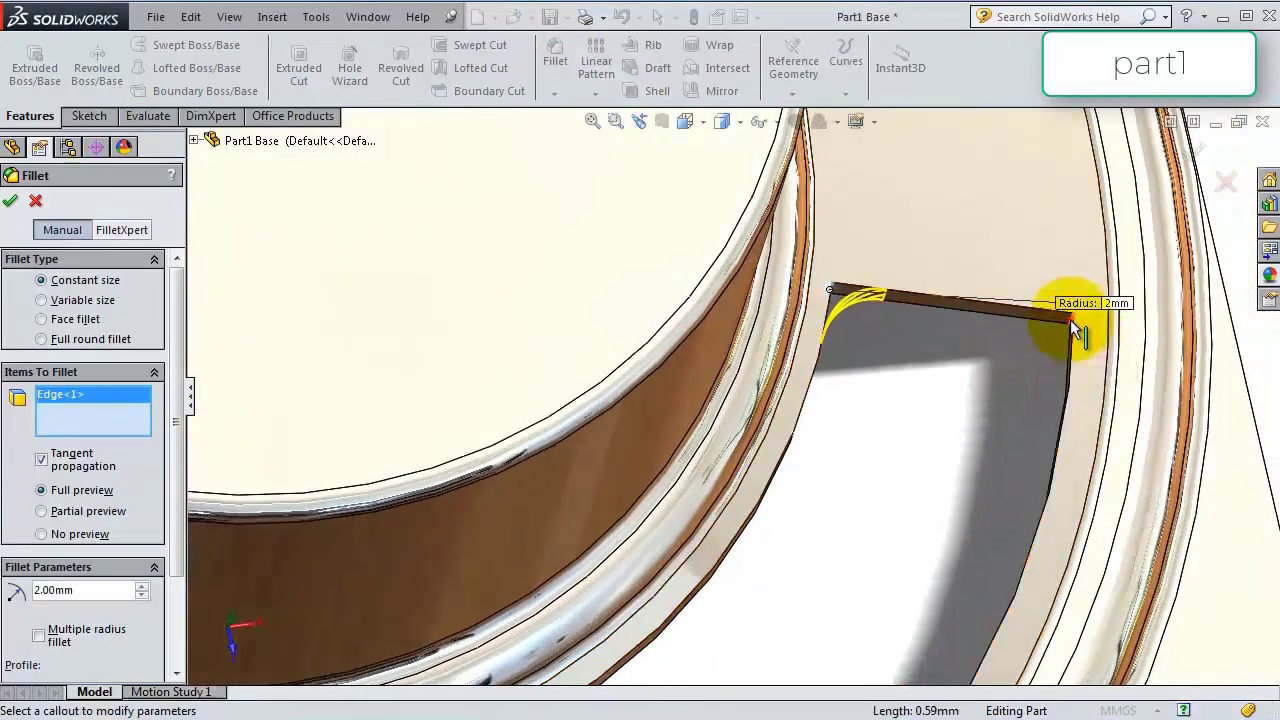
pyautogui.click(1075, 330)
# Add the two corner edges at the arc slot's other end and apply the 2 mm fillet to all four corners.
pyautogui.moveTo(971, 409); pyautogui.dragTo(574, 580, button='middle')
pyautogui.scroll(-3, 574, 580)
pyautogui.click(555, 545)
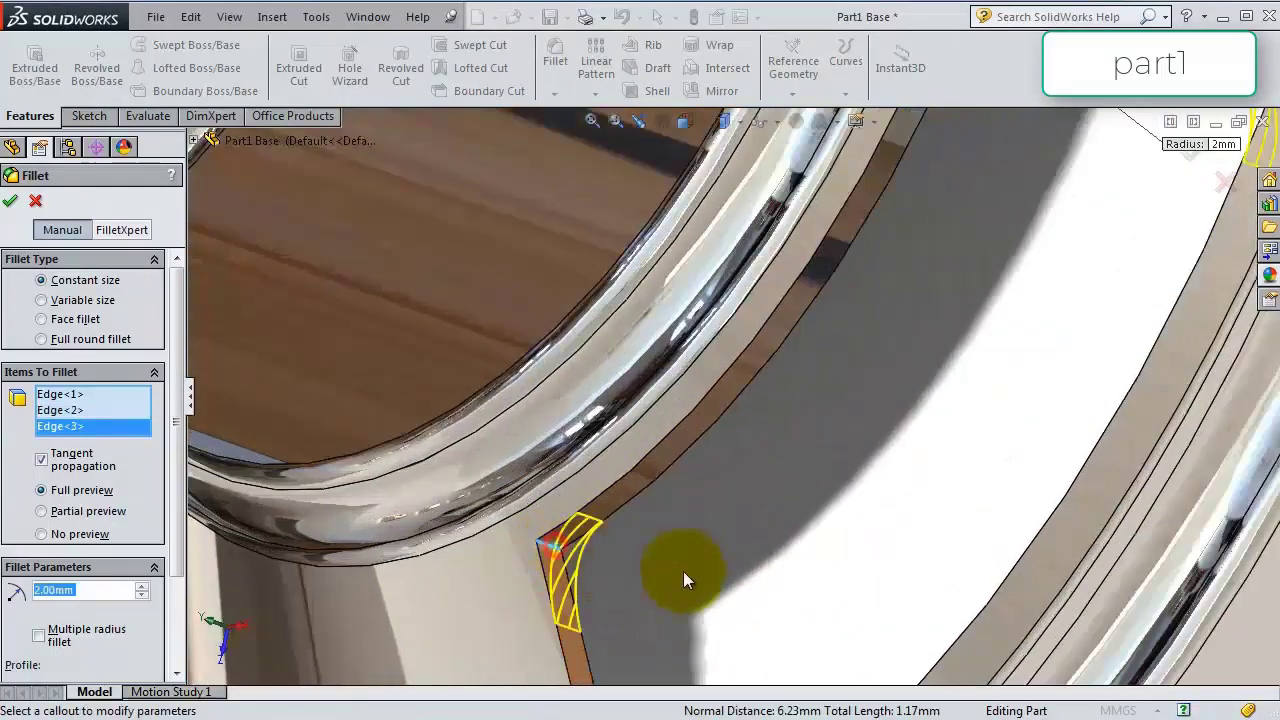
pyautogui.scroll(3, 684, 572)
pyautogui.moveTo(686, 583); pyautogui.dragTo(723, 660, button='middle')
pyautogui.scroll(-4, 718, 662)
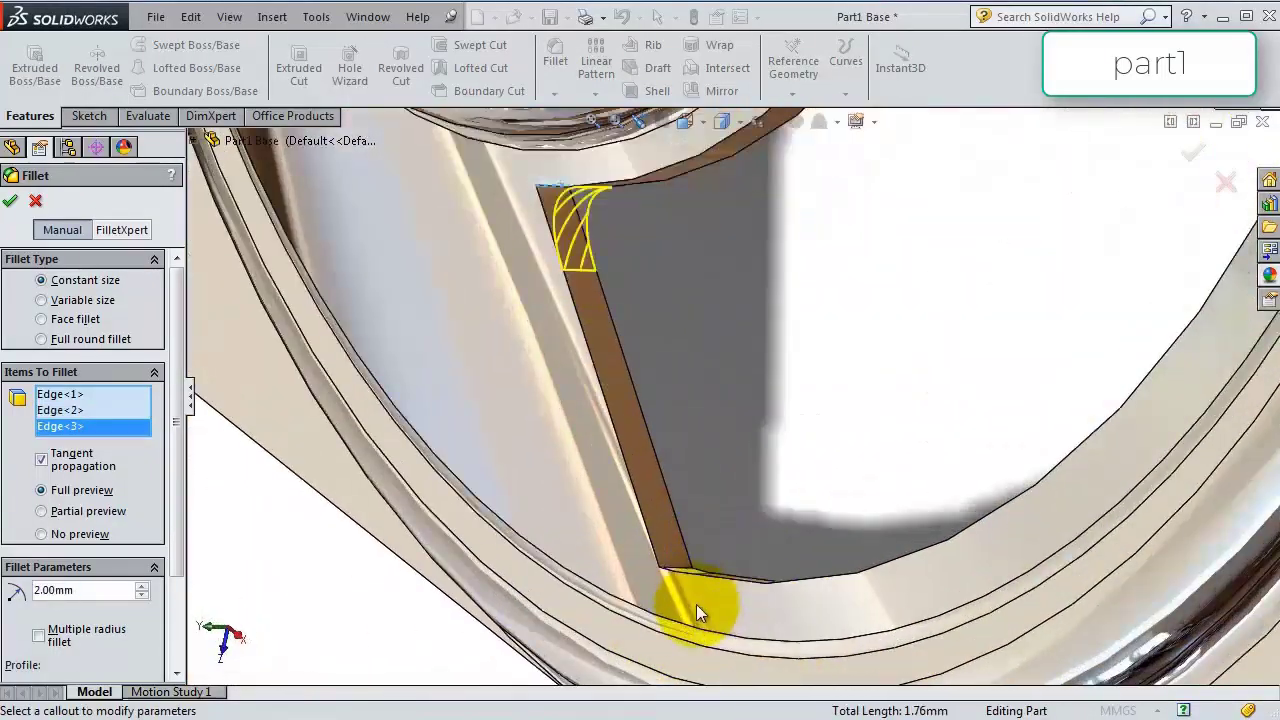
pyautogui.scroll(-3, 697, 630)
pyautogui.moveTo(771, 450); pyautogui.dragTo(746, 462, button='middle')
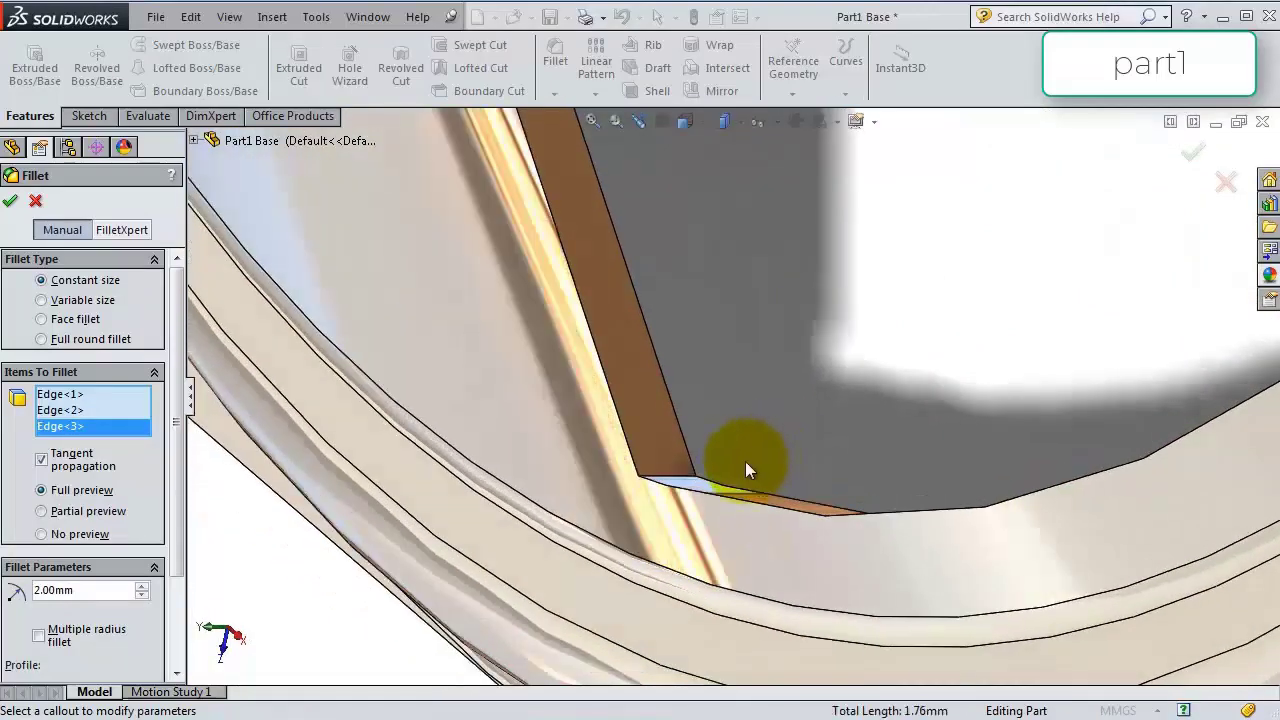
pyautogui.click(680, 480)
pyautogui.scroll(3, 872, 390)
pyautogui.moveTo(872, 390); pyautogui.dragTo(943, 338, button='middle')
pyautogui.scroll(2, 587, 350)
pyautogui.scroll(2, 587, 350)
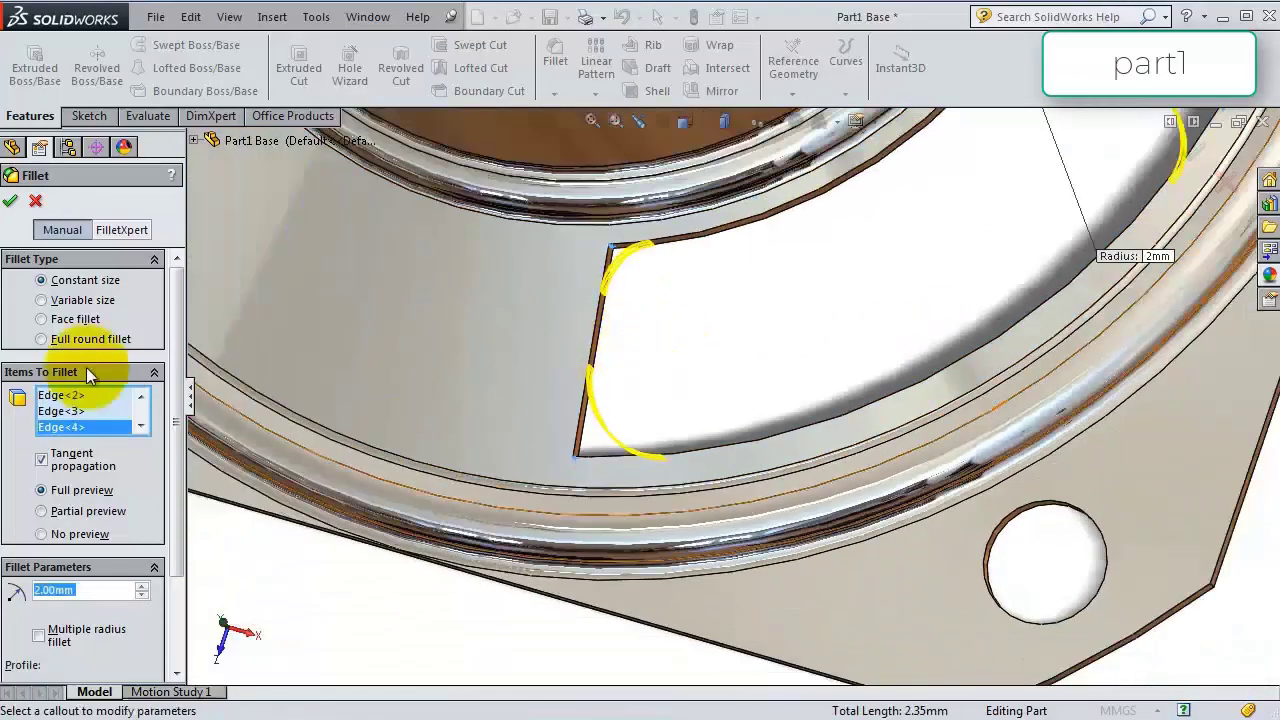
pyautogui.click(8, 203)
pyautogui.scroll(4, 815, 369)
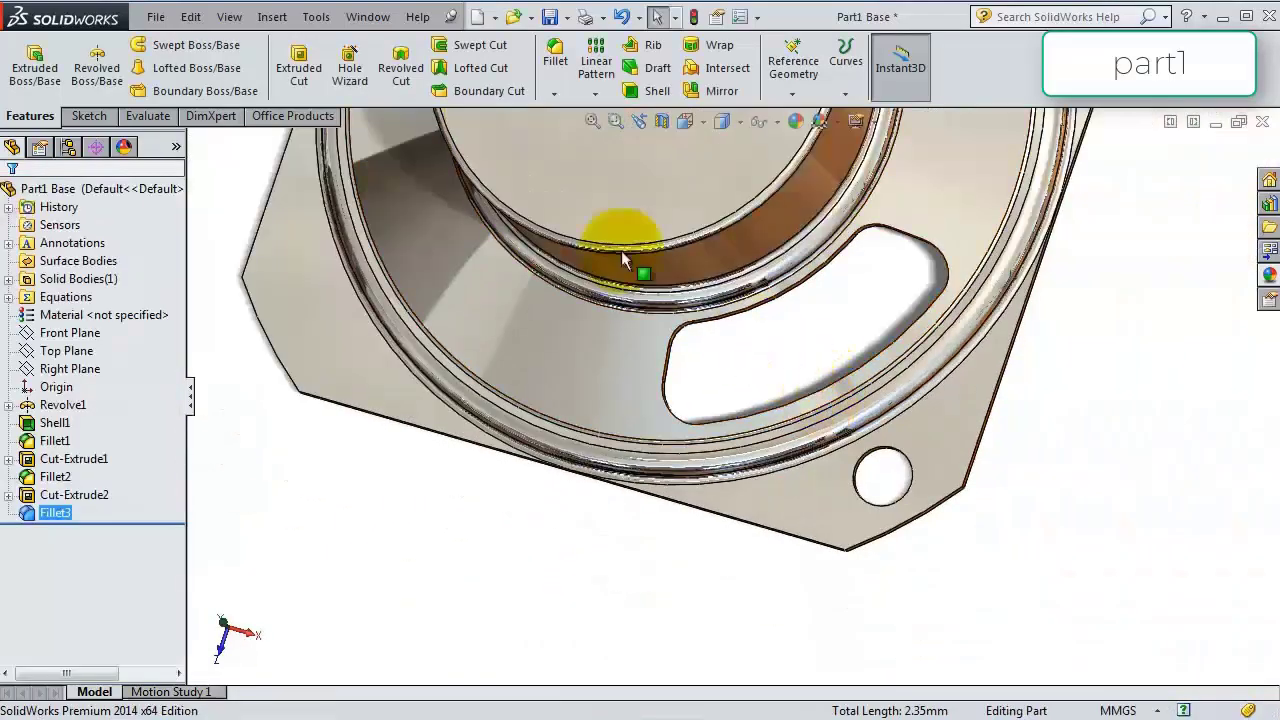
# Circular-pattern Fillet3 and Cut-Extrude2 about the central cylindrical face with 4 equally spaced instances over 360 degrees.
pyautogui.click(596, 92)
pyautogui.click(645, 133)
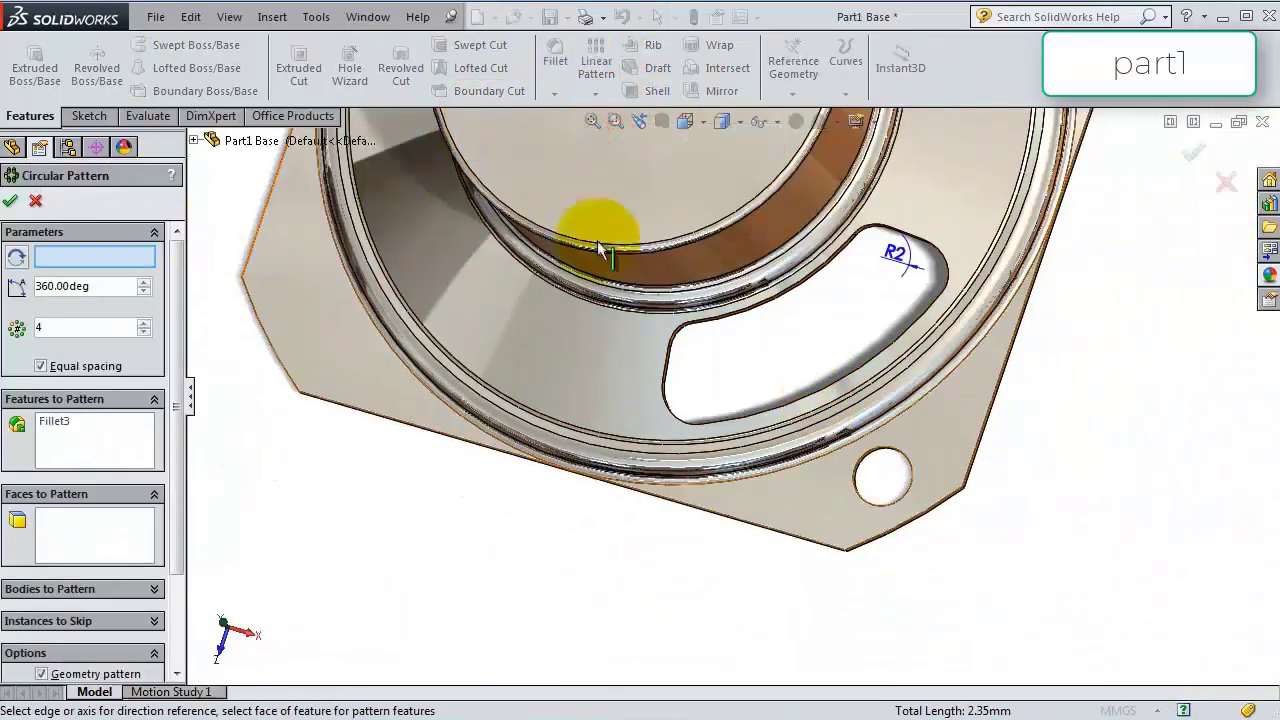
pyautogui.click(742, 291)
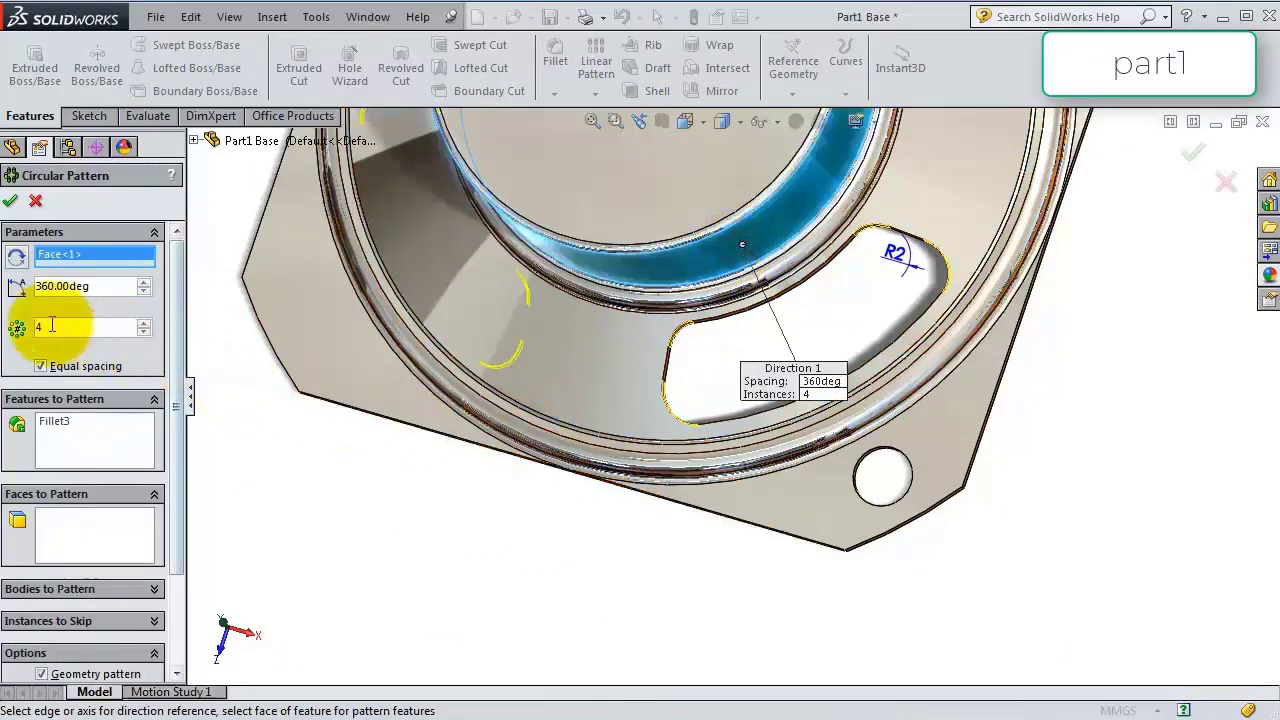
pyautogui.click(197, 146)
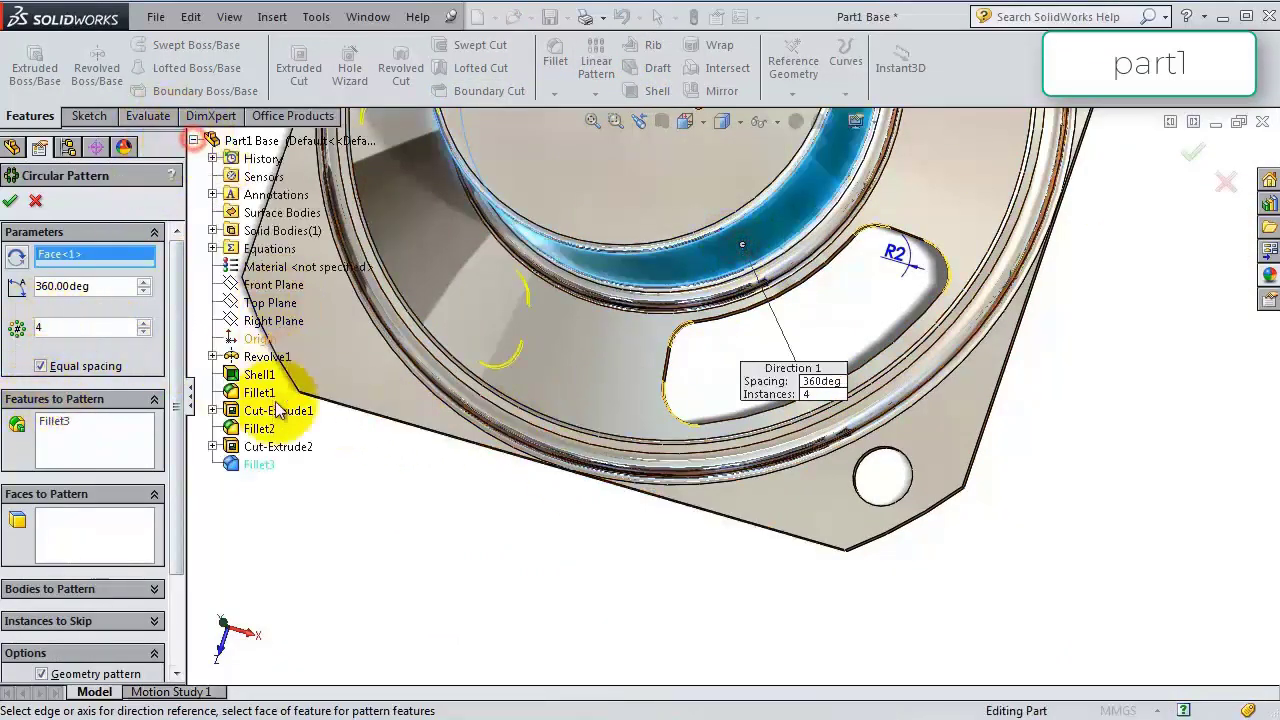
pyautogui.click(265, 446)
pyautogui.scroll(-2, 437, 481)
pyautogui.moveTo(437, 481); pyautogui.dragTo(457, 515, button='middle')
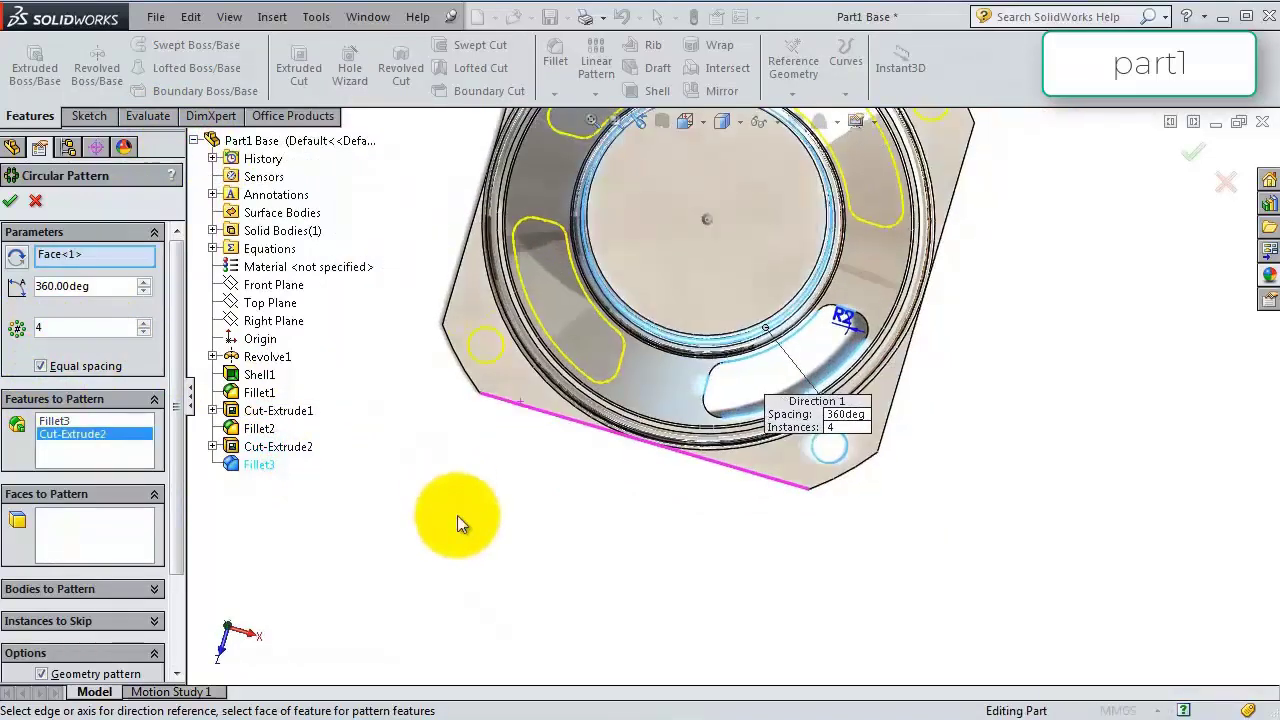
pyautogui.scroll(3, 486, 335)
pyautogui.click(10, 205)
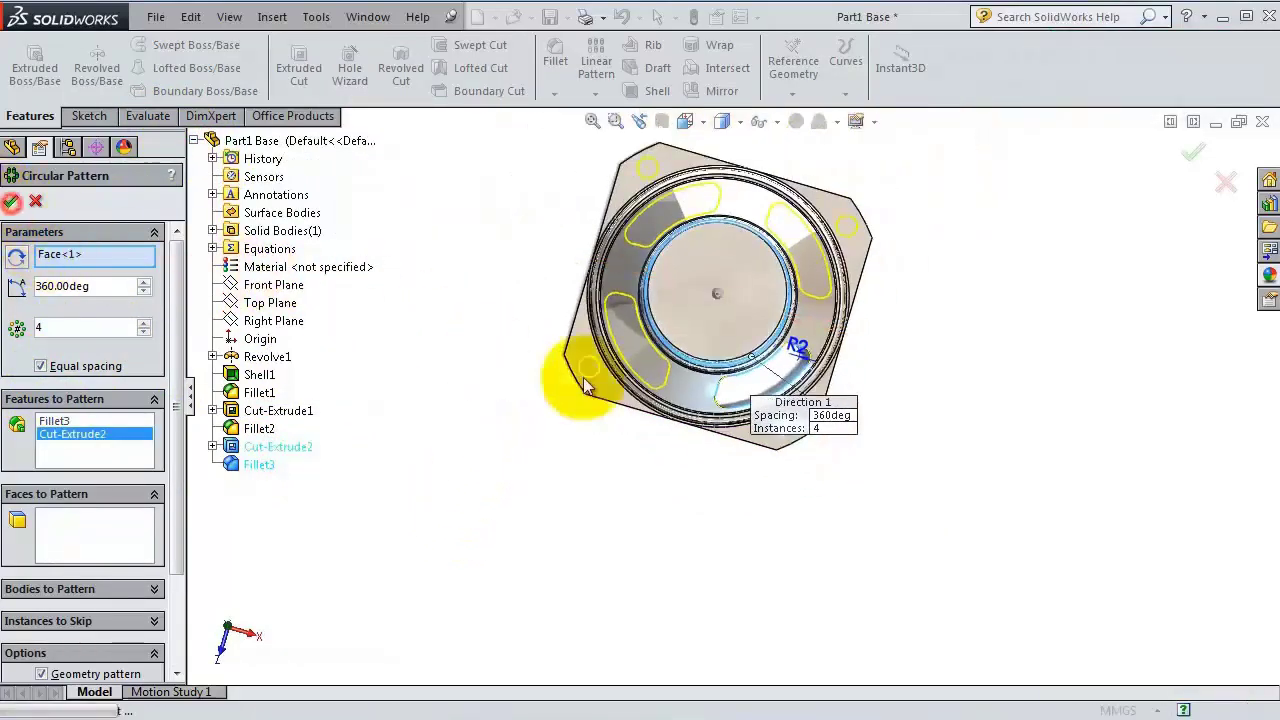
pyautogui.moveTo(648, 486); pyautogui.dragTo(683, 400, button='middle')
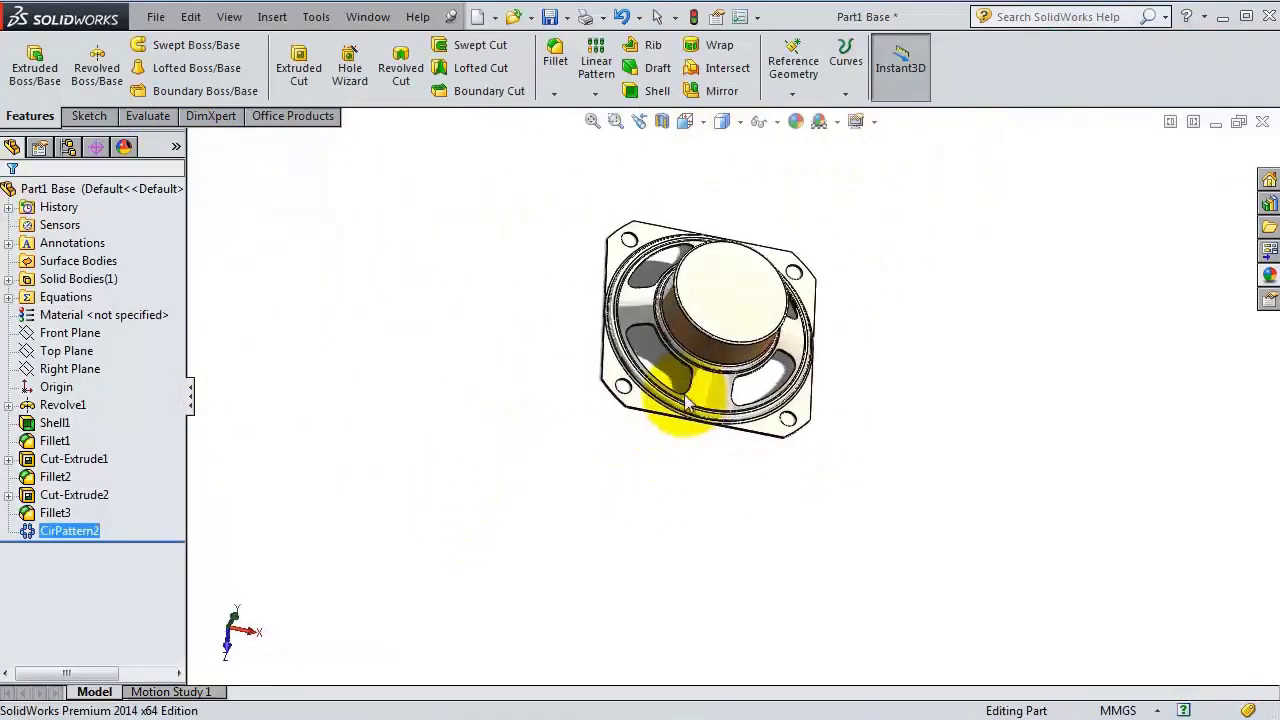
pyautogui.scroll(-4, 766, 309)
pyautogui.moveTo(752, 312); pyautogui.dragTo(662, 285, button='middle')
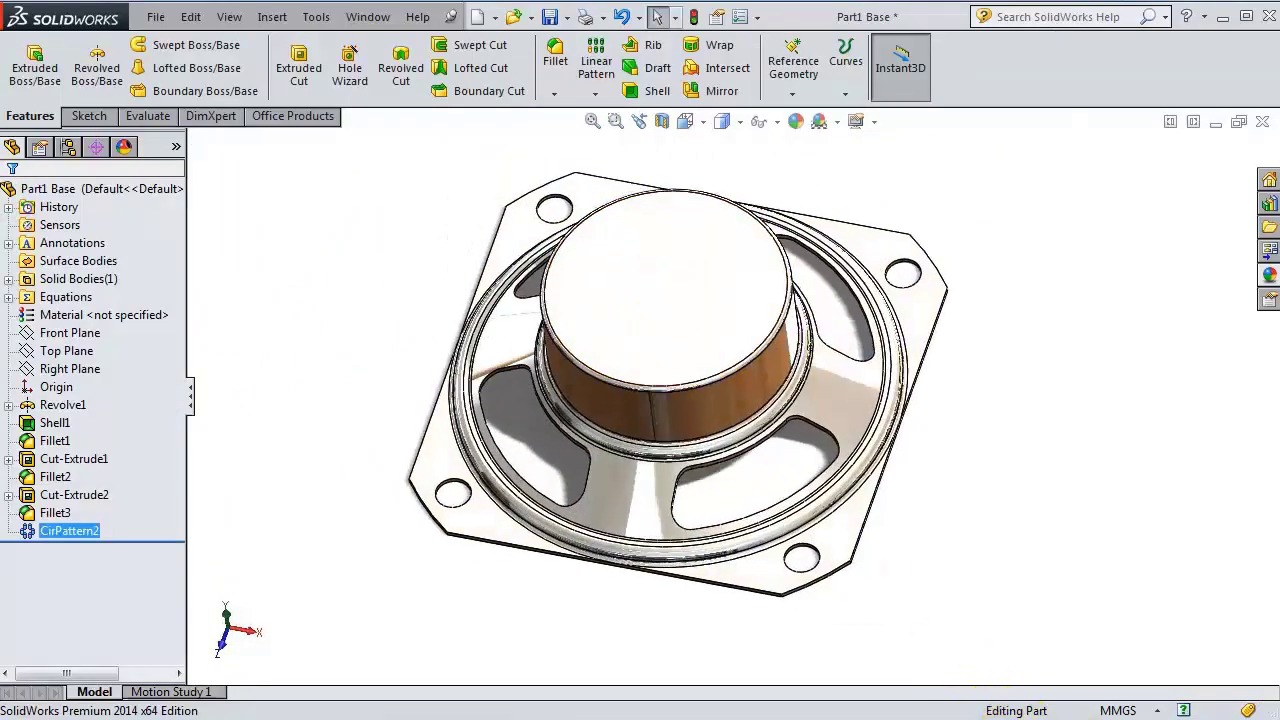
pyautogui.moveTo(985, 710); pyautogui.dragTo(750, 334, button='middle')
# Create a new part document.
pyautogui.click(478, 17)
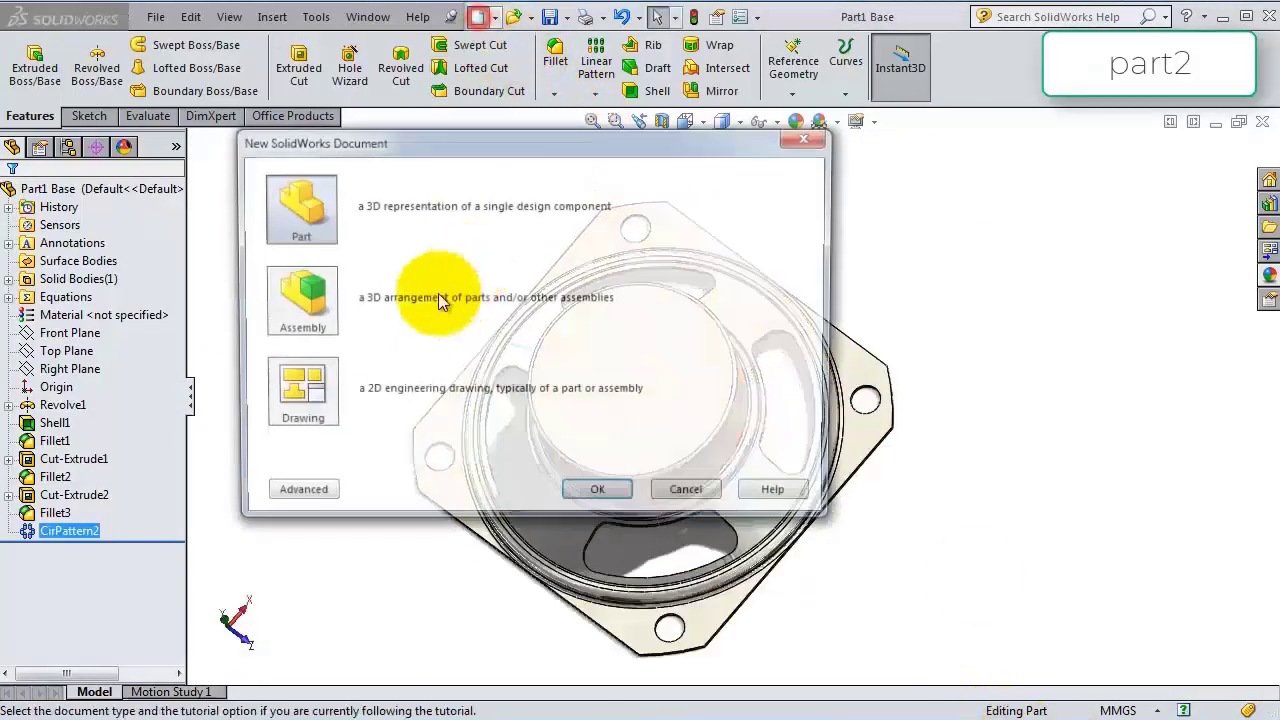
pyautogui.click(296, 205)
pyautogui.click(599, 494)
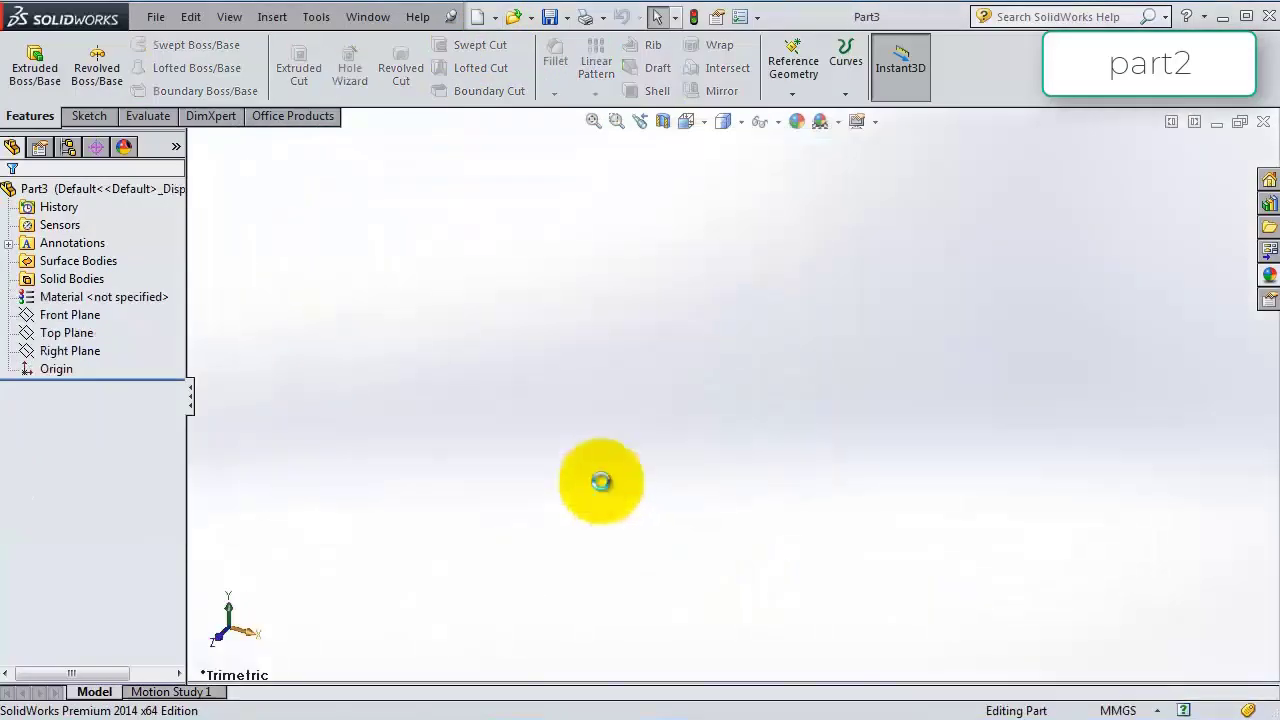
# Sketch a circle of about 69 mm radius centred on the origin on the Top Plane.
pyautogui.click(70, 333)
pyautogui.click(73, 318)
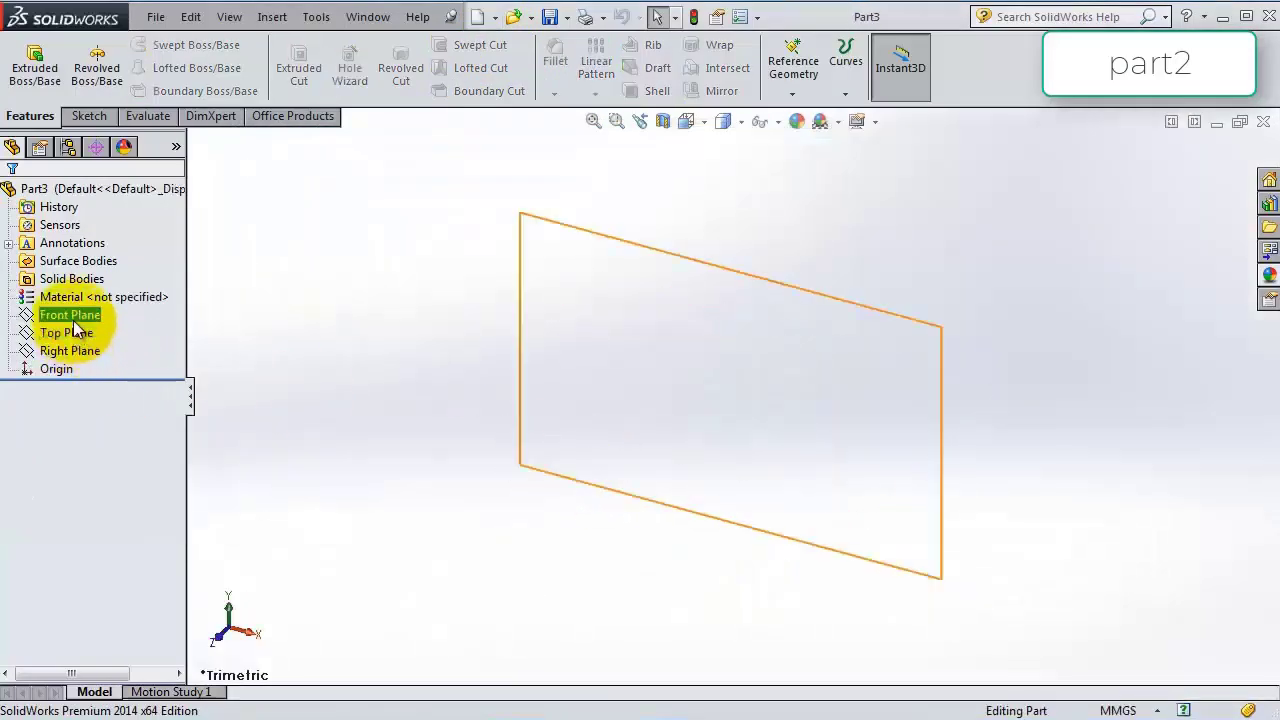
pyautogui.click(70, 332)
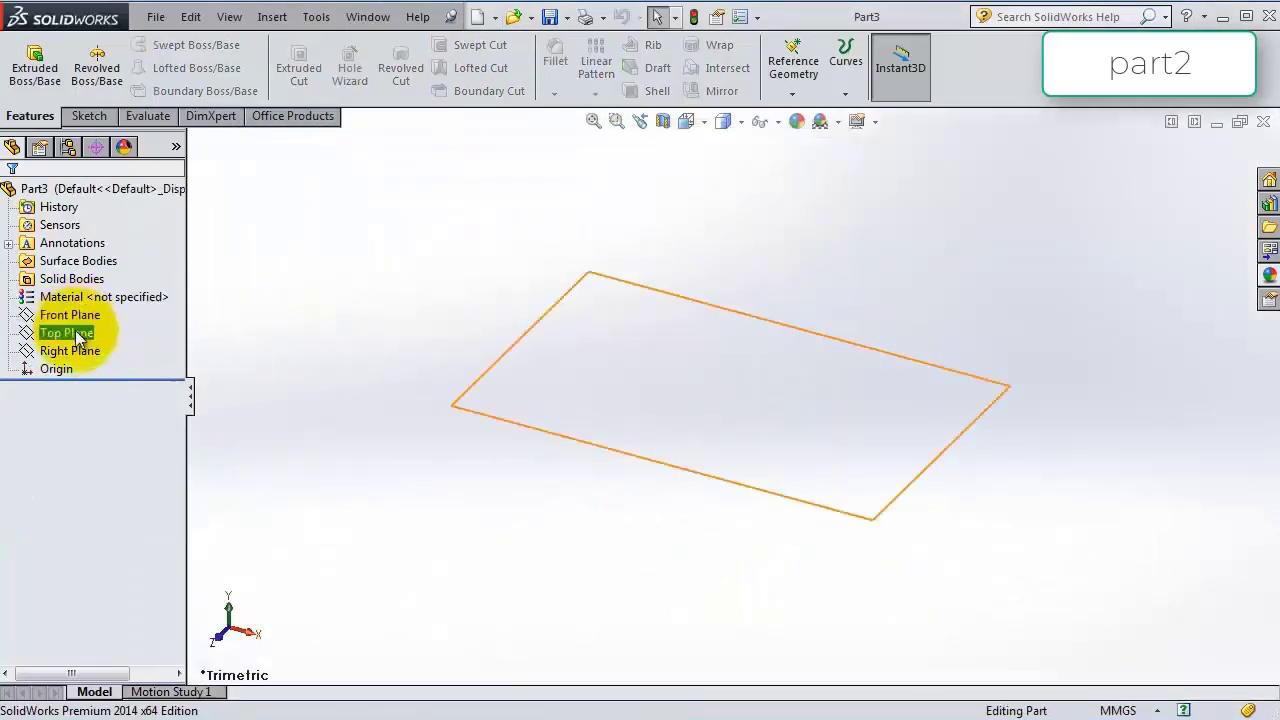
pyautogui.click(87, 301)
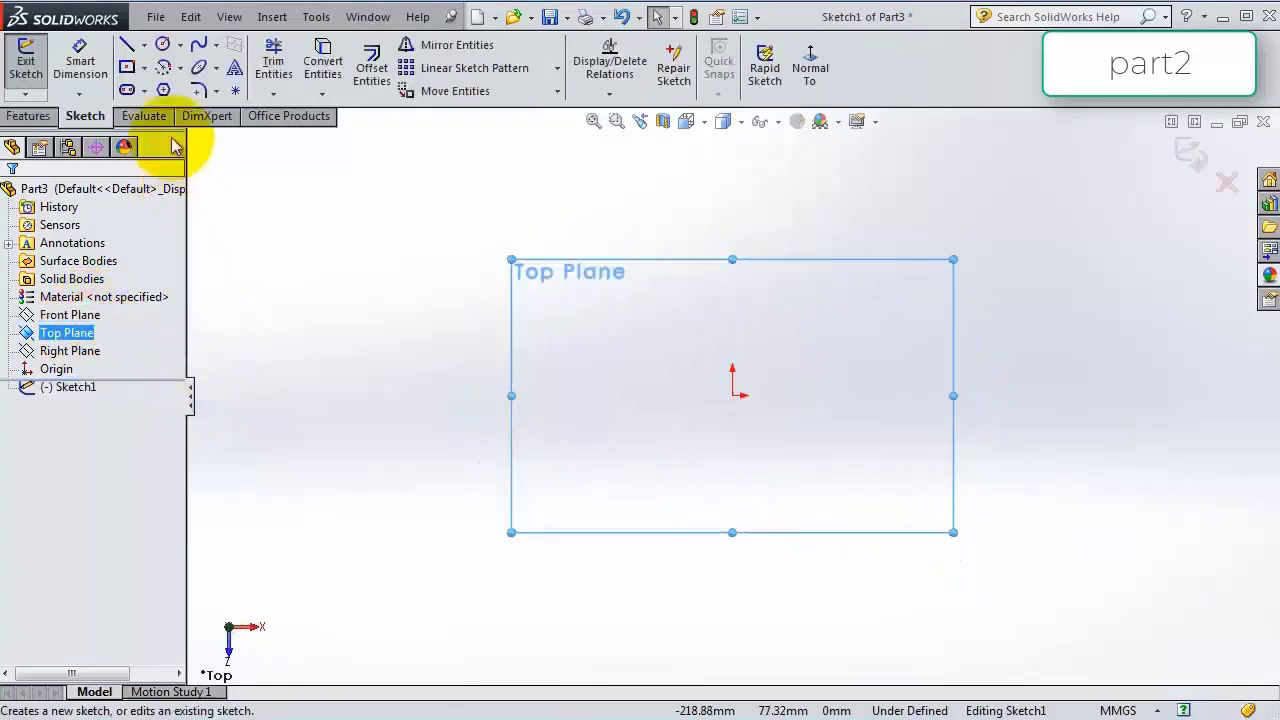
pyautogui.click(162, 44)
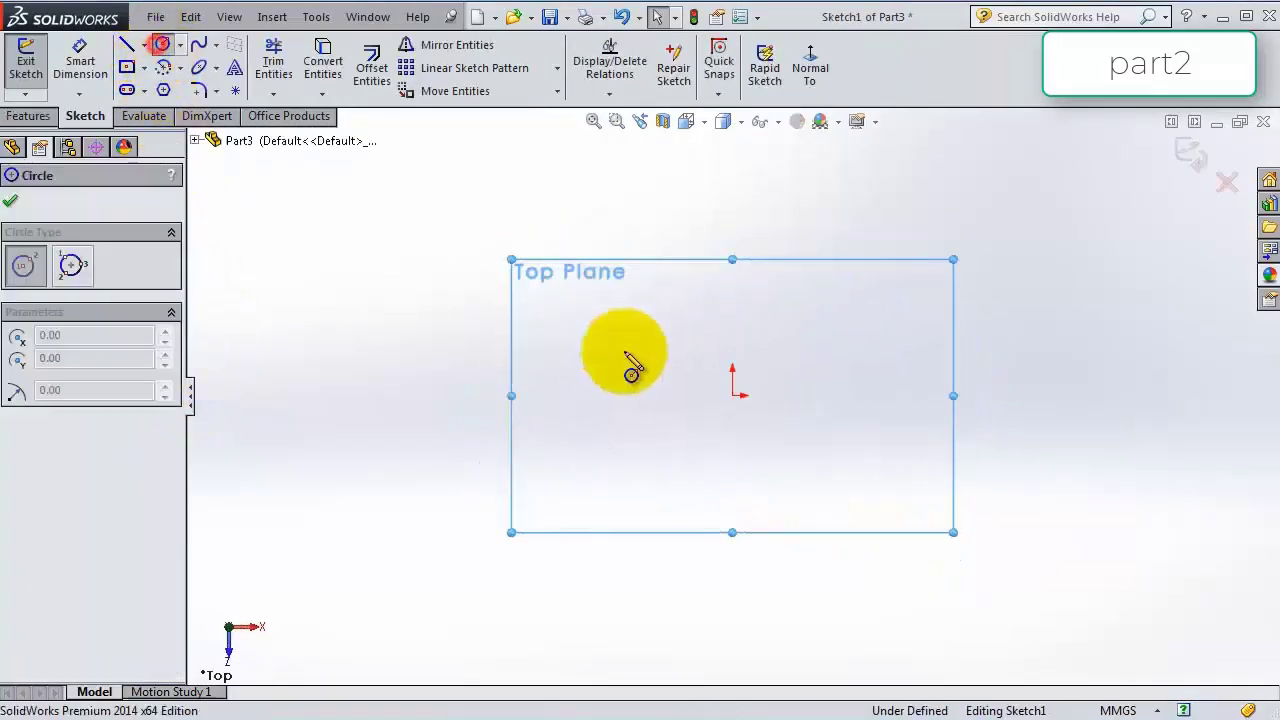
pyautogui.click(733, 396)
pyautogui.click(587, 306)
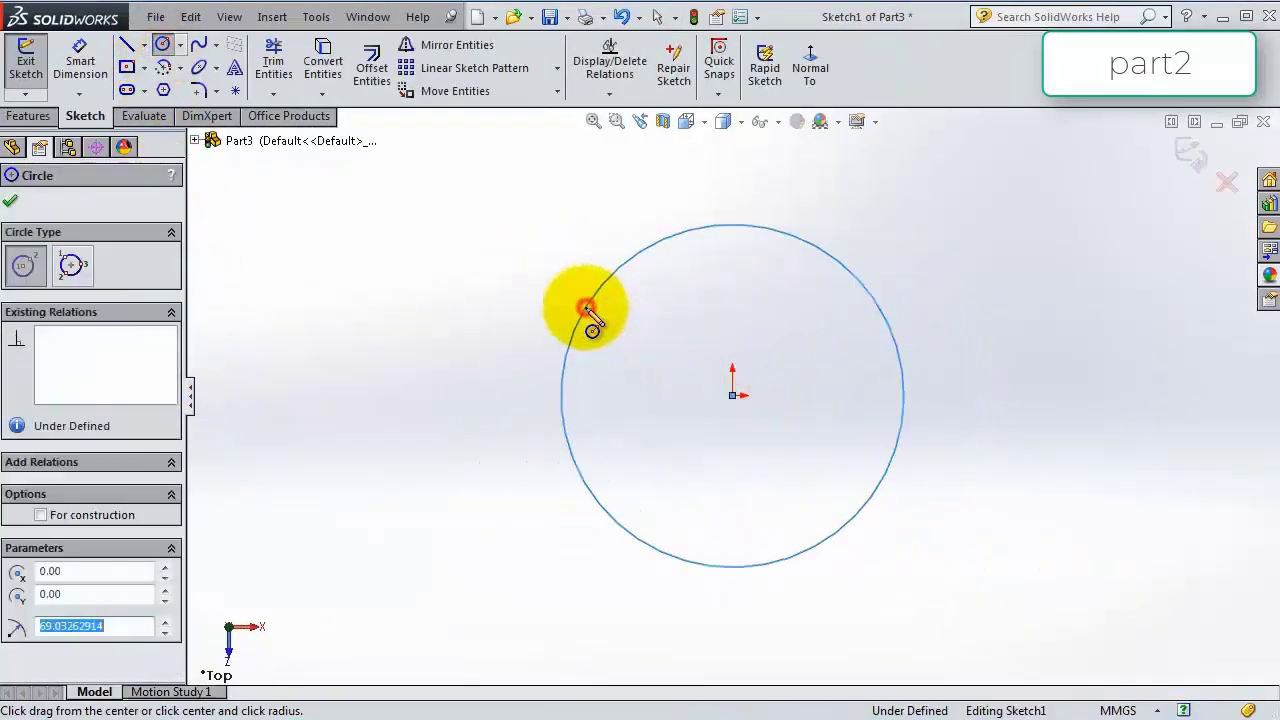
# Dimension the circle with a diameter of 28 mm.
pyautogui.click(98, 63)
pyautogui.click(815, 252)
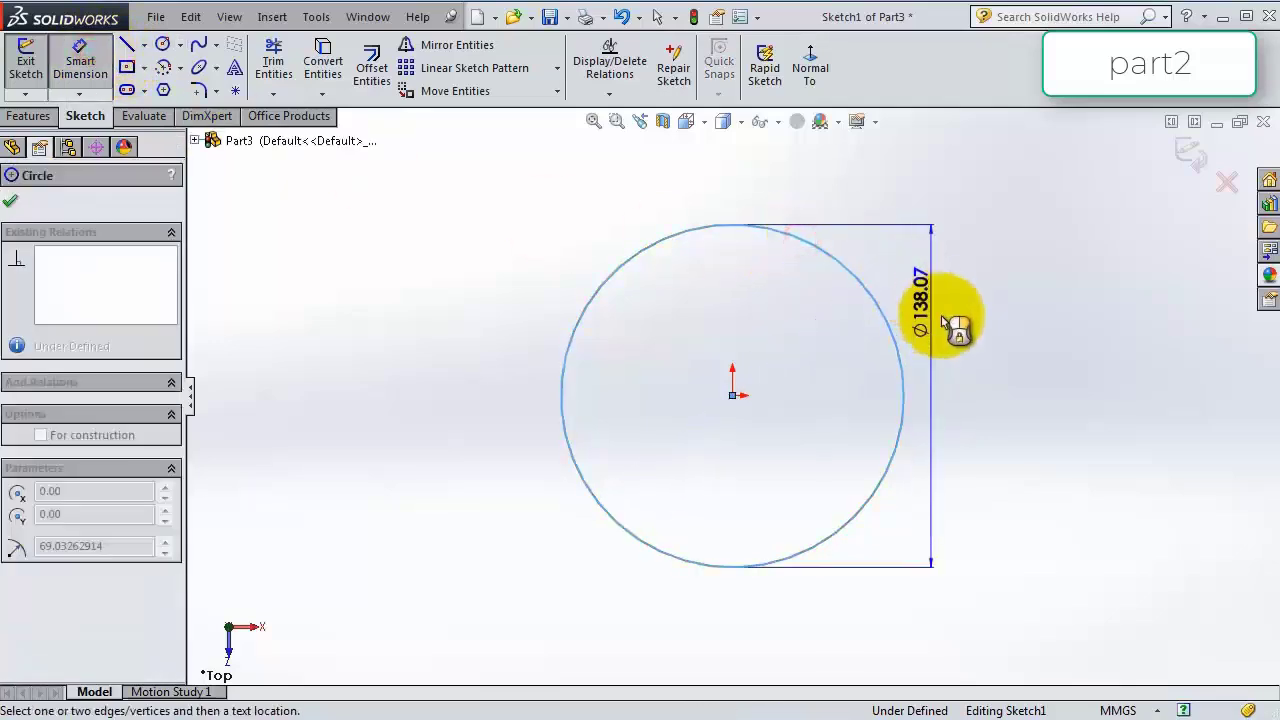
pyautogui.click(957, 332)
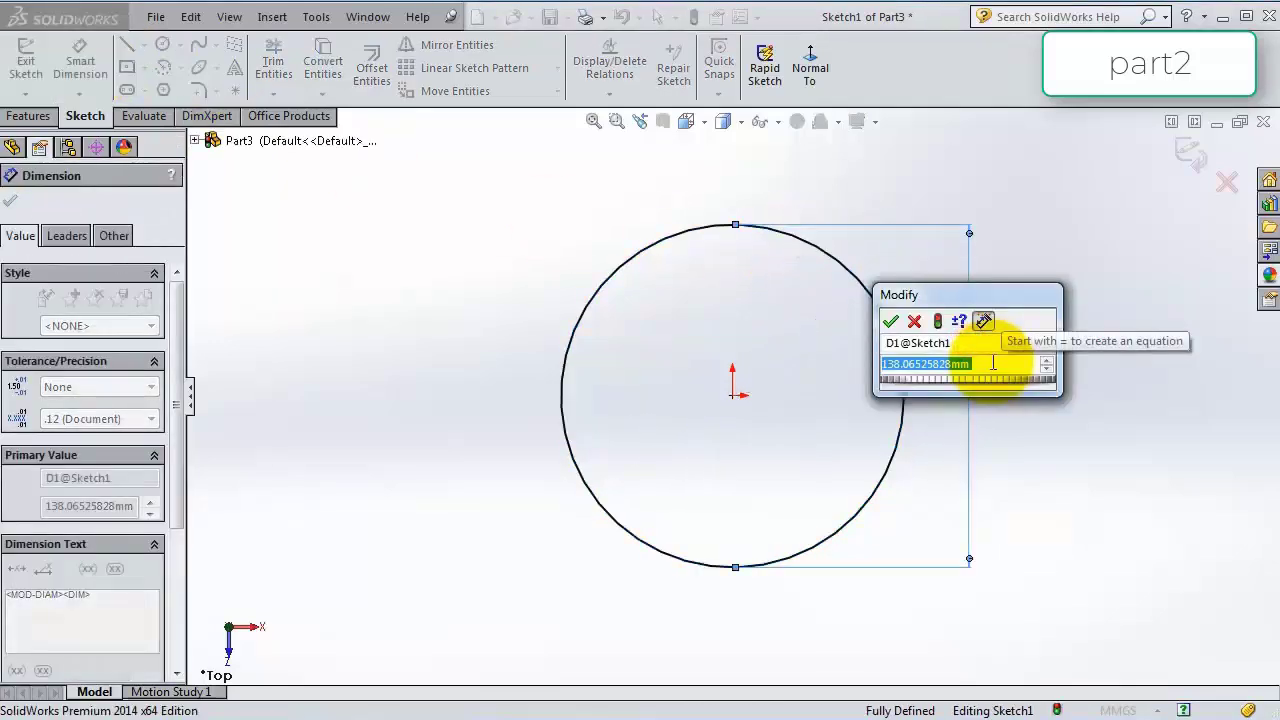
pyautogui.write('28')
pyautogui.press('Return')
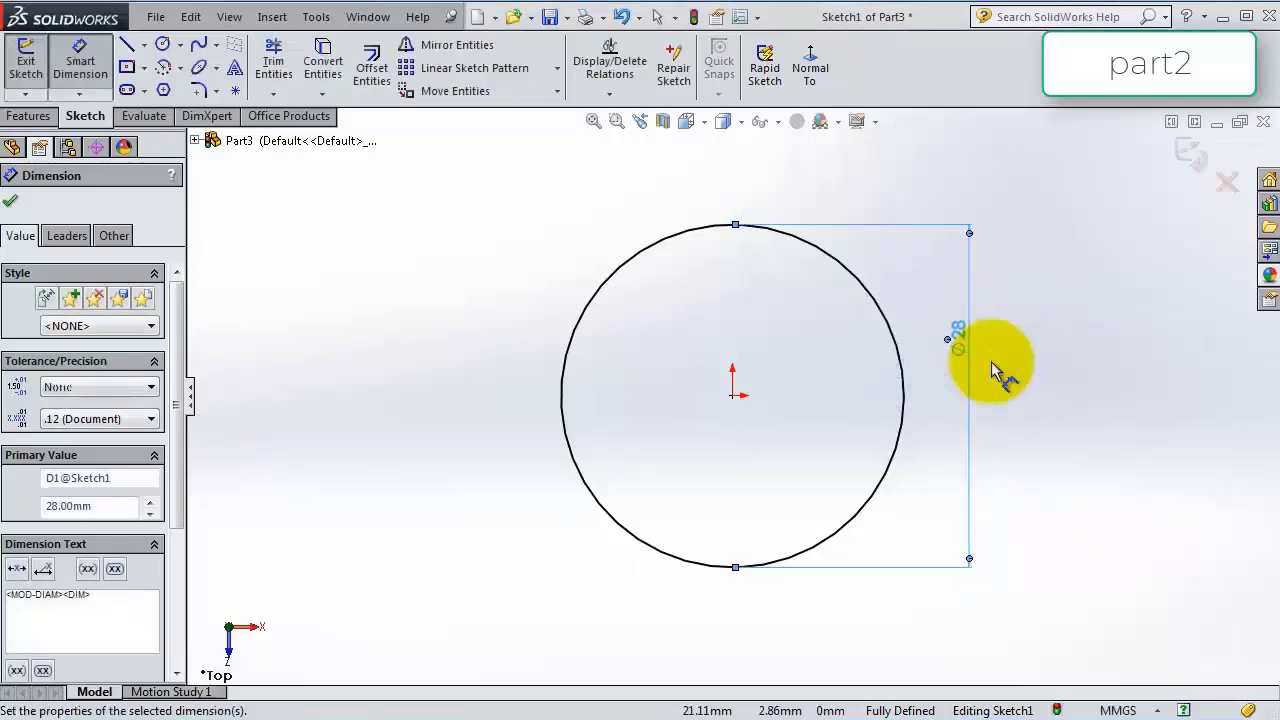
# Extrude the circle as a blind thin feature with One-Direction thickness of 2 mm and a depth of 5 mm.
pyautogui.click(27, 116)
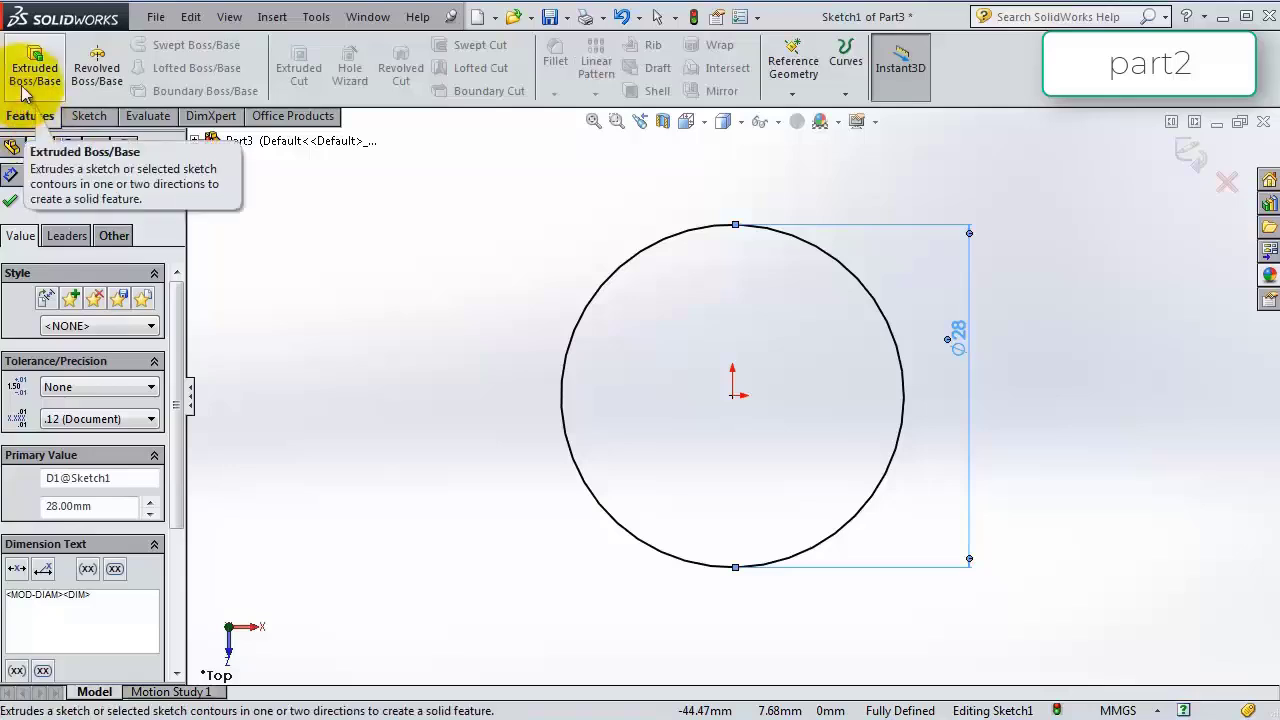
pyautogui.click(32, 72)
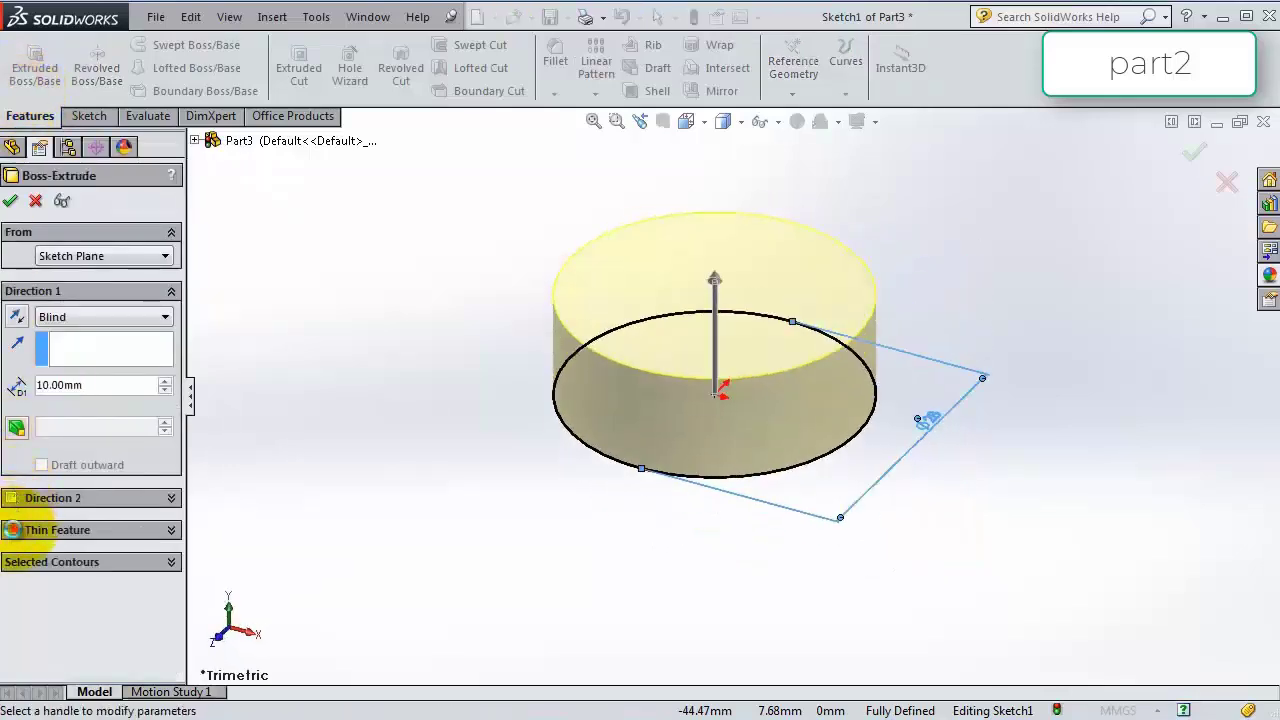
pyautogui.click(12, 530)
pyautogui.moveTo(106, 591); pyautogui.dragTo(40, 583)
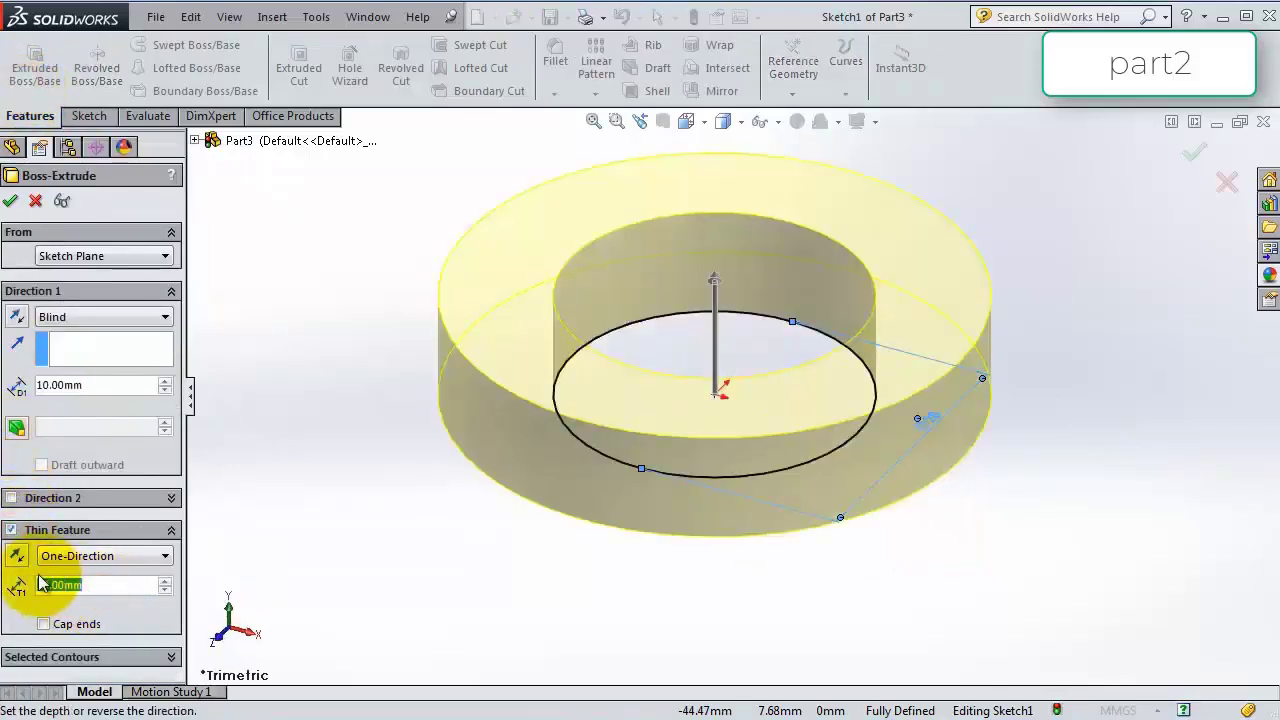
pyautogui.write('2')
pyautogui.press('Return')
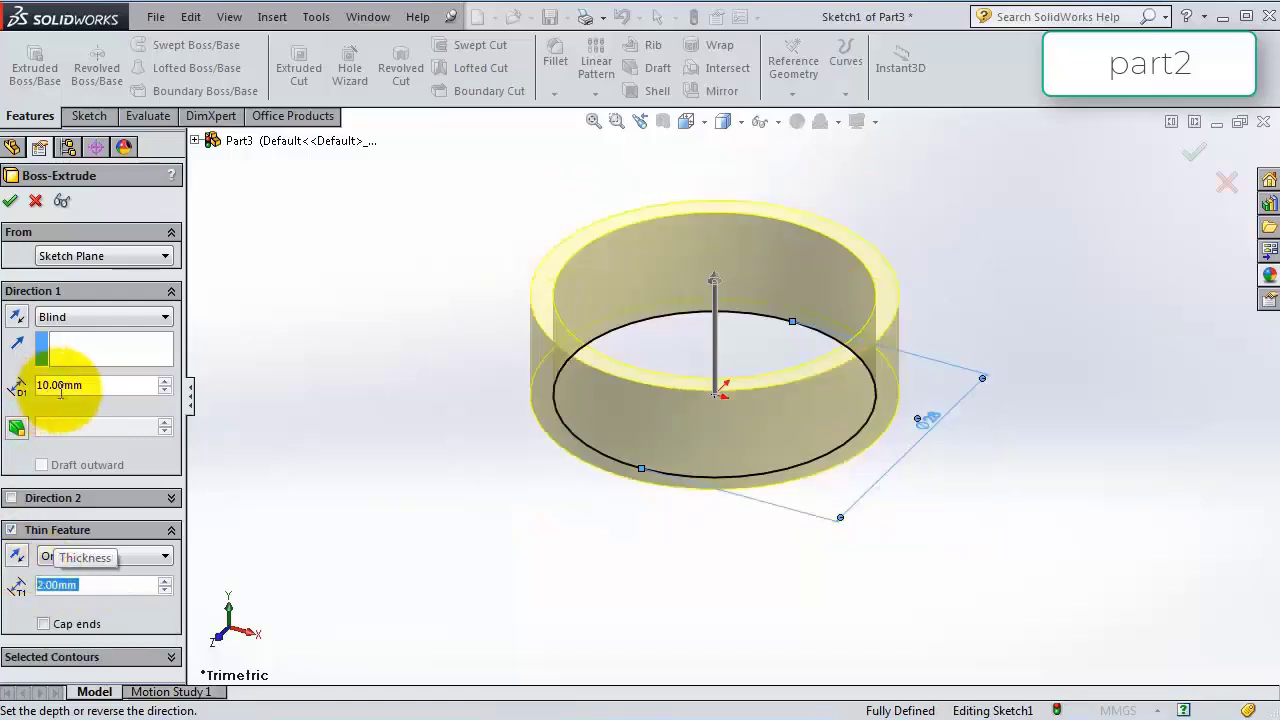
pyautogui.moveTo(114, 387); pyautogui.dragTo(37, 388)
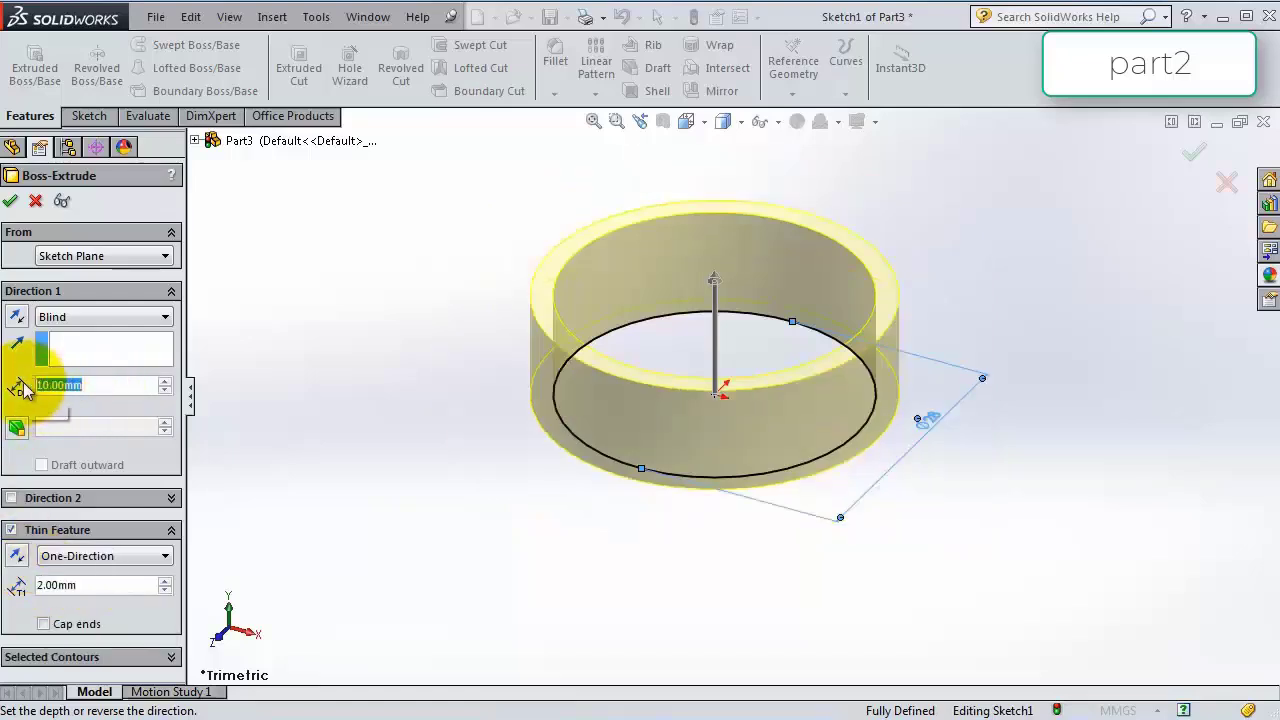
pyautogui.write('5')
pyautogui.press('Return')
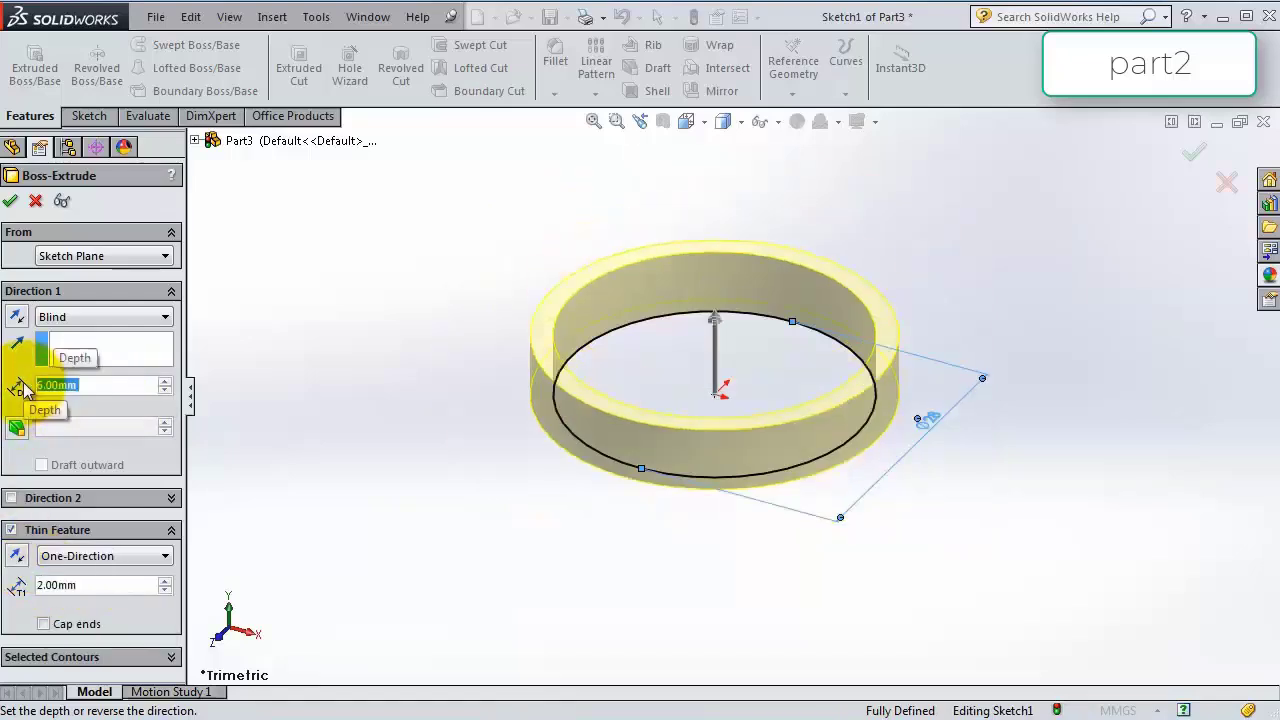
pyautogui.click(12, 202)
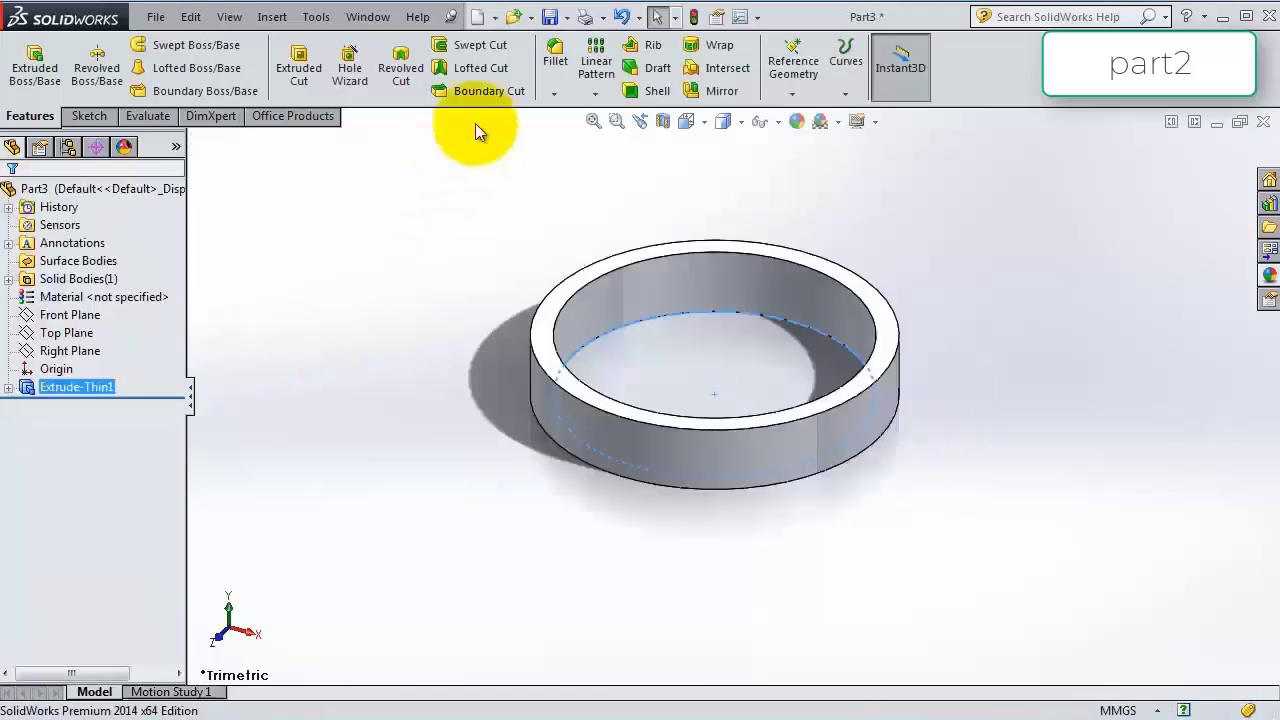
# Fillet the ring's top face and its outer and inner bottom edges with a constant radius of 0.25 mm.
pyautogui.click(558, 62)
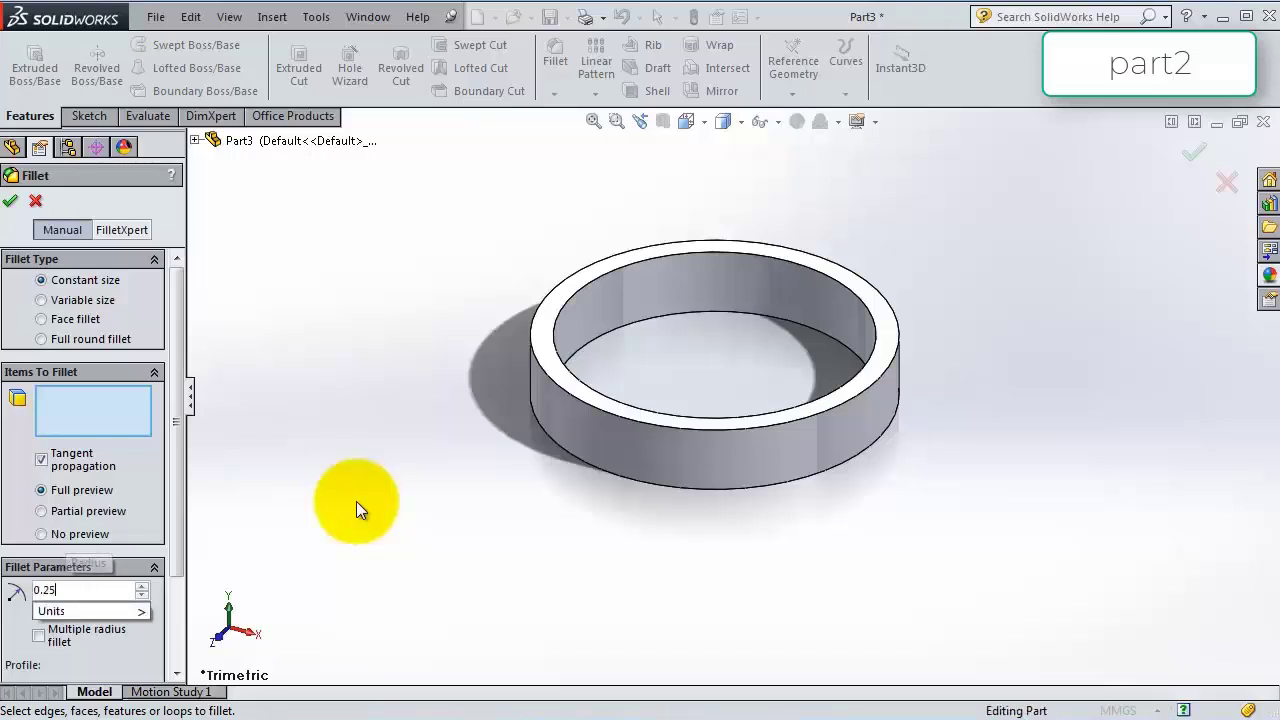
pyautogui.press('Return')
pyautogui.click(551, 380)
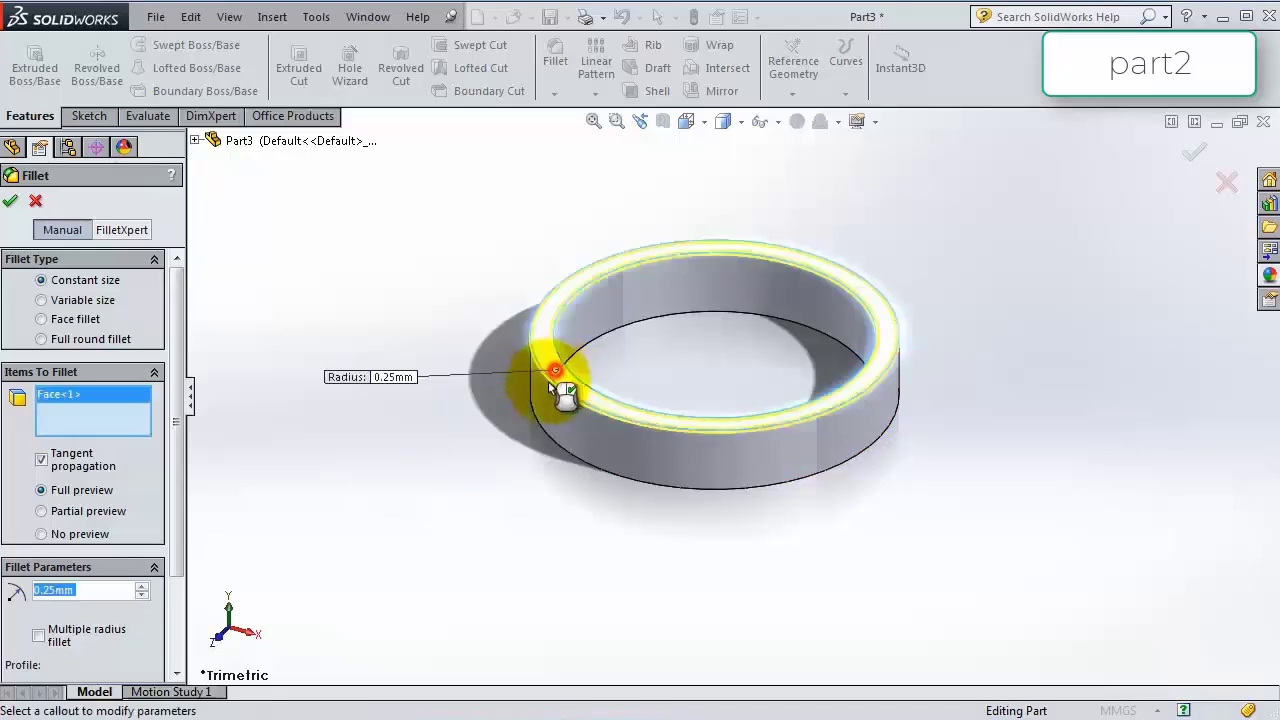
pyautogui.moveTo(555, 370); pyautogui.dragTo(645, 352, button='middle')
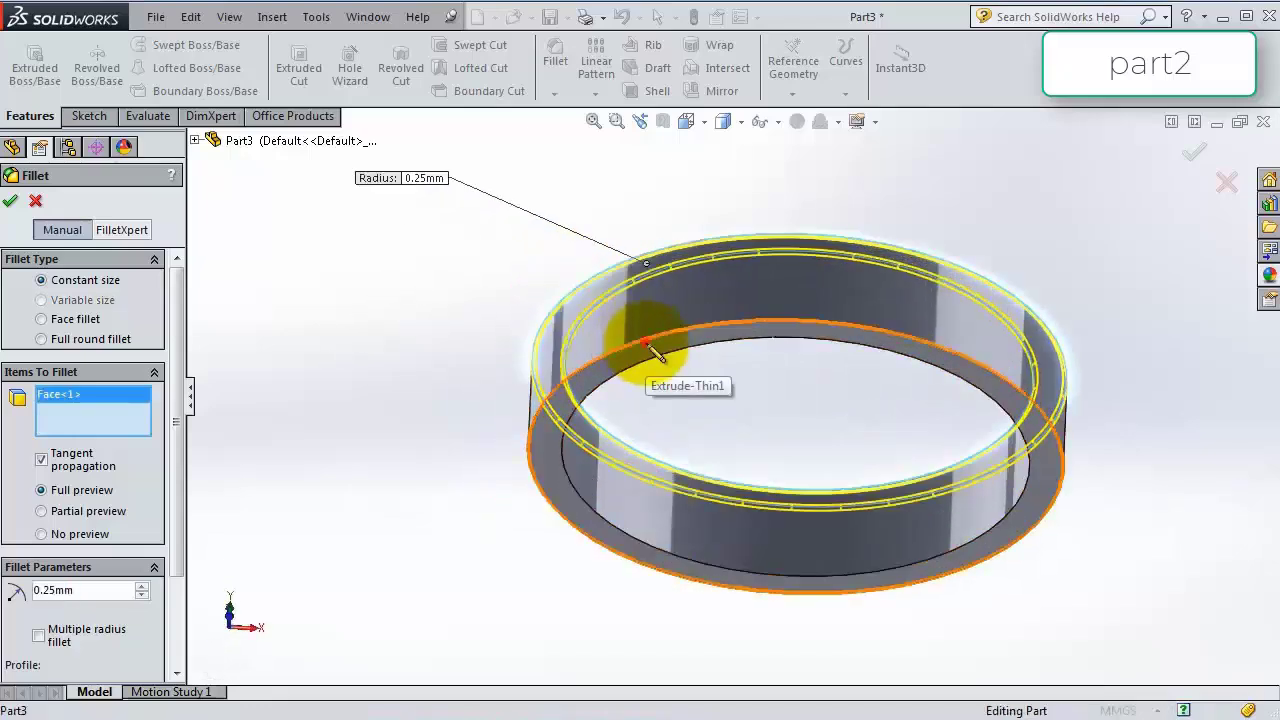
pyautogui.click(648, 350)
pyautogui.click(655, 362)
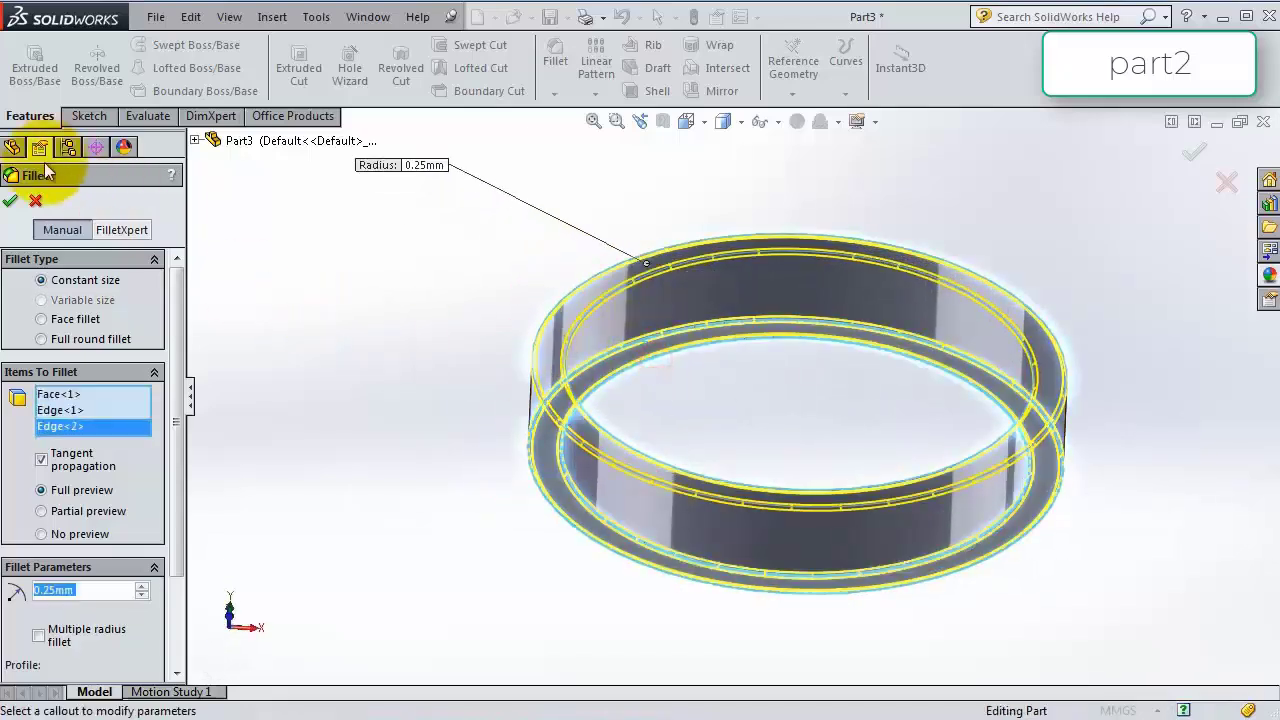
pyautogui.click(15, 199)
# Save the ring part in the speaker folder as "Part2 magnet1".
pyautogui.moveTo(468, 364); pyautogui.dragTo(306, 495, button='middle')
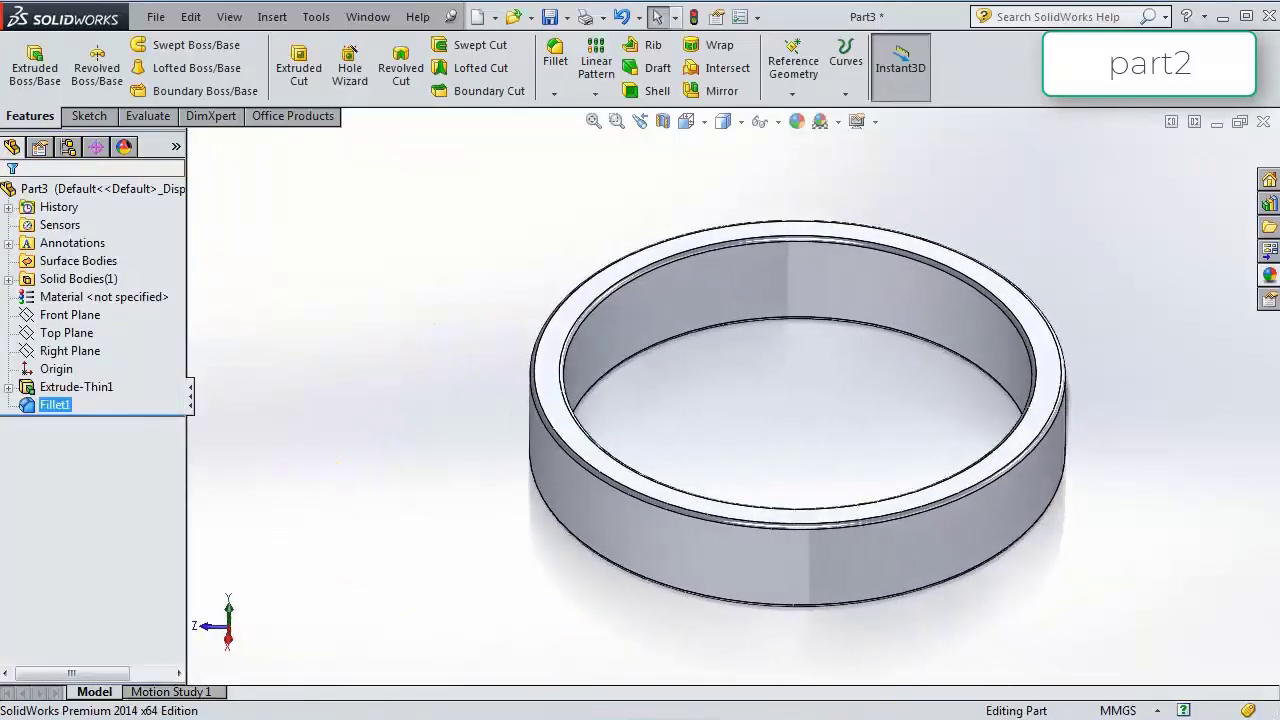
pyautogui.hotkey('ctrl', 's')
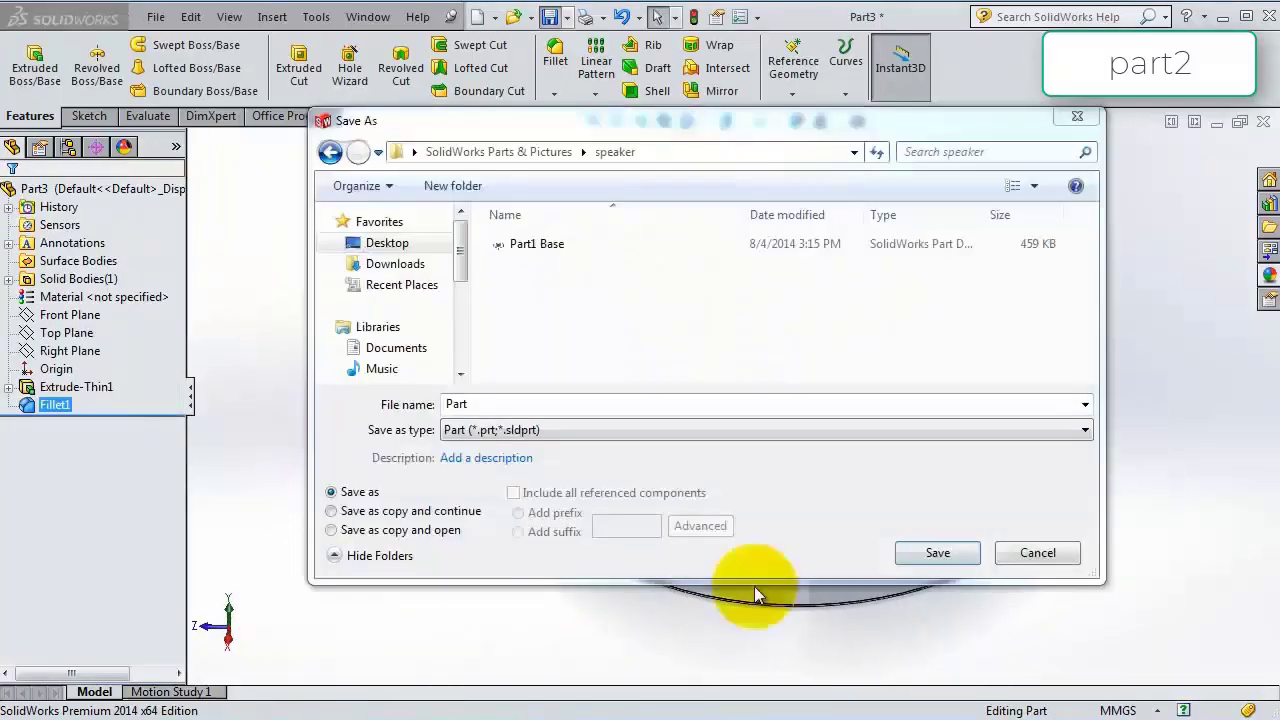
pyautogui.click(495, 403)
pyautogui.write('2 magnet1')
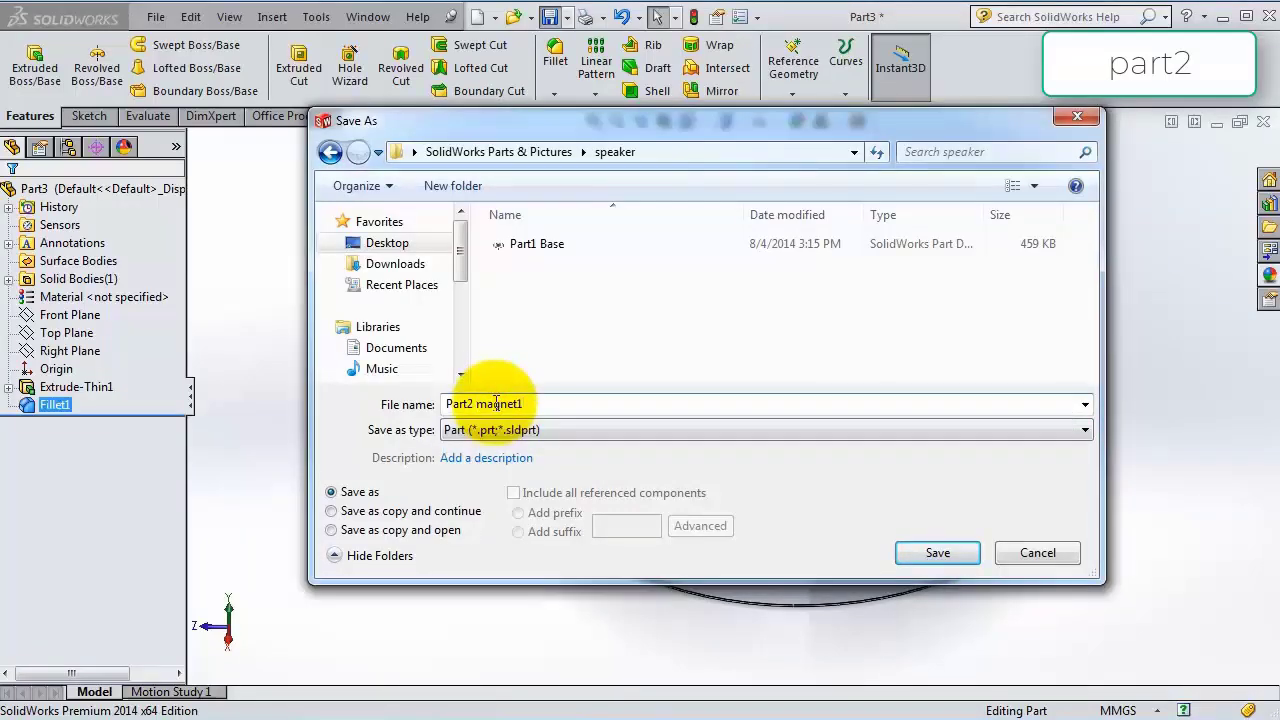
pyautogui.press('Return')
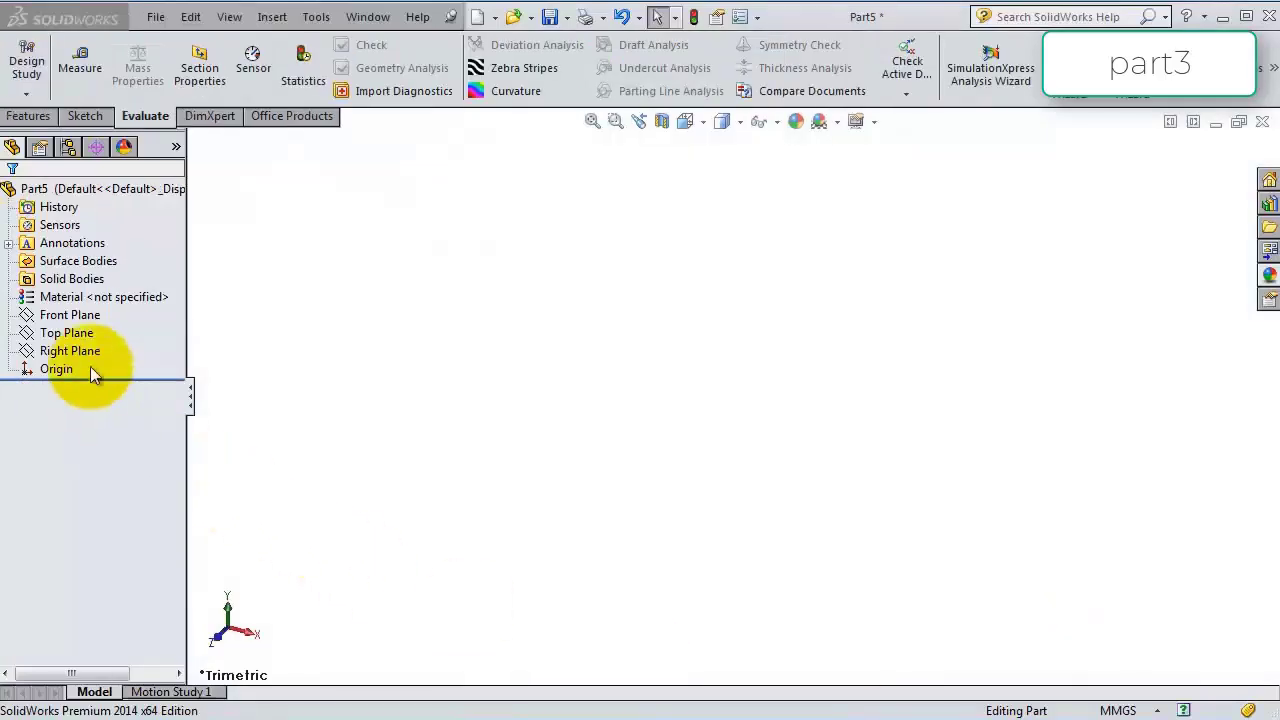
# Sketch a circle of about 42 mm radius centred on the origin on the Top Plane.
pyautogui.click(78, 332)
pyautogui.click(84, 308)
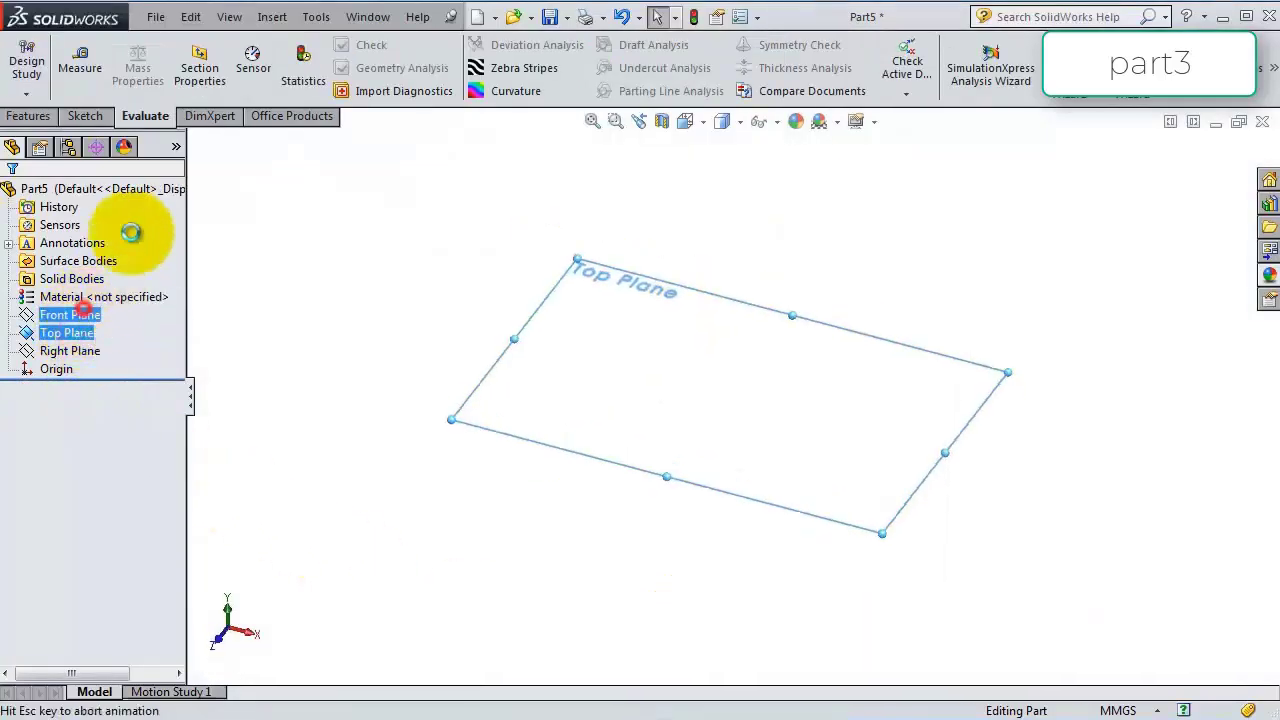
pyautogui.click(162, 45)
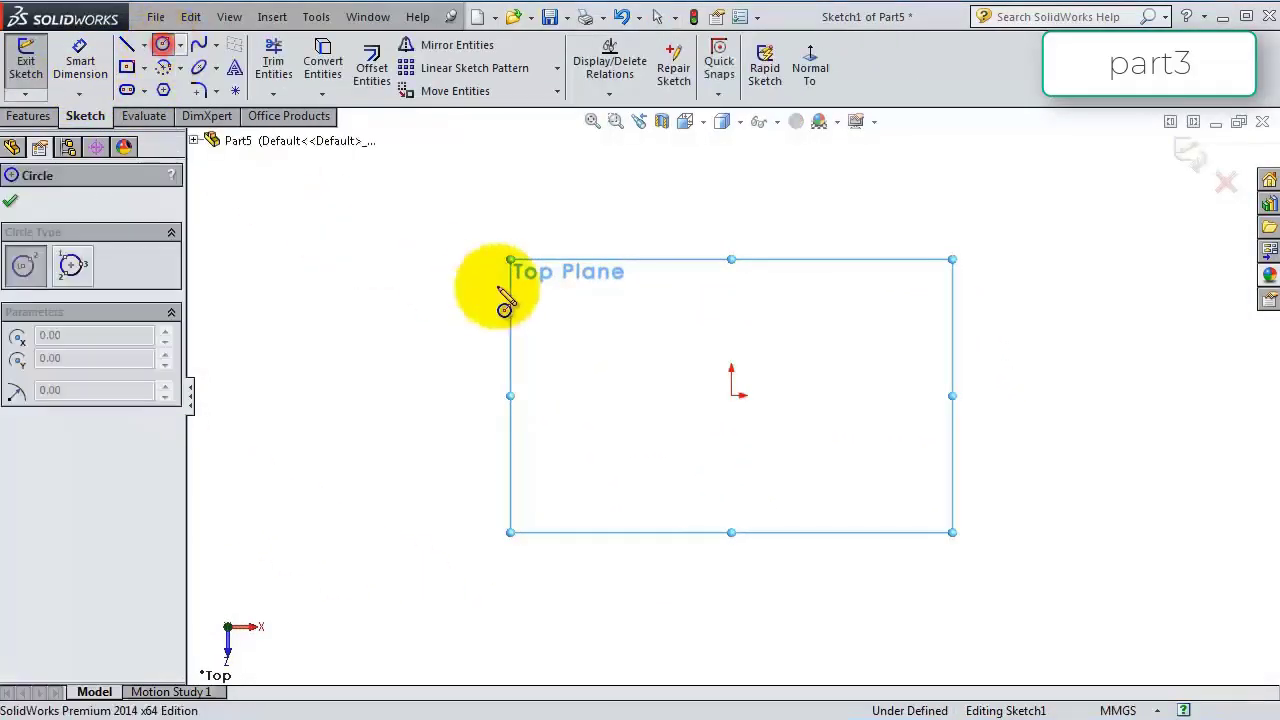
pyautogui.click(731, 395)
pyautogui.click(668, 314)
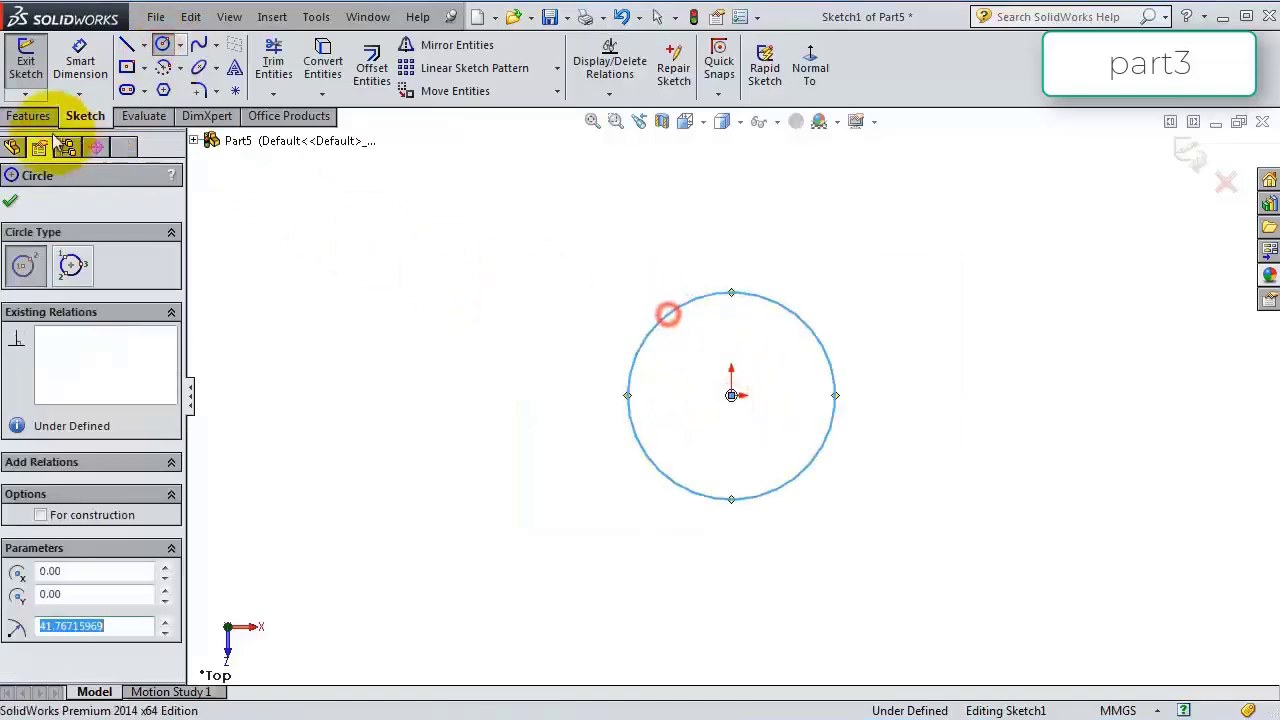
# Dimension the circle with a diameter of 26 mm.
pyautogui.click(80, 62)
pyautogui.click(653, 326)
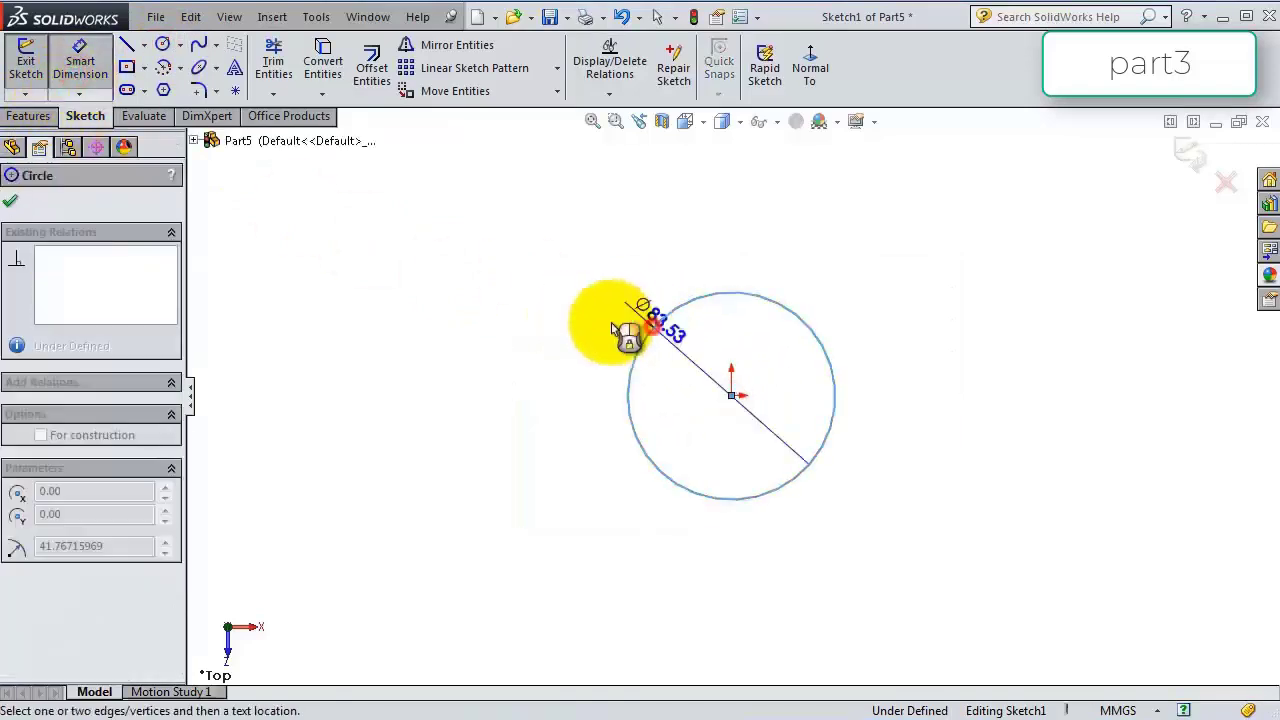
pyautogui.click(590, 321)
pyautogui.write('26')
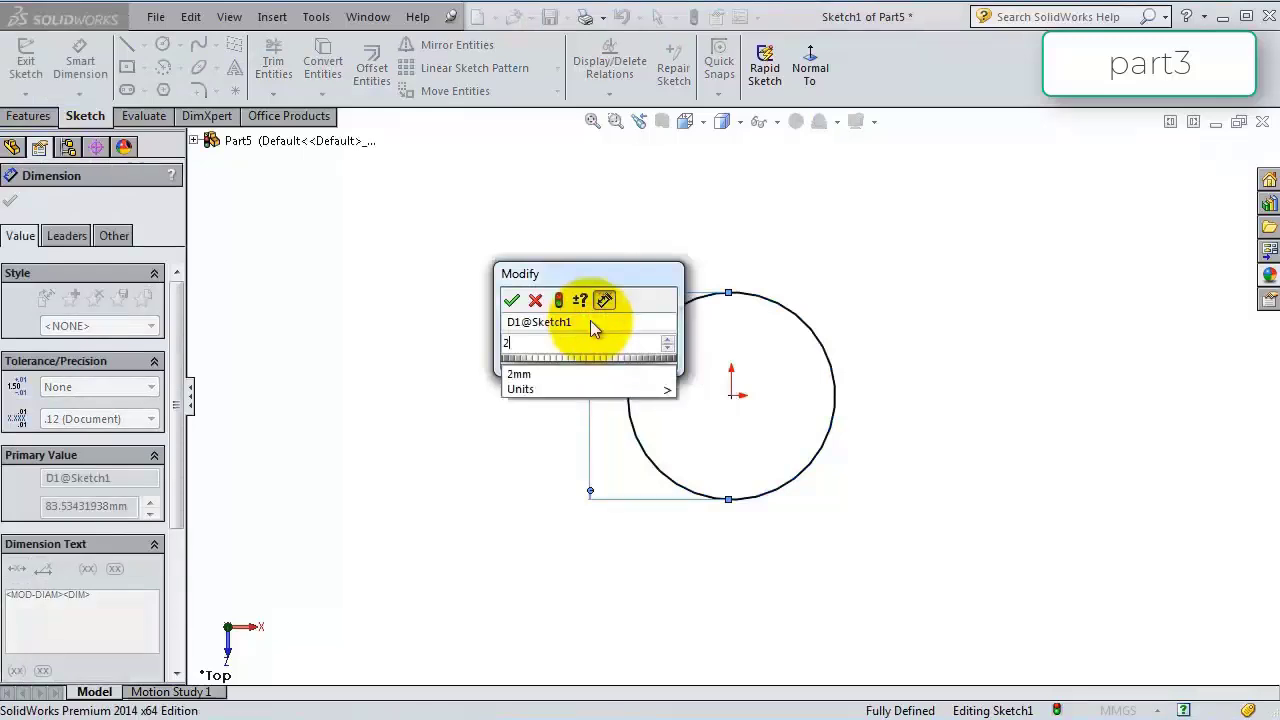
pyautogui.press('Return')
# Extrude the circle as a solid blind boss with a depth of 10 mm.
pyautogui.click(30, 116)
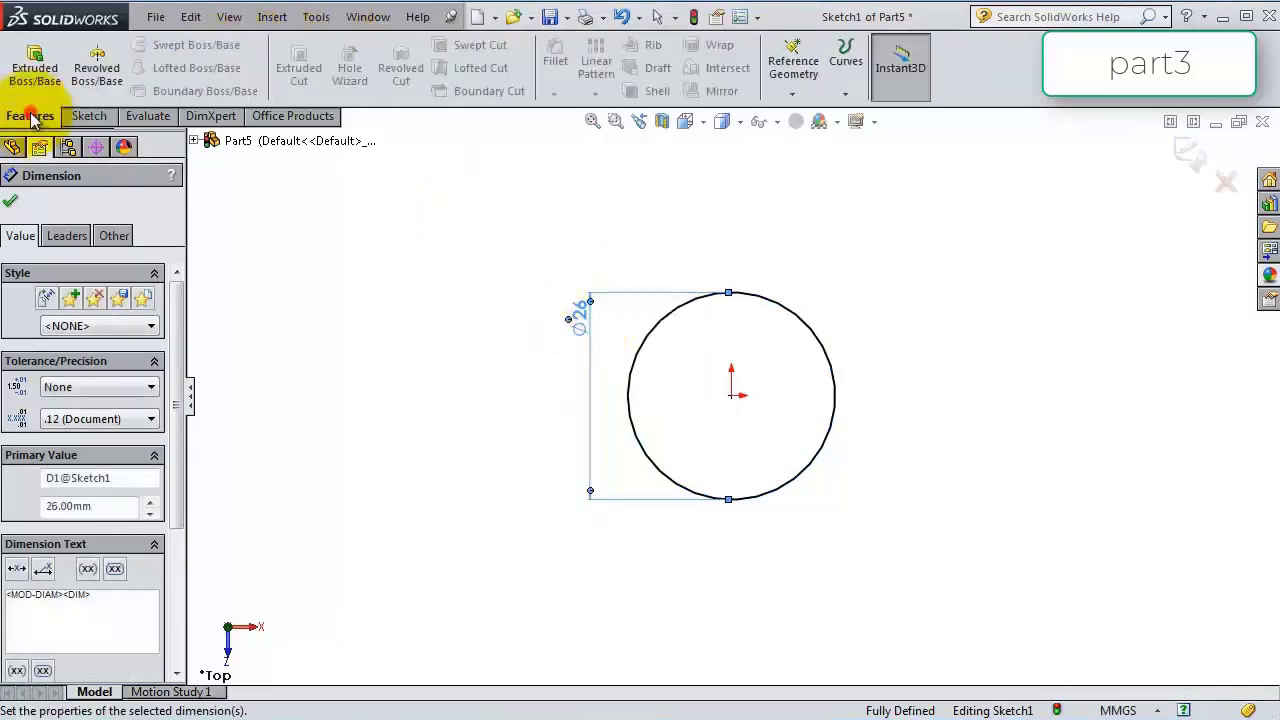
pyautogui.click(38, 58)
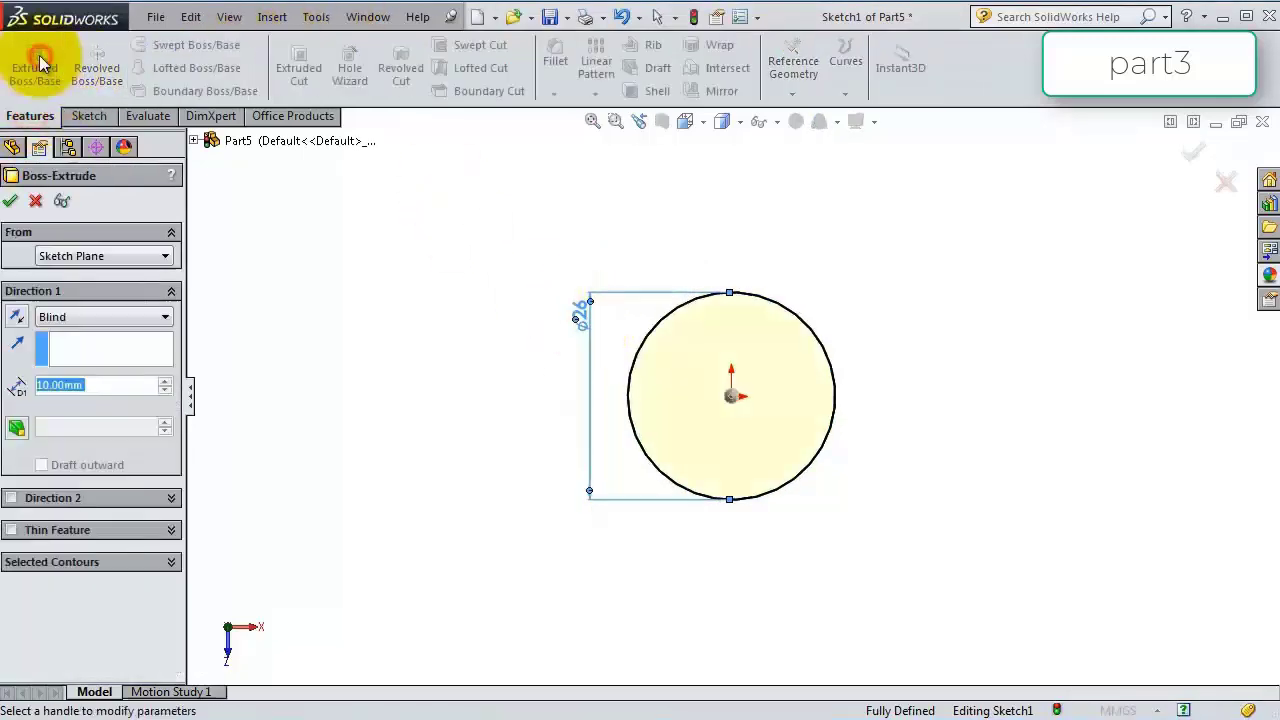
pyautogui.click(12, 202)
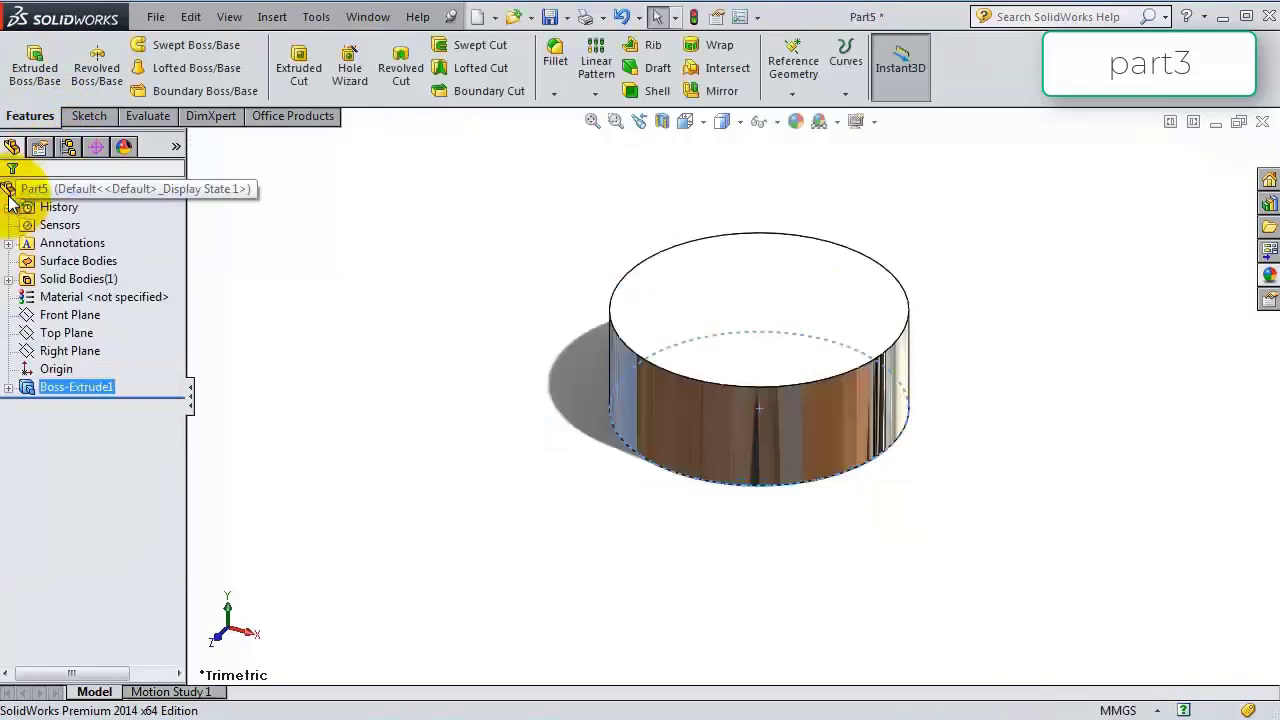
# Sketch a circle of about 33 mm diameter on the cylinder's top face, centred on the origin.
pyautogui.click(766, 277)
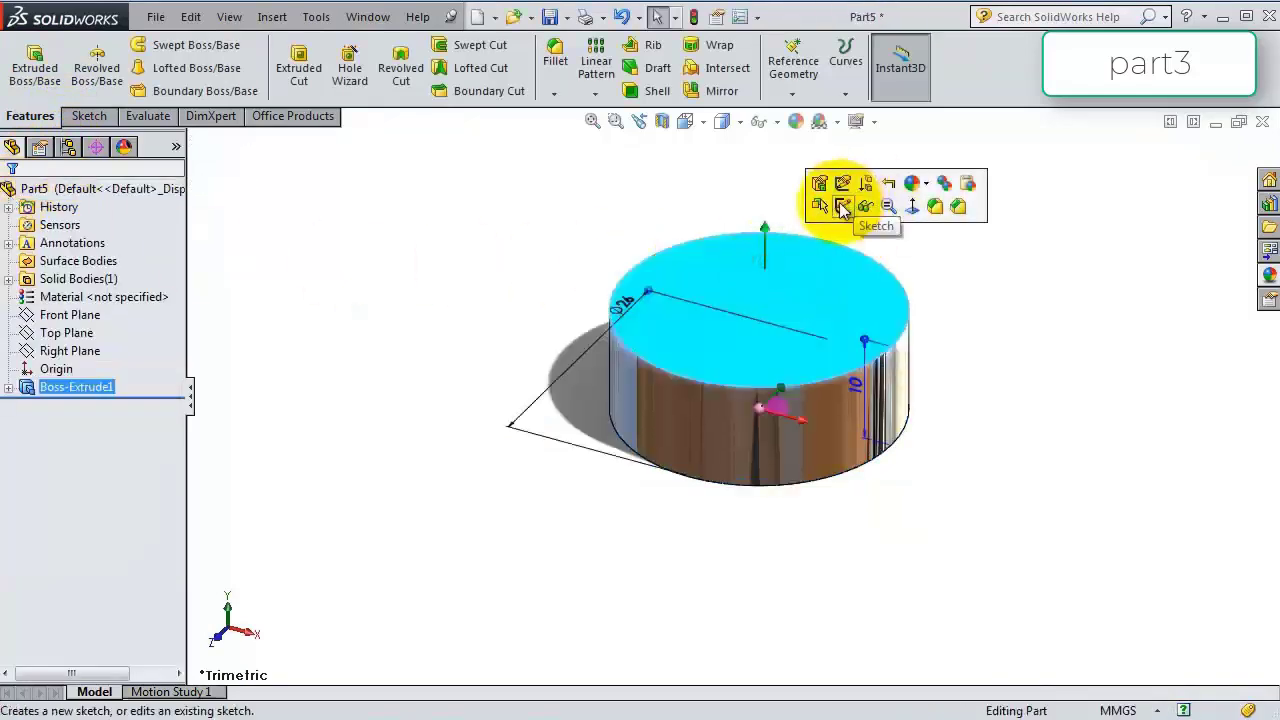
pyautogui.click(839, 202)
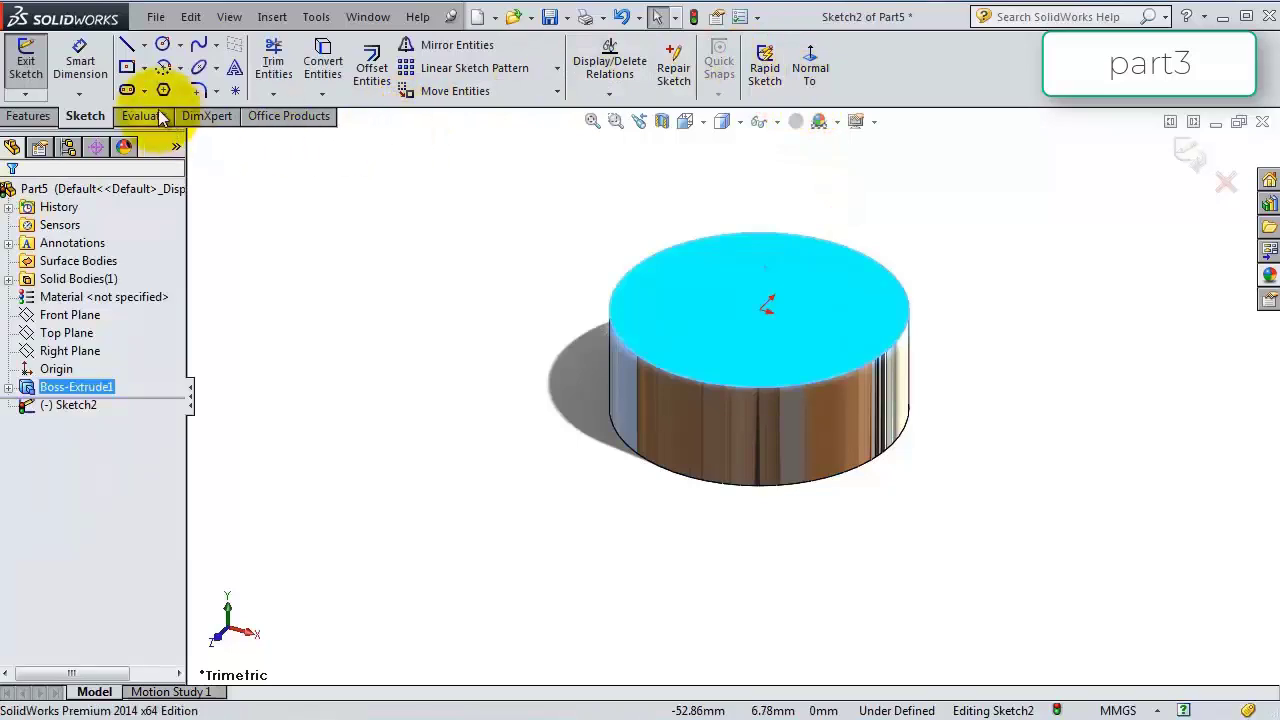
pyautogui.click(162, 46)
pyautogui.click(762, 306)
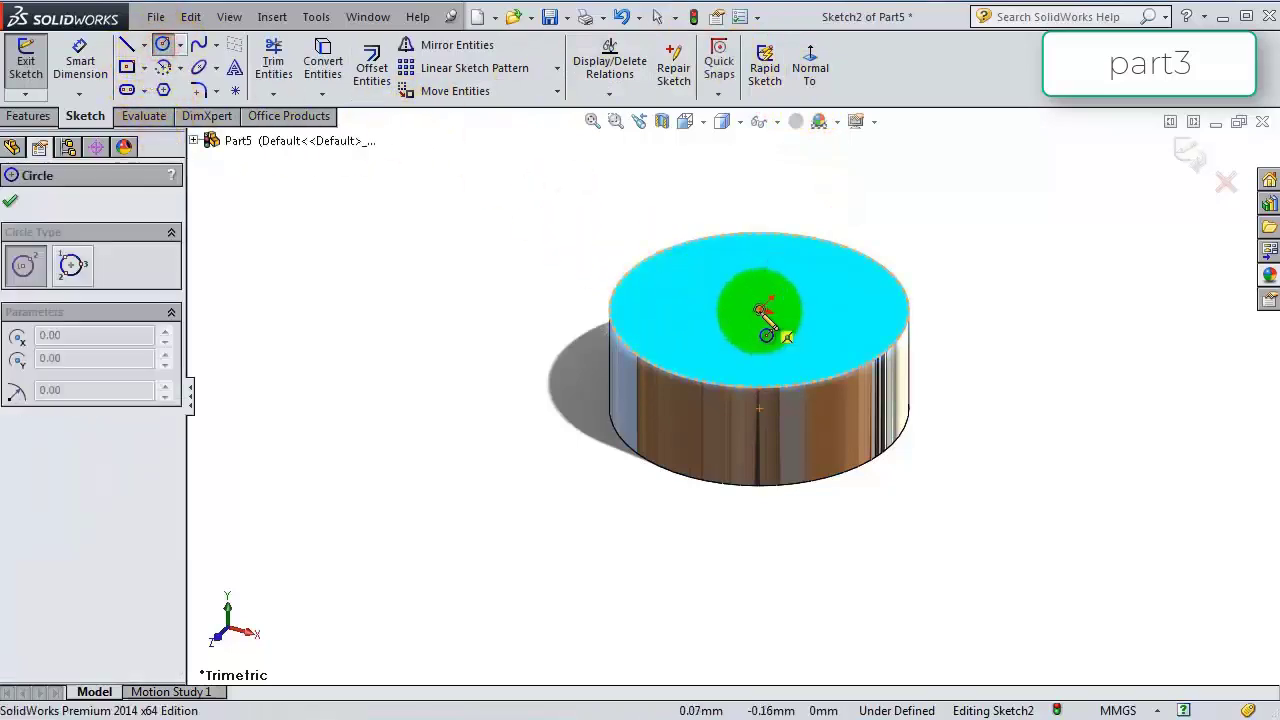
pyautogui.click(634, 229)
# Dimension the circle on the top face with a diameter of 28 mm.
pyautogui.click(80, 60)
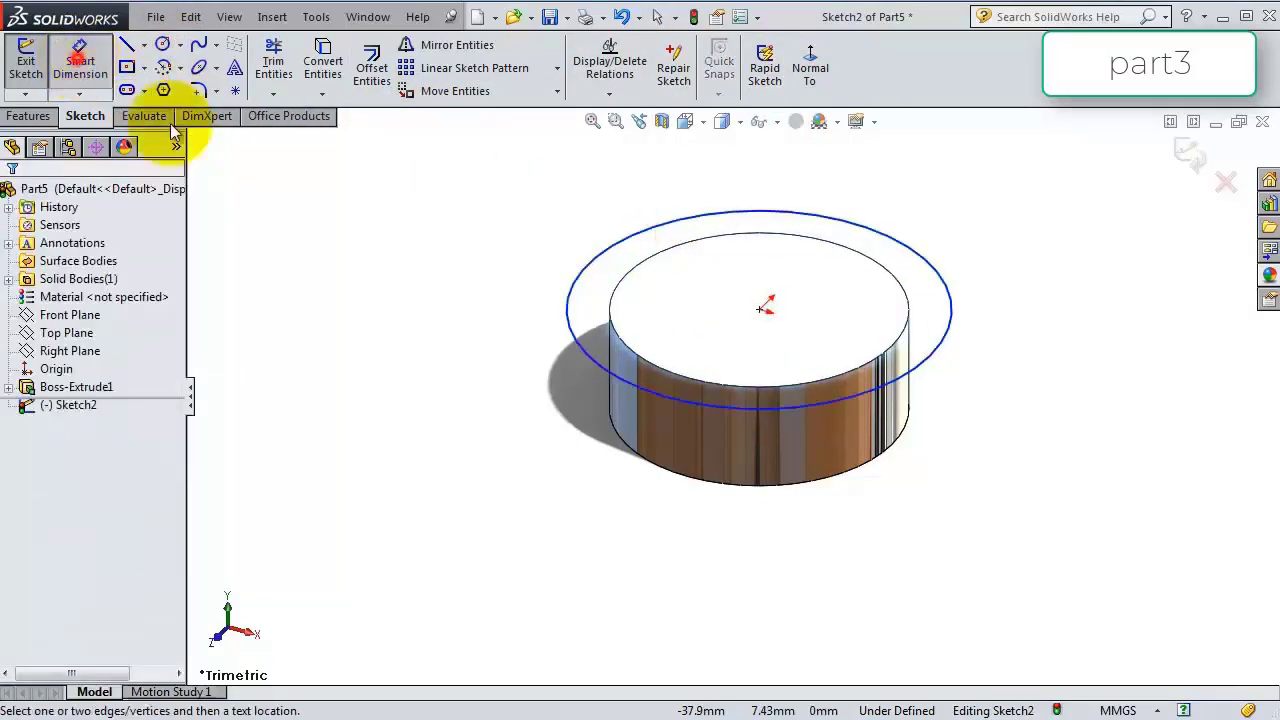
pyautogui.click(572, 313)
pyautogui.click(545, 300)
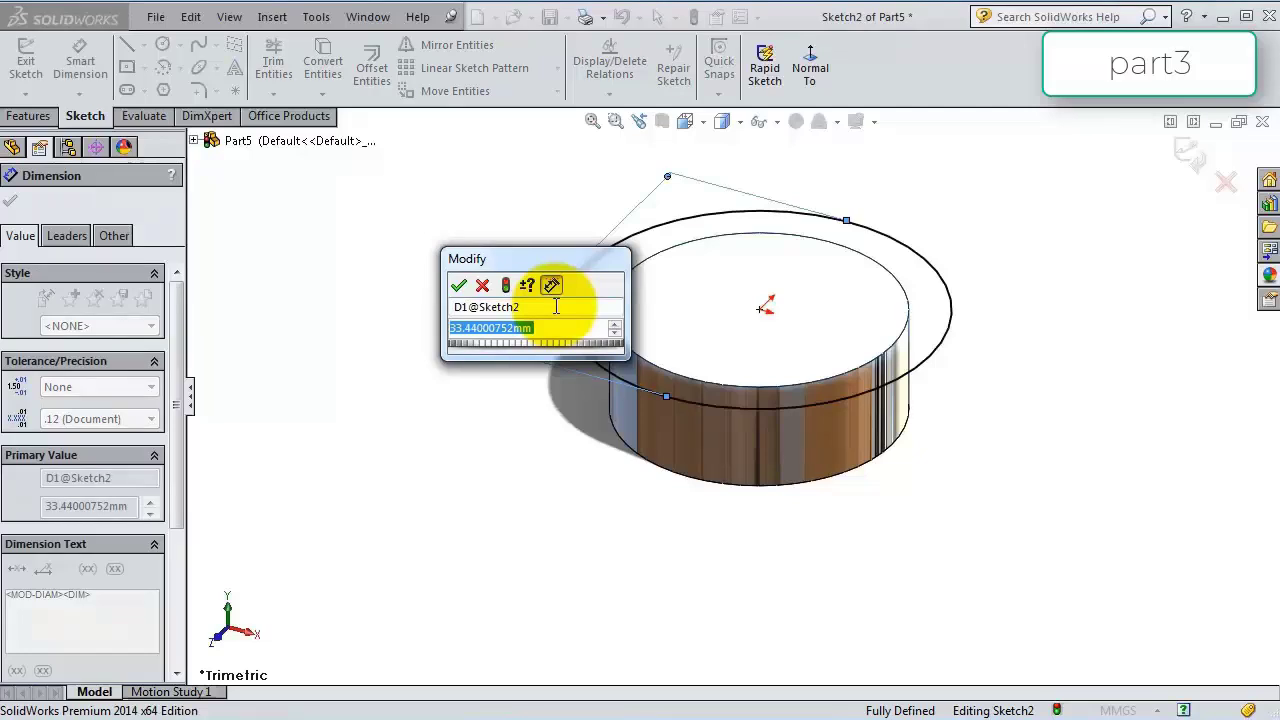
pyautogui.write('28')
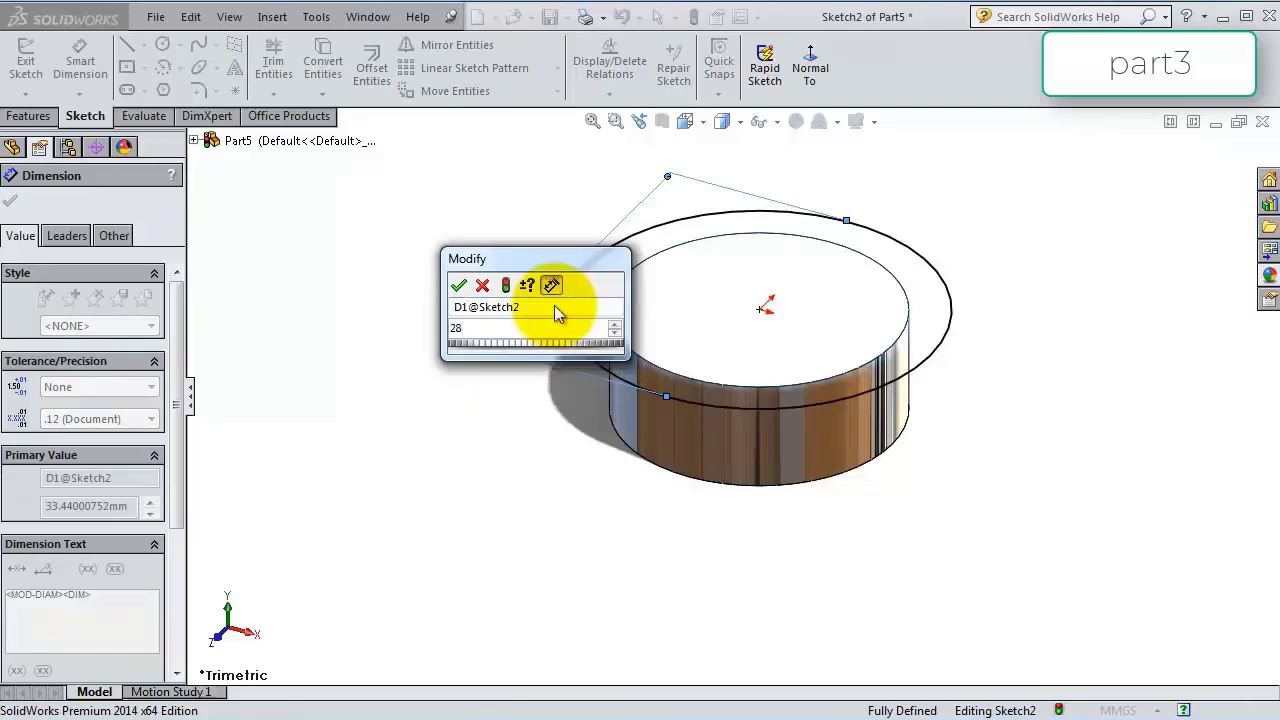
pyautogui.press('Return')
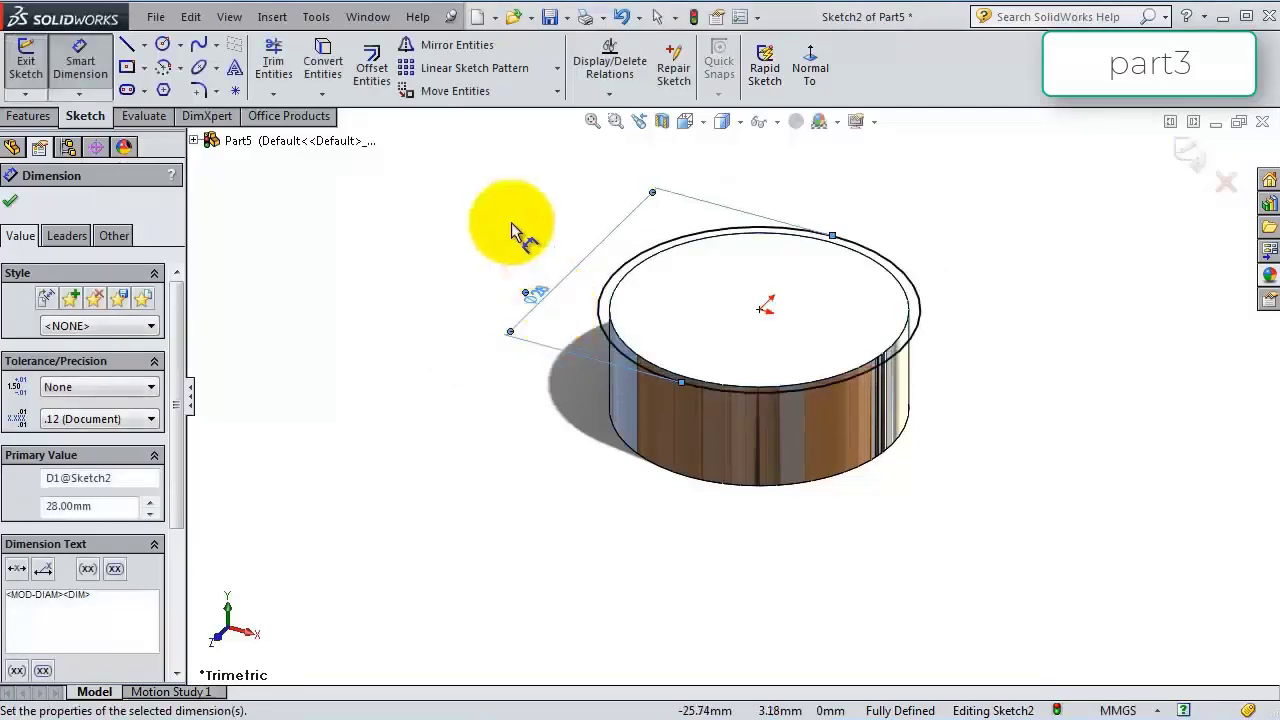
# Extrude the 28 mm circle upward 2 mm as a separate body with a 30° inward draft and Merge result off.
pyautogui.click(28, 116)
pyautogui.click(36, 70)
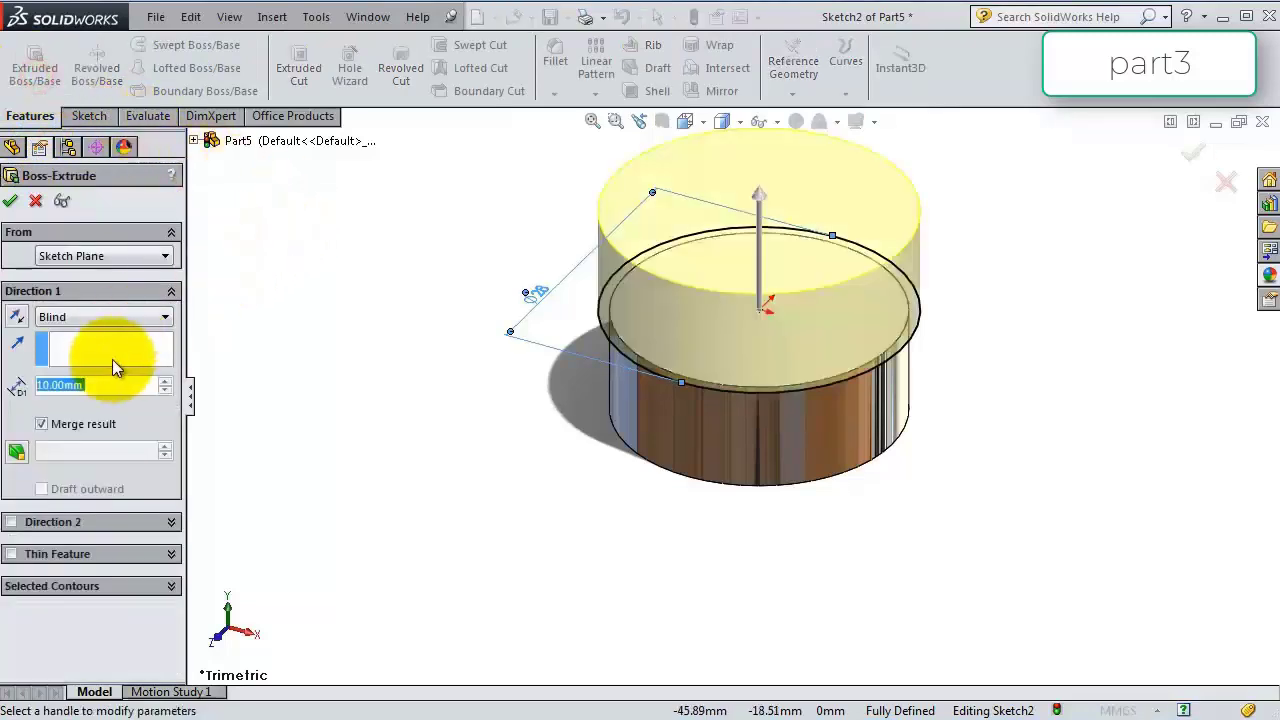
pyautogui.write('2')
pyautogui.press('Return')
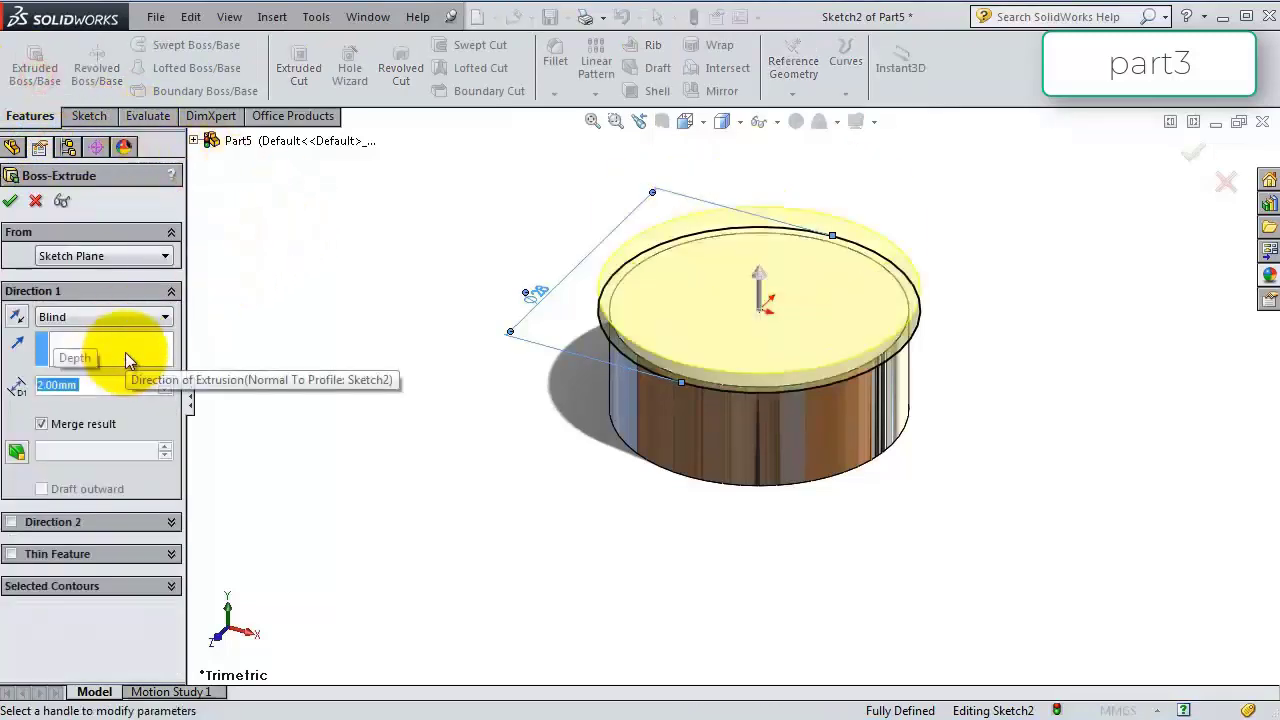
pyautogui.click(17, 451)
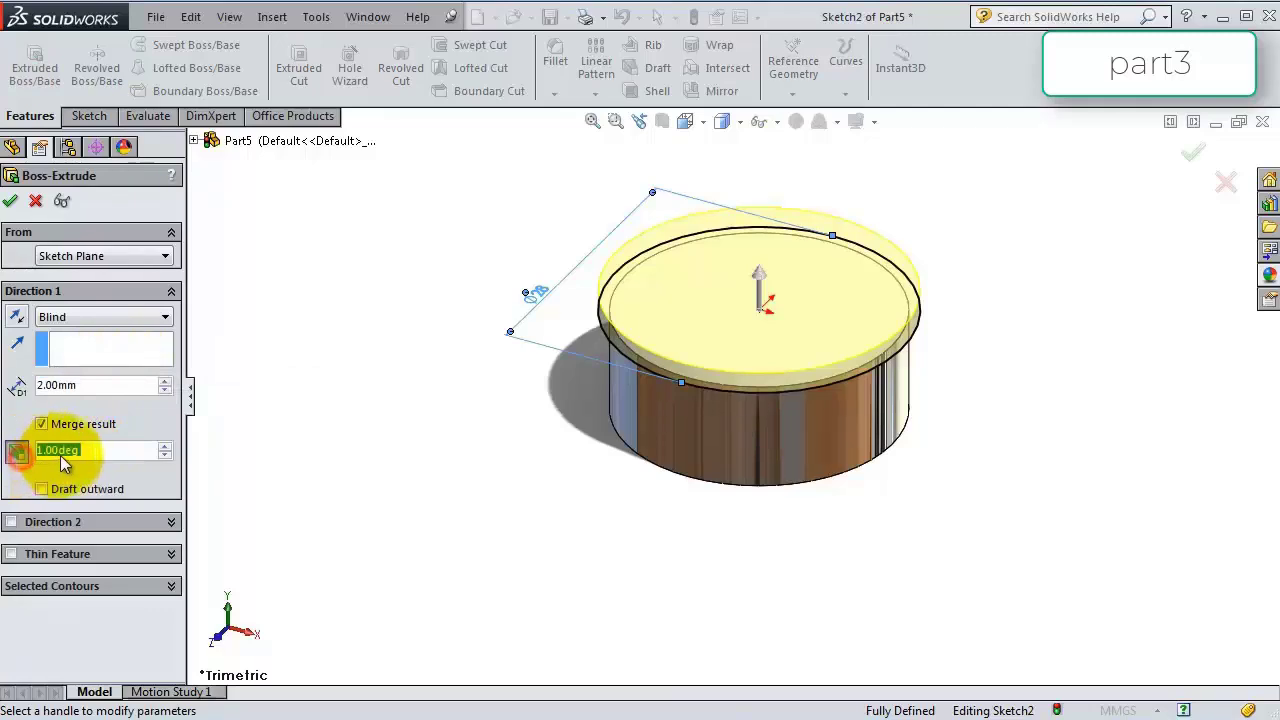
pyautogui.write('30')
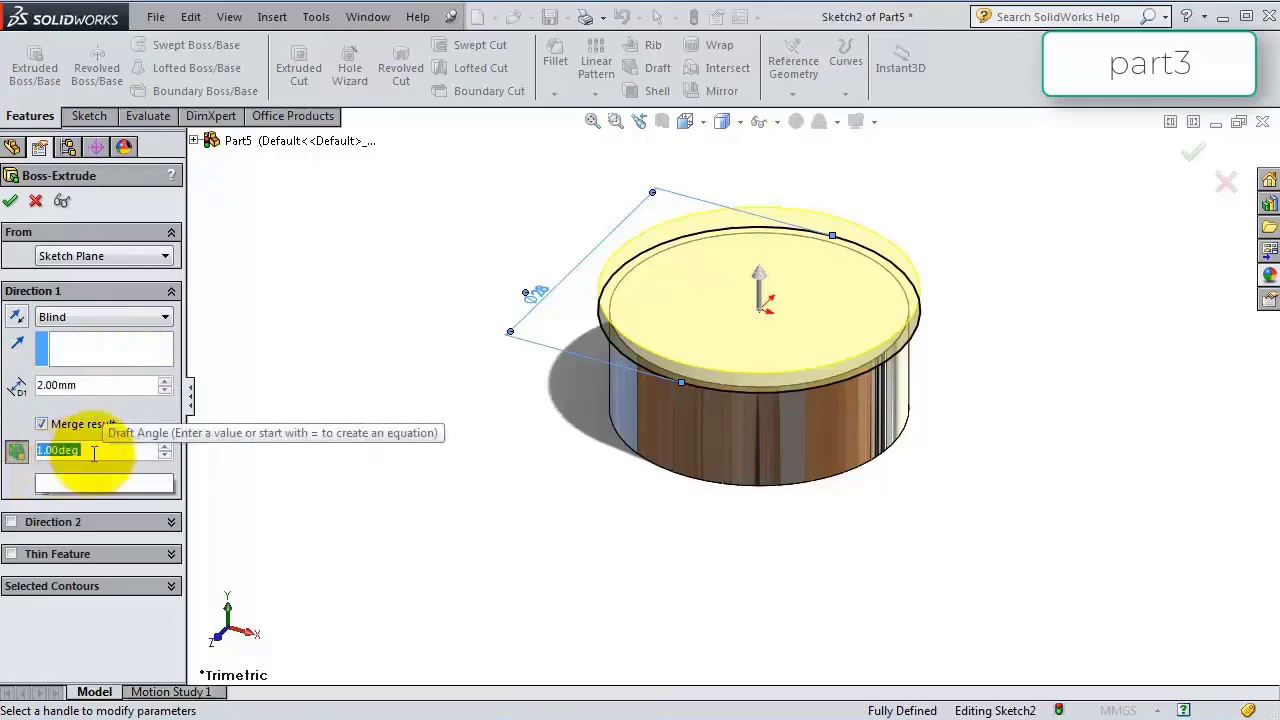
pyautogui.press('Return')
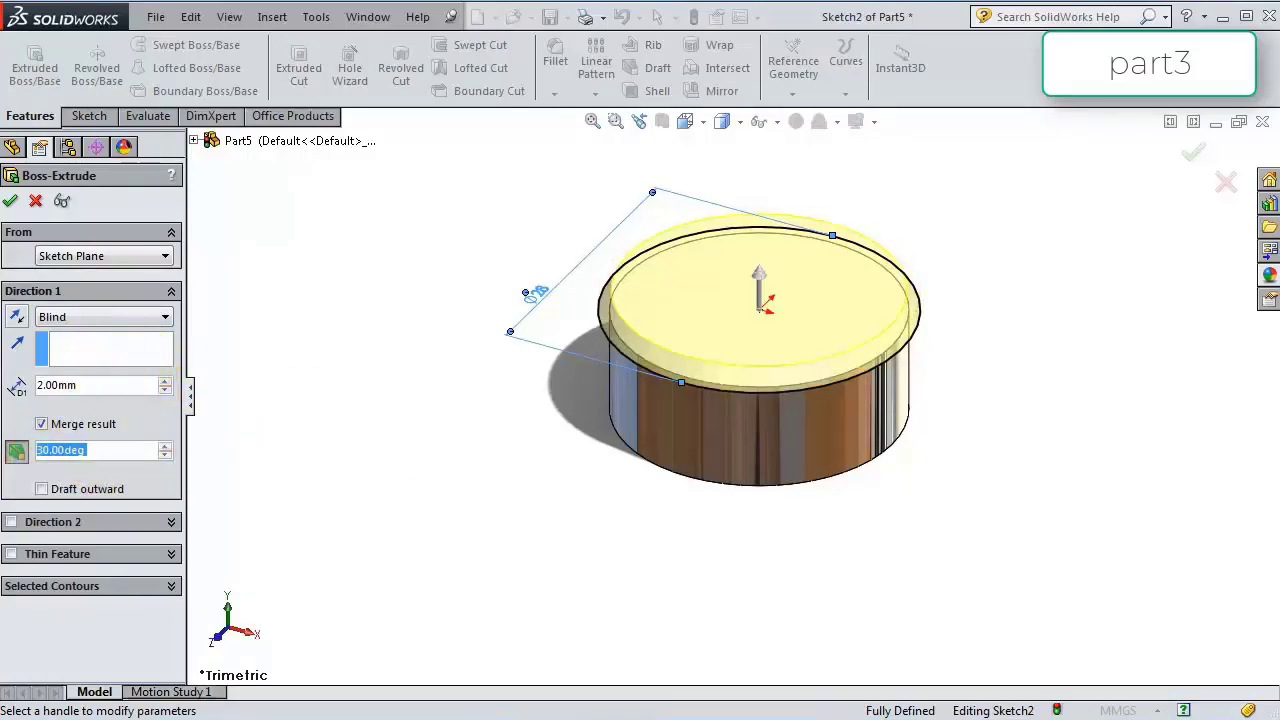
pyautogui.click(41, 424)
pyautogui.click(11, 201)
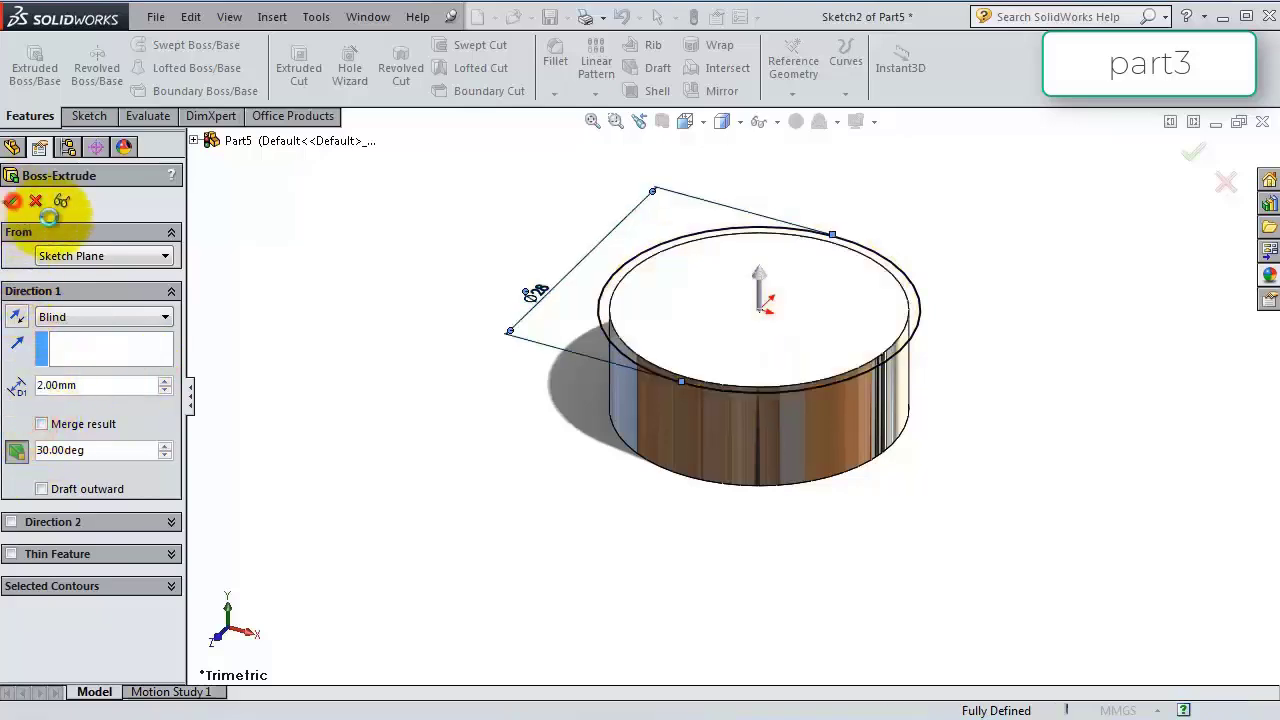
# Sketch a circle of about 11.4 mm radius on the tapered cap's top face, centred on the origin.
pyautogui.click(896, 302)
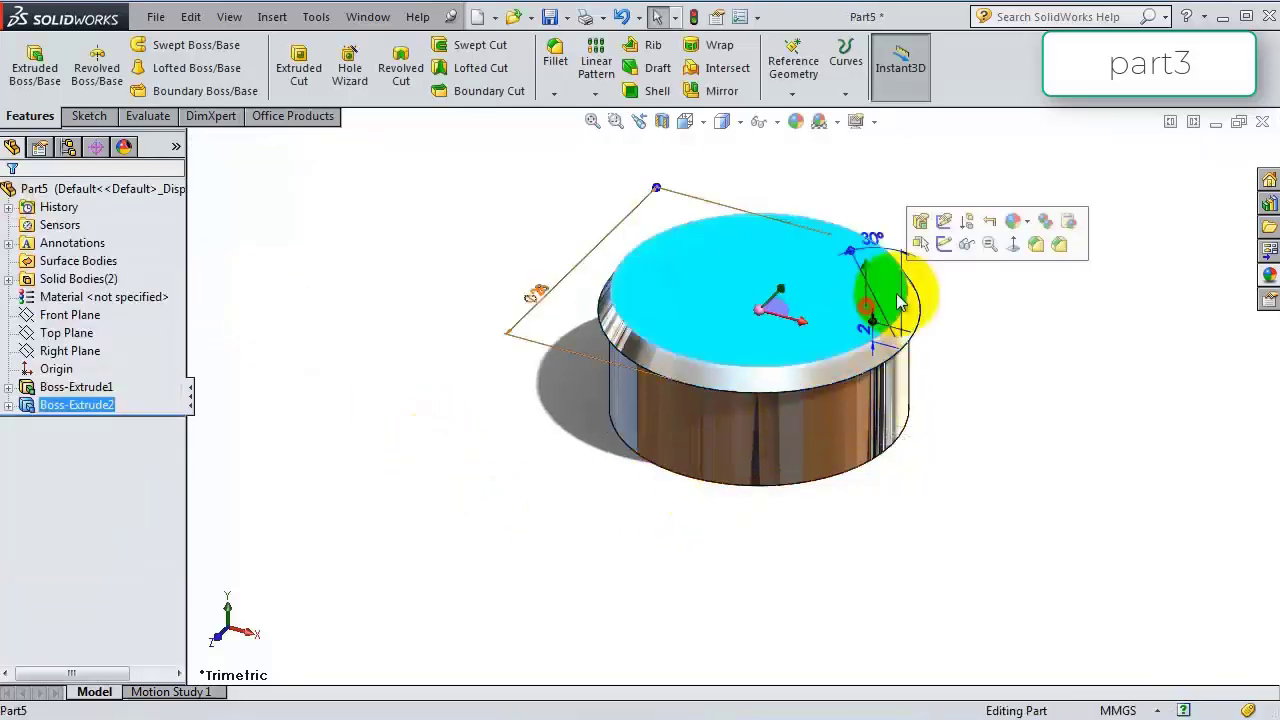
pyautogui.click(944, 244)
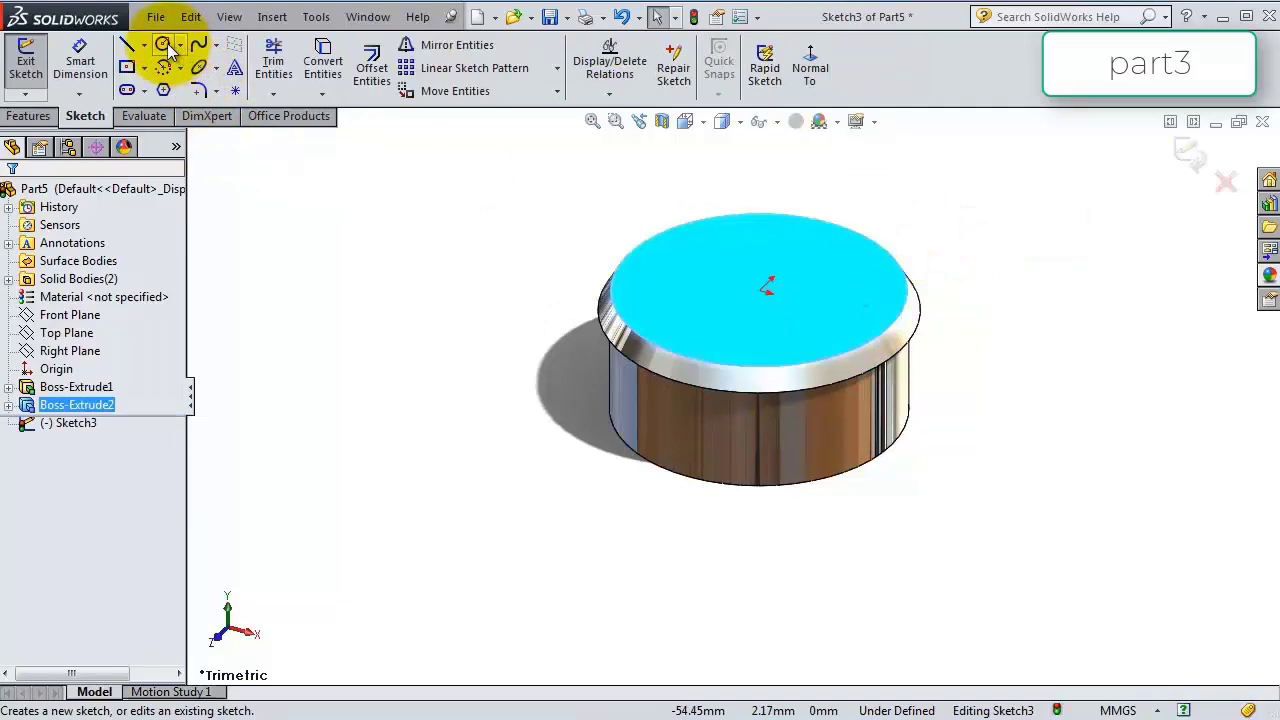
pyautogui.click(162, 45)
pyautogui.click(764, 288)
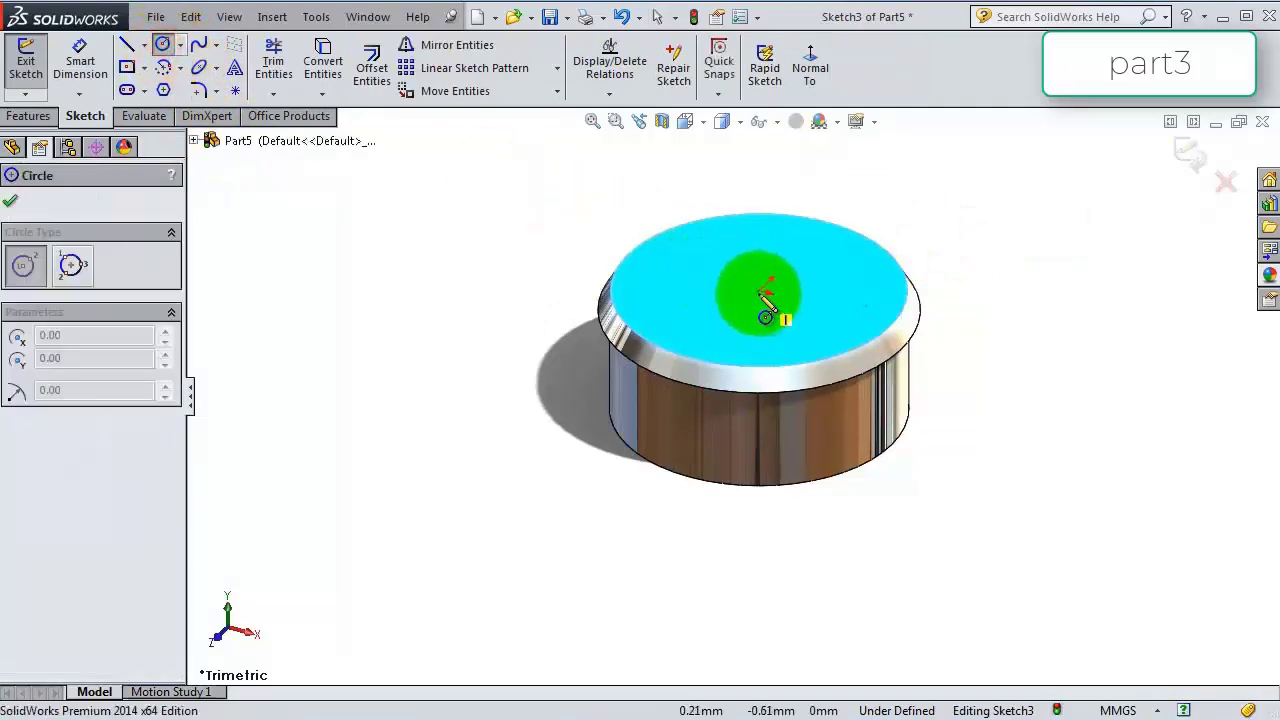
pyautogui.click(760, 290)
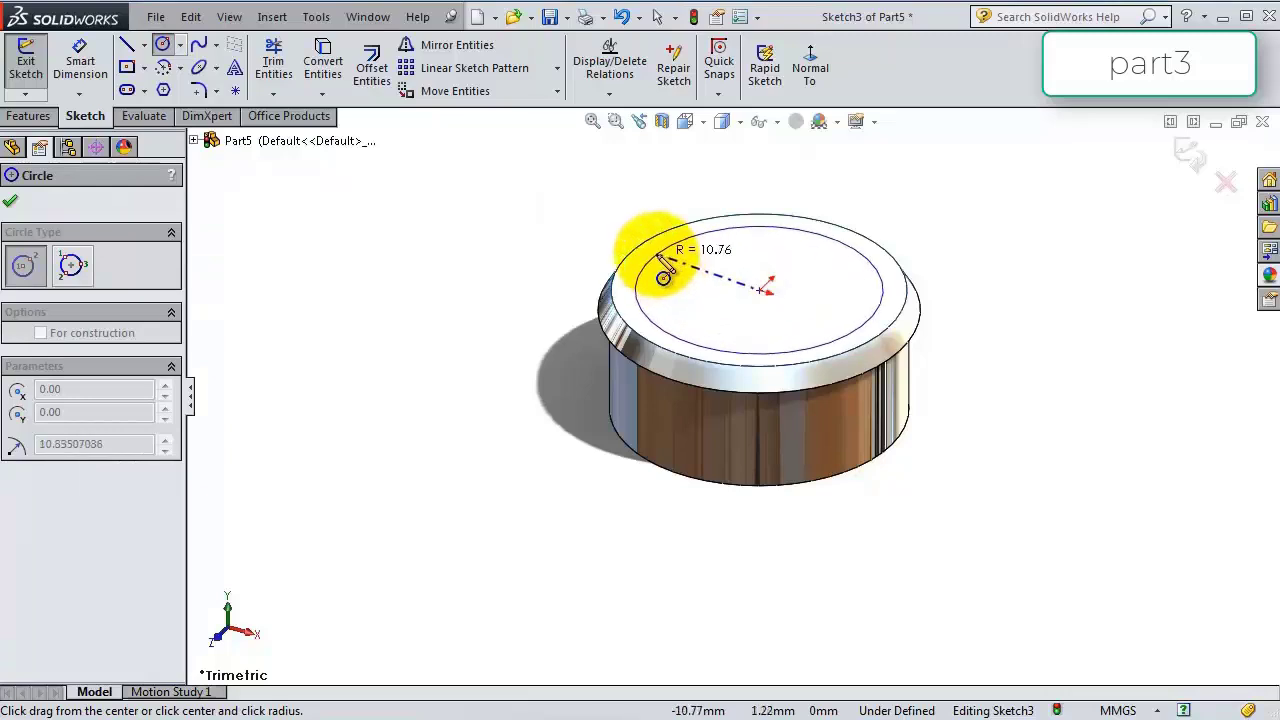
pyautogui.click(656, 277)
# Dimension the circle on the tapered cap's top face with a diameter of 23 mm.
pyautogui.click(80, 67)
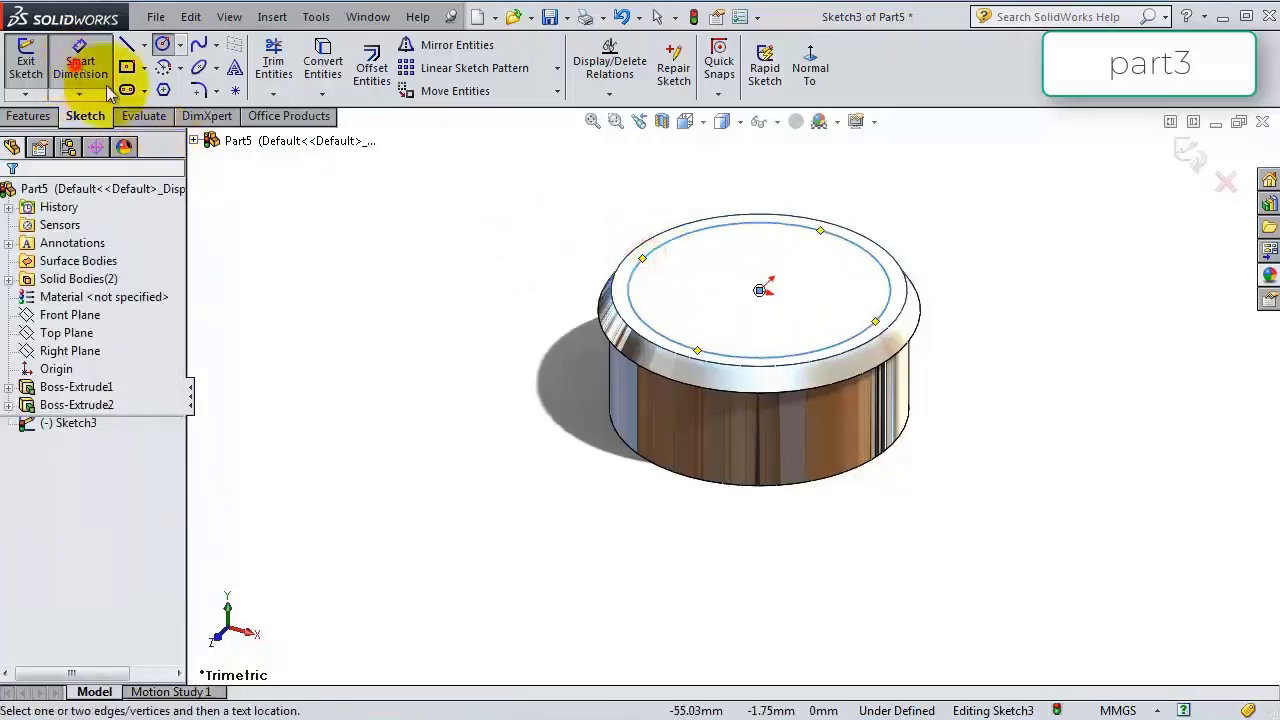
pyautogui.click(634, 290)
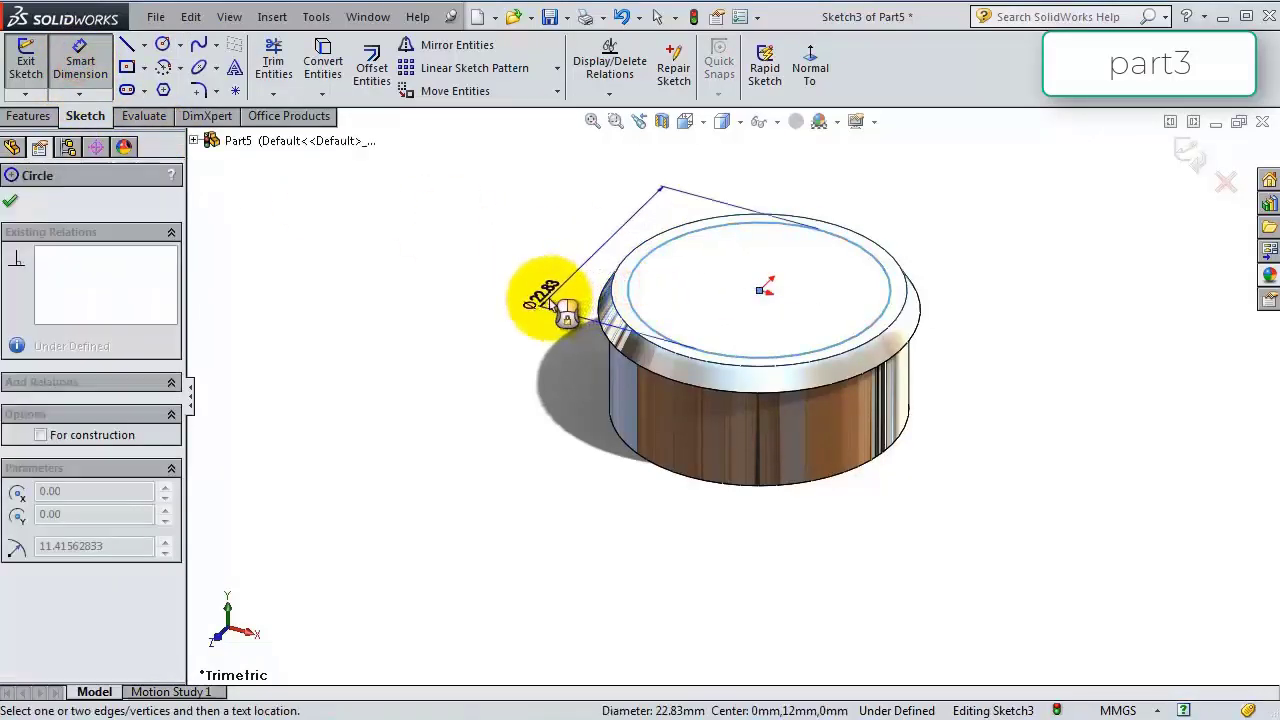
pyautogui.click(552, 302)
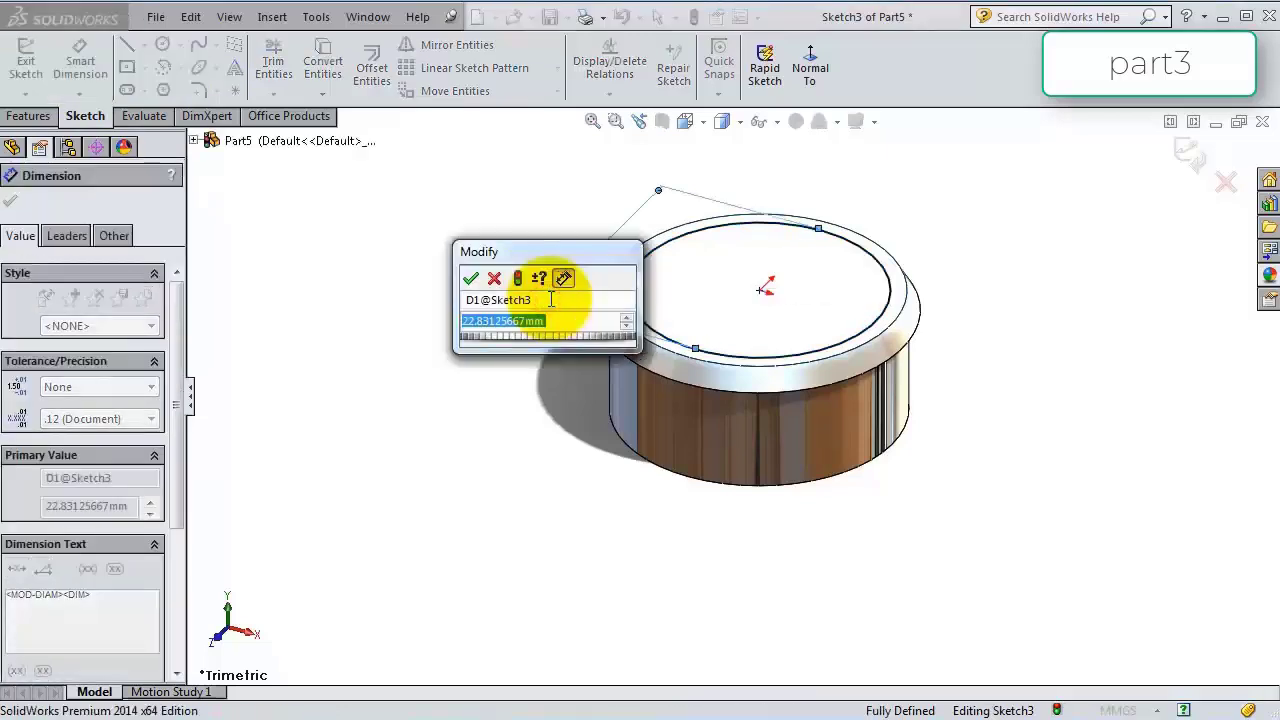
pyautogui.write('23')
pyautogui.press('Return')
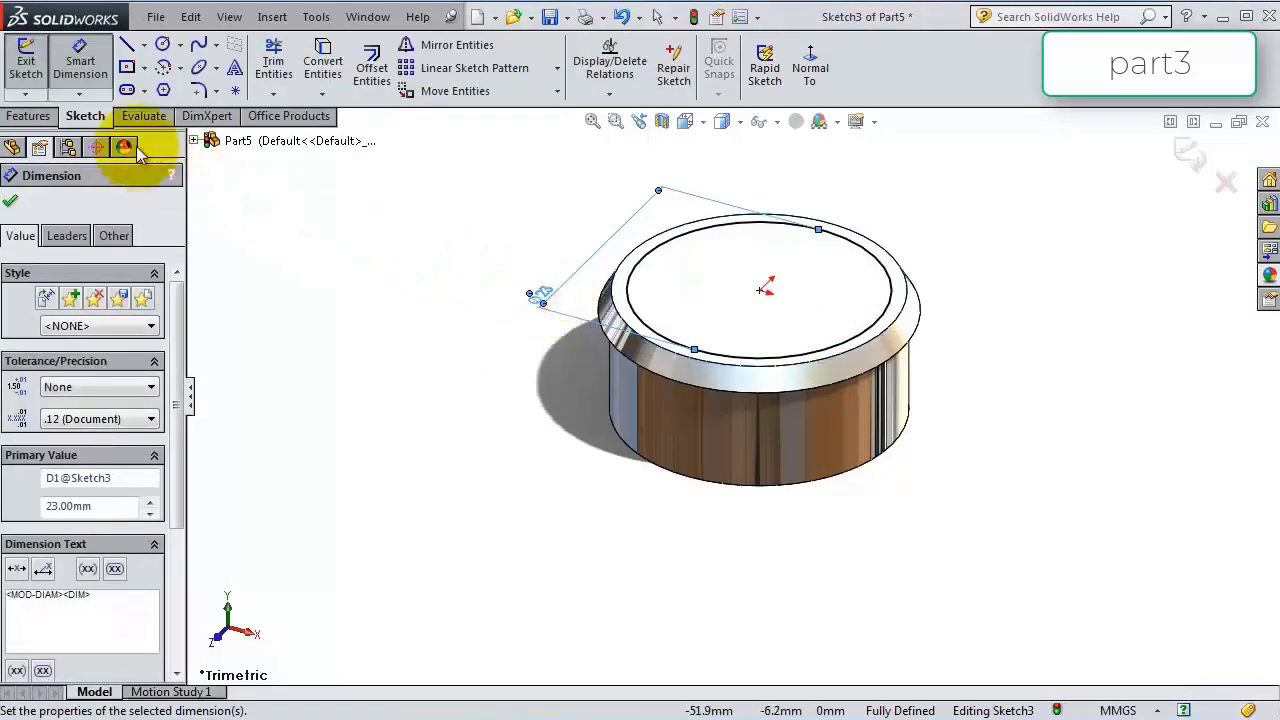
# Extrude the 23 mm circle upward 0.5 mm with Merge result on.
pyautogui.click(45, 118)
pyautogui.click(30, 70)
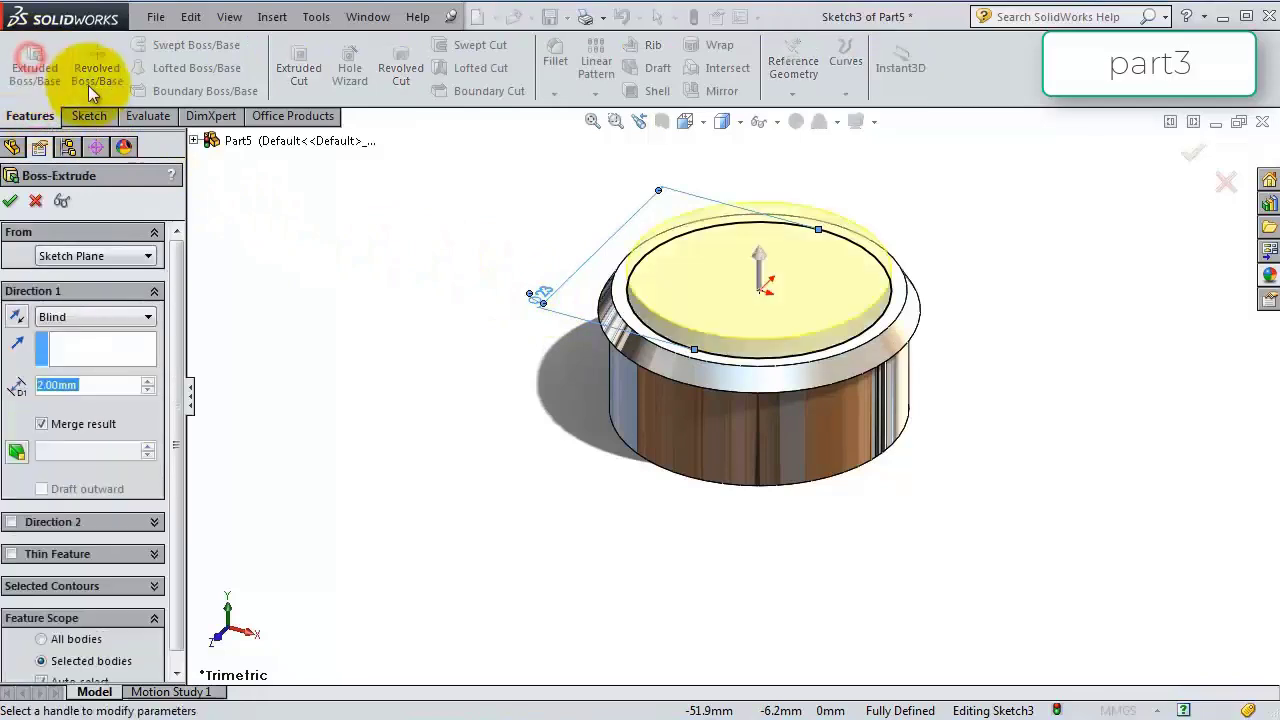
pyautogui.write('0.5')
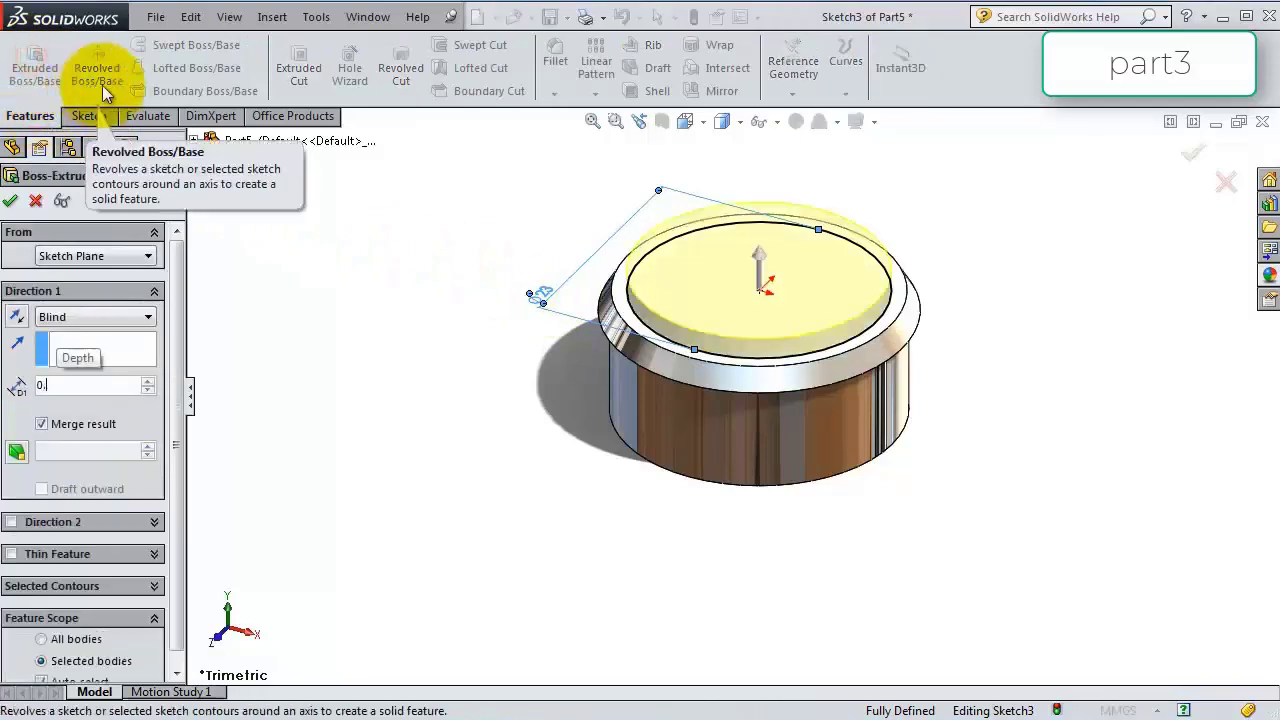
pyautogui.press('Return')
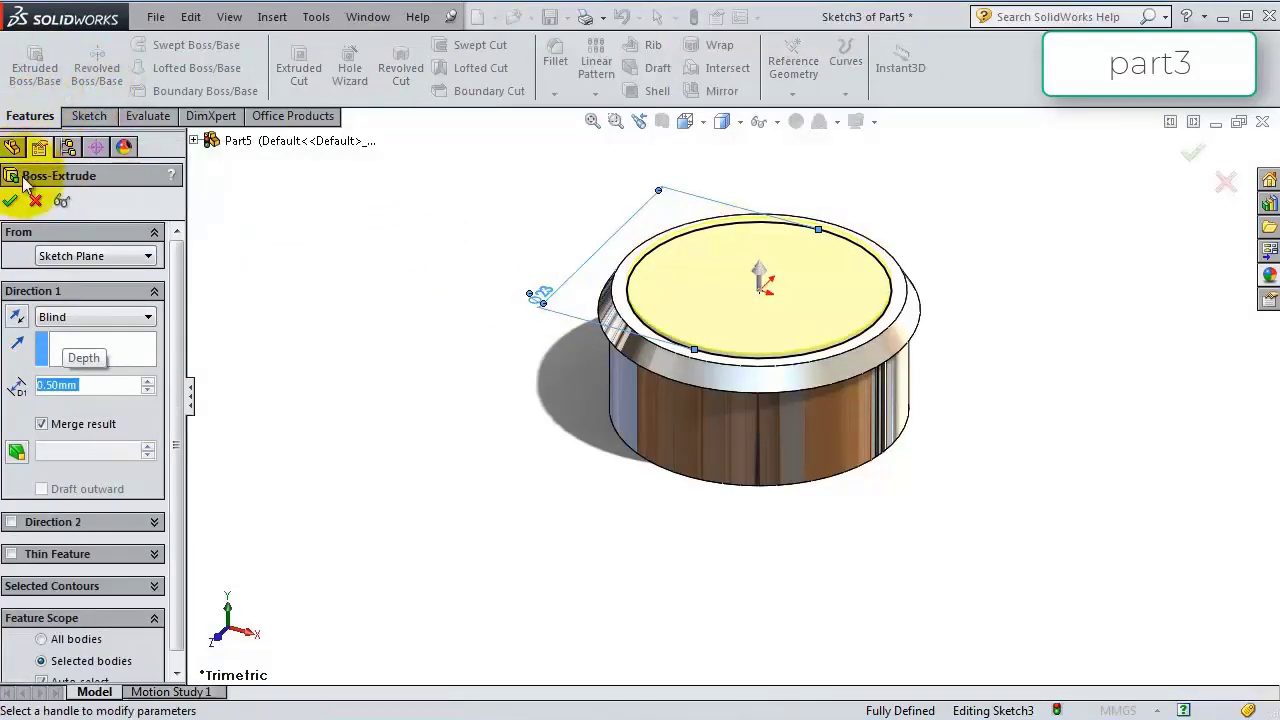
pyautogui.click(10, 198)
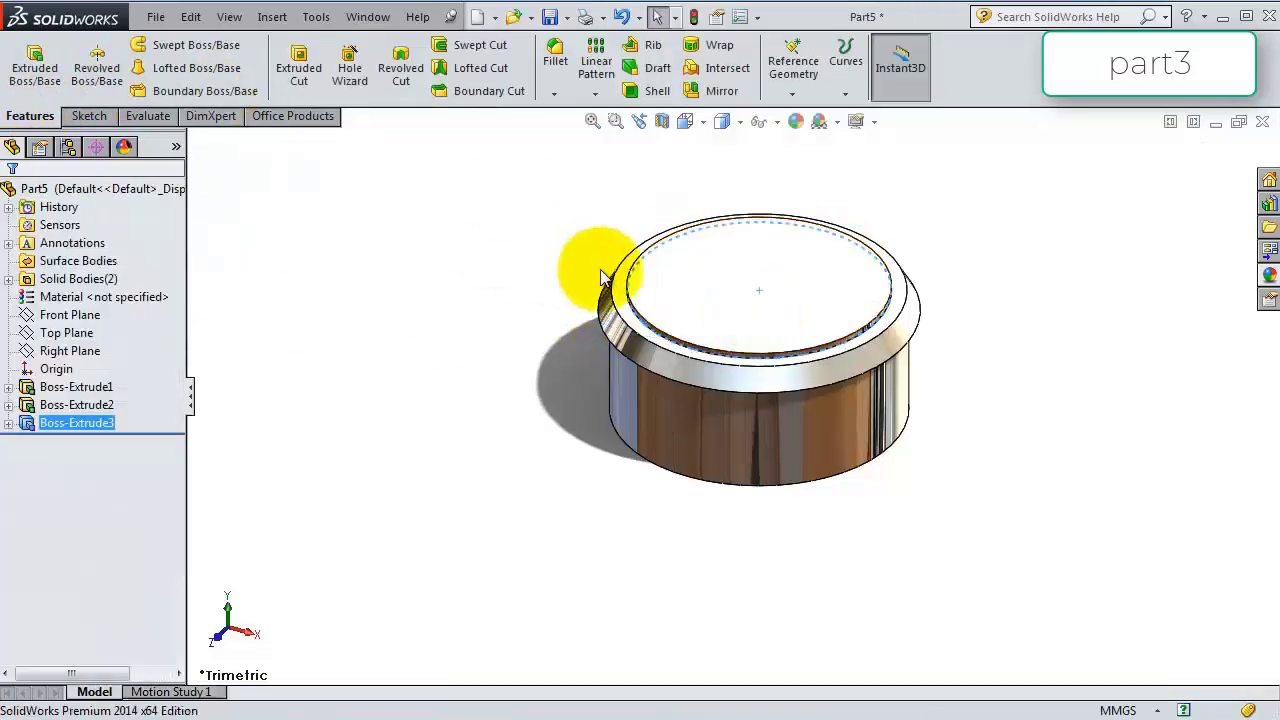
# Sketch a circle of about 7.4 mm radius on the 23 mm disc's top face, centred on the origin.
pyautogui.click(696, 289)
pyautogui.click(765, 229)
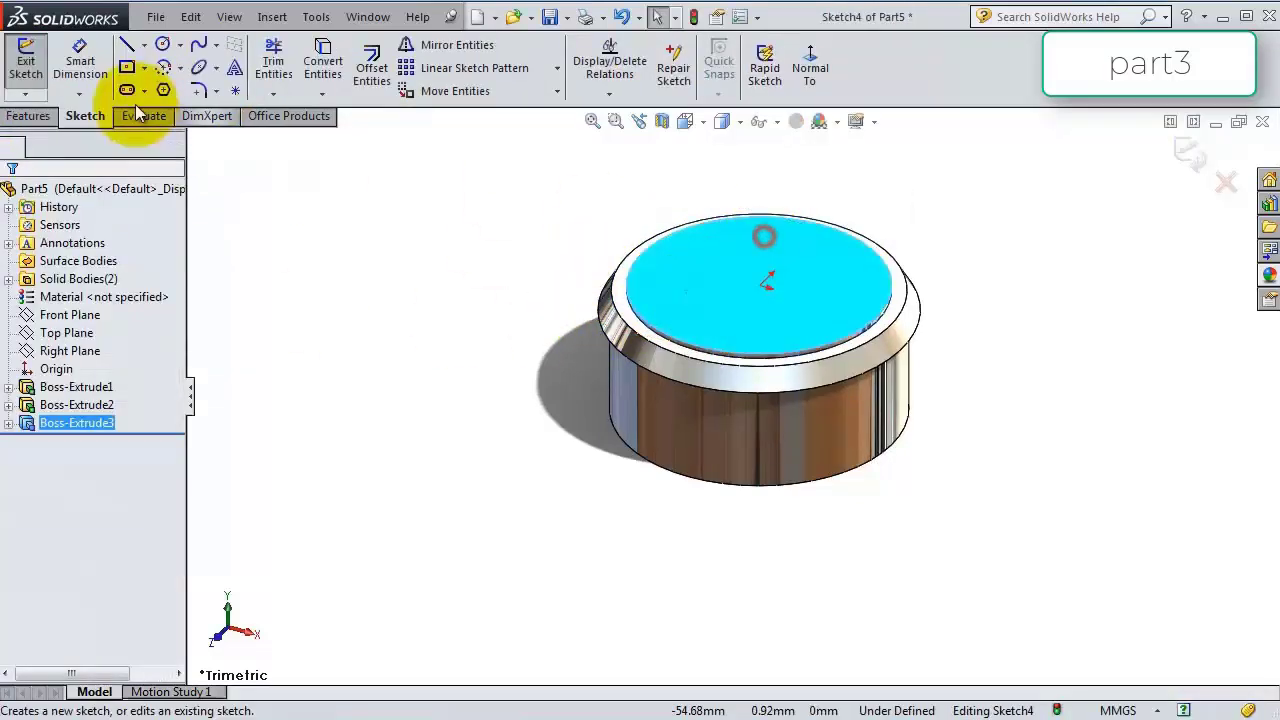
pyautogui.click(162, 44)
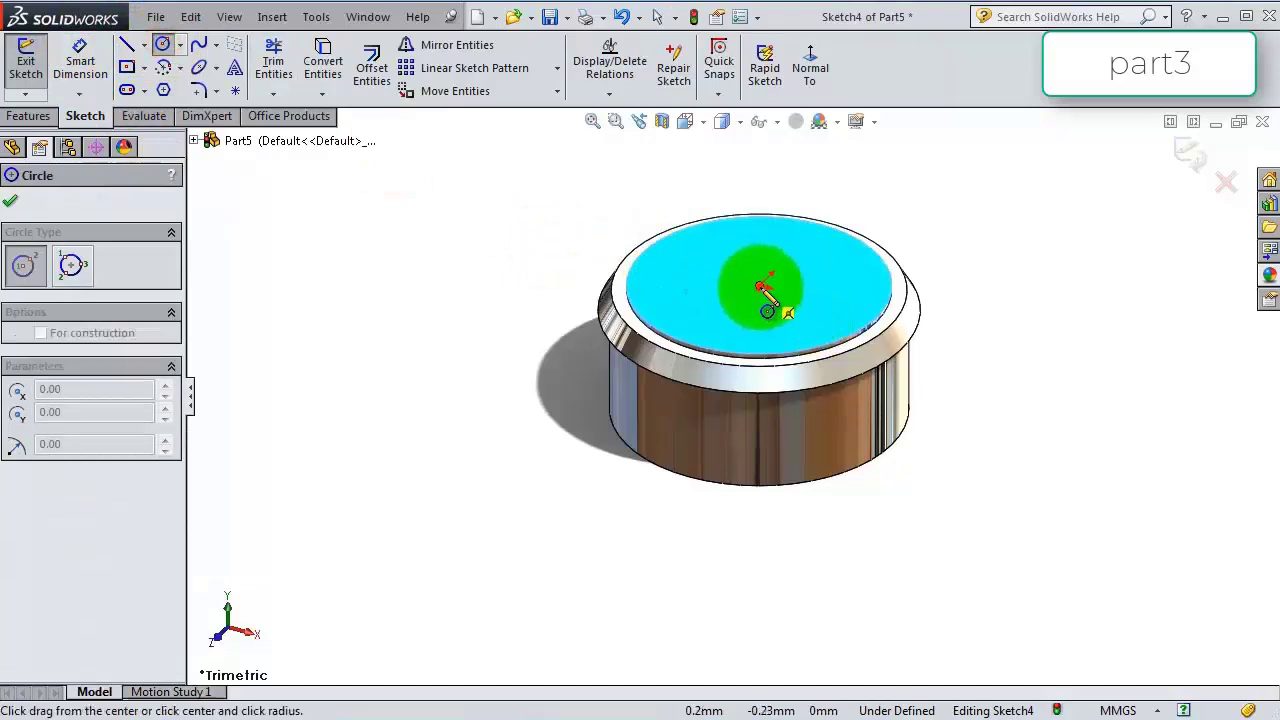
pyautogui.moveTo(766, 287); pyautogui.dragTo(677, 272)
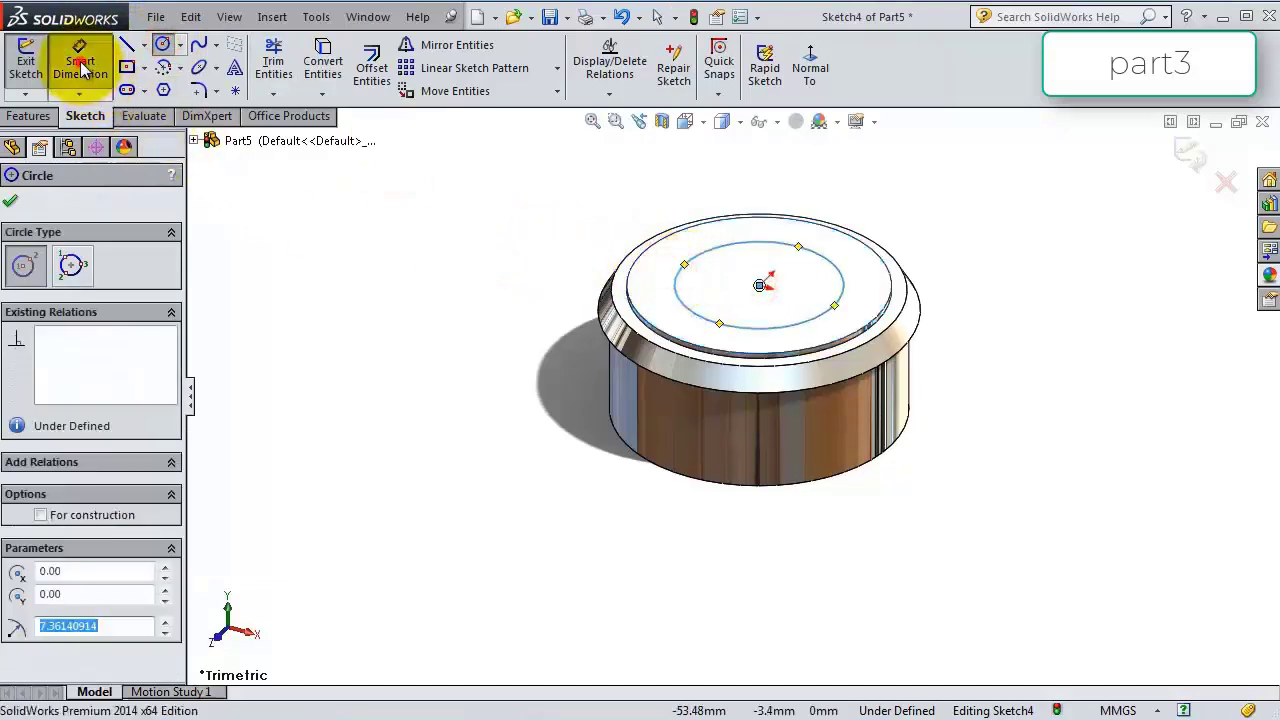
# Dimension the circle on the 23 mm disc with a diameter of 13.5 mm.
pyautogui.click(80, 62)
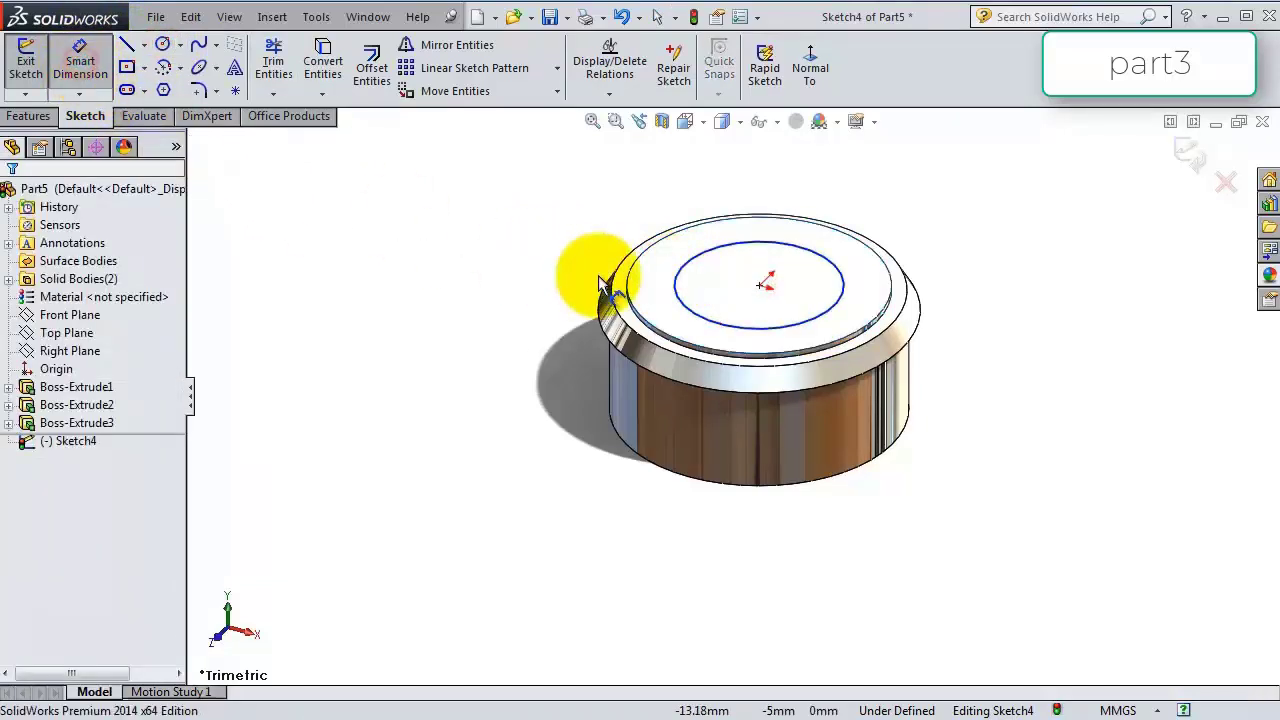
pyautogui.click(677, 290)
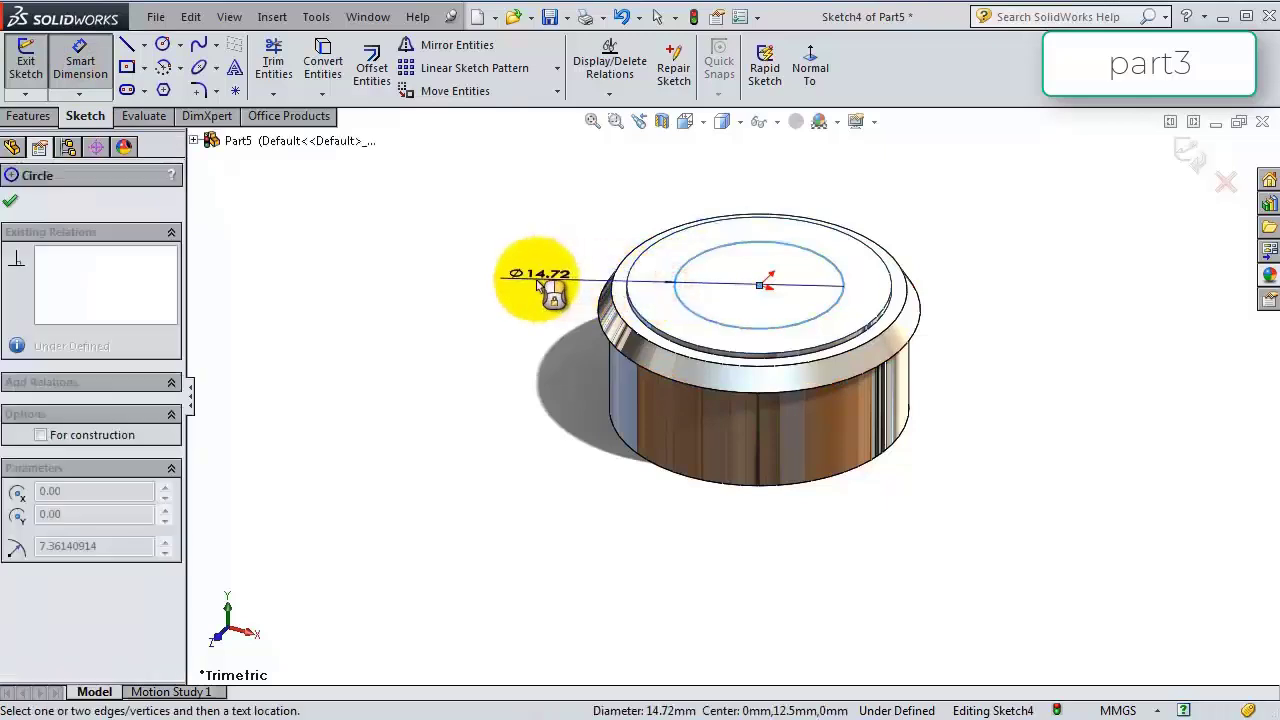
pyautogui.click(539, 284)
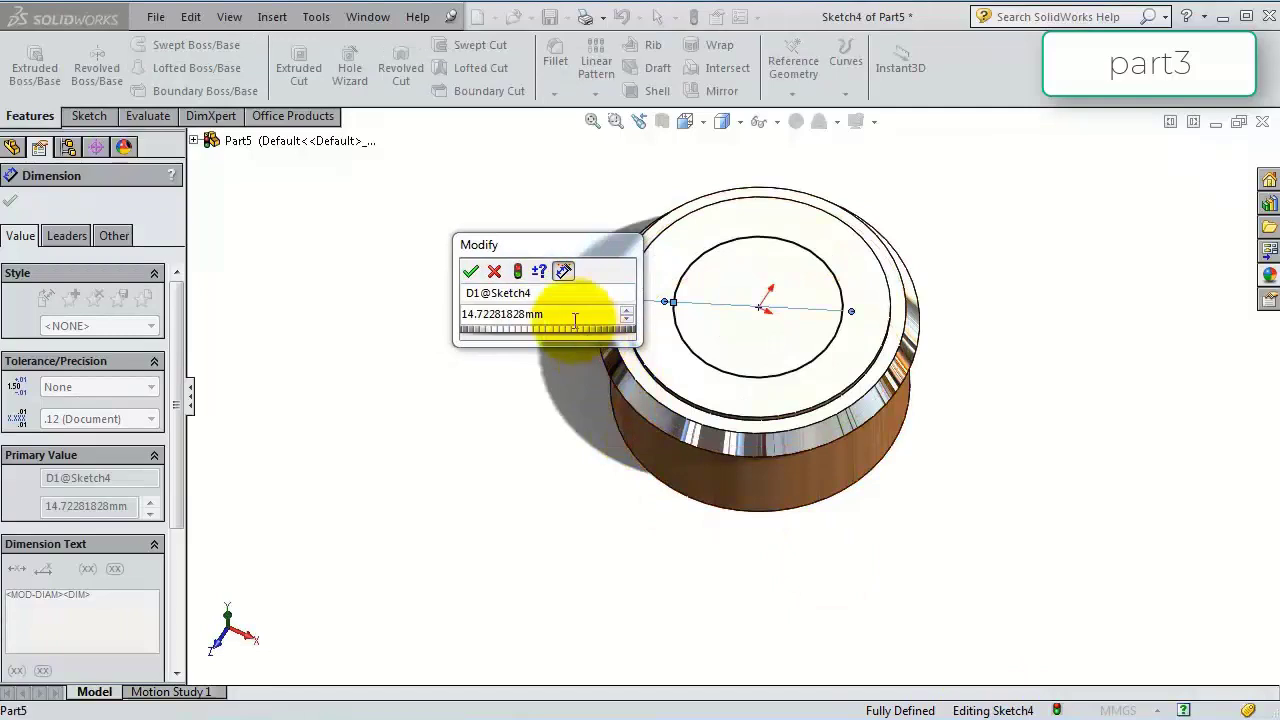
pyautogui.click(568, 315)
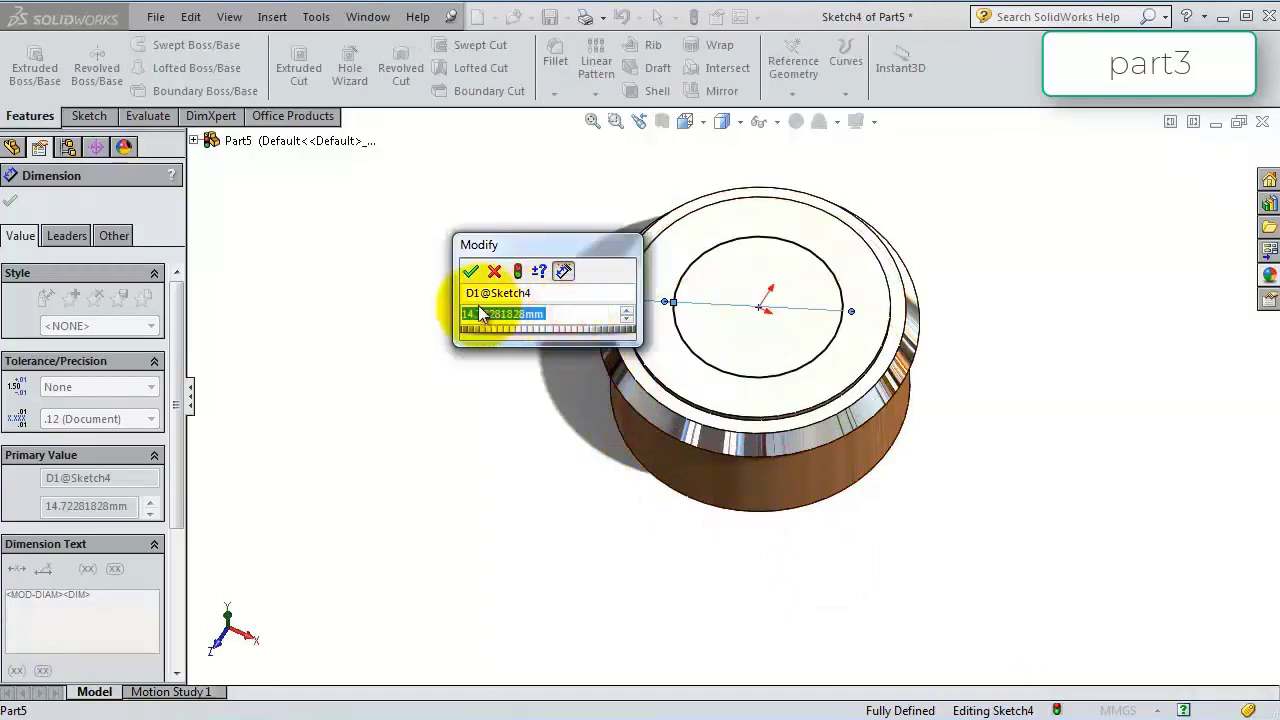
pyautogui.write('1')
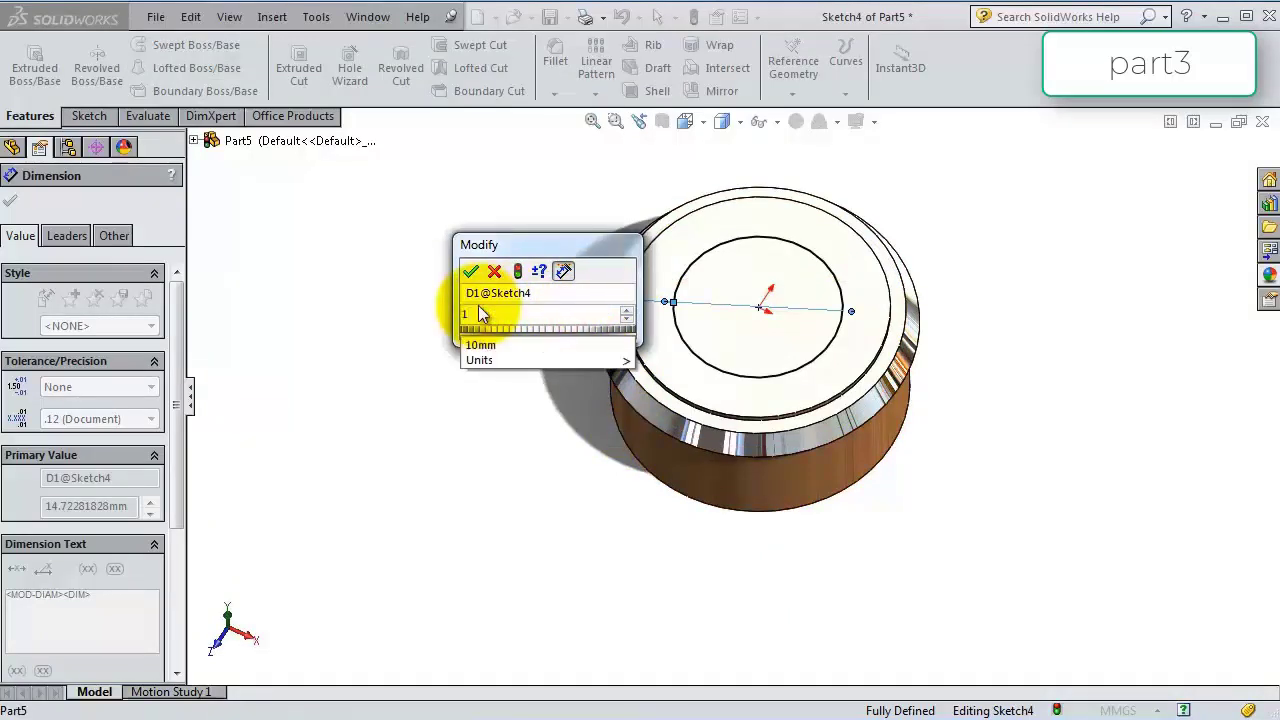
pyautogui.write('3.5')
pyautogui.press('Return')
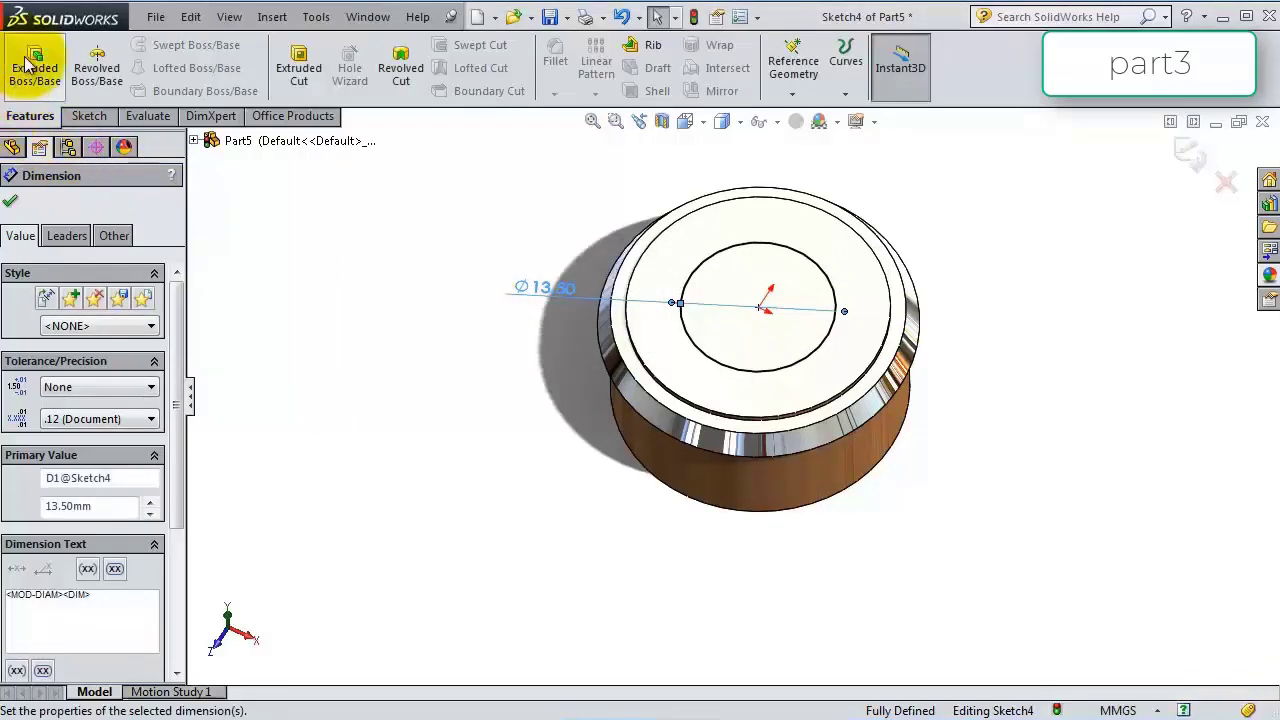
# Extrude the 13.5 mm circle upward 1 mm with Merge result on.
pyautogui.click(40, 64)
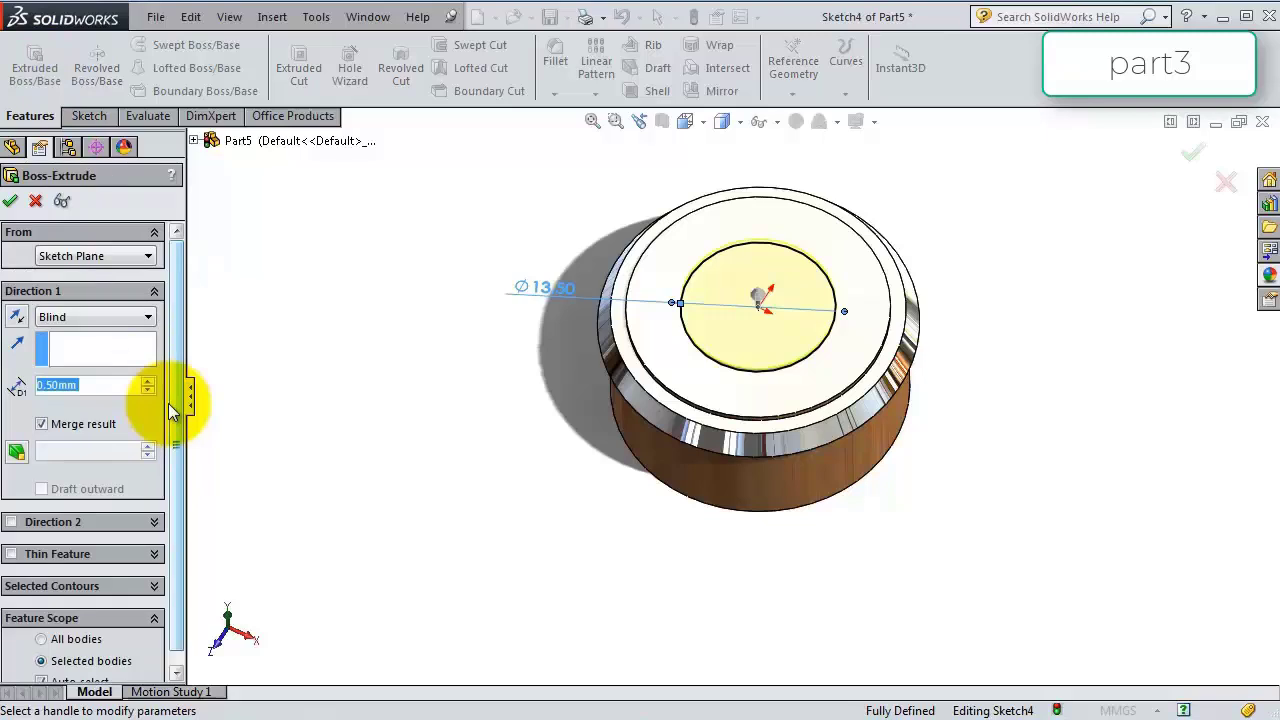
pyautogui.write('1.5')
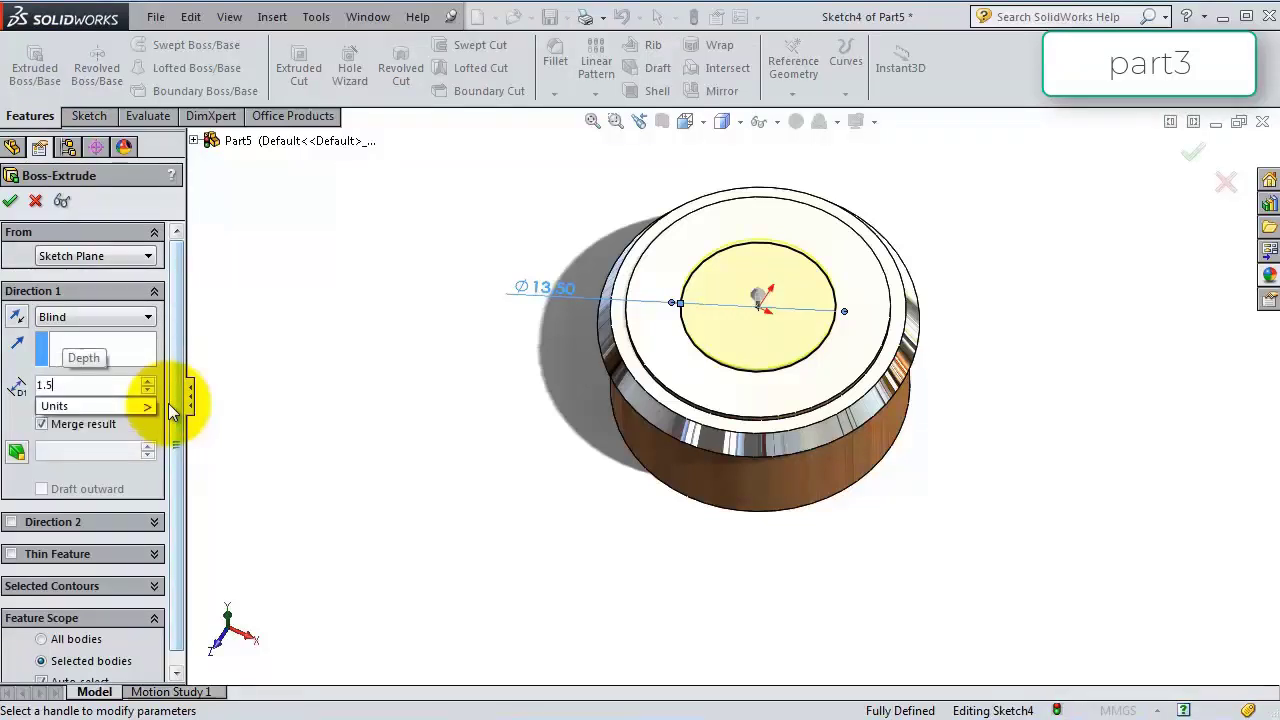
pyautogui.press('Return')
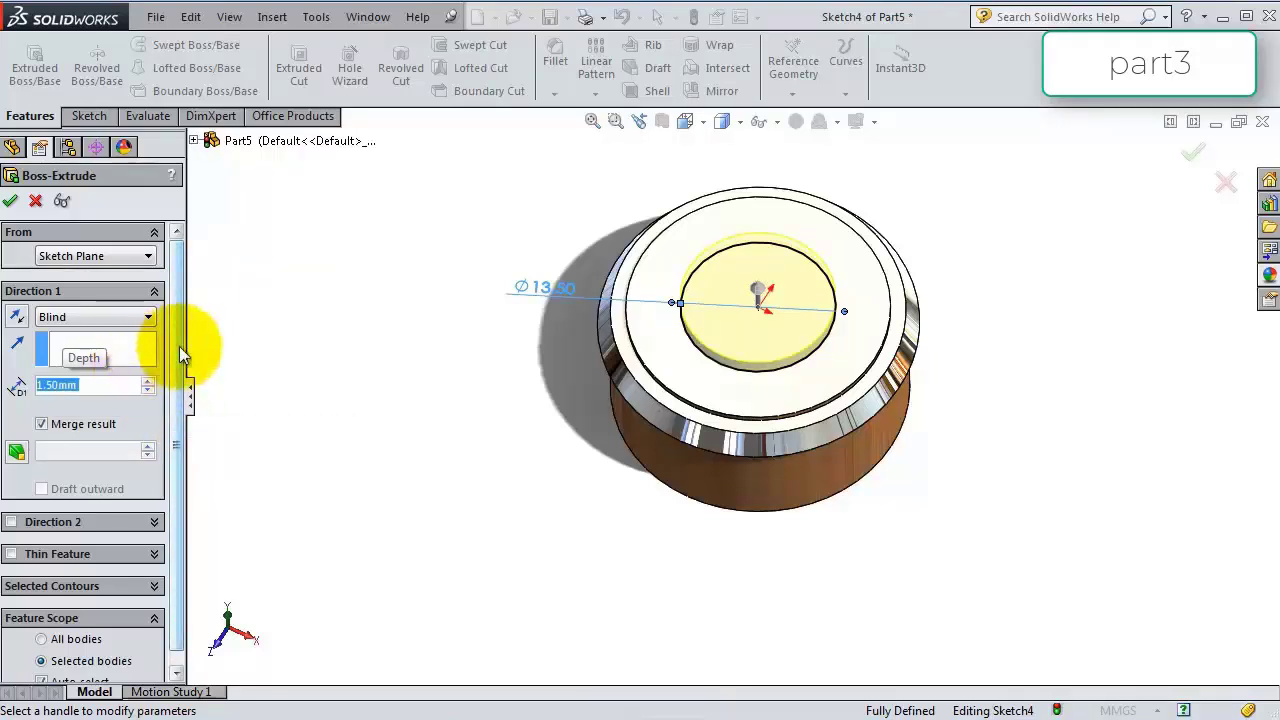
pyautogui.write('1')
pyautogui.press('Return')
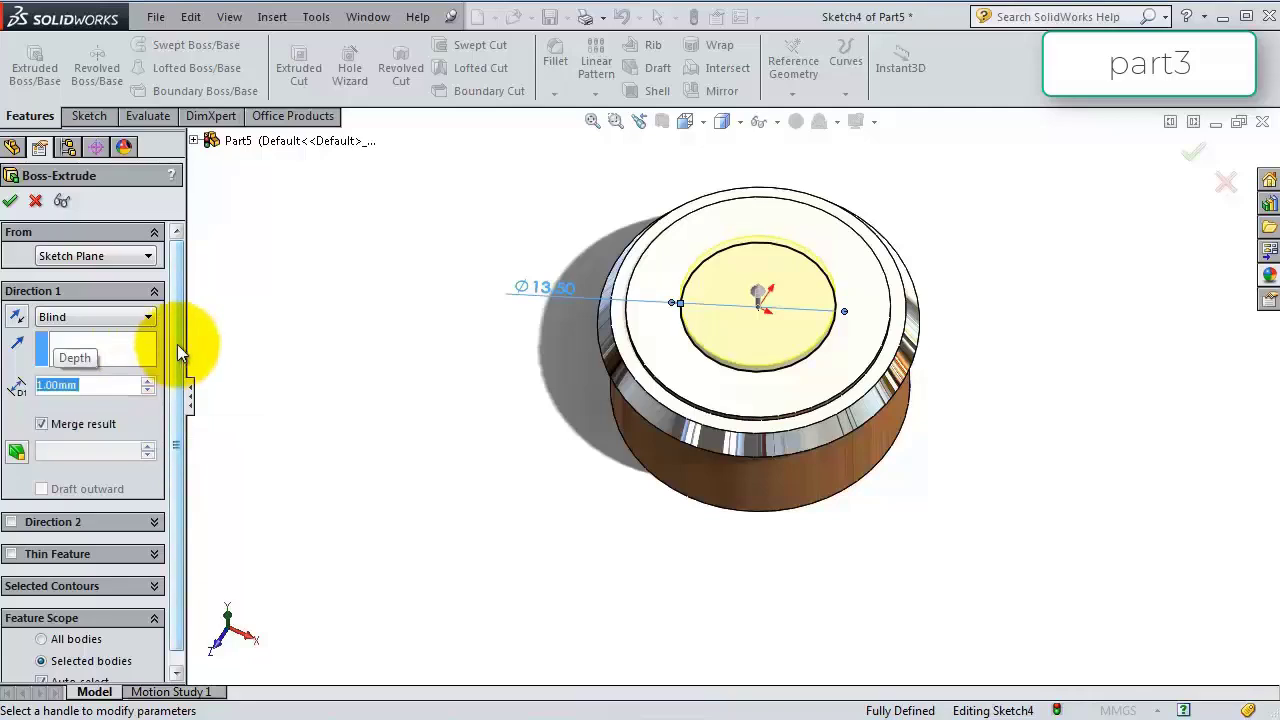
pyautogui.click(10, 200)
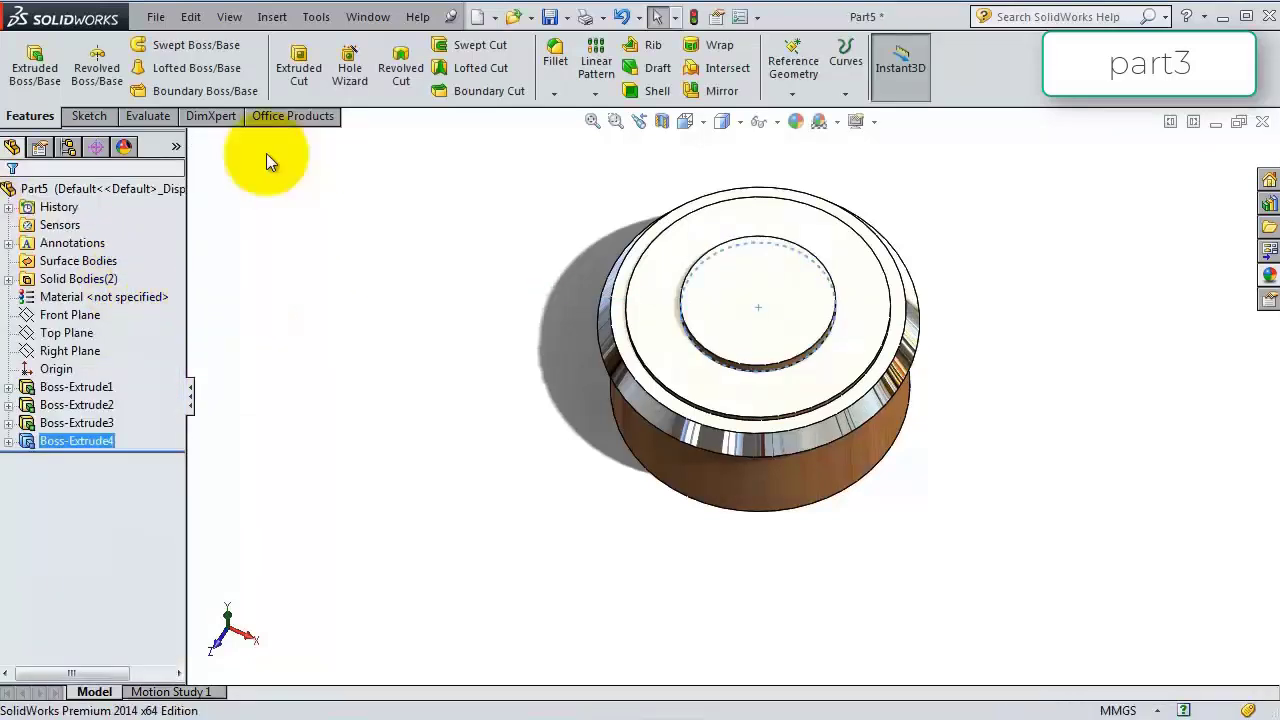
pyautogui.click(262, 17)
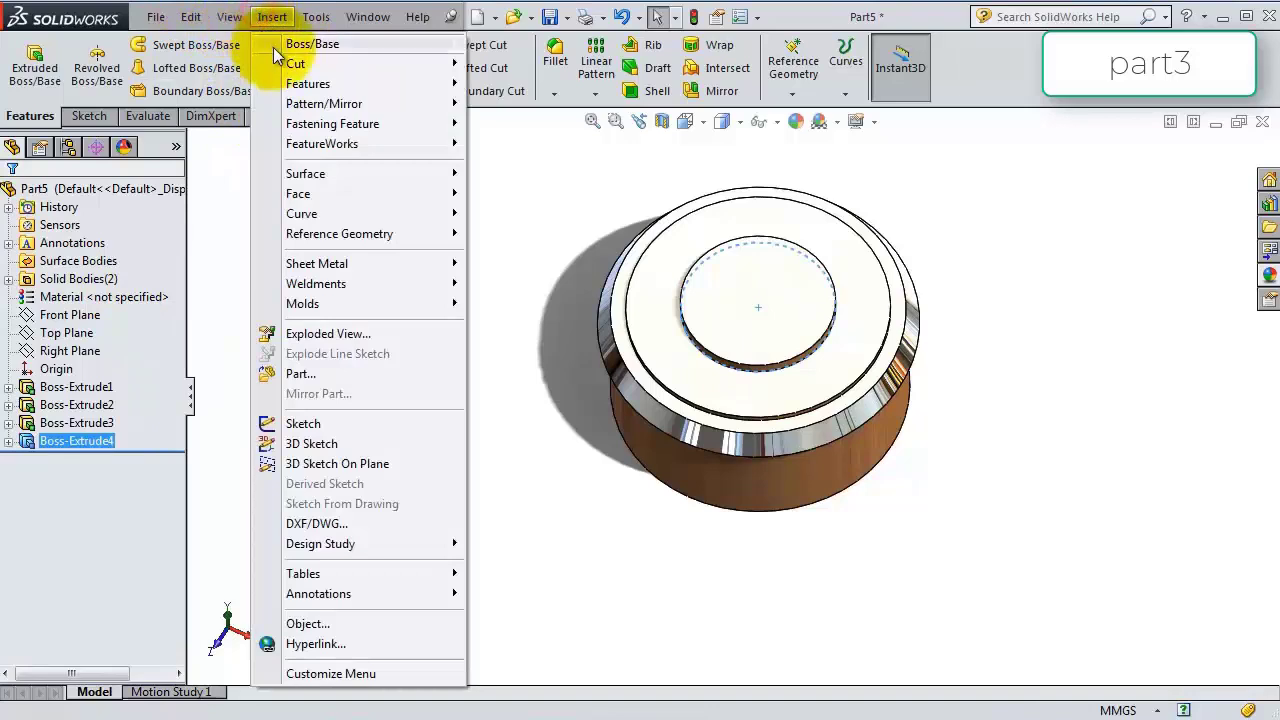
pyautogui.moveTo(305, 84)
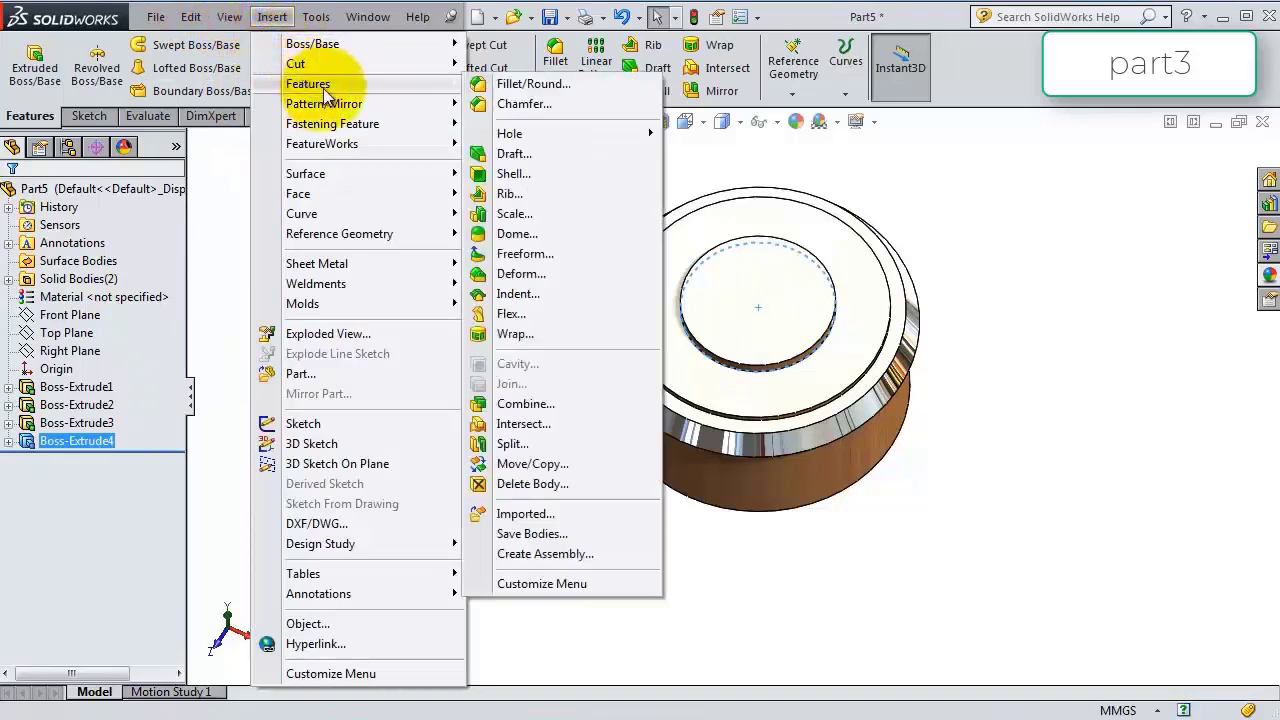
pyautogui.click(535, 277)
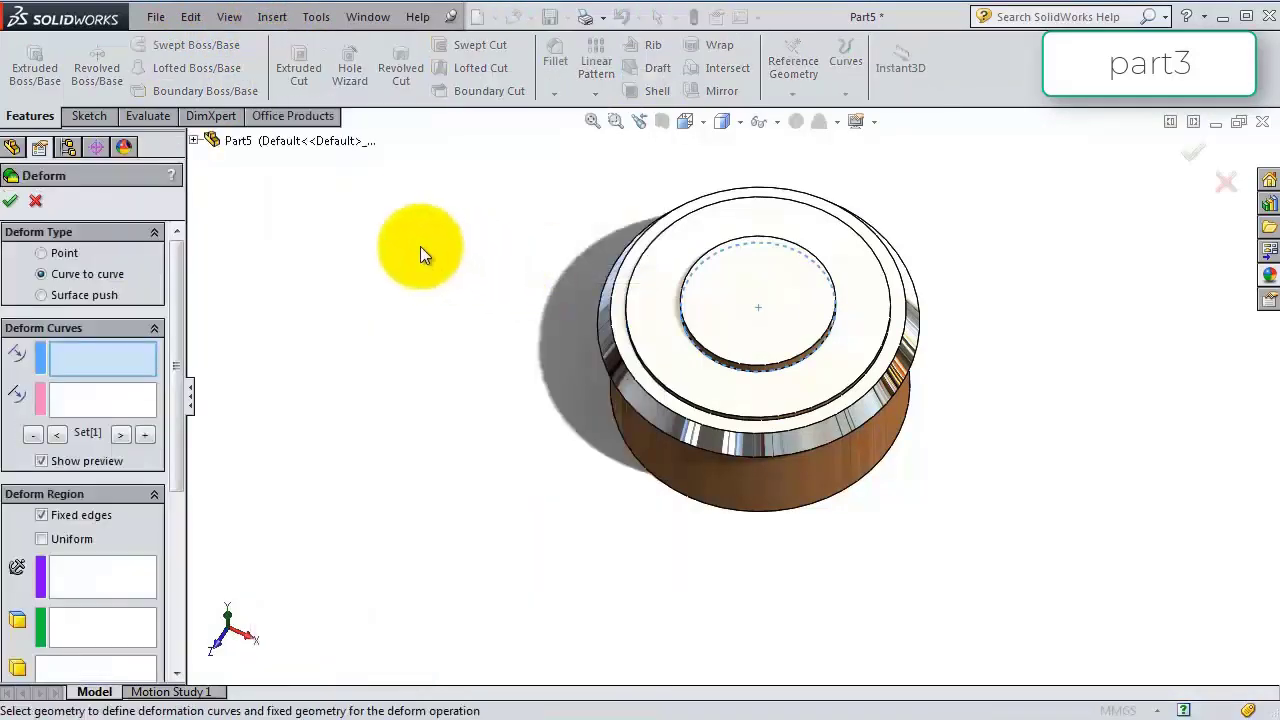
pyautogui.click(35, 203)
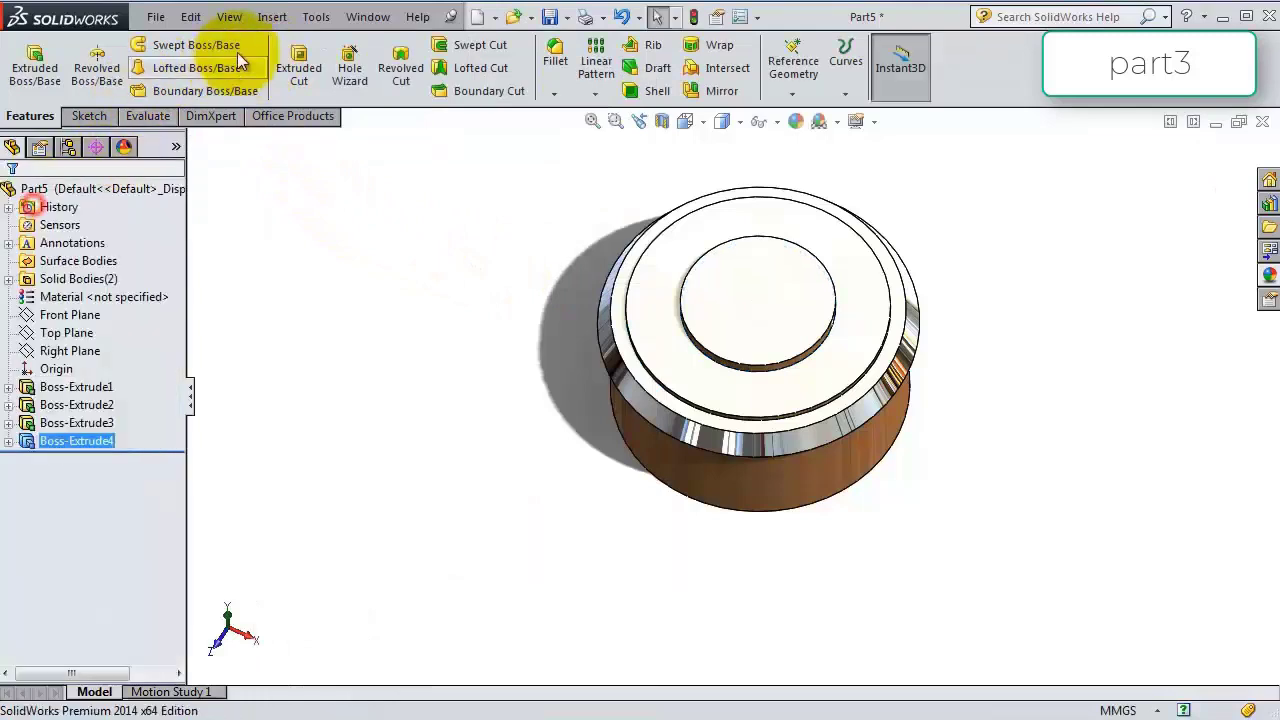
# Add a 1 mm high dome to the top face of the 13.5 mm boss.
pyautogui.click(272, 17)
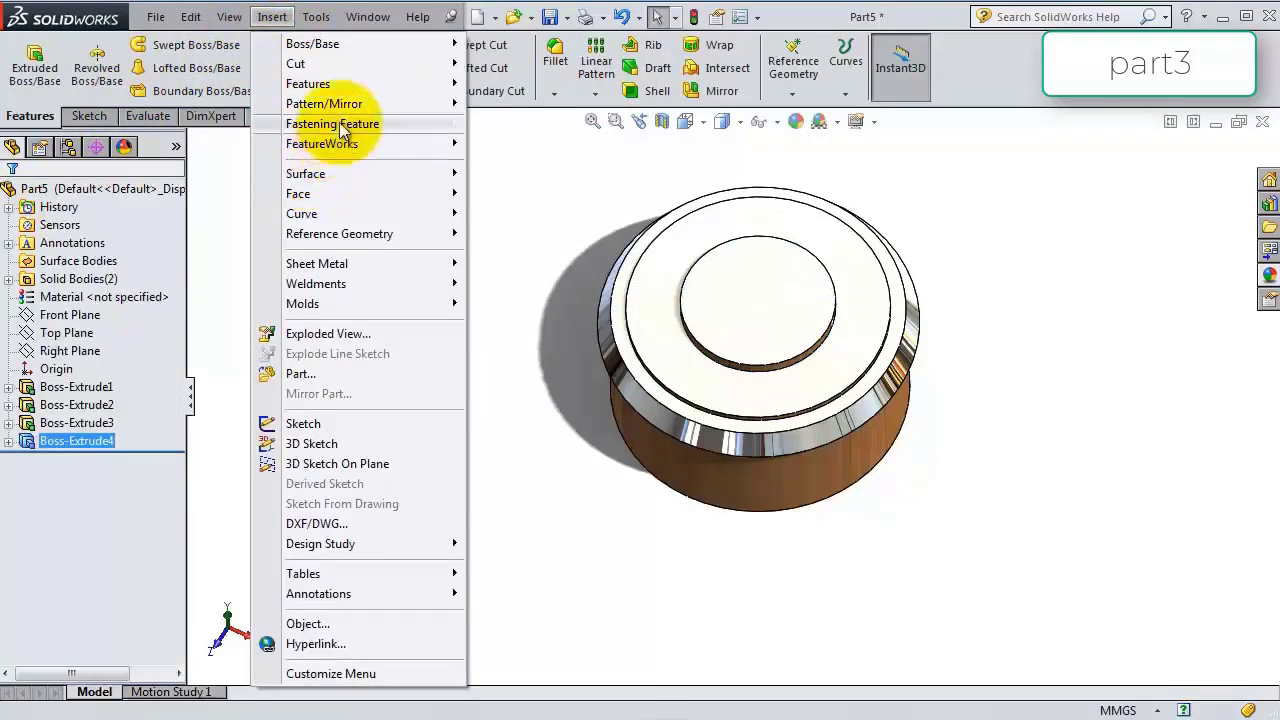
pyautogui.moveTo(337, 84)
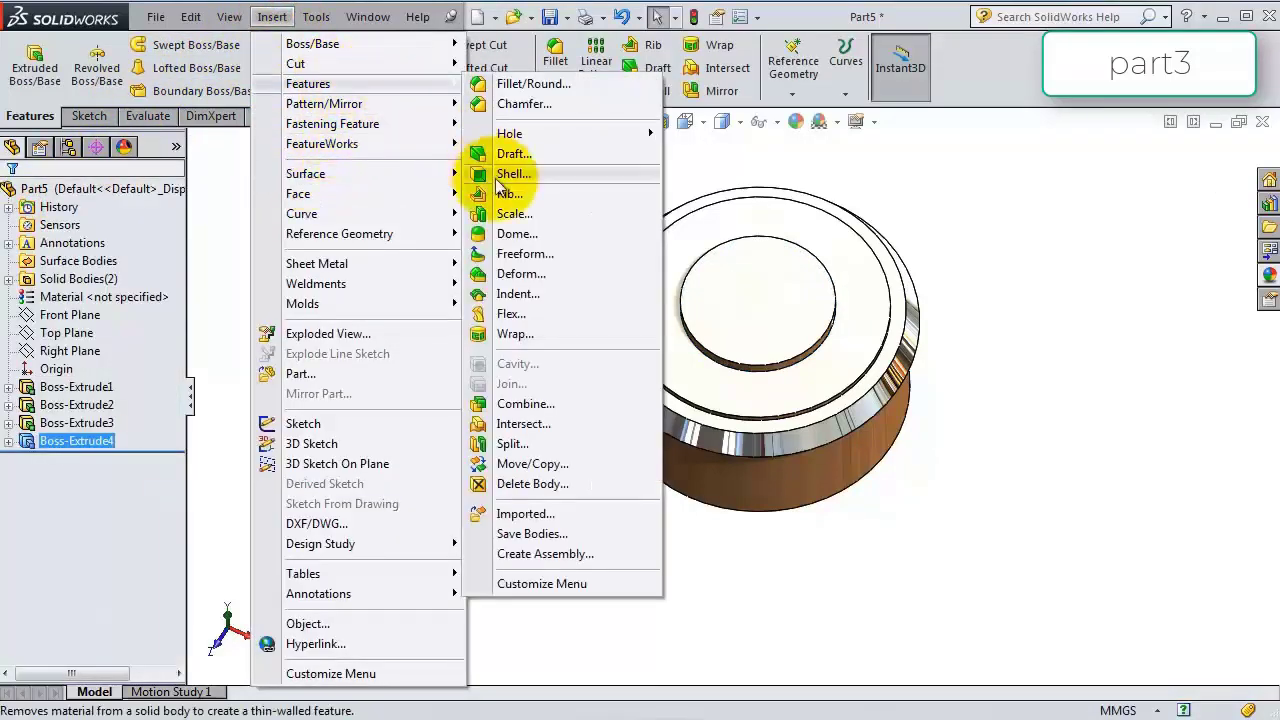
pyautogui.click(520, 235)
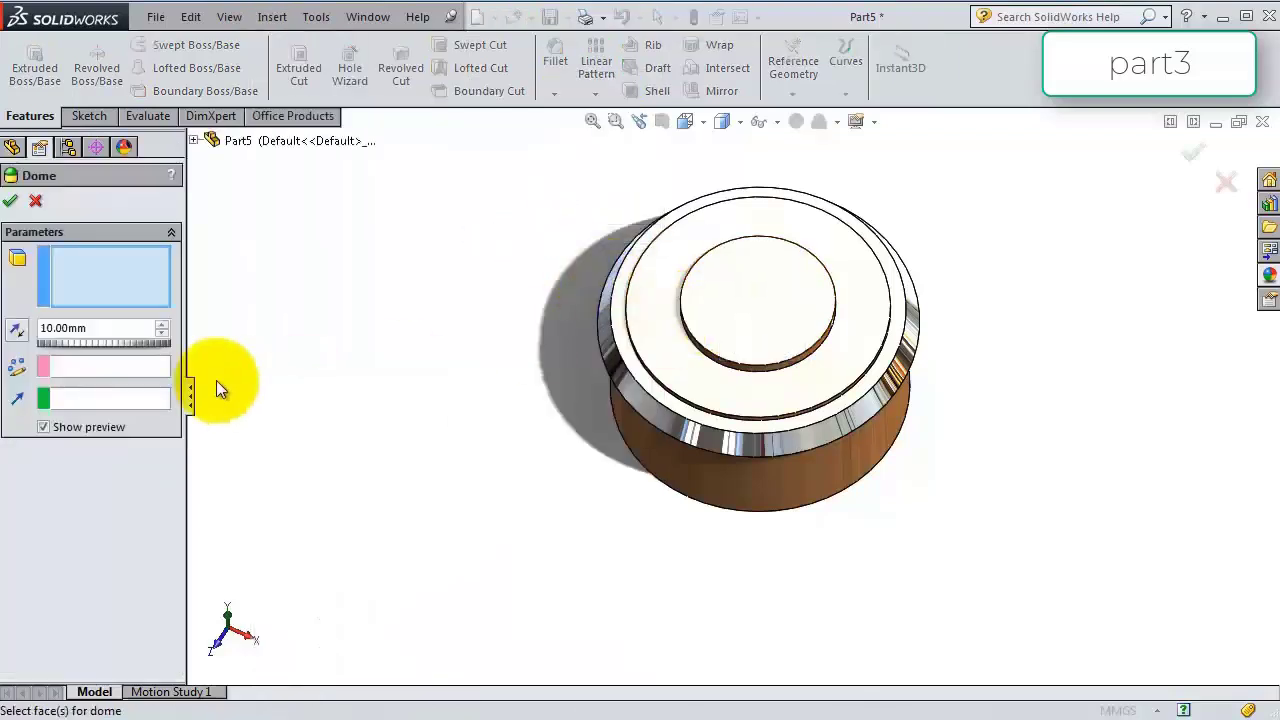
pyautogui.moveTo(118, 330); pyautogui.dragTo(41, 328)
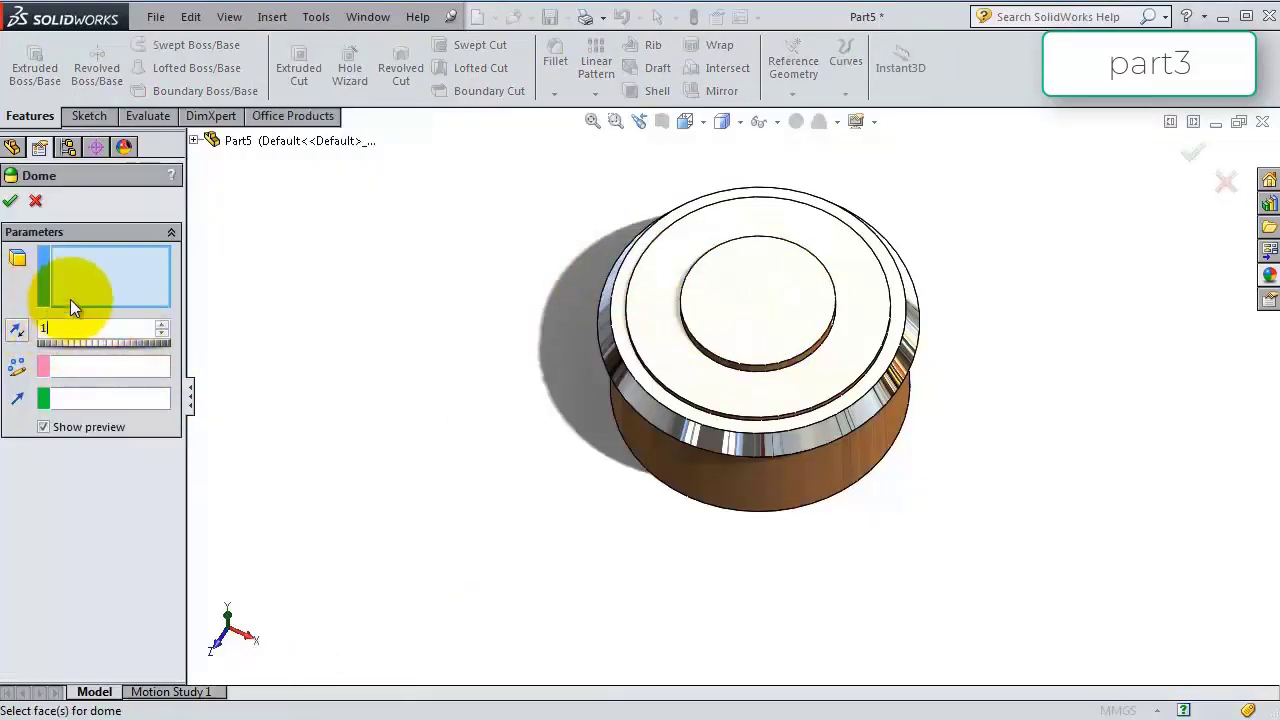
pyautogui.write('1')
pyautogui.click(764, 318)
pyautogui.moveTo(764, 352); pyautogui.dragTo(436, 252, button='middle')
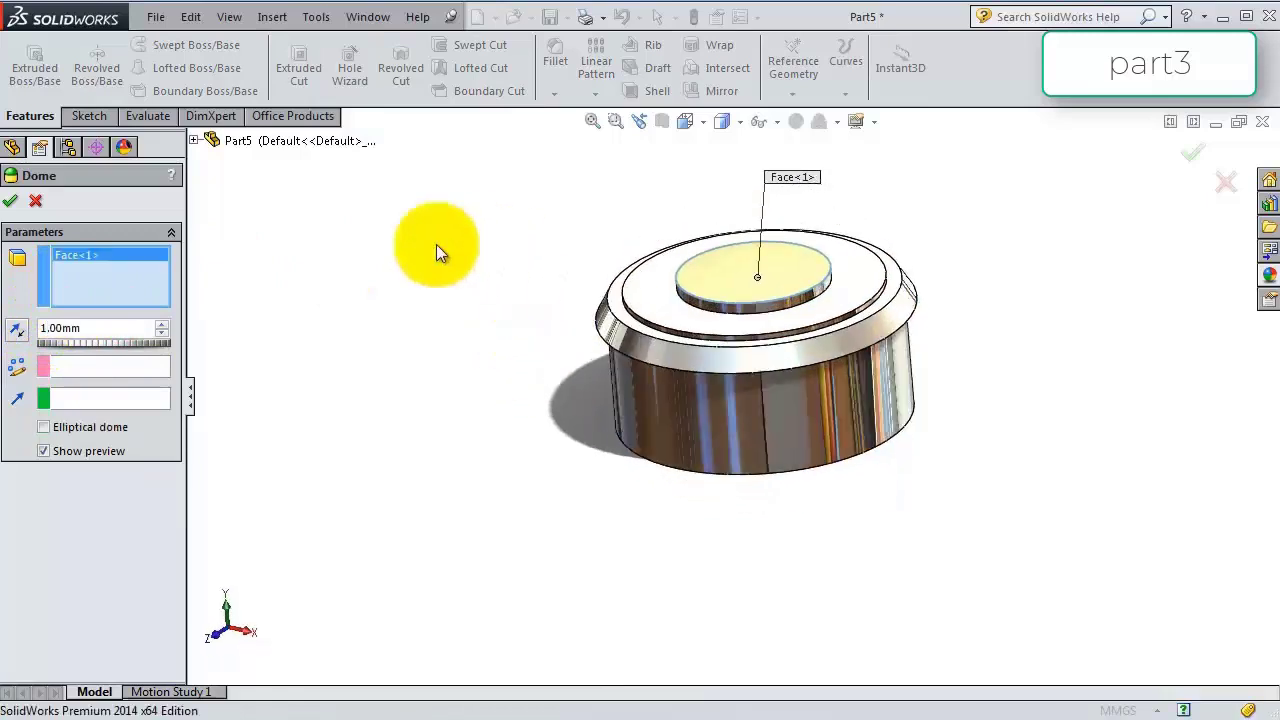
pyautogui.click(10, 202)
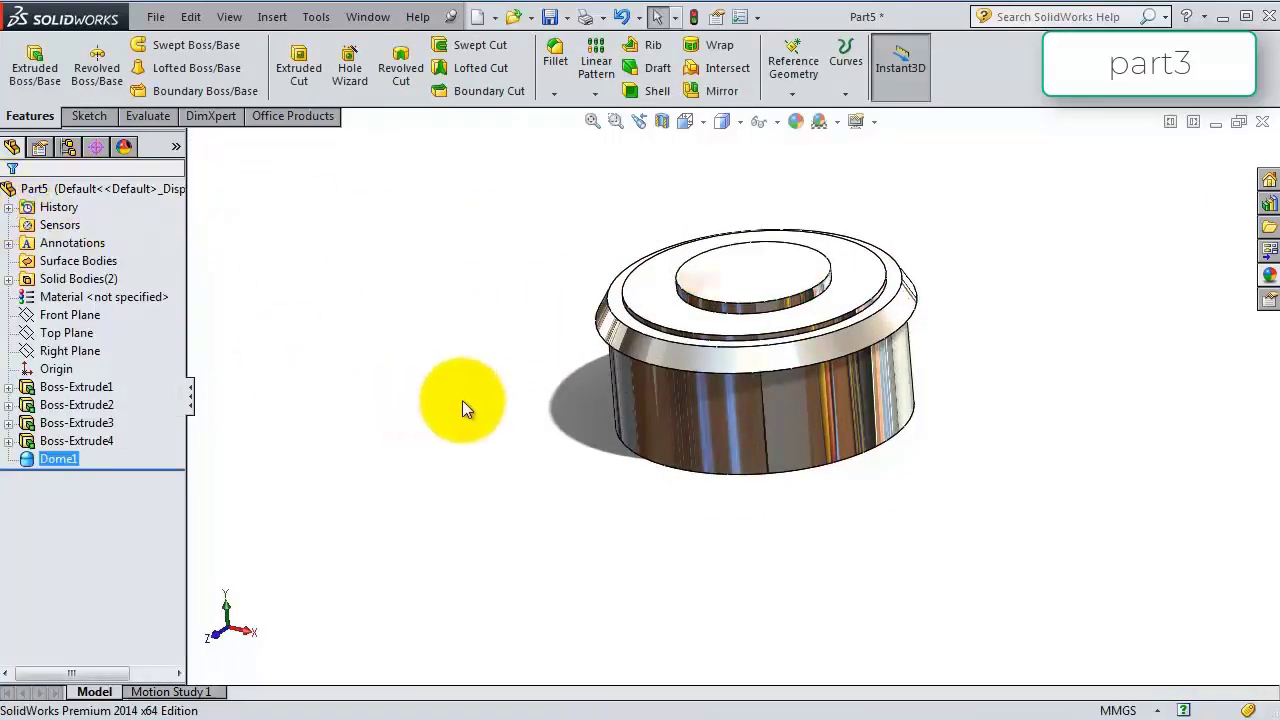
# Save the part in the speaker folder as "Part3 magnet2".
pyautogui.moveTo(462, 400)
pyautogui.mouseDown(button='middle')
pyautogui.moveTo(463, 420)
pyautogui.moveTo(470, 400)
pyautogui.mouseUp(button='middle')
pyautogui.hotkey('ctrl', 's')
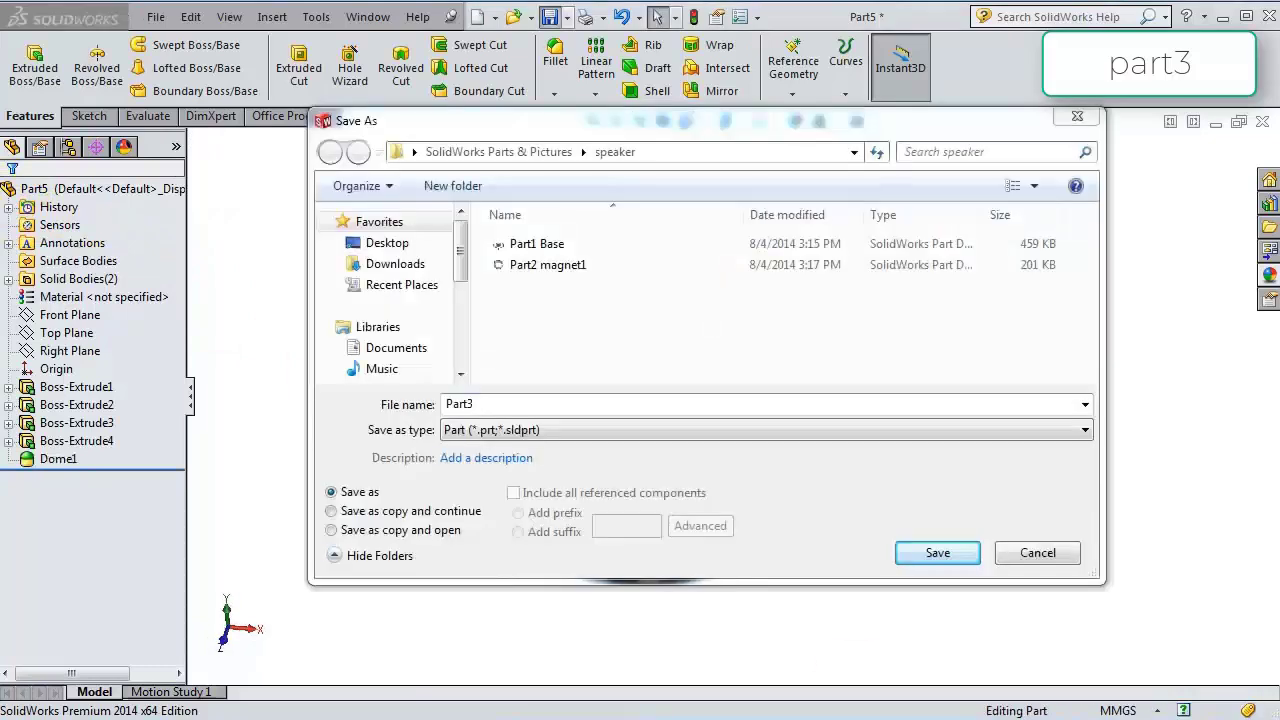
pyautogui.click(483, 403)
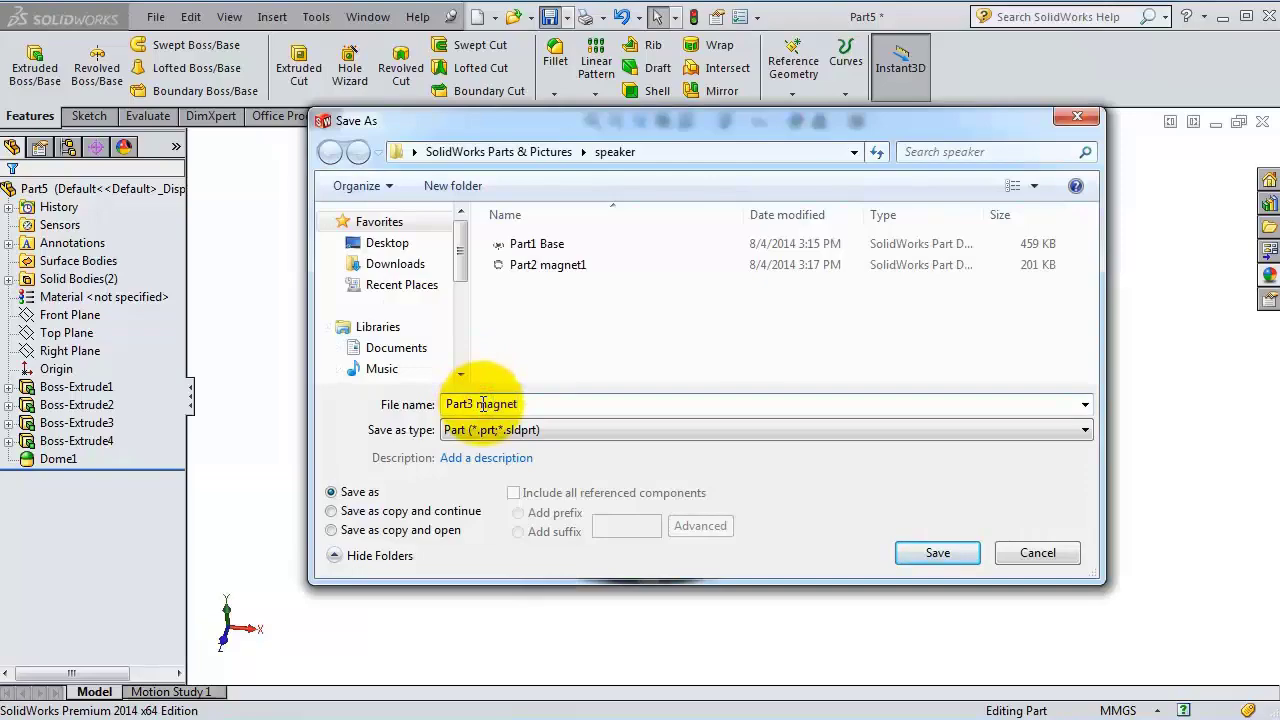
pyautogui.press('Return')
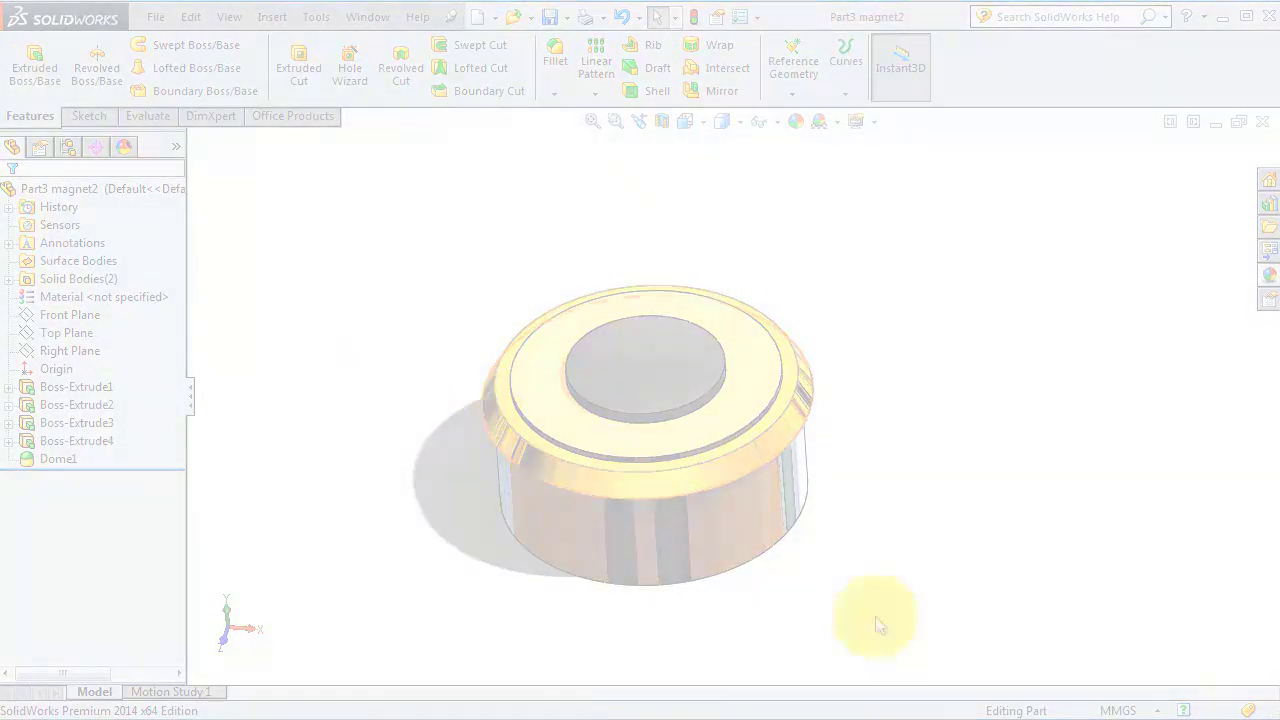
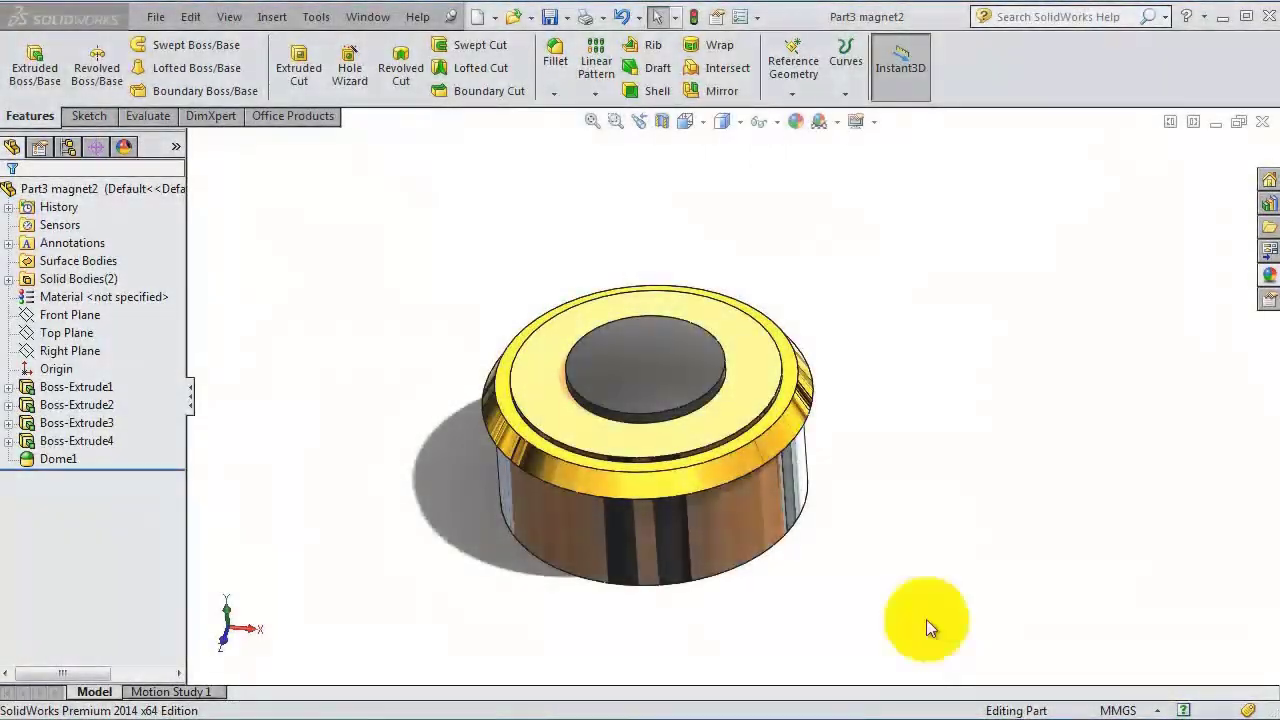
# Create a new part document and open a sketch on the Front Plane.
pyautogui.click(480, 17)
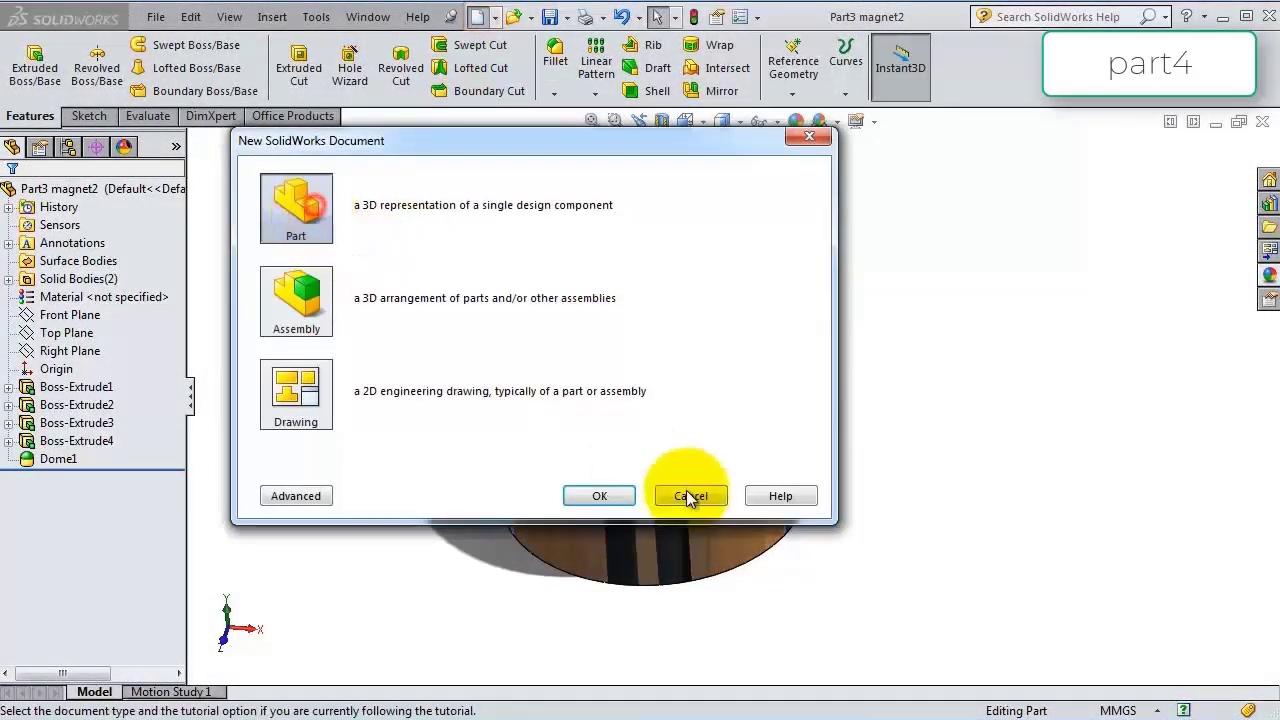
pyautogui.click(614, 494)
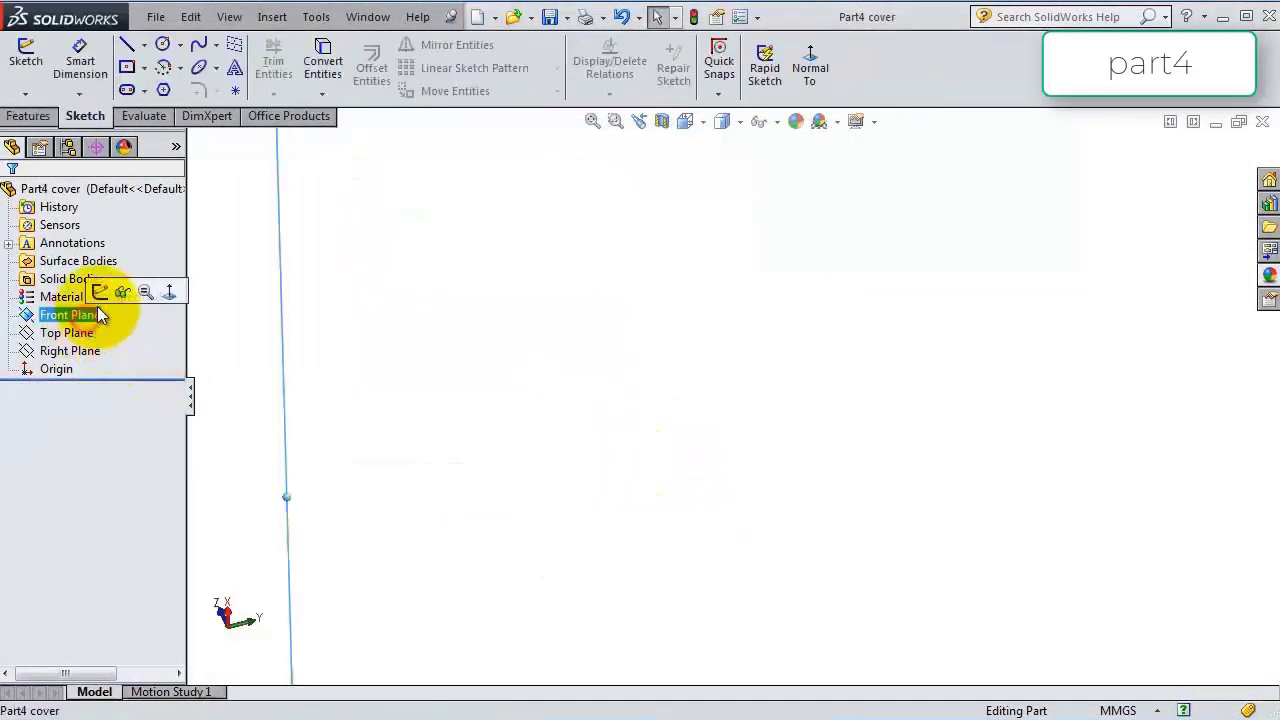
pyautogui.click(102, 291)
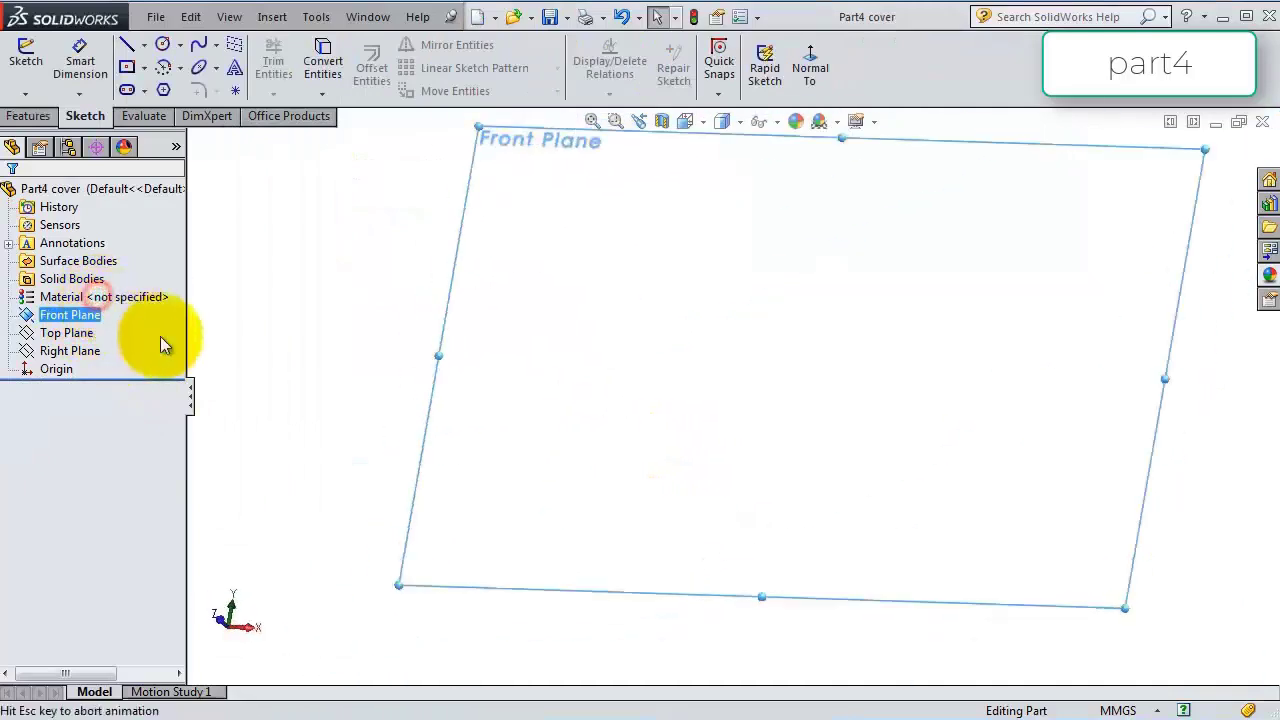
# Draw a vertical line about 28 mm long up from the origin, followed by a line slanting up and outward from its upper end.
pyautogui.click(127, 44)
pyautogui.click(731, 395)
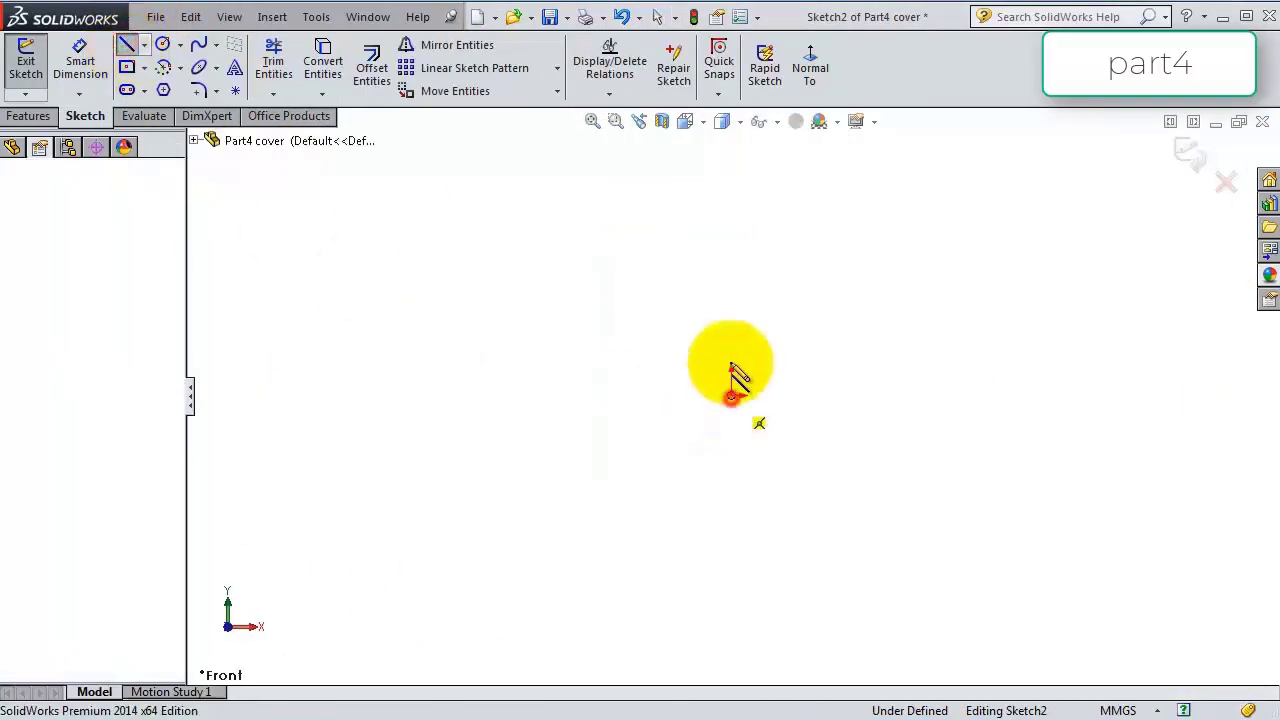
pyautogui.click(731, 327)
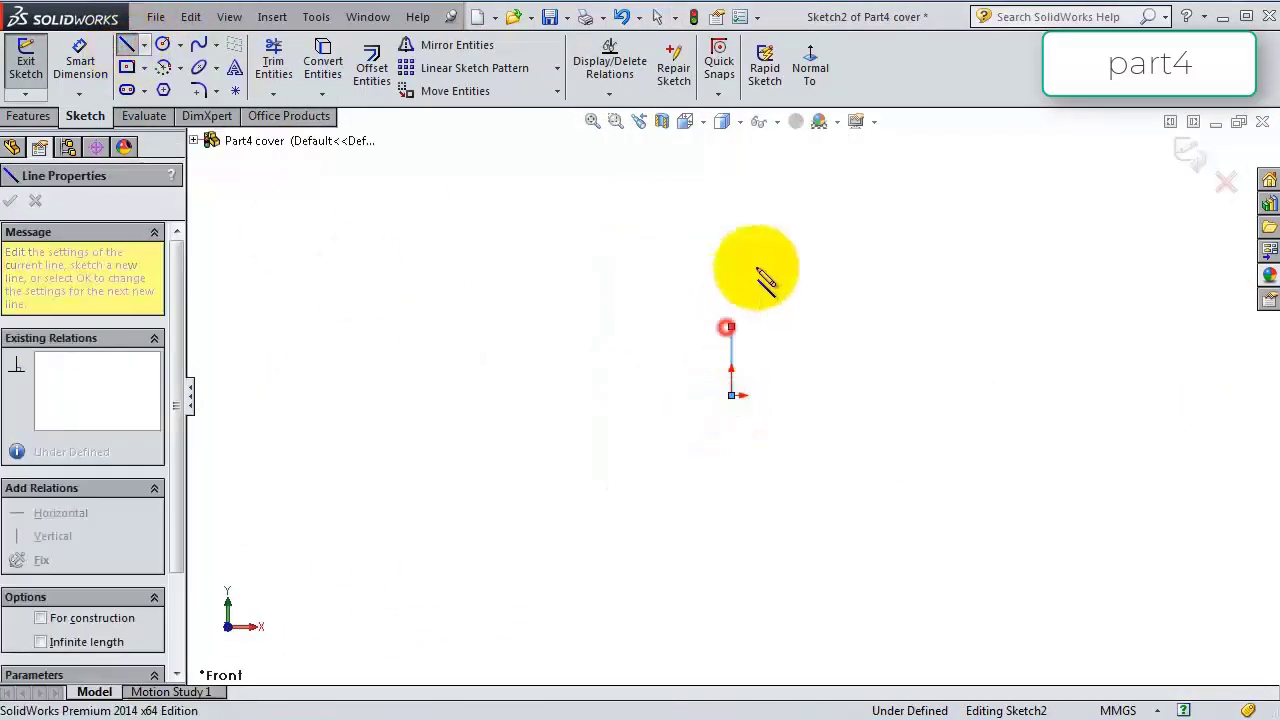
pyautogui.click(764, 174)
pyautogui.scroll(-2, 799, 284)
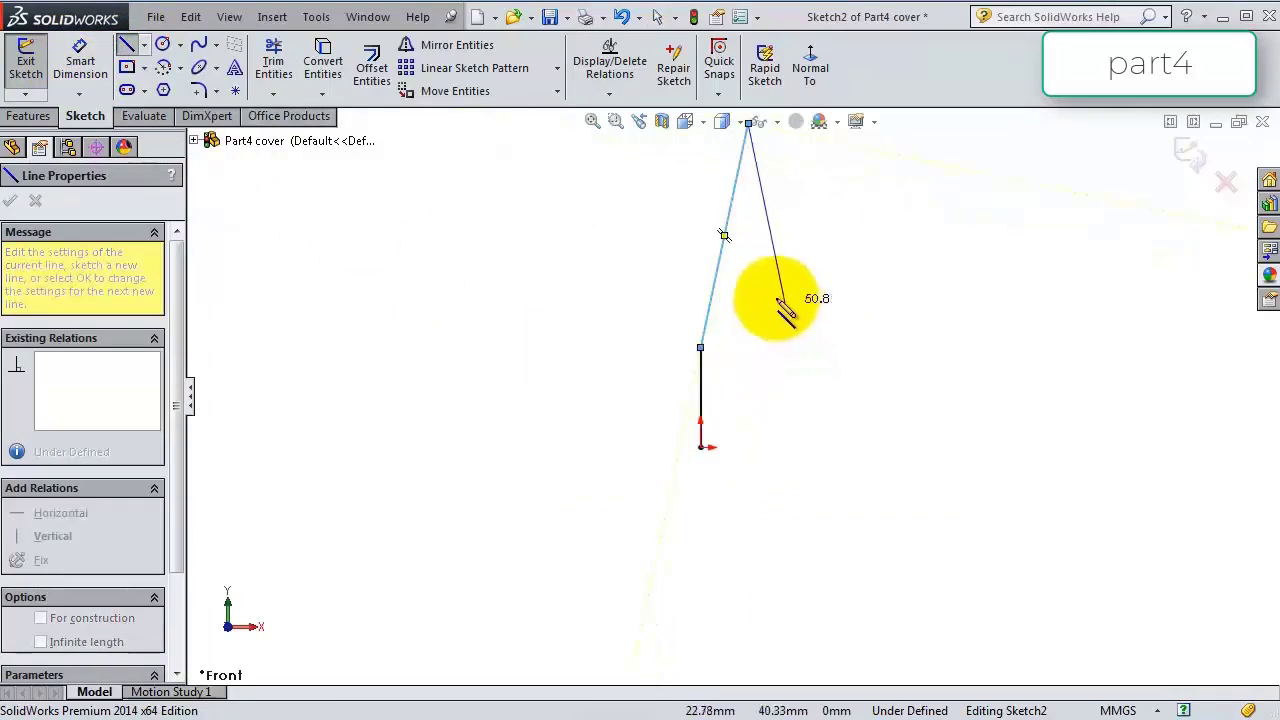
# Dimension the vertical line from the origin with a length of 7 mm.
pyautogui.click(89, 78)
pyautogui.scroll(-3, 650, 290)
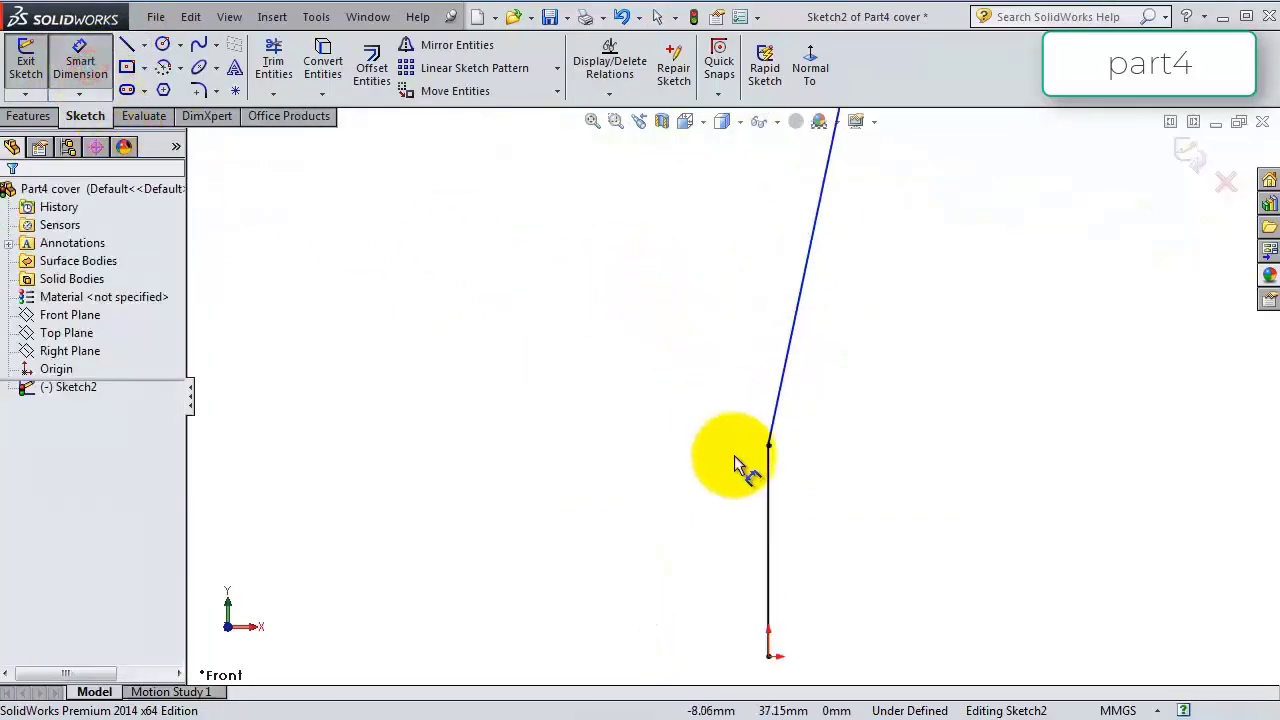
pyautogui.click(773, 525)
pyautogui.click(714, 543)
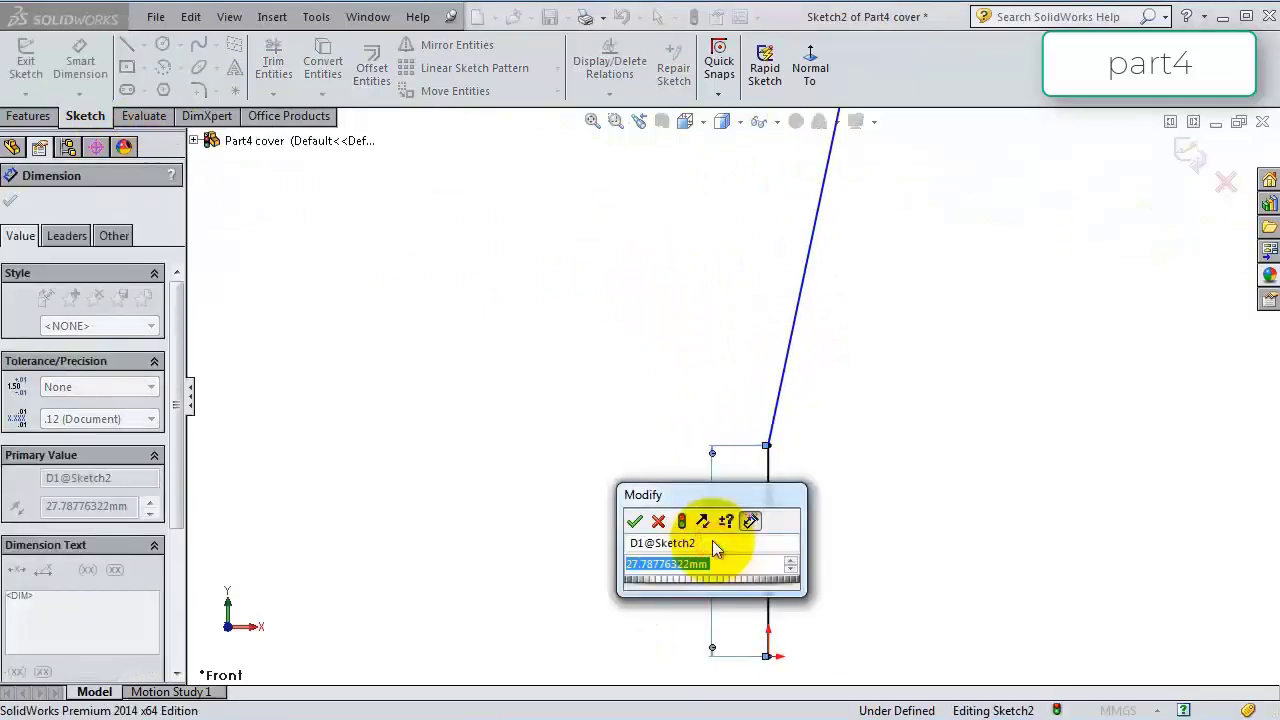
pyautogui.write('7')
pyautogui.press('Return')
# Dimension the vertical distance from the origin to the slanted line's upper endpoint as 23 mm.
pyautogui.scroll(5, 723, 586)
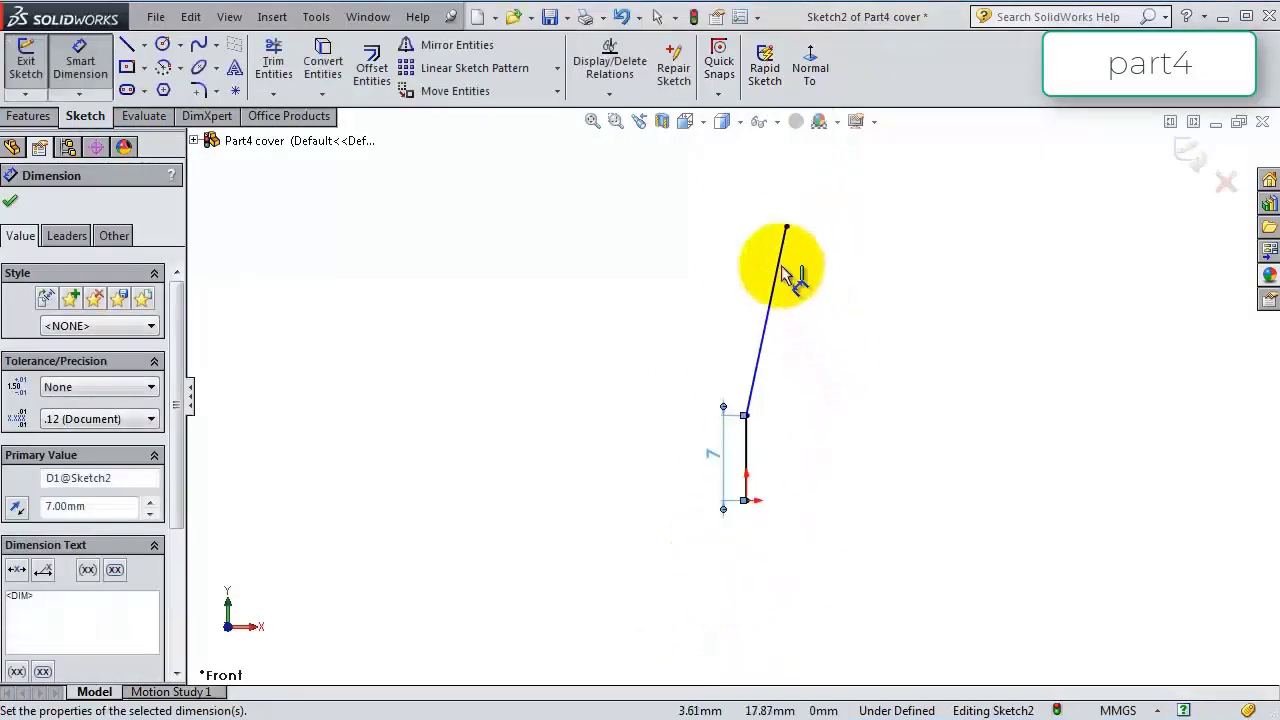
pyautogui.click(786, 228)
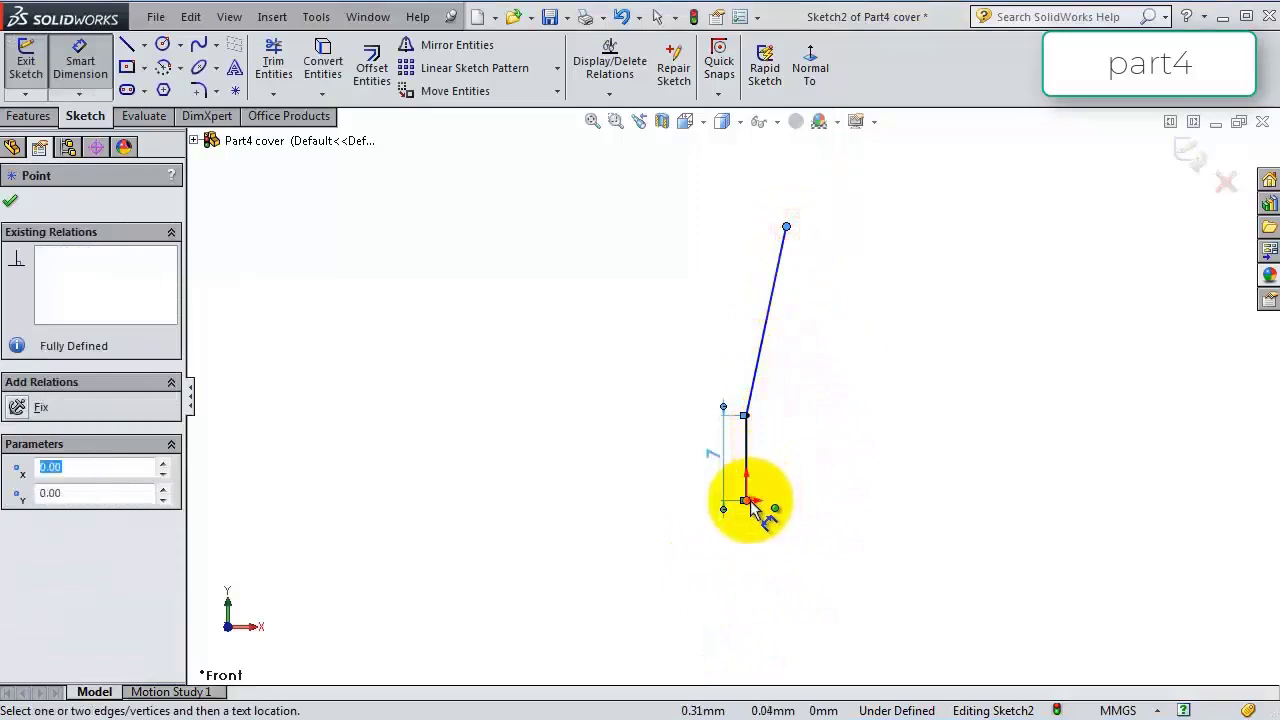
pyautogui.click(629, 448)
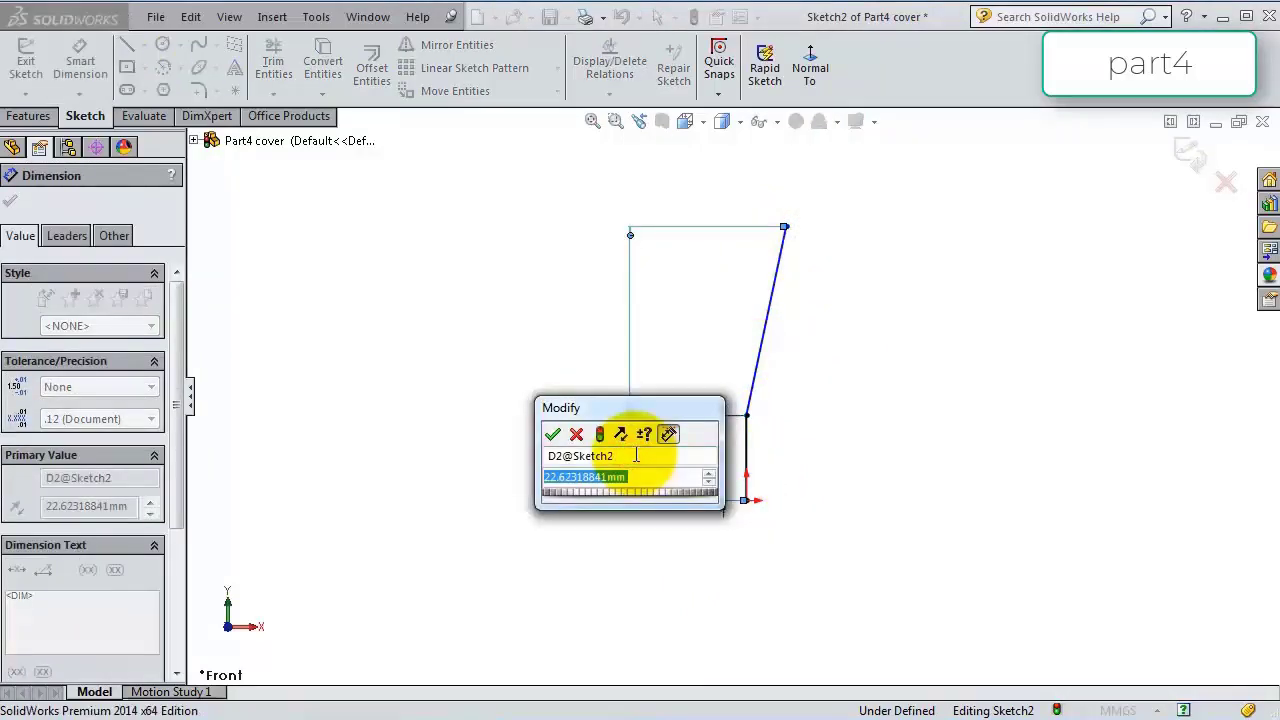
pyautogui.write('3')
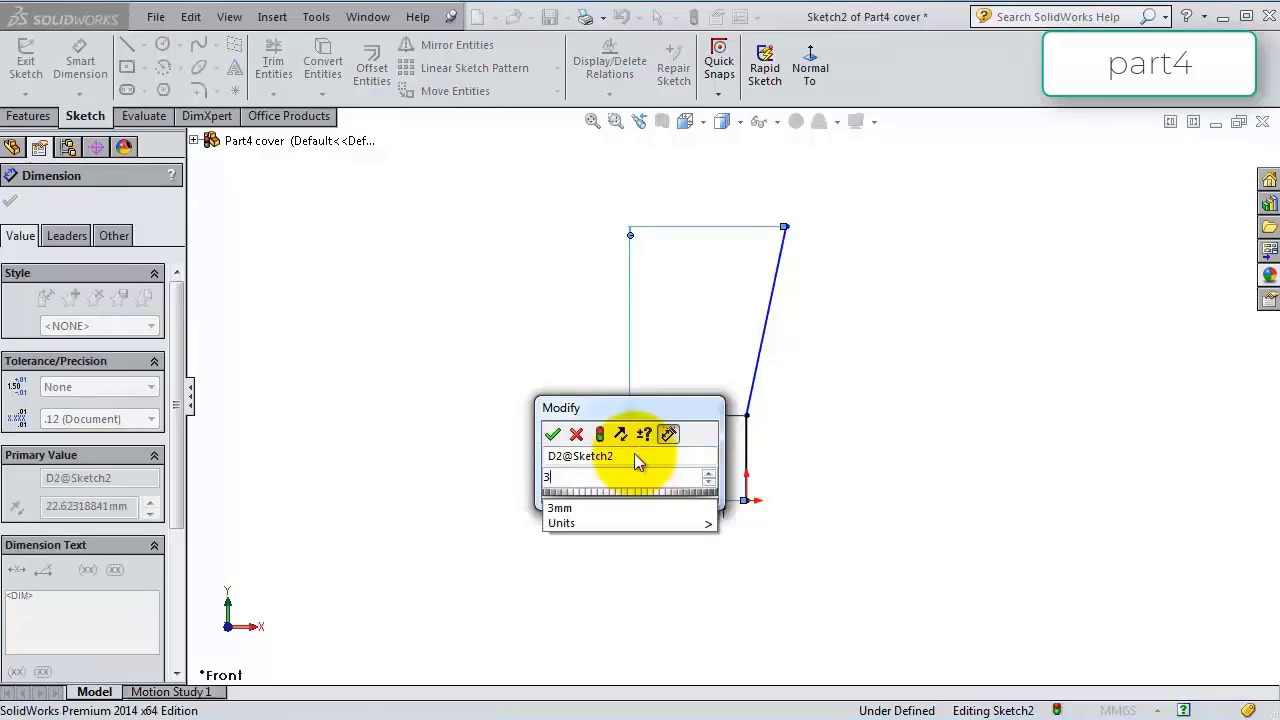
pyautogui.press('BackSpace')
pyautogui.write('23')
pyautogui.press('Return')
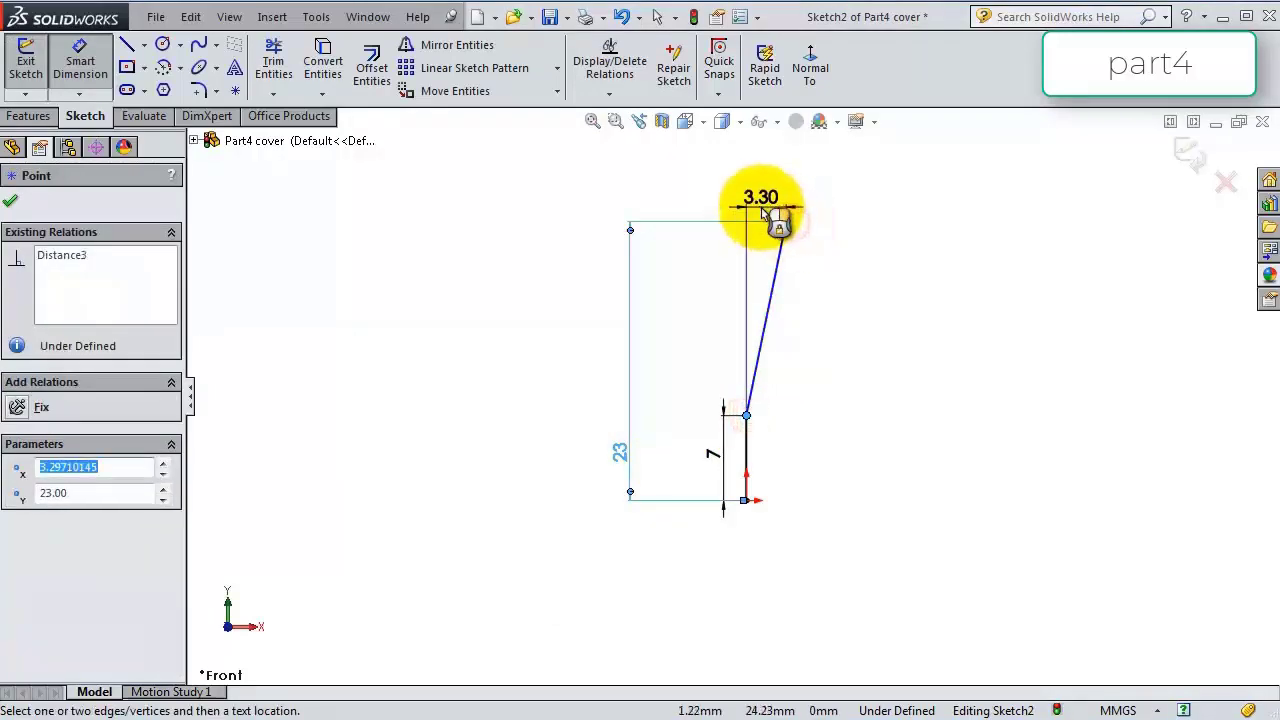
# Set the horizontal distance between the slanted line's two endpoints to 1.5 mm.
pyautogui.click(768, 214)
pyautogui.write('1.5')
pyautogui.press('Return')
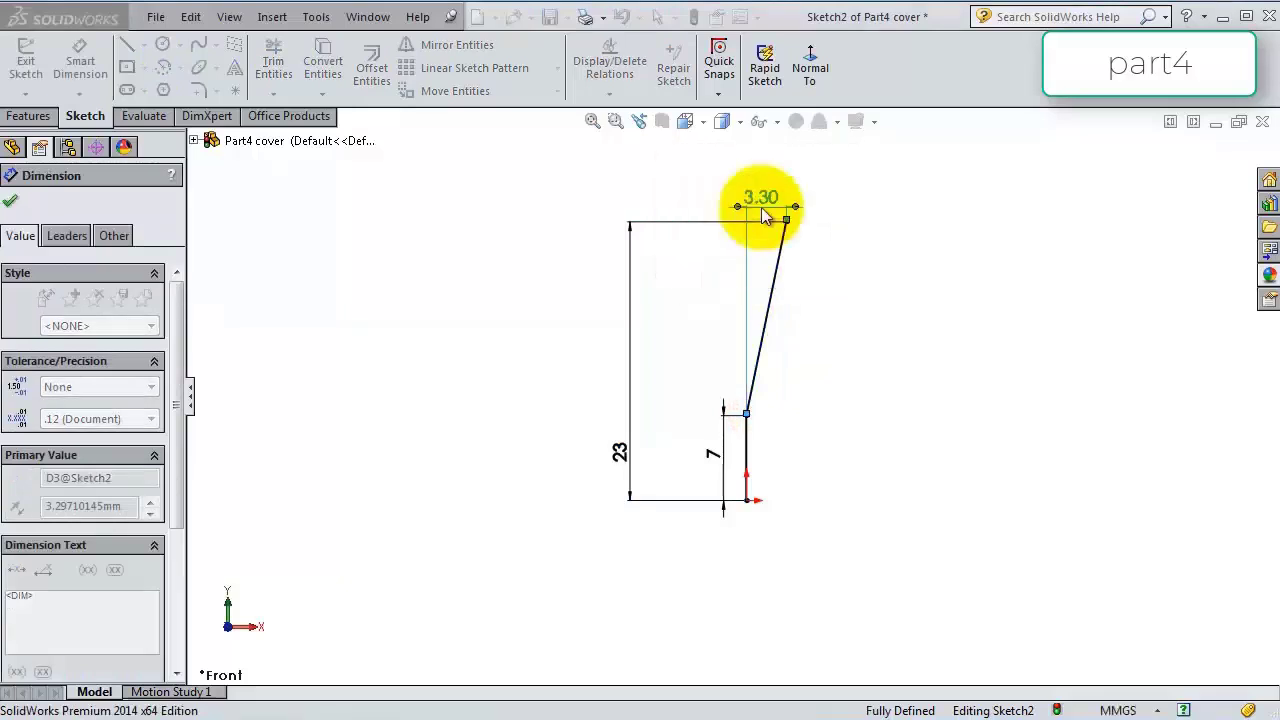
# Draw a circle centred on the slanted line near its upper end and set its diameter to 1.5 mm.
pyautogui.scroll(-5, 777, 215)
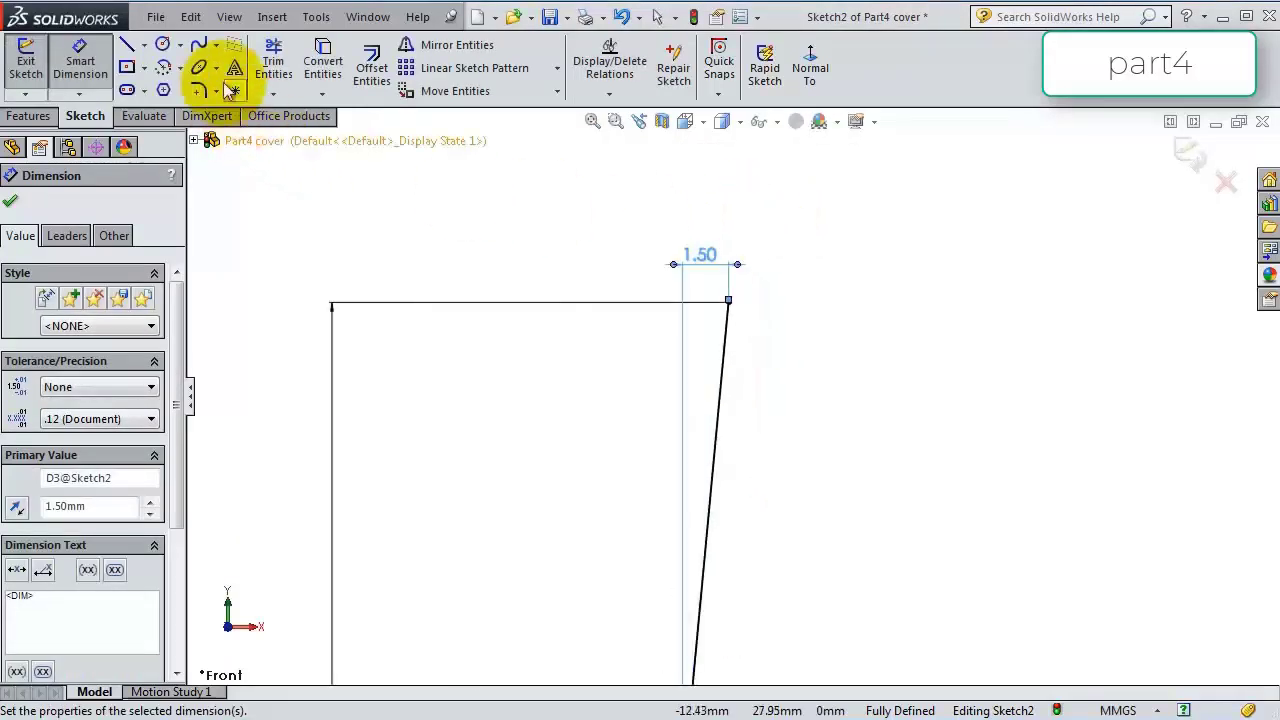
pyautogui.click(164, 46)
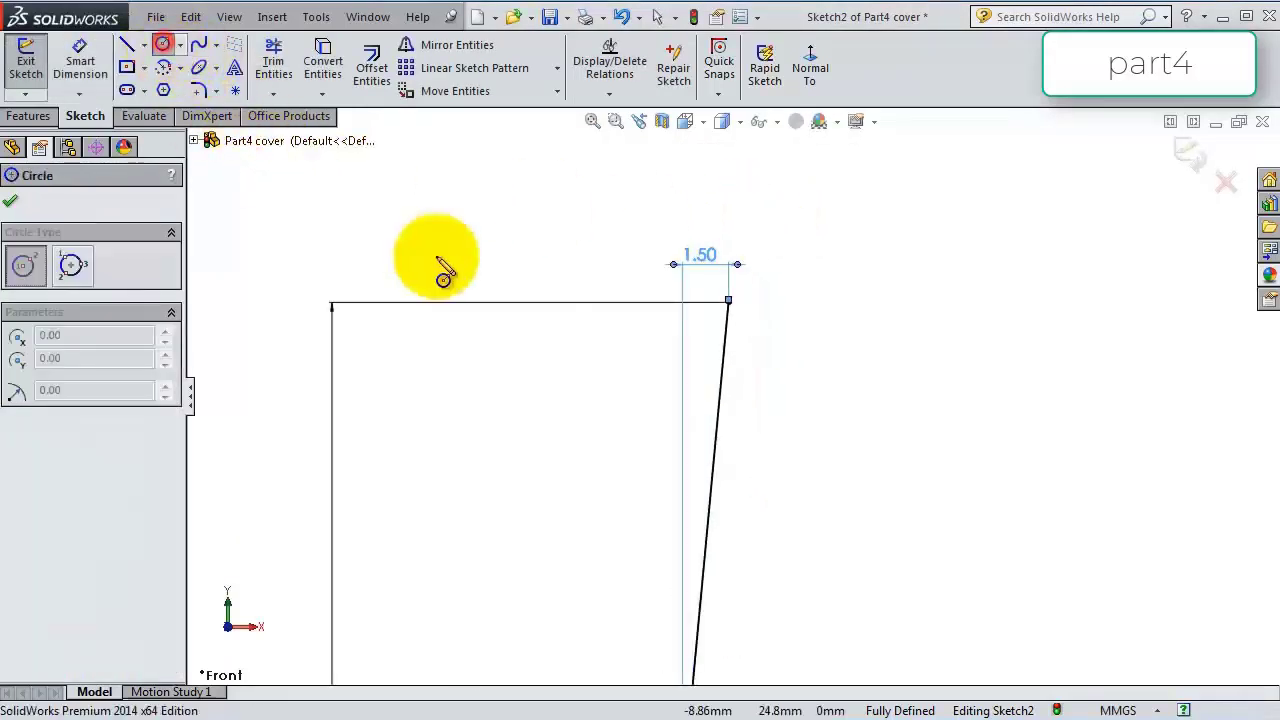
pyautogui.click(722, 368)
pyautogui.click(710, 347)
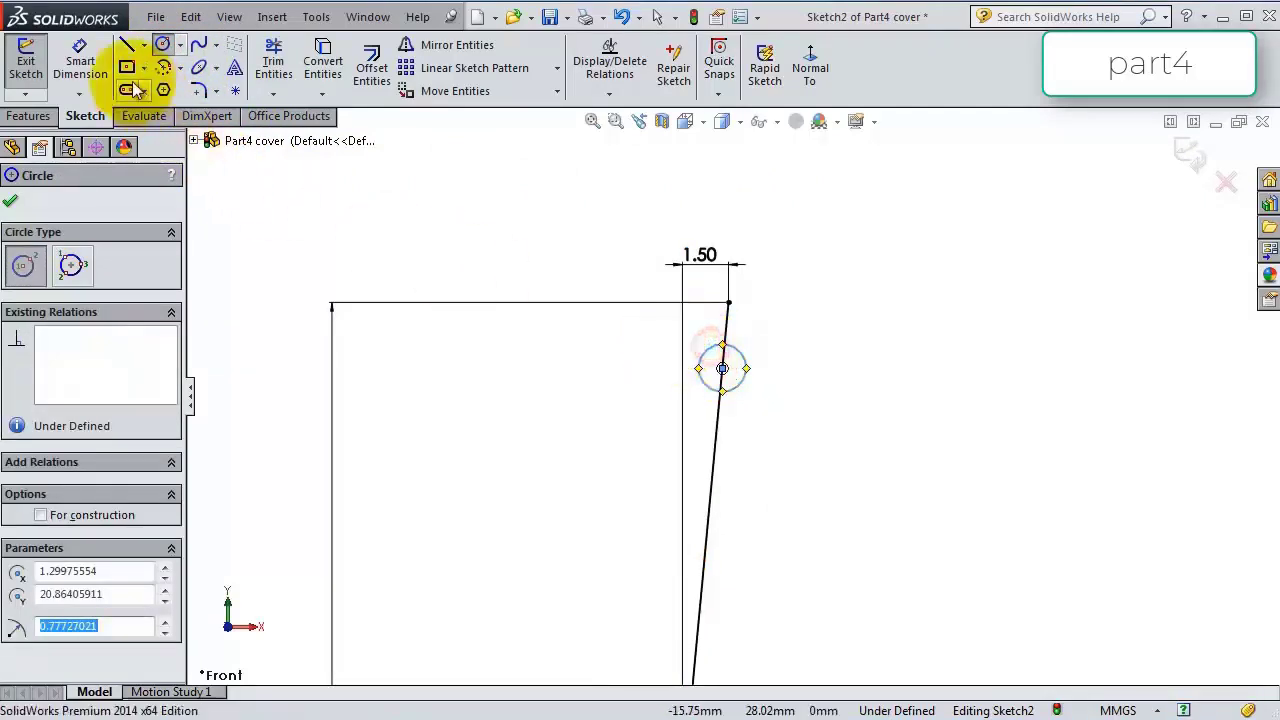
pyautogui.click(80, 62)
pyautogui.click(744, 366)
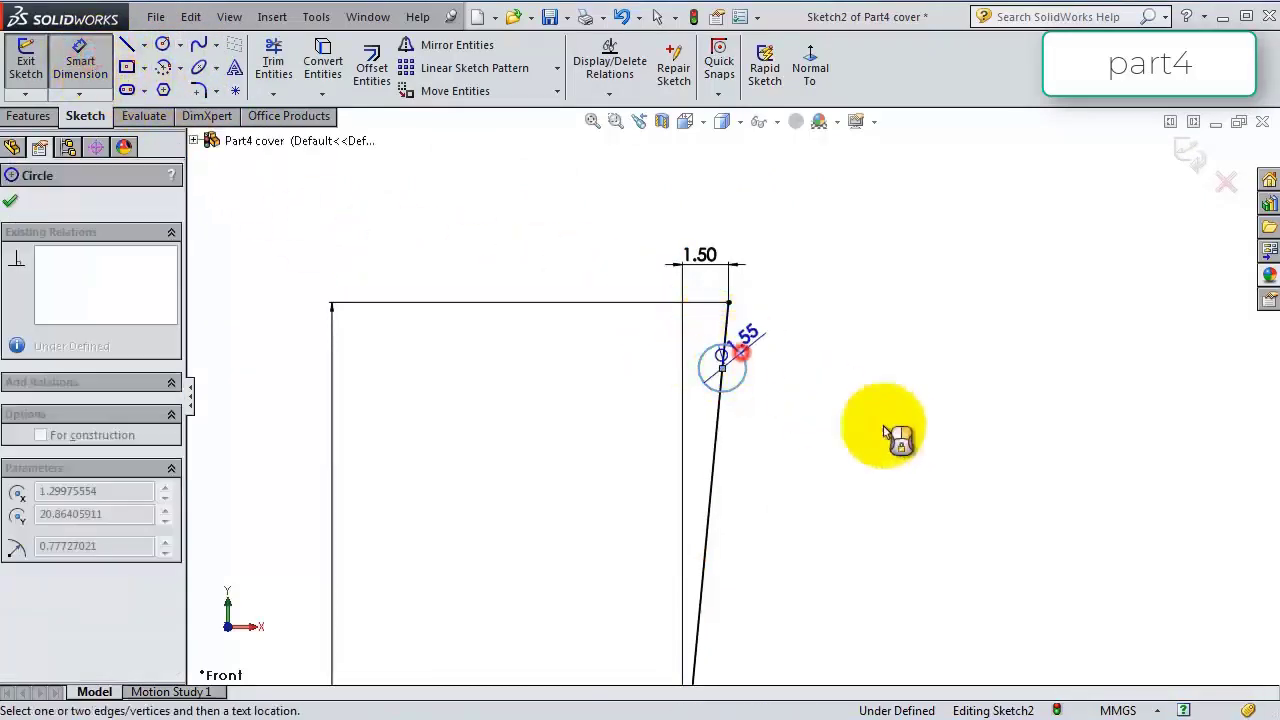
pyautogui.click(886, 430)
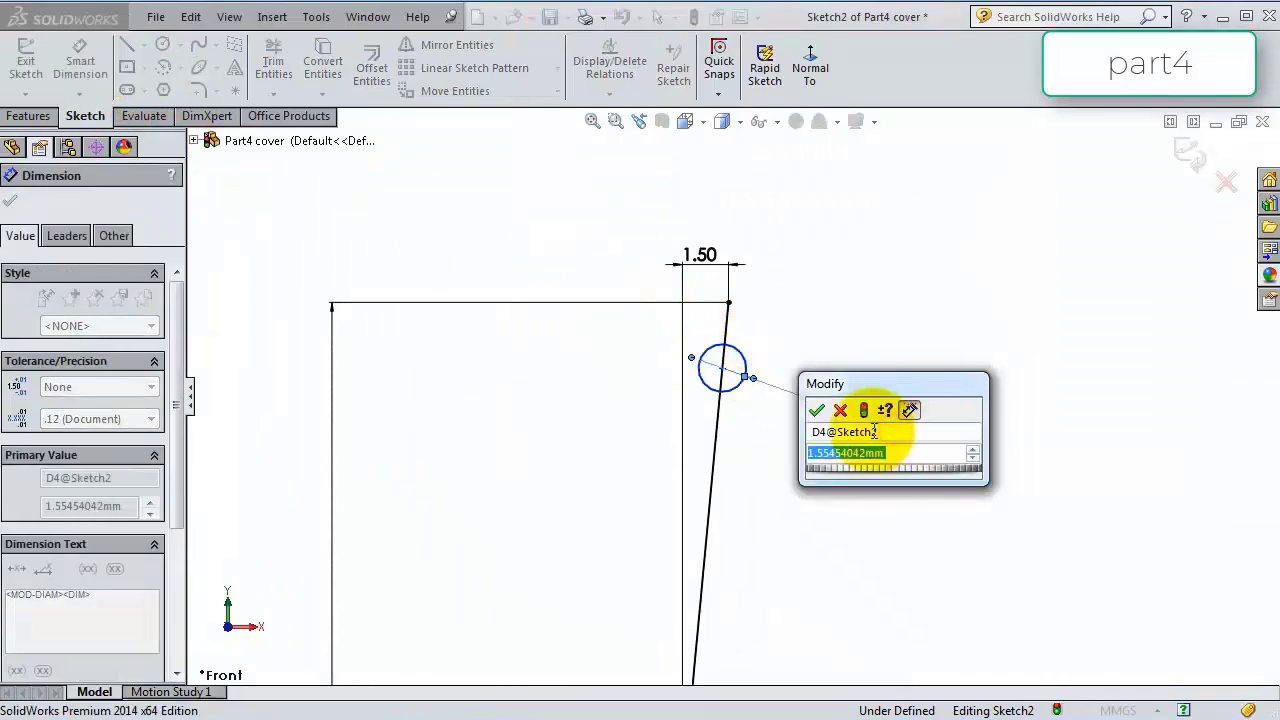
pyautogui.write('1.5')
pyautogui.press('Return')
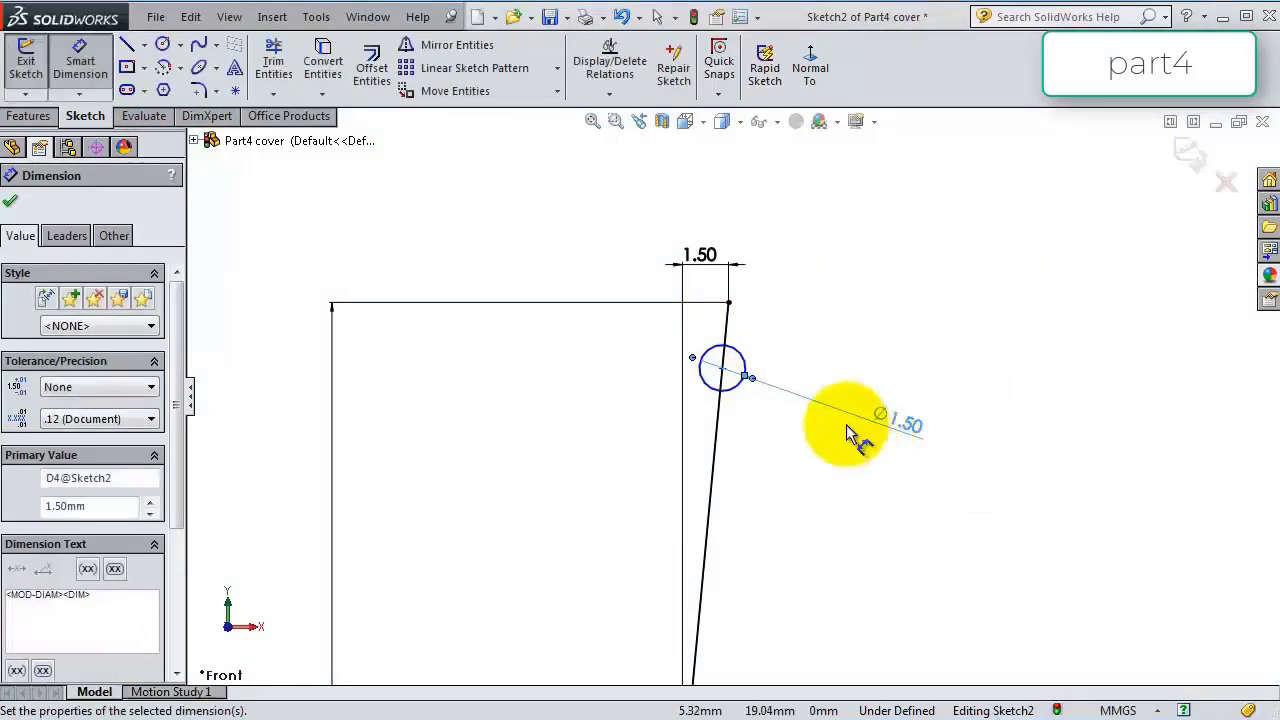
# Dimension the distance between the circle's centre and the slanted line's upper endpoint as 3 mm.
pyautogui.scroll(-3, 789, 350)
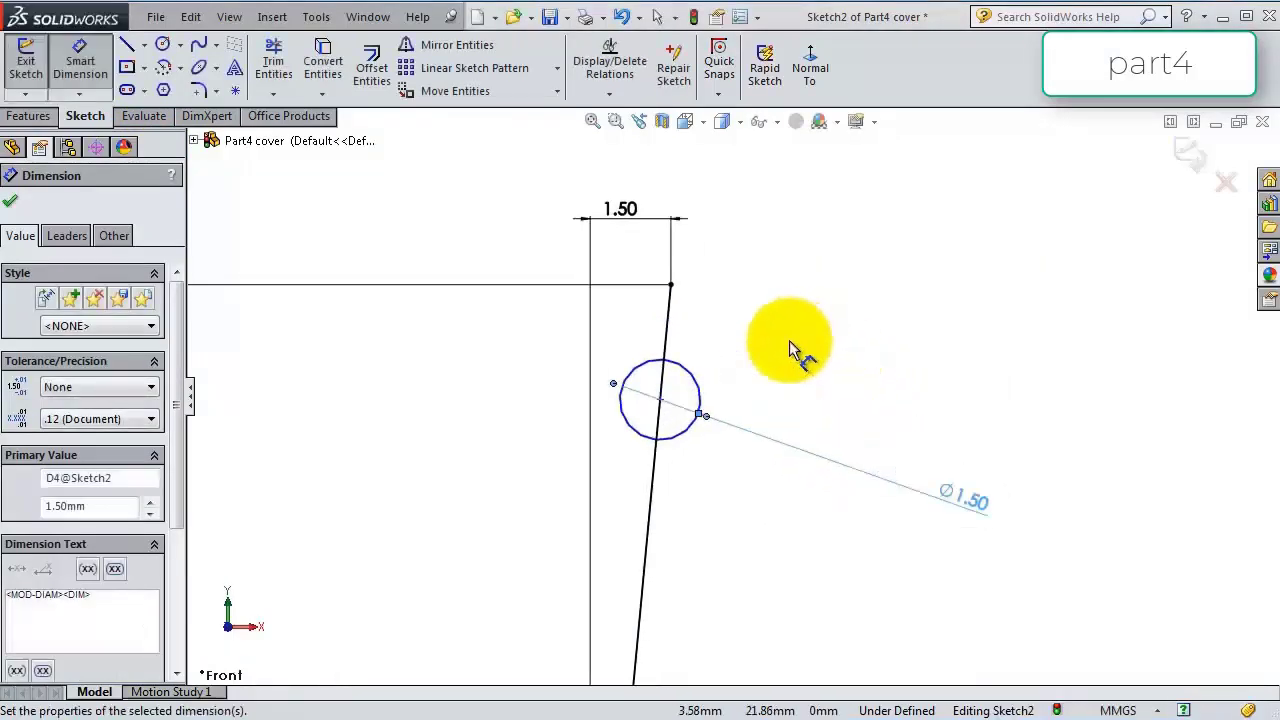
pyautogui.click(660, 398)
pyautogui.click(670, 285)
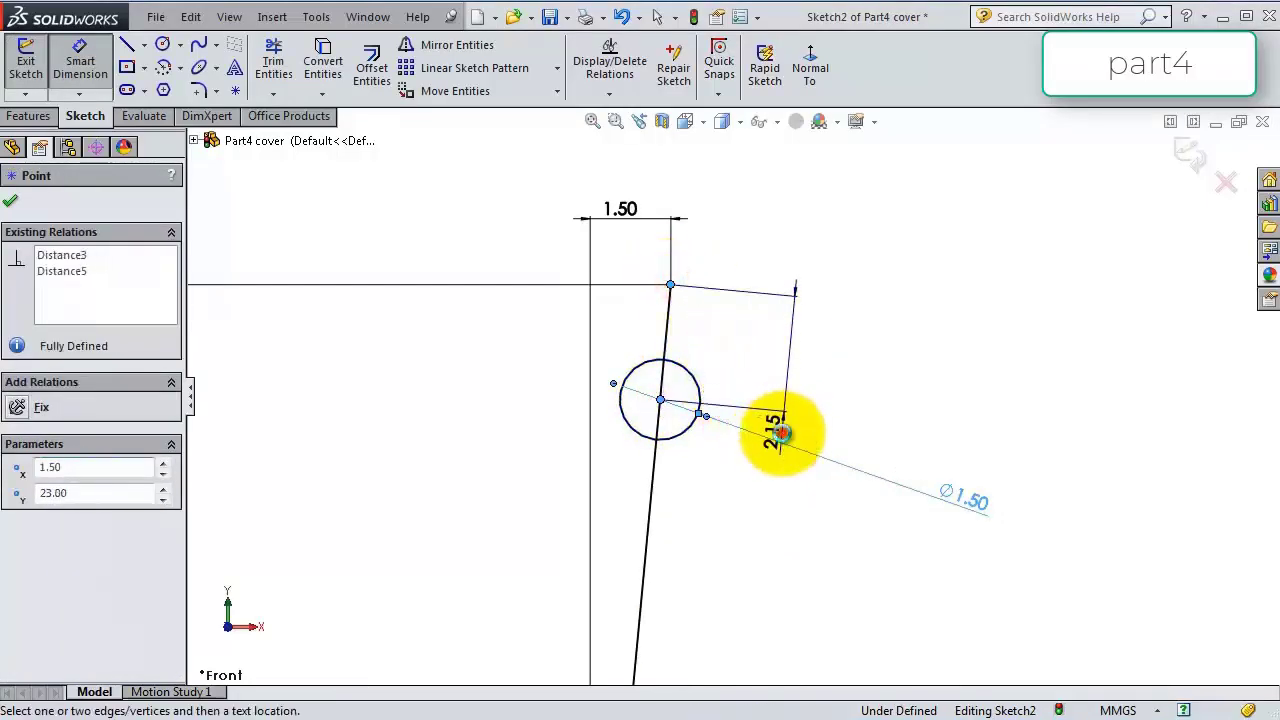
pyautogui.click(781, 432)
pyautogui.write('3')
pyautogui.press('Return')
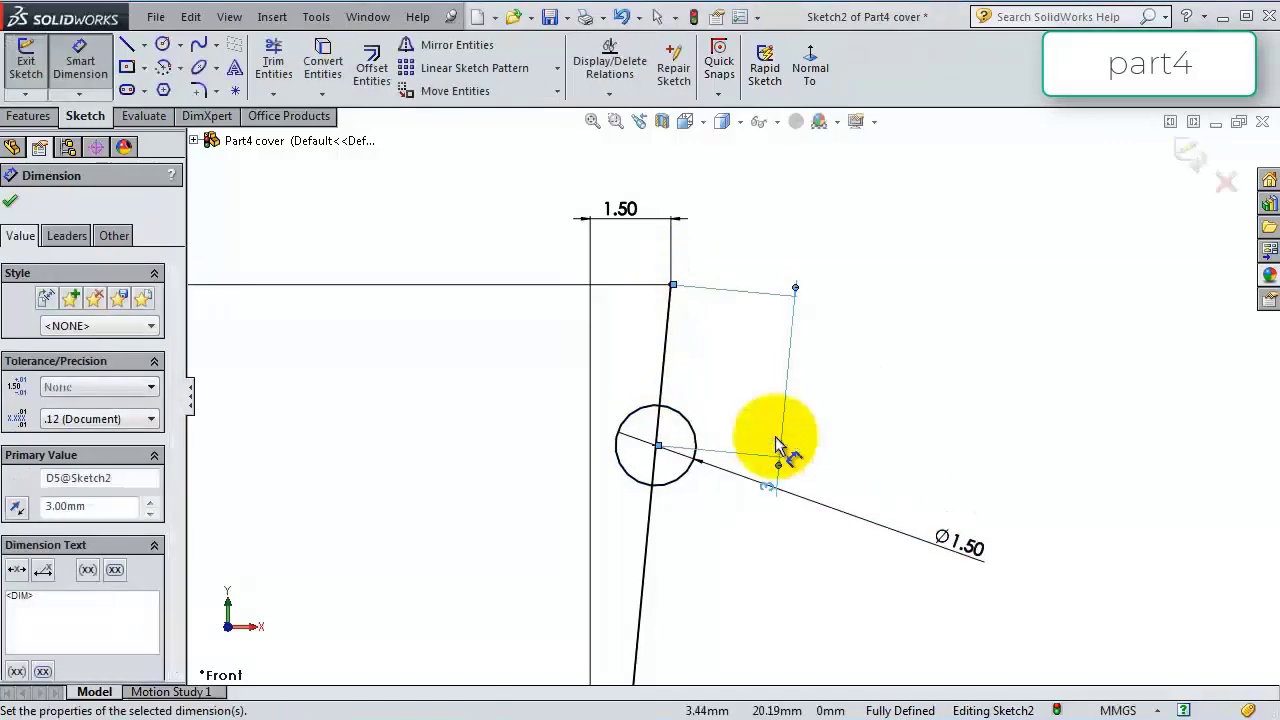
# Trim away the circle's left half and the piece of the slanted line inside it, leaving an outward half-round bump.
pyautogui.scroll(3, 640, 440)
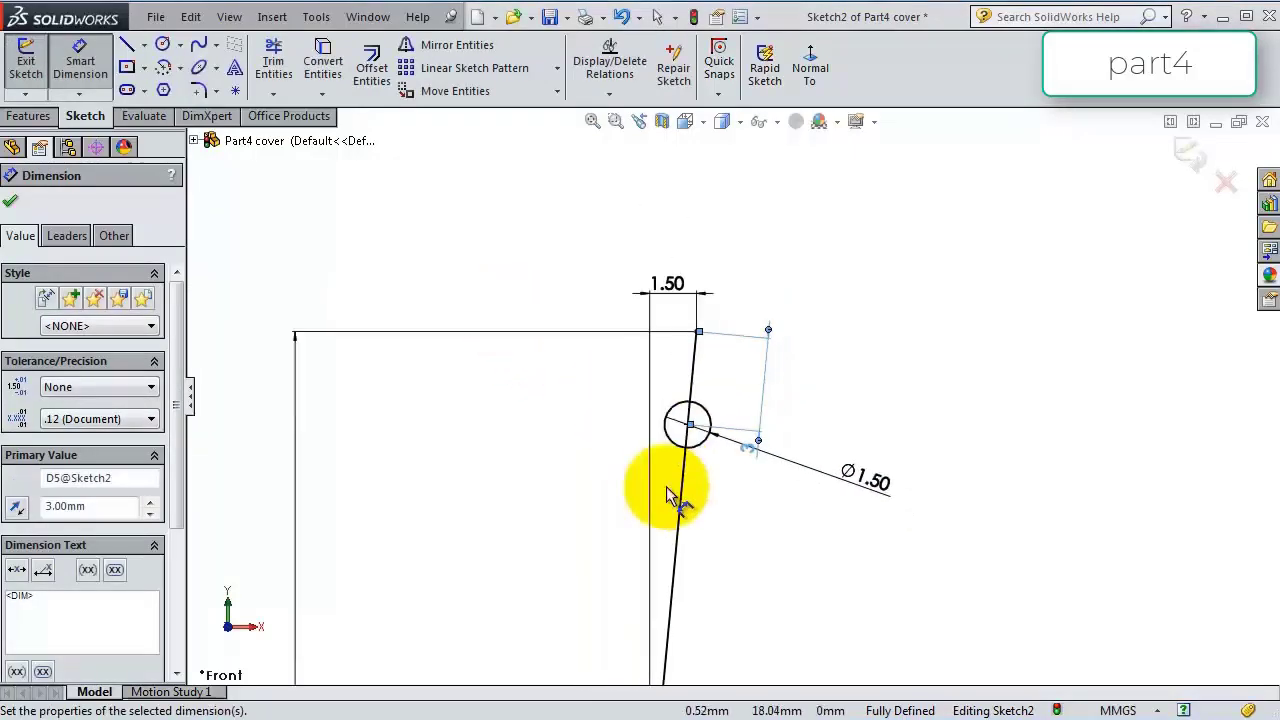
pyautogui.click(273, 60)
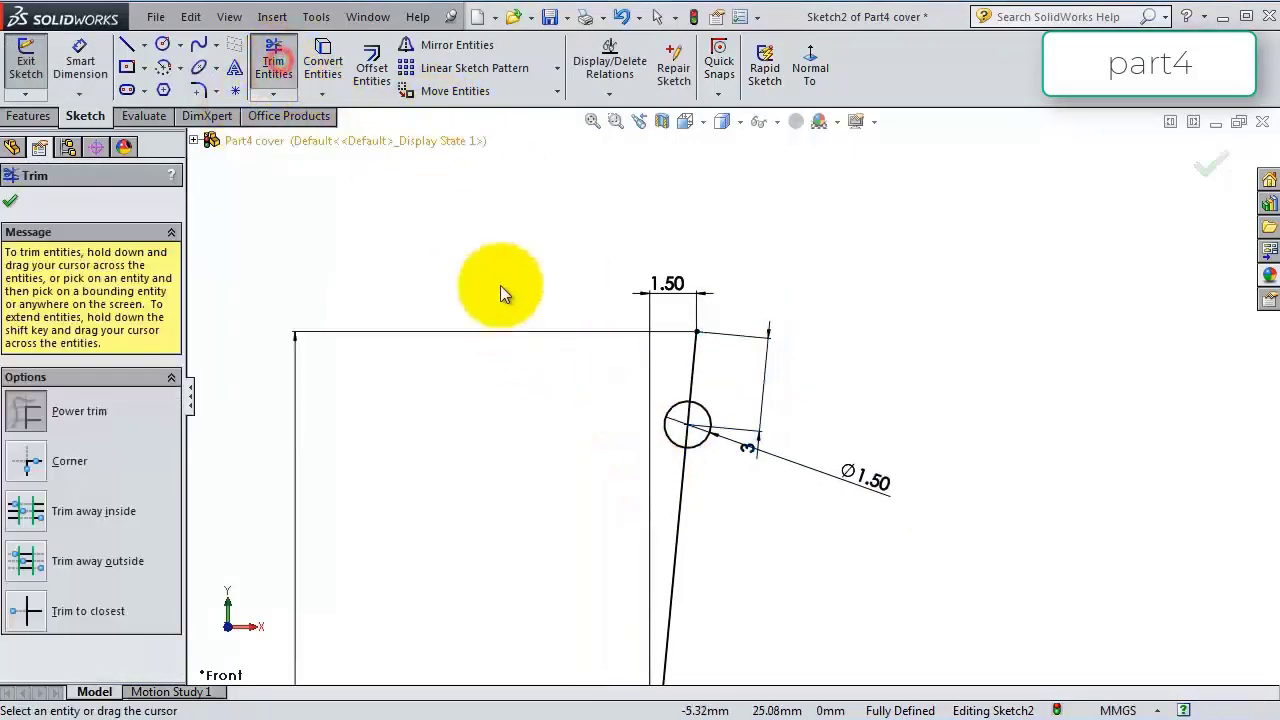
pyautogui.scroll(-3, 660, 410)
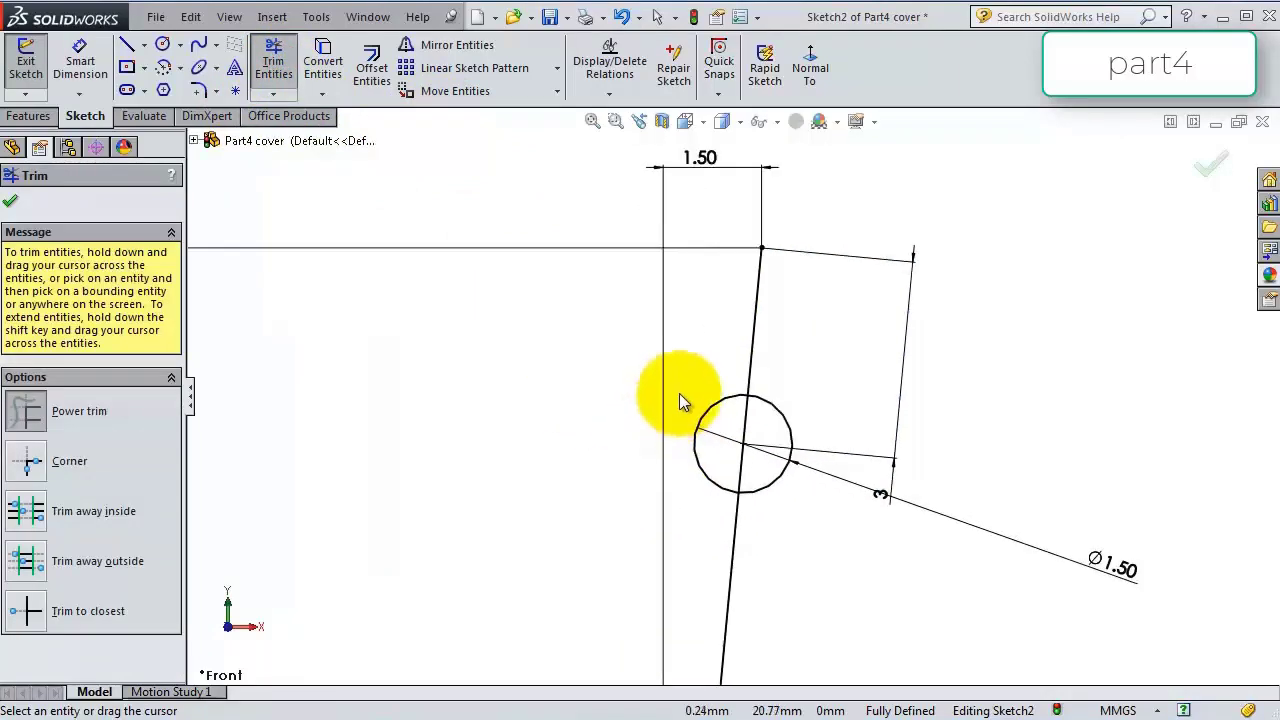
pyautogui.scroll(-2, 680, 393)
pyautogui.moveTo(700, 378); pyautogui.dragTo(717, 478)
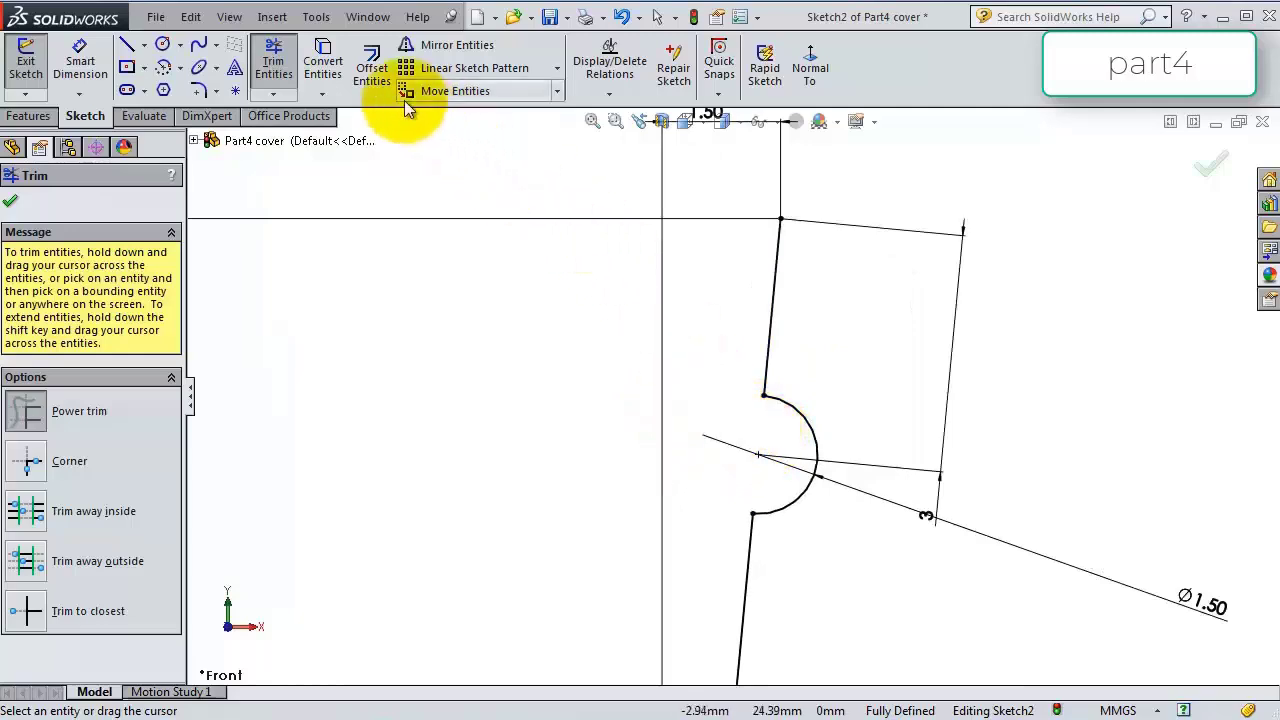
# Apply 0.20 mm sketch fillets to both corners where the half-round arc meets the slanted line.
pyautogui.click(199, 90)
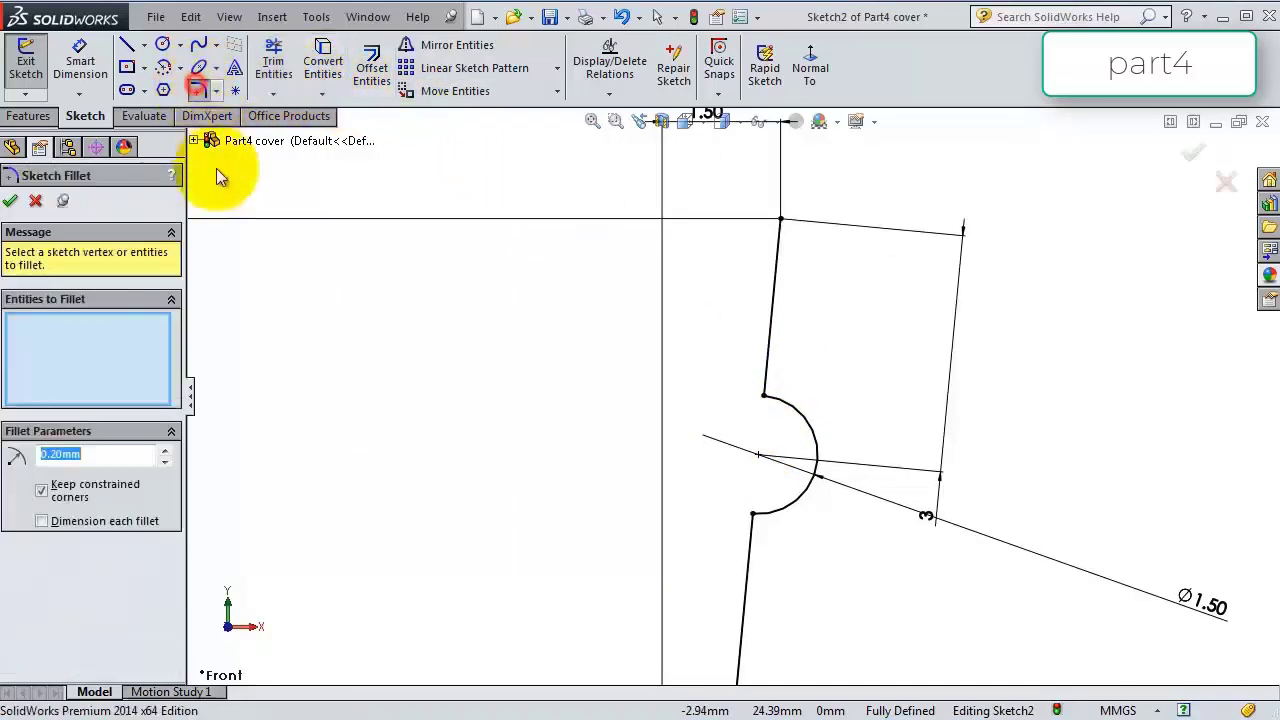
pyautogui.click(763, 398)
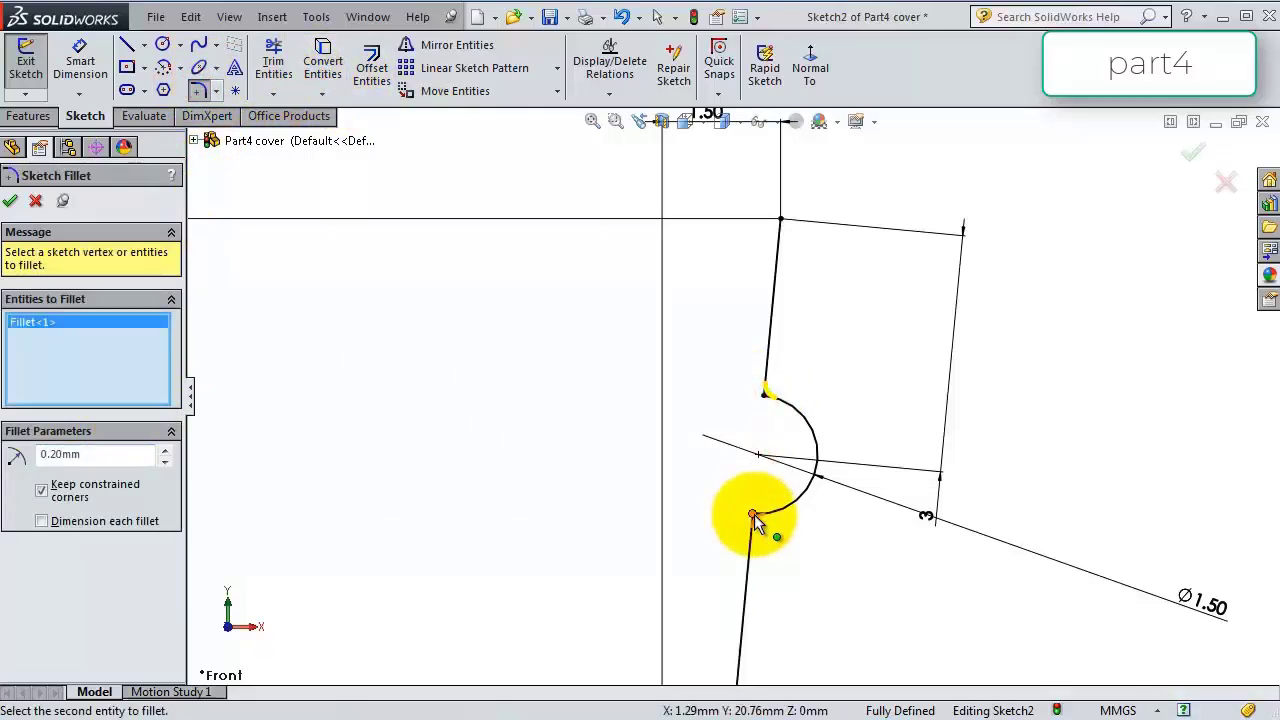
pyautogui.click(754, 514)
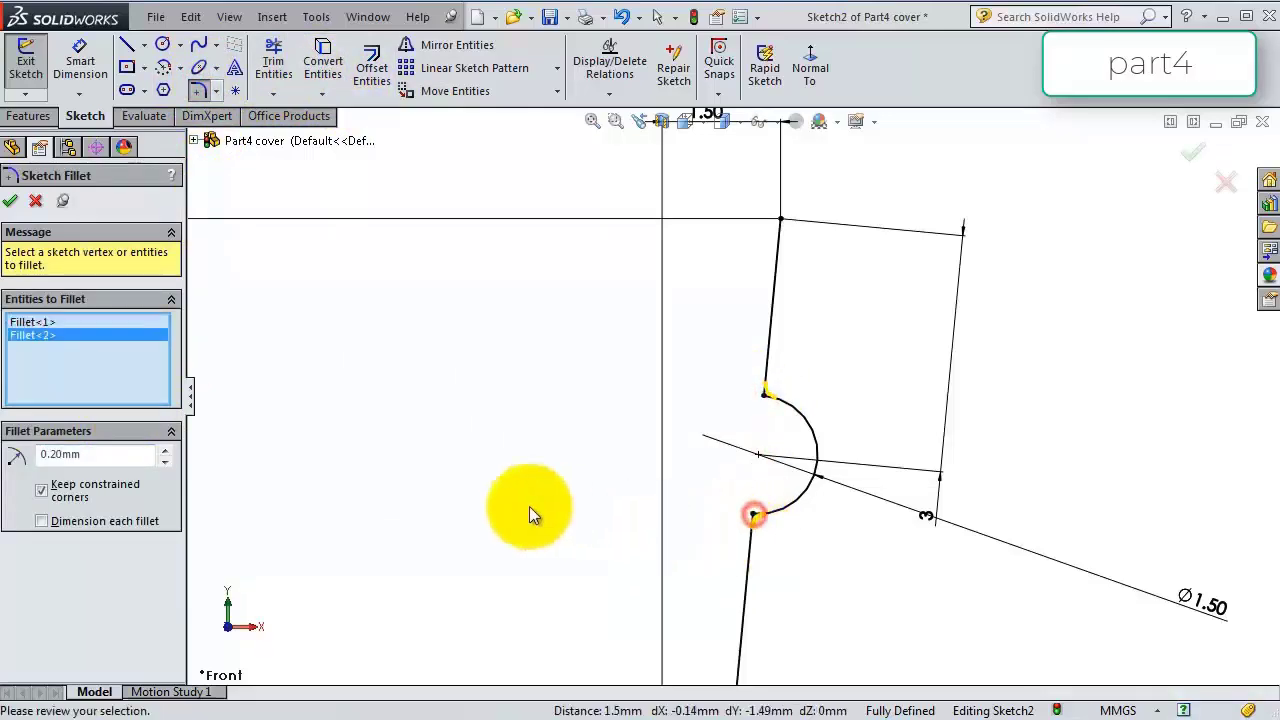
pyautogui.click(10, 201)
# Draw a horizontal centerline about 18 mm long from the origin toward positive X.
pyautogui.scroll(5, 773, 476)
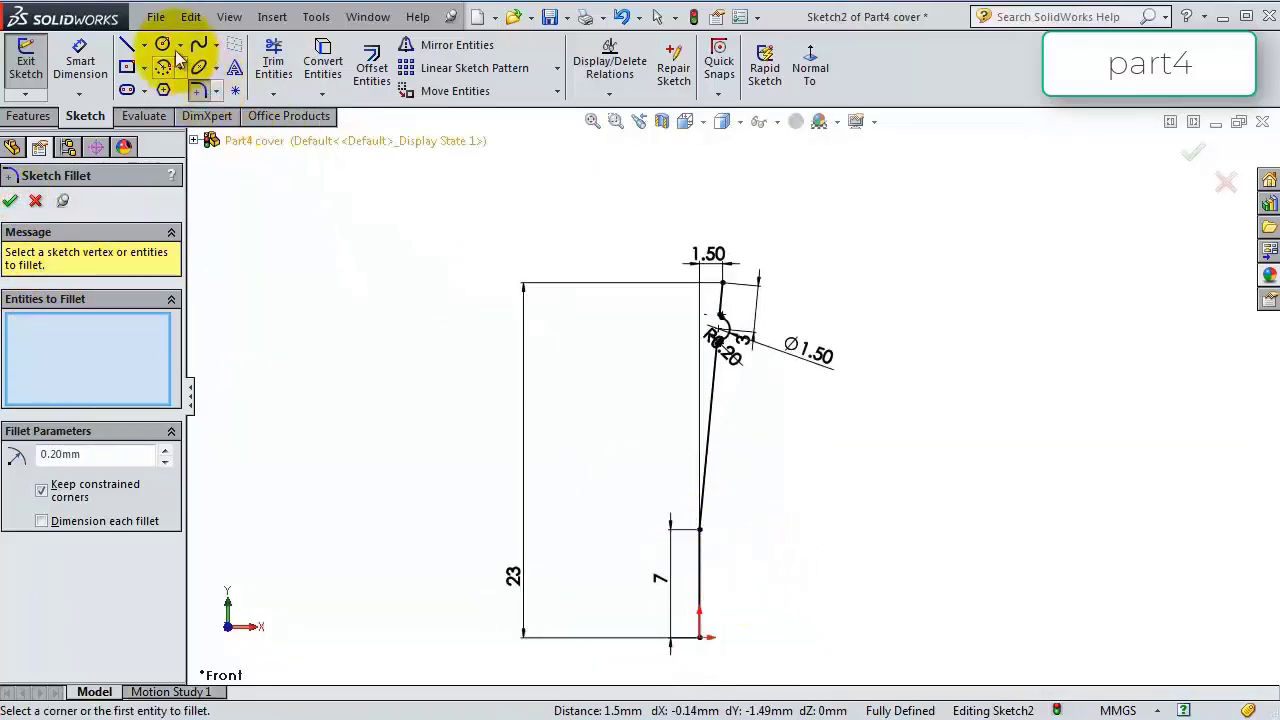
pyautogui.click(127, 46)
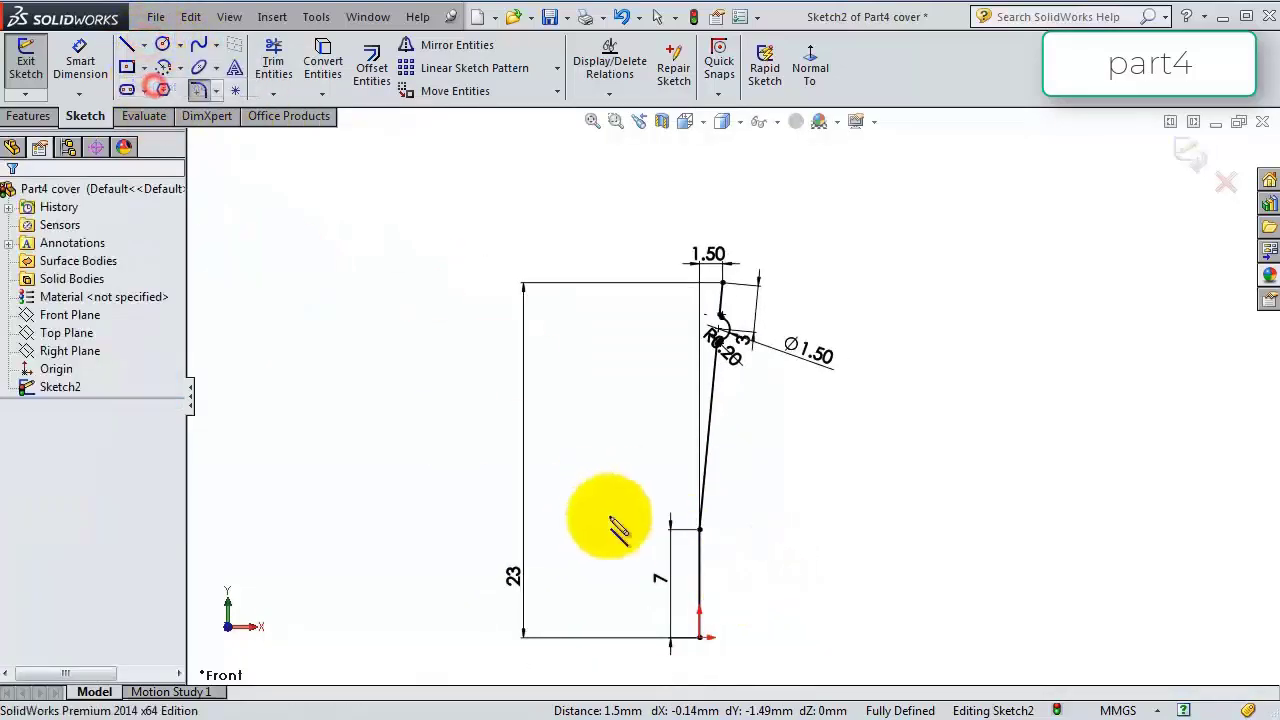
pyautogui.click(699, 637)
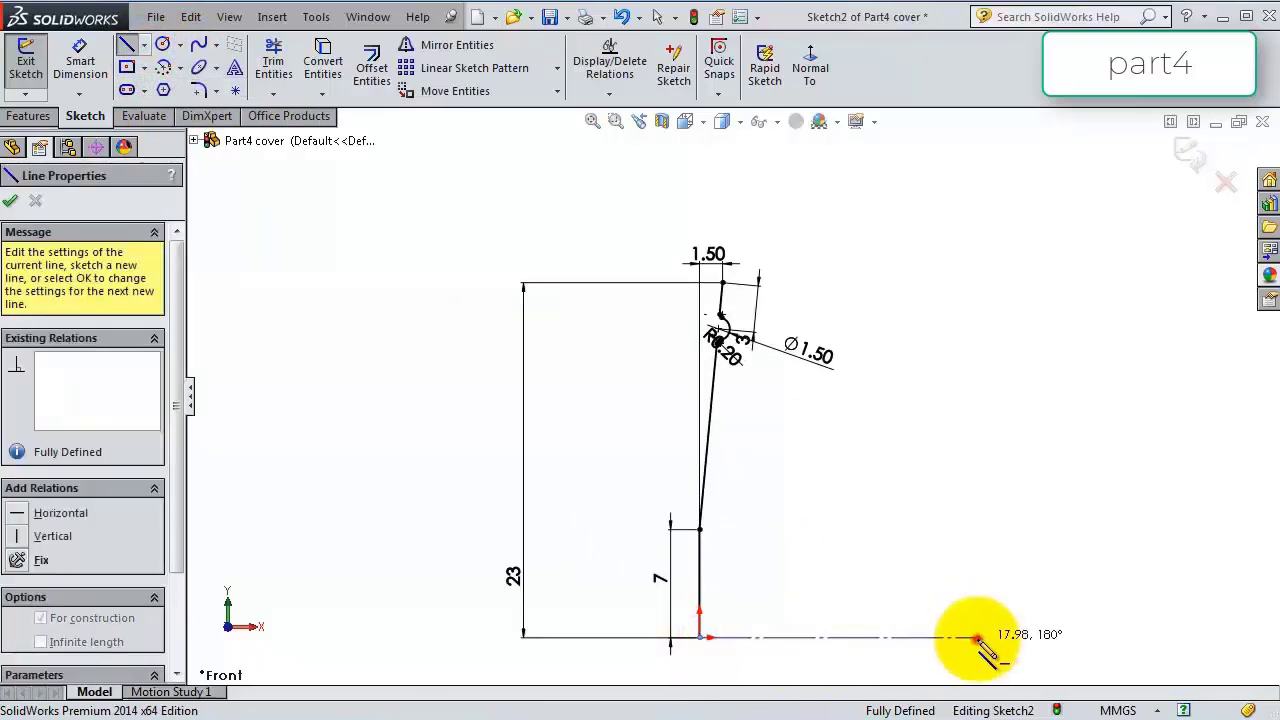
pyautogui.click(977, 637)
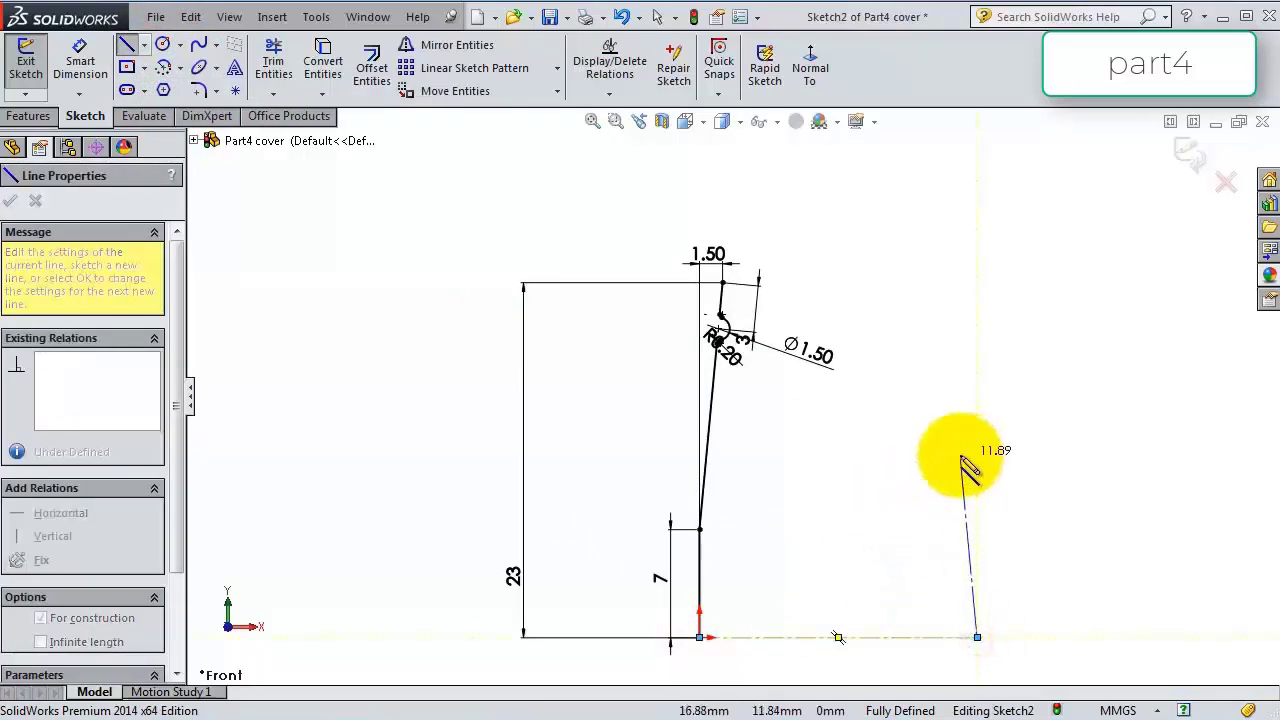
# Convert the vertical 7 mm line above the origin into construction geometry.
pyautogui.press('Escape')
pyautogui.scroll(-5, 750, 542)
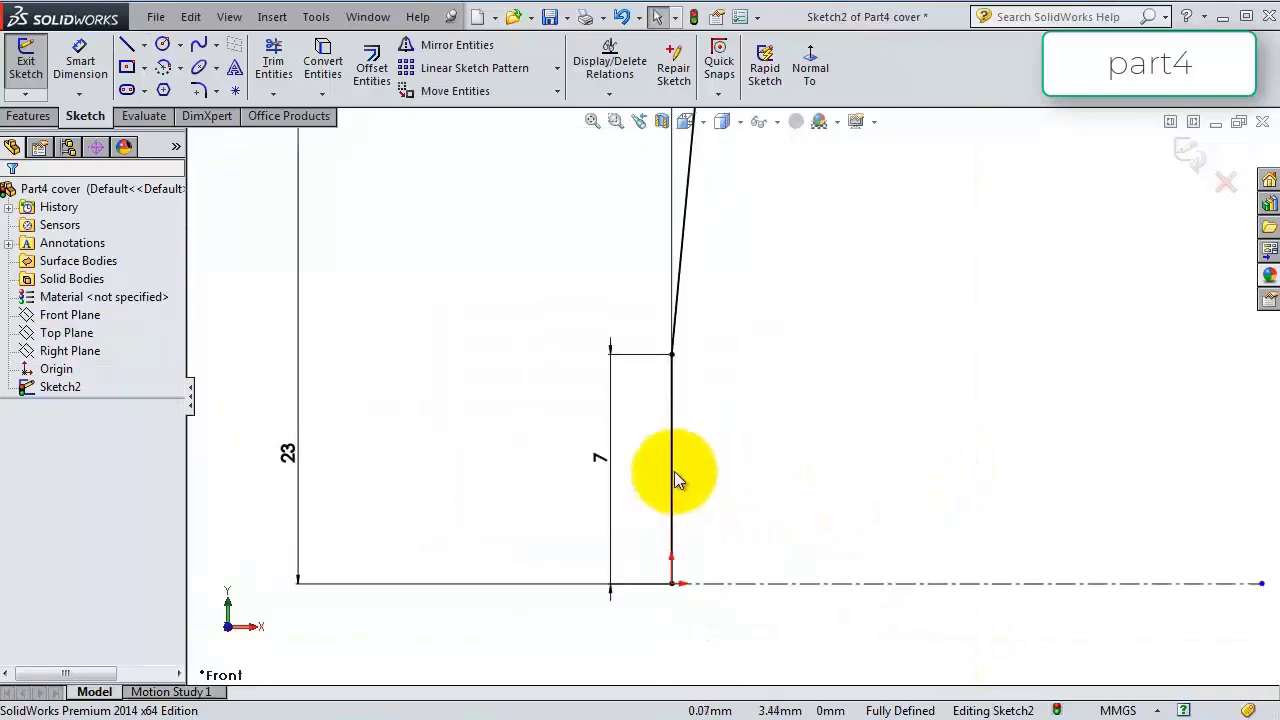
pyautogui.click(672, 476)
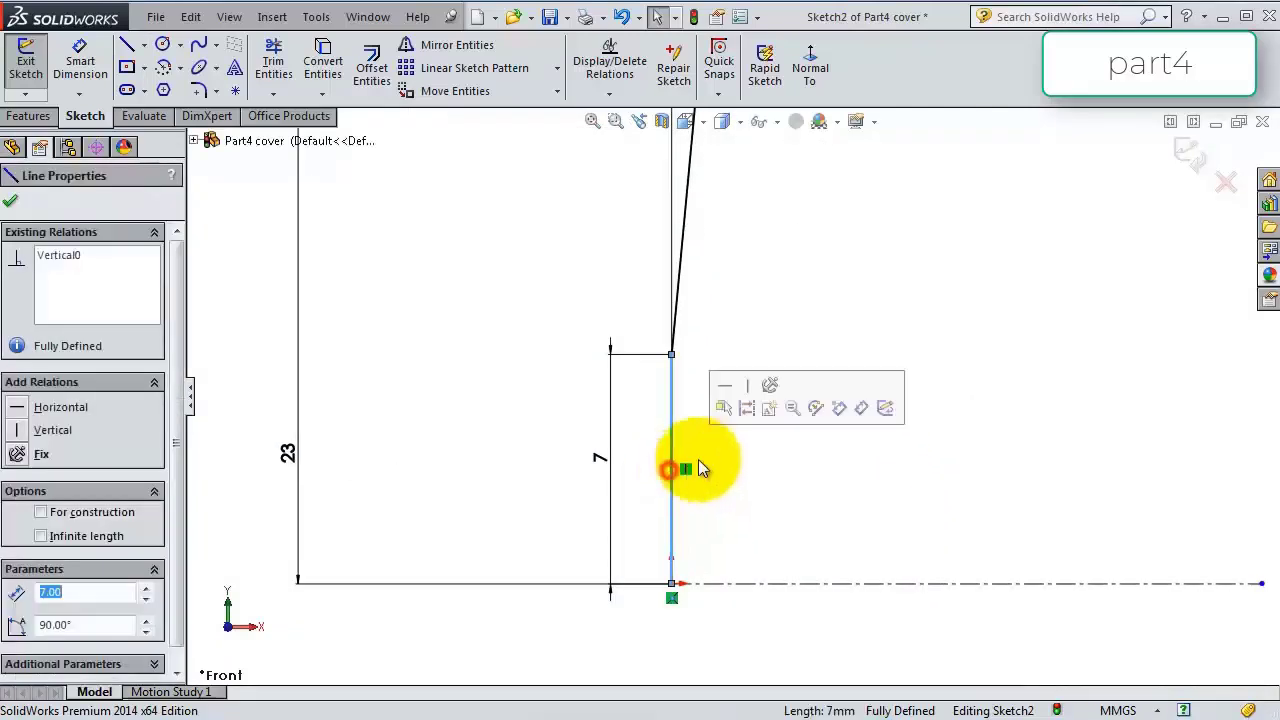
pyautogui.click(750, 412)
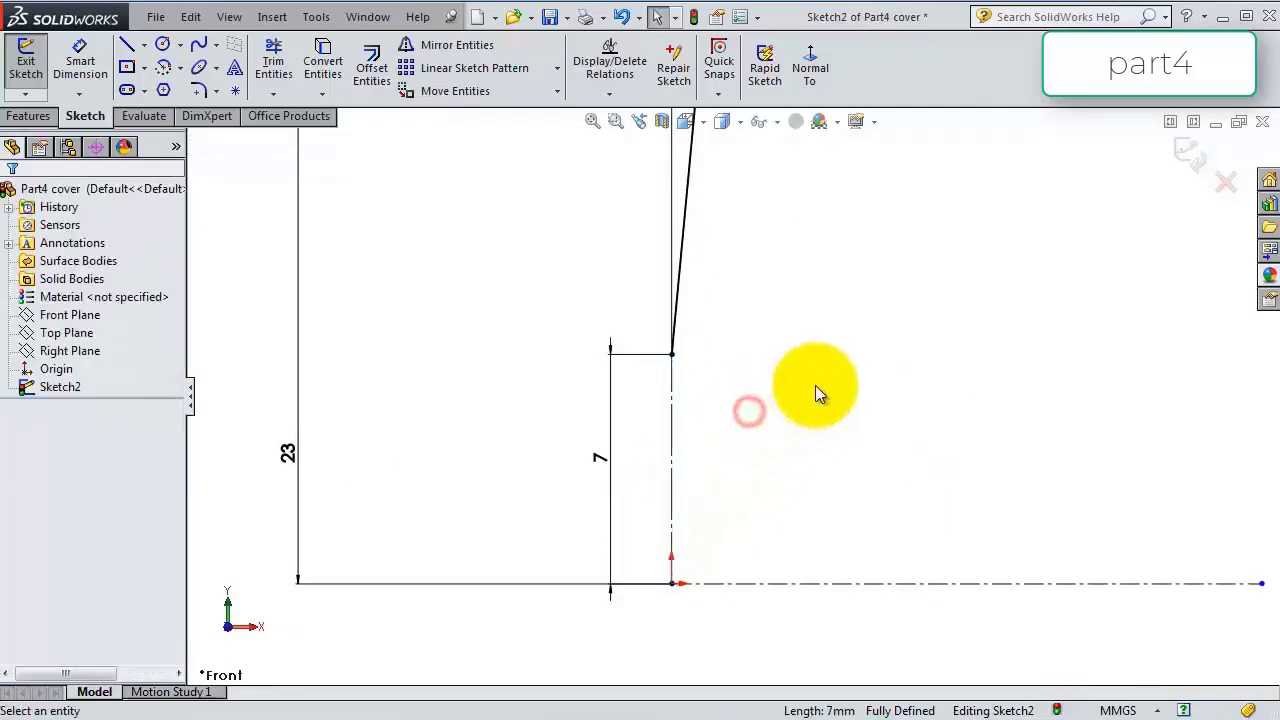
# Show the Surfaces tools and revolve the profile as a surface 360 degrees about the horizontal centerline.
pyautogui.click(825, 82)
pyautogui.rightClick(985, 66)
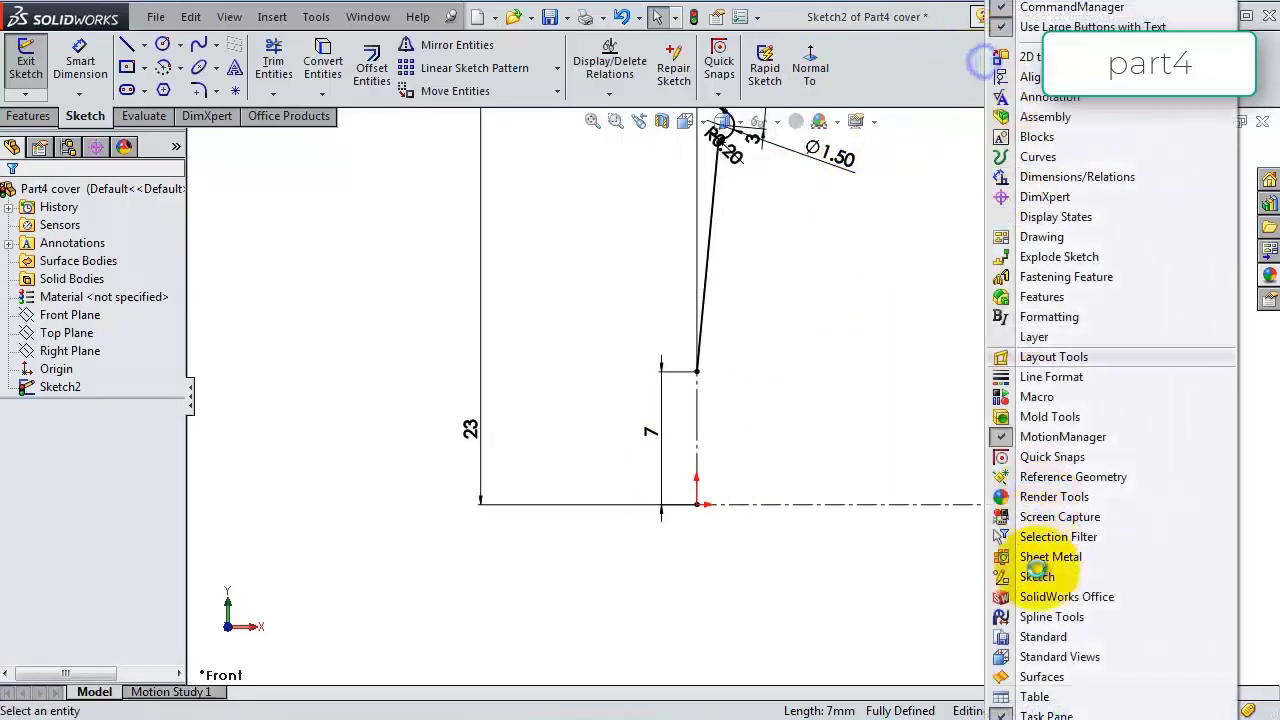
pyautogui.click(1030, 594)
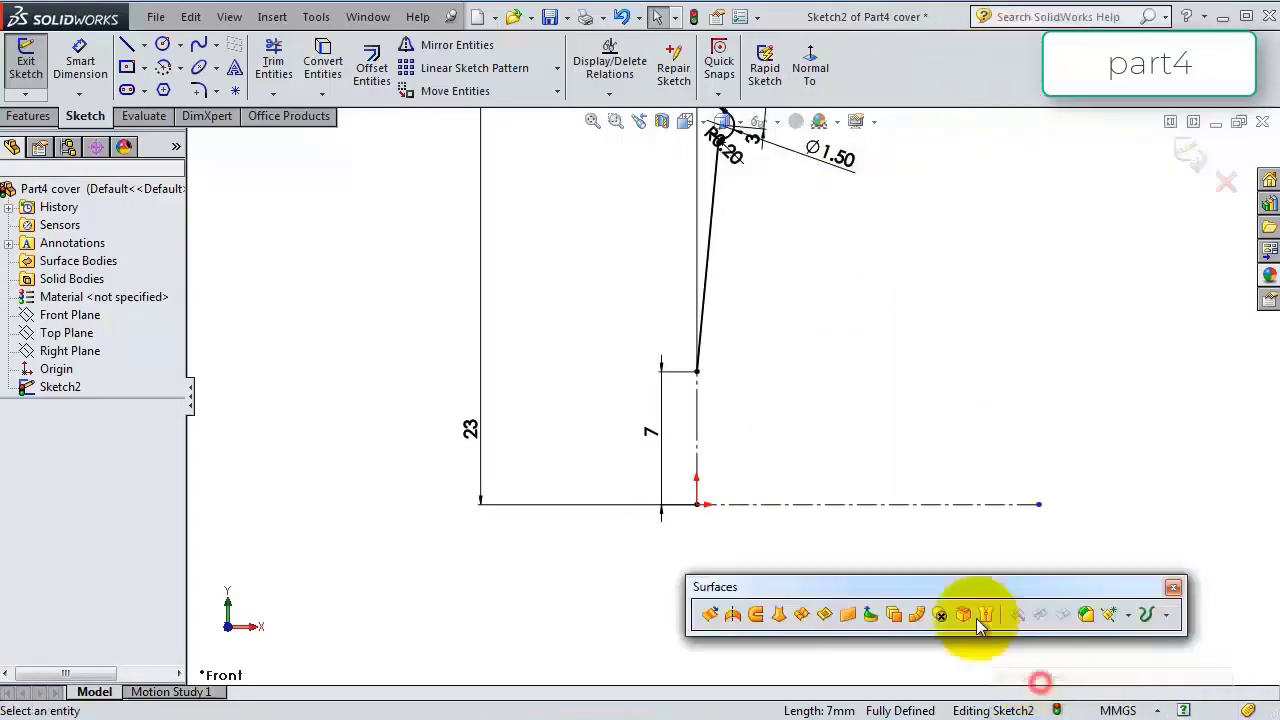
pyautogui.click(736, 616)
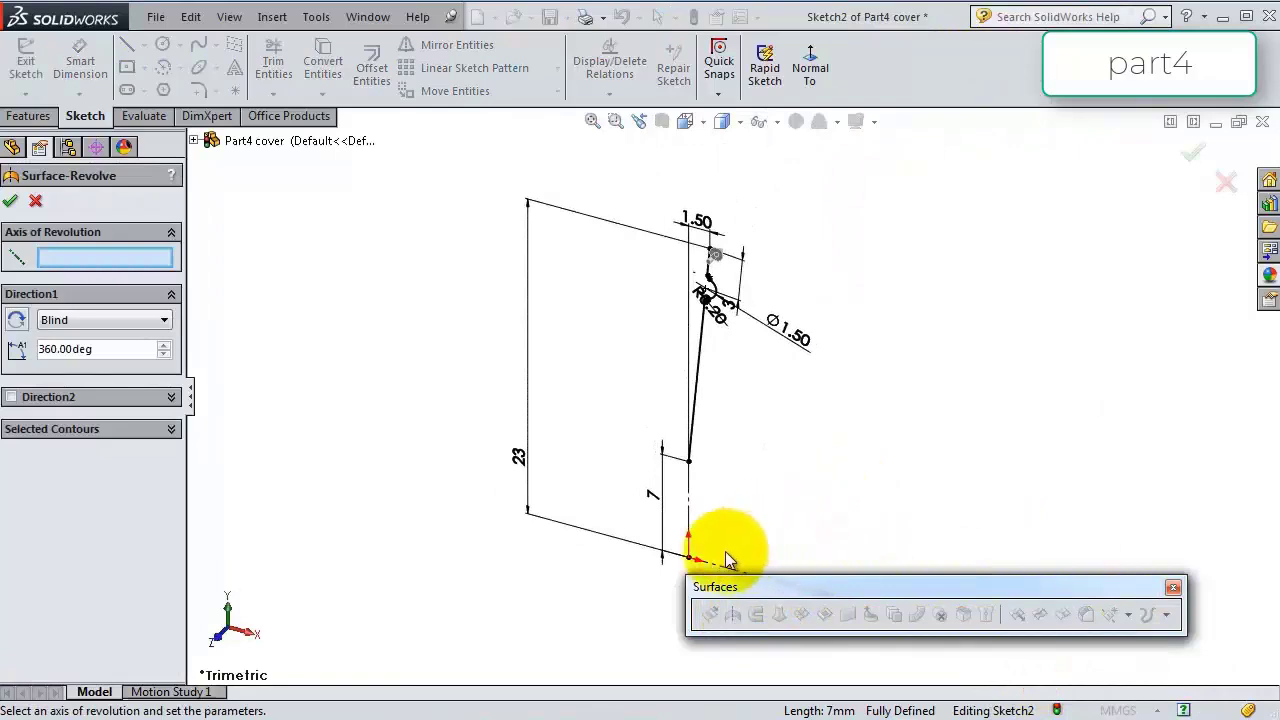
pyautogui.click(720, 565)
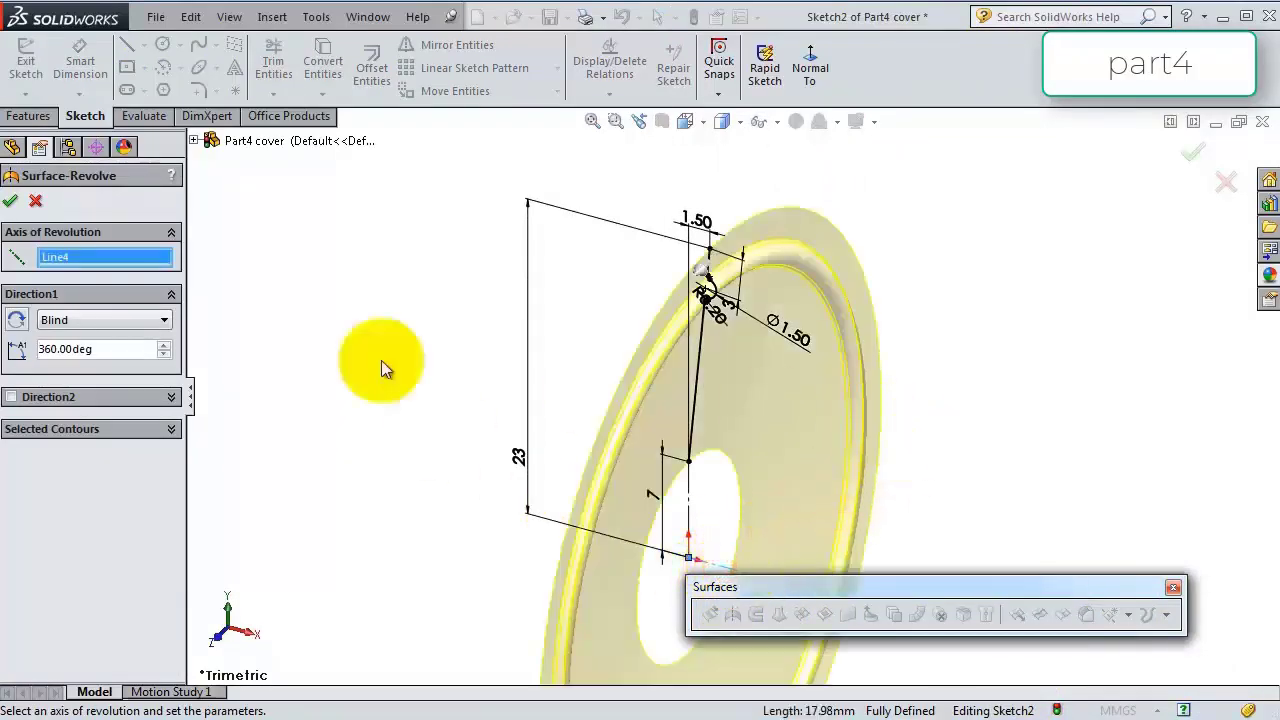
pyautogui.click(10, 201)
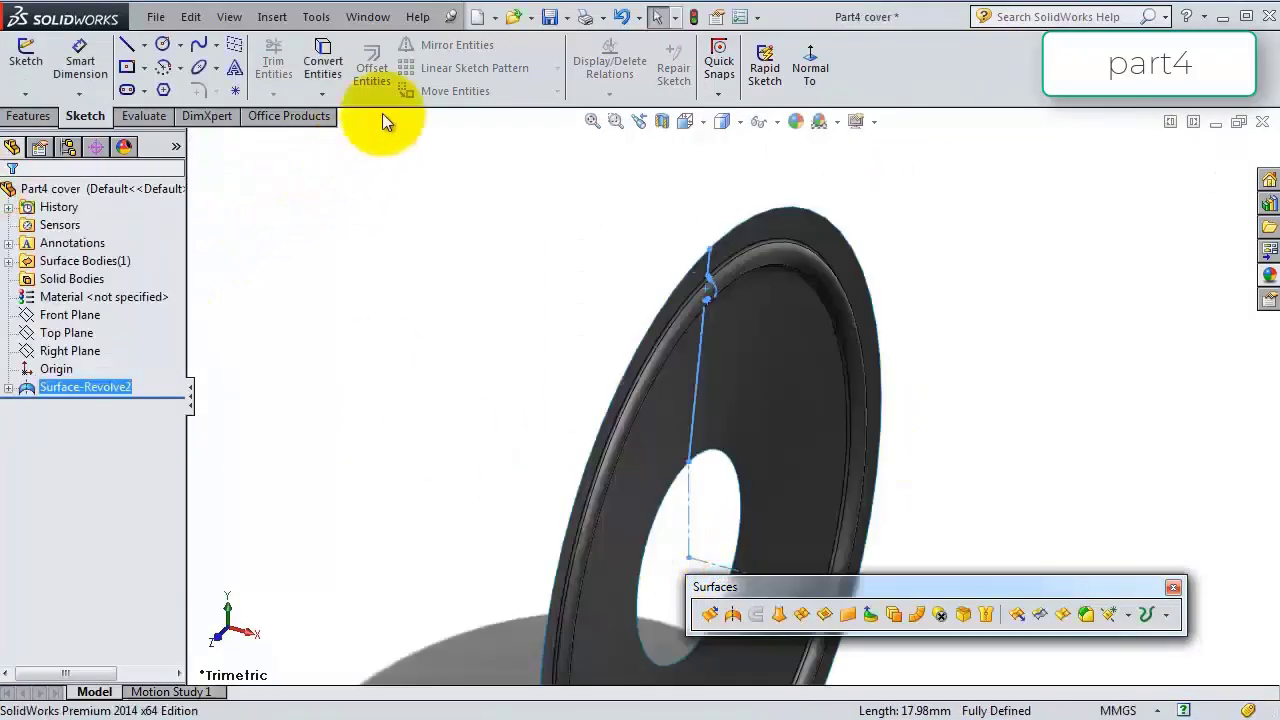
# Thicken the revolved surface by 0.20 mm and save the part.
pyautogui.click(278, 18)
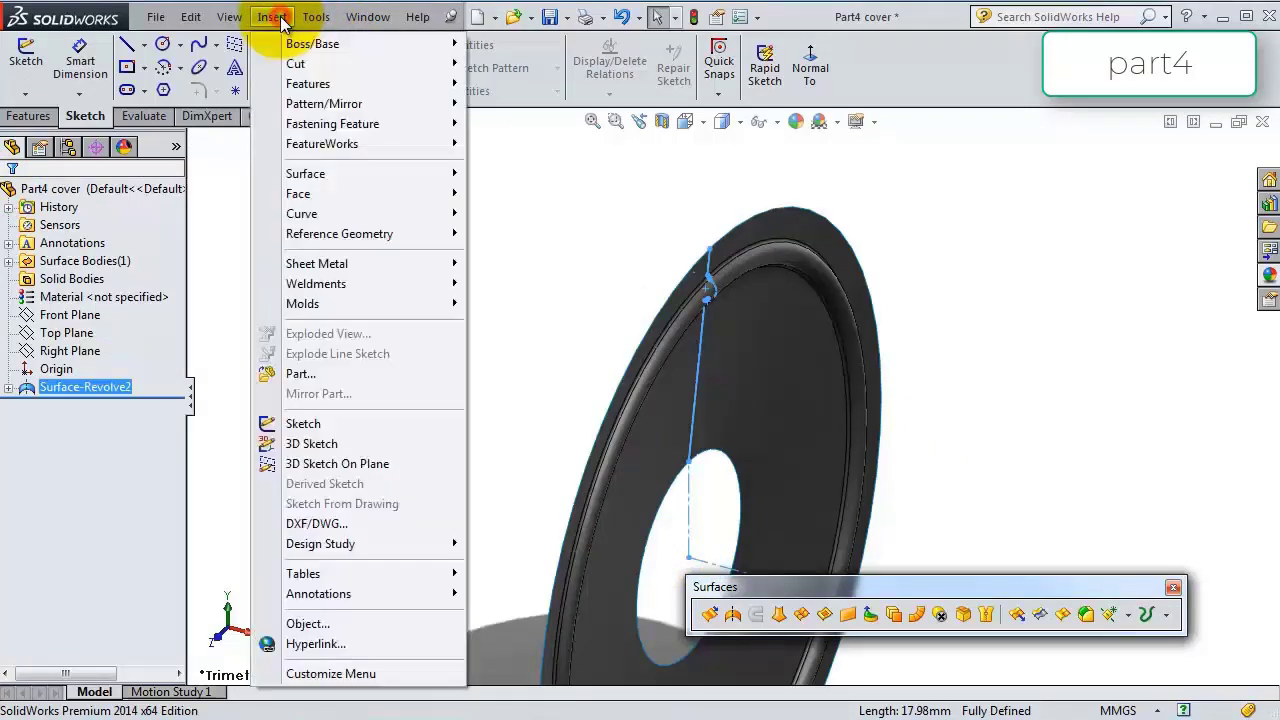
pyautogui.moveTo(302, 48)
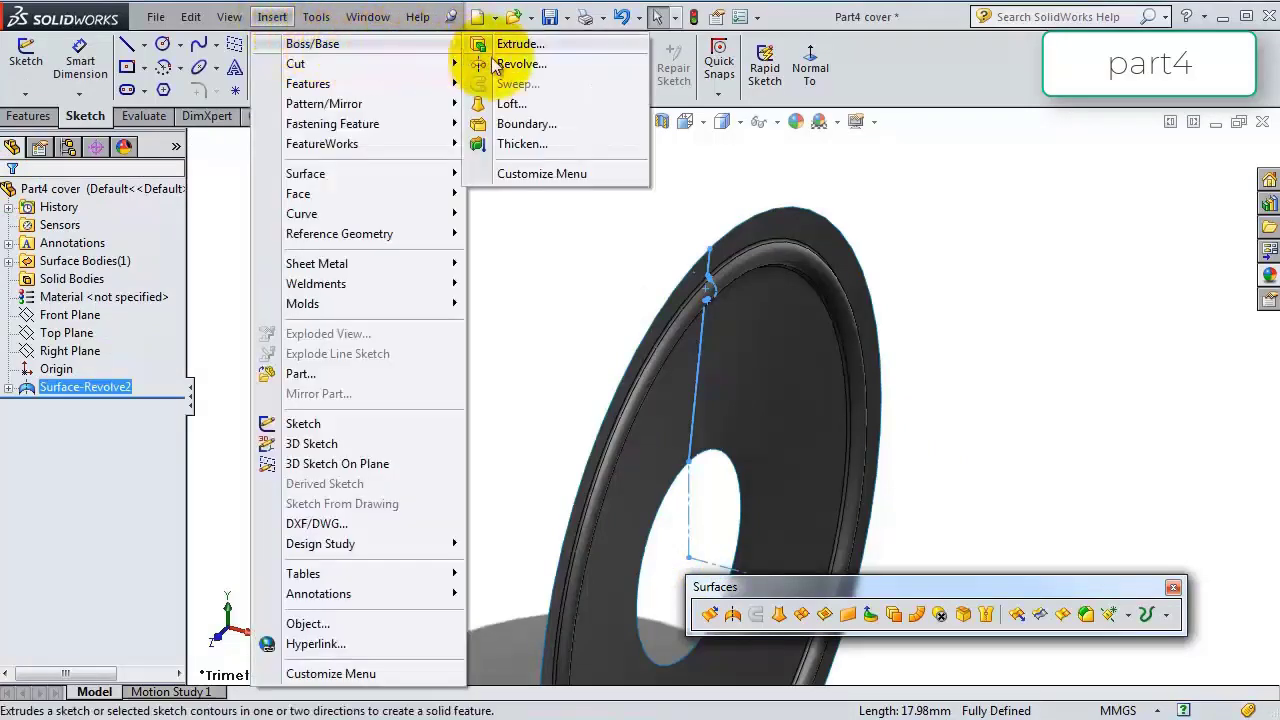
pyautogui.click(516, 144)
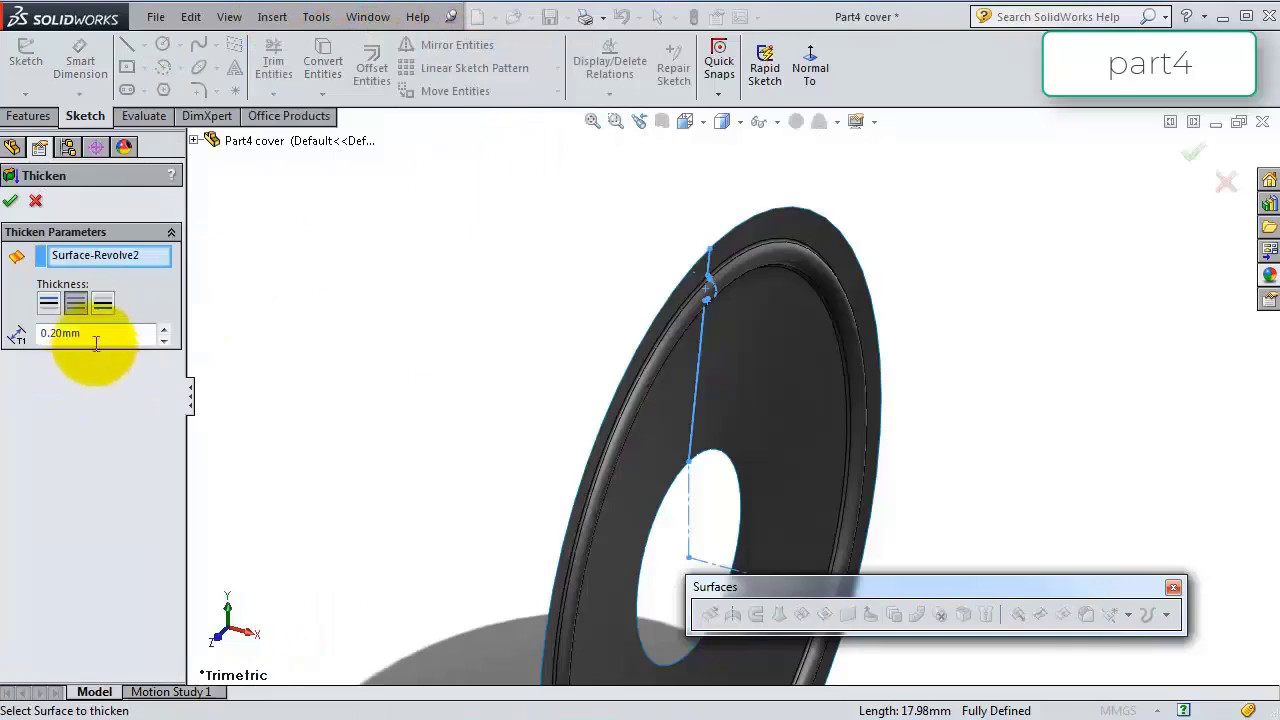
pyautogui.click(14, 200)
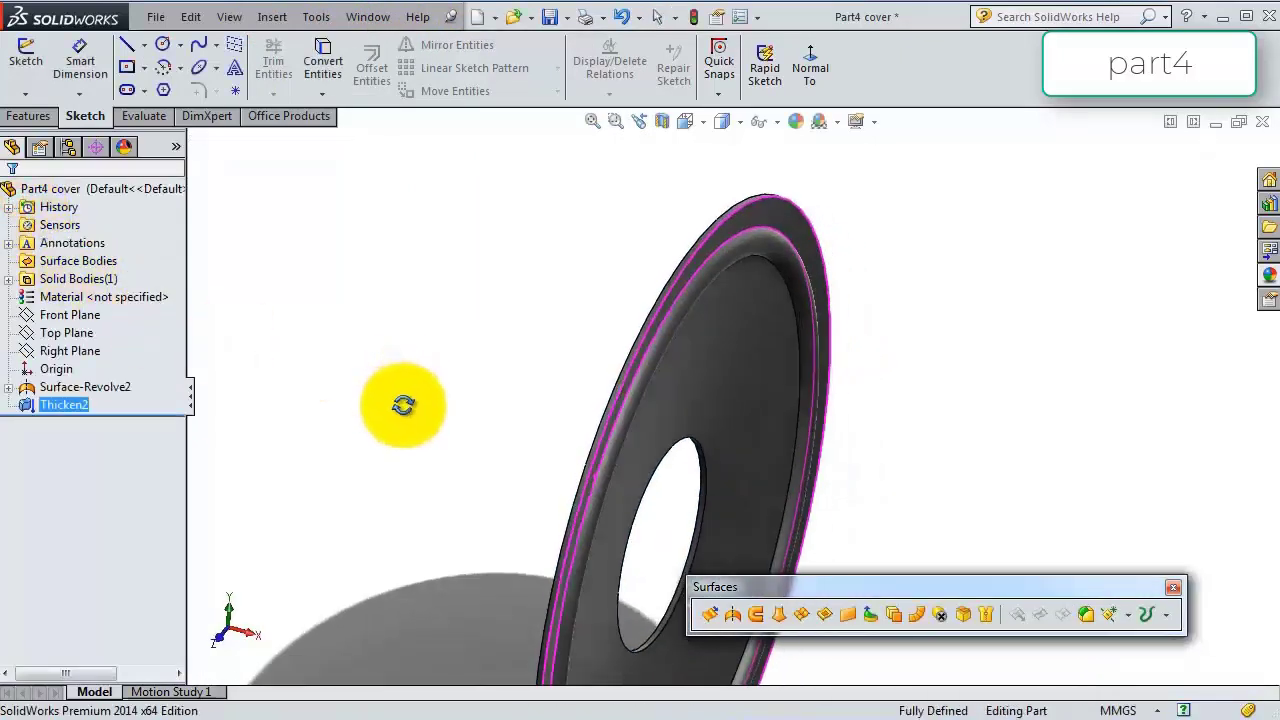
pyautogui.moveTo(406, 416); pyautogui.dragTo(571, 297, button='middle')
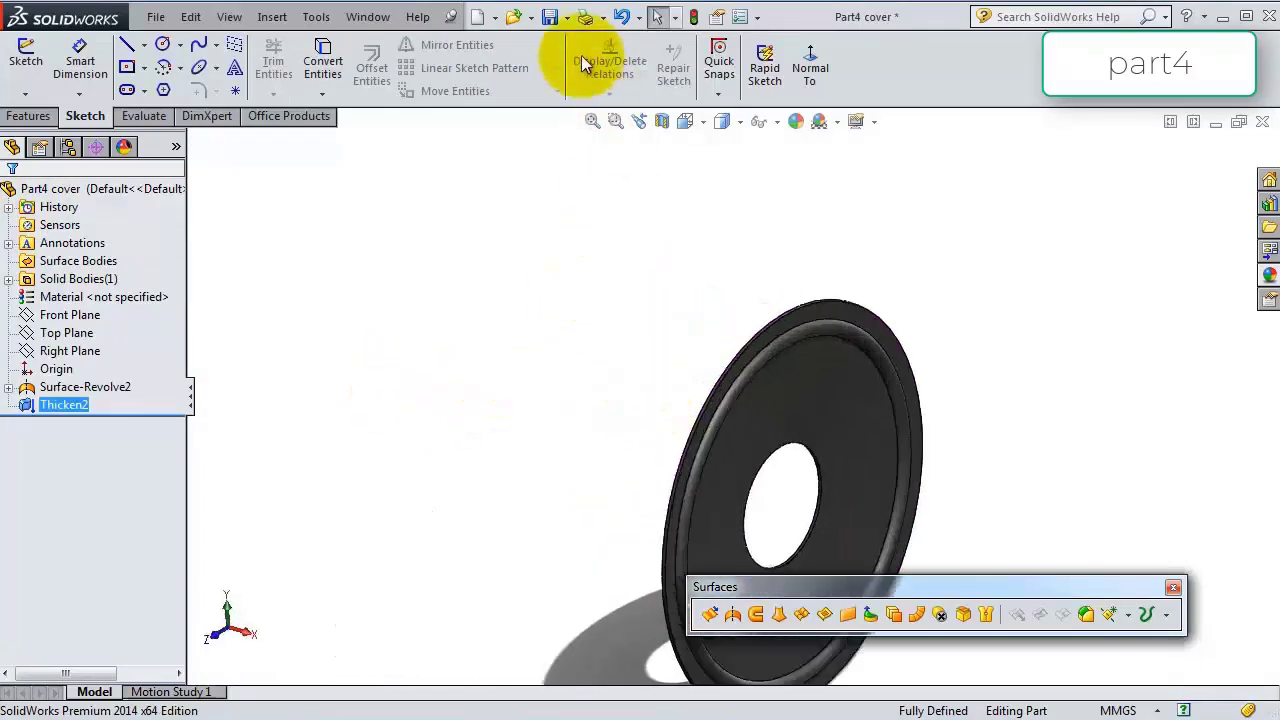
pyautogui.click(549, 20)
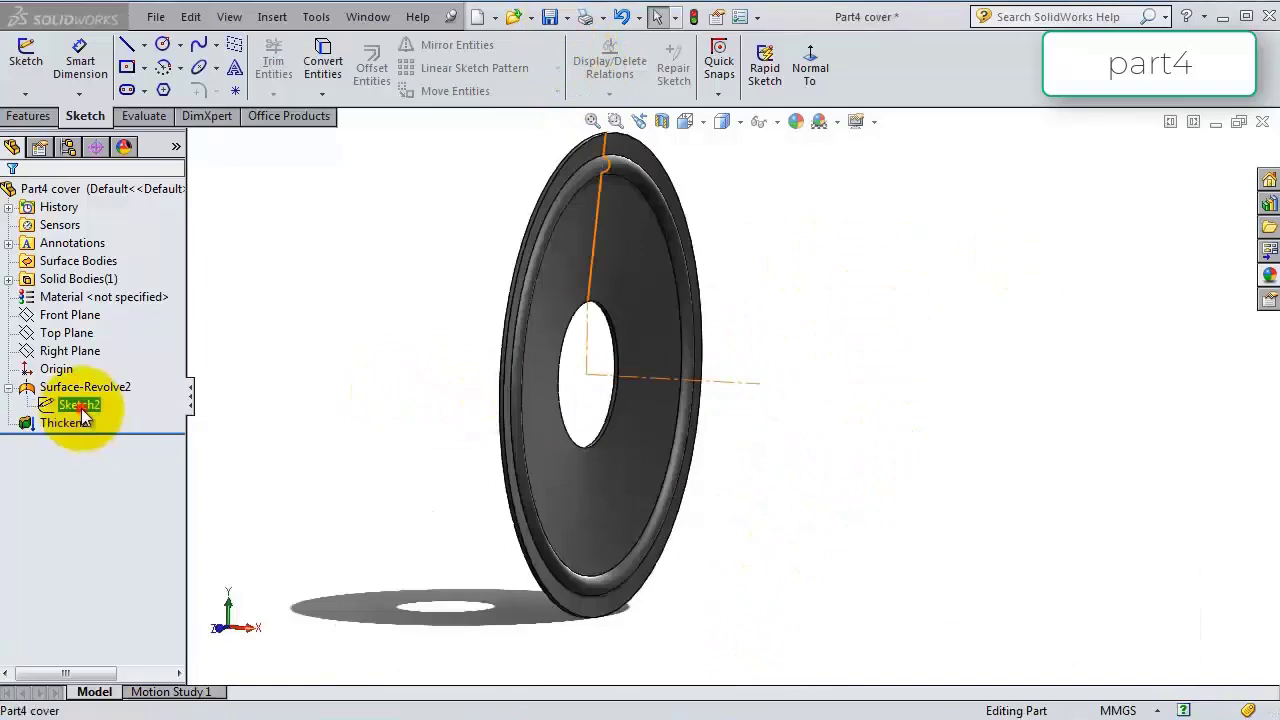
# Edit the revolved surface's sketch and set the horizontal offset of the slanted line's upper endpoint to 3 mm.
pyautogui.click(81, 408)
pyautogui.click(95, 353)
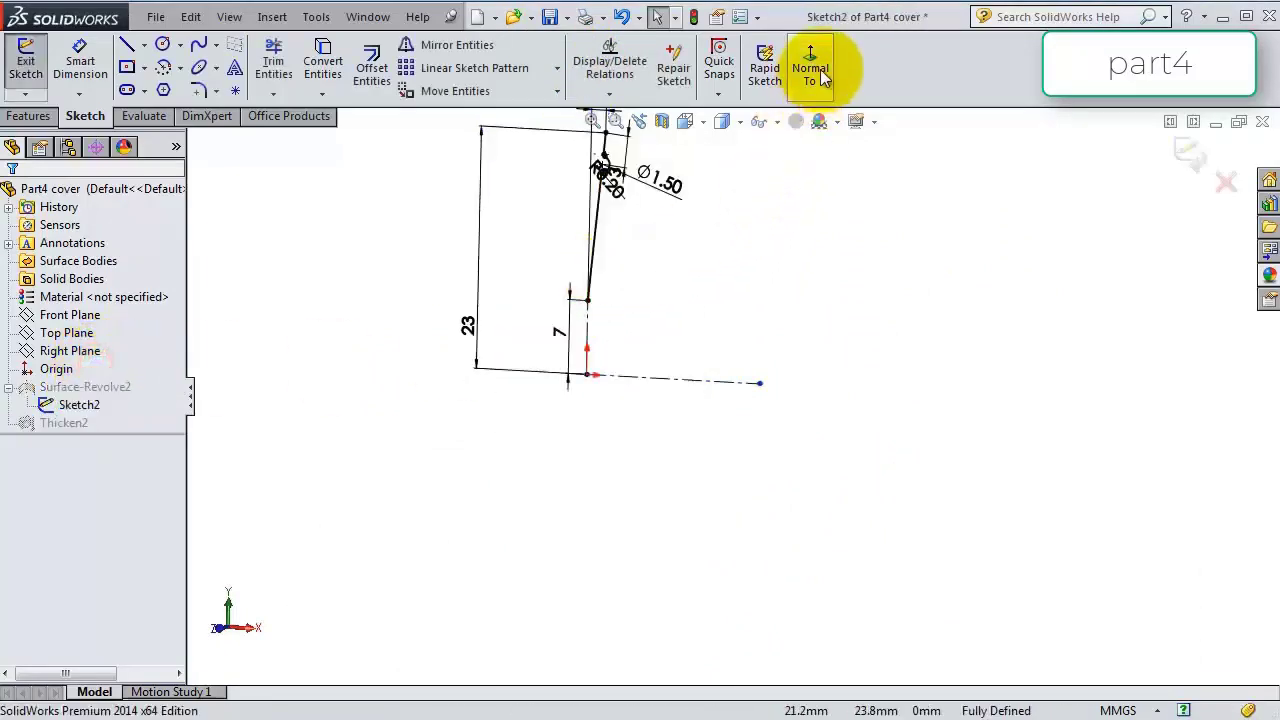
pyautogui.click(820, 69)
pyautogui.scroll(-5, 720, 209)
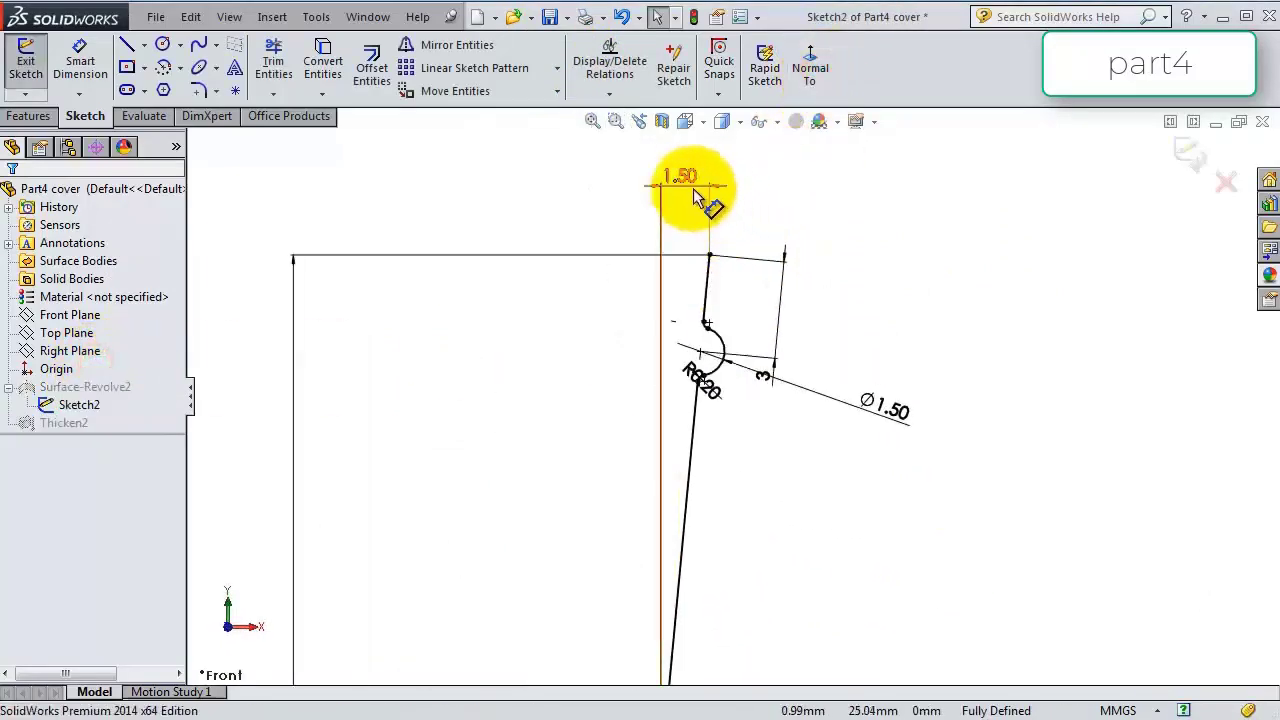
pyautogui.doubleClick(697, 197)
pyautogui.write('3')
pyautogui.press('Return')
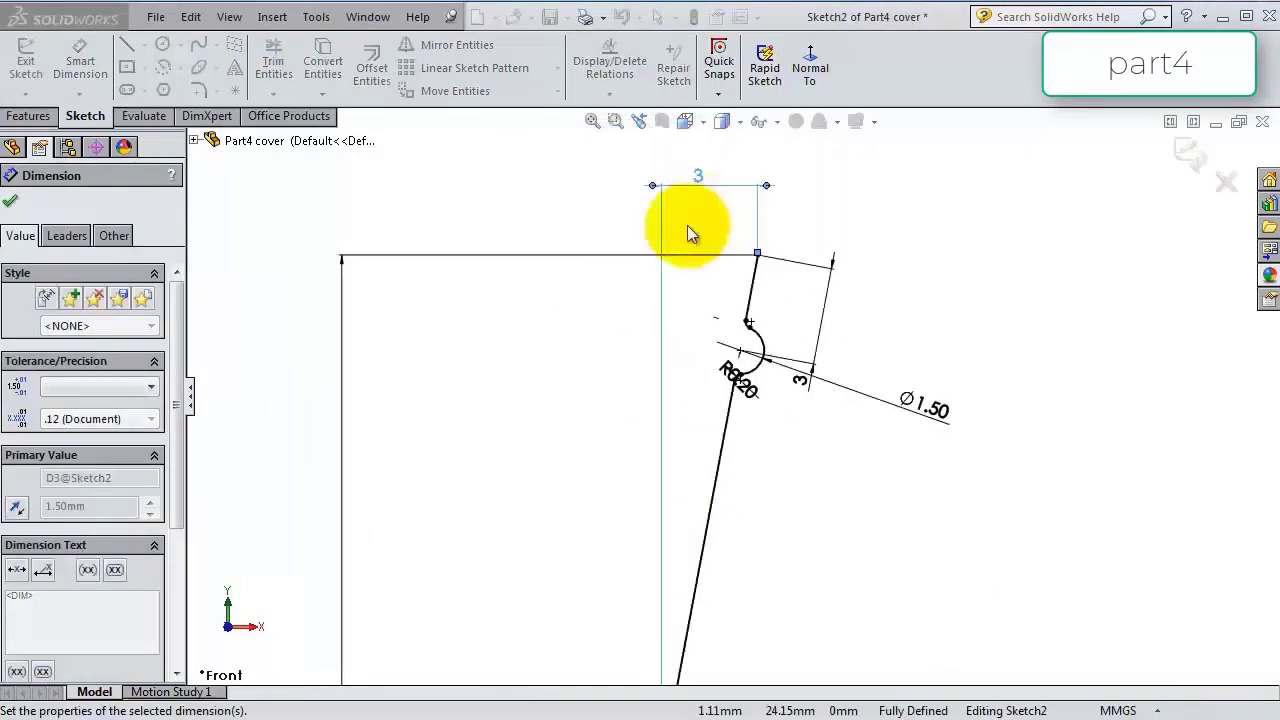
# Add a vertical line going up from the slanted line's upper endpoint, dimension it 1.5 mm, and exit the sketch.
pyautogui.click(126, 45)
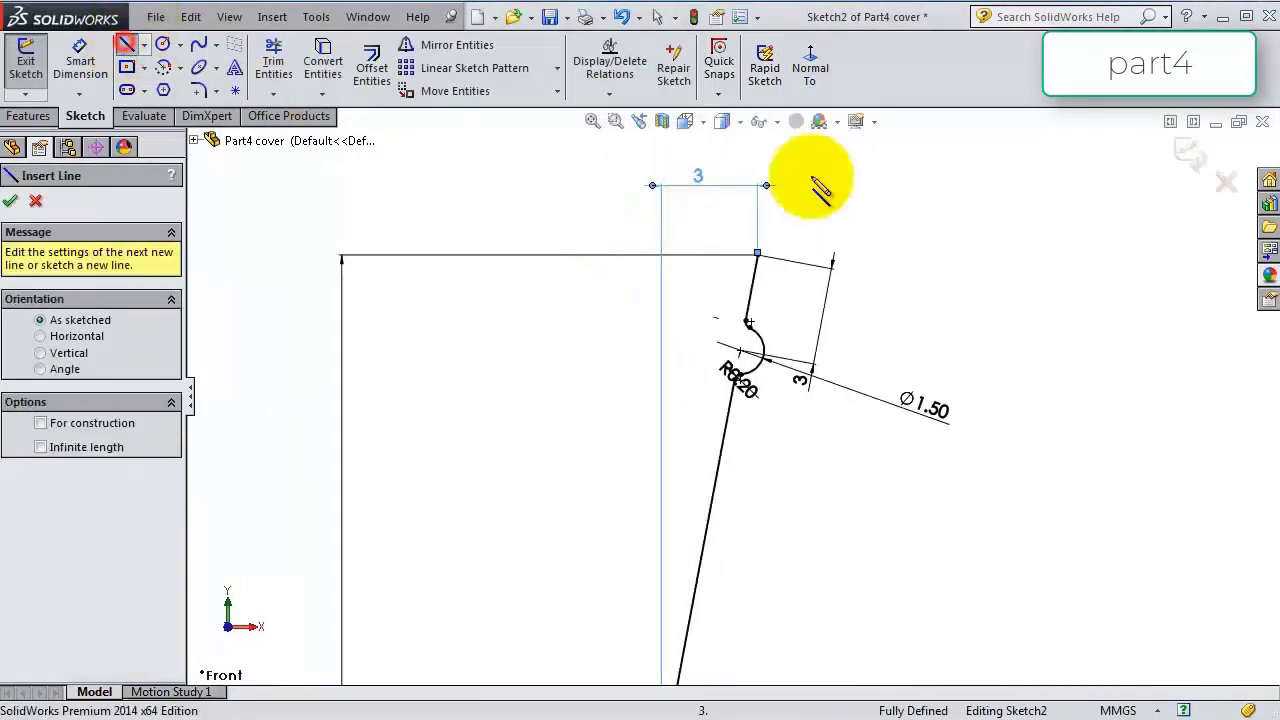
pyautogui.click(757, 255)
pyautogui.click(757, 158)
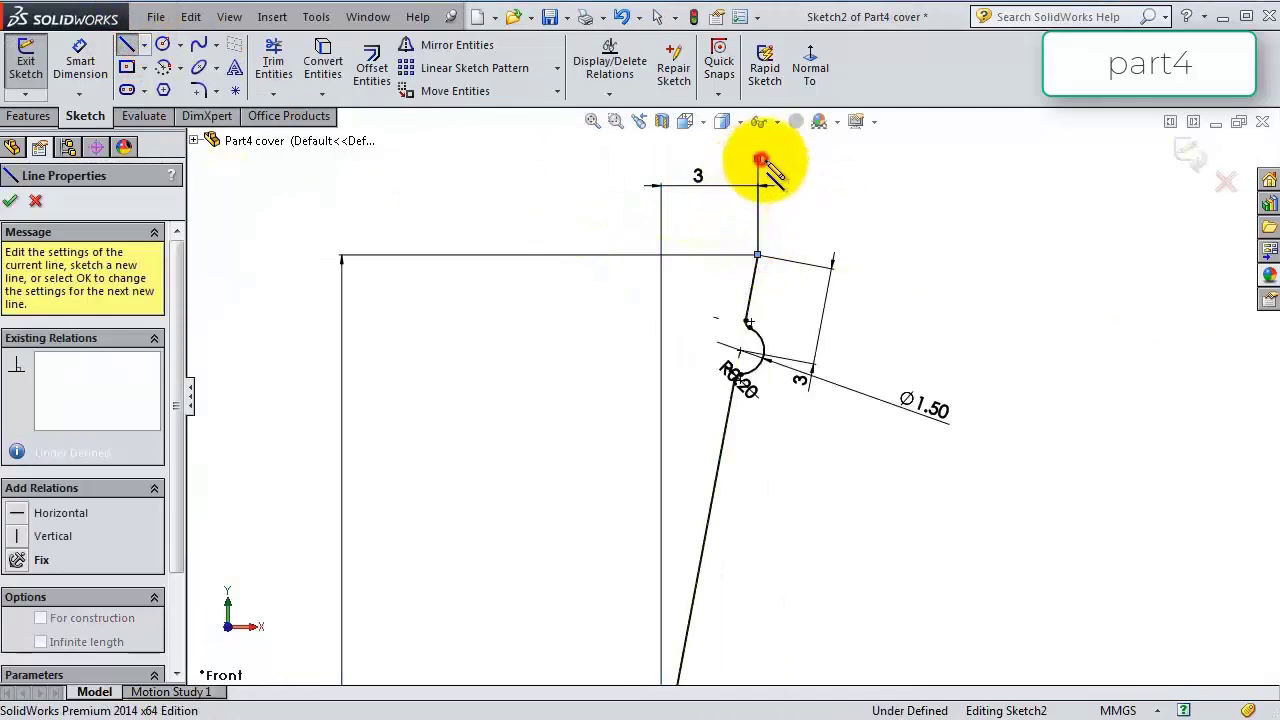
pyautogui.click(80, 60)
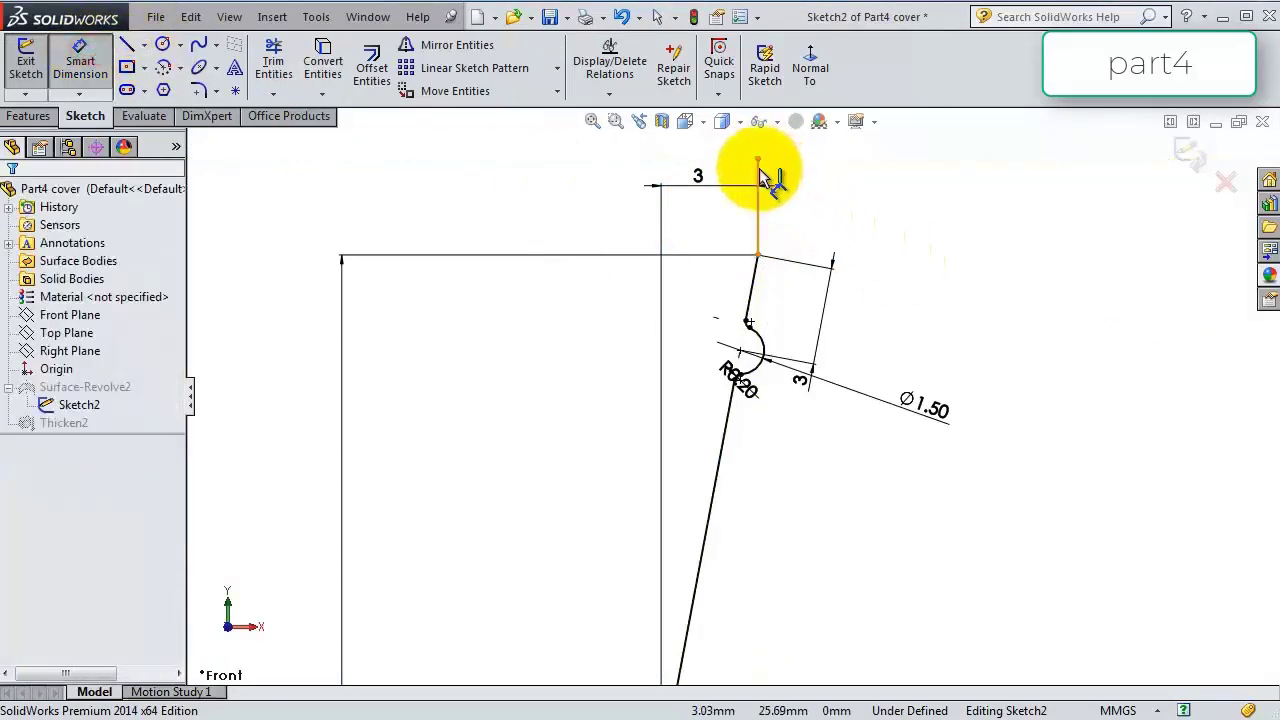
pyautogui.click(758, 172)
pyautogui.click(850, 230)
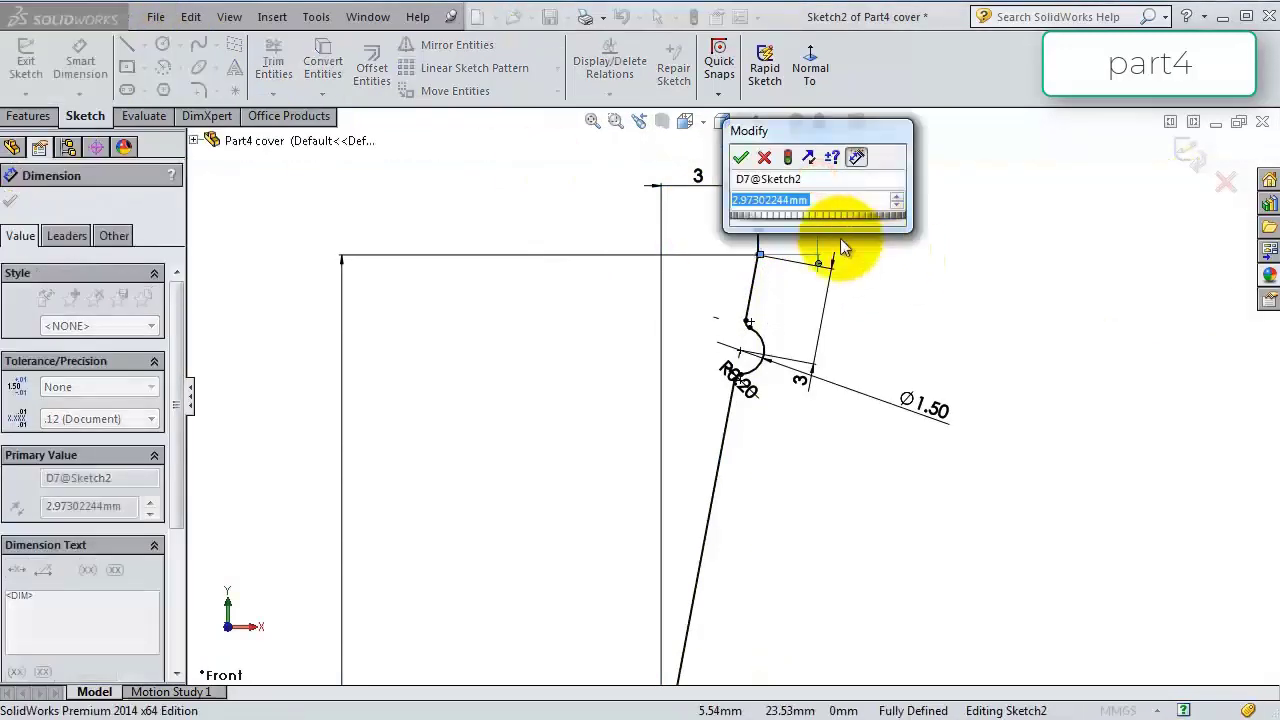
pyautogui.write('1.5')
pyautogui.press('Return')
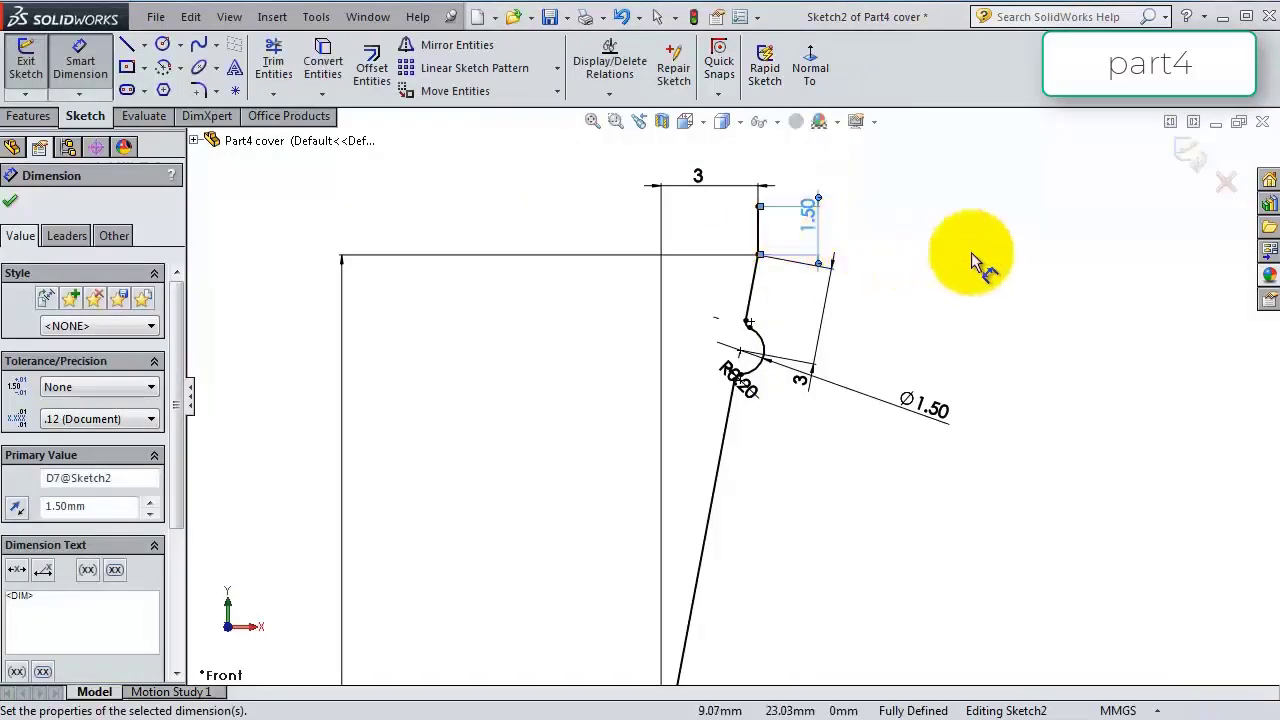
pyautogui.press('Escape')
pyautogui.click(1185, 160)
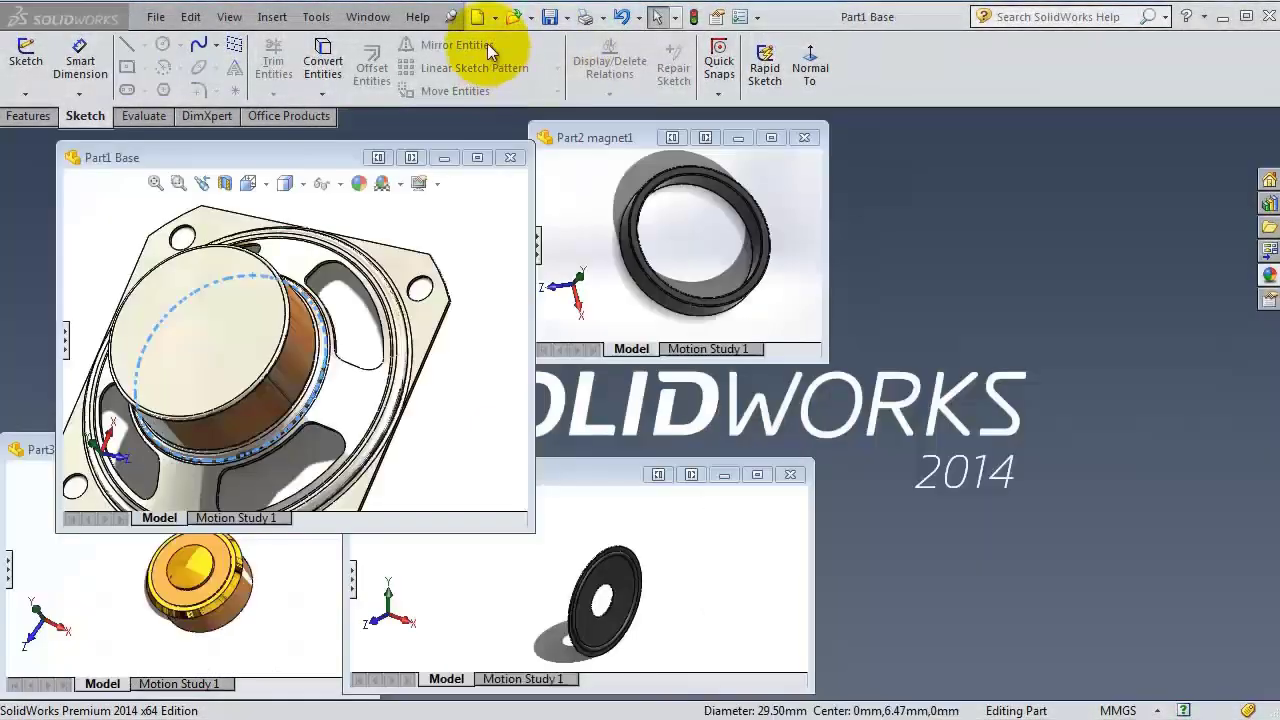
# Create a new assembly and place Part1 Base in it as the first component.
pyautogui.click(477, 18)
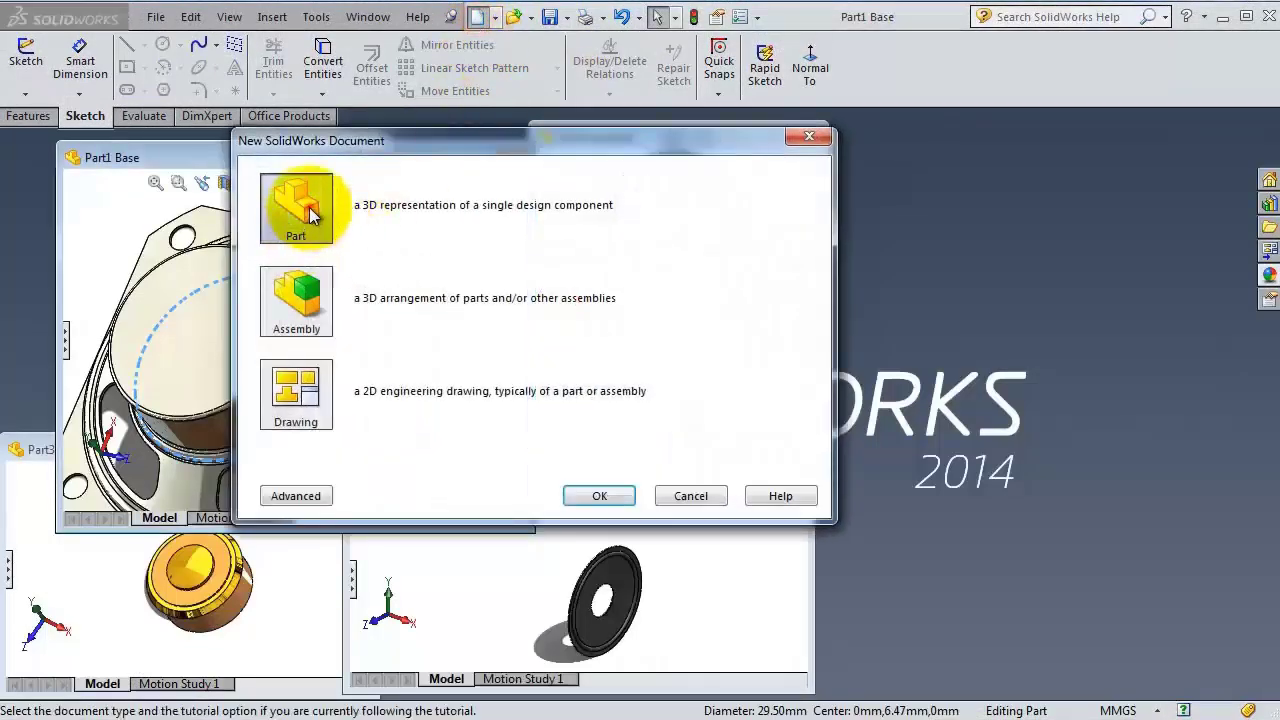
pyautogui.click(298, 280)
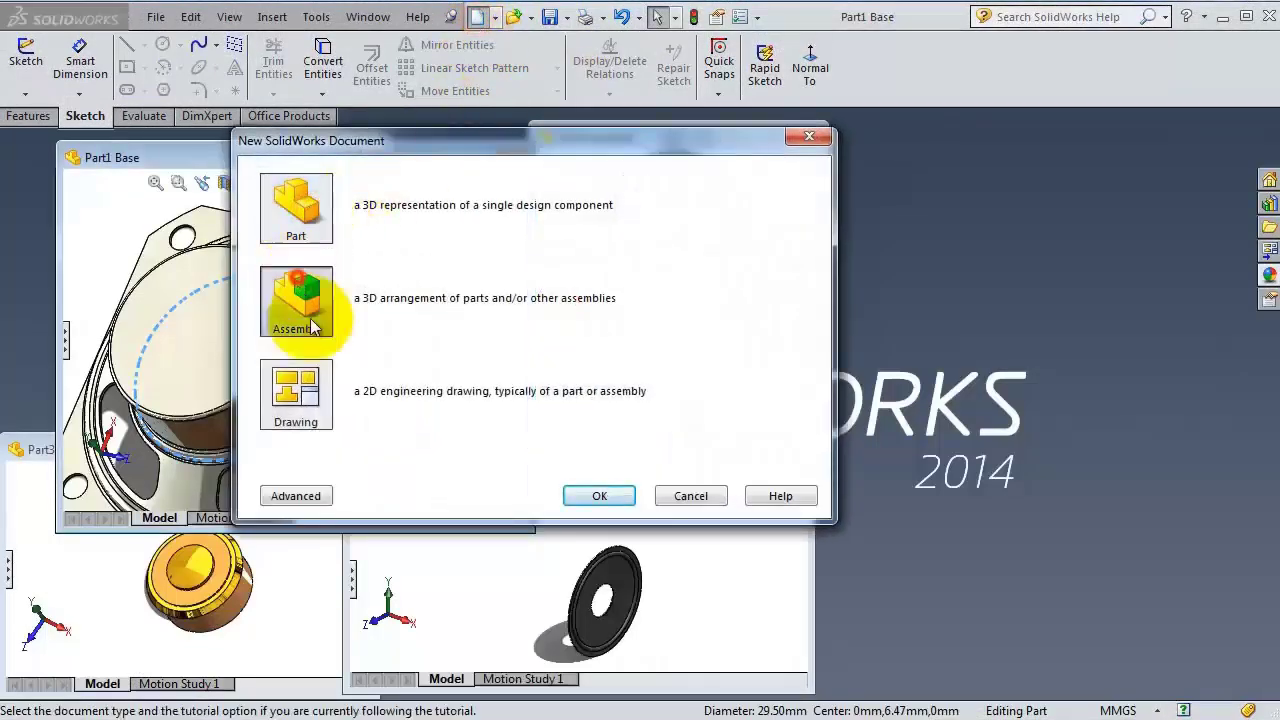
pyautogui.click(584, 494)
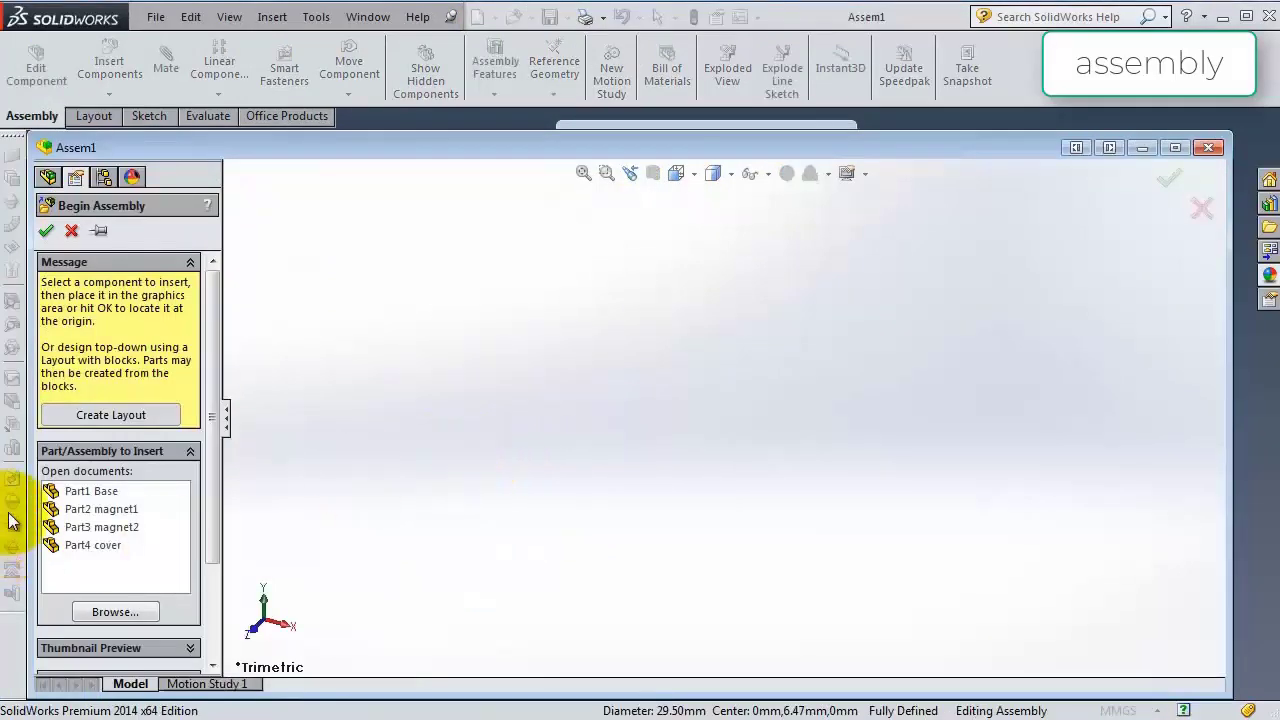
pyautogui.click(60, 491)
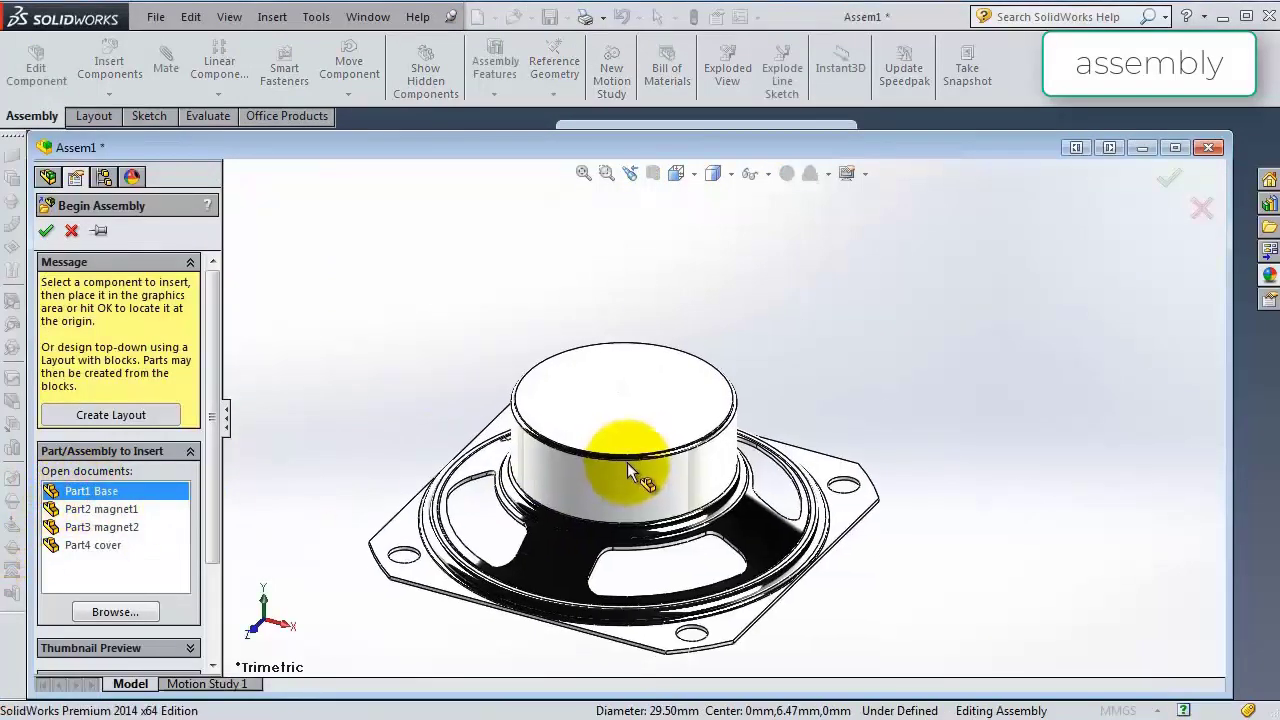
pyautogui.click(627, 462)
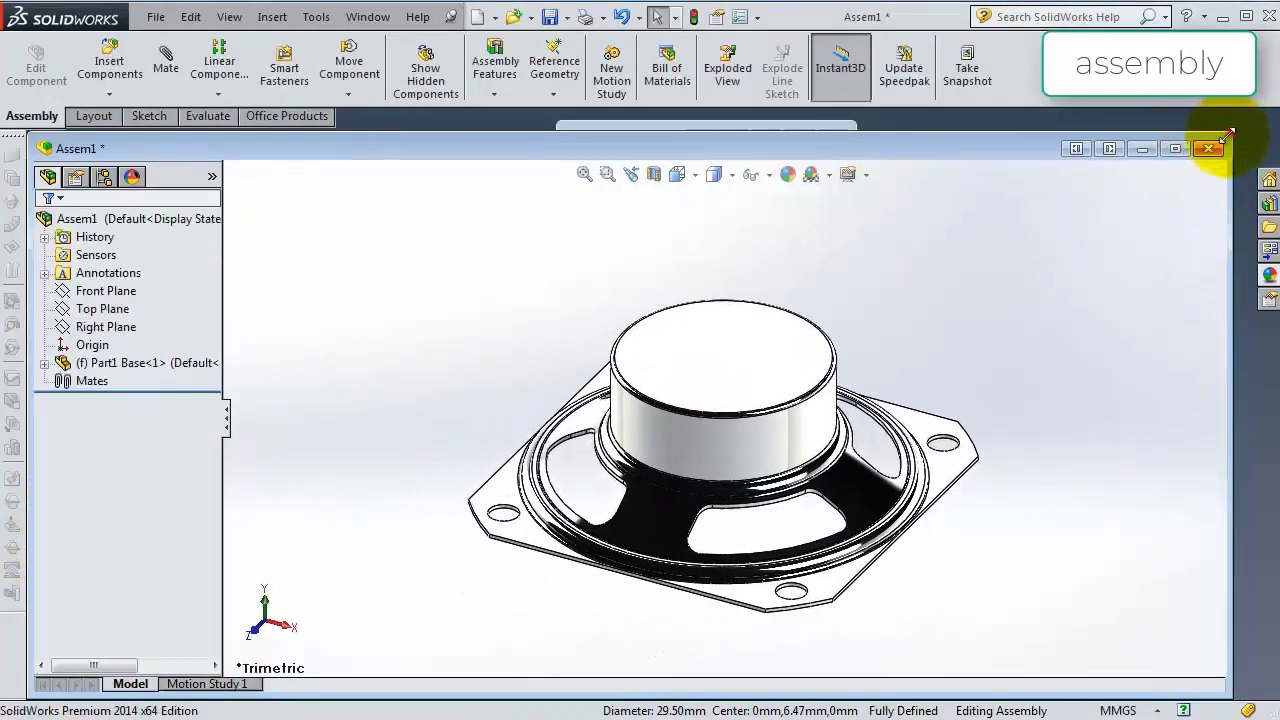
# Shrink the assembly window, add Part3 magnet2, Part2 magnet1 and Part4 cover from their open windows, and maximize the assembly.
pyautogui.moveTo(1229, 134); pyautogui.dragTo(889, 298)
pyautogui.moveTo(563, 311); pyautogui.dragTo(965, 250)
pyautogui.moveTo(204, 582); pyautogui.dragTo(722, 505)
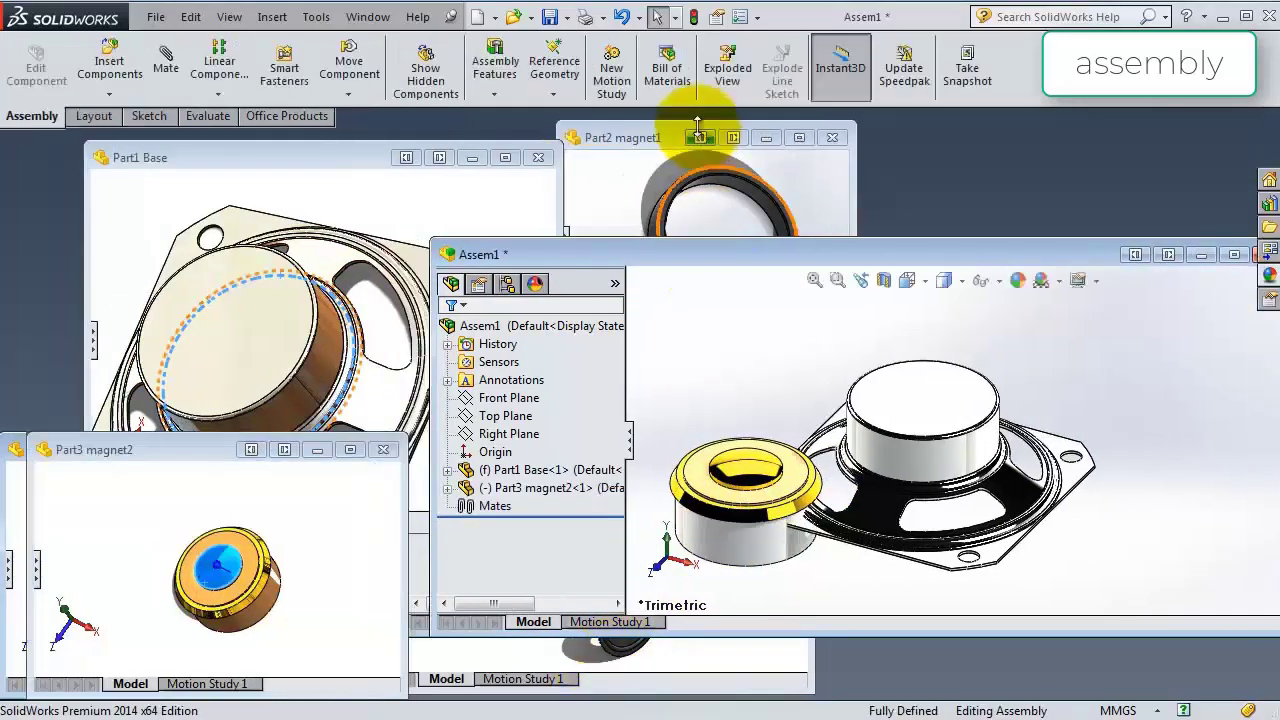
pyautogui.moveTo(690, 183); pyautogui.dragTo(753, 388)
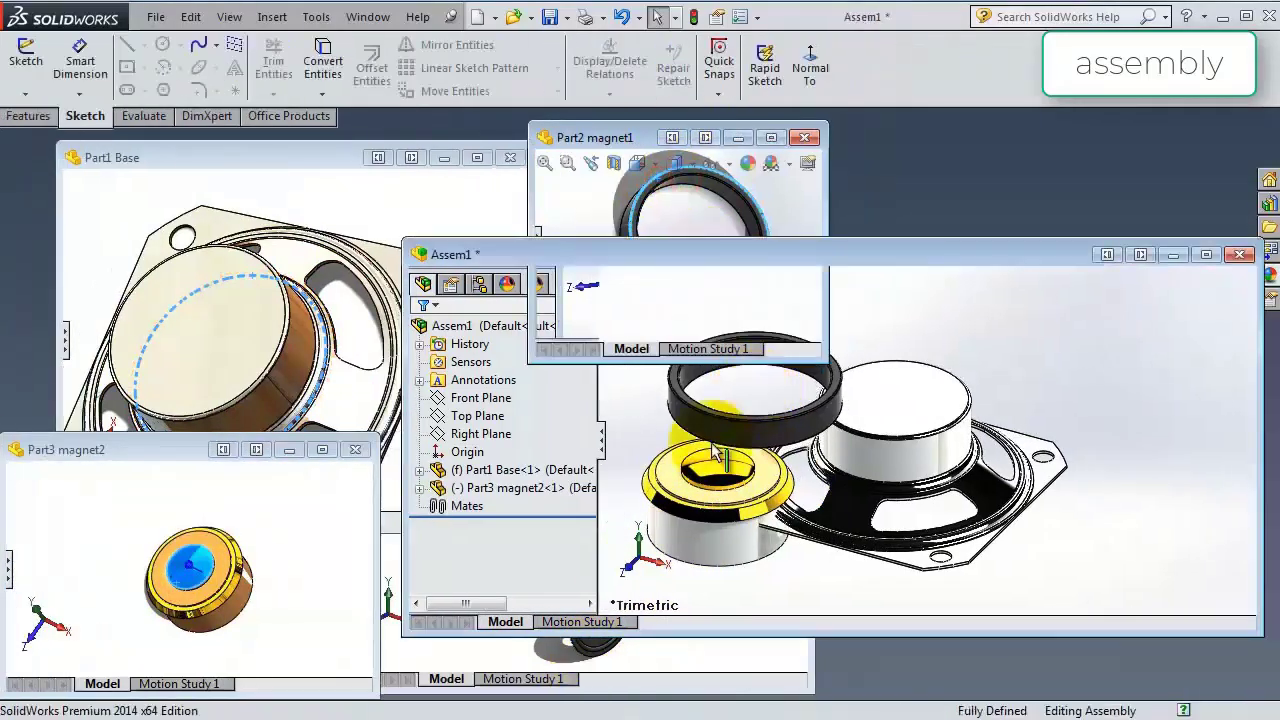
pyautogui.moveTo(602, 648); pyautogui.dragTo(1140, 555)
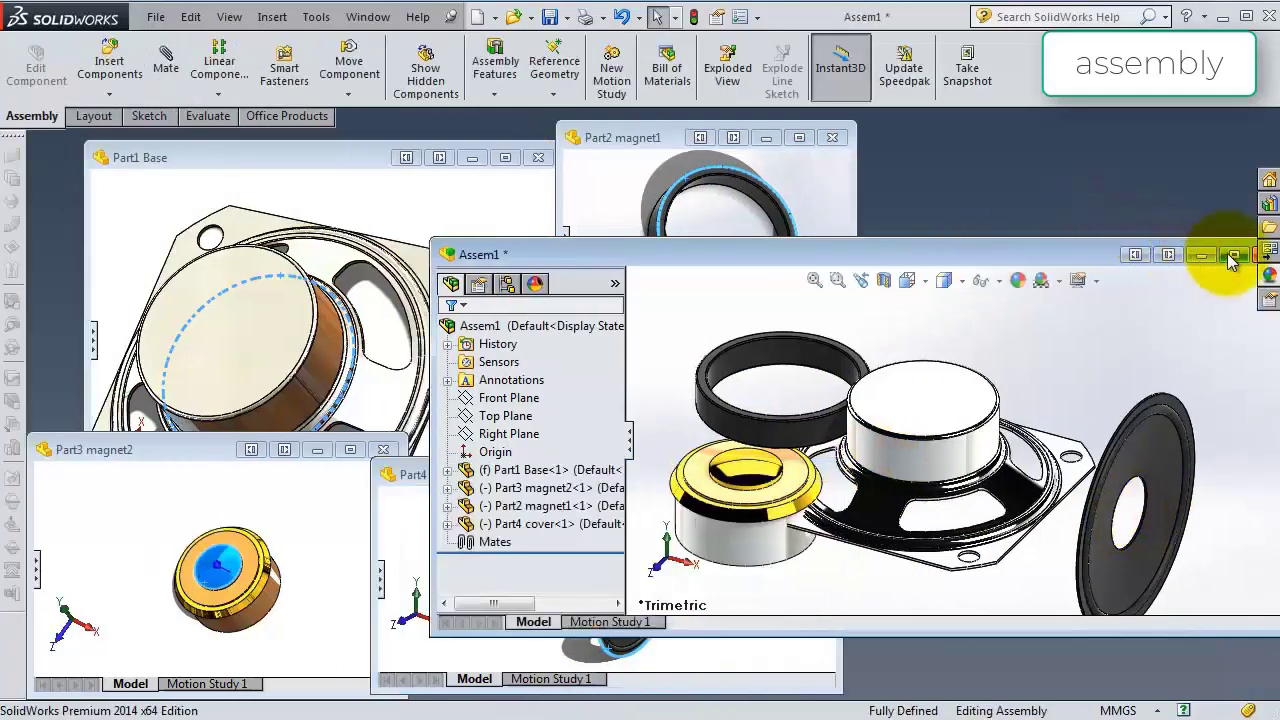
pyautogui.click(1233, 255)
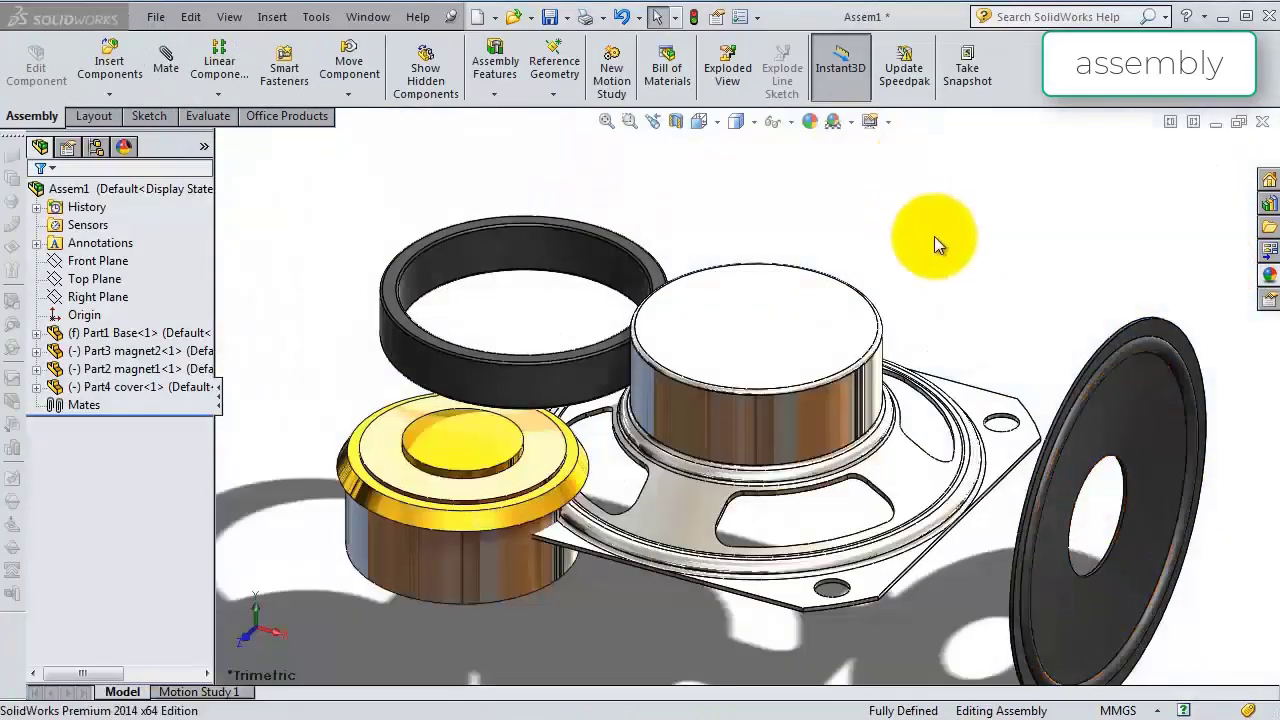
# Mate Part3 magnet2's flat end face coincident with the circular face inside Part1 Base, flipping the mate alignment.
pyautogui.moveTo(922, 283)
pyautogui.mouseDown(button='middle')
pyautogui.moveTo(909, 326)
pyautogui.moveTo(679, 313)
pyautogui.moveTo(723, 451)
pyautogui.moveTo(820, 545)
pyautogui.moveTo(812, 622)
pyautogui.mouseUp(button='middle')
pyautogui.scroll(4, 890, 332)
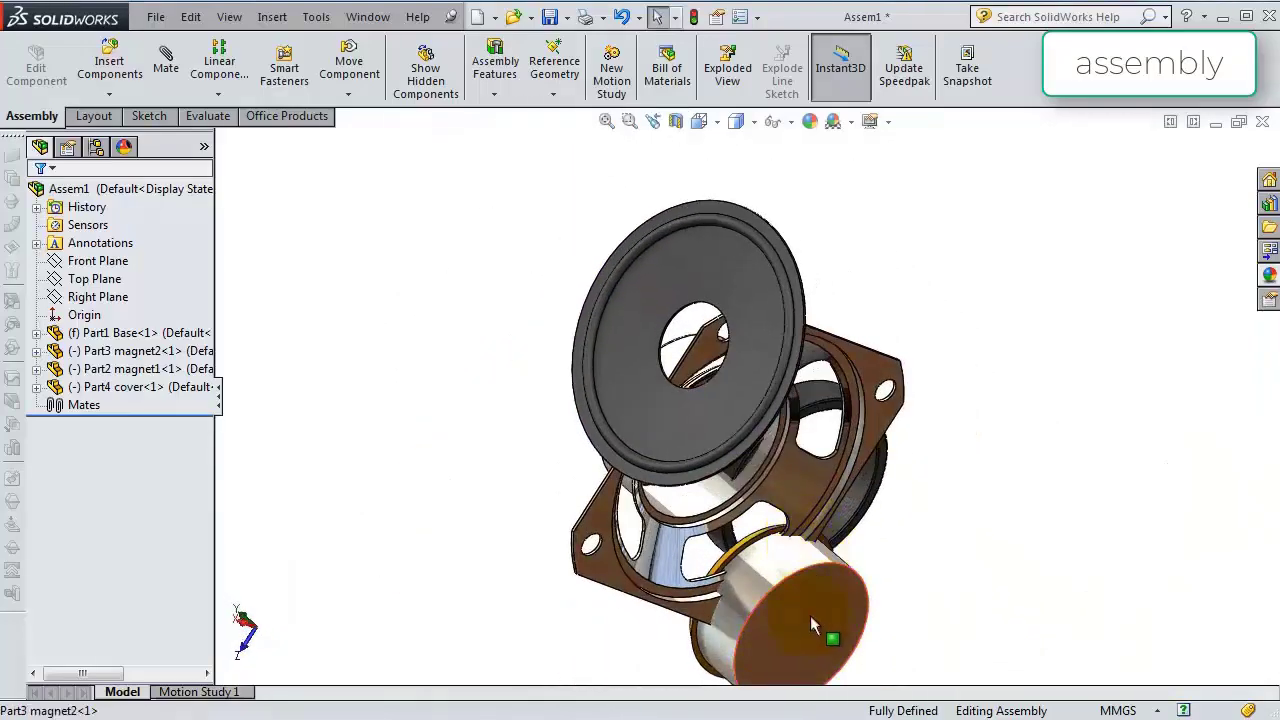
pyautogui.click(812, 625)
pyautogui.moveTo(600, 486); pyautogui.dragTo(680, 463, button='middle')
pyautogui.click(163, 58)
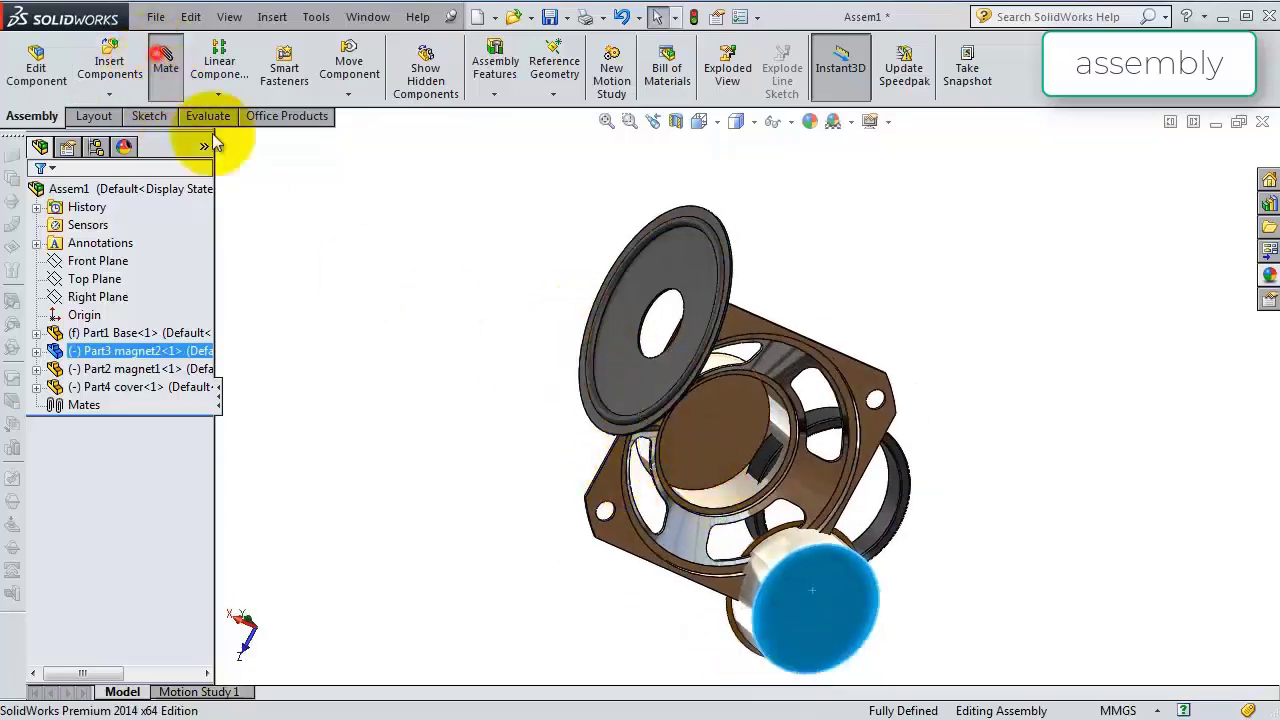
pyautogui.click(714, 431)
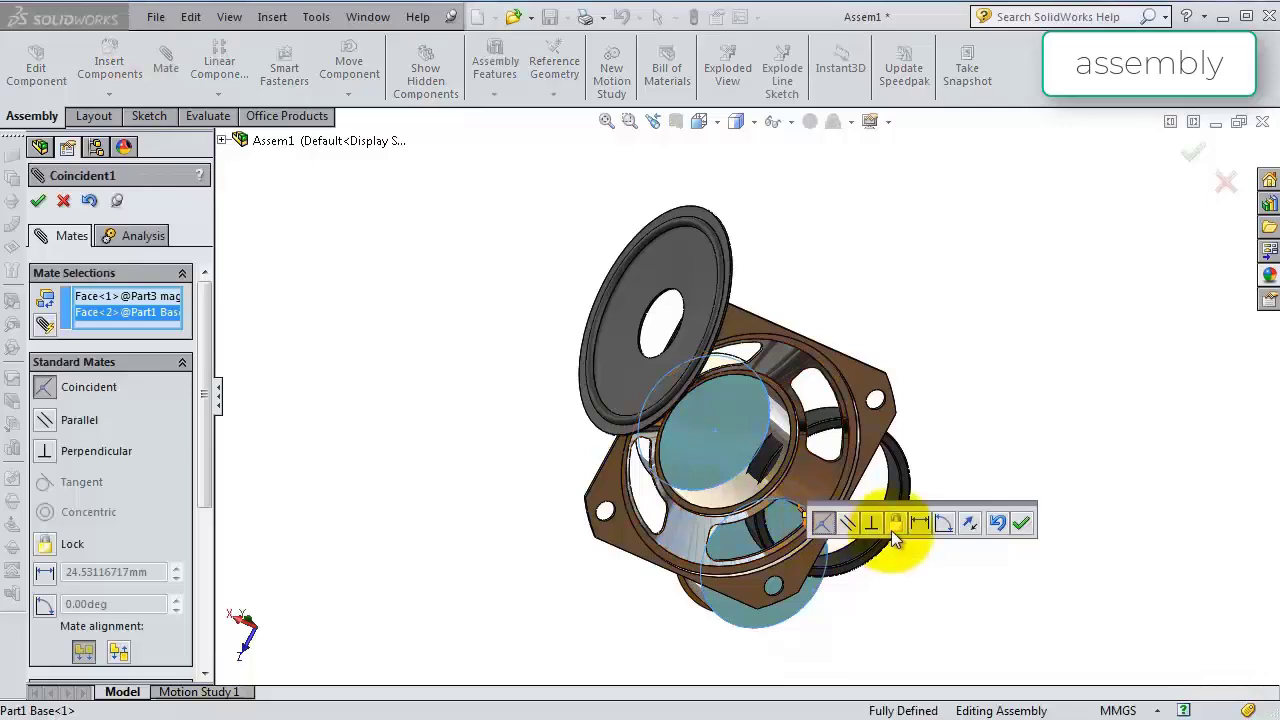
pyautogui.click(971, 524)
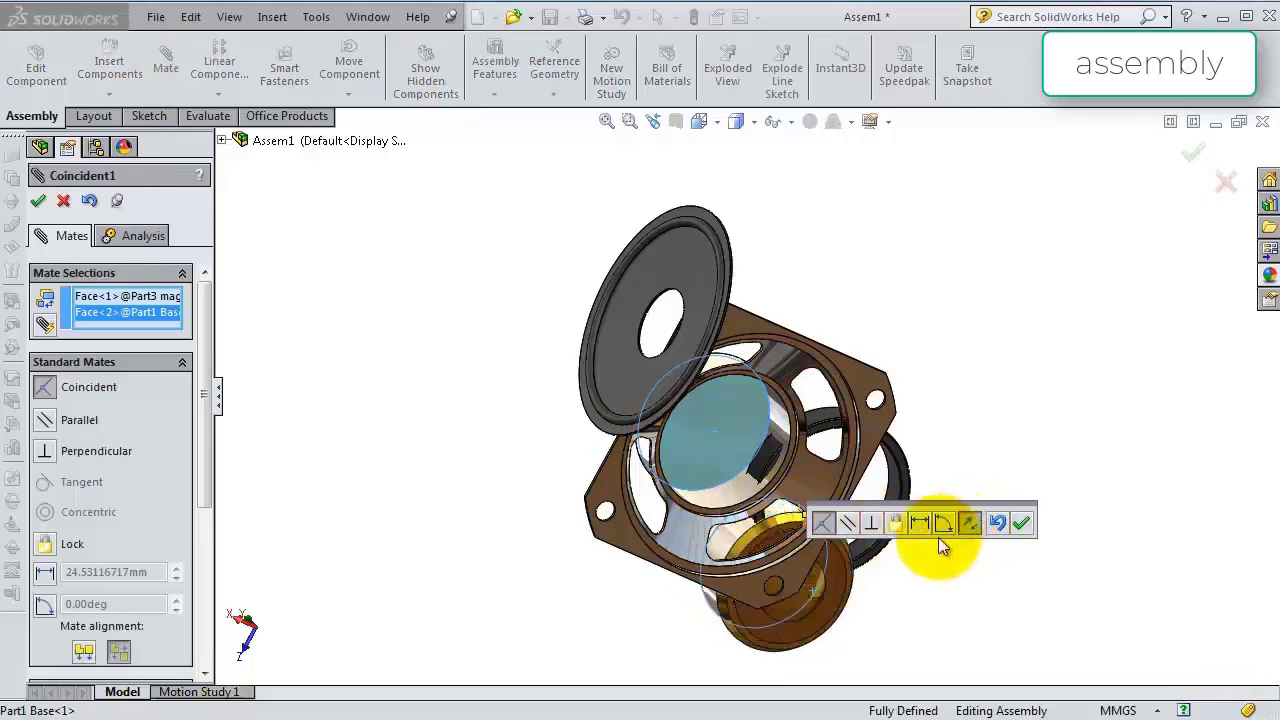
pyautogui.click(1030, 522)
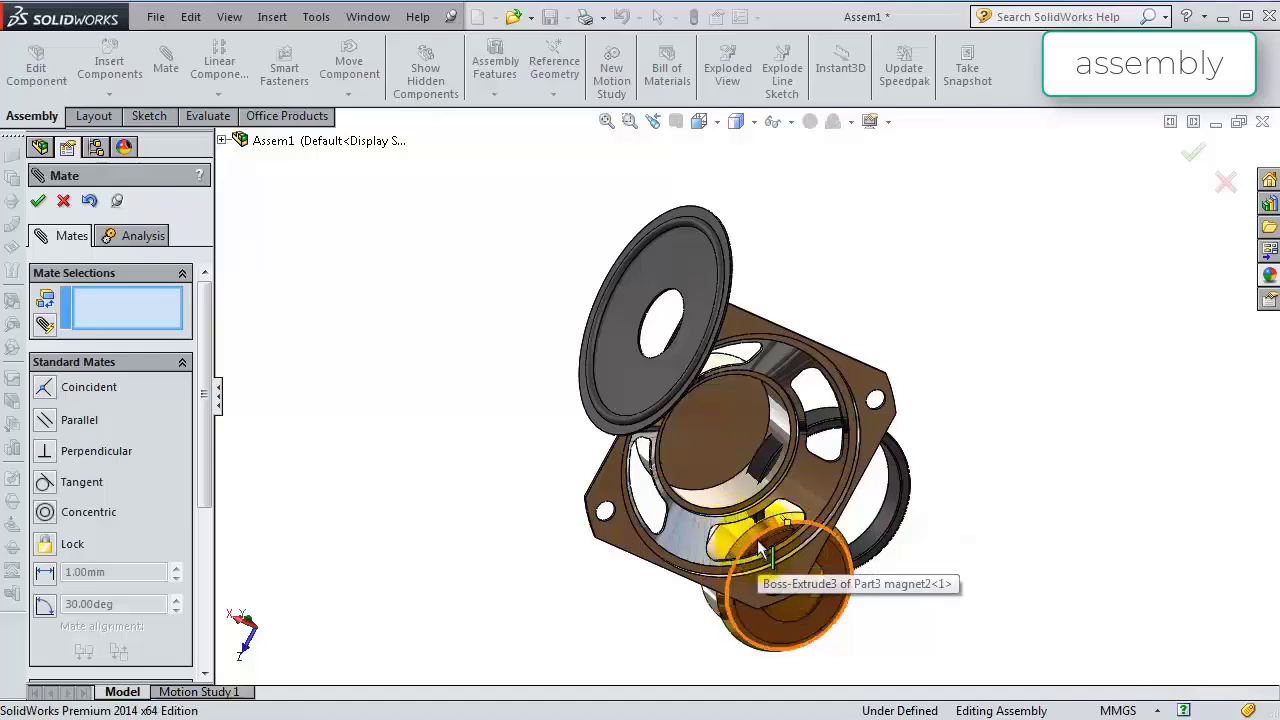
# Move Part3 magnet2 into the base and mate its cylindrical face concentric with the base's round face.
pyautogui.moveTo(751, 551); pyautogui.dragTo(709, 417)
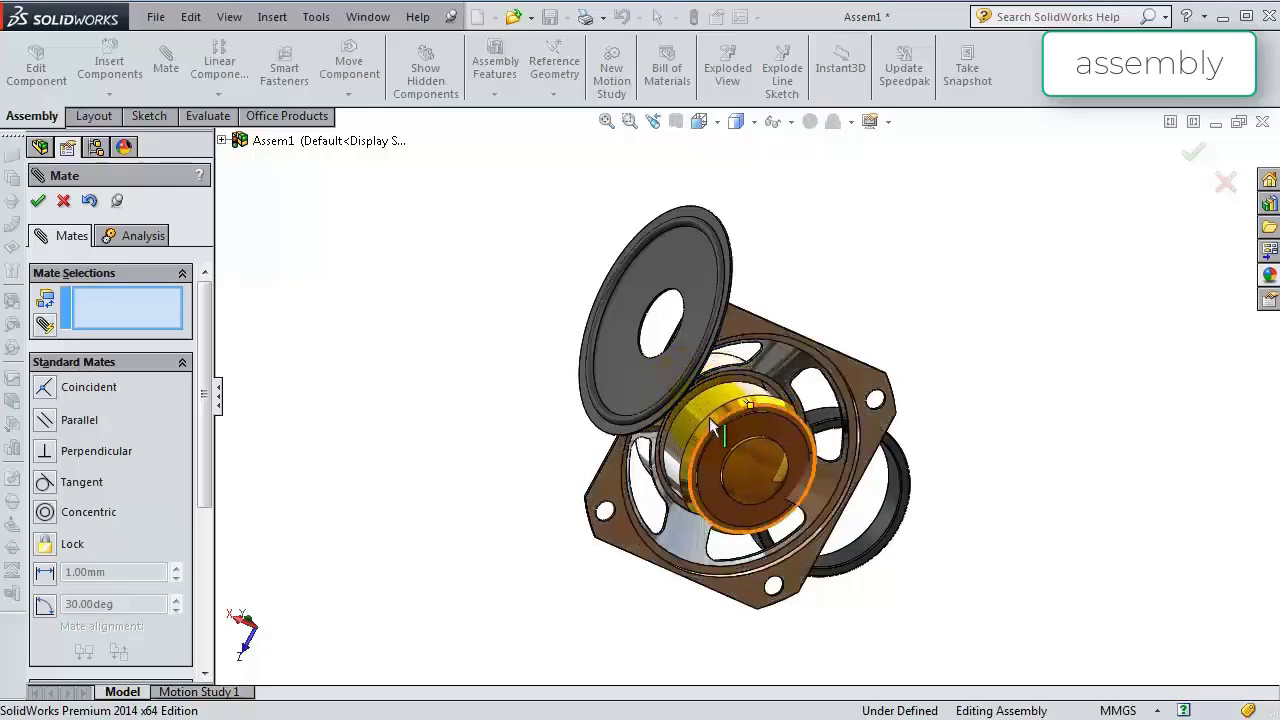
pyautogui.click(704, 408)
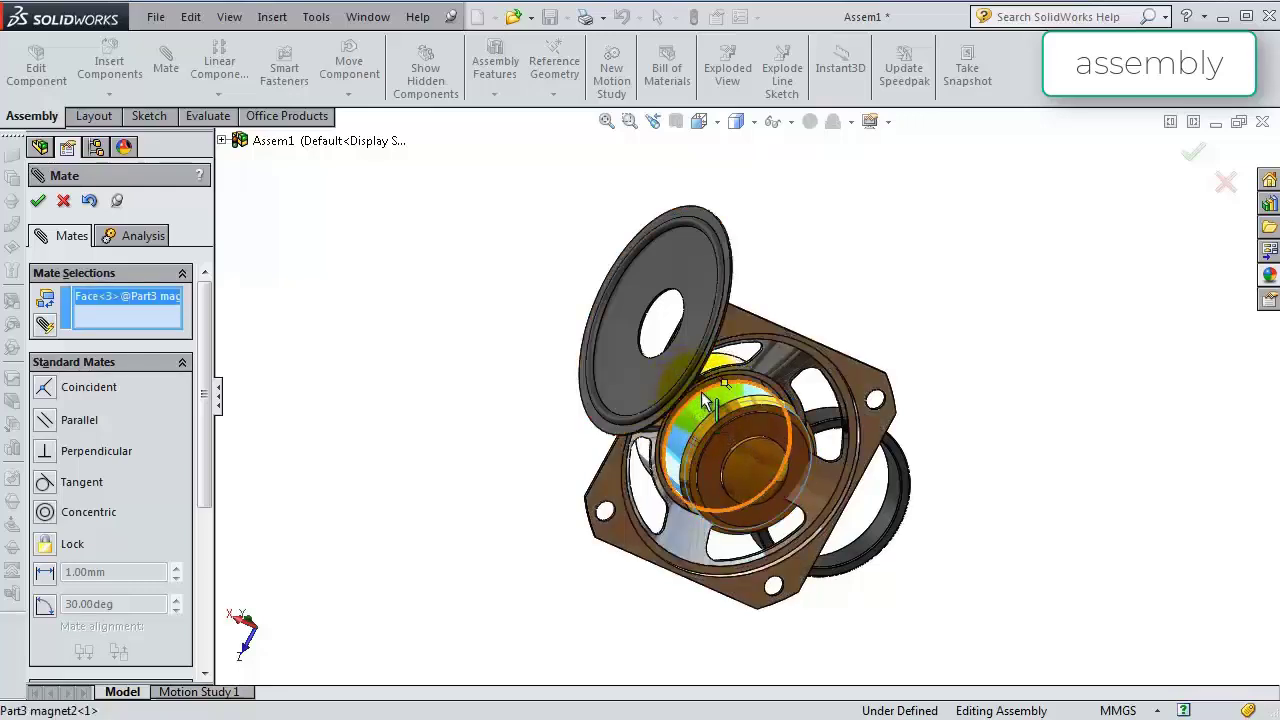
pyautogui.moveTo(702, 393); pyautogui.dragTo(681, 343, button='middle')
pyautogui.scroll(-3, 686, 356)
pyautogui.moveTo(704, 432); pyautogui.dragTo(692, 422, button='middle')
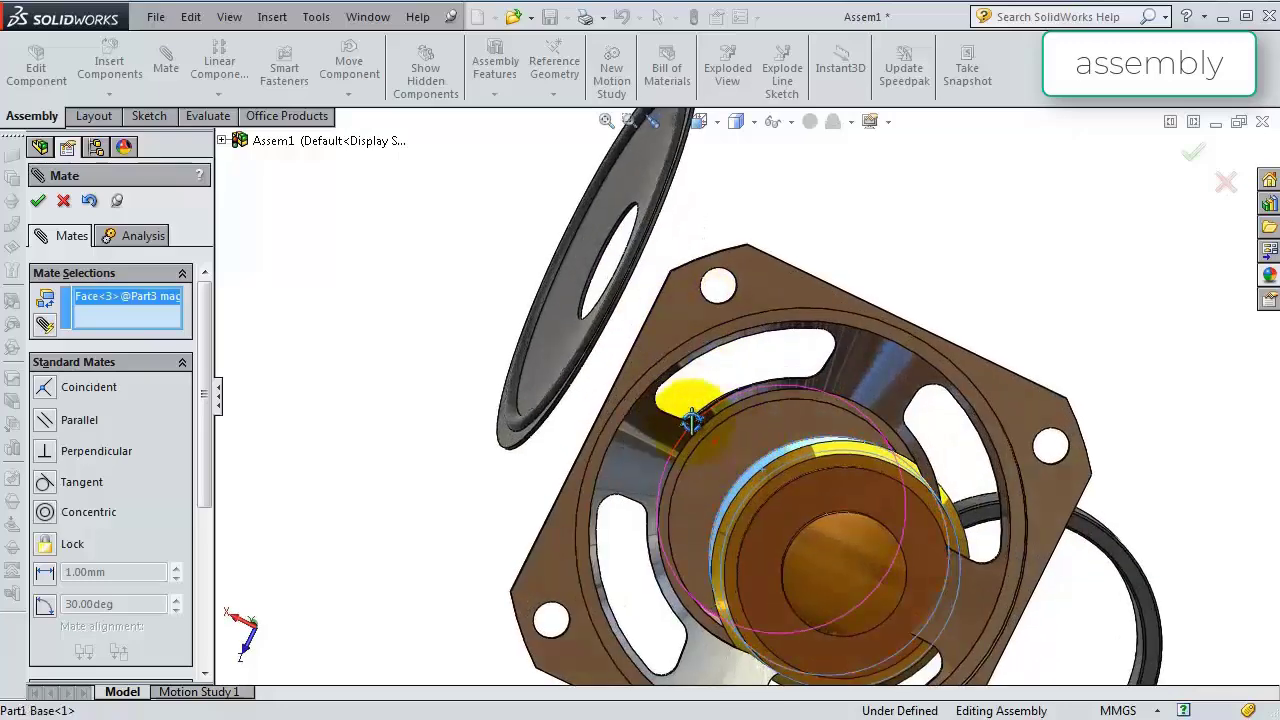
pyautogui.scroll(-5, 688, 428)
pyautogui.click(675, 443)
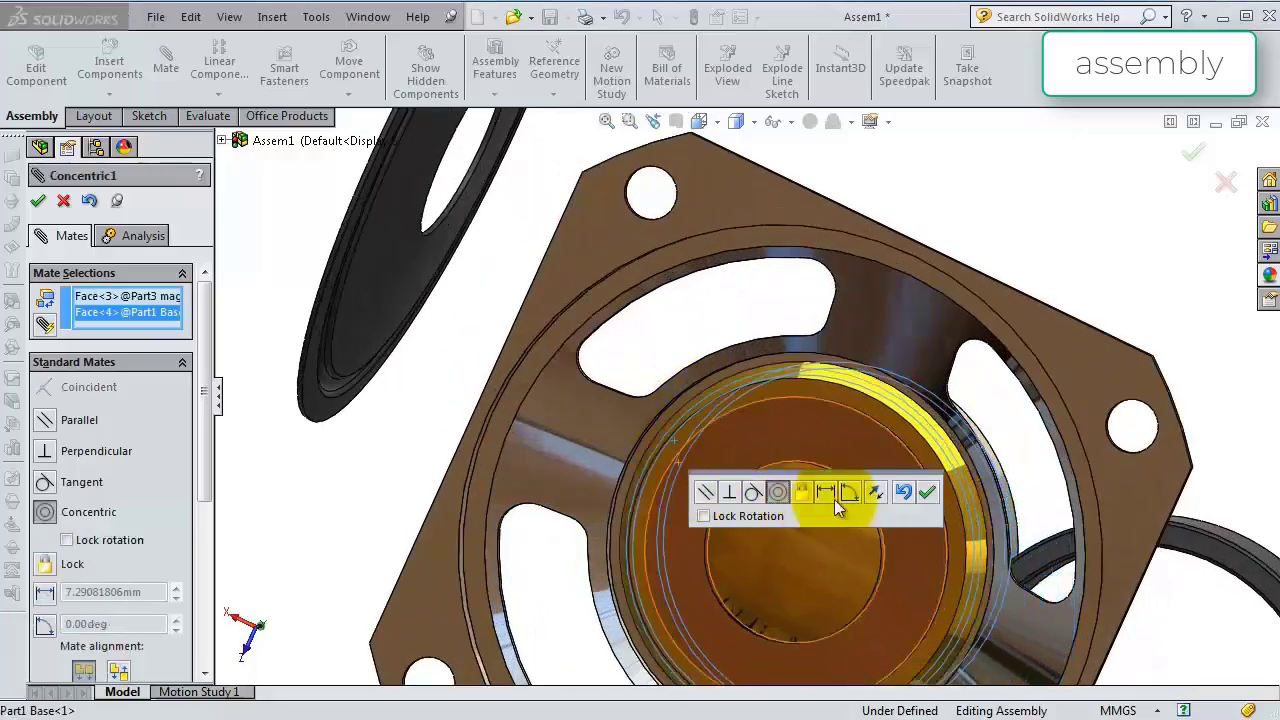
pyautogui.click(930, 493)
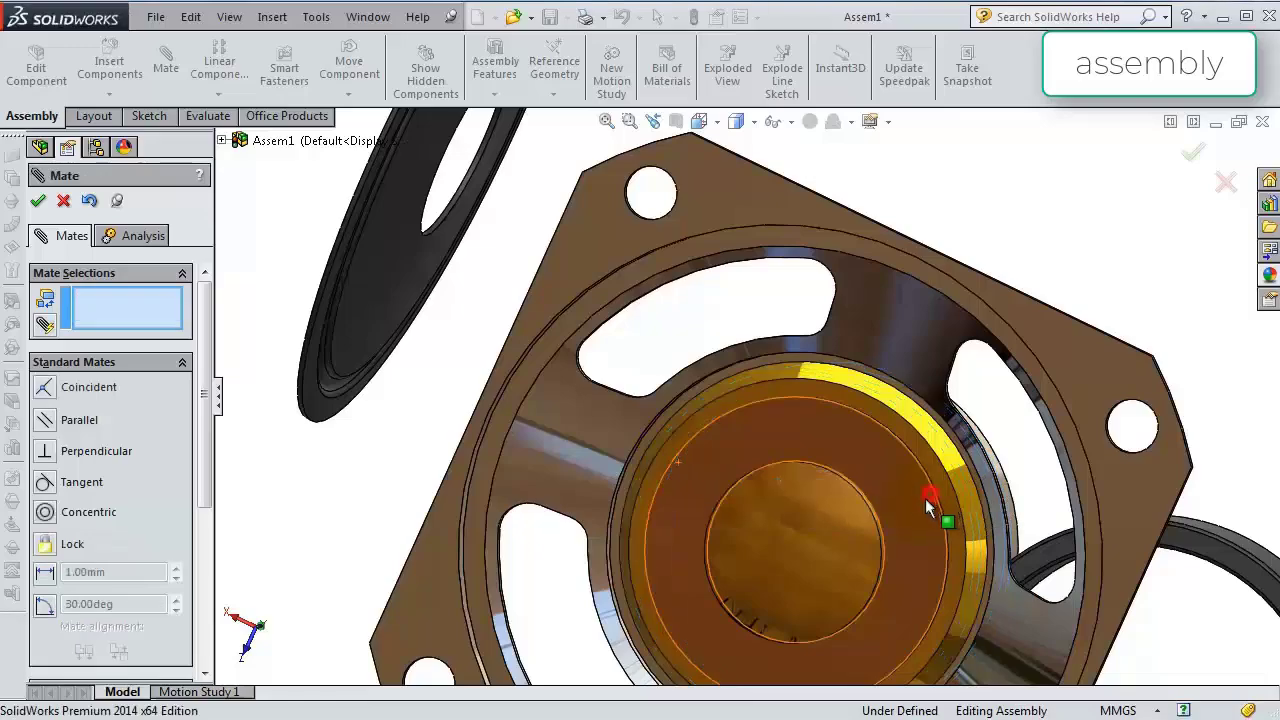
# Mate the inner face of the Part2 magnet1 ring concentric with the cylindrical back portion of the base.
pyautogui.scroll(5, 904, 534)
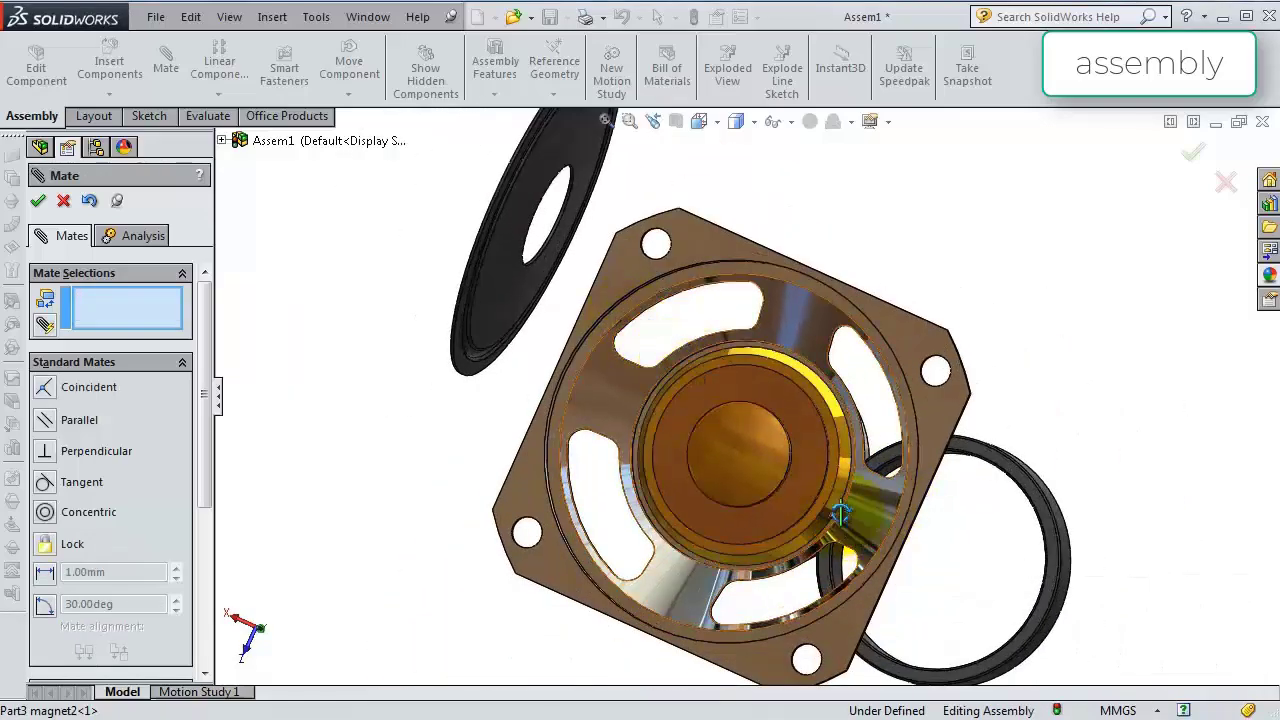
pyautogui.moveTo(837, 514); pyautogui.dragTo(666, 440, button='middle')
pyautogui.scroll(-2, 700, 480)
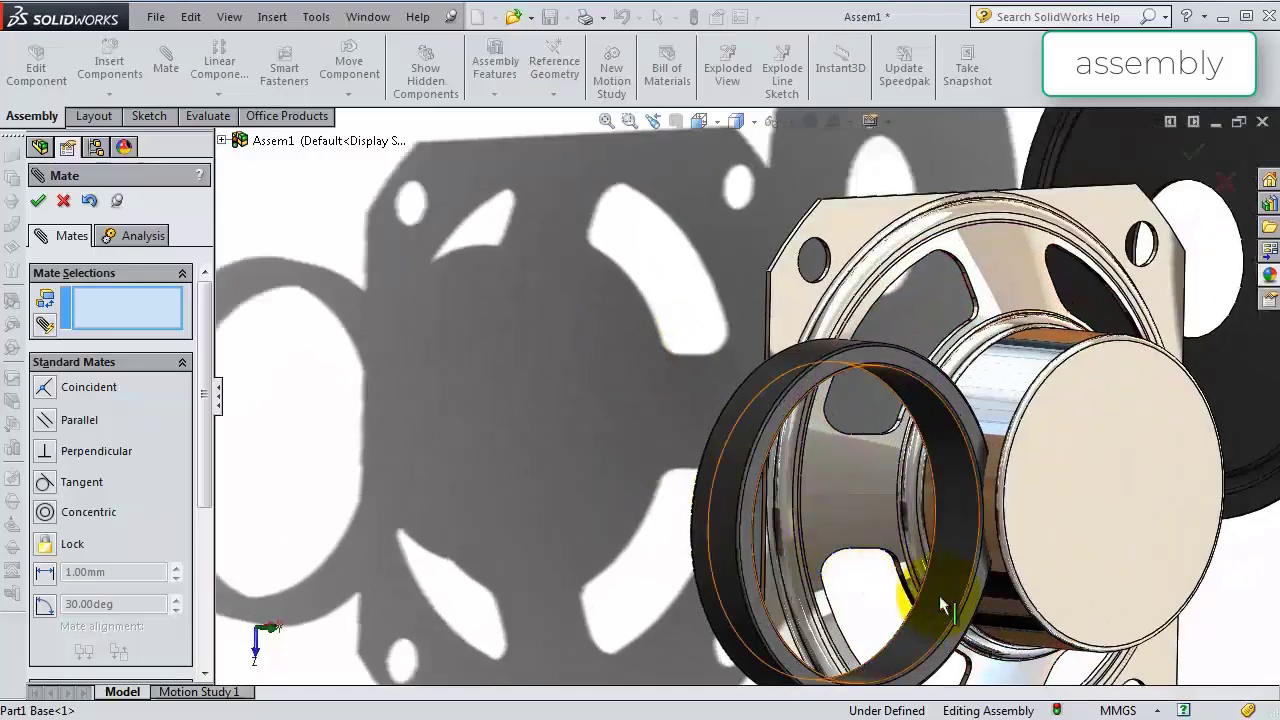
pyautogui.click(939, 595)
pyautogui.click(995, 391)
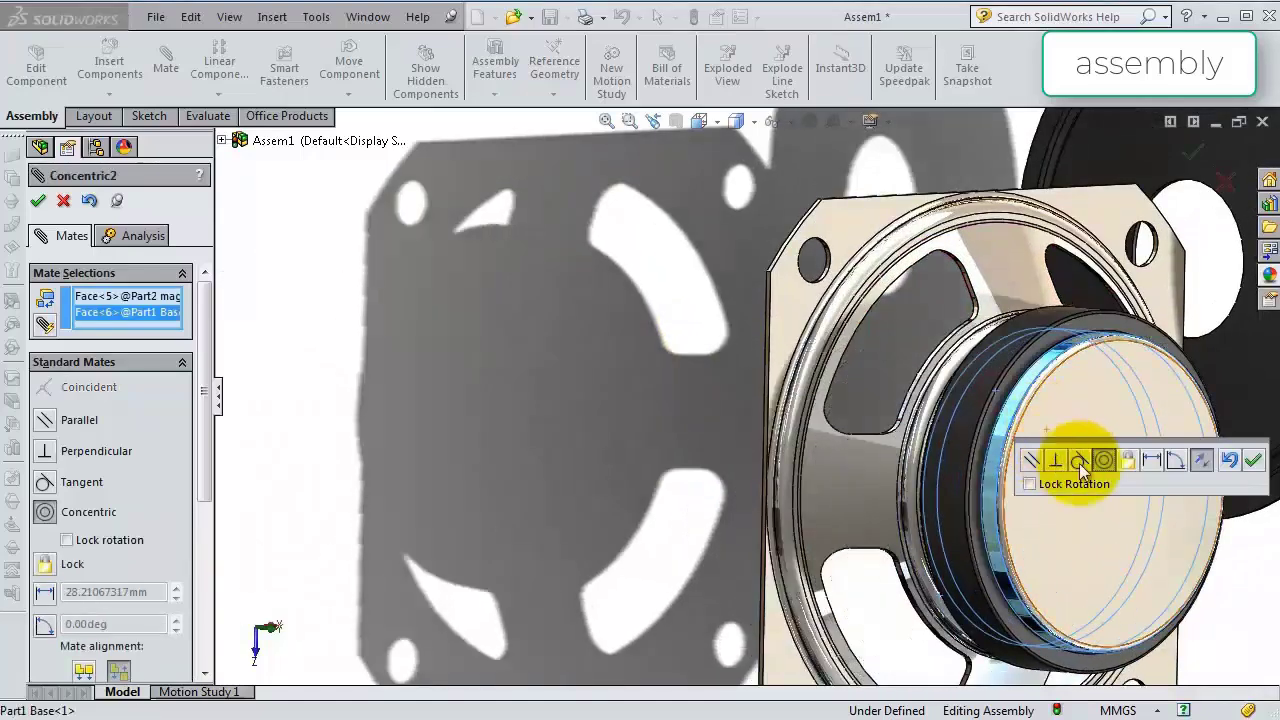
pyautogui.click(1256, 463)
# Add a 2 mm distance mate between the magnet ring's outer end face and the base's flat back face.
pyautogui.moveTo(1086, 503); pyautogui.dragTo(1123, 460, button='middle')
pyautogui.scroll(-2, 1121, 465)
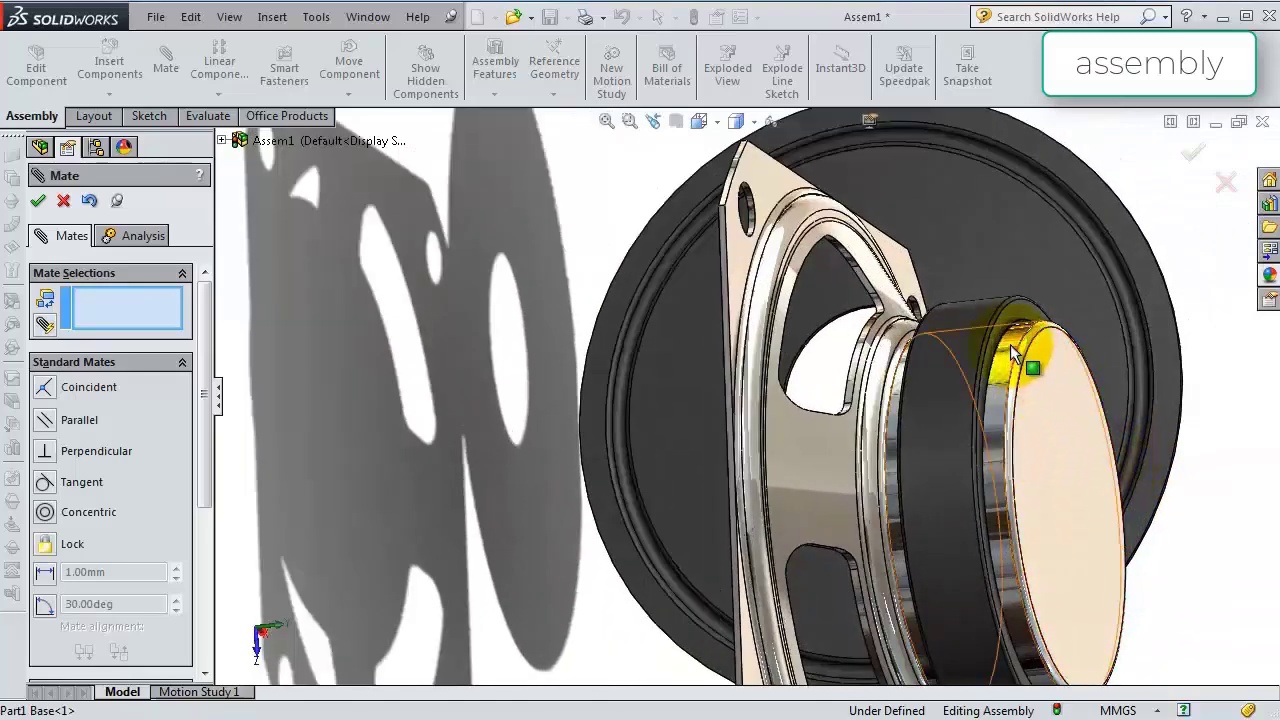
pyautogui.scroll(-3, 1005, 320)
pyautogui.click(997, 312)
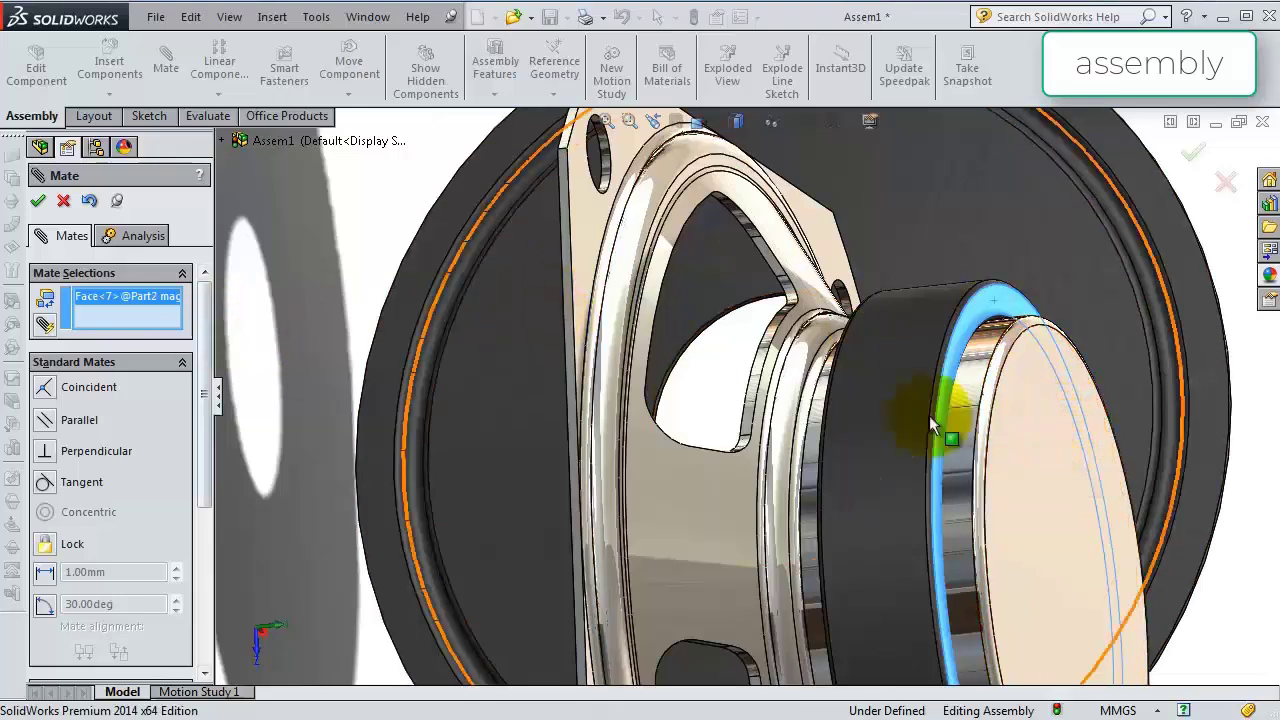
pyautogui.scroll(2, 998, 528)
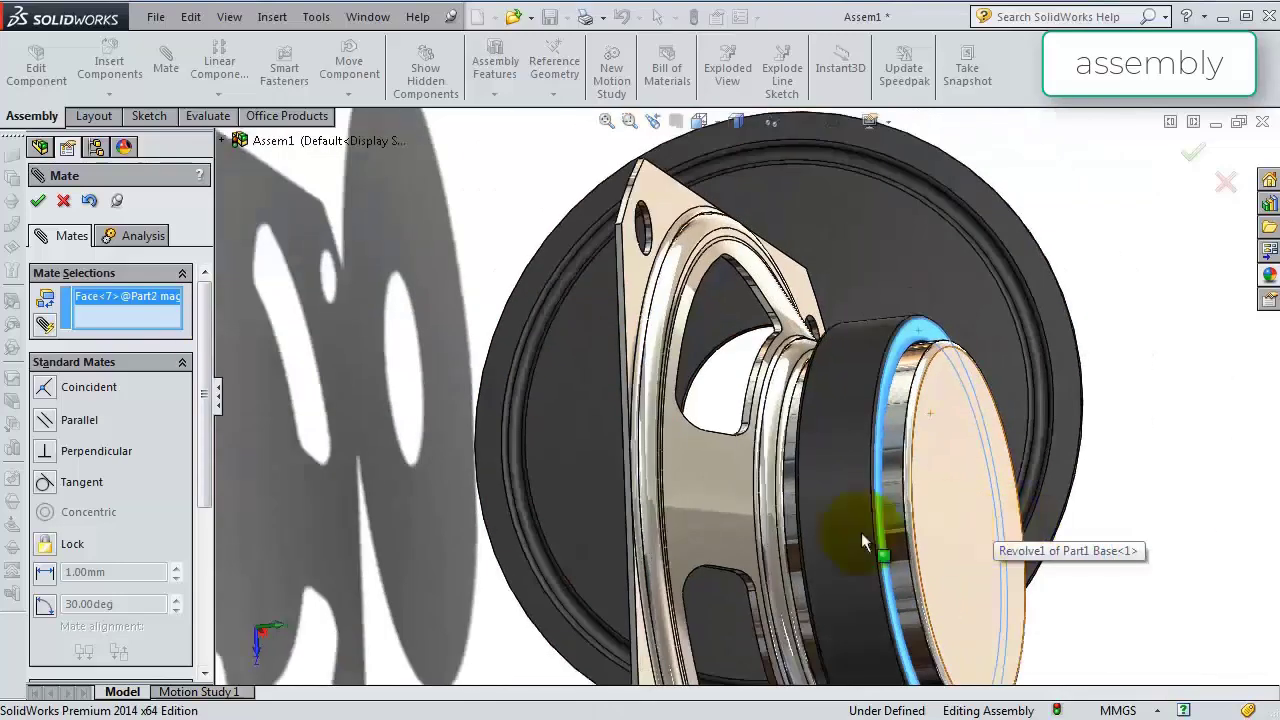
pyautogui.click(410, 539)
pyautogui.click(945, 533)
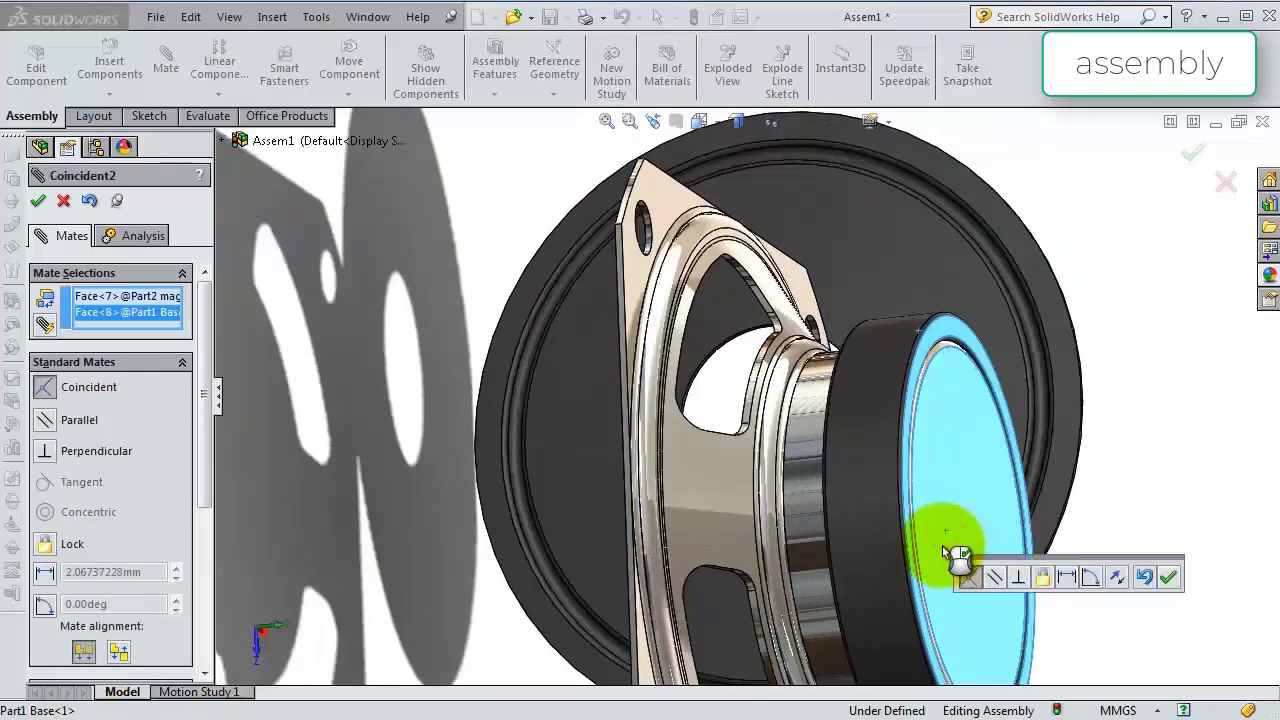
pyautogui.click(1068, 578)
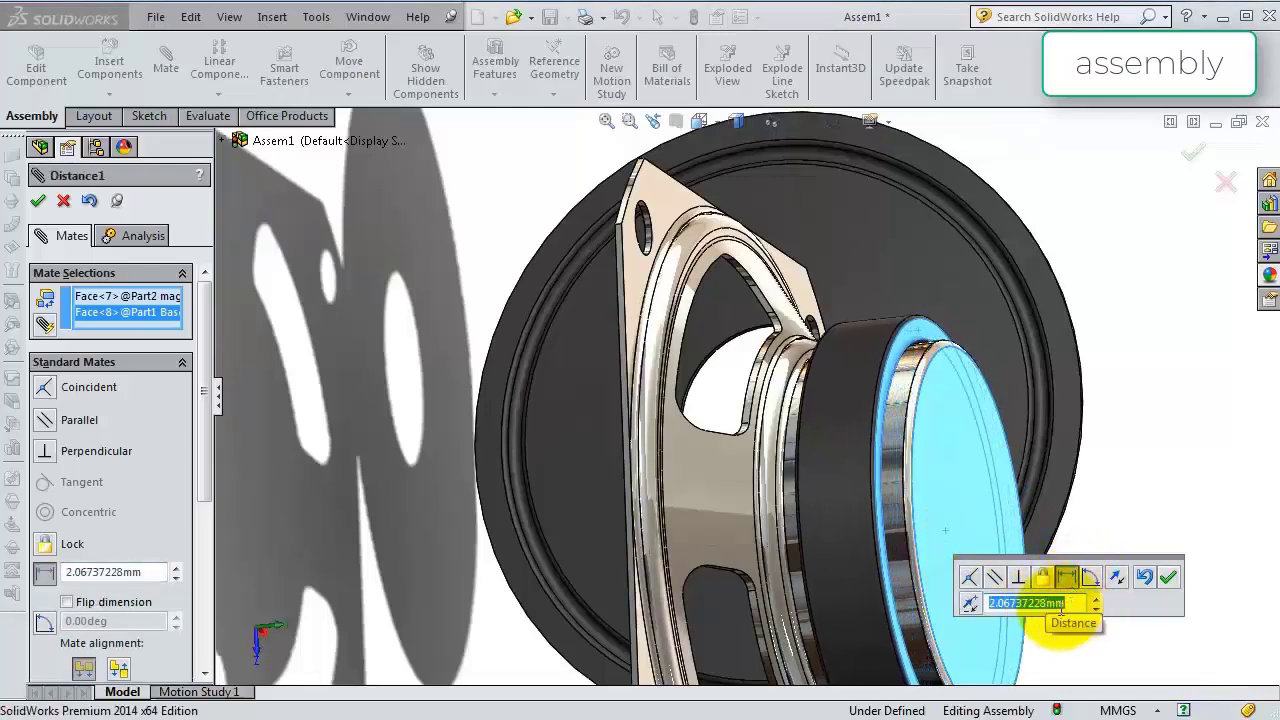
pyautogui.write('2')
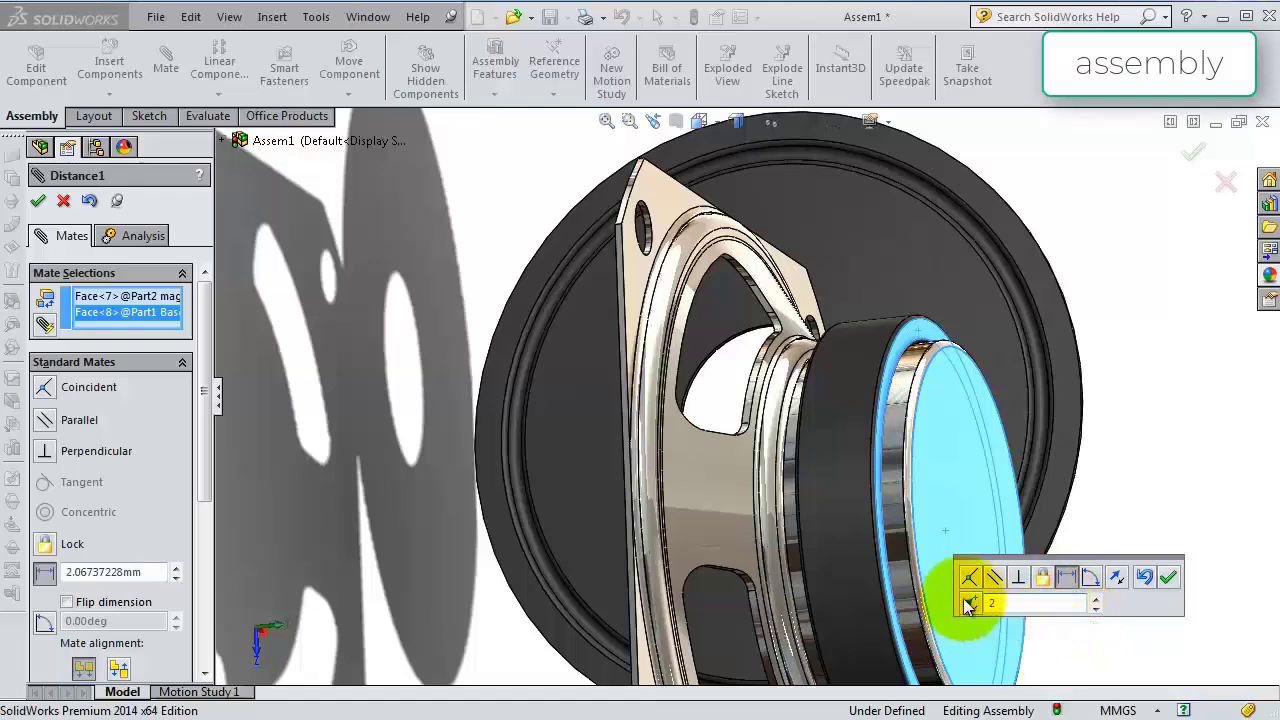
pyautogui.press('Return')
pyautogui.click(1166, 578)
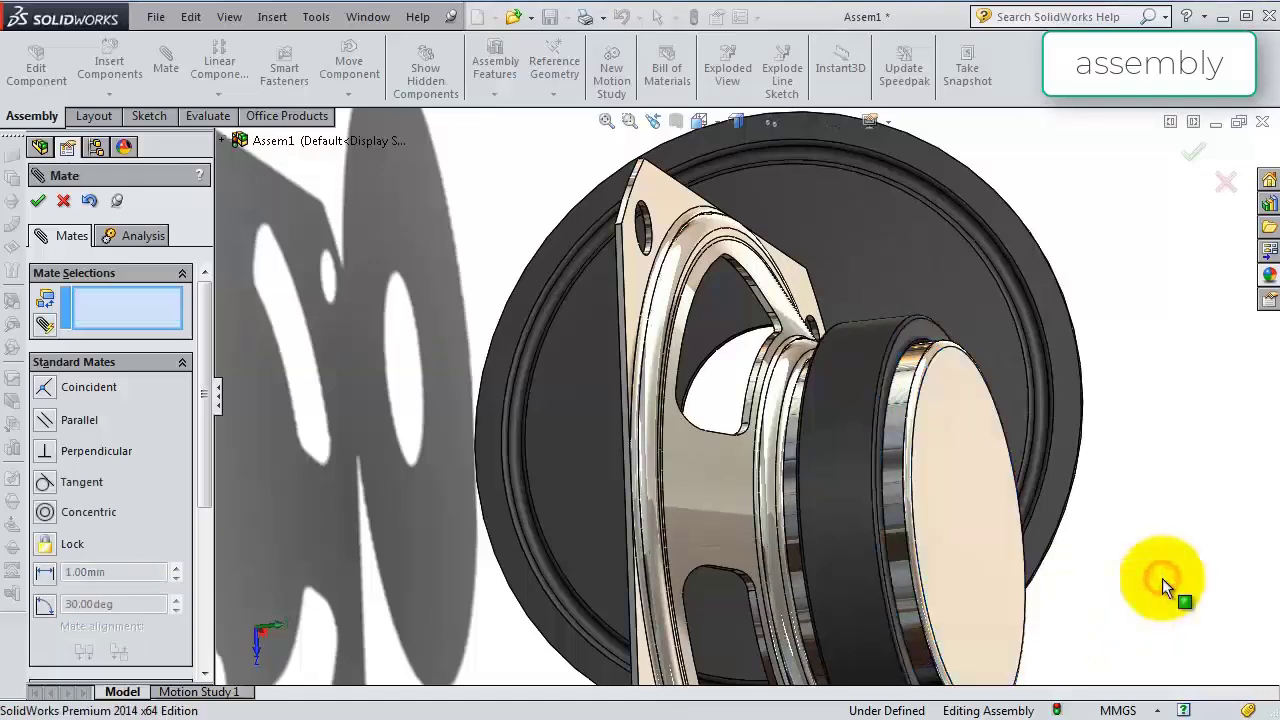
# Mate the centre hole of Part4 cover concentric with the central round face of Part3 magnet2.
pyautogui.moveTo(1172, 509); pyautogui.dragTo(1126, 507, button='middle')
pyautogui.moveTo(1028, 521); pyautogui.dragTo(929, 510, button='middle')
pyautogui.scroll(2, 936, 510)
pyautogui.scroll(-2, 944, 510)
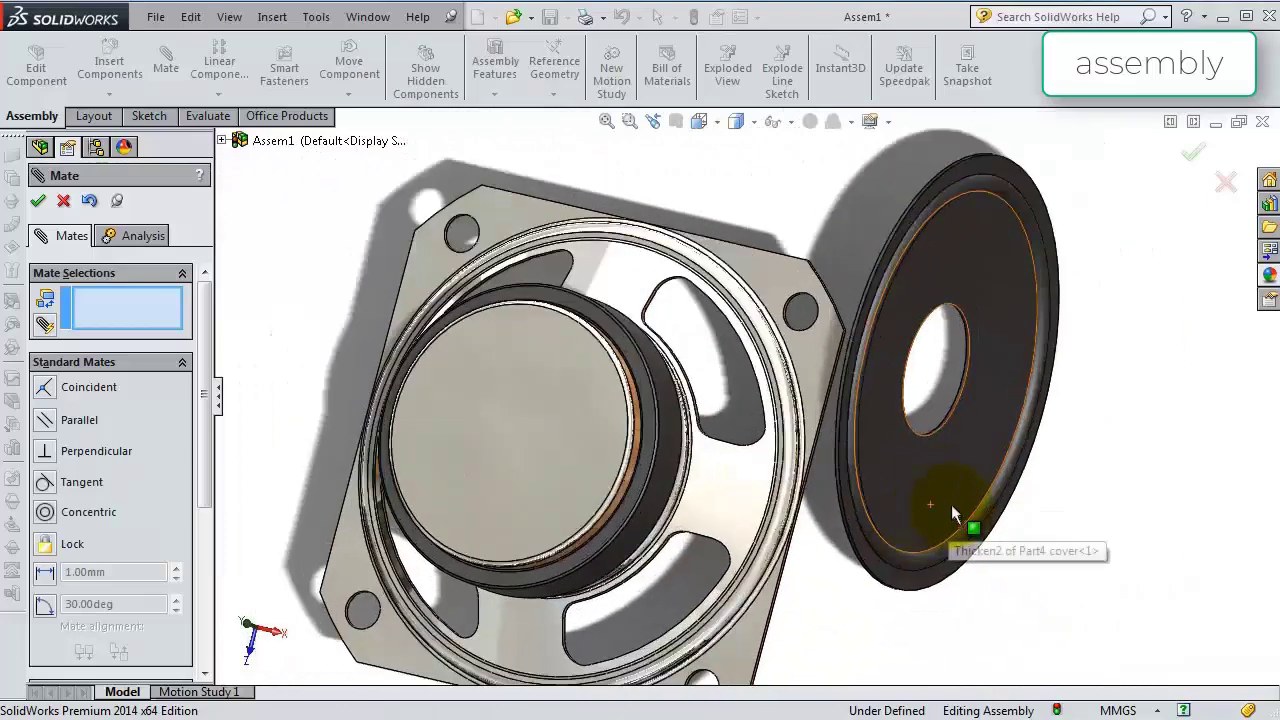
pyautogui.scroll(1, 1090, 495)
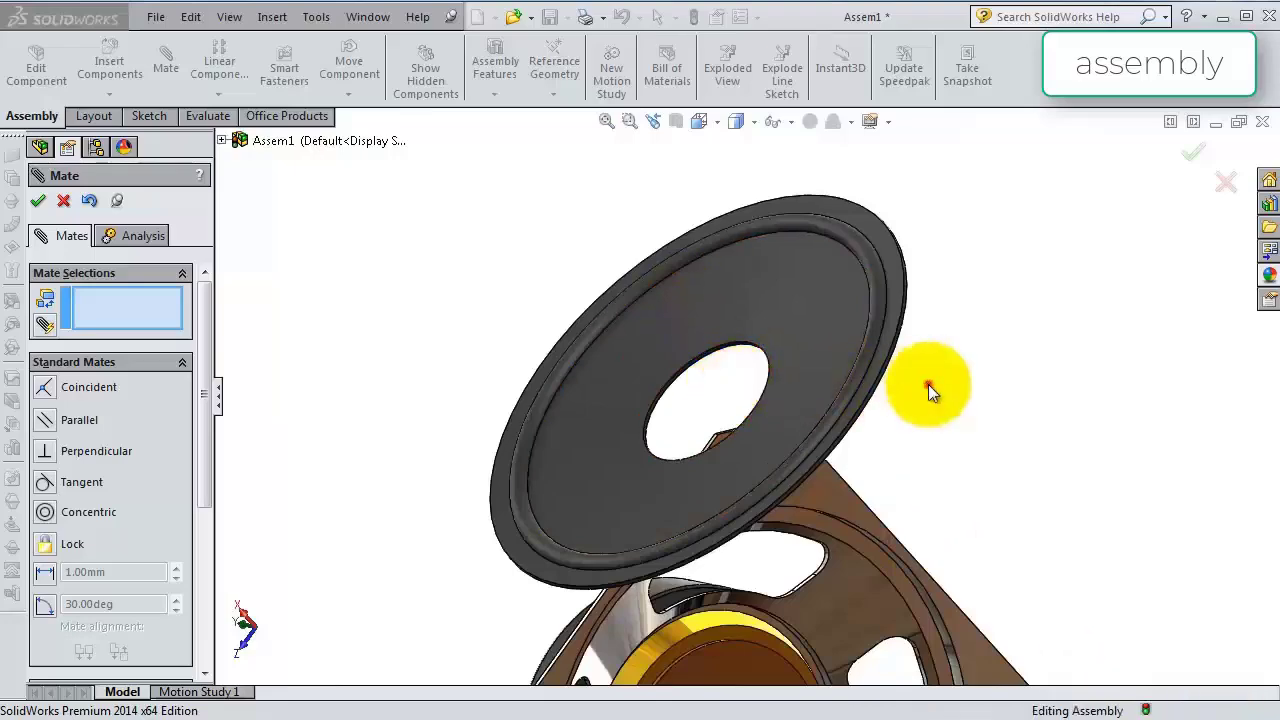
pyautogui.scroll(3, 928, 384)
pyautogui.scroll(2, 592, 364)
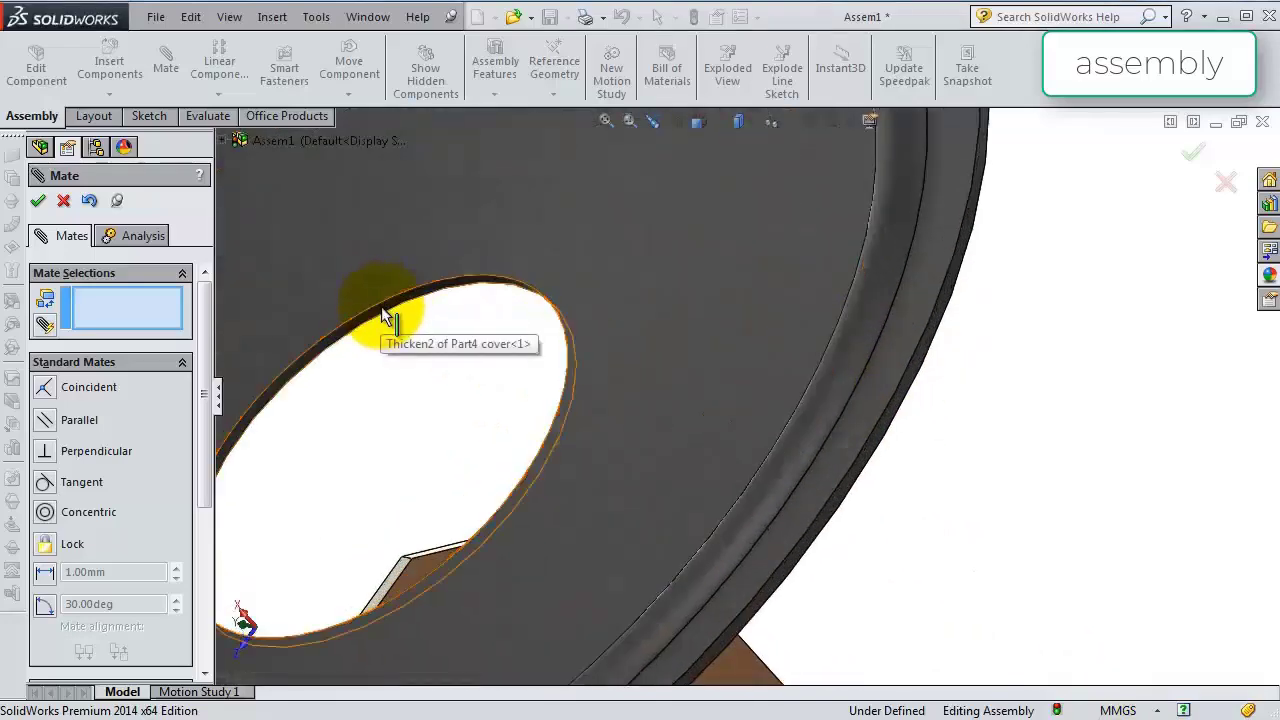
pyautogui.click(388, 316)
pyautogui.scroll(-5, 914, 468)
pyautogui.scroll(5, 546, 571)
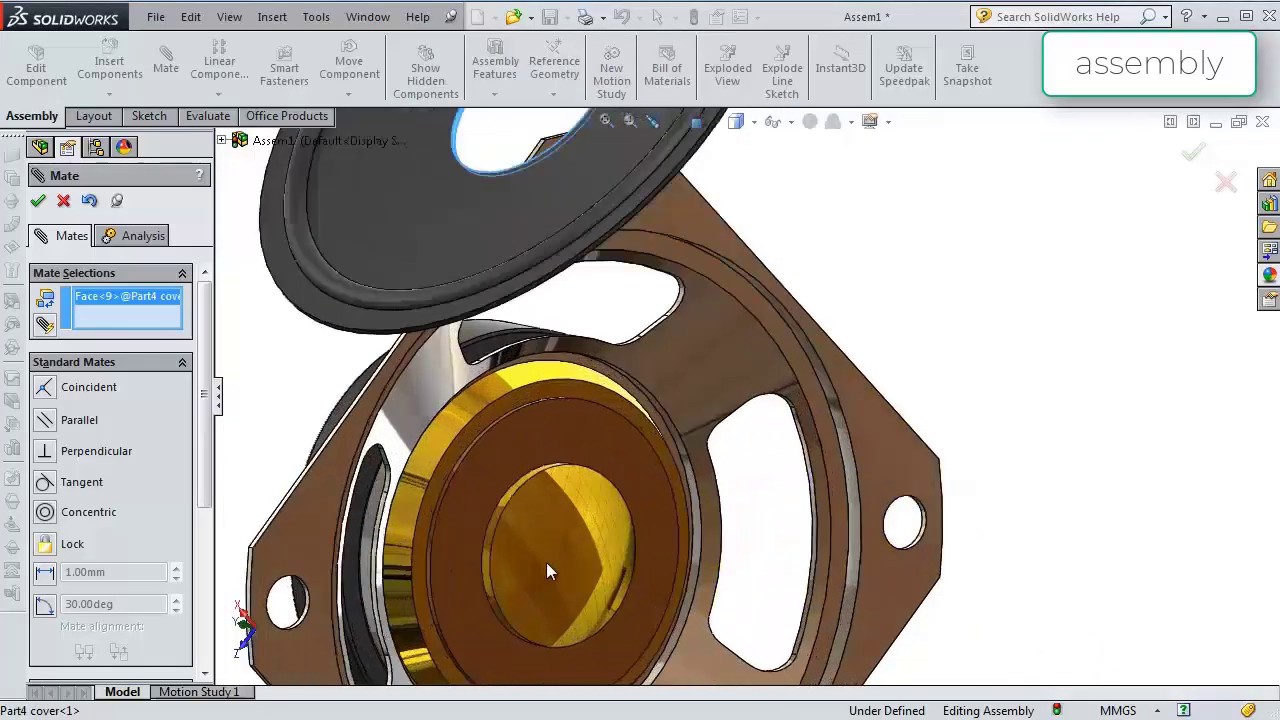
pyautogui.scroll(3, 546, 571)
pyautogui.click(487, 521)
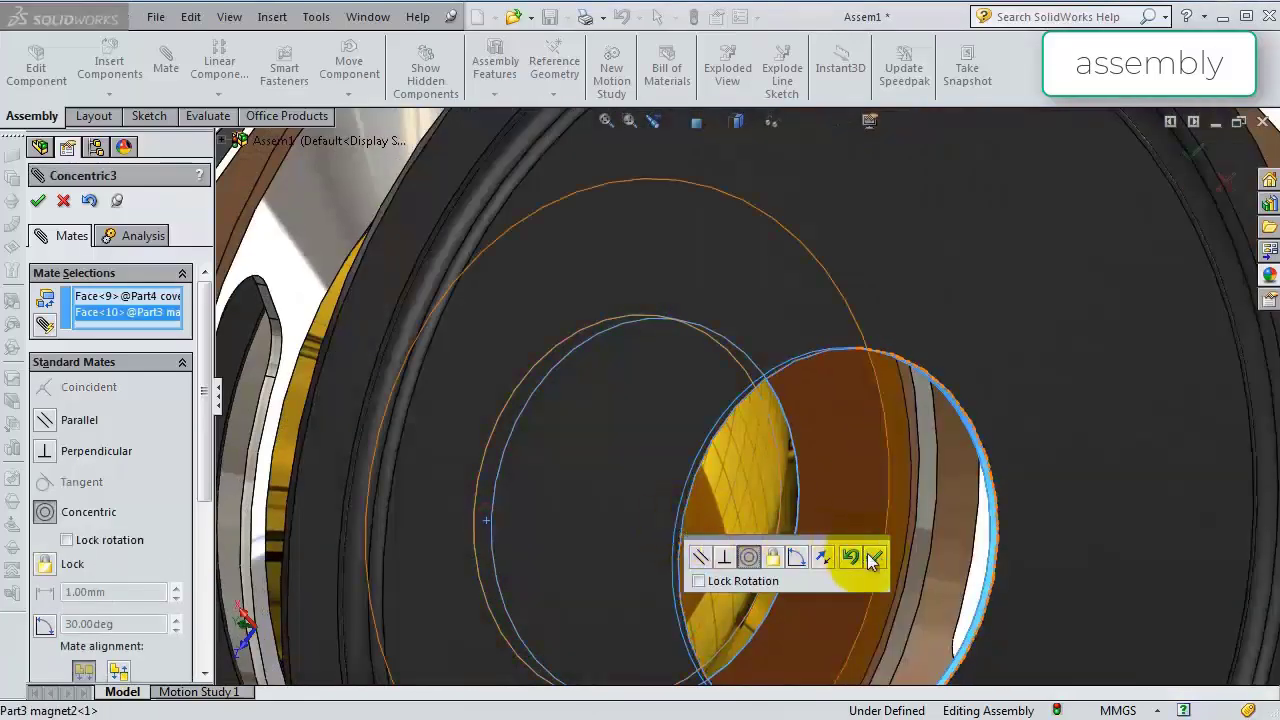
pyautogui.click(874, 558)
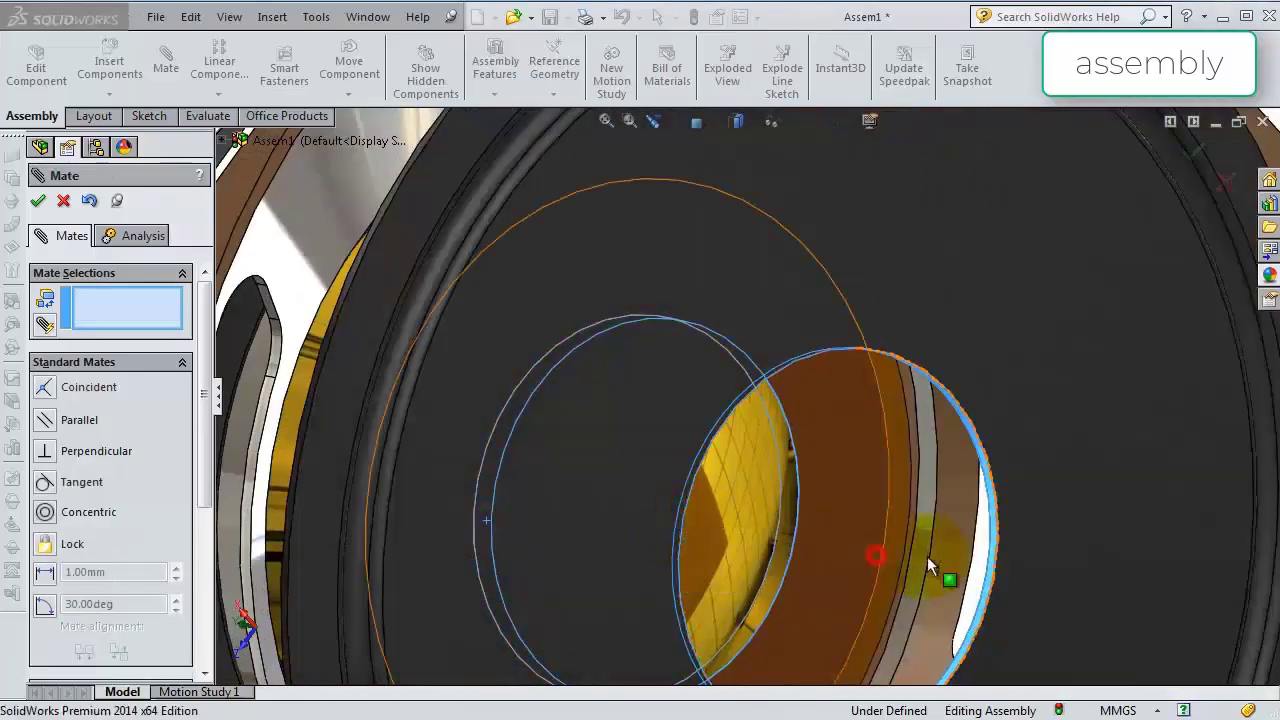
# Edit the cover's concentric mate to reverse its alignment, and finish mating.
pyautogui.scroll(-5, 930, 506)
pyautogui.moveTo(878, 474); pyautogui.dragTo(730, 468, button='middle')
pyautogui.moveTo(200, 440); pyautogui.dragTo(200, 580)
pyautogui.moveTo(171, 523); pyautogui.dragTo(172, 555)
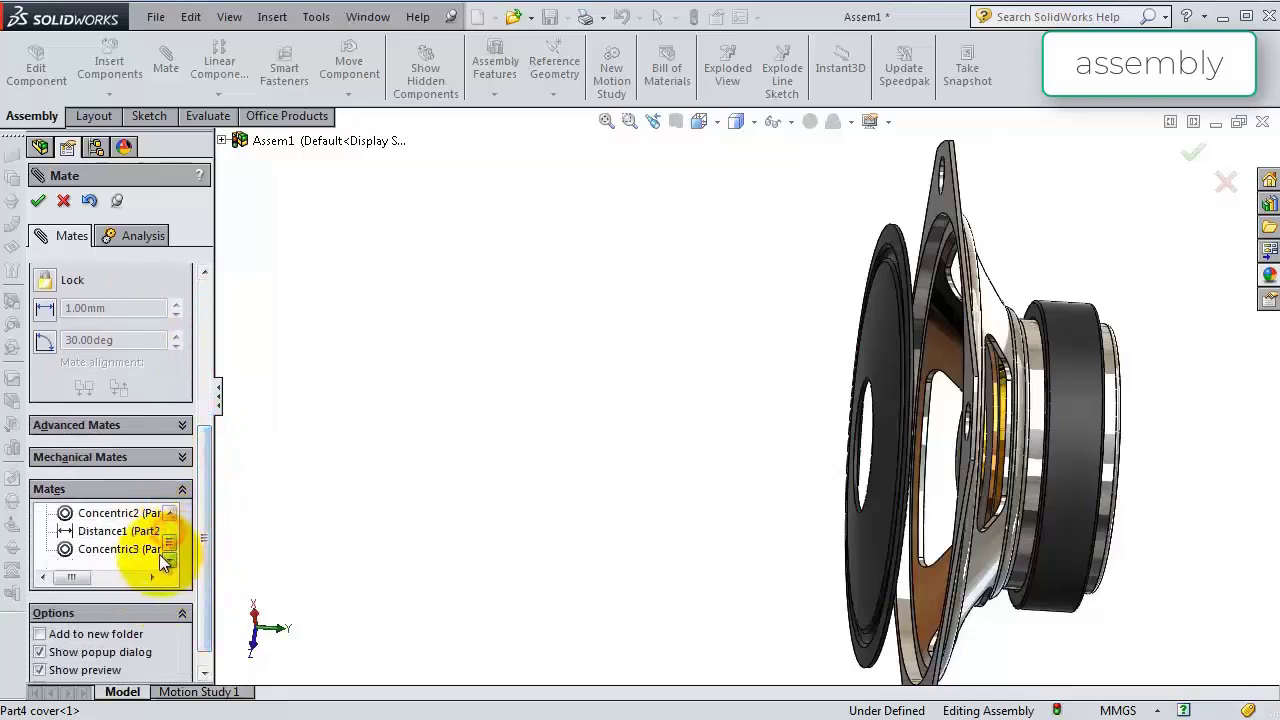
pyautogui.click(160, 552)
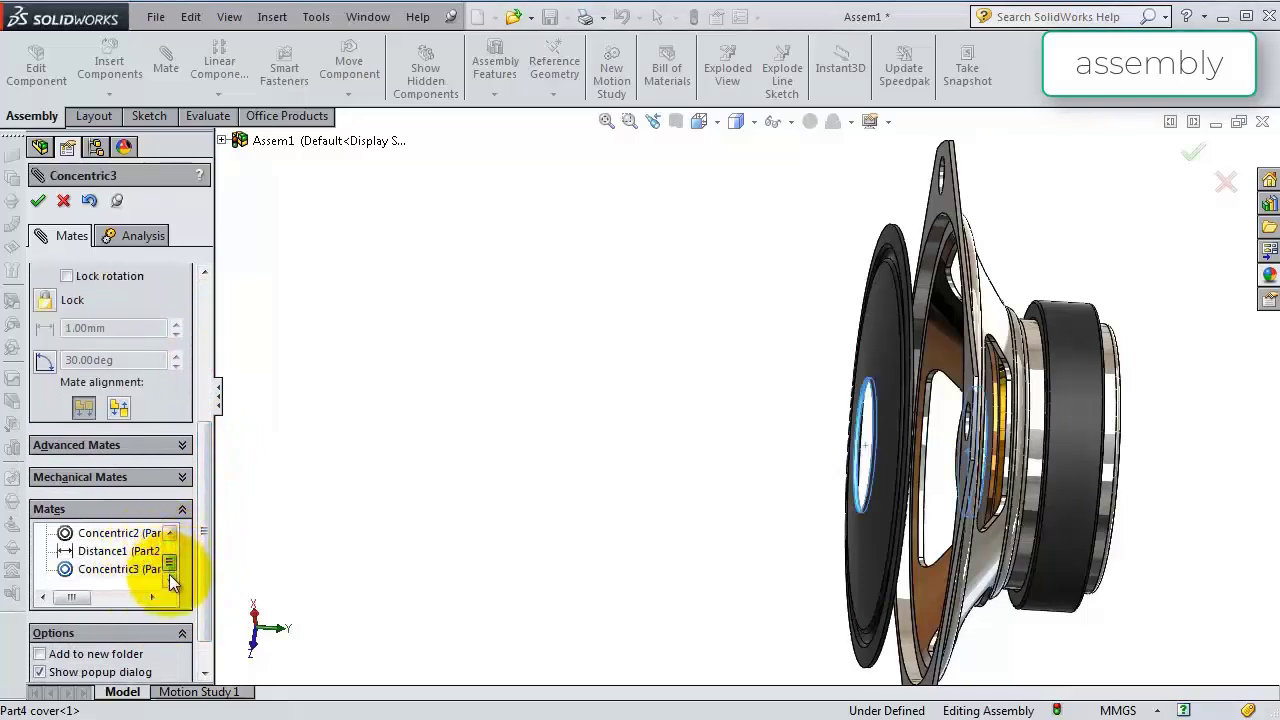
pyautogui.click(120, 408)
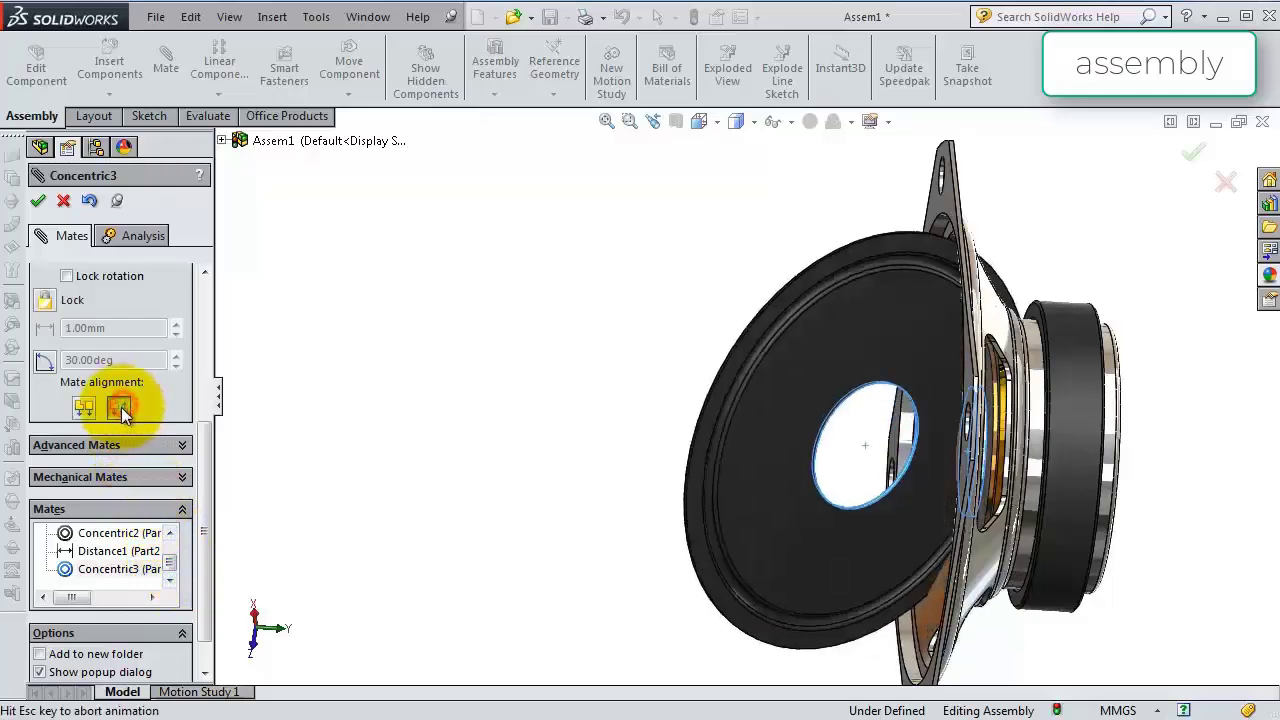
pyautogui.click(38, 205)
# Mate the flat rim face of Part4 cover coincident with the recessed ring face on the front of the base.
pyautogui.moveTo(523, 389); pyautogui.dragTo(904, 312, button='middle')
pyautogui.scroll(-6, 920, 189)
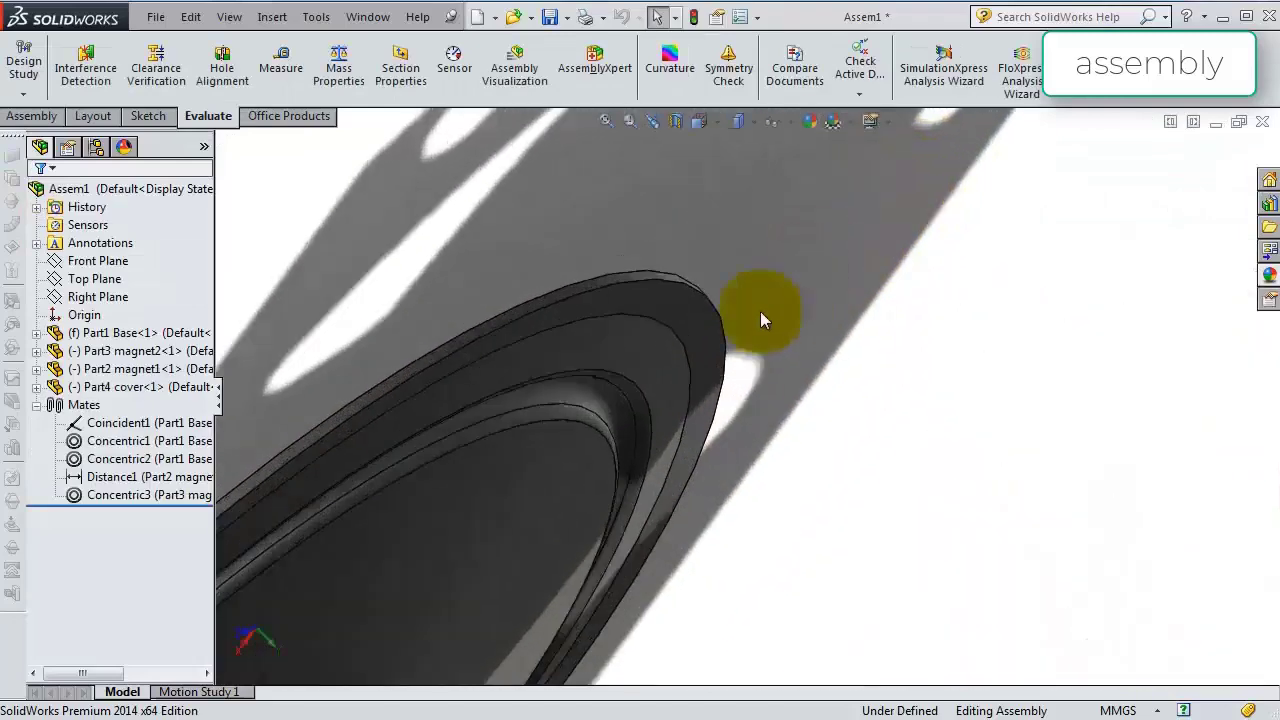
pyautogui.click(696, 333)
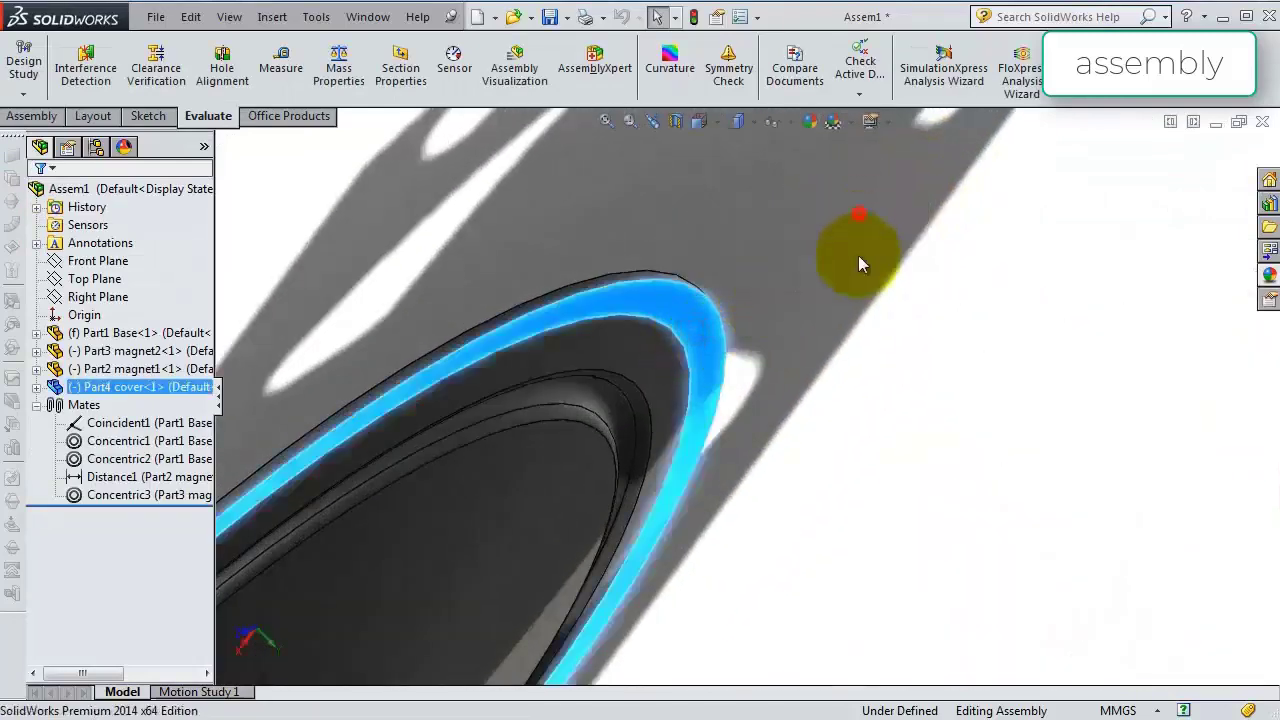
pyautogui.moveTo(858, 255); pyautogui.dragTo(966, 423, button='middle')
pyautogui.scroll(3, 966, 423)
pyautogui.scroll(-2, 985, 500)
pyautogui.scroll(2, 926, 655)
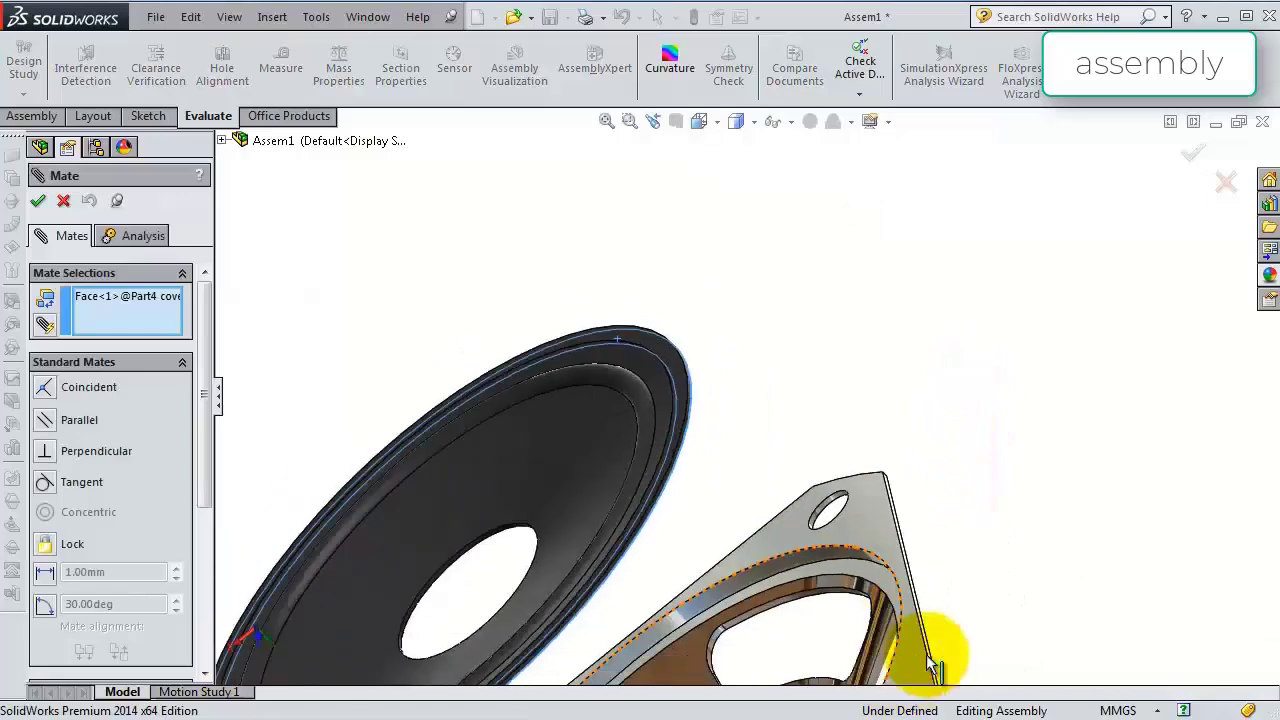
pyautogui.click(868, 582)
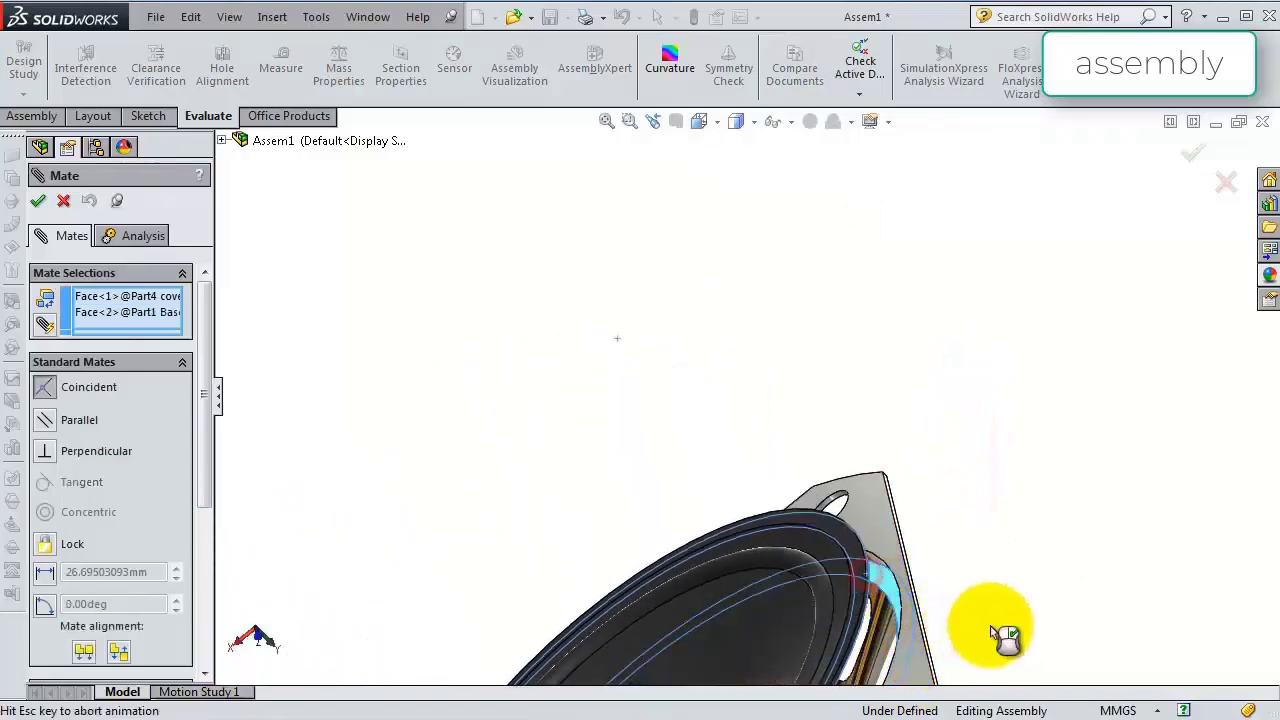
pyautogui.click(1217, 651)
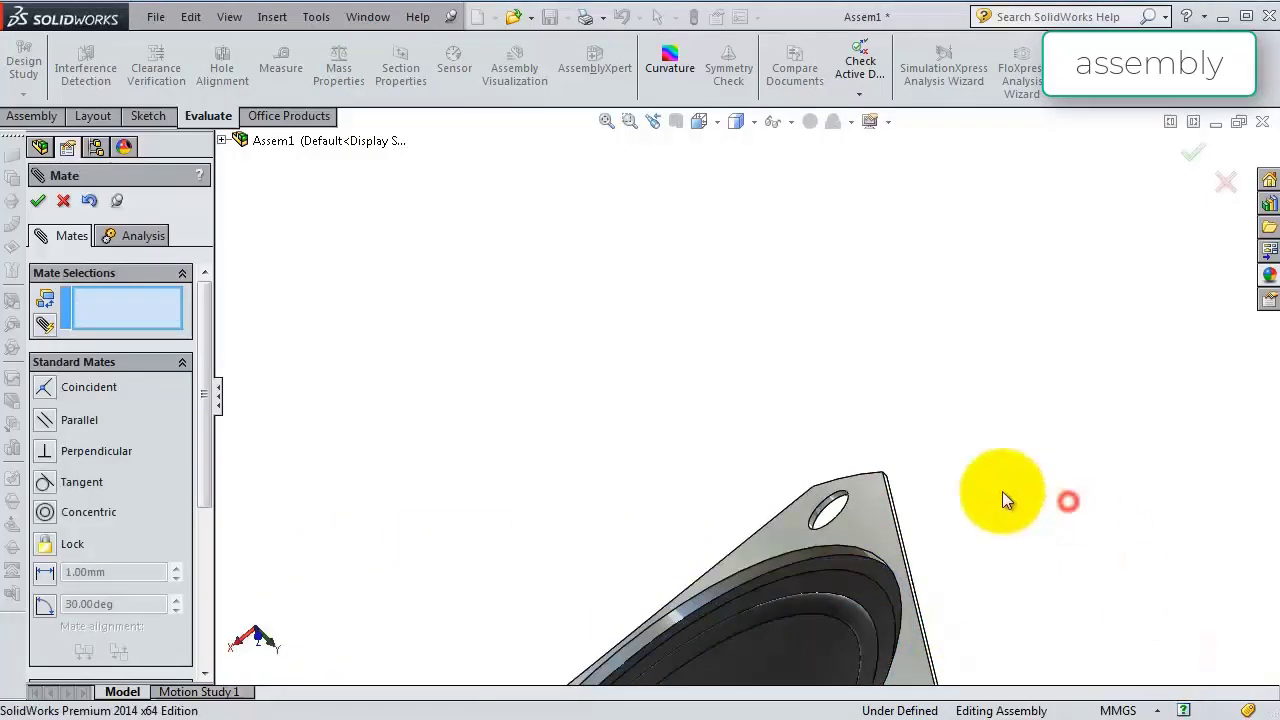
pyautogui.scroll(4, 1002, 491)
pyautogui.moveTo(971, 529); pyautogui.dragTo(863, 671, button='middle')
pyautogui.scroll(4, 714, 471)
pyautogui.moveTo(757, 471); pyautogui.dragTo(981, 214, button='middle')
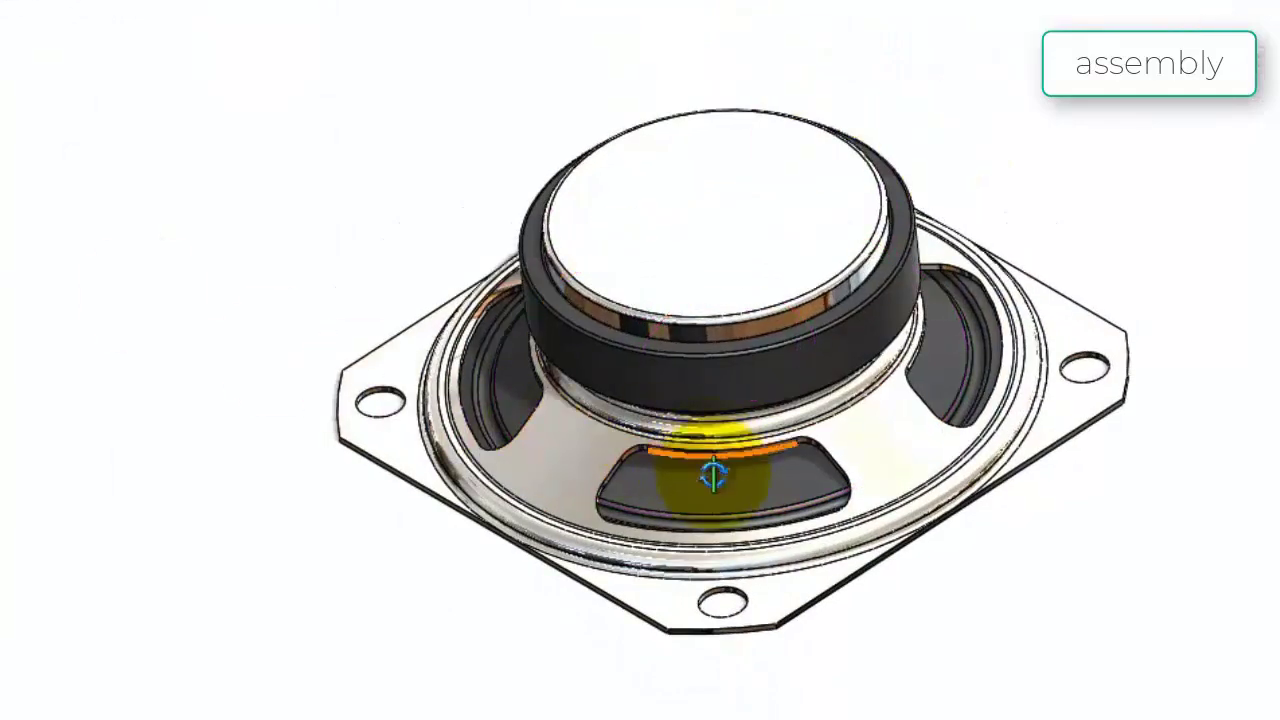
# Inspect the assembled speaker from the magnet side around to the cover side.
pyautogui.moveTo(711, 474); pyautogui.dragTo(1130, 30, button='middle')
pyautogui.scroll(1, 600, 355)
pyautogui.scroll(-4, 715, 272)
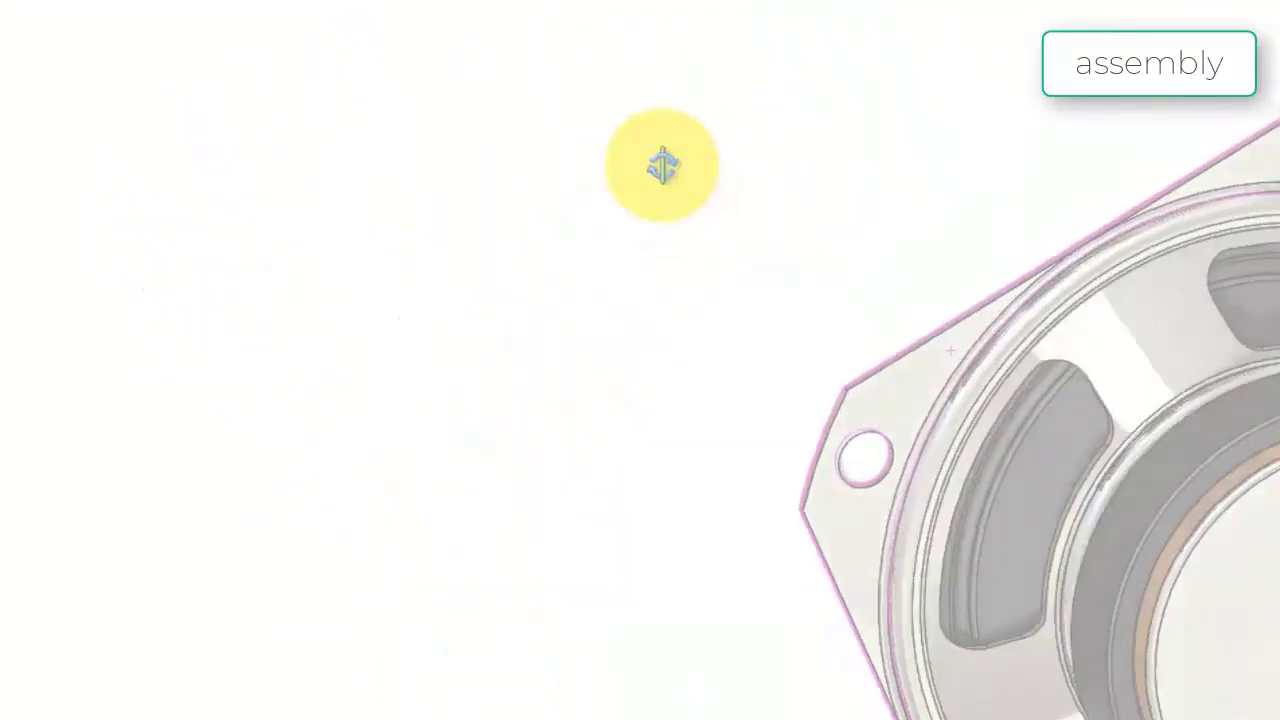
pyautogui.moveTo(660, 163); pyautogui.dragTo(1055, 695, button='middle')
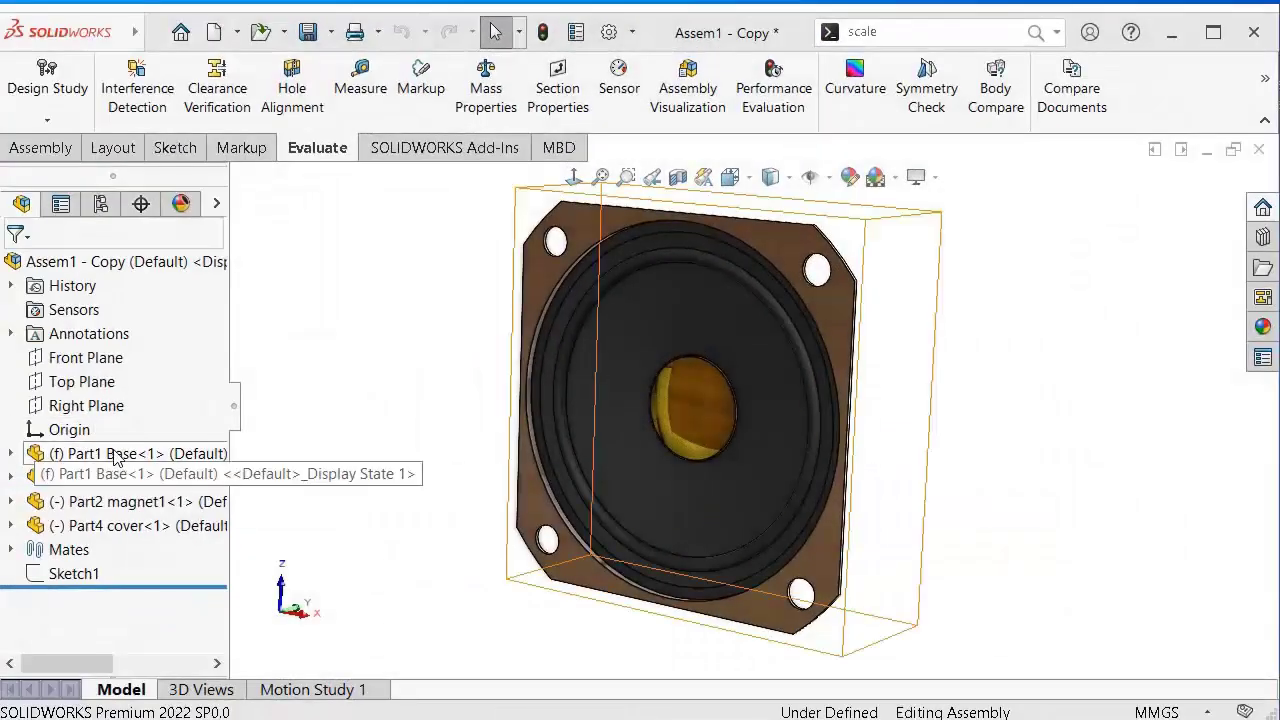
# Open Part1 Base for editing in the assembly, and return to the assembly.
pyautogui.click(113, 453)
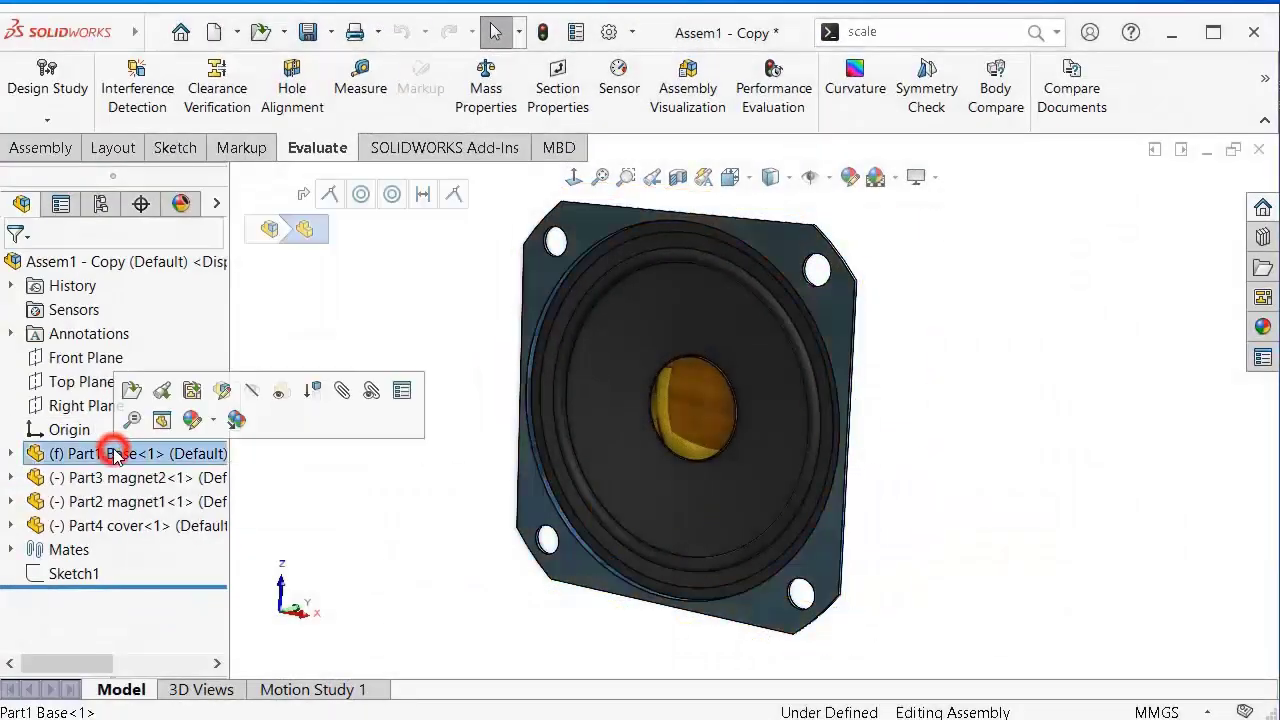
pyautogui.click(33, 455)
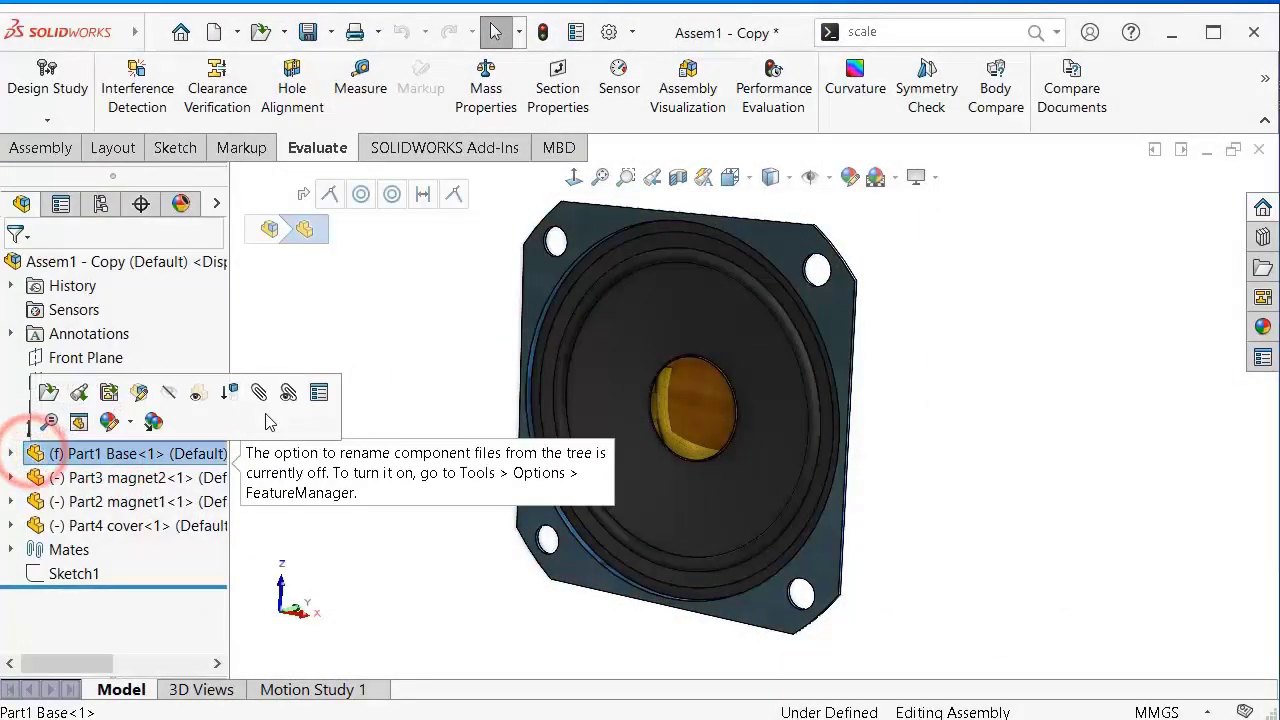
pyautogui.click(136, 394)
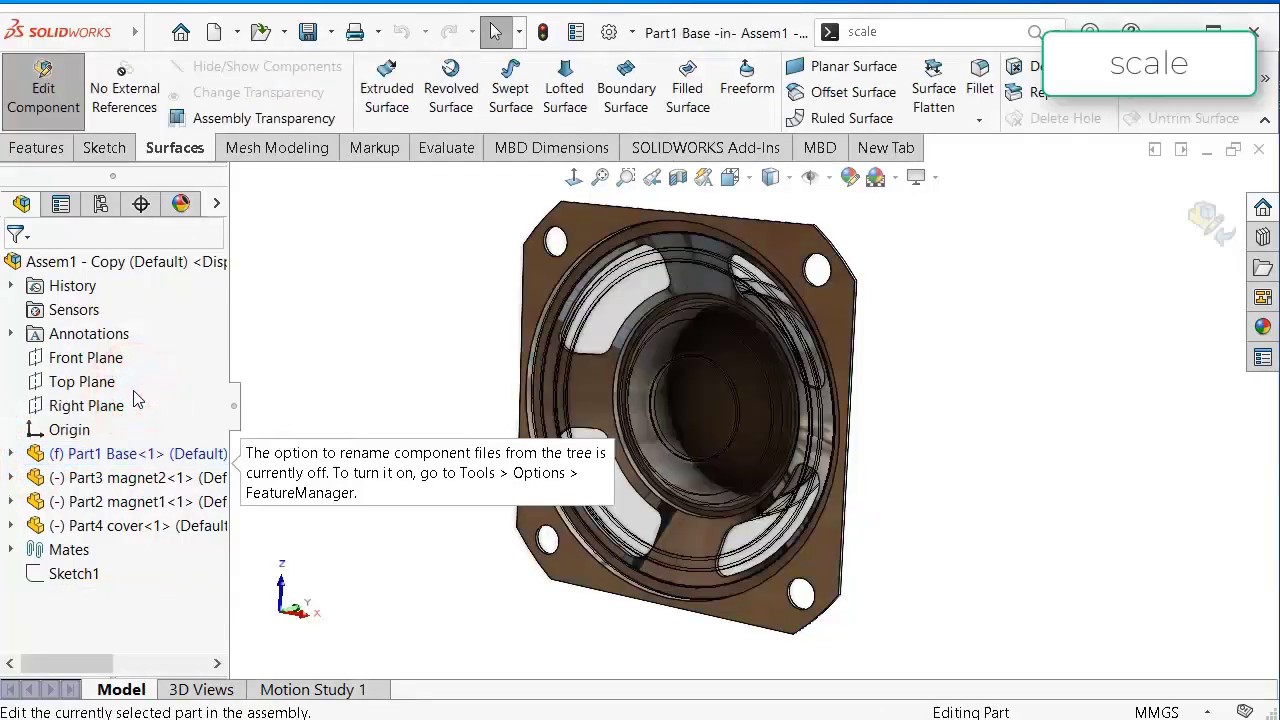
pyautogui.click(1220, 222)
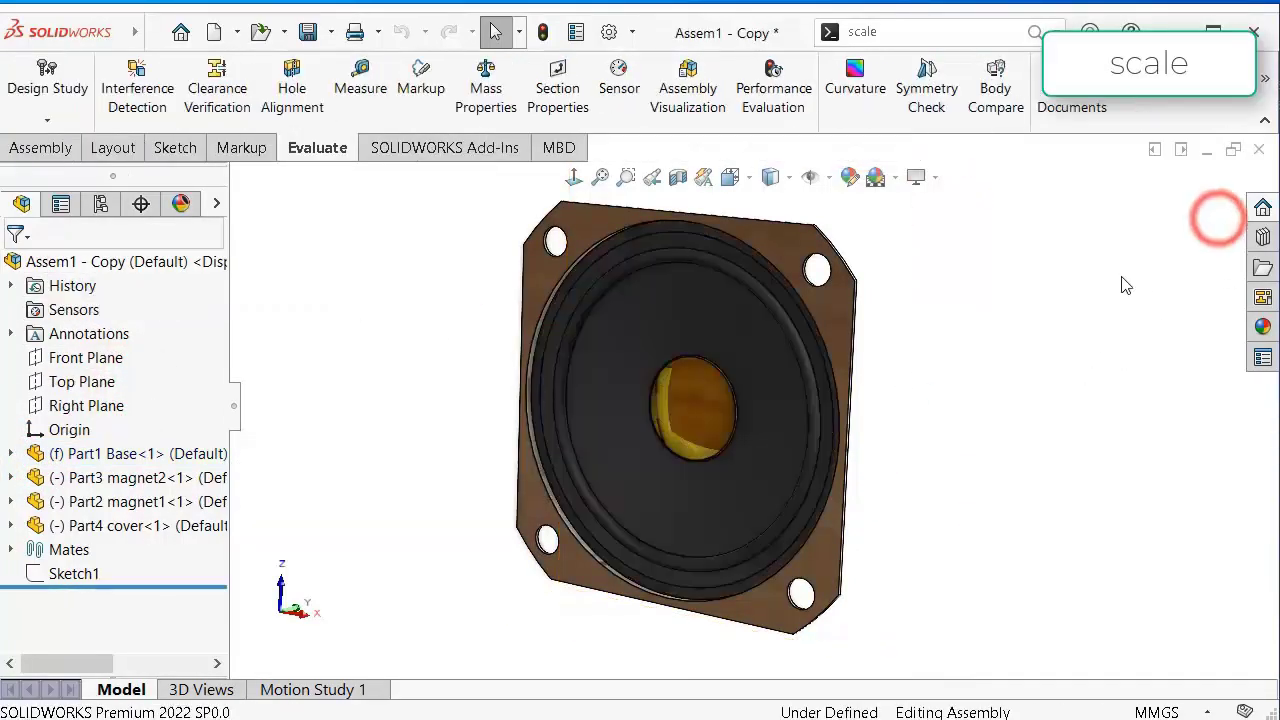
# Highlight Part4 cover, Part2 magnet1 and Part3 magnet2 in turn to identify each component in the speaker.
pyautogui.click(117, 527)
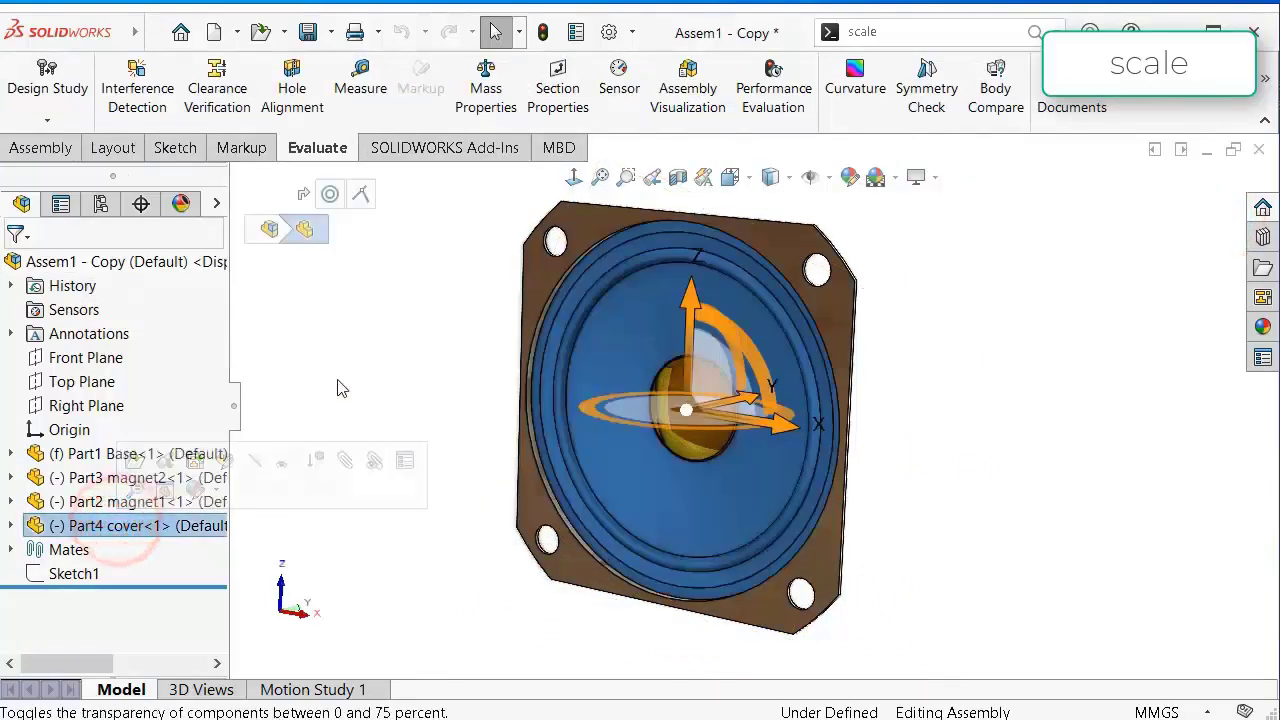
pyautogui.click(400, 340)
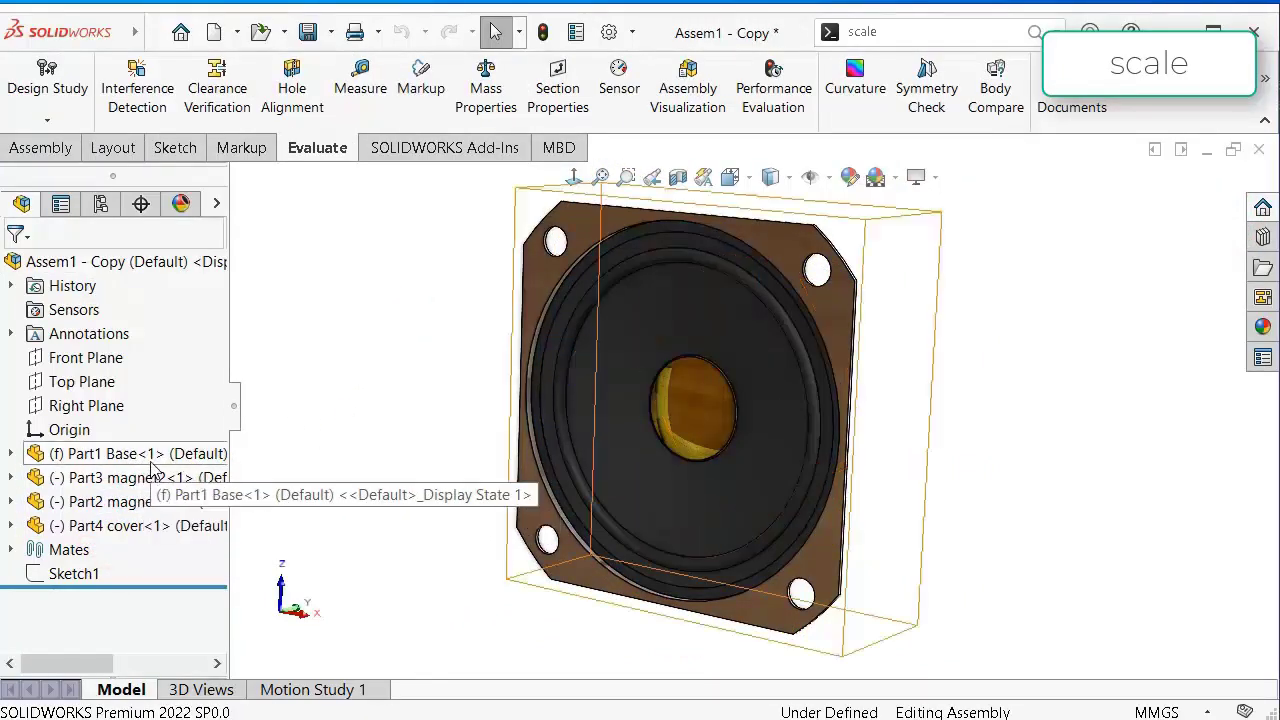
pyautogui.click(145, 503)
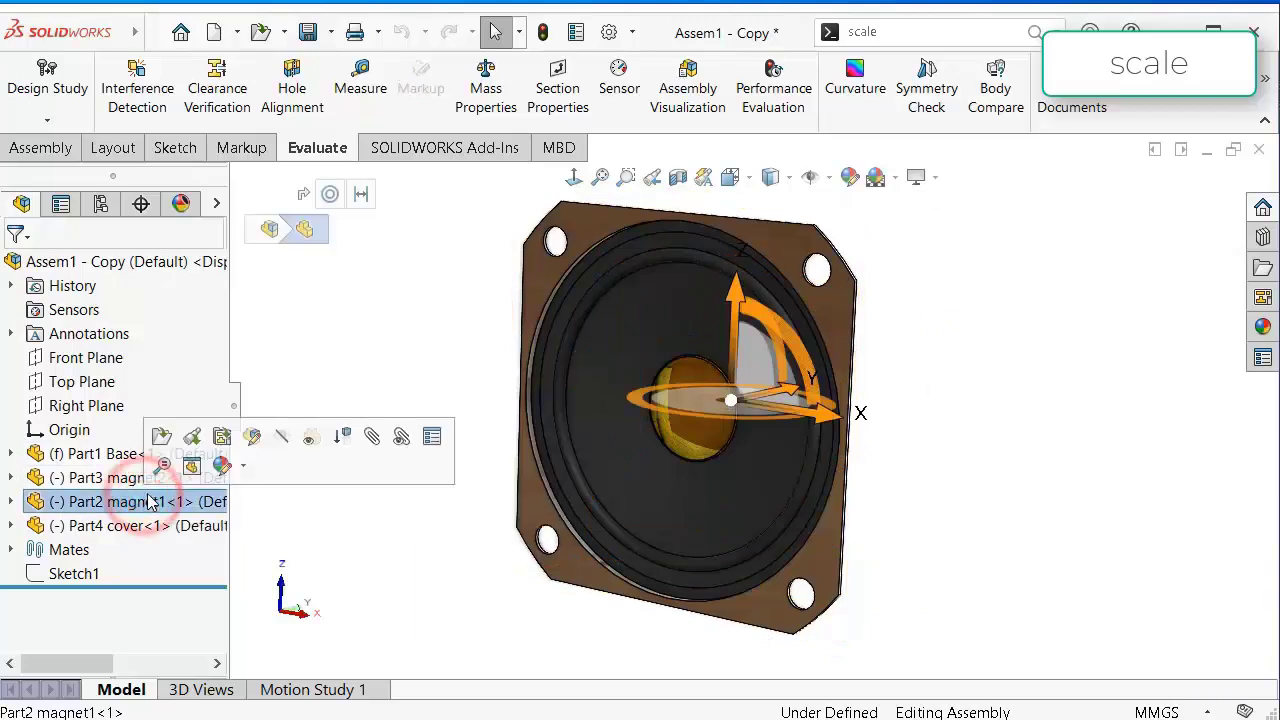
pyautogui.click(100, 480)
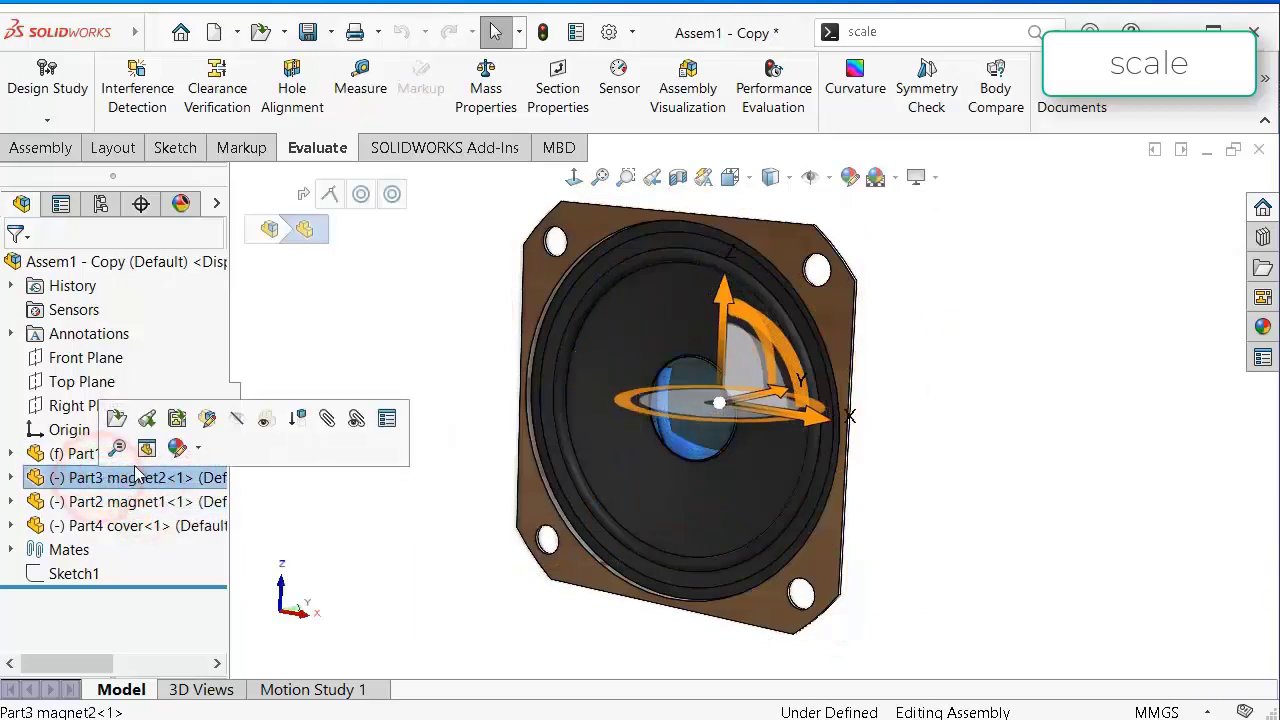
# Edit Part3 magnet2 in the assembly and scale its gold ring body uniformly by 0.1 about the centroid.
pyautogui.click(205, 420)
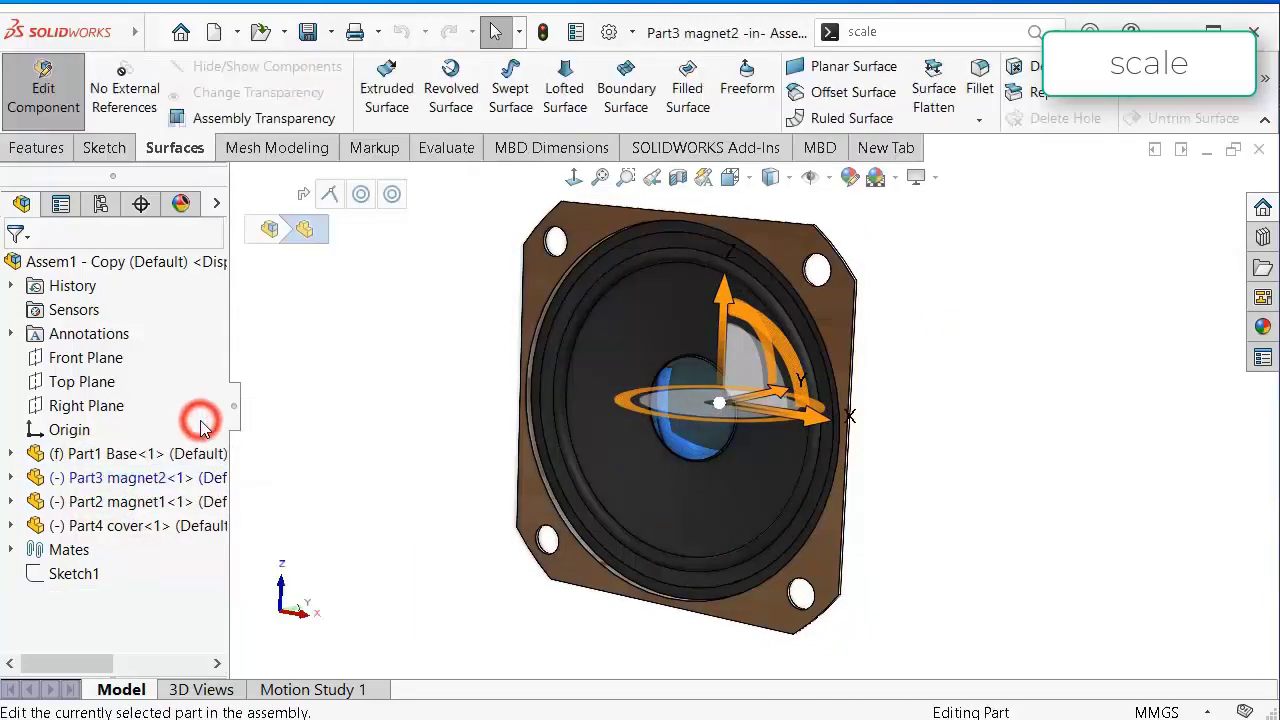
pyautogui.click(1035, 38)
pyautogui.click(930, 62)
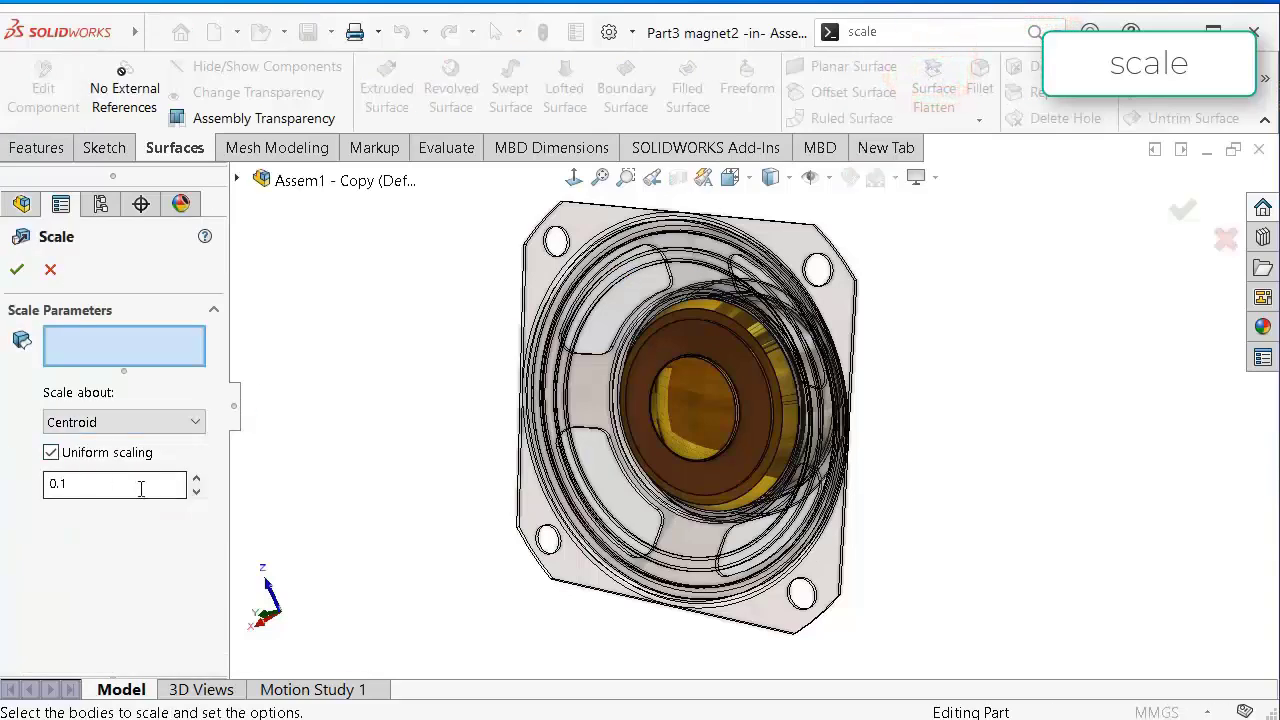
pyautogui.click(17, 271)
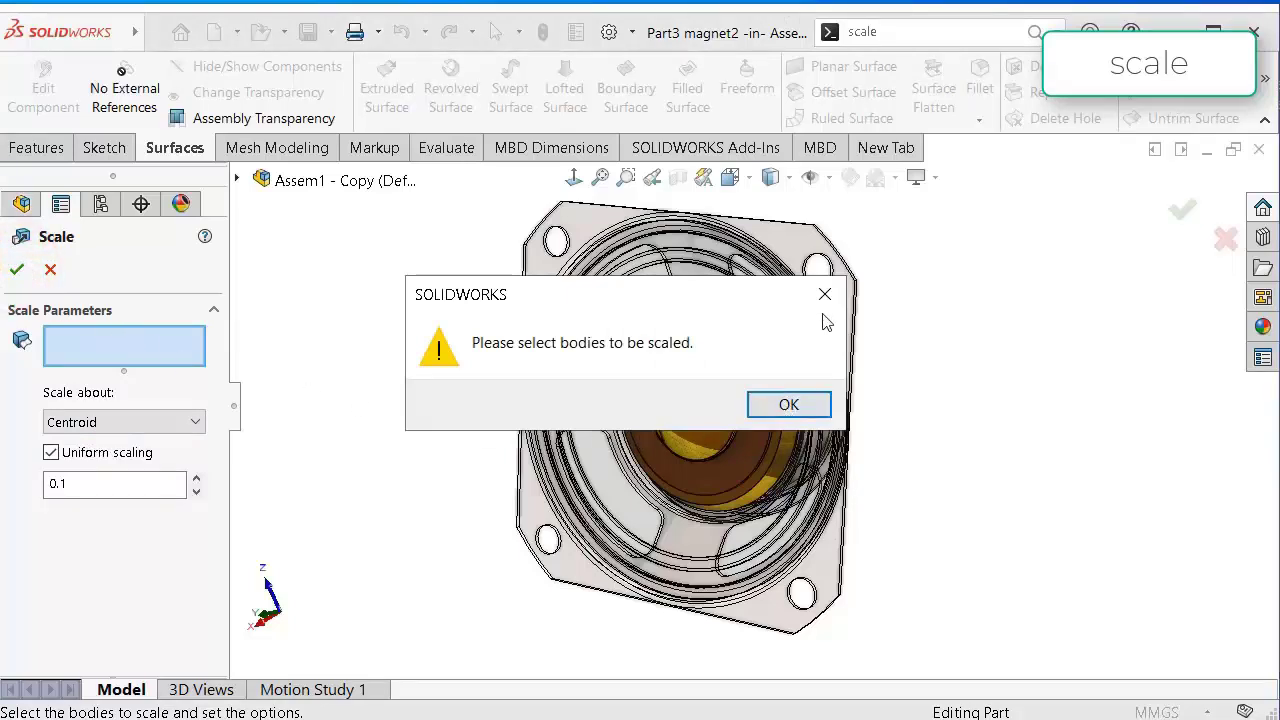
pyautogui.click(815, 418)
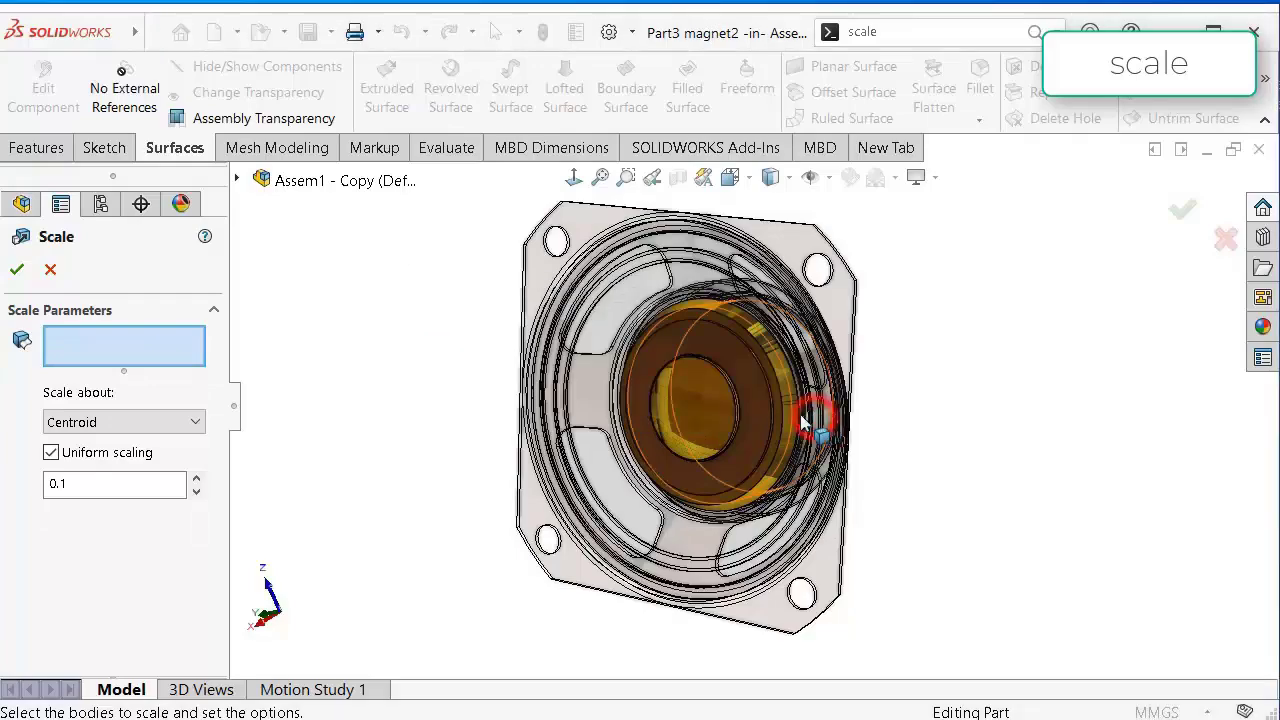
pyautogui.click(713, 420)
pyautogui.moveTo(712, 415); pyautogui.dragTo(895, 311, button='middle')
pyautogui.click(15, 272)
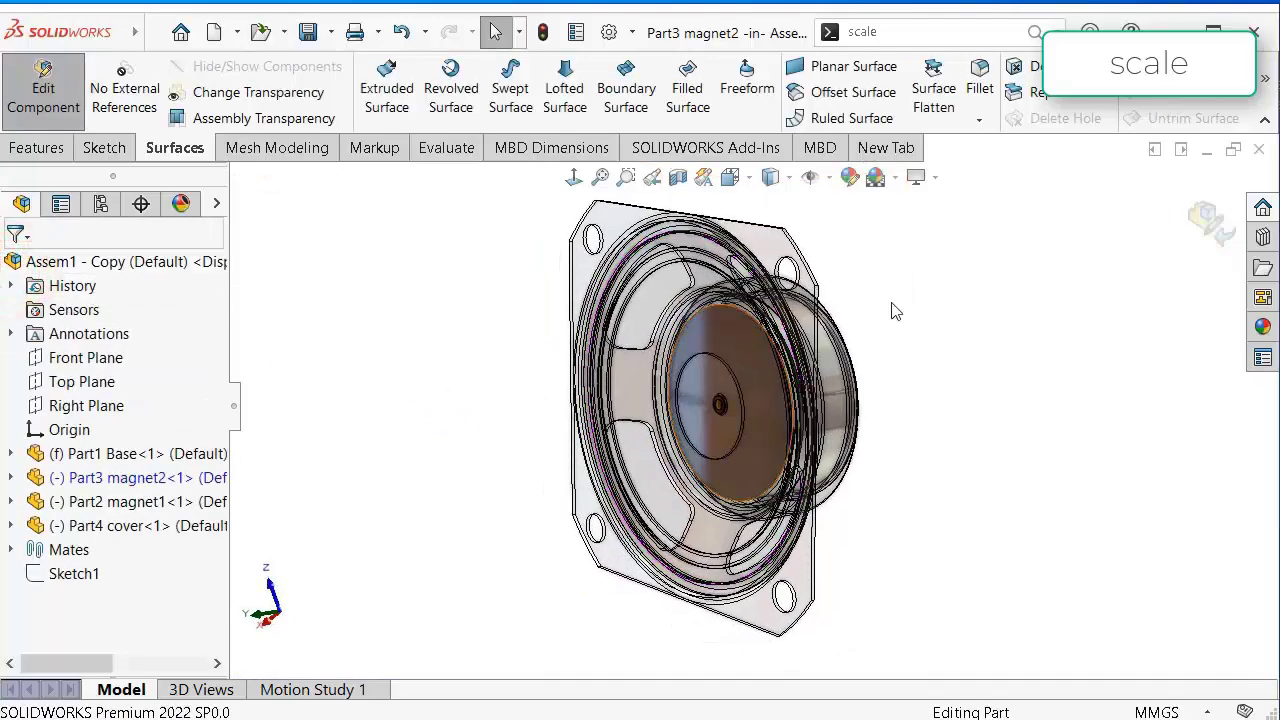
pyautogui.click(1204, 232)
# Edit Part4 cover within the assembly and scale it uniformly by 0.1 about its centroid.
pyautogui.scroll(-5, 795, 324)
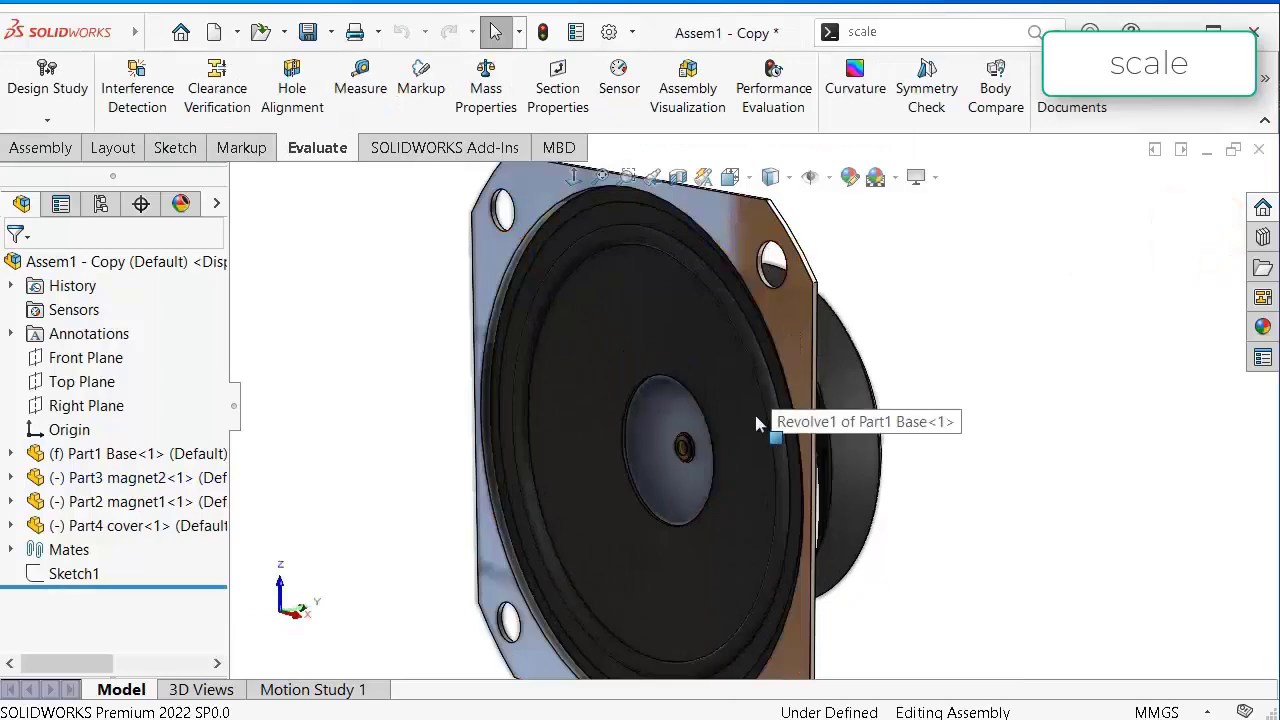
pyautogui.moveTo(754, 440)
pyautogui.mouseDown(button='middle')
pyautogui.moveTo(700, 443)
pyautogui.moveTo(731, 417)
pyautogui.moveTo(757, 438)
pyautogui.mouseUp(button='middle')
pyautogui.click(745, 418)
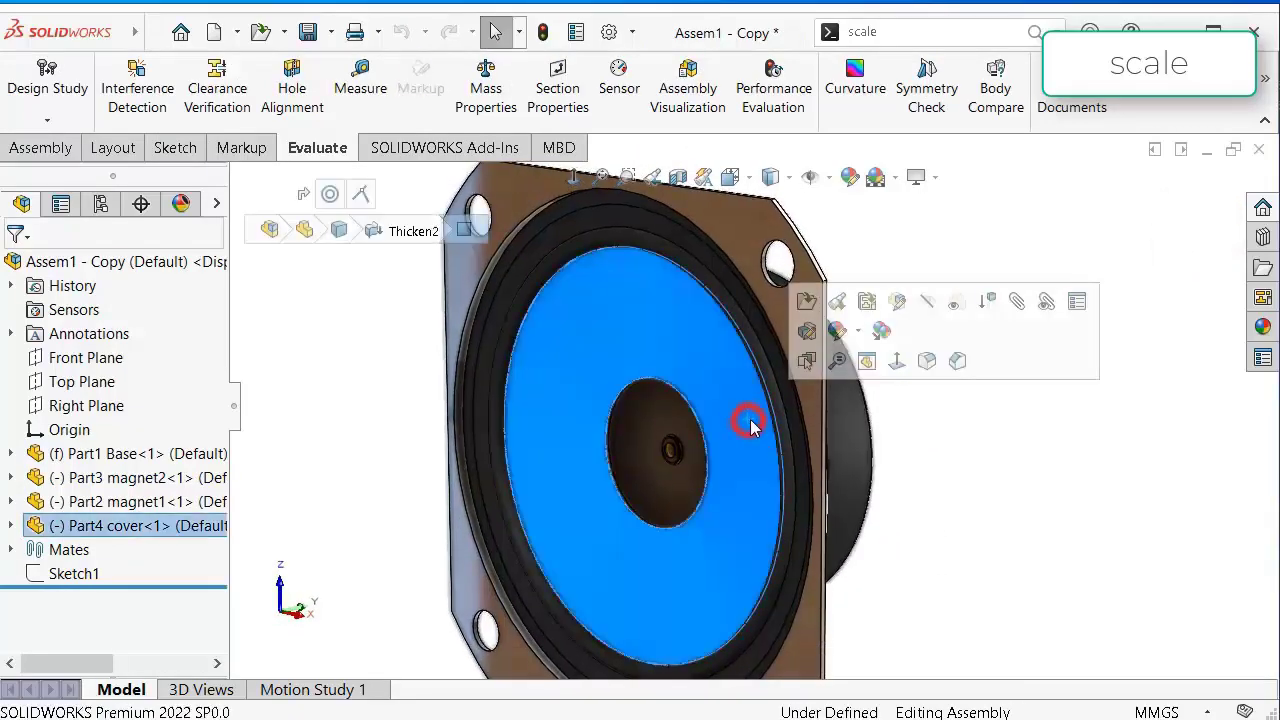
pyautogui.click(896, 302)
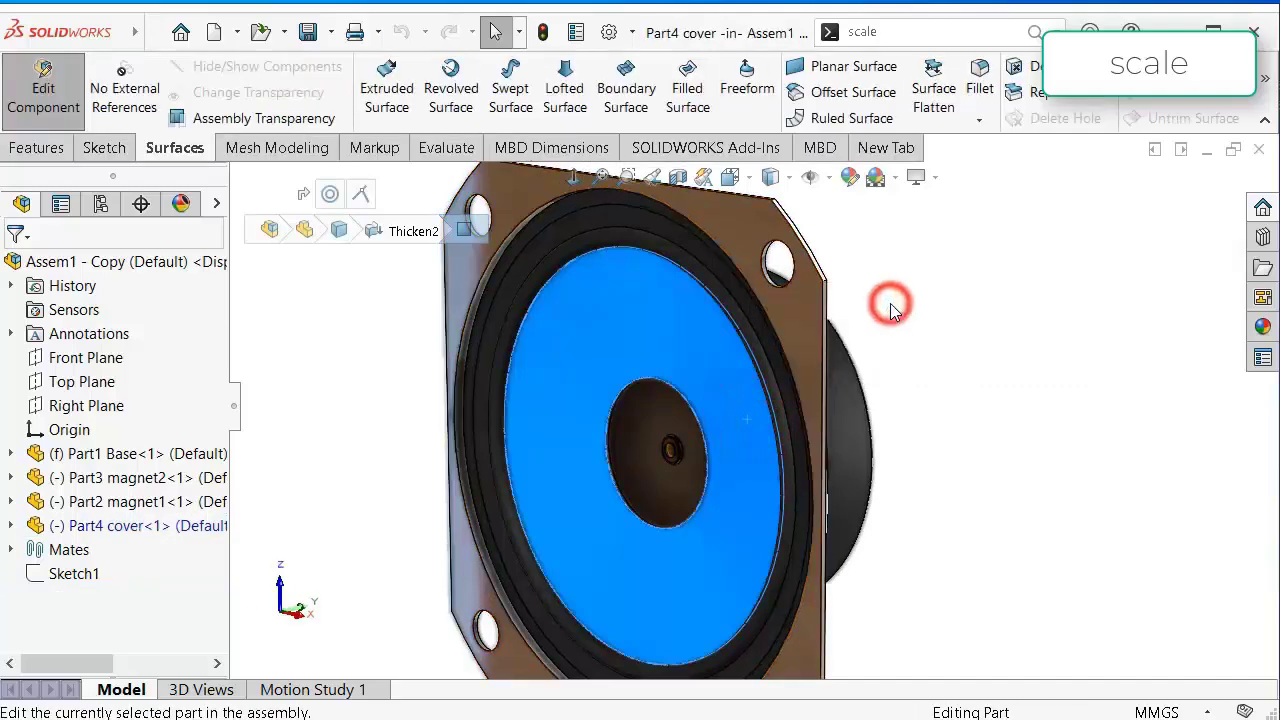
pyautogui.click(1035, 36)
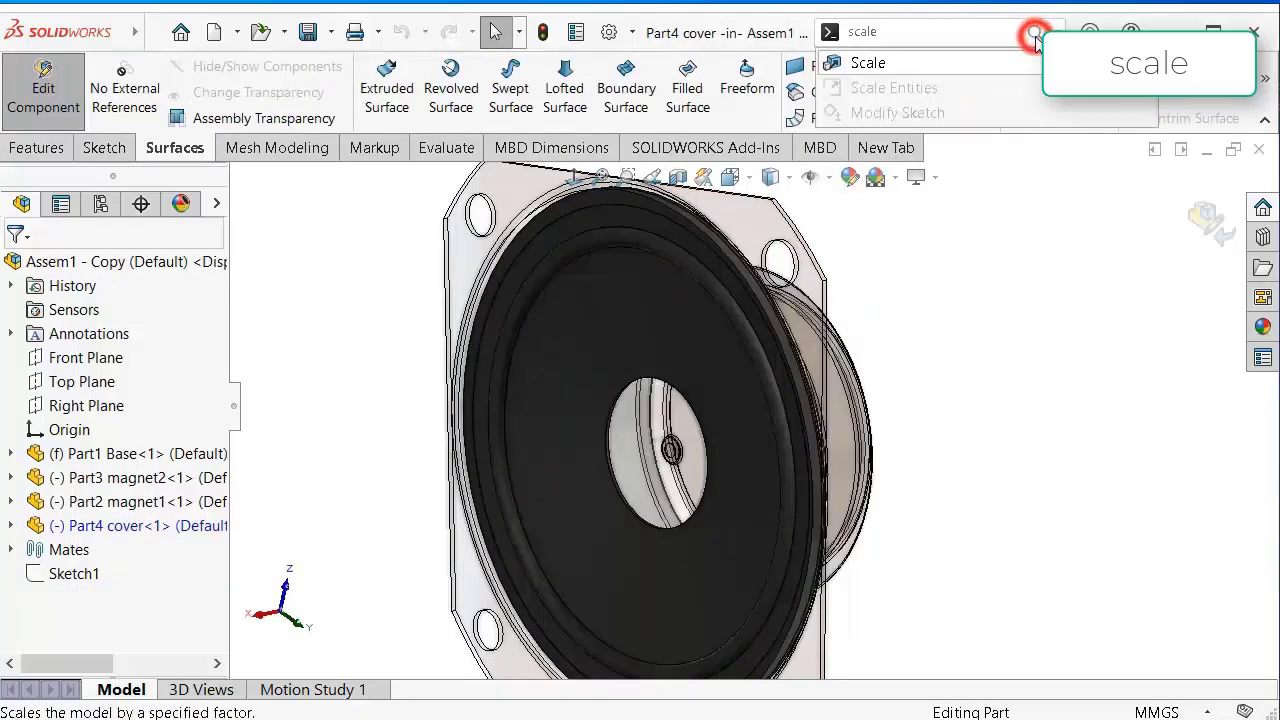
pyautogui.click(980, 64)
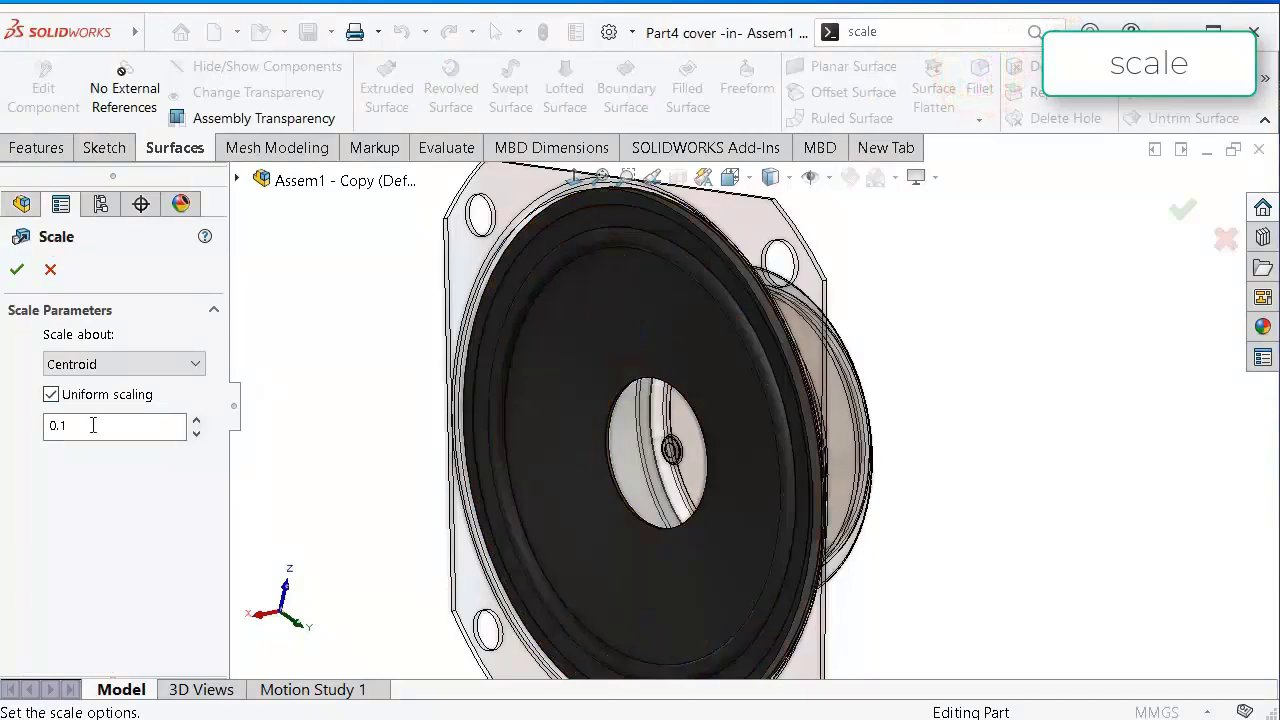
pyautogui.click(17, 272)
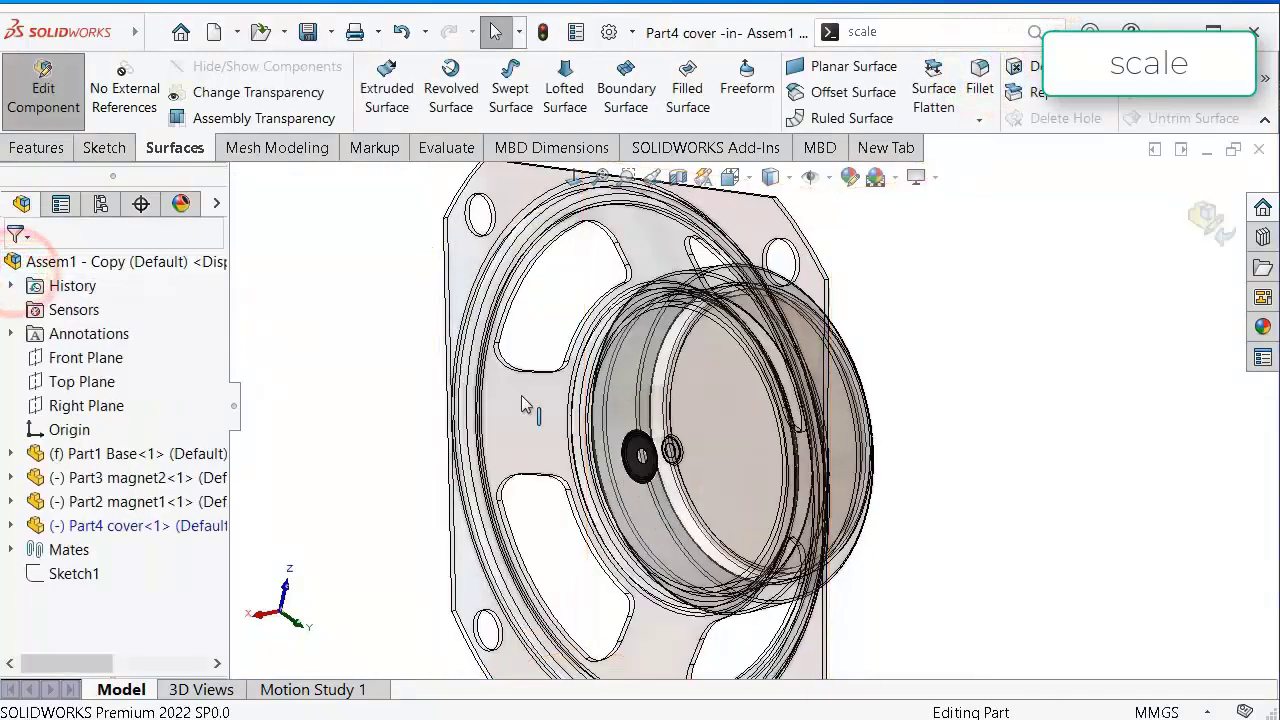
pyautogui.click(1199, 233)
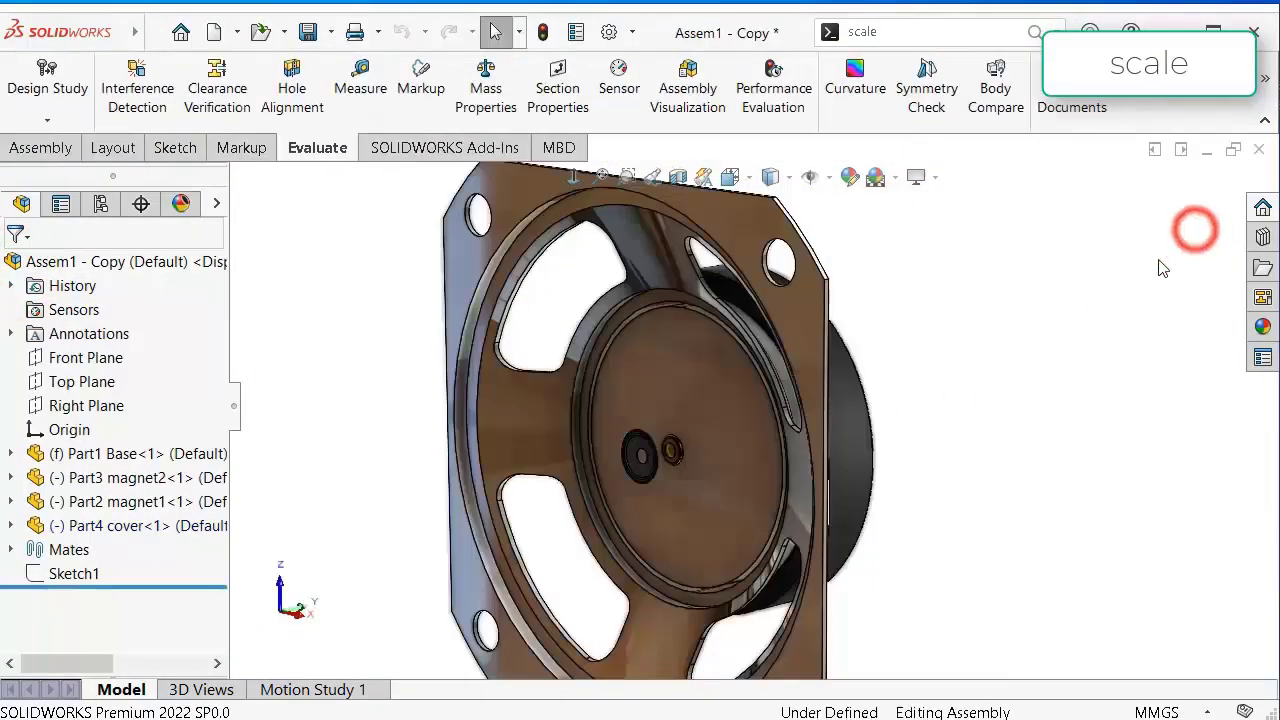
# Edit Part1 Base within the assembly and scale it uniformly by 0.1 about its centroid.
pyautogui.moveTo(787, 428)
pyautogui.mouseDown(button='middle')
pyautogui.moveTo(771, 423)
pyautogui.moveTo(779, 416)
pyautogui.moveTo(772, 440)
pyautogui.mouseUp(button='middle')
pyautogui.click(775, 445)
pyautogui.click(951, 183)
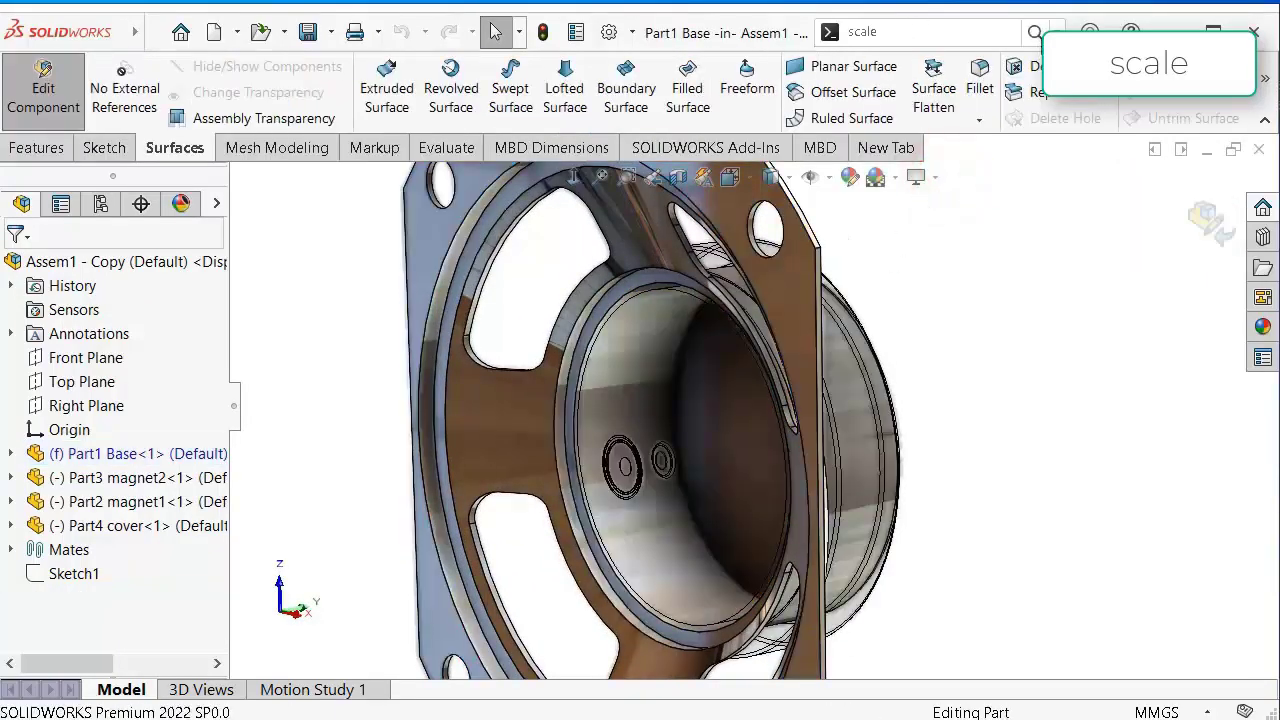
pyautogui.click(1037, 38)
pyautogui.click(963, 73)
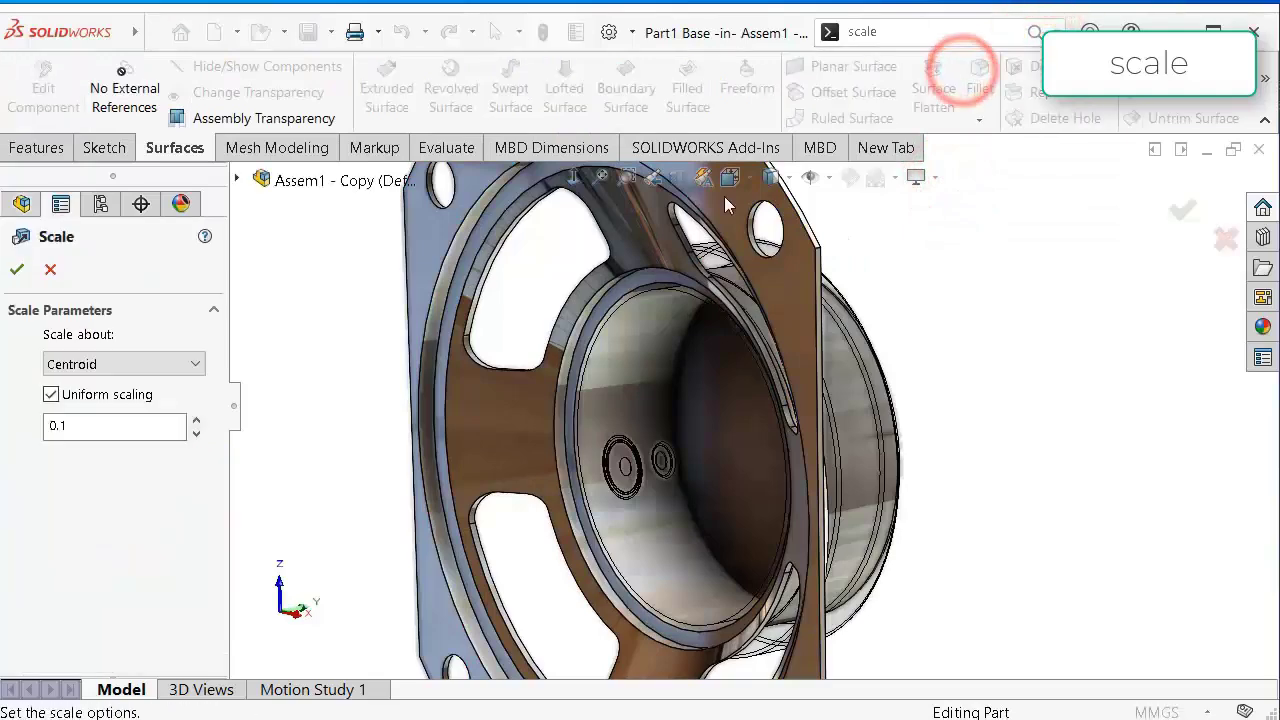
pyautogui.click(18, 271)
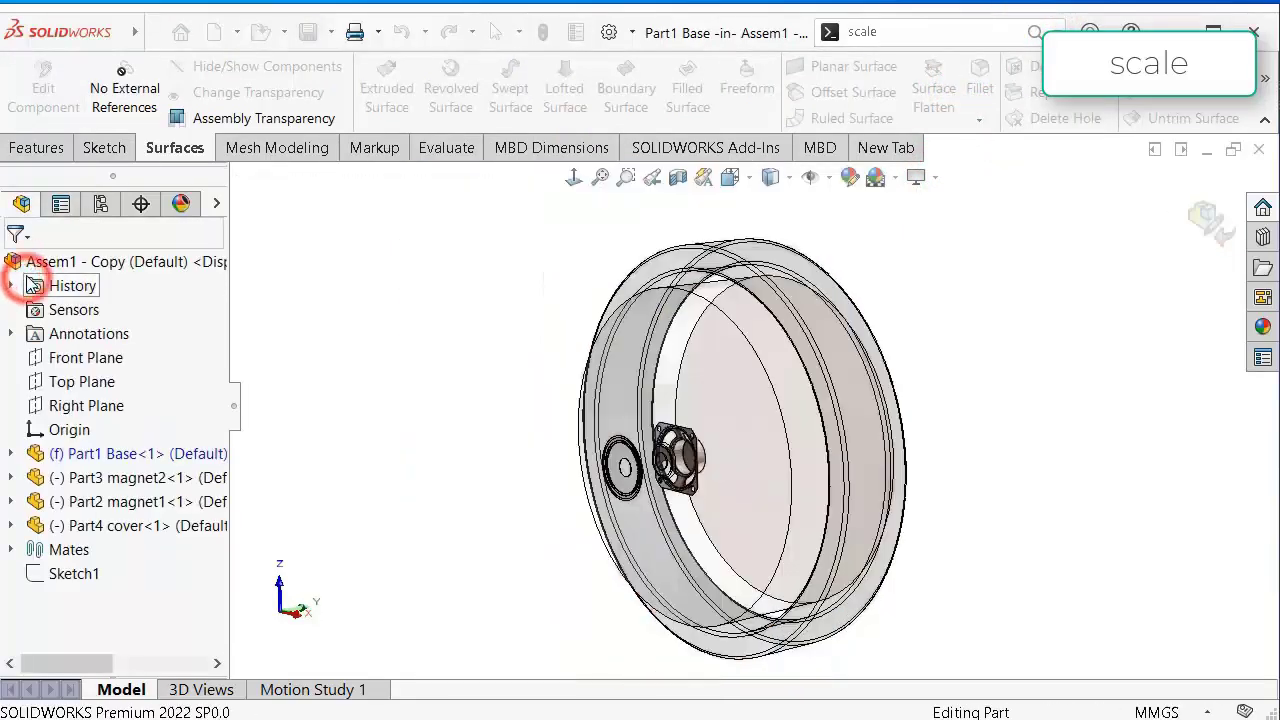
pyautogui.click(1194, 225)
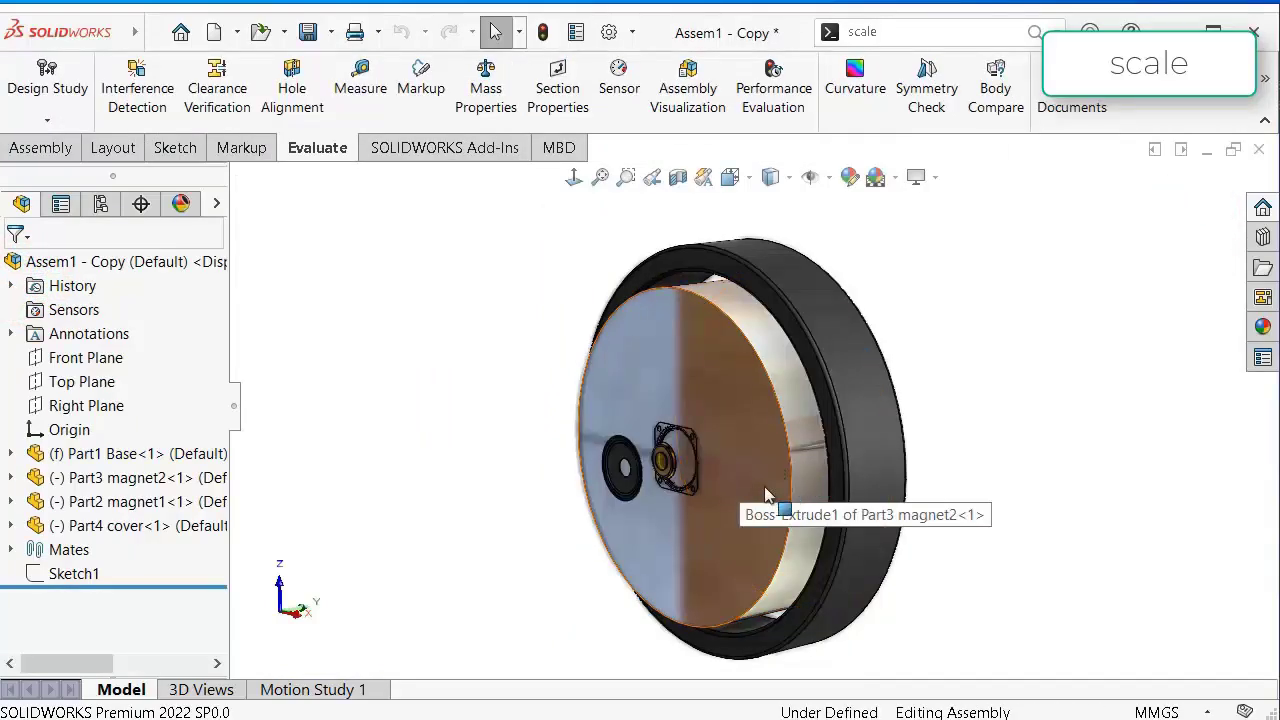
# Edit Part3 magnet2 again and scale its large Boss-Extrude1 cylinder body uniformly by 0.1 about the centroid.
pyautogui.moveTo(766, 494)
pyautogui.mouseDown(button='middle')
pyautogui.moveTo(694, 517)
pyautogui.moveTo(750, 490)
pyautogui.mouseUp(button='middle')
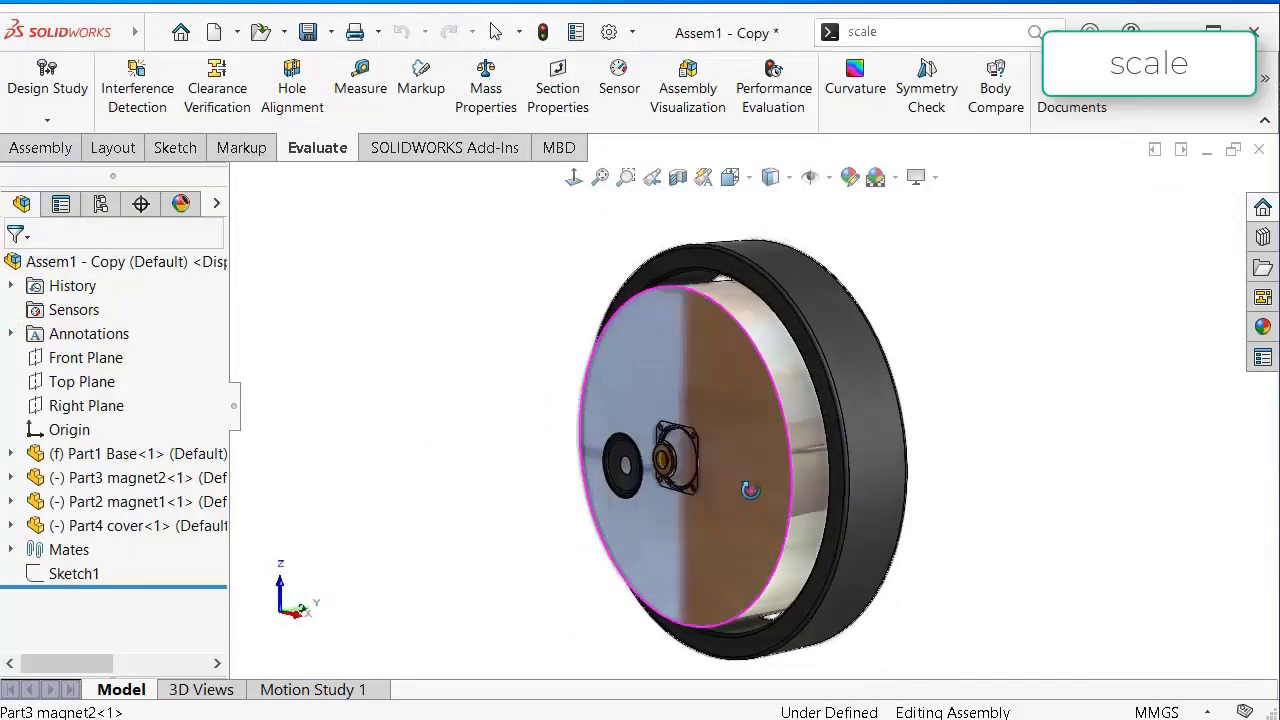
pyautogui.click(798, 433)
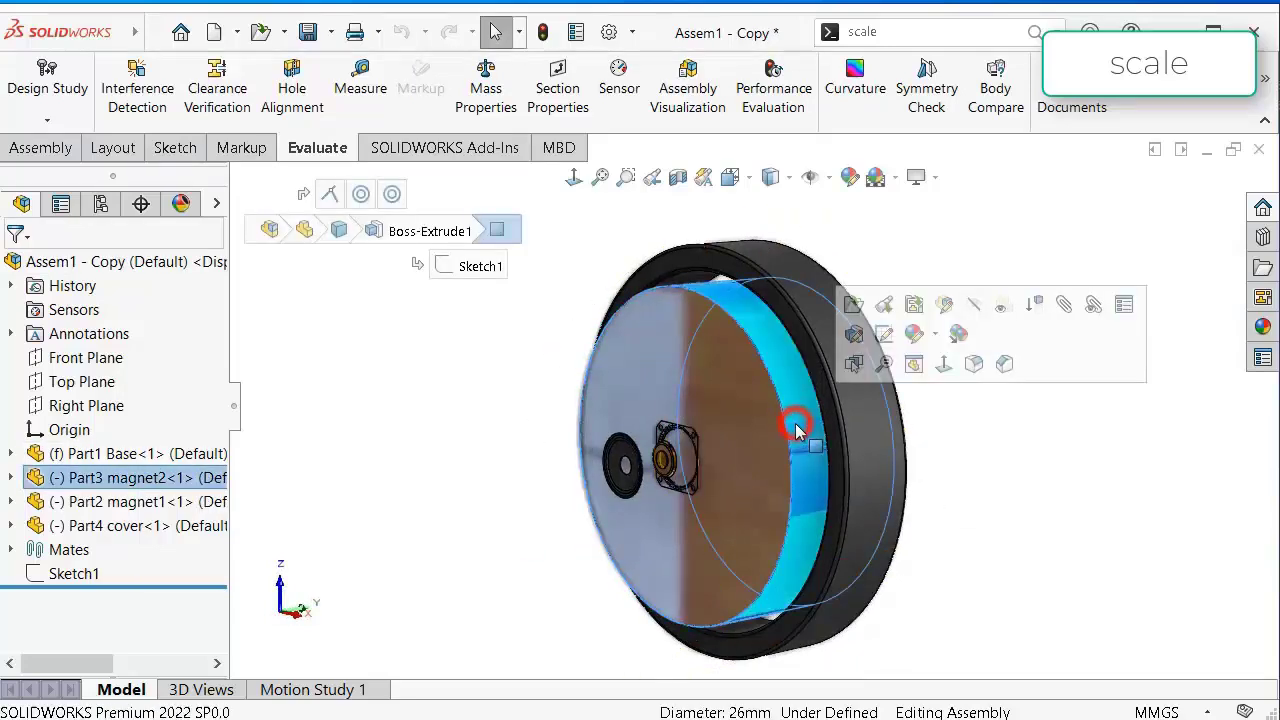
pyautogui.click(102, 481)
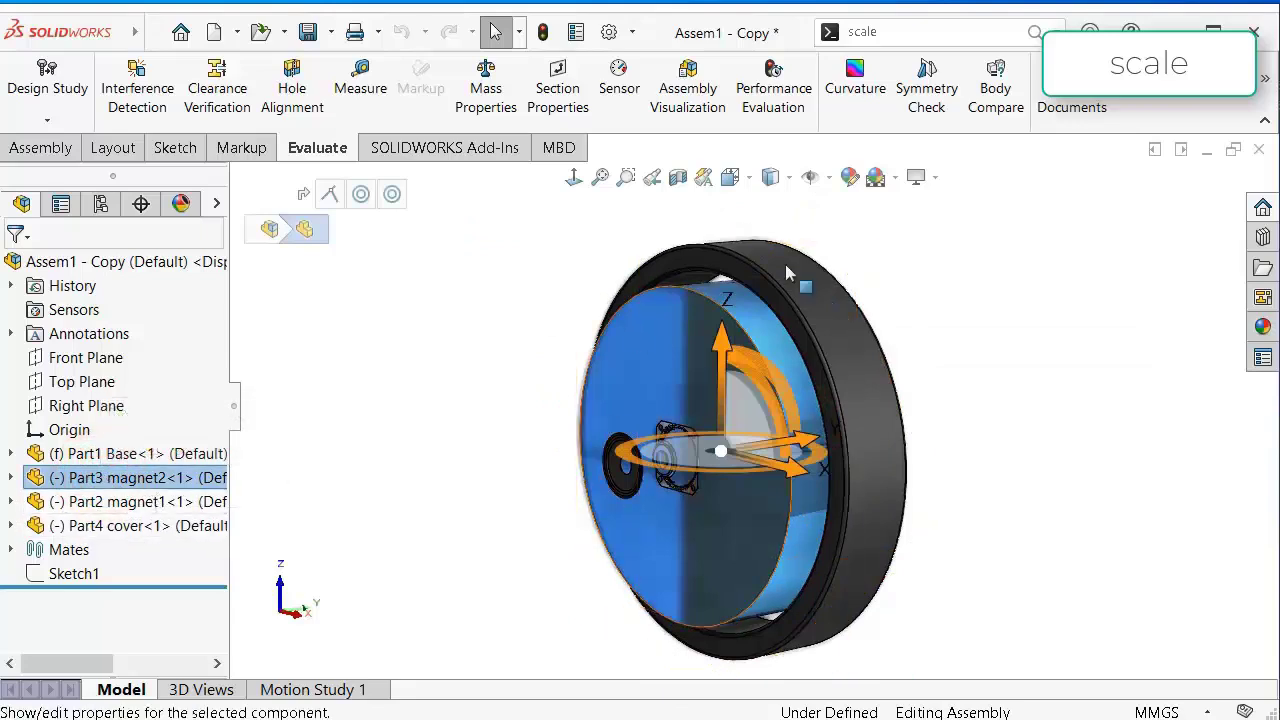
pyautogui.click(966, 294)
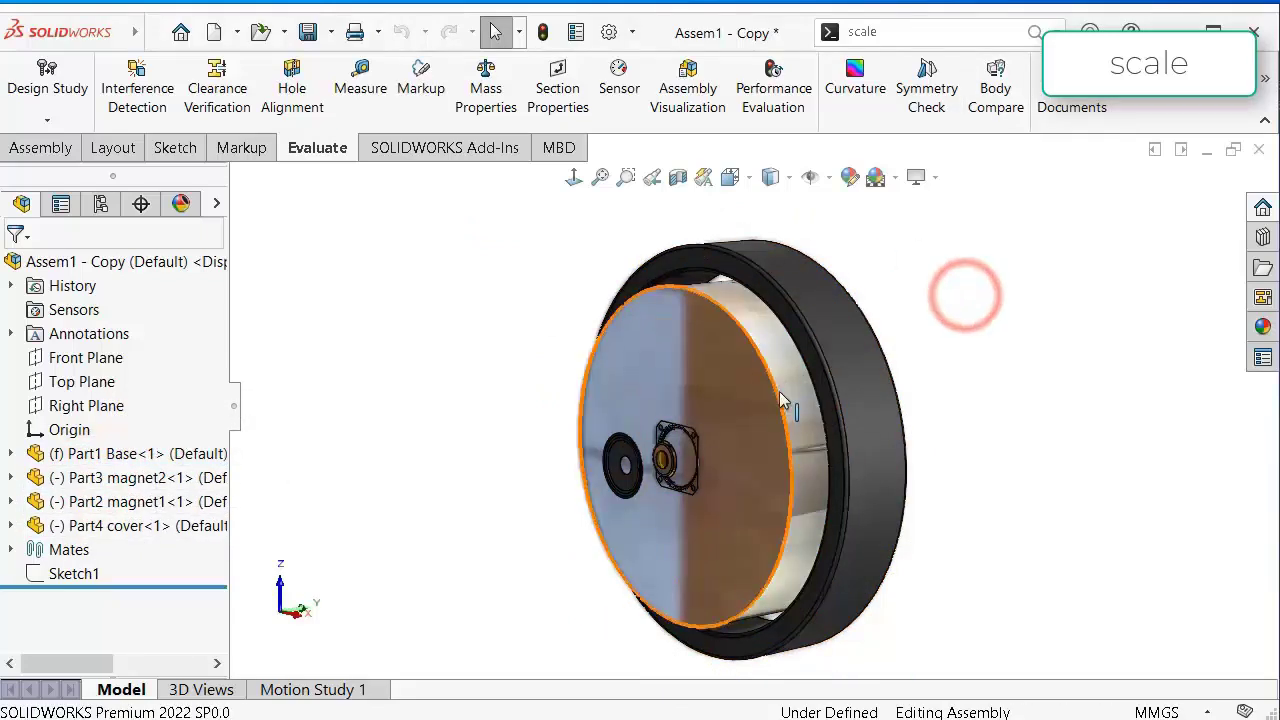
pyautogui.click(792, 395)
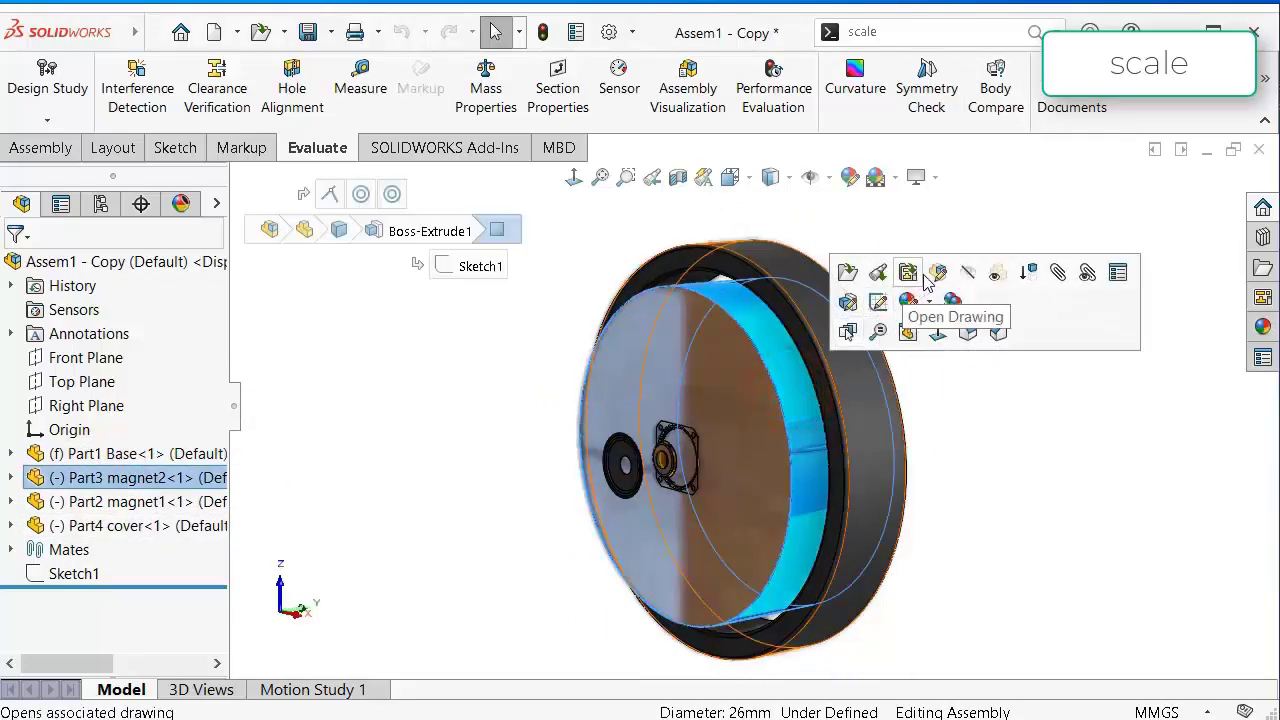
pyautogui.click(935, 274)
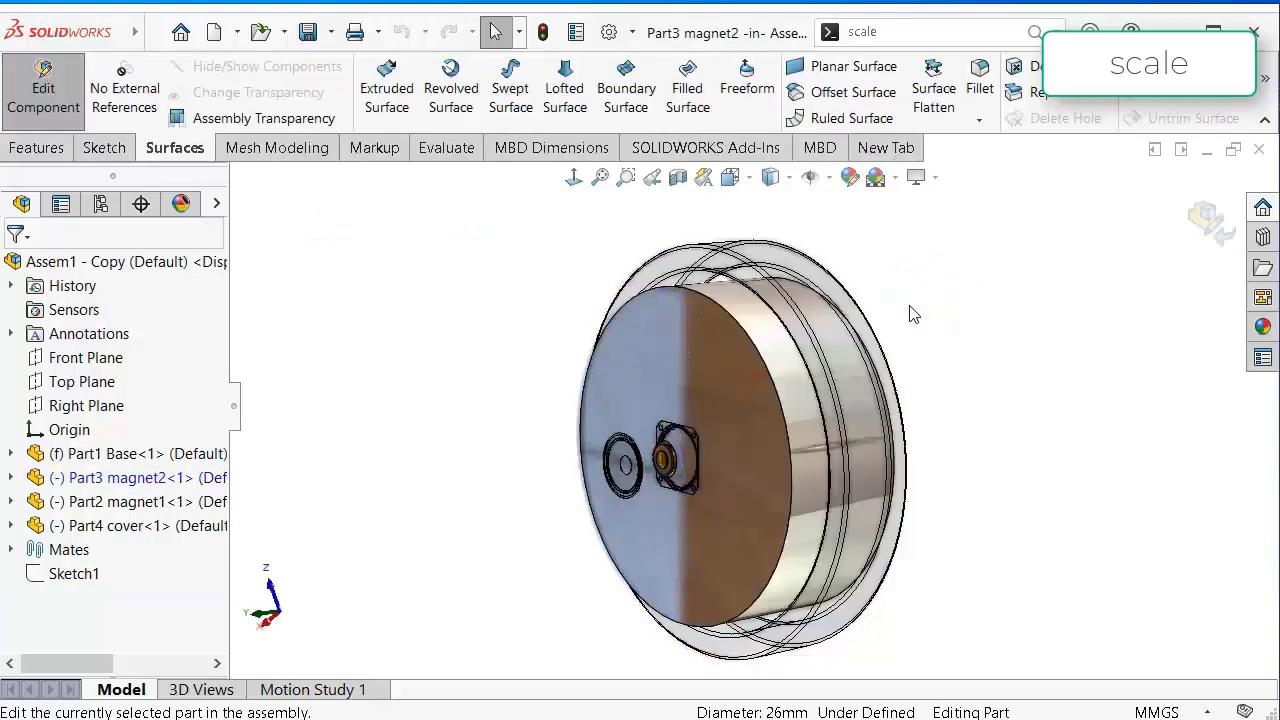
pyautogui.click(1037, 32)
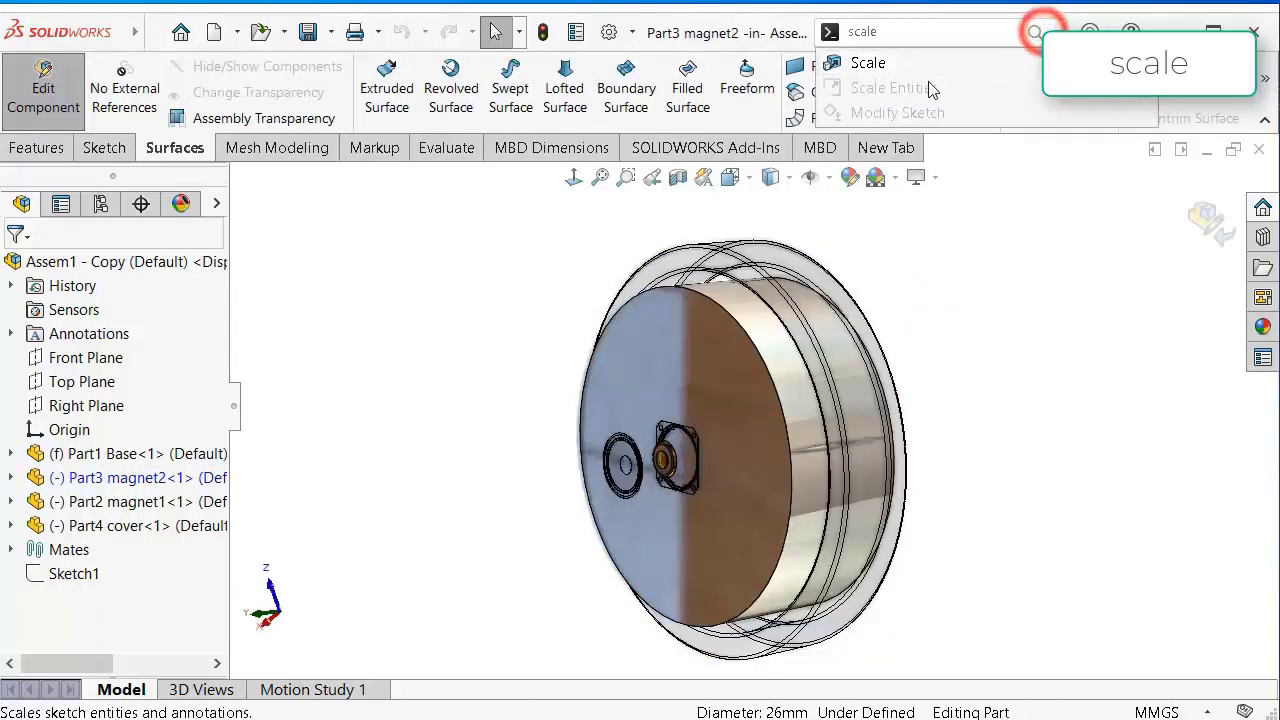
pyautogui.click(938, 63)
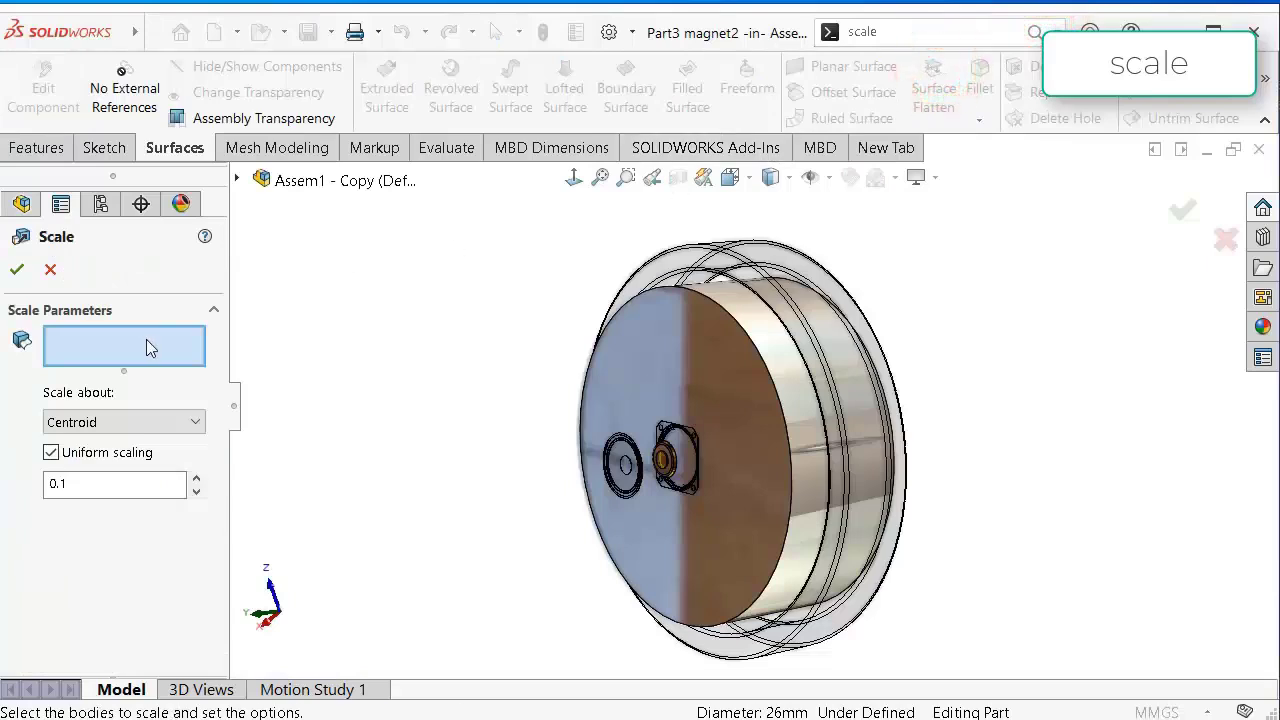
pyautogui.click(789, 404)
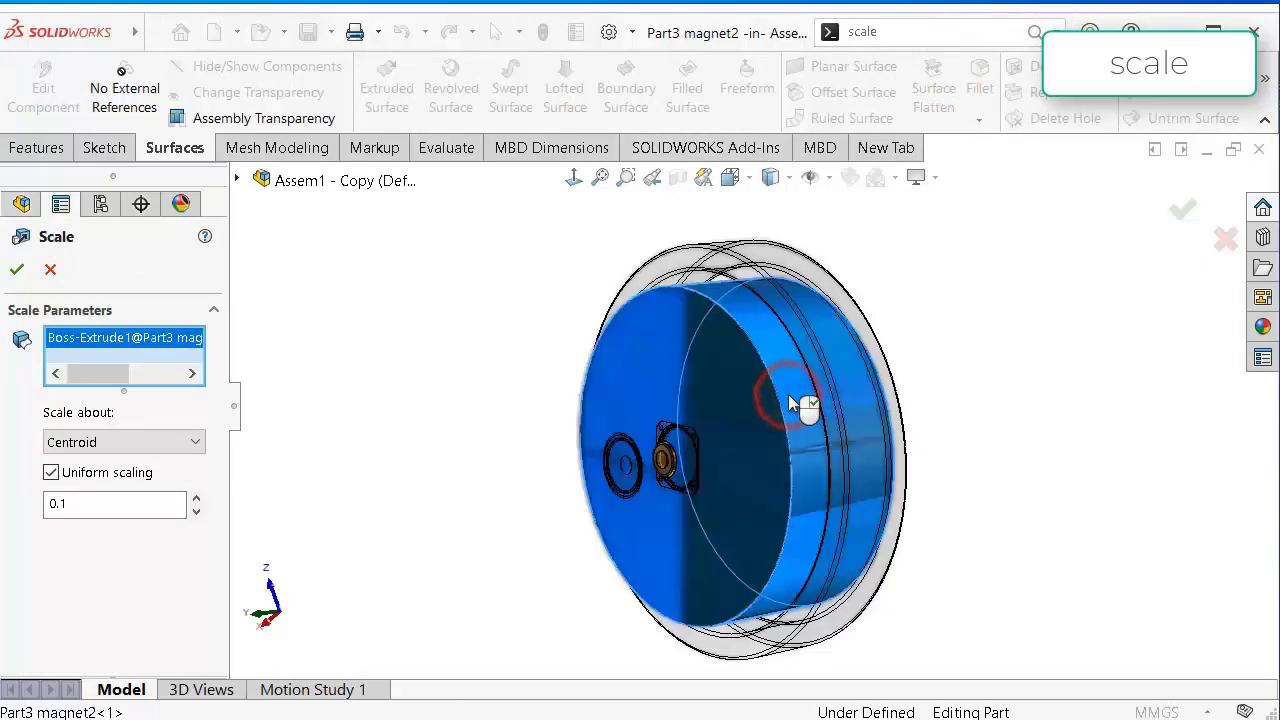
pyautogui.rightClick(789, 404)
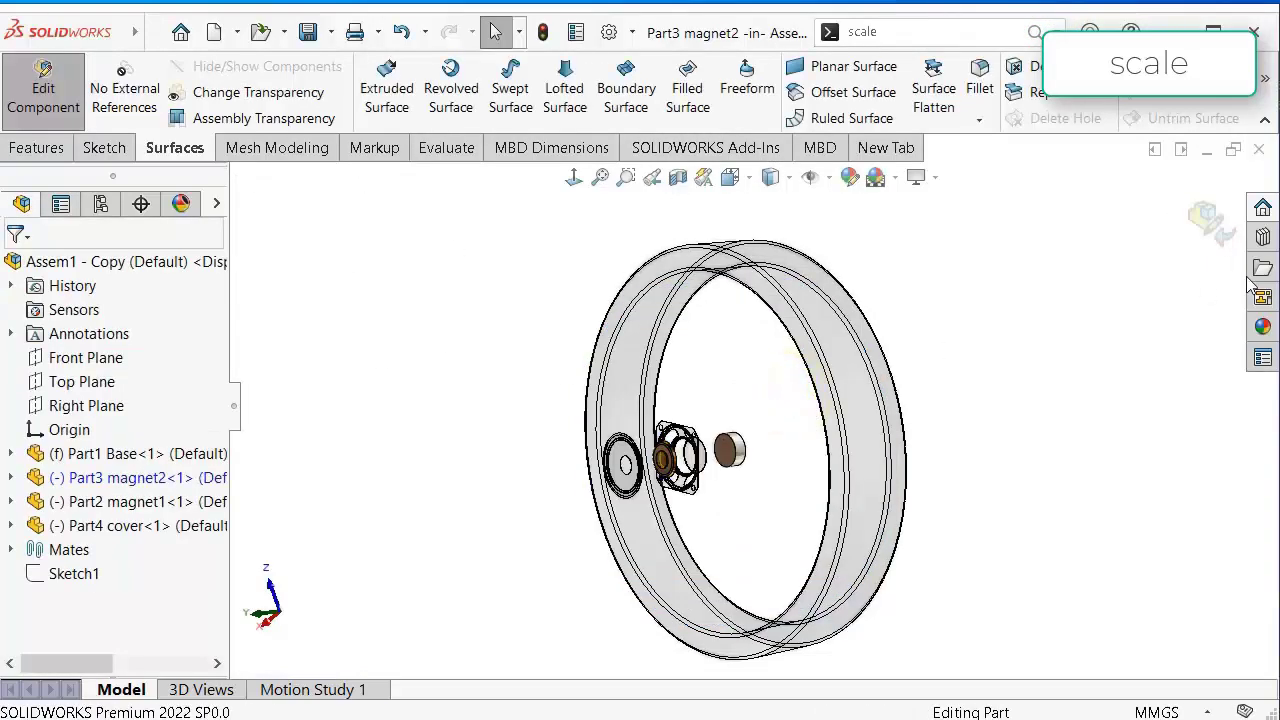
pyautogui.click(1216, 226)
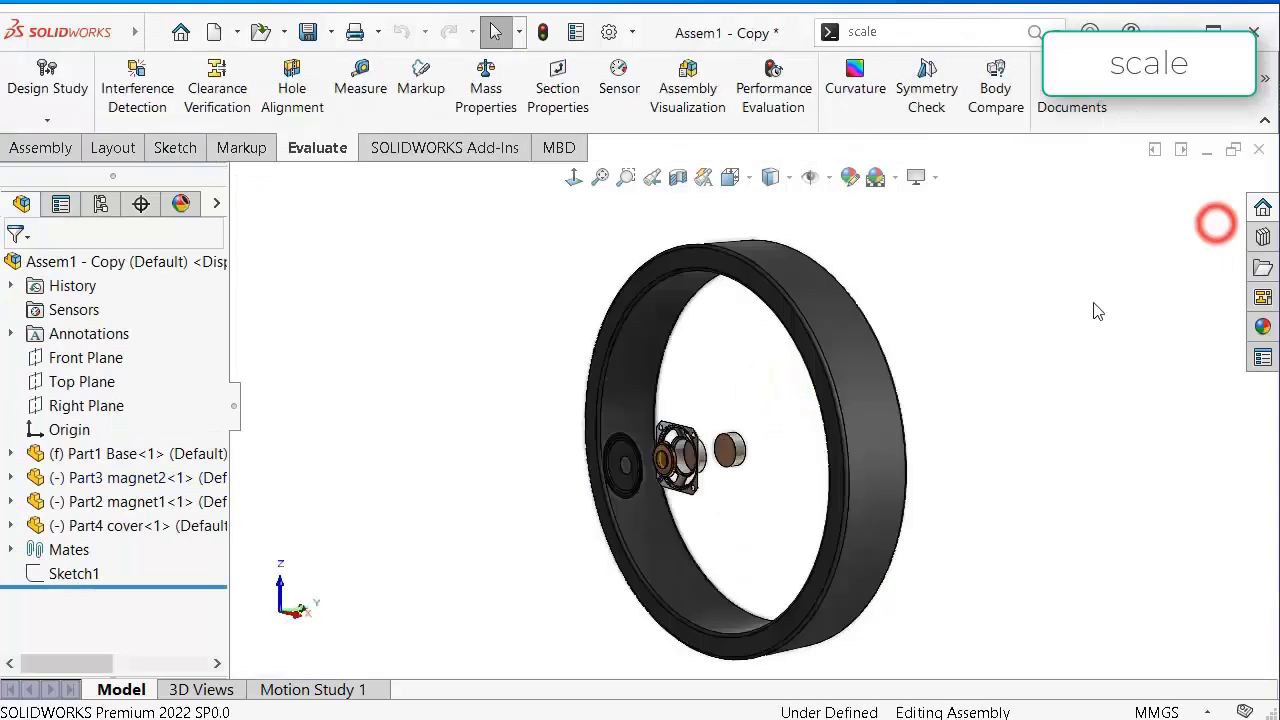
# Edit the Part2 magnet1 ring within the assembly and scale it uniformly by 0.1 about its centroid.
pyautogui.click(855, 430)
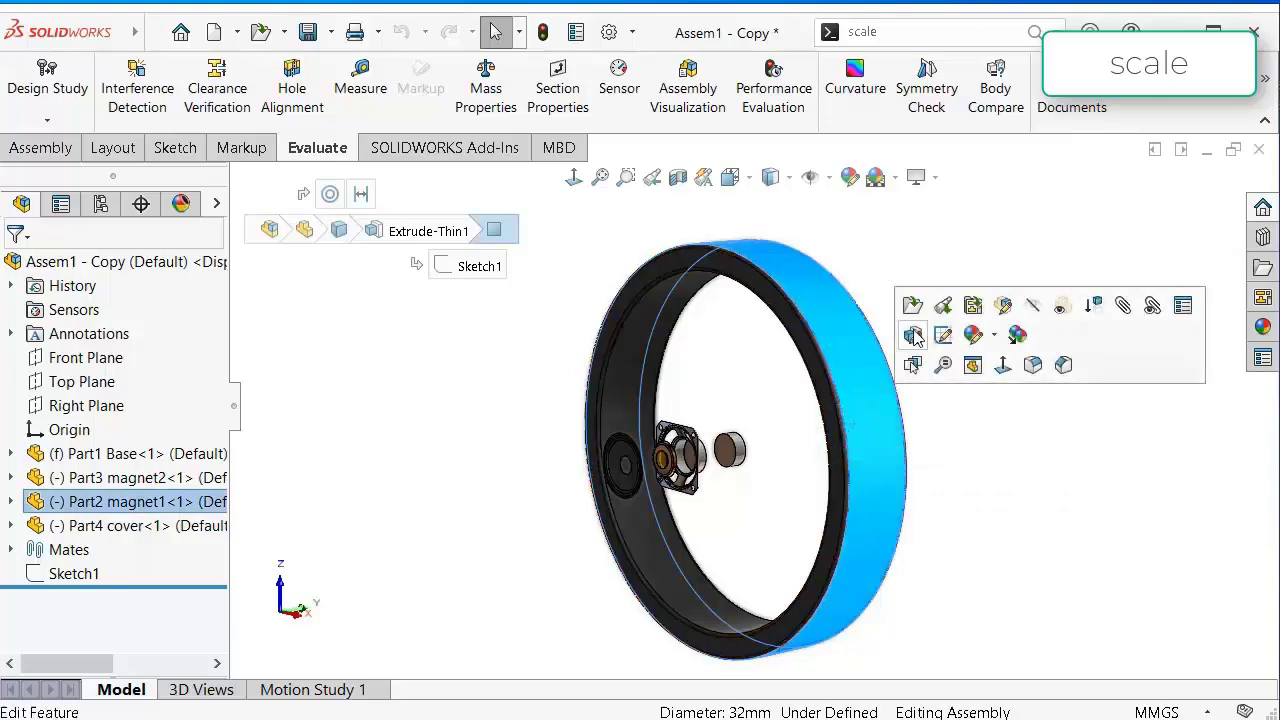
pyautogui.click(1005, 304)
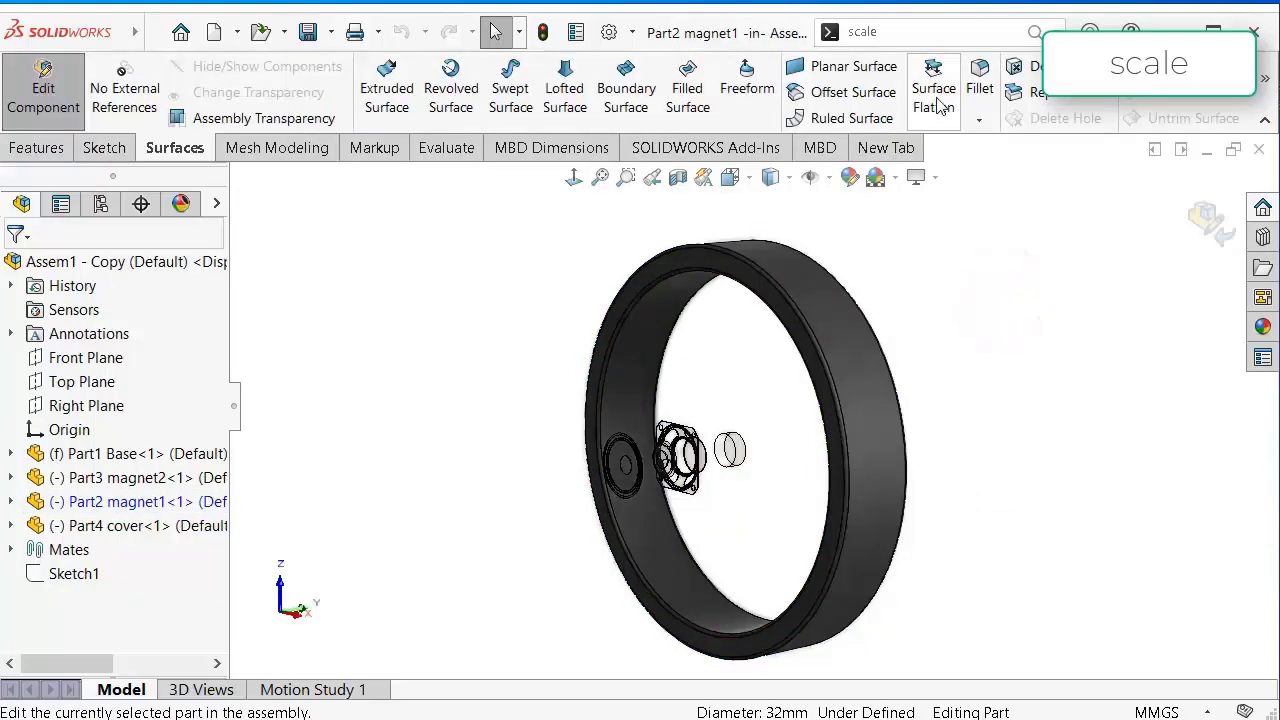
pyautogui.click(1044, 28)
pyautogui.click(1001, 63)
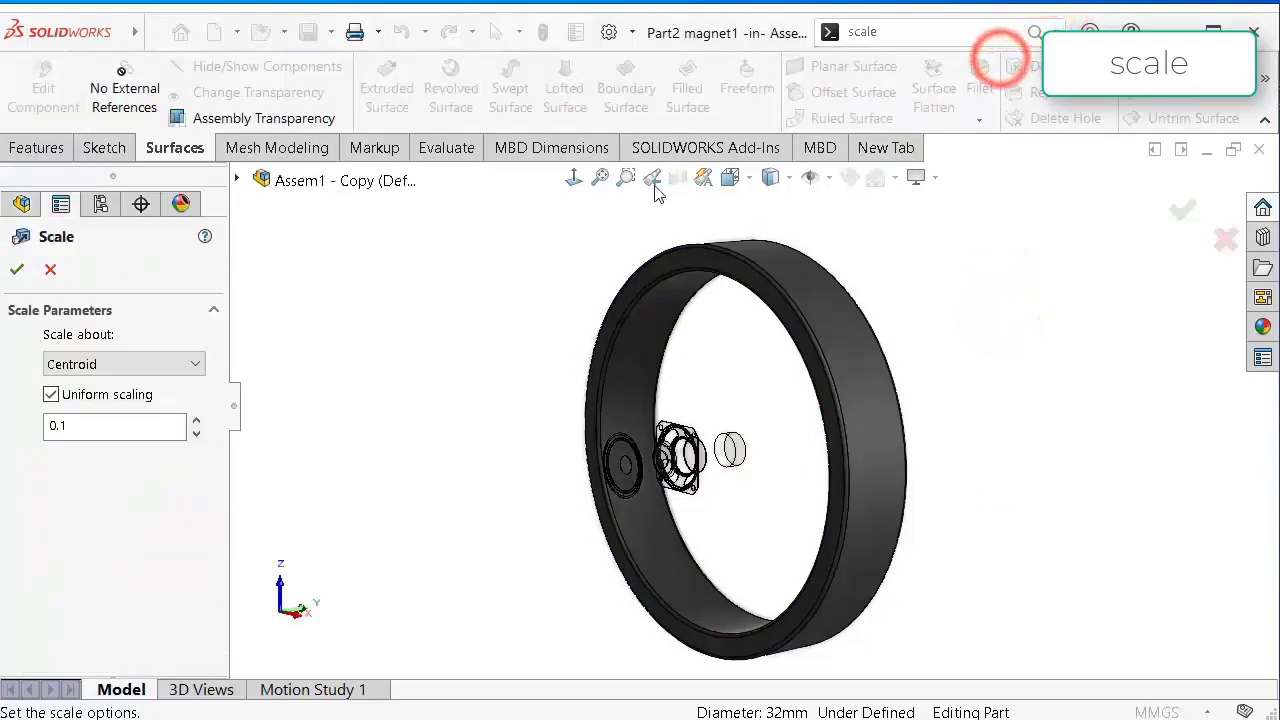
pyautogui.click(21, 270)
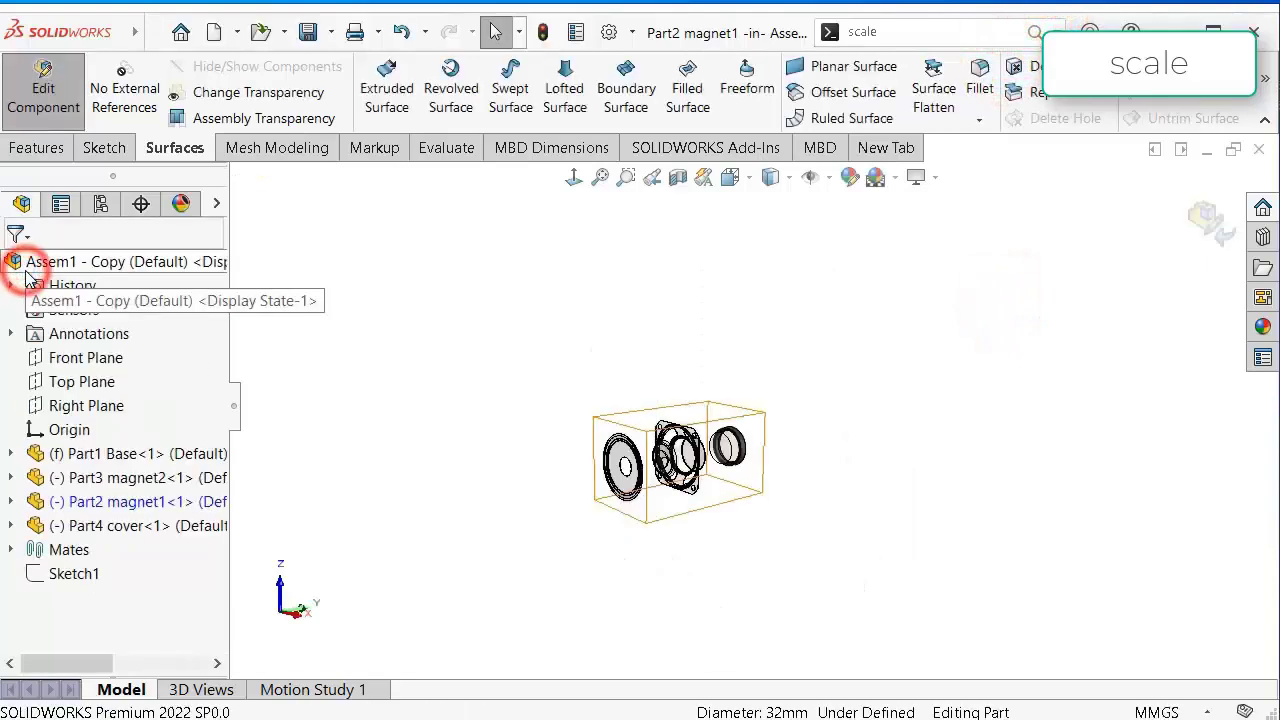
pyautogui.click(1208, 234)
# Return to the assembly and examine how the Coincident1 and Concentric1 mates position the scaled parts.
pyautogui.moveTo(857, 391); pyautogui.dragTo(641, 497, button='middle')
pyautogui.scroll(-5, 740, 409)
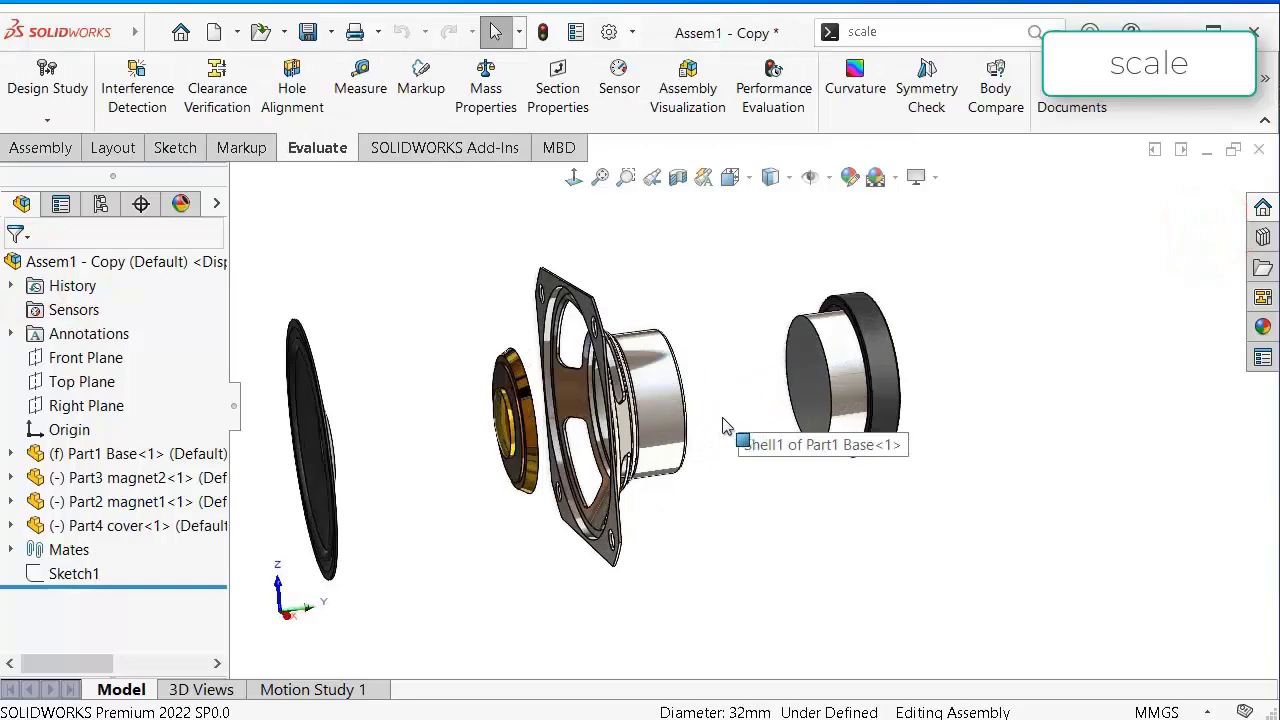
pyautogui.moveTo(720, 420)
pyautogui.mouseDown(button='middle')
pyautogui.moveTo(674, 457)
pyautogui.moveTo(740, 428)
pyautogui.mouseUp(button='middle')
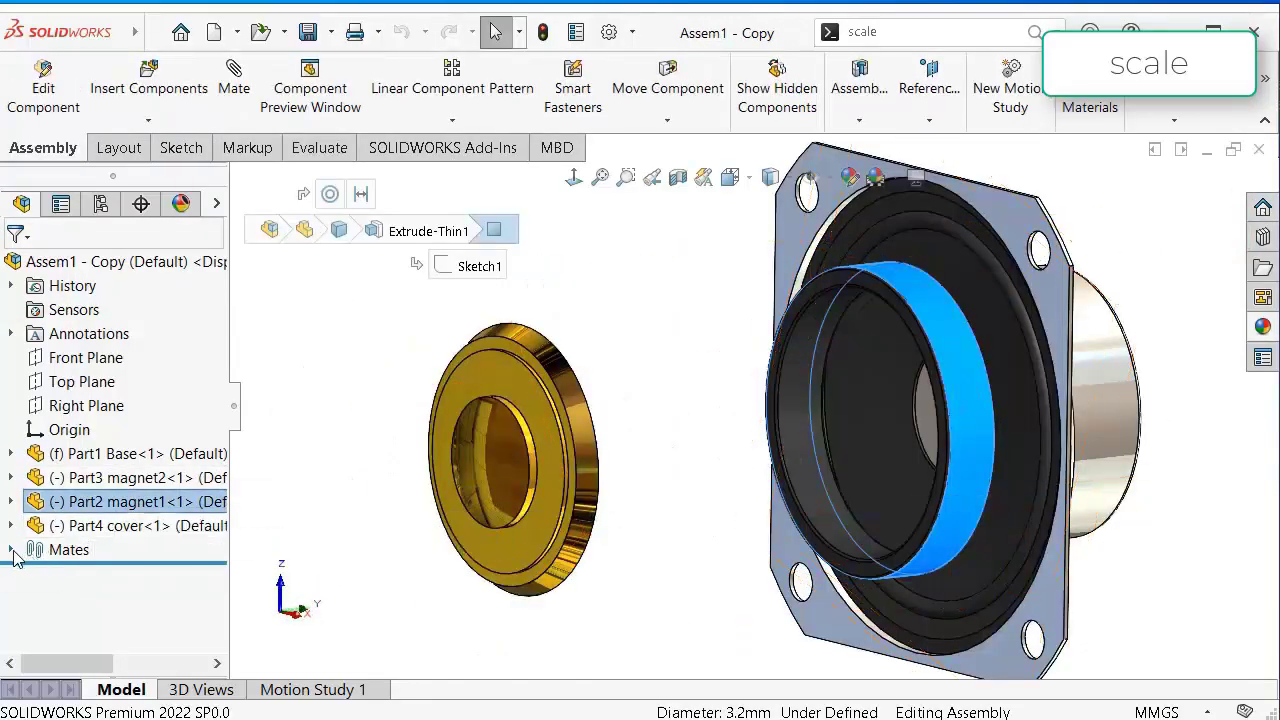
pyautogui.click(11, 550)
pyautogui.click(95, 501)
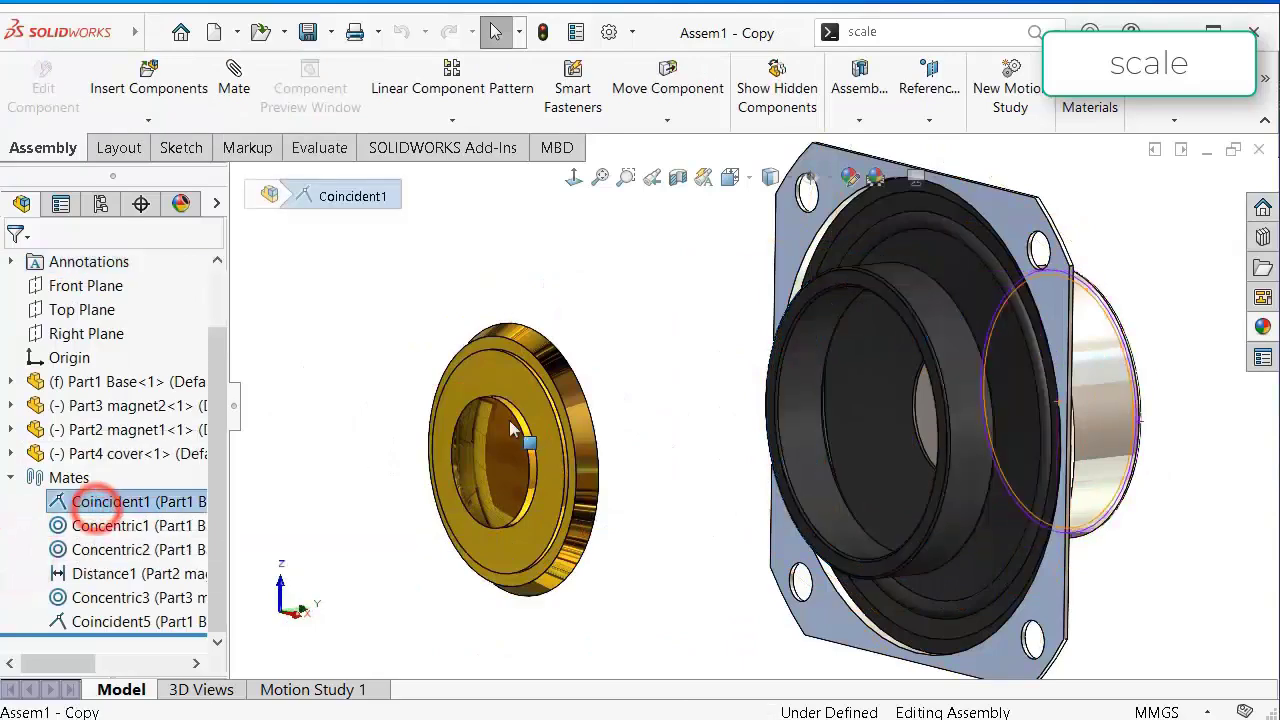
pyautogui.moveTo(510, 428); pyautogui.dragTo(490, 436, button='middle')
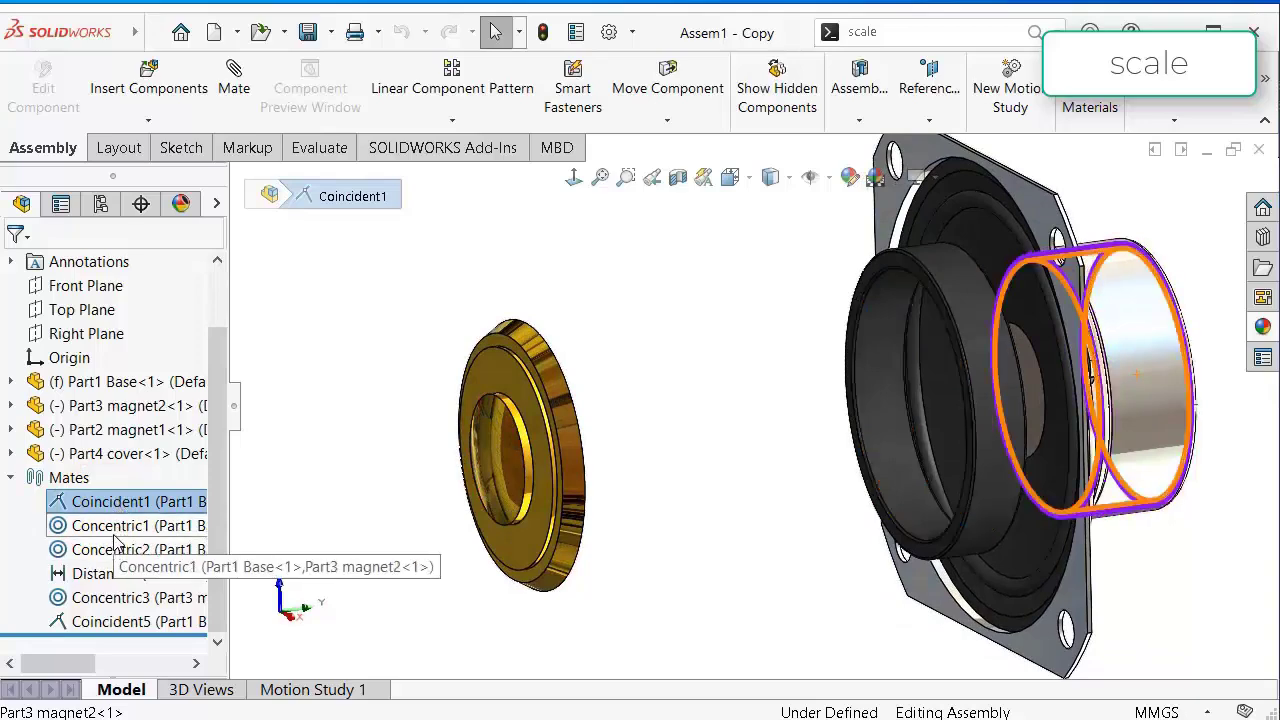
pyautogui.scroll(1, 739, 451)
pyautogui.click(964, 401)
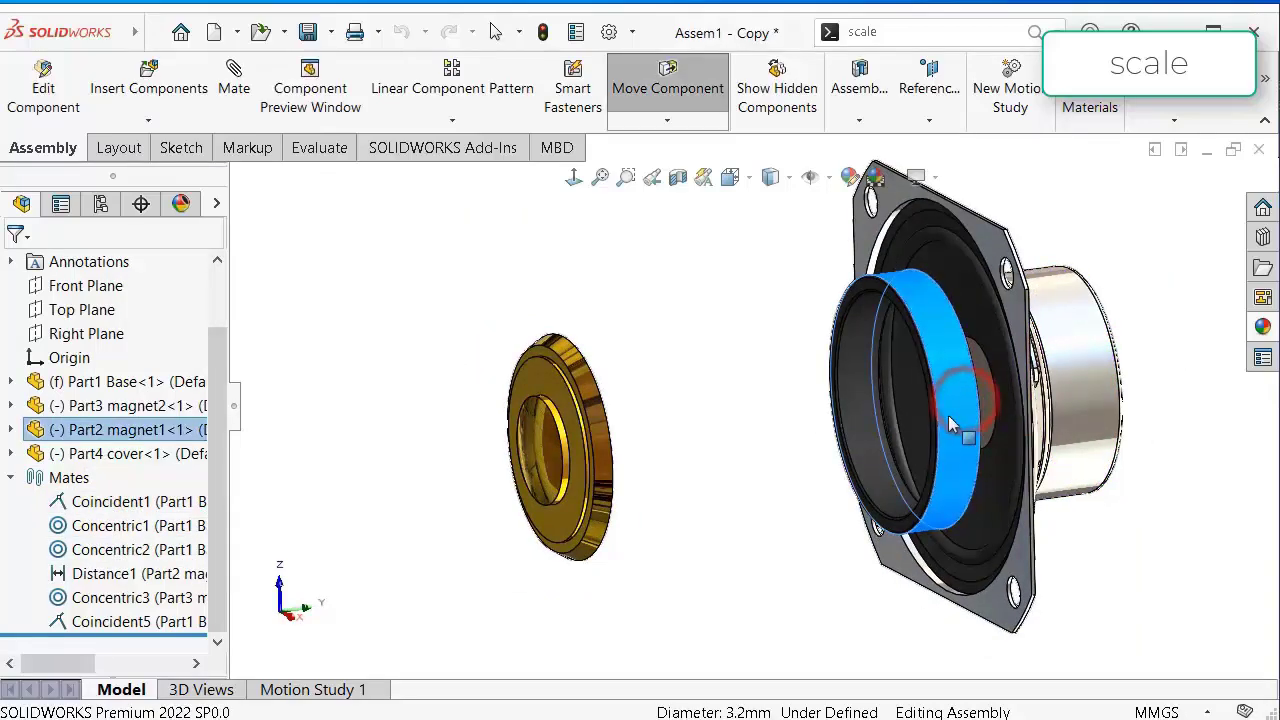
pyautogui.click(80, 524)
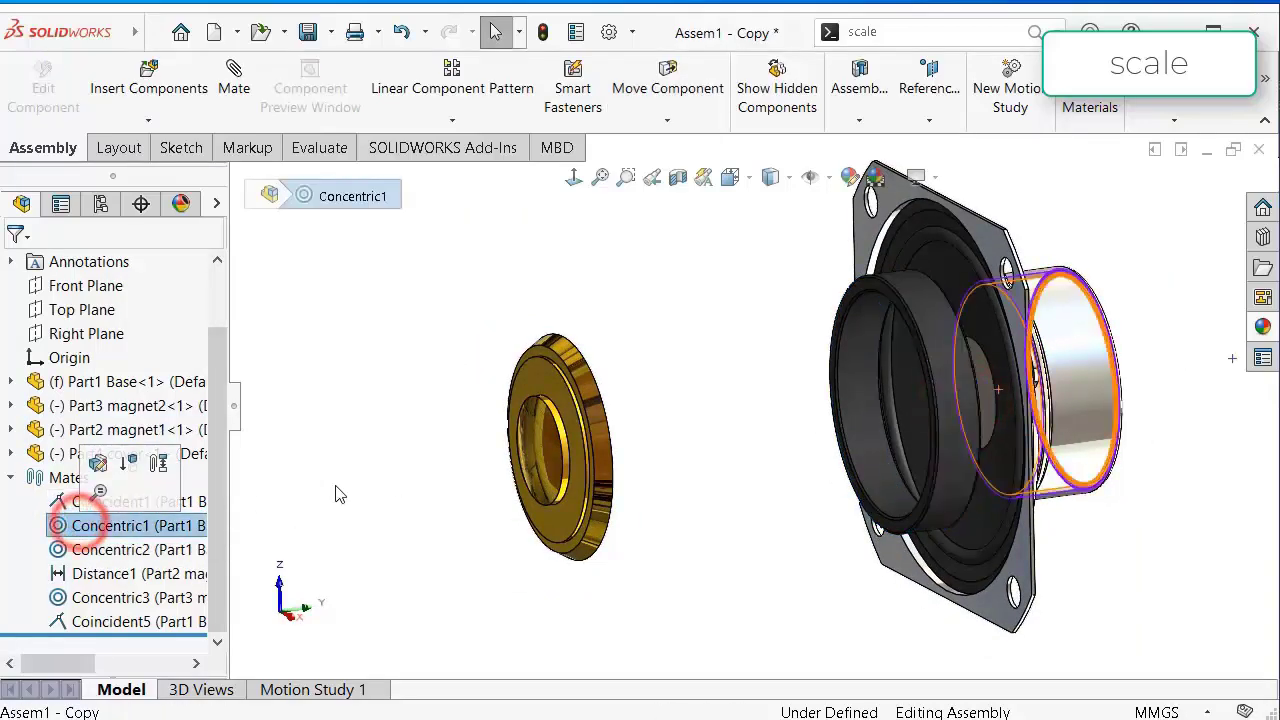
pyautogui.moveTo(870, 400); pyautogui.dragTo(859, 363, button='middle')
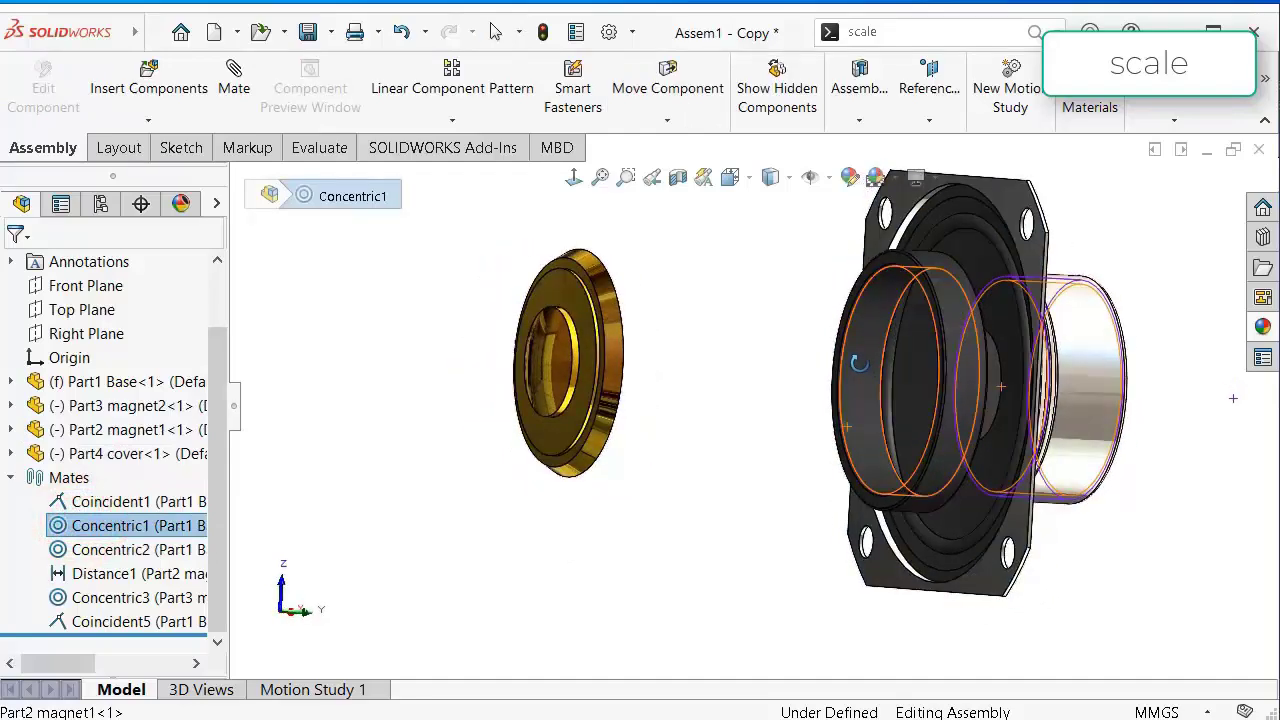
# Locate the Distance1 mate between Part2 magnet1 and Part1 Base and open it for editing.
pyautogui.click(128, 574)
pyautogui.moveTo(746, 480); pyautogui.dragTo(880, 453, button='middle')
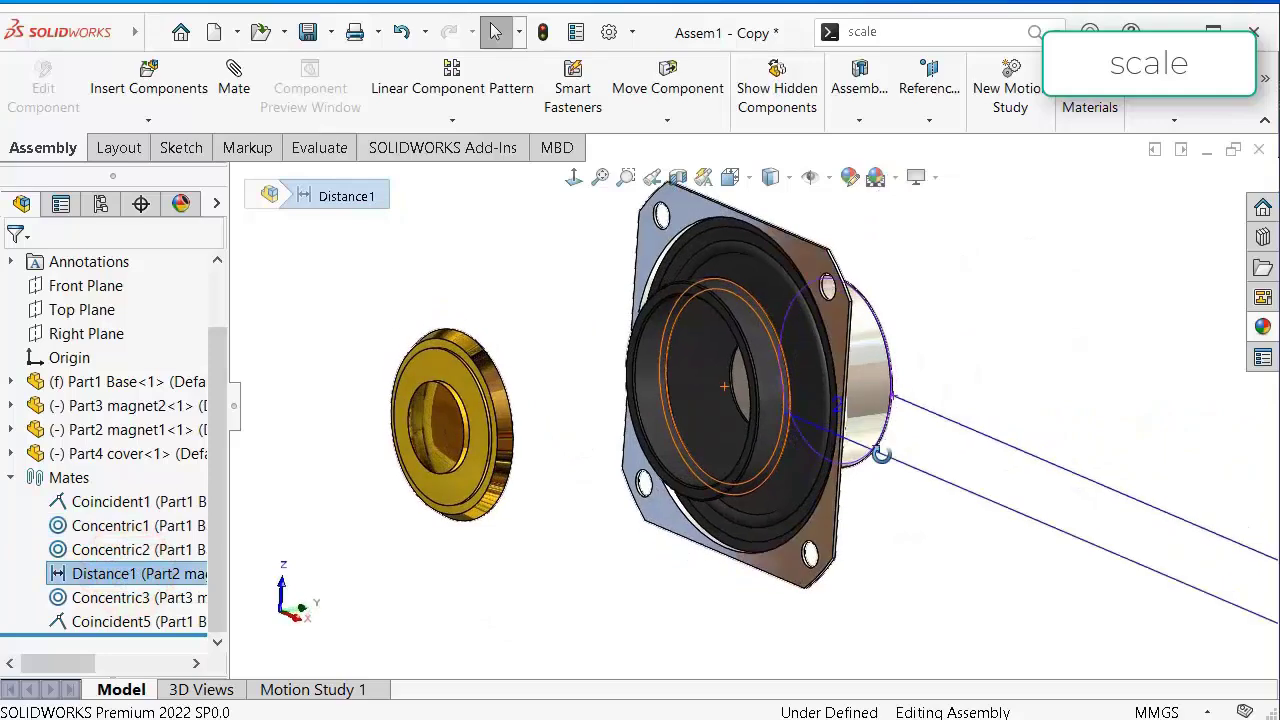
pyautogui.scroll(4, 870, 460)
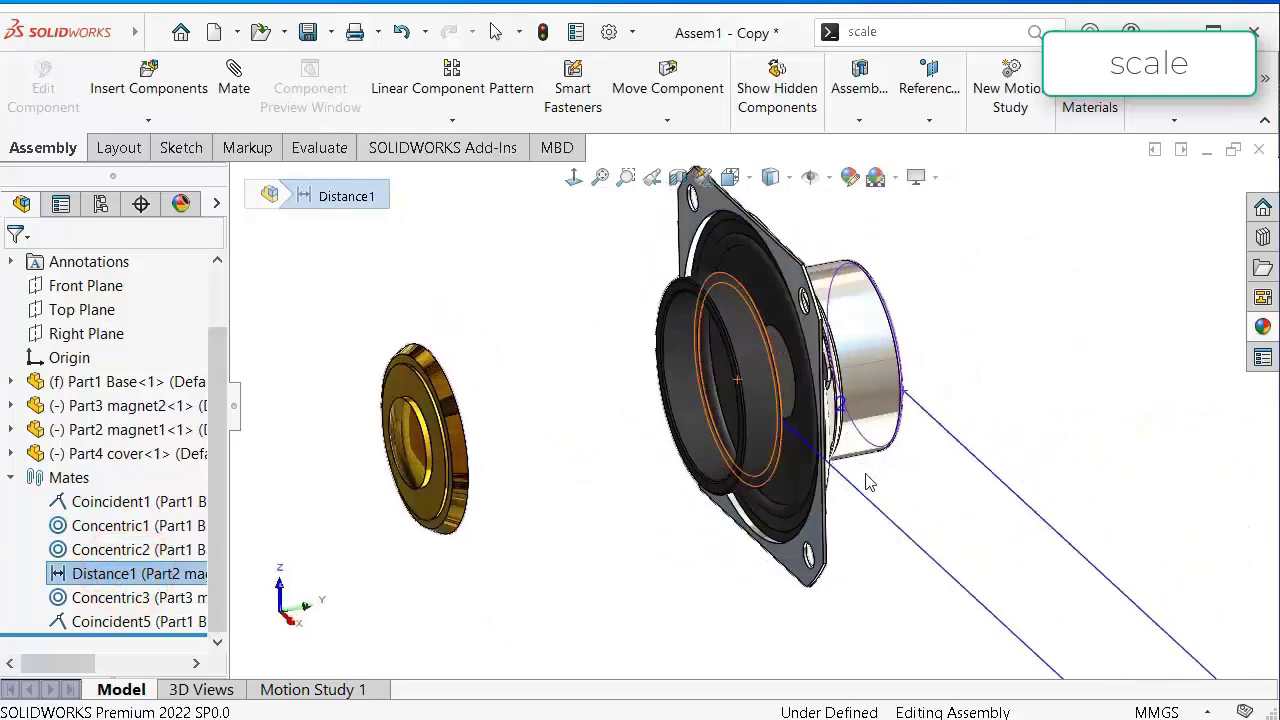
pyautogui.click(143, 573)
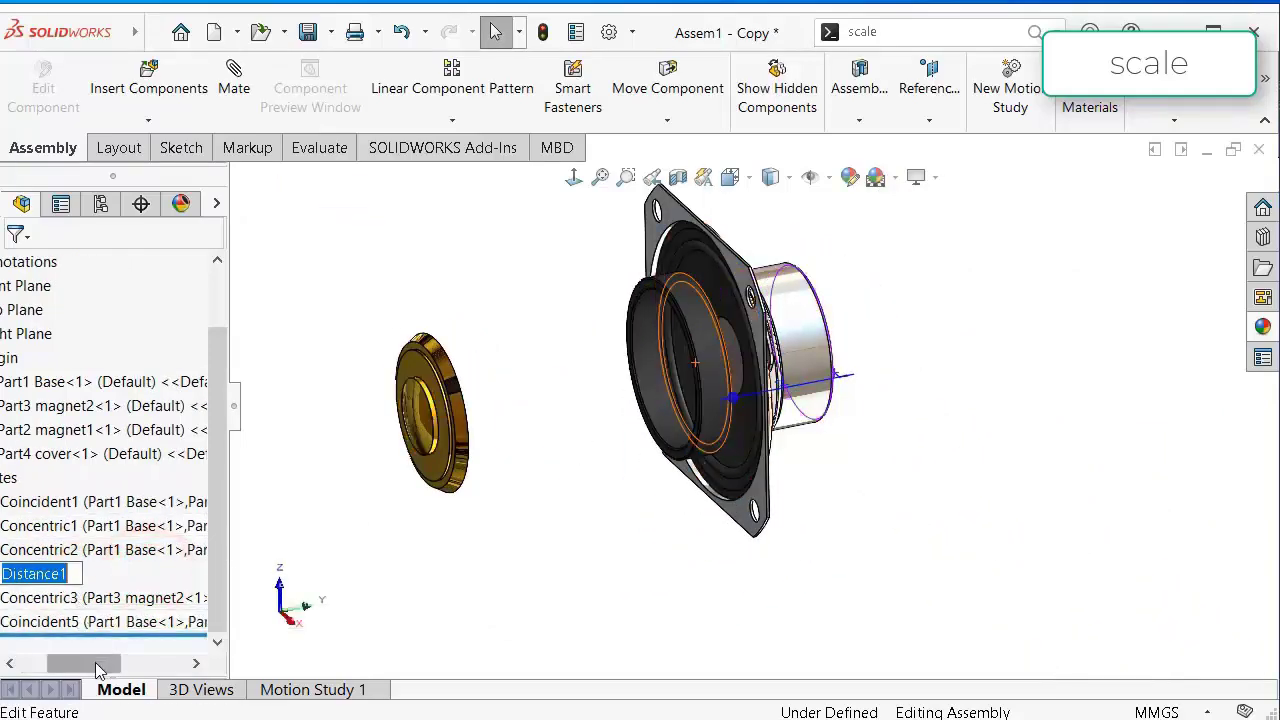
pyautogui.moveTo(88, 663)
pyautogui.mouseDown()
pyautogui.moveTo(133, 663)
pyautogui.moveTo(69, 663)
pyautogui.mouseUp()
pyautogui.click(65, 573)
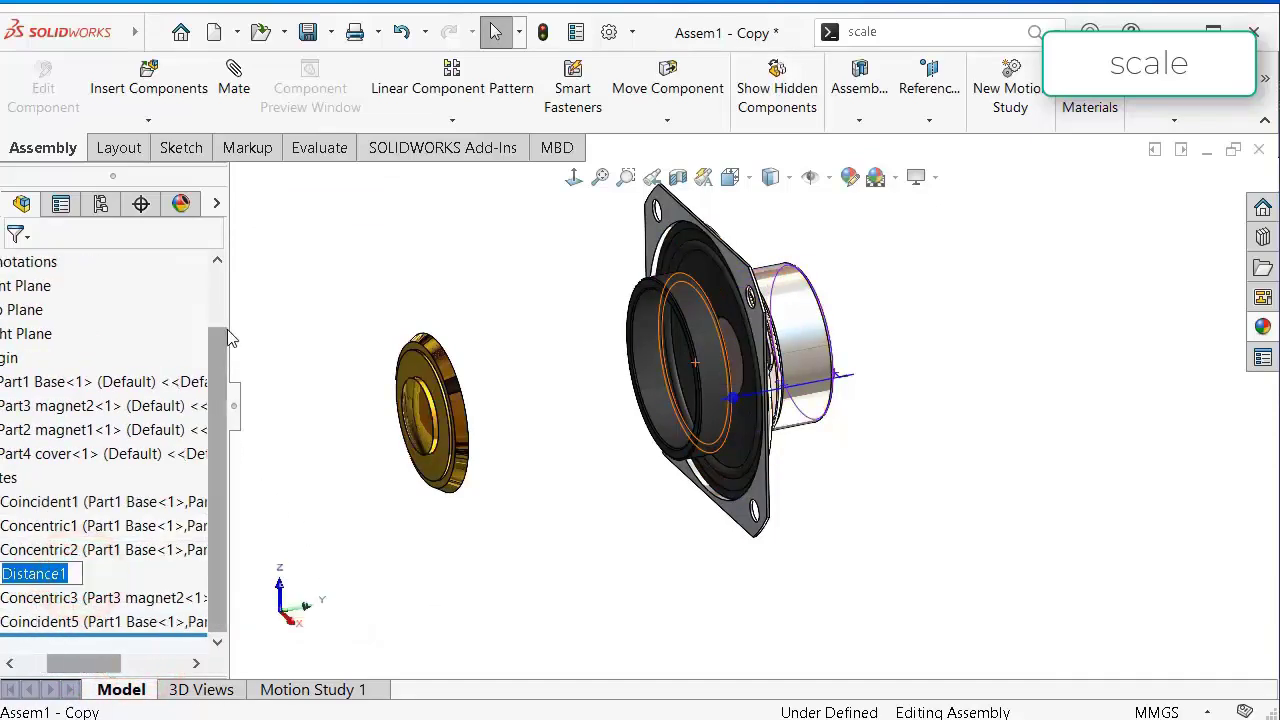
pyautogui.moveTo(230, 323); pyautogui.dragTo(343, 358)
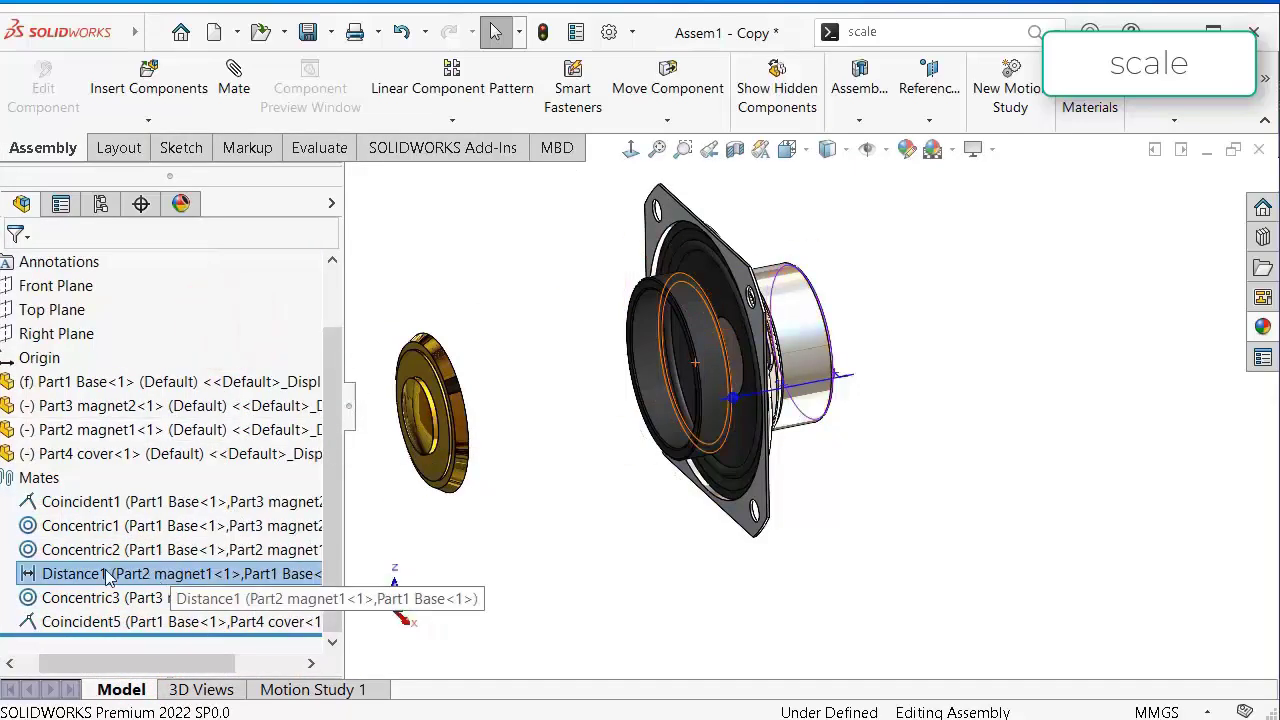
pyautogui.click(36, 574)
pyautogui.click(55, 515)
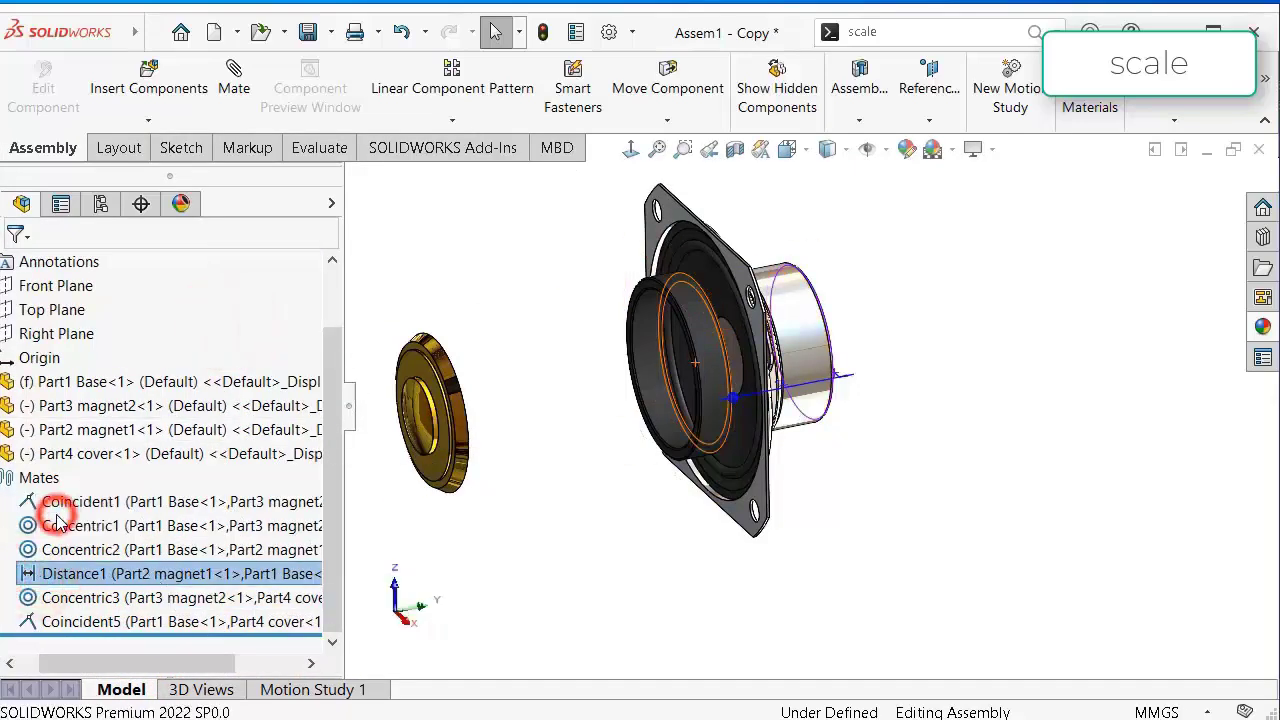
pyautogui.moveTo(857, 309); pyautogui.dragTo(837, 432, button='middle')
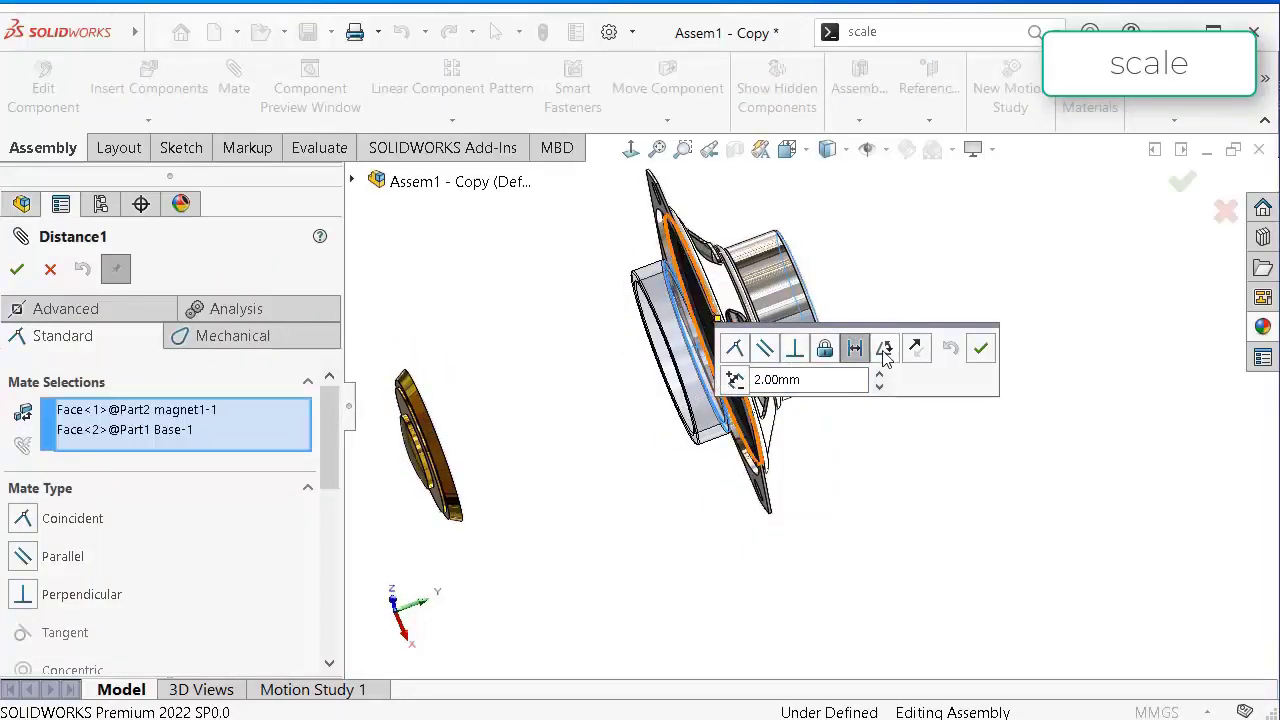
# Try reversing the mate alignment of Distance1 and restore it.
pyautogui.click(914, 348)
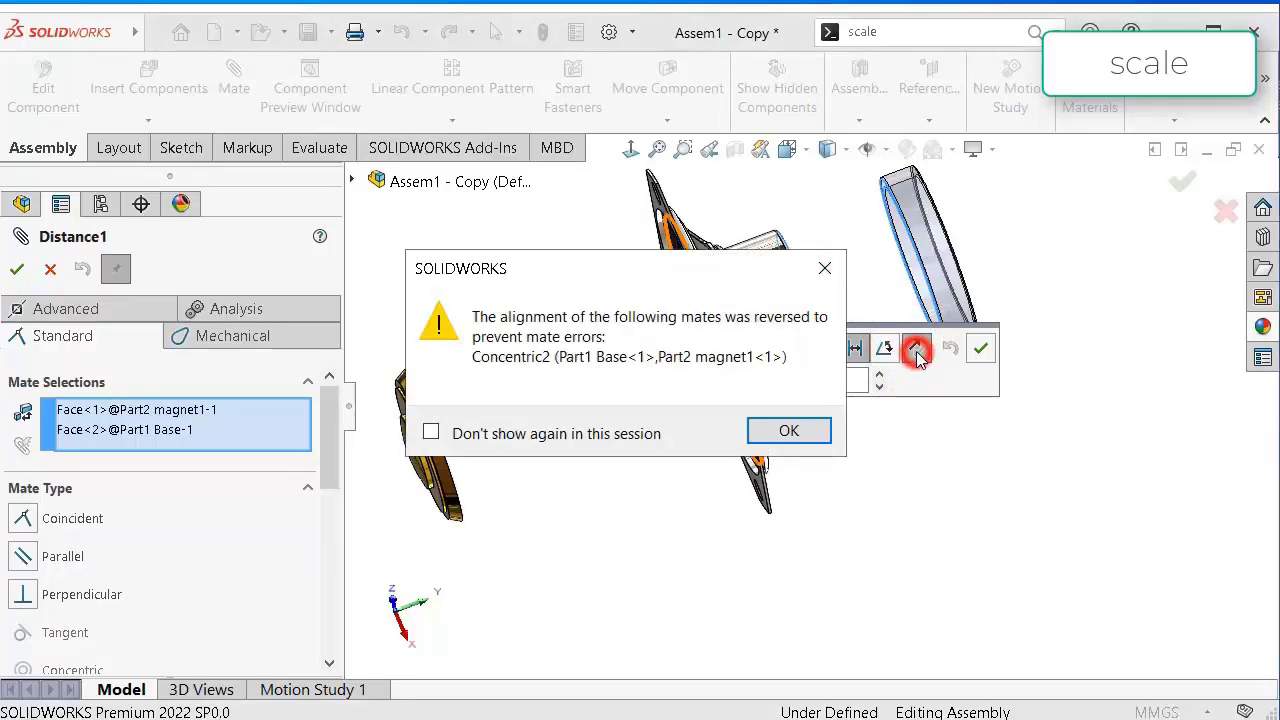
pyautogui.click(789, 431)
pyautogui.click(916, 348)
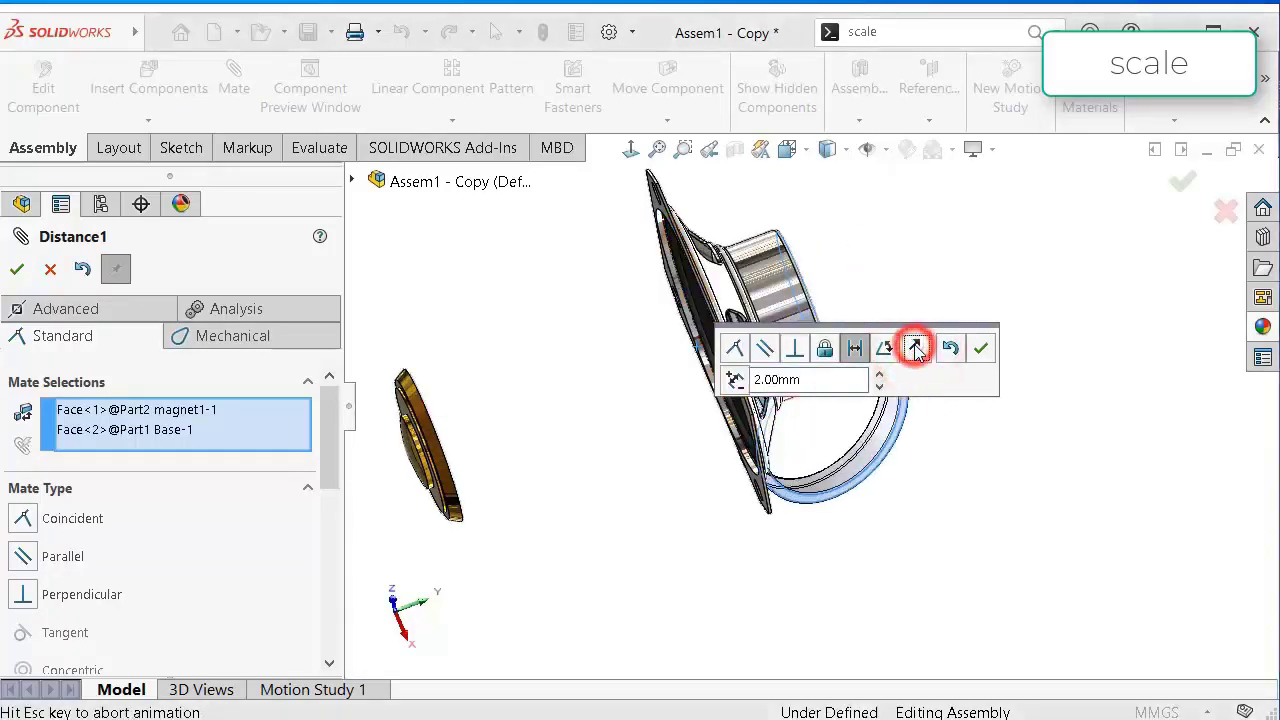
pyautogui.click(806, 432)
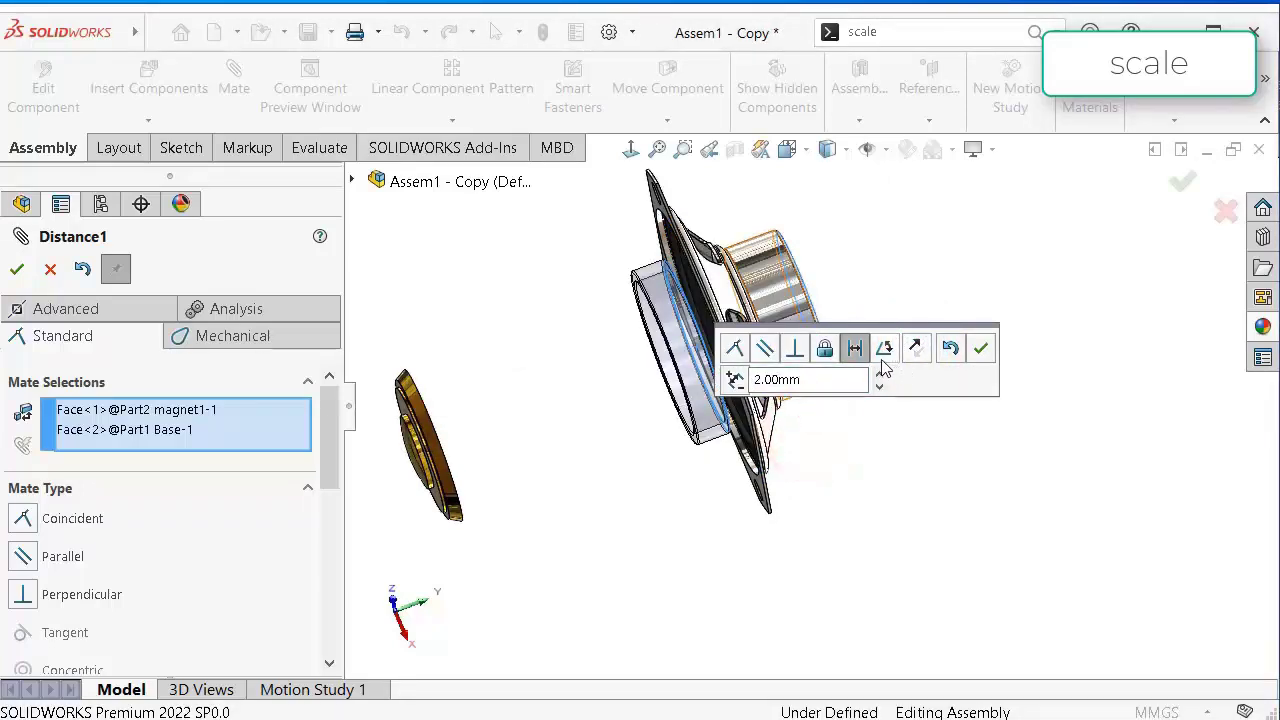
# Set the Distance1 mate between Part2 magnet1 and Part1 Base to 0.2 mm, keeping the original dimension direction, and accept it.
pyautogui.click(733, 380)
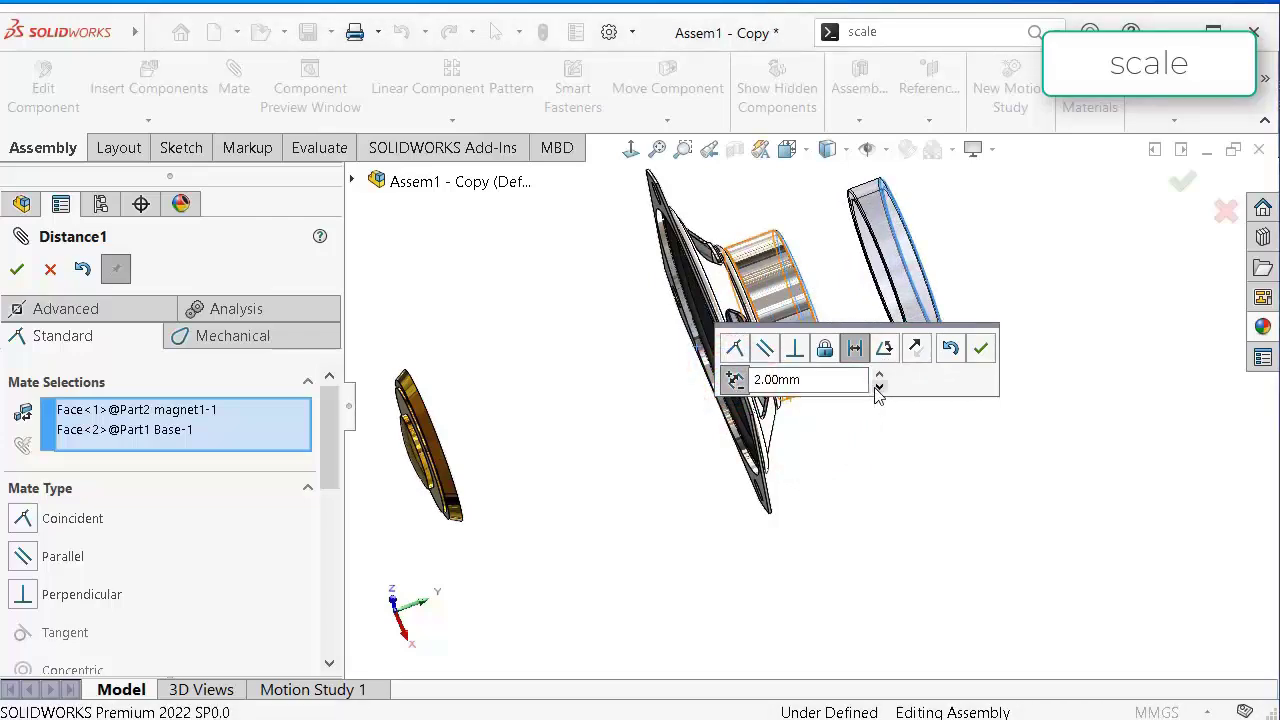
pyautogui.click(858, 380)
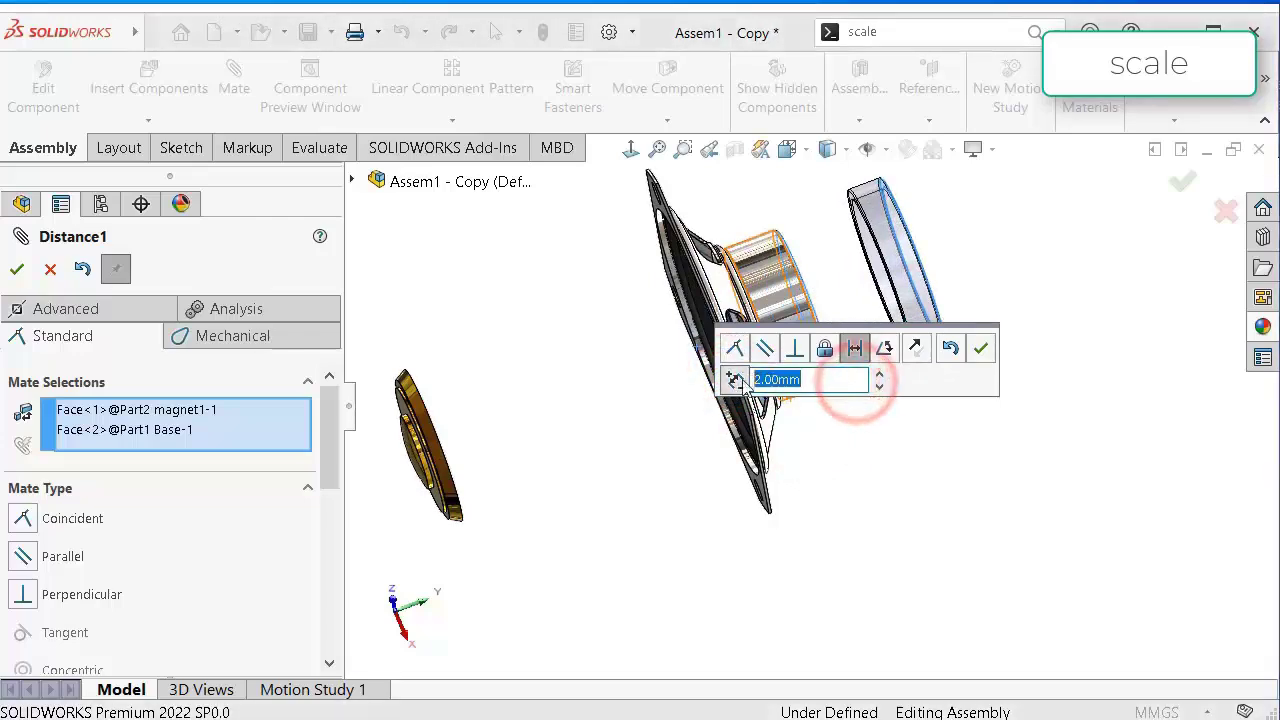
pyautogui.write('0.2')
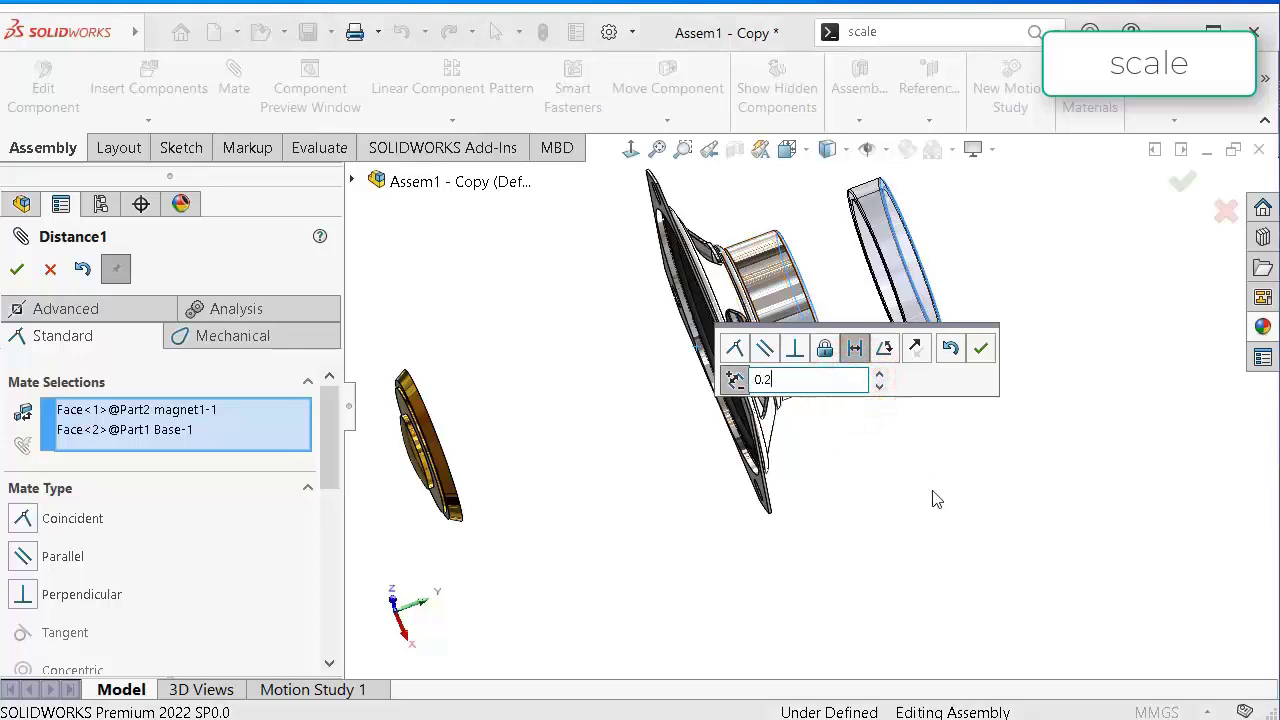
pyautogui.click(934, 490)
pyautogui.click(735, 380)
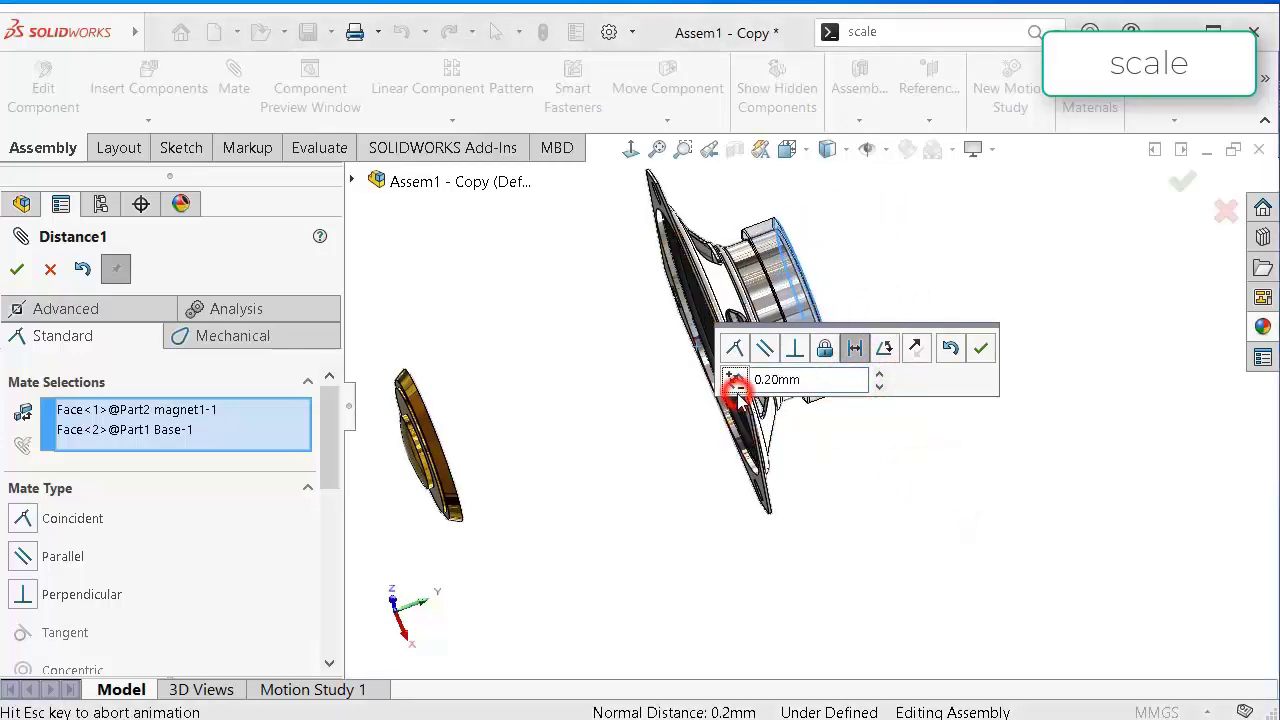
pyautogui.click(982, 349)
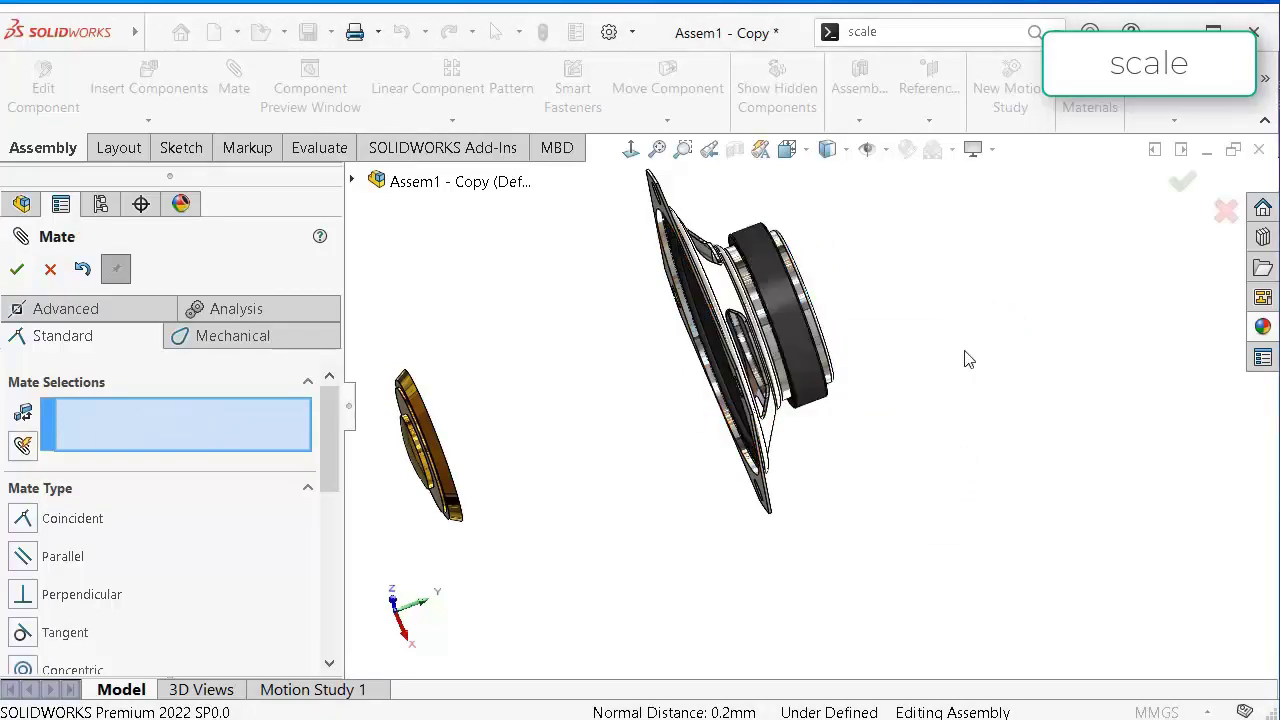
pyautogui.click(17, 270)
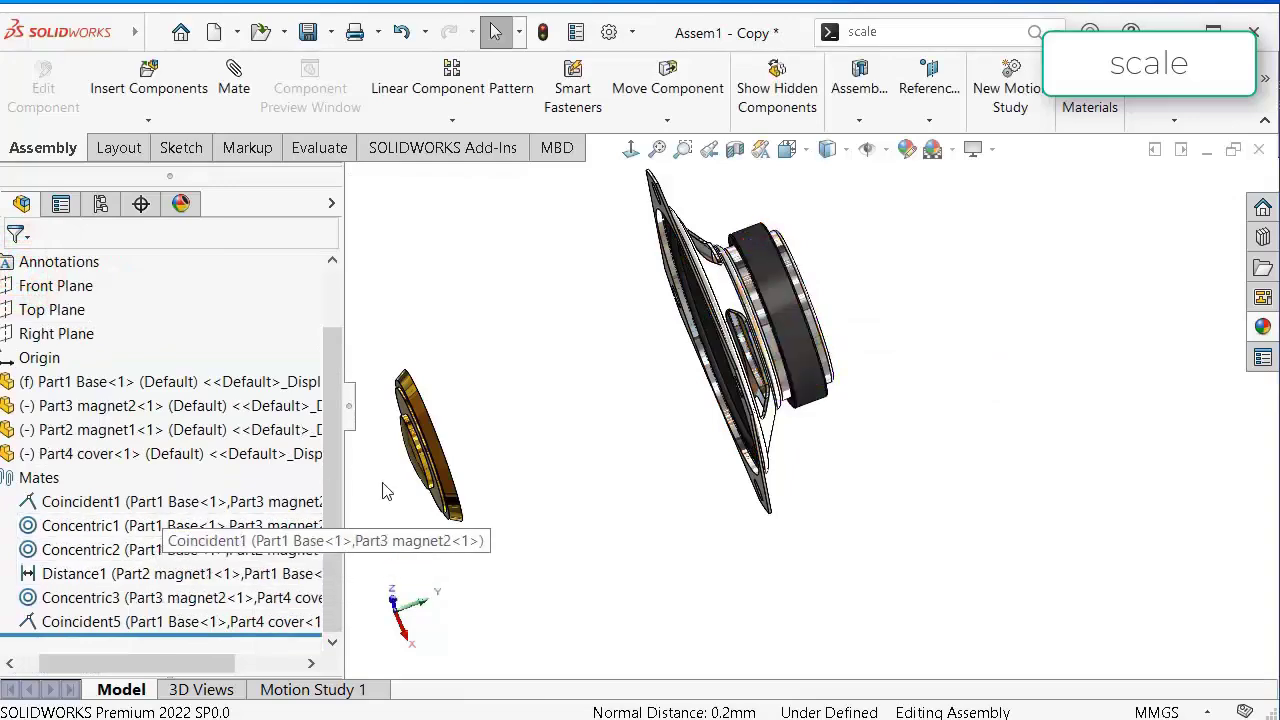
# Suppress the Coincident1 mate to pull Part3 magnet2 clear of the base, and edit that part within the assembly.
pyautogui.moveTo(450, 485); pyautogui.dragTo(908, 390, button='middle')
pyautogui.click(908, 388)
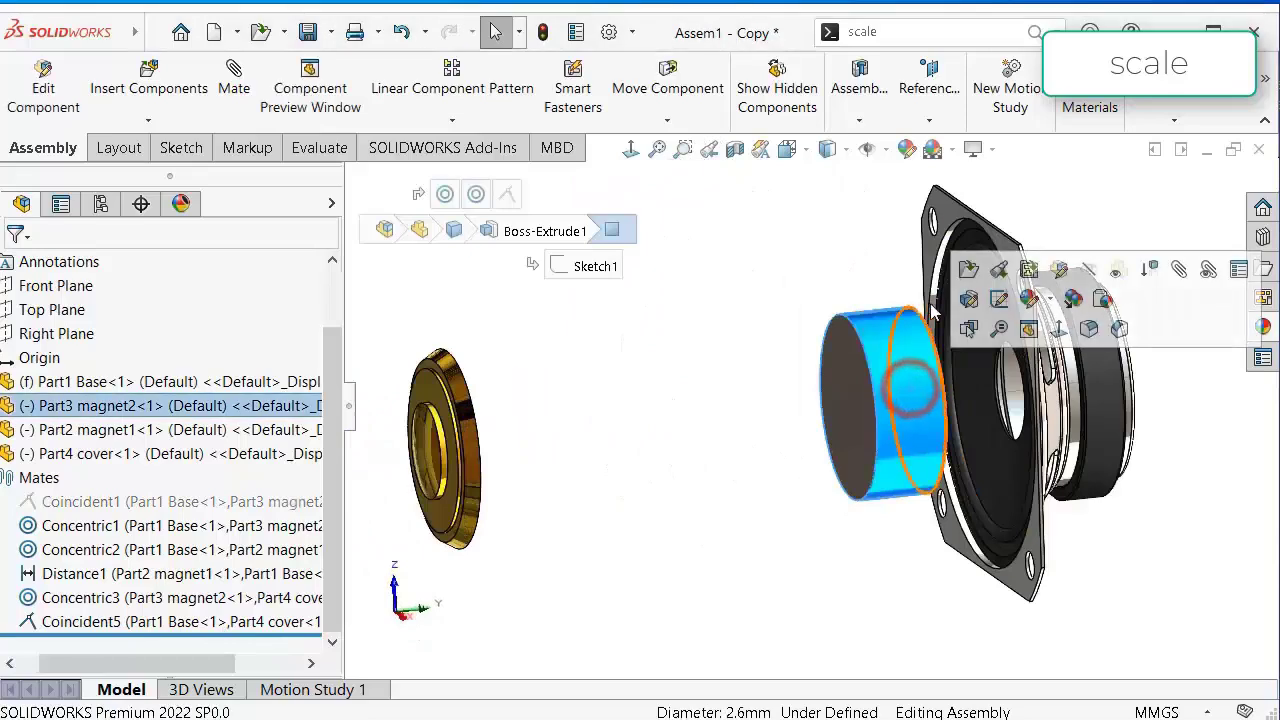
pyautogui.click(1059, 270)
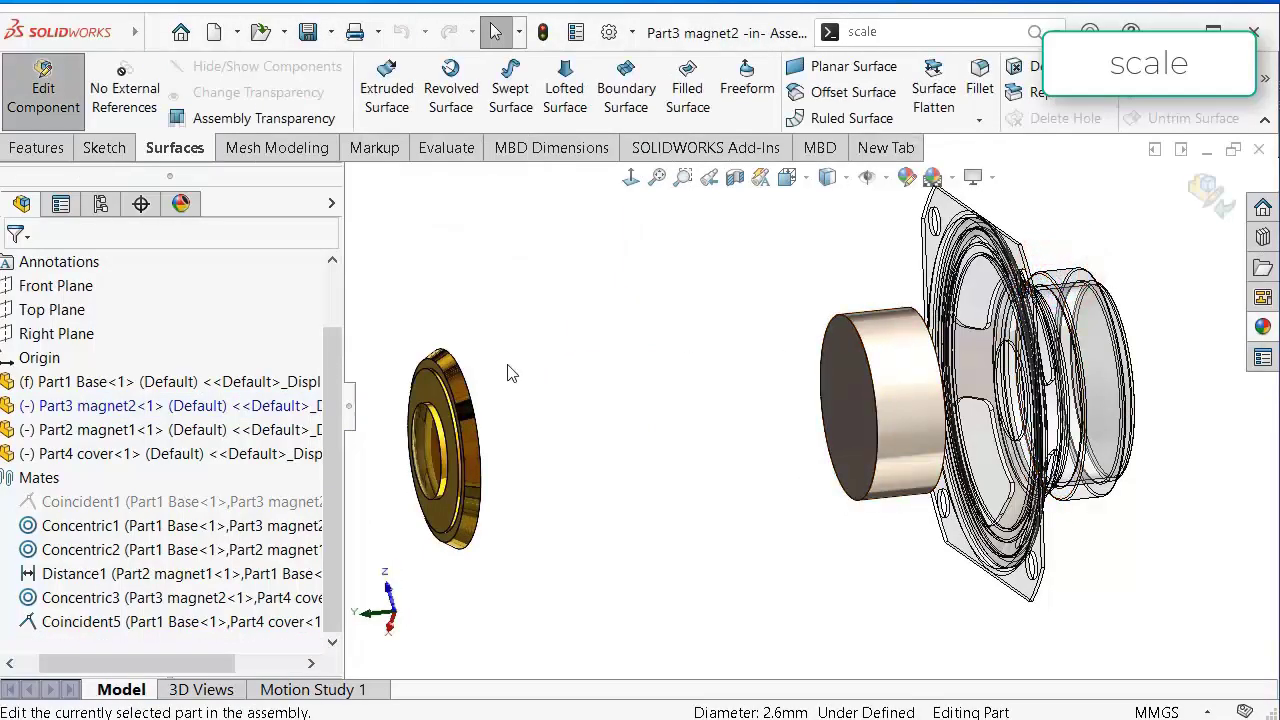
# Start Move/Copy Bodies with the gold ring body of Part3 magnet2 selected and switch to its mate constraints.
pyautogui.click(1034, 33)
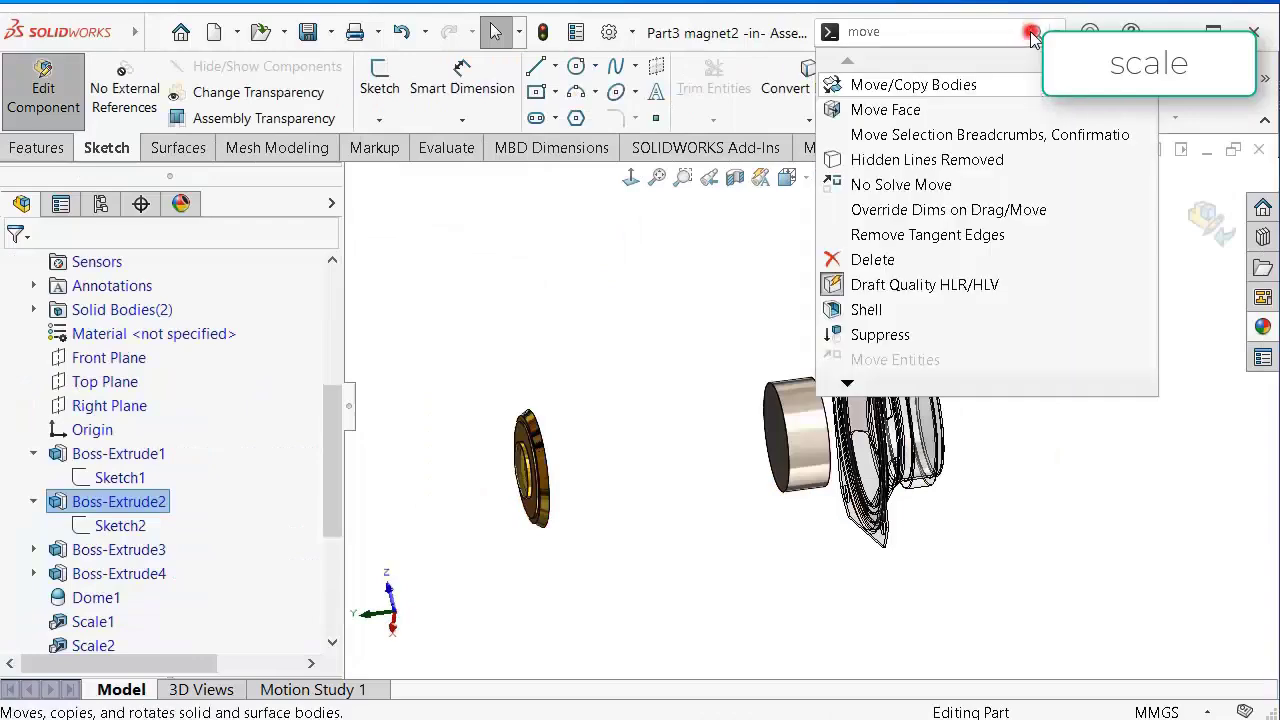
pyautogui.click(951, 82)
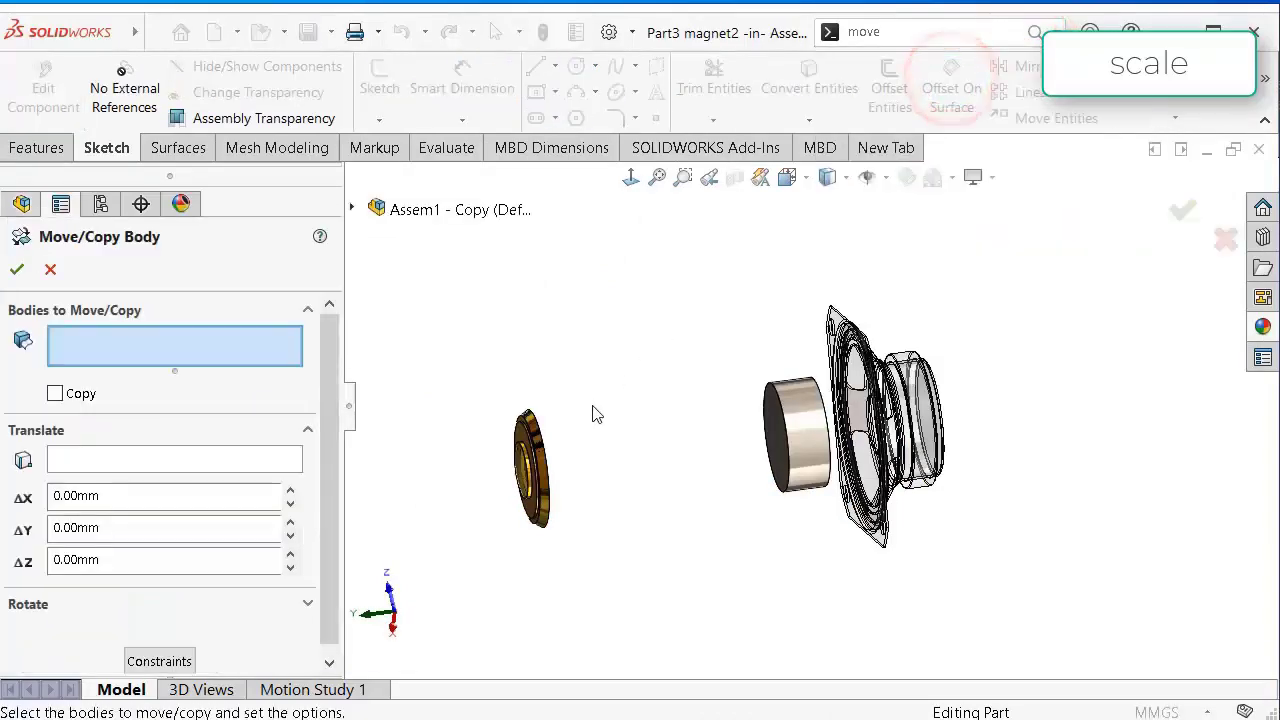
pyautogui.moveTo(594, 414); pyautogui.dragTo(676, 395, button='middle')
pyautogui.scroll(-2, 569, 450)
pyautogui.click(575, 455)
pyautogui.click(160, 662)
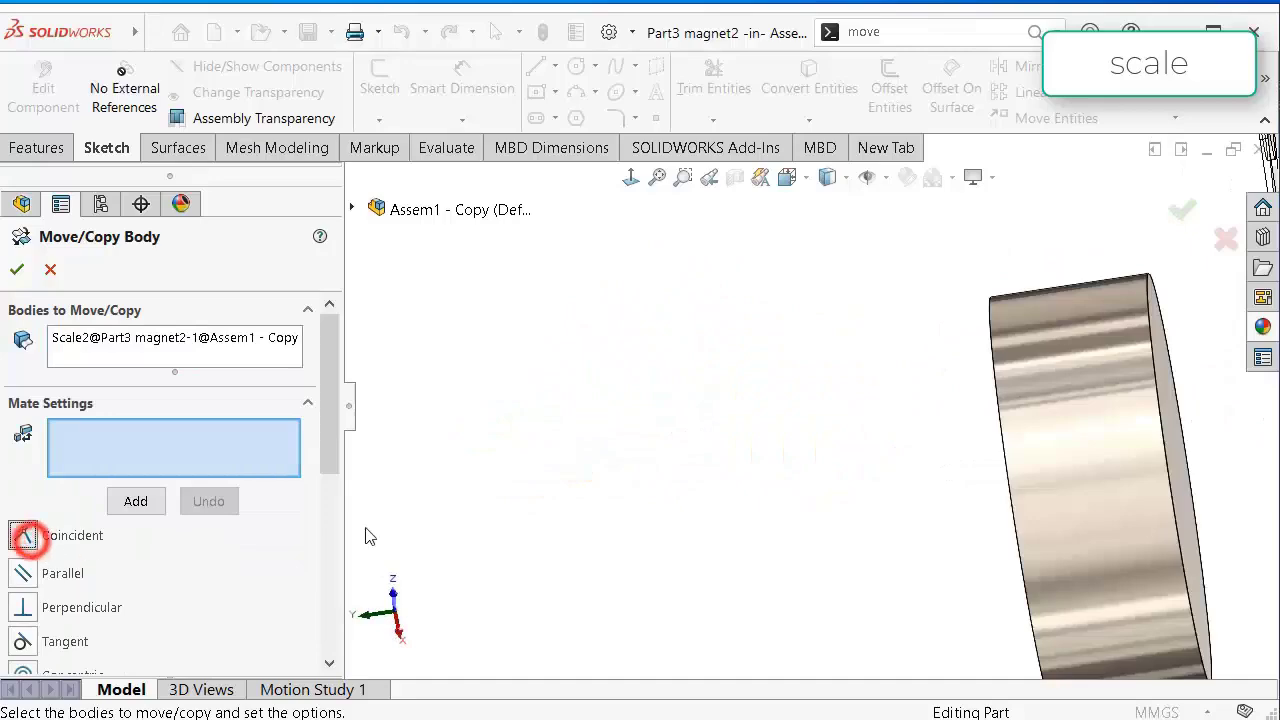
# Add a coincident constraint between the gold ring's flat back face and the cylinder's front face, and accept the body move.
pyautogui.scroll(5, 700, 531)
pyautogui.moveTo(594, 506); pyautogui.dragTo(576, 527, button='middle')
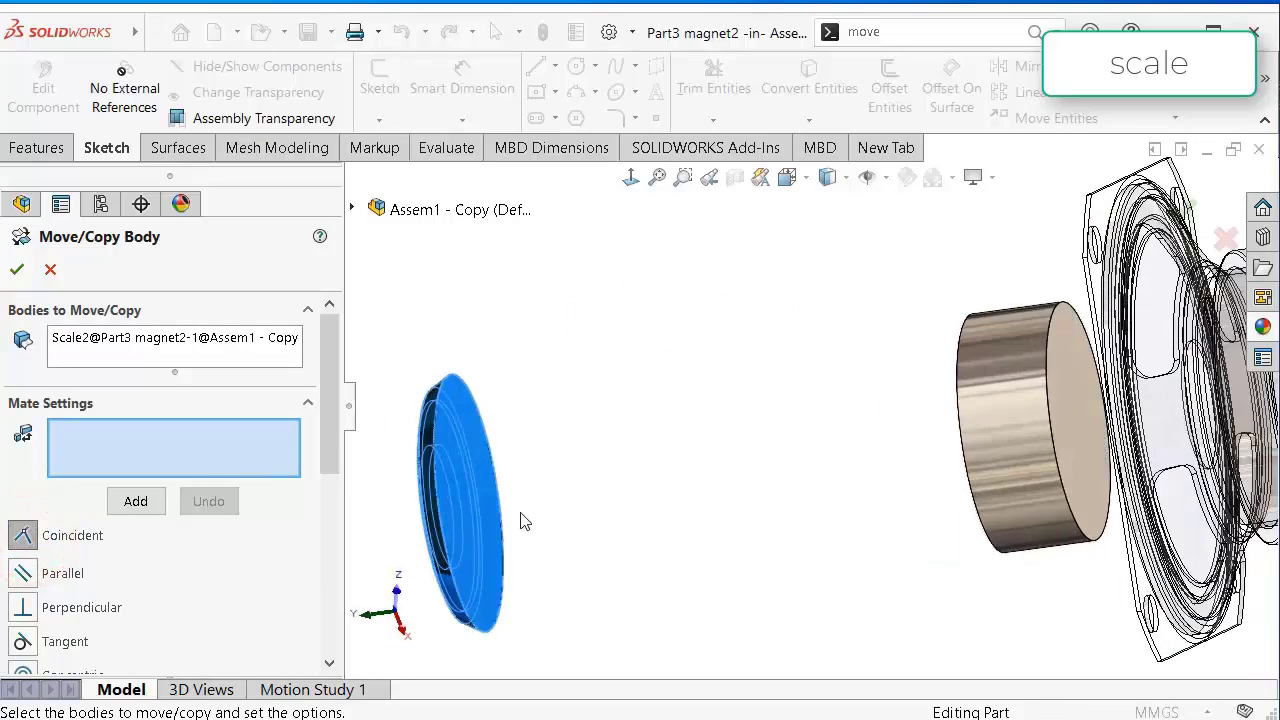
pyautogui.click(478, 463)
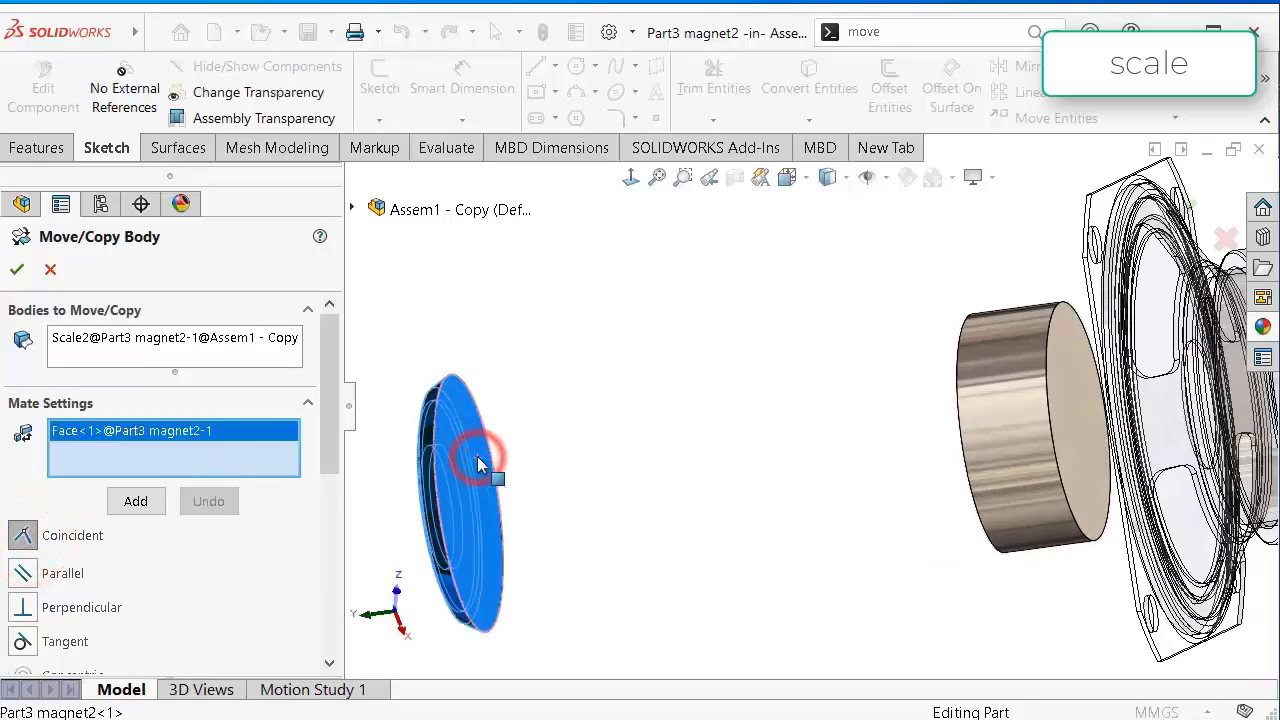
pyautogui.moveTo(657, 480); pyautogui.dragTo(720, 467, button='middle')
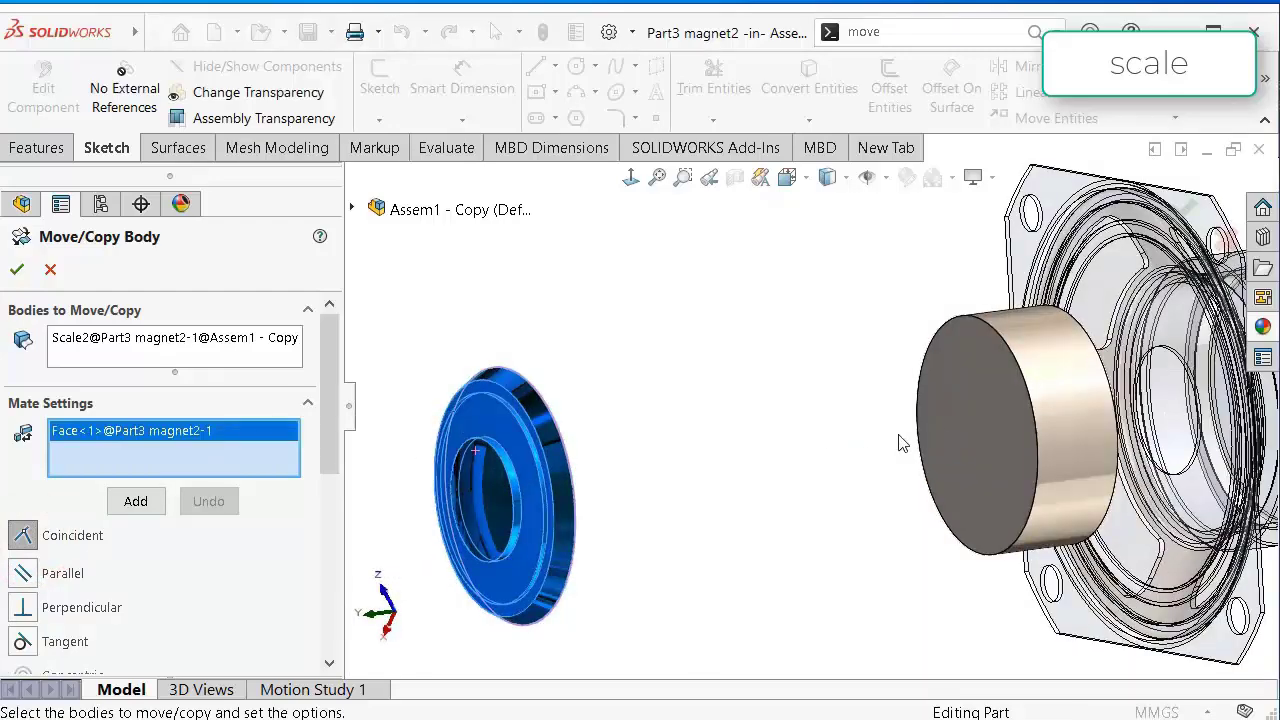
pyautogui.click(960, 433)
pyautogui.rightClick(960, 431)
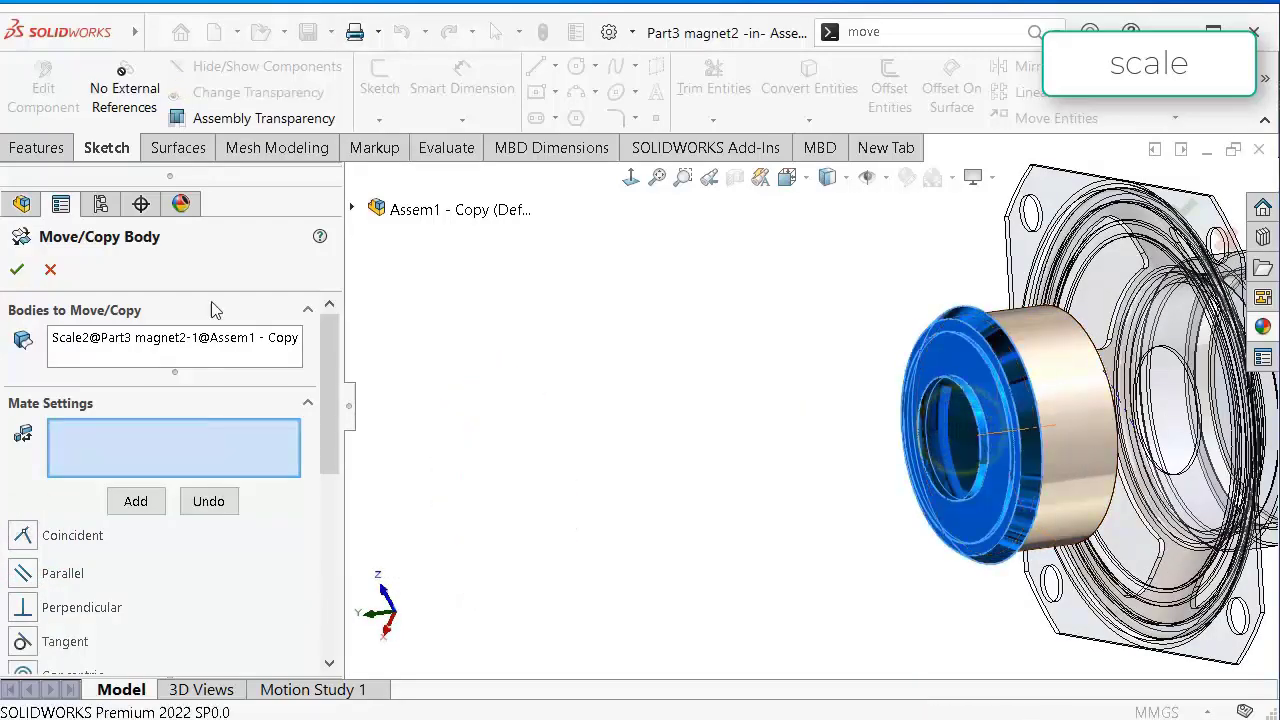
pyautogui.click(14, 270)
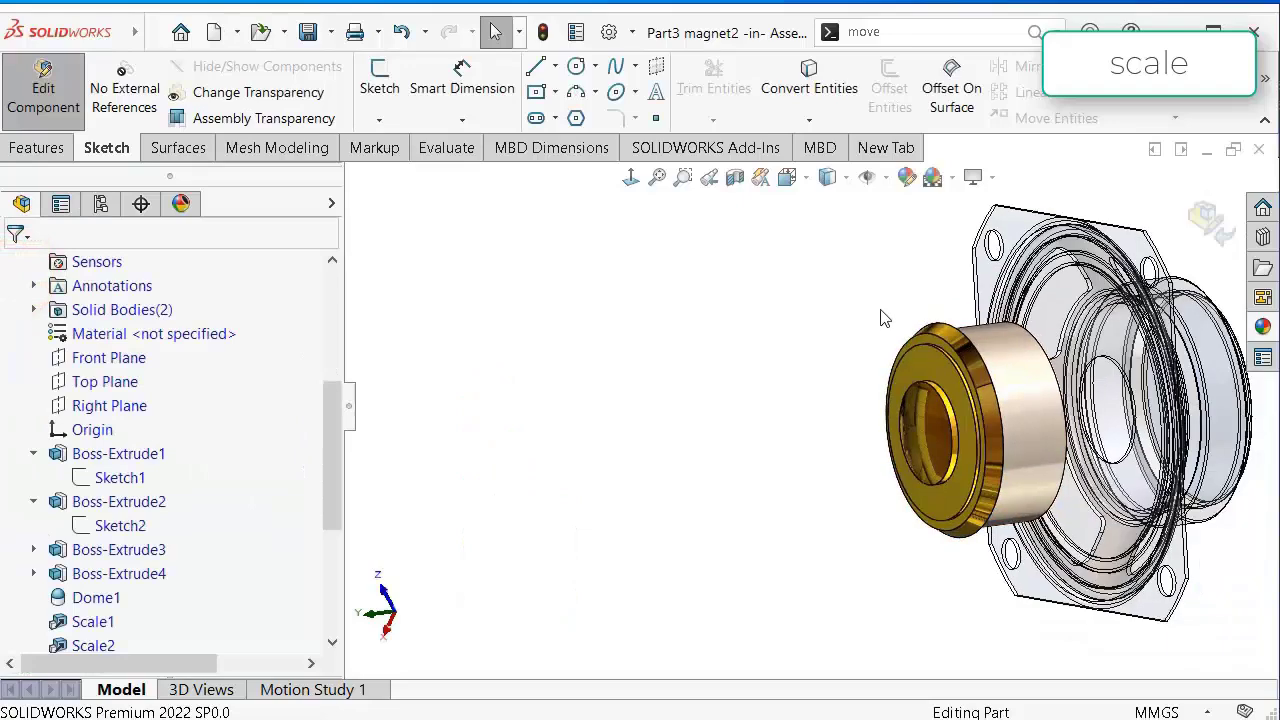
# Leave part editing and mate the flat cylinder face of Part3 magnet2 coincident with the inner face of Part1 Base behind the central opening.
pyautogui.click(1208, 218)
pyautogui.moveTo(1126, 300); pyautogui.dragTo(992, 450, button='middle')
pyautogui.moveTo(993, 462); pyautogui.dragTo(968, 437)
pyautogui.click(931, 451)
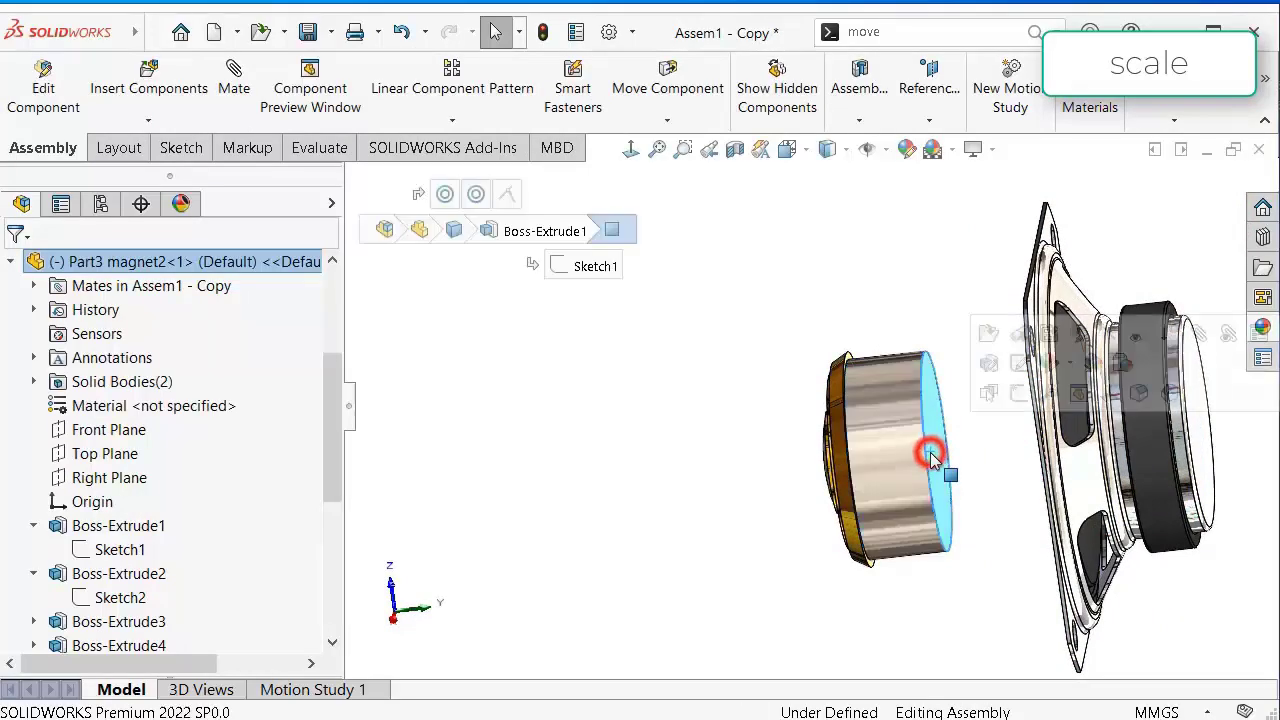
pyautogui.click(1196, 335)
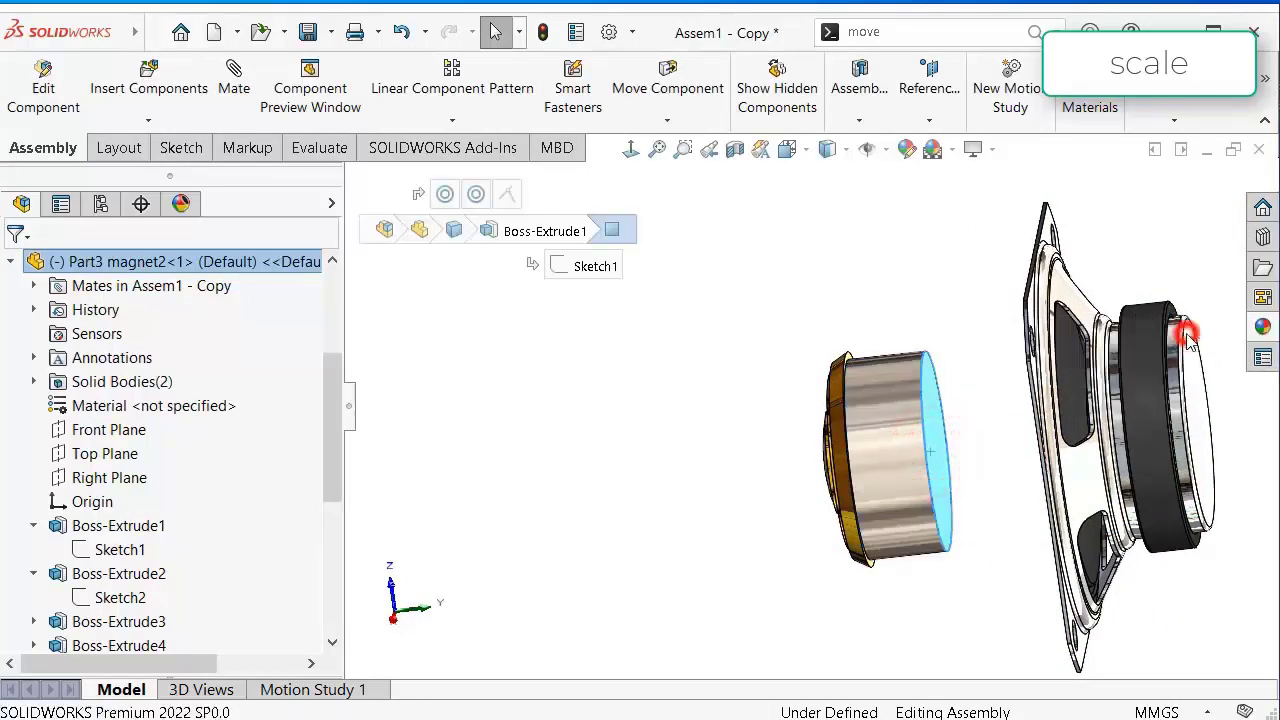
pyautogui.moveTo(1011, 450); pyautogui.dragTo(950, 480, button='middle')
pyautogui.click(950, 482)
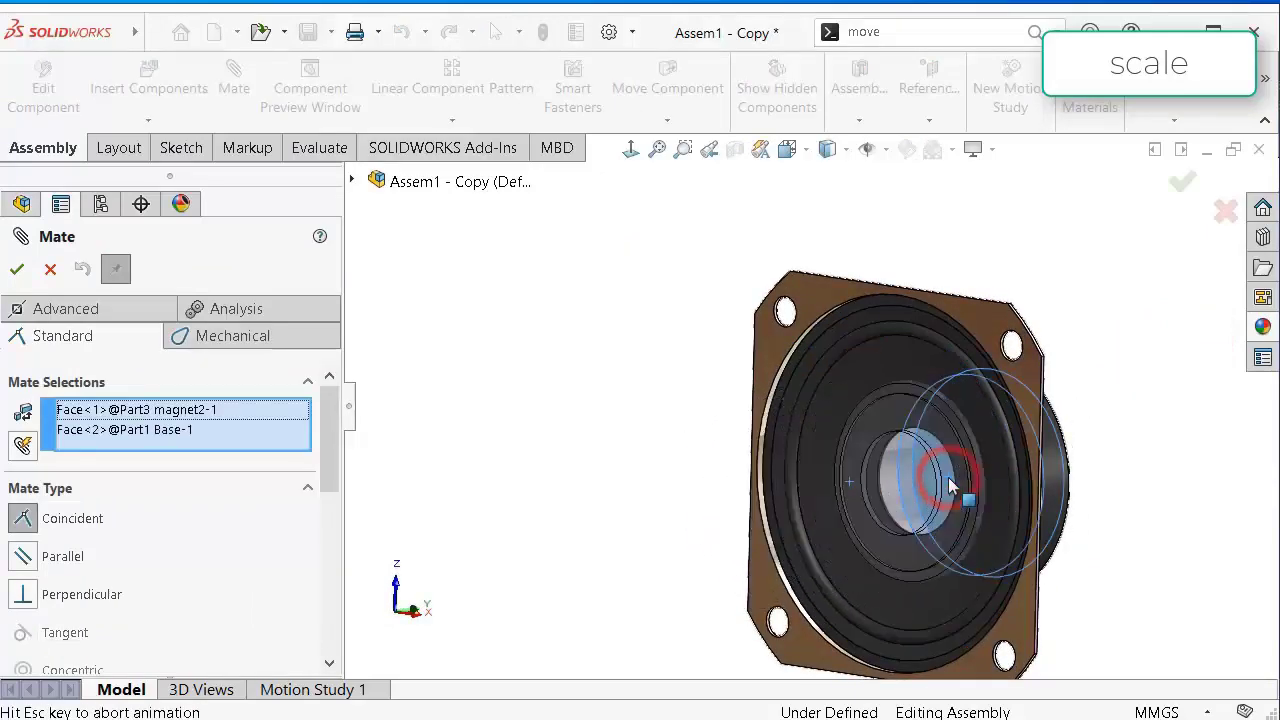
pyautogui.click(1228, 518)
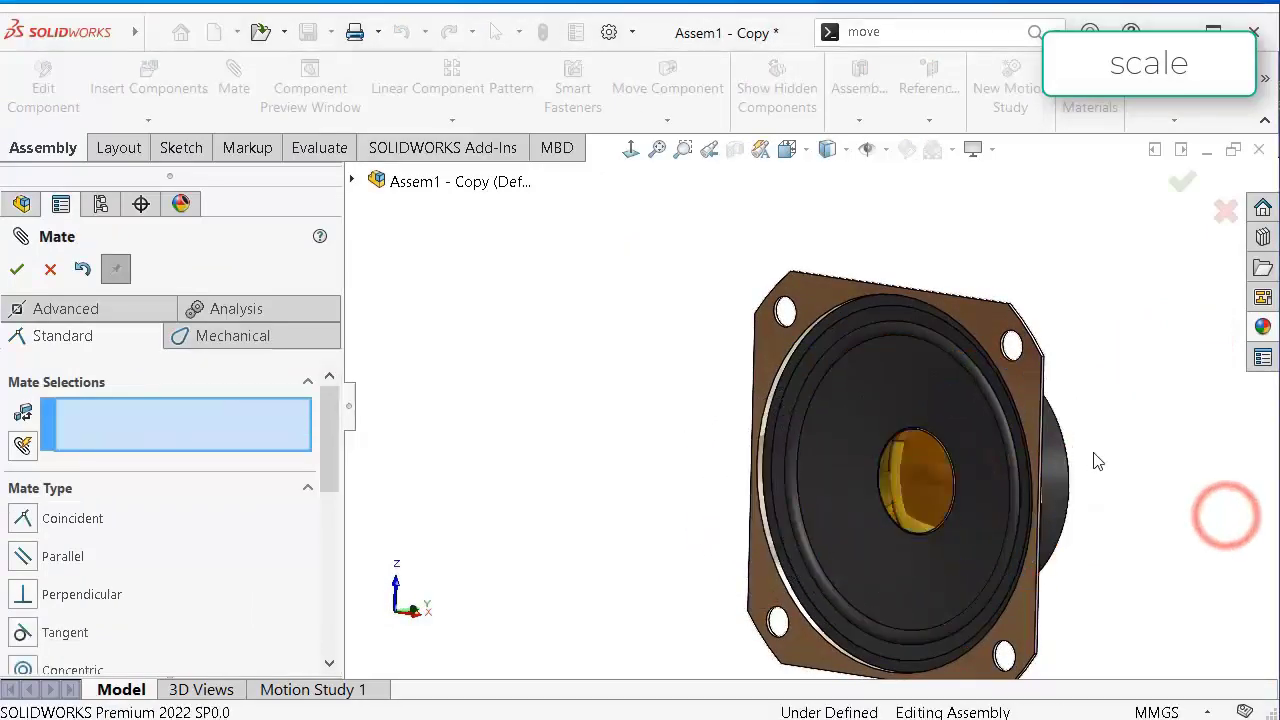
pyautogui.click(1181, 184)
pyautogui.scroll(2, 1046, 420)
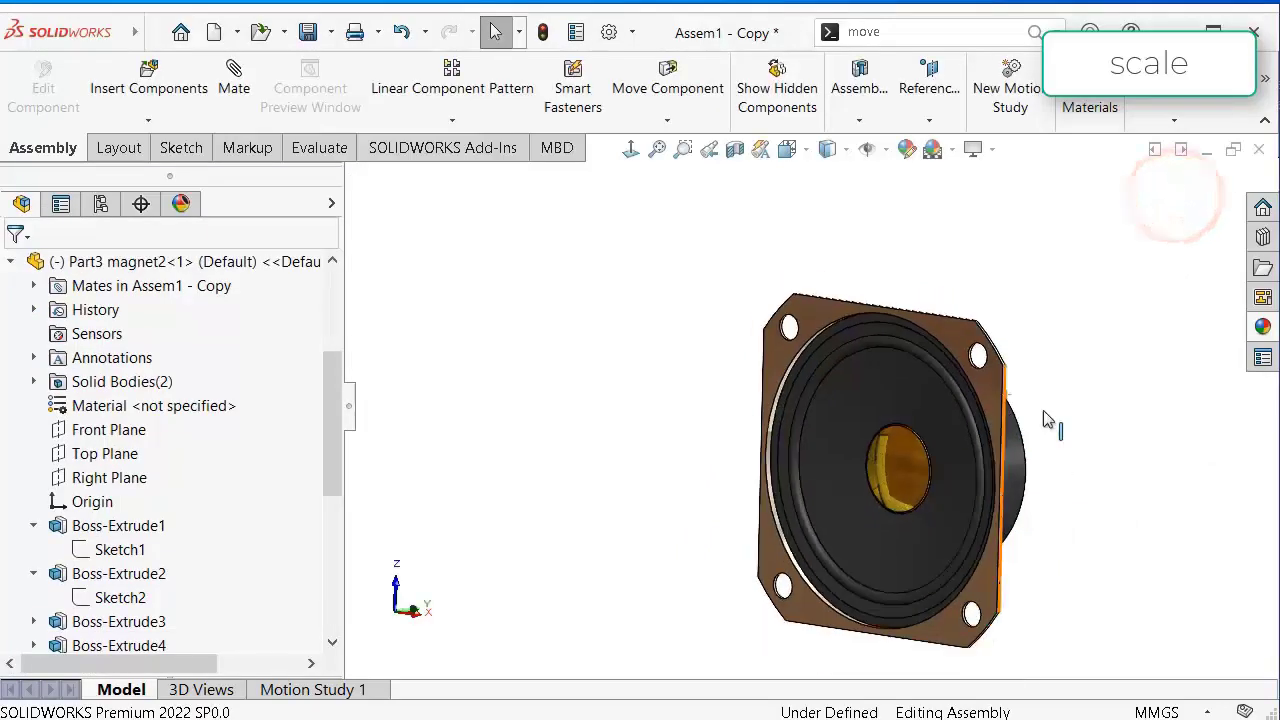
pyautogui.scroll(-2, 1046, 428)
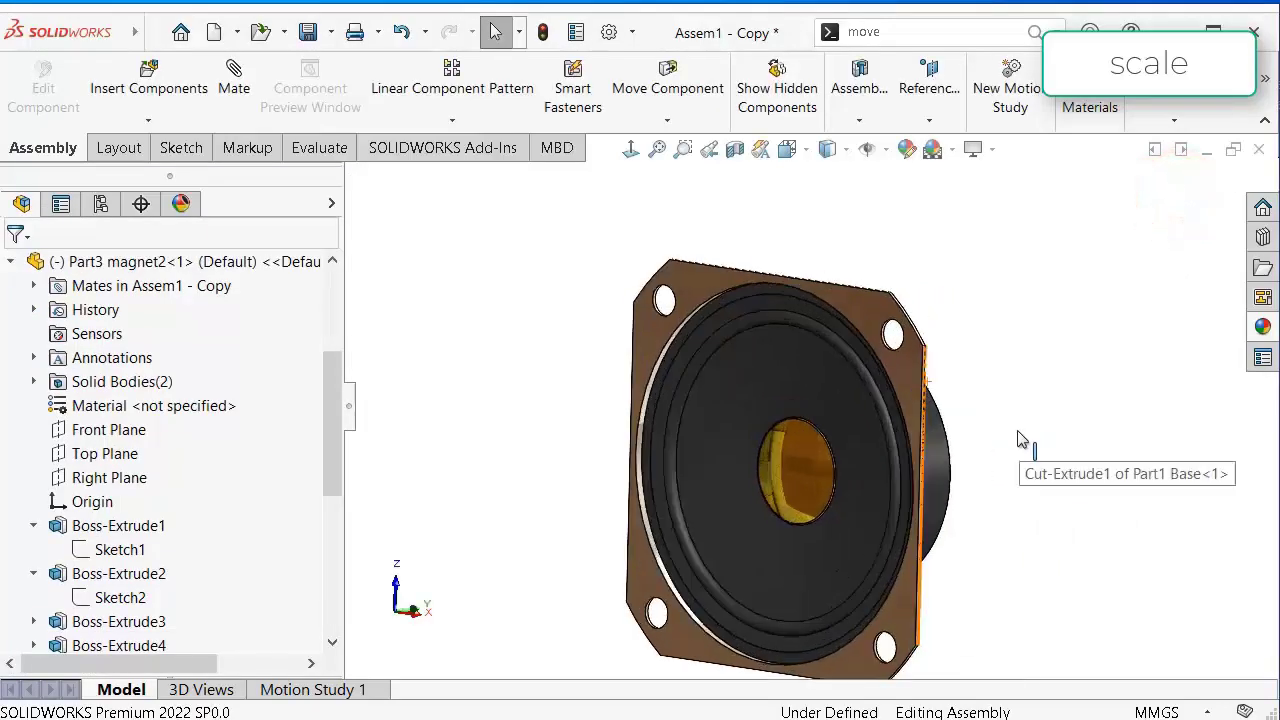
# Save the Assem1 - Copy assembly.
pyautogui.click(309, 34)
pyautogui.click(157, 303)
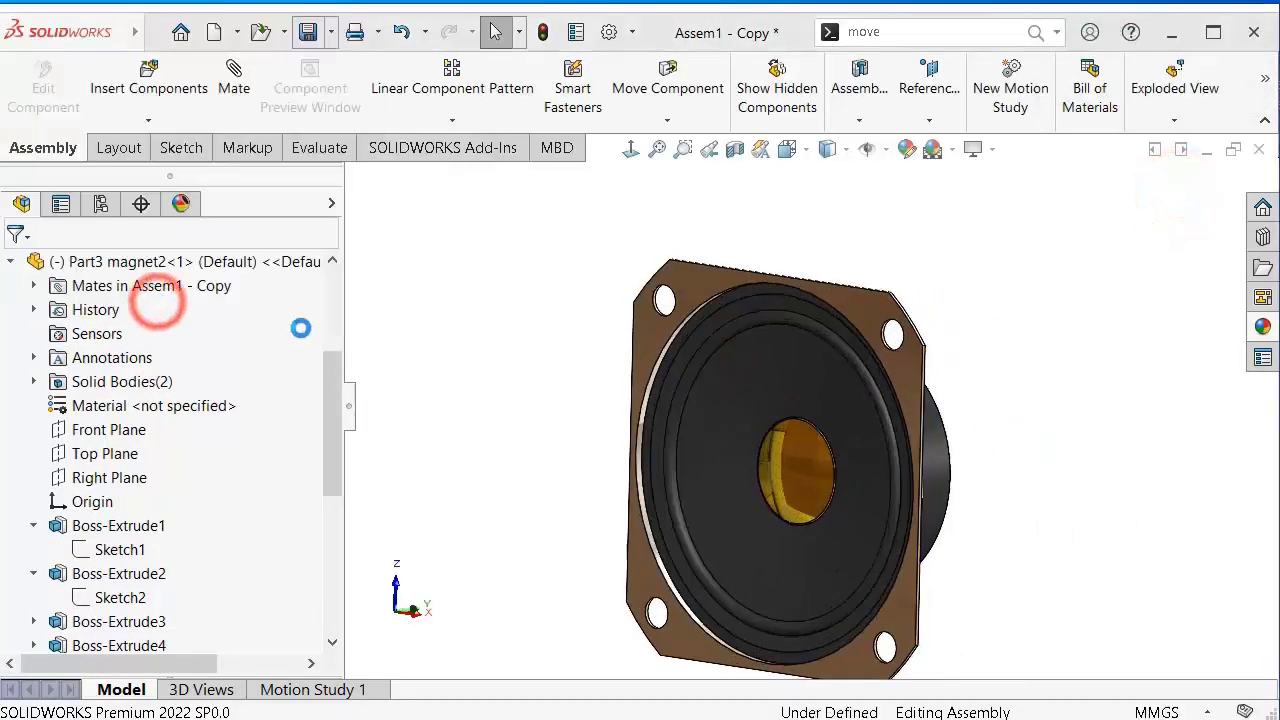
pyautogui.moveTo(963, 491); pyautogui.dragTo(754, 461, button='middle')
pyautogui.scroll(2, 797, 450)
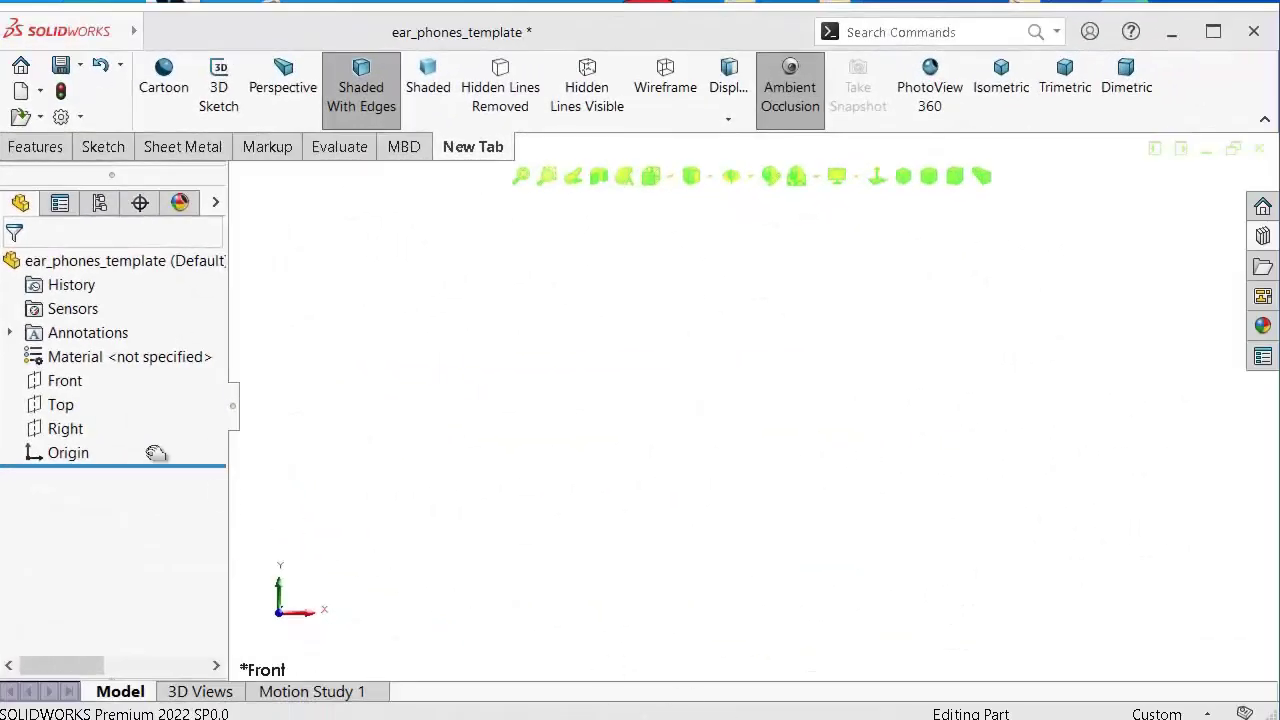
# Start a sketch on the Front plane and draw a vertical centerline about 72.5 mm long through the origin.
pyautogui.click(68, 384)
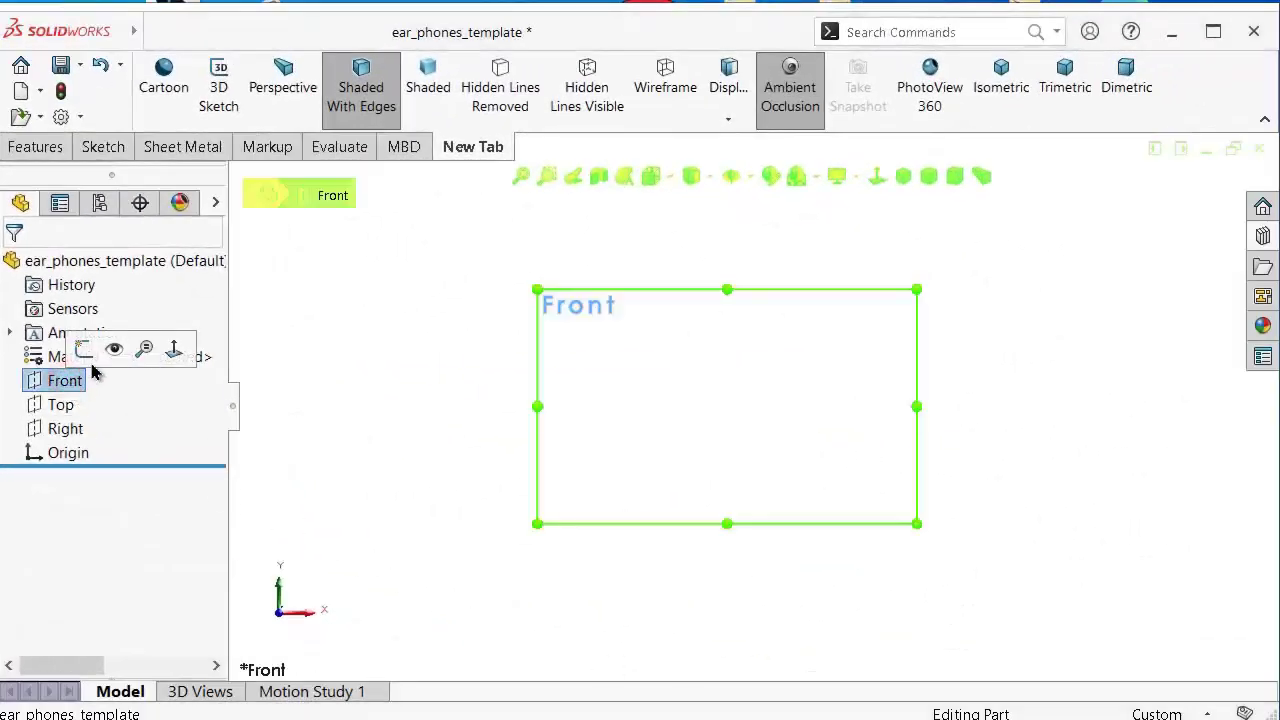
pyautogui.click(84, 348)
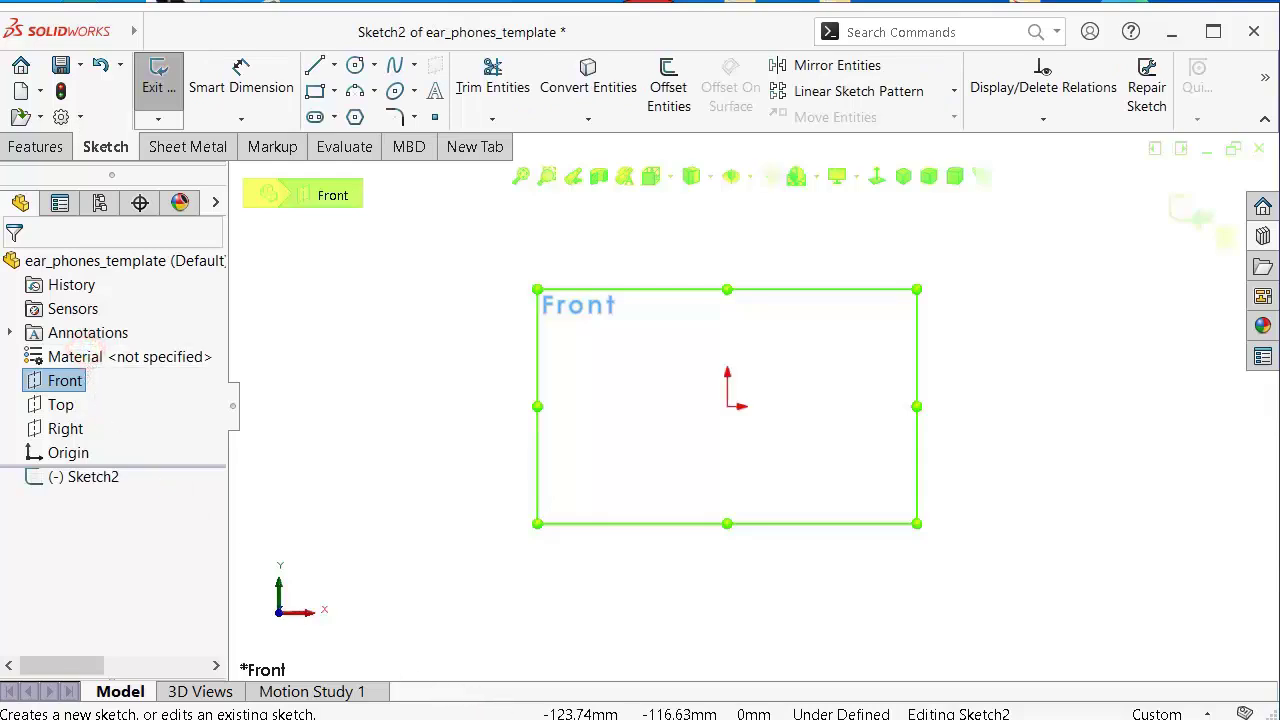
pyautogui.click(334, 65)
pyautogui.click(352, 114)
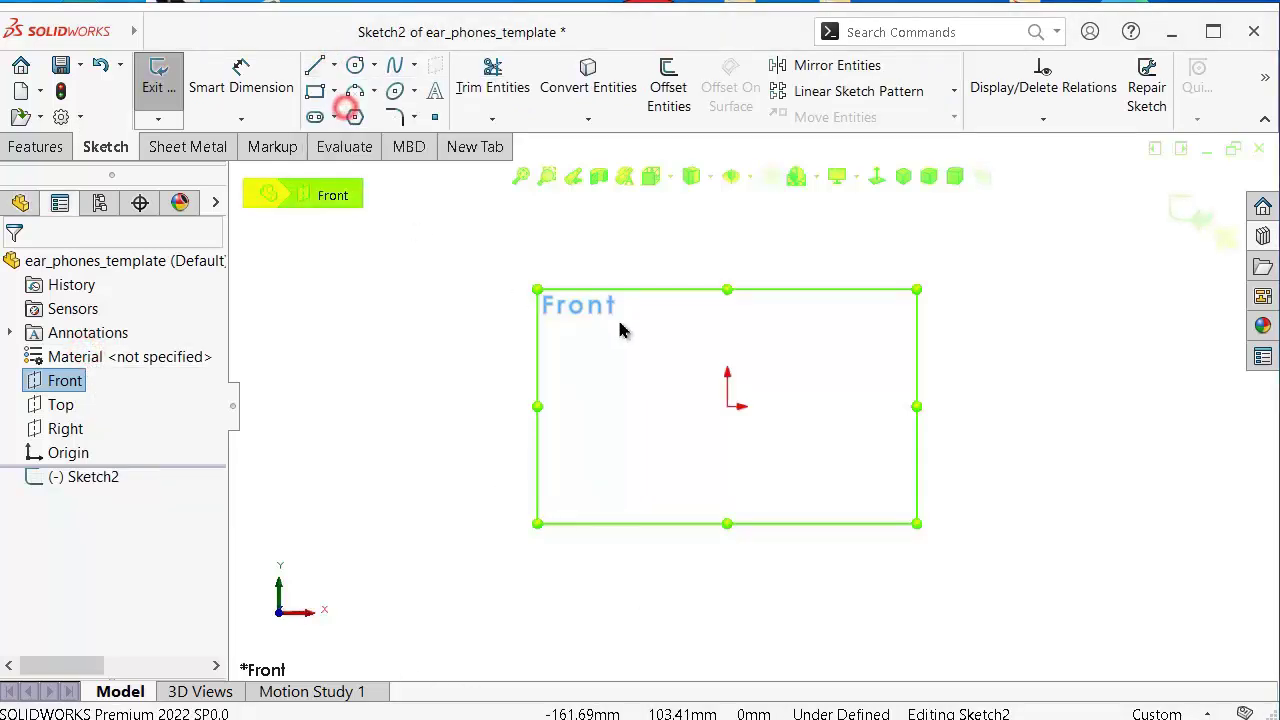
pyautogui.click(727, 318)
pyautogui.click(727, 487)
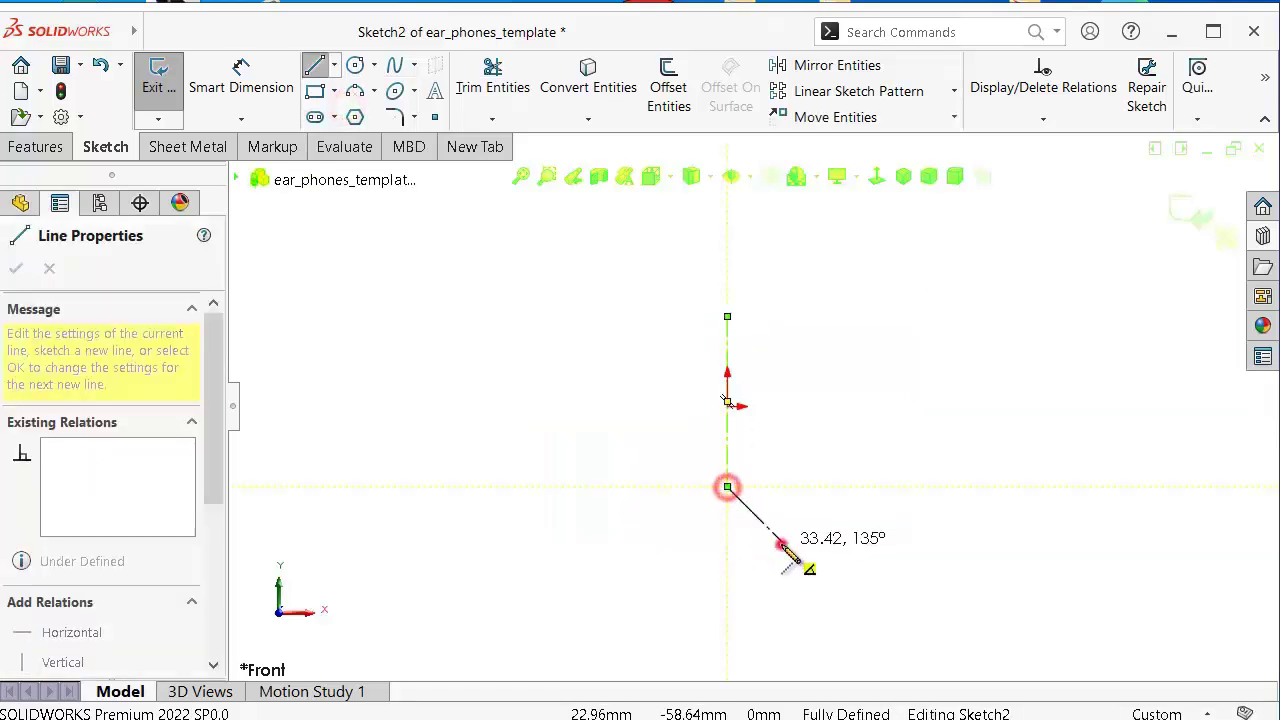
pyautogui.doubleClick(780, 543)
# Dimension the vertical centerline's length at 3 mm.
pyautogui.moveTo(860, 526); pyautogui.dragTo(850, 450, button='right')
pyautogui.click(730, 446)
pyautogui.click(729, 450)
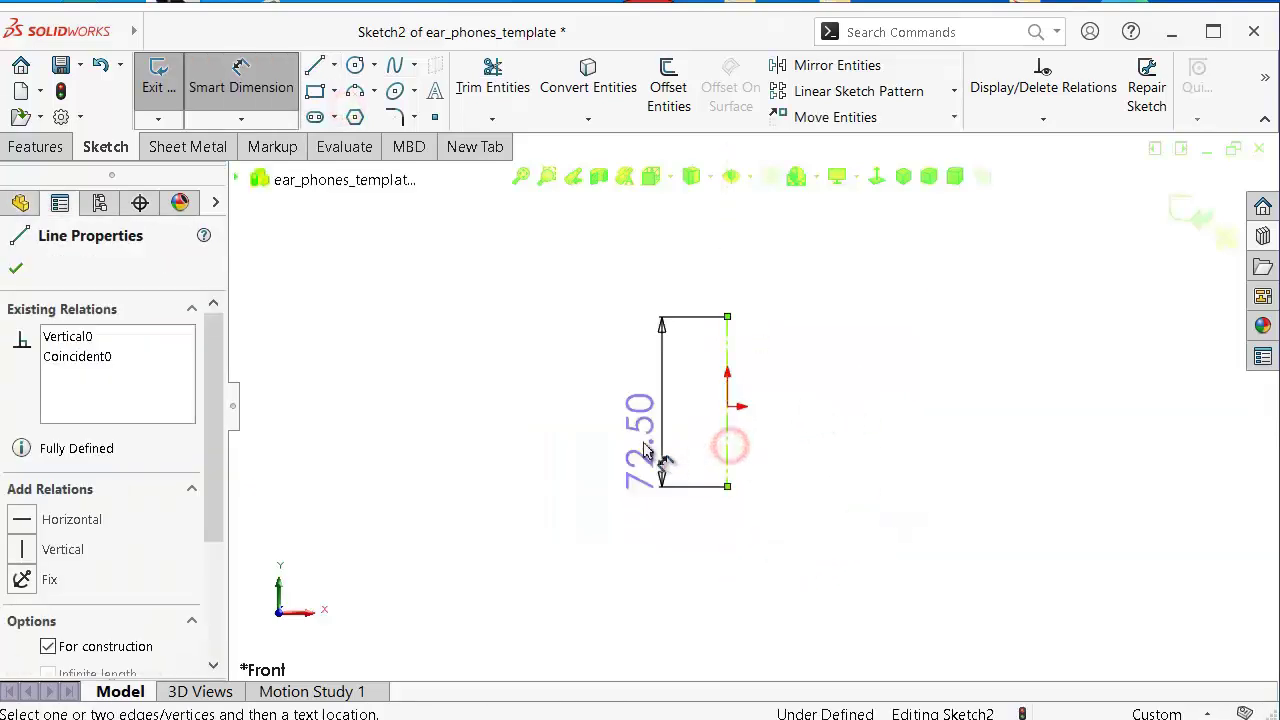
pyautogui.click(632, 440)
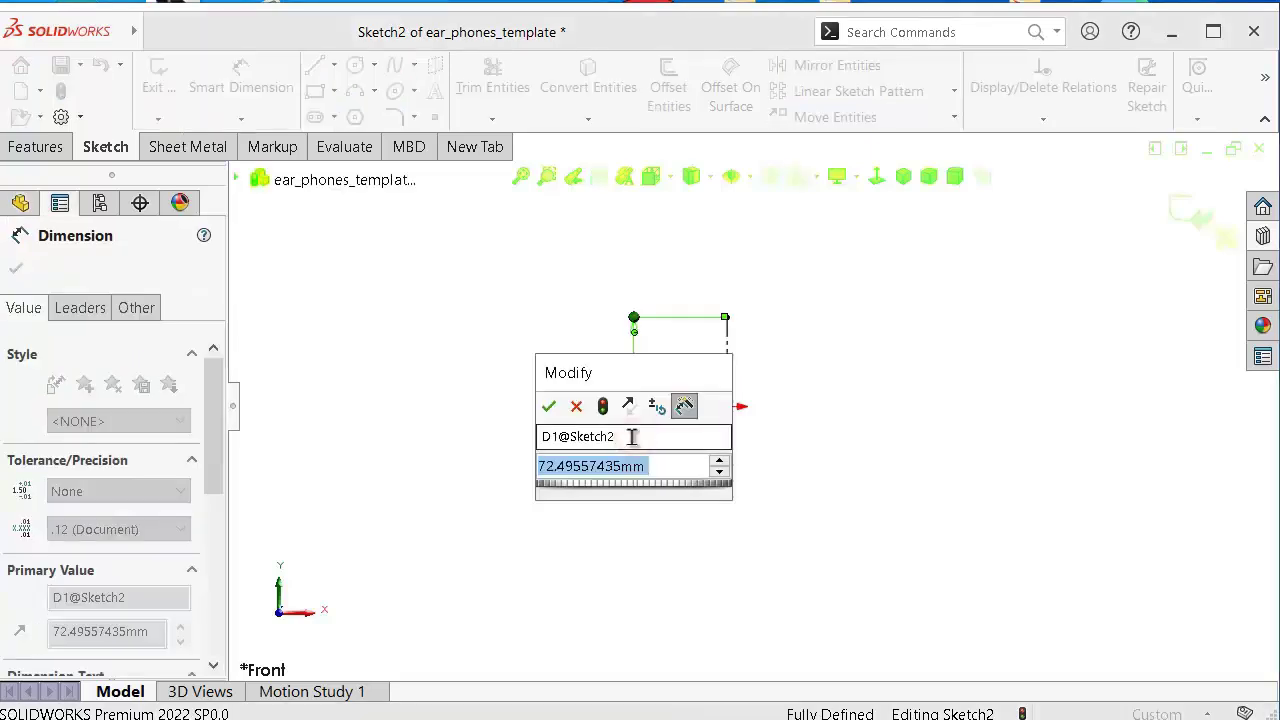
pyautogui.write('3')
pyautogui.press('Return')
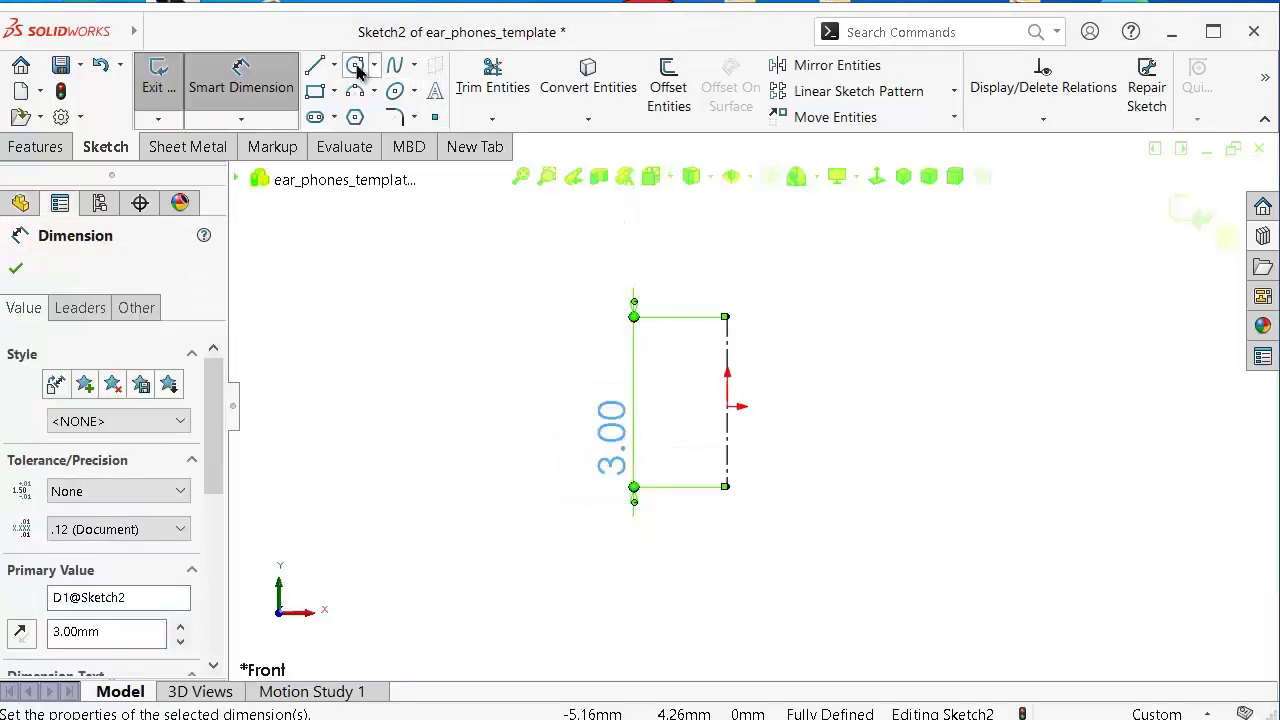
# Sketch a circle centred on each end of the centerline, the upper one about 2.24 mm in diameter and the lower one smaller.
pyautogui.click(356, 67)
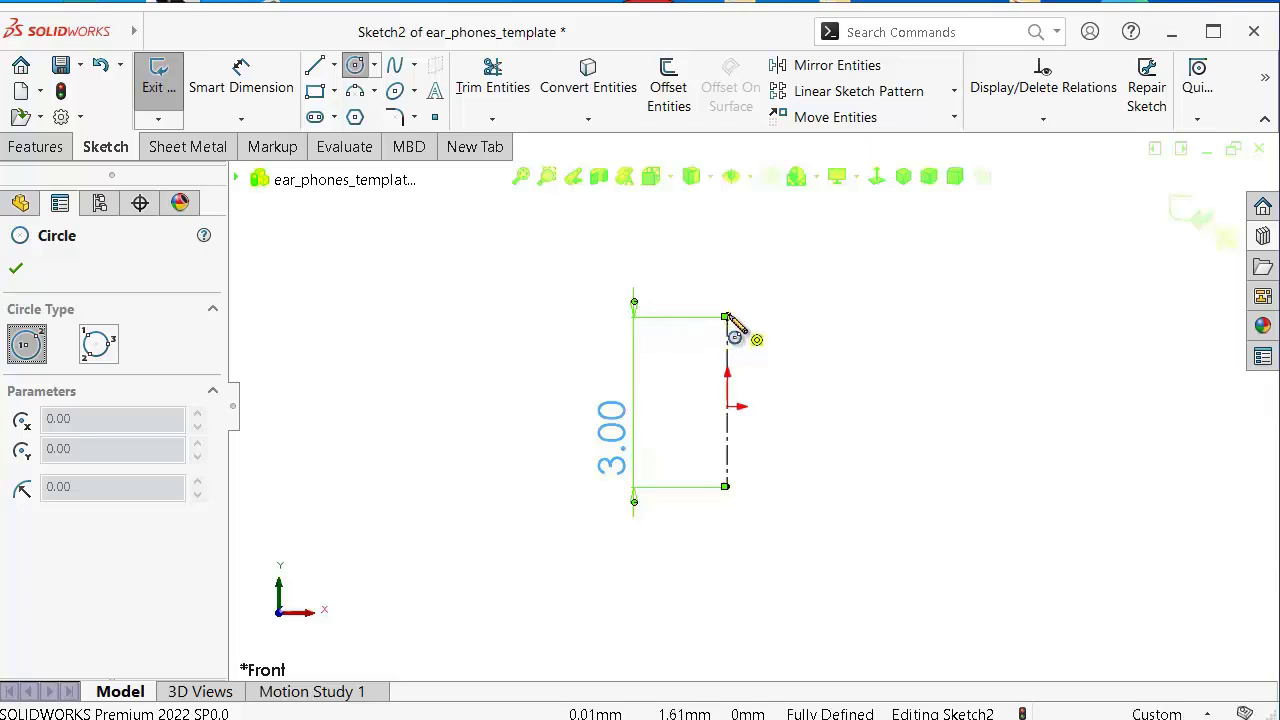
pyautogui.moveTo(726, 317); pyautogui.dragTo(683, 272)
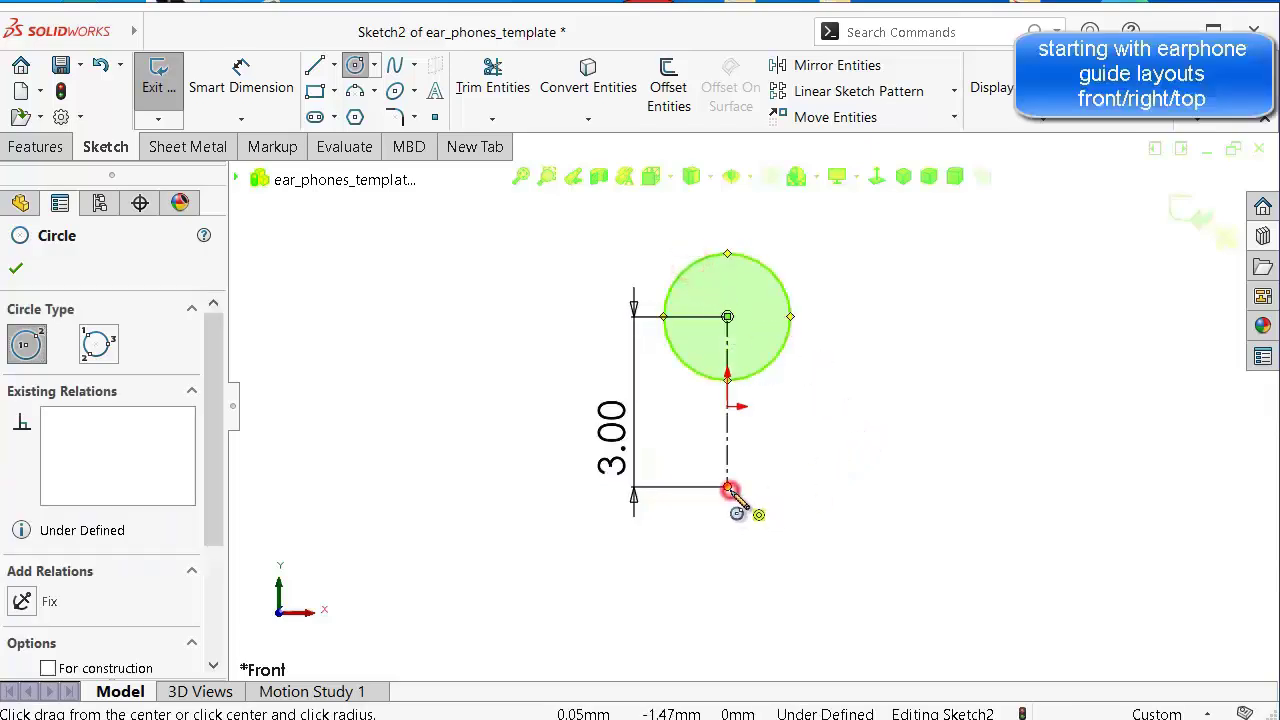
pyautogui.moveTo(727, 487)
pyautogui.mouseDown()
pyautogui.moveTo(755, 503)
pyautogui.moveTo(777, 490)
pyautogui.mouseUp()
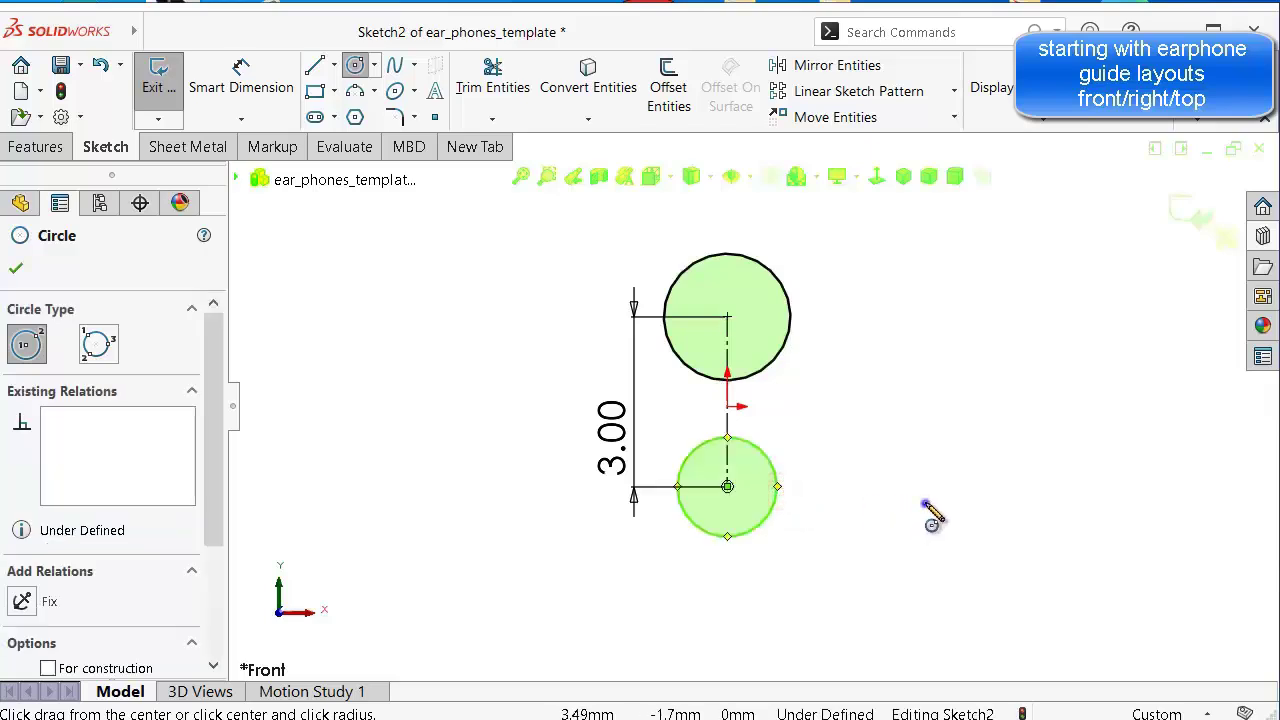
# Dimension the upper circle's diameter at 2.65 mm and leave the dimension command.
pyautogui.moveTo(929, 514); pyautogui.dragTo(929, 343, button='right')
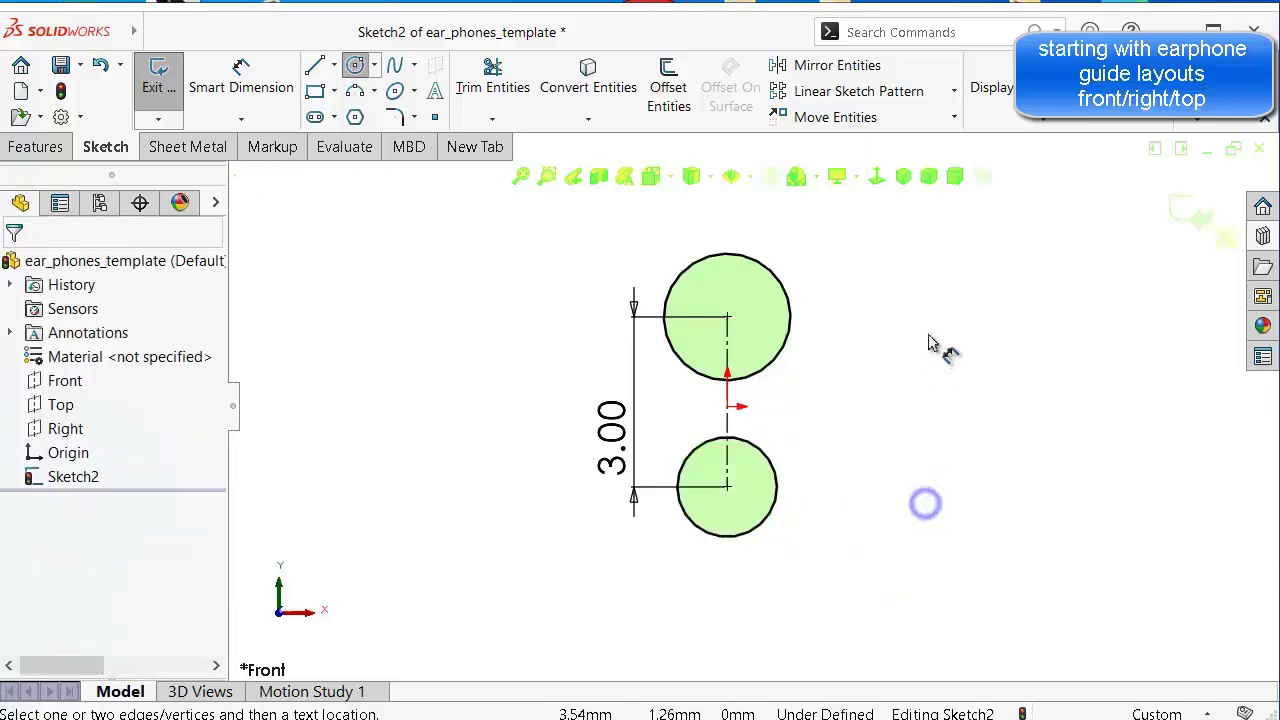
pyautogui.click(792, 291)
pyautogui.click(868, 300)
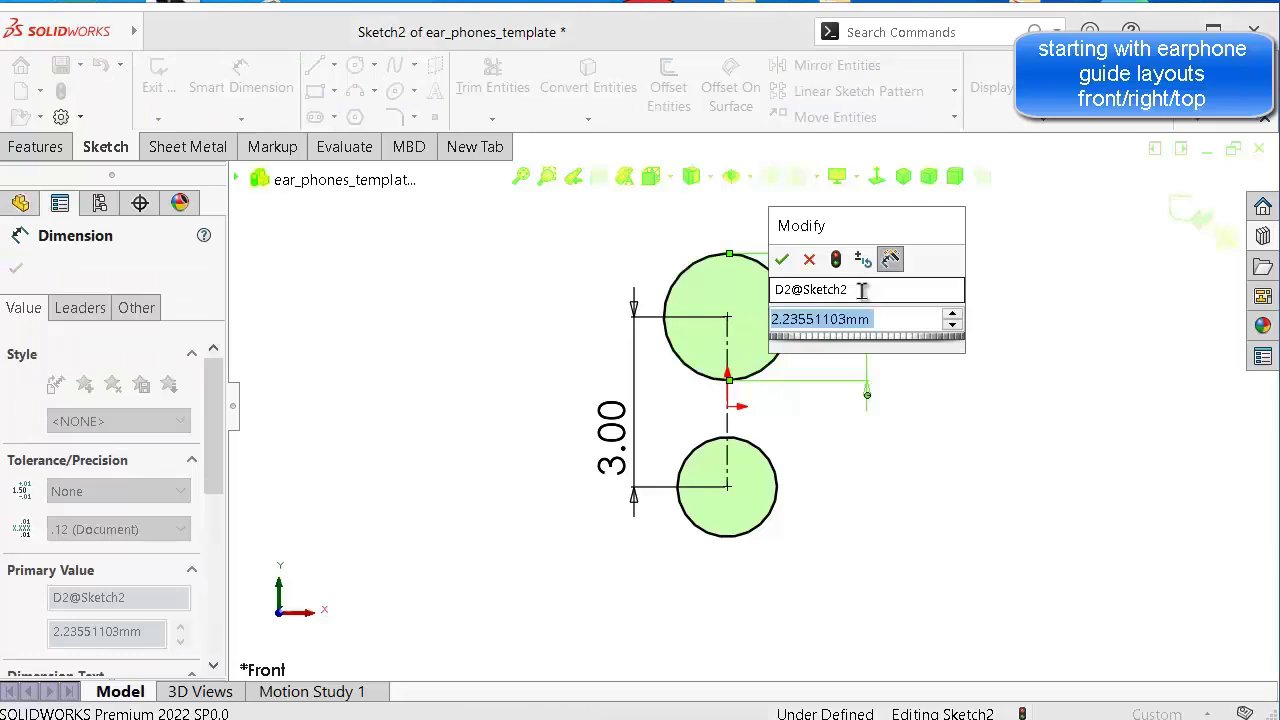
pyautogui.write('2.65')
pyautogui.press('Return')
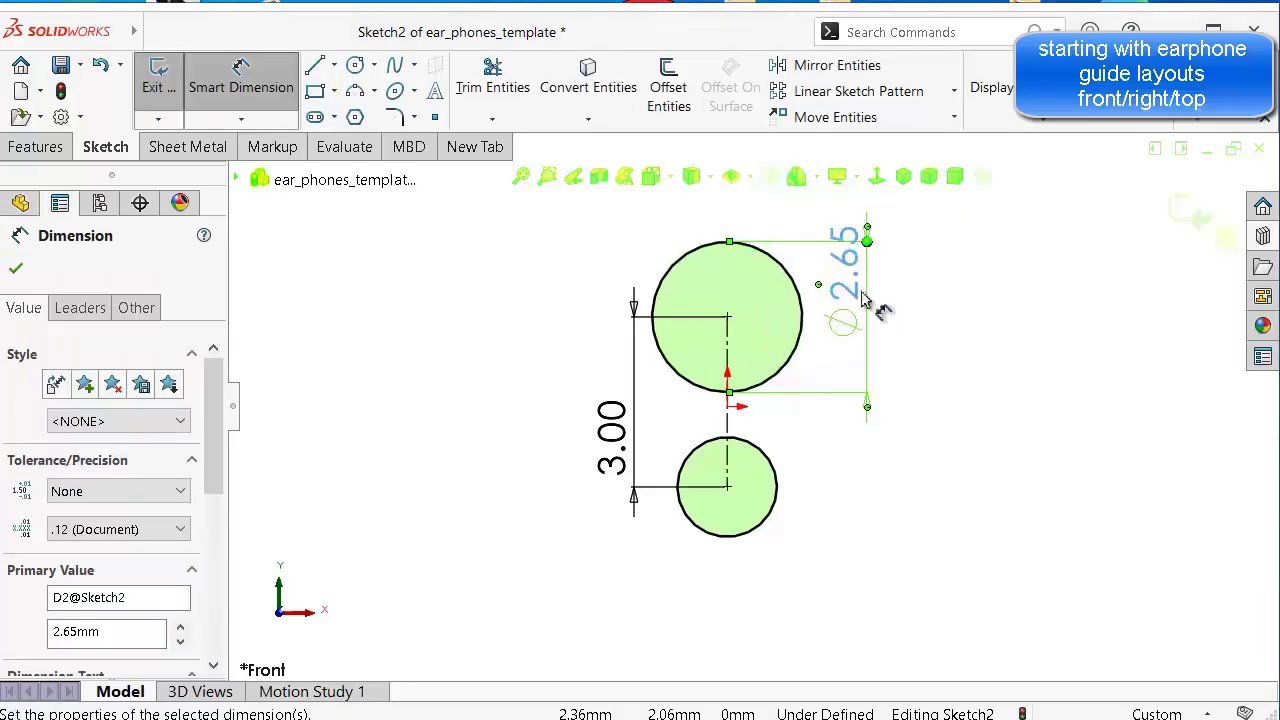
pyautogui.press('Escape')
pyautogui.press('Escape')
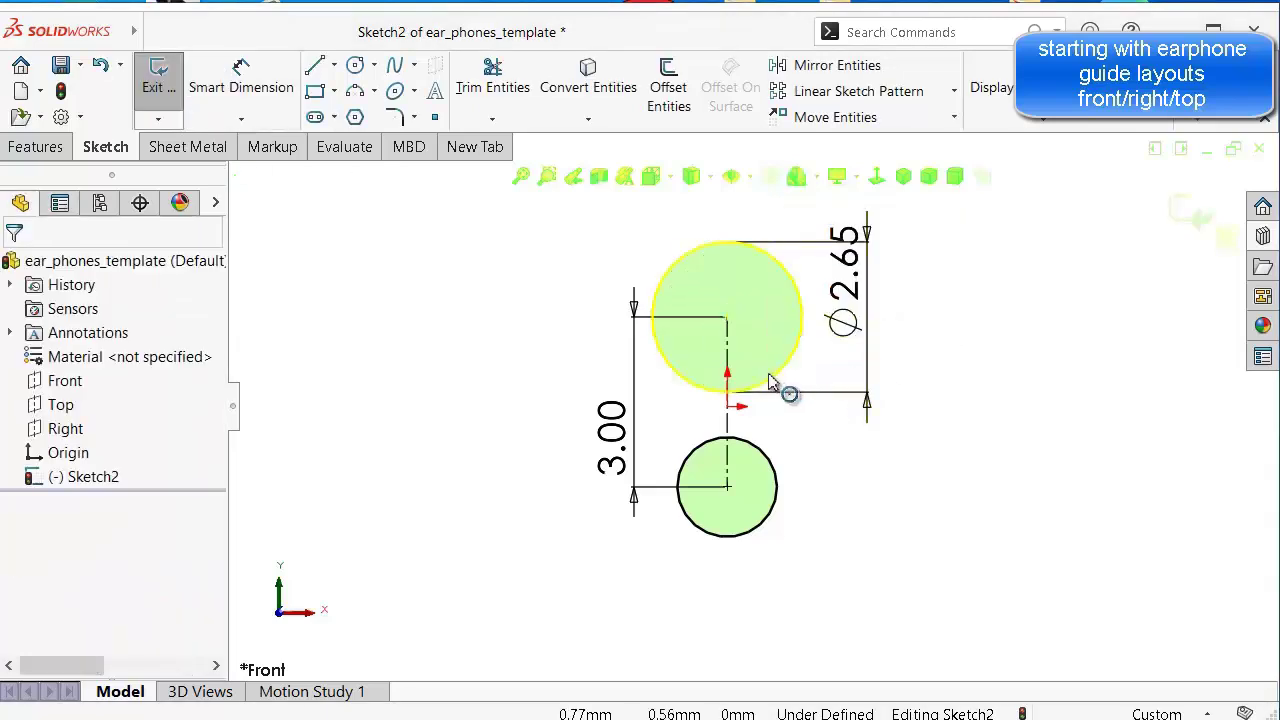
# Add an equal relation between the upper and lower circles.
pyautogui.click(779, 381)
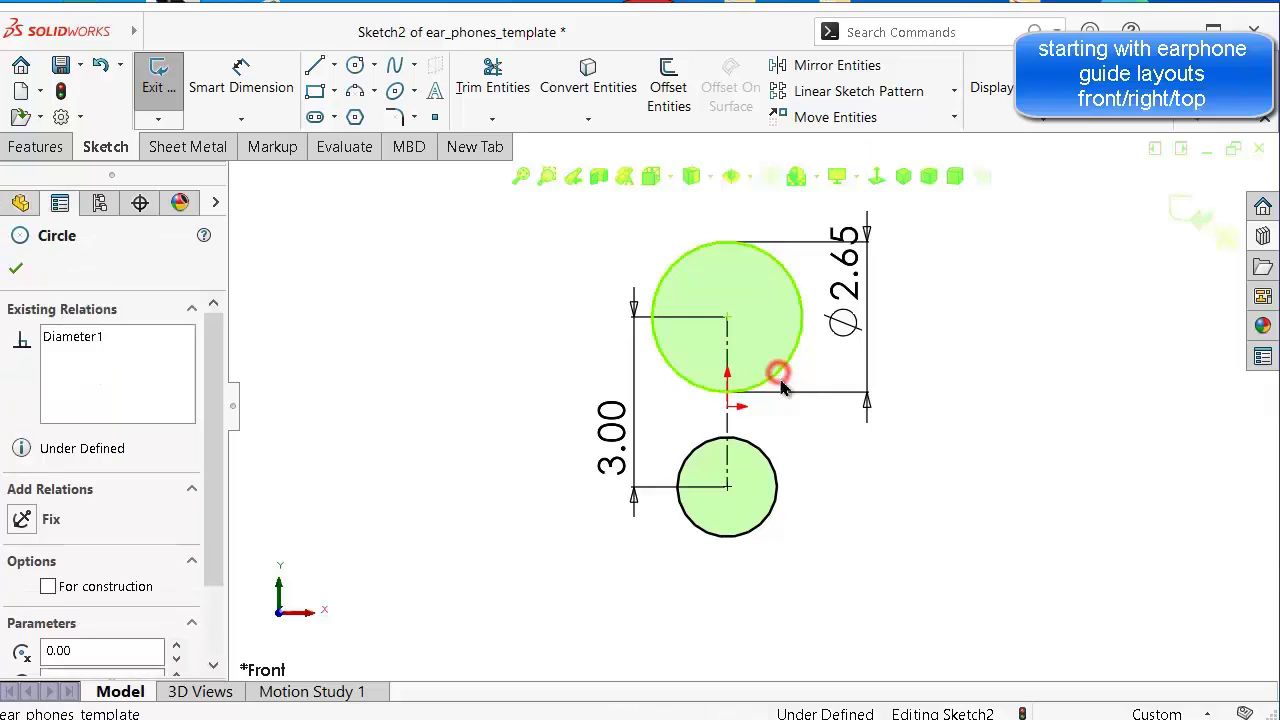
pyautogui.keyDown('ctrl'); pyautogui.click(776, 476); pyautogui.keyUp('ctrl')
pyautogui.click(927, 417)
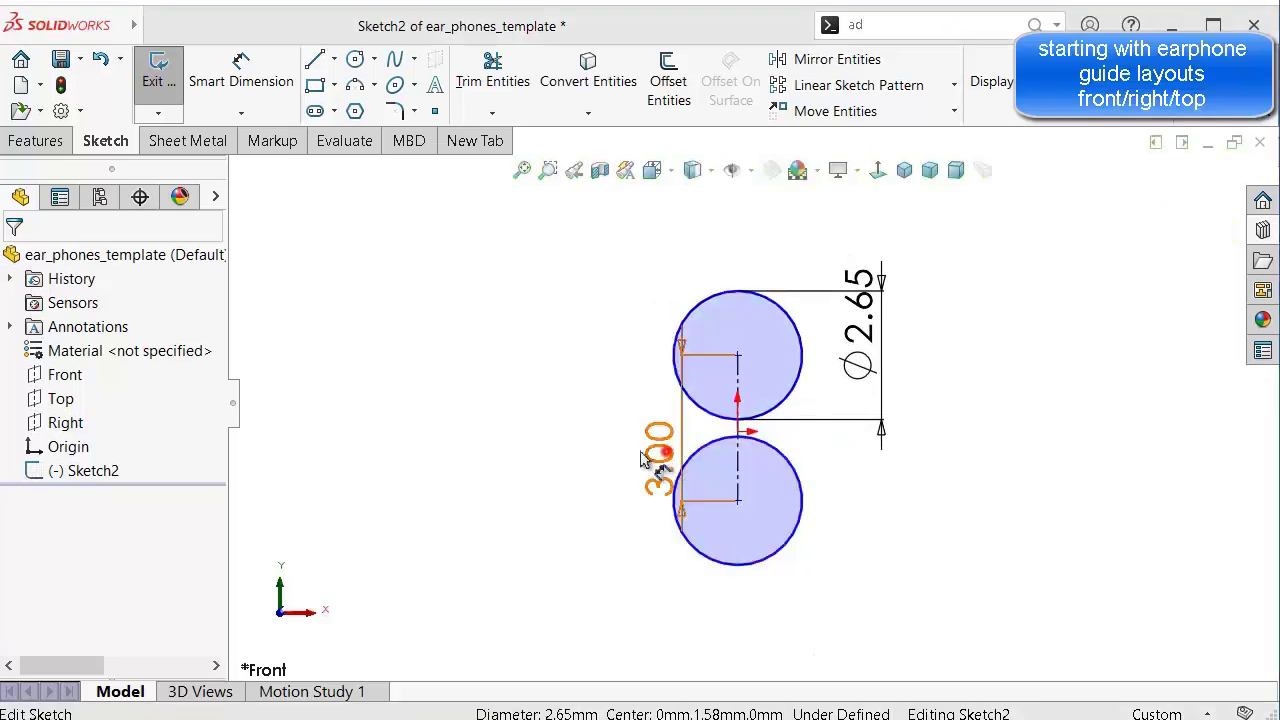
# Move the centerline's length dimension and the upper circle's diameter dimension farther out from the circles.
pyautogui.moveTo(645, 450); pyautogui.dragTo(520, 445)
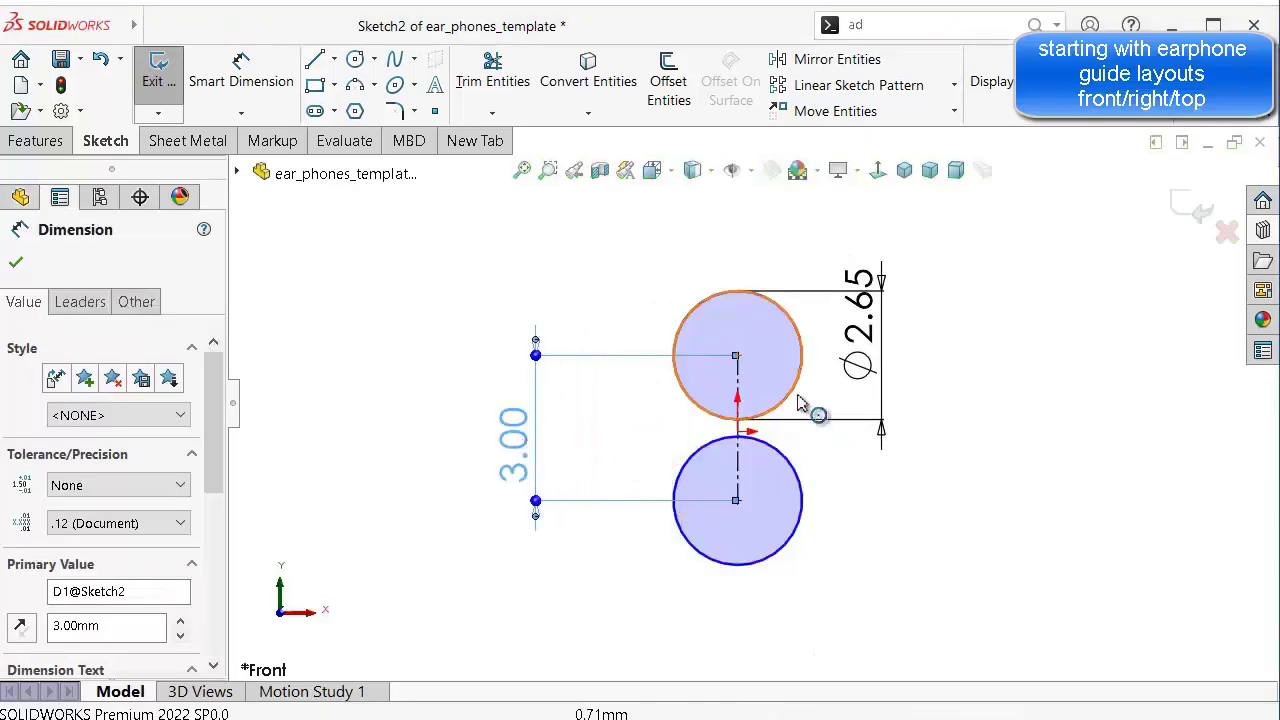
pyautogui.moveTo(875, 300); pyautogui.dragTo(936, 290)
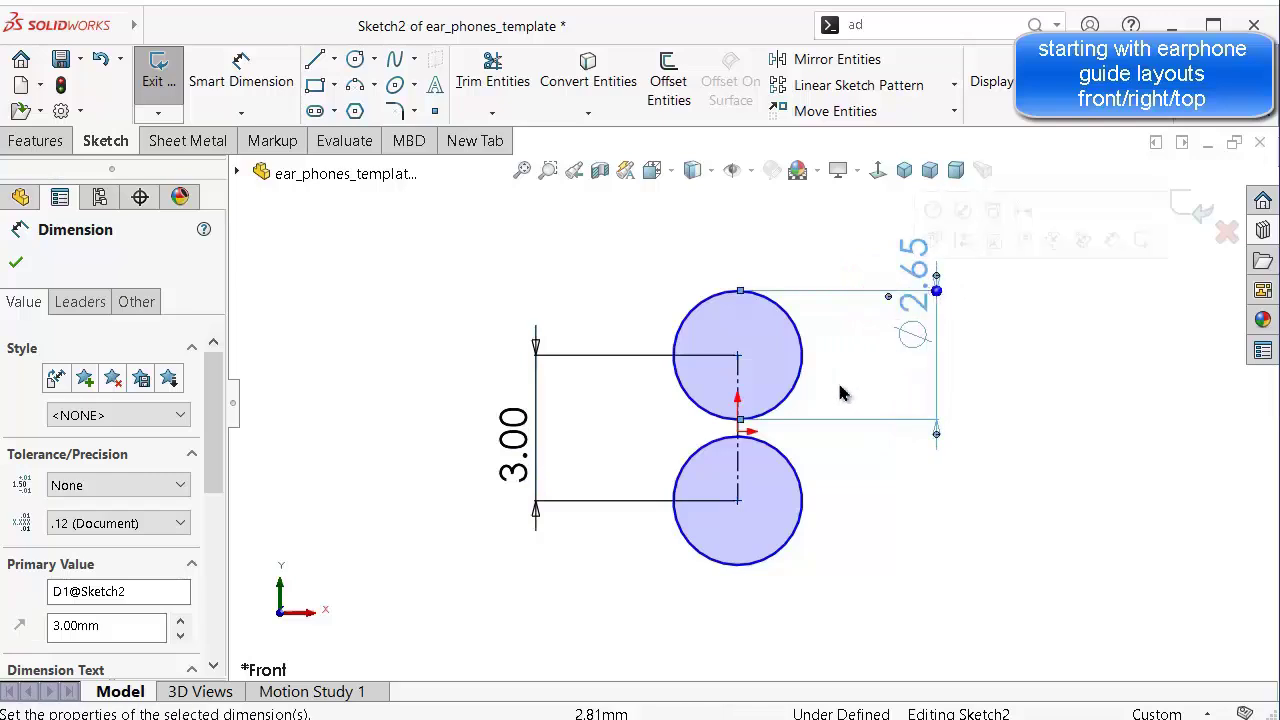
pyautogui.click(936, 540)
# Add a midpoint relation between the vertical centerline and the origin to fully define the sketch.
pyautogui.scroll(-1, 800, 527)
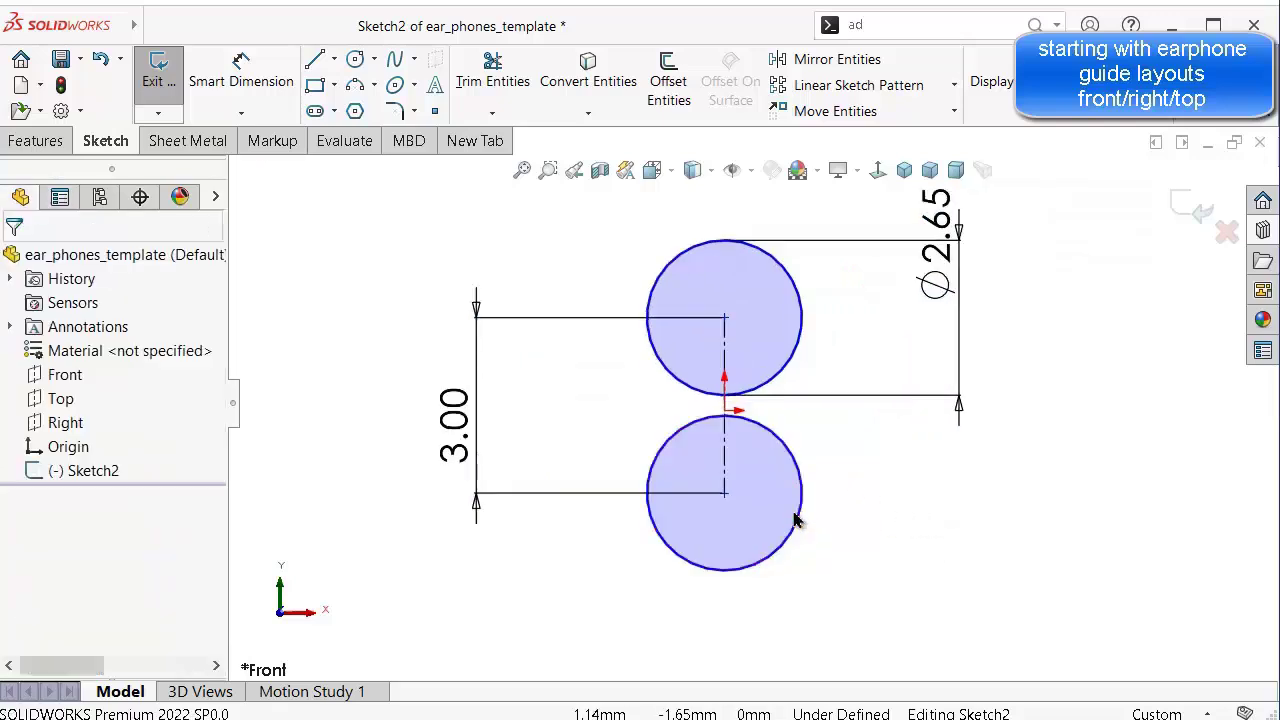
pyautogui.scroll(-2, 761, 374)
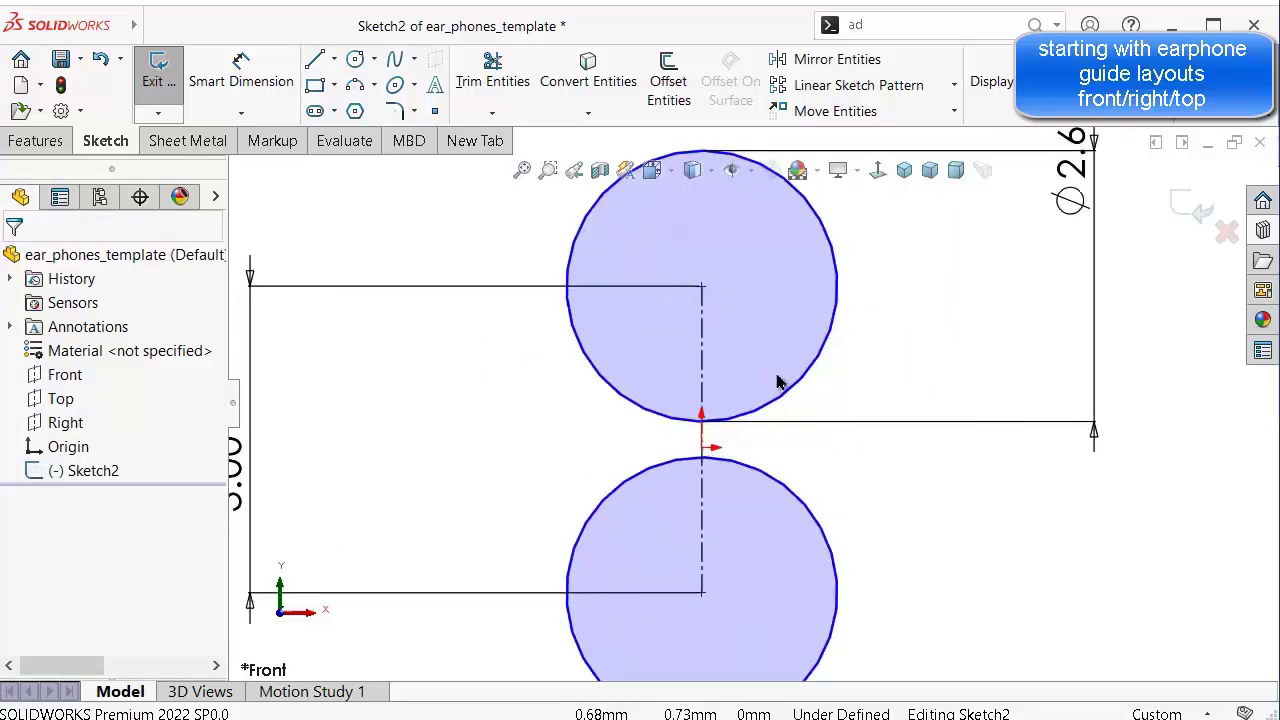
pyautogui.click(833, 303)
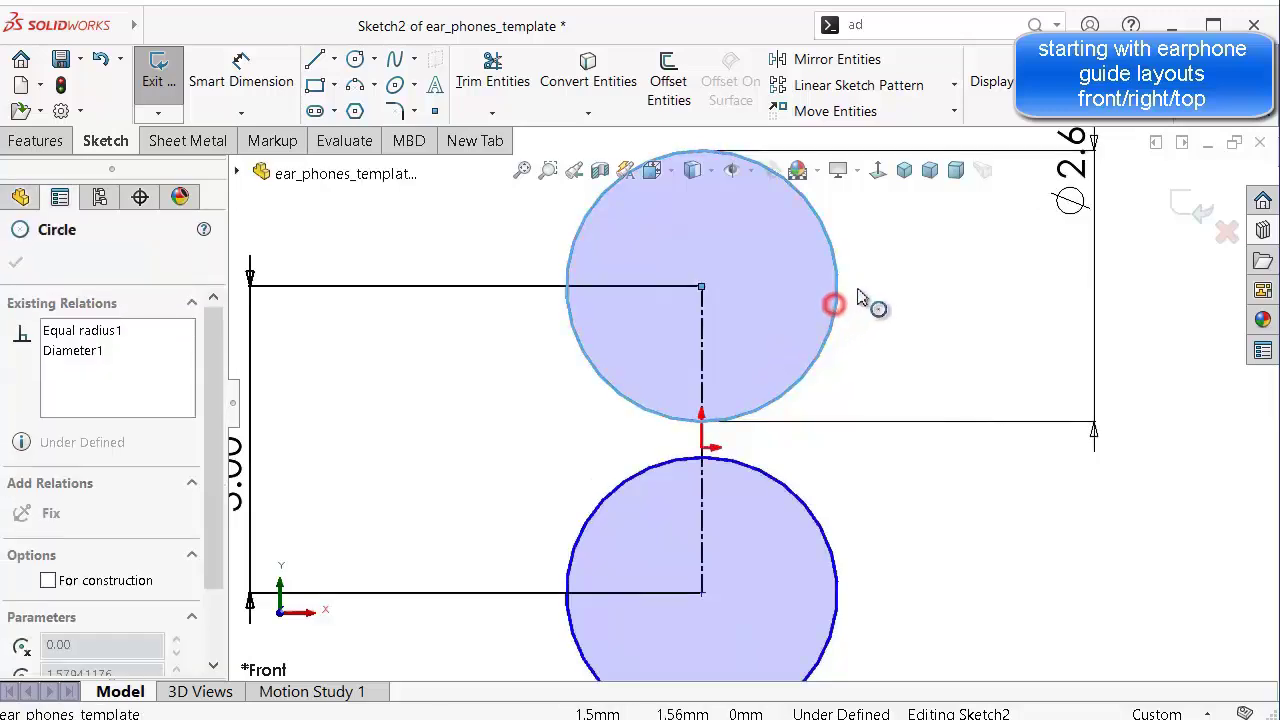
pyautogui.click(896, 292)
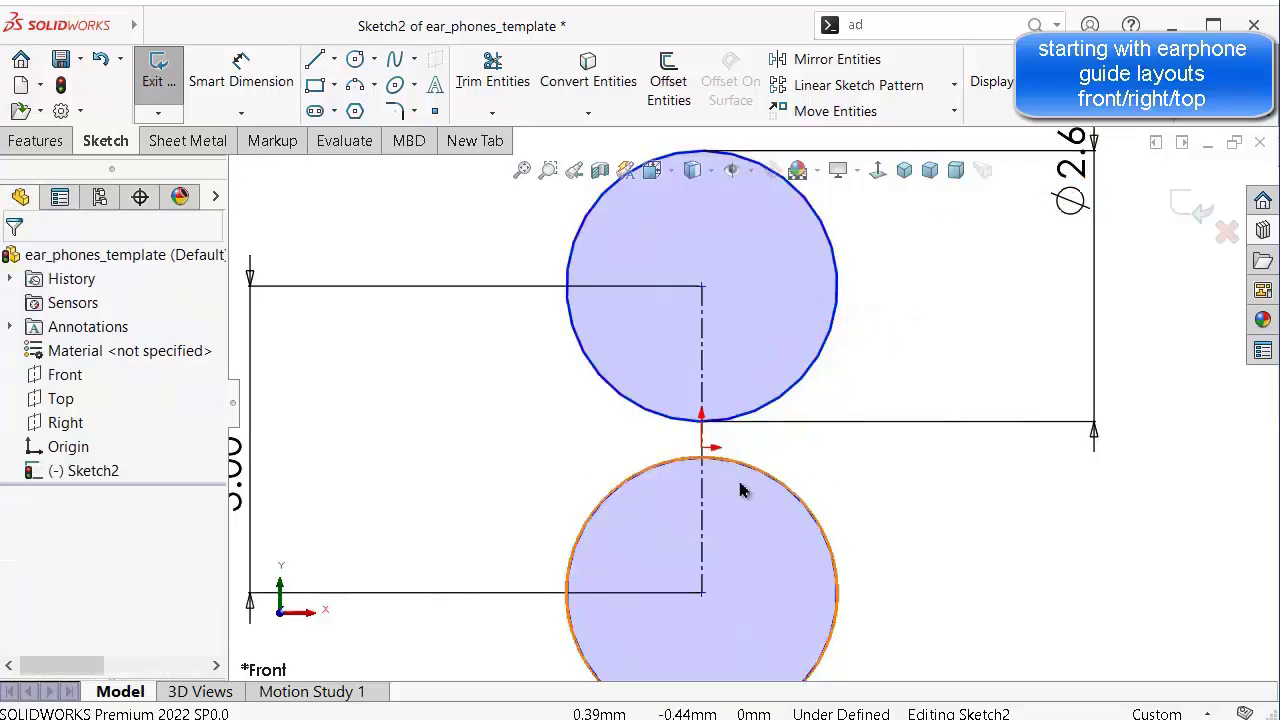
pyautogui.click(702, 387)
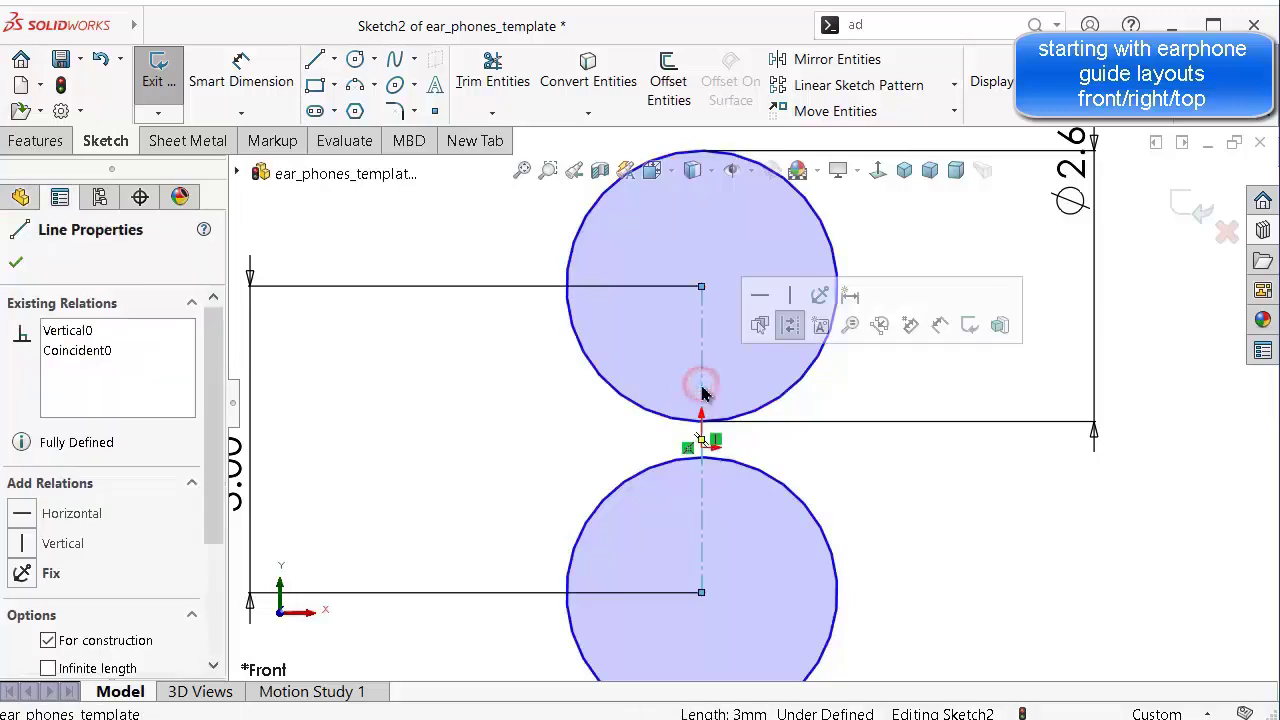
pyautogui.click(702, 446)
pyautogui.click(762, 385)
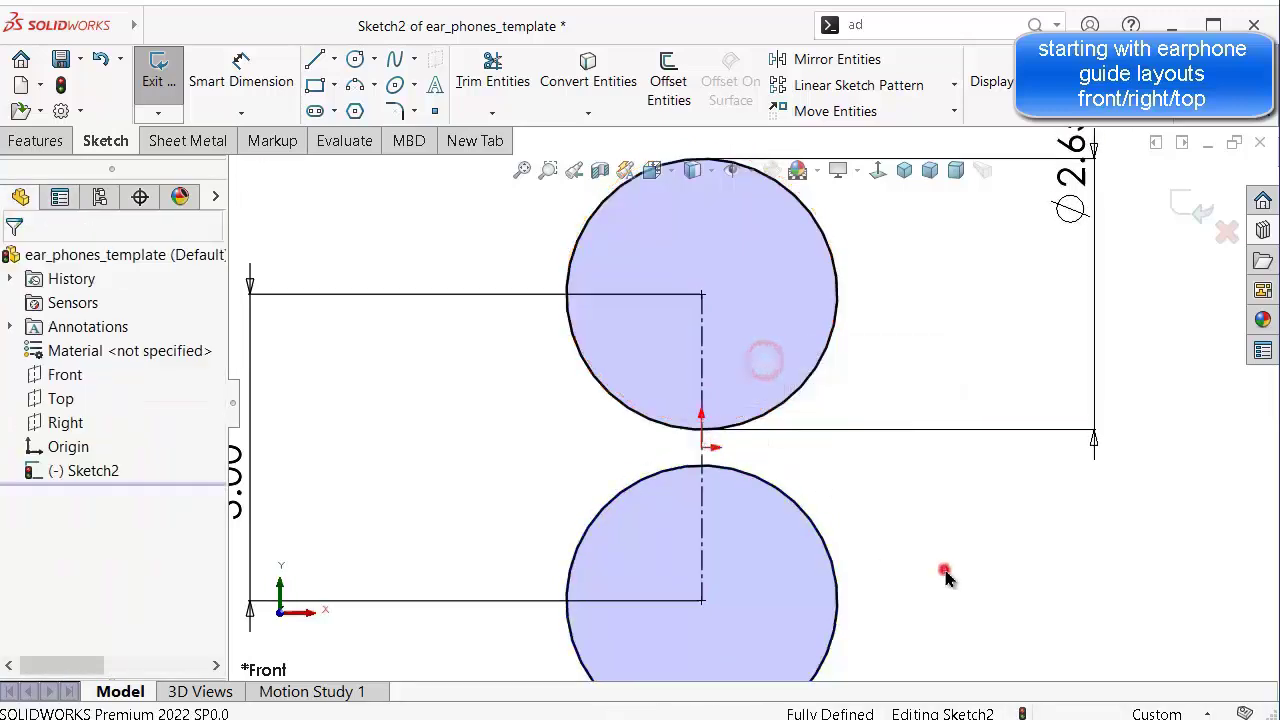
# Reposition the centerline's length dimension closer to the two circles.
pyautogui.press('f')
pyautogui.moveTo(590, 437); pyautogui.dragTo(640, 432)
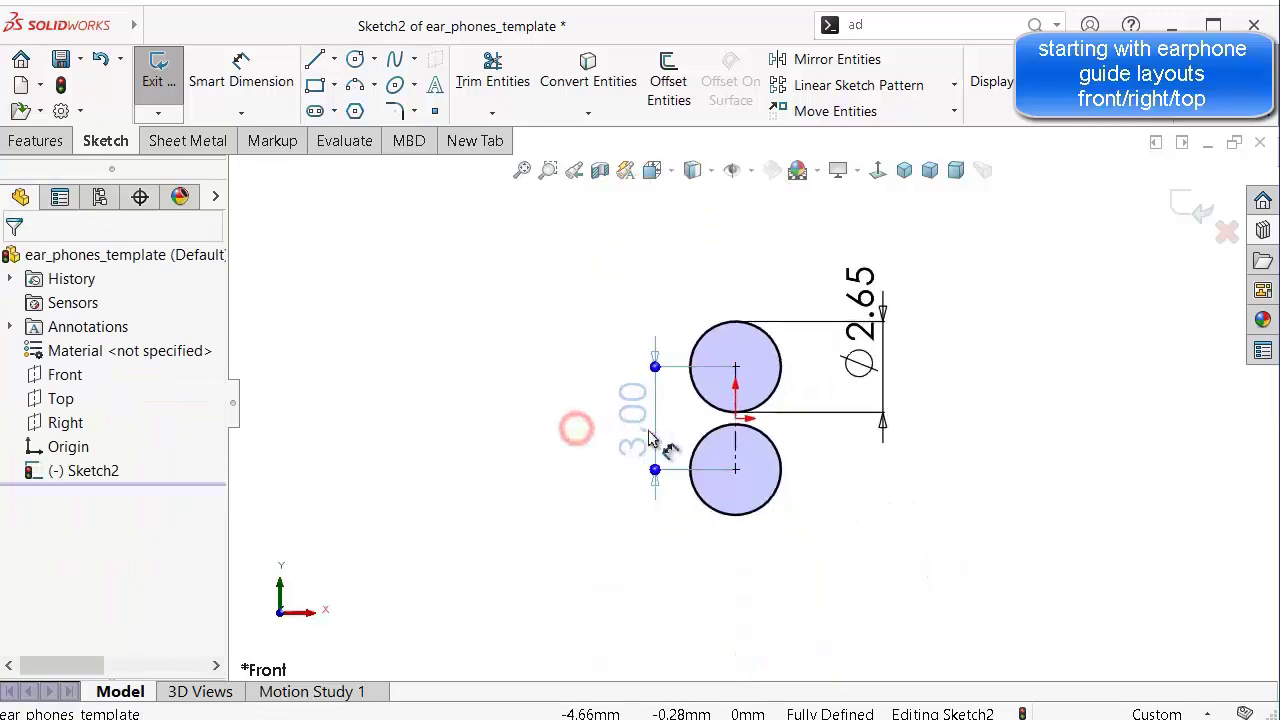
pyautogui.click(830, 508)
# Convert the upper and lower circles to construction geometry.
pyautogui.click(785, 388)
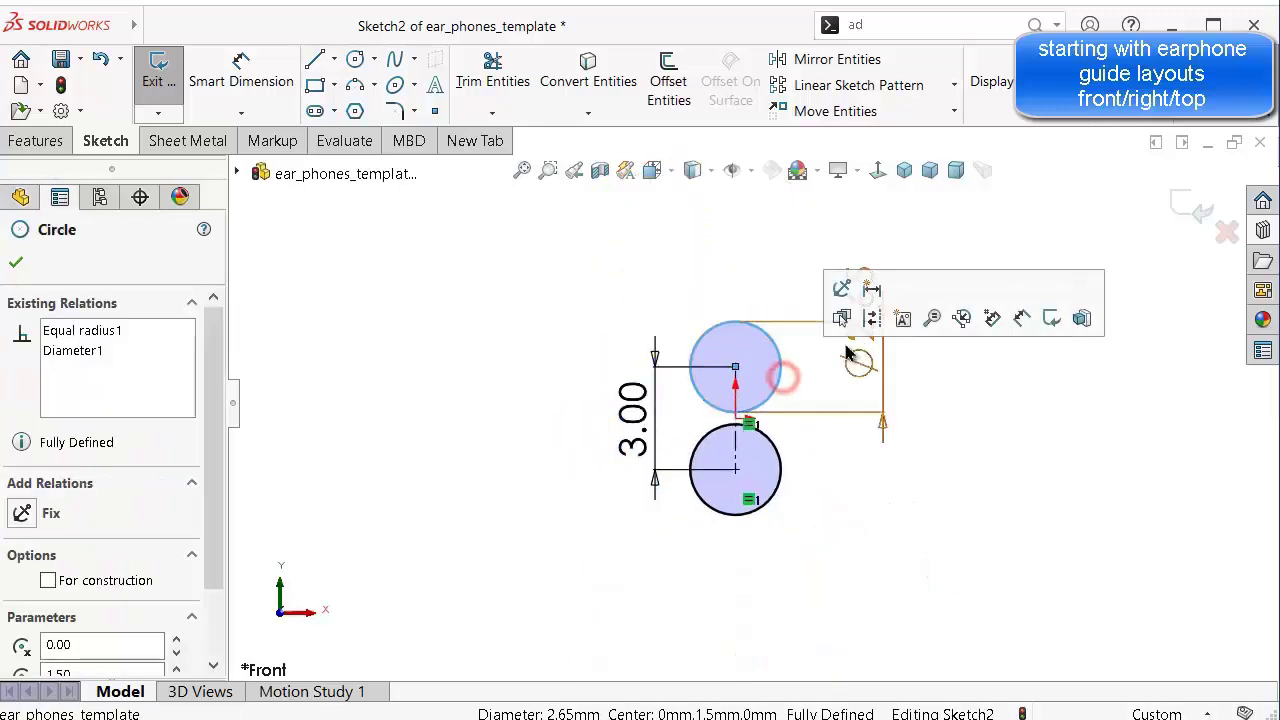
pyautogui.click(875, 317)
pyautogui.click(783, 474)
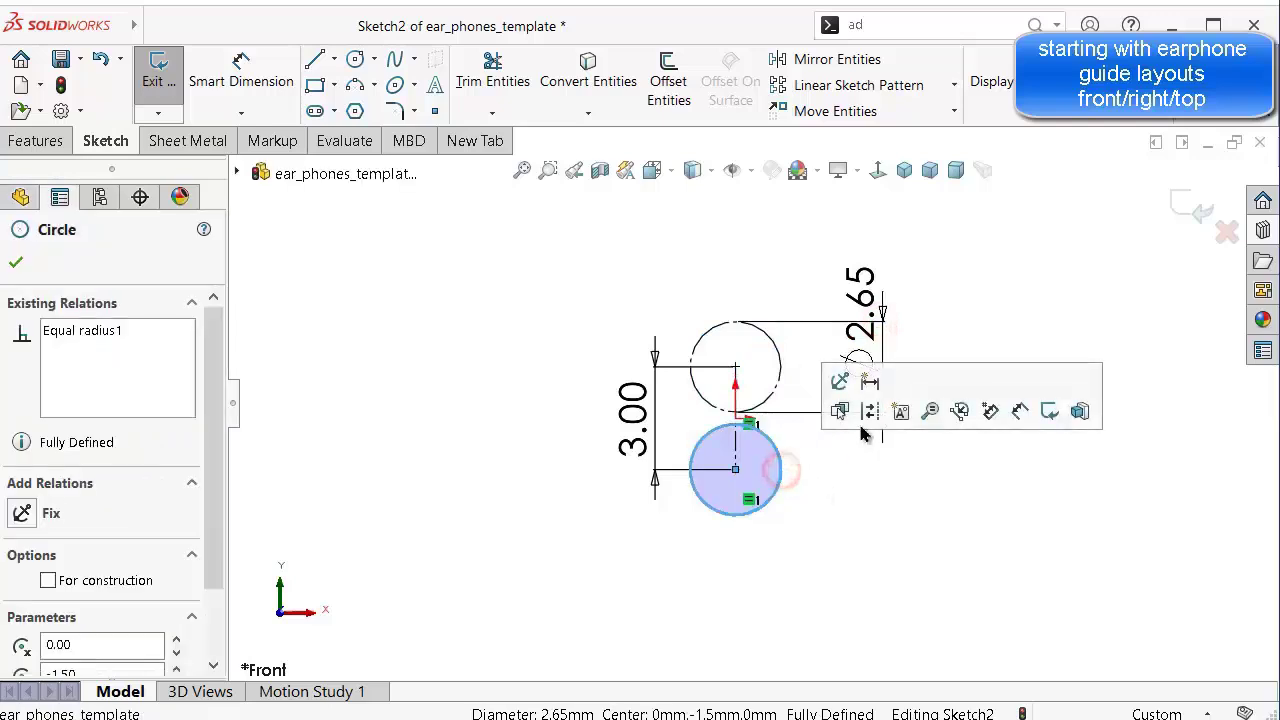
pyautogui.click(872, 409)
pyautogui.click(916, 506)
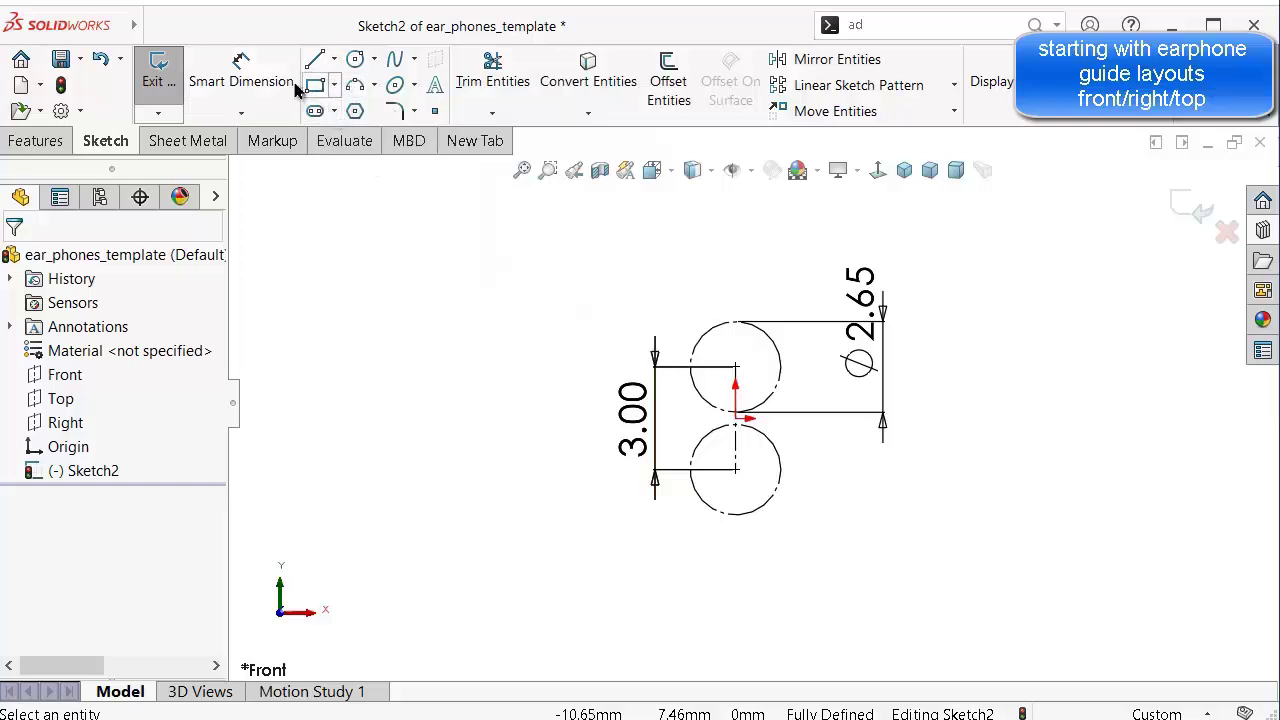
# Draw a vertical construction ellipse centred on the origin, about 8.2 mm wide and 13.5 mm tall, around both circles.
pyautogui.click(396, 87)
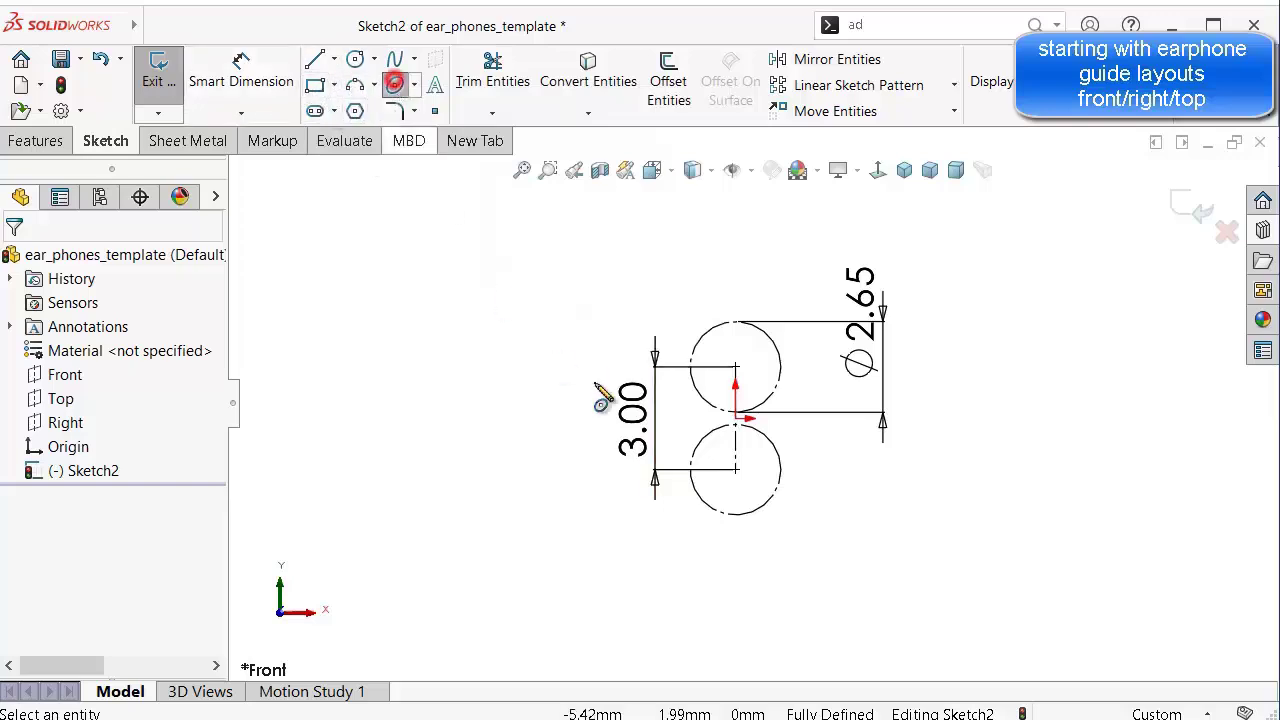
pyautogui.click(737, 420)
pyautogui.click(734, 188)
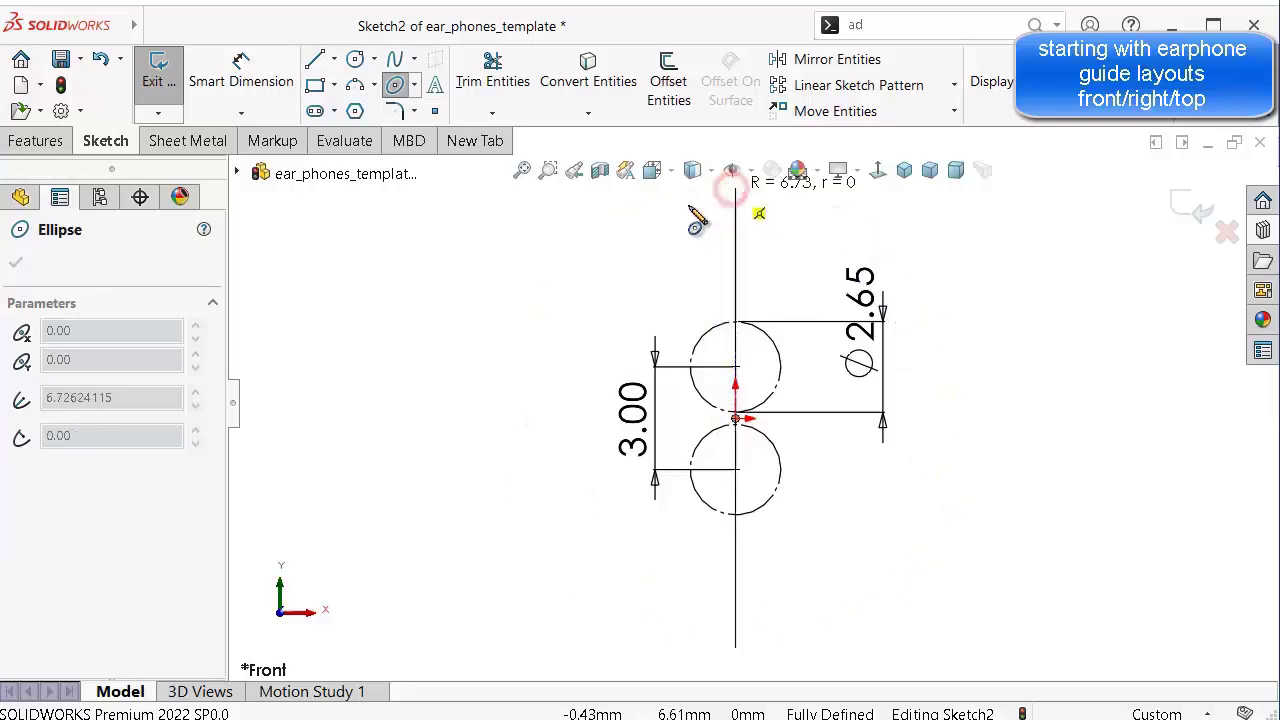
pyautogui.click(596, 248)
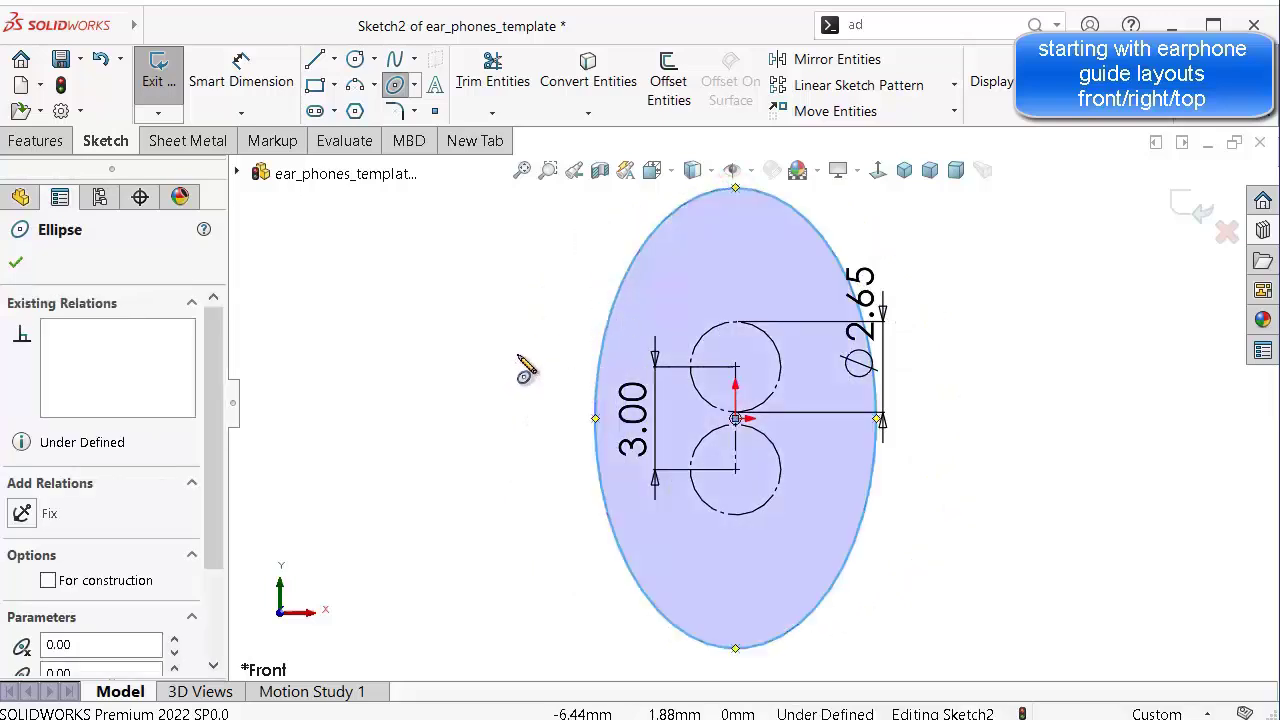
pyautogui.click(48, 580)
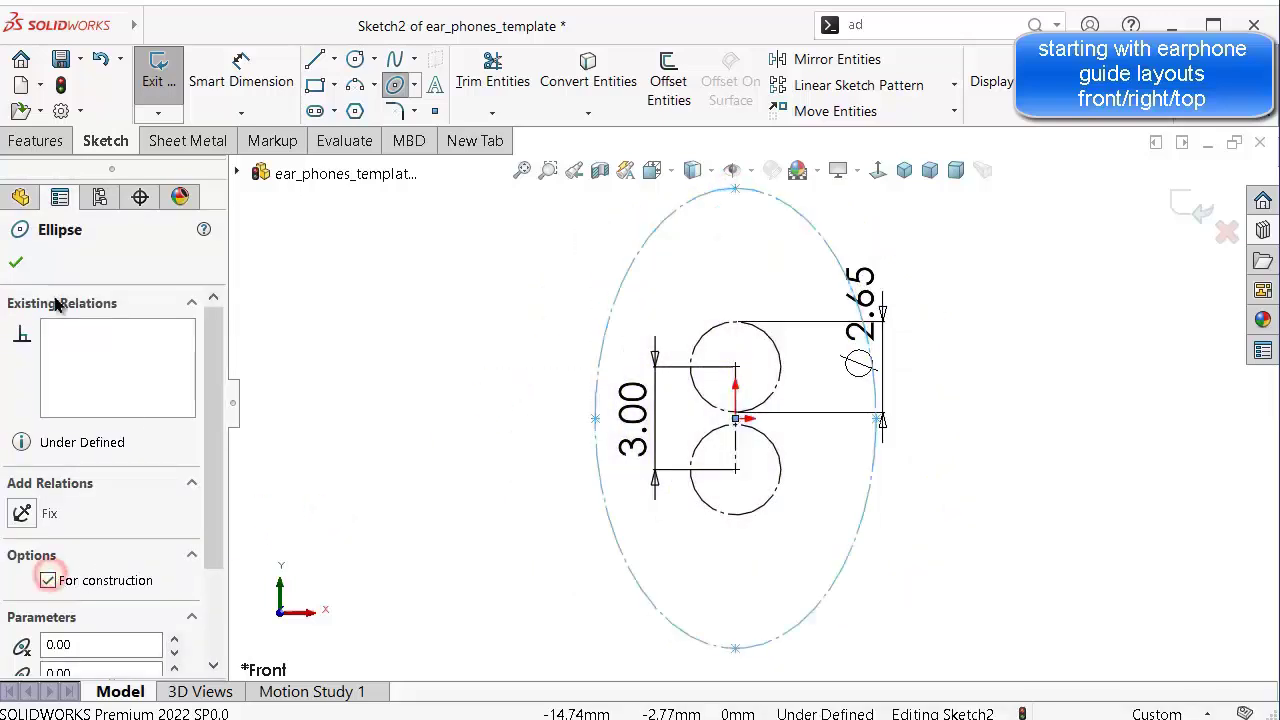
pyautogui.click(18, 260)
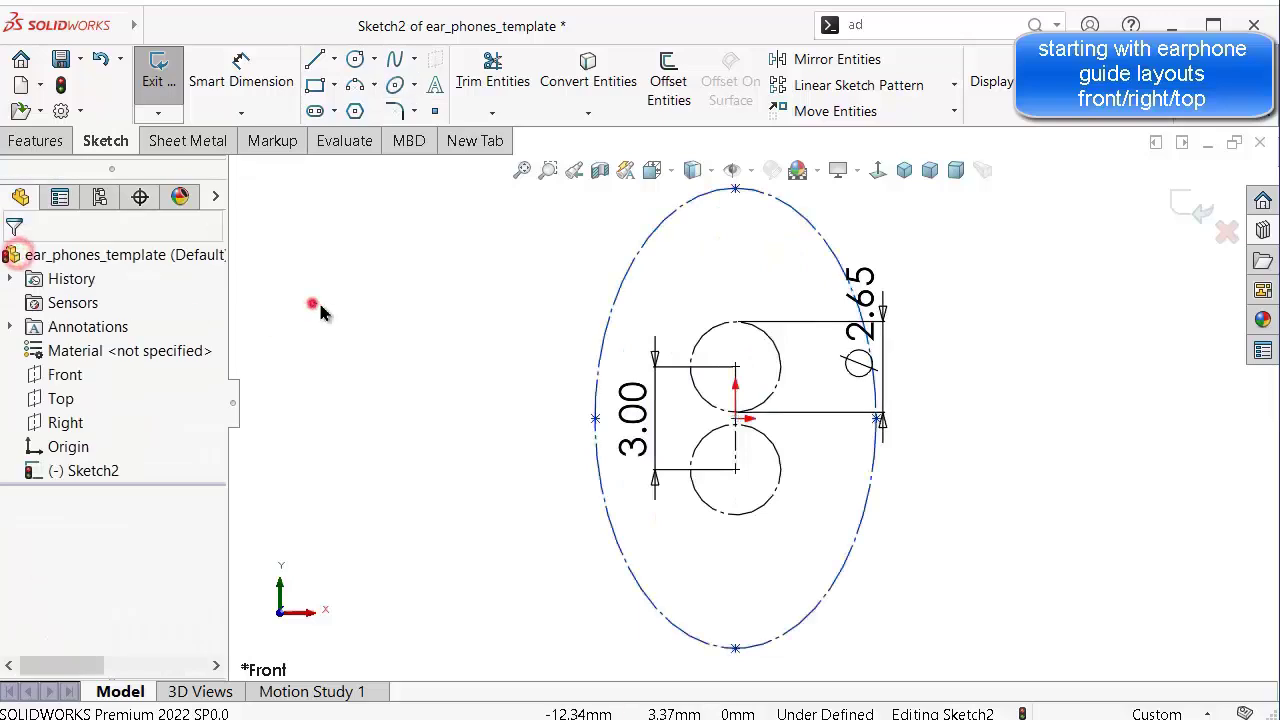
# Add a vertical relation between the ellipse's top point and the origin.
pyautogui.click(731, 191)
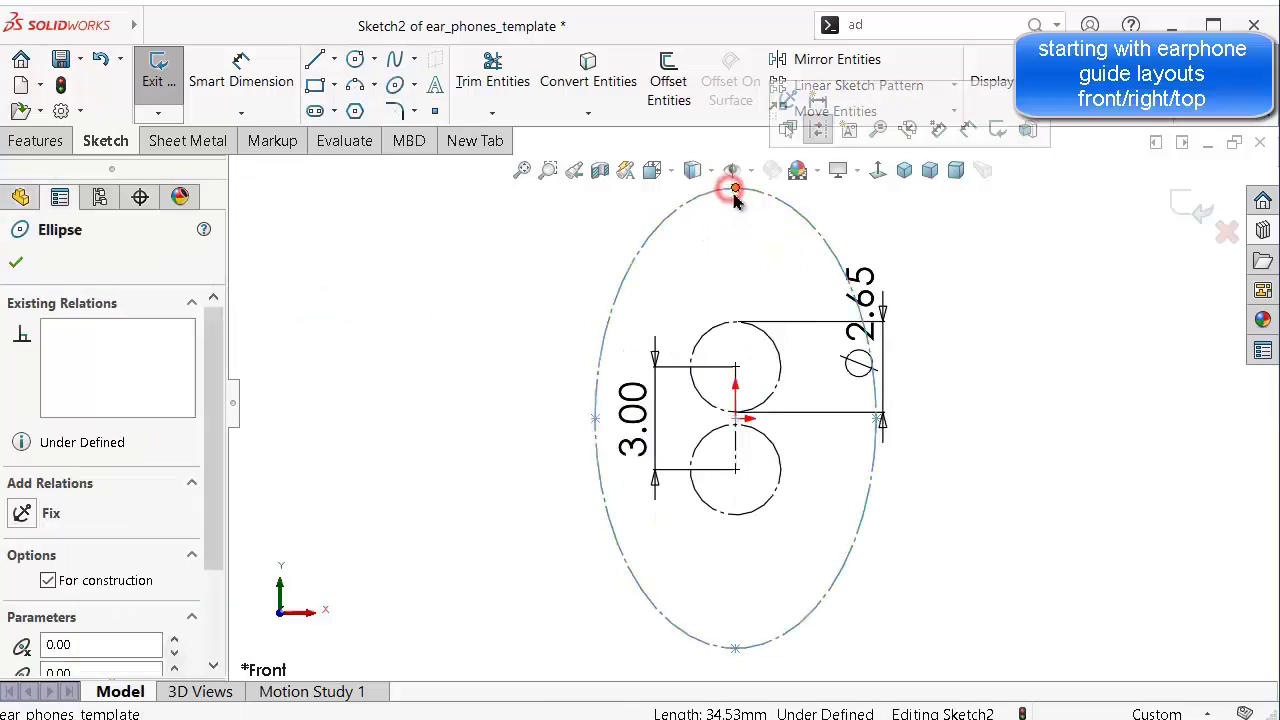
pyautogui.keyDown('ctrl'); pyautogui.click(740, 425); pyautogui.keyUp('ctrl')
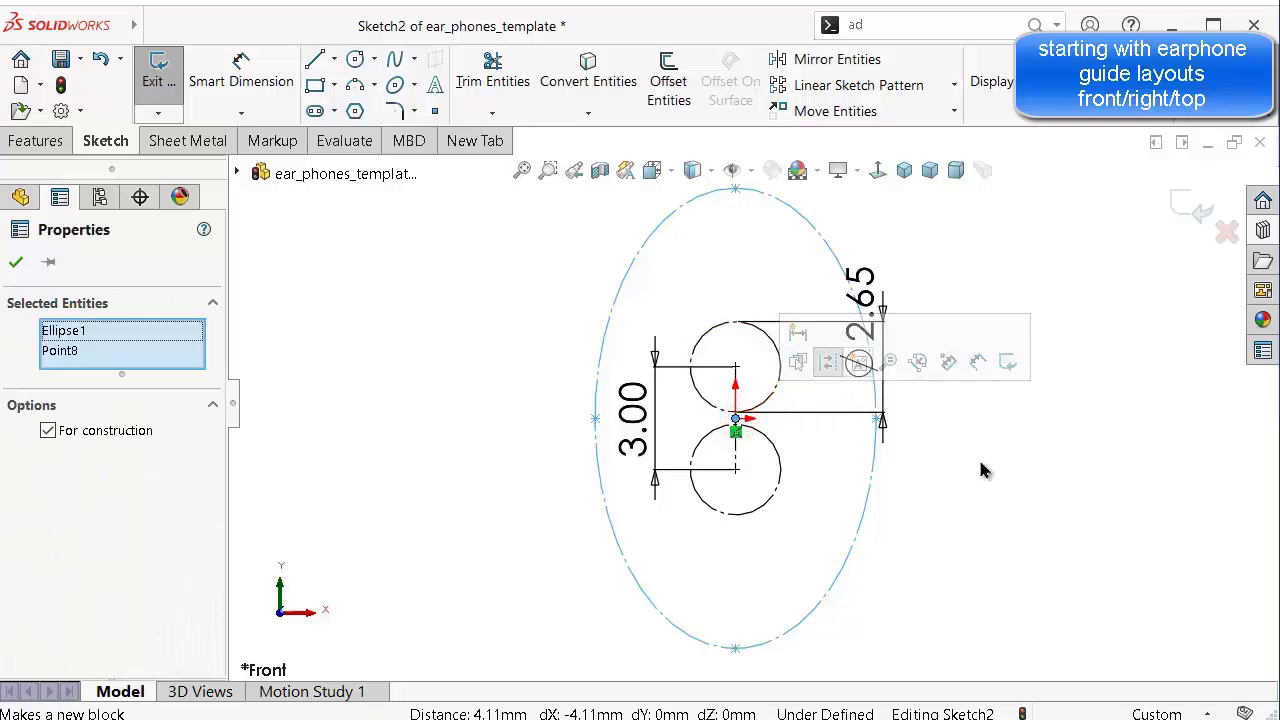
pyautogui.click(1078, 458)
pyautogui.click(735, 188)
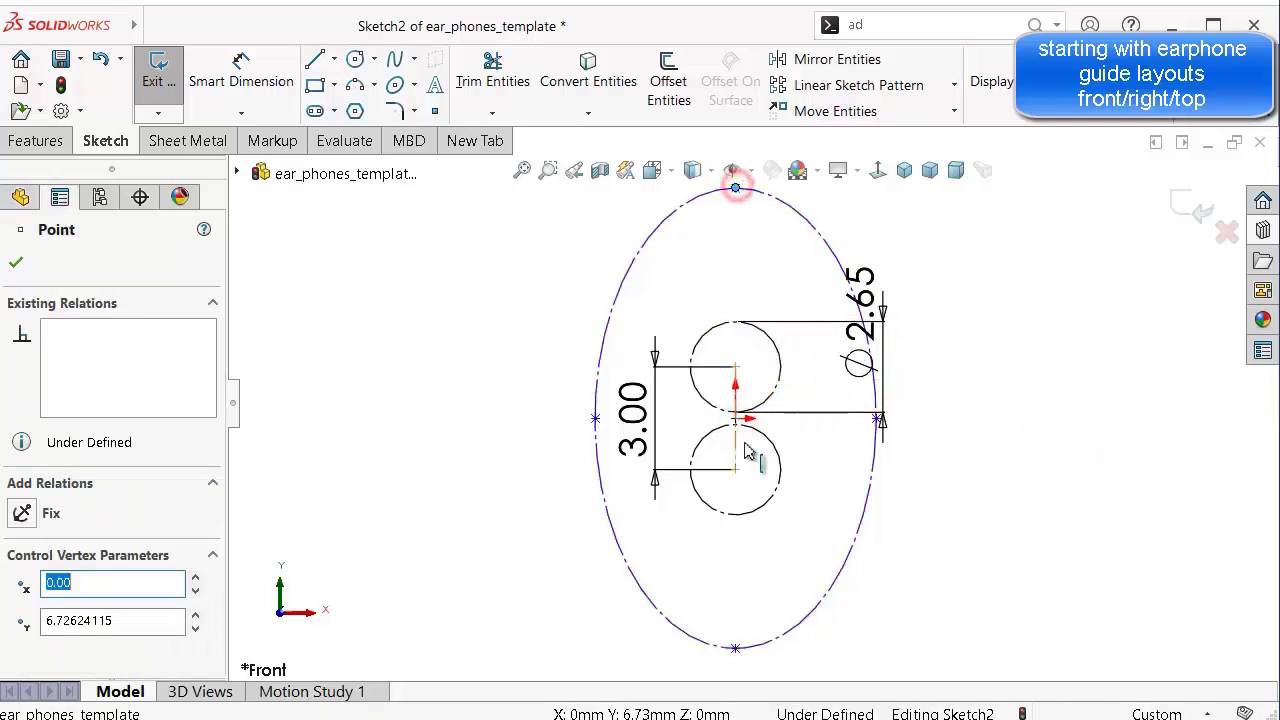
pyautogui.keyDown('ctrl'); pyautogui.click(740, 425); pyautogui.keyUp('ctrl')
pyautogui.click(825, 333)
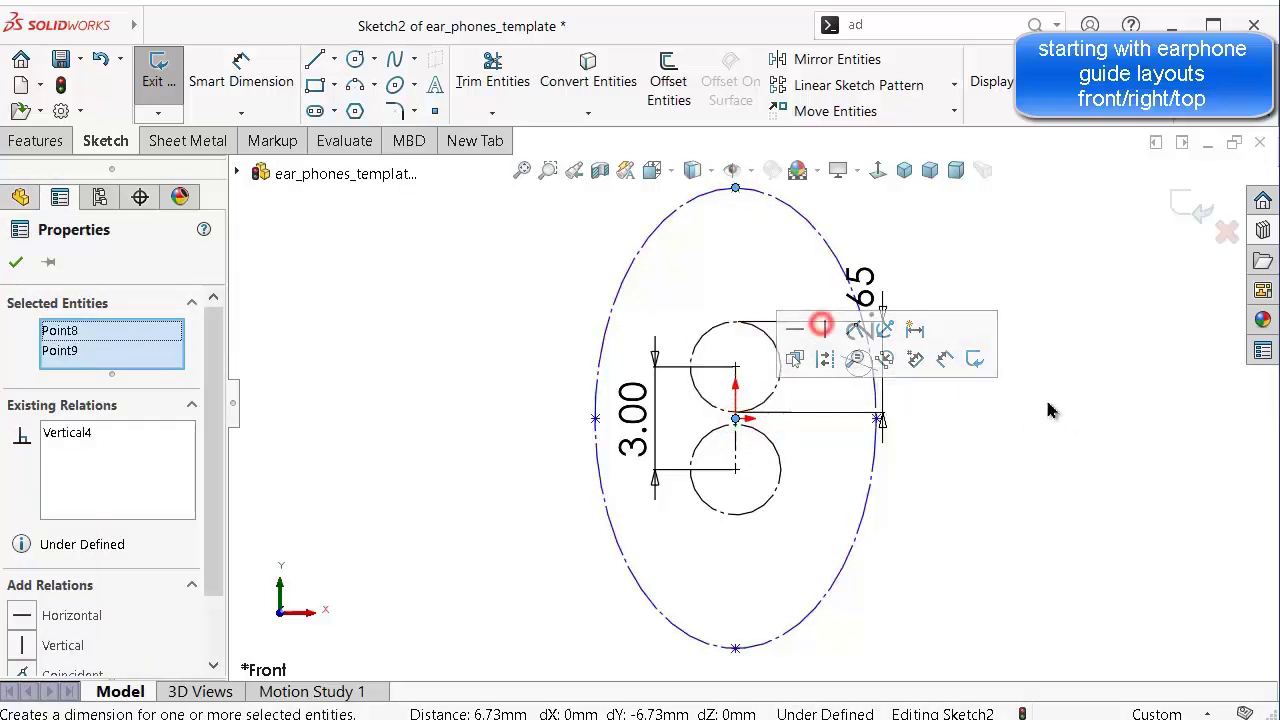
pyautogui.click(1089, 418)
# Dimension the ellipse's width between its left and right points and set it to 10 mm.
pyautogui.moveTo(1065, 482); pyautogui.dragTo(1072, 365, button='right')
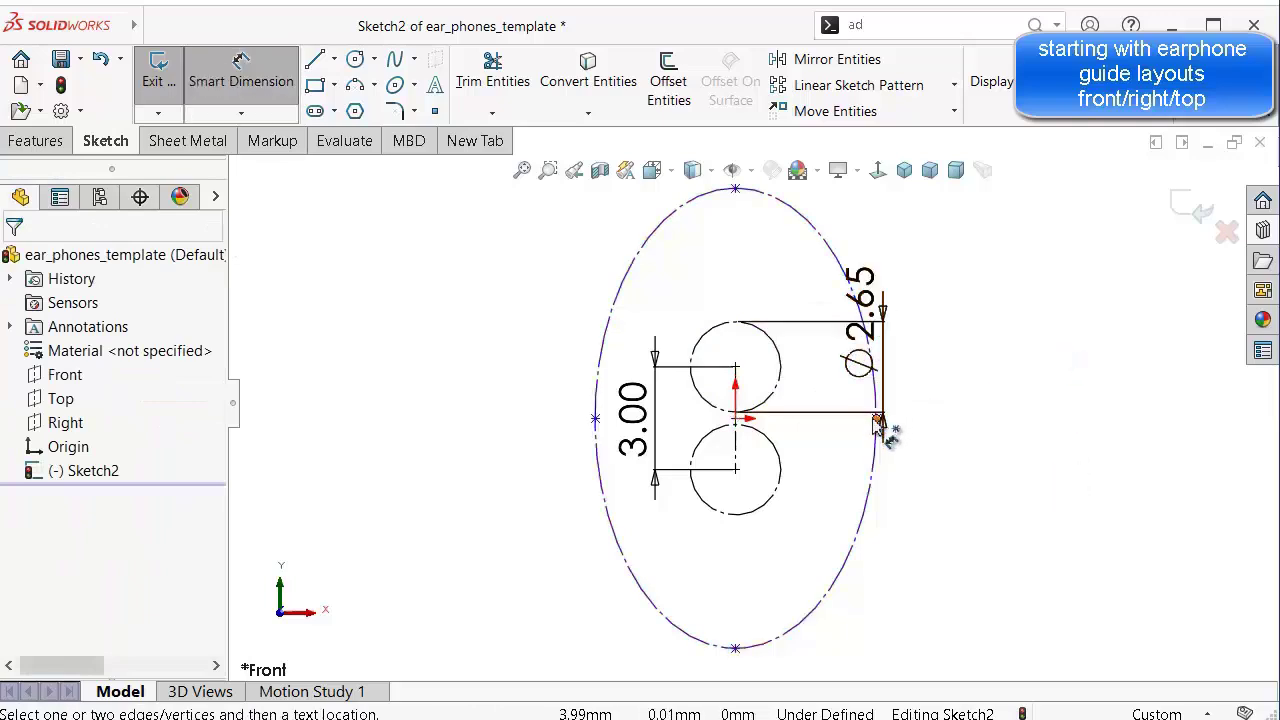
pyautogui.click(876, 418)
pyautogui.click(594, 420)
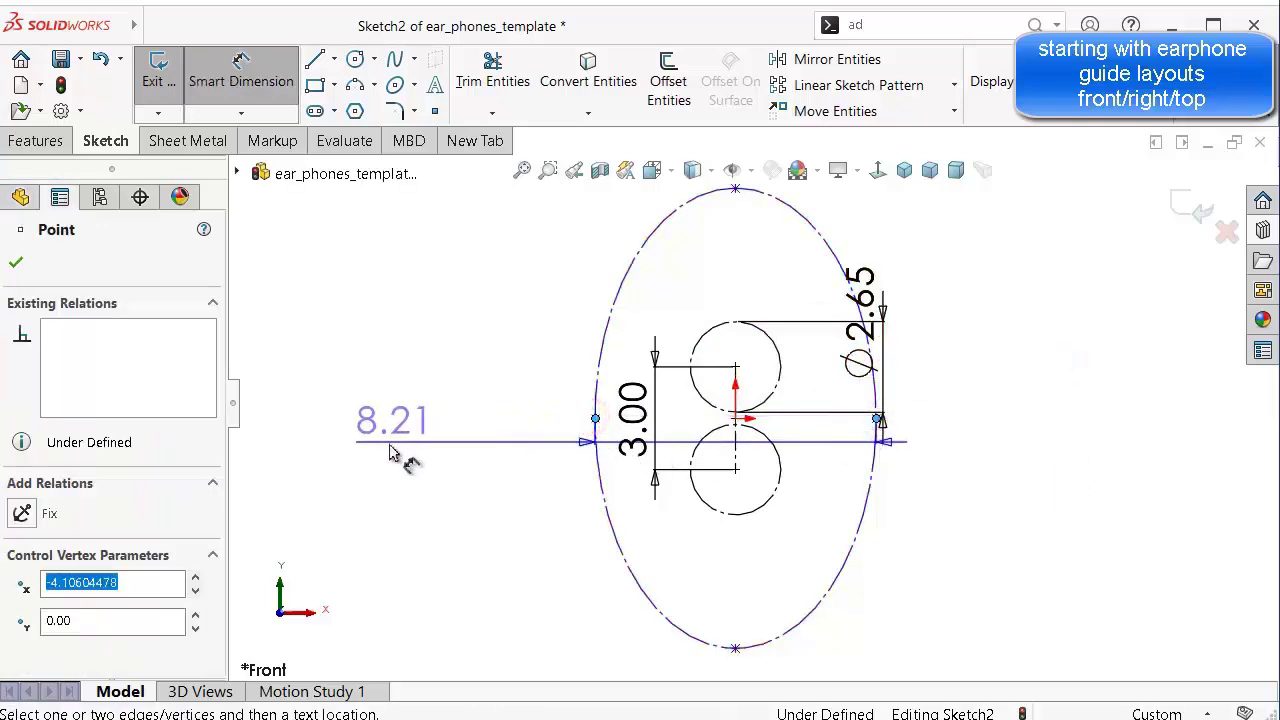
pyautogui.click(389, 450)
pyautogui.write('10')
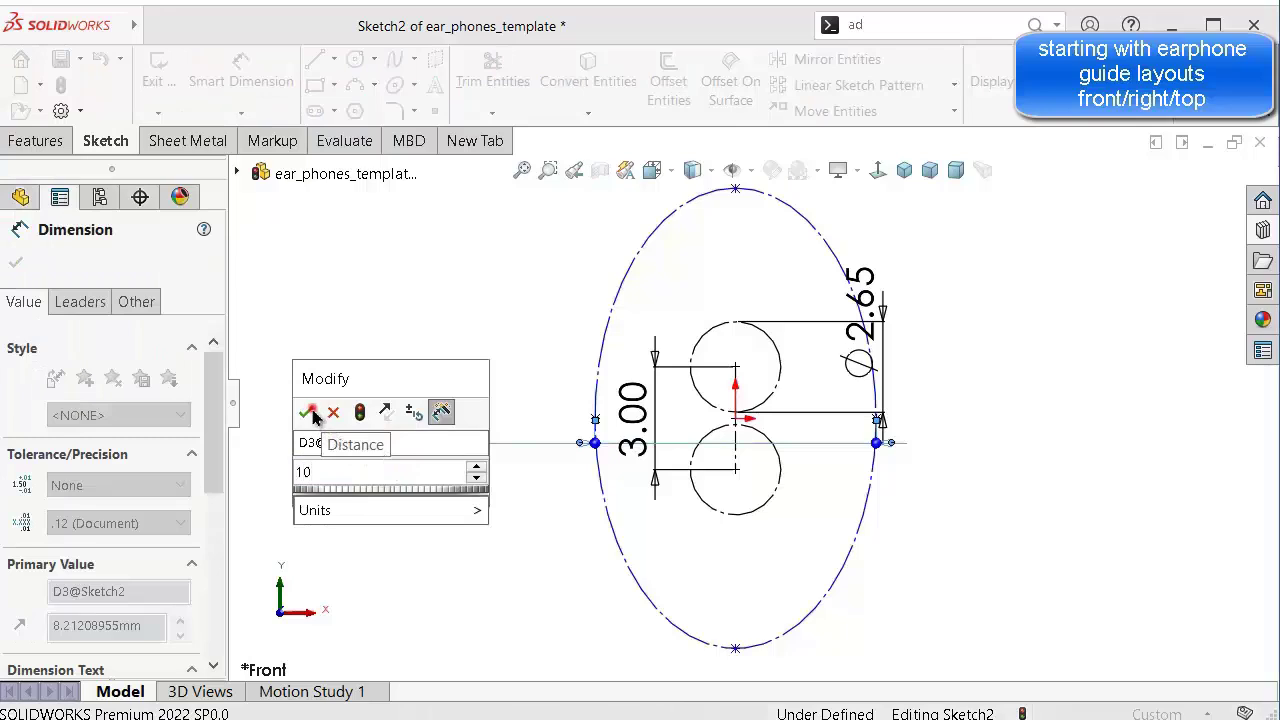
pyautogui.click(309, 413)
# Dimension the ellipse's height between its top and bottom points and set it to 16 mm.
pyautogui.click(735, 189)
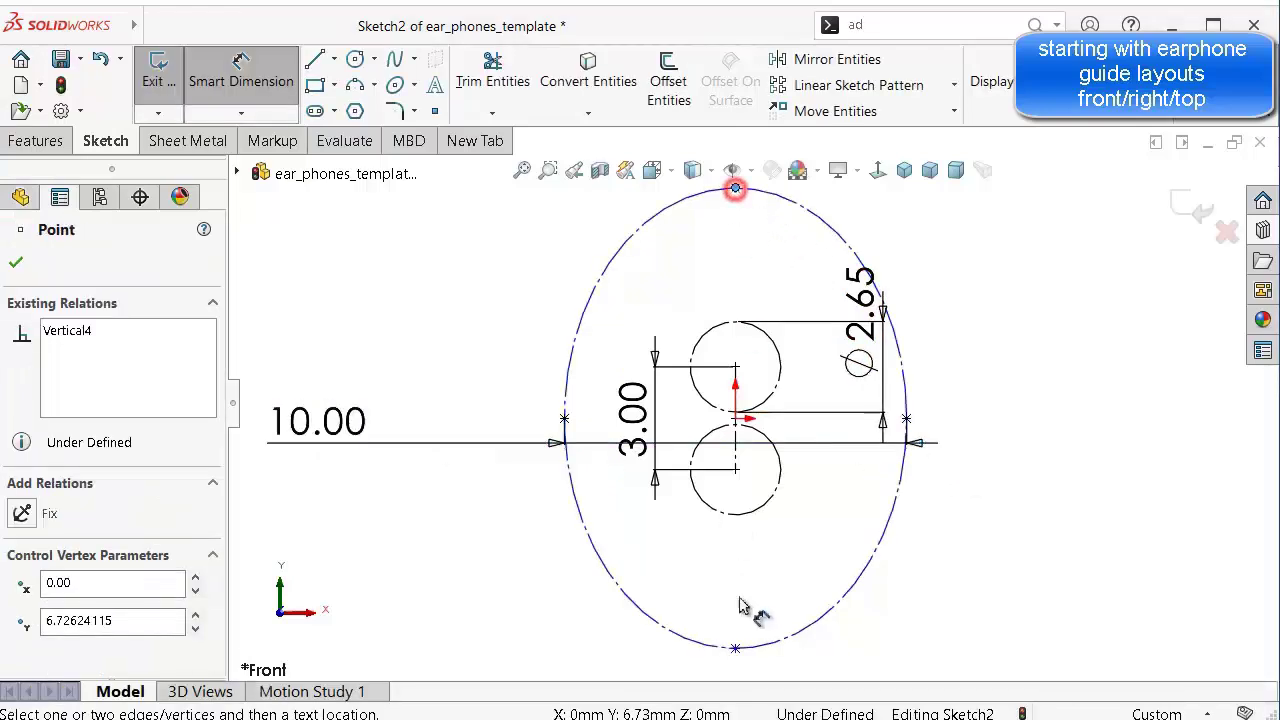
pyautogui.click(735, 648)
pyautogui.click(943, 531)
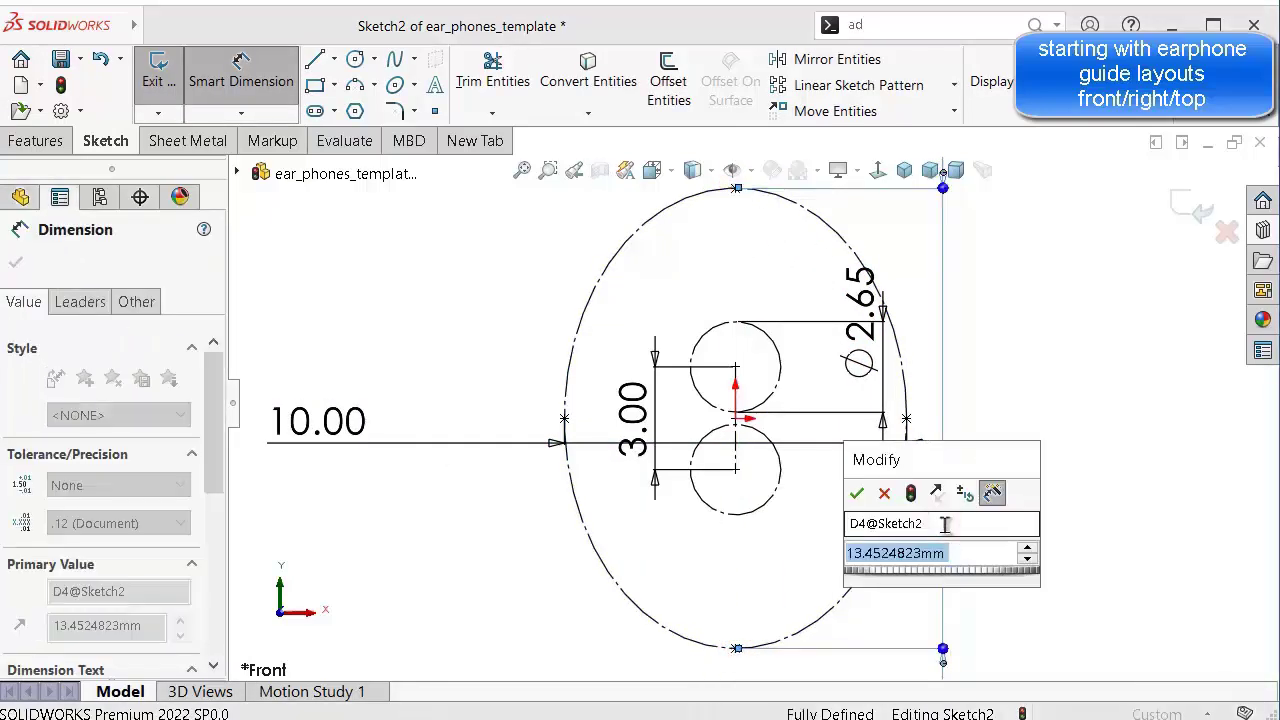
pyautogui.write('16')
pyautogui.press('Return')
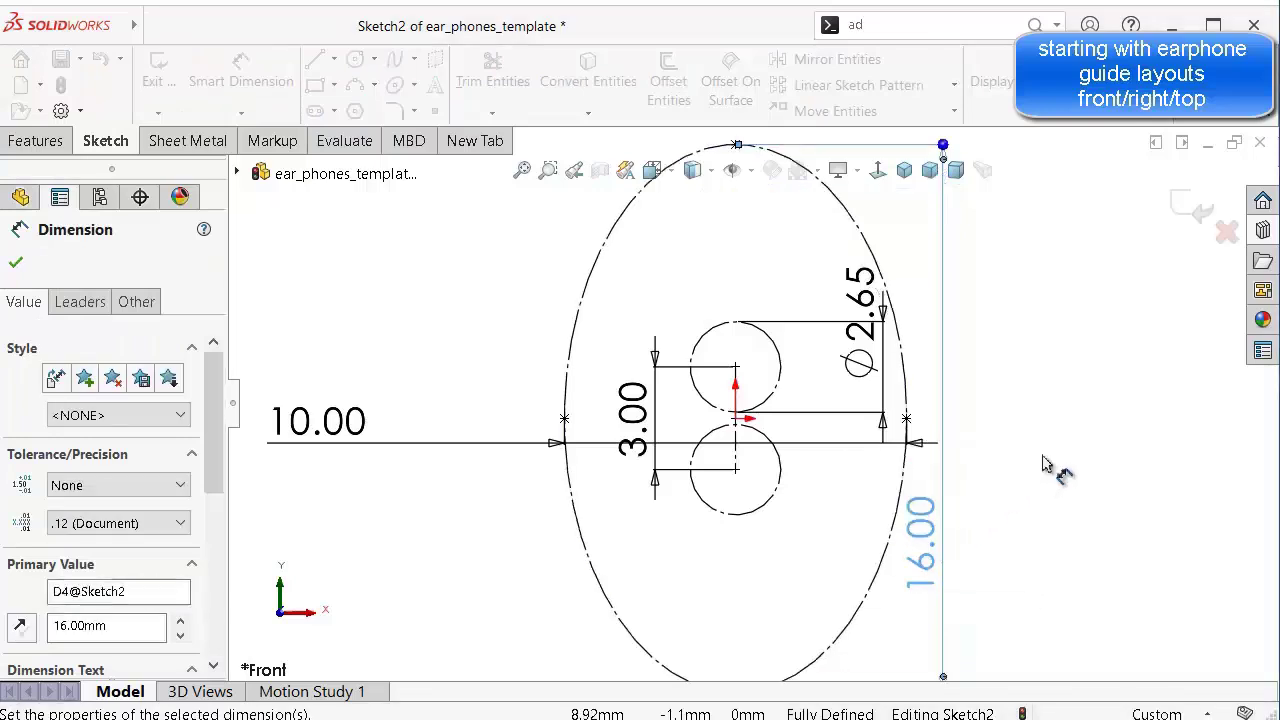
# Move the ellipse's width and height dimensions farther out and the circles' spacing and diameter dimensions inside the ellipse.
pyautogui.press('f')
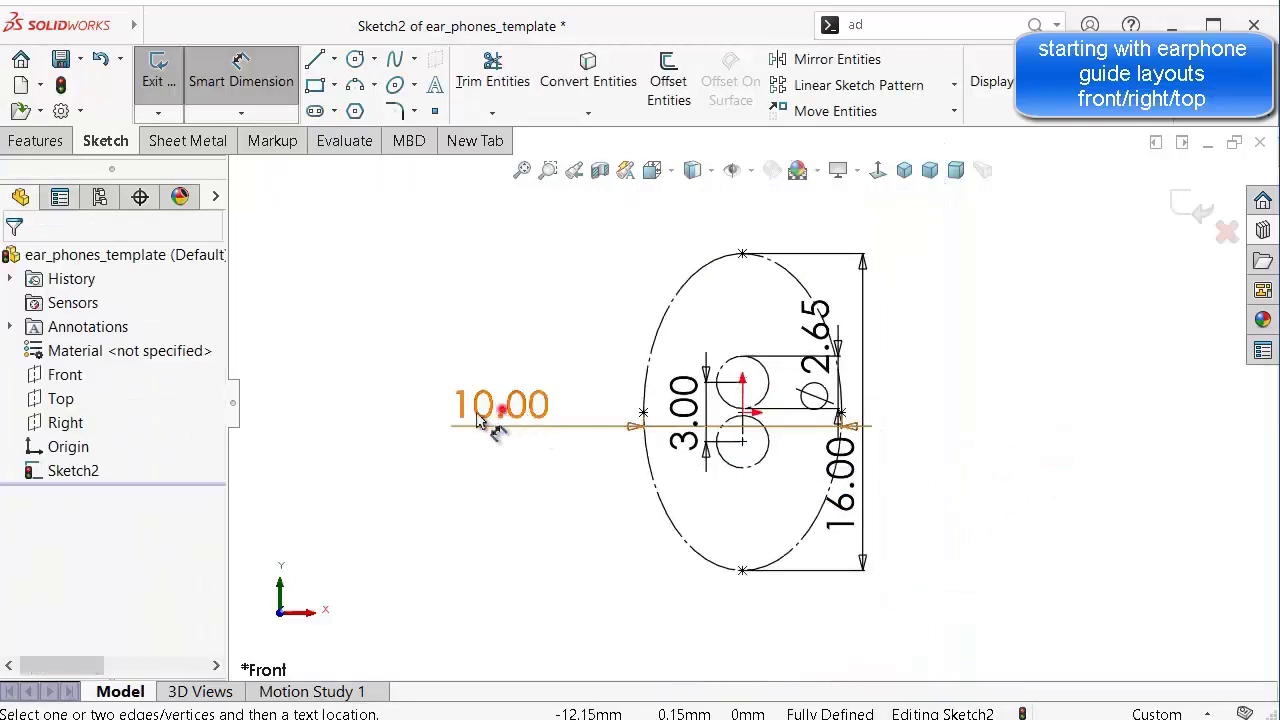
pyautogui.moveTo(495, 412); pyautogui.dragTo(380, 421)
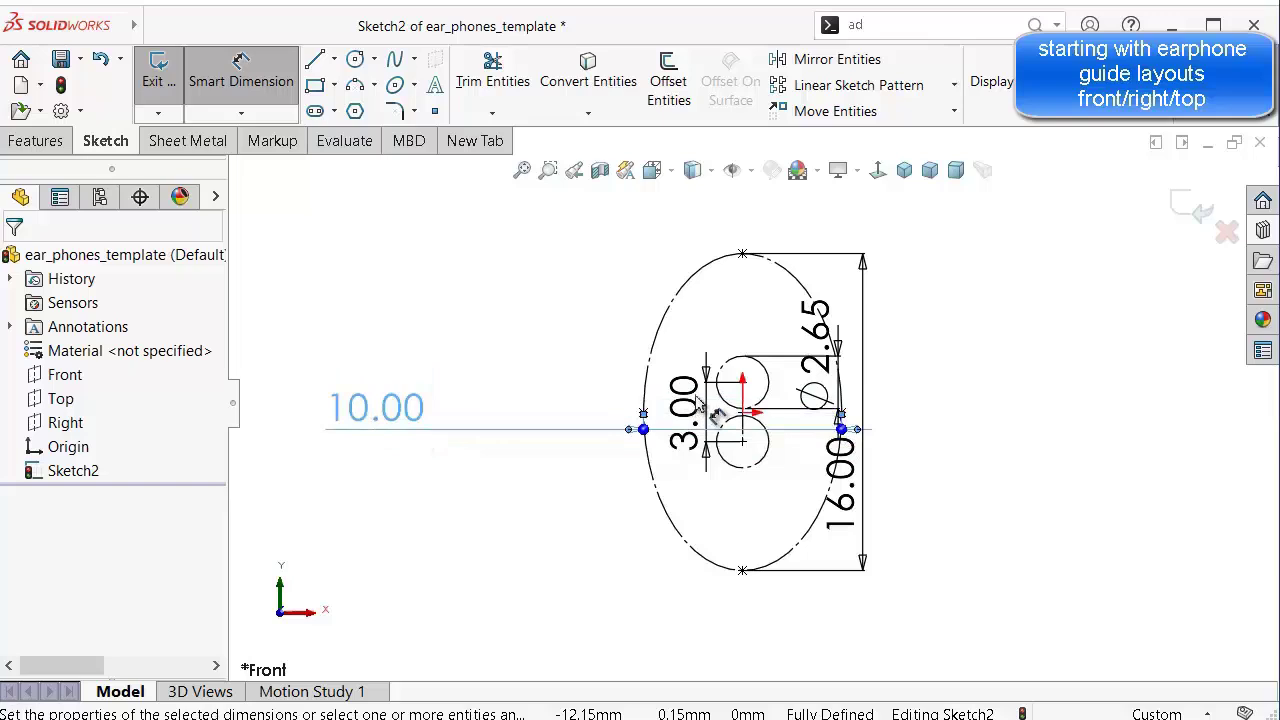
pyautogui.scroll(-3, 689, 385)
pyautogui.moveTo(688, 414); pyautogui.dragTo(705, 333)
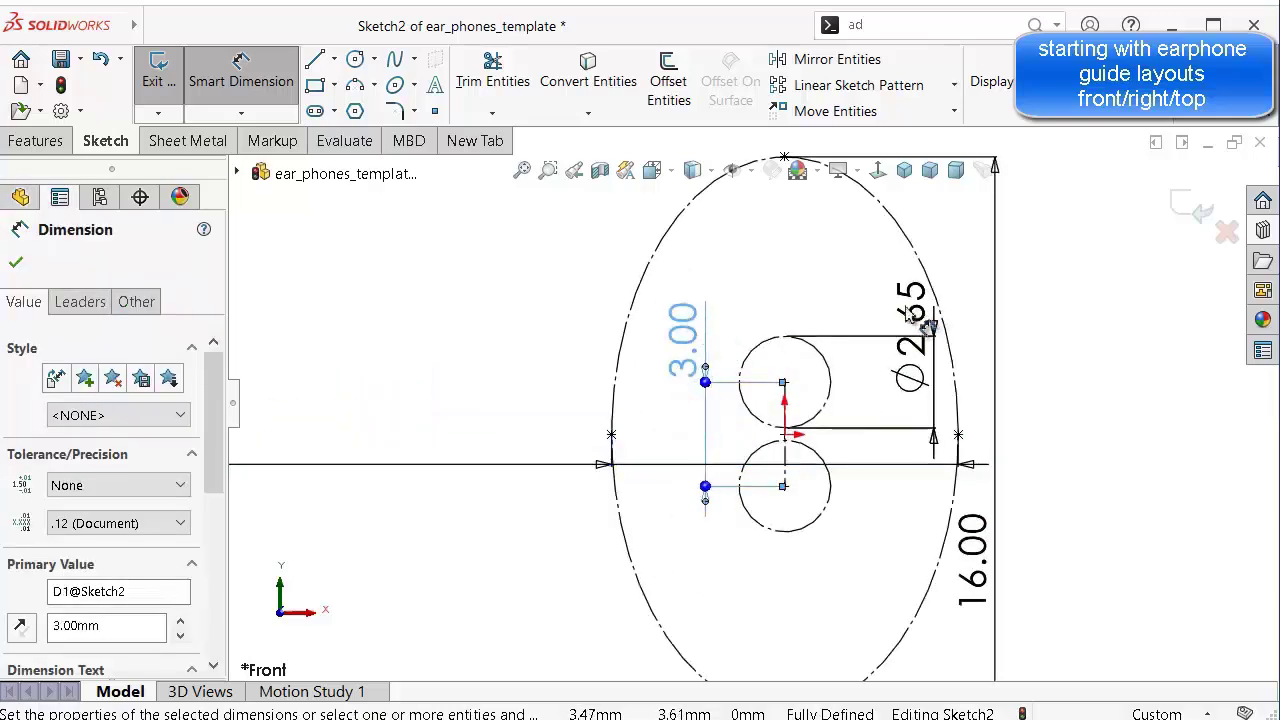
pyautogui.click(828, 291)
pyautogui.press('Escape')
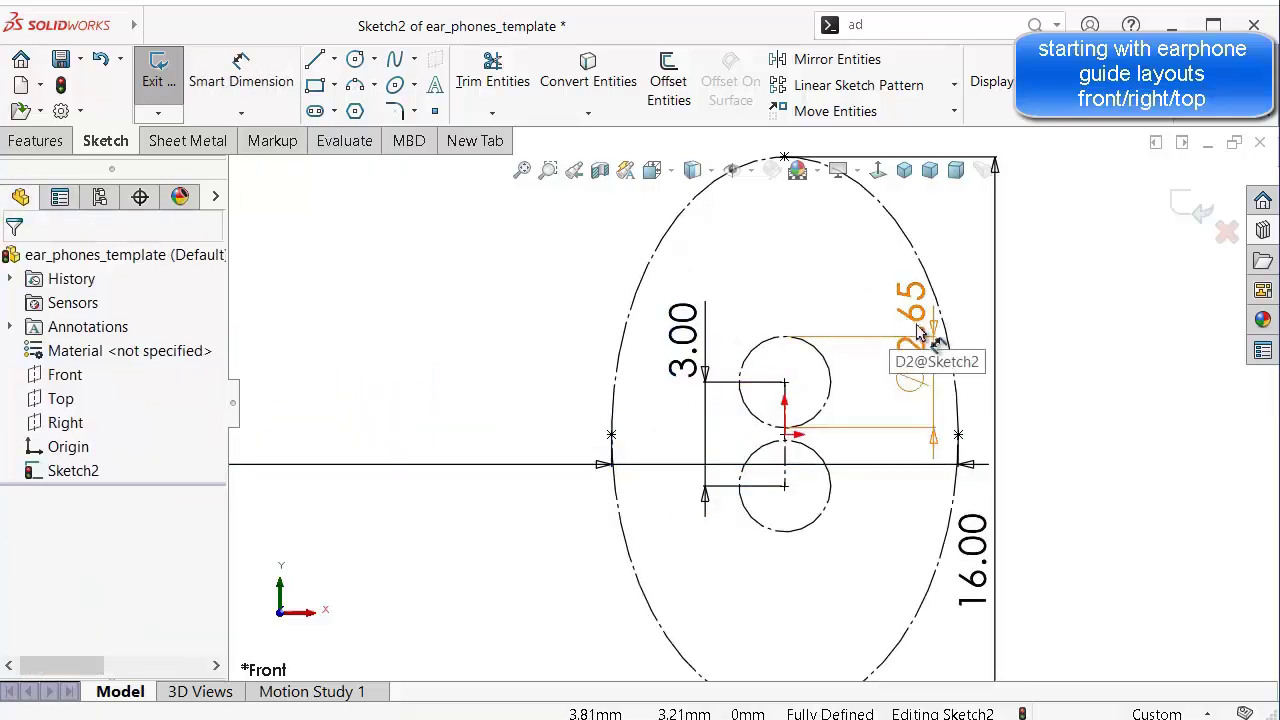
pyautogui.moveTo(928, 320); pyautogui.dragTo(858, 262)
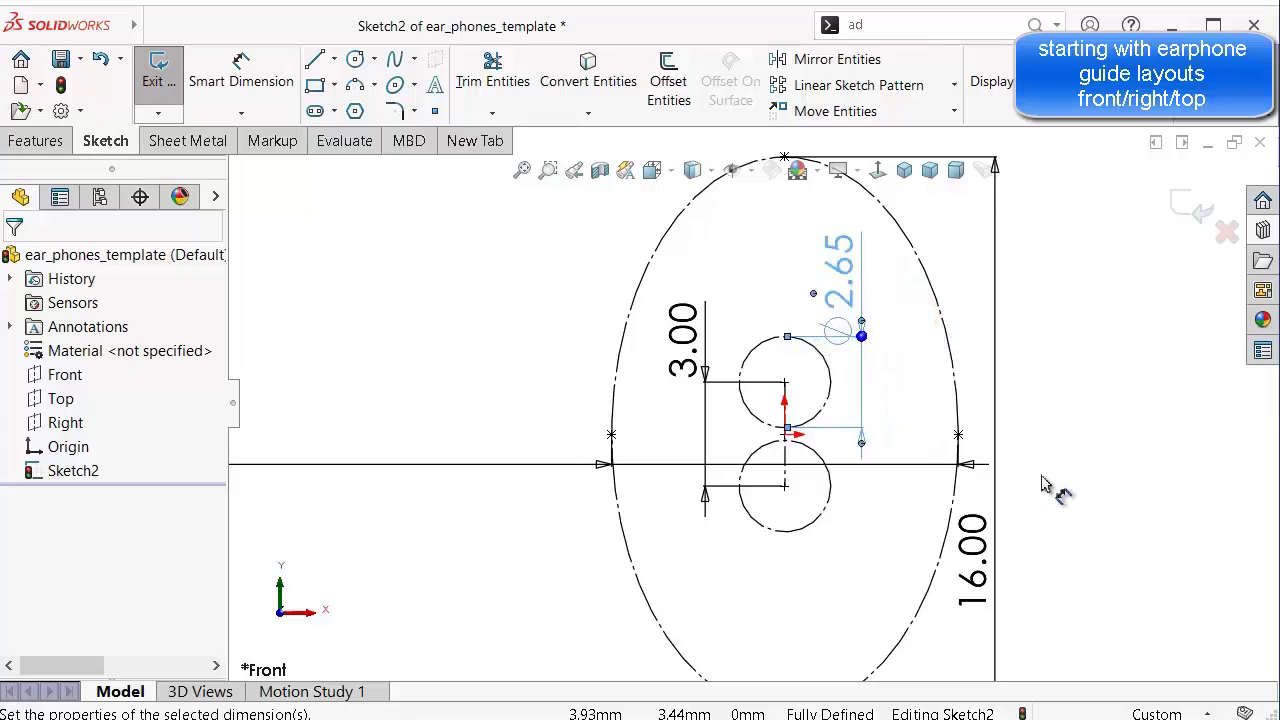
pyautogui.click(1065, 490)
pyautogui.click(978, 568)
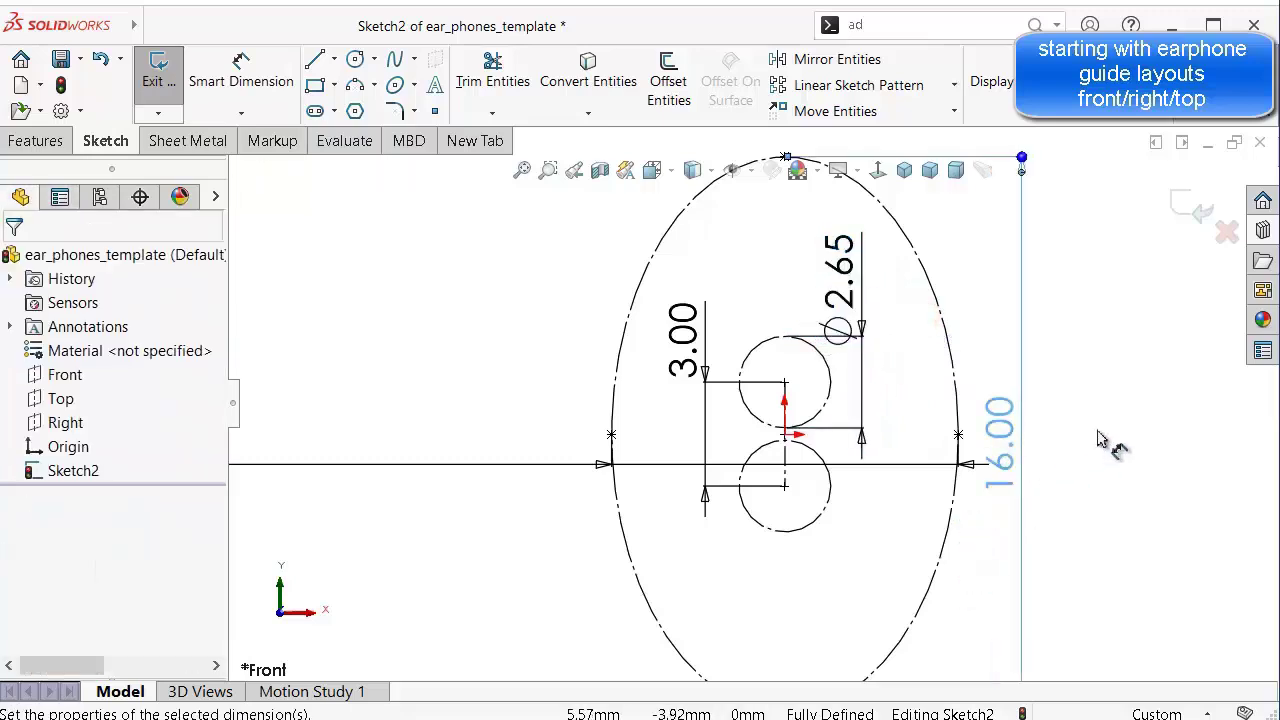
# Arrange all four dimensions in separate positions to the left of the ellipse and save the part.
pyautogui.press('z')
pyautogui.moveTo(938, 462)
pyautogui.mouseDown()
pyautogui.moveTo(451, 449)
pyautogui.moveTo(357, 434)
pyautogui.moveTo(572, 428)
pyautogui.moveTo(438, 430)
pyautogui.mouseUp()
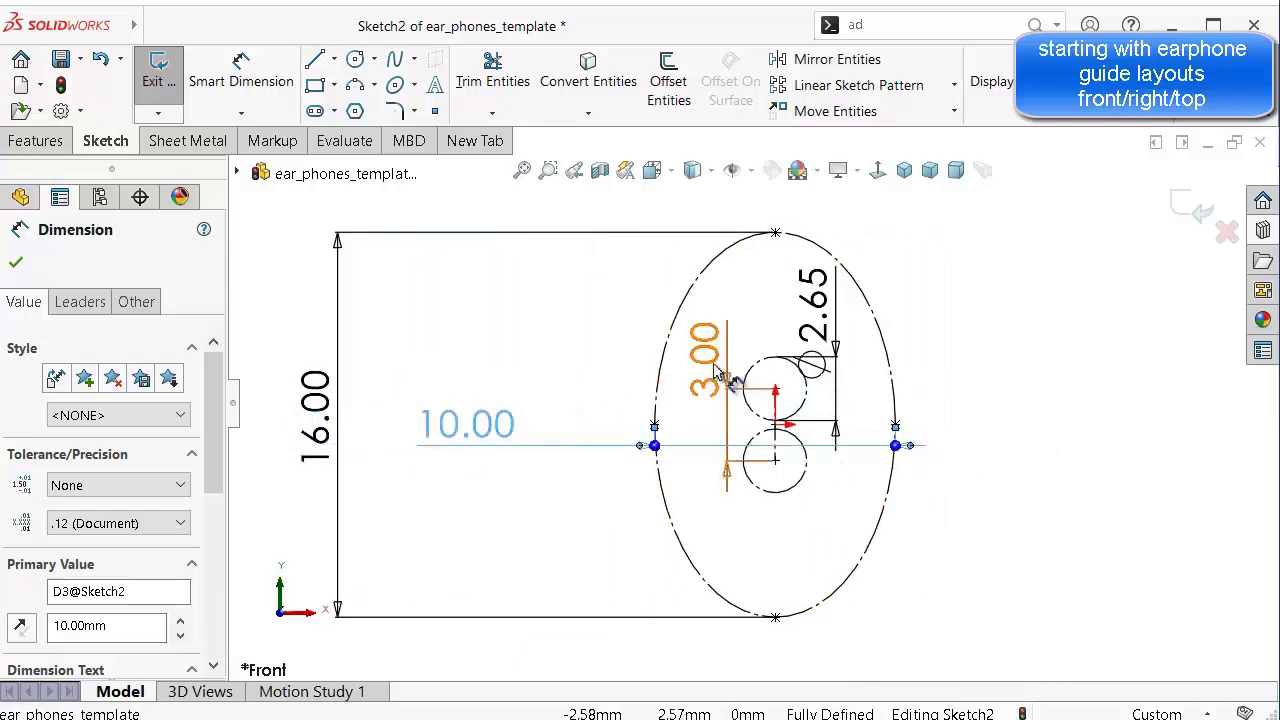
pyautogui.moveTo(713, 362); pyautogui.dragTo(548, 362)
pyautogui.moveTo(812, 312); pyautogui.dragTo(571, 334)
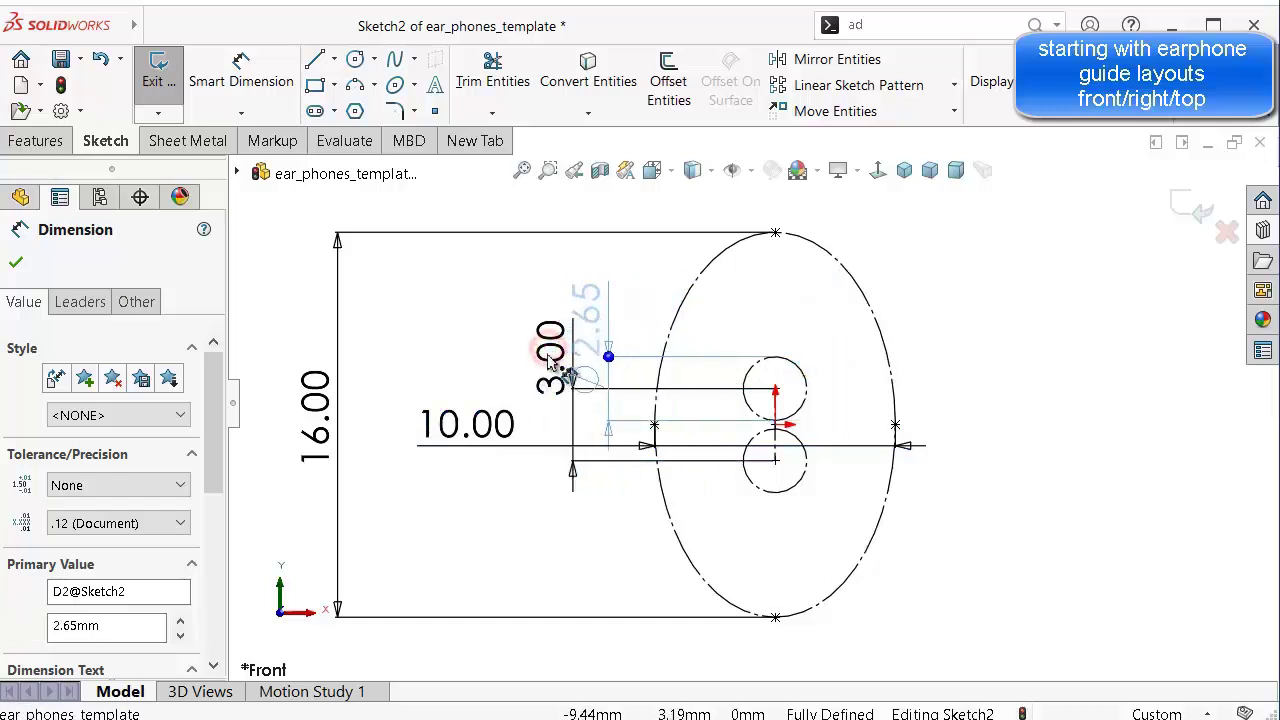
pyautogui.moveTo(549, 398); pyautogui.dragTo(513, 398)
pyautogui.moveTo(470, 425); pyautogui.dragTo(444, 425)
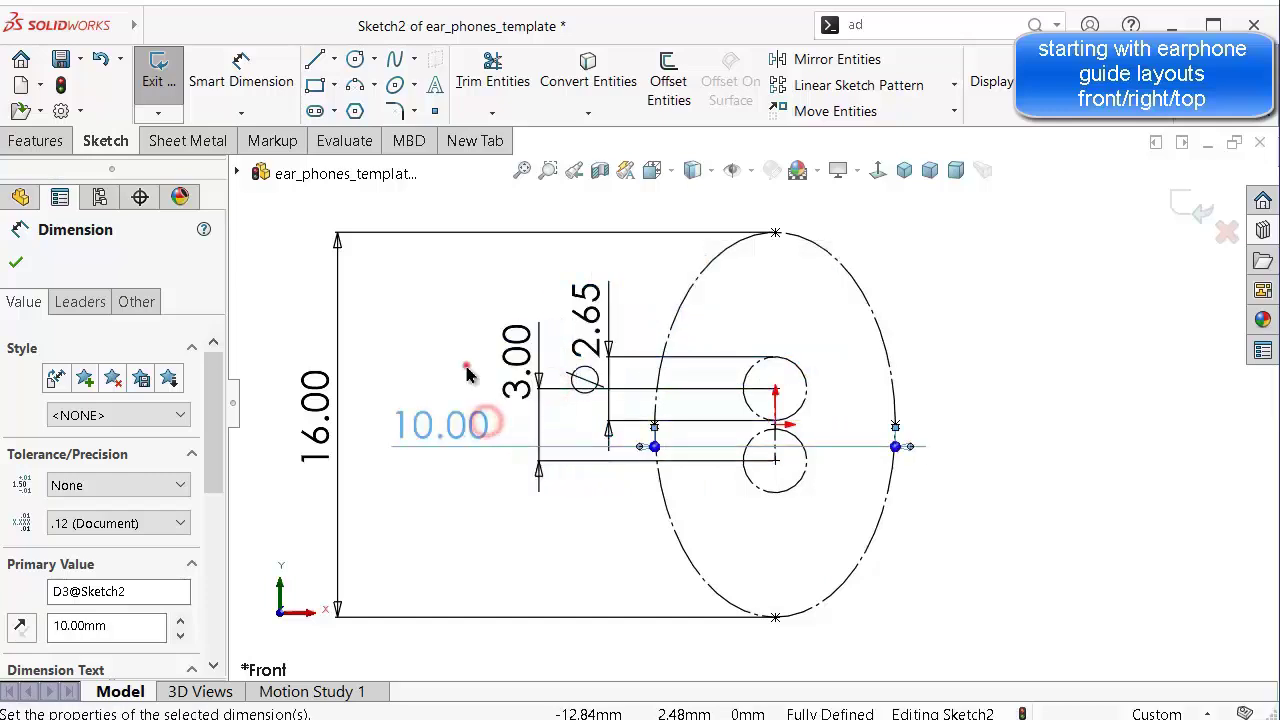
pyautogui.click(471, 368)
pyautogui.click(60, 57)
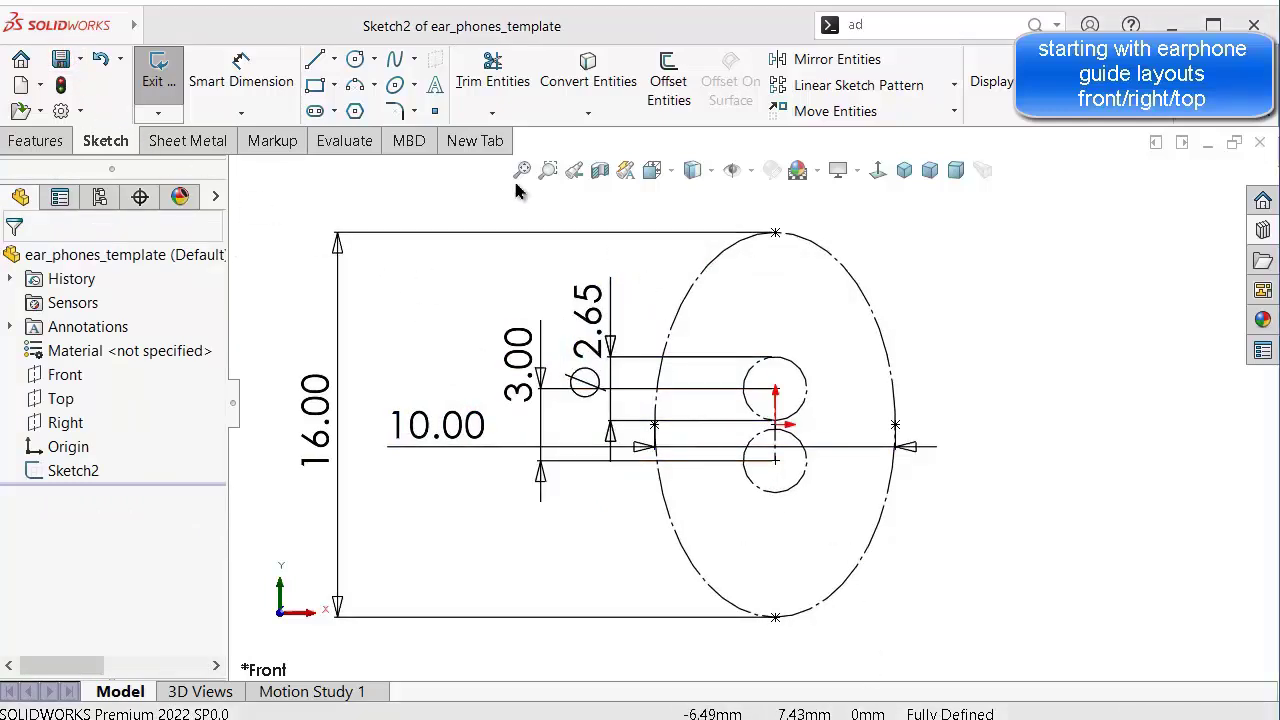
# Draw a construction rectangle about 4.8 mm wide and 15.8 mm tall, below and to the right of the ellipse.
pyautogui.click(314, 87)
pyautogui.scroll(2, 758, 401)
pyautogui.scroll(-2, 928, 590)
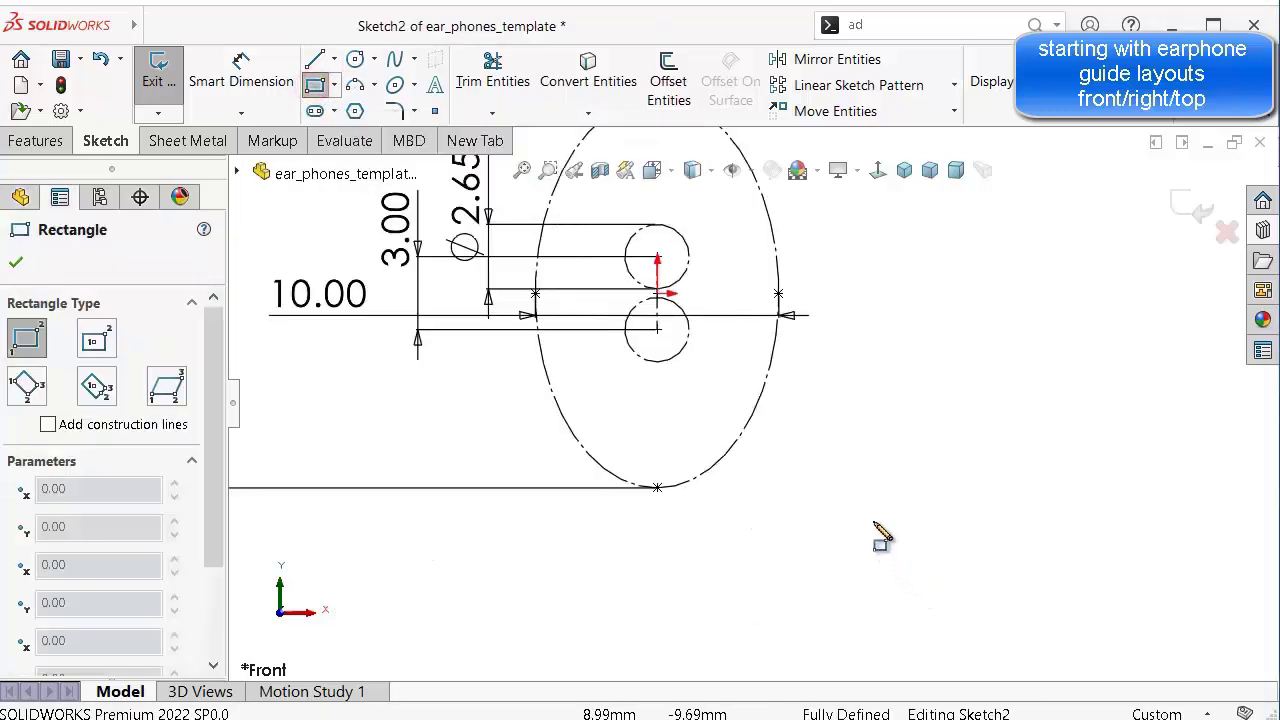
pyautogui.click(796, 425)
pyautogui.scroll(2, 880, 590)
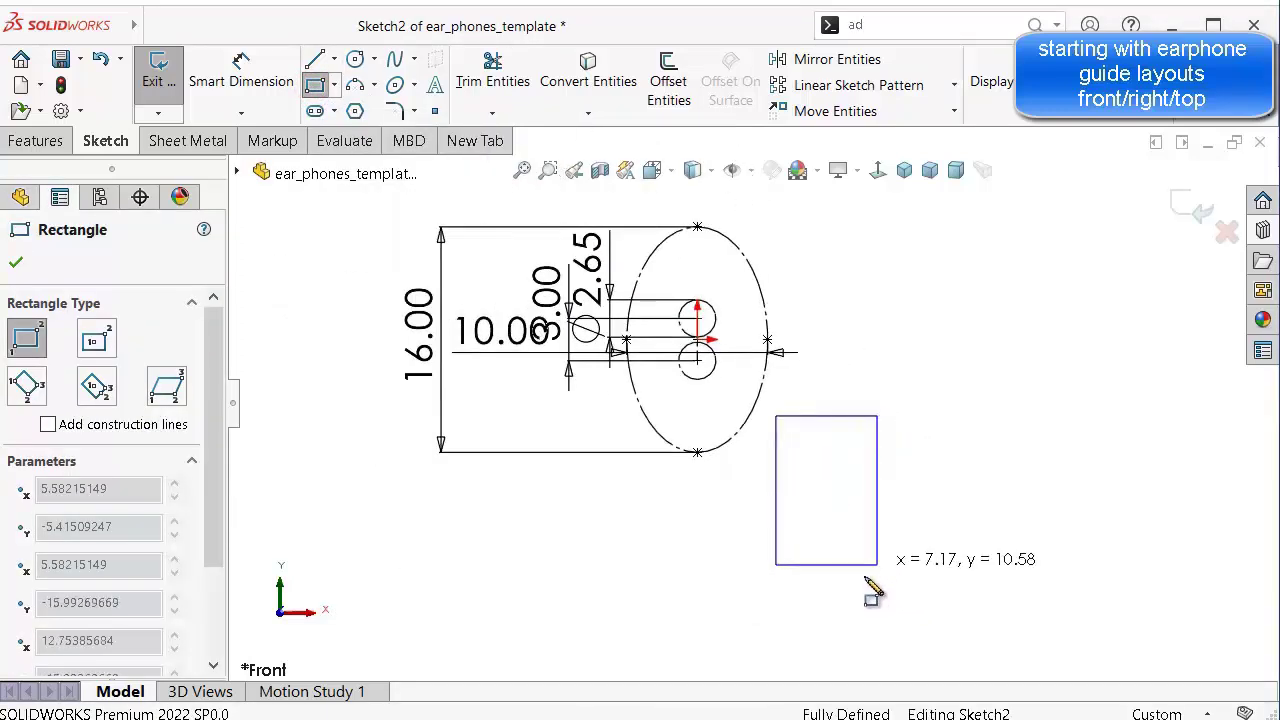
pyautogui.click(844, 637)
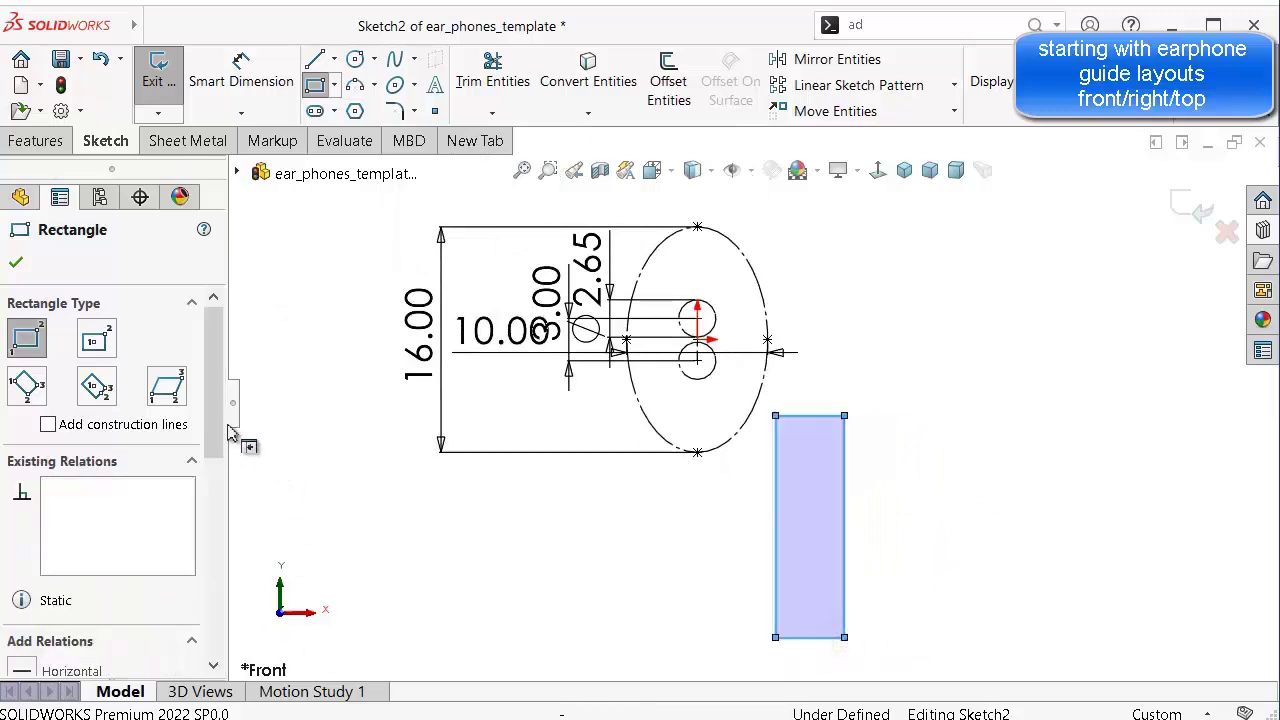
pyautogui.moveTo(214, 428); pyautogui.dragTo(202, 583)
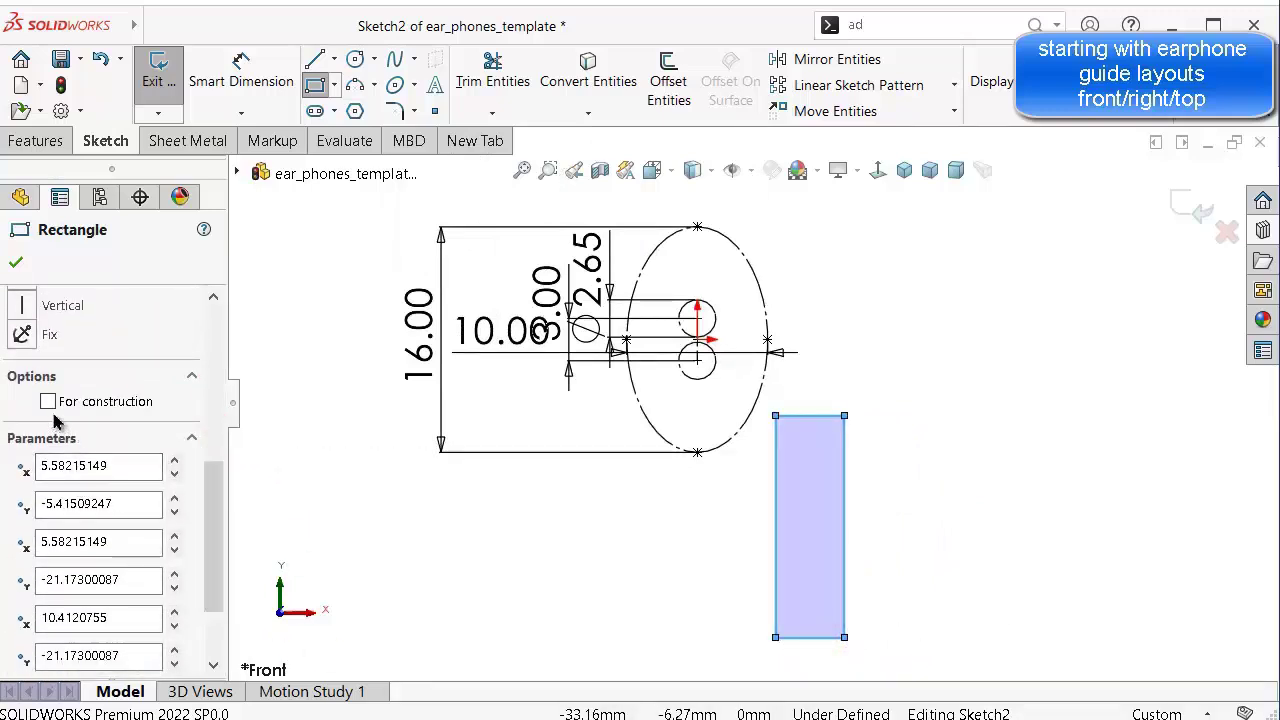
pyautogui.click(48, 401)
pyautogui.click(20, 263)
# Dimension the construction rectangle's width along its top edge and set it to 4.5 mm.
pyautogui.scroll(-3, 650, 368)
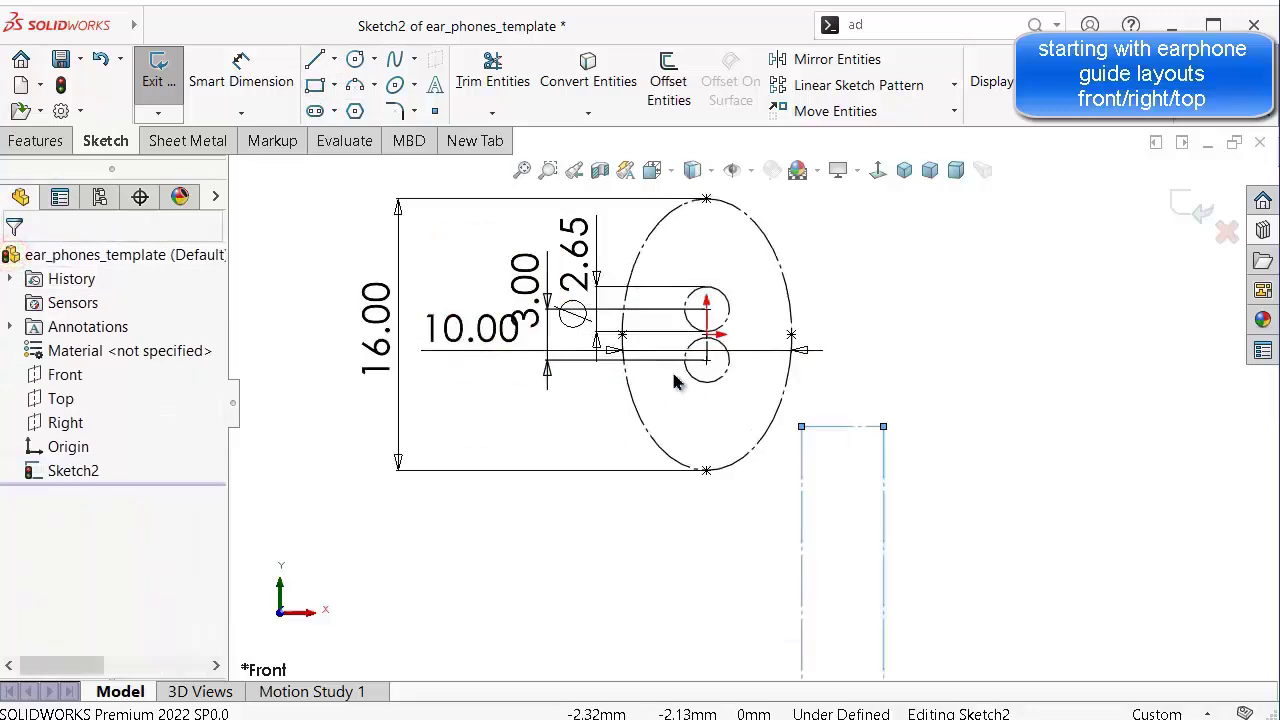
pyautogui.moveTo(1040, 487); pyautogui.dragTo(975, 375, button='right')
pyautogui.click(955, 456)
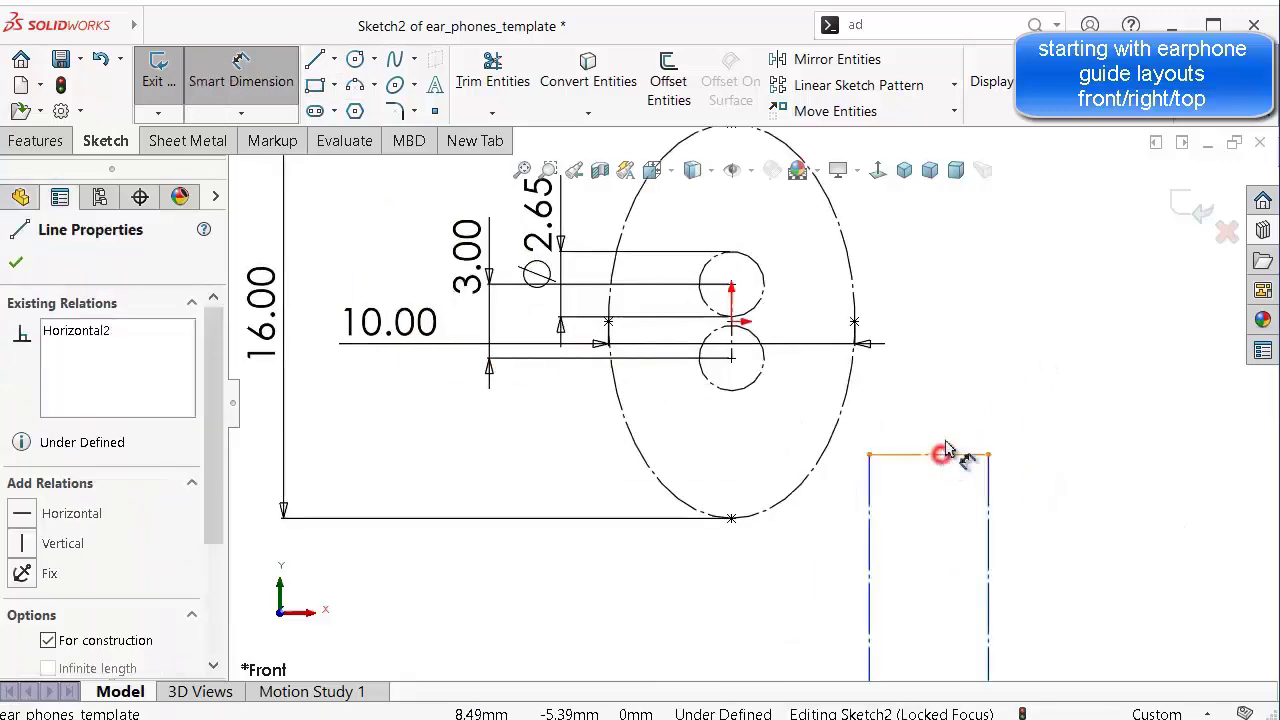
pyautogui.click(948, 420)
pyautogui.write('4.5')
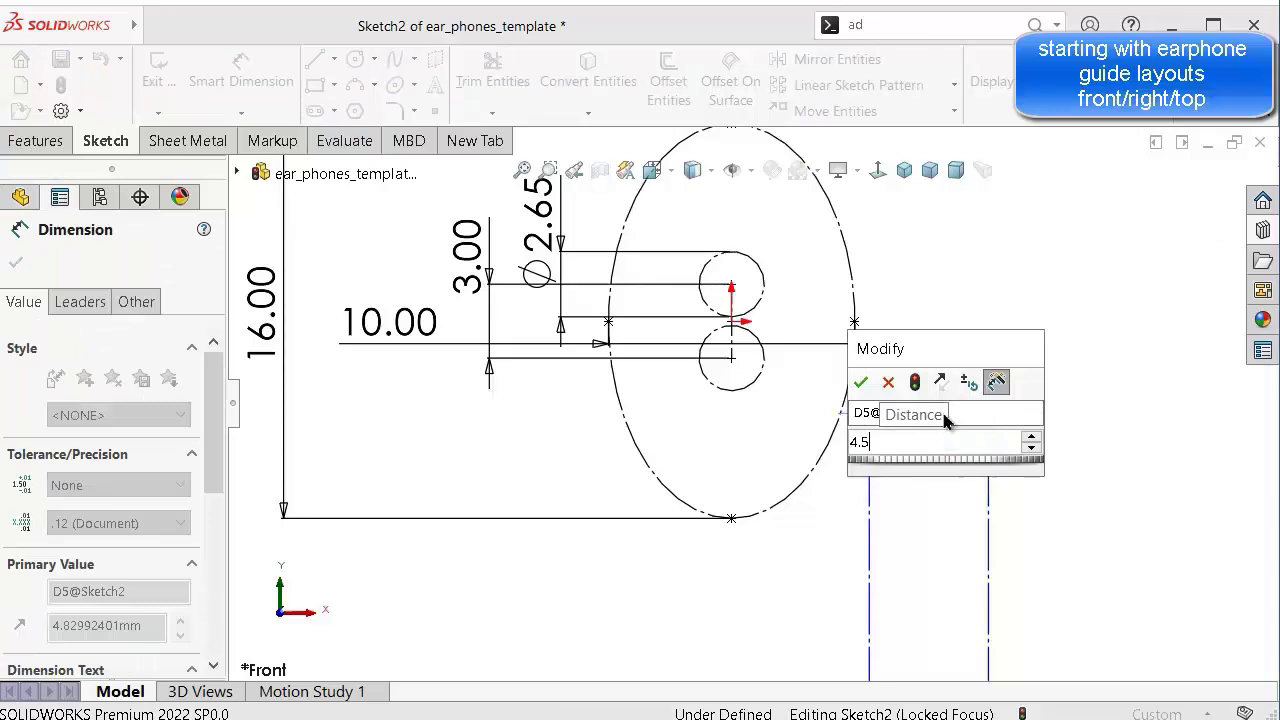
pyautogui.press('Return')
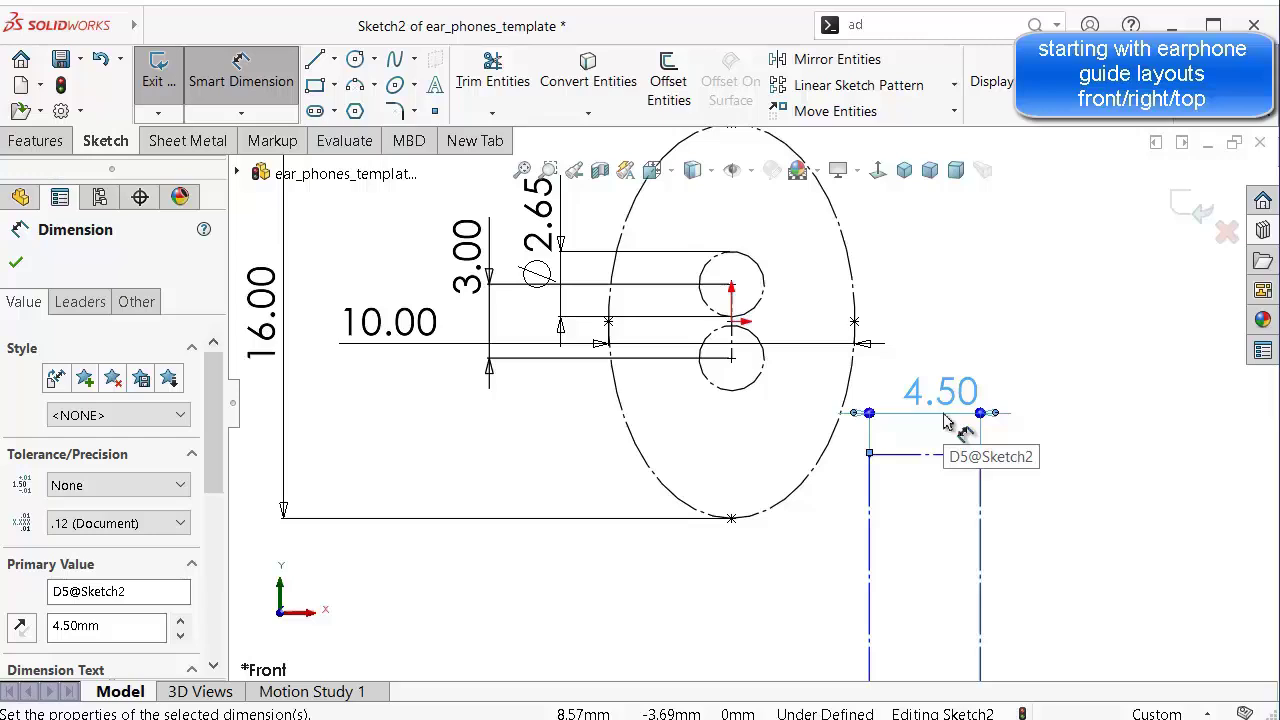
# Dimension the rectangle's height along its right edge and set it to 22 mm.
pyautogui.click(993, 500)
pyautogui.click(1045, 505)
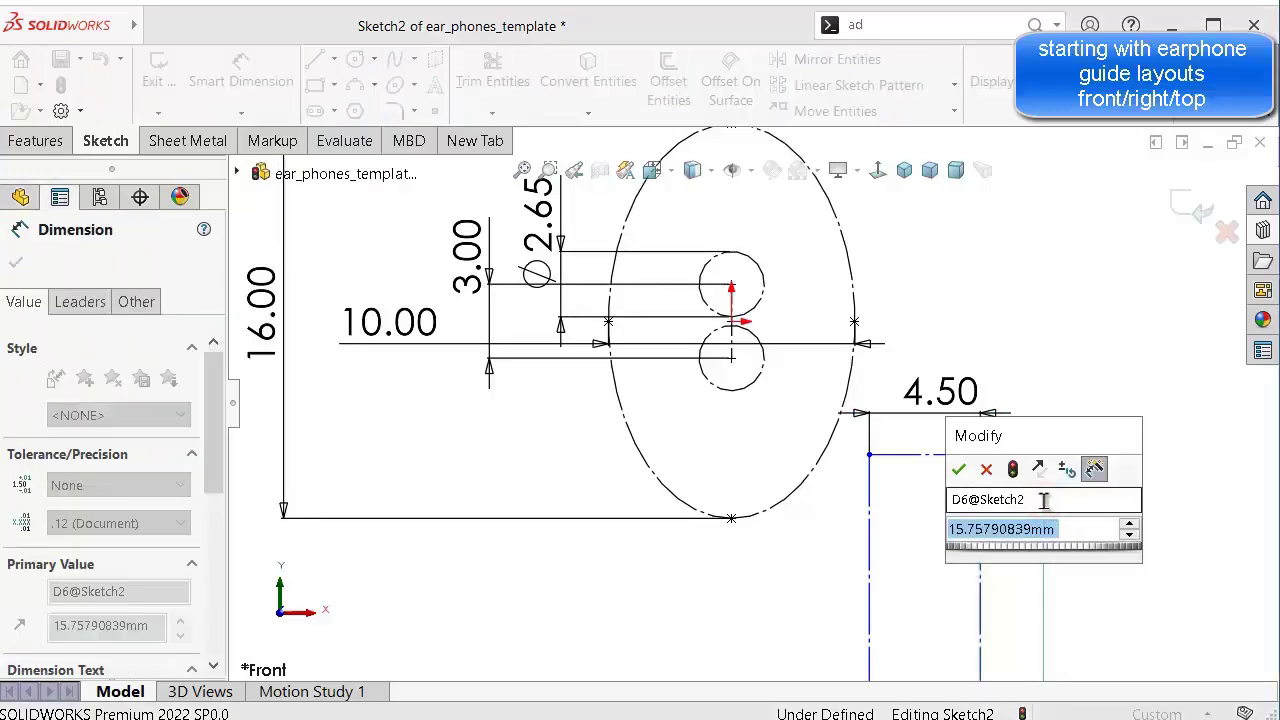
pyautogui.write('26')
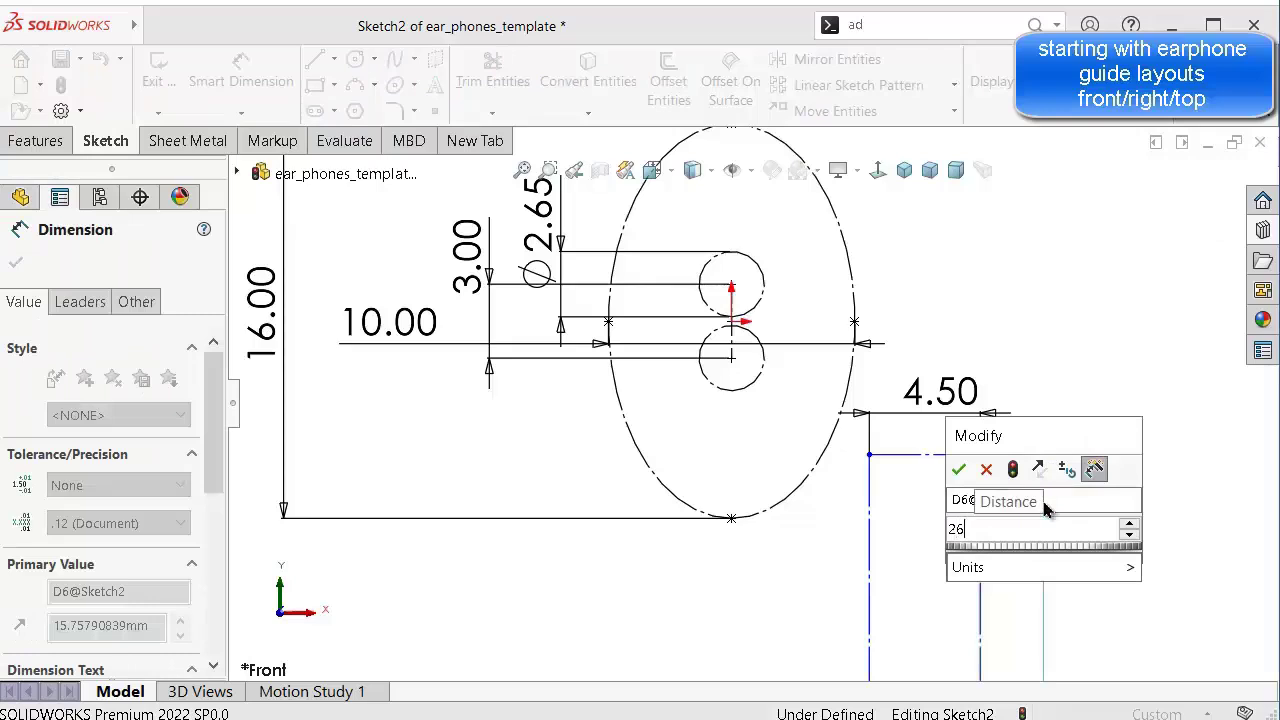
pyautogui.click(958, 529)
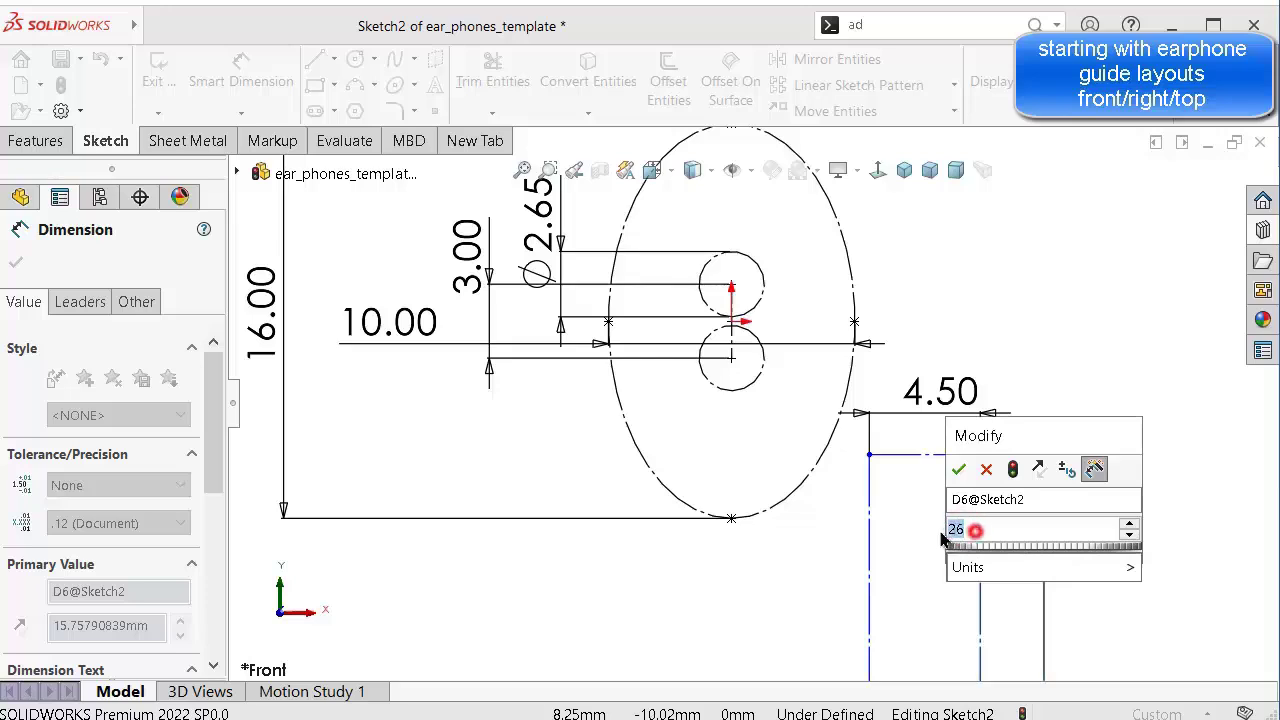
pyautogui.write('22')
pyautogui.press('Return')
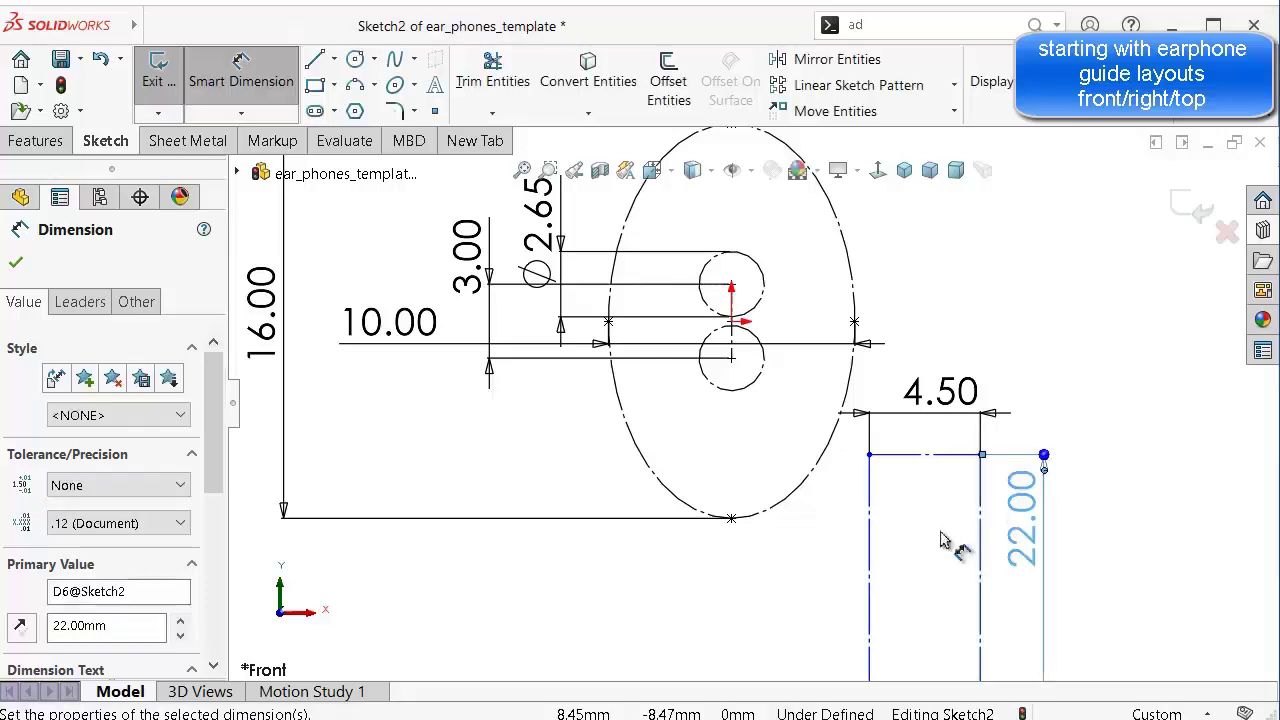
# Move the rectangle's height dimension farther out to the right and its width dimension below the bottom edge.
pyautogui.scroll(5, 852, 520)
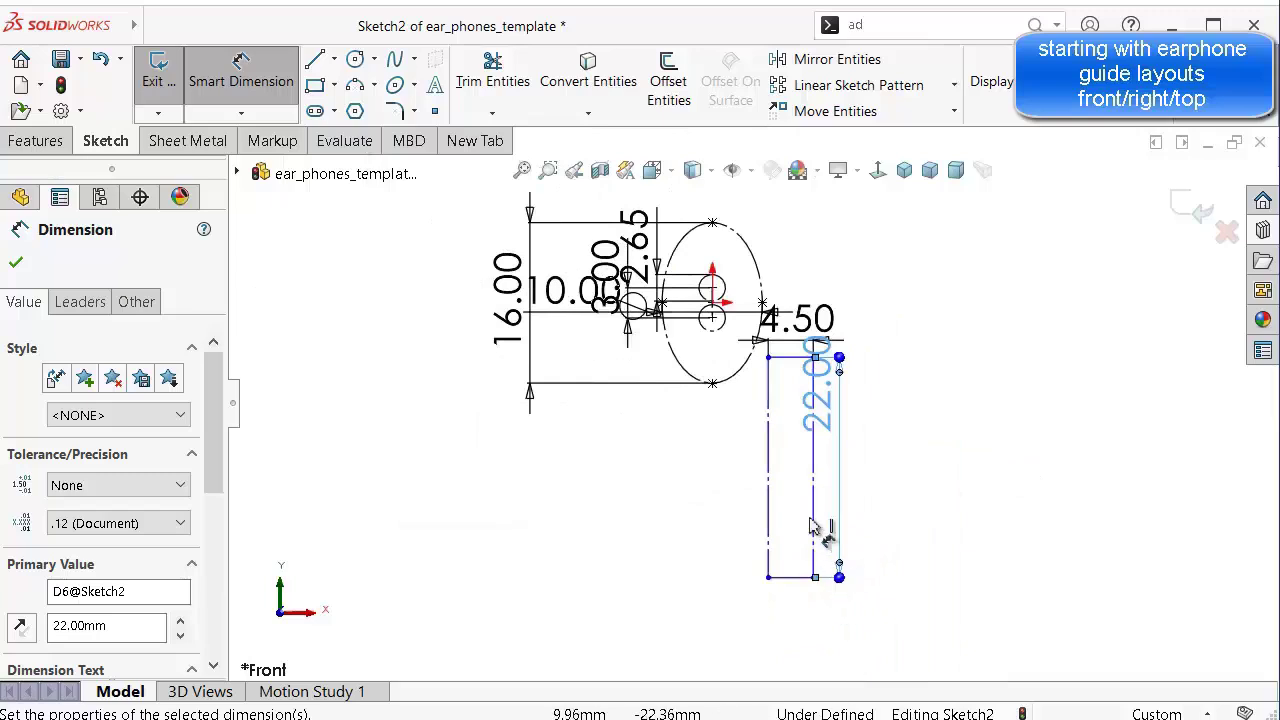
pyautogui.scroll(-3, 809, 480)
pyautogui.scroll(2, 770, 360)
pyautogui.scroll(-2, 803, 318)
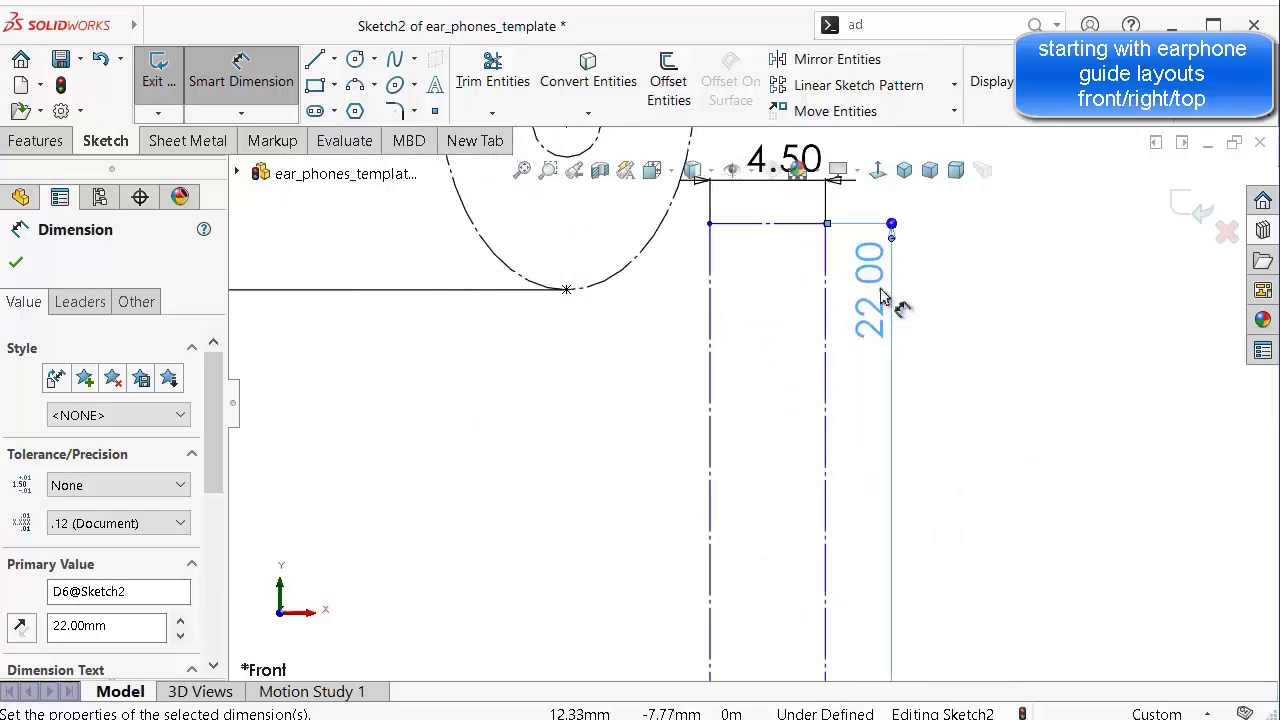
pyautogui.moveTo(883, 297)
pyautogui.mouseDown()
pyautogui.moveTo(945, 345)
pyautogui.moveTo(1045, 355)
pyautogui.mouseUp()
pyautogui.scroll(2, 880, 300)
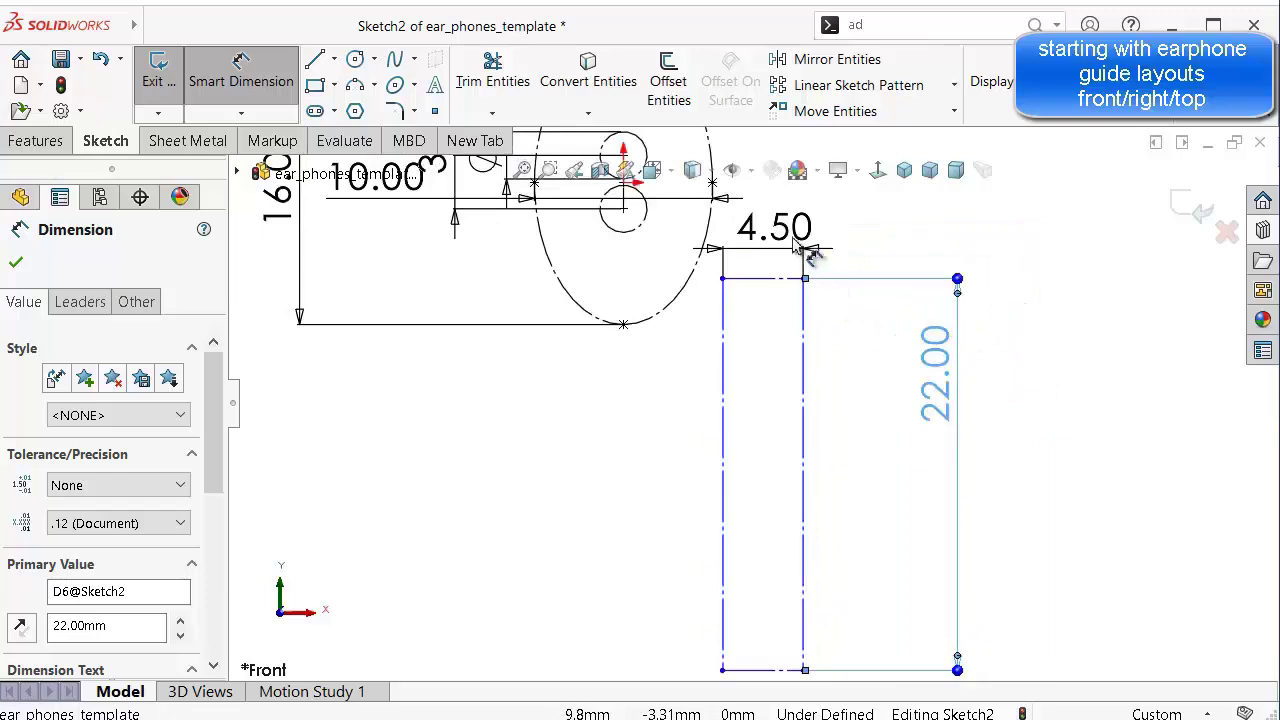
pyautogui.moveTo(808, 252)
pyautogui.mouseDown()
pyautogui.moveTo(1014, 246)
pyautogui.moveTo(1074, 286)
pyautogui.moveTo(1040, 700)
pyautogui.moveTo(1049, 555)
pyautogui.moveTo(1025, 595)
pyautogui.moveTo(1045, 650)
pyautogui.mouseUp()
pyautogui.scroll(2, 1050, 553)
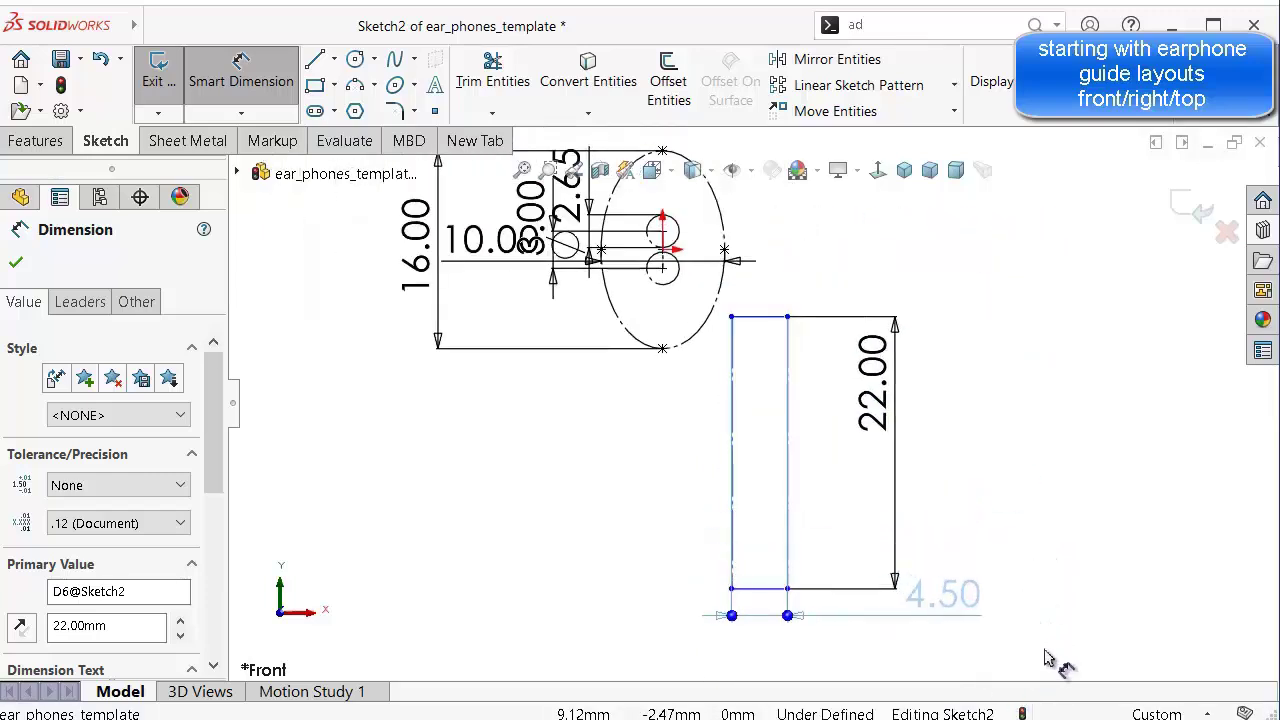
pyautogui.click(1047, 658)
pyautogui.click(1000, 424)
# Replace the rectangle's width dimension with a 4.5 mm one between its two bottom corners, with the text to the right below the rectangle.
pyautogui.scroll(-2, 742, 345)
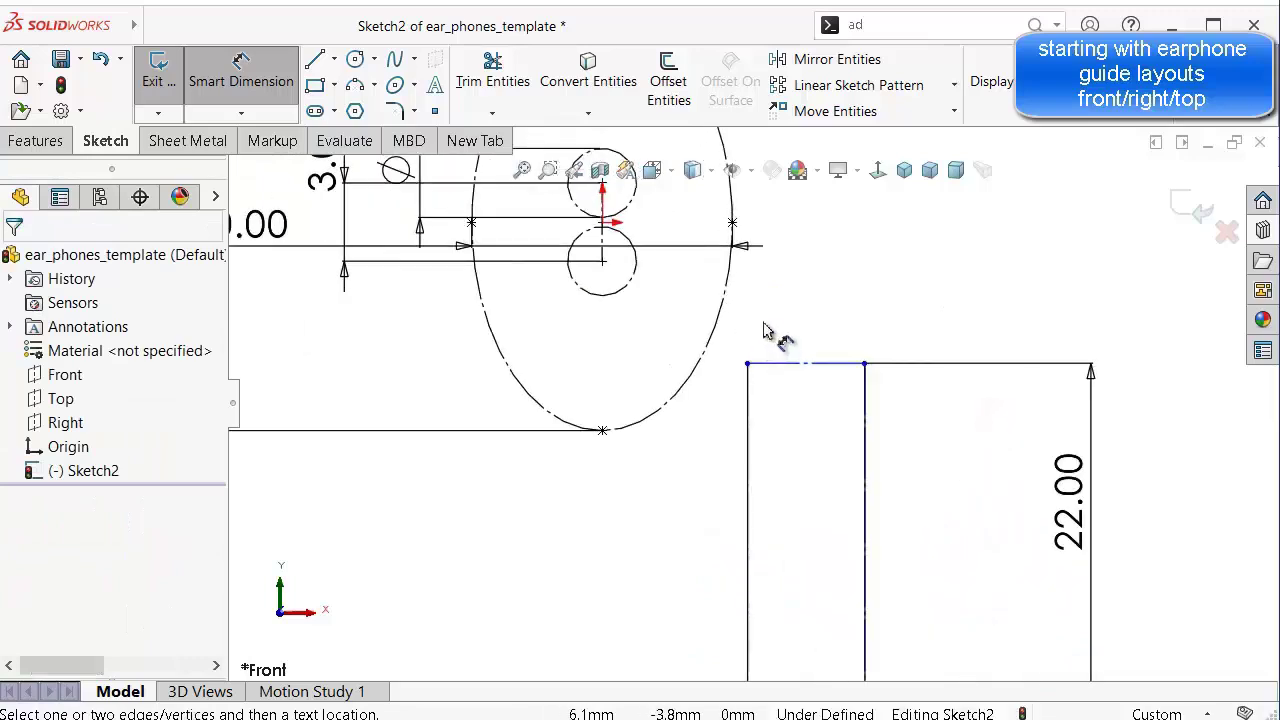
pyautogui.moveTo(844, 318); pyautogui.dragTo(857, 220, button='right')
pyautogui.scroll(4, 860, 285)
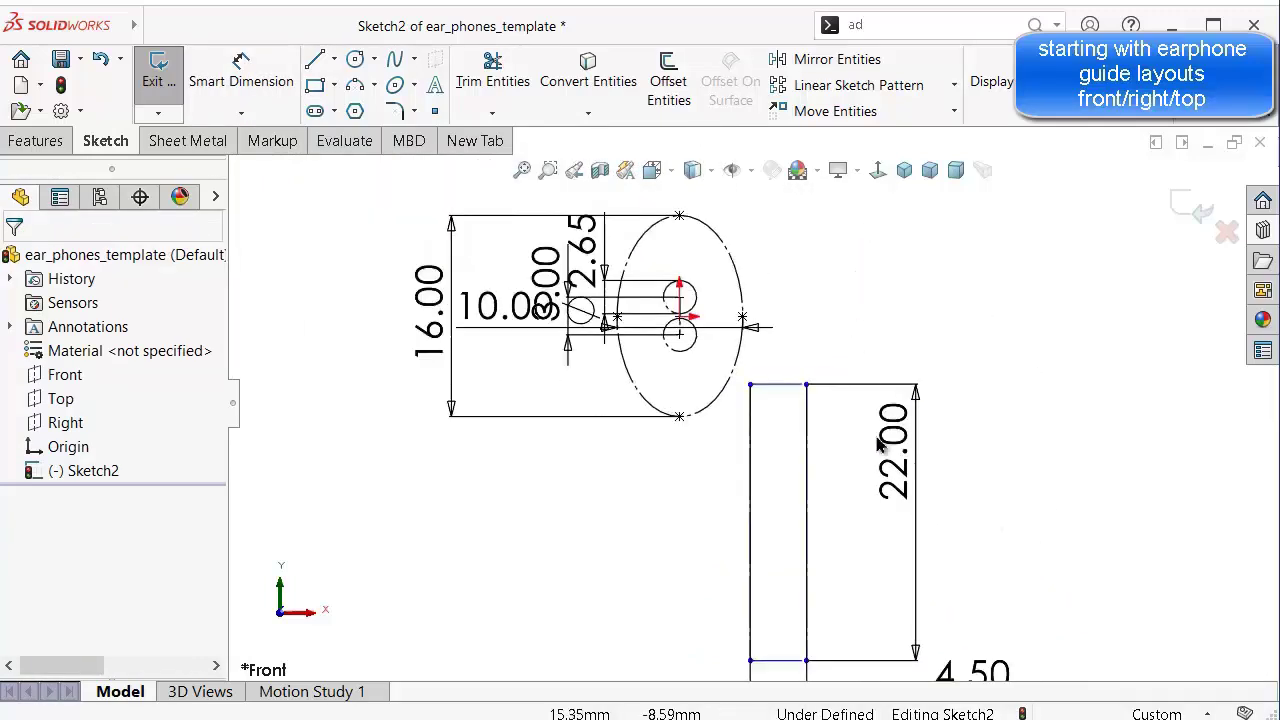
pyautogui.scroll(-2, 880, 630)
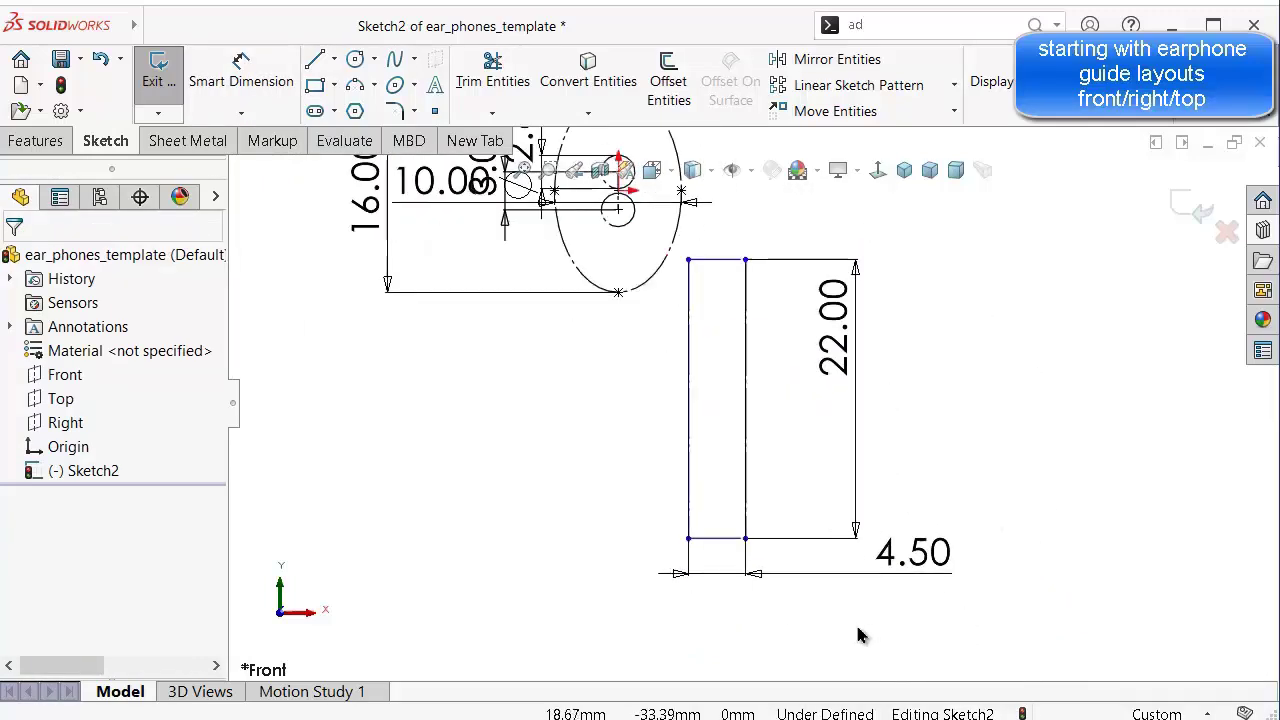
pyautogui.click(755, 565)
pyautogui.press('Delete')
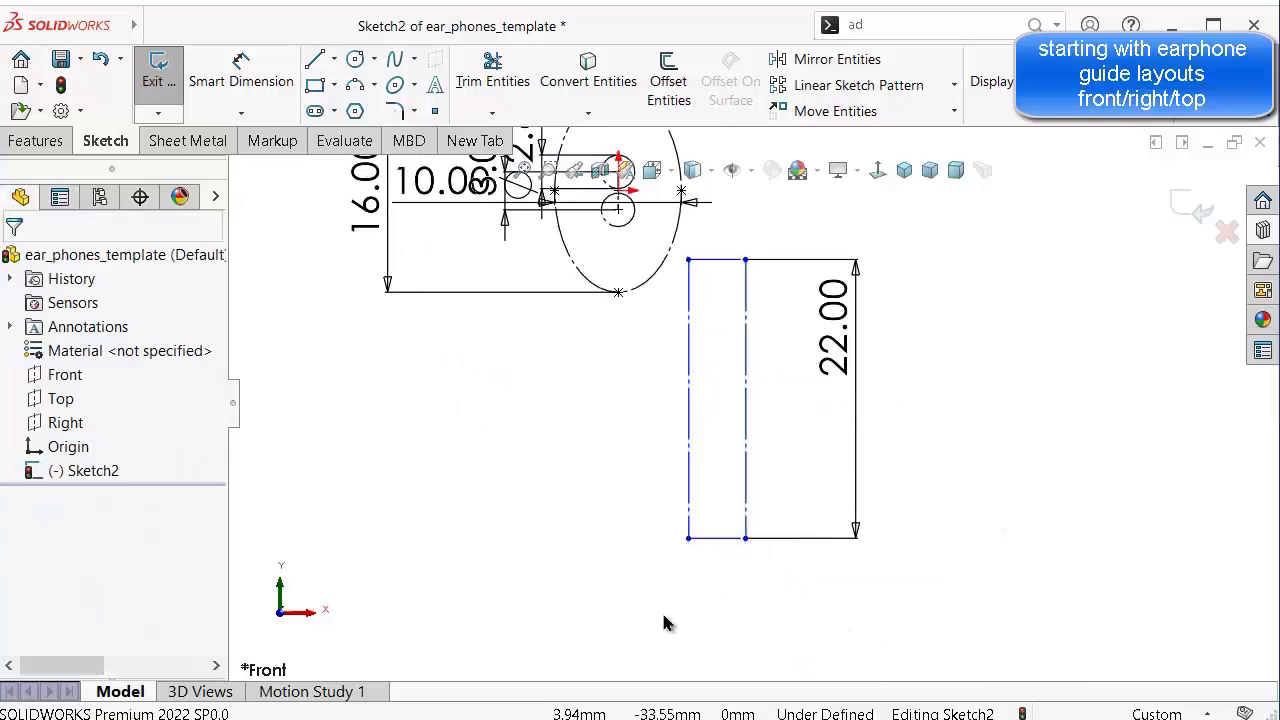
pyautogui.moveTo(658, 606); pyautogui.dragTo(648, 506, button='right')
pyautogui.click(688, 539)
pyautogui.click(745, 538)
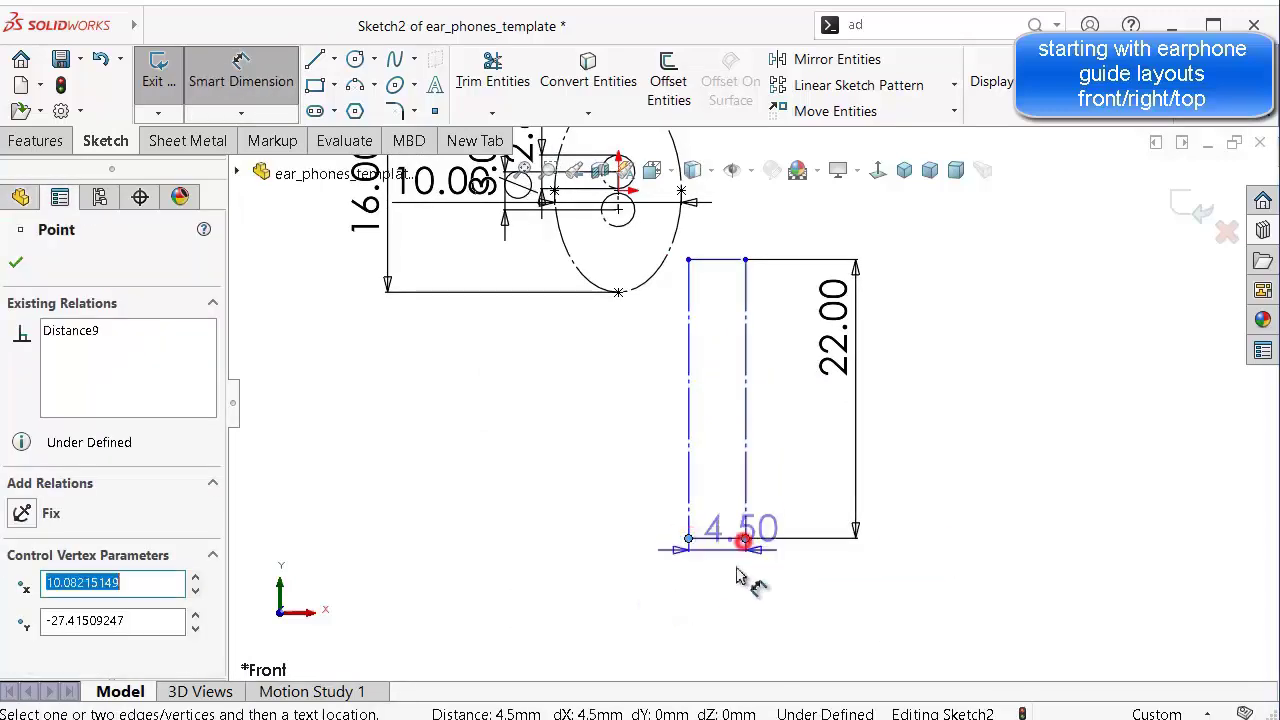
pyautogui.click(748, 600)
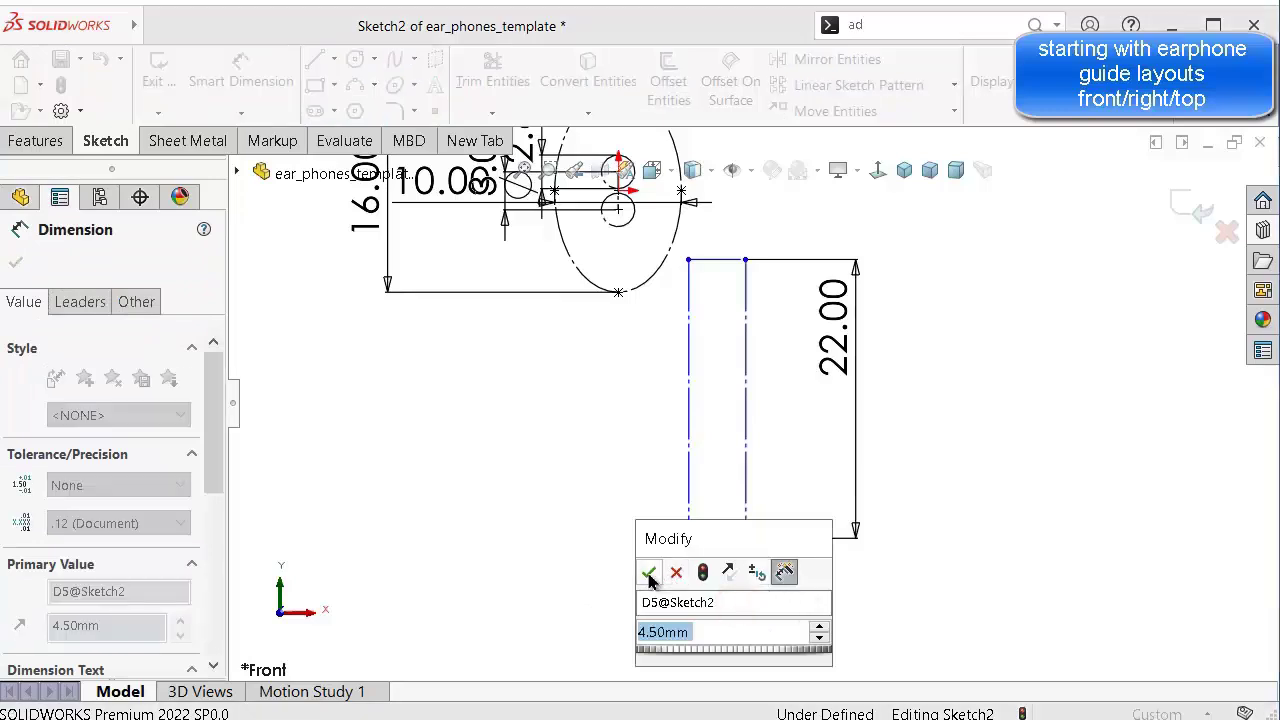
pyautogui.click(649, 572)
pyautogui.moveTo(740, 590); pyautogui.dragTo(893, 603)
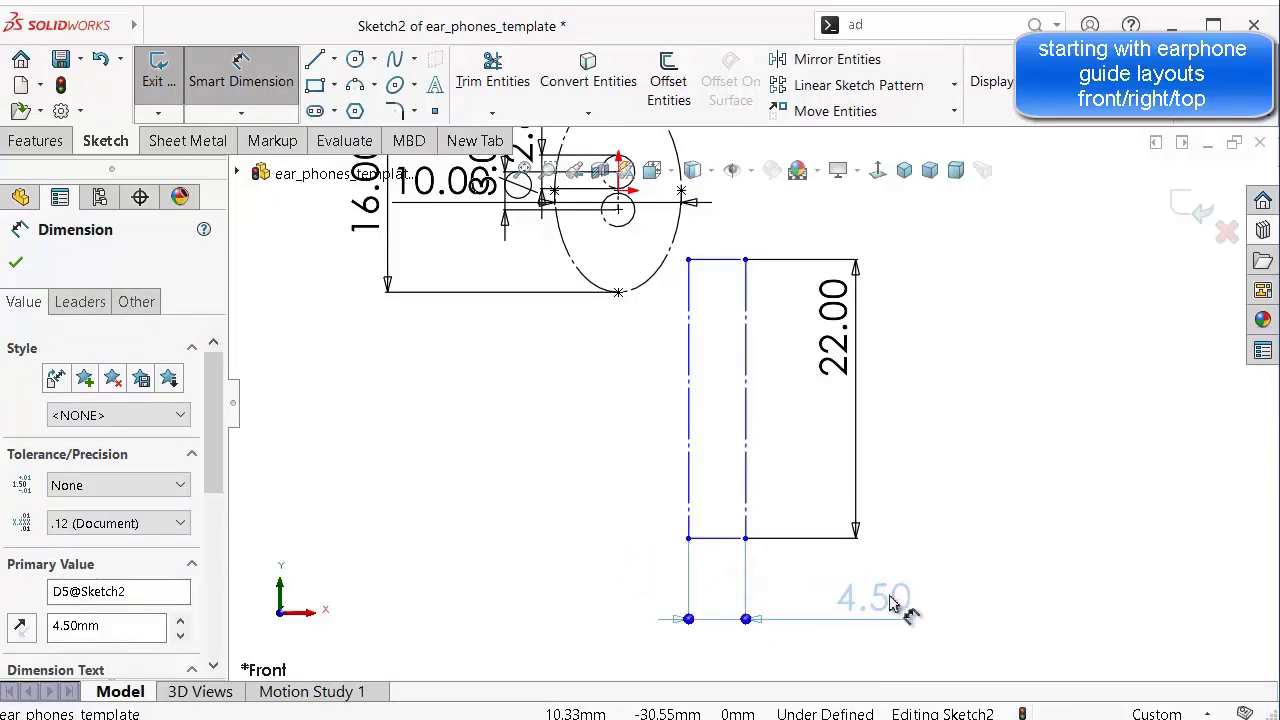
# Dimension the vertical distance from the origin to the rectangle's top edge and set it to 5 mm.
pyautogui.scroll(-3, 723, 309)
pyautogui.scroll(2, 714, 286)
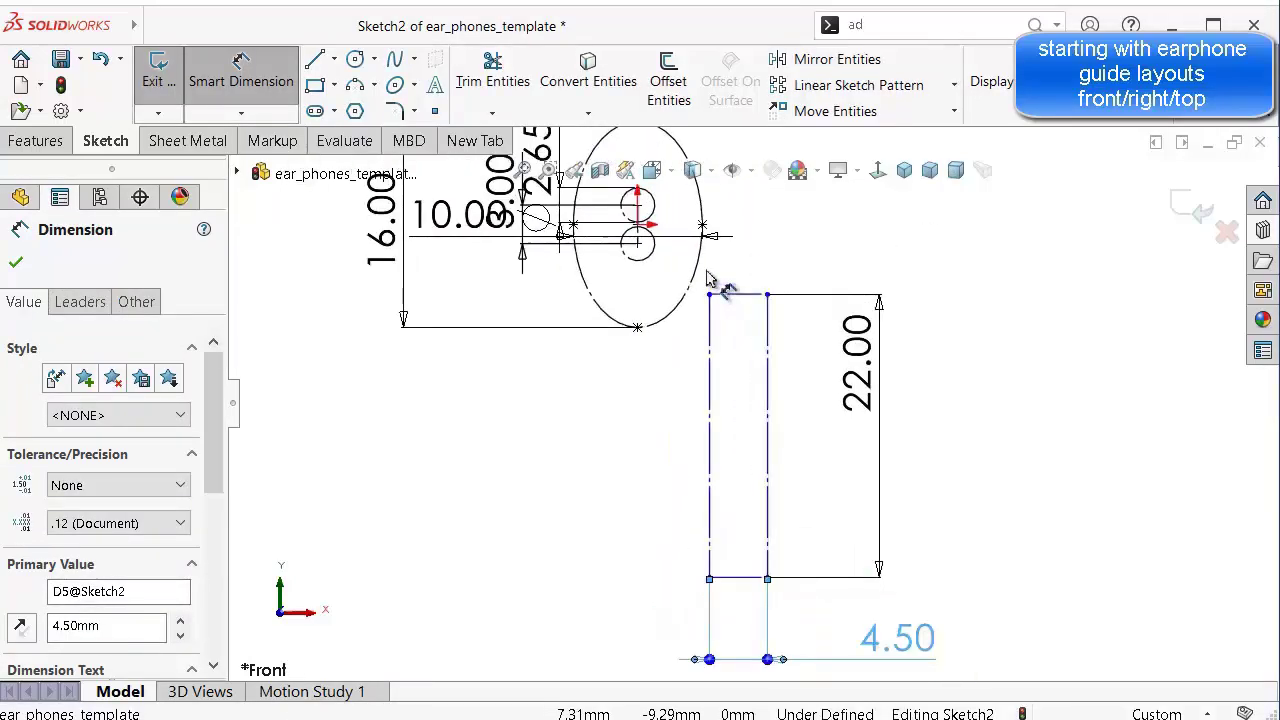
pyautogui.scroll(-3, 703, 288)
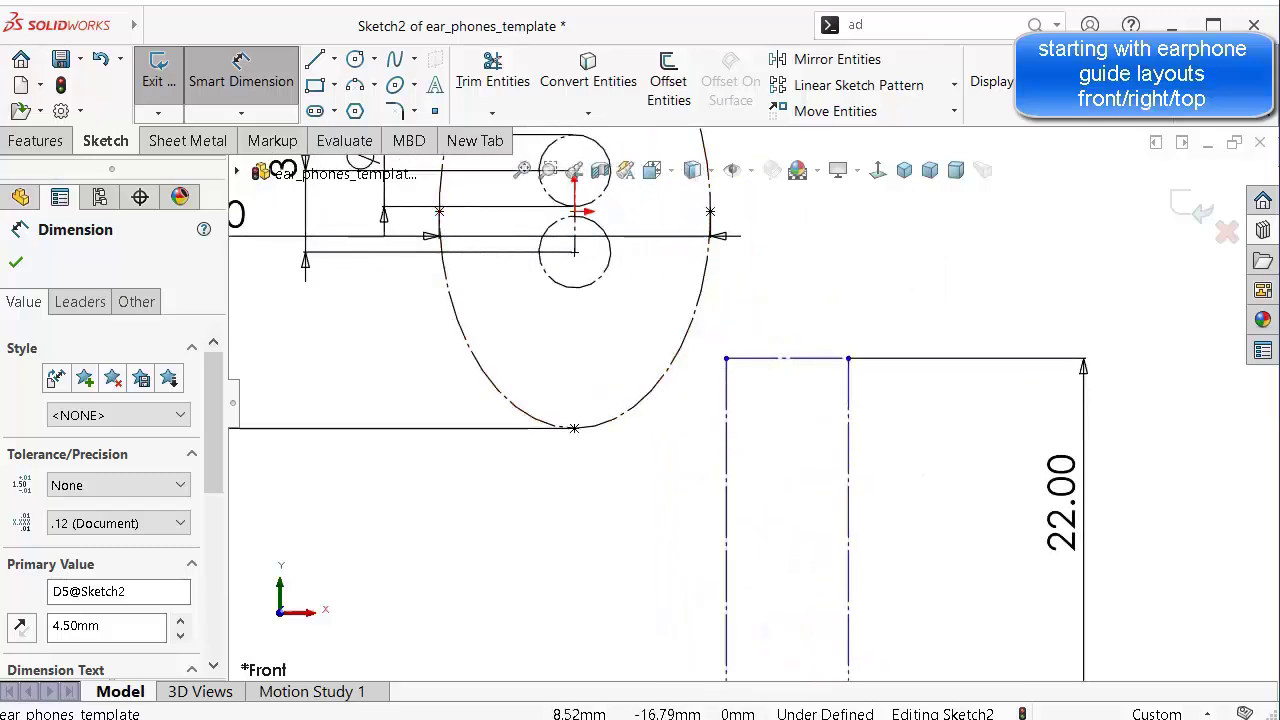
pyautogui.scroll(2, 674, 418)
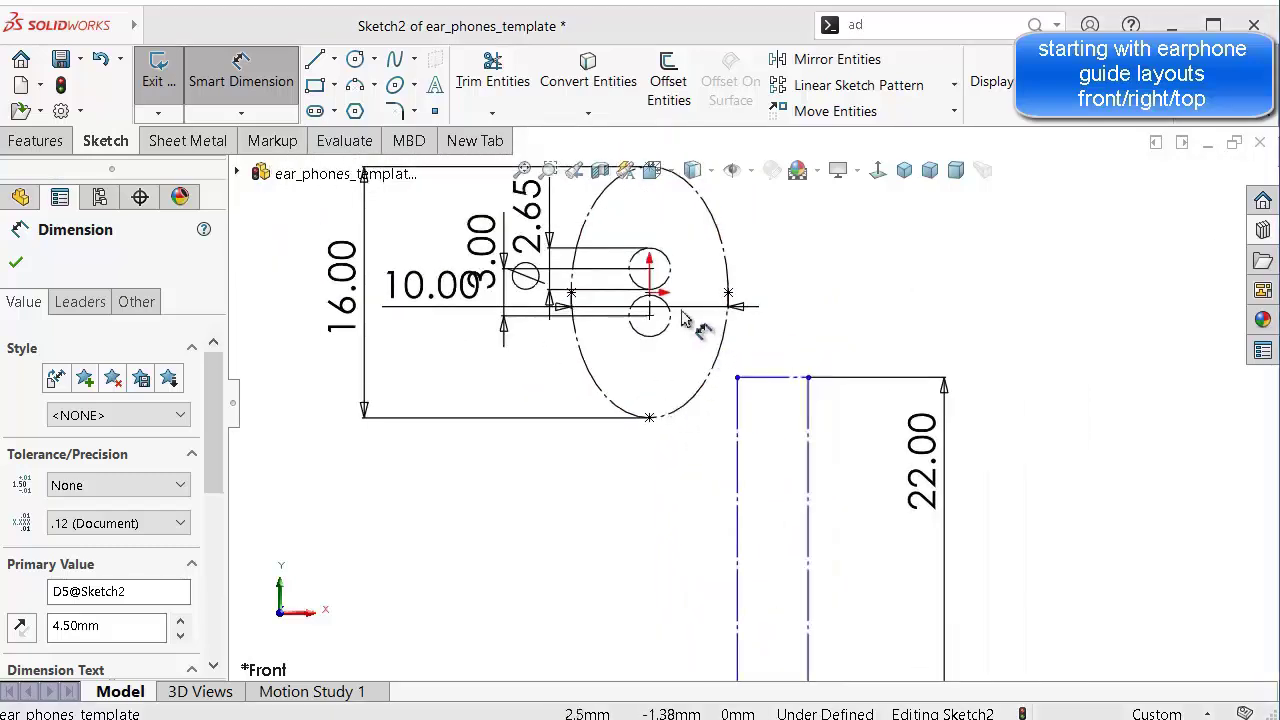
pyautogui.click(651, 294)
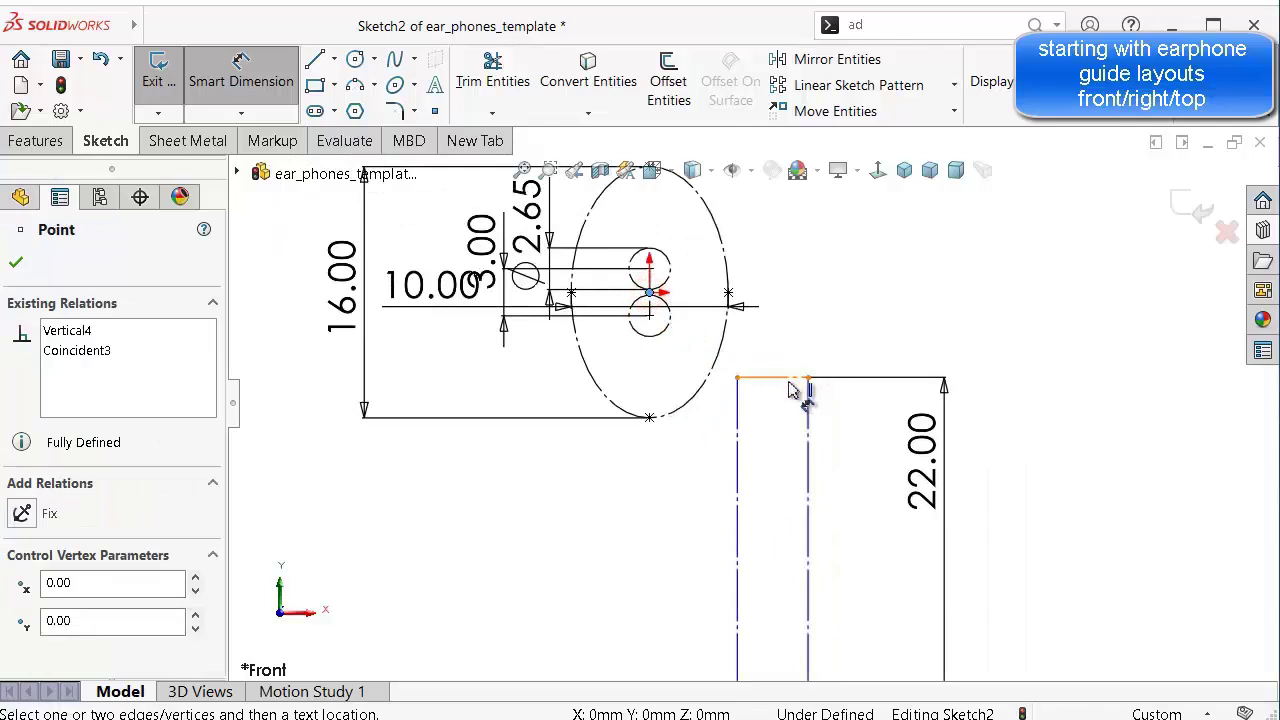
pyautogui.click(789, 380)
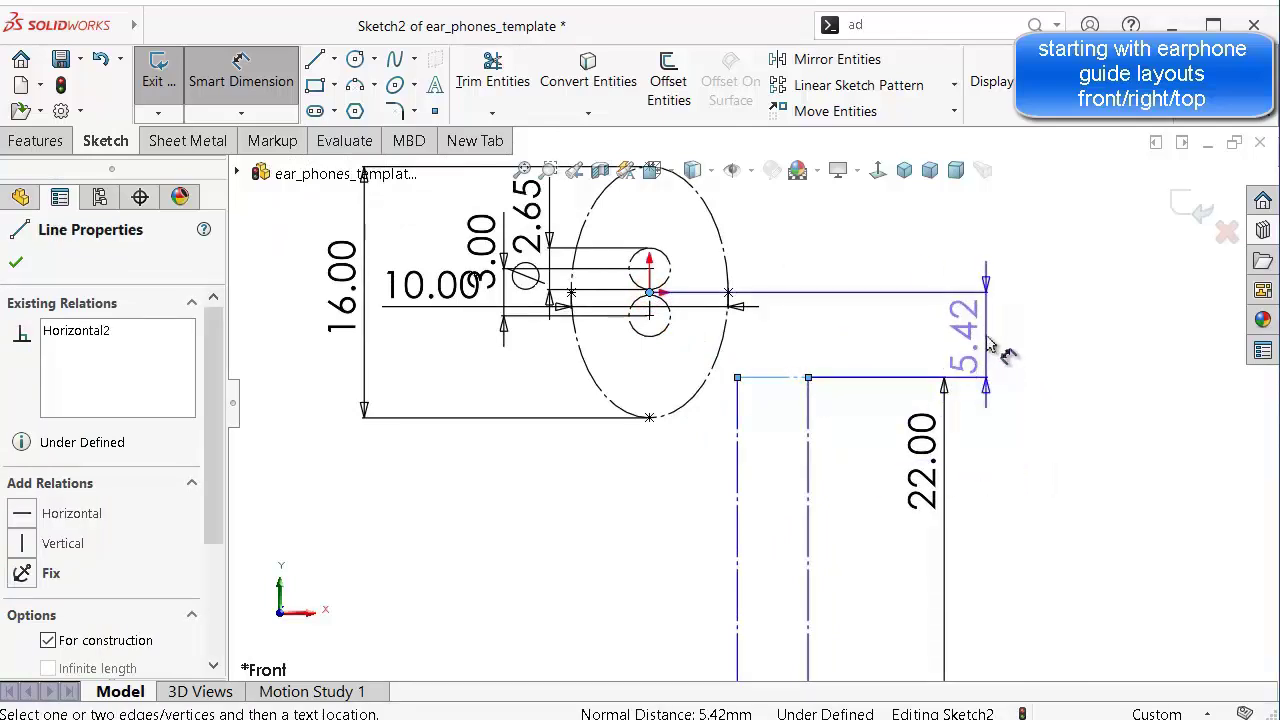
pyautogui.click(985, 330)
pyautogui.write('5')
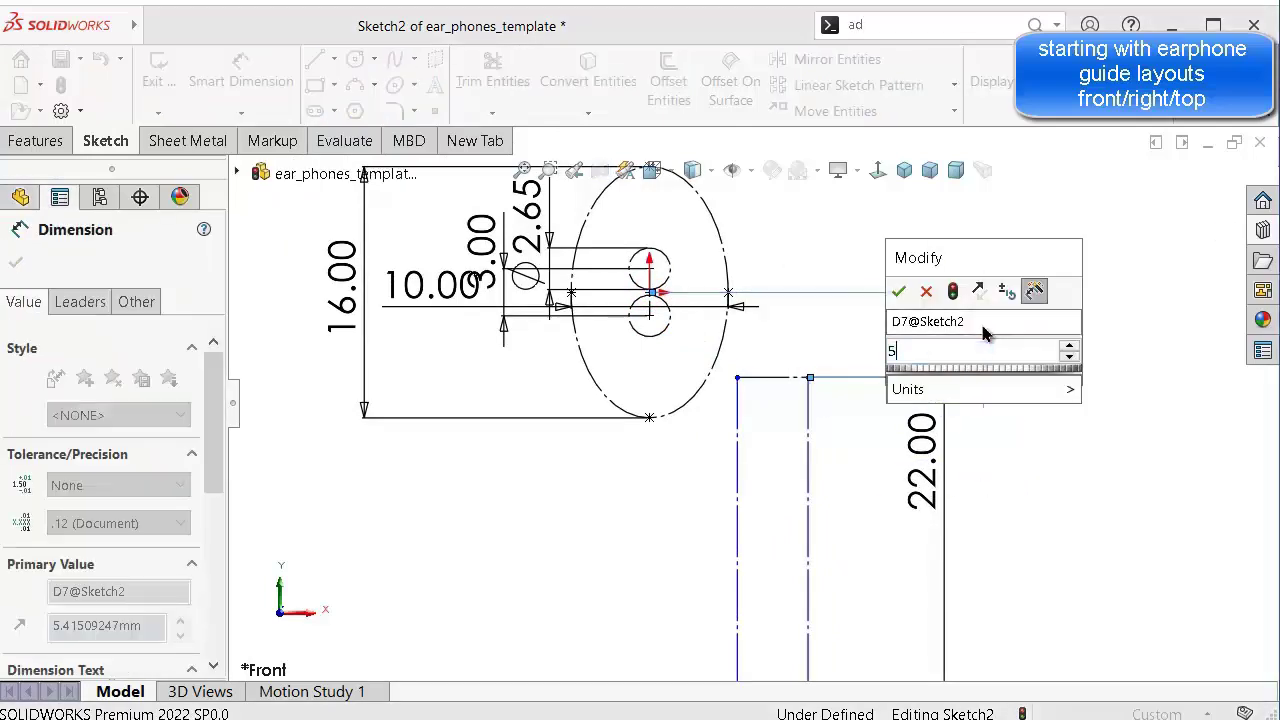
pyautogui.press('Return')
# Dimension the horizontal distance from the origin to the rectangle's right edge, place it above the ellipse and set it to 10.5 mm.
pyautogui.scroll(-2, 980, 340)
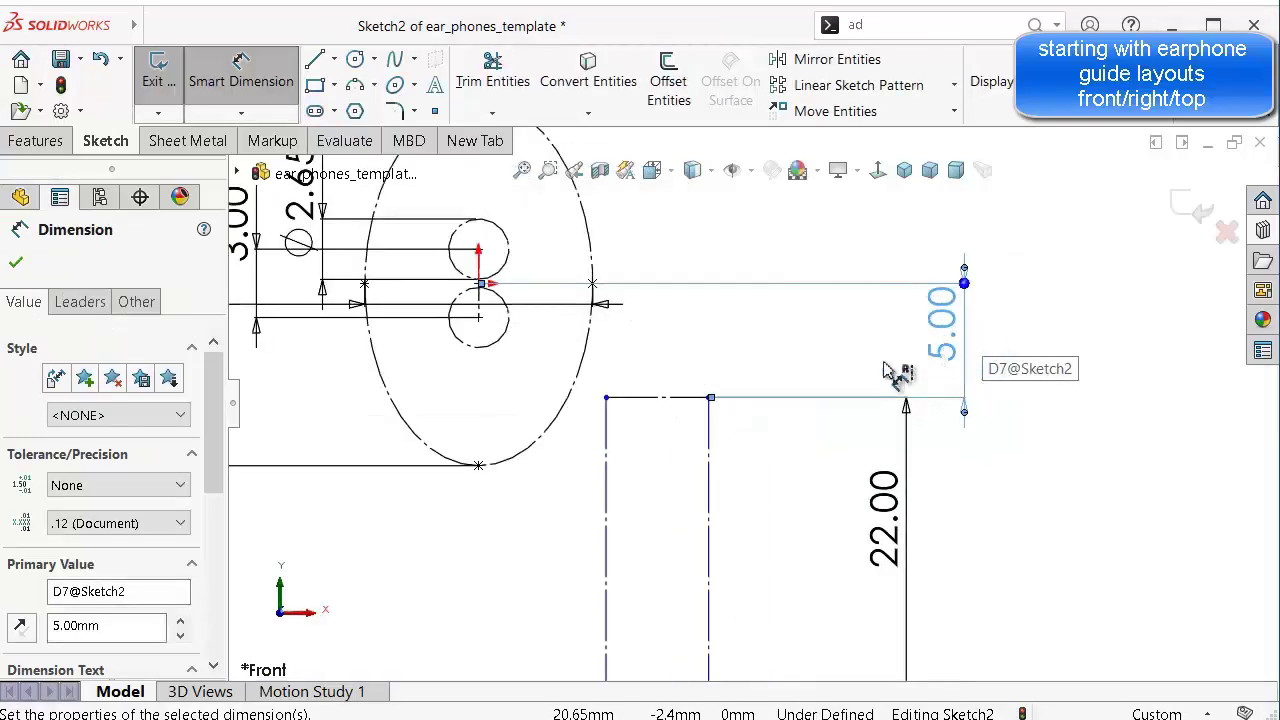
pyautogui.click(710, 422)
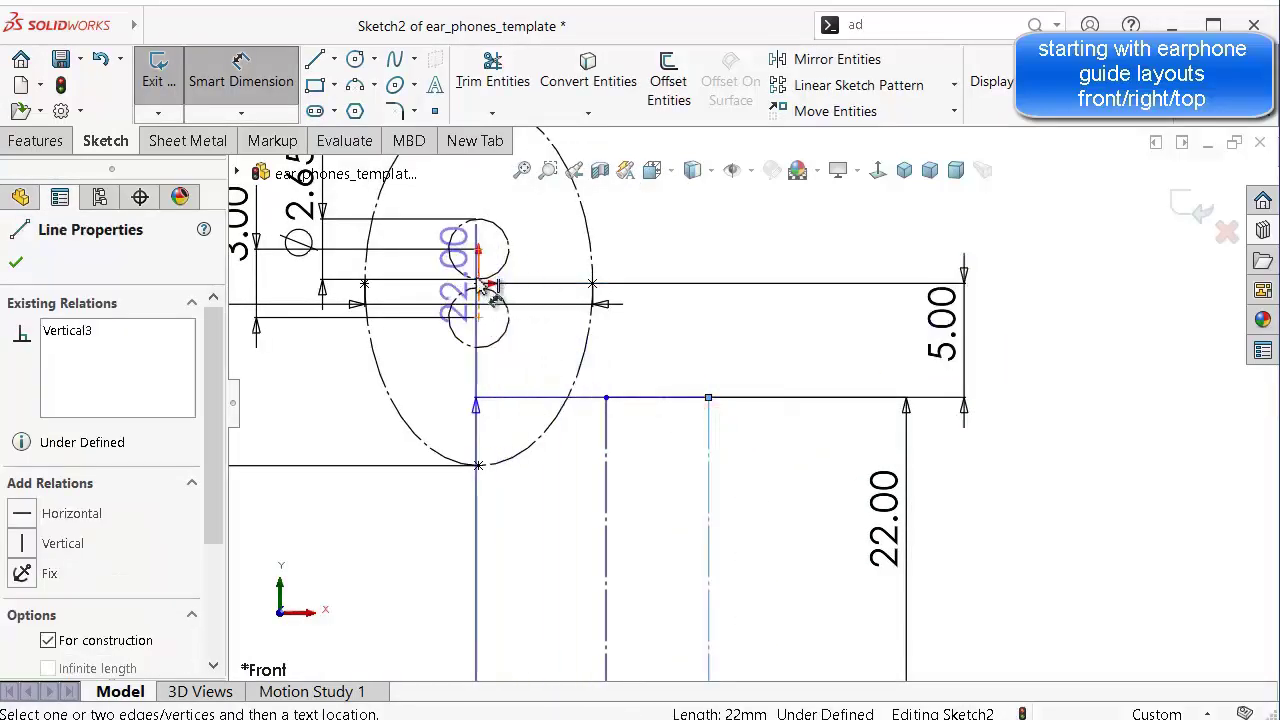
pyautogui.click(478, 285)
pyautogui.scroll(4, 705, 327)
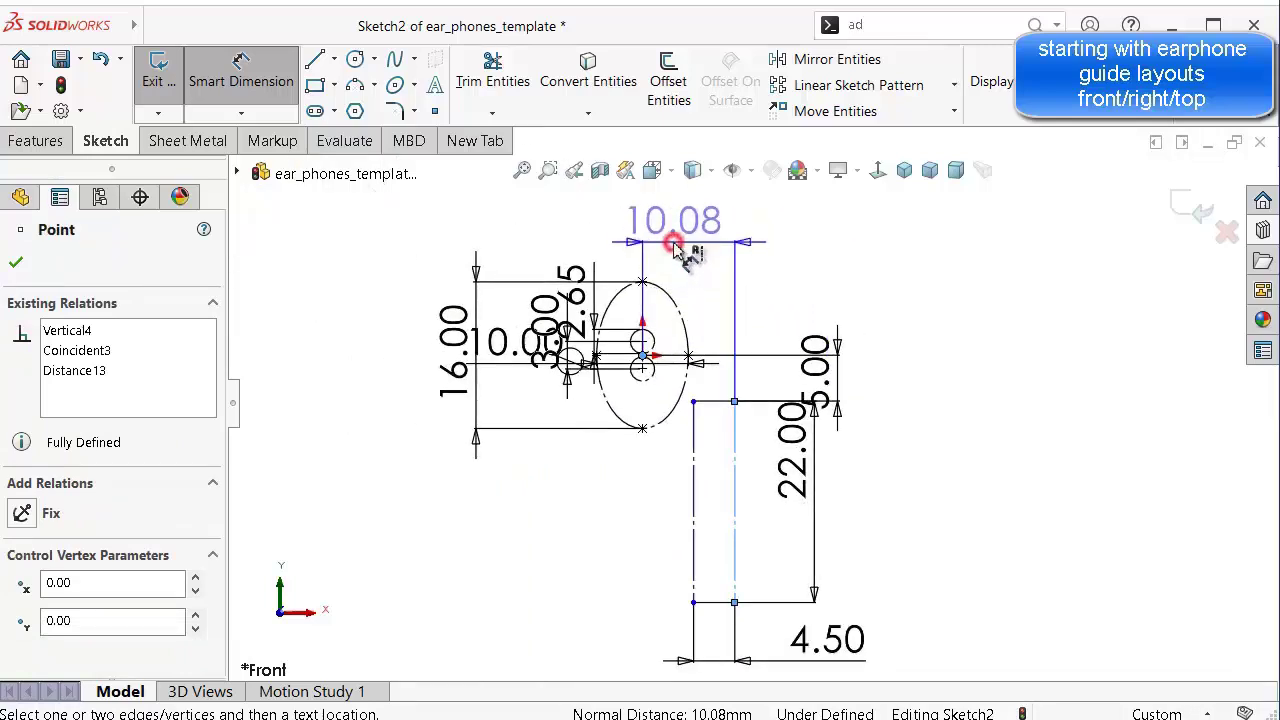
pyautogui.click(675, 243)
pyautogui.write('10.5')
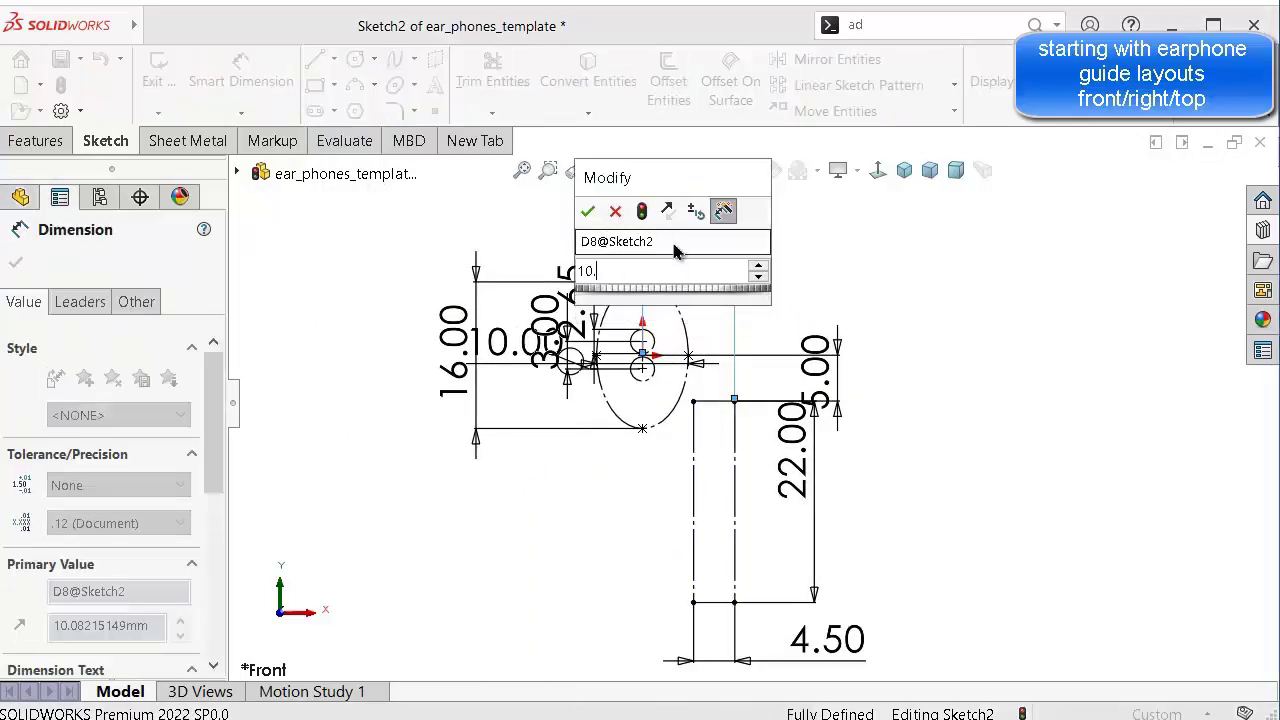
pyautogui.press('Return')
pyautogui.click(816, 290)
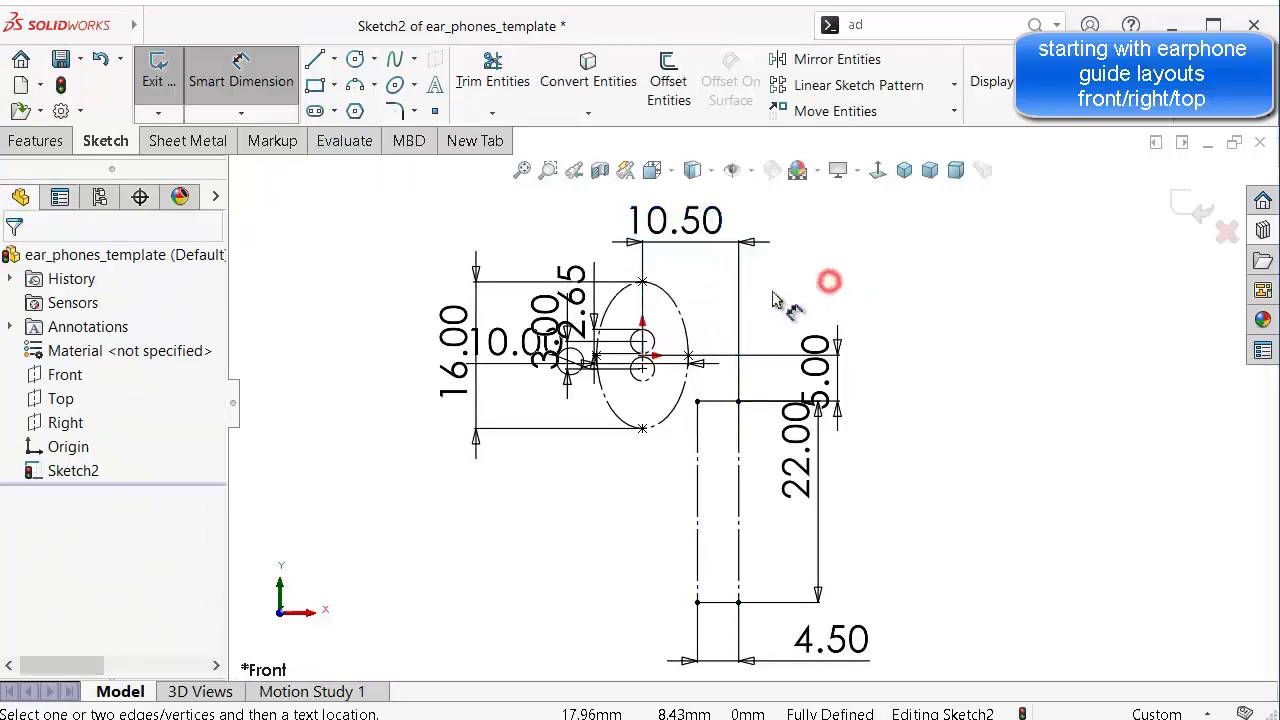
# Line up the rectangle's vertical offset and height dimensions one above the other to the right of the sketch.
pyautogui.scroll(-3, 760, 318)
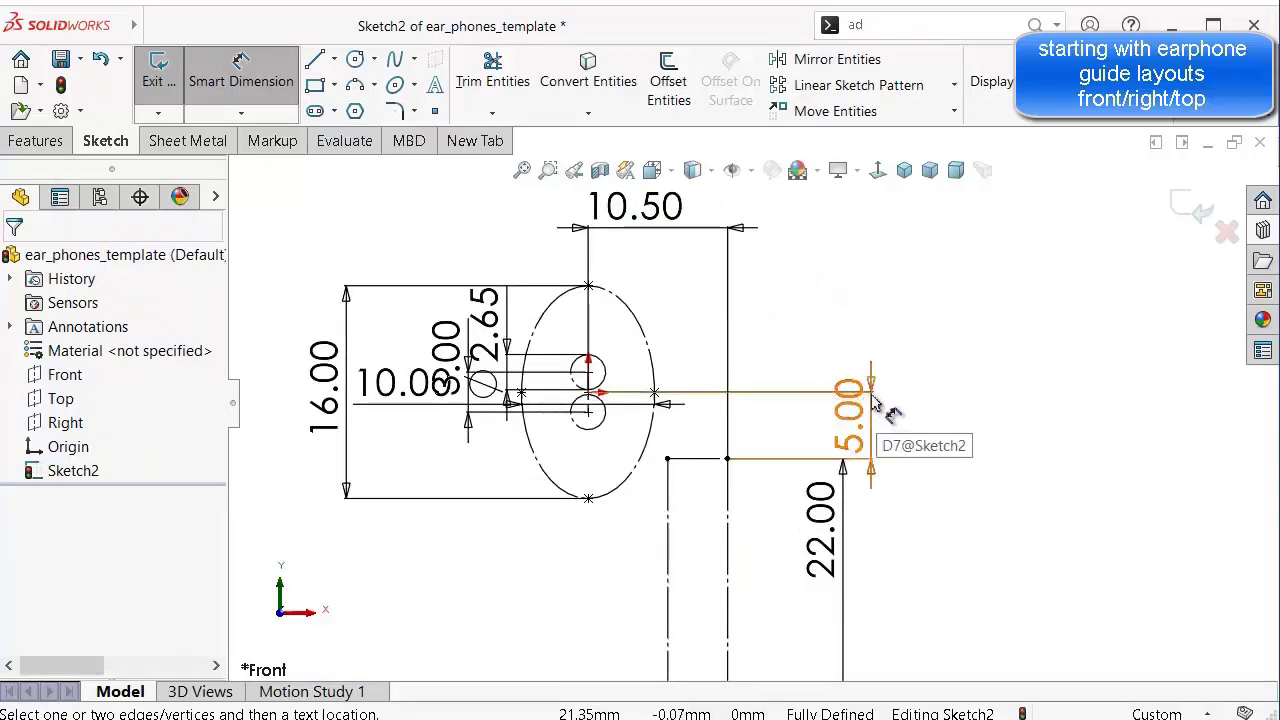
pyautogui.press('Escape')
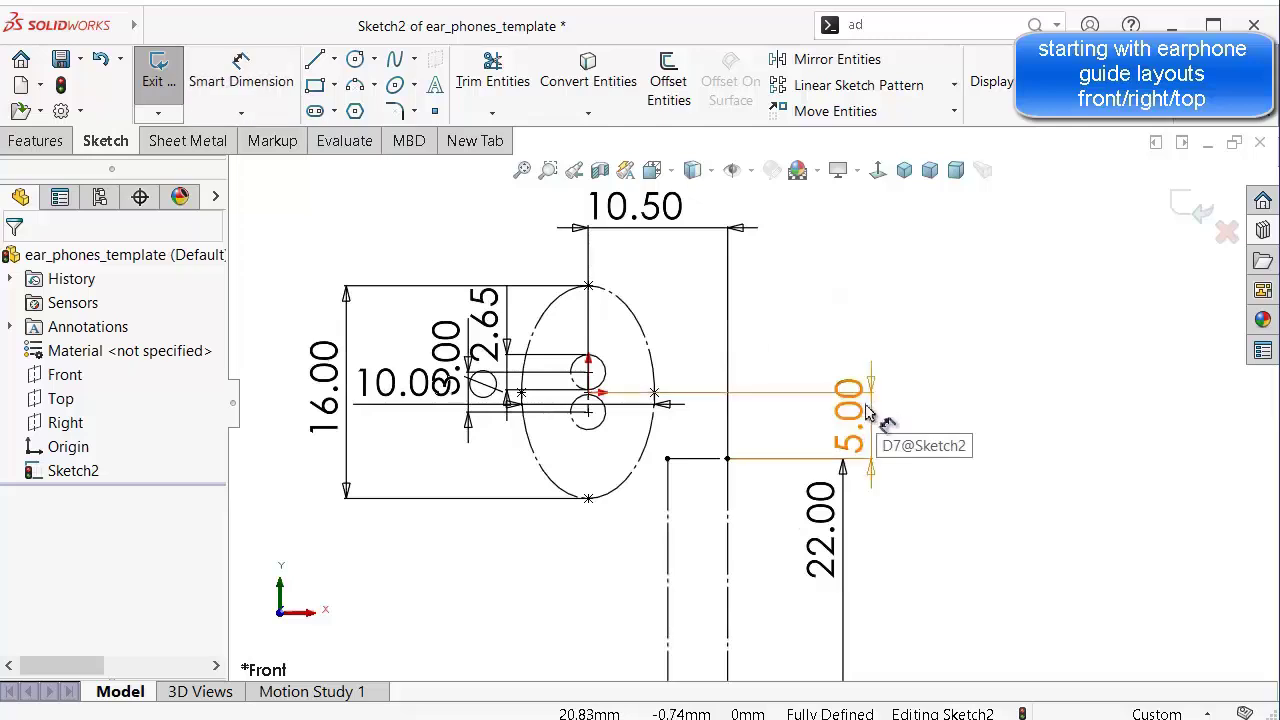
pyautogui.moveTo(894, 420); pyautogui.dragTo(880, 300)
pyautogui.moveTo(855, 575); pyautogui.dragTo(905, 585)
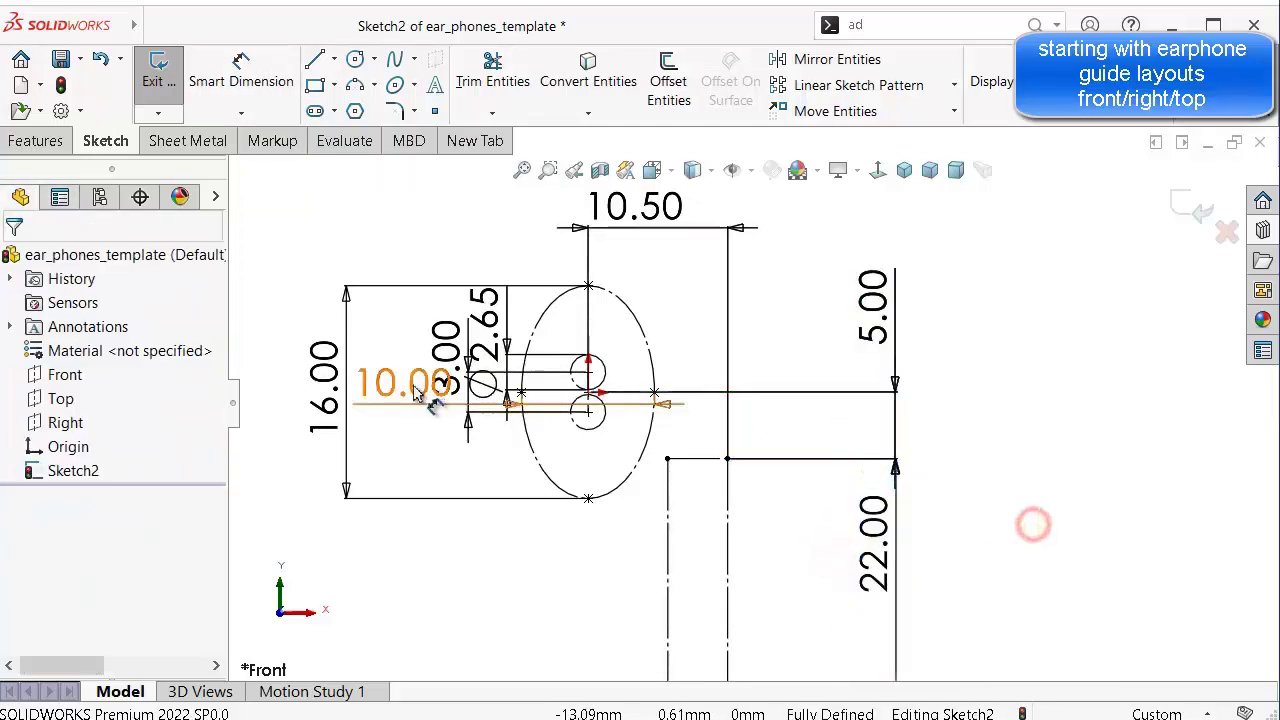
# Move the ellipse's height dimension farther left, its width dimension above the ellipse, and the circles' spacing dimension left of their diameter dimension.
pyautogui.moveTo(329, 394); pyautogui.dragTo(258, 398)
pyautogui.moveTo(405, 388); pyautogui.dragTo(332, 232)
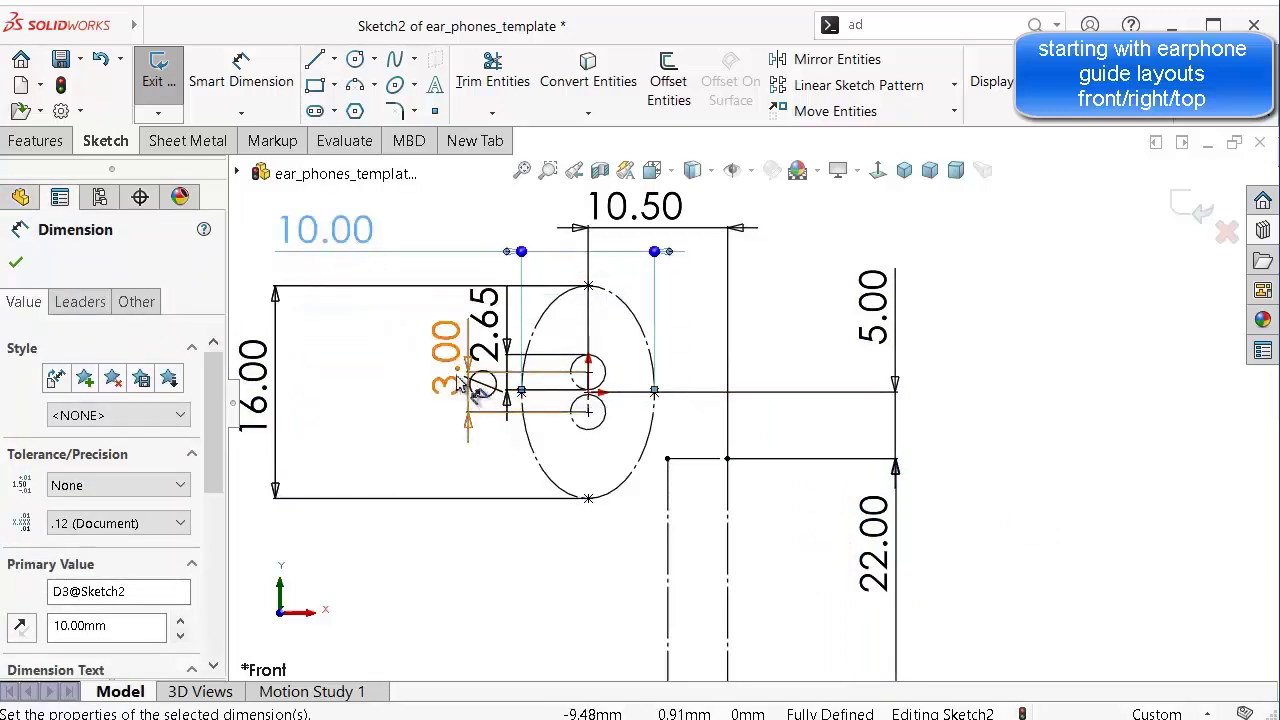
pyautogui.moveTo(478, 384); pyautogui.dragTo(443, 350)
pyautogui.click(385, 337)
pyautogui.click(447, 355)
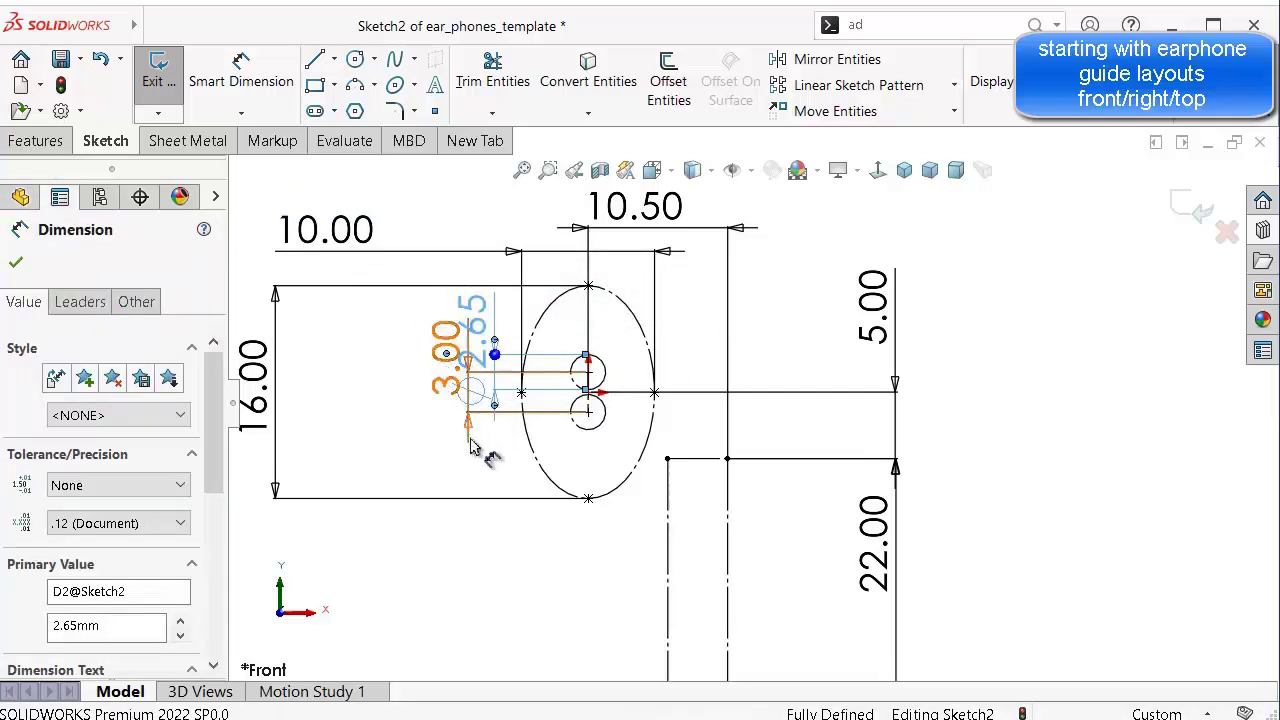
pyautogui.moveTo(484, 450); pyautogui.dragTo(363, 460)
pyautogui.click(483, 340)
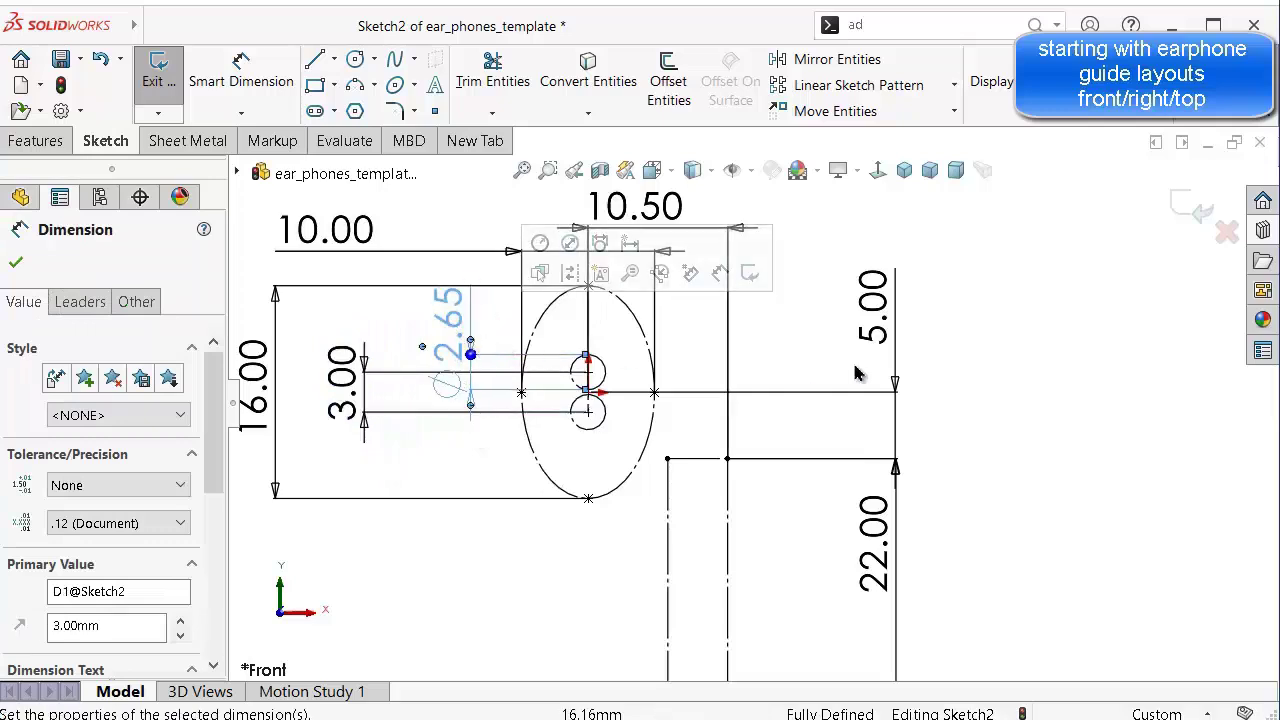
pyautogui.click(983, 376)
# Spread the ellipse's height and width dimensions and the circles' spacing and diameter dimensions farther left, in separate readable rows.
pyautogui.scroll(1, 950, 460)
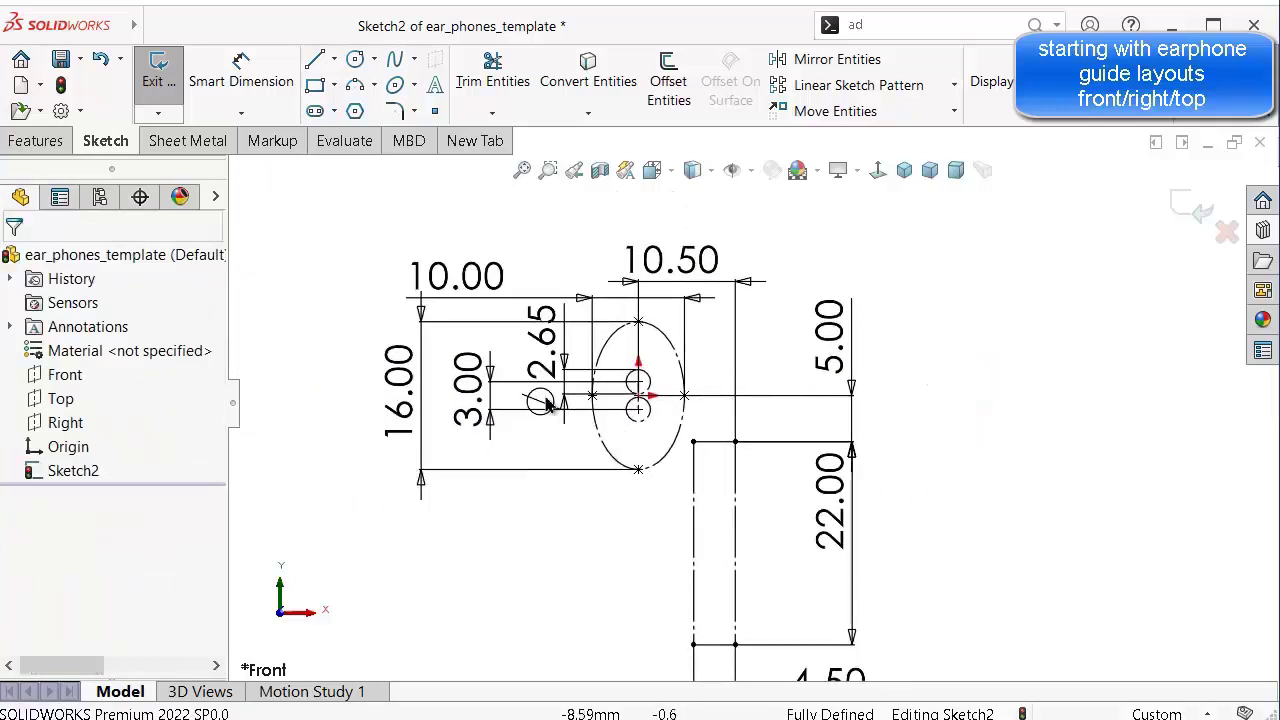
pyautogui.moveTo(398, 390); pyautogui.dragTo(453, 322)
pyautogui.moveTo(457, 278); pyautogui.dragTo(436, 300)
pyautogui.moveTo(470, 385); pyautogui.dragTo(412, 378)
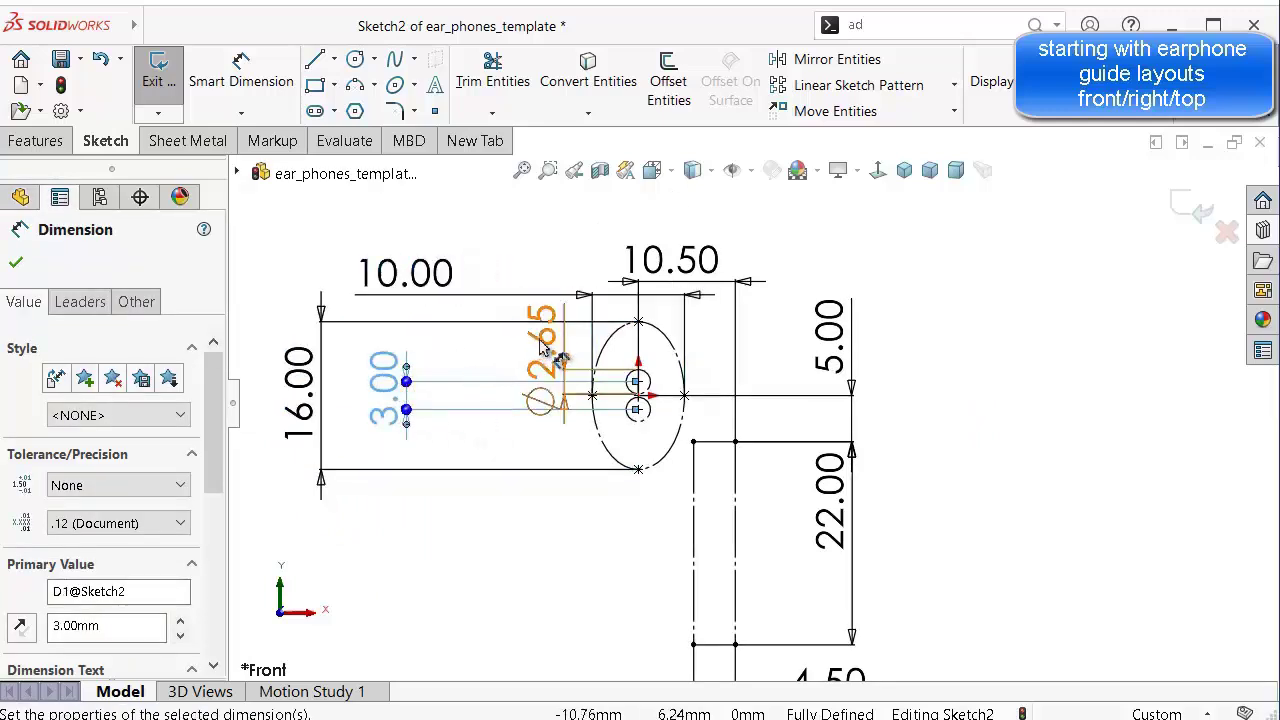
pyautogui.moveTo(540, 340); pyautogui.dragTo(478, 334)
pyautogui.click(940, 279)
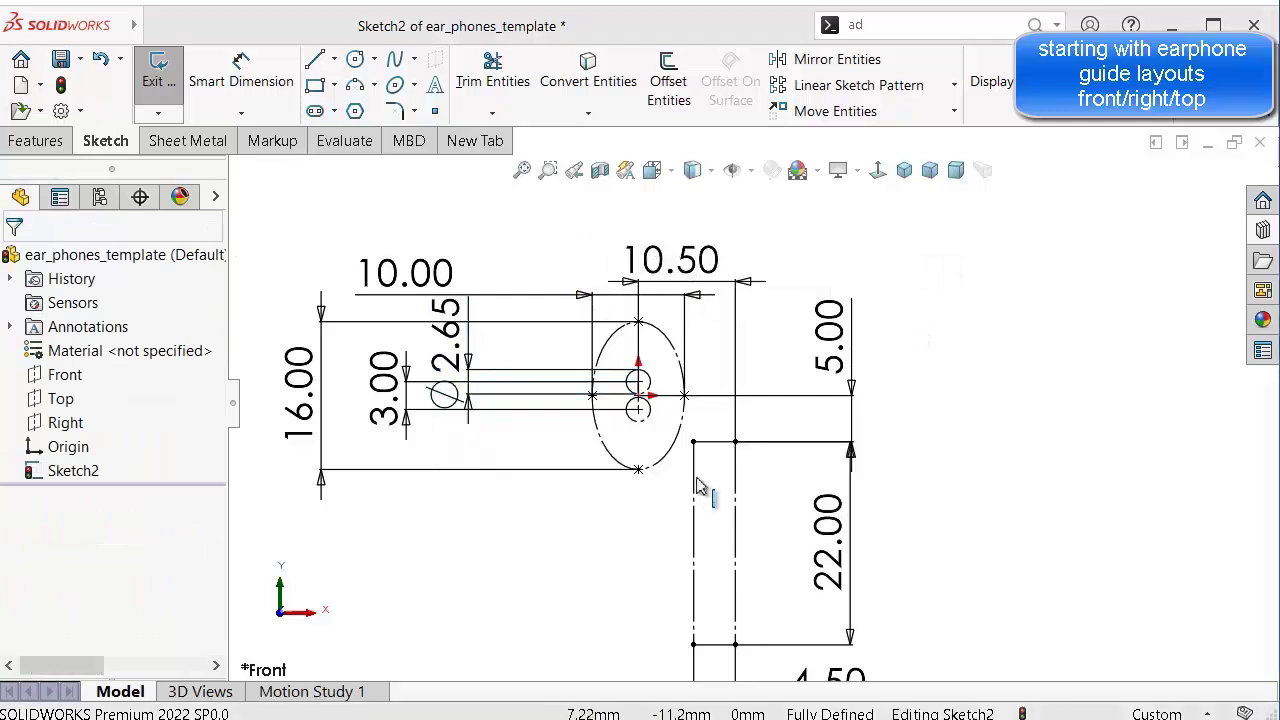
pyautogui.scroll(-8, 643, 362)
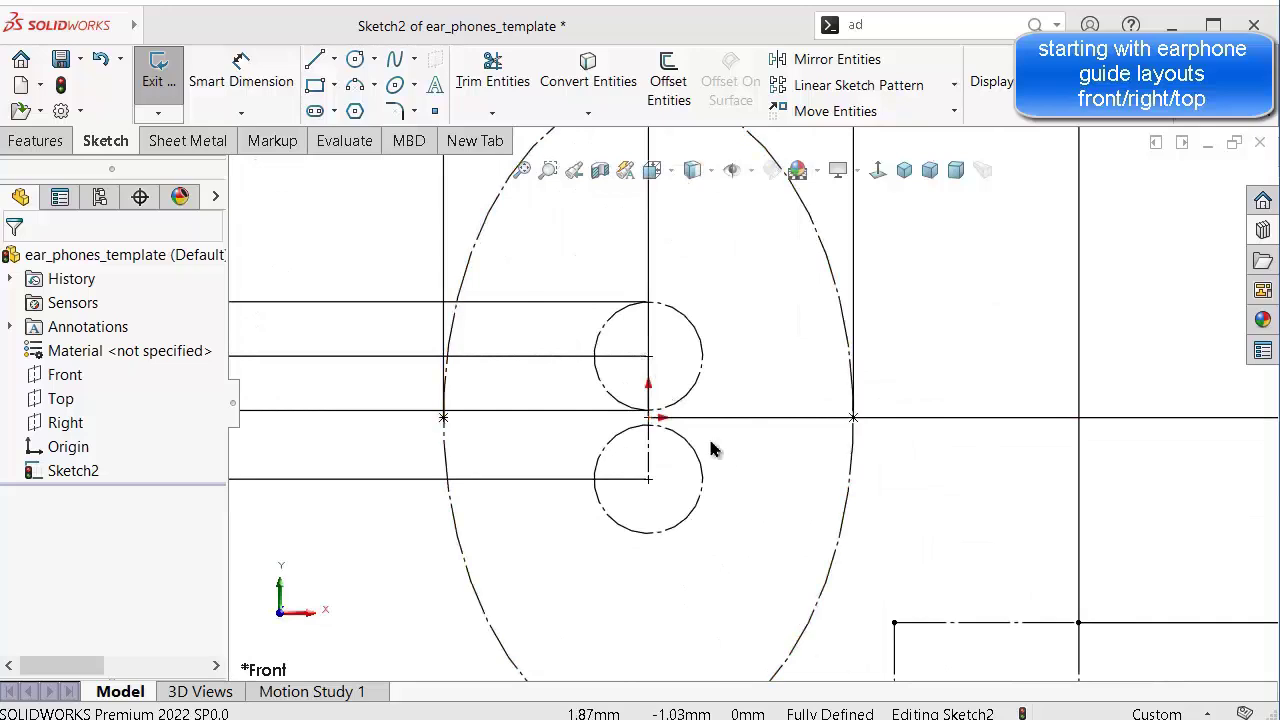
pyautogui.scroll(-2, 700, 416)
pyautogui.scroll(2, 725, 372)
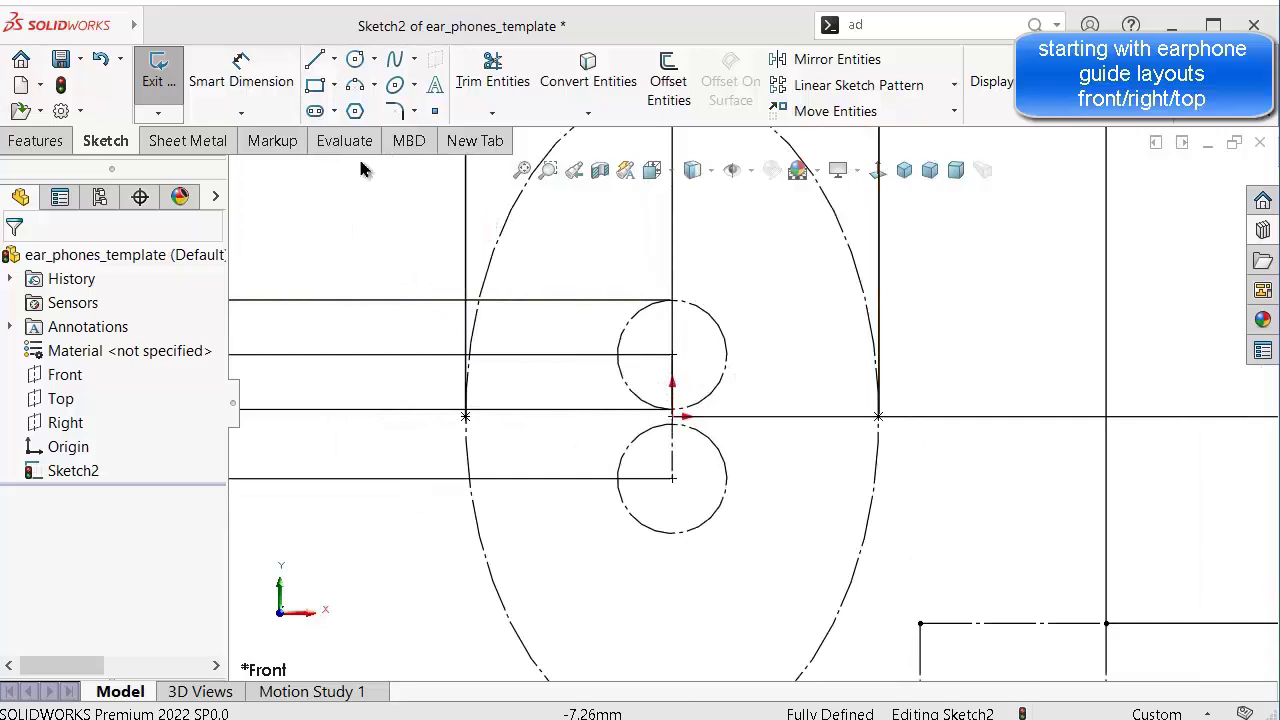
pyautogui.click(414, 59)
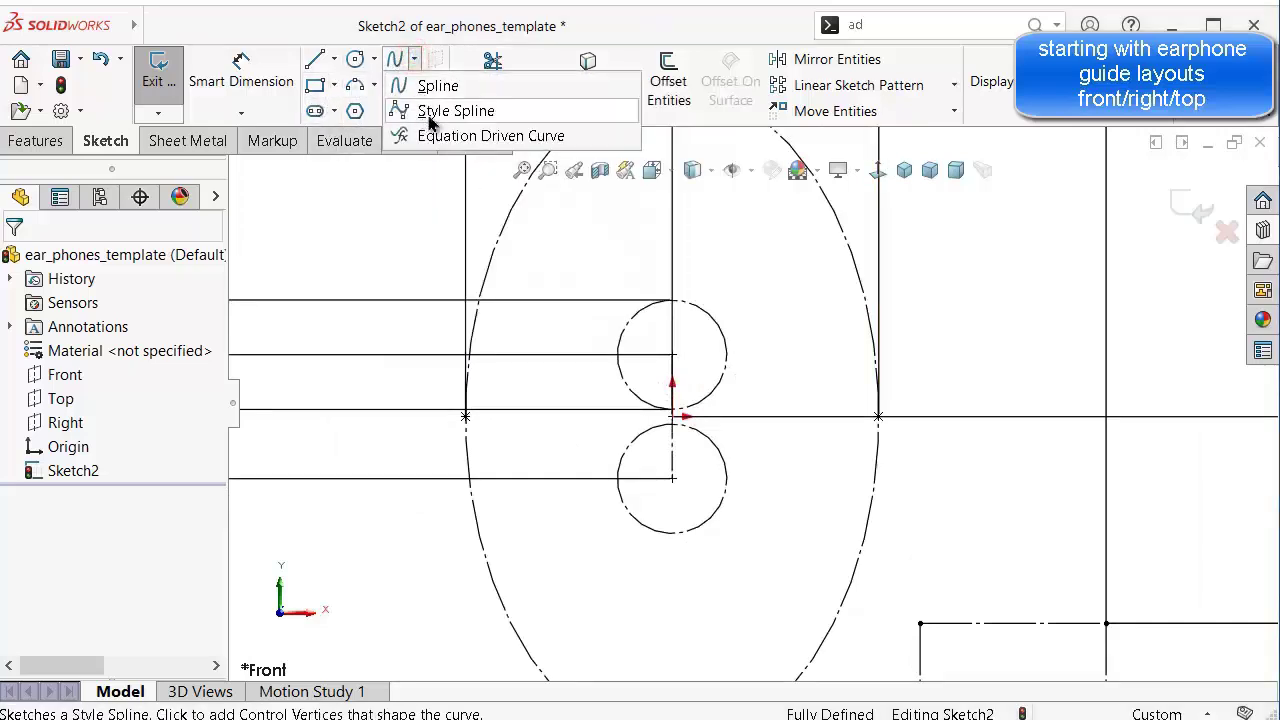
pyautogui.click(432, 111)
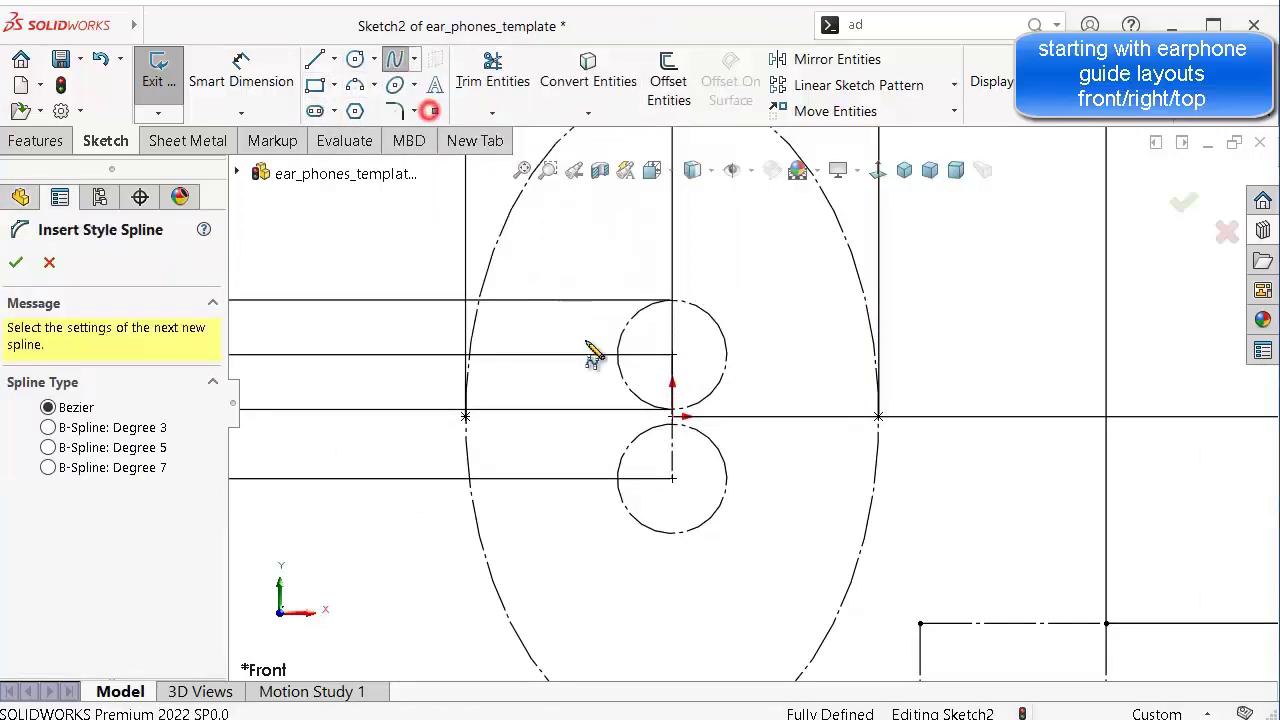
pyautogui.click(673, 416)
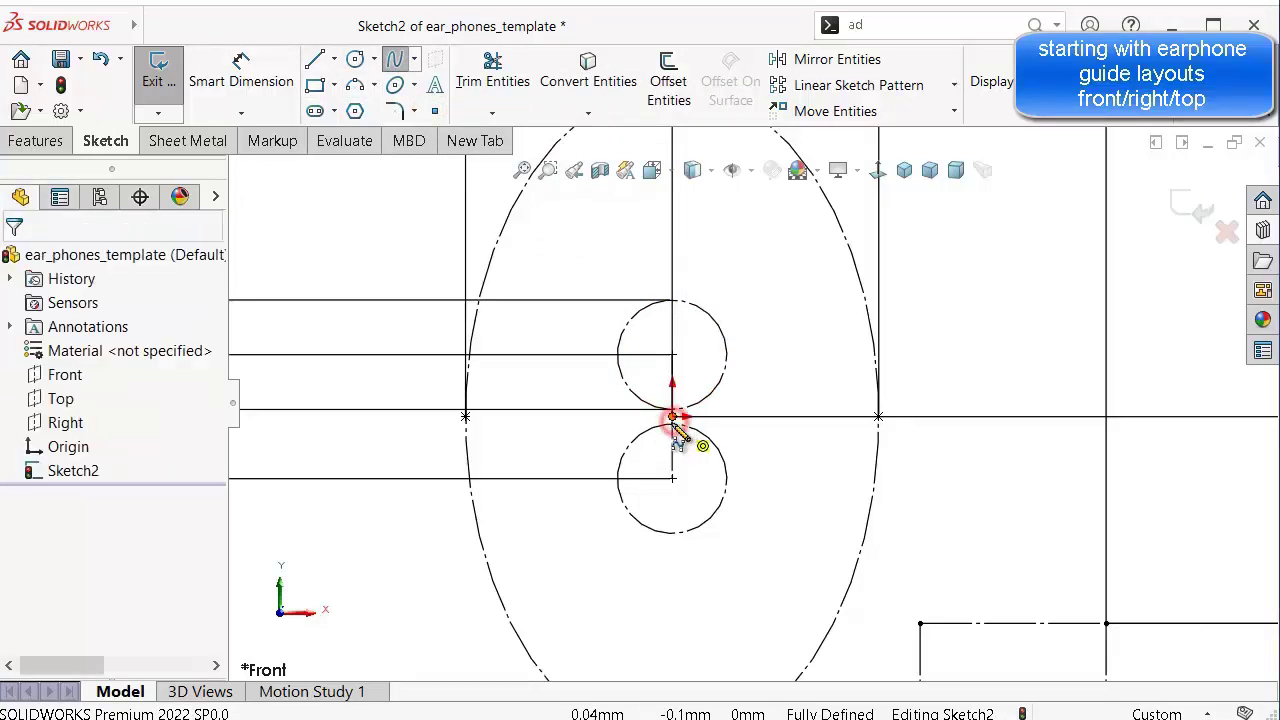
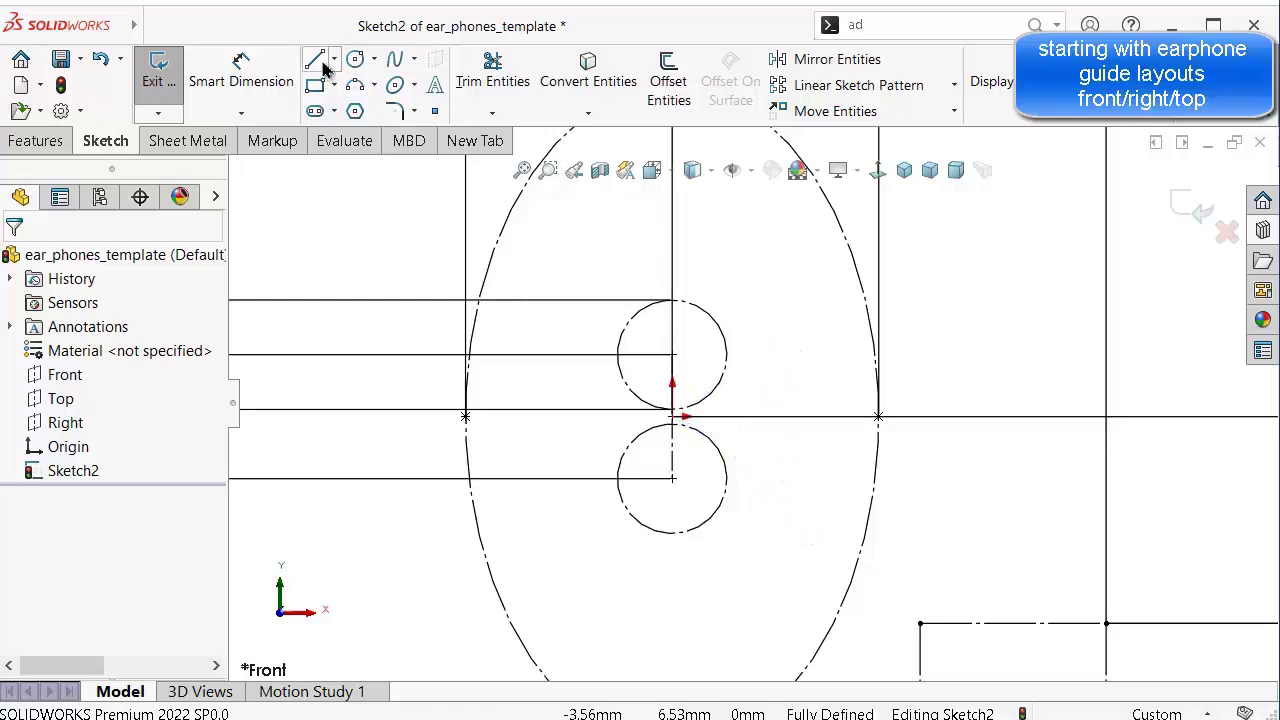
# Try to draw a Bezier style spline from the origin through a control vertex to its right, ending below the lower circle.
pyautogui.click(414, 58)
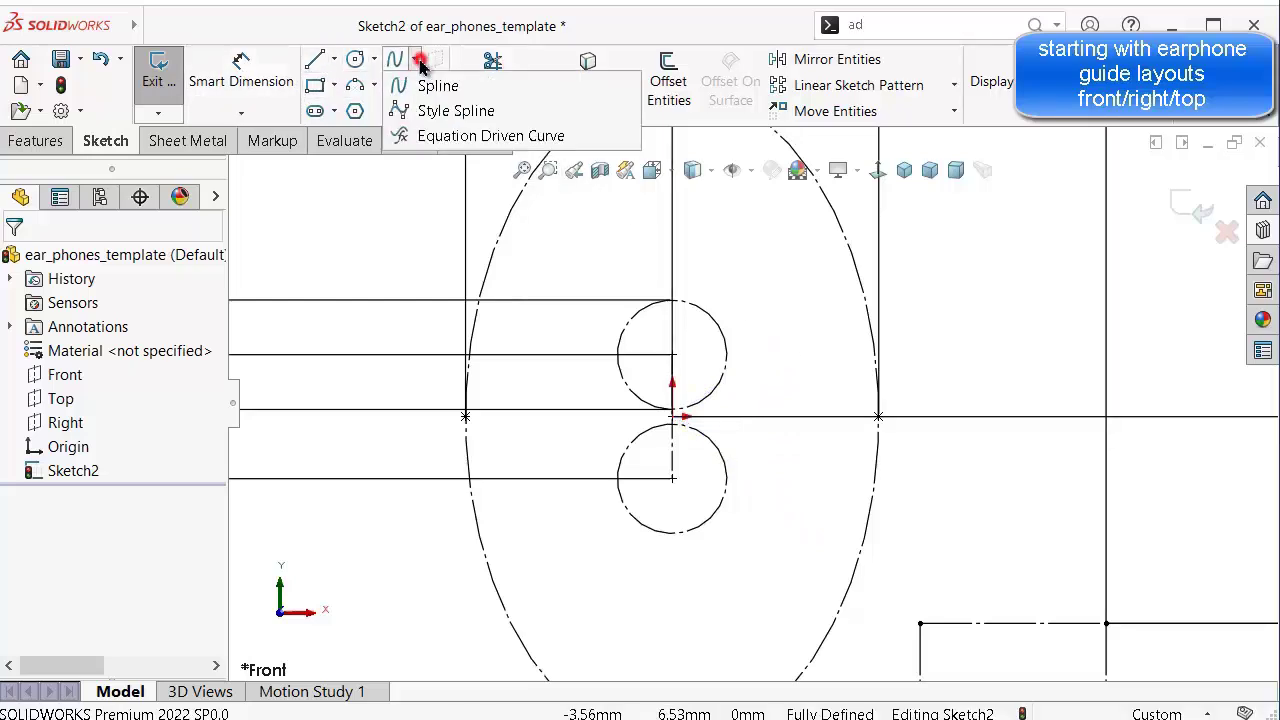
pyautogui.click(430, 109)
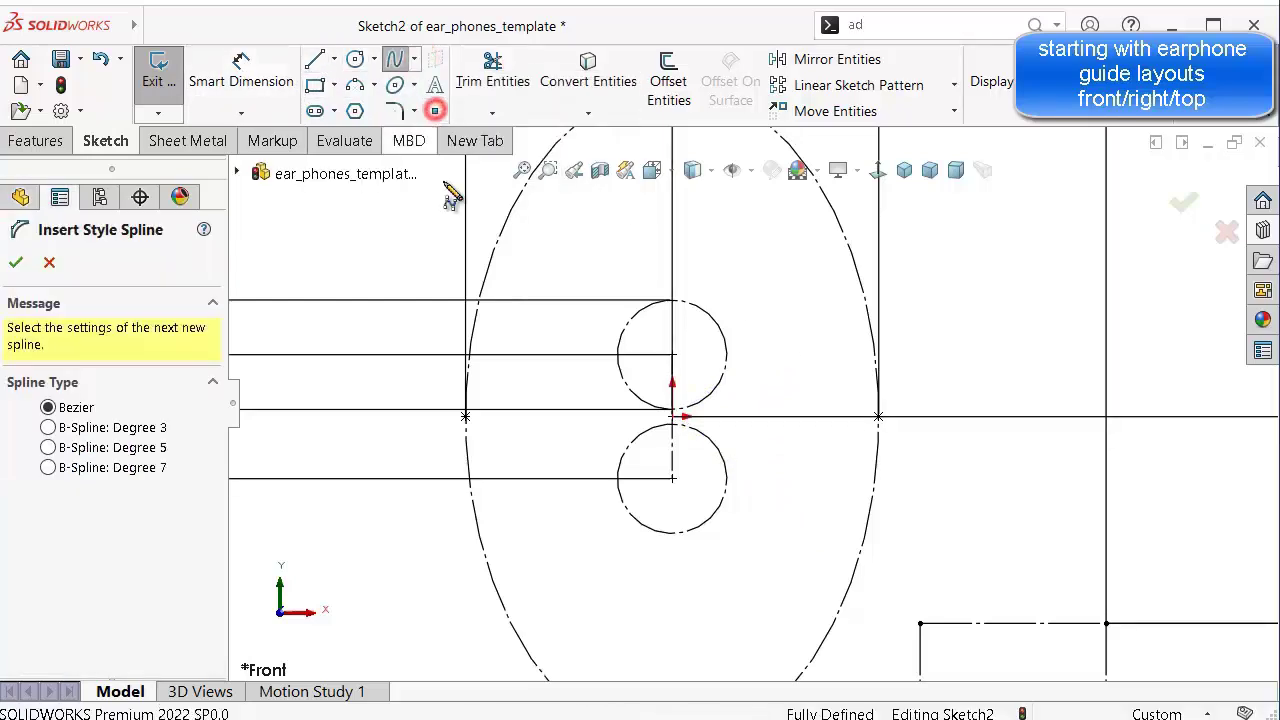
pyautogui.click(672, 416)
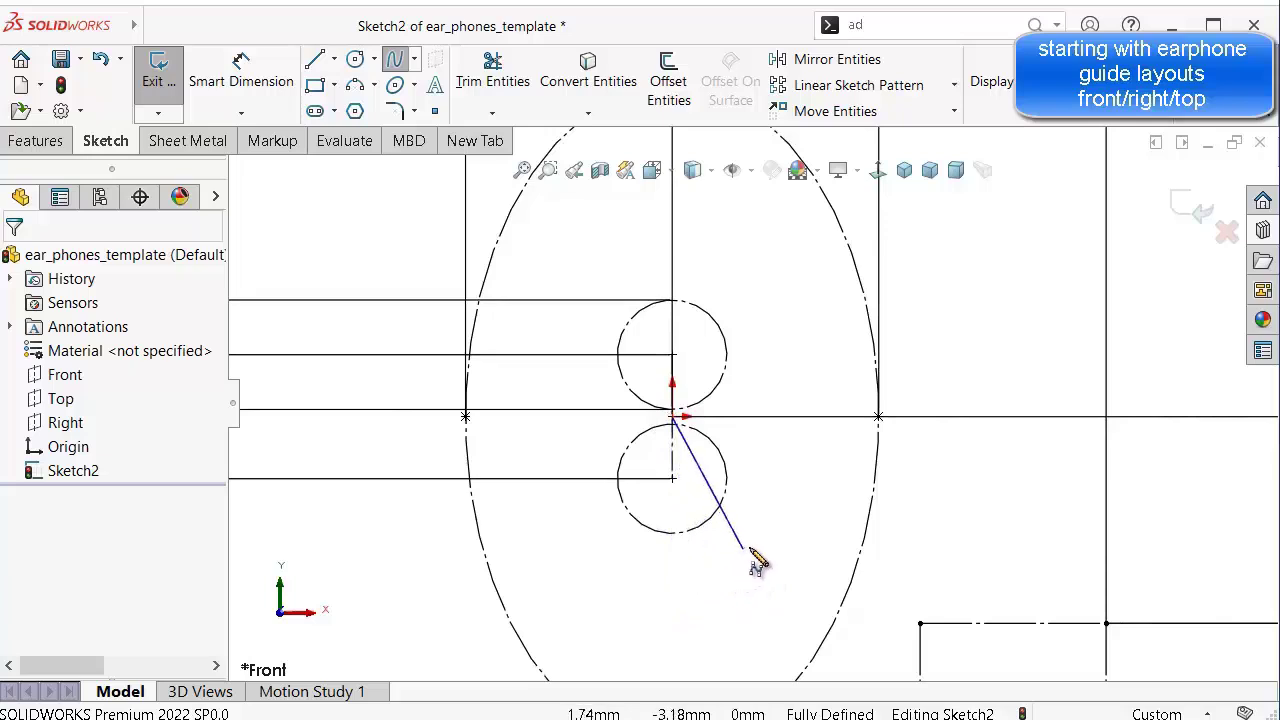
pyautogui.click(796, 416)
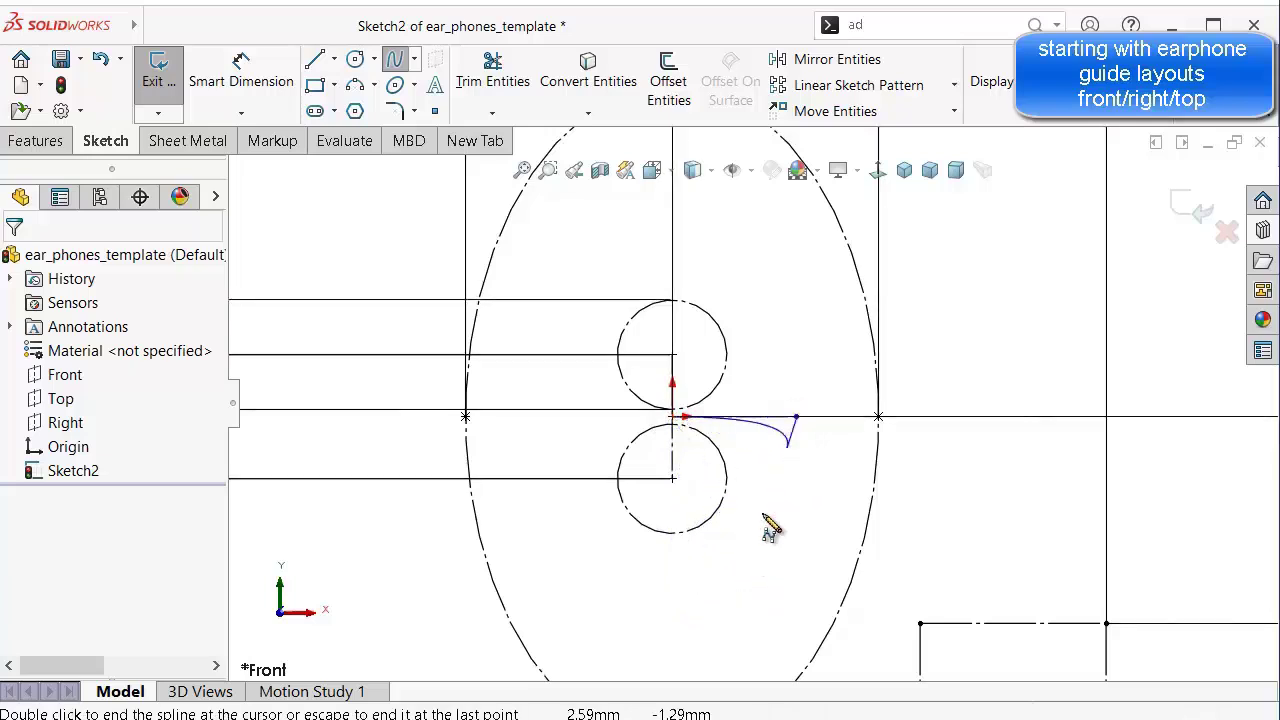
pyautogui.doubleClick(706, 617)
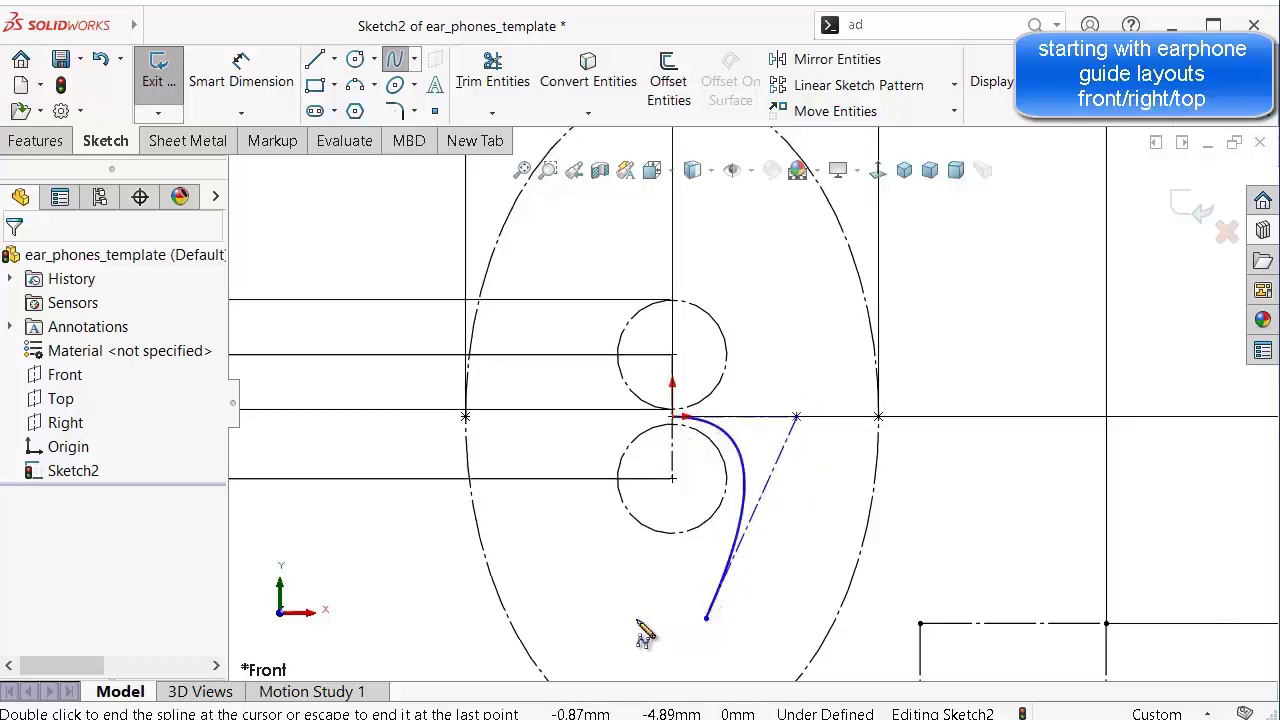
pyautogui.press('Escape')
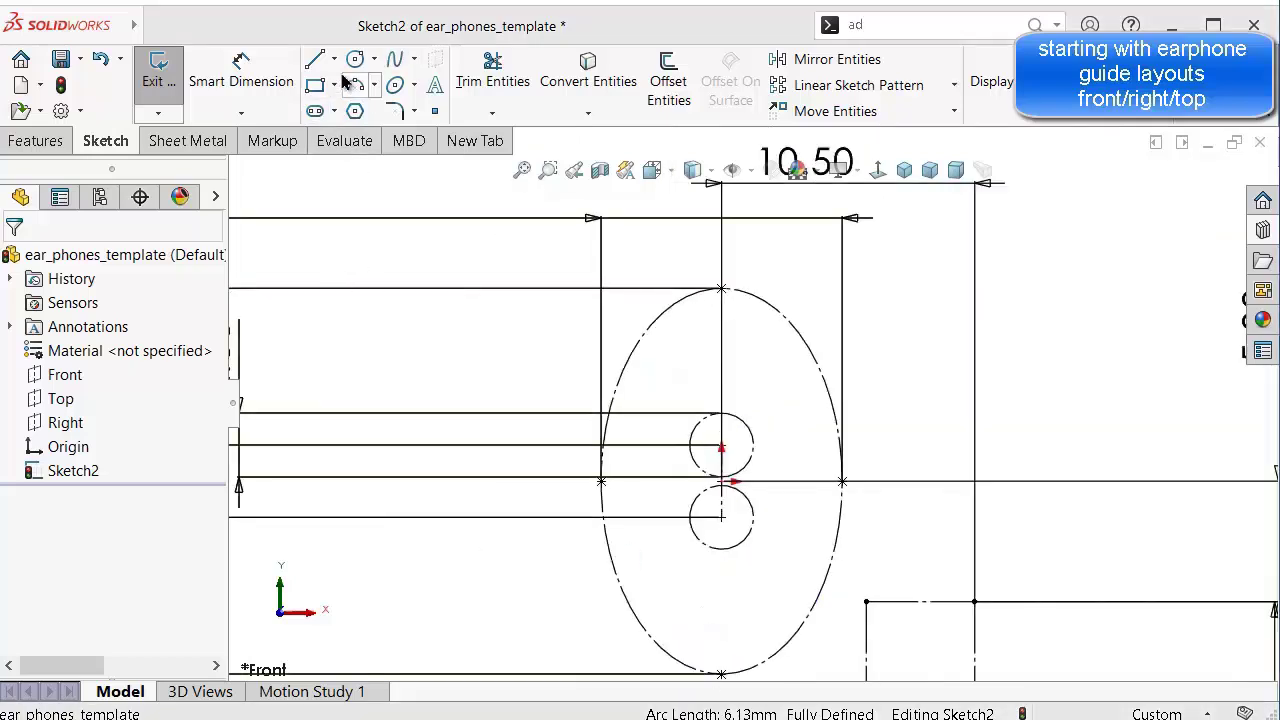
# Draw a vertical centerline from the origin to the ellipse's bottom point.
pyautogui.click(334, 59)
pyautogui.click(341, 106)
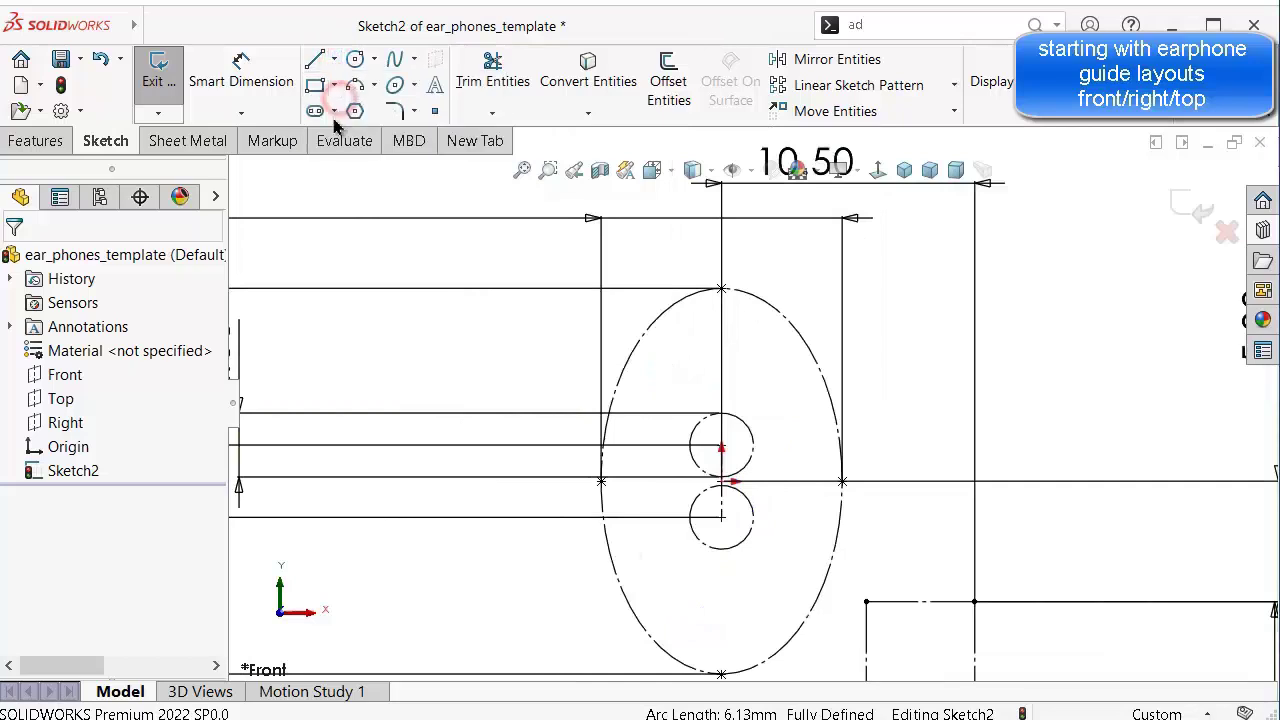
pyautogui.click(721, 482)
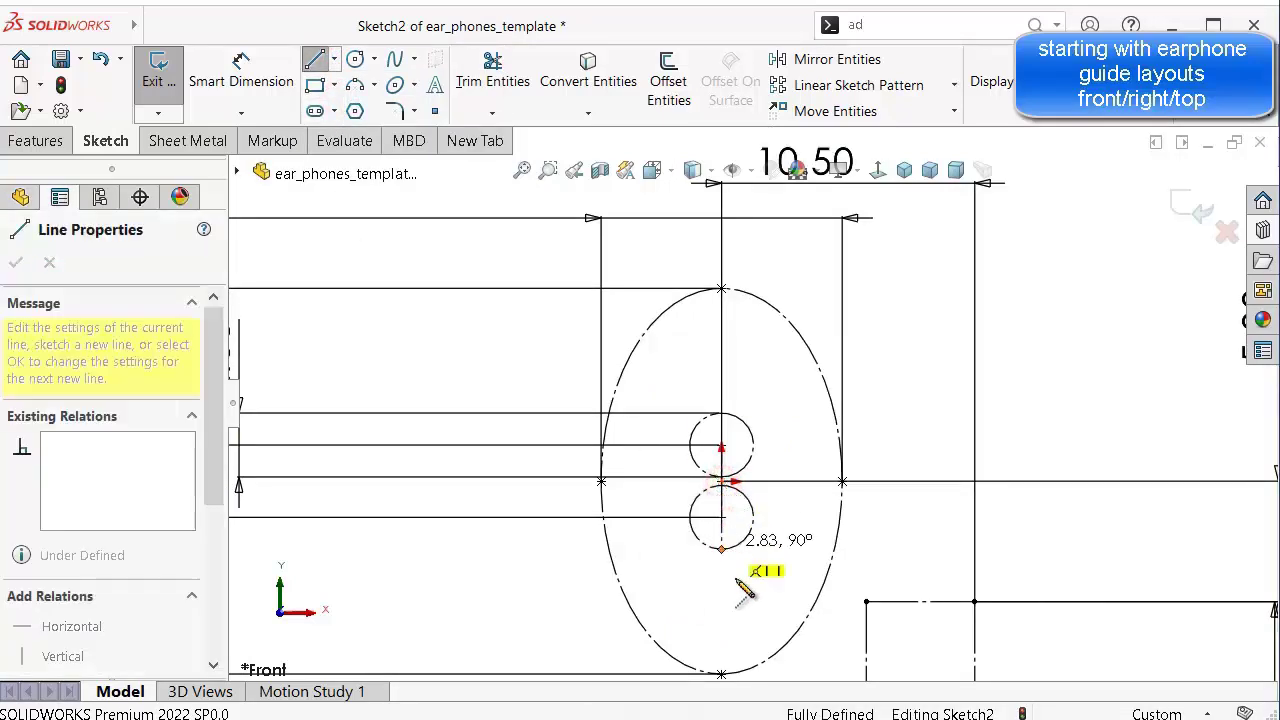
pyautogui.click(721, 672)
pyautogui.press('Escape')
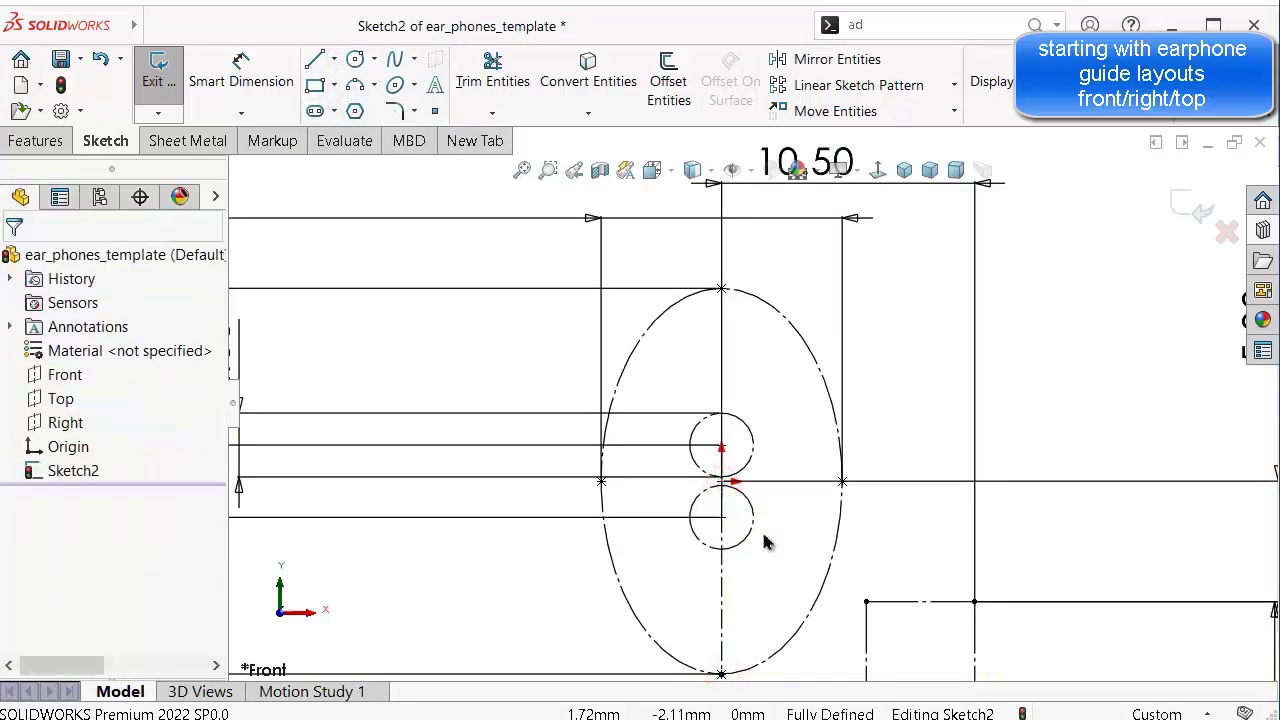
# Draw a three-vertex Bezier style spline from the vertical centerline below the lower circle up to a point level with the origin, right of the circles.
pyautogui.scroll(-3, 760, 530)
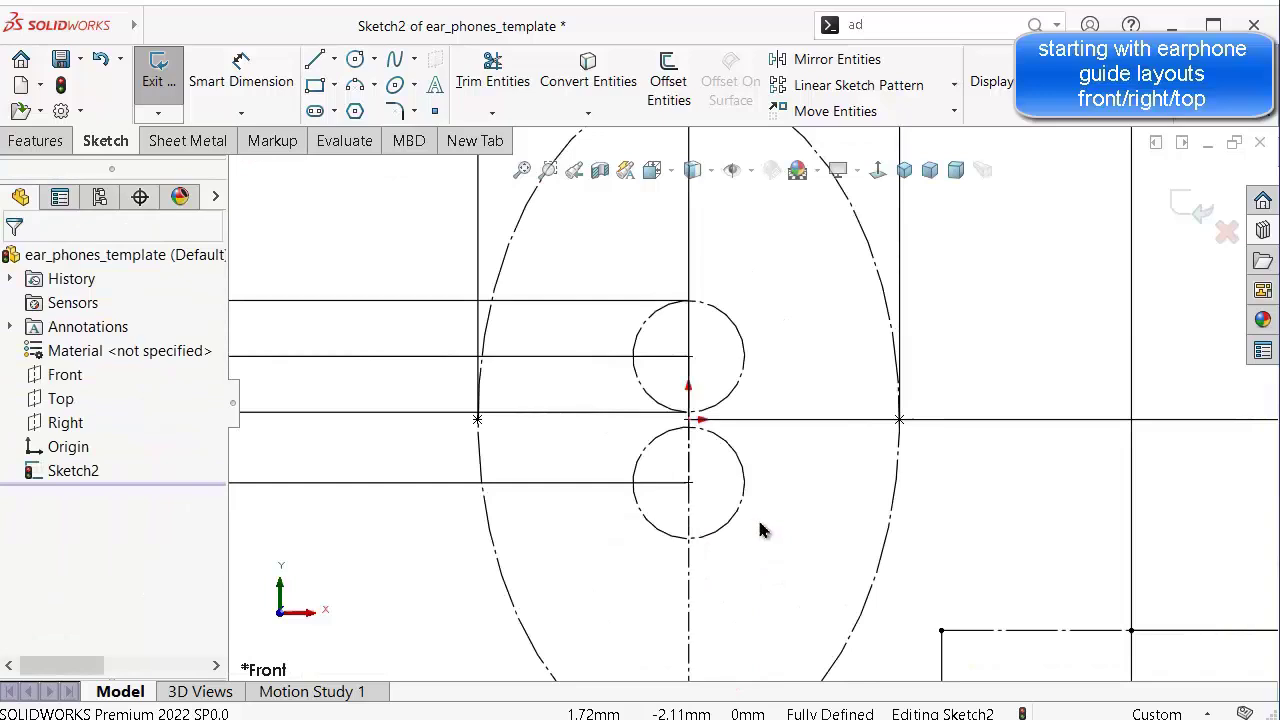
pyautogui.click(415, 60)
pyautogui.click(430, 111)
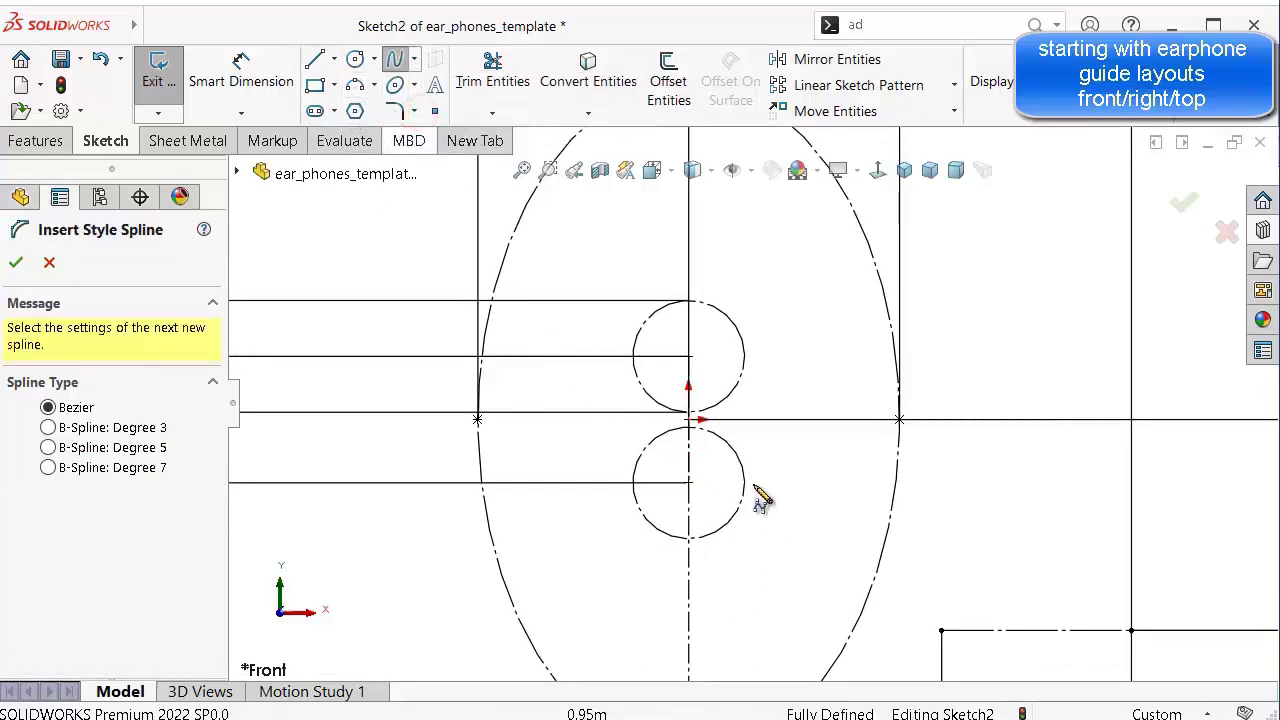
pyautogui.click(688, 615)
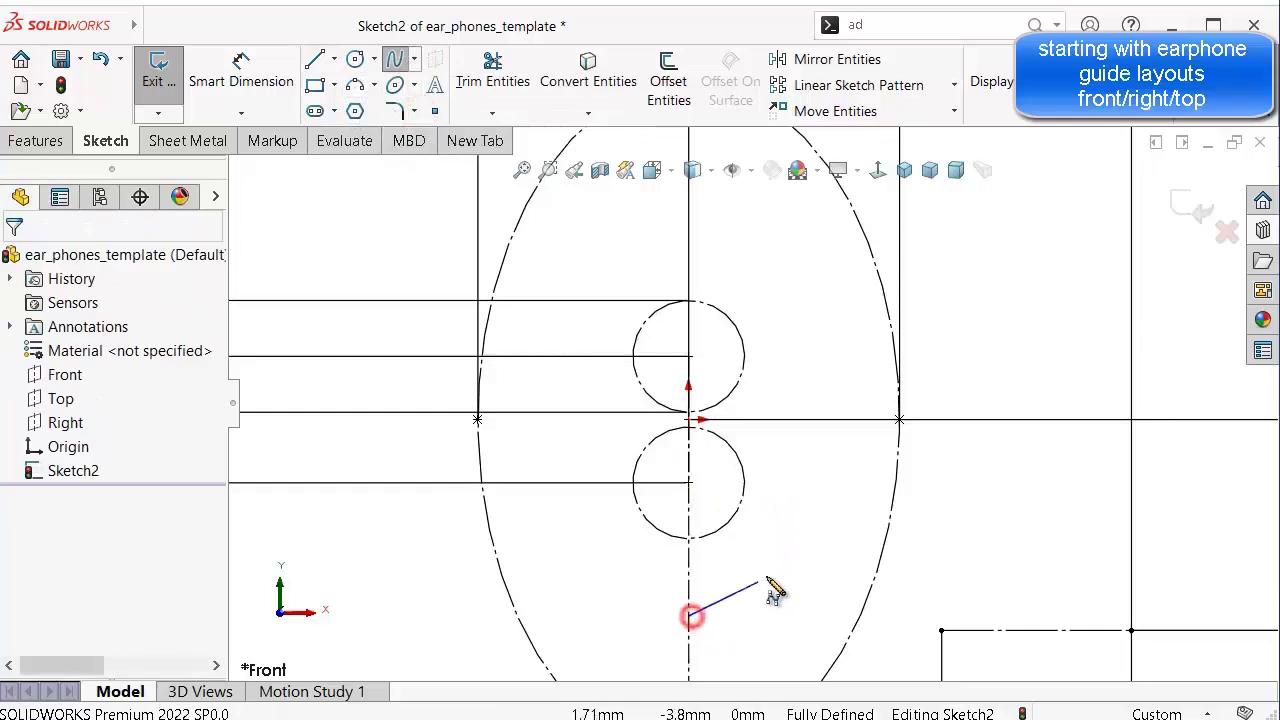
pyautogui.click(778, 568)
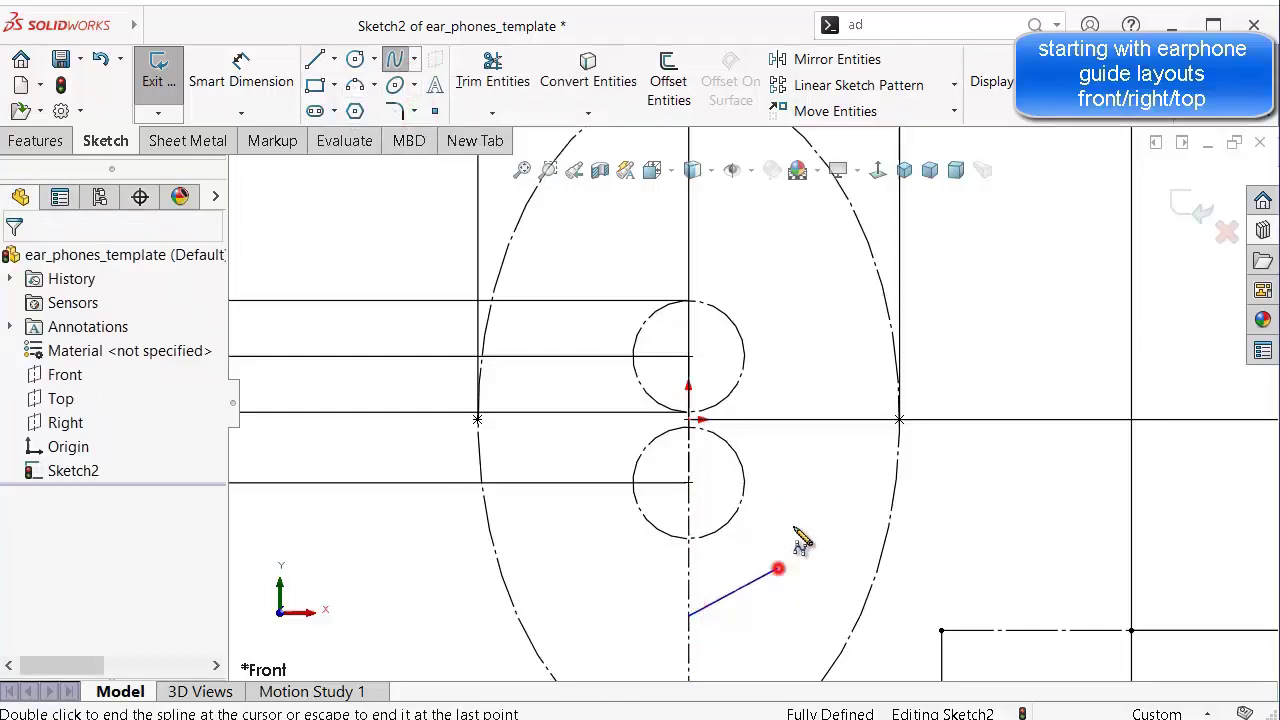
pyautogui.click(778, 420)
pyautogui.rightClick(805, 442)
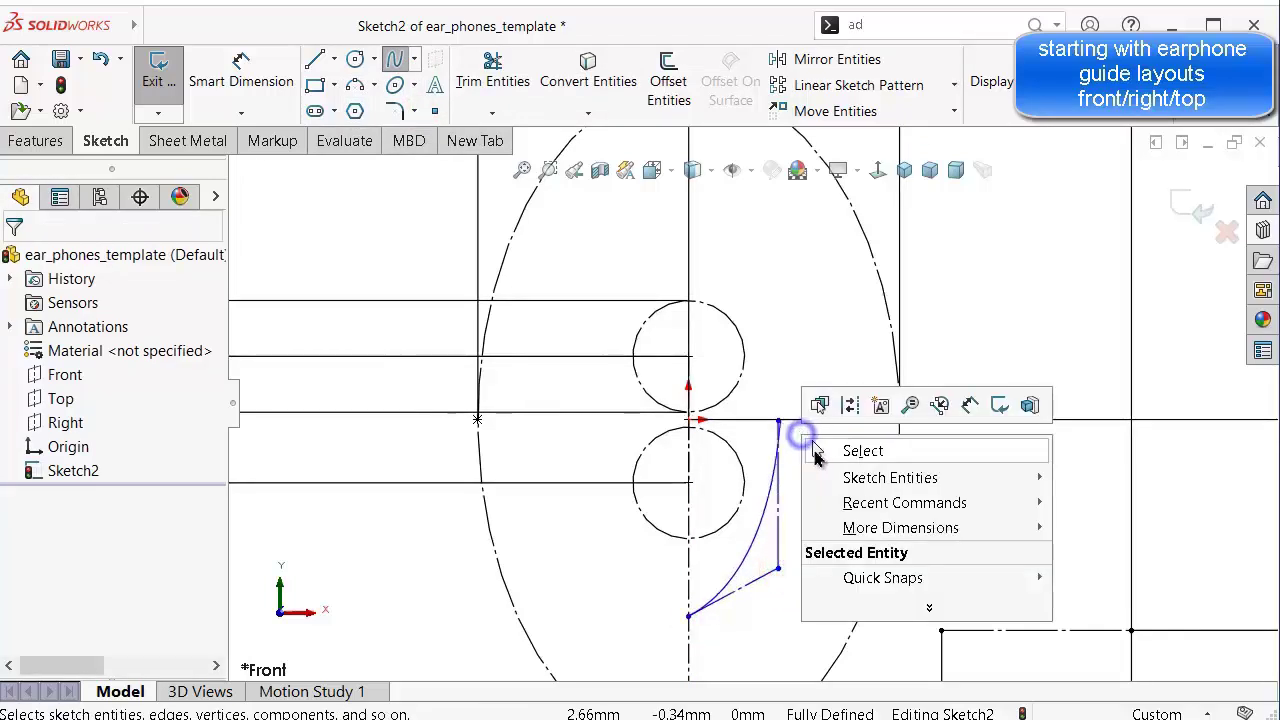
pyautogui.click(835, 449)
# Draw a horizontal centerline from the origin to the ellipse's rightmost point.
pyautogui.click(336, 58)
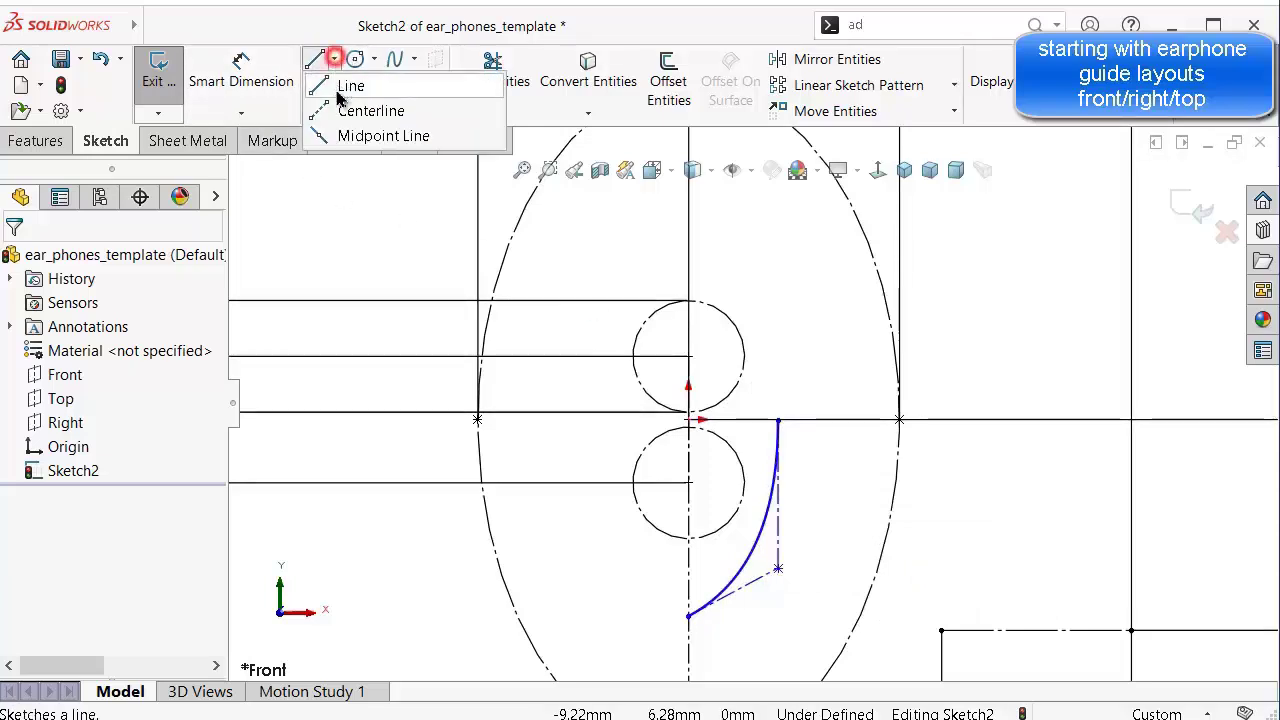
pyautogui.click(365, 109)
pyautogui.click(690, 420)
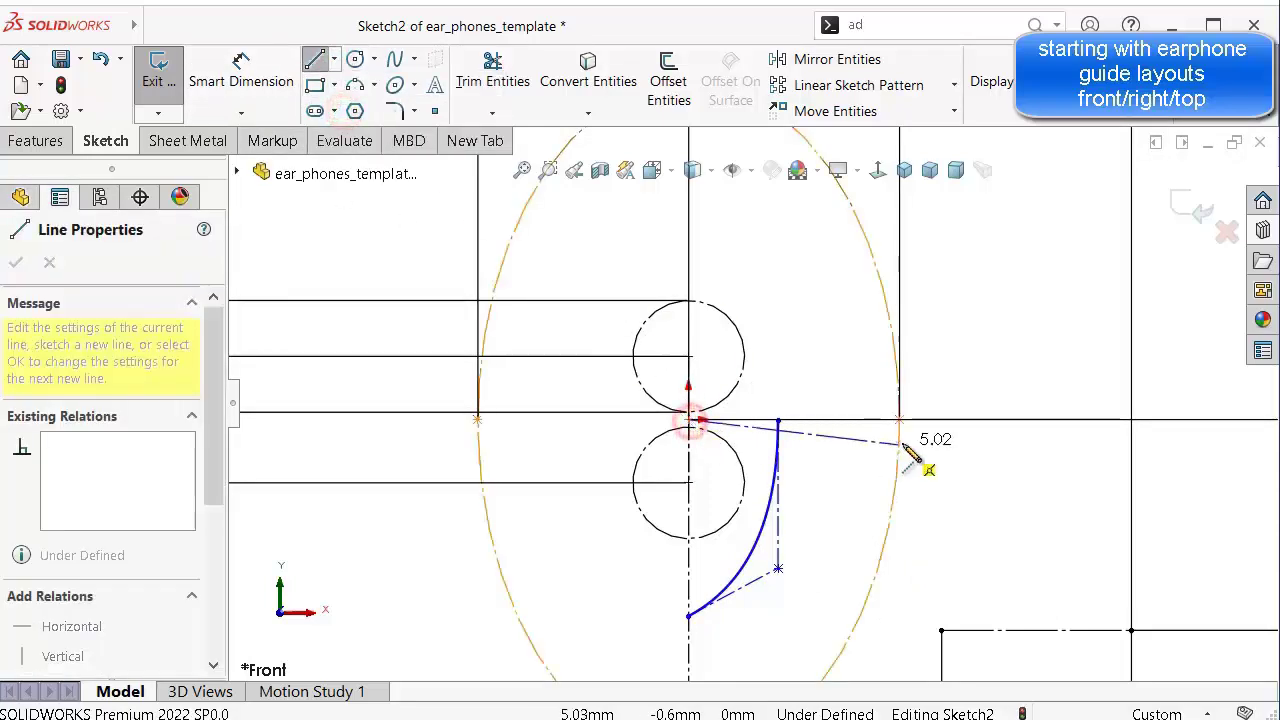
pyautogui.click(900, 420)
pyautogui.press('Escape')
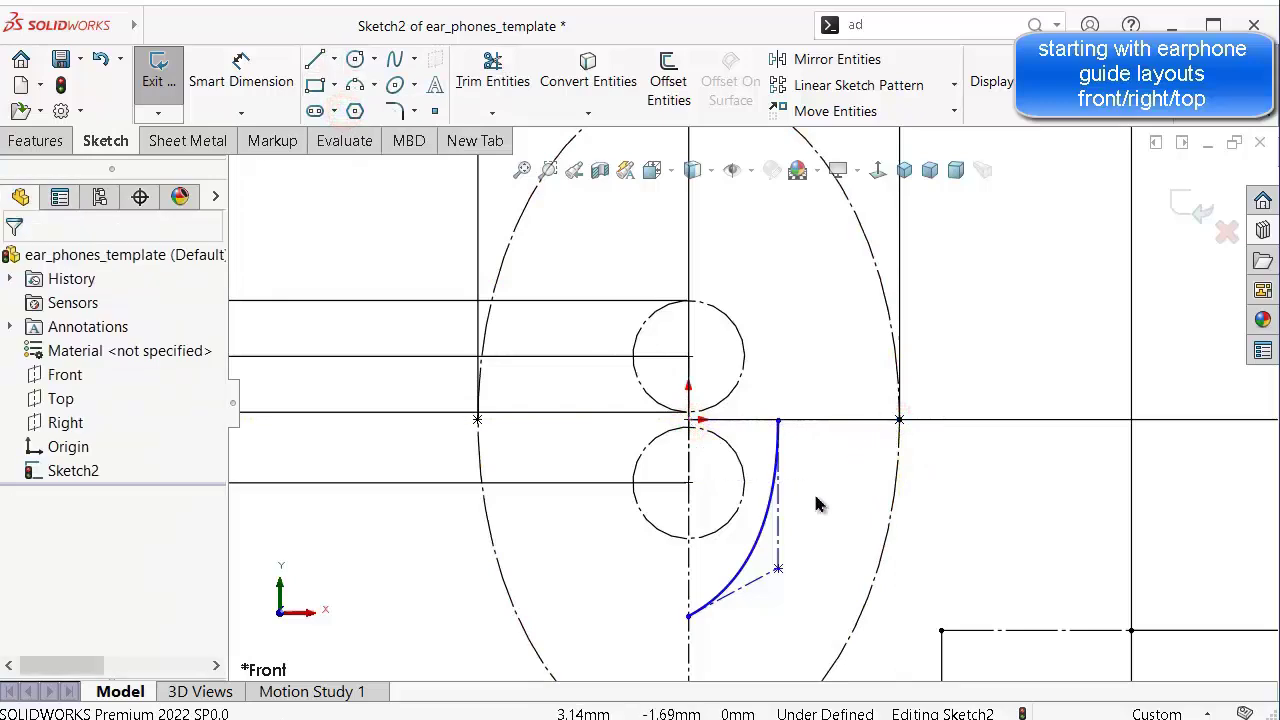
# Make the lower leg of the spline's control polygon horizontal and its upper leg vertical.
pyautogui.scroll(-2, 812, 510)
pyautogui.click(748, 600)
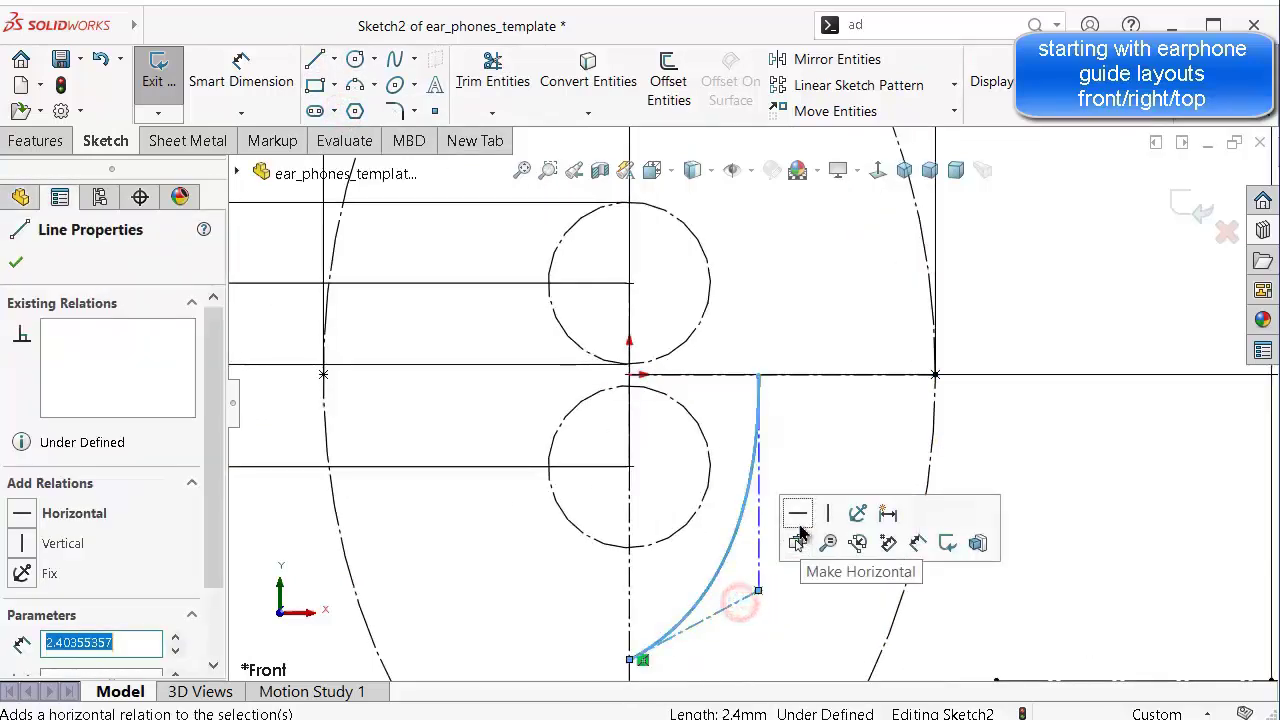
pyautogui.click(794, 514)
pyautogui.click(804, 460)
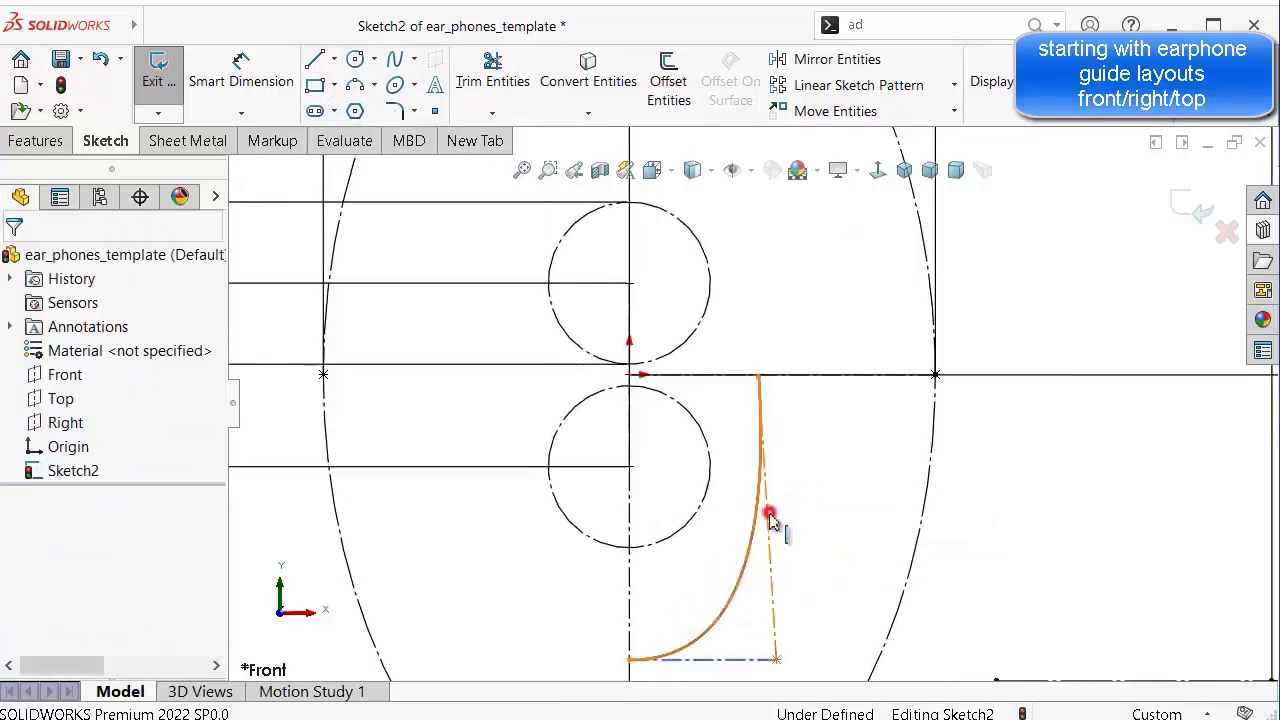
pyautogui.click(766, 515)
pyautogui.click(857, 423)
pyautogui.click(808, 528)
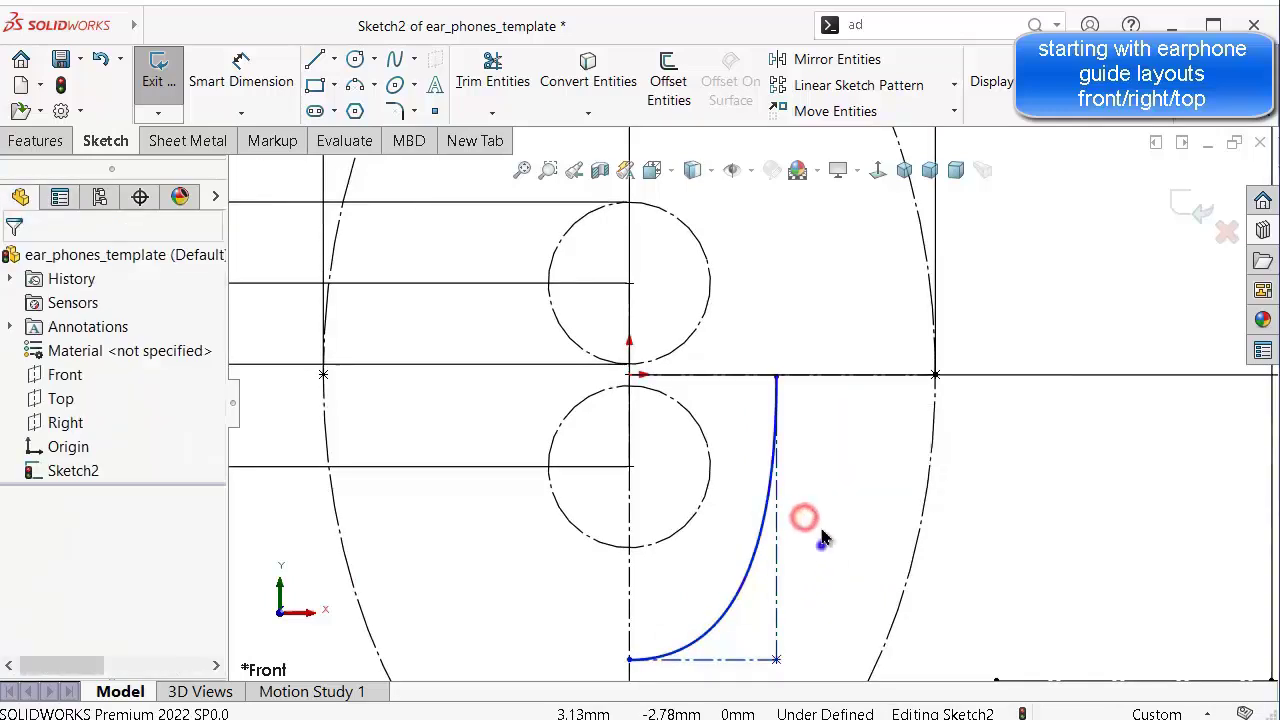
# Dimension the spline's upper endpoint 2 mm from the origin.
pyautogui.moveTo(821, 545); pyautogui.dragTo(828, 420, button='right')
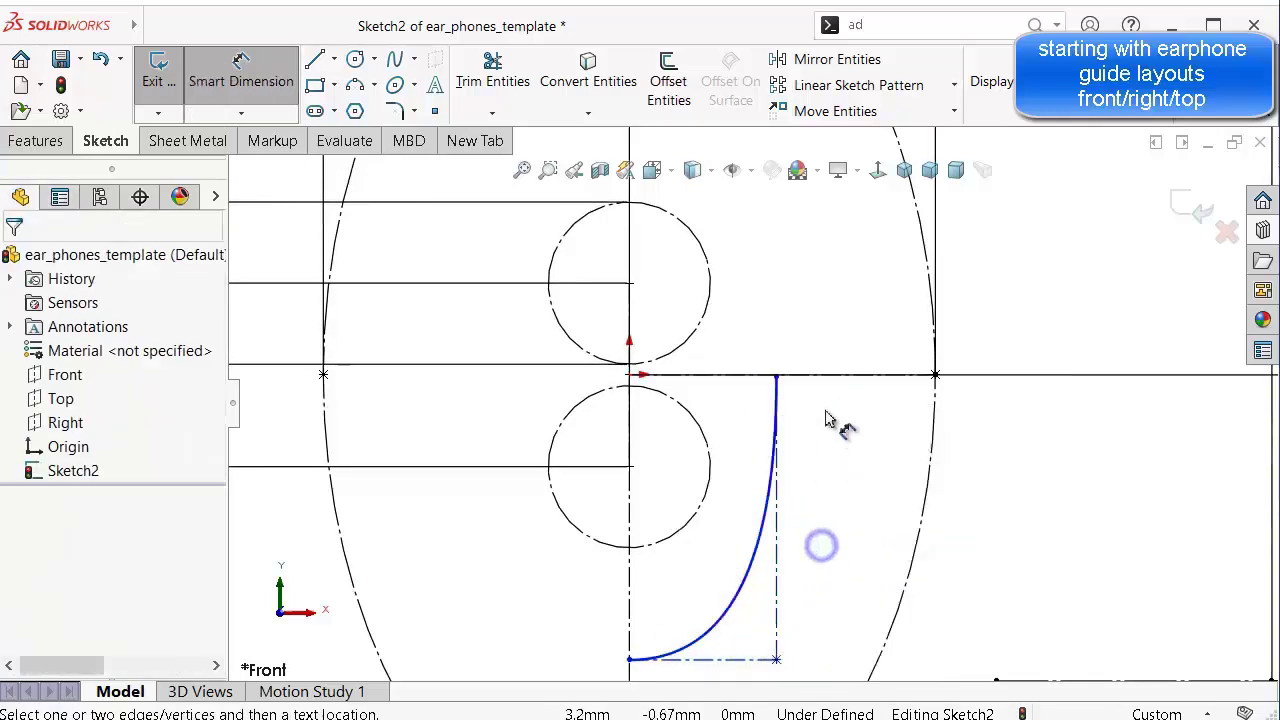
pyautogui.click(777, 379)
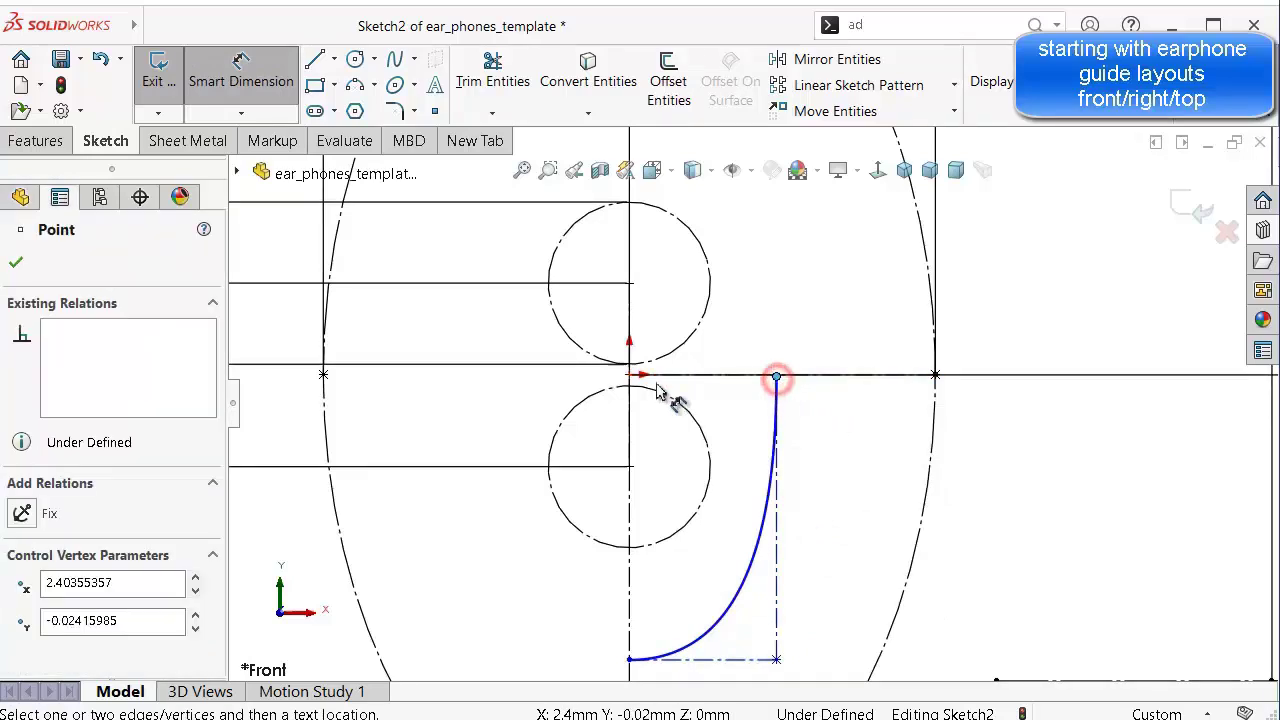
pyautogui.click(630, 376)
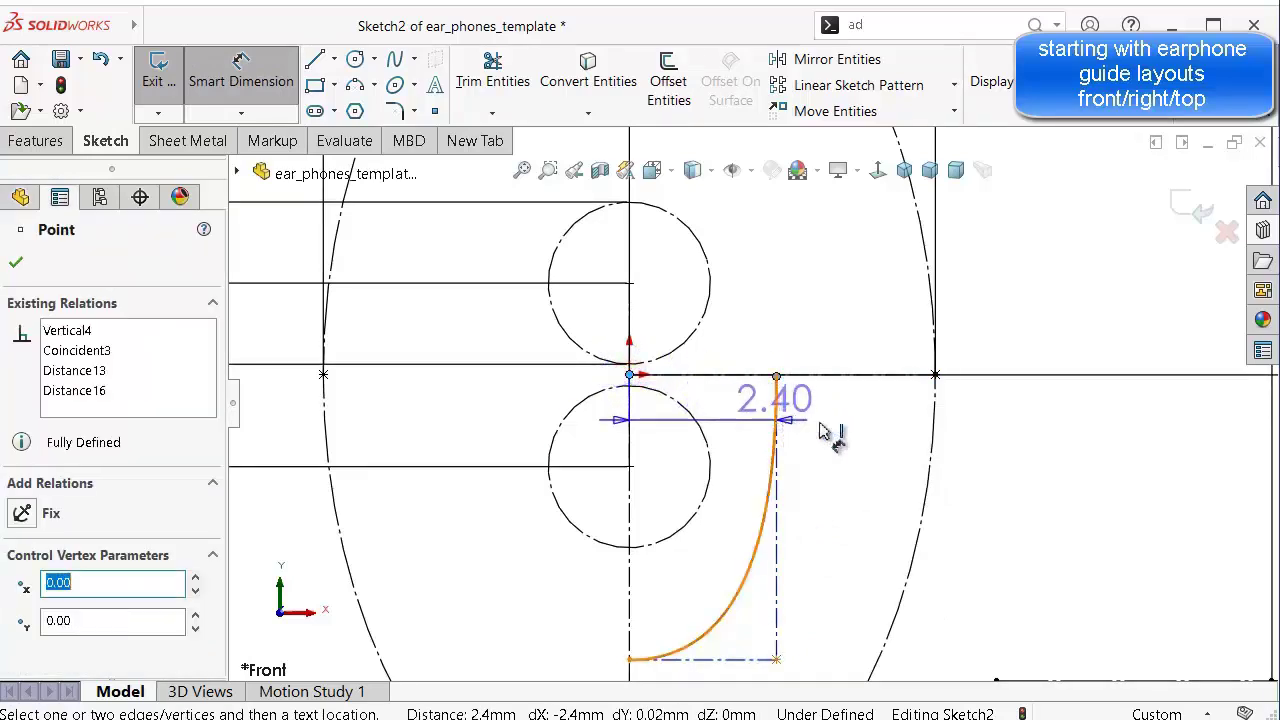
pyautogui.click(872, 443)
pyautogui.write('2')
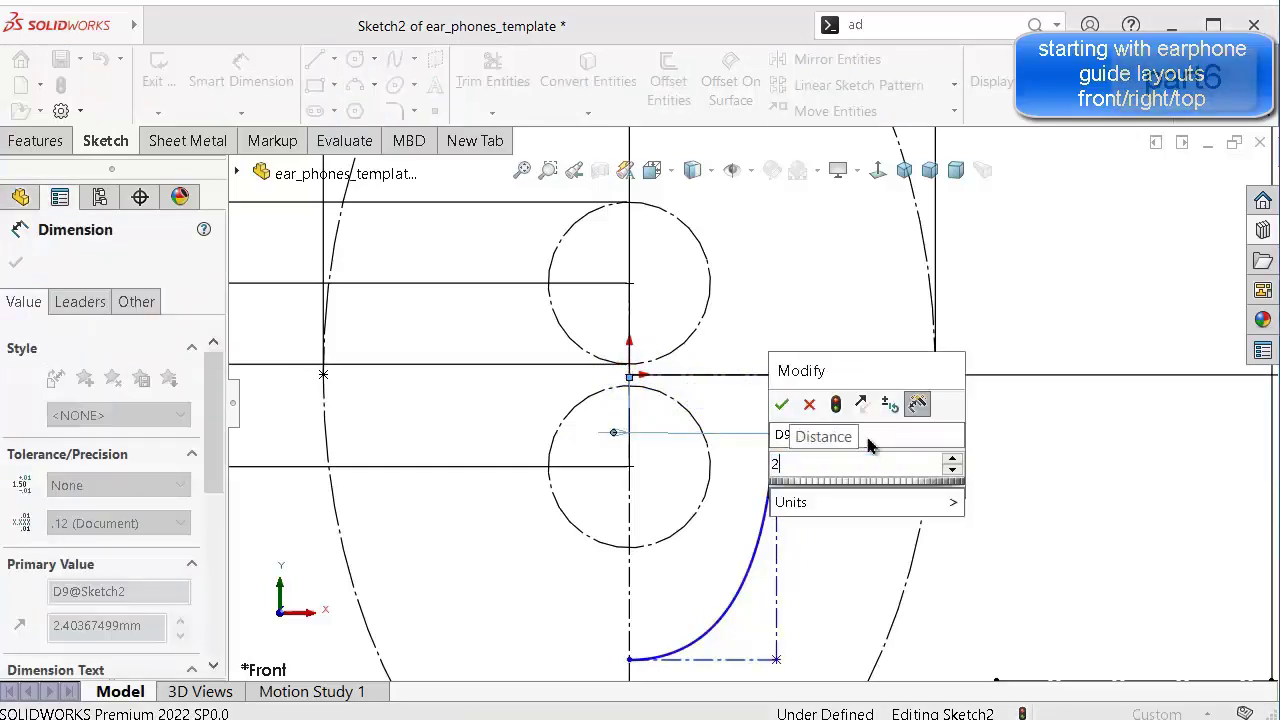
pyautogui.press('Return')
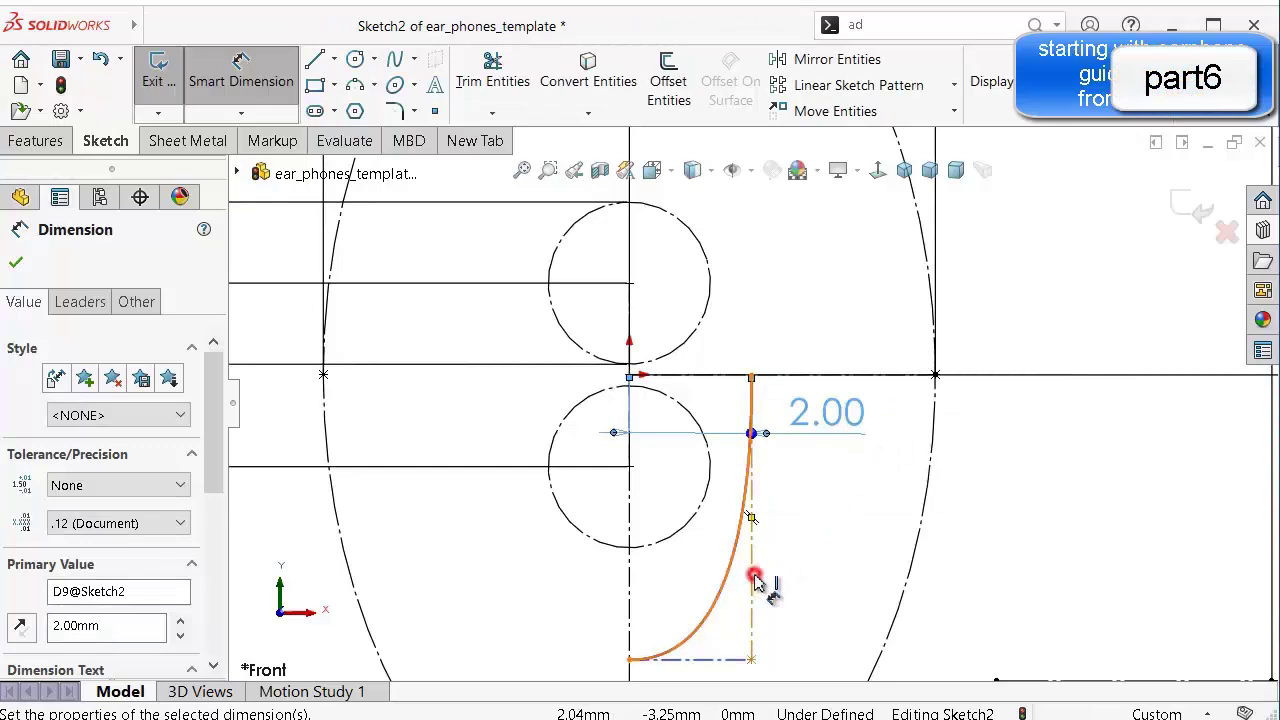
# Dimension the vertical leg of the spline's control polygon to 3.5 mm.
pyautogui.click(754, 585)
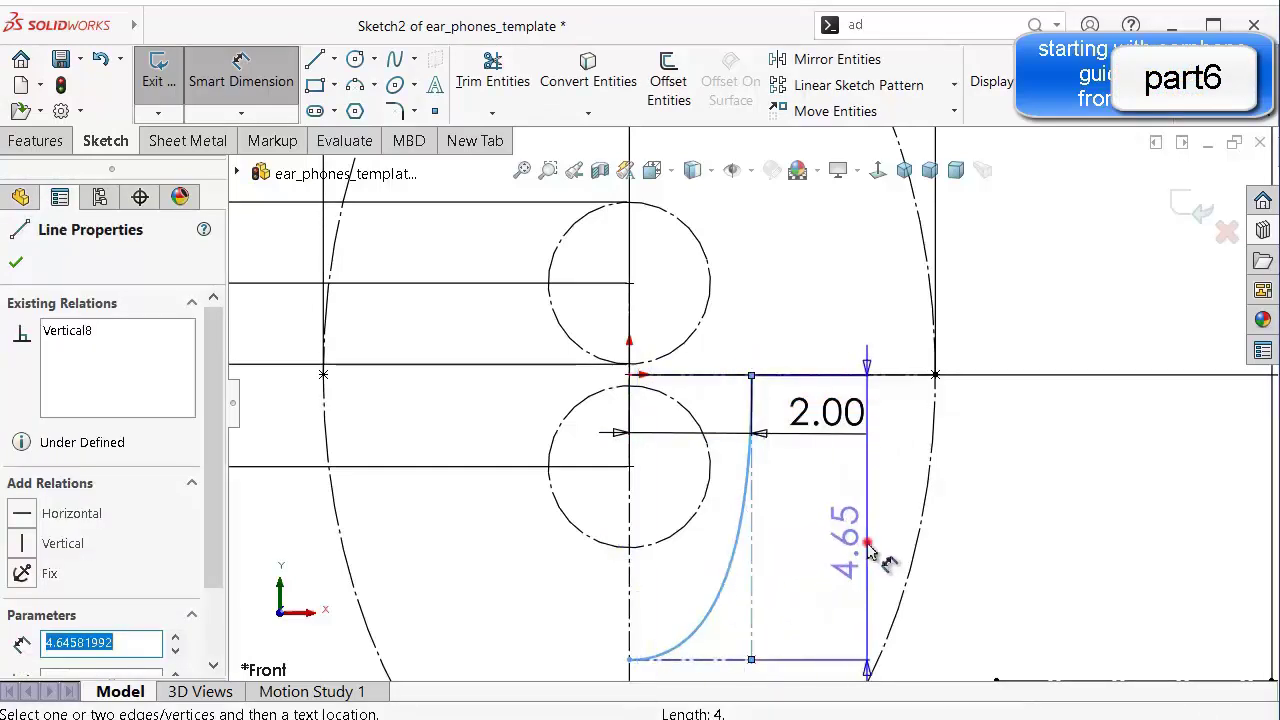
pyautogui.click(868, 550)
pyautogui.write('3.5')
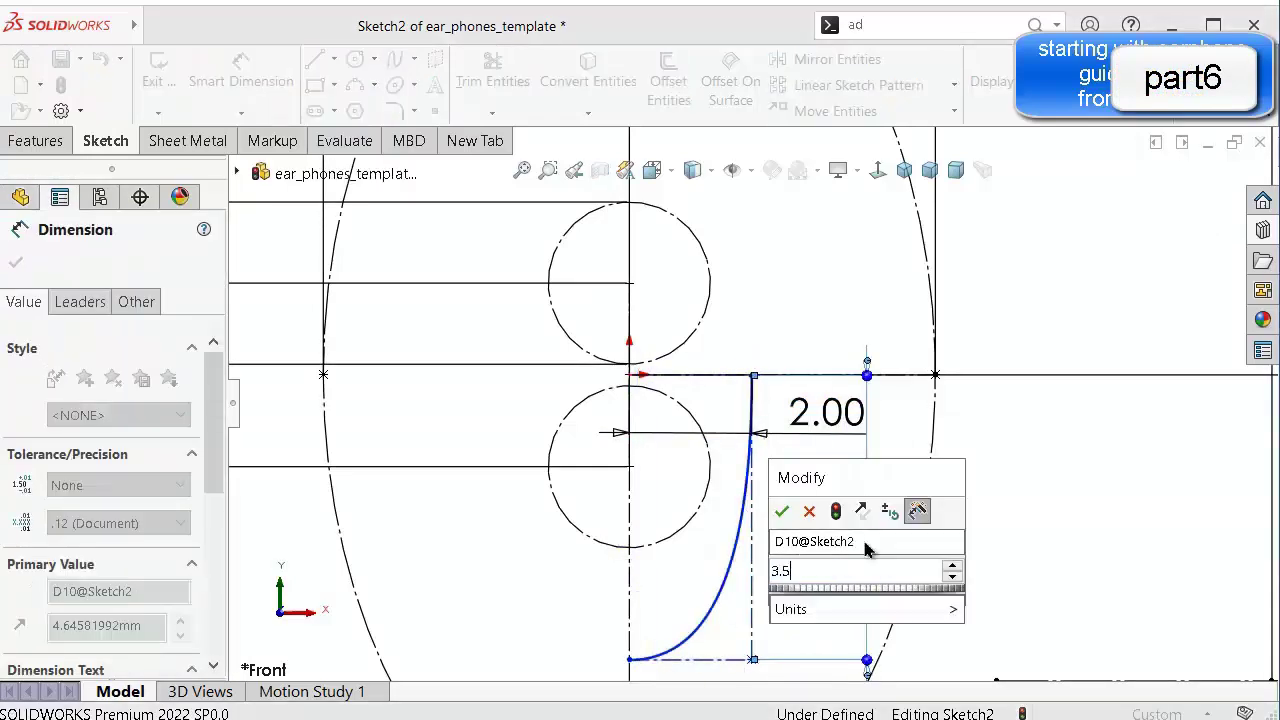
pyautogui.press('Return')
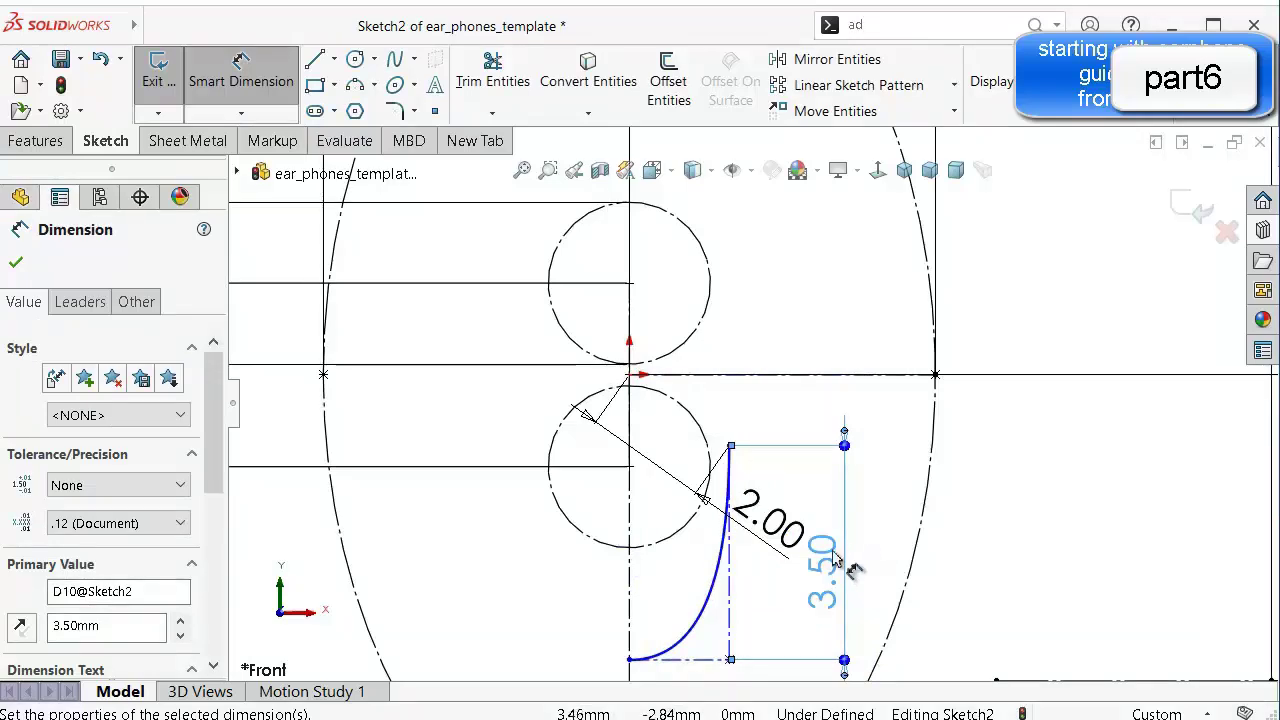
pyautogui.press('Escape')
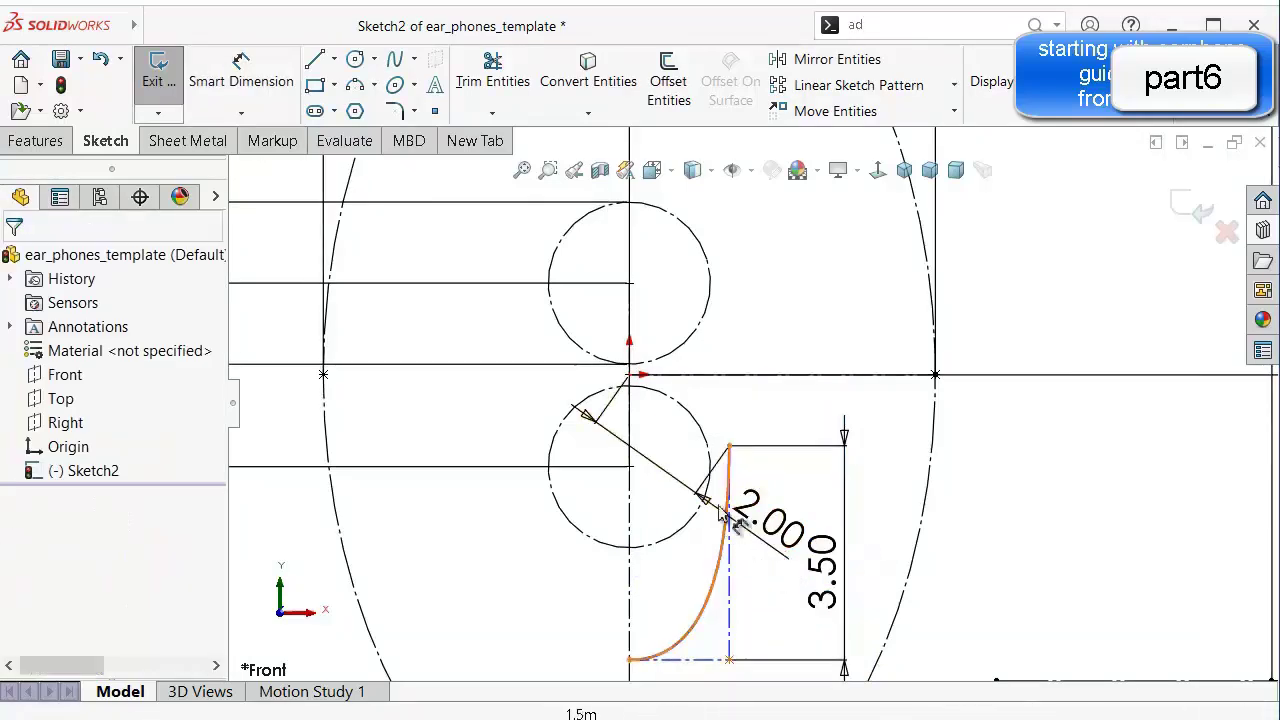
# Make the spline's upper endpoint coincident with the horizontal centerline through the origin.
pyautogui.click(731, 449)
pyautogui.keyDown('ctrl'); pyautogui.click(737, 376); pyautogui.keyUp('ctrl')
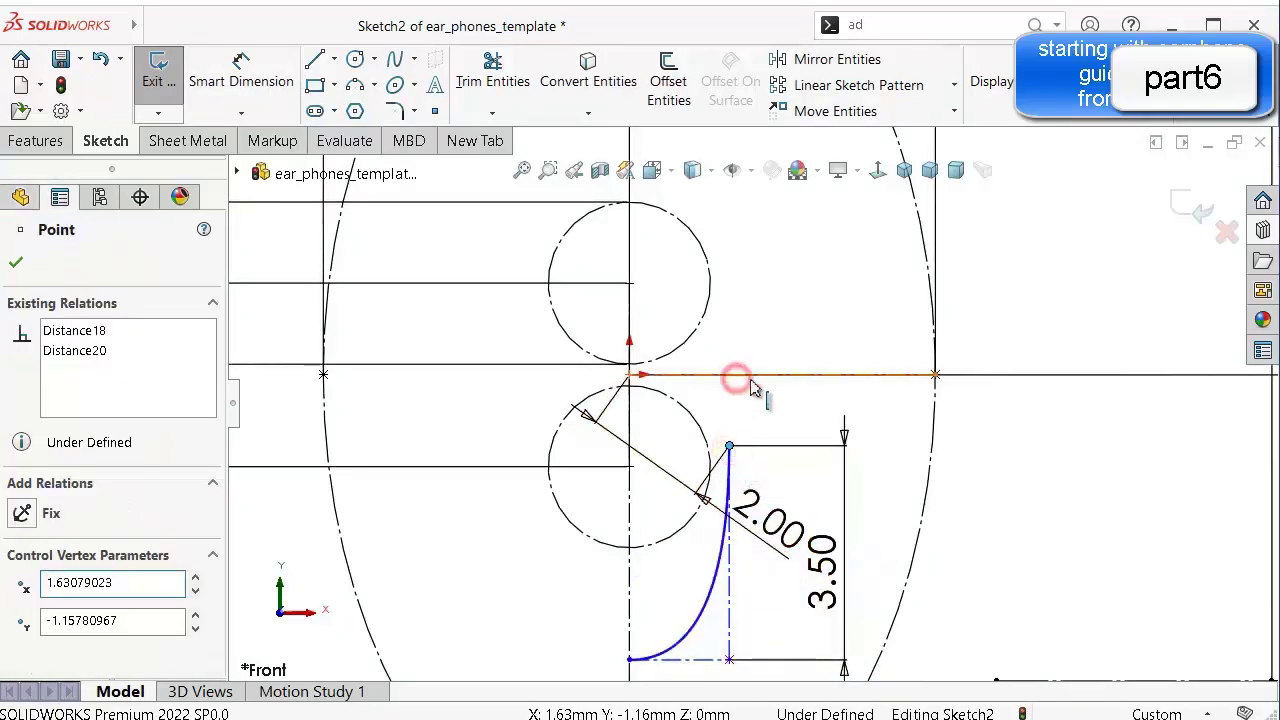
pyautogui.click(823, 290)
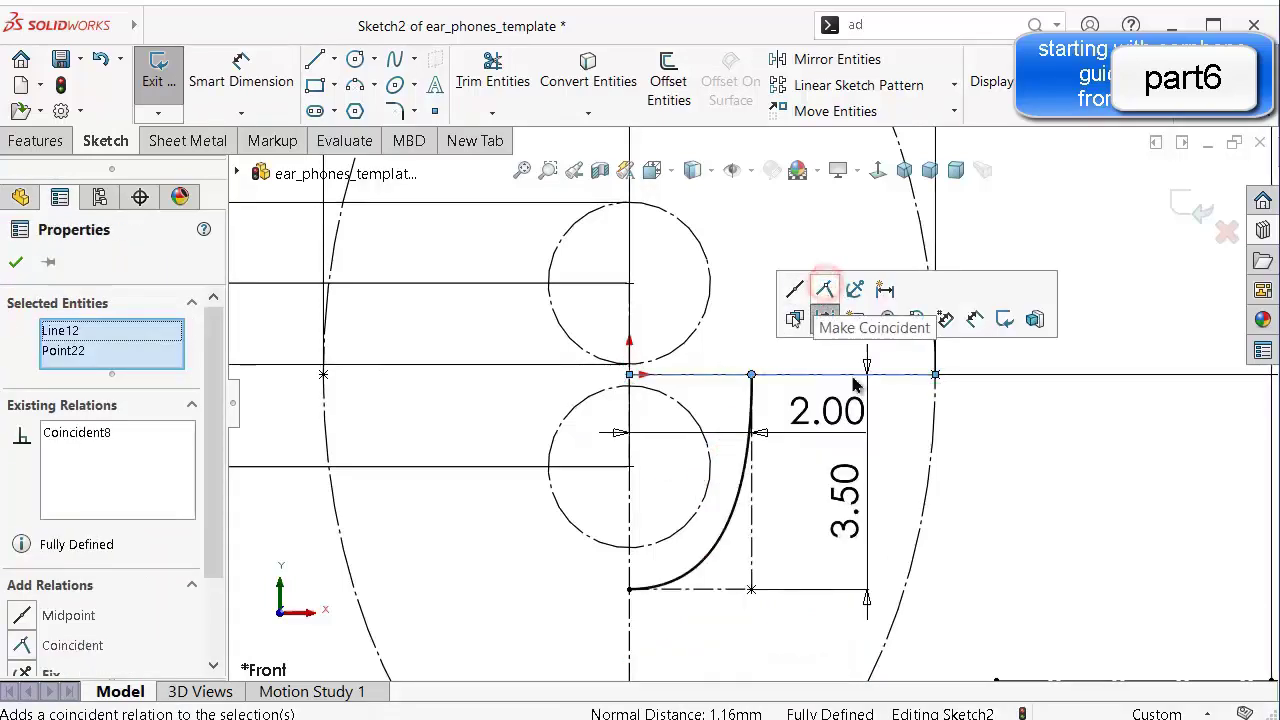
pyautogui.click(587, 618)
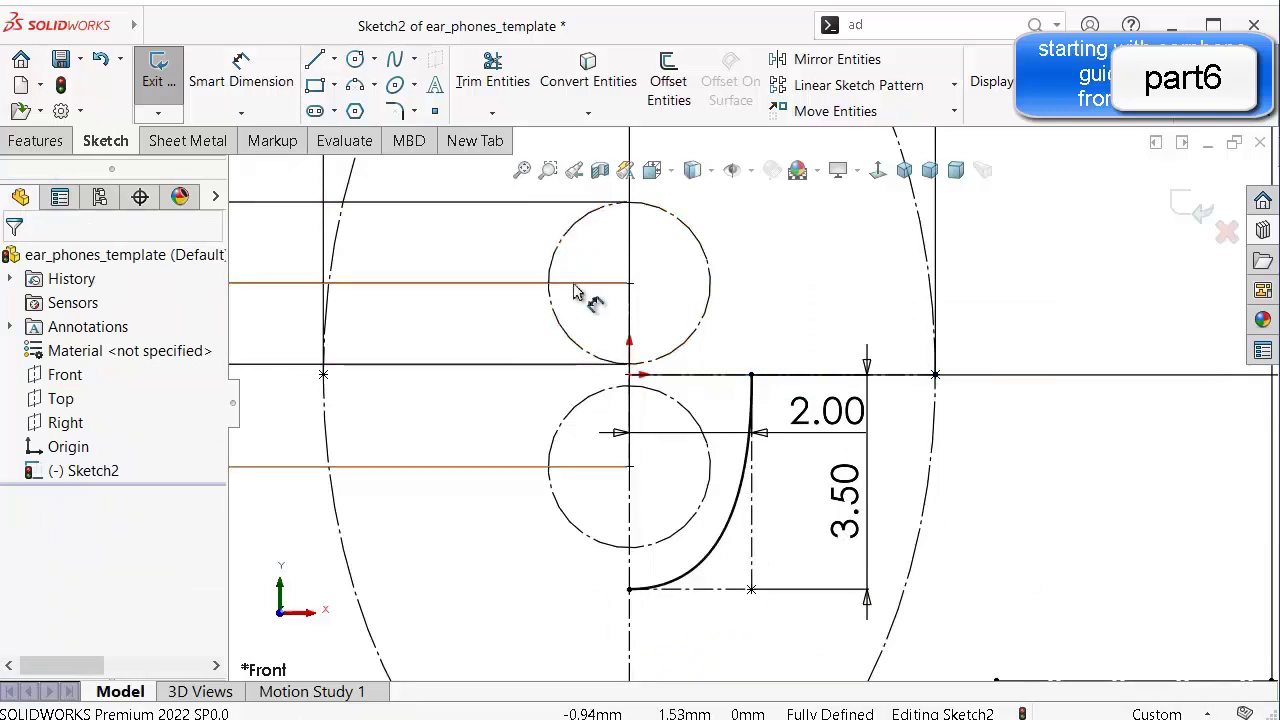
# Mirror the style spline about the vertical centerline.
pyautogui.click(813, 62)
pyautogui.click(737, 504)
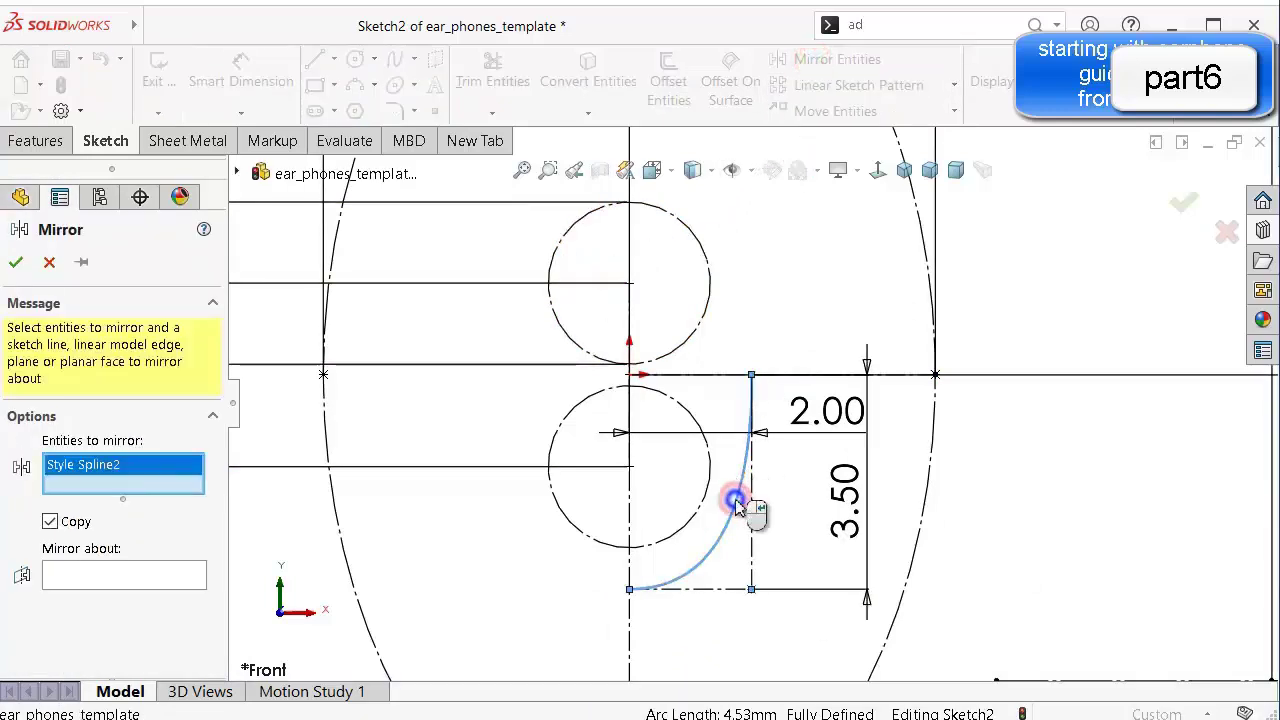
pyautogui.click(630, 563)
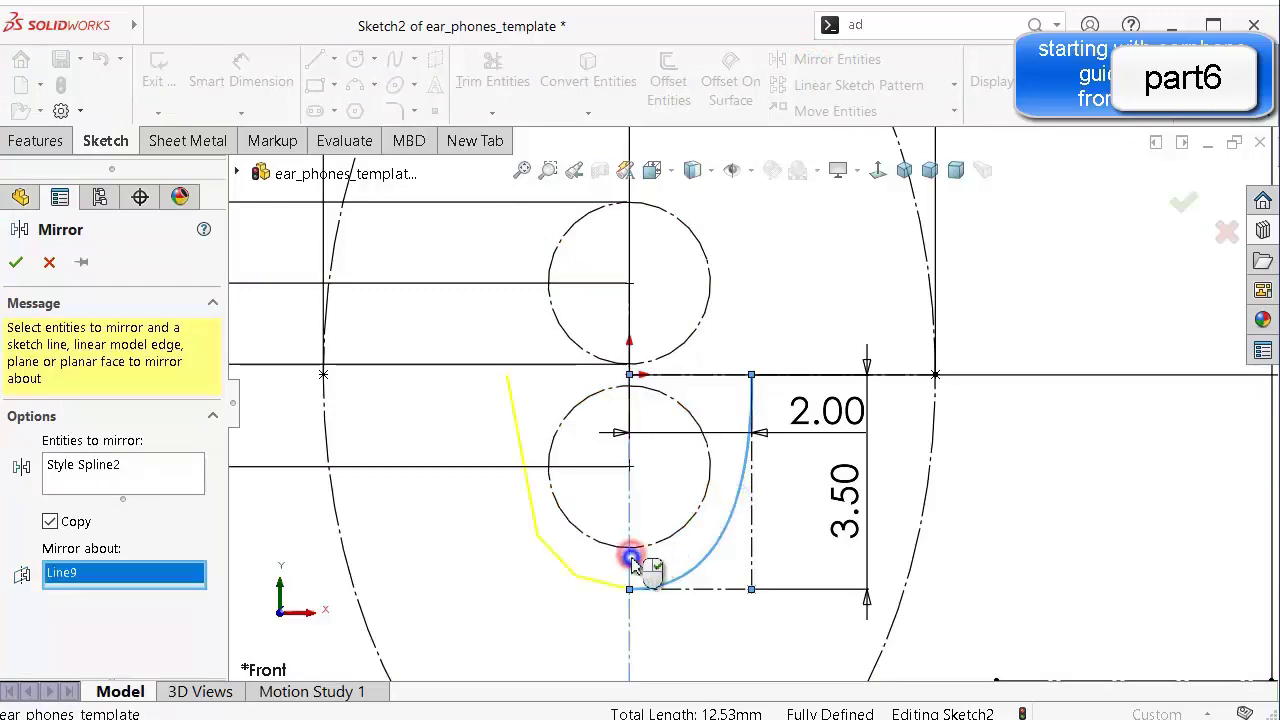
pyautogui.rightClick(632, 563)
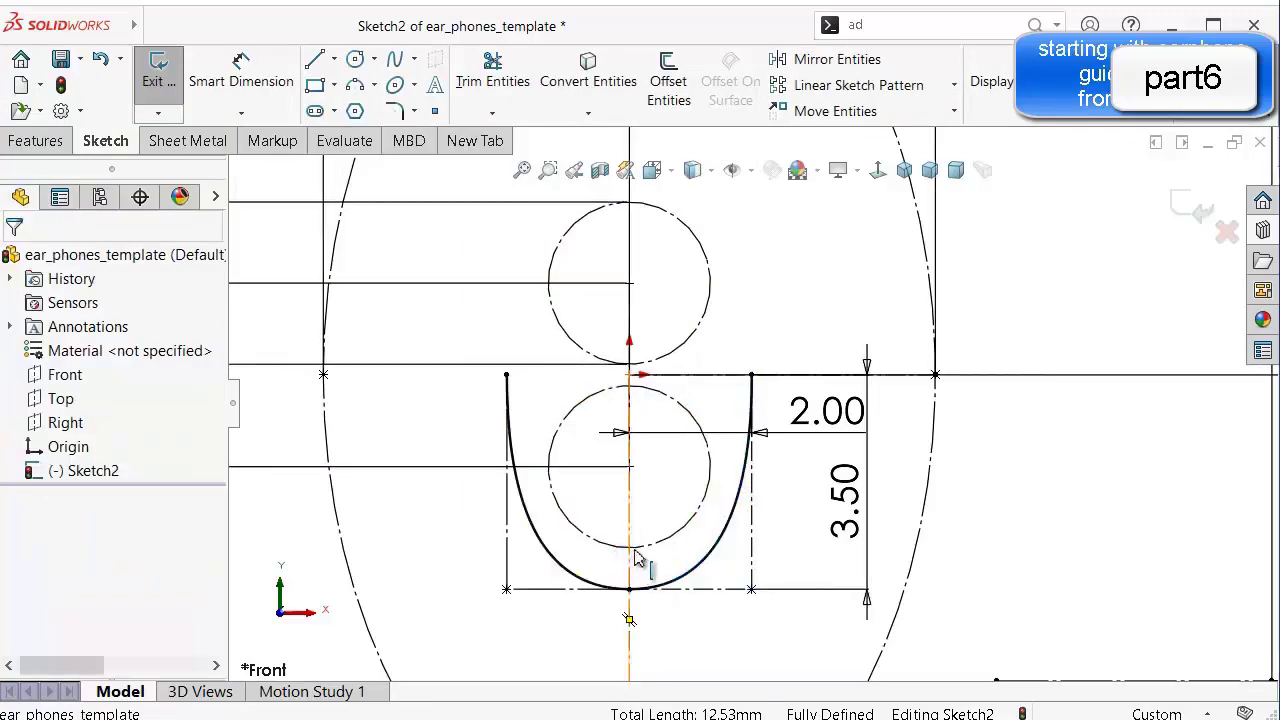
# Mirror both lower style splines about the horizontal centerline to close the oval around the two circles.
pyautogui.click(820, 62)
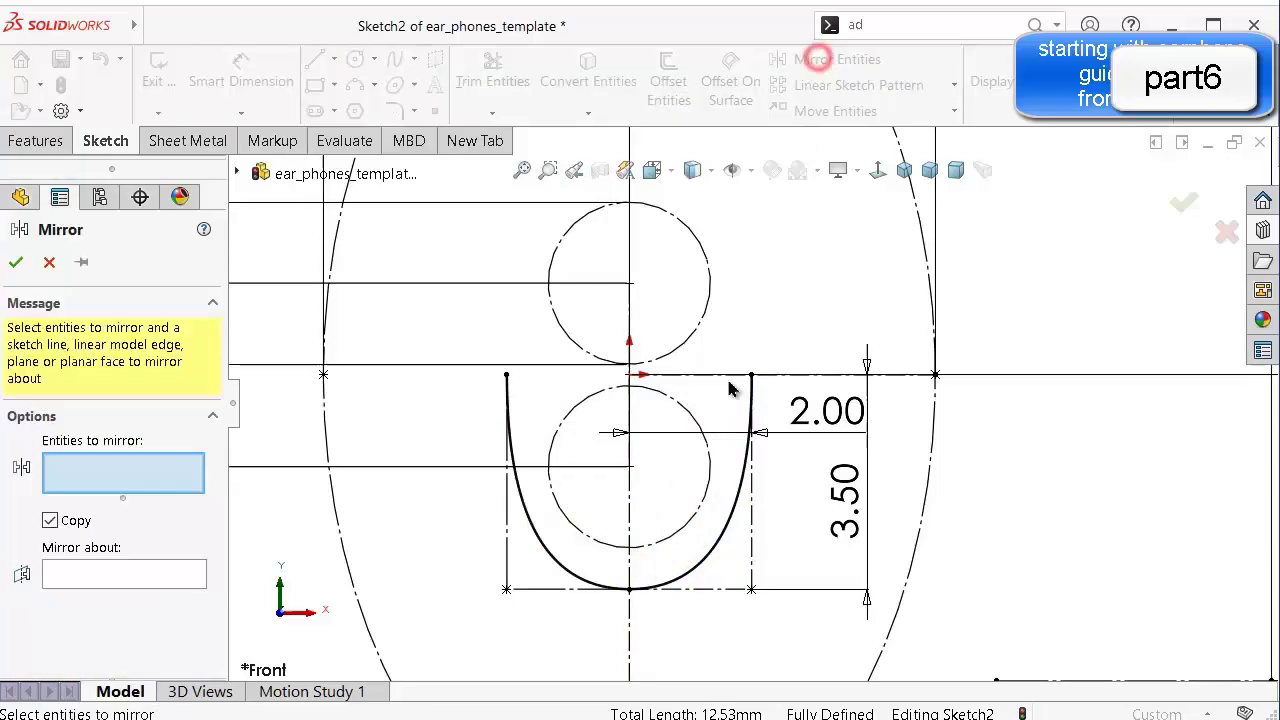
pyautogui.click(735, 528)
pyautogui.click(590, 590)
pyautogui.rightClick(587, 583)
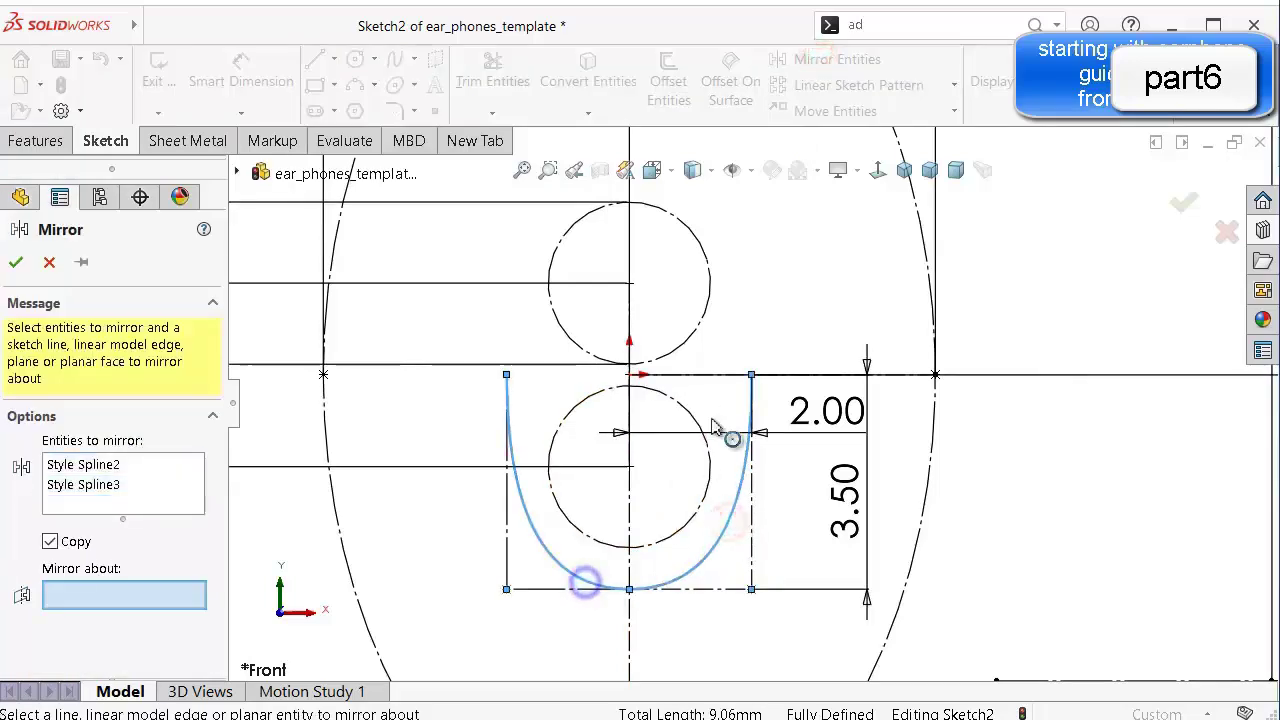
pyautogui.click(716, 376)
pyautogui.rightClick(716, 380)
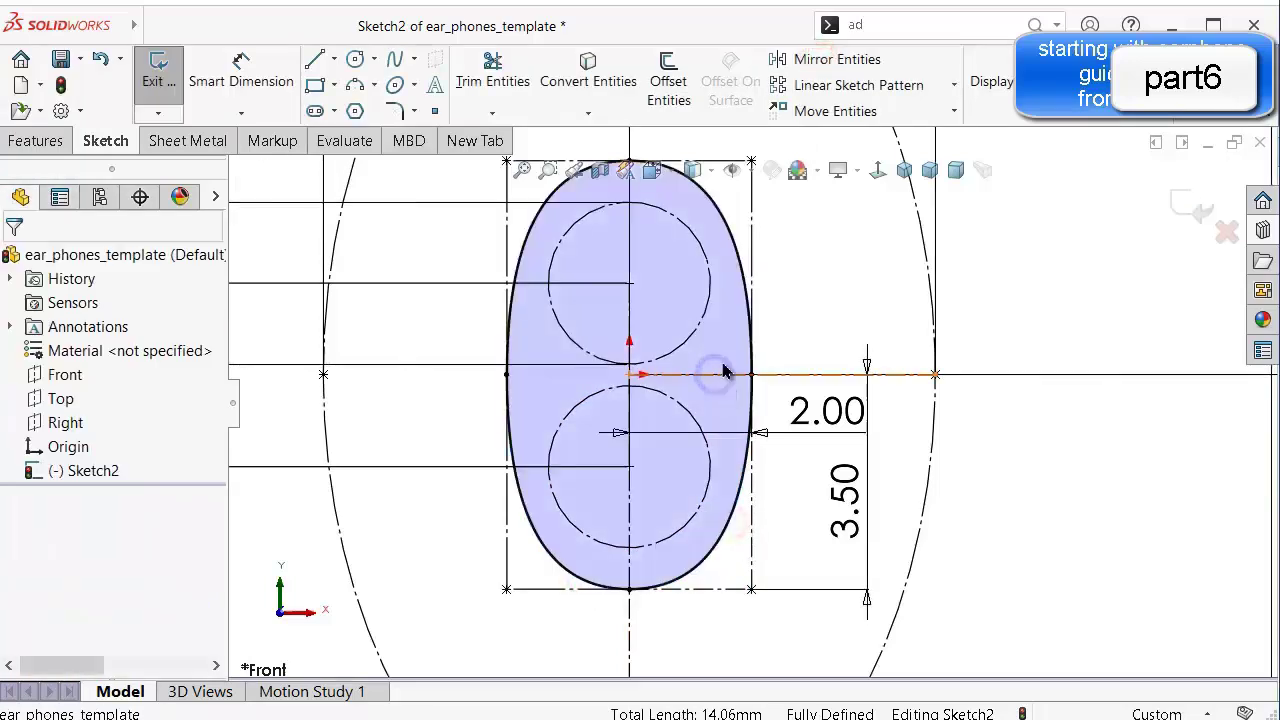
pyautogui.scroll(3, 731, 343)
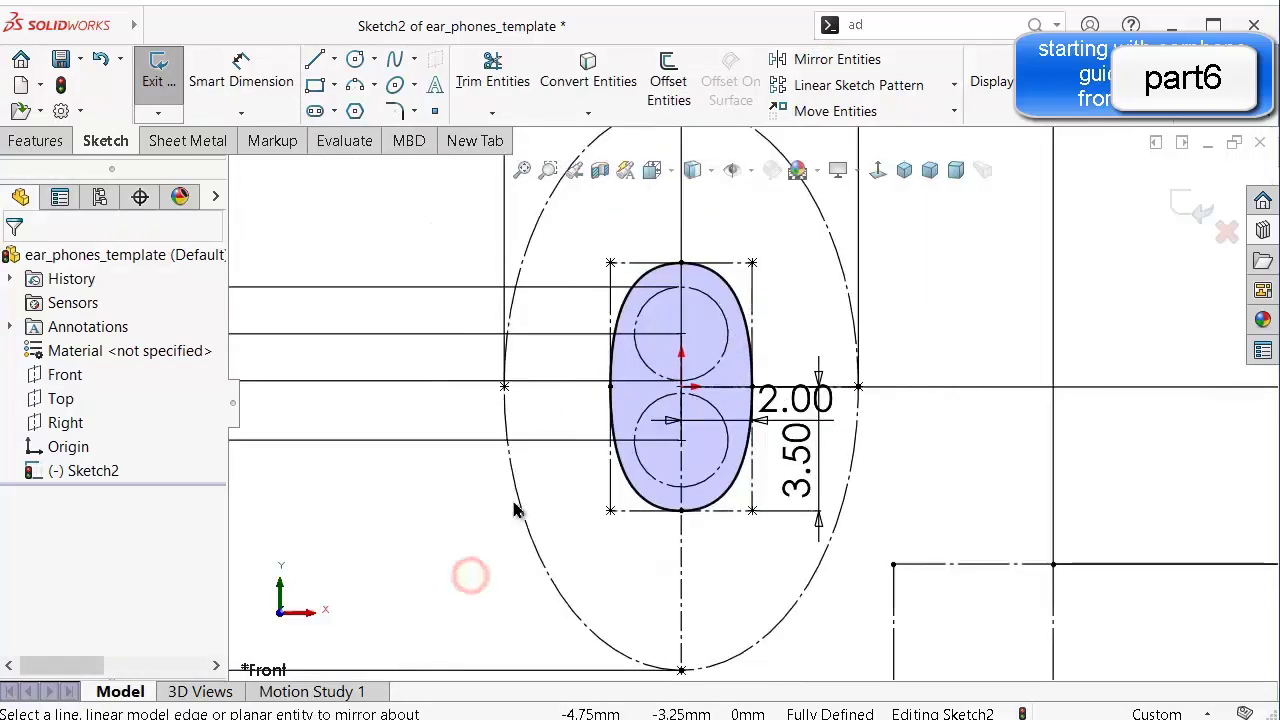
# Convert all four style splines of the oval to construction geometry.
pyautogui.click(636, 494)
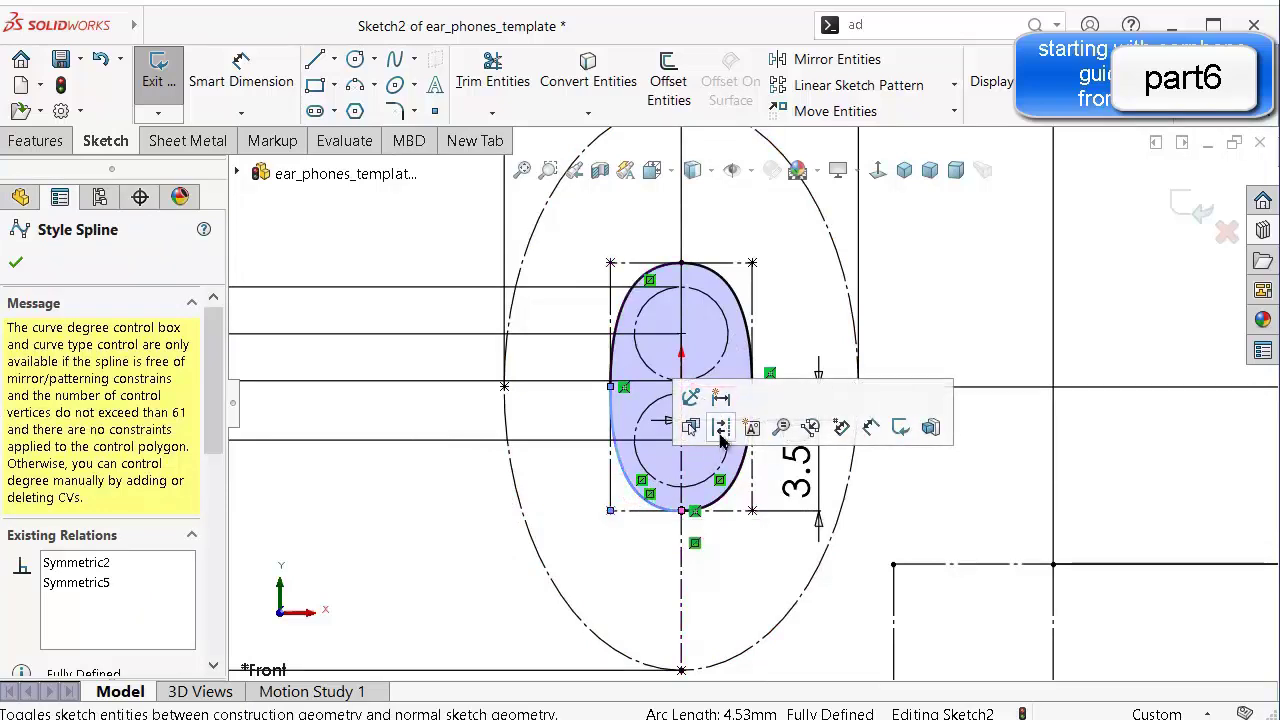
pyautogui.press('Escape')
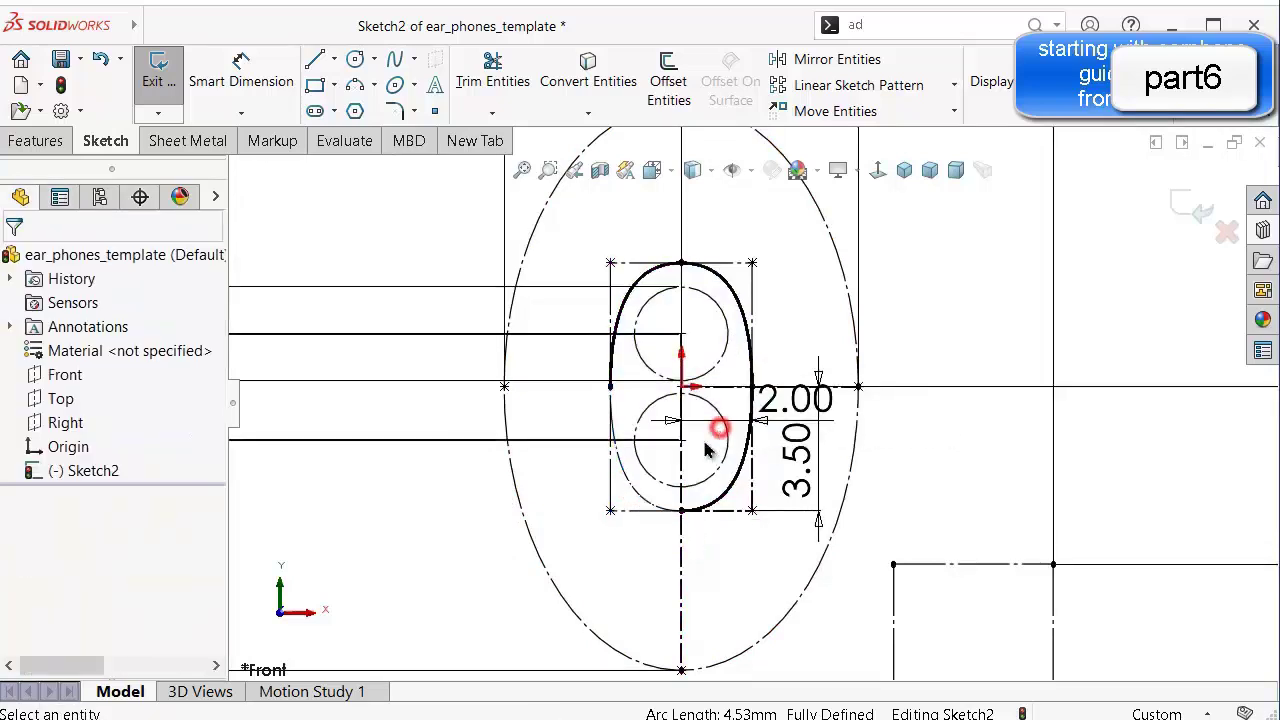
pyautogui.click(644, 286)
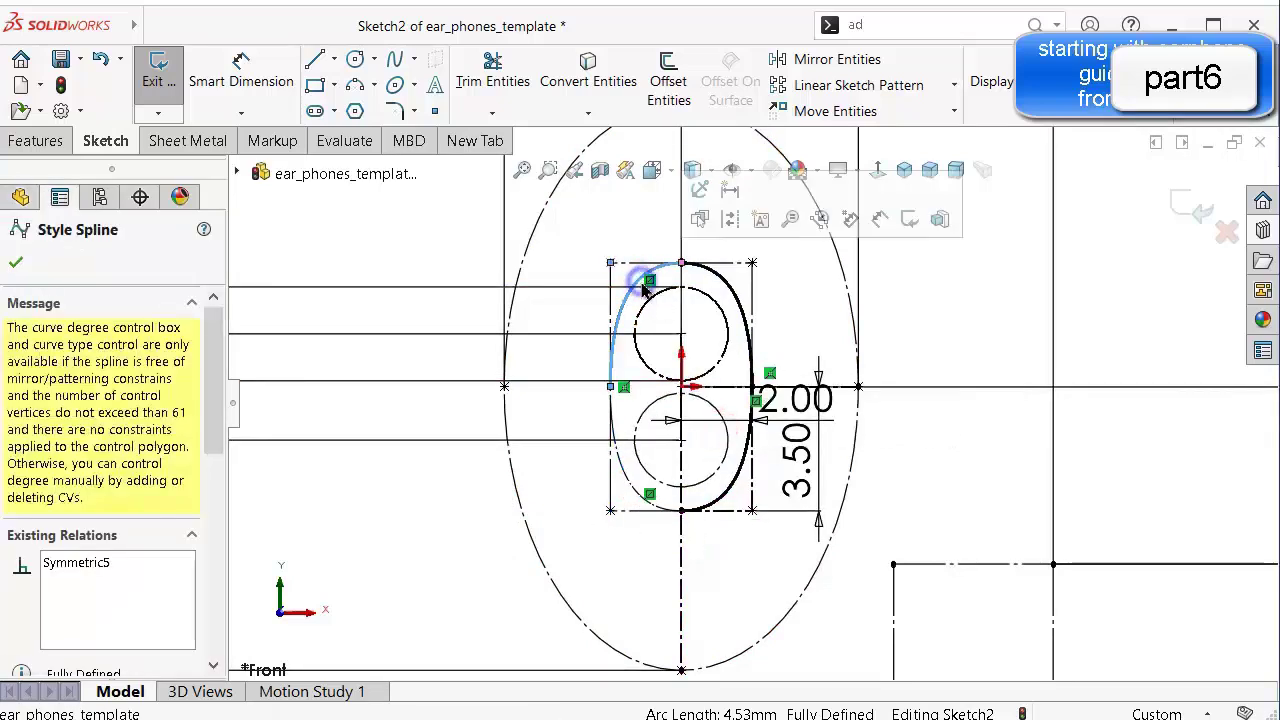
pyautogui.rightClick(645, 289)
pyautogui.click(686, 295)
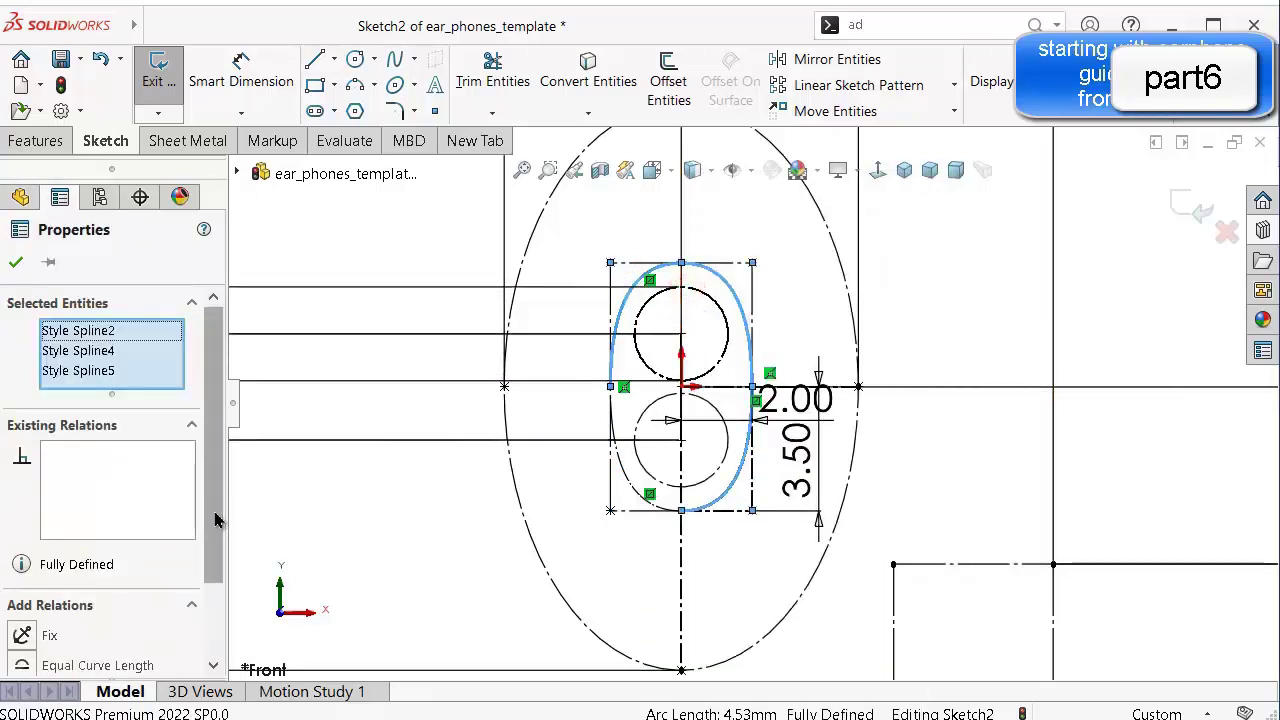
pyautogui.moveTo(214, 516); pyautogui.dragTo(212, 588)
pyautogui.click(47, 645)
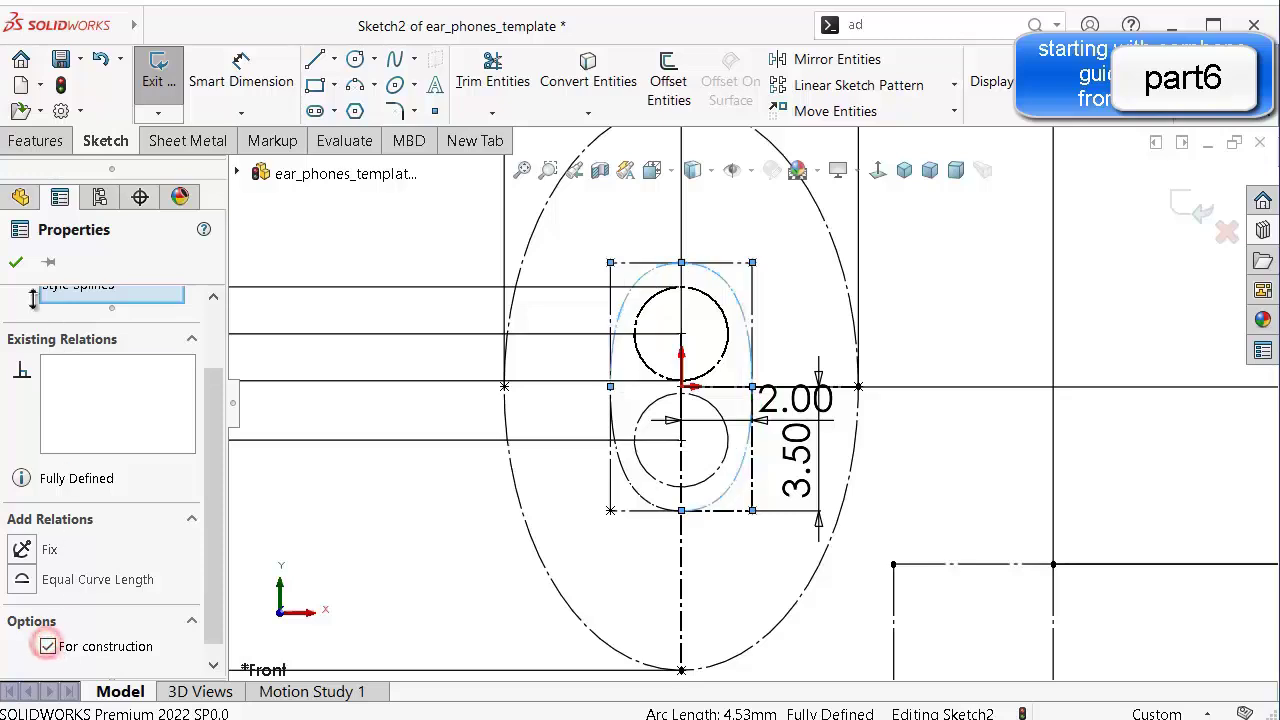
pyautogui.click(15, 261)
# Reposition the oval's 3.50 and 2.00 dimensions farther out on the right side of the ellipse.
pyautogui.scroll(-1, 634, 483)
pyautogui.scroll(2, 589, 513)
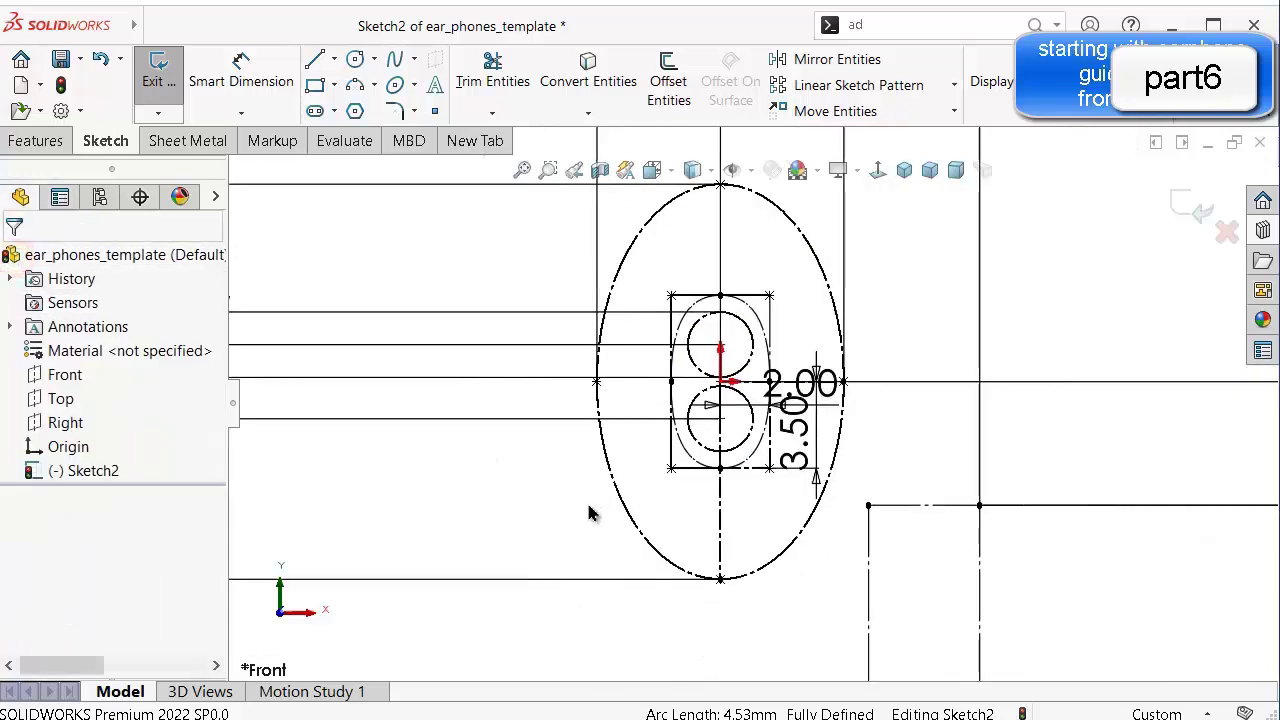
pyautogui.scroll(-2, 703, 460)
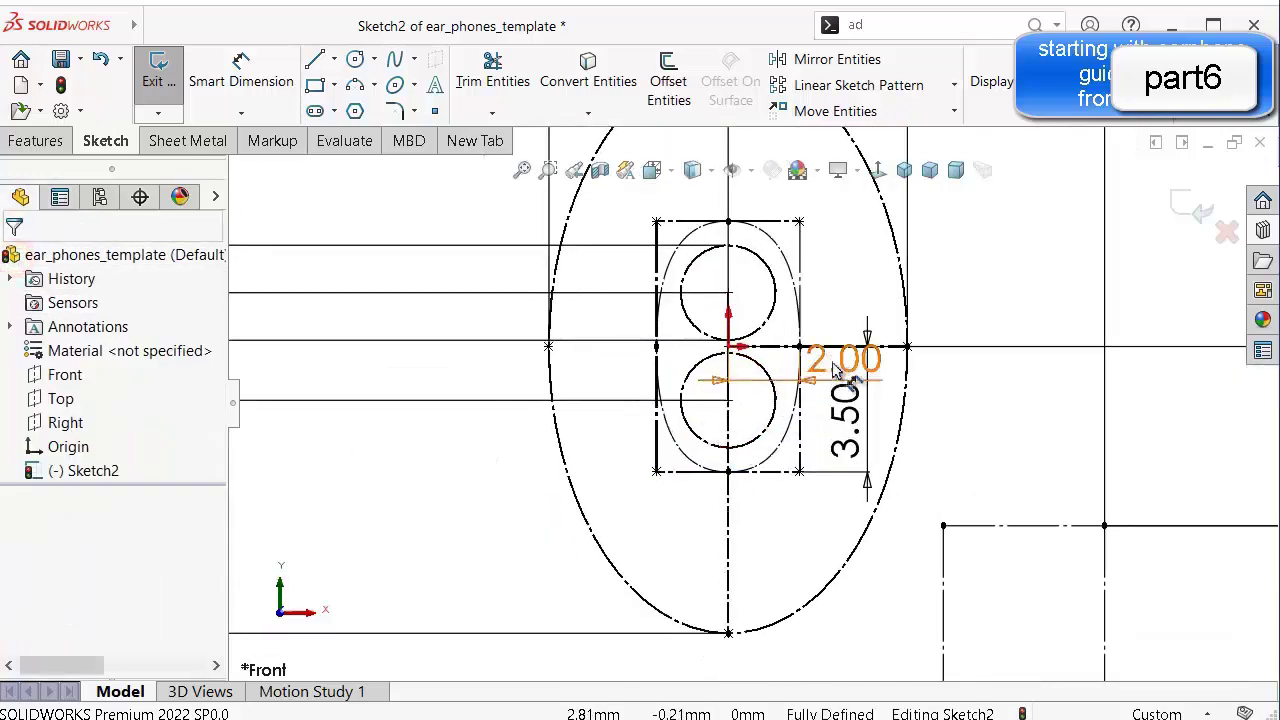
pyautogui.moveTo(843, 447); pyautogui.dragTo(1003, 423)
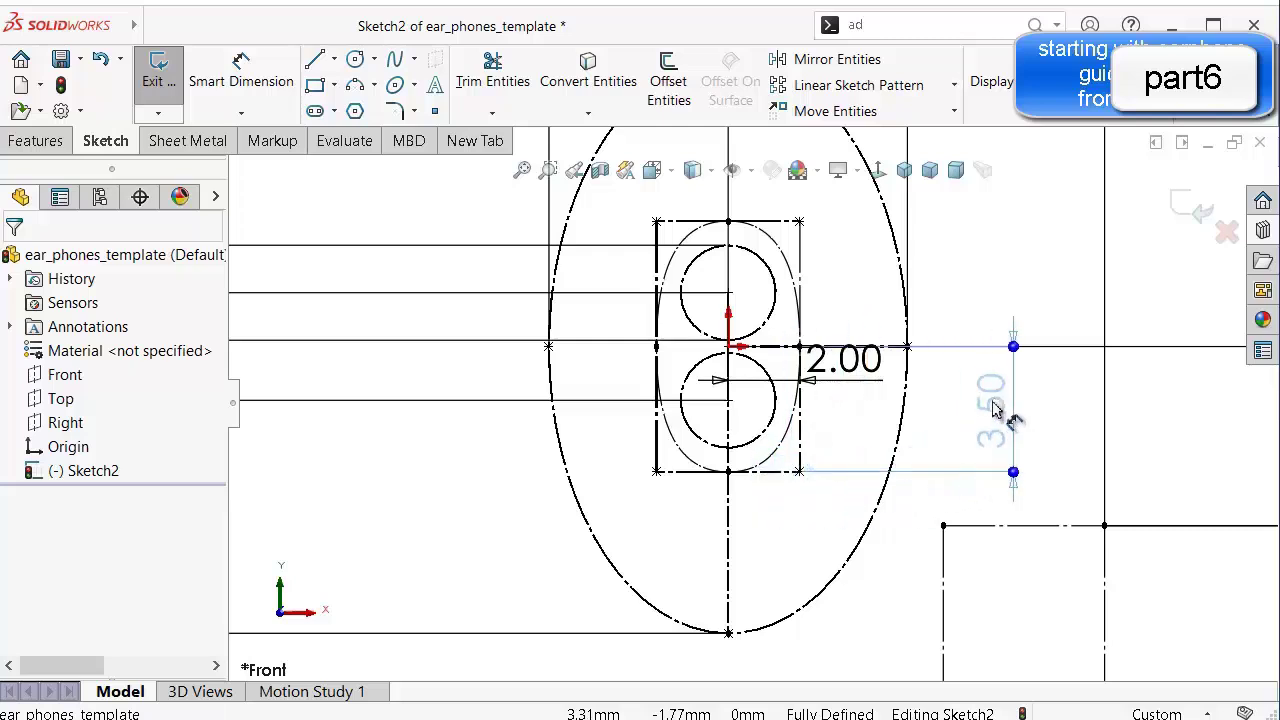
pyautogui.click(846, 362)
pyautogui.moveTo(846, 362); pyautogui.dragTo(920, 378)
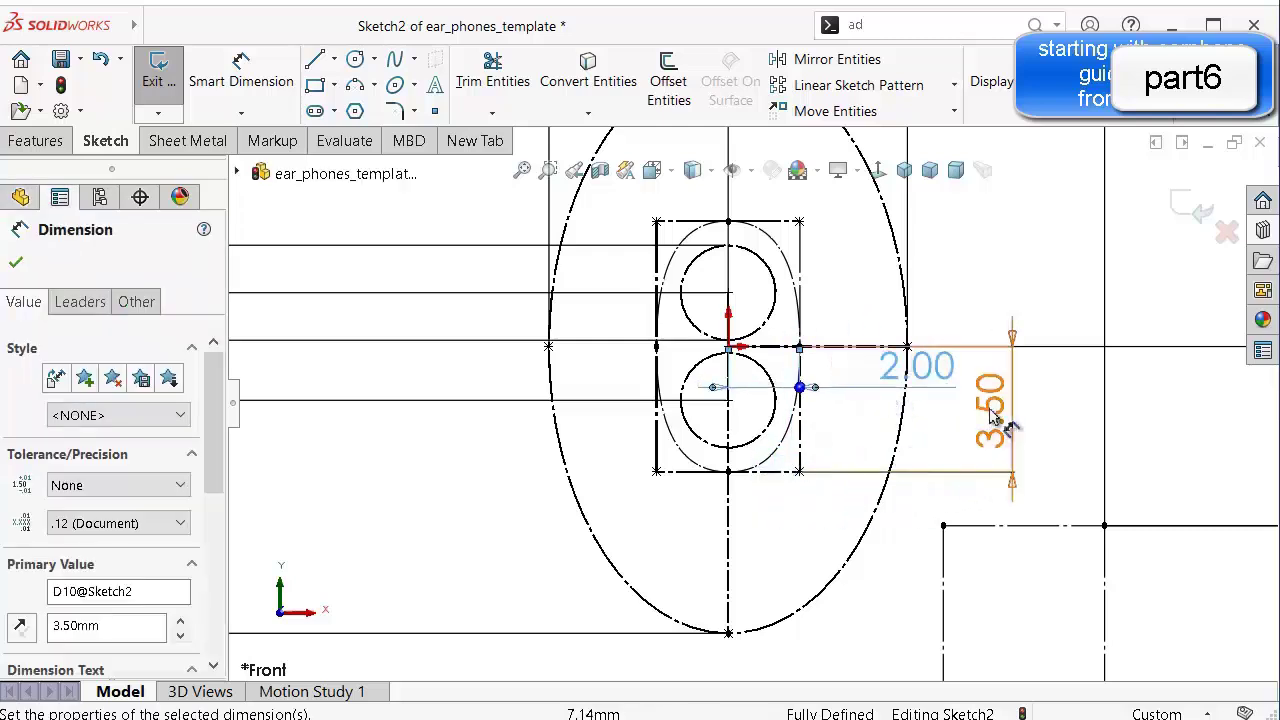
pyautogui.moveTo(991, 411); pyautogui.dragTo(1045, 430)
pyautogui.moveTo(928, 371); pyautogui.dragTo(994, 384)
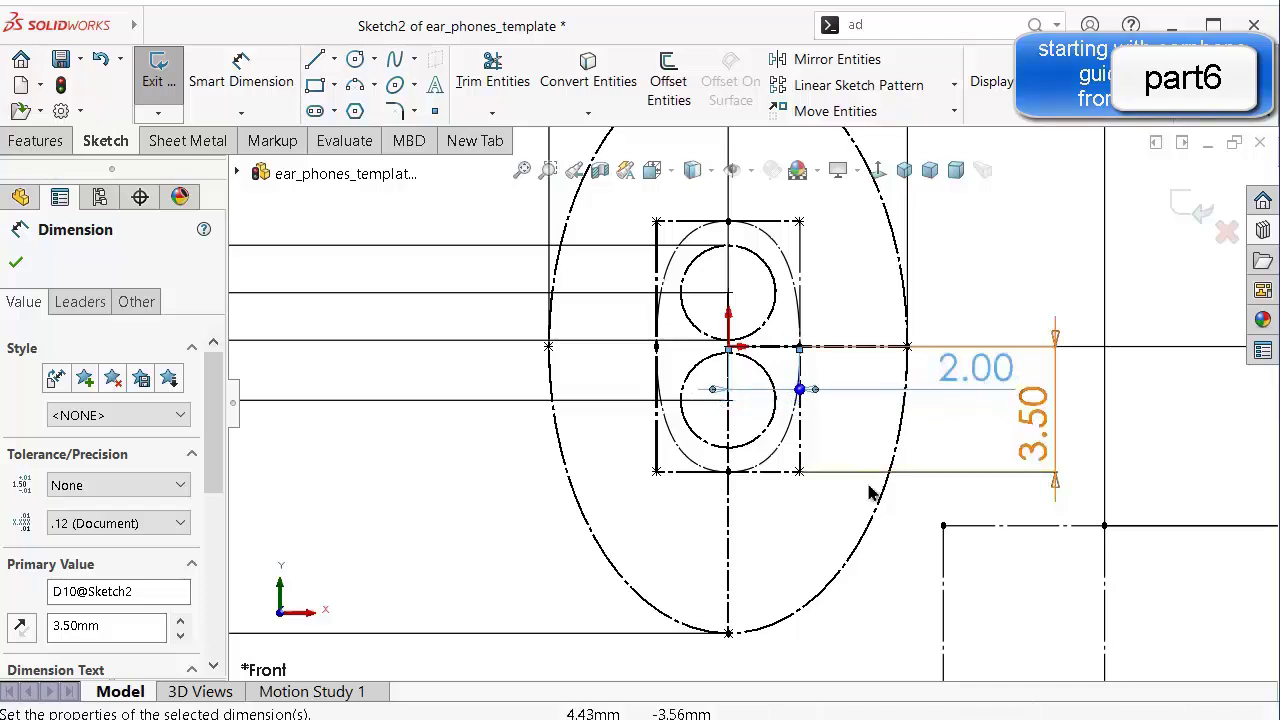
pyautogui.click(825, 510)
pyautogui.scroll(-2, 810, 375)
pyautogui.scroll(3, 810, 375)
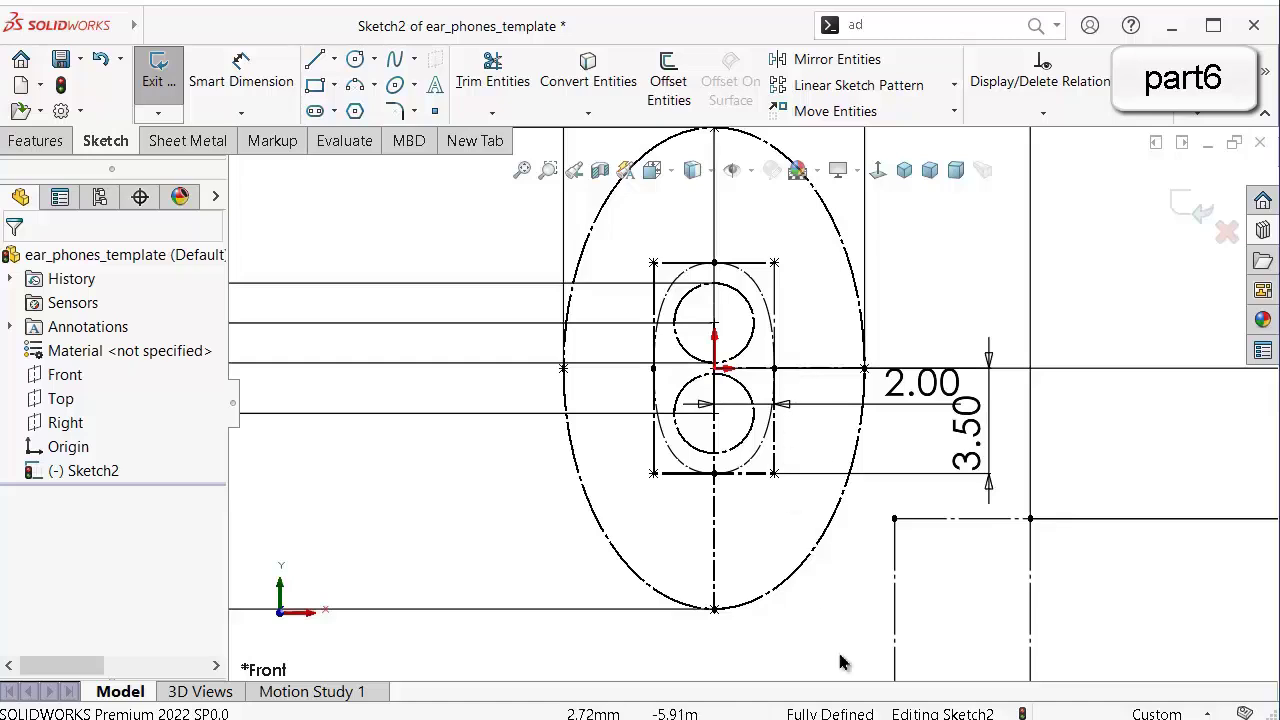
# Place the oval's half-height dimension to the left of the ellipse and set it to 3.5 mm.
pyautogui.scroll(2, 680, 330)
pyautogui.moveTo(823, 370)
pyautogui.mouseDown()
pyautogui.moveTo(648, 410)
pyautogui.moveTo(532, 407)
pyautogui.moveTo(546, 406)
pyautogui.mouseUp()
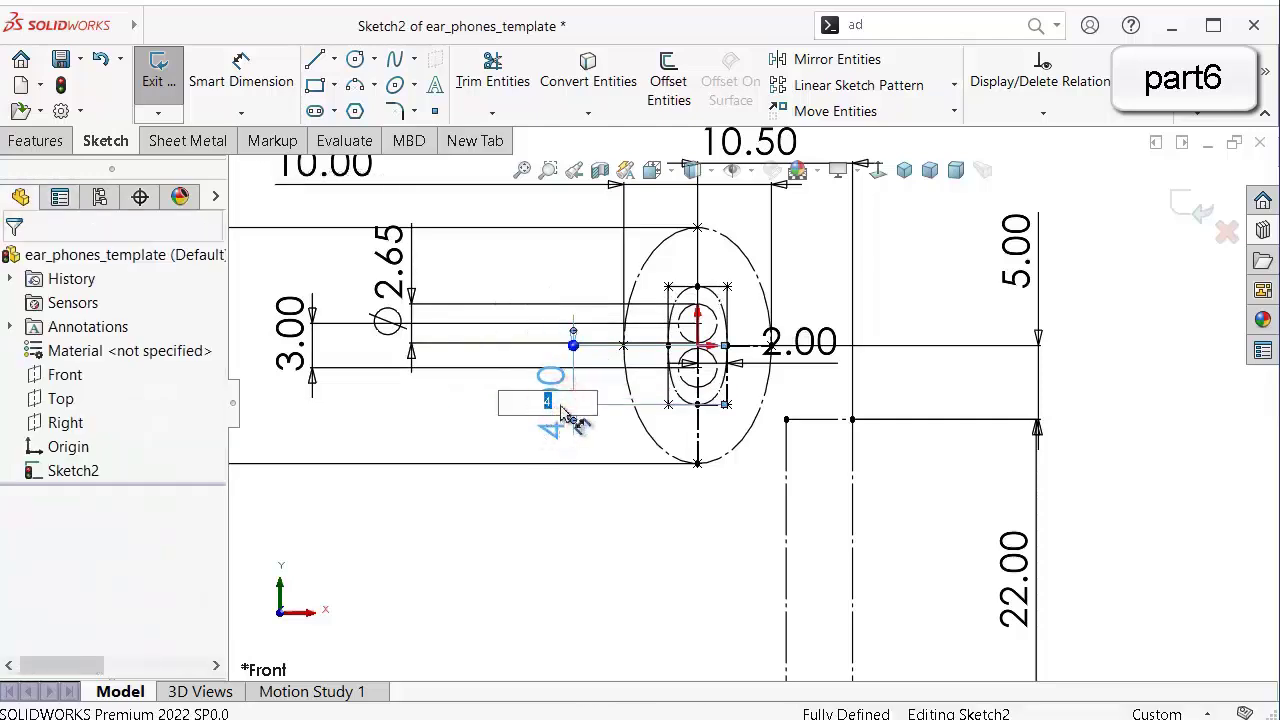
pyautogui.write('3.5')
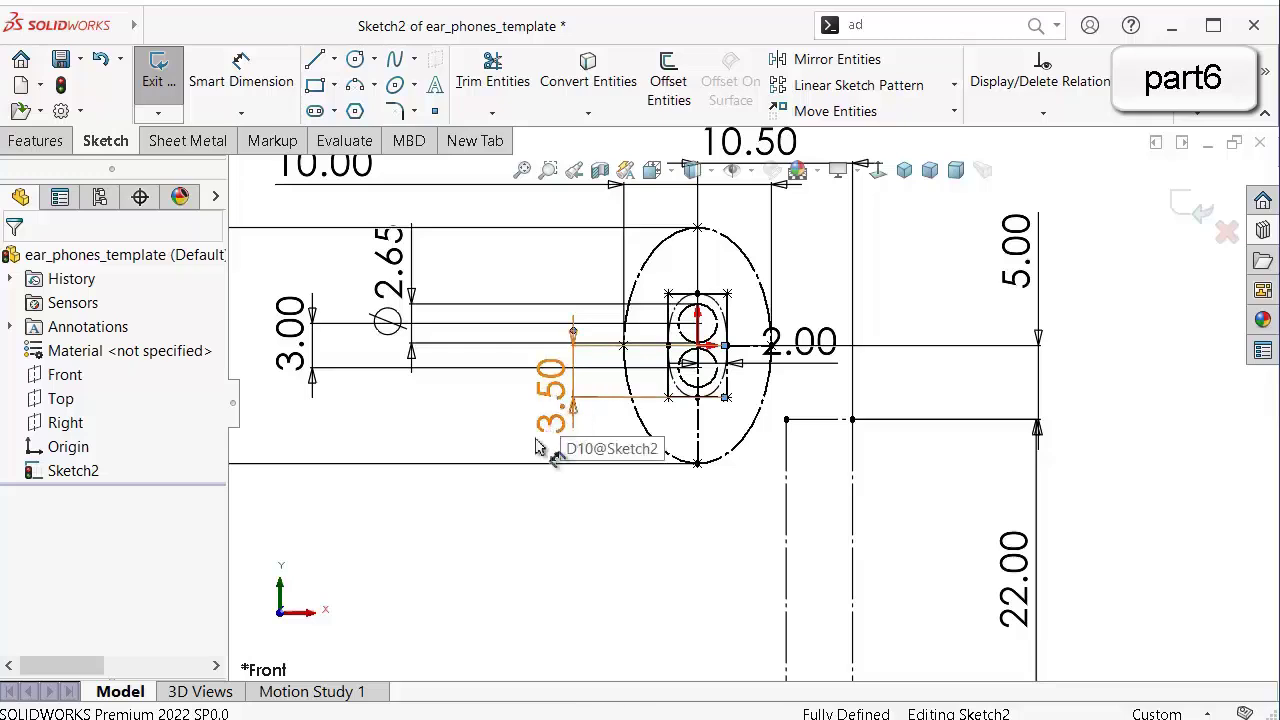
pyautogui.click(580, 608)
# Shift the 3.50 dimension farther left of the ellipse and place the 2.00 dimension below the ellipse at its lower left.
pyautogui.moveTo(565, 411); pyautogui.dragTo(505, 410)
pyautogui.moveTo(793, 342)
pyautogui.mouseDown()
pyautogui.moveTo(729, 380)
pyautogui.moveTo(585, 428)
pyautogui.moveTo(510, 503)
pyautogui.mouseUp()
pyautogui.click(413, 575)
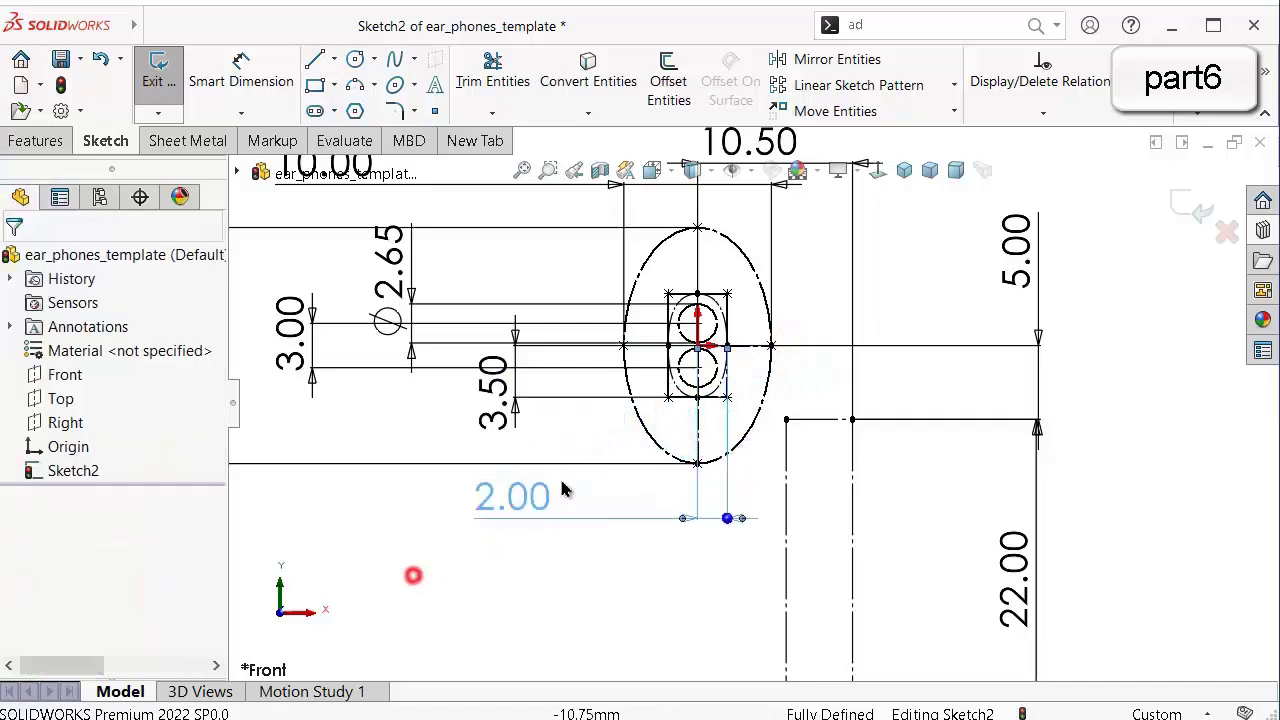
pyautogui.scroll(2, 744, 478)
pyautogui.scroll(-2, 804, 562)
pyautogui.scroll(1, 800, 550)
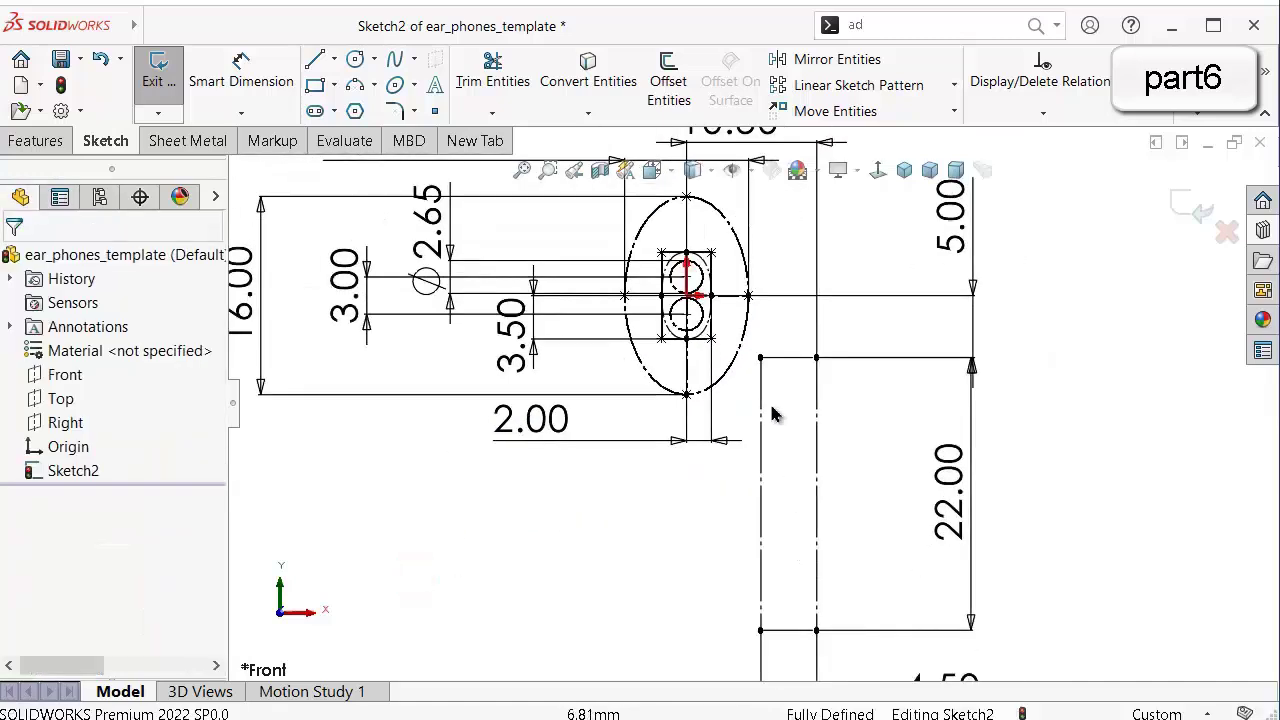
pyautogui.scroll(-2, 800, 334)
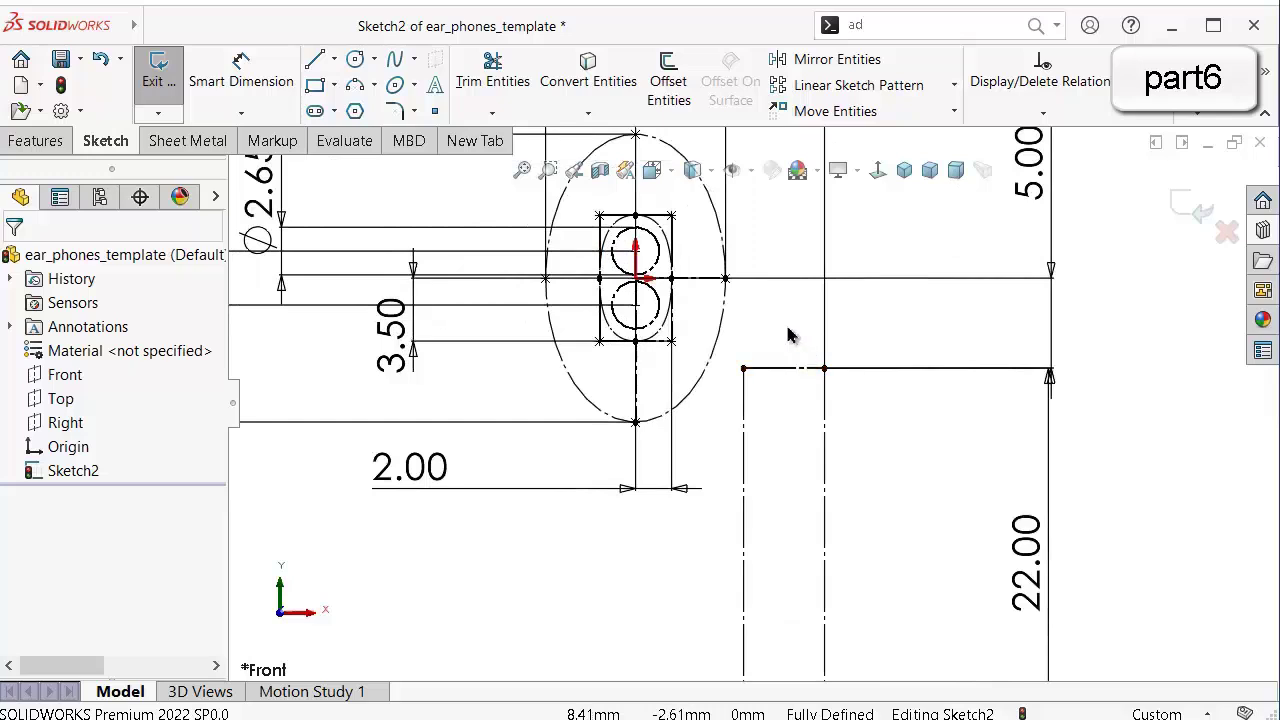
pyautogui.scroll(2, 788, 334)
pyautogui.scroll(-2, 737, 283)
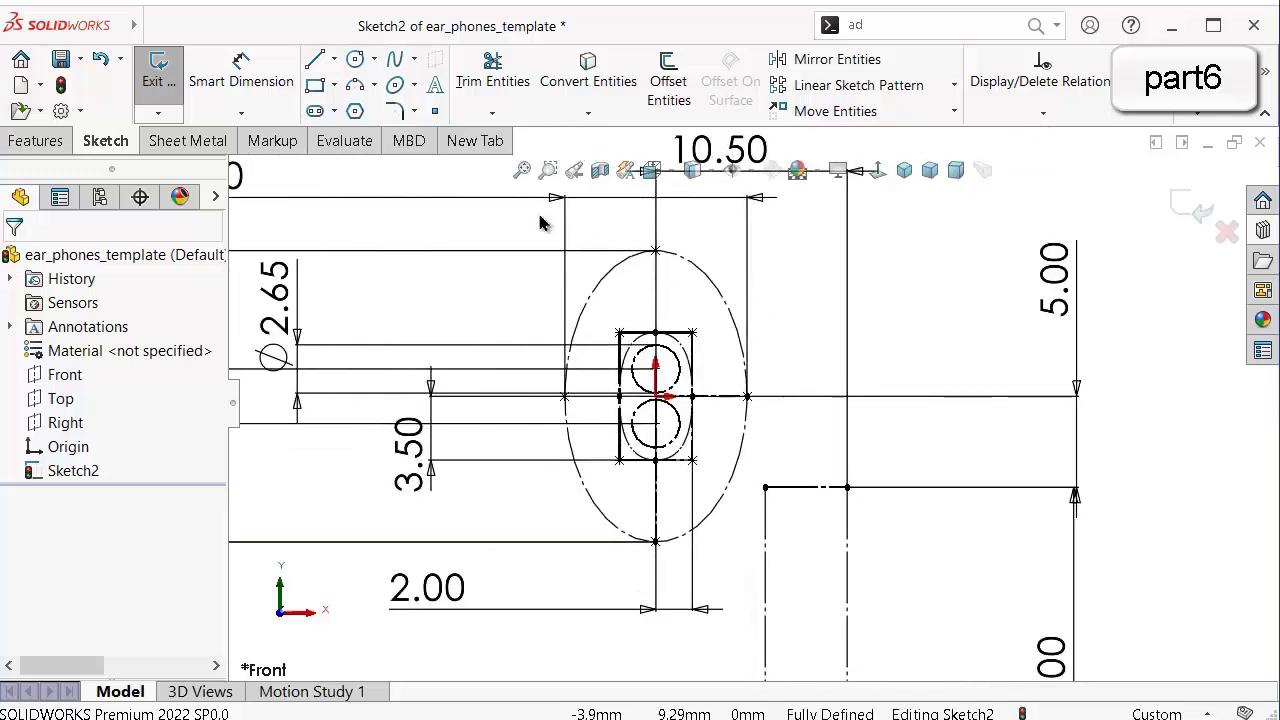
pyautogui.click(416, 62)
pyautogui.click(443, 86)
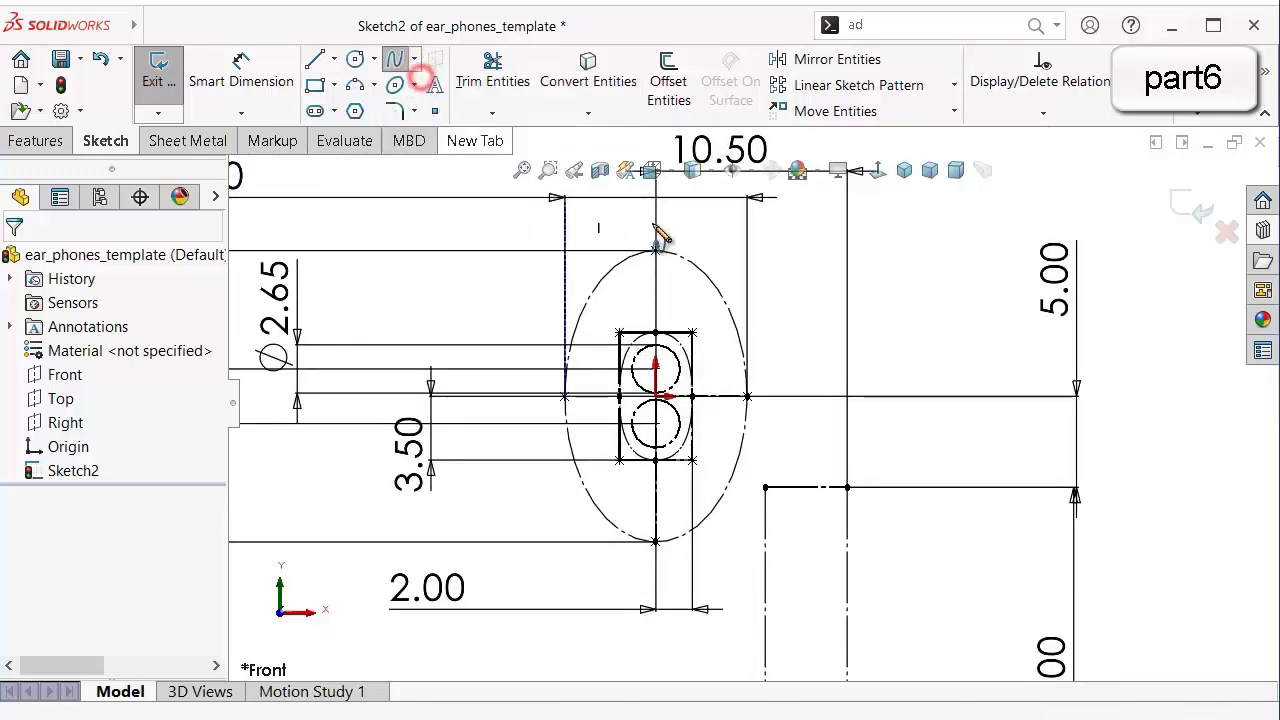
pyautogui.click(656, 251)
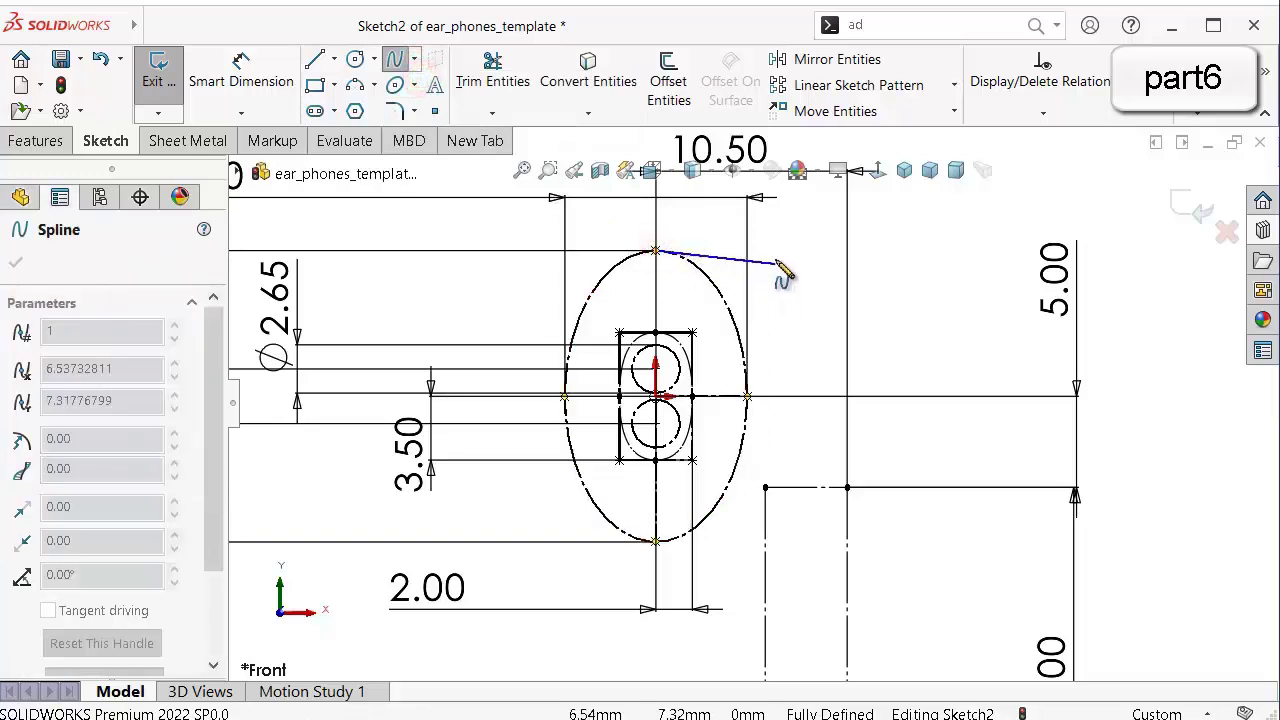
pyautogui.click(757, 251)
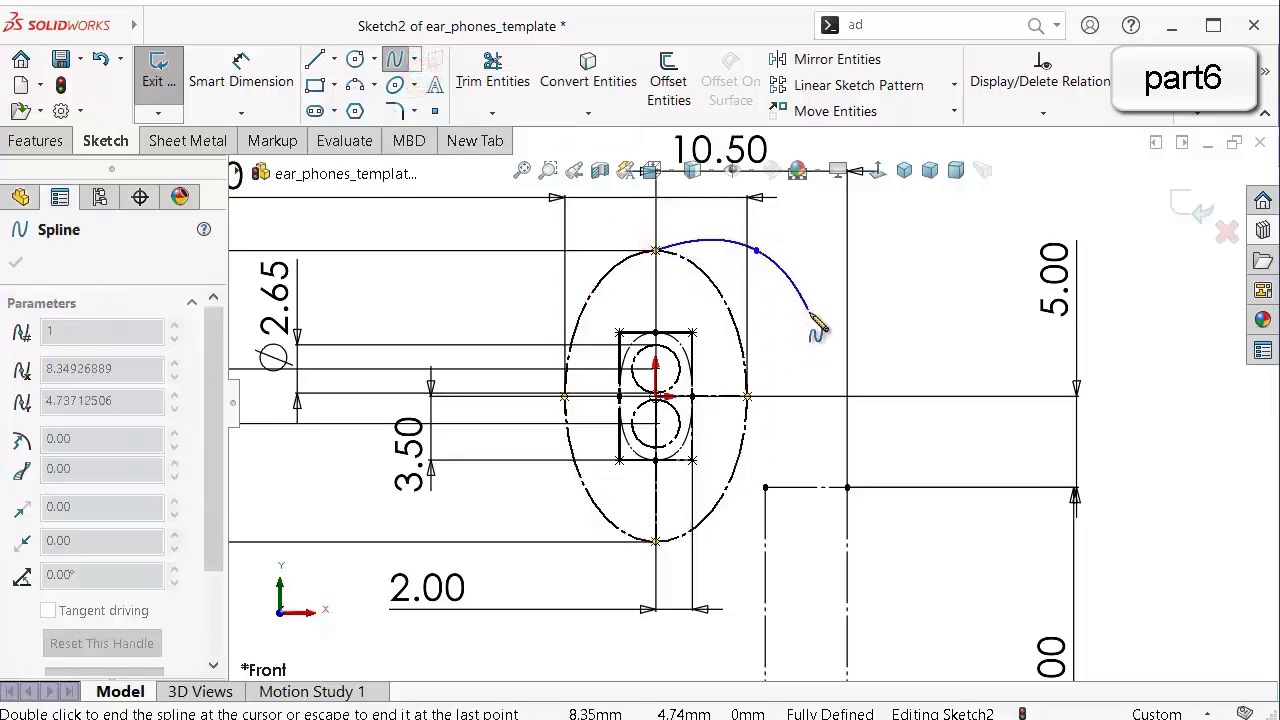
pyautogui.click(811, 314)
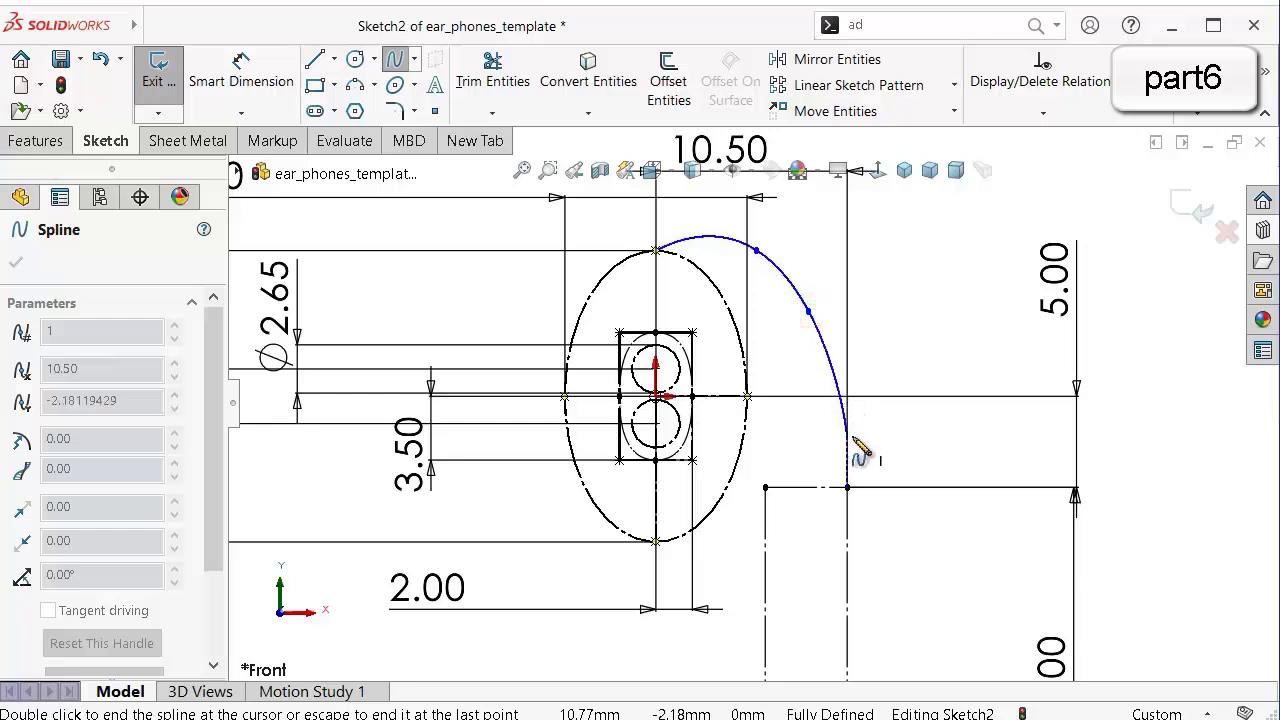
pyautogui.press('Escape')
pyautogui.click(792, 277)
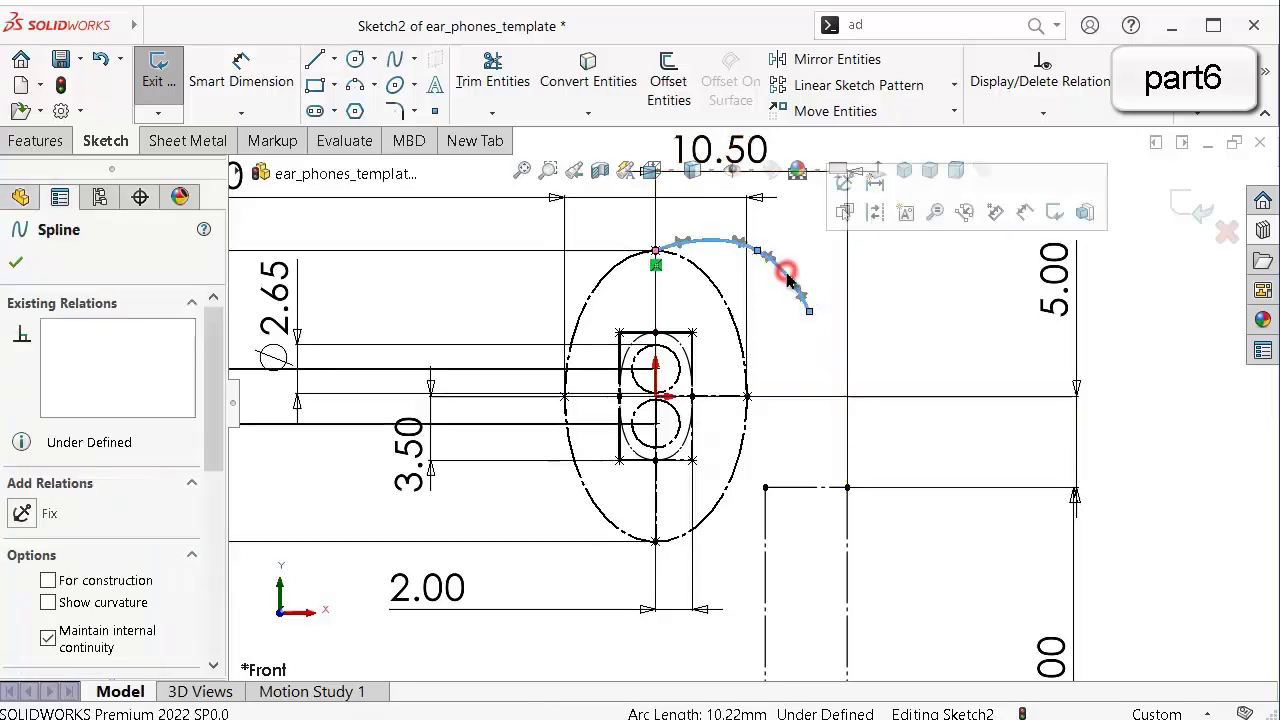
pyautogui.press('Delete')
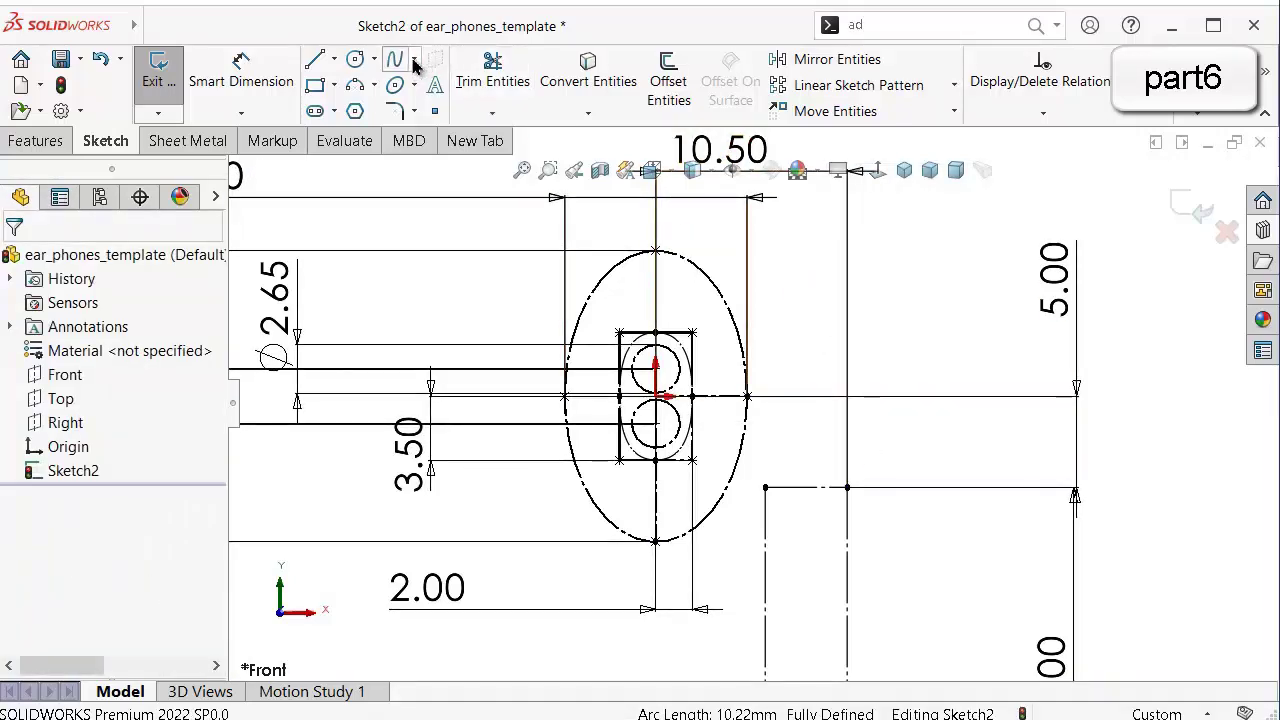
# Draw a Bezier style spline with two intermediate control points from the ellipse's top point to the tall construction rectangle's top-right corner.
pyautogui.click(414, 62)
pyautogui.click(424, 109)
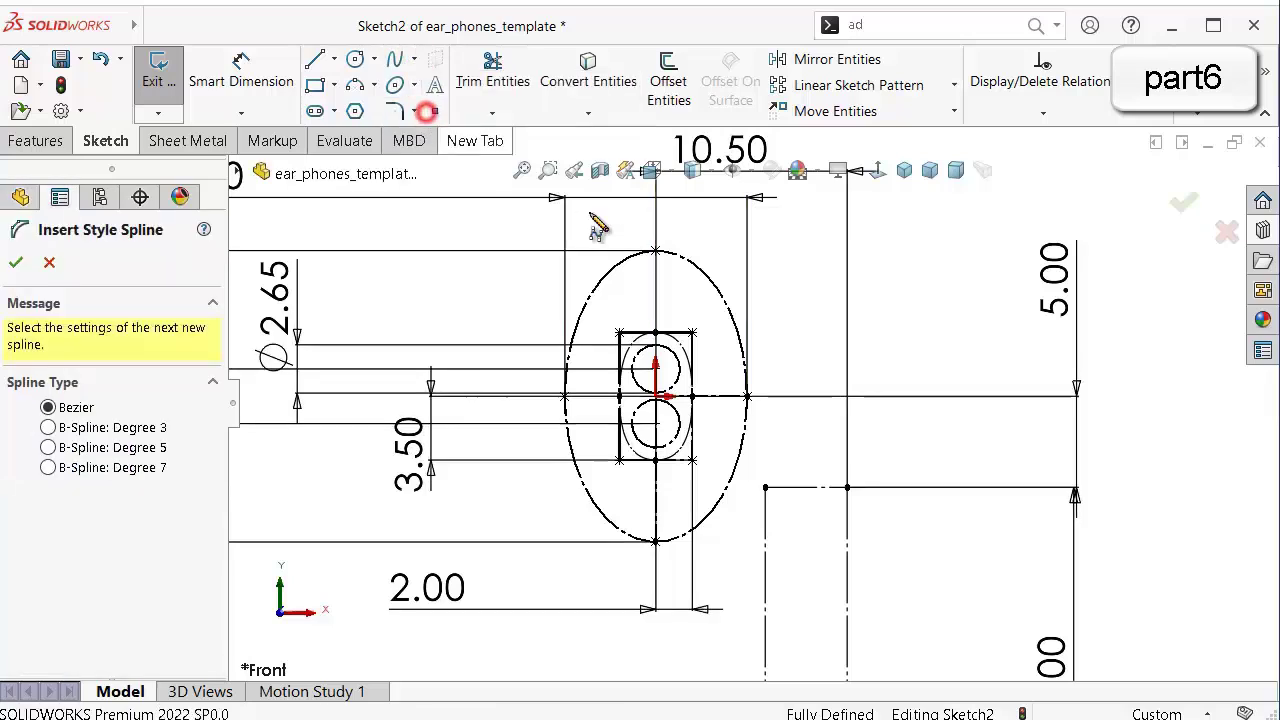
pyautogui.click(656, 251)
pyautogui.click(761, 264)
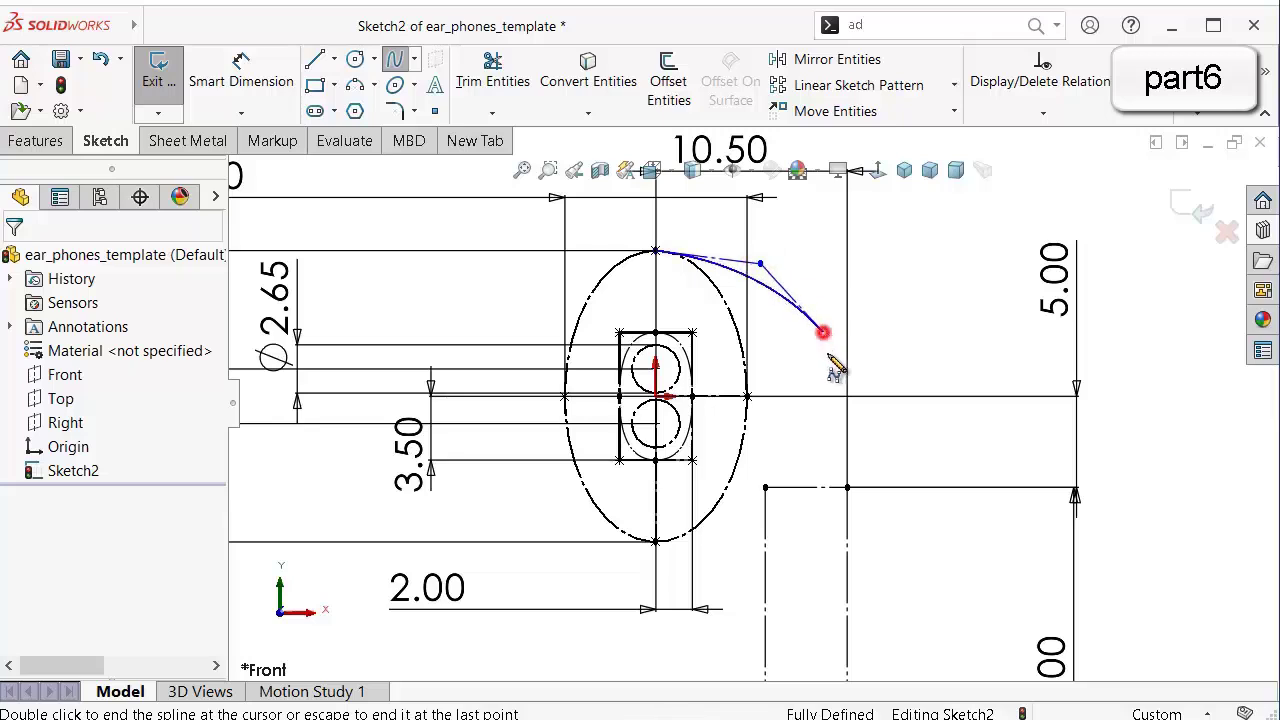
pyautogui.rightClick(911, 449)
pyautogui.click(922, 463)
pyautogui.scroll(-2, 826, 343)
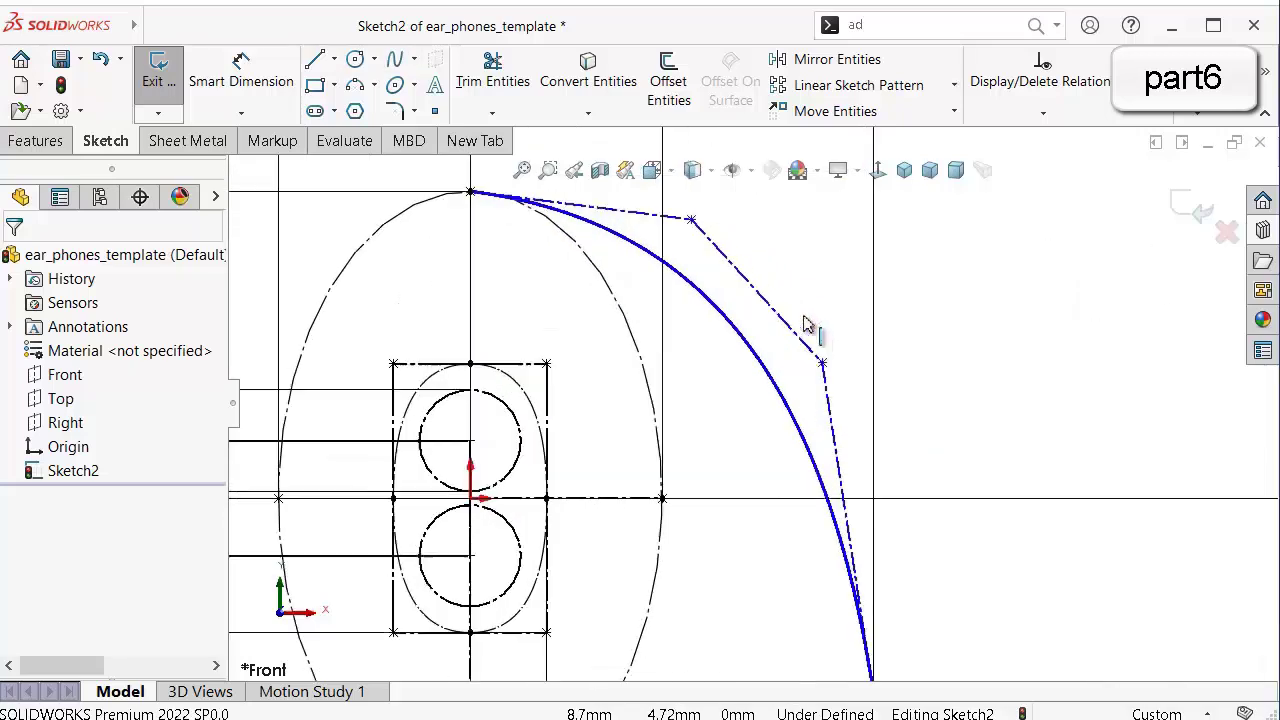
# Make the style spline's control segment at the ellipse's top point horizontal.
pyautogui.scroll(-2, 689, 254)
pyautogui.click(651, 352)
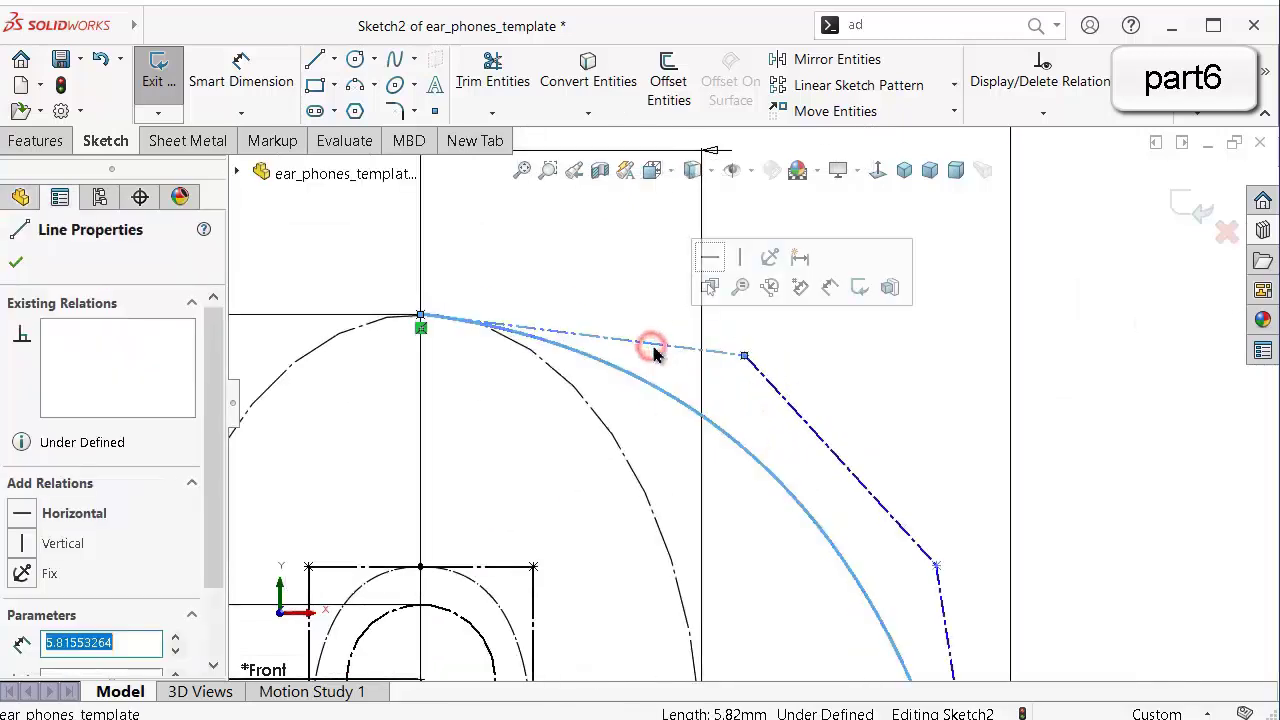
pyautogui.click(663, 257)
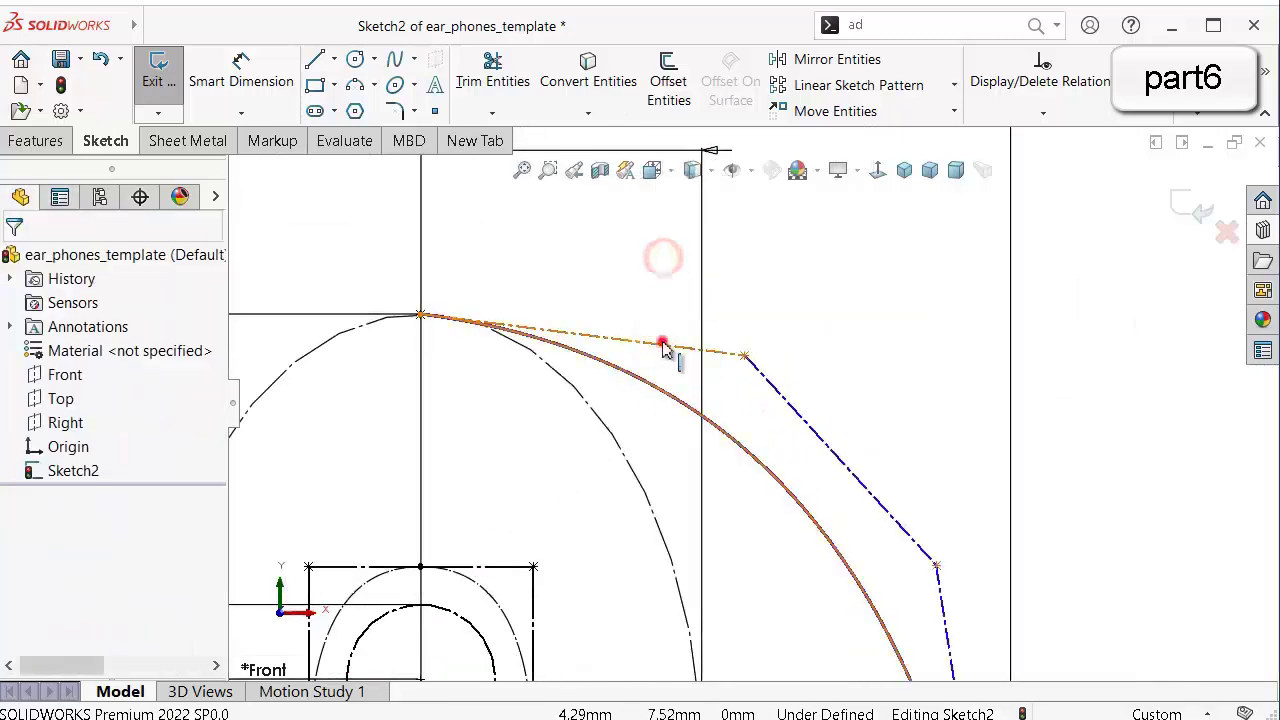
pyautogui.click(663, 344)
pyautogui.click(716, 250)
pyautogui.click(1111, 366)
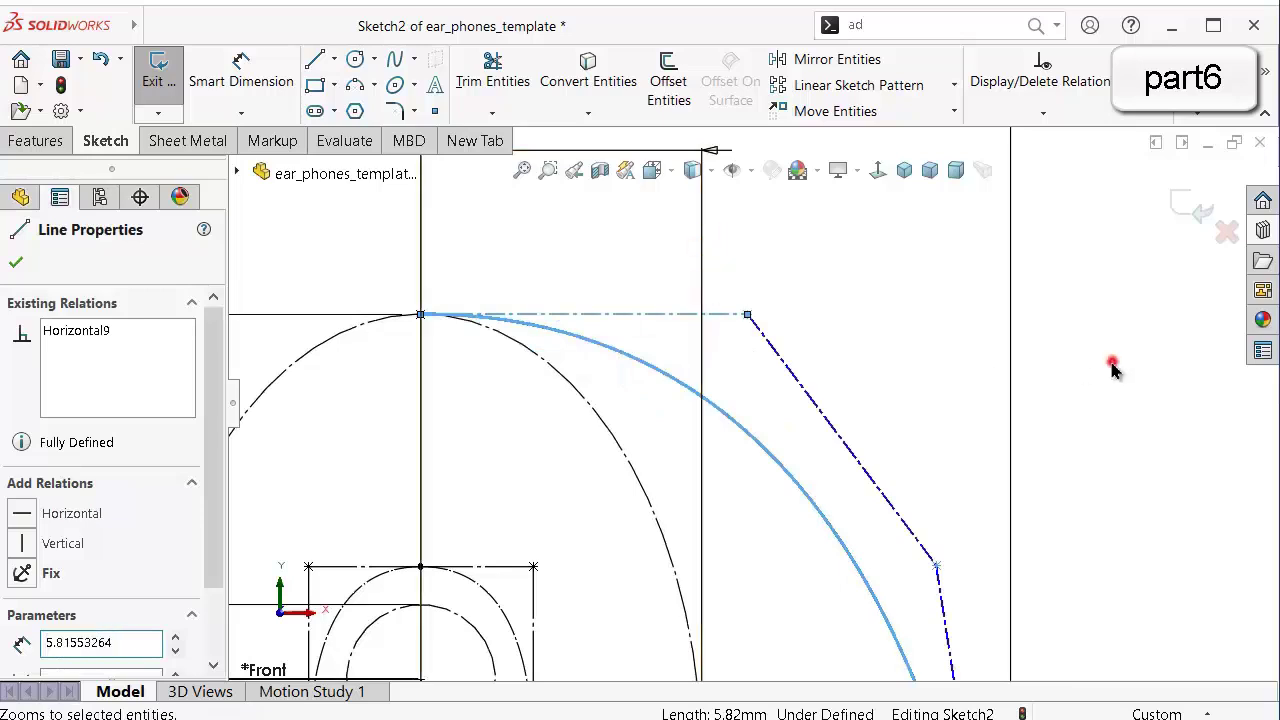
# Make the style spline's control segment that ends at the tall rectangle's top-right corner vertical.
pyautogui.scroll(4, 914, 520)
pyautogui.scroll(-2, 914, 520)
pyautogui.click(810, 520)
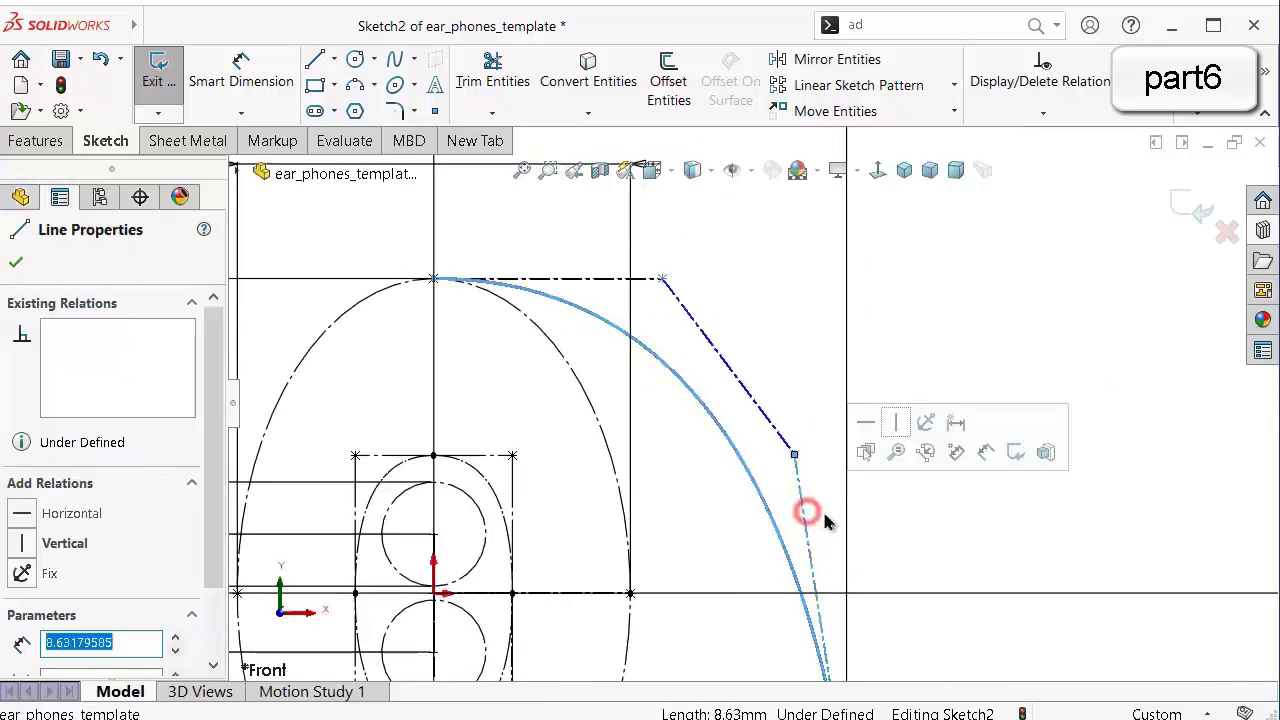
pyautogui.click(893, 424)
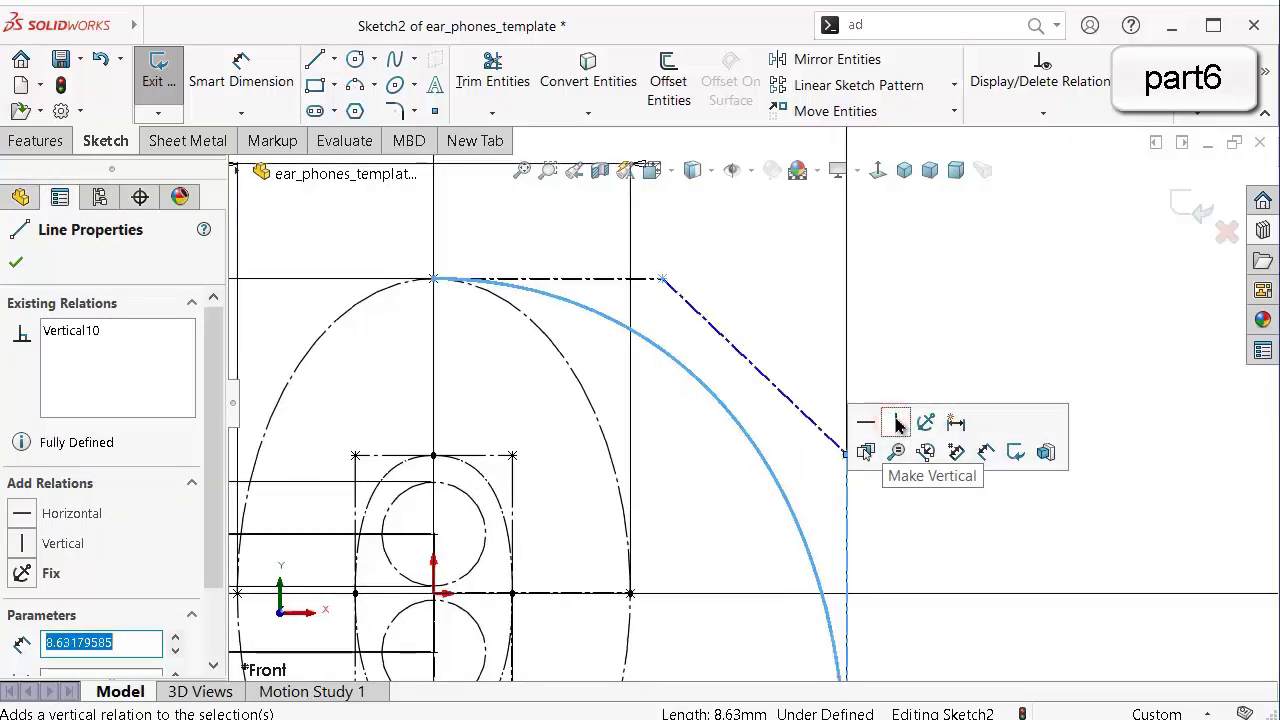
pyautogui.click(998, 316)
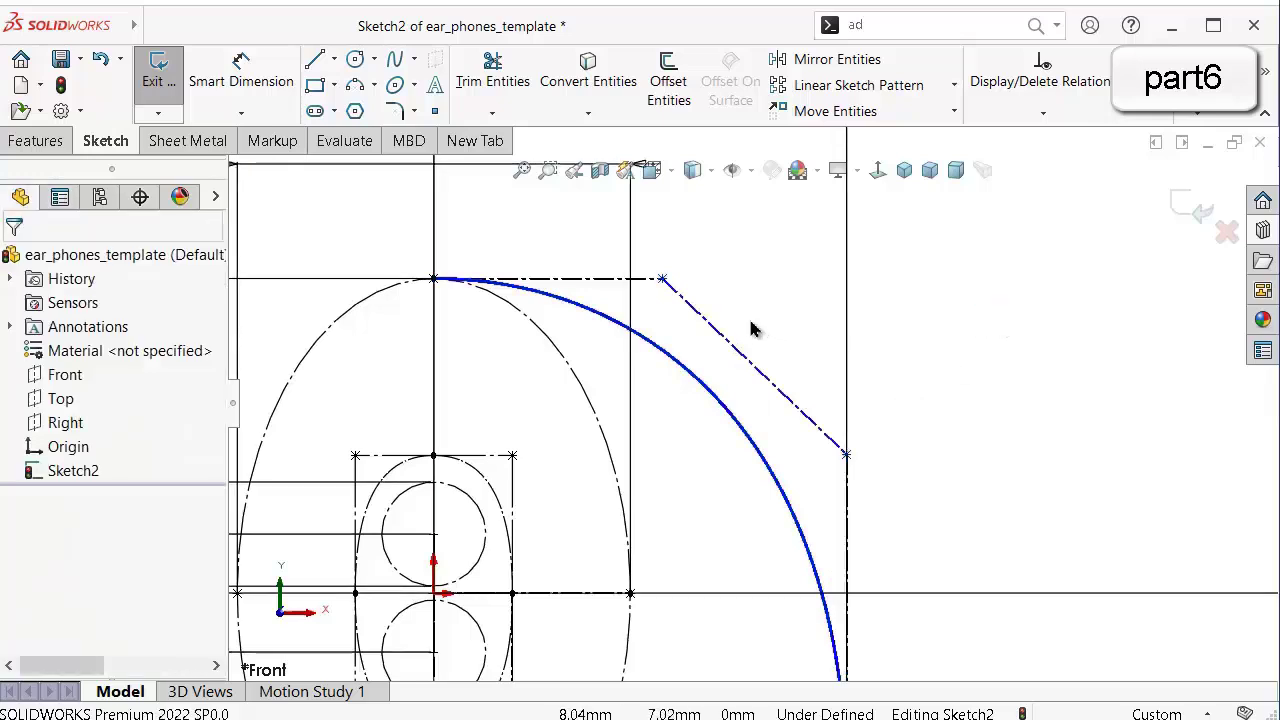
# Dimension the style spline's vertical control segment to 7.75 mm, placing the dimension to the right of the curve.
pyautogui.moveTo(1006, 450); pyautogui.dragTo(1000, 323, button='right')
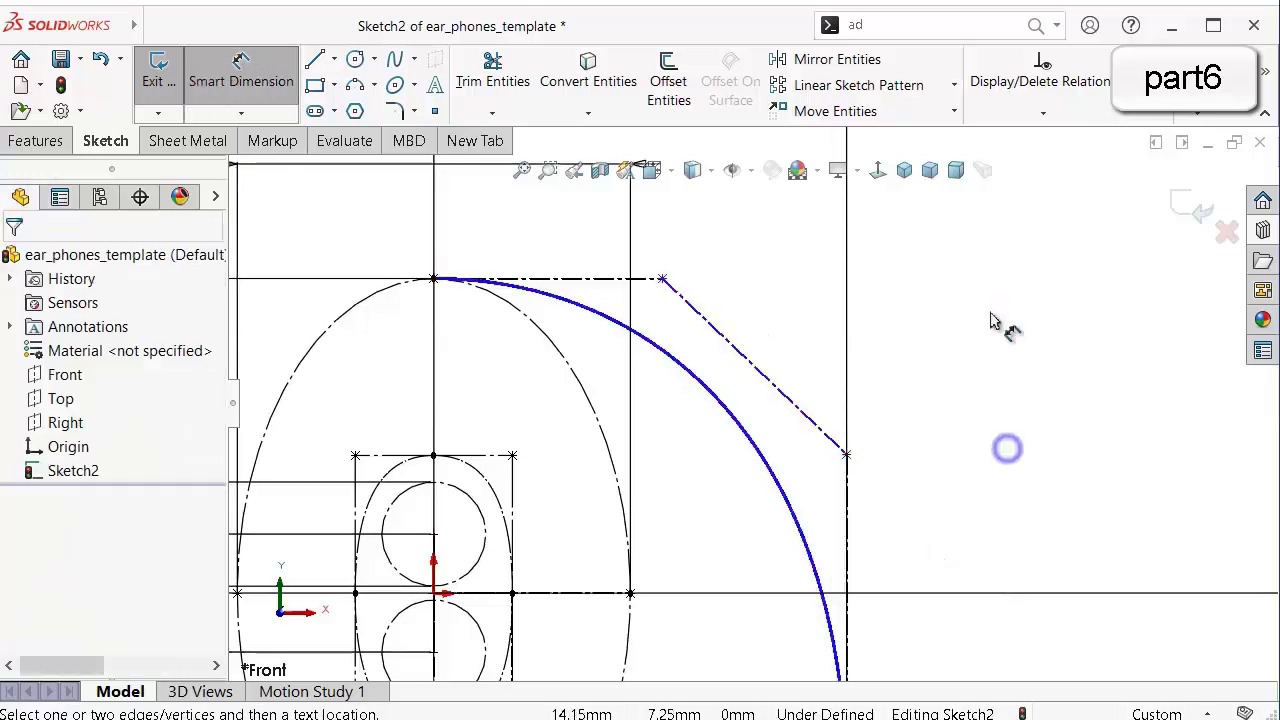
pyautogui.click(849, 476)
pyautogui.click(982, 483)
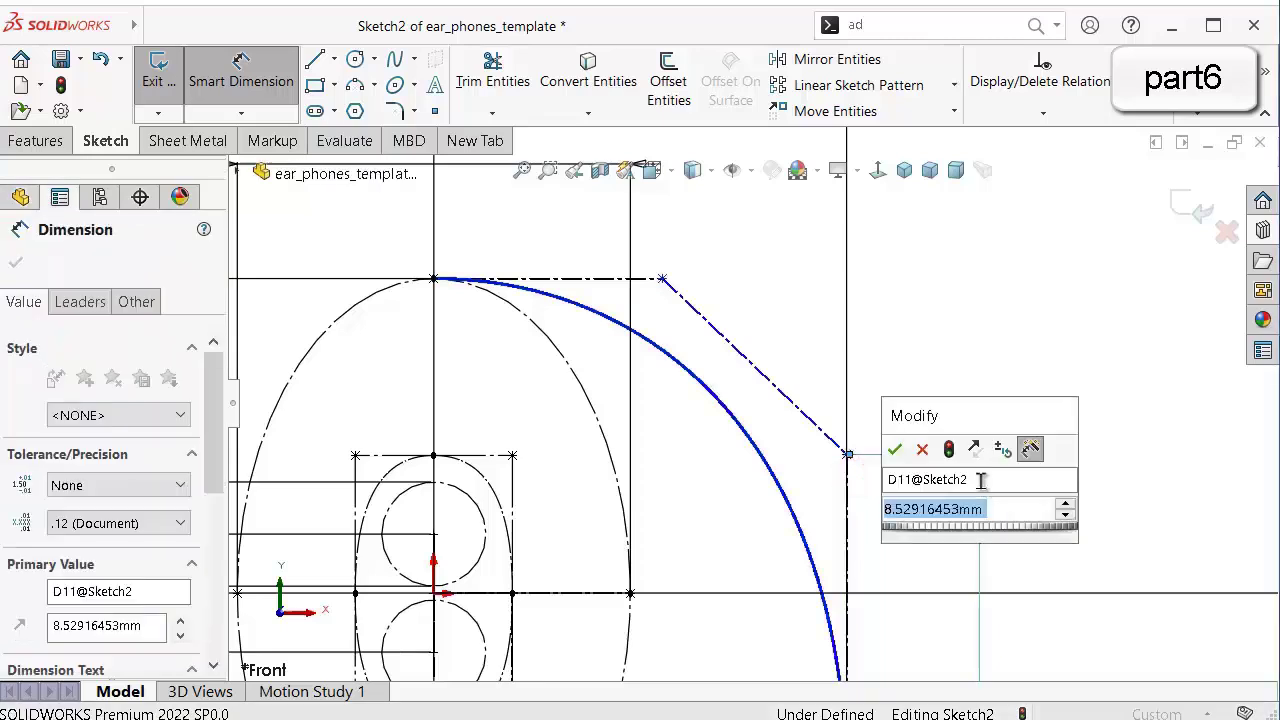
pyautogui.write('7.')
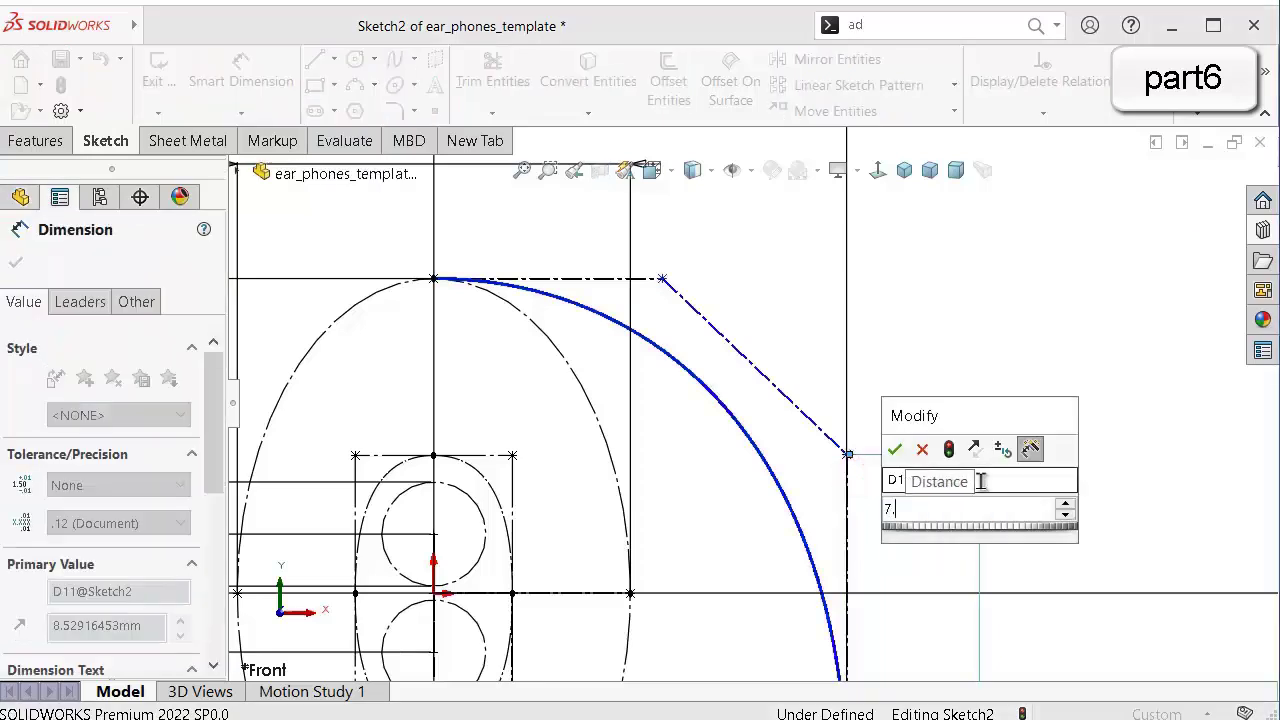
pyautogui.write('75')
pyautogui.press('Return')
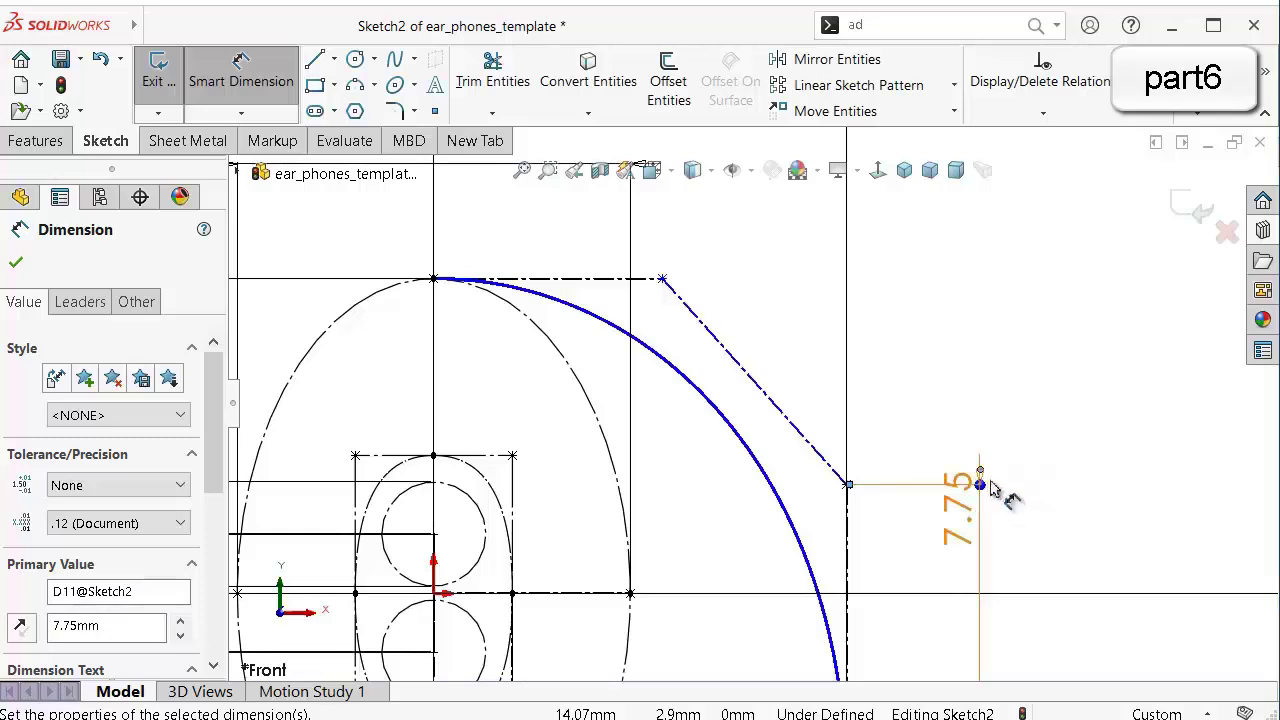
# Dimension the style spline's horizontal control segment to 5 mm above the ellipse and reposition the dimension text slightly.
pyautogui.click(603, 279)
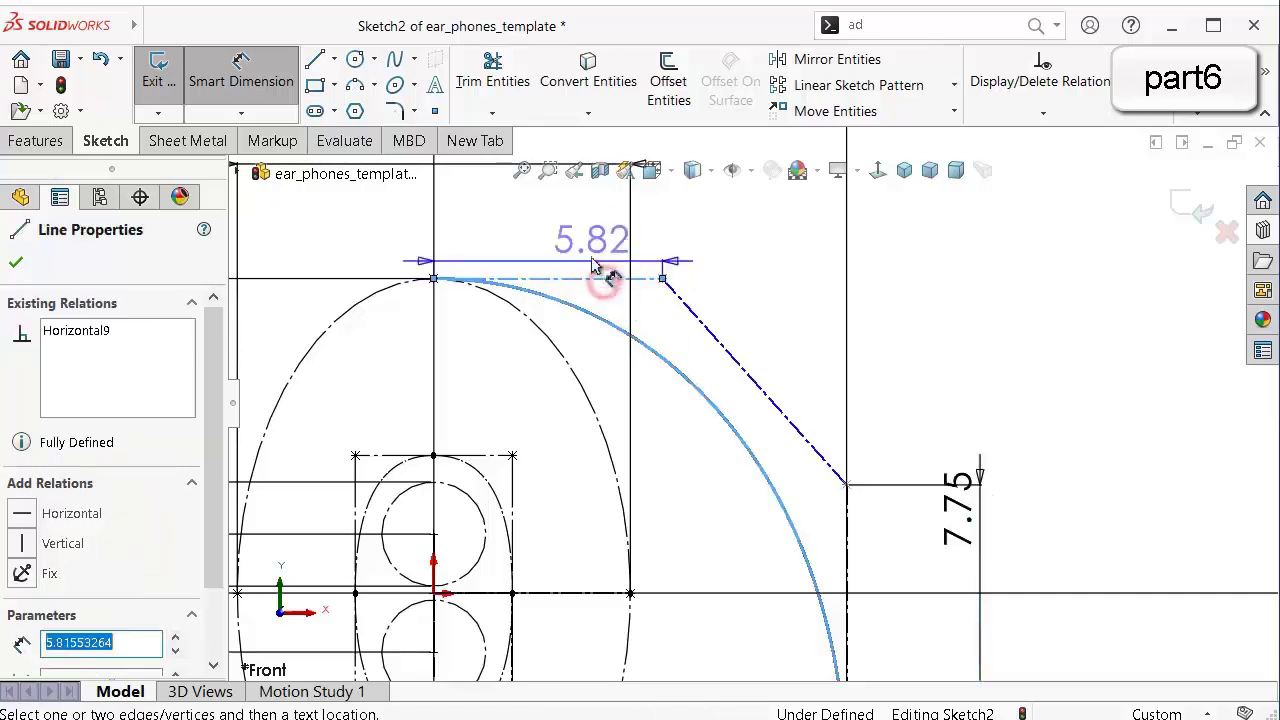
pyautogui.click(584, 250)
pyautogui.write('5.81553264mm')
pyautogui.press('Return')
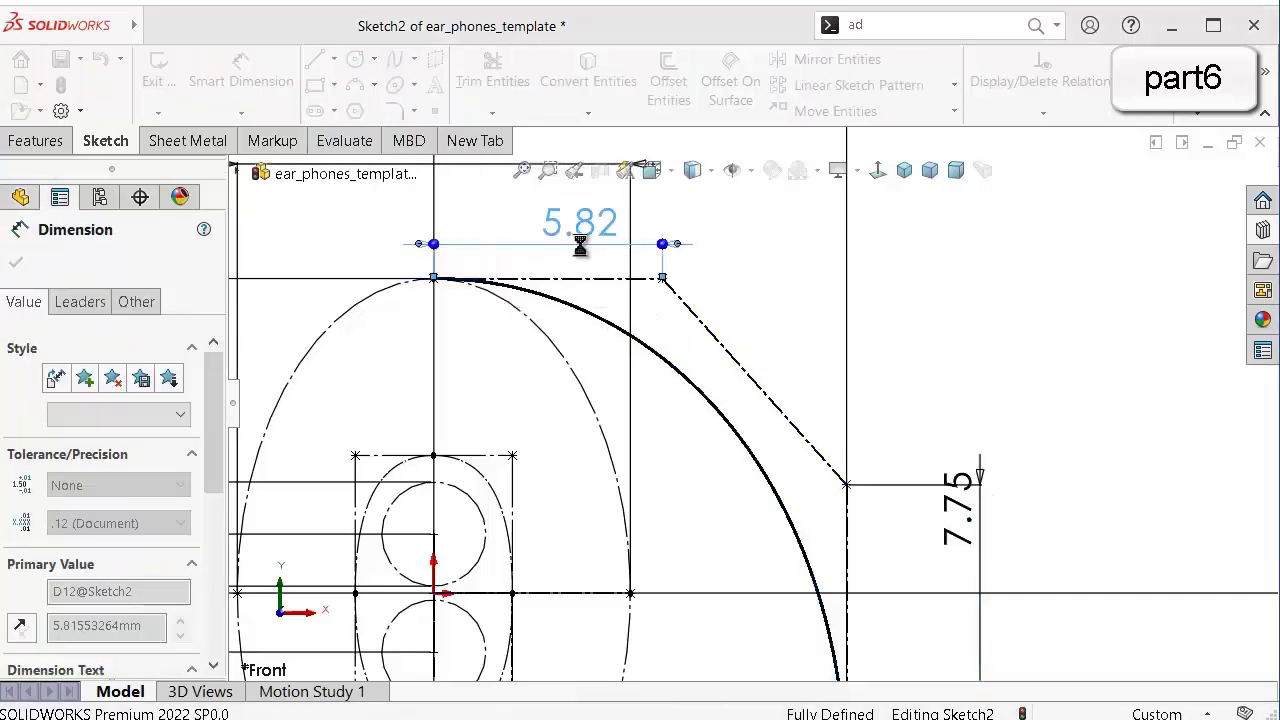
pyautogui.scroll(1, 914, 330)
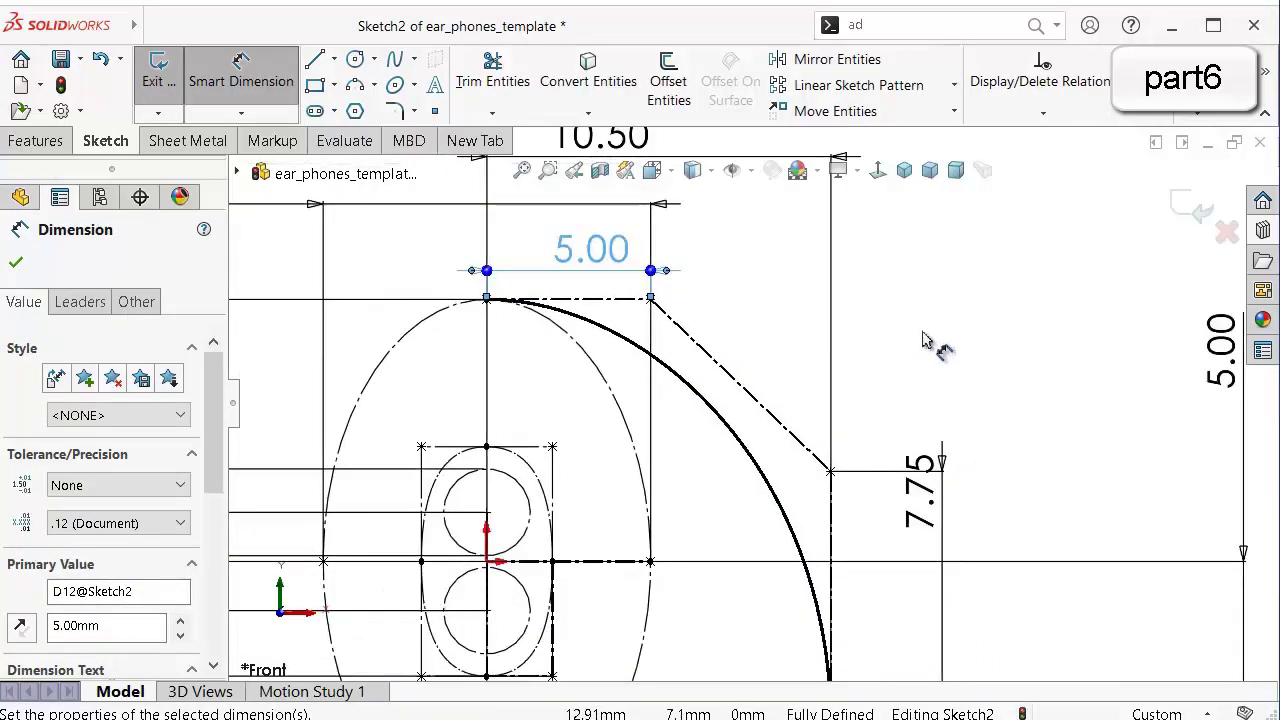
pyautogui.click(932, 329)
pyautogui.click(608, 251)
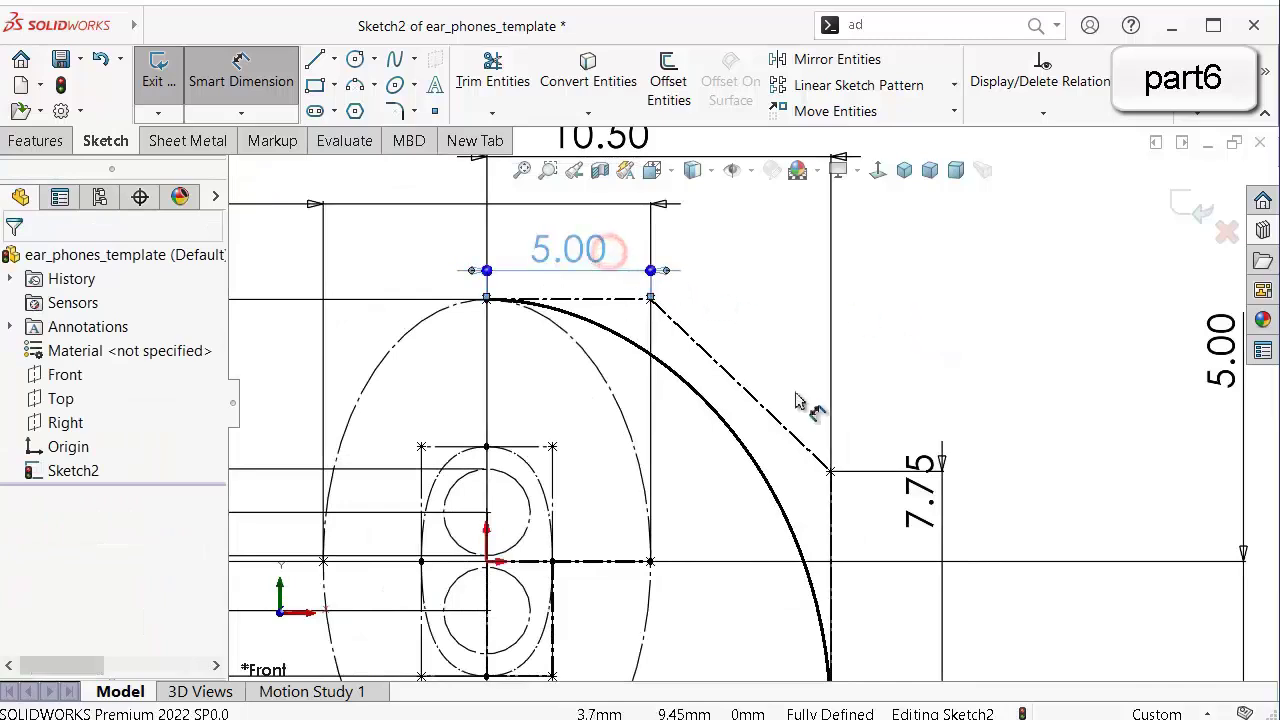
pyautogui.scroll(3, 809, 409)
pyautogui.scroll(-2, 797, 470)
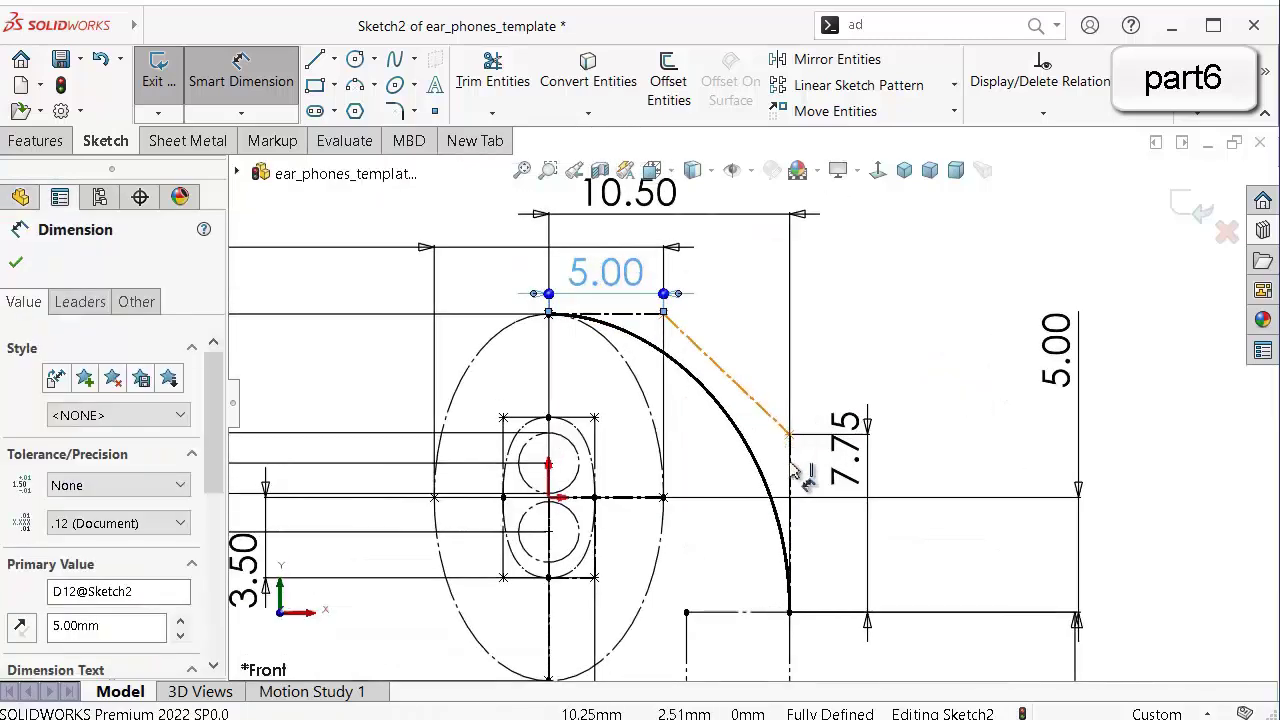
pyautogui.click(895, 357)
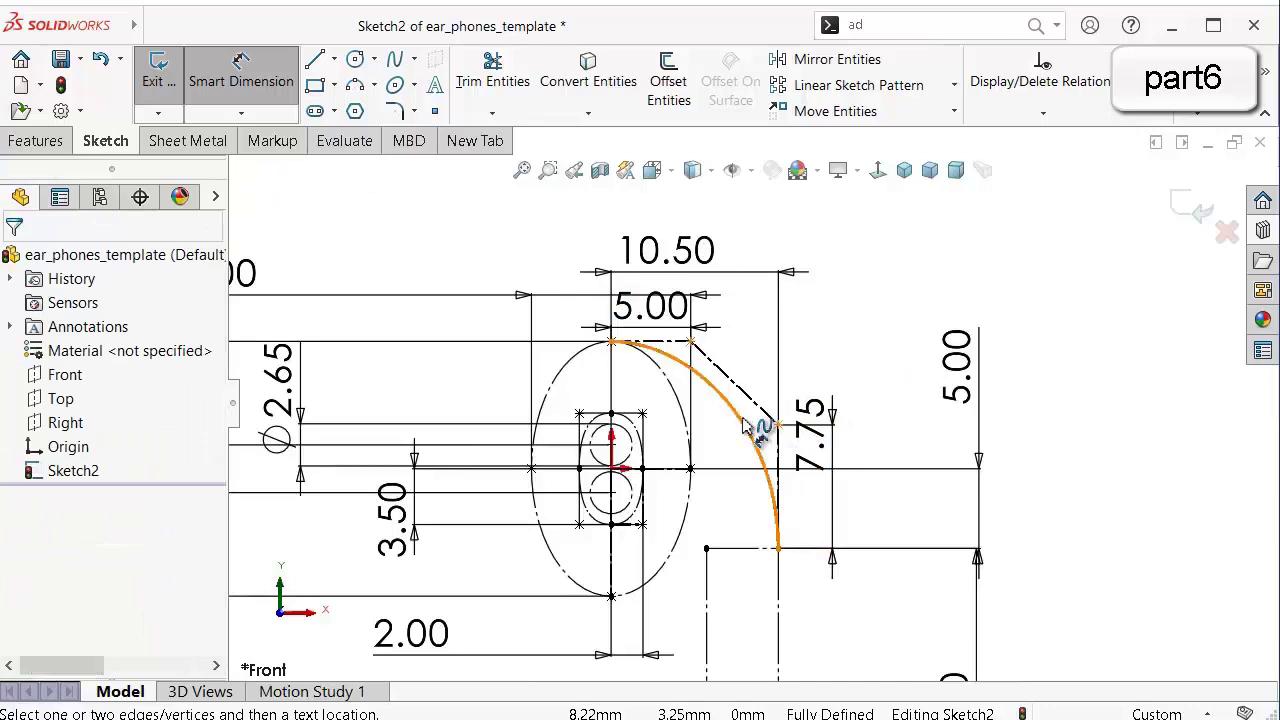
# Convert the new style spline between the ellipse and the tall rectangle to construction geometry.
pyautogui.click(748, 423)
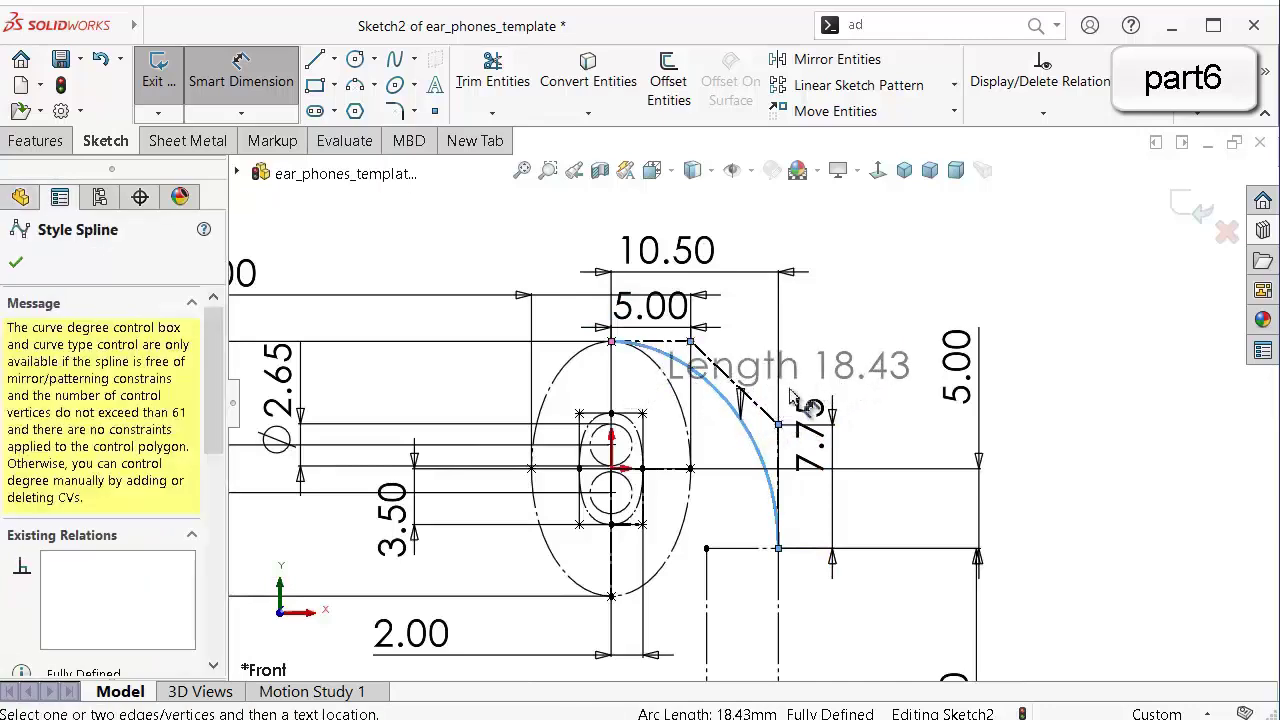
pyautogui.press('Escape')
pyautogui.click(750, 438)
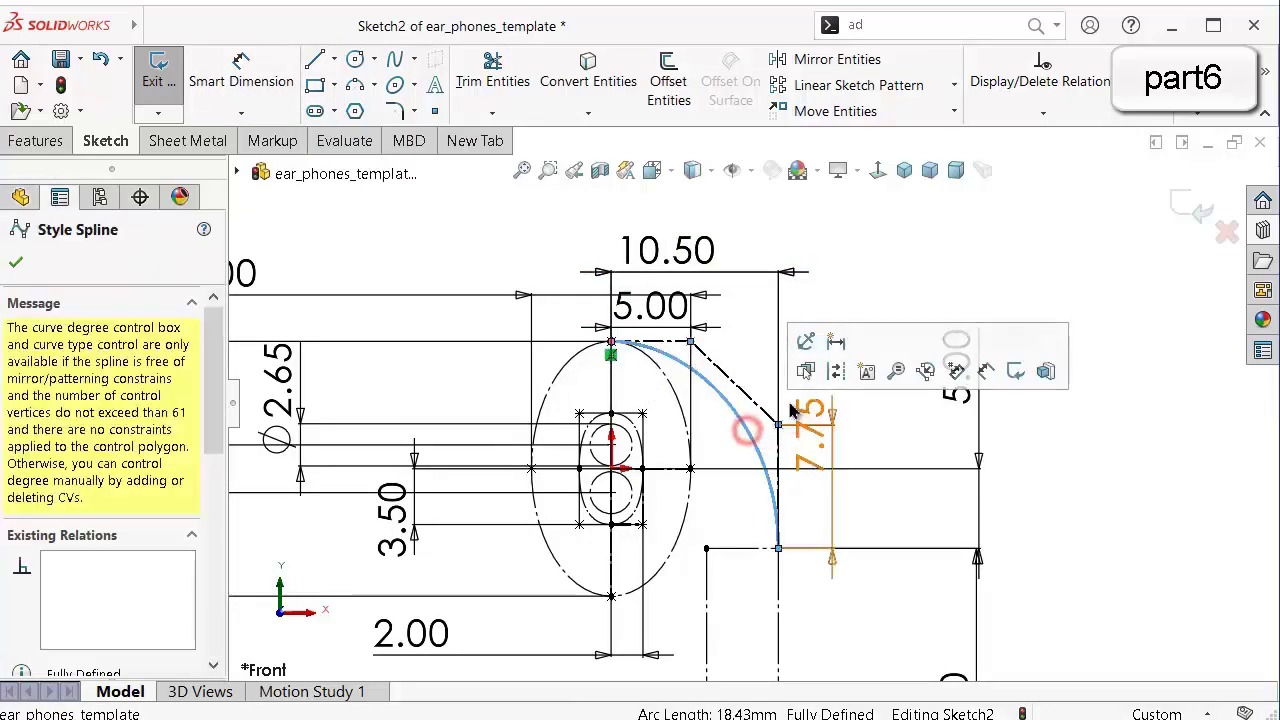
pyautogui.click(829, 368)
pyautogui.scroll(3, 806, 463)
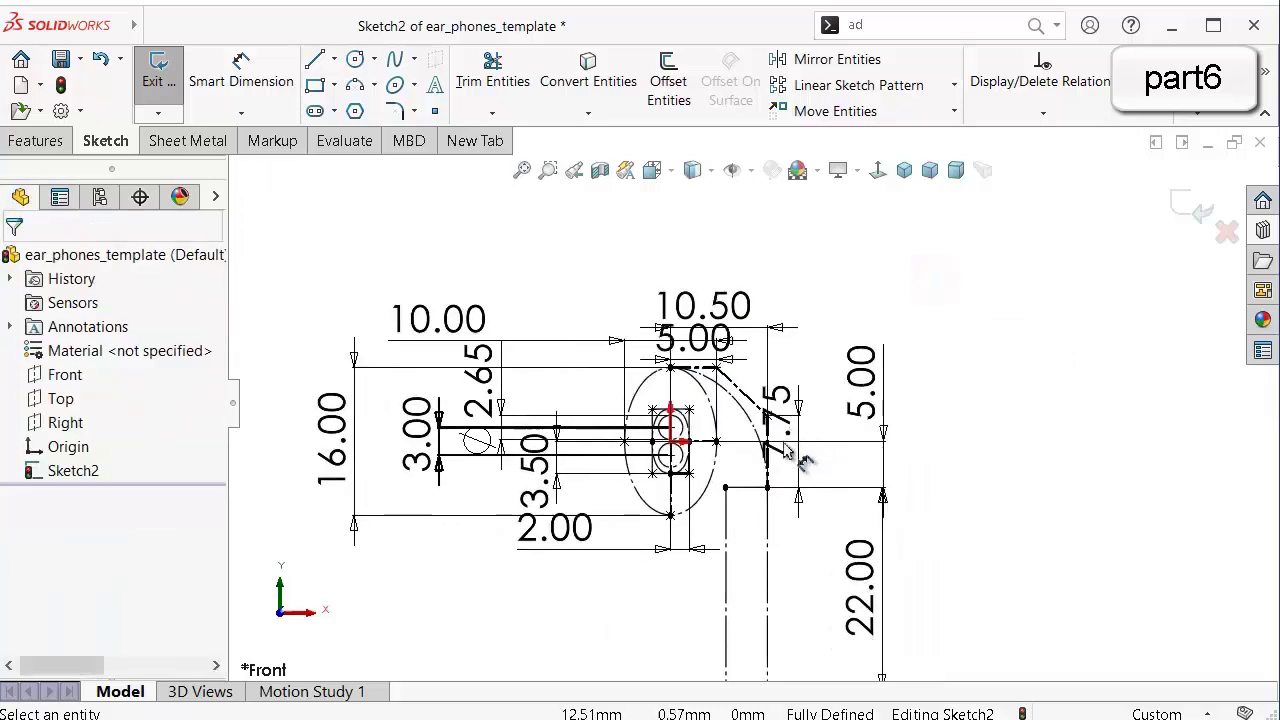
# Draw a horizontal centerline from the ellipse's bottom point to the tall rectangle's left edge.
pyautogui.scroll(-5, 757, 509)
pyautogui.scroll(-4, 720, 487)
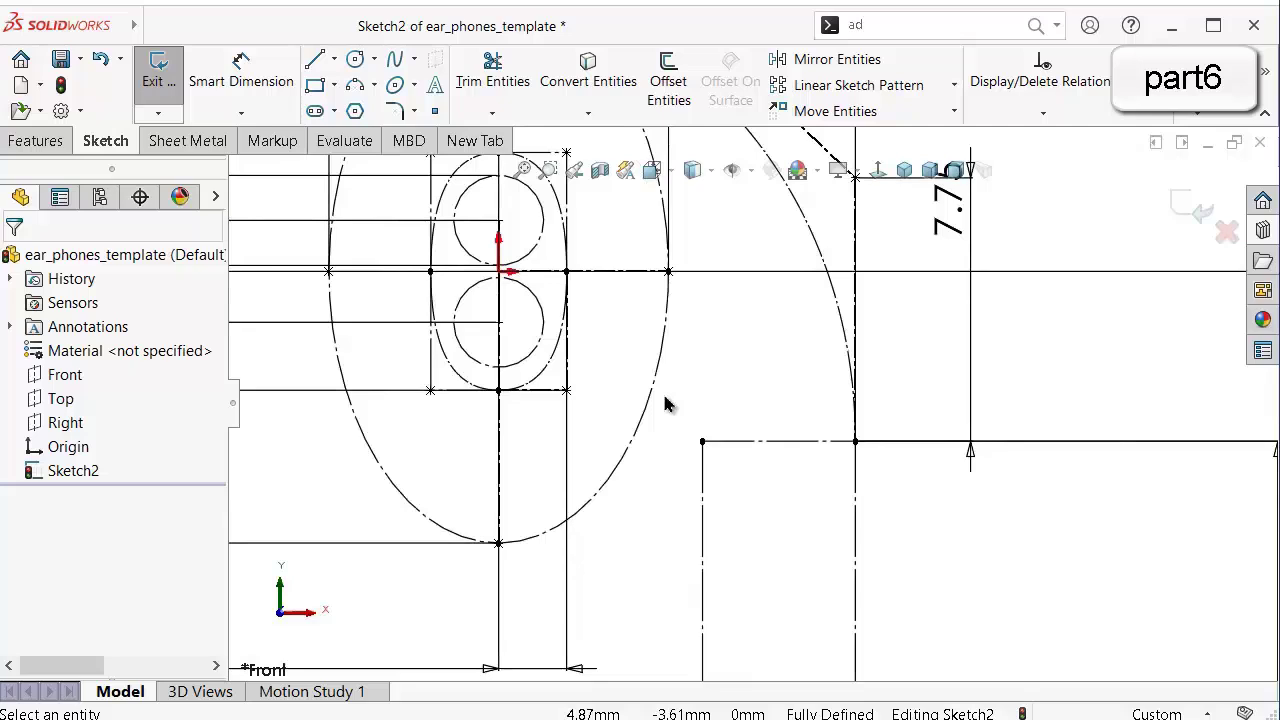
pyautogui.scroll(-2, 691, 521)
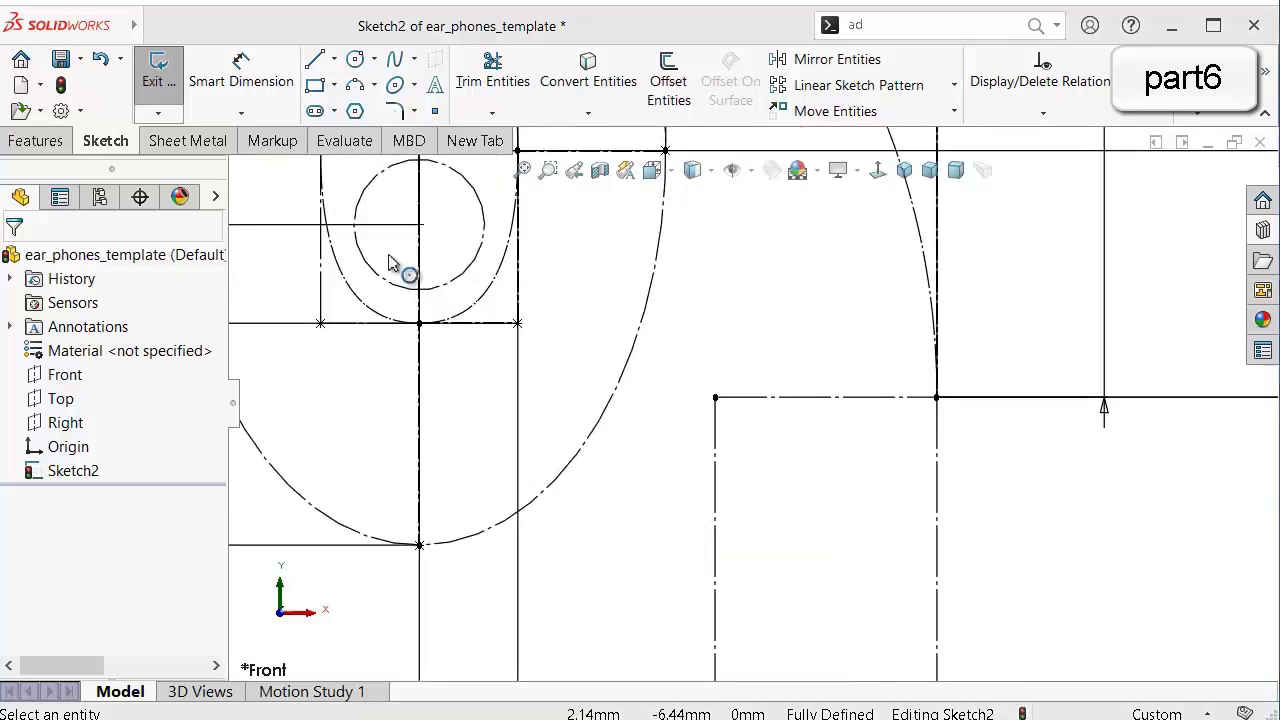
pyautogui.click(336, 59)
pyautogui.click(360, 110)
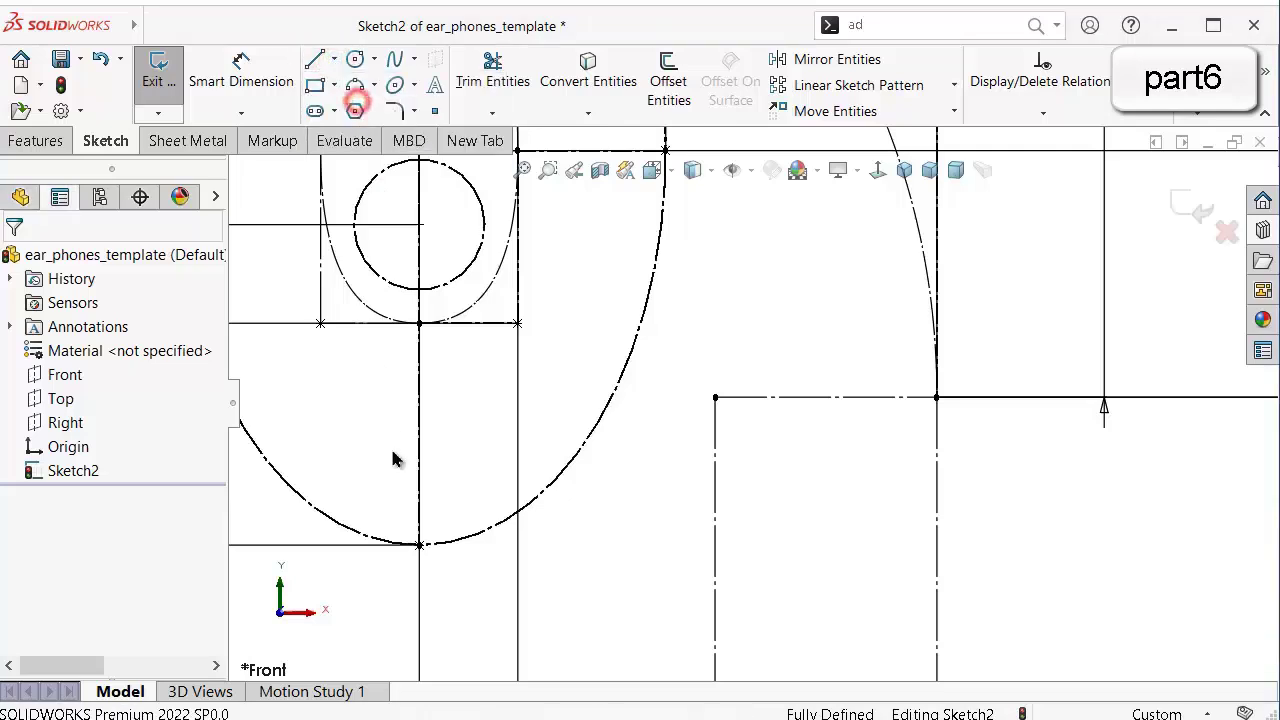
pyautogui.click(420, 546)
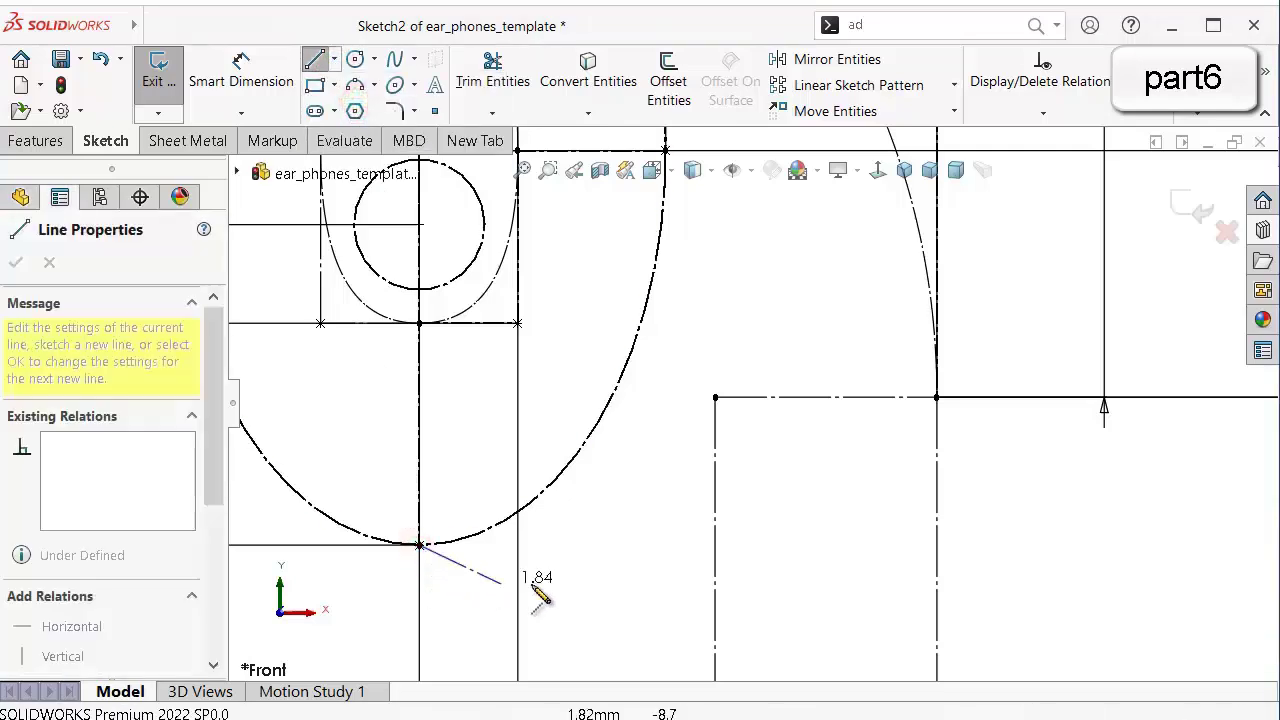
pyautogui.click(717, 549)
pyautogui.doubleClick(766, 583)
# Draw a short horizontal centerline extending left from the tall rectangle's top-left corner.
pyautogui.scroll(-3, 762, 426)
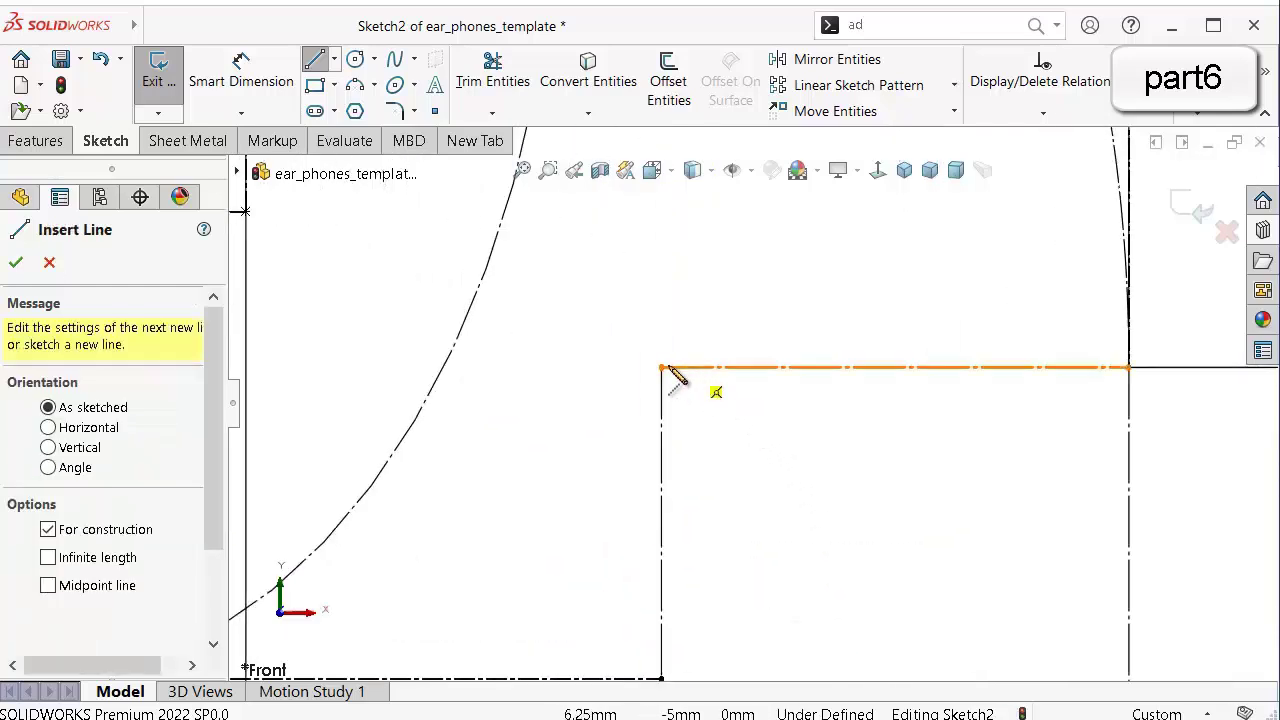
pyautogui.click(660, 367)
pyautogui.click(601, 367)
pyautogui.doubleClick(580, 420)
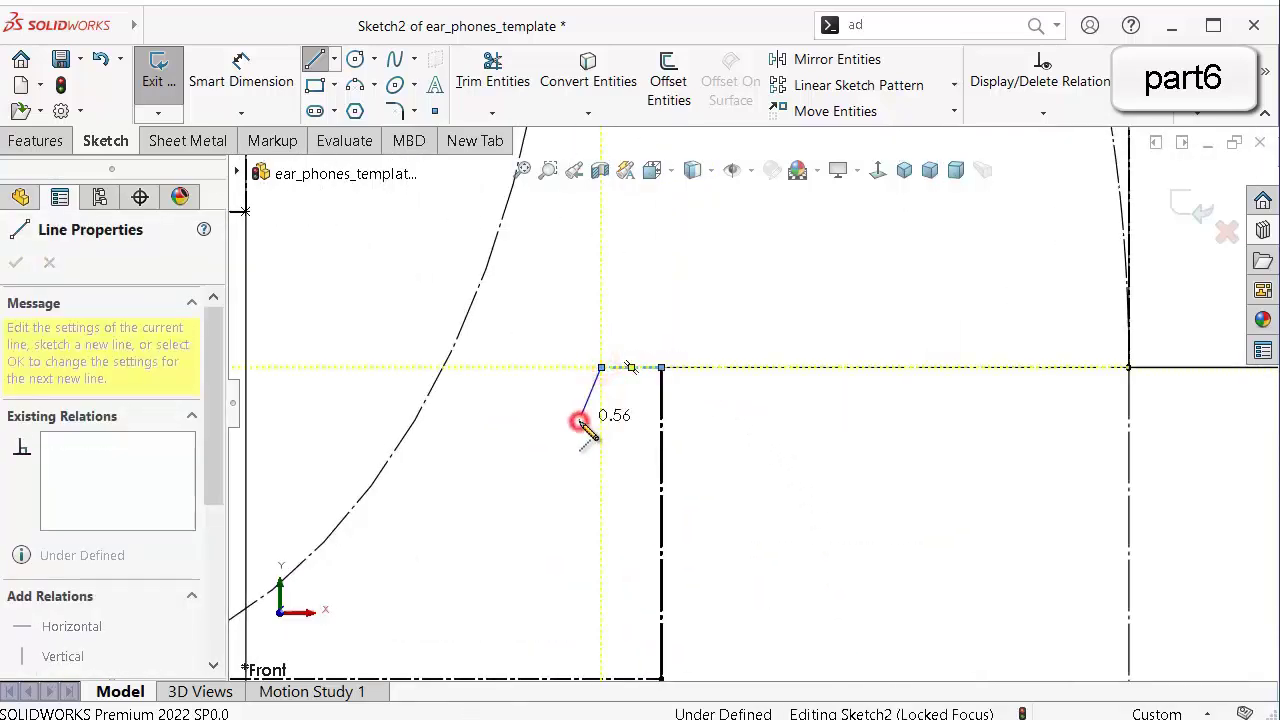
# Dimension the short horizontal centerline at the tall rectangle's top-left corner to 1.65 mm.
pyautogui.moveTo(757, 509); pyautogui.dragTo(766, 418, button='right')
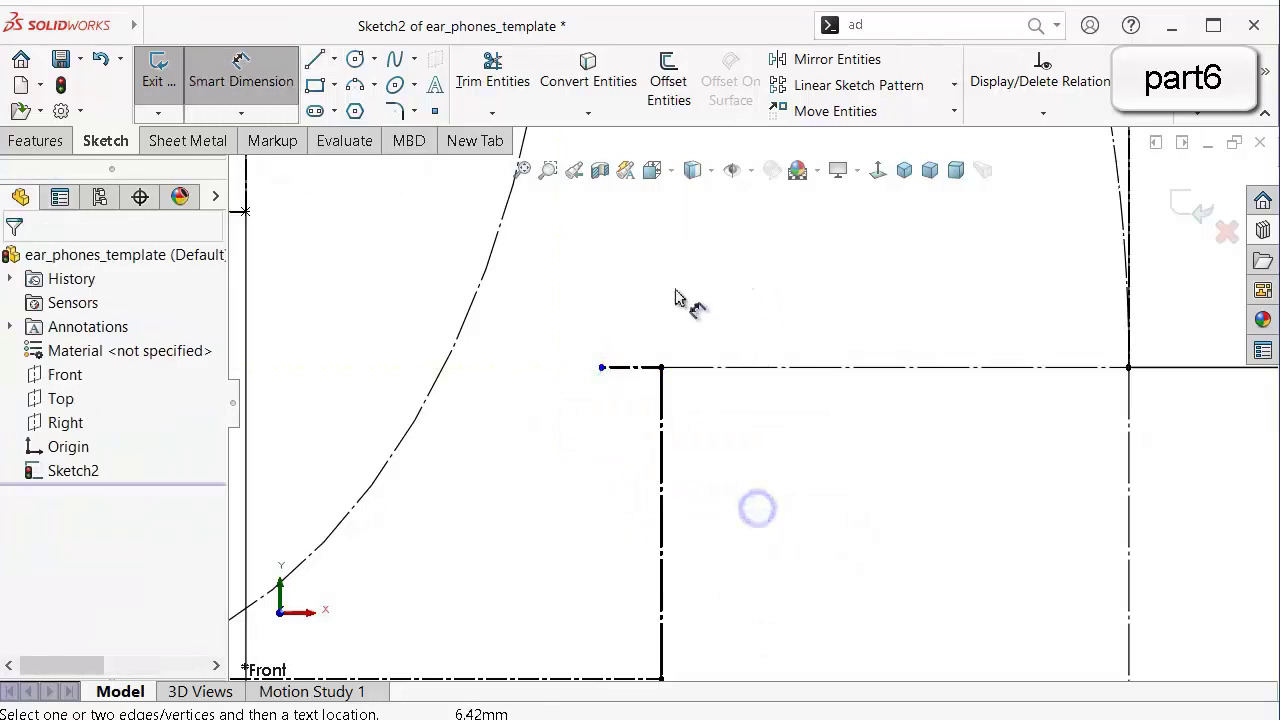
pyautogui.click(630, 367)
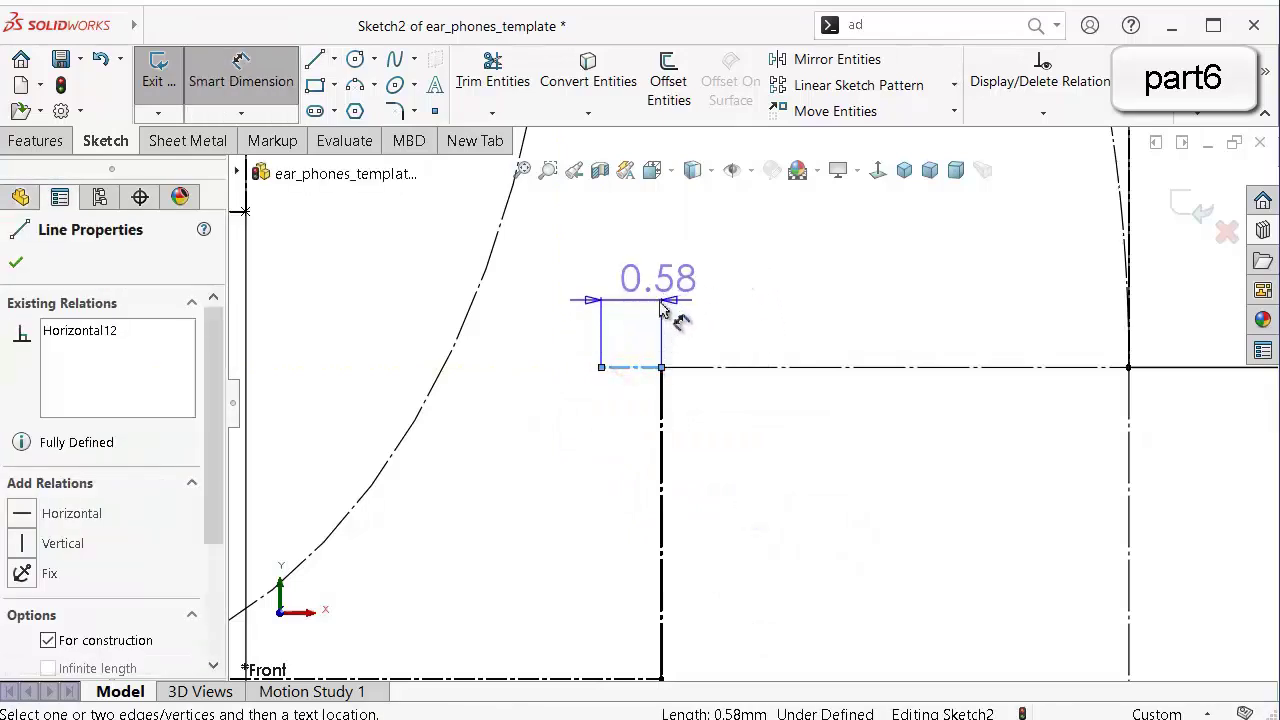
pyautogui.click(672, 305)
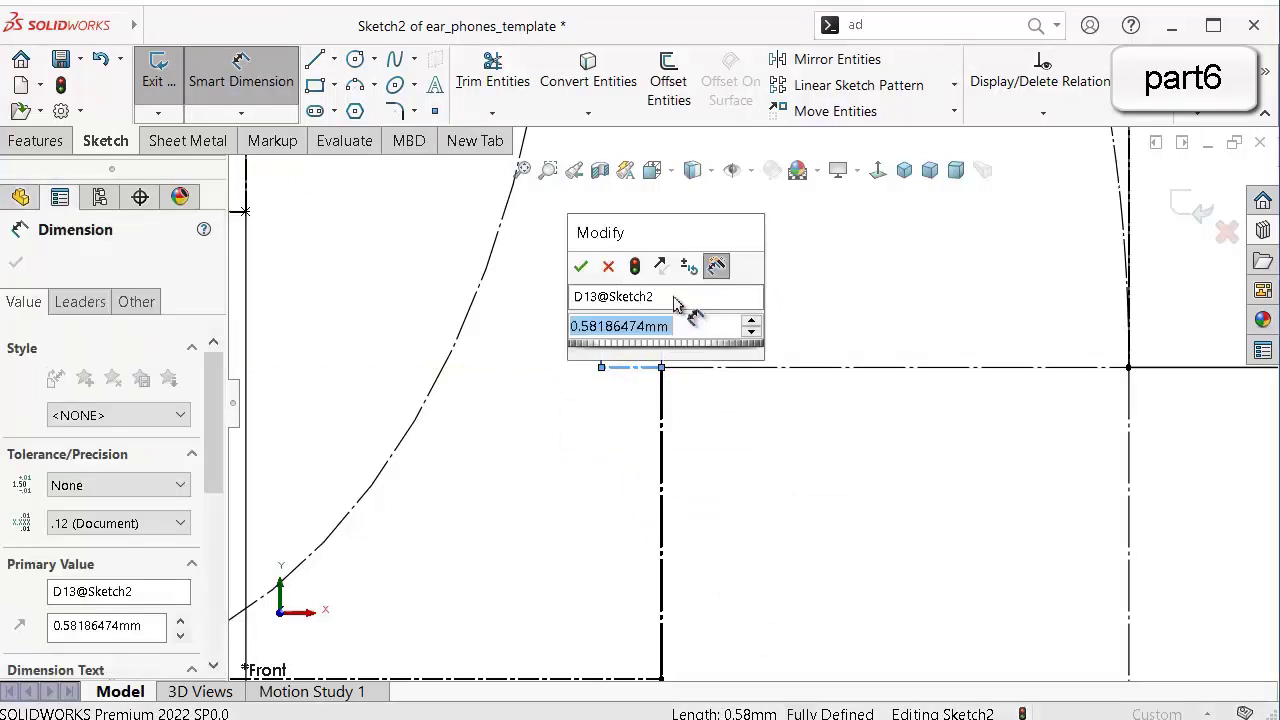
pyautogui.write('1.65')
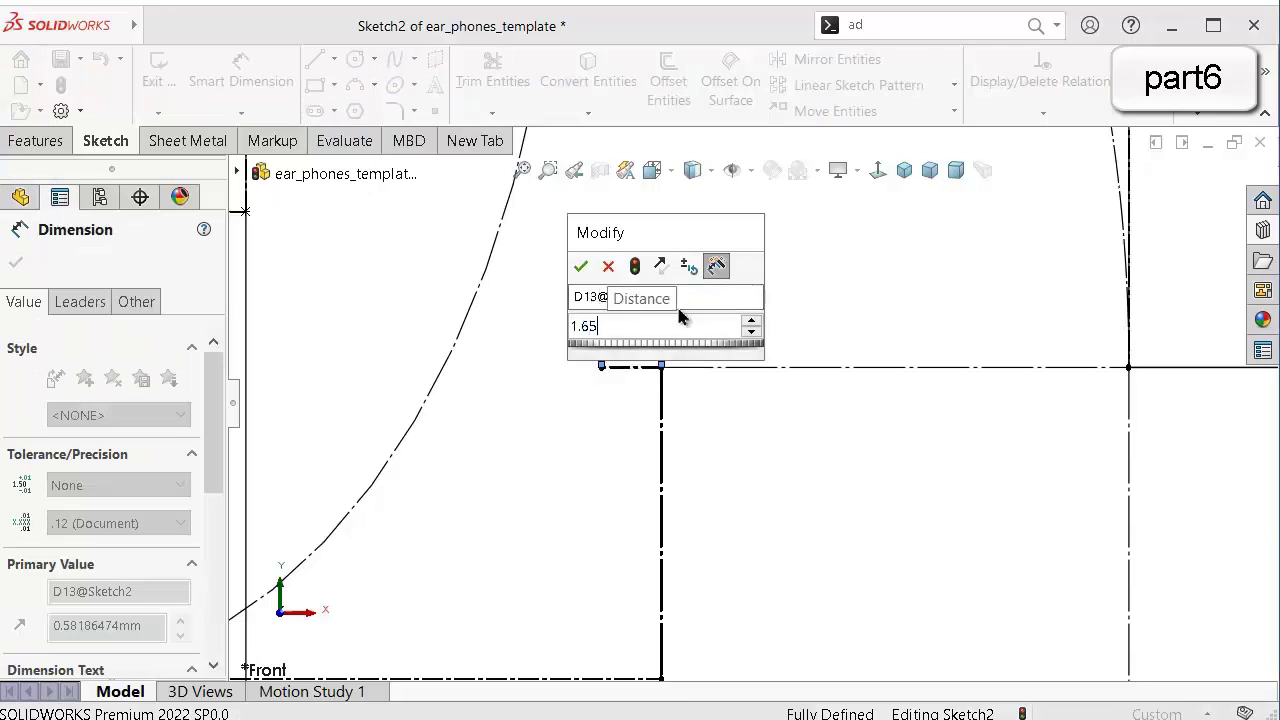
pyautogui.press('Return')
pyautogui.click(720, 323)
# Draw a three-point spline from the ellipse's bottom point through one intermediate point to the free end of the 1.65 mm centerline.
pyautogui.scroll(4, 510, 445)
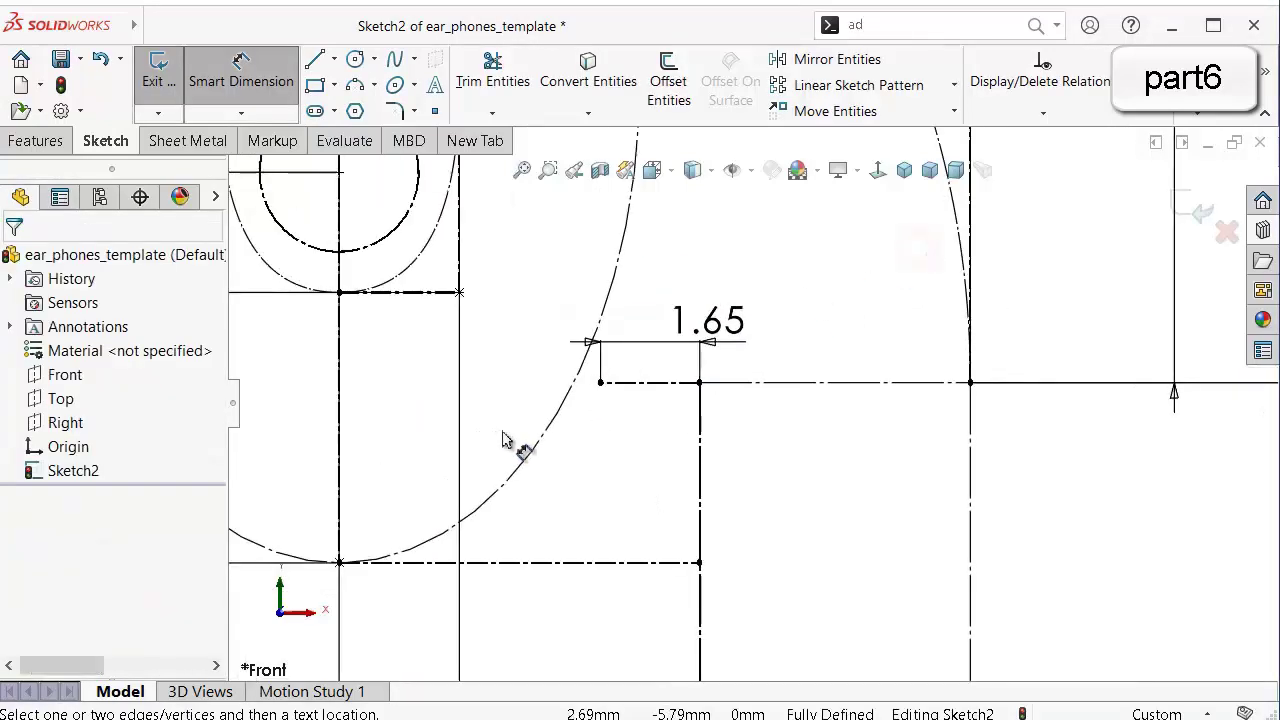
pyautogui.scroll(2, 464, 488)
pyautogui.scroll(-2, 511, 406)
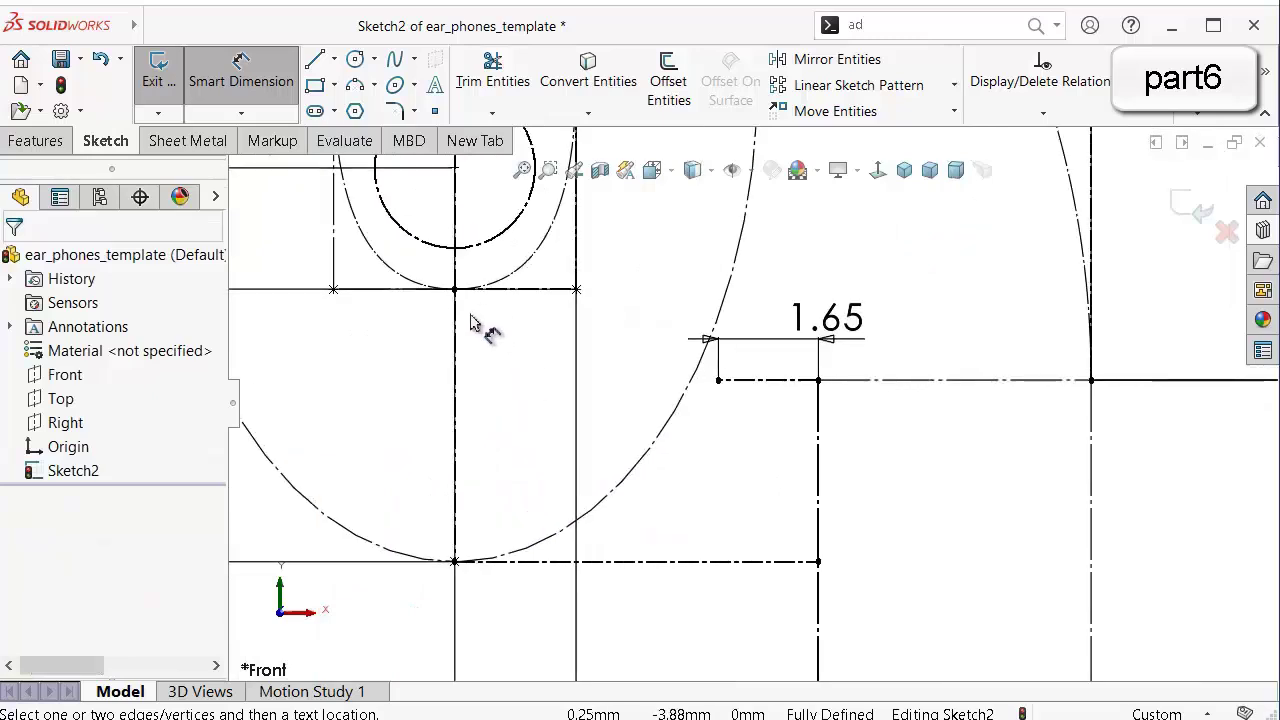
pyautogui.click(396, 62)
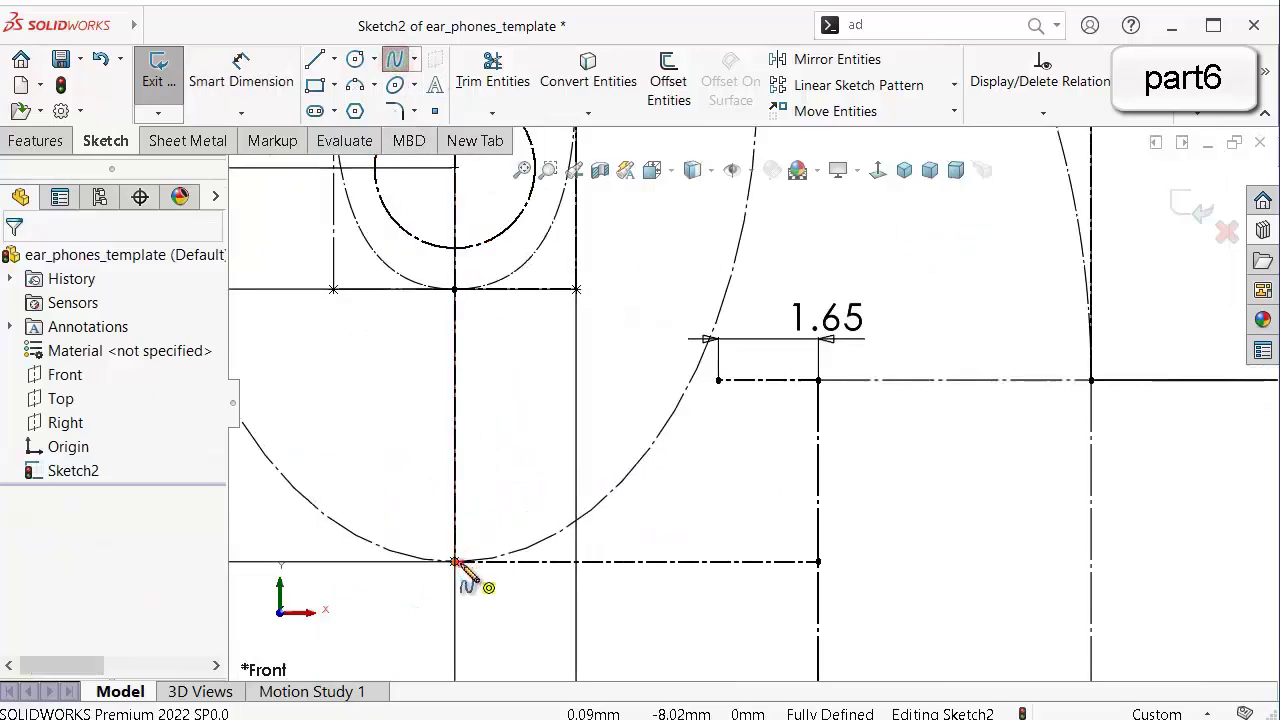
pyautogui.click(455, 562)
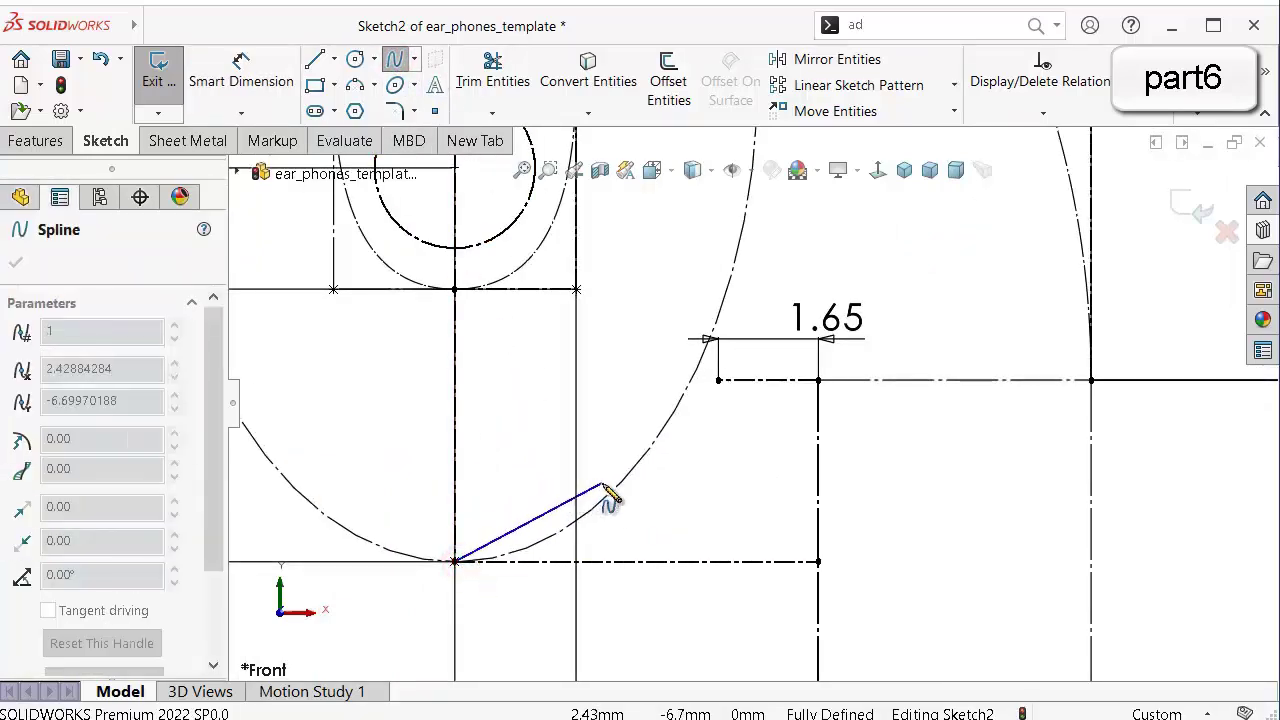
pyautogui.click(602, 486)
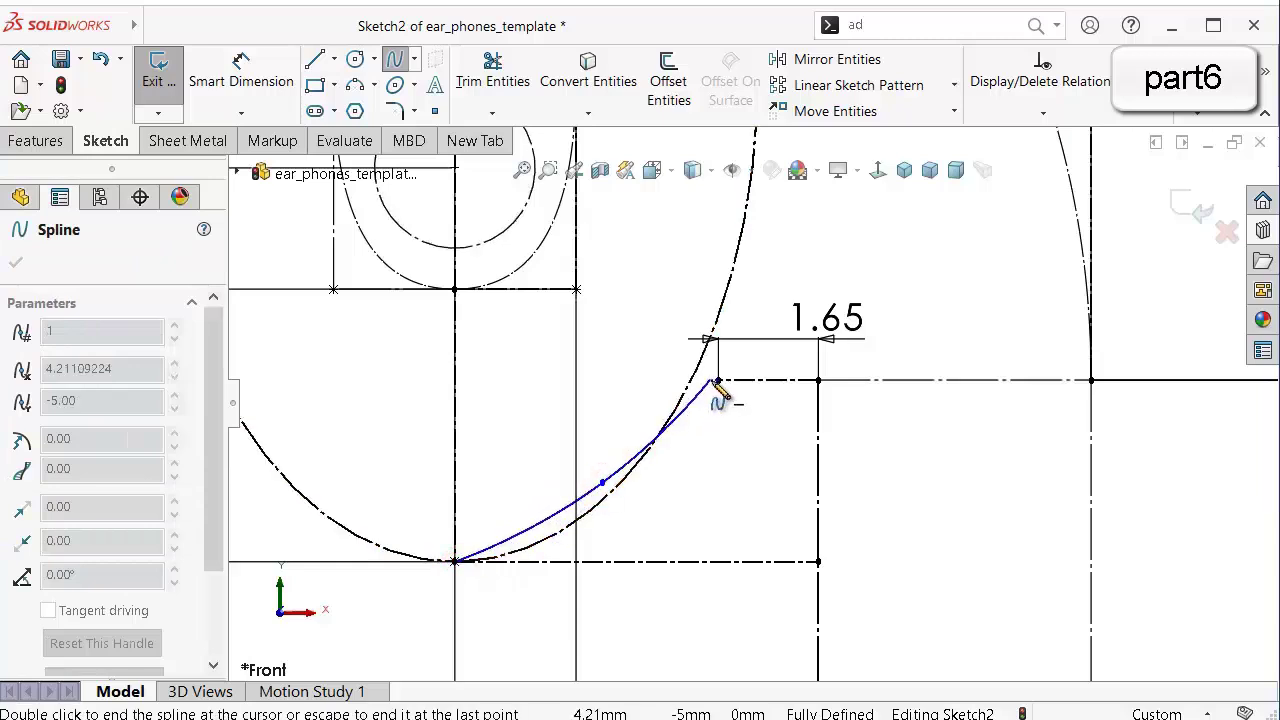
pyautogui.click(716, 381)
pyautogui.rightClick(729, 414)
pyautogui.click(770, 432)
# Make the spline's tangent handle at the ellipse's bottom point horizontal.
pyautogui.scroll(-2, 757, 434)
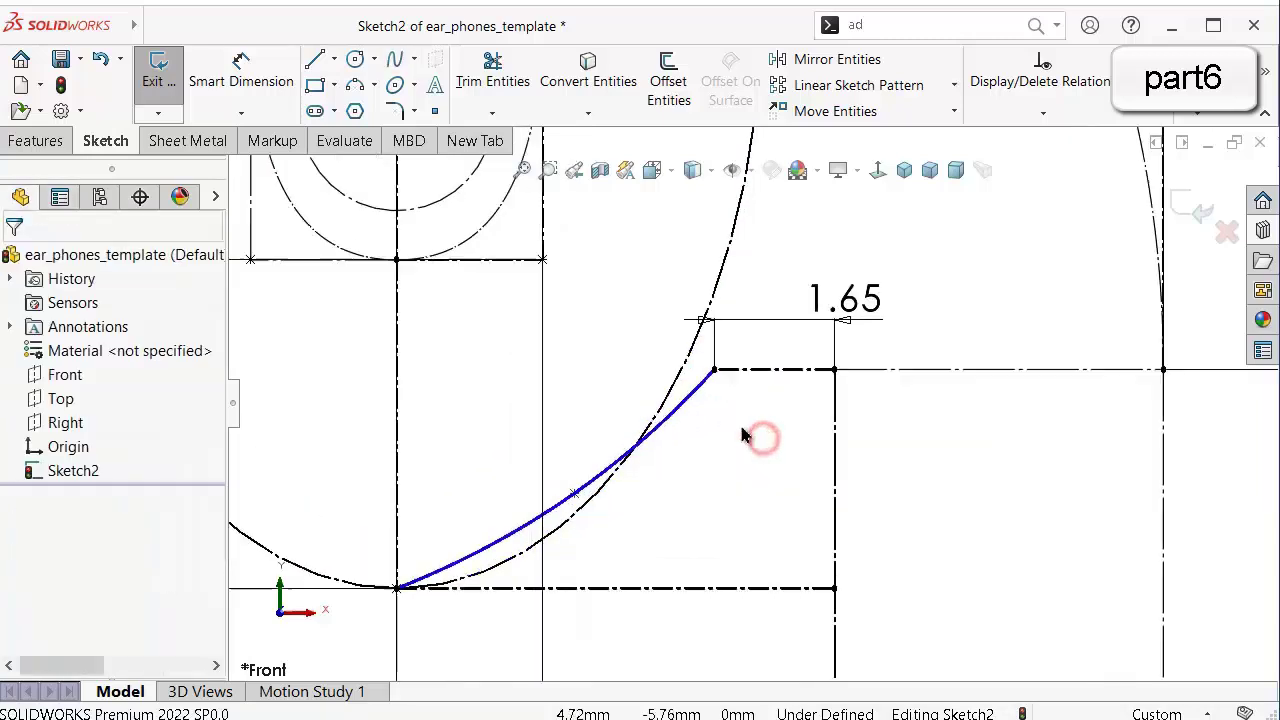
pyautogui.scroll(-2, 697, 505)
pyautogui.scroll(1, 697, 505)
pyautogui.scroll(-1, 471, 523)
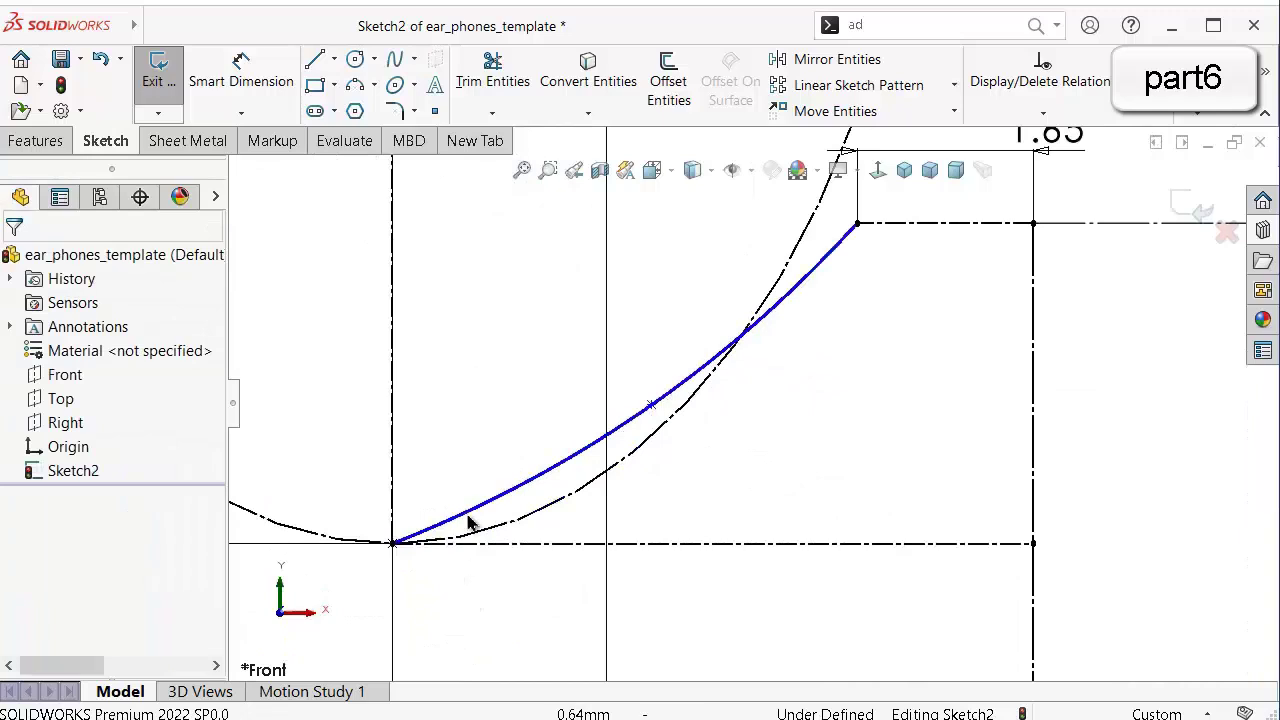
pyautogui.click(520, 500)
pyautogui.scroll(-2, 466, 523)
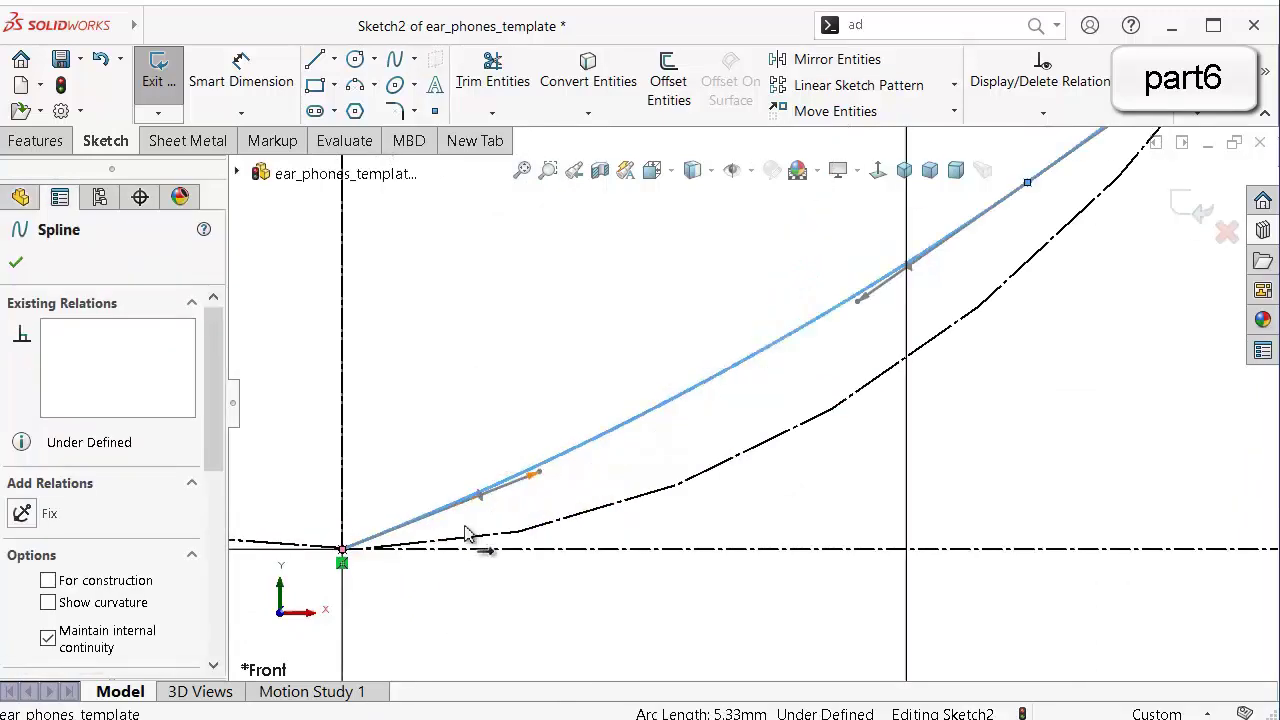
pyautogui.scroll(-2, 466, 533)
pyautogui.click(648, 401)
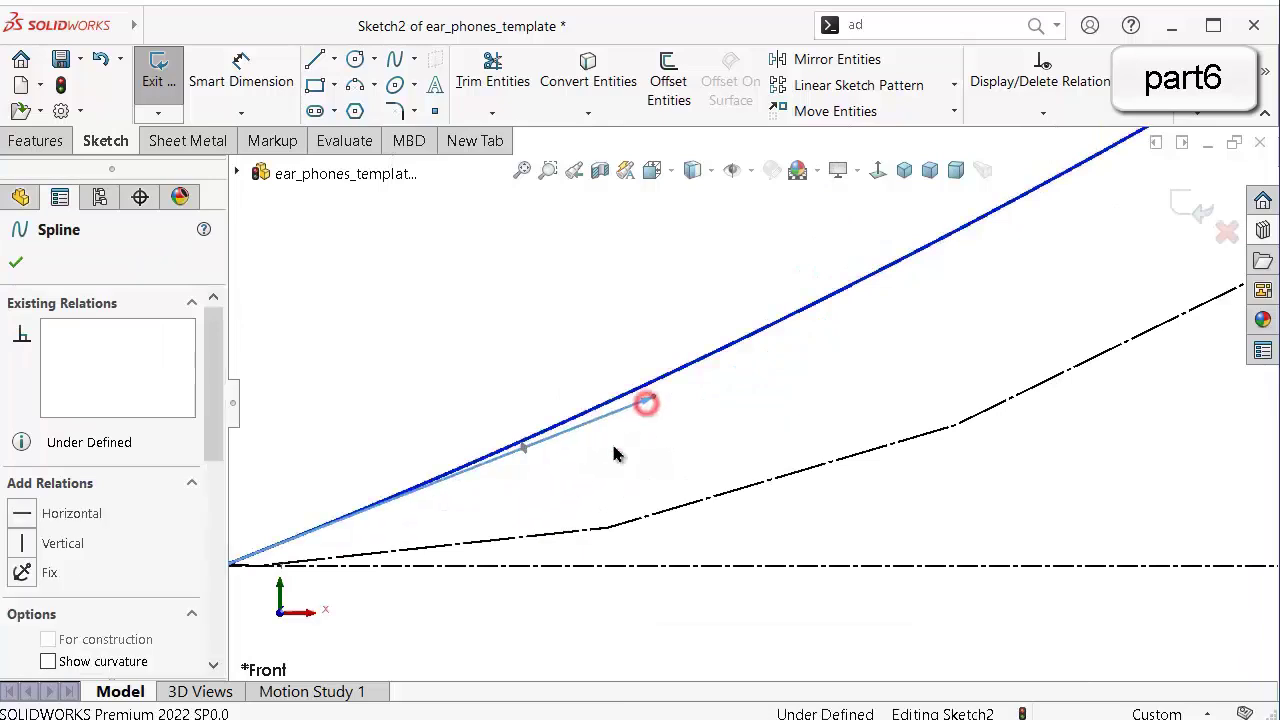
pyautogui.click(36, 515)
pyautogui.click(466, 386)
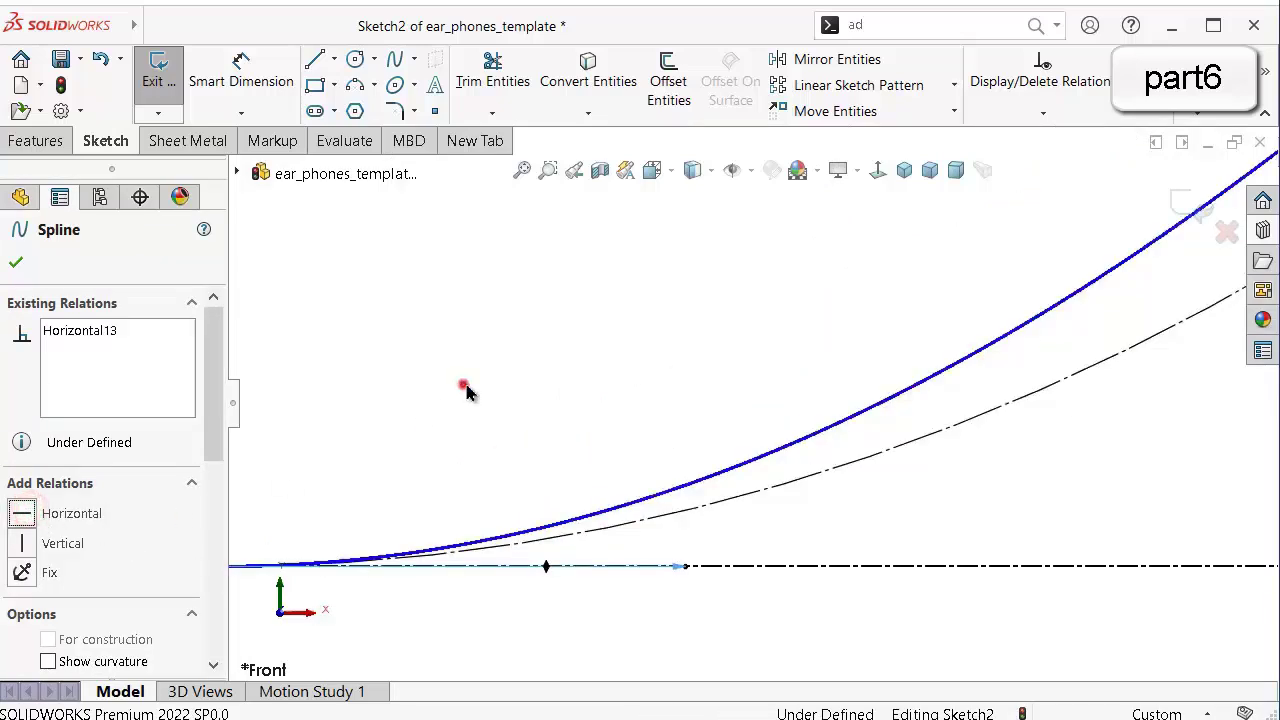
# Dimension the tangent weight of the spline's lower end handle to 1.5 mm.
pyautogui.moveTo(580, 435); pyautogui.dragTo(555, 270, button='right')
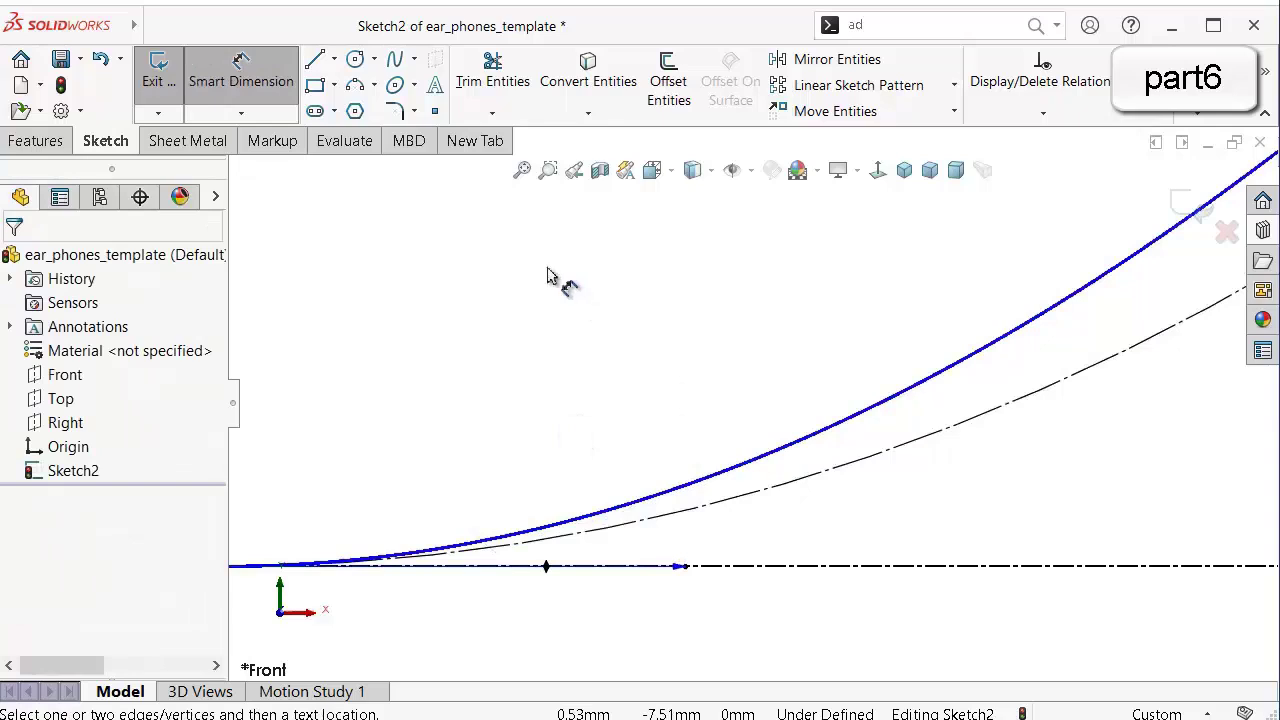
pyautogui.click(548, 566)
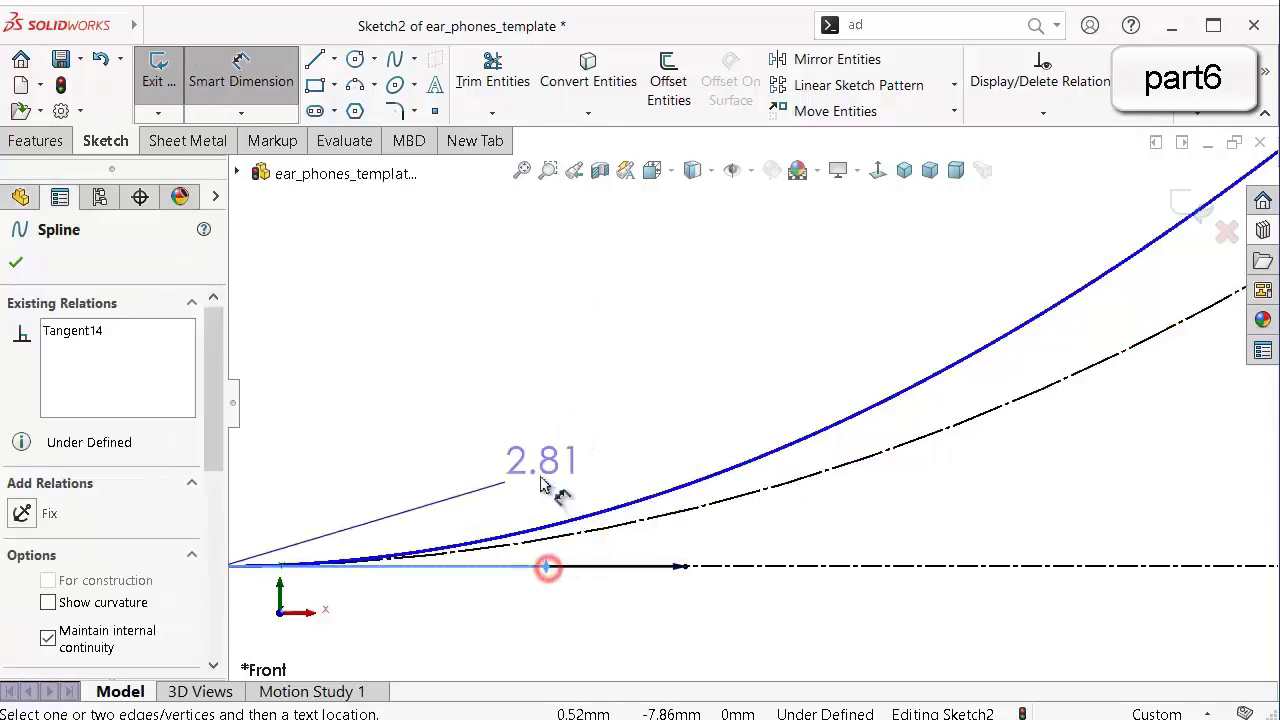
pyautogui.click(537, 468)
pyautogui.write('1')
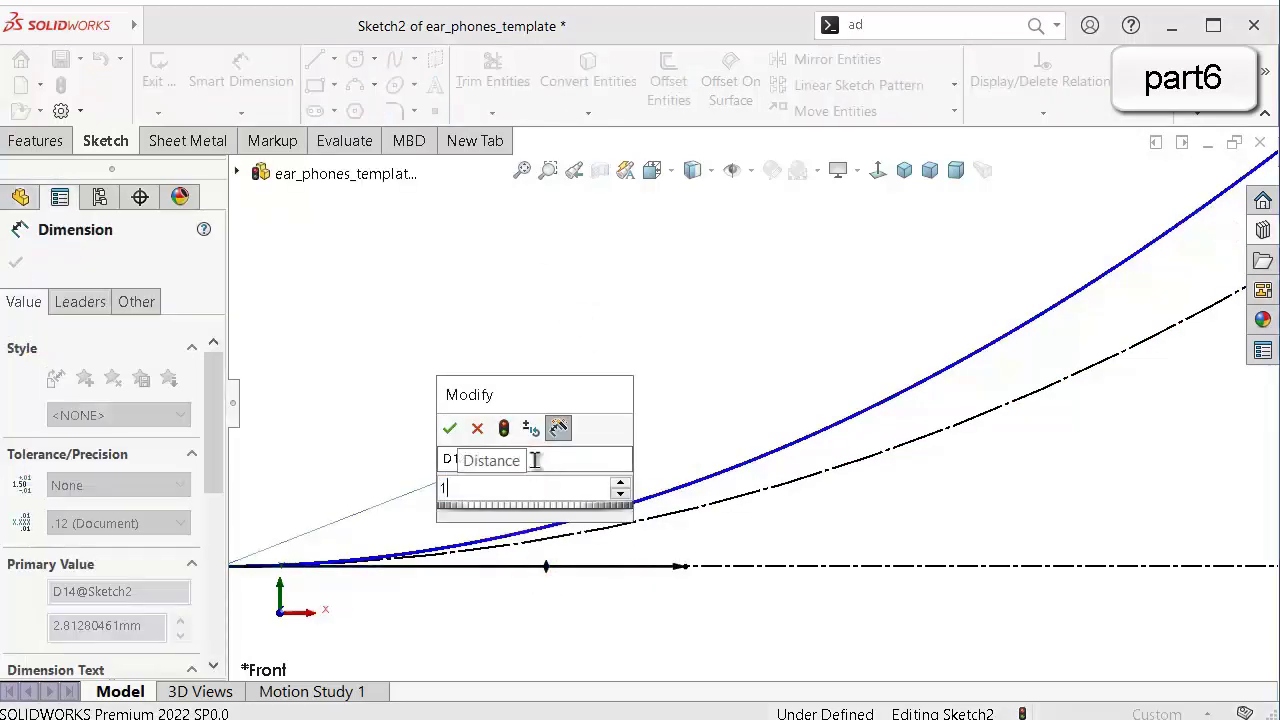
pyautogui.write('.5')
pyautogui.press('Return')
# Make the spline's tangent handle at its upper end, on the short centerline, horizontal.
pyautogui.scroll(3, 572, 426)
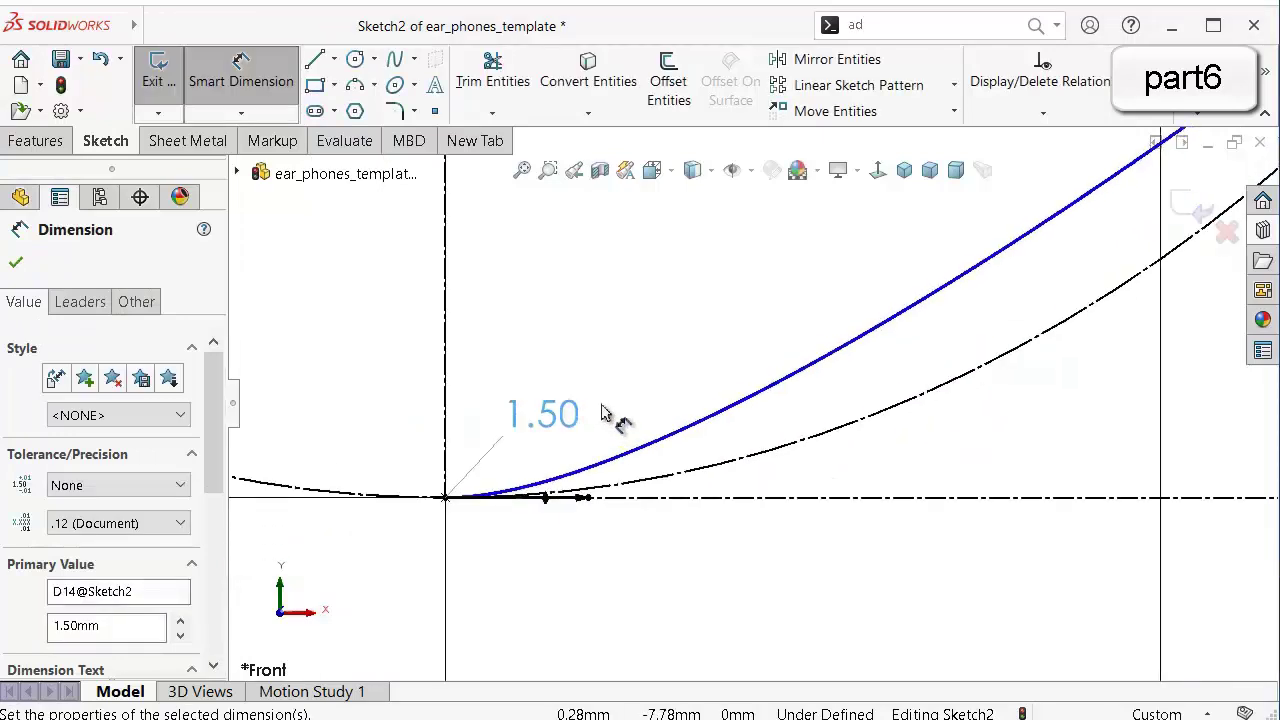
pyautogui.scroll(1, 922, 290)
pyautogui.scroll(-5, 930, 292)
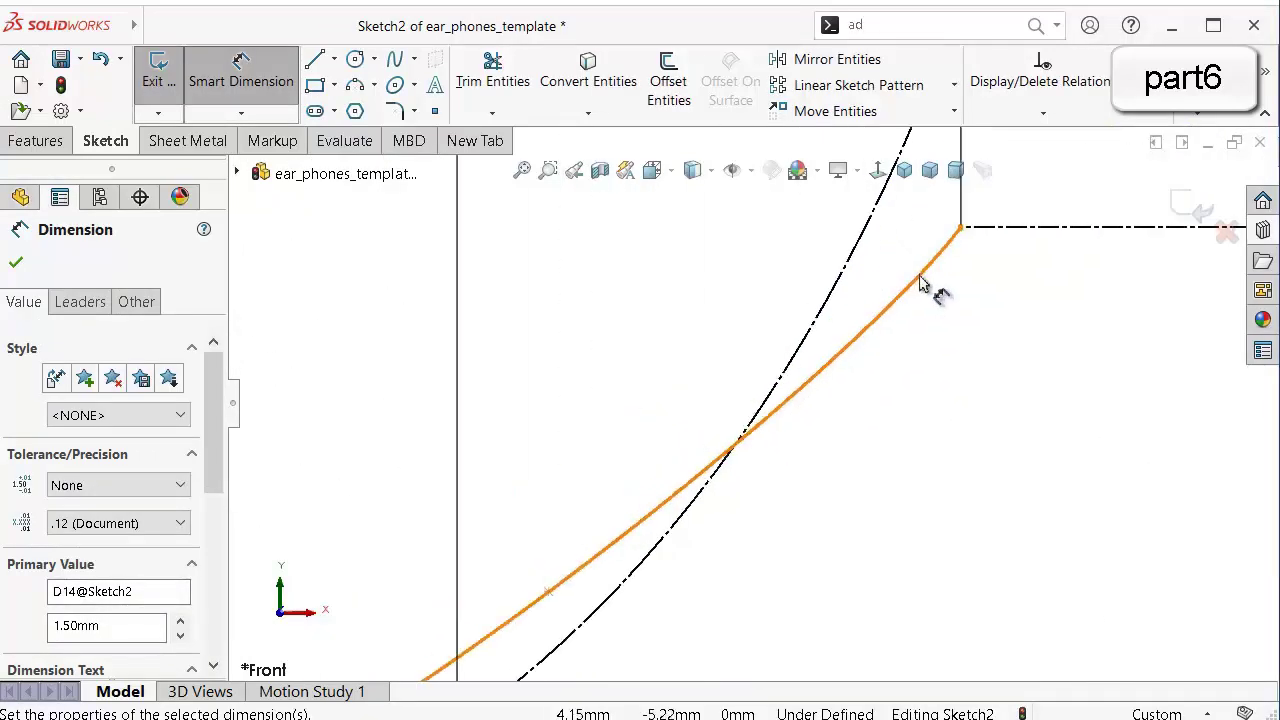
pyautogui.press('Escape')
pyautogui.click(940, 252)
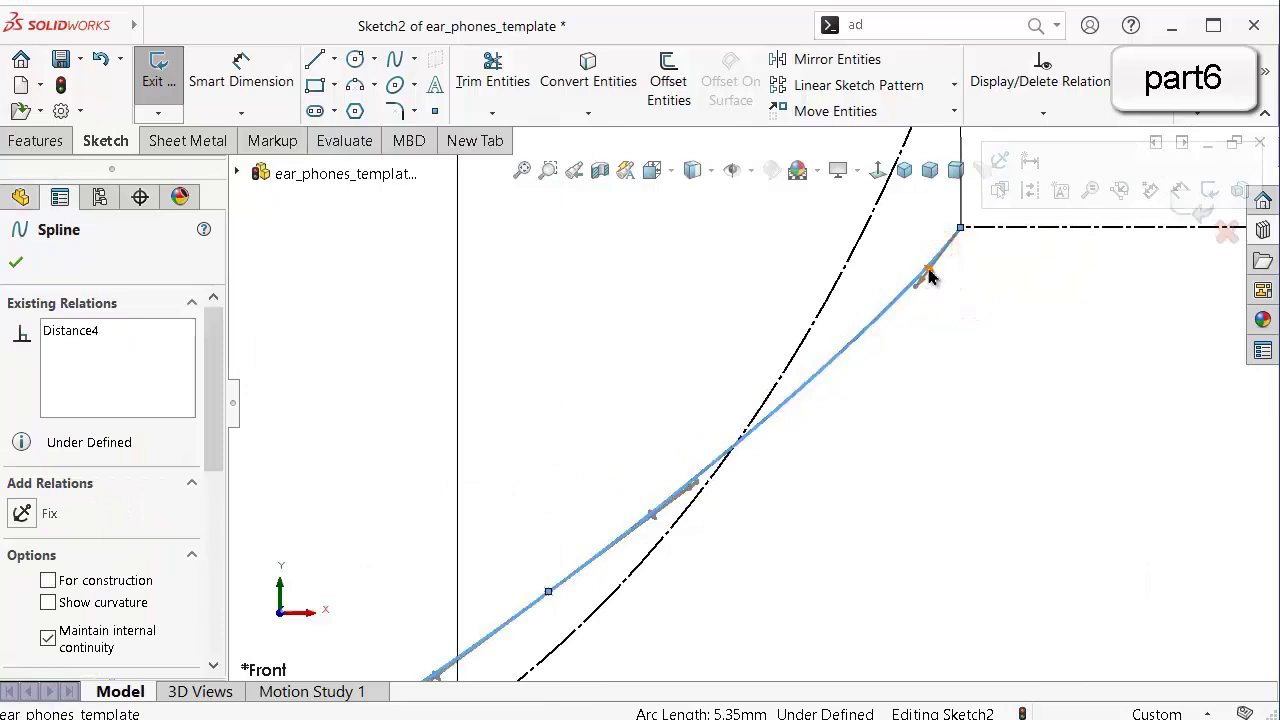
pyautogui.click(928, 270)
pyautogui.click(36, 518)
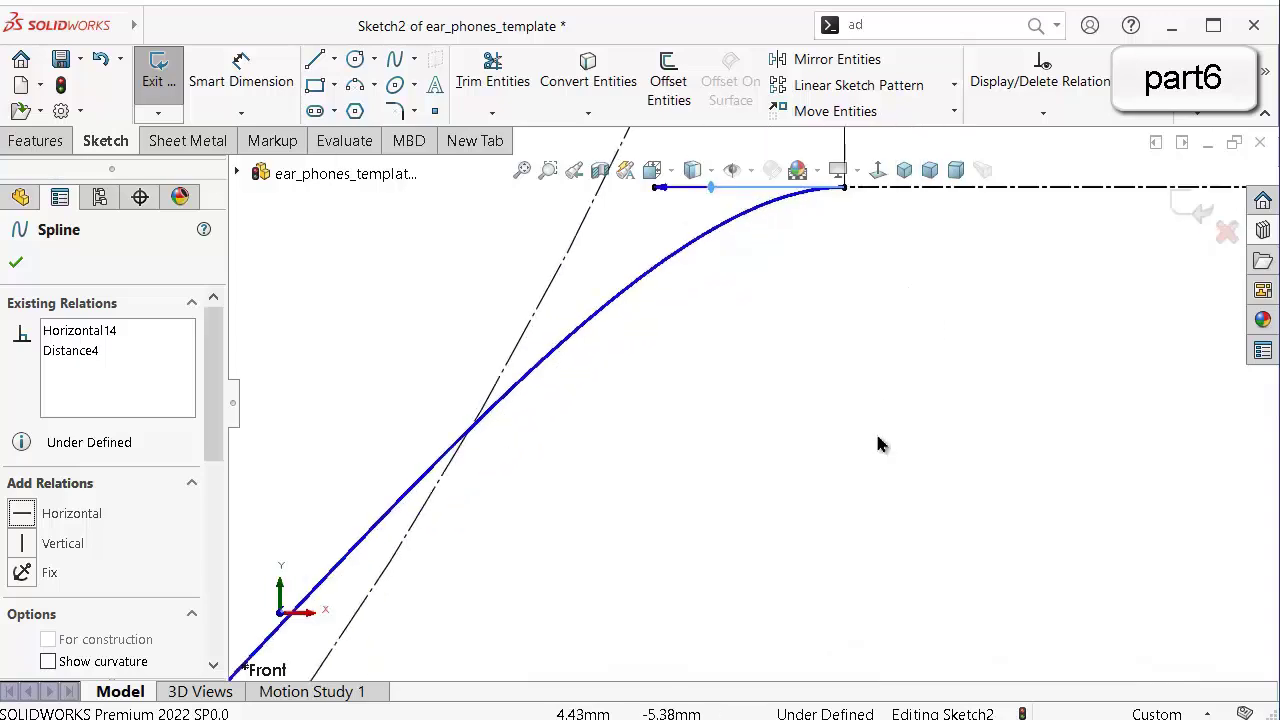
# Dimension the tangent weight of the spline's upper end handle to 0.75 mm.
pyautogui.moveTo(894, 494); pyautogui.dragTo(918, 306, button='right')
pyautogui.scroll(2, 873, 297)
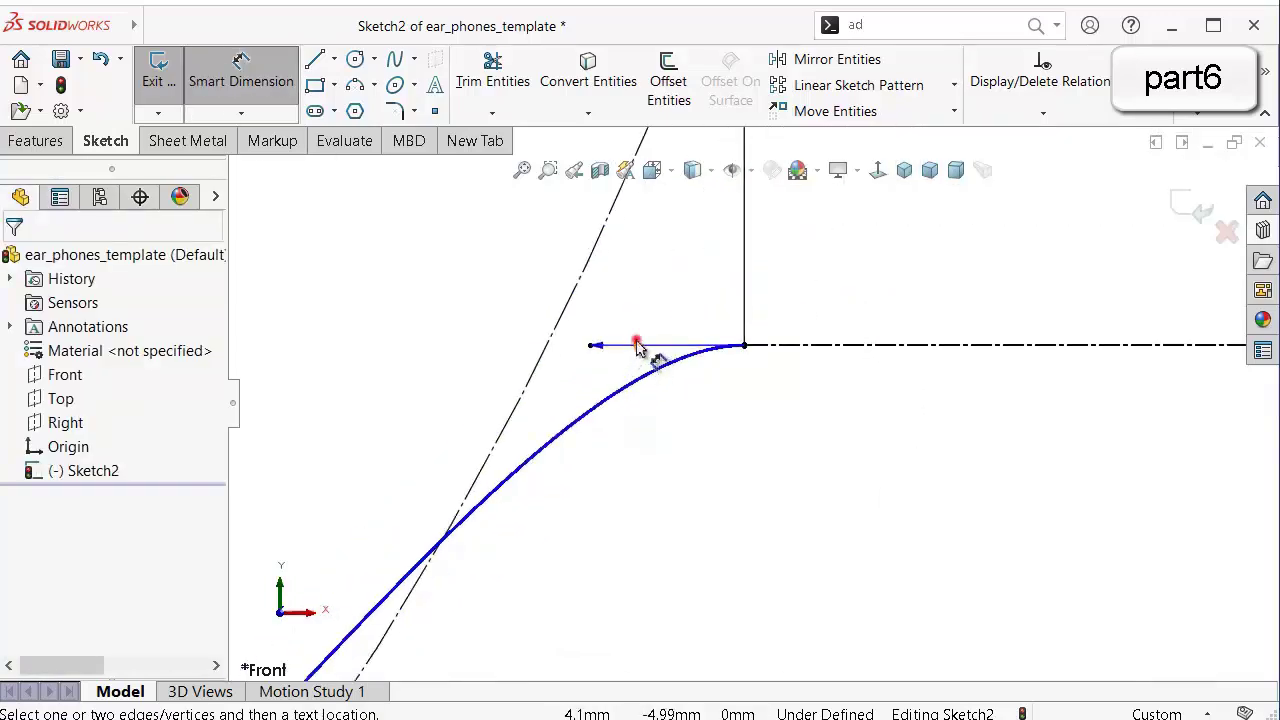
pyautogui.click(639, 345)
pyautogui.click(665, 284)
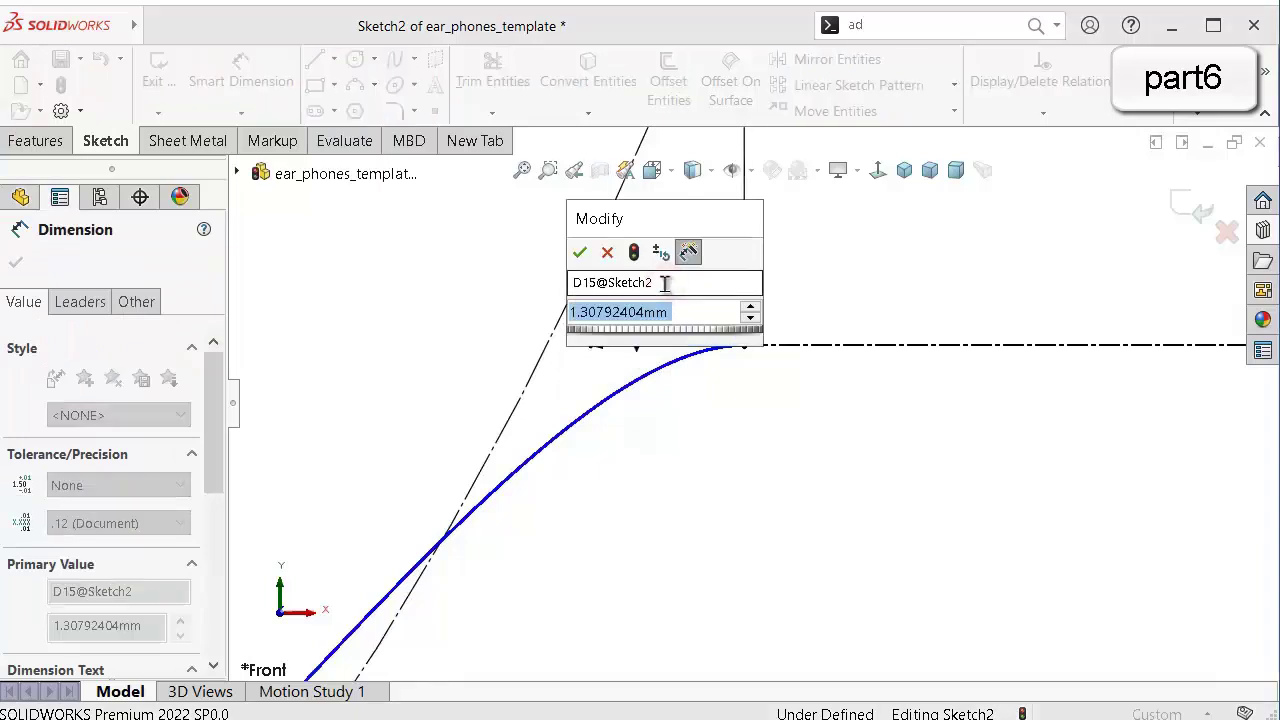
pyautogui.write('0.75')
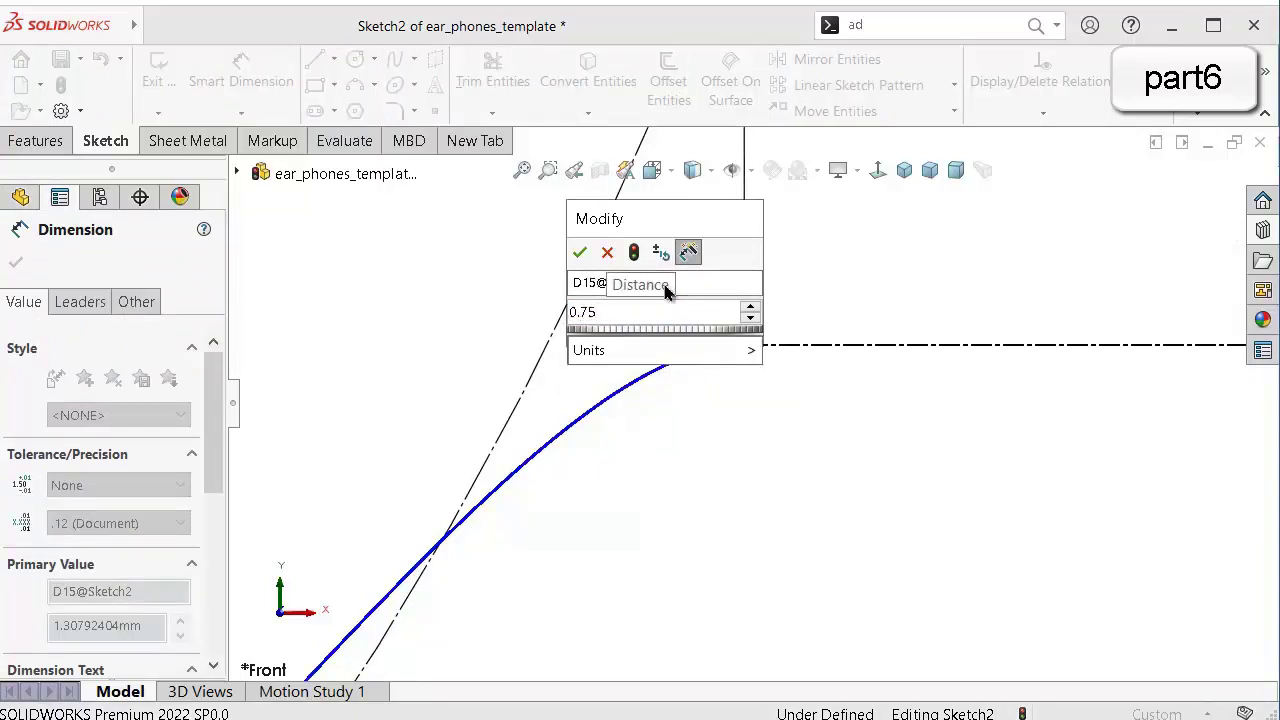
pyautogui.press('Return')
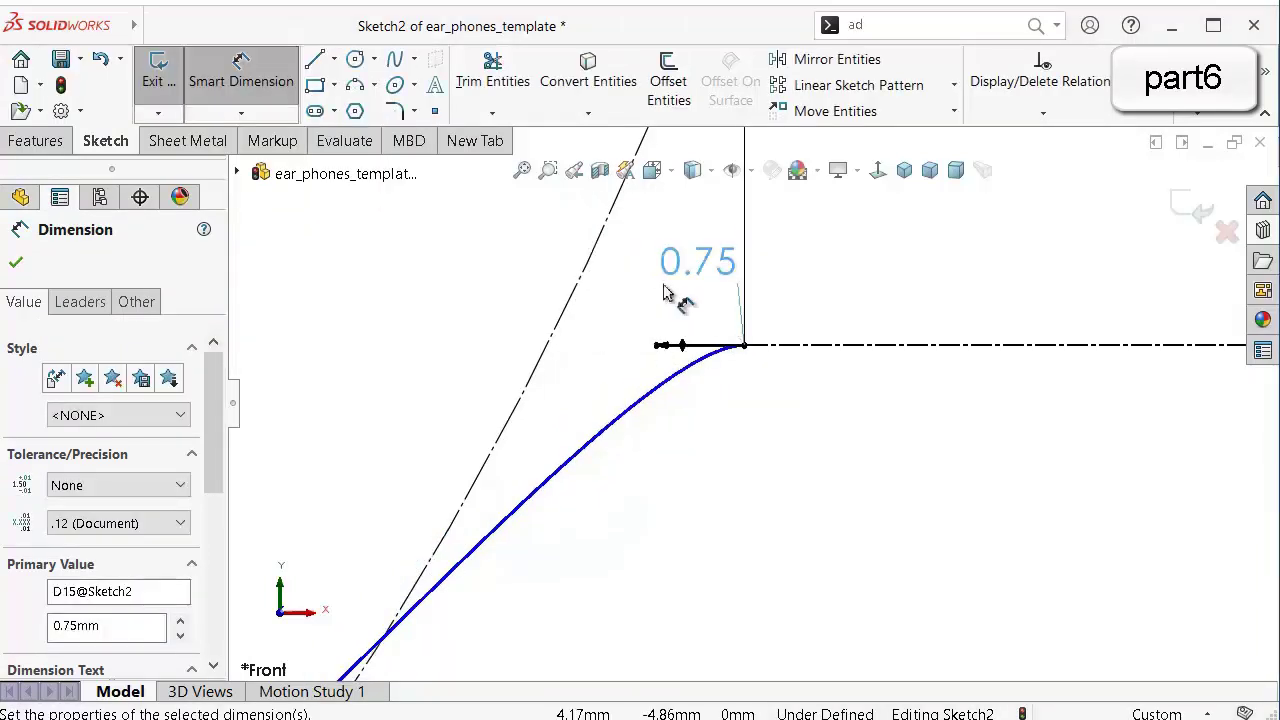
# Dimension the angle between the spline's middle-point tangent handle and the bottom horizontal centerline to 45 degrees.
pyautogui.scroll(5, 602, 510)
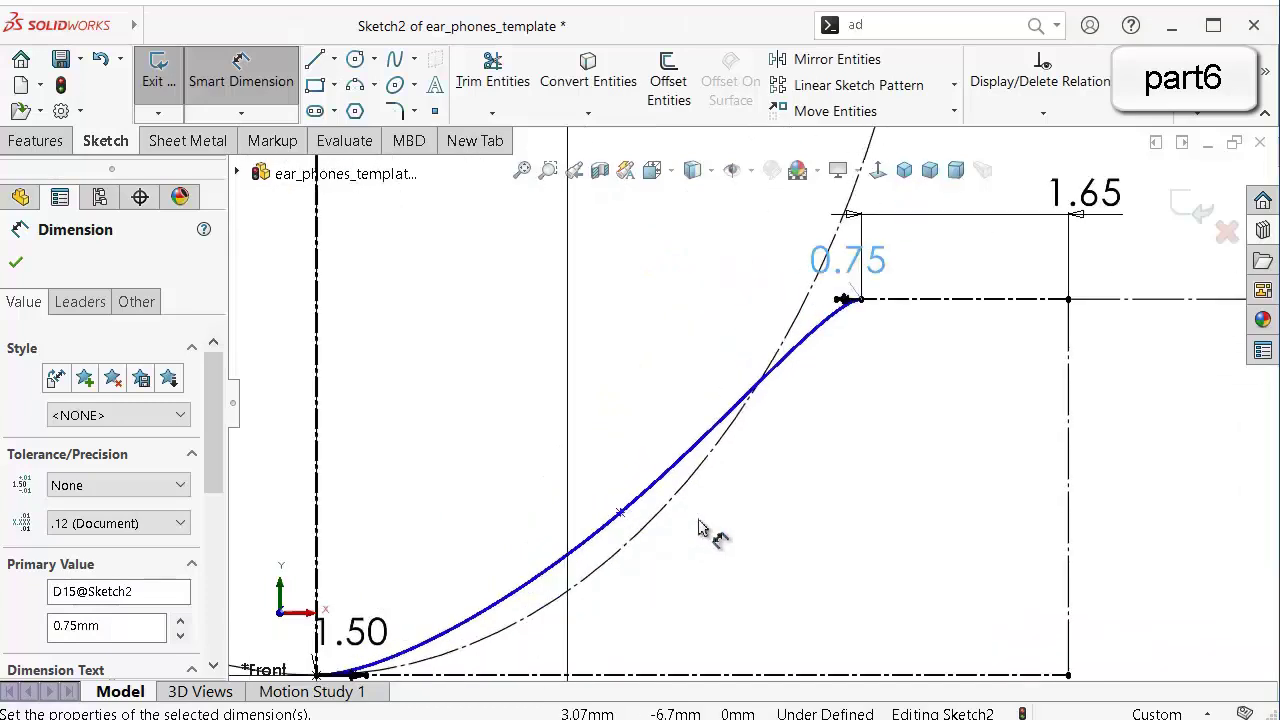
pyautogui.press('Escape')
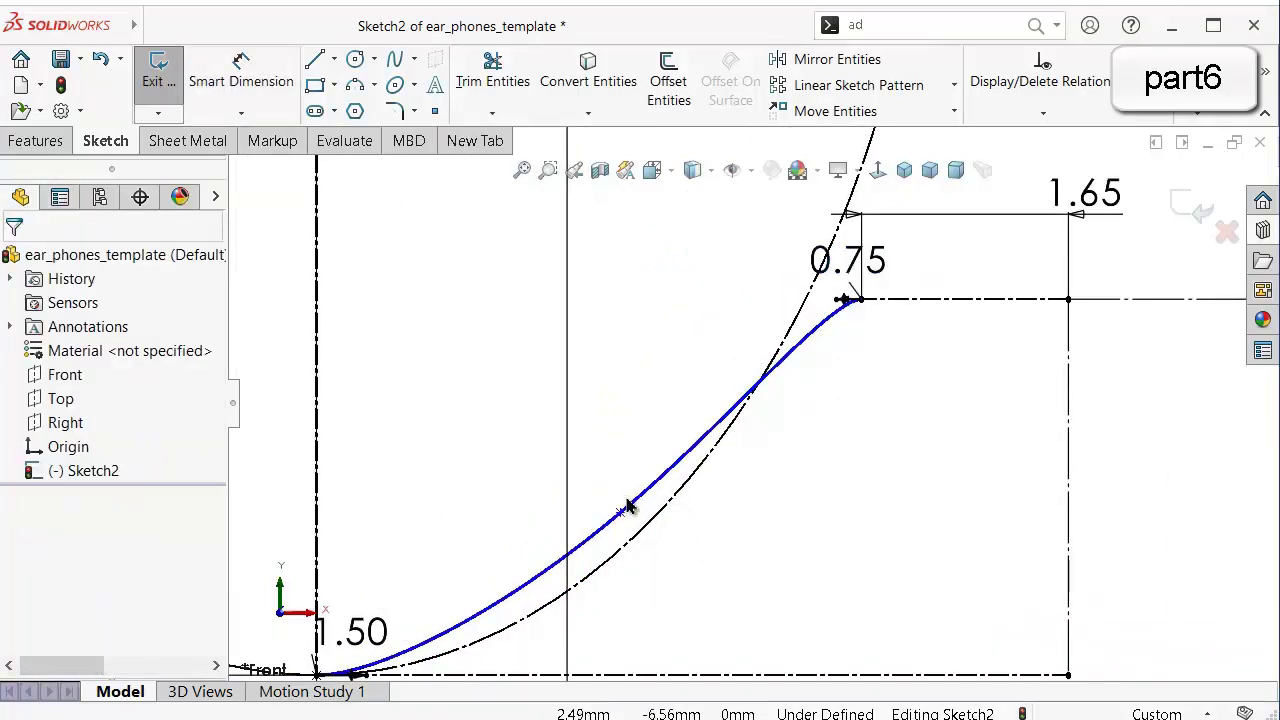
pyautogui.scroll(-1, 622, 497)
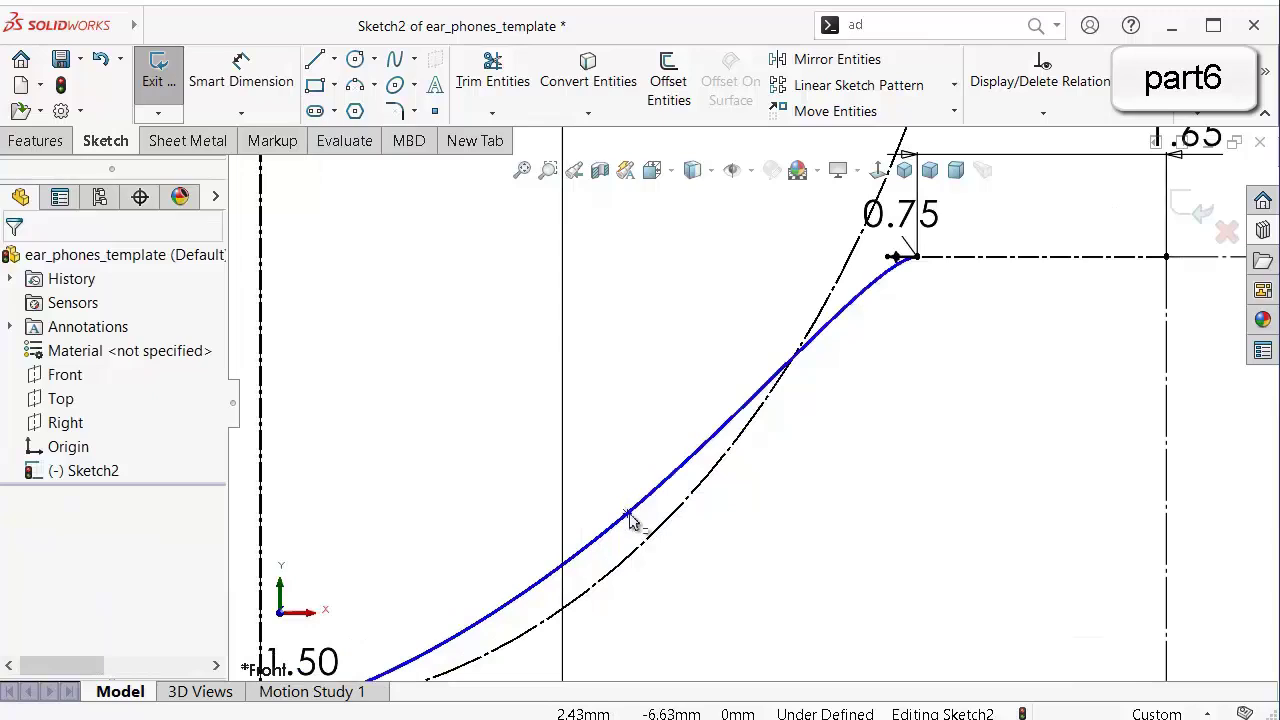
pyautogui.click(627, 516)
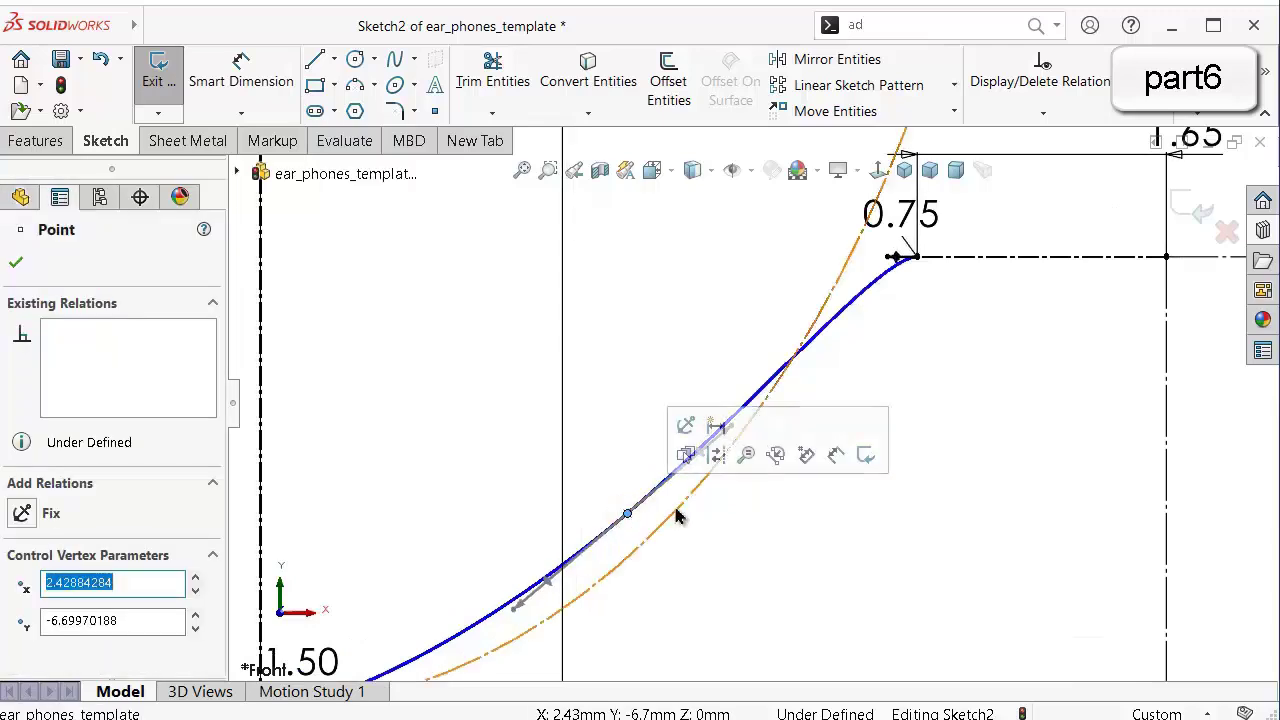
pyautogui.moveTo(868, 519); pyautogui.dragTo(862, 480, button='right')
pyautogui.click(688, 465)
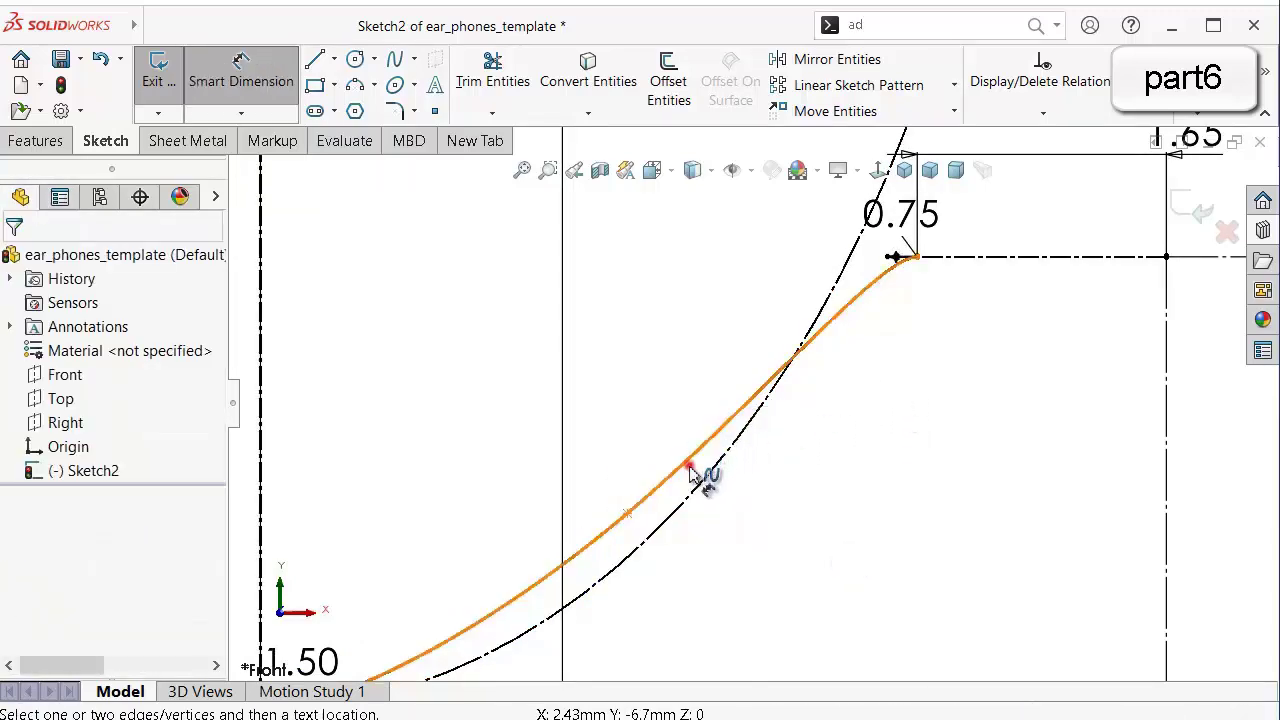
pyautogui.click(703, 455)
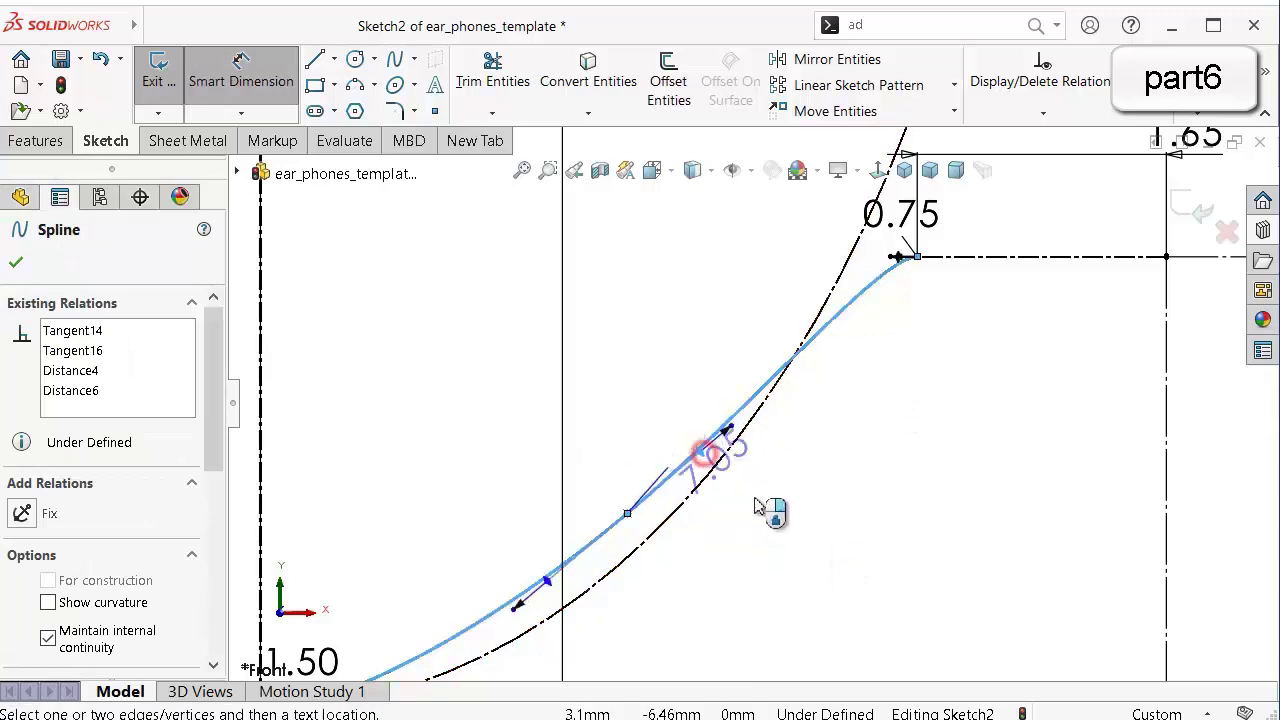
pyautogui.scroll(1, 783, 540)
pyautogui.click(735, 657)
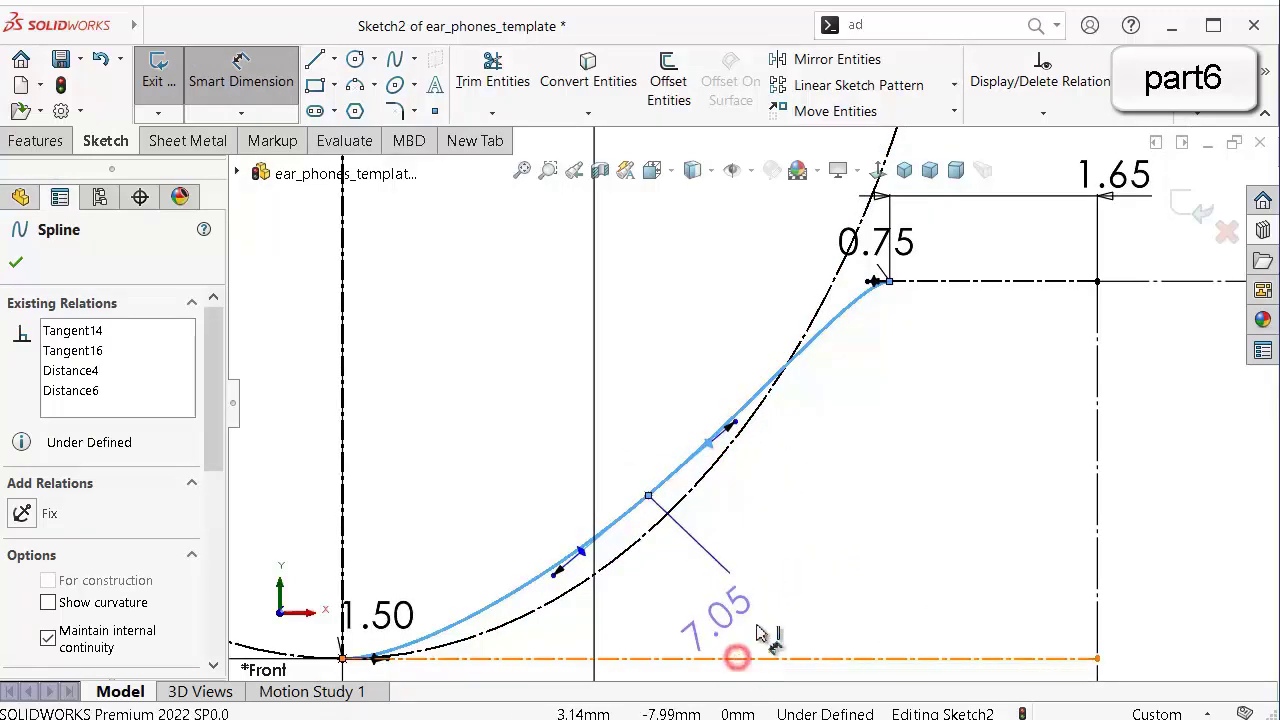
pyautogui.click(792, 559)
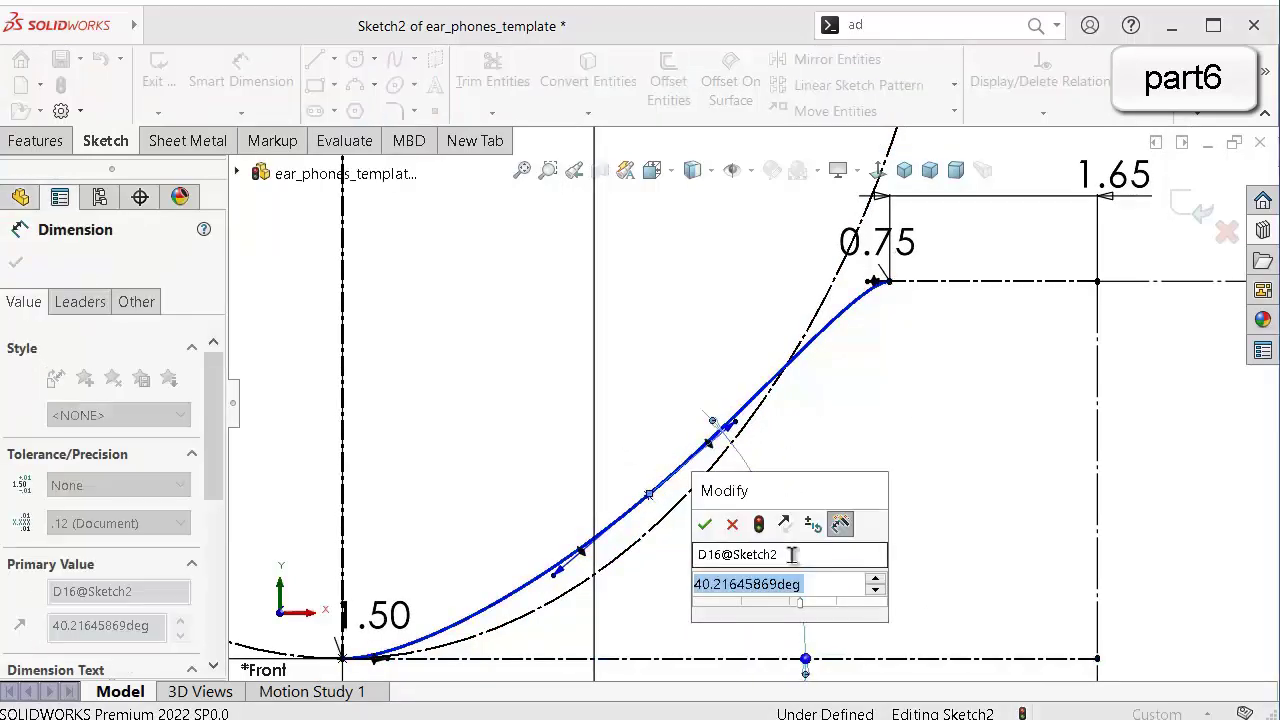
pyautogui.write('45')
pyautogui.press('Return')
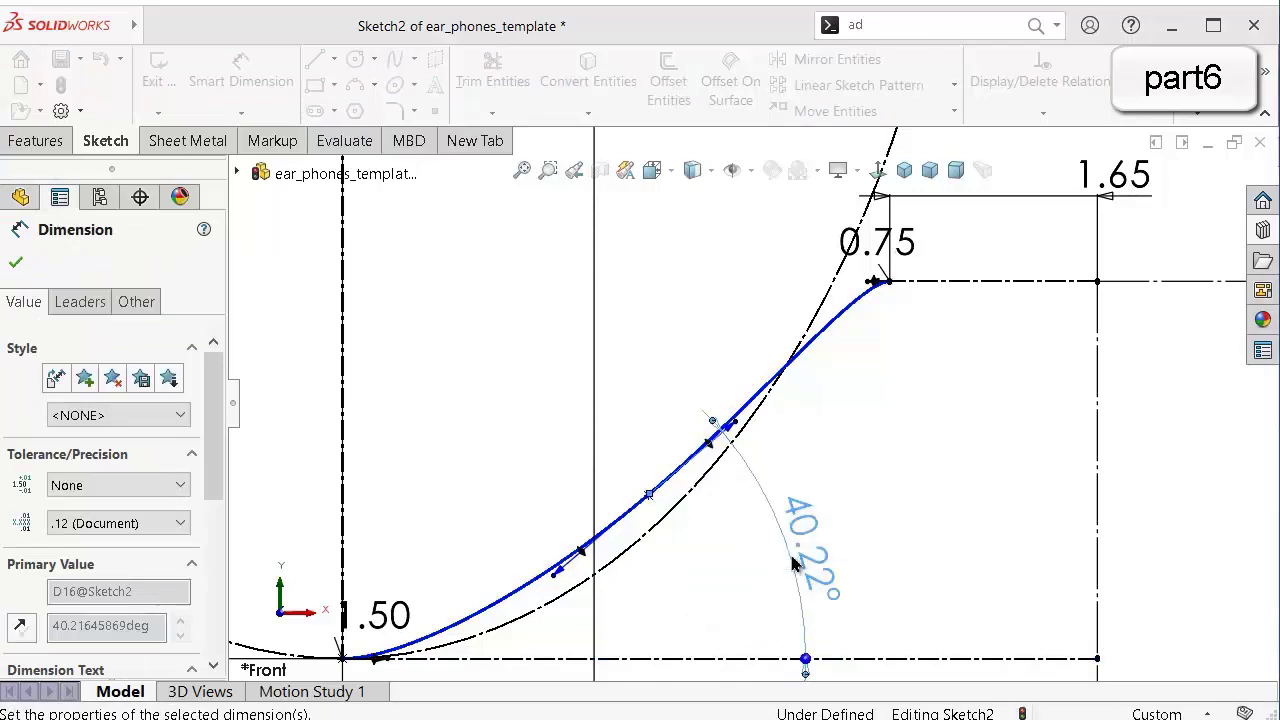
pyautogui.click(861, 507)
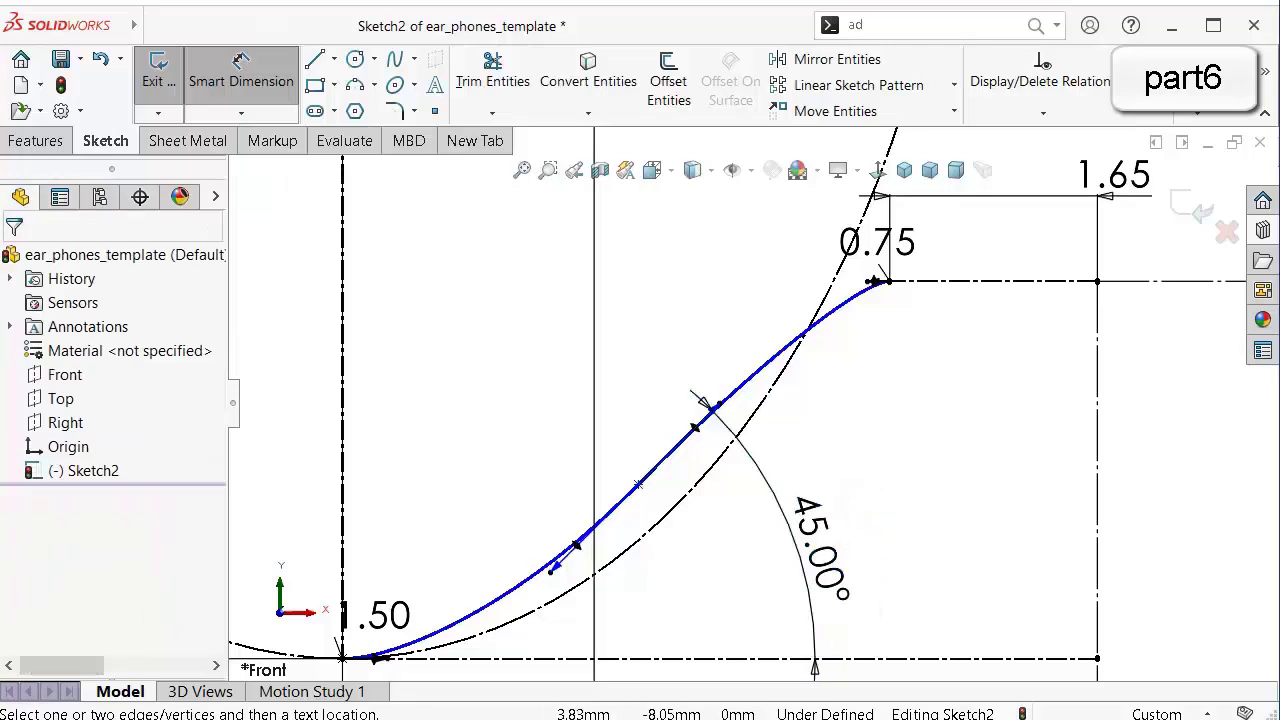
# Dimension the tangent weight of the spline's middle-point handle to 5 mm.
pyautogui.click(692, 427)
pyautogui.click(650, 393)
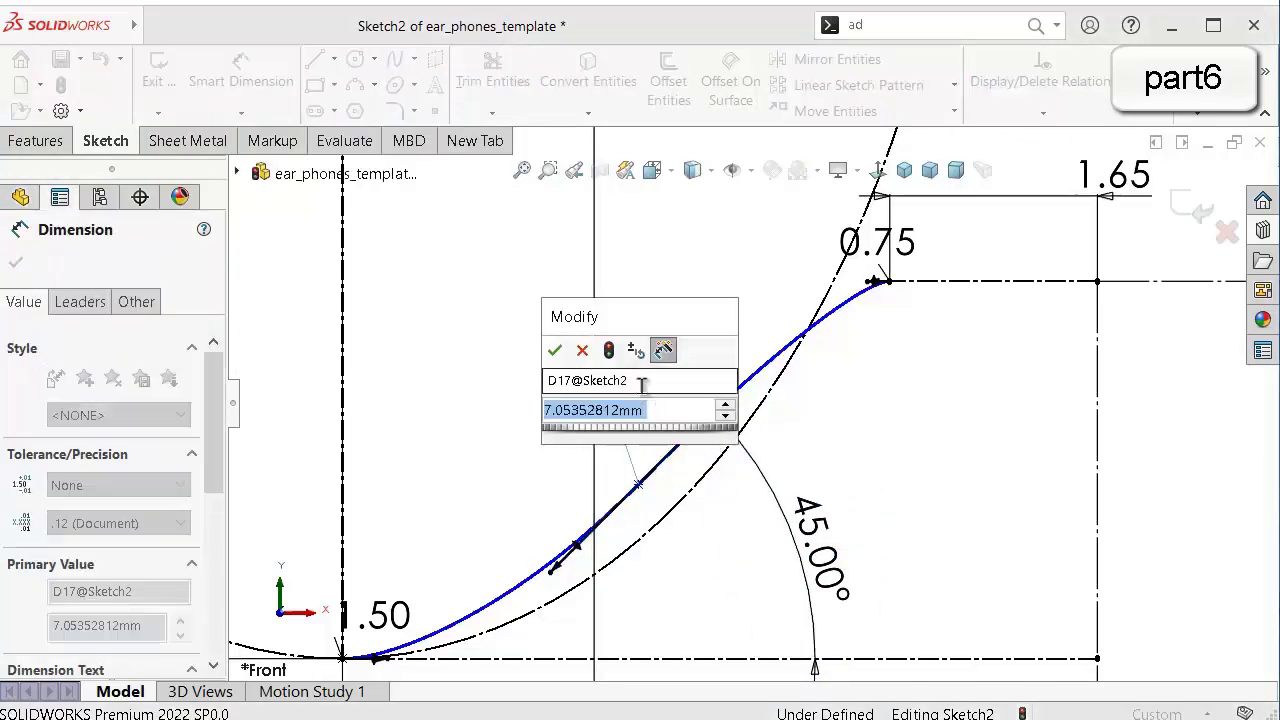
pyautogui.write('5')
pyautogui.press('Return')
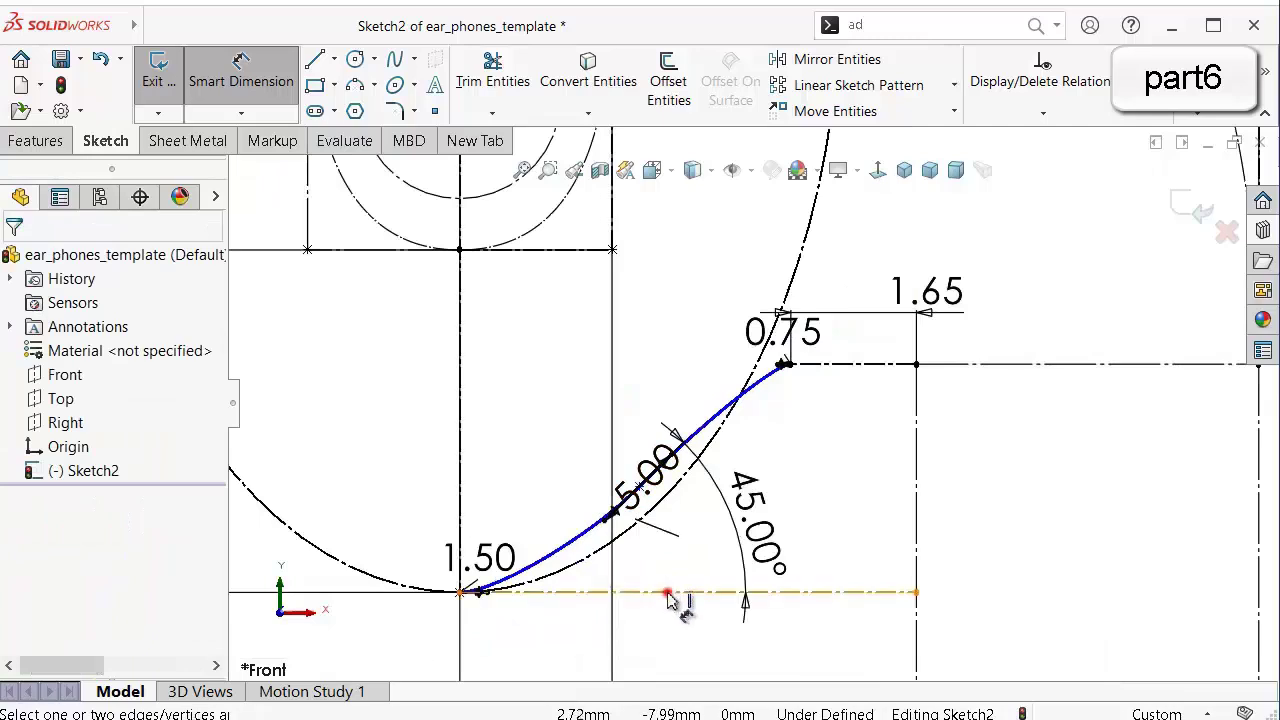
# Dimension the vertical distance from the bottom horizontal centerline to the spline's middle point to 1.15 mm.
pyautogui.click(668, 594)
pyautogui.click(640, 486)
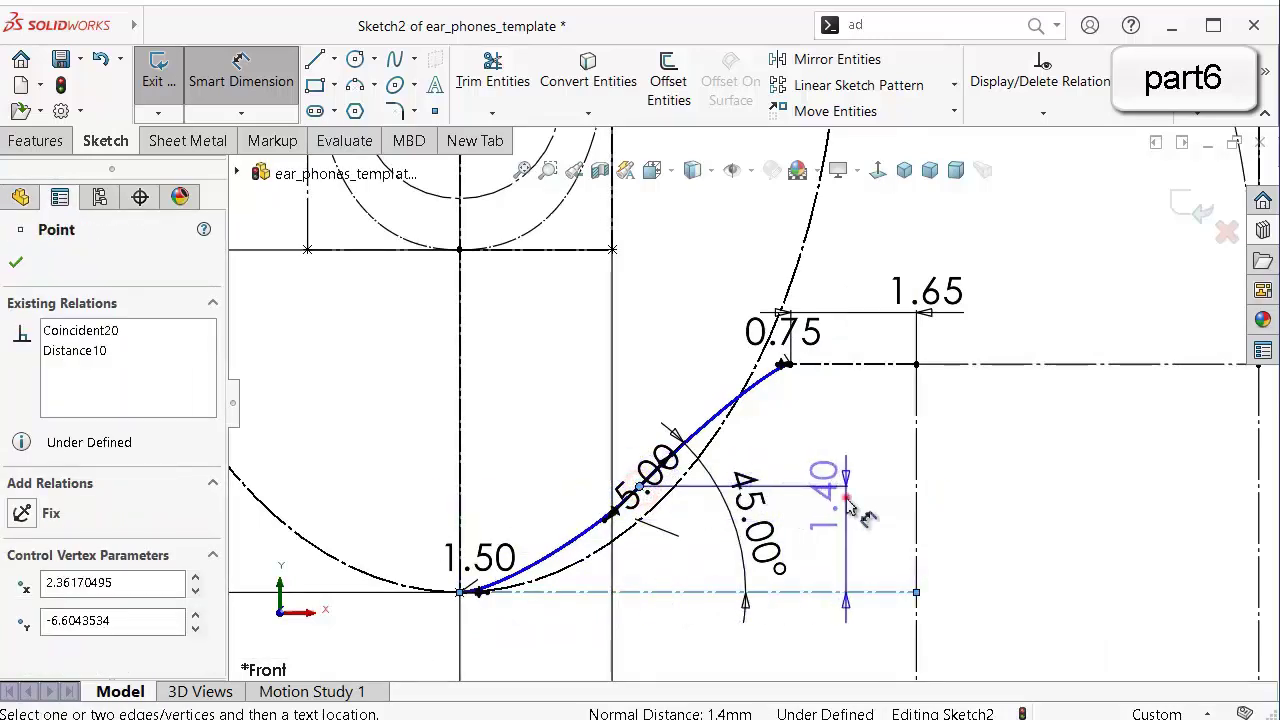
pyautogui.click(851, 508)
pyautogui.write('1.1')
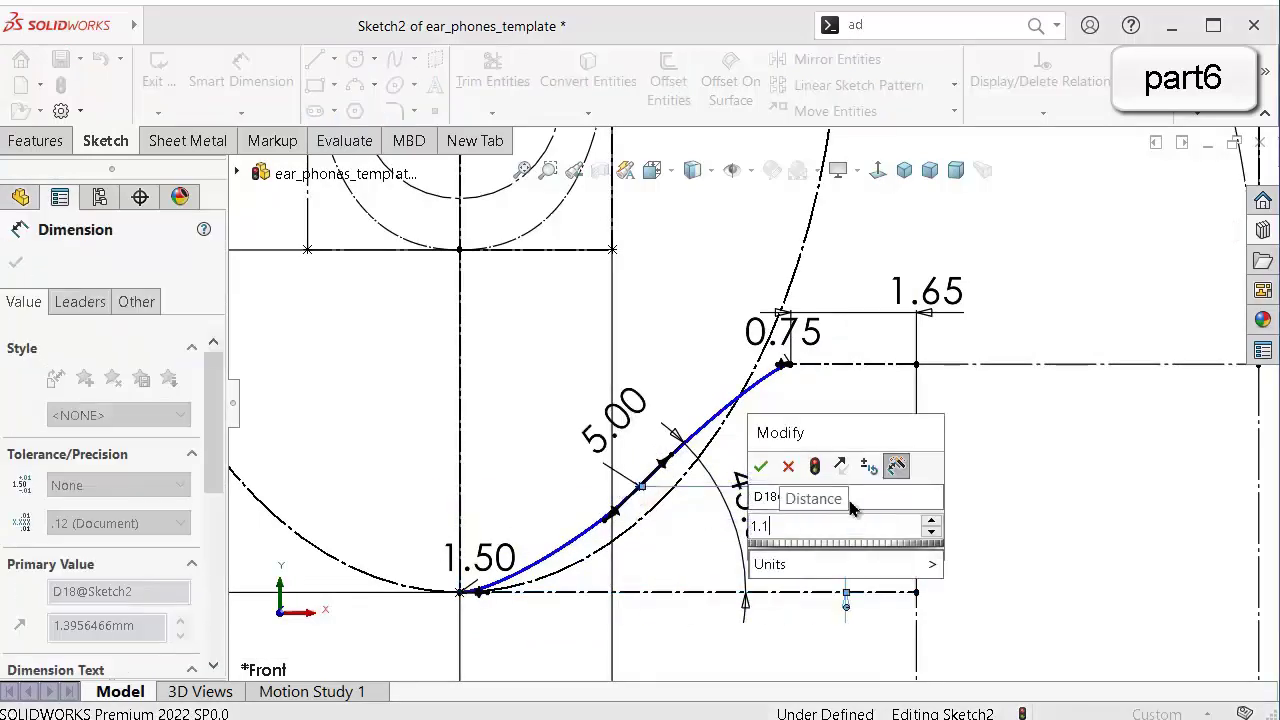
pyautogui.write('5')
pyautogui.press('Return')
pyautogui.scroll(-2, 745, 520)
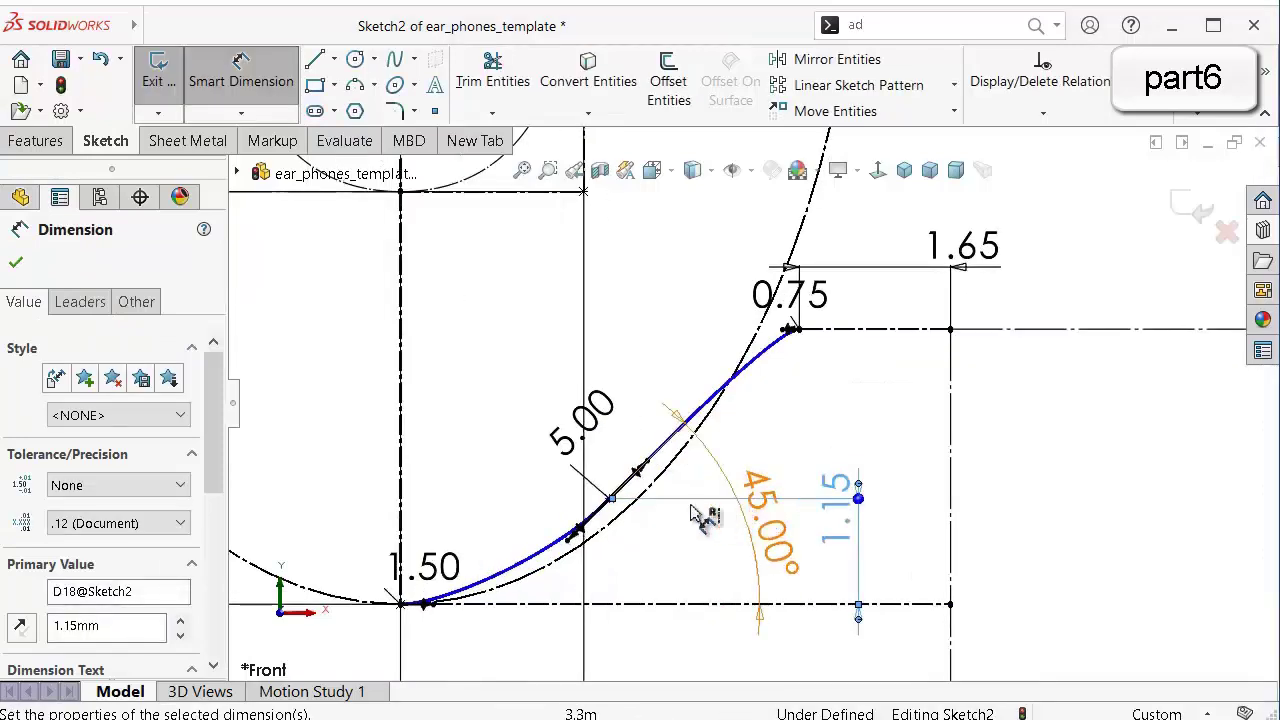
# Dimension the horizontal distance between the spline's lower endpoint and its middle point to 2.15 mm.
pyautogui.click(612, 497)
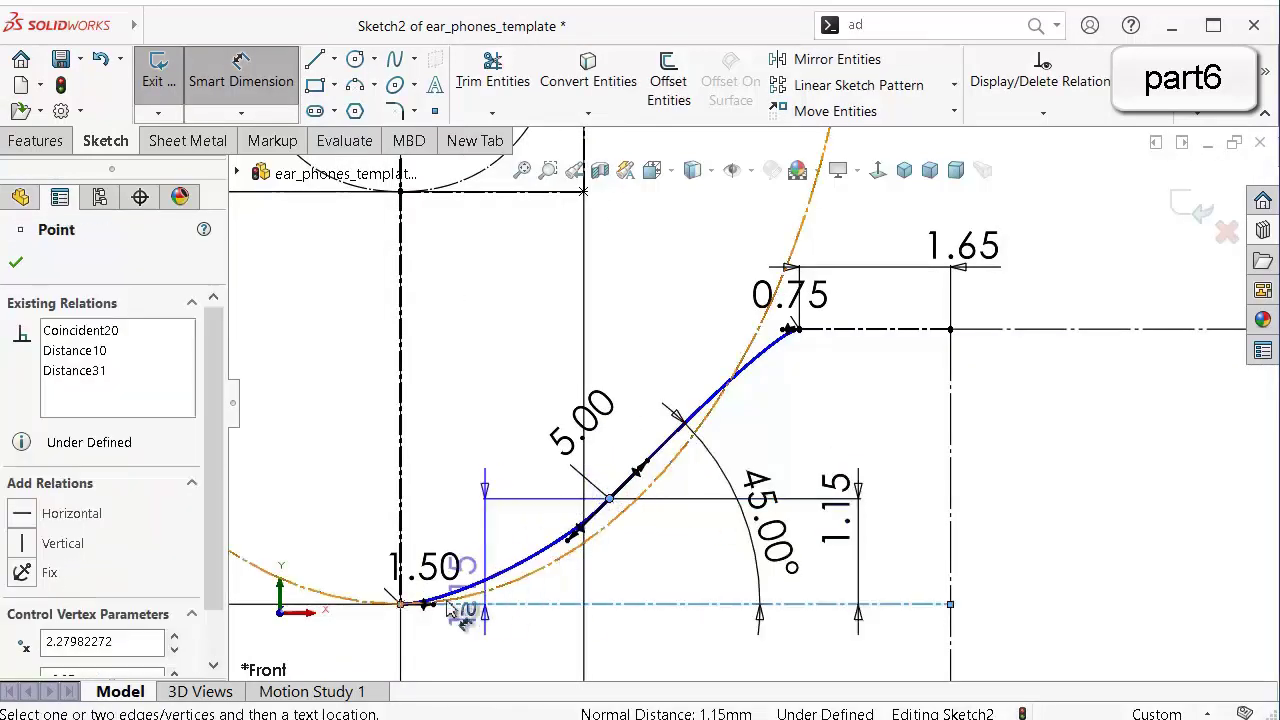
pyautogui.click(401, 604)
pyautogui.press('z')
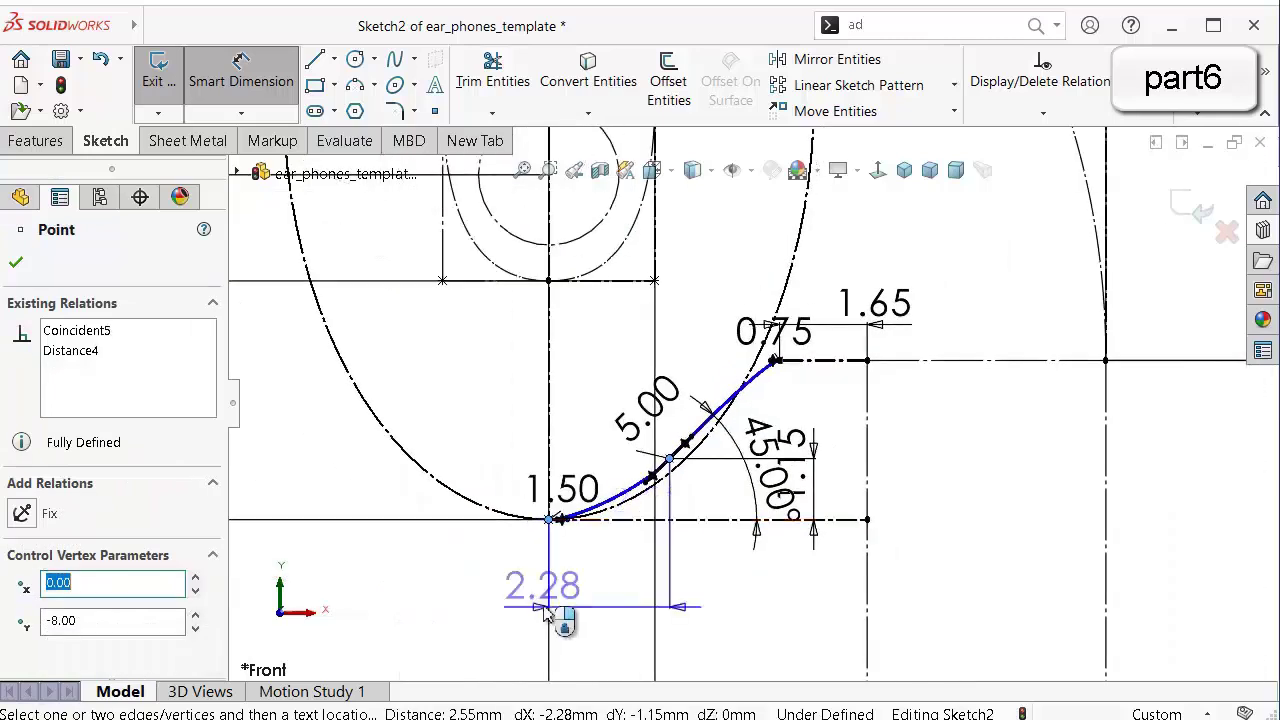
pyautogui.click(593, 603)
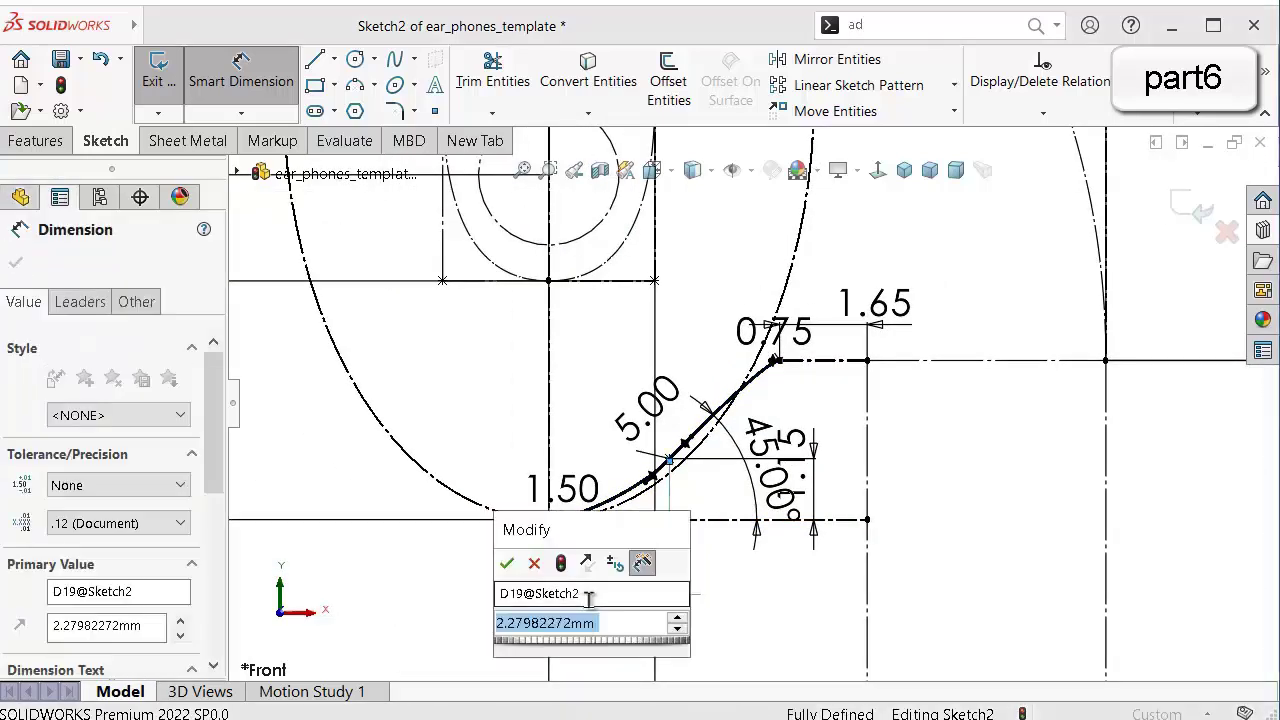
pyautogui.write('2.12')
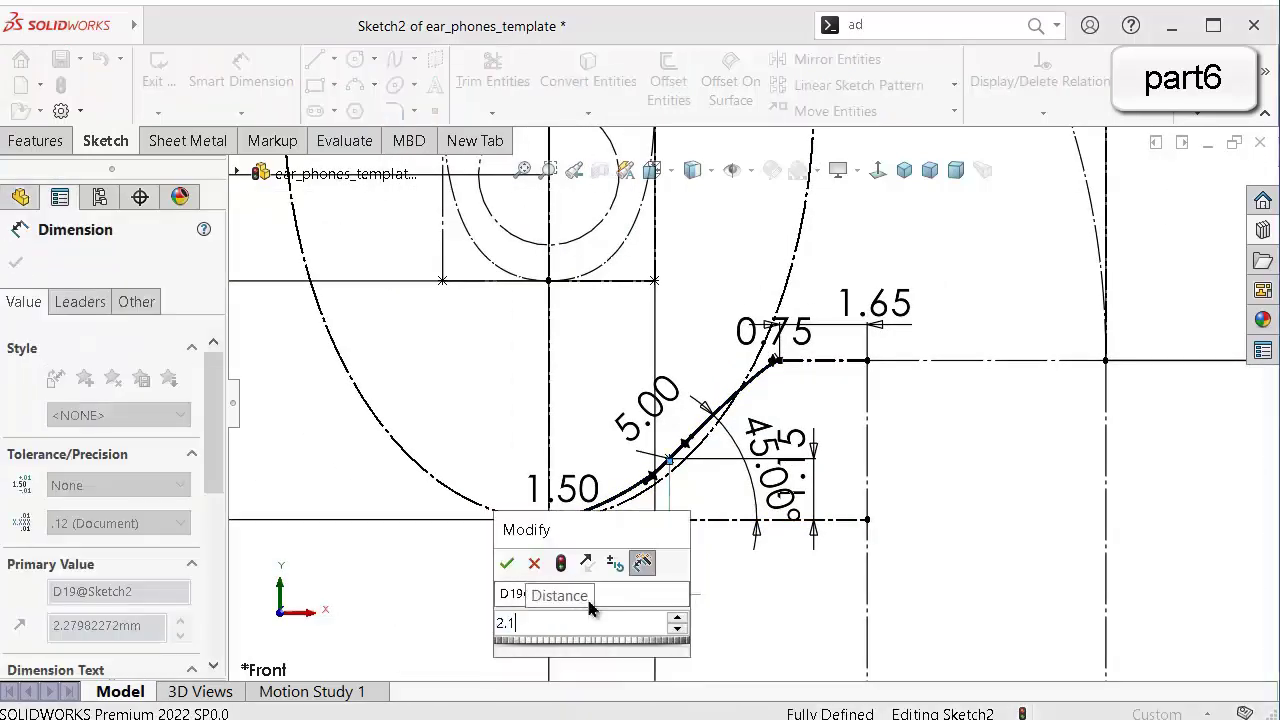
pyautogui.press('Return')
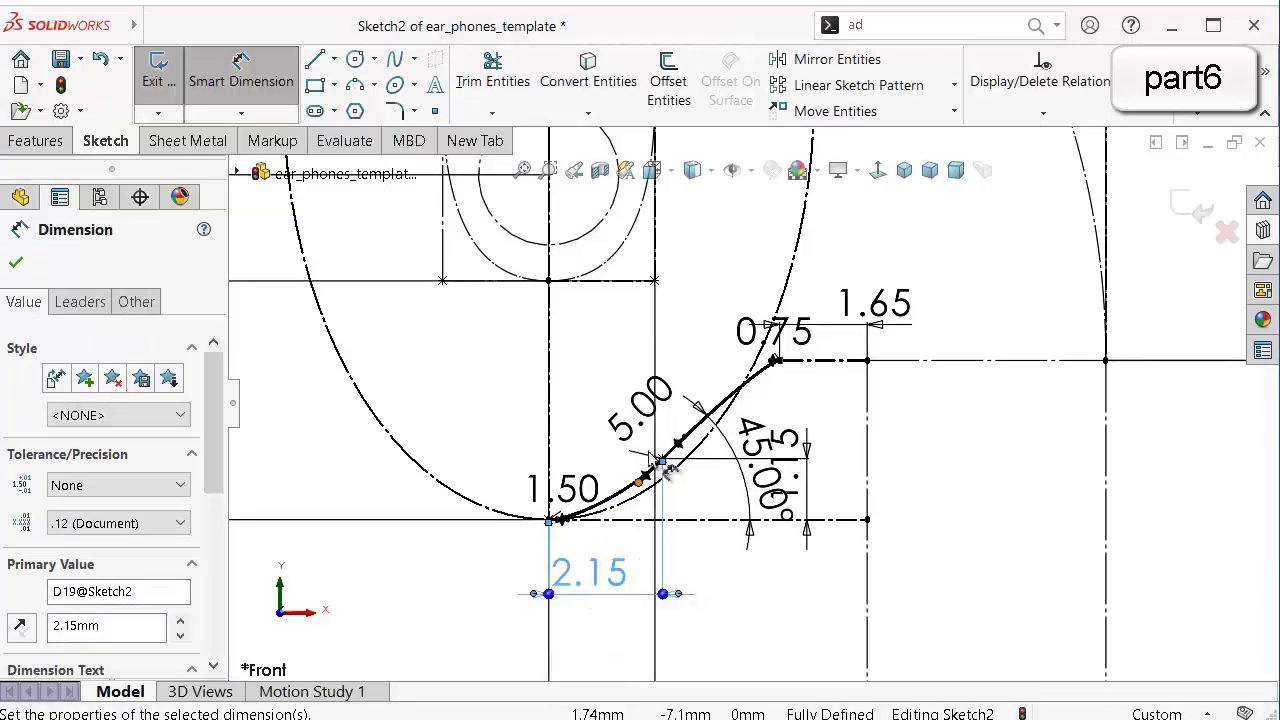
# Try a tangent weight of 1.75 mm on the spline's upper end handle.
pyautogui.scroll(-2, 700, 415)
pyautogui.scroll(-3, 865, 316)
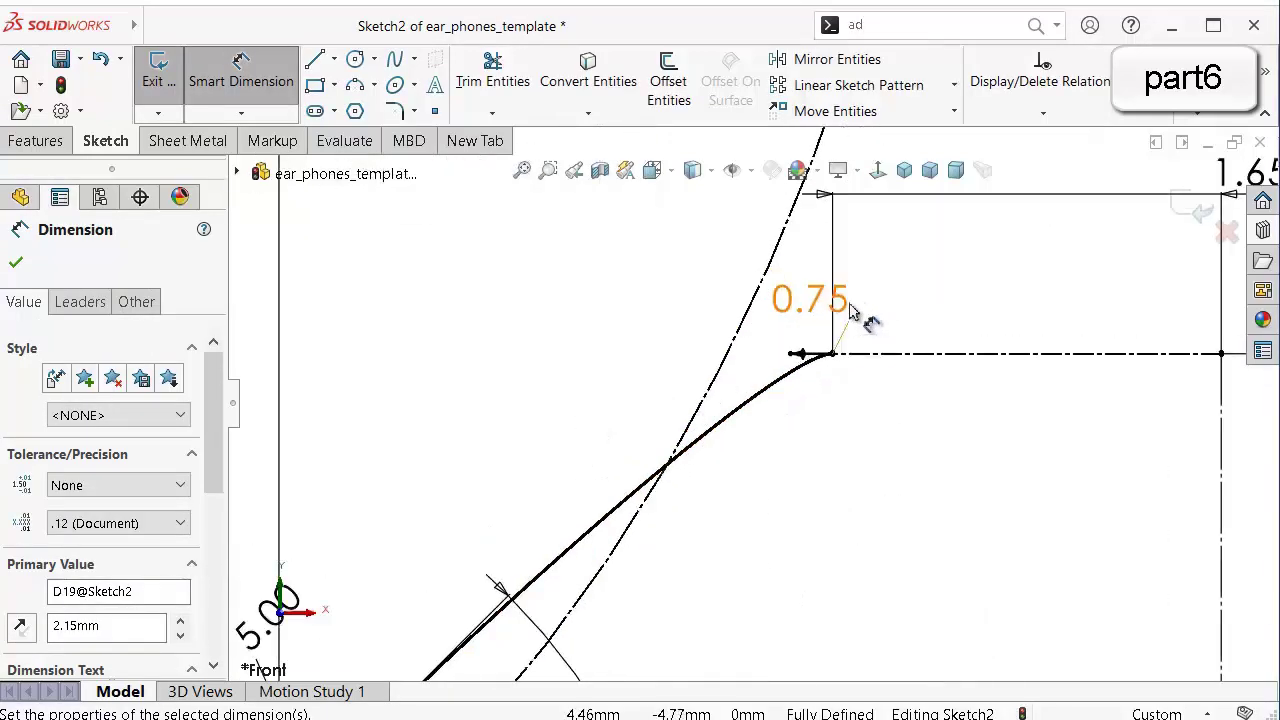
pyautogui.doubleClick(815, 300)
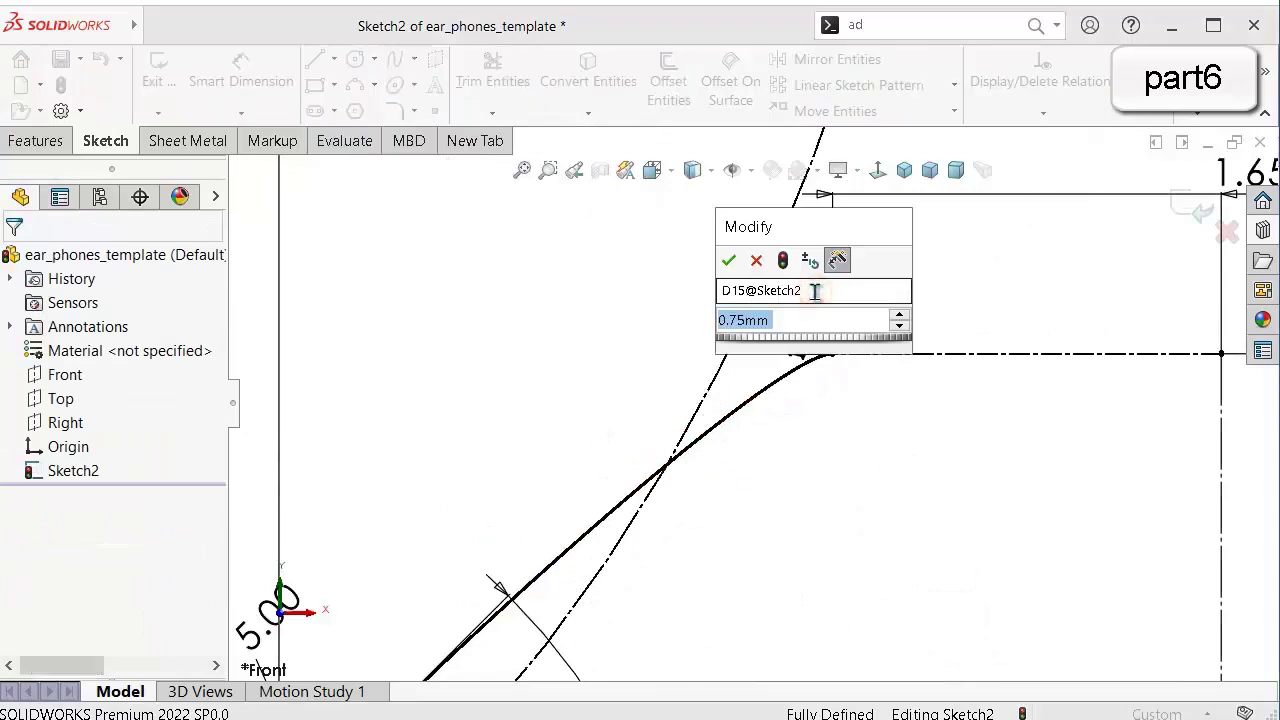
pyautogui.write('1.')
pyautogui.press('Return')
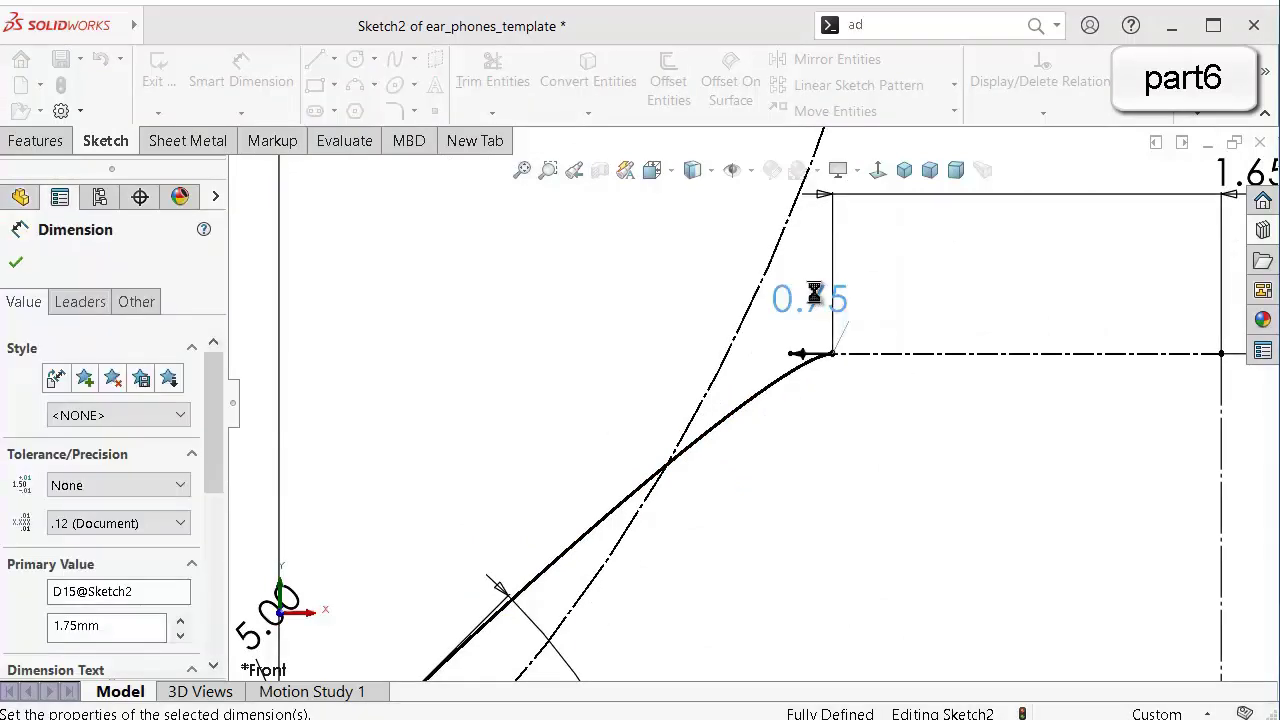
pyautogui.scroll(5, 812, 345)
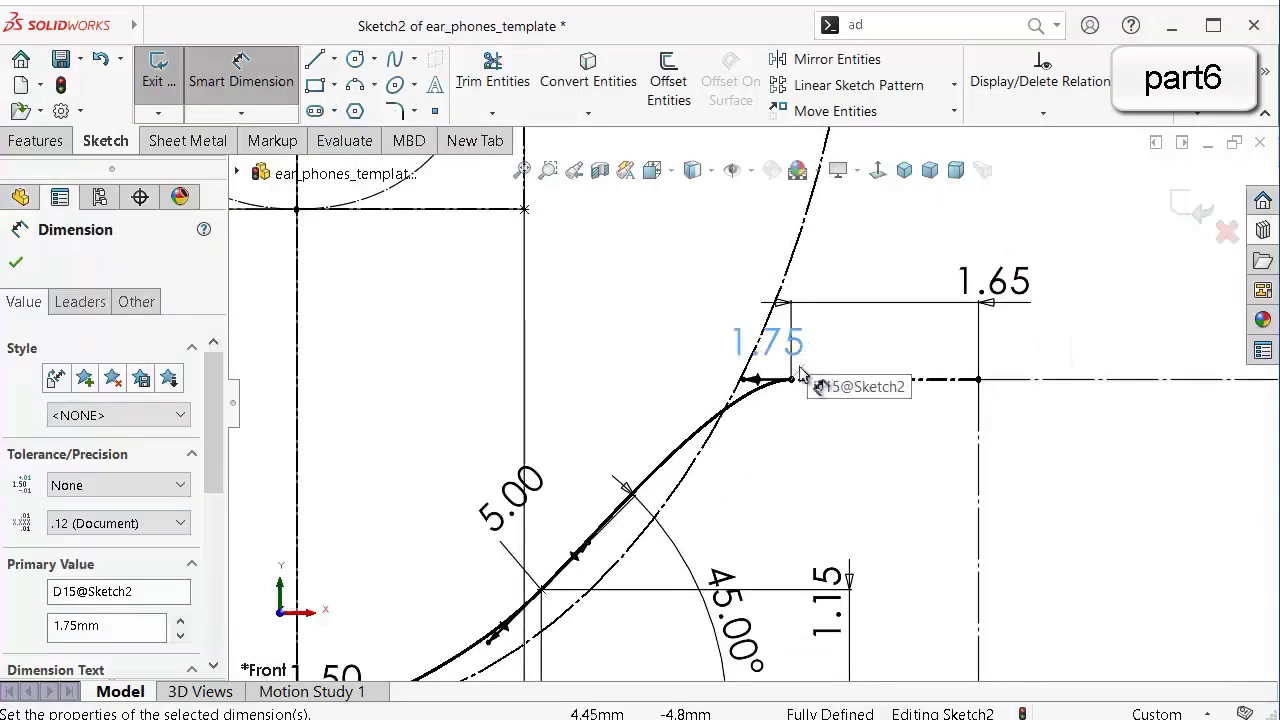
pyautogui.scroll(-5, 620, 556)
pyautogui.scroll(4, 628, 563)
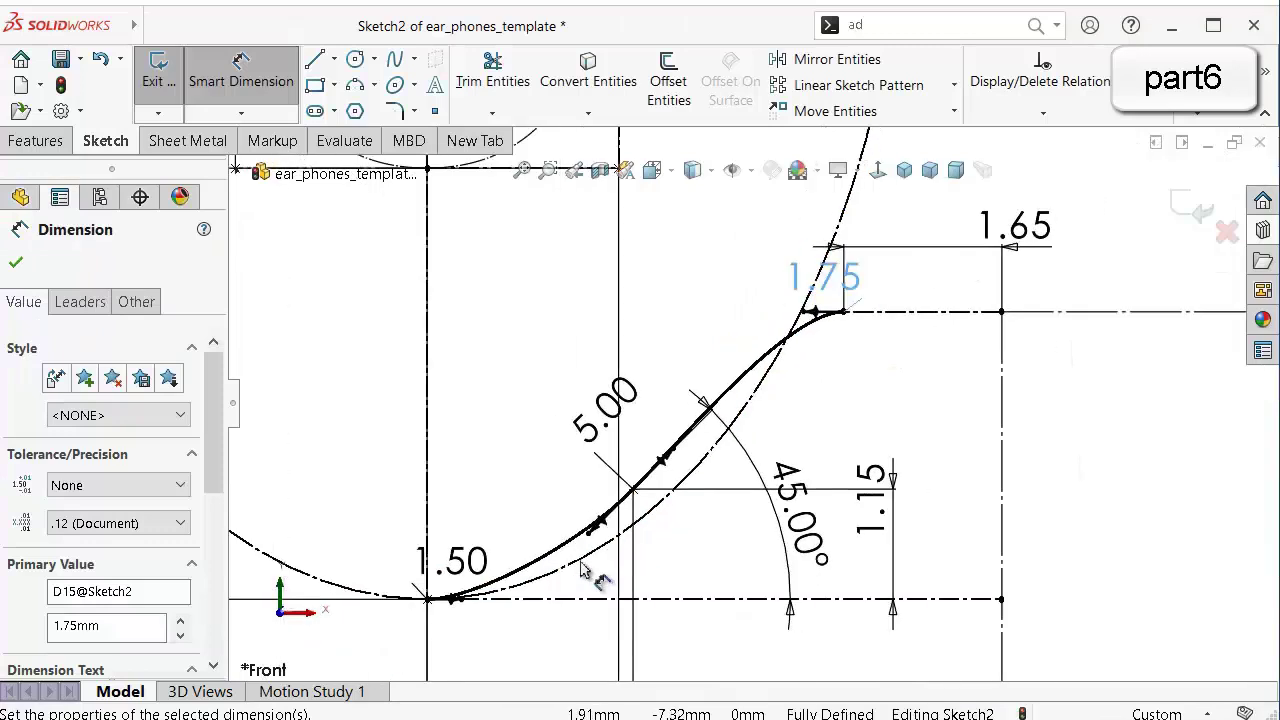
# Set the tangent weight of the spline's upper end handle to 1.5 mm.
pyautogui.doubleClick(845, 276)
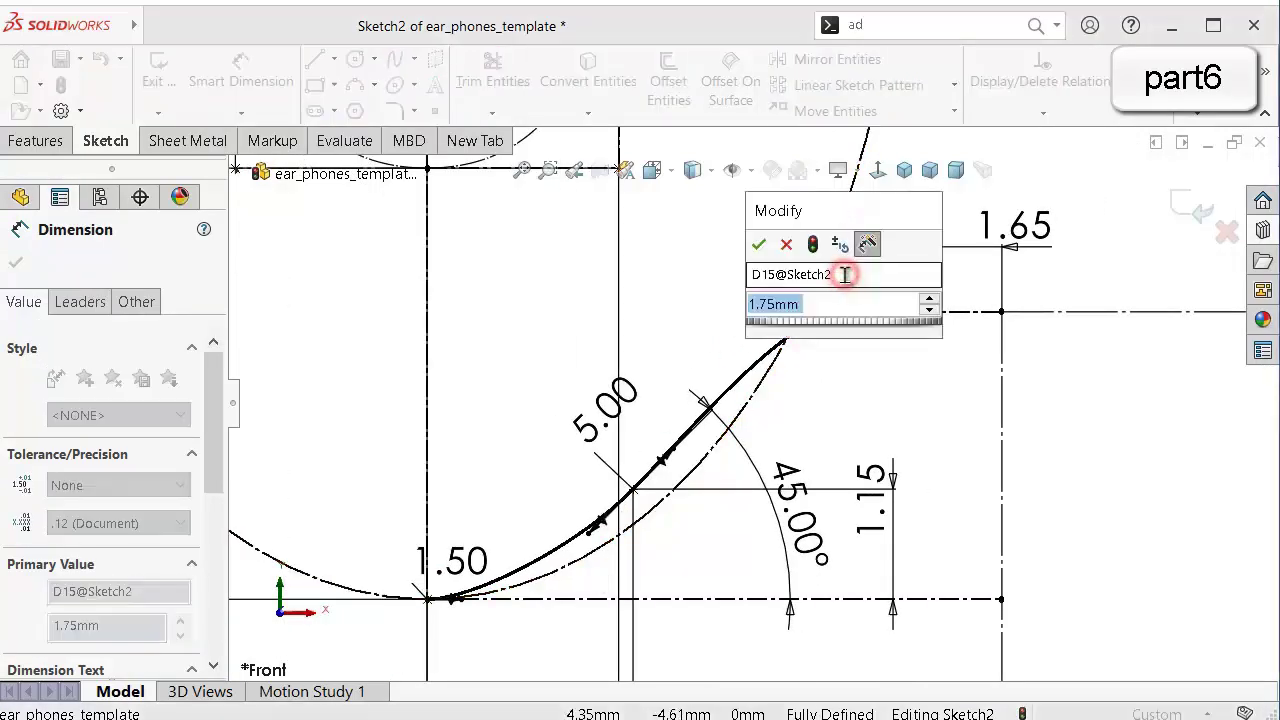
pyautogui.write('1.5')
pyautogui.press('Return')
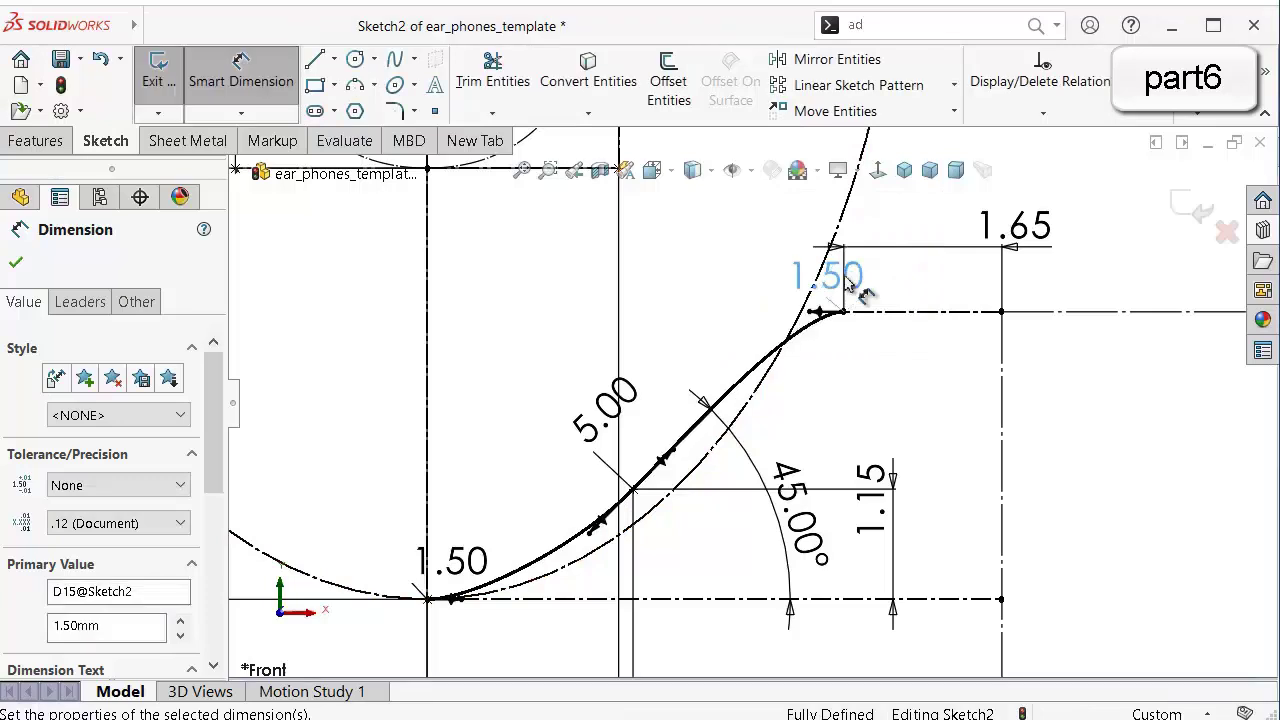
pyautogui.scroll(2, 795, 440)
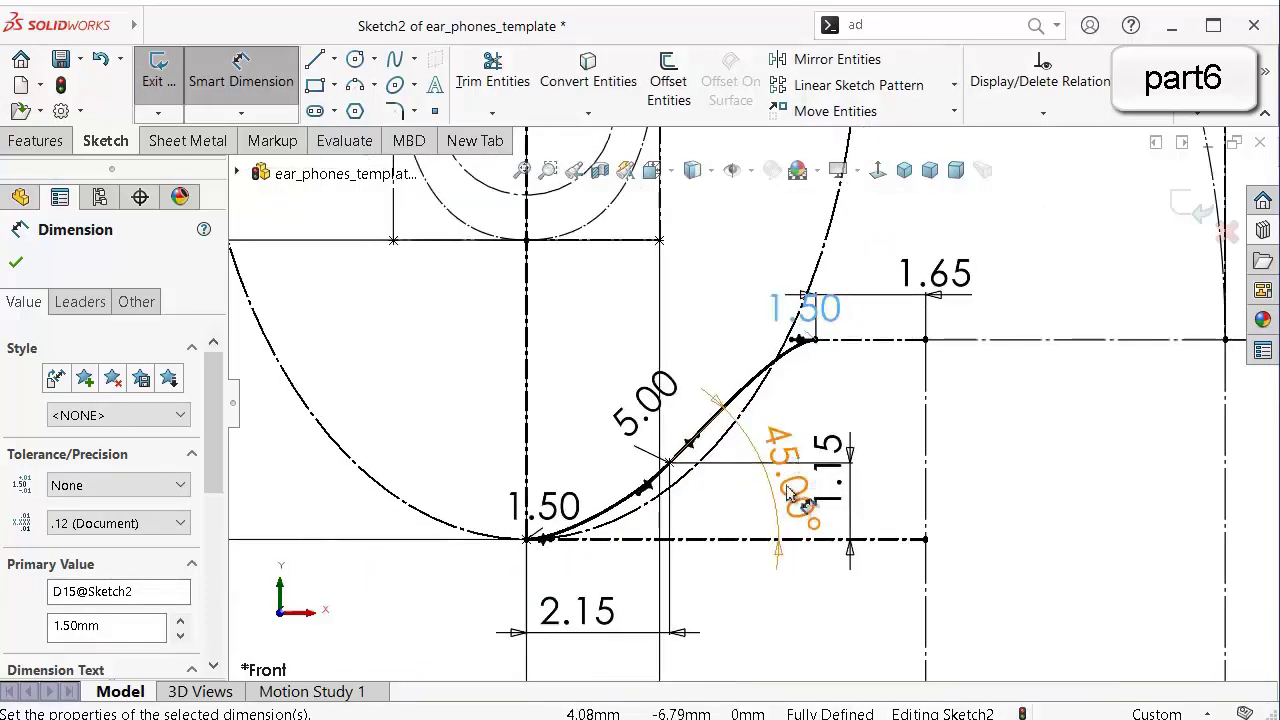
pyautogui.click(813, 603)
pyautogui.scroll(2, 815, 585)
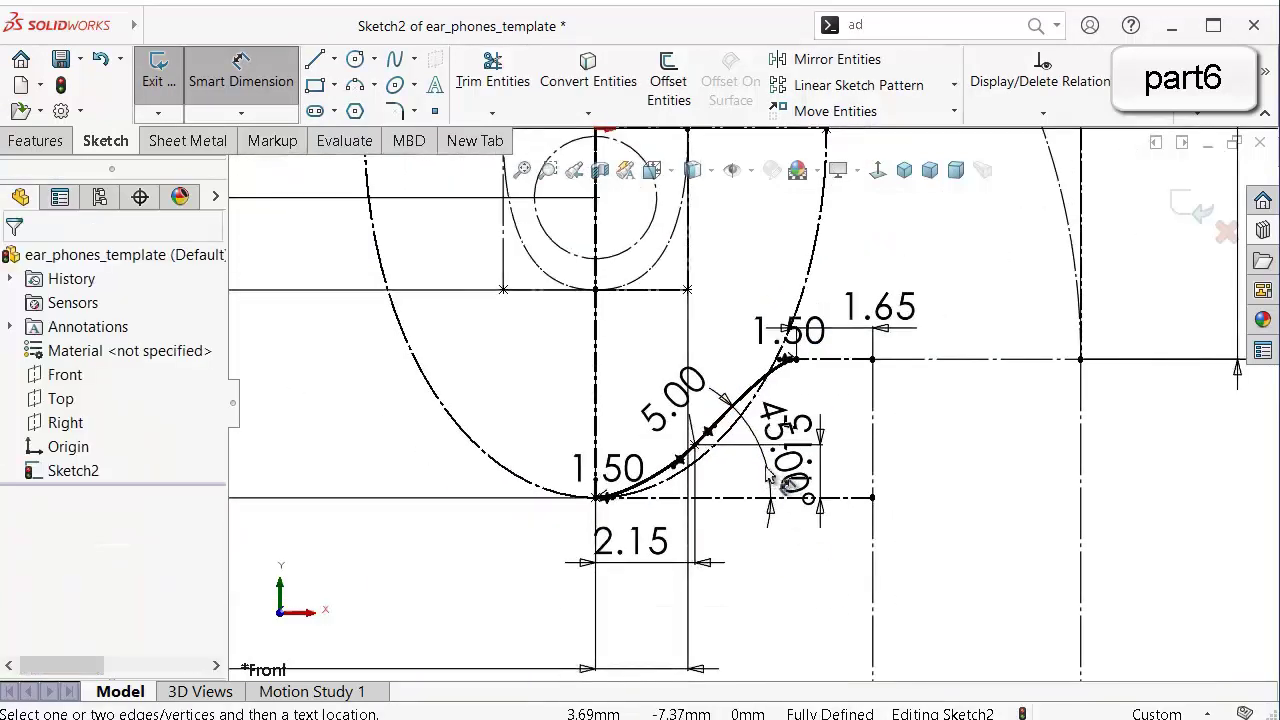
# Spread out the overlapping dimension texts around the spline so the 1.50, 5.00, 45°, 1.15 and 2.15 labels stand clear of the curve.
pyautogui.scroll(-3, 651, 560)
pyautogui.click(550, 614)
pyautogui.moveTo(563, 628); pyautogui.dragTo(563, 631)
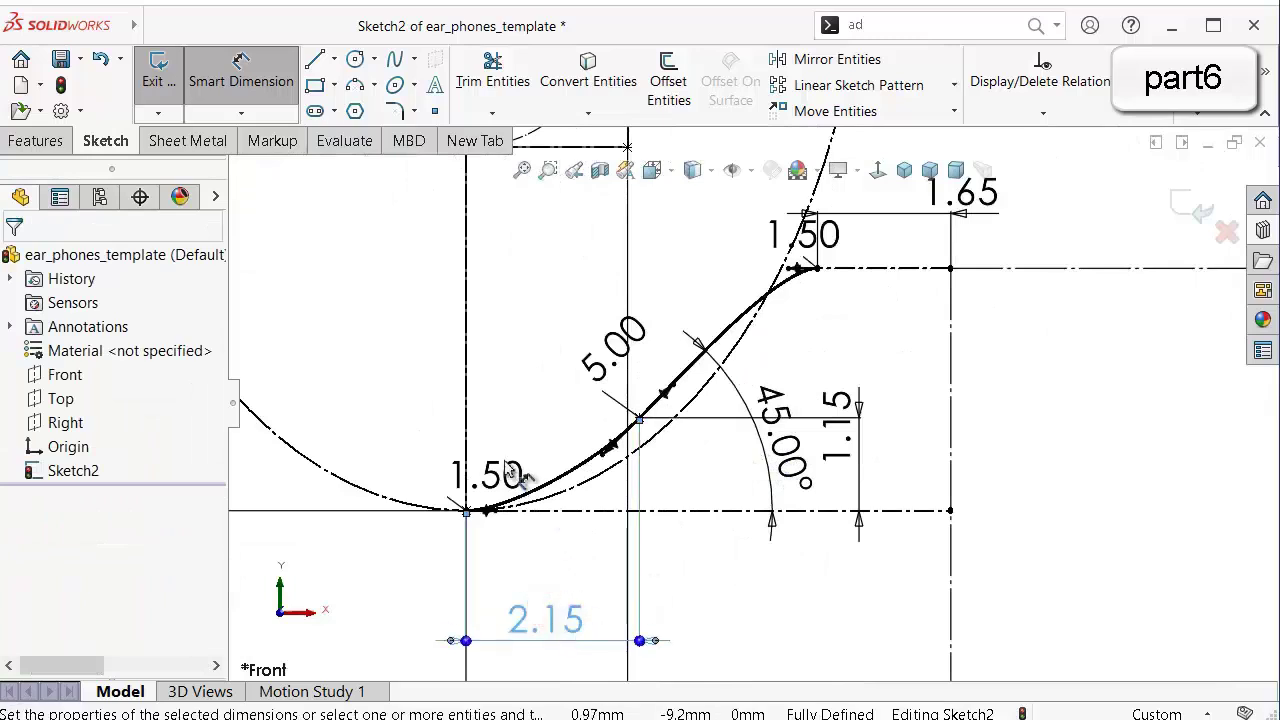
pyautogui.moveTo(497, 471); pyautogui.dragTo(411, 434)
pyautogui.moveTo(590, 348); pyautogui.dragTo(527, 334)
pyautogui.moveTo(779, 449); pyautogui.dragTo(768, 614)
pyautogui.moveTo(853, 461); pyautogui.dragTo(874, 366)
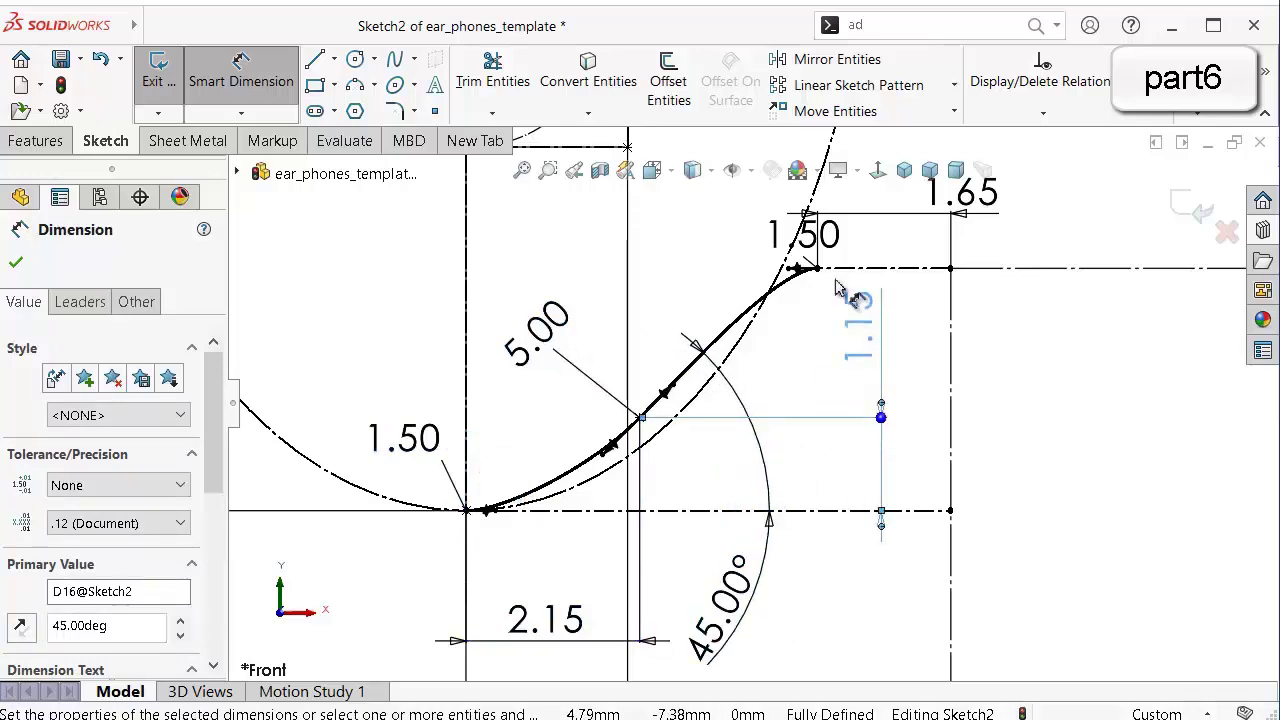
pyautogui.moveTo(755, 240); pyautogui.dragTo(690, 232)
pyautogui.scroll(2, 920, 245)
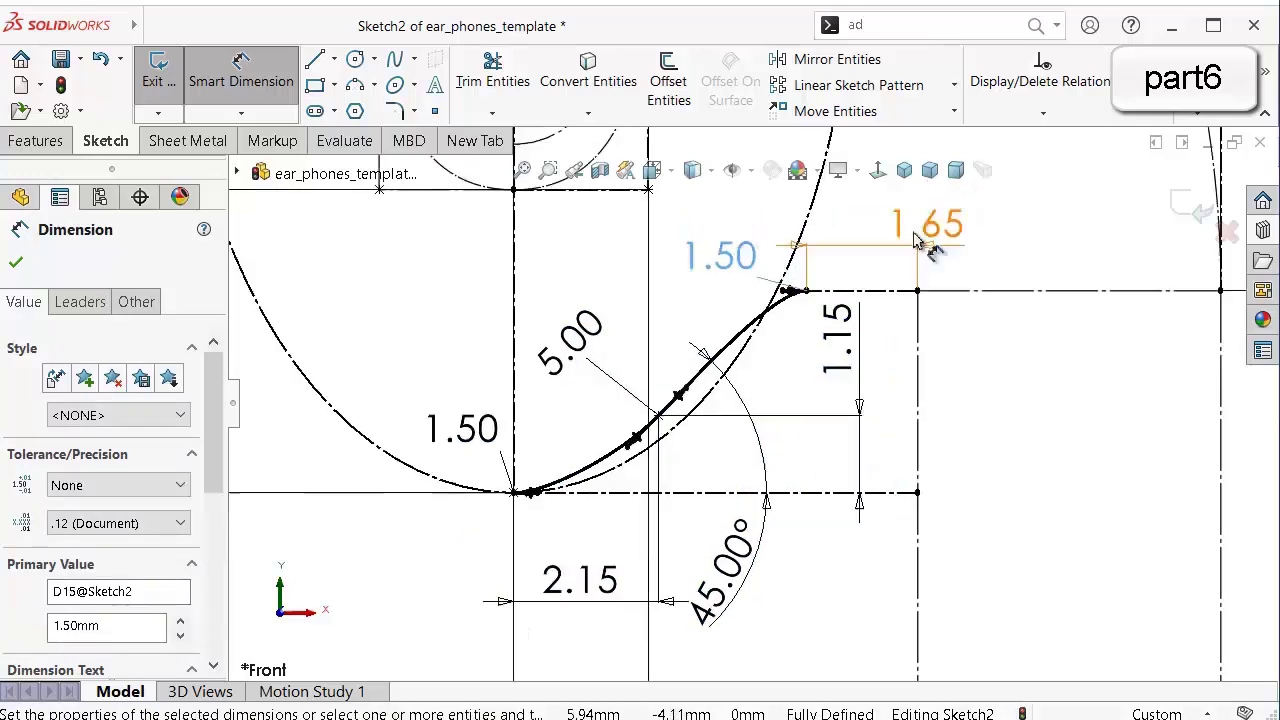
pyautogui.moveTo(731, 549); pyautogui.dragTo(743, 564)
# Check the whole front layout and exit the sketch, keeping its changes.
pyautogui.scroll(5, 934, 491)
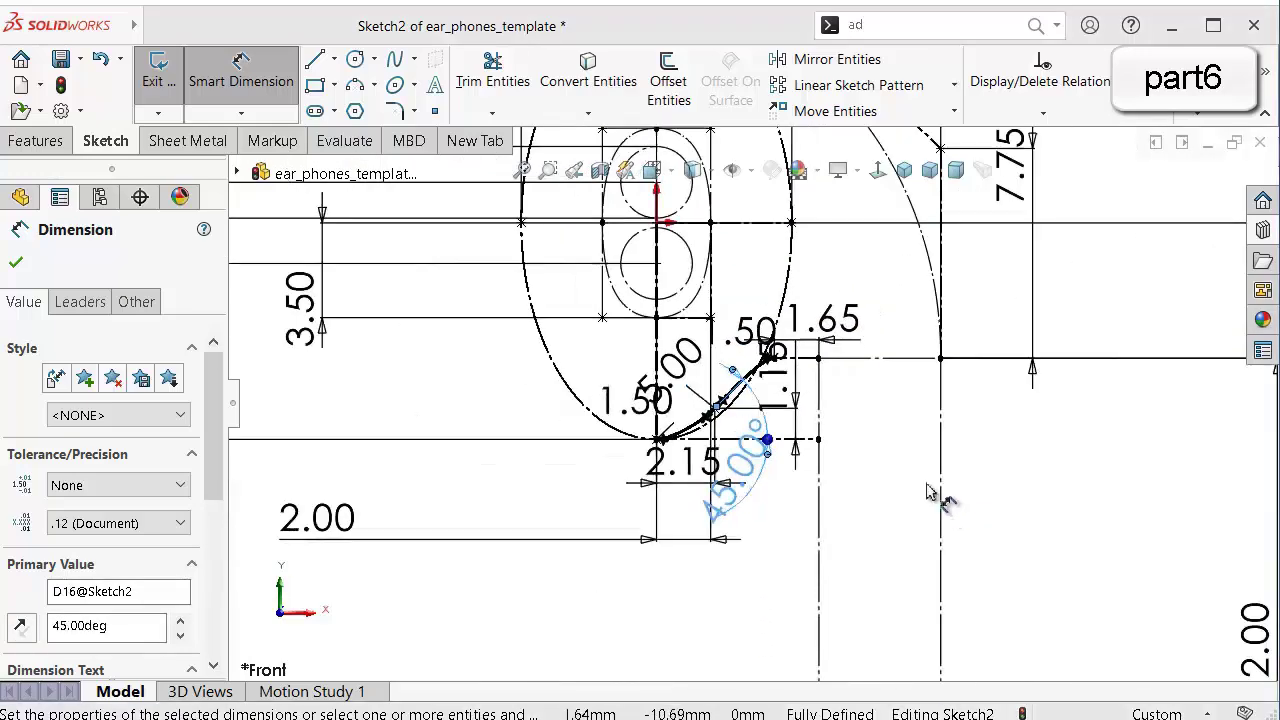
pyautogui.scroll(-8, 730, 400)
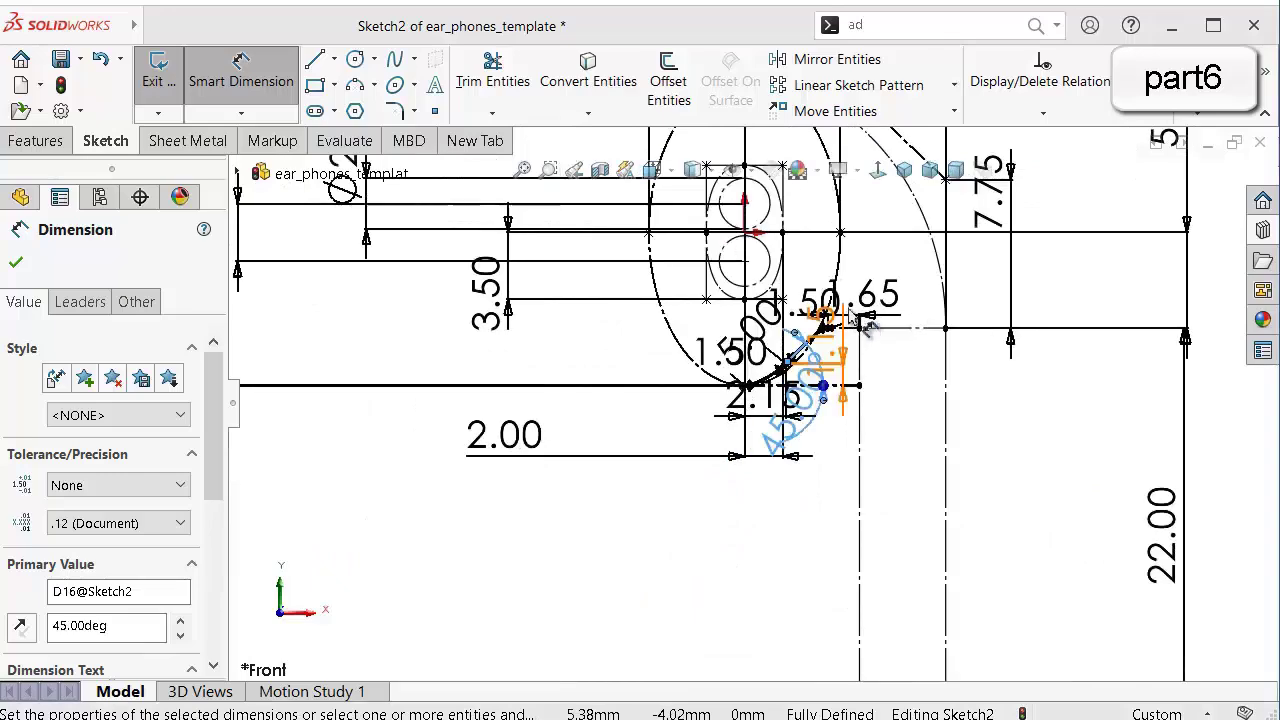
pyautogui.scroll(5, 905, 313)
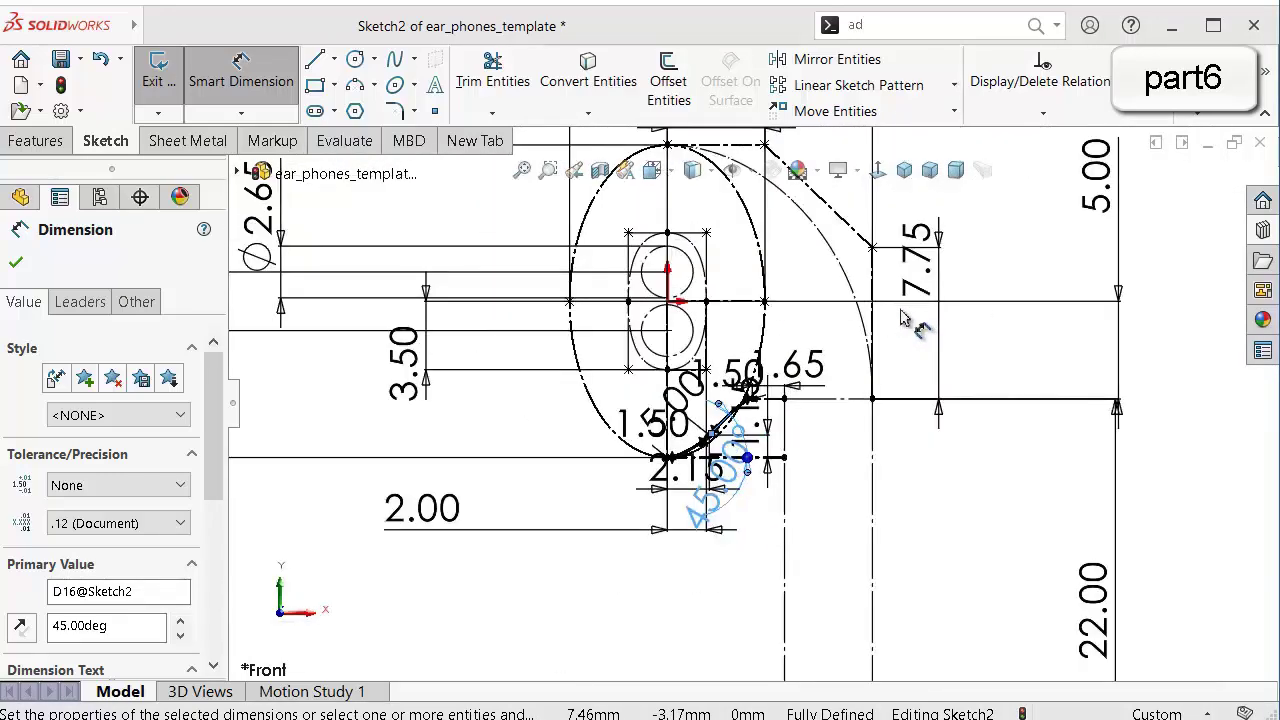
pyautogui.scroll(2, 940, 305)
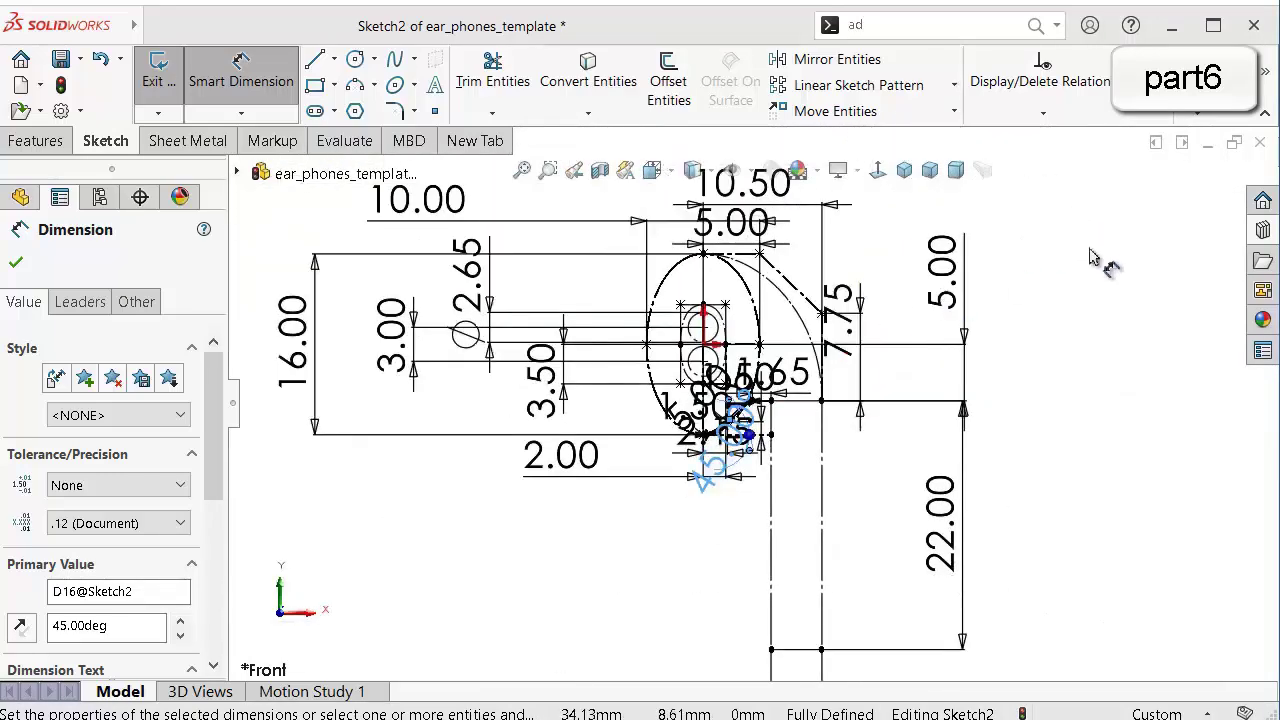
pyautogui.scroll(2, 1037, 316)
pyautogui.moveTo(876, 521)
pyautogui.mouseDown(button='middle')
pyautogui.moveTo(832, 599)
pyautogui.moveTo(751, 527)
pyautogui.moveTo(840, 510)
pyautogui.mouseUp(button='middle')
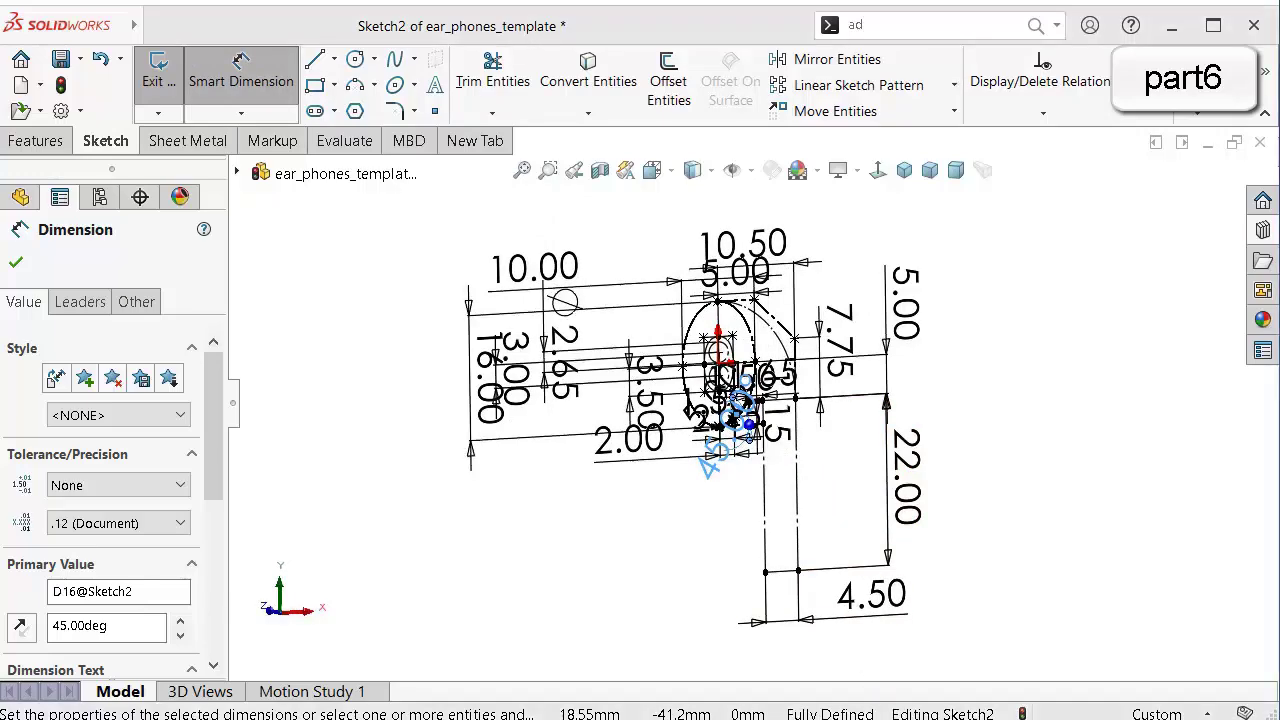
pyautogui.moveTo(970, 405)
pyautogui.mouseDown(button='middle')
pyautogui.moveTo(900, 451)
pyautogui.moveTo(966, 423)
pyautogui.moveTo(968, 440)
pyautogui.mouseUp(button='middle')
pyautogui.press('d')
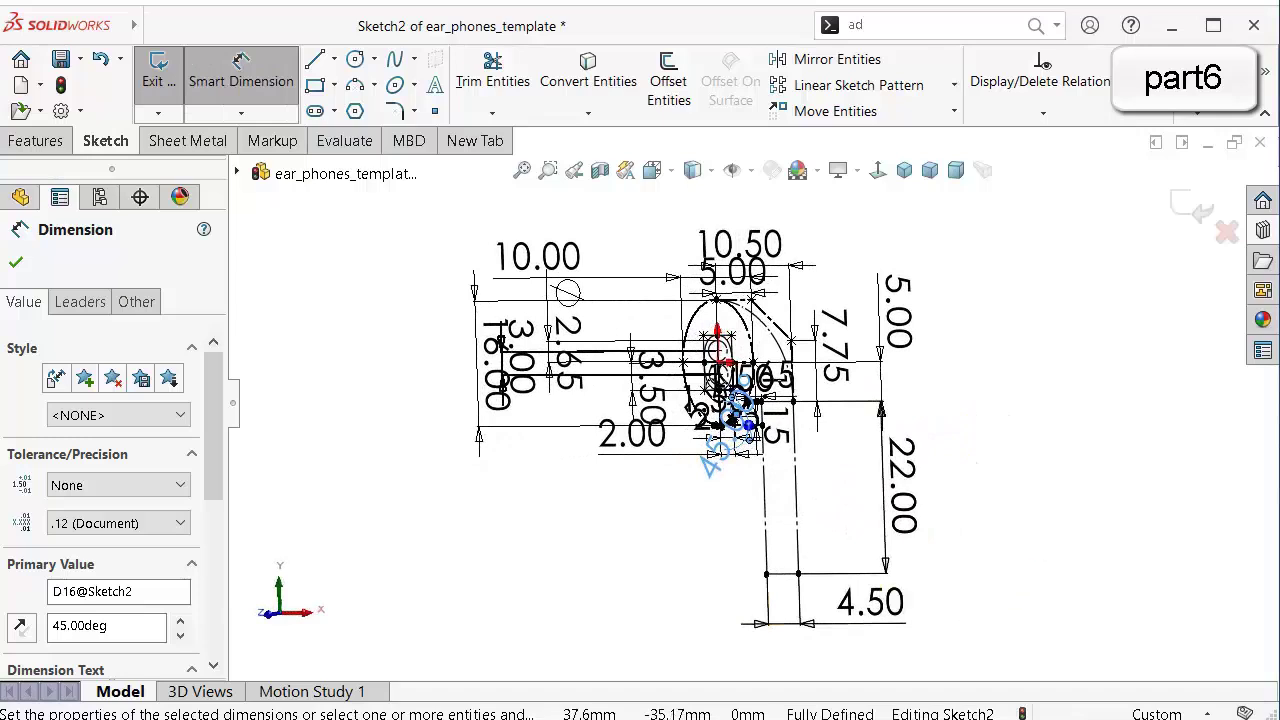
pyautogui.click(1031, 417)
pyautogui.click(1186, 205)
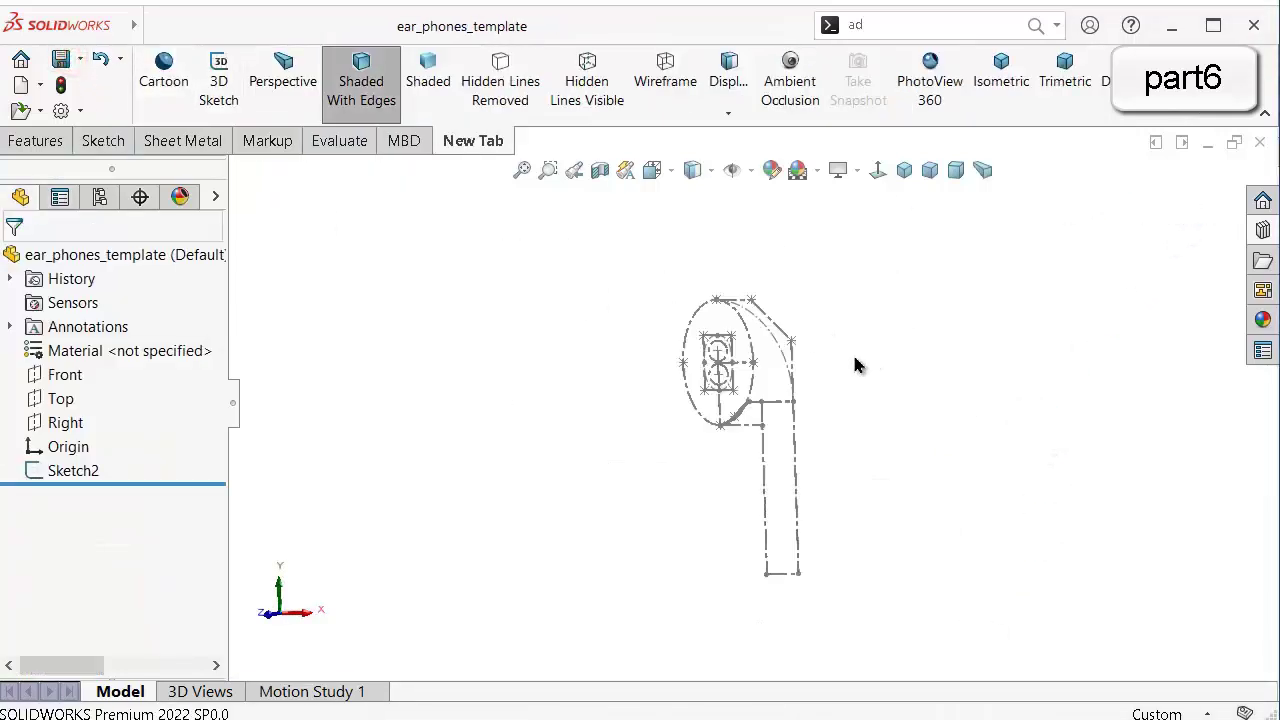
# Start a new sketch on the Front plane and view it normal to the plane.
pyautogui.moveTo(854, 363)
pyautogui.mouseDown(button='middle')
pyautogui.moveTo(840, 377)
pyautogui.moveTo(883, 337)
pyautogui.moveTo(630, 358)
pyautogui.moveTo(646, 341)
pyautogui.moveTo(849, 333)
pyautogui.mouseUp(button='middle')
pyautogui.scroll(-2, 844, 365)
pyautogui.keyDown('ctrl'); pyautogui.moveTo(779, 590); pyautogui.dragTo(768, 522, button='middle'); pyautogui.keyUp('ctrl')
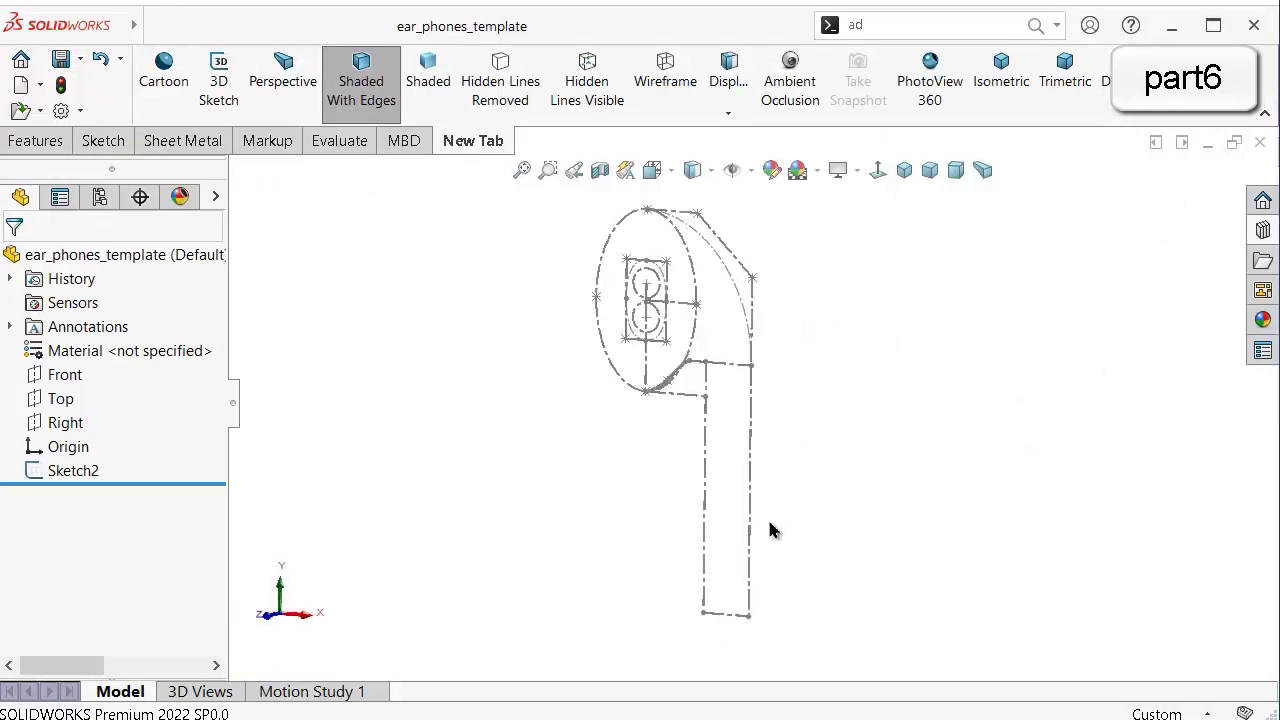
pyautogui.scroll(-2, 616, 275)
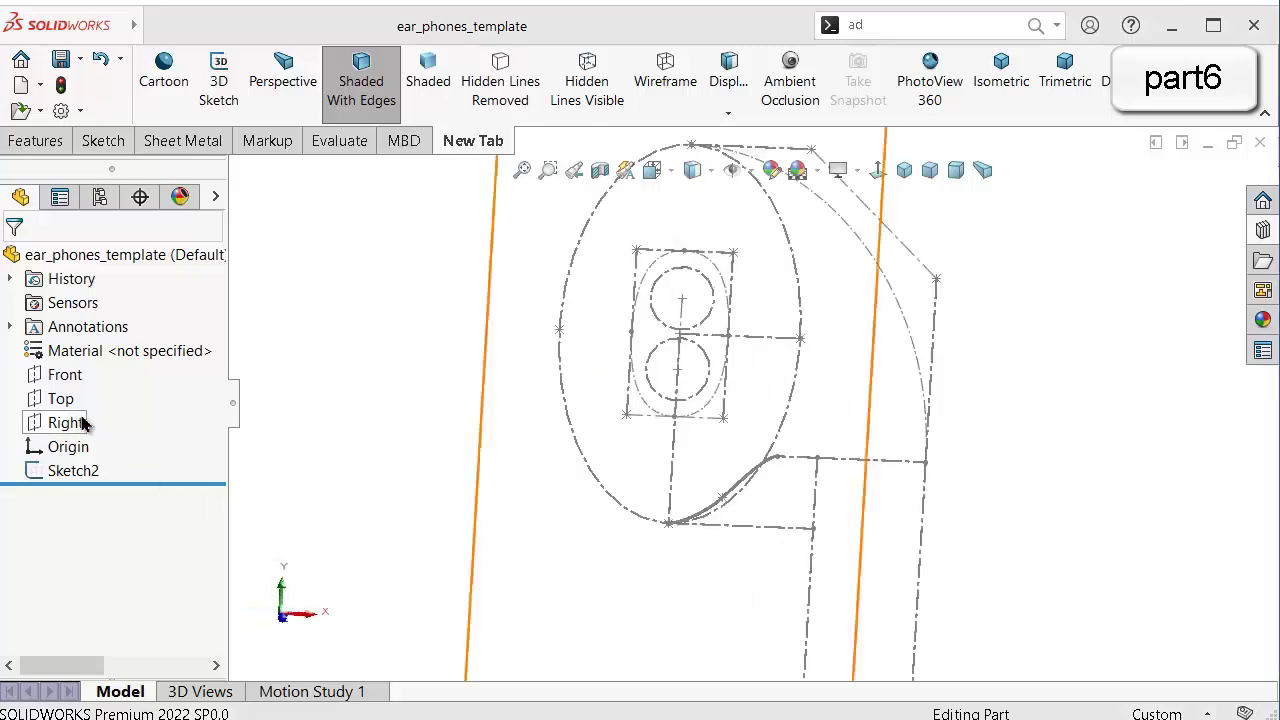
pyautogui.click(66, 378)
pyautogui.click(88, 358)
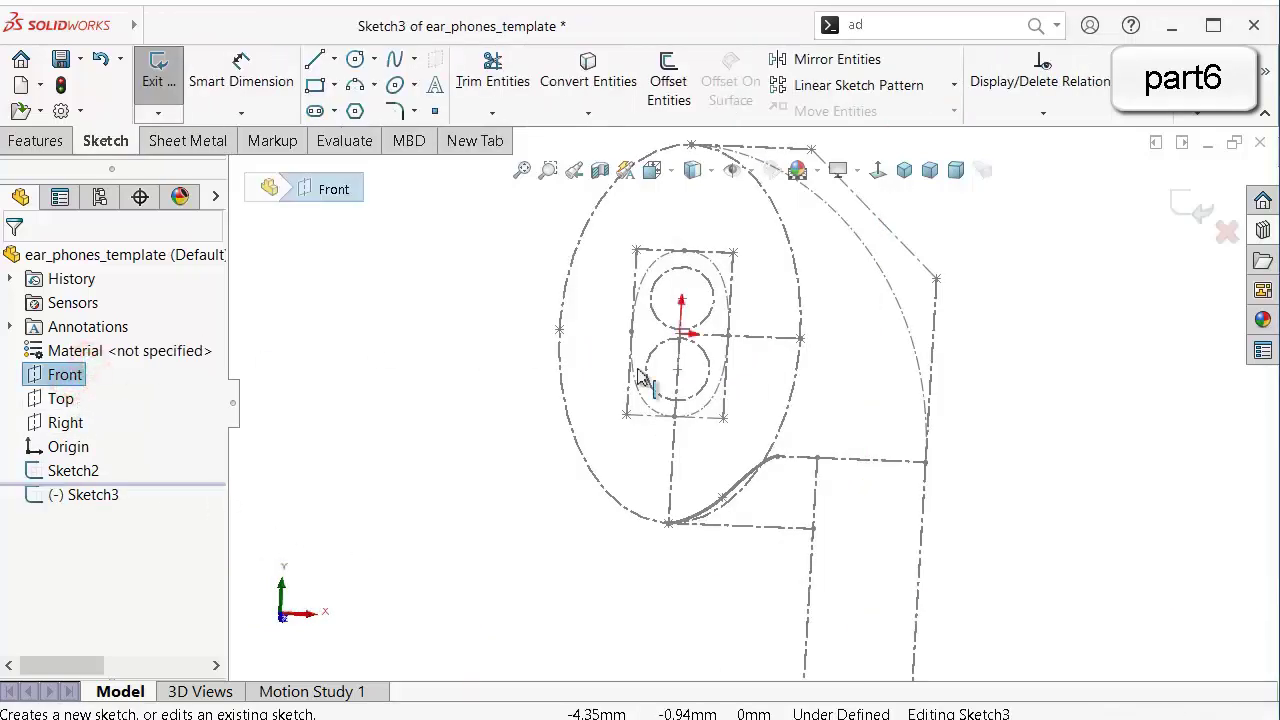
pyautogui.scroll(-3, 720, 300)
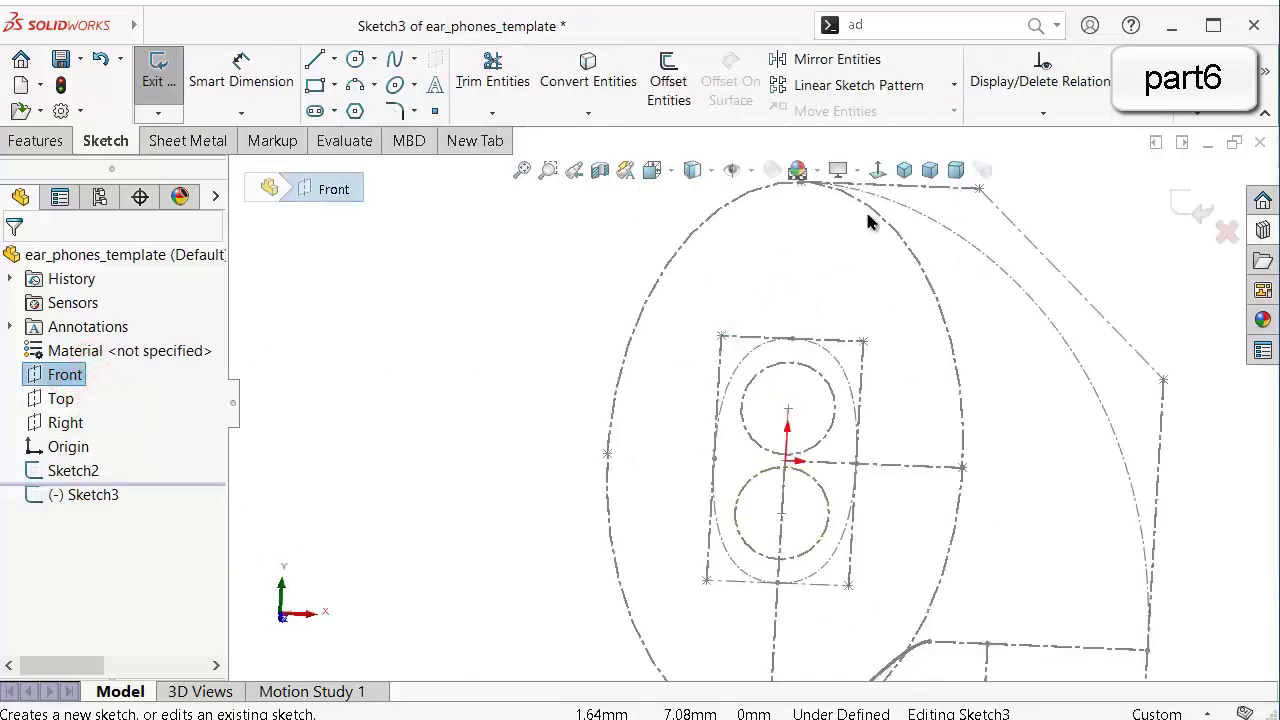
pyautogui.click(876, 170)
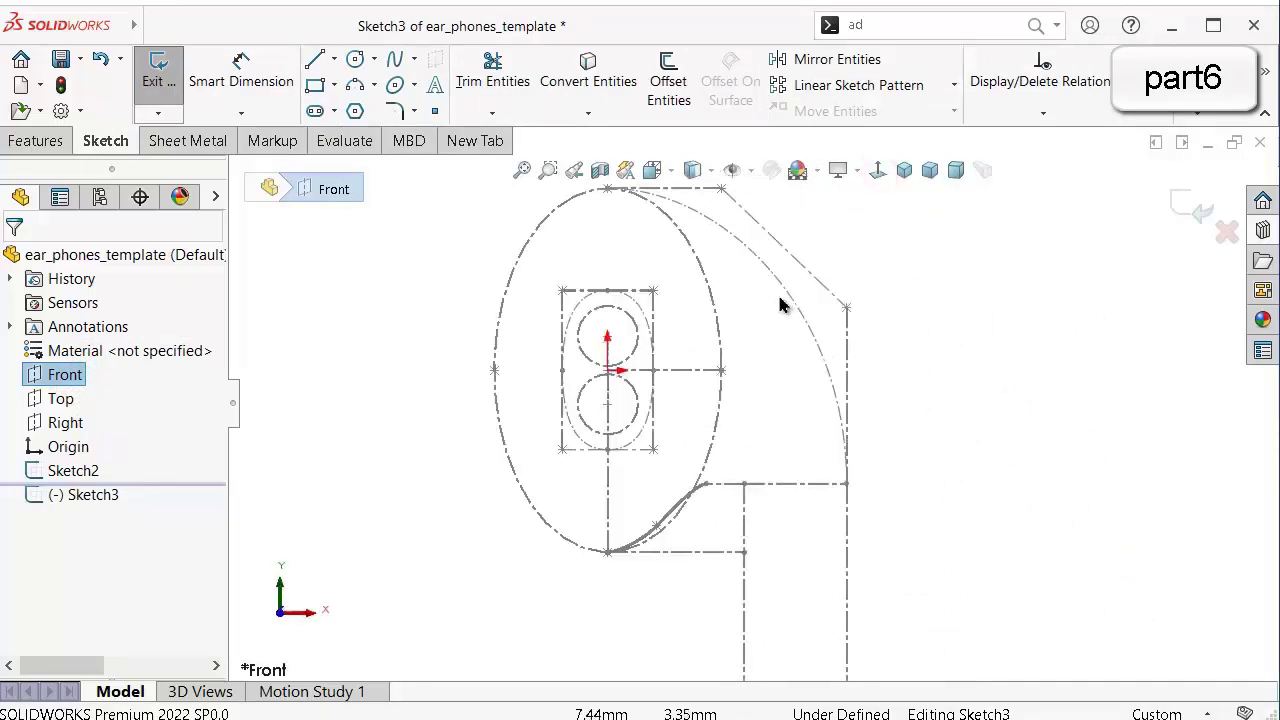
# Convert the layout's large outer arc into a solid entity of the new sketch.
pyautogui.click(789, 302)
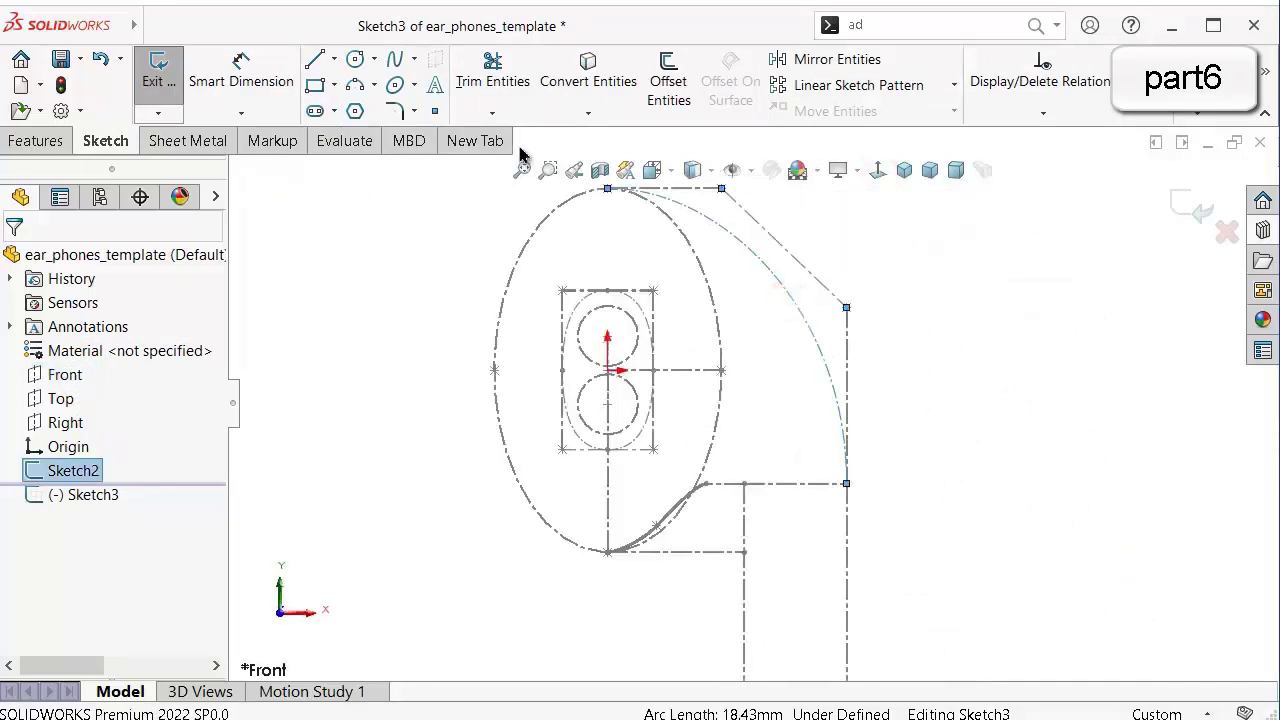
pyautogui.click(600, 88)
# Convert the stem's three edges, the lower spline, the short line joining it to the stem, the four rounded-slot curves and both circles into sketch entities.
pyautogui.scroll(-4, 820, 457)
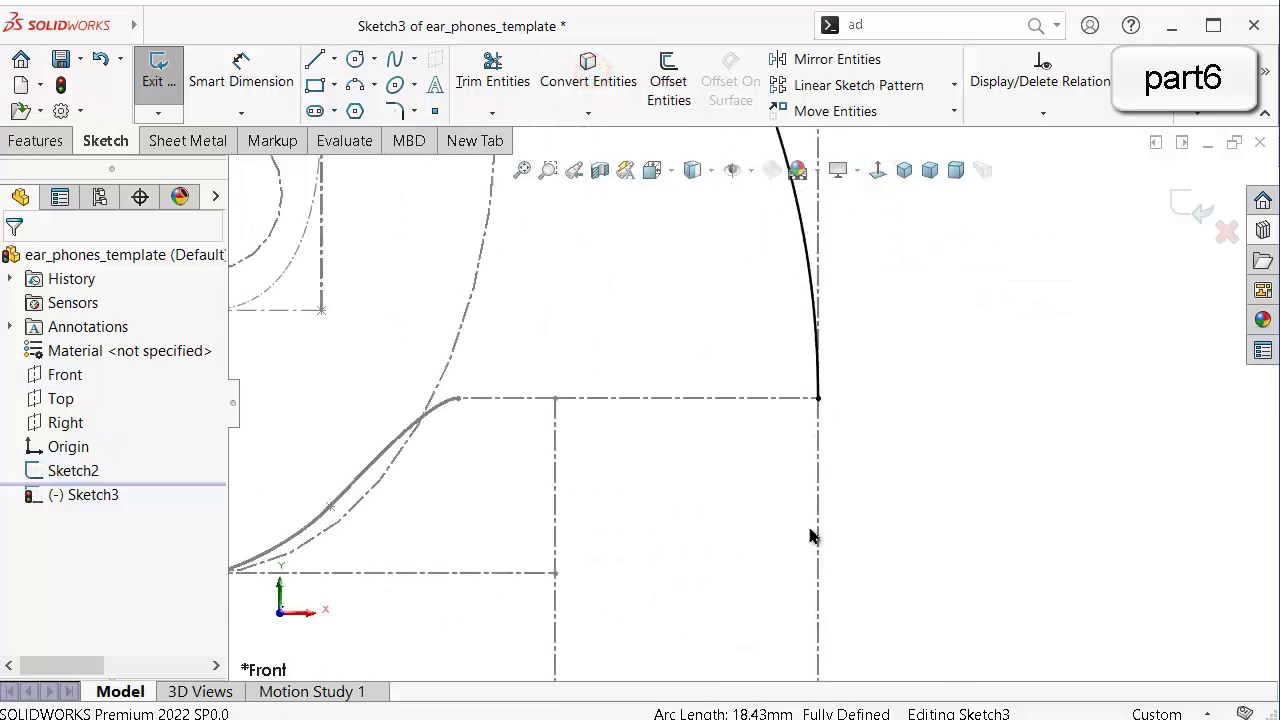
pyautogui.click(818, 490)
pyautogui.scroll(5, 820, 580)
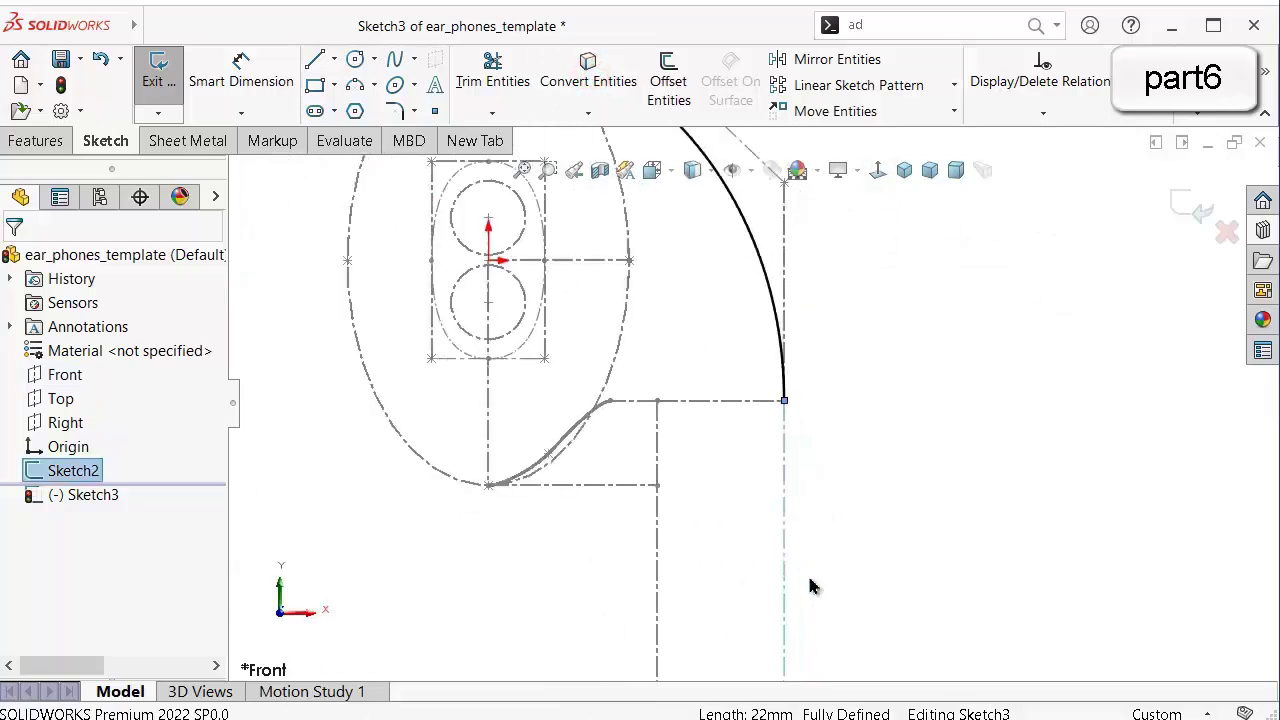
pyautogui.scroll(3, 704, 536)
pyautogui.scroll(-5, 764, 536)
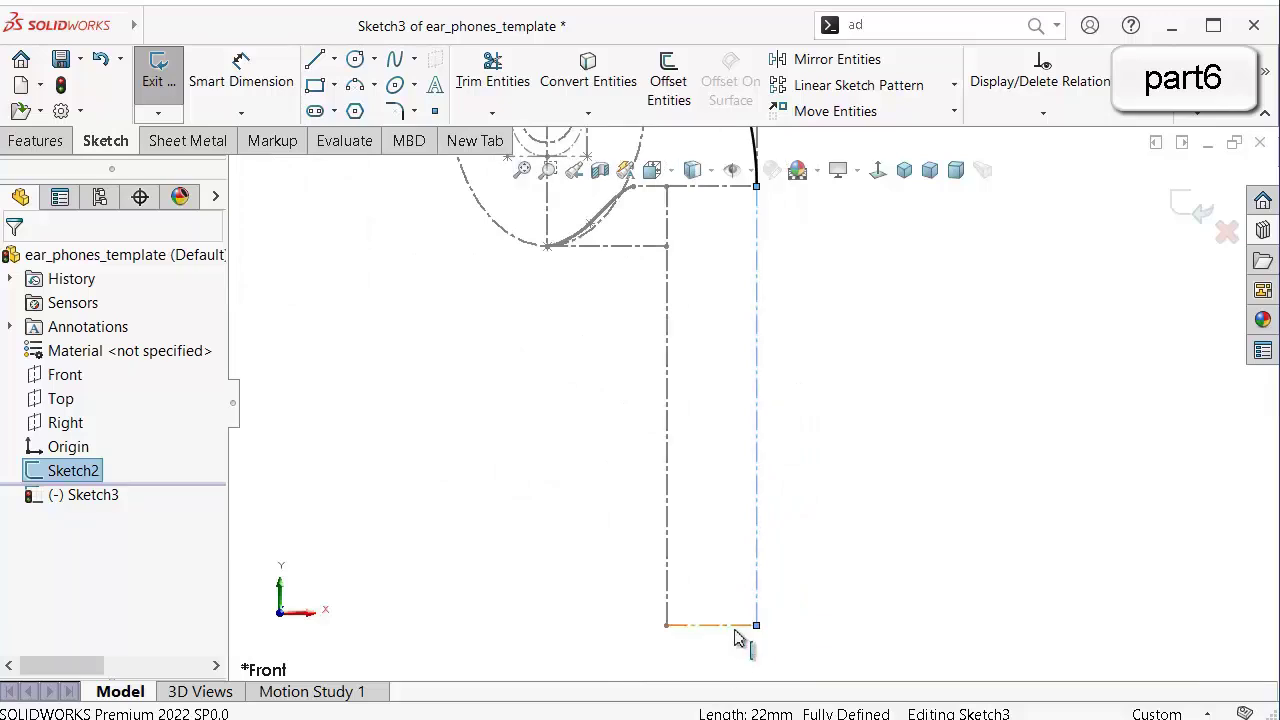
pyautogui.click(734, 627)
pyautogui.keyDown('ctrl'); pyautogui.click(672, 468); pyautogui.keyUp('ctrl')
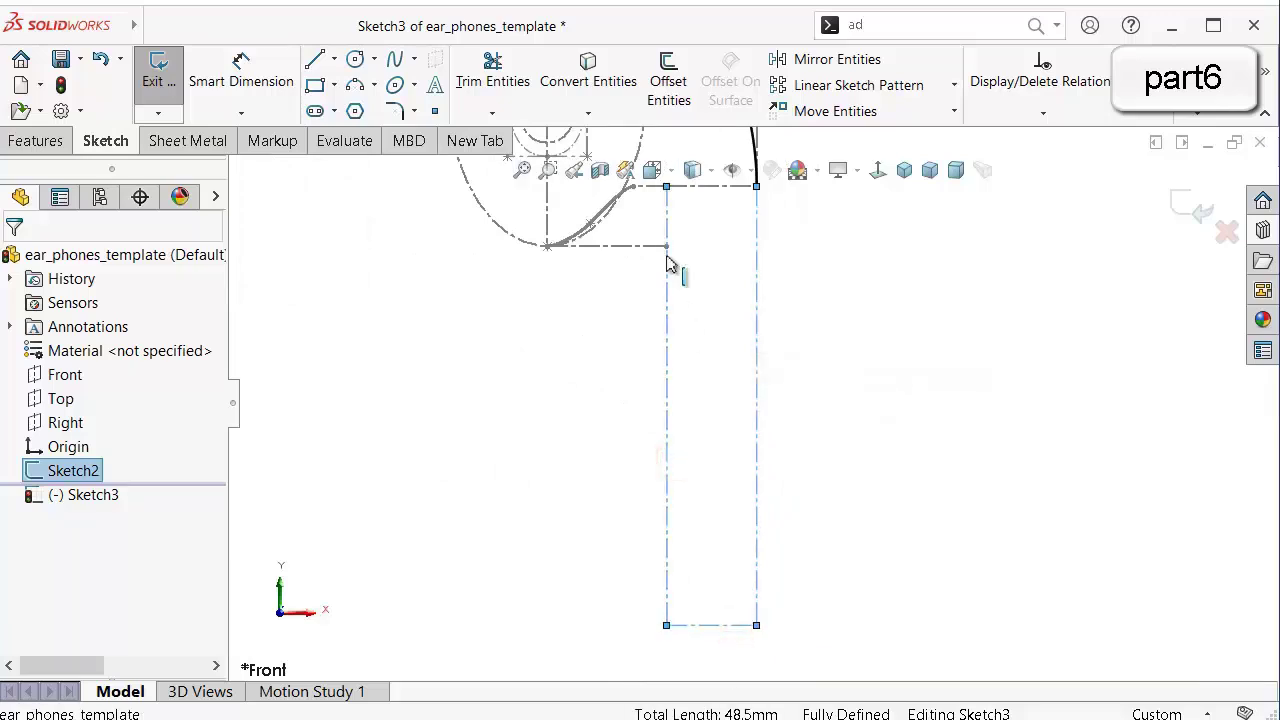
pyautogui.scroll(3, 677, 258)
pyautogui.scroll(3, 700, 330)
pyautogui.scroll(-1, 563, 349)
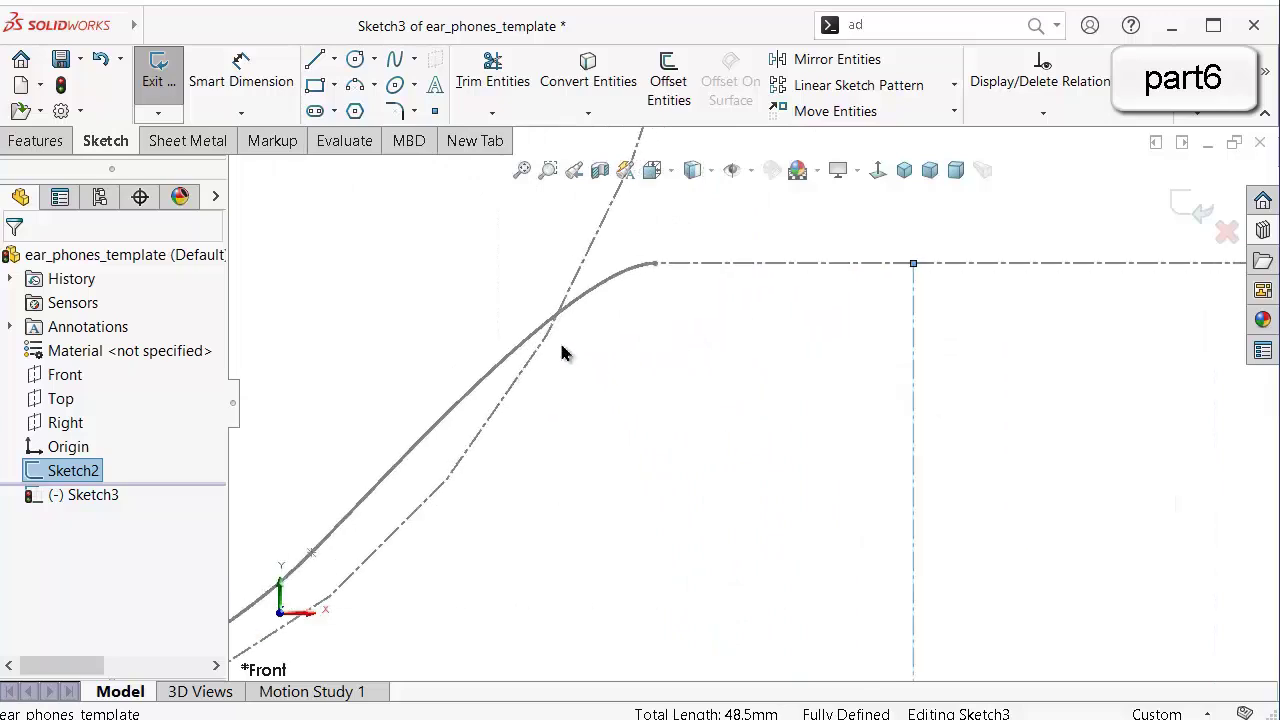
pyautogui.keyDown('ctrl'); pyautogui.click(598, 286); pyautogui.keyUp('ctrl')
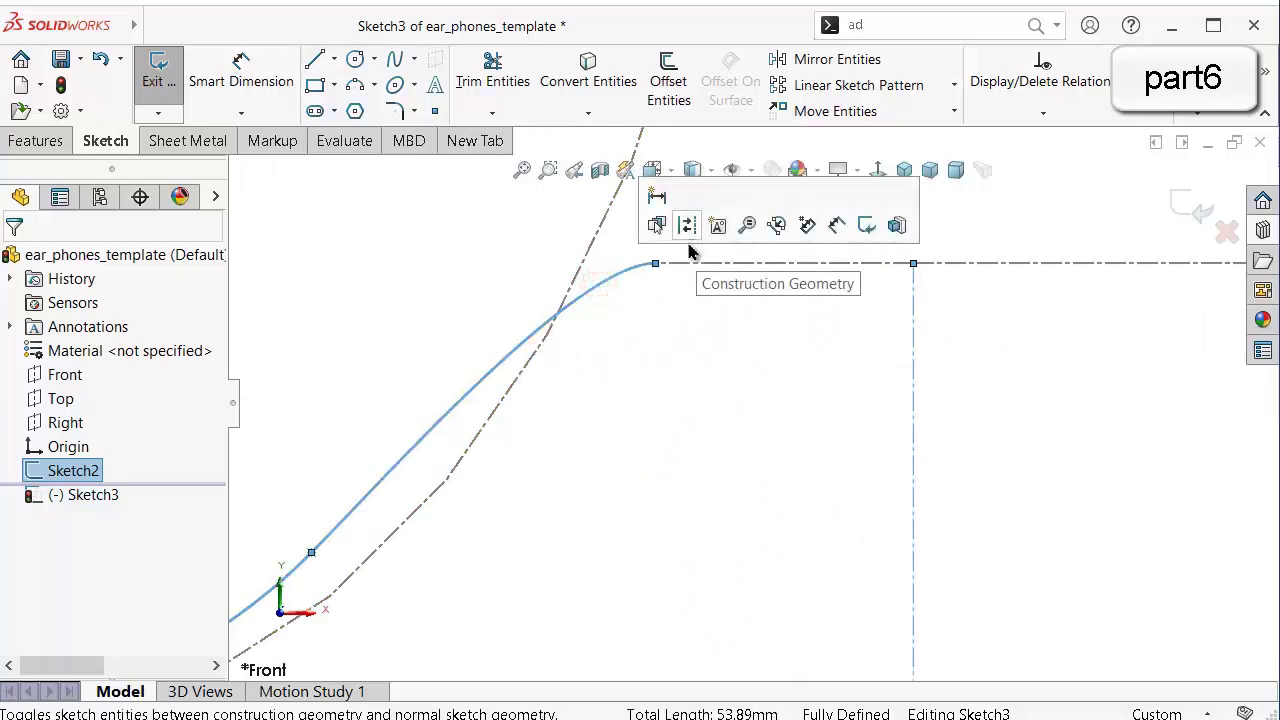
pyautogui.scroll(-1, 665, 350)
pyautogui.keyDown('ctrl'); pyautogui.click(801, 288); pyautogui.keyUp('ctrl')
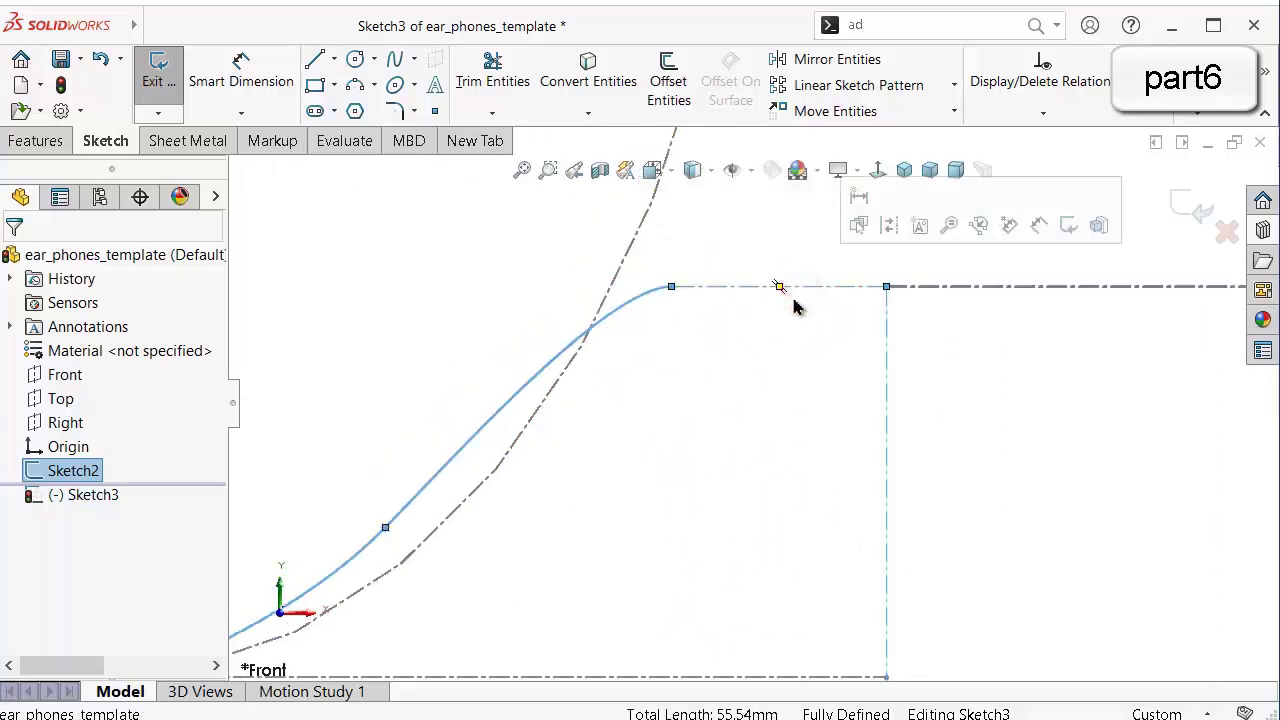
pyautogui.scroll(-3, 640, 403)
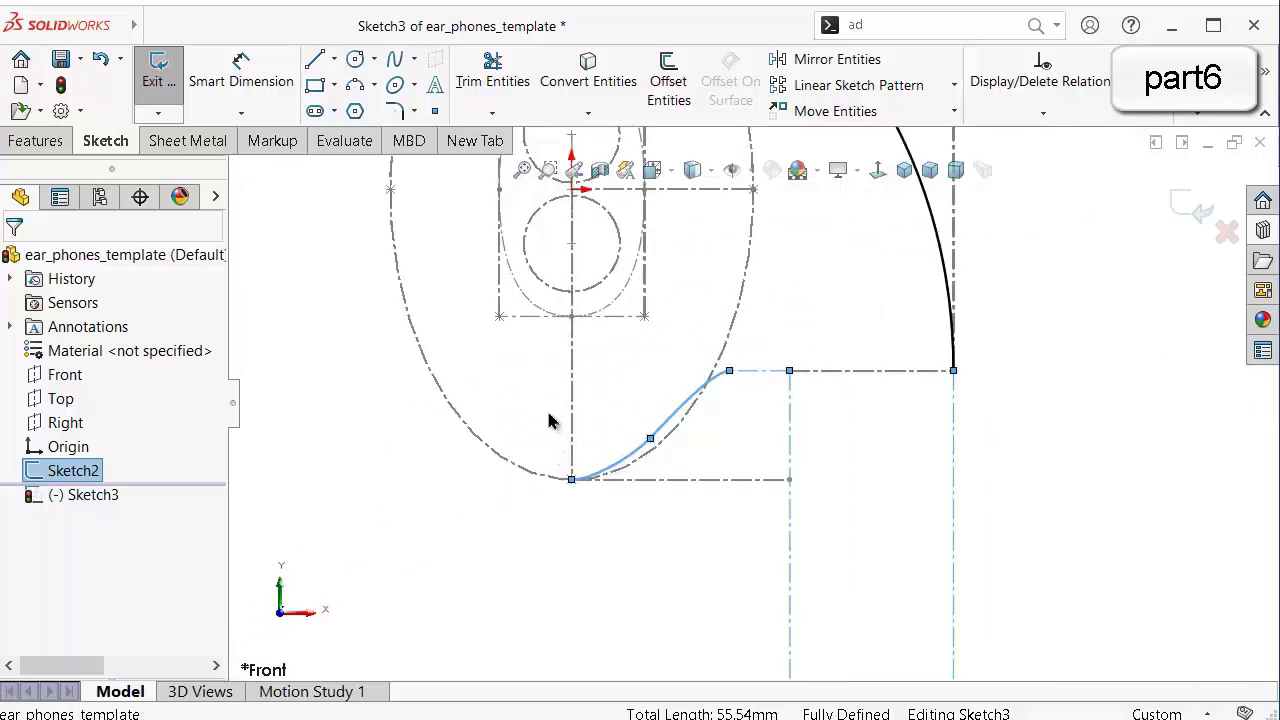
pyautogui.scroll(4, 549, 414)
pyautogui.scroll(-5, 666, 275)
pyautogui.scroll(2, 694, 277)
pyautogui.scroll(-1, 700, 276)
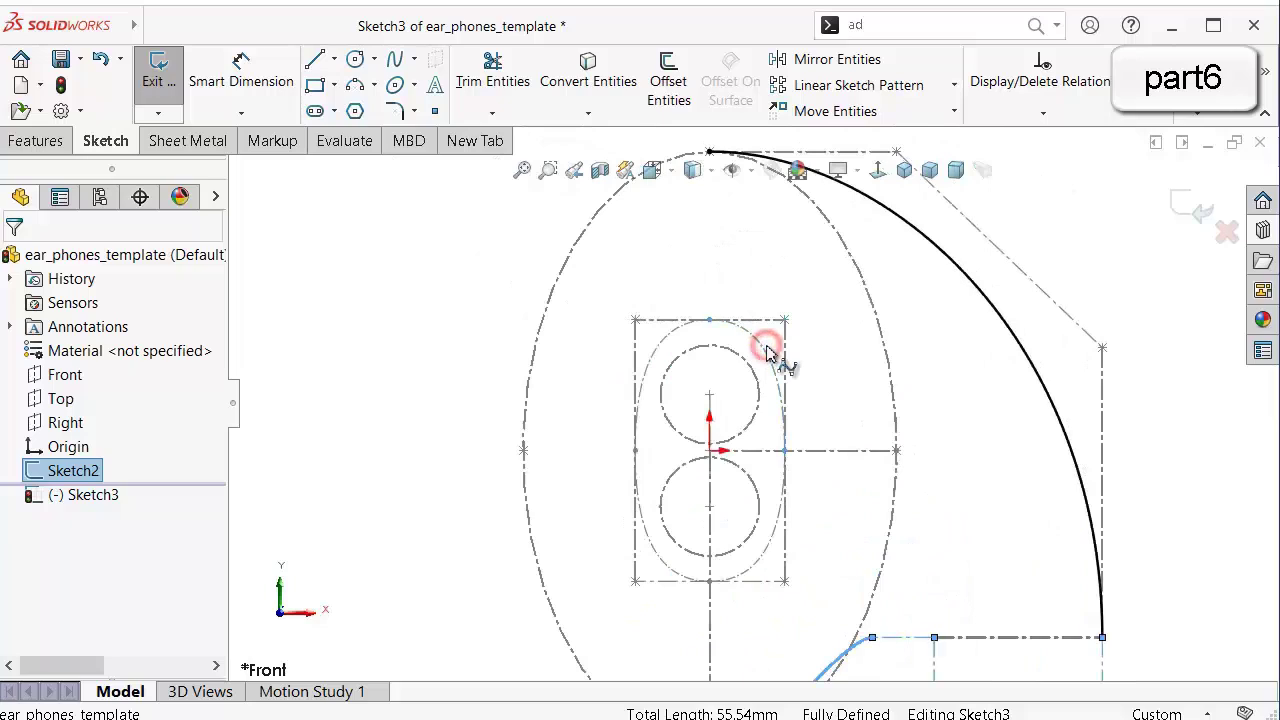
pyautogui.keyDown('ctrl'); pyautogui.click(767, 350); pyautogui.keyUp('ctrl')
pyautogui.keyDown('ctrl'); pyautogui.click(668, 336); pyautogui.keyUp('ctrl')
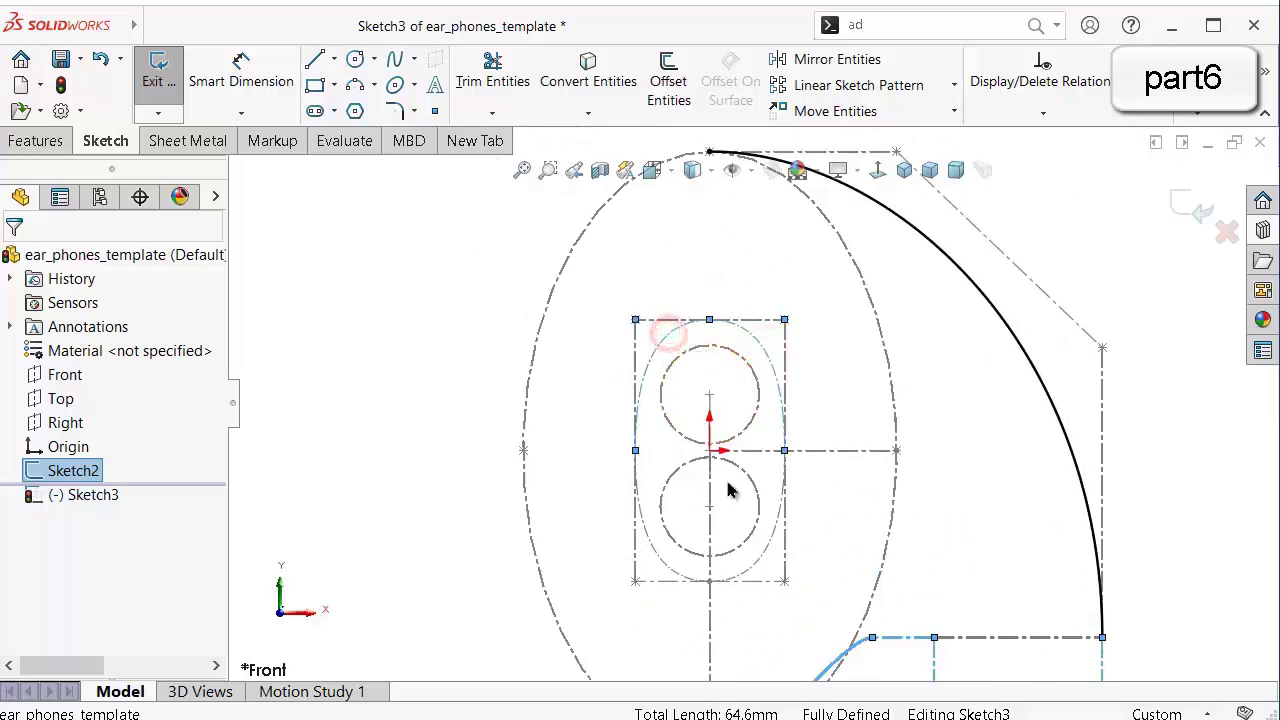
pyautogui.keyDown('ctrl'); pyautogui.click(771, 543); pyautogui.keyUp('ctrl')
pyautogui.keyDown('ctrl'); pyautogui.click(663, 568); pyautogui.keyUp('ctrl')
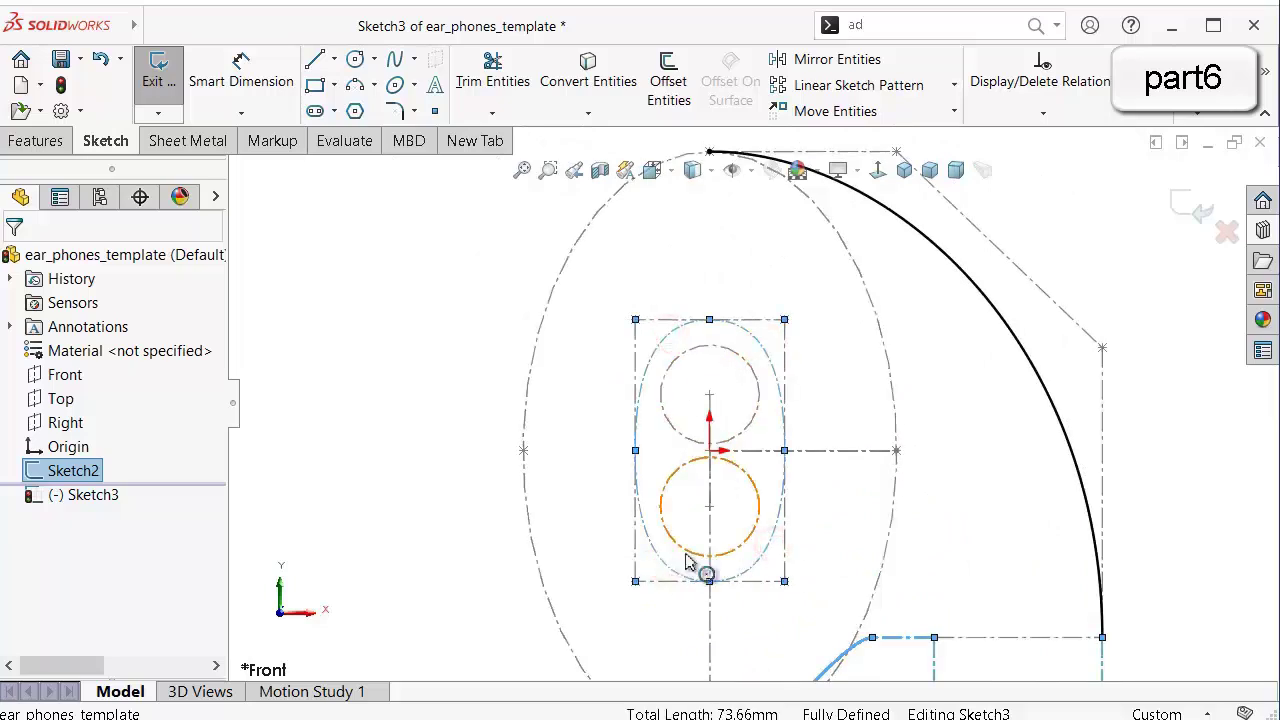
pyautogui.keyDown('ctrl'); pyautogui.click(686, 551); pyautogui.keyUp('ctrl')
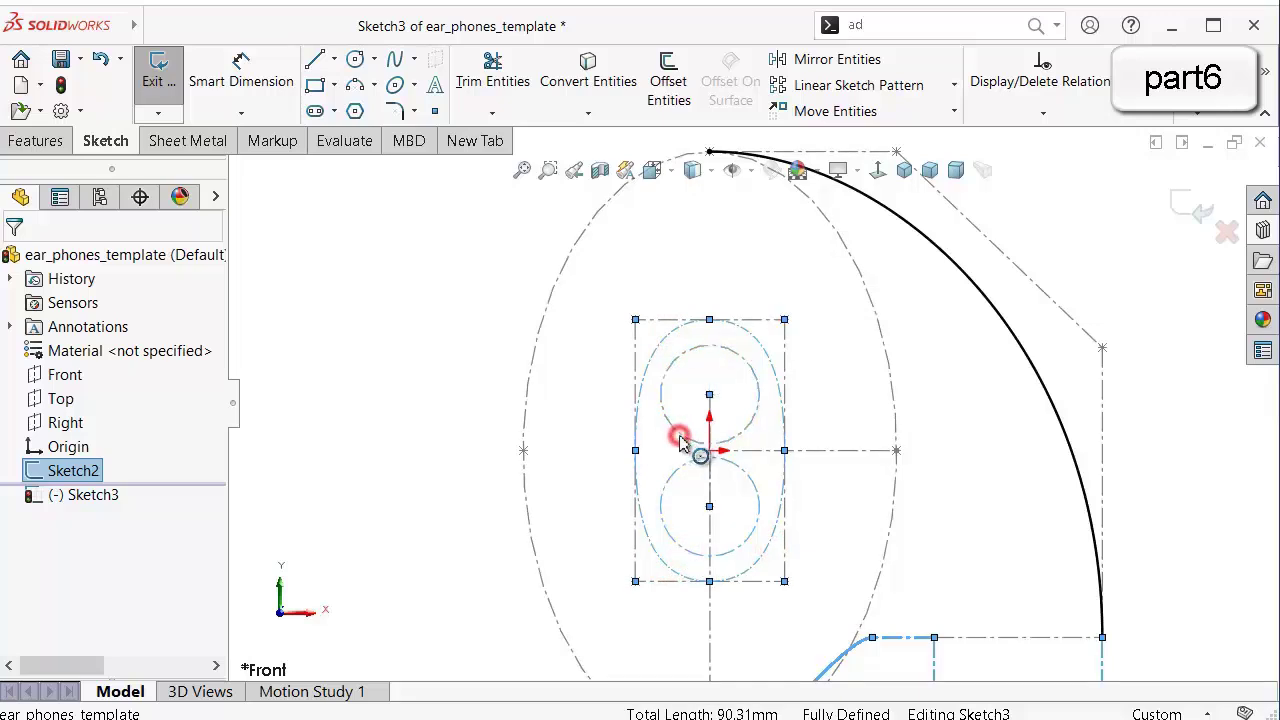
pyautogui.scroll(2, 718, 430)
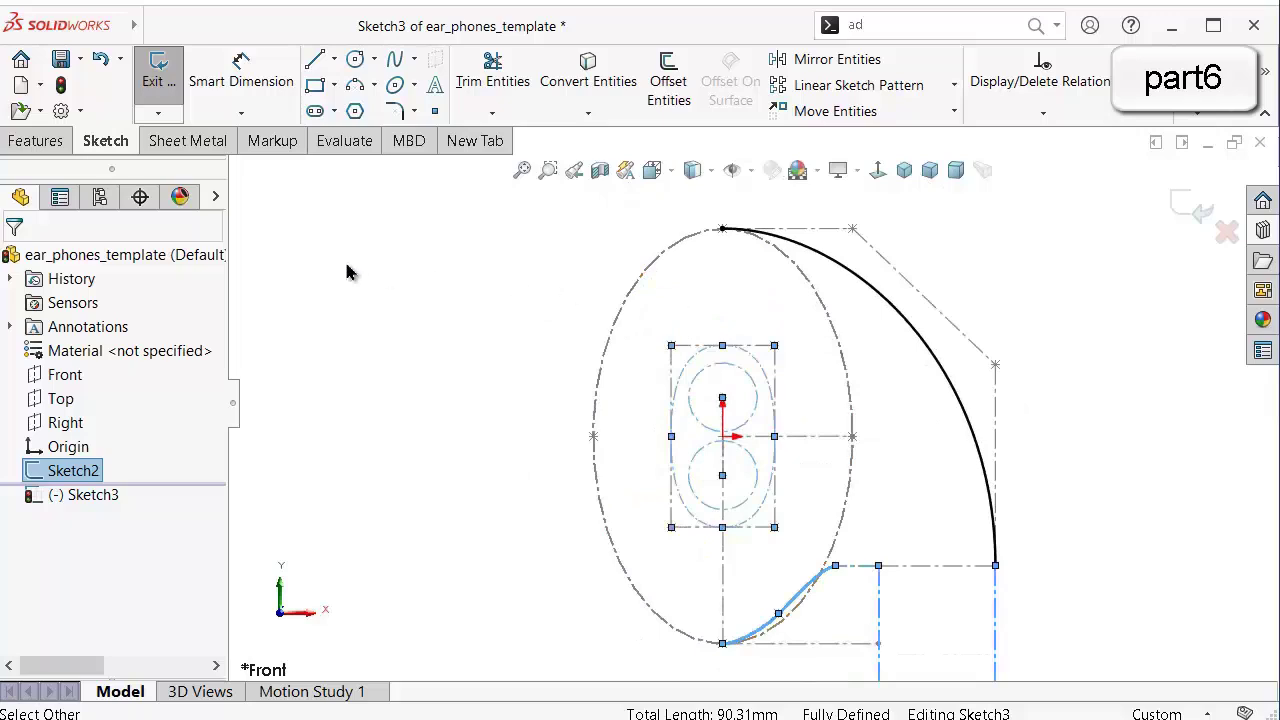
pyautogui.click(597, 84)
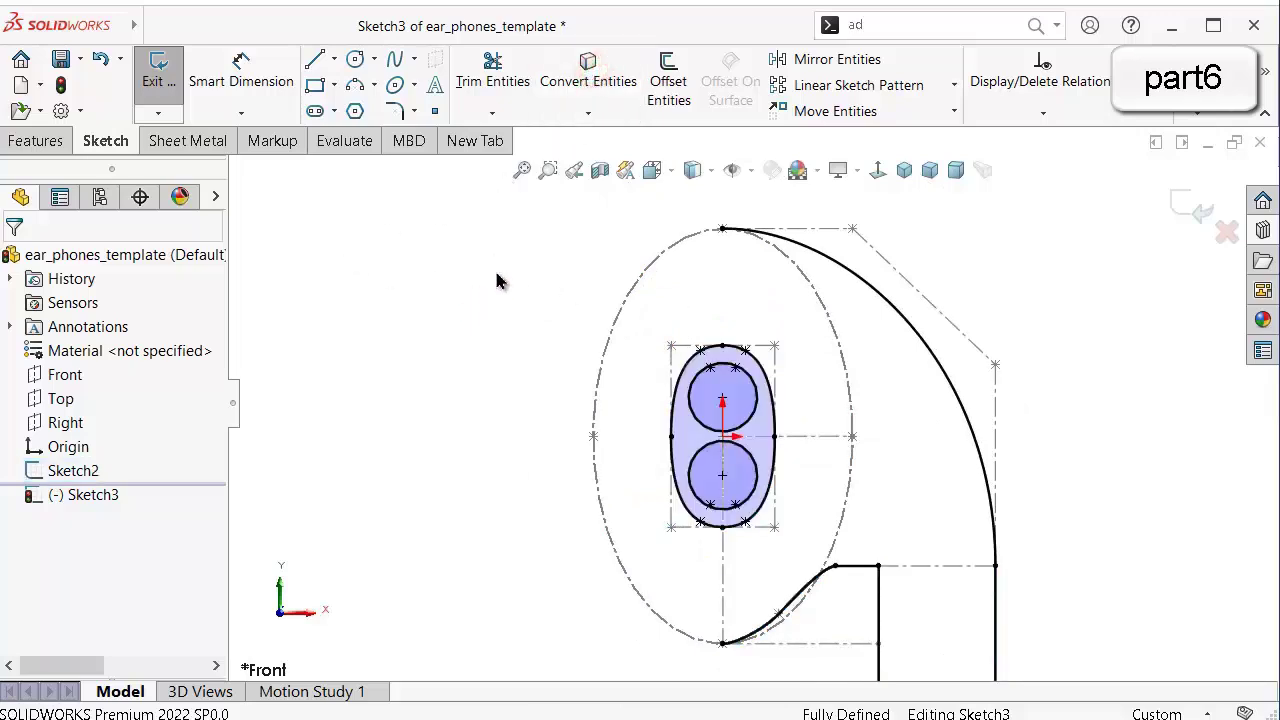
# Draw a partial ellipse centred on the origin with 8 and 5 mm radii, joining the layout ellipse's top and bottom points around its left side.
pyautogui.click(395, 85)
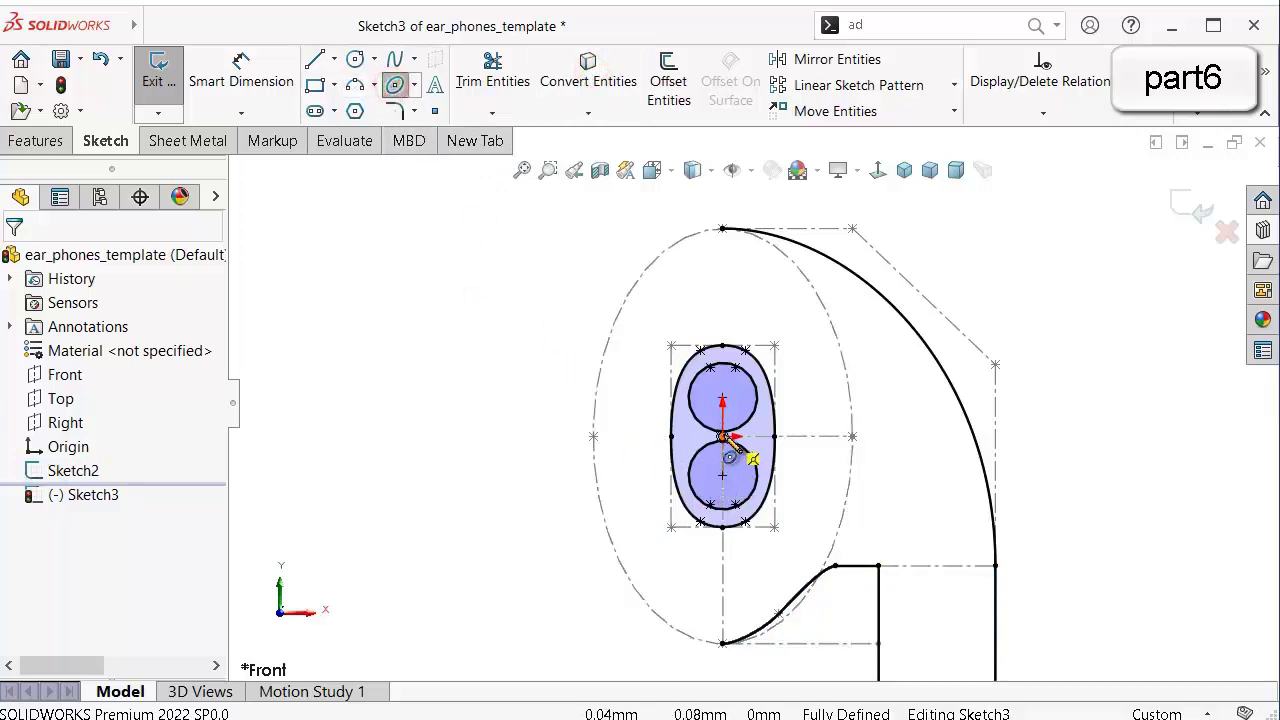
pyautogui.click(417, 85)
pyautogui.click(428, 136)
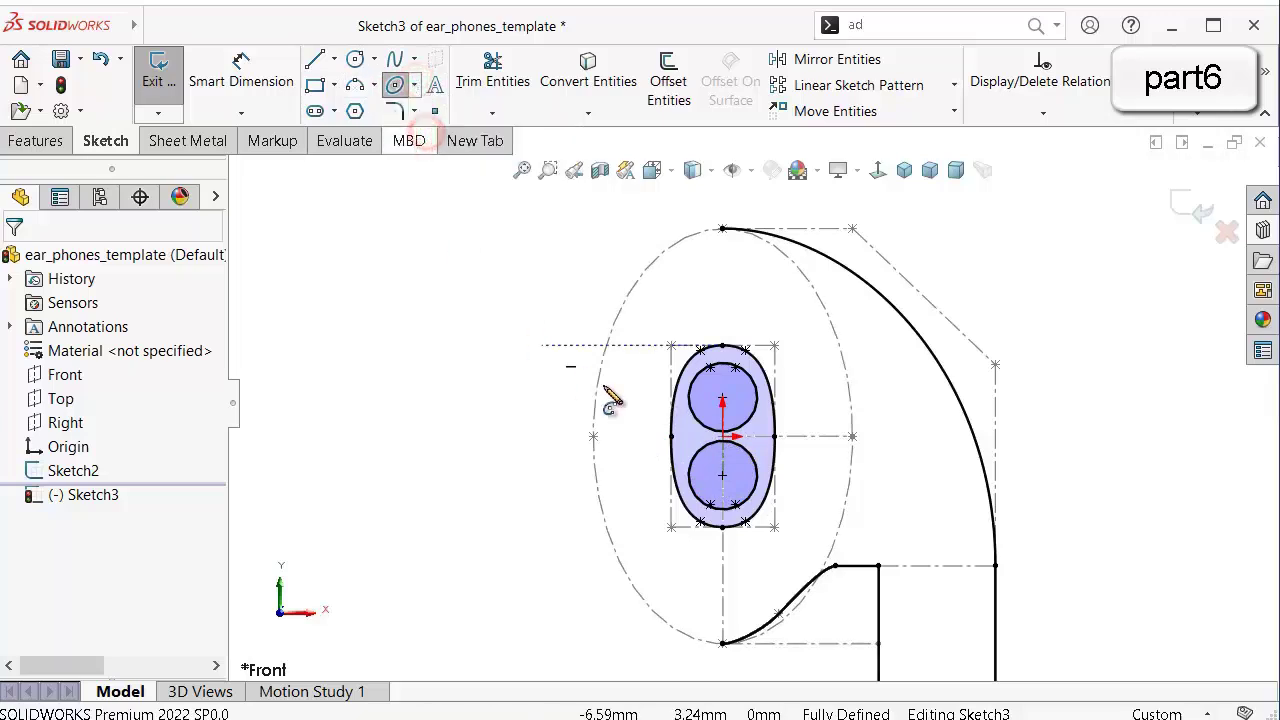
pyautogui.scroll(-5, 728, 447)
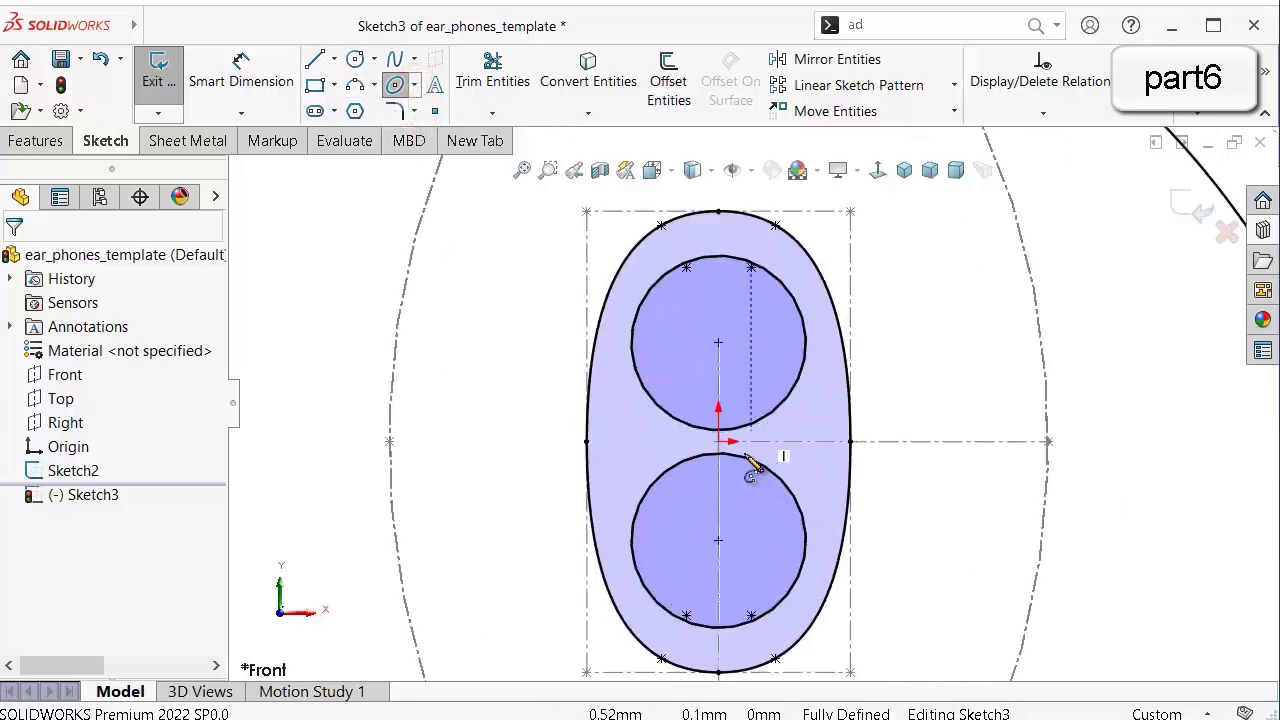
pyautogui.click(720, 441)
pyautogui.scroll(6, 720, 441)
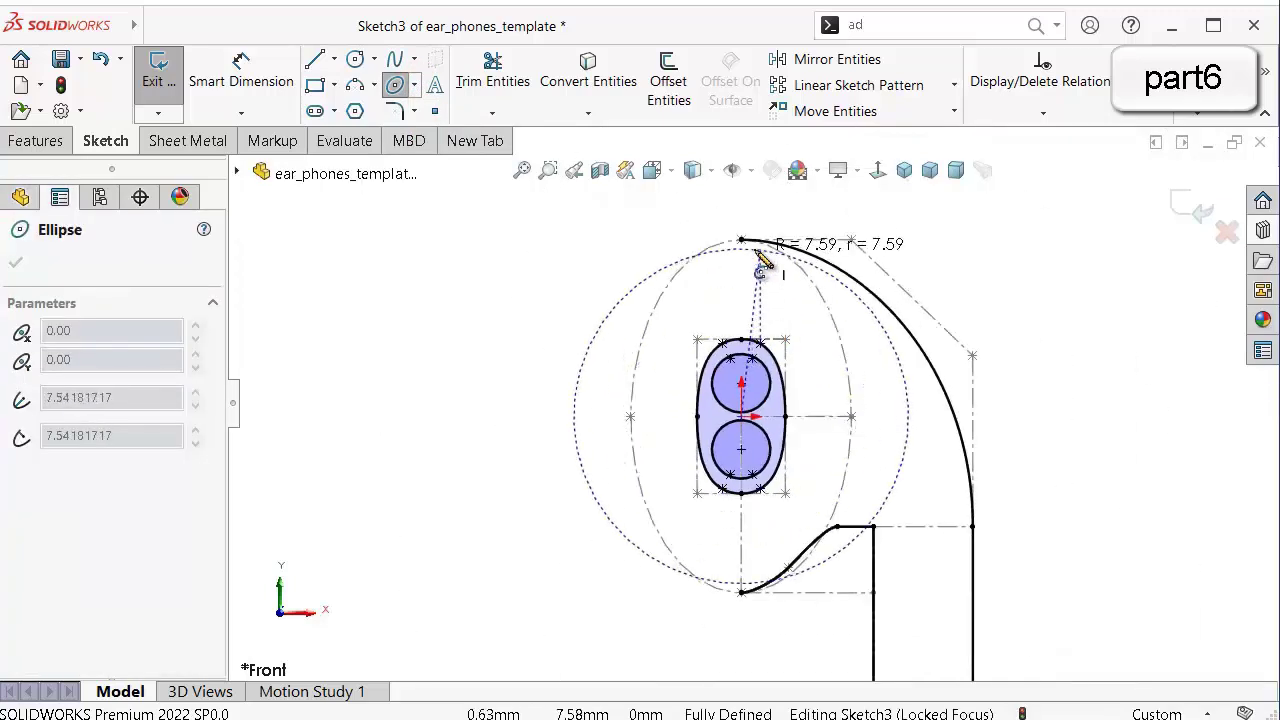
pyautogui.click(742, 240)
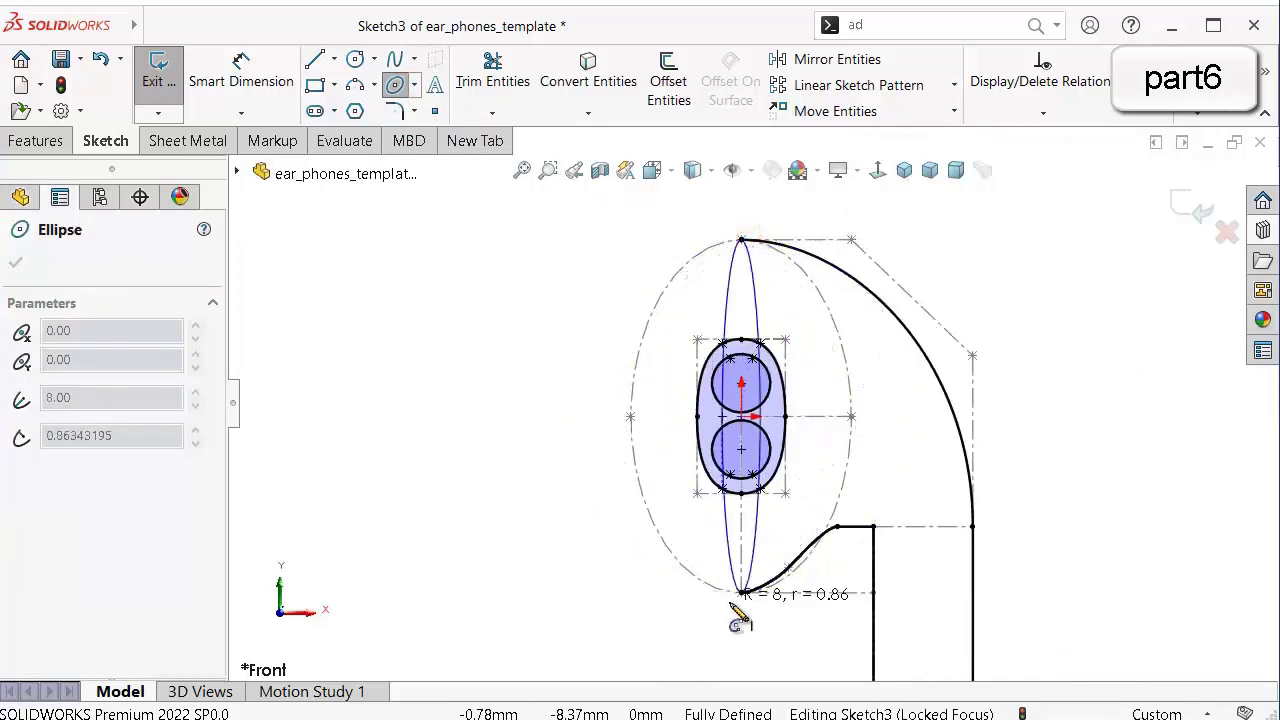
pyautogui.click(742, 592)
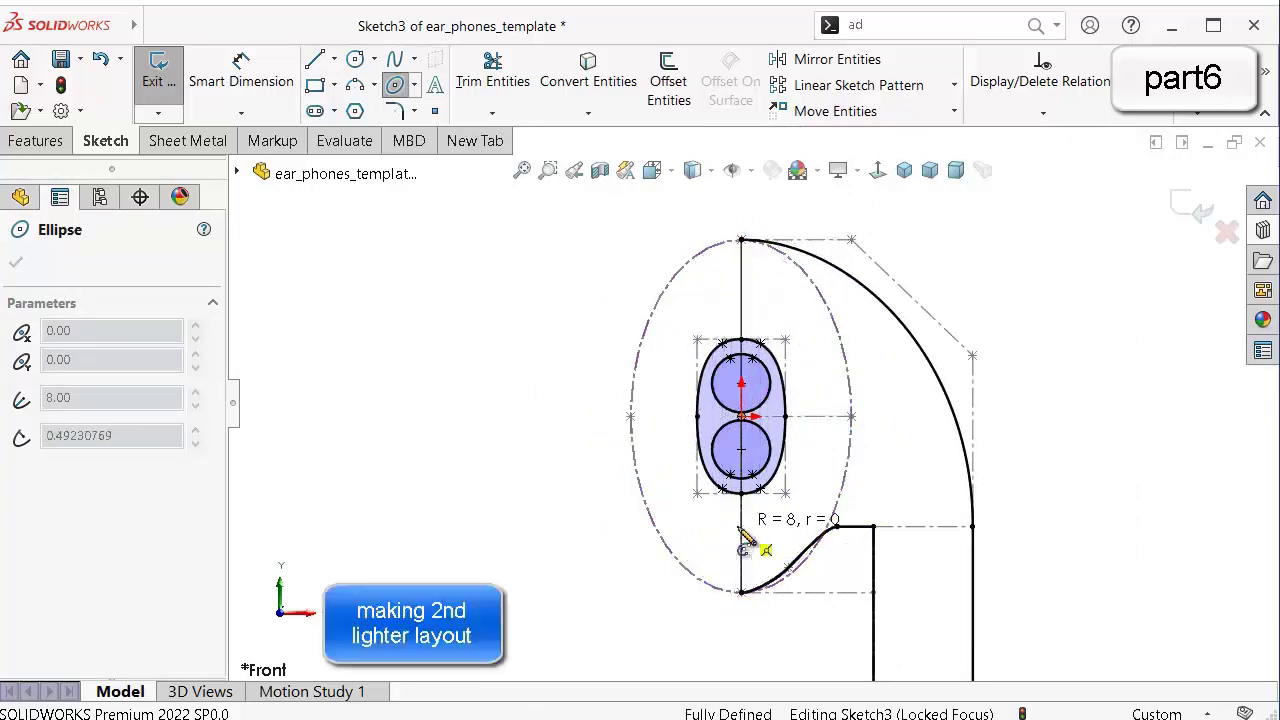
pyautogui.click(633, 511)
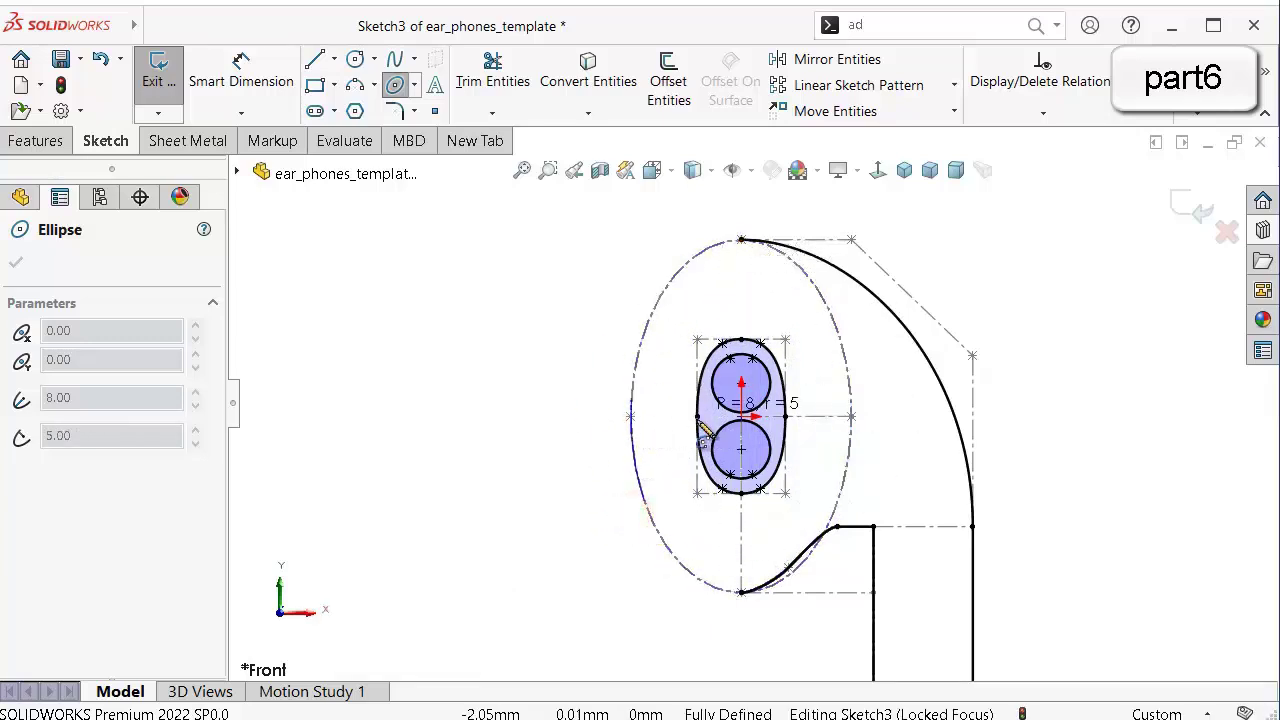
pyautogui.click(741, 241)
pyautogui.scroll(-3, 714, 467)
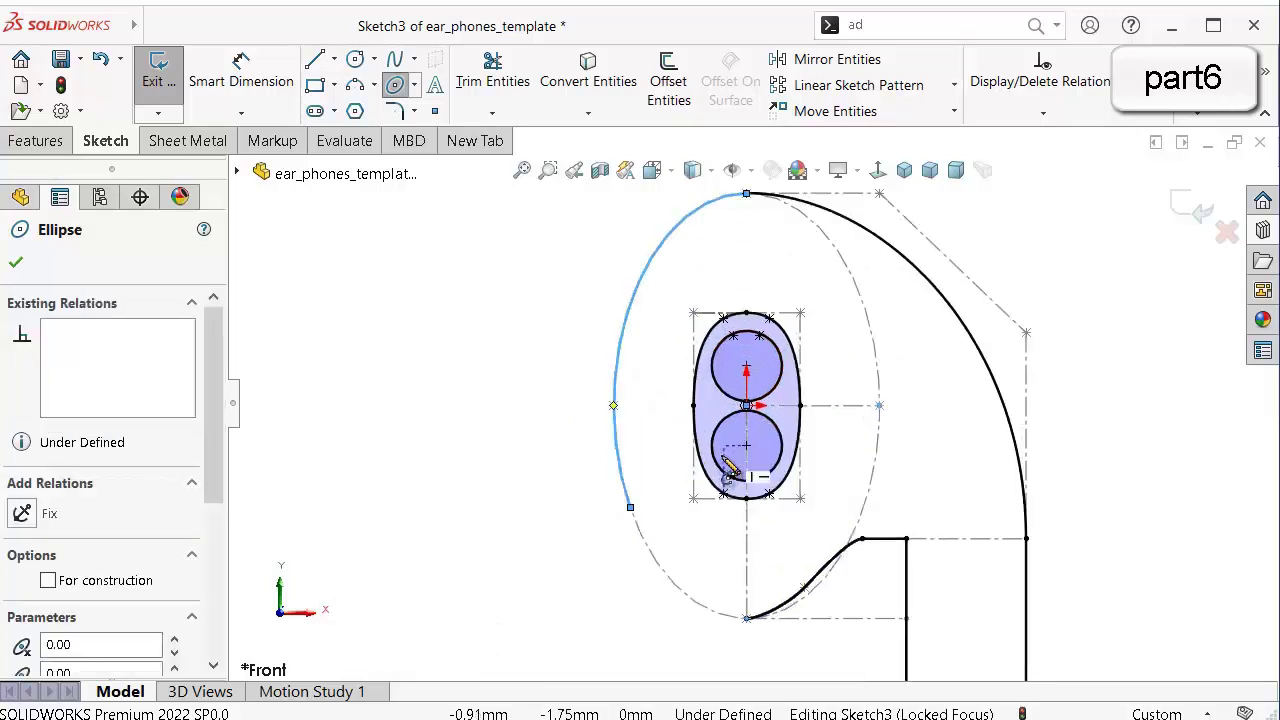
pyautogui.press('Escape')
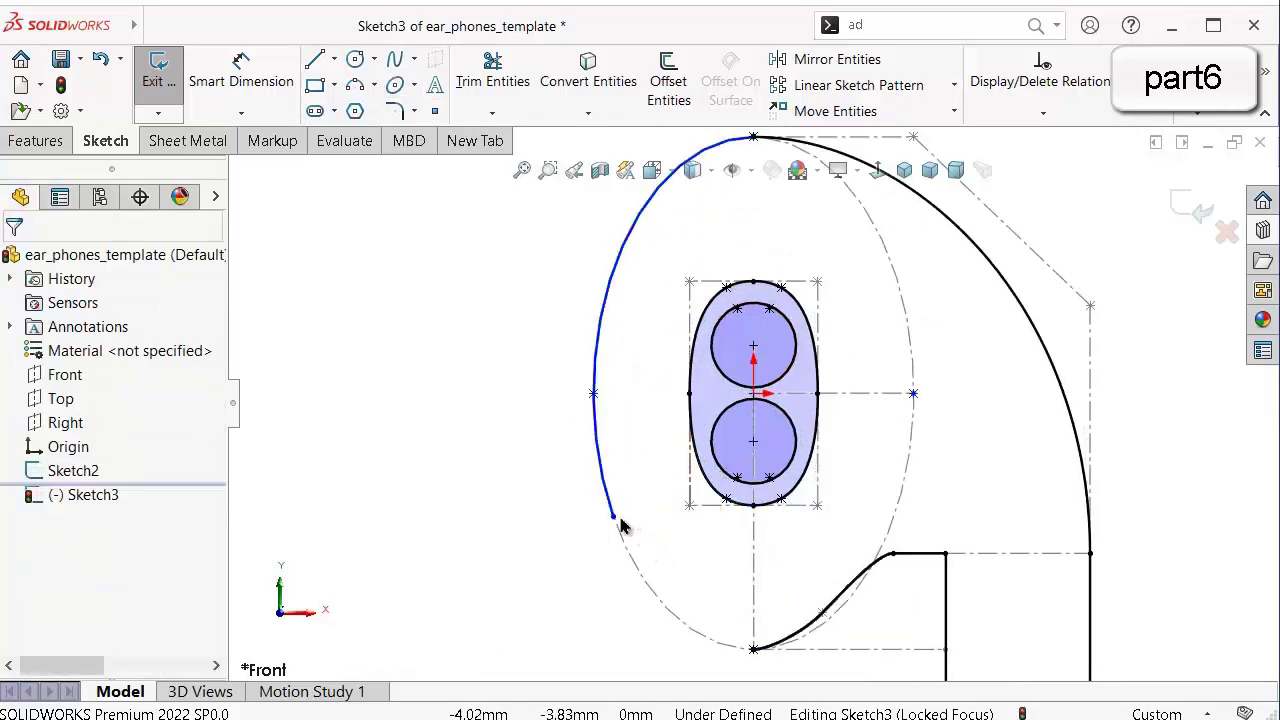
pyautogui.moveTo(614, 515)
pyautogui.mouseDown()
pyautogui.moveTo(632, 564)
pyautogui.moveTo(698, 629)
pyautogui.moveTo(755, 649)
pyautogui.mouseUp()
pyautogui.click(586, 606)
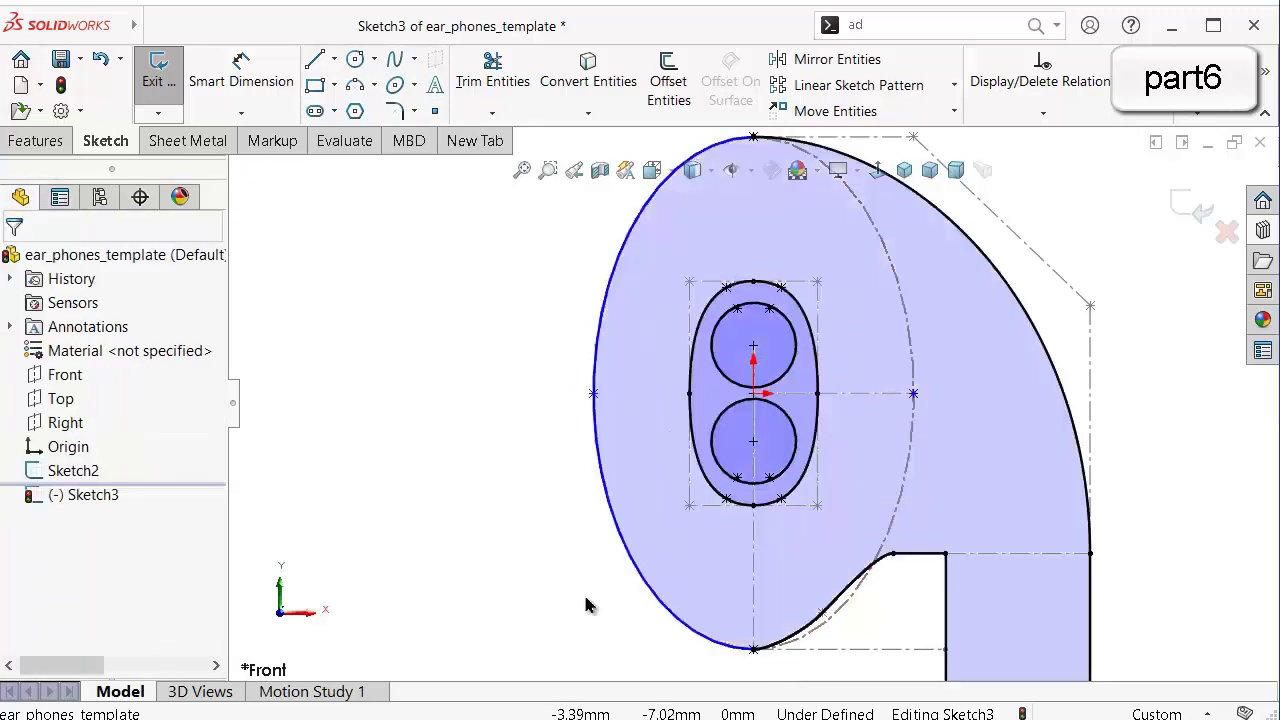
# Pull the partial ellipse's left side point outward and make it coincident with the layout ellipse's left side point.
pyautogui.scroll(3, 588, 540)
pyautogui.scroll(-3, 669, 414)
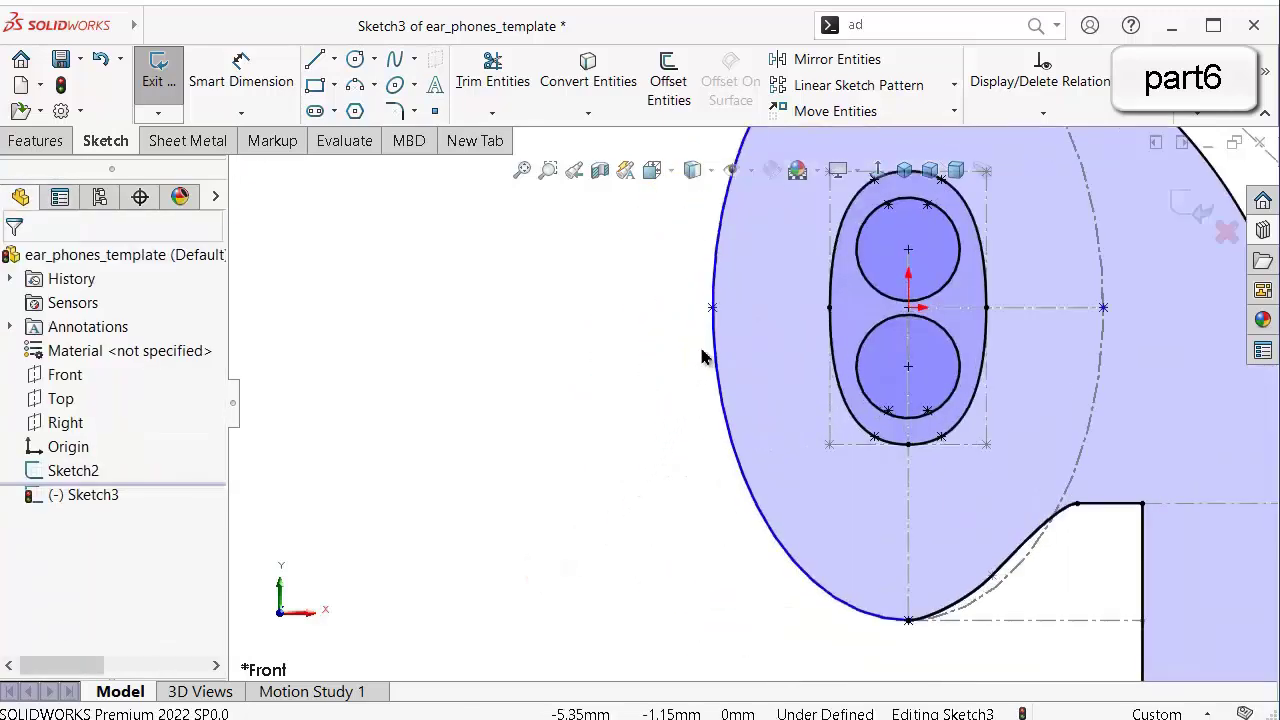
pyautogui.moveTo(713, 308); pyautogui.dragTo(648, 346)
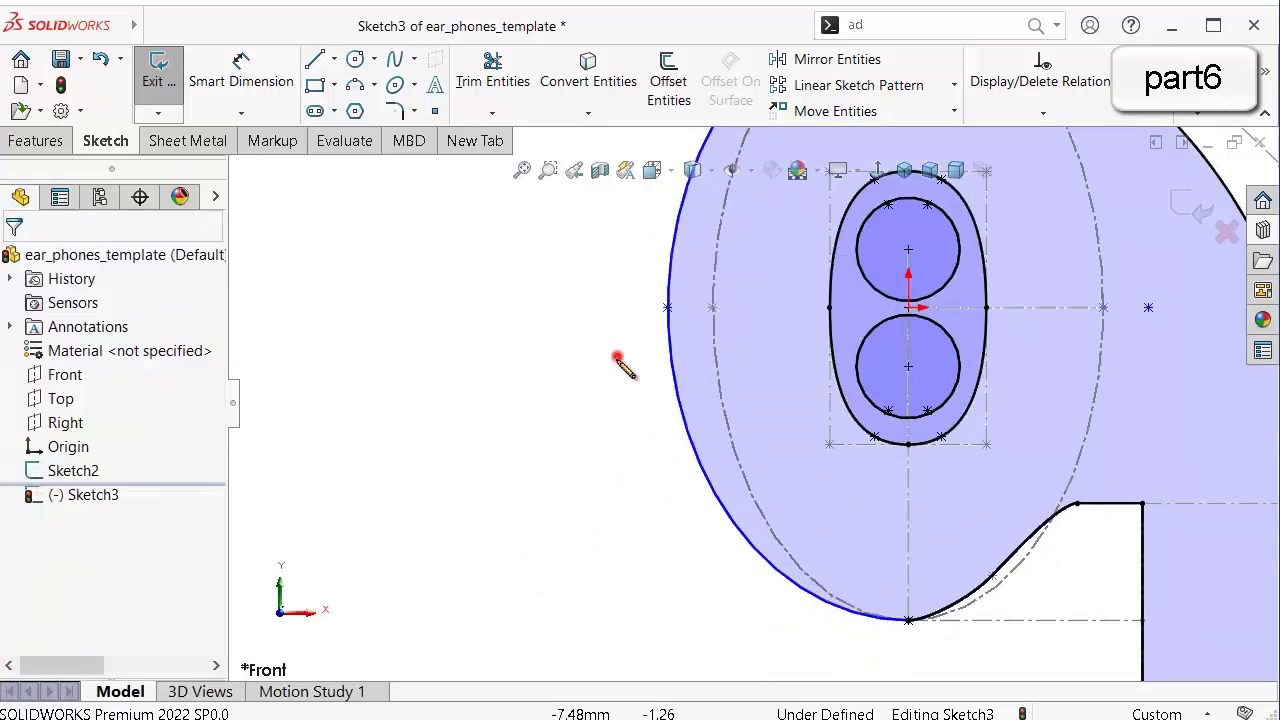
pyautogui.click(668, 307)
pyautogui.keyDown('ctrl'); pyautogui.click(712, 307); pyautogui.keyUp('ctrl')
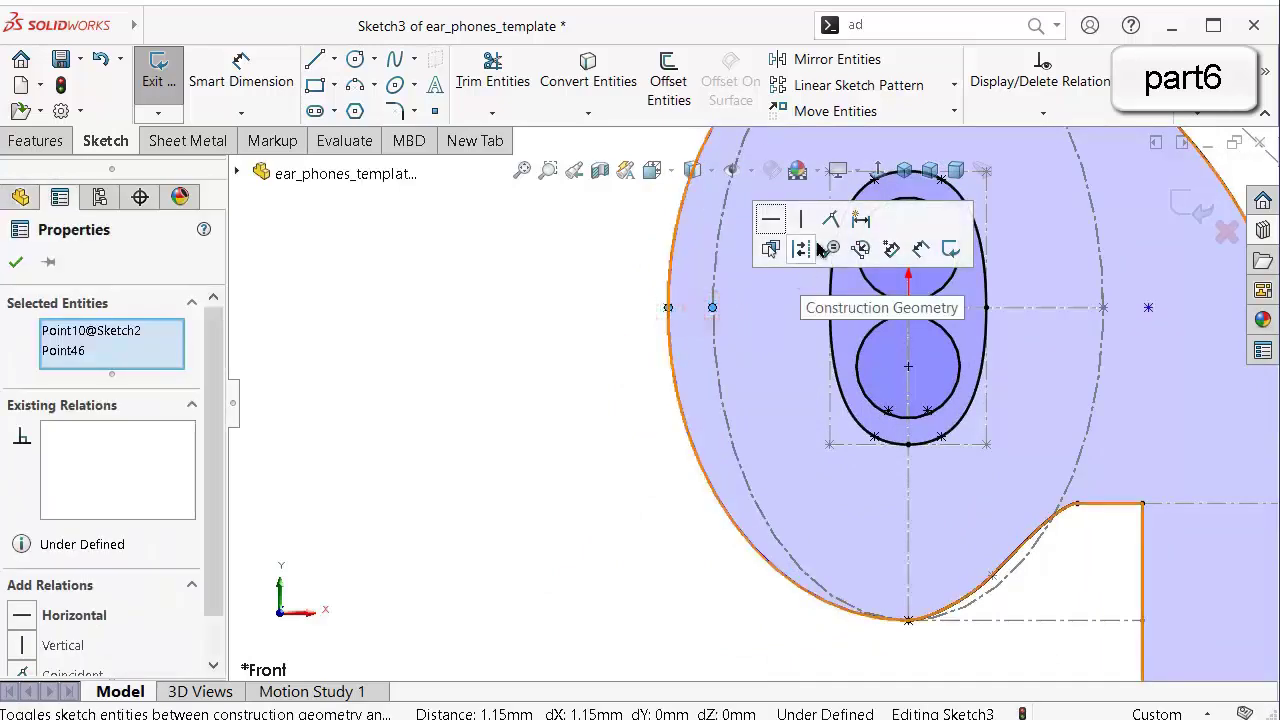
pyautogui.click(831, 246)
pyautogui.click(548, 352)
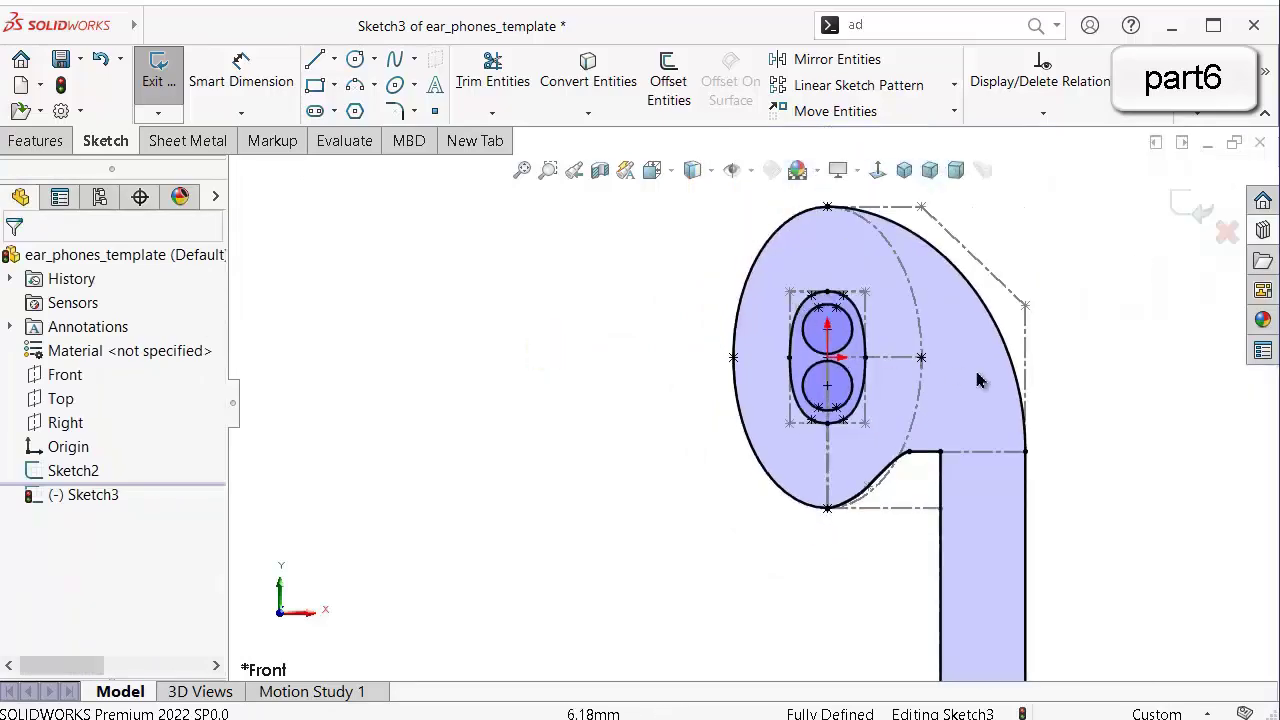
# Check the closed earphone outline at an angle, save the part and exit the sketch.
pyautogui.moveTo(1056, 404)
pyautogui.mouseDown(button='middle')
pyautogui.moveTo(980, 449)
pyautogui.moveTo(808, 458)
pyautogui.moveTo(991, 477)
pyautogui.moveTo(1060, 416)
pyautogui.mouseUp(button='middle')
pyautogui.moveTo(1143, 260); pyautogui.dragTo(1055, 397, button='middle')
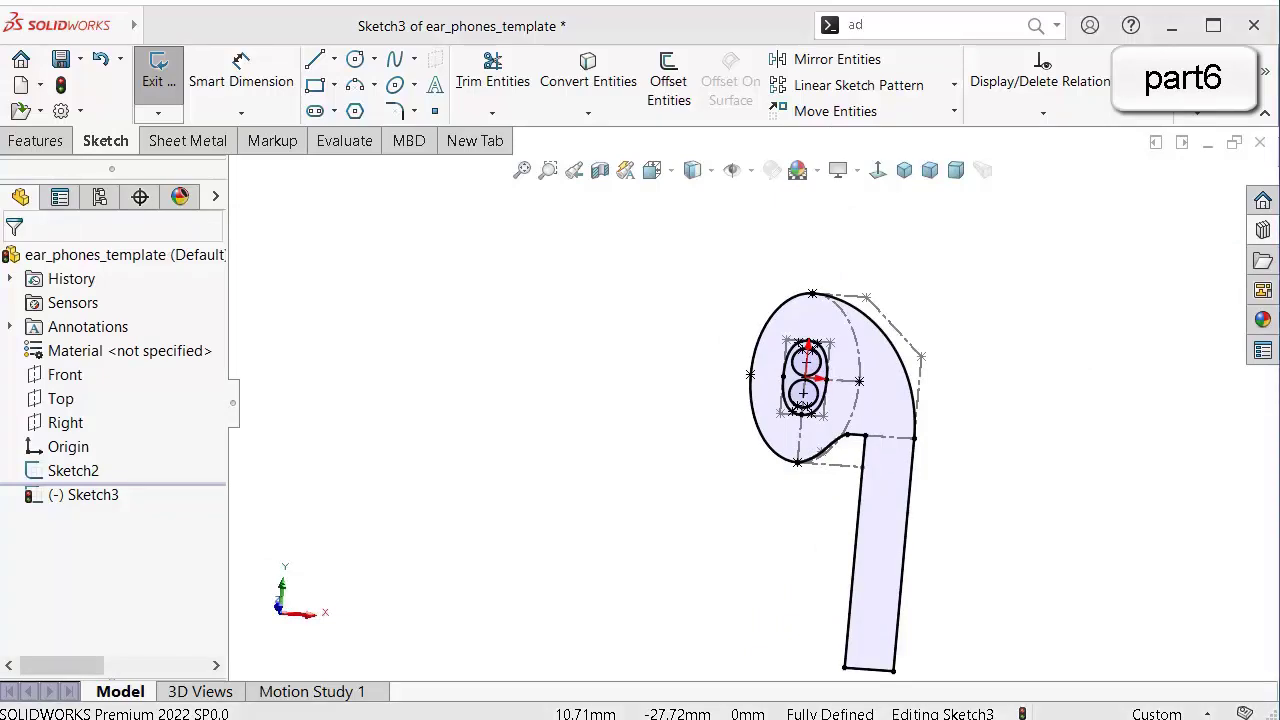
pyautogui.click(61, 60)
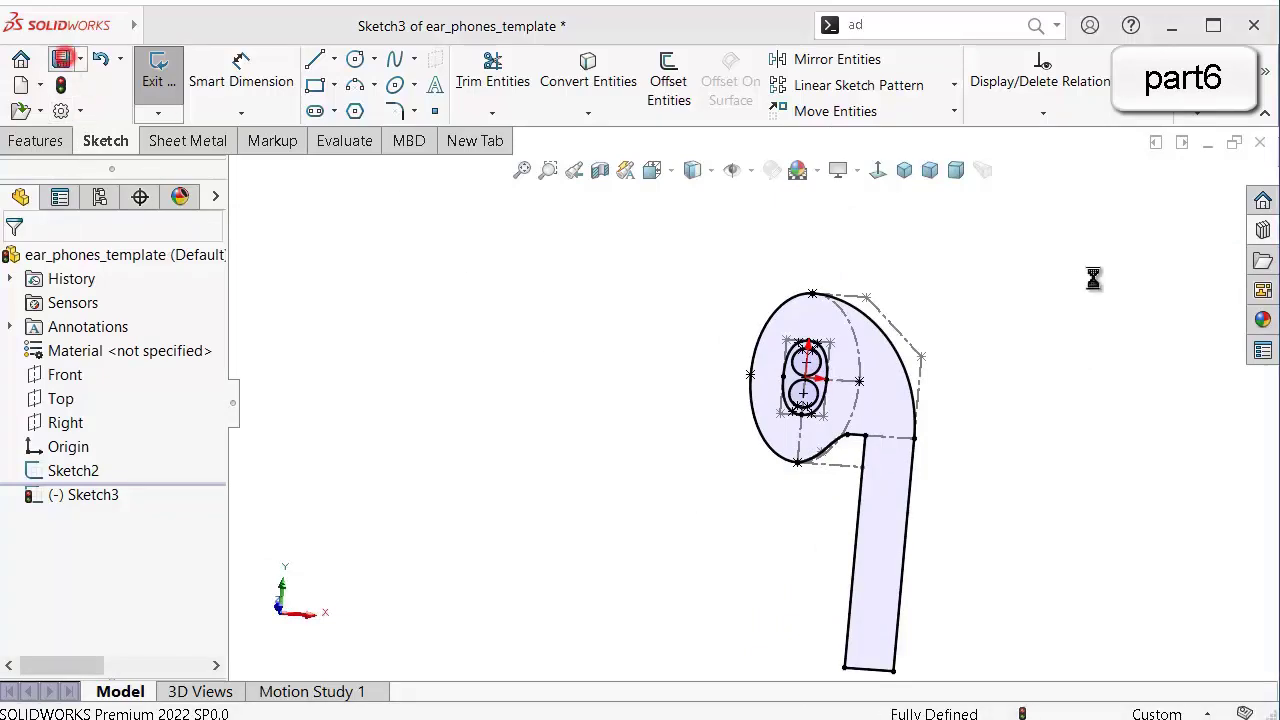
pyautogui.click(1190, 207)
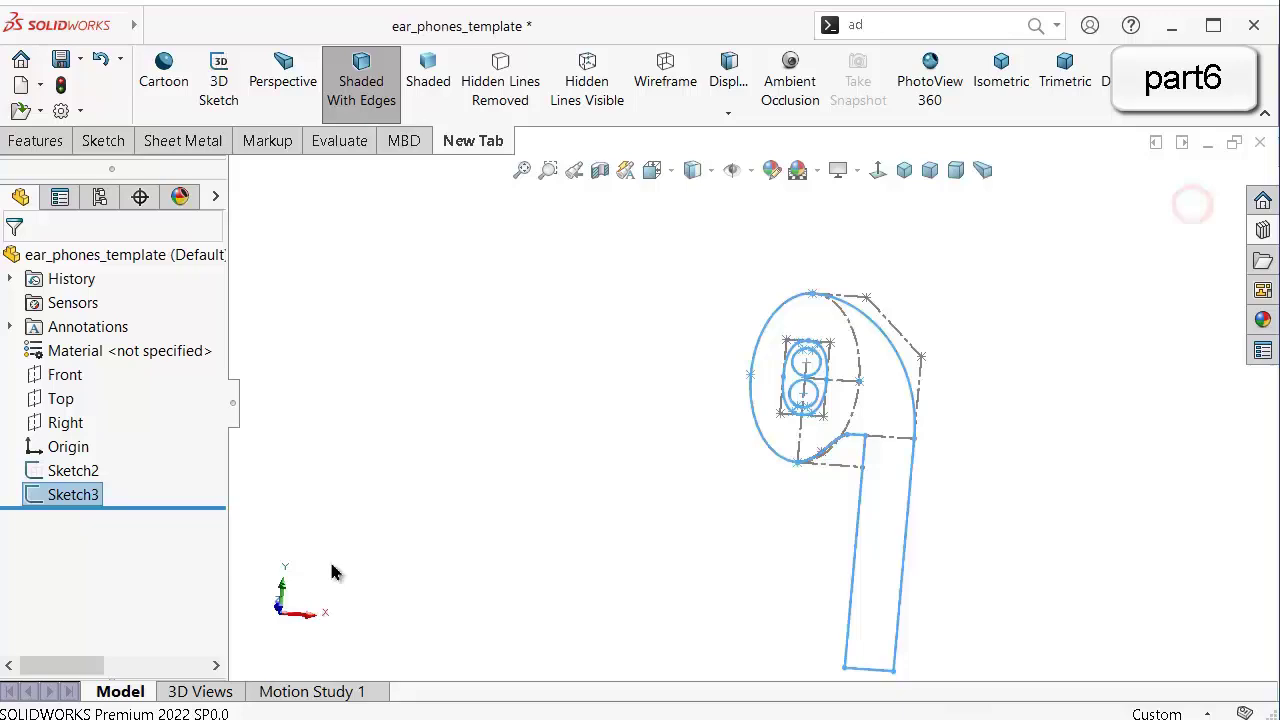
# Hide Sketch2 and compare it with Sketch3, leaving only the converted outline displayed.
pyautogui.click(62, 471)
pyautogui.click(87, 441)
pyautogui.click(420, 452)
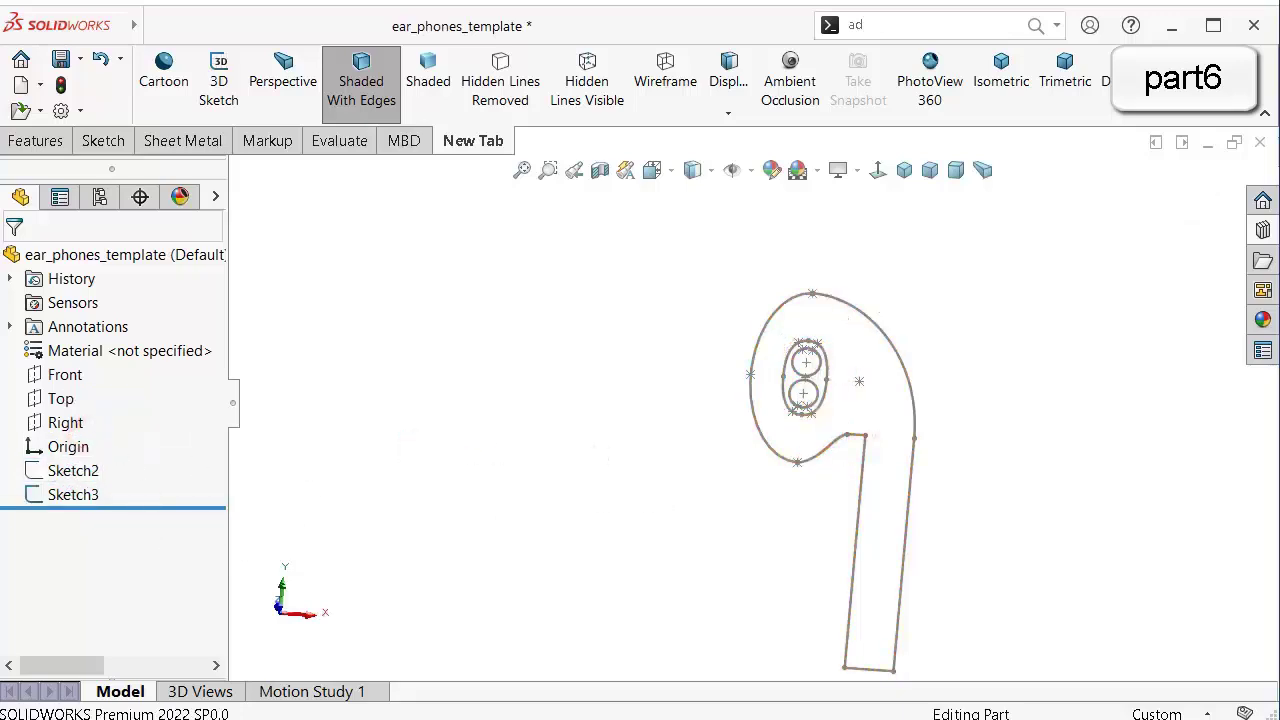
pyautogui.scroll(-2, 1160, 500)
pyautogui.click(71, 491)
pyautogui.click(55, 472)
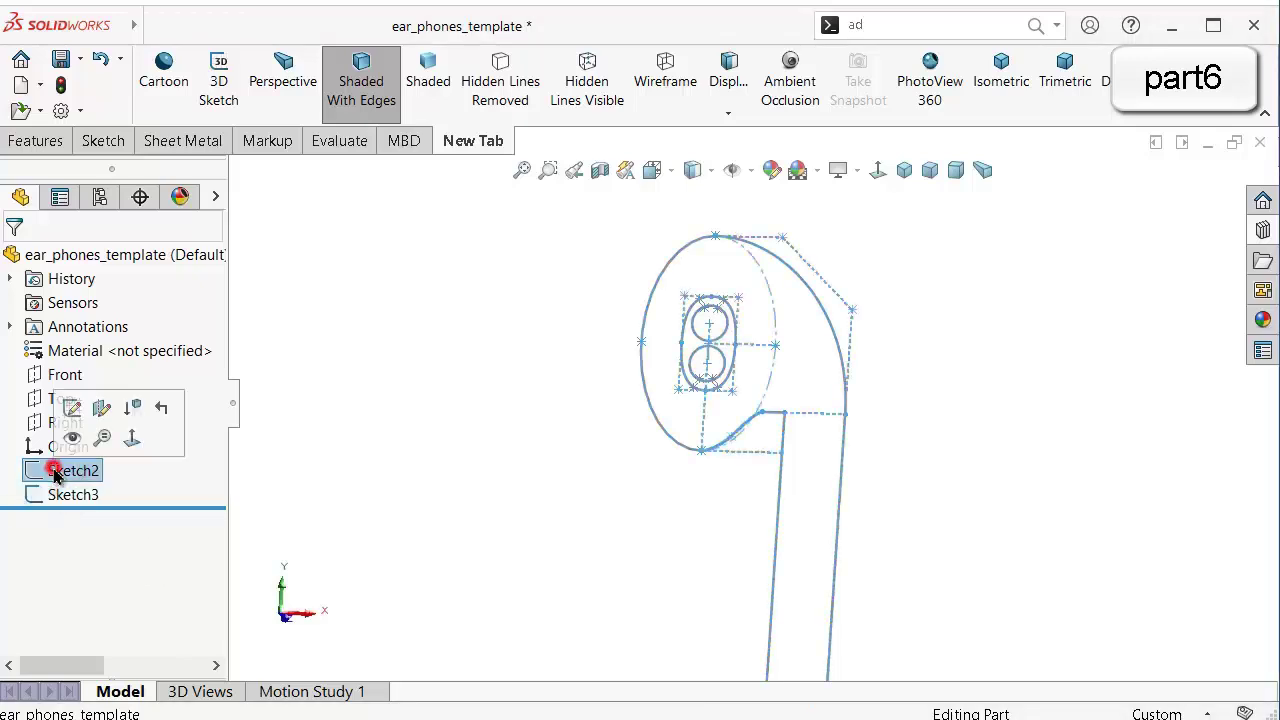
pyautogui.click(451, 577)
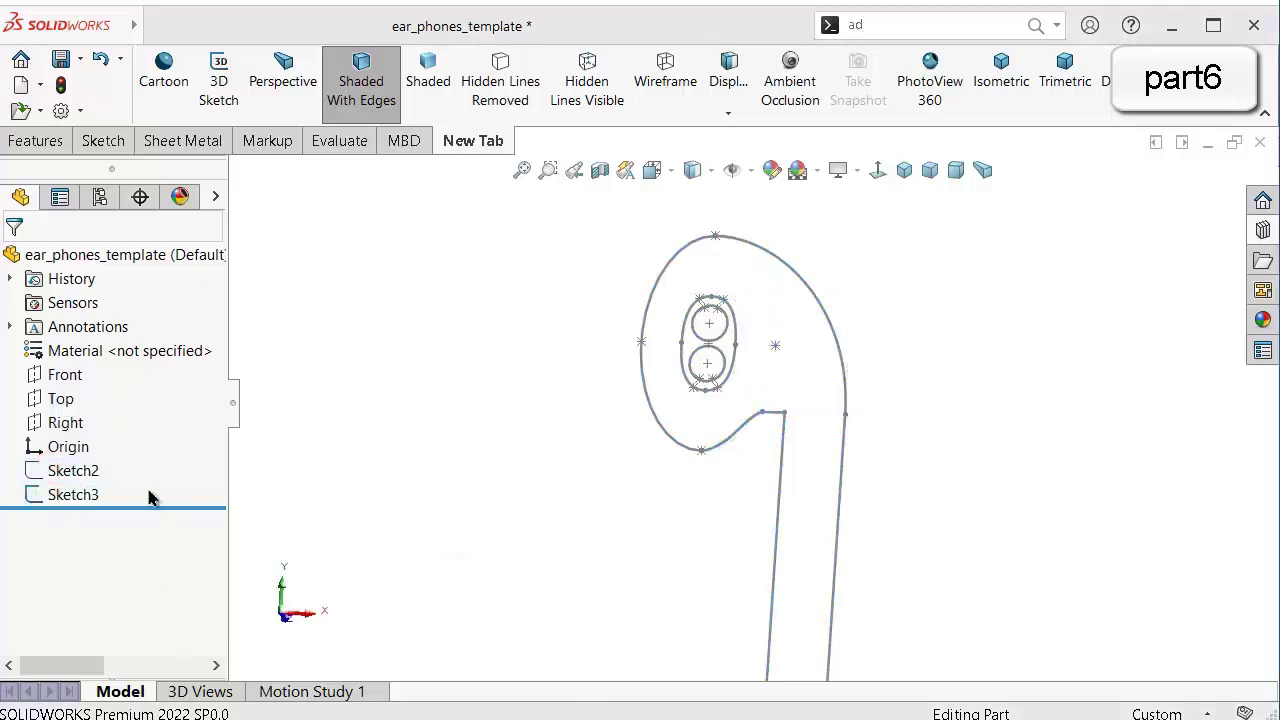
# Rename Sketch2 as front_layout1 and copy that name.
pyautogui.click(85, 476)
pyautogui.click(86, 474)
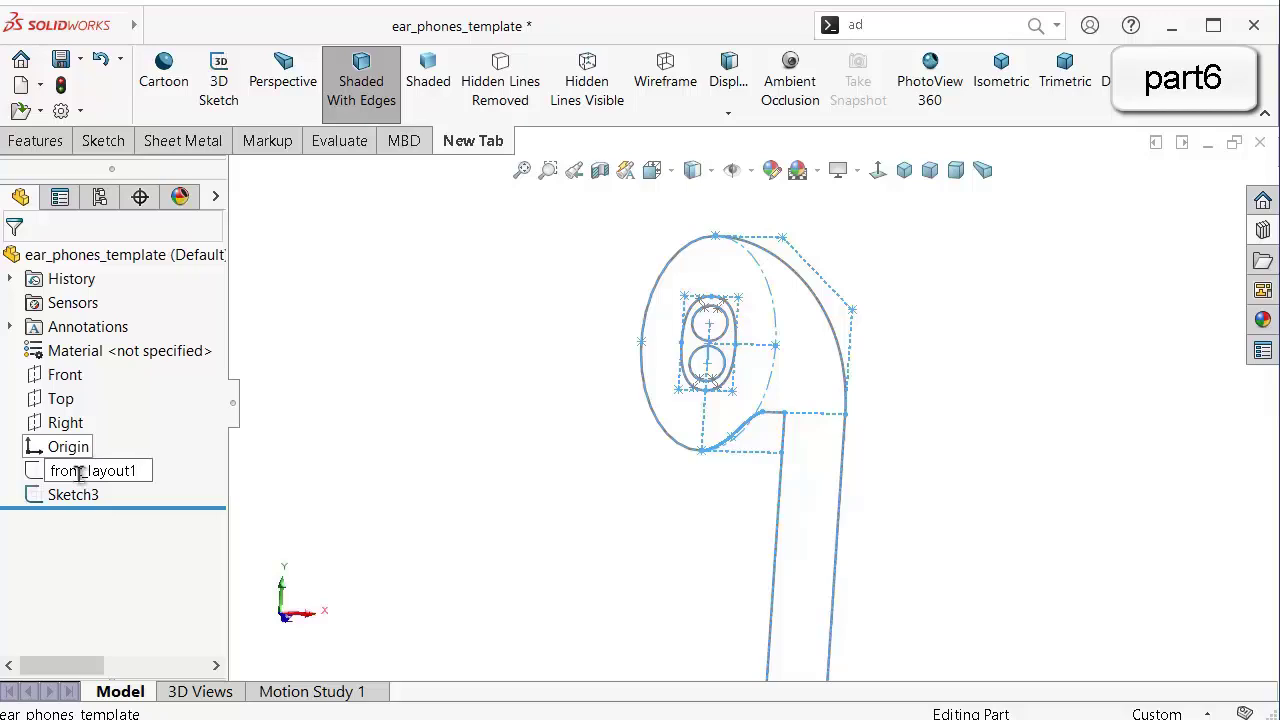
pyautogui.moveTo(135, 471); pyautogui.dragTo(55, 475)
pyautogui.hotkey('ctrl', 'c')
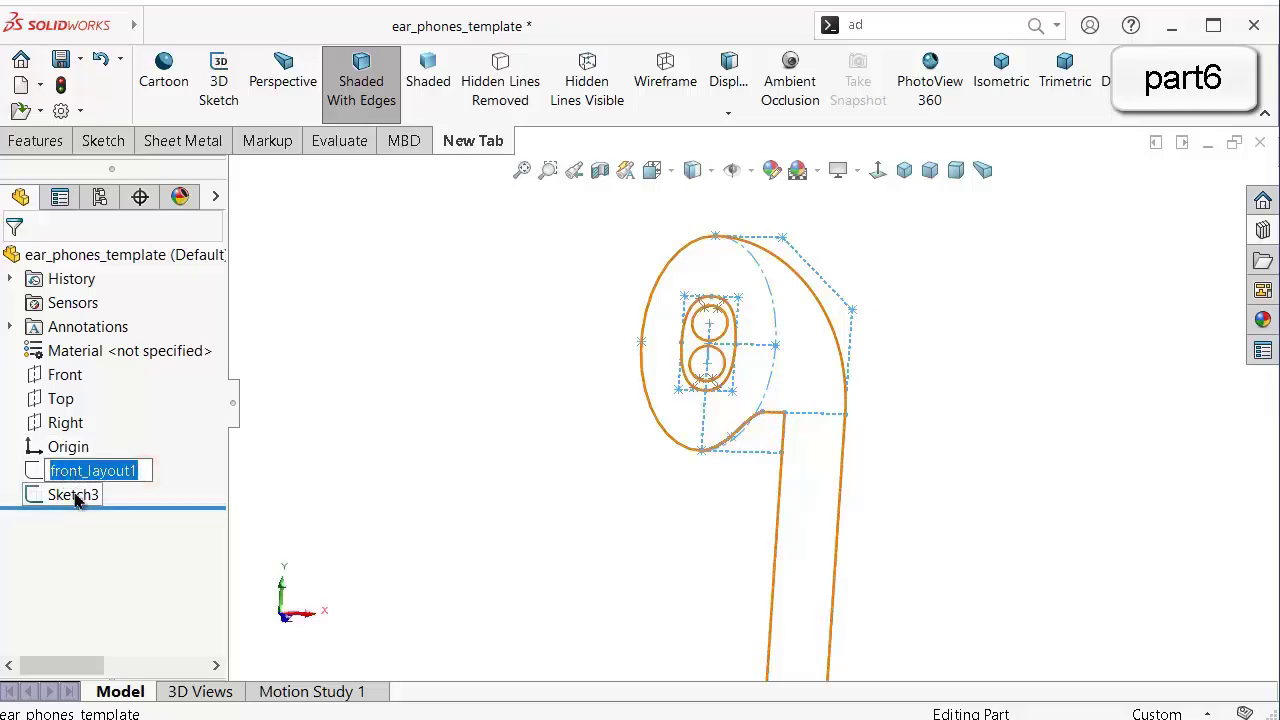
# Rename Sketch3 using the copied front_layout1 name and select its final digit for replacement.
pyautogui.click(76, 495)
pyautogui.click(78, 497)
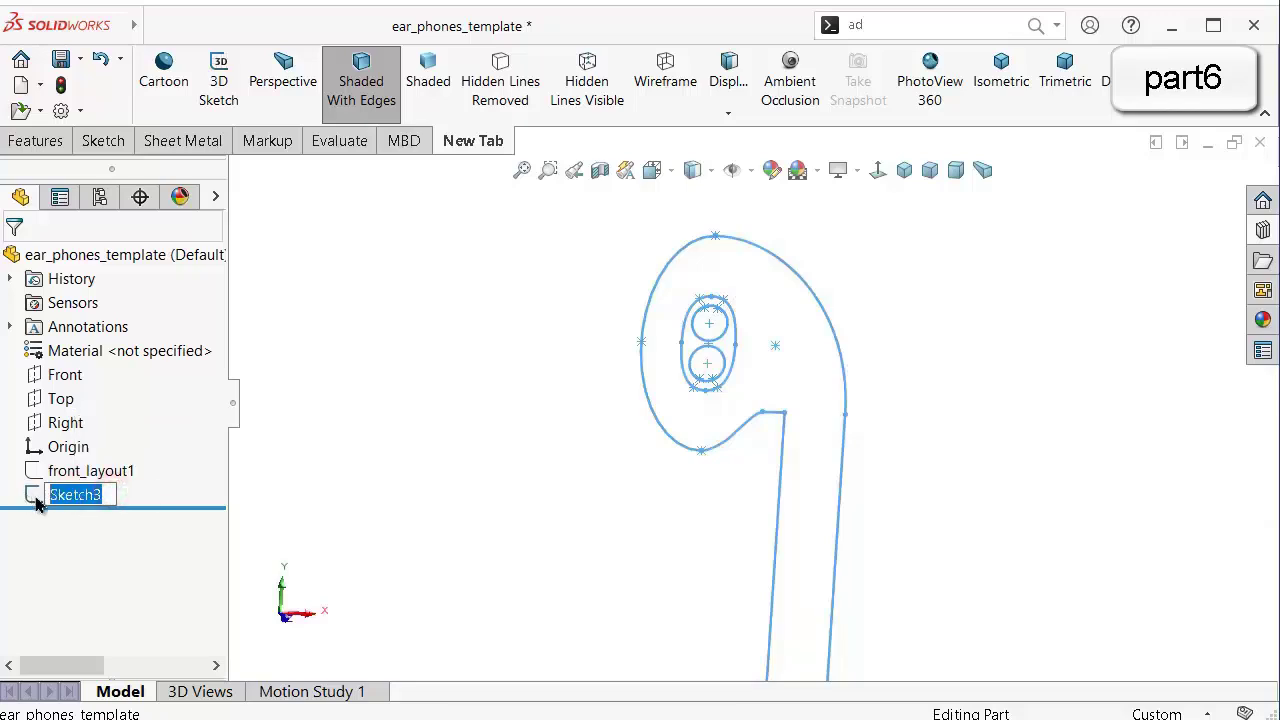
pyautogui.hotkey('ctrl', 'v')
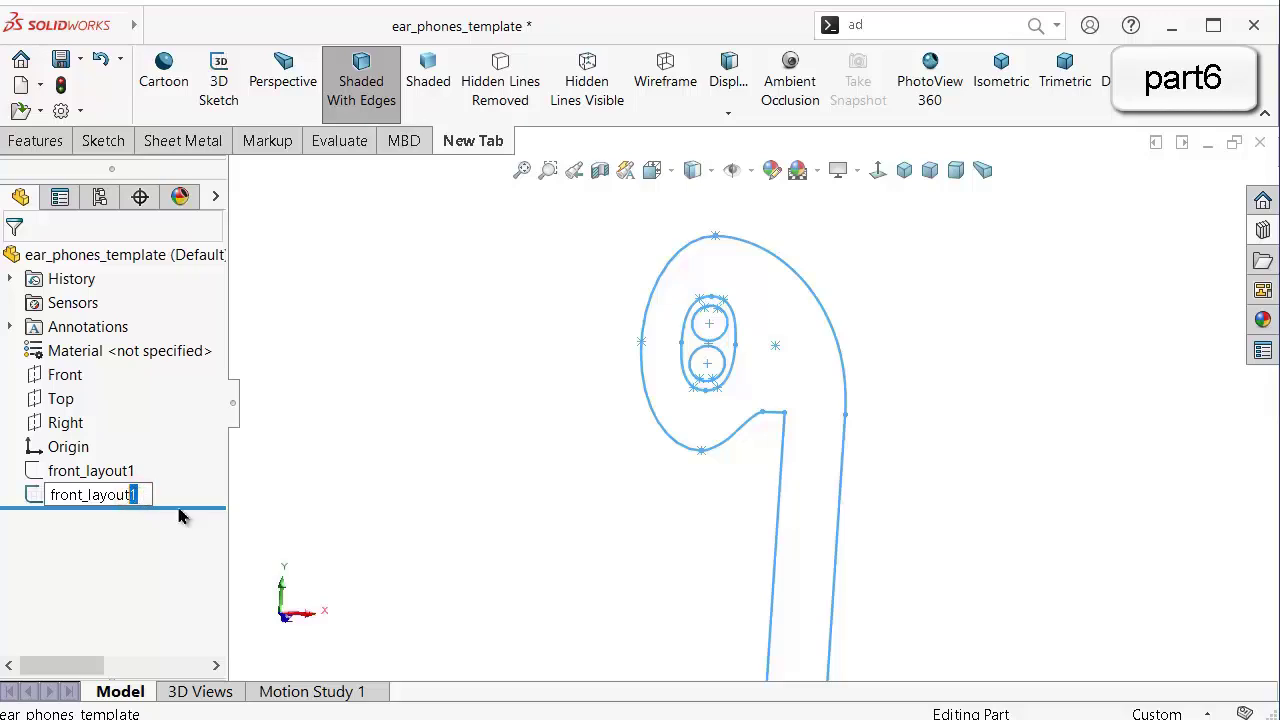
# Rename the second layout sketch as front_layout2 and save the part.
pyautogui.write('2')
pyautogui.press('Return')
pyautogui.click(424, 520)
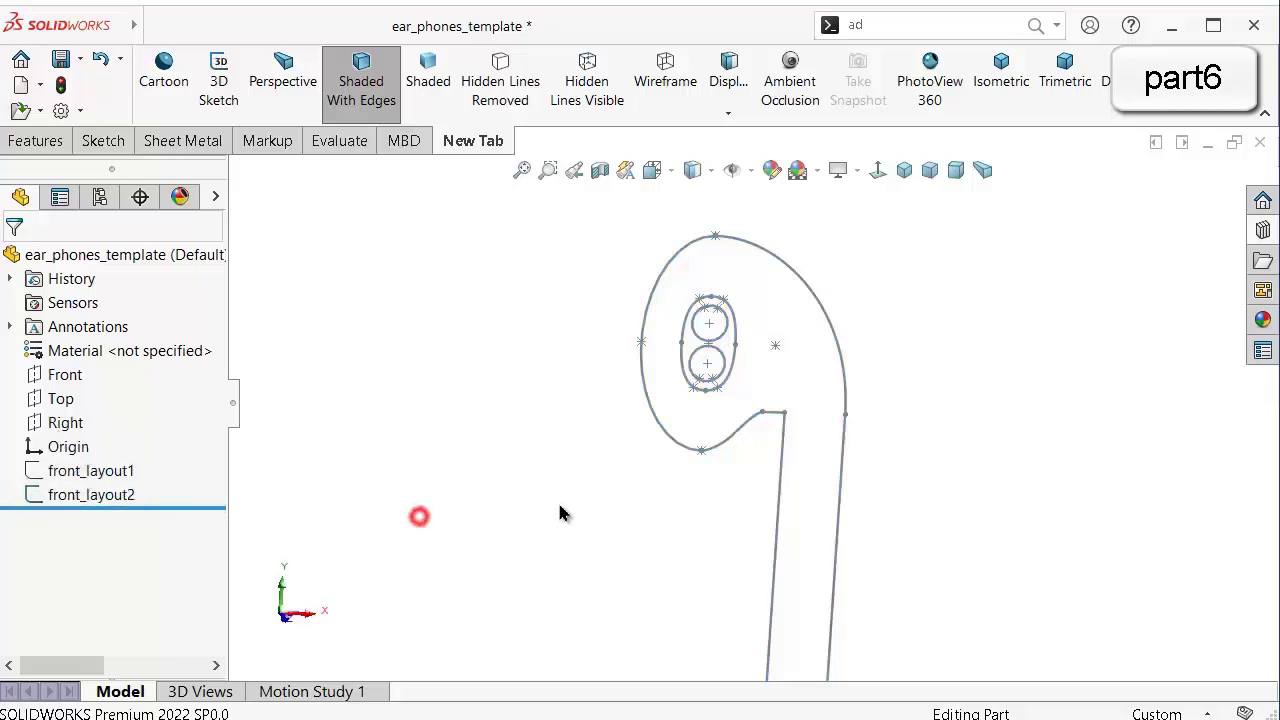
pyautogui.moveTo(560, 511); pyautogui.dragTo(600, 505, button='middle')
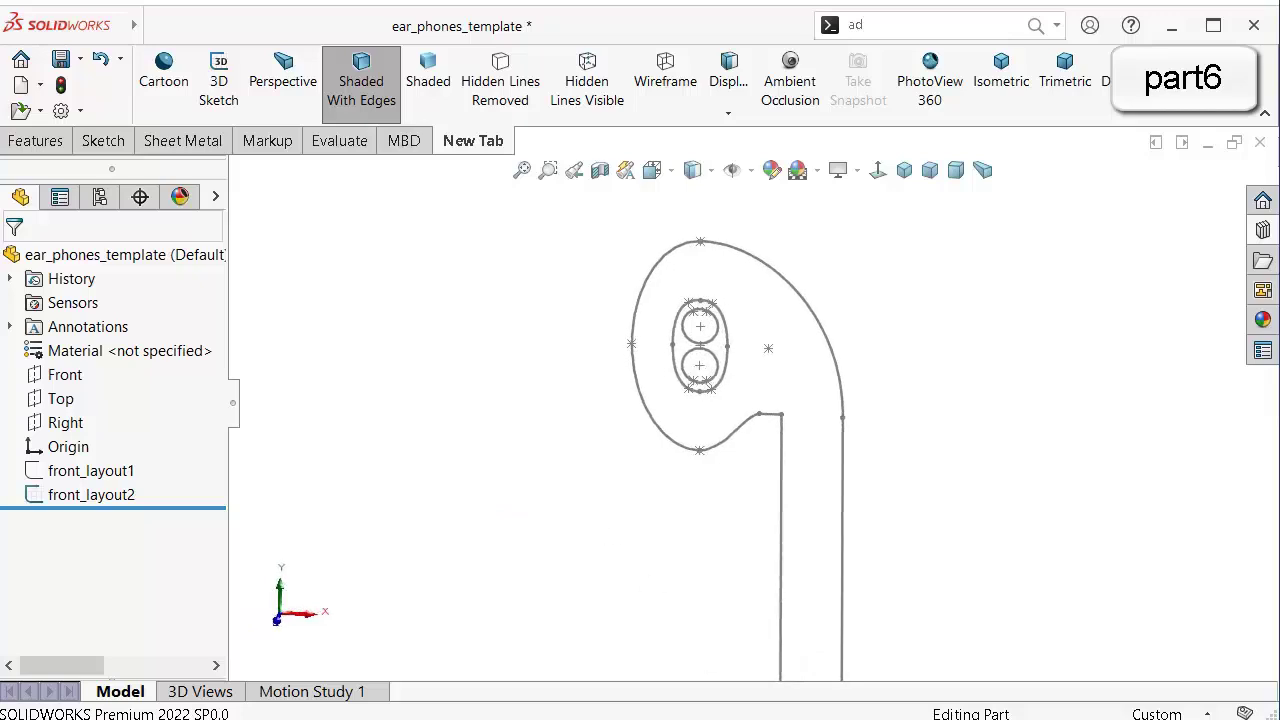
pyautogui.hotkey('ctrl', 's')
pyautogui.click(535, 555)
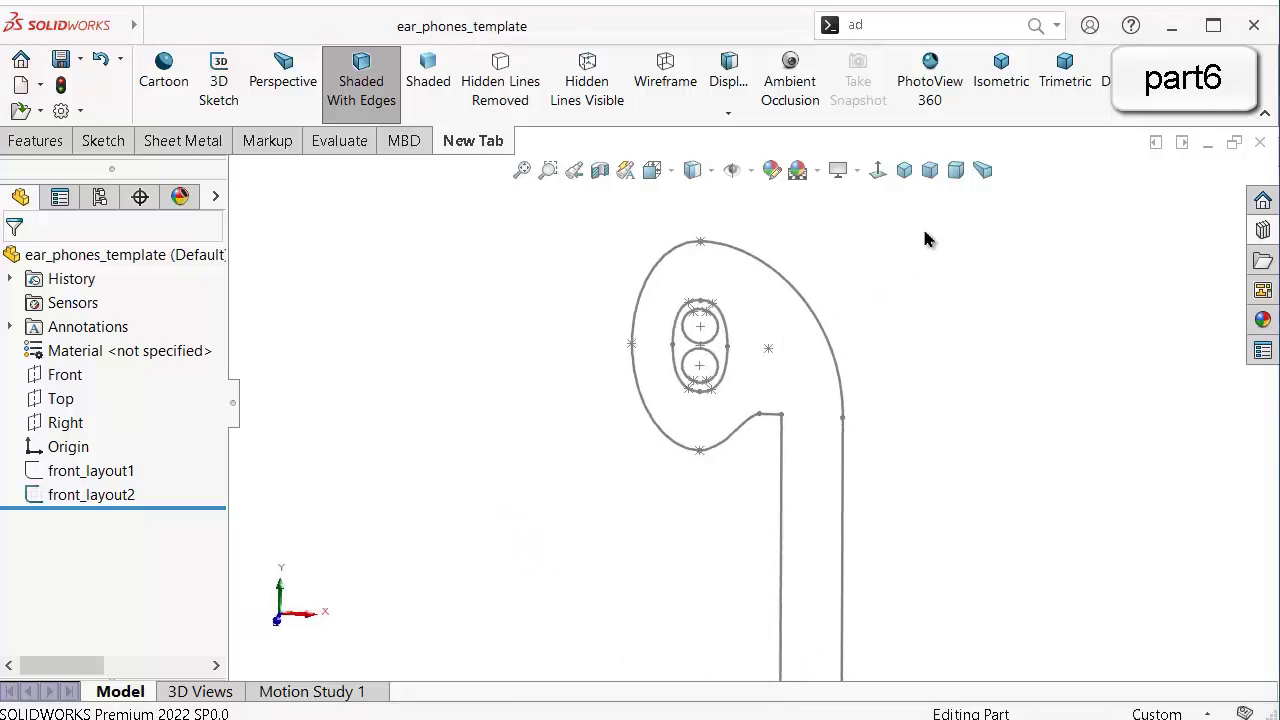
# Start a new sketch on the Right plane.
pyautogui.click(955, 170)
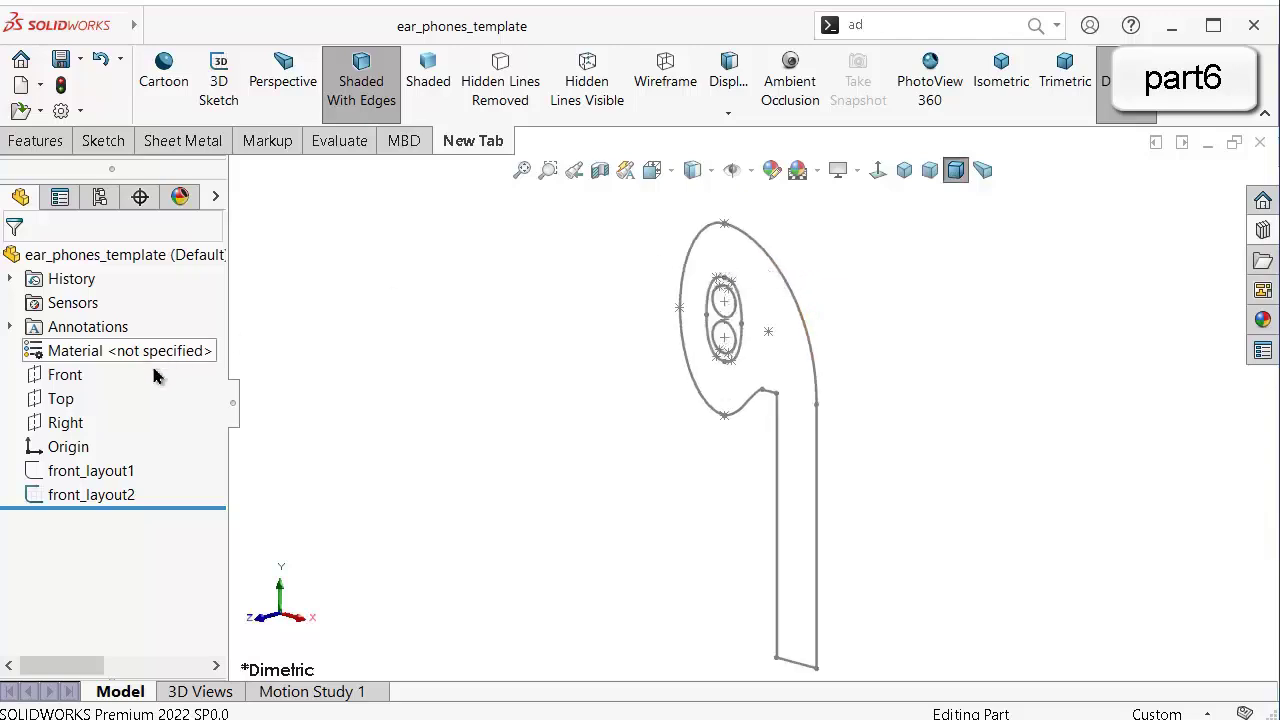
pyautogui.click(64, 424)
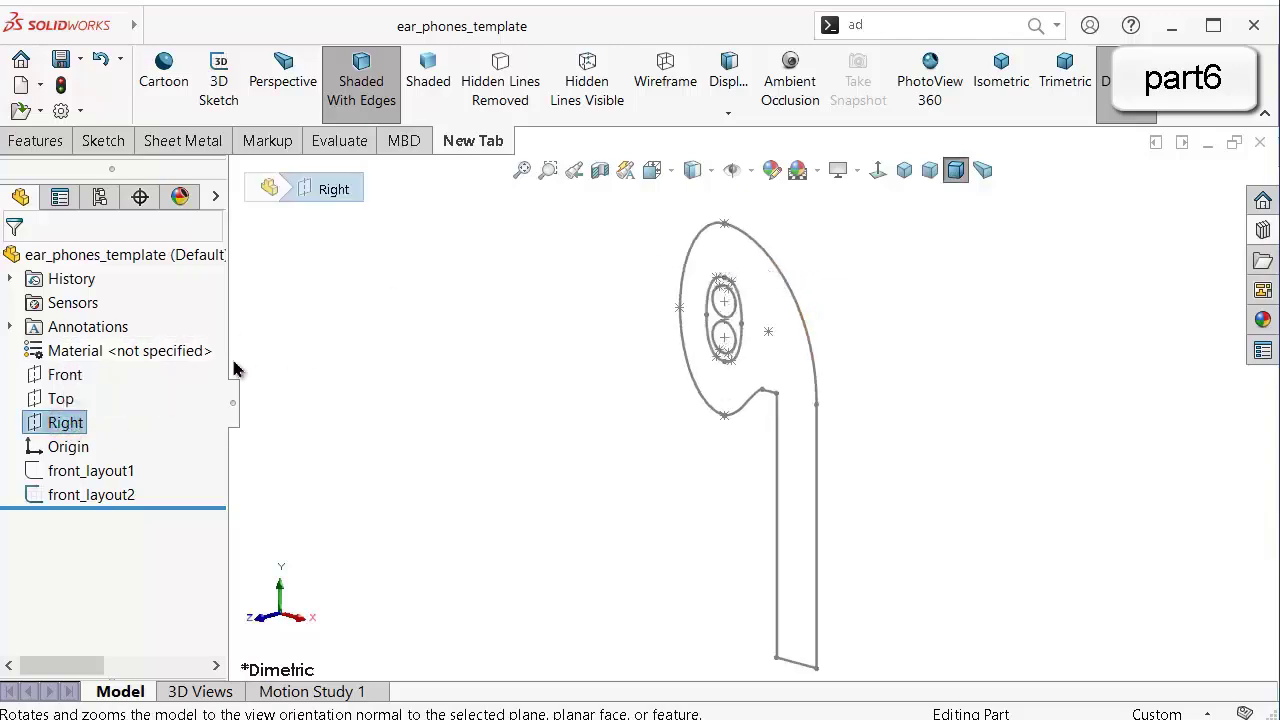
pyautogui.press('f')
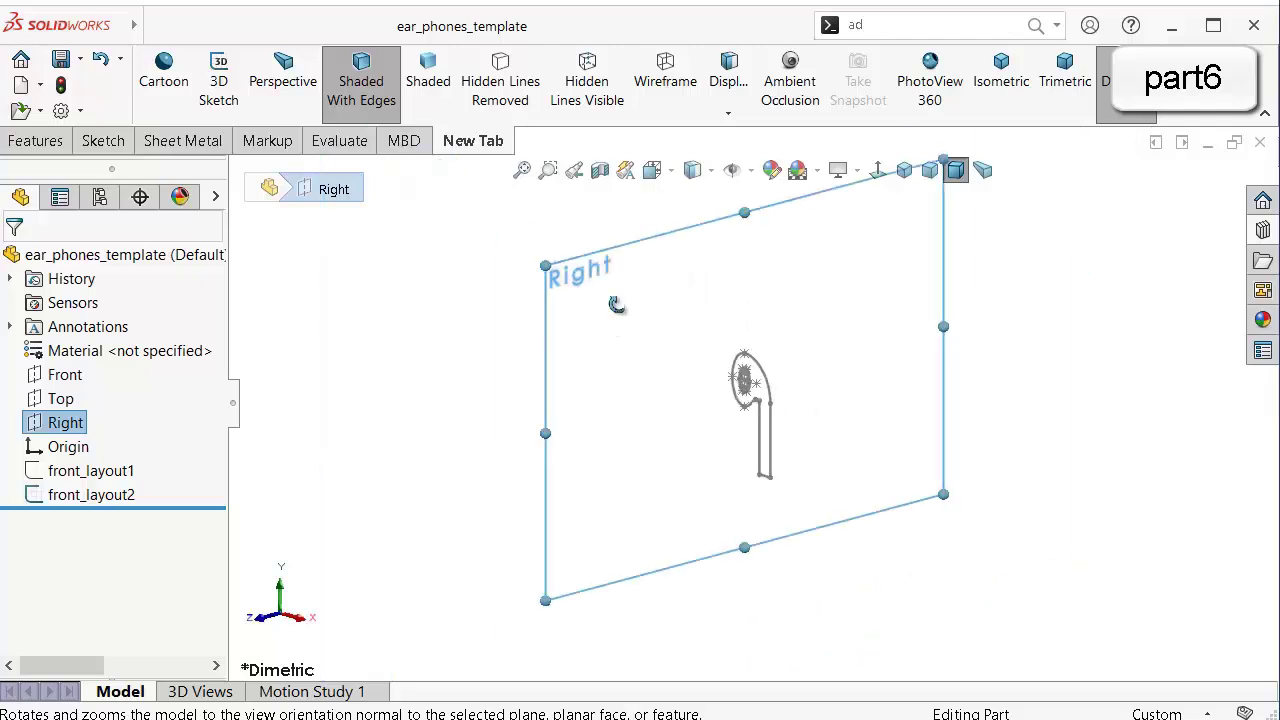
pyautogui.moveTo(617, 304); pyautogui.dragTo(548, 403, button='middle')
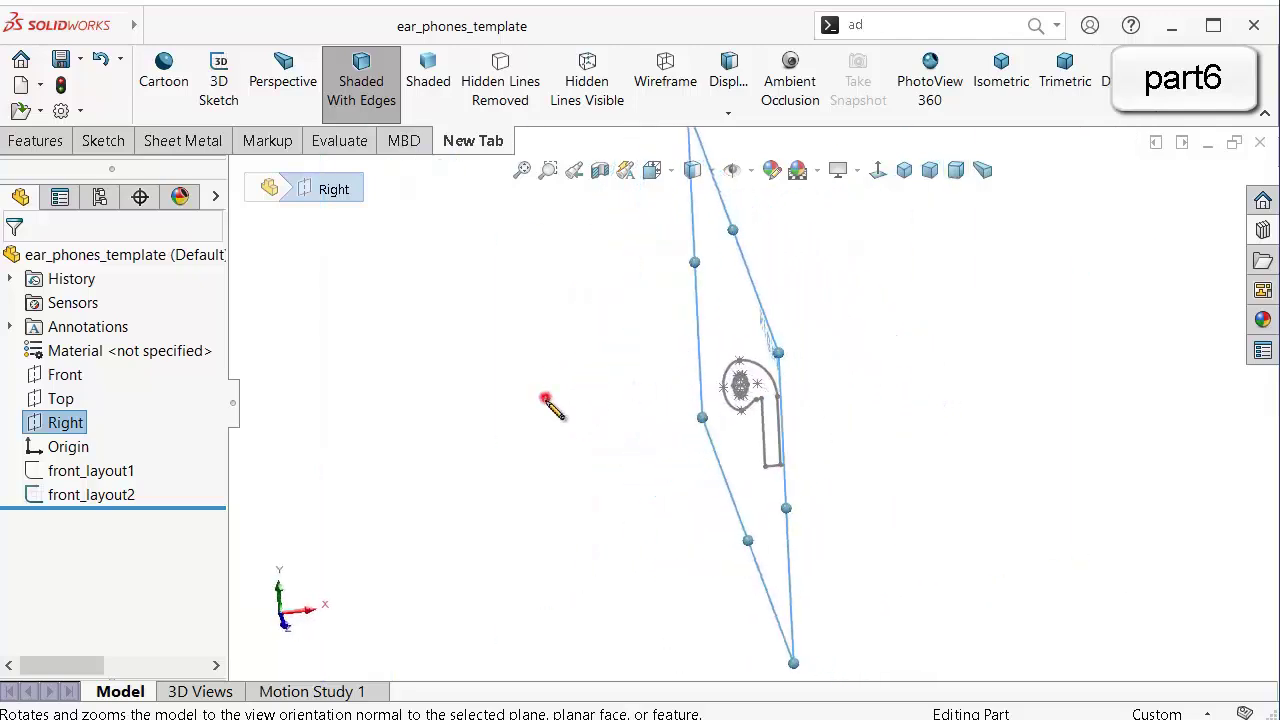
pyautogui.click(63, 426)
pyautogui.click(80, 396)
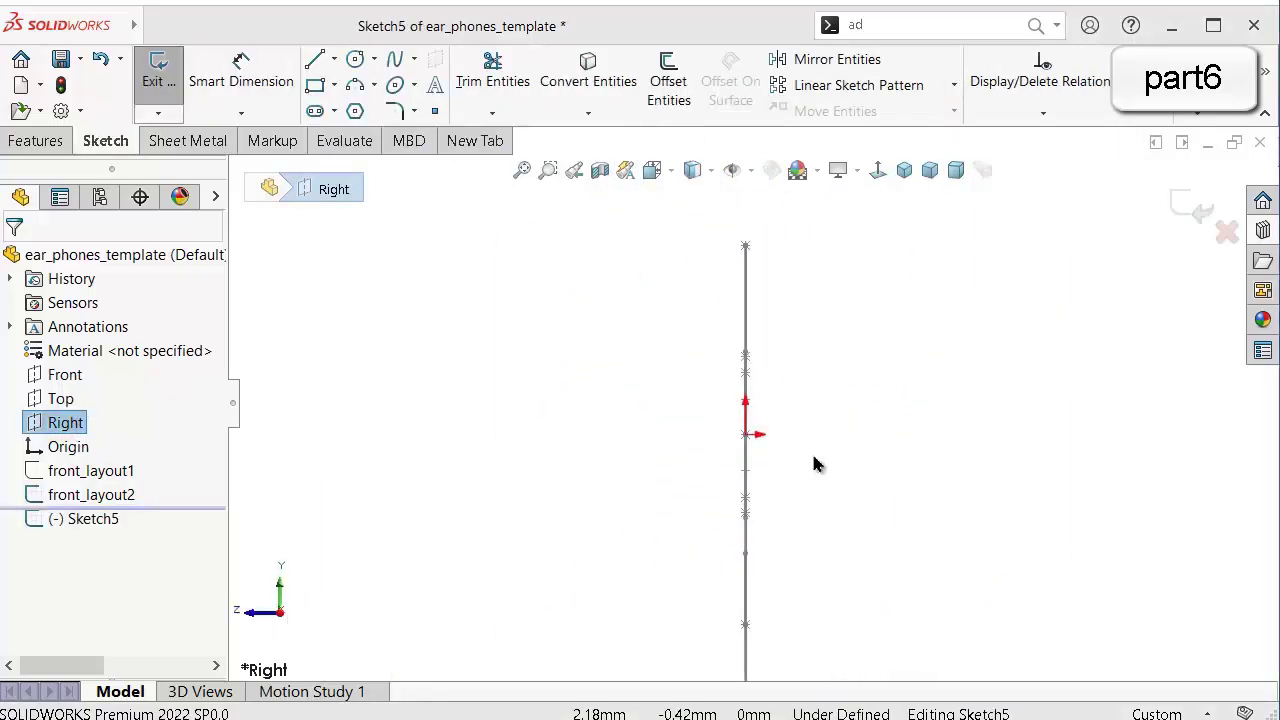
# Draw a horizontal centerline about 9 mm long from the origin, away from the layout sketches.
pyautogui.moveTo(806, 454); pyautogui.dragTo(817, 428, button='middle')
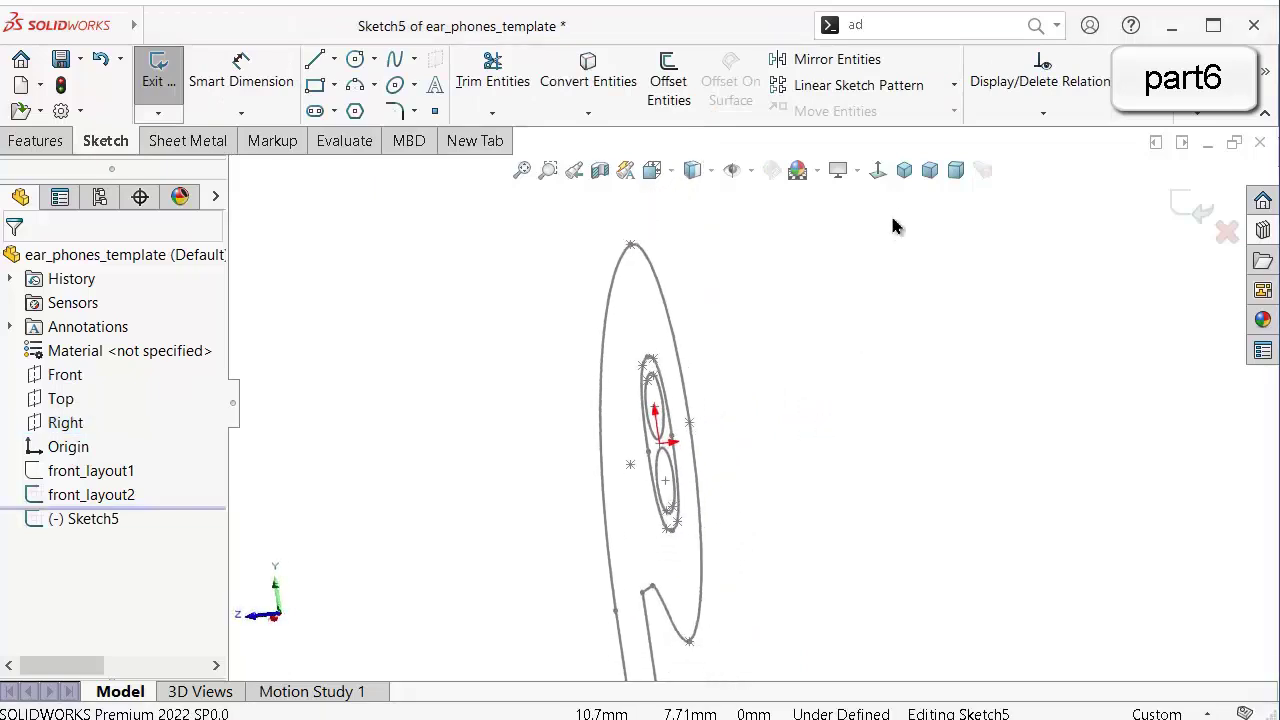
pyautogui.click(877, 170)
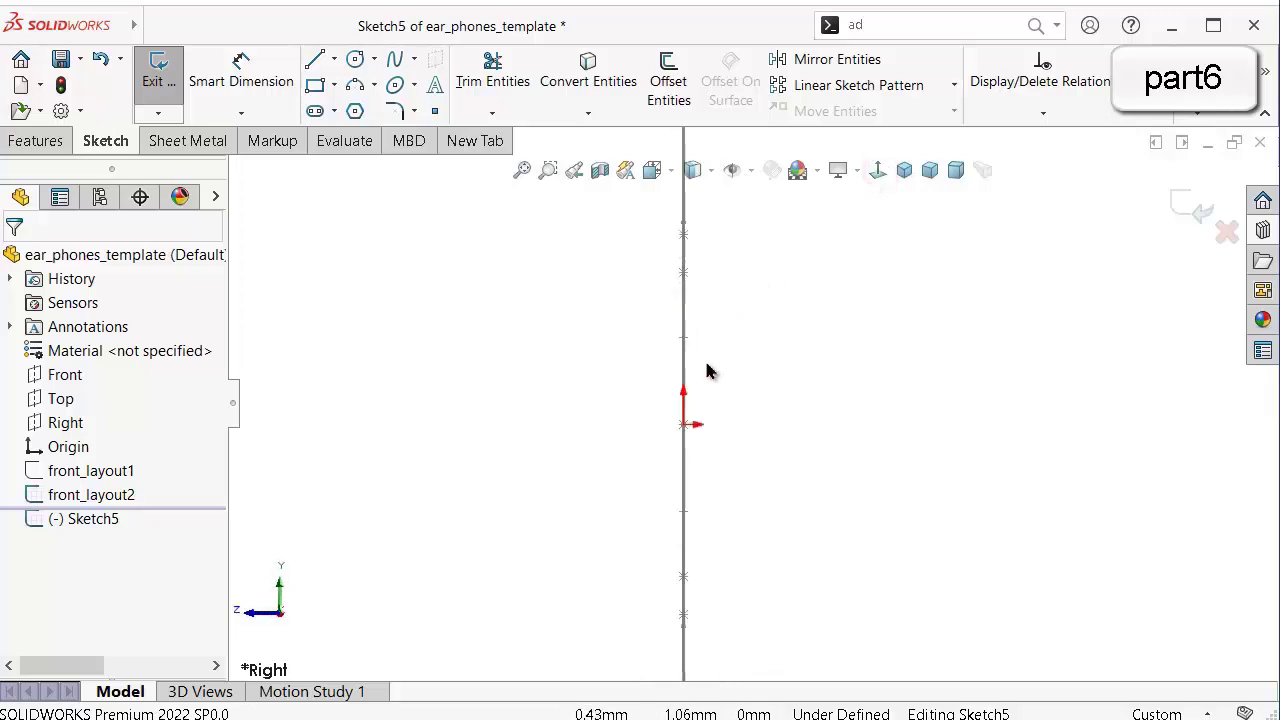
pyautogui.click(337, 60)
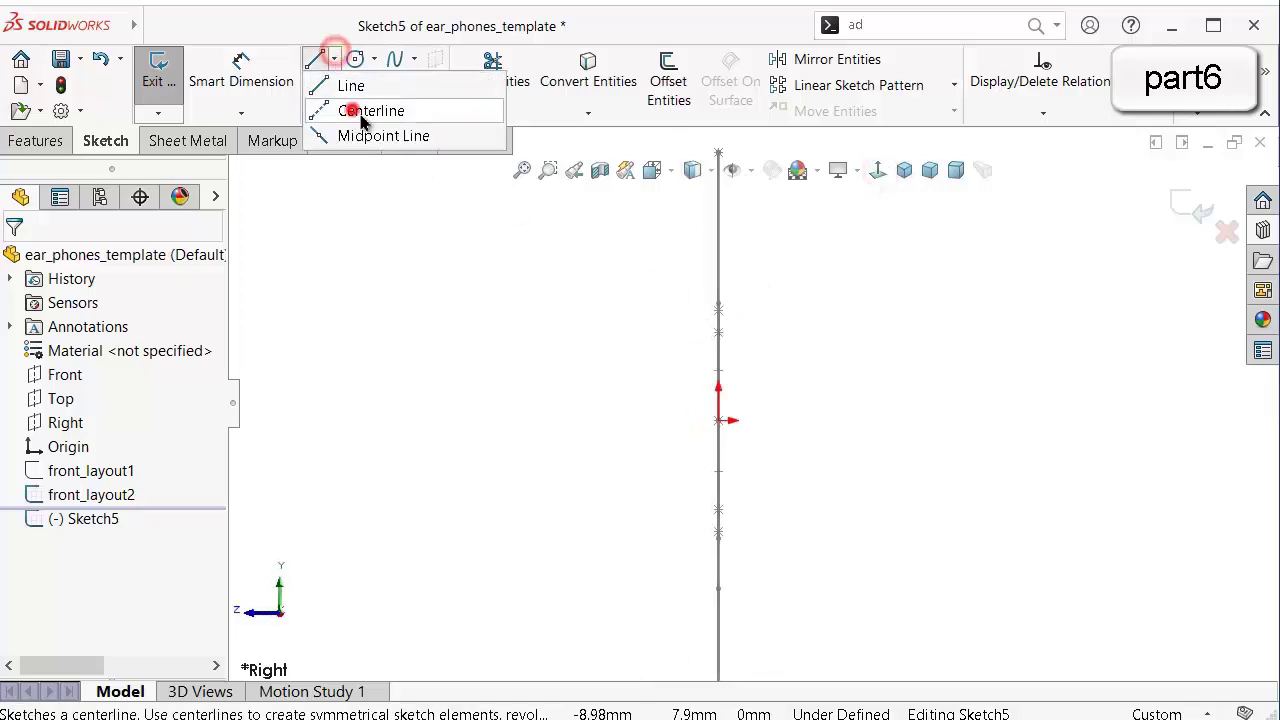
pyautogui.click(349, 109)
pyautogui.click(718, 420)
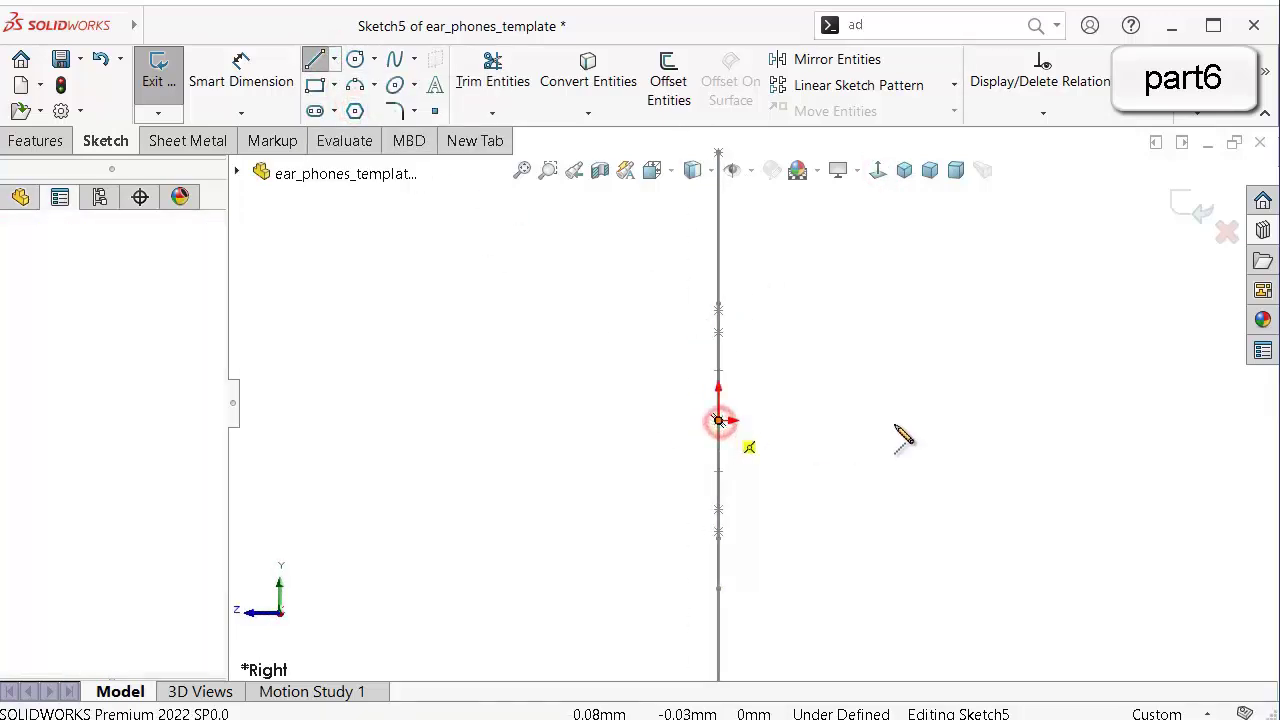
pyautogui.scroll(3, 950, 390)
pyautogui.scroll(-3, 995, 382)
pyautogui.click(832, 438)
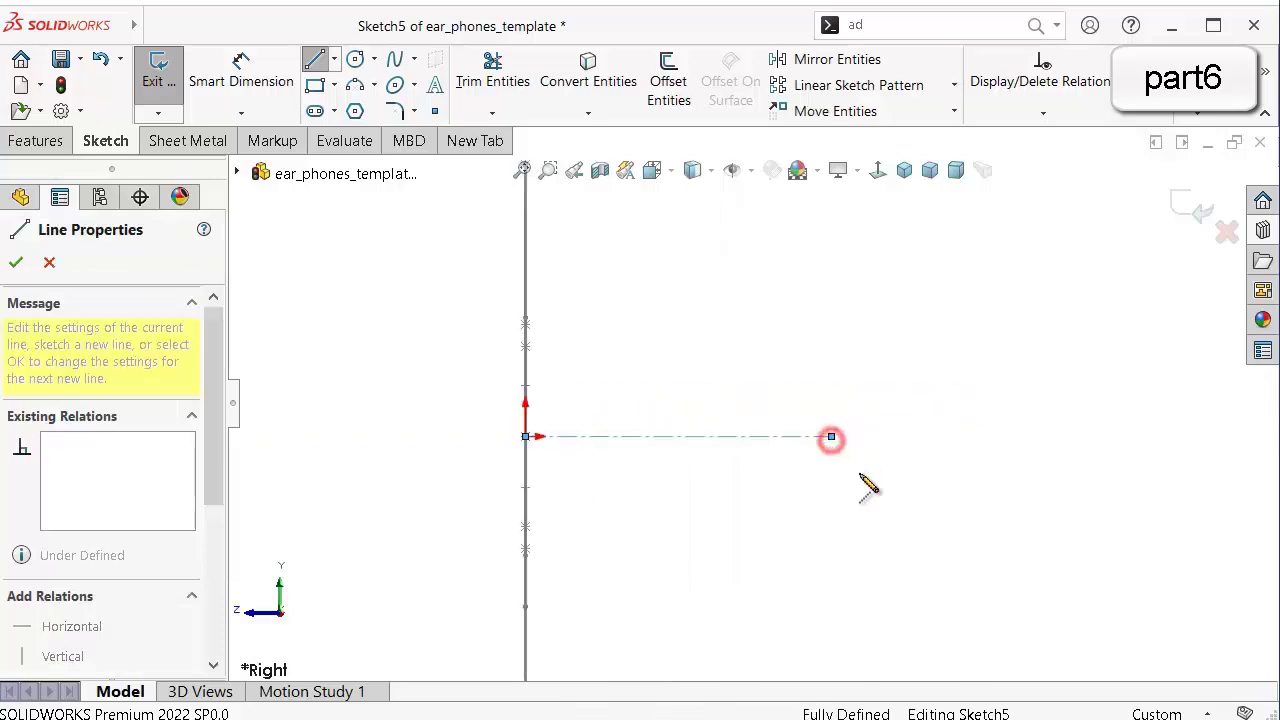
pyautogui.doubleClick(877, 491)
# Dimension the horizontal centerline's length to 10 mm.
pyautogui.moveTo(965, 494); pyautogui.dragTo(946, 363, button='right')
pyautogui.click(818, 442)
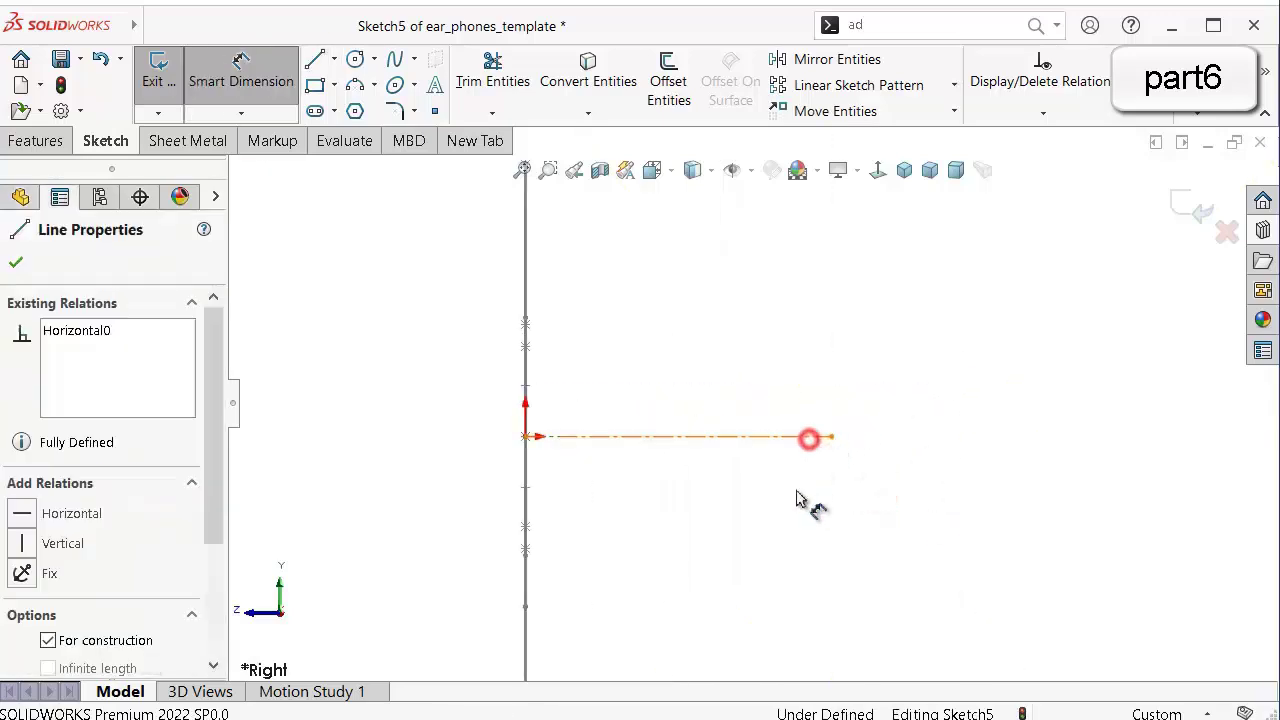
pyautogui.click(752, 505)
pyautogui.write('10')
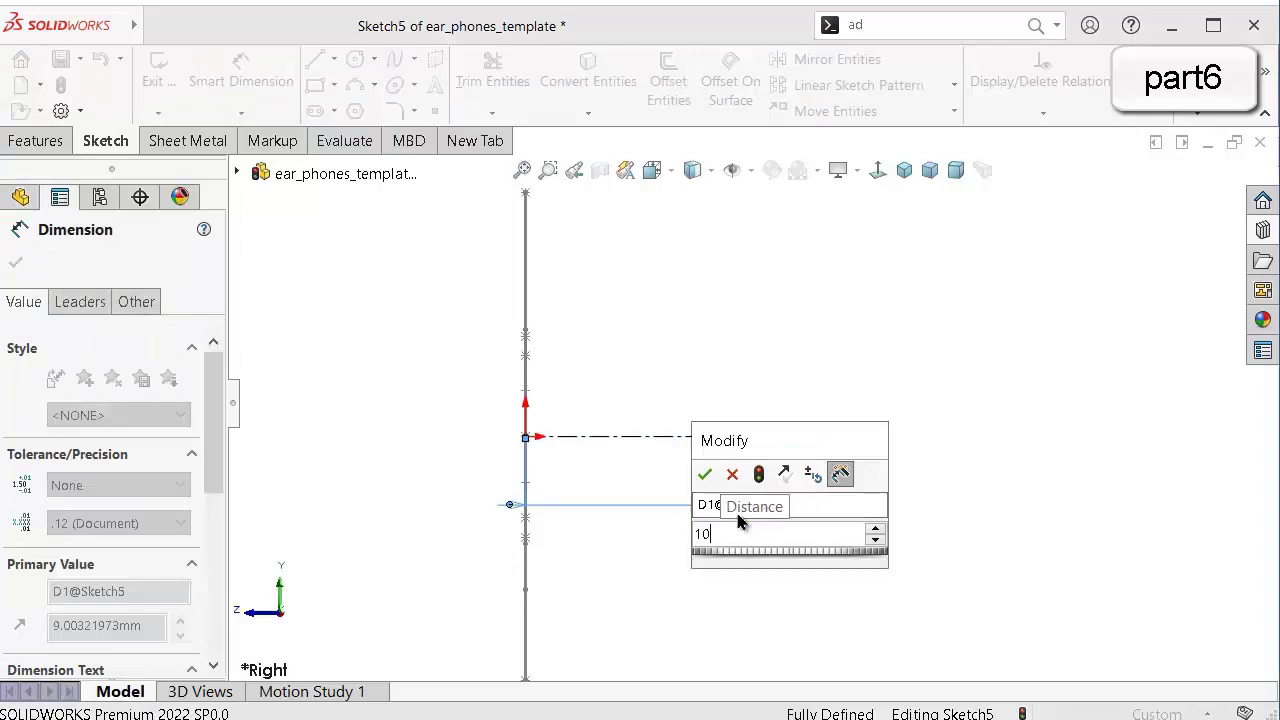
pyautogui.press('Return')
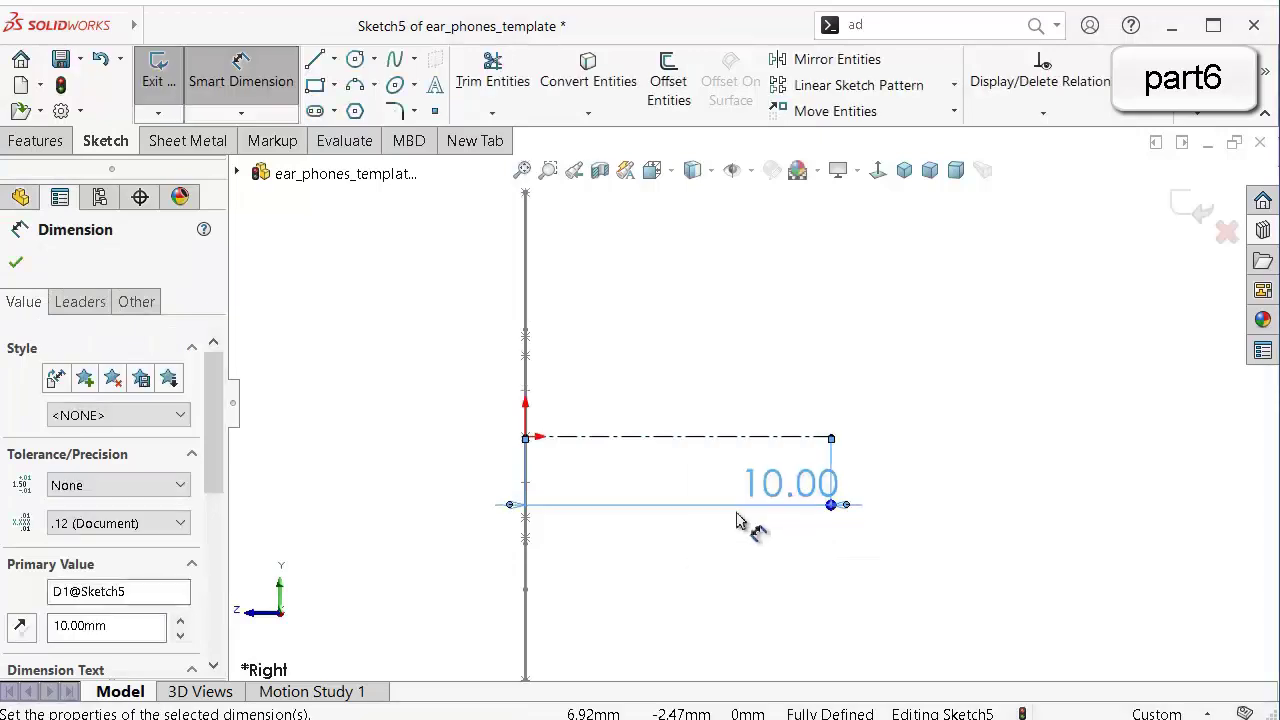
# Draw a circle about 14 mm in diameter centred on the centerline's free end and make it construction geometry.
pyautogui.click(355, 59)
pyautogui.click(831, 437)
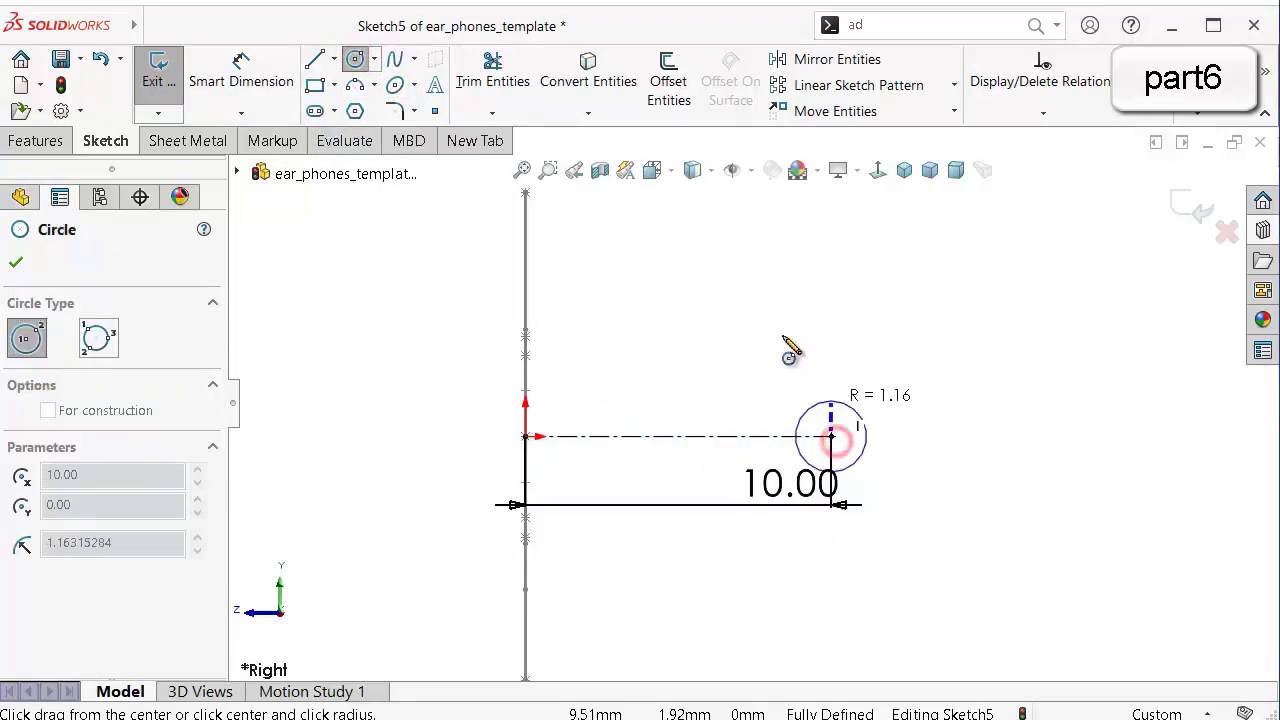
pyautogui.click(714, 257)
pyautogui.press('Escape')
pyautogui.click(1010, 312)
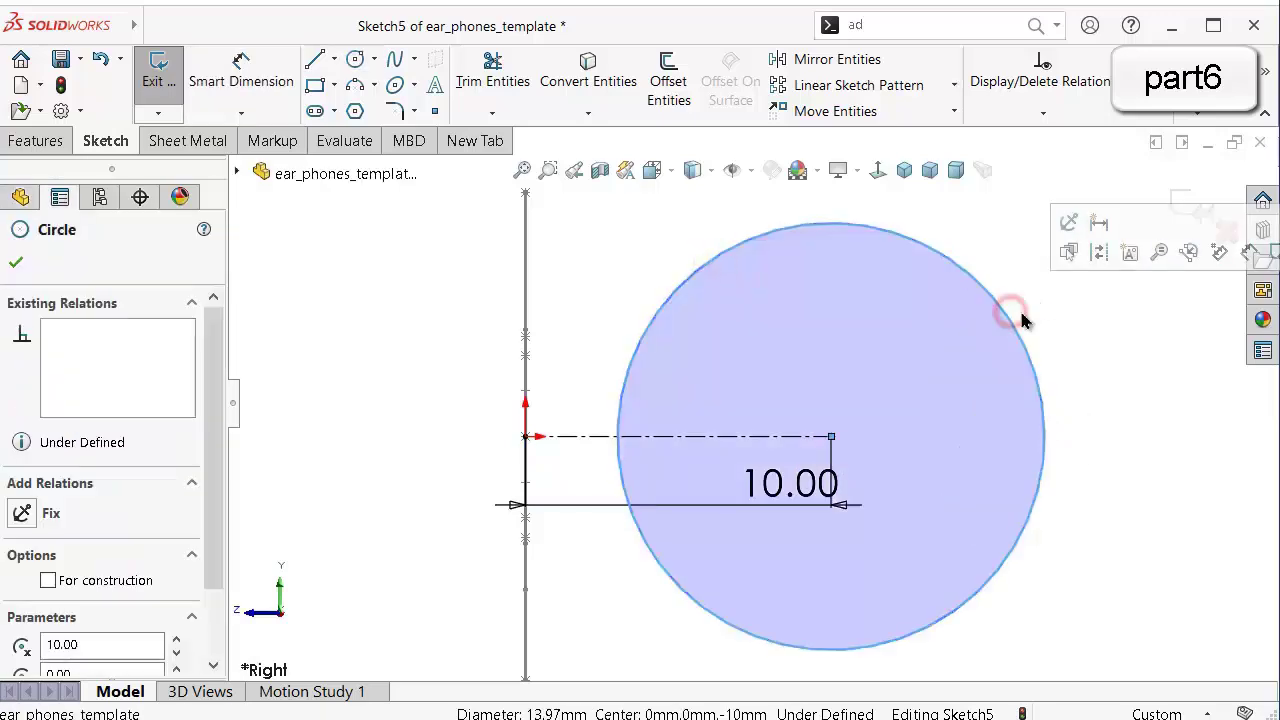
pyautogui.click(1099, 252)
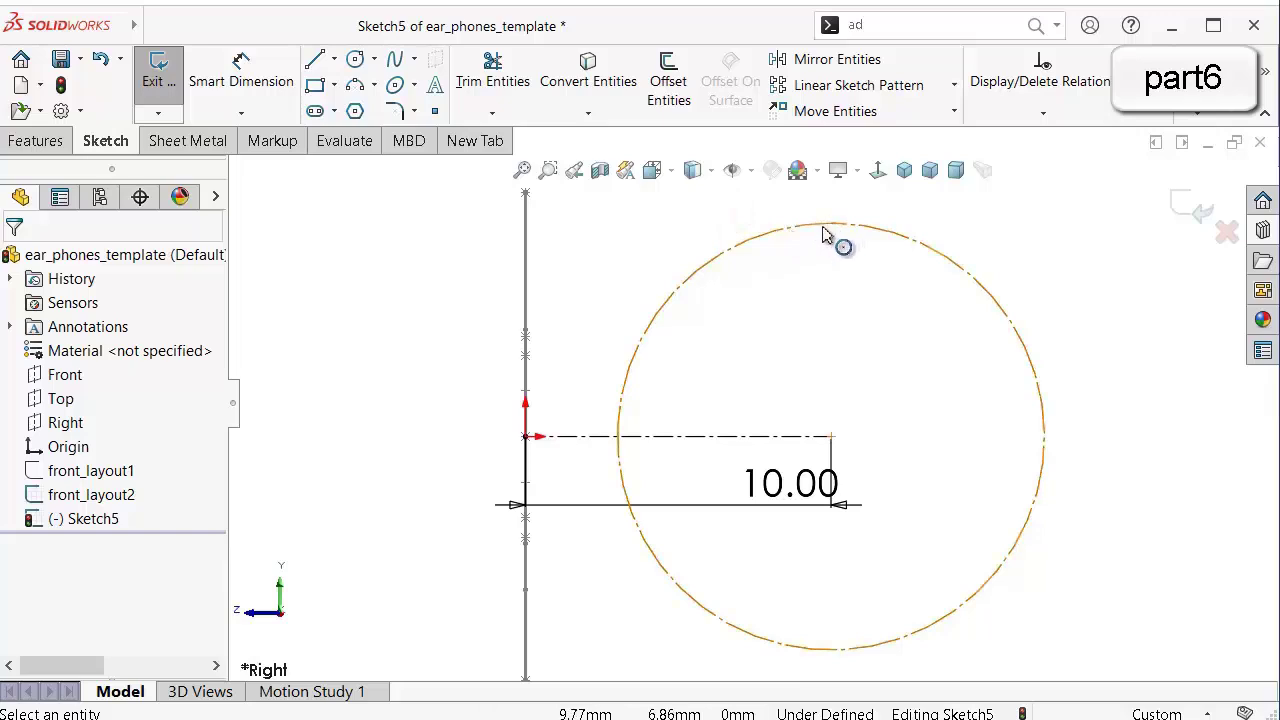
# Draw a vertical centerline across the construction circle from its top quadrant point to its bottom quadrant point.
pyautogui.moveTo(822, 233)
pyautogui.mouseDown(button='middle')
pyautogui.moveTo(751, 251)
pyautogui.moveTo(748, 272)
pyautogui.mouseUp(button='middle')
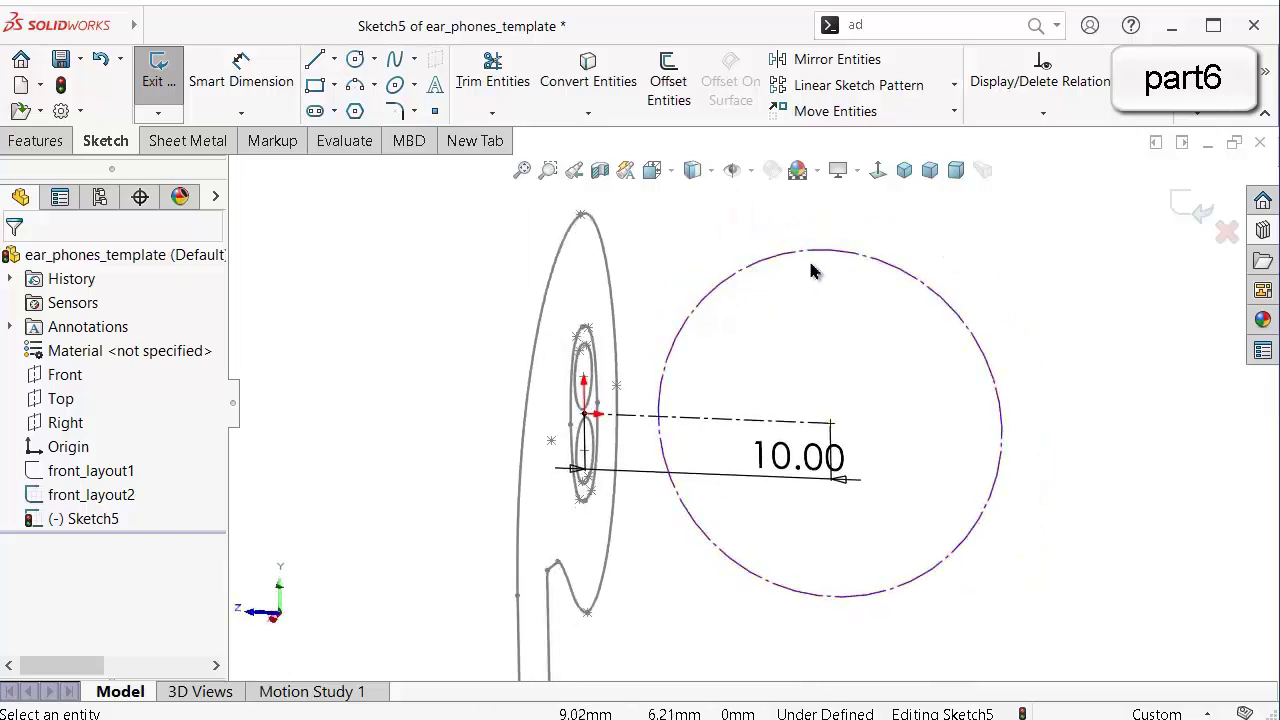
pyautogui.click(870, 188)
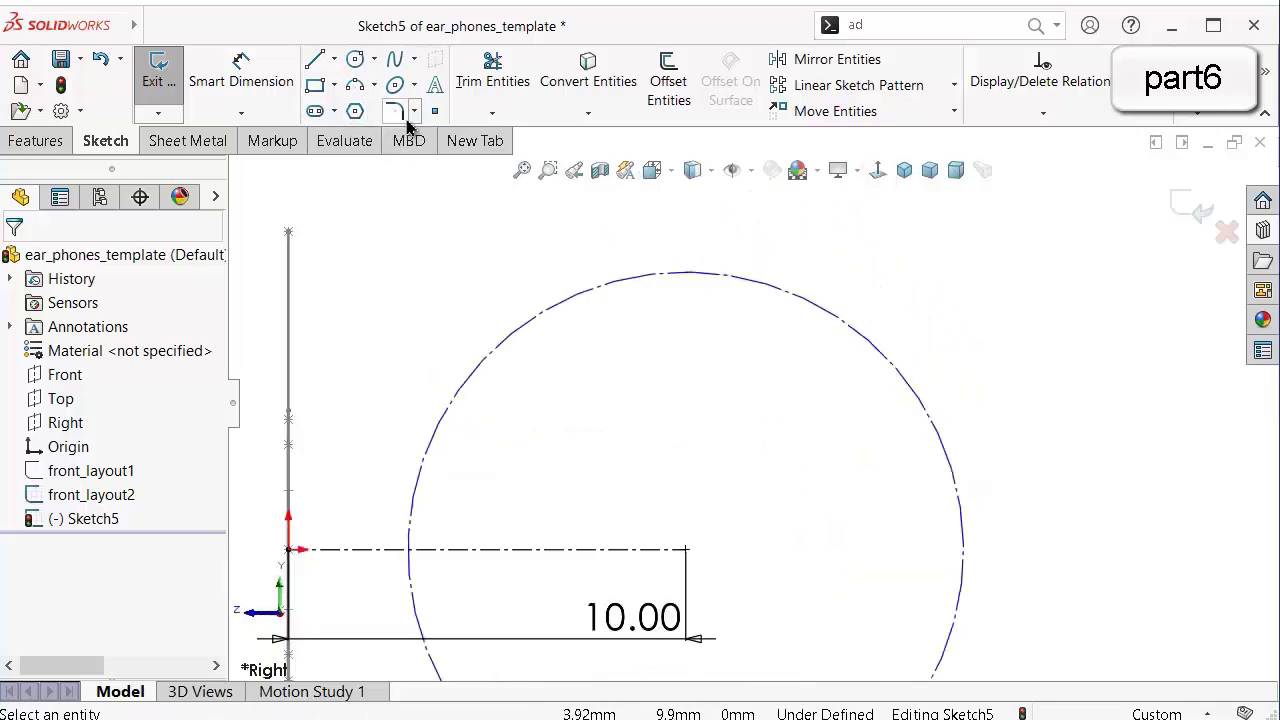
pyautogui.click(436, 112)
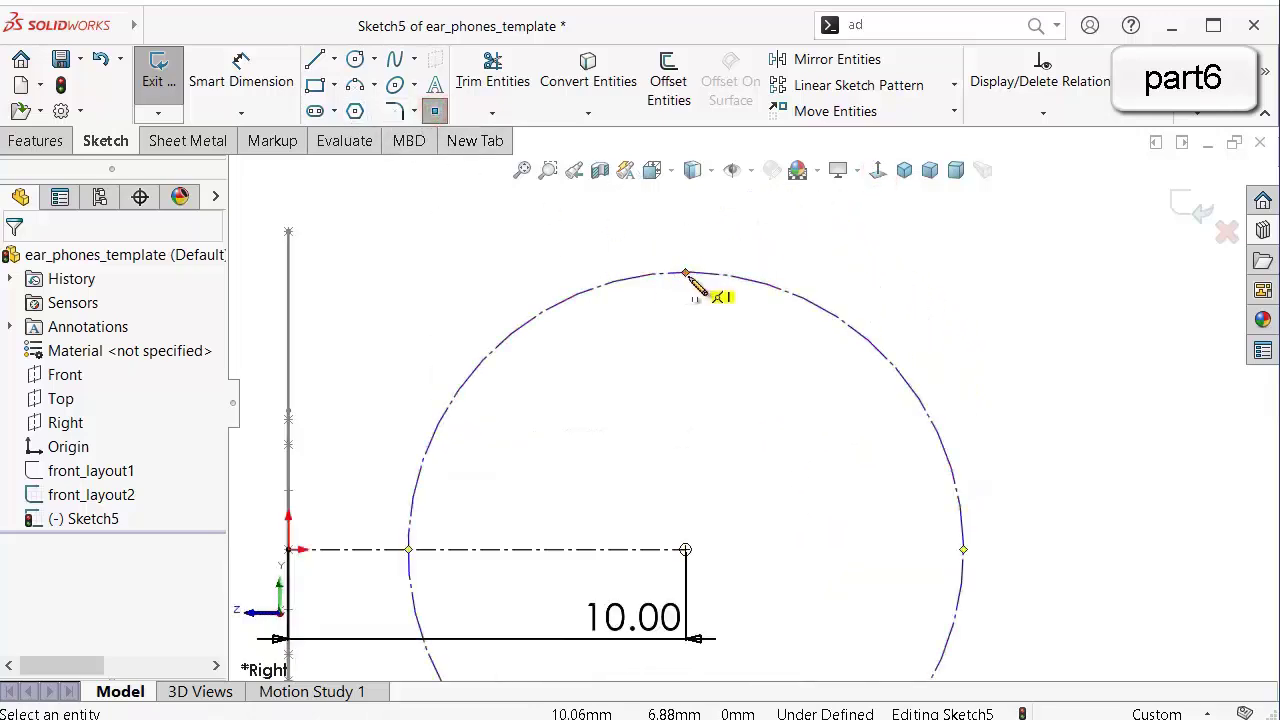
pyautogui.click(337, 60)
pyautogui.click(368, 108)
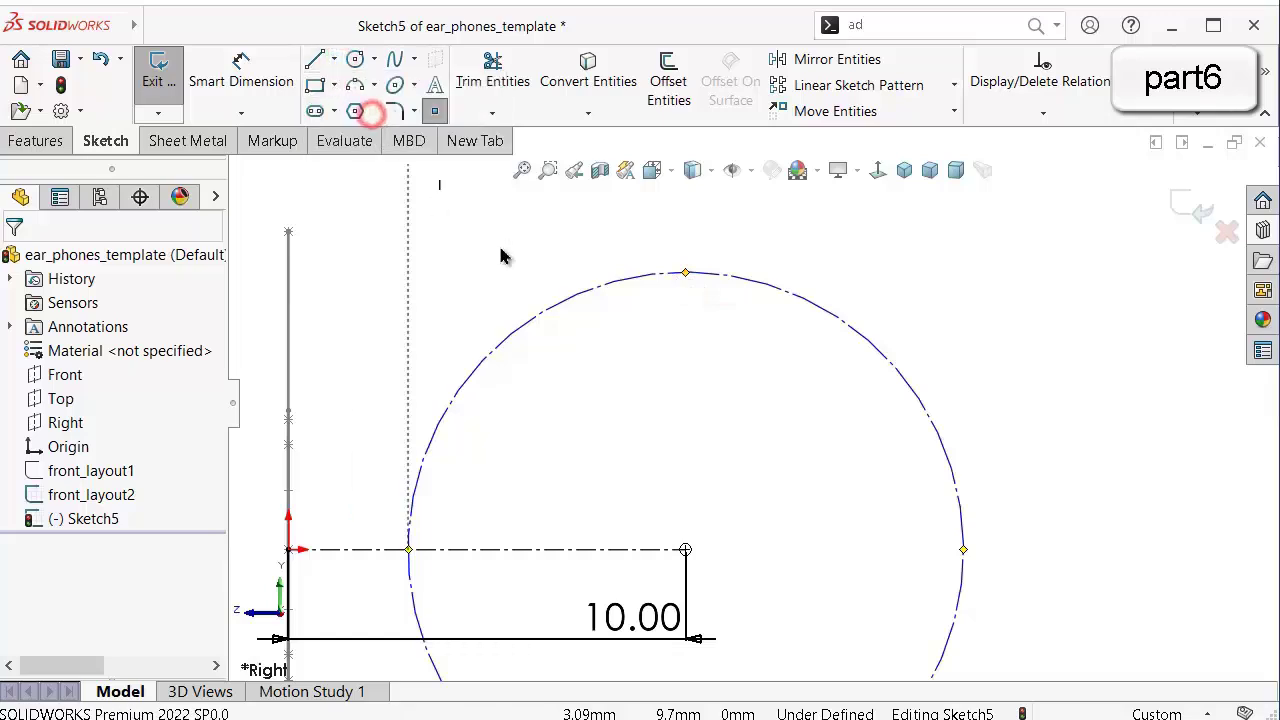
pyautogui.click(684, 274)
pyautogui.scroll(4, 697, 423)
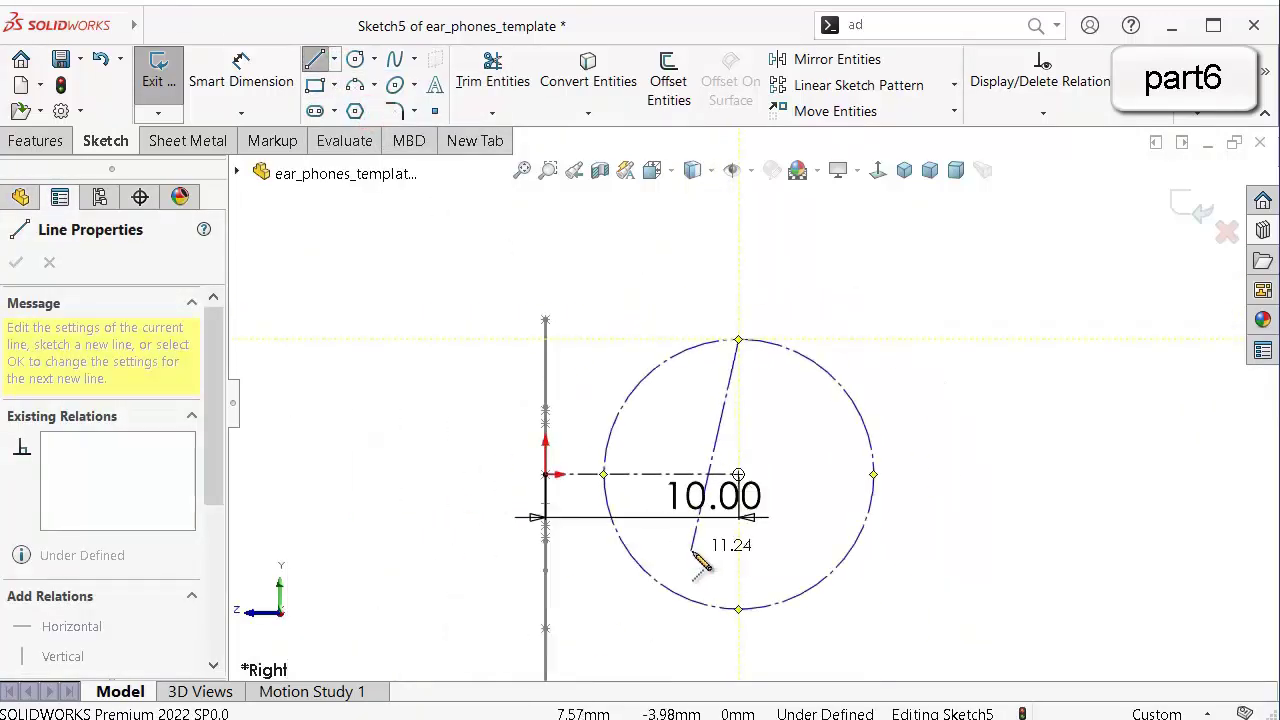
pyautogui.scroll(-2, 742, 615)
pyautogui.click(758, 610)
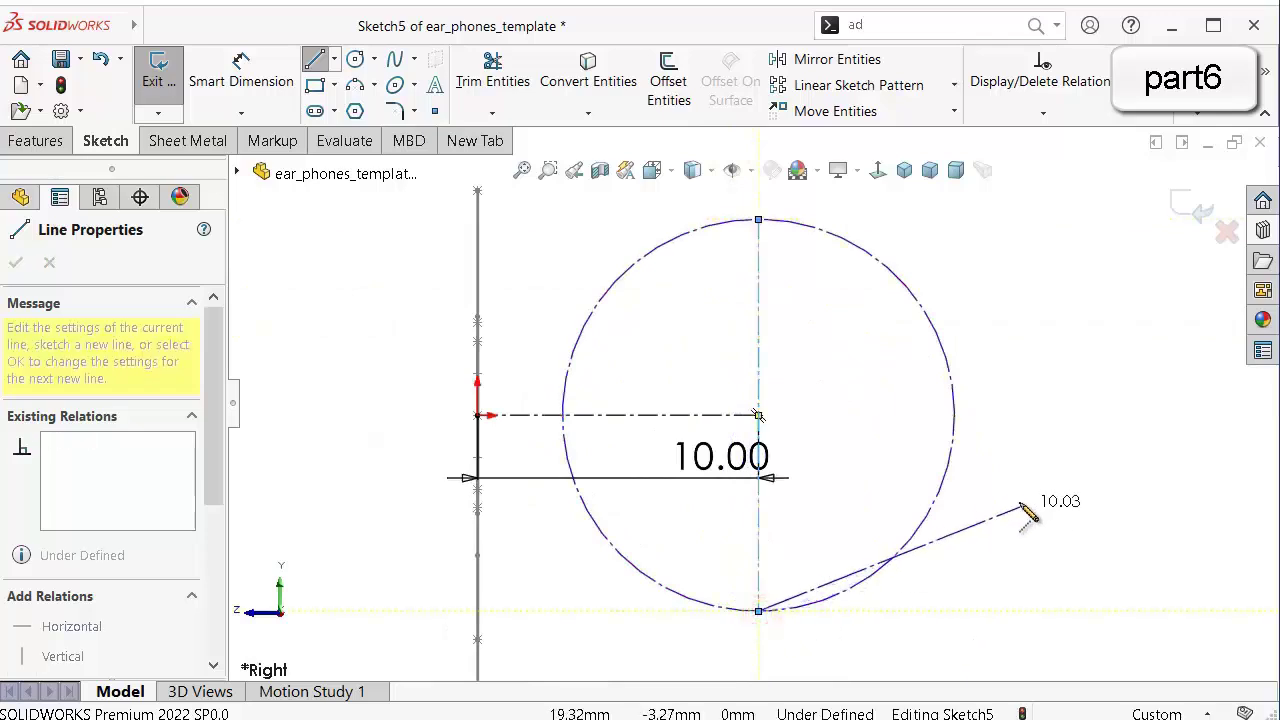
pyautogui.press('Escape')
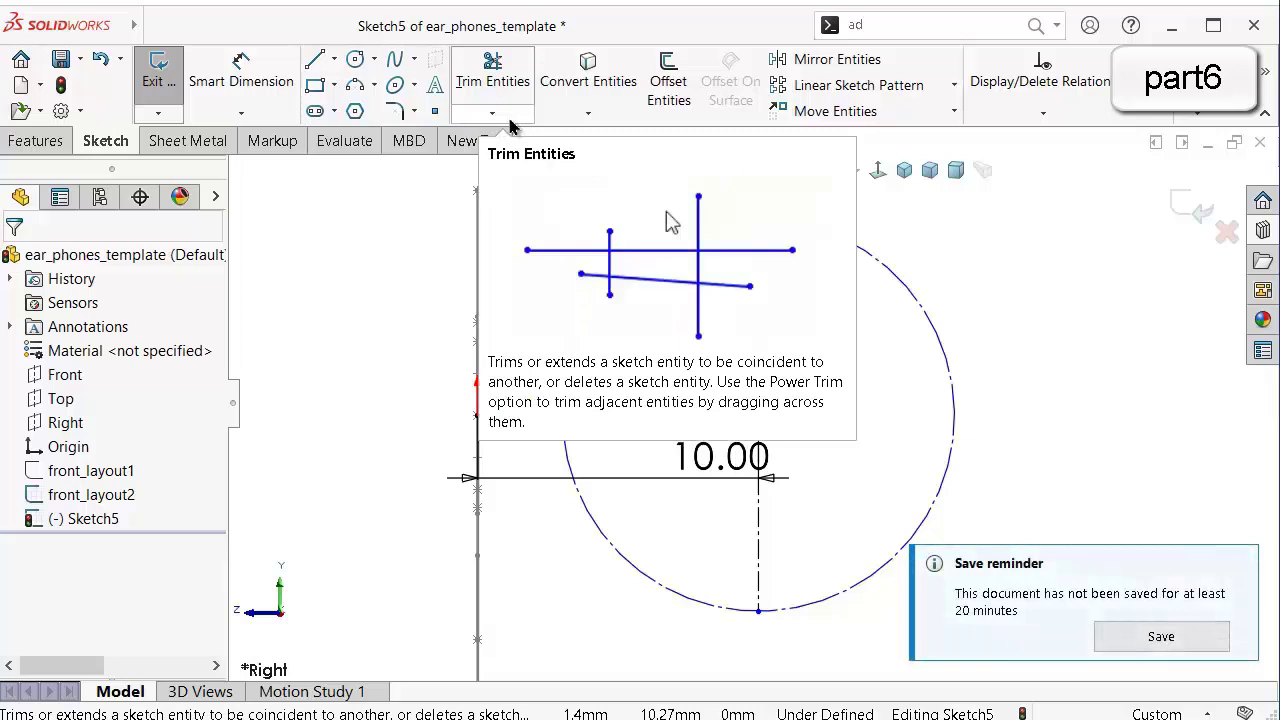
# Add a horizontal relation between the vertical centerline's upper endpoint and the topmost point of the front_layout2 outline.
pyautogui.scroll(2, 771, 180)
pyautogui.scroll(-1, 854, 406)
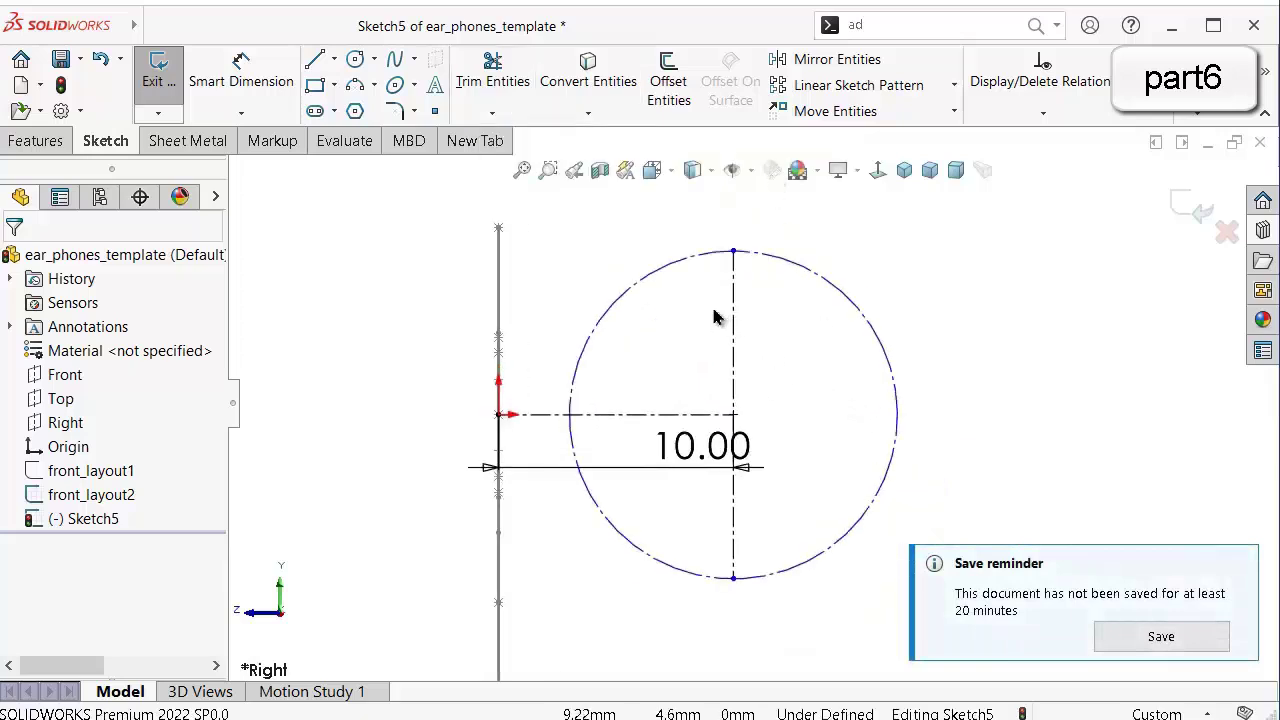
pyautogui.scroll(-1, 712, 317)
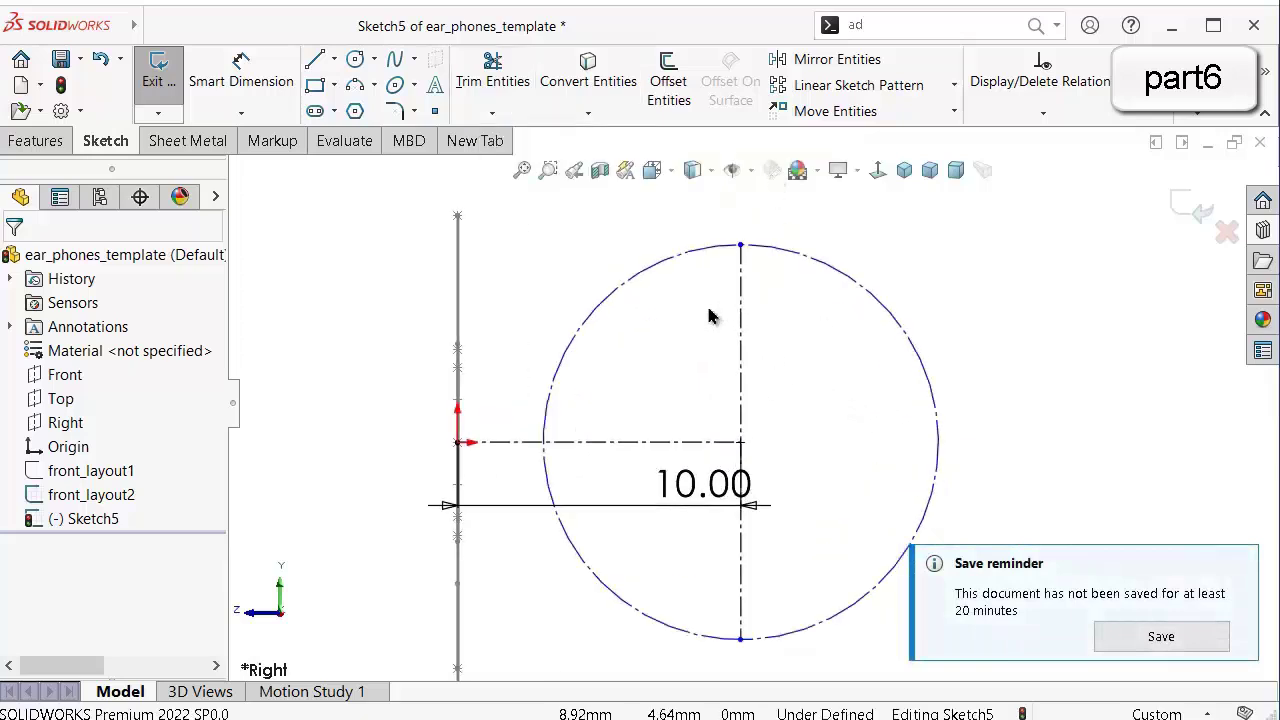
pyautogui.click(741, 245)
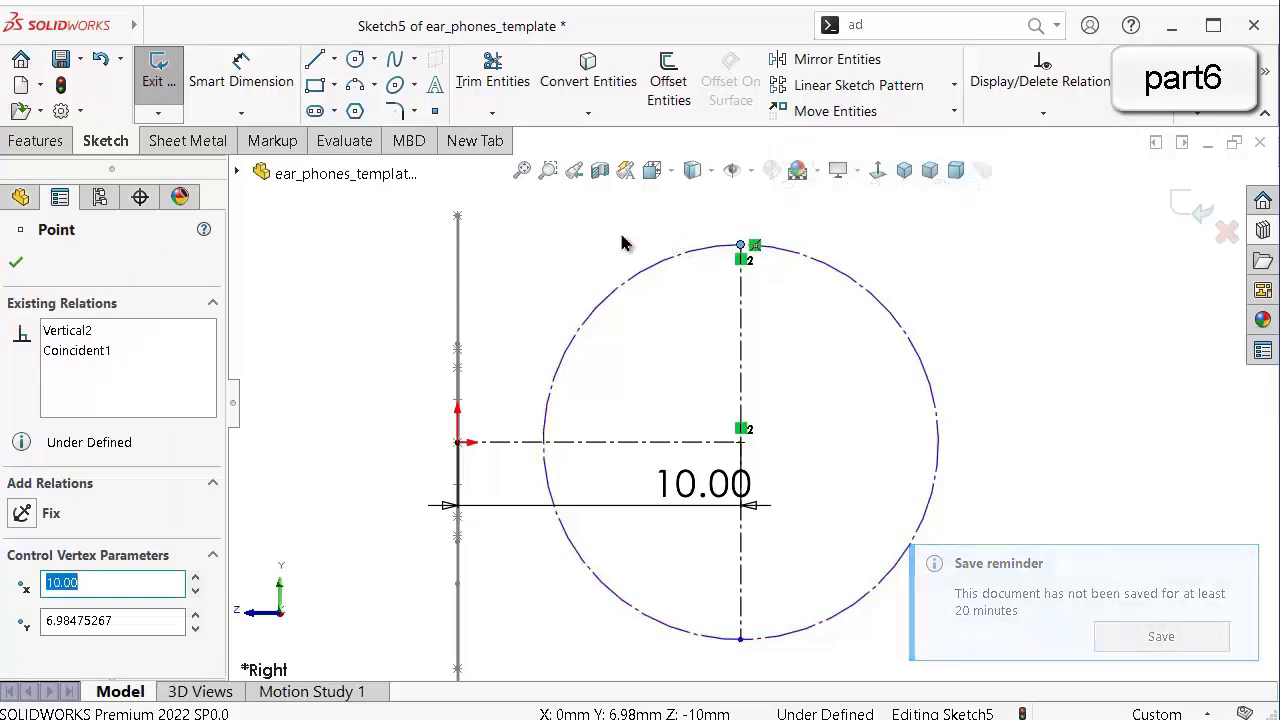
pyautogui.moveTo(623, 240)
pyautogui.mouseDown(button='middle')
pyautogui.moveTo(597, 271)
pyautogui.moveTo(595, 300)
pyautogui.mouseUp(button='middle')
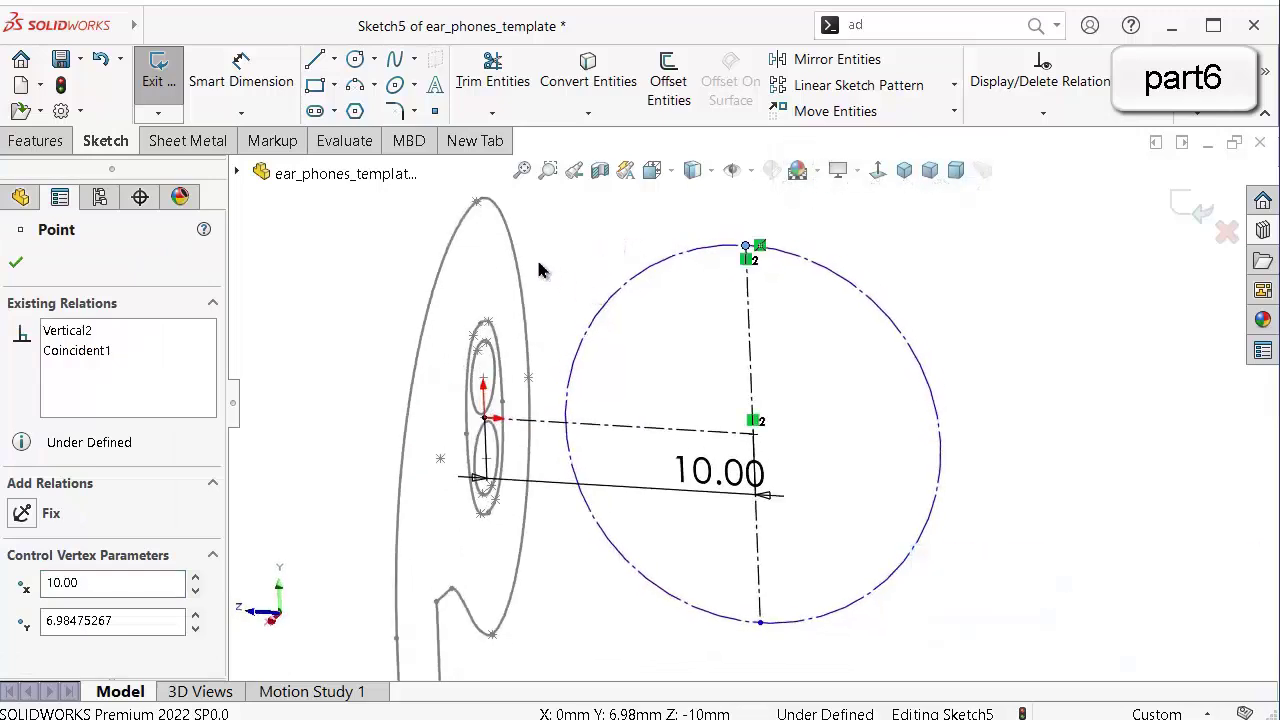
pyautogui.keyDown('ctrl'); pyautogui.click(477, 203); pyautogui.keyUp('ctrl')
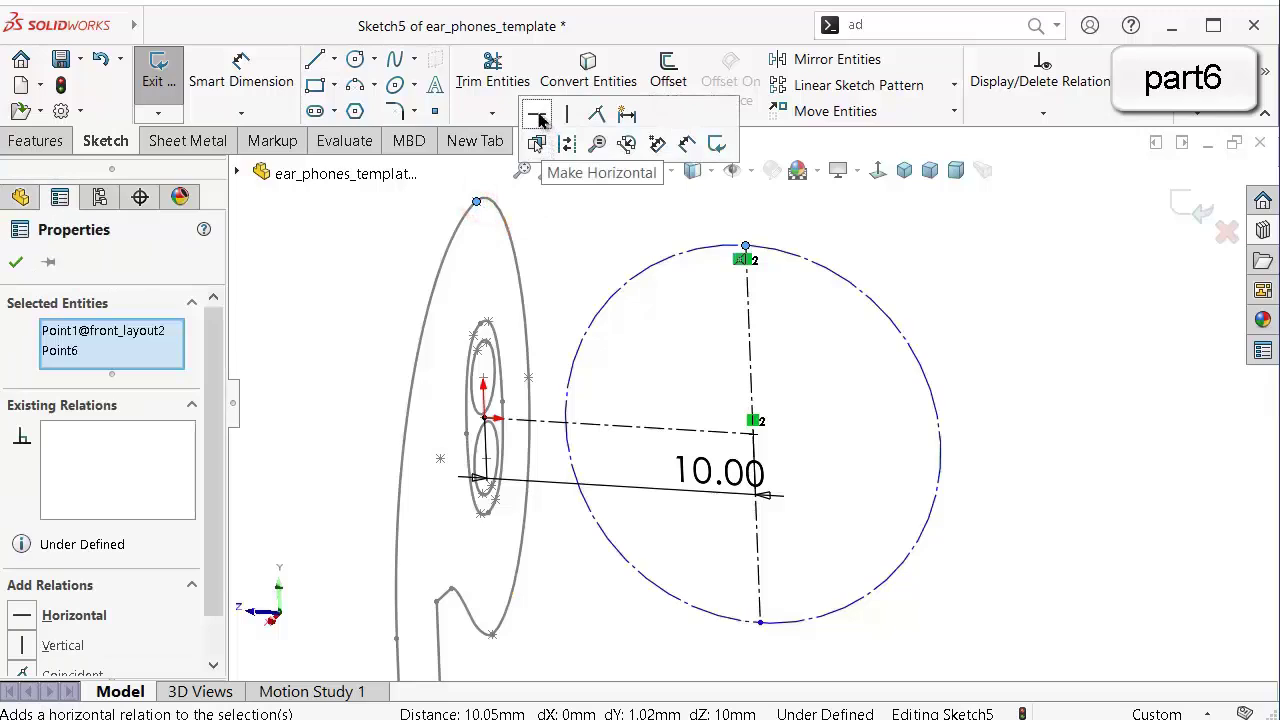
pyautogui.click(536, 113)
pyautogui.click(1006, 303)
pyautogui.moveTo(1006, 303)
pyautogui.mouseDown(button='middle')
pyautogui.moveTo(880, 301)
pyautogui.moveTo(890, 331)
pyautogui.mouseUp(button='middle')
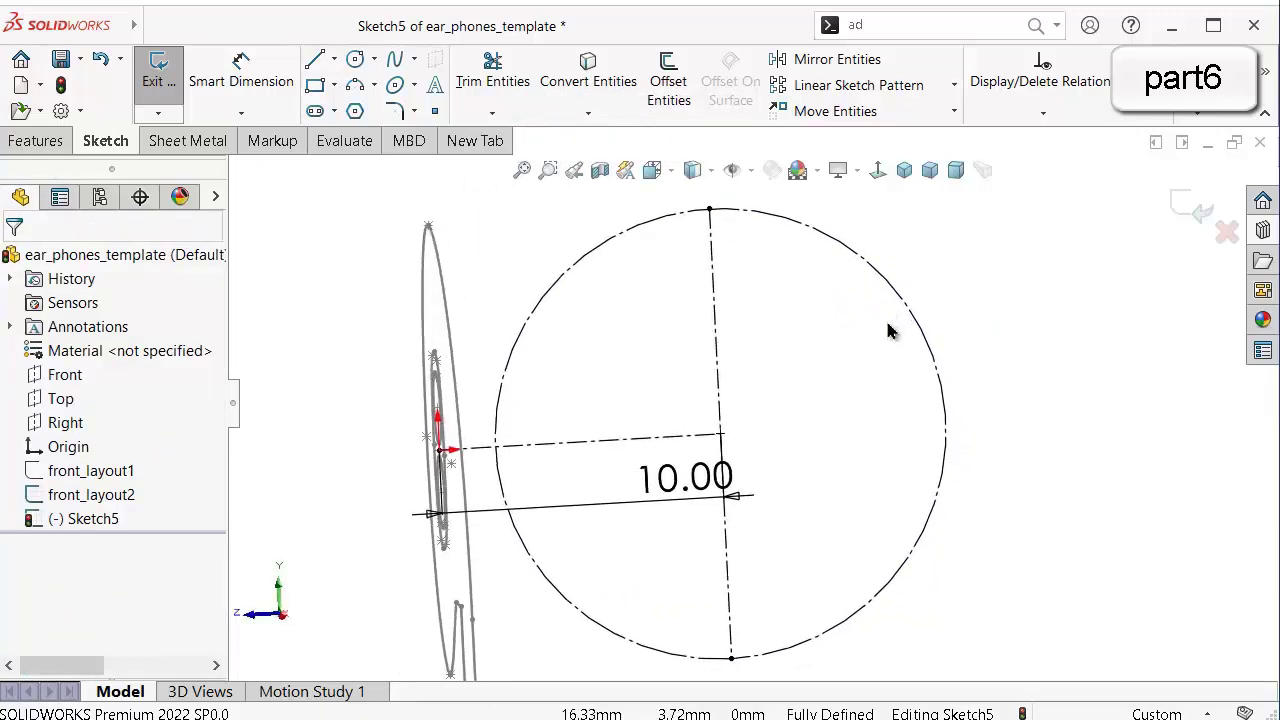
# View the sketch plane straight on and move the 10 mm dimension down, clear of the circle's centre area.
pyautogui.scroll(1, 843, 437)
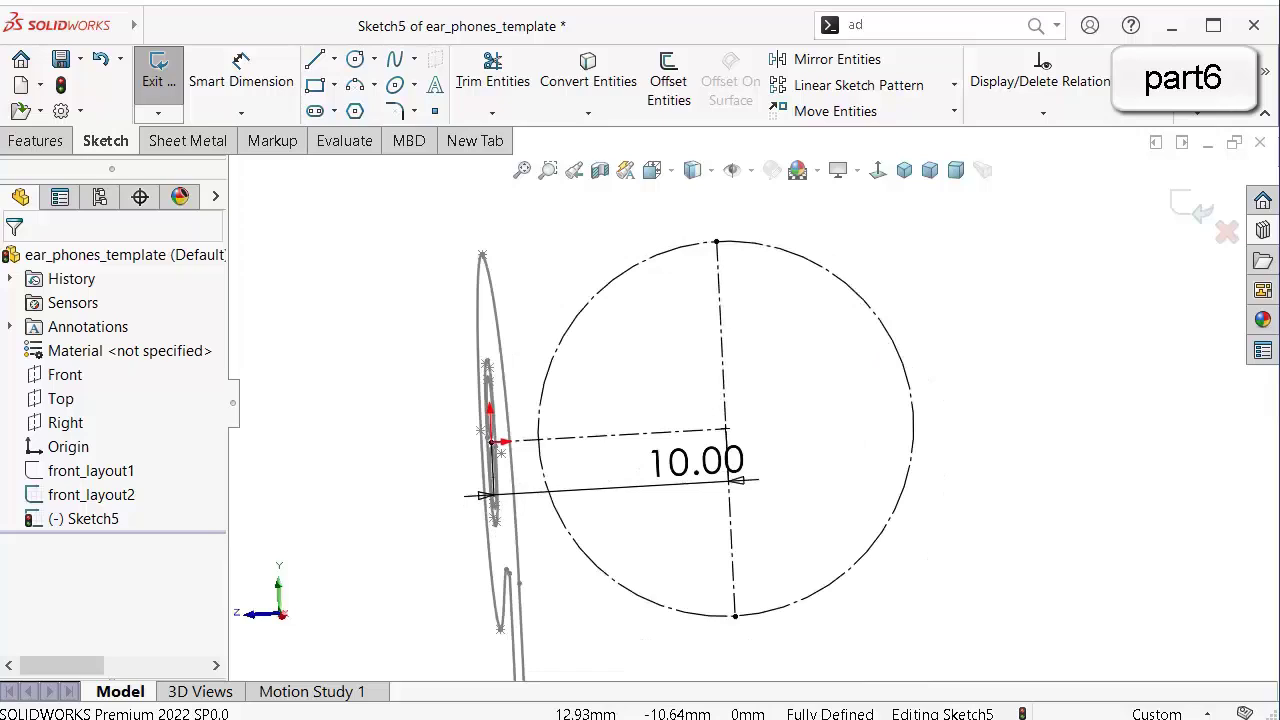
pyautogui.click(878, 170)
pyautogui.moveTo(663, 398); pyautogui.dragTo(550, 620)
pyautogui.scroll(-1, 640, 293)
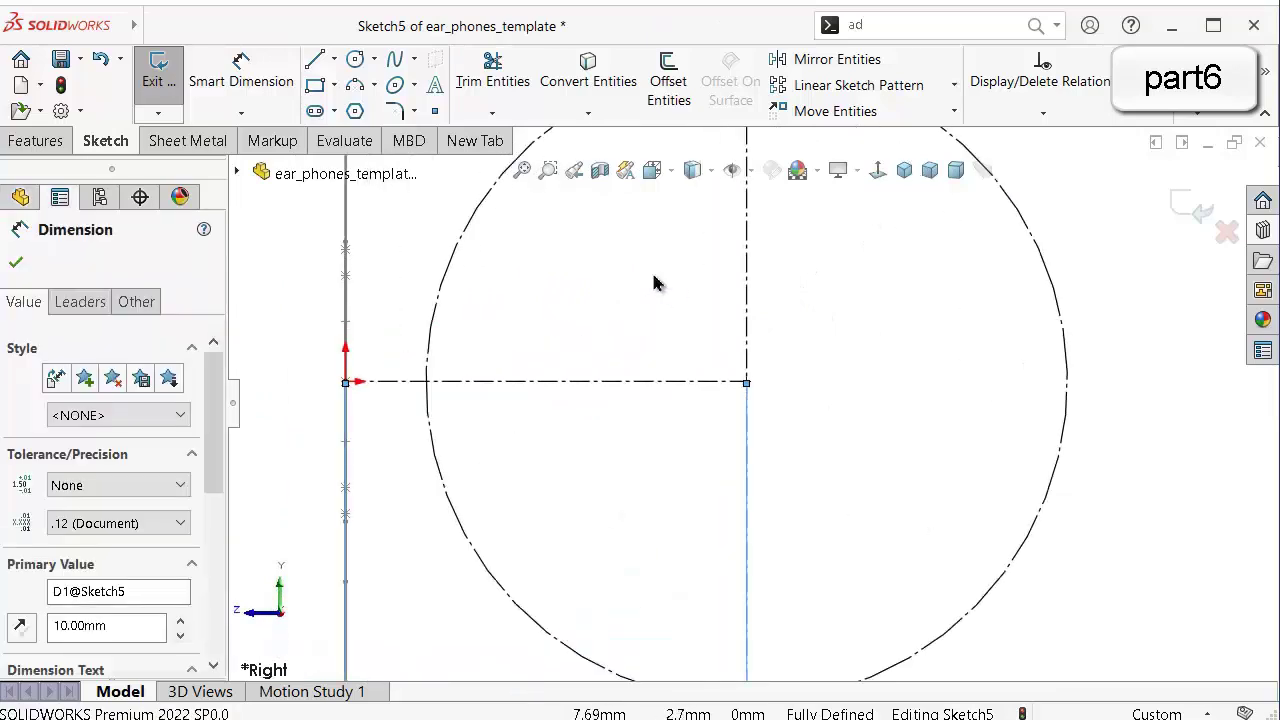
# Sketch a horizontal straight slot from the construction circle's centre, about 3 mm between arc centres with about 1 mm end radius.
pyautogui.click(316, 111)
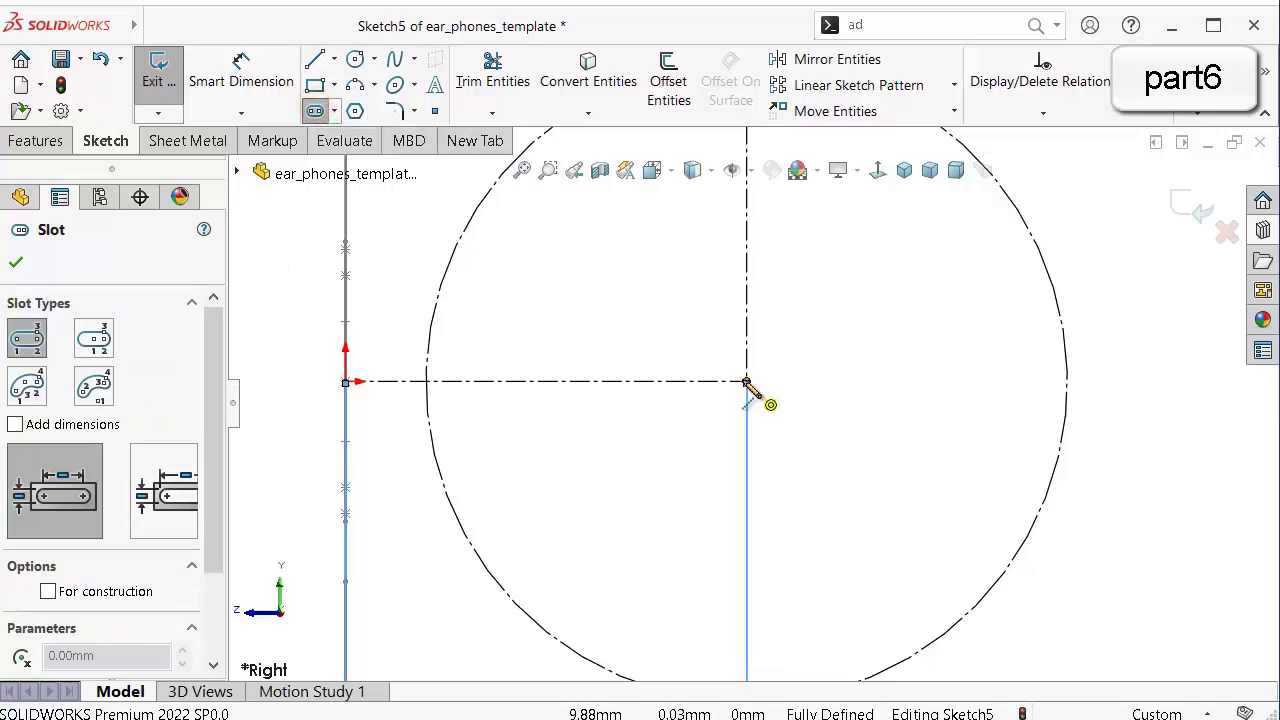
pyautogui.click(748, 381)
pyautogui.click(867, 381)
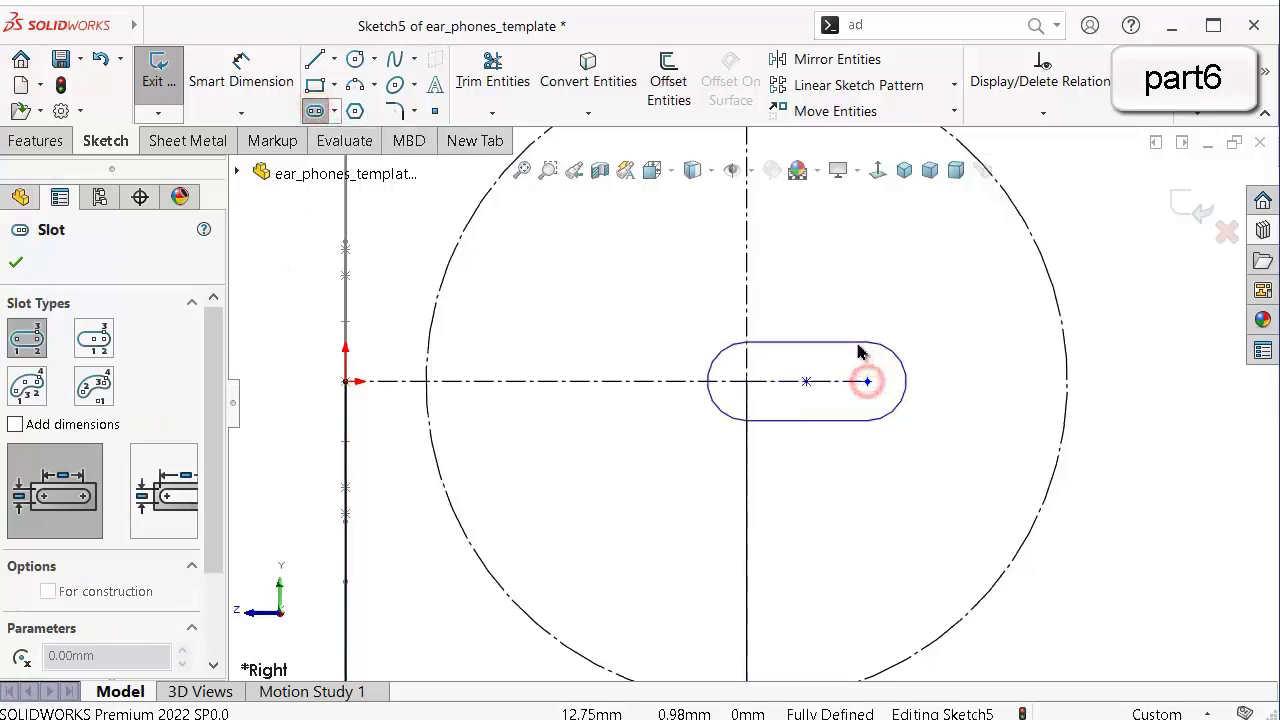
pyautogui.click(858, 342)
# Dimension the slot's end arc with a radius of 0.75 mm.
pyautogui.moveTo(965, 397); pyautogui.dragTo(978, 300, button='right')
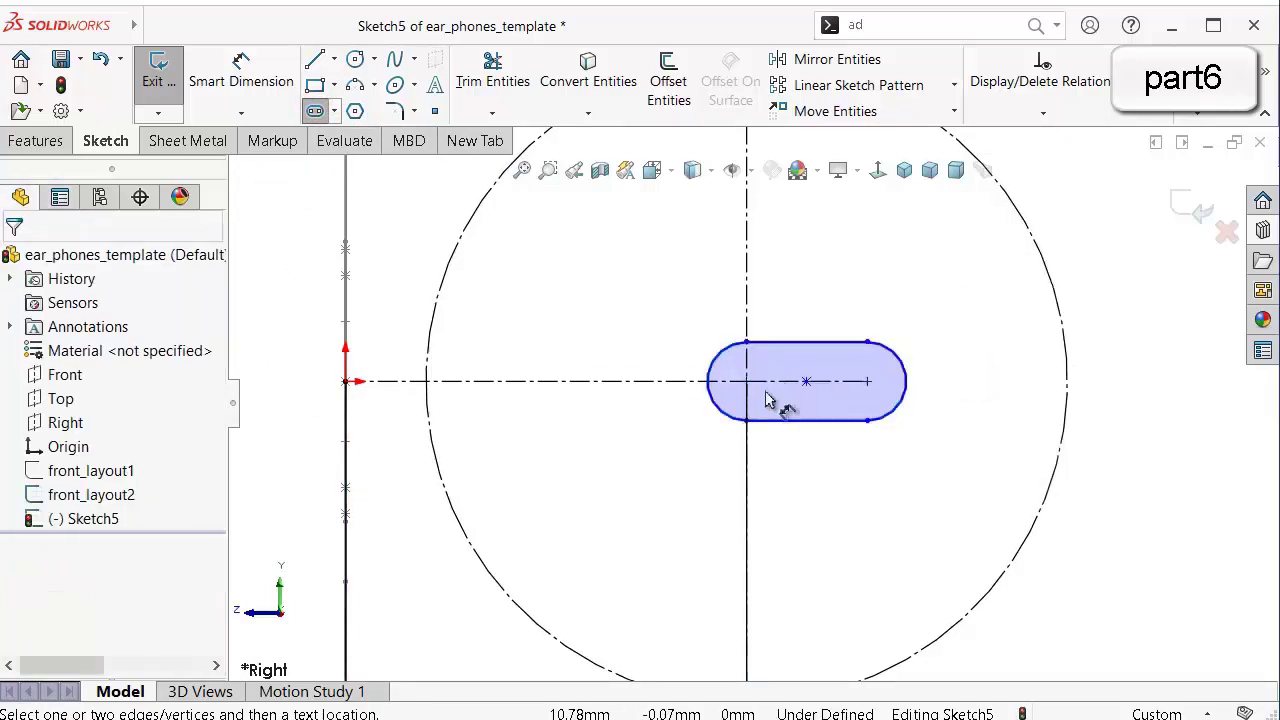
pyautogui.click(712, 405)
pyautogui.click(670, 442)
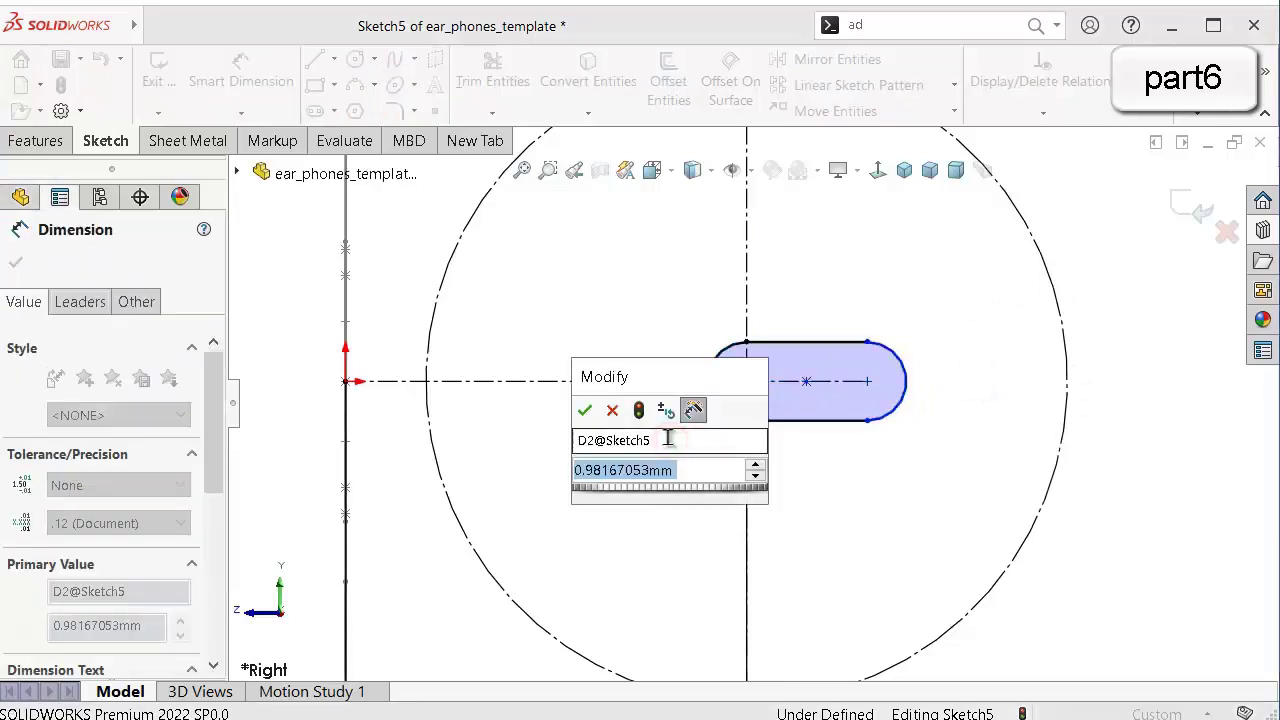
pyautogui.write('0.75')
pyautogui.press('Return')
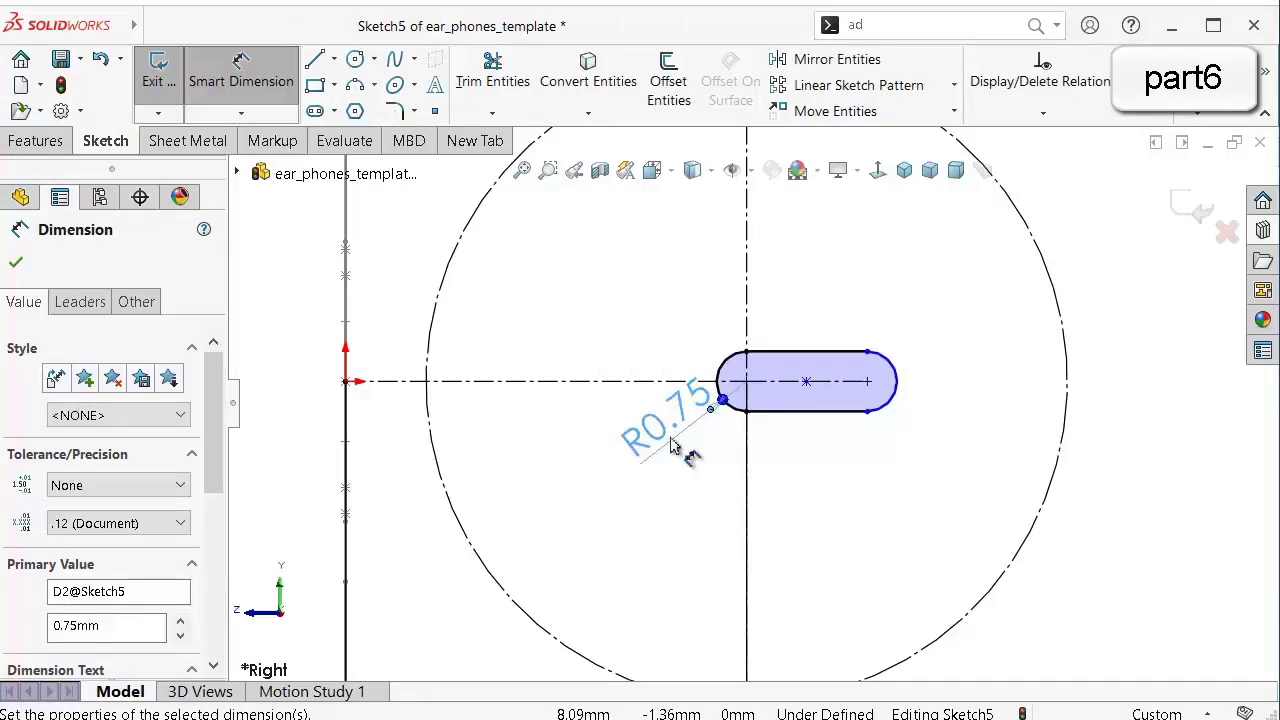
# Dimension the slot's straight edge at 2.25 mm and leave the Smart Dimension command.
pyautogui.click(788, 353)
pyautogui.click(783, 322)
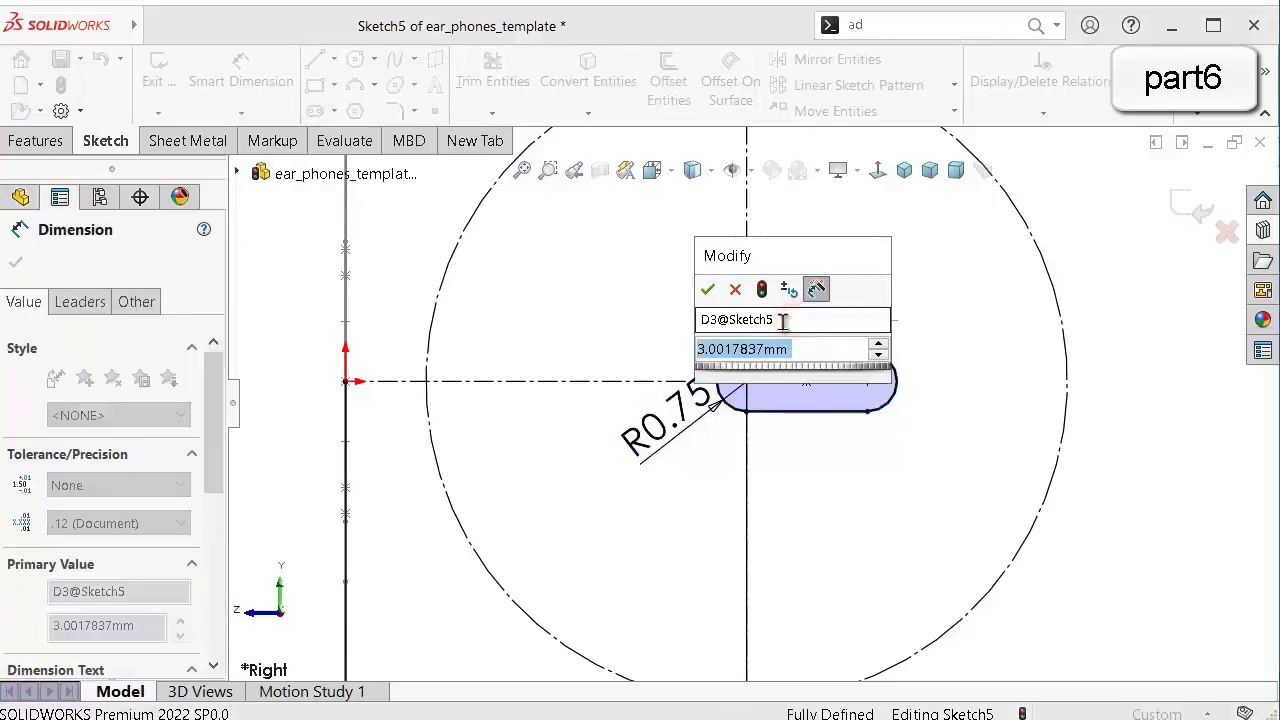
pyautogui.write('2.25')
pyautogui.press('Return')
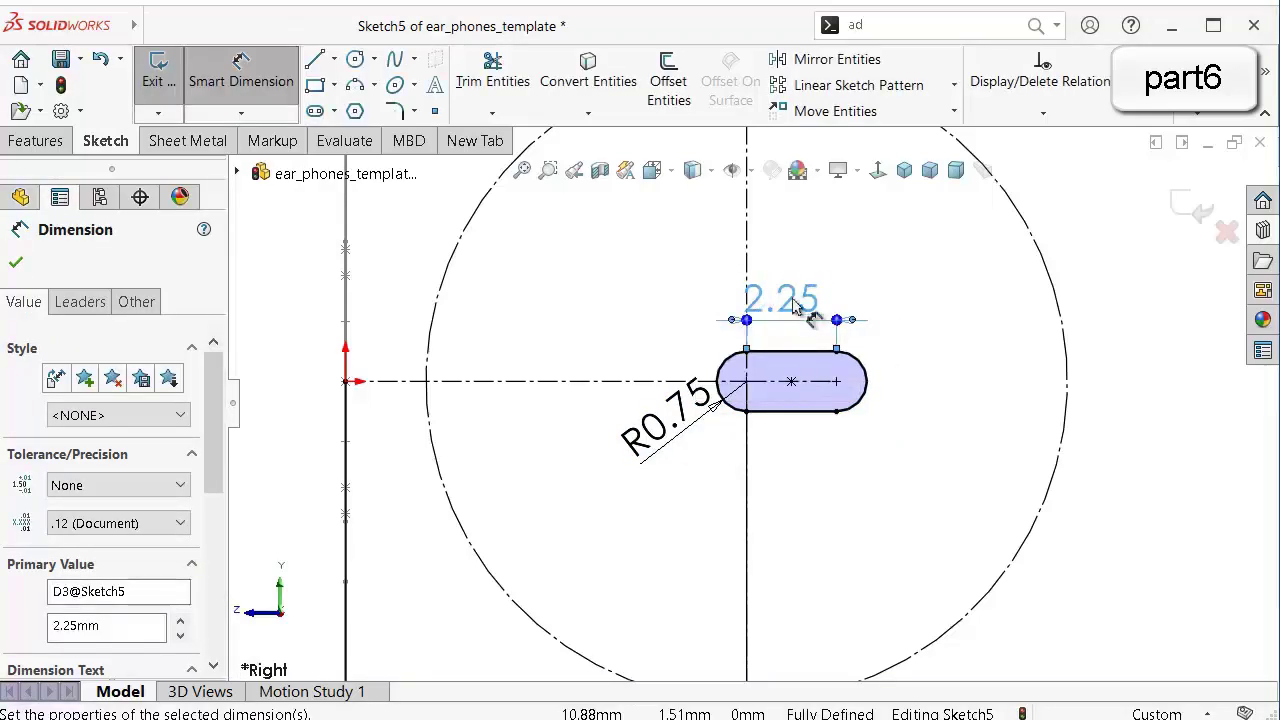
pyautogui.moveTo(217, 439); pyautogui.dragTo(243, 606)
pyautogui.click(15, 260)
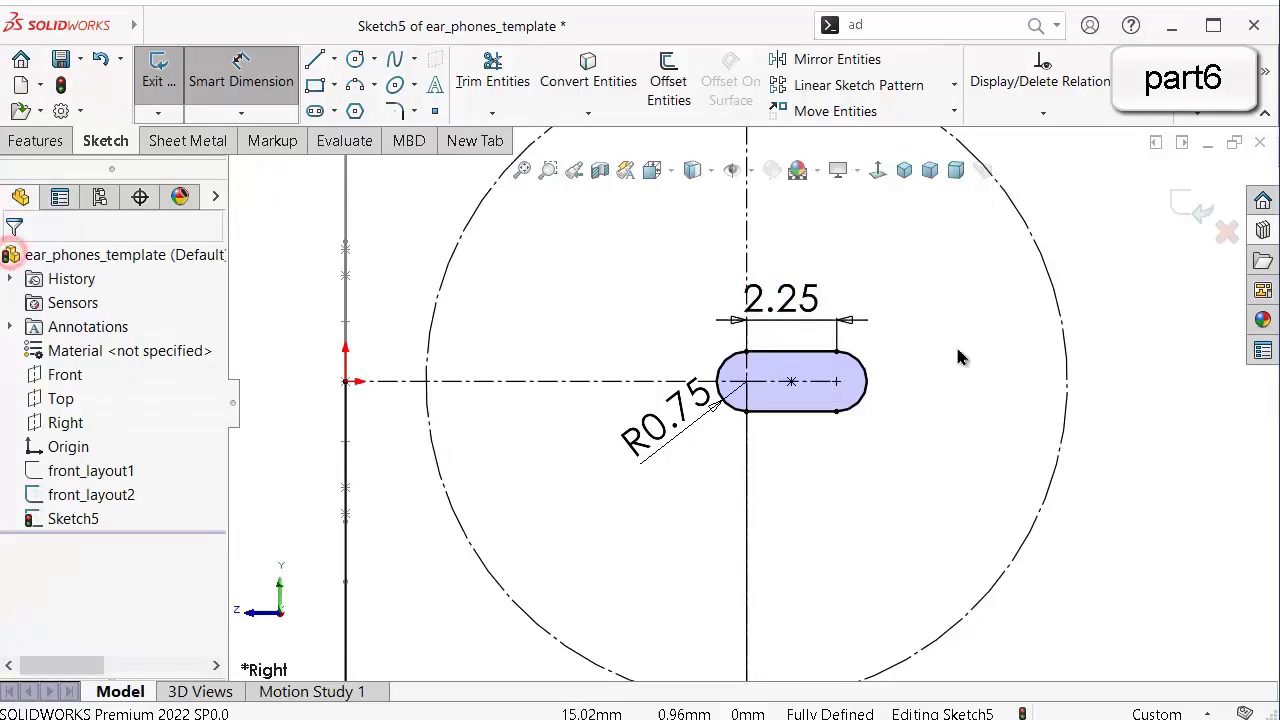
# Convert the whole slot outline to construction geometry.
pyautogui.click(958, 351)
pyautogui.click(876, 390)
pyautogui.click(958, 312)
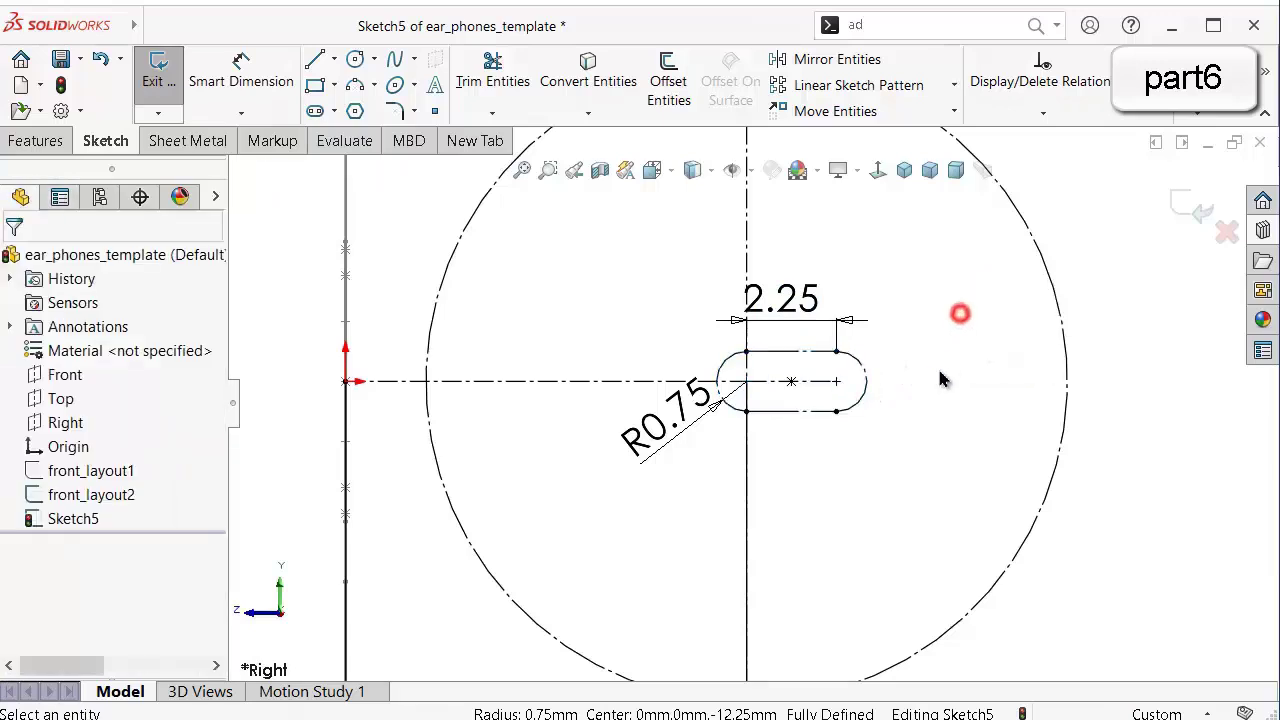
# Move the R0.75 and 2.25 dimensions further away from the slot so both stay readable.
pyautogui.click(679, 428)
pyautogui.moveTo(669, 463); pyautogui.dragTo(628, 486)
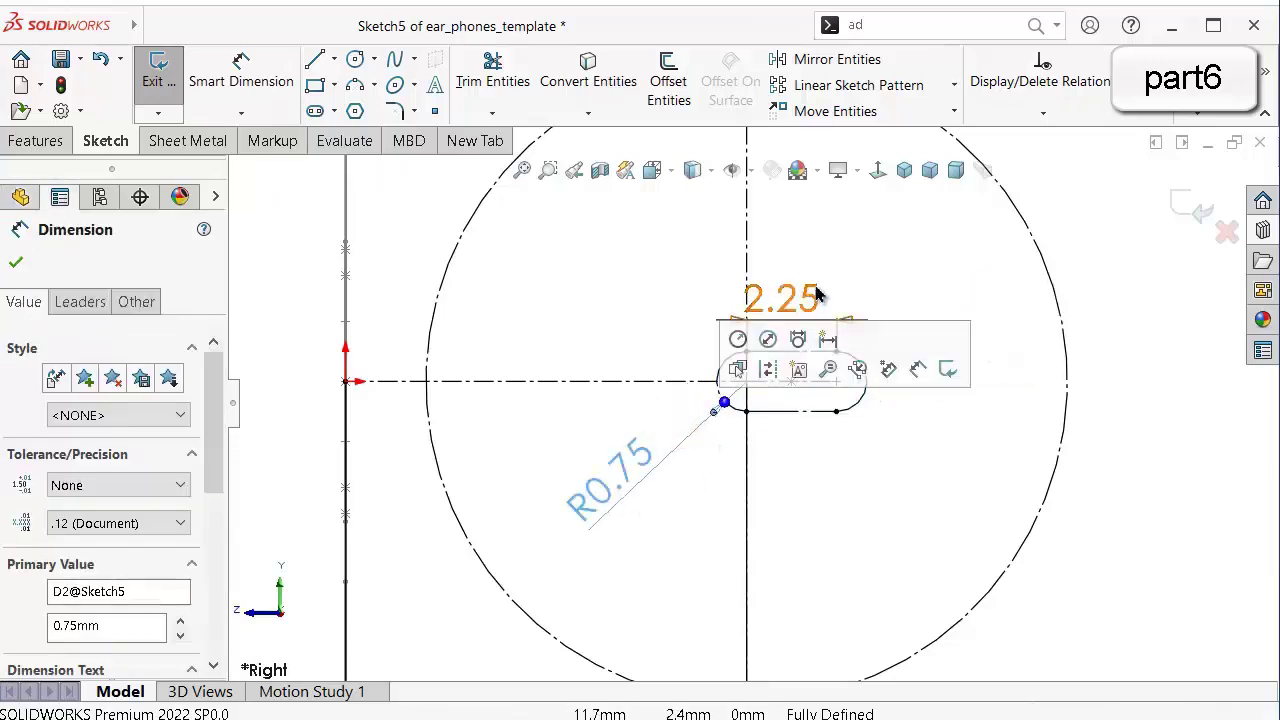
pyautogui.moveTo(794, 294)
pyautogui.mouseDown()
pyautogui.moveTo(829, 294)
pyautogui.moveTo(843, 271)
pyautogui.moveTo(838, 280)
pyautogui.mouseUp()
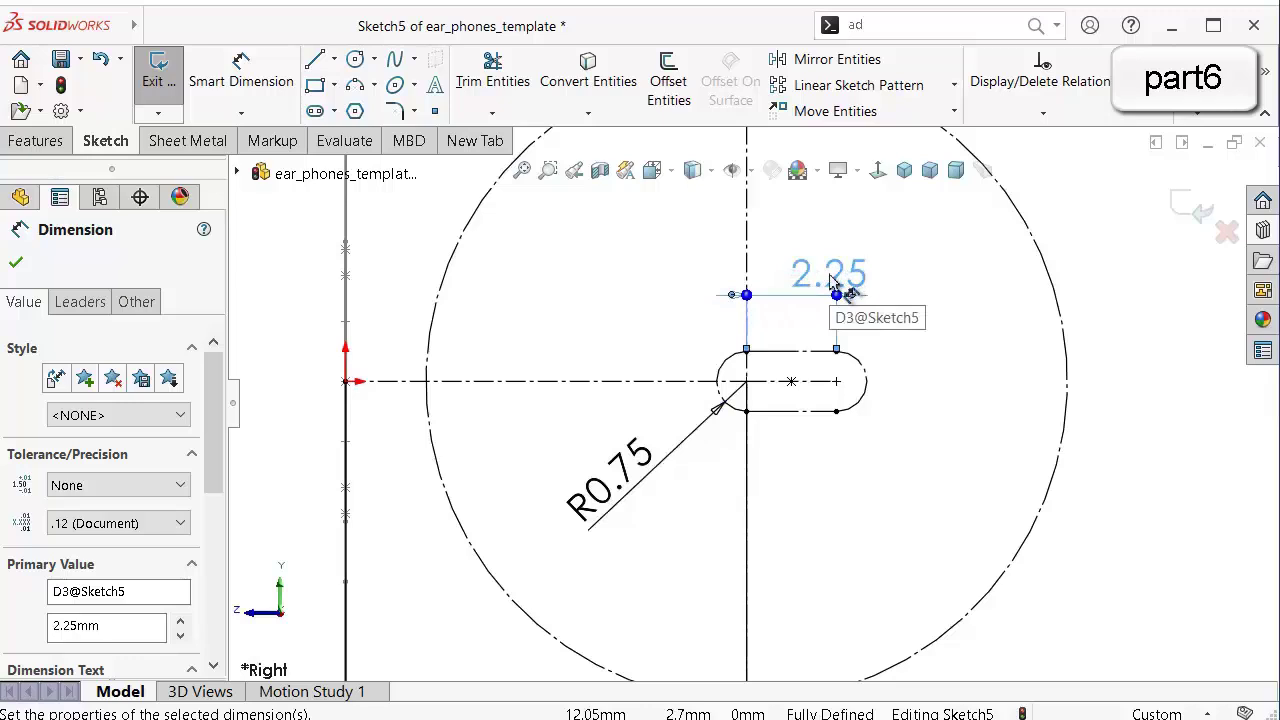
# Draw a two-point spline from the construction circle's top point to the topmost point of the small inner outline on the front layout.
pyautogui.scroll(5, 790, 275)
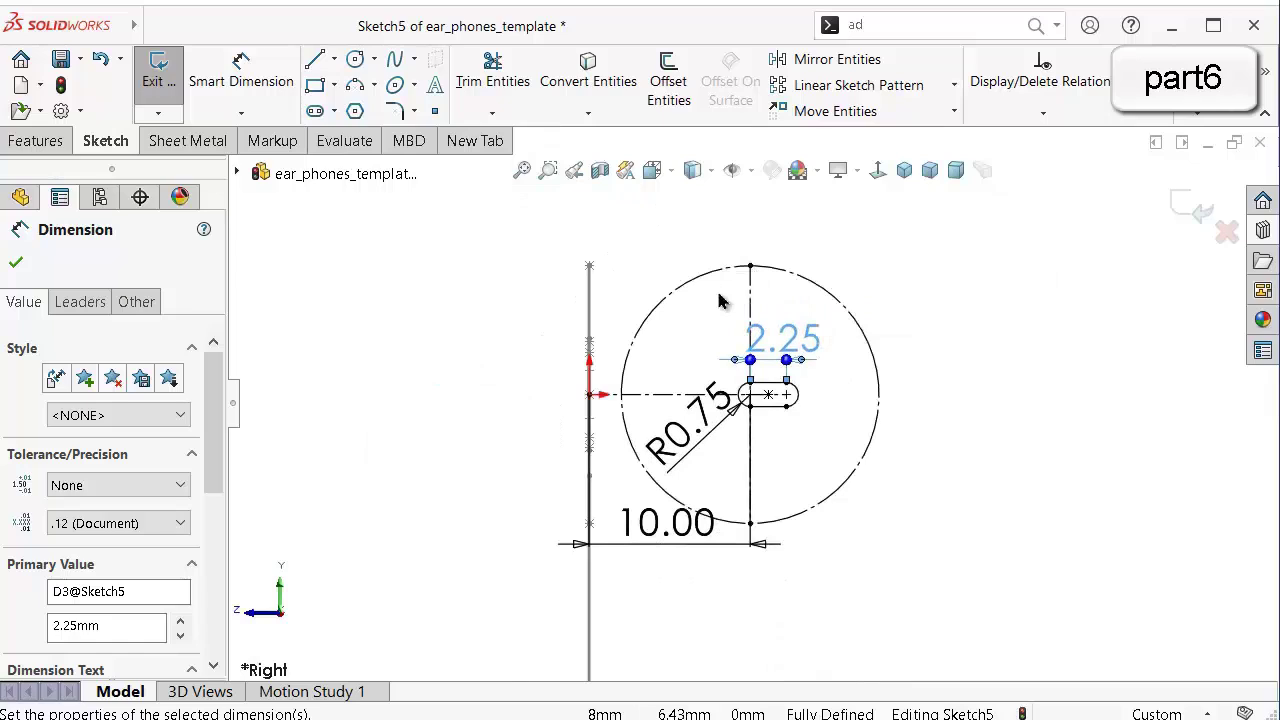
pyautogui.scroll(-3, 718, 298)
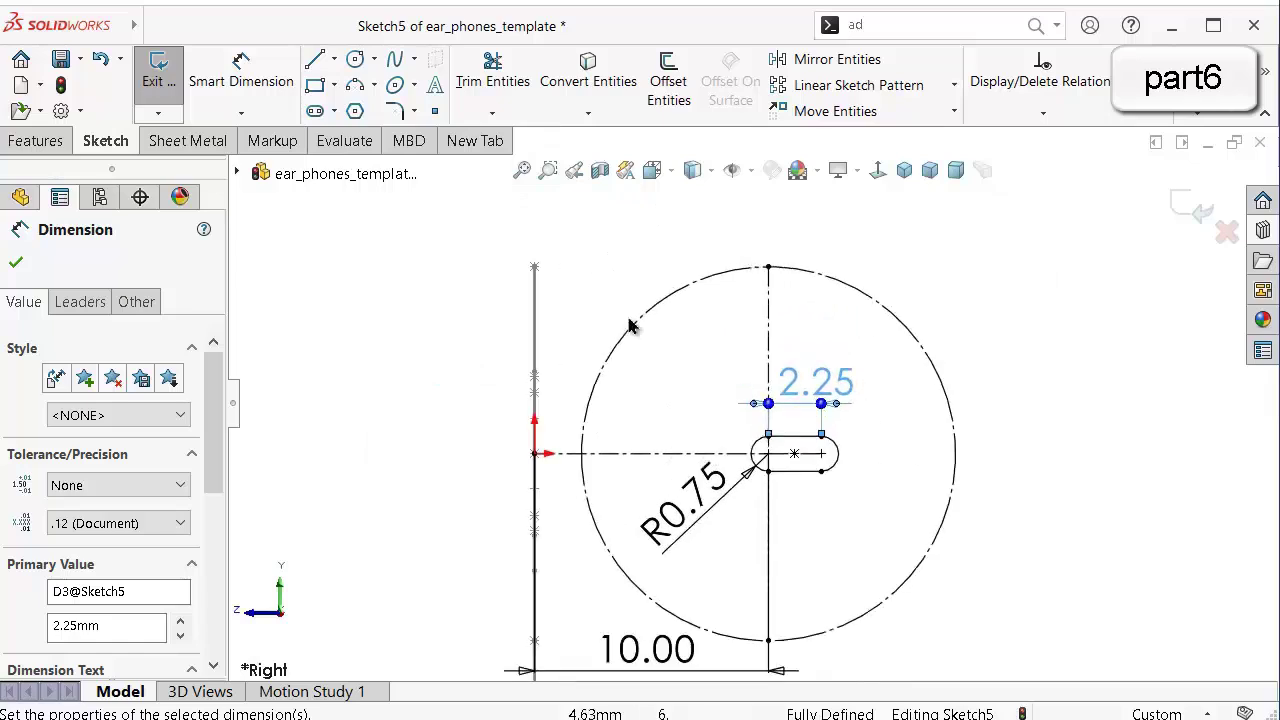
pyautogui.click(392, 62)
pyautogui.moveTo(470, 248); pyautogui.dragTo(448, 266, button='middle')
pyautogui.scroll(-1, 485, 283)
pyautogui.moveTo(547, 378); pyautogui.dragTo(431, 388, button='middle')
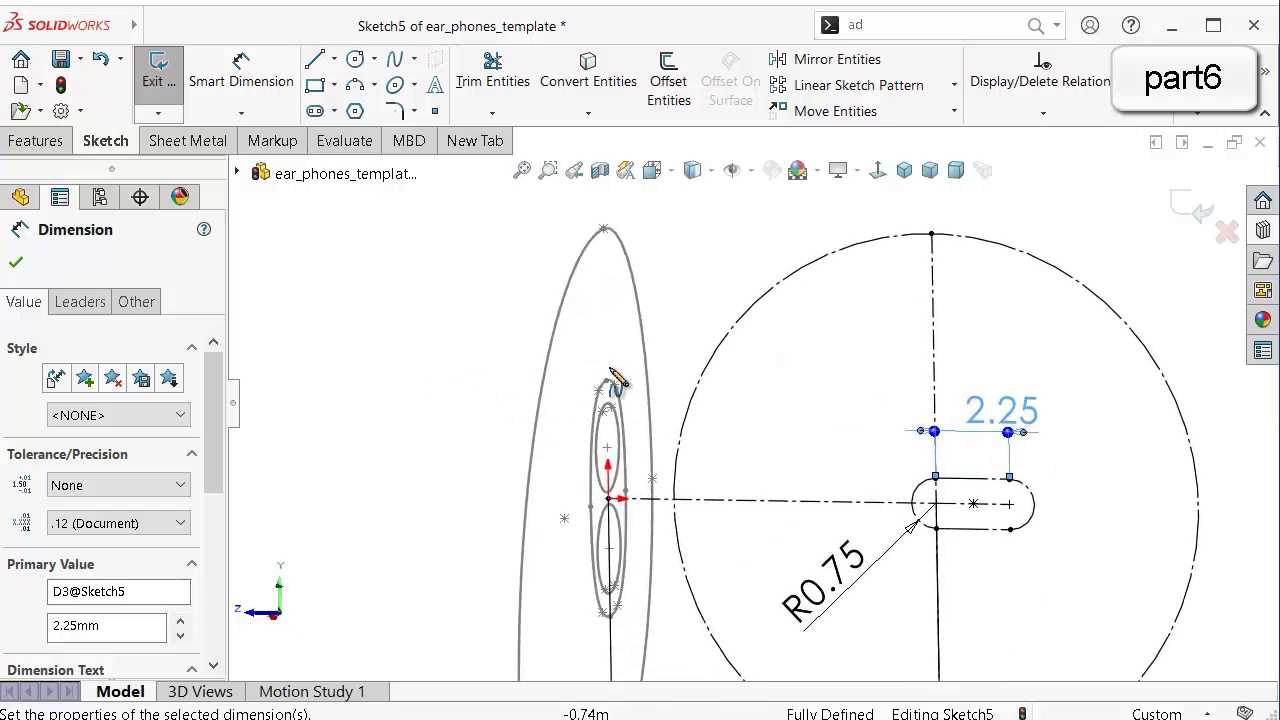
pyautogui.scroll(-3, 608, 368)
pyautogui.scroll(2, 958, 270)
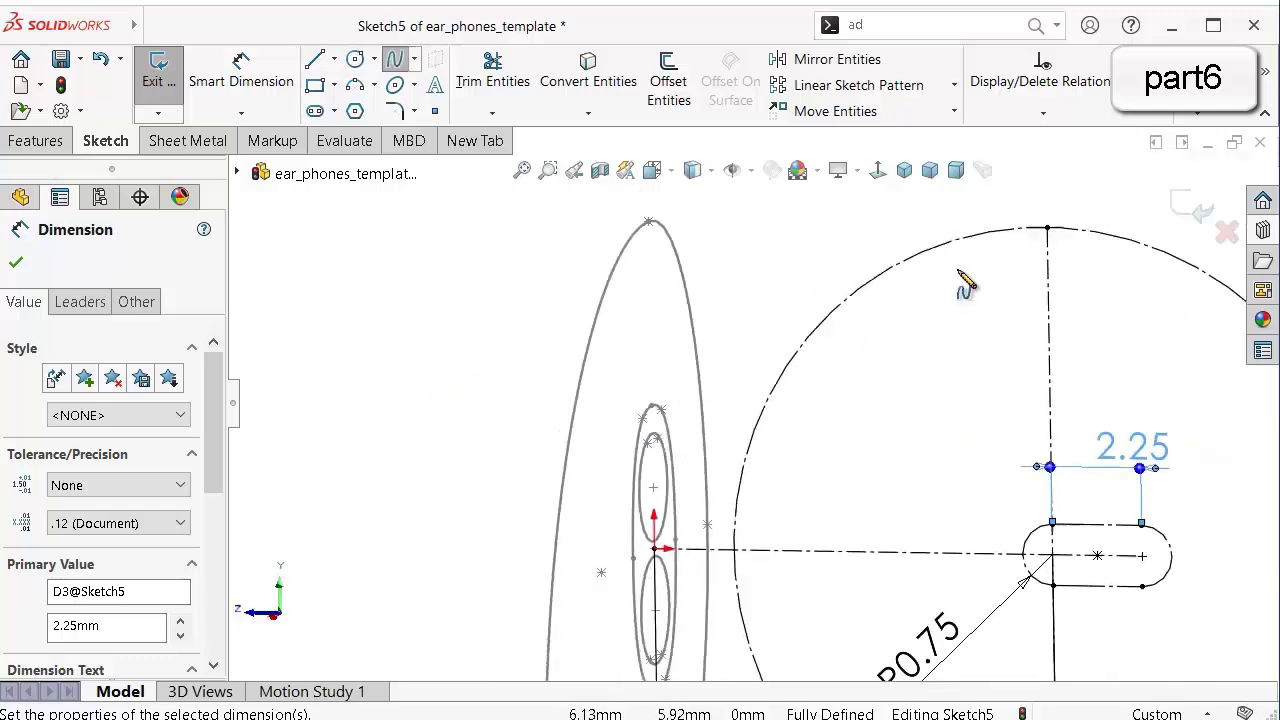
pyautogui.click(1050, 226)
pyautogui.scroll(-3, 871, 349)
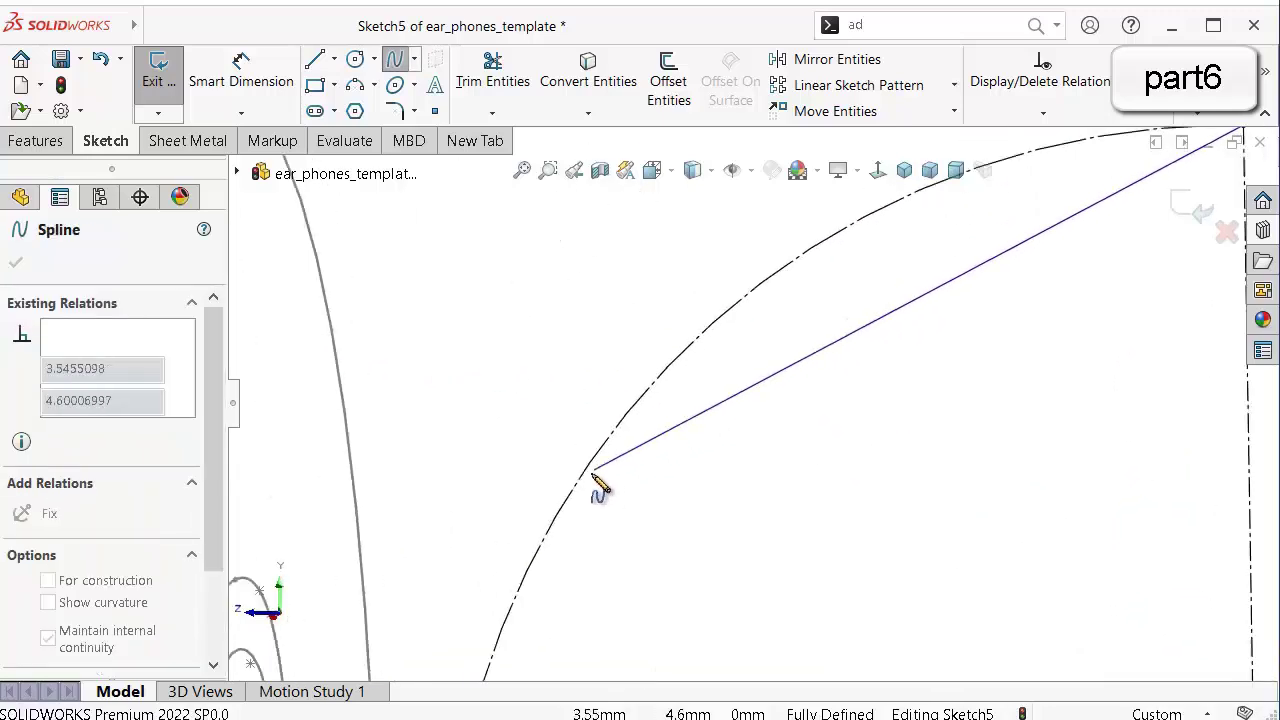
pyautogui.scroll(-2, 590, 495)
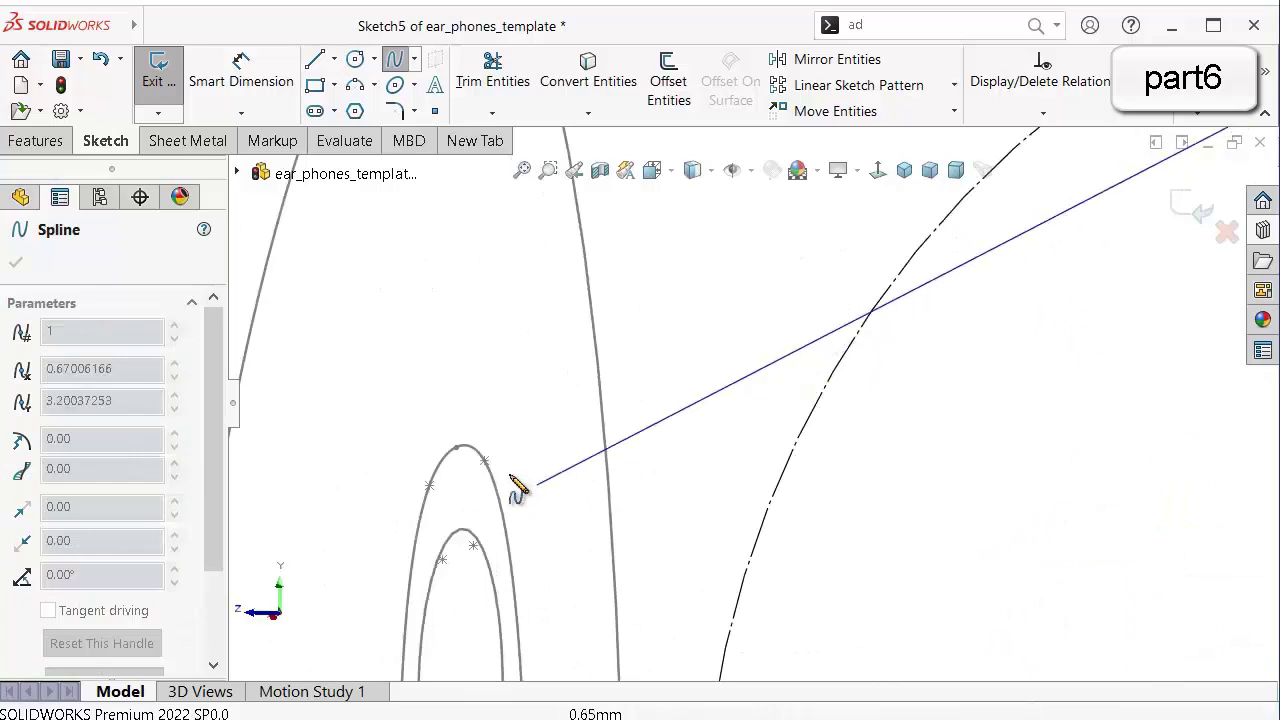
pyautogui.click(457, 447)
pyautogui.rightClick(576, 450)
pyautogui.click(607, 456)
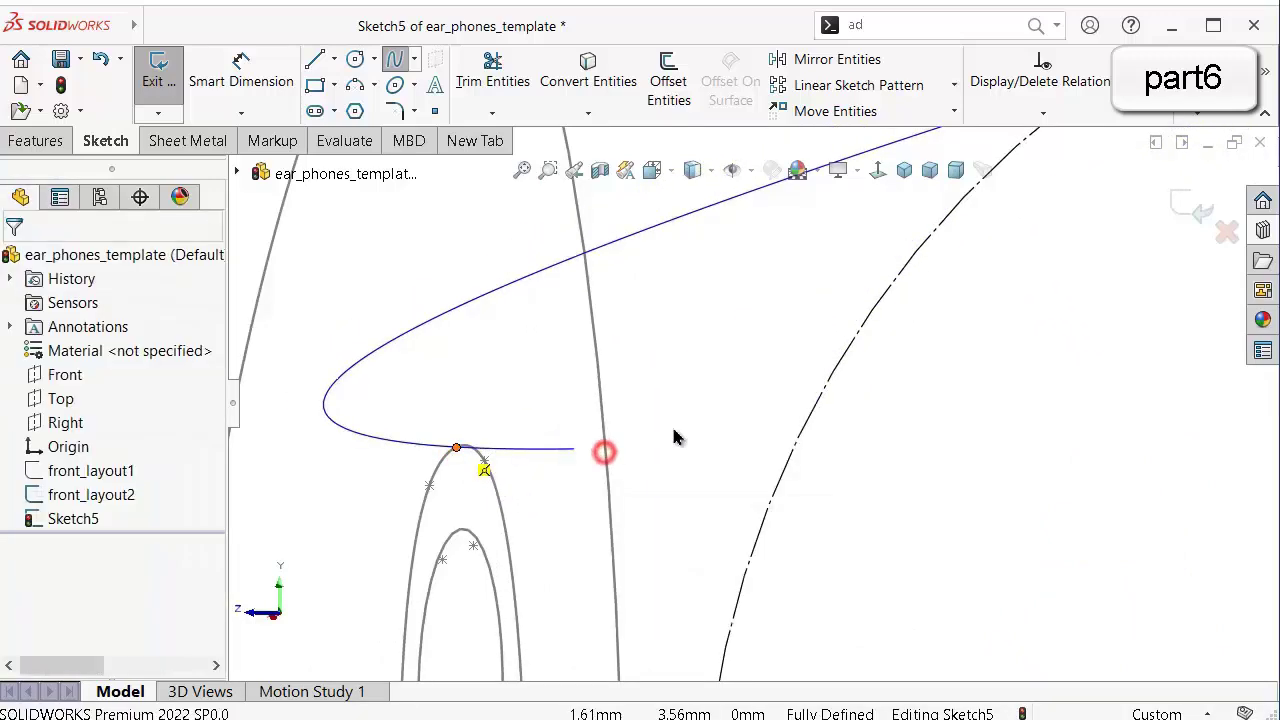
# View the sketch plane straight on and make the spline's tangent handle at the circle's top point horizontal.
pyautogui.scroll(5, 690, 420)
pyautogui.click(877, 170)
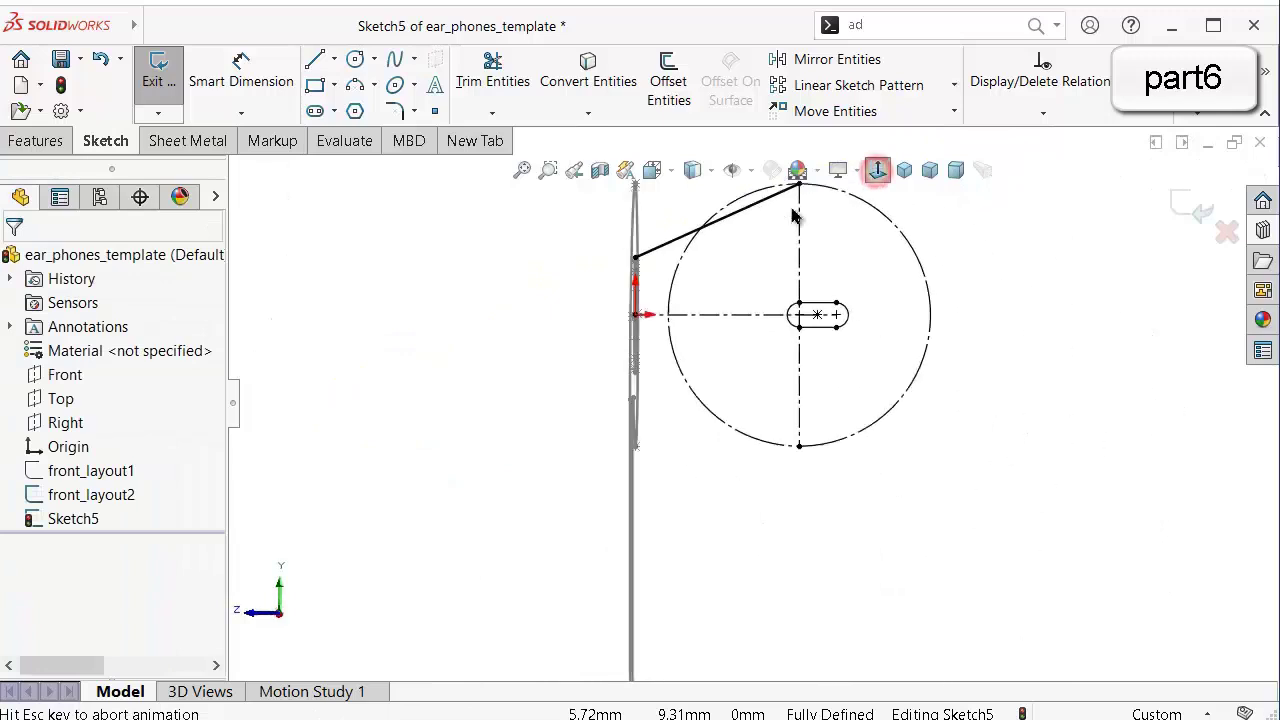
pyautogui.scroll(-5, 663, 234)
pyautogui.click(695, 414)
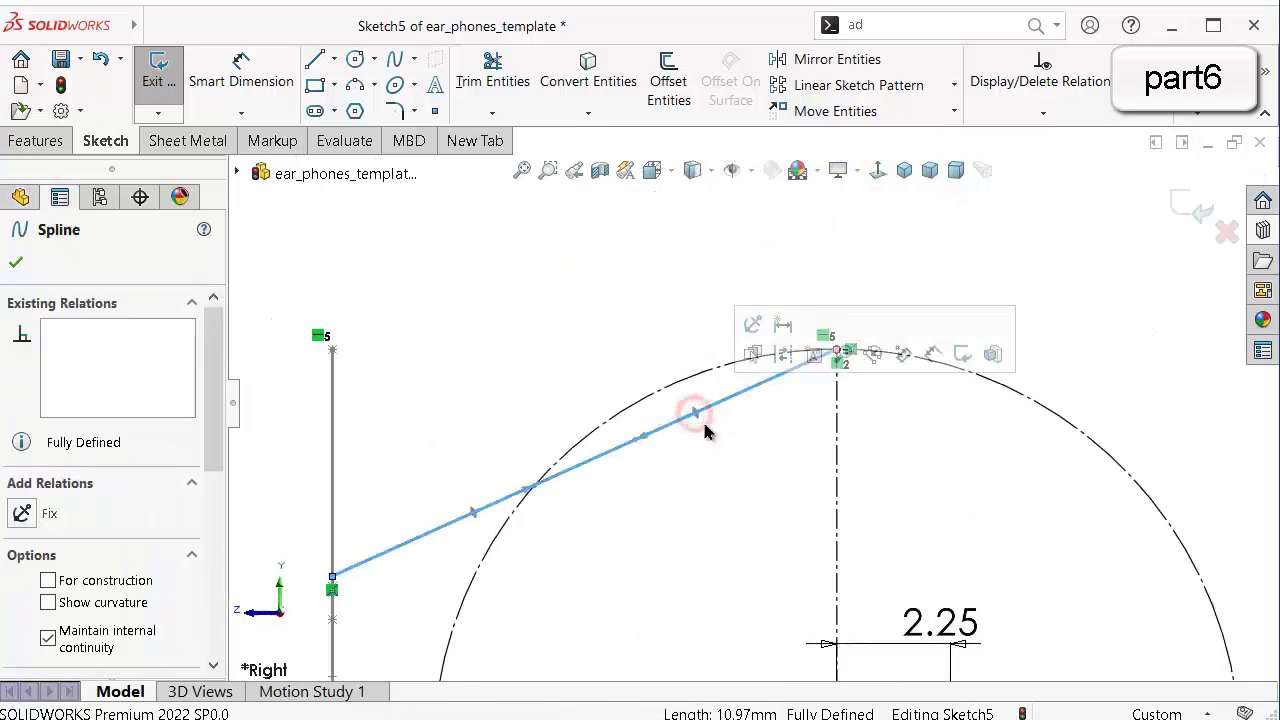
pyautogui.click(695, 416)
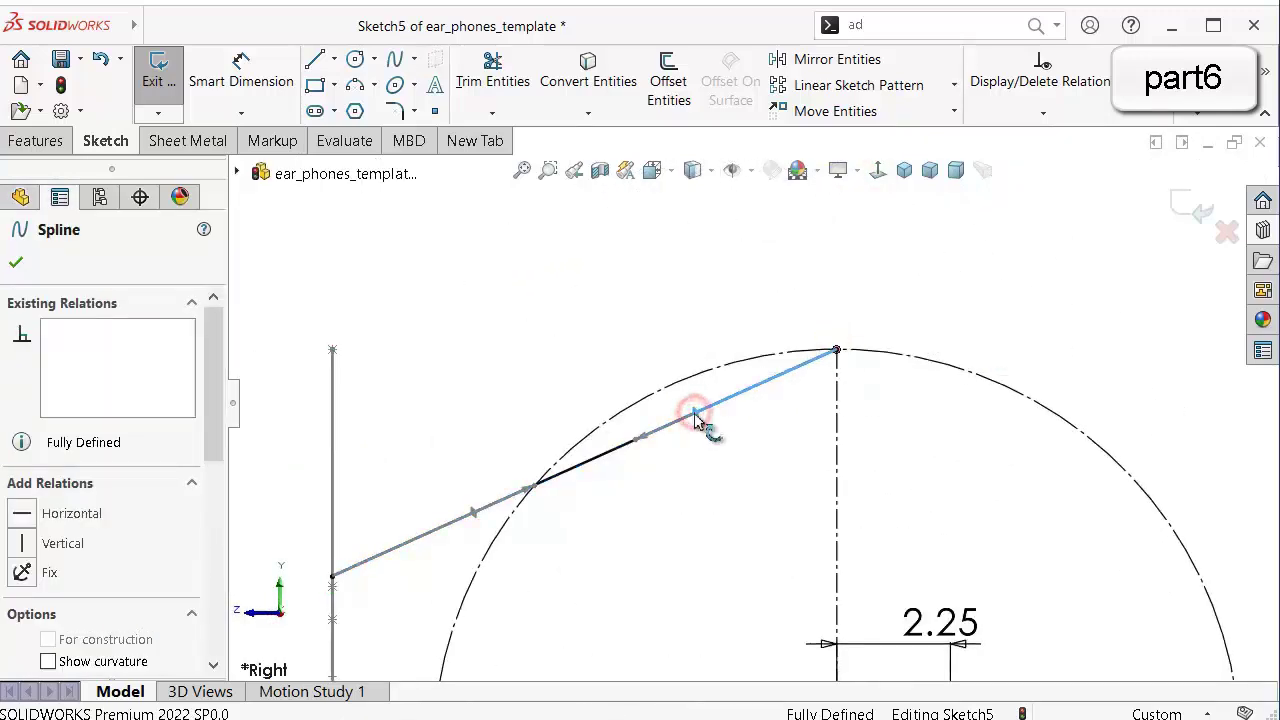
pyautogui.click(88, 514)
# Dimension the spline's horizontal tangent handle with a value of 8 mm.
pyautogui.moveTo(505, 347); pyautogui.dragTo(488, 240, button='right')
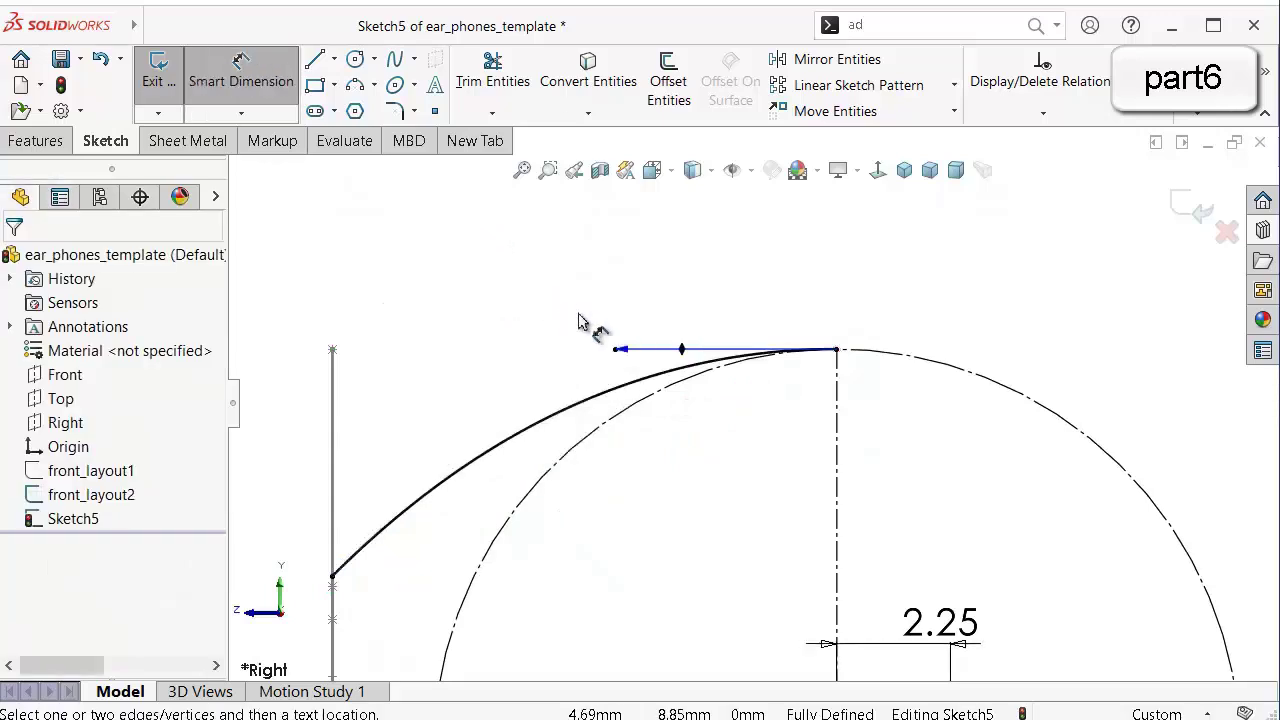
pyautogui.click(623, 351)
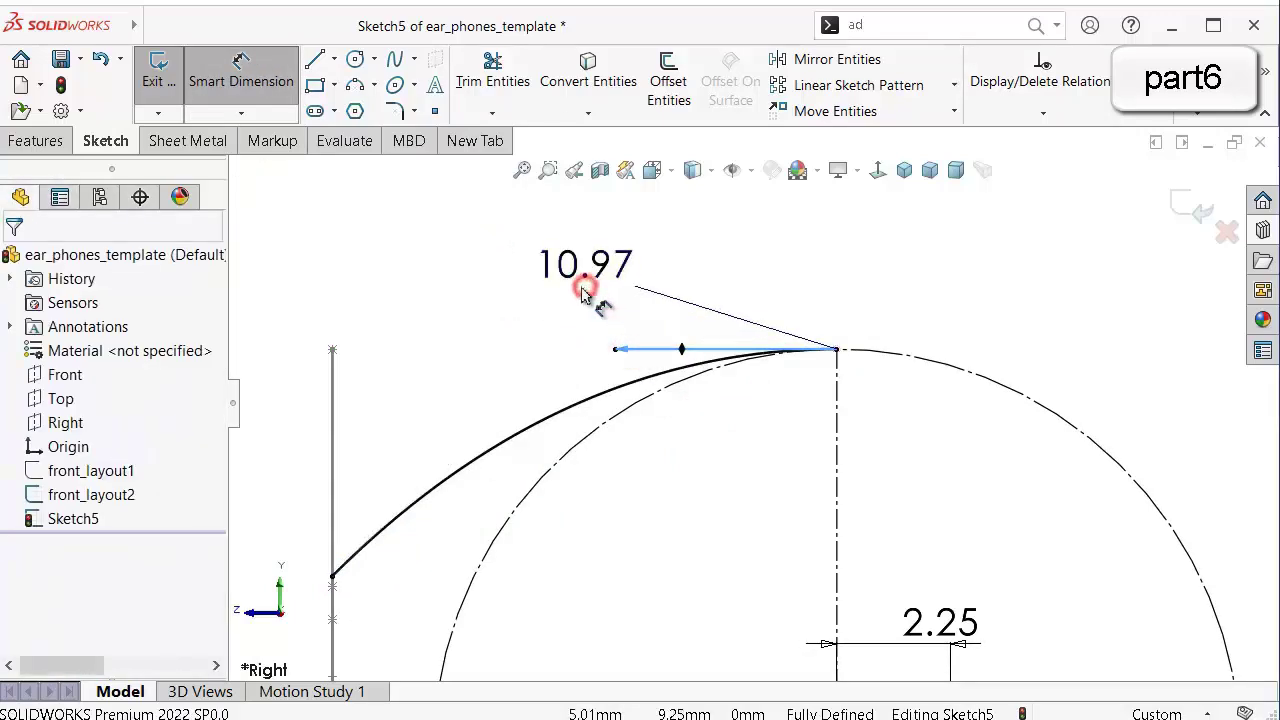
pyautogui.click(583, 286)
pyautogui.write('8')
pyautogui.press('Return')
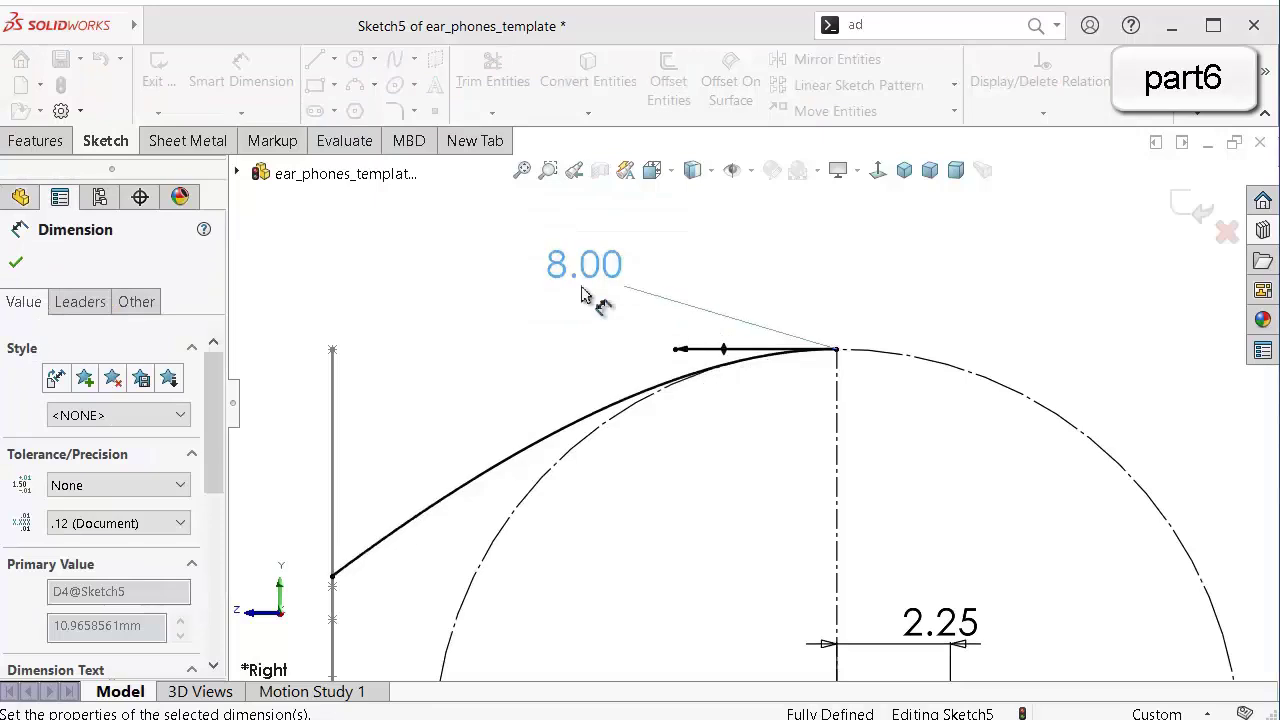
pyautogui.click(528, 322)
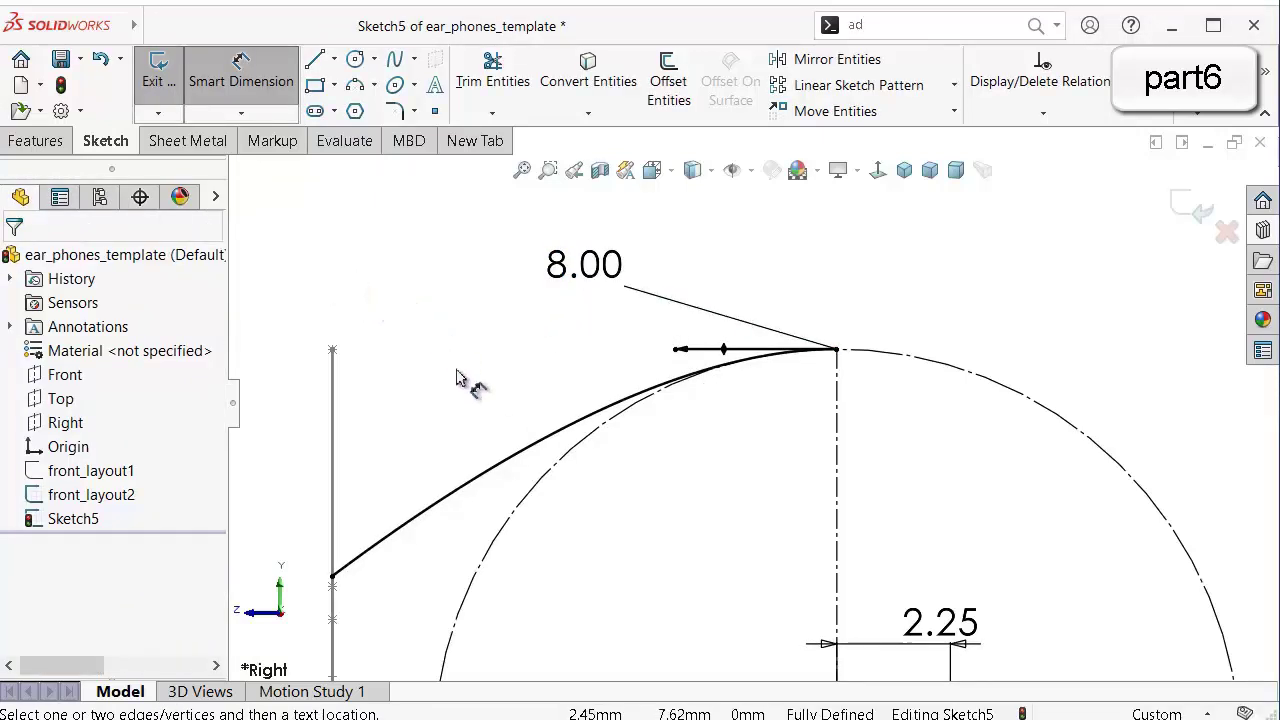
pyautogui.press('Escape')
# Turn the spline into construction geometry and mirror it about the horizontal centerline.
pyautogui.click(538, 434)
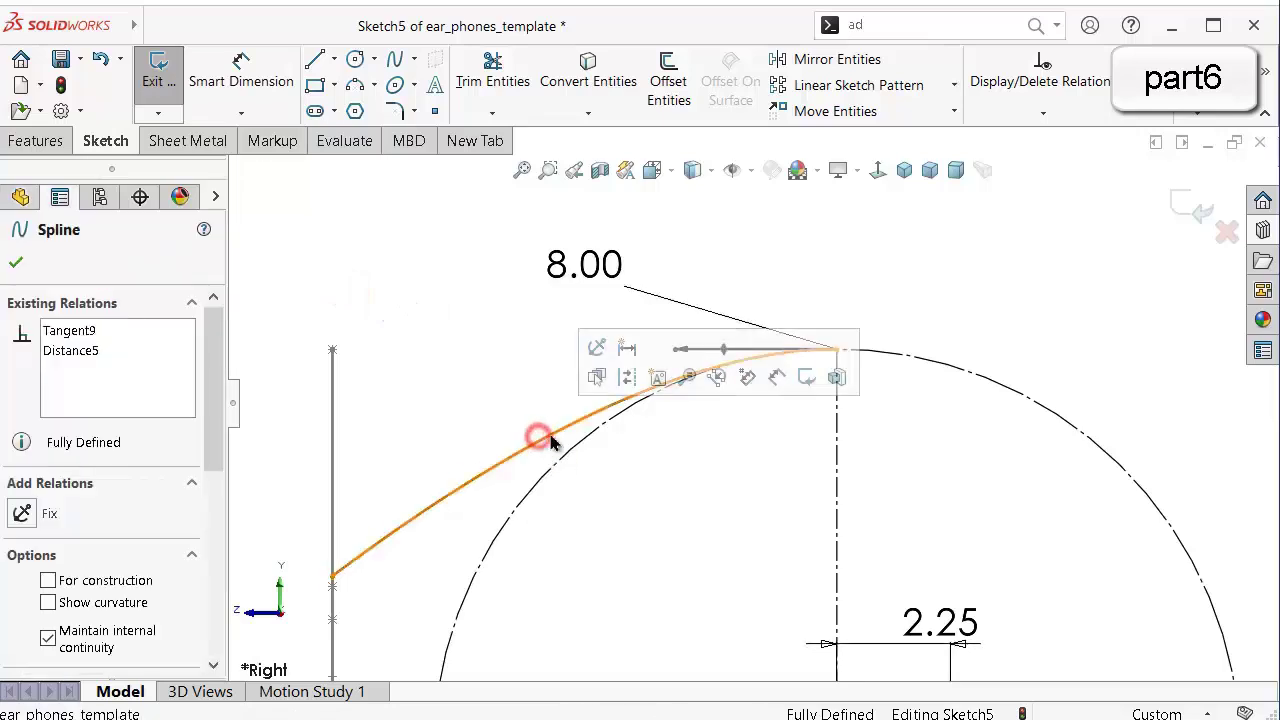
pyautogui.click(628, 380)
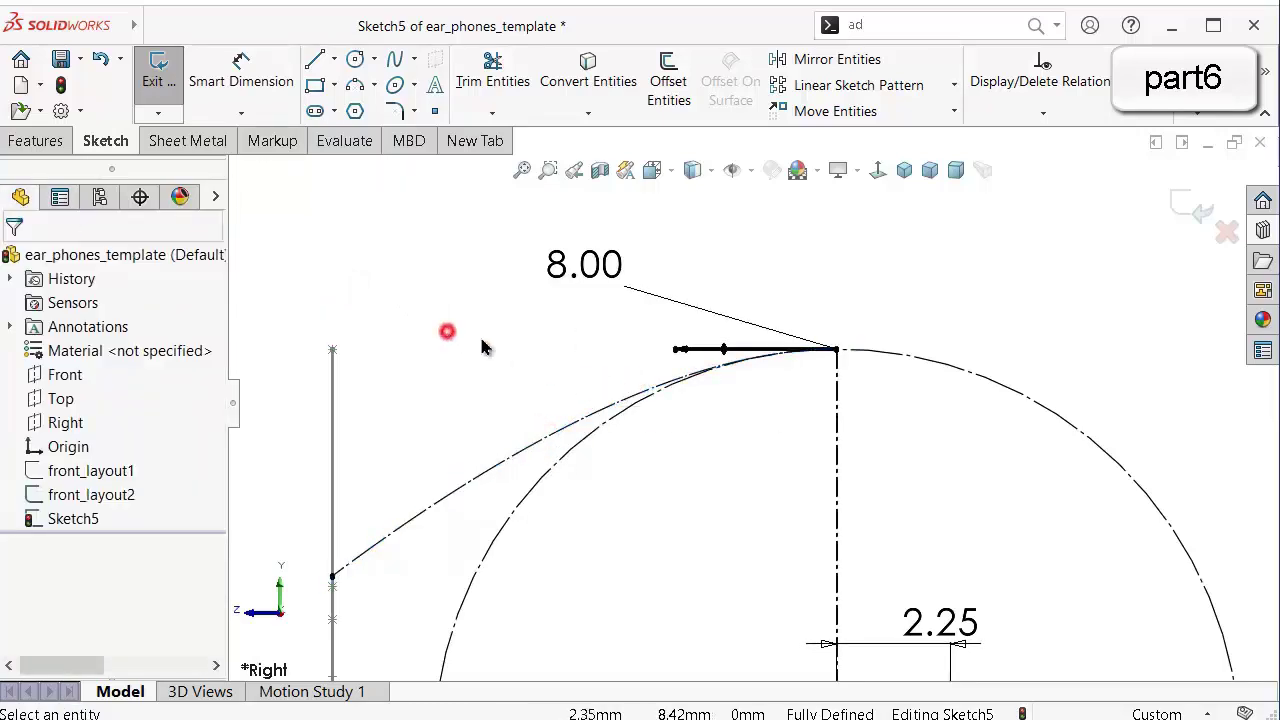
pyautogui.scroll(5, 580, 360)
pyautogui.scroll(-2, 586, 380)
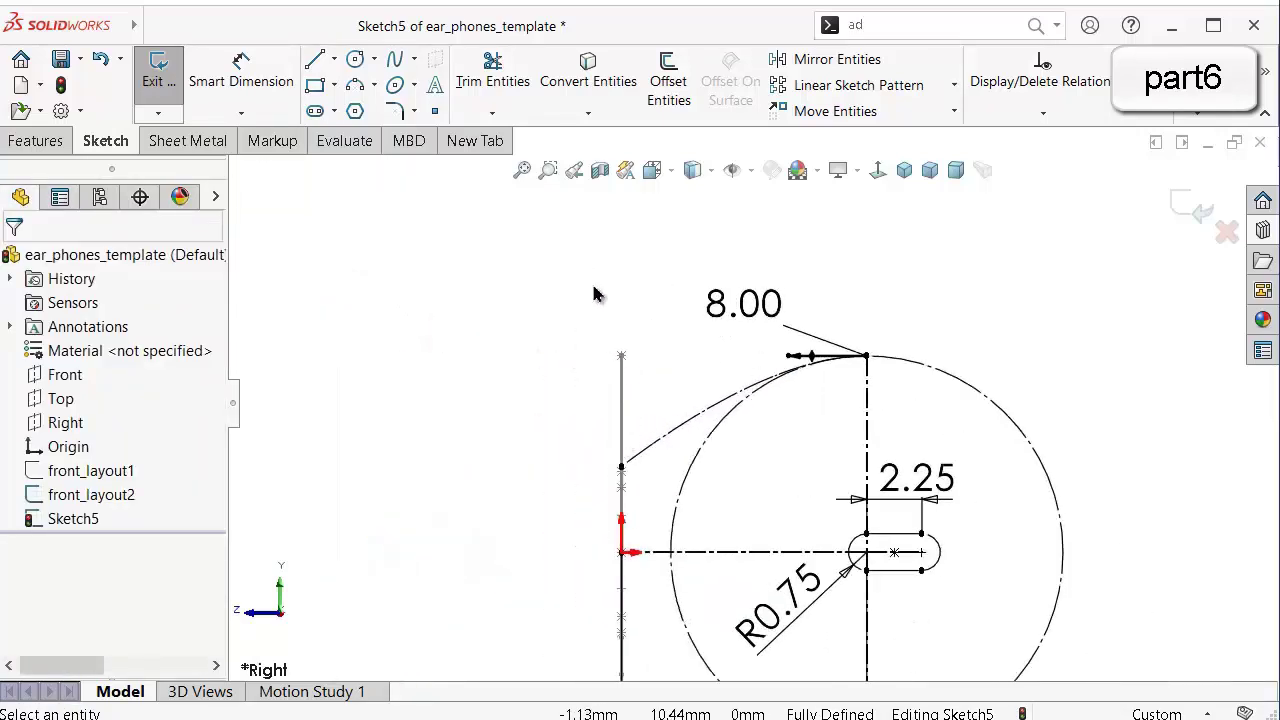
pyautogui.click(820, 59)
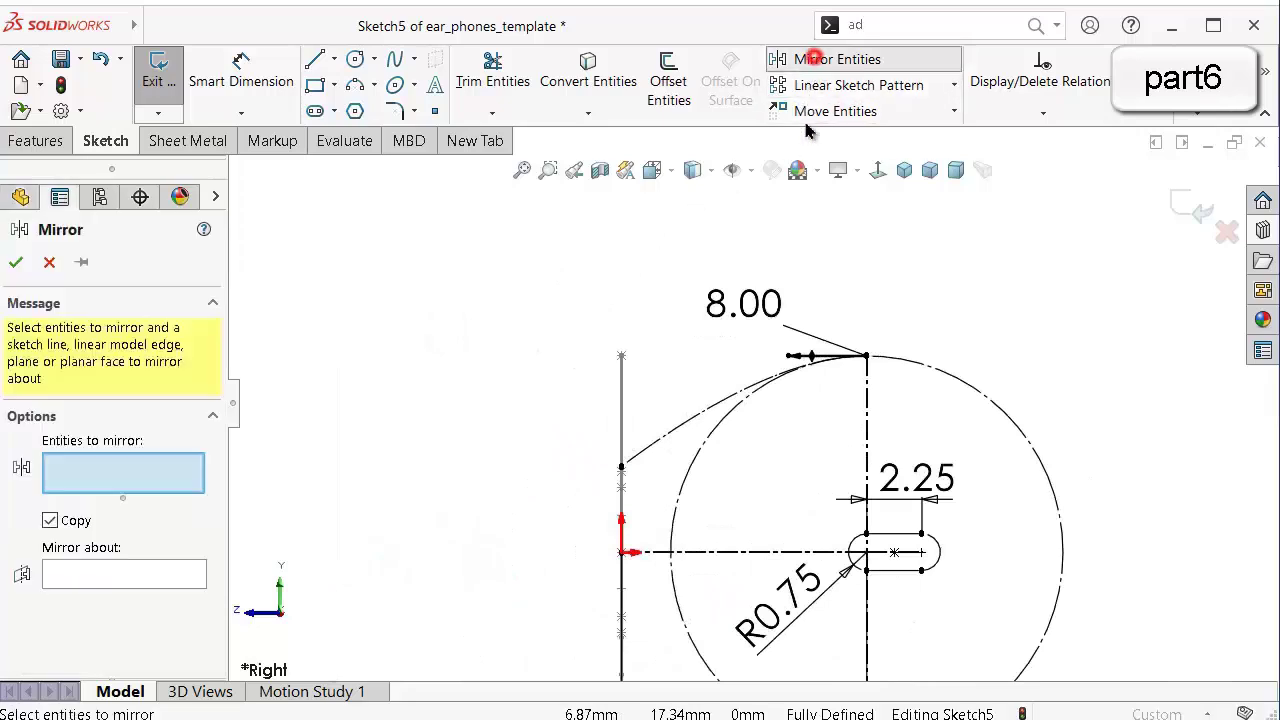
pyautogui.click(695, 420)
pyautogui.rightClick(691, 417)
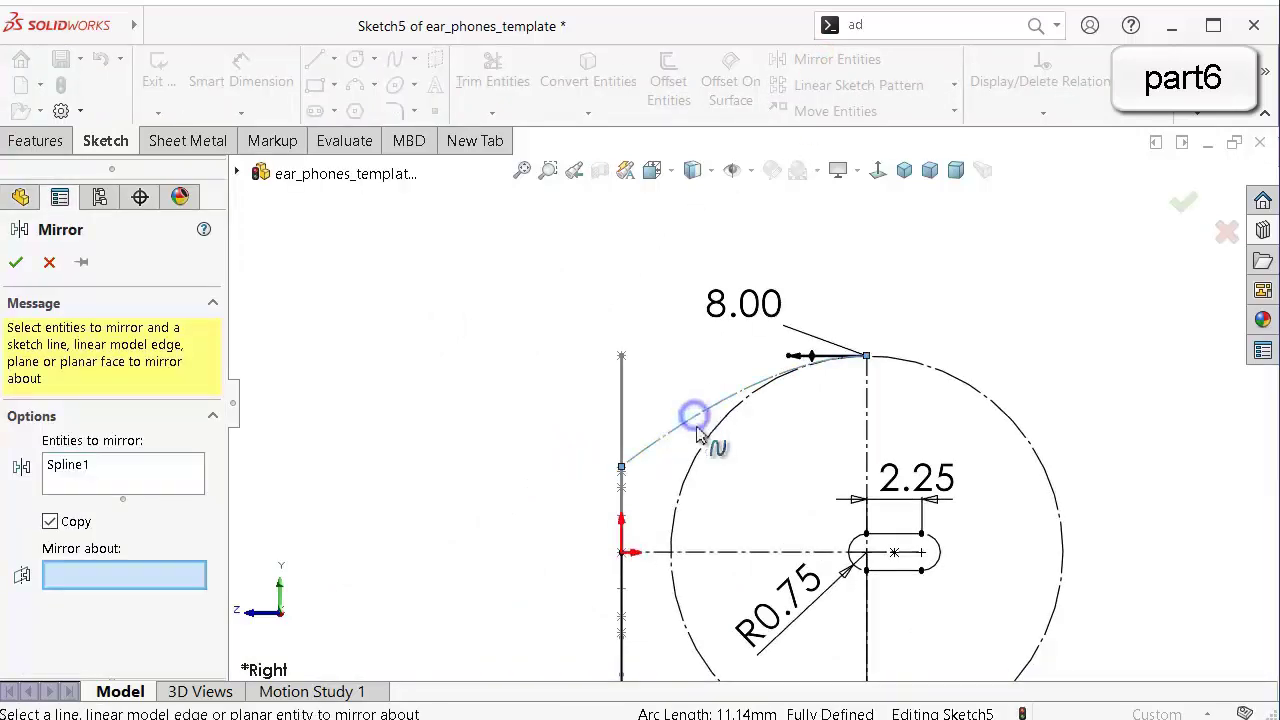
pyautogui.click(745, 562)
pyautogui.rightClick(749, 563)
# Draw a centerline from the upper spline's endpoint on the front layout to the matching endpoint of the mirrored spline.
pyautogui.scroll(3, 869, 560)
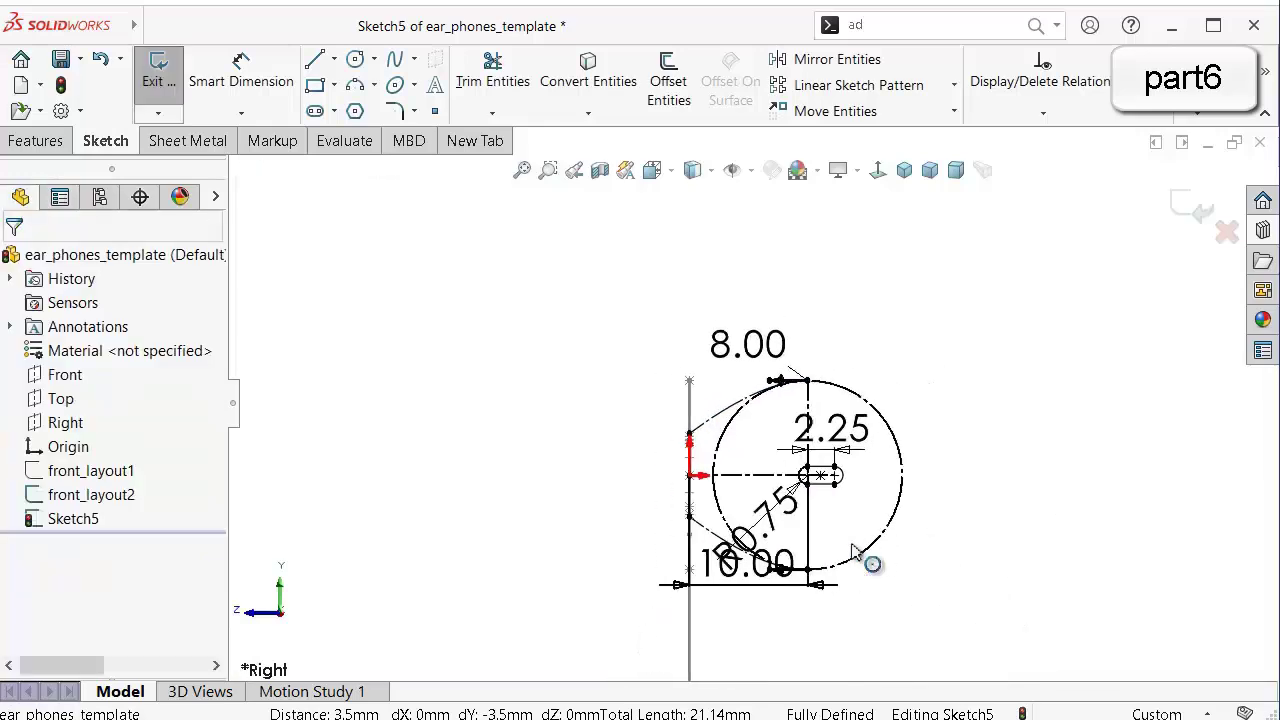
pyautogui.moveTo(993, 443)
pyautogui.mouseDown(button='middle')
pyautogui.moveTo(944, 487)
pyautogui.moveTo(996, 427)
pyautogui.mouseUp(button='middle')
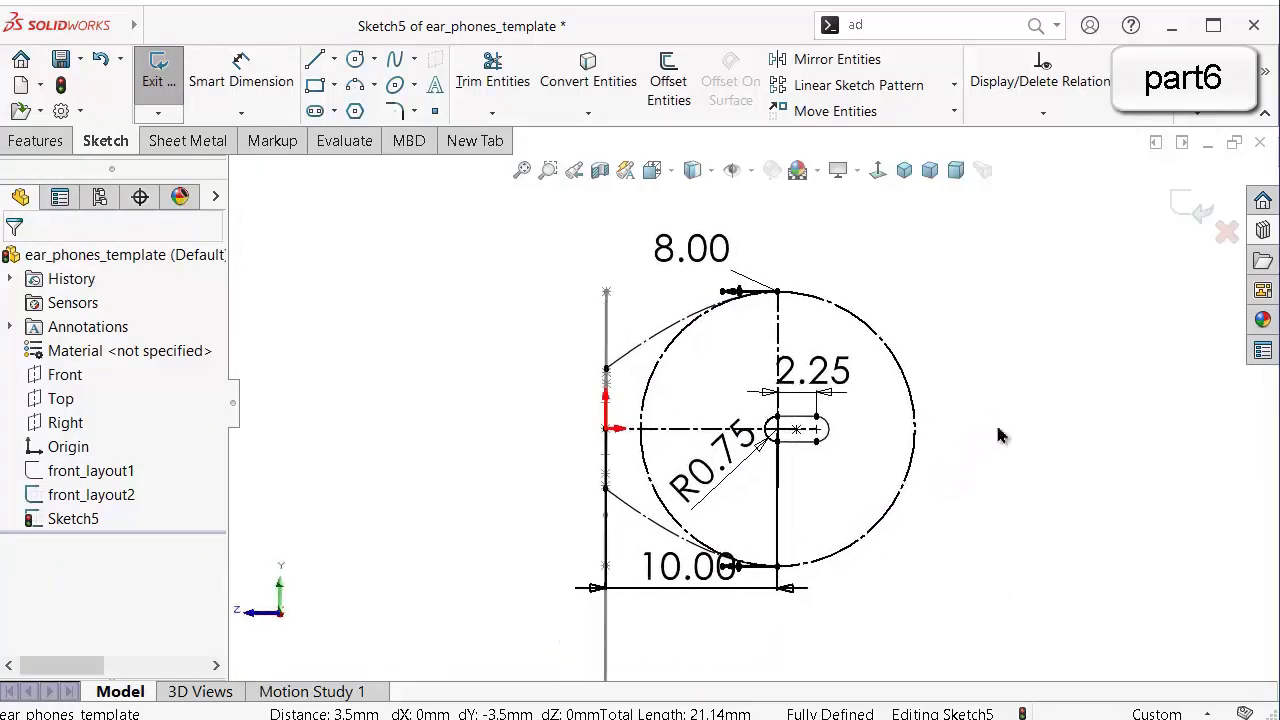
pyautogui.click(338, 63)
pyautogui.click(352, 108)
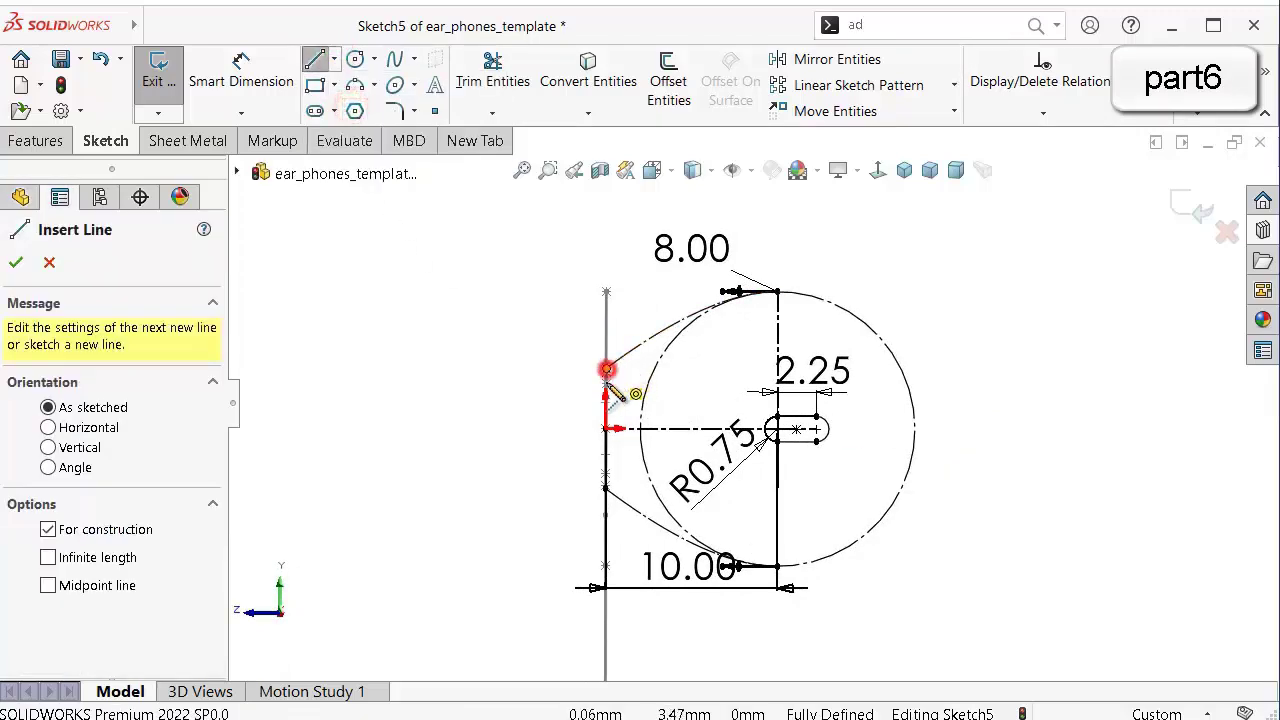
pyautogui.click(607, 370)
pyautogui.scroll(-5, 580, 445)
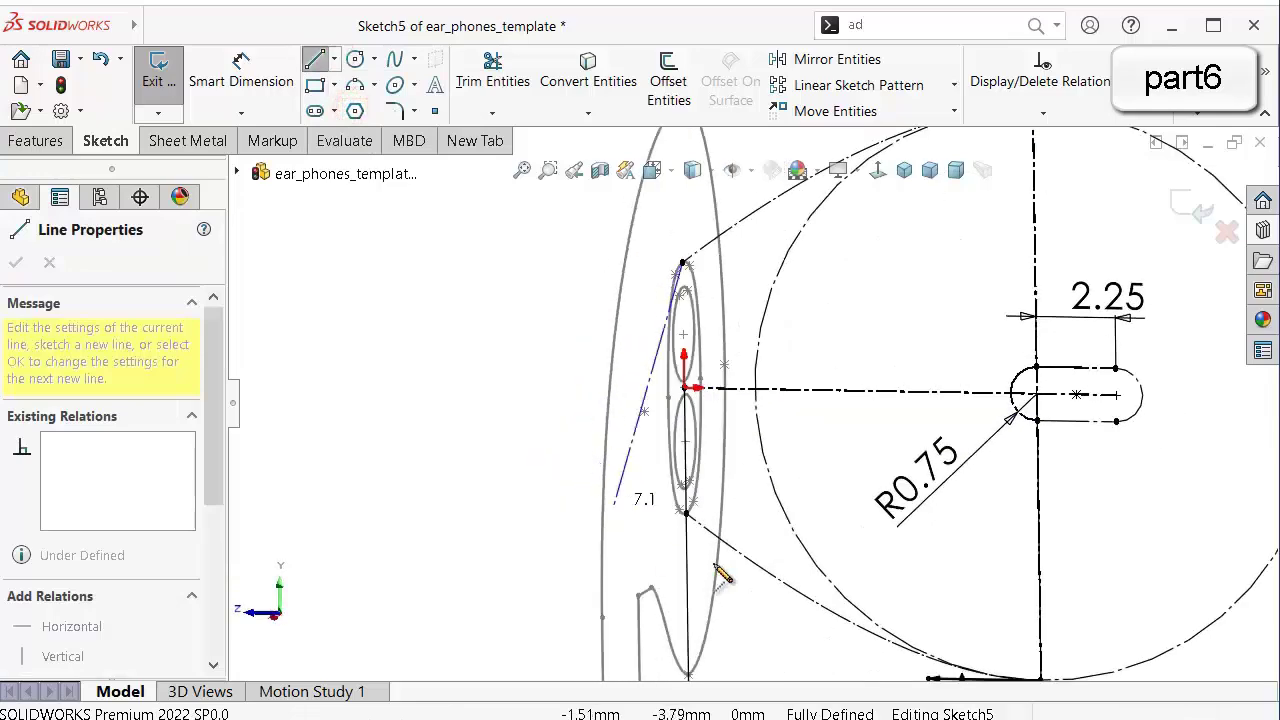
pyautogui.scroll(-3, 760, 575)
pyautogui.click(528, 425)
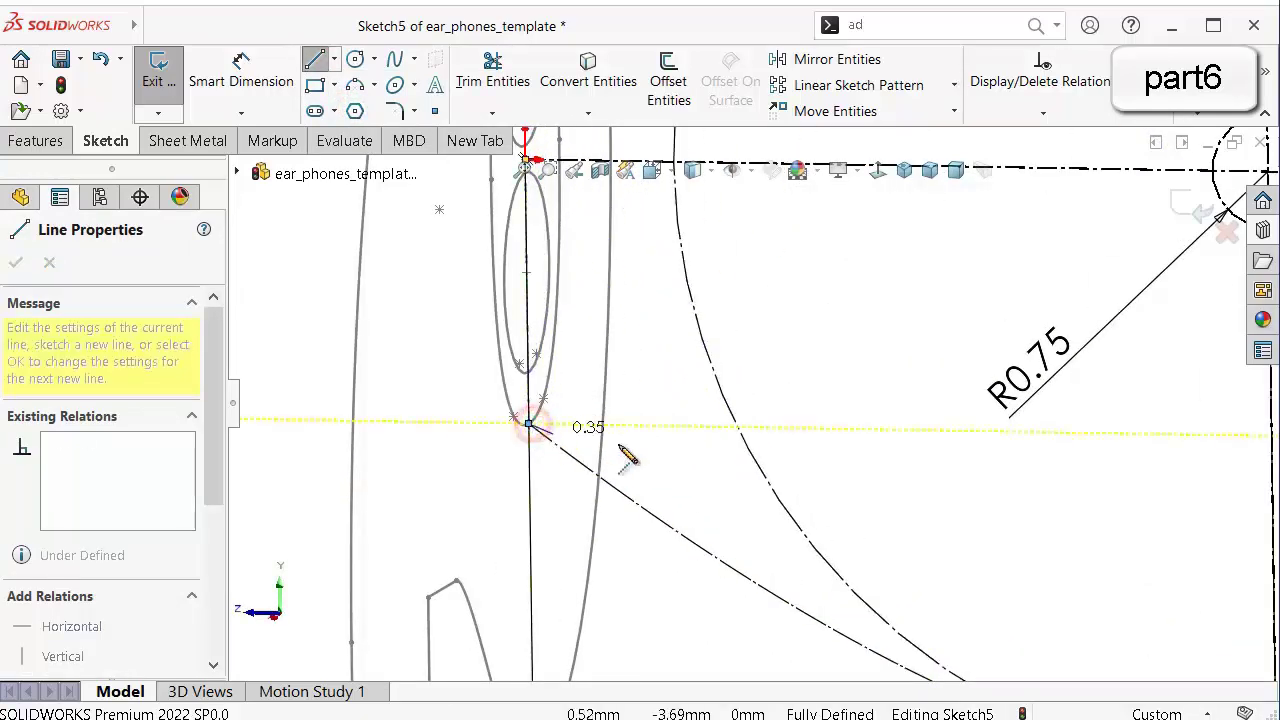
# End the line command and close the completed Right-plane sketch.
pyautogui.scroll(5, 630, 450)
pyautogui.press('Escape')
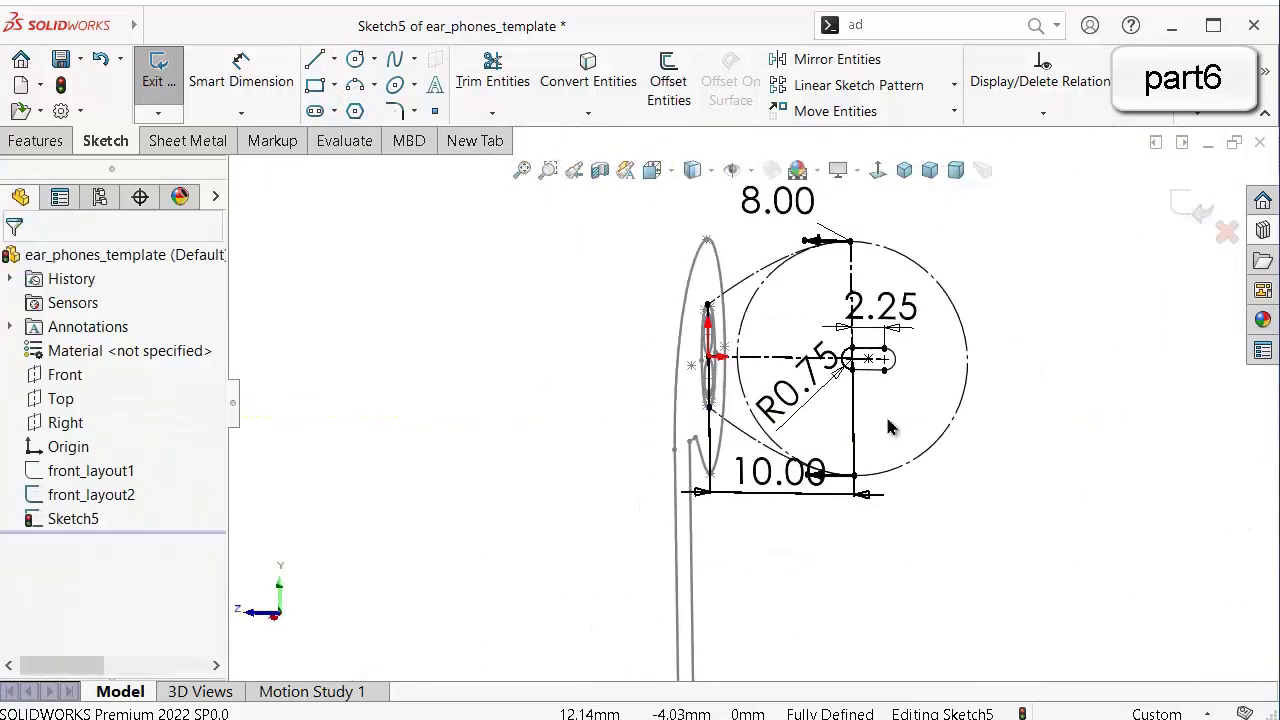
pyautogui.scroll(2, 890, 427)
pyautogui.moveTo(937, 398)
pyautogui.mouseDown(button='middle')
pyautogui.moveTo(966, 357)
pyautogui.moveTo(757, 371)
pyautogui.moveTo(920, 371)
pyautogui.moveTo(1045, 447)
pyautogui.mouseUp(button='middle')
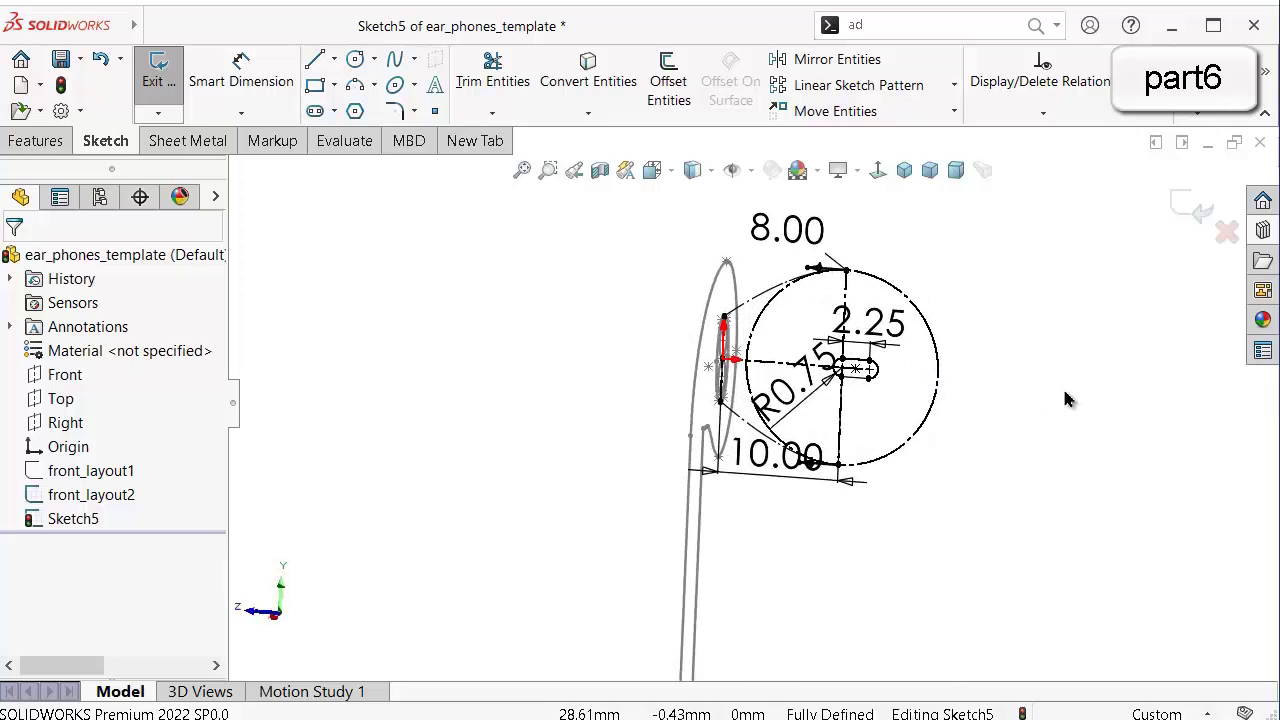
pyautogui.click(1179, 199)
pyautogui.moveTo(1090, 325)
pyautogui.mouseDown(button='middle')
pyautogui.moveTo(965, 352)
pyautogui.moveTo(994, 329)
pyautogui.mouseUp(button='middle')
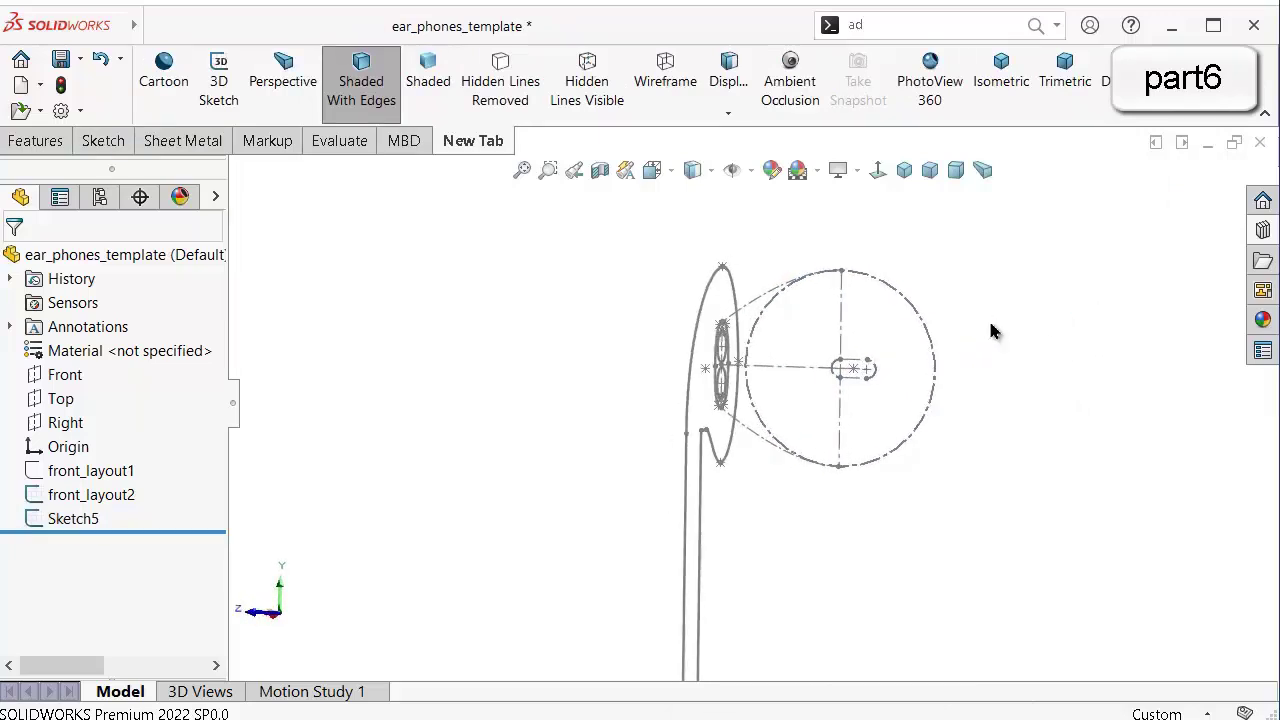
# Rename the finished Right-plane sketch right_layout1.
pyautogui.click(70, 519)
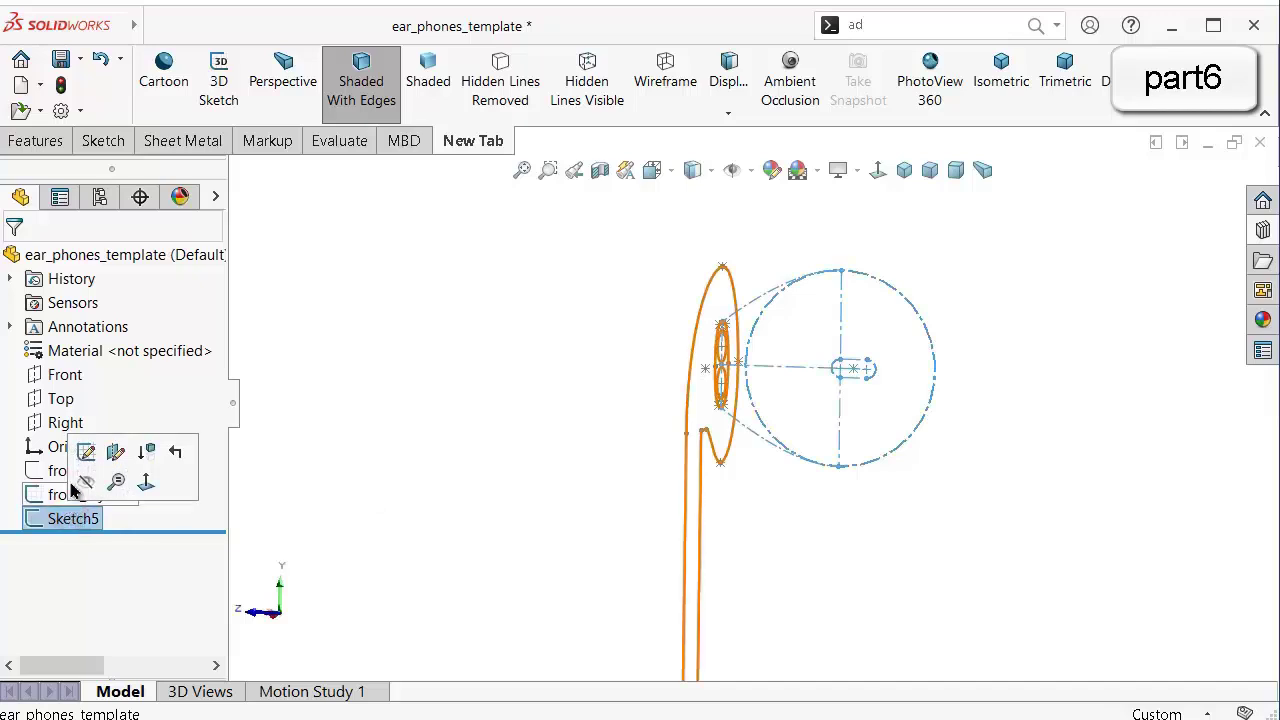
pyautogui.press('F2')
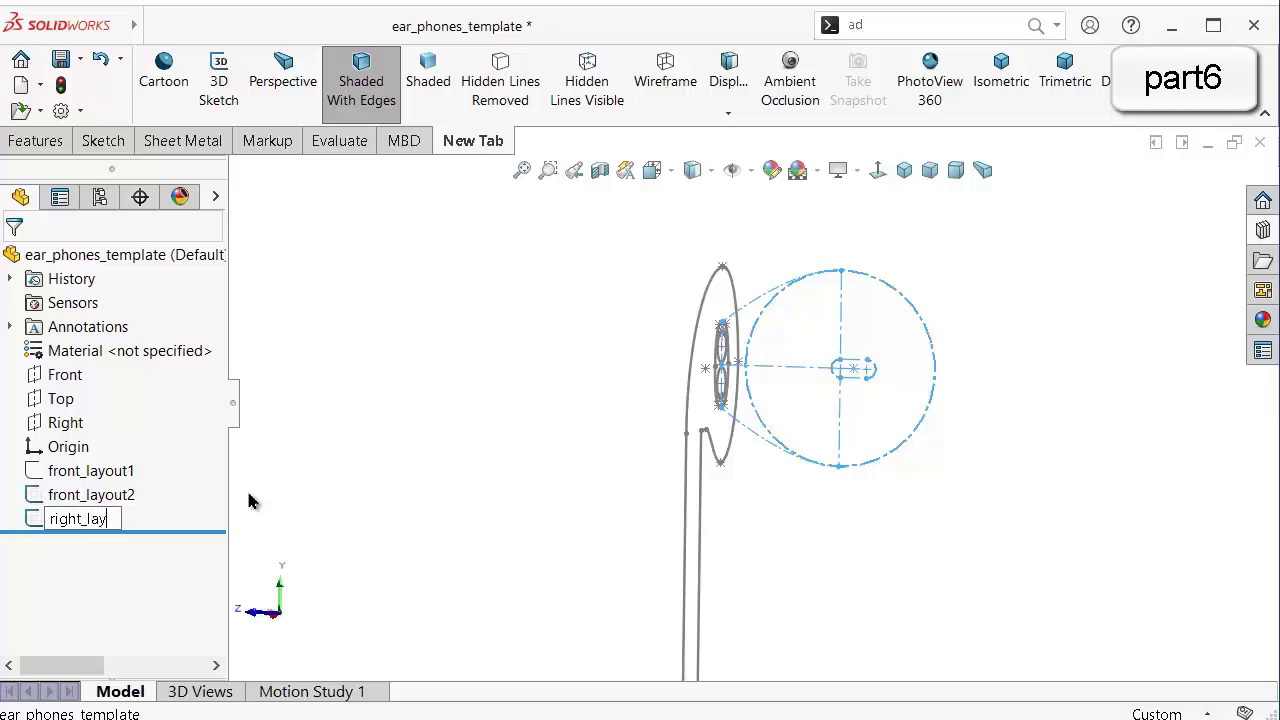
pyautogui.press('Return')
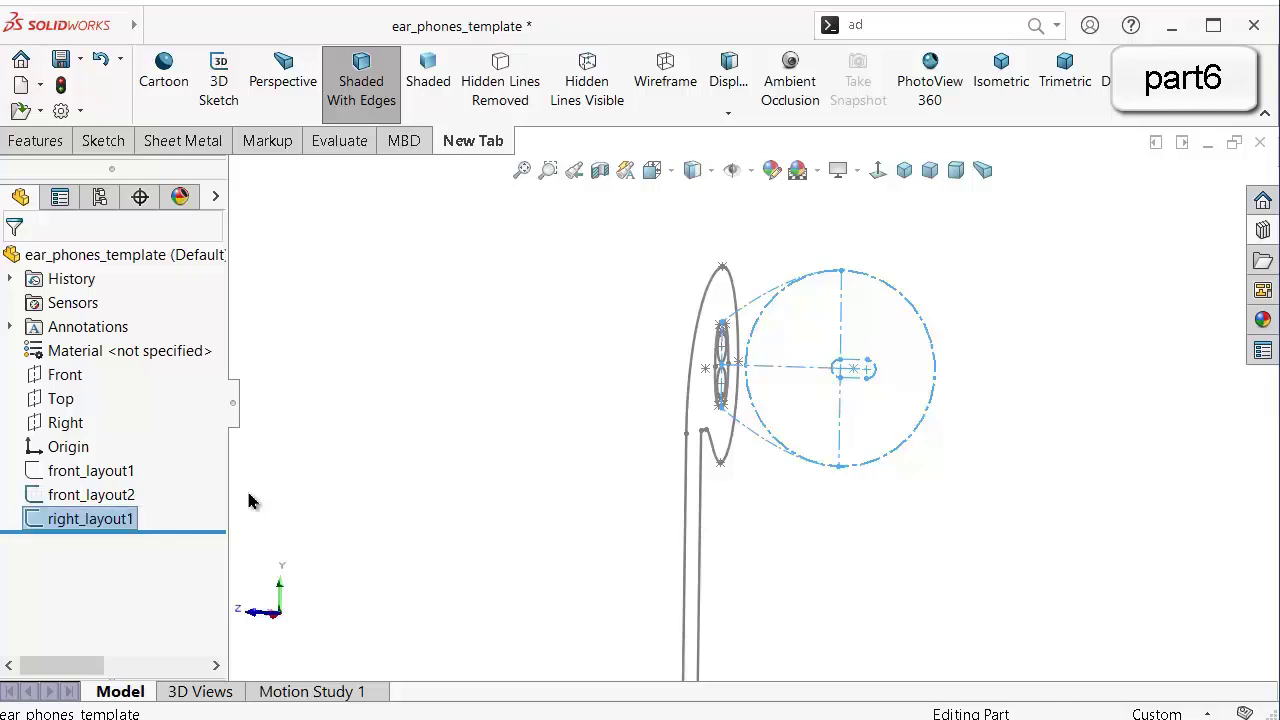
pyautogui.click(280, 465)
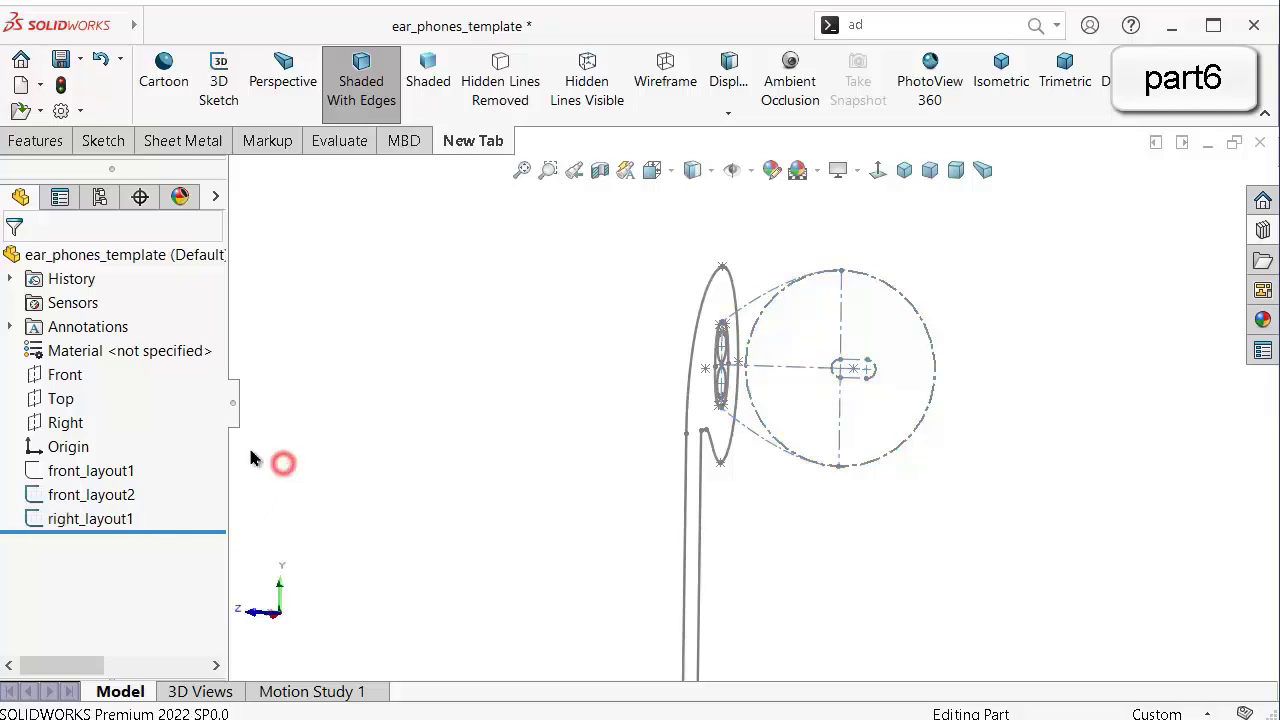
# Start a new sketch on the Right plane and view it straight on.
pyautogui.click(68, 421)
pyautogui.click(90, 385)
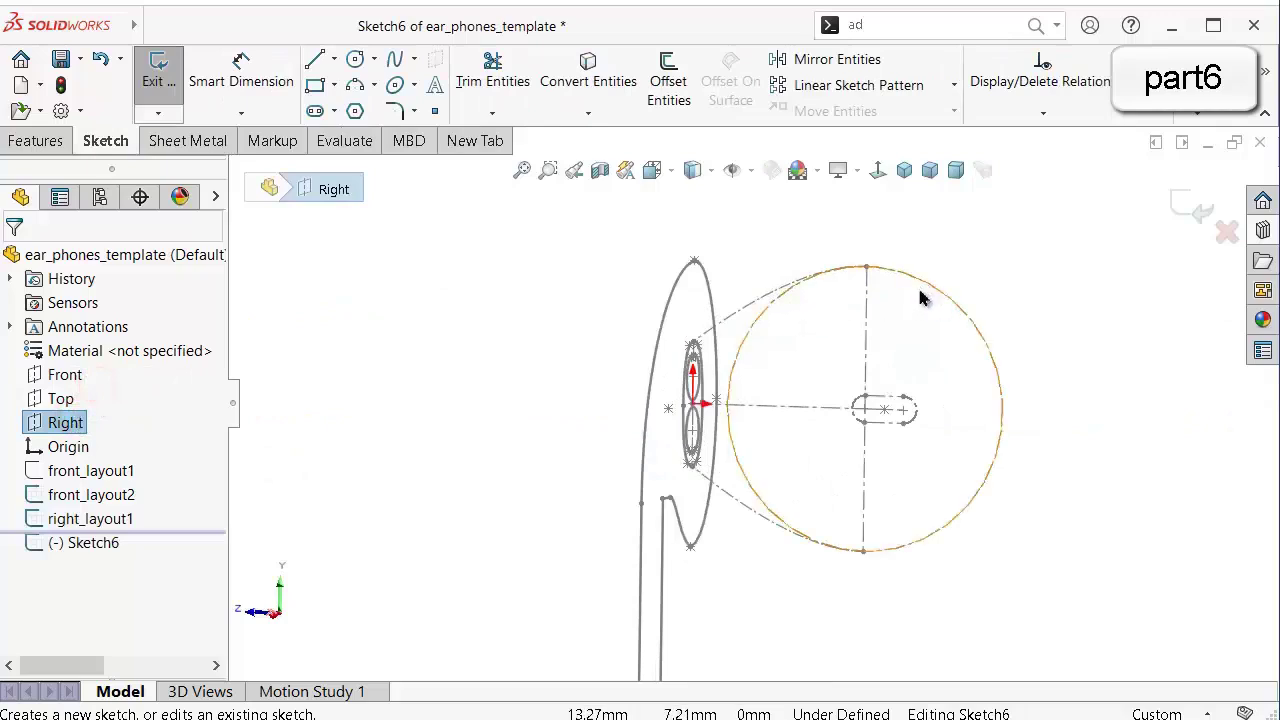
pyautogui.click(878, 170)
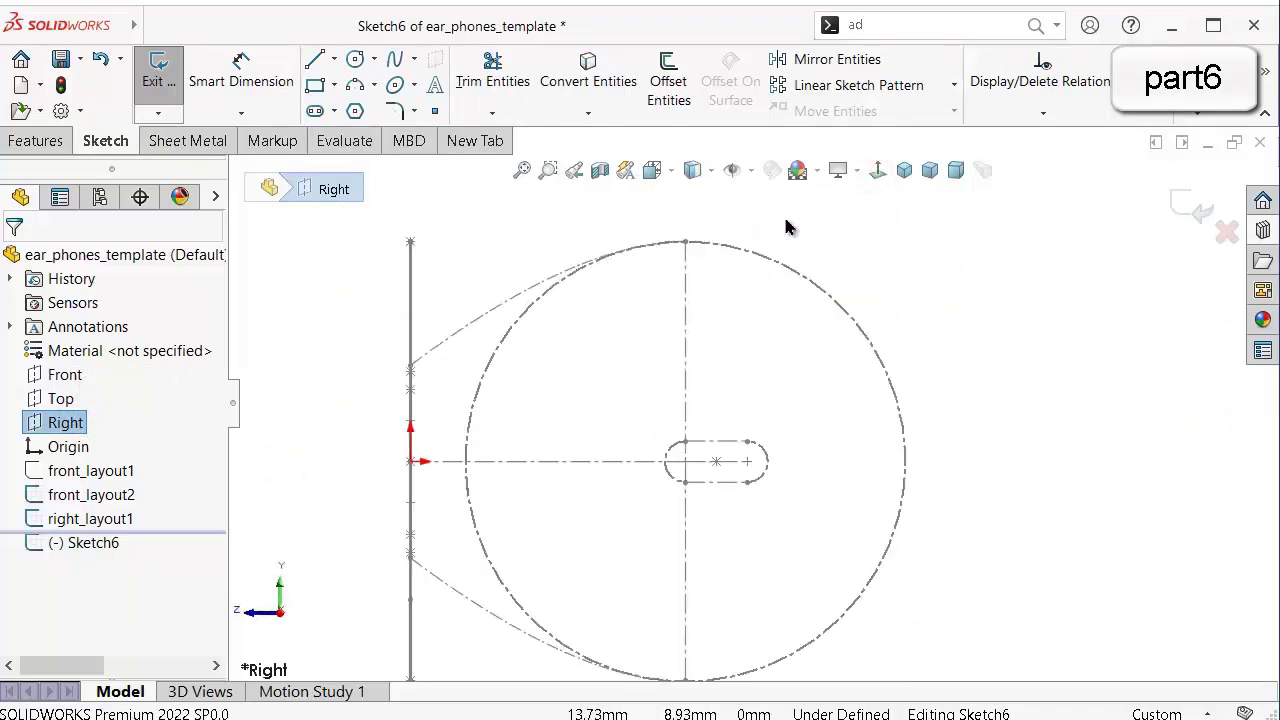
pyautogui.click(356, 61)
pyautogui.click(373, 60)
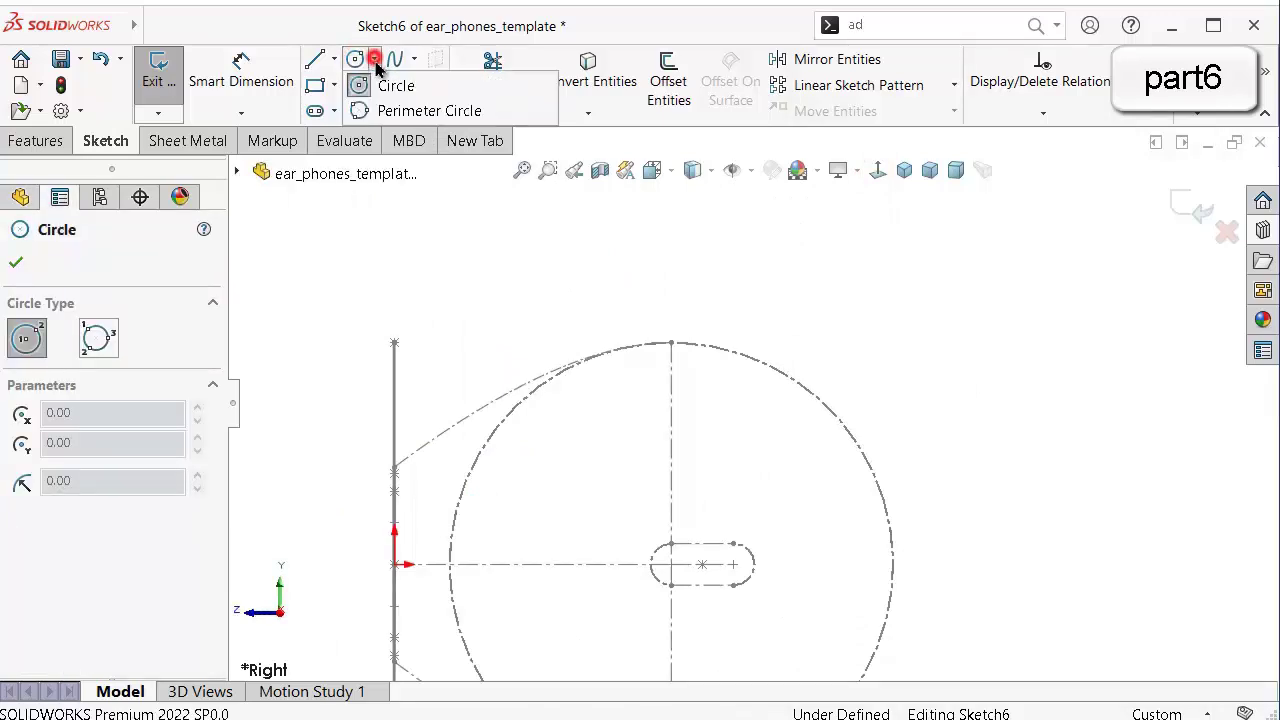
pyautogui.press('Escape')
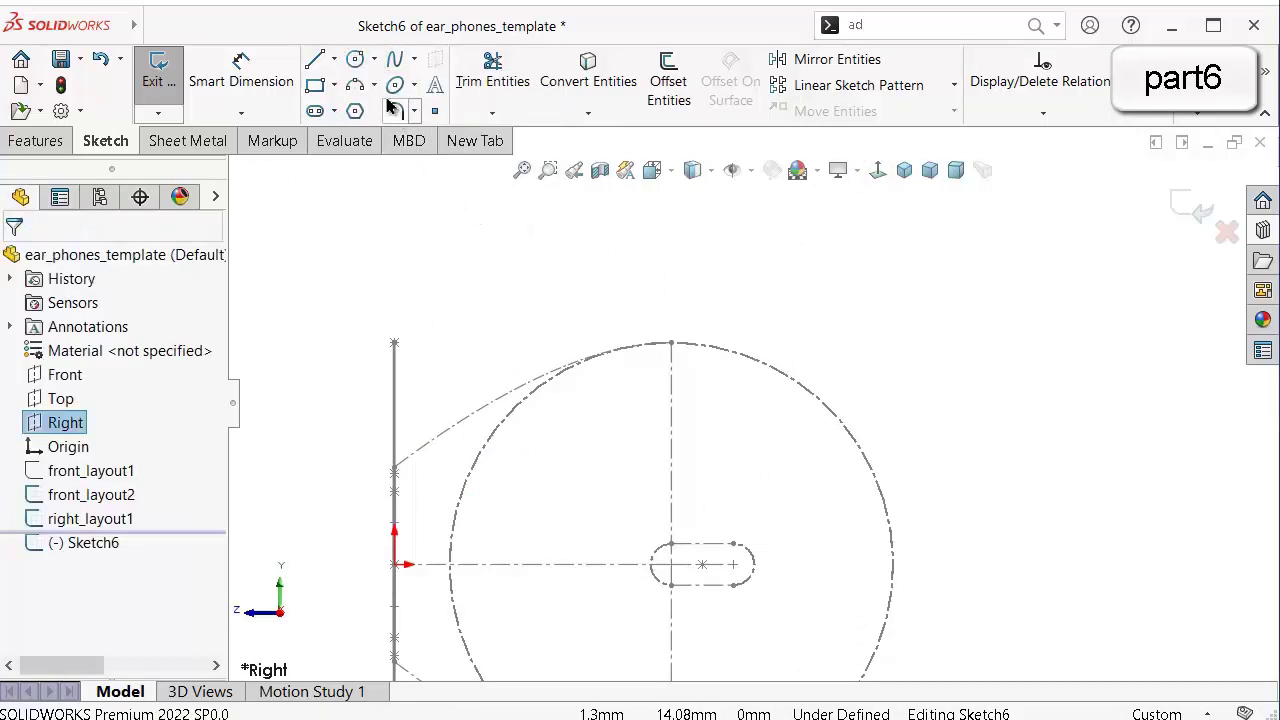
# Draw a three-point arc from the construction circle's top point to its bottom point, following the half facing away from the front layout.
pyautogui.click(356, 85)
pyautogui.click(673, 345)
pyautogui.scroll(3, 755, 420)
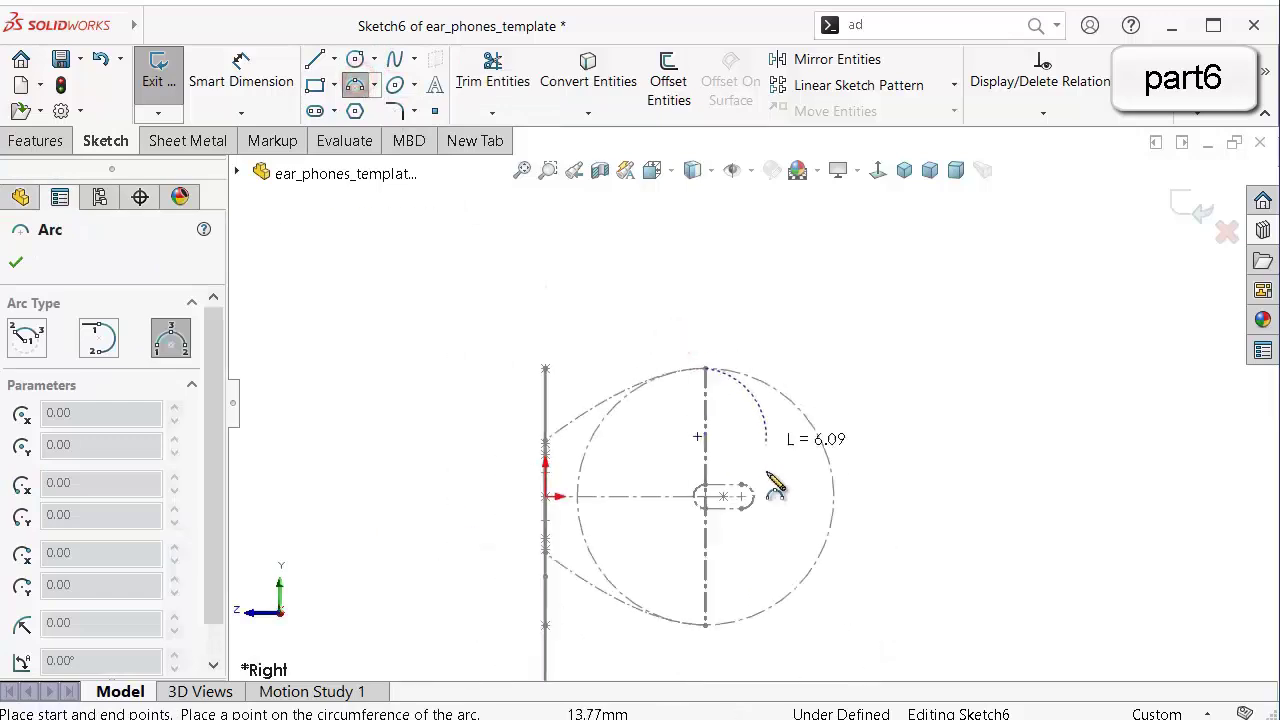
pyautogui.click(708, 626)
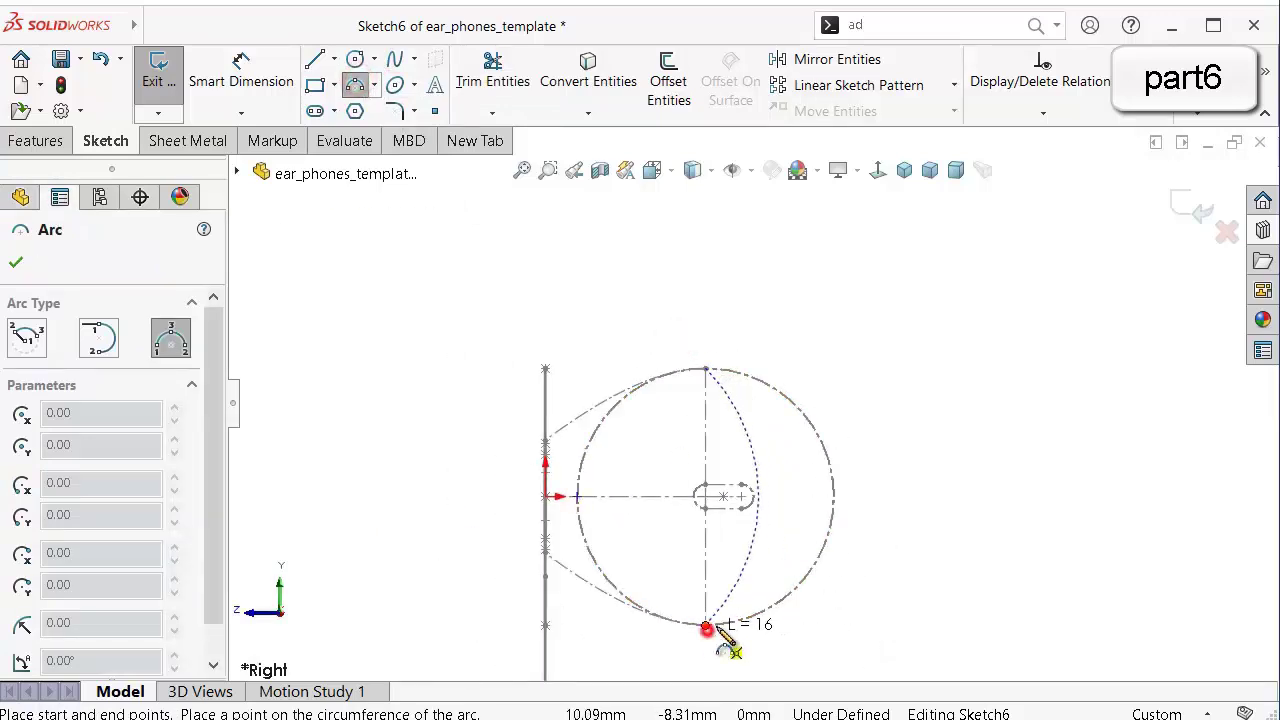
pyautogui.click(829, 548)
pyautogui.scroll(-2, 700, 376)
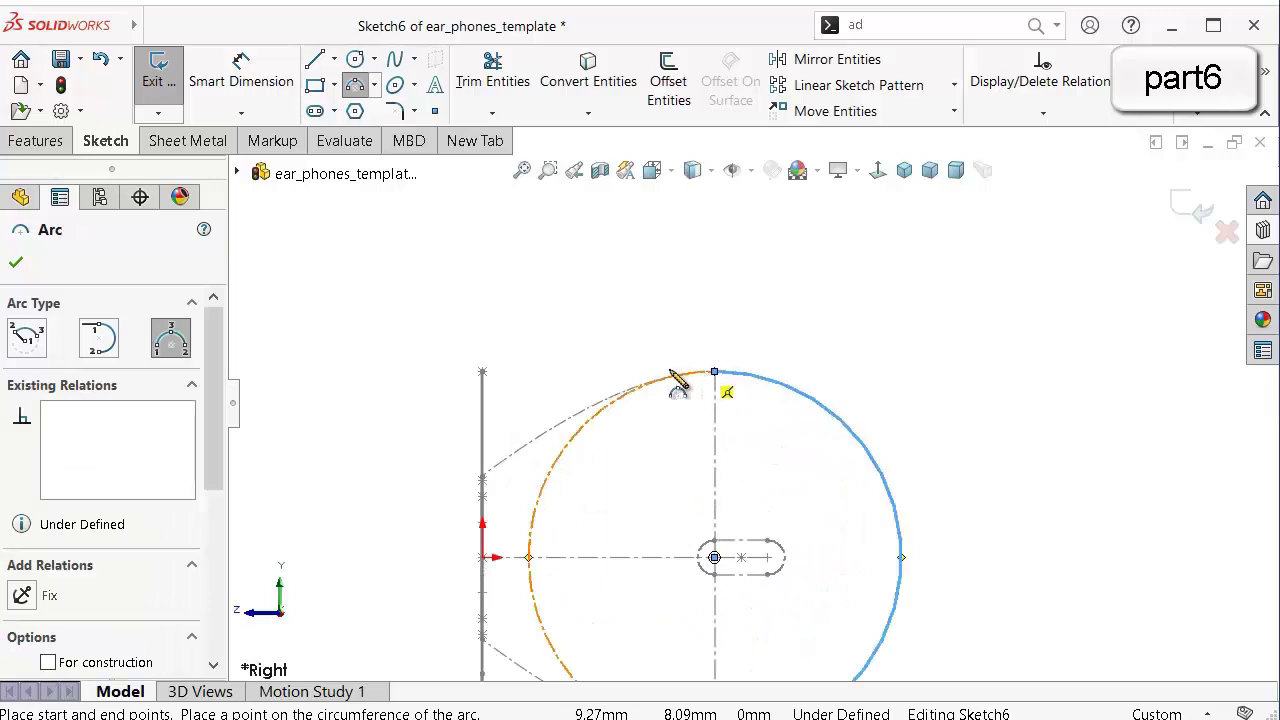
pyautogui.press('Escape')
# Convert the upper and lower splines, the line connecting their endpoints and the complete slot outline from right_layout1 into the current sketch.
pyautogui.click(549, 441)
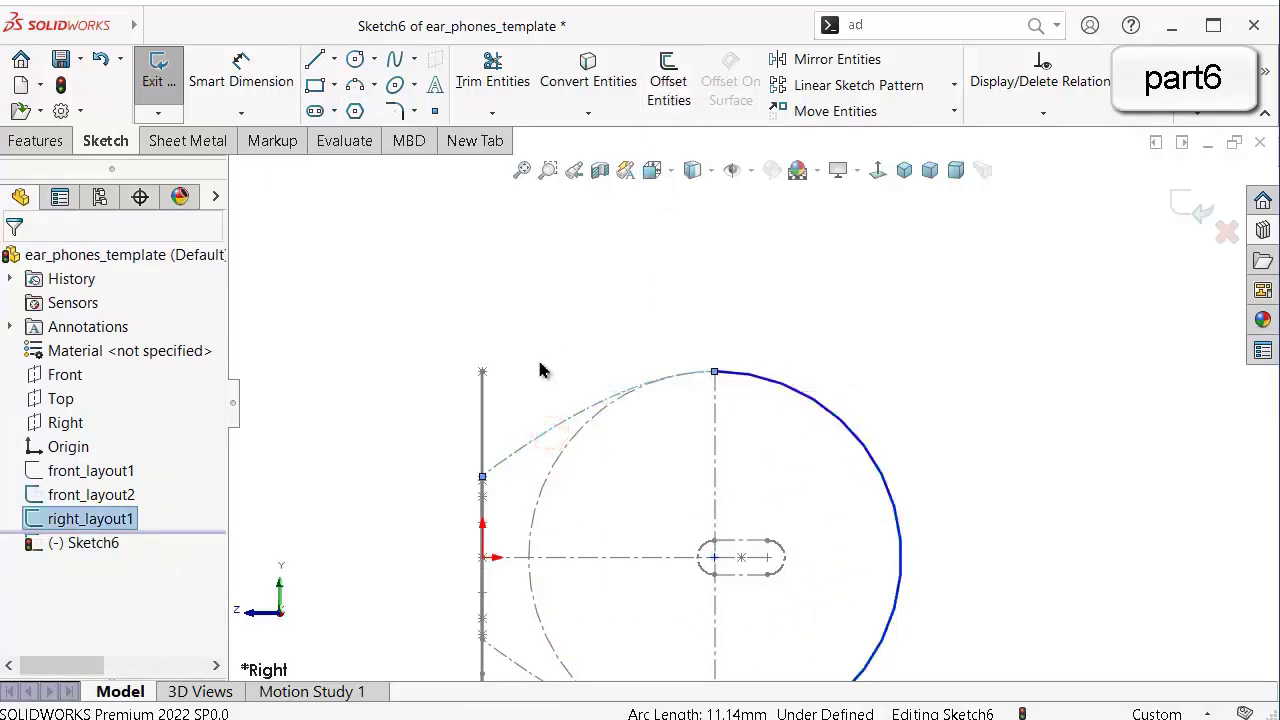
pyautogui.scroll(-2, 560, 437)
pyautogui.moveTo(550, 462); pyautogui.dragTo(534, 495, button='middle')
pyautogui.scroll(-2, 532, 500)
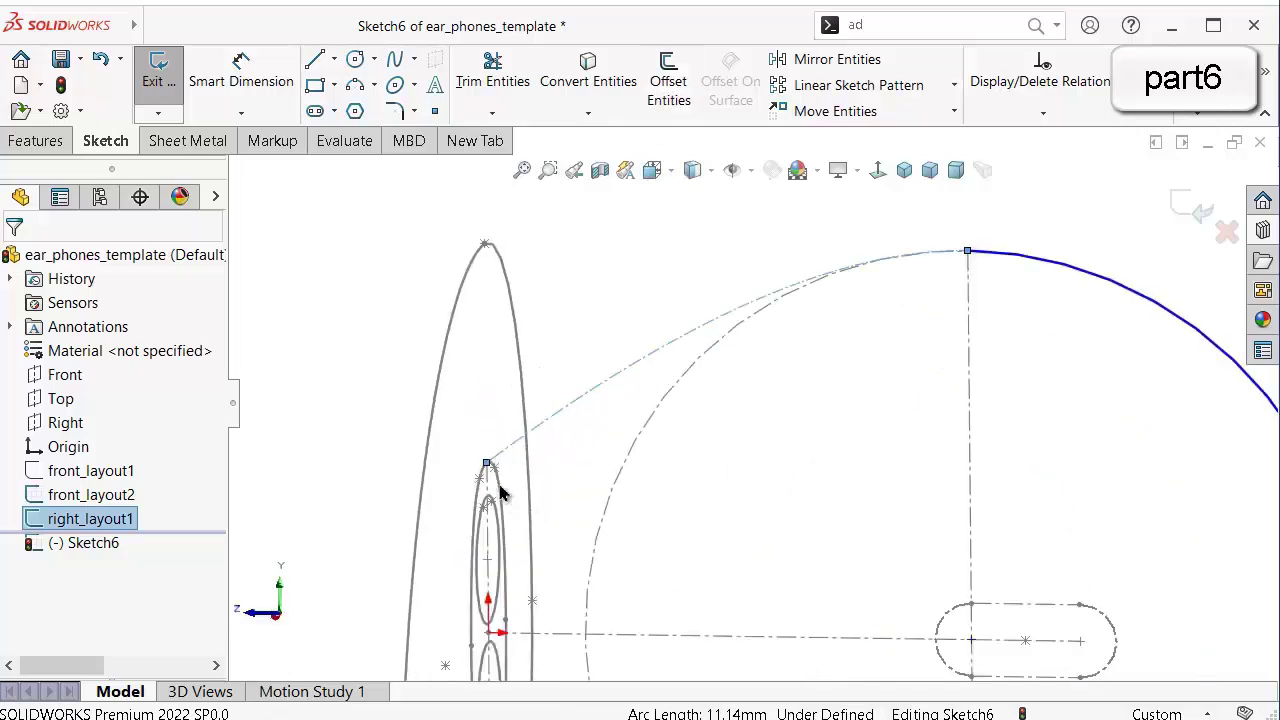
pyautogui.keyDown('ctrl'); pyautogui.click(487, 480); pyautogui.keyUp('ctrl')
pyautogui.scroll(3, 530, 520)
pyautogui.scroll(-3, 668, 615)
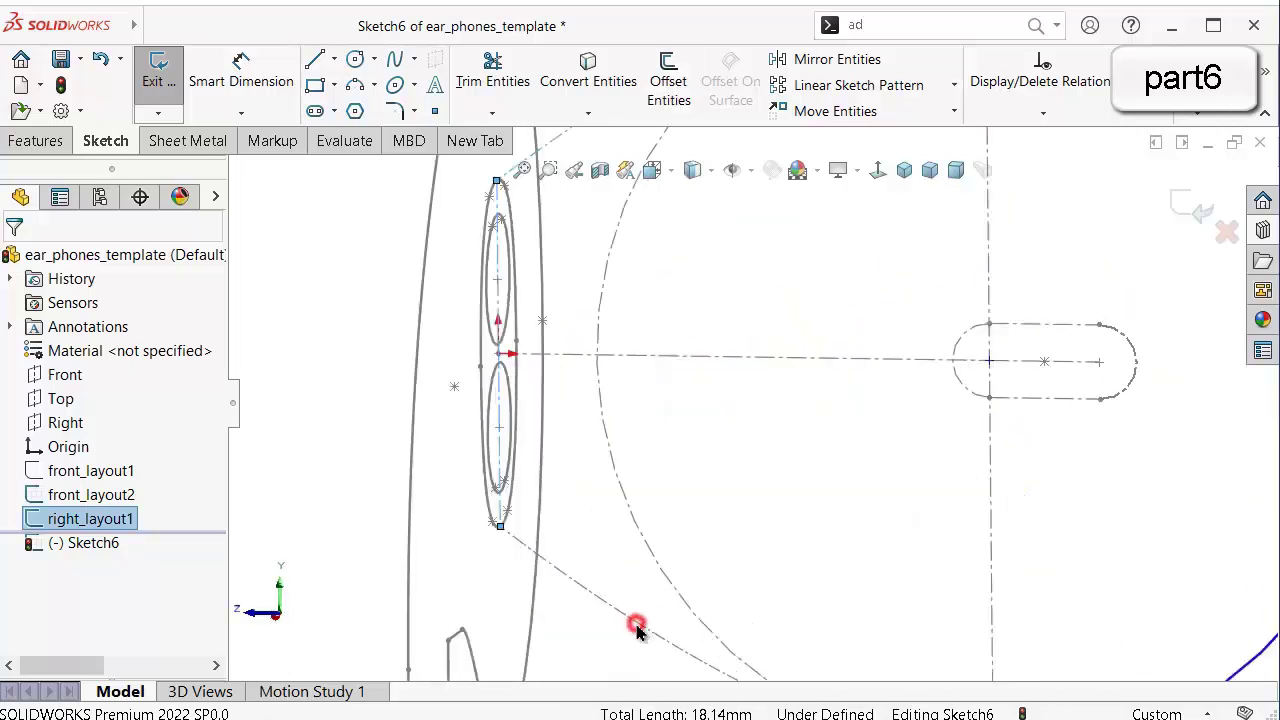
pyautogui.keyDown('ctrl'); pyautogui.click(640, 630); pyautogui.keyUp('ctrl')
pyautogui.keyDown('ctrl'); pyautogui.click(1043, 398); pyautogui.keyUp('ctrl')
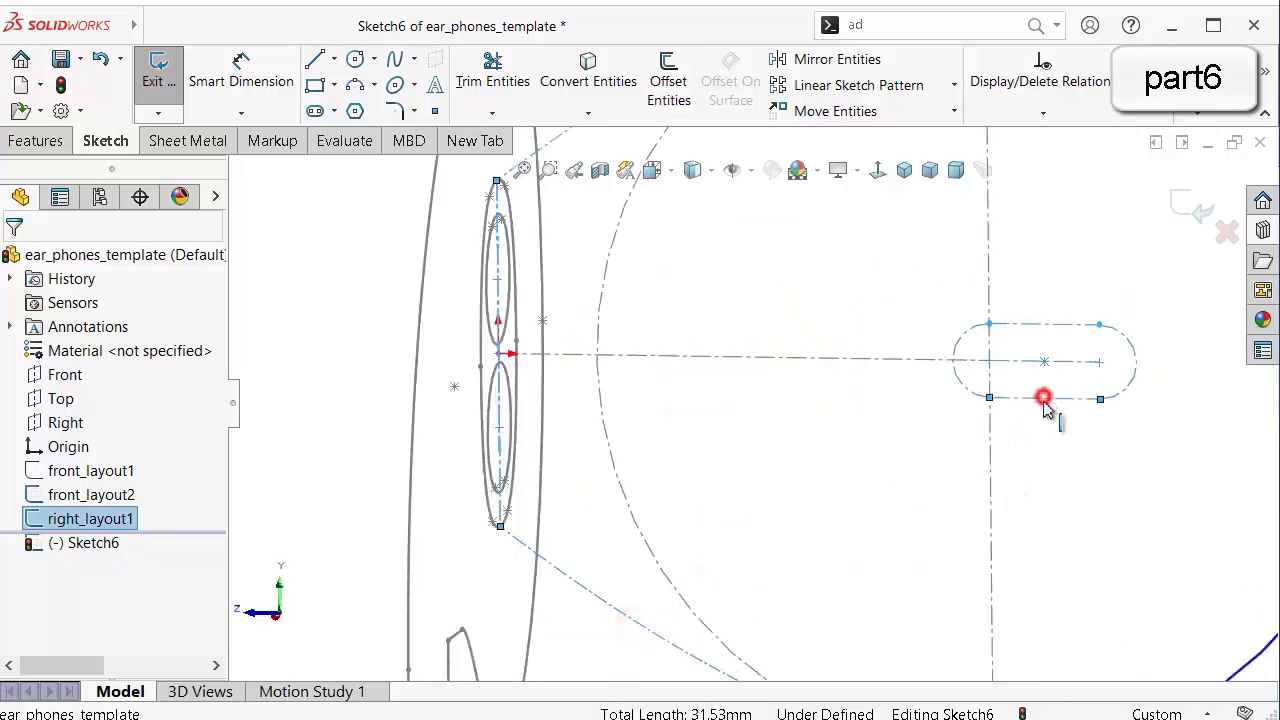
pyautogui.keyDown('ctrl'); pyautogui.click(967, 333); pyautogui.keyUp('ctrl')
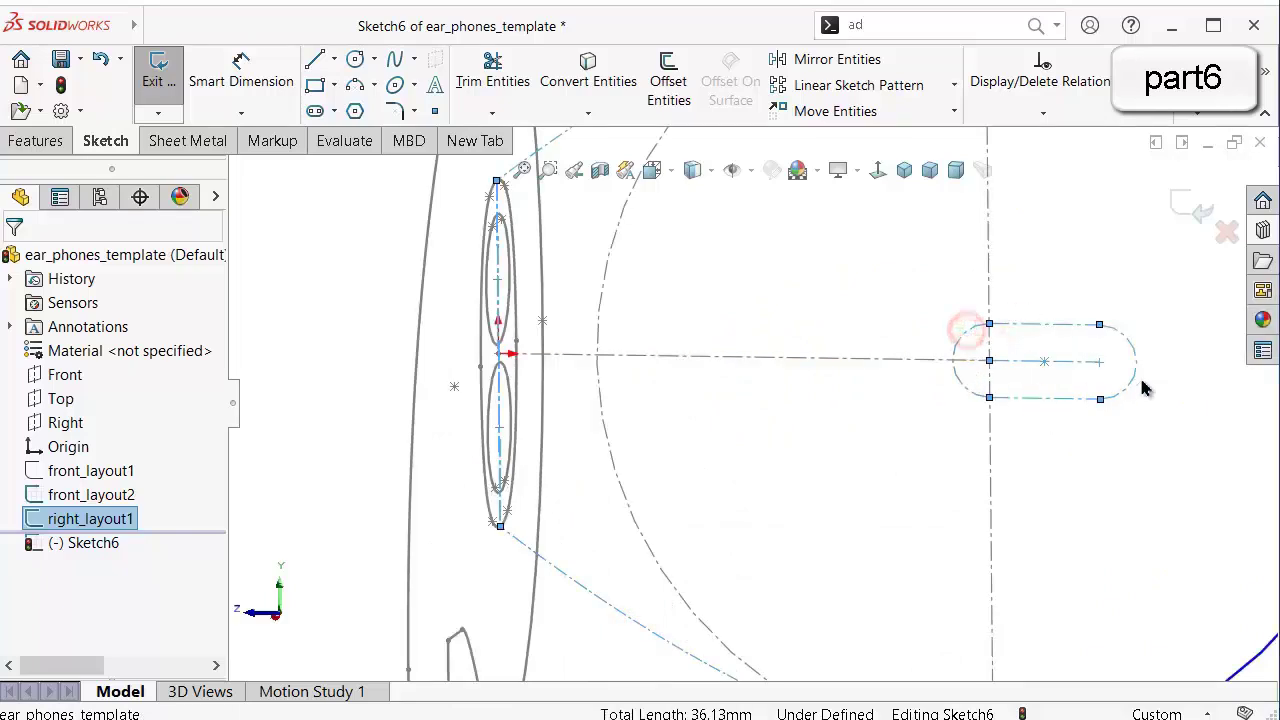
pyautogui.click(601, 82)
pyautogui.scroll(5, 748, 298)
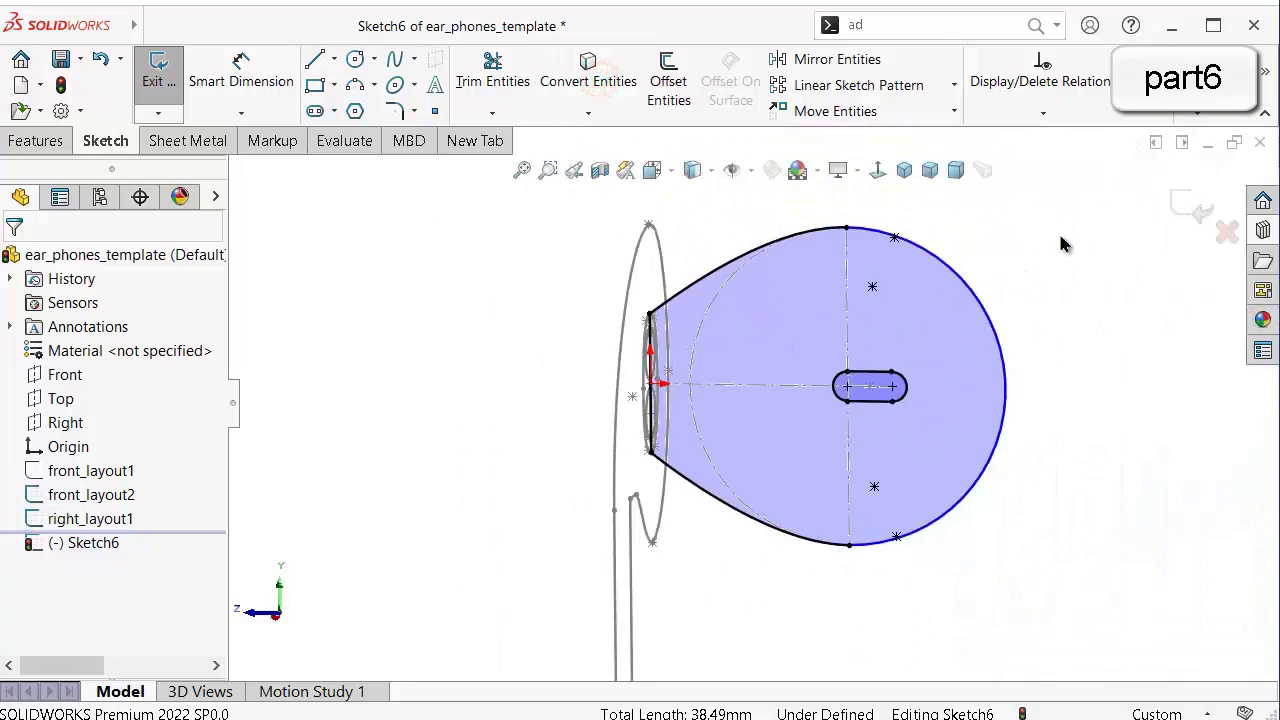
# Close the profile sketch, rename it right_layout2 and save the part.
pyautogui.moveTo(1061, 244)
pyautogui.mouseDown(button='middle')
pyautogui.moveTo(914, 319)
pyautogui.moveTo(1102, 266)
pyautogui.mouseUp(button='middle')
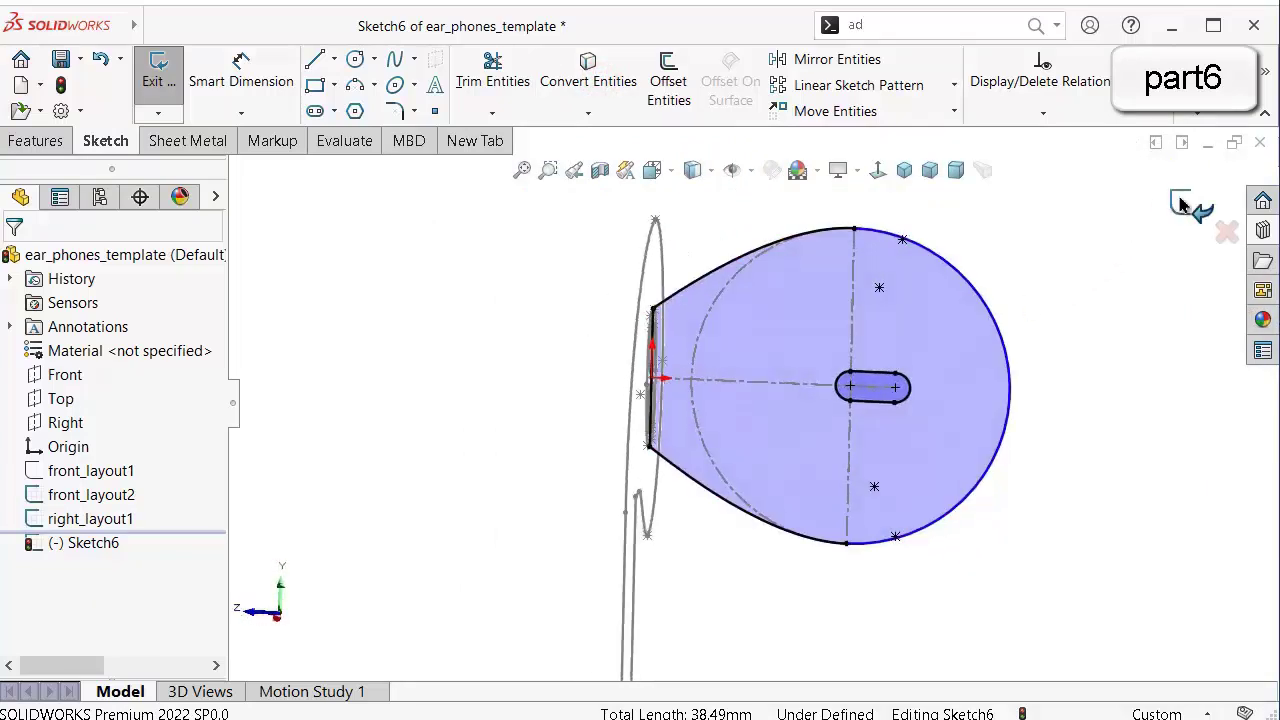
pyautogui.click(1180, 204)
pyautogui.click(1111, 303)
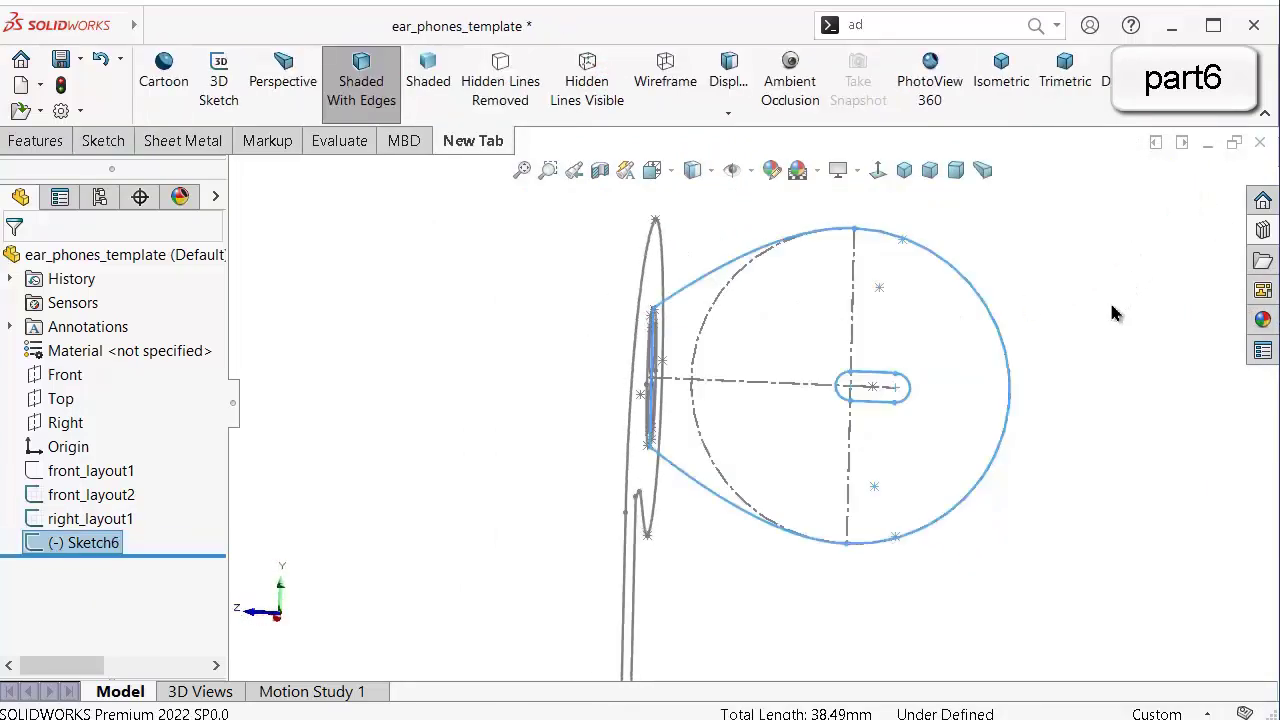
pyautogui.click(111, 543)
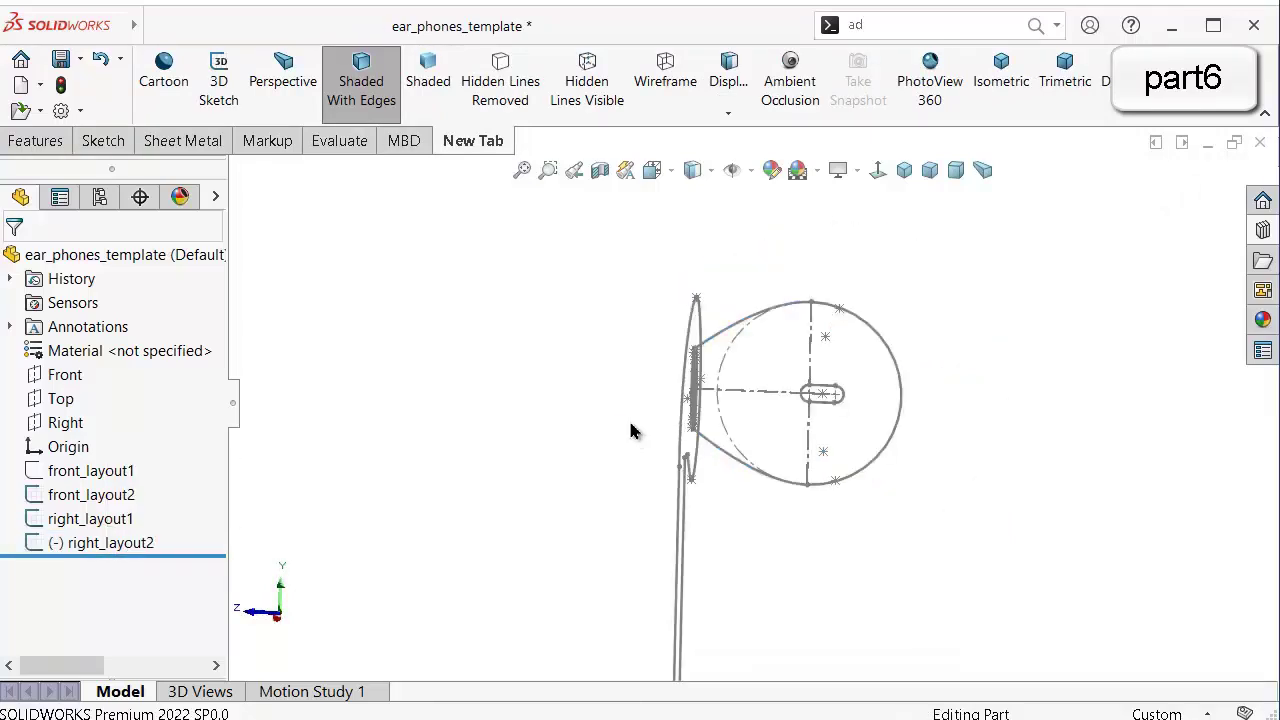
pyautogui.moveTo(631, 431)
pyautogui.mouseDown(button='middle')
pyautogui.moveTo(589, 611)
pyautogui.moveTo(456, 346)
pyautogui.moveTo(503, 354)
pyautogui.moveTo(577, 400)
pyautogui.moveTo(624, 465)
pyautogui.mouseUp(button='middle')
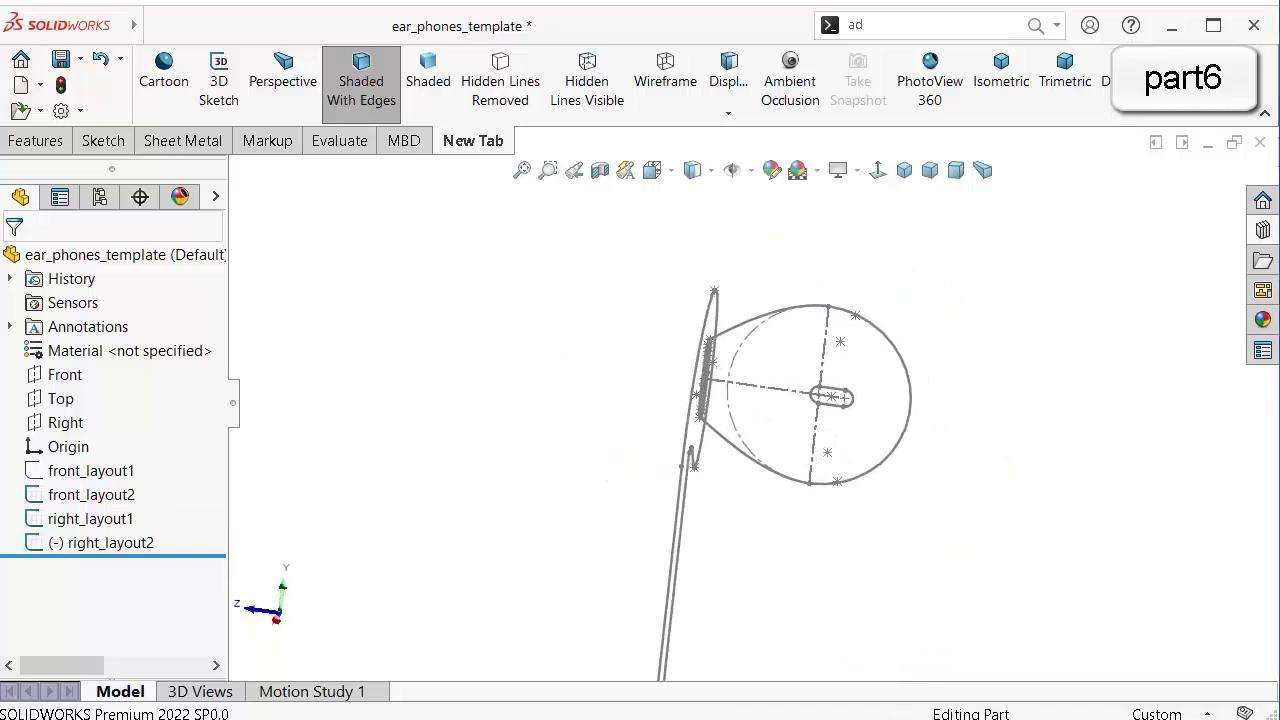
pyautogui.hotkey('ctrl', 's')
# Sketch an ellipse on the Top plane, centred at the layout circle's centre, with an 8 mm radius along the layout line and about 4.2 mm across.
pyautogui.click(60, 400)
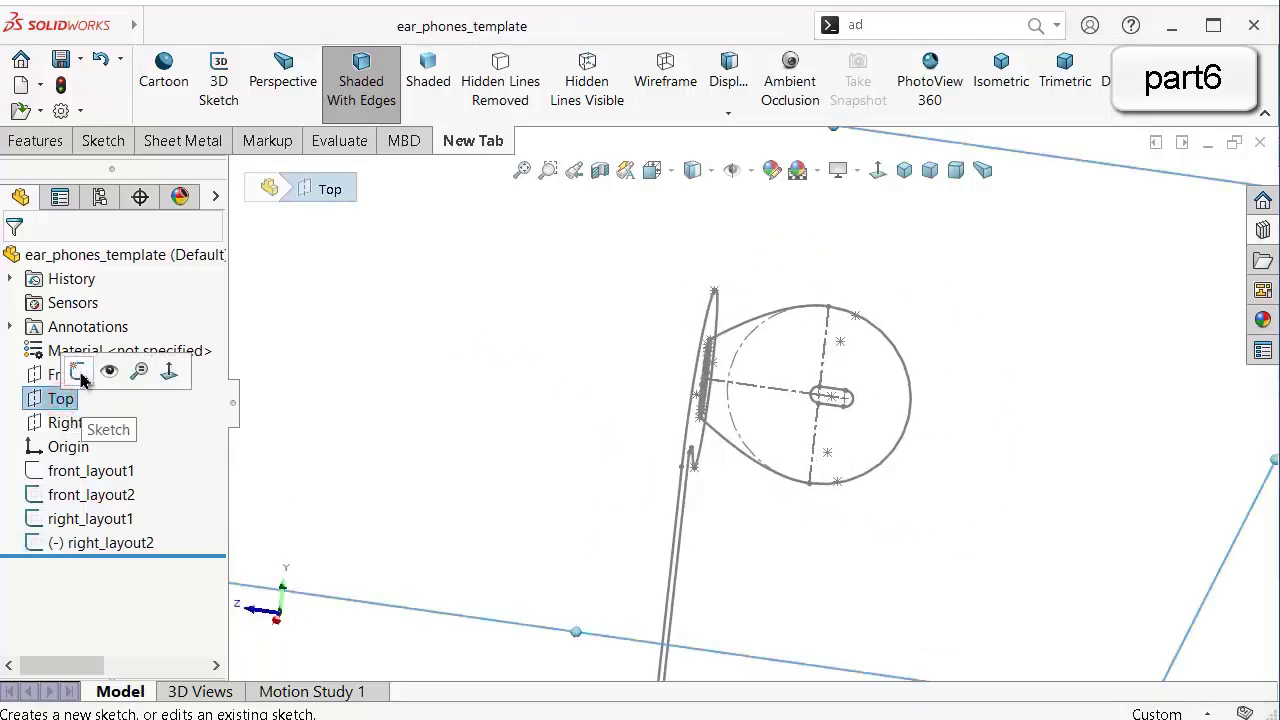
pyautogui.click(81, 376)
pyautogui.click(876, 172)
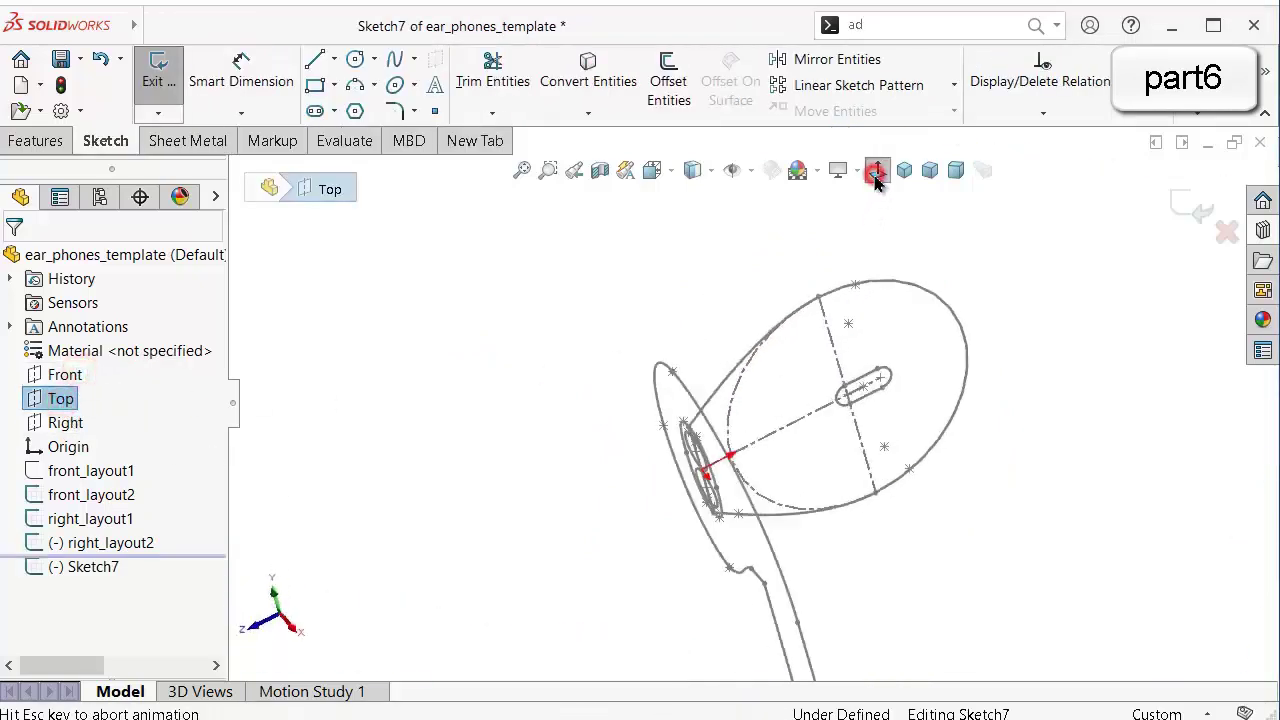
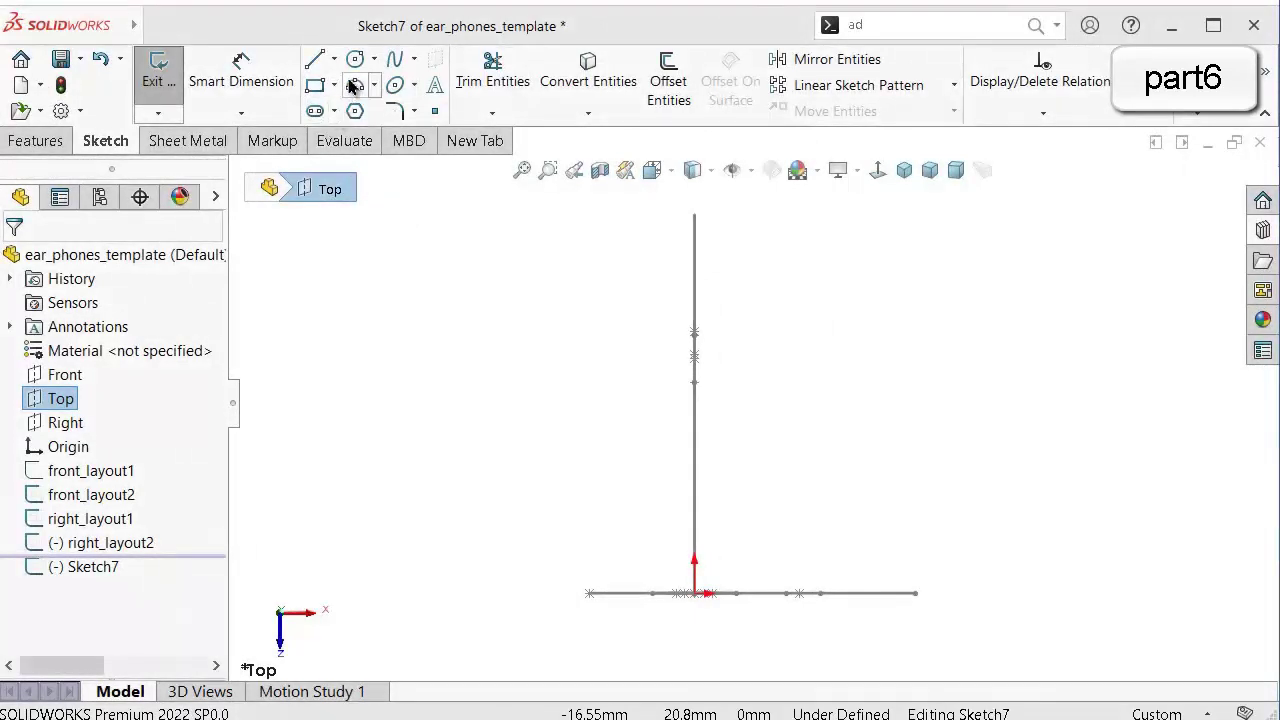
pyautogui.moveTo(785, 357); pyautogui.dragTo(760, 352, button='middle')
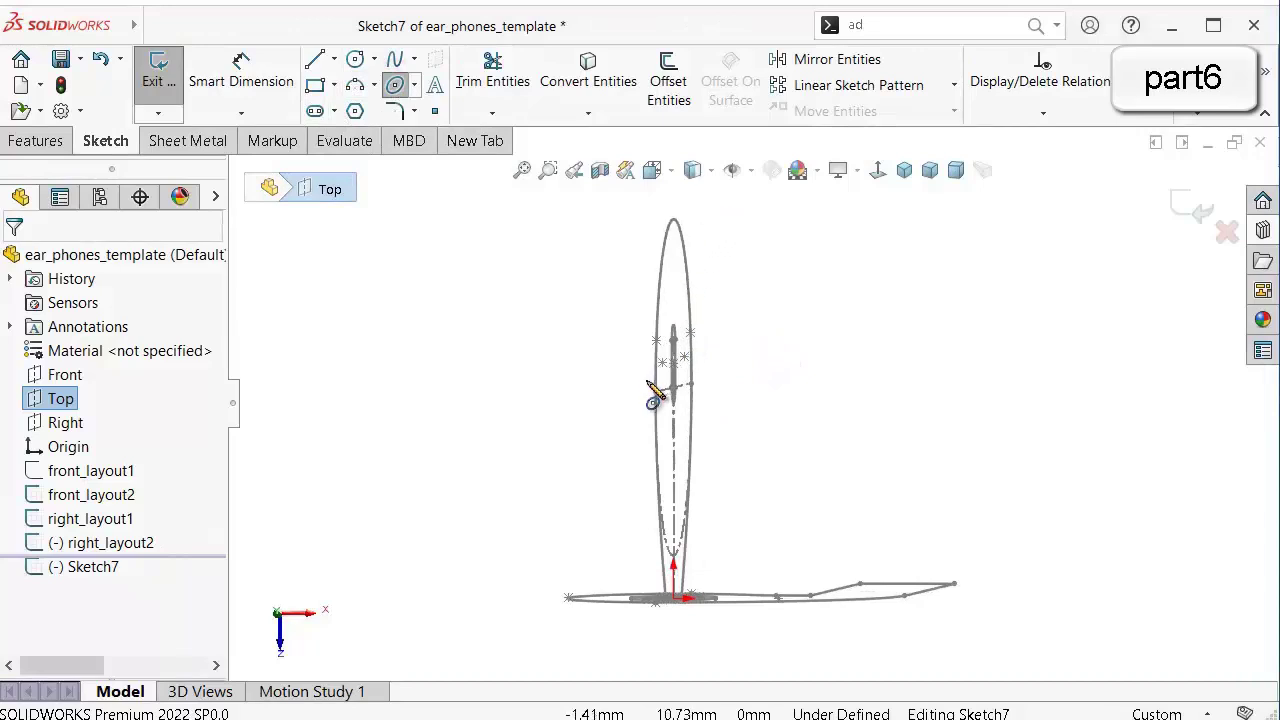
pyautogui.click(878, 170)
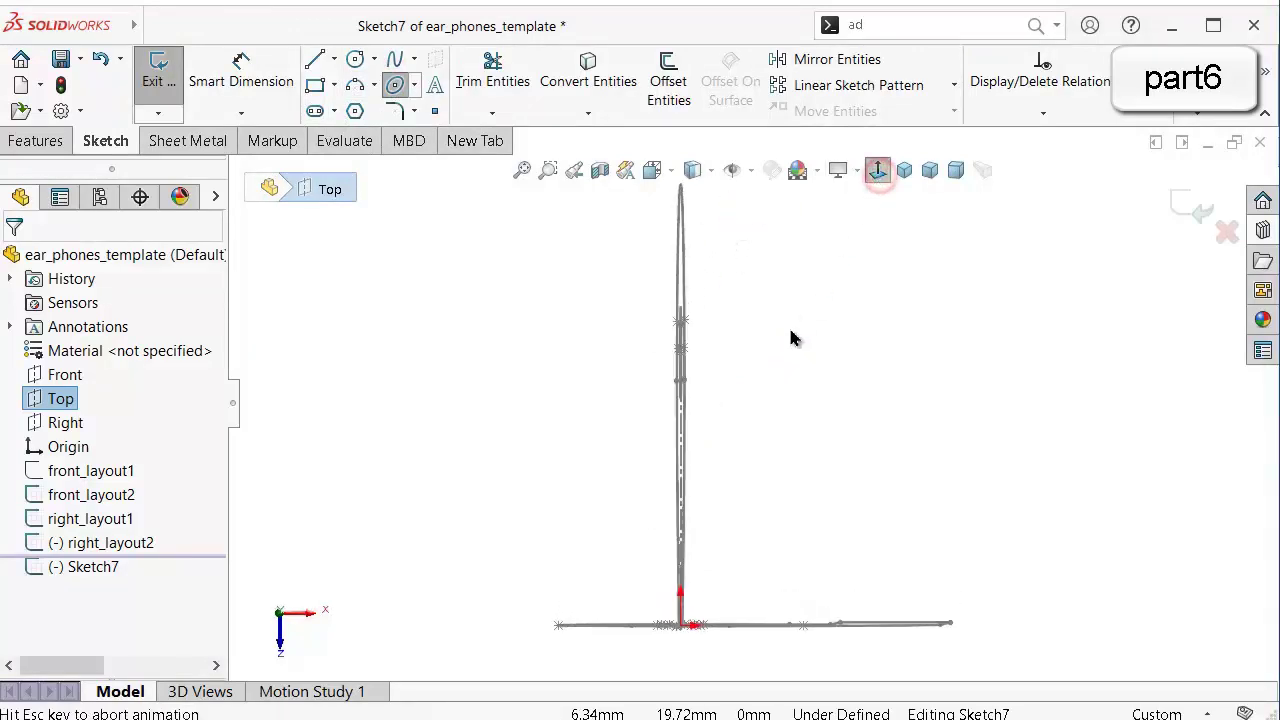
pyautogui.click(683, 380)
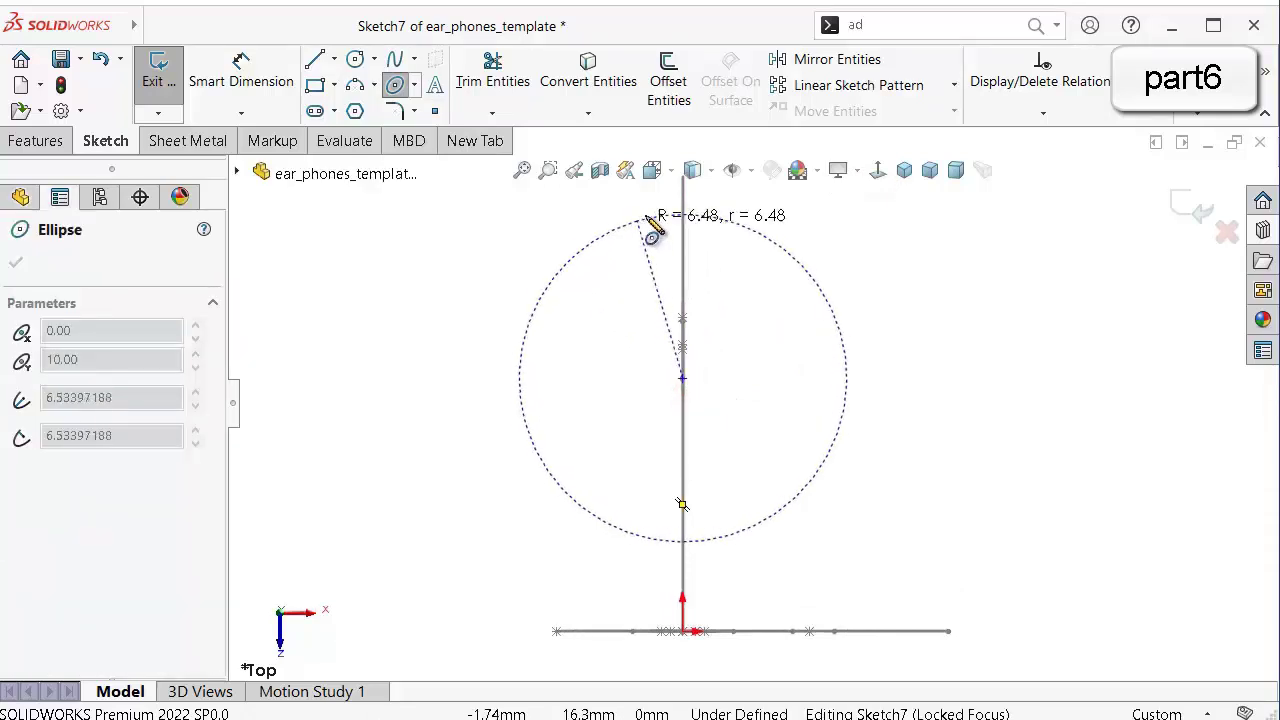
pyautogui.scroll(2, 683, 232)
pyautogui.scroll(-3, 710, 250)
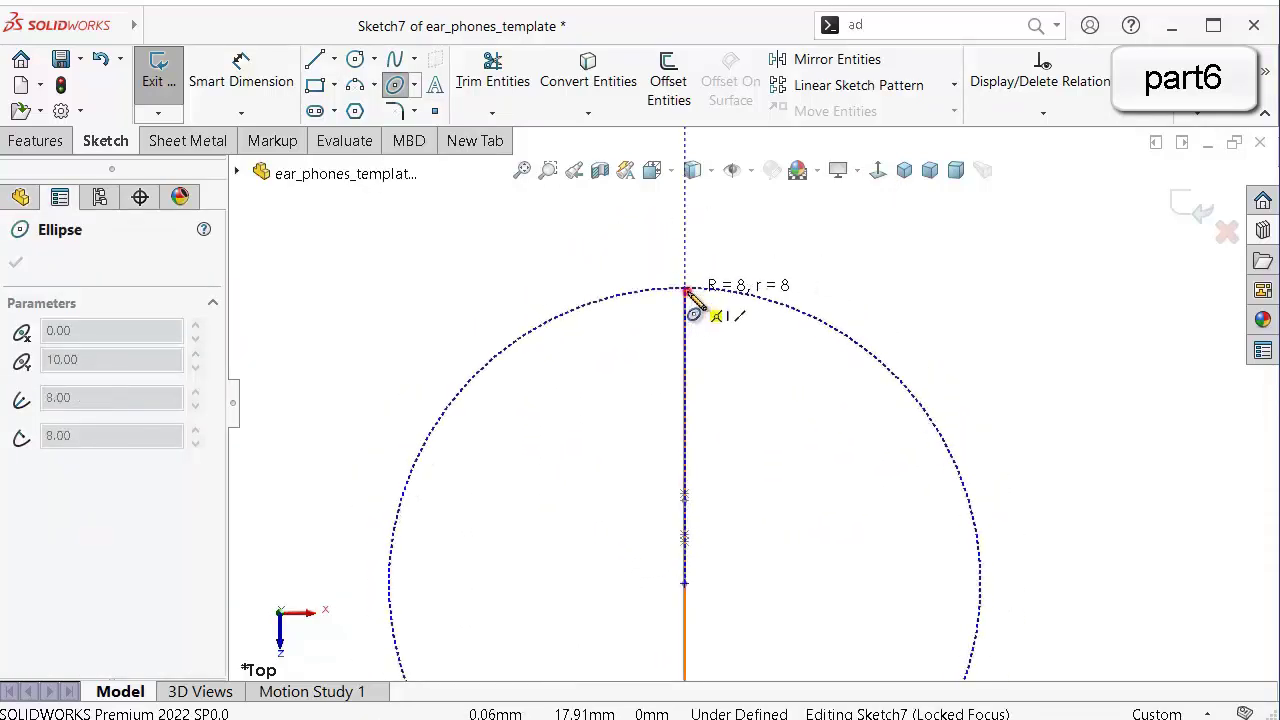
pyautogui.click(686, 291)
pyautogui.click(531, 398)
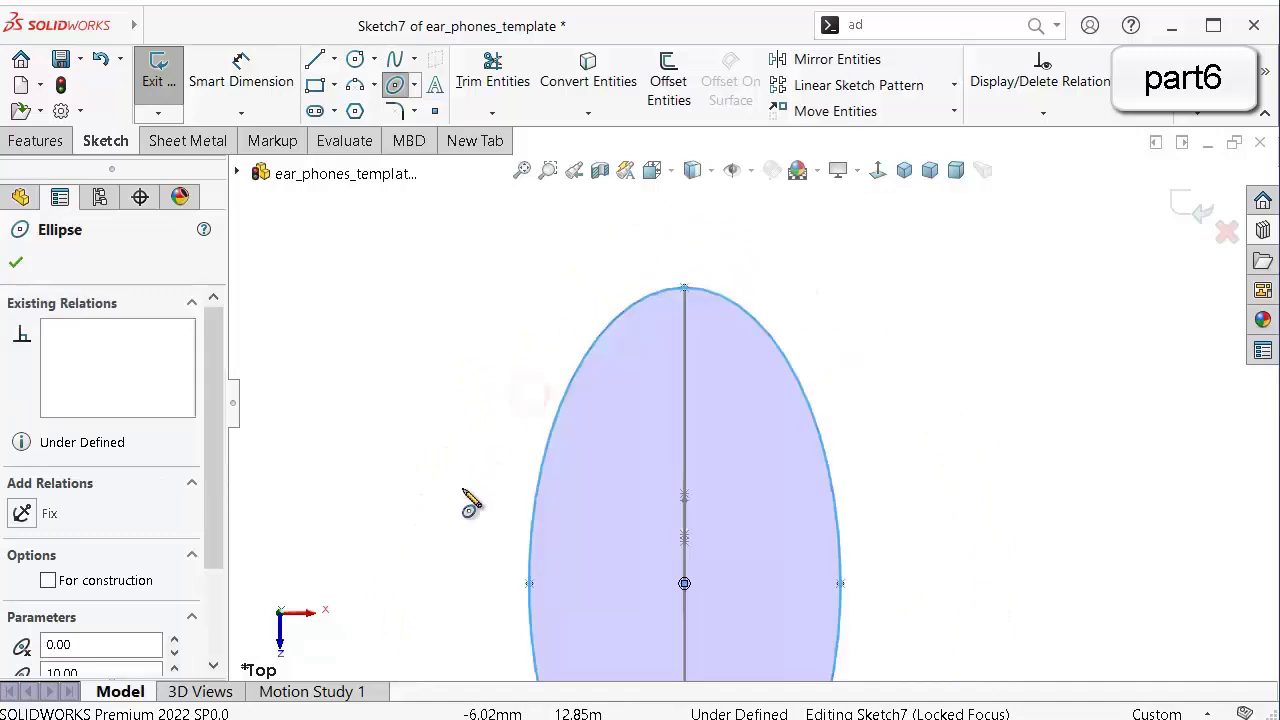
# Dimension the ellipse's short radius from its centre to its side point as 5 mm.
pyautogui.press('d')
pyautogui.click(685, 586)
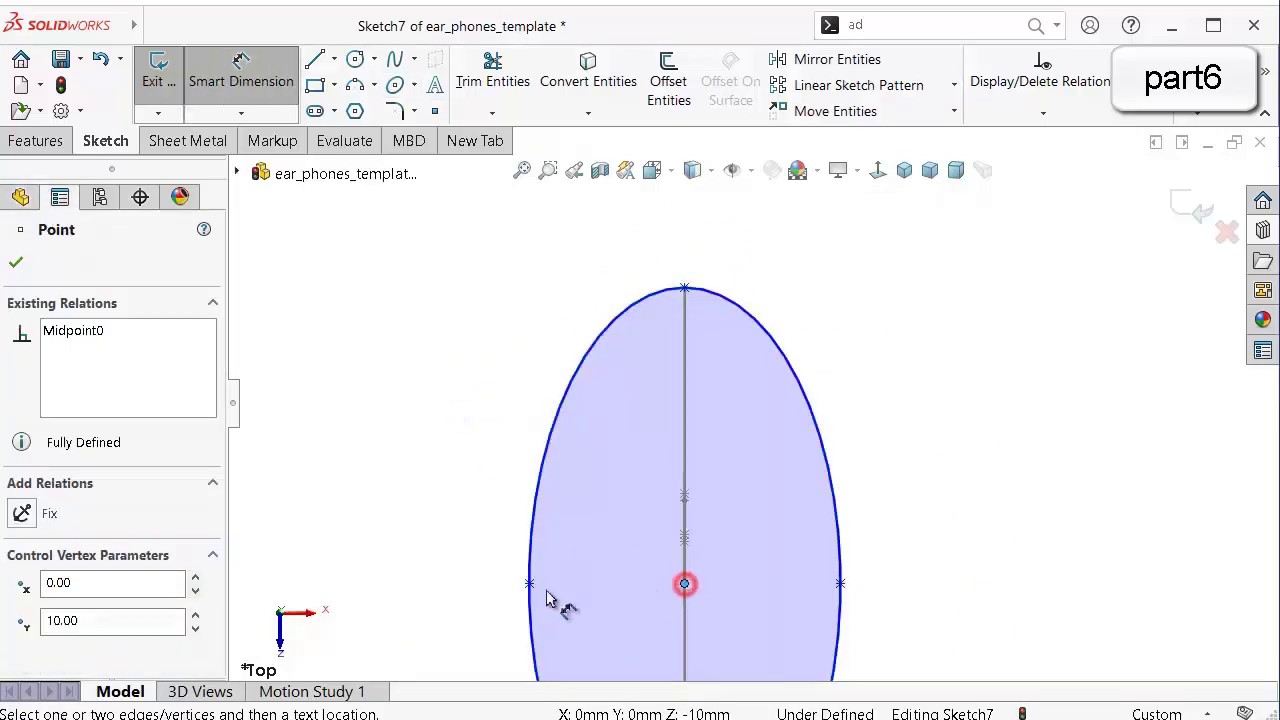
pyautogui.click(529, 584)
pyautogui.click(420, 560)
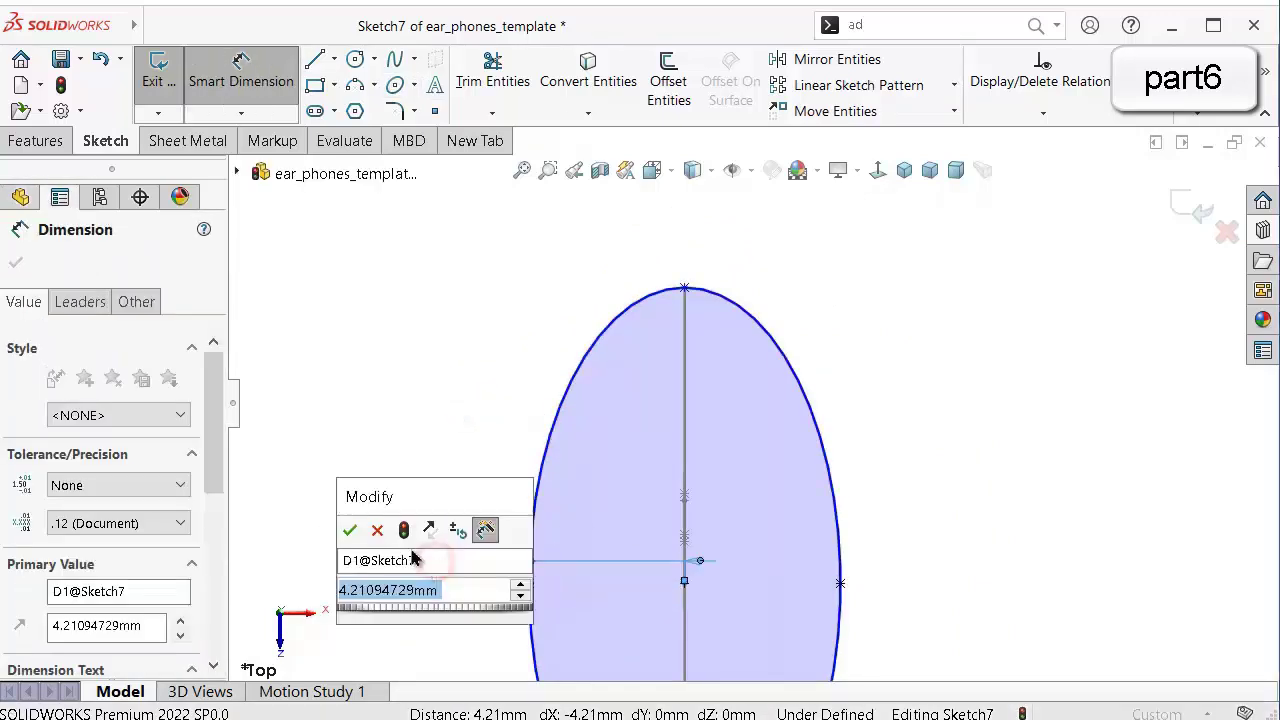
pyautogui.write('5.00mm')
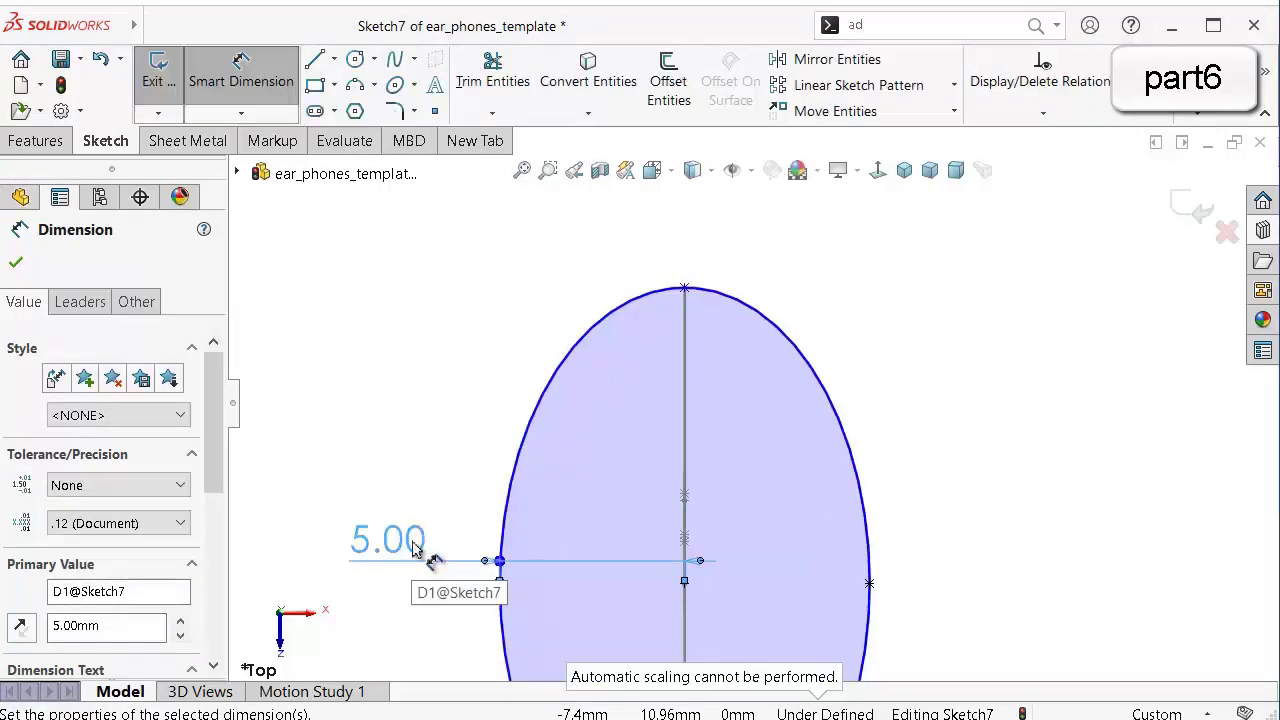
# Draw a construction centerline from the ellipse's upper axis point to its lower axis point.
pyautogui.press('f')
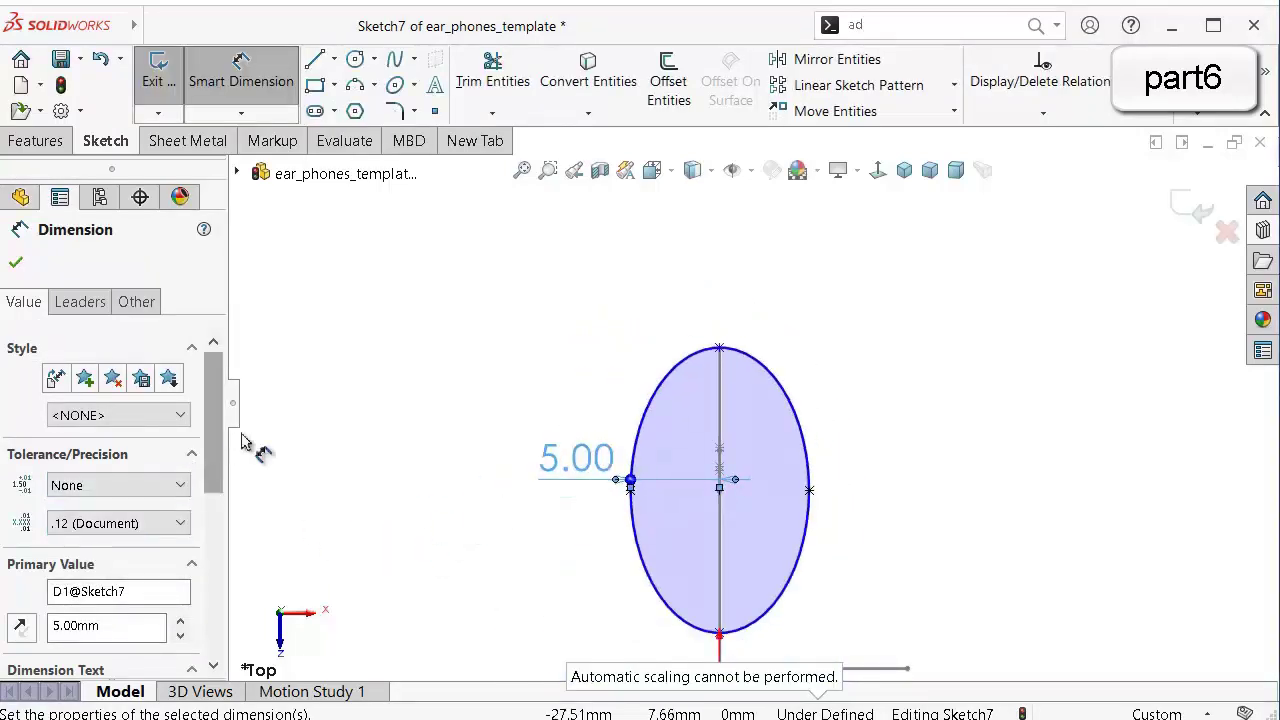
pyautogui.press('Escape')
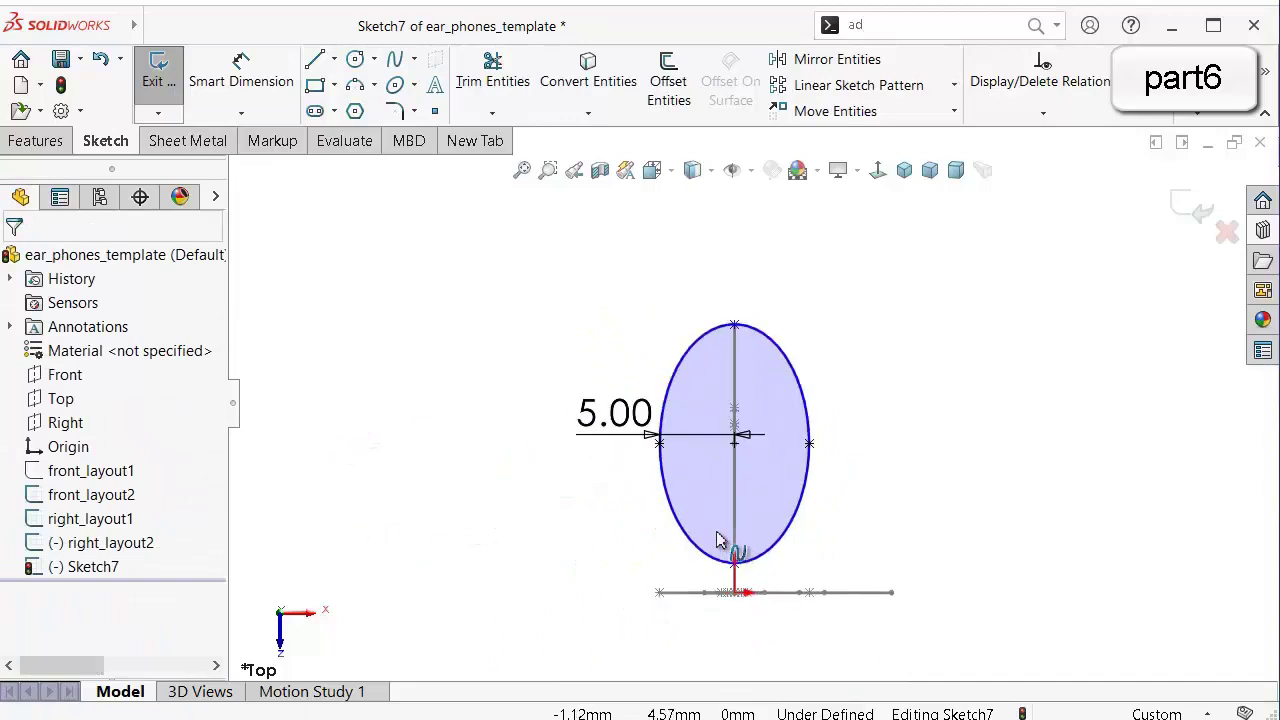
pyautogui.scroll(-1, 716, 540)
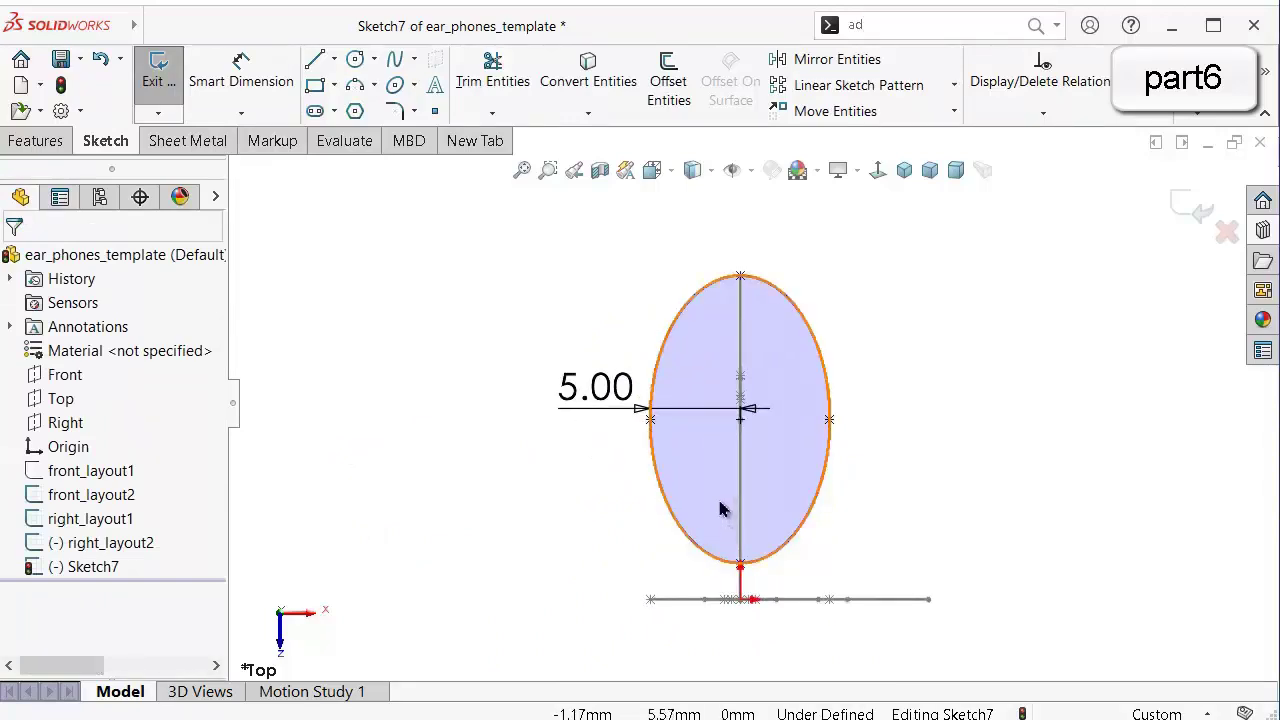
pyautogui.click(887, 479)
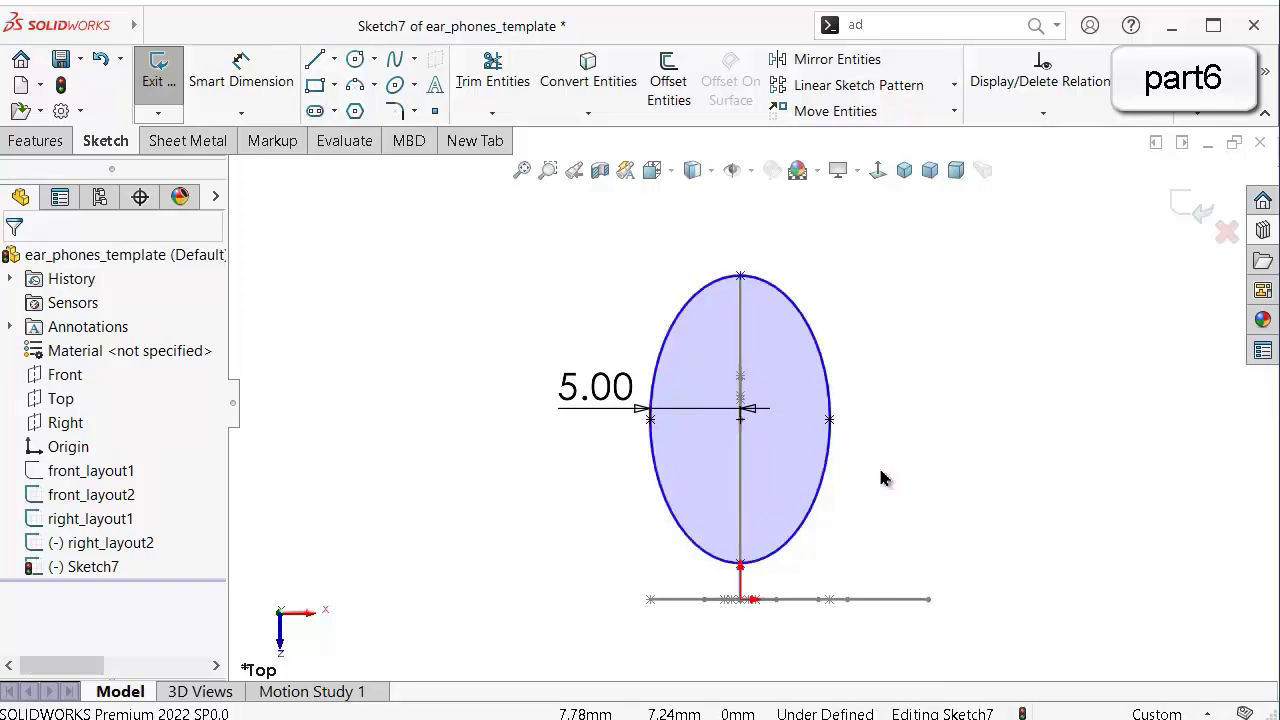
pyautogui.click(338, 62)
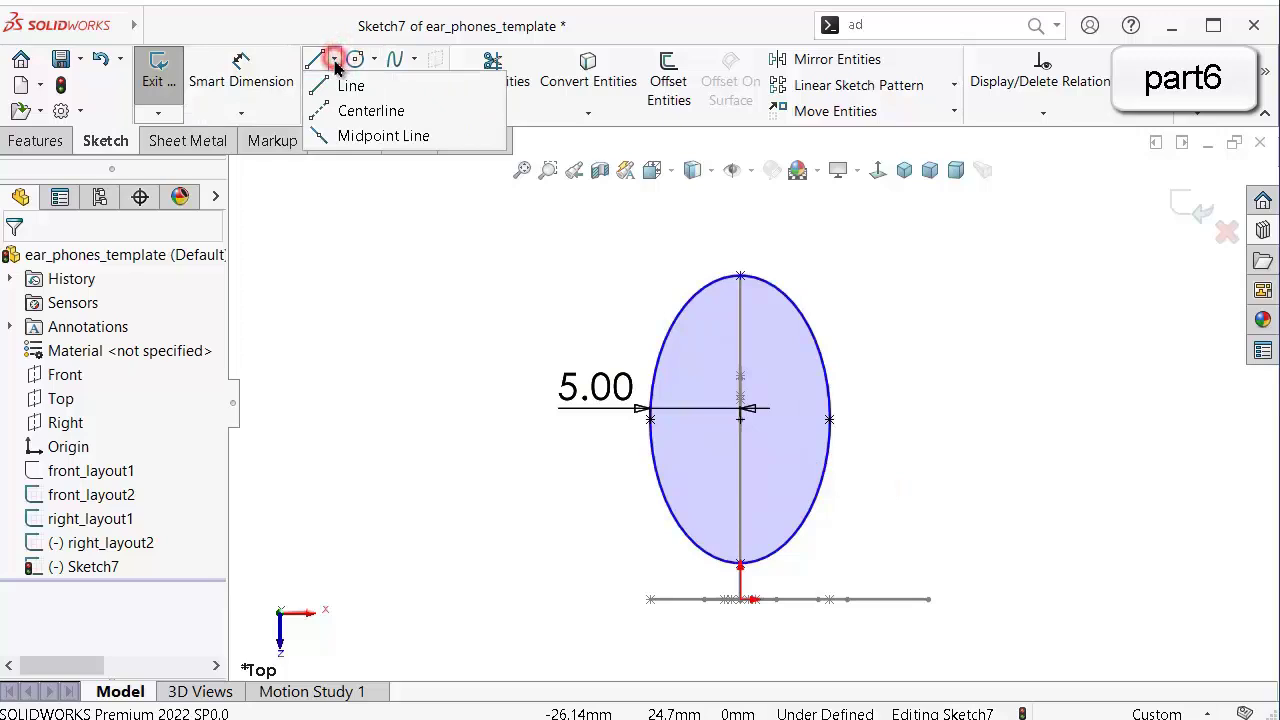
pyautogui.click(366, 110)
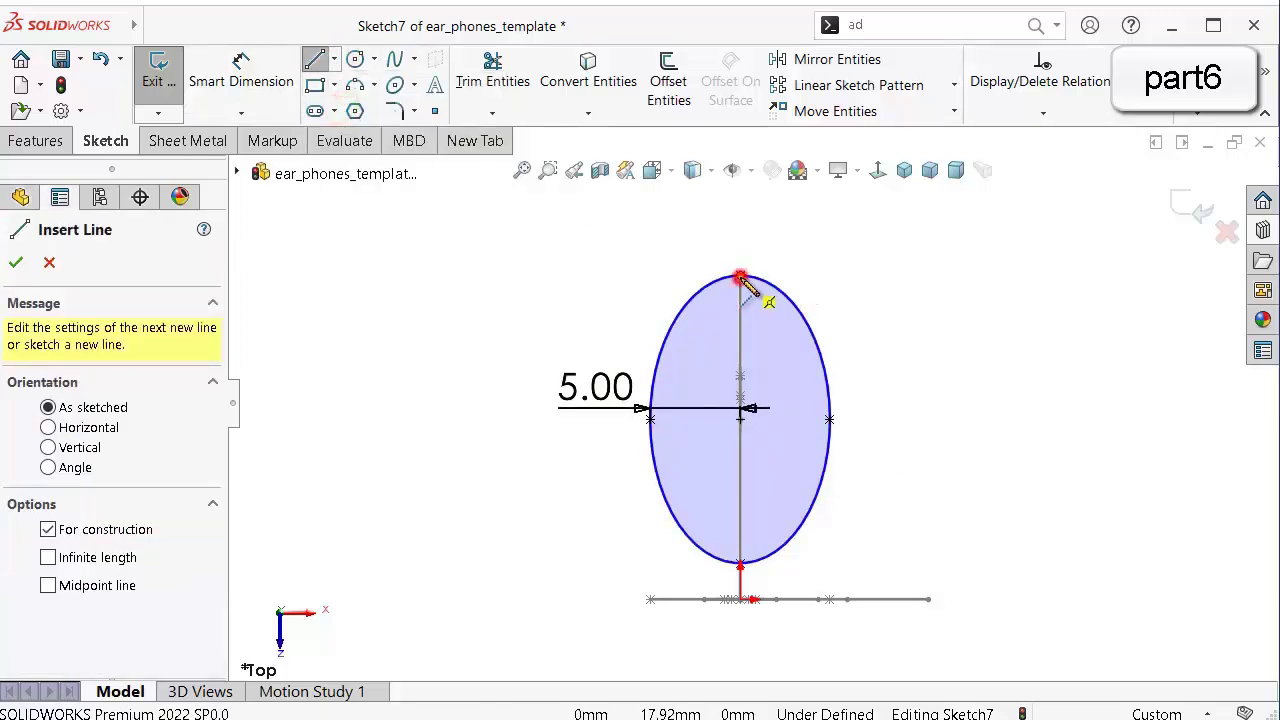
pyautogui.click(740, 277)
pyautogui.click(740, 563)
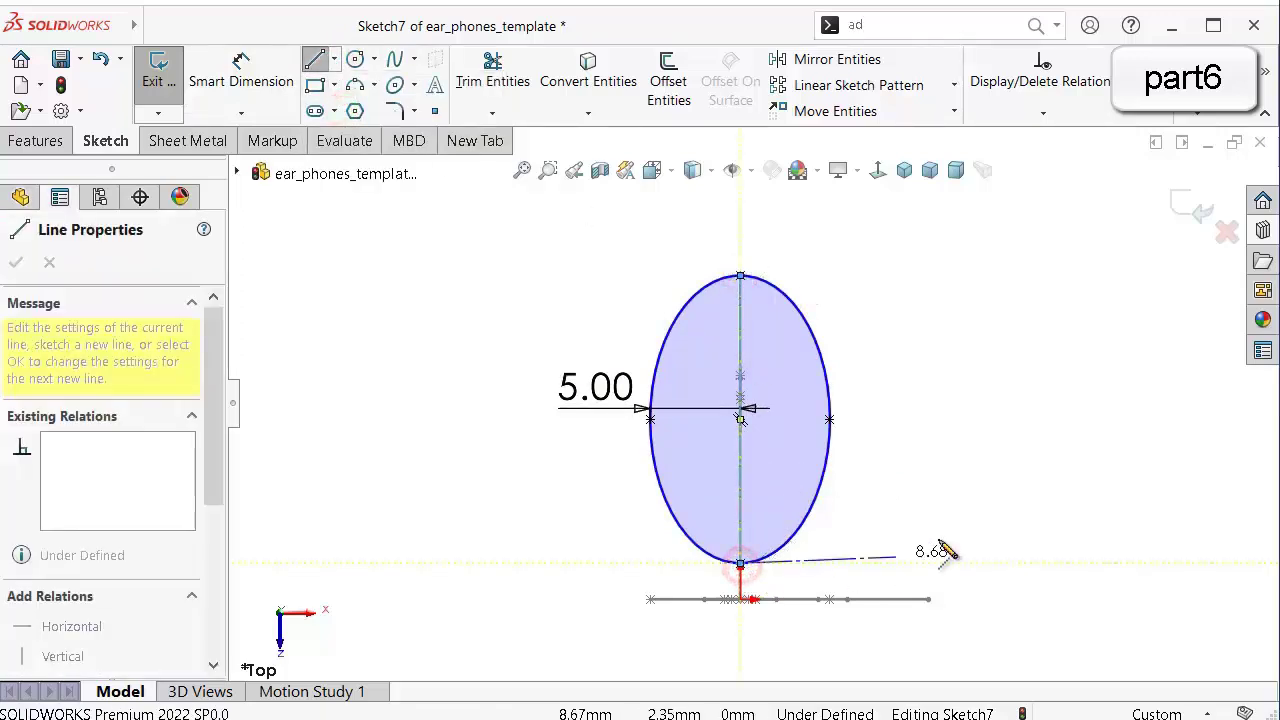
pyautogui.press('Escape')
# Trim away the half of the ellipse opposite the 5 mm dimension, up to the centerline.
pyautogui.click(492, 75)
pyautogui.moveTo(830, 272); pyautogui.dragTo(800, 358)
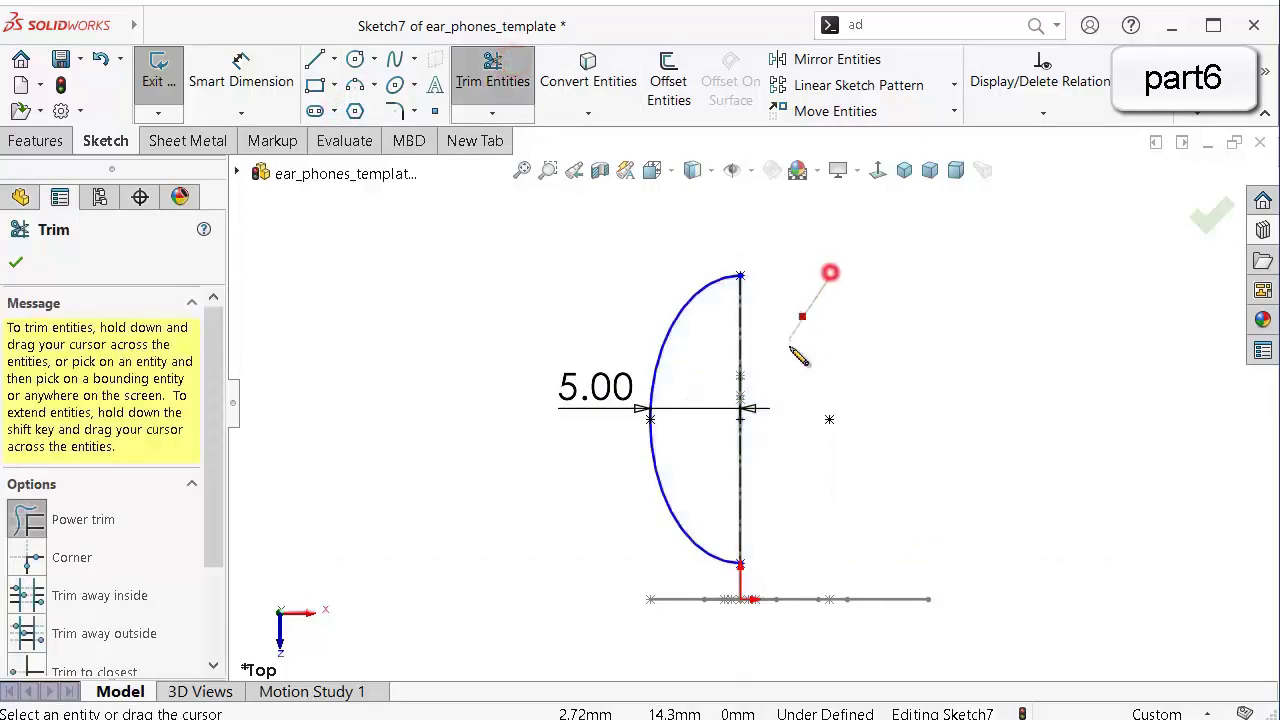
pyautogui.press('Escape')
# Examine how the half ellipse's ends meet the right-plane layout curves, and return to a view normal to the sketch.
pyautogui.moveTo(909, 341); pyautogui.dragTo(840, 366, button='middle')
pyautogui.scroll(-5, 660, 300)
pyautogui.click(505, 291)
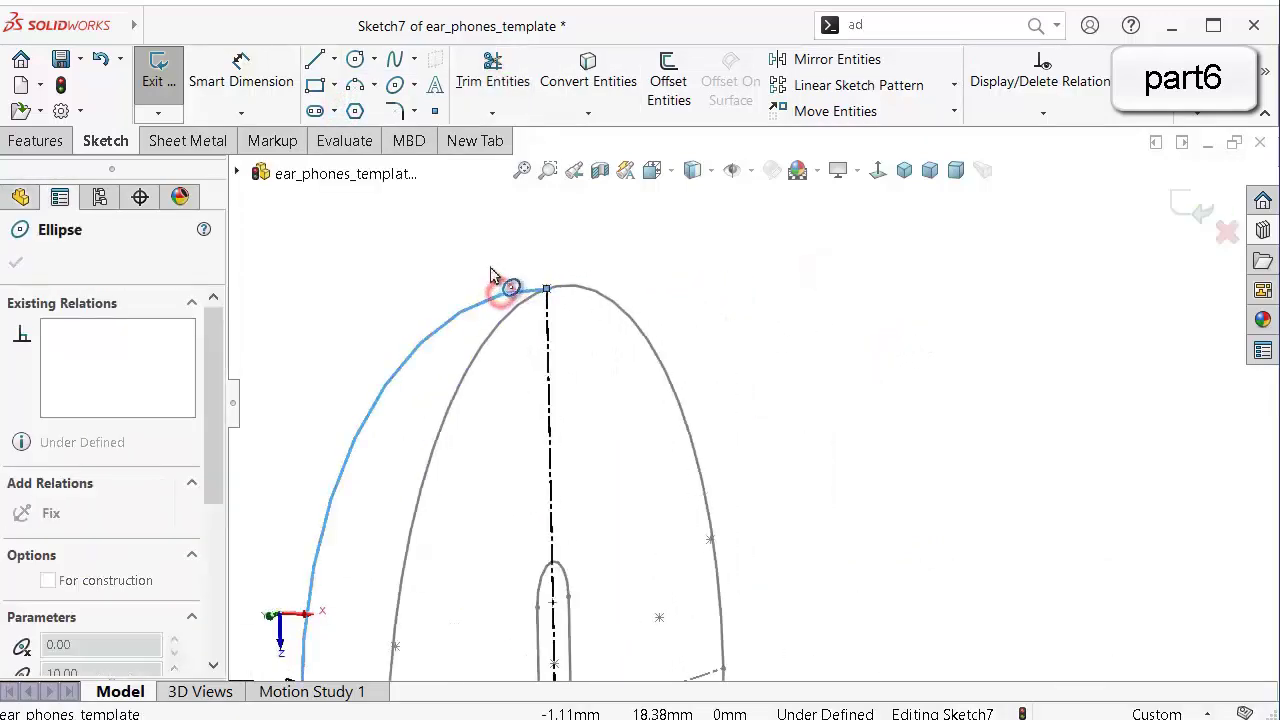
pyautogui.scroll(4, 851, 325)
pyautogui.click(849, 344)
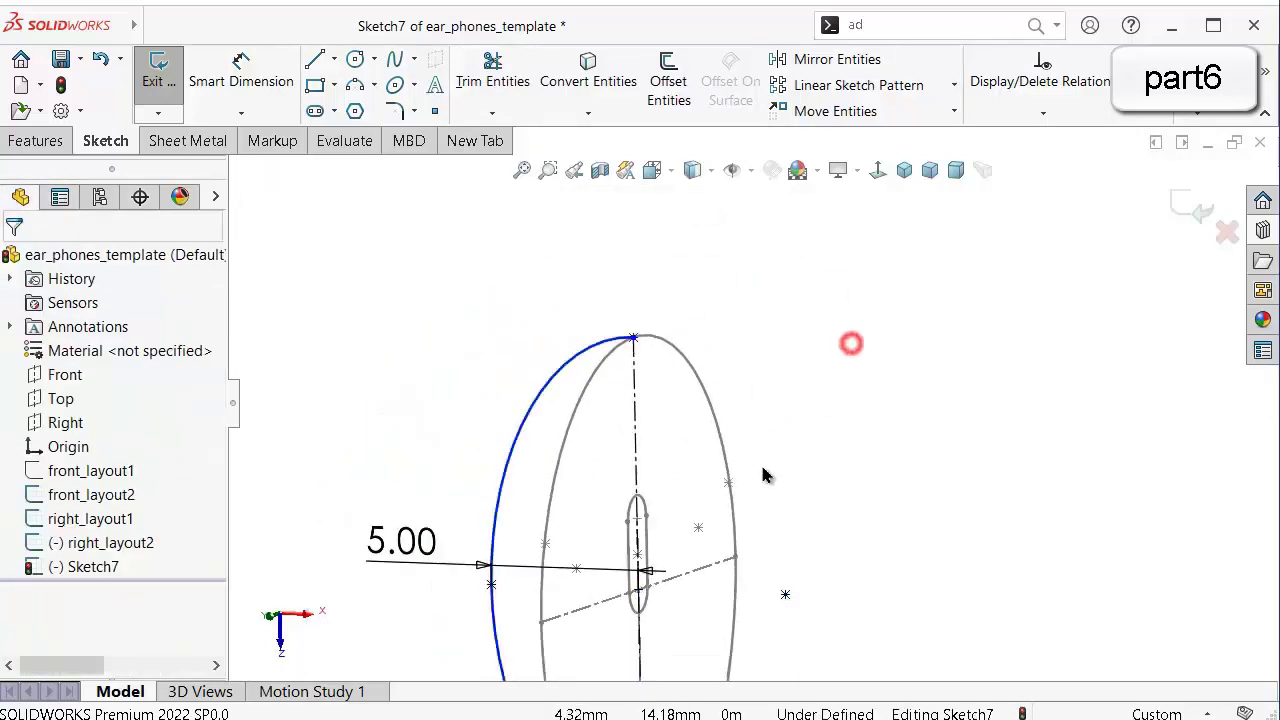
pyautogui.moveTo(760, 462); pyautogui.dragTo(751, 471, button='middle')
pyautogui.scroll(3, 718, 494)
pyautogui.scroll(-5, 705, 590)
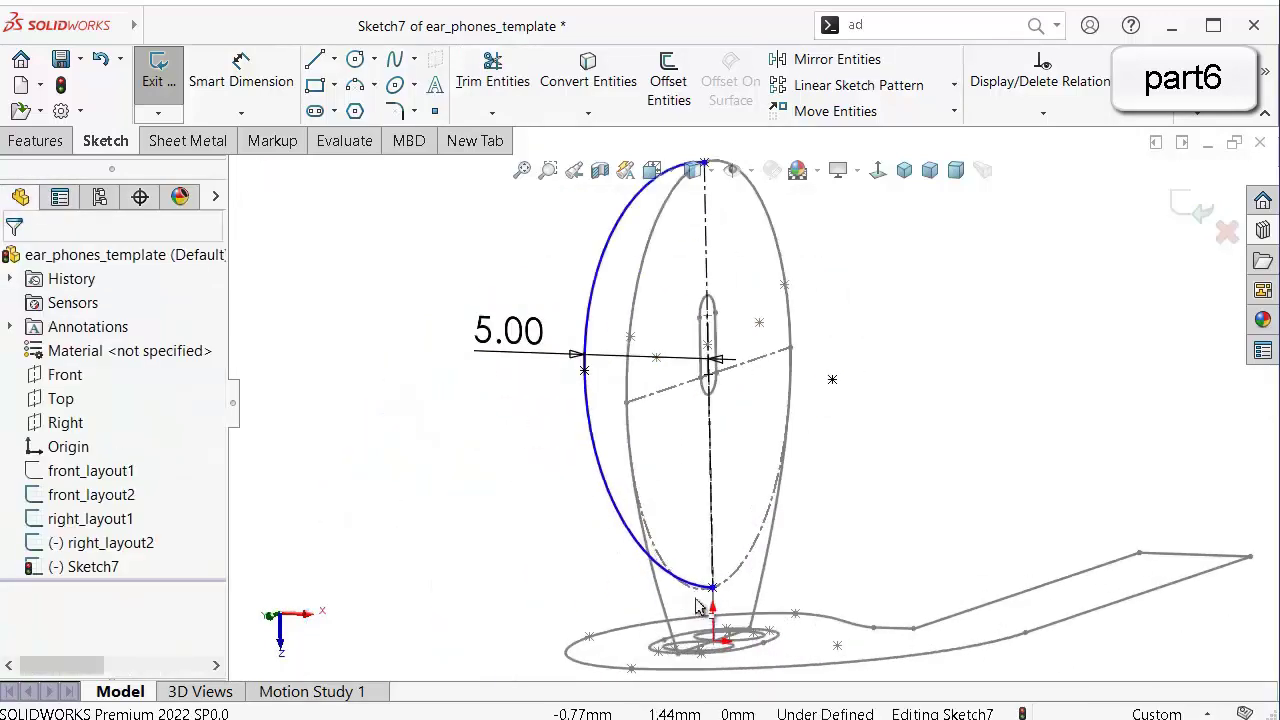
pyautogui.click(884, 173)
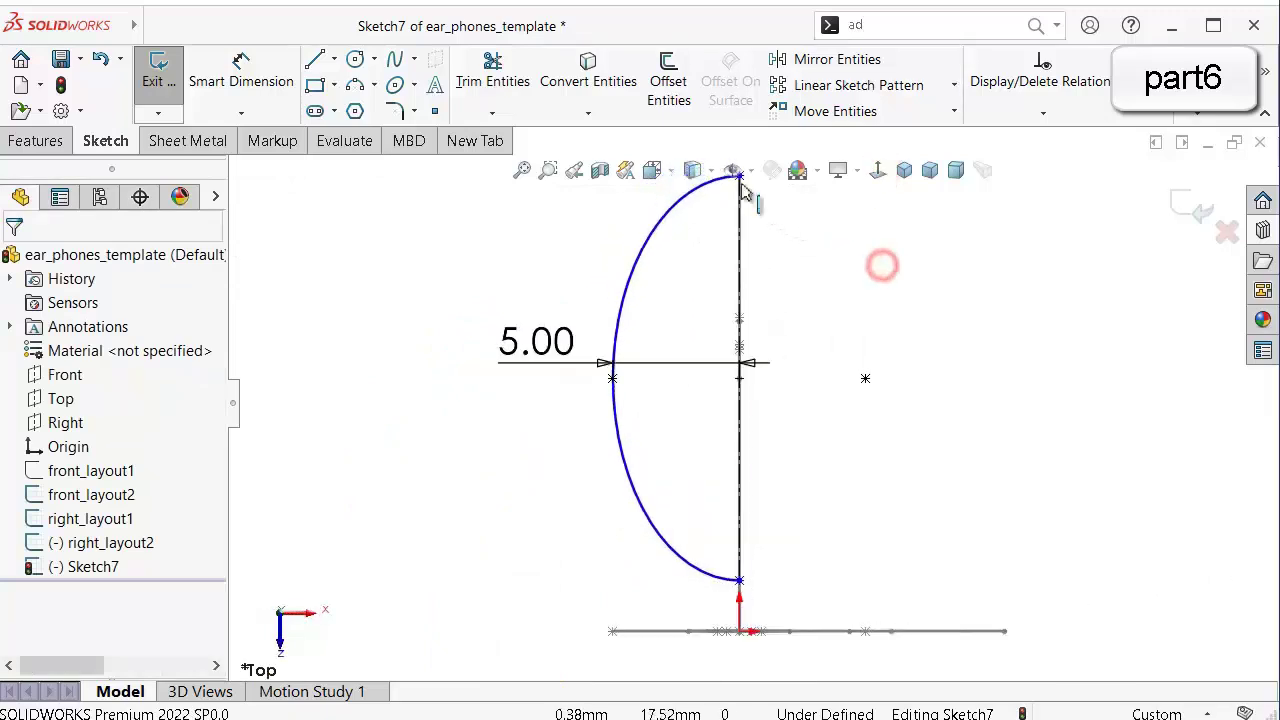
# Add a Vertical relation between the half ellipse's upper and lower endpoints.
pyautogui.scroll(-2, 752, 228)
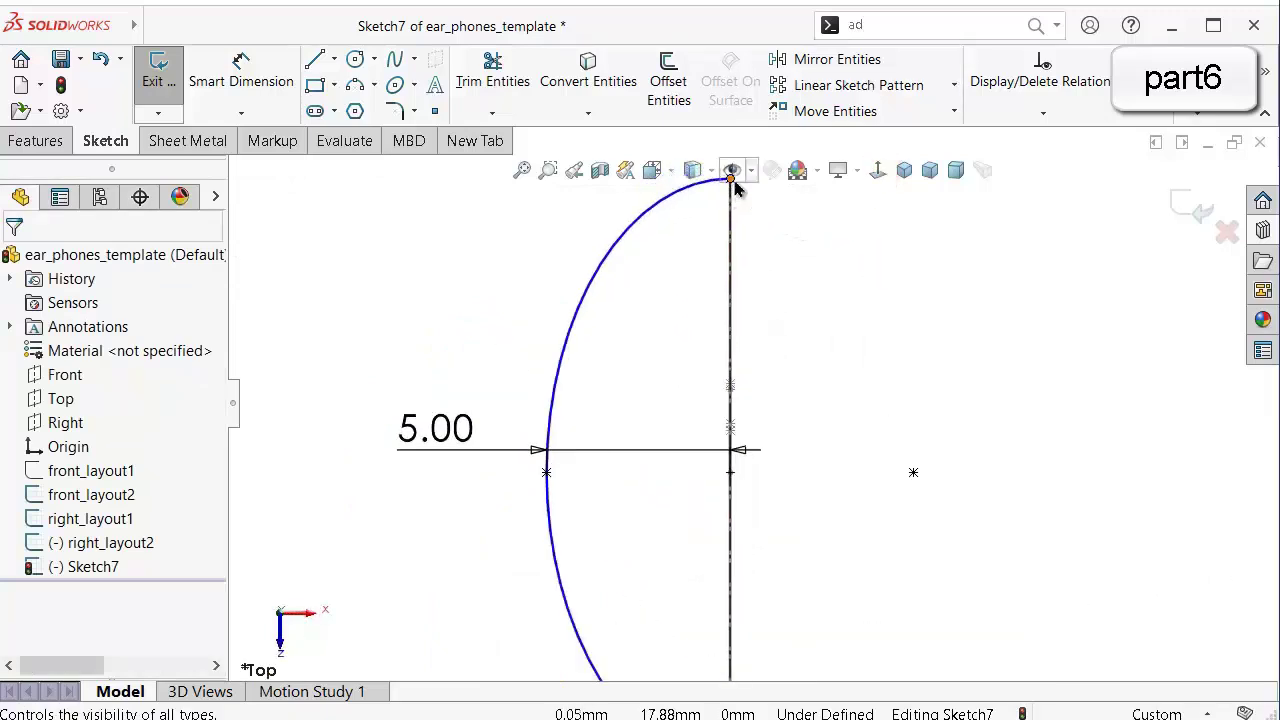
pyautogui.click(731, 170)
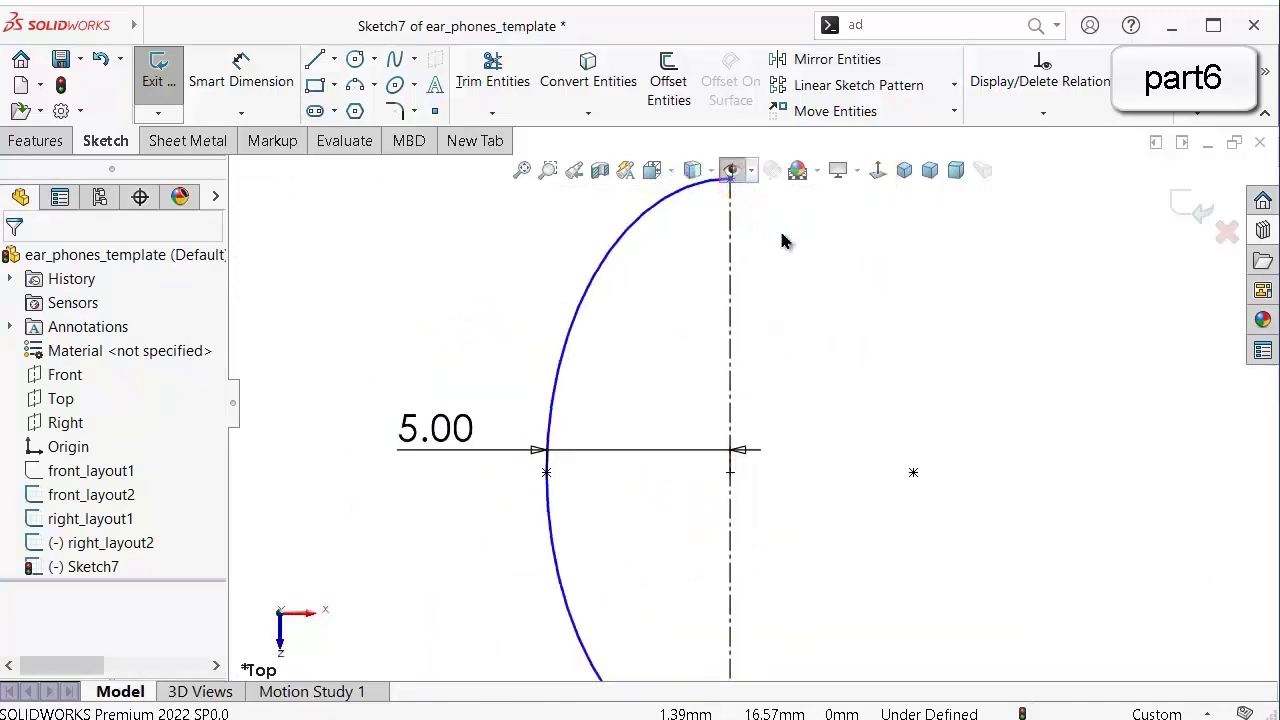
pyautogui.scroll(1, 783, 240)
pyautogui.click(731, 170)
pyautogui.click(734, 217)
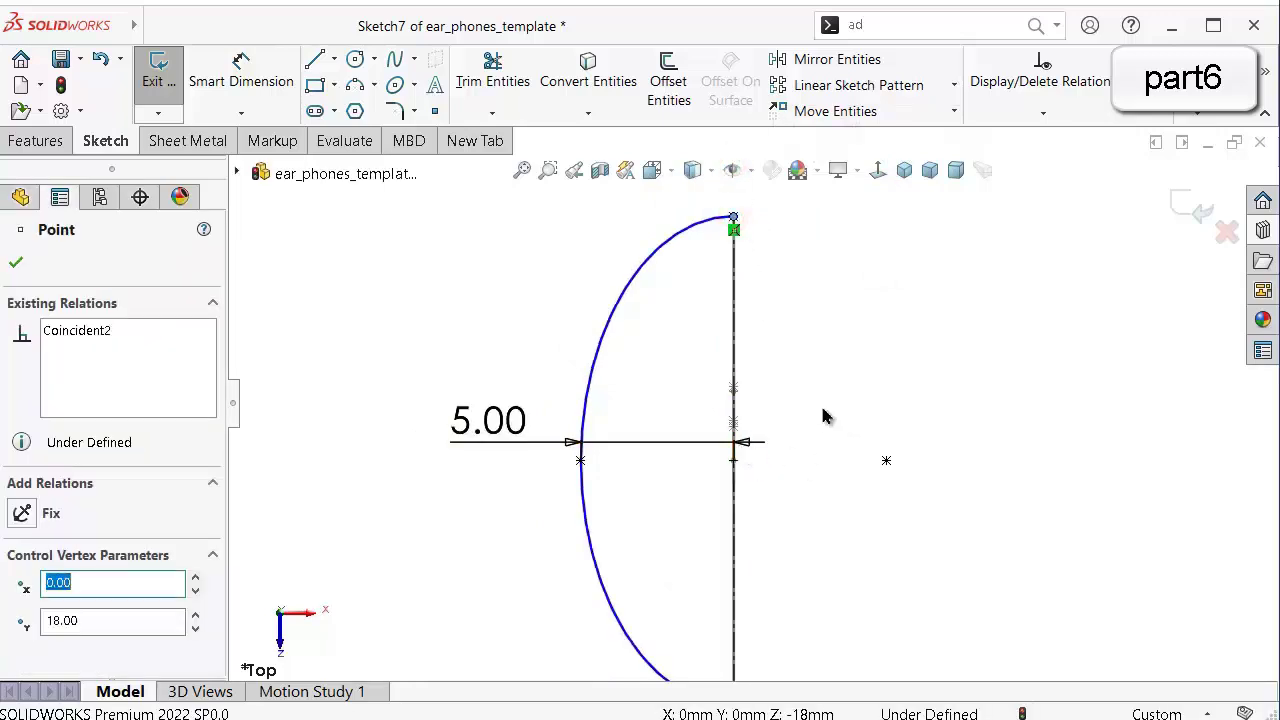
pyautogui.moveTo(823, 417)
pyautogui.mouseDown(button='middle')
pyautogui.moveTo(686, 531)
pyautogui.moveTo(740, 650)
pyautogui.moveTo(753, 648)
pyautogui.mouseUp(button='middle')
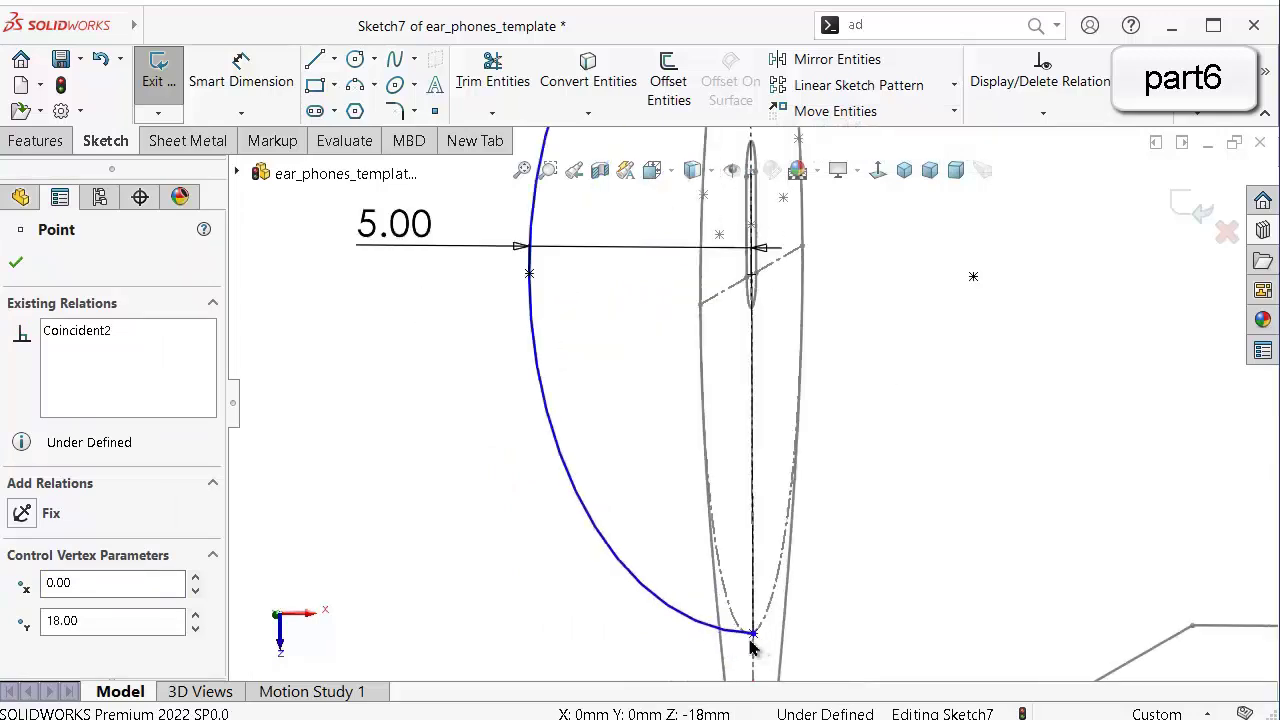
pyautogui.keyDown('ctrl'); pyautogui.click(750, 637); pyautogui.keyUp('ctrl')
pyautogui.click(844, 543)
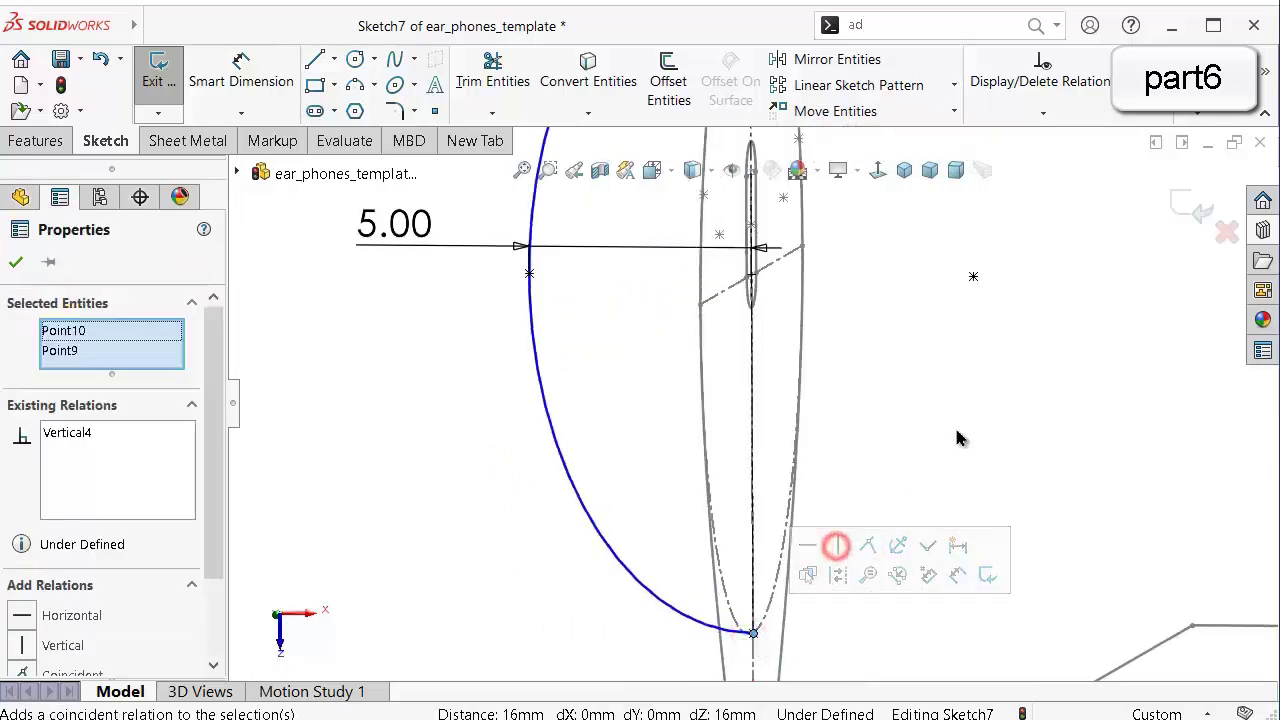
pyautogui.click(960, 417)
# Add a Pierce relation between the half ellipse's lower endpoint and the construction circle of right_layout1.
pyautogui.scroll(2, 769, 334)
pyautogui.scroll(-6, 700, 585)
pyautogui.click(899, 497)
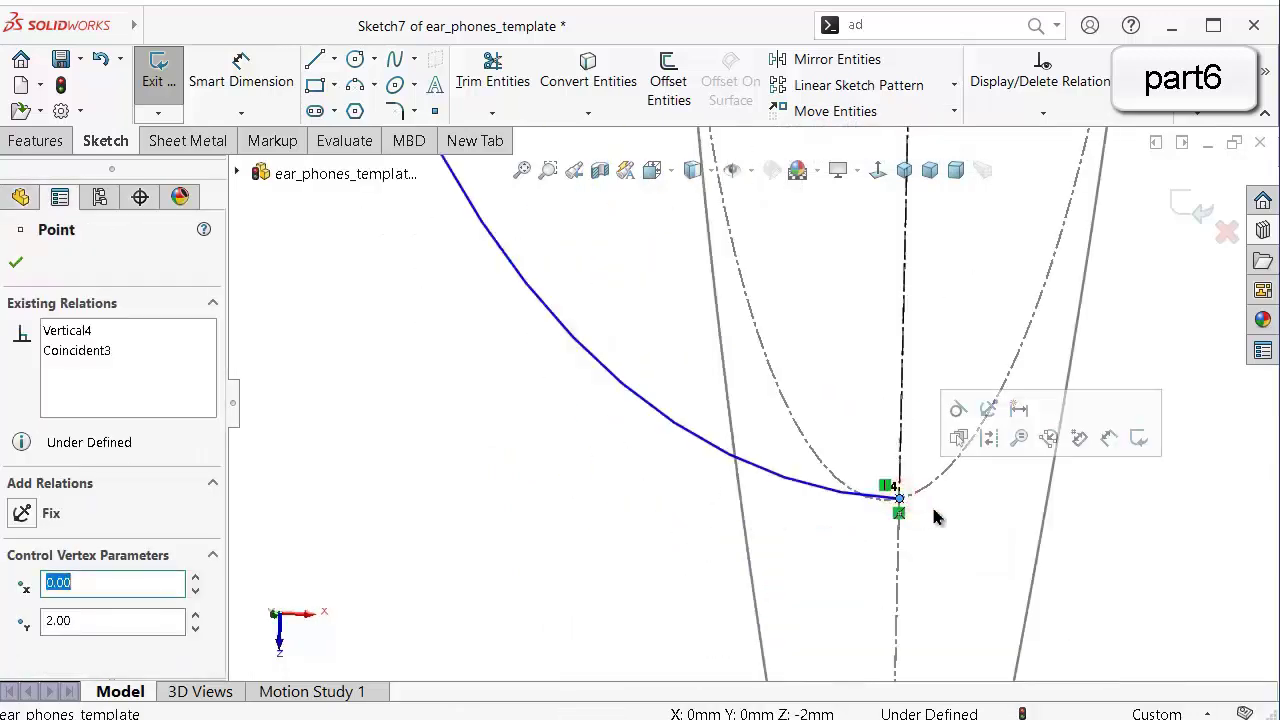
pyautogui.keyDown('ctrl'); pyautogui.click(945, 484); pyautogui.keyUp('ctrl')
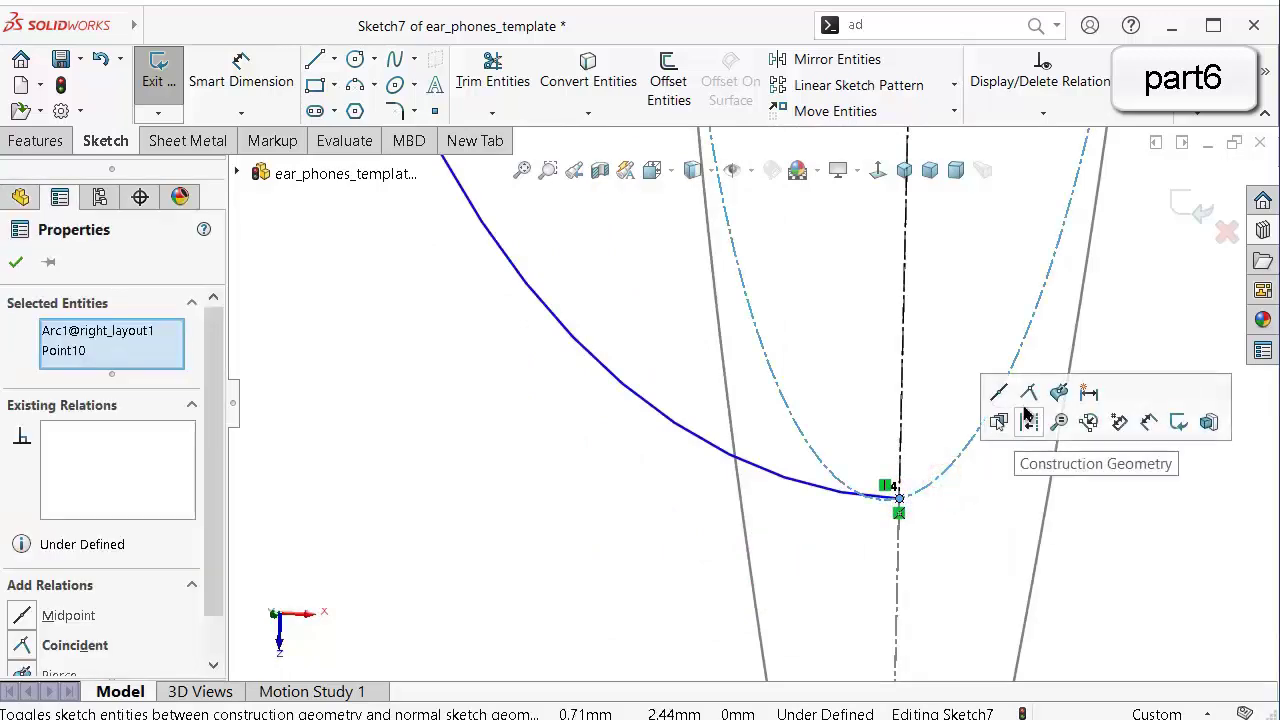
pyautogui.click(1058, 397)
pyautogui.click(640, 537)
pyautogui.moveTo(766, 500)
pyautogui.mouseDown(button='middle')
pyautogui.moveTo(897, 352)
pyautogui.moveTo(920, 379)
pyautogui.mouseUp(button='middle')
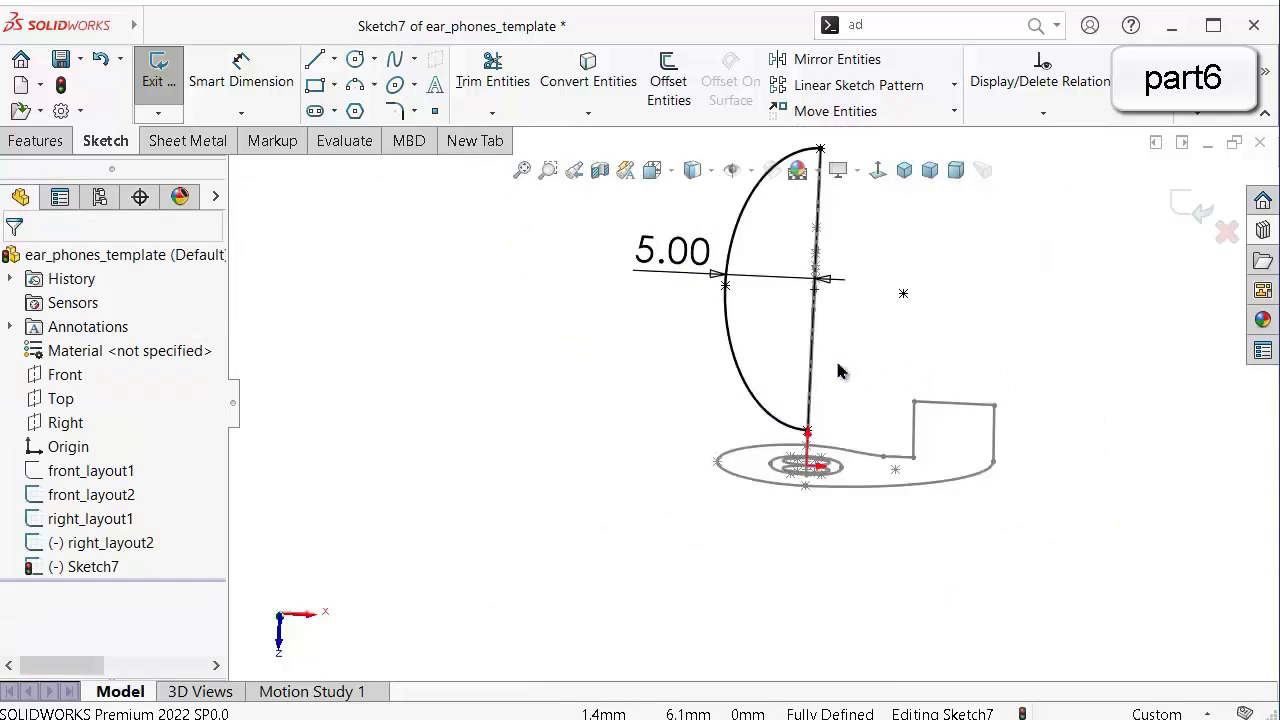
# Change the half ellipse to construction geometry.
pyautogui.click(878, 170)
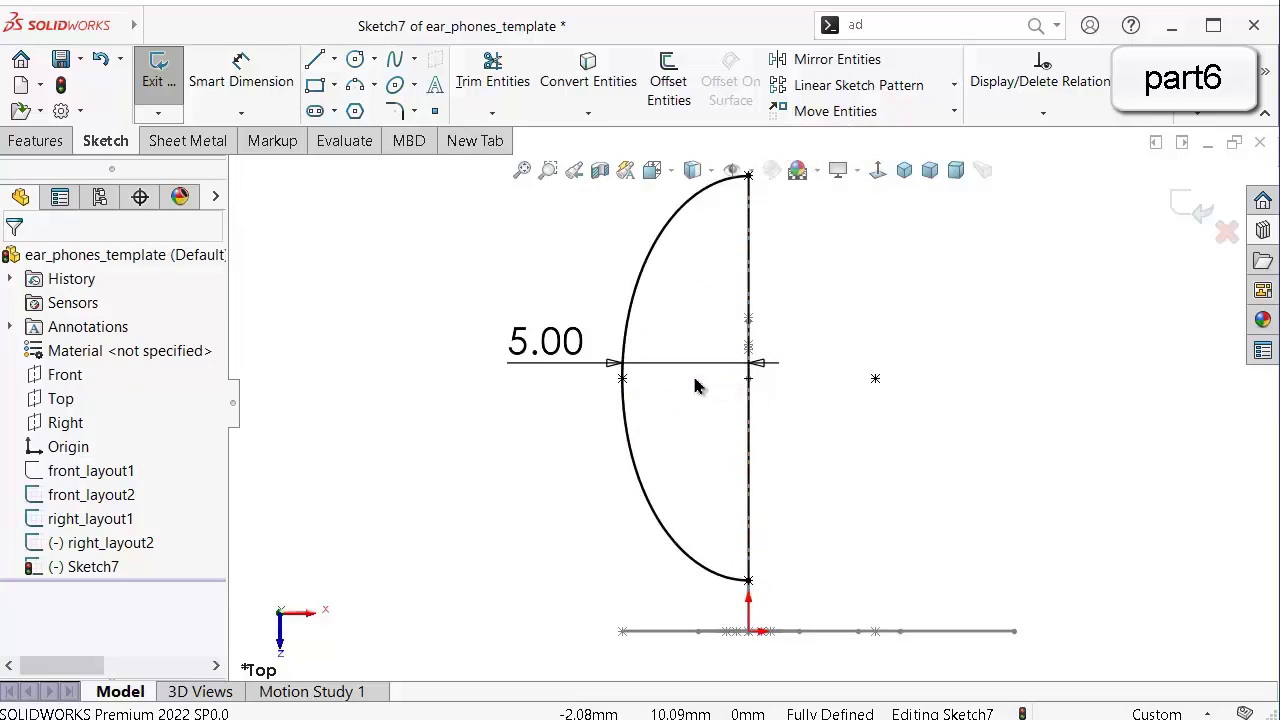
pyautogui.scroll(1, 690, 388)
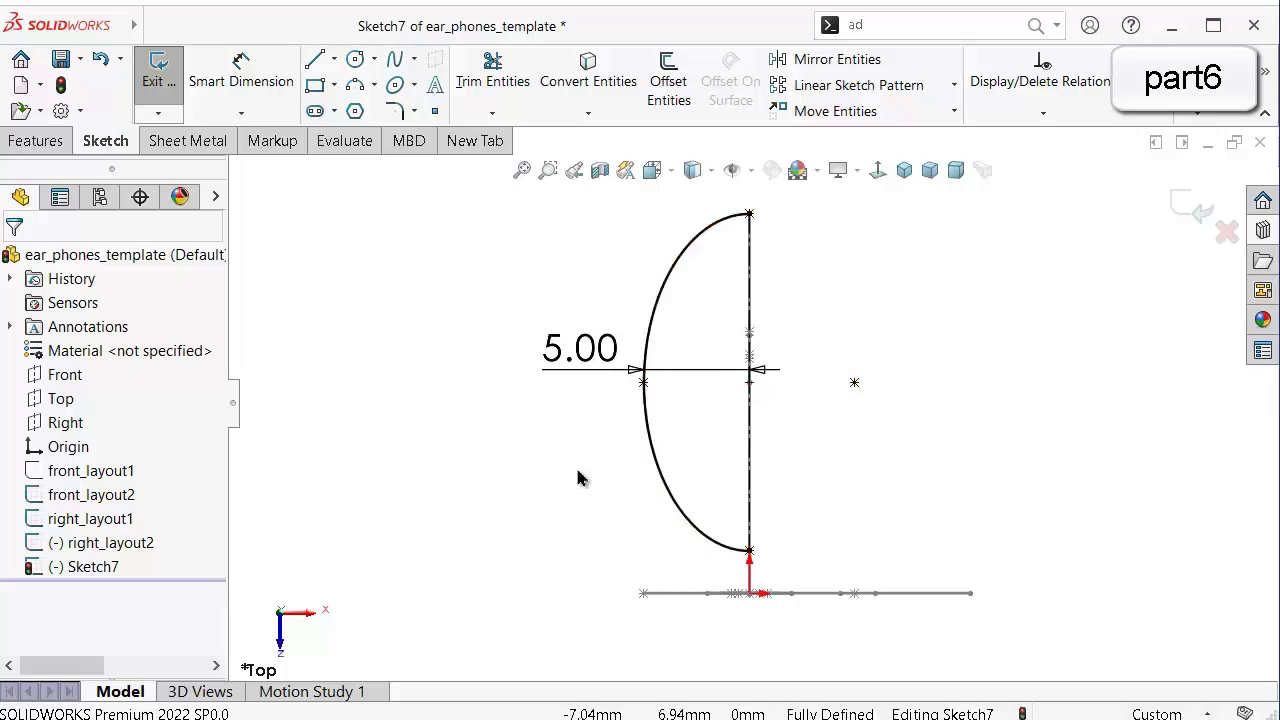
pyautogui.click(658, 300)
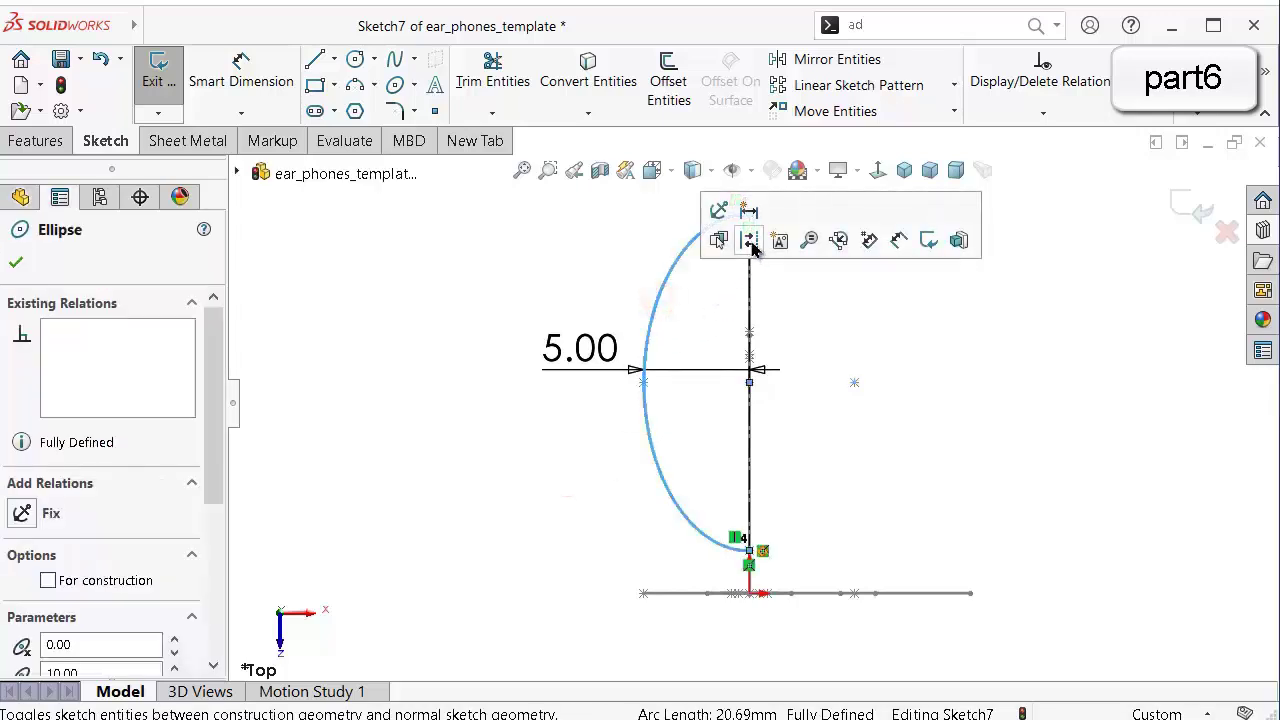
pyautogui.click(751, 241)
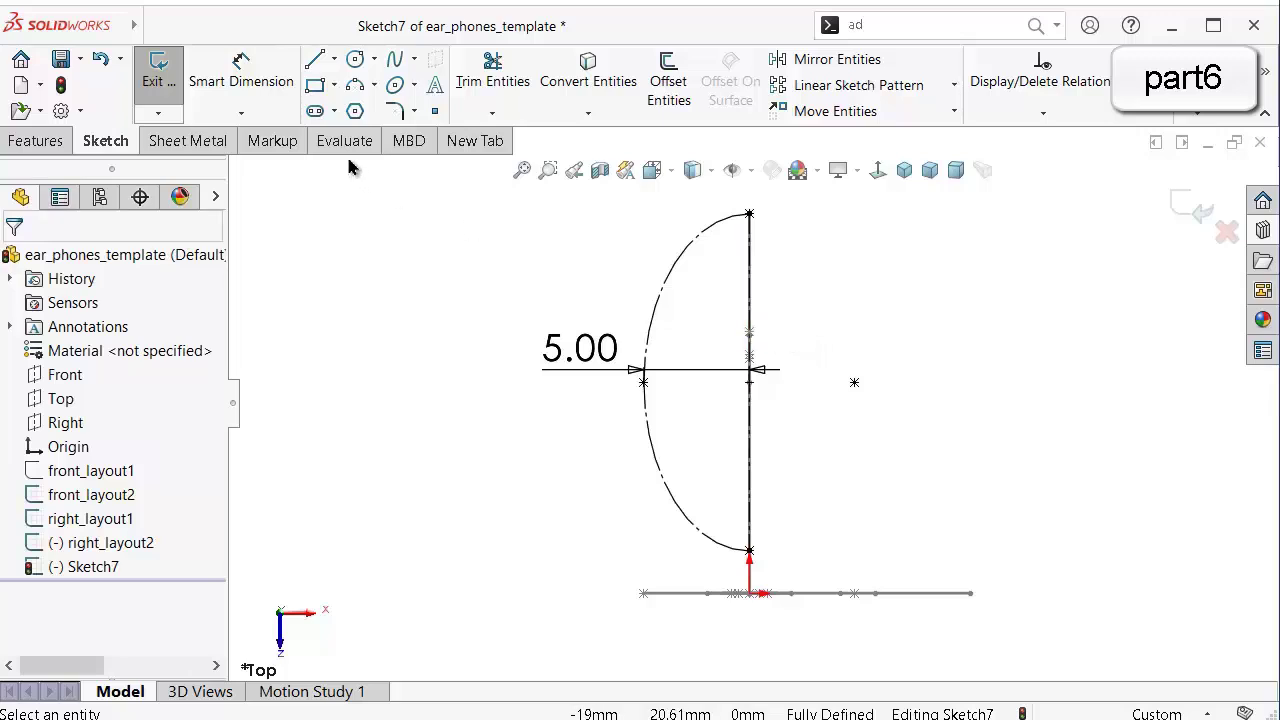
# Sketch a vertical line about 9.4 mm long from just above the half ellipse down to the ellipse's centre.
pyautogui.click(316, 58)
pyautogui.scroll(1, 758, 413)
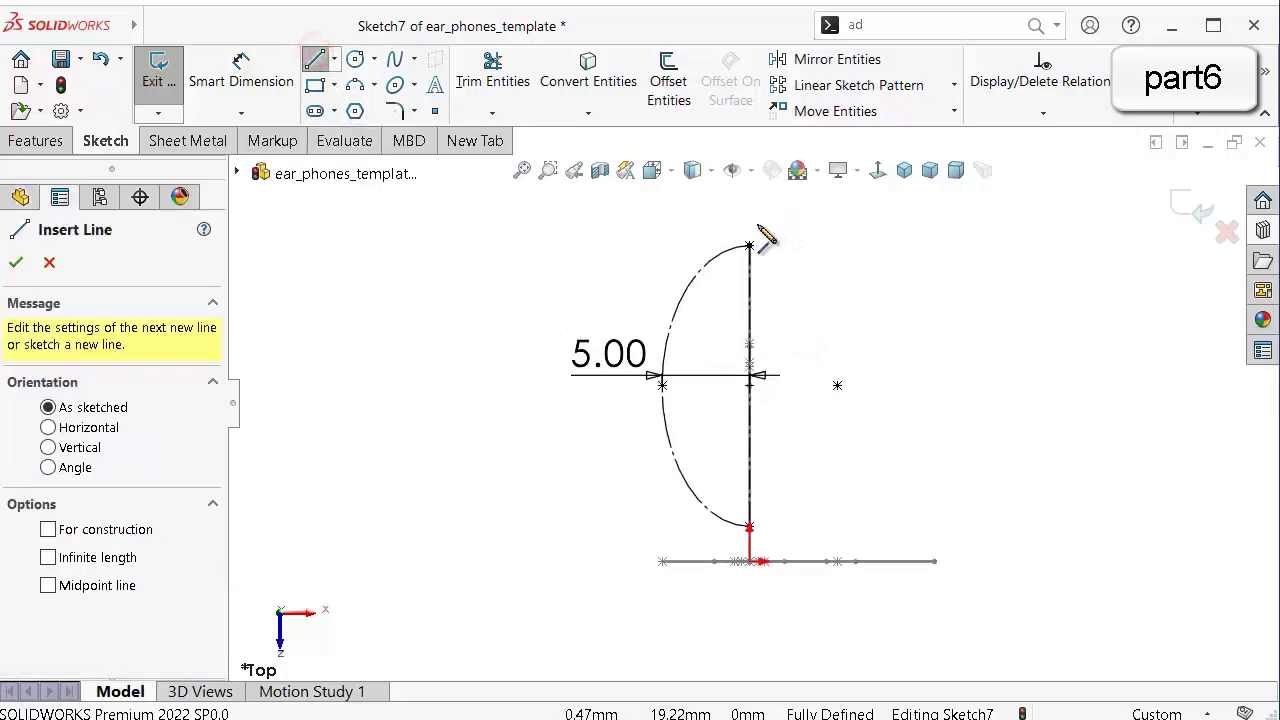
pyautogui.click(751, 222)
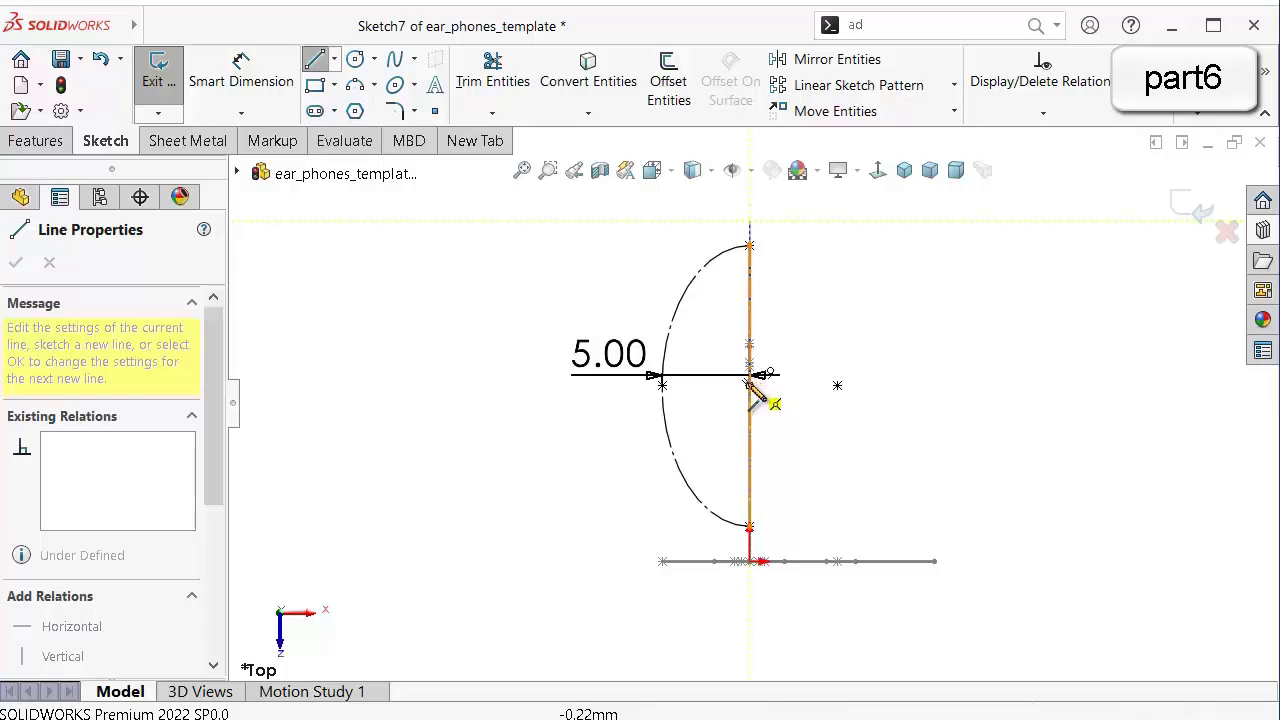
pyautogui.scroll(-5, 782, 359)
pyautogui.scroll(-2, 782, 352)
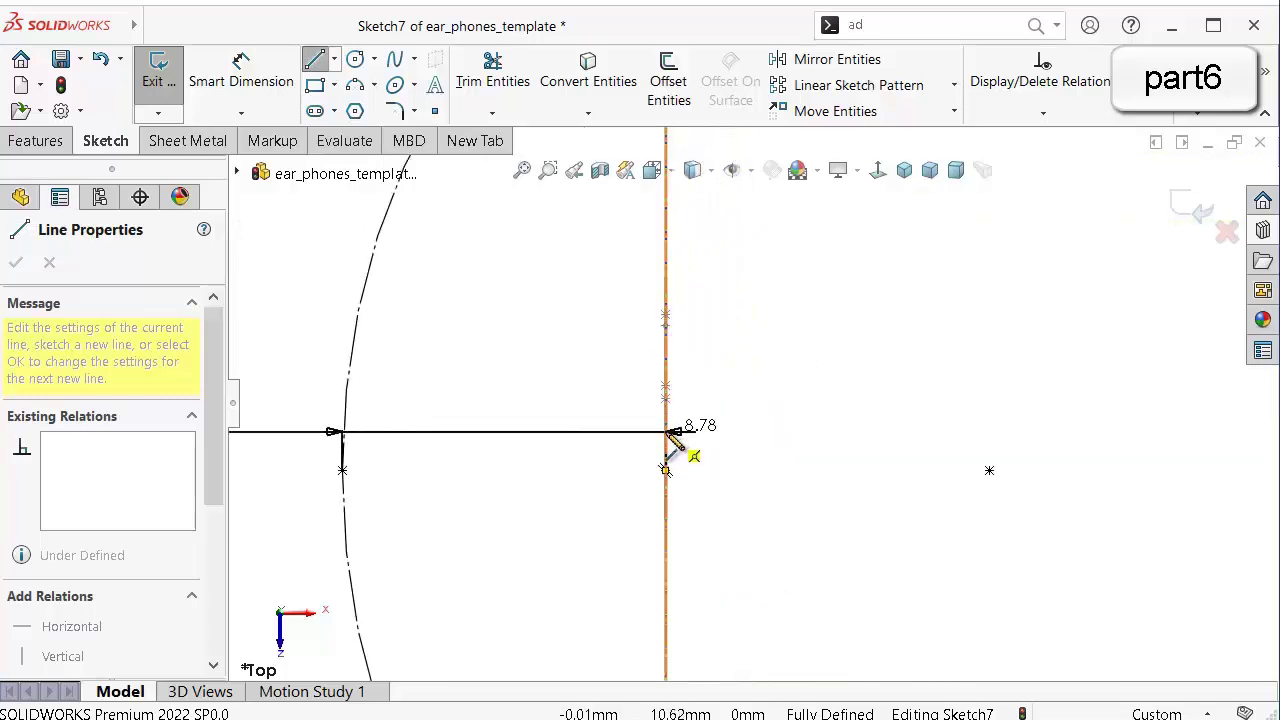
pyautogui.scroll(3, 672, 432)
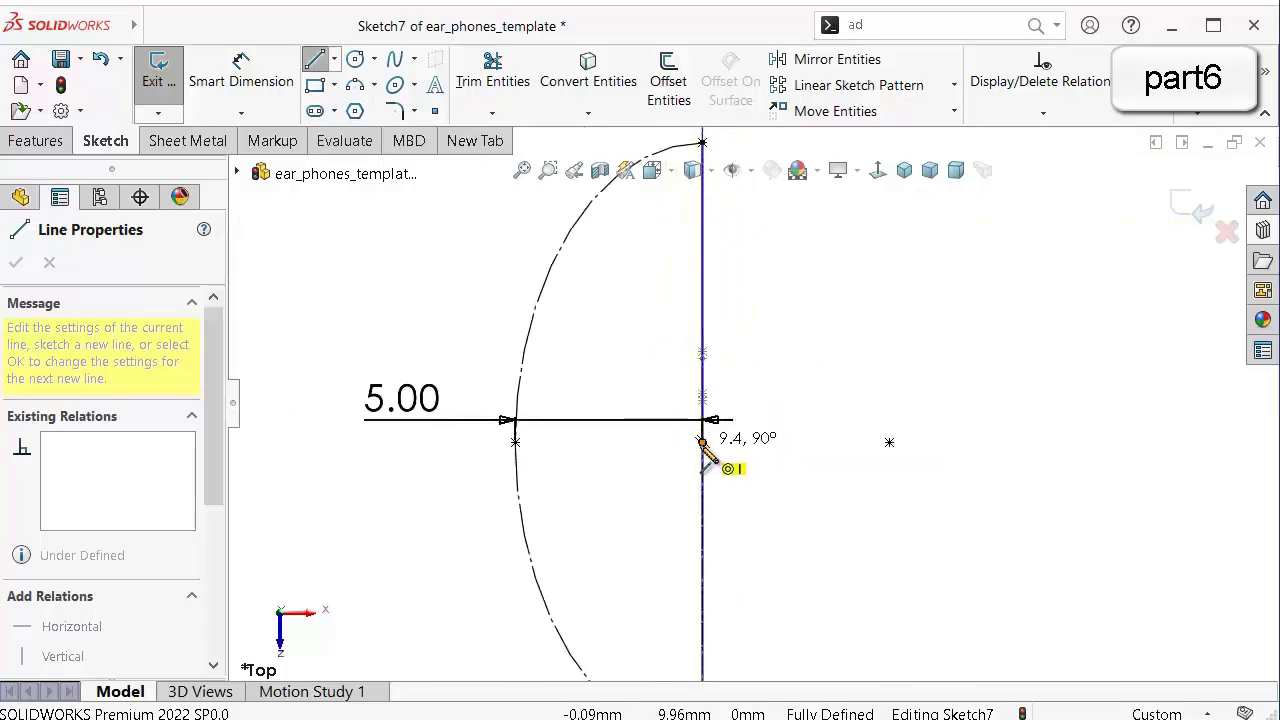
pyautogui.click(702, 442)
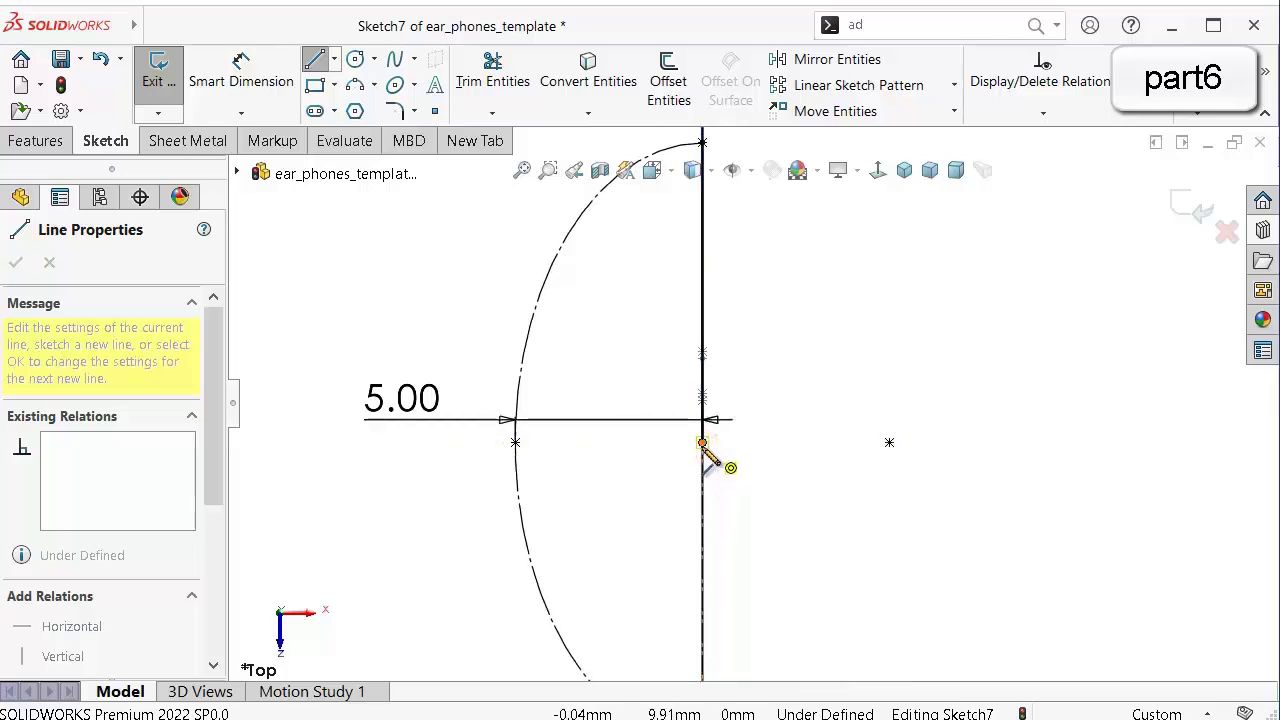
# Continue from the line's lower end with a tangent arc of about 11.6 mm radius, ending just above the horizontal layout line.
pyautogui.scroll(3, 716, 558)
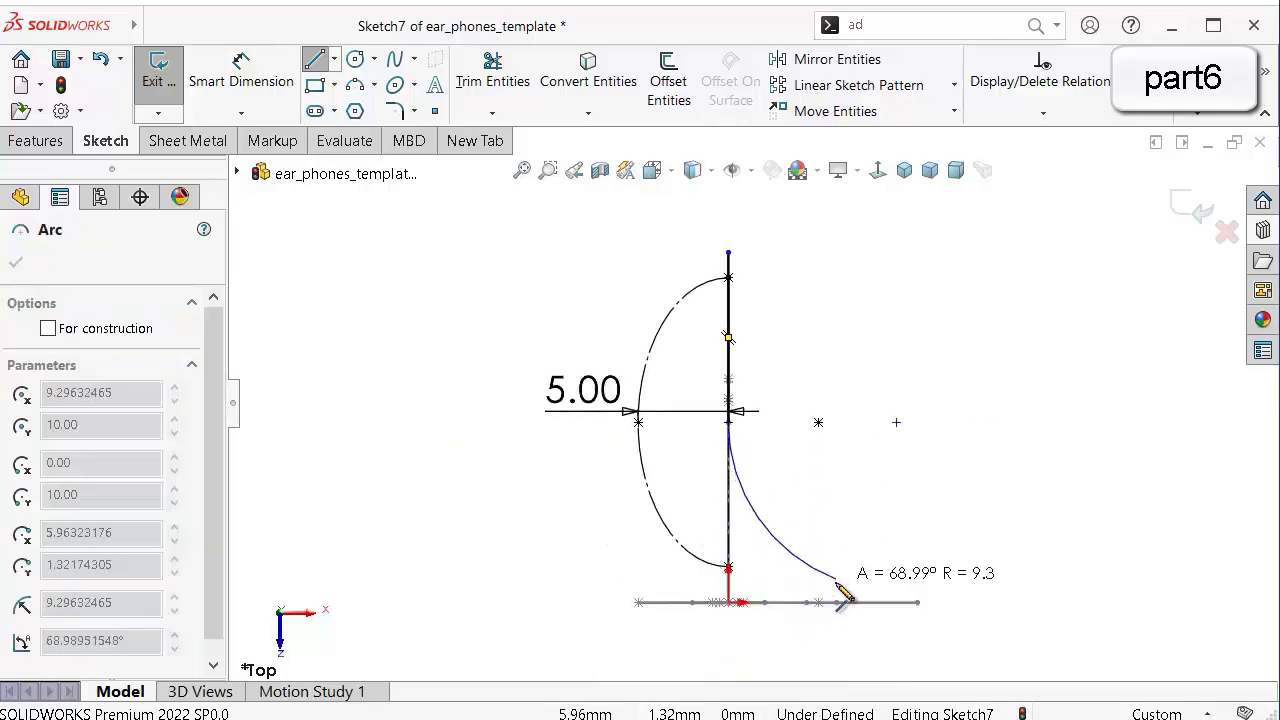
pyautogui.click(808, 586)
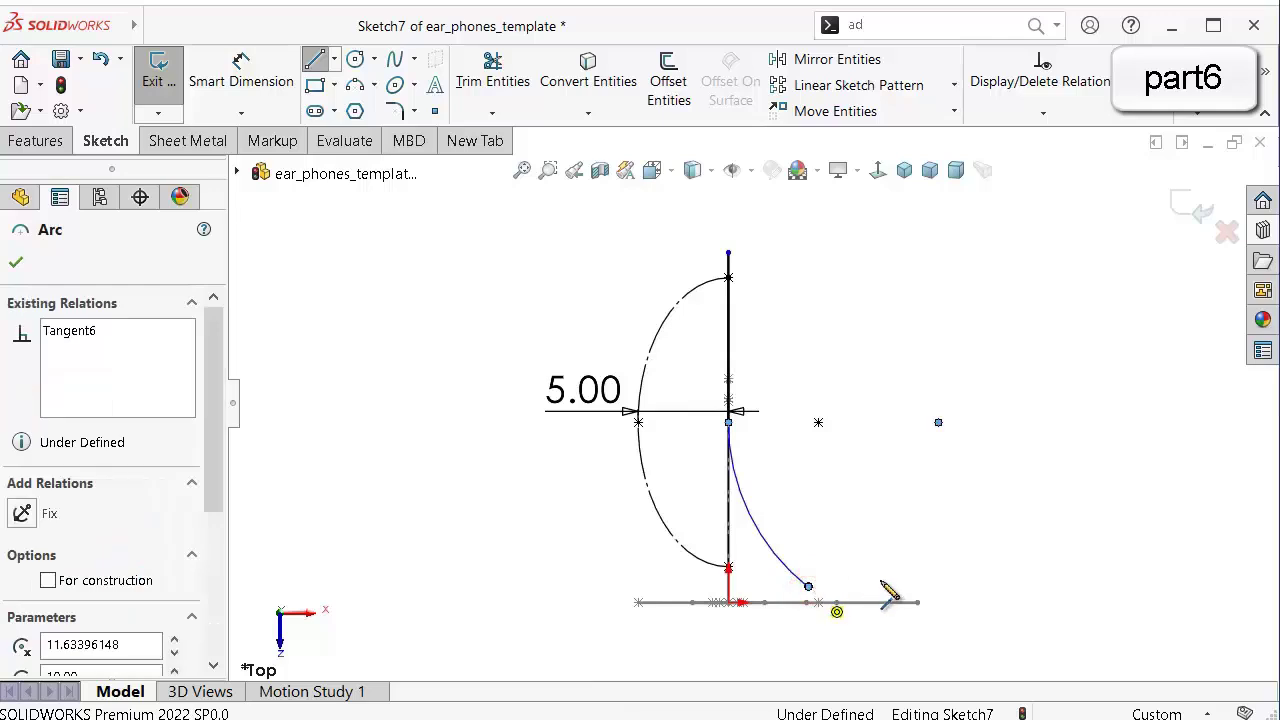
pyautogui.press('Escape')
# Add a Horizontal relation between the arc's lower endpoint and the origin.
pyautogui.scroll(-1, 842, 577)
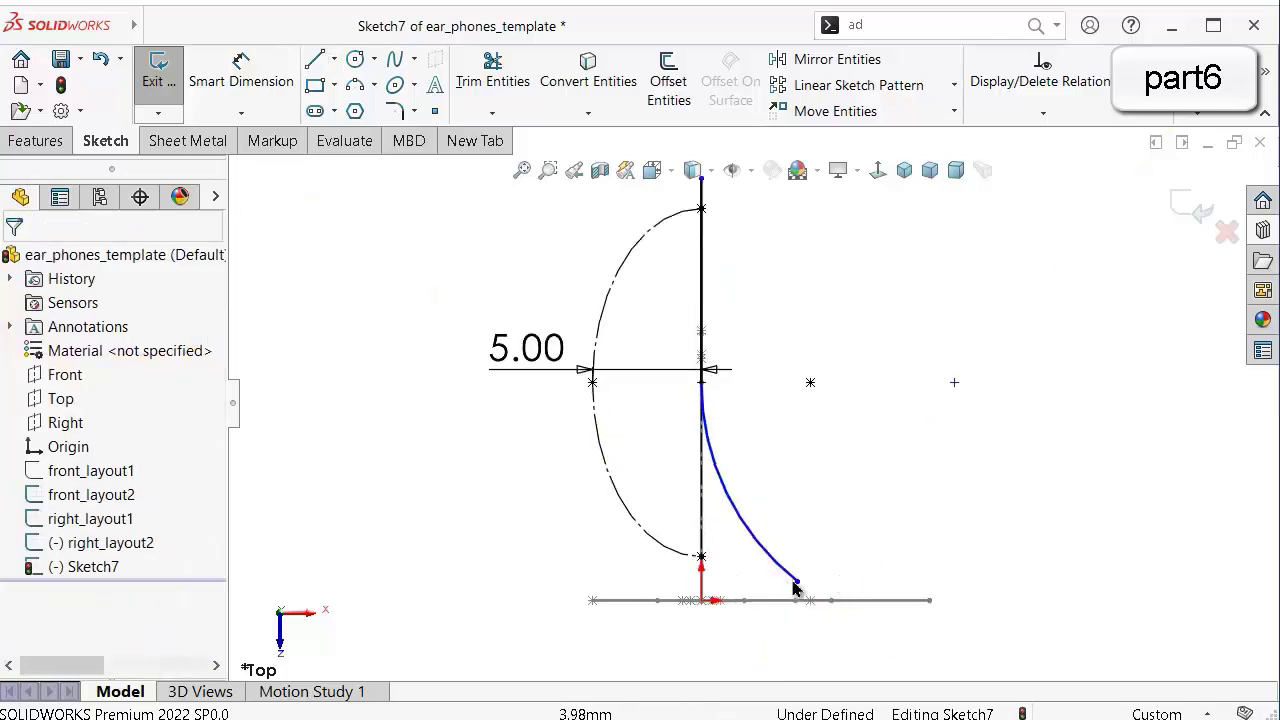
pyautogui.click(798, 581)
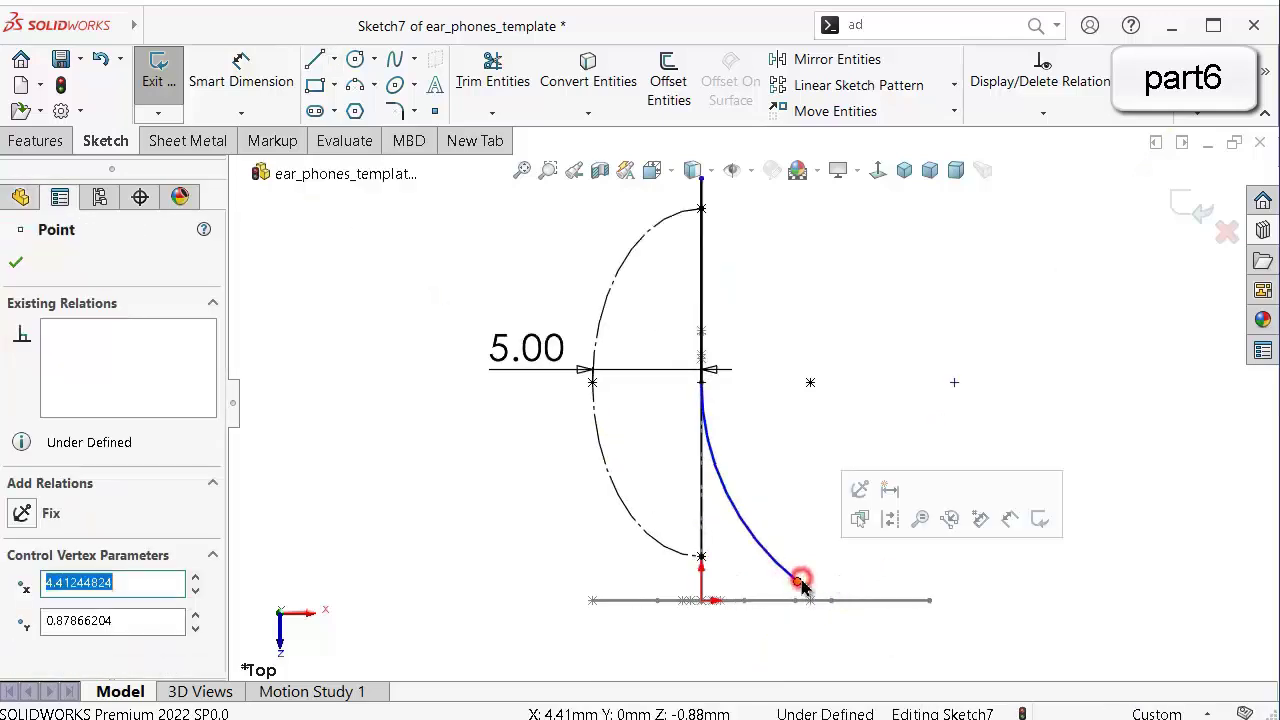
pyautogui.keyDown('ctrl'); pyautogui.click(705, 603); pyautogui.keyUp('ctrl')
pyautogui.click(757, 509)
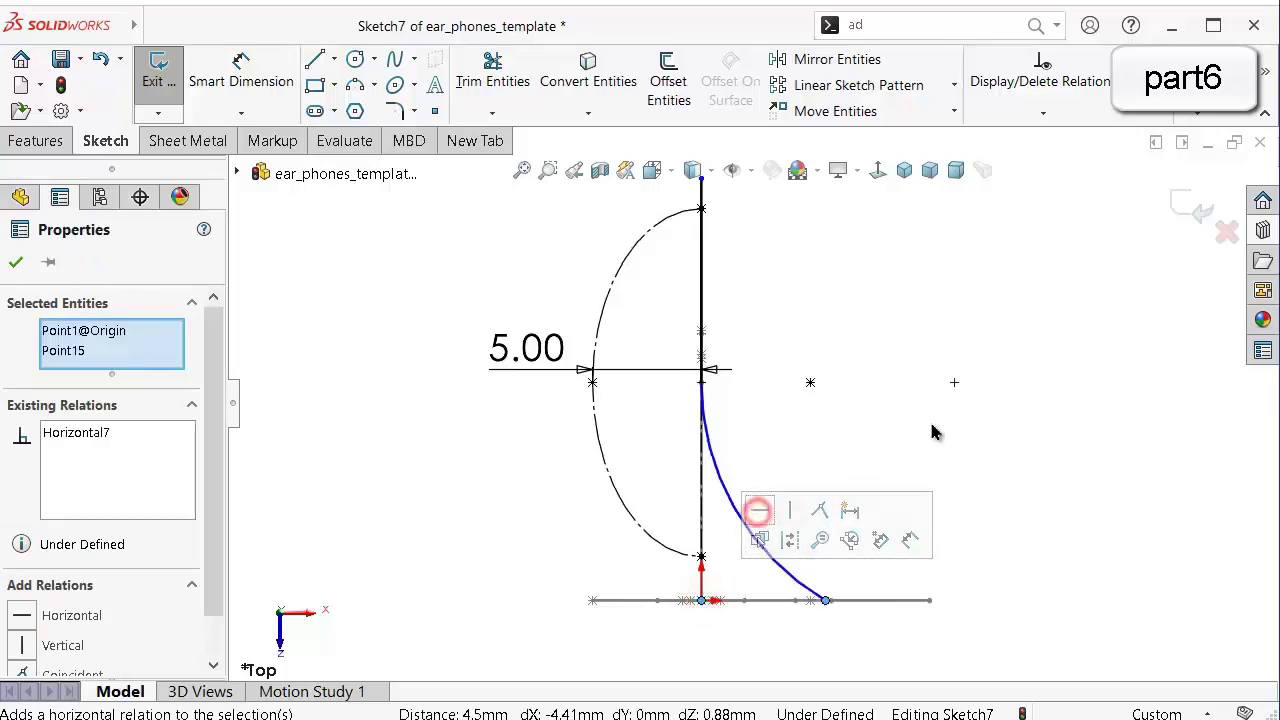
pyautogui.click(931, 422)
# Dimension the arc below the vertical line with a 15 mm radius.
pyautogui.scroll(-2, 727, 457)
pyautogui.moveTo(929, 514); pyautogui.dragTo(929, 470, button='right')
pyautogui.click(770, 580)
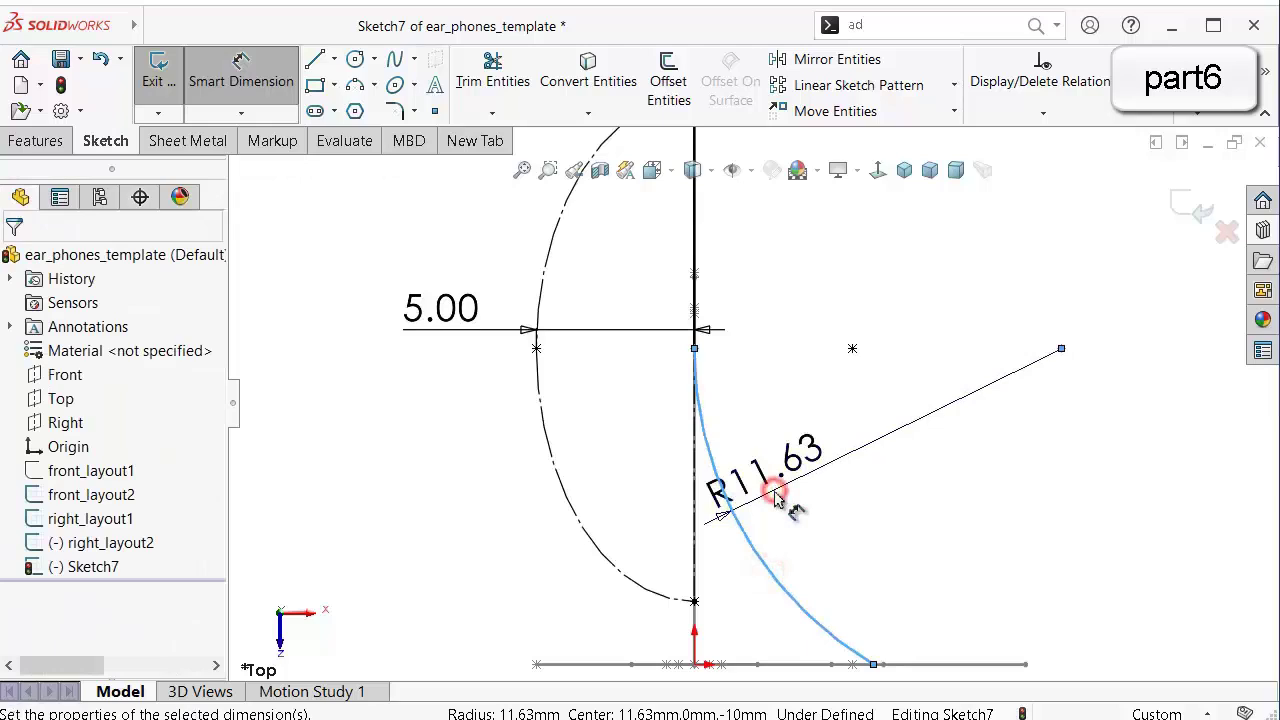
pyautogui.click(771, 497)
pyautogui.write('15')
pyautogui.press('Return')
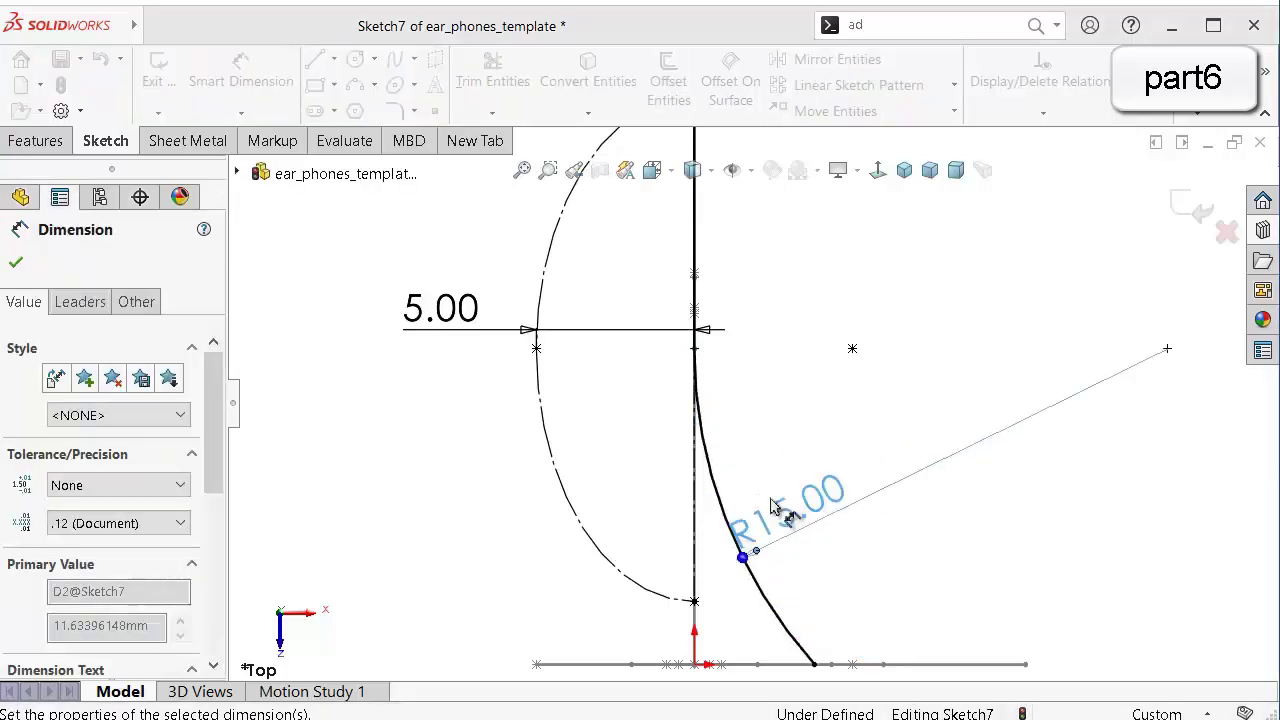
# Sketch a two-point spline about 10.4 mm long from the half ellipse's outermost point to the left quadrant point of the oval around the origin.
pyautogui.scroll(1, 837, 443)
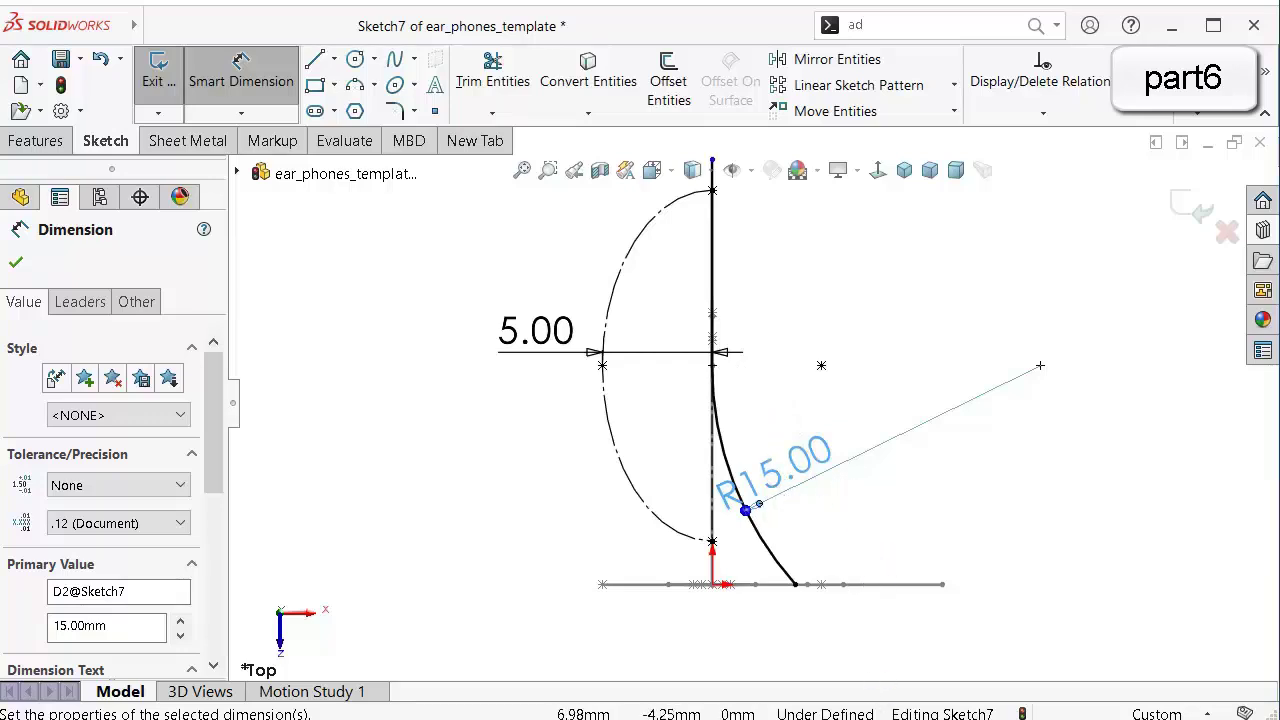
pyautogui.click(393, 59)
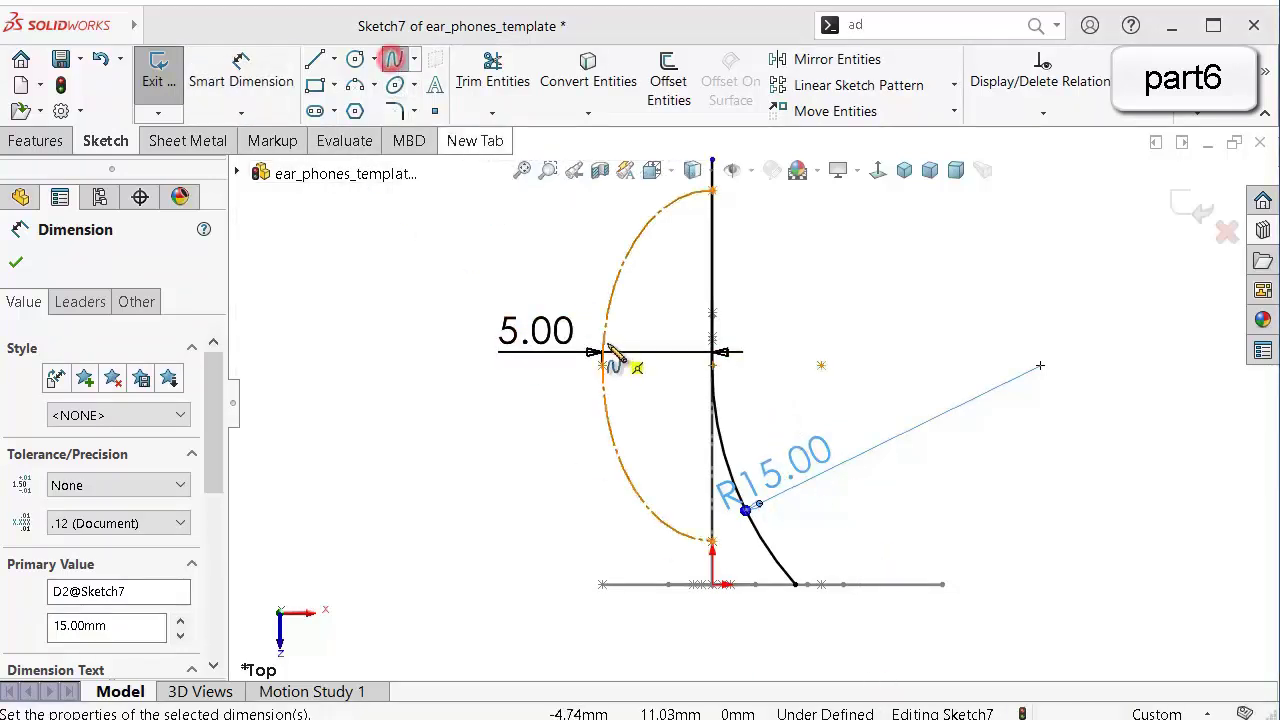
pyautogui.scroll(-2, 615, 375)
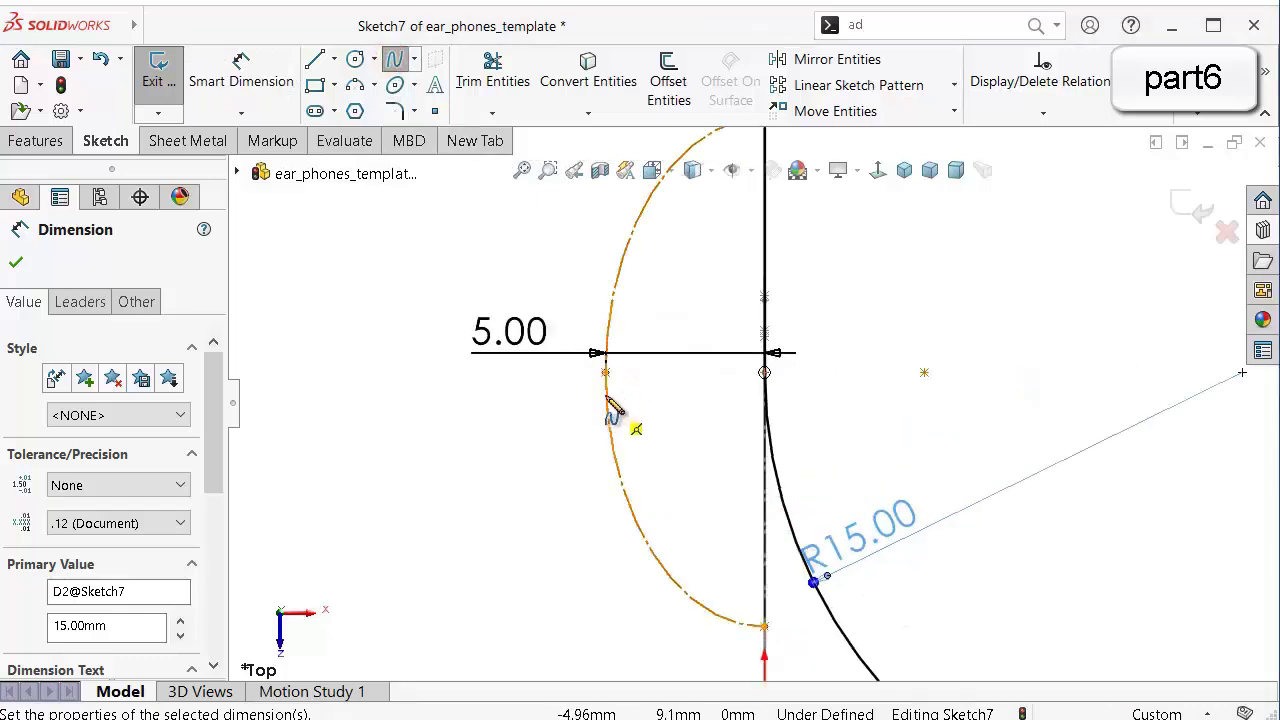
pyautogui.click(606, 374)
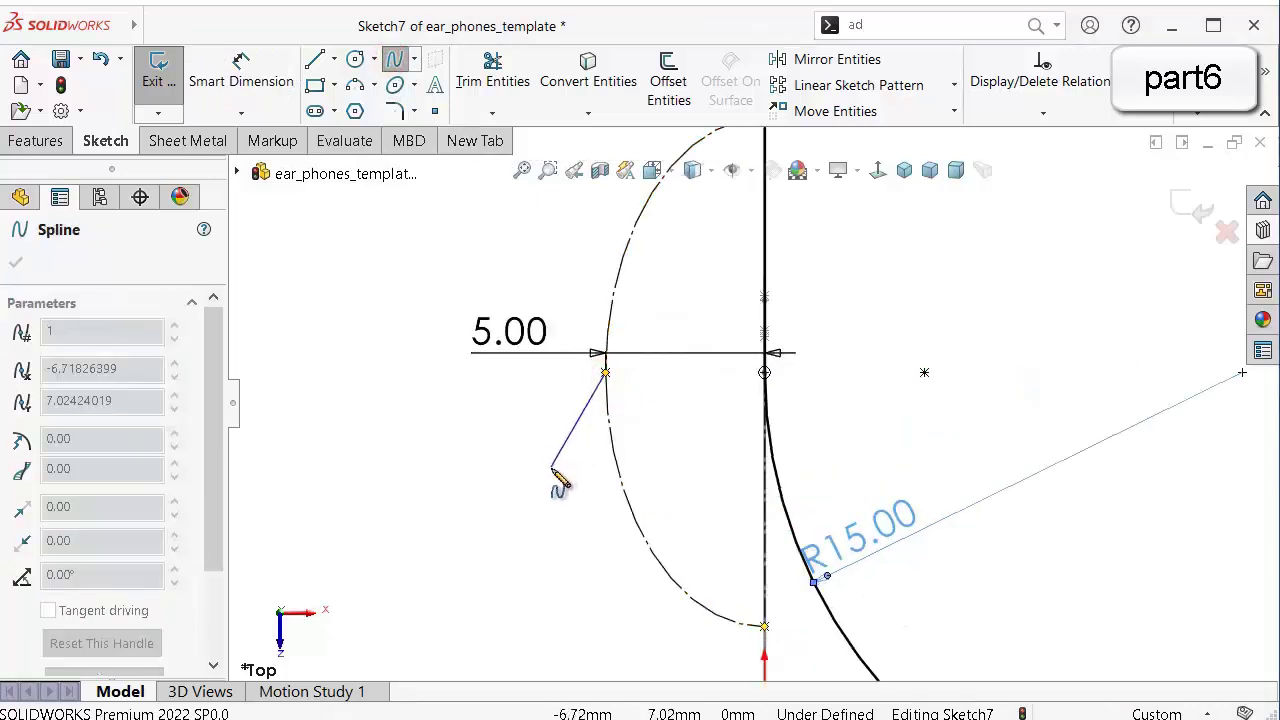
pyautogui.scroll(2, 524, 478)
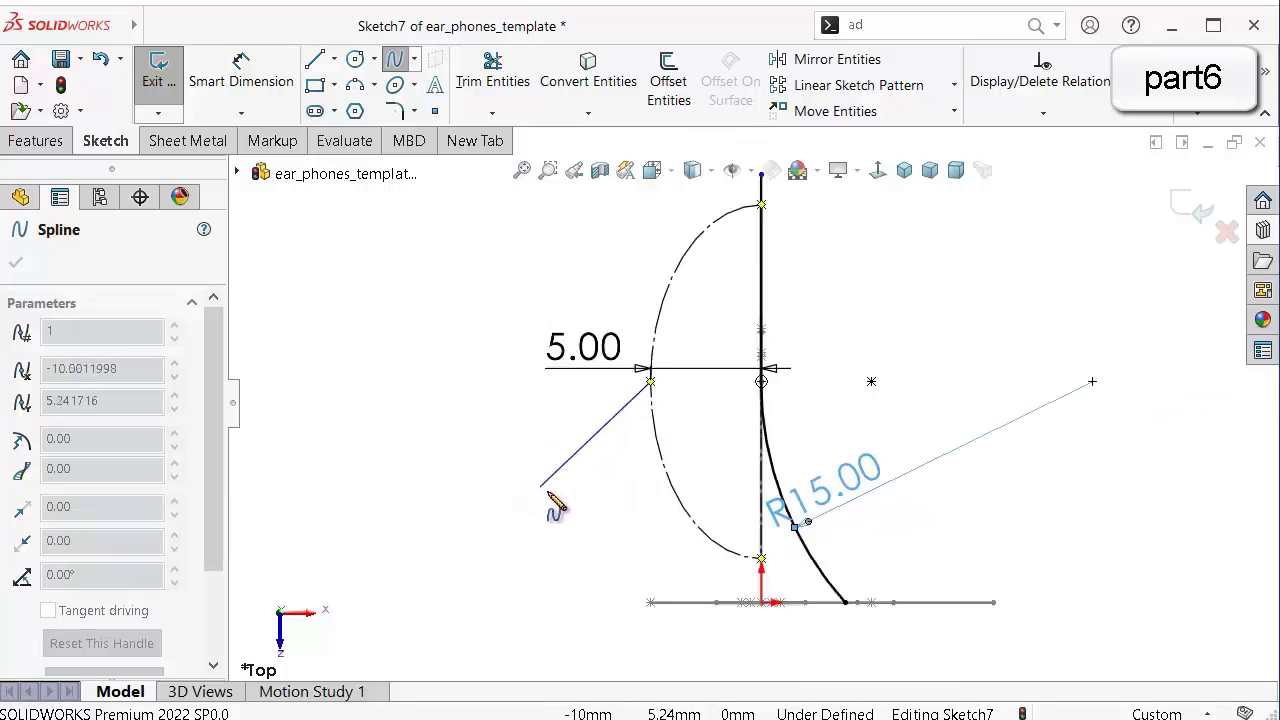
pyautogui.scroll(-1, 548, 494)
pyautogui.moveTo(630, 535)
pyautogui.mouseDown(button='middle')
pyautogui.moveTo(886, 691)
pyautogui.moveTo(882, 616)
pyautogui.mouseUp(button='middle')
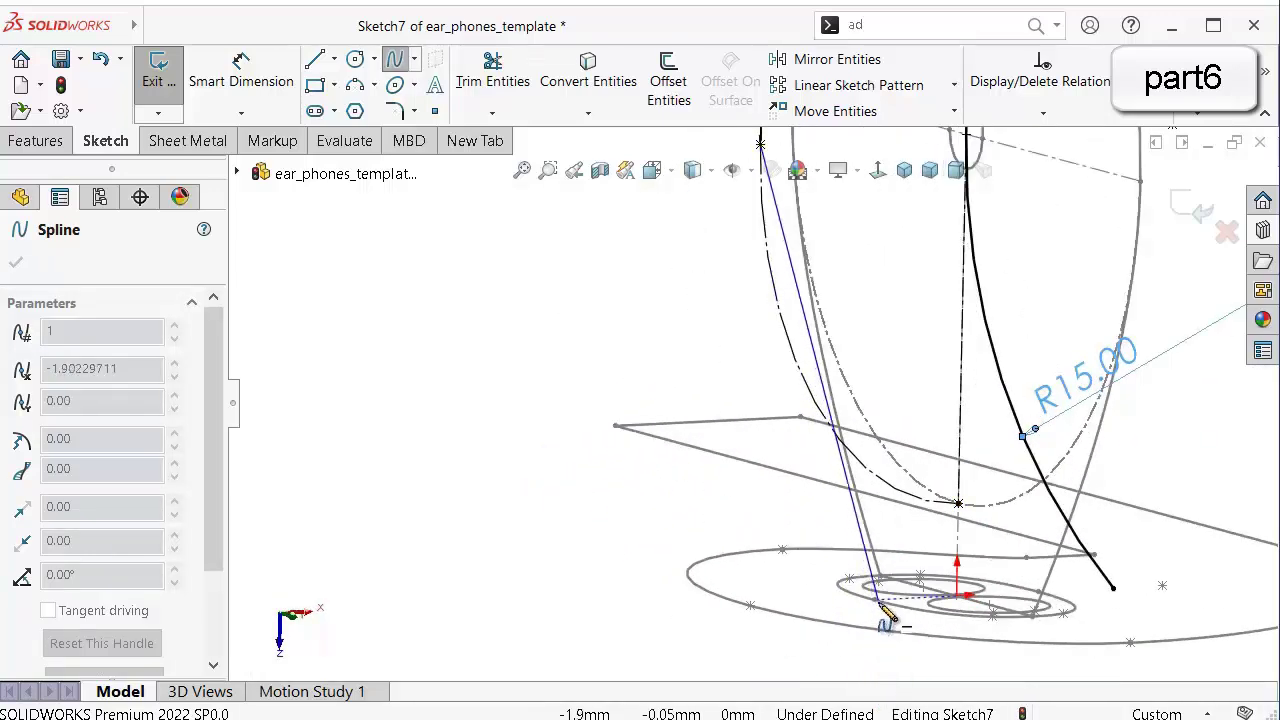
pyautogui.scroll(-3, 885, 615)
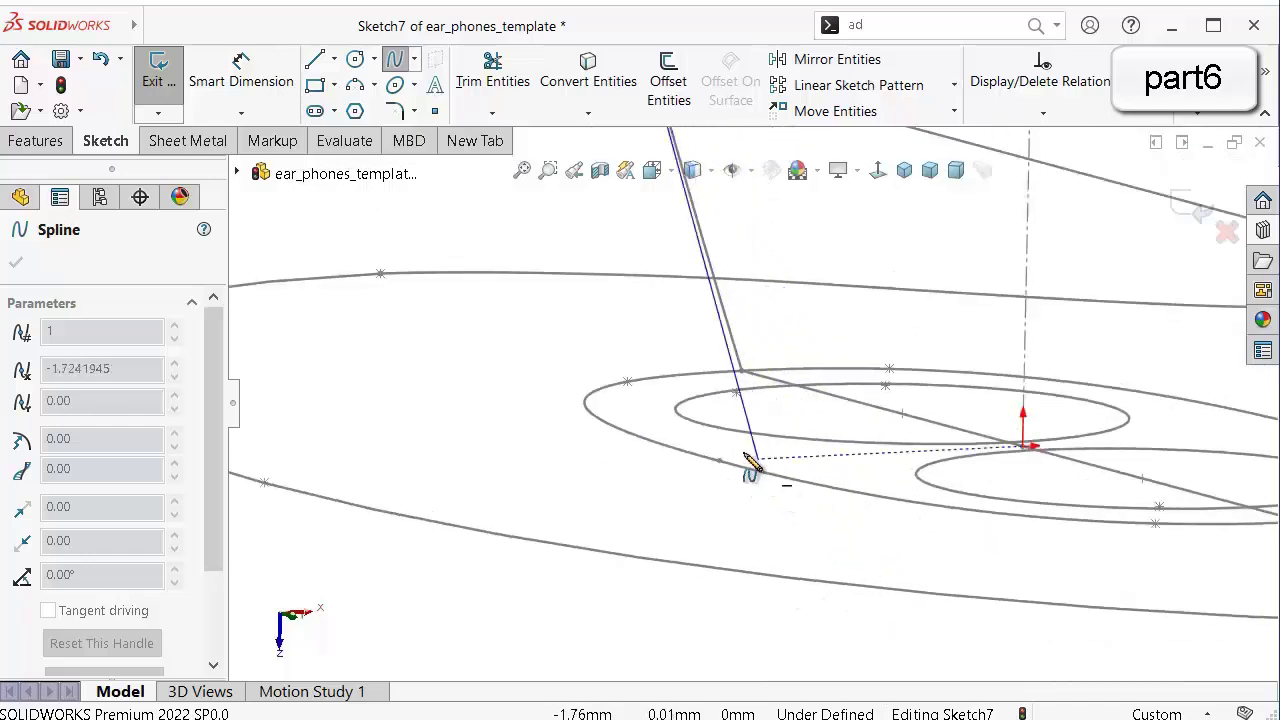
pyautogui.moveTo(737, 517)
pyautogui.mouseDown(button='middle')
pyautogui.moveTo(720, 500)
pyautogui.moveTo(608, 543)
pyautogui.mouseUp(button='middle')
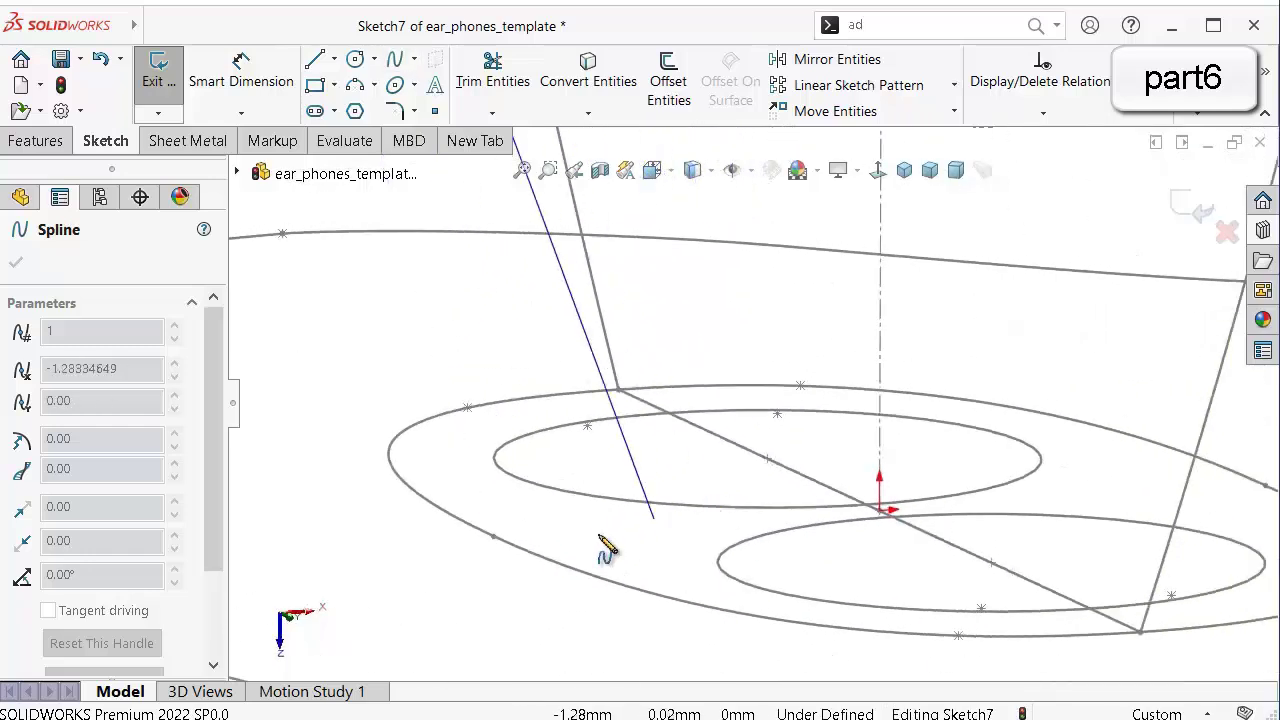
pyautogui.click(493, 537)
pyautogui.rightClick(583, 550)
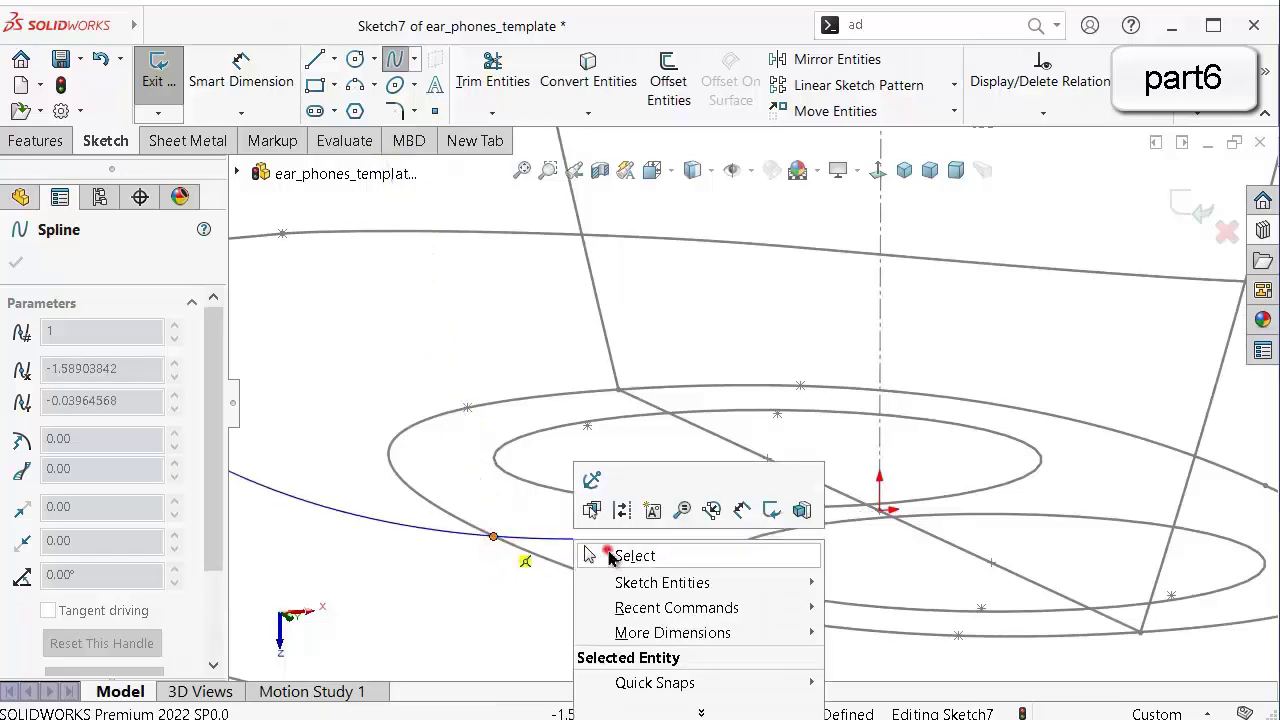
pyautogui.click(630, 554)
# Add a Vertical relation to the tangent handle at the spline's upper end.
pyautogui.moveTo(606, 549); pyautogui.dragTo(855, 208, button='middle')
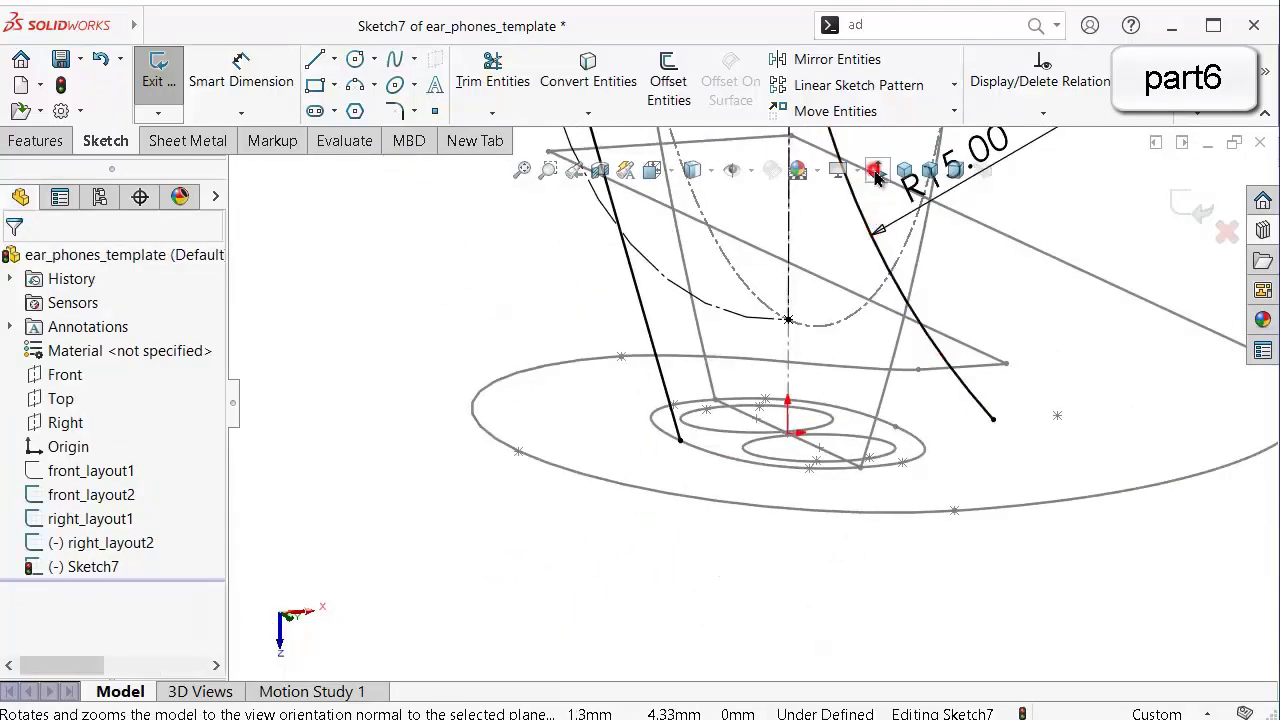
pyautogui.click(877, 170)
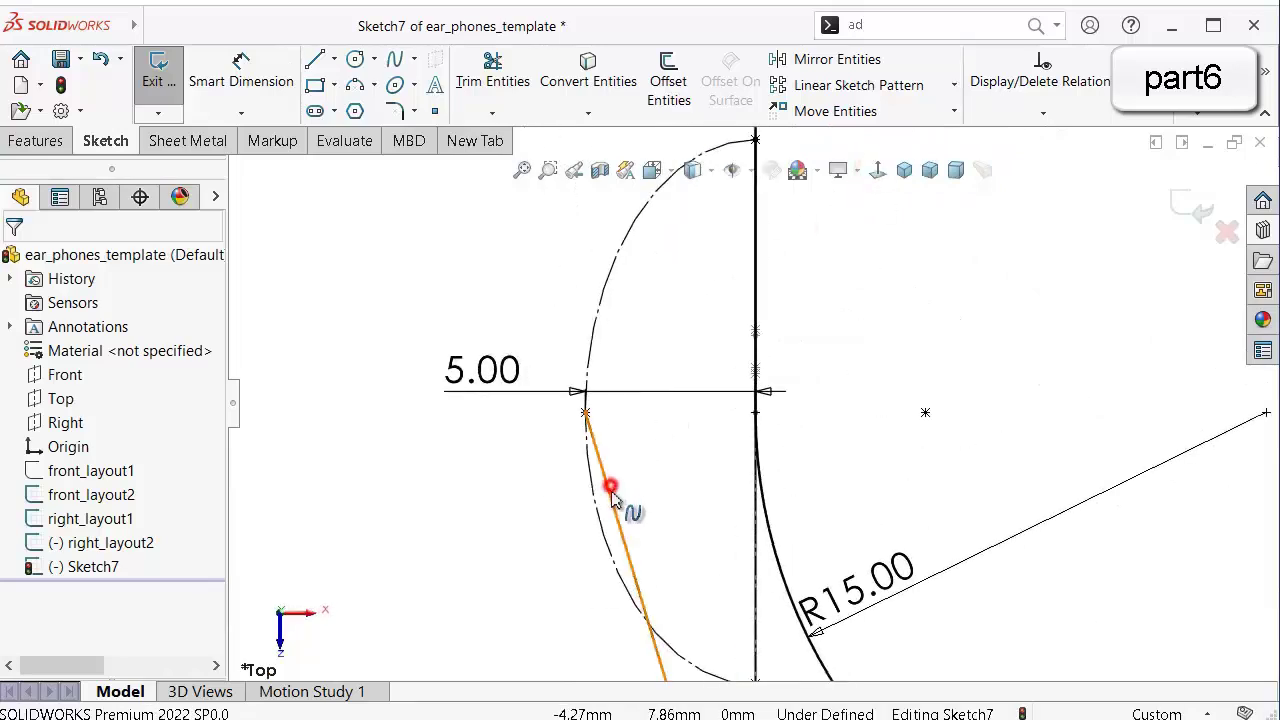
pyautogui.click(609, 492)
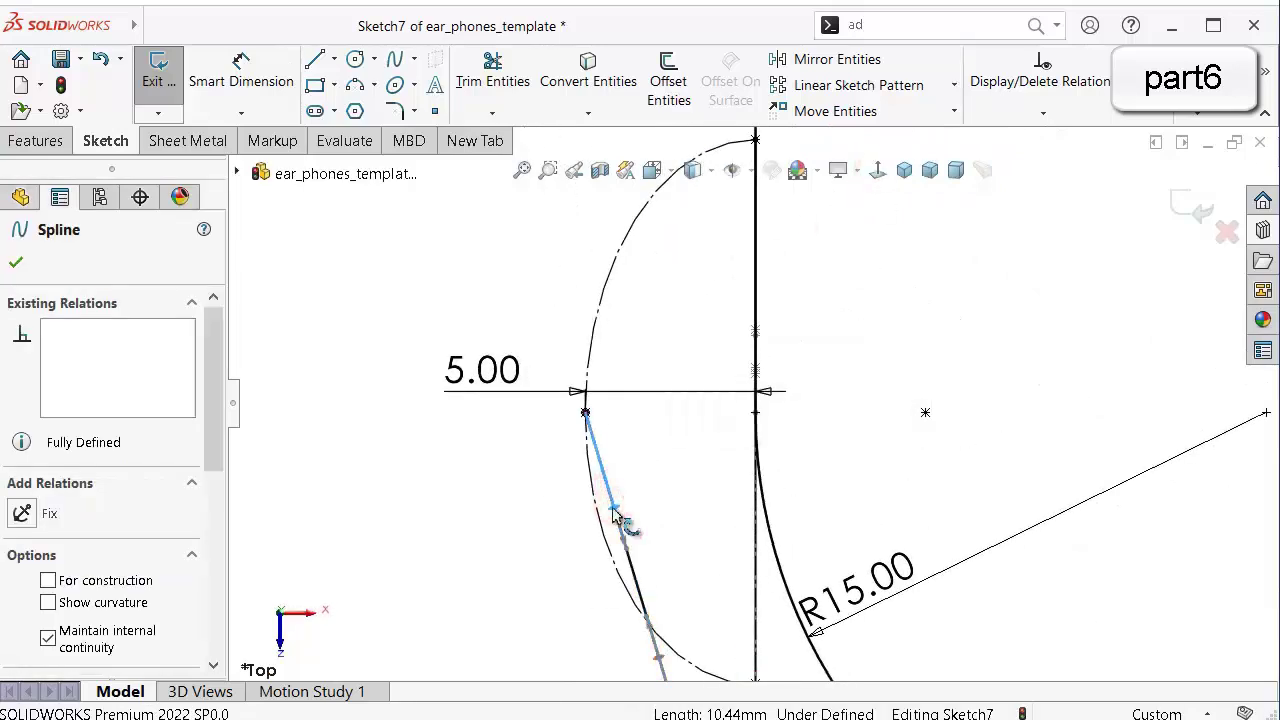
pyautogui.click(26, 543)
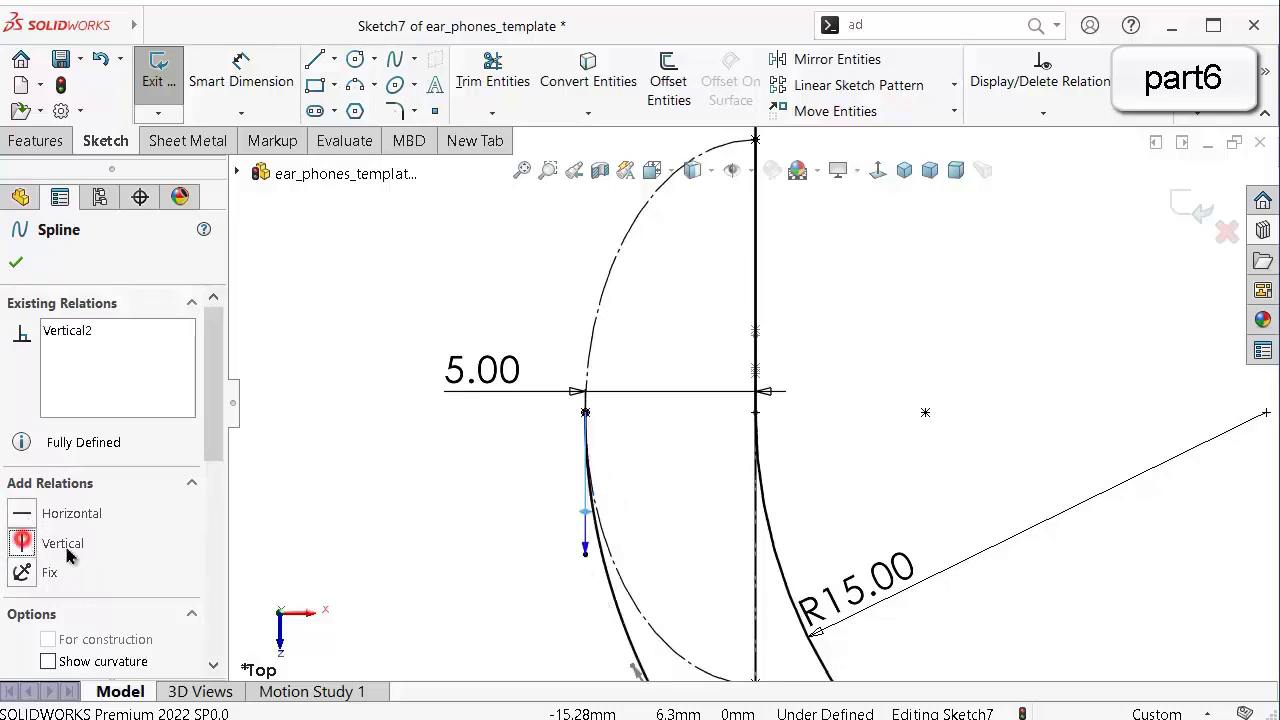
pyautogui.click(408, 493)
# Dimension the spline's upper tangent handle to 8 mm.
pyautogui.press('d')
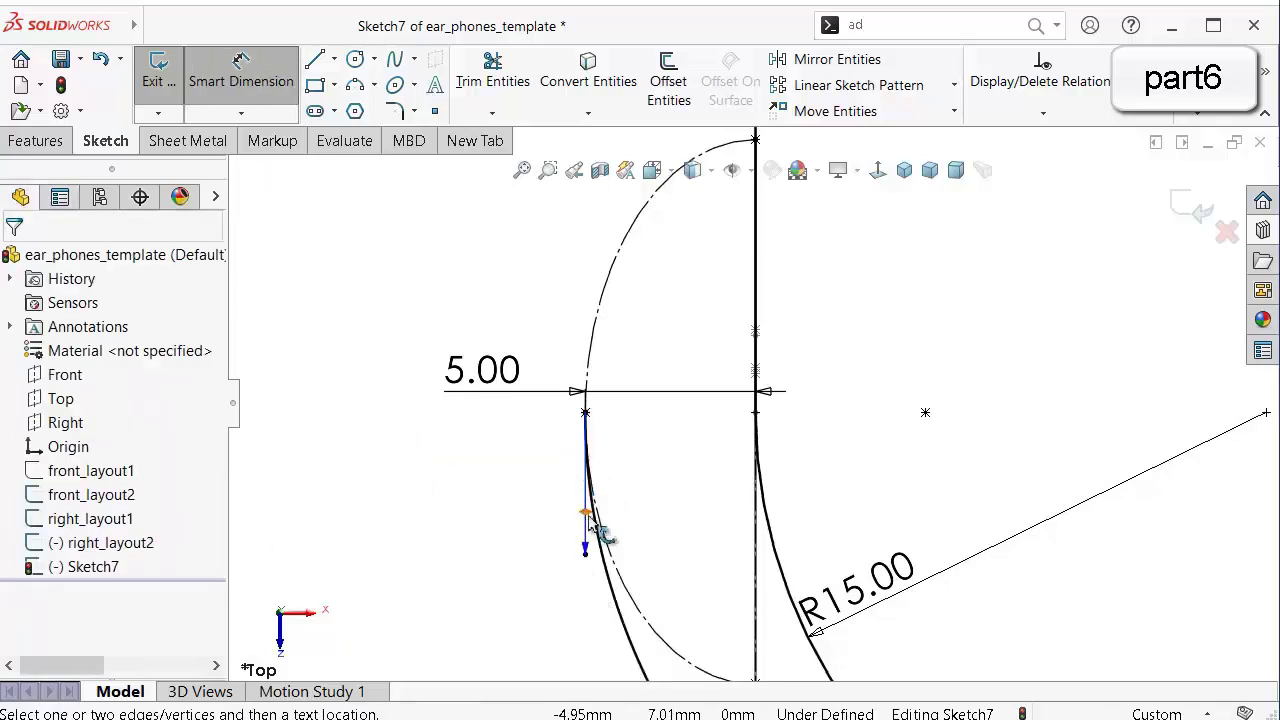
pyautogui.click(587, 516)
pyautogui.click(485, 518)
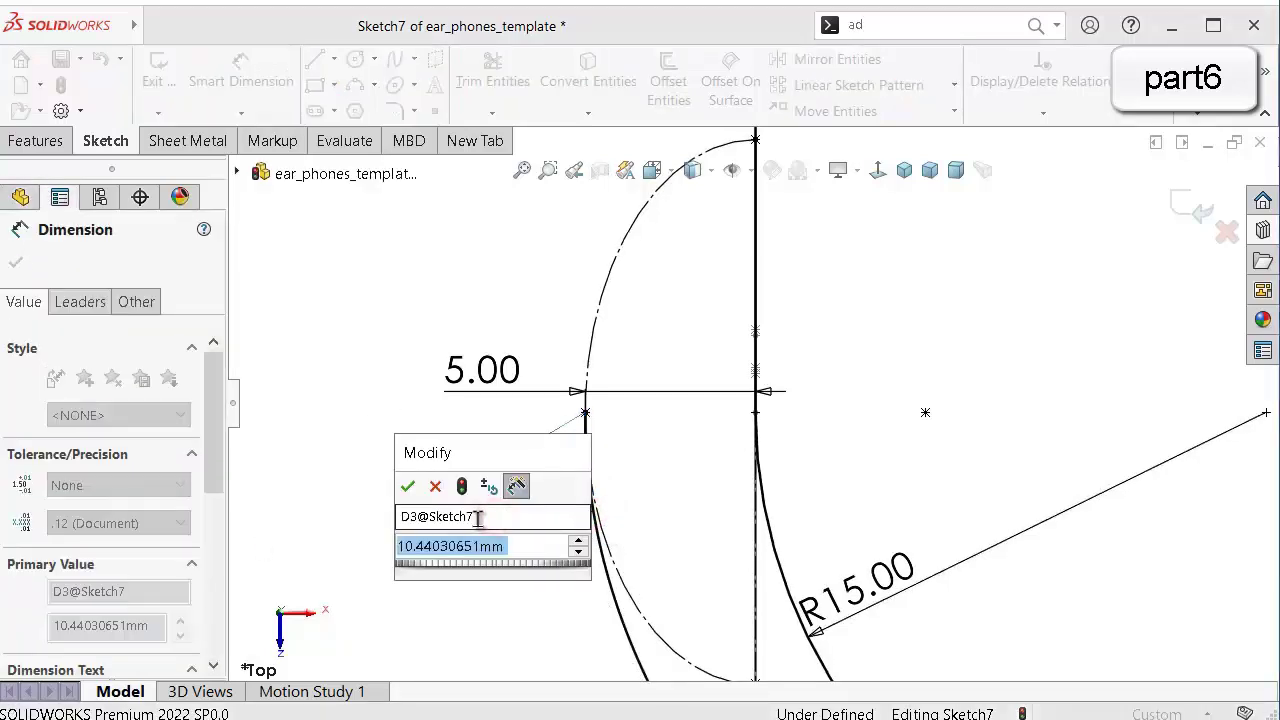
pyautogui.write('8')
pyautogui.press('Return')
pyautogui.scroll(3, 640, 497)
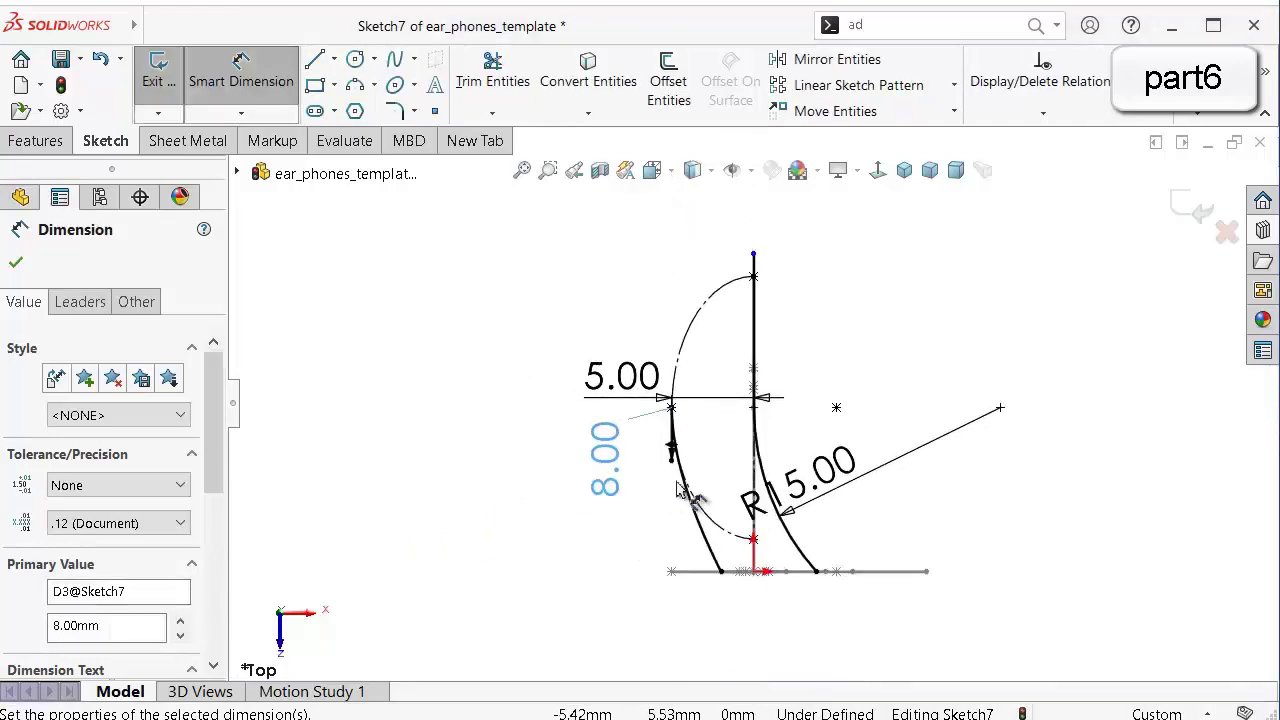
# Mirror the spline about the vertical centreline, keeping the original.
pyautogui.scroll(-2, 666, 489)
pyautogui.scroll(1, 854, 402)
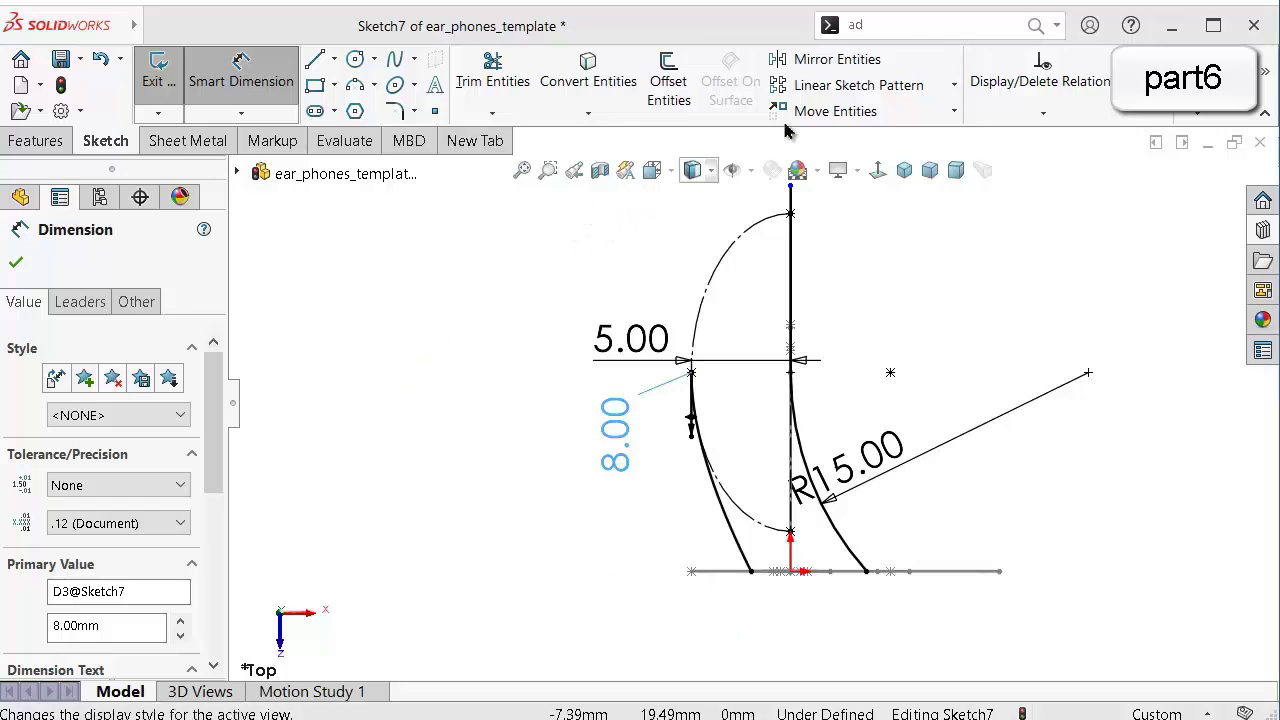
pyautogui.click(822, 58)
pyautogui.click(738, 532)
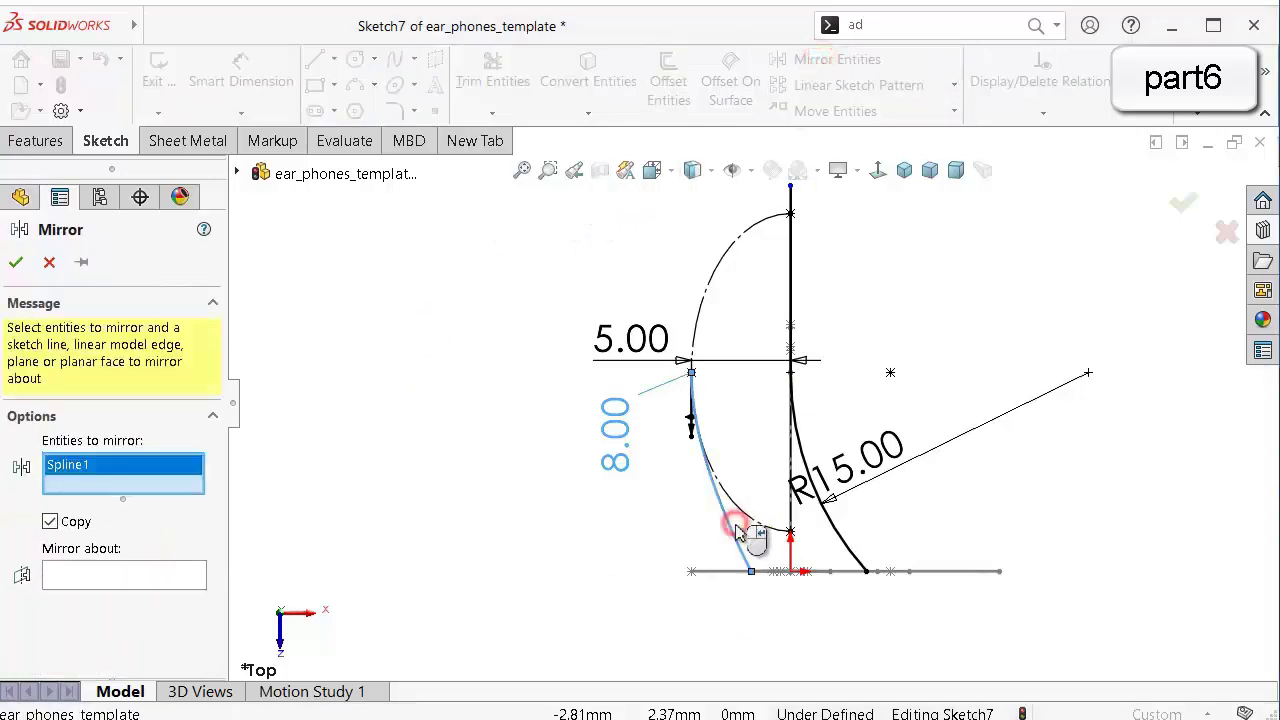
pyautogui.rightClick(740, 532)
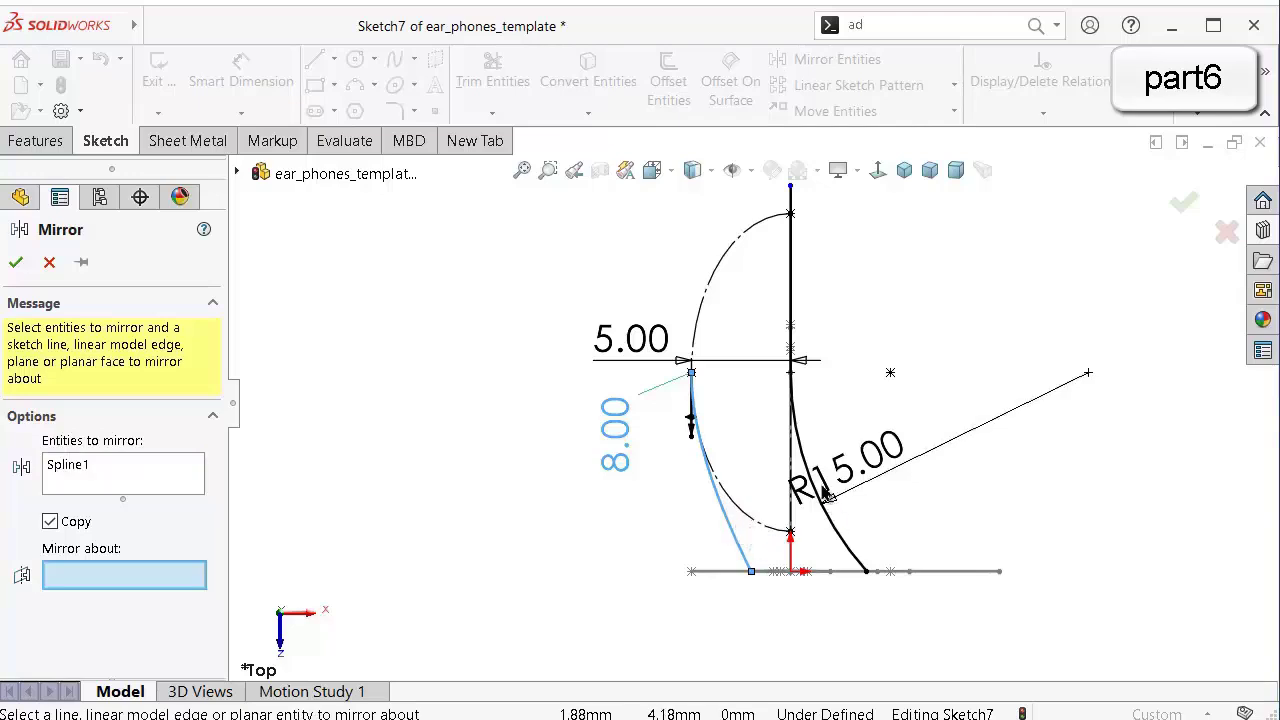
pyautogui.click(790, 514)
pyautogui.rightClick(790, 520)
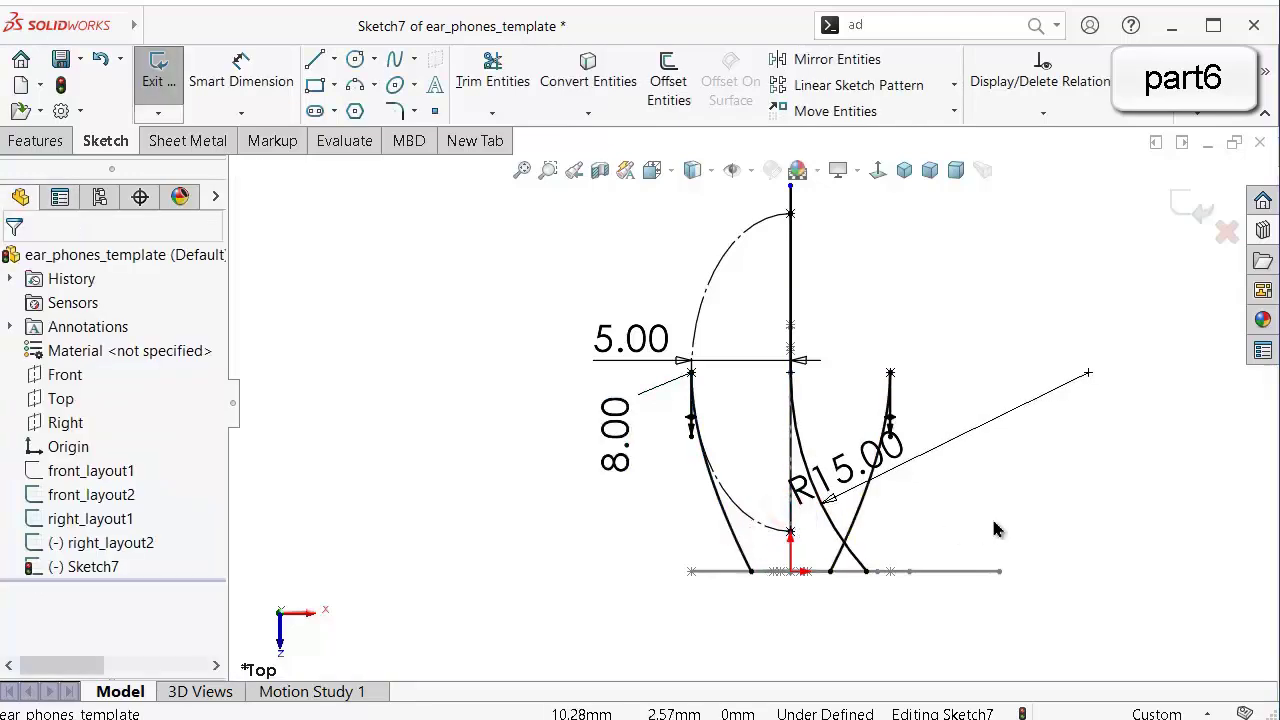
# Change the 15 mm radius arc and the mirrored spline to construction geometry.
pyautogui.scroll(-5, 886, 508)
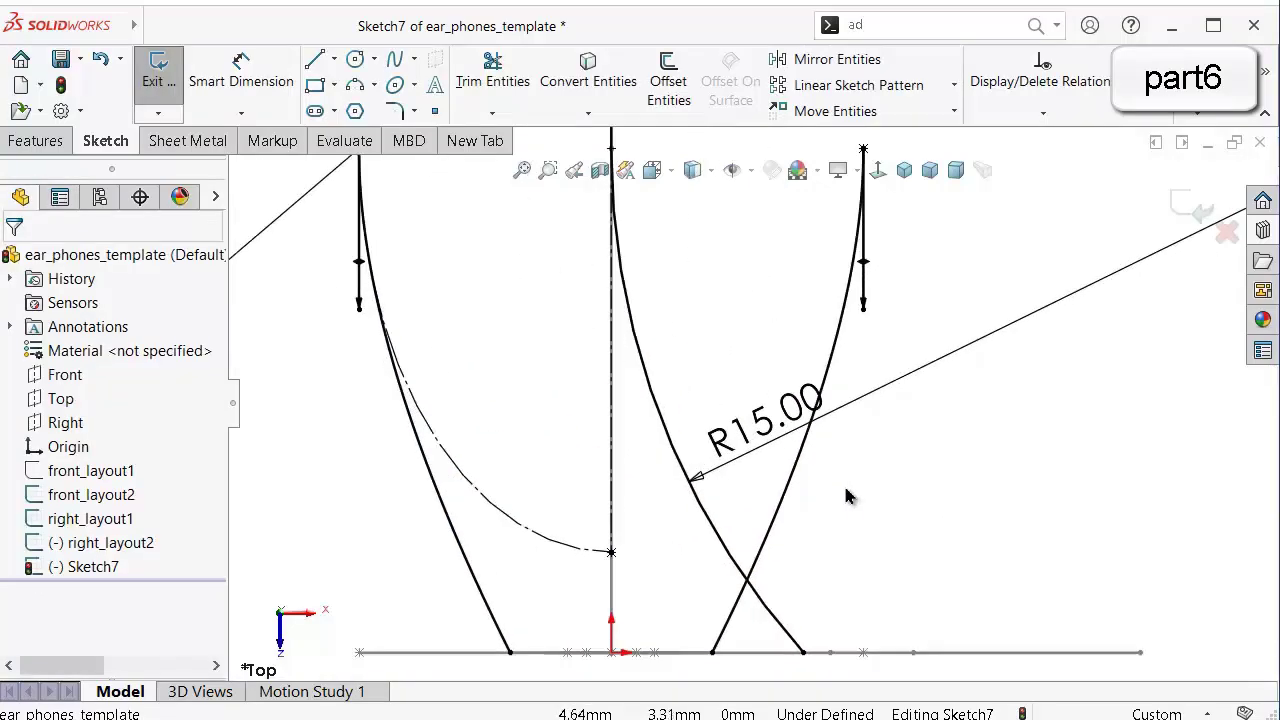
pyautogui.click(897, 548)
pyautogui.click(727, 548)
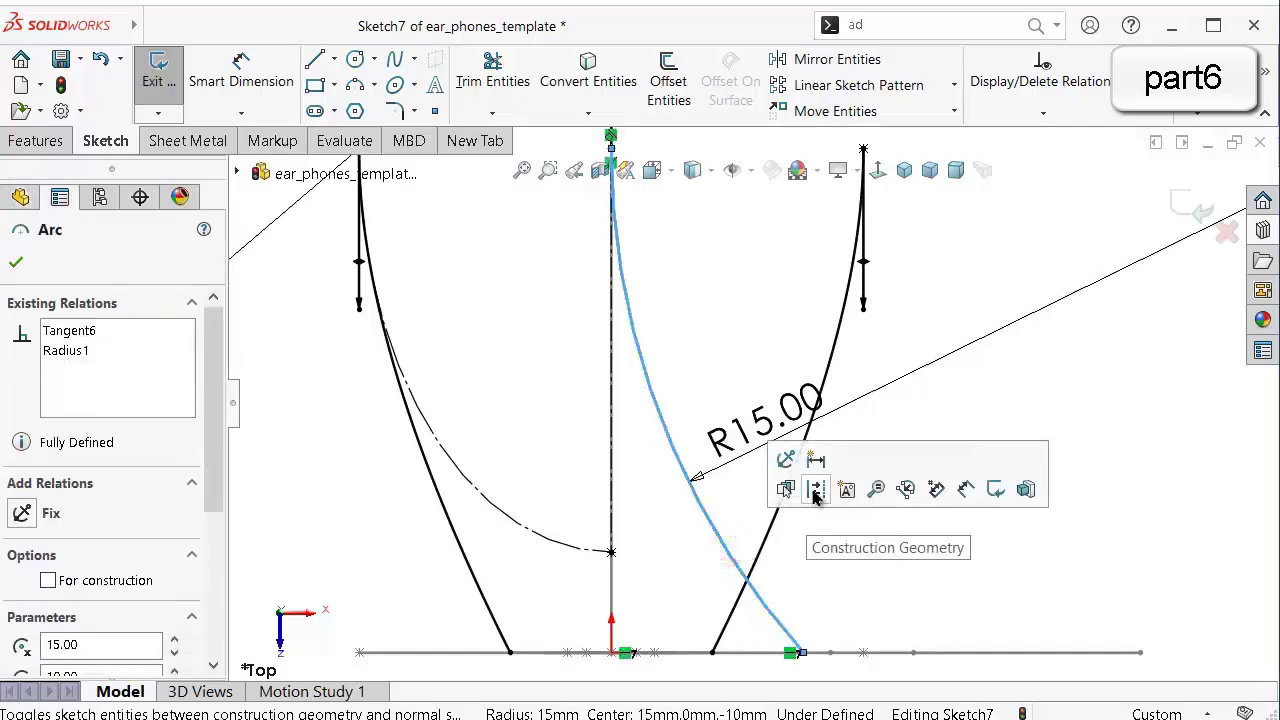
pyautogui.click(813, 492)
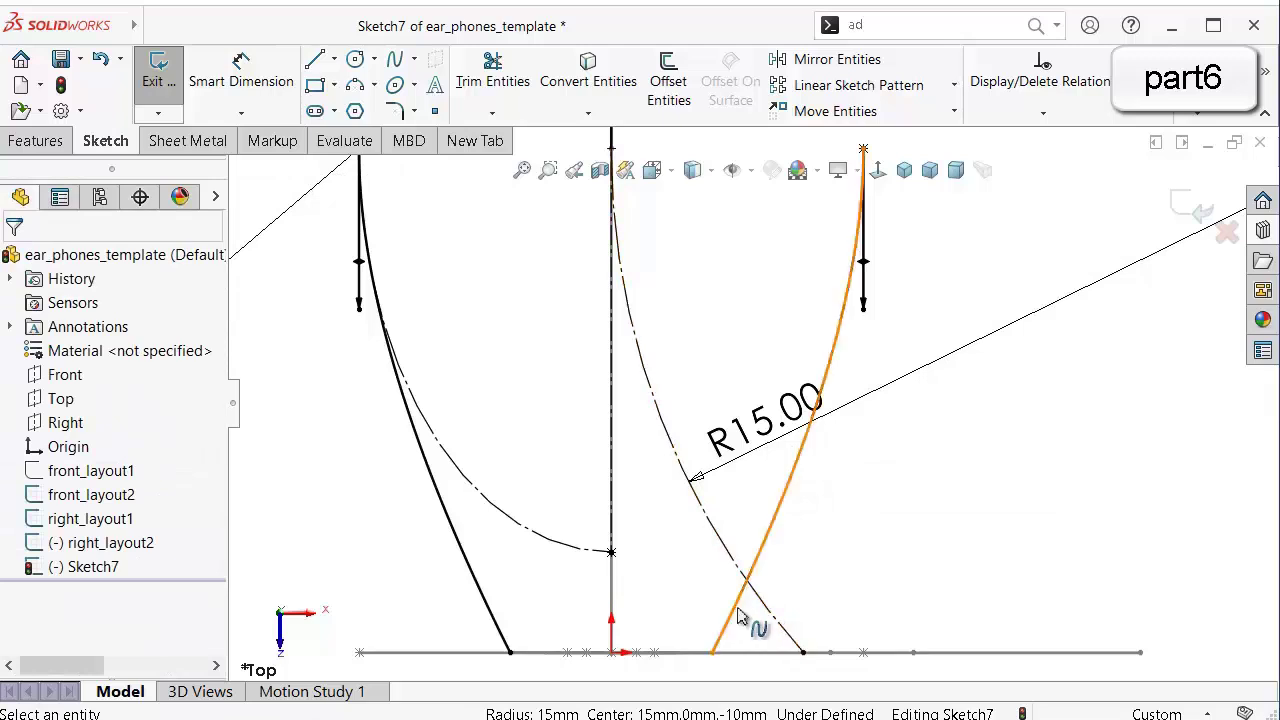
pyautogui.click(735, 607)
pyautogui.click(824, 548)
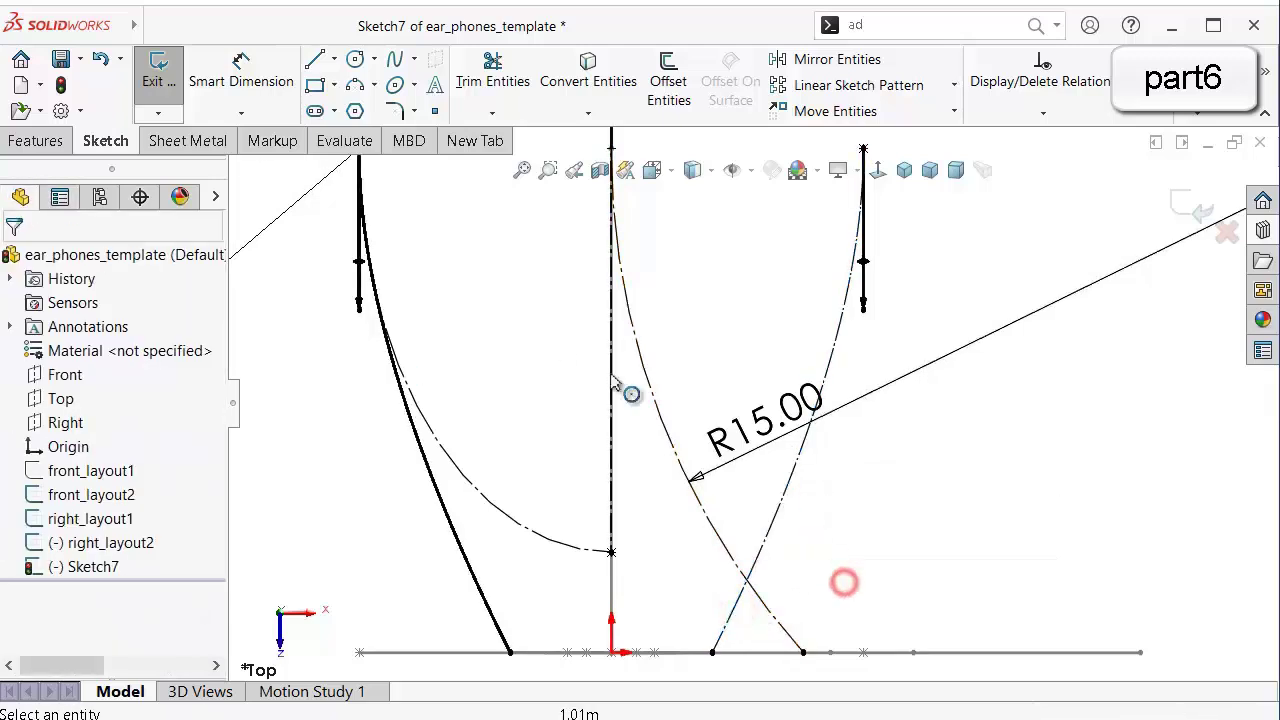
# Try to trim the mirrored spline above its crossing with the arc, and undo the trim.
pyautogui.click(492, 70)
pyautogui.moveTo(763, 491); pyautogui.dragTo(797, 537)
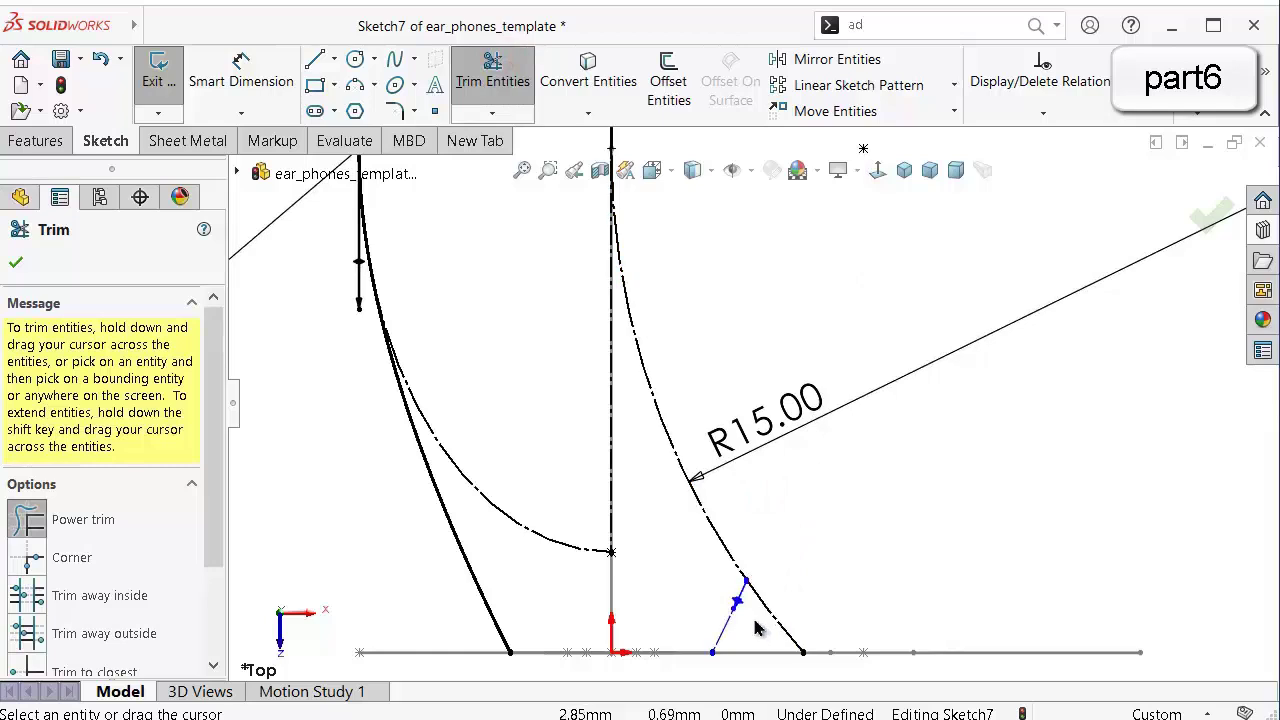
pyautogui.hotkey('ctrl', 'z')
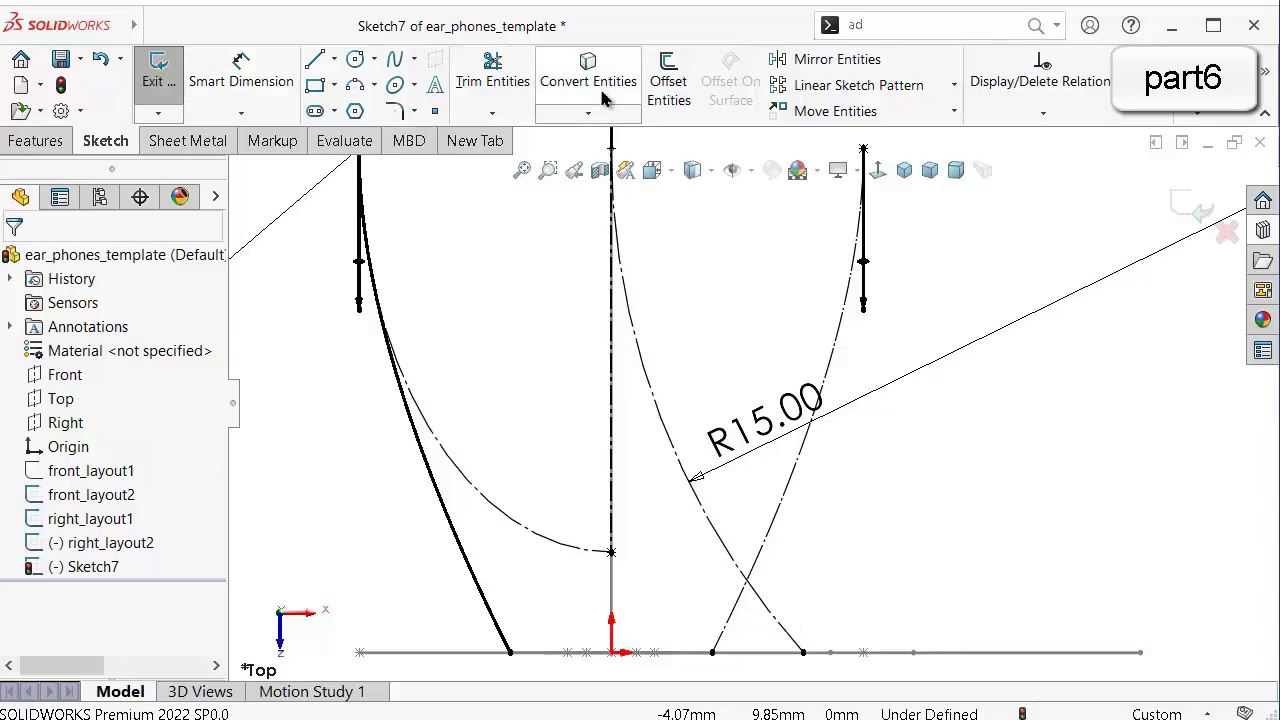
# Trim away the arc's lower end beyond its crossing with the mirrored spline.
pyautogui.click(492, 75)
pyautogui.moveTo(748, 612); pyautogui.dragTo(822, 568)
pyautogui.moveTo(913, 561); pyautogui.dragTo(914, 561)
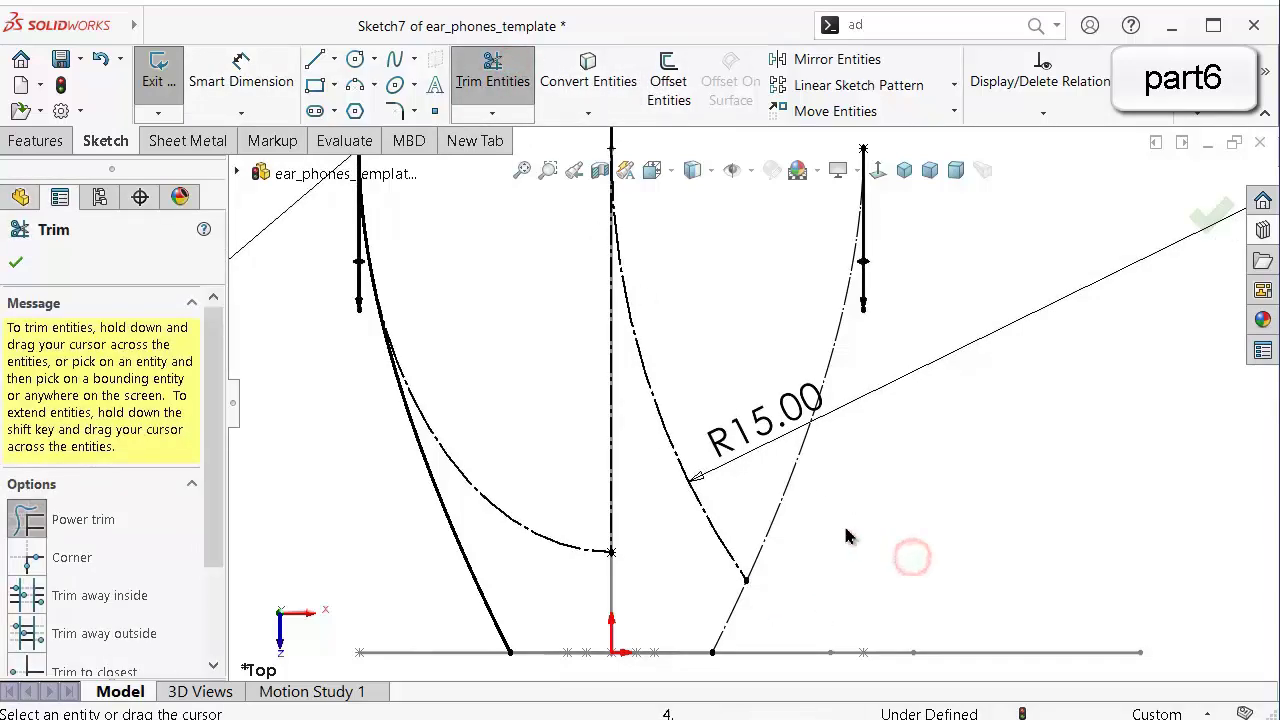
pyautogui.scroll(2, 800, 484)
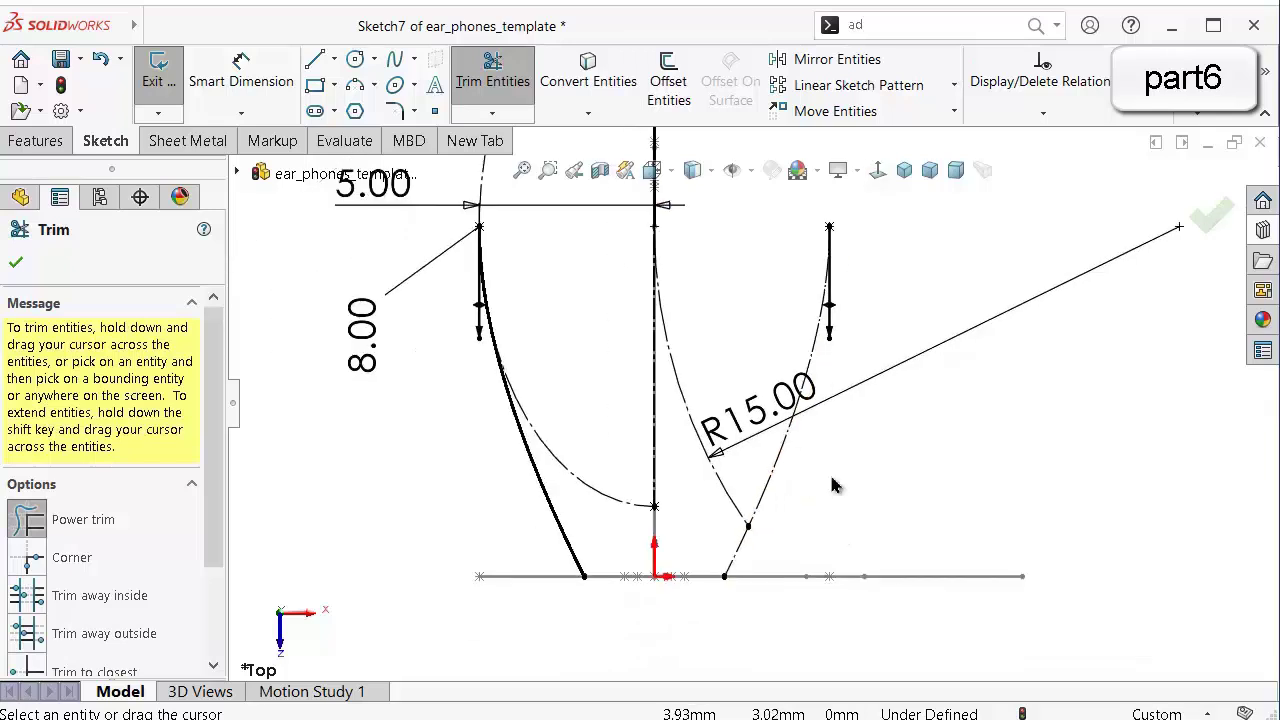
pyautogui.scroll(-2, 752, 466)
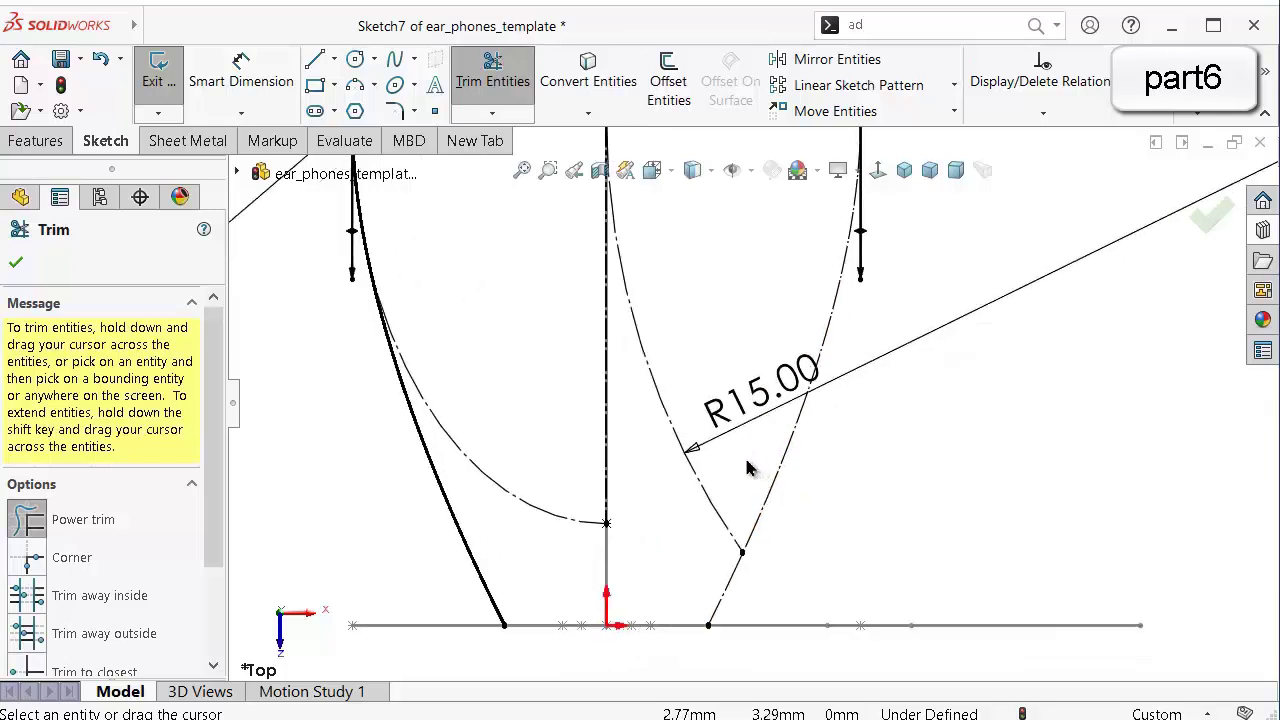
pyautogui.scroll(-4, 720, 530)
pyautogui.scroll(2, 710, 590)
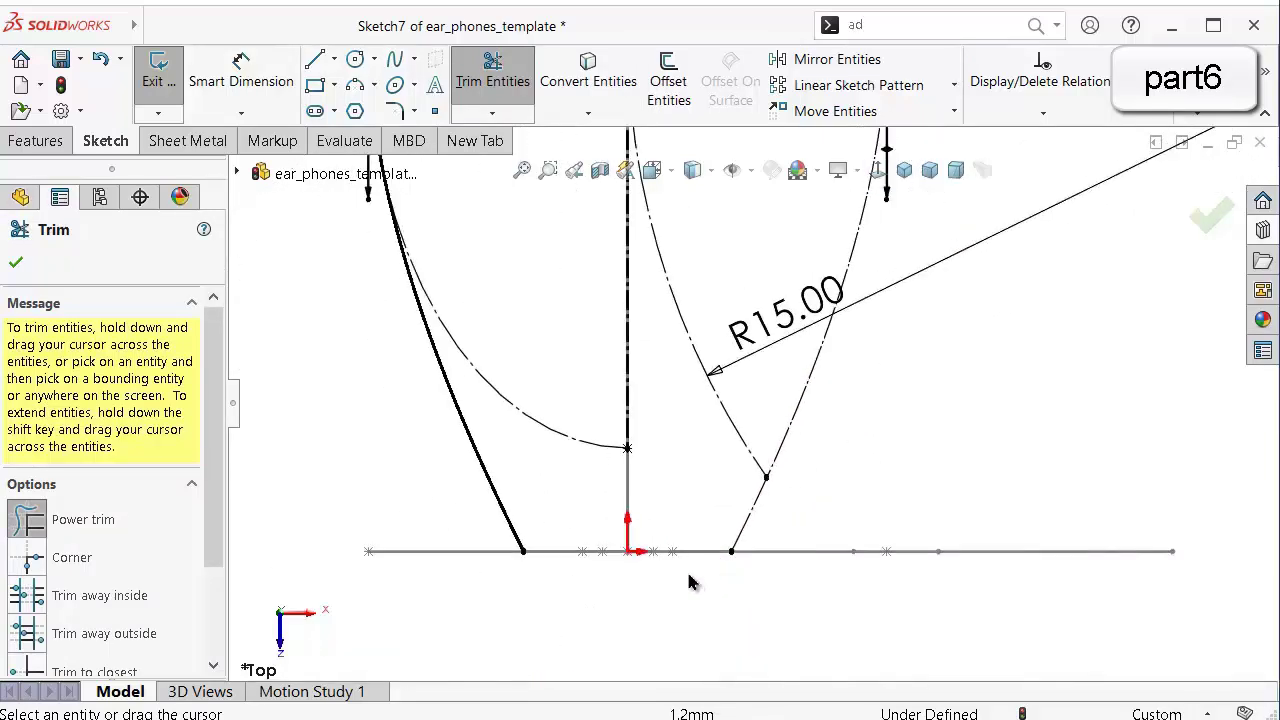
pyautogui.scroll(4, 660, 556)
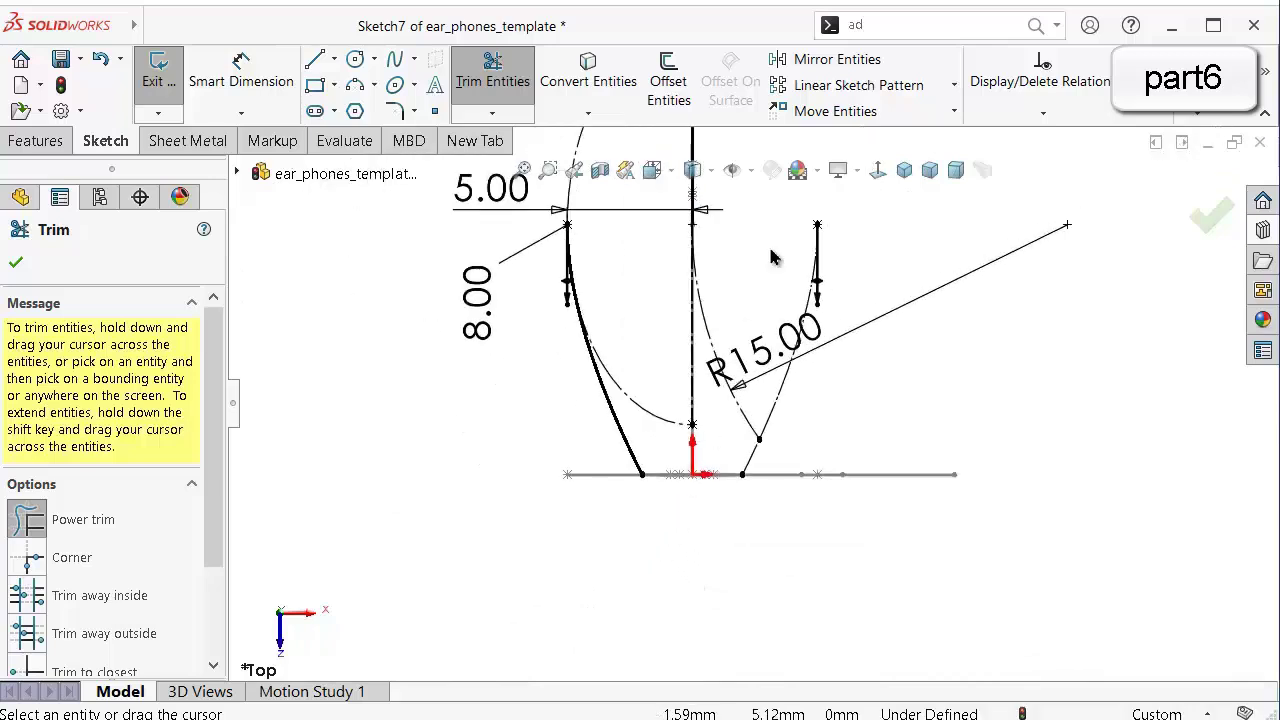
pyautogui.scroll(1, 757, 268)
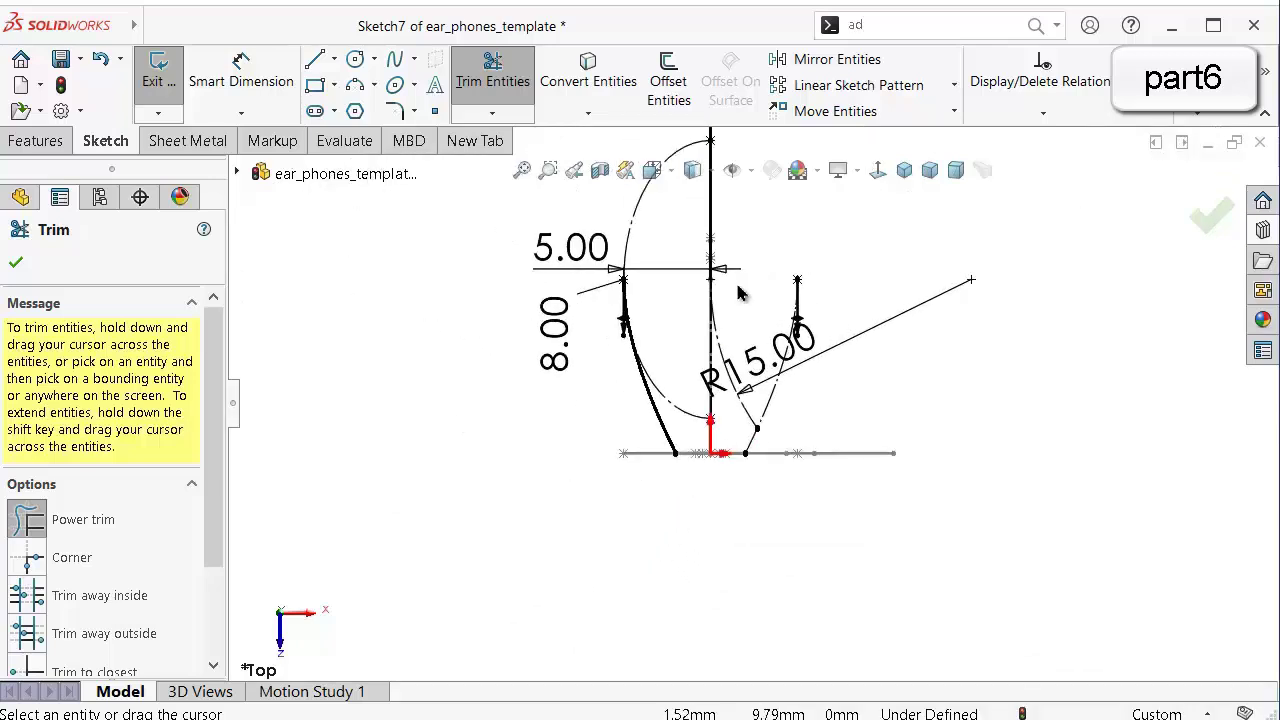
pyautogui.scroll(-1, 727, 323)
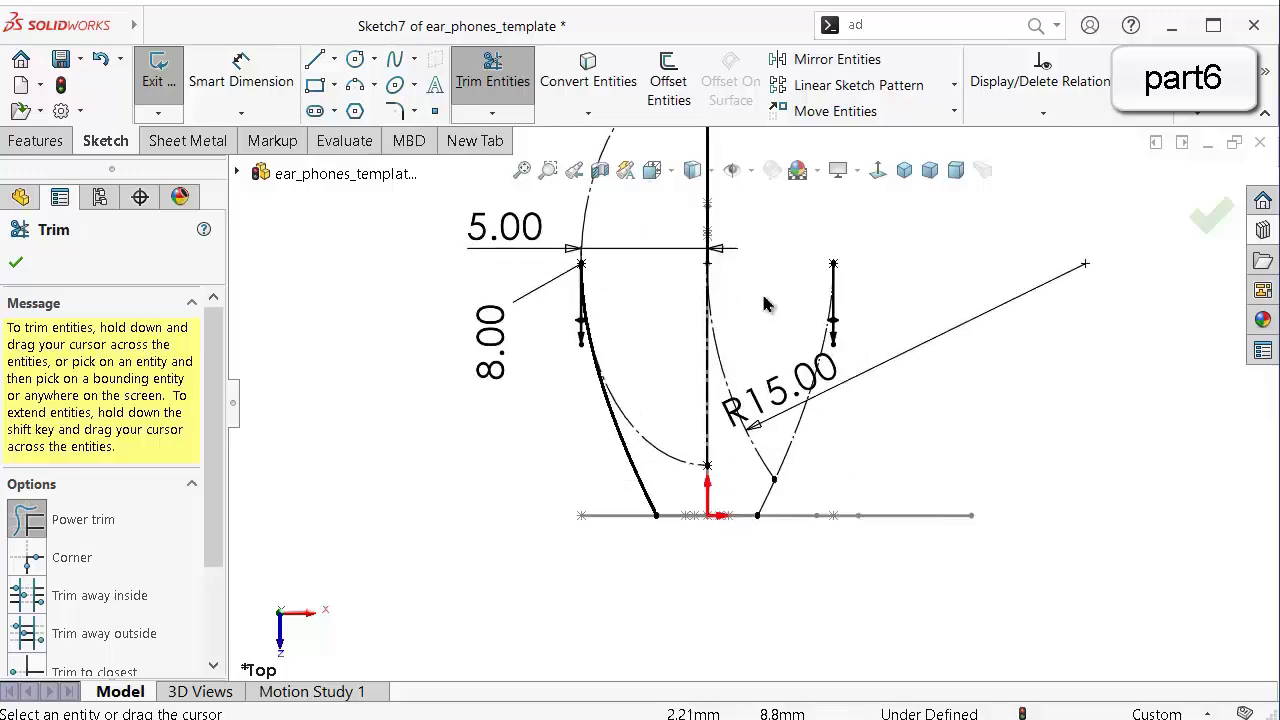
# Change the 15 mm radius arc from construction back to solid geometry.
pyautogui.press('Escape')
pyautogui.click(986, 455)
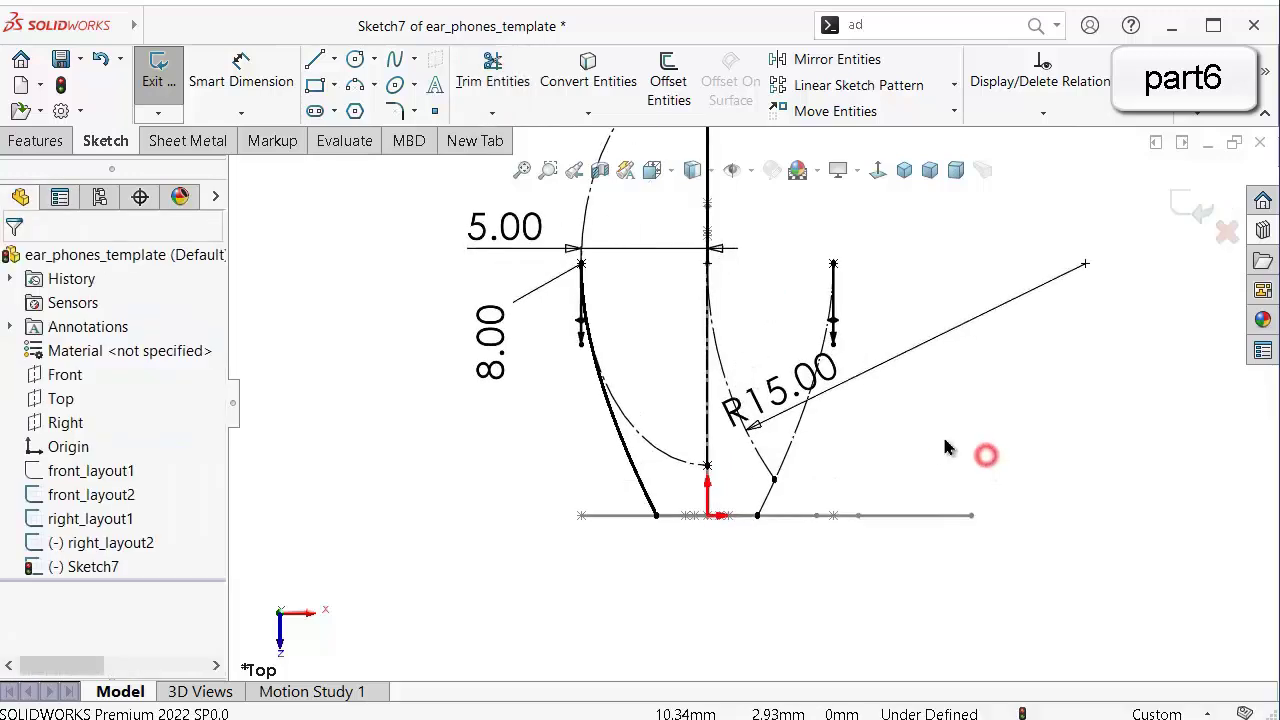
pyautogui.scroll(-3, 832, 432)
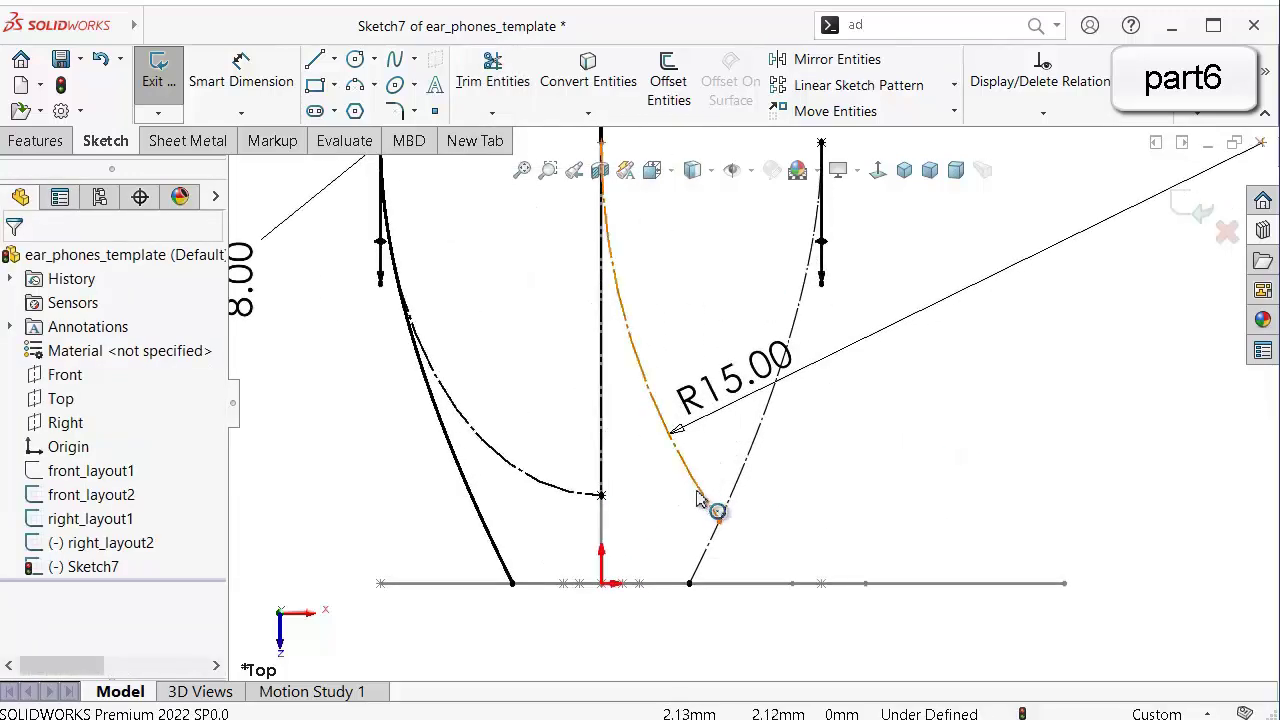
pyautogui.click(696, 490)
pyautogui.click(783, 431)
pyautogui.click(1033, 518)
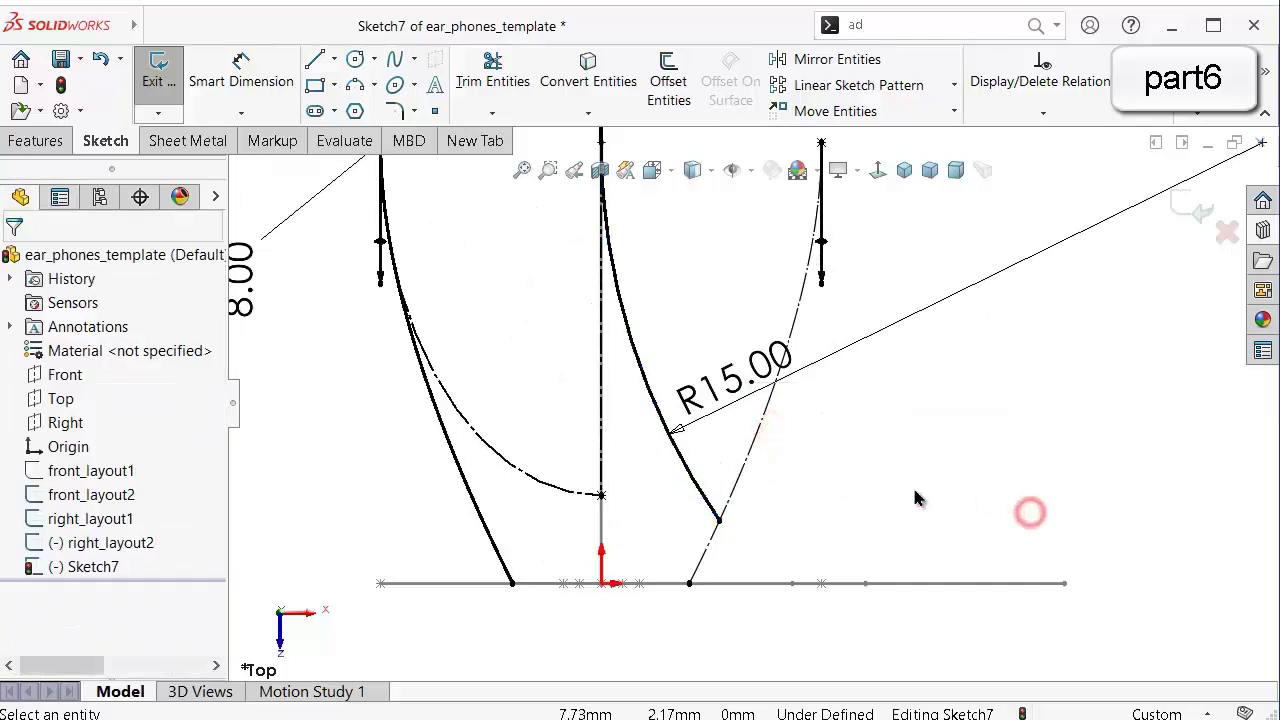
# Draw a partial ellipse with 8 mm and 5 mm radii over the upper quarter of the construction half ellipse, ending at the left spline's upper end.
pyautogui.scroll(1, 771, 514)
pyautogui.scroll(-1, 720, 505)
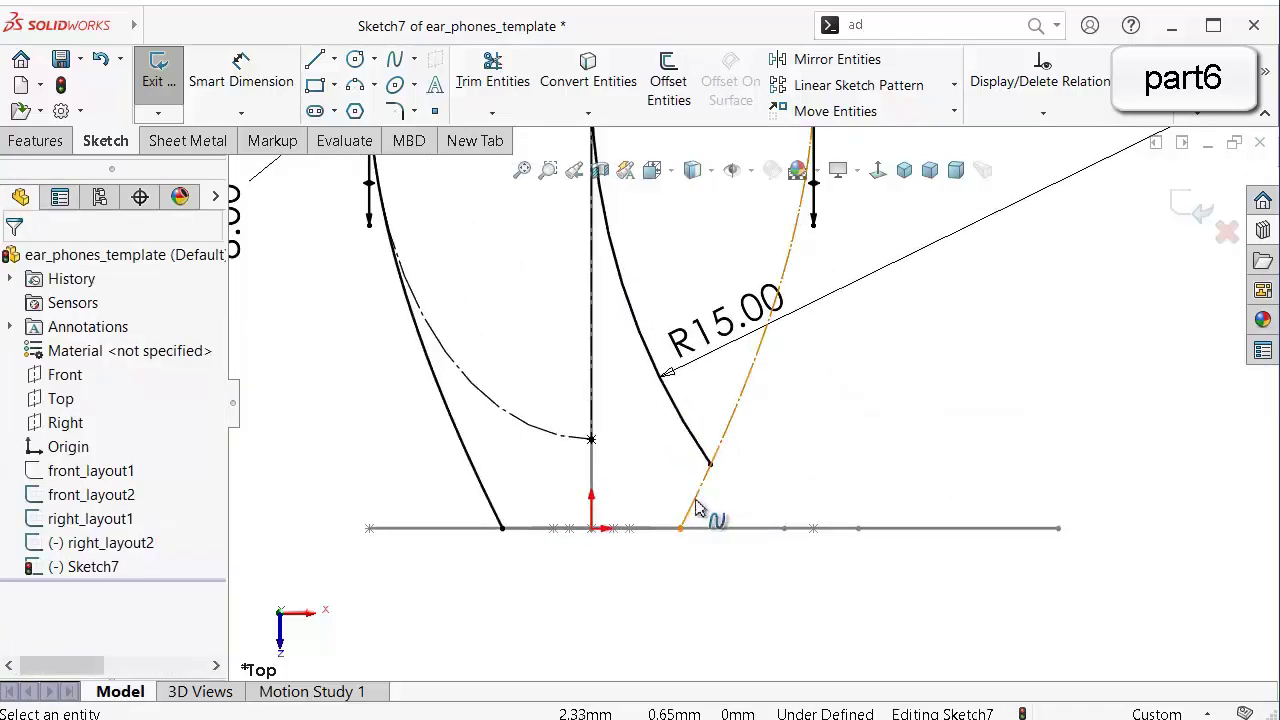
pyautogui.scroll(-2, 697, 508)
pyautogui.scroll(4, 677, 380)
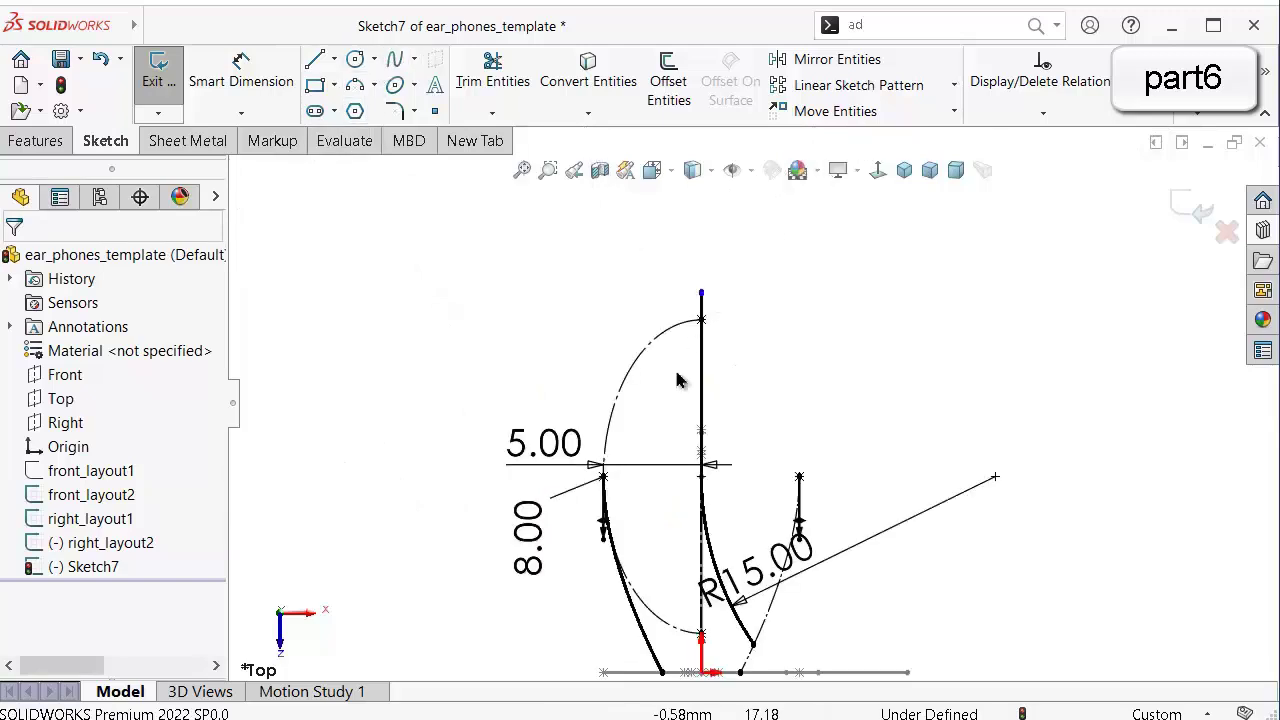
pyautogui.scroll(-2, 600, 590)
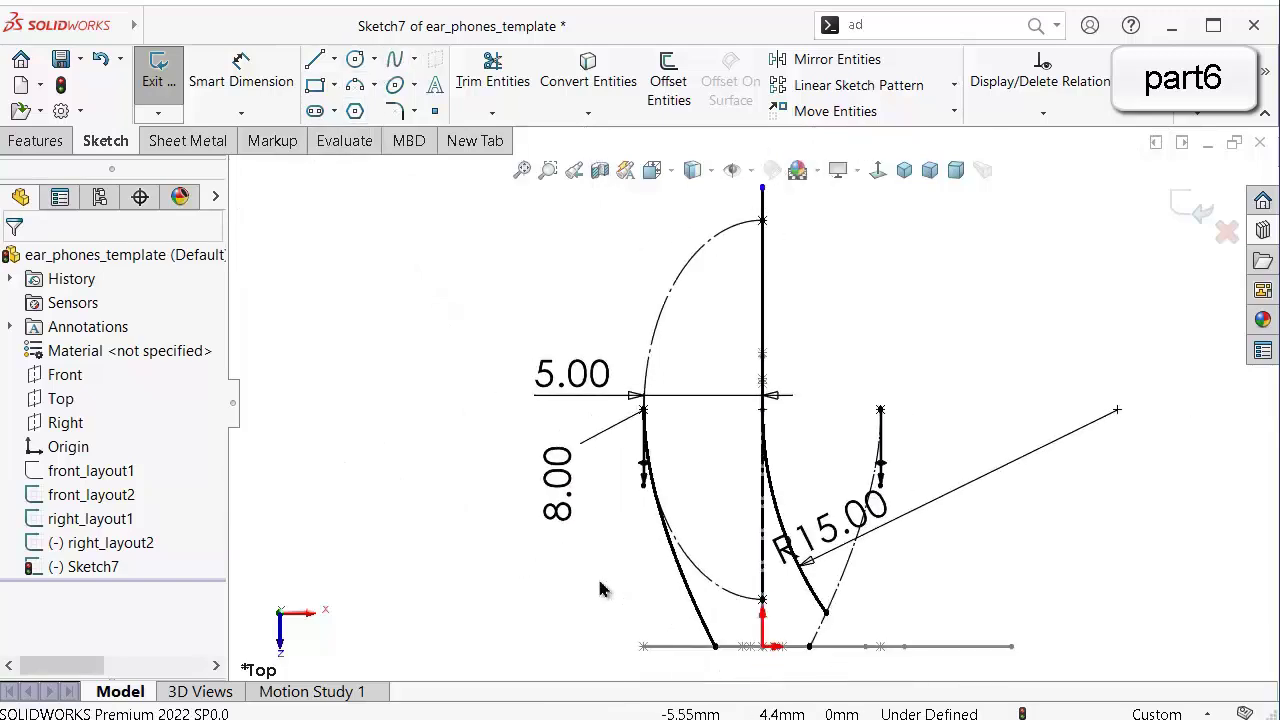
pyautogui.scroll(1, 600, 590)
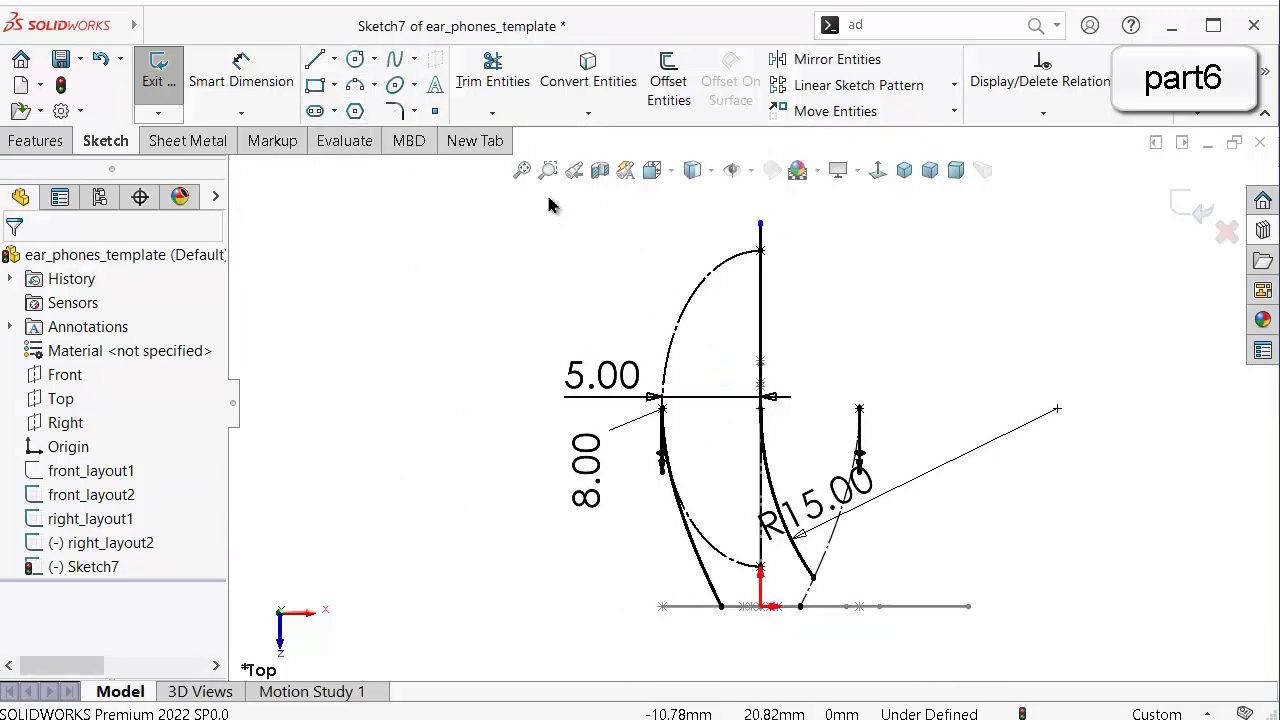
pyautogui.click(414, 85)
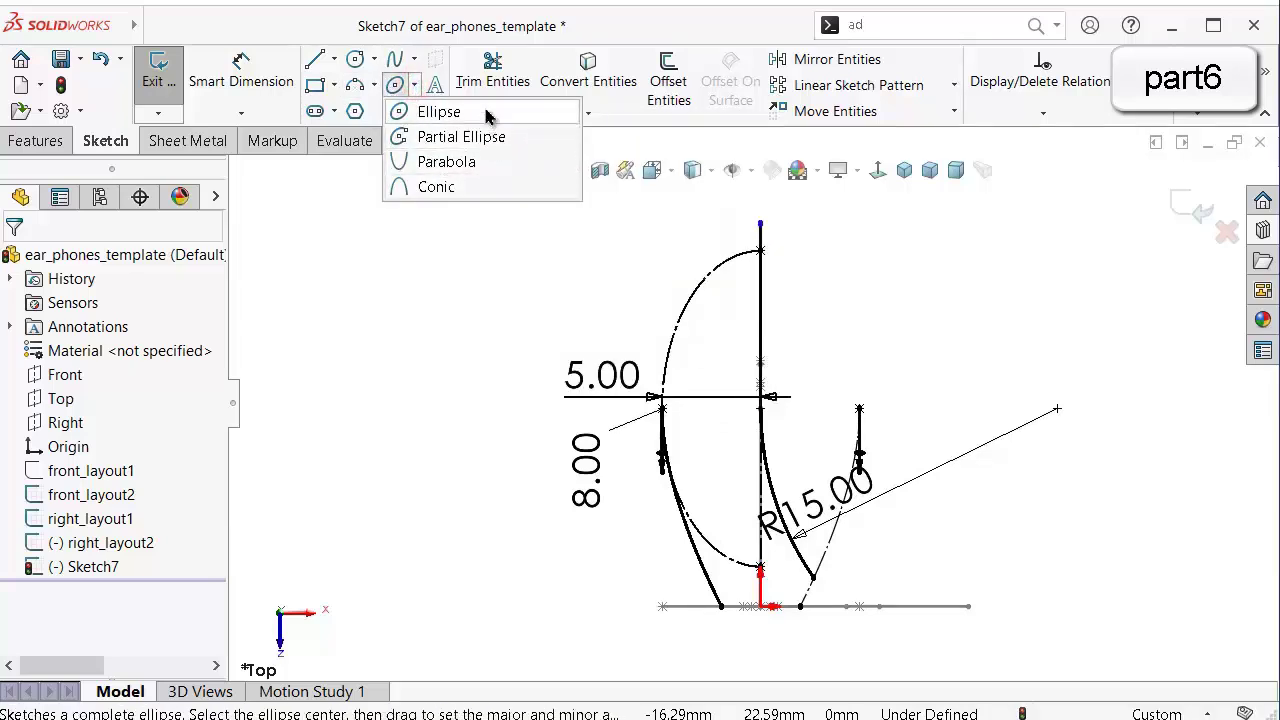
pyautogui.click(500, 140)
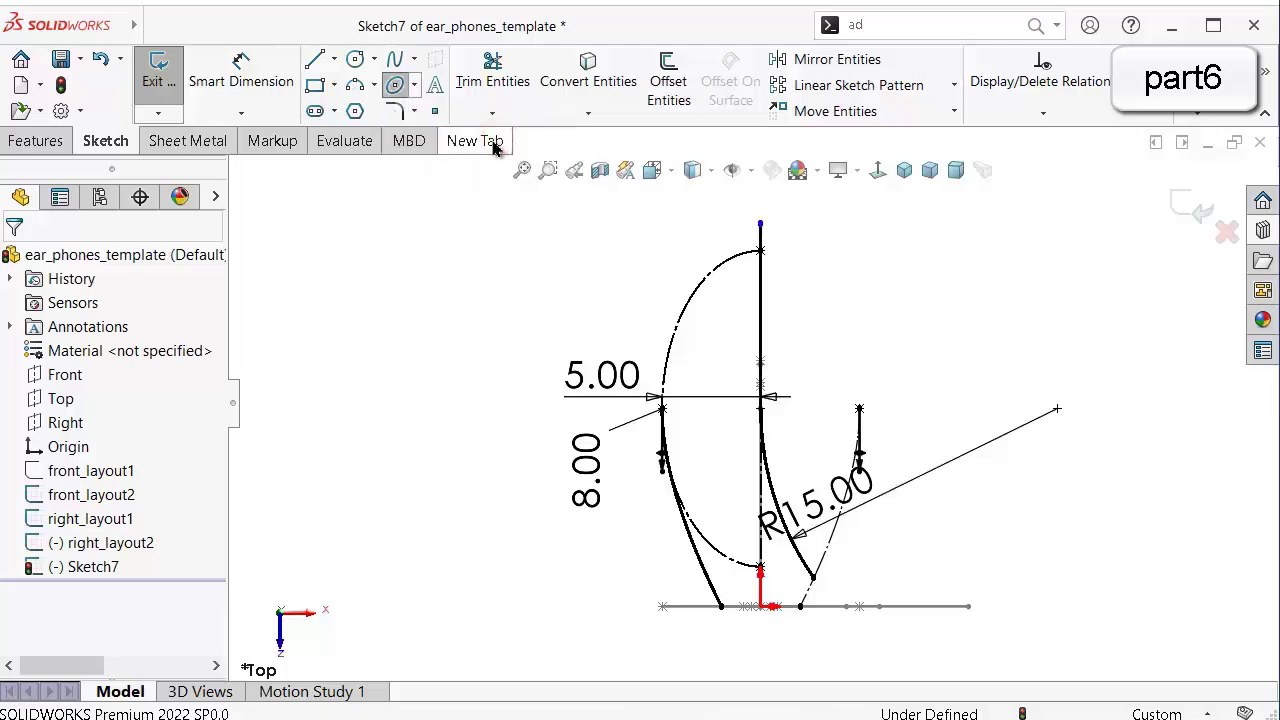
pyautogui.click(763, 410)
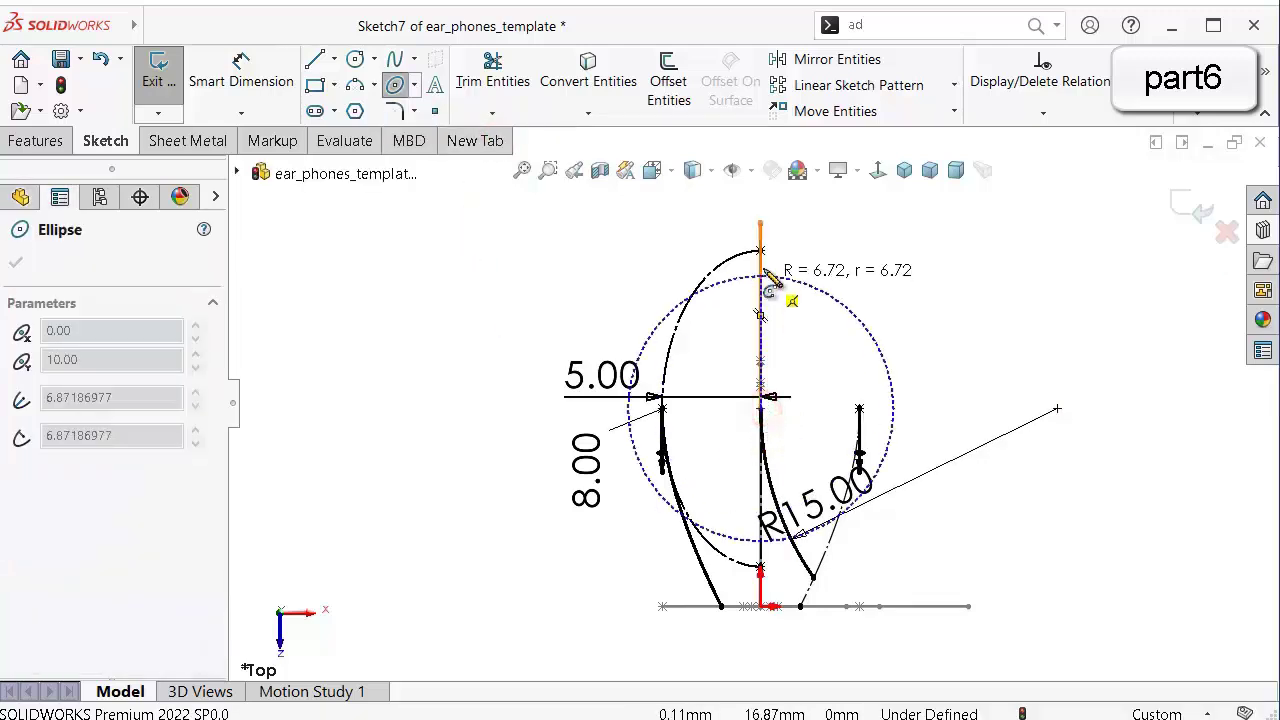
pyautogui.click(761, 250)
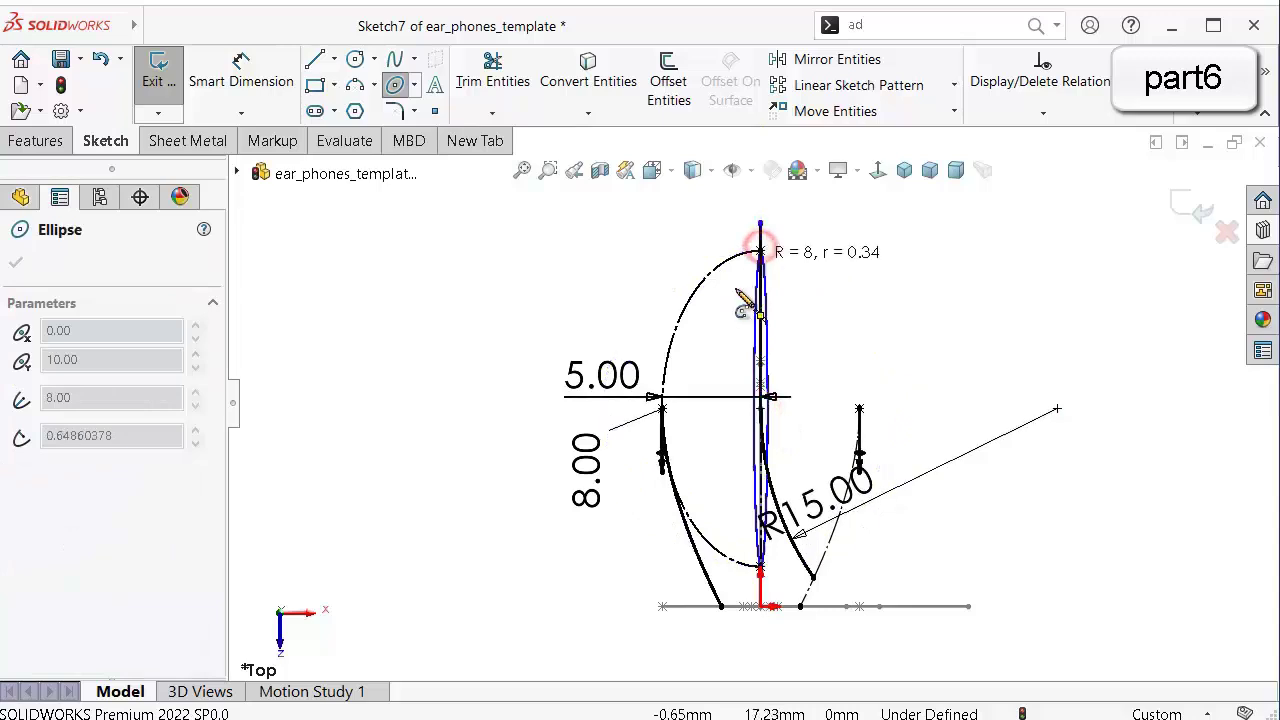
pyautogui.scroll(-4, 672, 420)
pyautogui.click(662, 414)
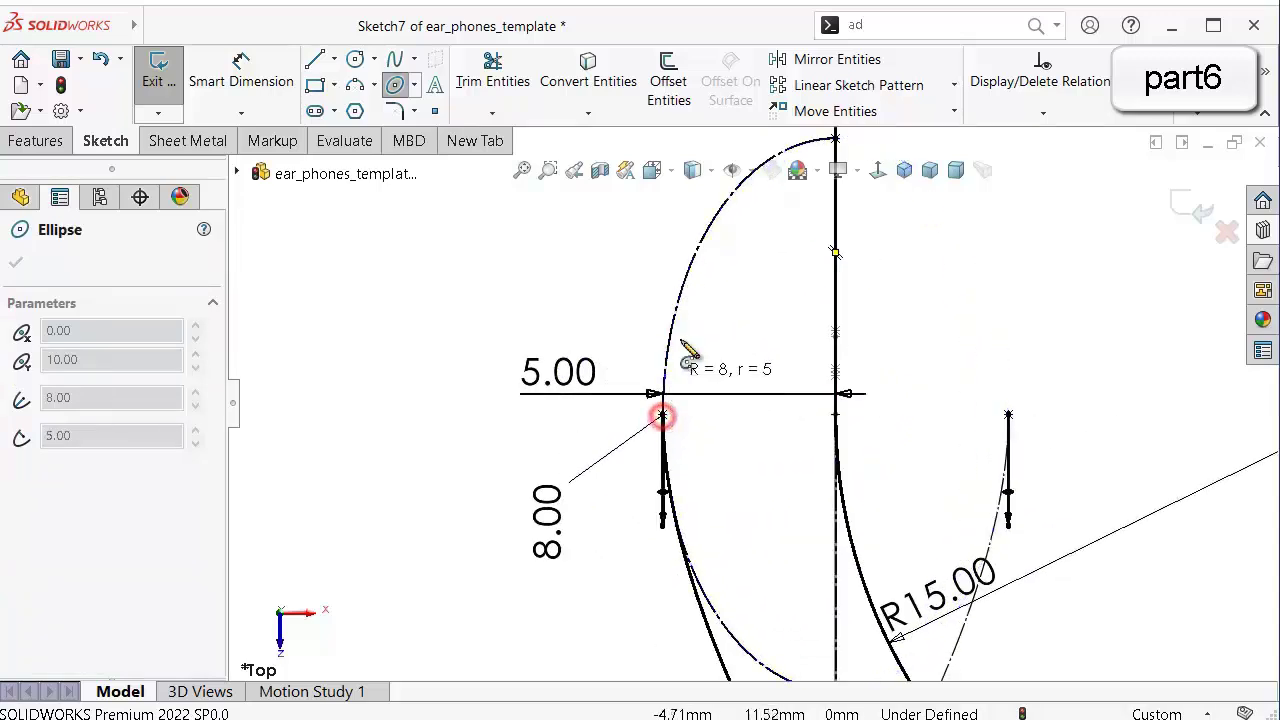
pyautogui.click(835, 139)
pyautogui.press('Escape')
pyautogui.scroll(3, 760, 400)
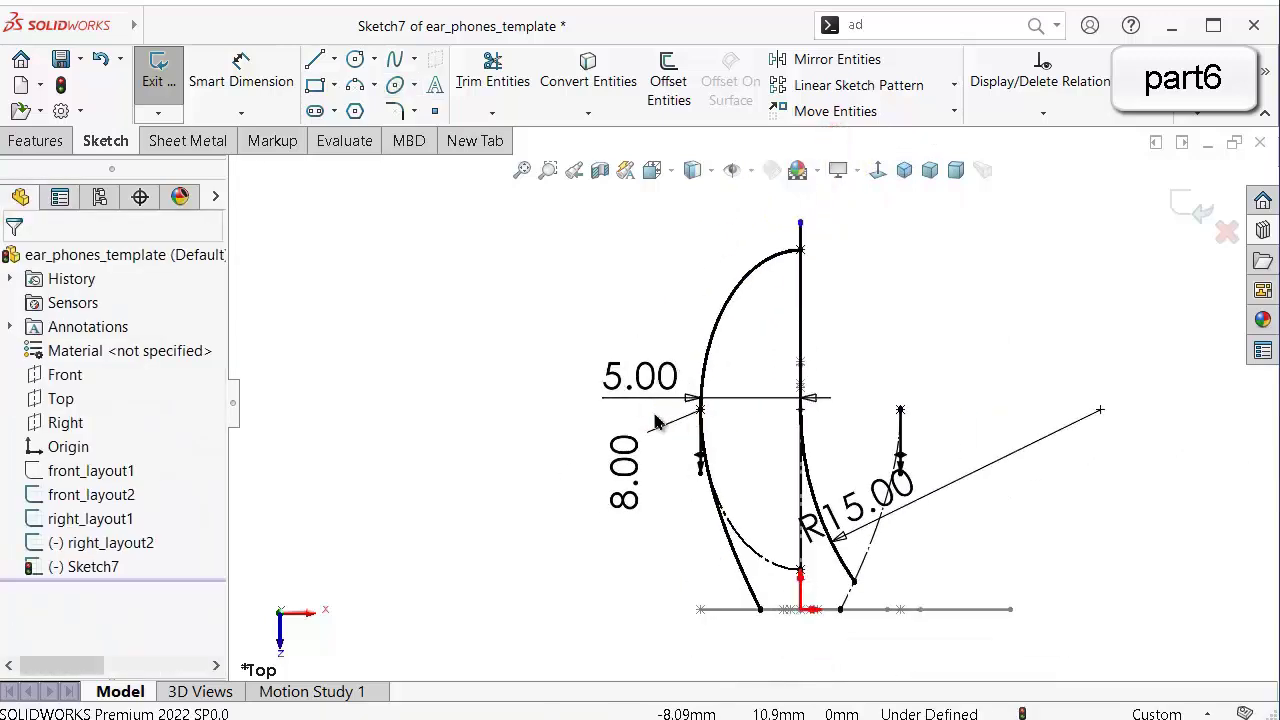
# Draw a horizontal line along the base joining the lower ends of the two mirrored side splines.
pyautogui.moveTo(718, 596); pyautogui.dragTo(743, 295, button='middle')
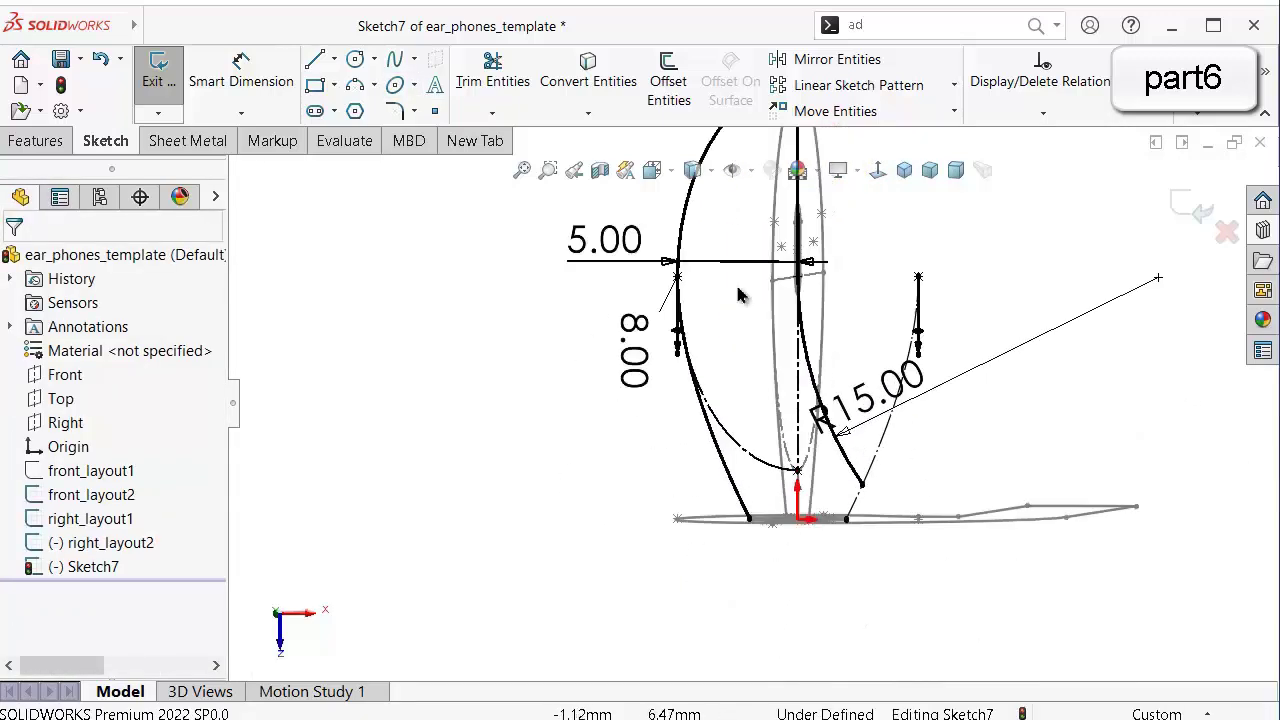
pyautogui.click(879, 170)
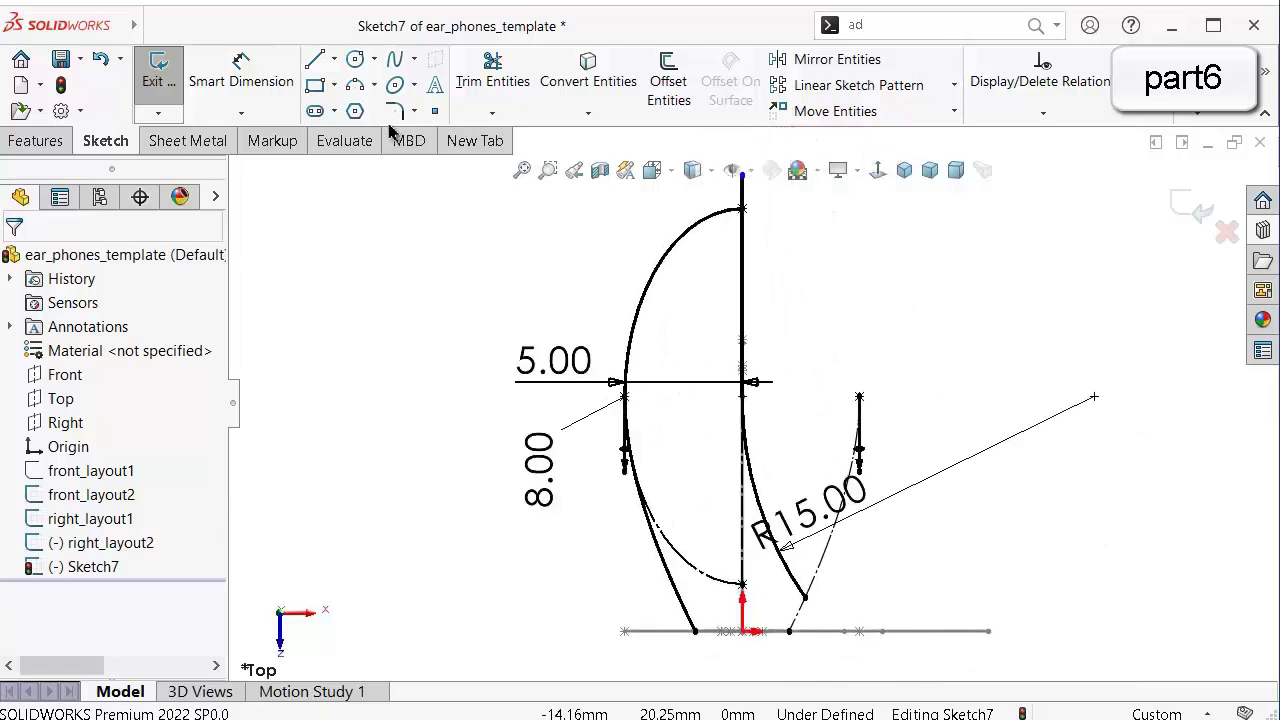
pyautogui.click(316, 60)
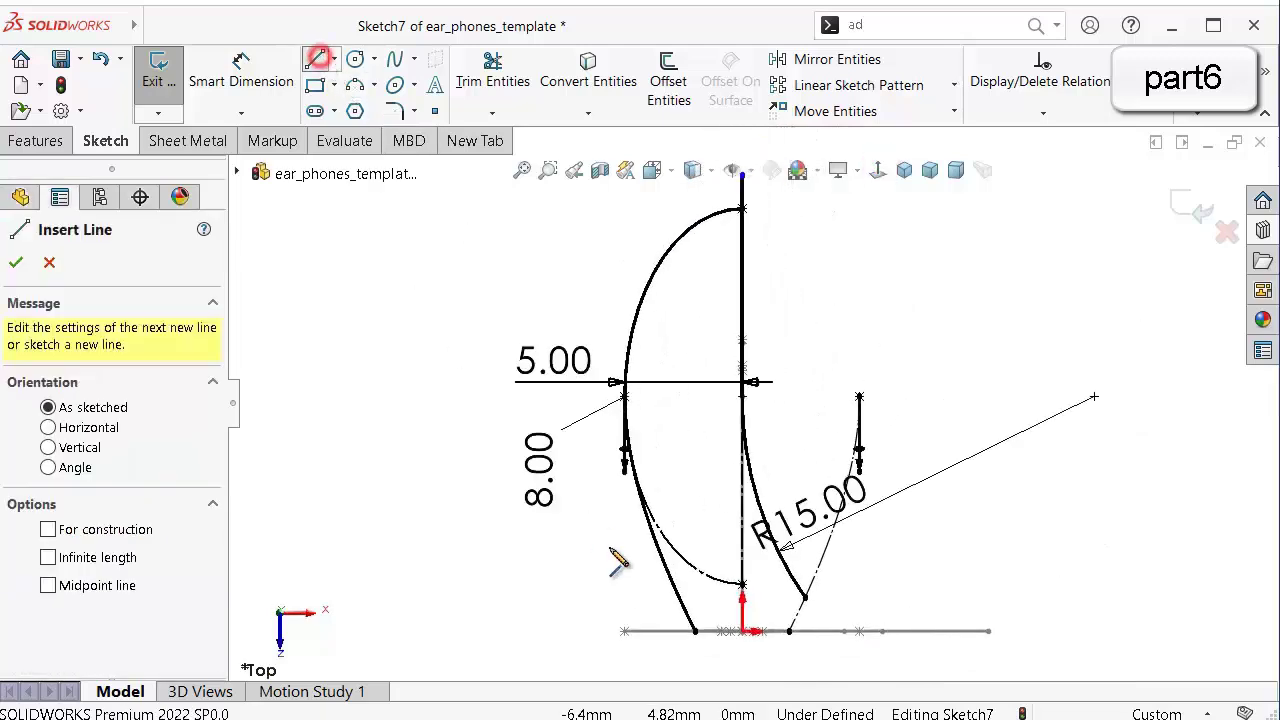
pyautogui.click(693, 631)
pyautogui.click(790, 631)
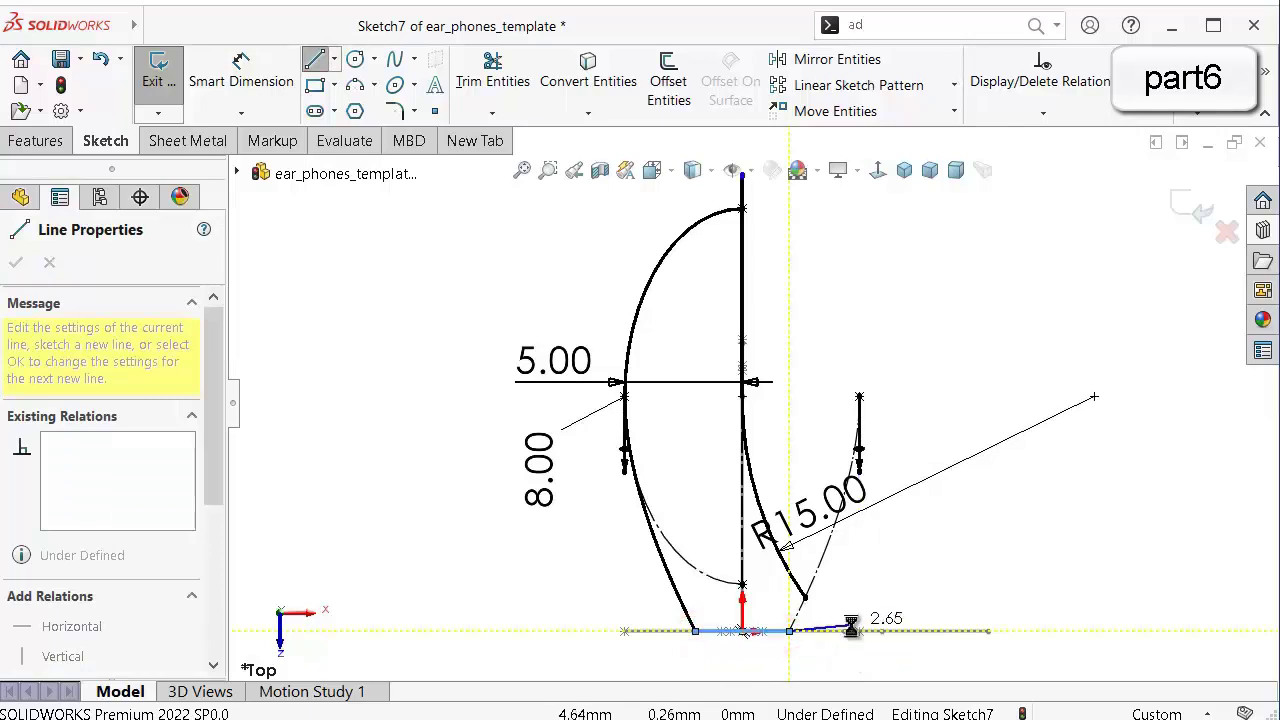
pyautogui.press('Escape')
# Change the mirrored right-hand spline from construction back to solid geometry.
pyautogui.scroll(-3, 860, 615)
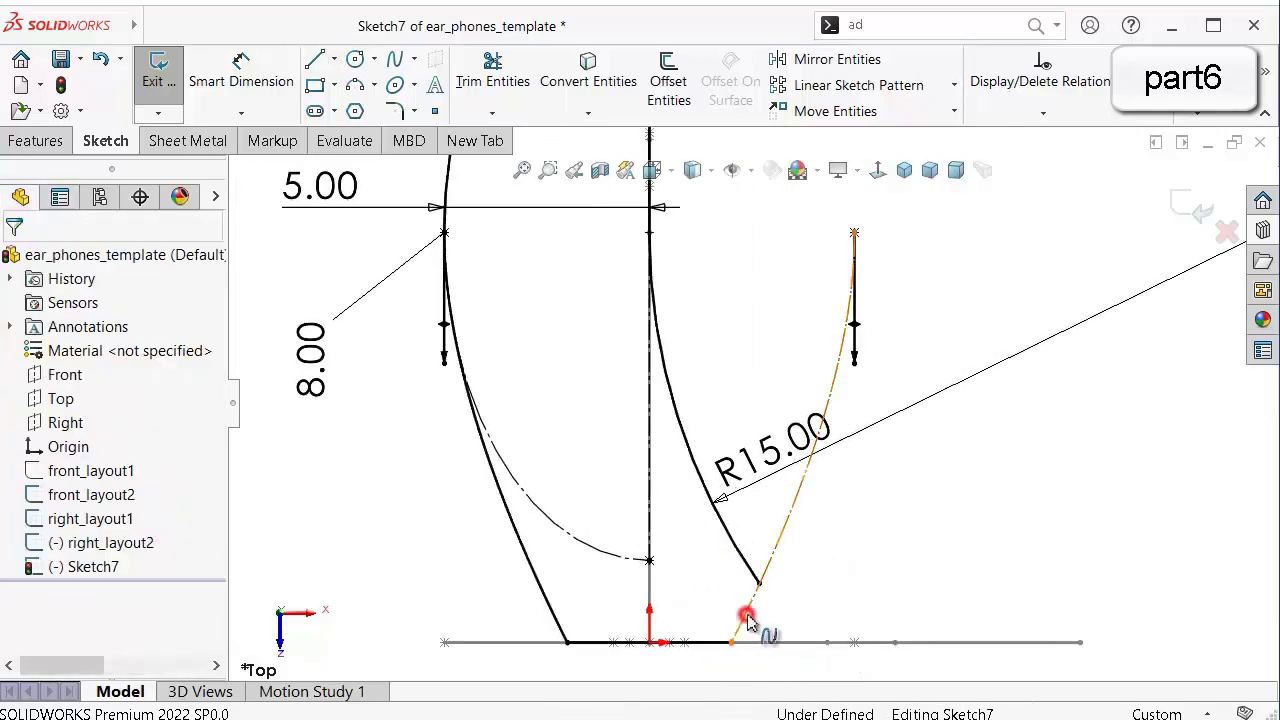
pyautogui.click(749, 608)
pyautogui.click(826, 548)
pyautogui.click(1014, 537)
pyautogui.scroll(2, 1014, 534)
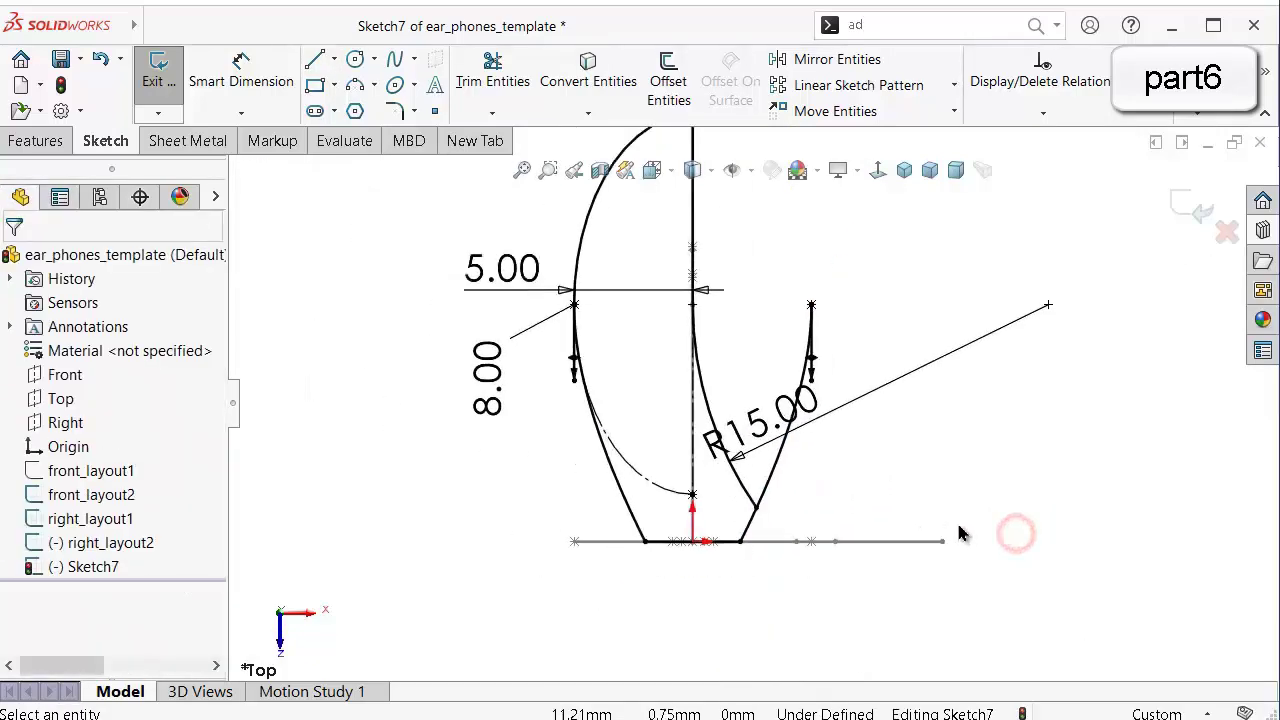
# Exit the completed Top-plane layout sketch and save the part.
pyautogui.moveTo(1014, 531)
pyautogui.mouseDown(button='middle')
pyautogui.moveTo(934, 491)
pyautogui.moveTo(926, 520)
pyautogui.mouseUp(button='middle')
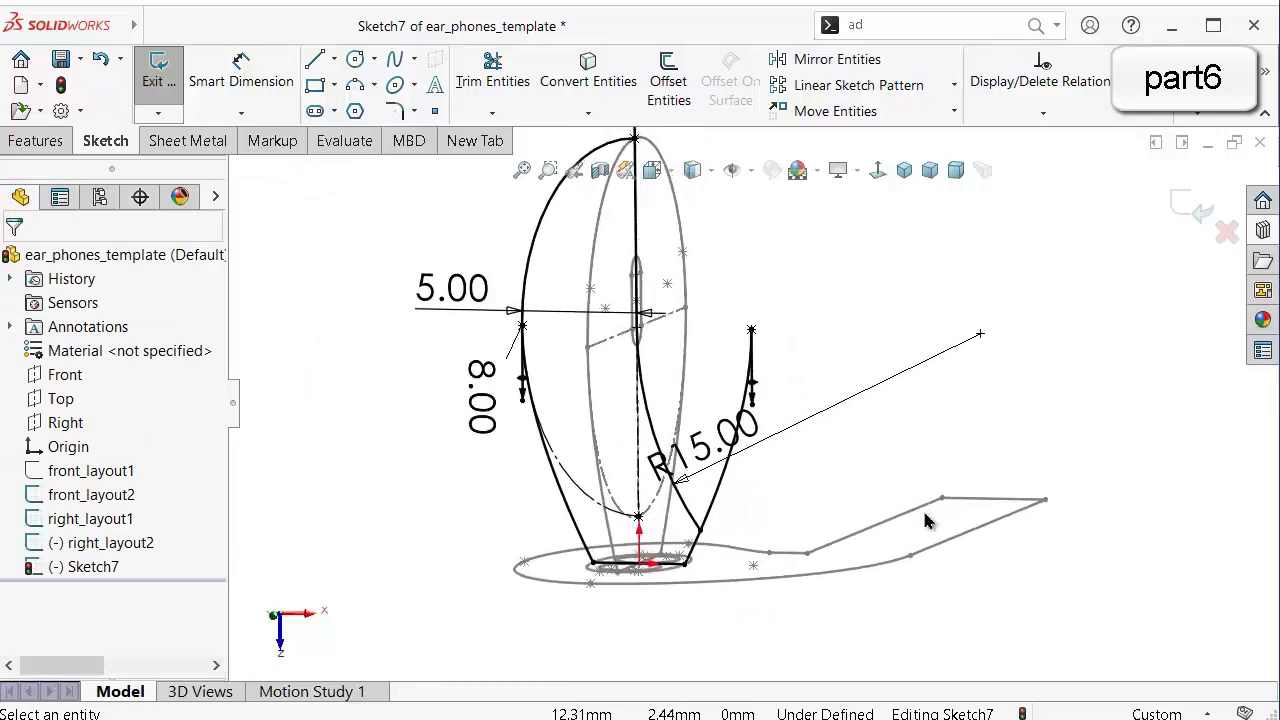
pyautogui.click(1190, 202)
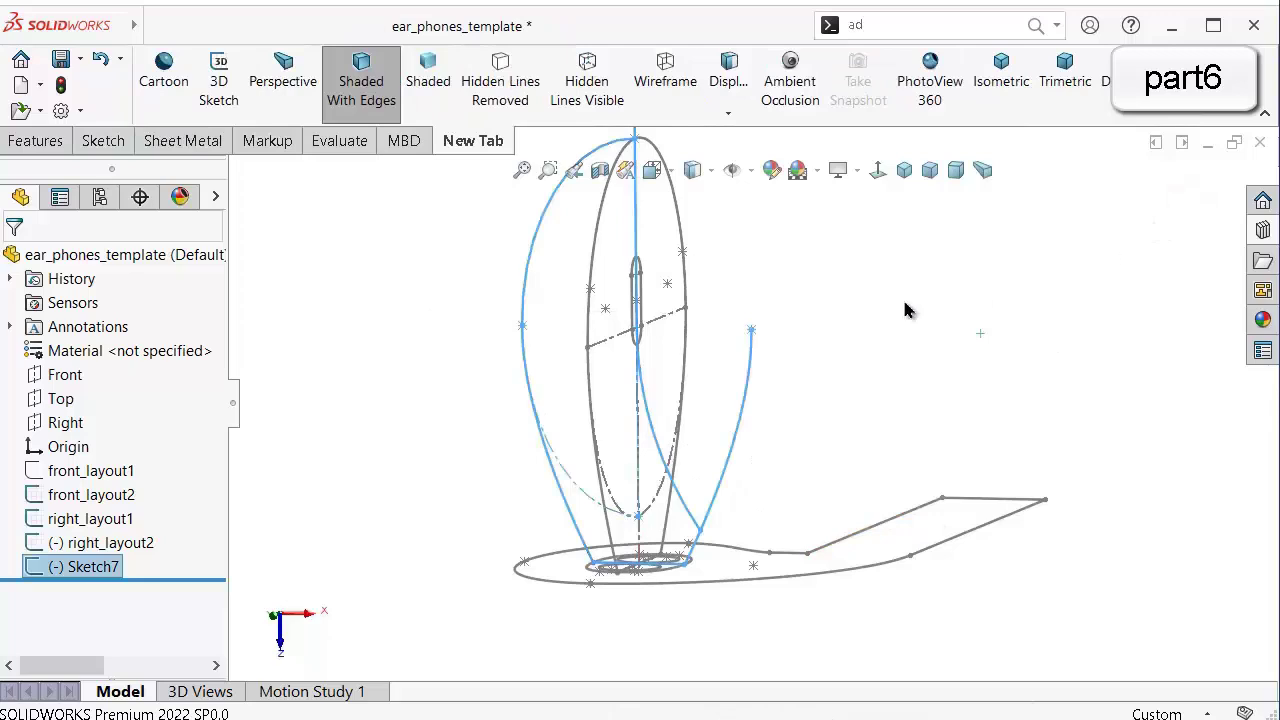
pyautogui.click(917, 374)
pyautogui.moveTo(808, 403)
pyautogui.mouseDown(button='middle')
pyautogui.moveTo(820, 306)
pyautogui.moveTo(820, 318)
pyautogui.mouseUp(button='middle')
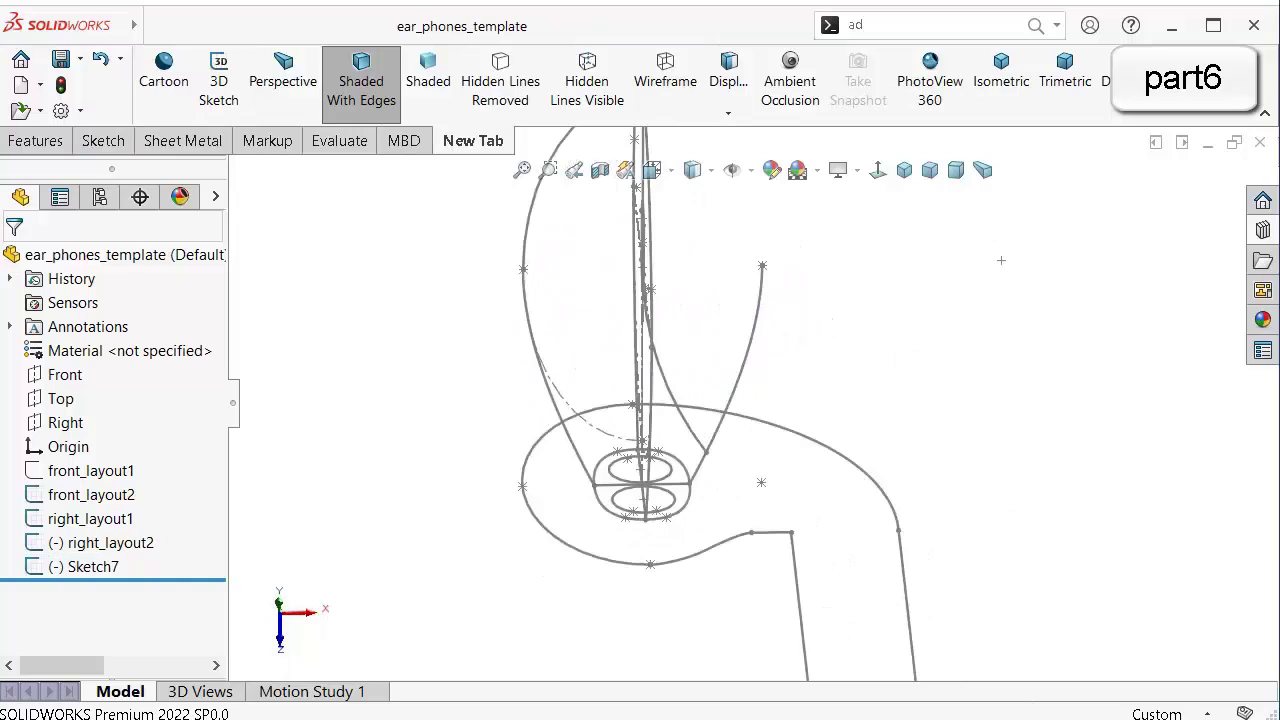
pyautogui.press('f')
# Start a new sketch on the Top plane and view it face-on.
pyautogui.click(60, 398)
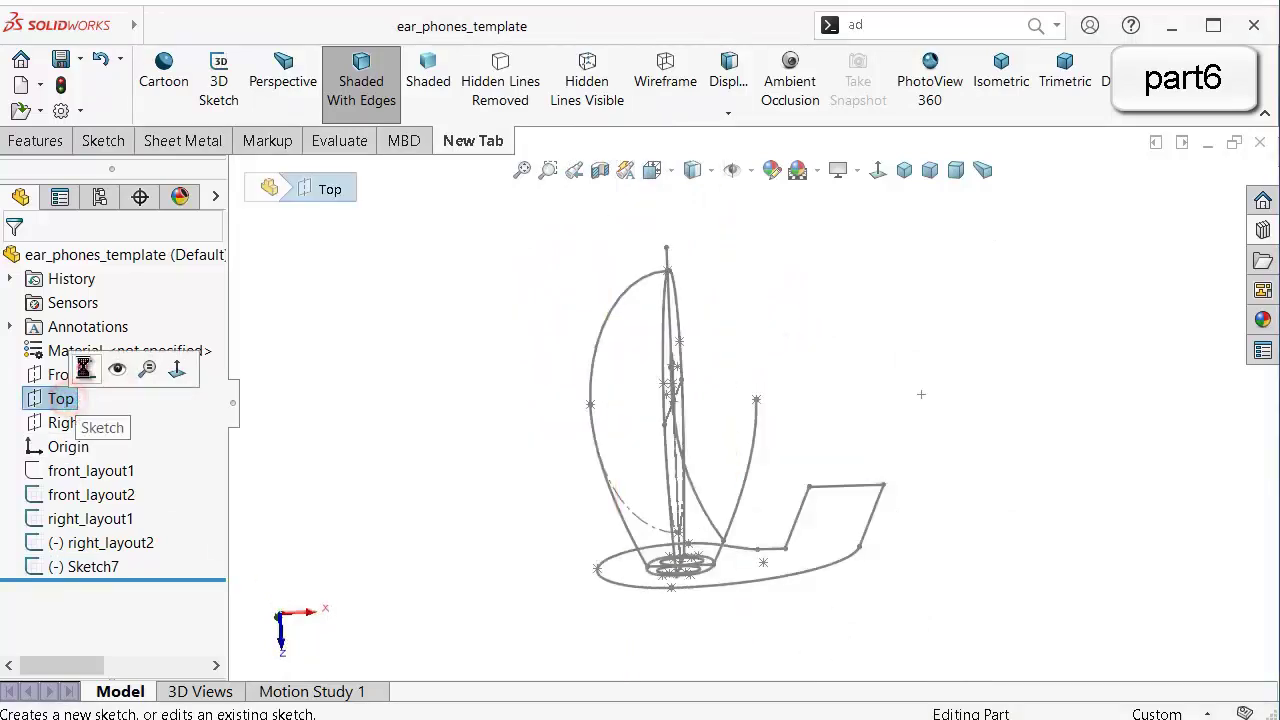
pyautogui.click(84, 368)
pyautogui.click(878, 170)
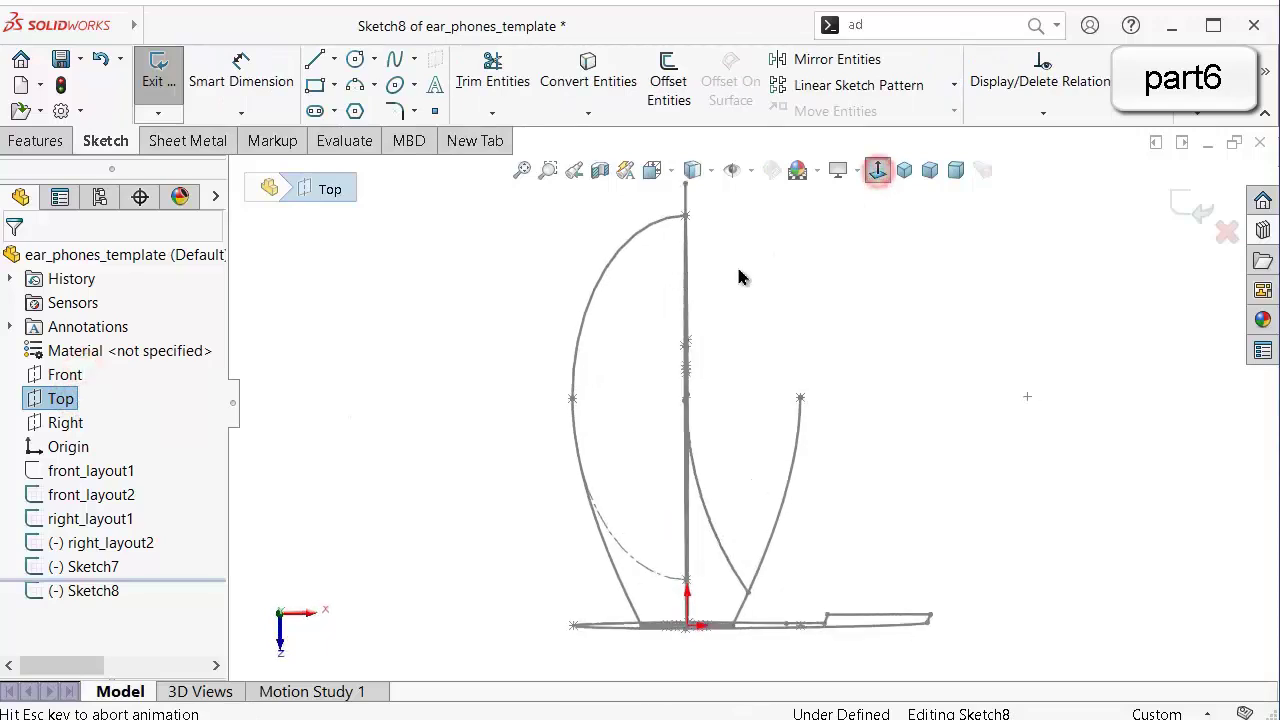
# Convert the quarter ellipse, both side splines, the inner arc and the upper vertical line of the previous layout sketch into the new sketch.
pyautogui.click(620, 252)
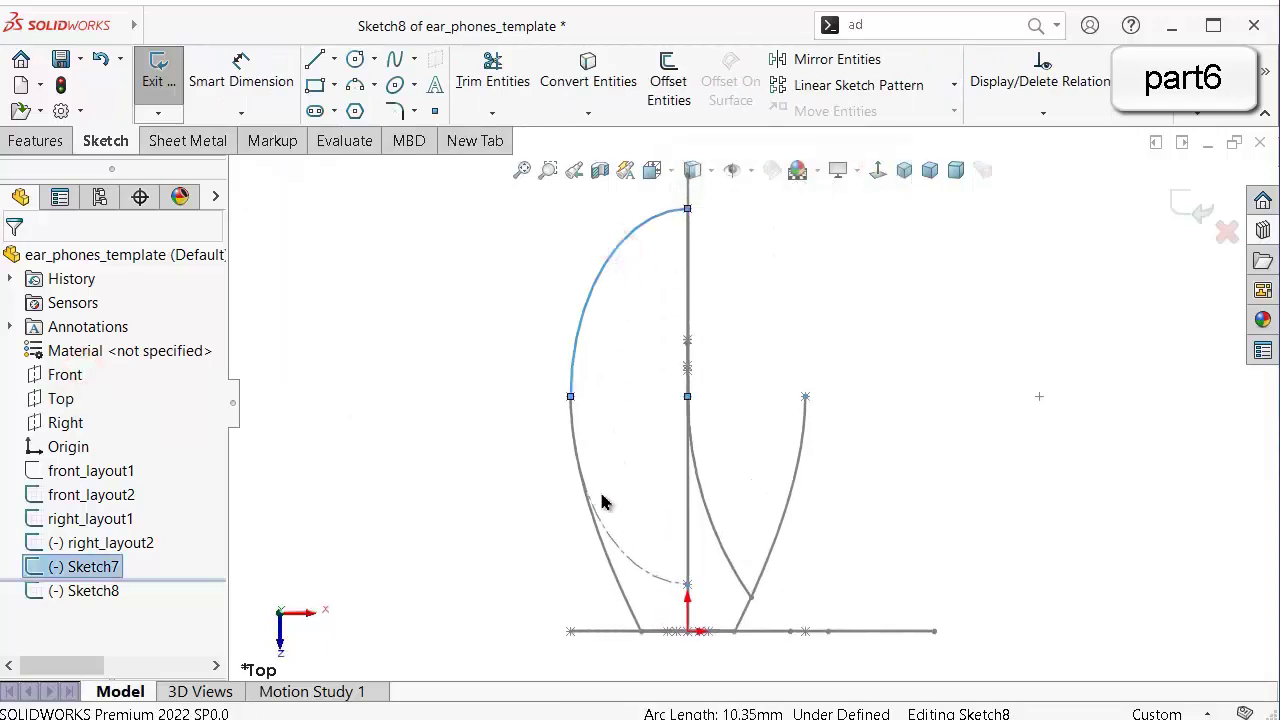
pyautogui.keyDown('ctrl'); pyautogui.click(614, 576); pyautogui.keyUp('ctrl')
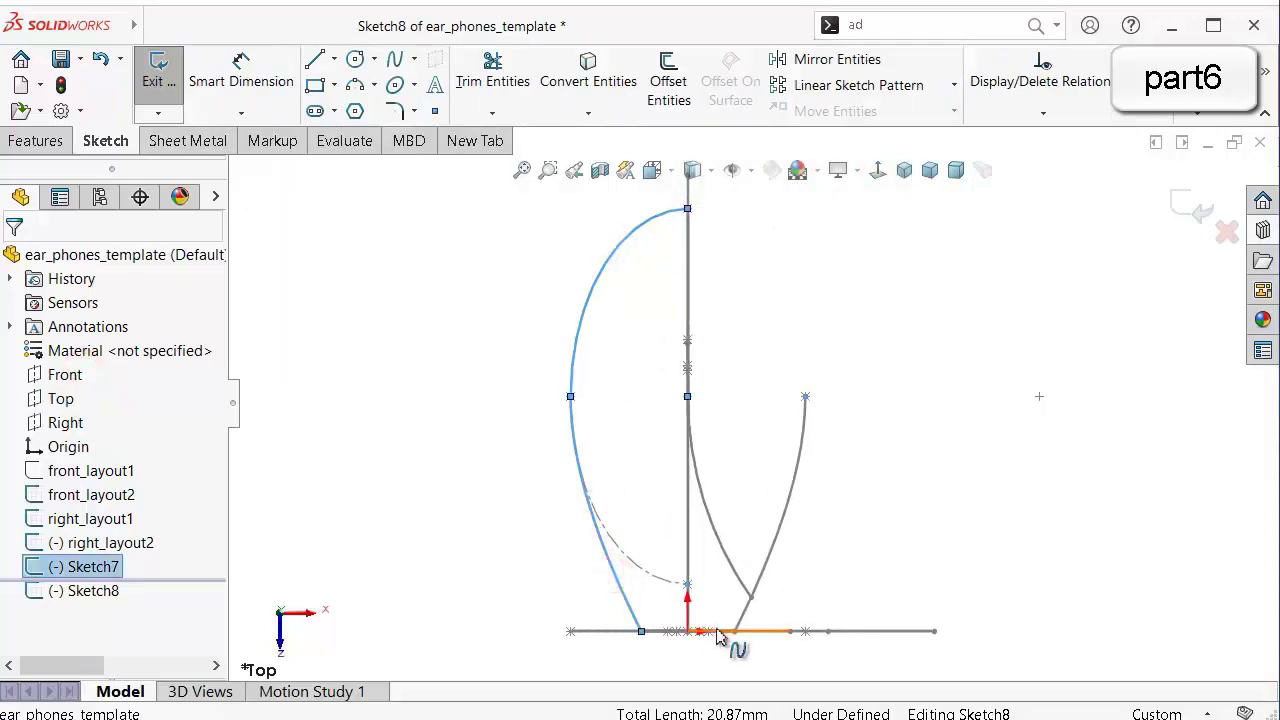
pyautogui.scroll(-2, 666, 638)
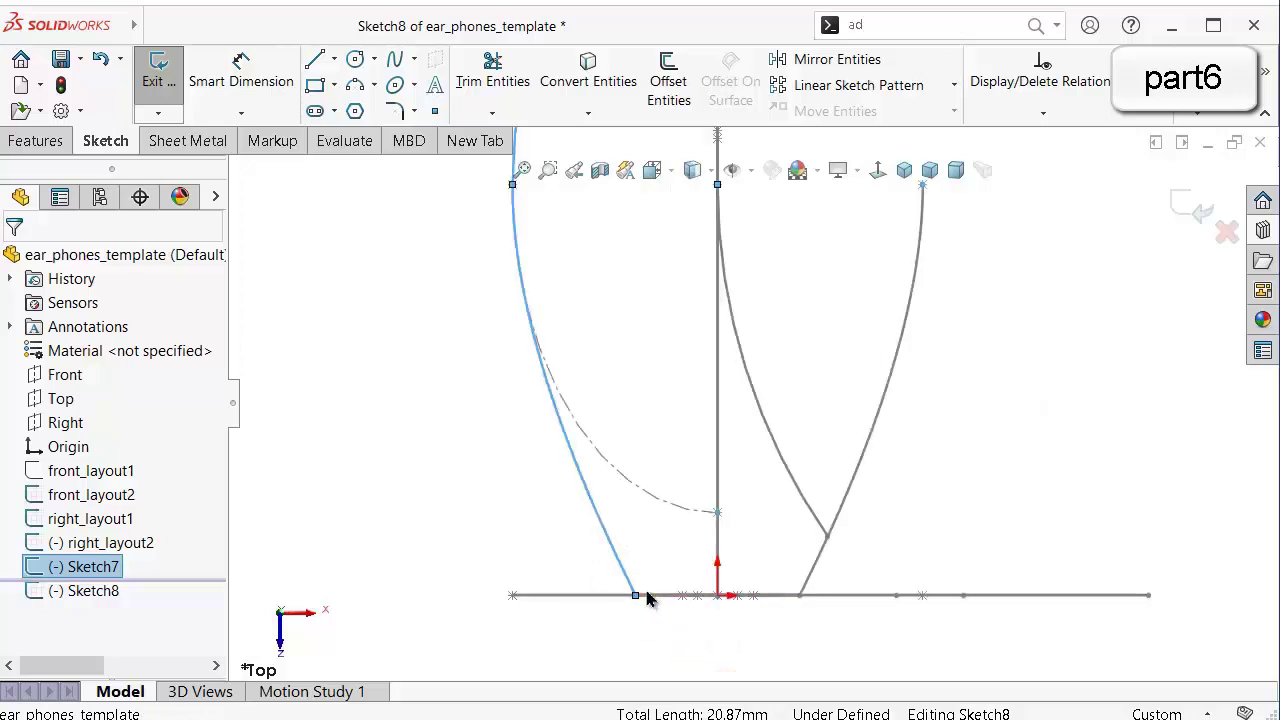
pyautogui.keyDown('ctrl'); pyautogui.click(824, 527); pyautogui.keyUp('ctrl')
pyautogui.scroll(3, 777, 309)
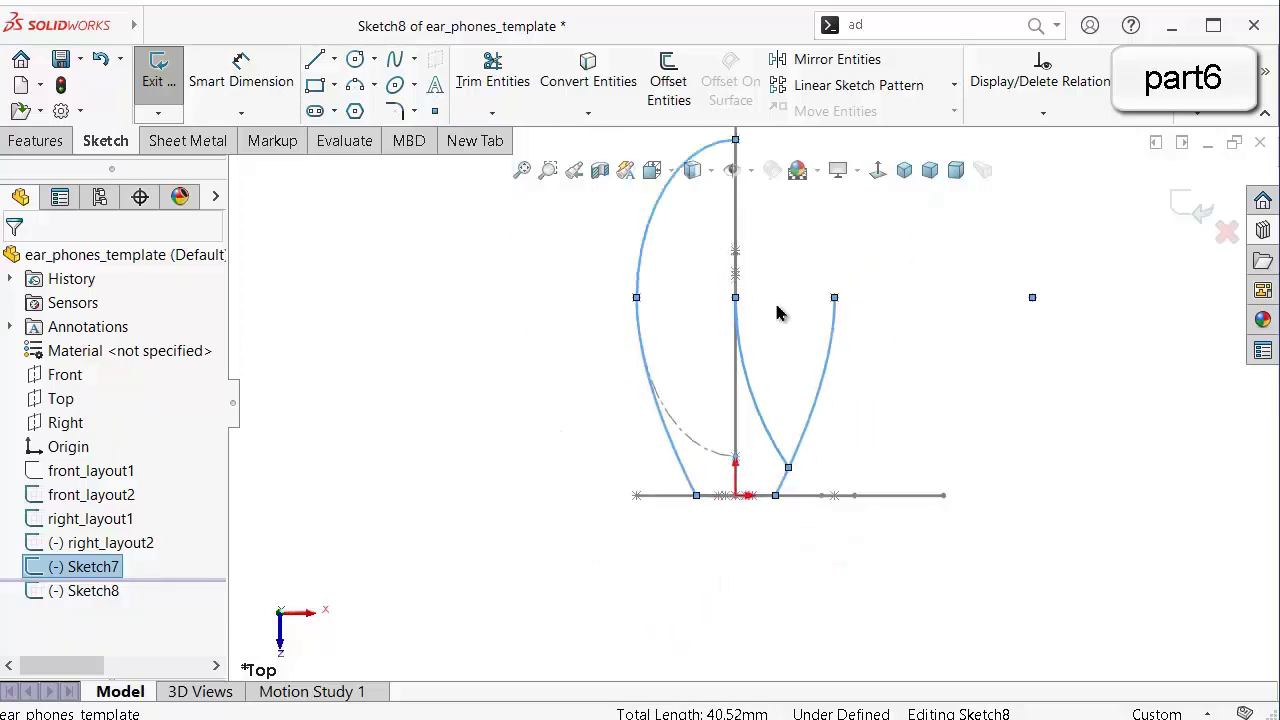
pyautogui.scroll(-1, 734, 262)
pyautogui.scroll(2, 730, 242)
pyautogui.scroll(-2, 740, 290)
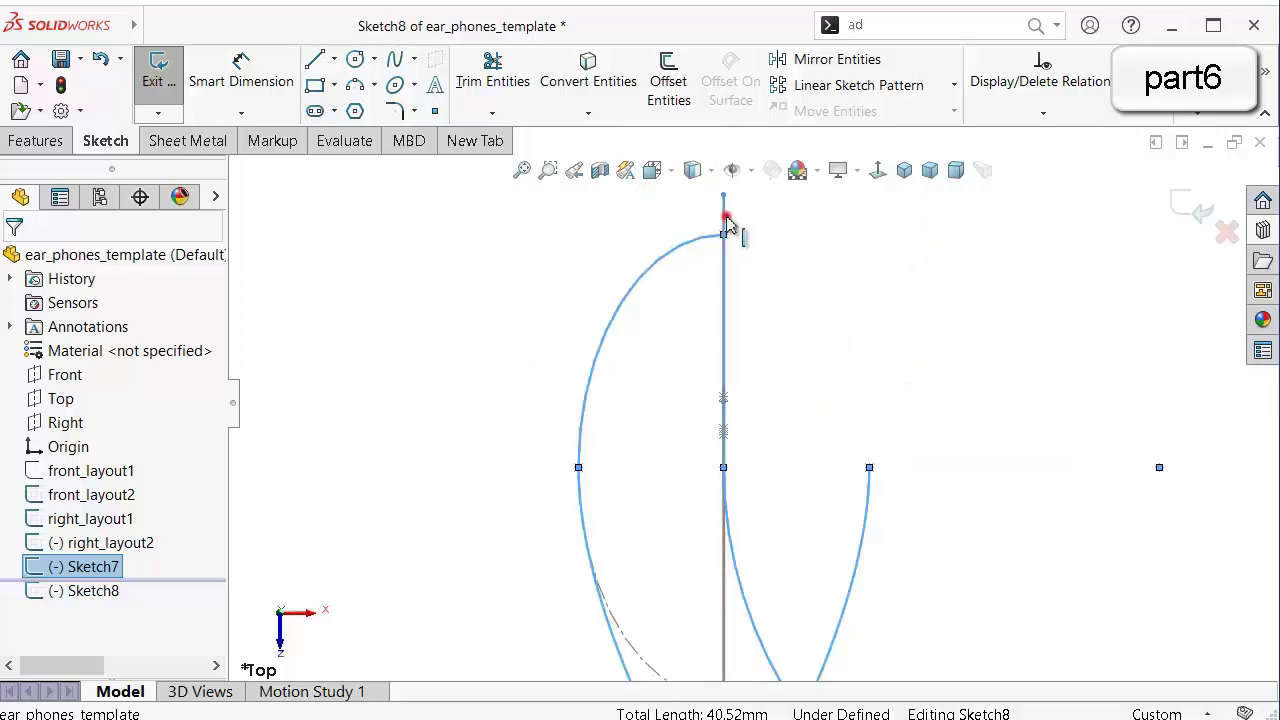
pyautogui.scroll(2, 820, 343)
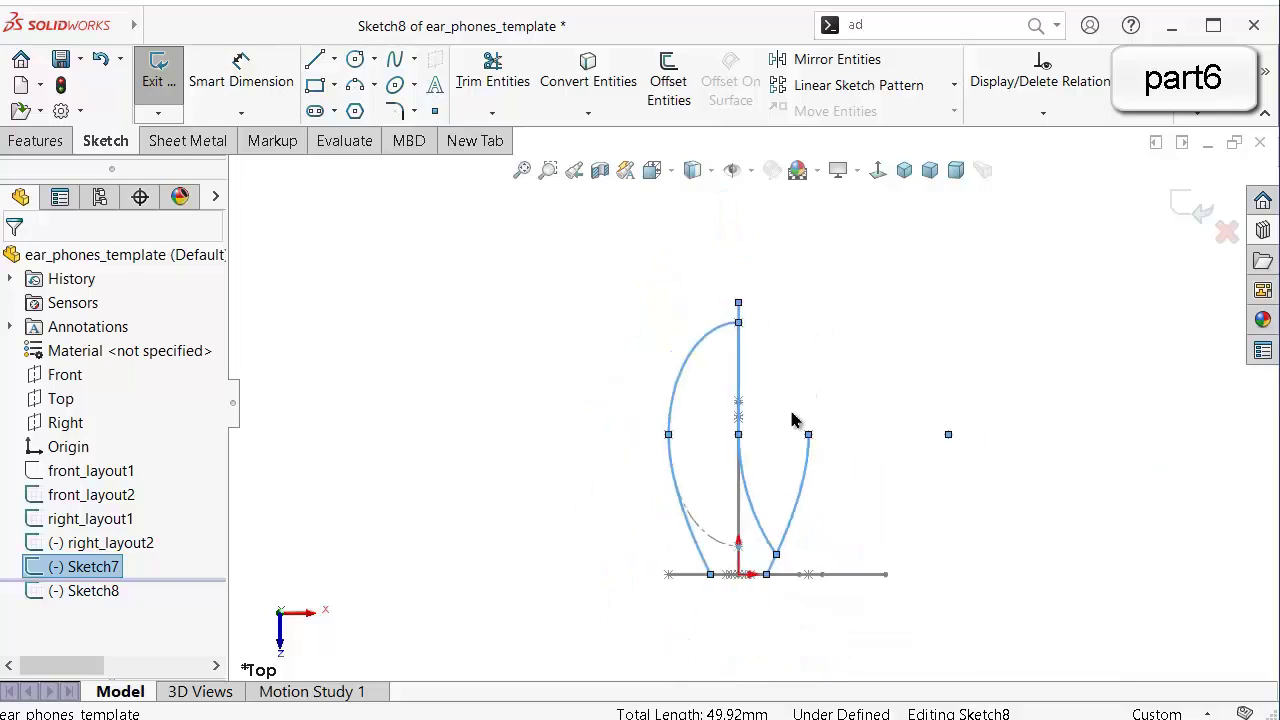
pyautogui.scroll(-3, 725, 577)
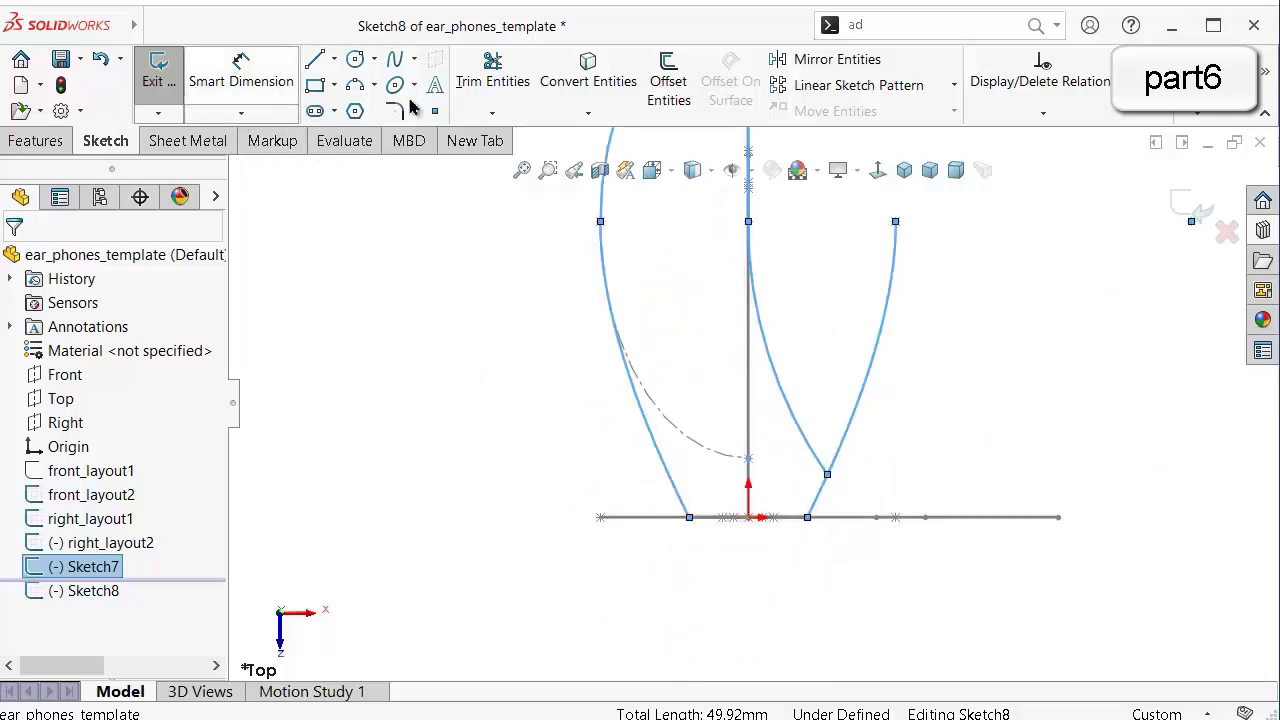
pyautogui.click(585, 63)
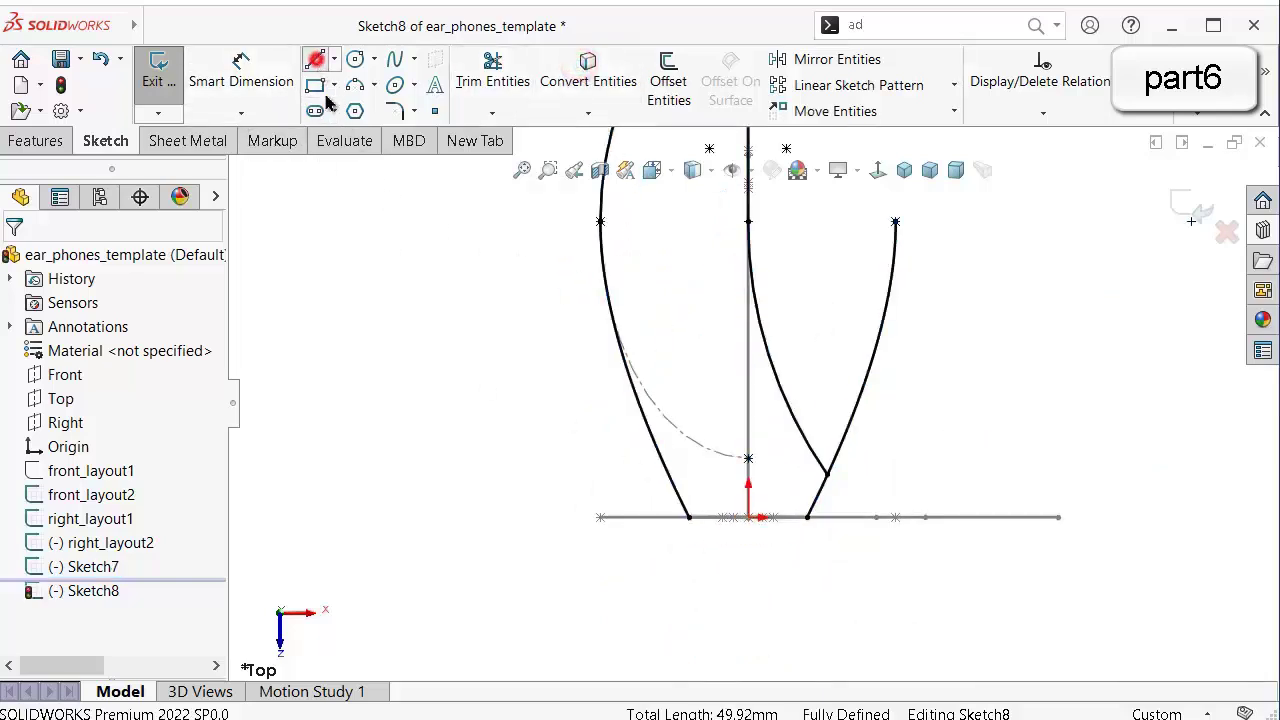
# Close the converted outline's base with a horizontal line between the lower ends of the two side splines.
pyautogui.click(315, 60)
pyautogui.click(688, 517)
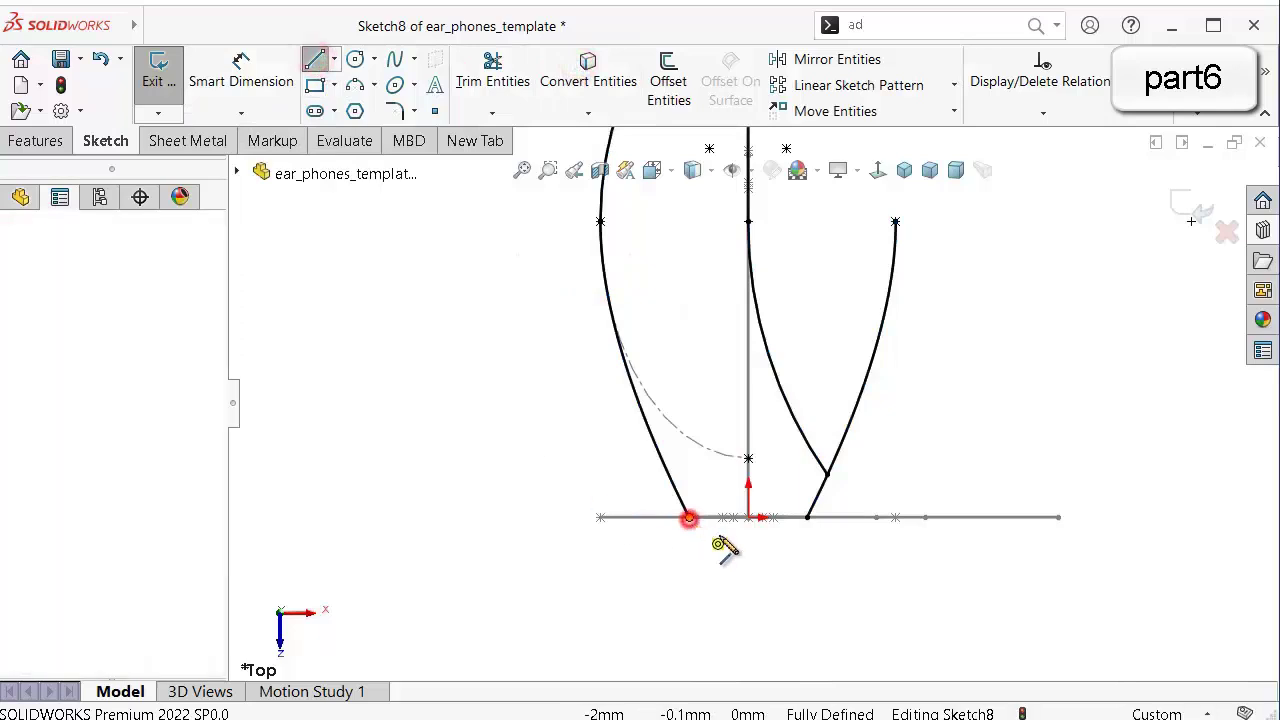
pyautogui.click(808, 517)
# Trim away the converted right-hand spline above its junction with the inner arc, and exit the sketch.
pyautogui.click(493, 75)
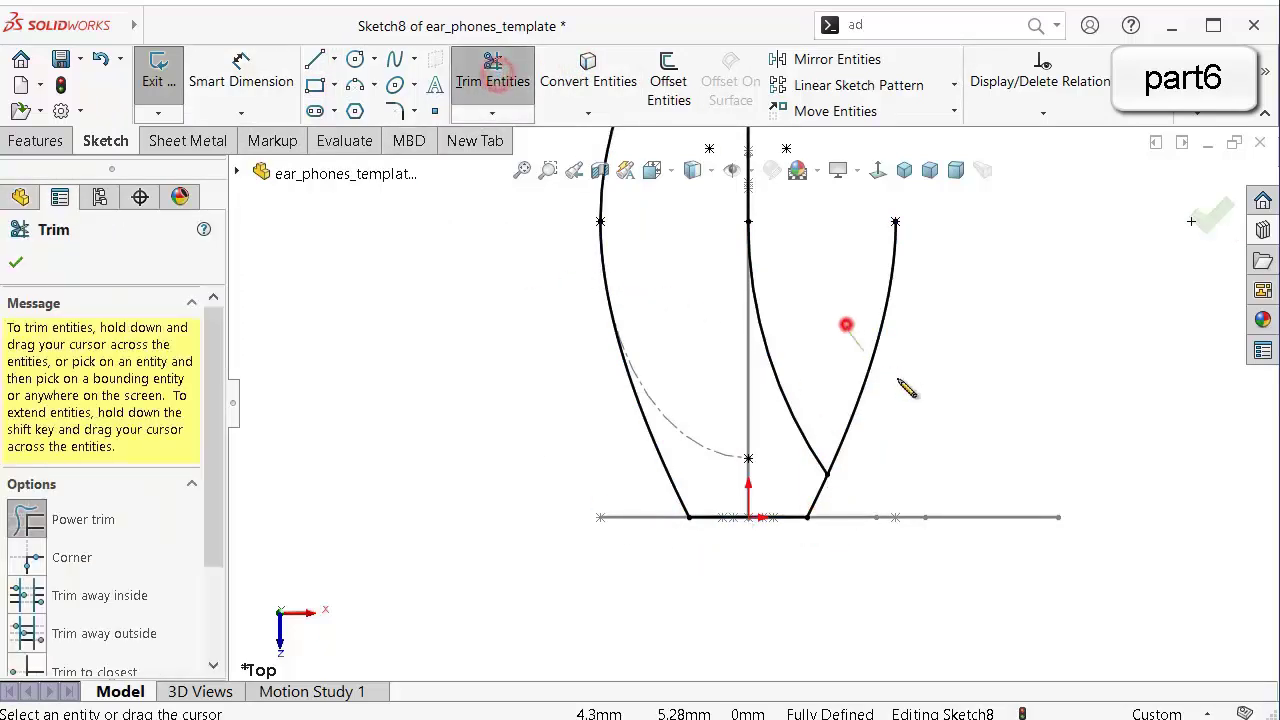
pyautogui.moveTo(898, 380); pyautogui.dragTo(1026, 383)
pyautogui.scroll(2, 997, 350)
pyautogui.moveTo(990, 350)
pyautogui.mouseDown(button='middle')
pyautogui.moveTo(988, 384)
pyautogui.moveTo(988, 350)
pyautogui.moveTo(993, 360)
pyautogui.moveTo(840, 262)
pyautogui.moveTo(723, 243)
pyautogui.moveTo(771, 451)
pyautogui.moveTo(531, 543)
pyautogui.mouseUp(button='middle')
pyautogui.scroll(3, 986, 352)
pyautogui.click(1198, 219)
pyautogui.scroll(2, 934, 372)
pyautogui.click(1192, 207)
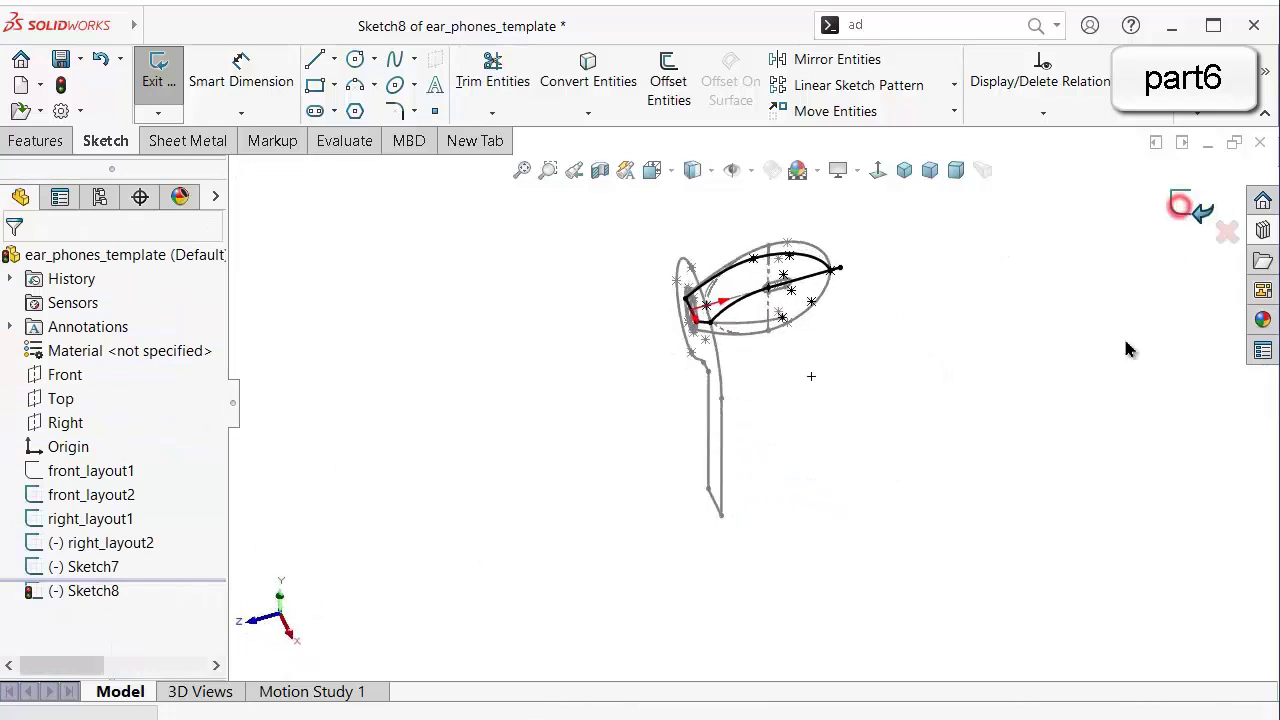
# Hide the right_layout1 sketch and the first Top-plane layout sketch, Sketch7.
pyautogui.click(1038, 421)
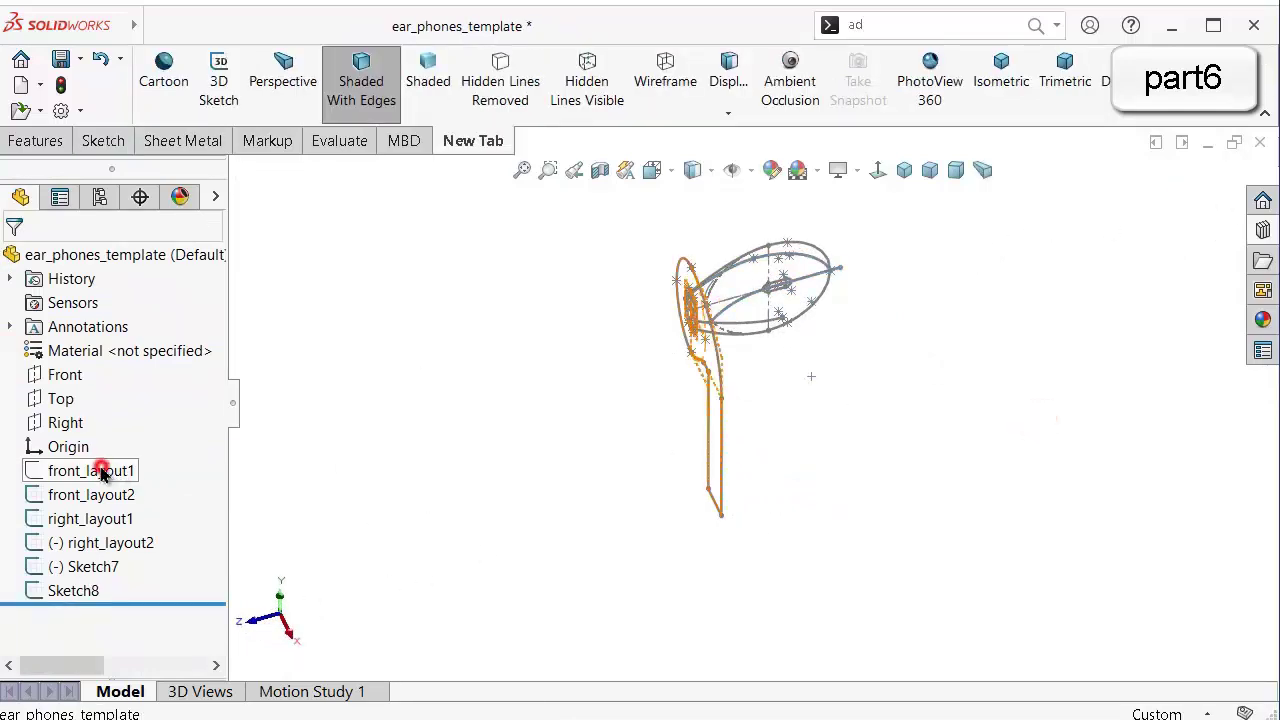
pyautogui.click(366, 494)
pyautogui.click(101, 520)
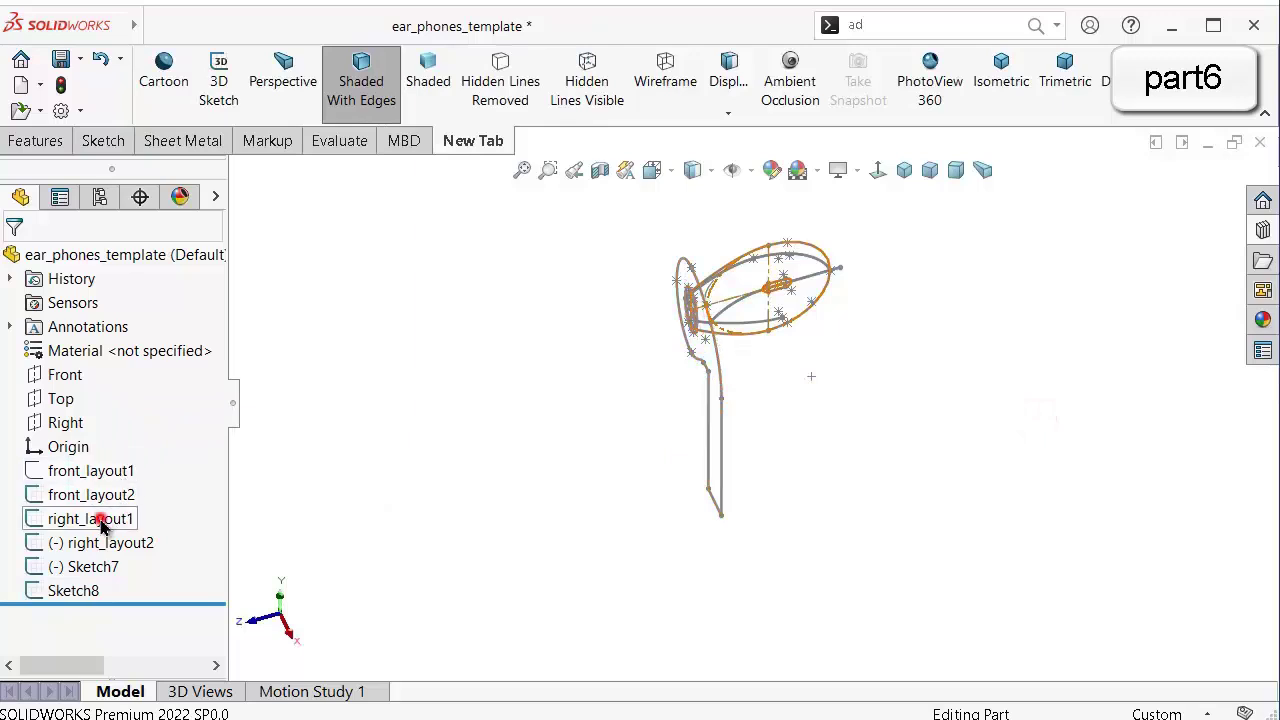
pyautogui.click(116, 490)
pyautogui.click(414, 521)
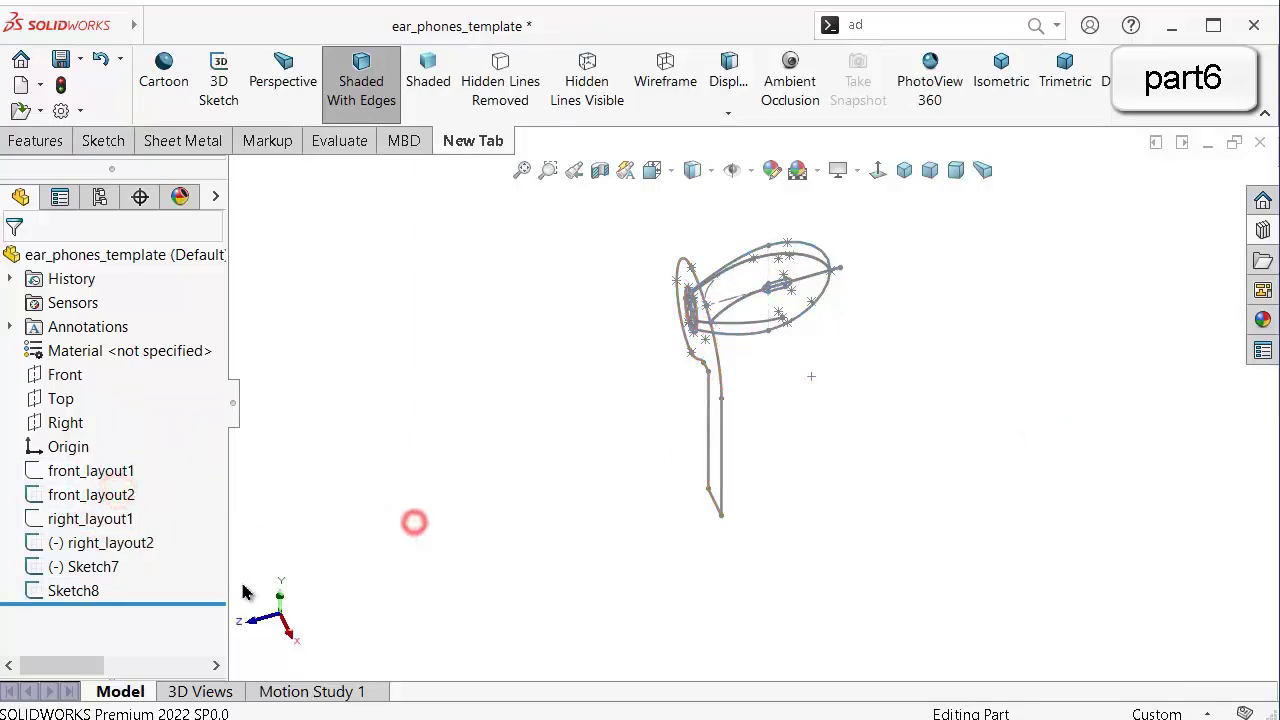
pyautogui.click(101, 568)
pyautogui.click(114, 536)
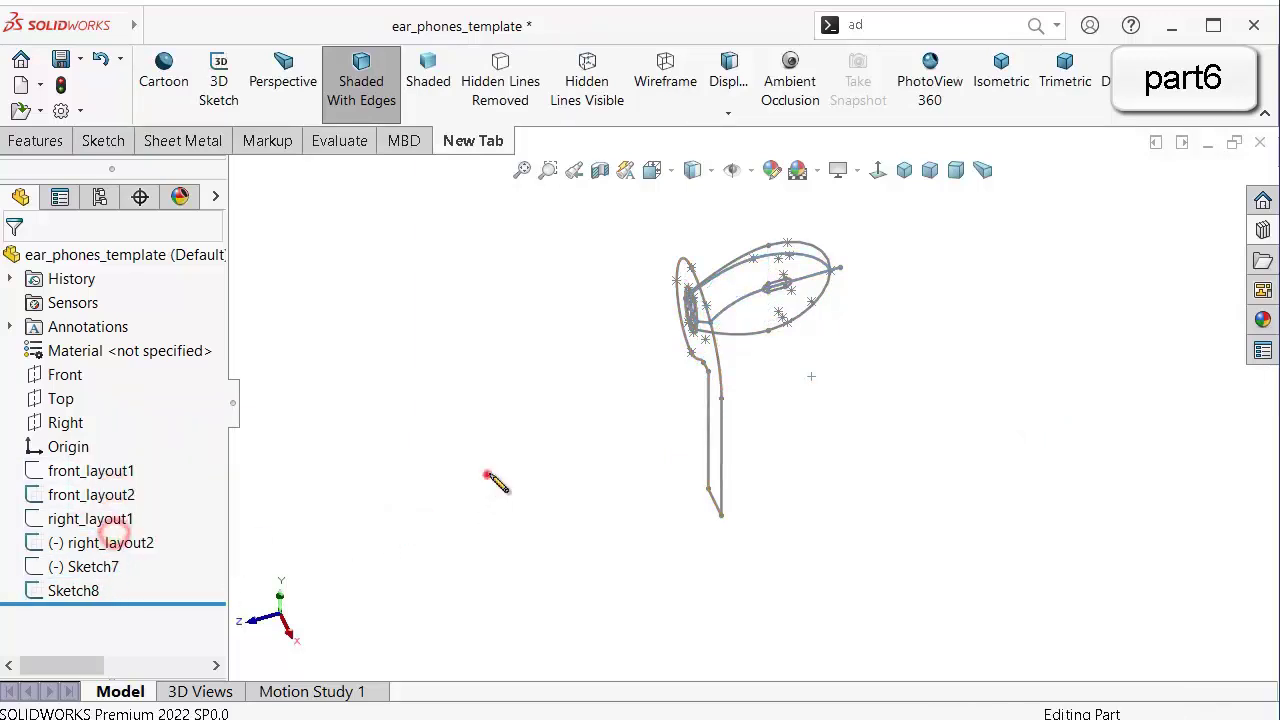
# Toggle the display of points and inspect the remaining layout sketches from several angles.
pyautogui.moveTo(487, 474)
pyautogui.mouseDown(button='middle')
pyautogui.moveTo(590, 427)
pyautogui.moveTo(794, 434)
pyautogui.moveTo(760, 520)
pyautogui.moveTo(700, 557)
pyautogui.moveTo(760, 392)
pyautogui.mouseUp(button='middle')
pyautogui.click(752, 172)
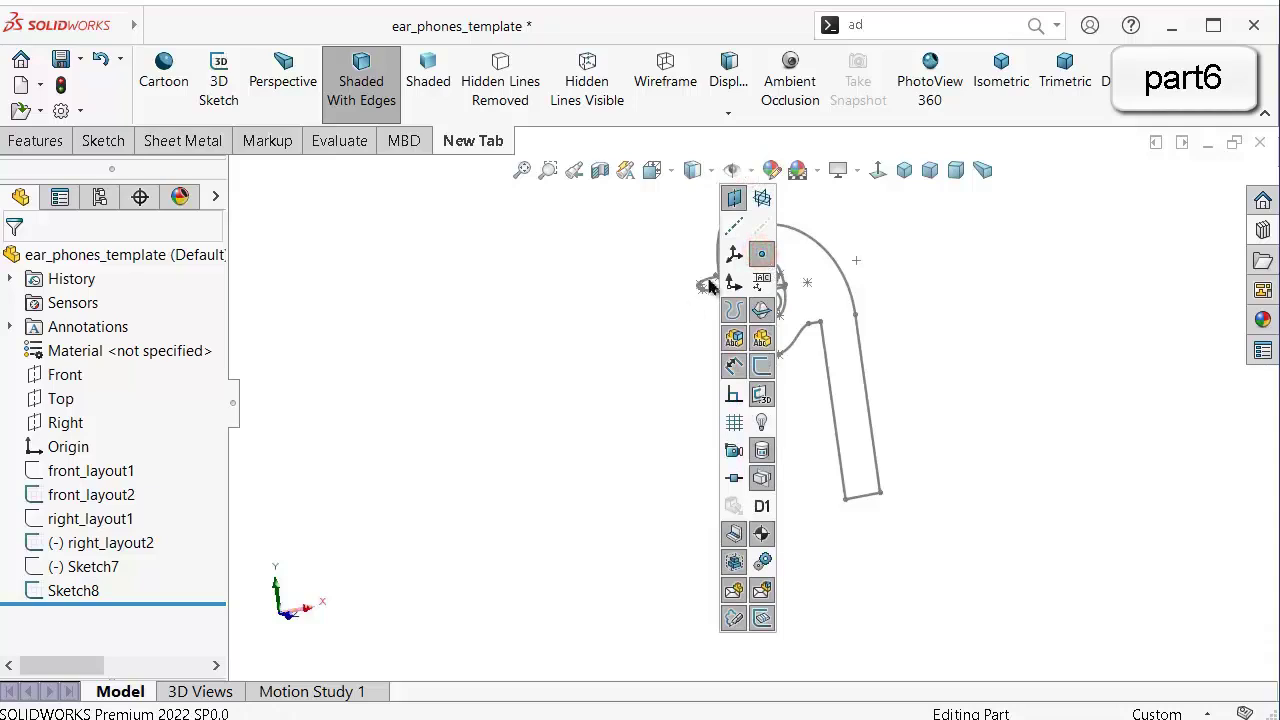
pyautogui.click(622, 366)
pyautogui.click(750, 170)
pyautogui.click(760, 251)
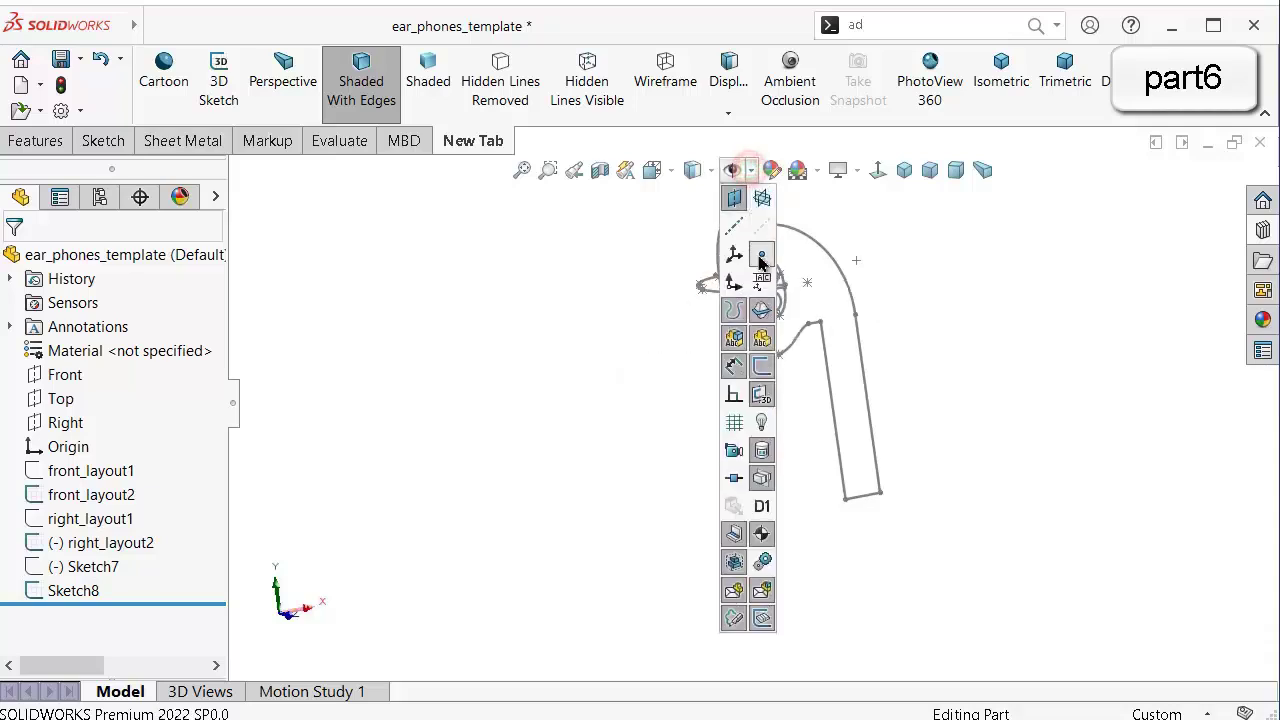
pyautogui.click(626, 332)
pyautogui.moveTo(625, 335)
pyautogui.mouseDown(button='middle')
pyautogui.moveTo(660, 330)
pyautogui.moveTo(848, 628)
pyautogui.mouseUp(button='middle')
pyautogui.click(875, 473)
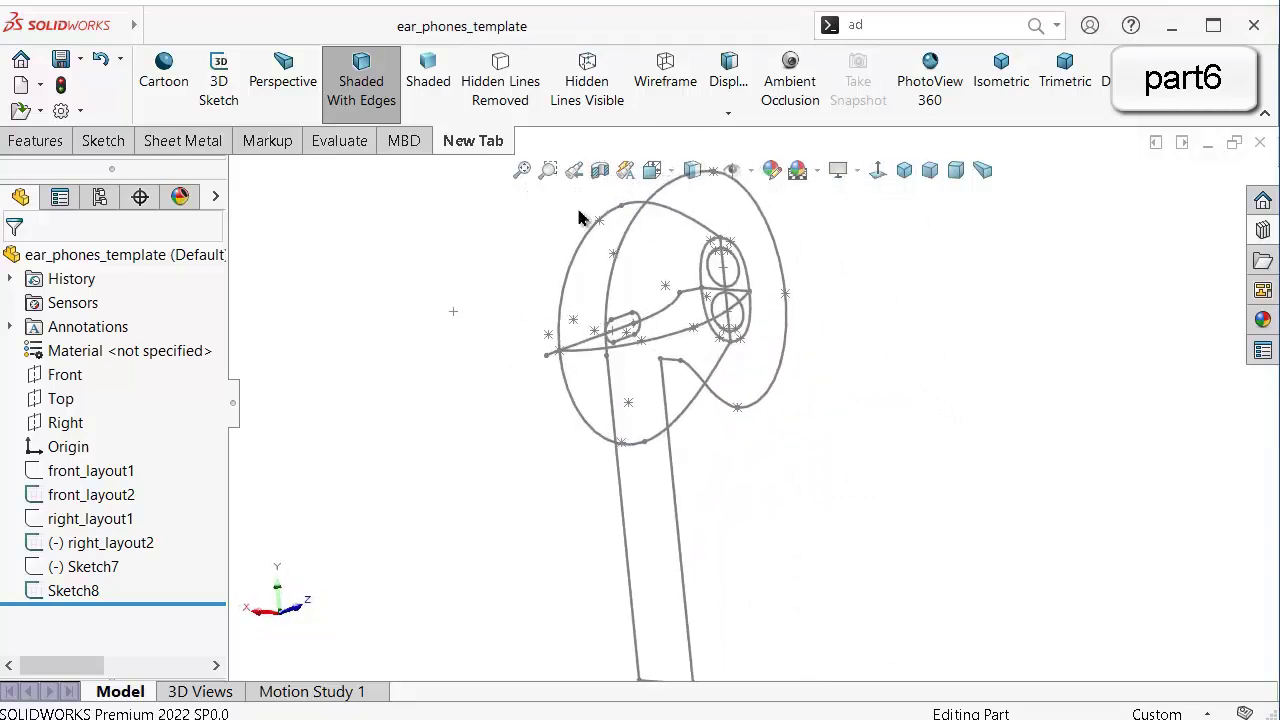
# Inspect the layout sketches face-on to the Front, Top and Right planes in turn.
pyautogui.click(65, 375)
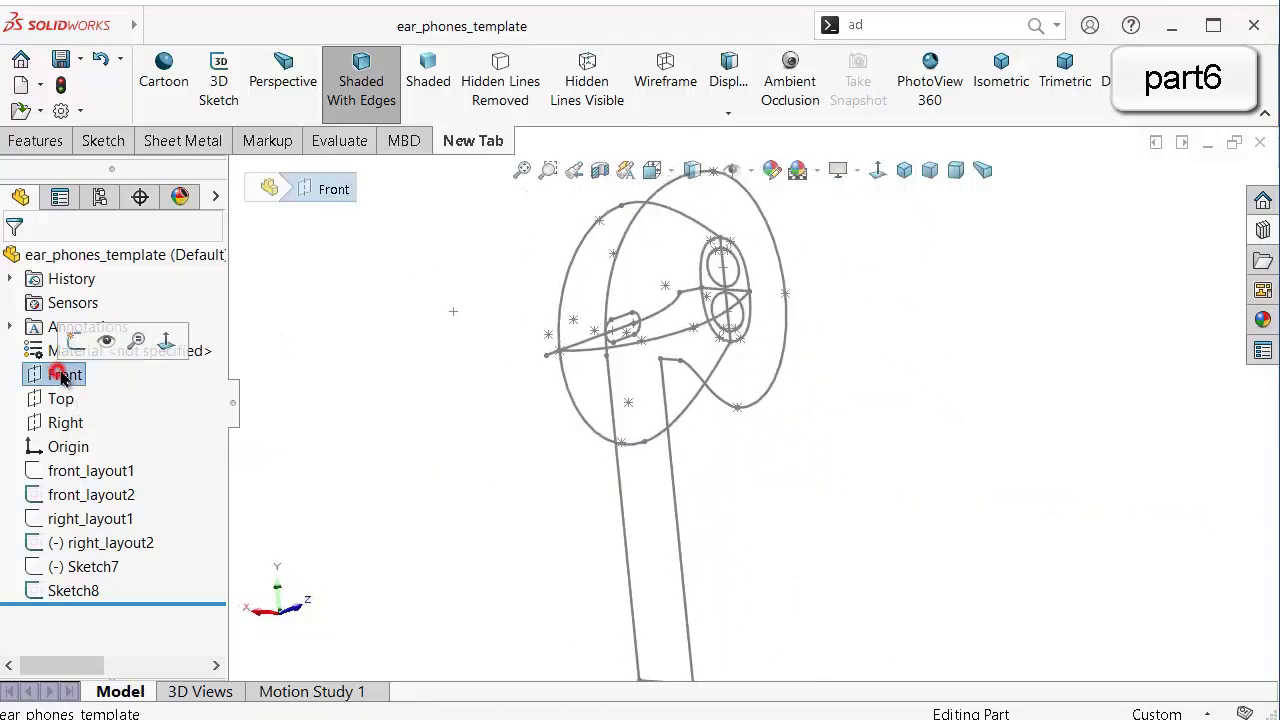
pyautogui.click(162, 332)
pyautogui.click(92, 402)
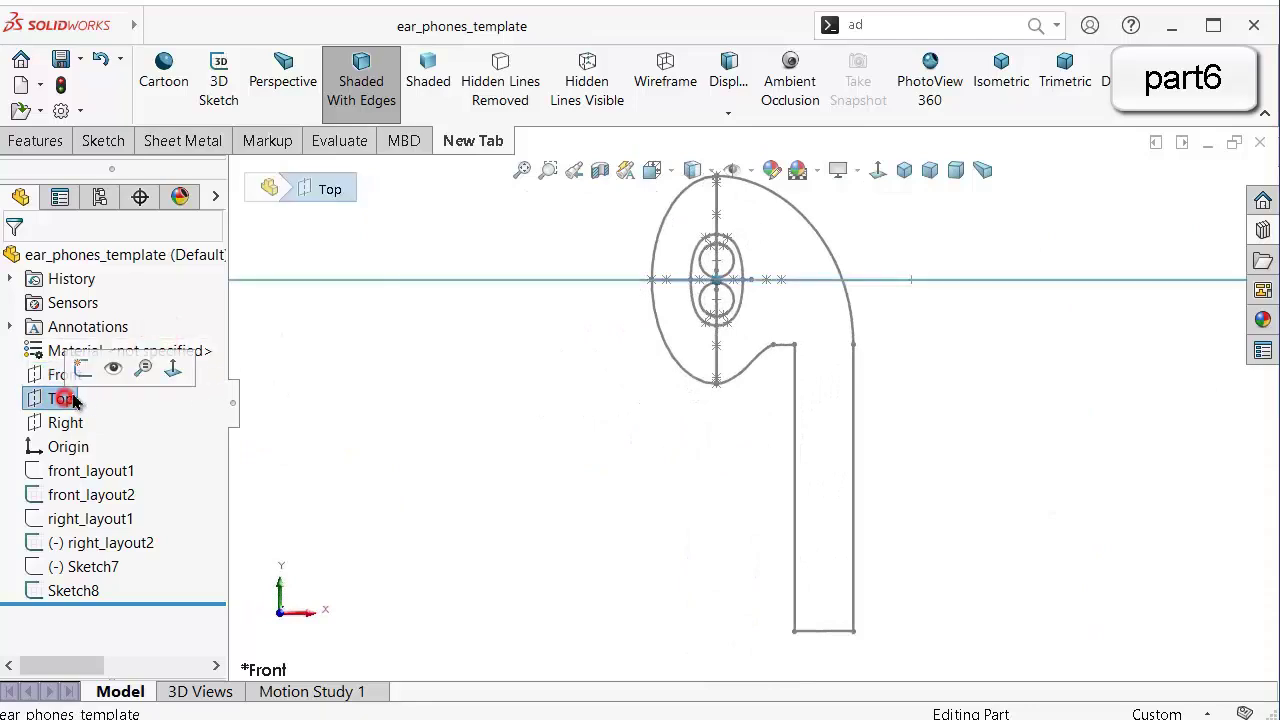
pyautogui.click(162, 356)
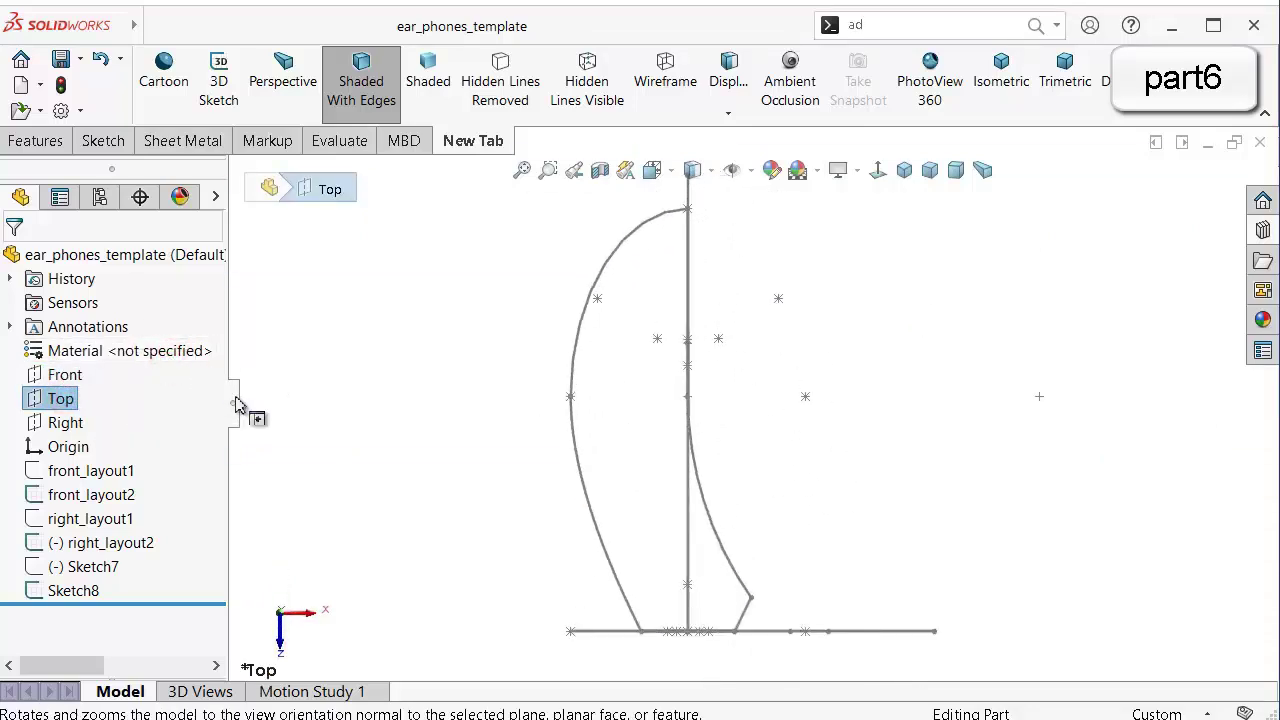
pyautogui.click(63, 424)
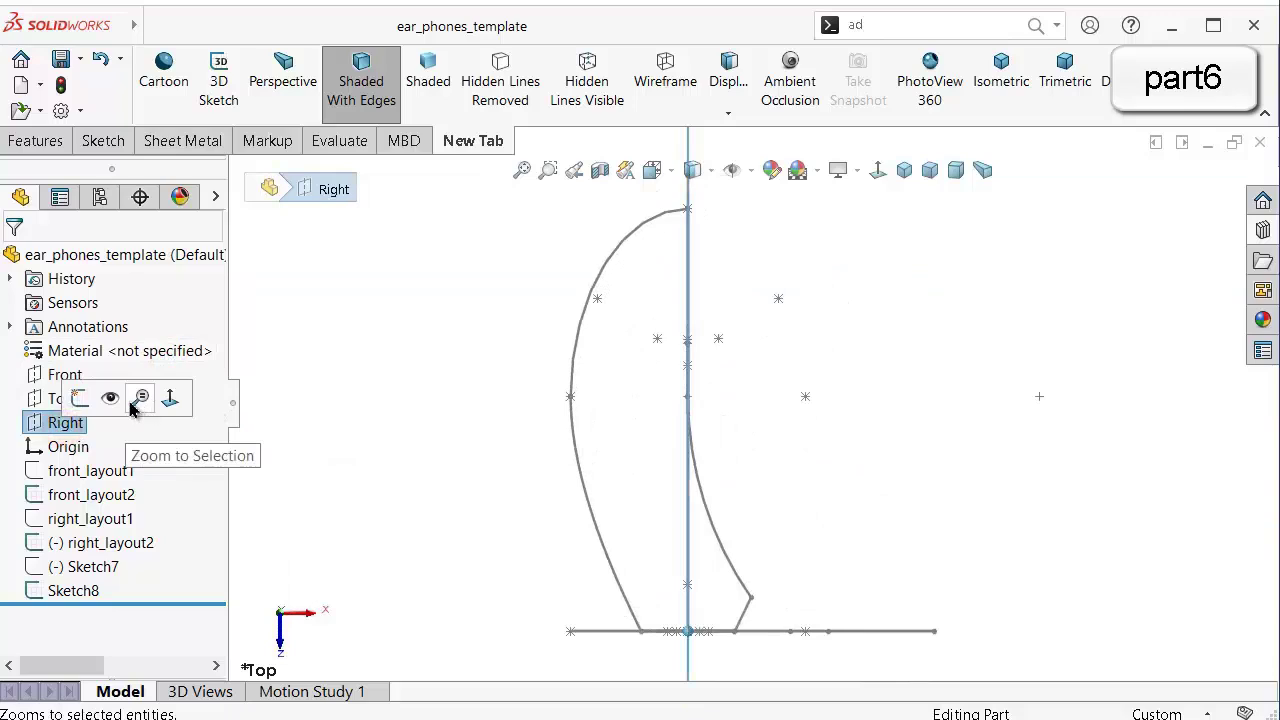
pyautogui.click(167, 399)
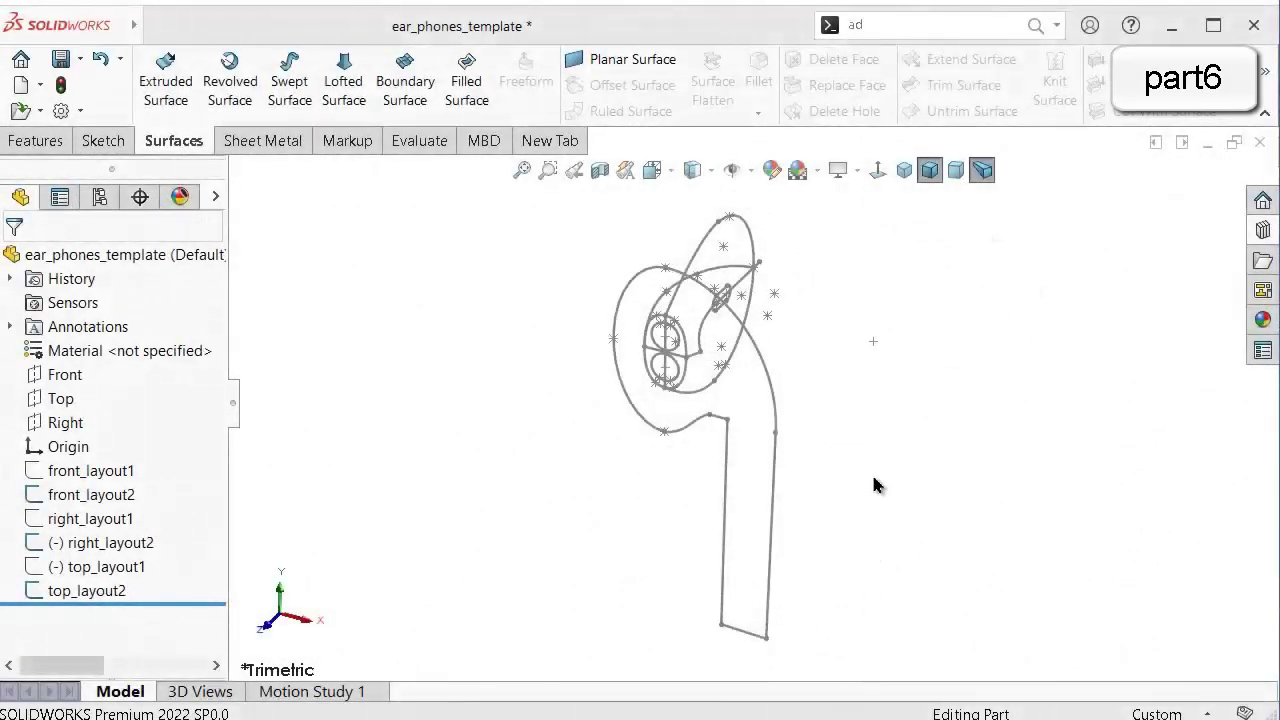
# Examine how the Top plane lies relative to the layout sketches from several viewing angles.
pyautogui.click(882, 402)
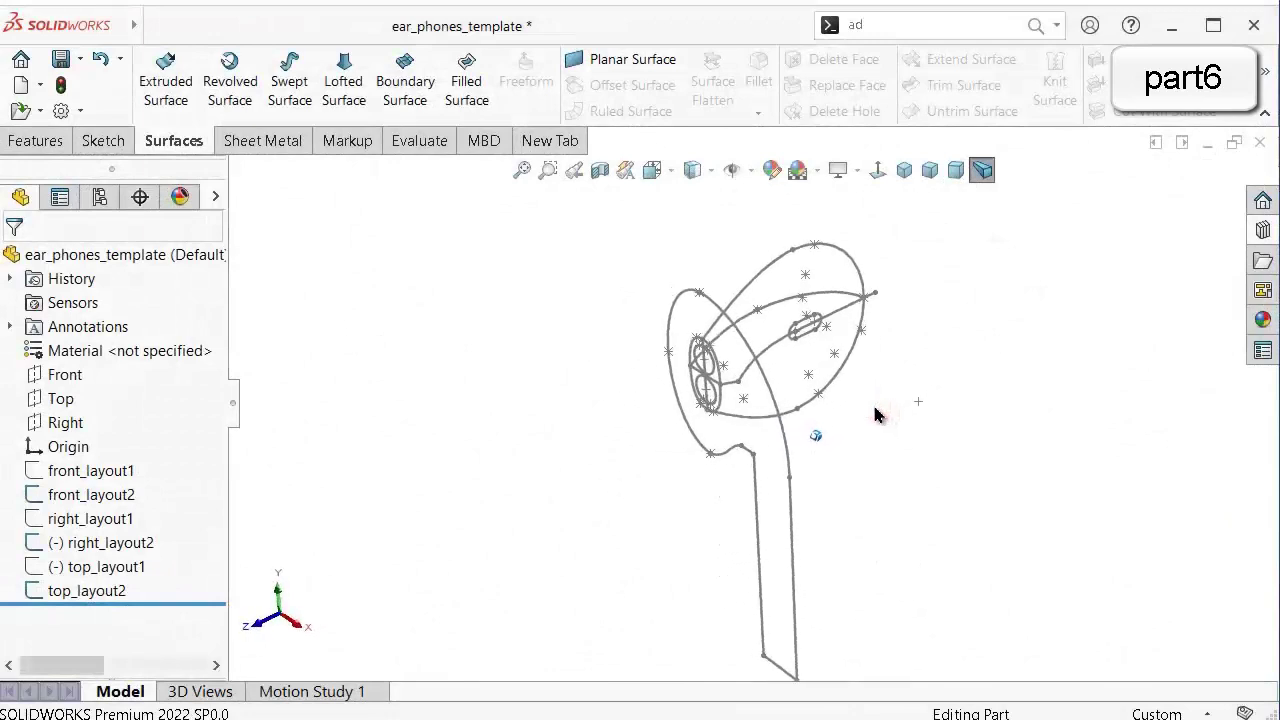
pyautogui.moveTo(875, 415); pyautogui.dragTo(855, 425, button='middle')
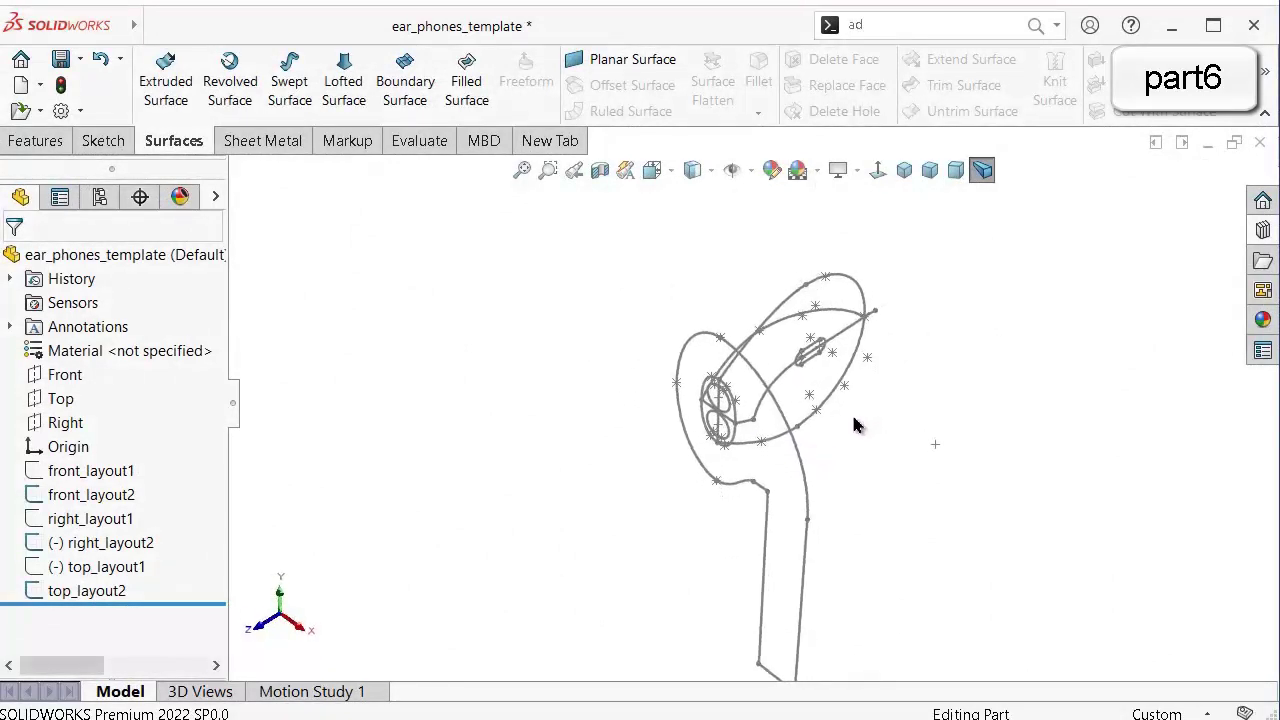
pyautogui.click(62, 400)
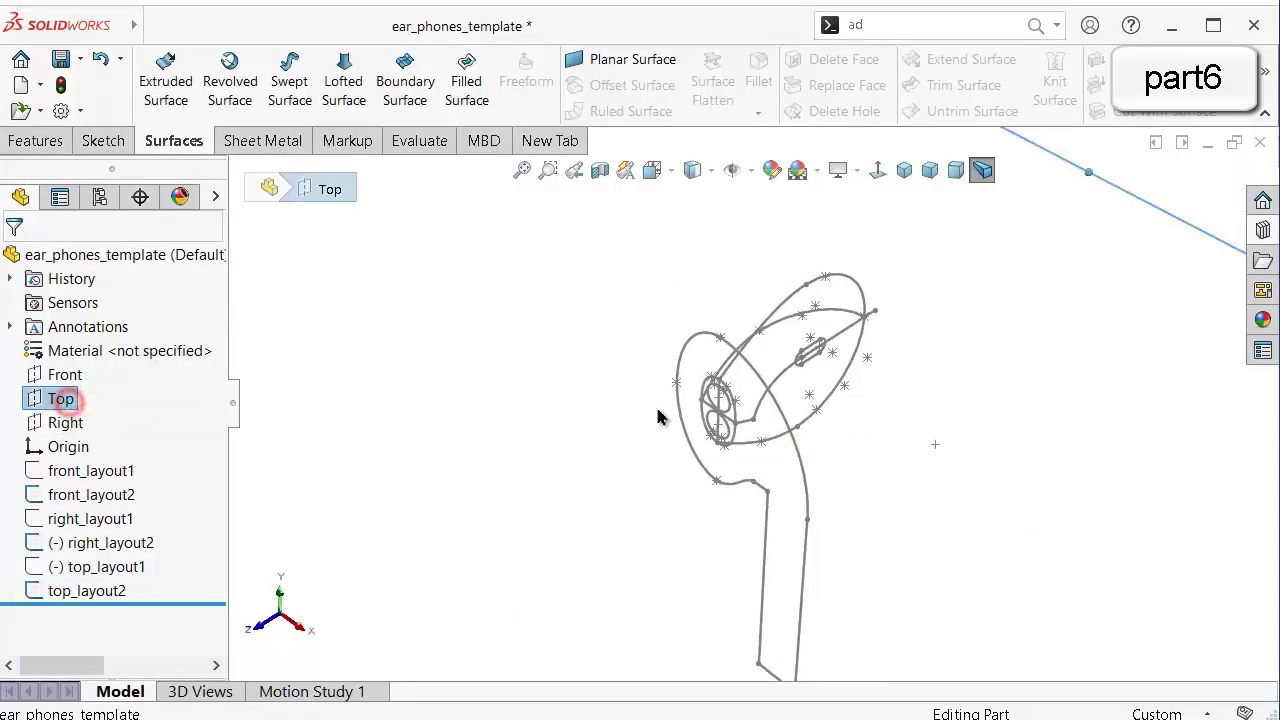
pyautogui.scroll(3, 657, 414)
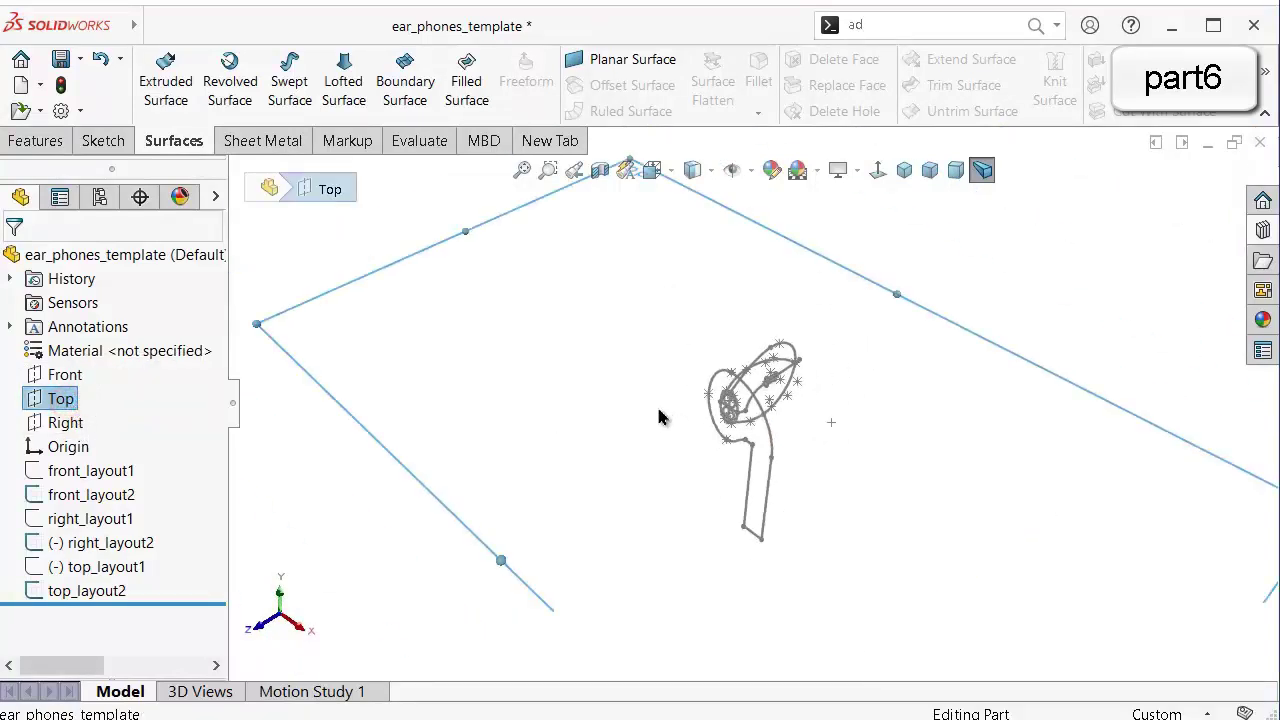
pyautogui.click(984, 171)
pyautogui.press('Down')
pyautogui.press('Down')
pyautogui.press('Down')
pyautogui.press('Down')
pyautogui.press('Down')
pyautogui.press('Down')
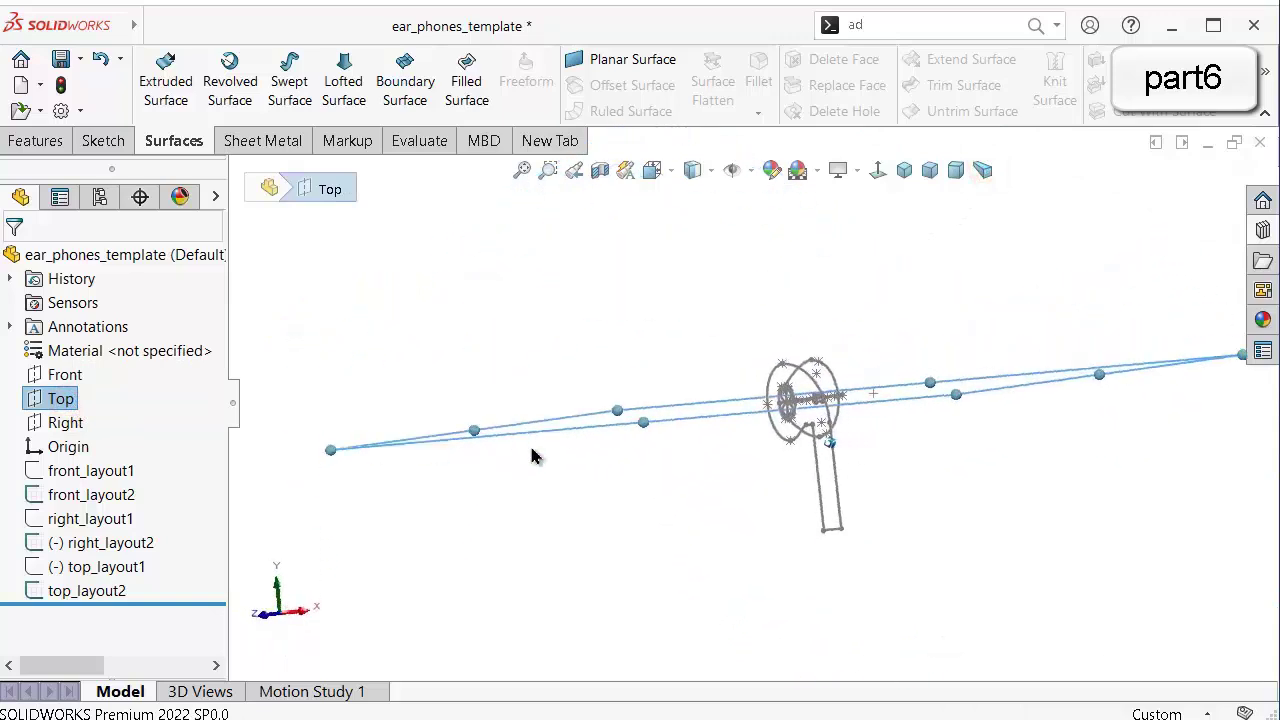
pyautogui.press('Left')
pyautogui.press('Left')
pyautogui.press('Left')
pyautogui.press('Left')
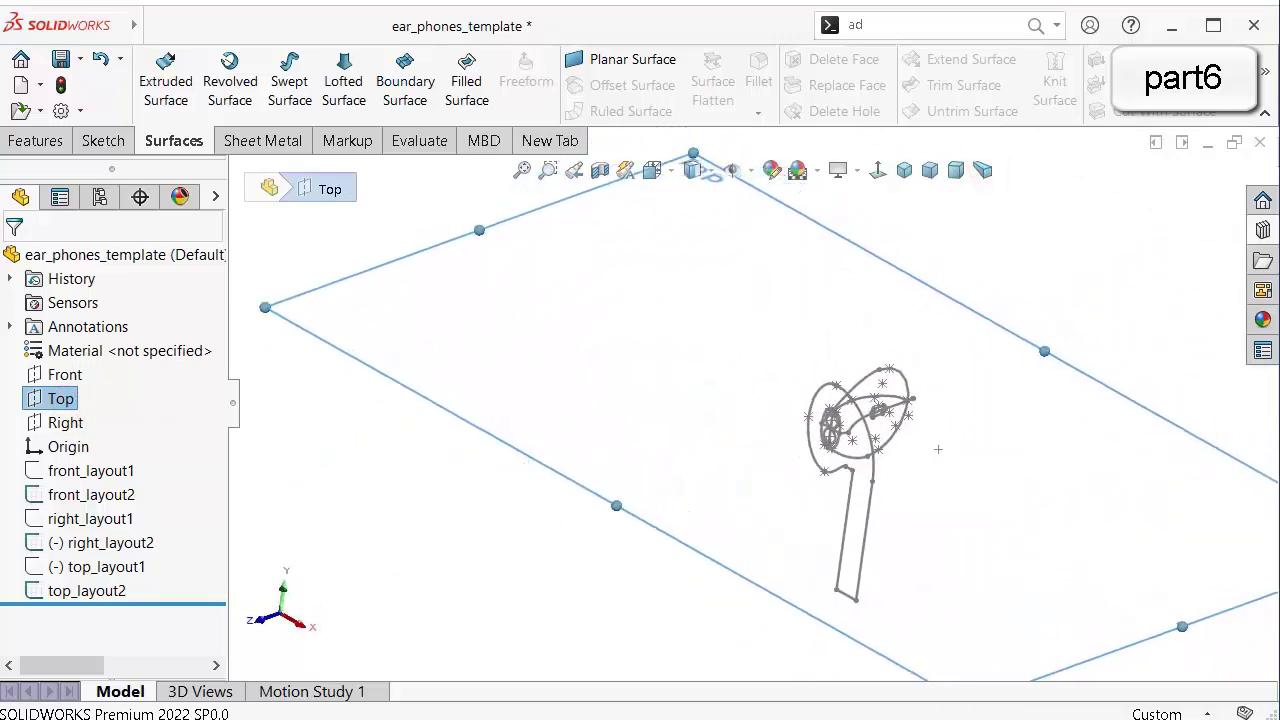
pyautogui.click(544, 576)
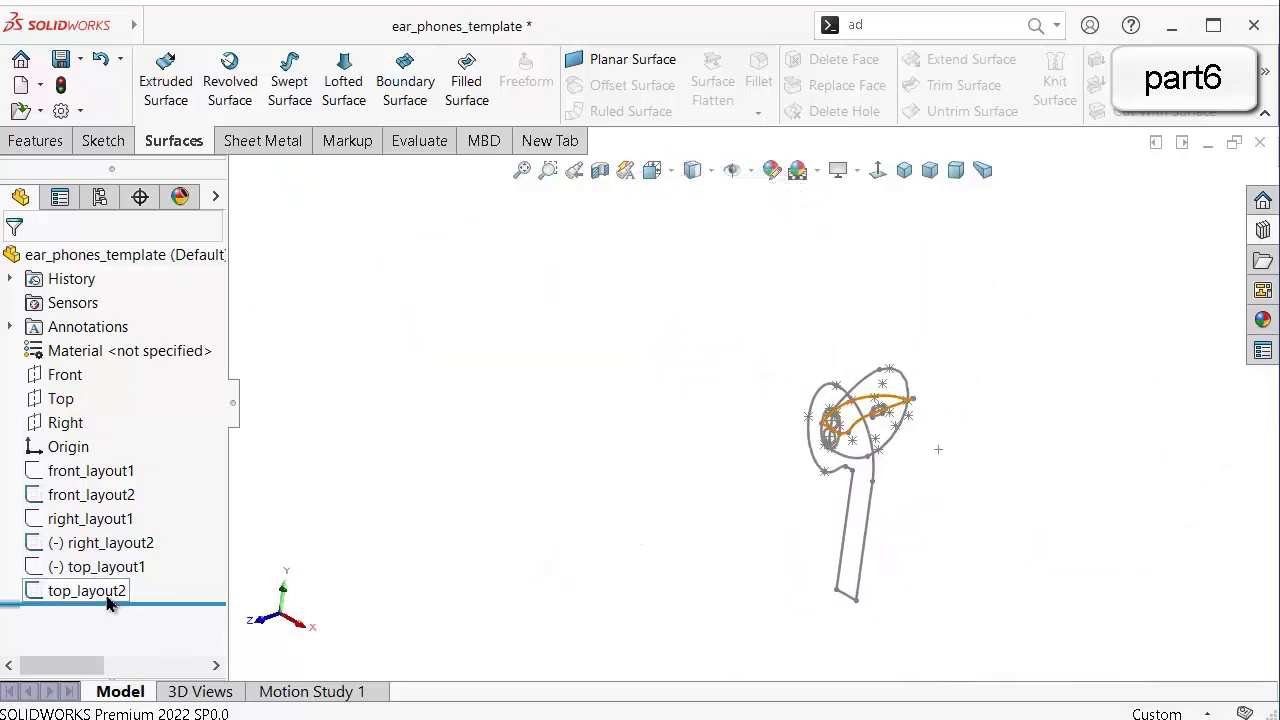
# Start a new sketch on the Top plane and convert the inner arc and its adjoining straight line from top_layout2 into it.
pyautogui.click(60, 398)
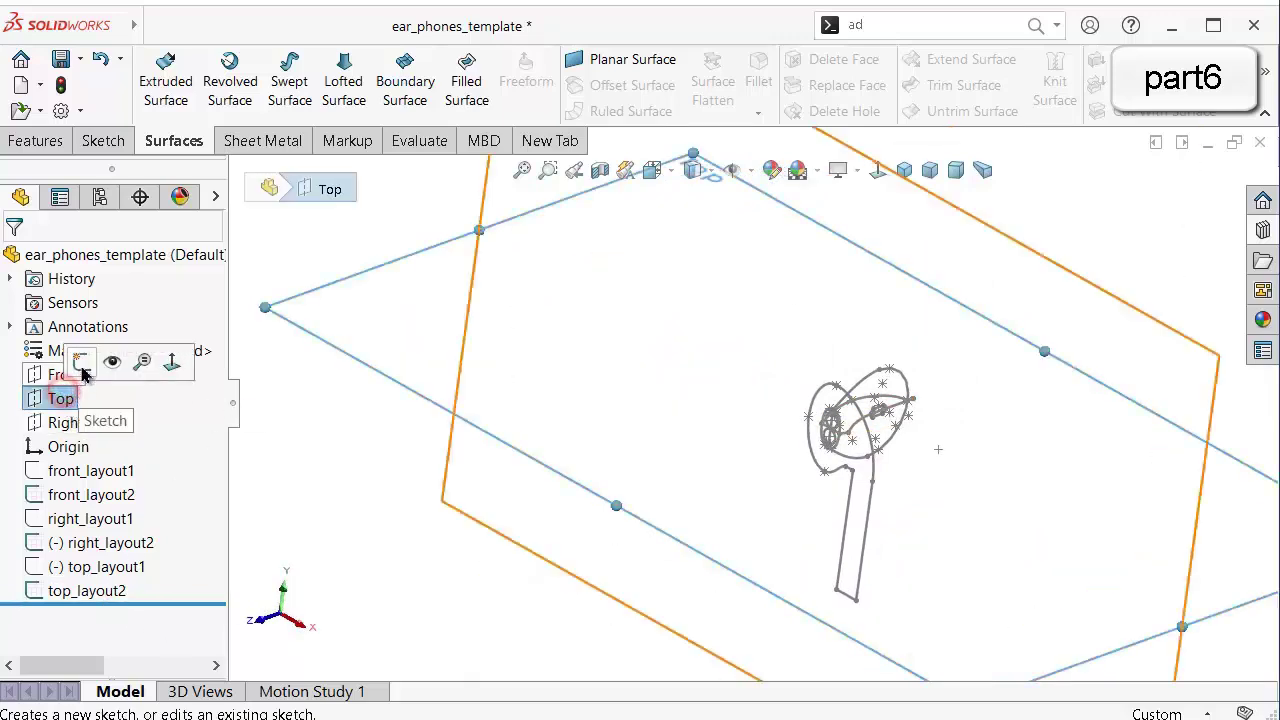
pyautogui.click(80, 364)
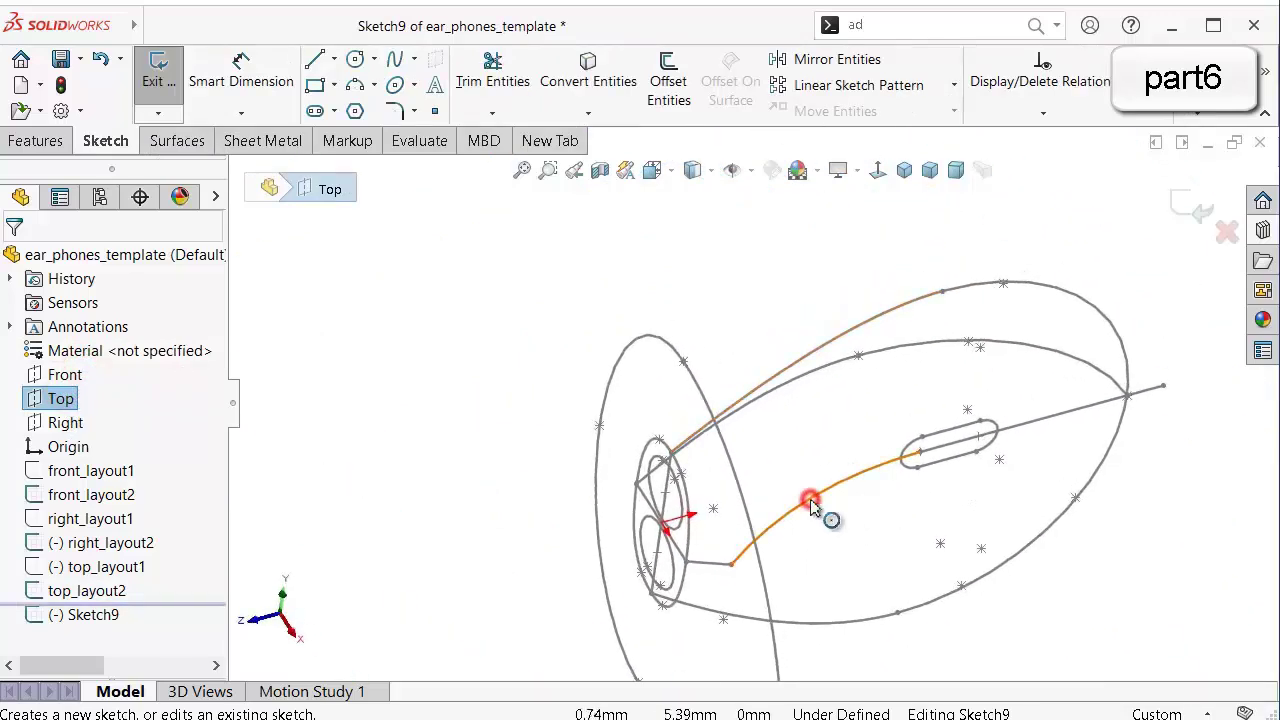
pyautogui.click(812, 507)
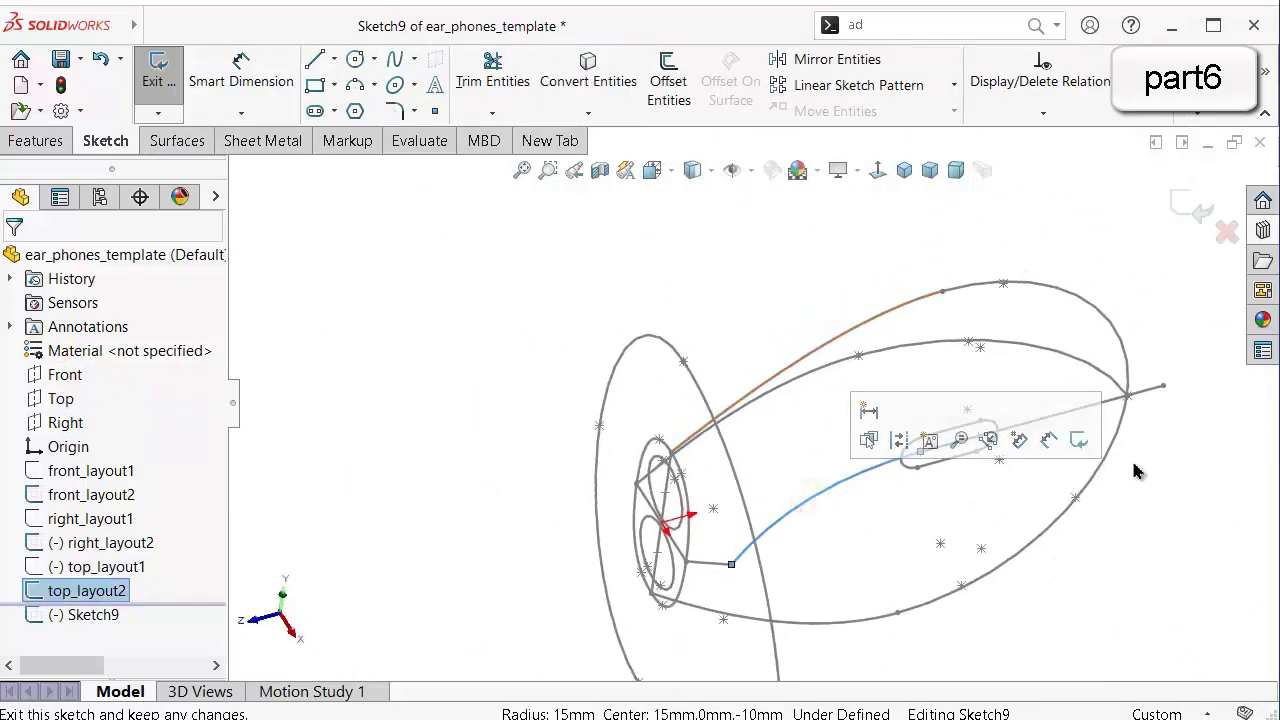
pyautogui.press('z')
pyautogui.keyDown('ctrl'); pyautogui.click(1016, 418); pyautogui.keyUp('ctrl')
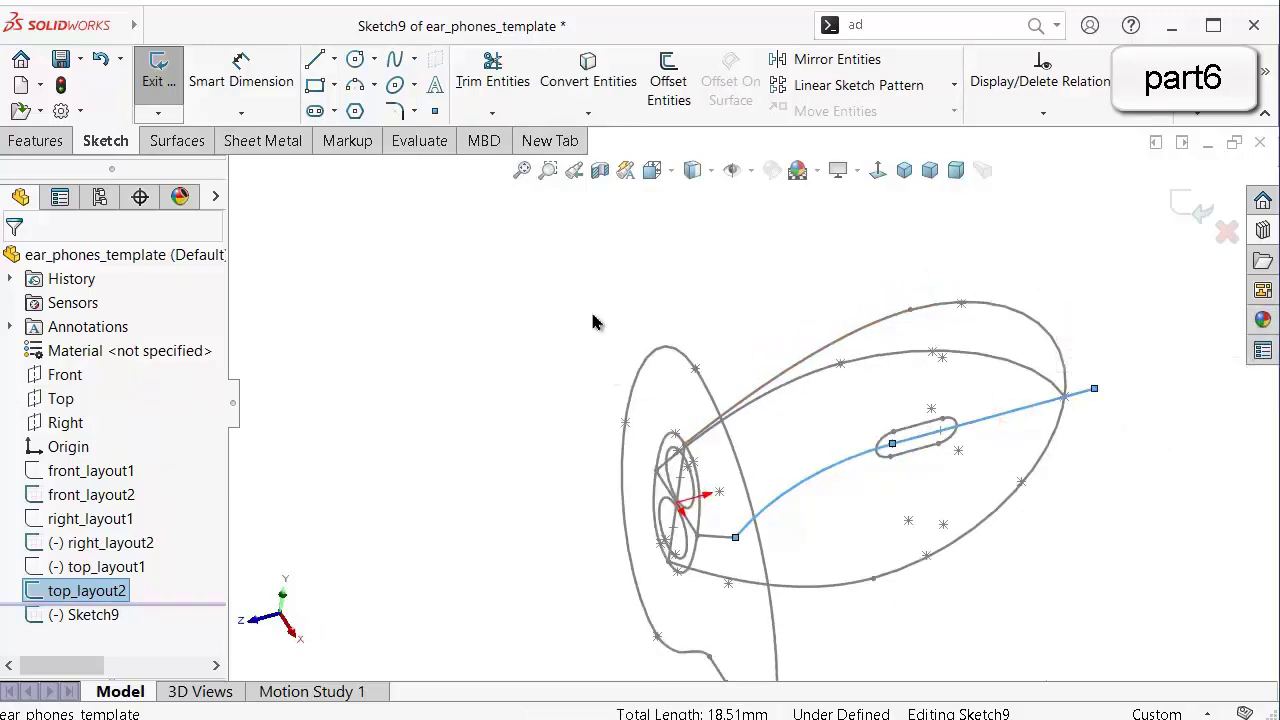
pyautogui.click(586, 68)
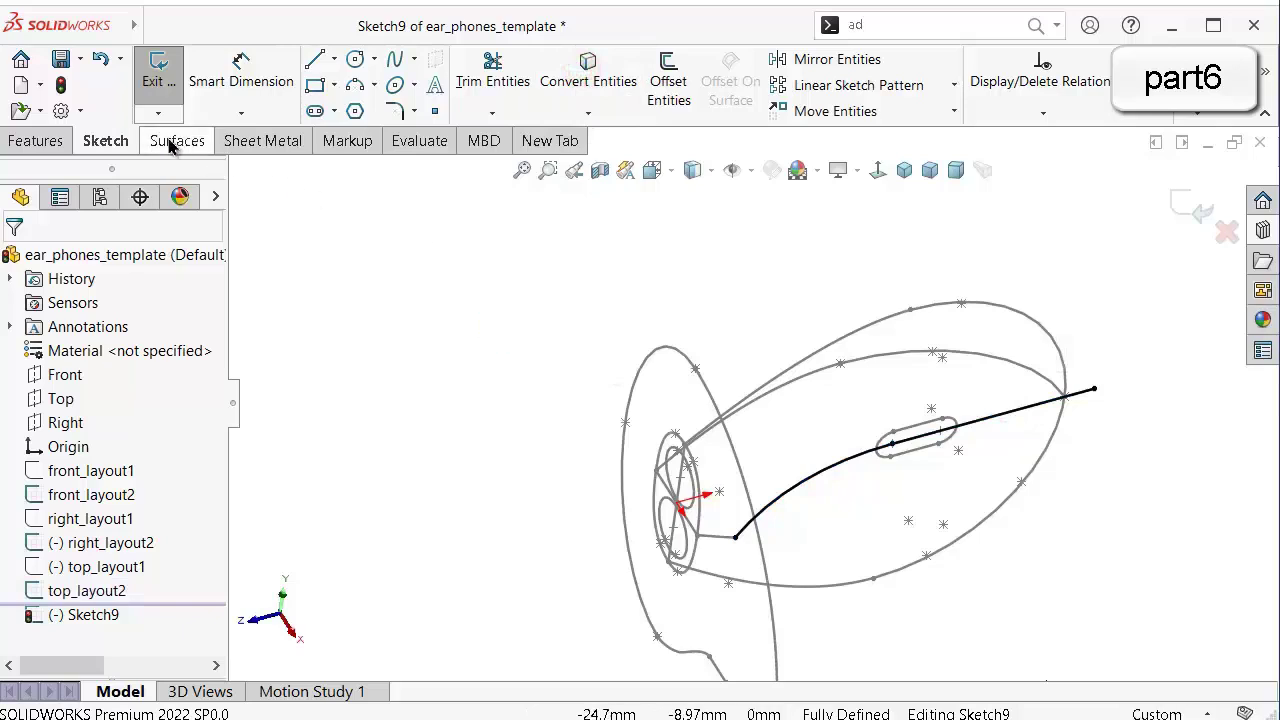
# Turn the Surfaces command set off and back on.
pyautogui.rightClick(545, 140)
pyautogui.moveTo(620, 195)
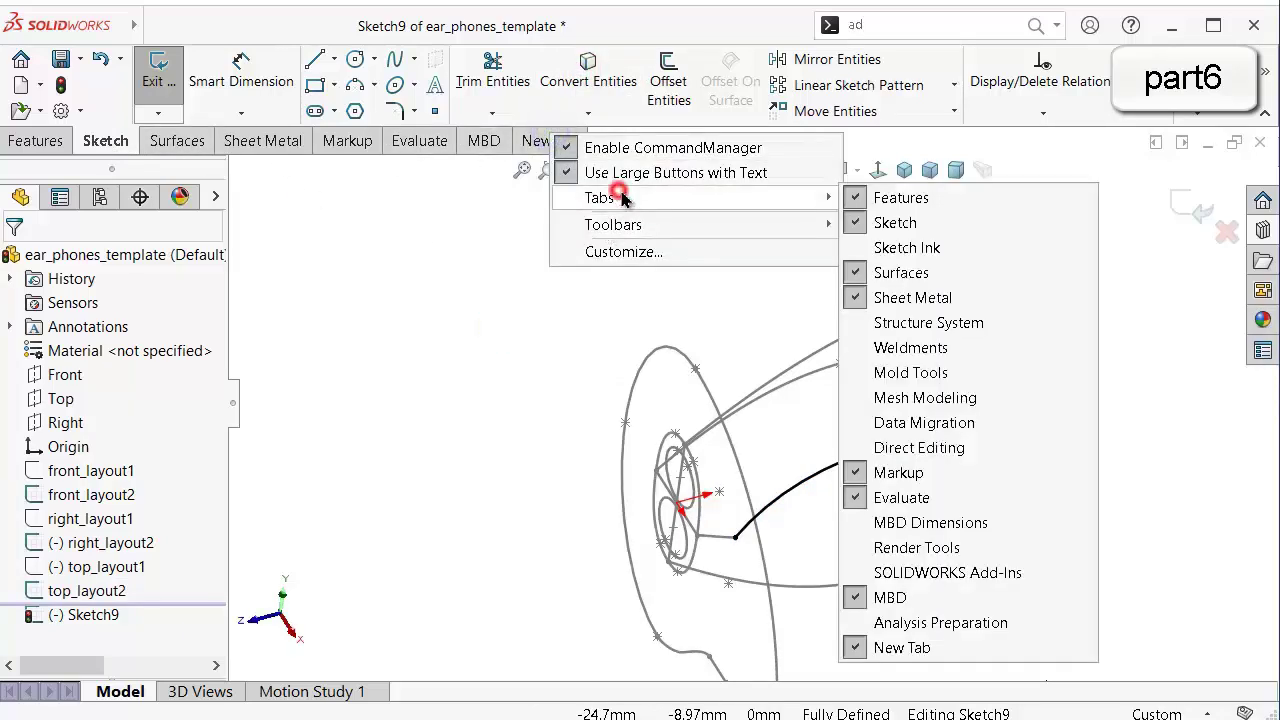
pyautogui.click(903, 270)
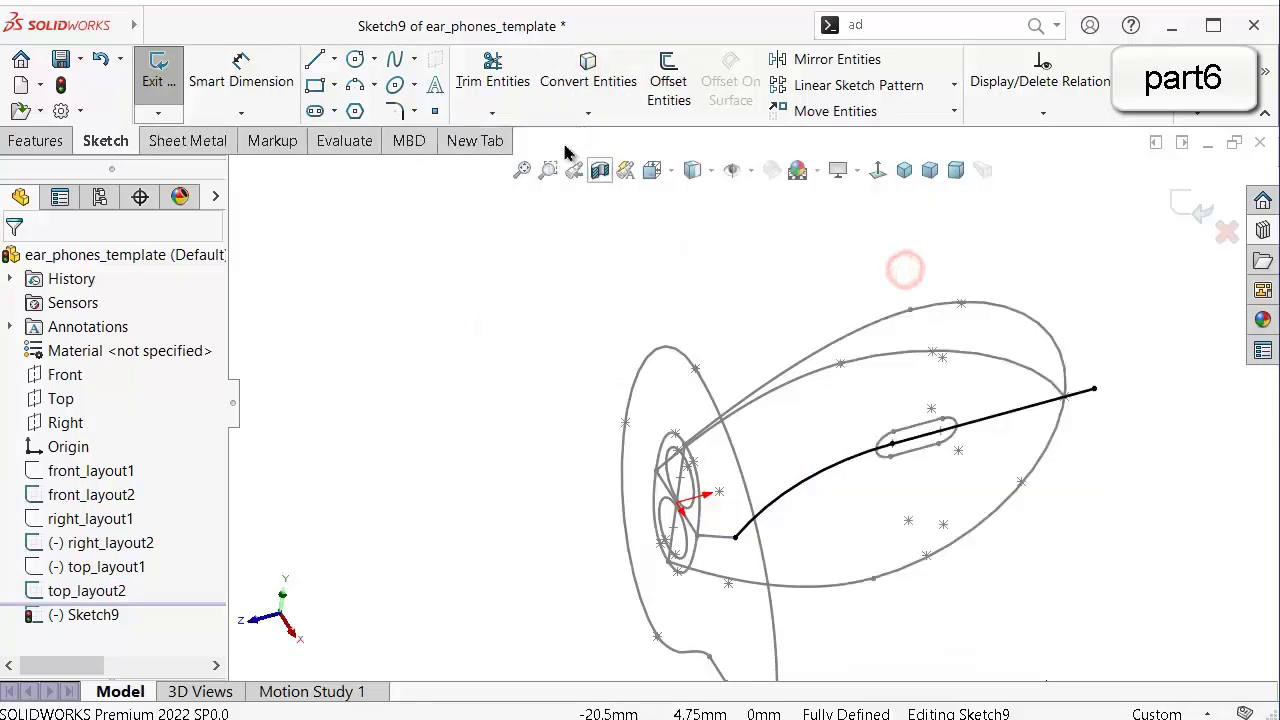
pyautogui.rightClick(465, 142)
pyautogui.moveTo(565, 215)
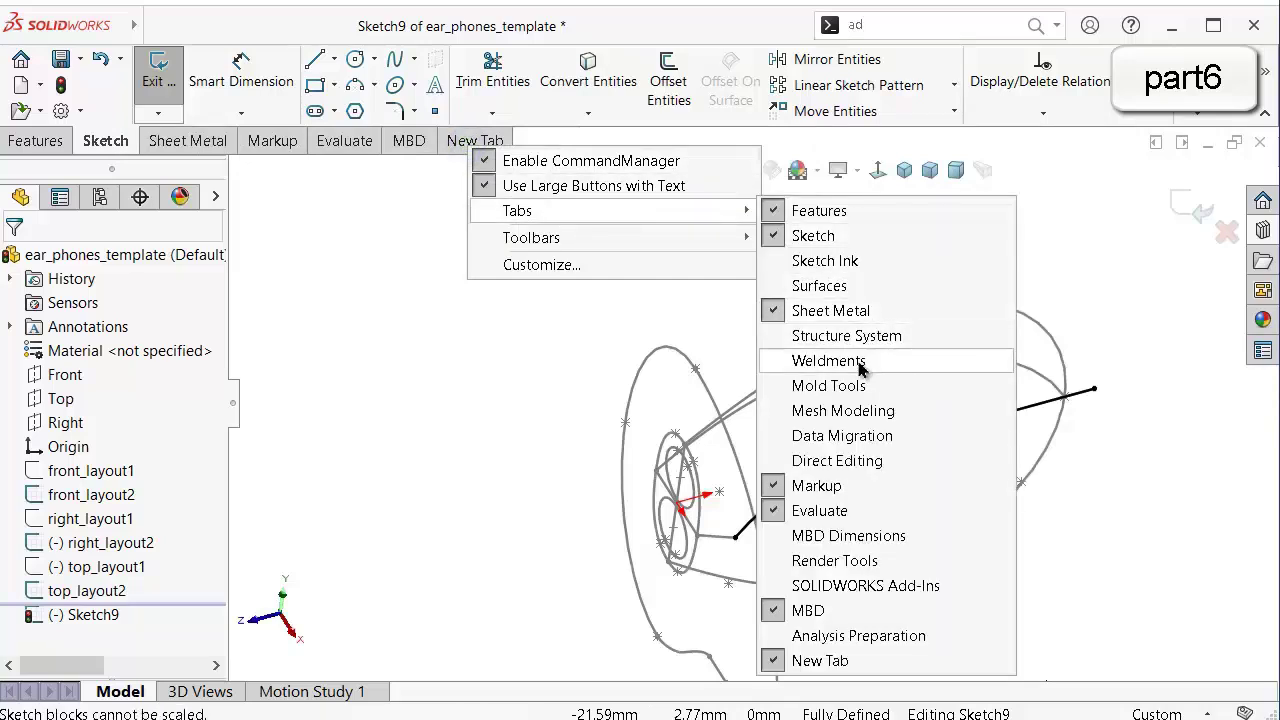
pyautogui.click(828, 290)
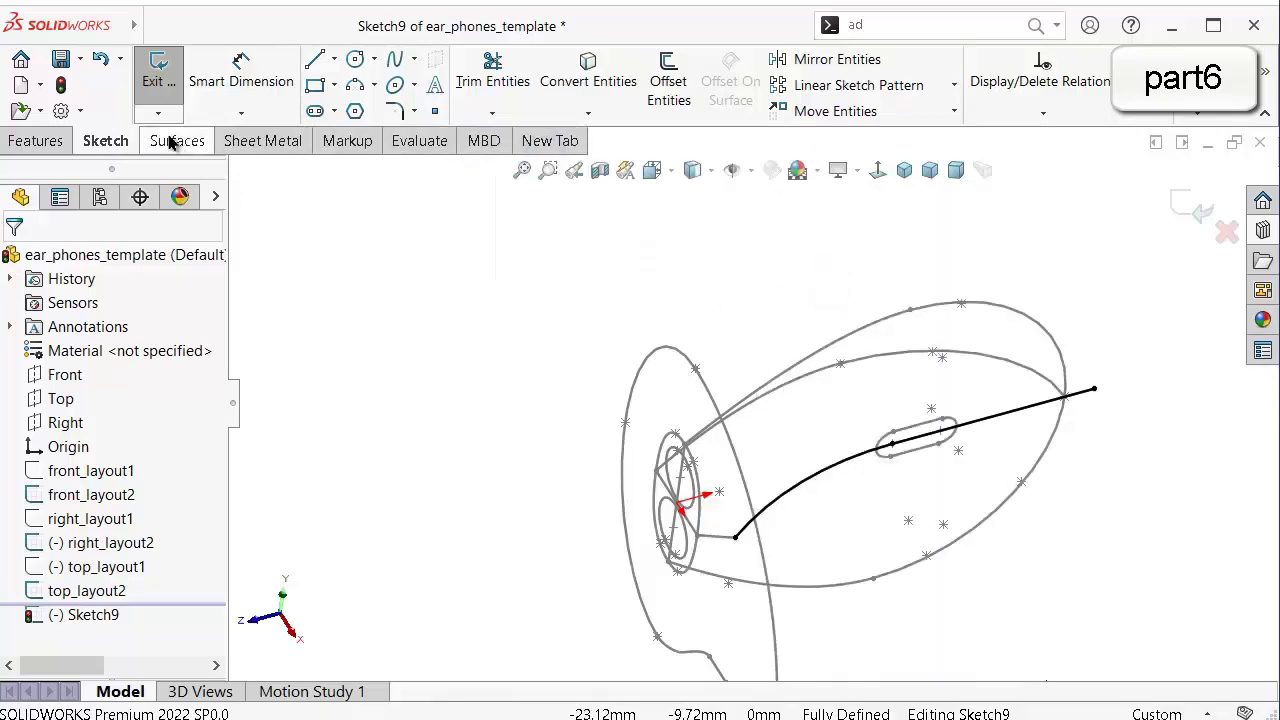
# Set up a surface extrusion of the converted arc and line with a Mid Plane end condition and a 20 mm depth.
pyautogui.click(172, 141)
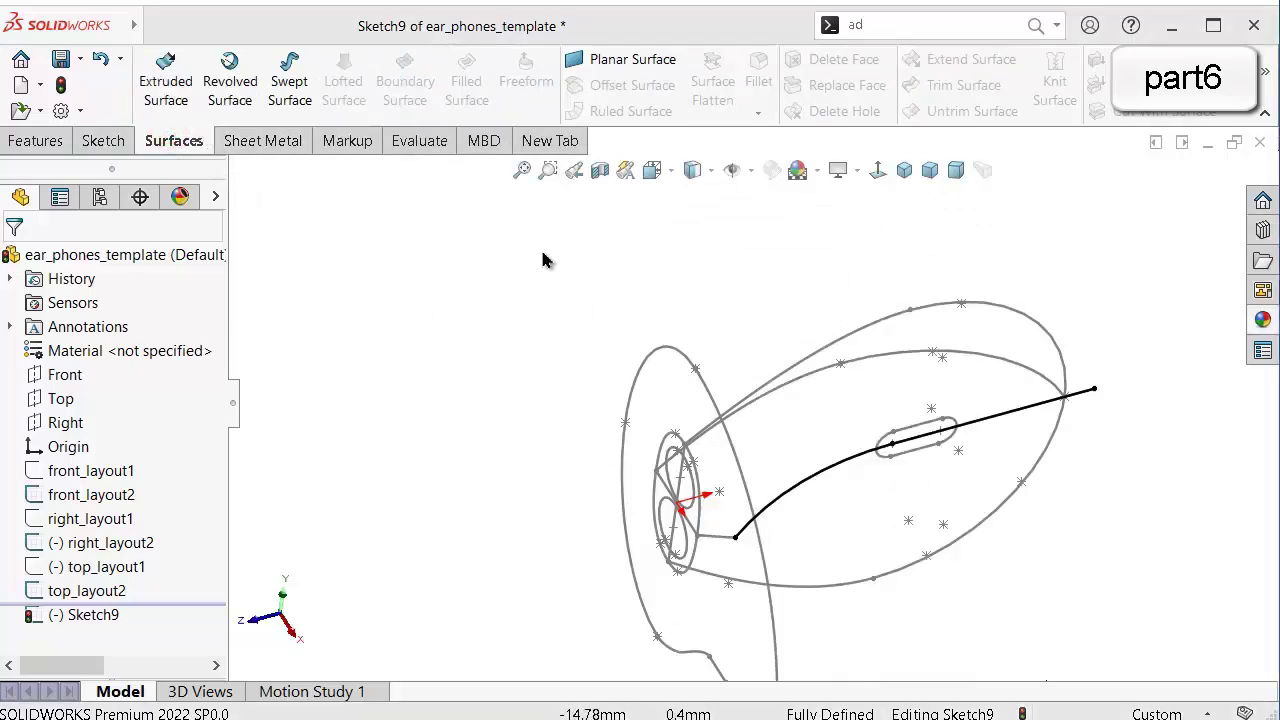
pyautogui.click(166, 82)
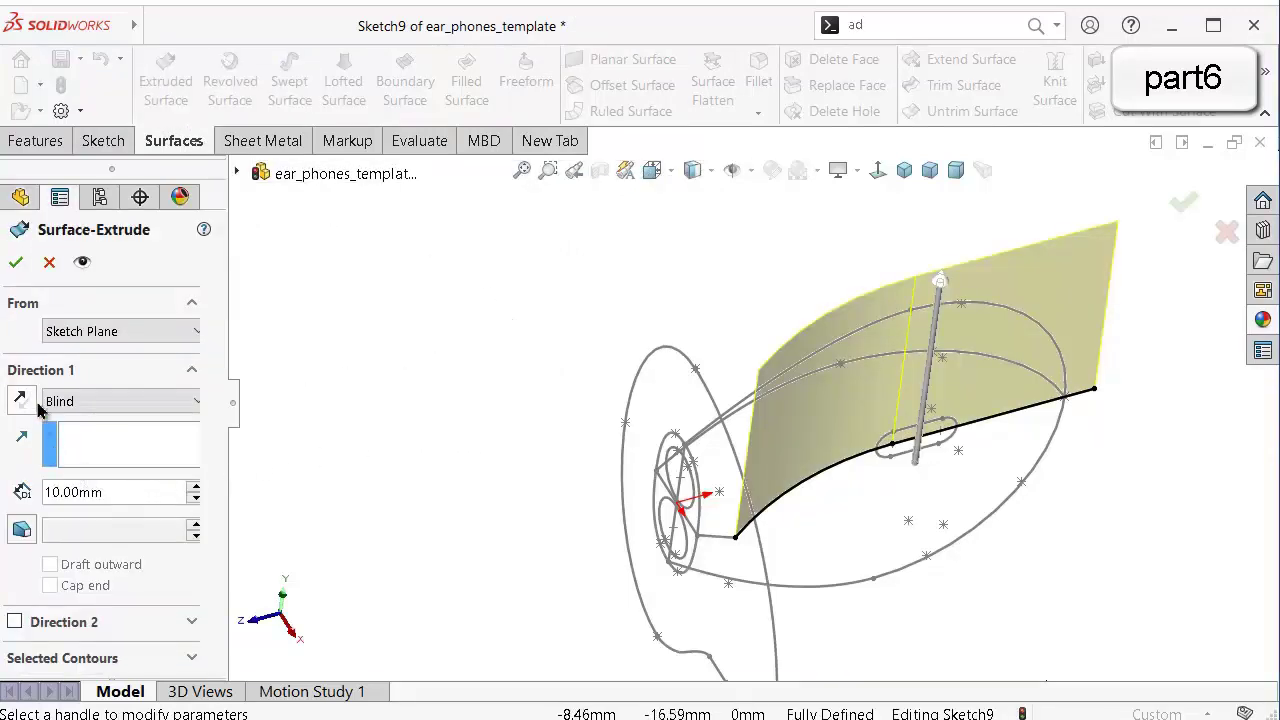
pyautogui.scroll(2, 574, 390)
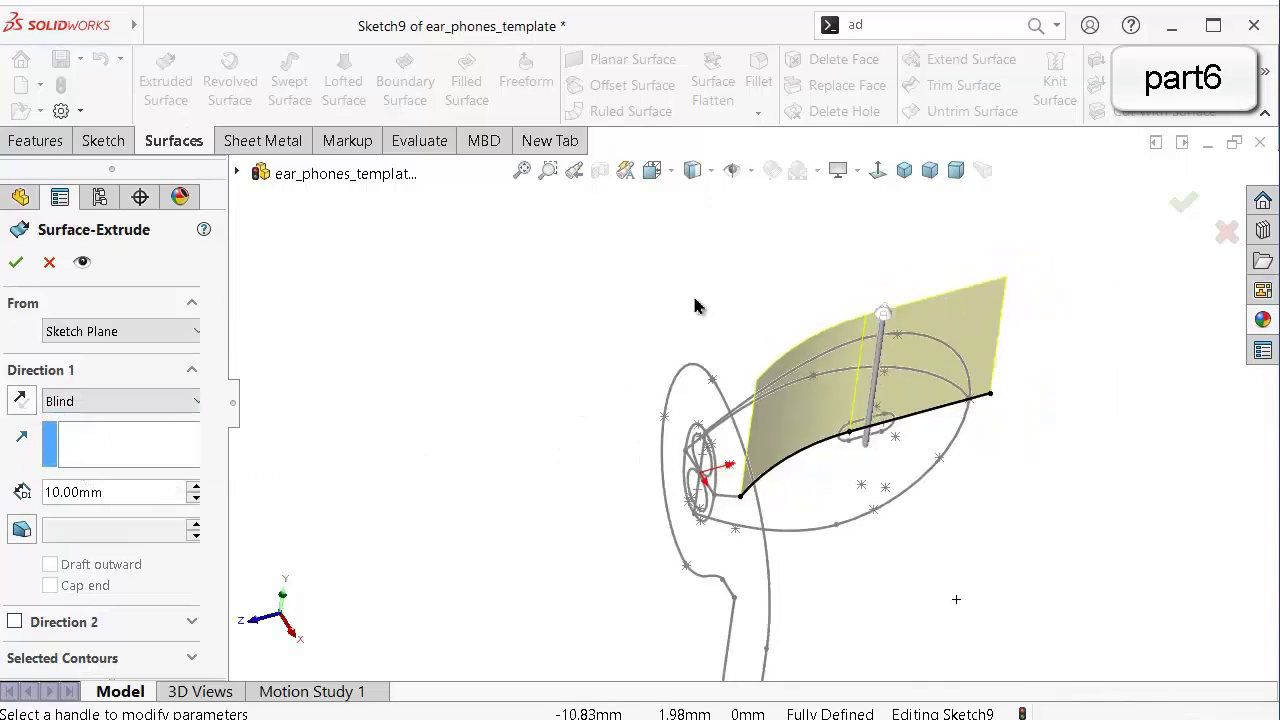
pyautogui.moveTo(694, 278); pyautogui.dragTo(690, 284, button='middle')
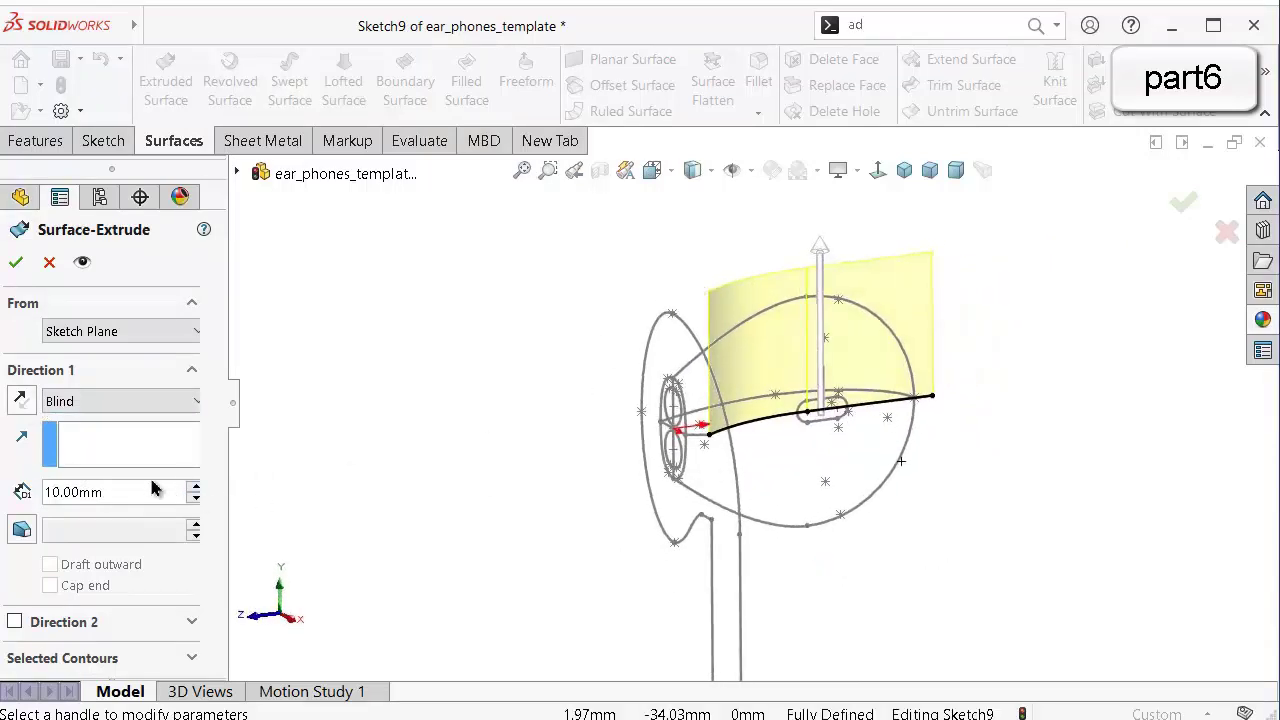
pyautogui.click(108, 404)
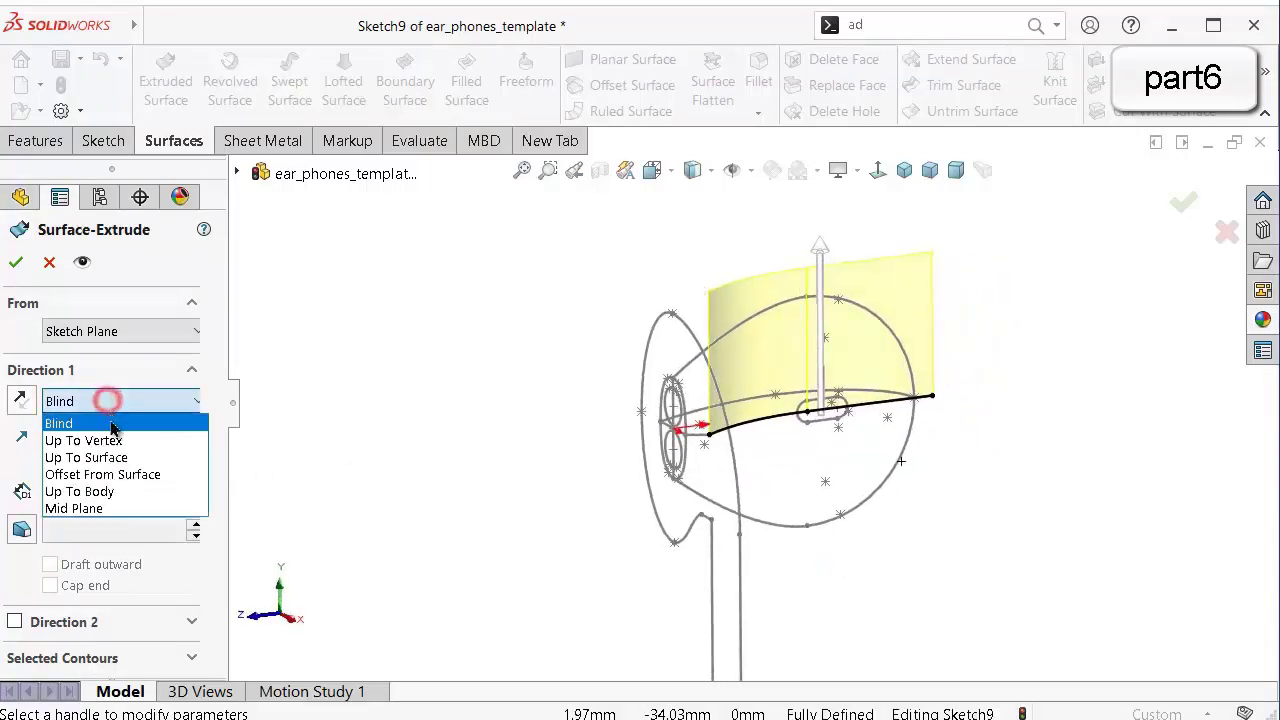
pyautogui.click(115, 508)
pyautogui.click(197, 488)
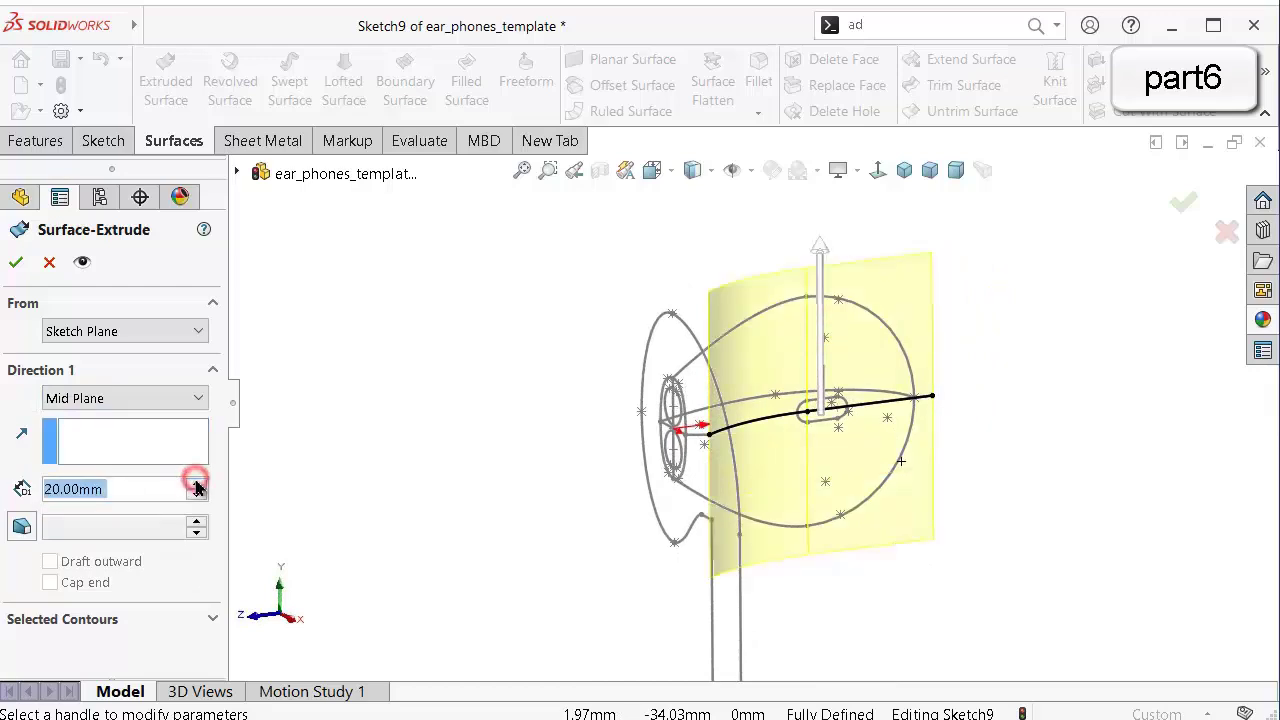
# Check the mid-plane surface preview from all around against the layout sketches and accept the extrusion.
pyautogui.press('Left')
pyautogui.press('Left')
pyautogui.press('Left')
pyautogui.press('Left')
pyautogui.press('Left')
pyautogui.press('Left')
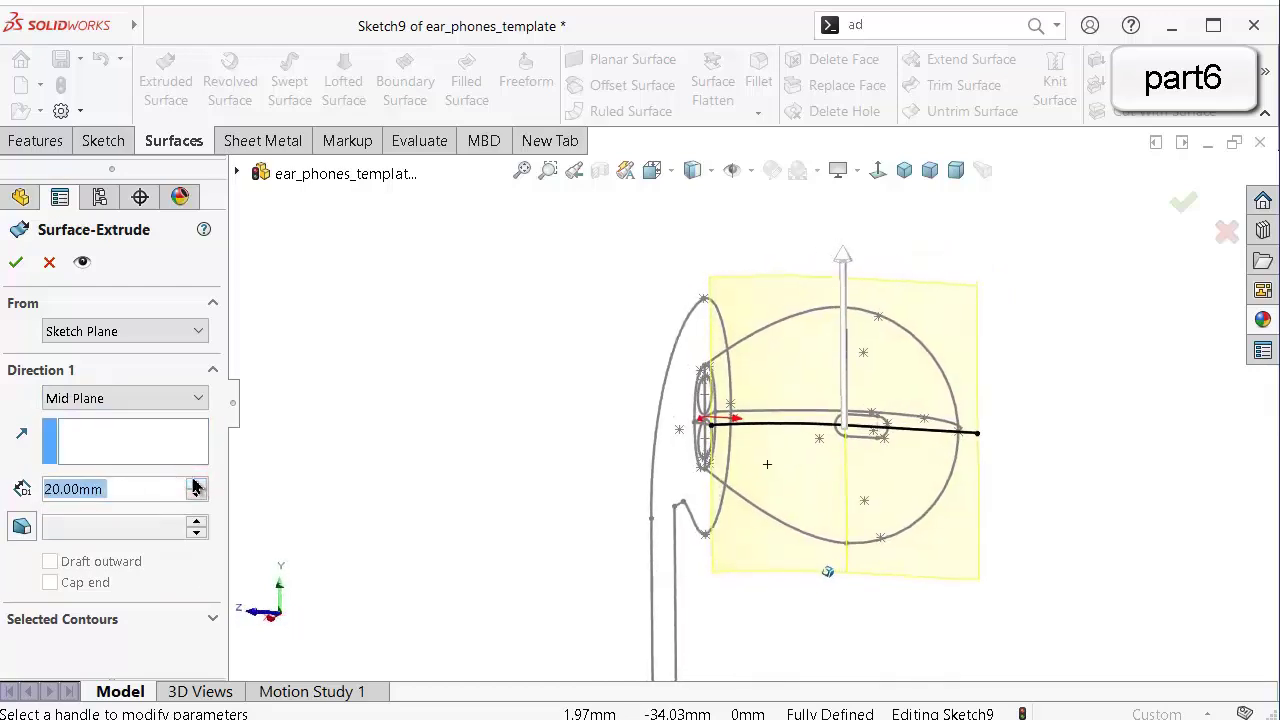
pyautogui.press('Left')
pyautogui.press('Left')
pyautogui.press('Left')
pyautogui.press('Left')
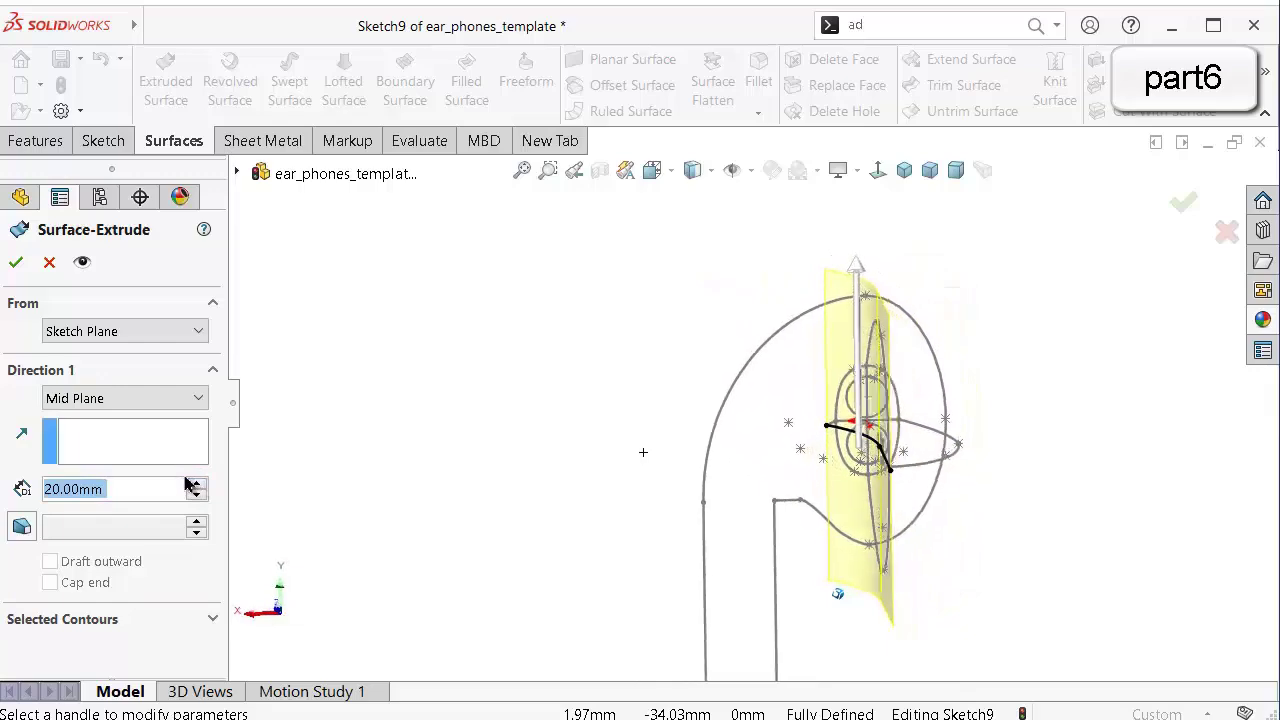
pyautogui.press('Left')
pyautogui.press('Left')
pyautogui.press('Left')
pyautogui.press('Left')
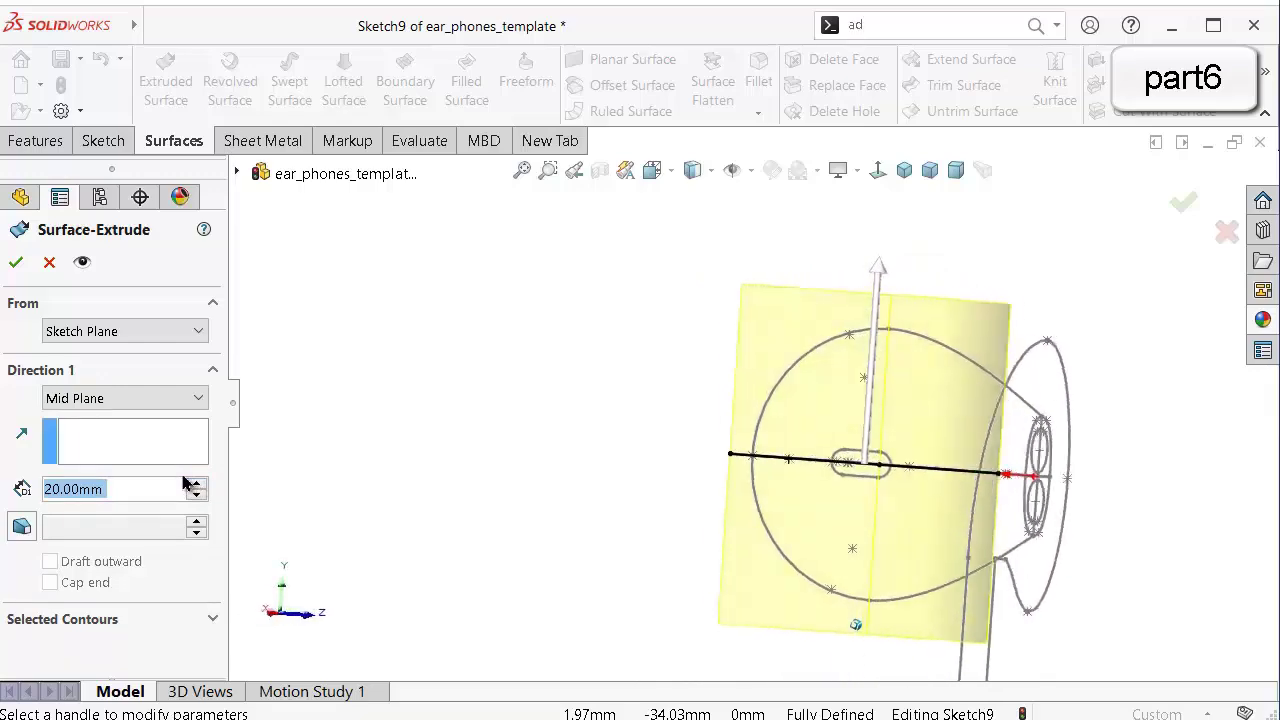
pyautogui.press('Left')
pyautogui.press('Left')
pyautogui.press('Left')
pyautogui.press('Left')
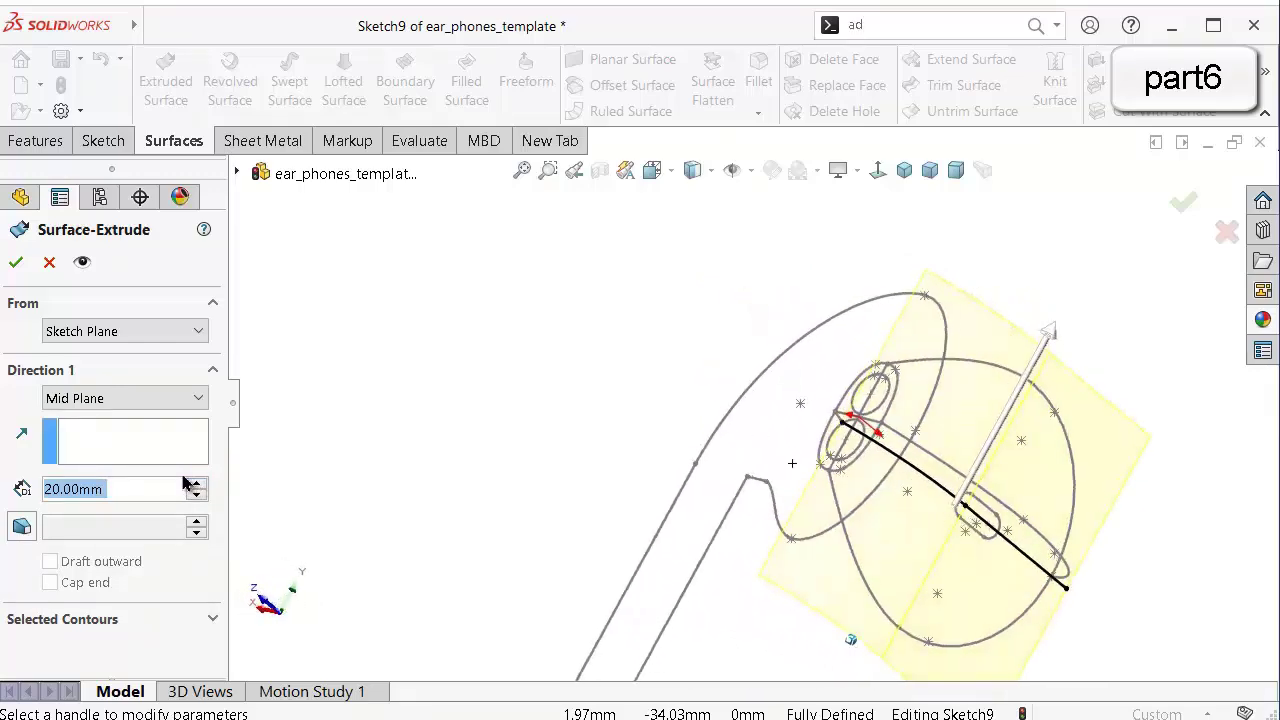
pyautogui.click(1182, 203)
# Examine how the extruded surface sits relative to the layout sketches from several viewing angles.
pyautogui.moveTo(995, 248); pyautogui.dragTo(837, 718, button='middle')
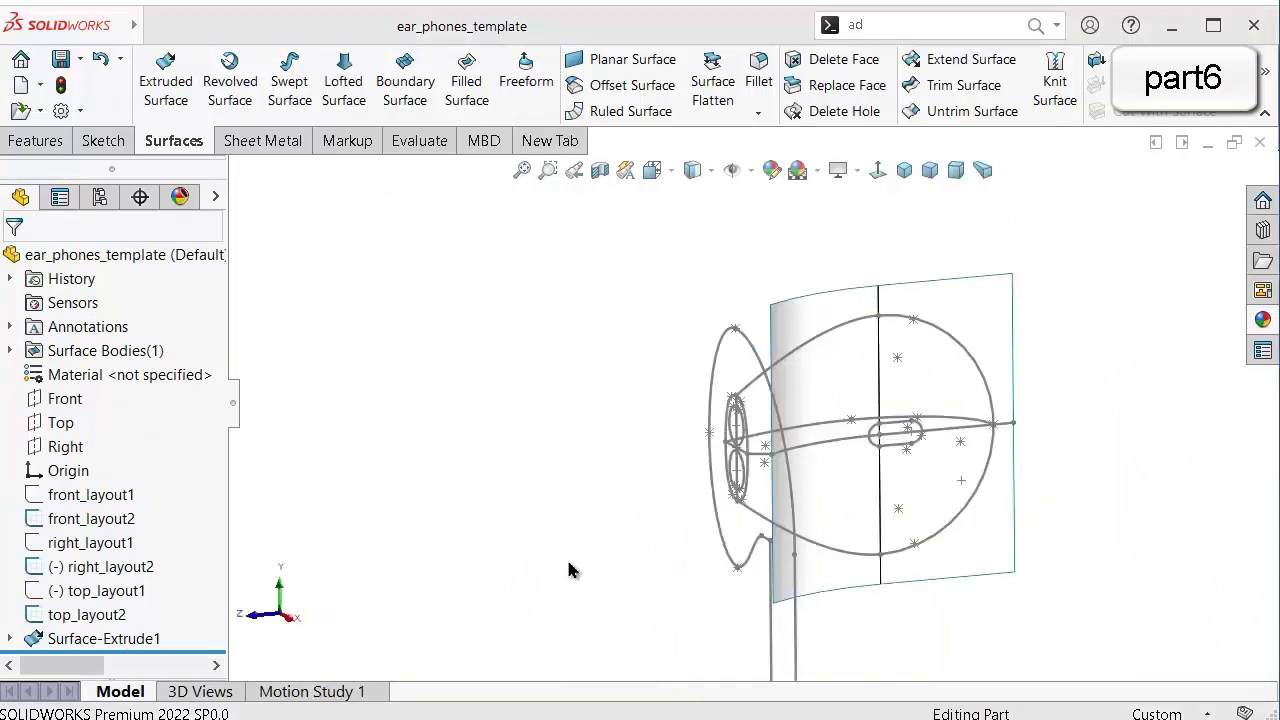
pyautogui.click(566, 556)
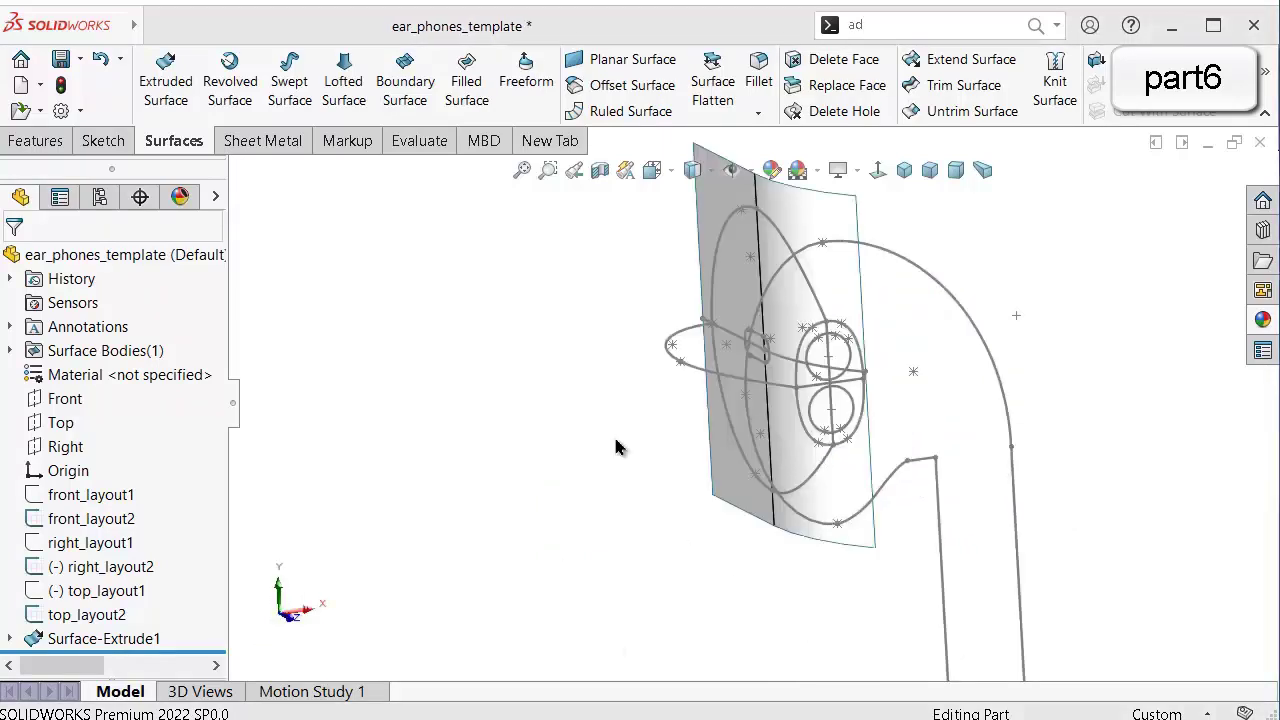
pyautogui.click(581, 391)
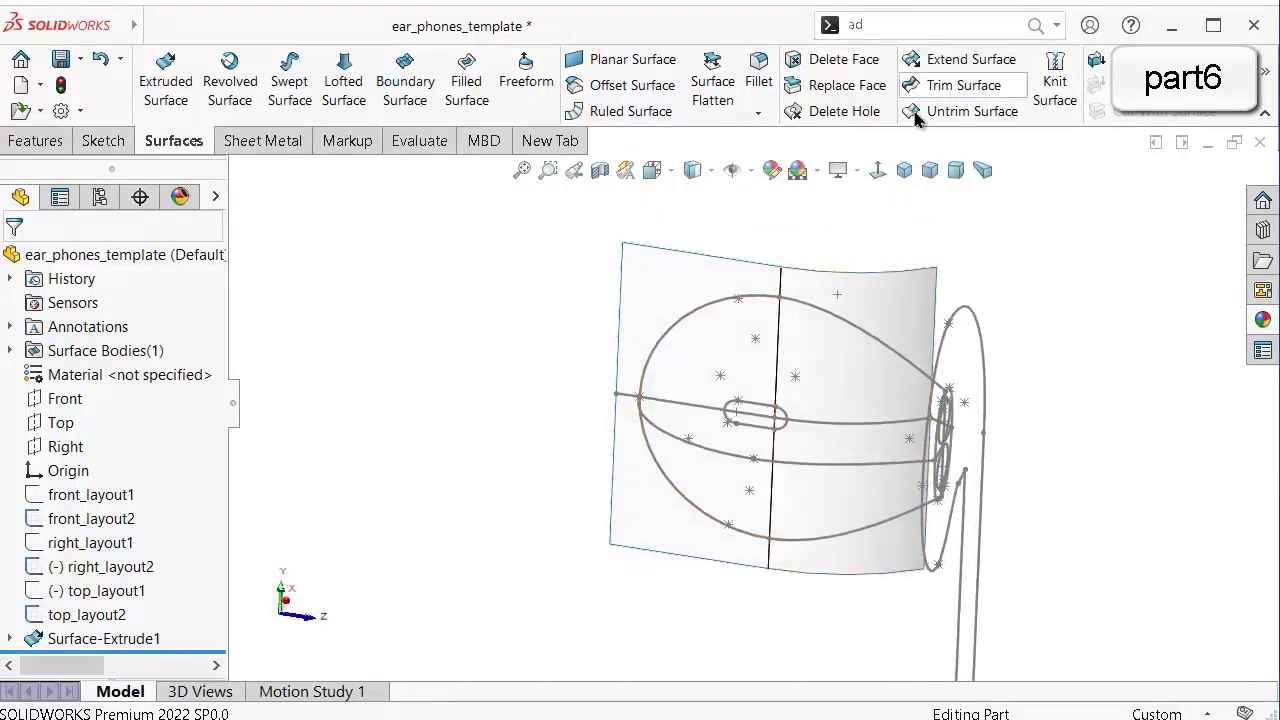
pyautogui.click(40, 146)
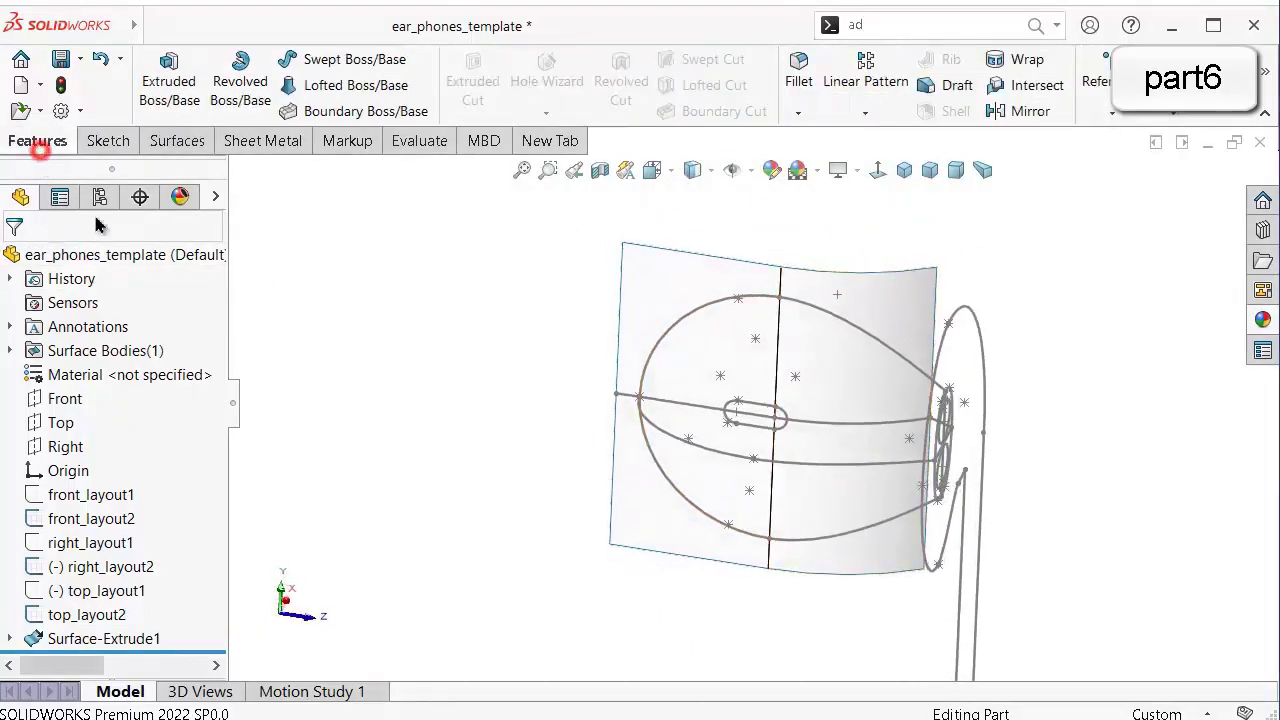
pyautogui.click(1097, 100)
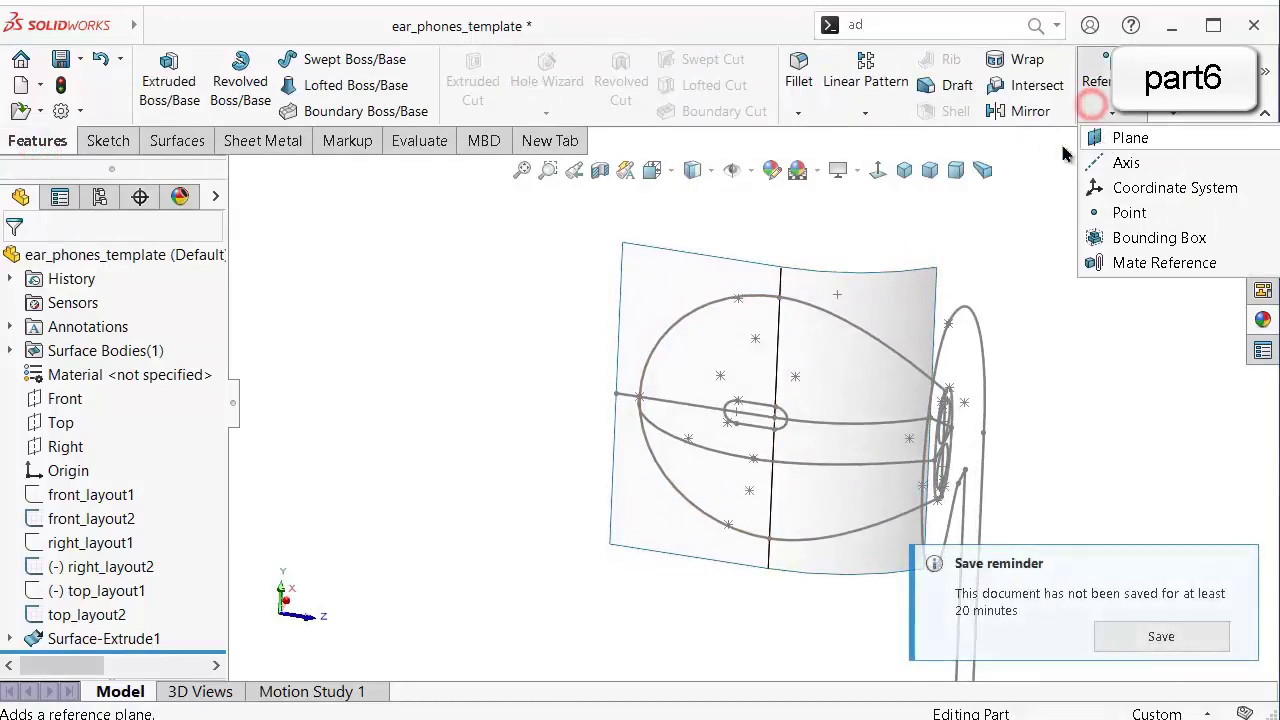
pyautogui.click(320, 436)
pyautogui.moveTo(533, 360); pyautogui.dragTo(460, 383, button='middle')
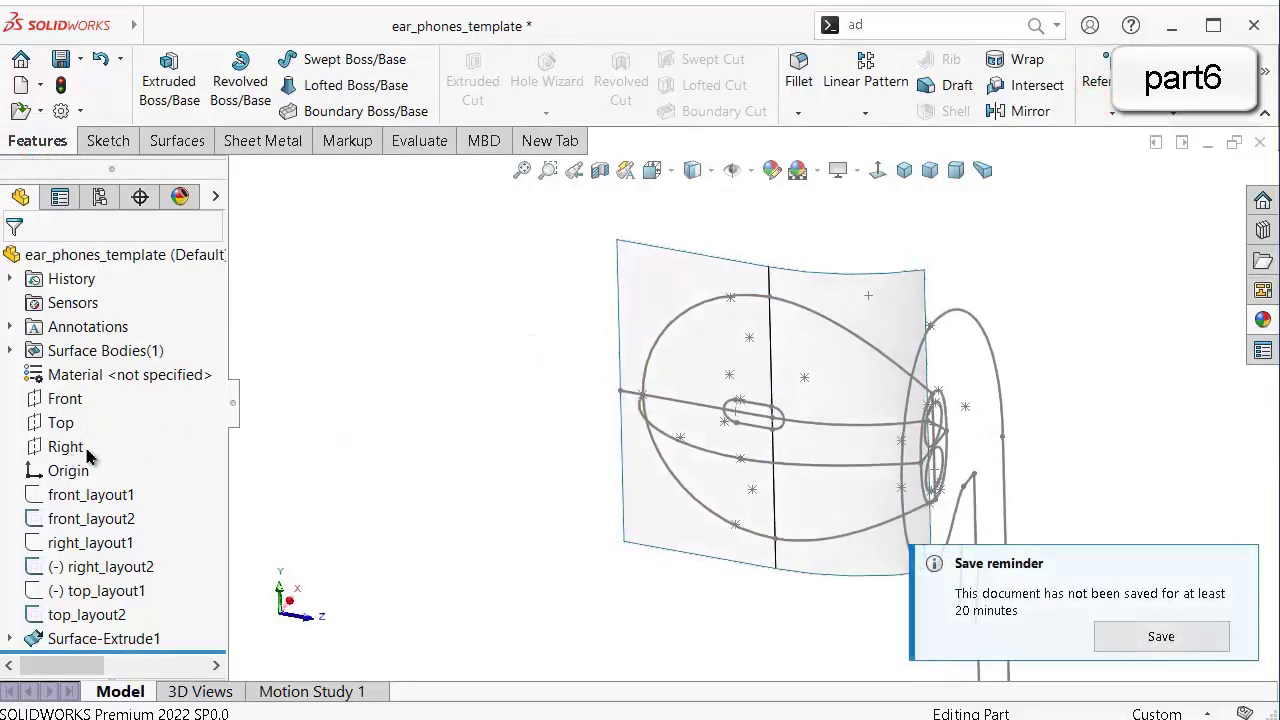
pyautogui.scroll(6, 434, 386)
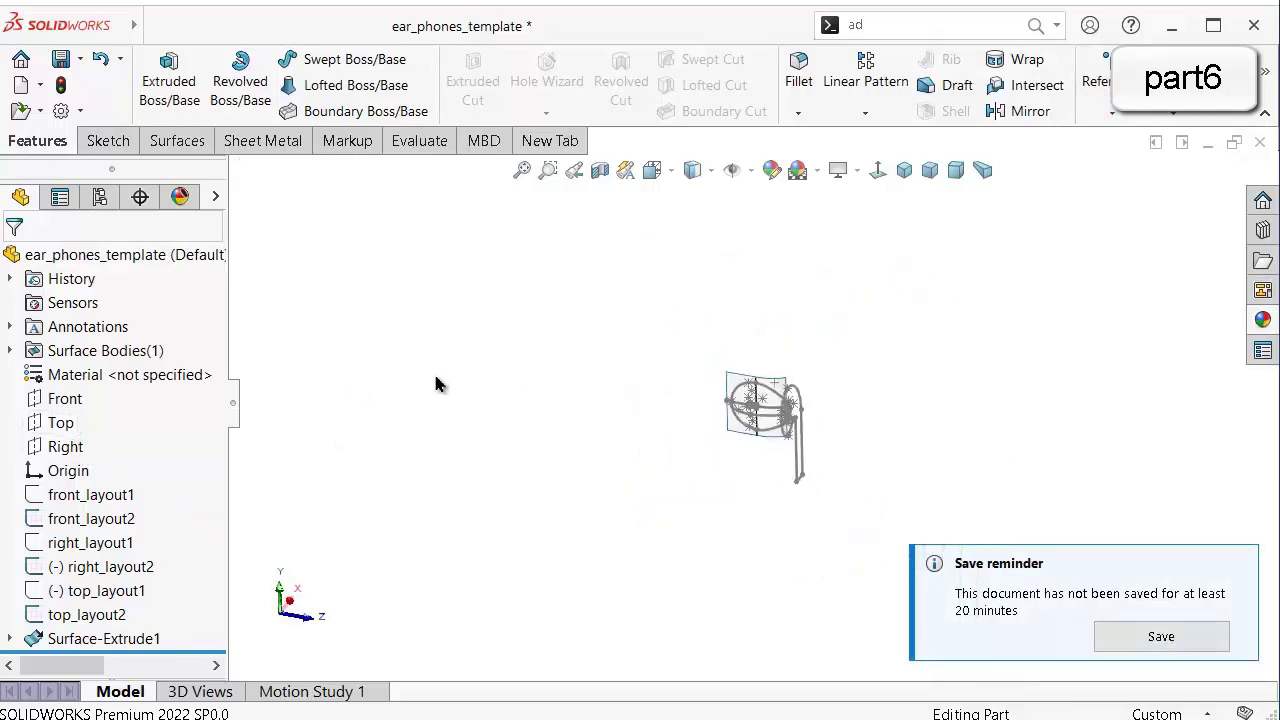
# Create a reference plane offset 10 mm from the Front plane, with the offset direction flipped towards the extruded surface.
pyautogui.click(65, 399)
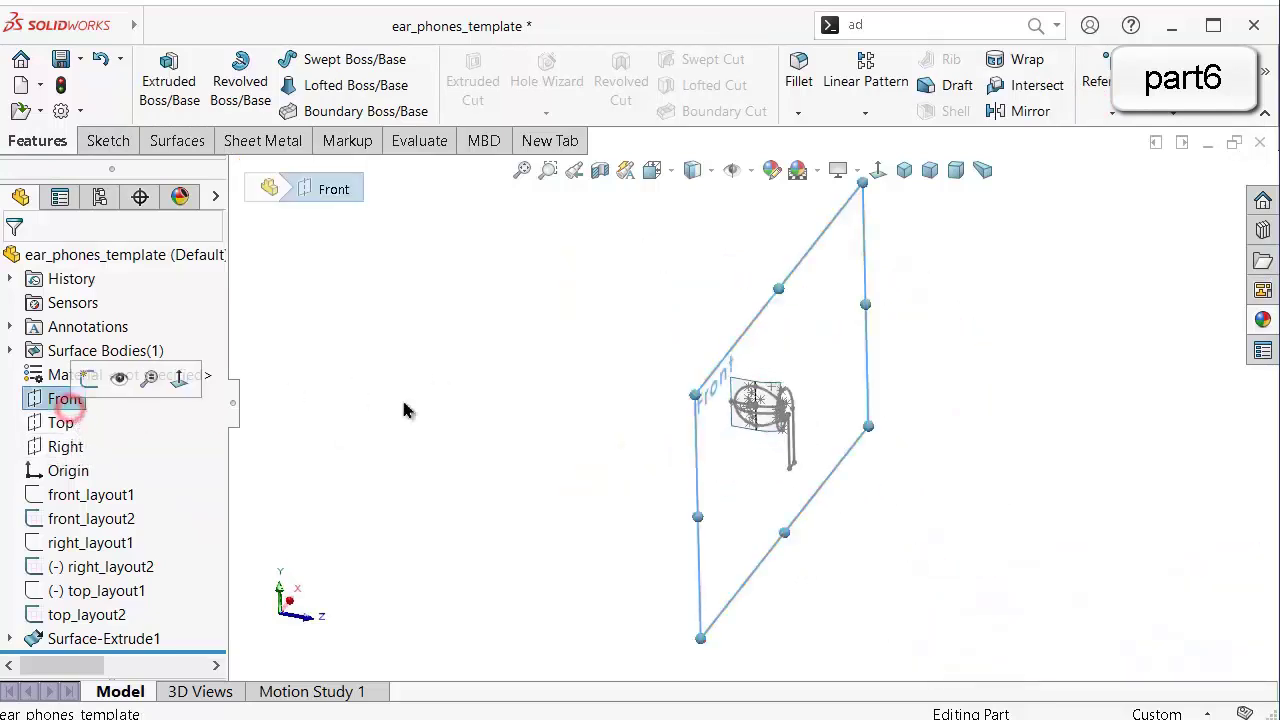
pyautogui.moveTo(403, 408); pyautogui.dragTo(886, 249, button='middle')
pyautogui.moveTo(745, 477); pyautogui.dragTo(789, 583)
pyautogui.scroll(-5, 797, 477)
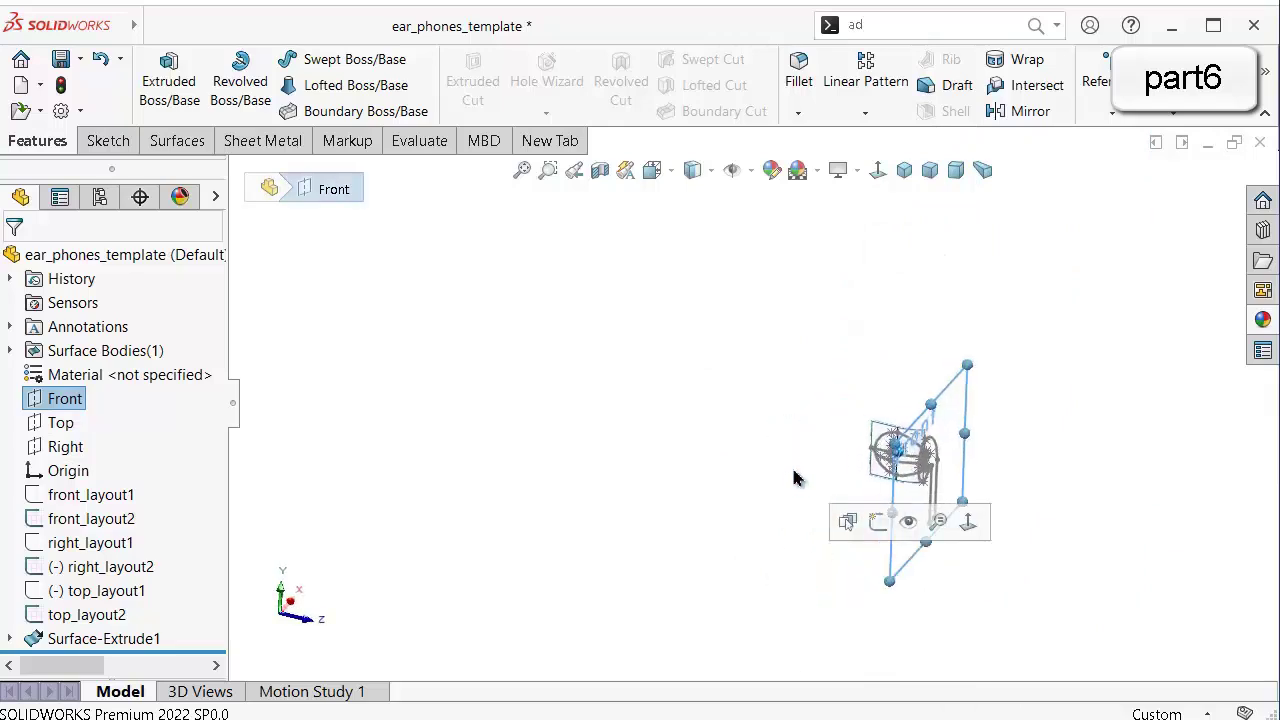
pyautogui.scroll(-5, 770, 469)
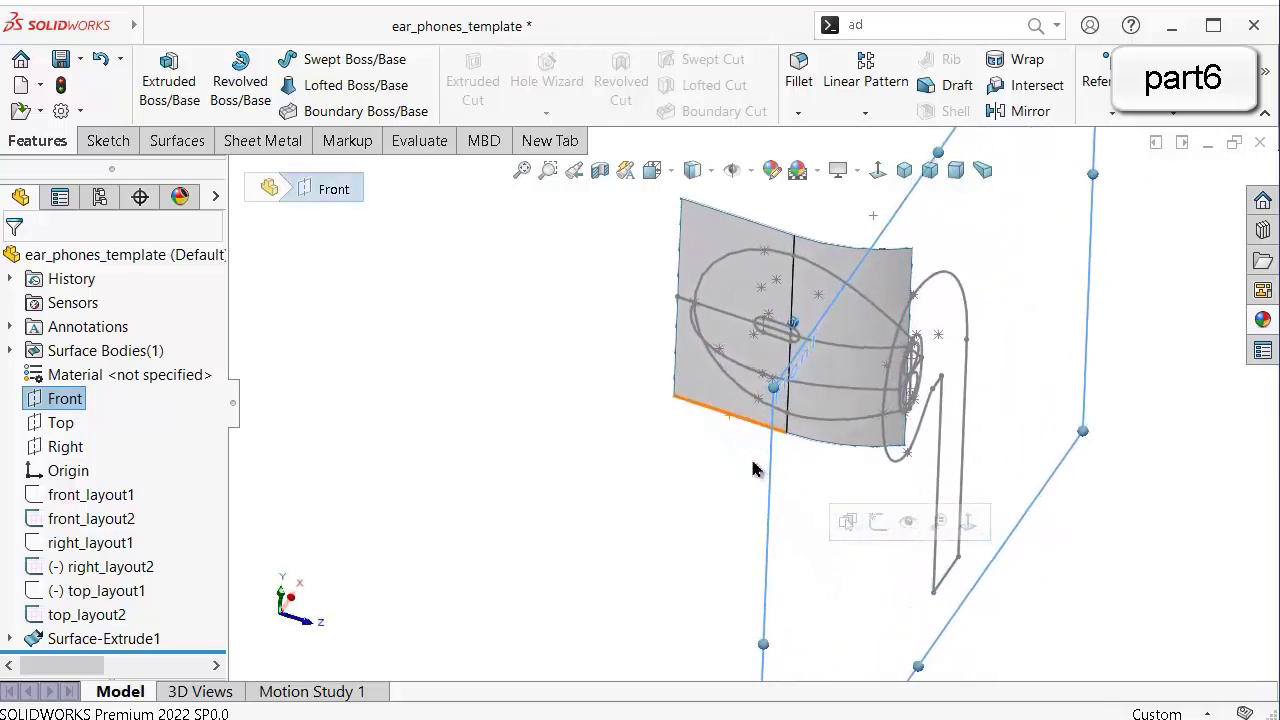
pyautogui.click(1108, 112)
pyautogui.click(1105, 134)
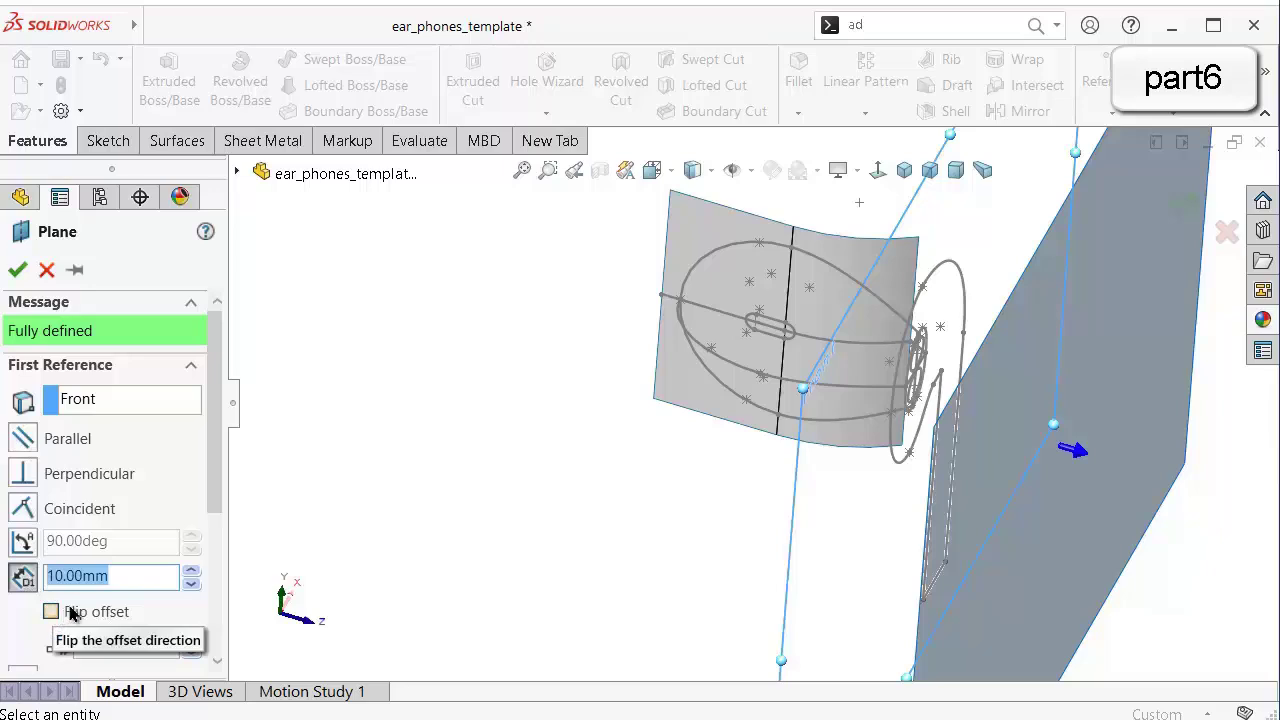
pyautogui.moveTo(211, 488); pyautogui.dragTo(211, 520)
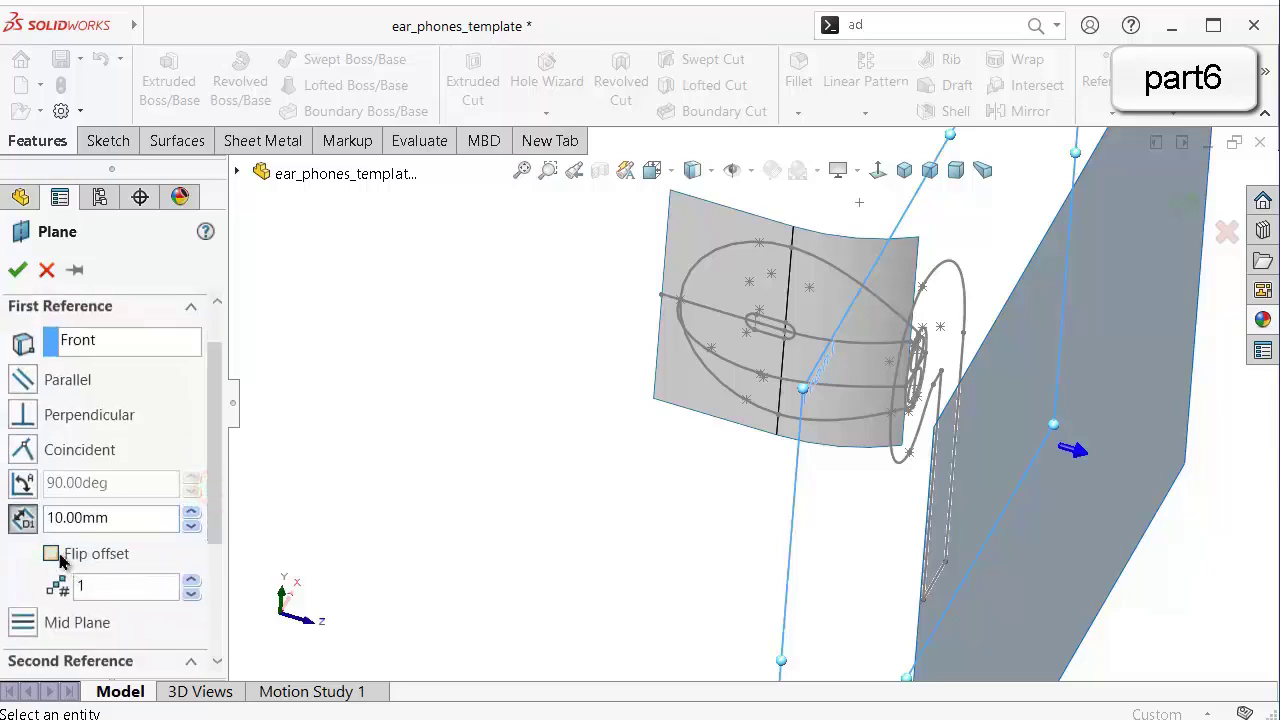
pyautogui.click(51, 554)
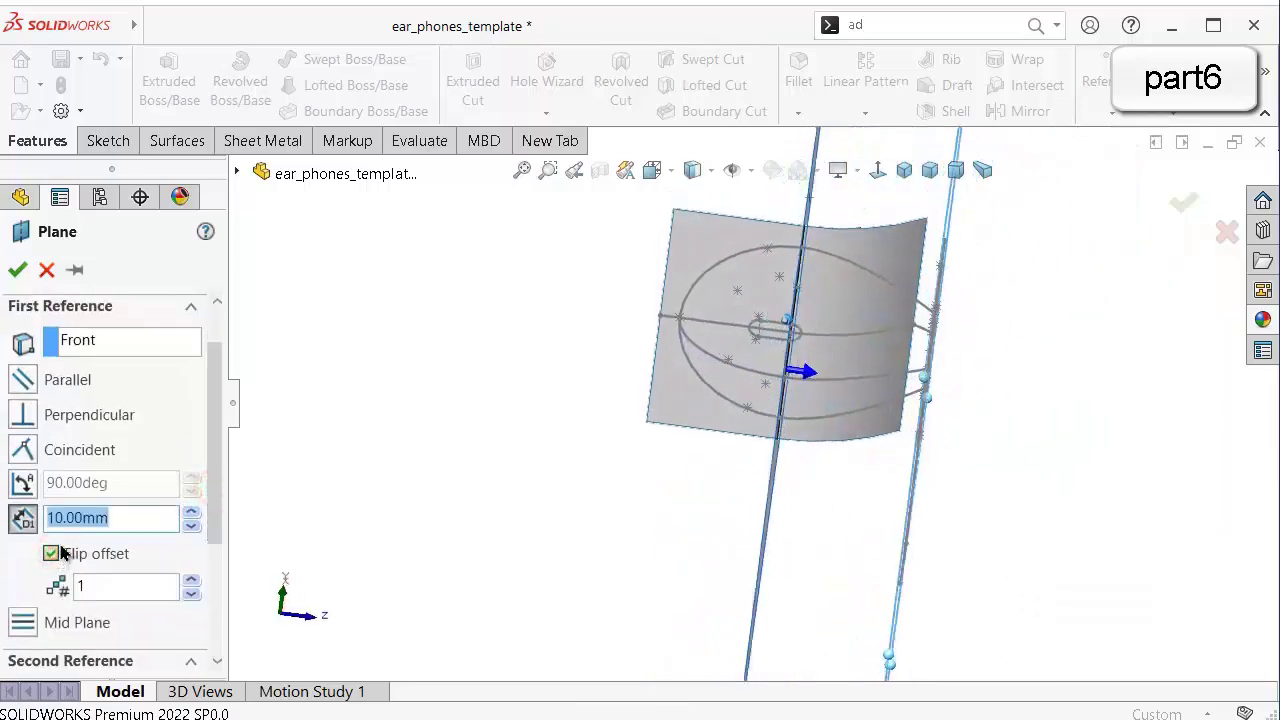
pyautogui.scroll(-1, 44, 289)
pyautogui.click(17, 270)
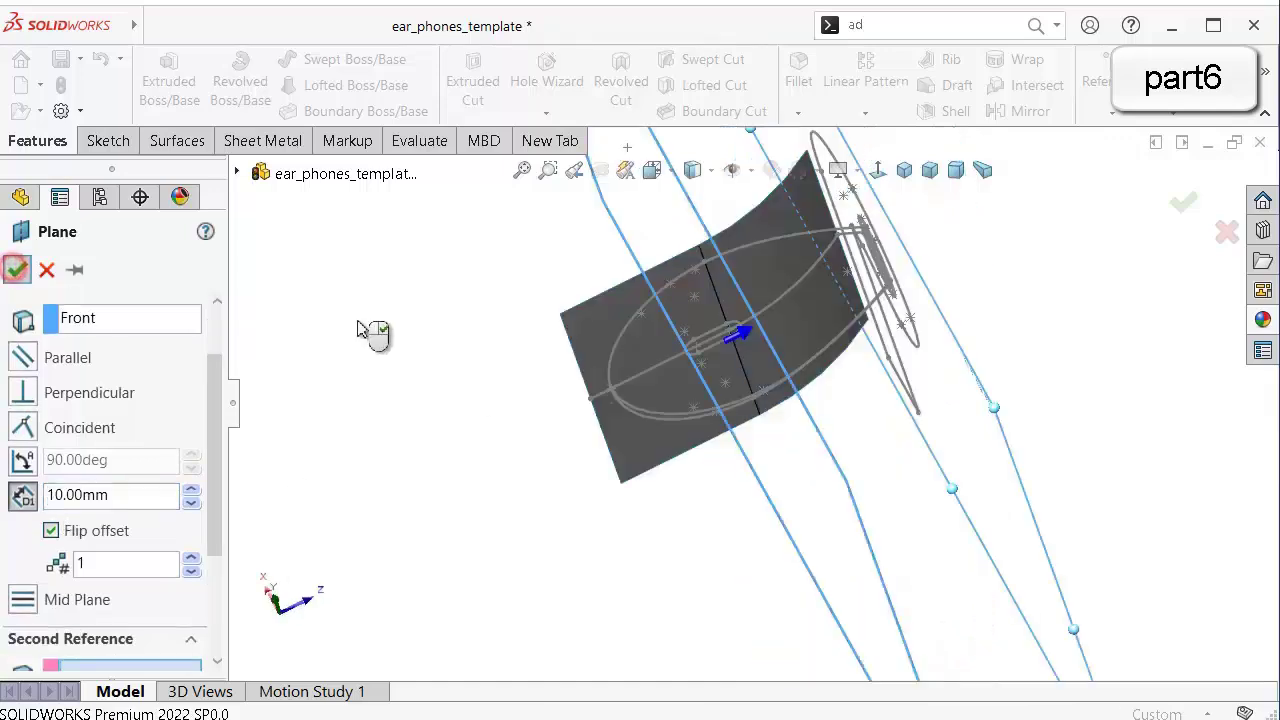
pyautogui.click(381, 315)
# Start a new sketch on Plane1, the plane offset from Front.
pyautogui.moveTo(444, 341); pyautogui.dragTo(237, 515, button='middle')
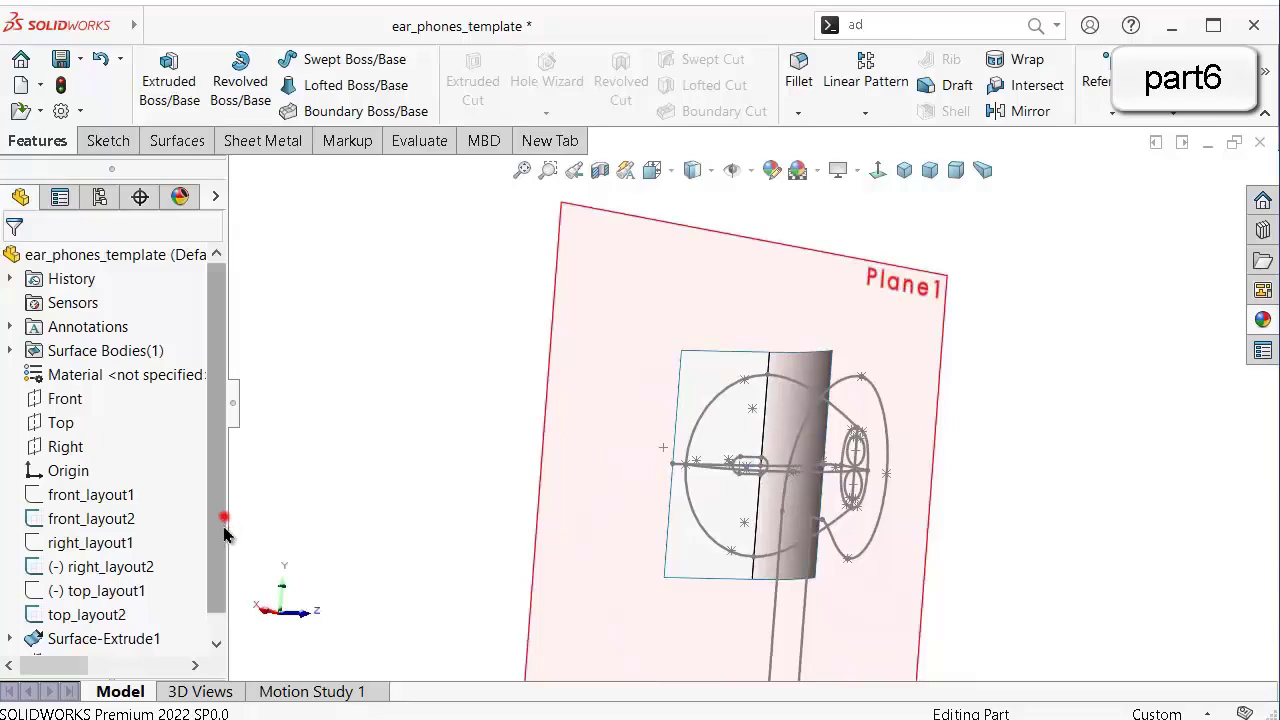
pyautogui.scroll(-1, 221, 516)
pyautogui.moveTo(1005, 321); pyautogui.dragTo(975, 326, button='middle')
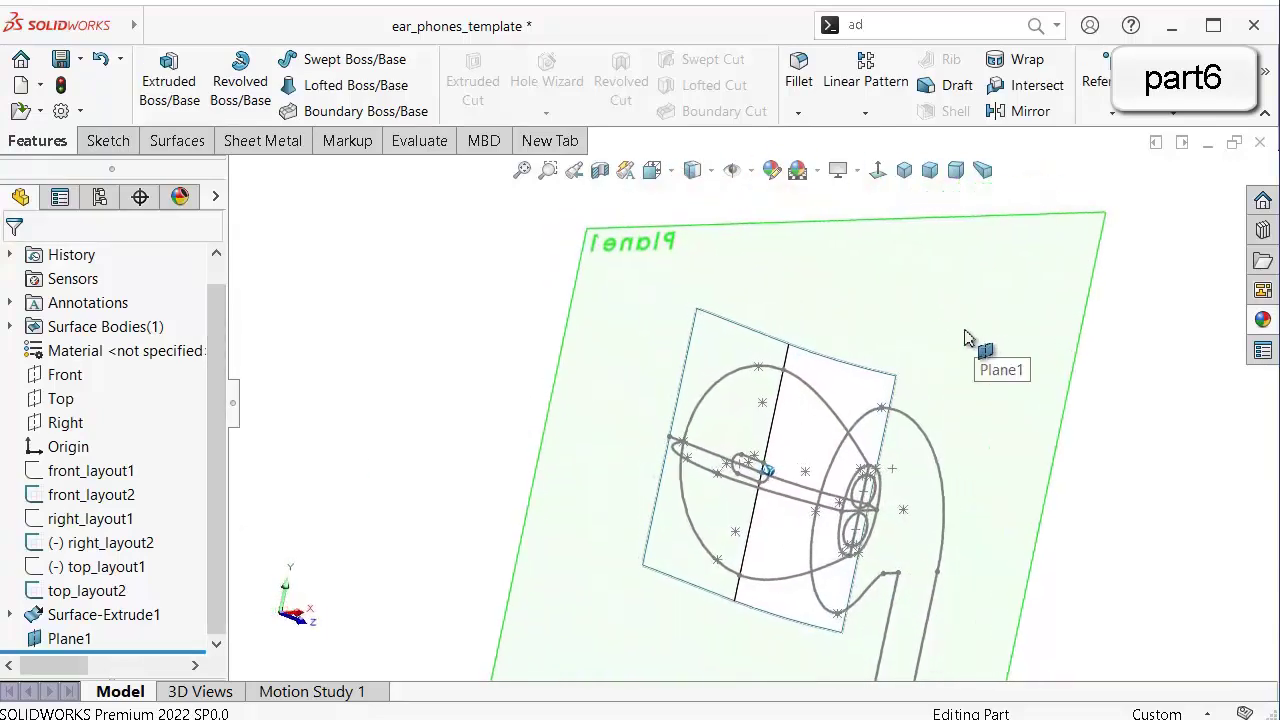
pyautogui.click(491, 333)
pyautogui.click(627, 306)
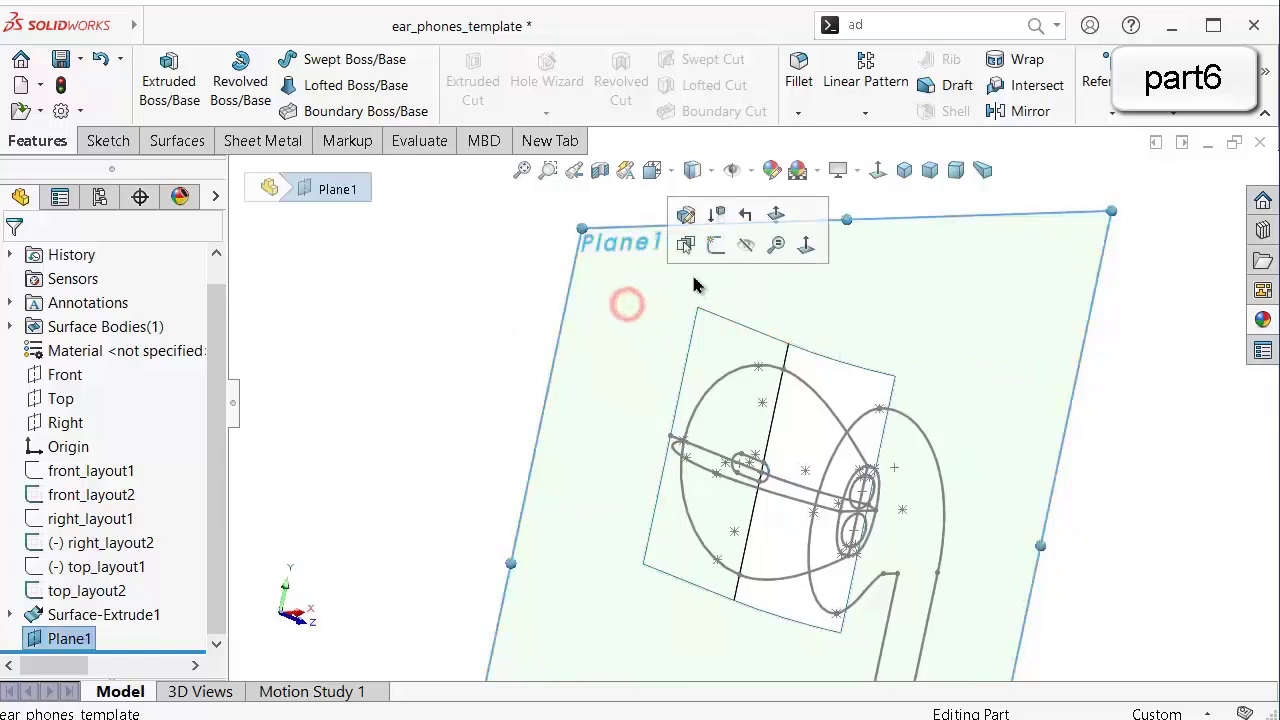
pyautogui.click(714, 246)
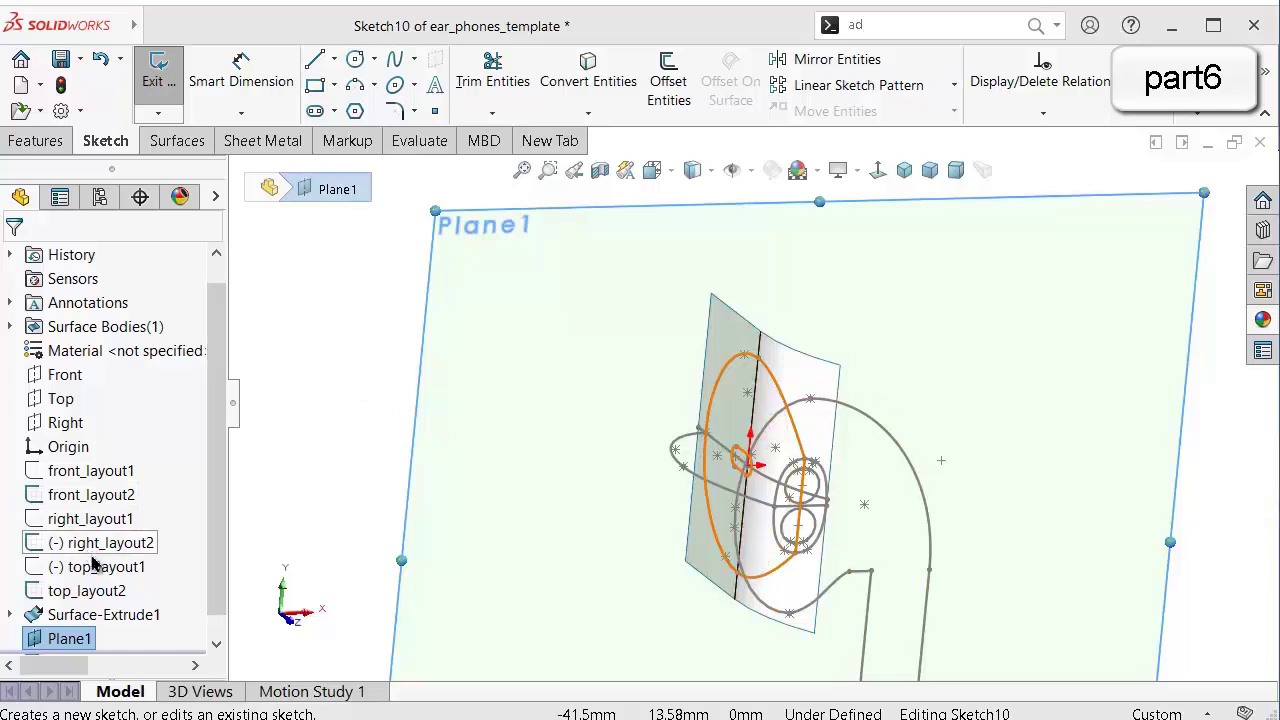
# Show the right_layout1 sketch and convert its 16 mm construction circle into the sketch on Plane1.
pyautogui.click(56, 518)
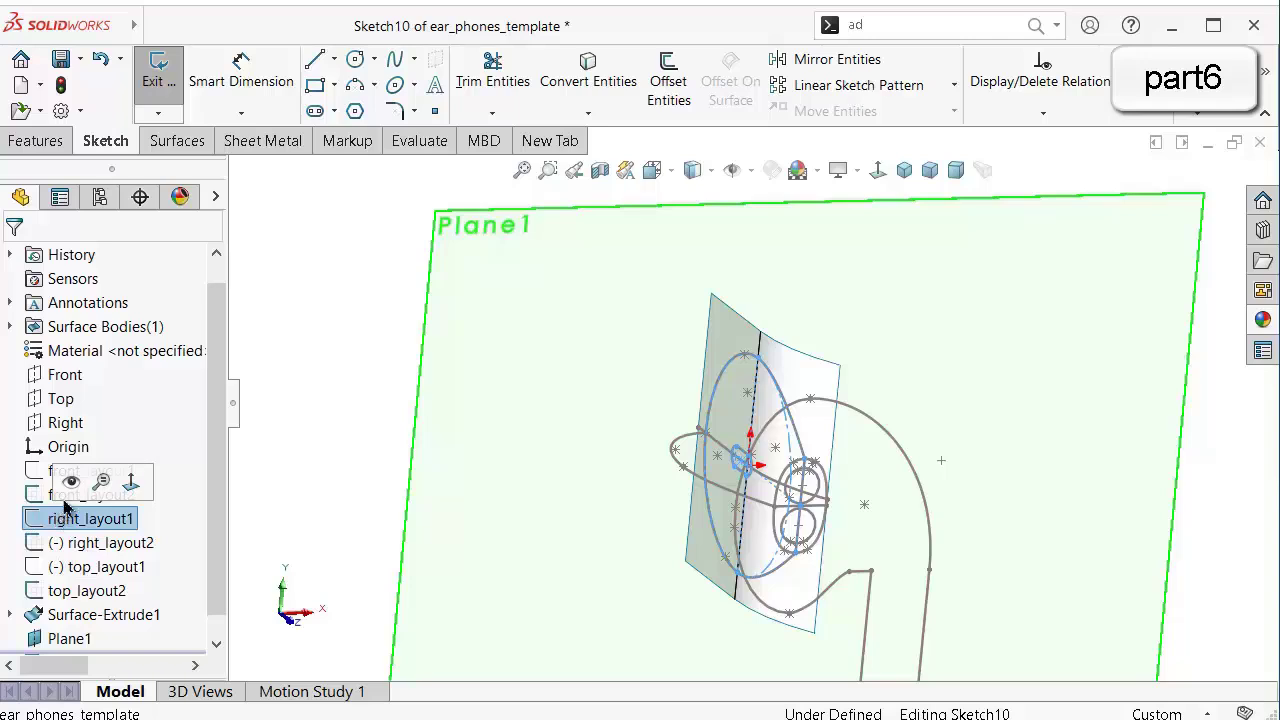
pyautogui.click(70, 482)
pyautogui.scroll(-2, 757, 451)
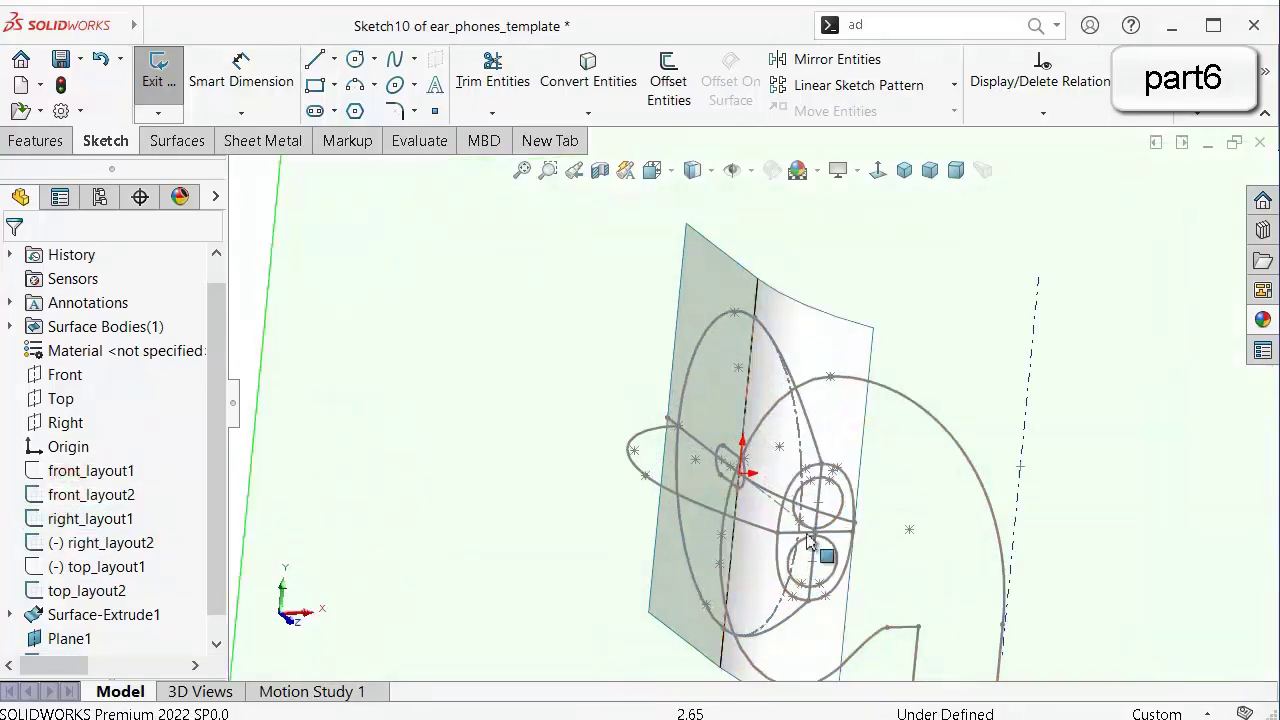
pyautogui.scroll(-2, 810, 540)
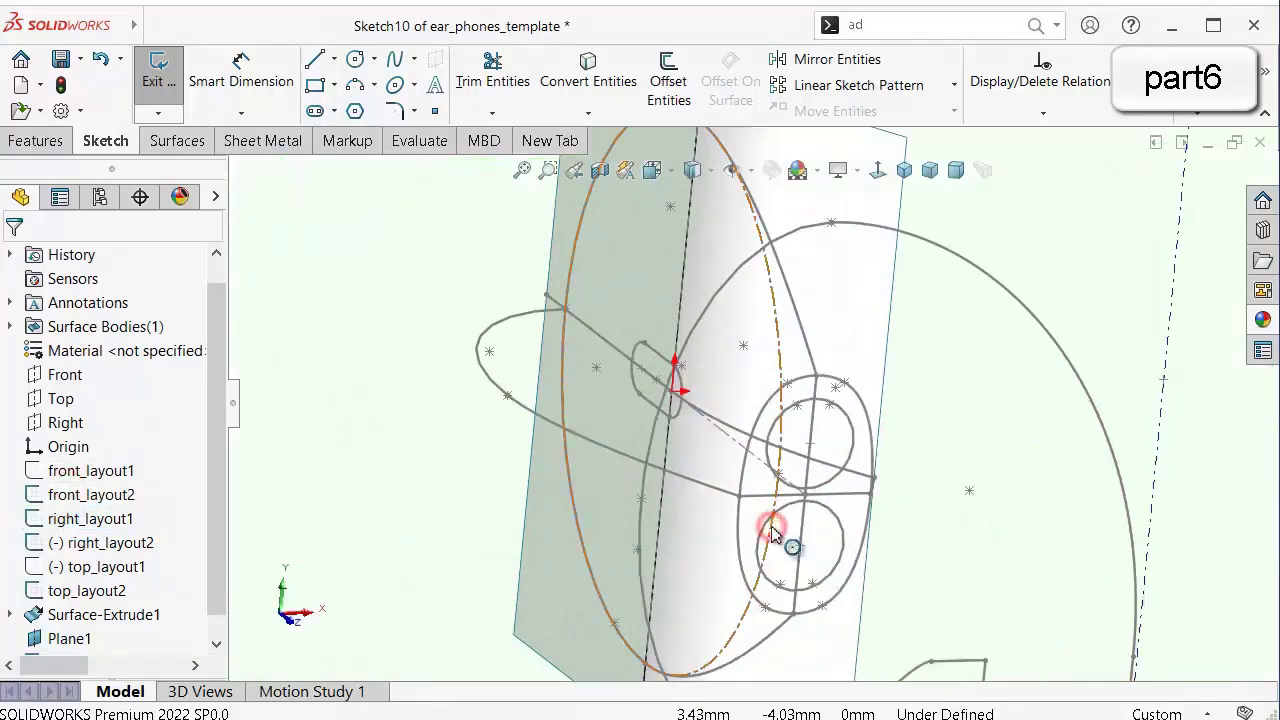
pyautogui.click(772, 533)
pyautogui.click(588, 70)
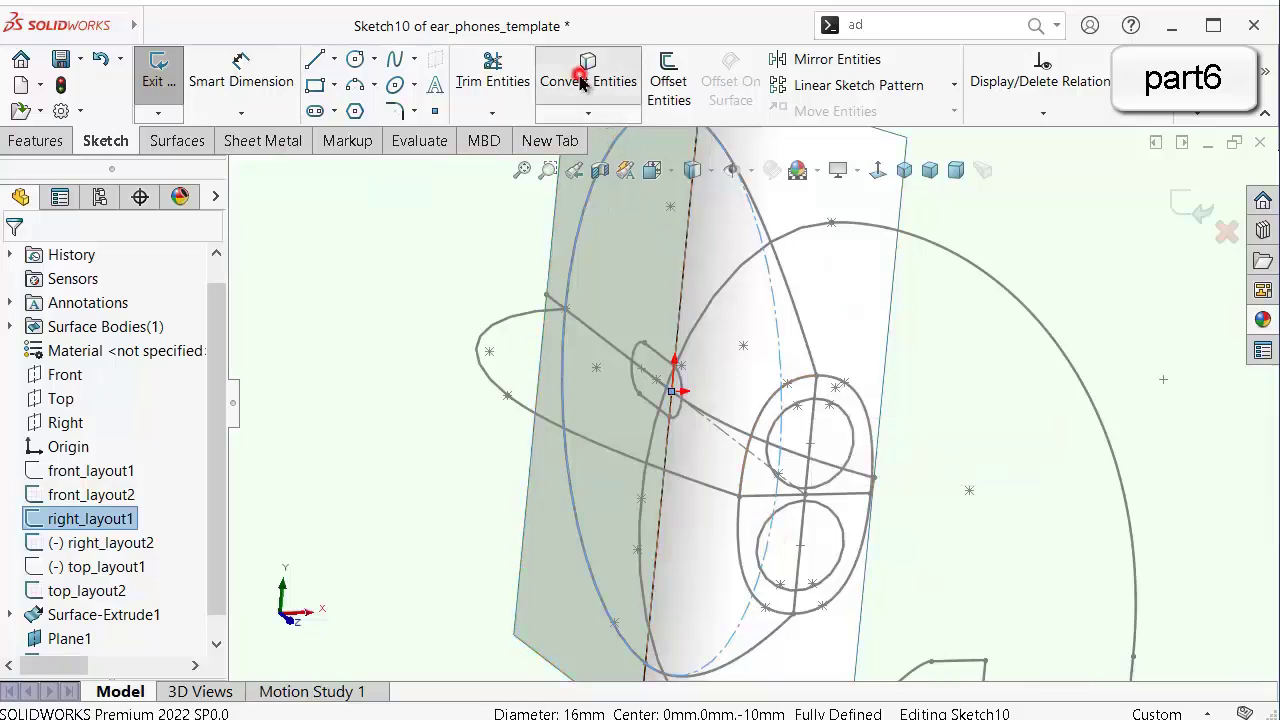
pyautogui.scroll(3, 676, 405)
pyautogui.scroll(3, 676, 405)
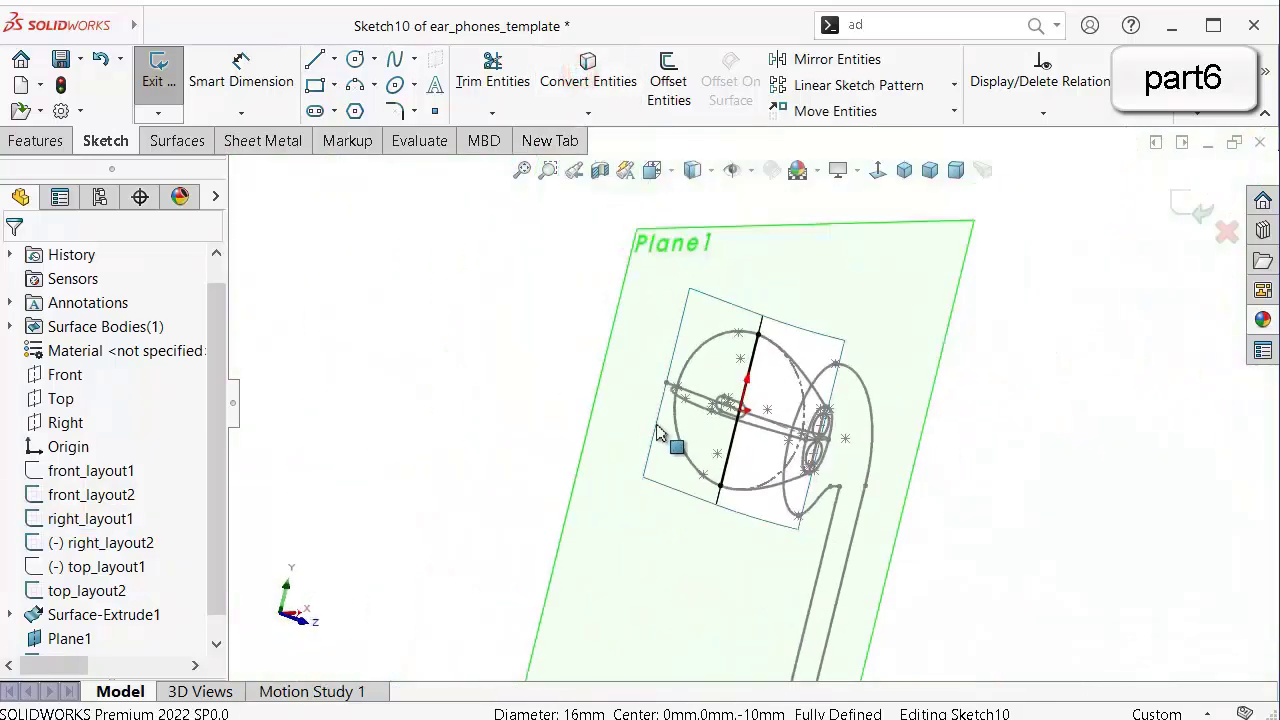
pyautogui.scroll(-3, 612, 445)
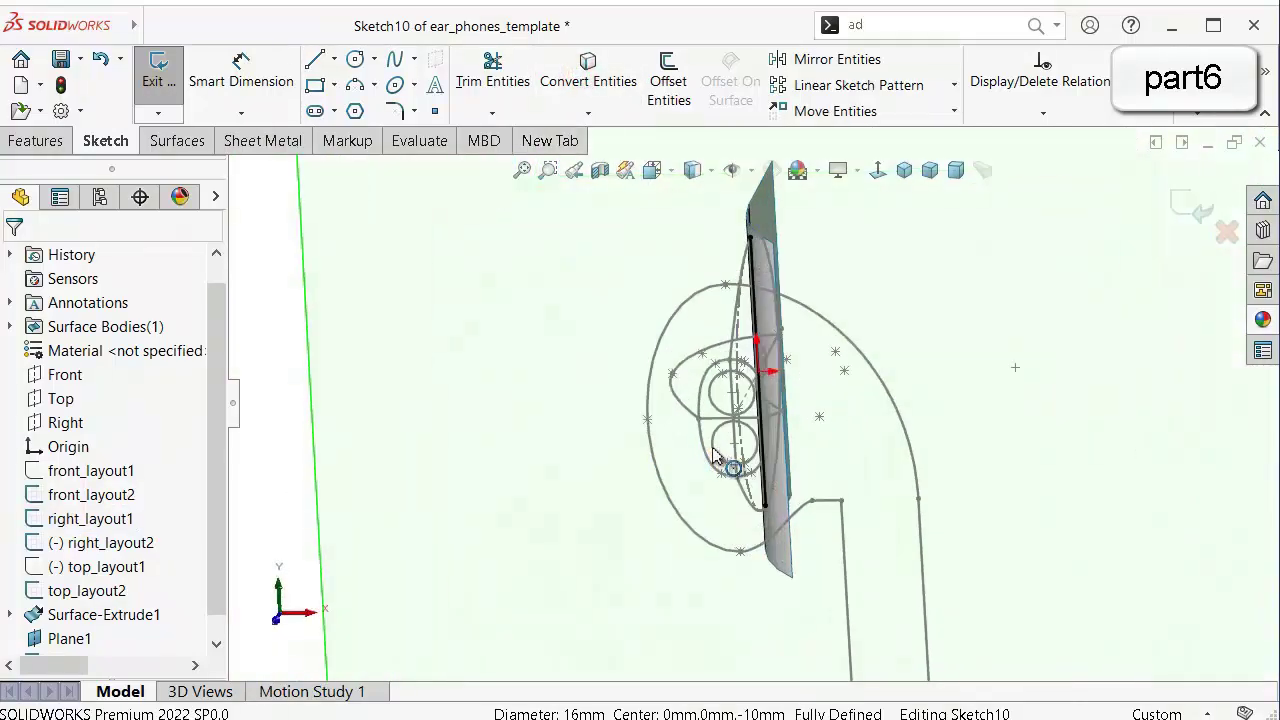
pyautogui.moveTo(706, 451)
pyautogui.mouseDown(button='middle')
pyautogui.moveTo(694, 449)
pyautogui.moveTo(760, 387)
pyautogui.mouseUp(button='middle')
pyautogui.scroll(-3, 760, 387)
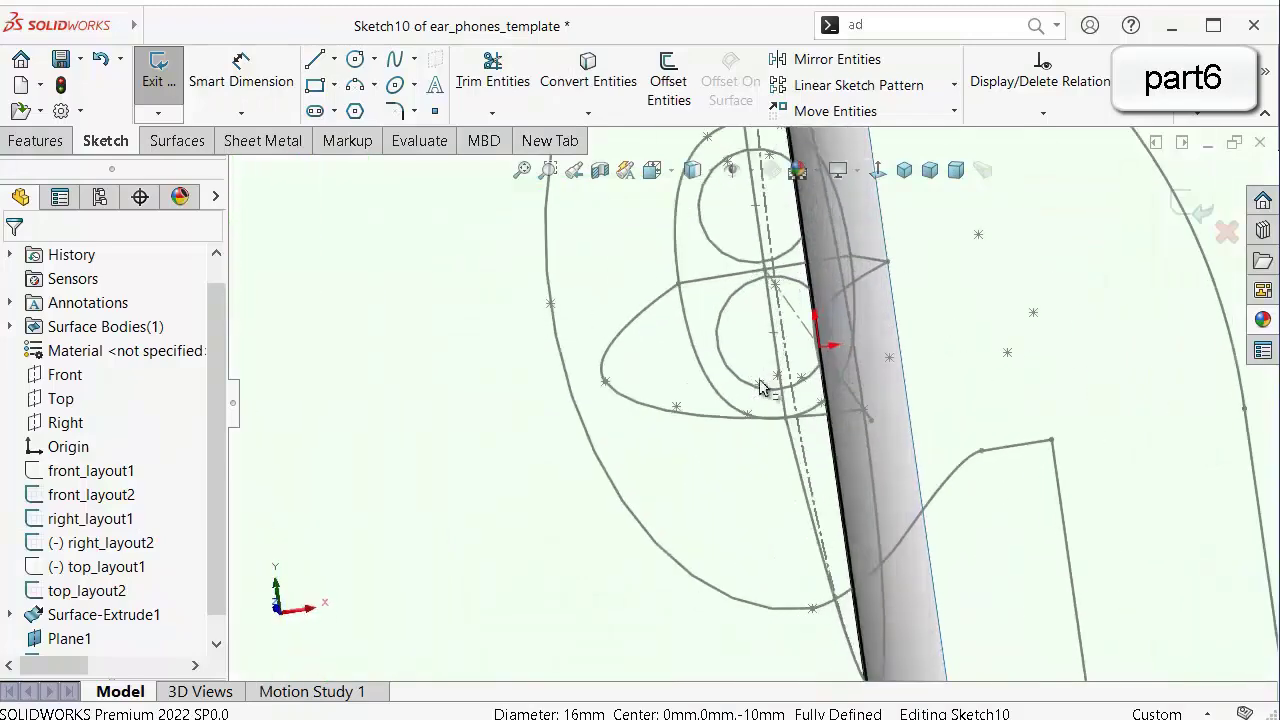
# Show the front_layout1 sketch, convert its large construction ellipse into the sketch on Plane1, and exit the sketch.
pyautogui.moveTo(841, 369)
pyautogui.mouseDown(button='middle')
pyautogui.moveTo(812, 416)
pyautogui.moveTo(832, 449)
pyautogui.mouseUp(button='middle')
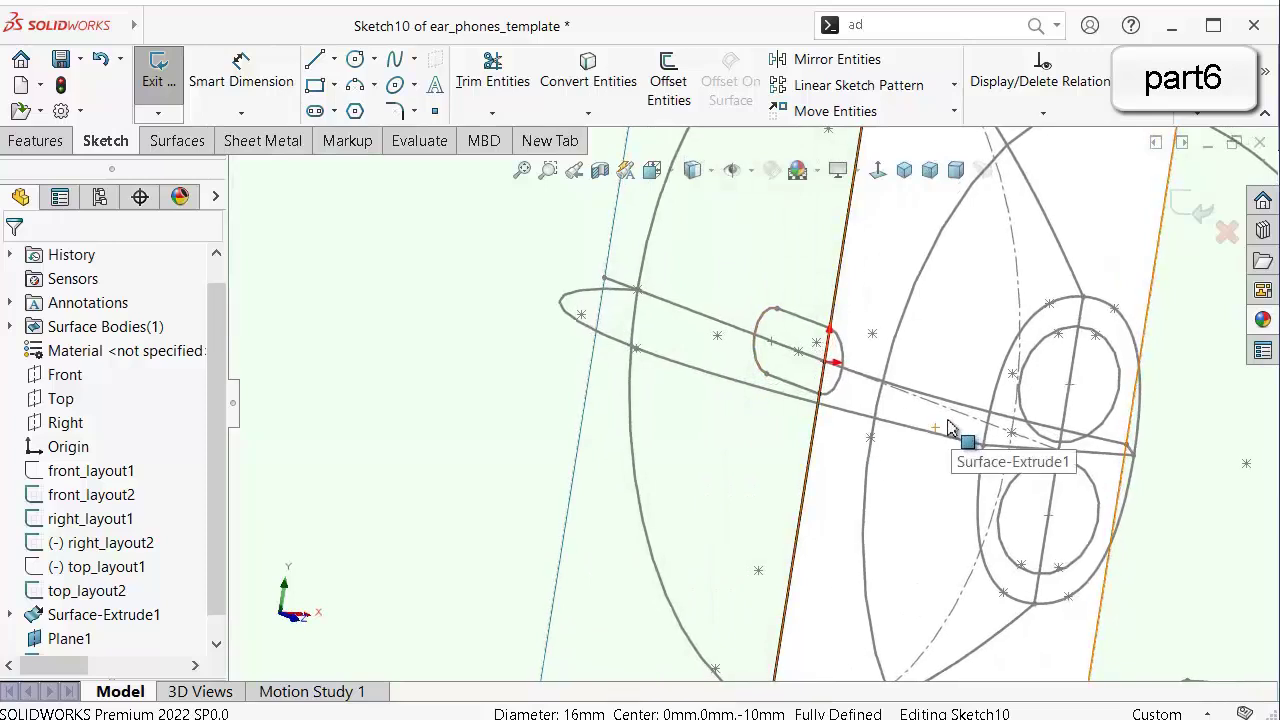
pyautogui.scroll(2, 938, 428)
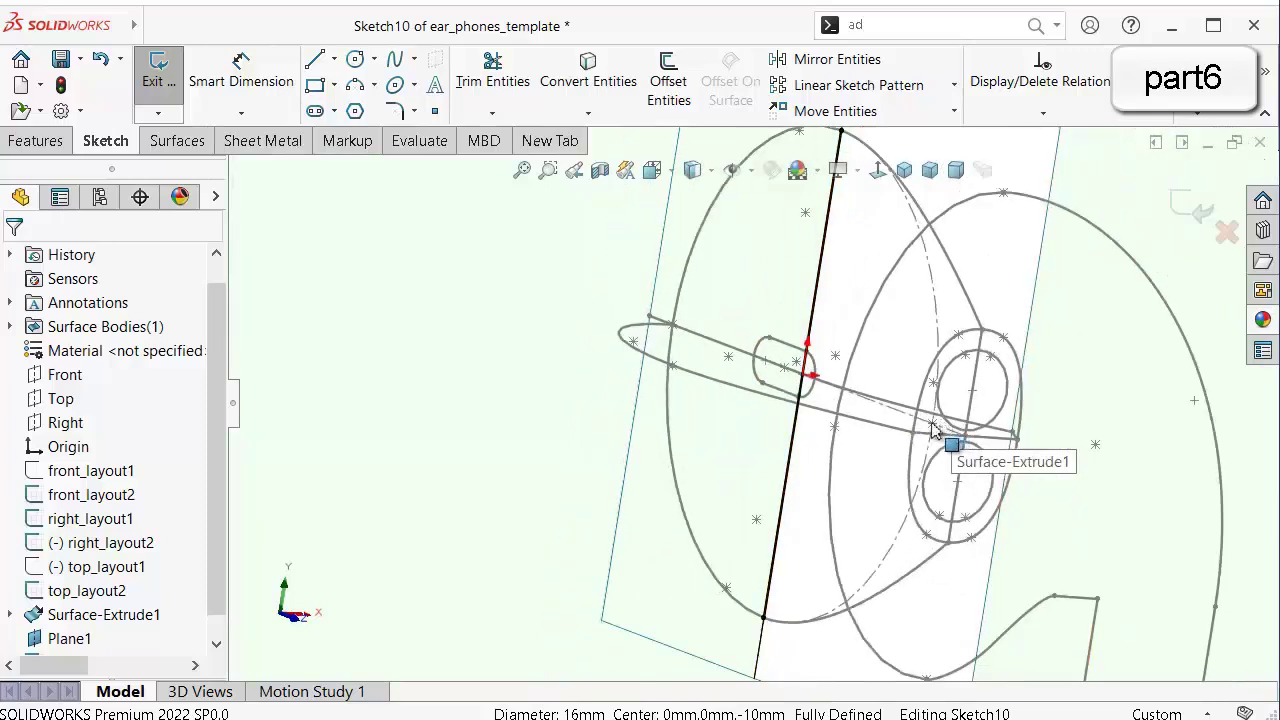
pyautogui.click(100, 471)
pyautogui.click(118, 447)
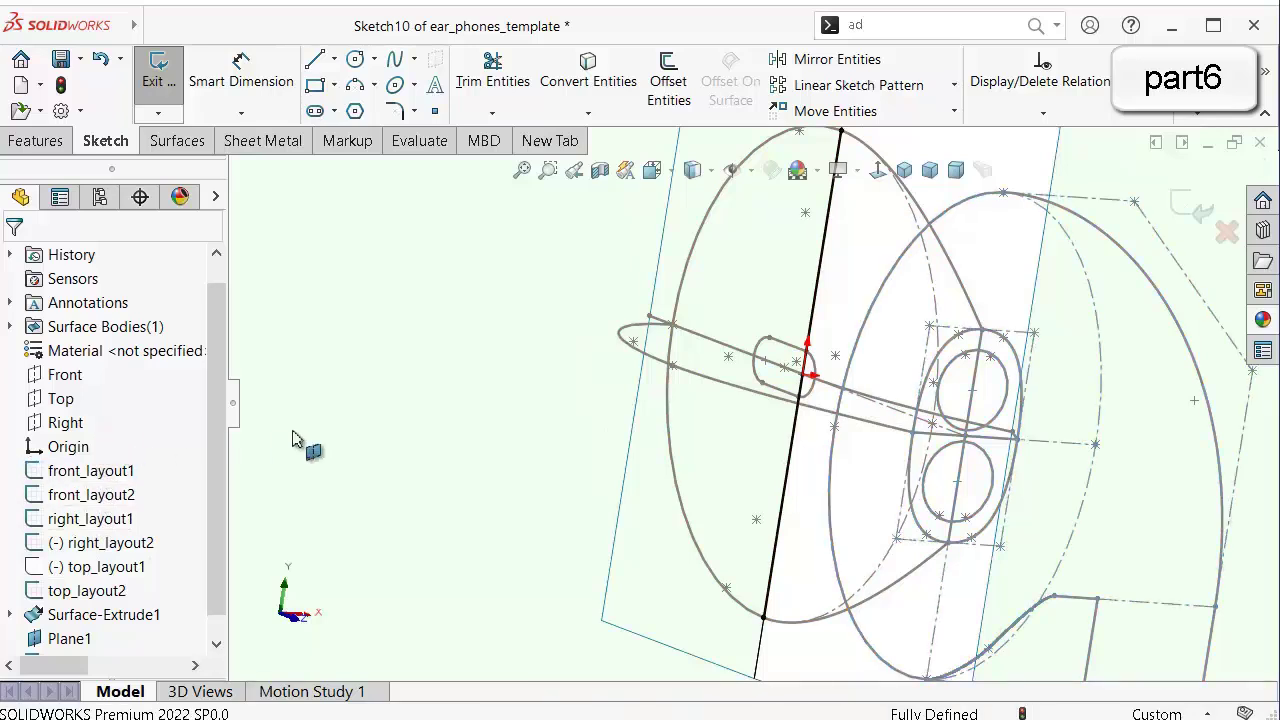
pyautogui.click(1088, 289)
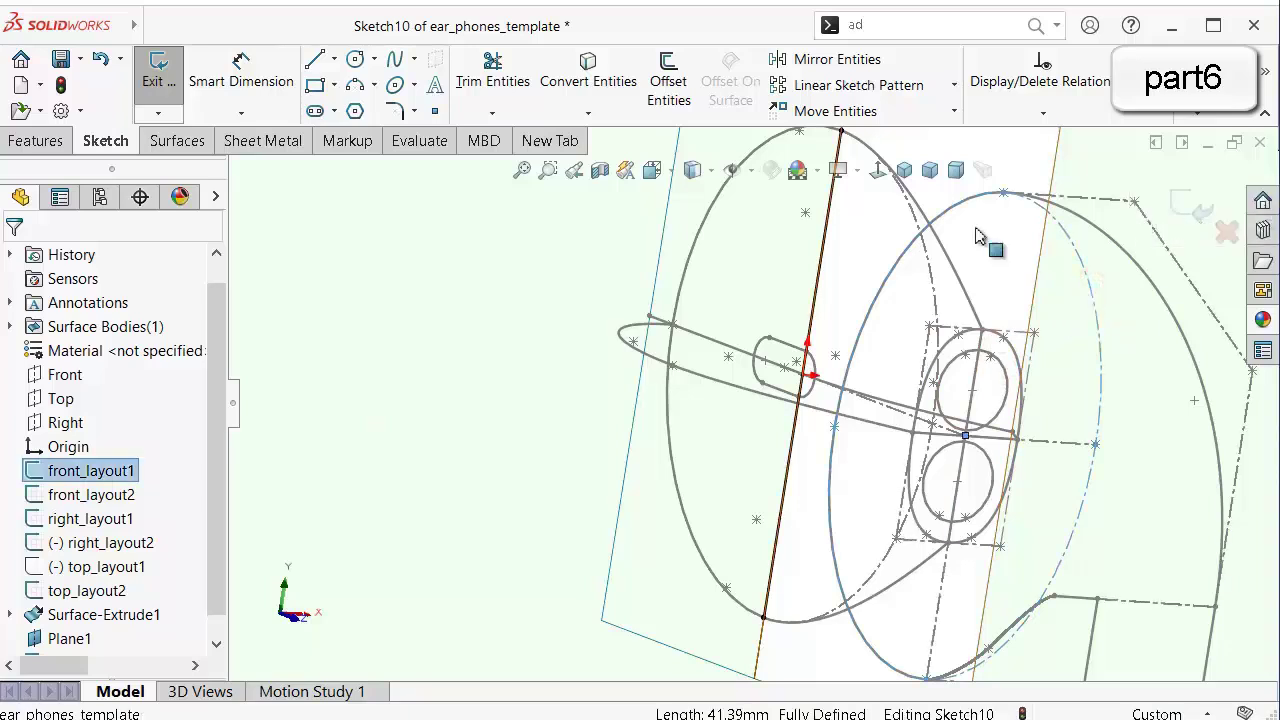
pyautogui.click(586, 75)
pyautogui.press('f')
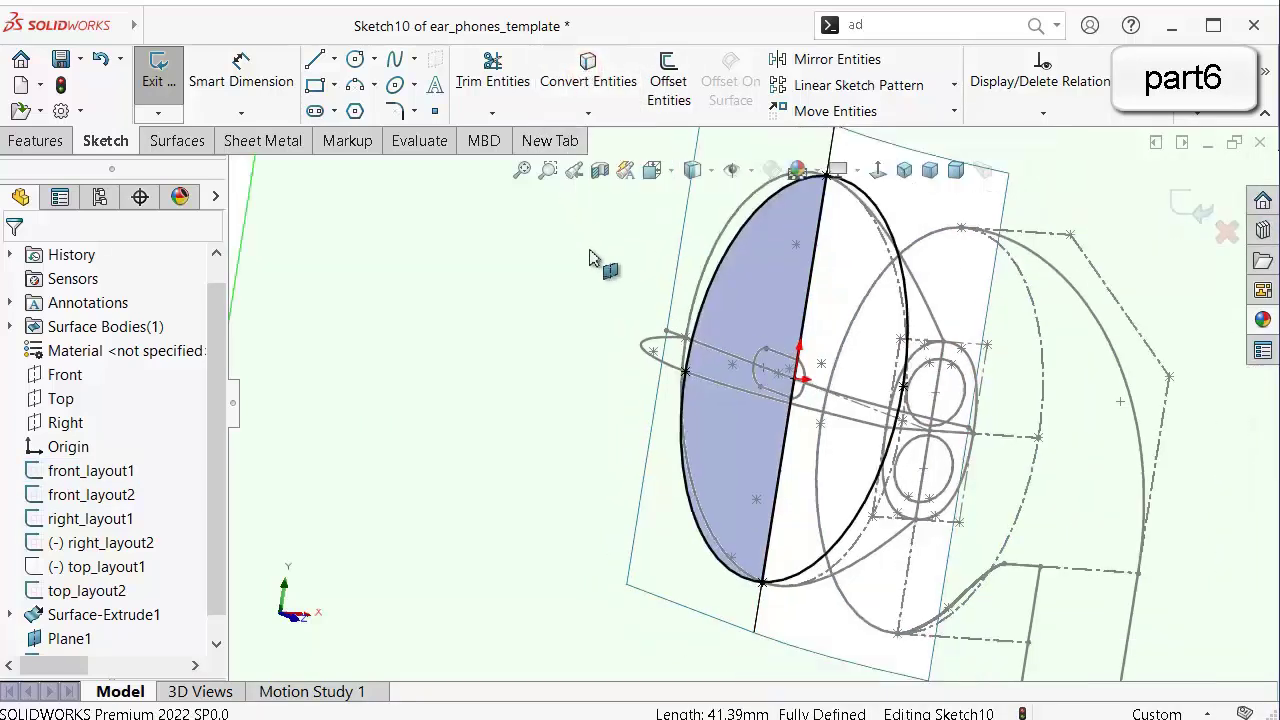
pyautogui.click(1188, 204)
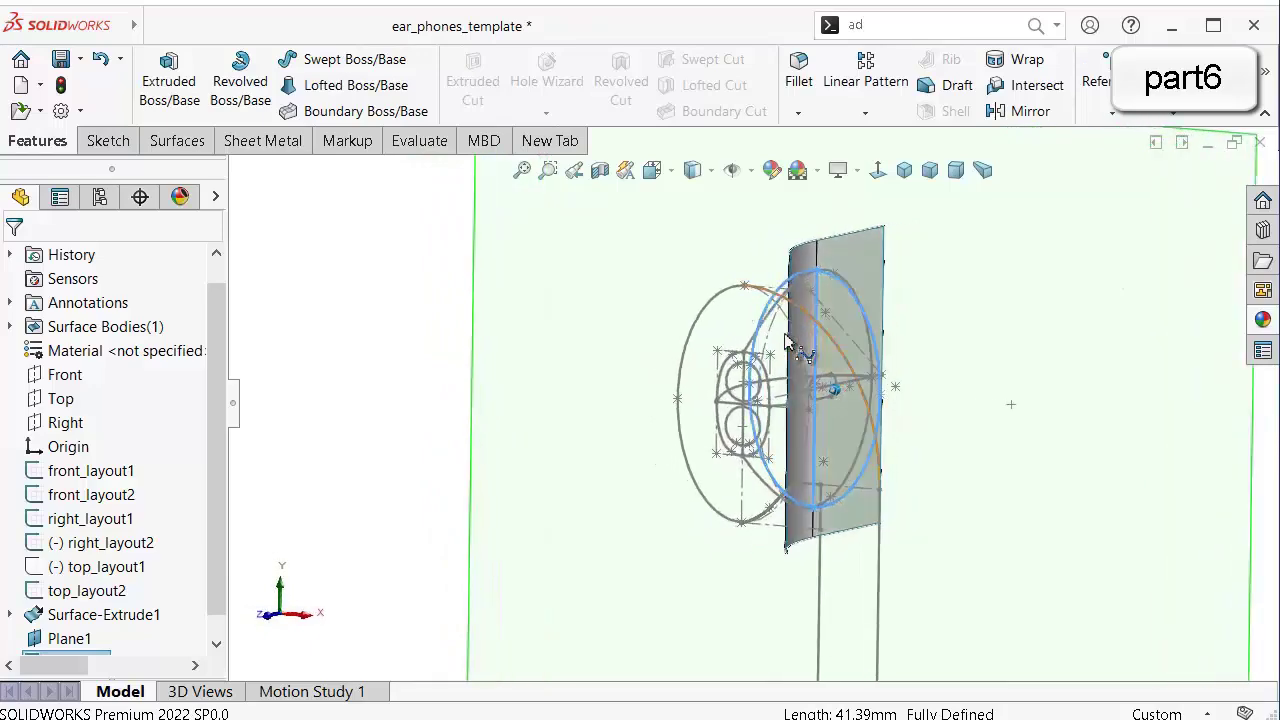
# Start a new sketch on the Front plane.
pyautogui.moveTo(785, 335); pyautogui.dragTo(950, 410, button='middle')
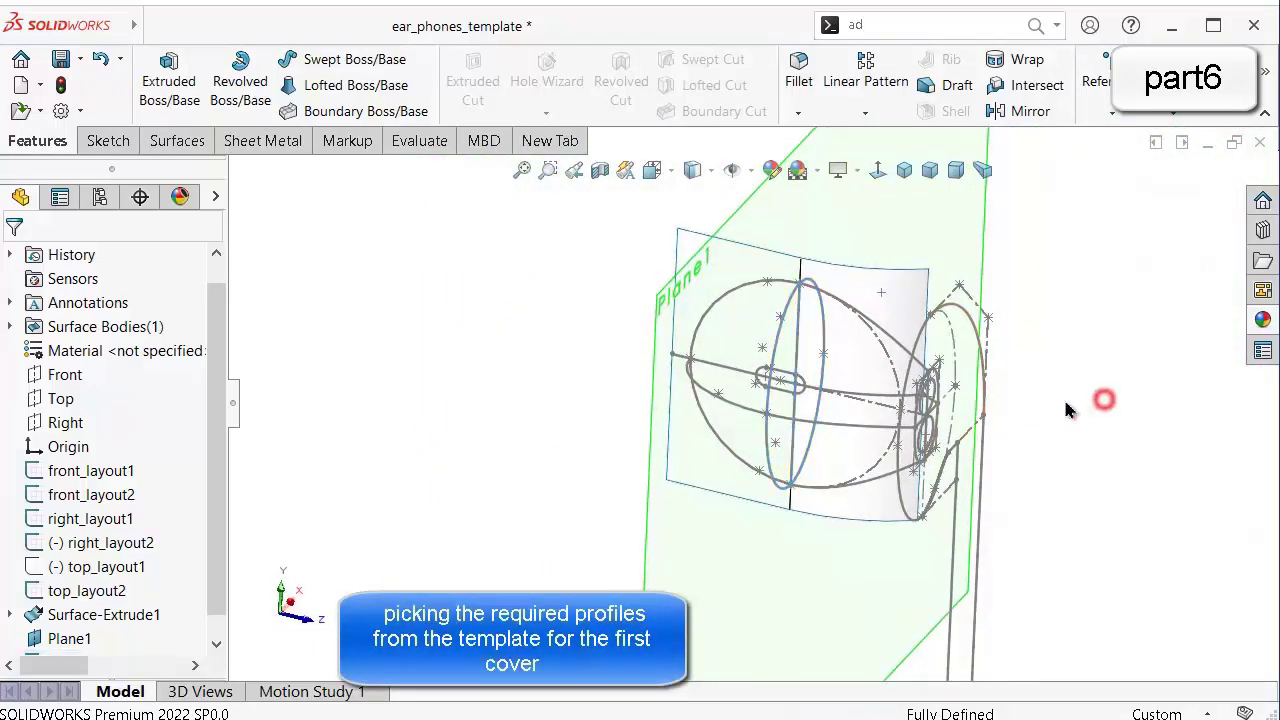
pyautogui.click(63, 375)
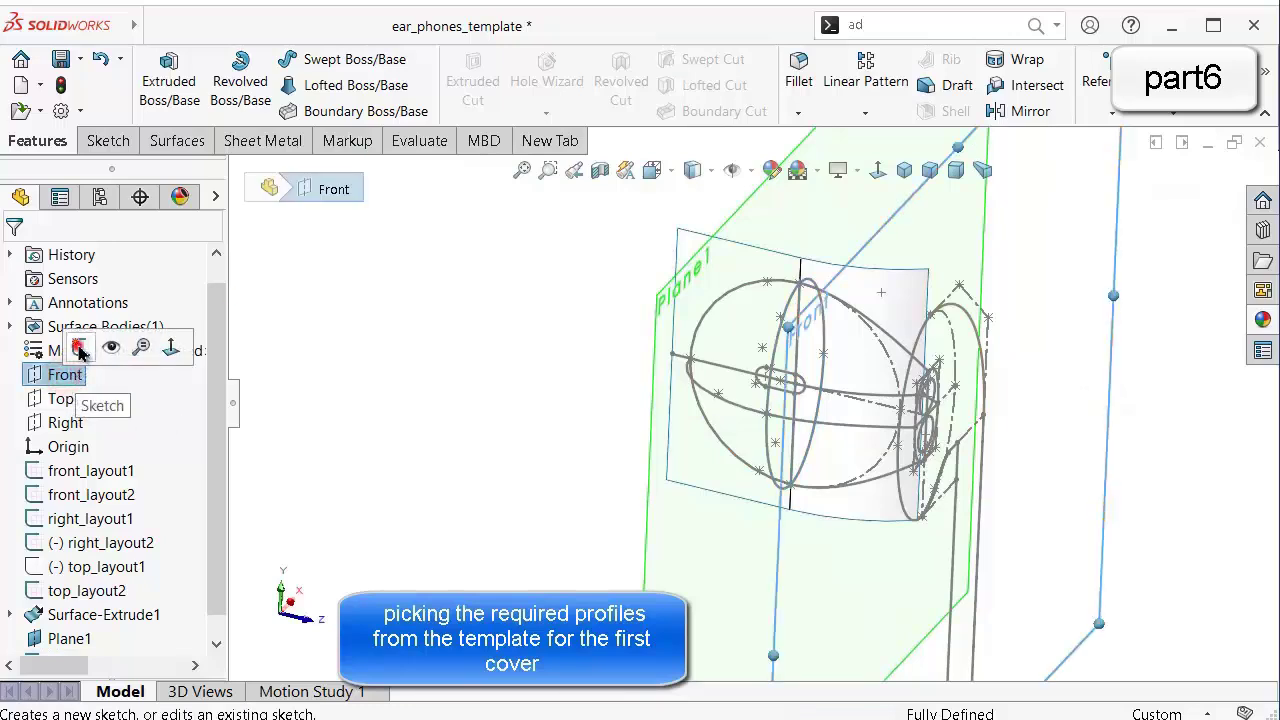
pyautogui.click(77, 345)
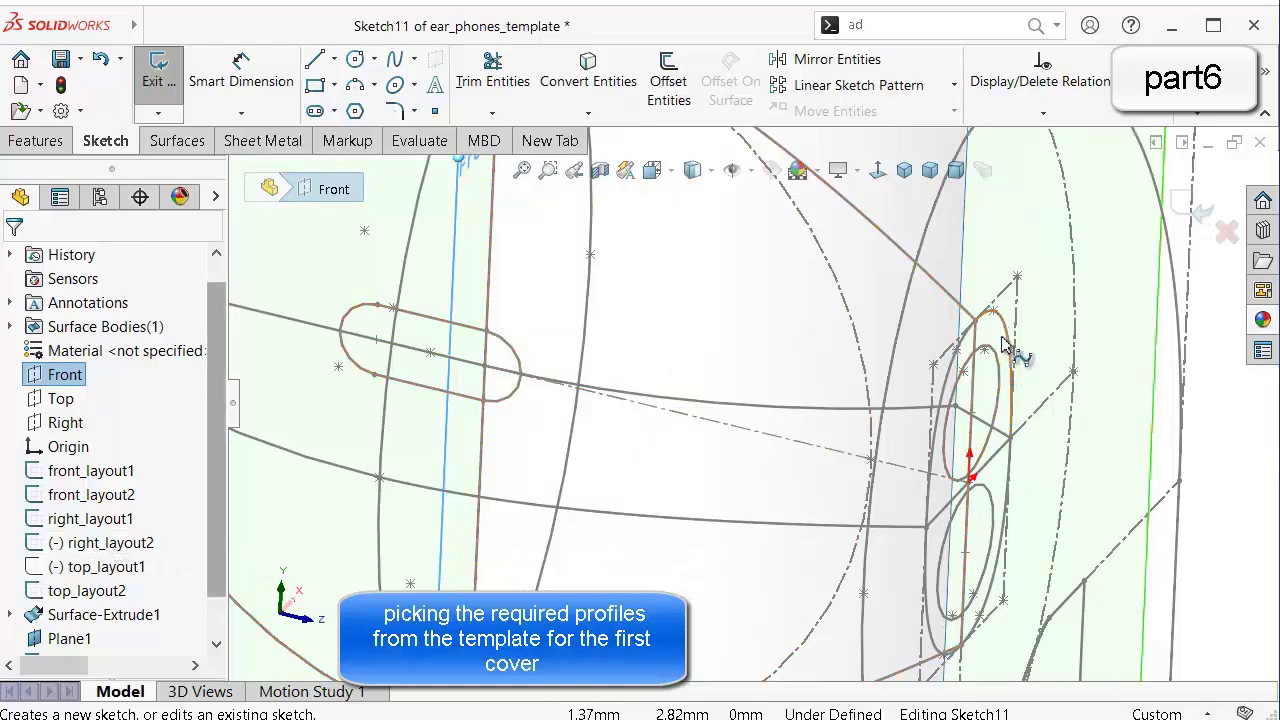
pyautogui.moveTo(954, 450)
pyautogui.mouseDown(button='middle')
pyautogui.moveTo(909, 503)
pyautogui.moveTo(877, 486)
pyautogui.moveTo(853, 514)
pyautogui.mouseUp(button='middle')
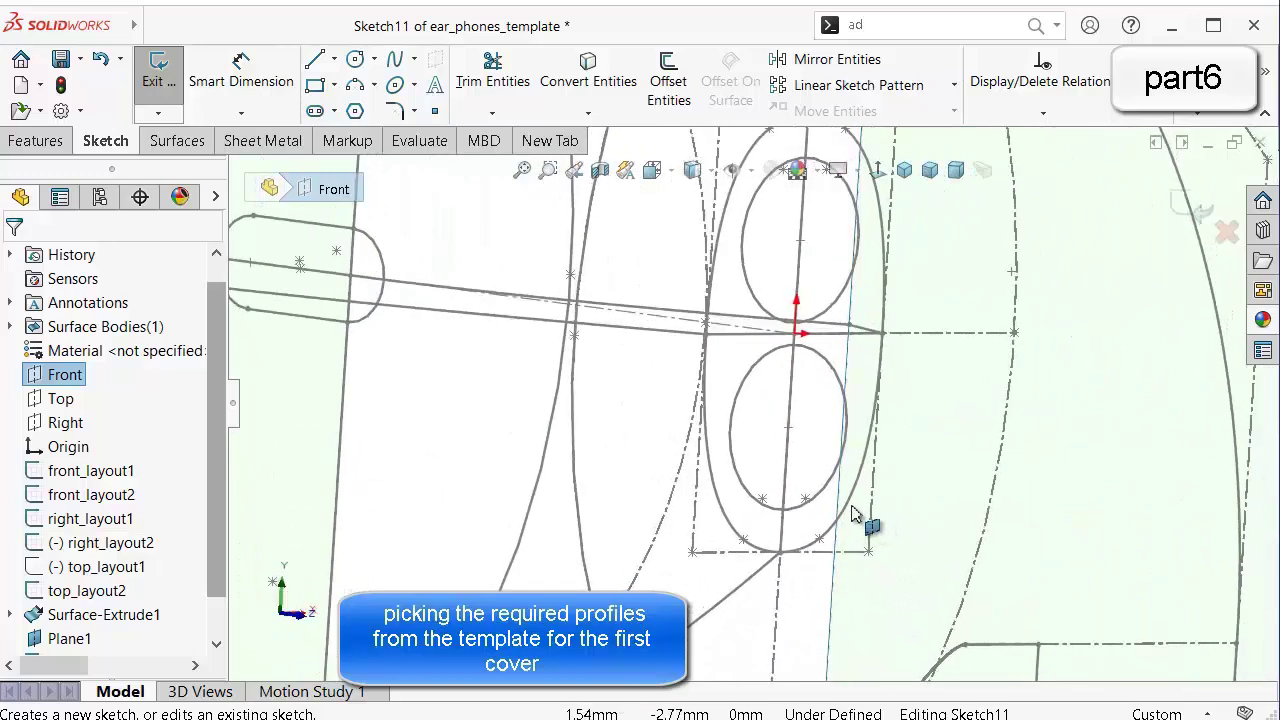
pyautogui.scroll(3, 856, 508)
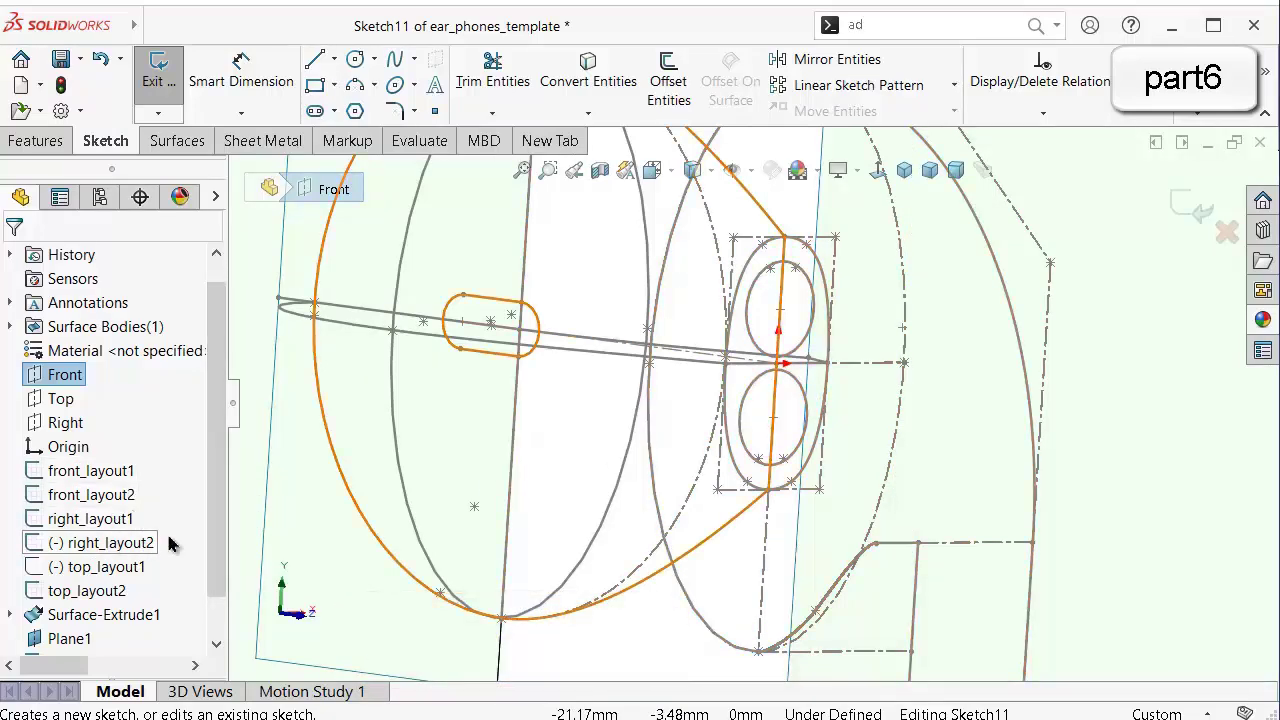
pyautogui.scroll(-2, 797, 311)
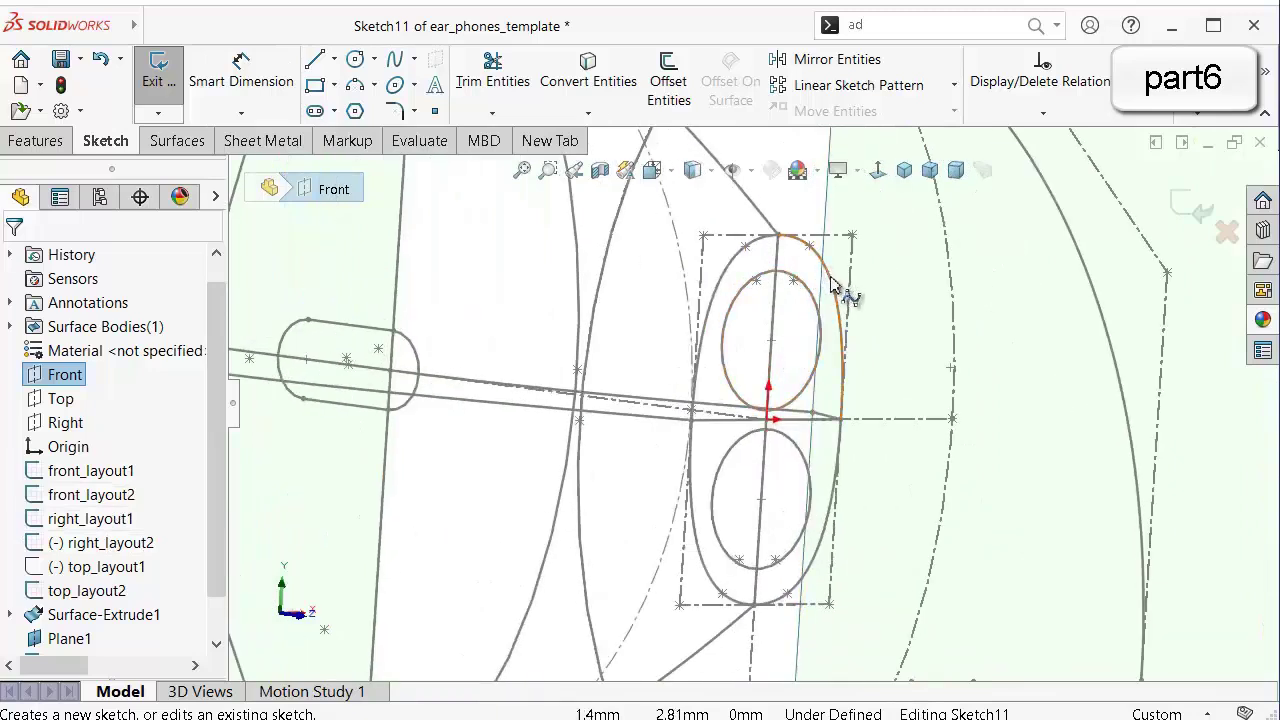
# Convert the four front_layout1 arcs forming the oval around the two small circles into the Front plane sketch, and exit the sketch.
pyautogui.scroll(-3, 830, 285)
pyautogui.click(818, 312)
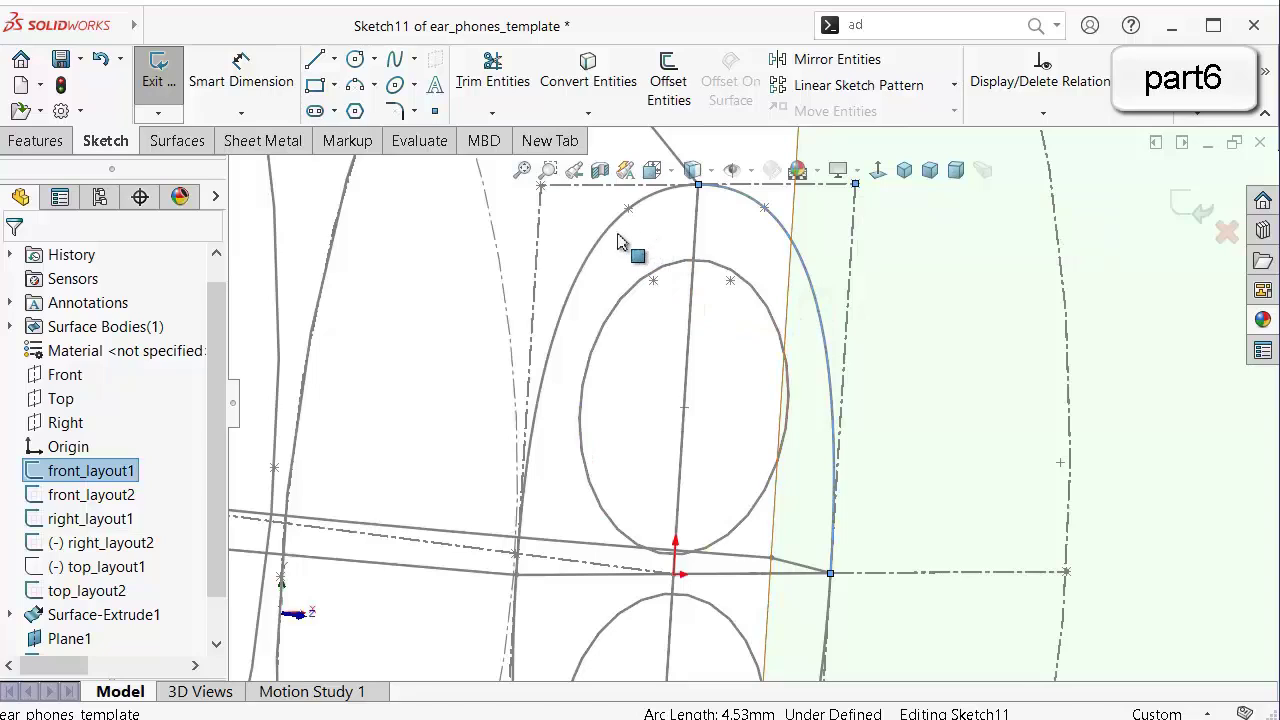
pyautogui.click(604, 244)
pyautogui.scroll(3, 820, 608)
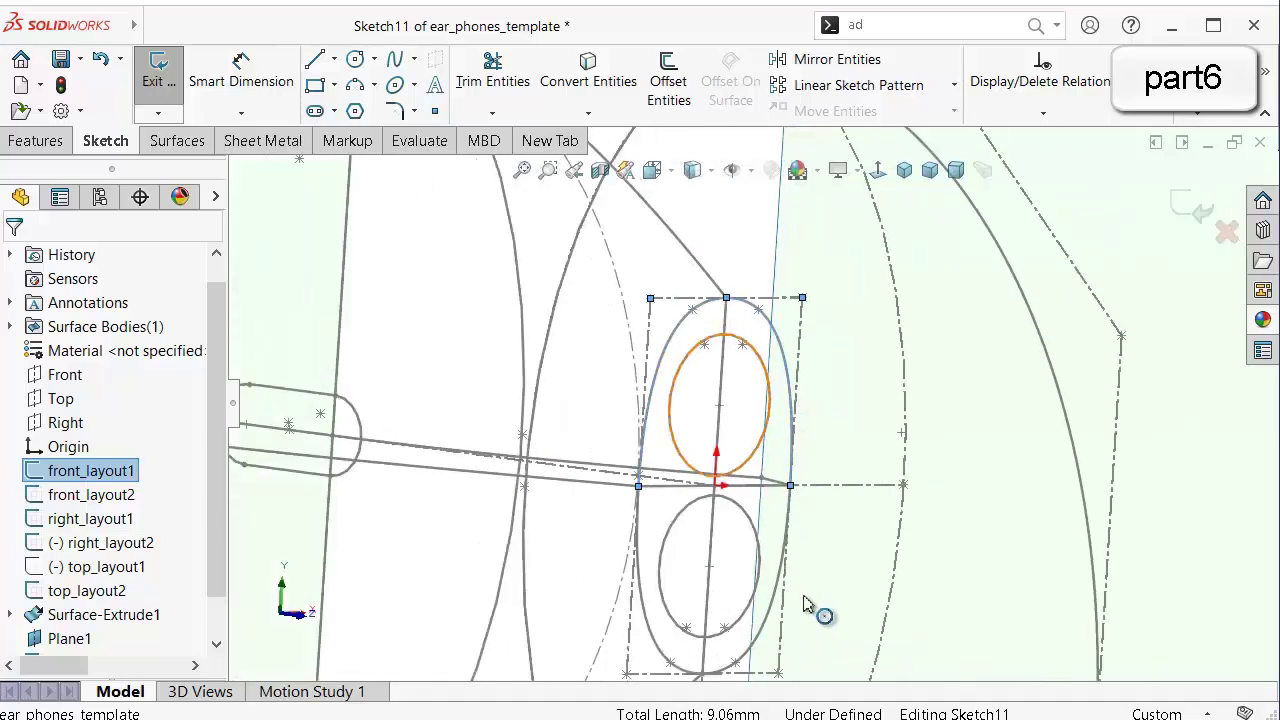
pyautogui.scroll(-3, 735, 590)
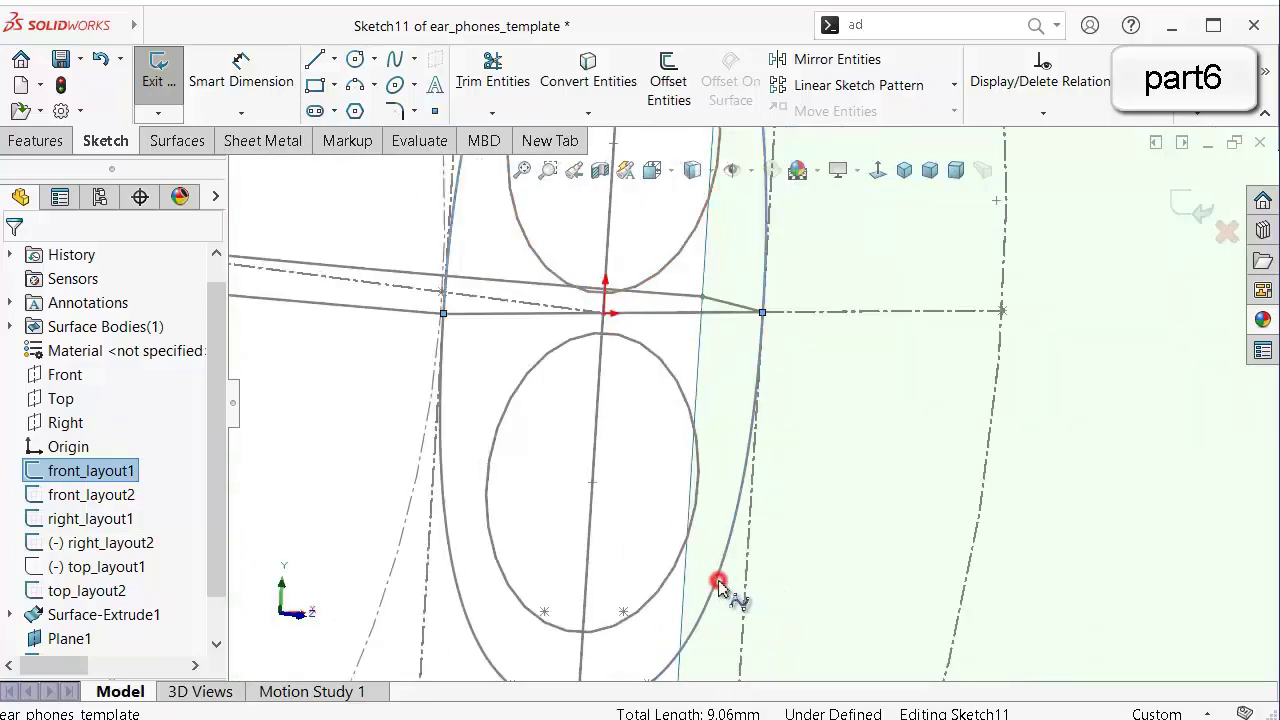
pyautogui.keyDown('ctrl'); pyautogui.click(475, 645); pyautogui.keyUp('ctrl')
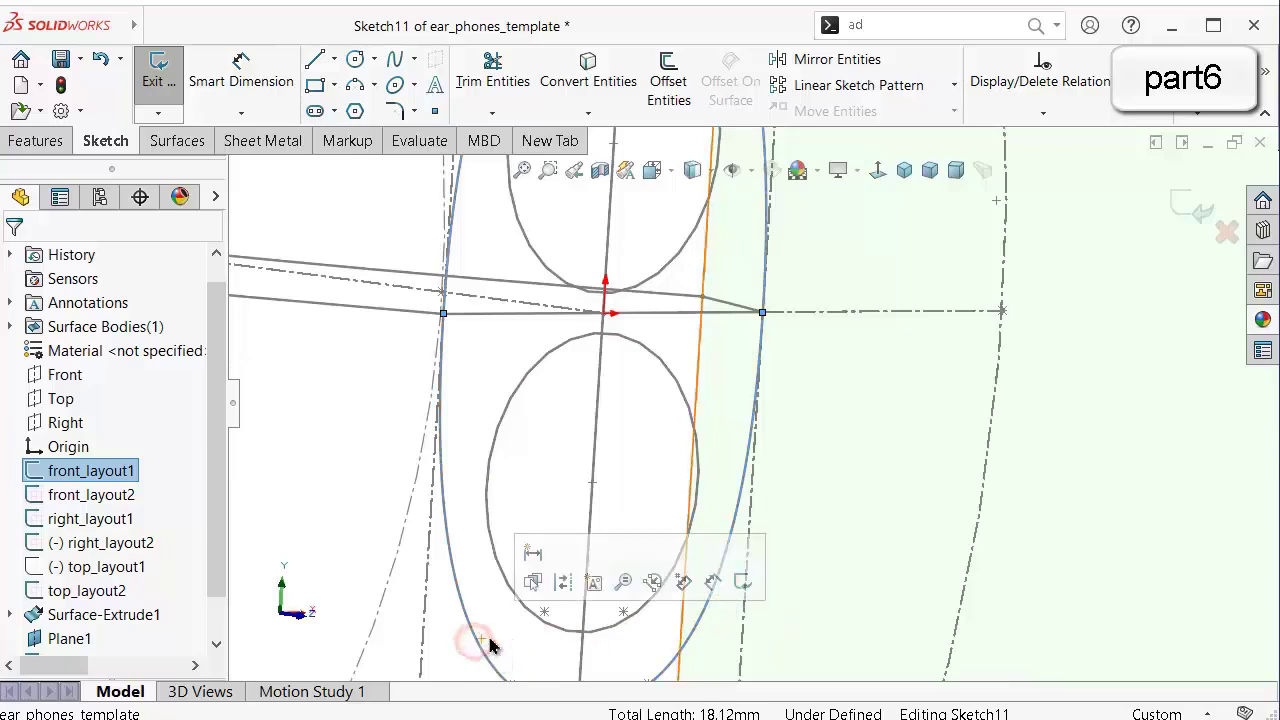
pyautogui.click(594, 79)
pyautogui.scroll(7, 683, 186)
pyautogui.scroll(3, 651, 229)
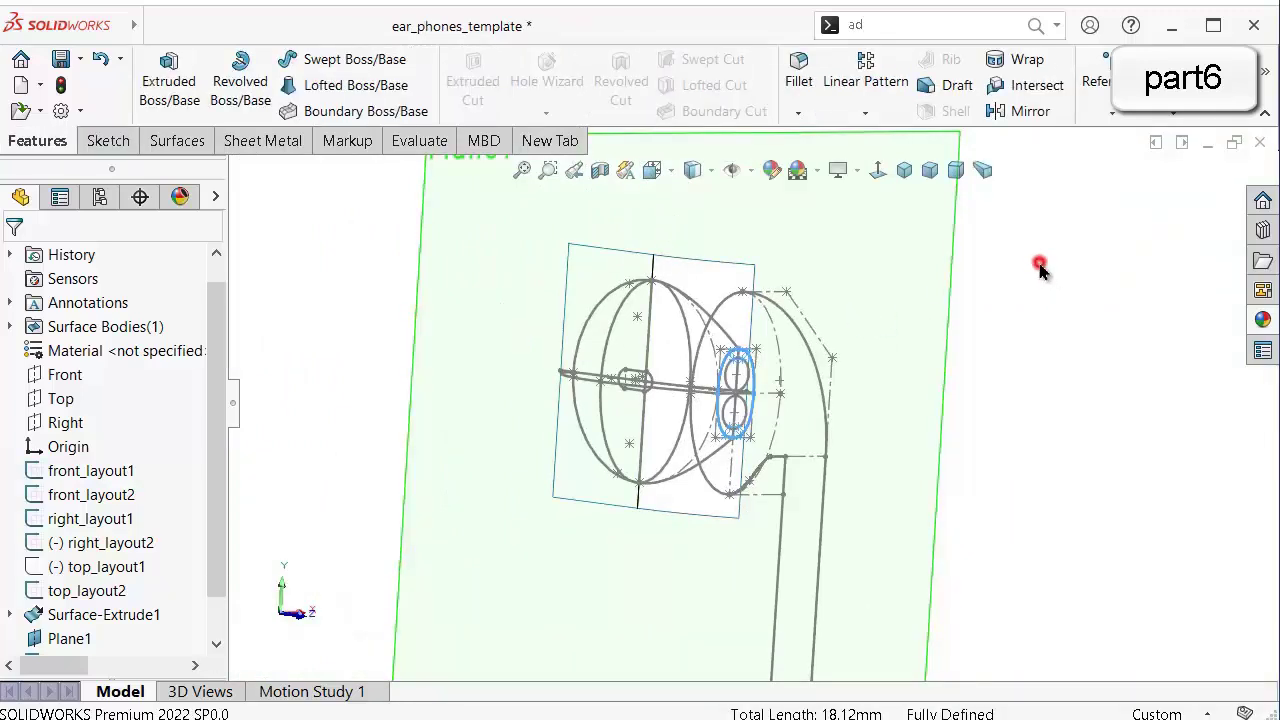
# Hide the front_layout1, front_layout2 and right_layout1 sketches.
pyautogui.moveTo(995, 289); pyautogui.dragTo(866, 408, button='middle')
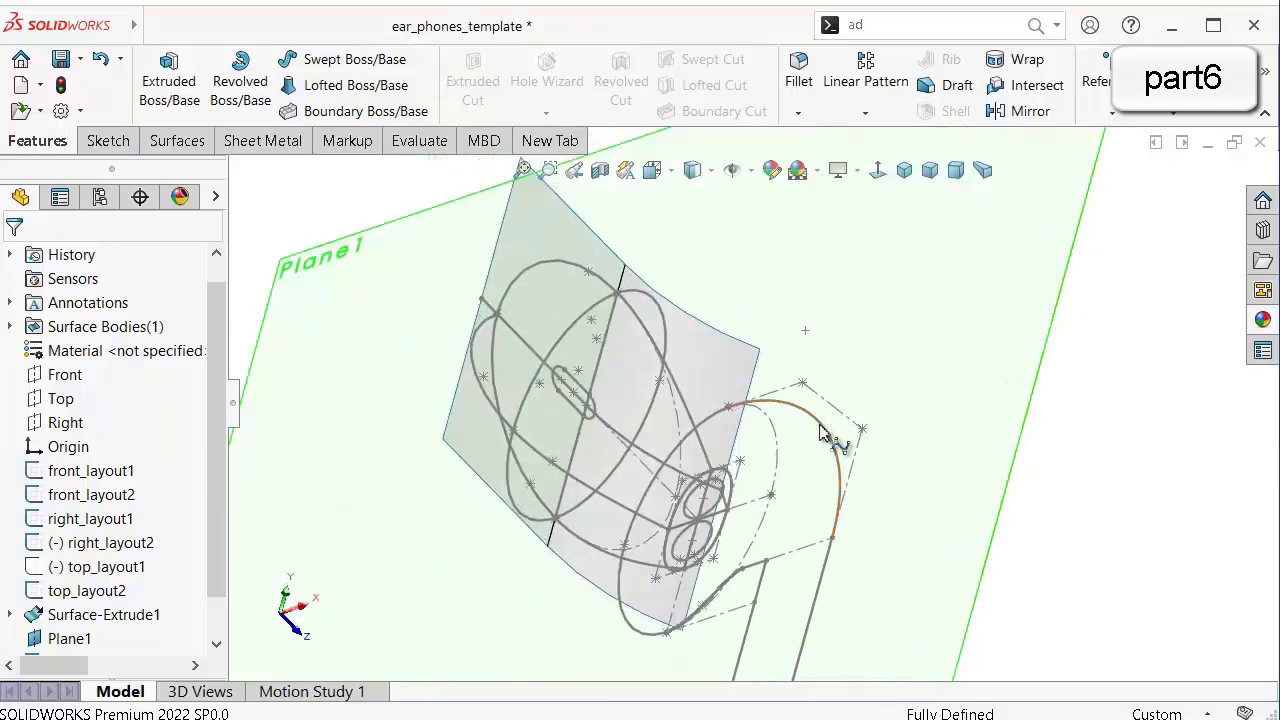
pyautogui.click(820, 430)
pyautogui.click(912, 368)
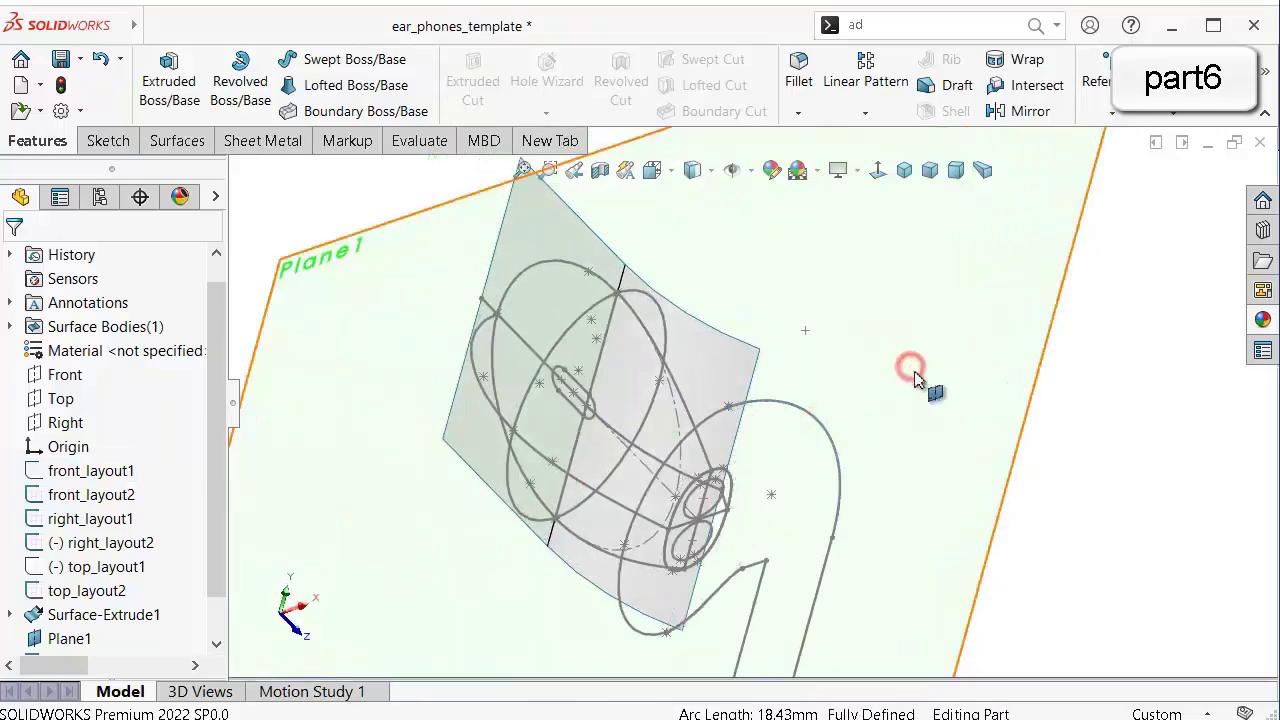
pyautogui.click(958, 400)
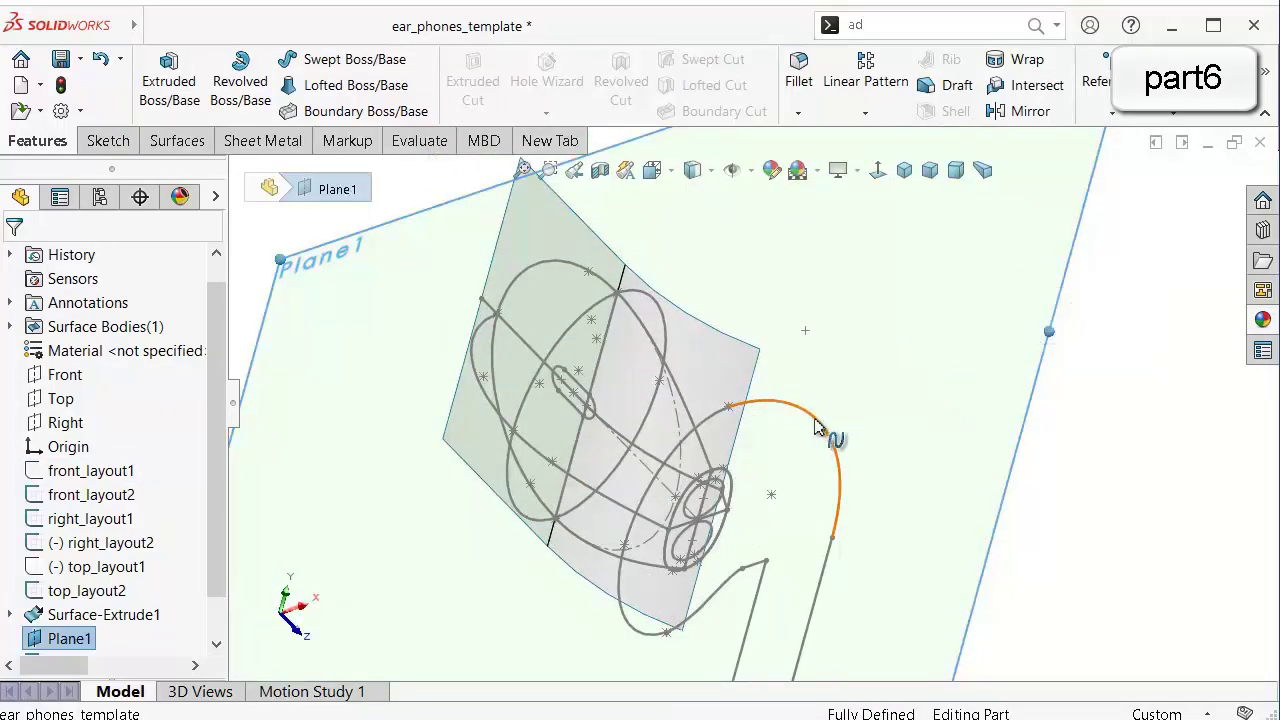
pyautogui.scroll(-3, 717, 414)
pyautogui.moveTo(680, 394)
pyautogui.mouseDown(button='middle')
pyautogui.moveTo(749, 554)
pyautogui.moveTo(727, 547)
pyautogui.moveTo(790, 598)
pyautogui.moveTo(780, 585)
pyautogui.moveTo(993, 422)
pyautogui.mouseUp(button='middle')
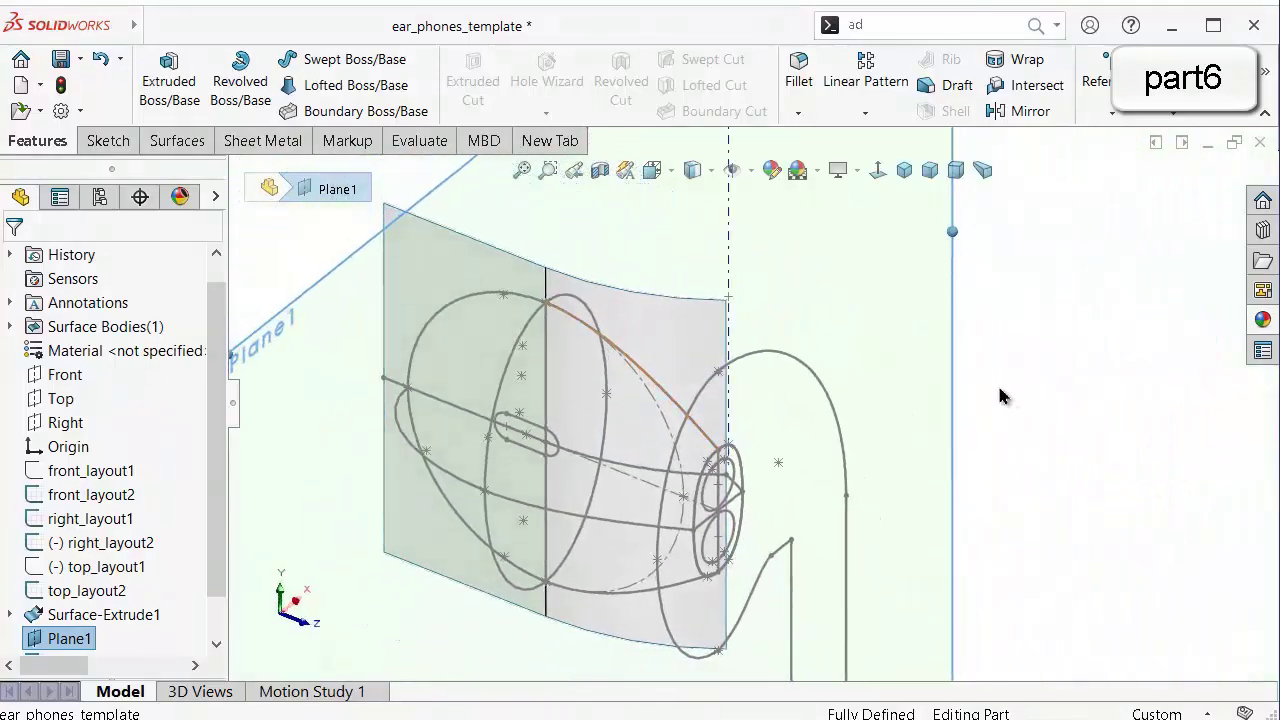
pyautogui.click(847, 418)
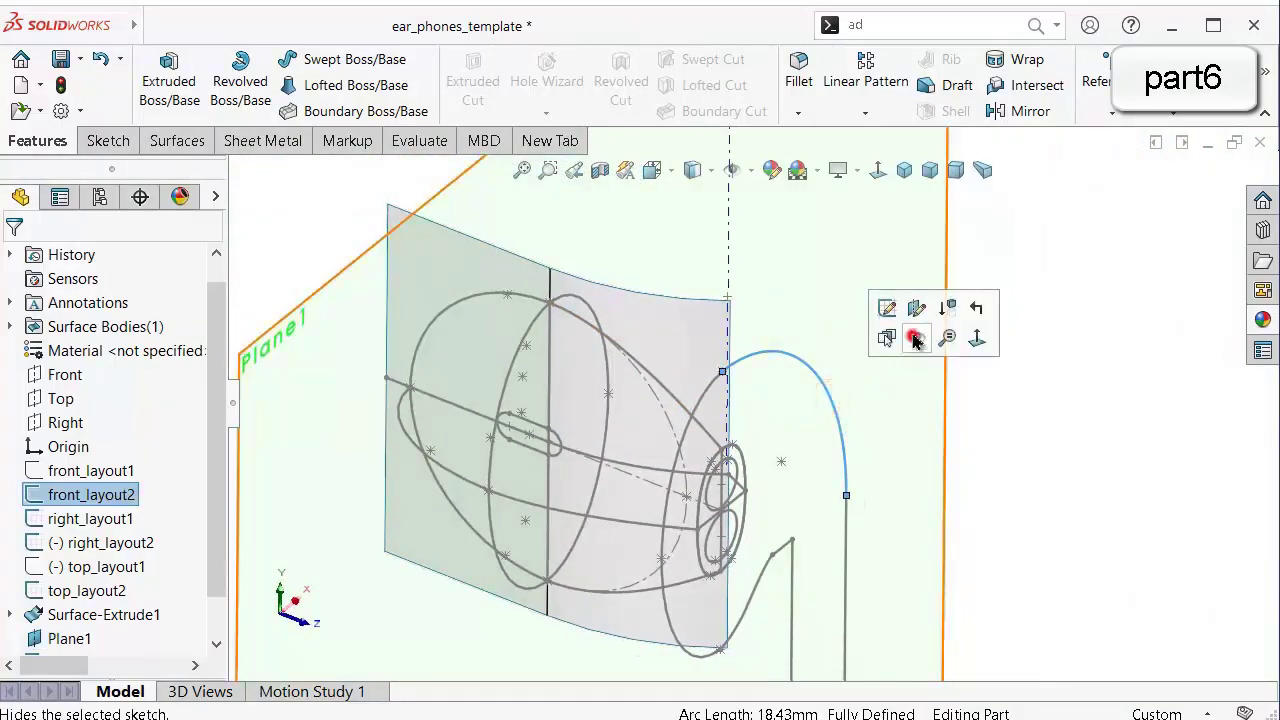
pyautogui.click(916, 340)
pyautogui.click(708, 432)
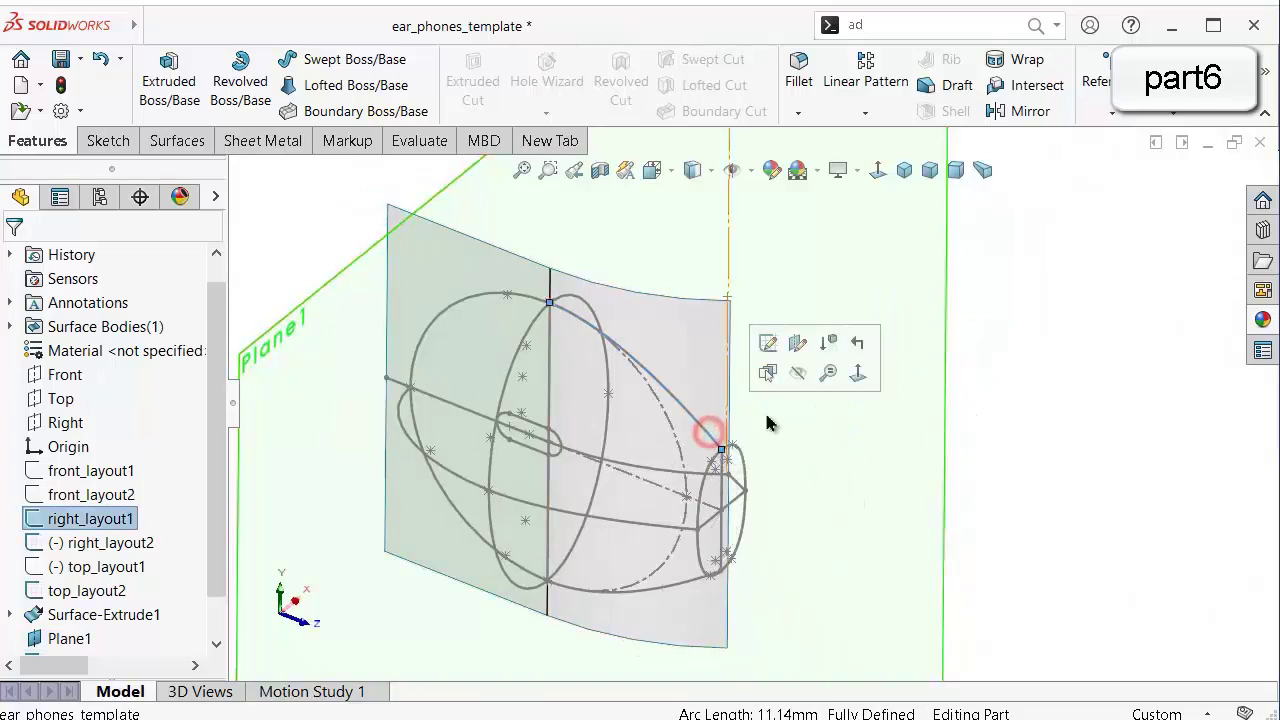
pyautogui.click(798, 372)
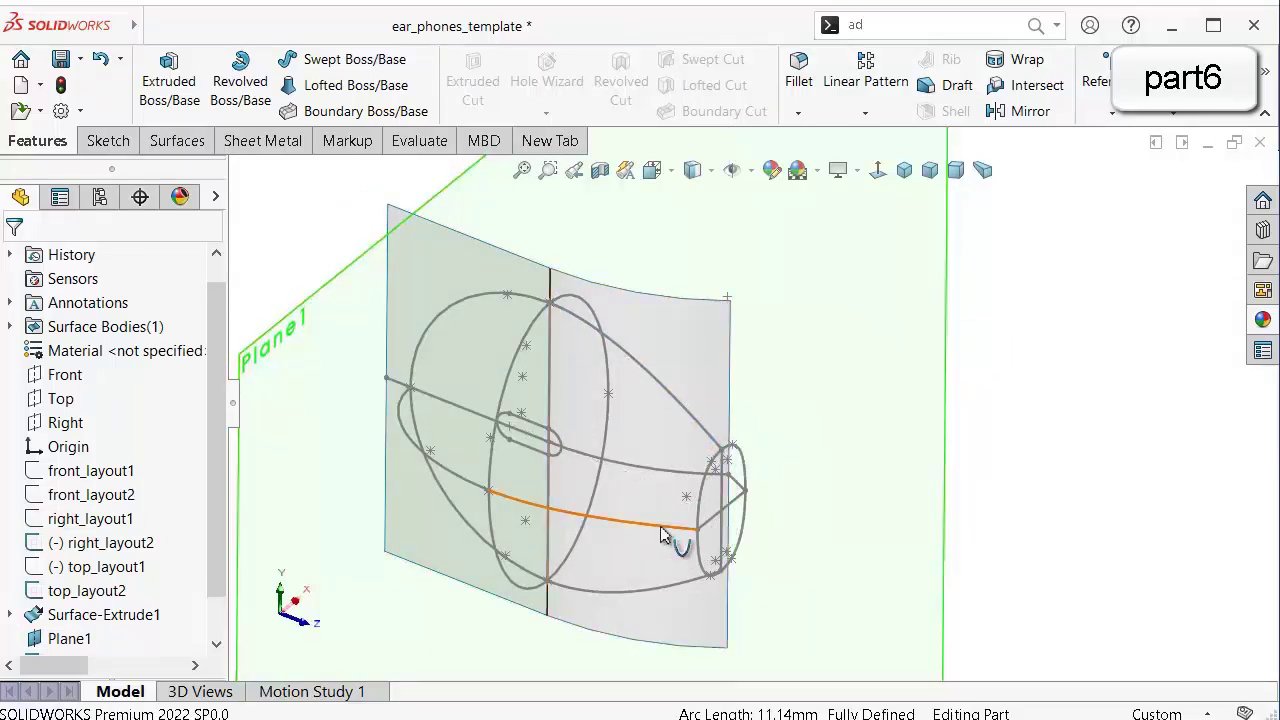
pyautogui.press('Right')
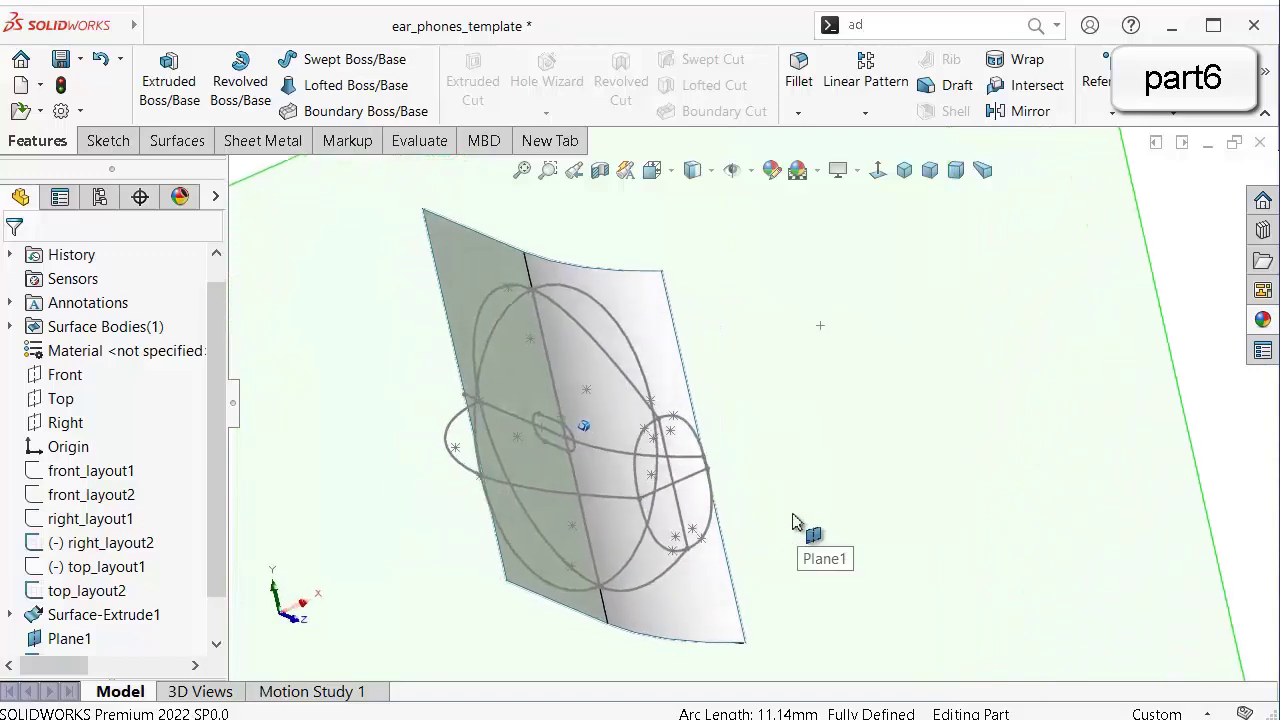
pyautogui.press('Right')
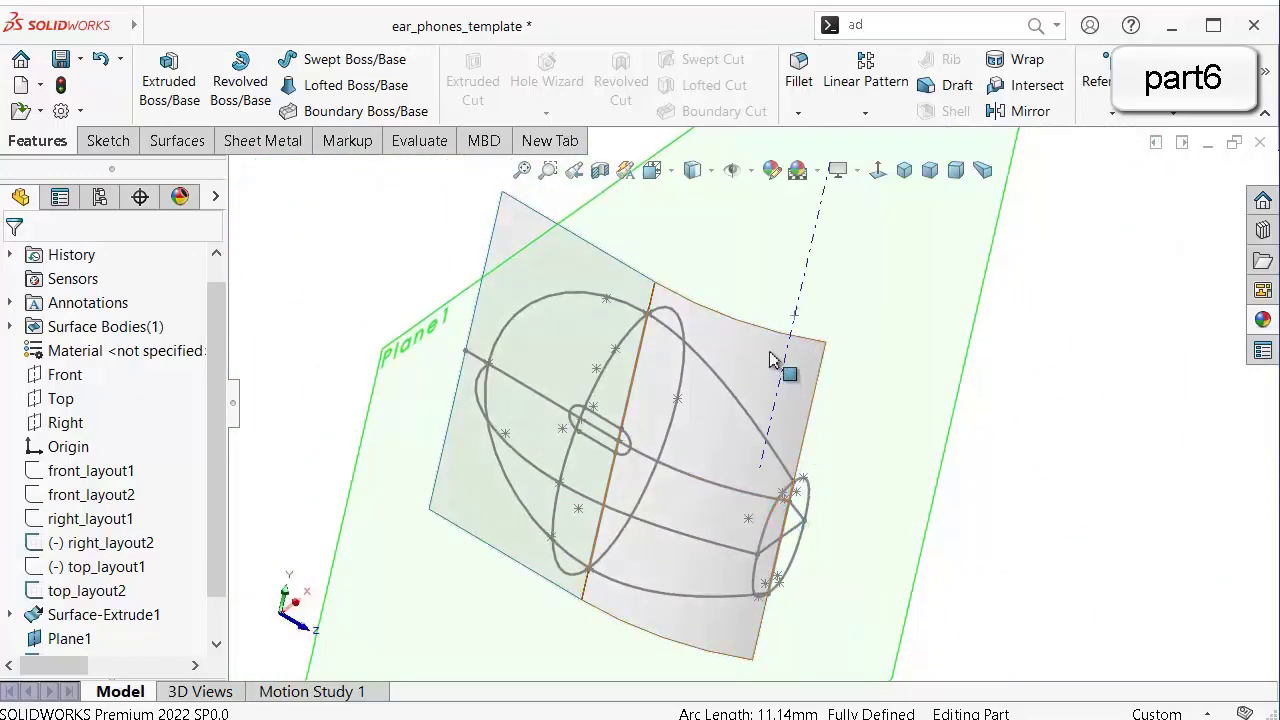
pyautogui.press('Right')
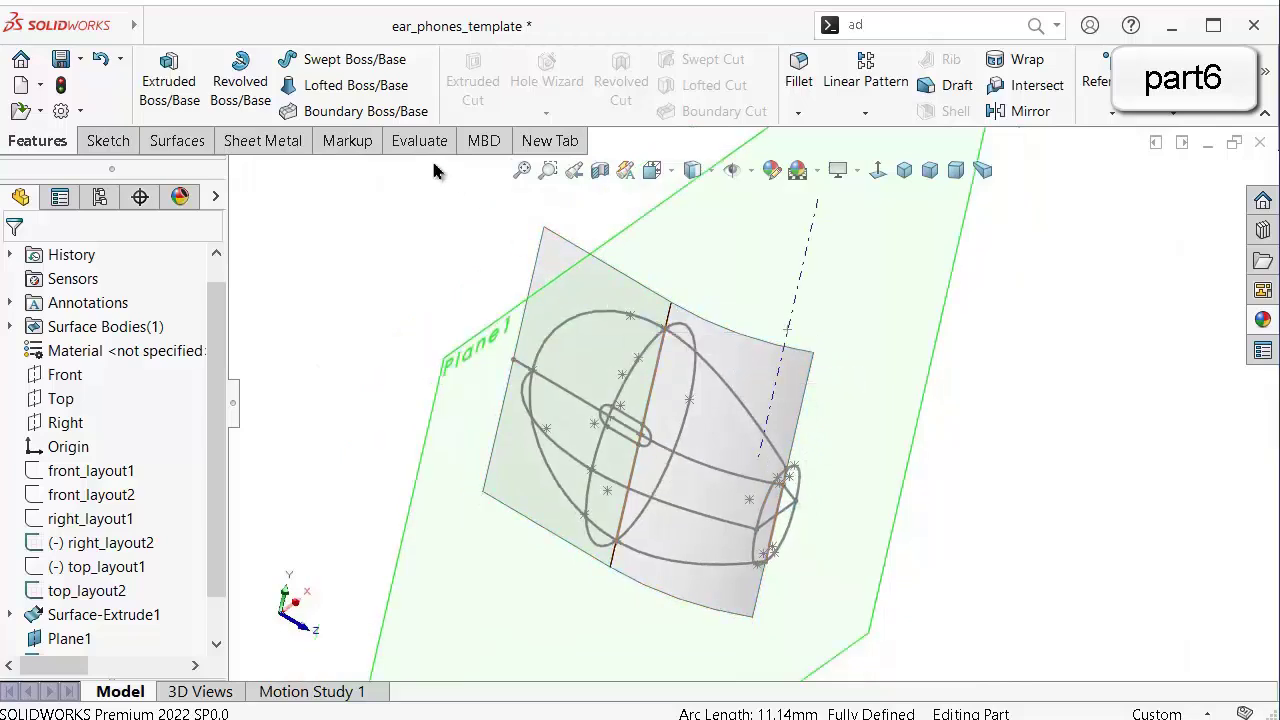
pyautogui.click(166, 142)
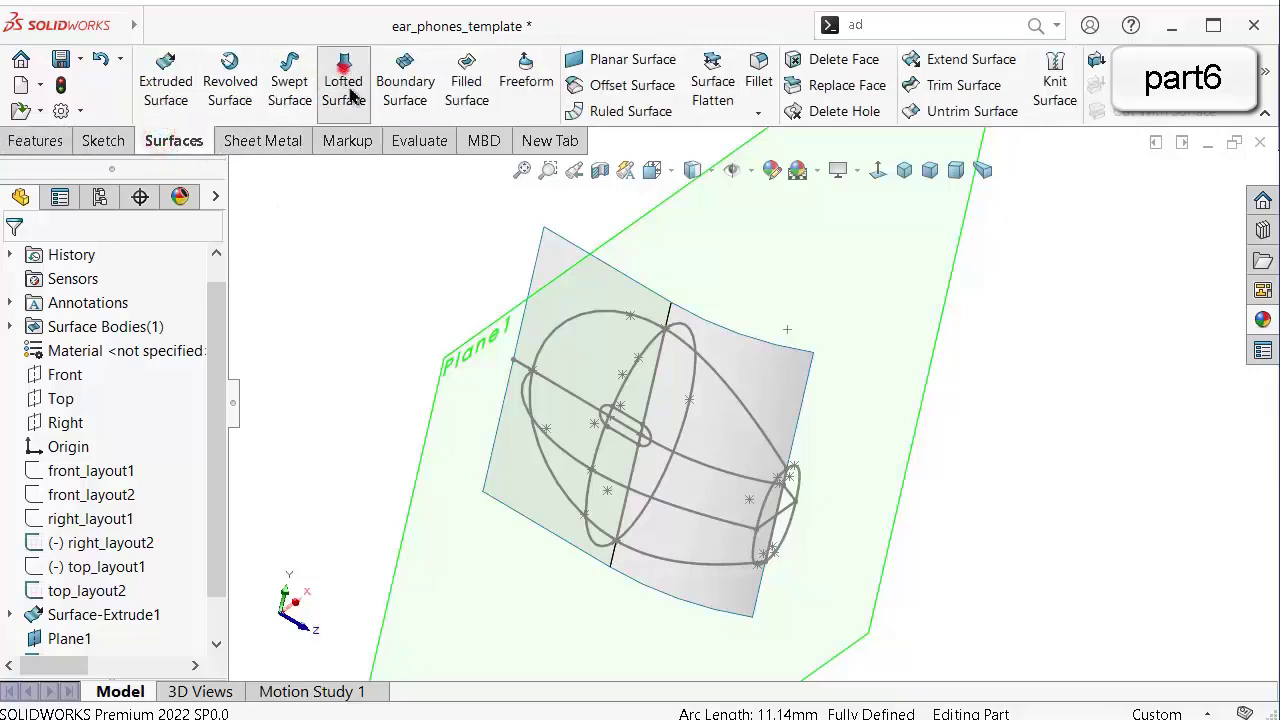
pyautogui.scroll(-5, 752, 530)
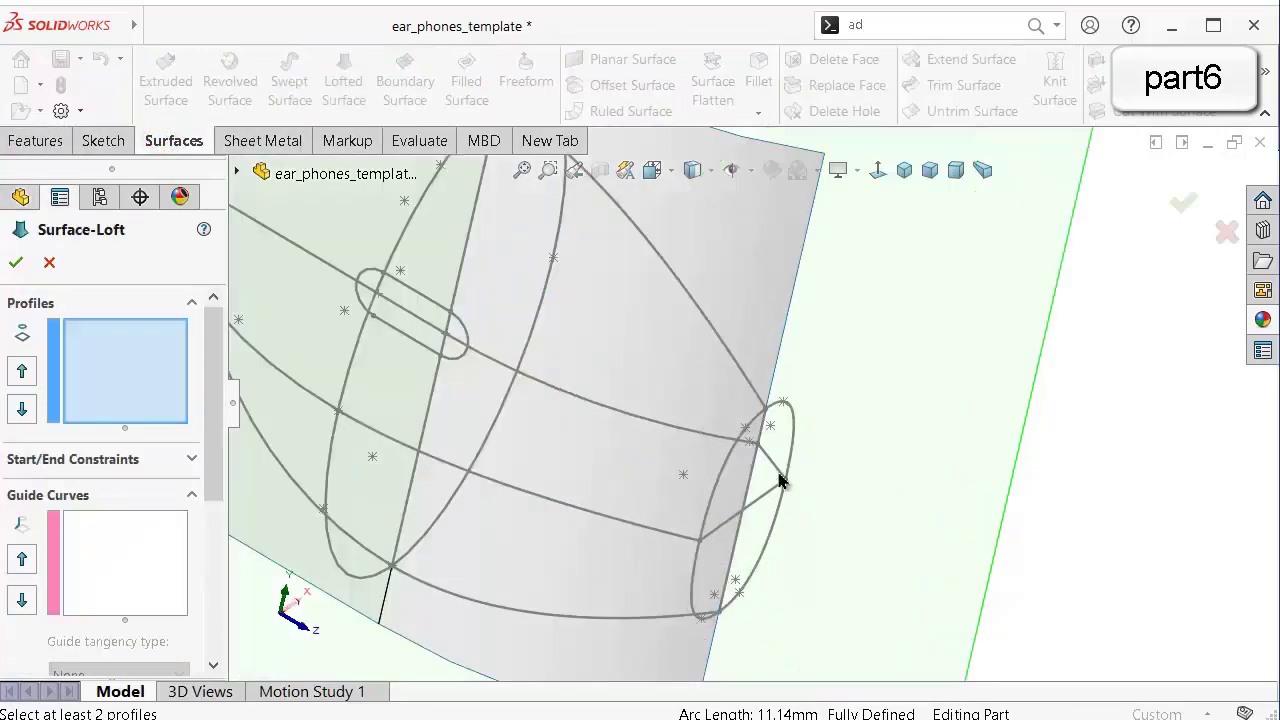
pyautogui.click(766, 413)
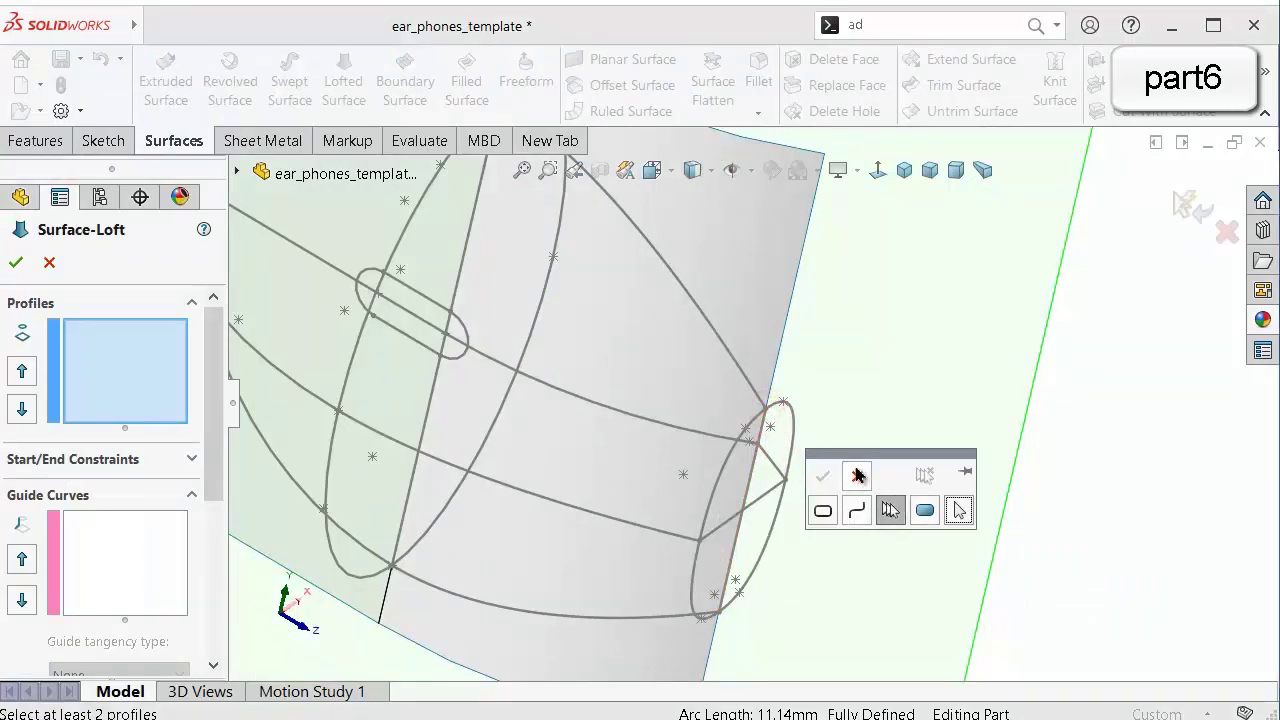
pyautogui.click(857, 474)
pyautogui.scroll(5, 925, 438)
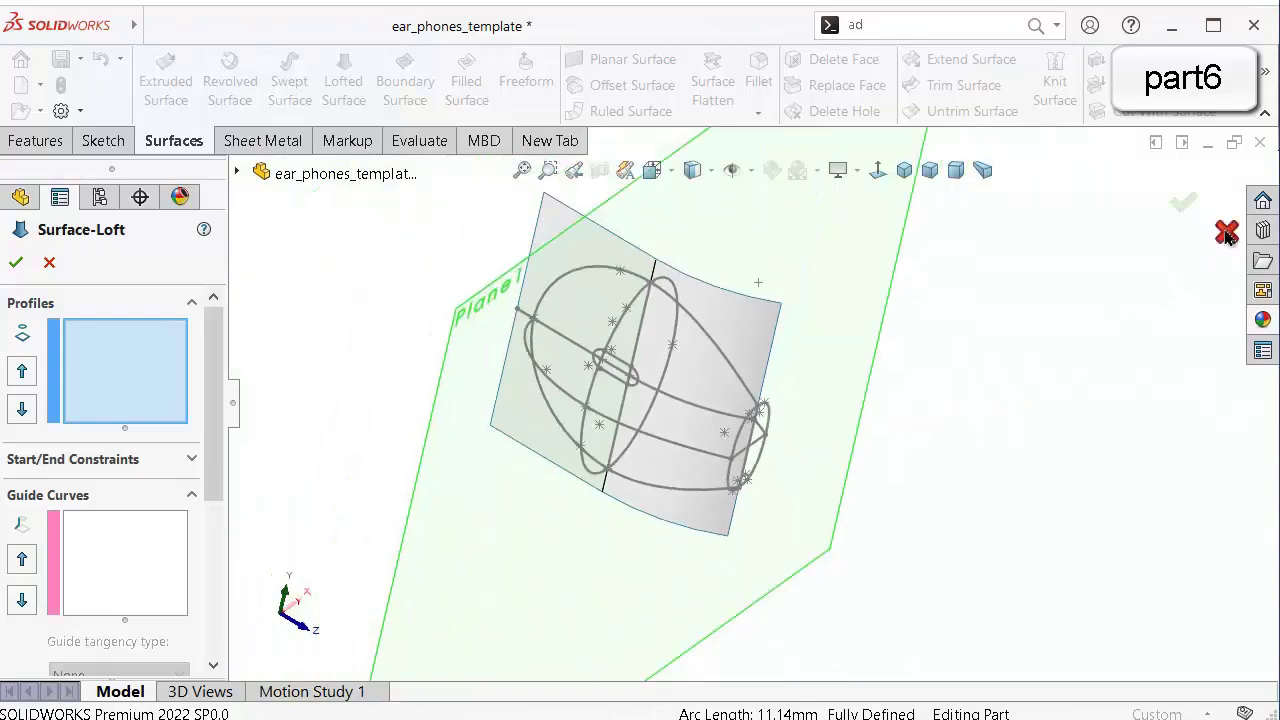
pyautogui.click(1227, 232)
# Hide the right_layout2 sketch.
pyautogui.click(729, 366)
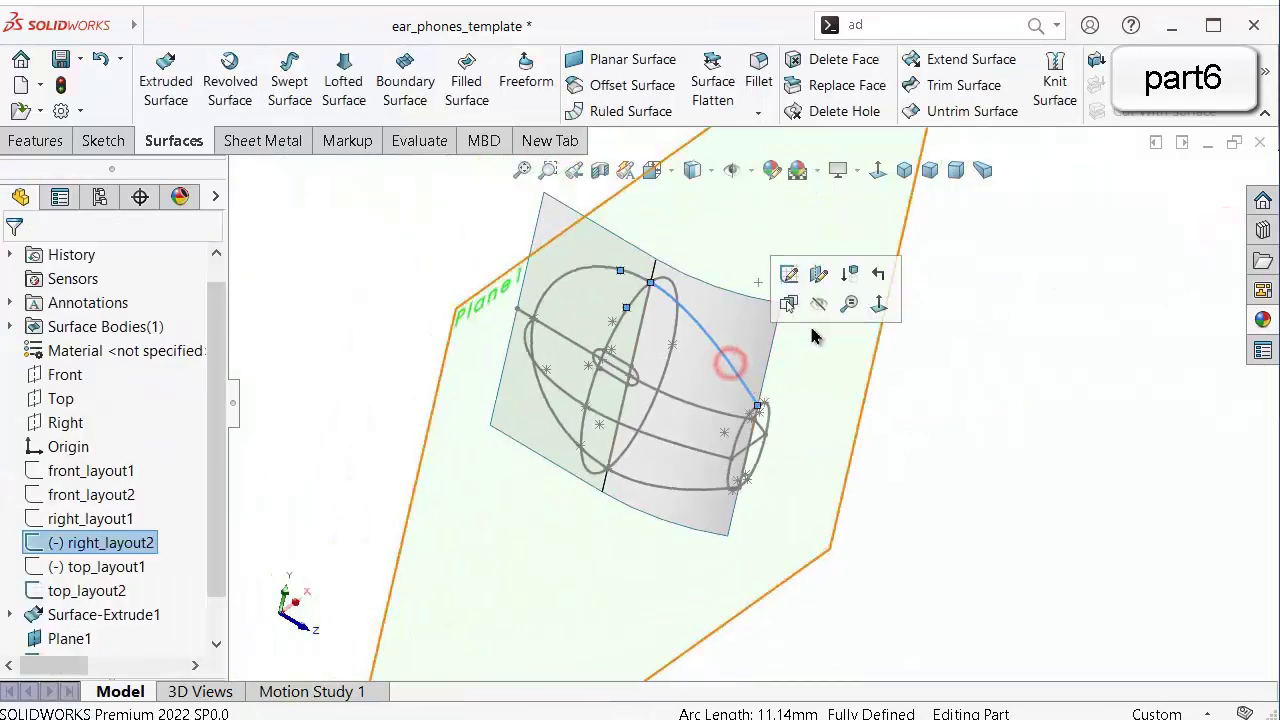
pyautogui.click(820, 300)
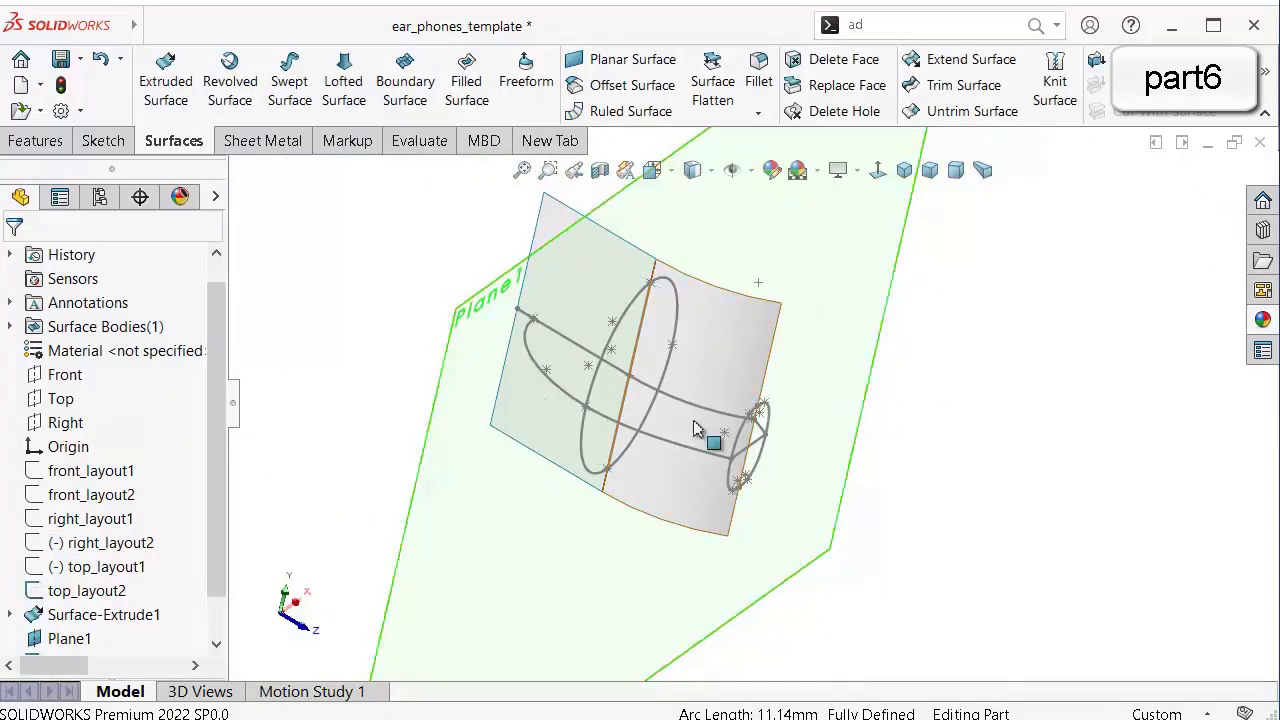
pyautogui.scroll(-6, 760, 425)
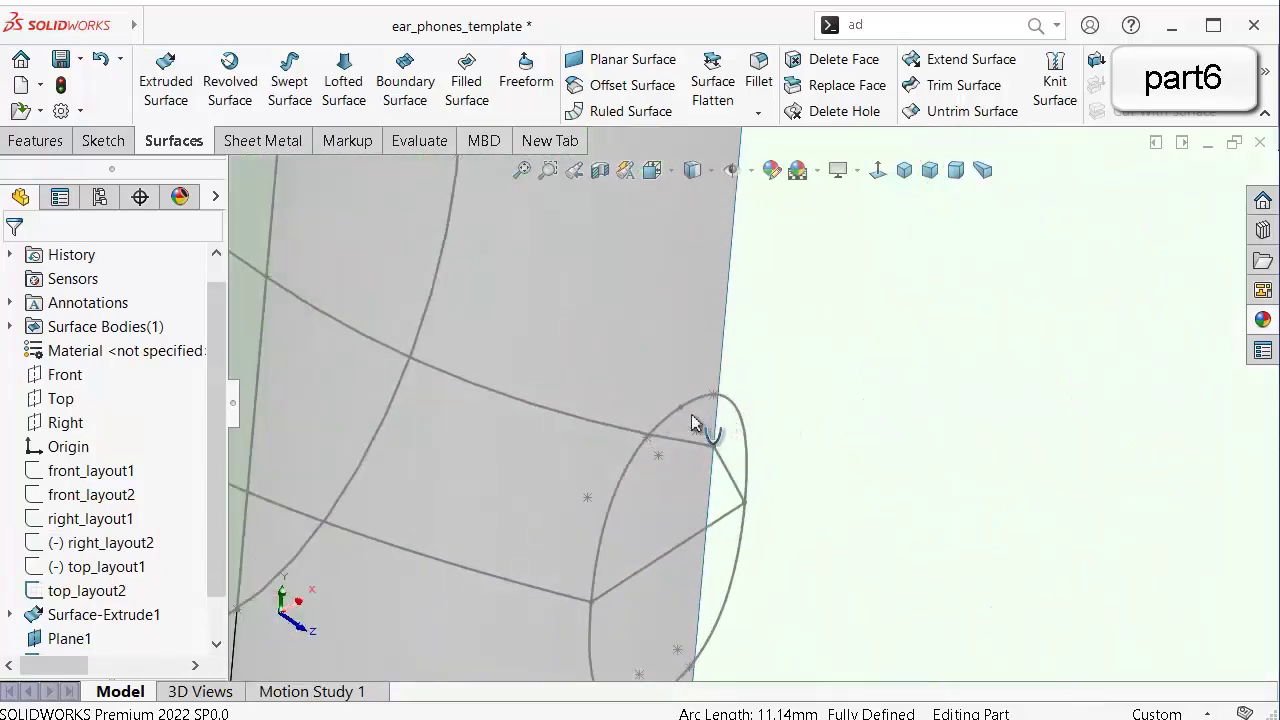
pyautogui.moveTo(686, 407); pyautogui.dragTo(691, 408, button='middle')
pyautogui.hotkey('ctrl', '8')
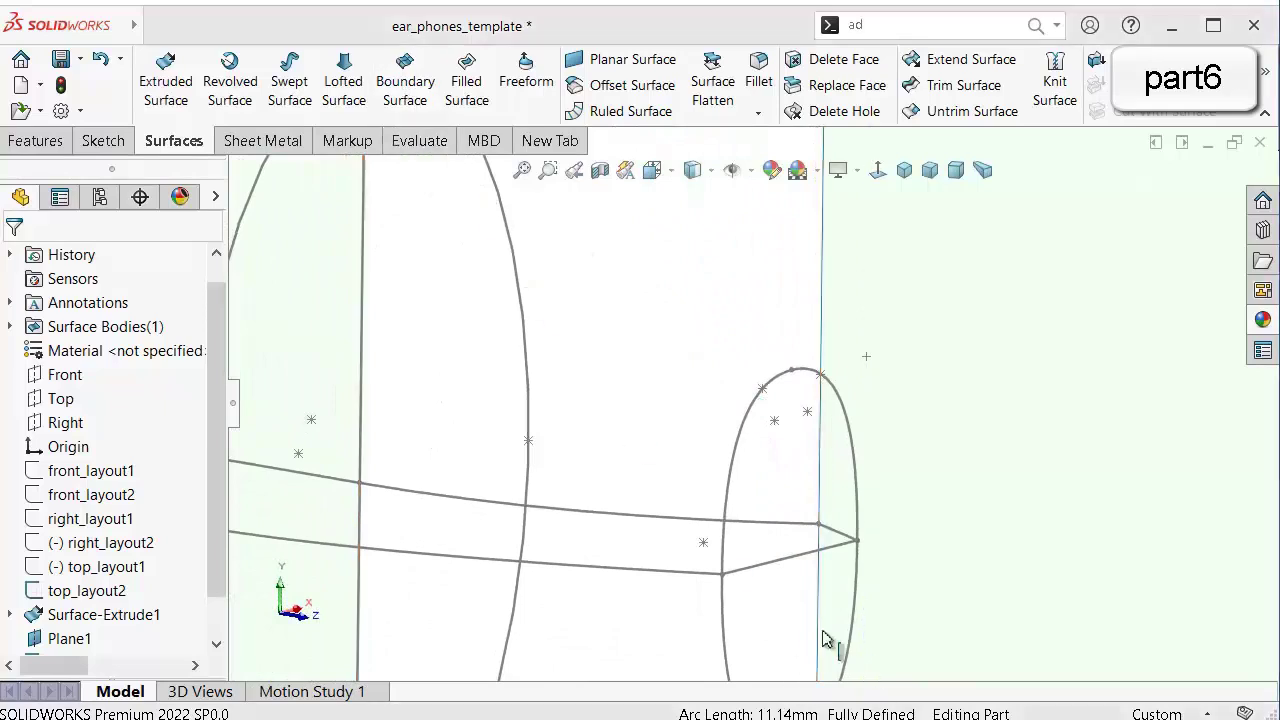
pyautogui.click(362, 95)
pyautogui.scroll(5, 798, 447)
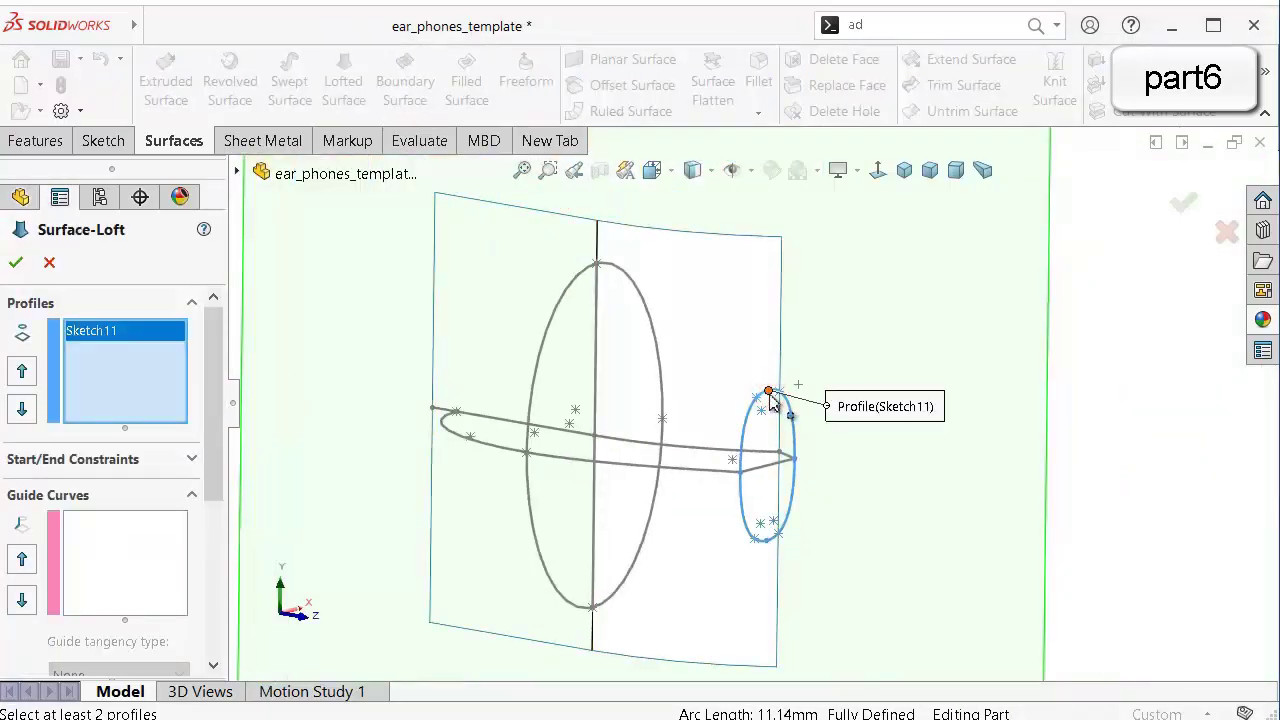
pyautogui.click(597, 272)
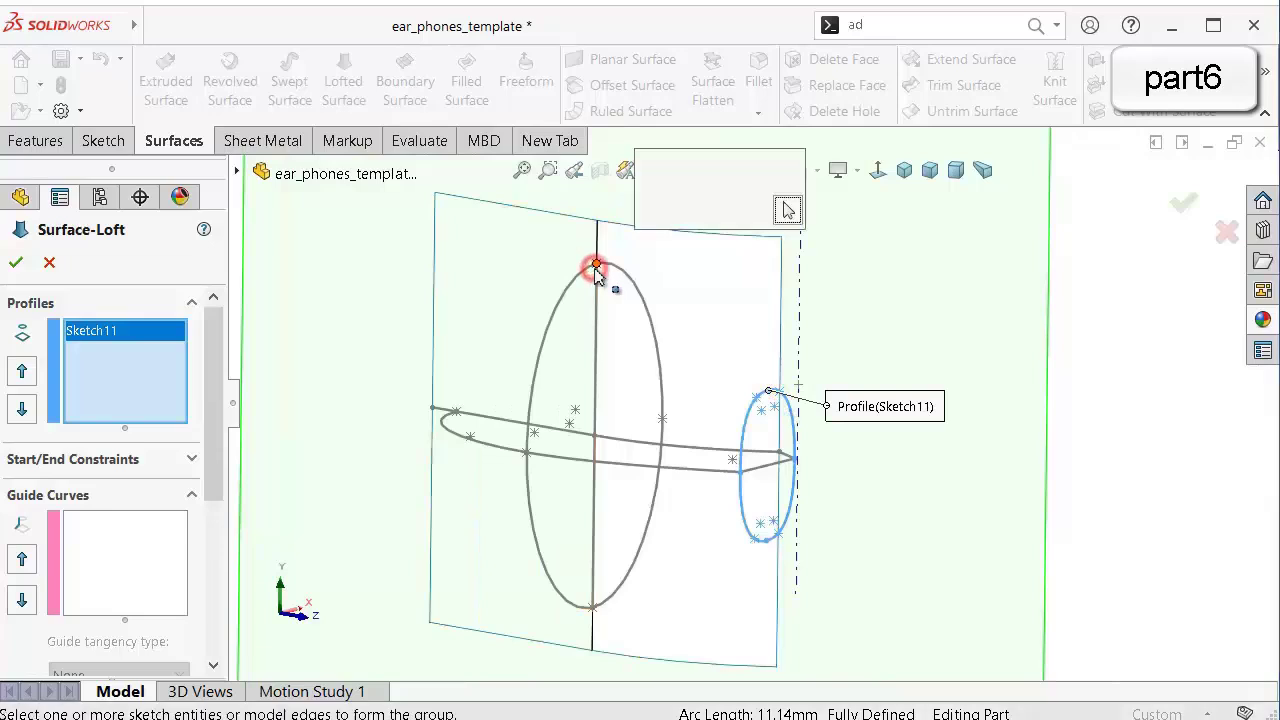
pyautogui.click(92, 331)
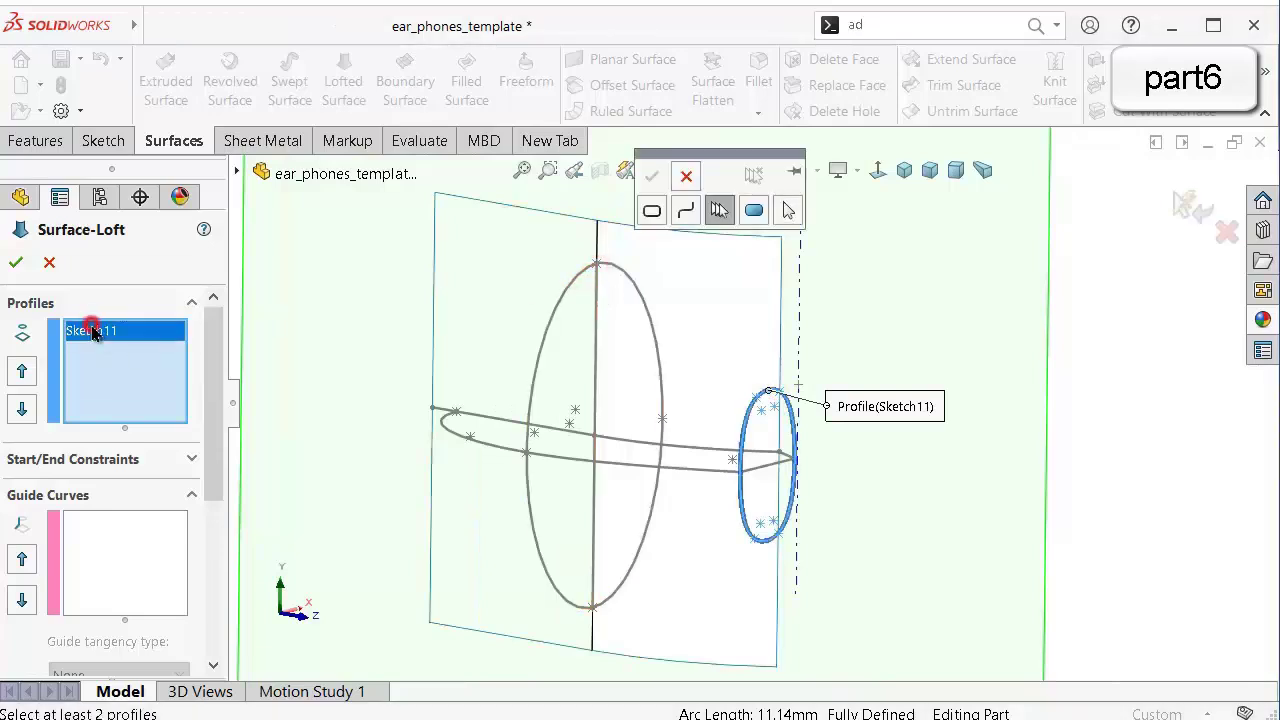
pyautogui.click(651, 211)
pyautogui.click(563, 291)
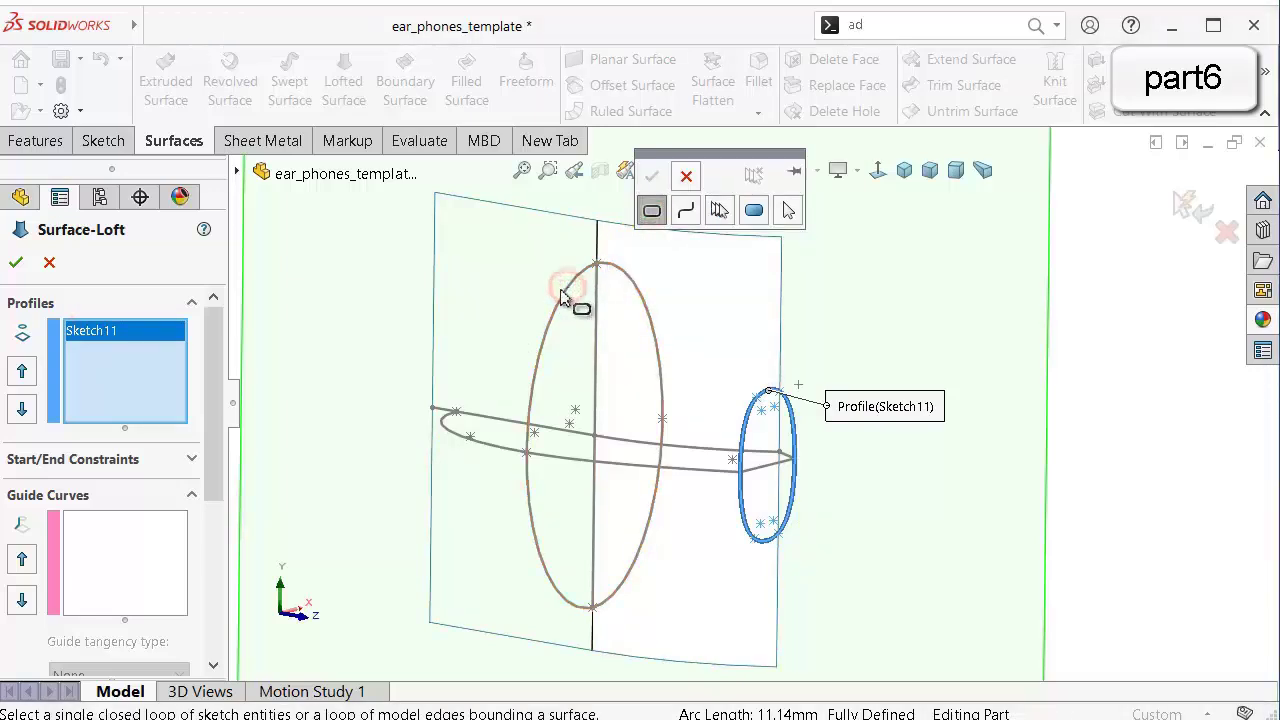
pyautogui.click(686, 211)
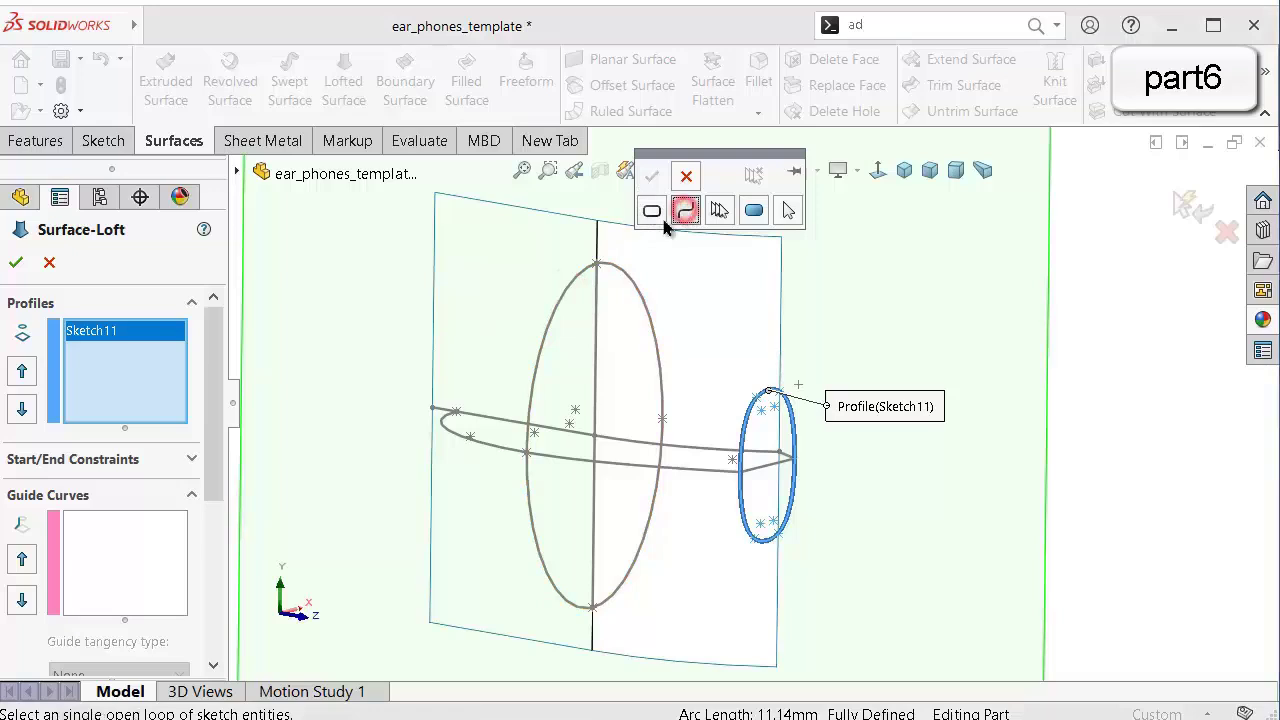
pyautogui.click(596, 264)
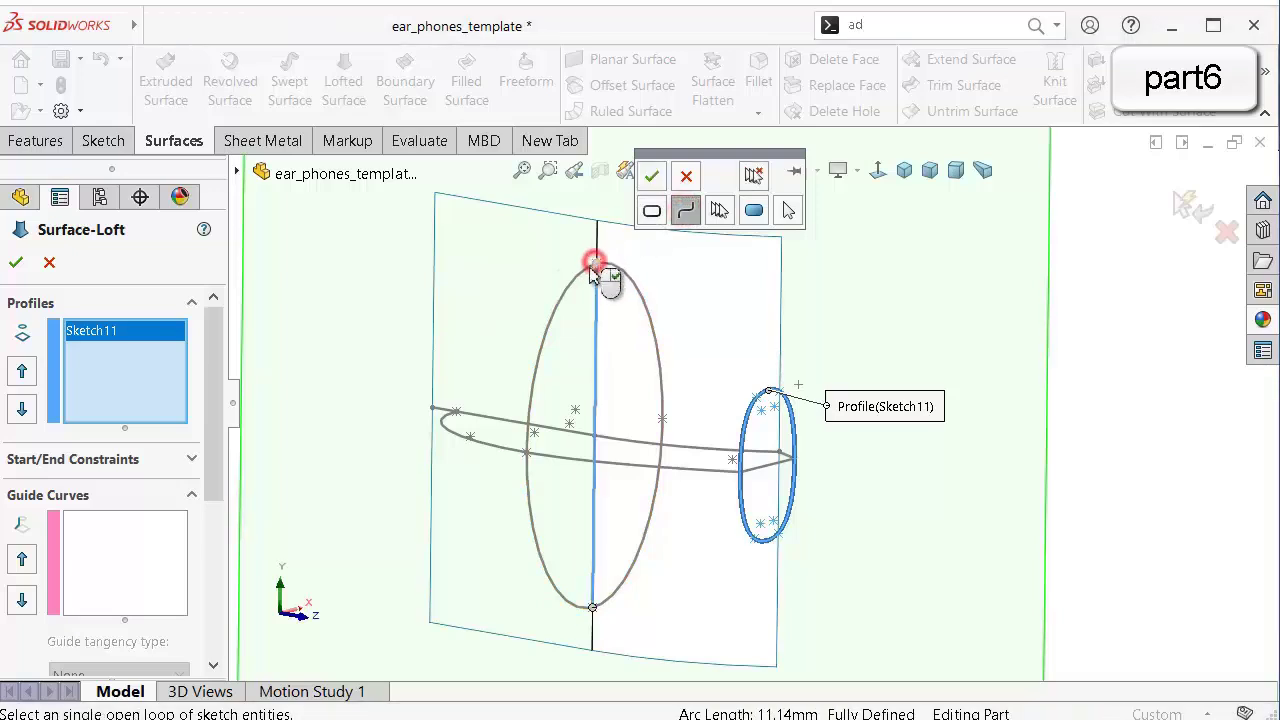
pyautogui.moveTo(595, 265); pyautogui.dragTo(557, 330, button='middle')
pyautogui.scroll(-2, 560, 312)
pyautogui.scroll(2, 560, 309)
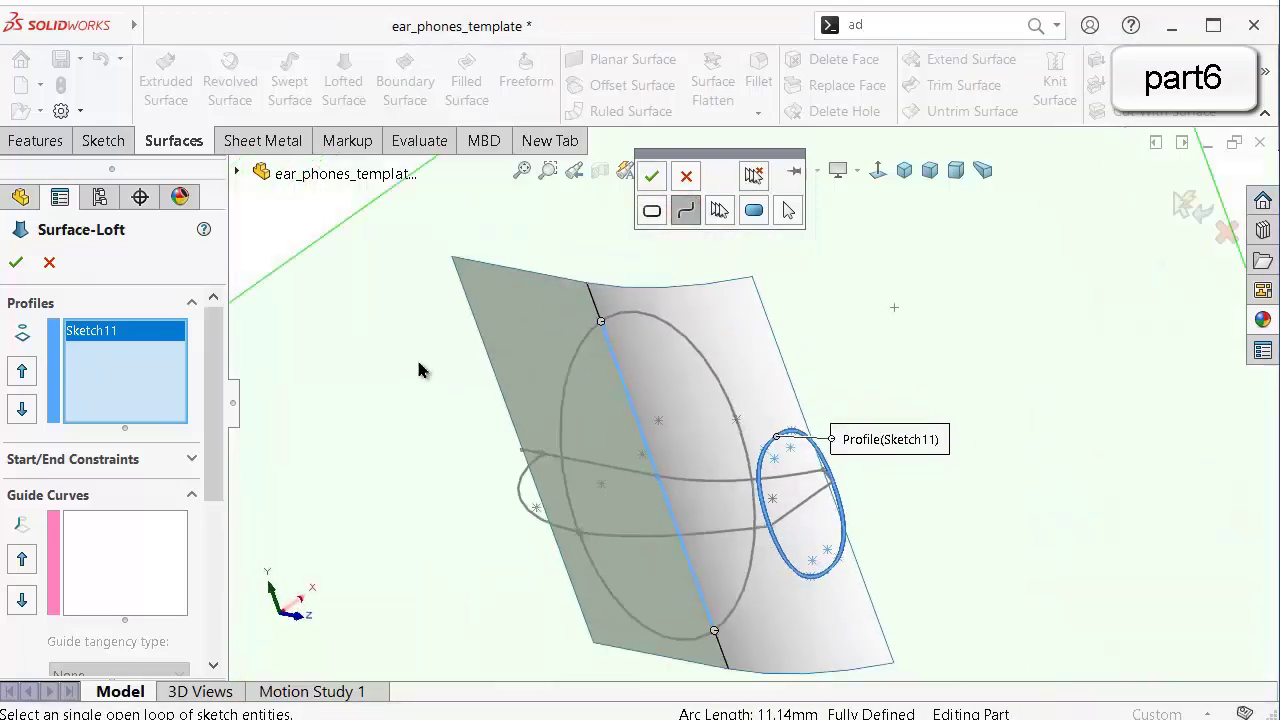
pyautogui.scroll(-3, 594, 314)
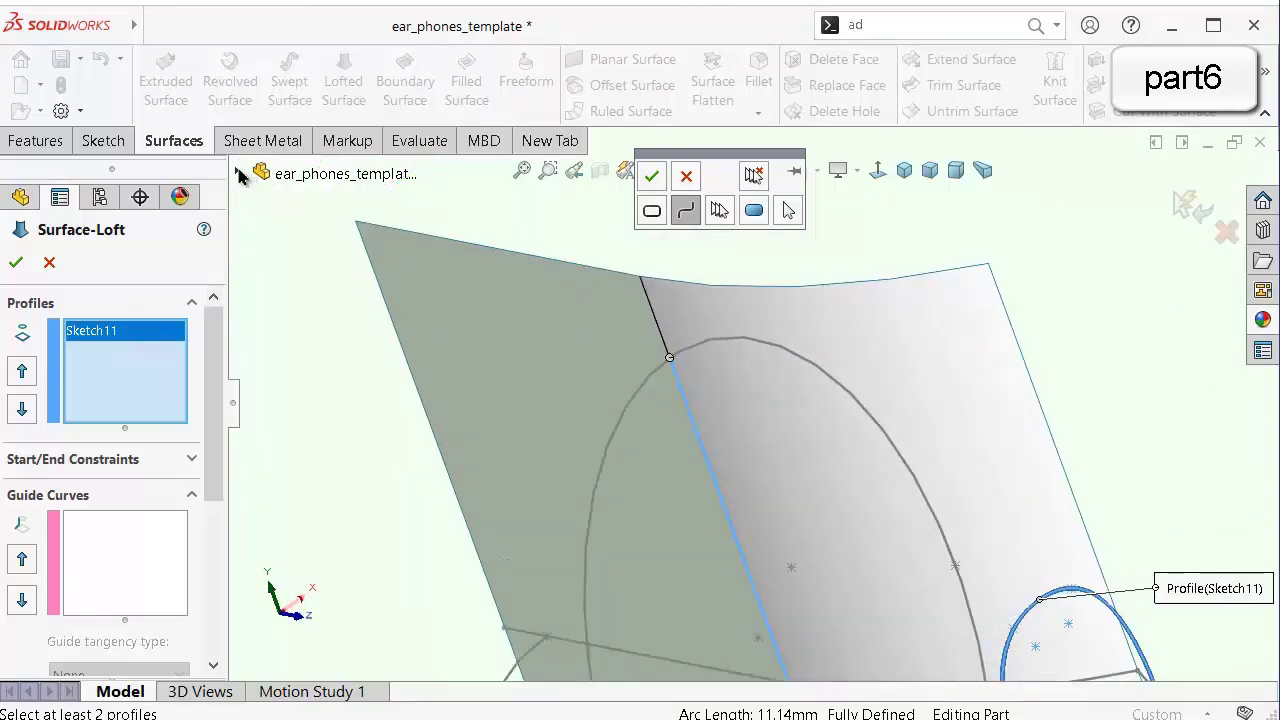
pyautogui.click(238, 173)
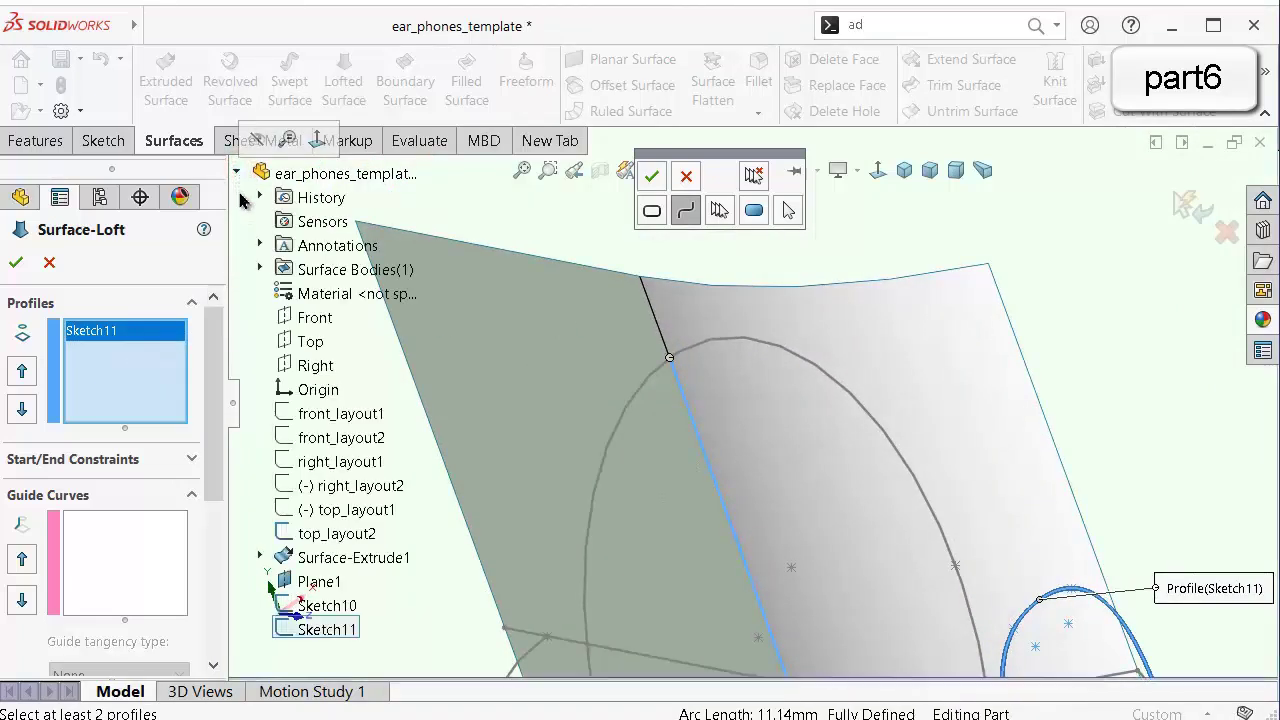
pyautogui.click(337, 607)
pyautogui.click(150, 388)
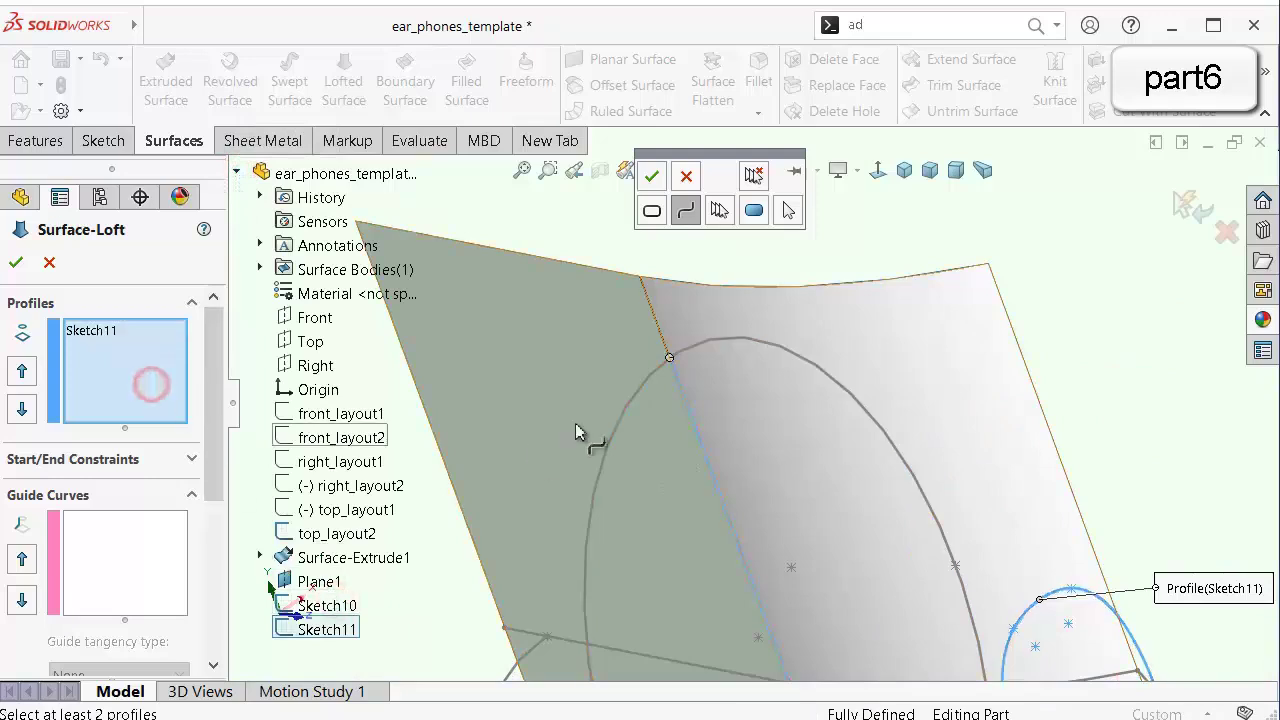
pyautogui.click(648, 380)
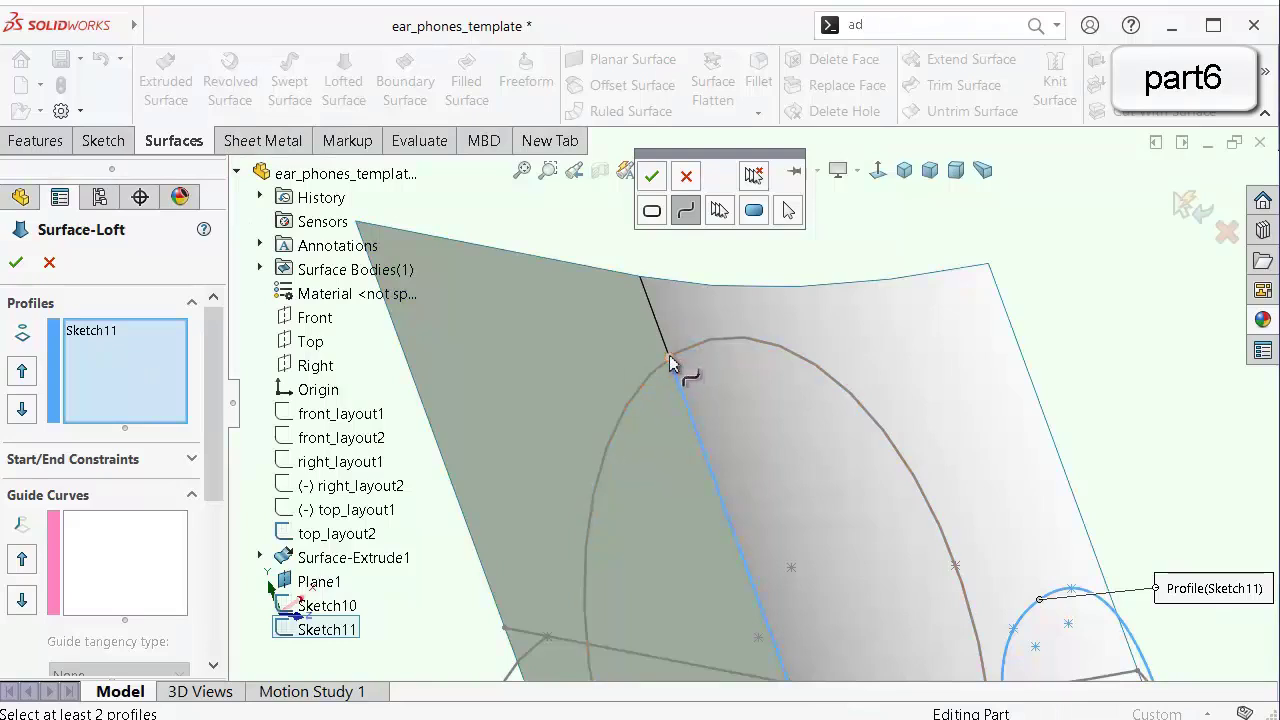
pyautogui.scroll(4, 575, 335)
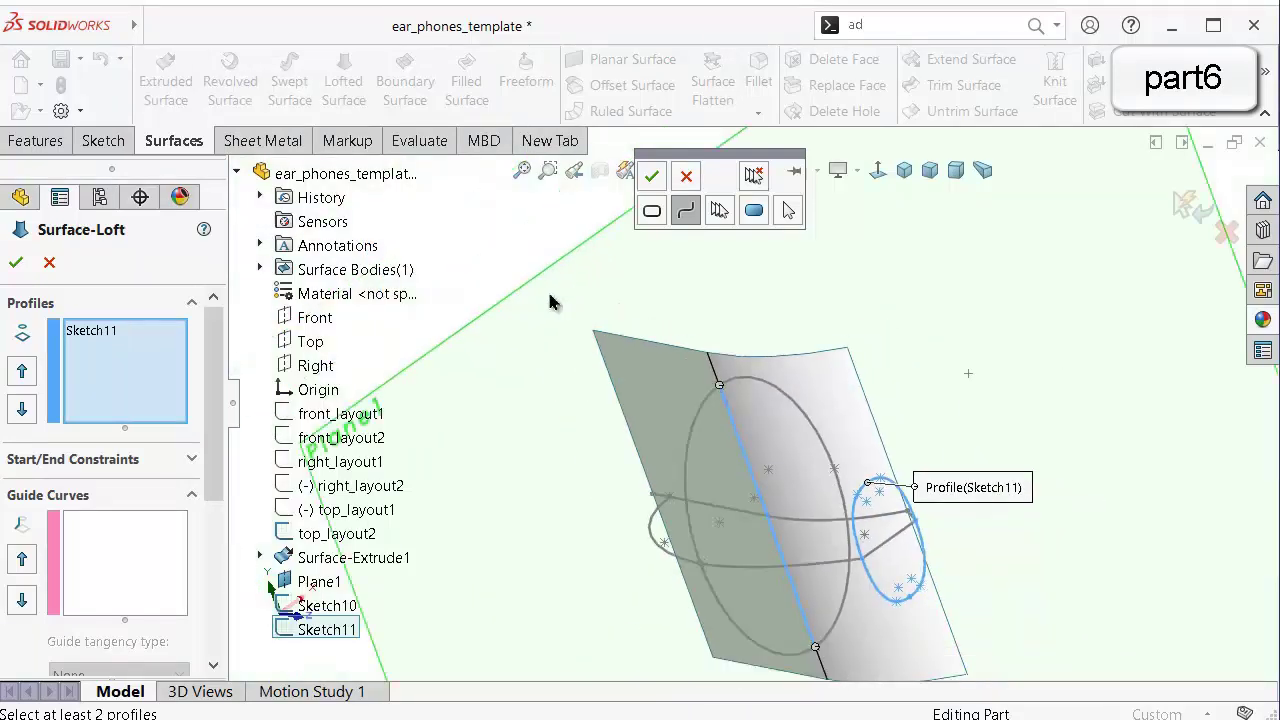
pyautogui.click(1184, 206)
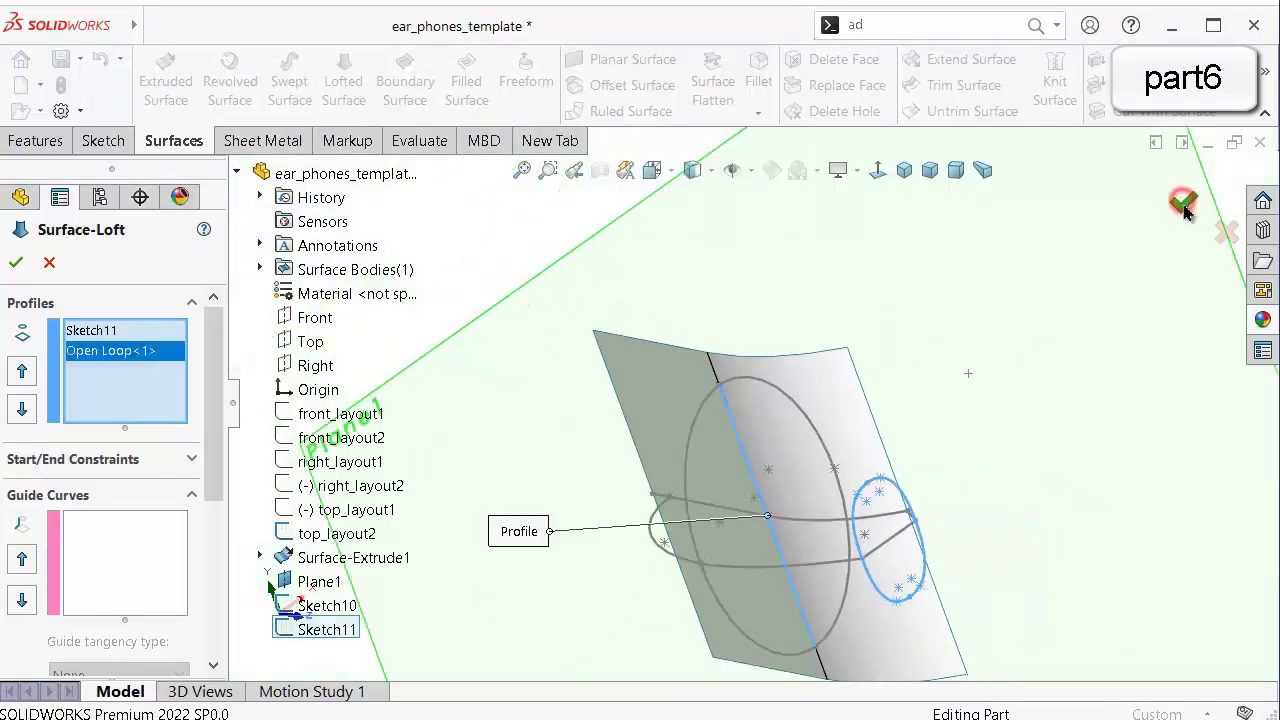
pyautogui.click(1182, 208)
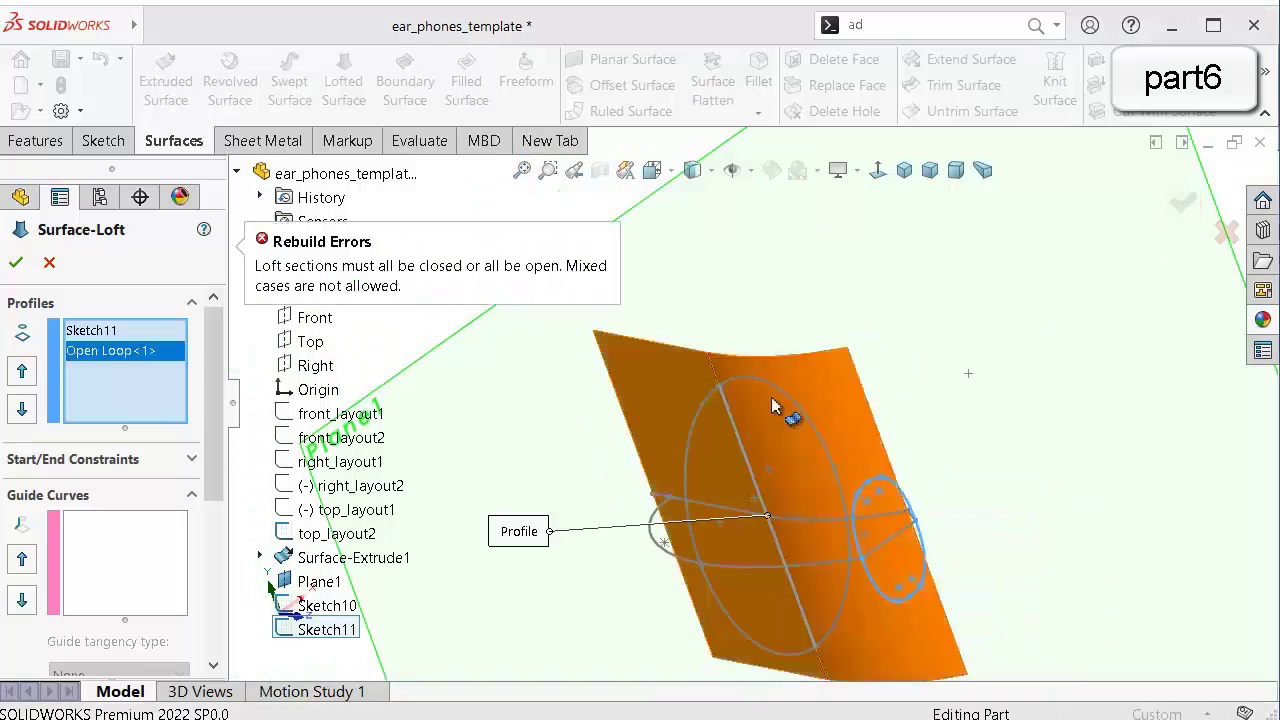
pyautogui.scroll(4, 825, 335)
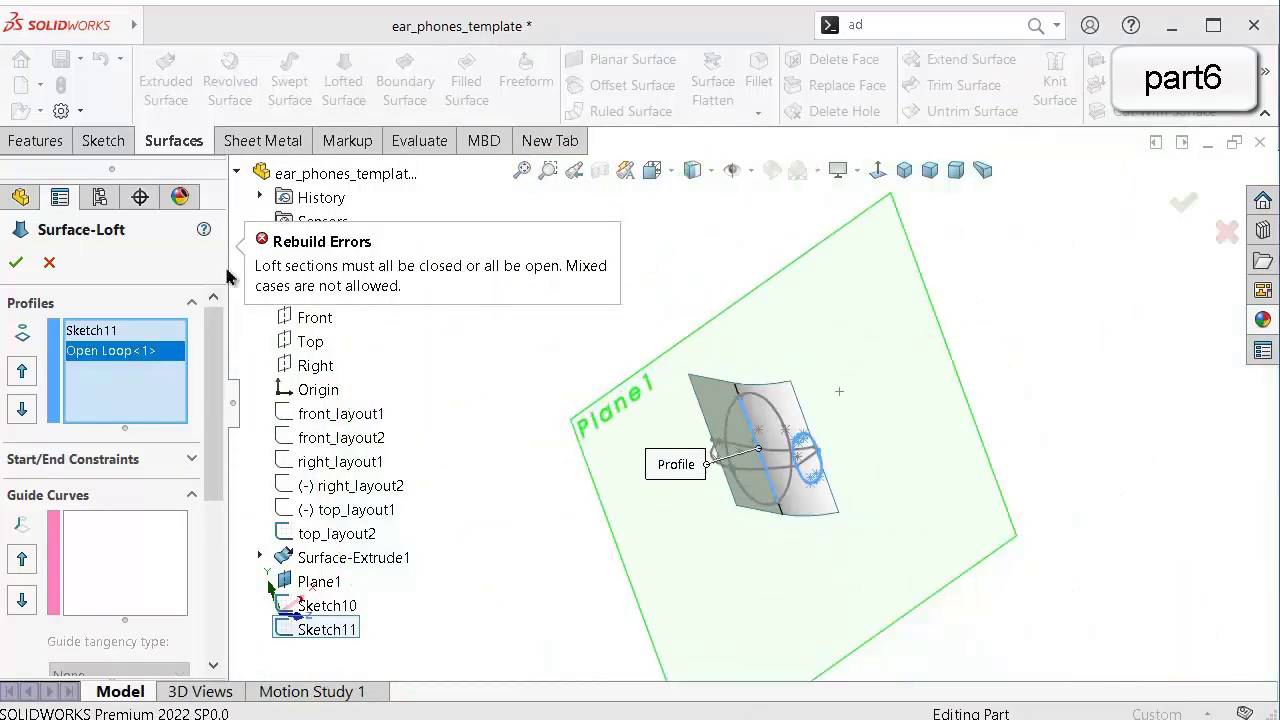
pyautogui.click(49, 262)
# Edit the large ellipse's sketch, convert its straight centre line to construction geometry, and exit the sketch.
pyautogui.scroll(-4, 577, 295)
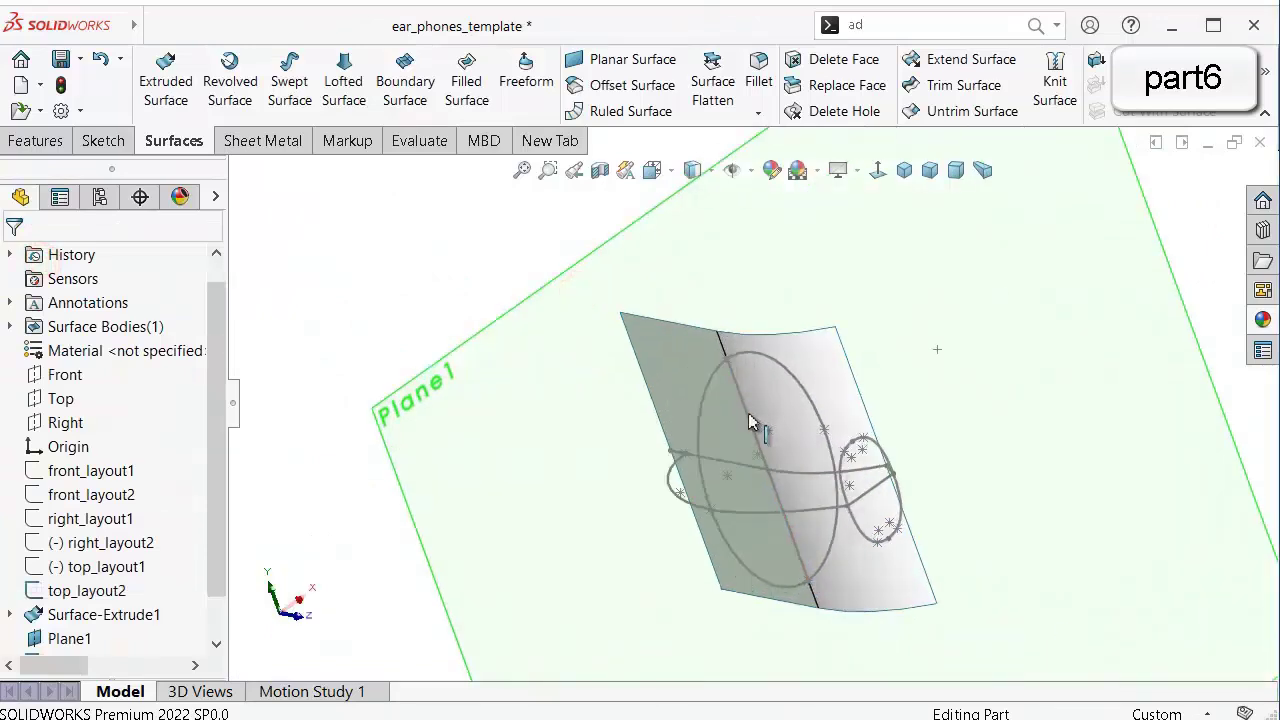
pyautogui.click(697, 427)
pyautogui.click(754, 331)
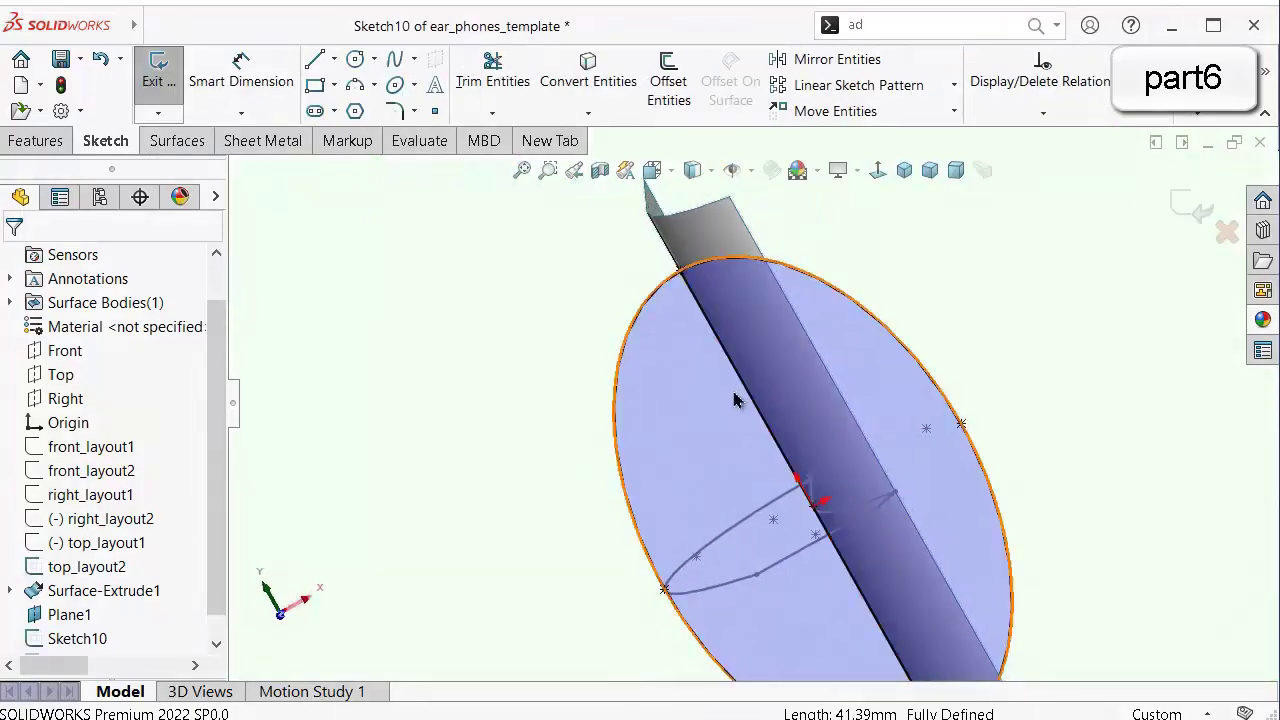
pyautogui.click(740, 374)
pyautogui.click(829, 311)
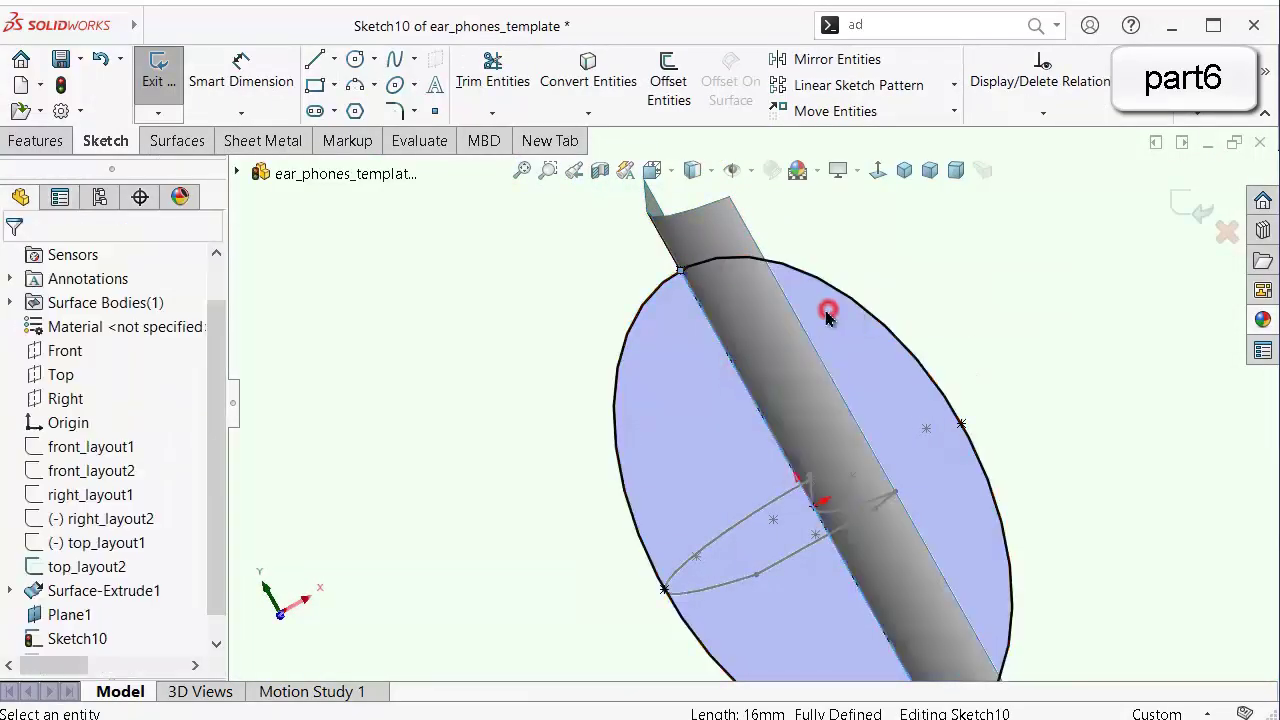
pyautogui.click(1197, 210)
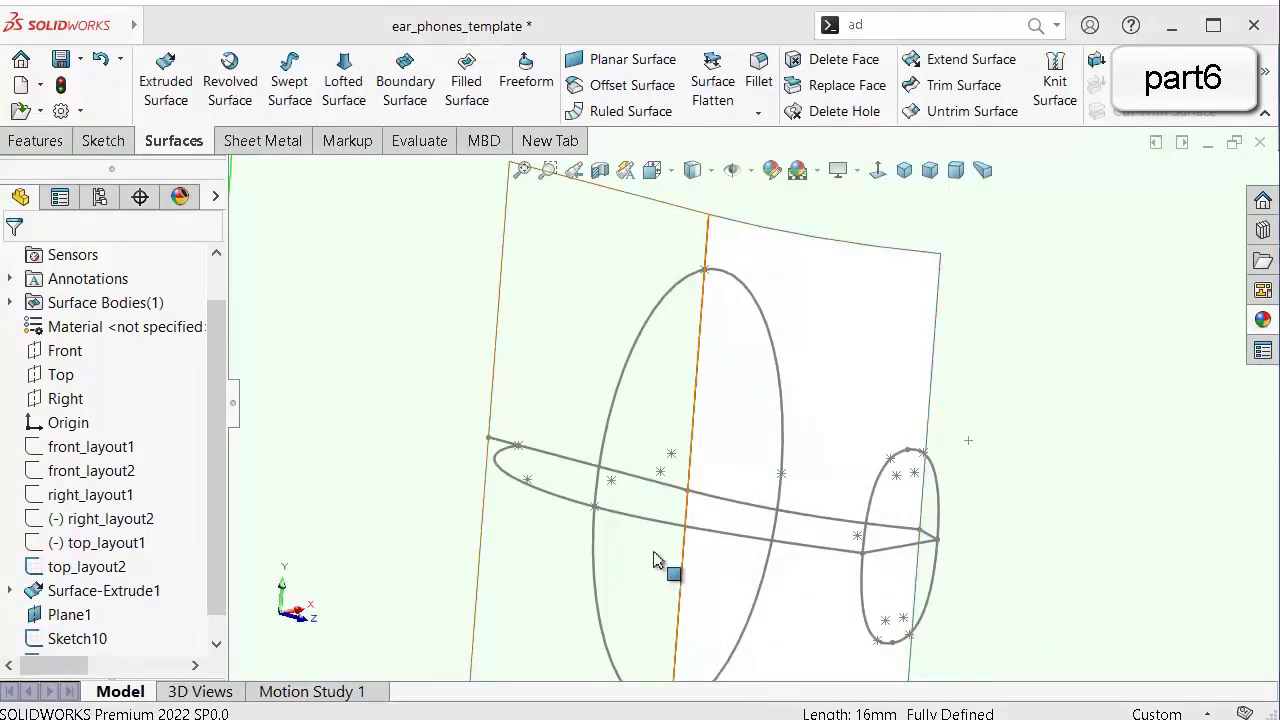
# Start a lofted surface using the small oval sketch and the large ellipse sketch as profiles, matched at their lower points.
pyautogui.click(343, 95)
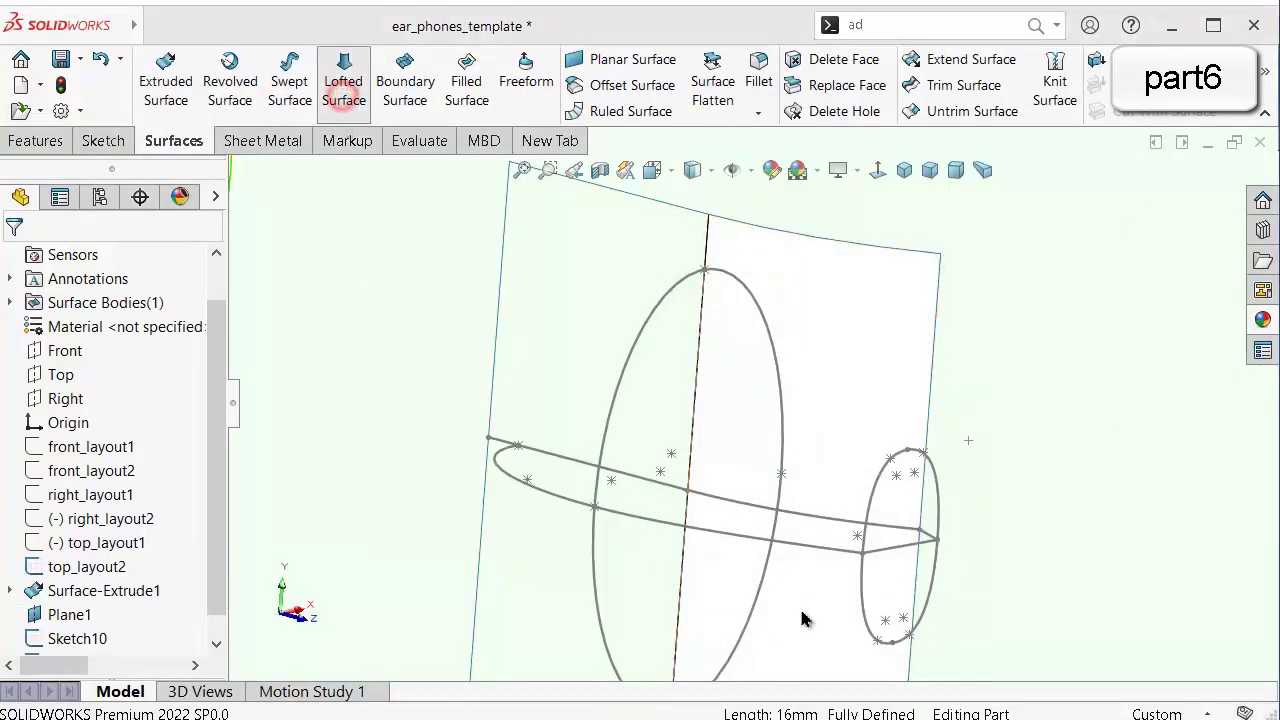
pyautogui.click(889, 651)
pyautogui.scroll(3, 887, 655)
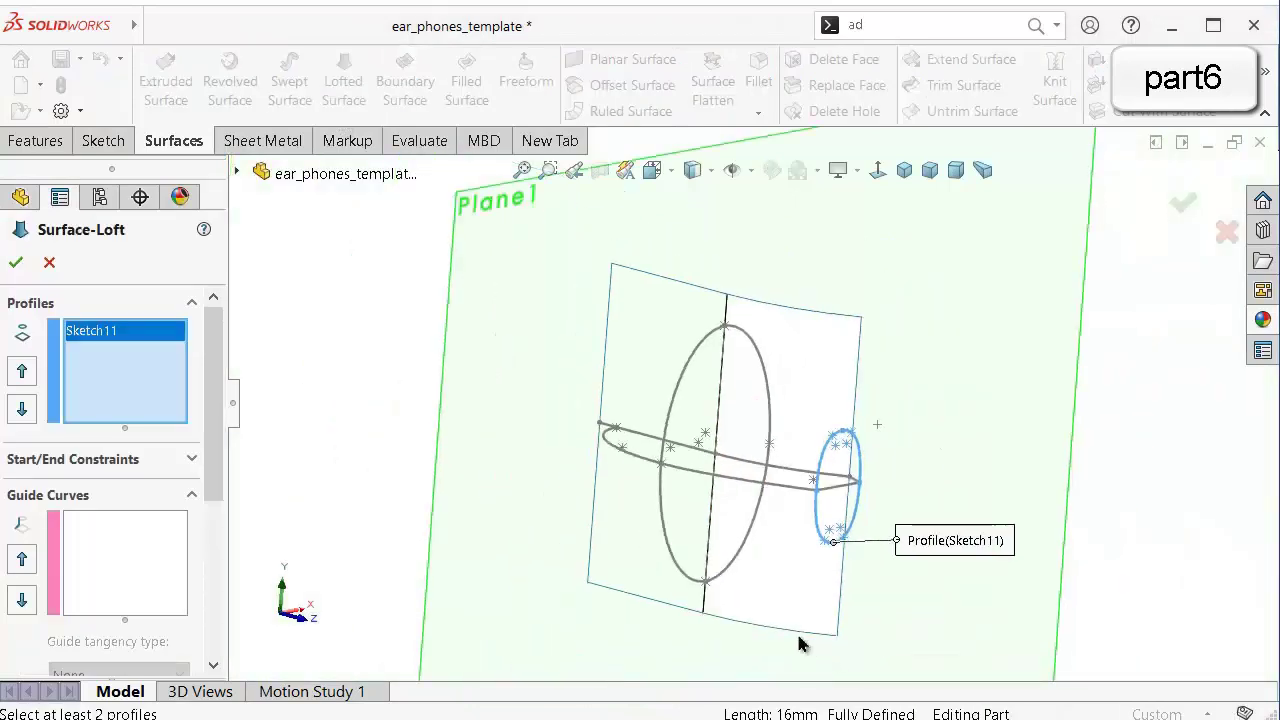
pyautogui.scroll(-1, 760, 655)
pyautogui.click(695, 566)
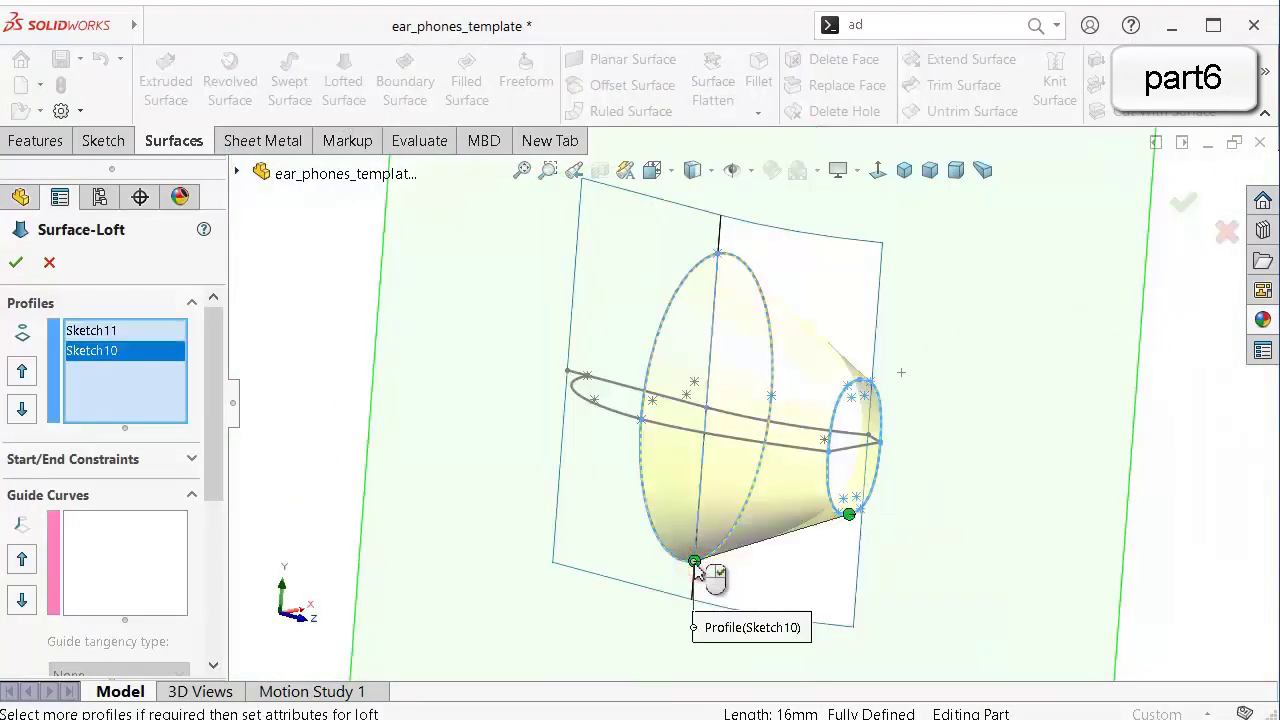
# Set the loft's end constraint to Normal To Profile and create the lofted surface.
pyautogui.click(92, 331)
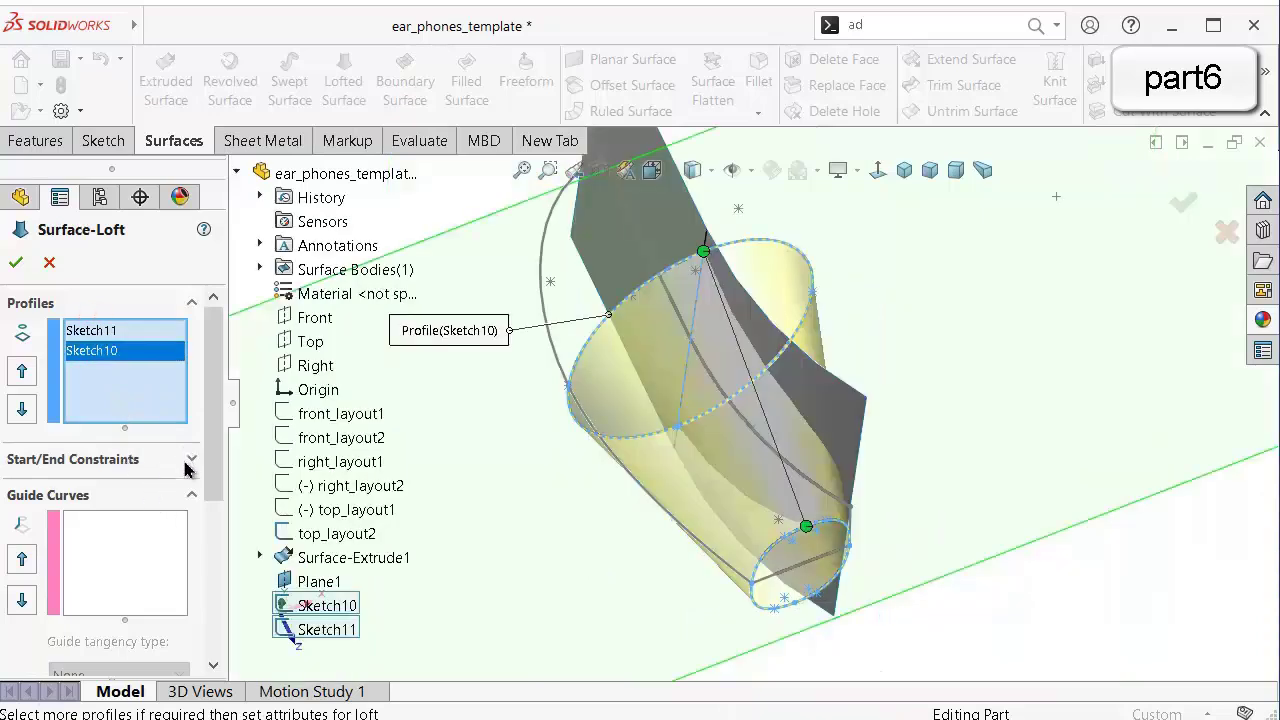
pyautogui.click(189, 460)
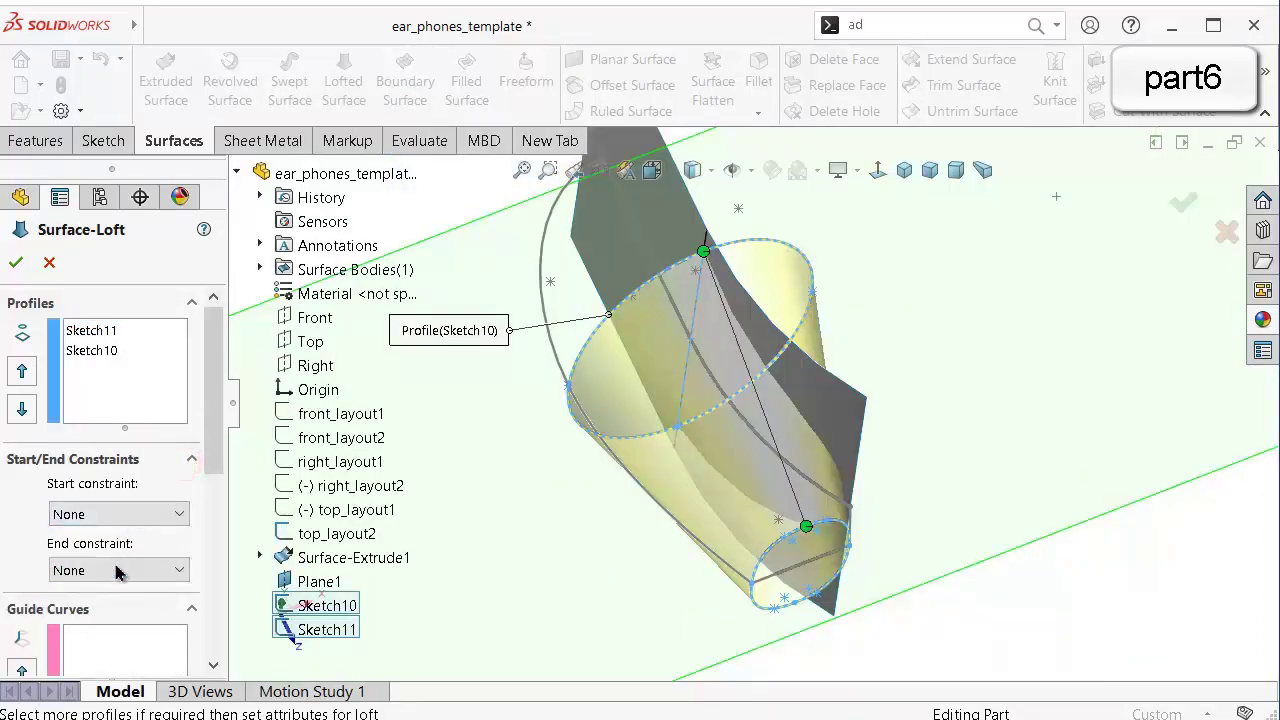
pyautogui.click(178, 570)
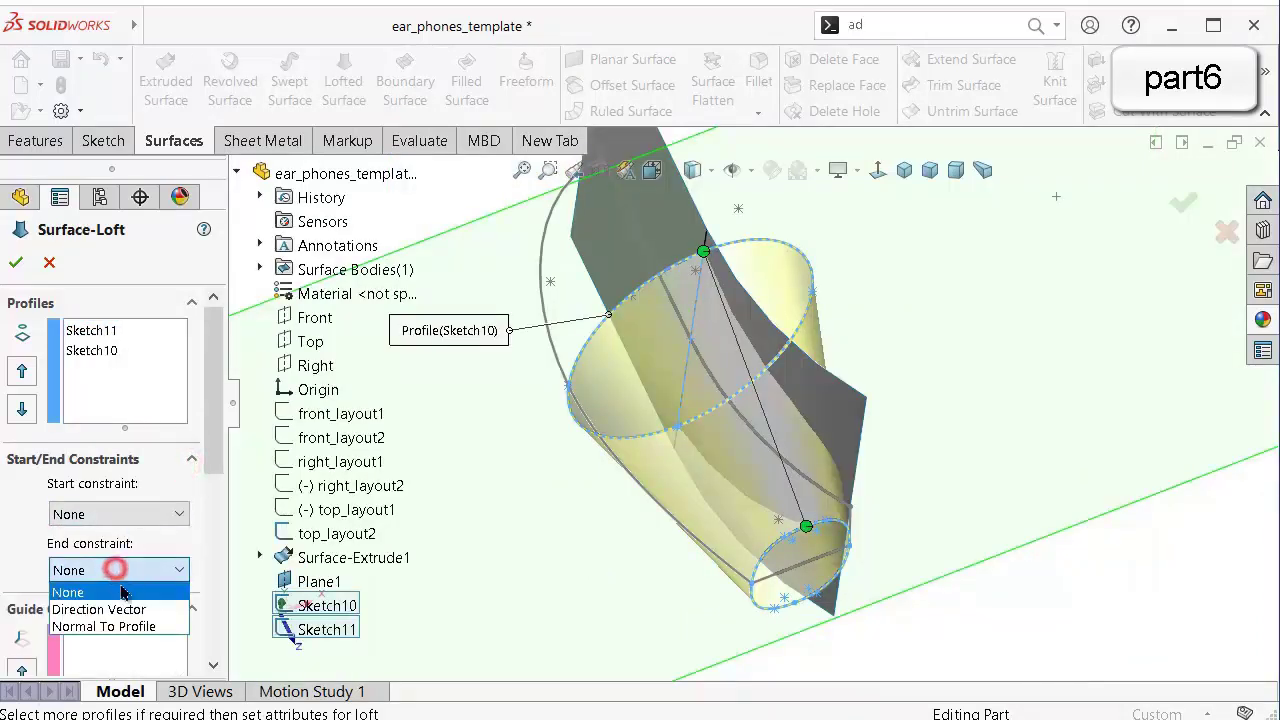
pyautogui.click(158, 627)
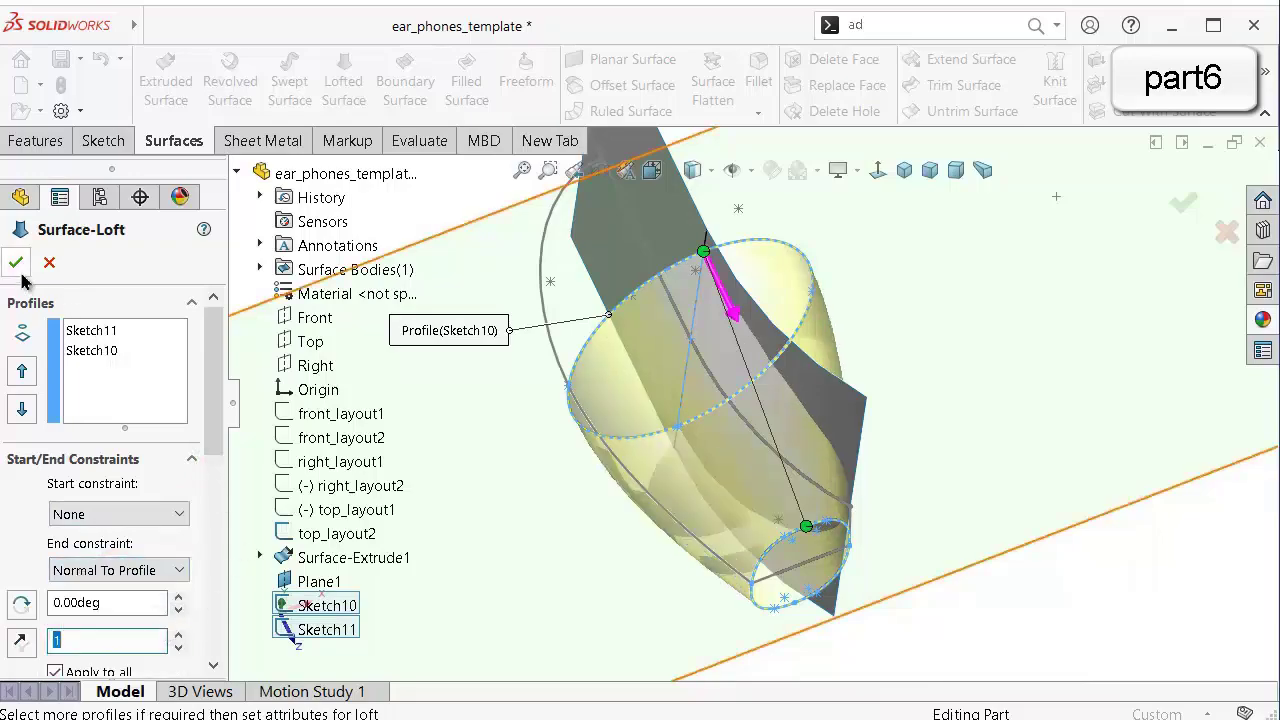
pyautogui.moveTo(634, 529); pyautogui.dragTo(789, 471, button='middle')
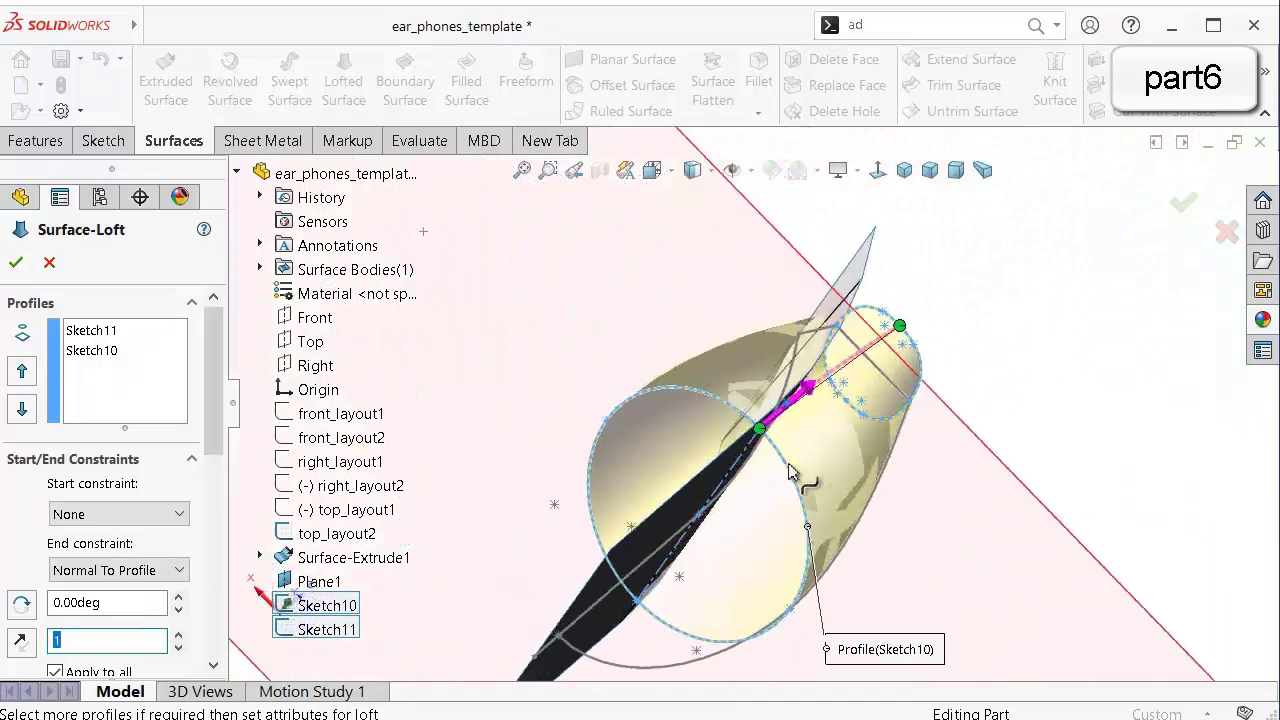
pyautogui.click(1180, 204)
pyautogui.click(1089, 347)
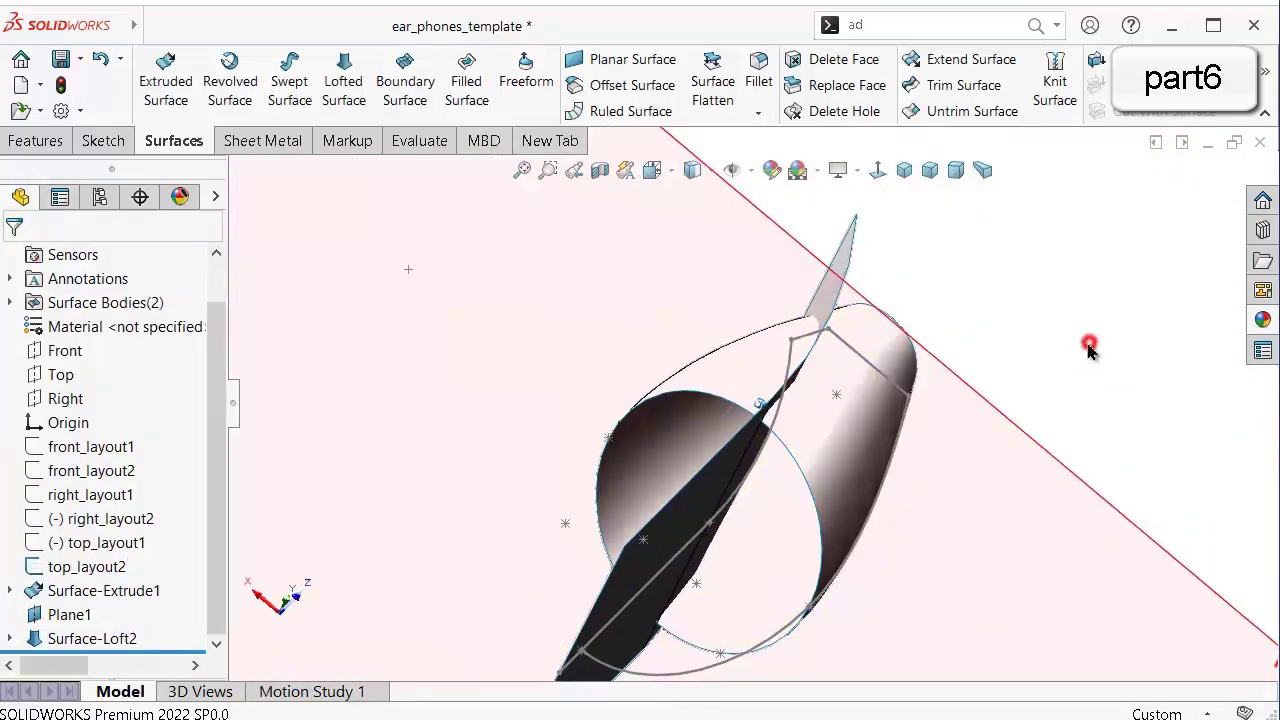
# Examine the lofted cover surface and its fit against the curved guide surface from the front, back and side.
pyautogui.hotkey('ctrl', '1')
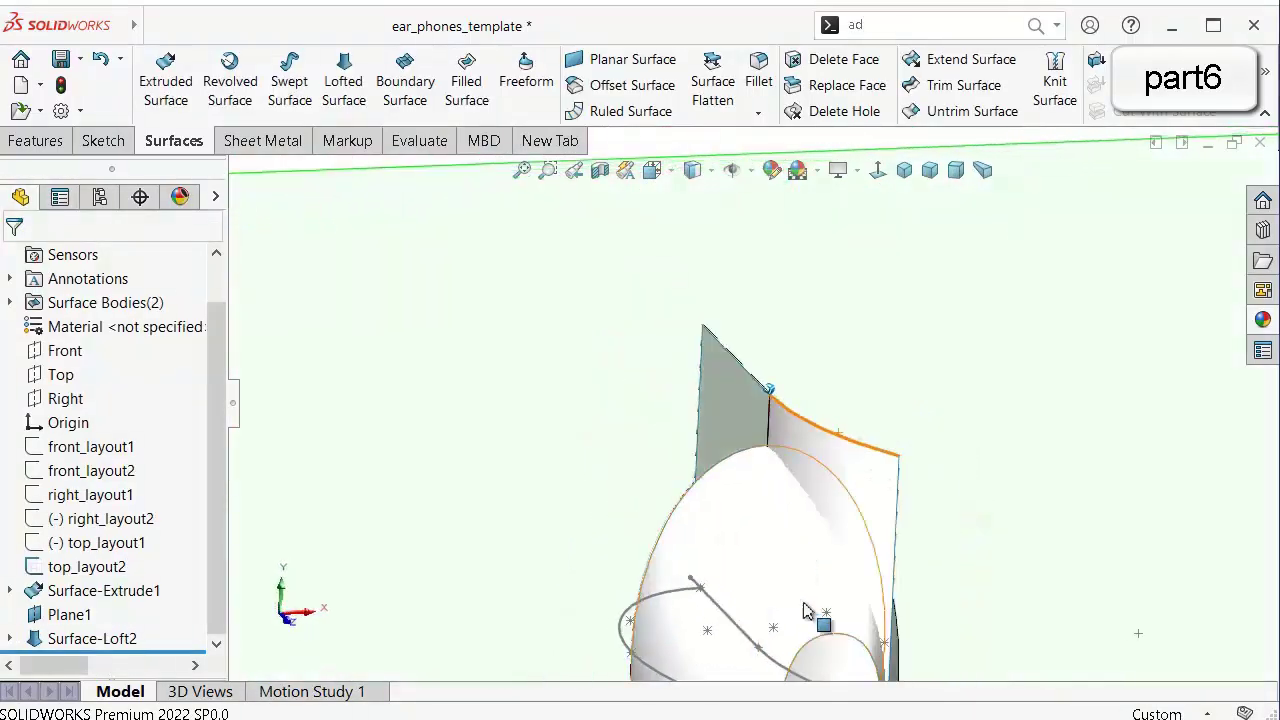
pyautogui.moveTo(840, 603)
pyautogui.mouseDown(button='middle')
pyautogui.moveTo(817, 566)
pyautogui.moveTo(859, 492)
pyautogui.moveTo(857, 478)
pyautogui.moveTo(840, 483)
pyautogui.mouseUp(button='middle')
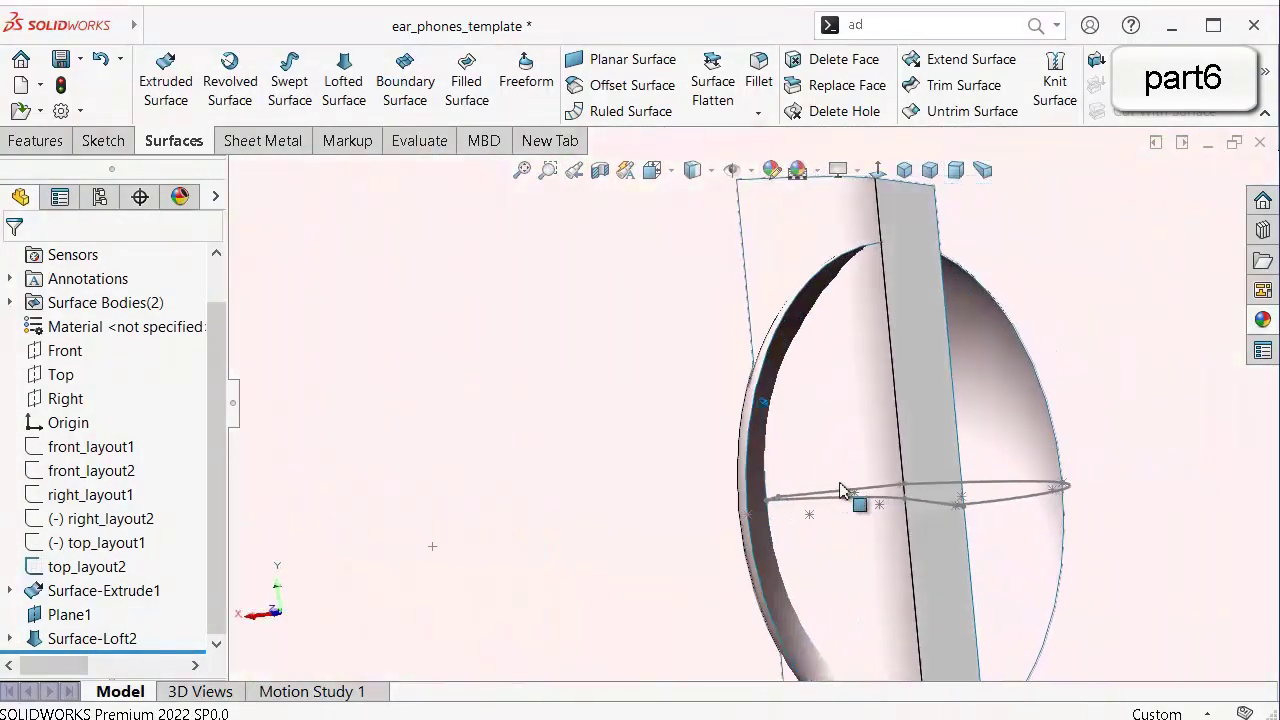
pyautogui.press('Left')
pyautogui.press('Left')
pyautogui.press('Left')
pyautogui.press('Left')
pyautogui.press('Left')
pyautogui.press('Left')
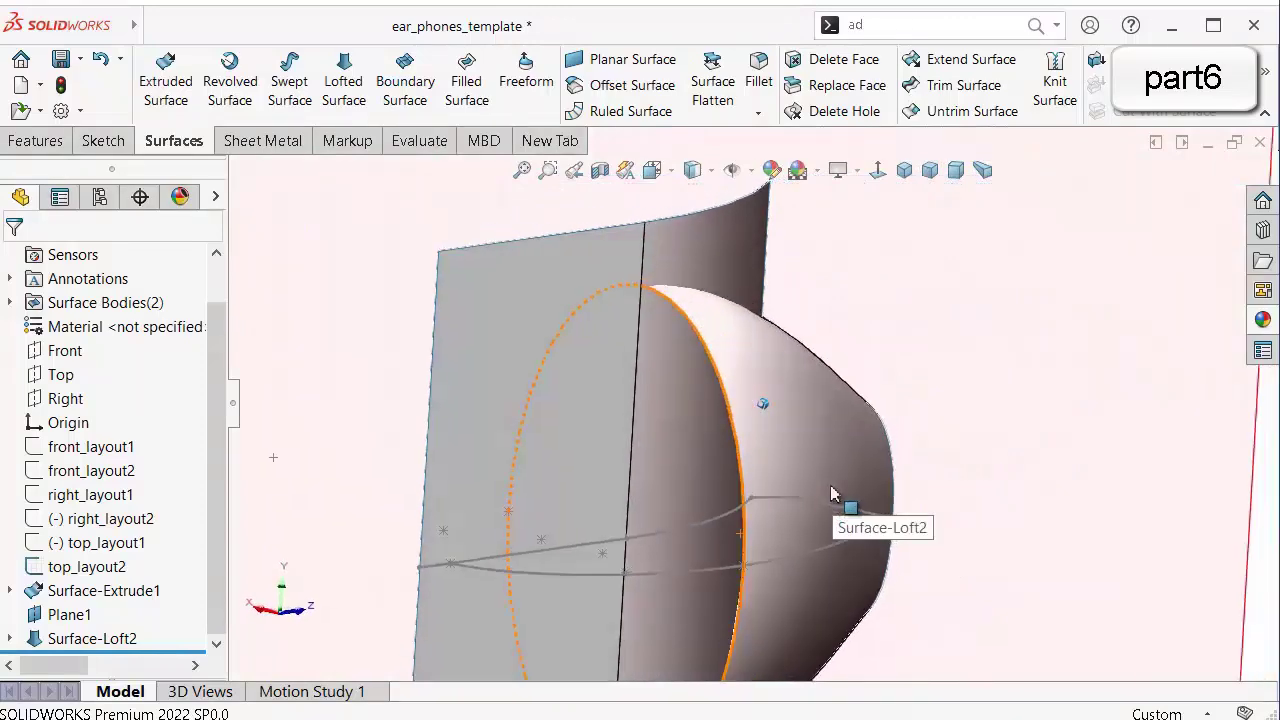
pyautogui.press('Left')
pyautogui.press('z')
pyautogui.press('z')
pyautogui.press('z')
pyautogui.press('z')
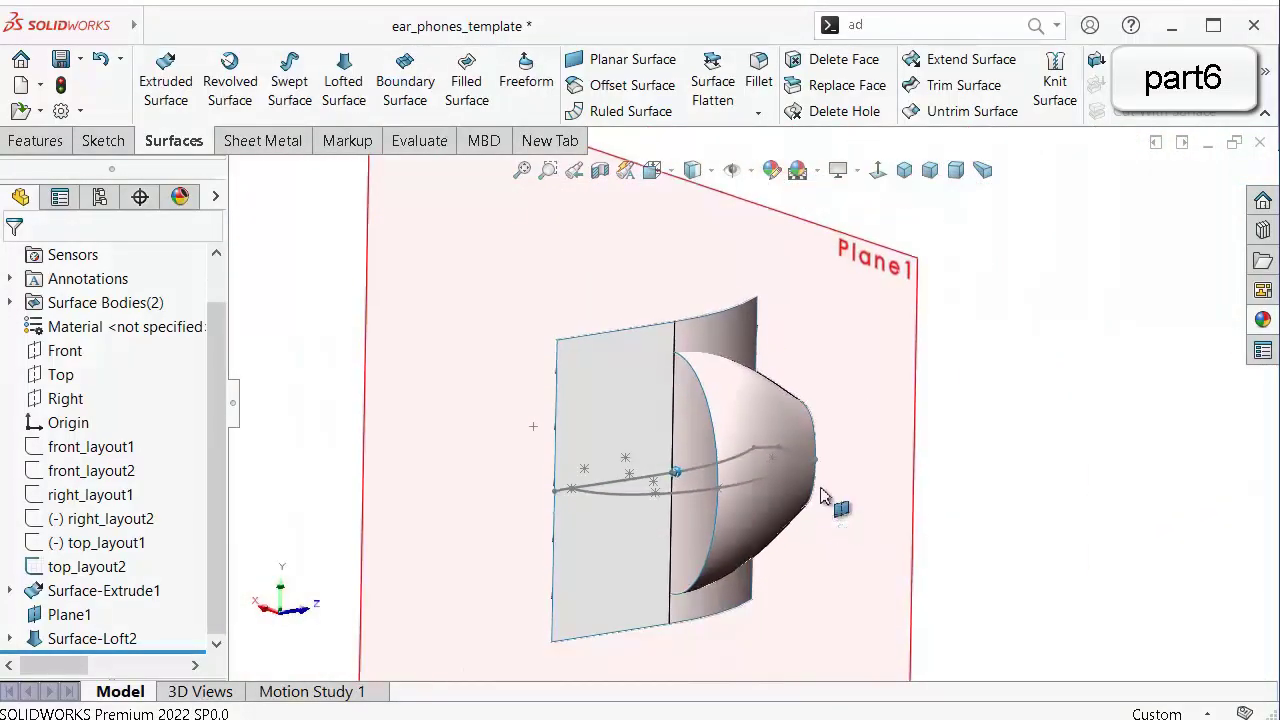
pyautogui.press('Down')
pyautogui.press('Left')
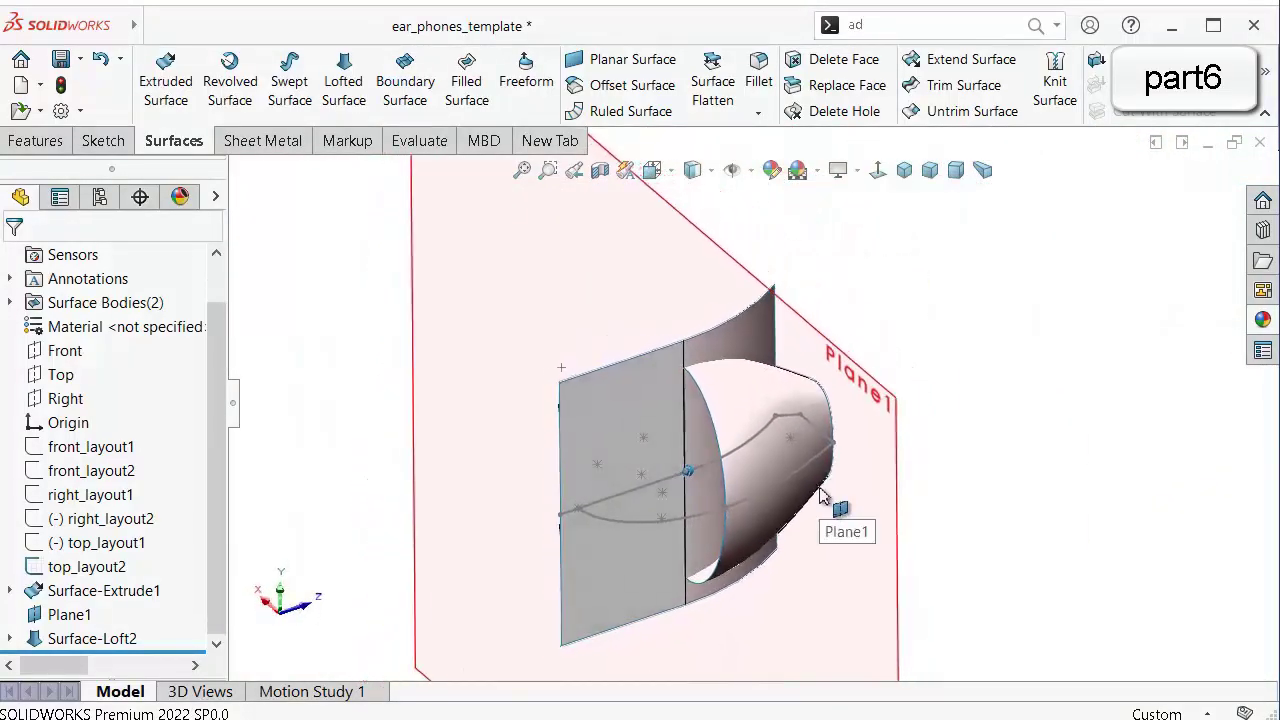
pyautogui.press('Left')
pyautogui.press('Left')
pyautogui.press('Left')
# Hide Plane1.
pyautogui.click(971, 426)
pyautogui.click(872, 545)
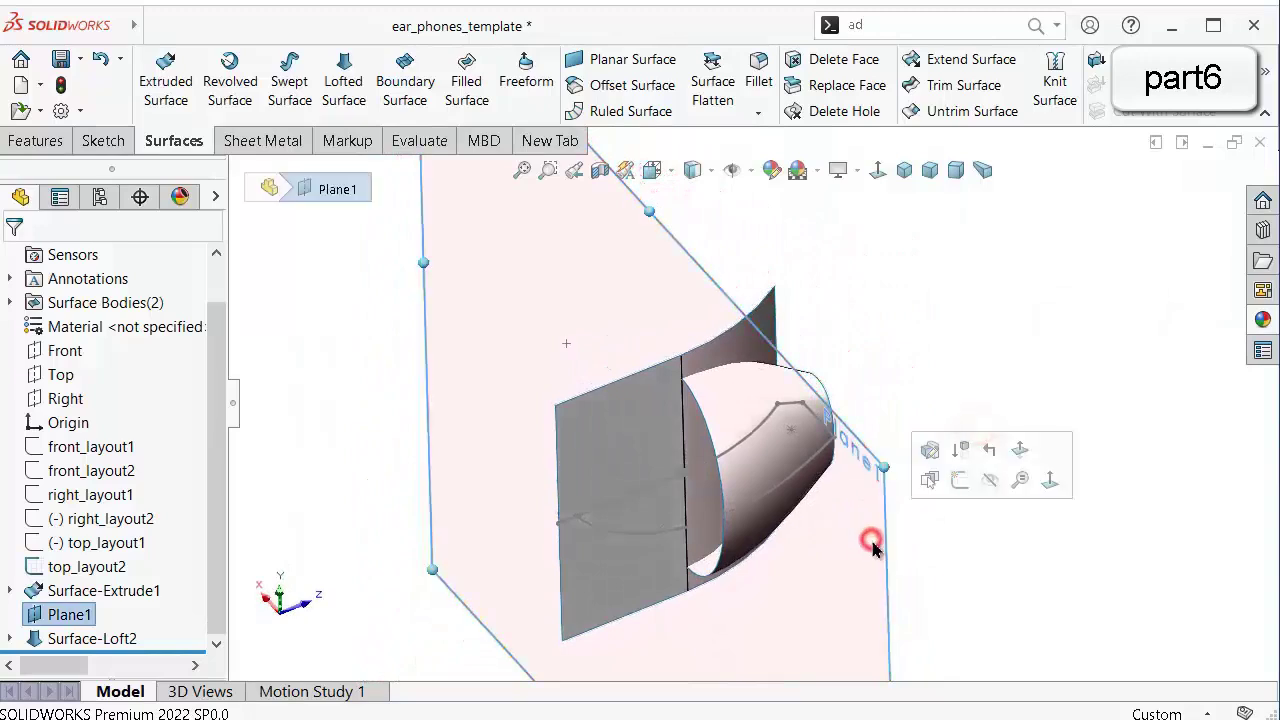
pyautogui.click(988, 480)
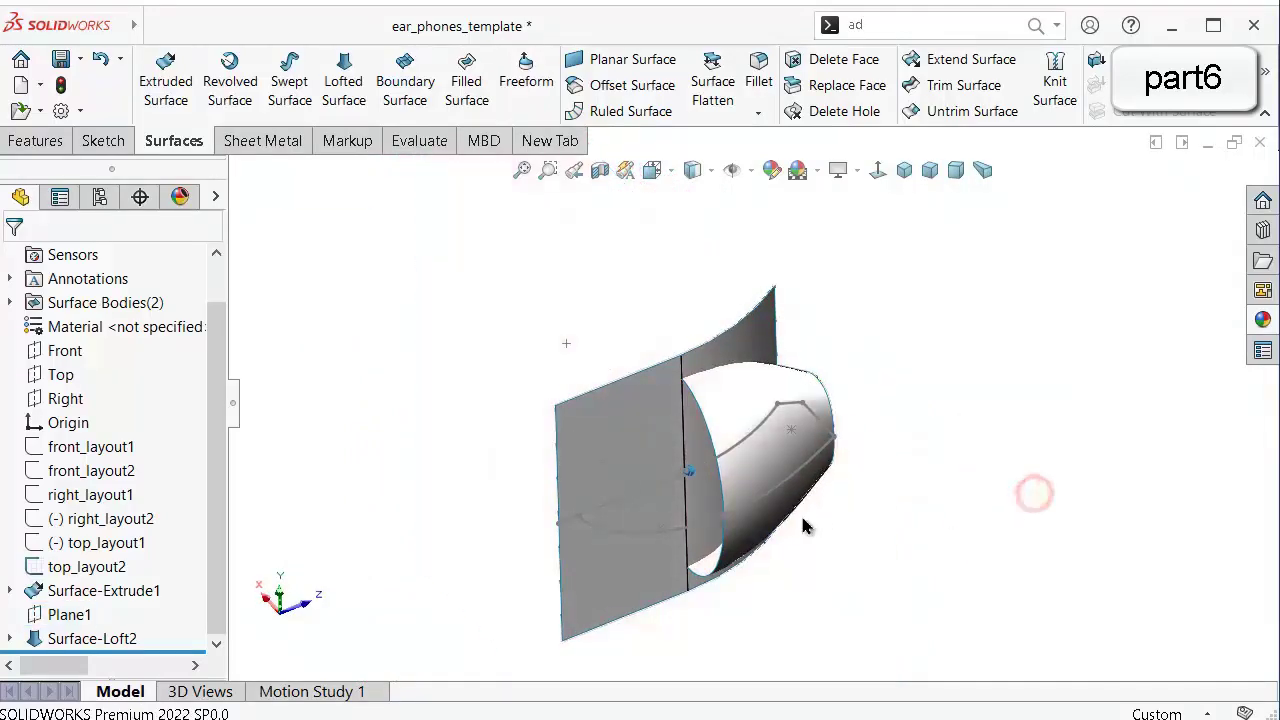
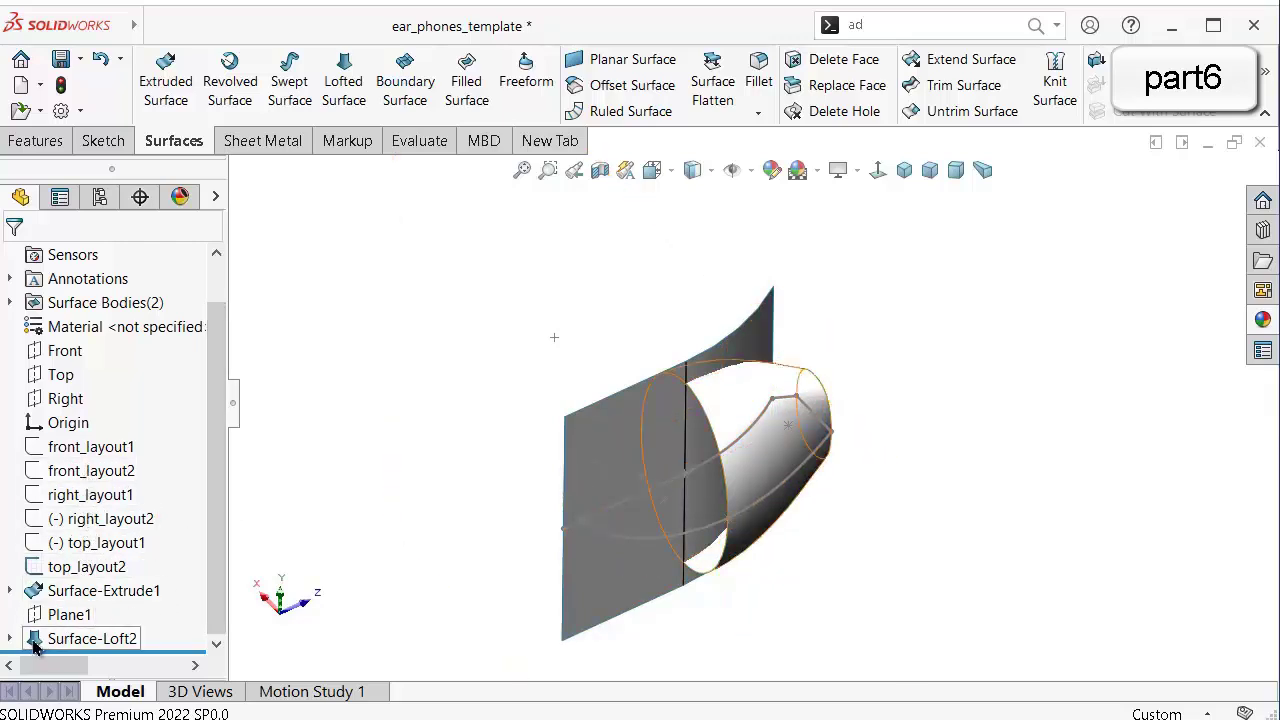
# Start a sketch on Plane1 and convert the loft's large ellipse sketch into it.
pyautogui.click(12, 640)
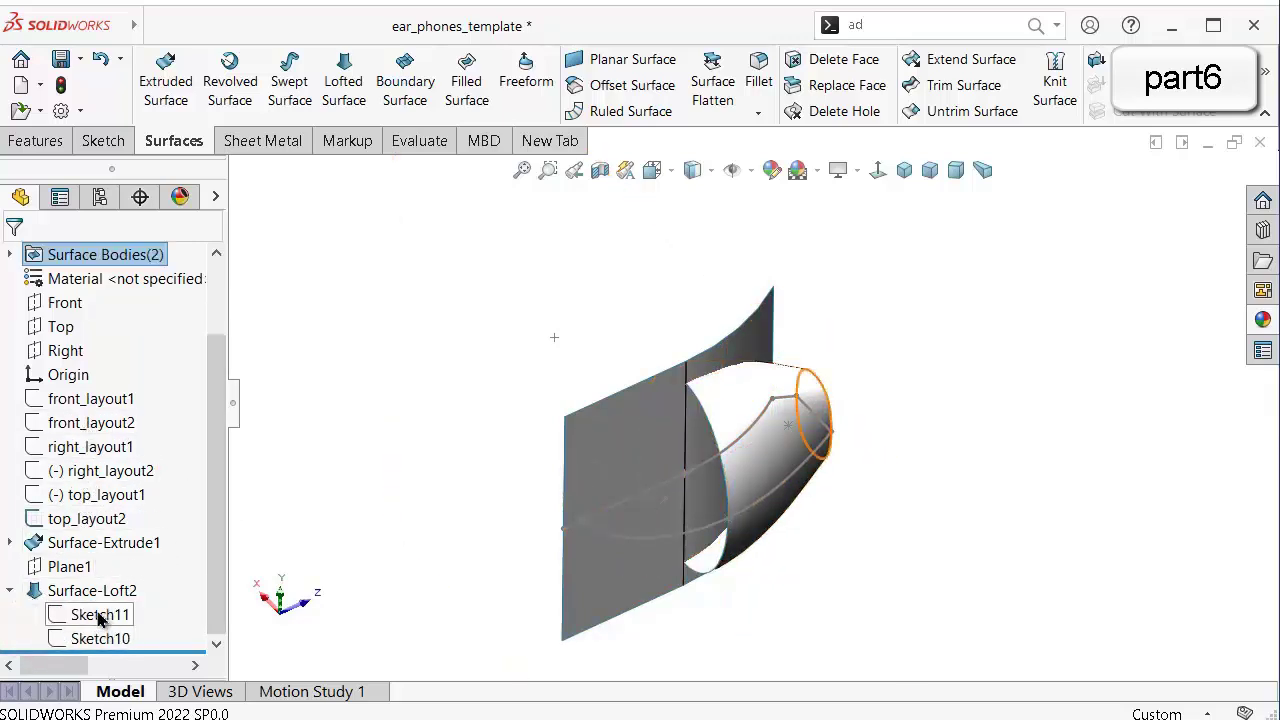
pyautogui.click(101, 639)
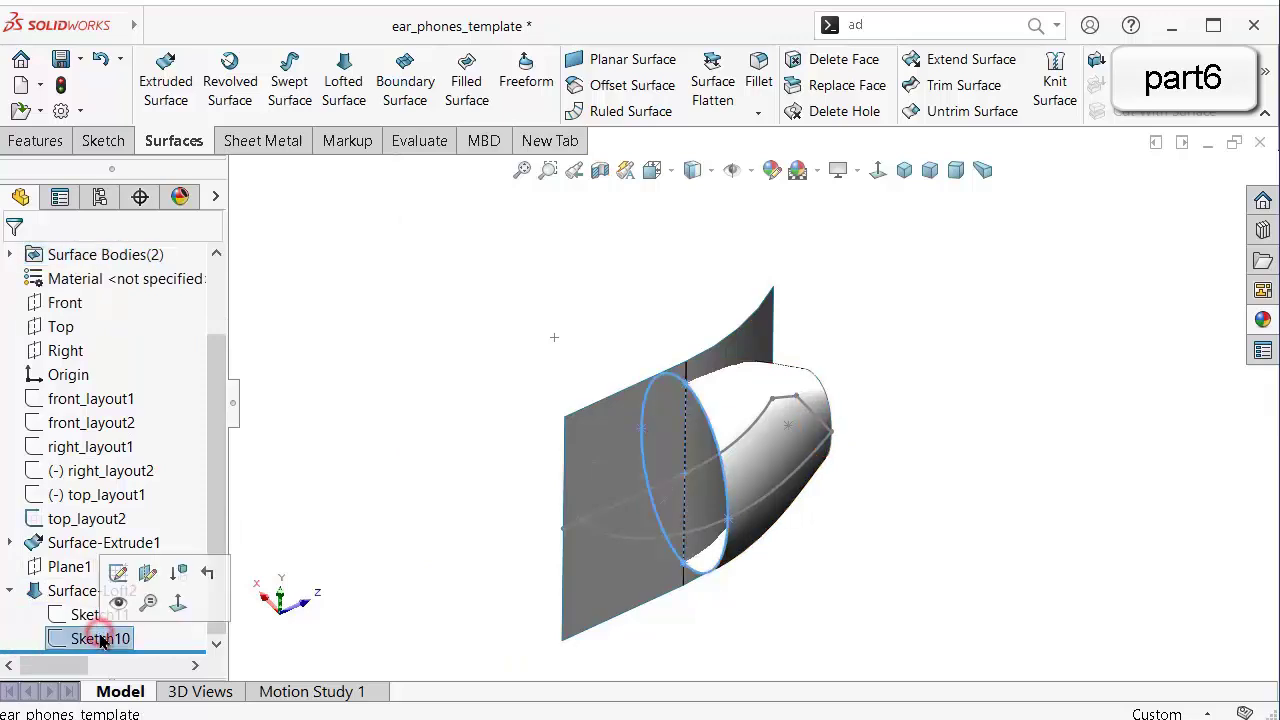
pyautogui.click(331, 452)
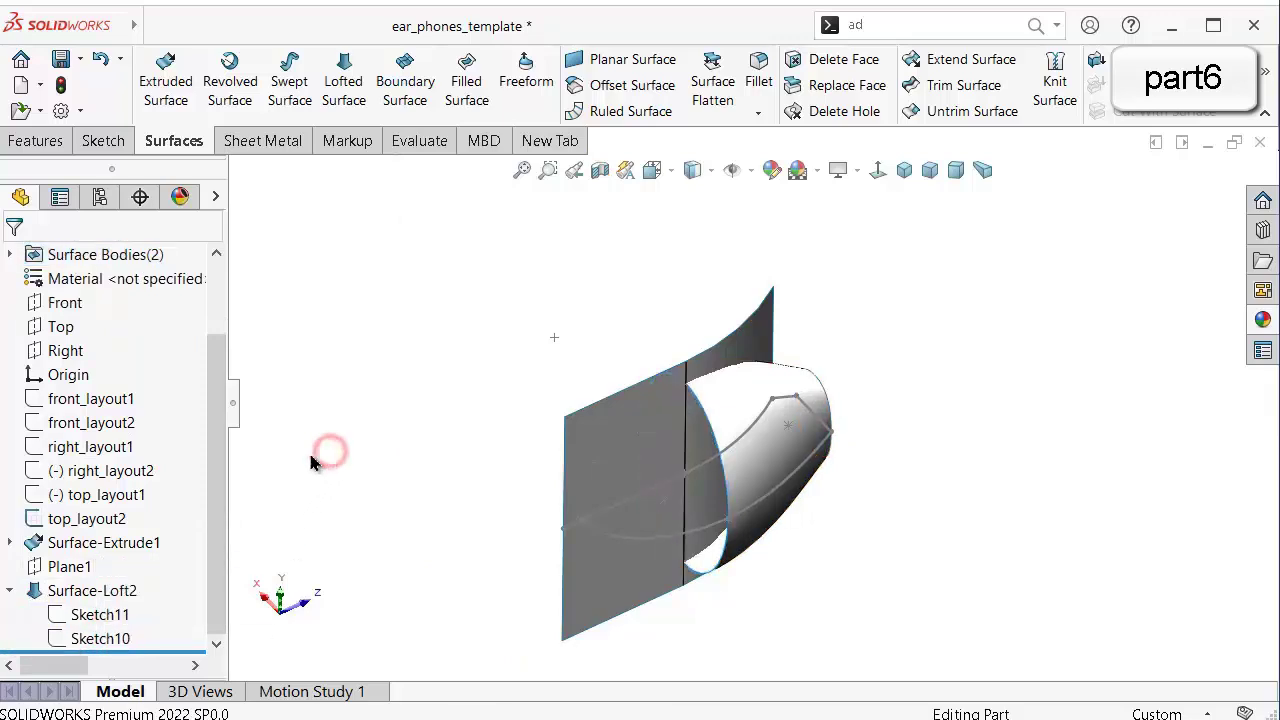
pyautogui.click(90, 566)
pyautogui.click(97, 545)
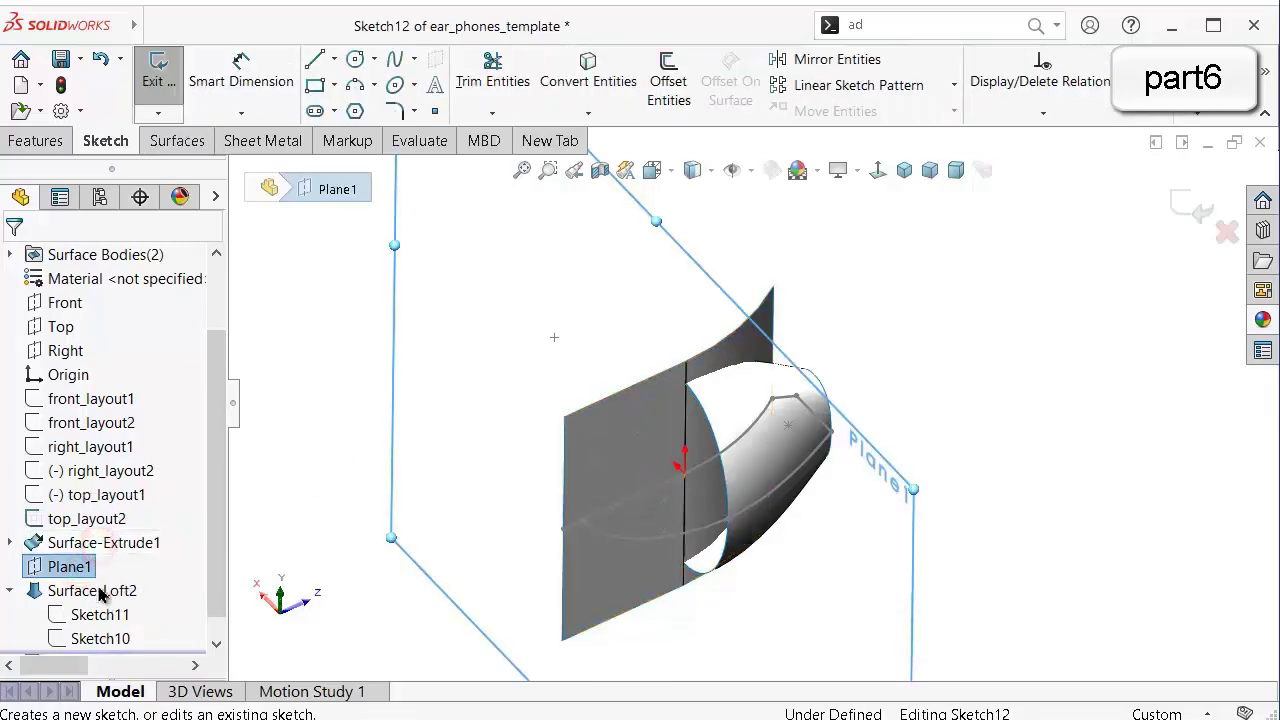
pyautogui.click(97, 641)
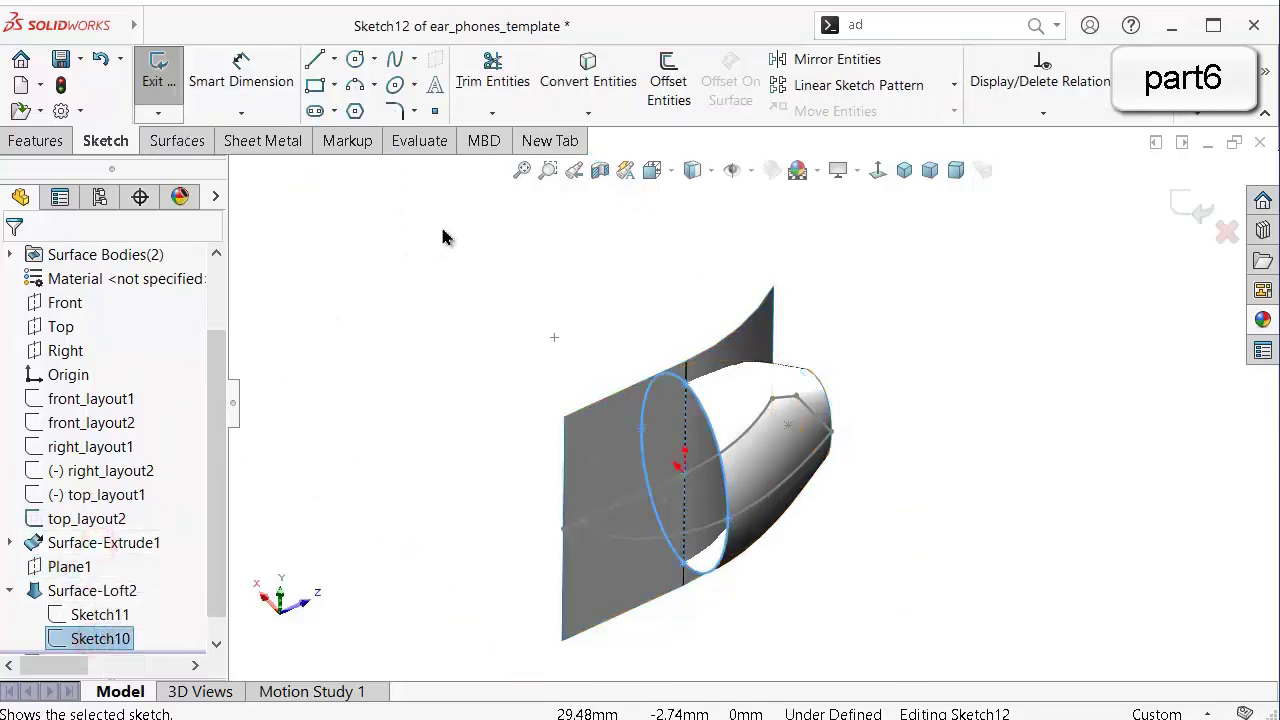
pyautogui.click(590, 72)
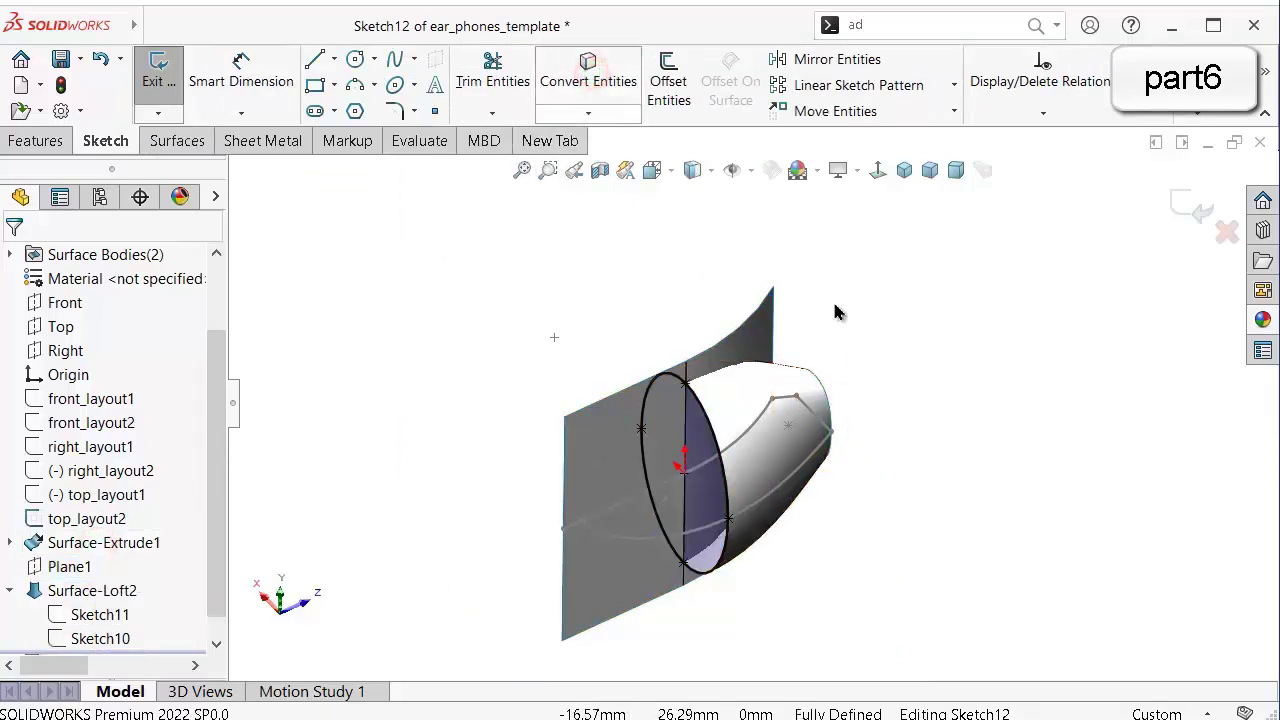
# Draw a horizontal construction line between the ellipse's two side points and trim away the ellipse's lower half.
pyautogui.click(904, 170)
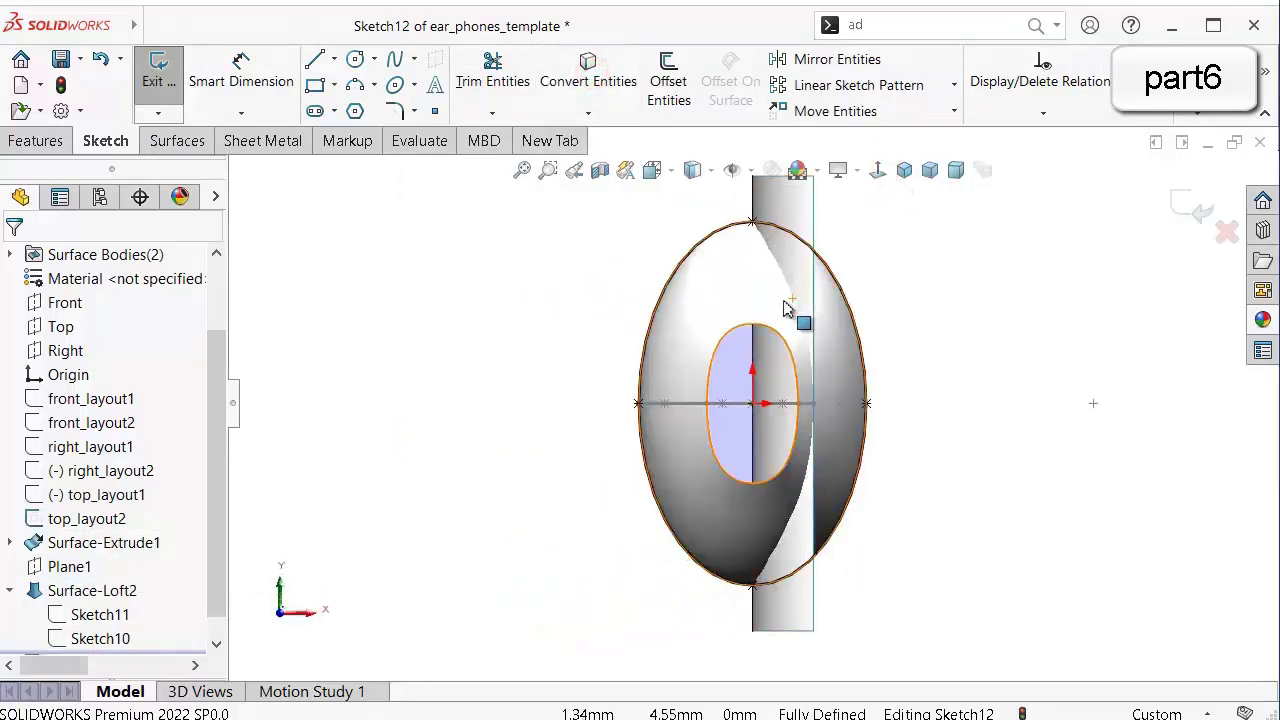
pyautogui.scroll(-3, 785, 308)
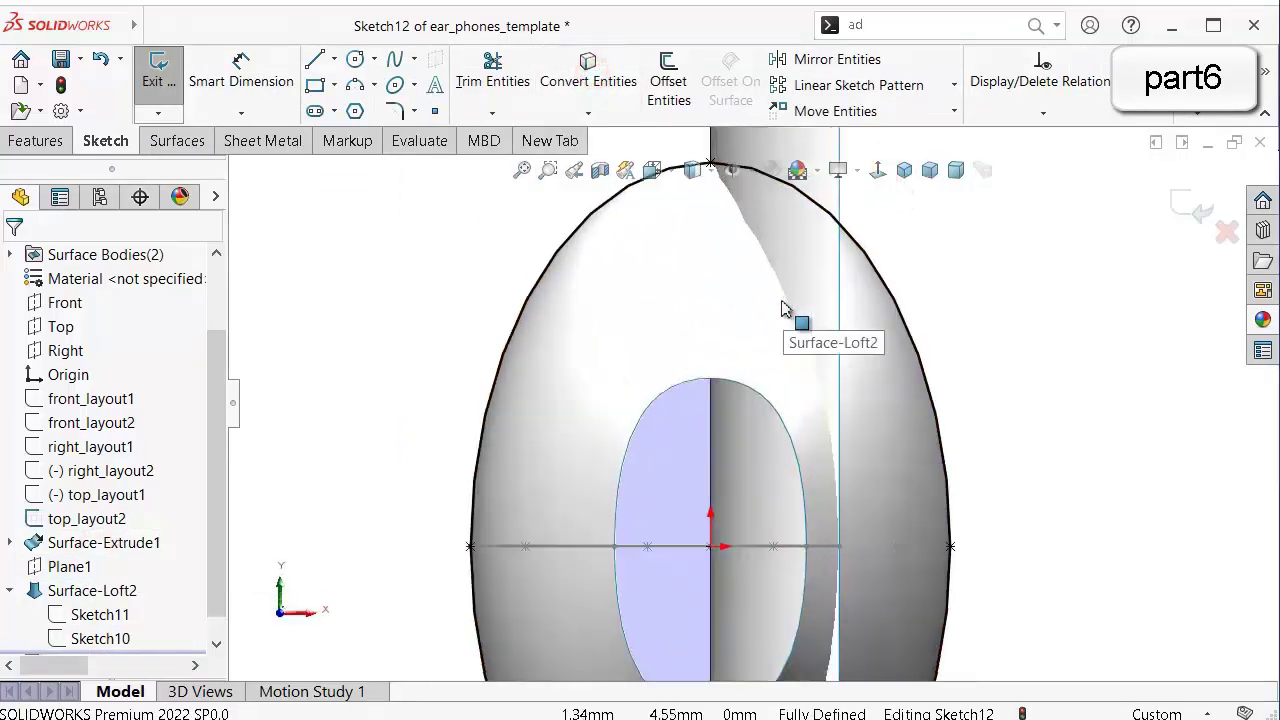
pyautogui.click(335, 62)
pyautogui.click(355, 107)
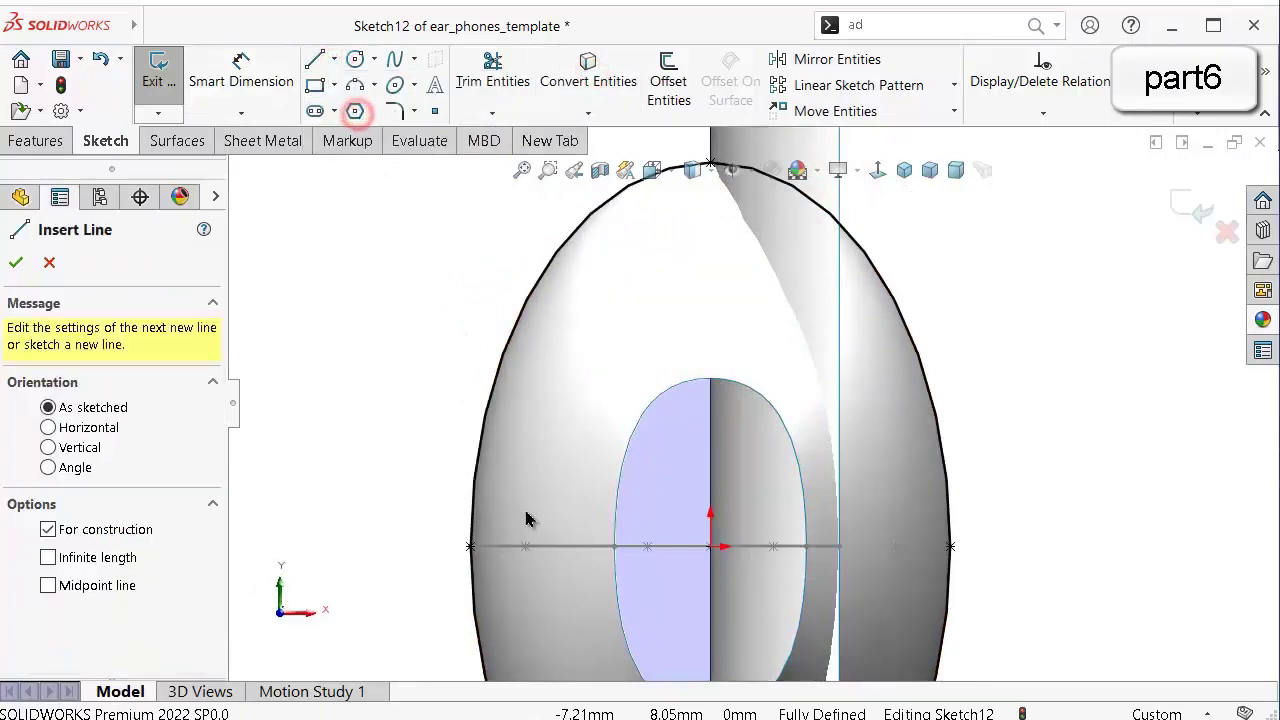
pyautogui.click(470, 548)
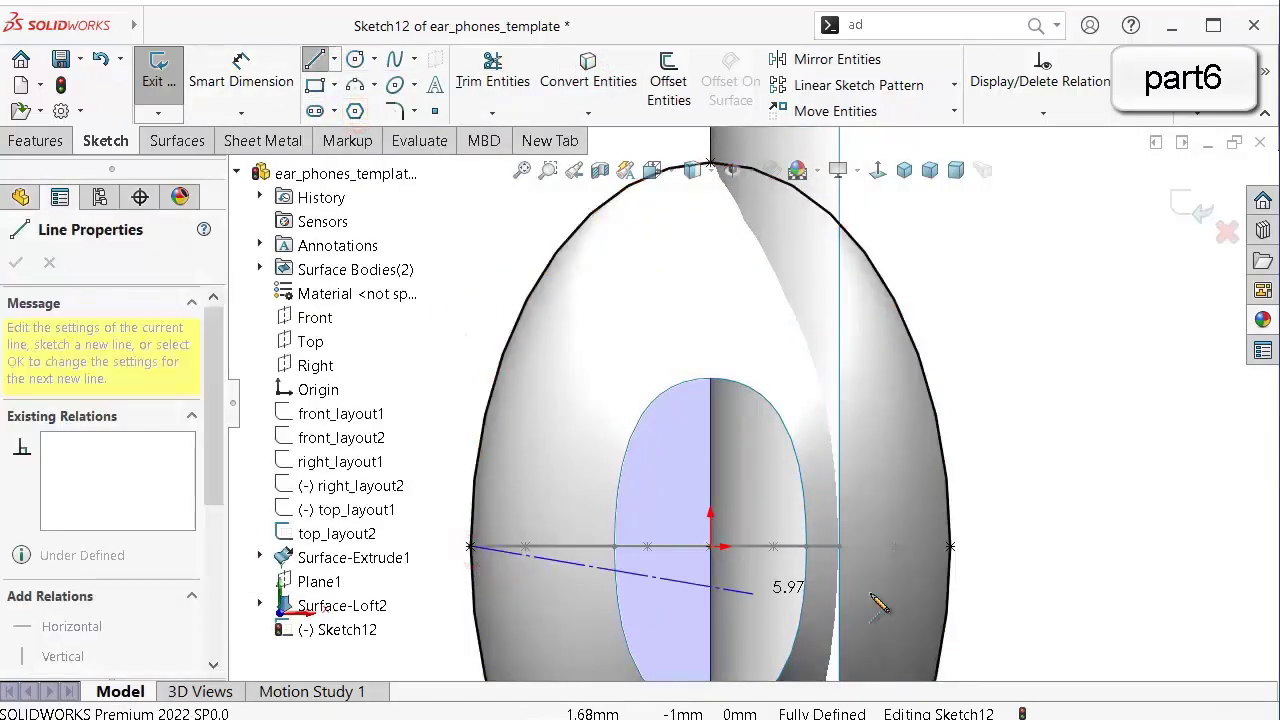
pyautogui.click(951, 547)
pyautogui.press('z')
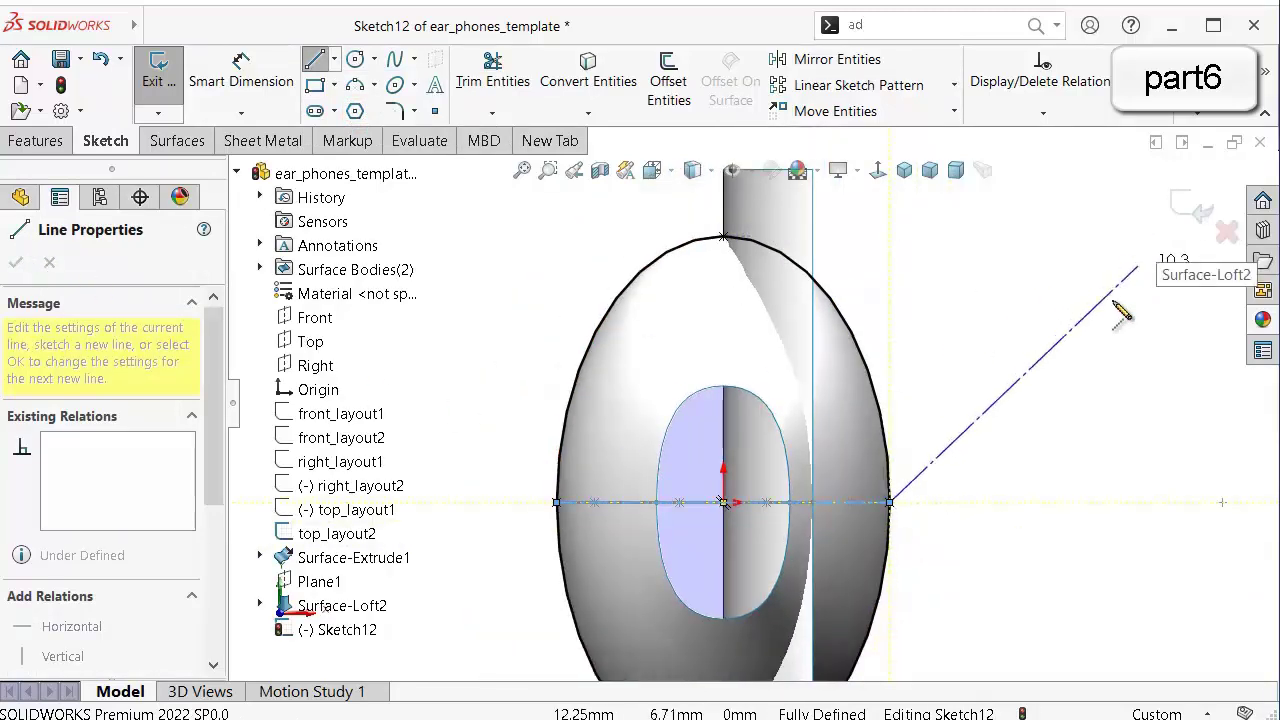
pyautogui.click(1073, 314)
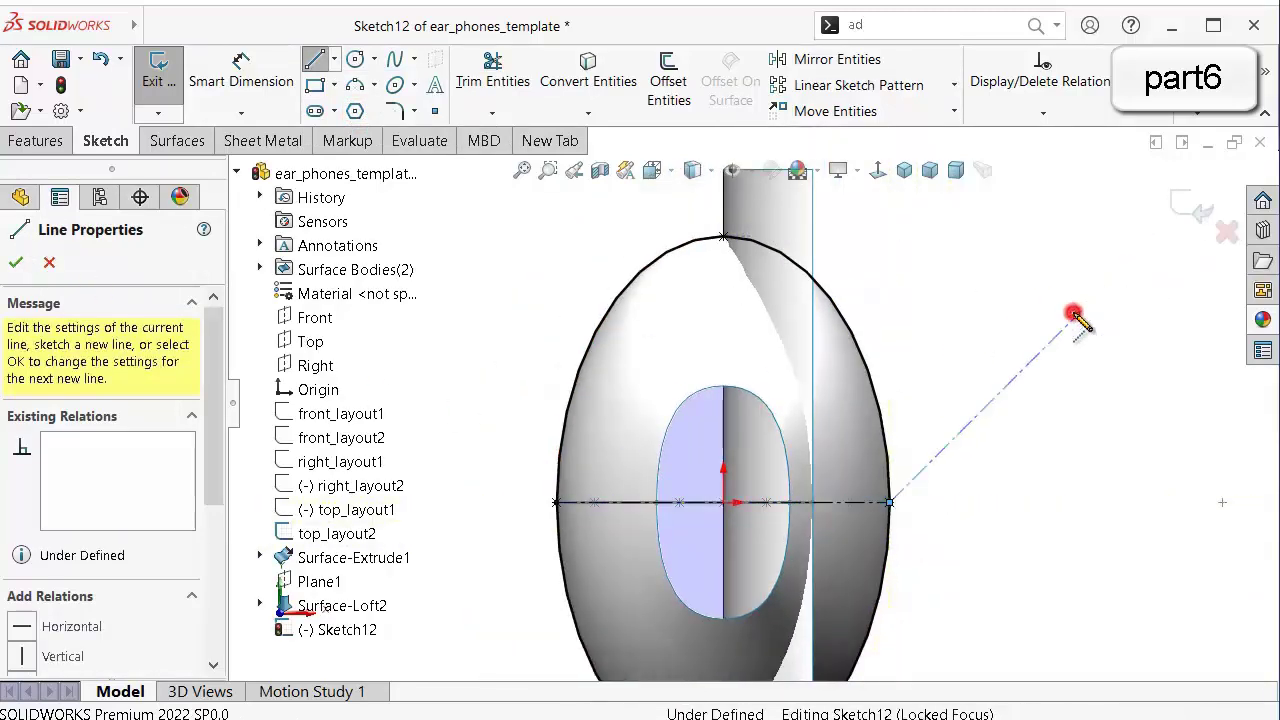
pyautogui.click(590, 88)
pyautogui.click(49, 263)
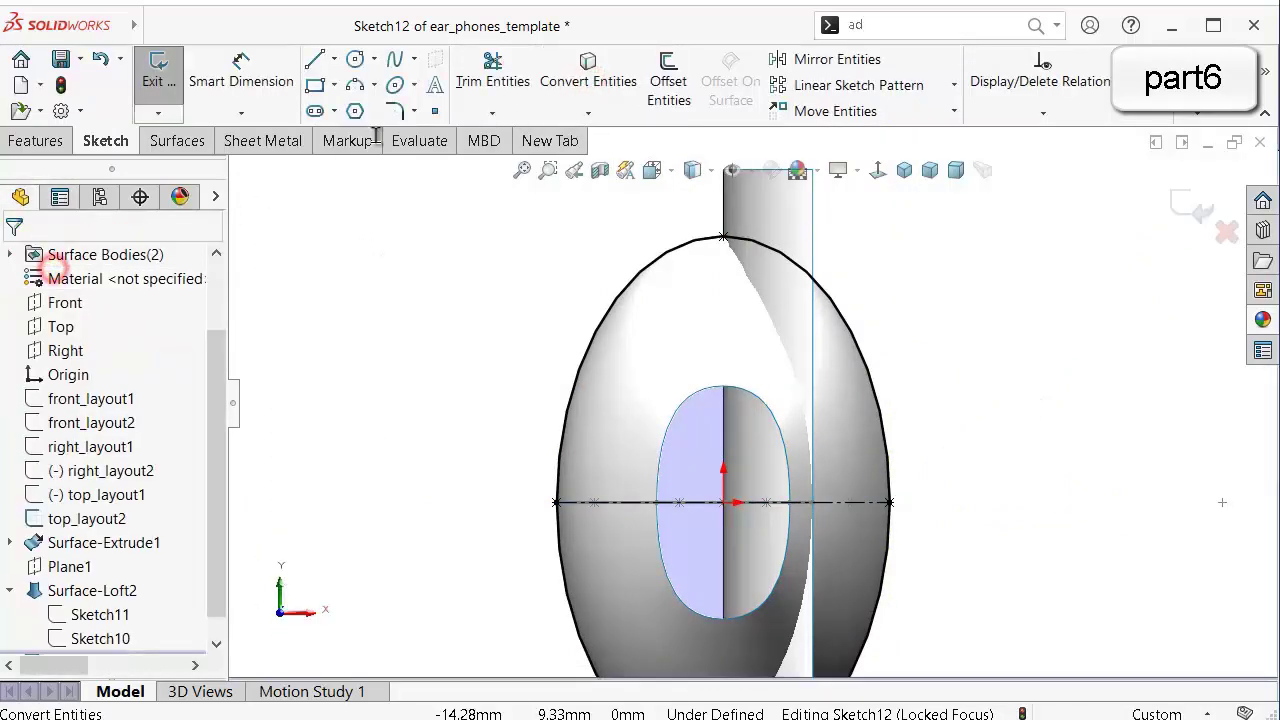
pyautogui.click(492, 80)
pyautogui.moveTo(583, 566); pyautogui.dragTo(838, 520)
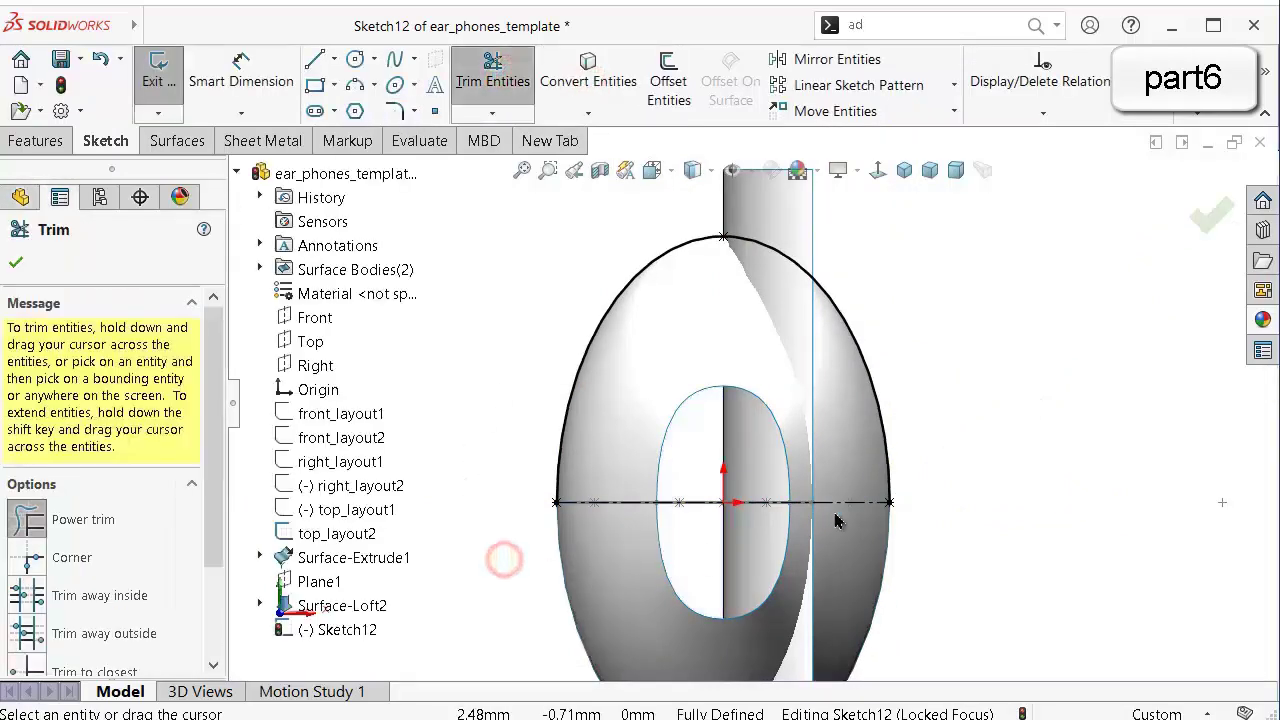
# Create a revolved surface by turning the half ellipse 360° about the construction line.
pyautogui.moveTo(1012, 368); pyautogui.dragTo(948, 450, button='middle')
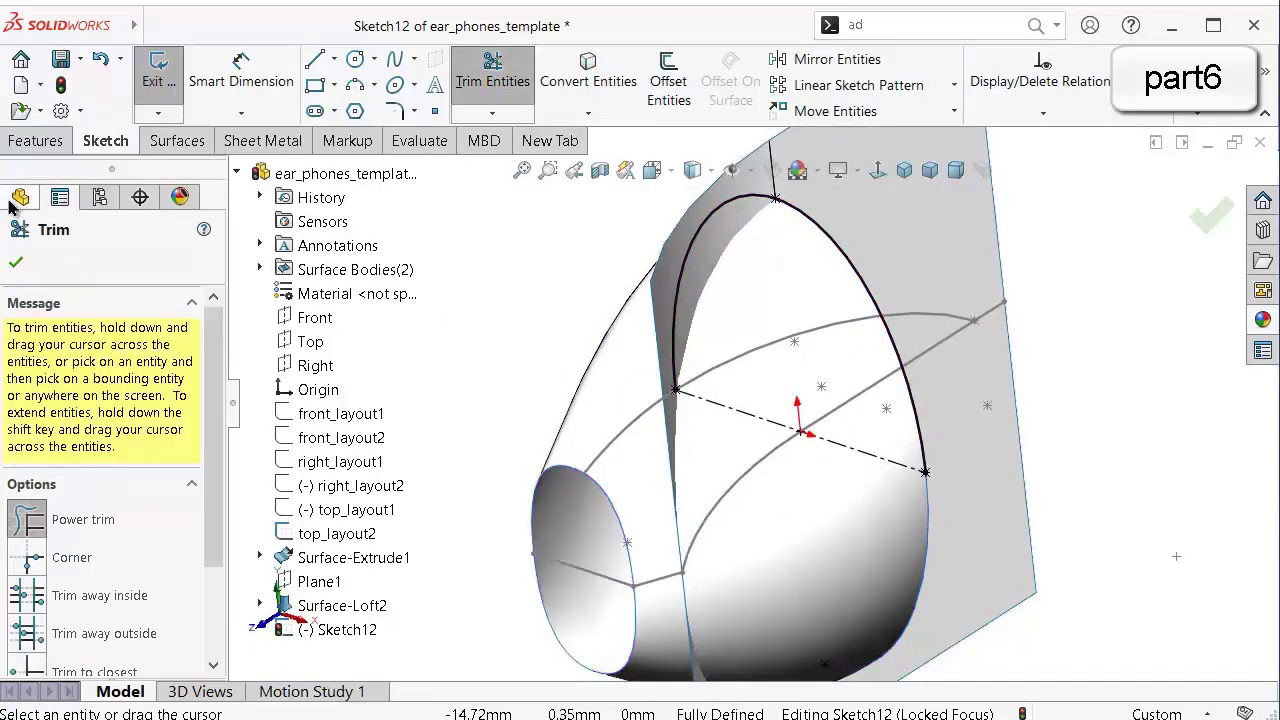
pyautogui.click(176, 141)
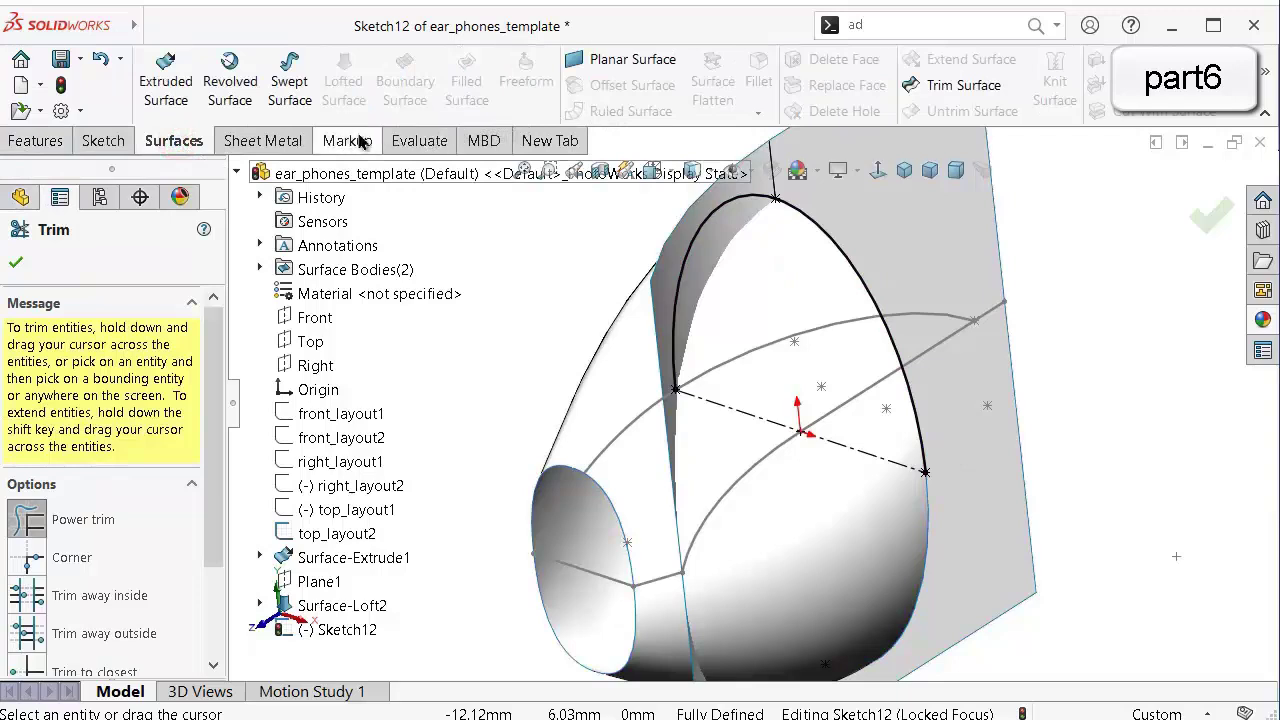
pyautogui.click(225, 80)
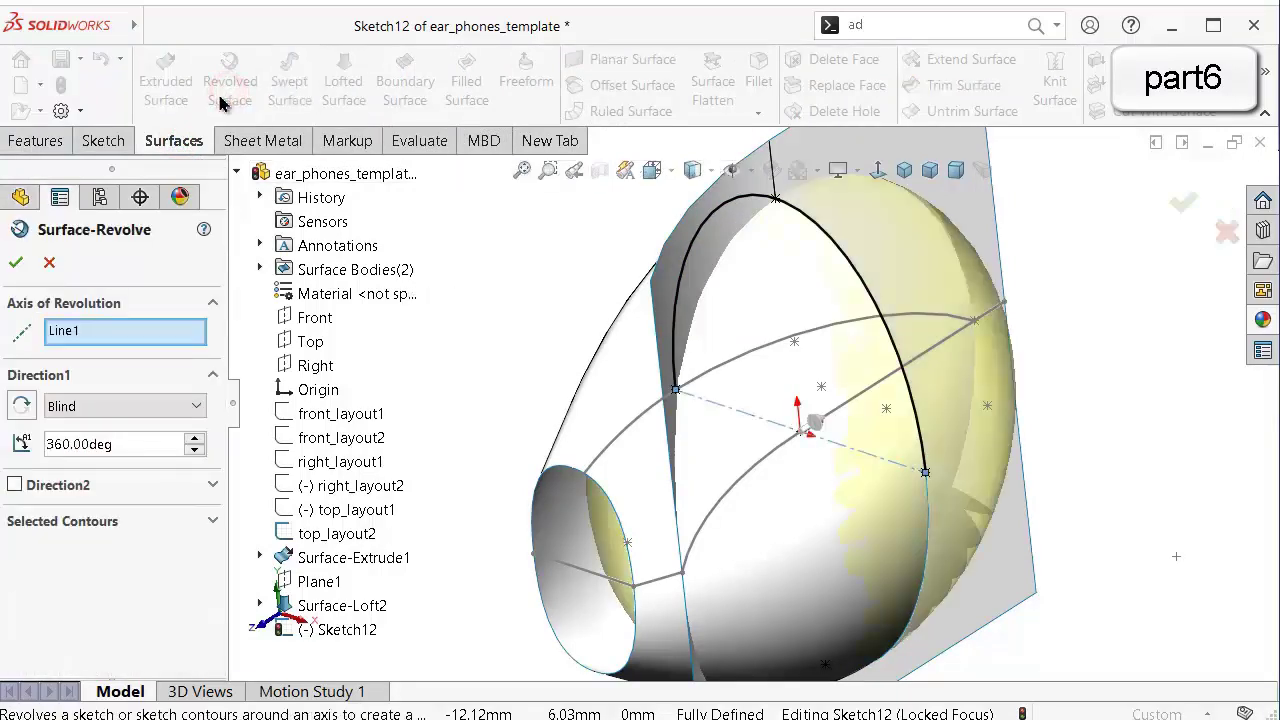
pyautogui.click(16, 264)
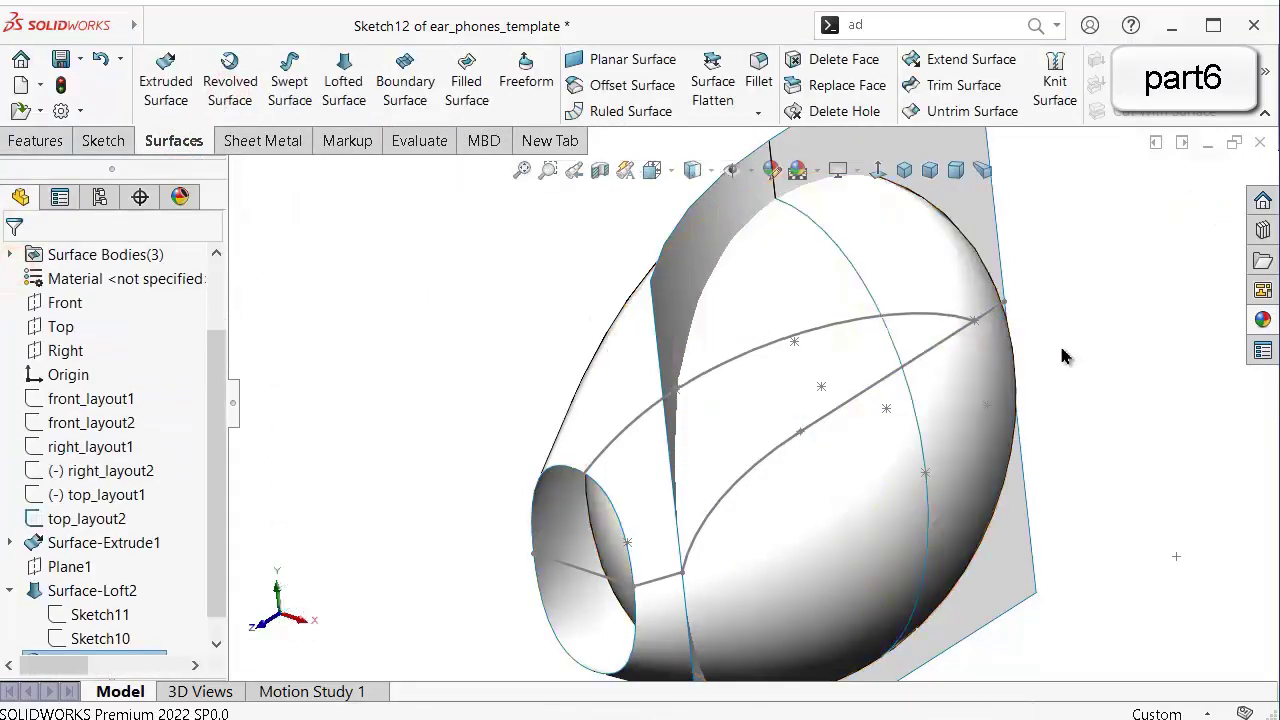
# Trim the lofted cover and the revolved surface with the curved guide surface, discarding the pieces on its positive X side.
pyautogui.moveTo(1113, 388); pyautogui.dragTo(1000, 364, button='middle')
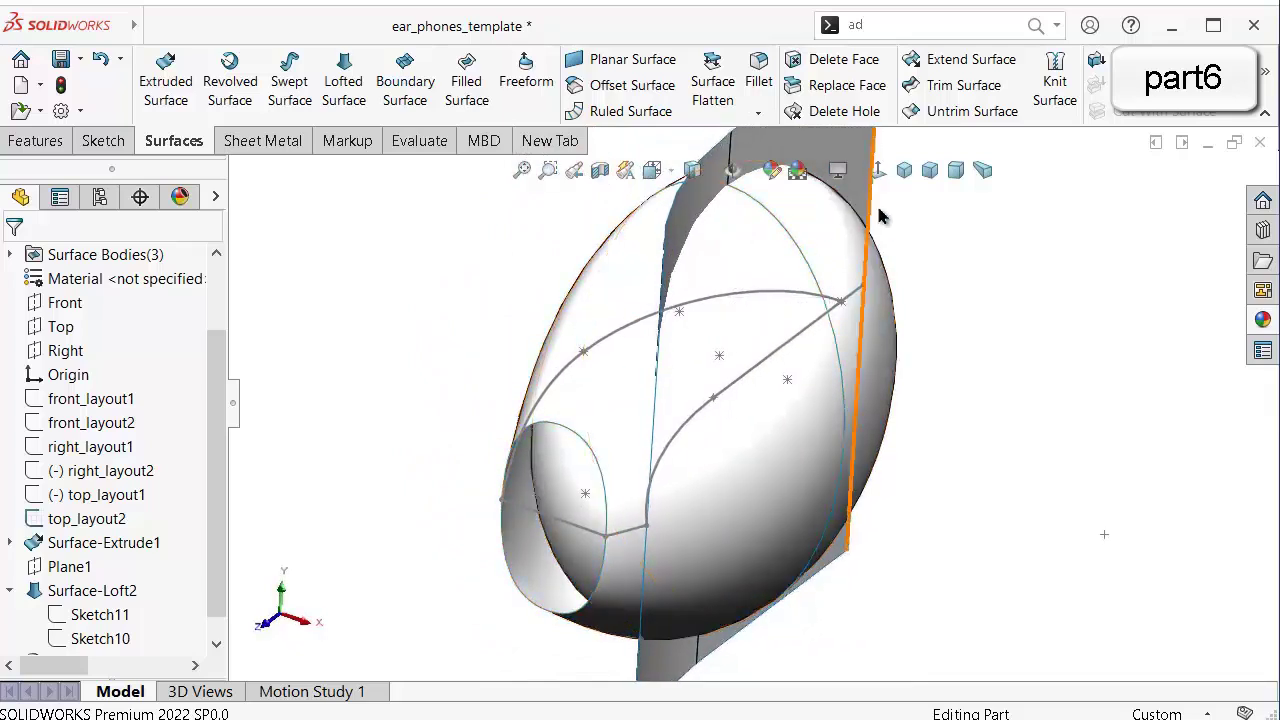
pyautogui.click(963, 86)
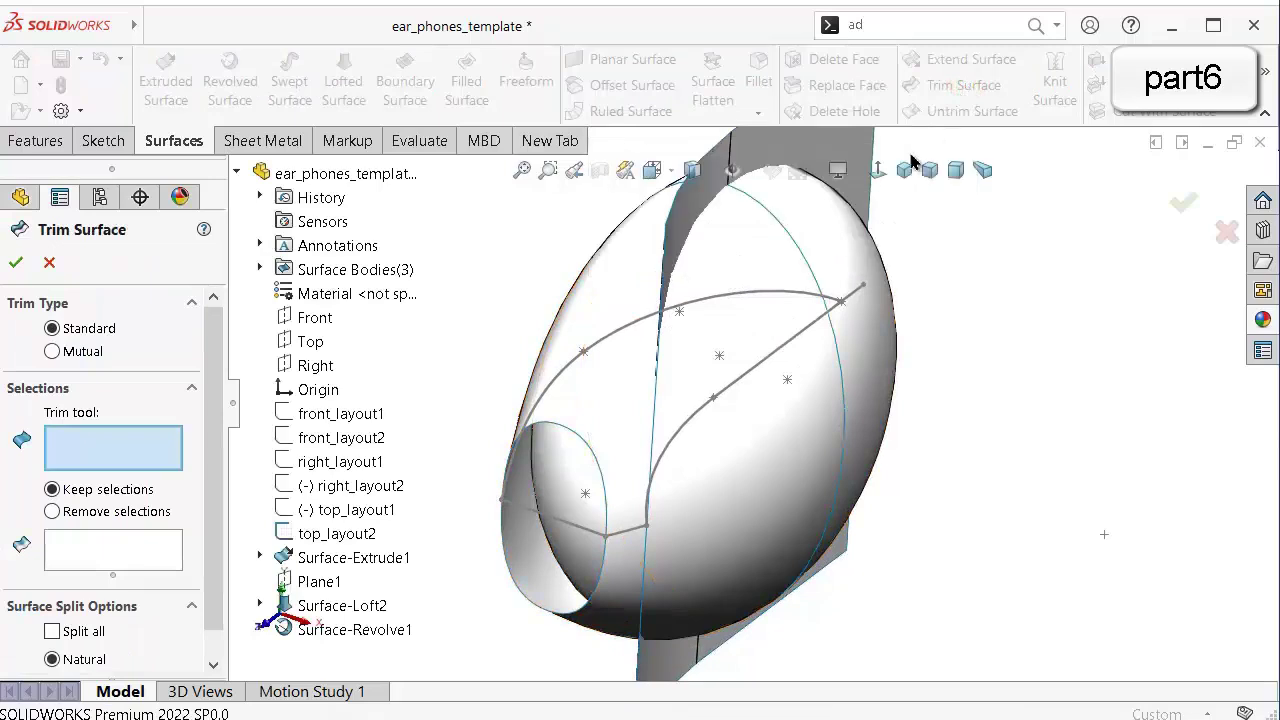
pyautogui.scroll(1, 877, 297)
pyautogui.moveTo(787, 205); pyautogui.dragTo(789, 251, button='middle')
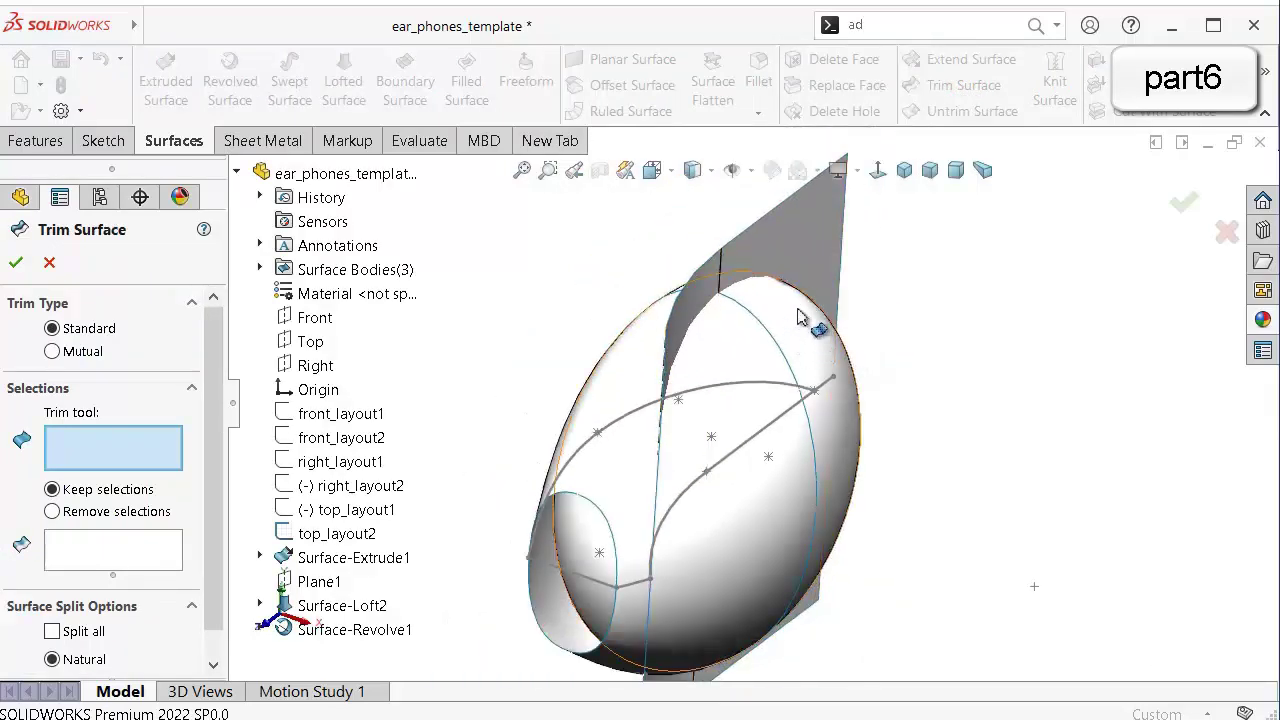
pyautogui.click(789, 249)
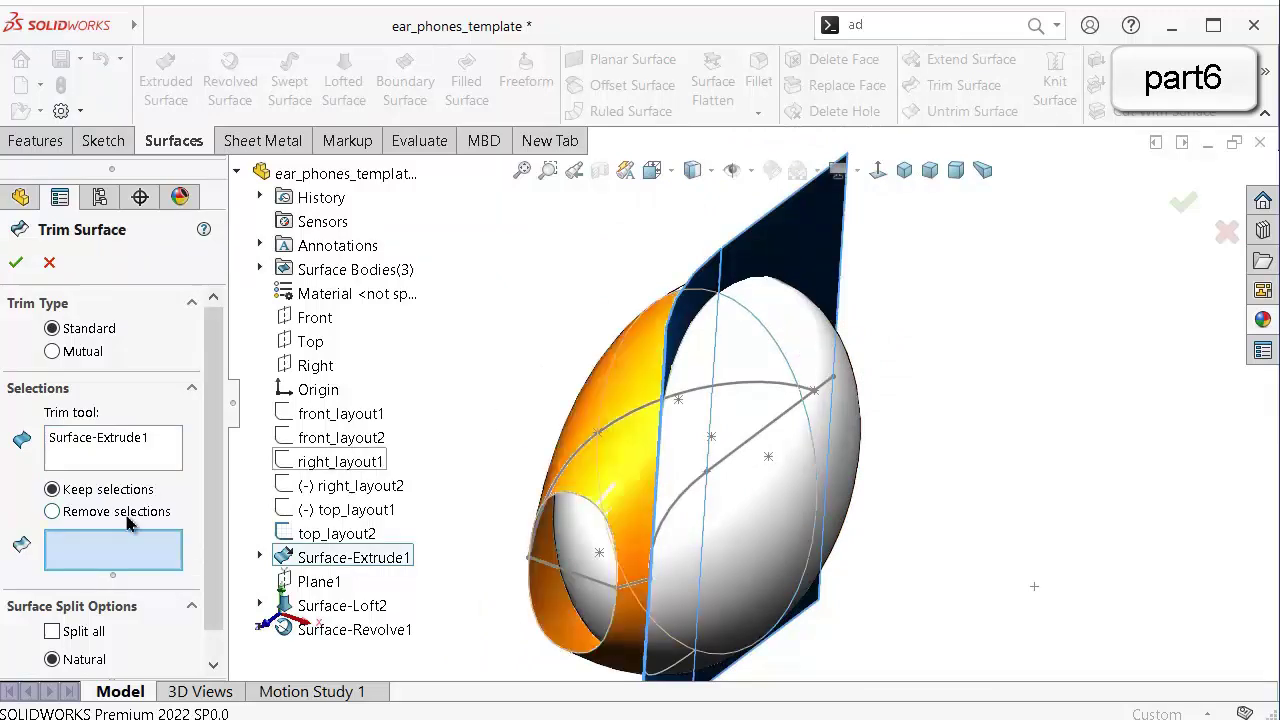
pyautogui.click(737, 500)
pyautogui.click(800, 341)
pyautogui.rightClick(800, 343)
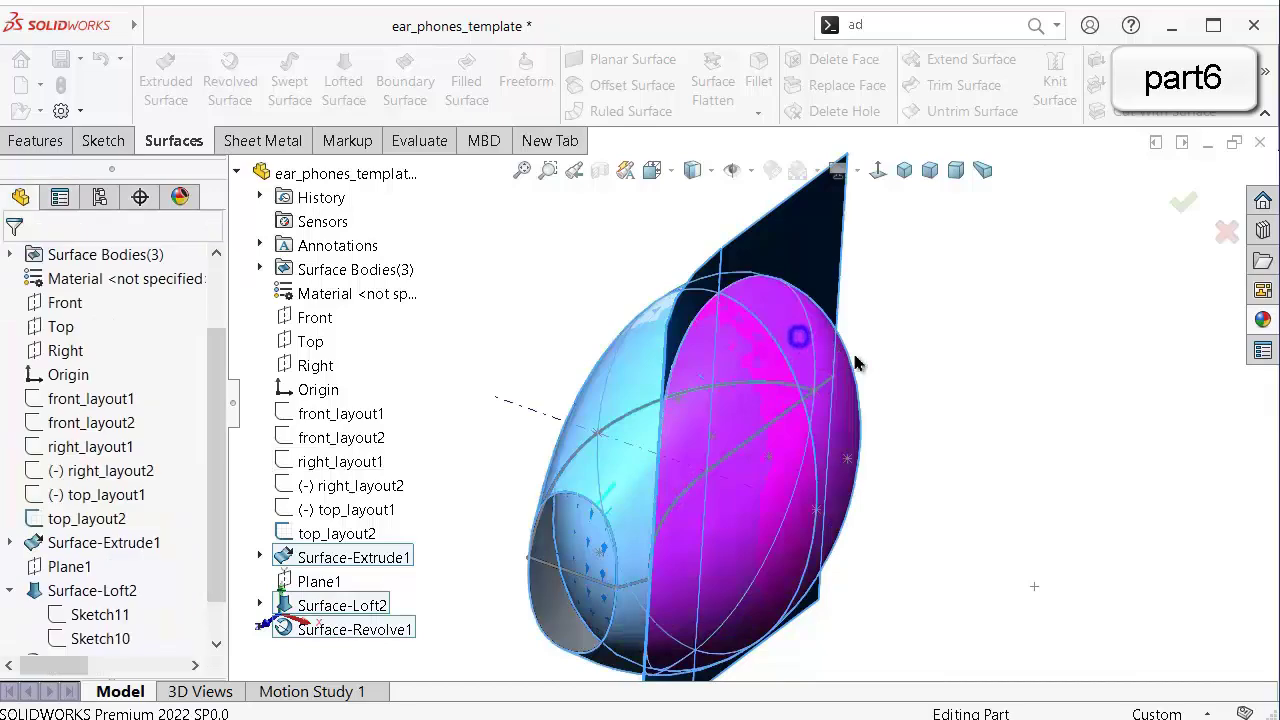
# Hide the curved extruded guide surface.
pyautogui.moveTo(931, 383); pyautogui.dragTo(902, 378, button='middle')
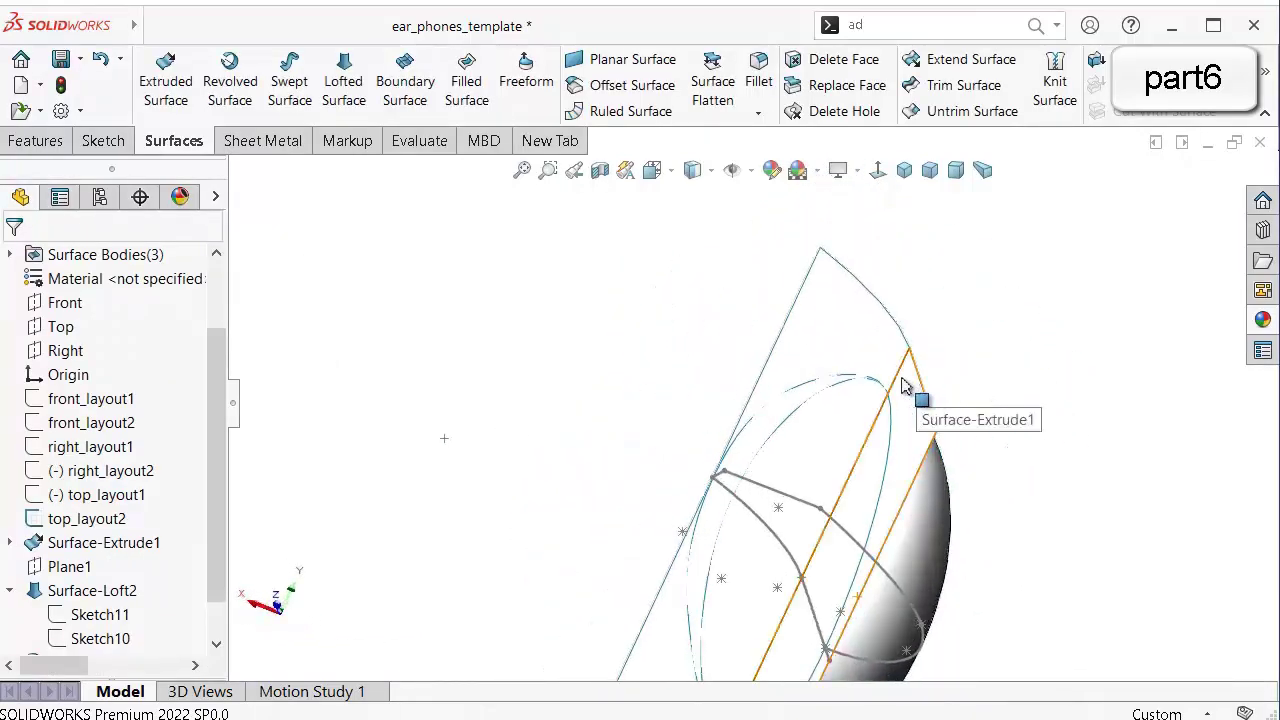
pyautogui.click(840, 333)
pyautogui.click(924, 270)
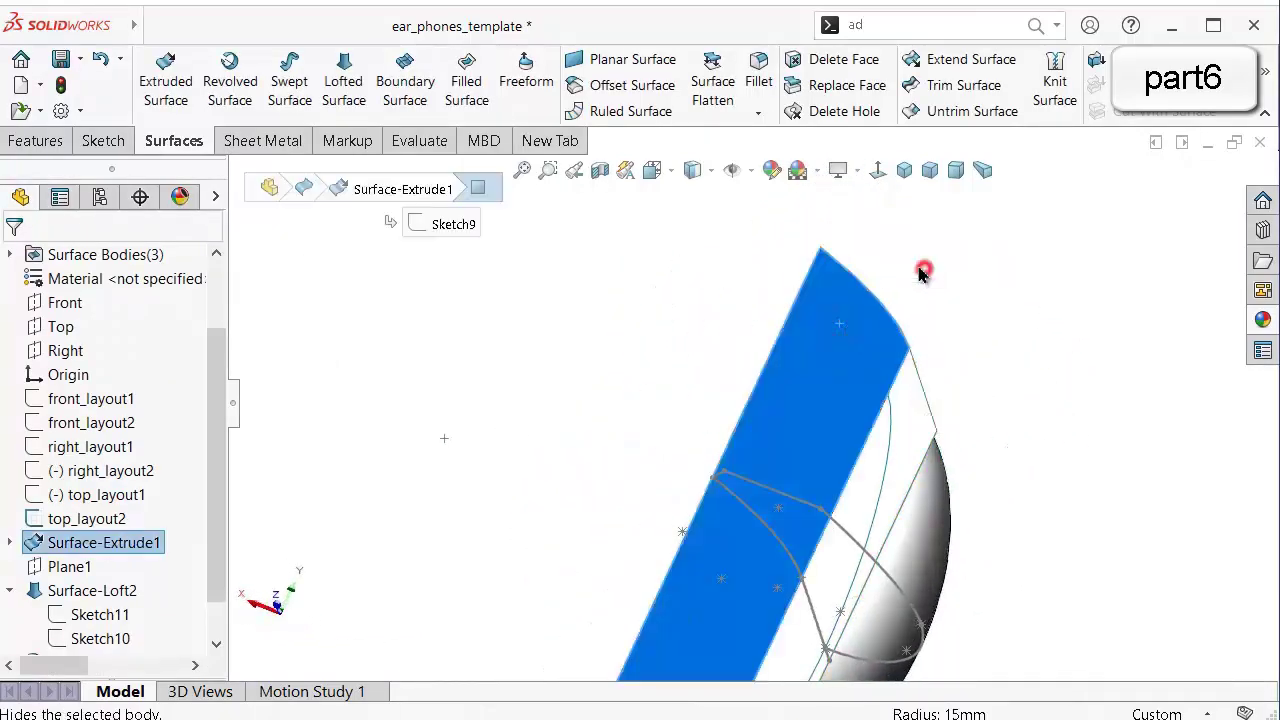
# Edit the revolved surface, setting its angle to 180° and reversing its direction so it extends away from the lofted cover.
pyautogui.moveTo(740, 283); pyautogui.dragTo(702, 557, button='middle')
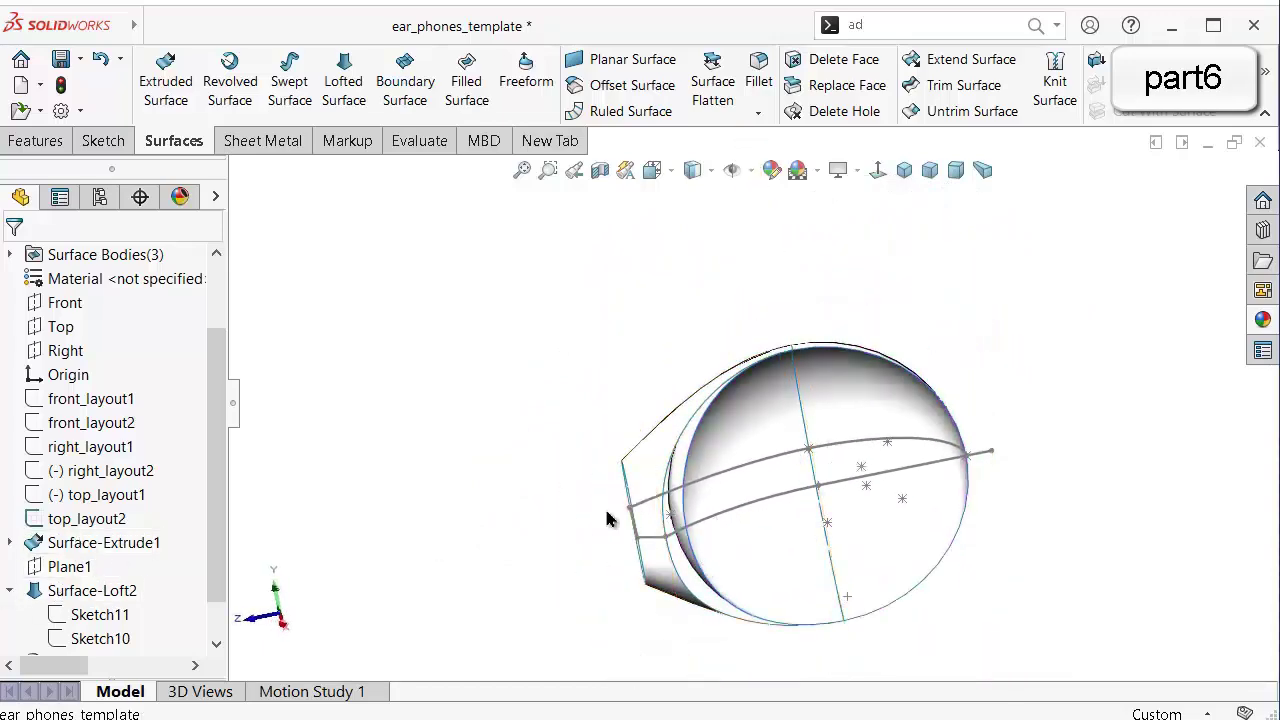
pyautogui.scroll(-5, 634, 517)
pyautogui.click(714, 497)
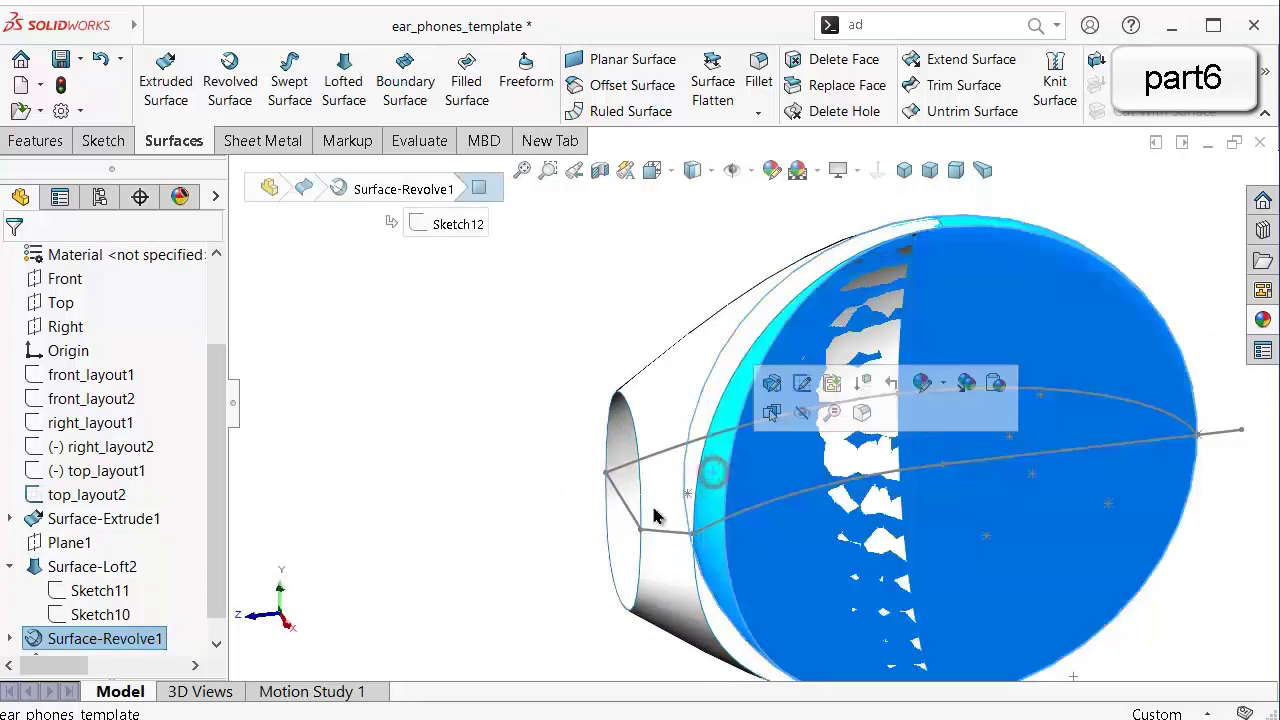
pyautogui.click(127, 638)
pyautogui.click(175, 579)
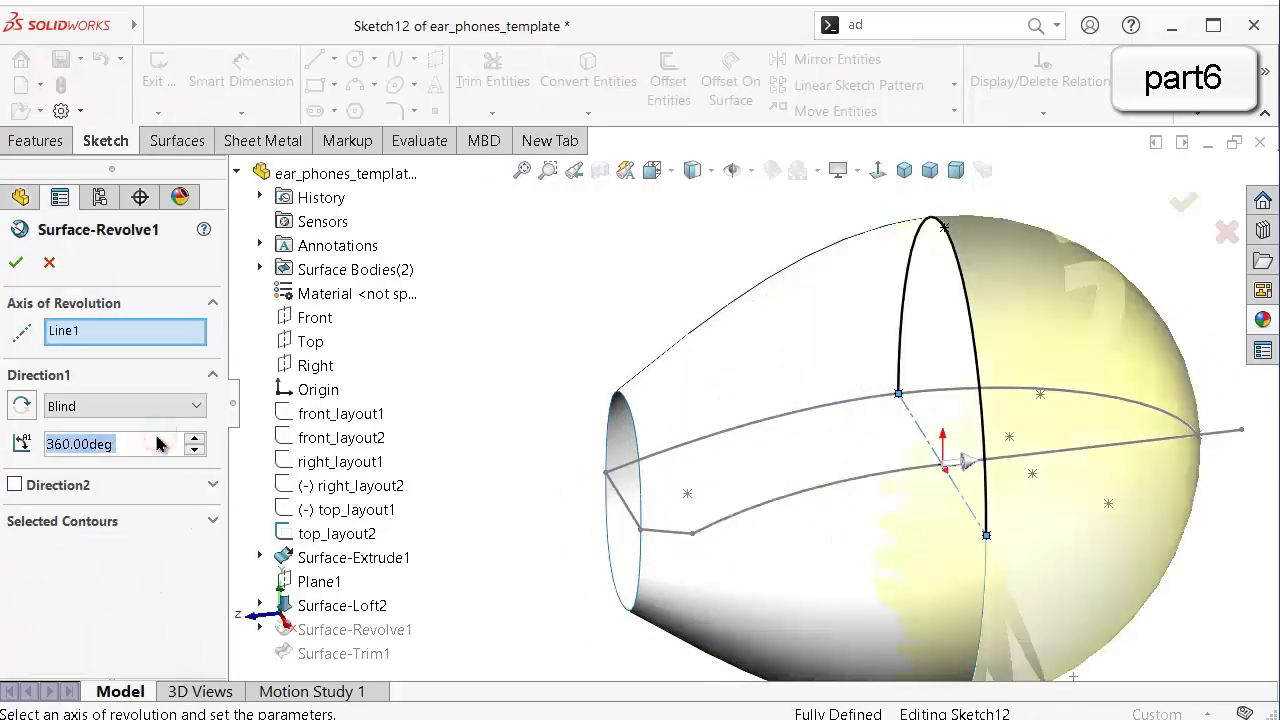
pyautogui.write('180')
pyautogui.press('Return')
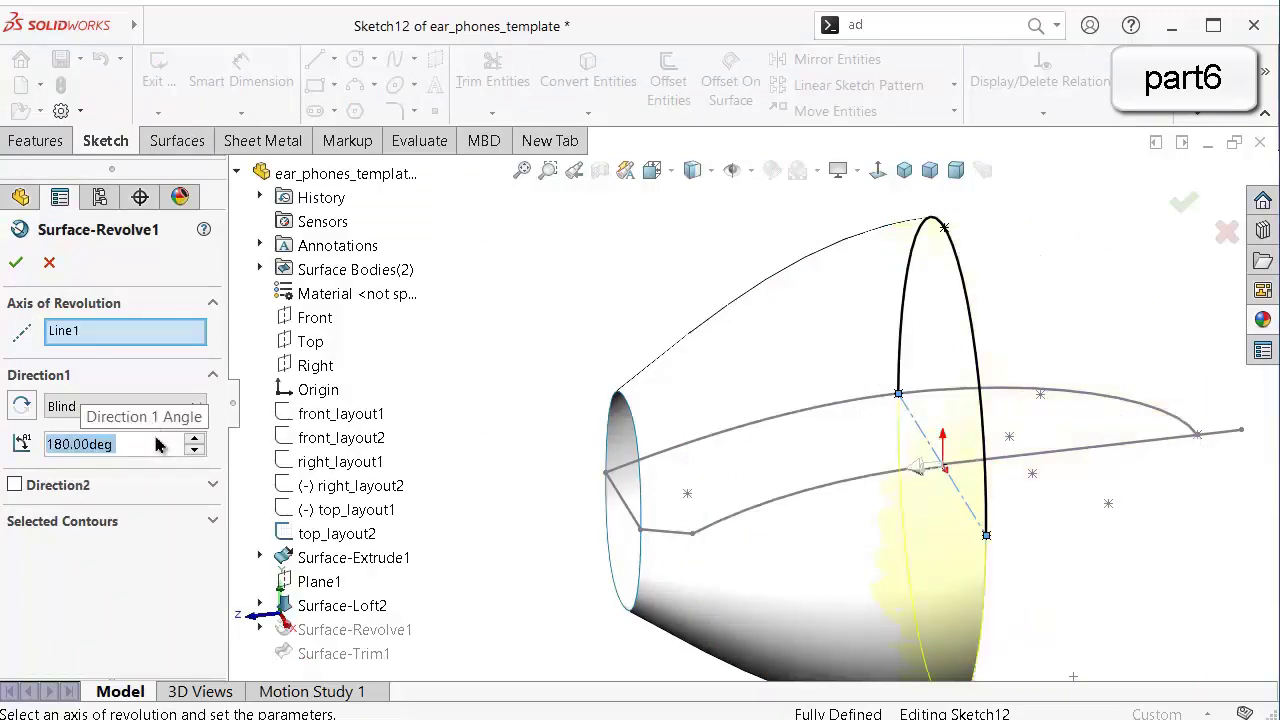
pyautogui.click(20, 406)
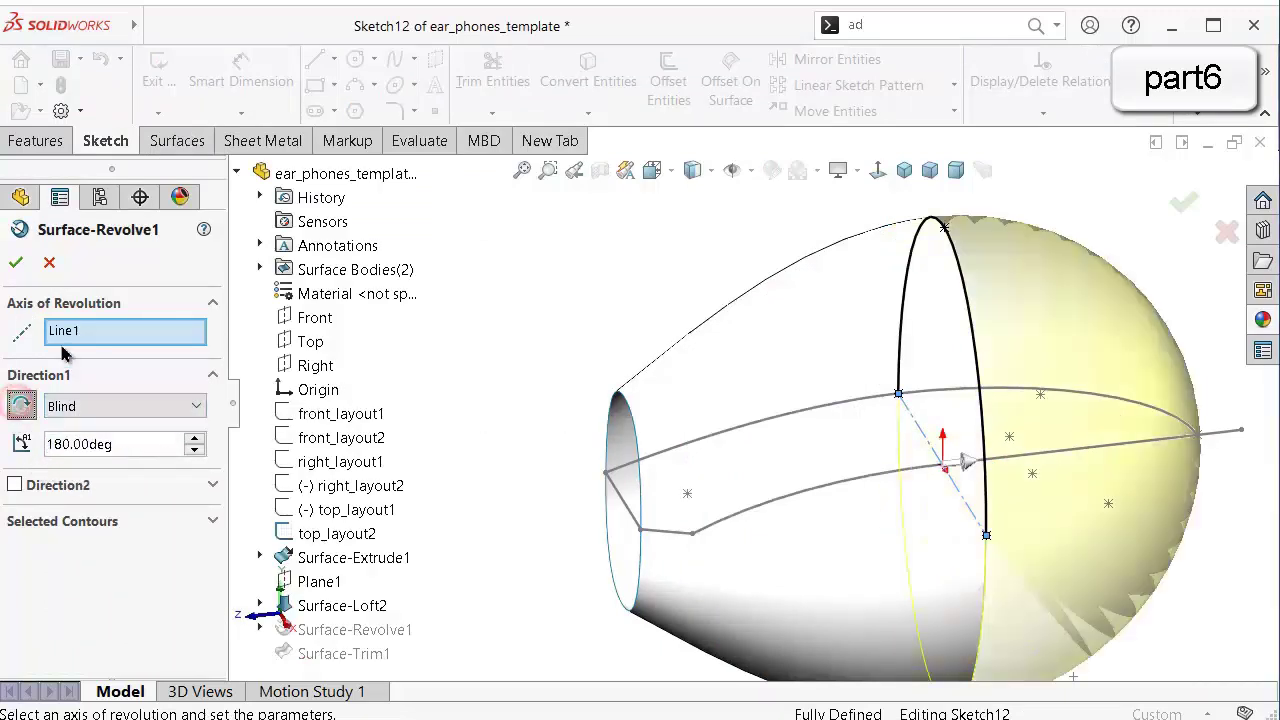
# Finish the 180-degree blind surface revolve about the sketched centreline and save the part.
pyautogui.click(16, 264)
pyautogui.scroll(2, 915, 346)
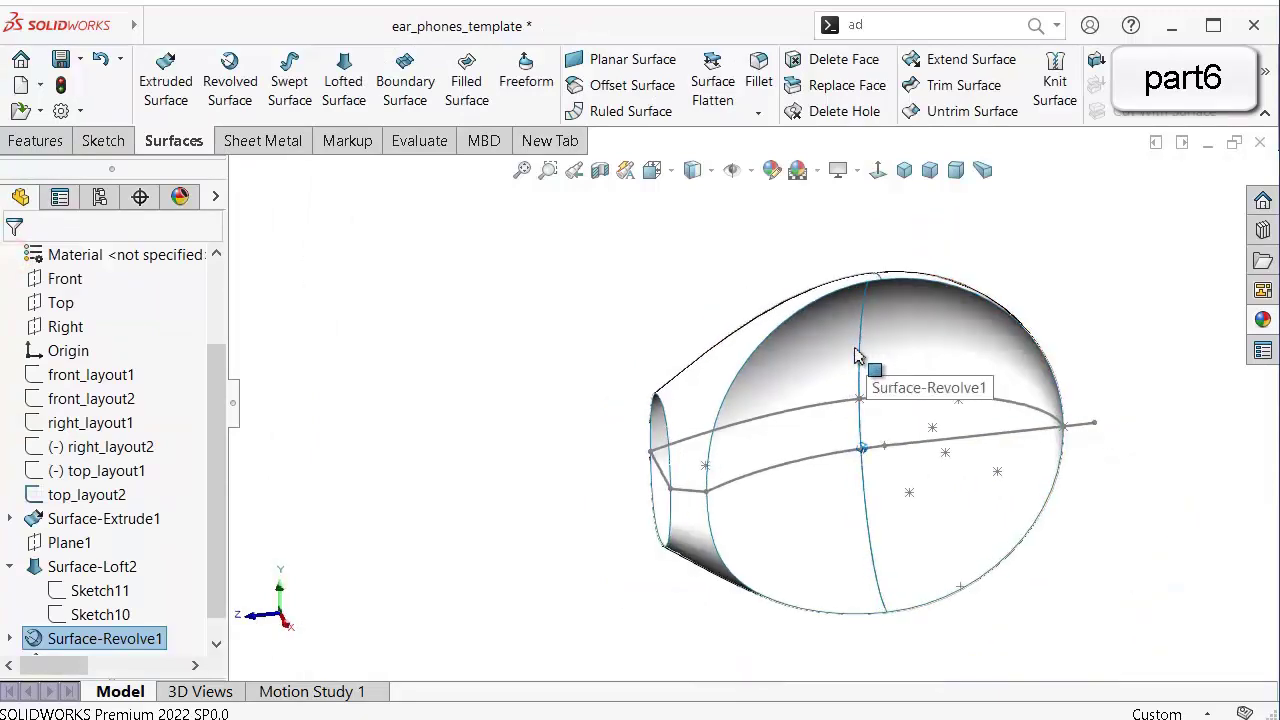
pyautogui.moveTo(857, 354); pyautogui.dragTo(889, 441, button='middle')
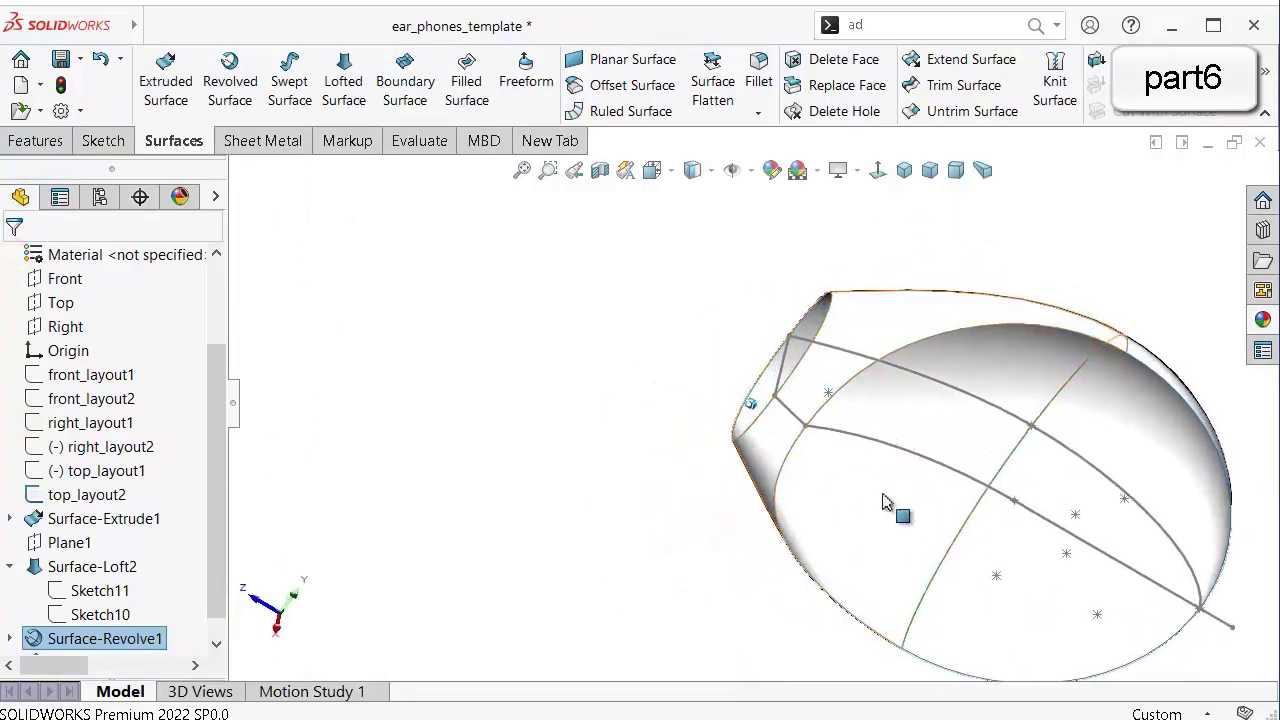
pyautogui.scroll(-2, 840, 658)
pyautogui.scroll(2, 755, 410)
pyautogui.hotkey('ctrl', 's')
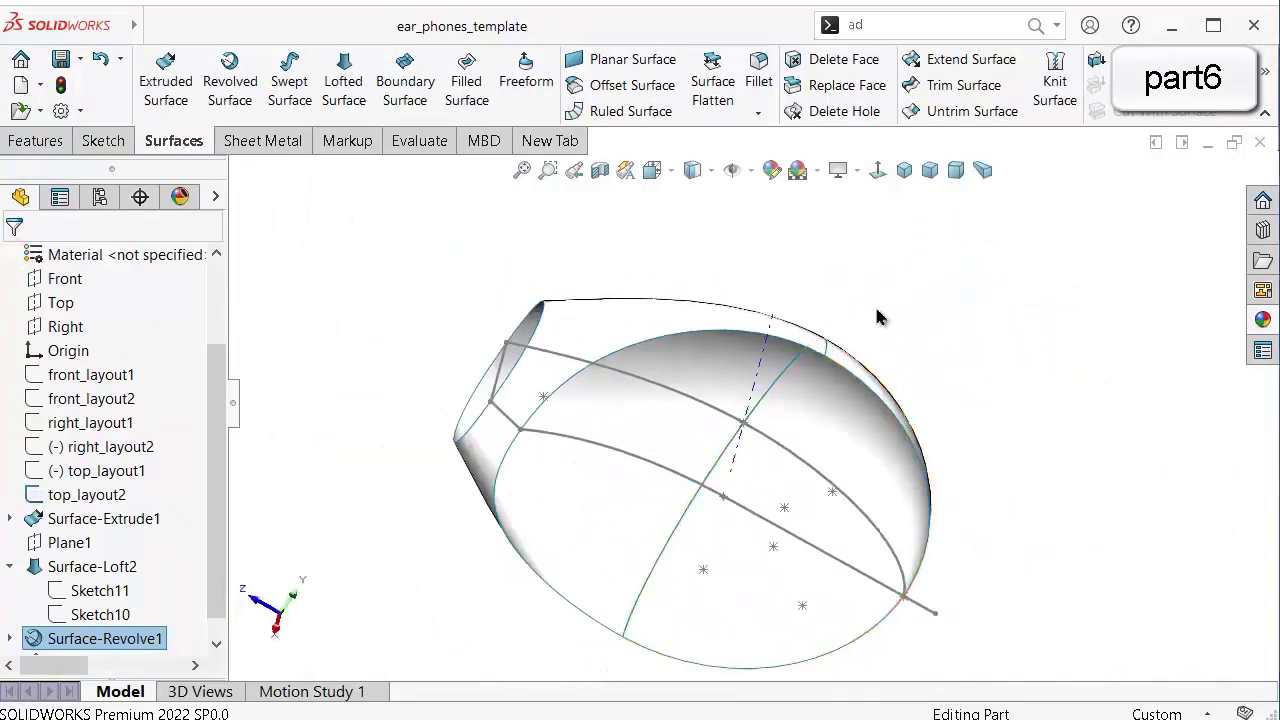
# Toggle RealView Graphics and apply the 3 Point Faded scene to the model.
pyautogui.click(854, 168)
pyautogui.click(821, 171)
pyautogui.click(854, 172)
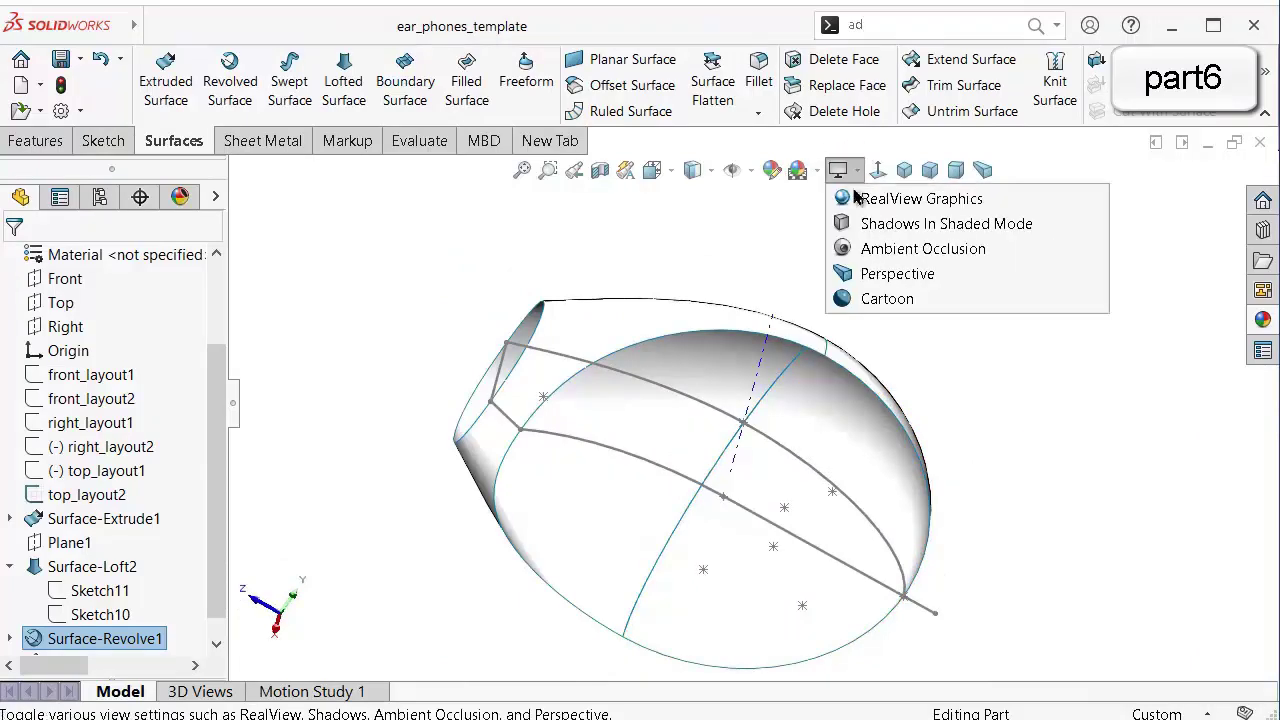
pyautogui.click(852, 195)
pyautogui.click(821, 168)
pyautogui.click(822, 172)
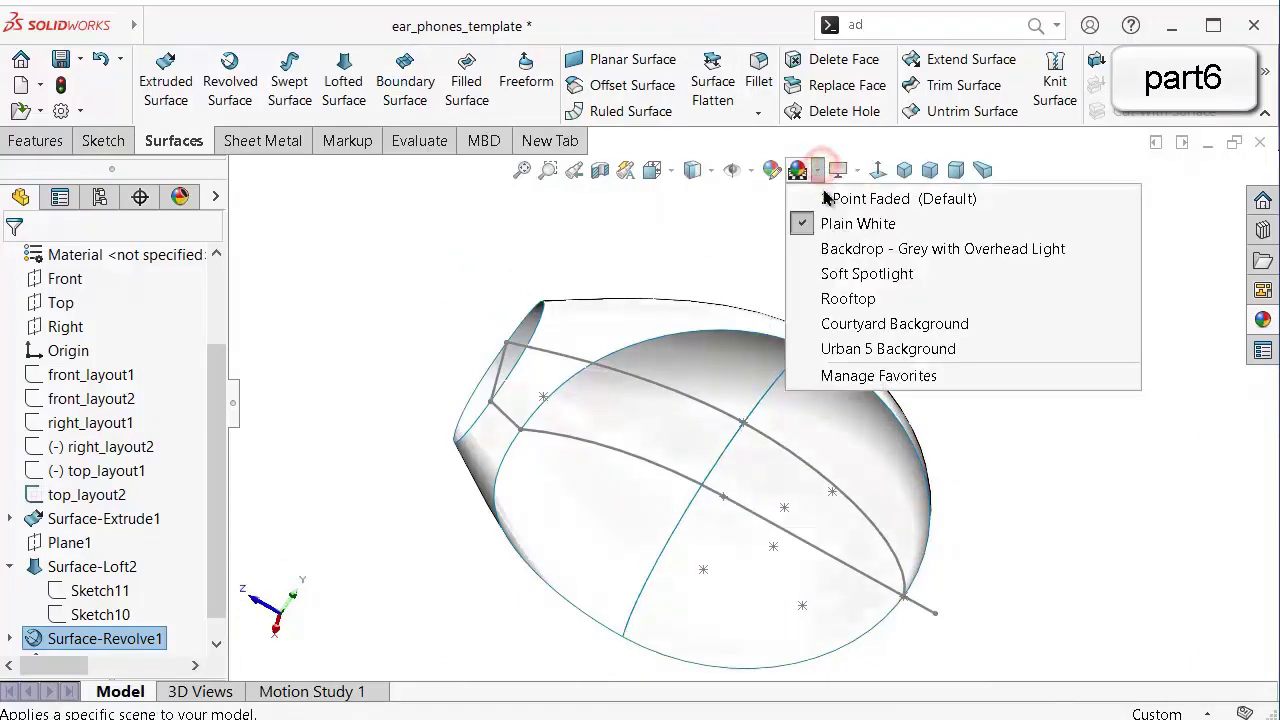
pyautogui.click(830, 194)
pyautogui.click(1030, 399)
# Examine how the revolved surface meets the lofted surface from several angles.
pyautogui.moveTo(1024, 398); pyautogui.dragTo(997, 380, button='middle')
pyautogui.press('Right')
pyautogui.press('Right')
pyautogui.press('Right')
pyautogui.press('Right')
pyautogui.press('Right')
pyautogui.press('Right')
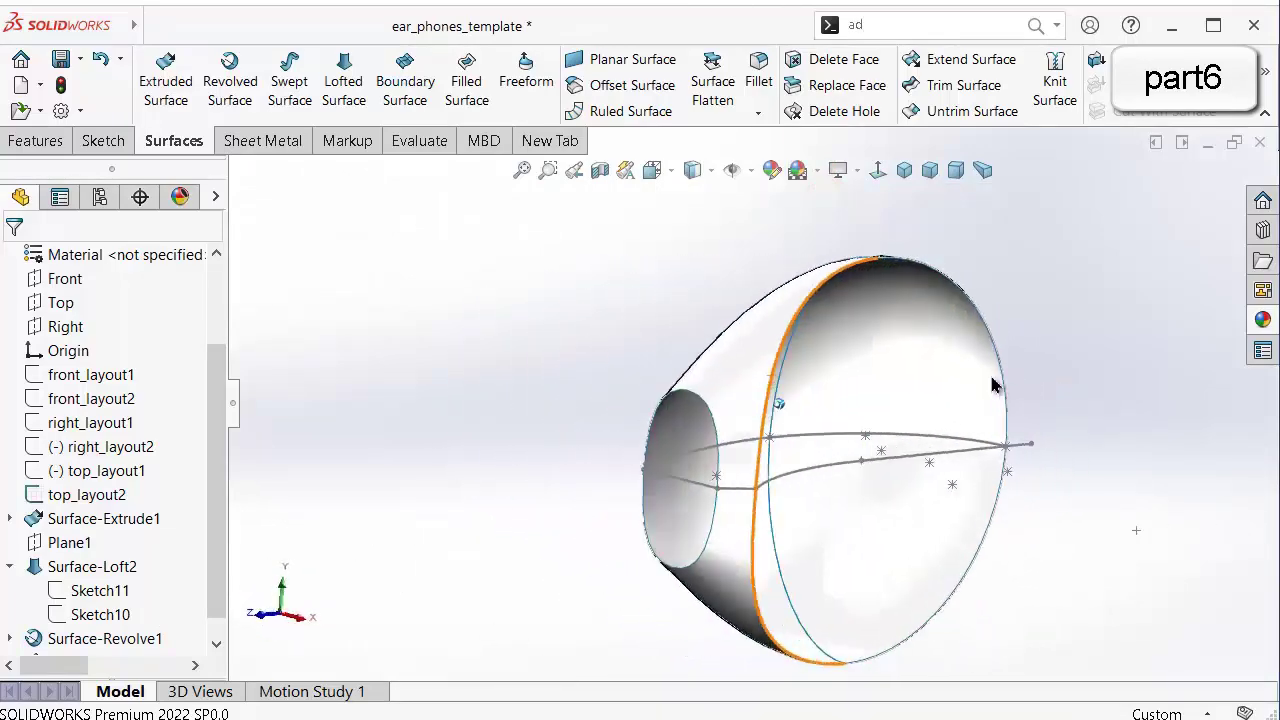
pyautogui.press('Right')
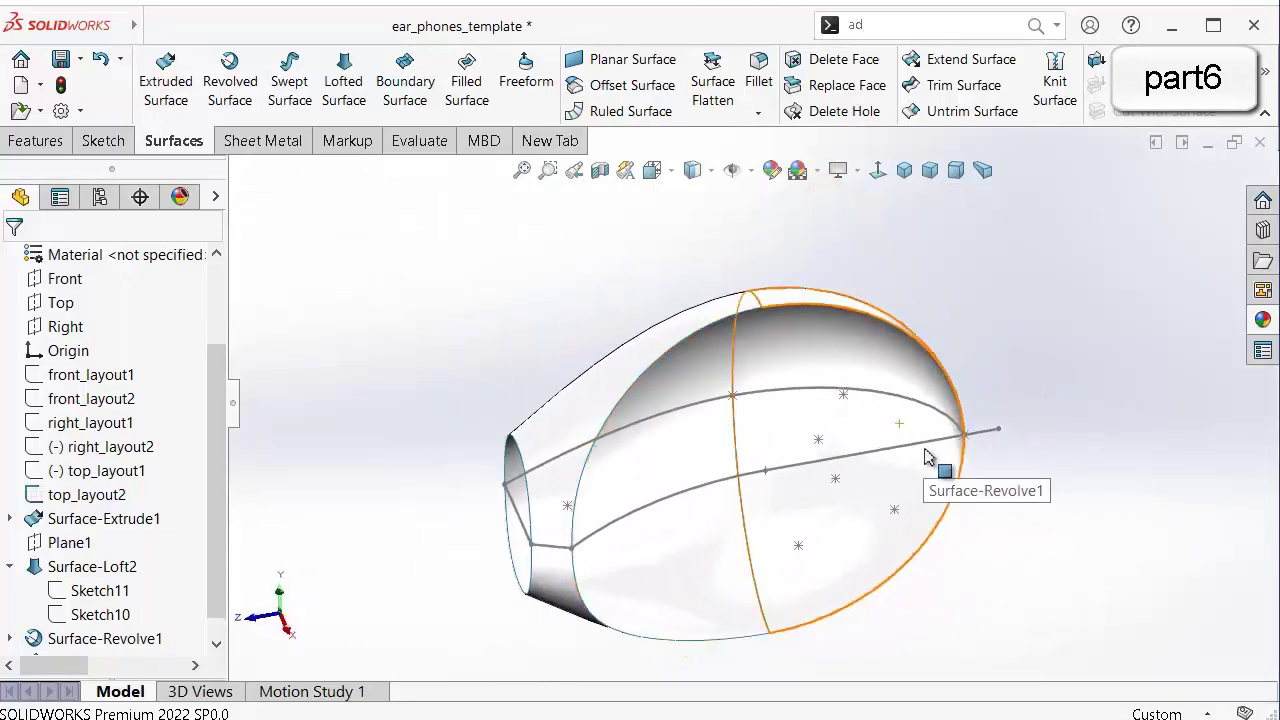
# Hide the layout sketches displayed over the earbud surfaces and save the part.
pyautogui.click(923, 440)
pyautogui.click(1012, 377)
pyautogui.click(1020, 439)
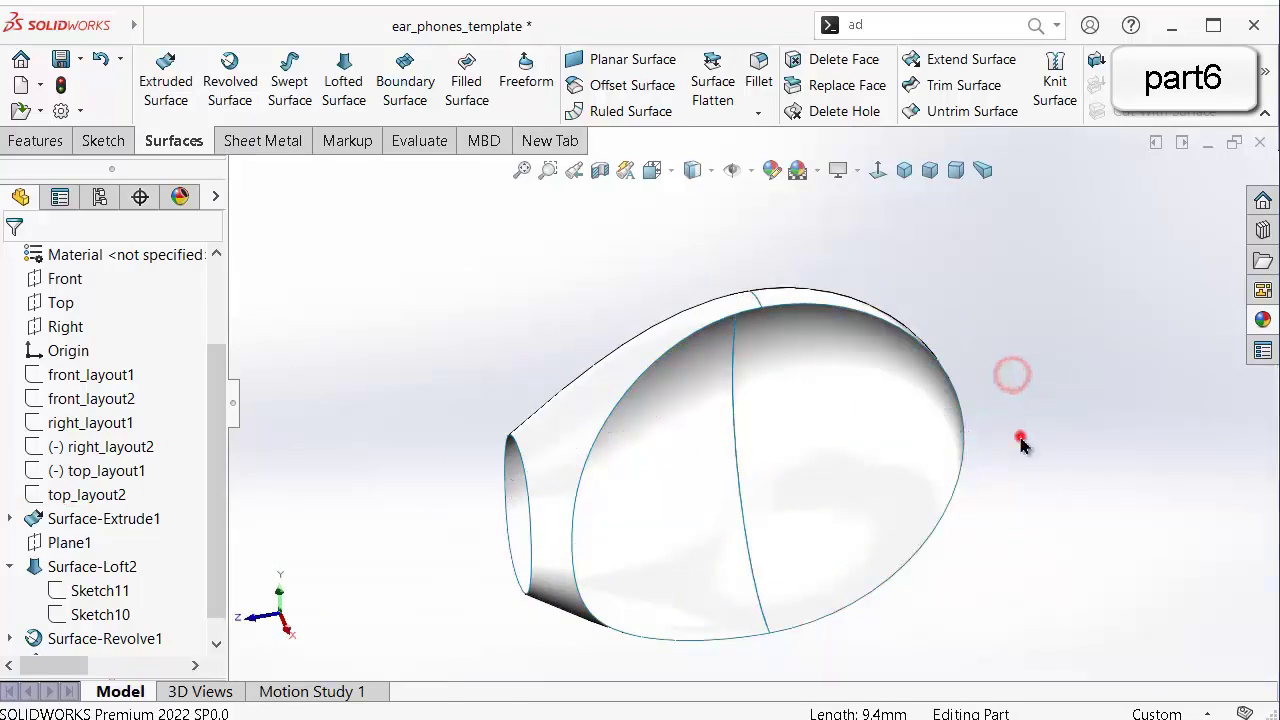
pyautogui.moveTo(1009, 439); pyautogui.dragTo(984, 441, button='middle')
pyautogui.press('Right')
pyautogui.hotkey('ctrl', 's')
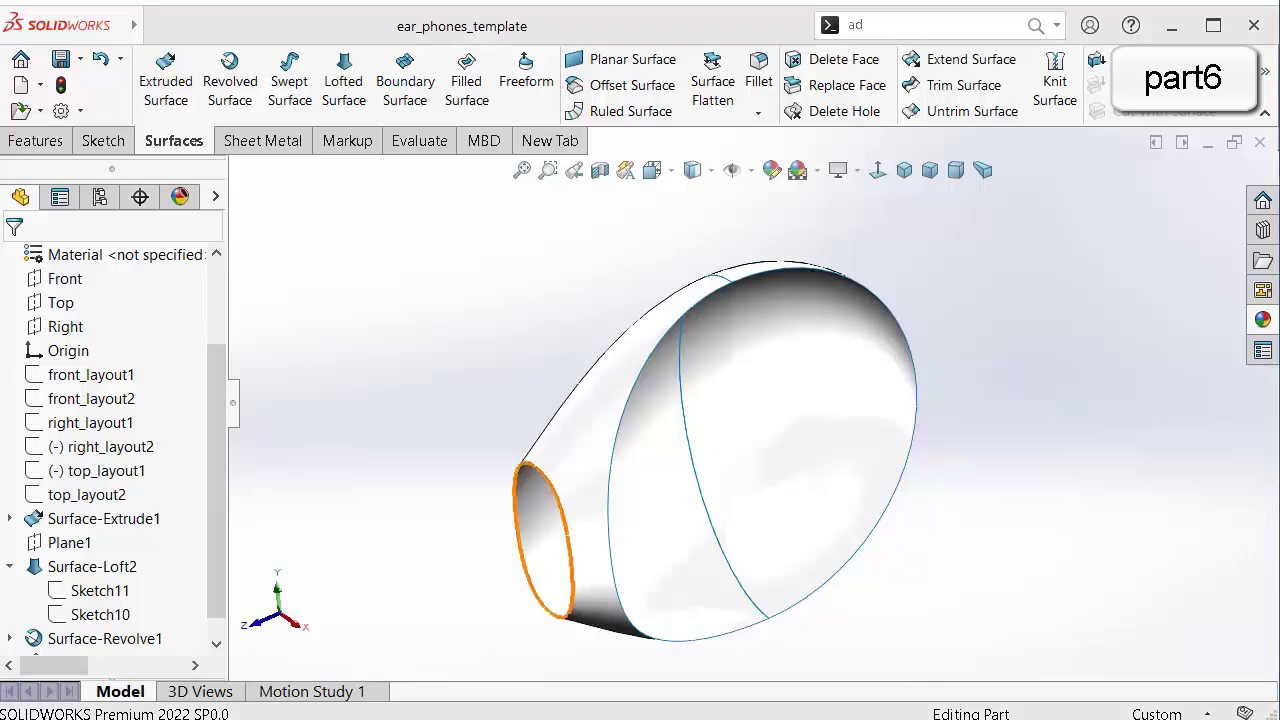
# Set the display style of the model to Shaded, without edges.
pyautogui.click(750, 174)
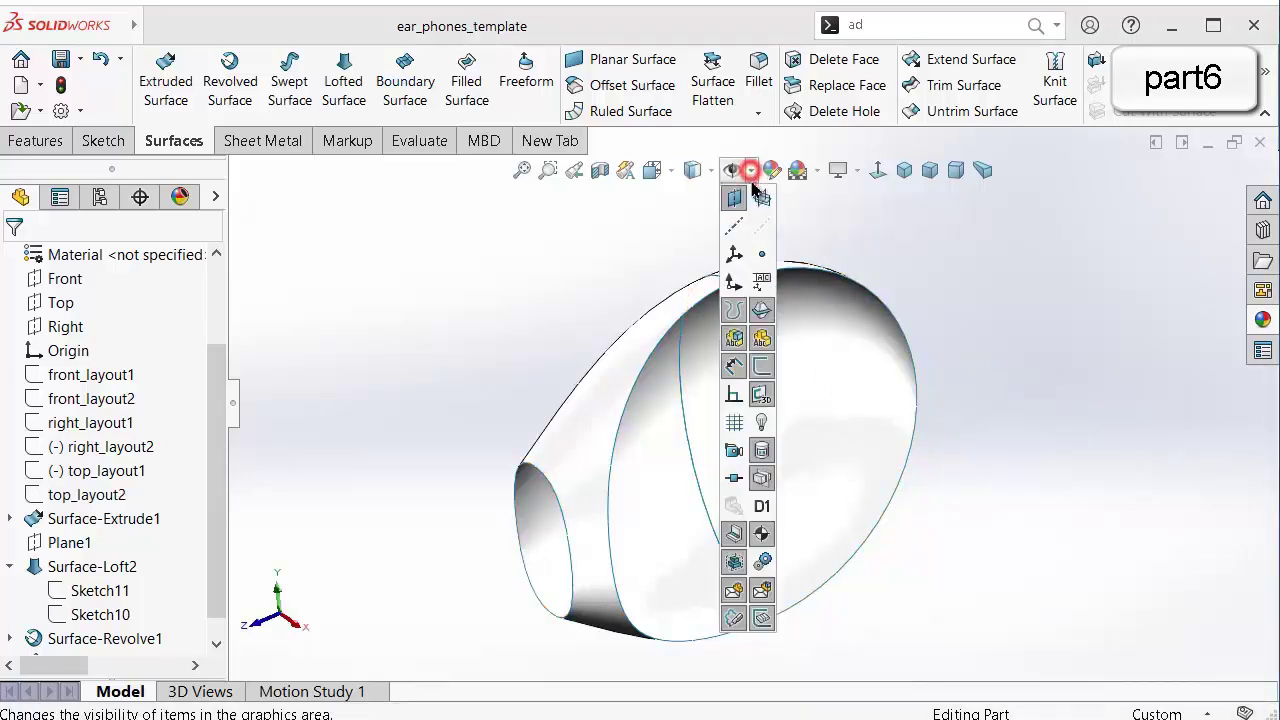
pyautogui.click(700, 171)
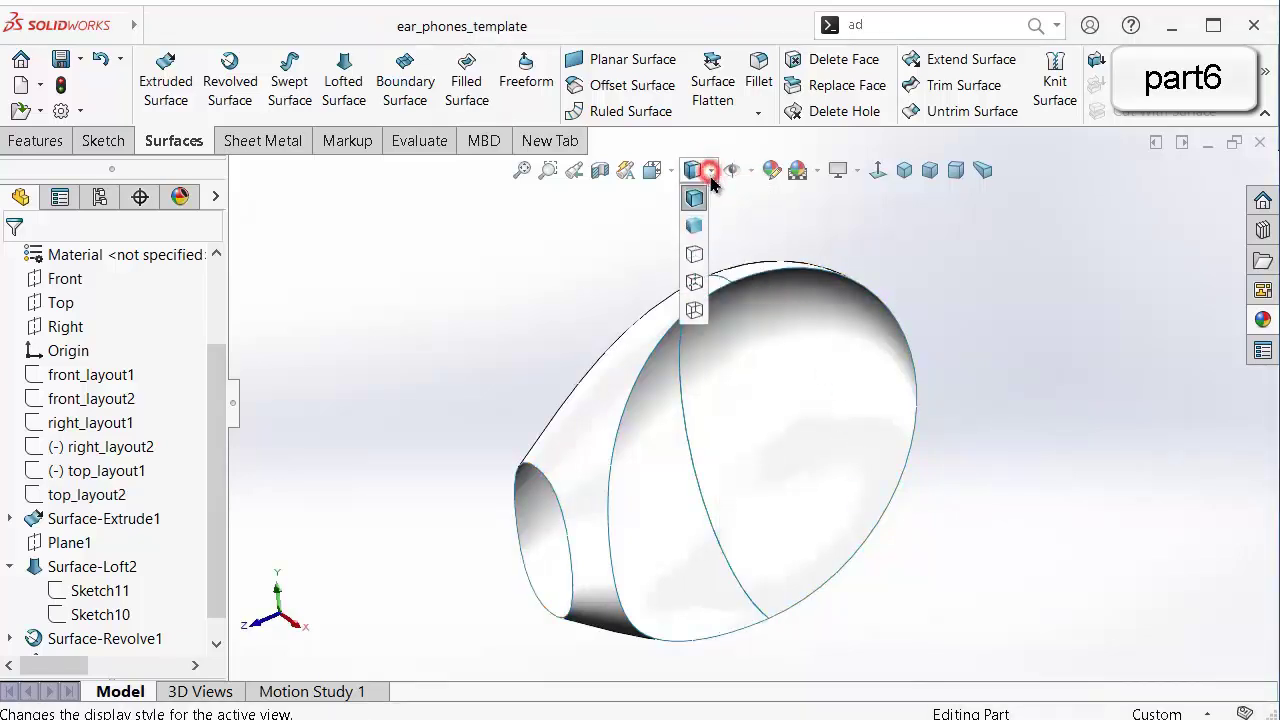
pyautogui.click(694, 227)
pyautogui.moveTo(609, 246); pyautogui.dragTo(574, 247, button='middle')
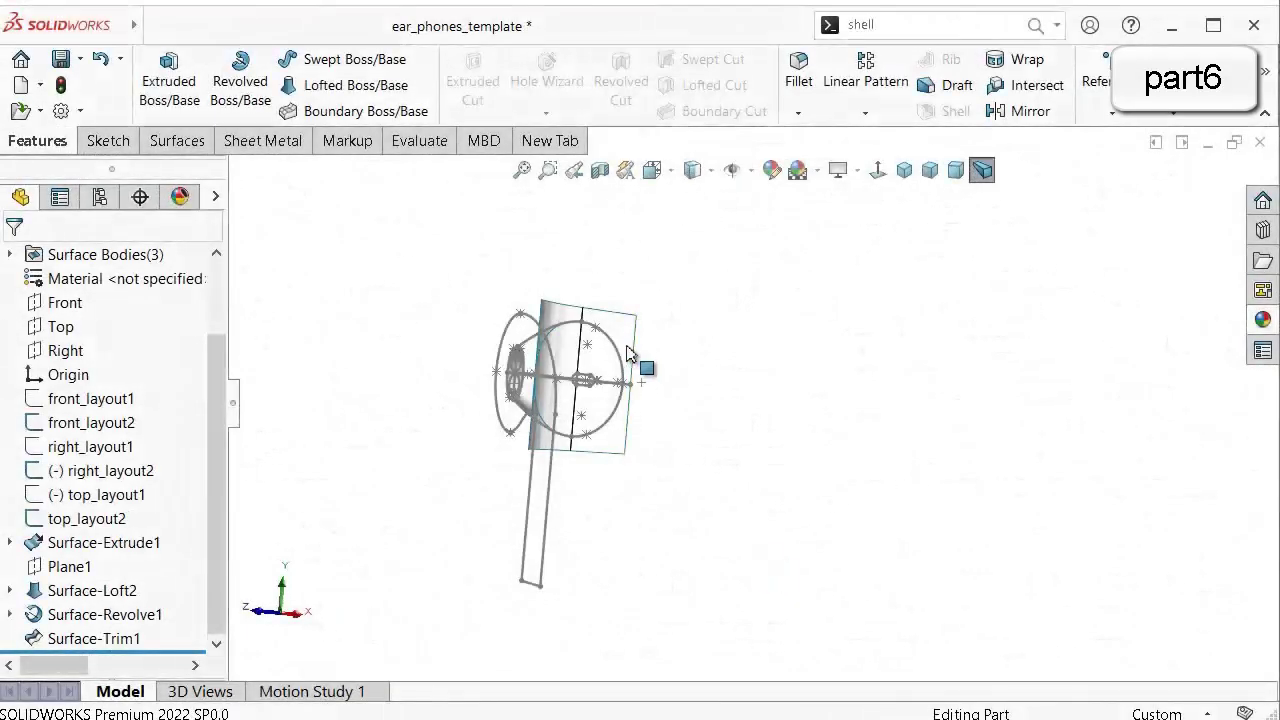
# Open the right_layout1 sketch for editing and view it normal to its plane.
pyautogui.click(615, 349)
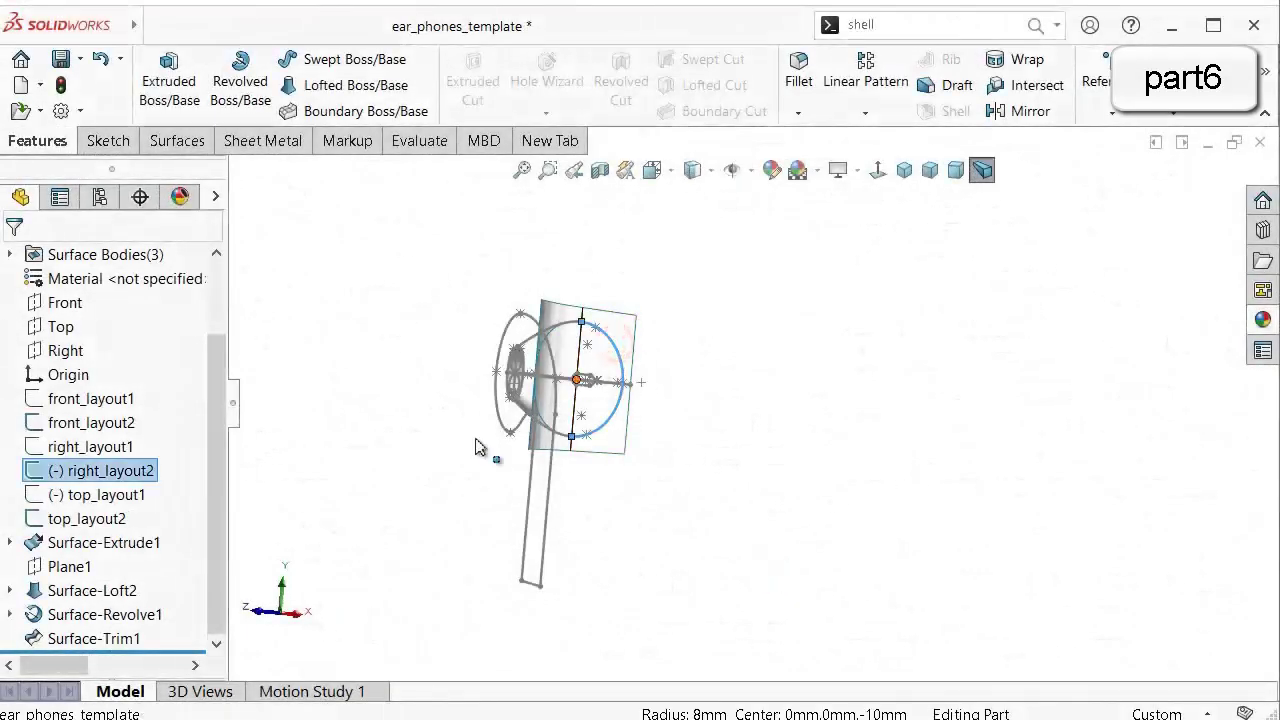
pyautogui.click(107, 474)
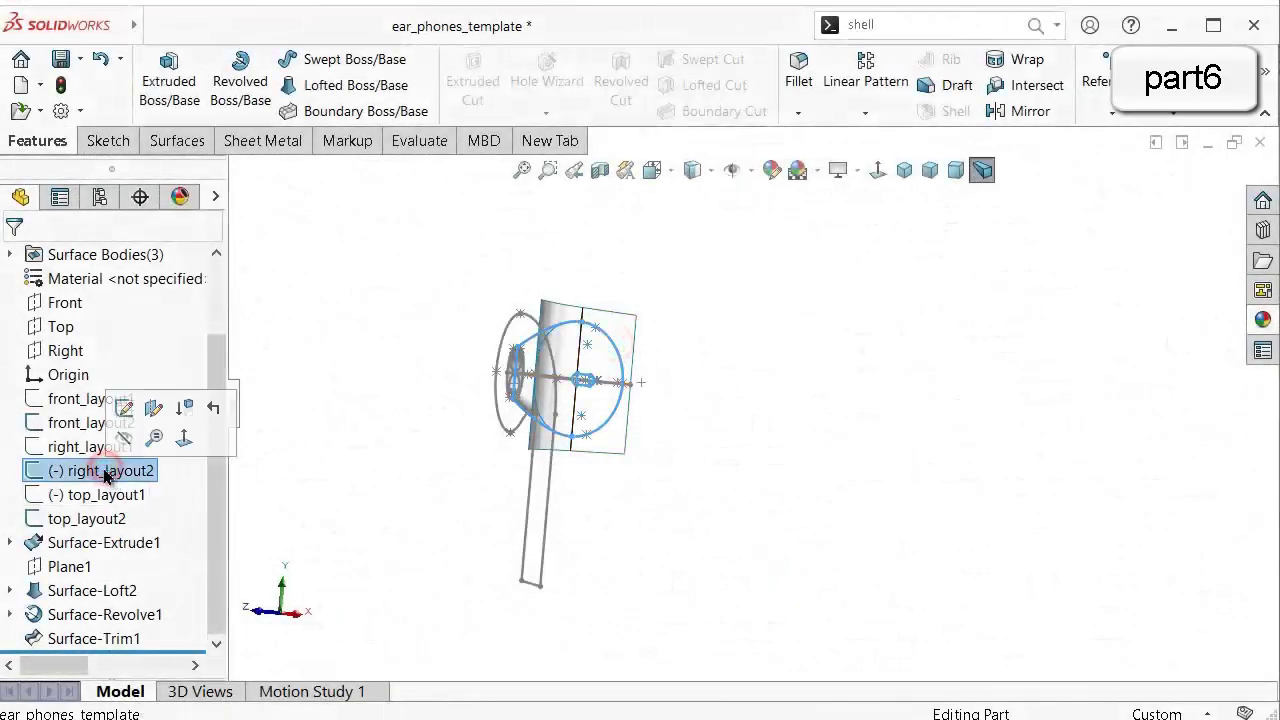
pyautogui.click(33, 450)
pyautogui.click(55, 380)
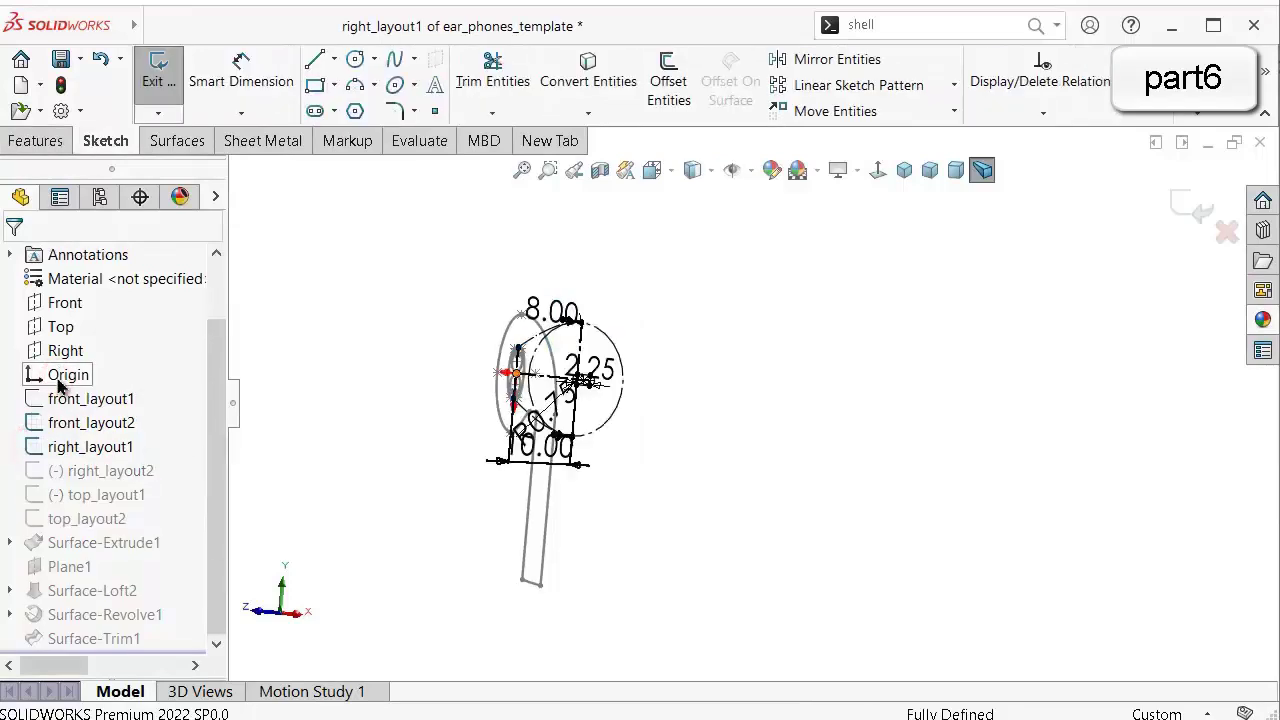
pyautogui.click(877, 170)
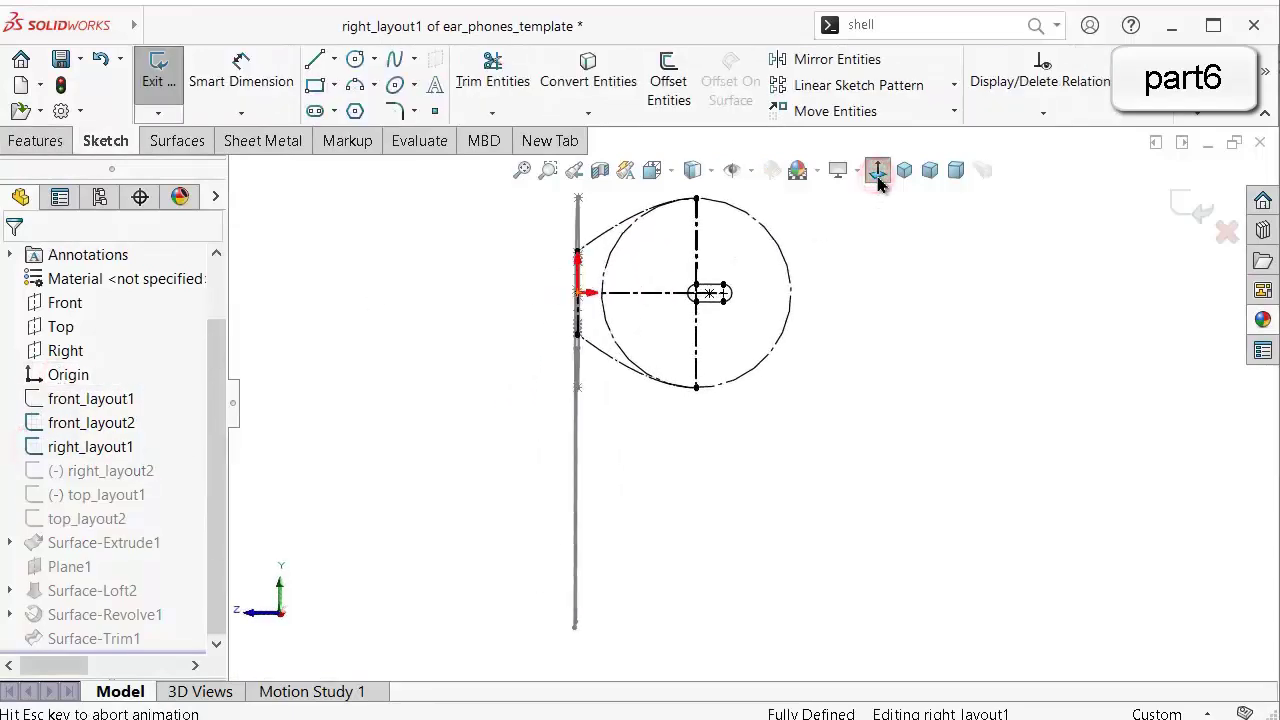
# Reposition the 2.25, R0.75 and 8.00 dimension labels in the sketch, away from the slot and circle geometry.
pyautogui.scroll(-2, 779, 310)
pyautogui.scroll(2, 777, 309)
pyautogui.scroll(-4, 778, 309)
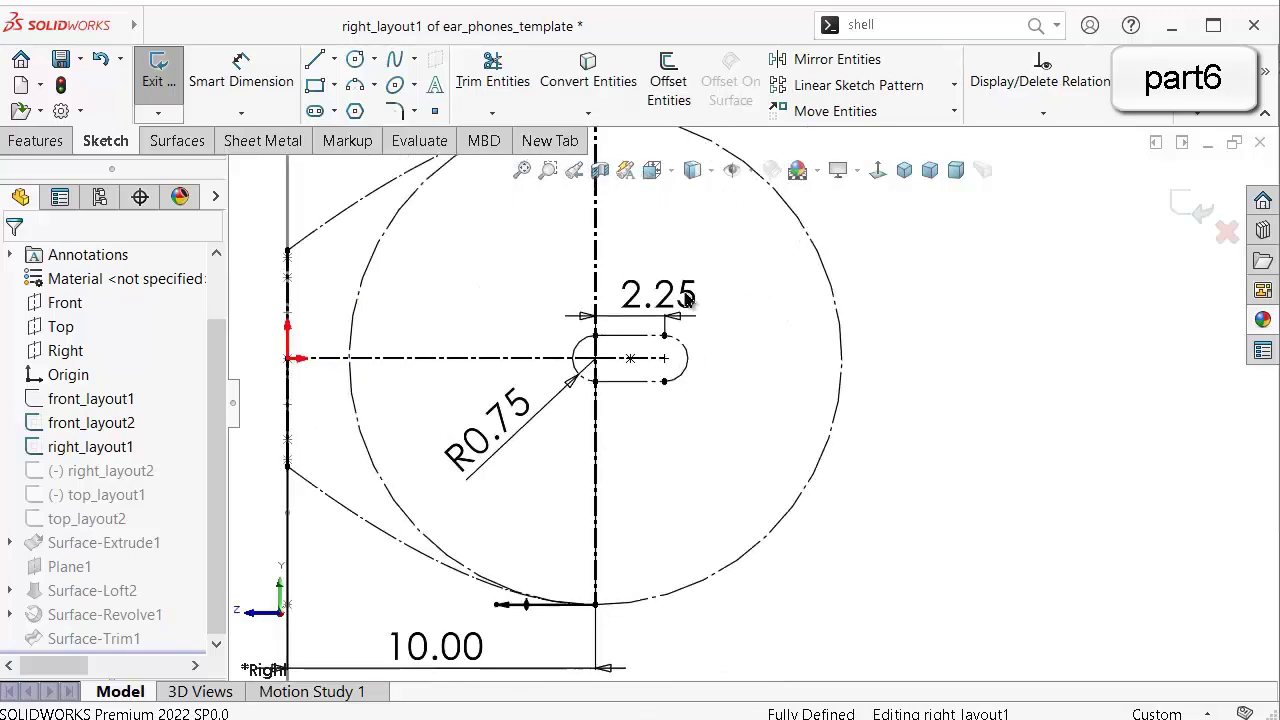
pyautogui.moveTo(672, 295); pyautogui.dragTo(472, 267)
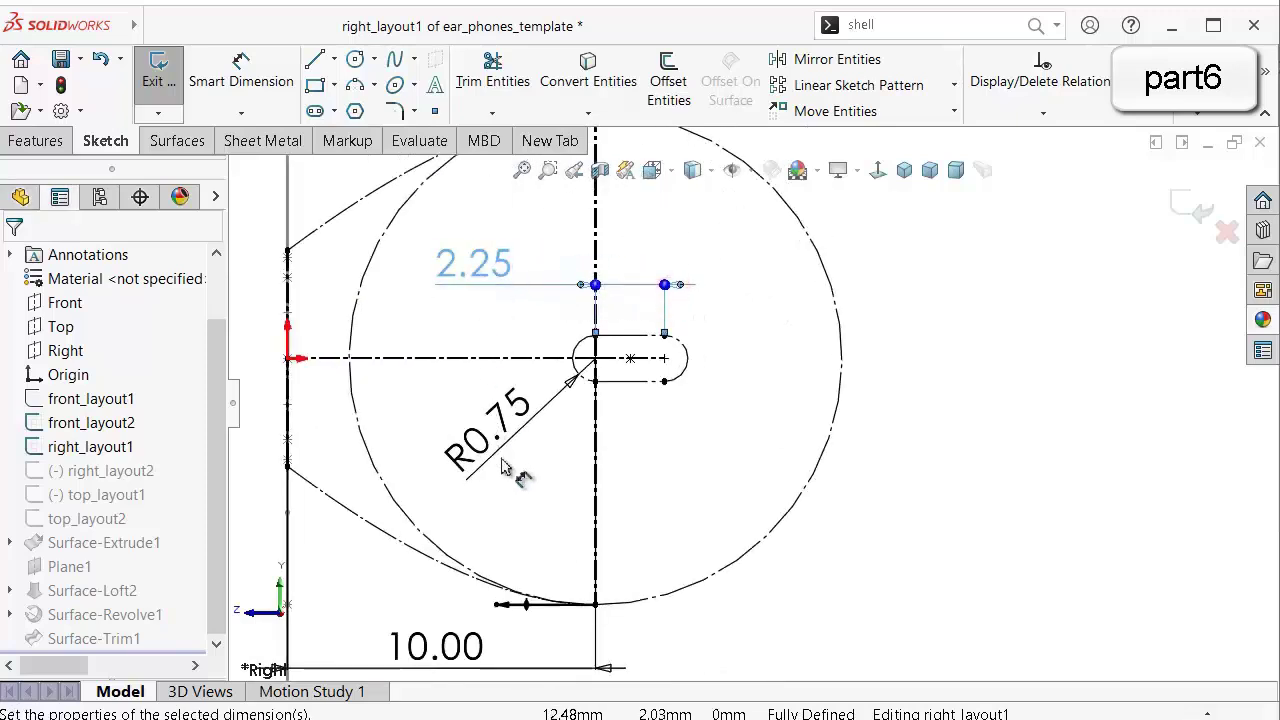
pyautogui.moveTo(512, 428); pyautogui.dragTo(486, 456)
pyautogui.click(1025, 427)
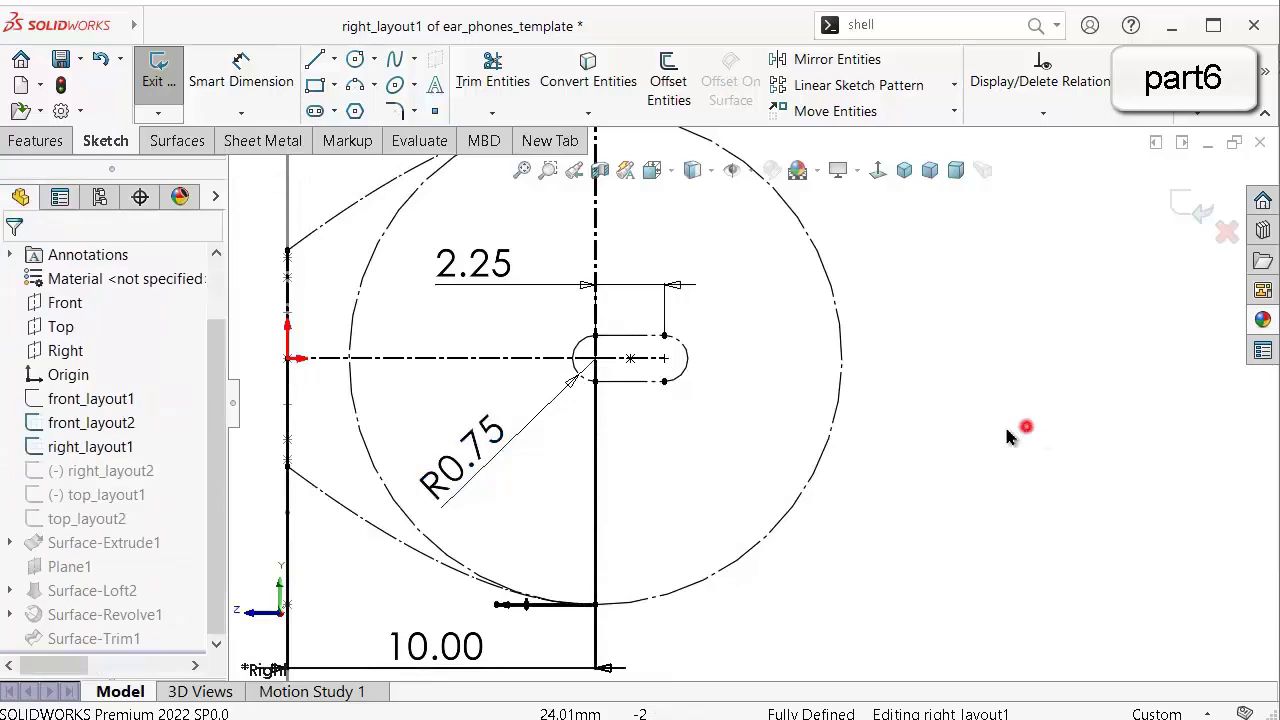
pyautogui.scroll(1, 750, 442)
pyautogui.scroll(4, 640, 567)
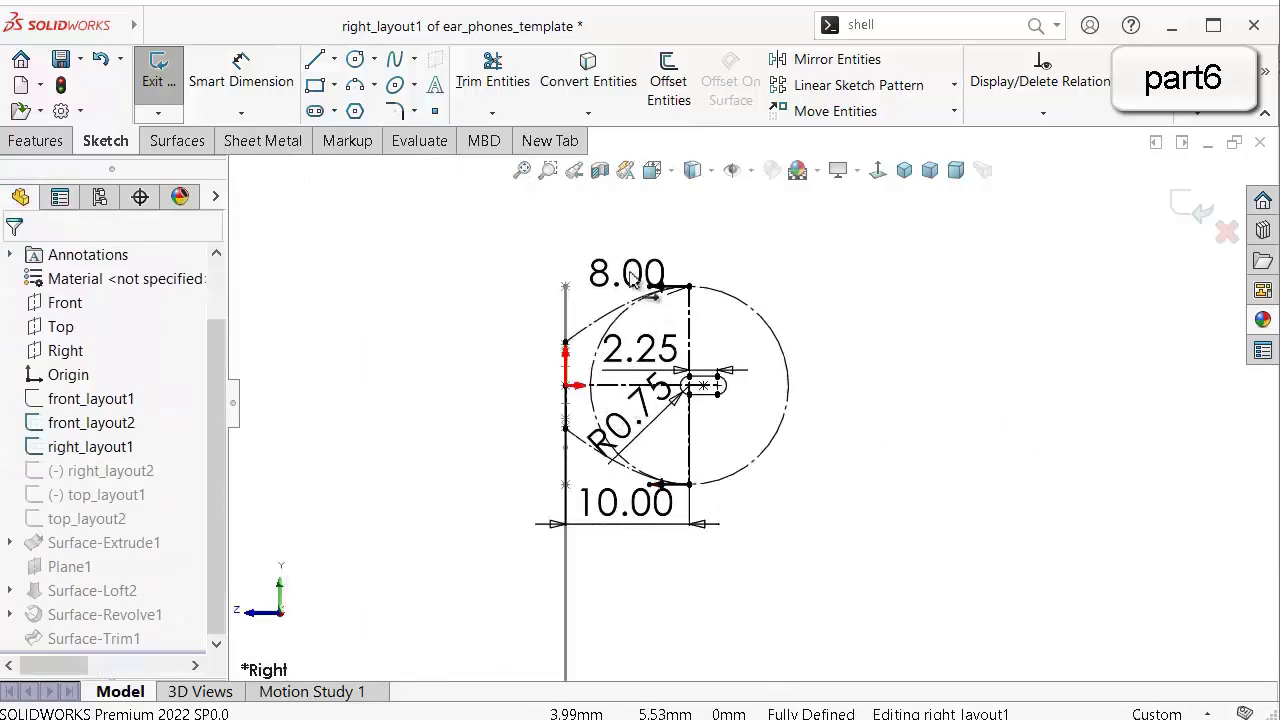
pyautogui.scroll(2, 624, 240)
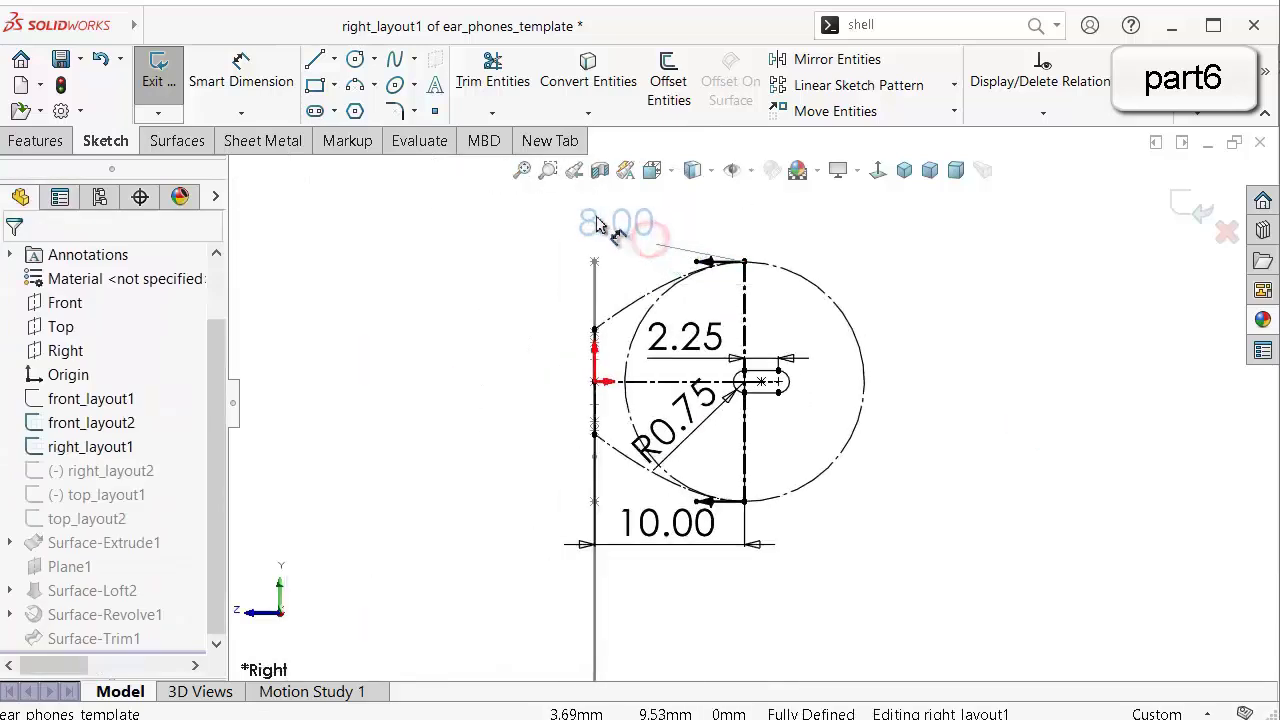
pyautogui.click(590, 228)
pyautogui.scroll(-3, 750, 535)
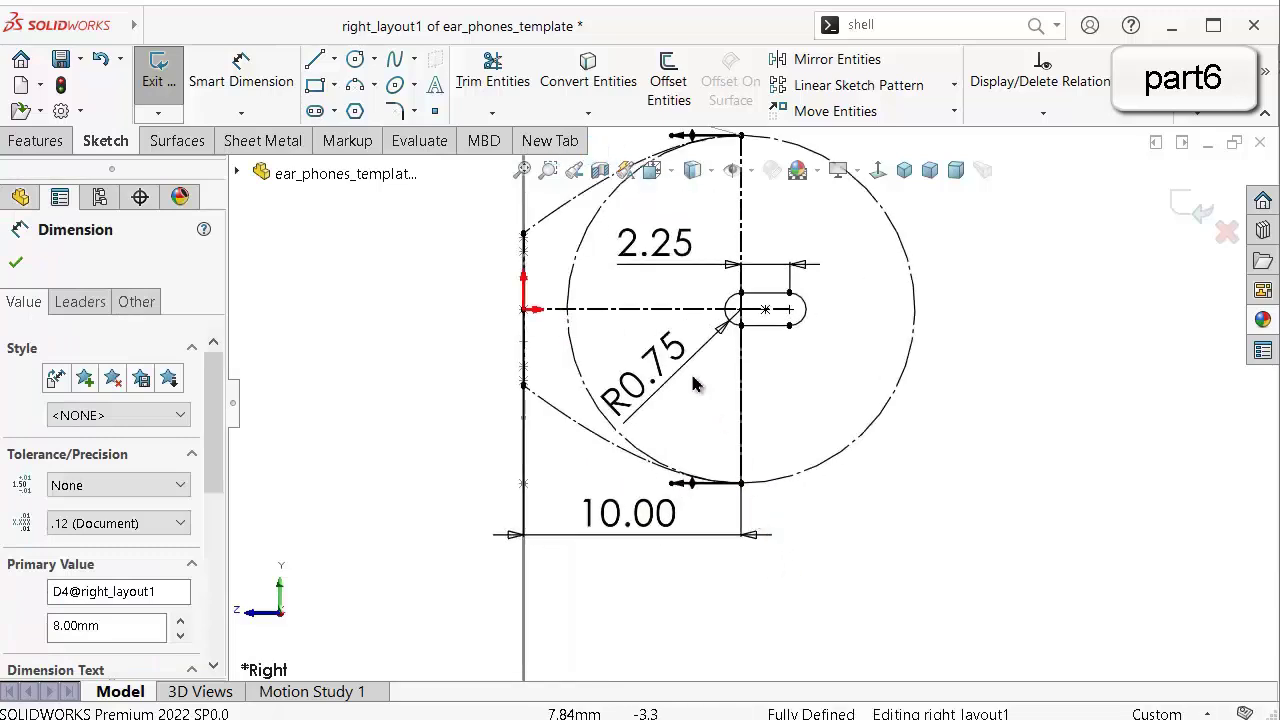
pyautogui.scroll(4, 735, 420)
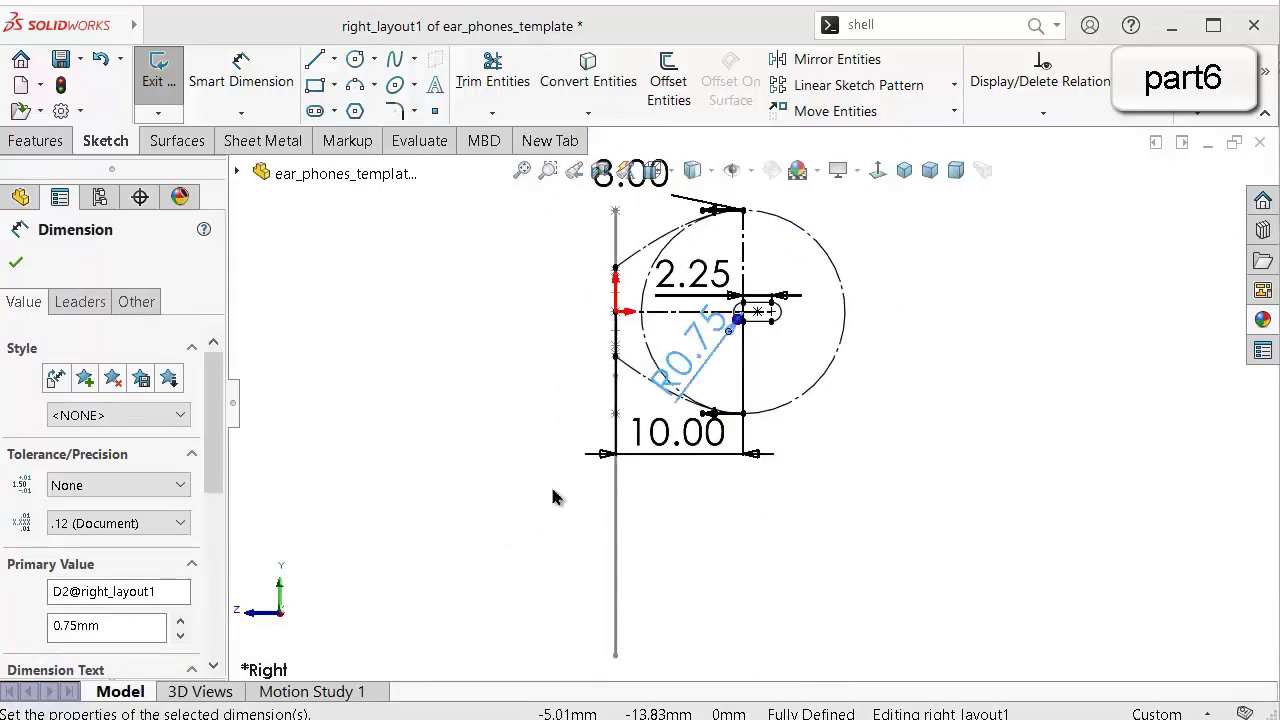
# Sketch a construction corner rectangle about 7.2 mm wide and 23.5 mm high, from the stem's lower end level up into the circle.
pyautogui.click(316, 86)
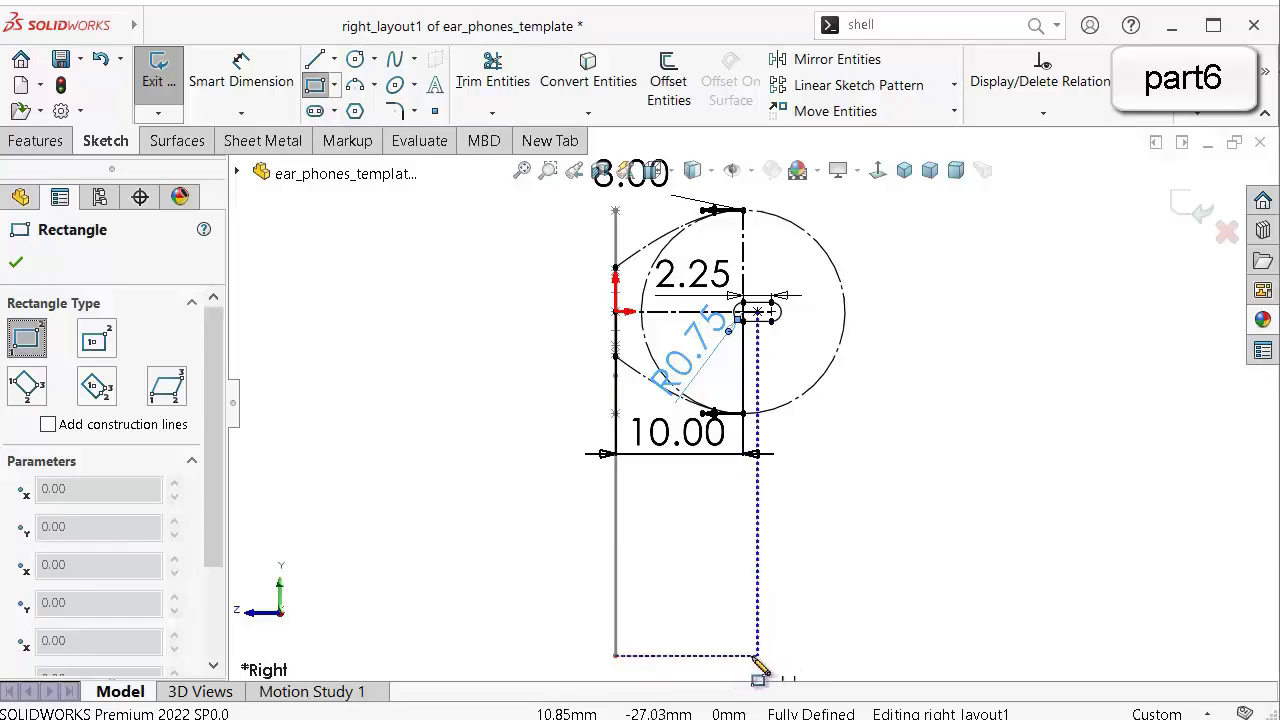
pyautogui.click(714, 657)
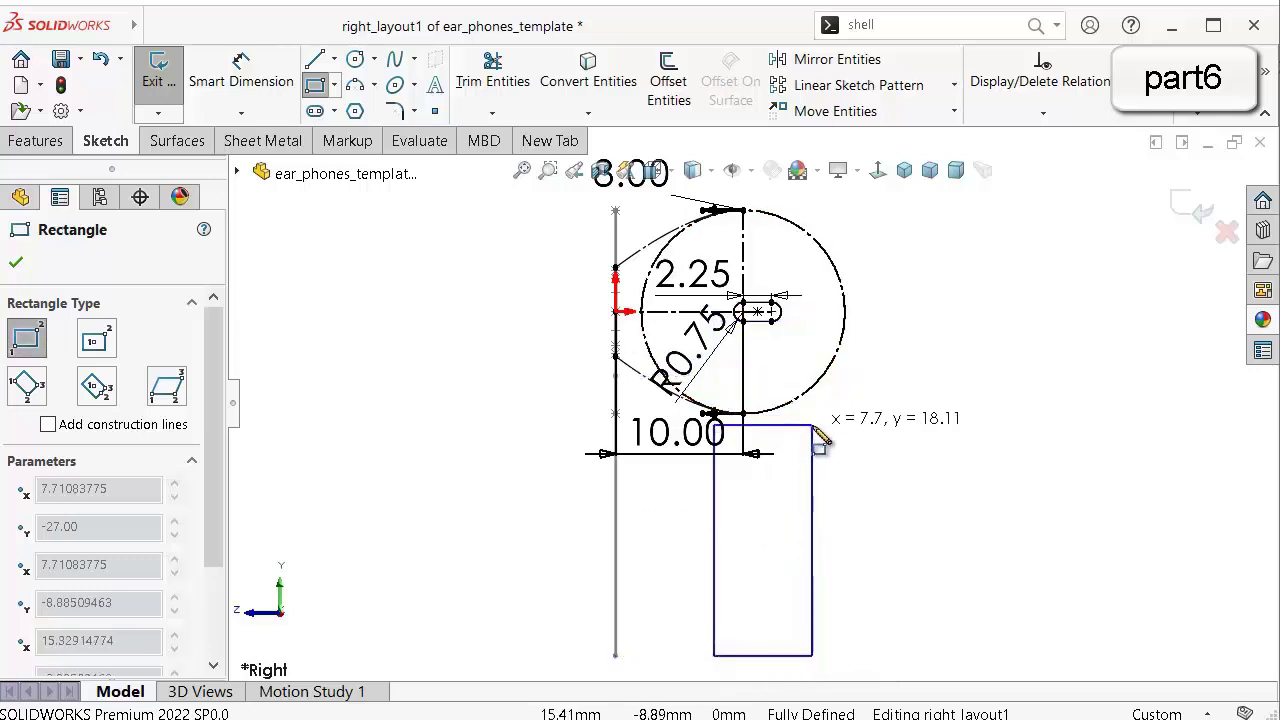
pyautogui.click(806, 357)
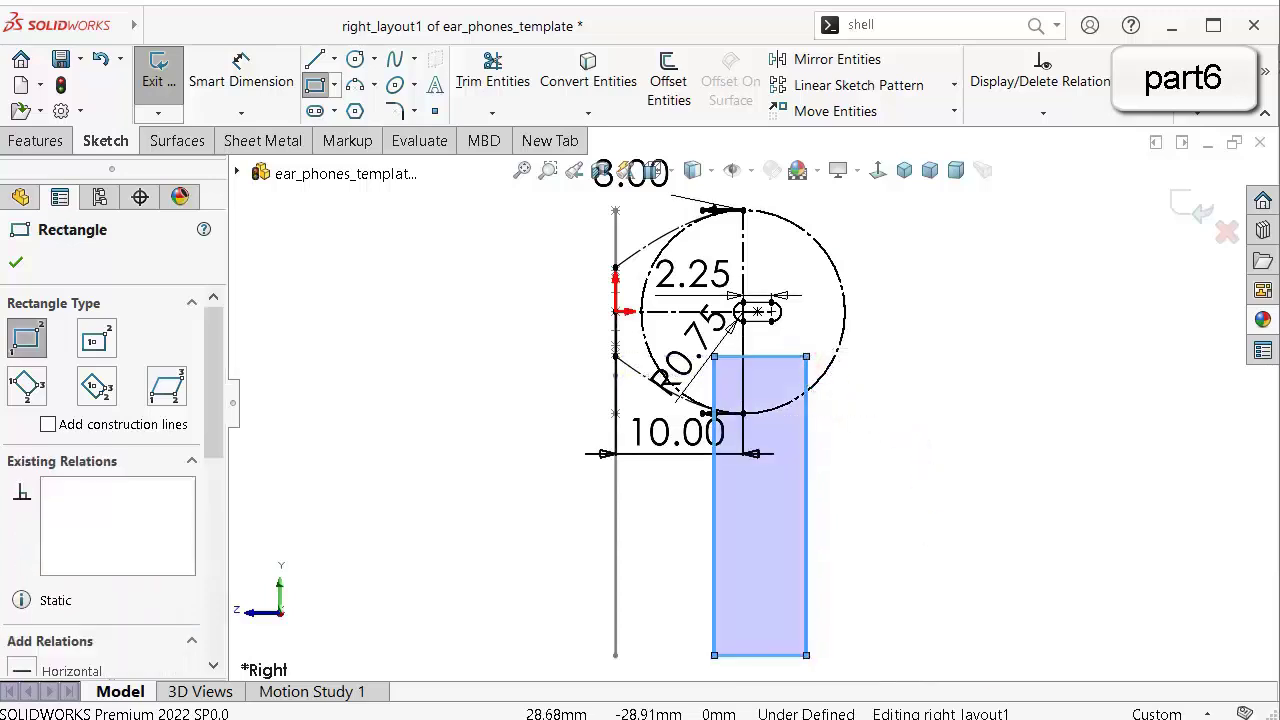
pyautogui.scroll(-5, 214, 409)
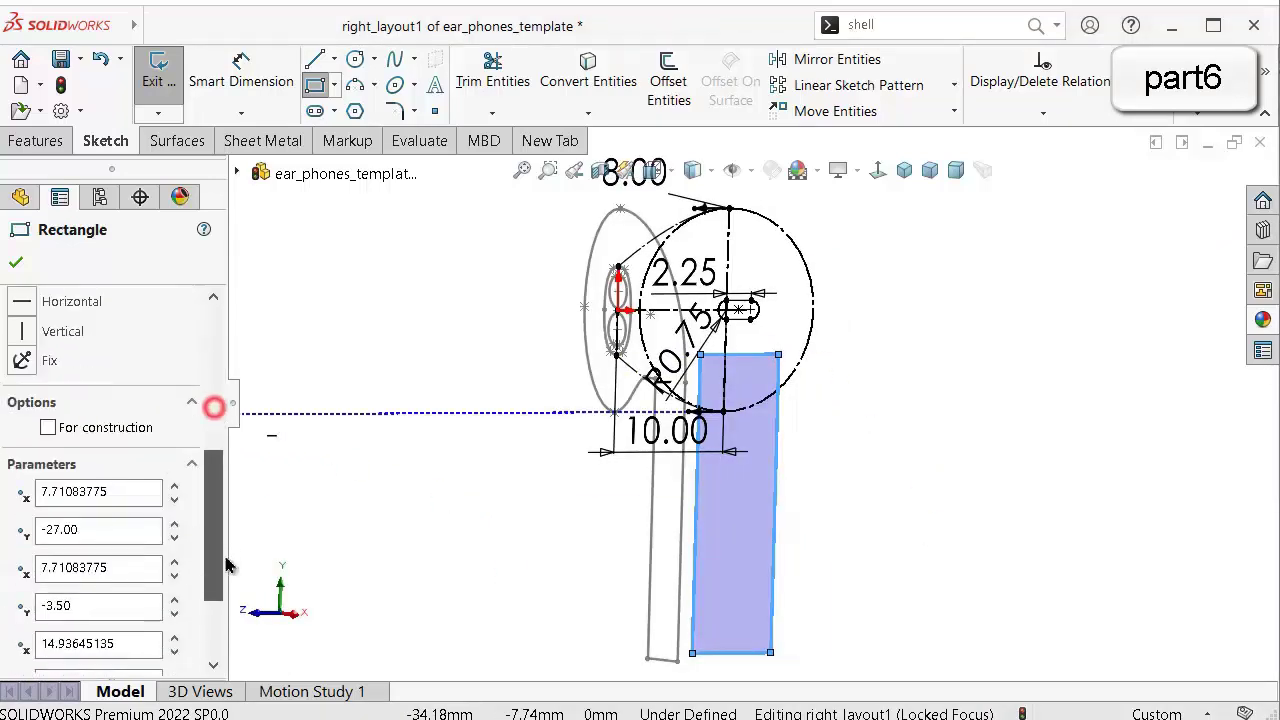
pyautogui.scroll(2, 146, 497)
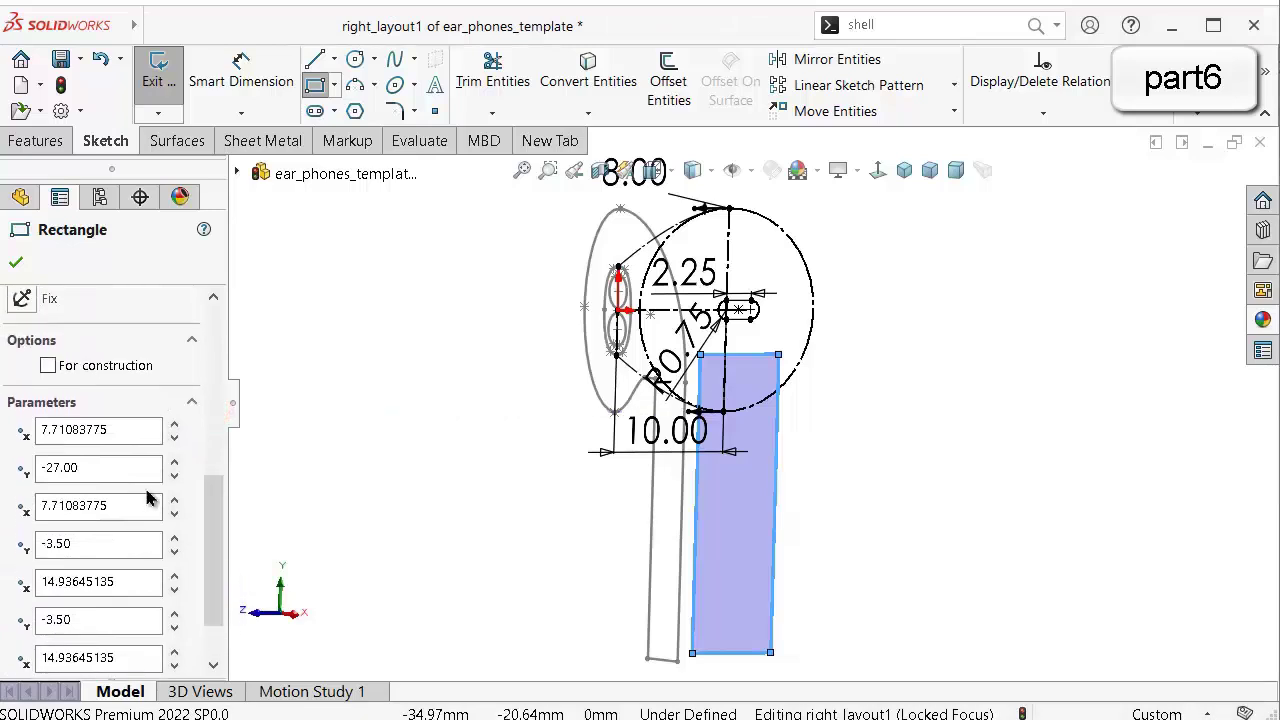
pyautogui.click(48, 366)
pyautogui.press('Escape')
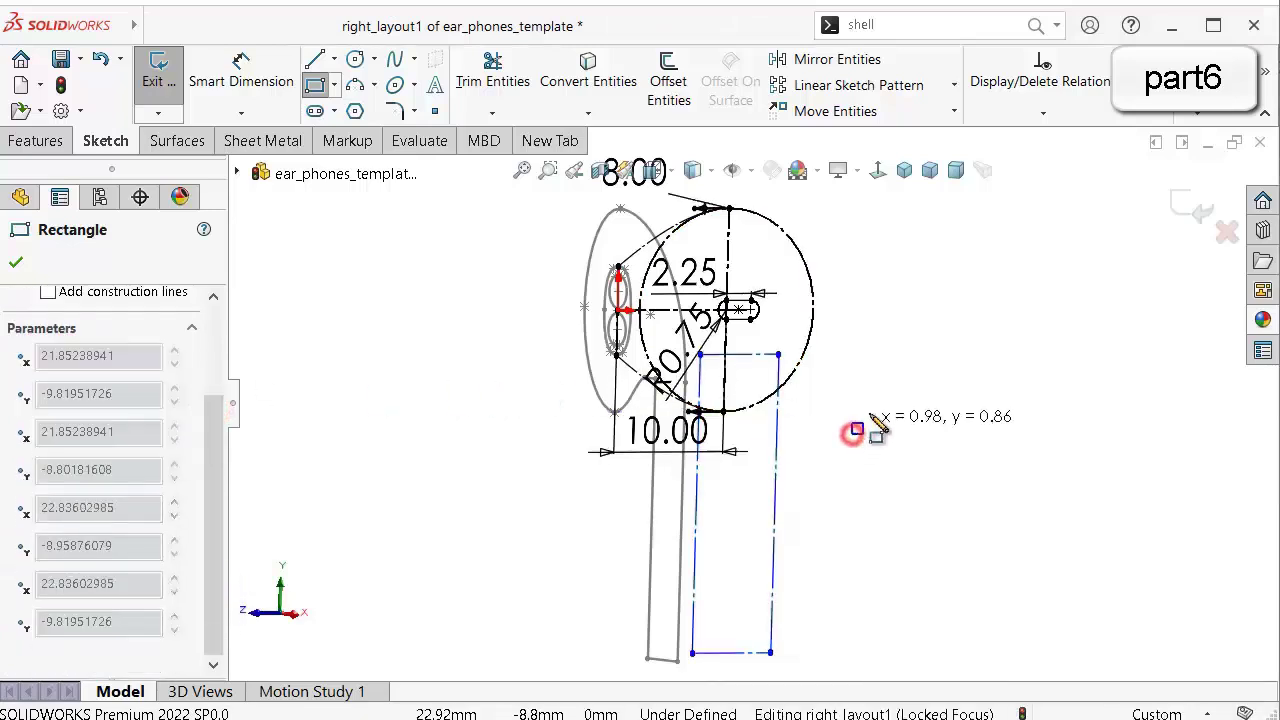
pyautogui.press('Escape')
# Inspect the construction rectangle's bottom edge and its relations against the lower end of the front layout's stem.
pyautogui.moveTo(806, 408); pyautogui.dragTo(785, 488, button='middle')
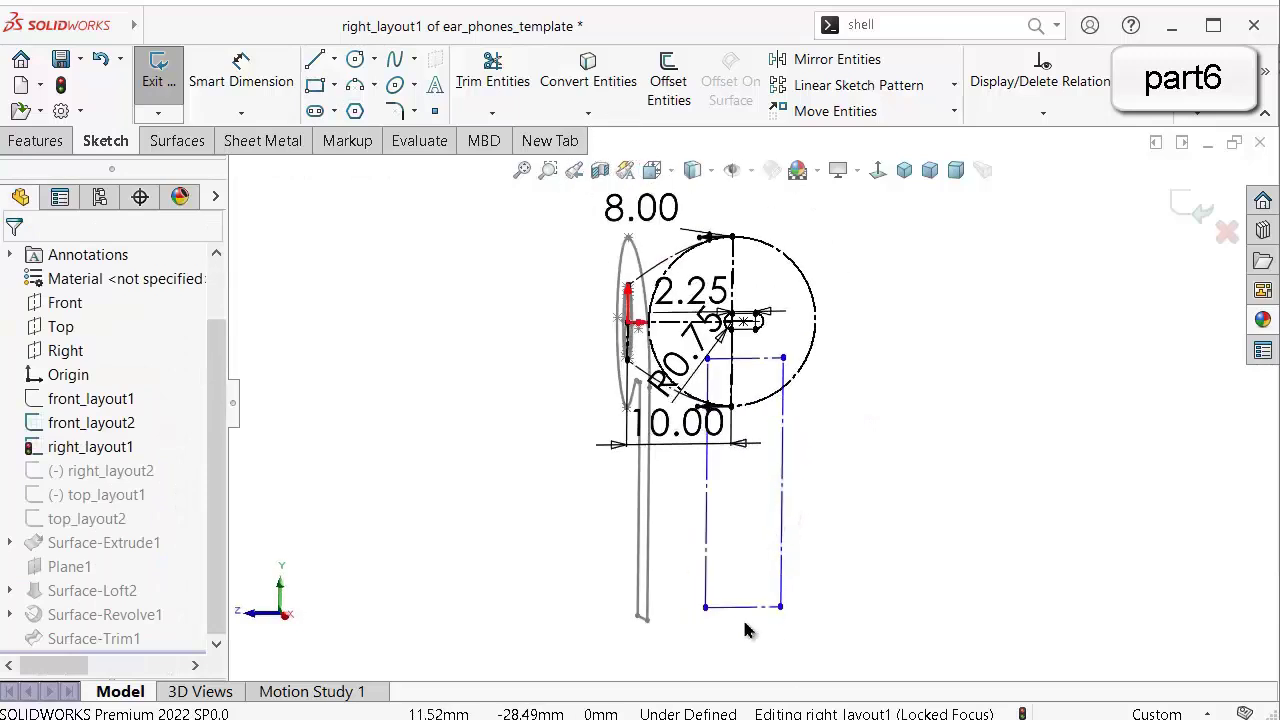
pyautogui.scroll(-6, 745, 612)
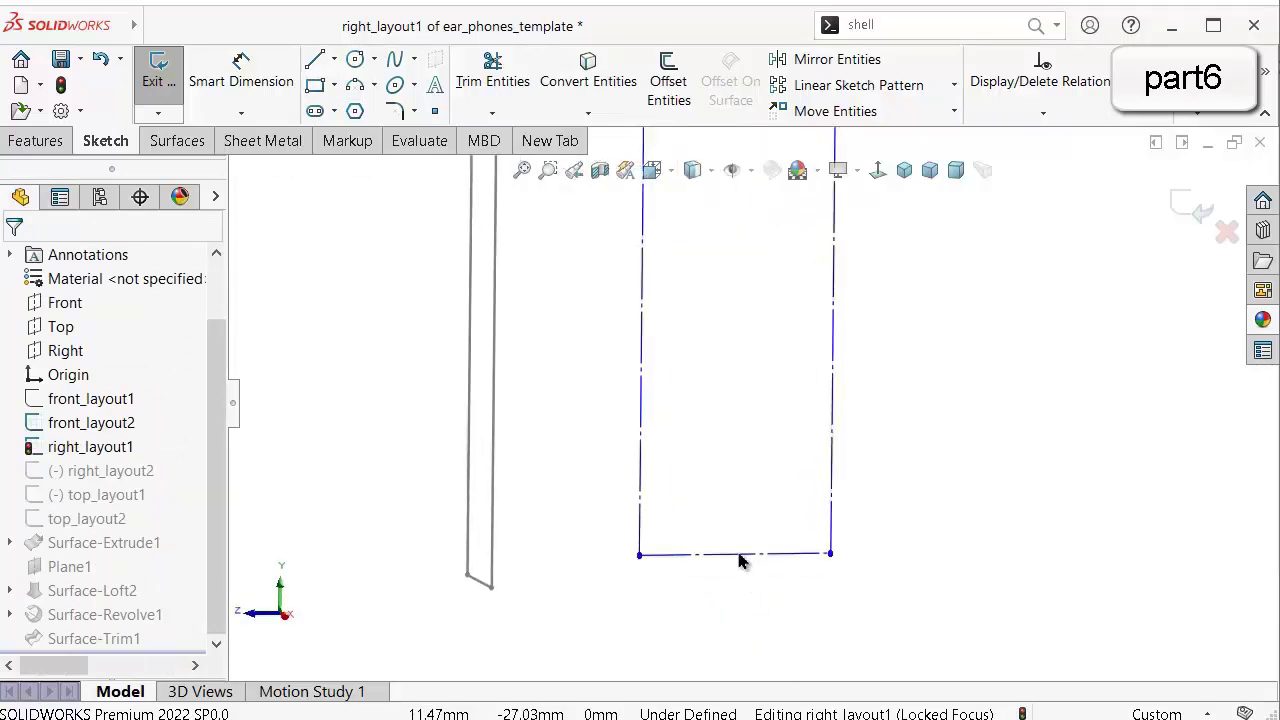
pyautogui.click(736, 555)
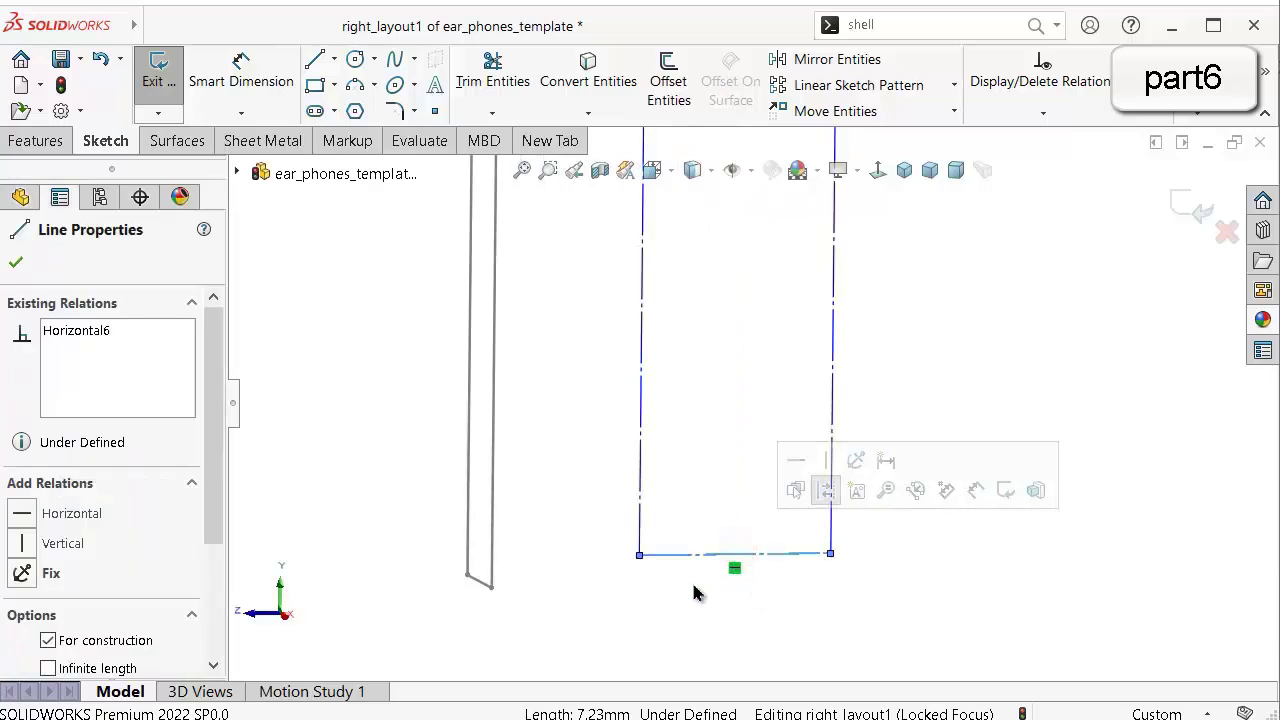
pyautogui.click(476, 588)
pyautogui.click(1023, 516)
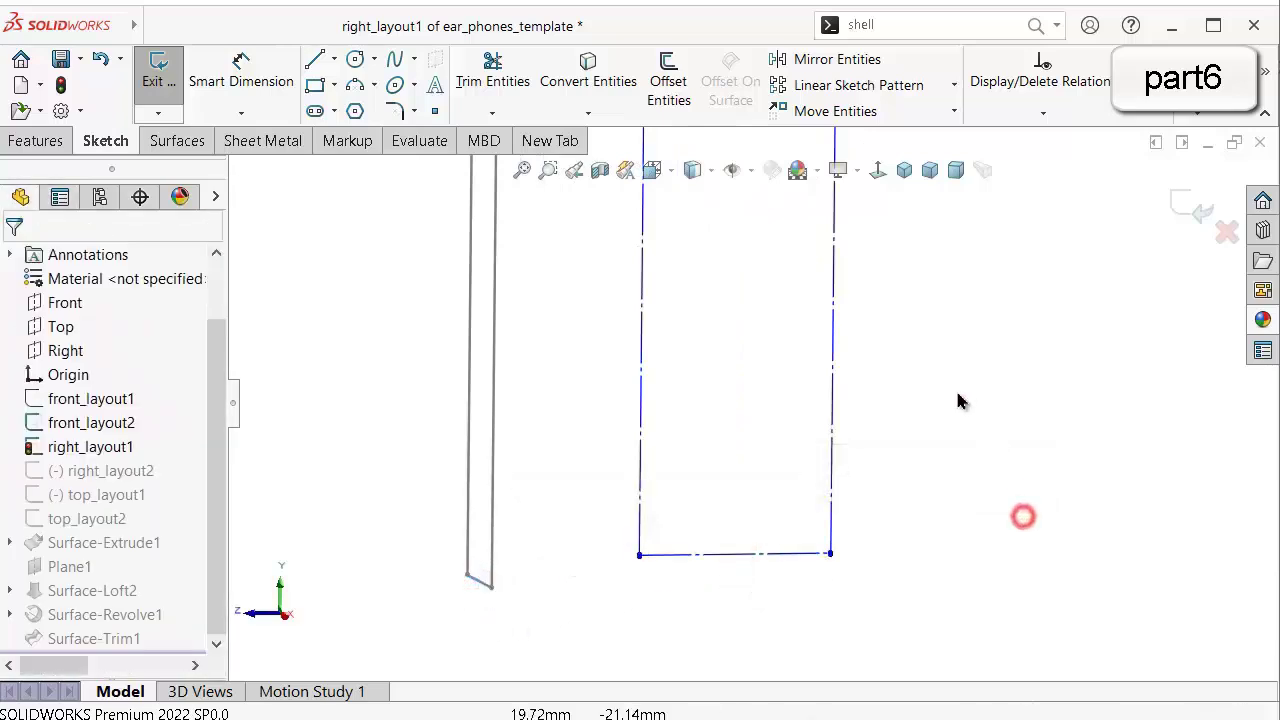
pyautogui.click(838, 170)
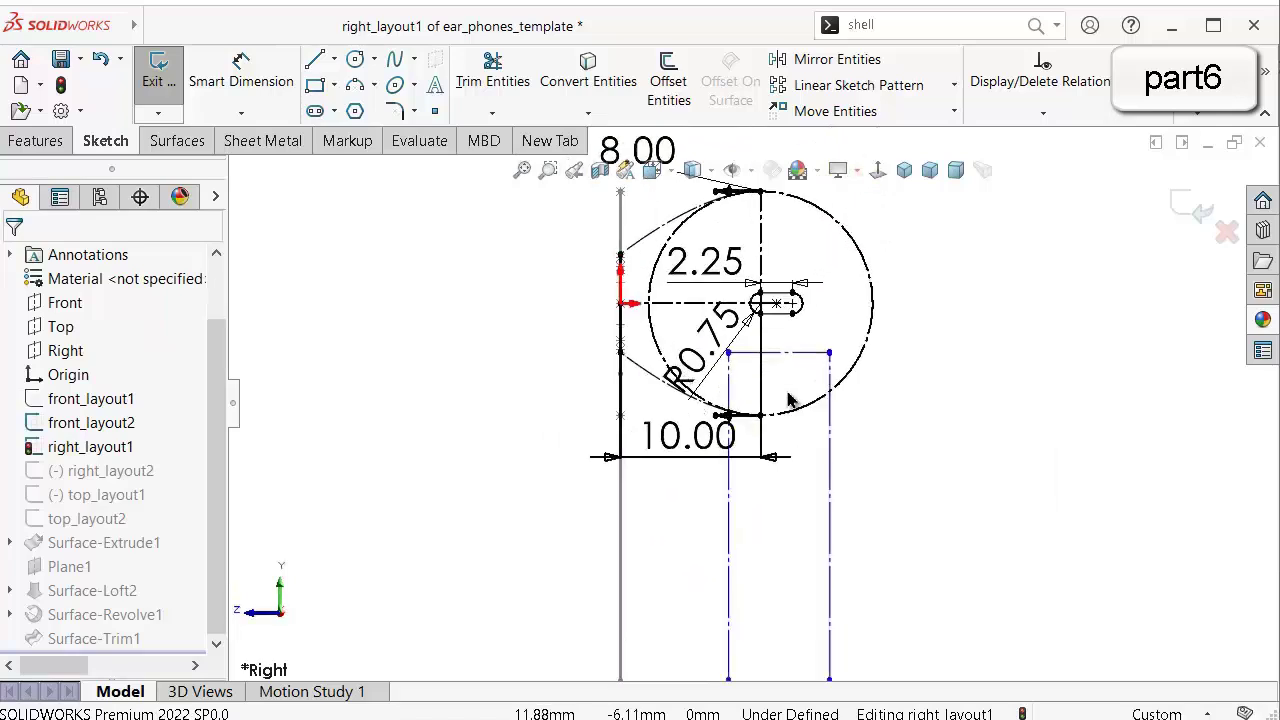
pyautogui.scroll(-3, 788, 400)
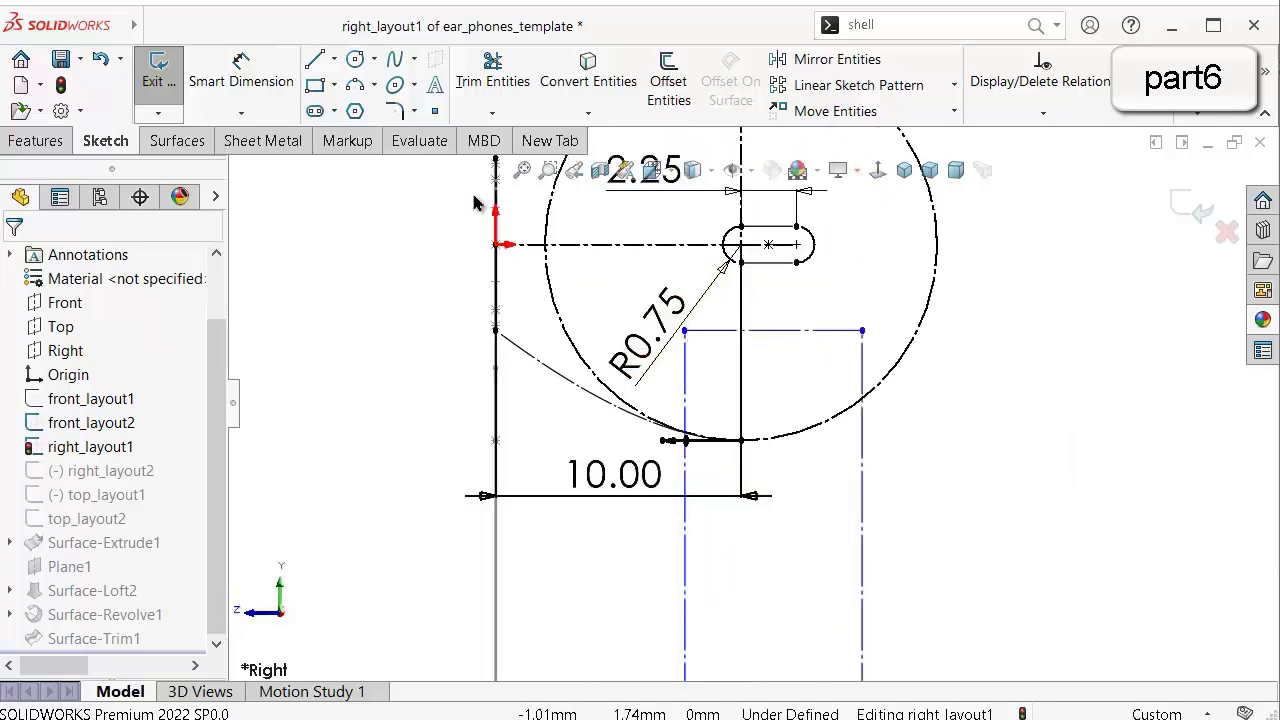
# Draw a vertical centerline joining the midpoints of the construction rectangle's top and bottom edges.
pyautogui.click(338, 60)
pyautogui.click(355, 108)
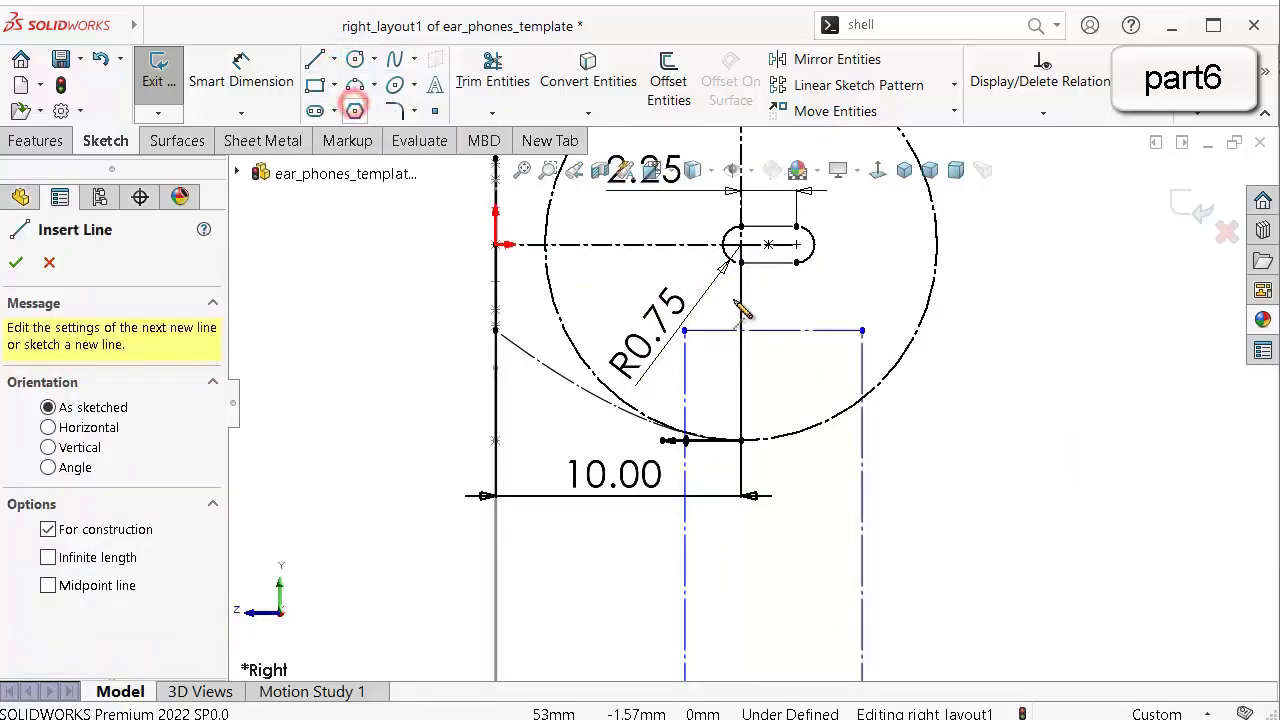
pyautogui.click(773, 331)
pyautogui.scroll(5, 765, 420)
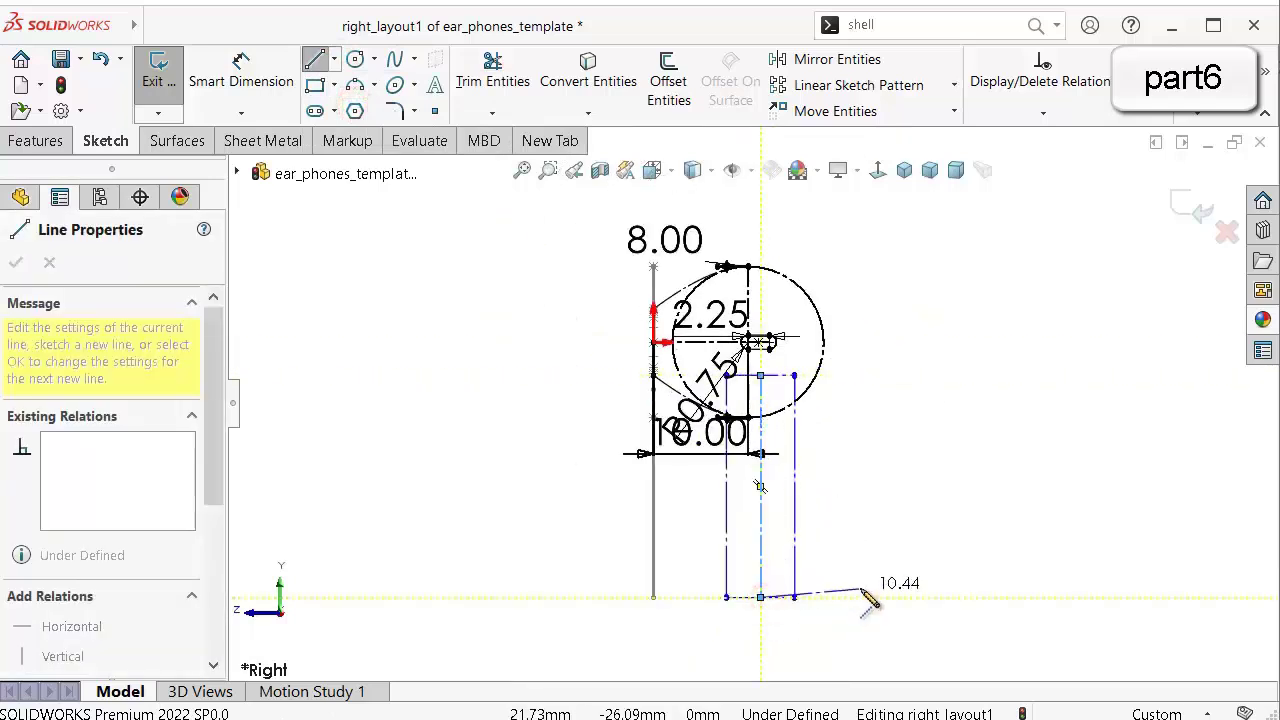
pyautogui.press('Escape')
# Dimension the construction rectangle's width between its two vertical sides and set it to 5.5 mm.
pyautogui.scroll(-3, 817, 594)
pyautogui.moveTo(941, 574); pyautogui.dragTo(926, 450, button='right')
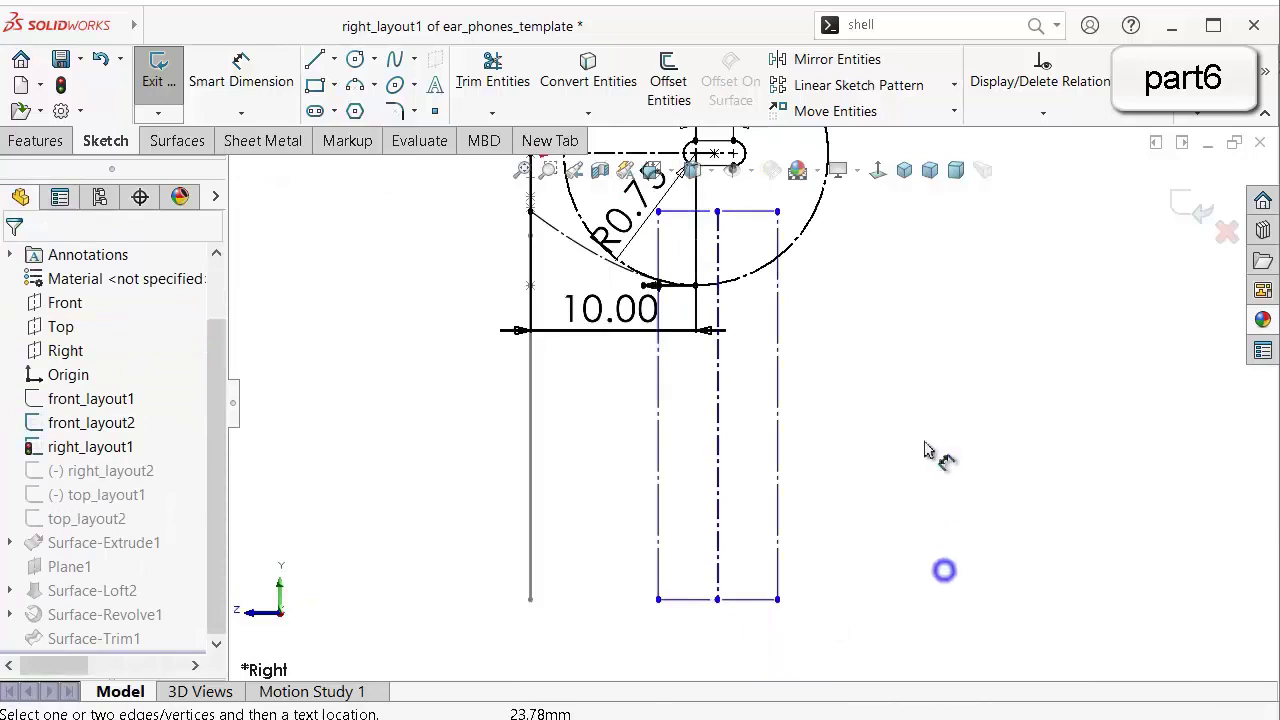
pyautogui.click(660, 528)
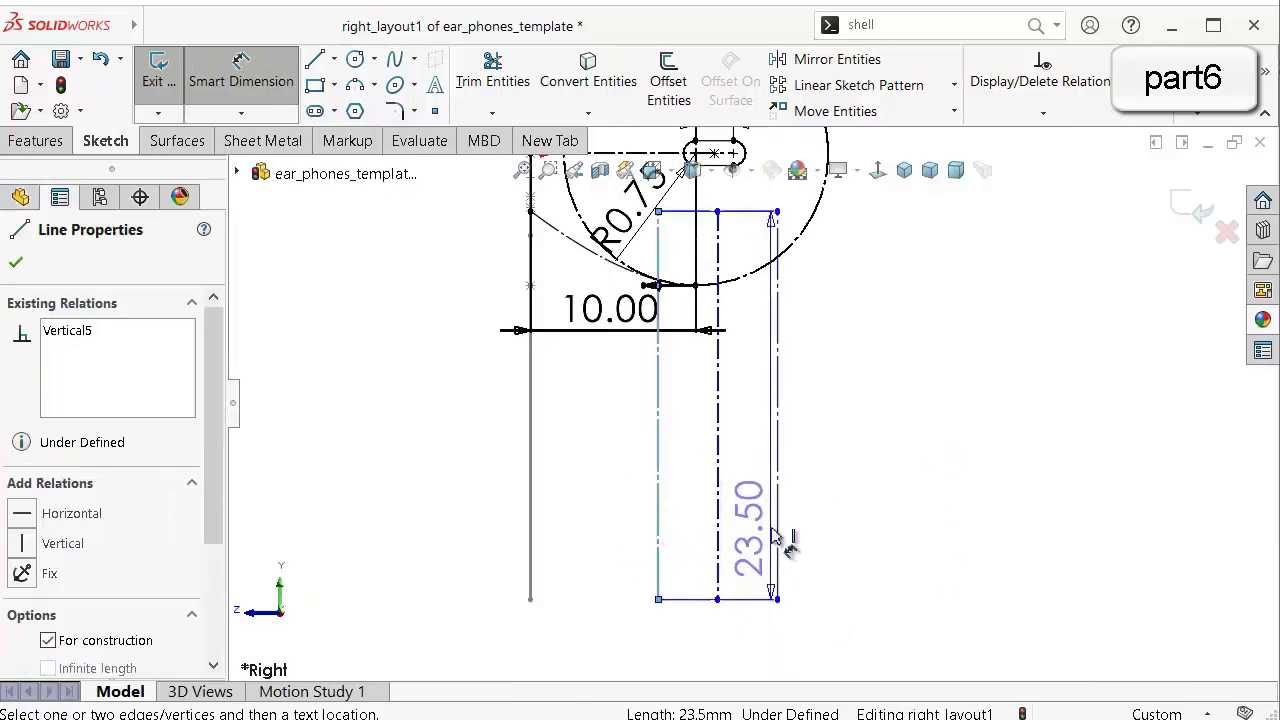
pyautogui.click(775, 527)
pyautogui.click(735, 640)
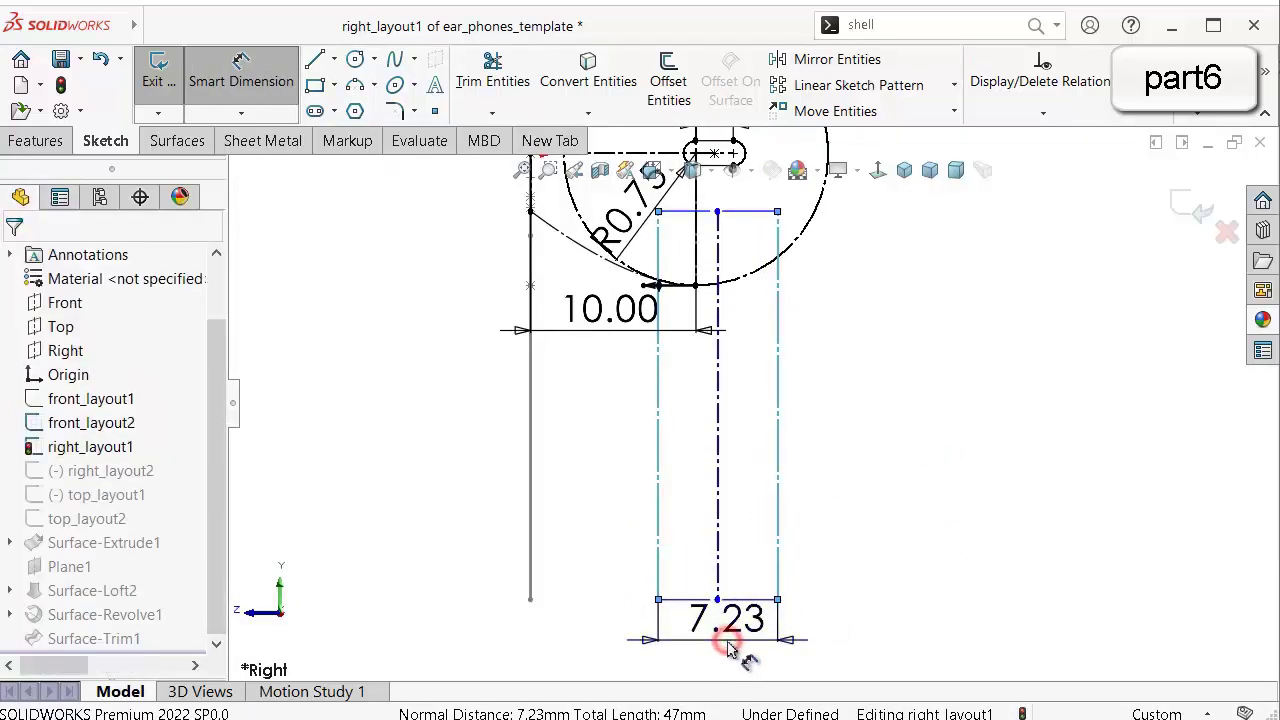
pyautogui.write('5.5')
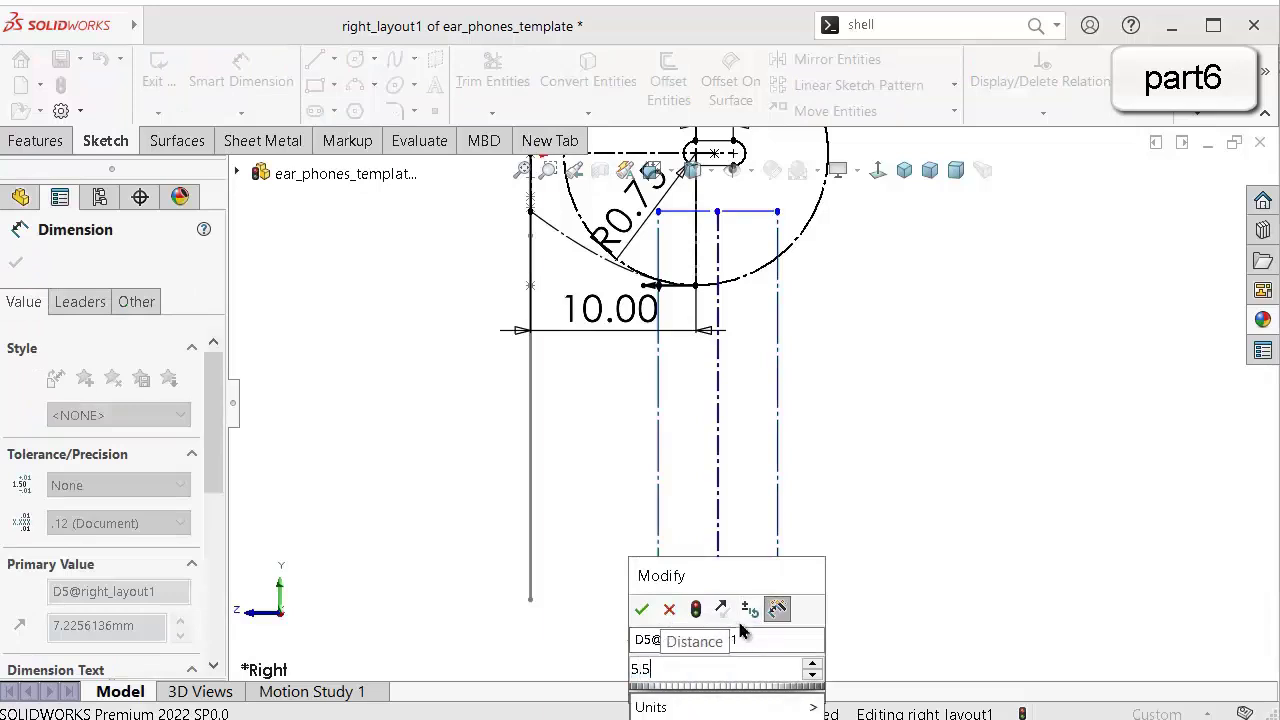
pyautogui.click(642, 609)
# Dimension the rectangle's centerline from the vertical line through the circle's center and set the distance to 4.5 mm.
pyautogui.scroll(-2, 700, 255)
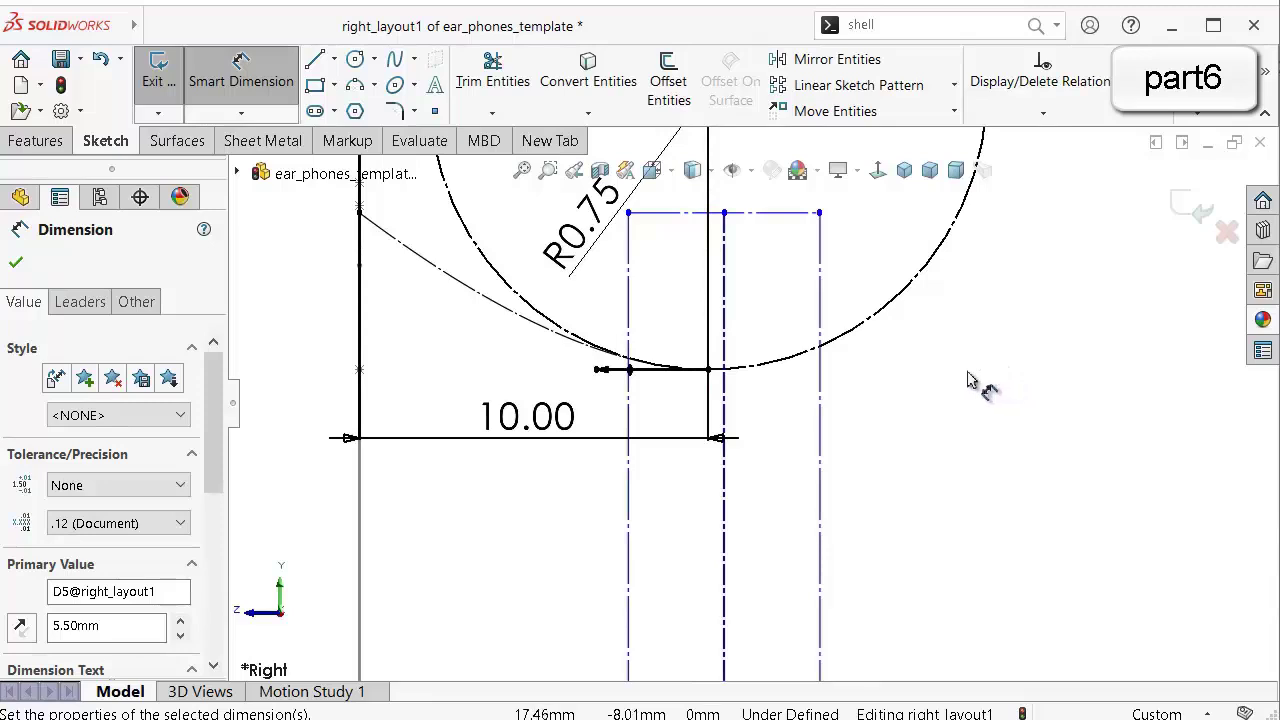
pyautogui.scroll(1, 925, 365)
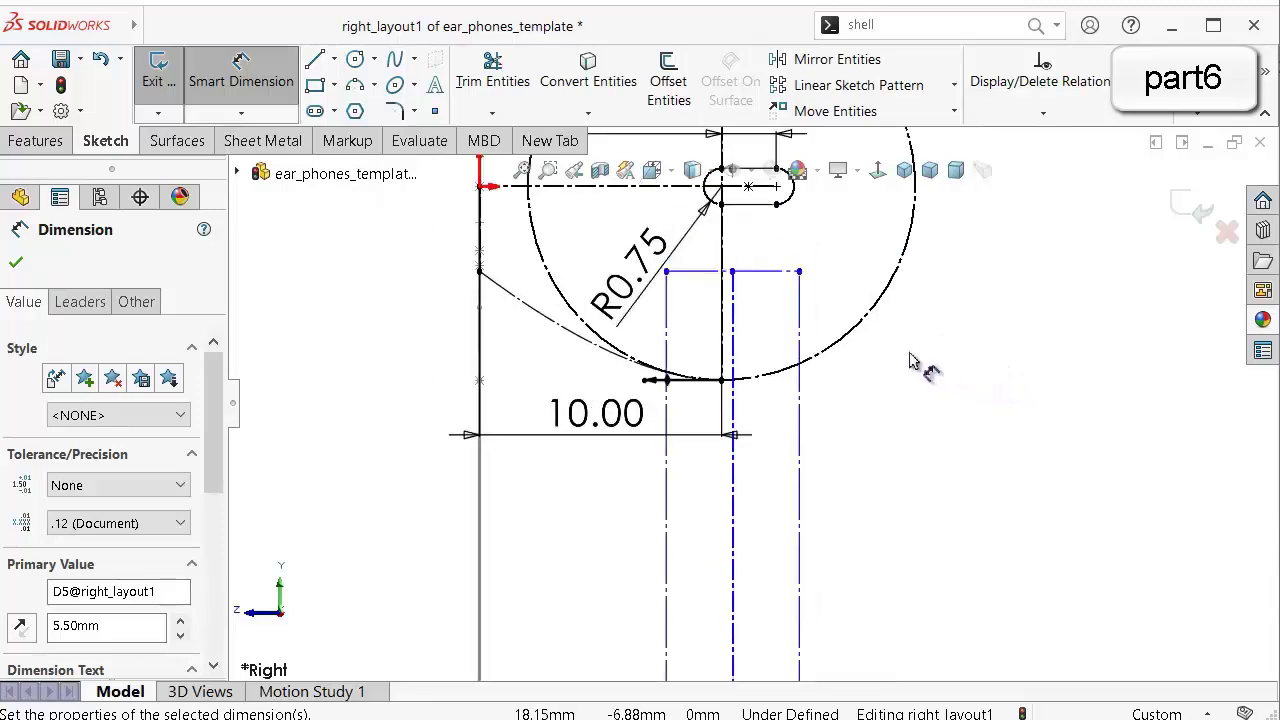
pyautogui.click(733, 300)
pyautogui.click(722, 312)
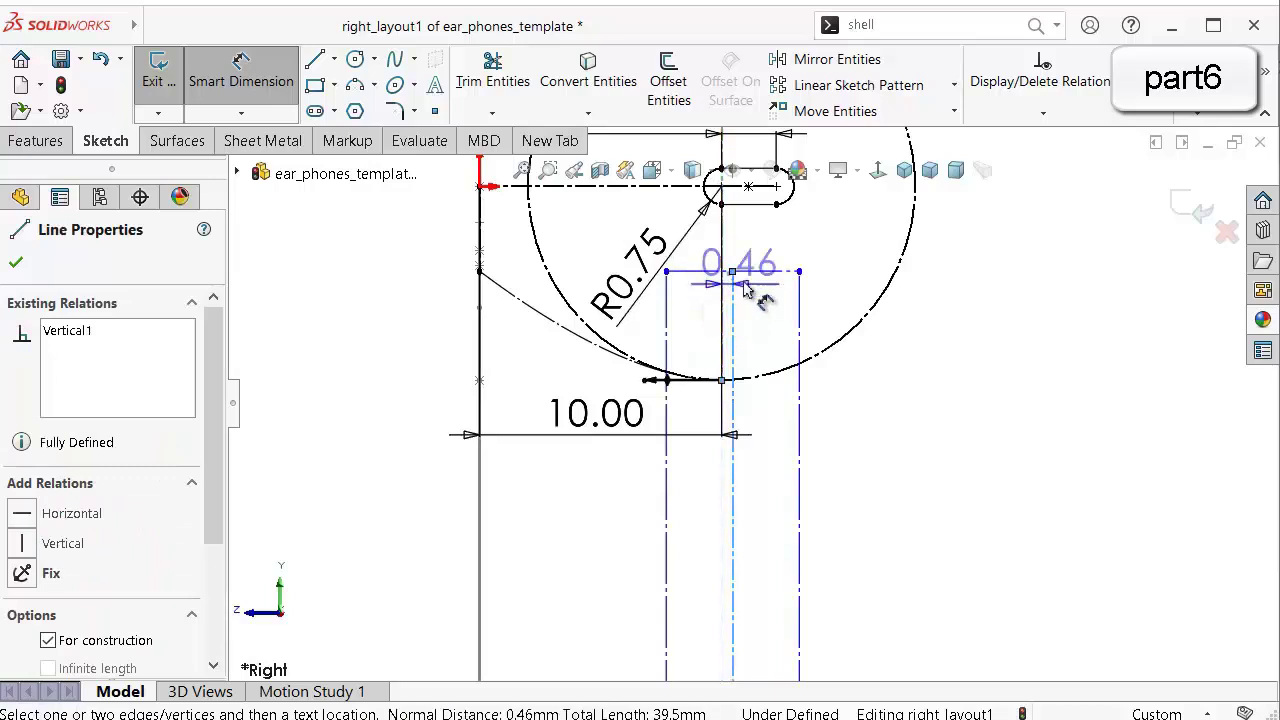
pyautogui.scroll(2, 851, 278)
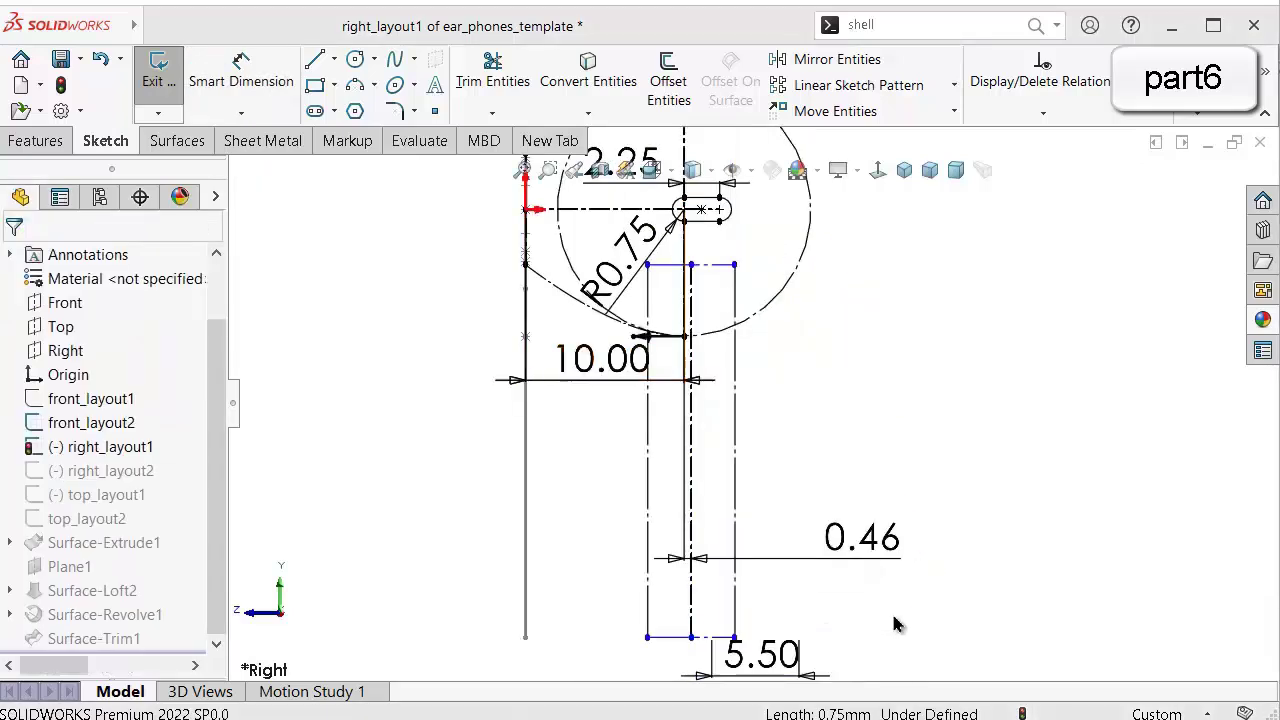
pyautogui.scroll(-4, 717, 389)
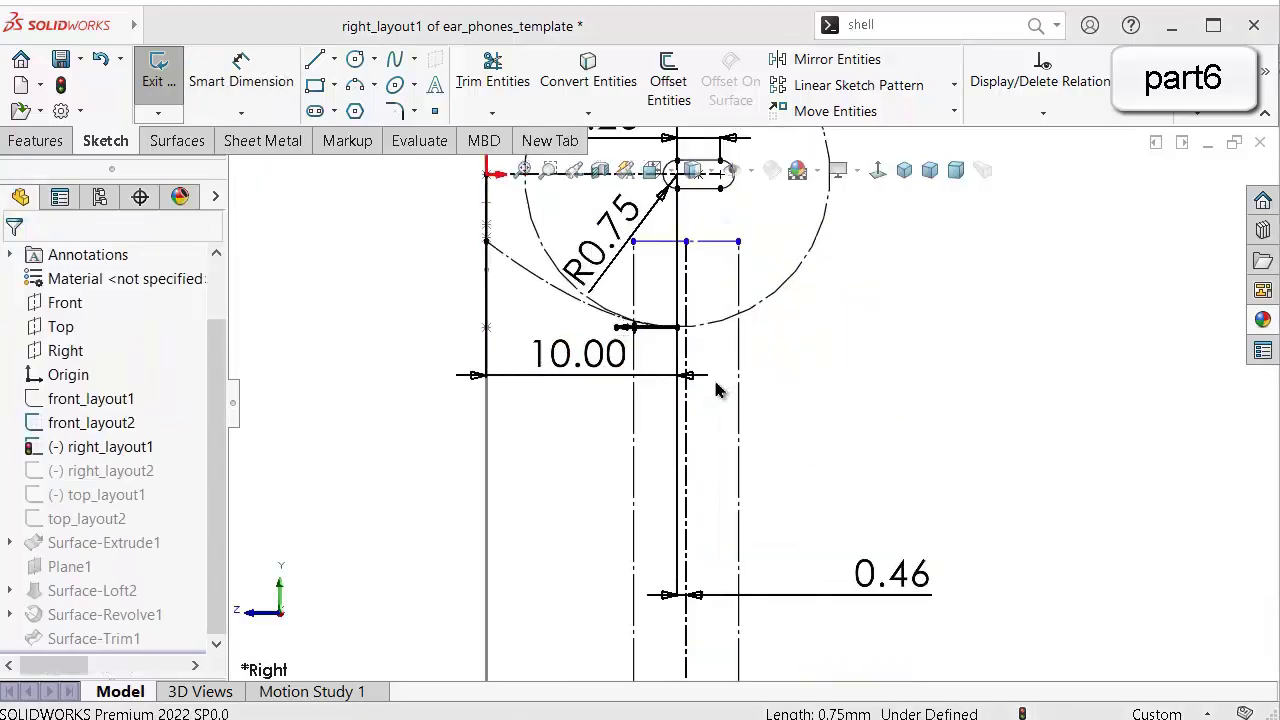
pyautogui.scroll(2, 712, 383)
pyautogui.scroll(2, 712, 387)
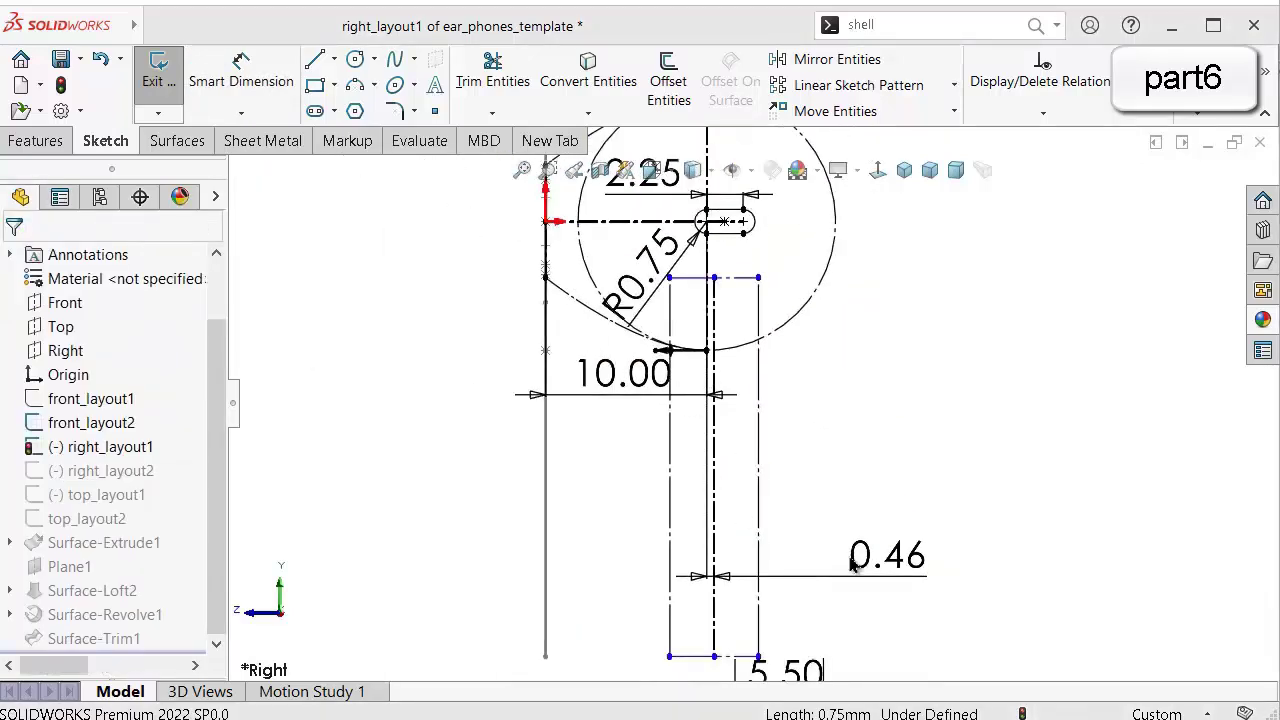
pyautogui.doubleClick(886, 552)
pyautogui.write('4.5')
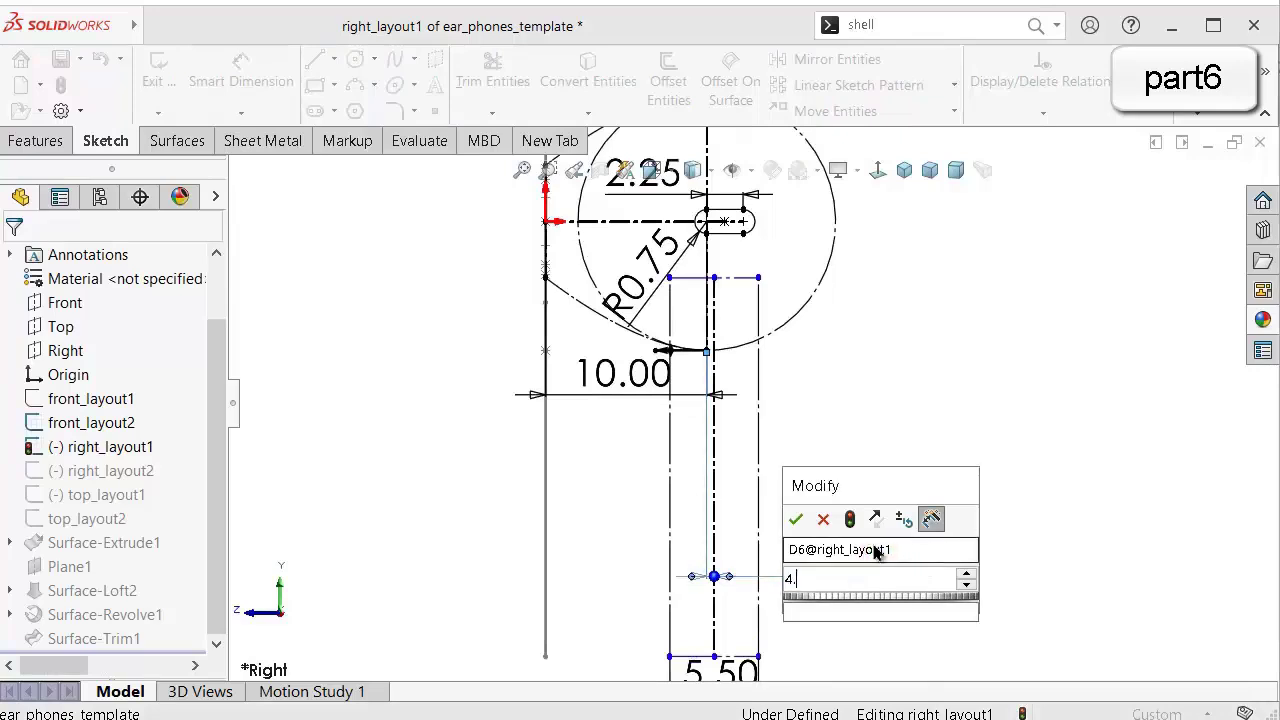
pyautogui.press('Return')
pyautogui.click(983, 354)
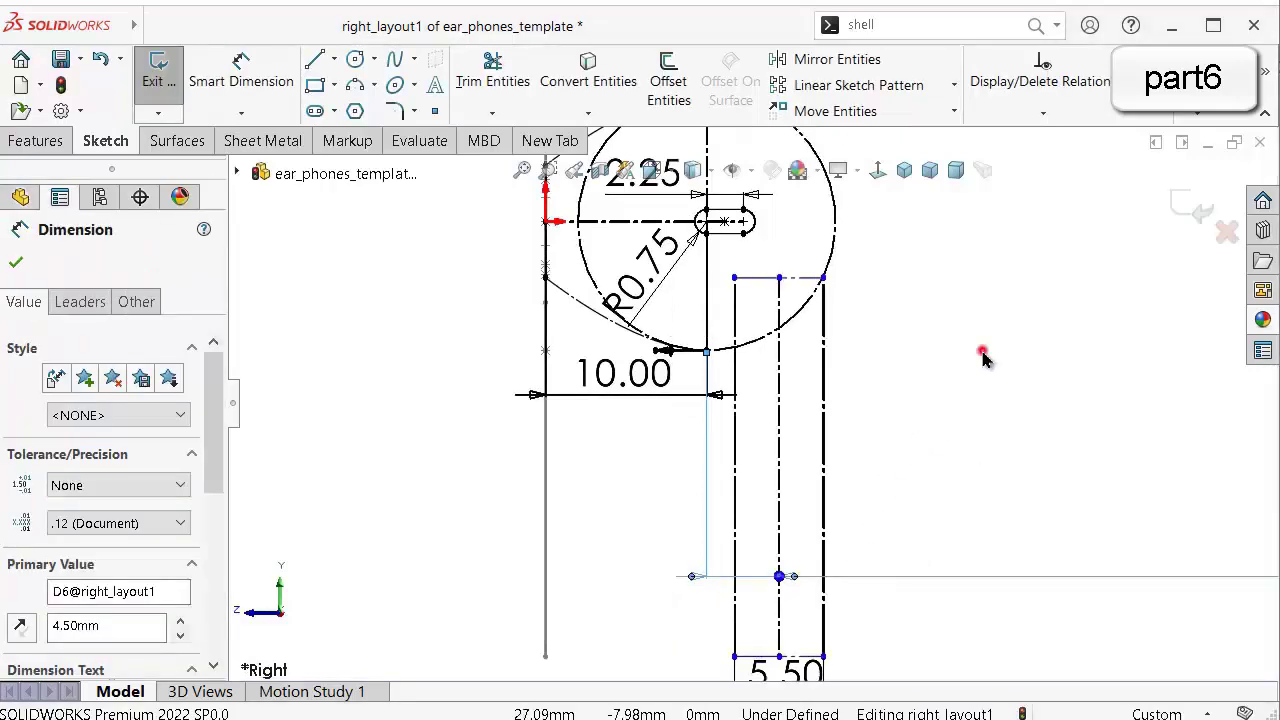
# Add a horizontal relation between the midpoint of the rectangle's top edge and the upper end of the stem in front_layout2.
pyautogui.scroll(-2, 880, 254)
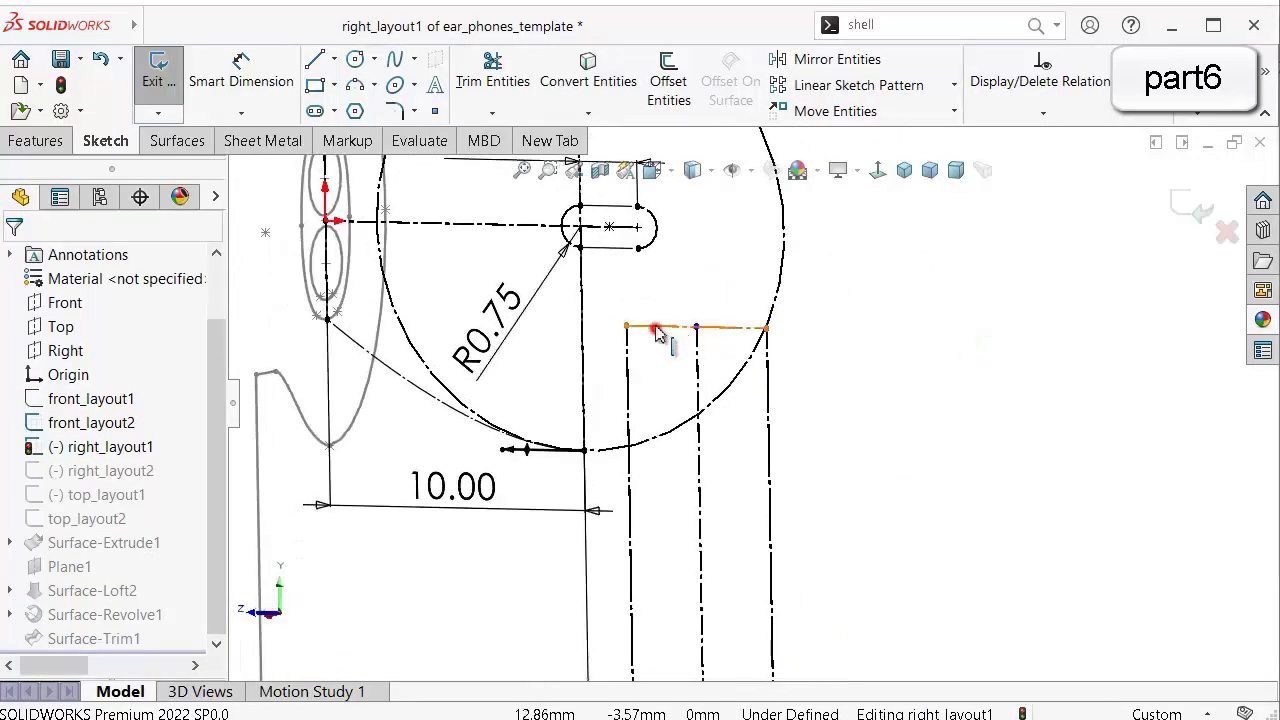
pyautogui.moveTo(657, 333); pyautogui.dragTo(660, 304)
pyautogui.click(912, 404)
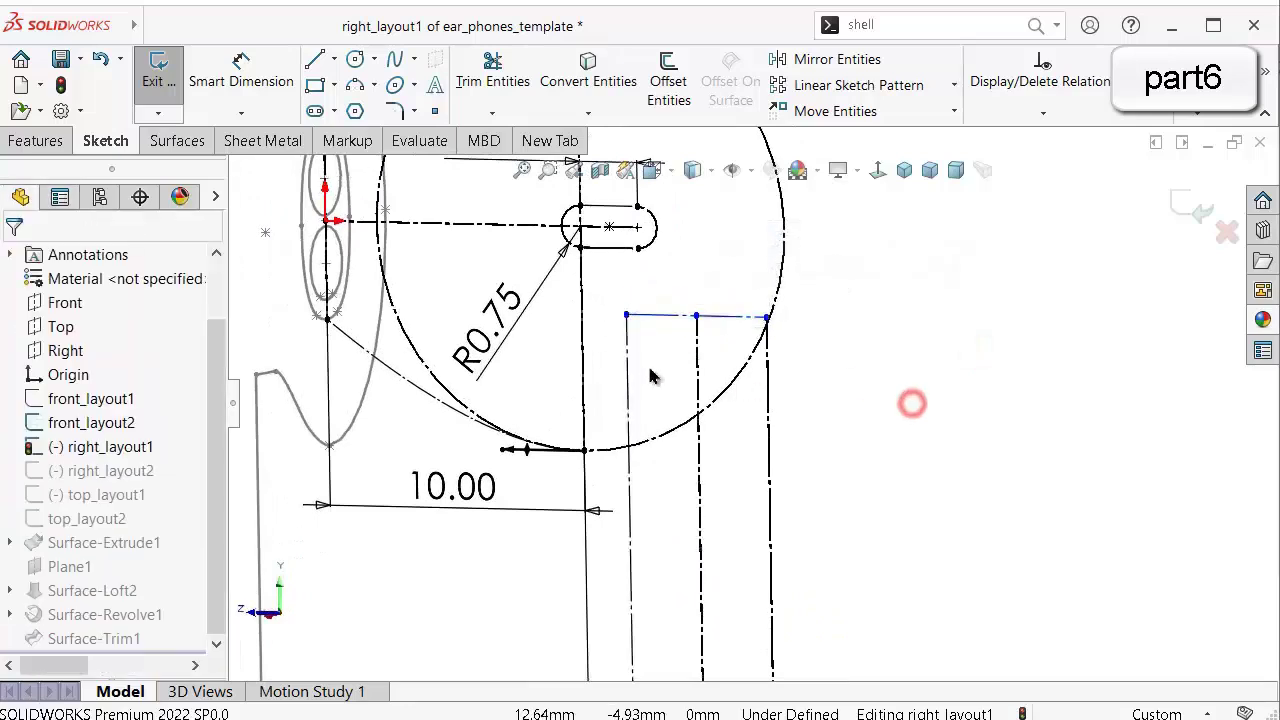
pyautogui.click(697, 317)
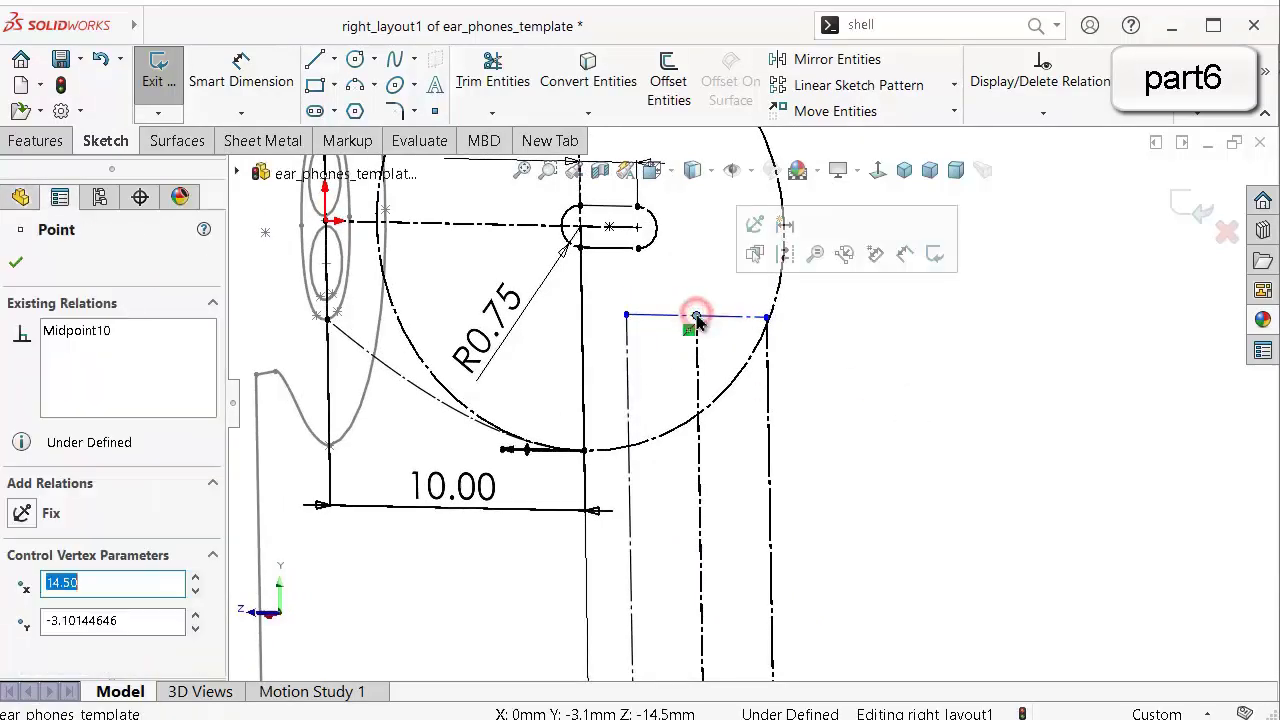
pyautogui.scroll(-5, 281, 384)
pyautogui.keyDown('ctrl'); pyautogui.click(304, 369); pyautogui.keyUp('ctrl')
pyautogui.scroll(5, 669, 380)
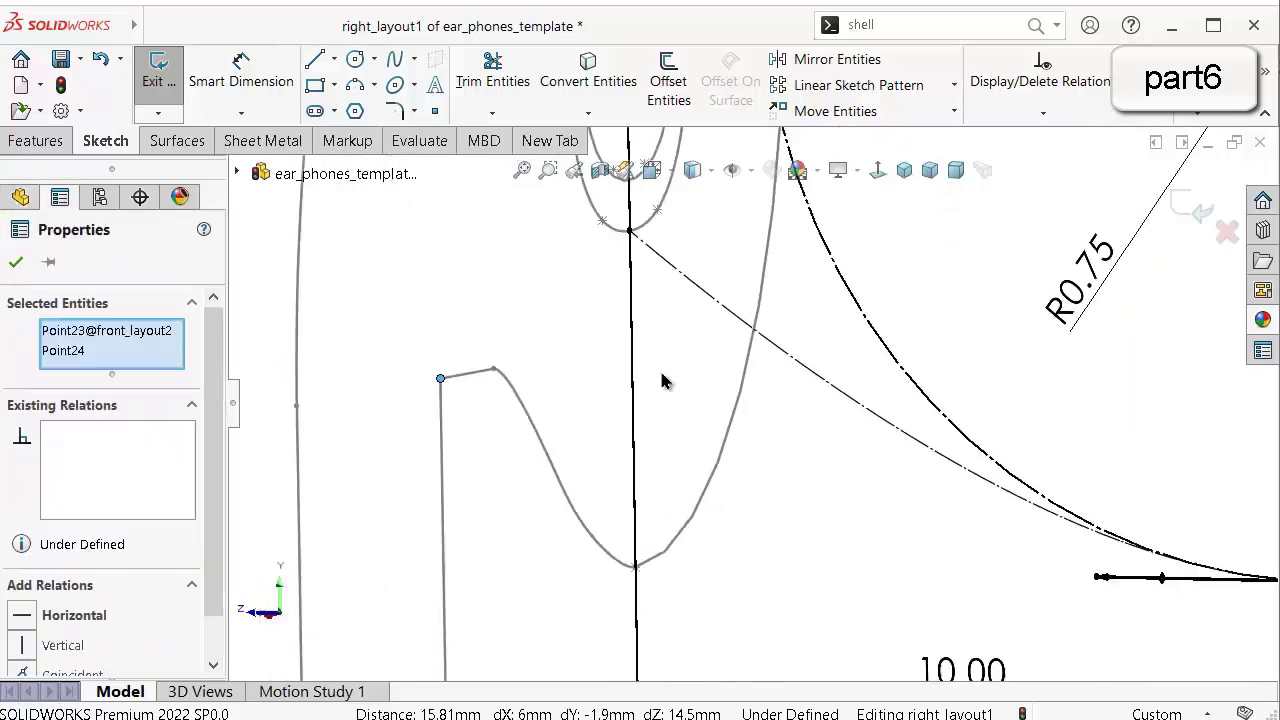
pyautogui.click(72, 612)
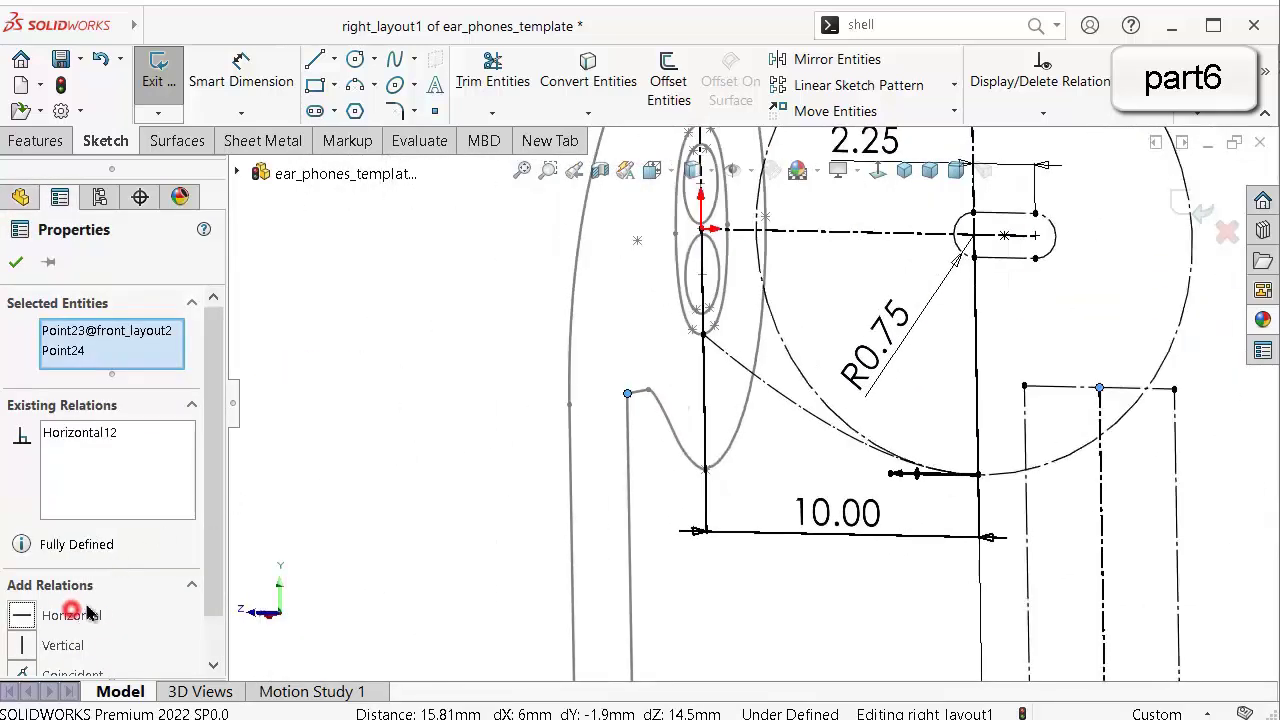
pyautogui.click(489, 429)
# Align the midpoint of the rectangle's bottom edge horizontally with the lower end of the front layout's stem, and view the sketch normal to its plane.
pyautogui.scroll(5, 477, 423)
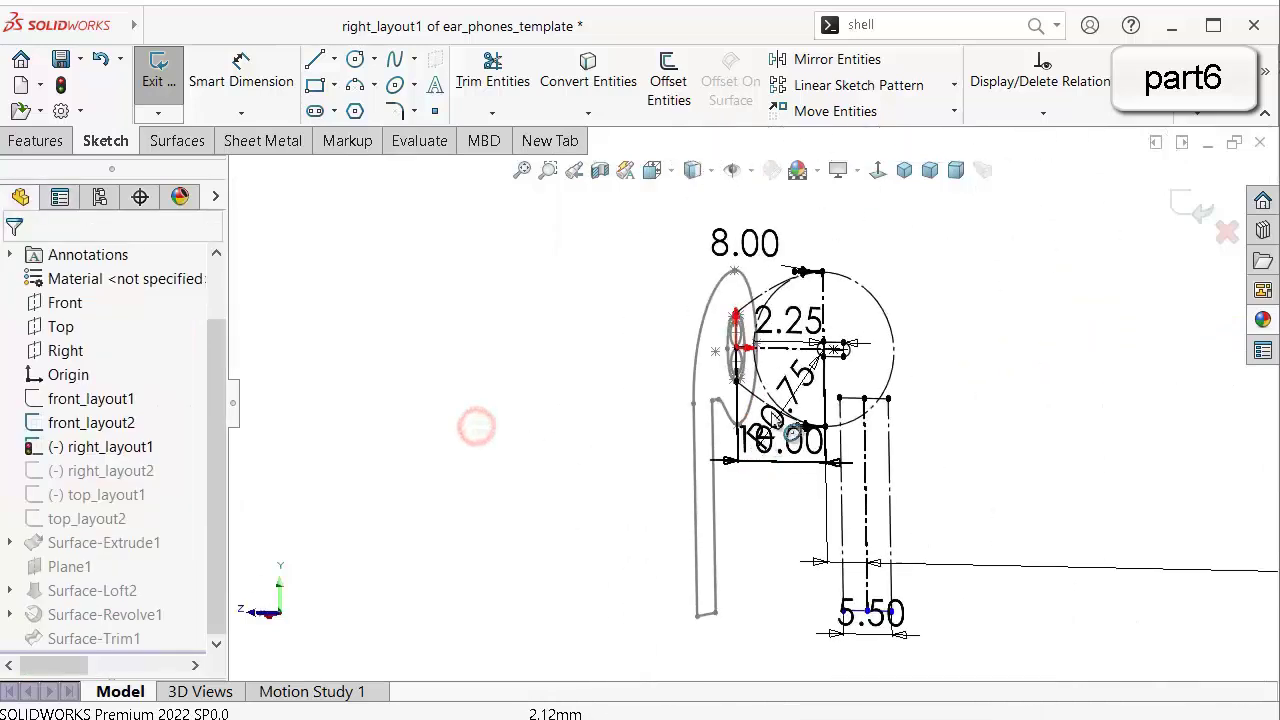
pyautogui.click(892, 171)
pyautogui.scroll(-5, 600, 462)
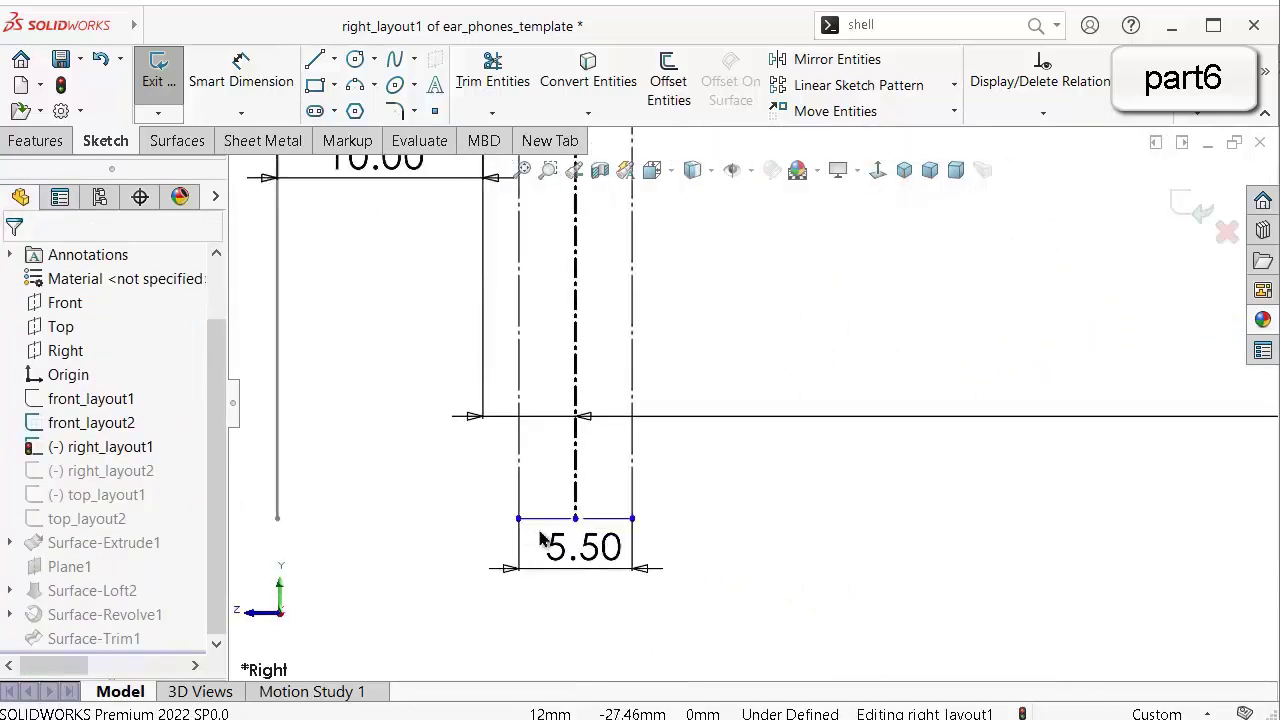
pyautogui.scroll(-3, 567, 530)
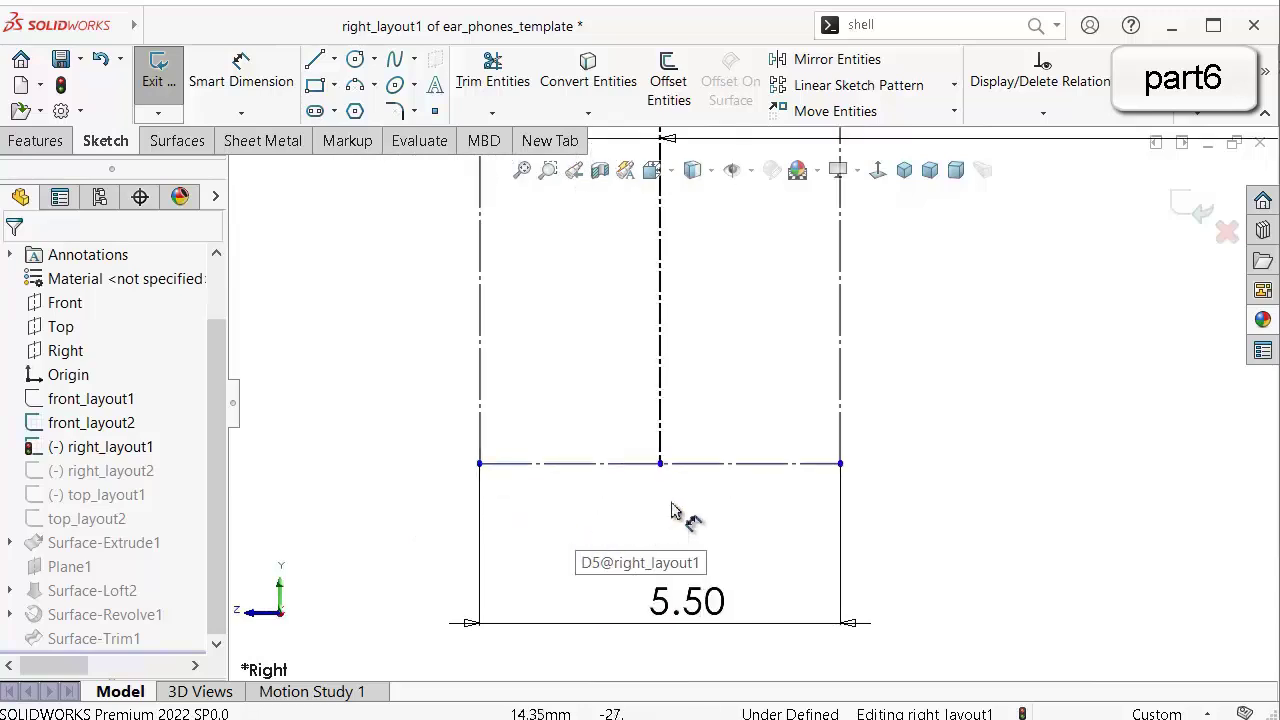
pyautogui.click(660, 463)
pyautogui.scroll(5, 520, 470)
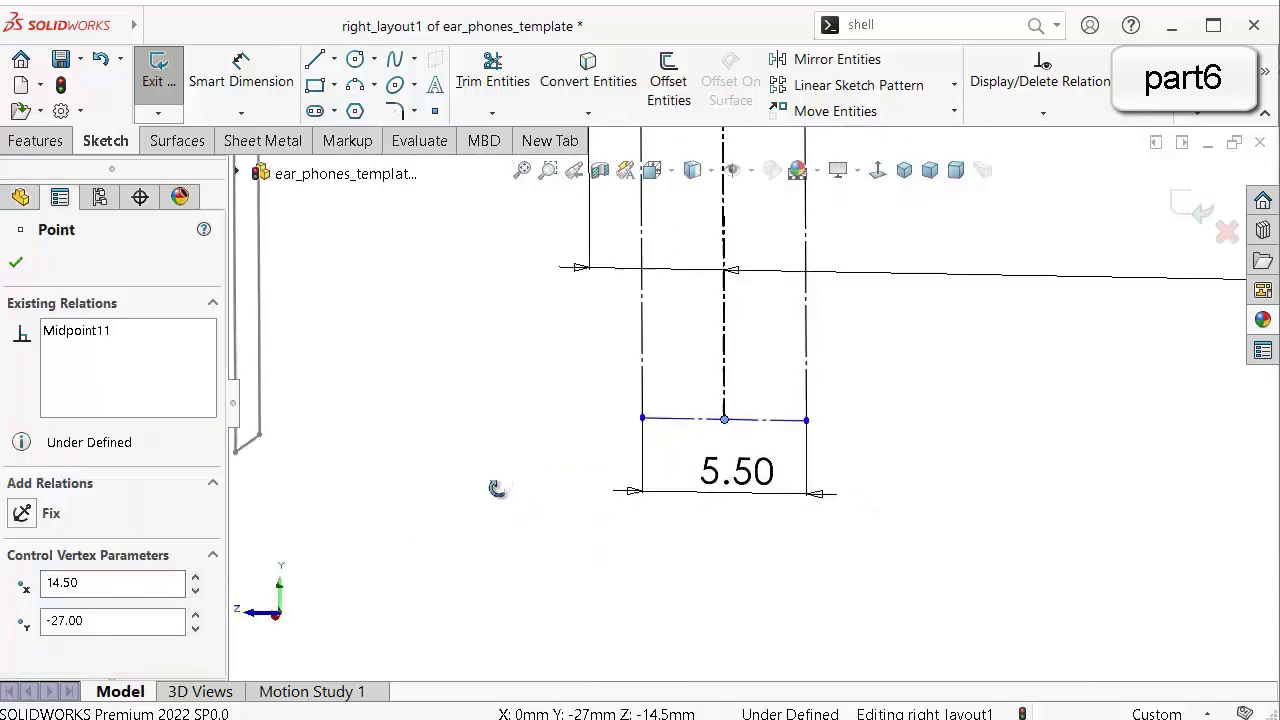
pyautogui.scroll(-2, 450, 500)
pyautogui.keyDown('ctrl'); pyautogui.click(595, 371); pyautogui.keyUp('ctrl')
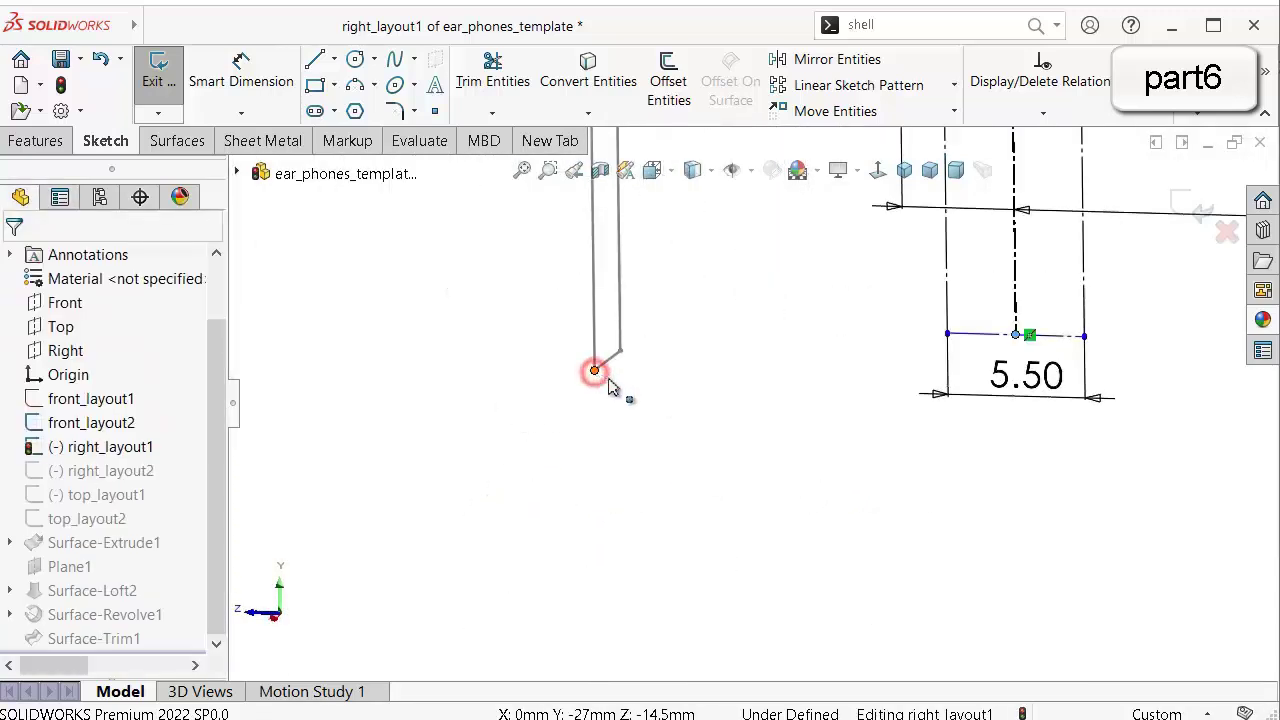
pyautogui.click(655, 281)
pyautogui.click(747, 425)
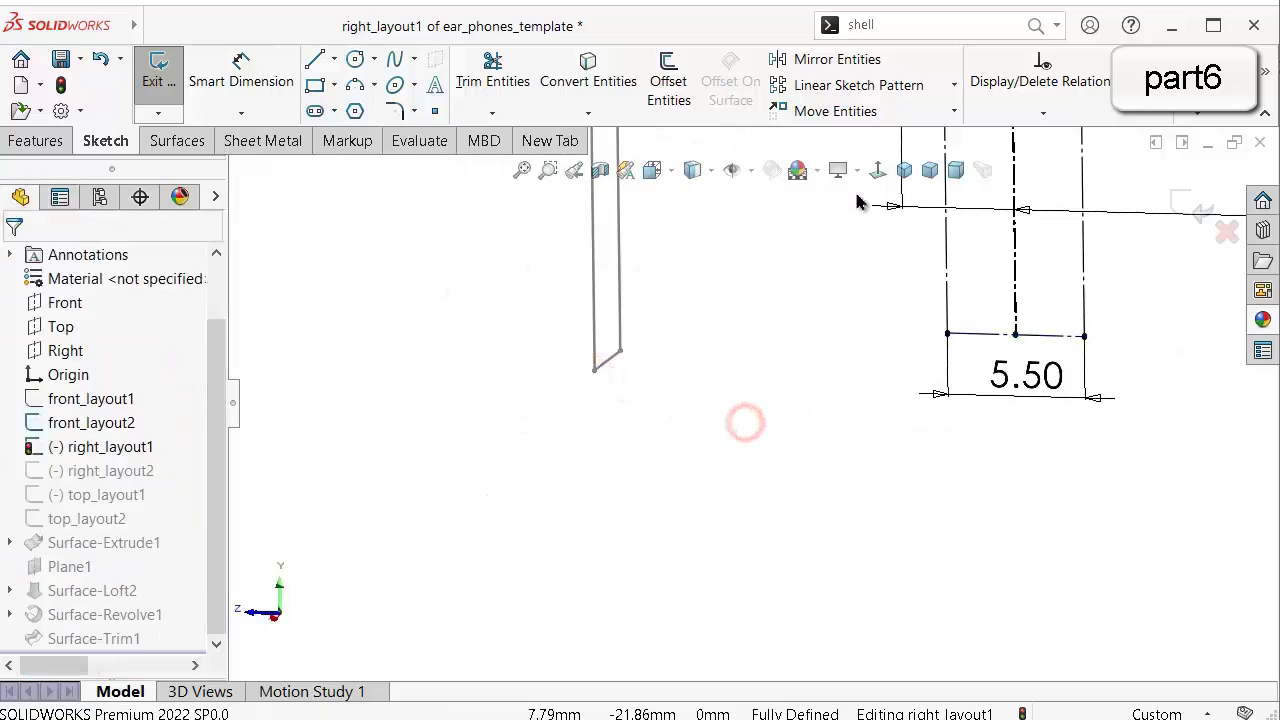
pyautogui.click(877, 170)
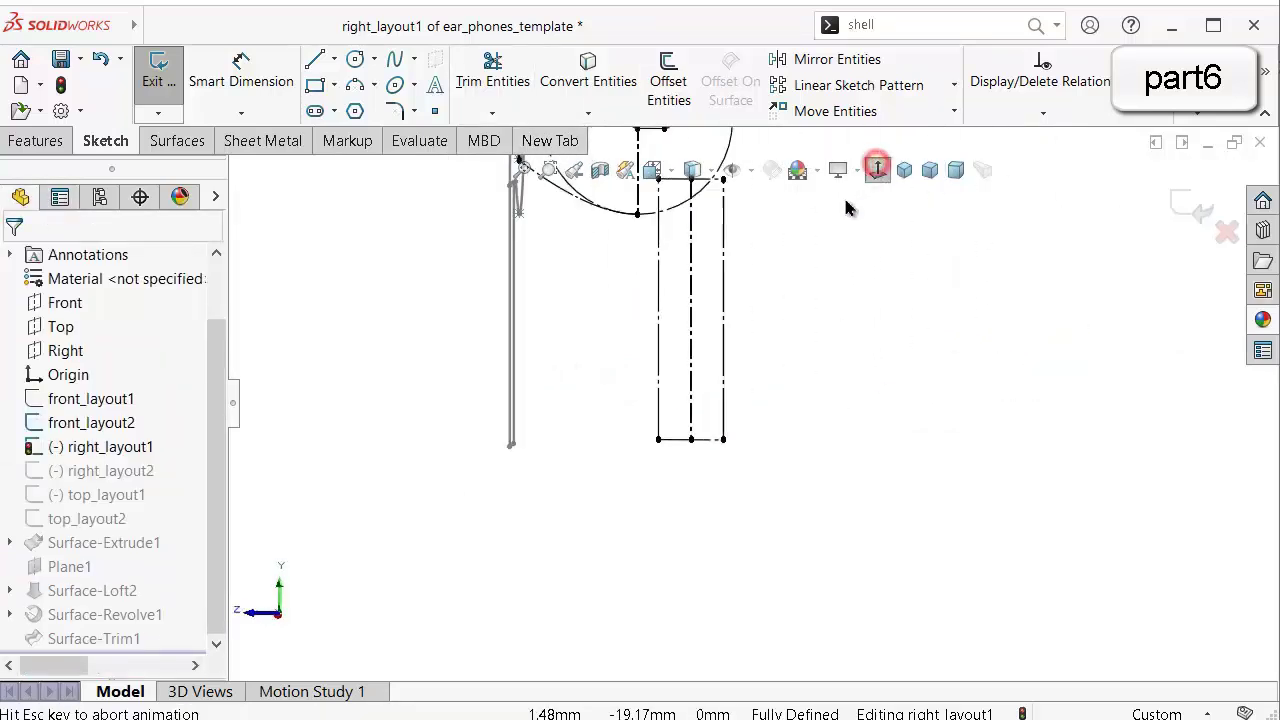
# Inspect the construction rectangle's lower end and its upper corners where it overlaps the circle.
pyautogui.scroll(-5, 543, 420)
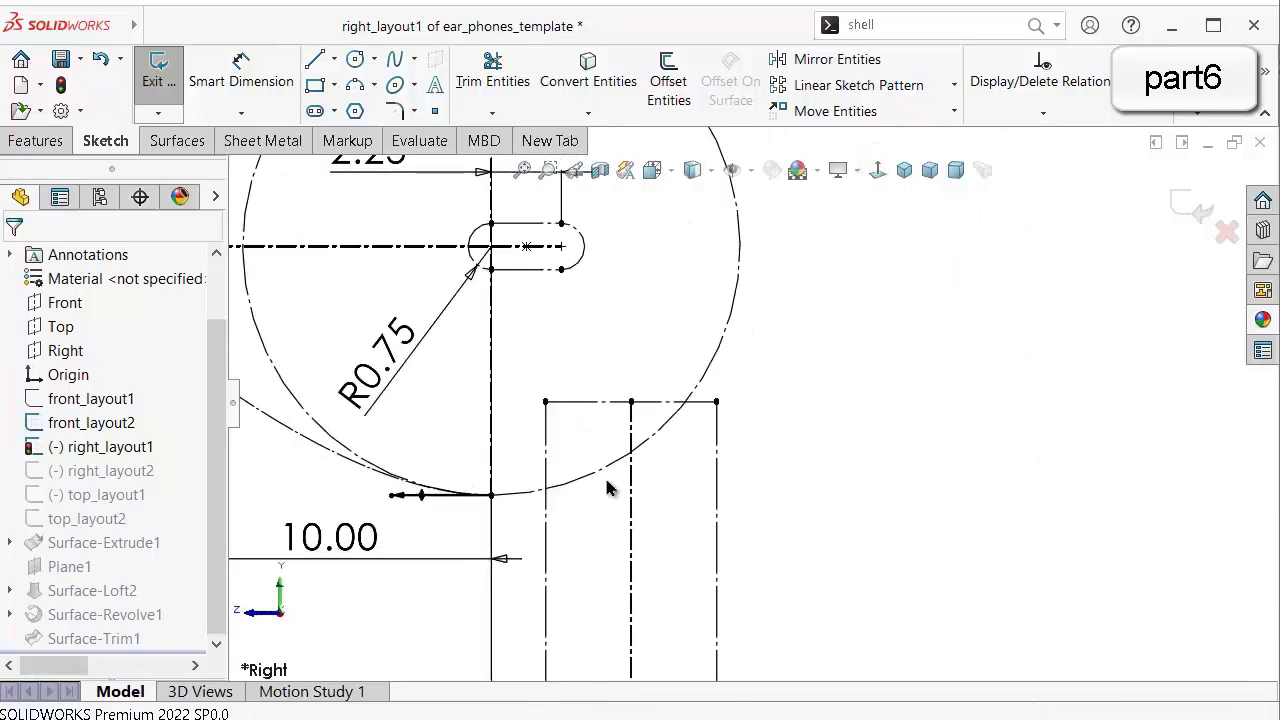
pyautogui.scroll(3, 655, 478)
pyautogui.scroll(3, 735, 625)
pyautogui.scroll(-3, 730, 477)
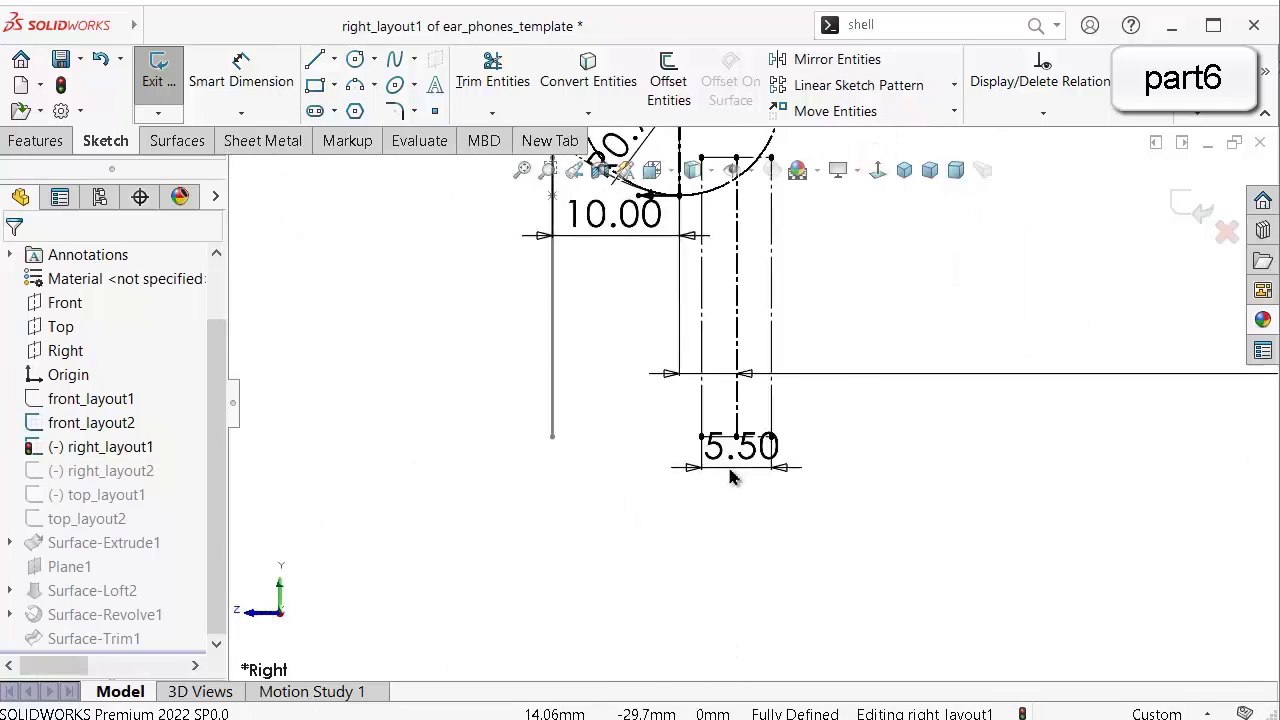
pyautogui.scroll(-1, 730, 477)
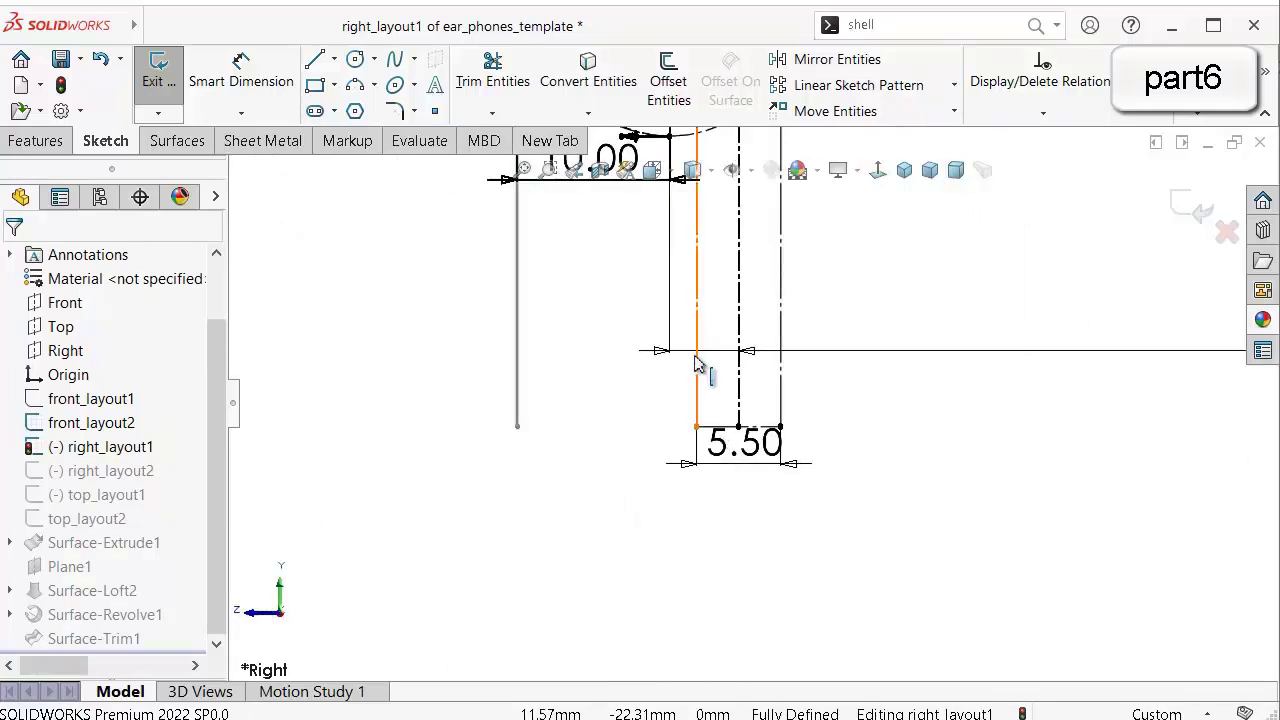
pyautogui.scroll(3, 698, 364)
pyautogui.scroll(-1, 750, 285)
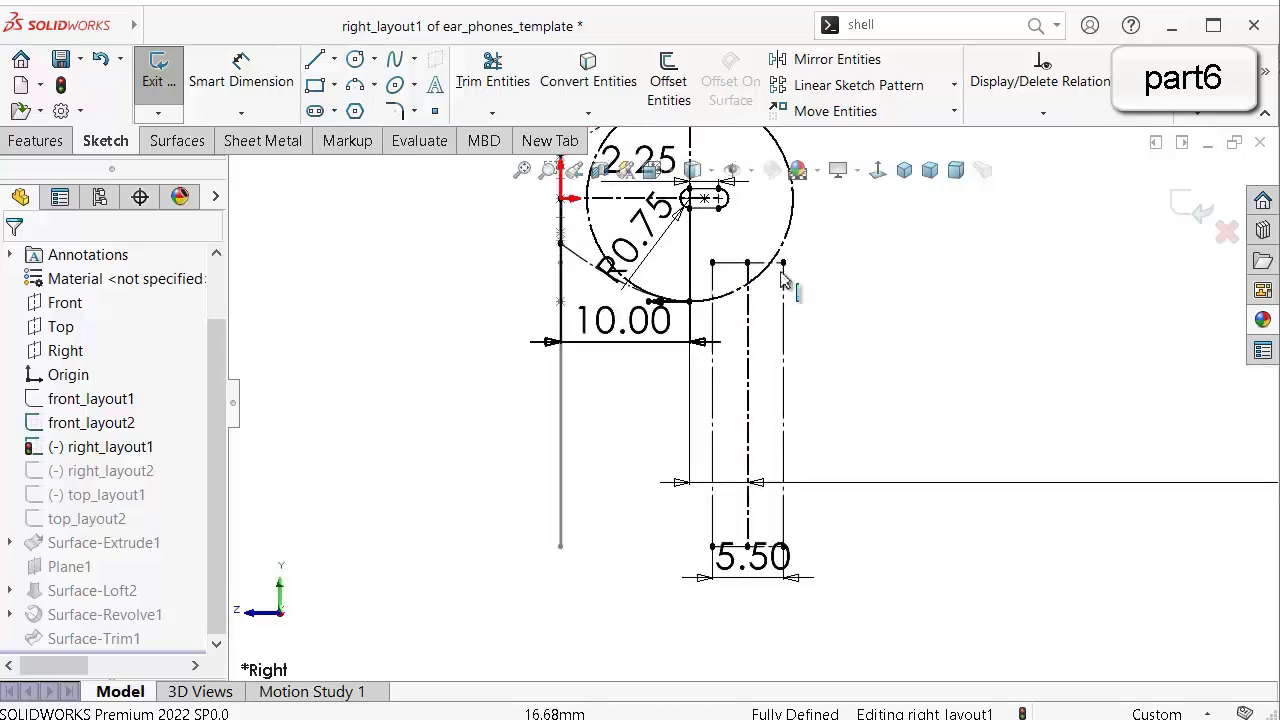
pyautogui.scroll(-4, 894, 271)
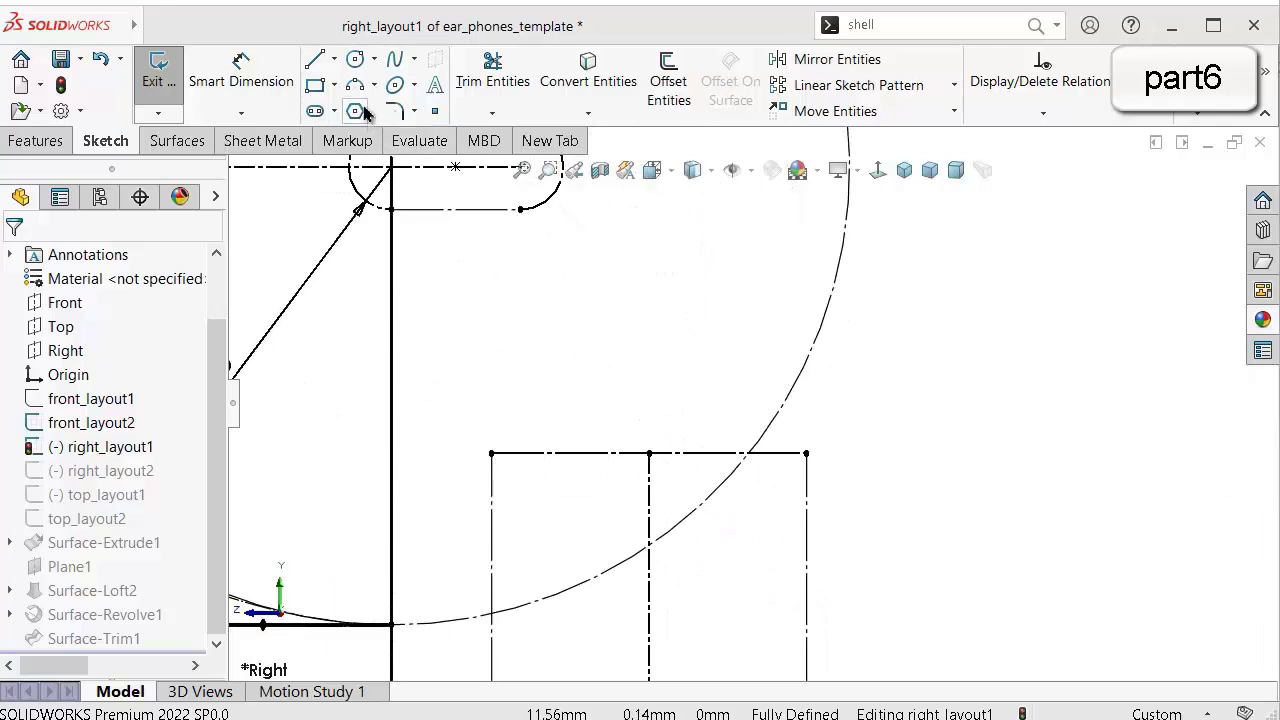
# Open the right_layout2 sketch for editing and show the right_layout1 sketch behind it.
pyautogui.scroll(4, 756, 396)
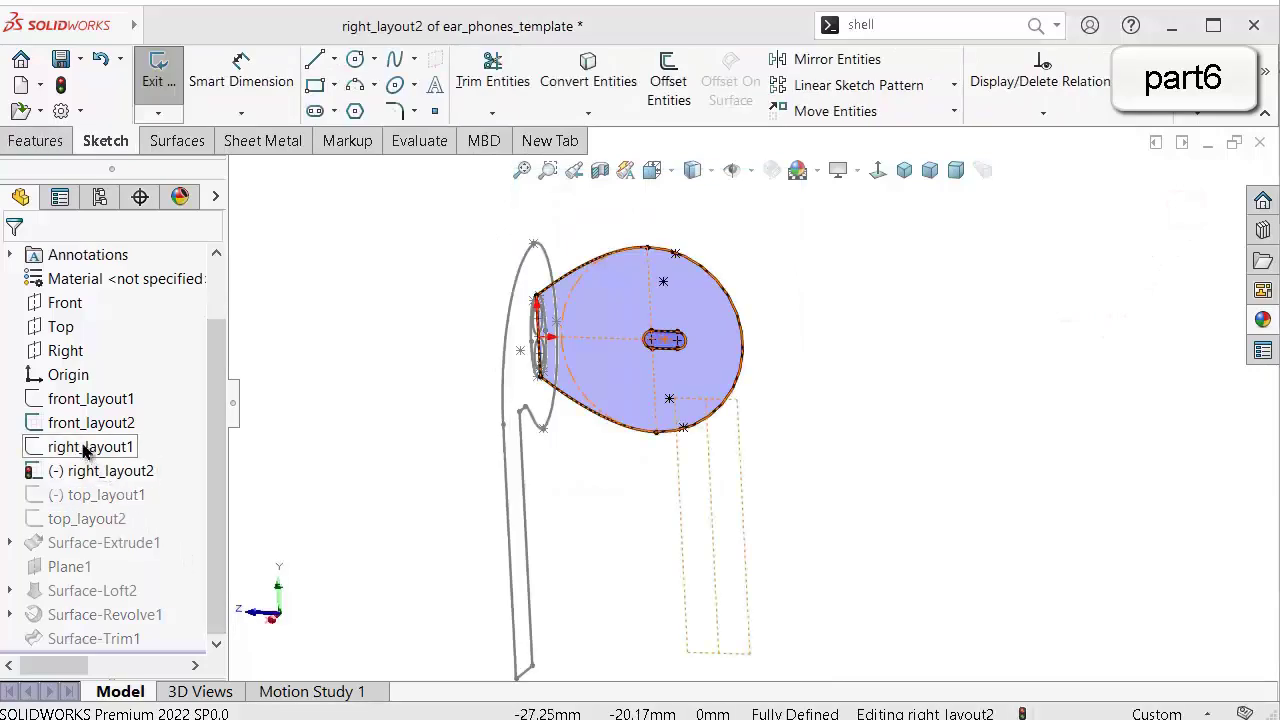
pyautogui.click(82, 445)
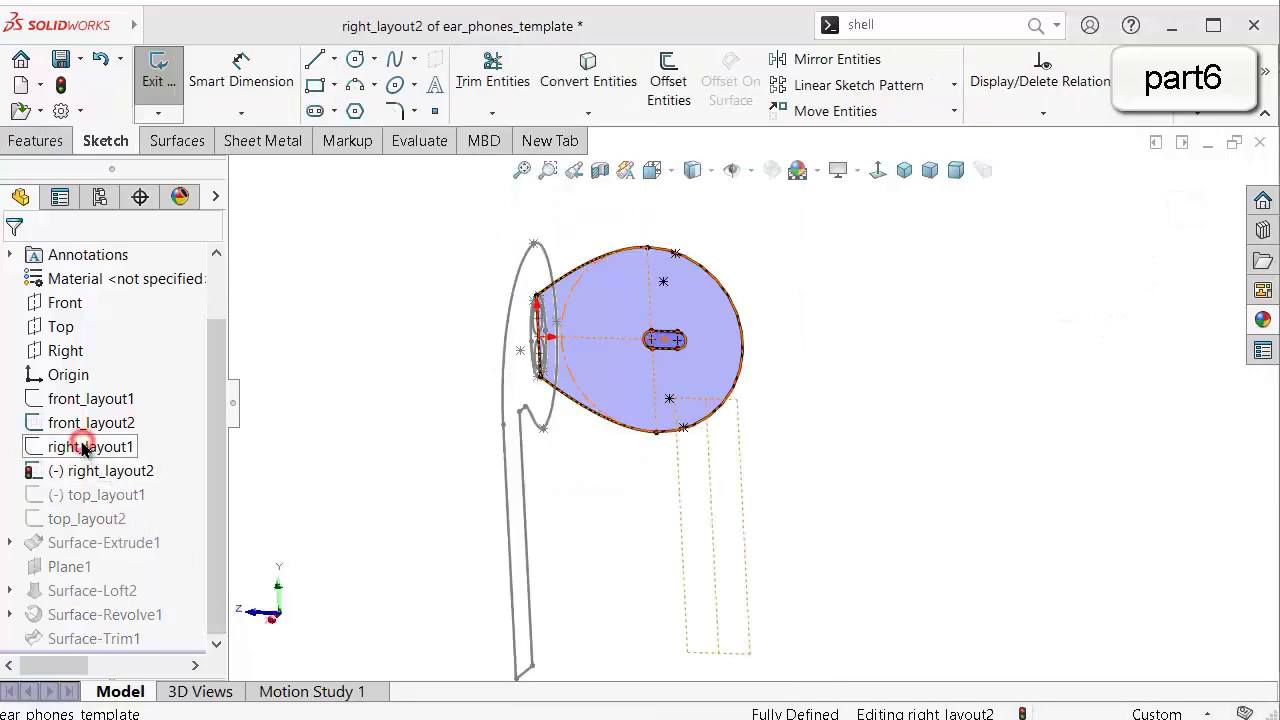
pyautogui.click(89, 408)
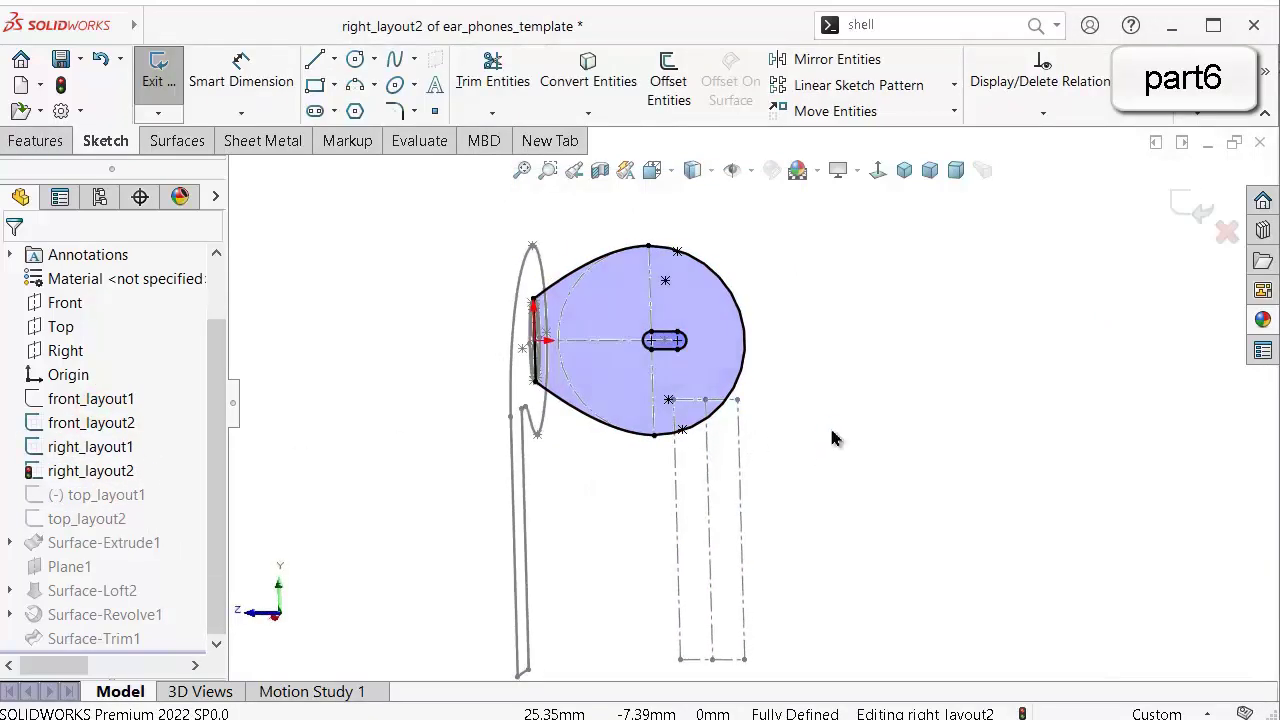
# Convert the two long sides and the bottom edge of right_layout1's construction rectangle into solid lines in right_layout2.
pyautogui.scroll(-2, 835, 437)
pyautogui.click(693, 432)
pyautogui.scroll(2, 688, 450)
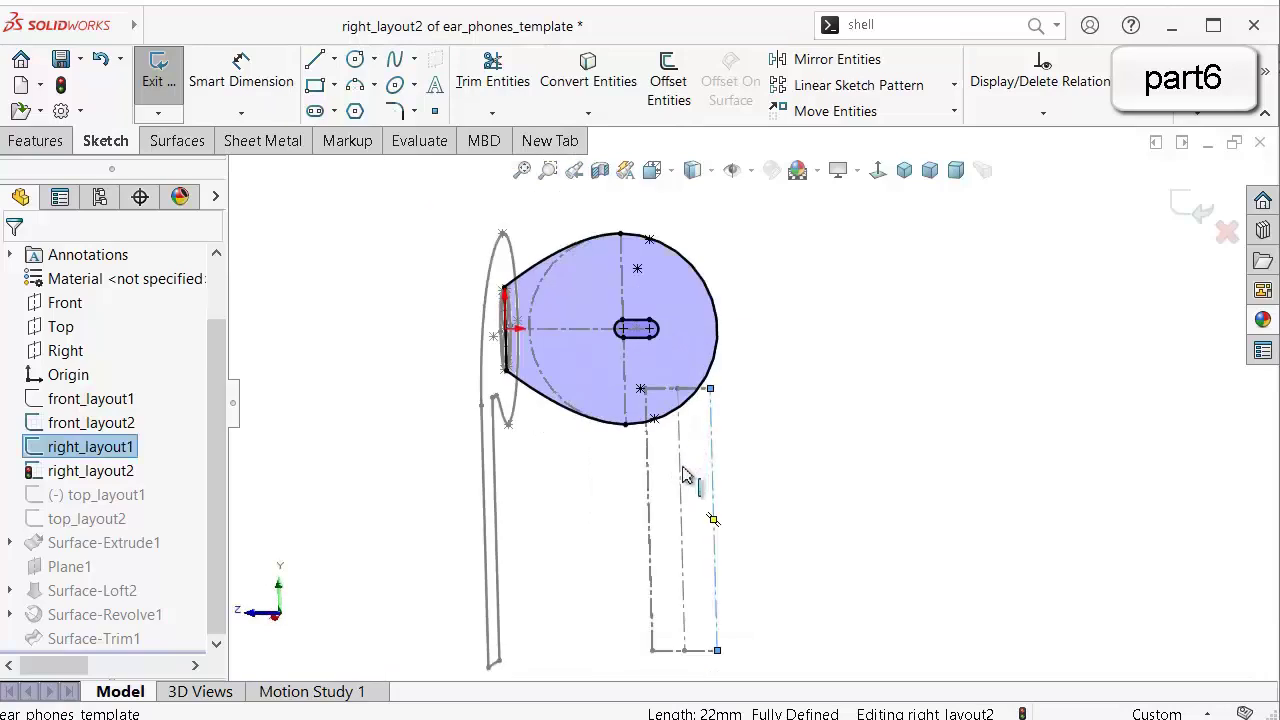
pyautogui.scroll(-3, 690, 643)
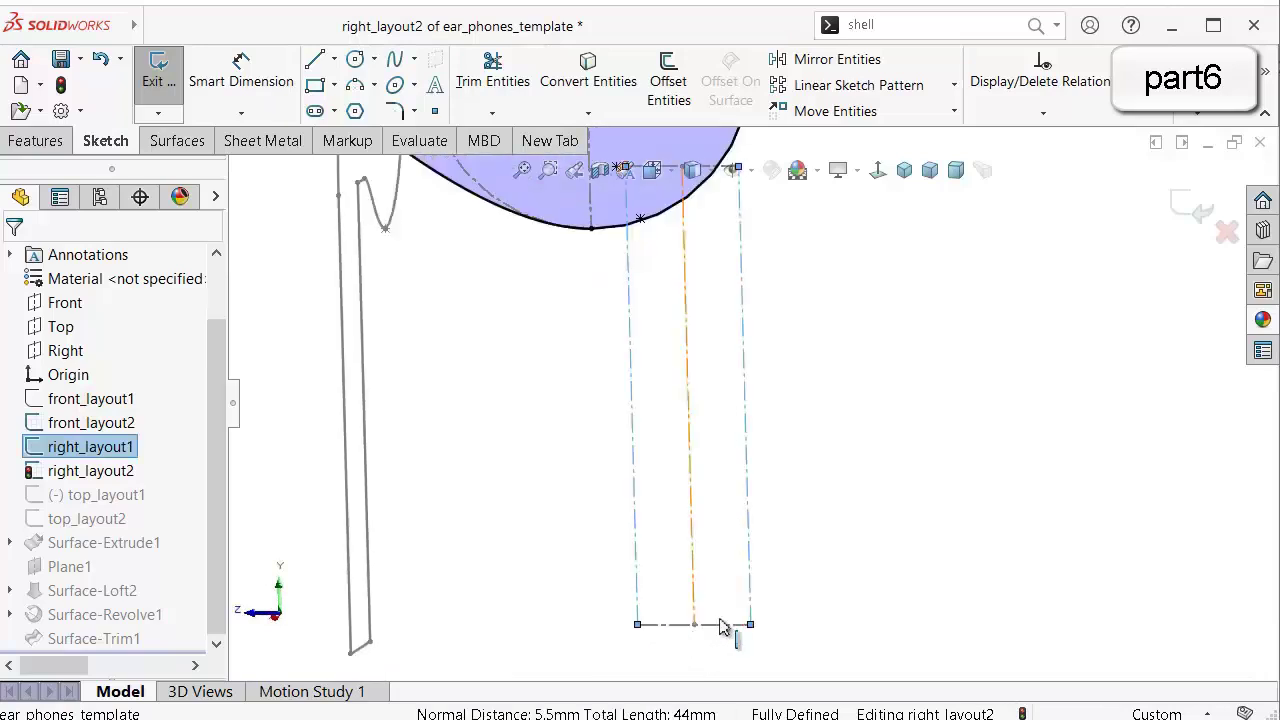
pyautogui.click(722, 625)
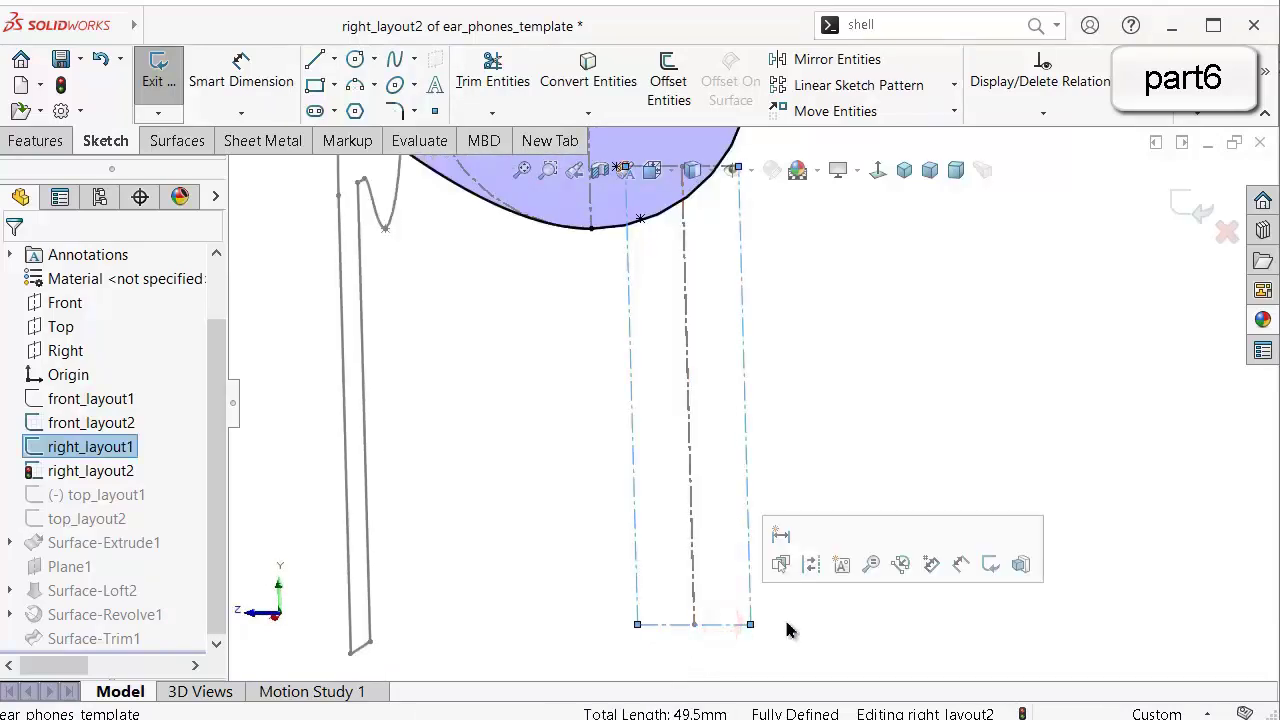
pyautogui.click(588, 75)
pyautogui.scroll(2, 790, 345)
pyautogui.moveTo(805, 278)
pyautogui.mouseDown(button='middle')
pyautogui.moveTo(820, 260)
pyautogui.moveTo(886, 272)
pyautogui.moveTo(817, 255)
pyautogui.moveTo(798, 267)
pyautogui.mouseUp(button='middle')
pyautogui.scroll(-6, 786, 268)
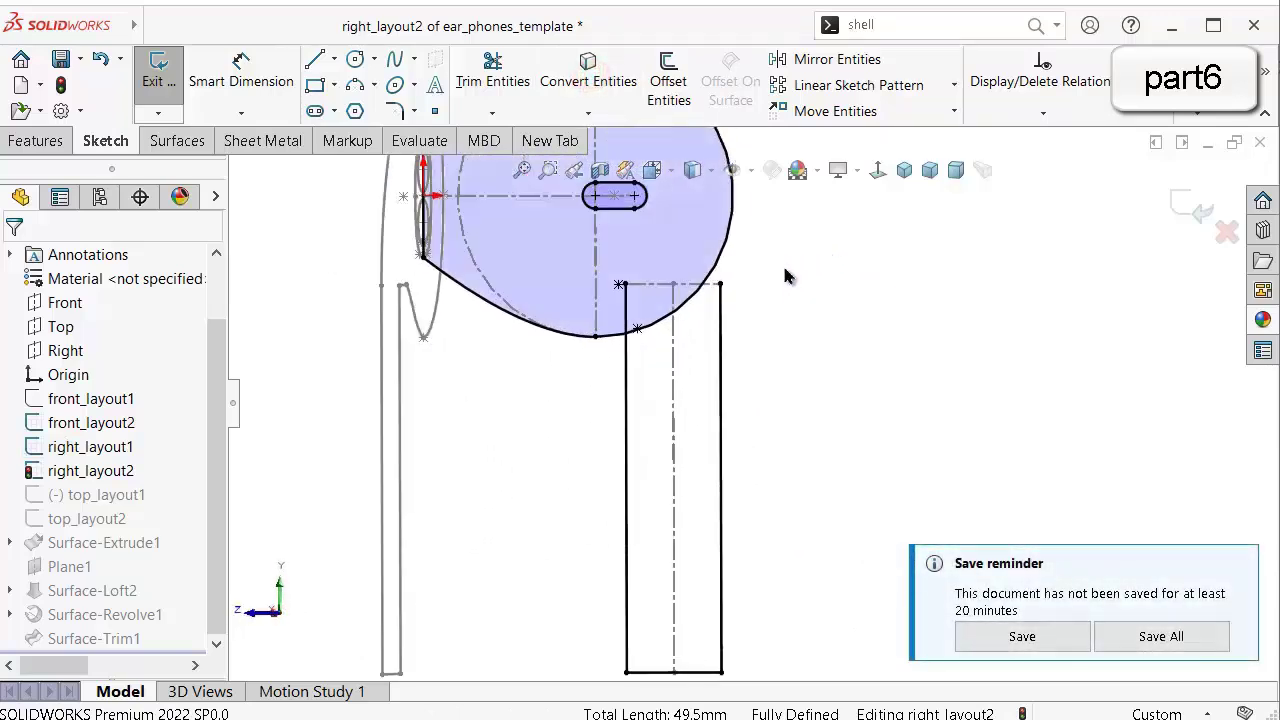
# Draw a three-point arc from the upper end of the stem's outer line to the large circular outline.
pyautogui.click(356, 86)
pyautogui.scroll(-2, 646, 389)
pyautogui.click(678, 430)
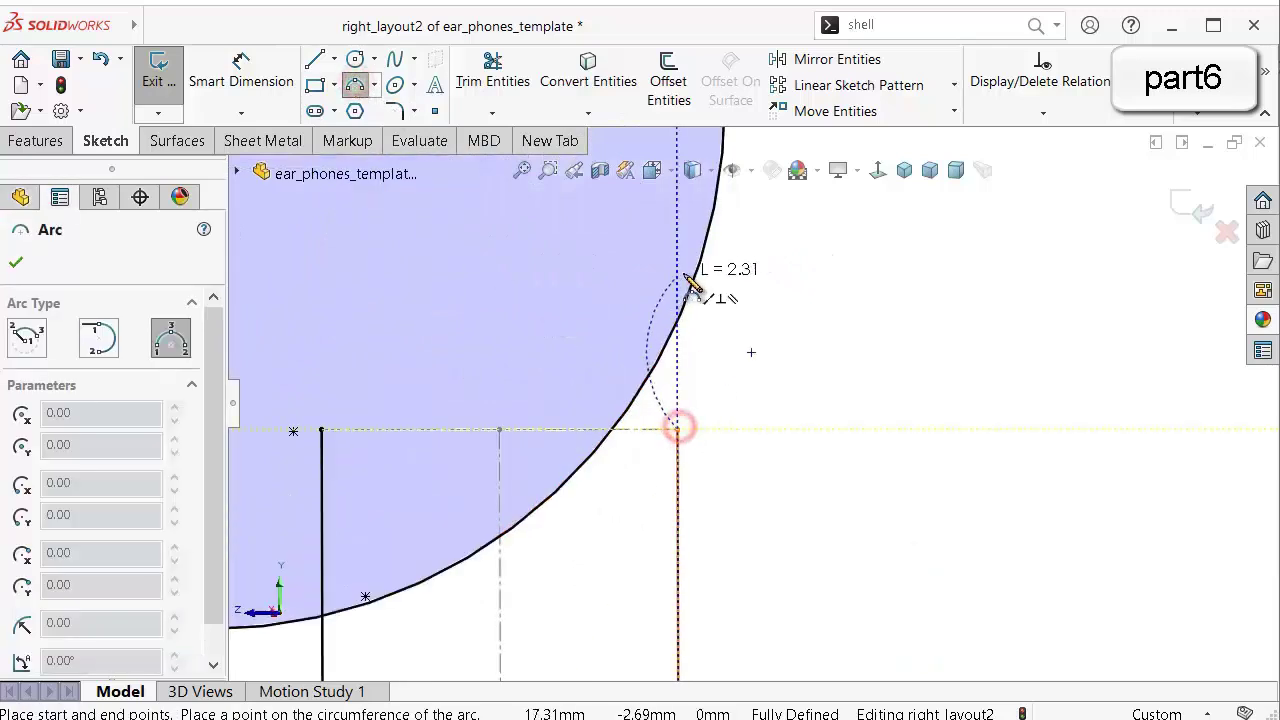
pyautogui.click(704, 258)
pyautogui.moveTo(783, 290); pyautogui.dragTo(708, 336, button='right')
pyautogui.click(679, 353)
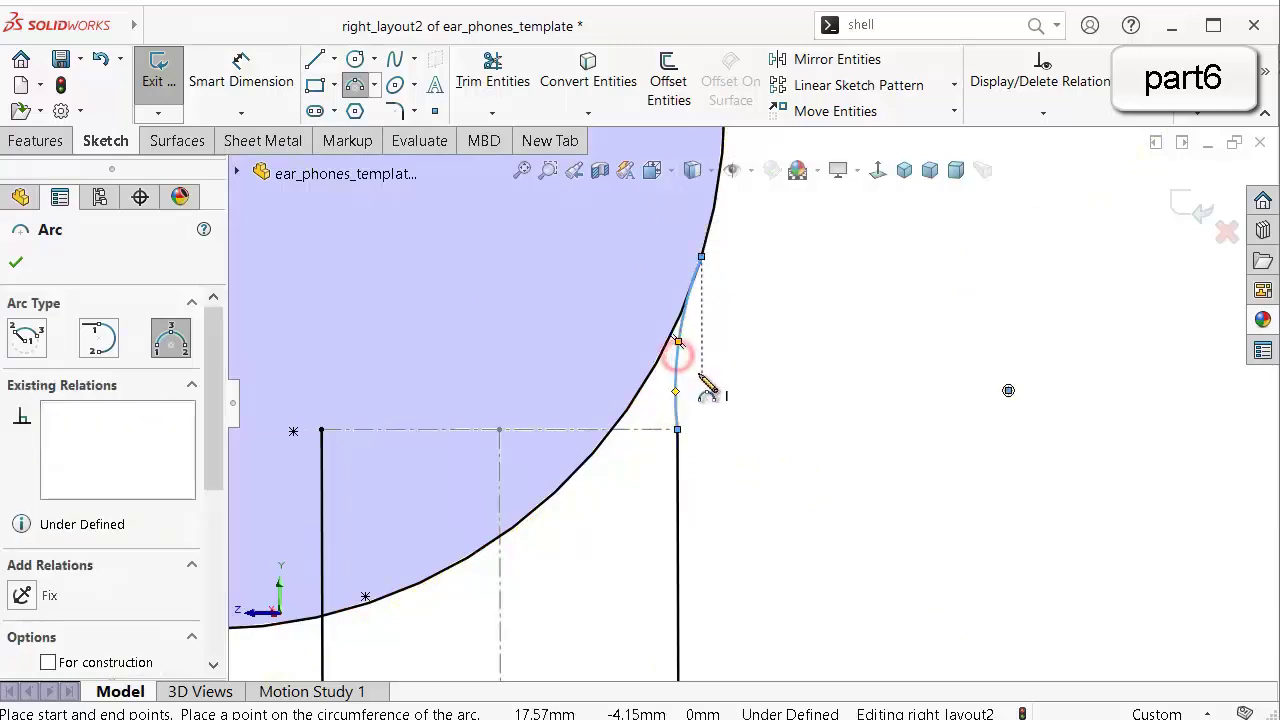
pyautogui.press('Escape')
# Make the arc tangent to the stem's outer line and to the large circular outline, and close right_layout2.
pyautogui.click(678, 432)
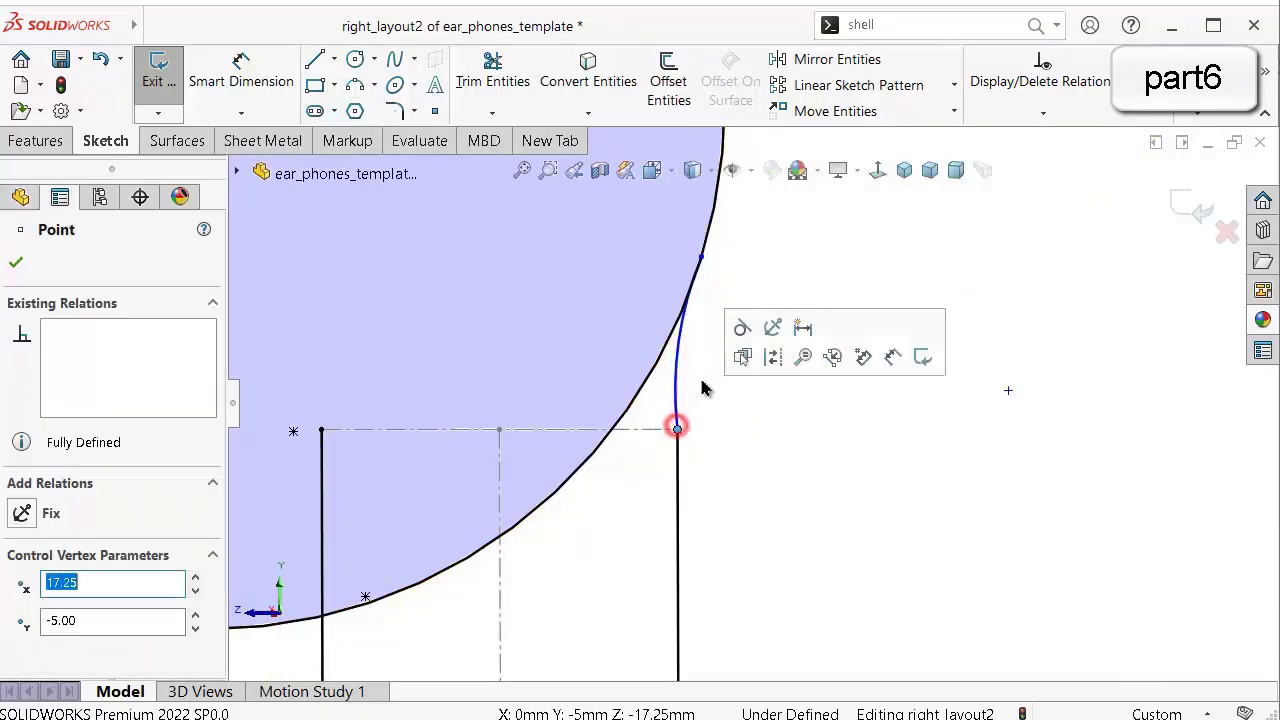
pyautogui.click(740, 326)
pyautogui.click(747, 270)
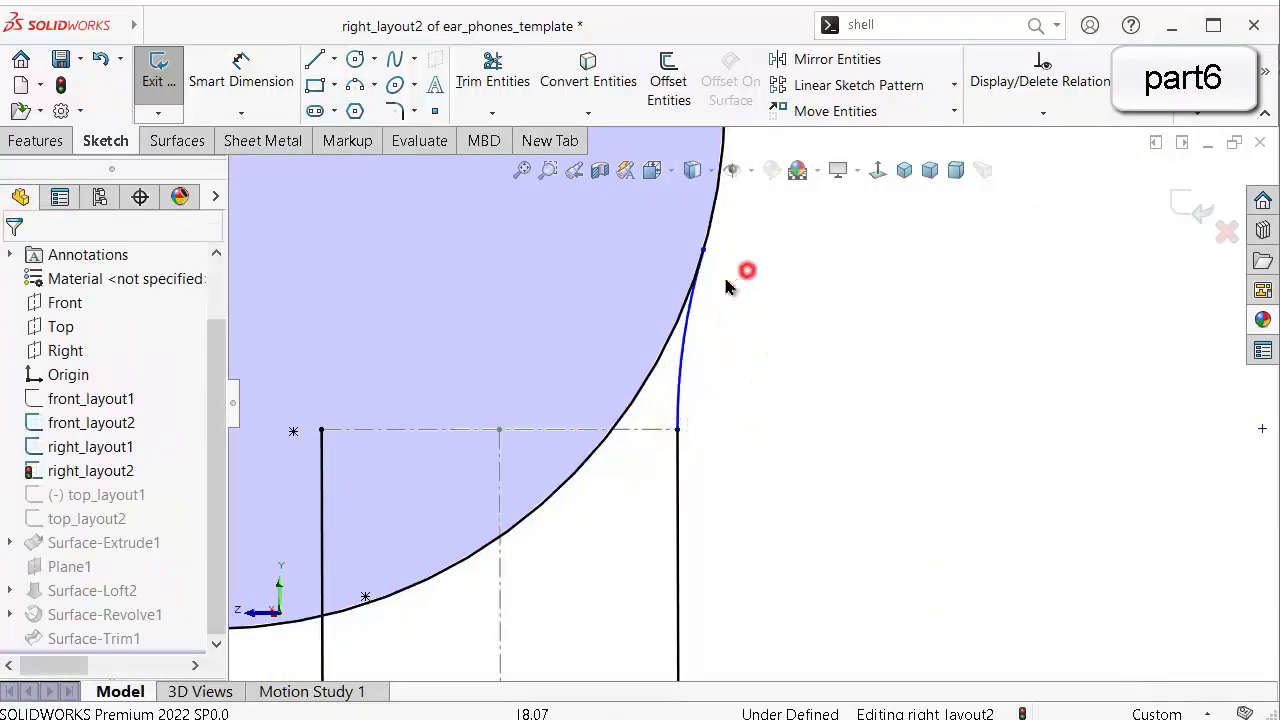
pyautogui.click(692, 340)
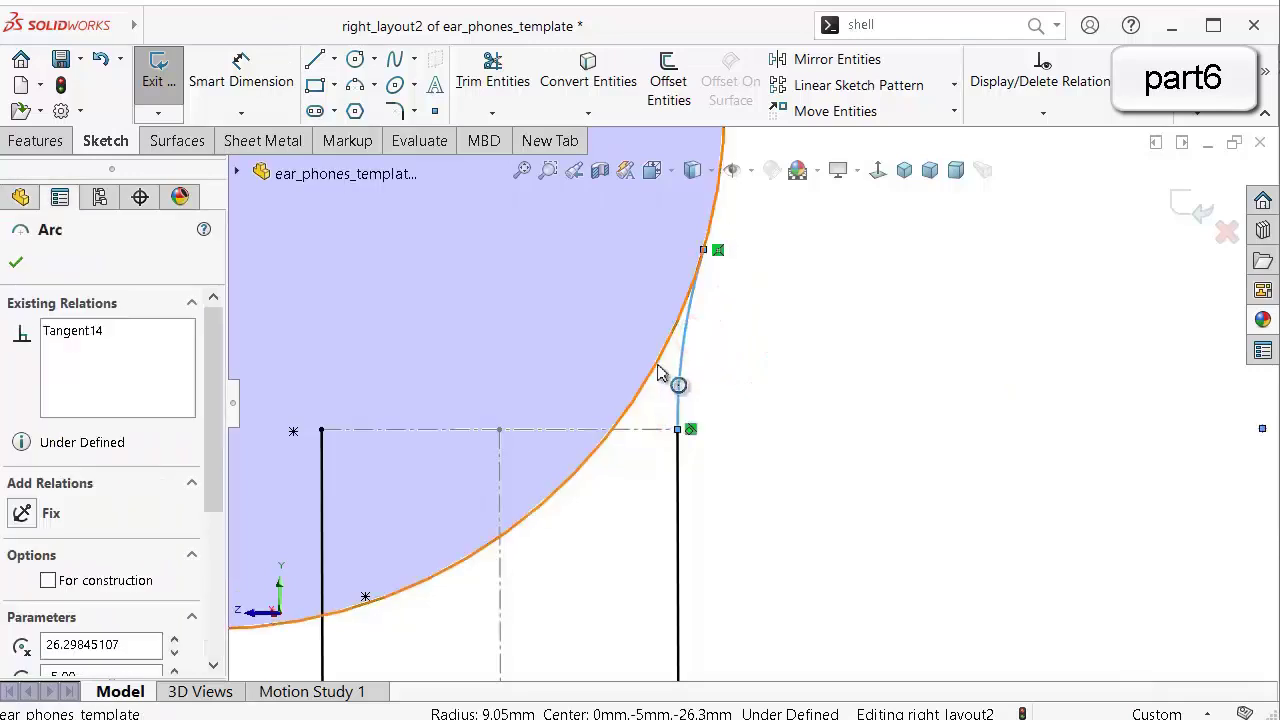
pyautogui.keyDown('ctrl'); pyautogui.click(655, 365); pyautogui.keyUp('ctrl')
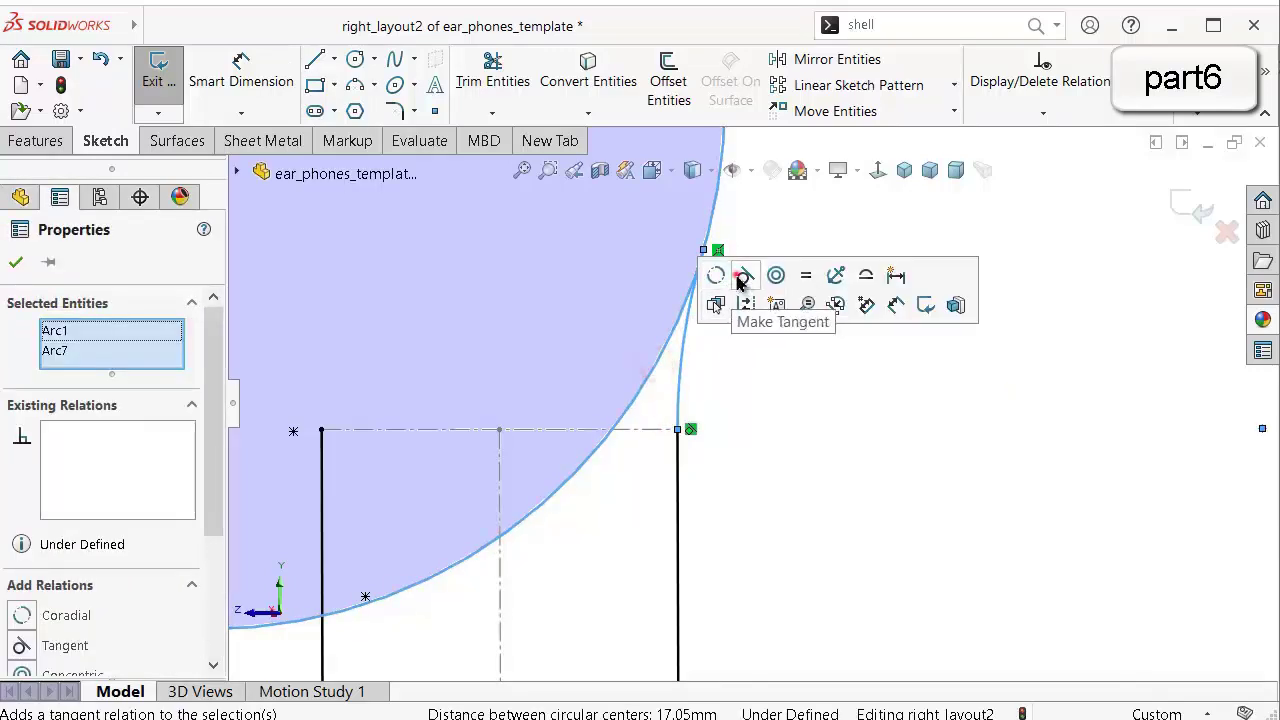
pyautogui.click(743, 277)
pyautogui.click(771, 400)
pyautogui.scroll(3, 773, 402)
pyautogui.scroll(4, 773, 404)
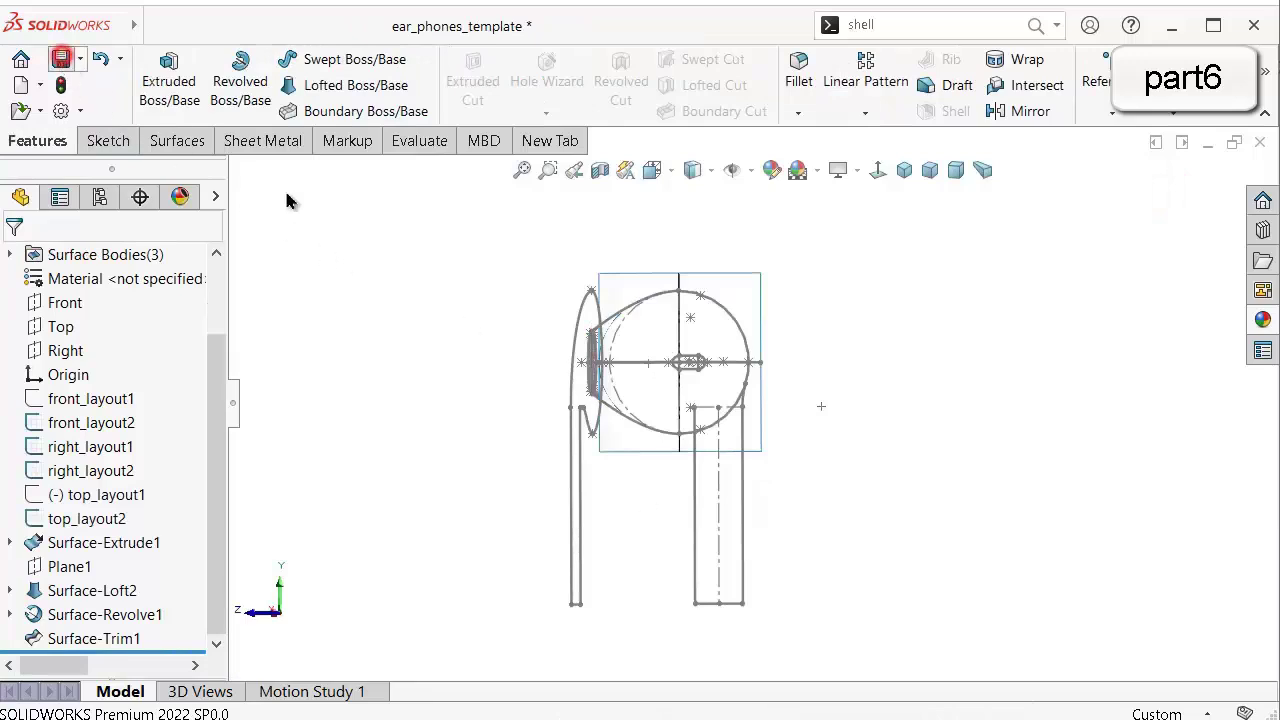
# Hide the right_layout1 sketch and look over the remaining layouts from a dimetric view and from the side.
pyautogui.moveTo(920, 442)
pyautogui.mouseDown(button='middle')
pyautogui.moveTo(834, 491)
pyautogui.moveTo(880, 489)
pyautogui.moveTo(787, 428)
pyautogui.mouseUp(button='middle')
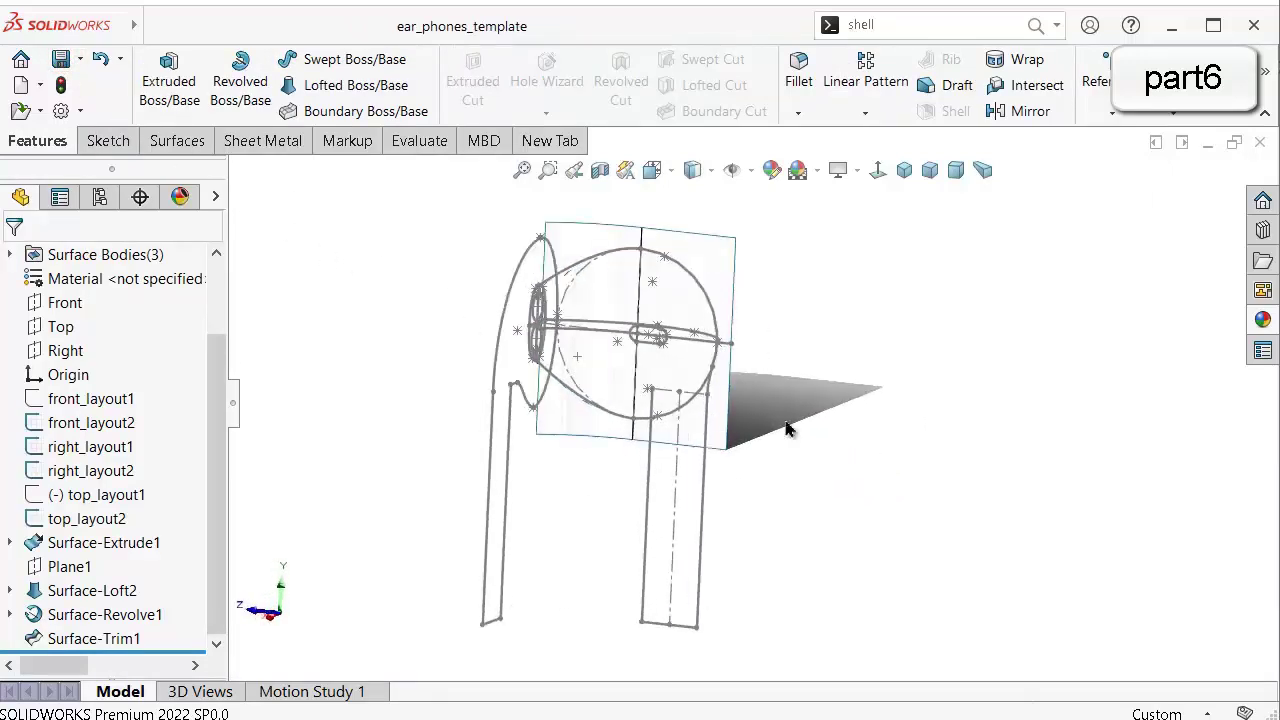
pyautogui.click(575, 285)
pyautogui.click(660, 218)
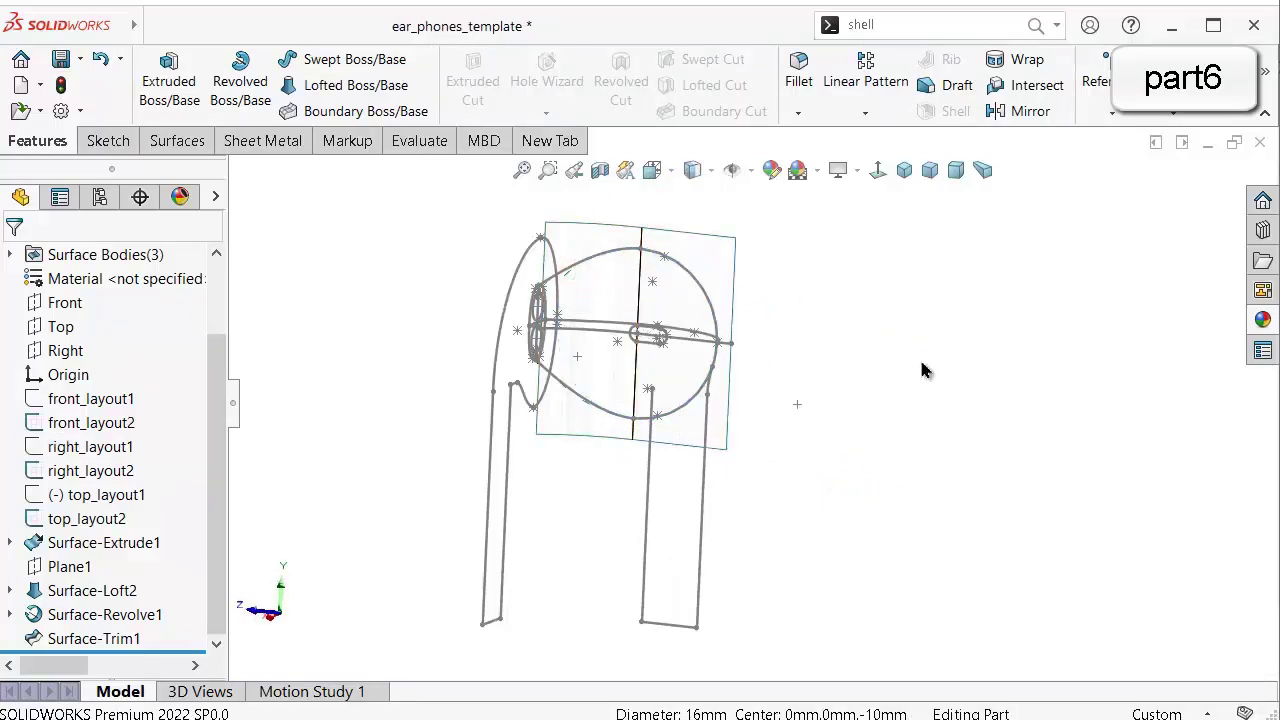
pyautogui.scroll(-2, 805, 428)
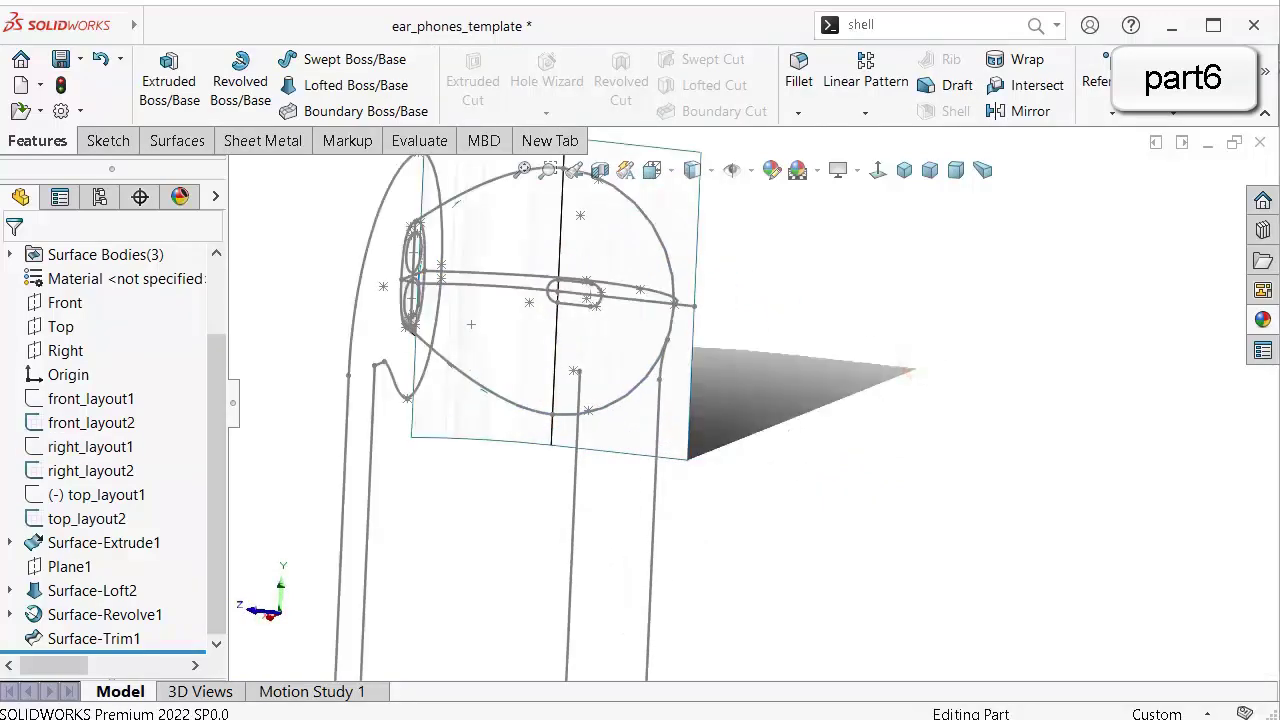
pyautogui.click(955, 170)
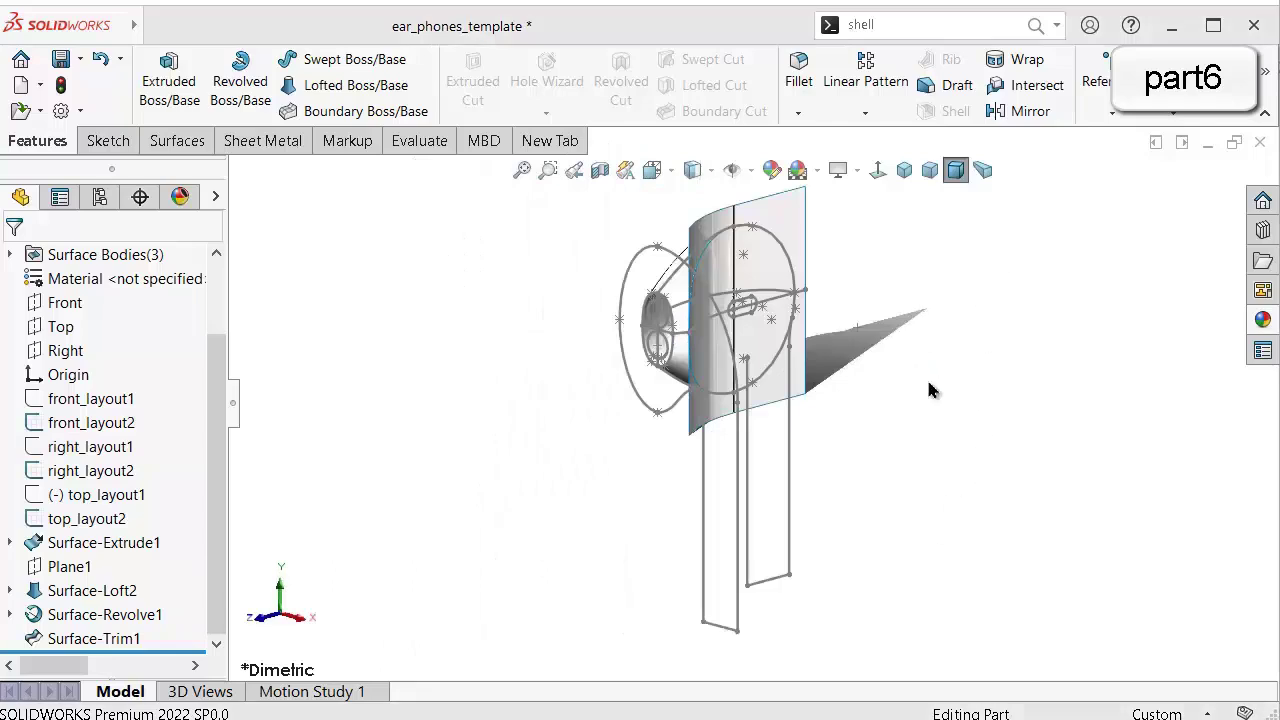
pyautogui.click(954, 375)
pyautogui.moveTo(939, 353); pyautogui.dragTo(503, 337, button='middle')
pyautogui.scroll(-4, 836, 402)
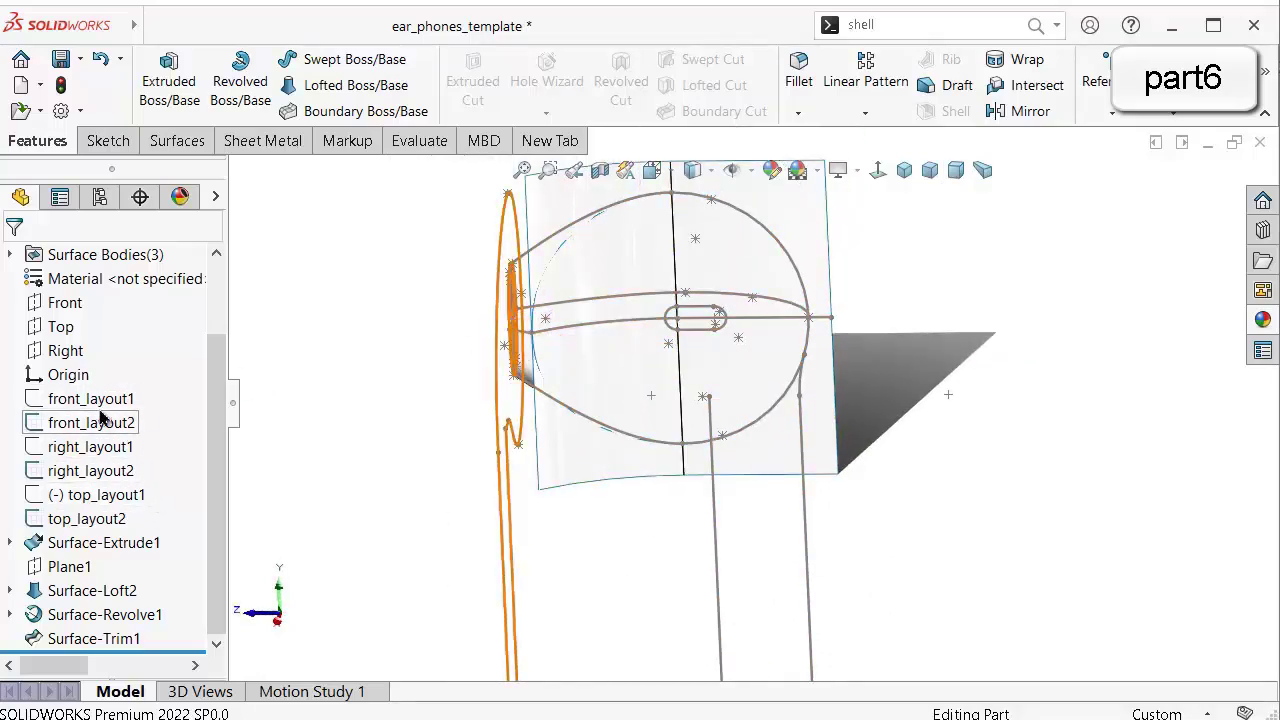
# Create a reference plane parallel to the Top plane through the upper endpoint of the stem's inner line in right_layout2.
pyautogui.click(74, 329)
pyautogui.scroll(5, 675, 363)
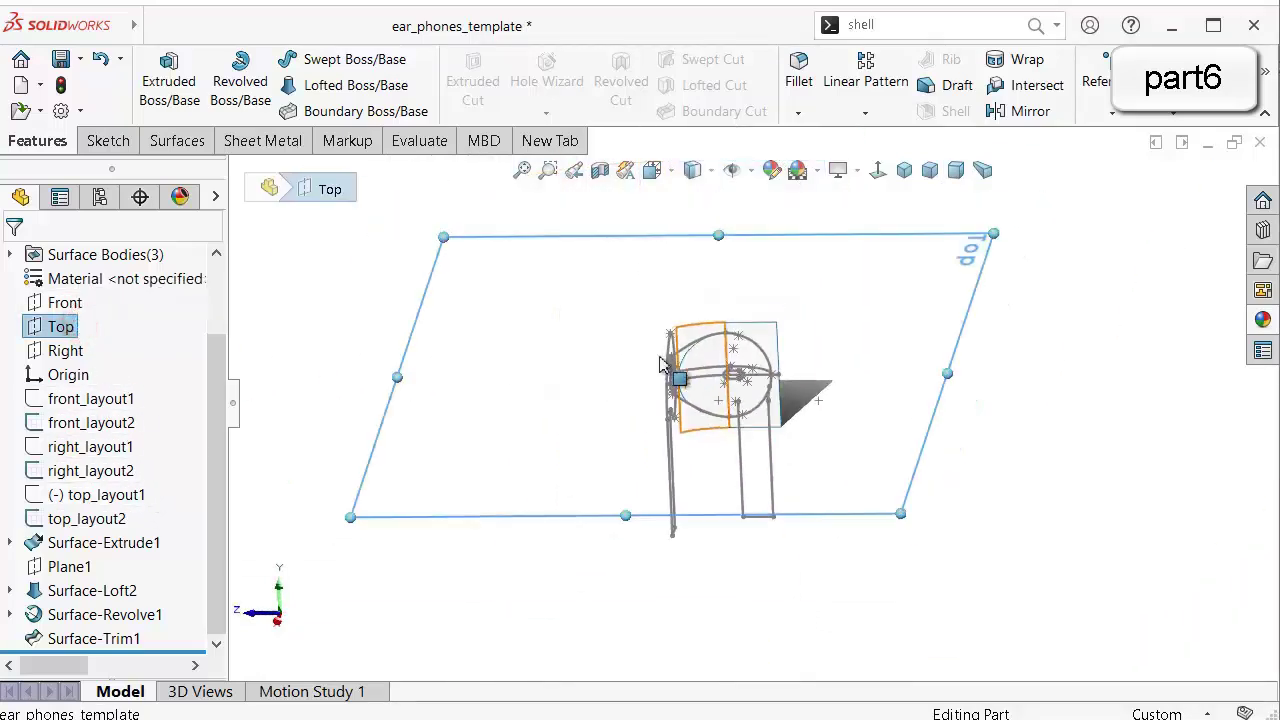
pyautogui.moveTo(660, 367); pyautogui.dragTo(657, 383, button='middle')
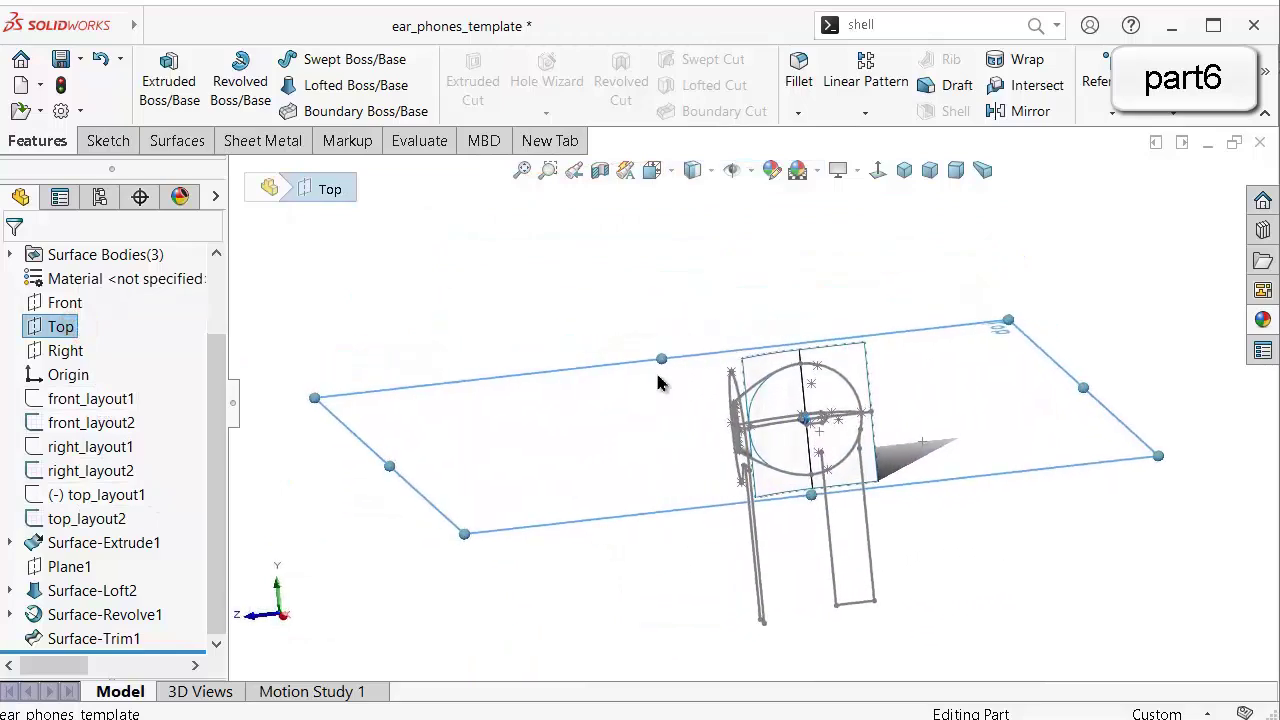
pyautogui.click(1096, 82)
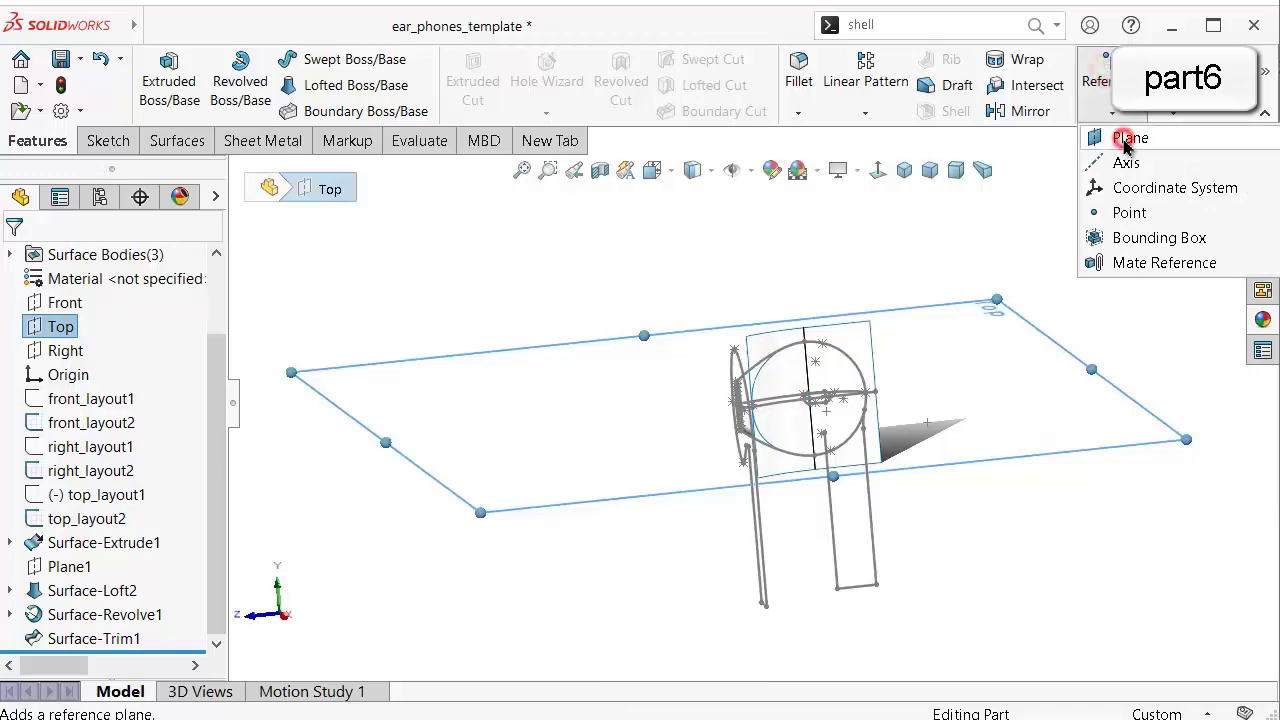
pyautogui.click(1130, 134)
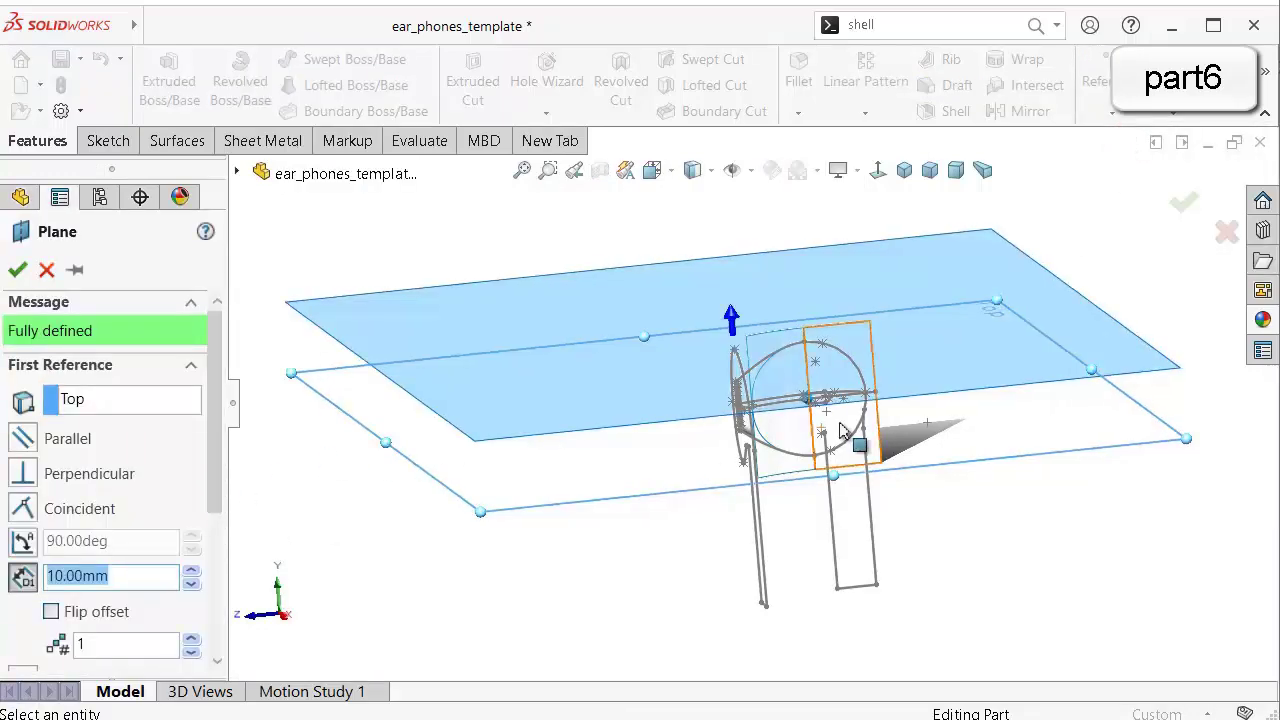
pyautogui.scroll(-5, 766, 378)
pyautogui.scroll(-3, 766, 378)
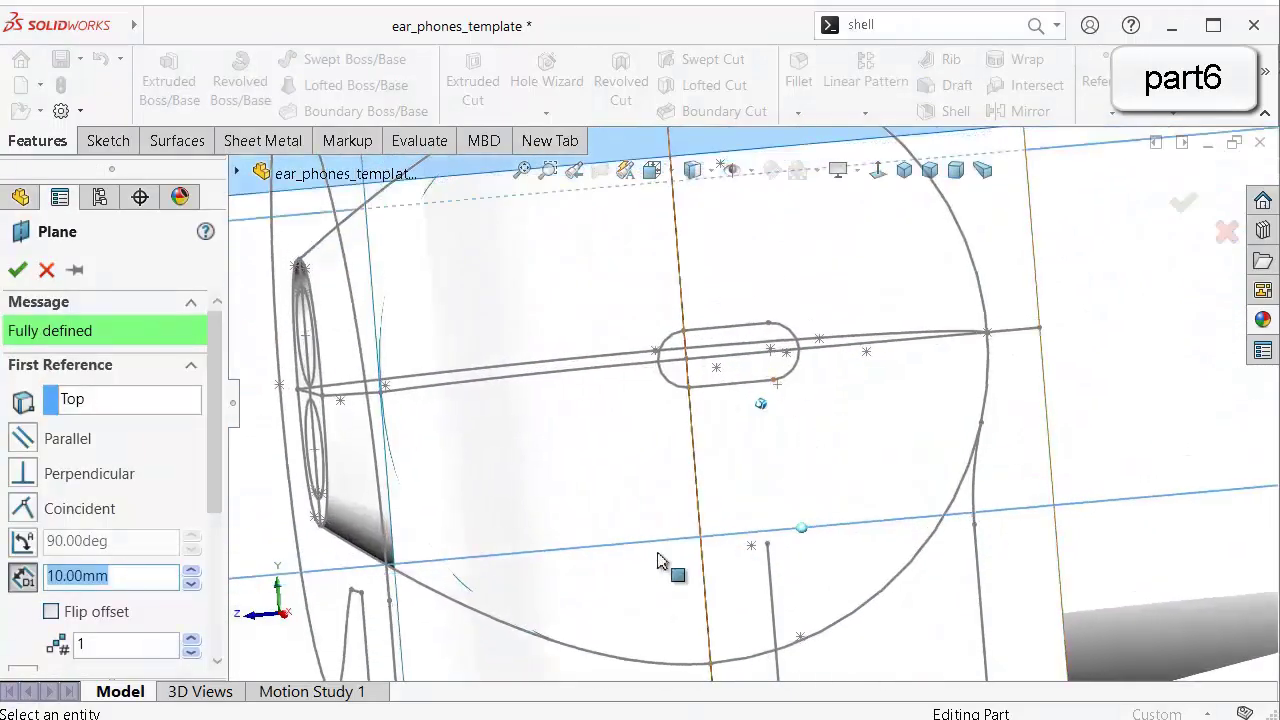
pyautogui.scroll(-2, 745, 548)
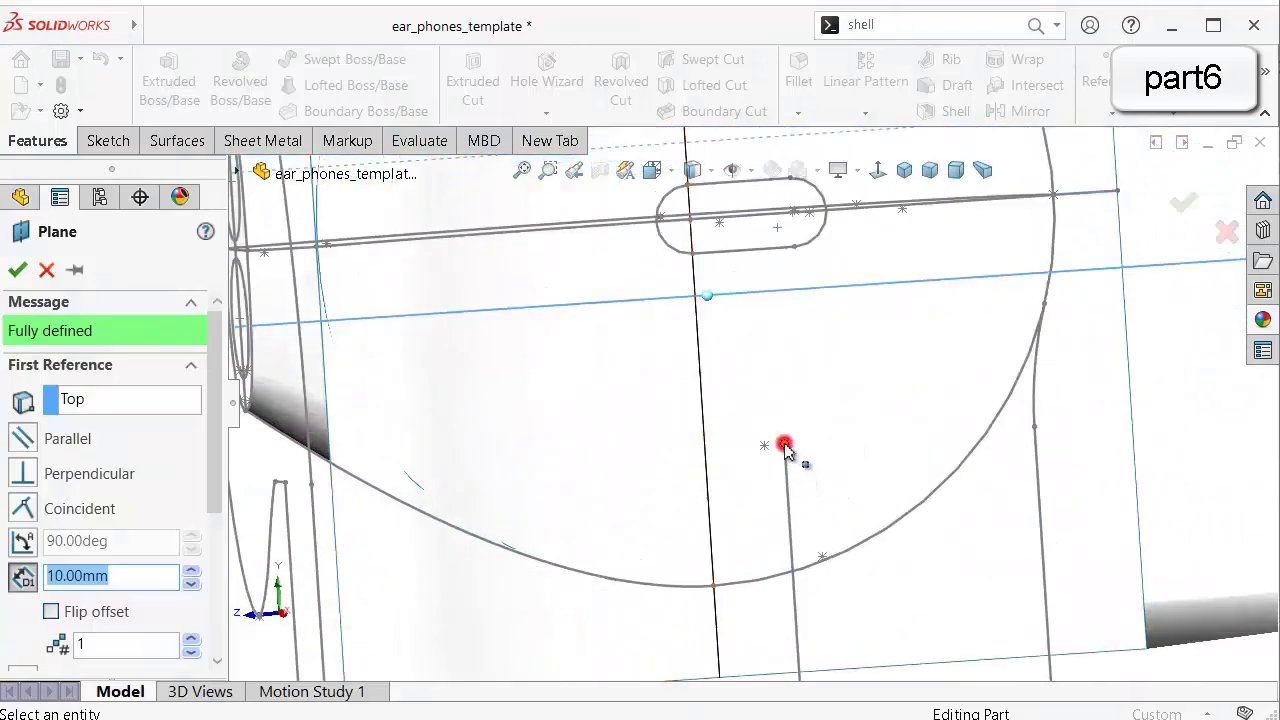
pyautogui.click(783, 445)
pyautogui.scroll(5, 782, 451)
pyautogui.scroll(2, 780, 455)
pyautogui.moveTo(776, 447)
pyautogui.mouseDown(button='middle')
pyautogui.moveTo(749, 462)
pyautogui.moveTo(770, 455)
pyautogui.mouseUp(button='middle')
pyautogui.click(1183, 203)
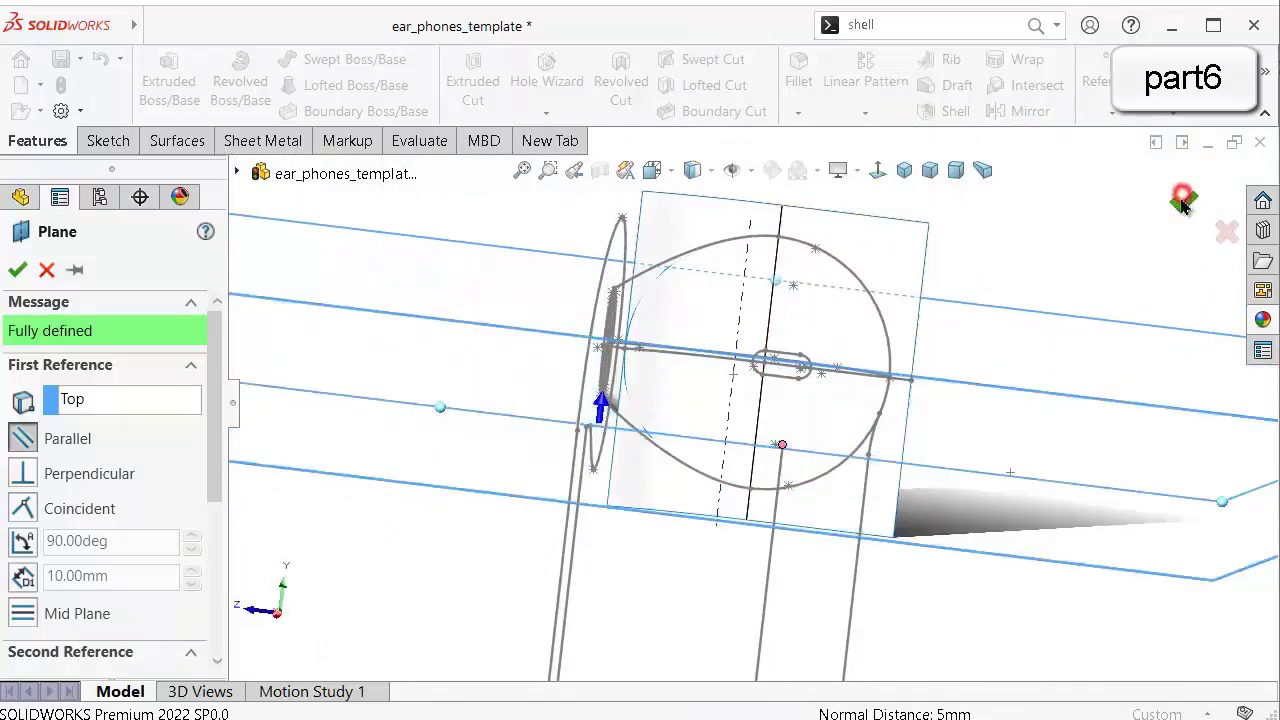
pyautogui.click(1057, 277)
# Start a sketch on the new reference plane and view it normal to the plane.
pyautogui.scroll(6, 968, 329)
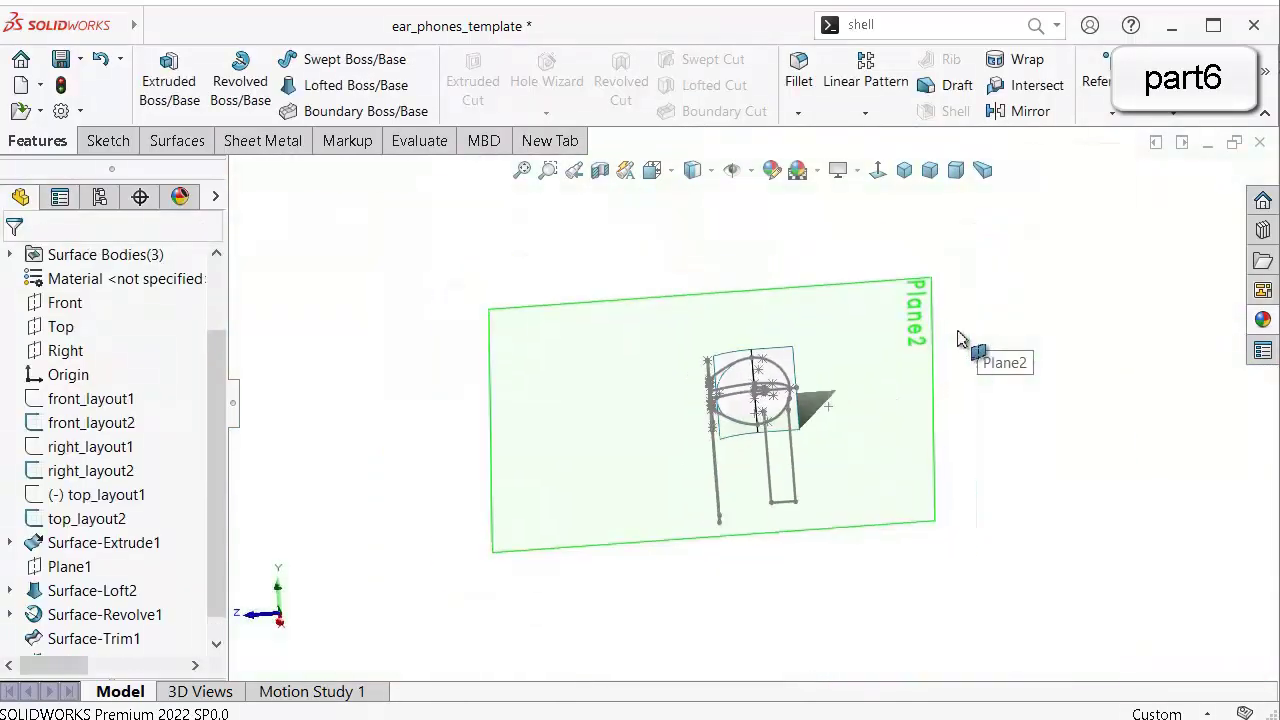
pyautogui.moveTo(985, 410); pyautogui.dragTo(969, 429, button='middle')
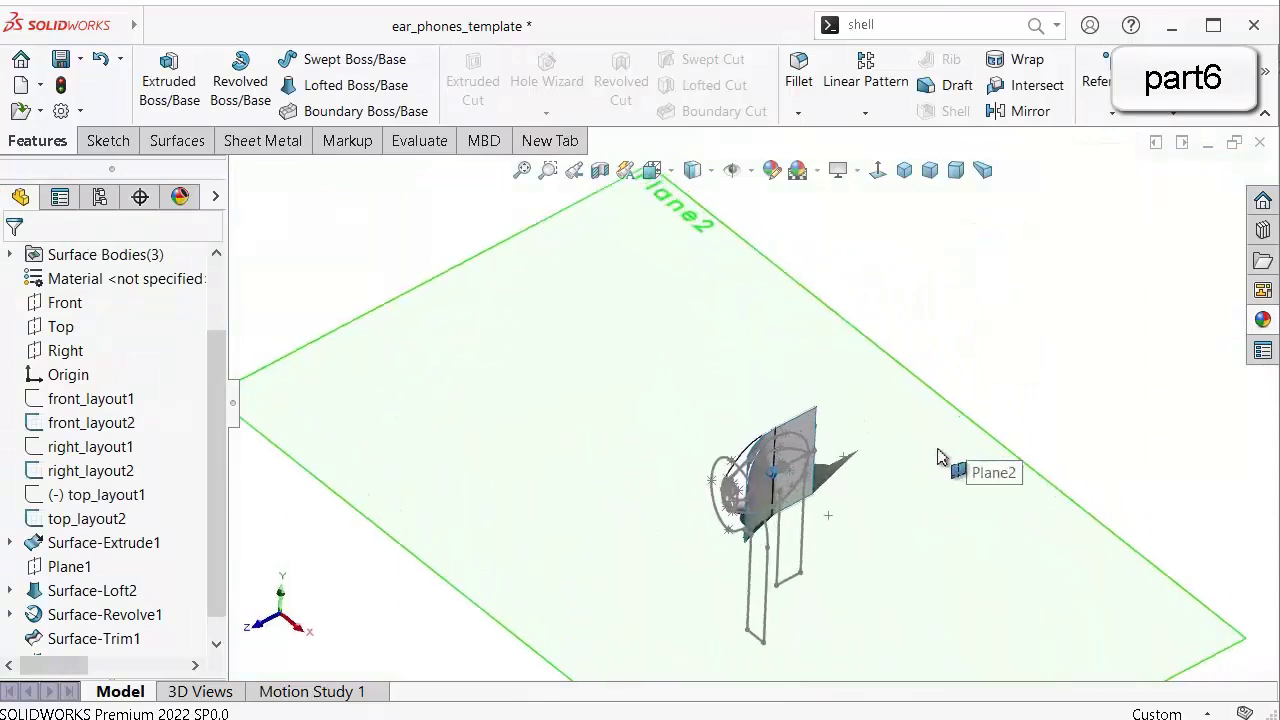
pyautogui.click(847, 365)
pyautogui.click(936, 305)
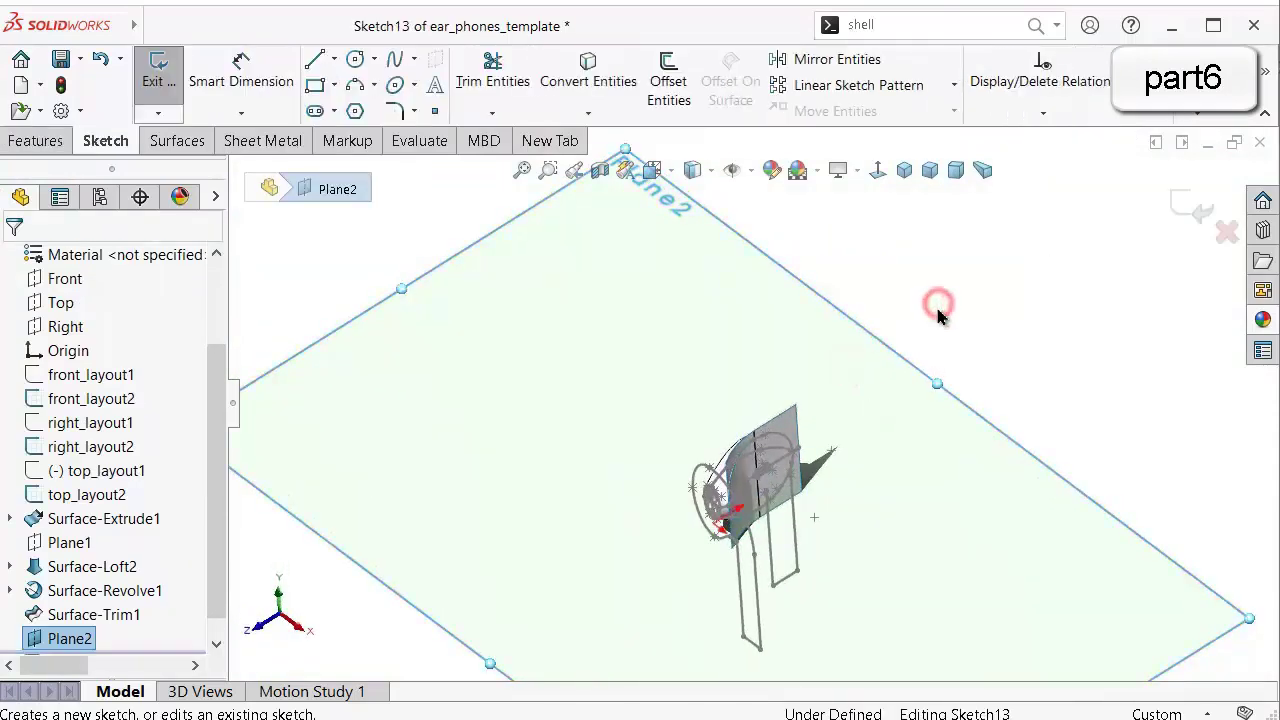
pyautogui.click(875, 175)
pyautogui.scroll(-6, 786, 342)
pyautogui.scroll(-1, 805, 450)
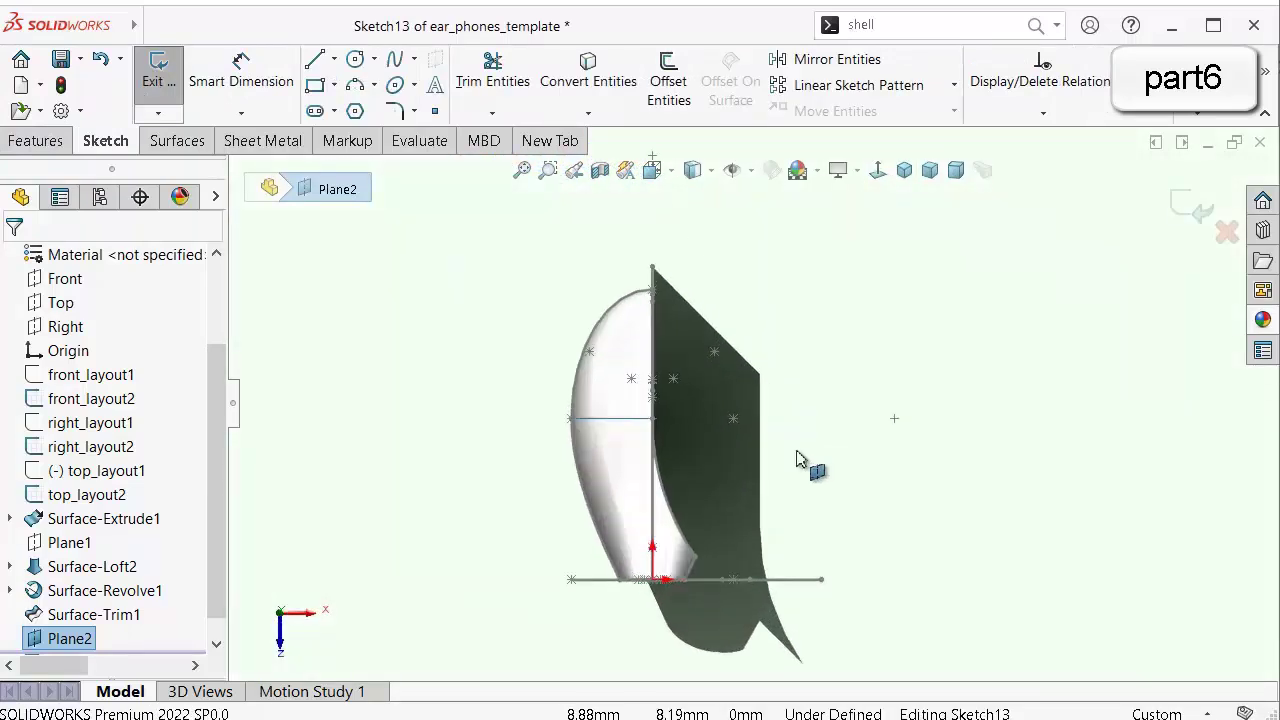
# Turn off the shadow display and tilt the view to show the layouts around the sketch plane.
pyautogui.click(850, 170)
pyautogui.click(870, 223)
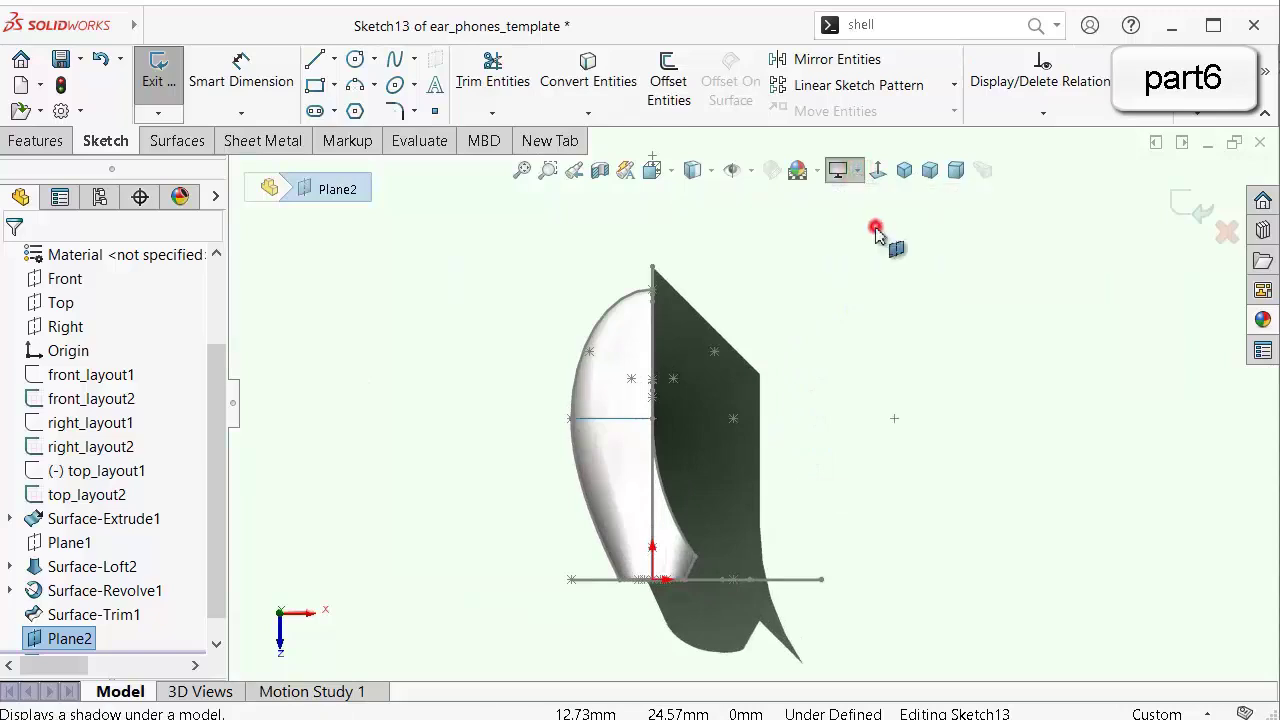
pyautogui.scroll(-2, 697, 494)
pyautogui.scroll(1, 695, 452)
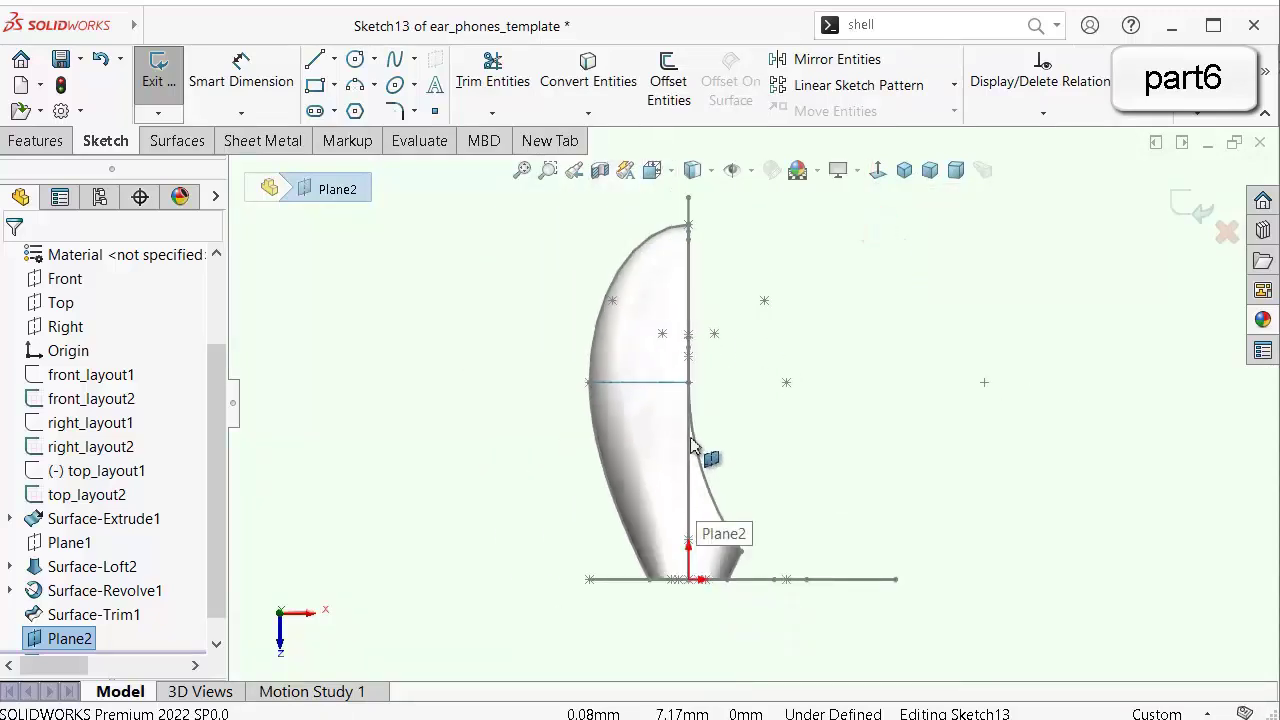
pyautogui.scroll(-2, 690, 437)
pyautogui.scroll(1, 695, 425)
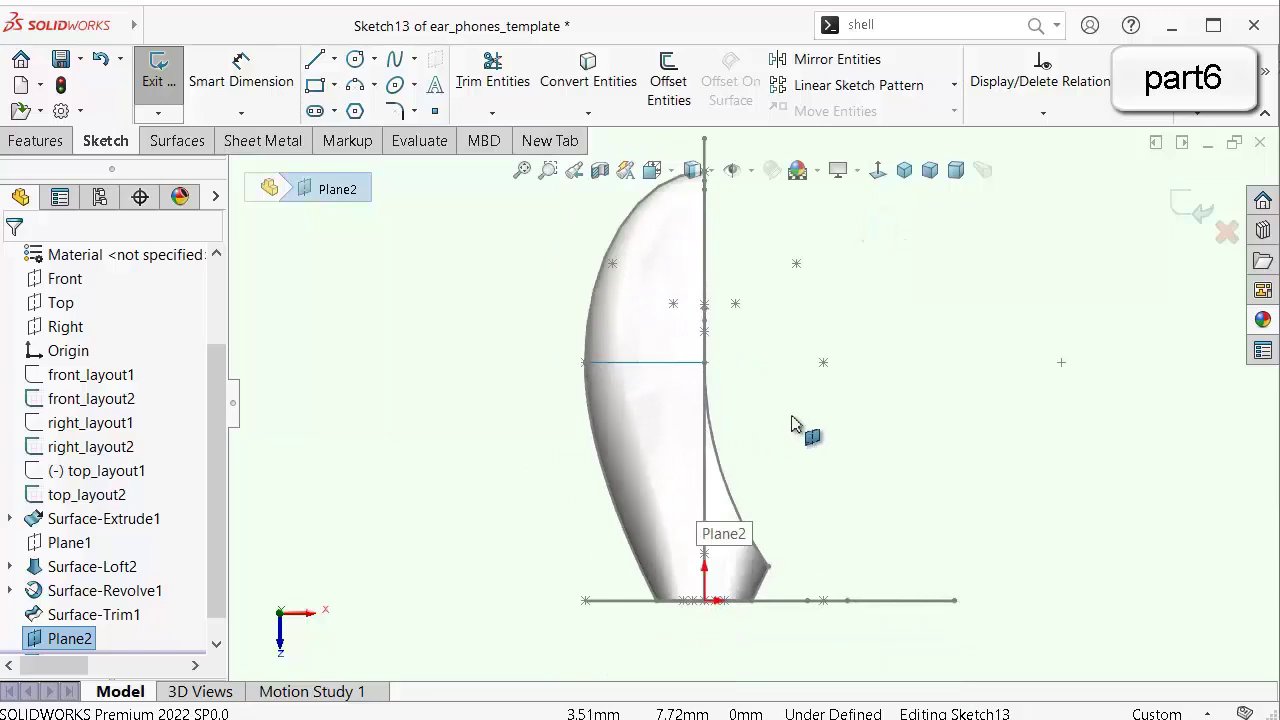
pyautogui.press('Up')
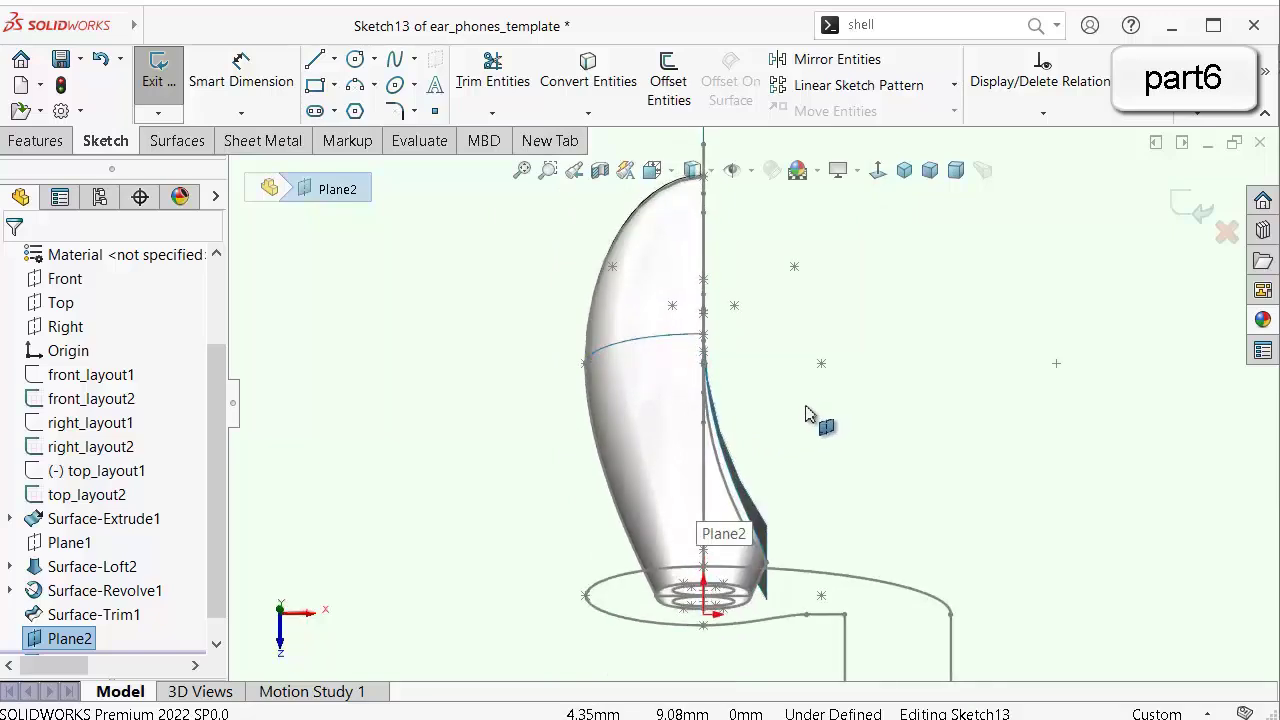
pyautogui.scroll(2, 797, 424)
pyautogui.moveTo(797, 424)
pyautogui.mouseDown(button='middle')
pyautogui.moveTo(777, 426)
pyautogui.moveTo(790, 436)
pyautogui.mouseUp(button='middle')
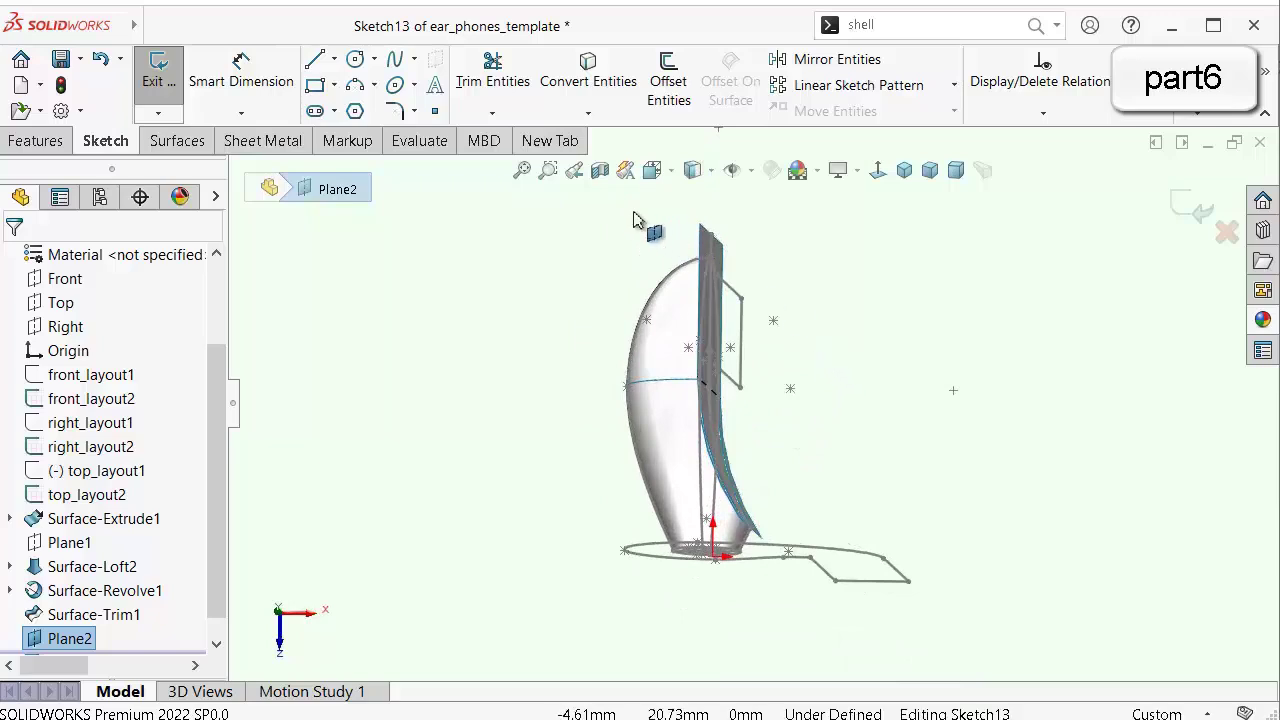
pyautogui.click(334, 58)
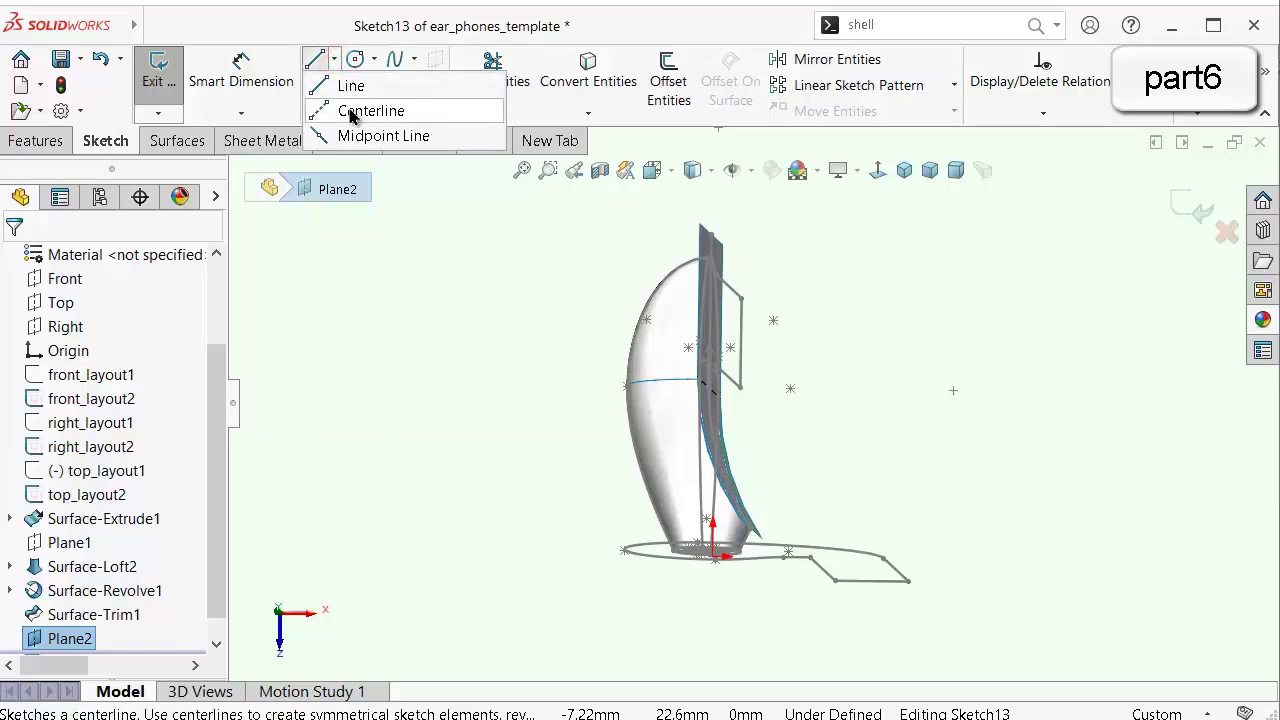
pyautogui.click(352, 112)
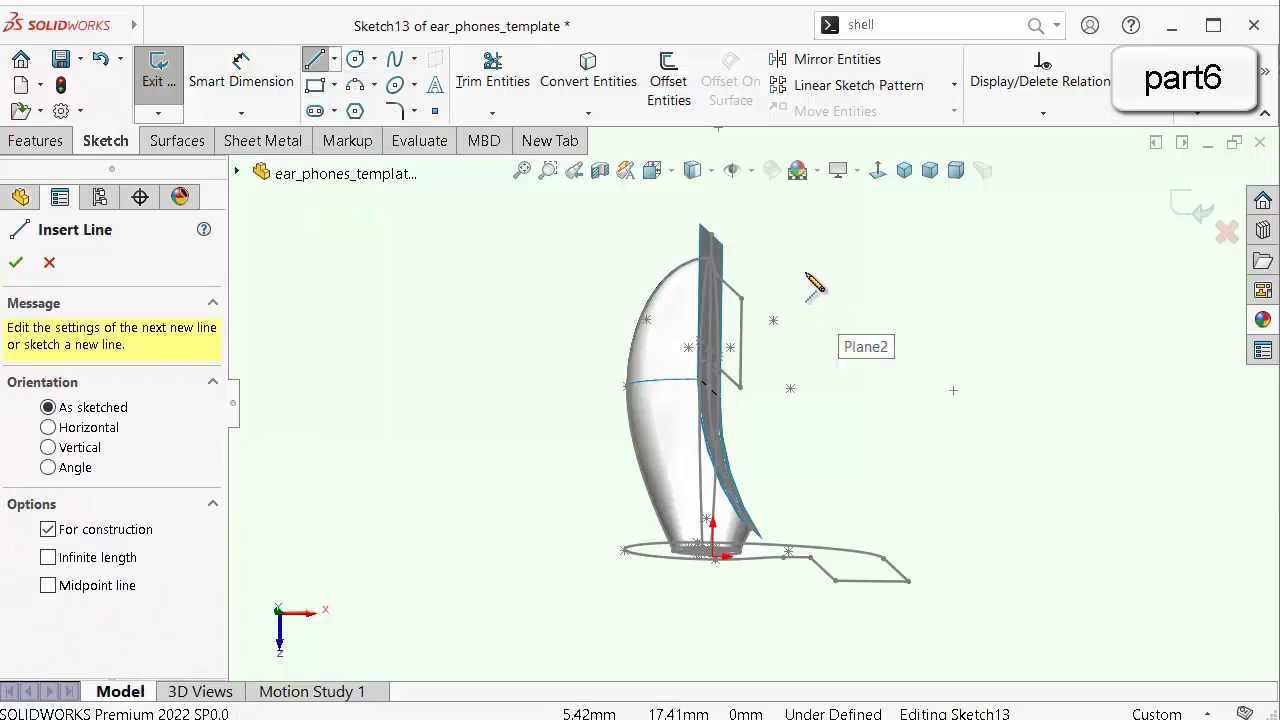
pyautogui.press('Escape')
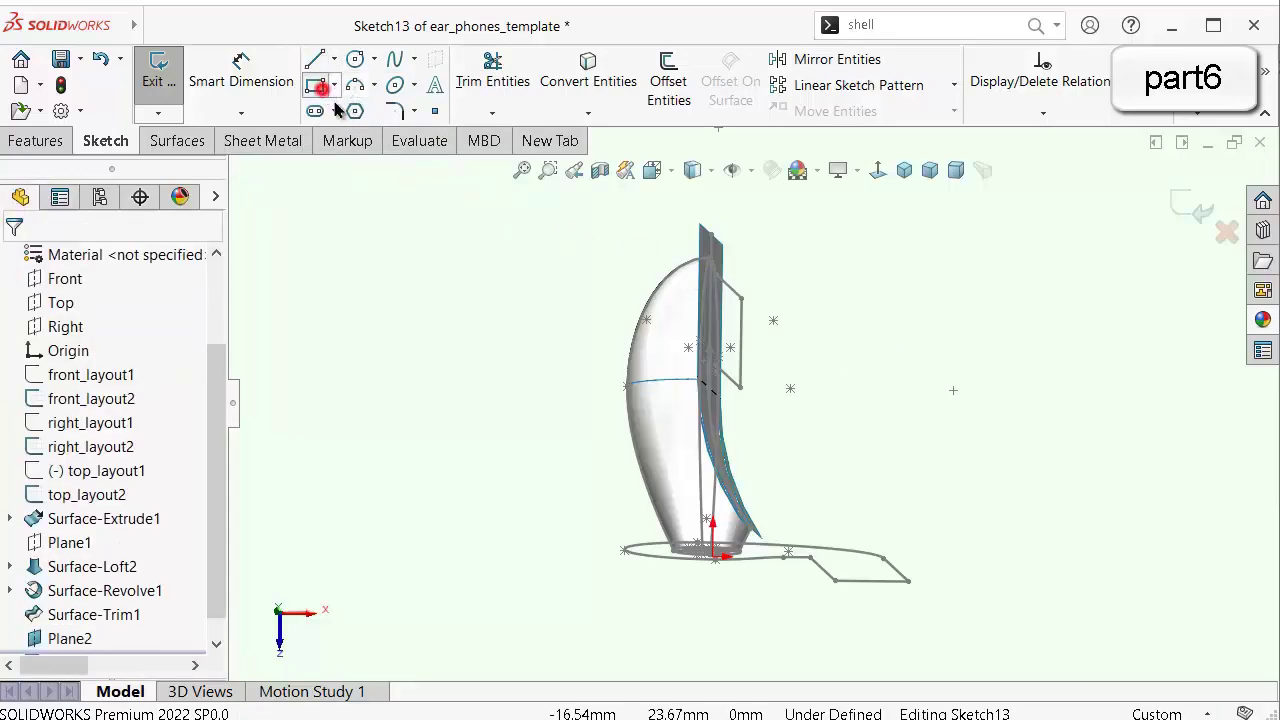
pyautogui.click(318, 87)
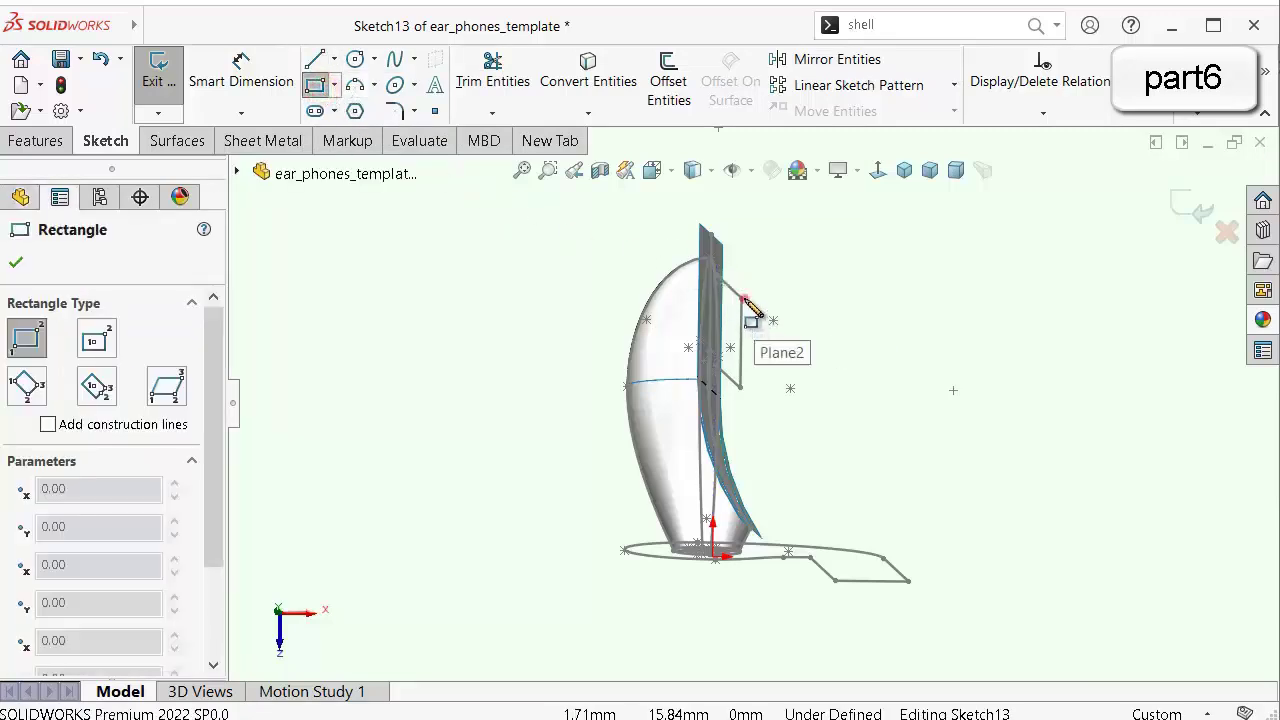
pyautogui.click(743, 298)
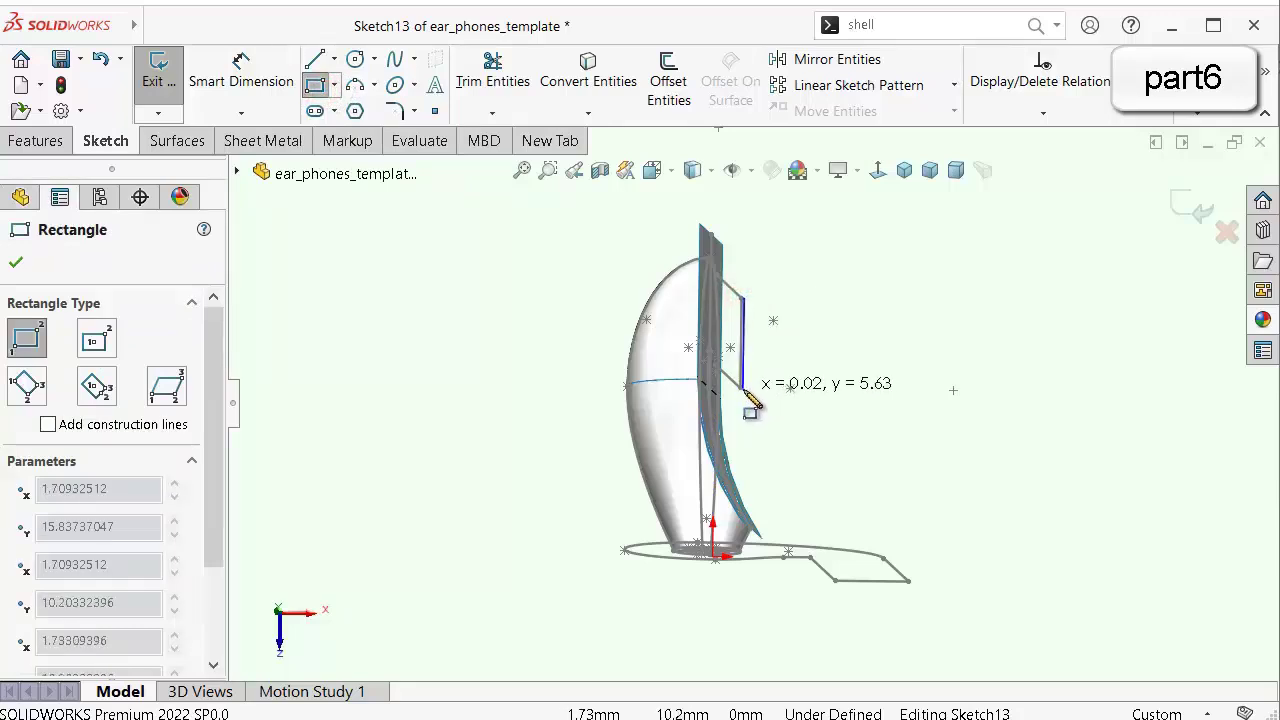
pyautogui.click(743, 389)
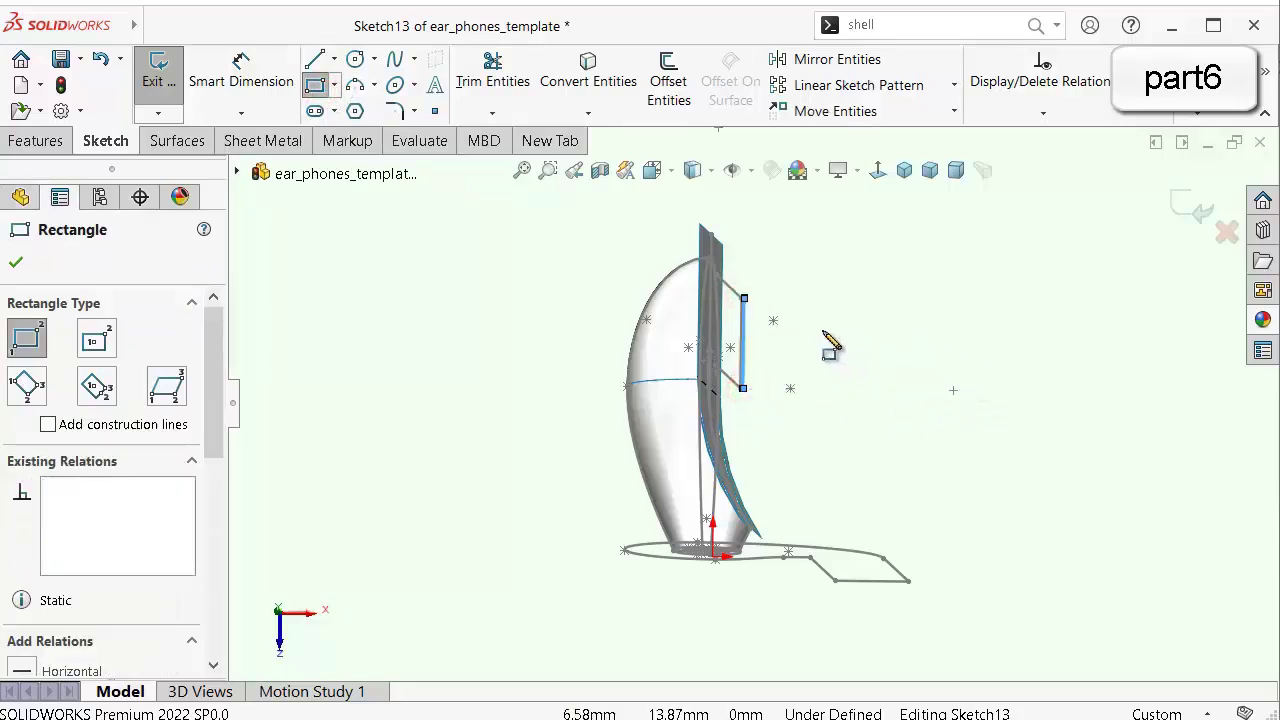
pyautogui.press('Escape')
# Sketch a wide construction rectangle about 5.8 mm tall, extending to the right from beside the right_layout2 profile.
pyautogui.scroll(4, 790, 325)
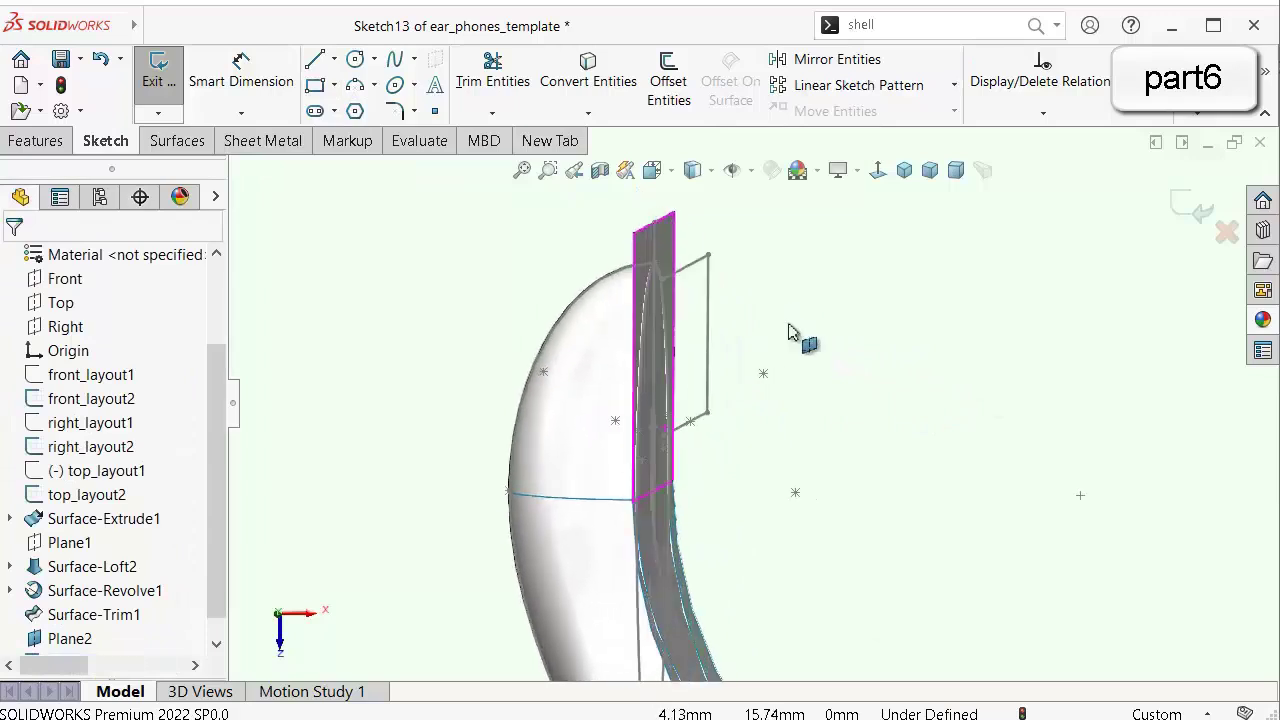
pyautogui.moveTo(789, 325); pyautogui.dragTo(780, 325, button='middle')
pyautogui.click(318, 86)
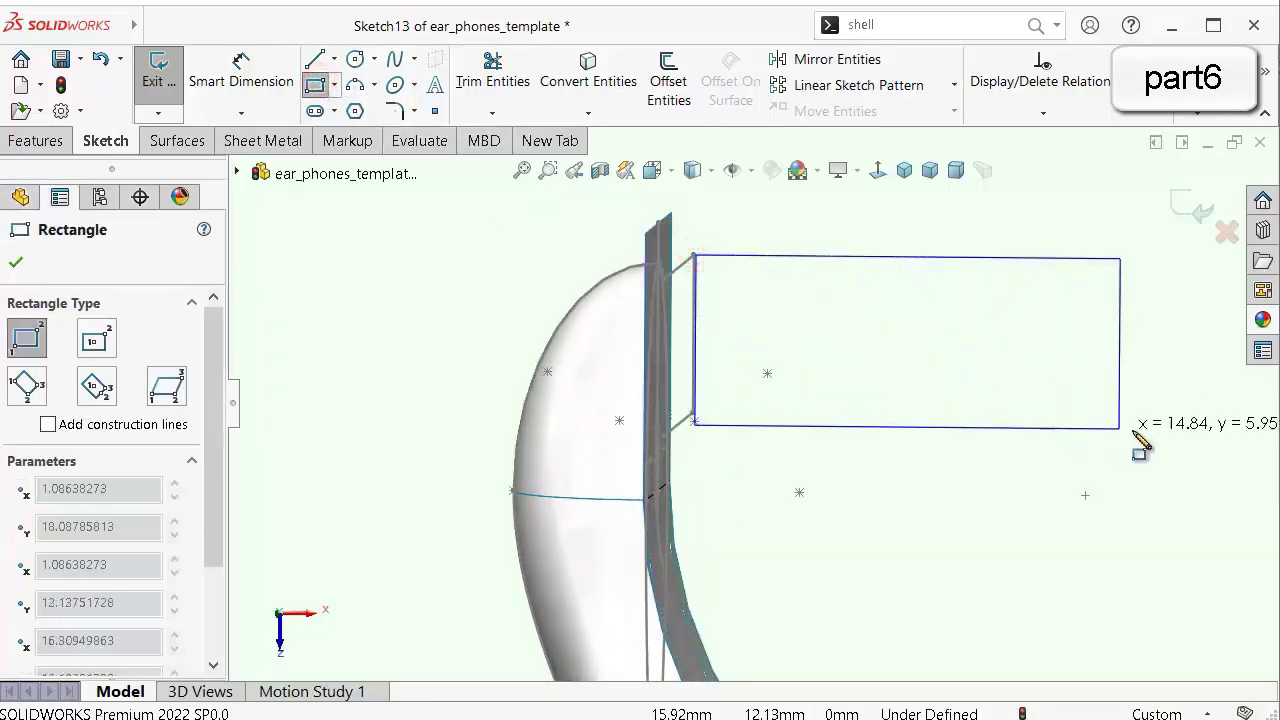
pyautogui.scroll(2, 1128, 428)
pyautogui.click(1116, 418)
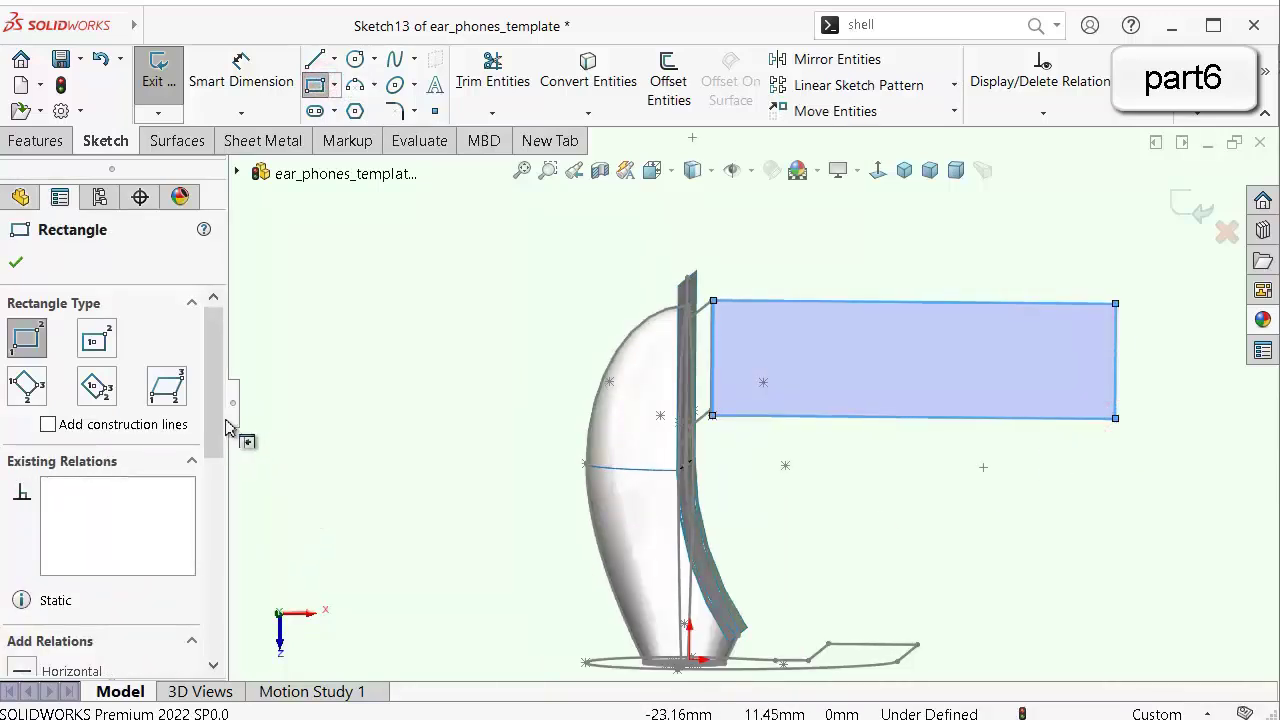
pyautogui.moveTo(216, 428); pyautogui.dragTo(222, 573)
pyautogui.click(48, 479)
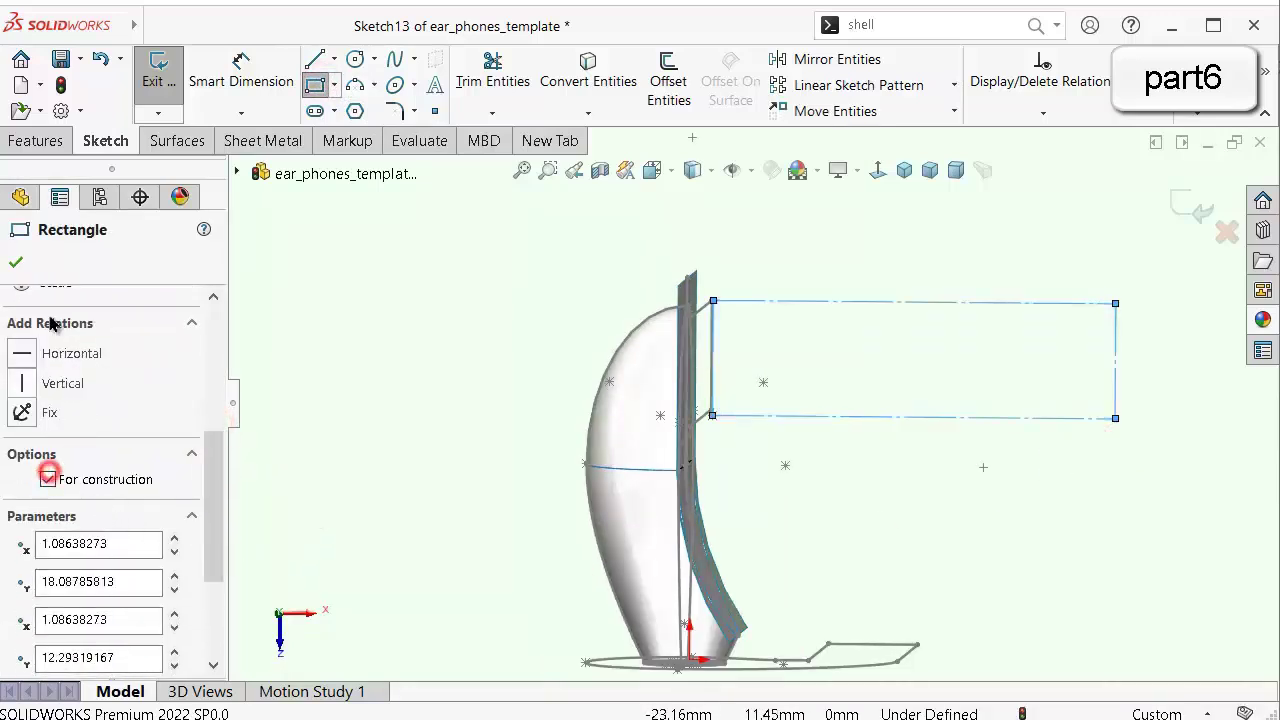
pyautogui.click(13, 264)
# Sketch a tall construction rectangle about 5.9 mm wide and 18.7 mm tall, crossing the wide one above the front_layout2 stem.
pyautogui.scroll(3, 705, 500)
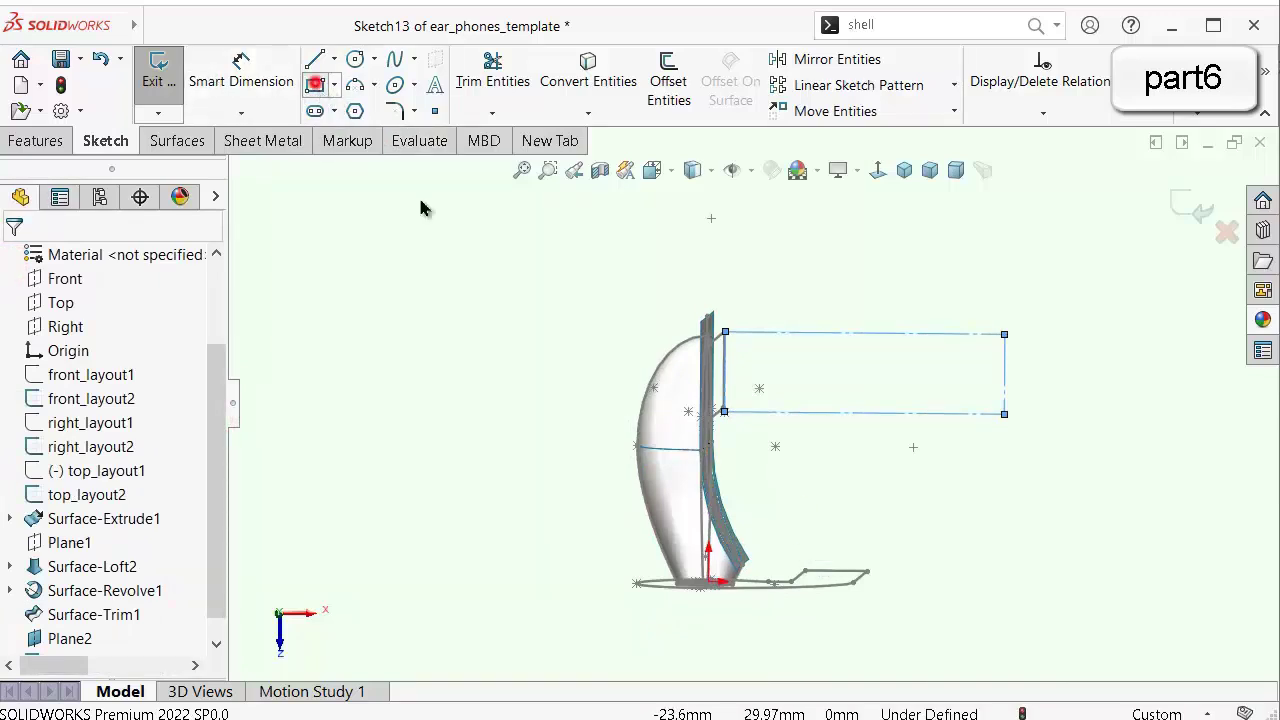
pyautogui.press('Return')
pyautogui.click(808, 558)
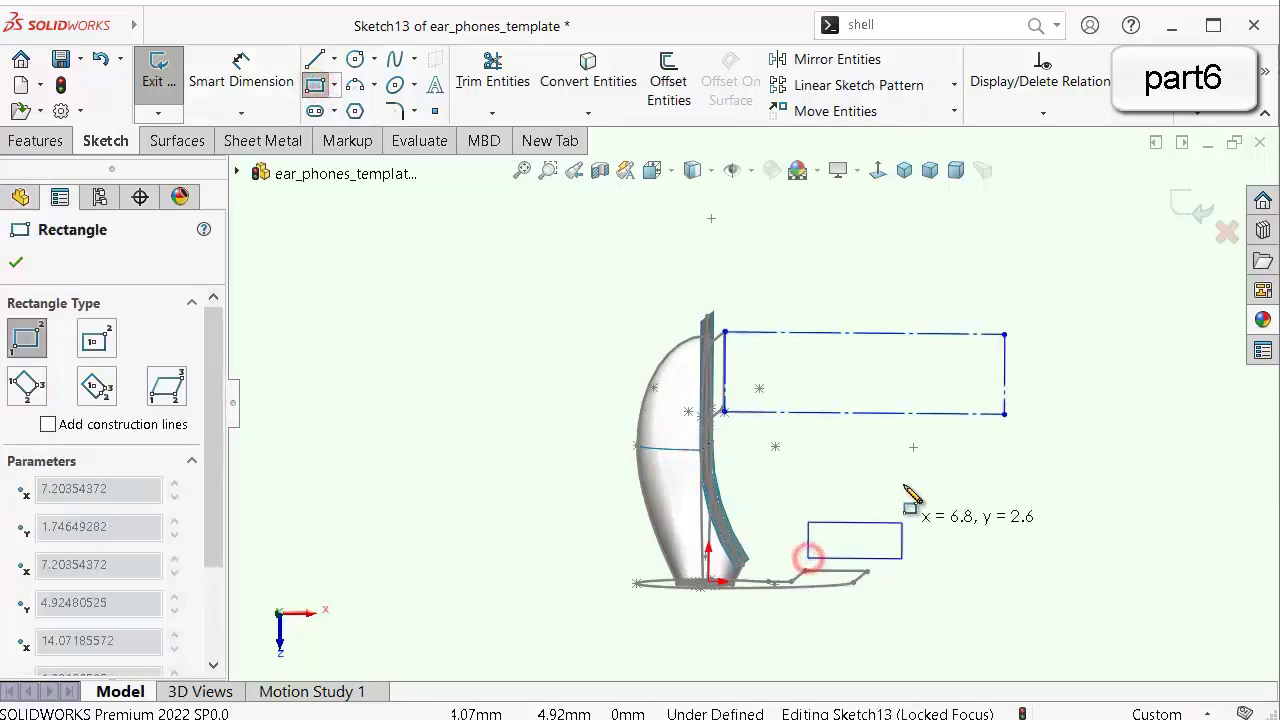
pyautogui.click(891, 300)
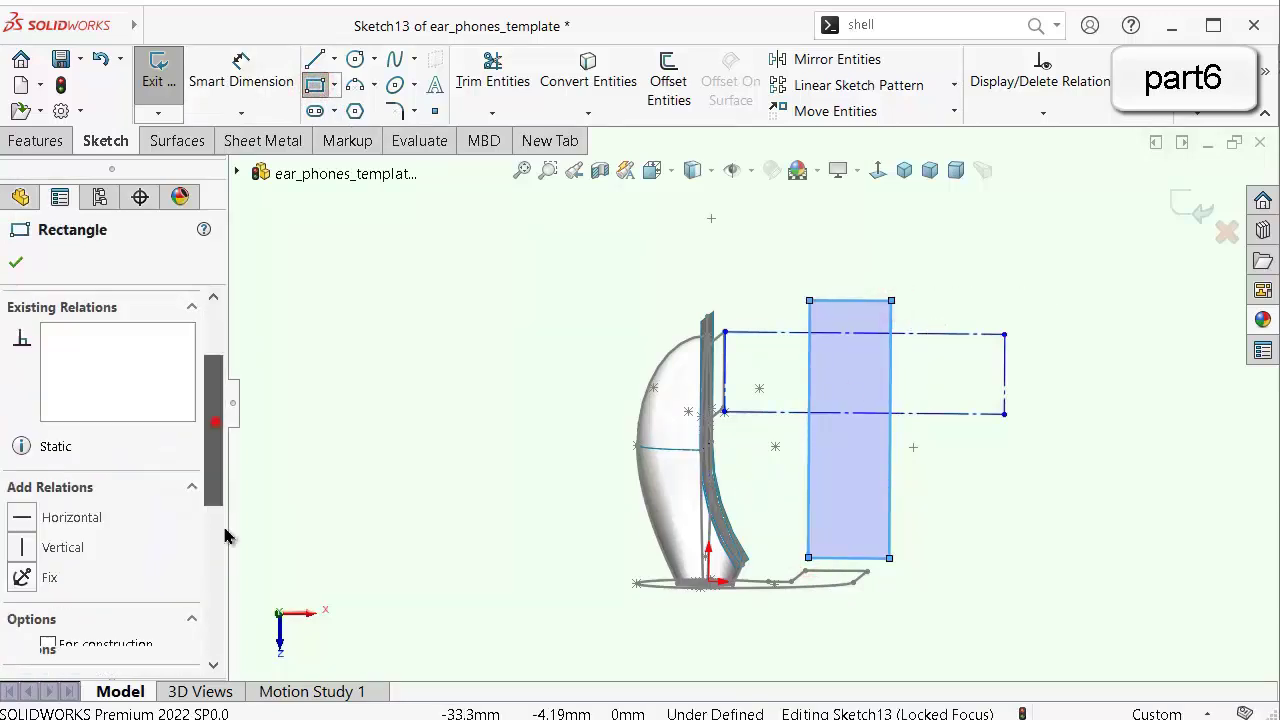
pyautogui.moveTo(225, 537); pyautogui.dragTo(248, 578)
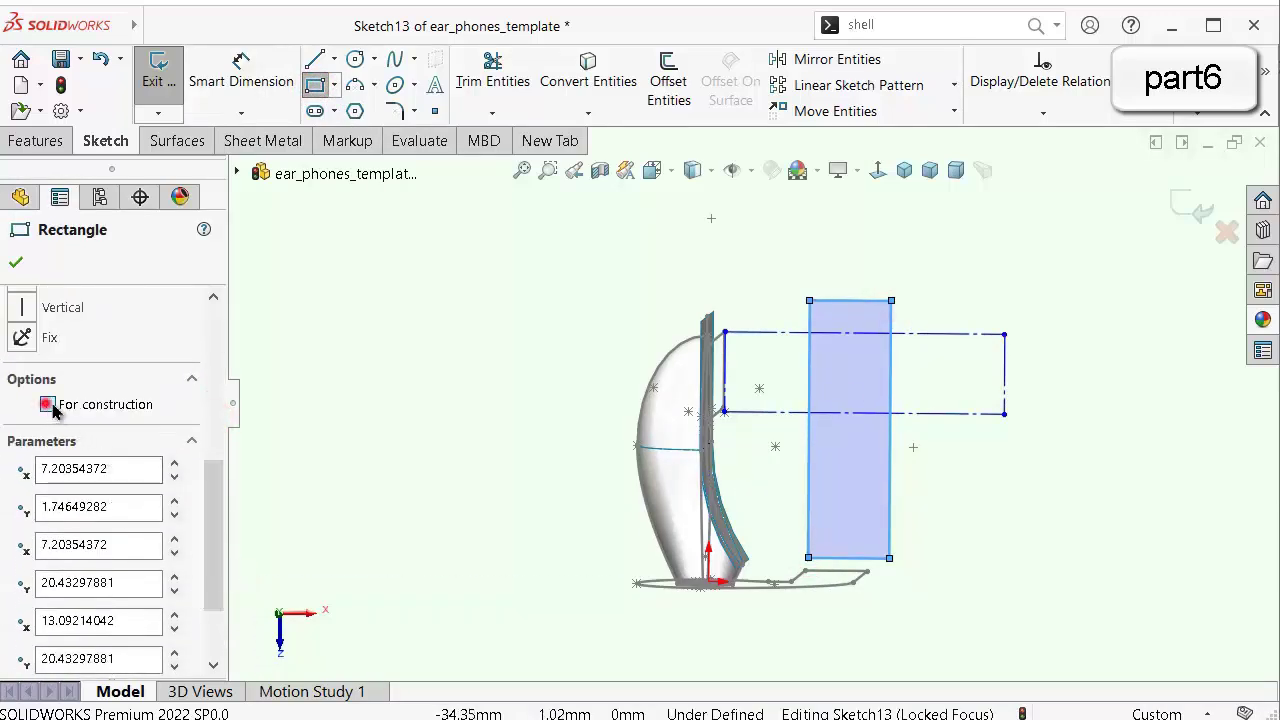
pyautogui.click(47, 405)
pyautogui.click(15, 264)
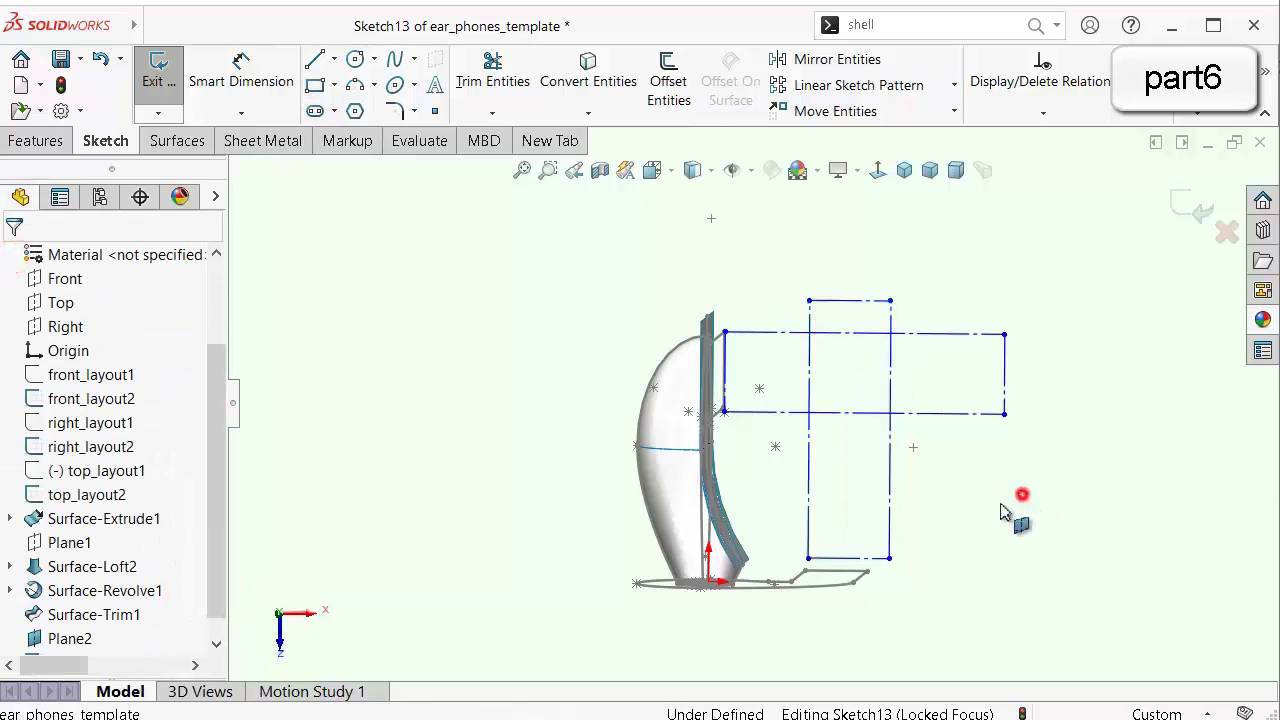
# Add pierce relations from the tall rectangle's two lower corners to the front_layout2 stem's inner and outer lines.
pyautogui.scroll(-4, 921, 522)
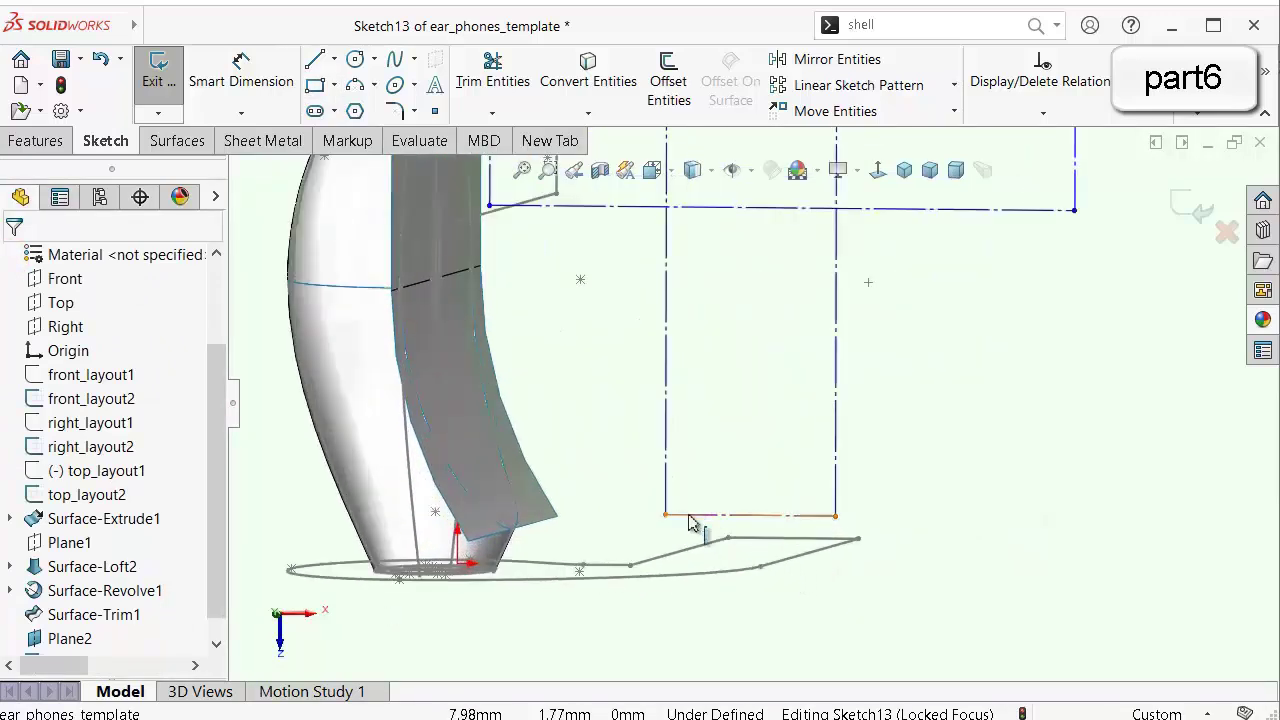
pyautogui.moveTo(690, 522)
pyautogui.mouseDown(button='middle')
pyautogui.moveTo(691, 571)
pyautogui.moveTo(670, 567)
pyautogui.mouseUp(button='middle')
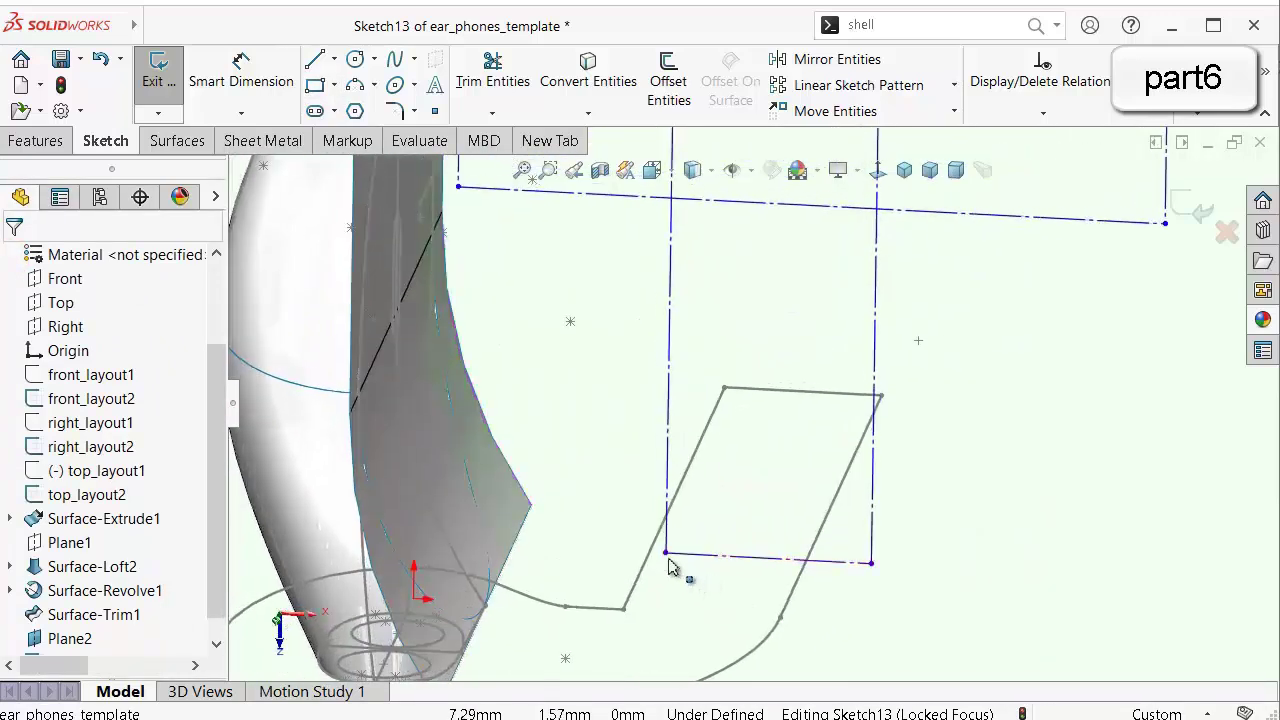
pyautogui.click(666, 553)
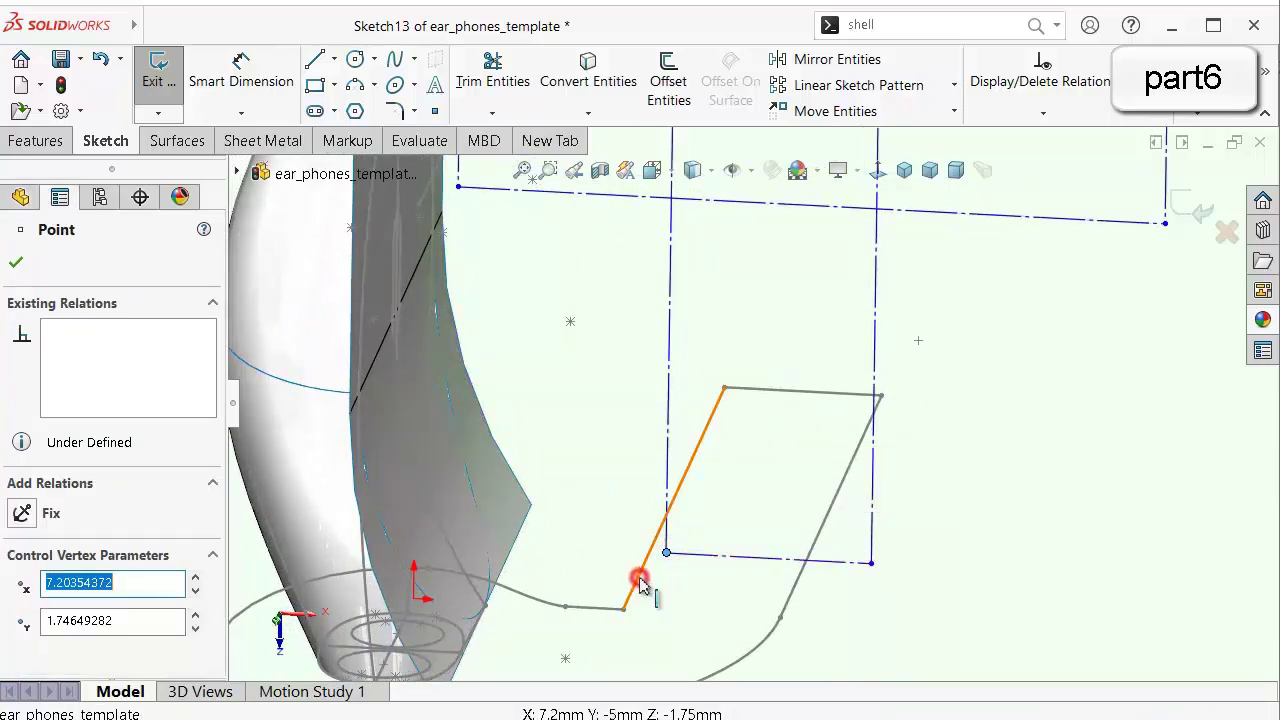
pyautogui.keyDown('ctrl'); pyautogui.click(641, 585); pyautogui.keyUp('ctrl')
pyautogui.click(697, 489)
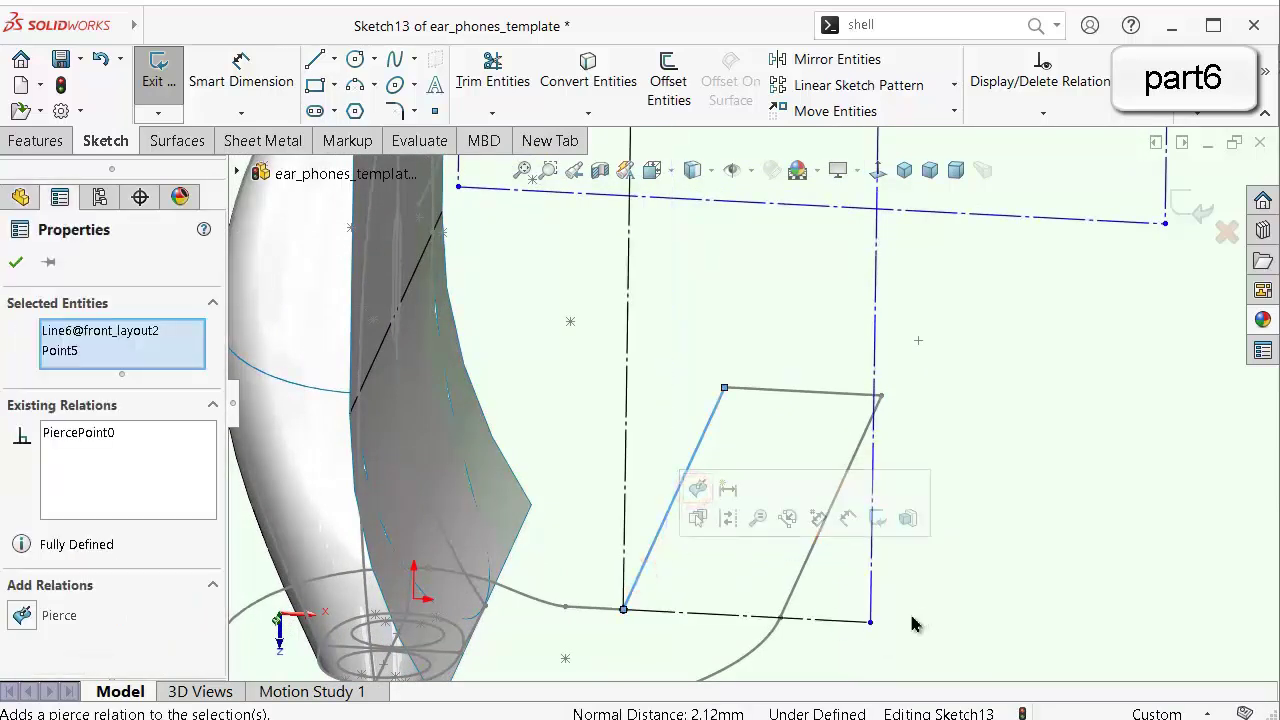
pyautogui.click(870, 623)
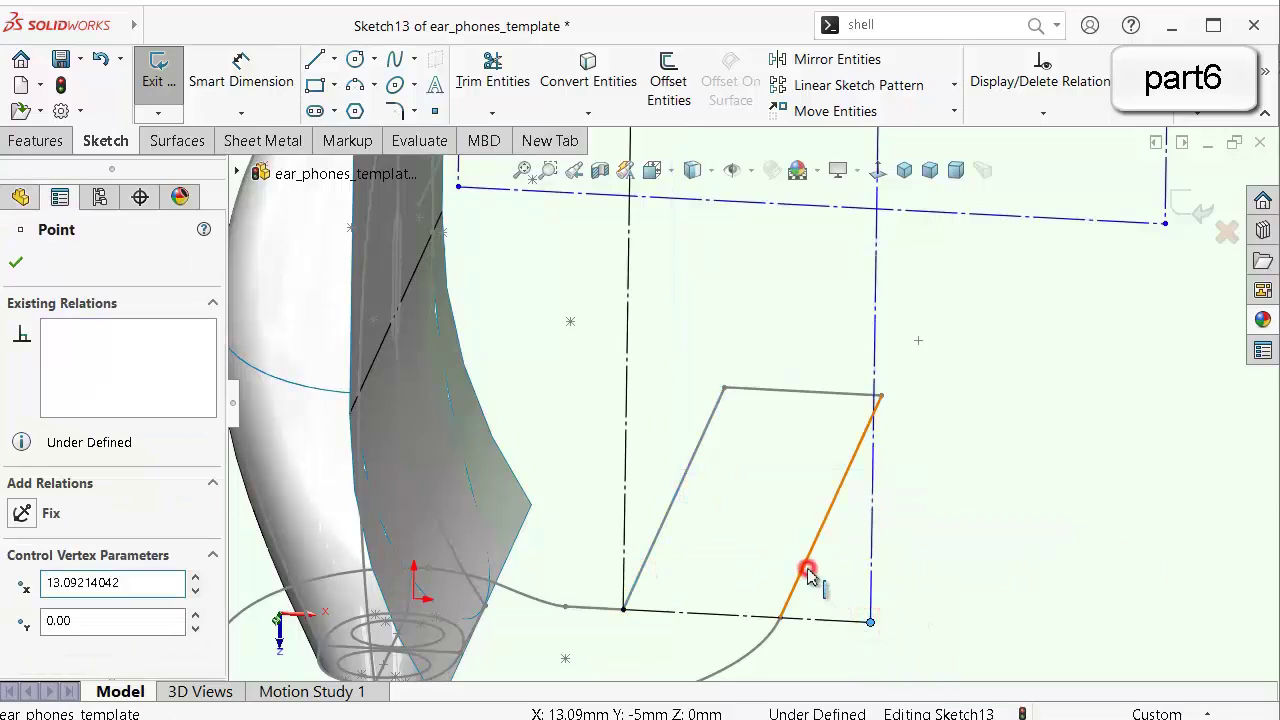
pyautogui.keyDown('ctrl'); pyautogui.click(810, 575); pyautogui.keyUp('ctrl')
pyautogui.click(866, 474)
pyautogui.click(880, 620)
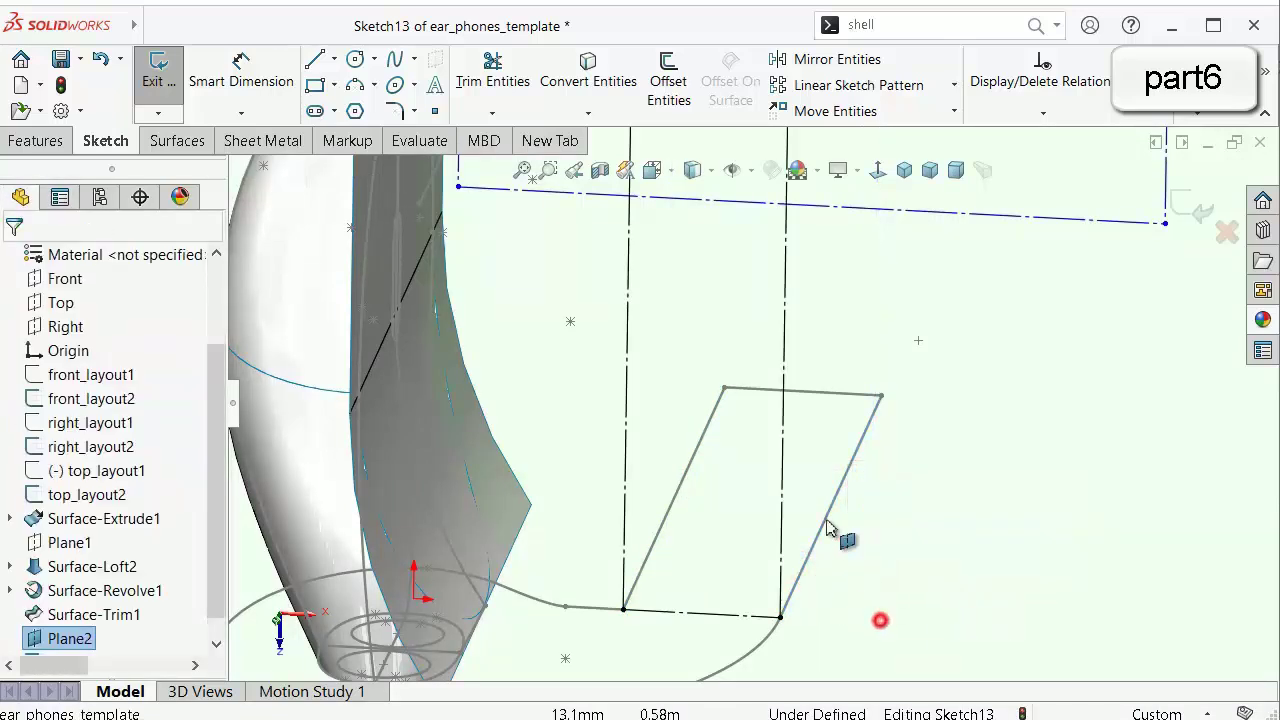
# Add a pierce relation between the wide rectangle's lower-left corner and the lower slanted line of right_layout2.
pyautogui.scroll(3, 751, 371)
pyautogui.scroll(-8, 686, 277)
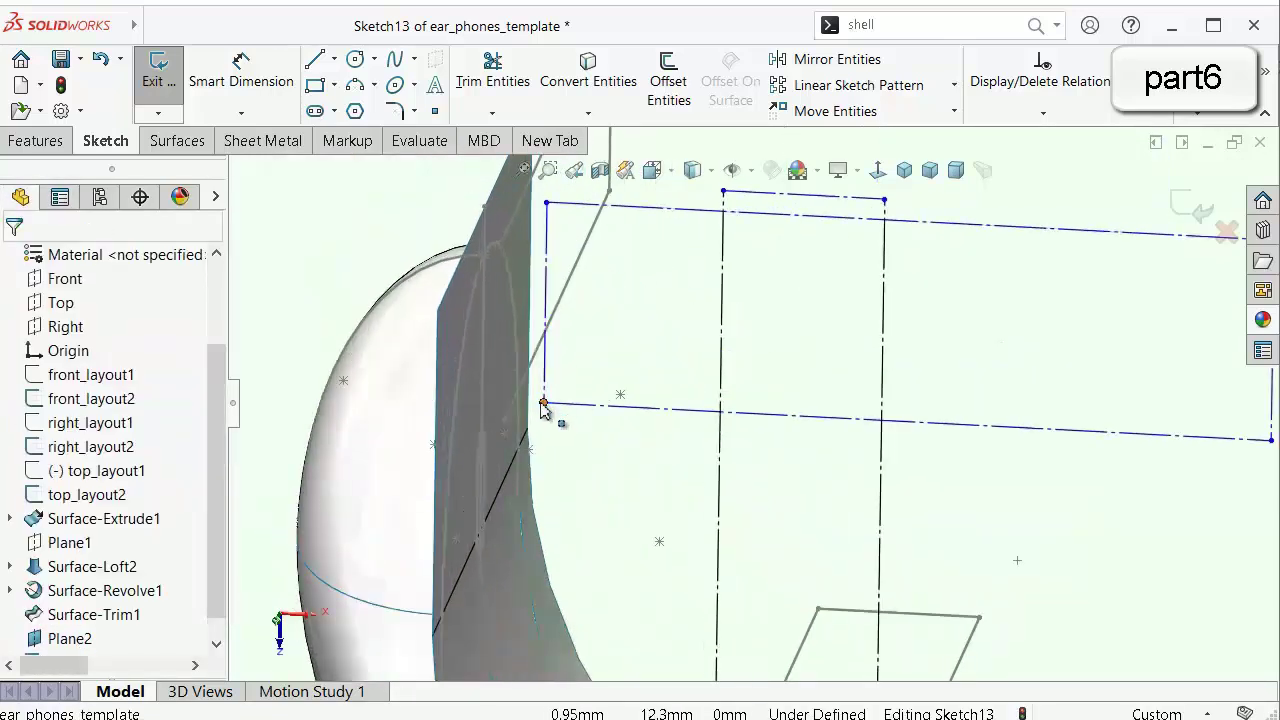
pyautogui.click(543, 404)
pyautogui.moveTo(554, 417)
pyautogui.mouseDown(button='middle')
pyautogui.moveTo(583, 443)
pyautogui.moveTo(583, 425)
pyautogui.mouseUp(button='middle')
pyautogui.keyDown('ctrl'); pyautogui.click(580, 329); pyautogui.keyUp('ctrl')
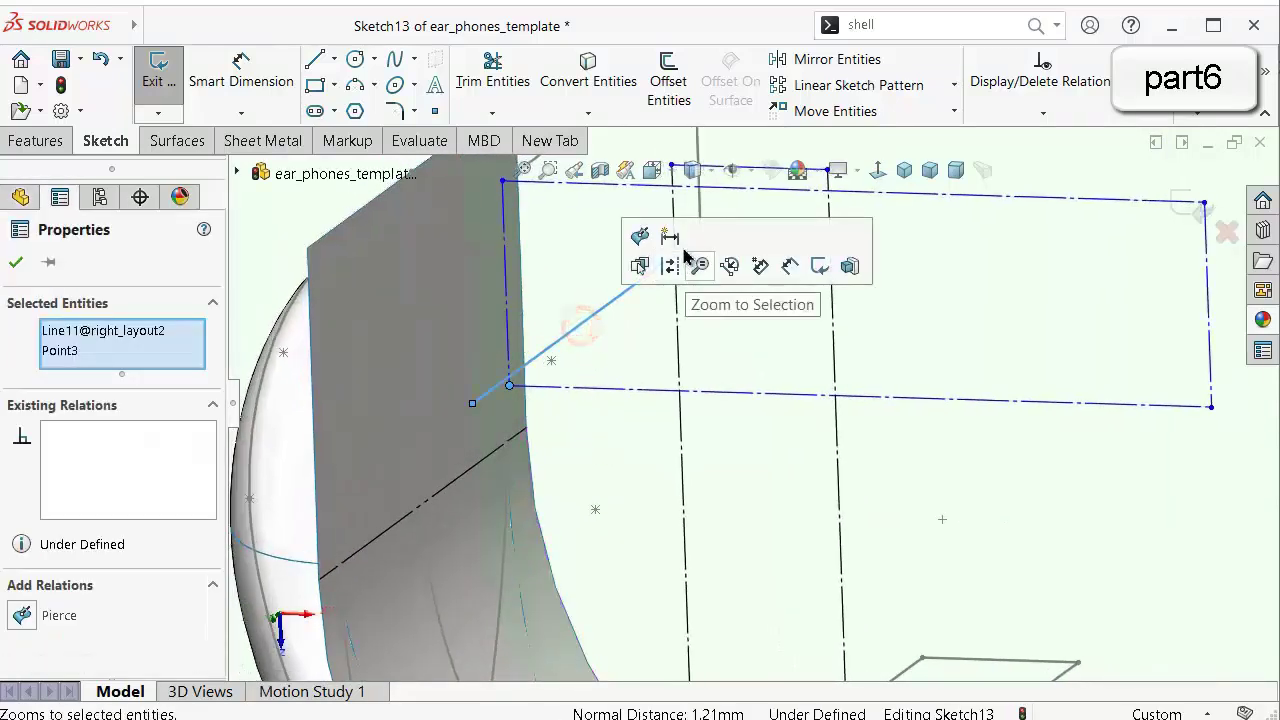
pyautogui.click(642, 237)
pyautogui.scroll(3, 903, 468)
pyautogui.click(966, 489)
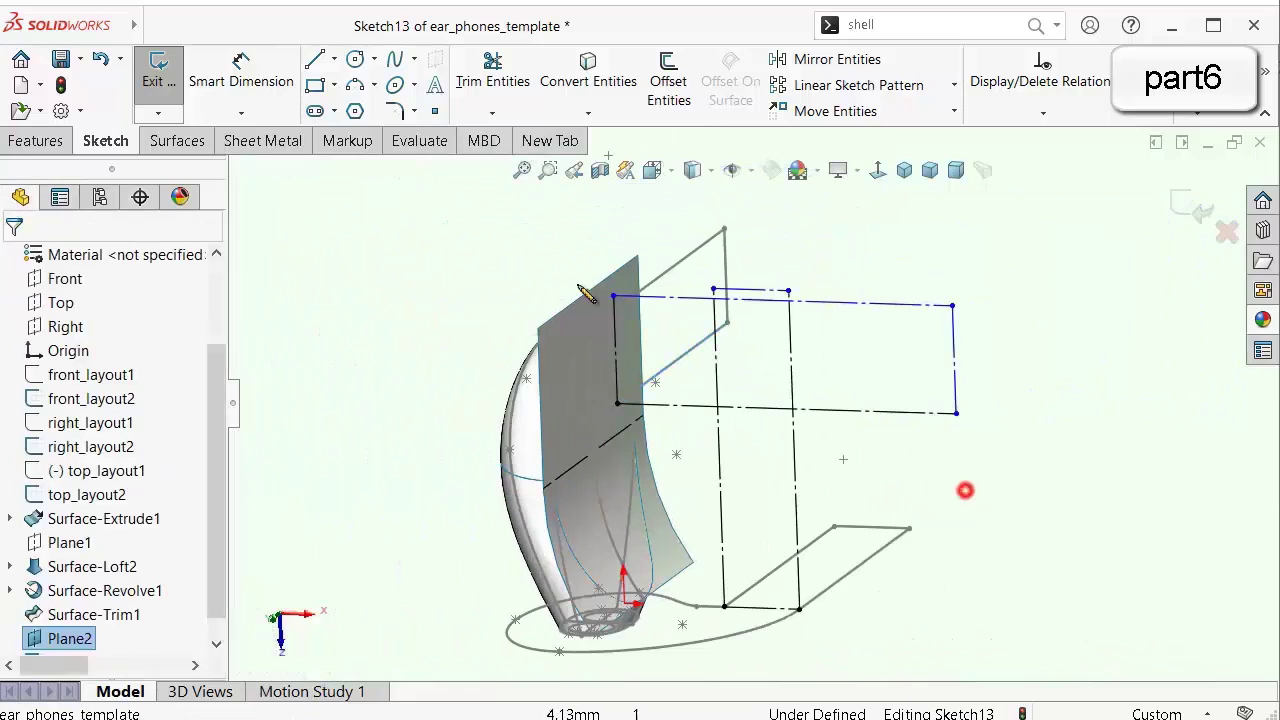
# Add a pierce relation between the wide rectangle's upper-left corner and the upper slanted line of right_layout2, and save the part.
pyautogui.scroll(-4, 705, 358)
pyautogui.click(684, 340)
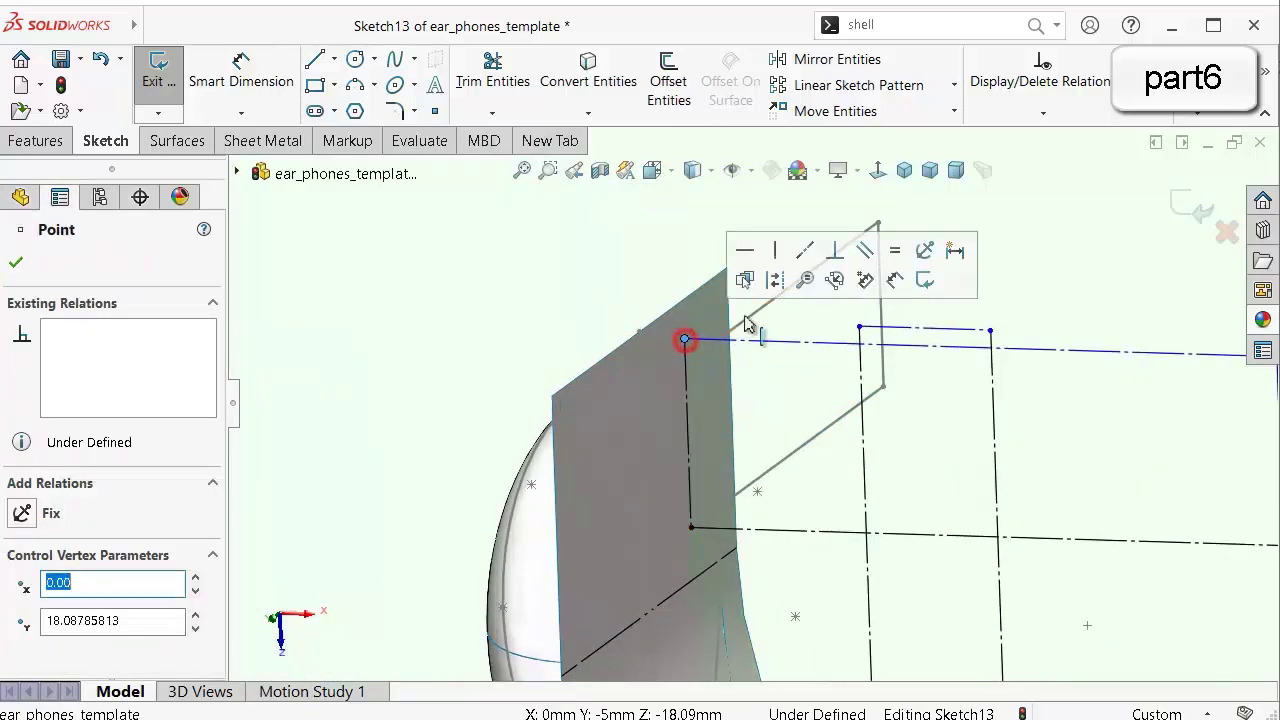
pyautogui.keyDown('ctrl'); pyautogui.click(752, 316); pyautogui.keyUp('ctrl')
pyautogui.click(810, 226)
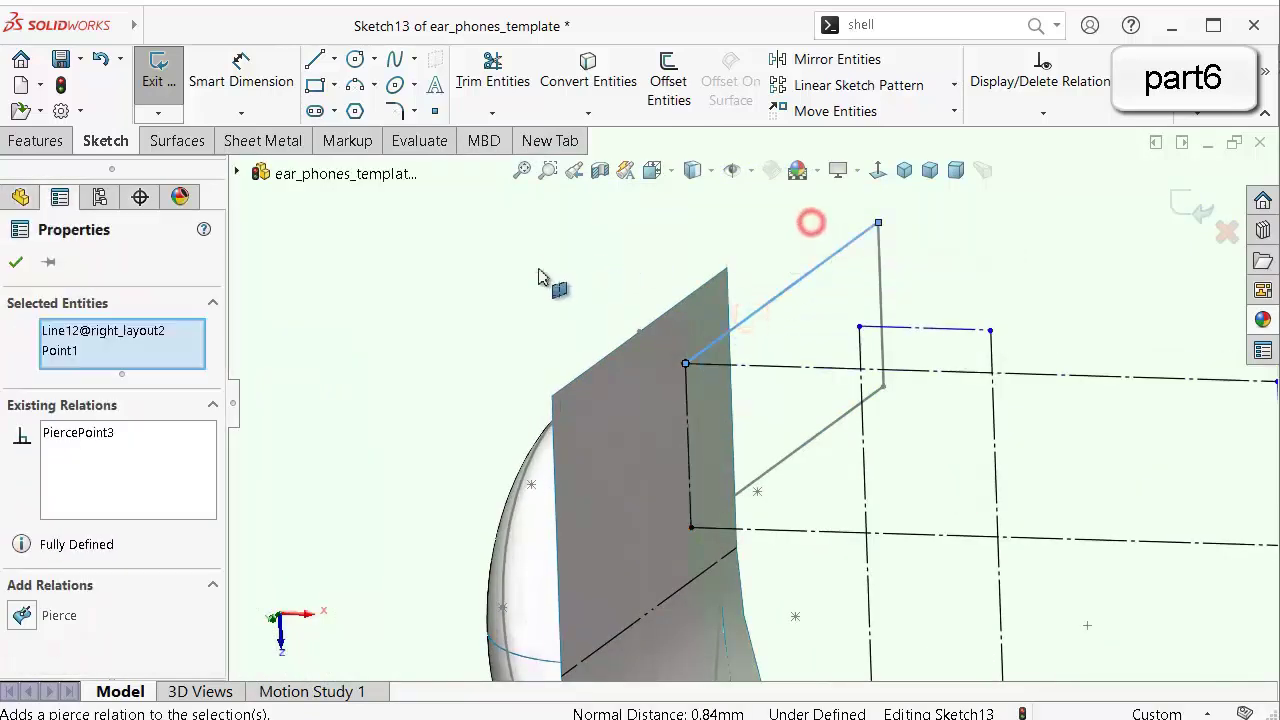
pyautogui.click(534, 269)
pyautogui.moveTo(534, 269); pyautogui.dragTo(733, 422, button='middle')
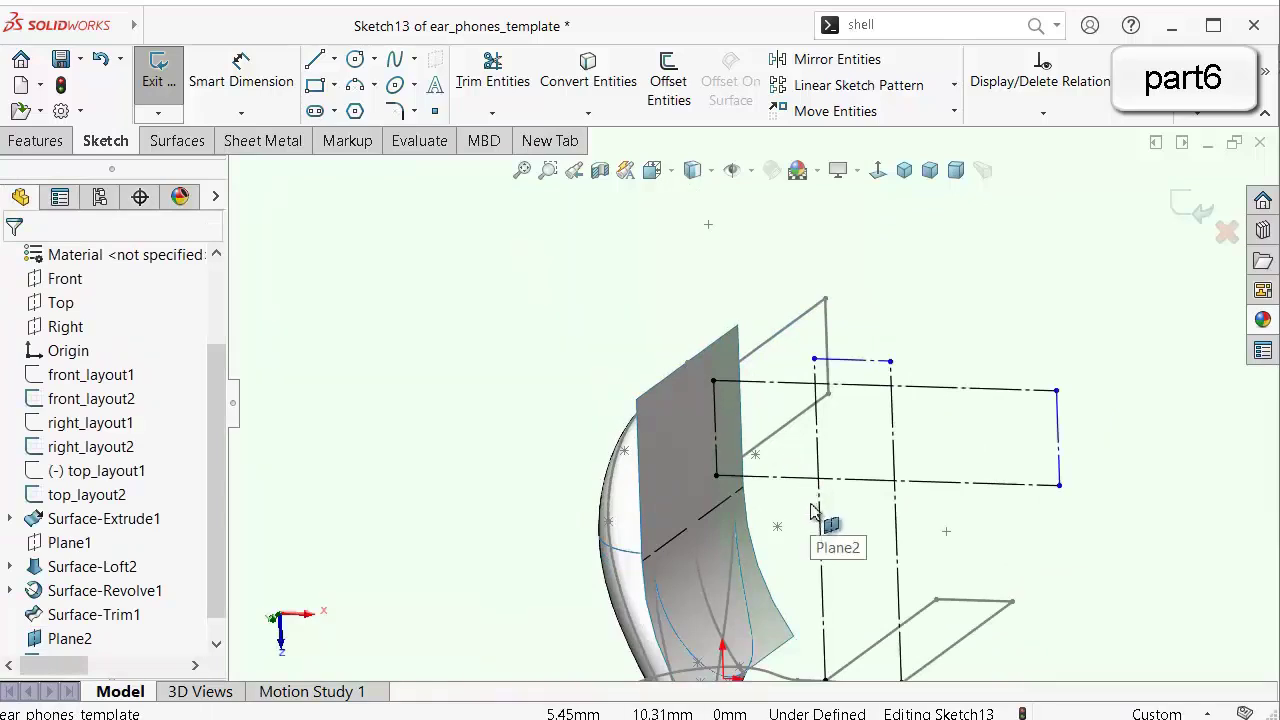
pyautogui.hotkey('ctrl', 's')
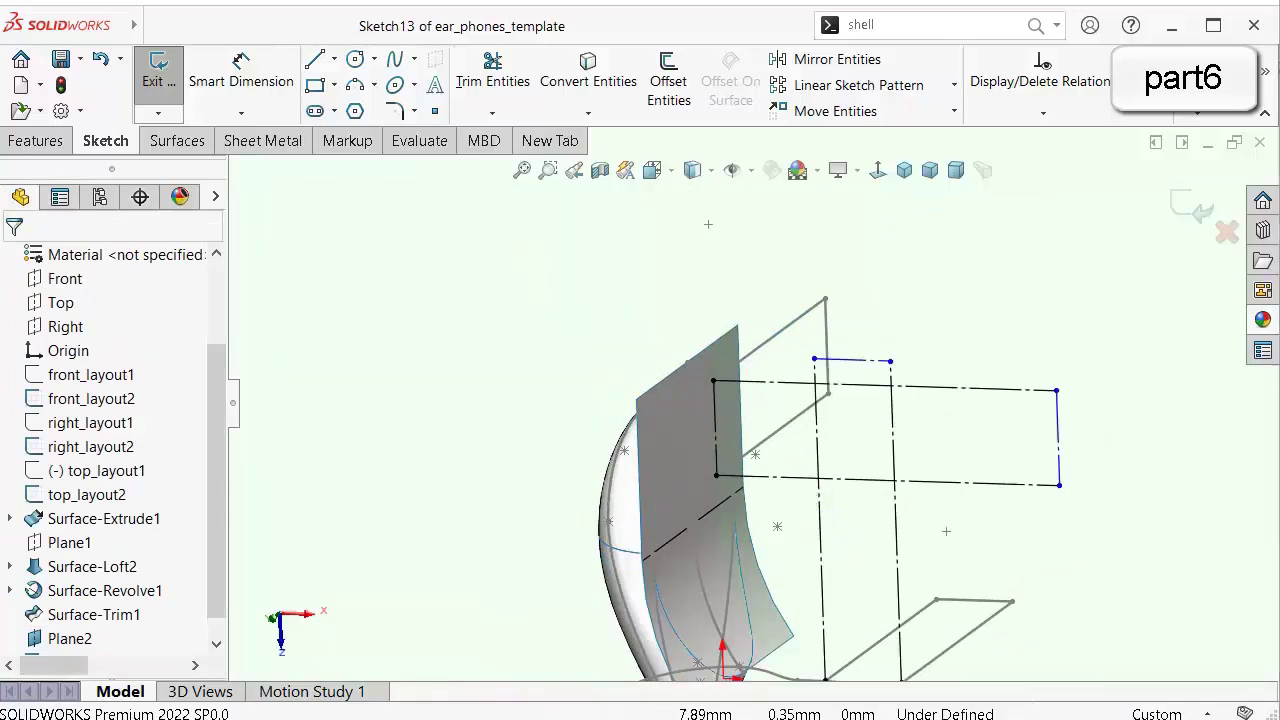
# View the sketch plane face-on and make the tall rectangle's upper-left corner coincident with the wide rectangle's upper line.
pyautogui.click(875, 172)
pyautogui.scroll(-3, 789, 360)
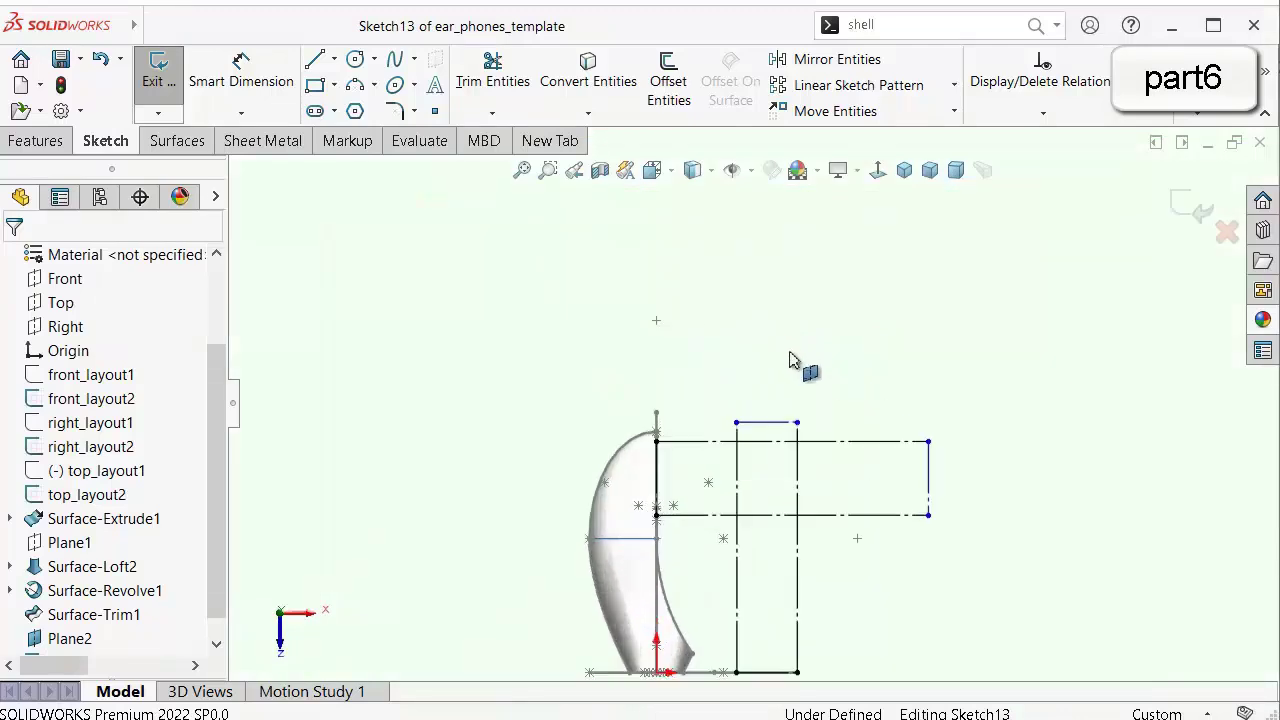
pyautogui.scroll(-4, 818, 515)
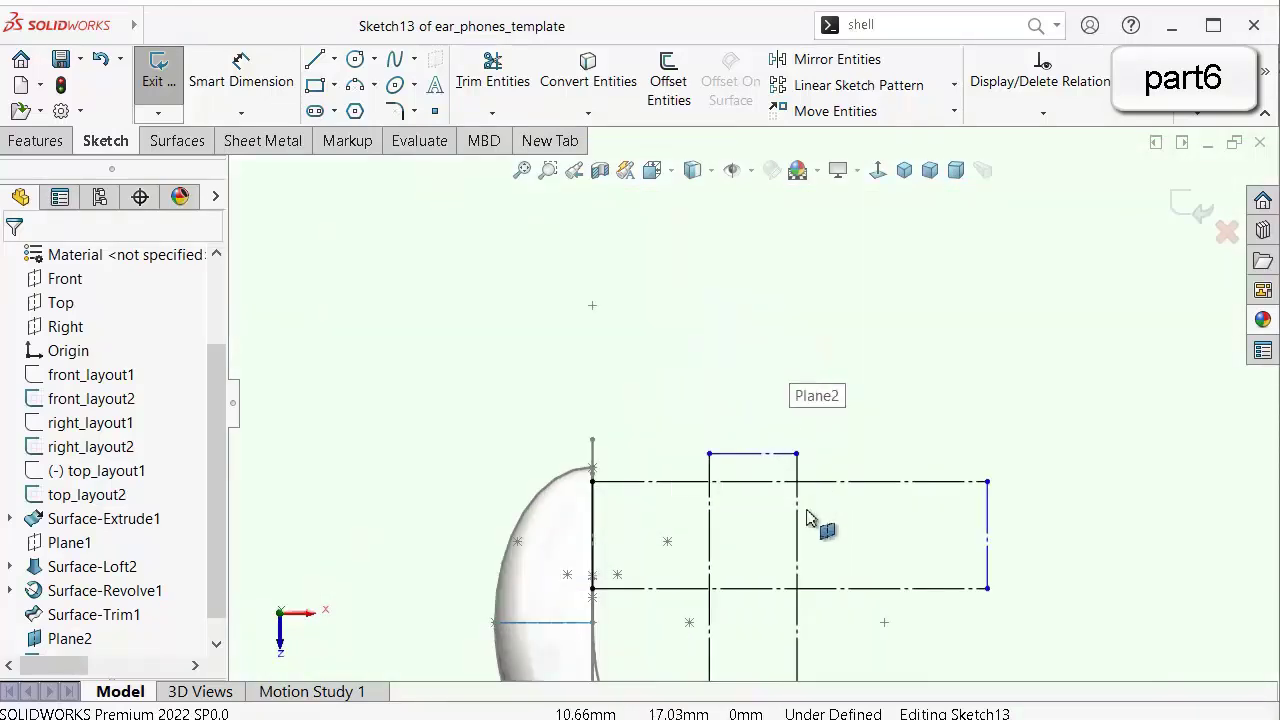
pyautogui.click(711, 456)
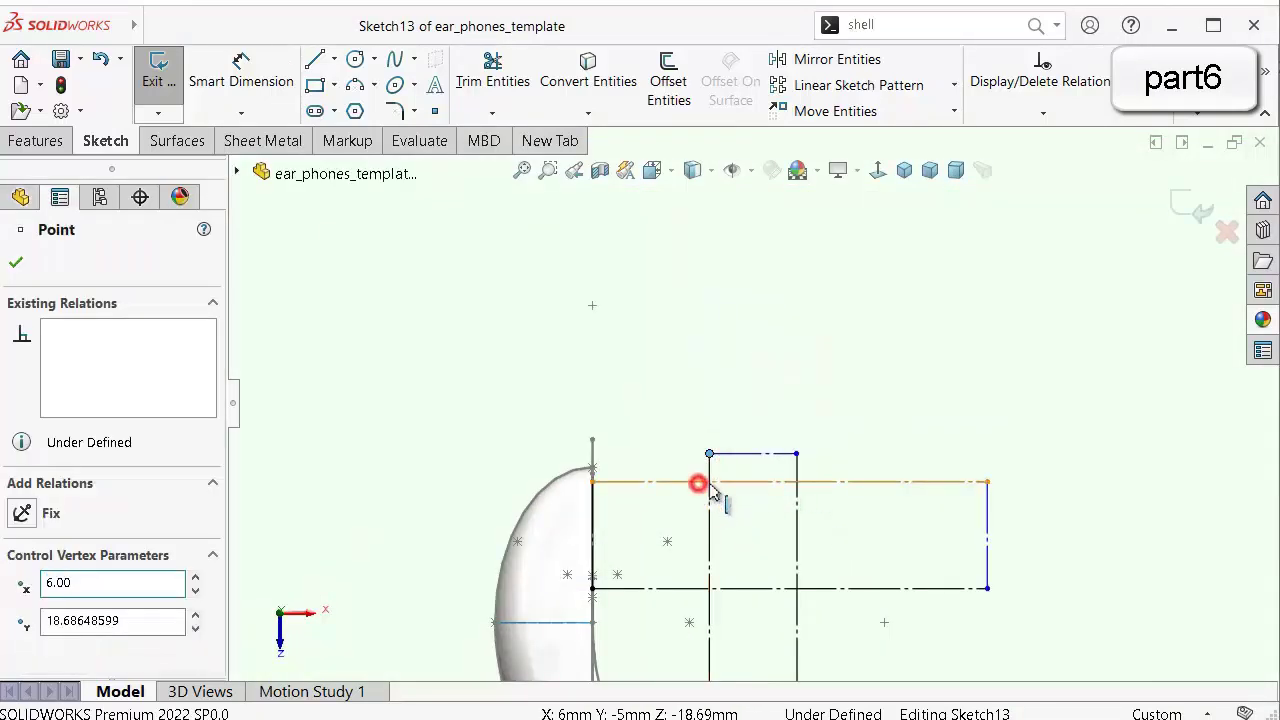
pyautogui.keyDown('ctrl'); pyautogui.click(700, 482); pyautogui.keyUp('ctrl')
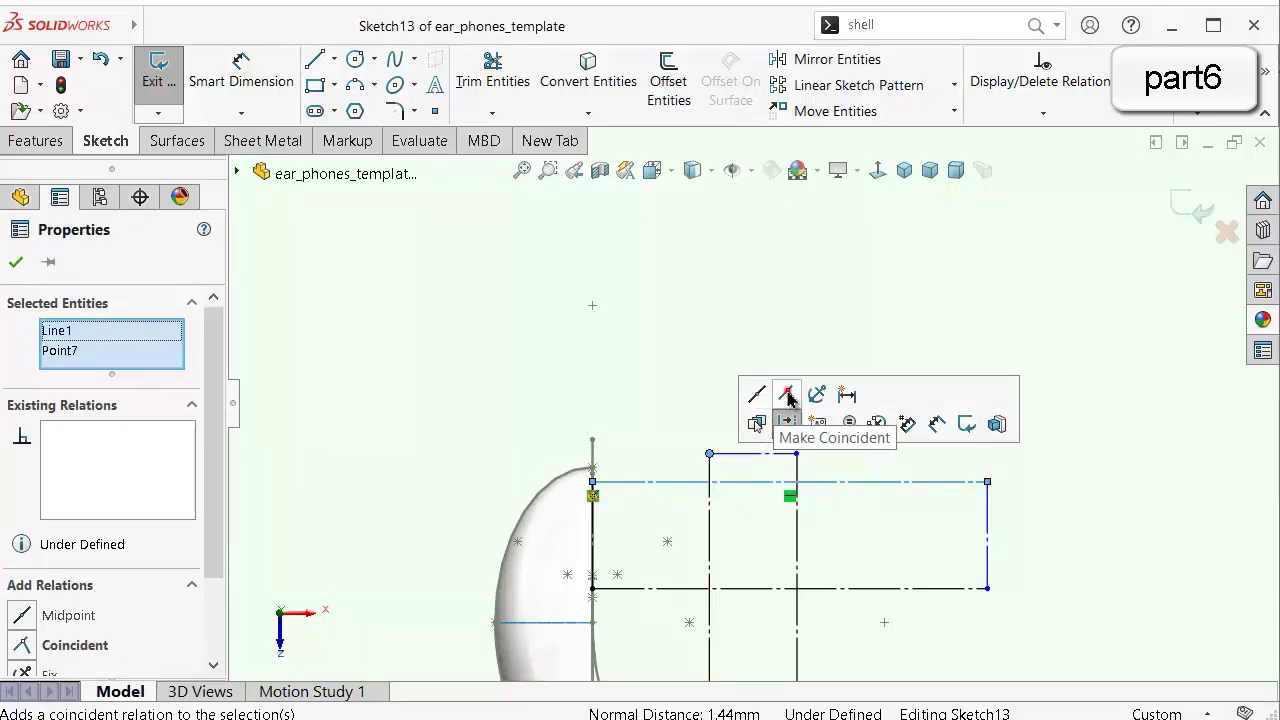
pyautogui.click(786, 393)
pyautogui.click(697, 346)
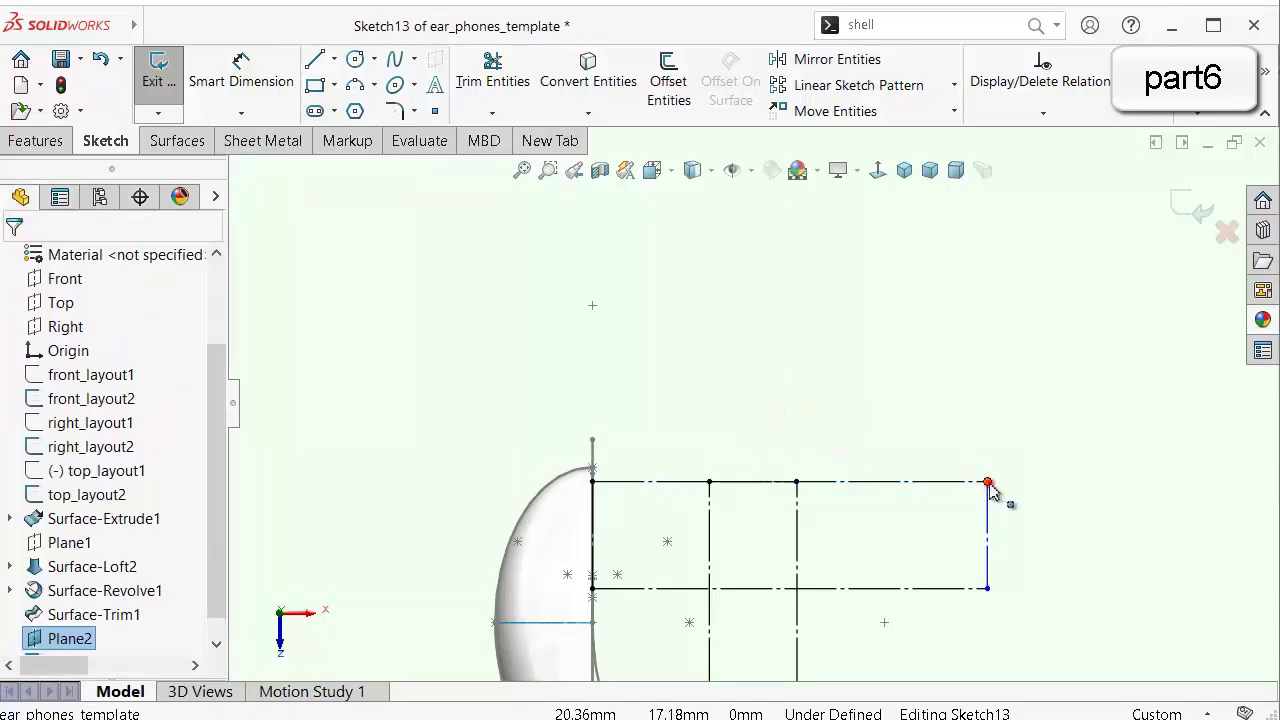
# Make the wide rectangle's upper-right corner coincident with the tall rectangle's upper-right corner.
pyautogui.click(988, 482)
pyautogui.keyDown('ctrl'); pyautogui.click(796, 482); pyautogui.keyUp('ctrl')
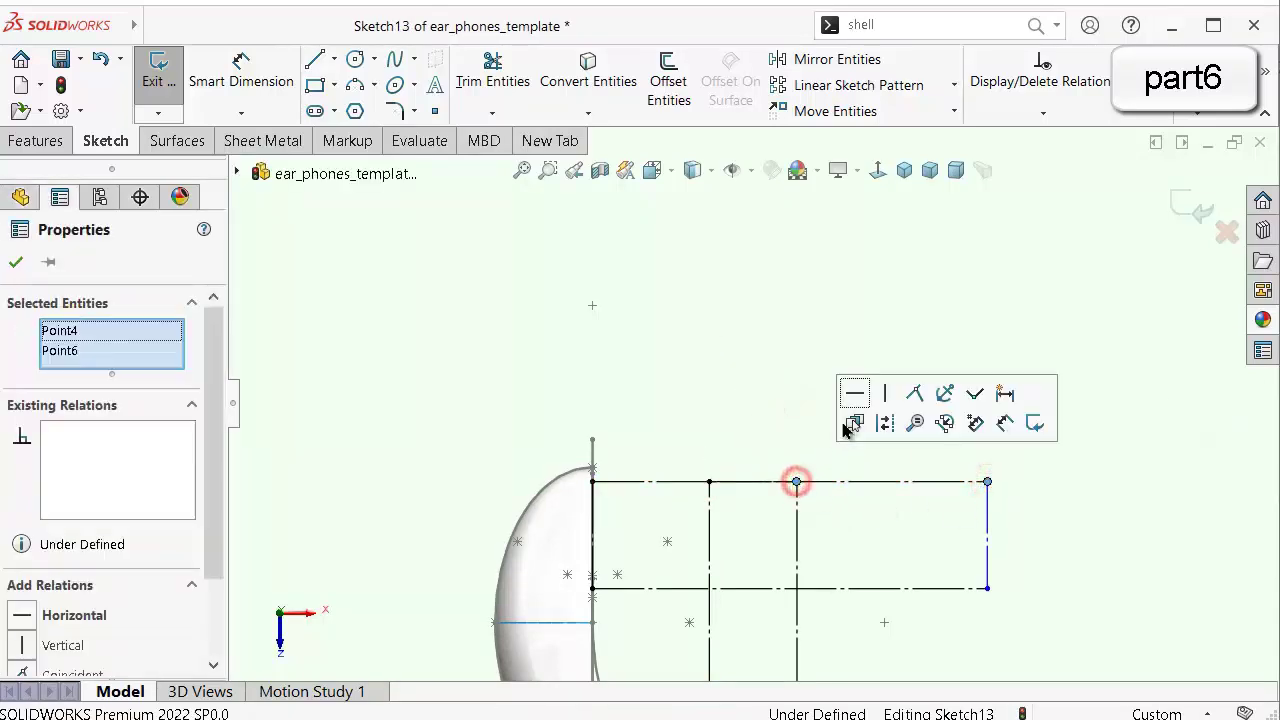
pyautogui.click(914, 393)
pyautogui.click(826, 303)
# Sketch a diagonal construction centerline from the shared upper-right corner to the opposite corner of the area where both construction rectangles overlap.
pyautogui.scroll(-2, 765, 540)
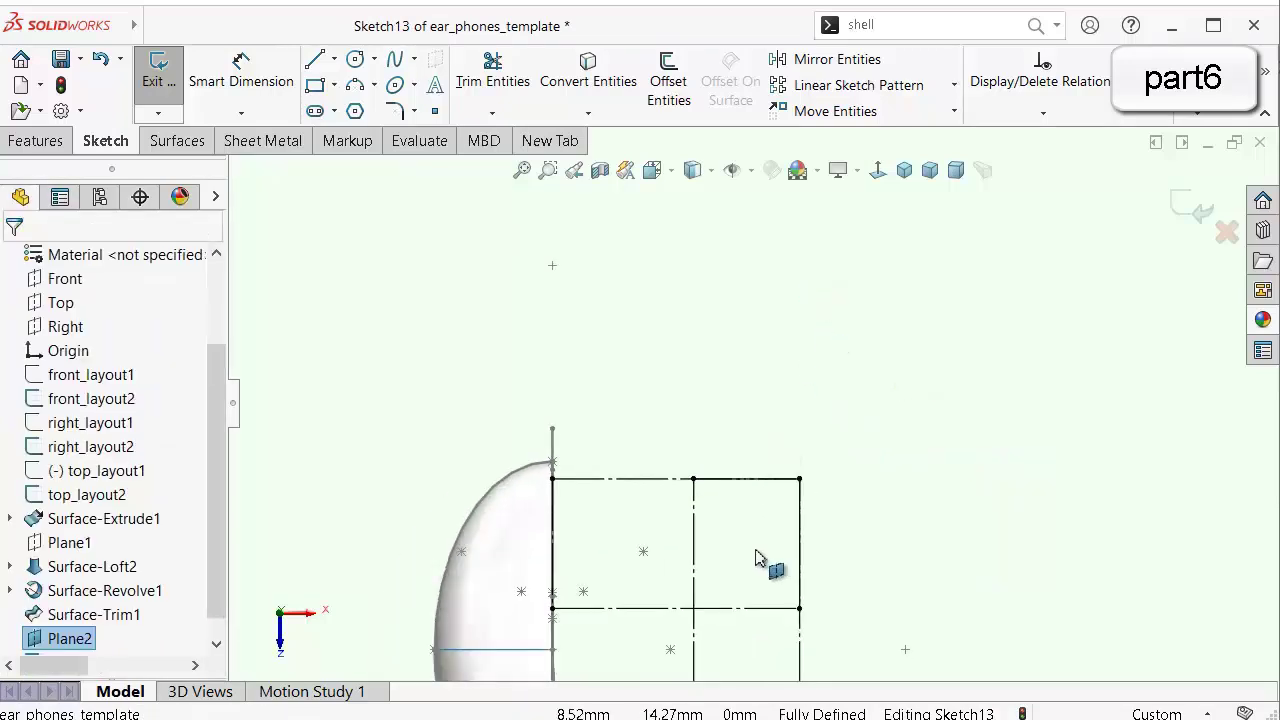
pyautogui.scroll(4, 760, 560)
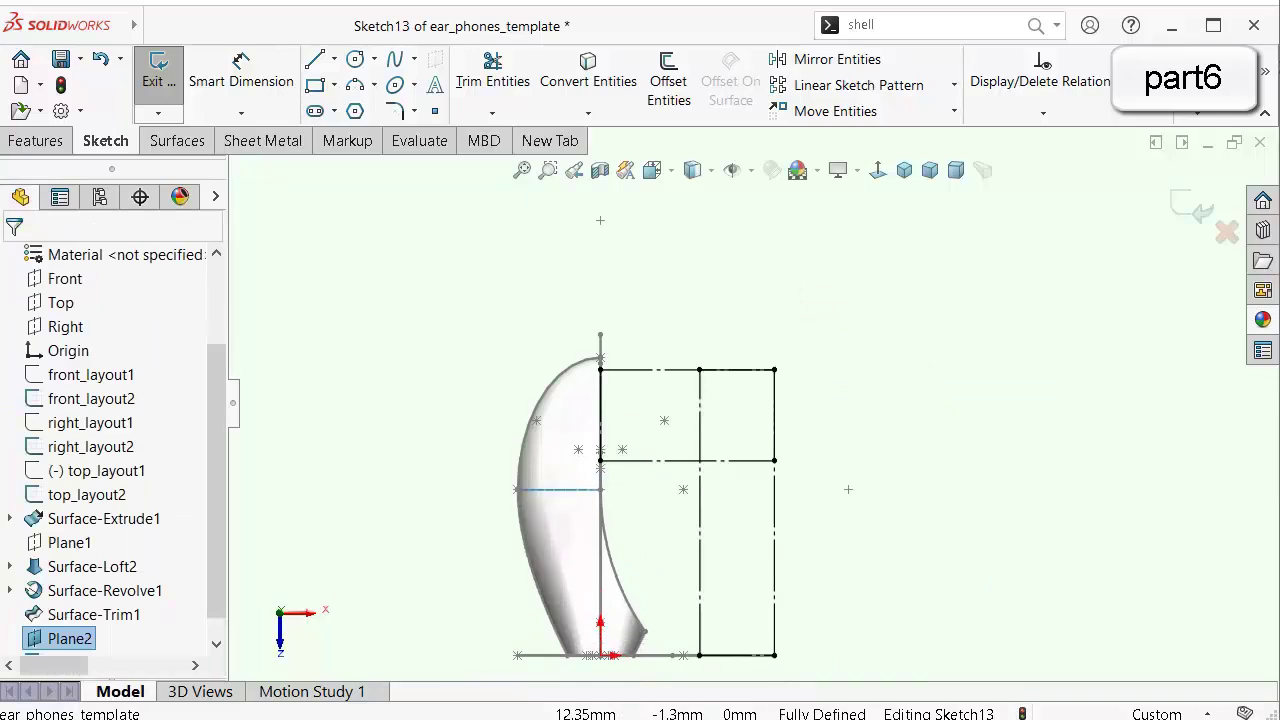
pyautogui.scroll(-3, 855, 271)
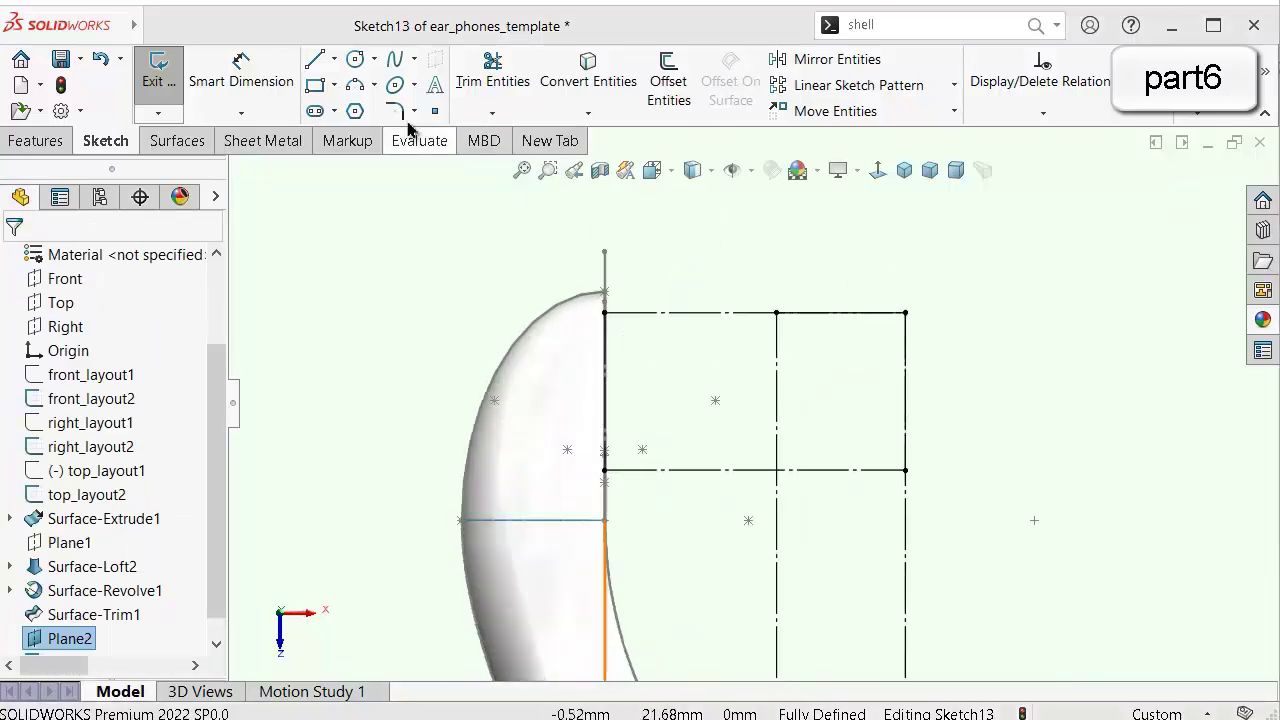
pyautogui.click(338, 61)
pyautogui.click(350, 108)
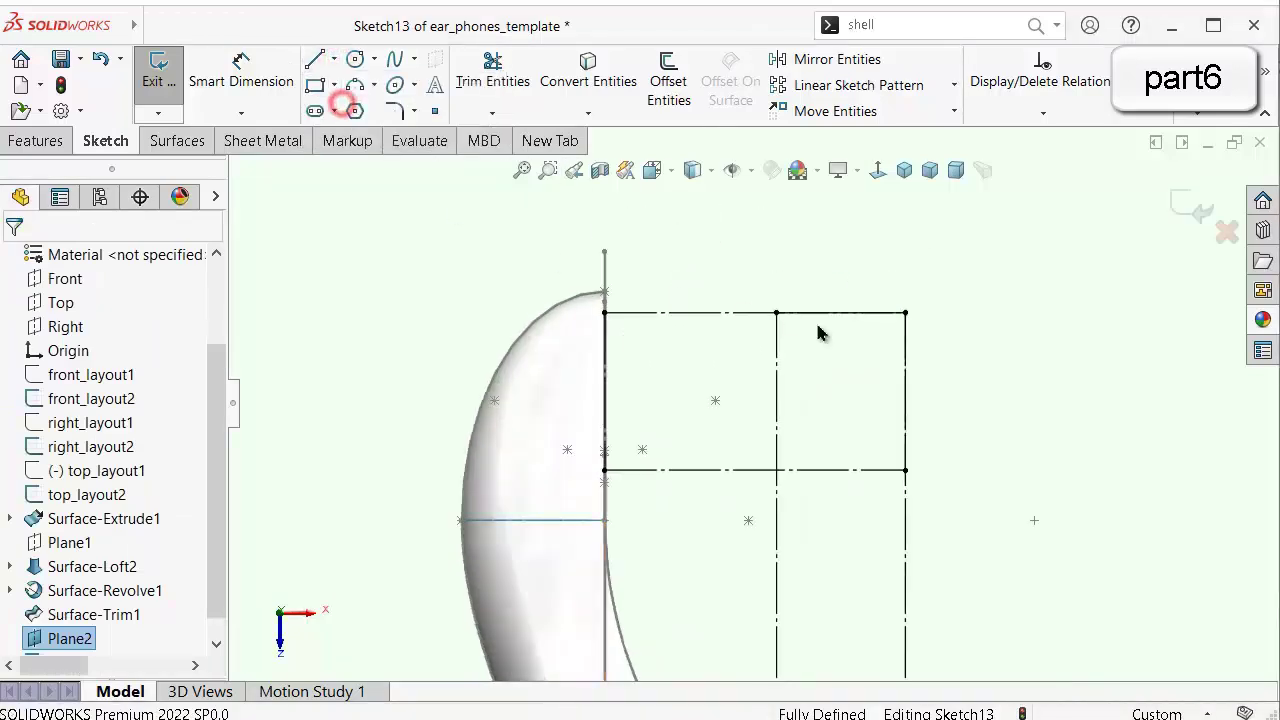
pyautogui.click(903, 315)
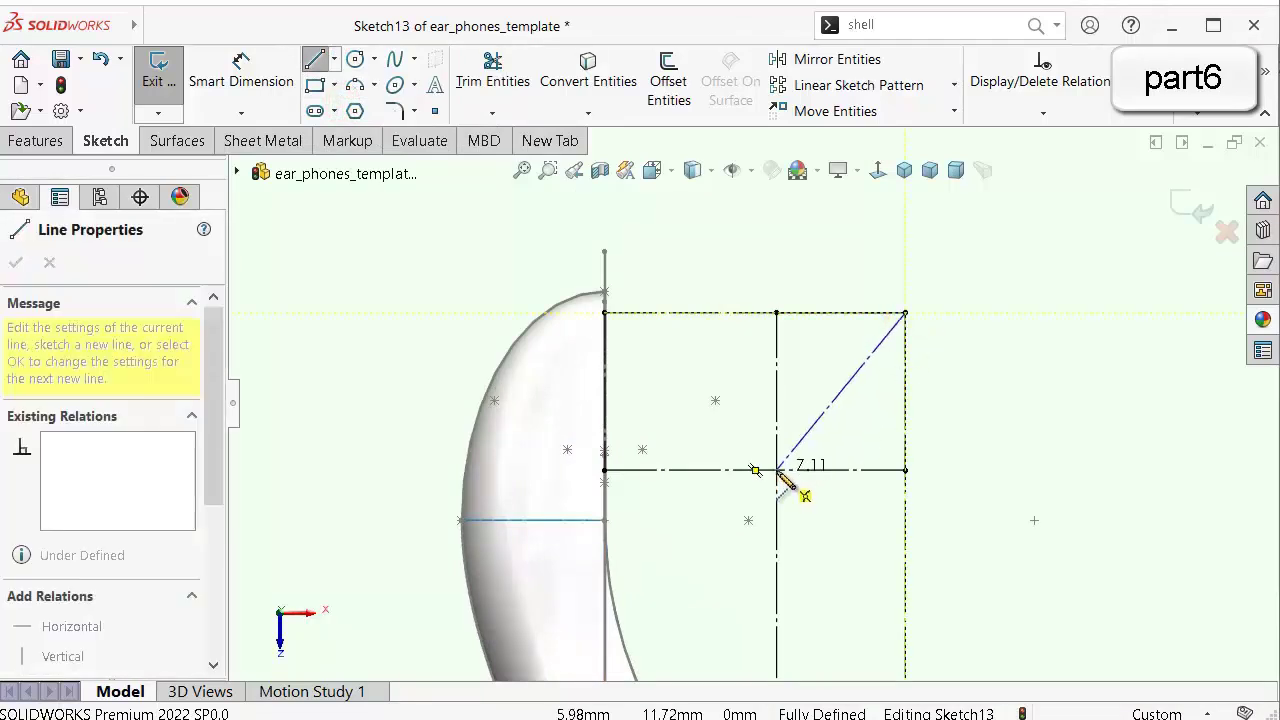
pyautogui.scroll(-3, 800, 476)
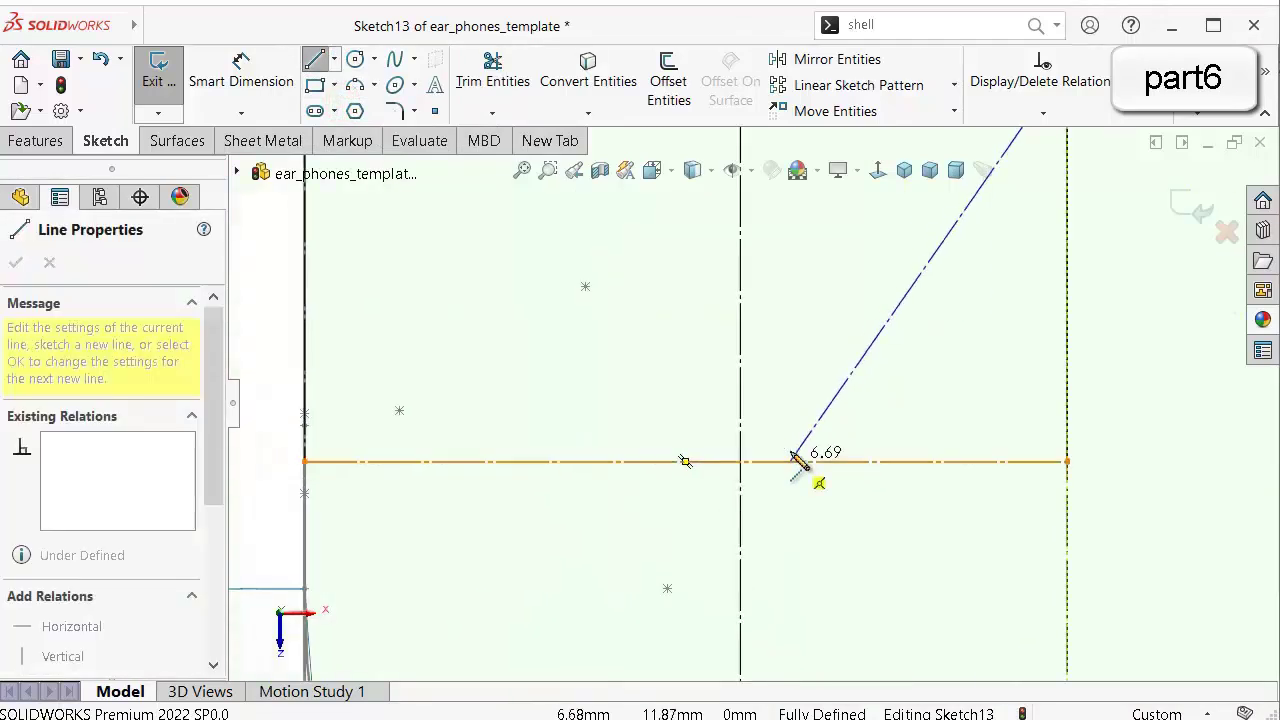
pyautogui.click(742, 462)
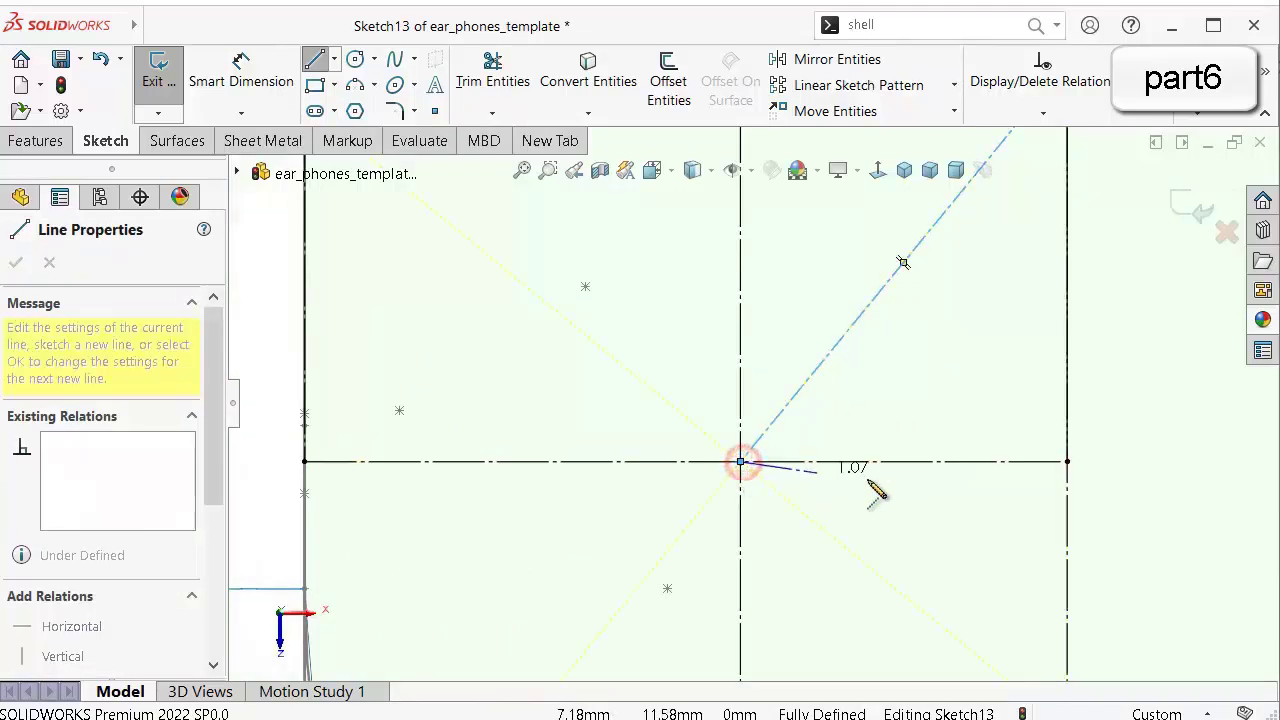
pyautogui.doubleClick(1142, 539)
pyautogui.scroll(-4, 939, 438)
pyautogui.scroll(2, 674, 523)
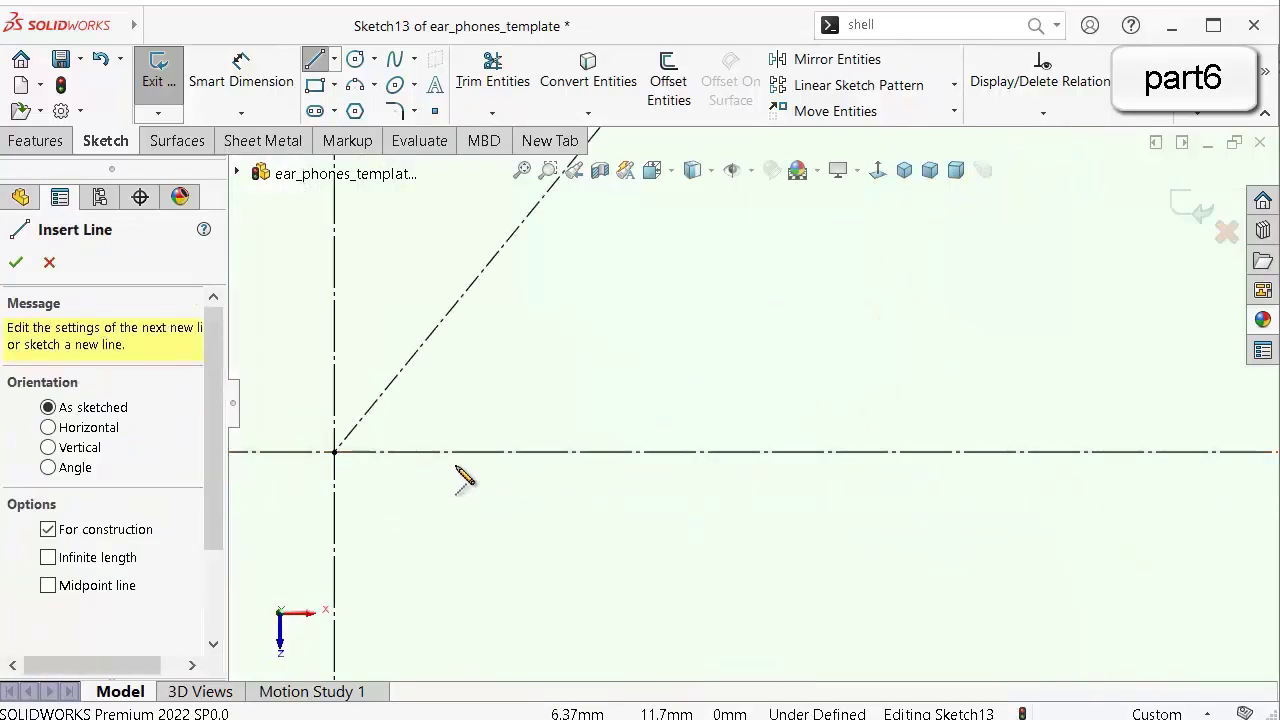
# Sketch an ellipse centred on the diagonal centerline's midpoint, reaching the upper and left sides of the overlap area.
pyautogui.scroll(5, 694, 323)
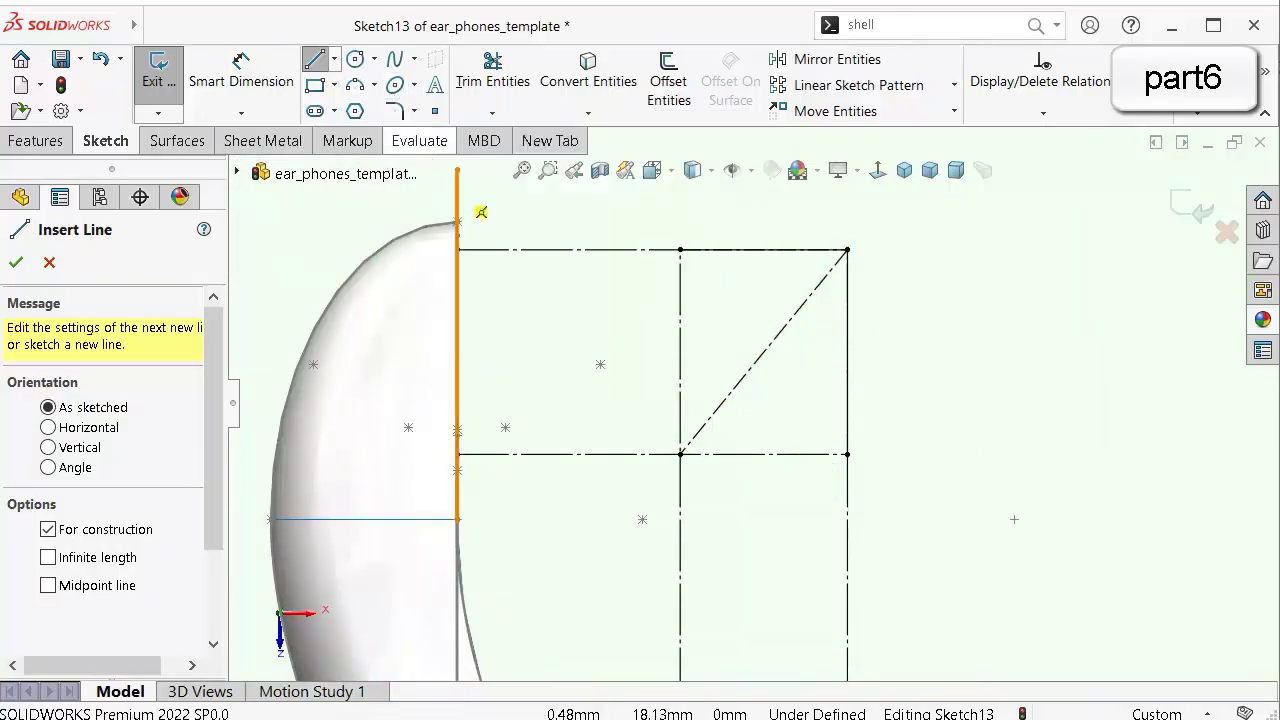
pyautogui.click(394, 82)
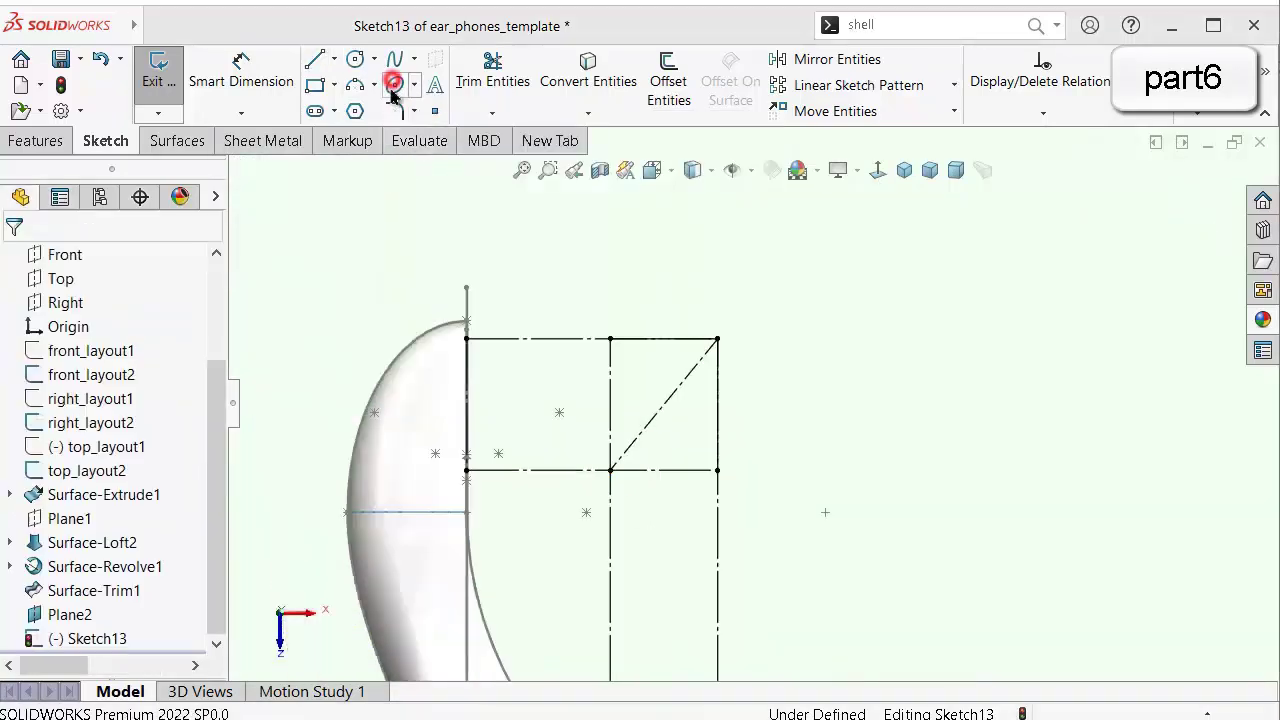
pyautogui.scroll(-3, 679, 415)
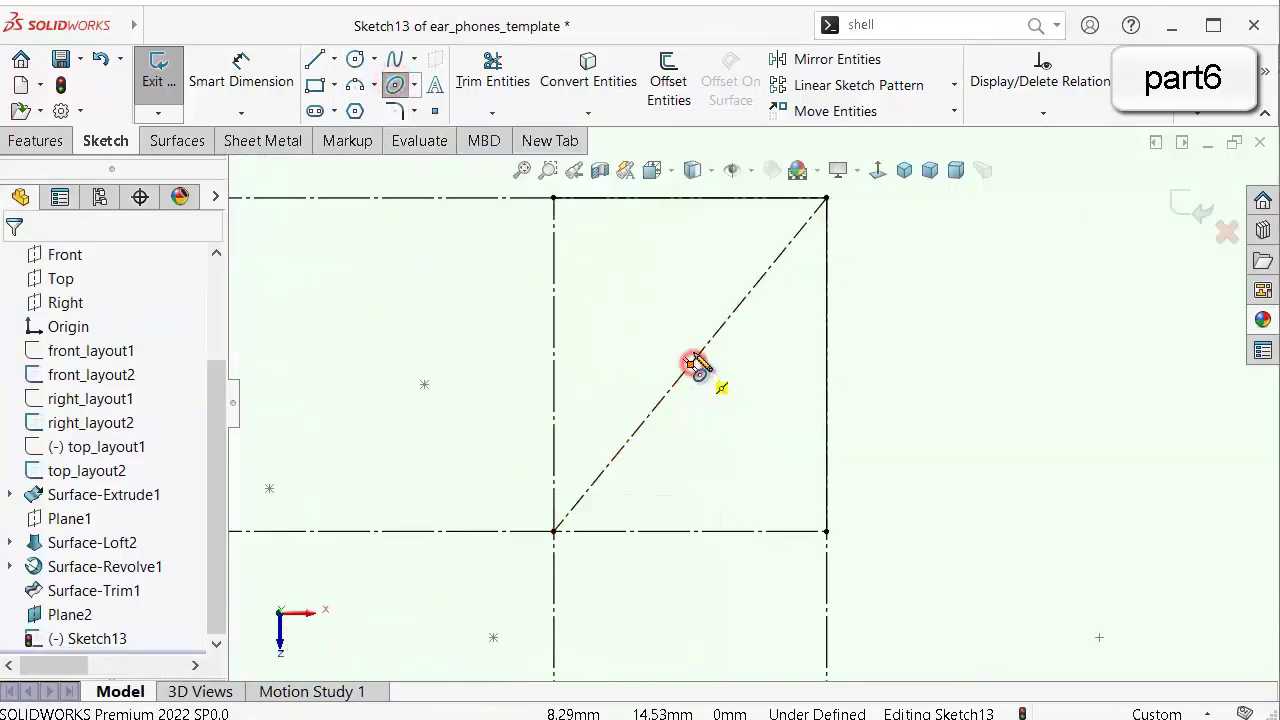
pyautogui.click(690, 364)
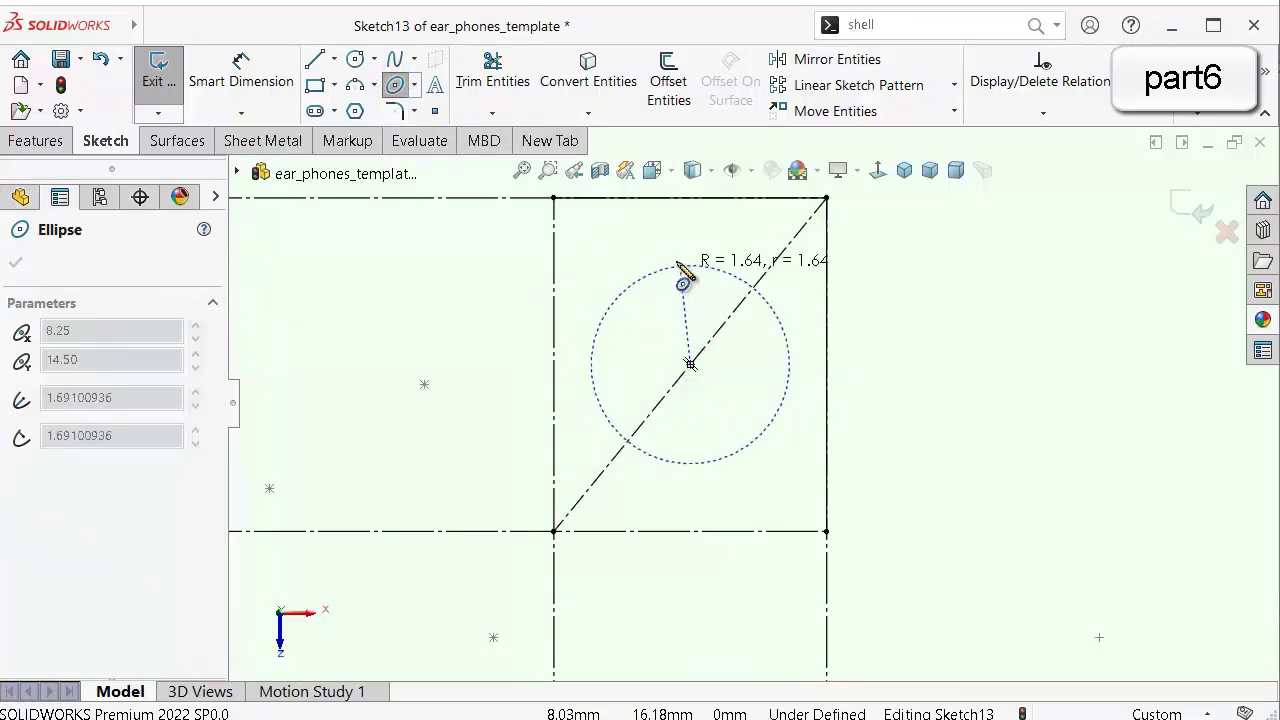
pyautogui.click(692, 200)
pyautogui.click(557, 366)
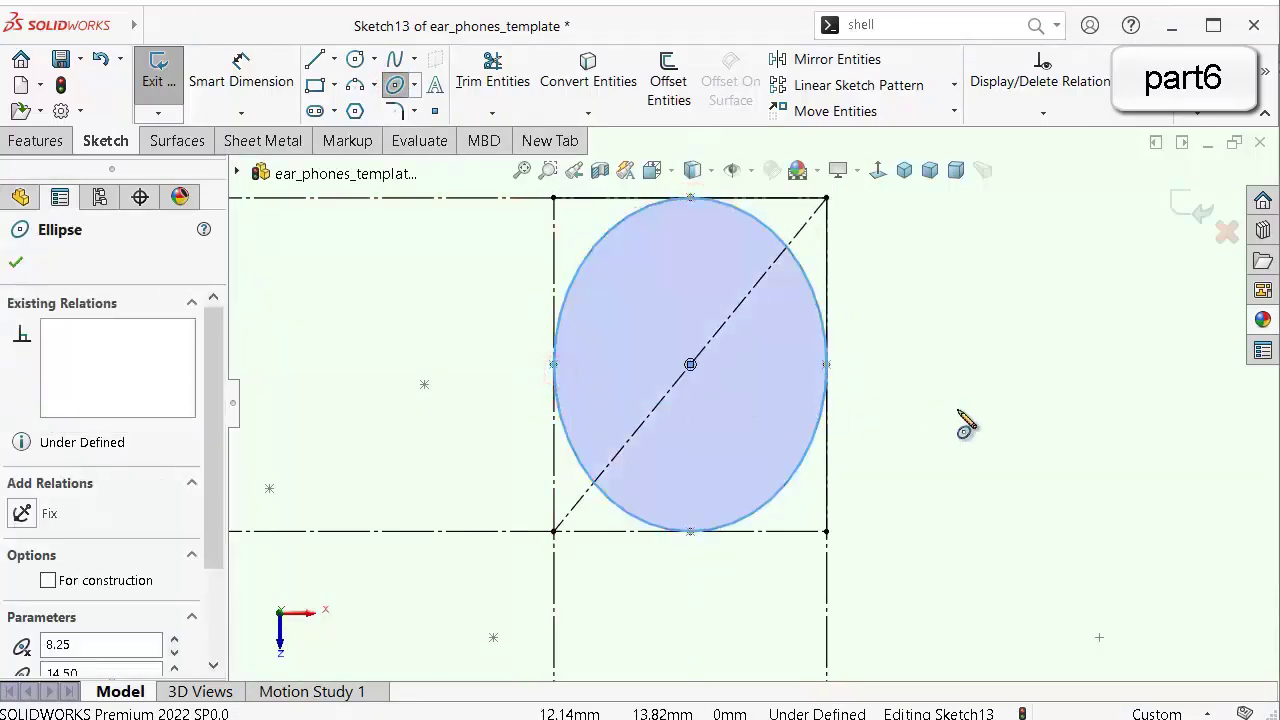
pyautogui.press('Escape')
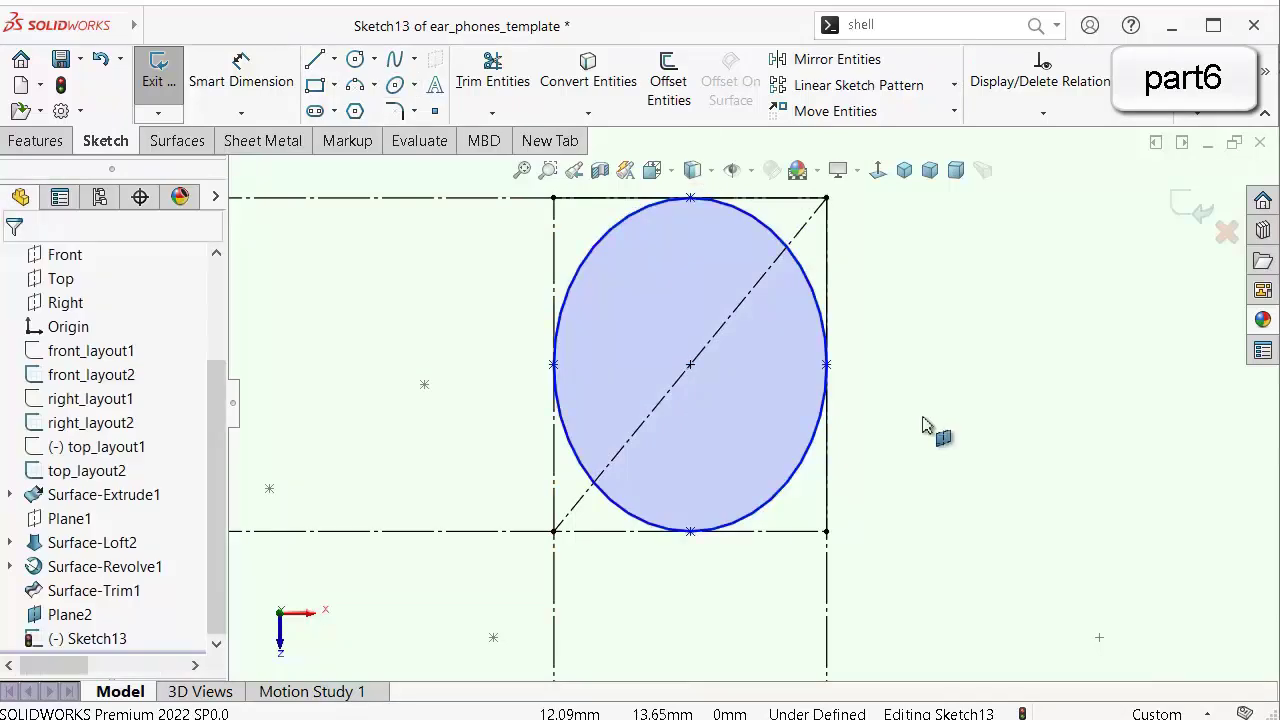
# Make the ellipse tangent to the lower and right lines of the wide construction rectangle.
pyautogui.scroll(2, 915, 425)
pyautogui.scroll(-3, 903, 420)
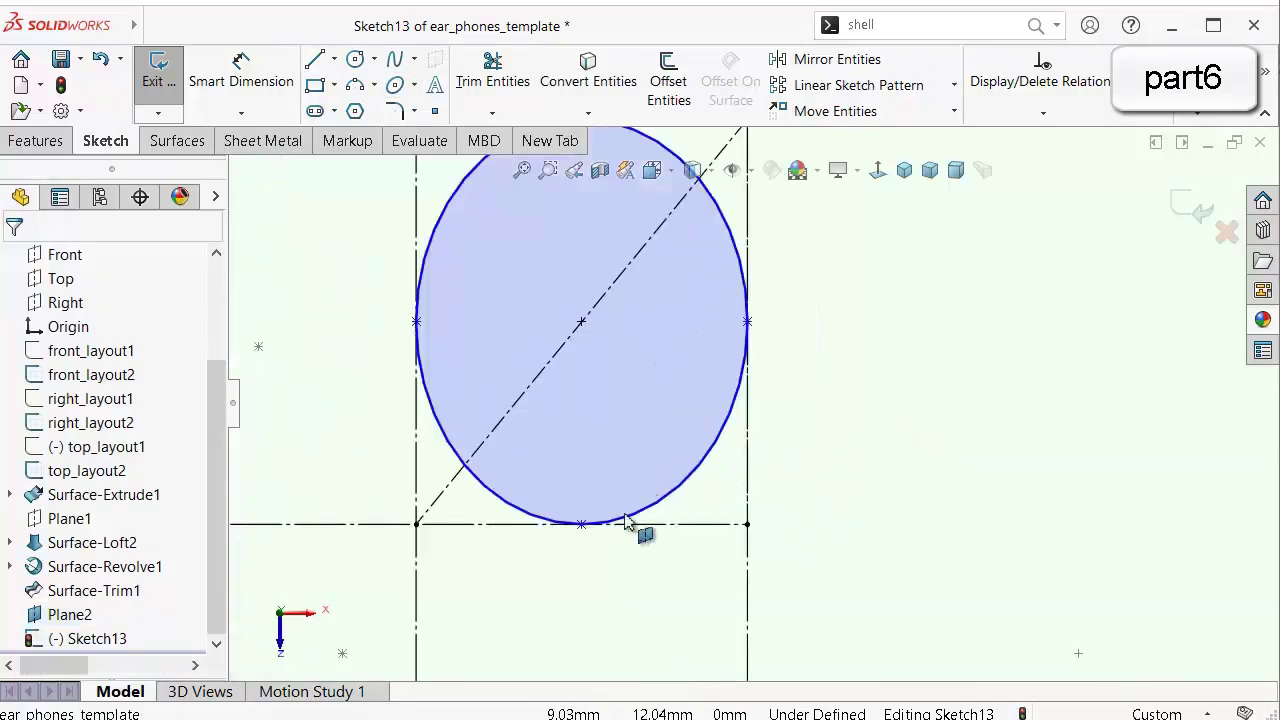
pyautogui.click(656, 505)
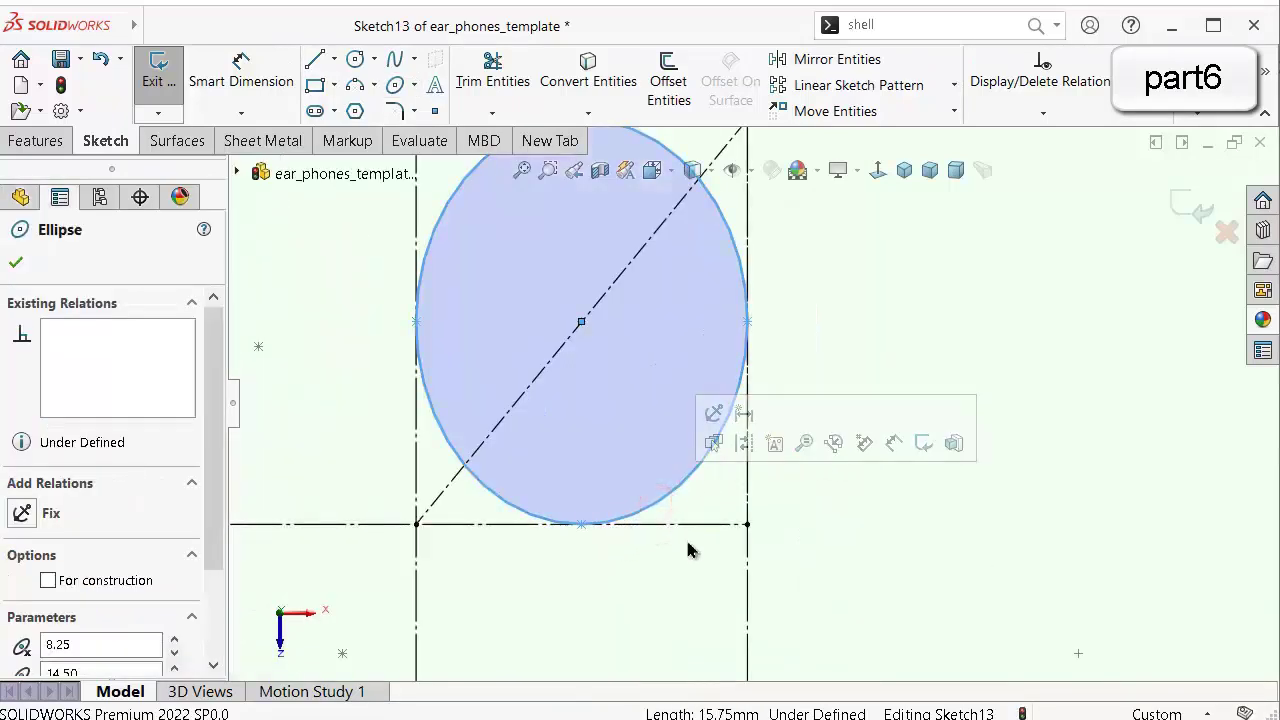
pyautogui.keyDown('ctrl'); pyautogui.click(690, 525); pyautogui.keyUp('ctrl')
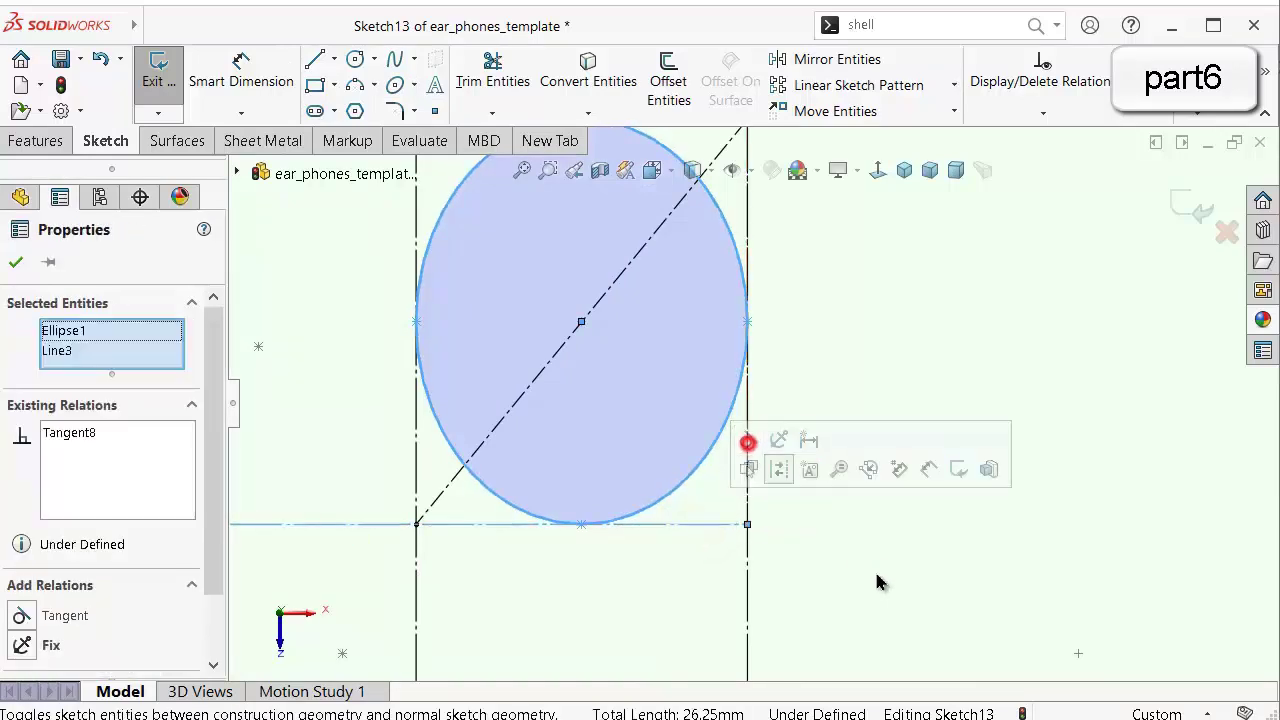
pyautogui.click(877, 574)
pyautogui.click(717, 446)
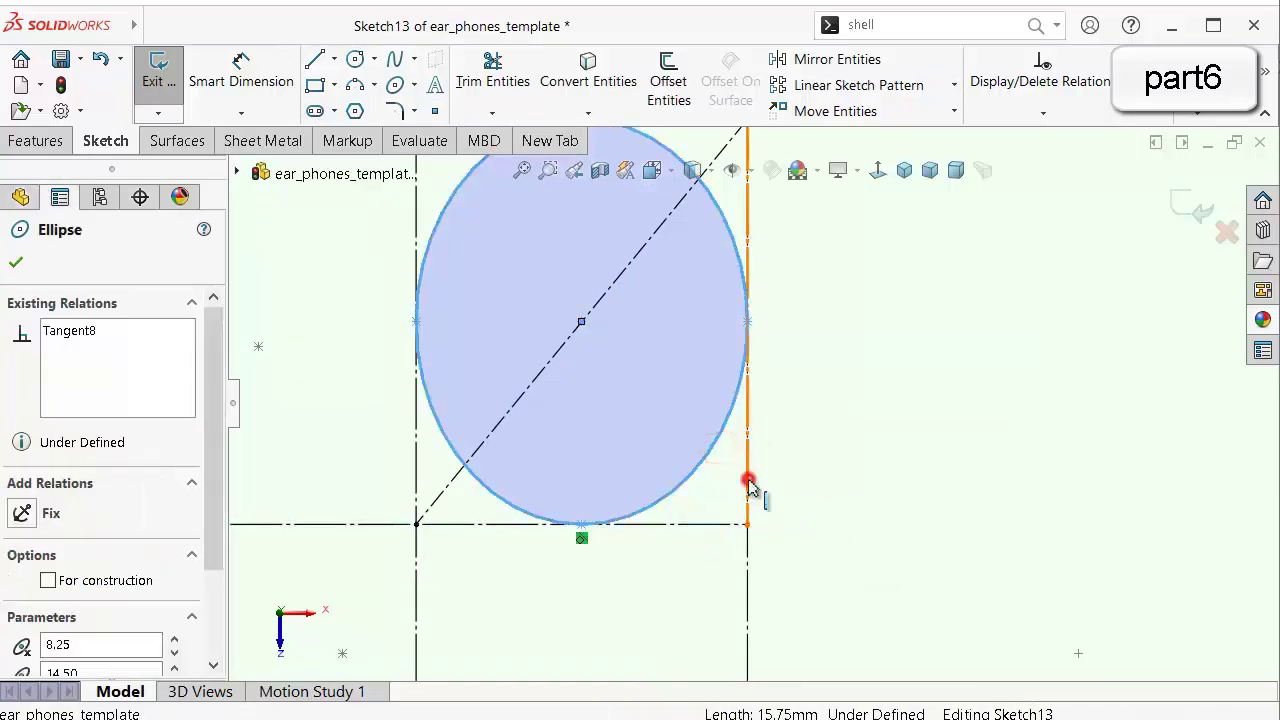
pyautogui.keyDown('ctrl'); pyautogui.click(749, 484); pyautogui.keyUp('ctrl')
pyautogui.click(811, 398)
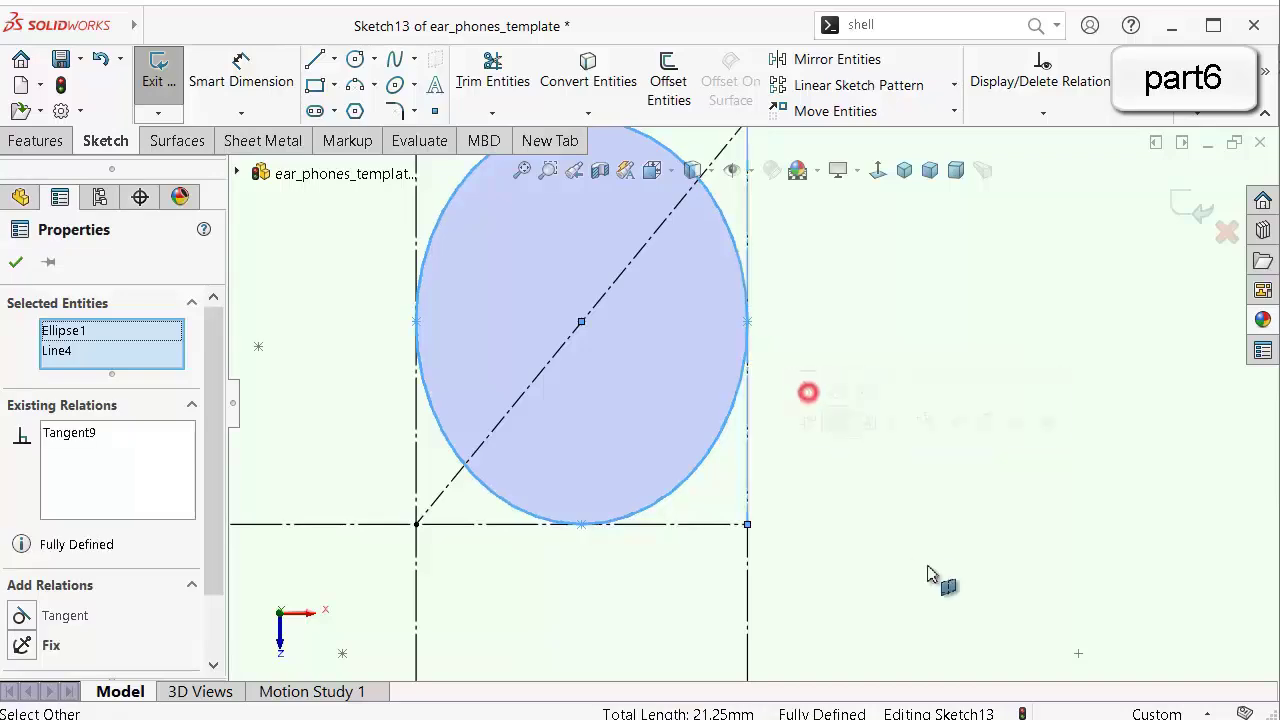
pyautogui.click(923, 554)
# Extrude the ellipse downward as a surface, Up To Vertex, ending at the stem outline's lower corner point in right_layout2.
pyautogui.scroll(3, 710, 400)
pyautogui.moveTo(919, 438)
pyautogui.mouseDown(button='middle')
pyautogui.moveTo(917, 326)
pyautogui.moveTo(832, 392)
pyautogui.moveTo(718, 421)
pyautogui.moveTo(766, 369)
pyautogui.moveTo(776, 395)
pyautogui.mouseUp(button='middle')
pyautogui.scroll(4, 780, 418)
pyautogui.scroll(-2, 817, 614)
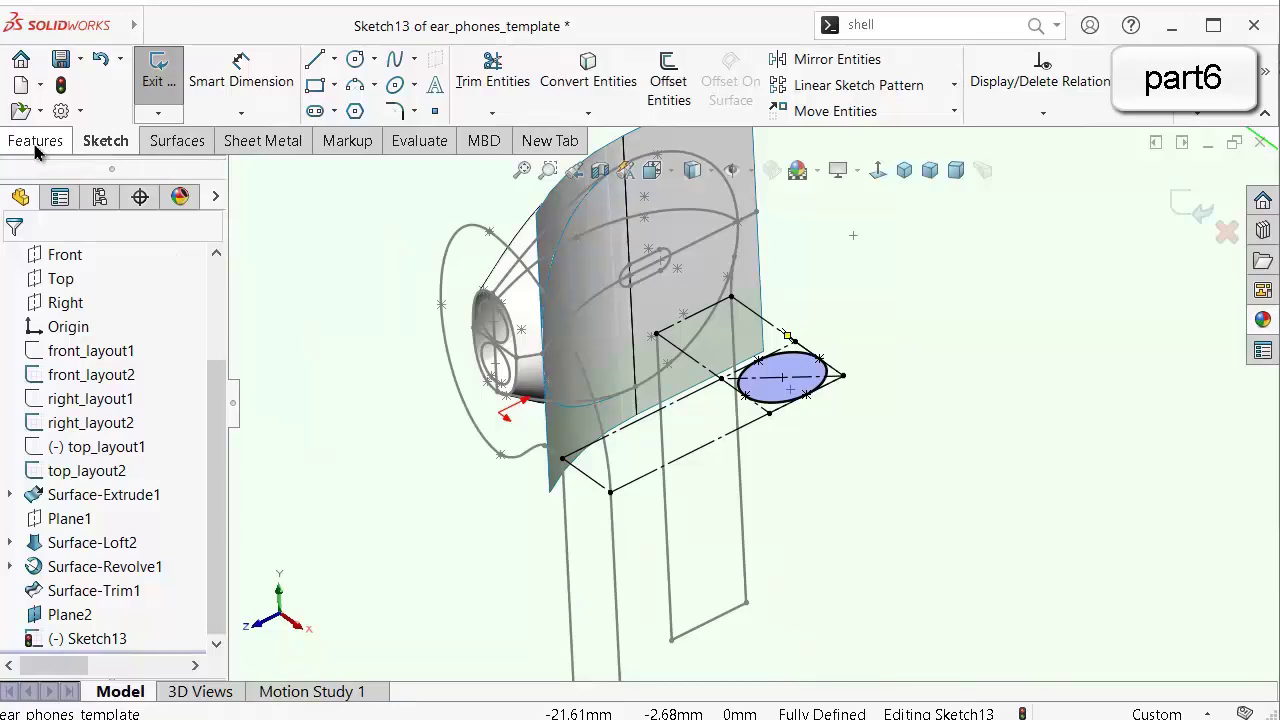
pyautogui.click(185, 142)
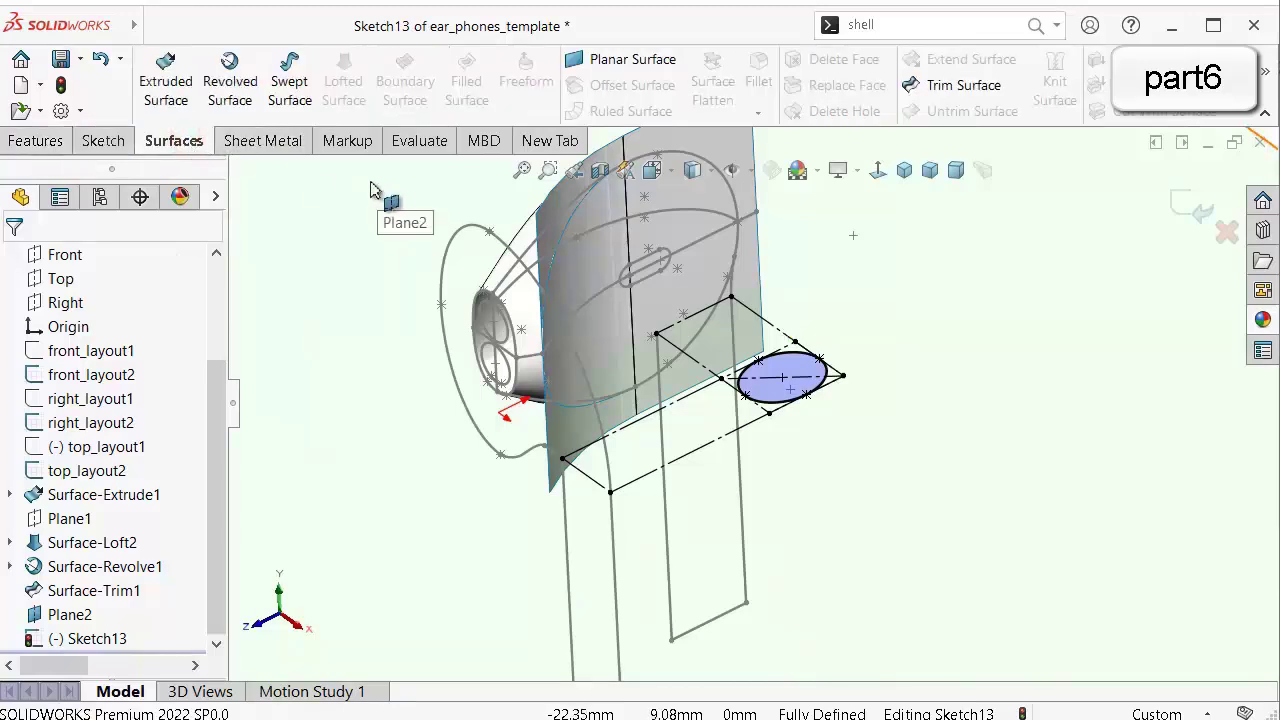
pyautogui.click(166, 72)
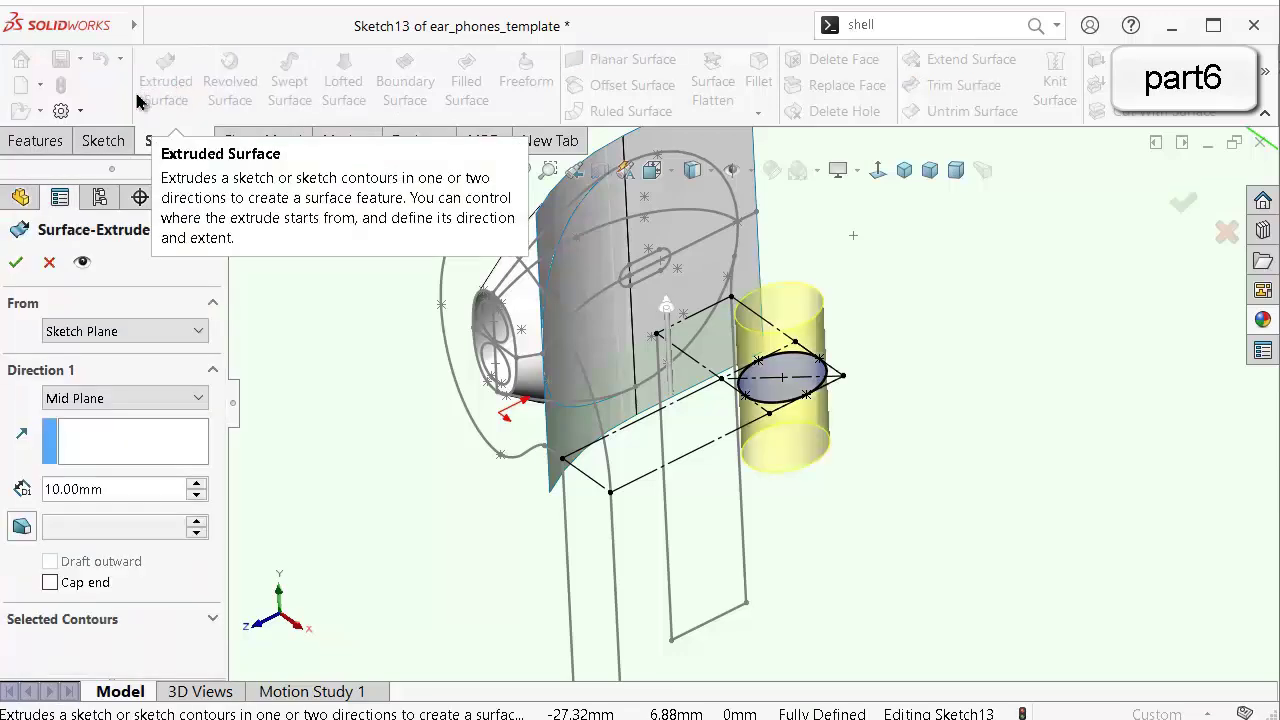
pyautogui.click(126, 397)
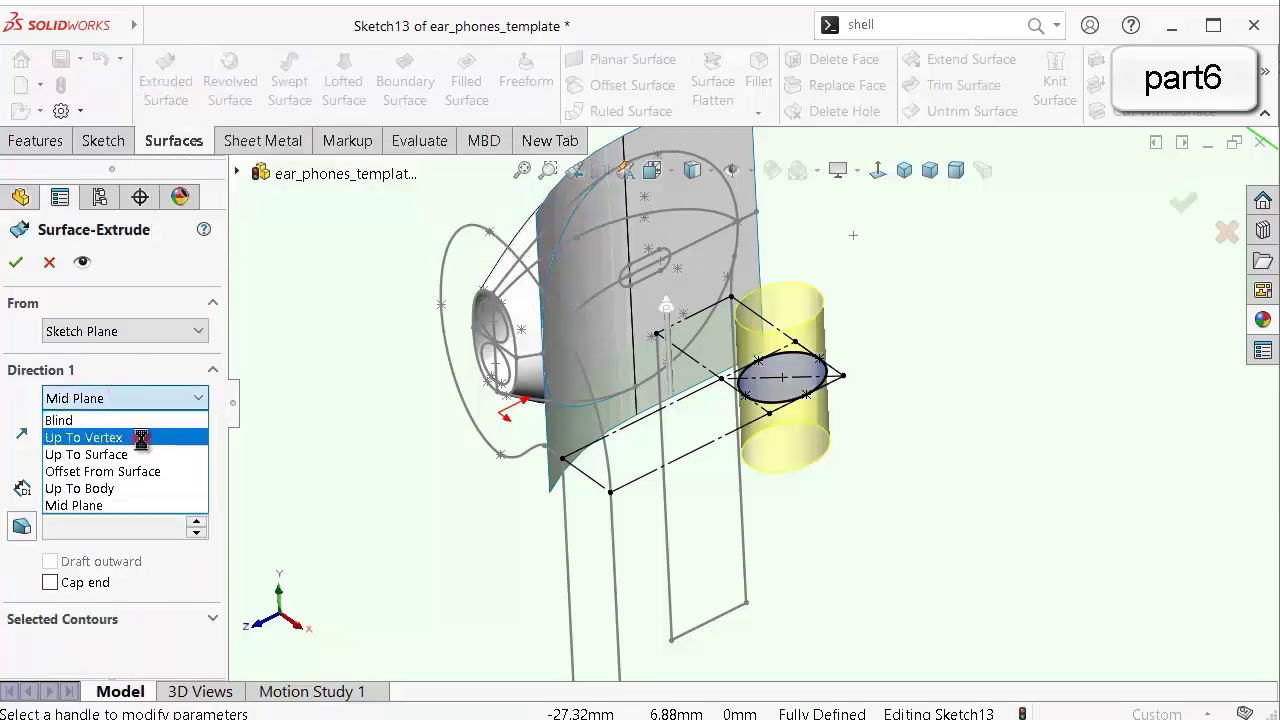
pyautogui.click(141, 439)
pyautogui.click(672, 644)
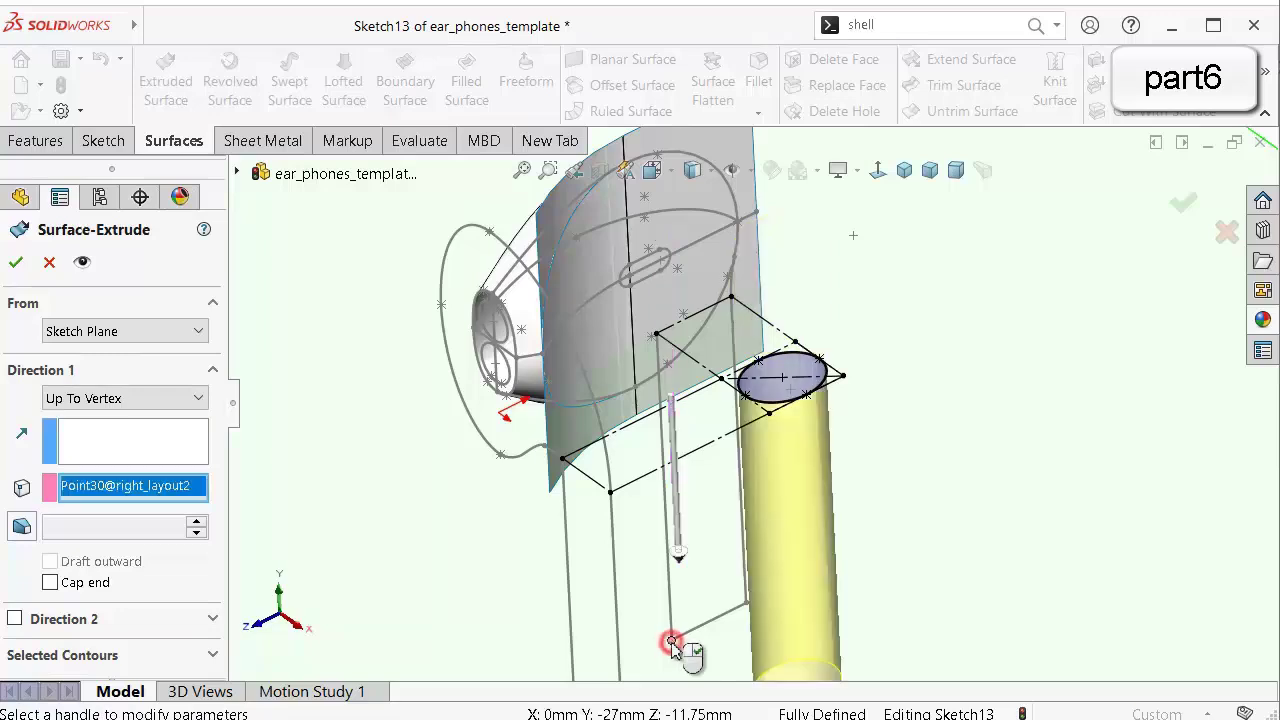
pyautogui.scroll(2, 878, 548)
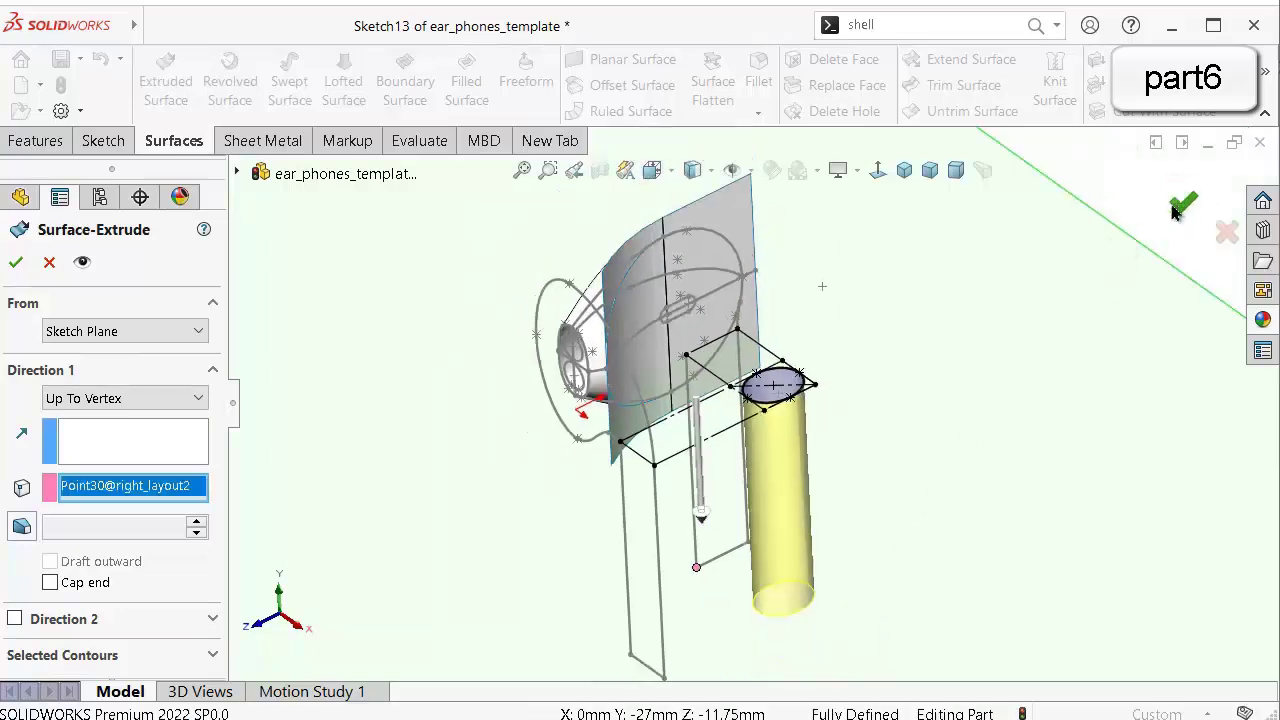
# Examine the extruded stem surface and its position relative to the earphone head from several angles.
pyautogui.press('Down')
pyautogui.press('Down')
pyautogui.press('Down')
pyautogui.press('Down')
pyautogui.press('Down')
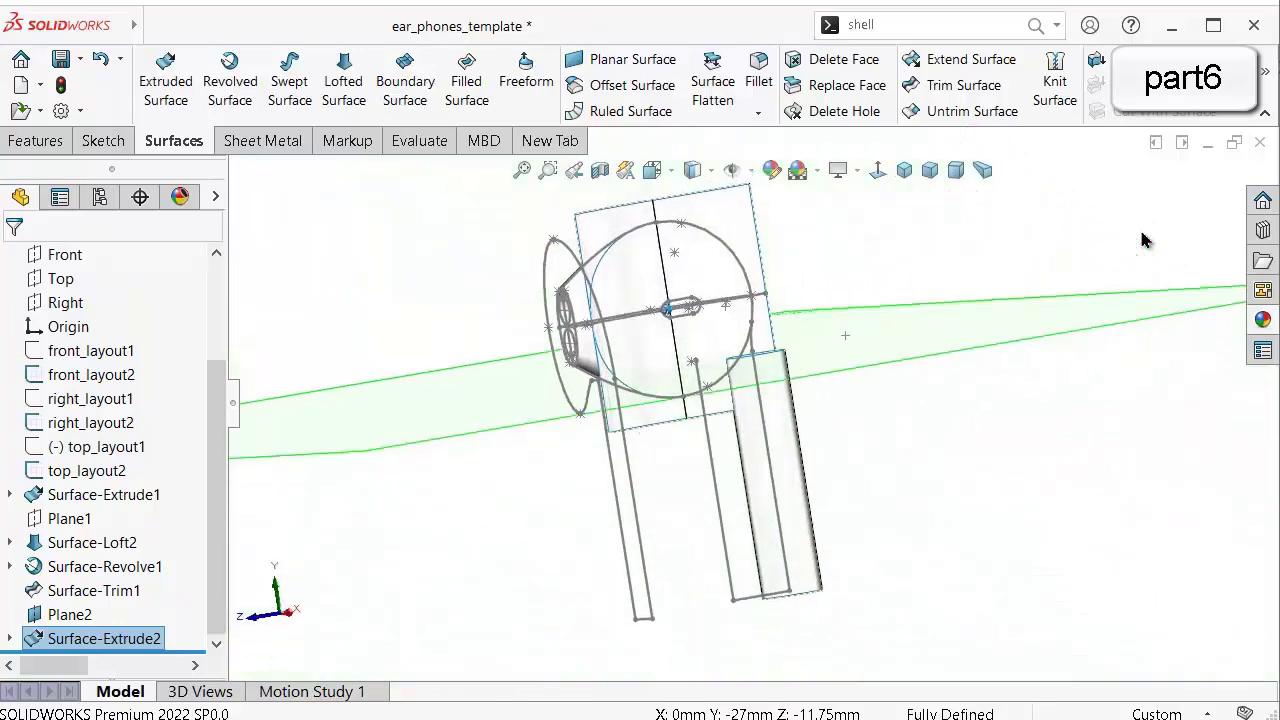
pyautogui.press('Down')
pyautogui.press('Down')
pyautogui.press('Down')
pyautogui.press('Down')
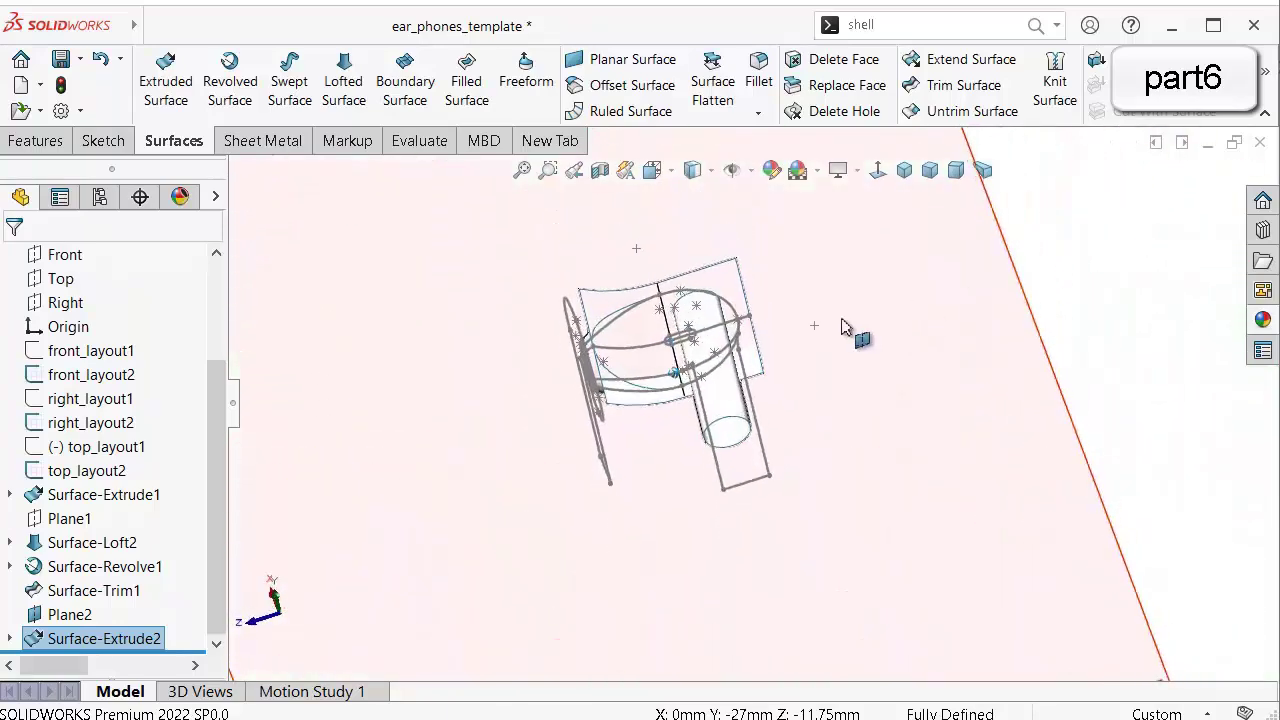
pyautogui.press('Down')
pyautogui.press('Down')
pyautogui.press('Down')
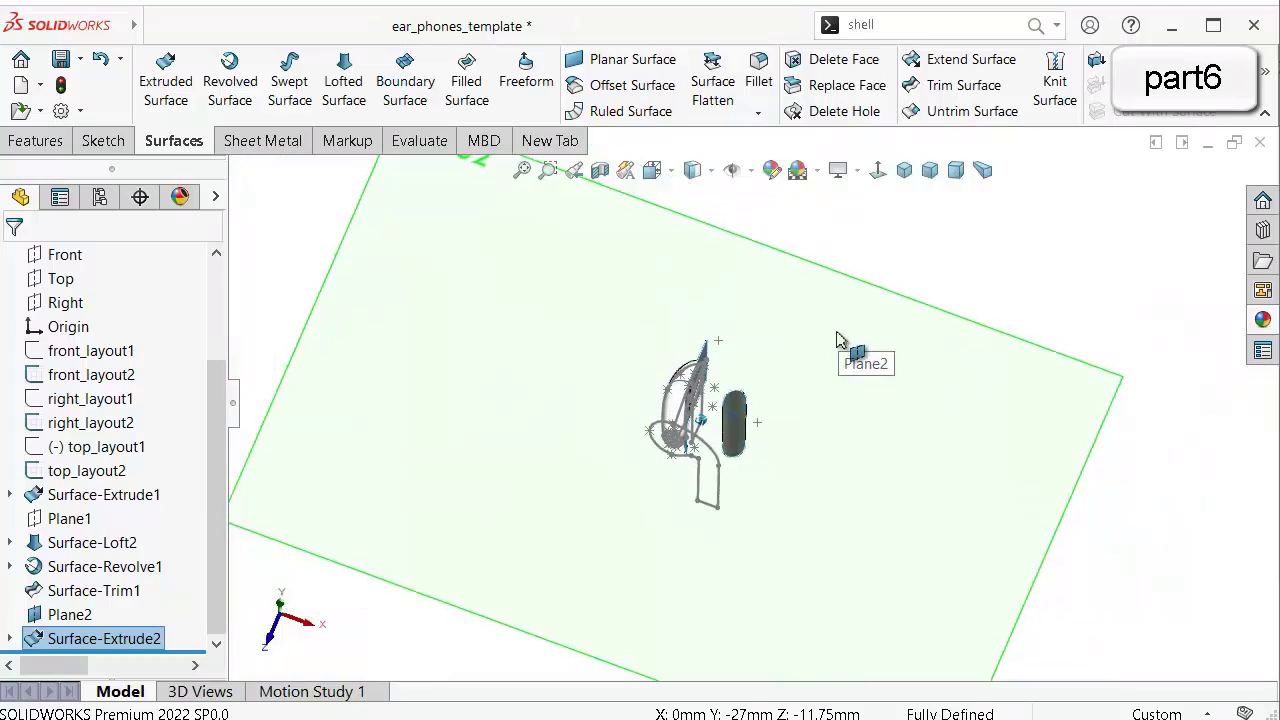
# Hide Plane2 in the model view.
pyautogui.click(1029, 307)
pyautogui.click(1040, 378)
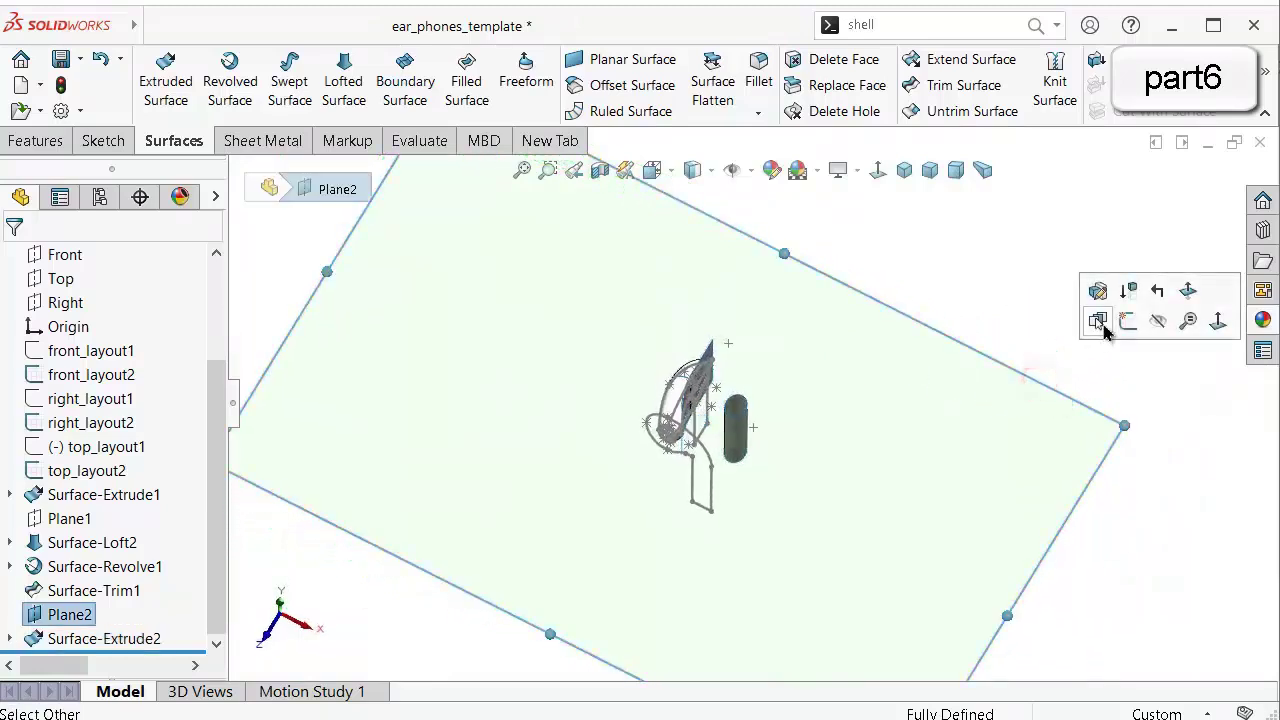
pyautogui.click(1161, 322)
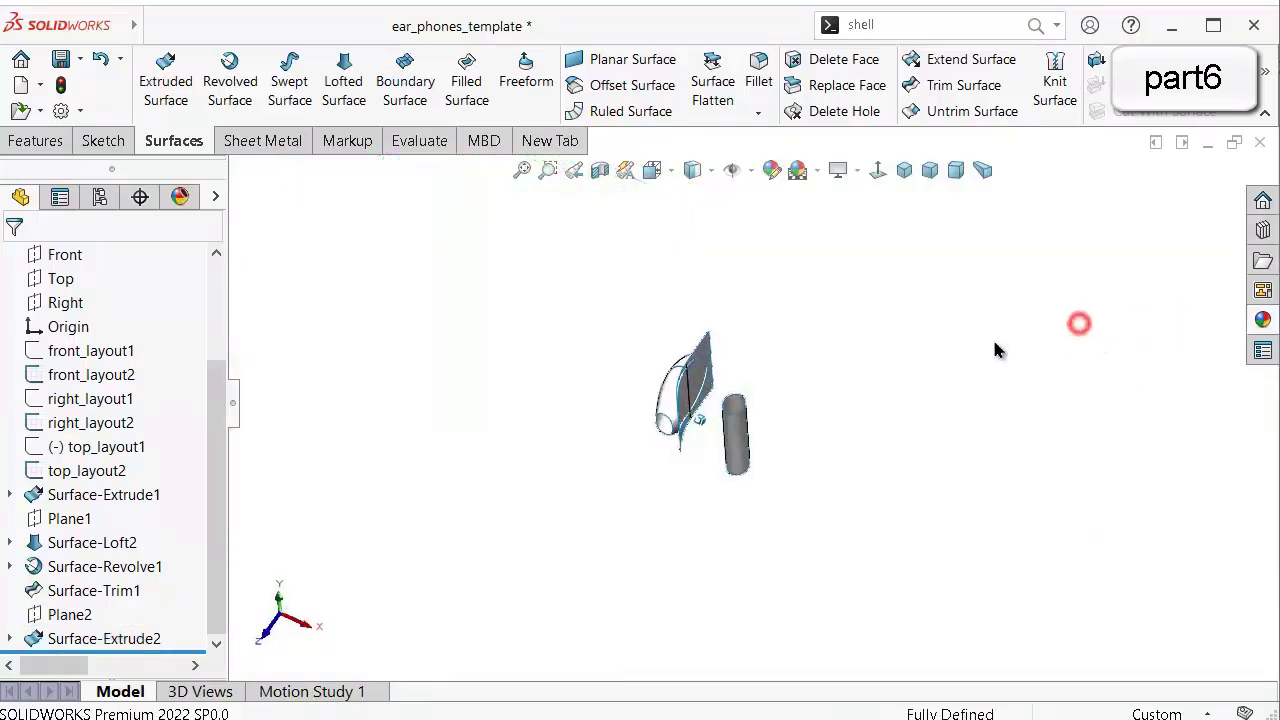
# Inspect the model in the isometric, trimetric and dimetric standard views.
pyautogui.scroll(-5, 760, 420)
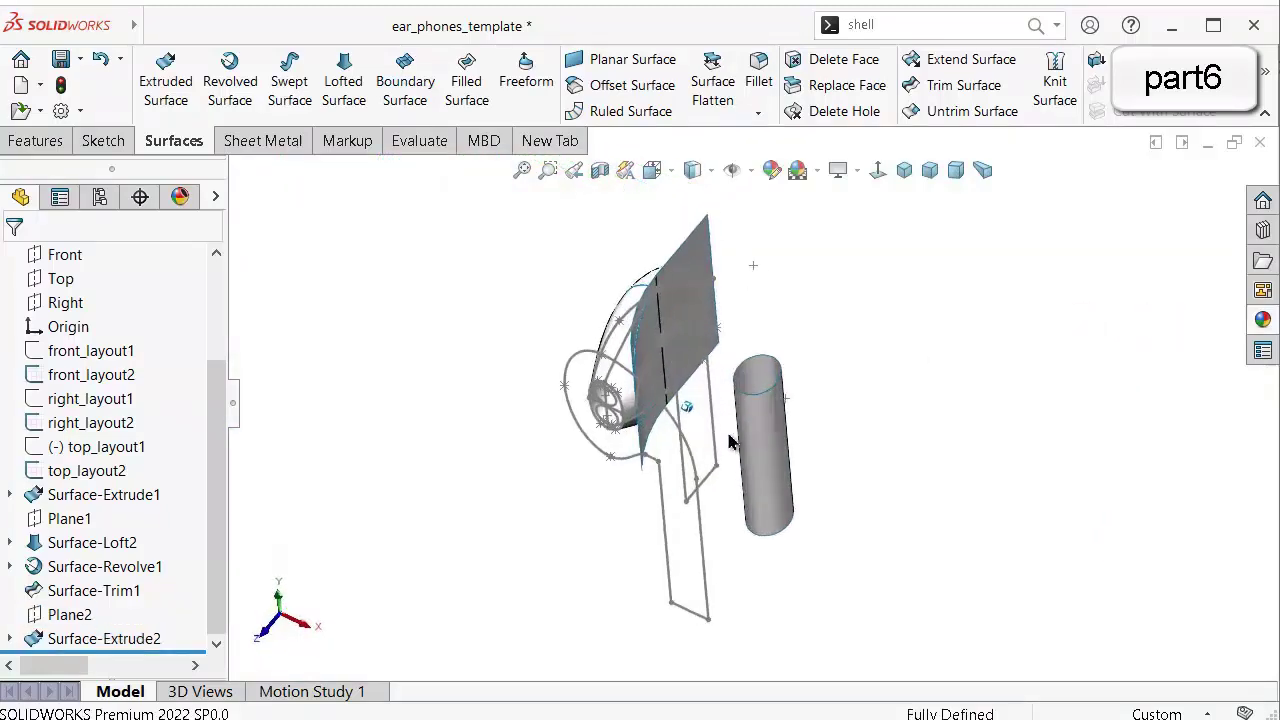
pyautogui.click(904, 170)
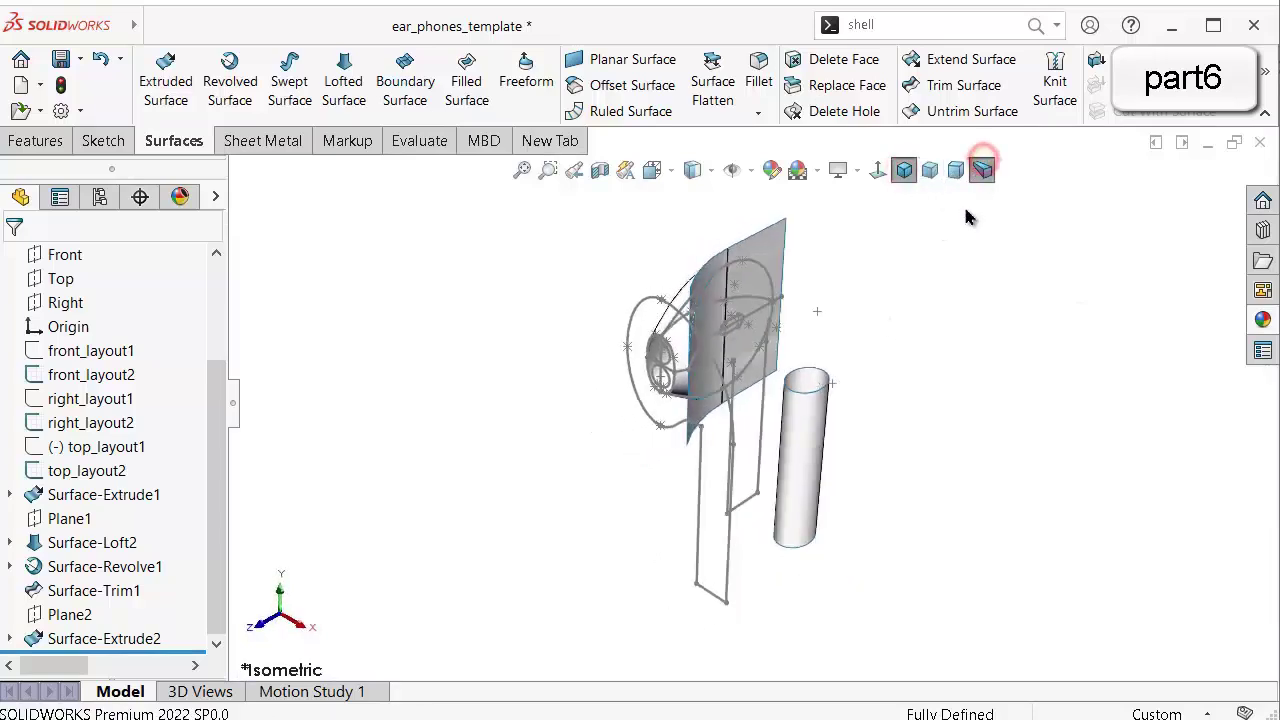
pyautogui.scroll(-2, 920, 340)
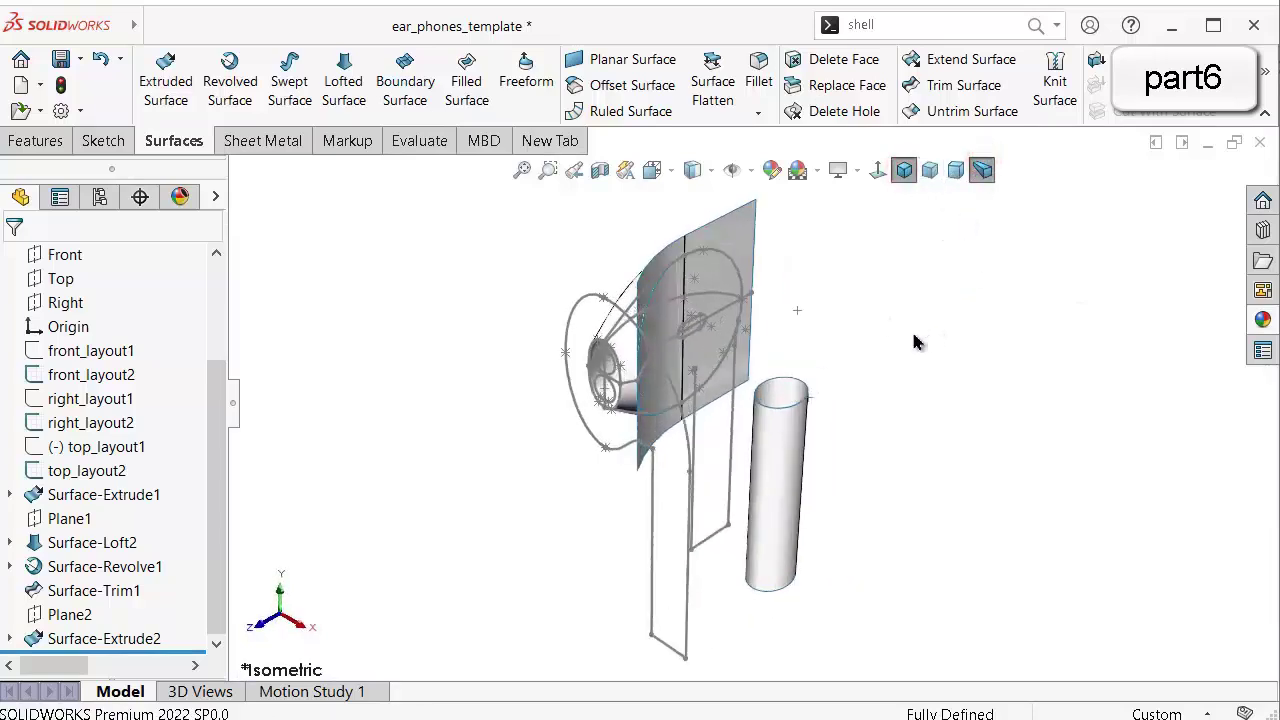
pyautogui.click(929, 170)
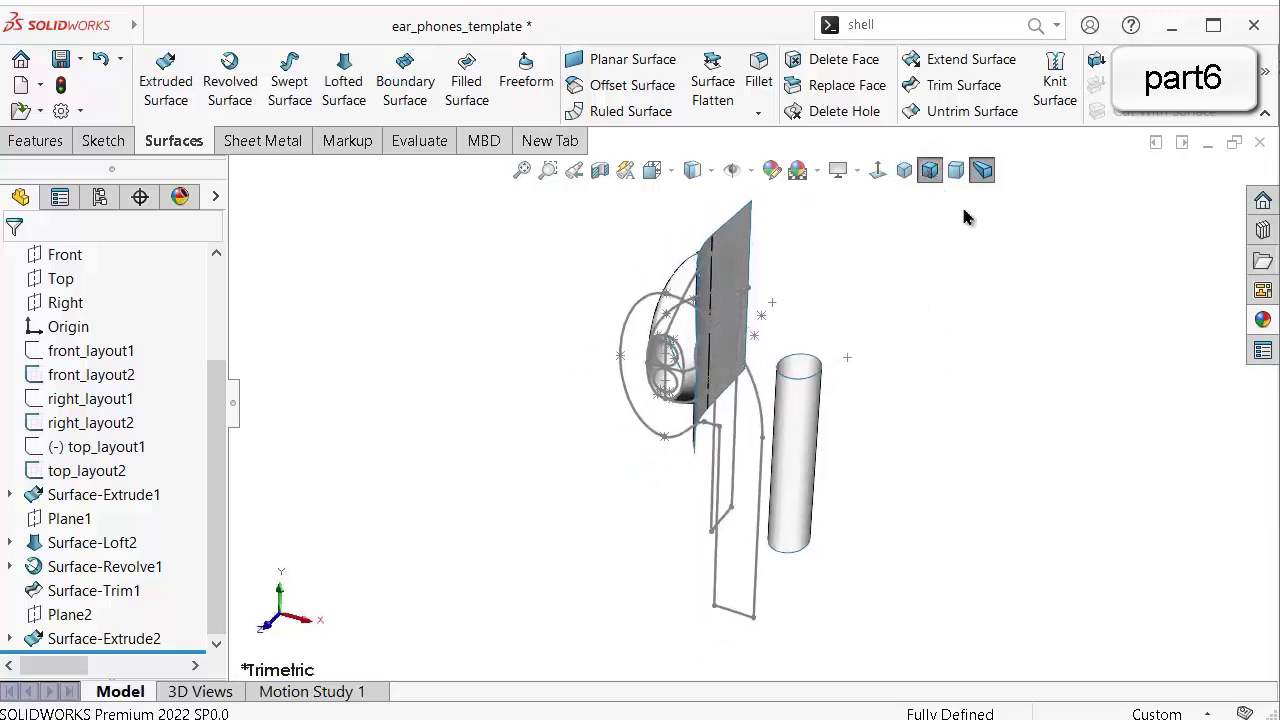
pyautogui.click(956, 170)
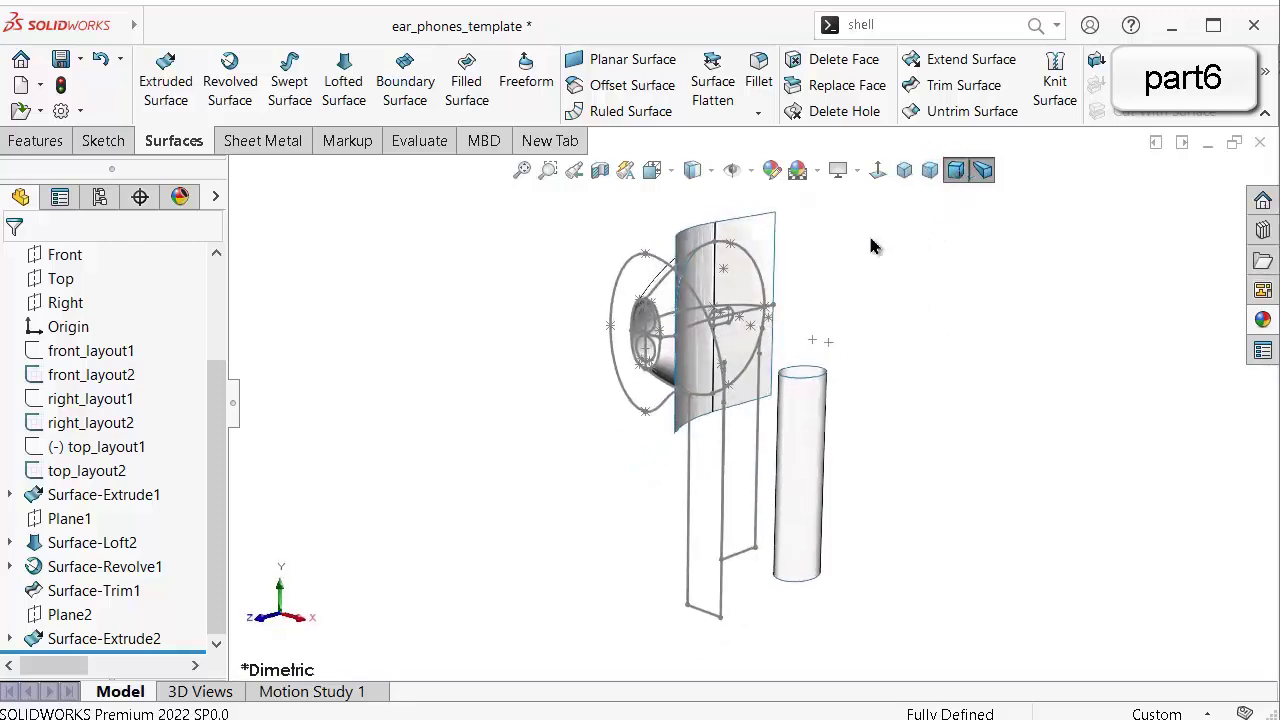
# Inspect the model in the left, bottom, top and isometric standard views.
pyautogui.moveTo(979, 311); pyautogui.dragTo(949, 343, button='right')
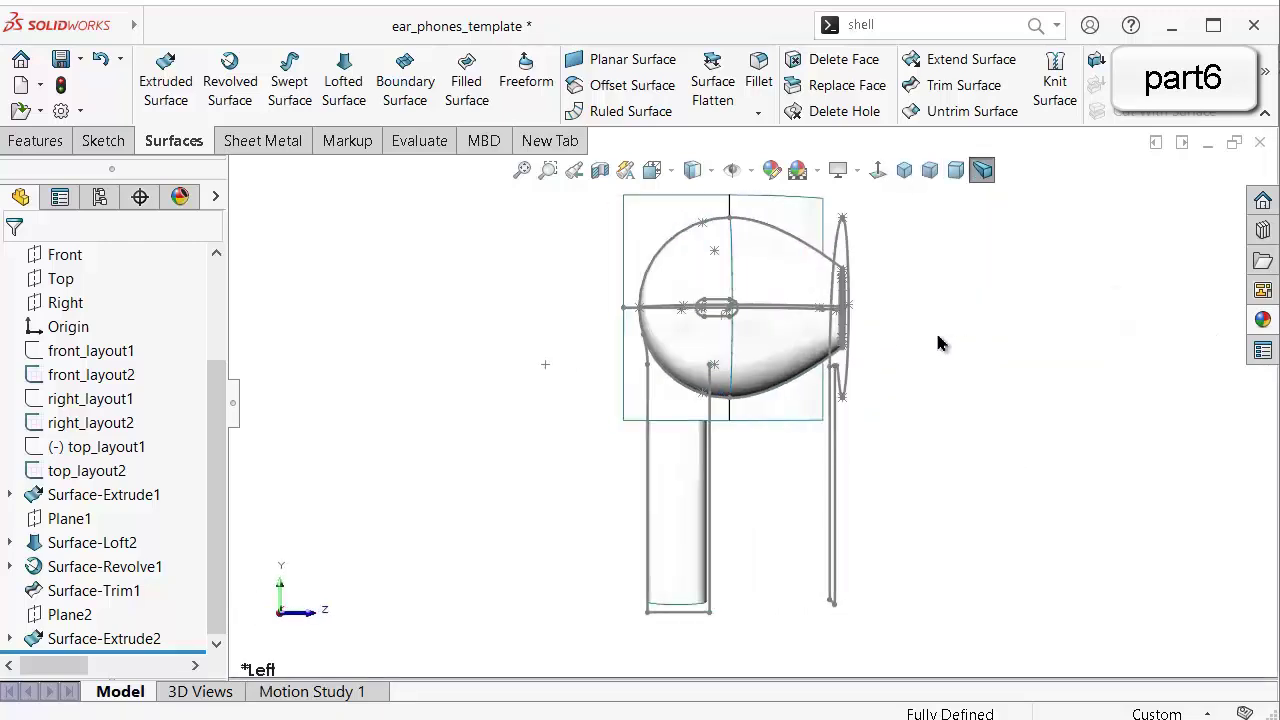
pyautogui.moveTo(1028, 350); pyautogui.dragTo(1014, 471, button='right')
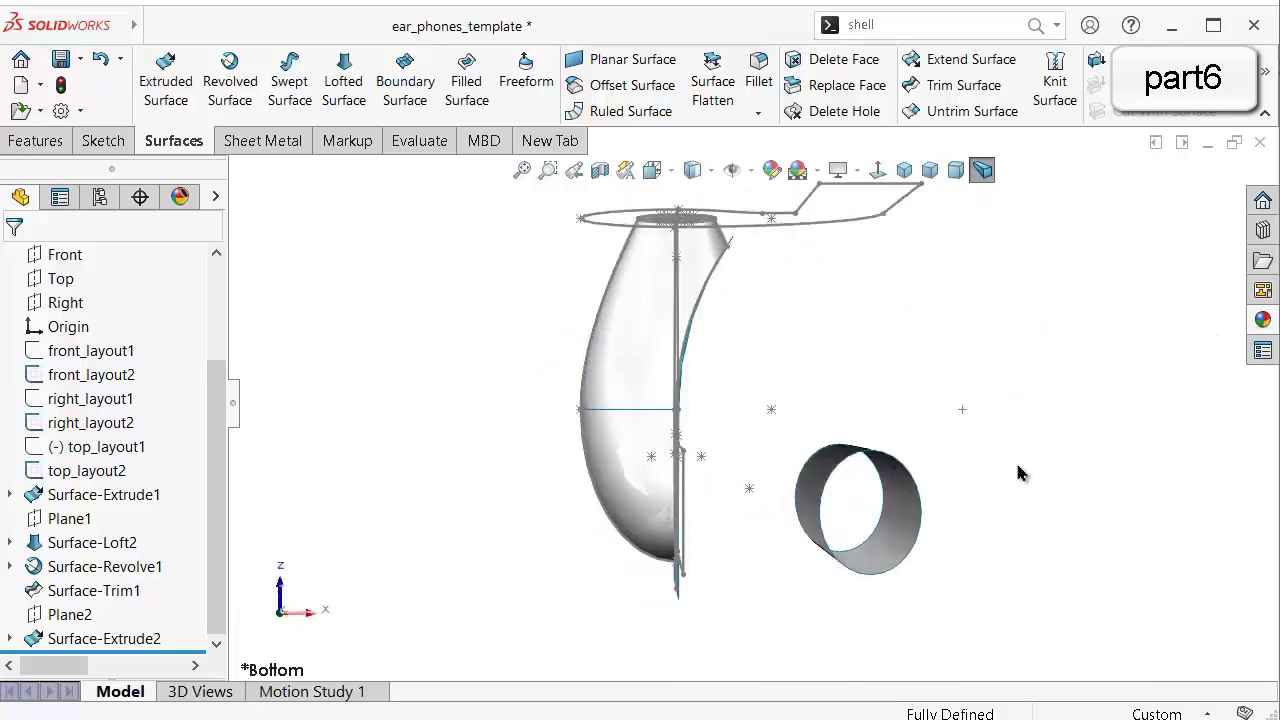
pyautogui.moveTo(1107, 428)
pyautogui.mouseDown(button='right')
pyautogui.moveTo(1107, 385)
pyautogui.moveTo(1096, 429)
pyautogui.mouseUp(button='right')
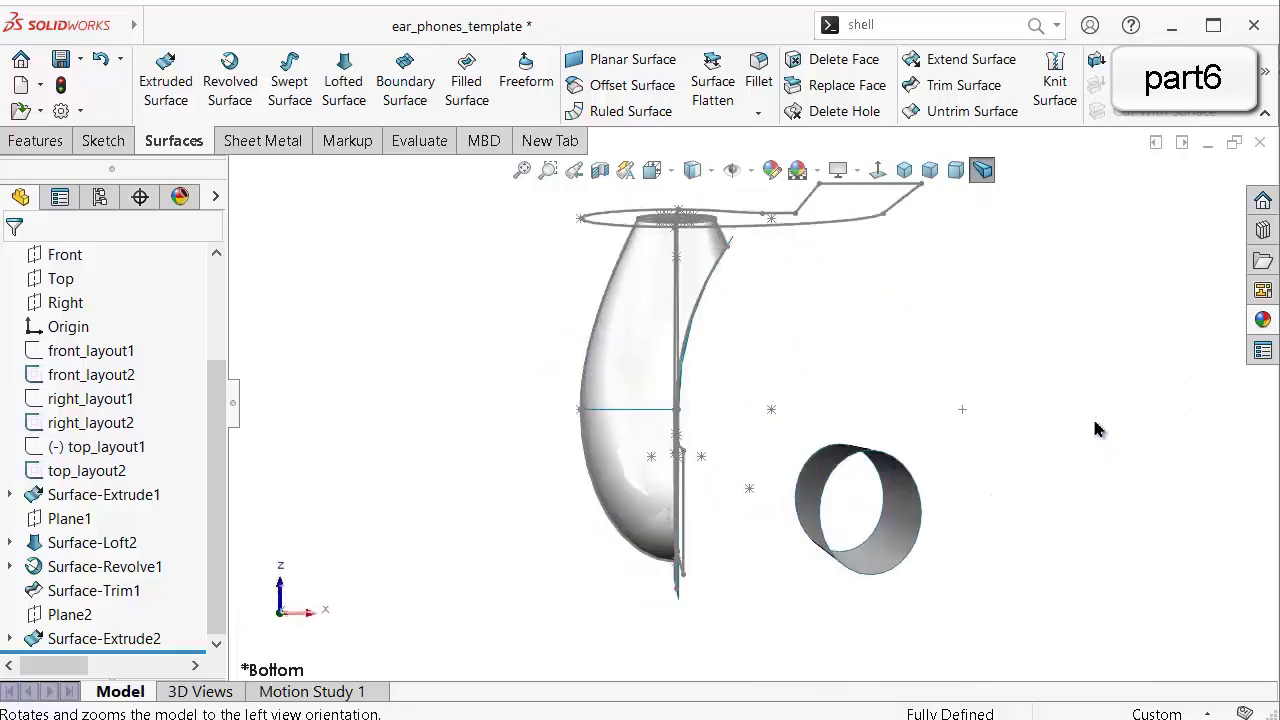
pyautogui.click(983, 170)
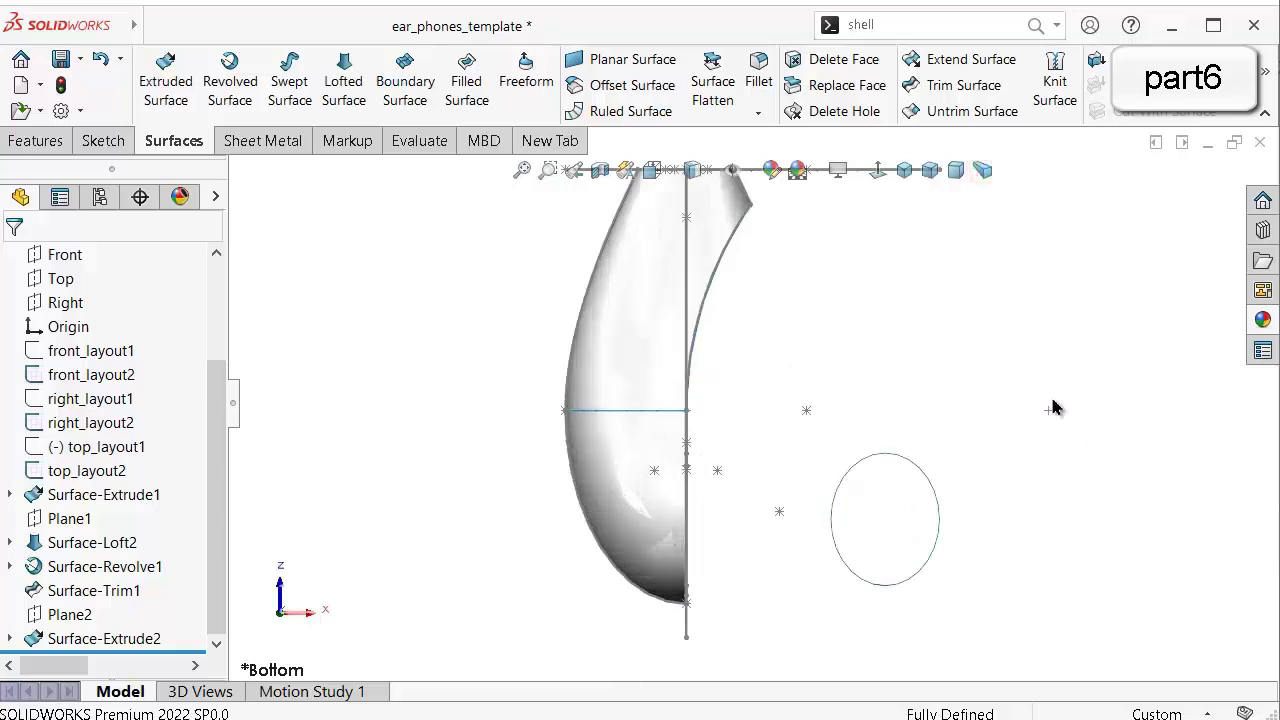
pyautogui.moveTo(1046, 440); pyautogui.dragTo(1020, 257, button='right')
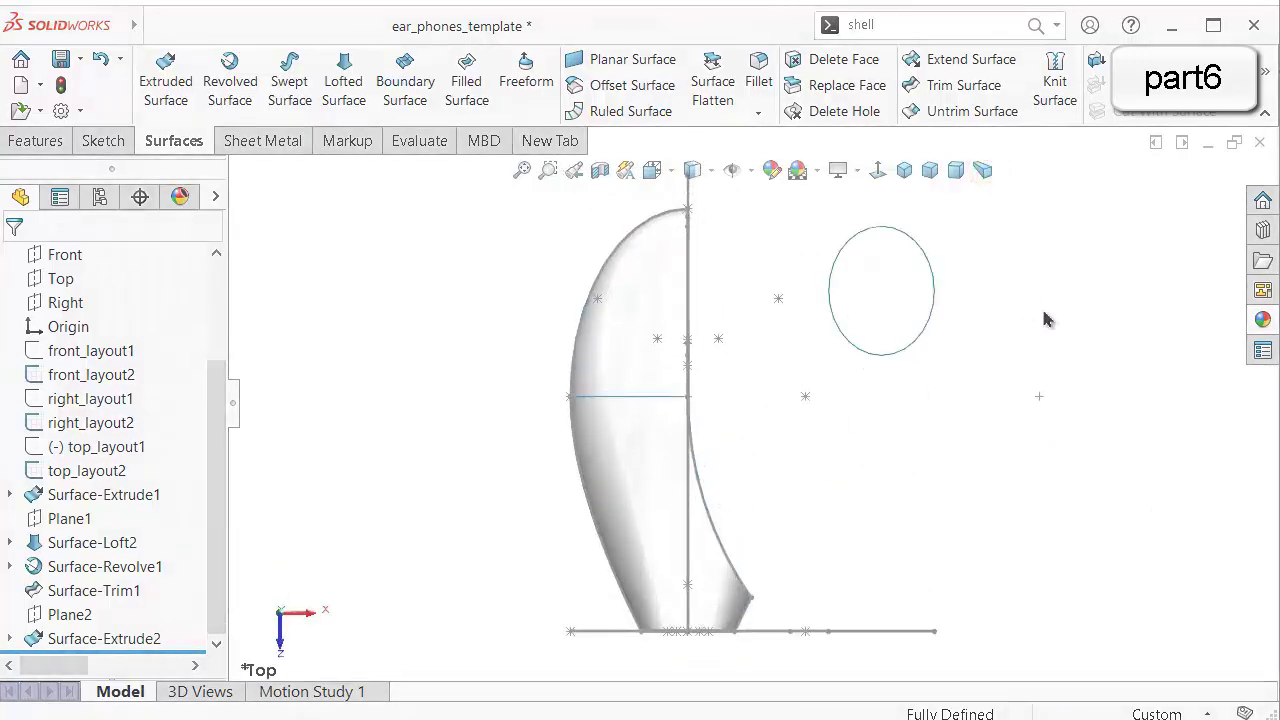
pyautogui.click(906, 170)
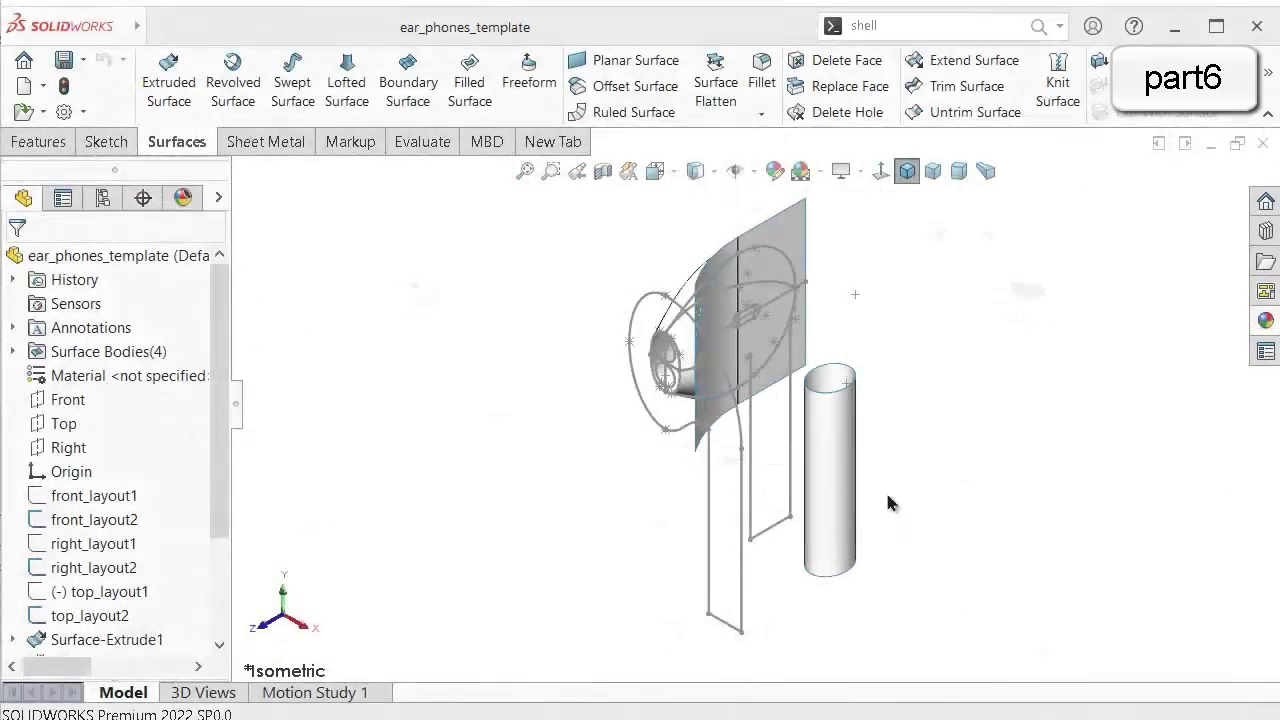
# Examine the front_layout2 curve connecting the earphone head to the stem, viewed normal to the sketch.
pyautogui.moveTo(920, 425); pyautogui.dragTo(933, 453, button='middle')
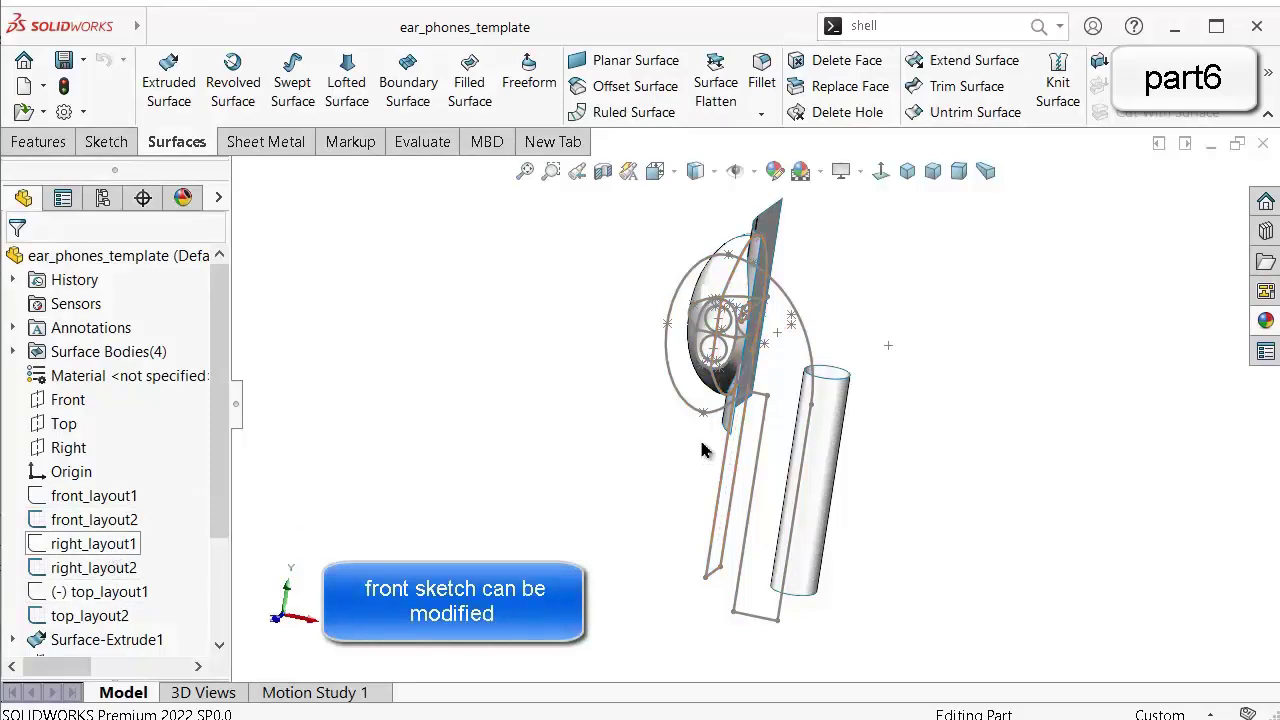
pyautogui.moveTo(702, 450); pyautogui.dragTo(716, 382, button='middle')
pyautogui.scroll(-3, 766, 399)
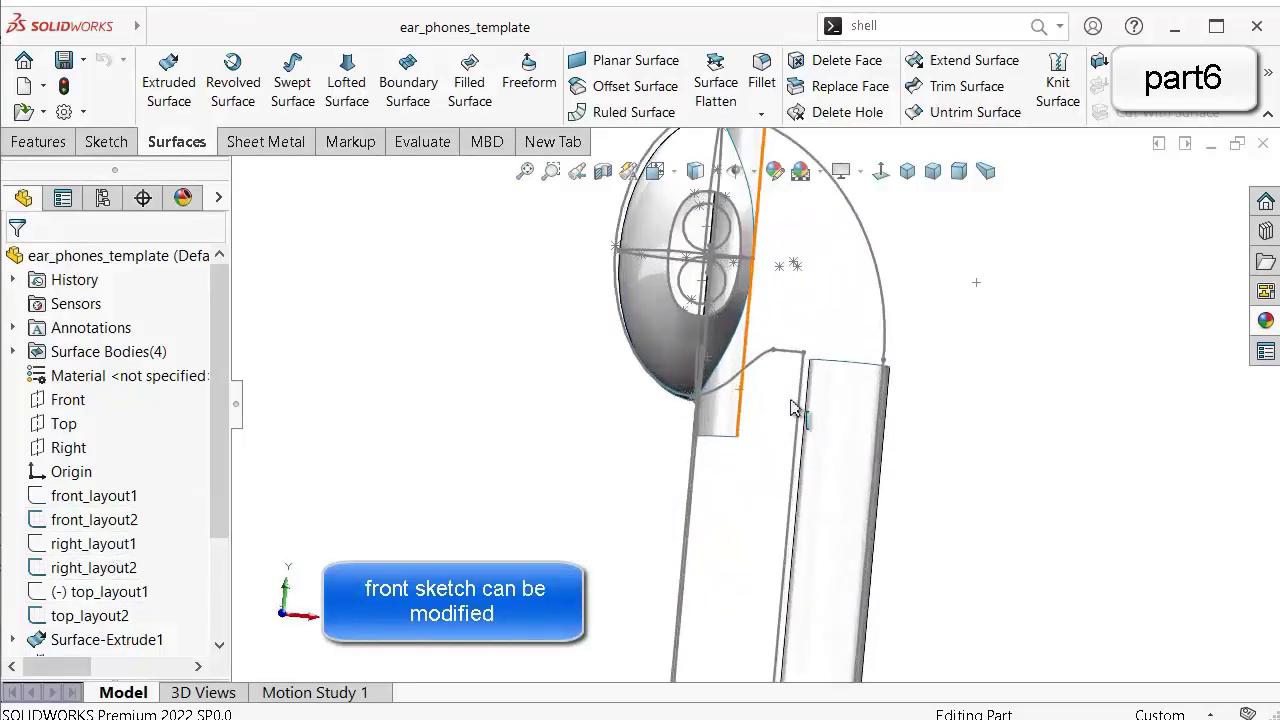
pyautogui.click(758, 362)
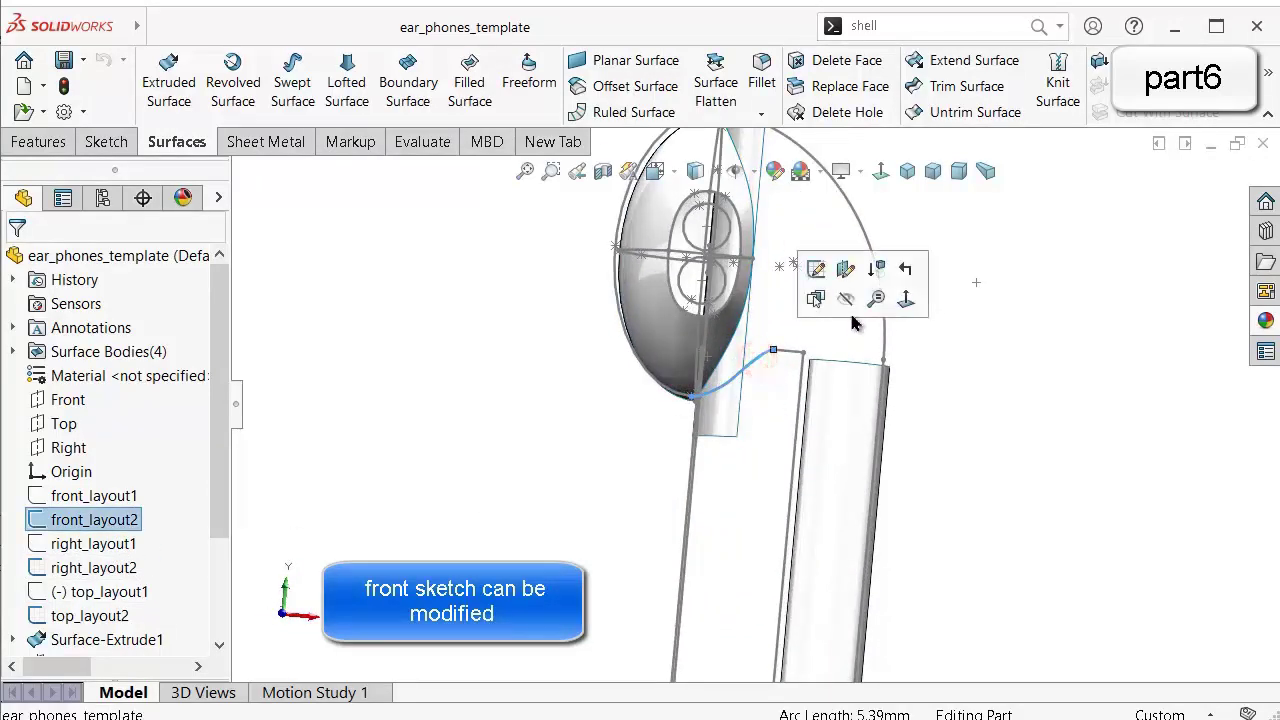
pyautogui.click(907, 298)
pyautogui.scroll(-4, 773, 446)
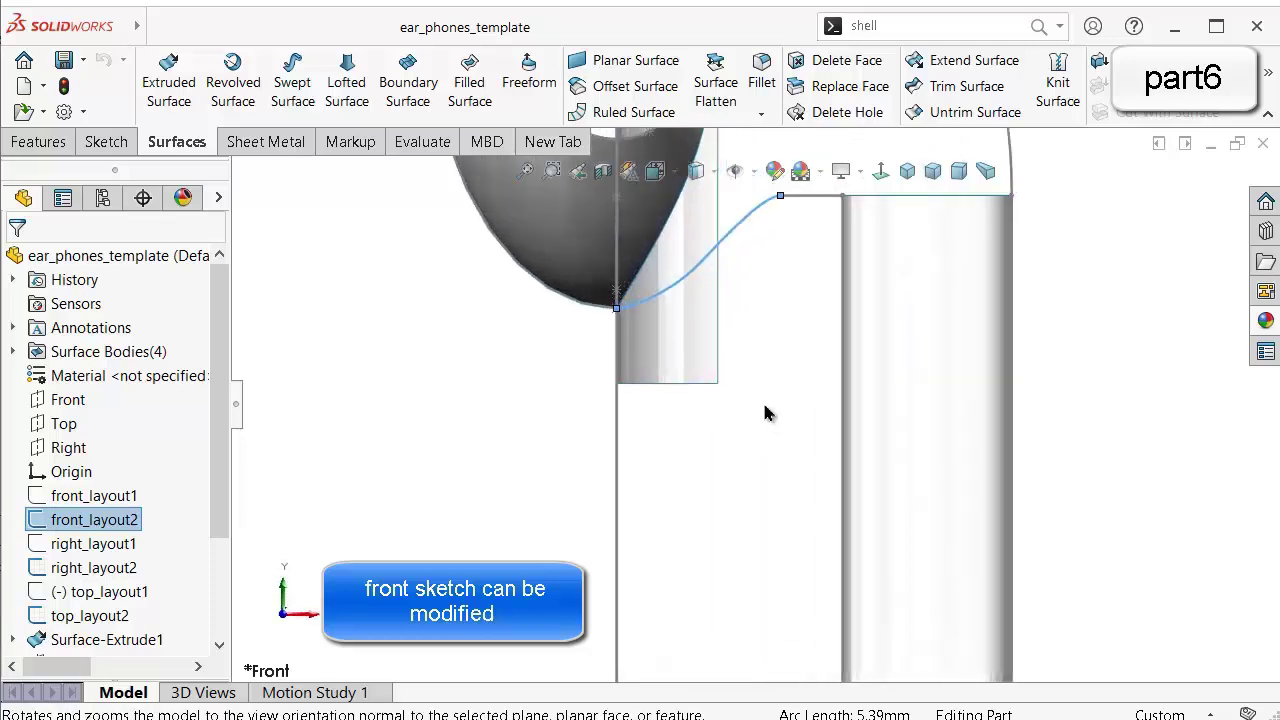
pyautogui.click(788, 288)
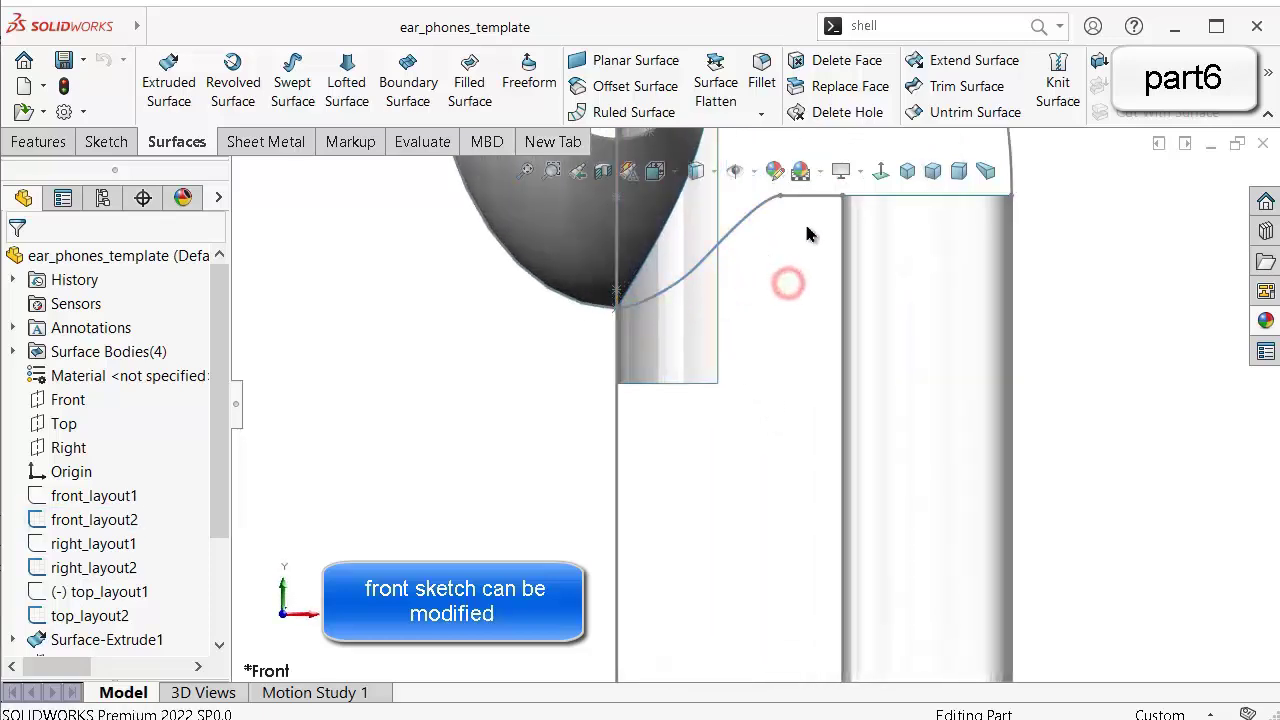
pyautogui.scroll(-3, 795, 225)
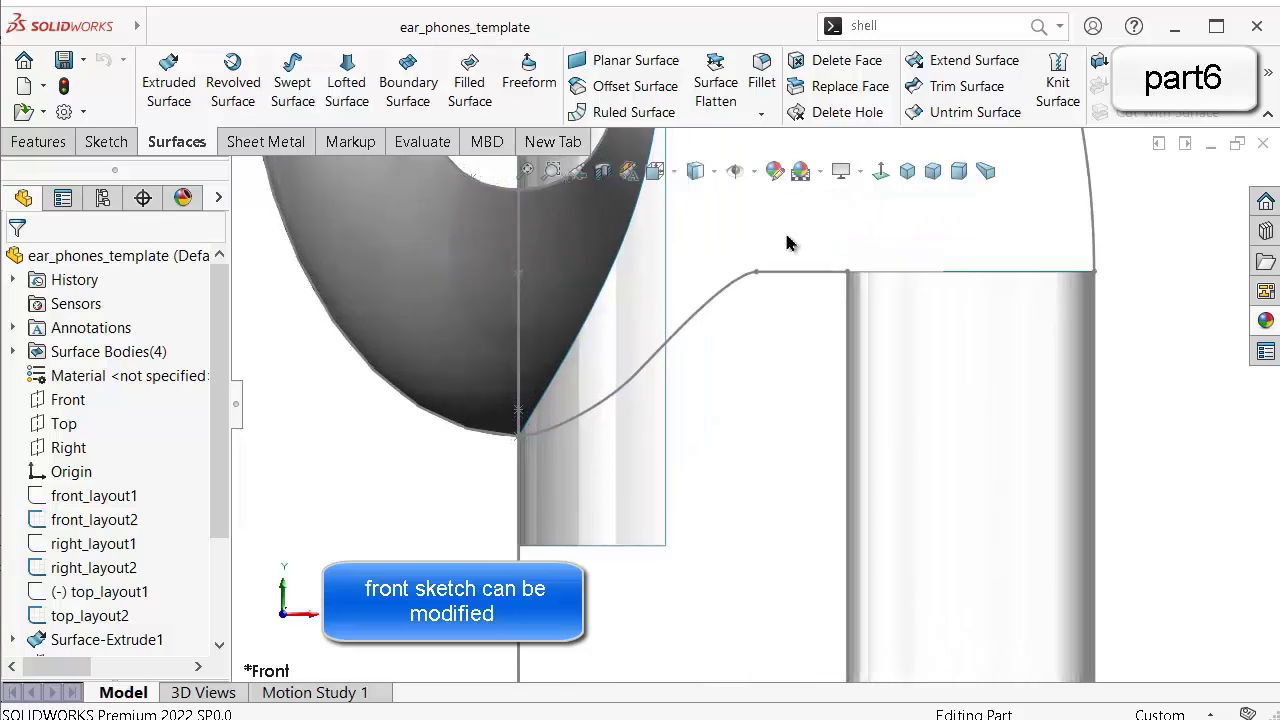
# Edit the front_layout1 sketch and set the horizontal gap between the spline's upper endpoint and the stem's inner line to 1.2 mm.
pyautogui.click(107, 500)
pyautogui.click(121, 432)
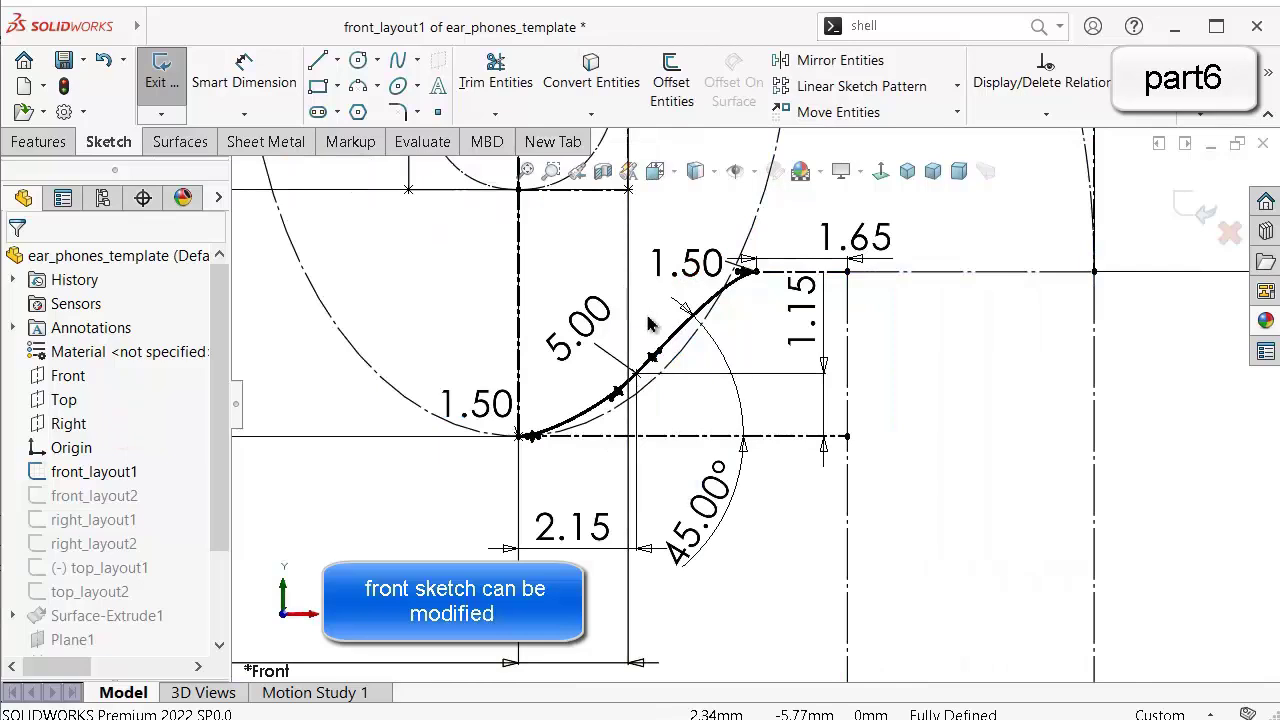
pyautogui.doubleClick(872, 250)
pyautogui.write('1.')
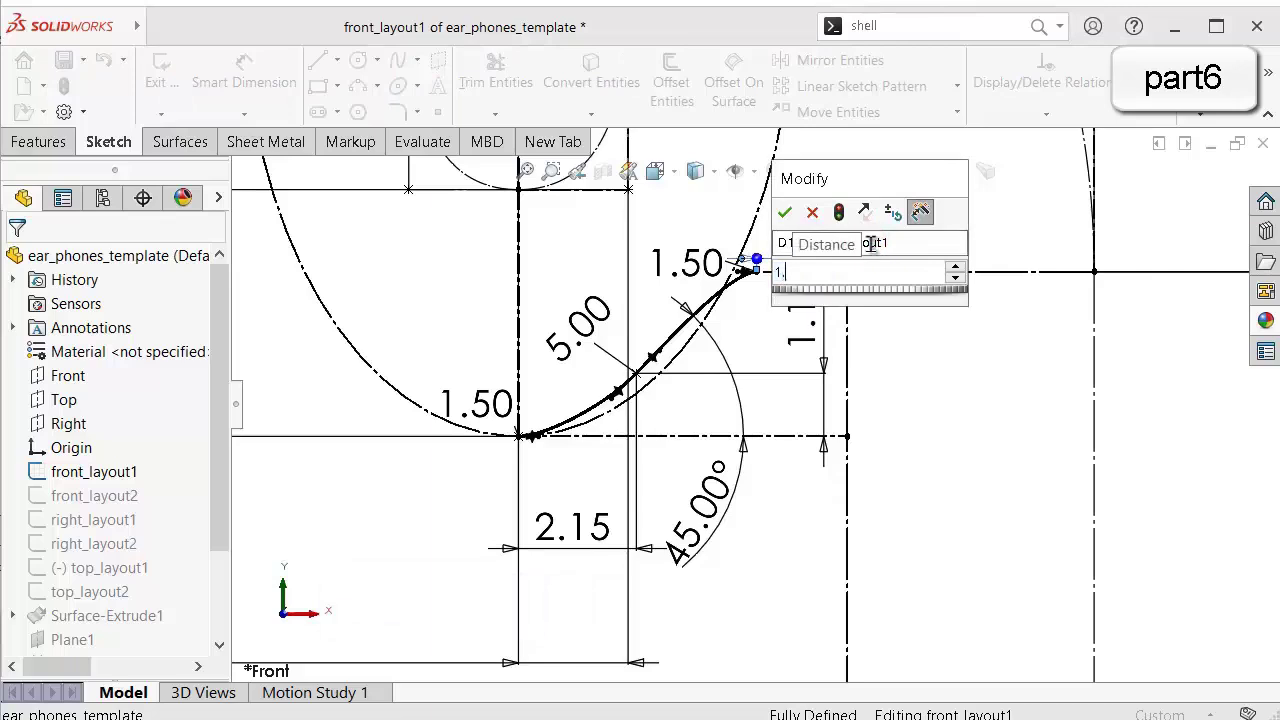
pyautogui.write('2')
pyautogui.press('Return')
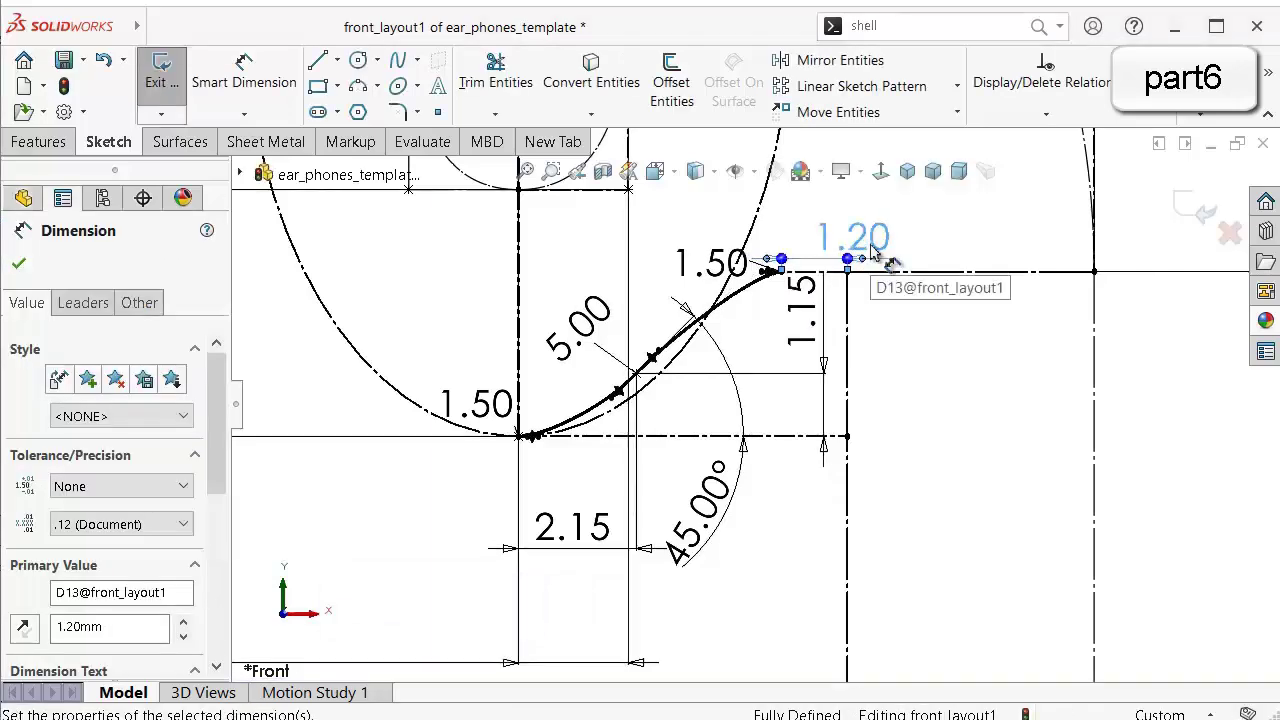
# Set the spline midpoint's height above the lower construction line to 1.2 mm, and move both 1.20 dimensions clear of the curve.
pyautogui.doubleClick(813, 325)
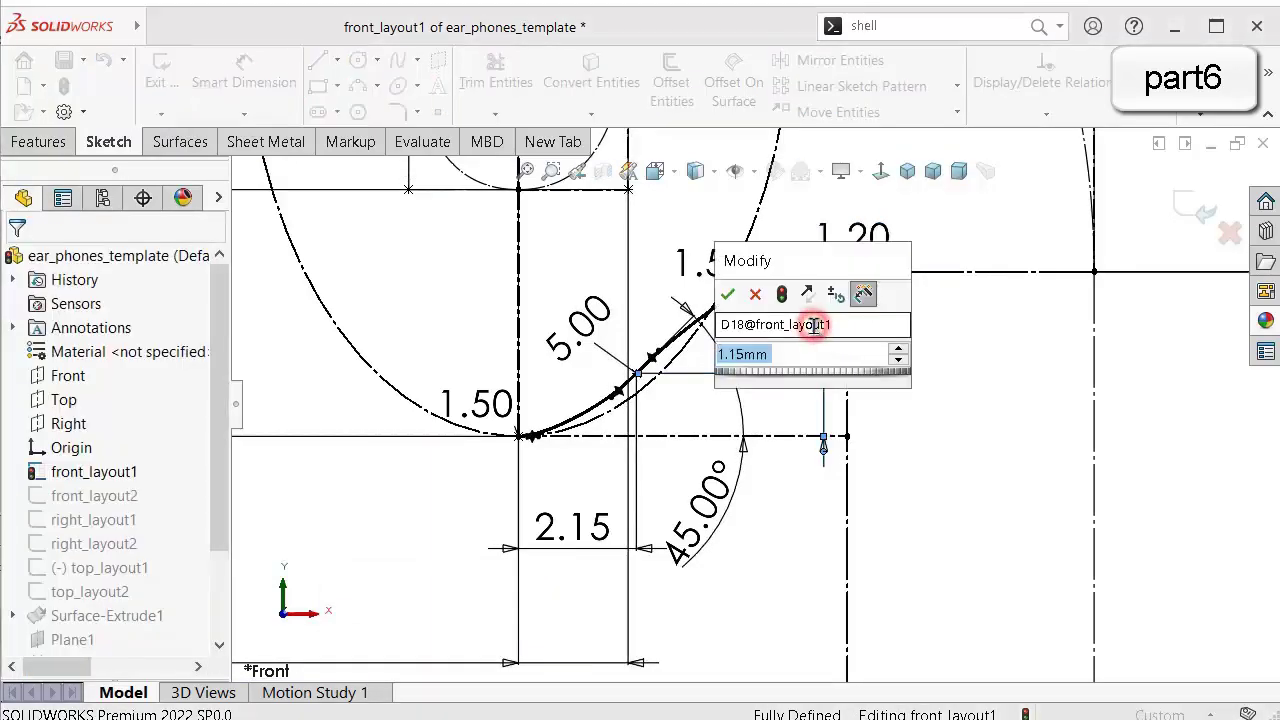
pyautogui.write('1.2')
pyautogui.press('Return')
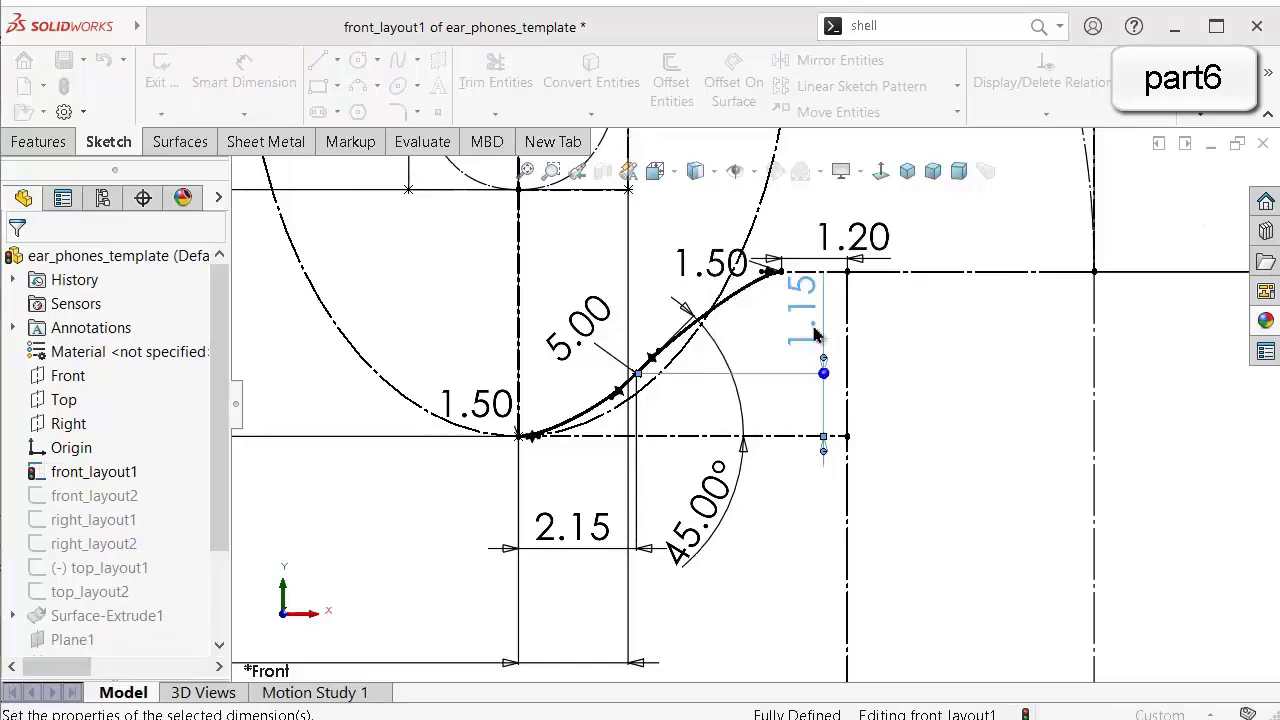
pyautogui.moveTo(820, 362); pyautogui.dragTo(945, 570)
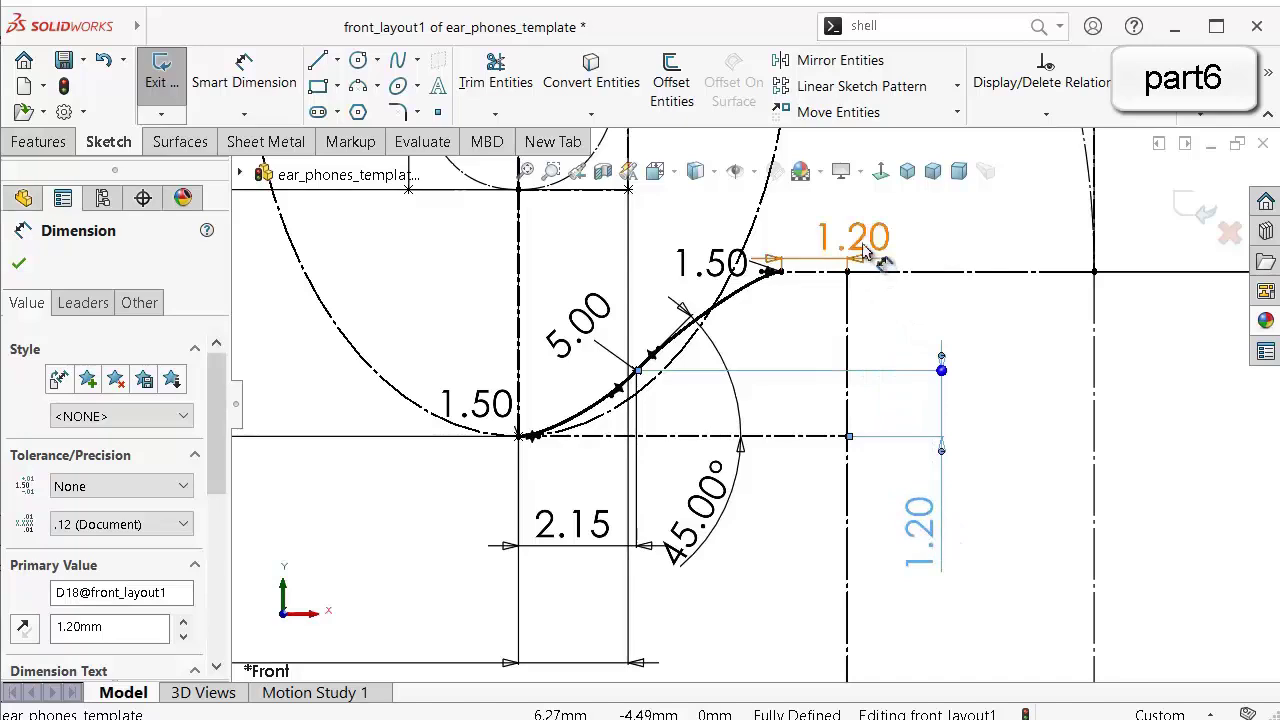
pyautogui.moveTo(857, 238); pyautogui.dragTo(947, 240)
# Set the tangent handle dimension at the spline's upper end to 1.6 mm.
pyautogui.doubleClick(732, 261)
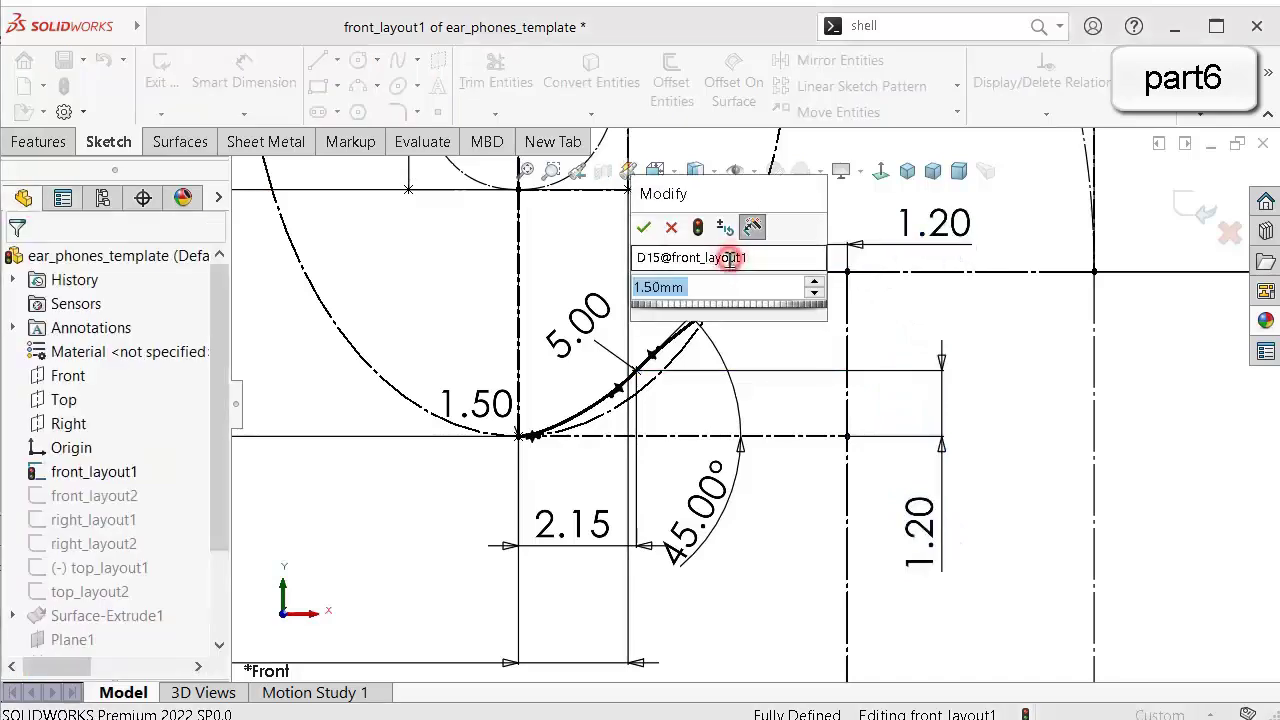
pyautogui.write('1.6')
pyautogui.press('Return')
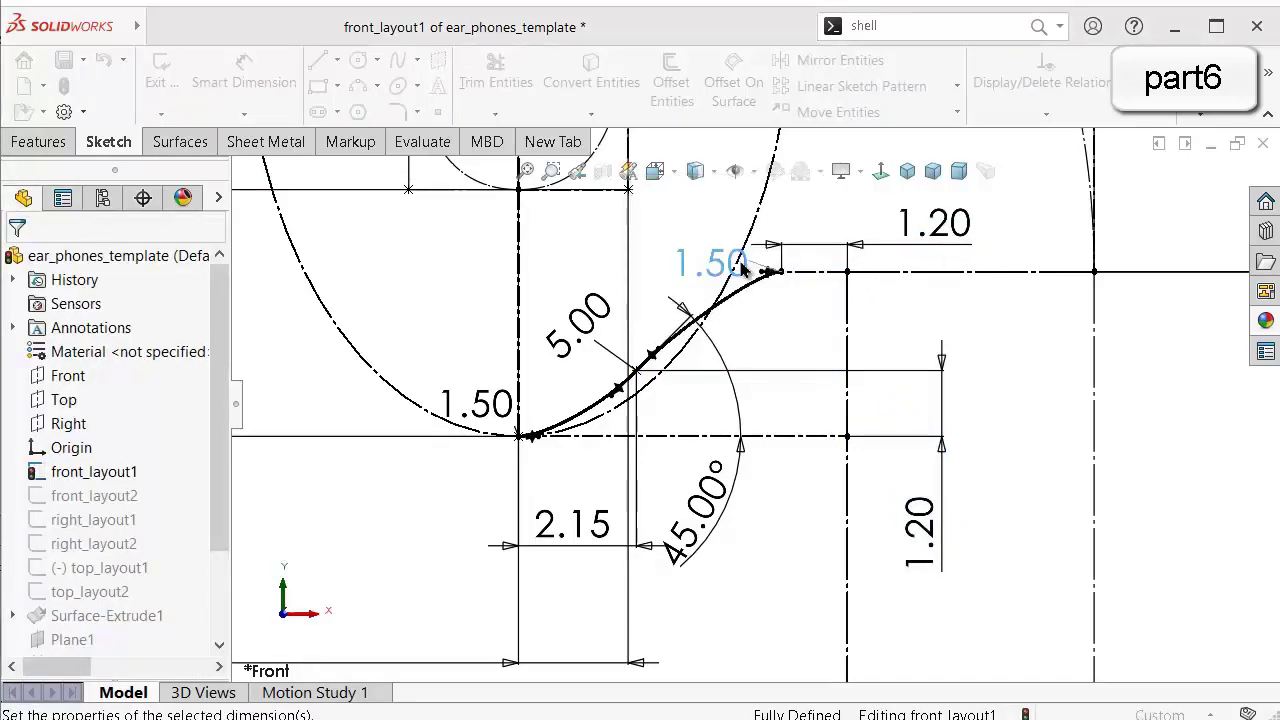
# Set the spline's upper-end tangent handle dimension to 0.8 mm and its middle handle dimension to 4 mm.
pyautogui.doubleClick(735, 262)
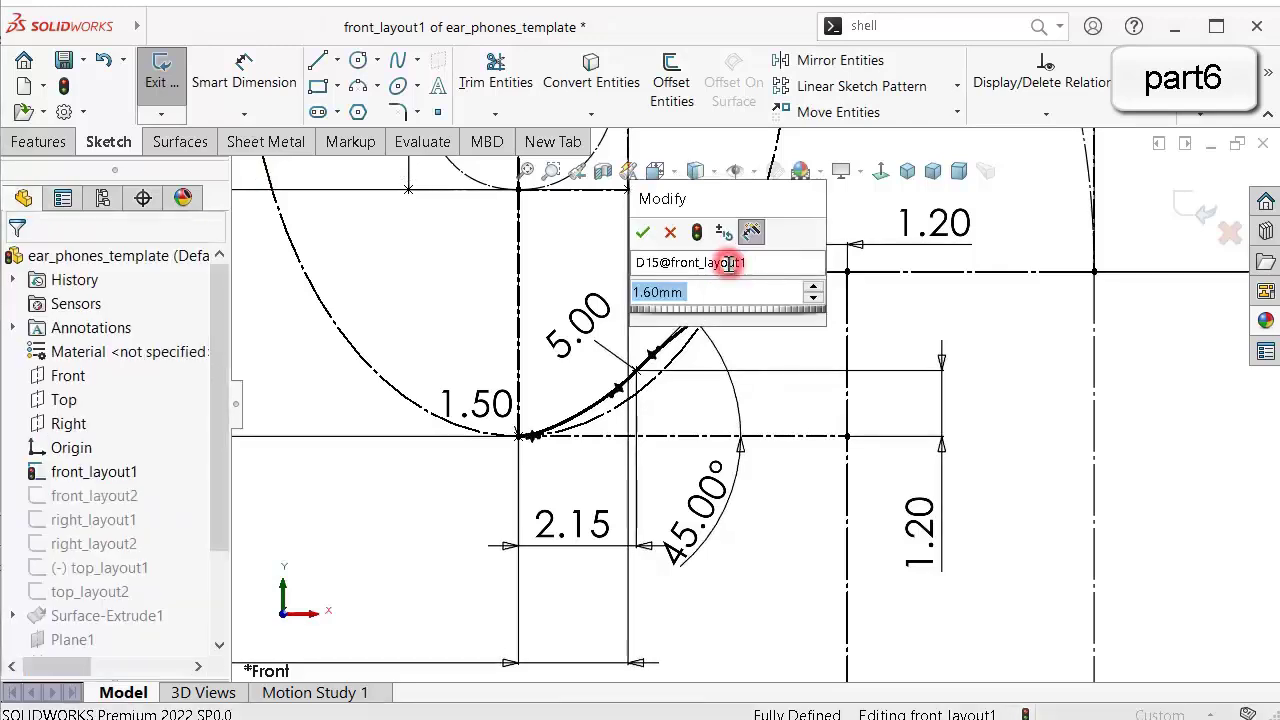
pyautogui.write('0.8')
pyautogui.press('Return')
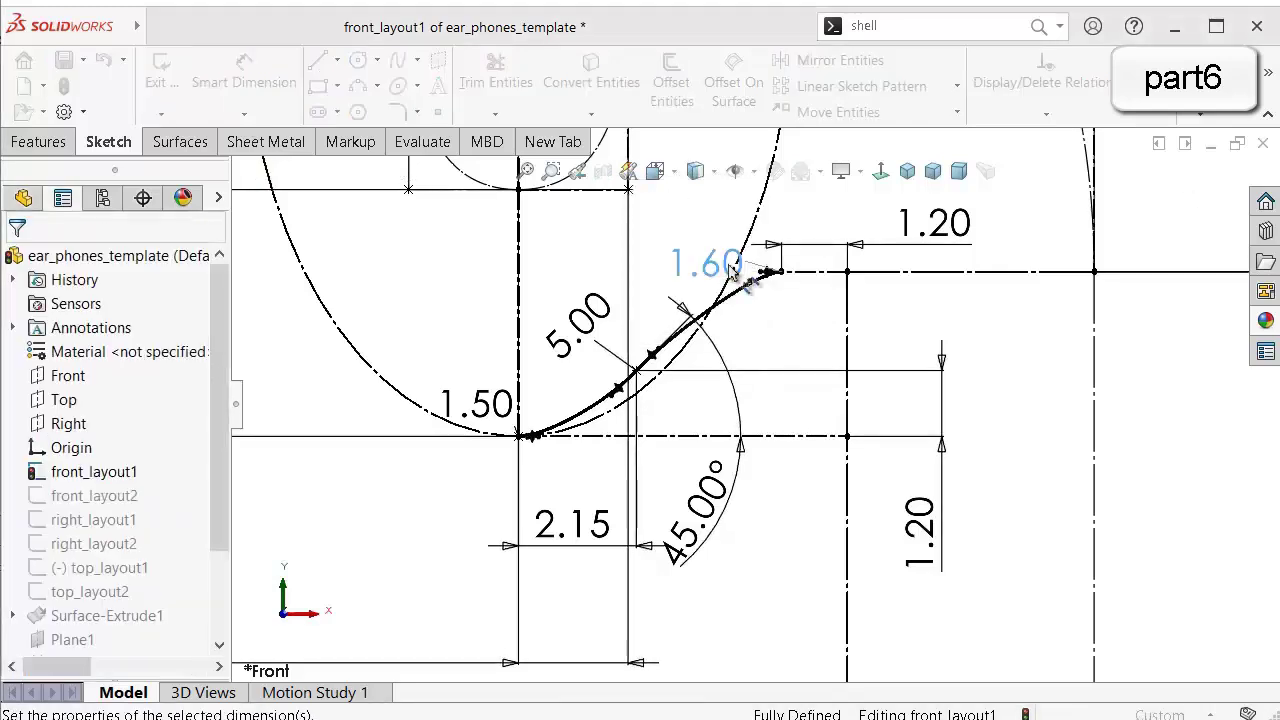
pyautogui.doubleClick(590, 334)
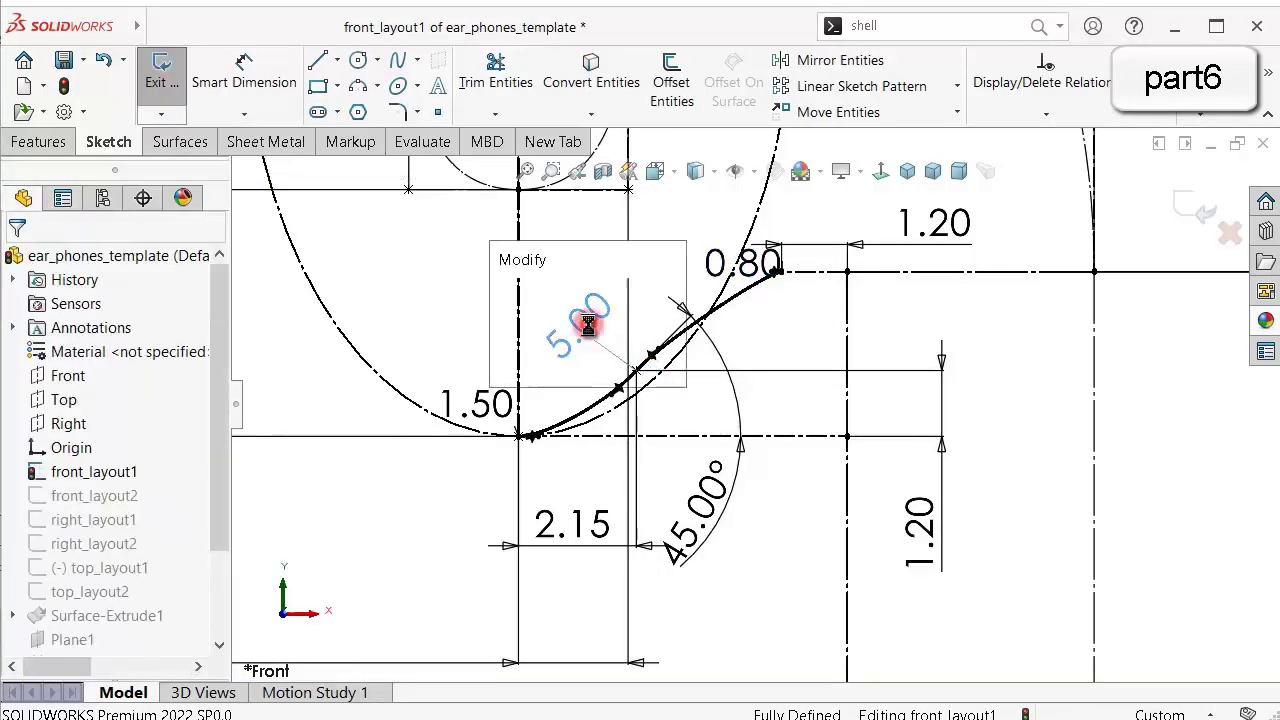
pyautogui.write('4')
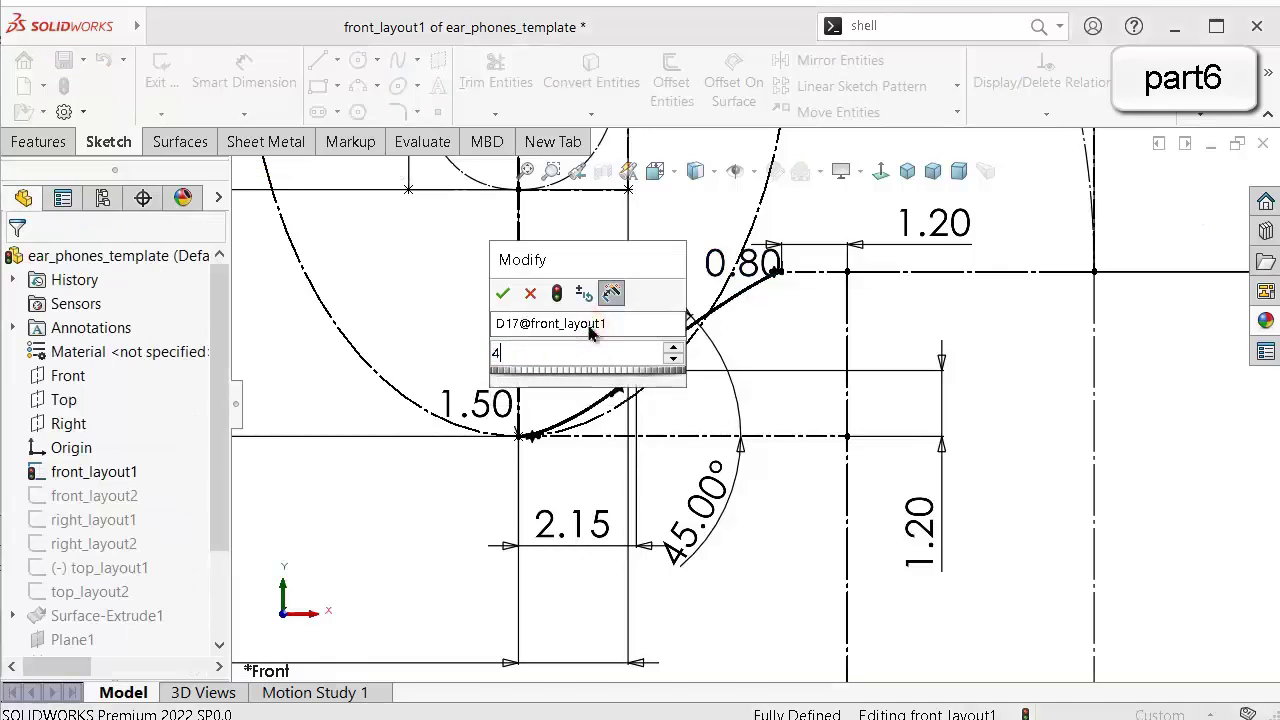
pyautogui.press('Return')
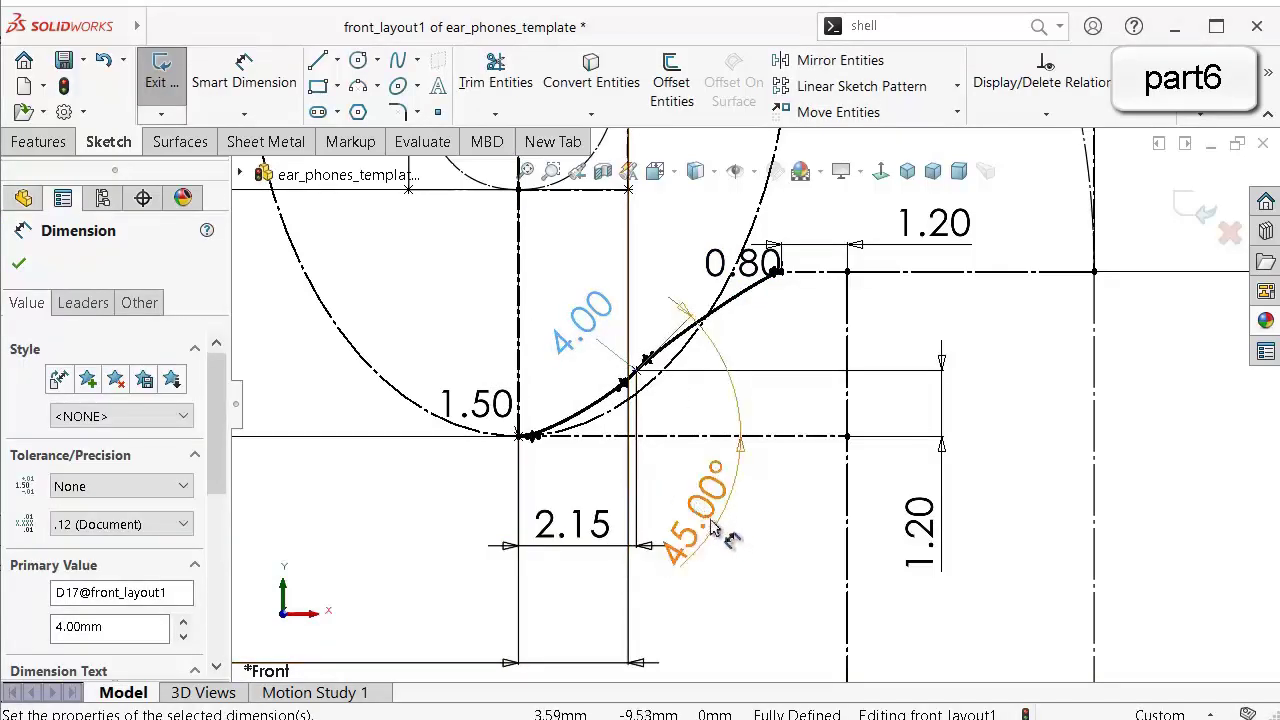
# Set the spline's middle tangent angle to 40° and the middle point's horizontal distance from the vertical centerline to 2.25 mm.
pyautogui.doubleClick(738, 522)
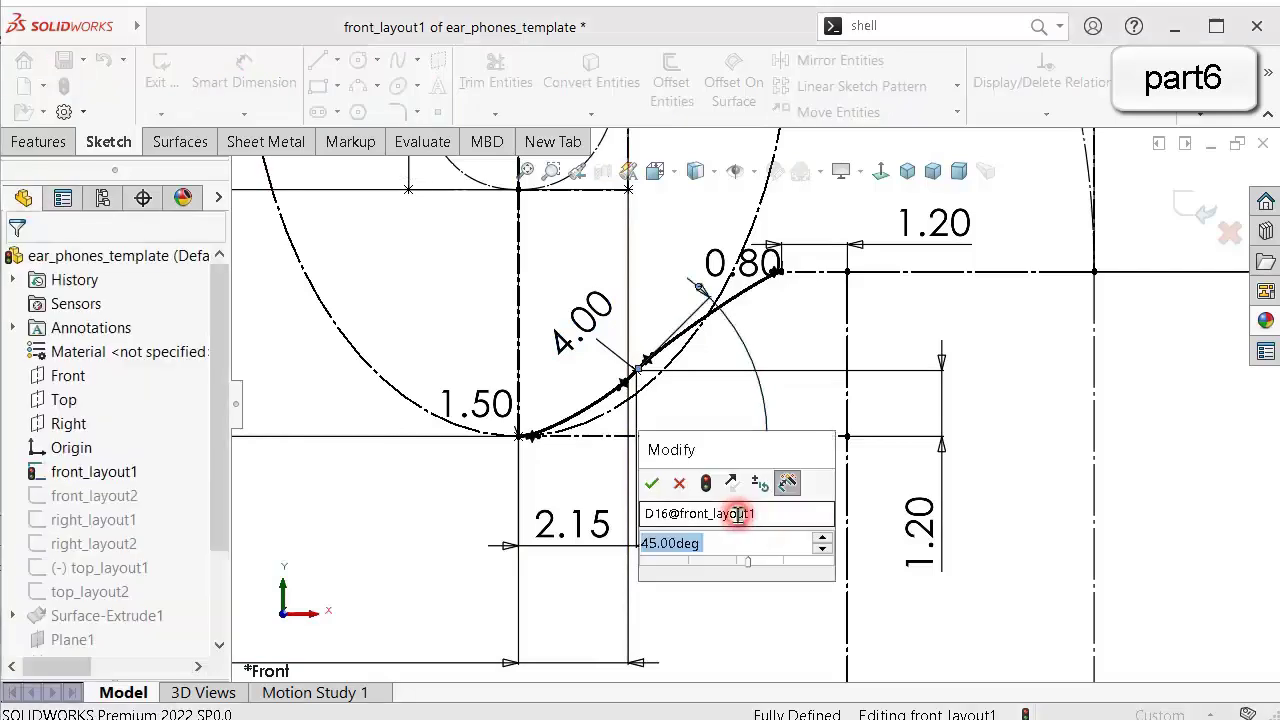
pyautogui.write('40')
pyautogui.press('Return')
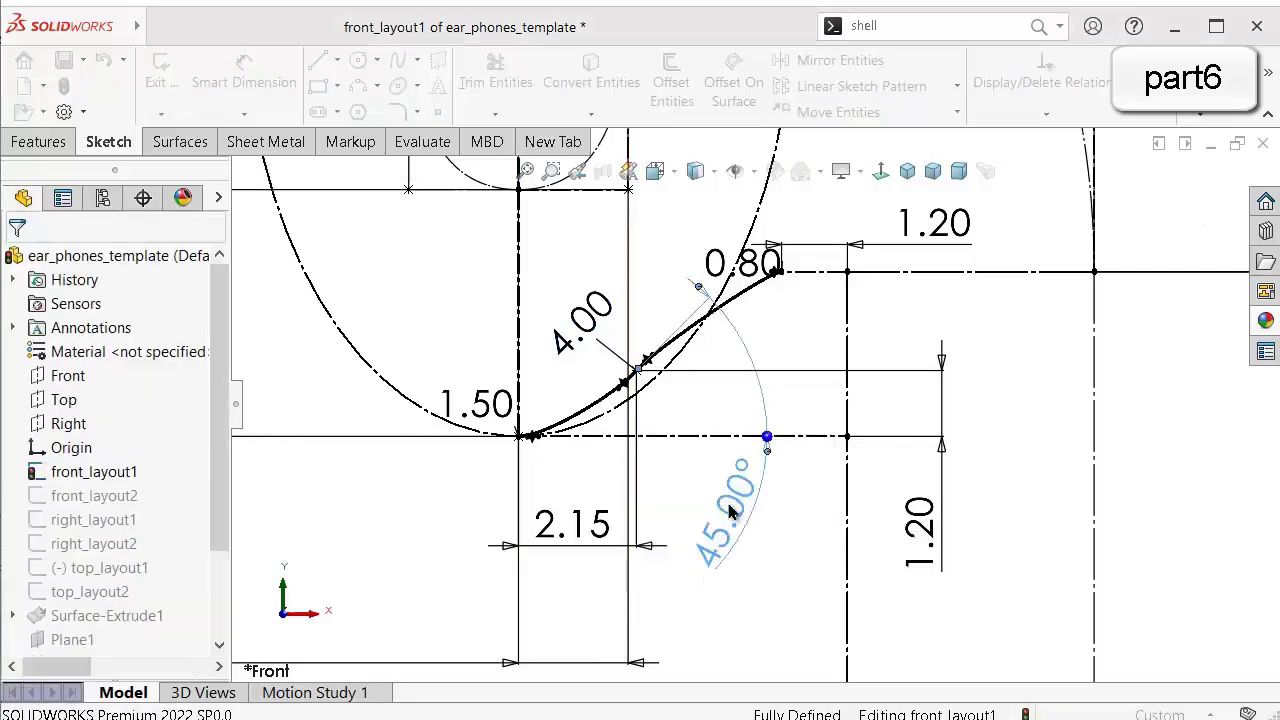
pyautogui.doubleClick(583, 523)
pyautogui.write('2.25')
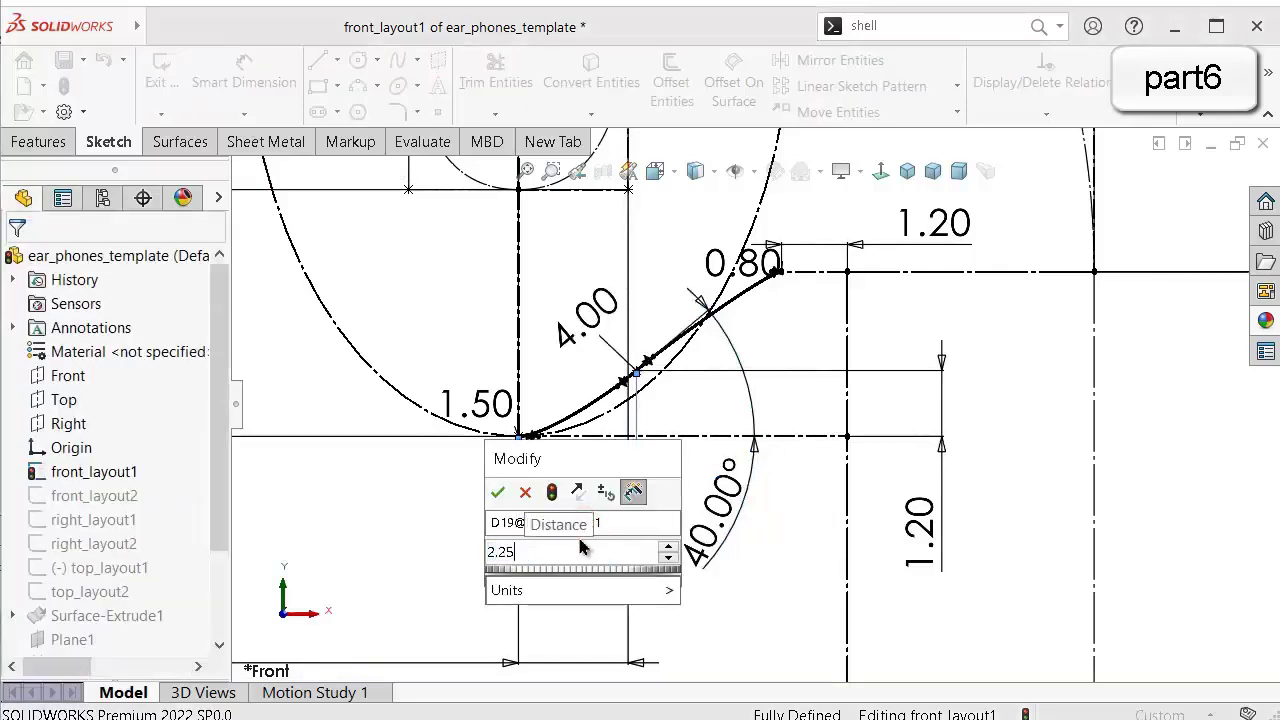
pyautogui.press('Return')
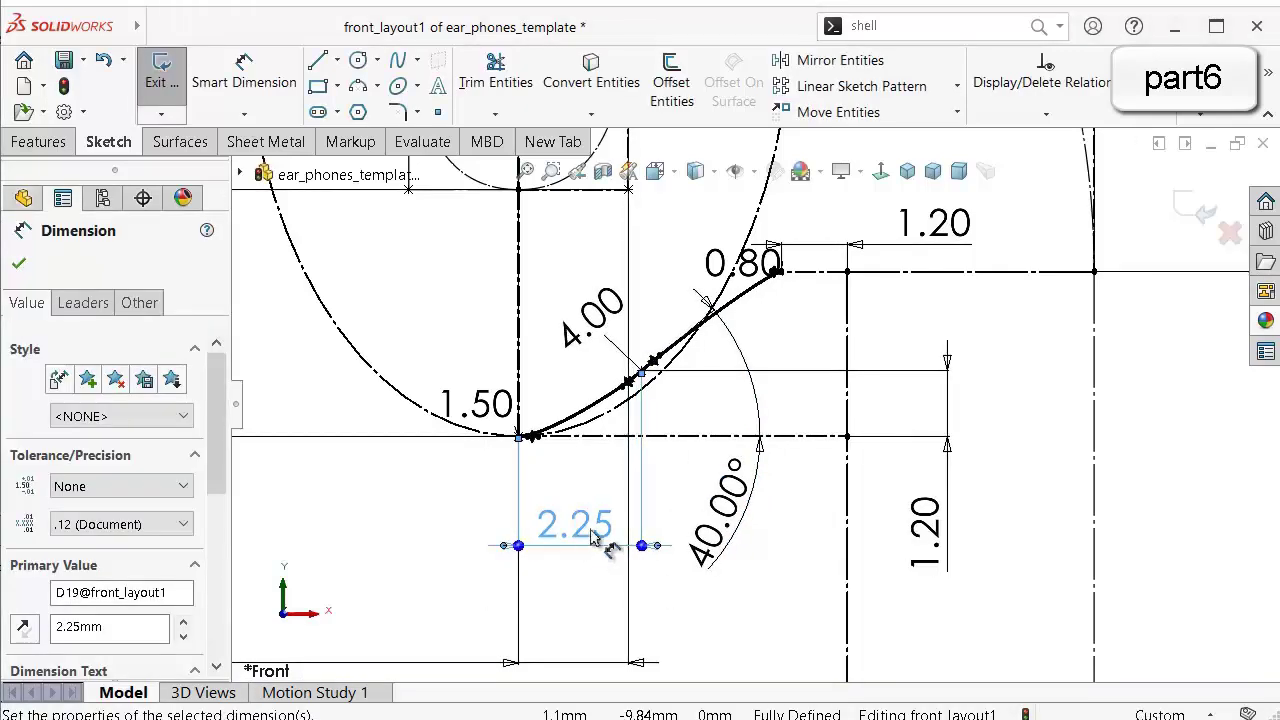
# Set the spline's lower-end tangent handle dimension to 1.6 mm and exit the front_layout1 sketch.
pyautogui.doubleClick(488, 405)
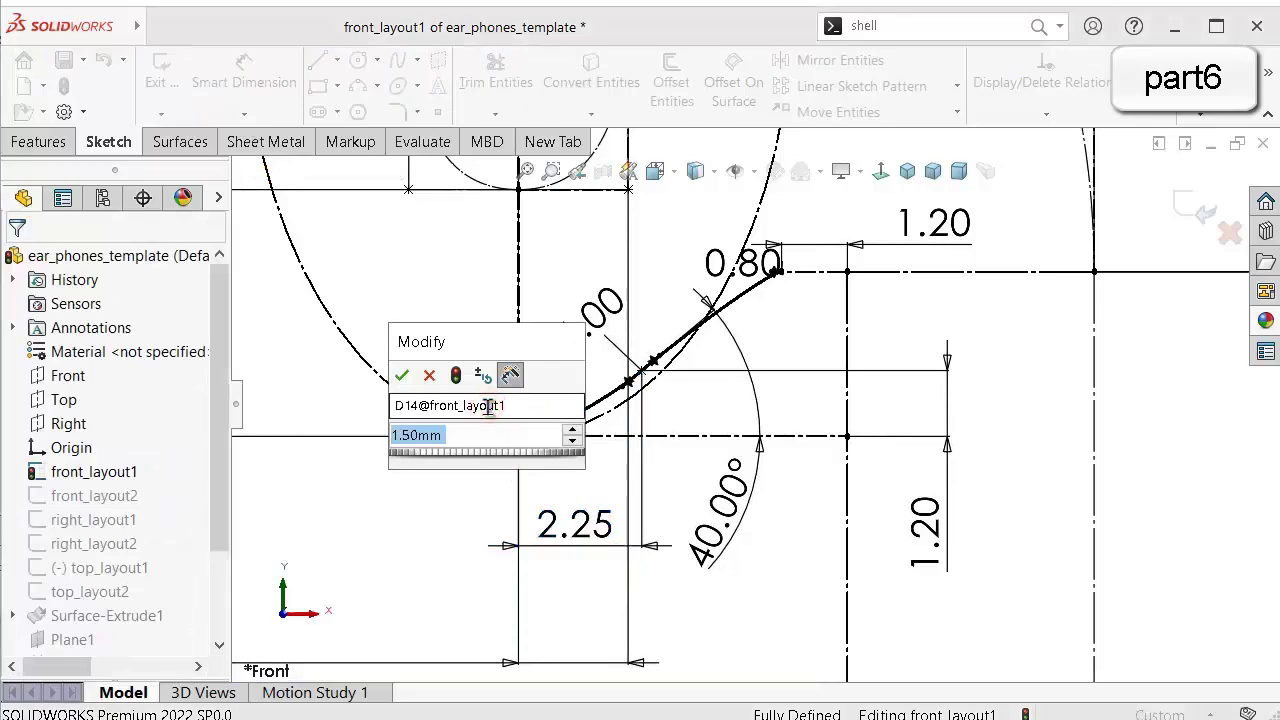
pyautogui.write('1.6')
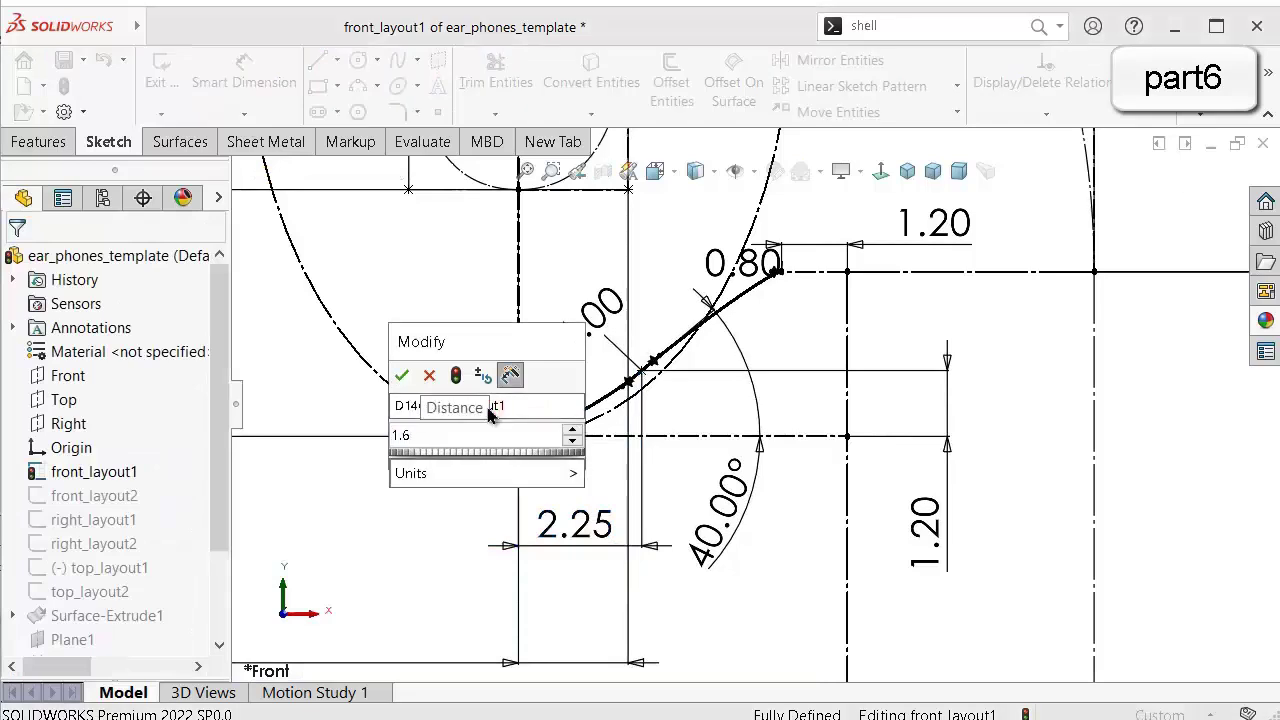
pyautogui.click(402, 376)
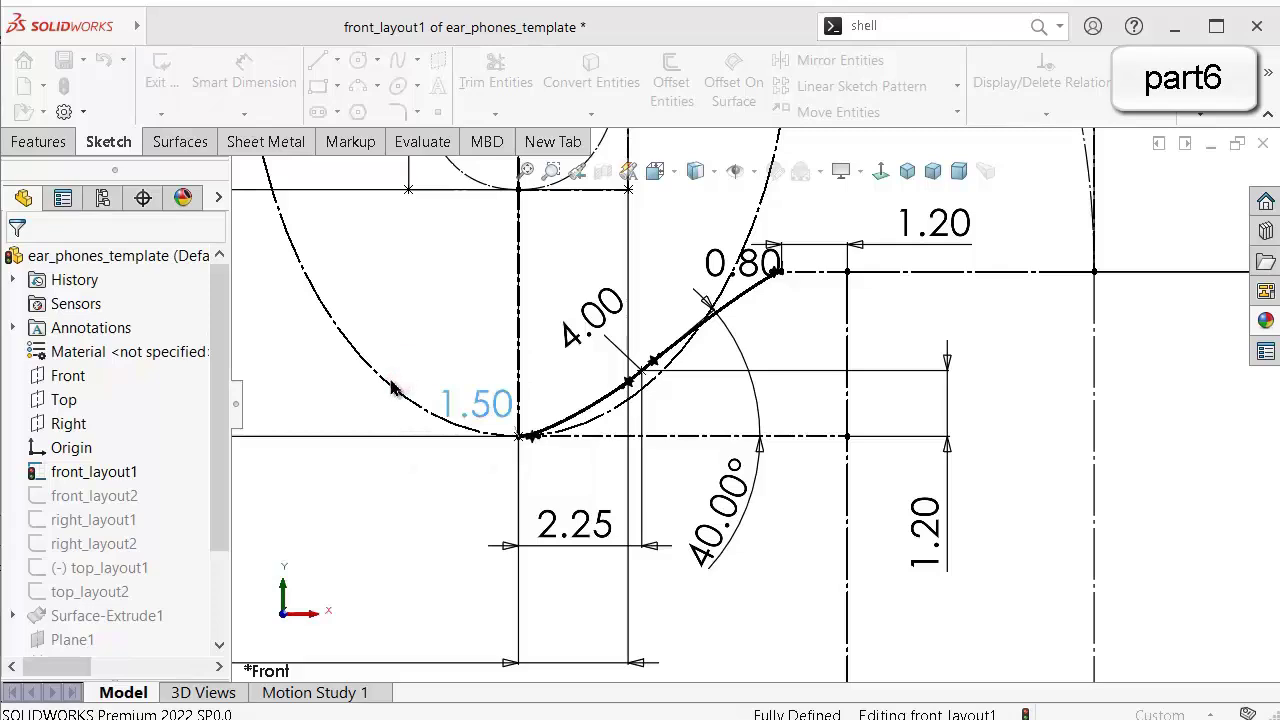
pyautogui.click(381, 541)
pyautogui.scroll(-1, 650, 288)
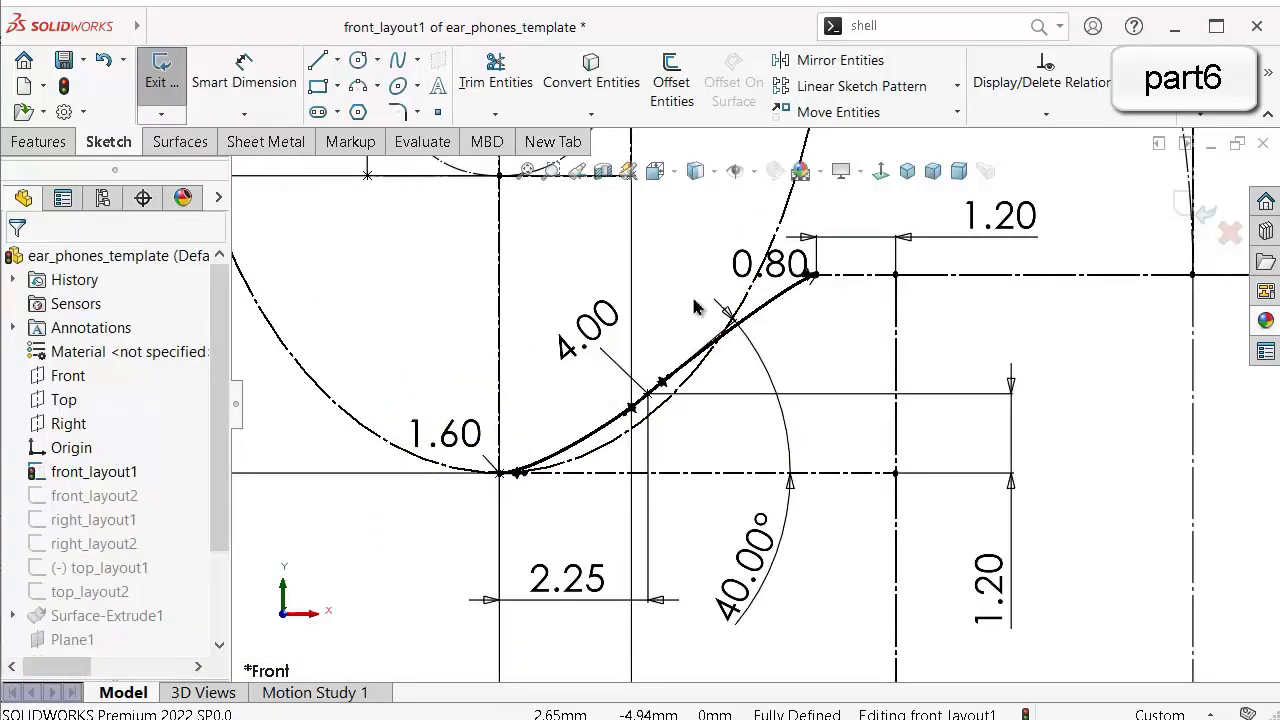
pyautogui.scroll(2, 994, 291)
pyautogui.click(1204, 203)
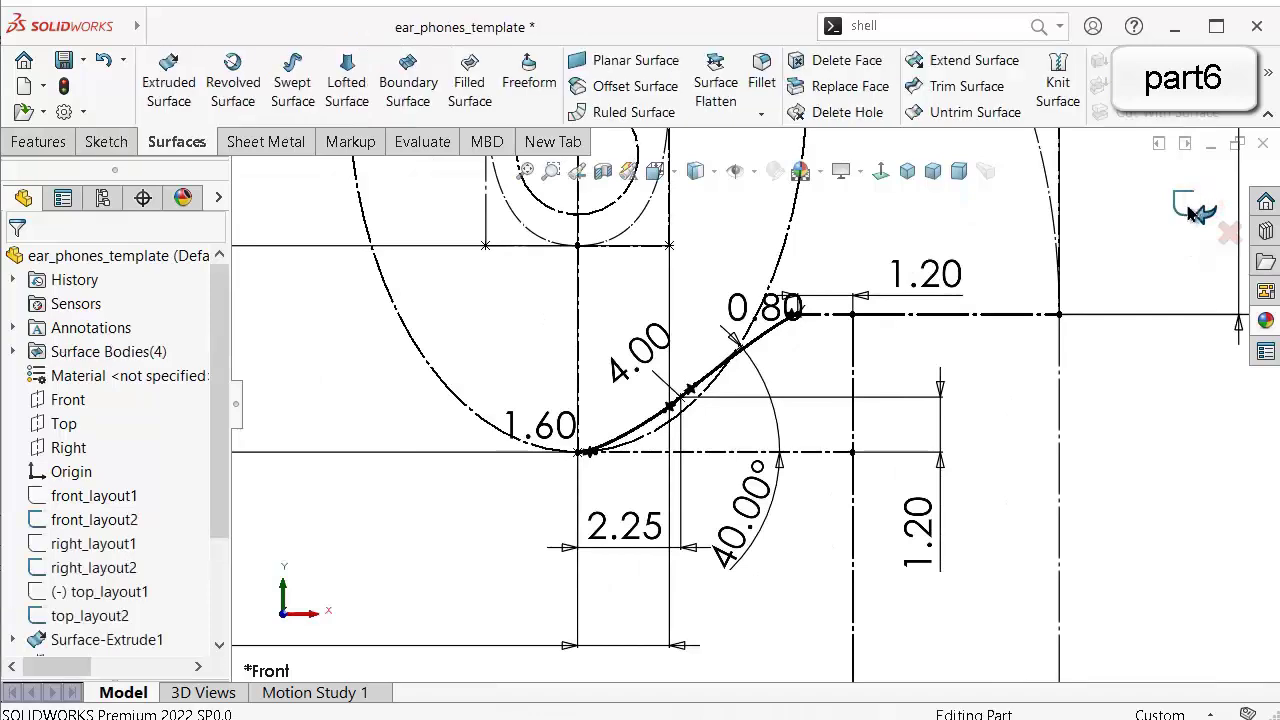
pyautogui.scroll(3, 1020, 267)
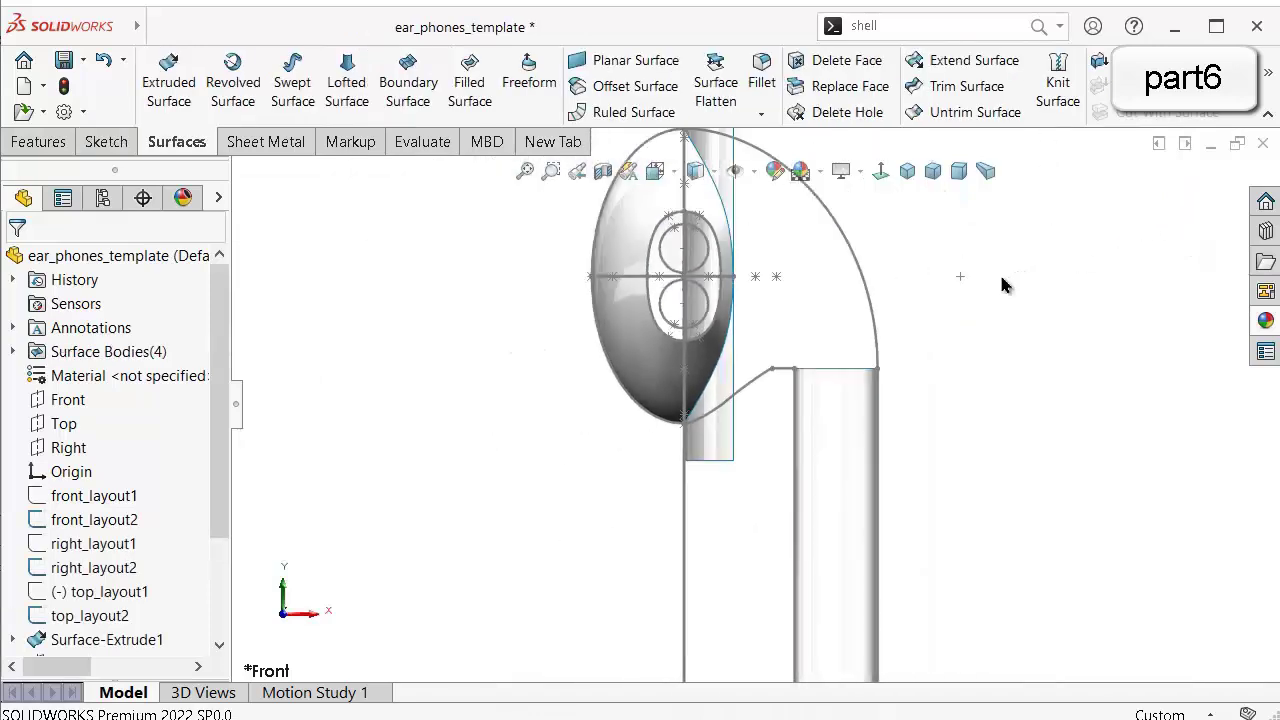
# Show Sketch13, the elliptical profile sketch of the extruded stem surface.
pyautogui.scroll(-1, 998, 283)
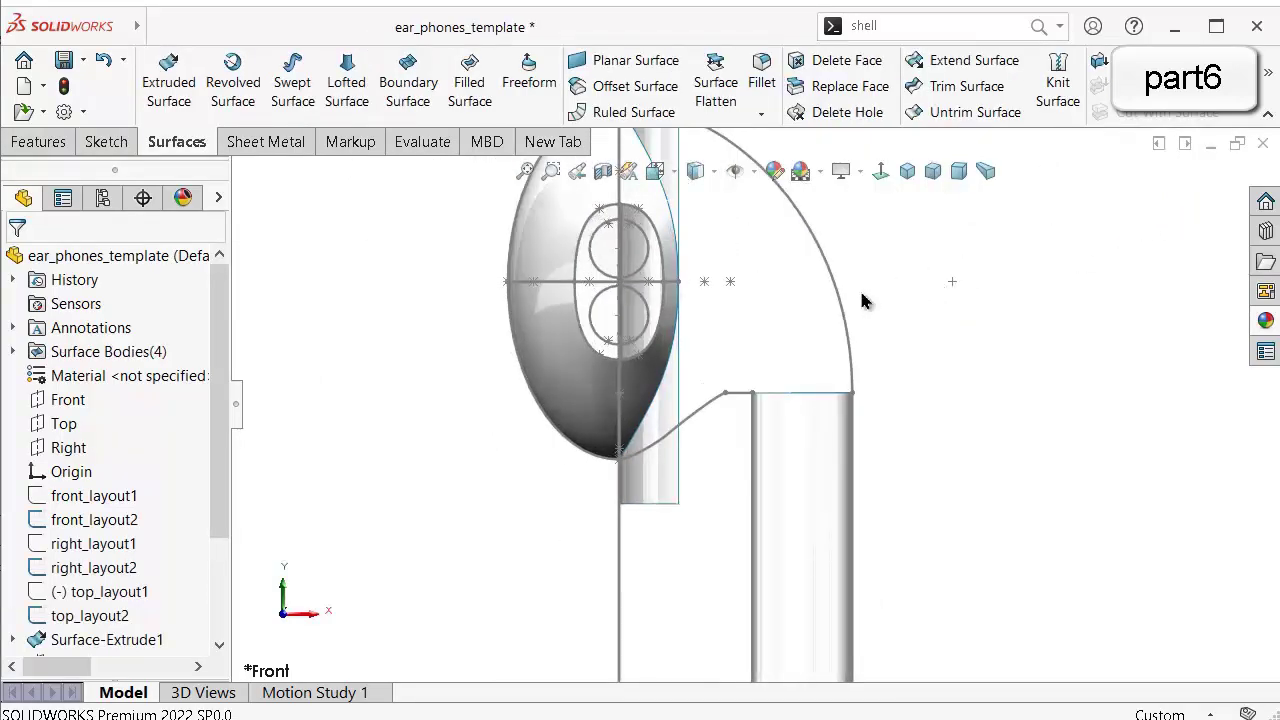
pyautogui.scroll(2, 743, 288)
pyautogui.scroll(-2, 712, 276)
pyautogui.scroll(1, 706, 272)
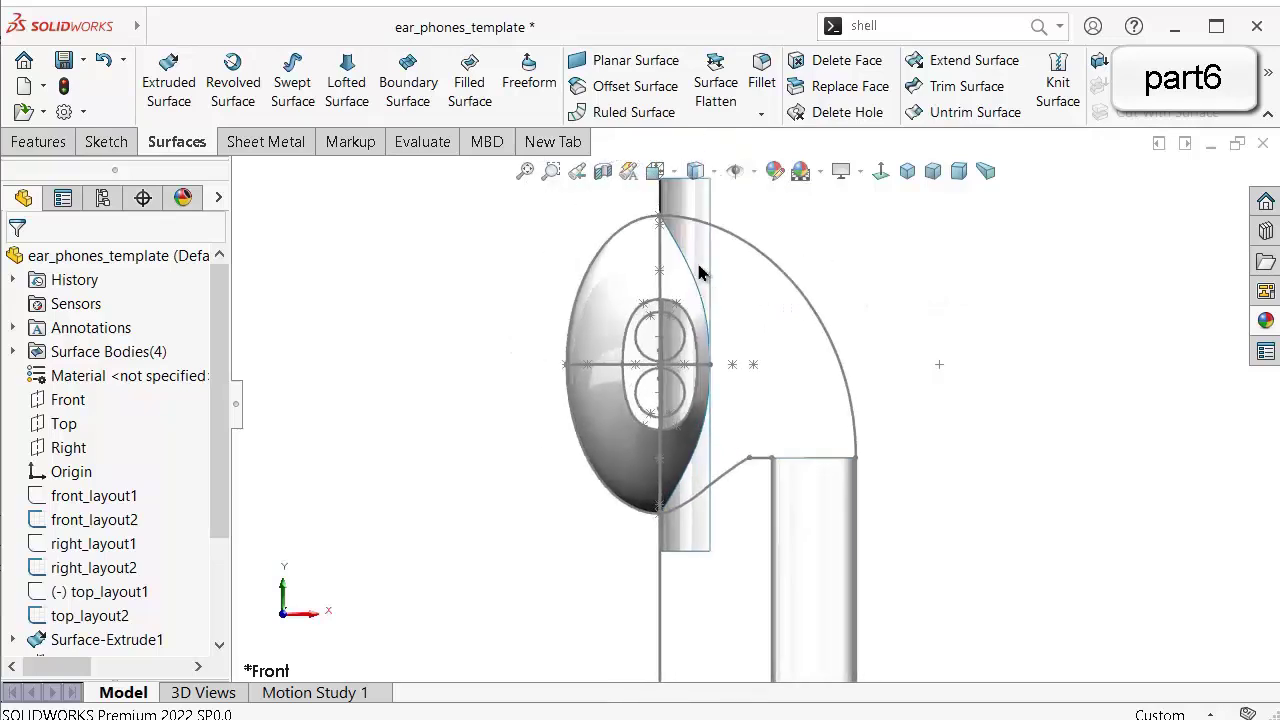
pyautogui.scroll(-1, 694, 271)
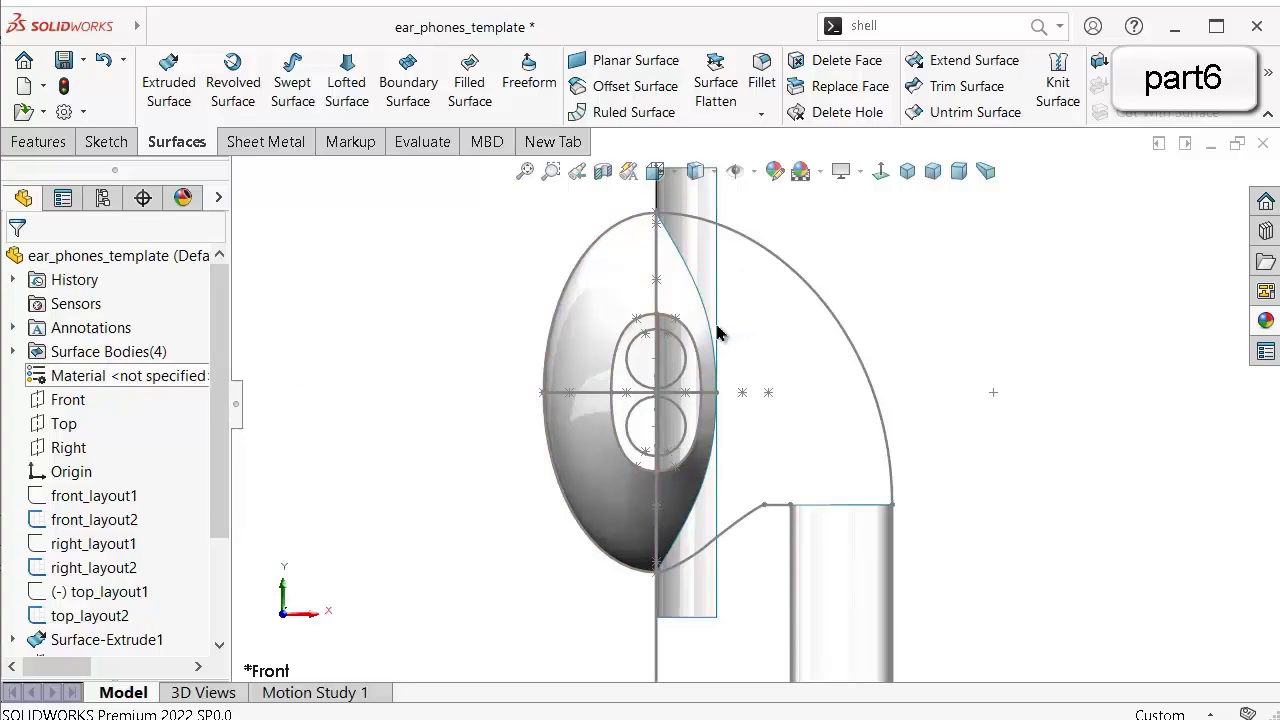
pyautogui.moveTo(718, 326); pyautogui.dragTo(691, 386, button='middle')
pyautogui.scroll(-2, 1029, 407)
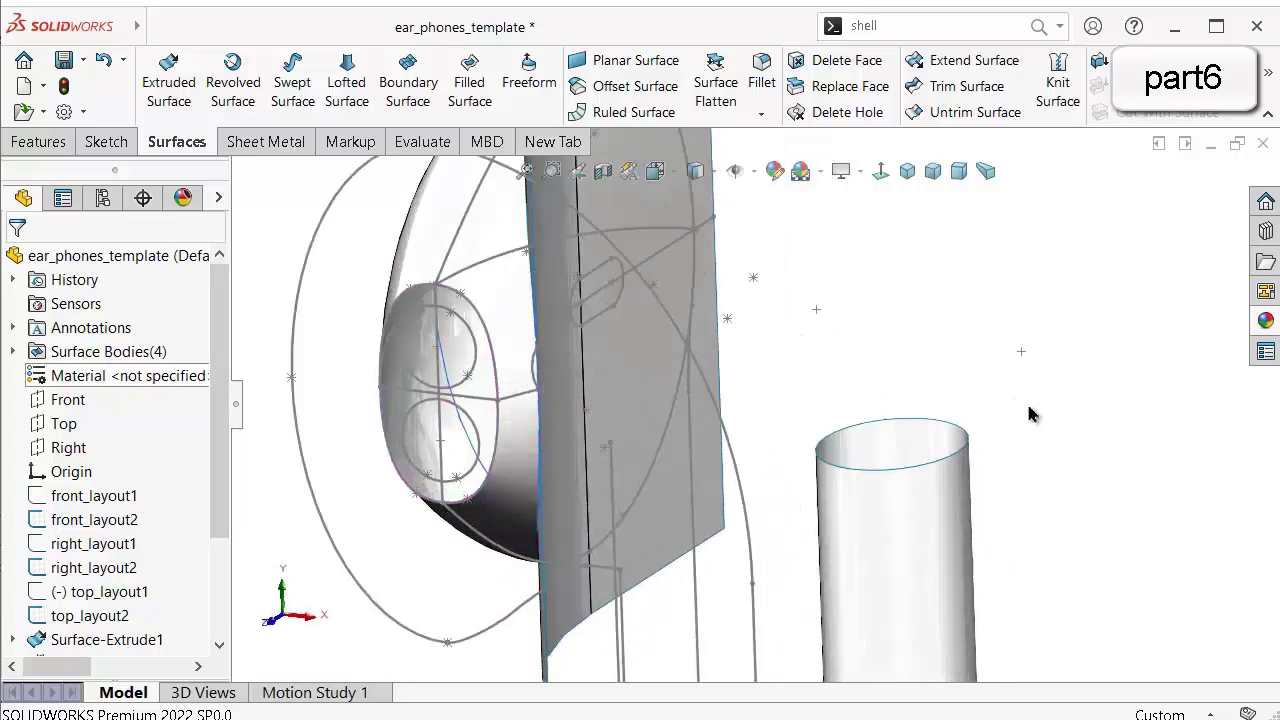
pyautogui.click(957, 462)
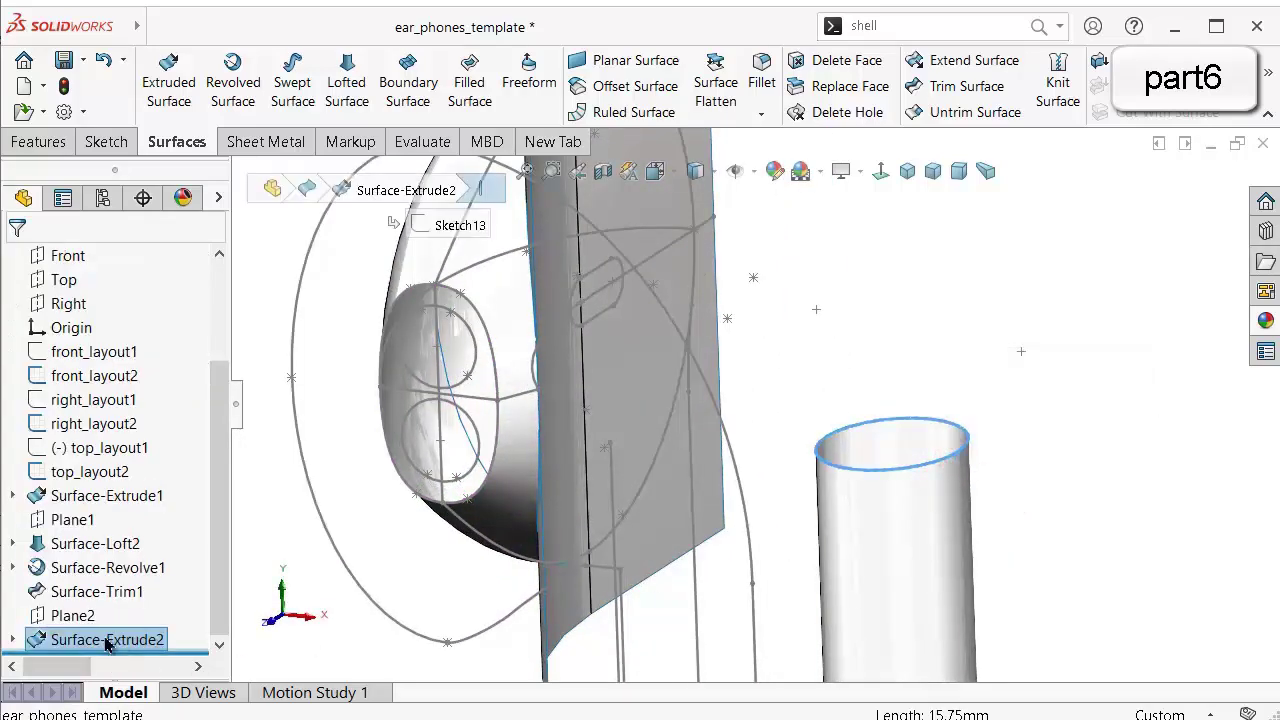
pyautogui.click(12, 639)
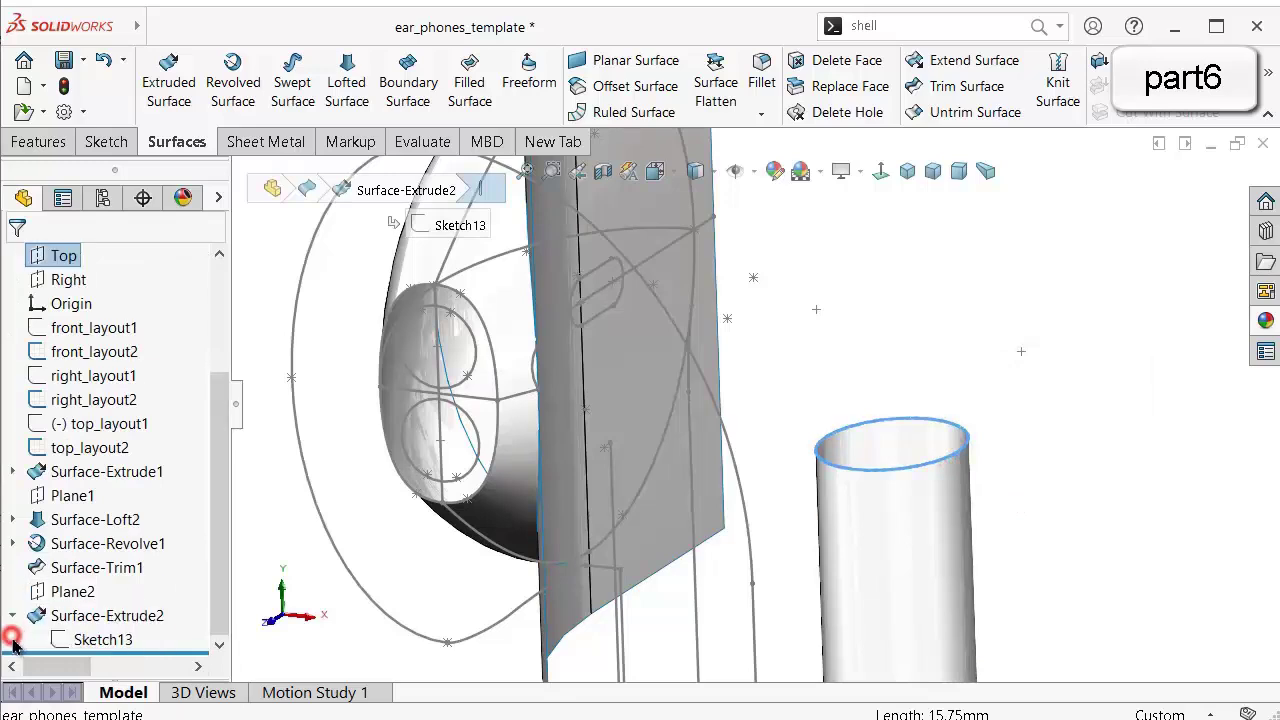
pyautogui.click(96, 640)
pyautogui.click(115, 603)
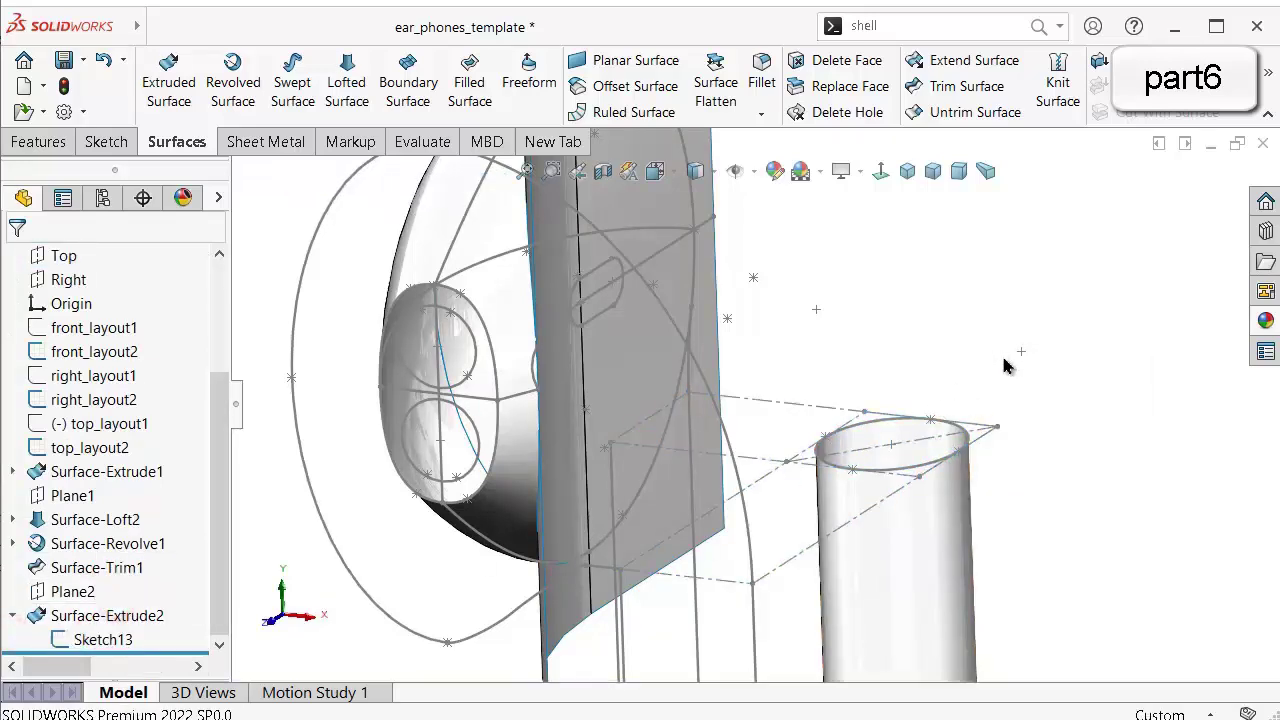
# Hide the trimming surface body Surface-Extrude1 at the back of the head.
pyautogui.moveTo(1023, 363); pyautogui.dragTo(977, 505, button='middle')
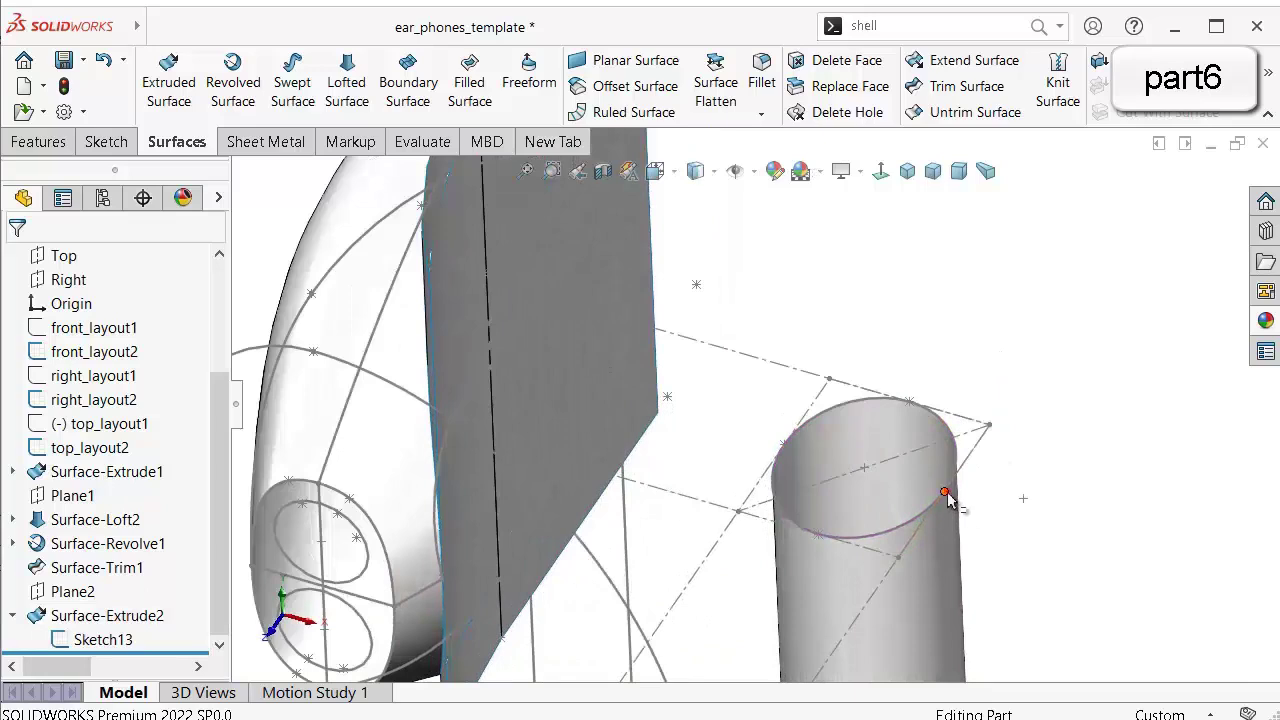
pyautogui.click(946, 493)
pyautogui.click(1022, 541)
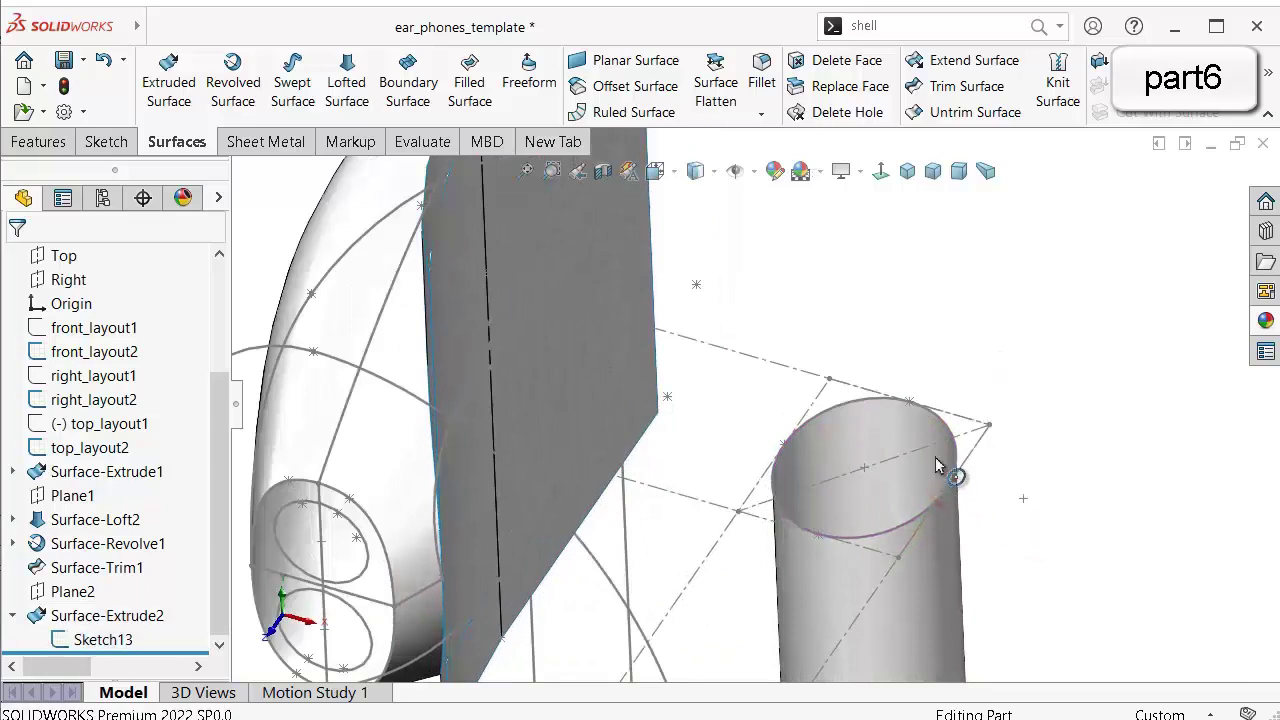
pyautogui.scroll(5, 806, 264)
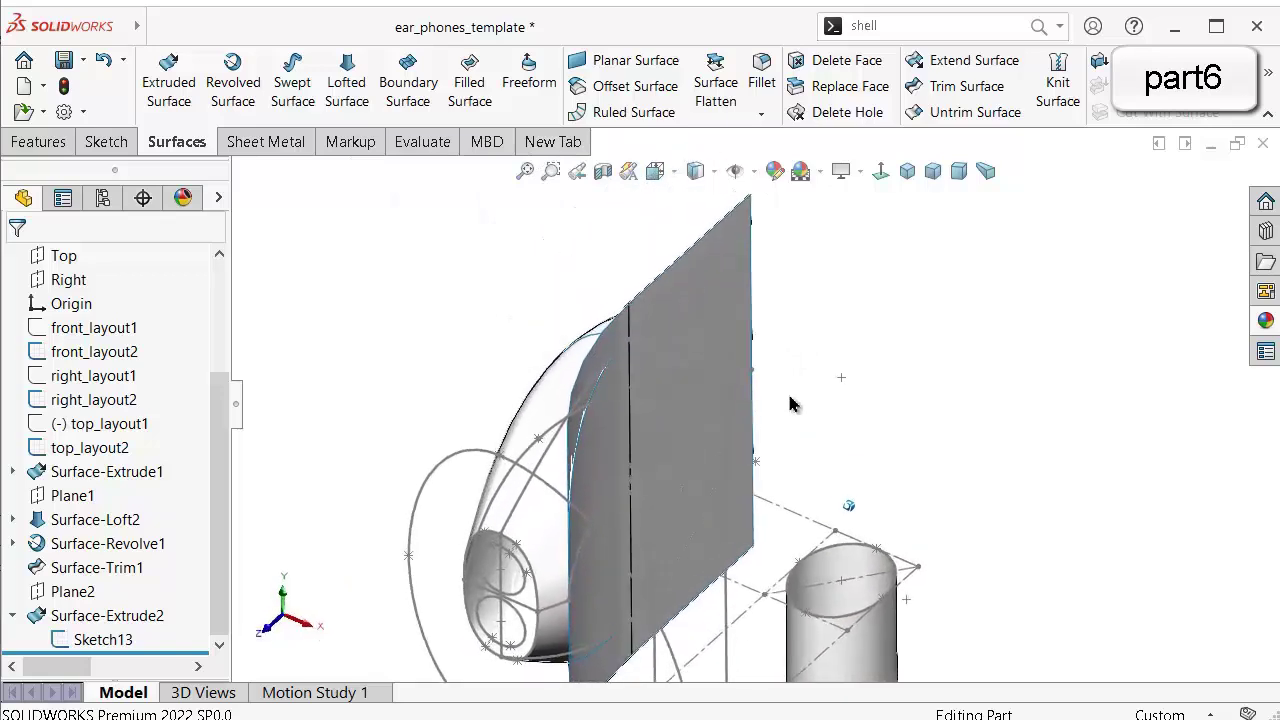
pyautogui.moveTo(790, 404); pyautogui.dragTo(786, 404, button='middle')
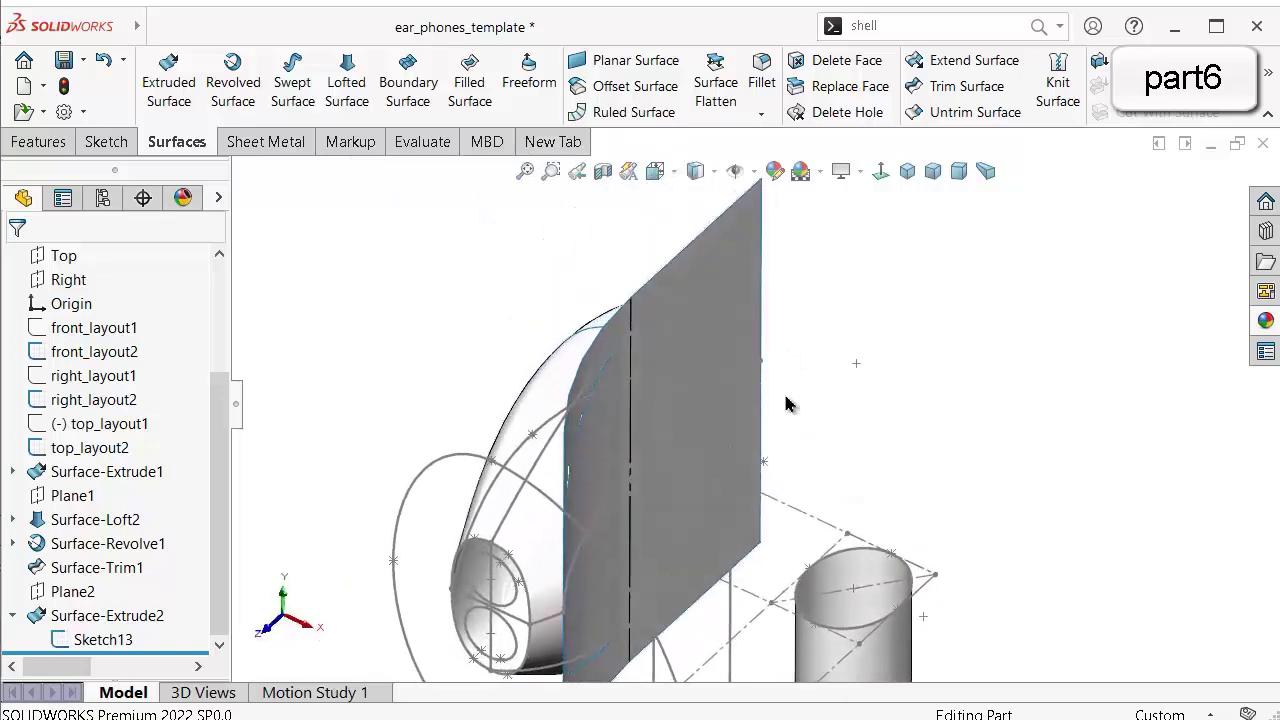
pyautogui.click(738, 264)
pyautogui.click(851, 193)
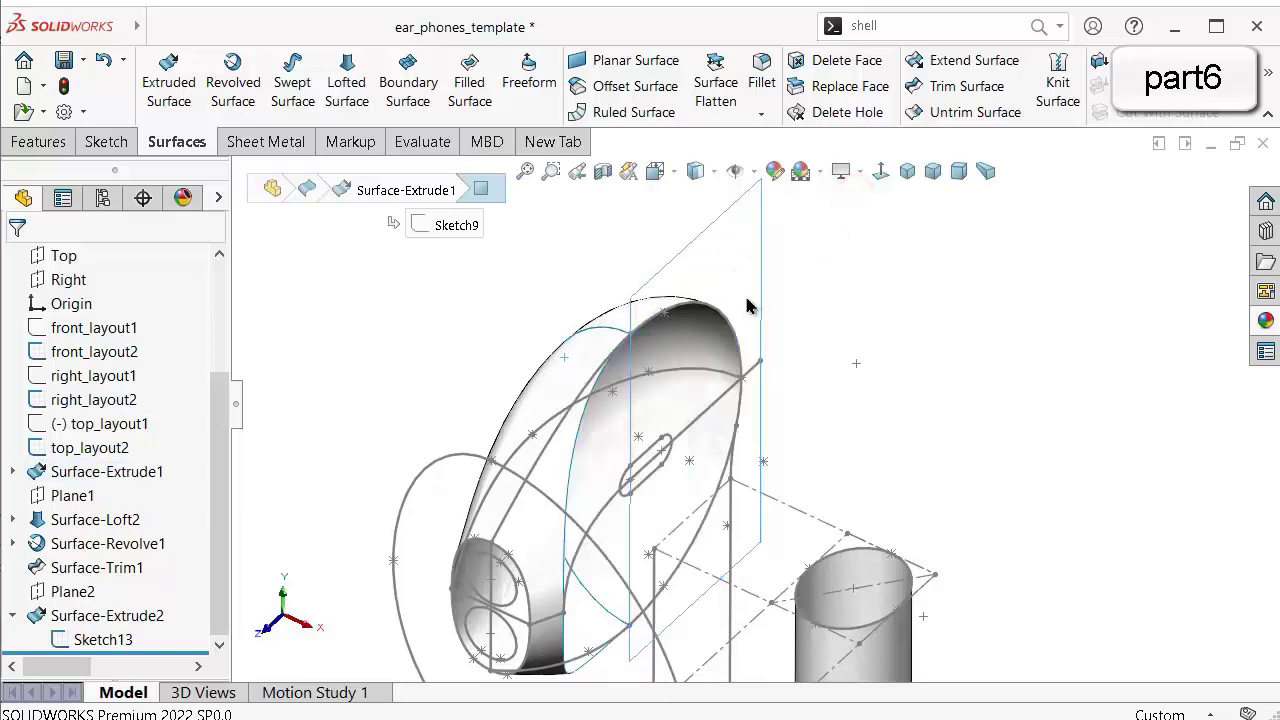
# Hide the top and right layout sketches around the head, keeping the stem's Sketch13 shown.
pyautogui.click(752, 376)
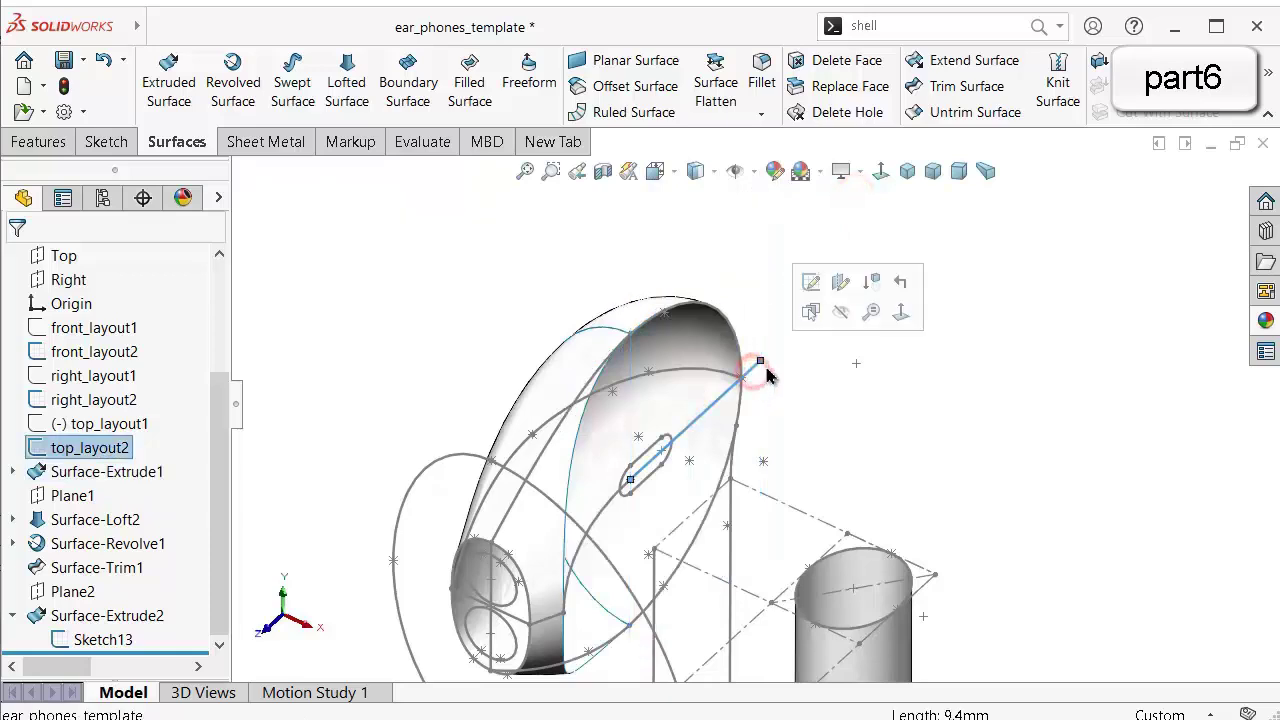
pyautogui.click(838, 312)
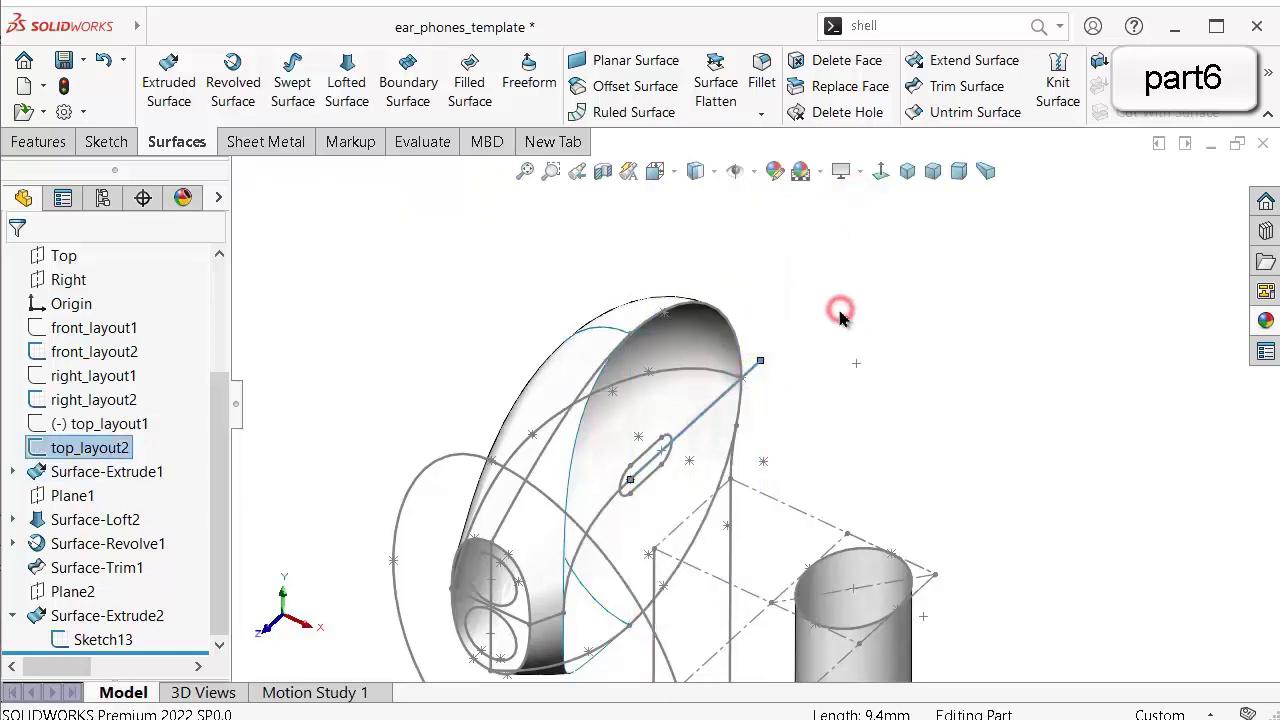
pyautogui.click(650, 483)
pyautogui.click(738, 421)
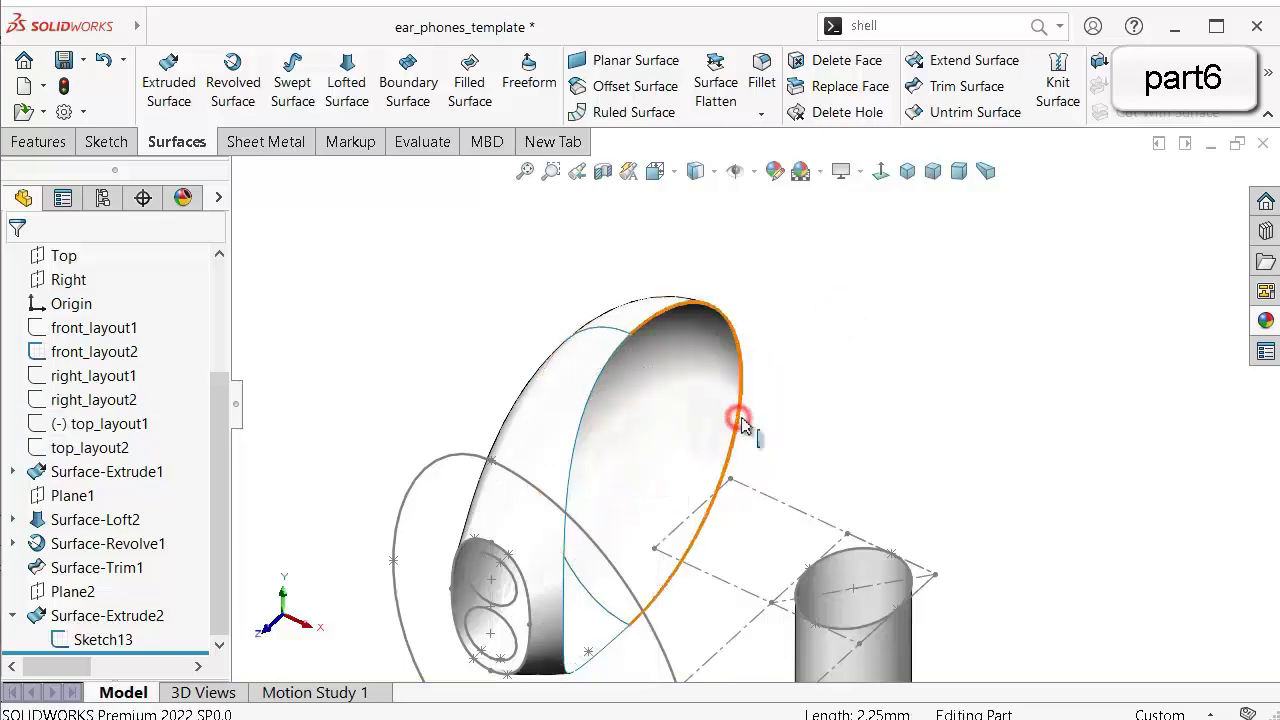
pyautogui.click(776, 501)
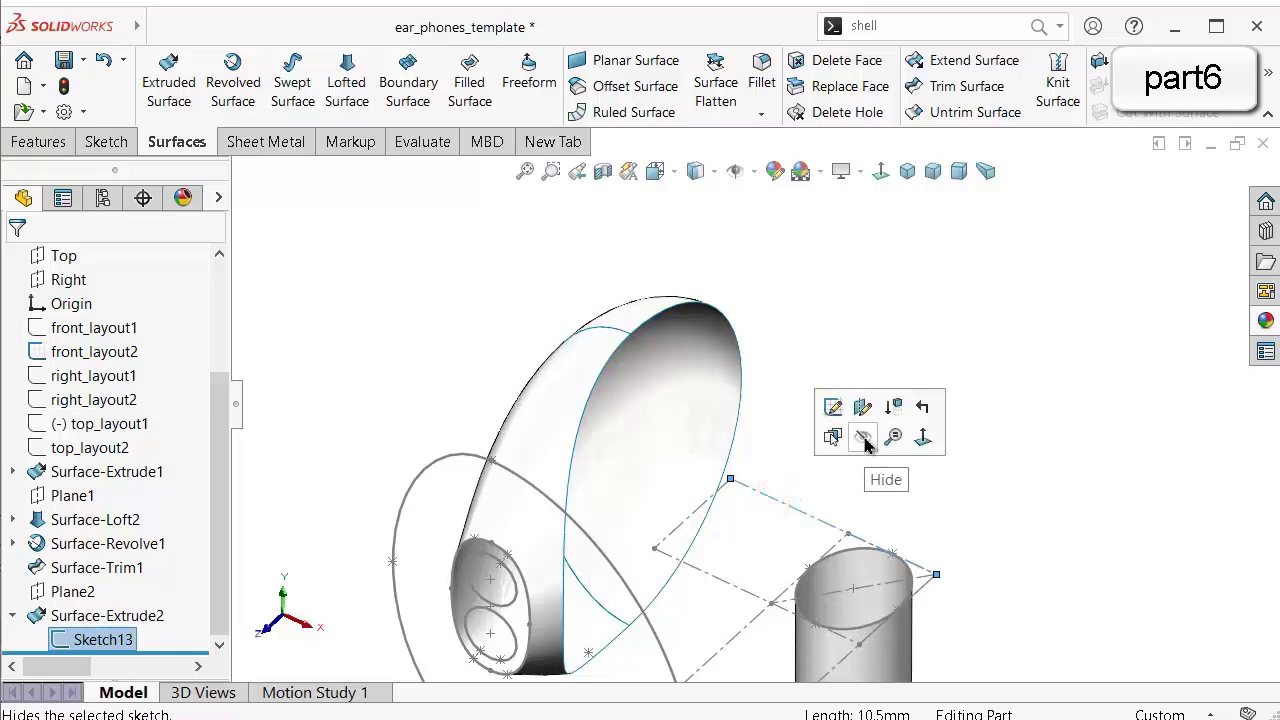
pyautogui.click(907, 478)
pyautogui.moveTo(1020, 491)
pyautogui.mouseDown(button='middle')
pyautogui.moveTo(1000, 503)
pyautogui.moveTo(925, 490)
pyautogui.moveTo(940, 495)
pyautogui.moveTo(897, 474)
pyautogui.mouseUp(button='middle')
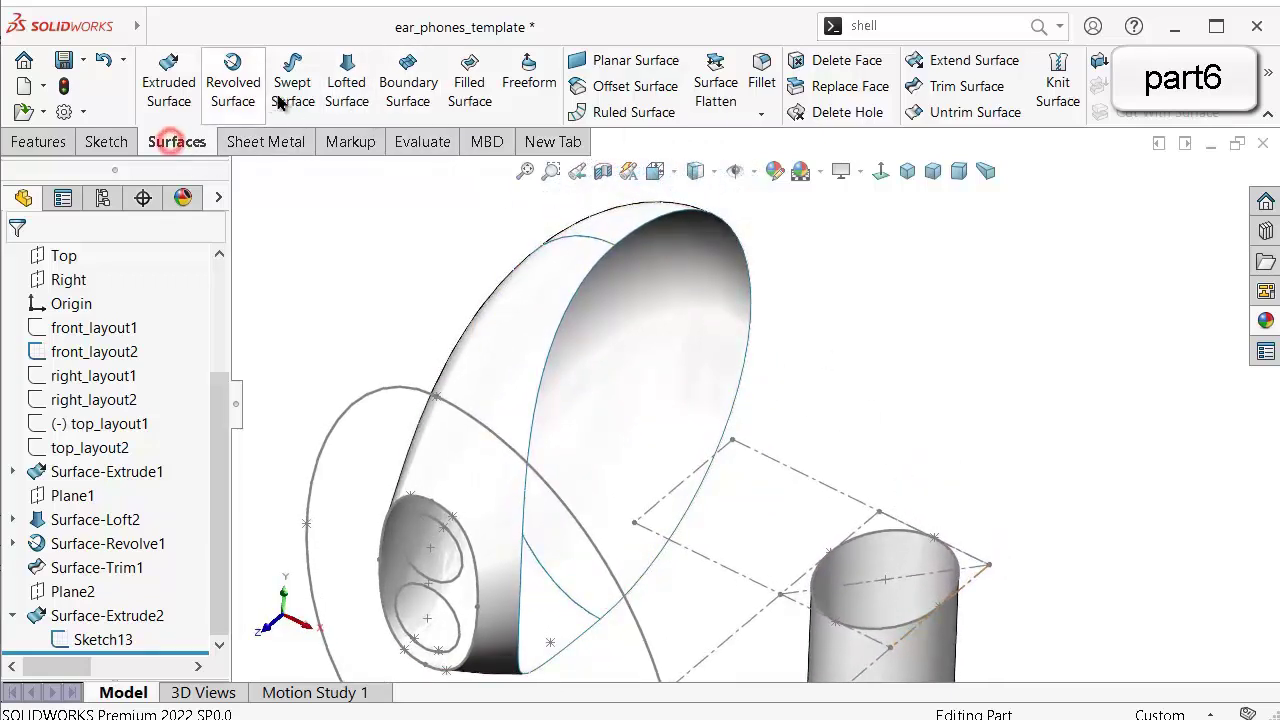
# Start a surface loft with the two open rear edges of the head grouped as the closed first profile.
pyautogui.click(350, 88)
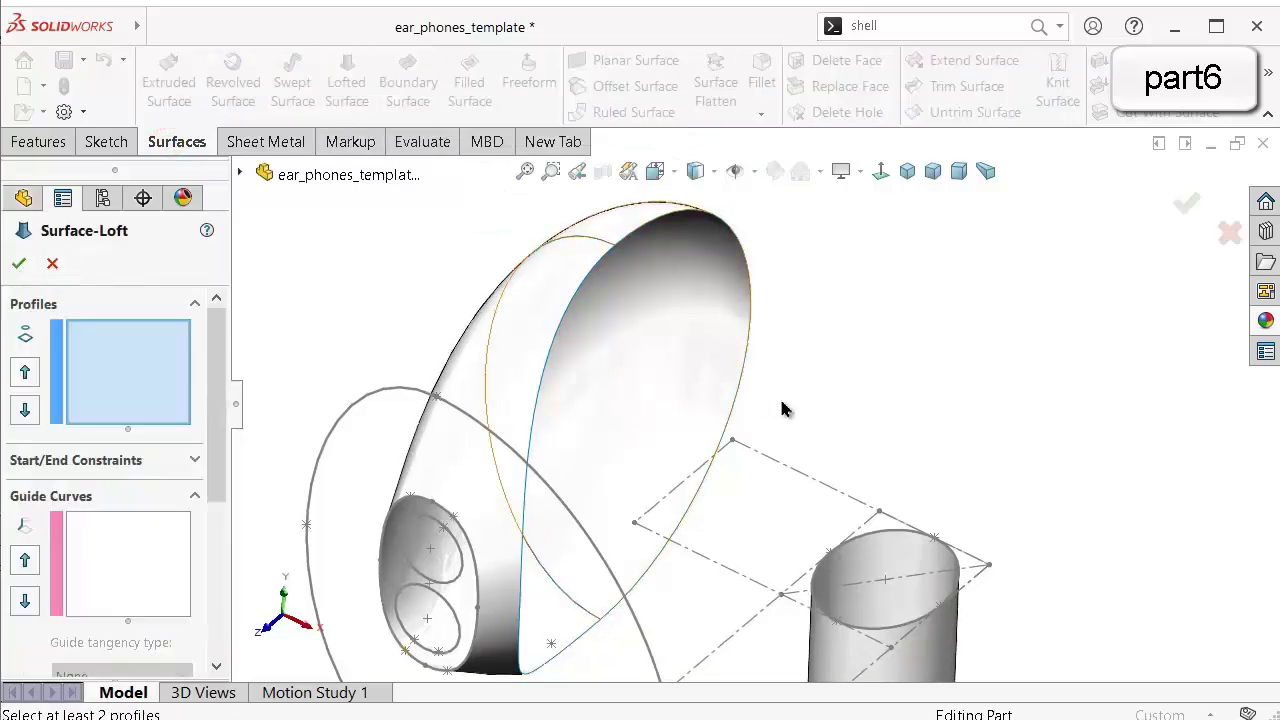
pyautogui.moveTo(946, 428); pyautogui.dragTo(894, 420, button='middle')
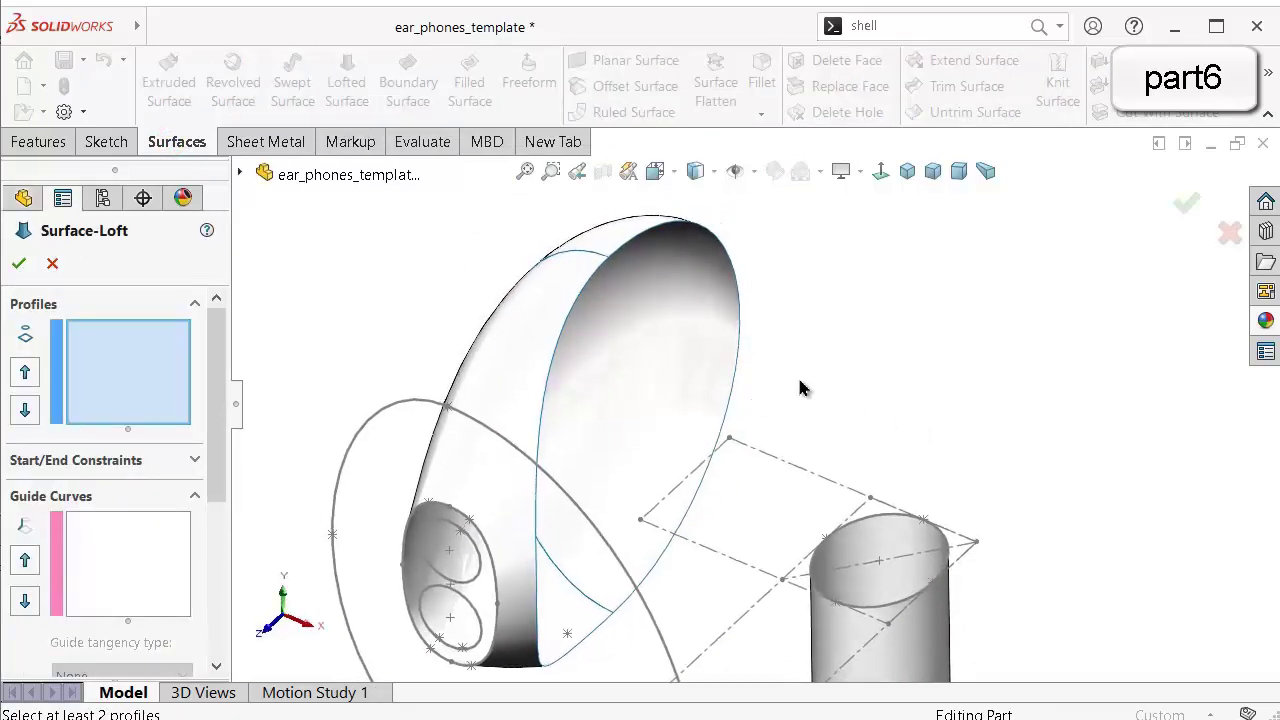
pyautogui.rightClick(126, 357)
pyautogui.click(152, 396)
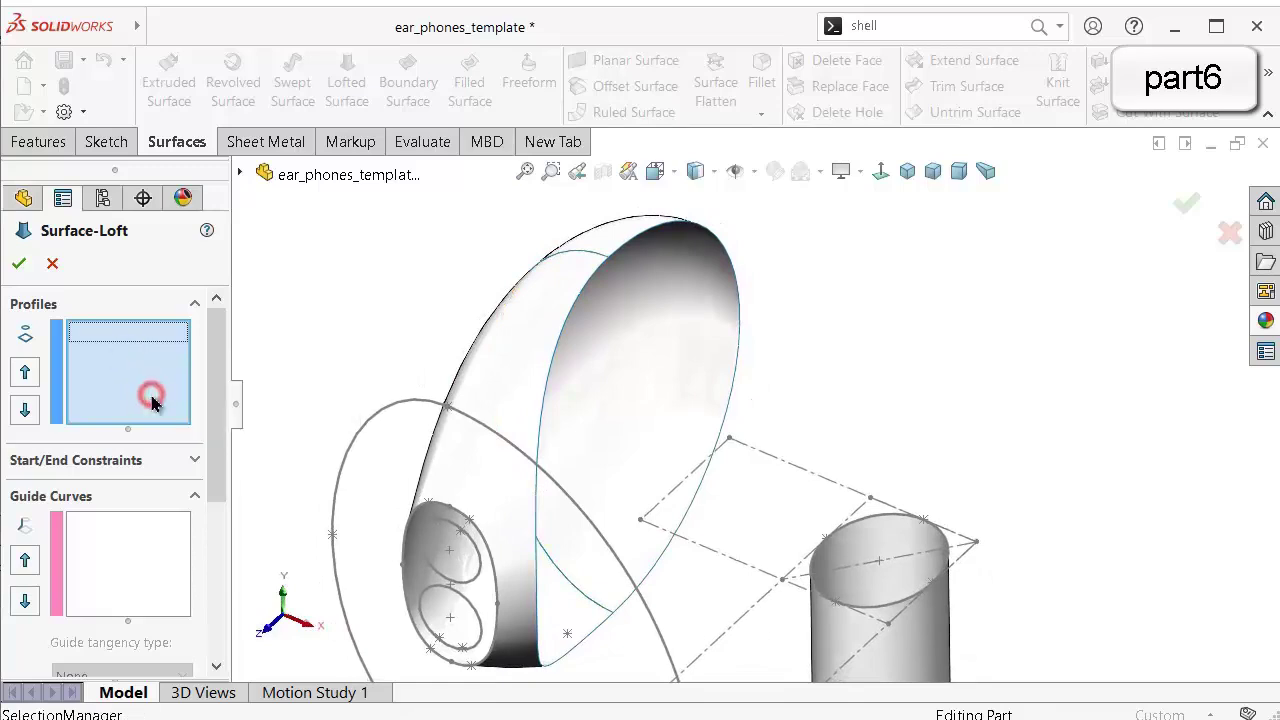
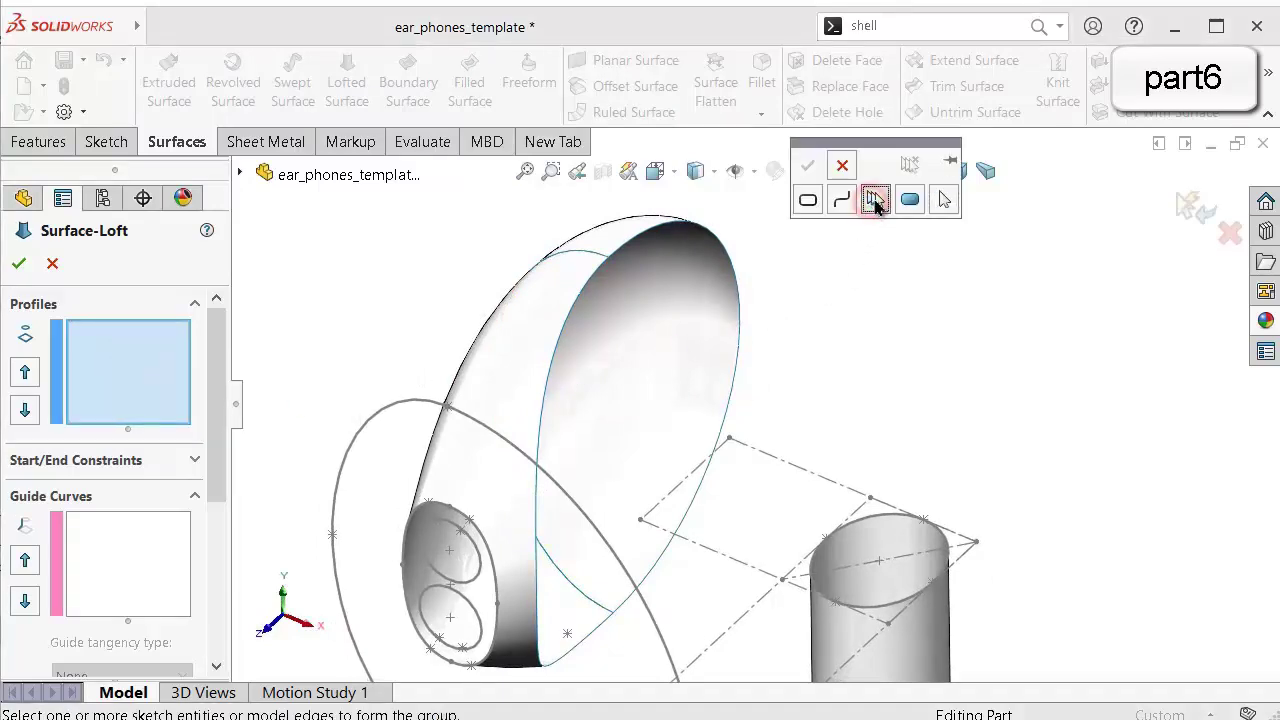
pyautogui.click(655, 236)
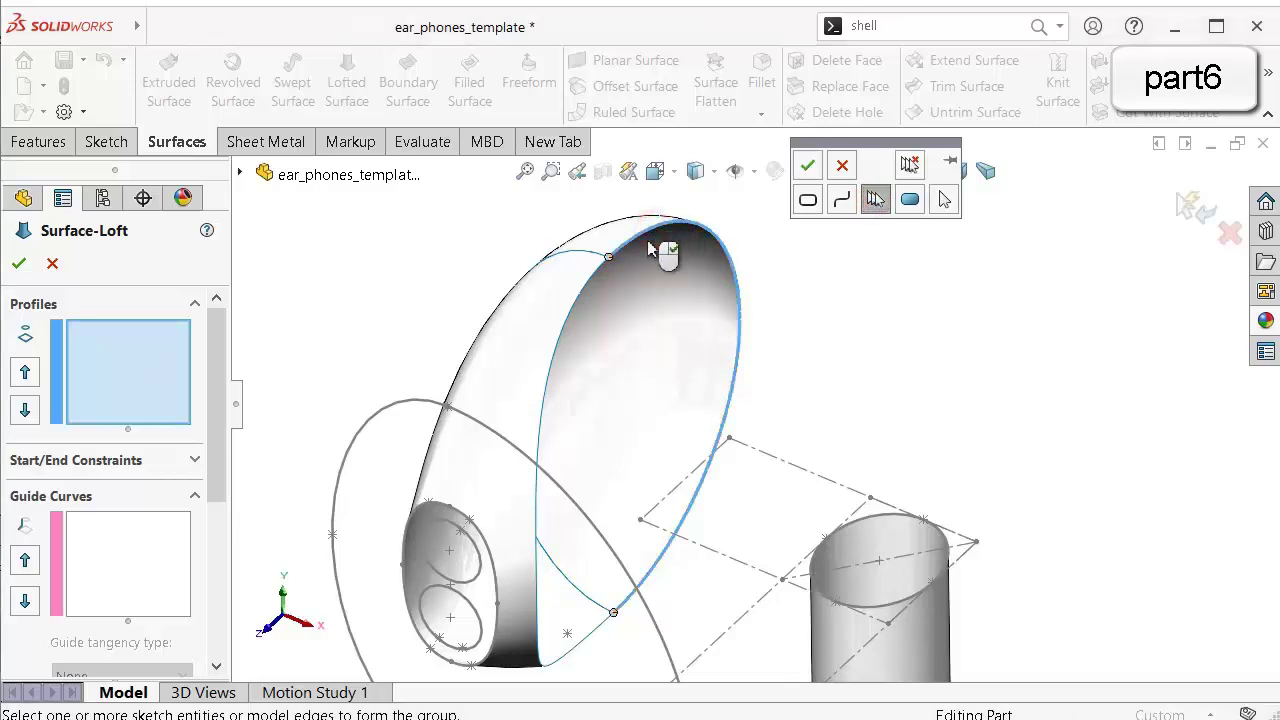
pyautogui.click(587, 294)
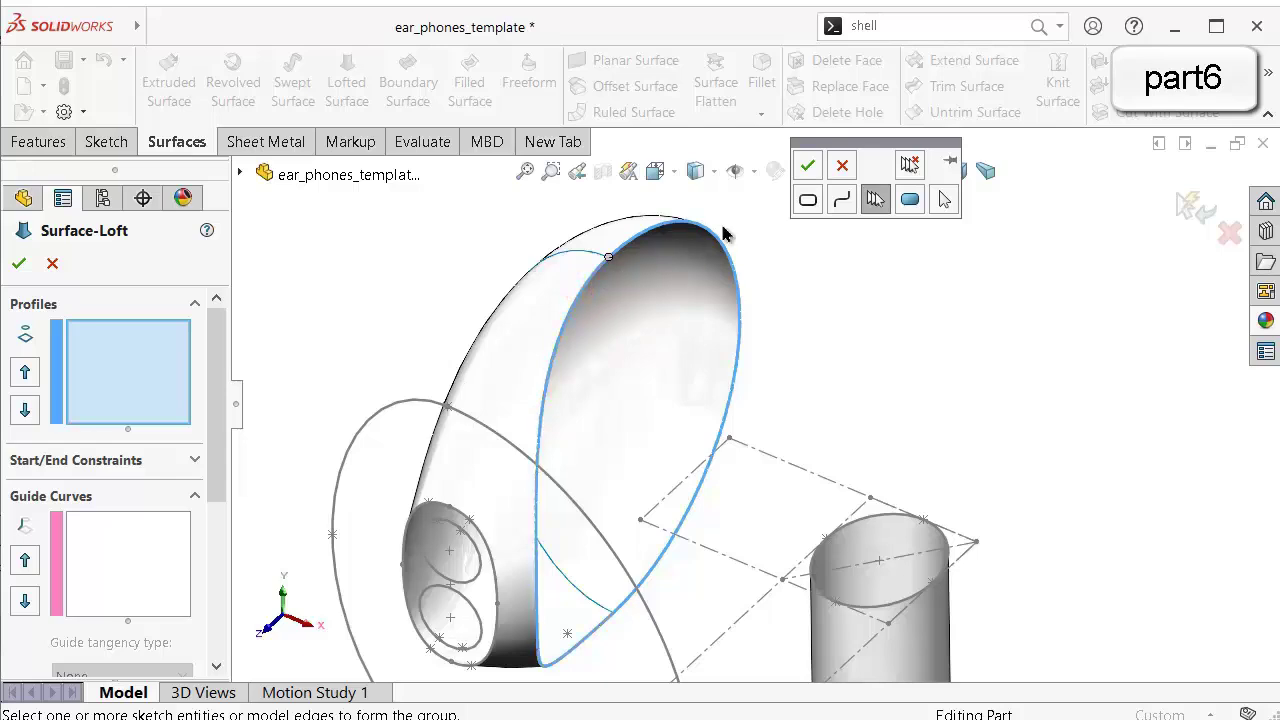
pyautogui.click(807, 167)
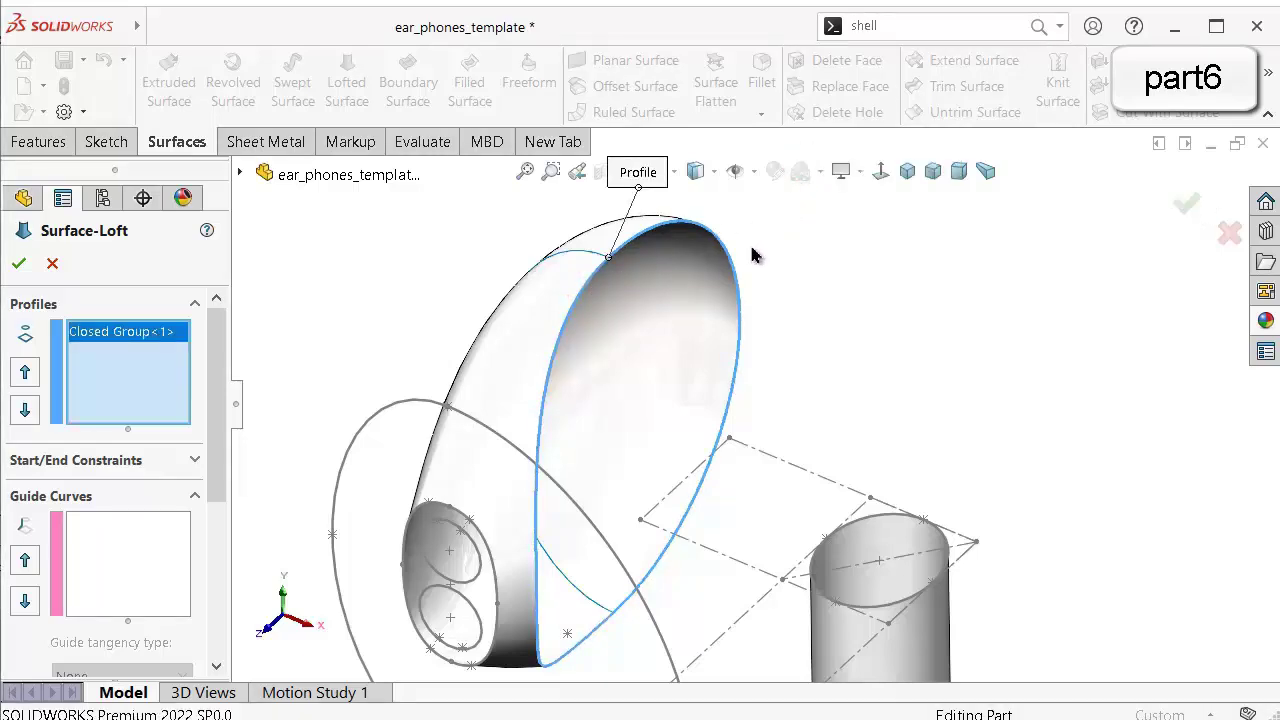
pyautogui.click(933, 588)
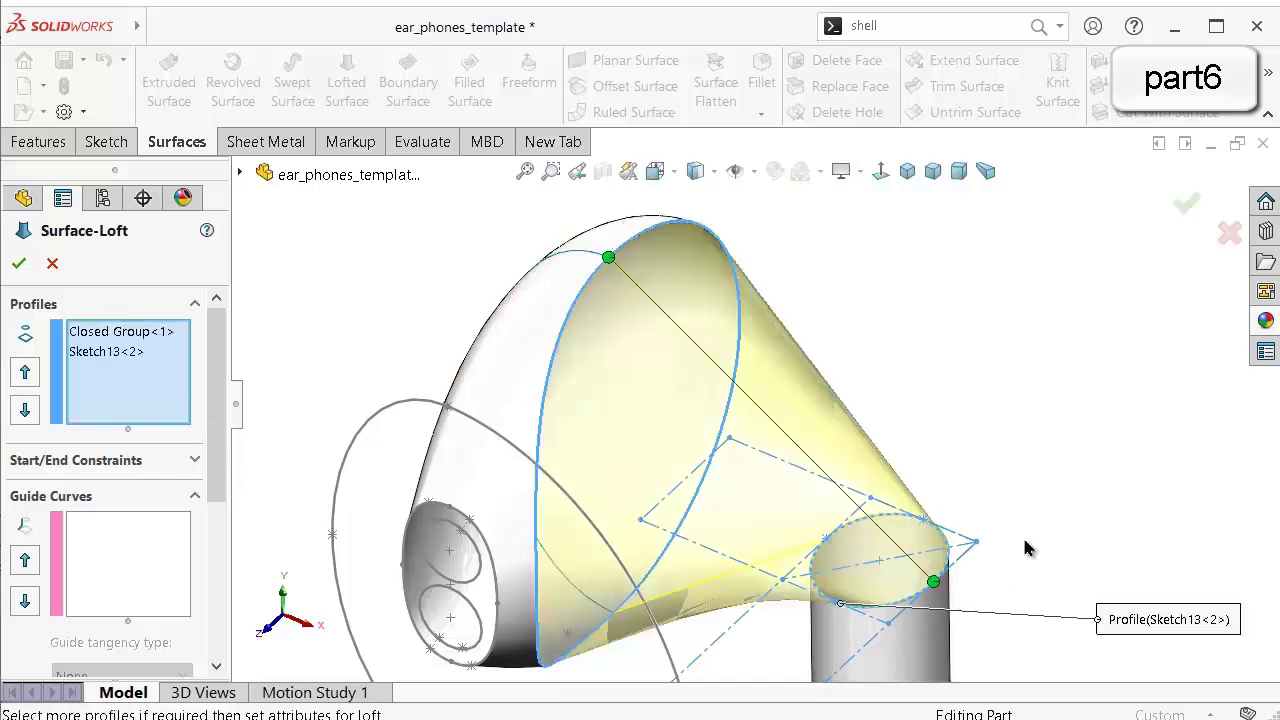
pyautogui.scroll(-2, 831, 580)
pyautogui.scroll(5, 750, 430)
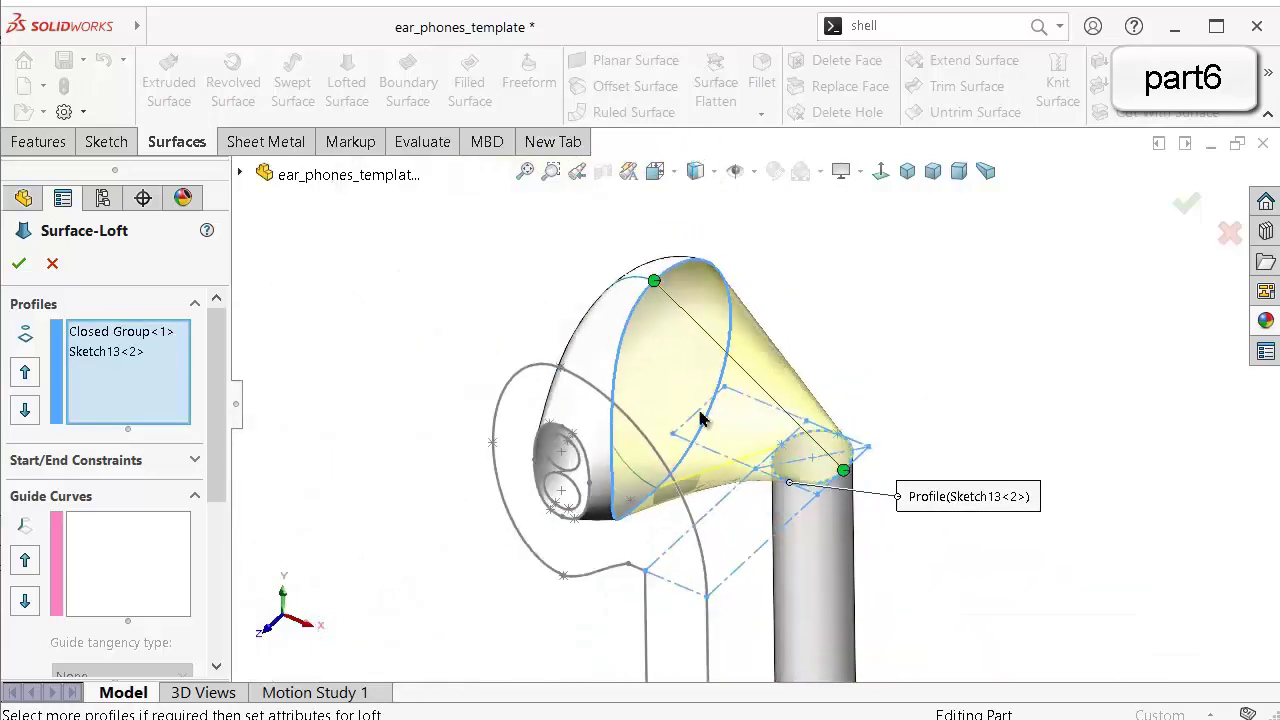
pyautogui.scroll(-4, 718, 356)
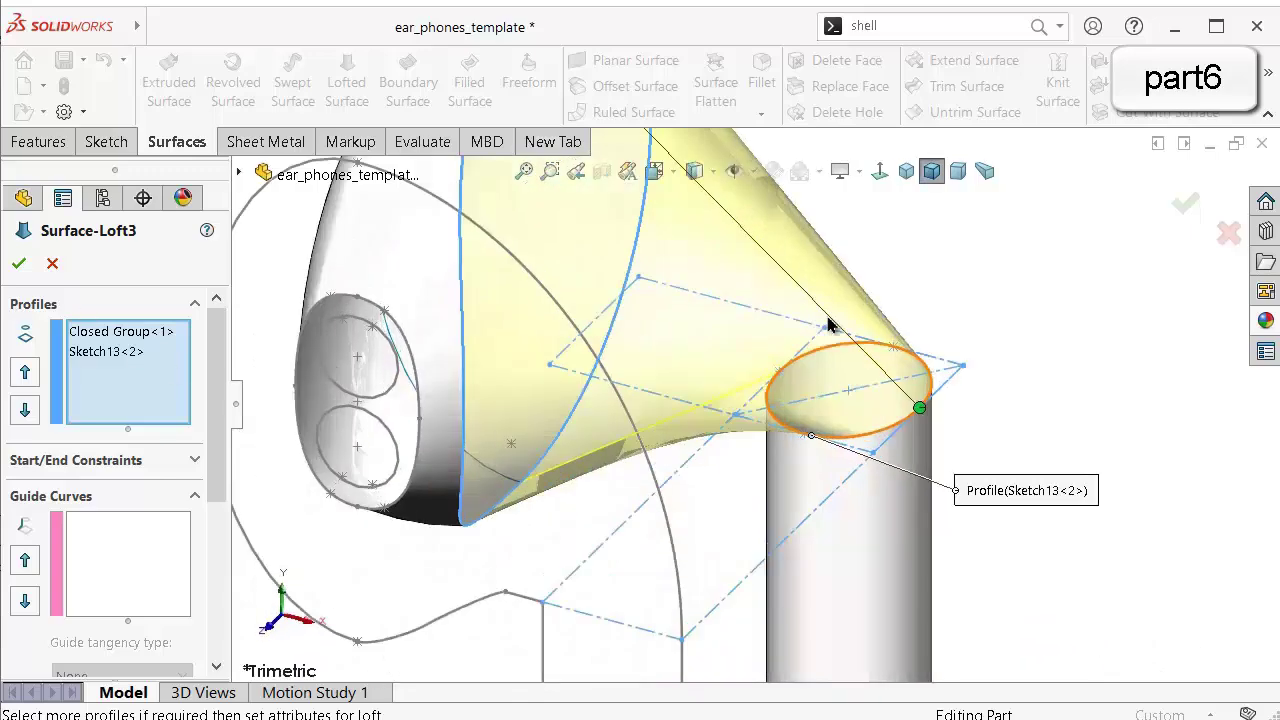
pyautogui.scroll(-2, 829, 317)
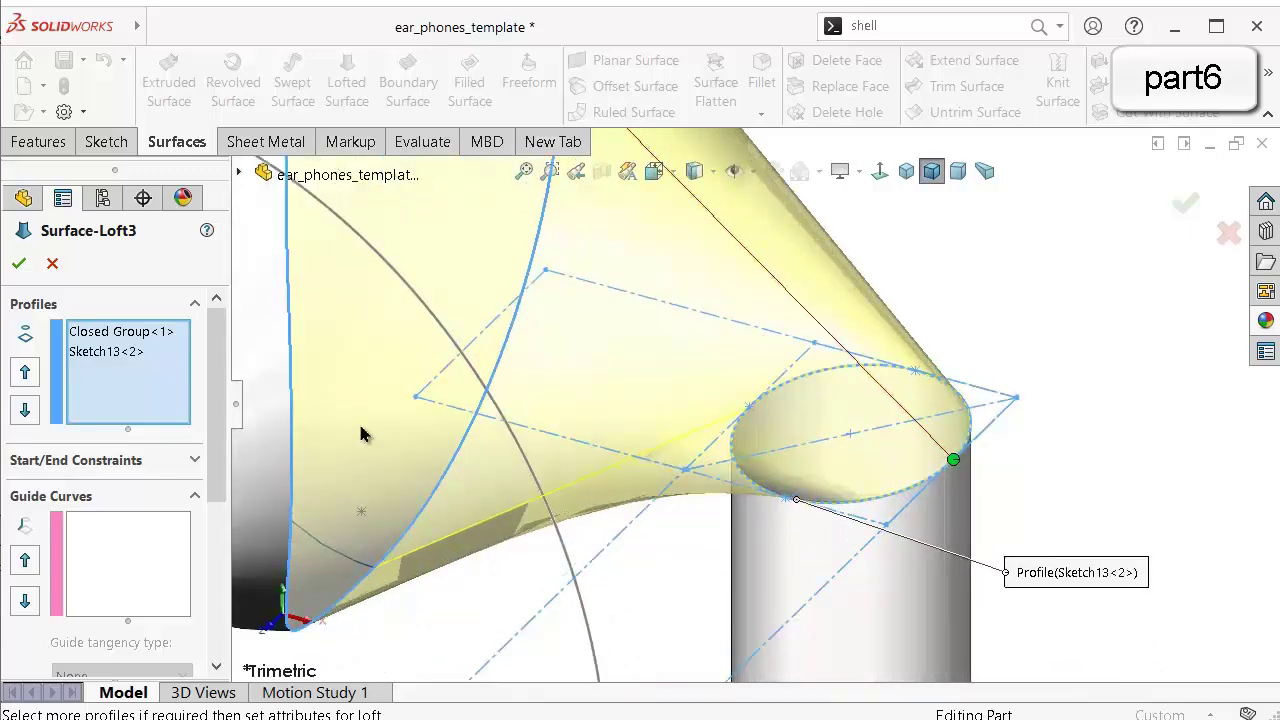
pyautogui.click(134, 351)
pyautogui.rightClick(136, 351)
pyautogui.click(184, 383)
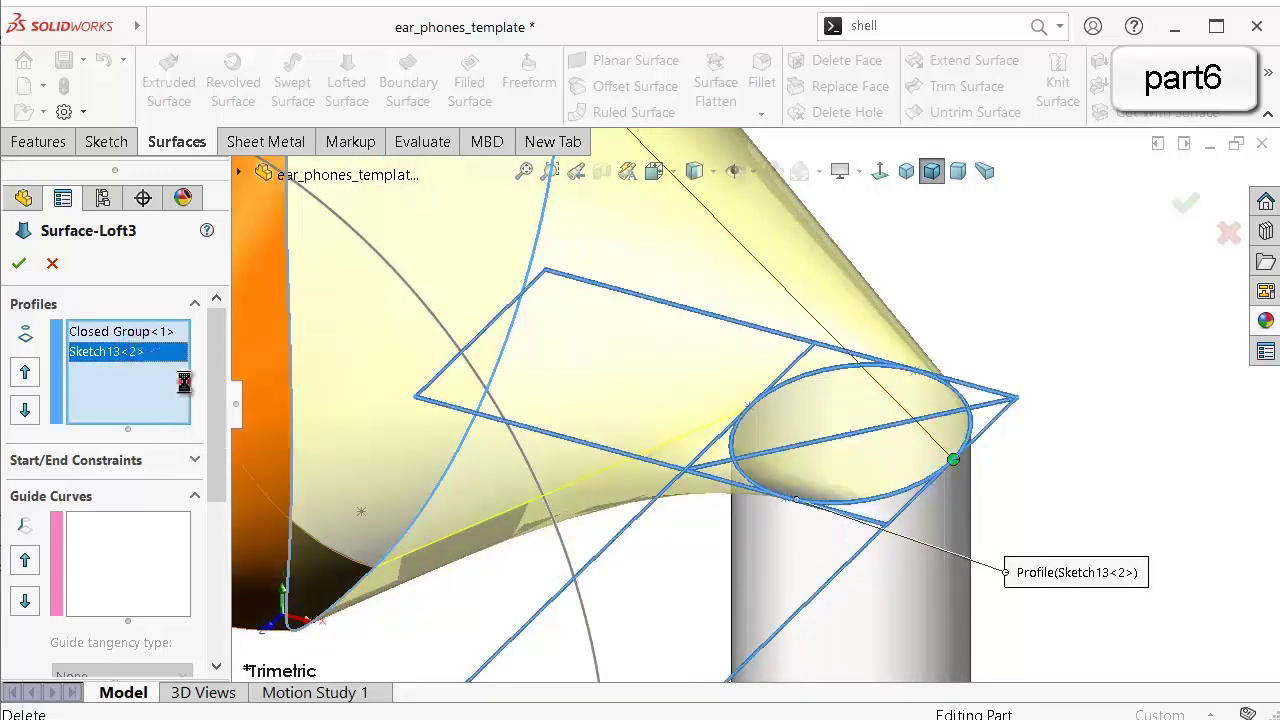
# Add the top edge of the extruded stem surface as the second loft profile, choosing the surface edge over the overlapping sketch ellipse.
pyautogui.scroll(-3, 915, 480)
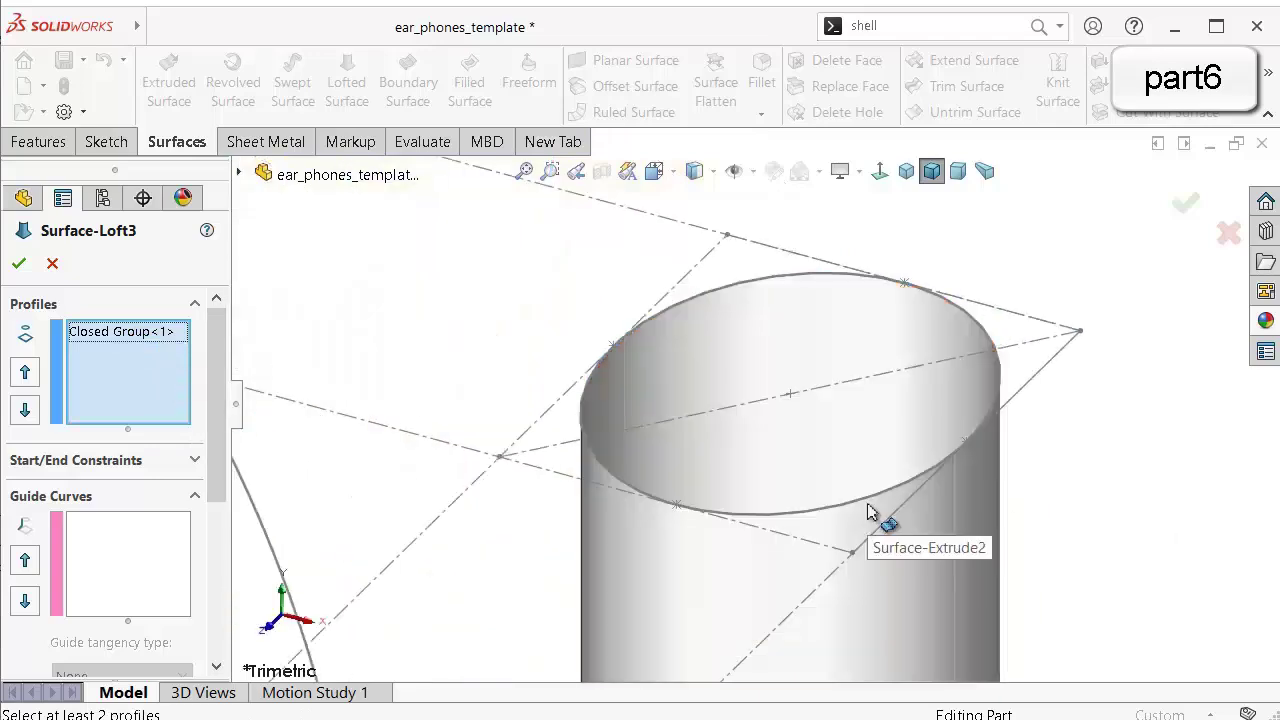
pyautogui.click(879, 495)
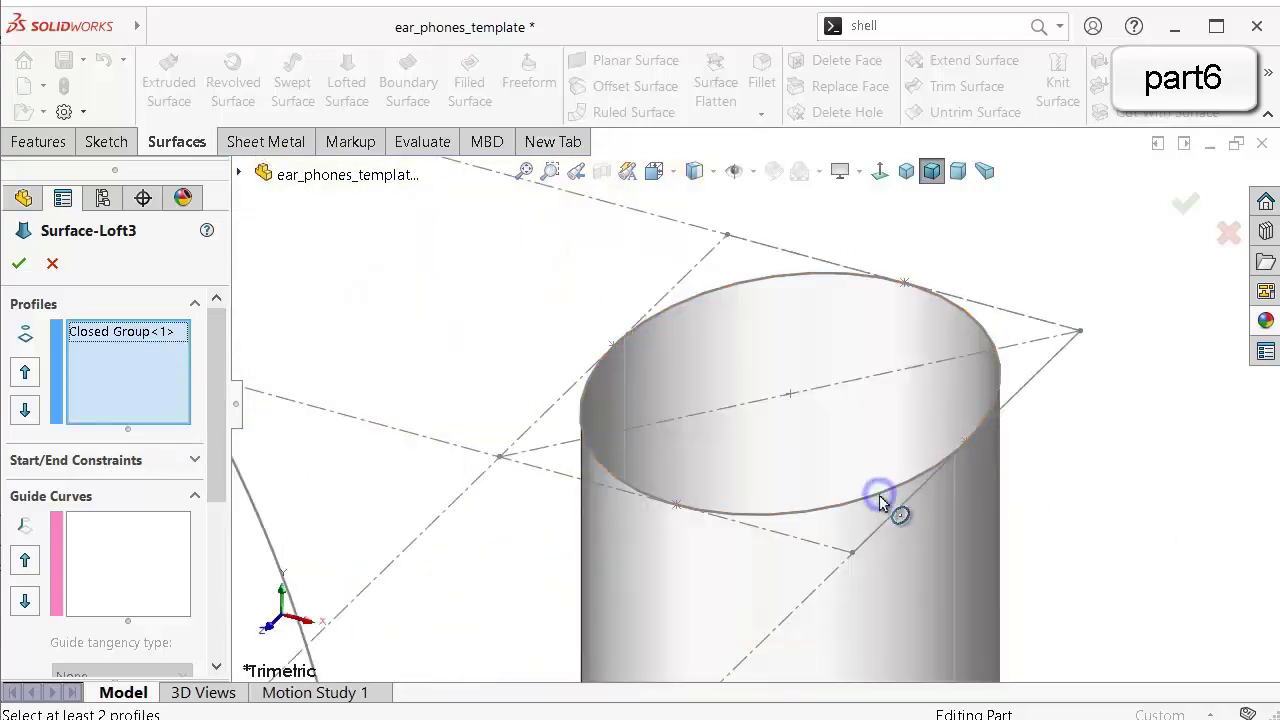
pyautogui.rightClick(879, 495)
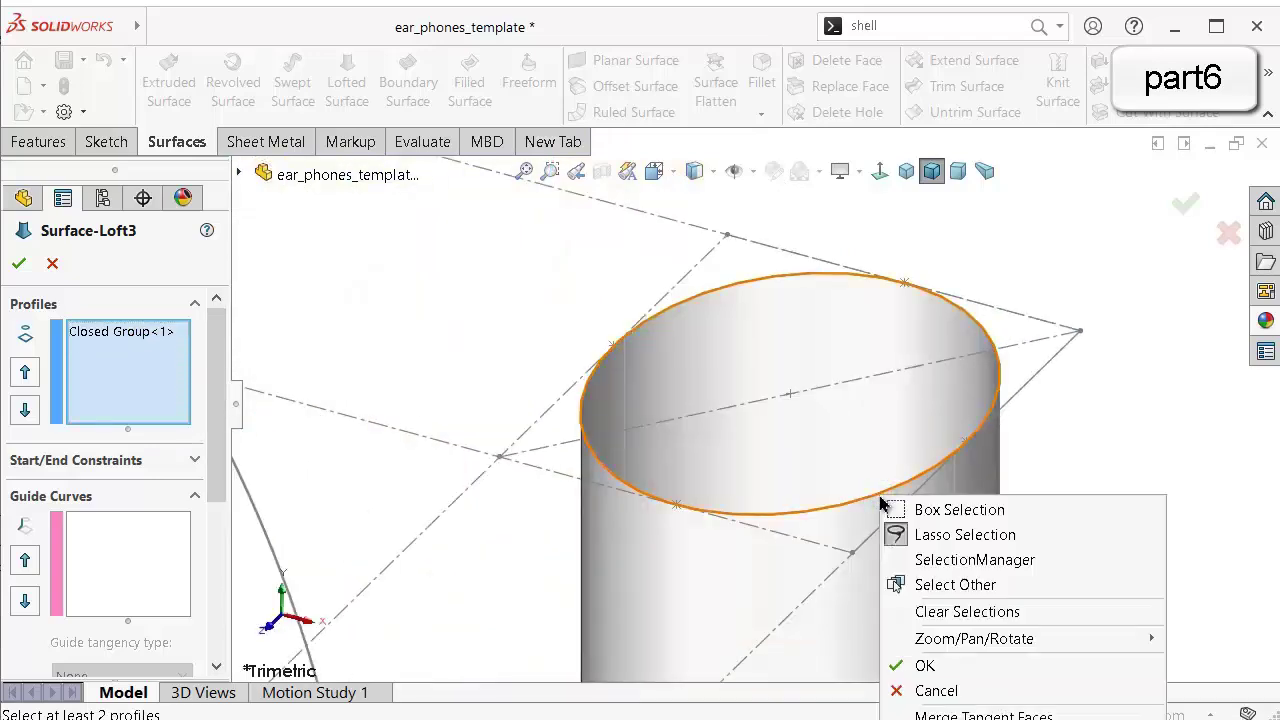
pyautogui.click(910, 585)
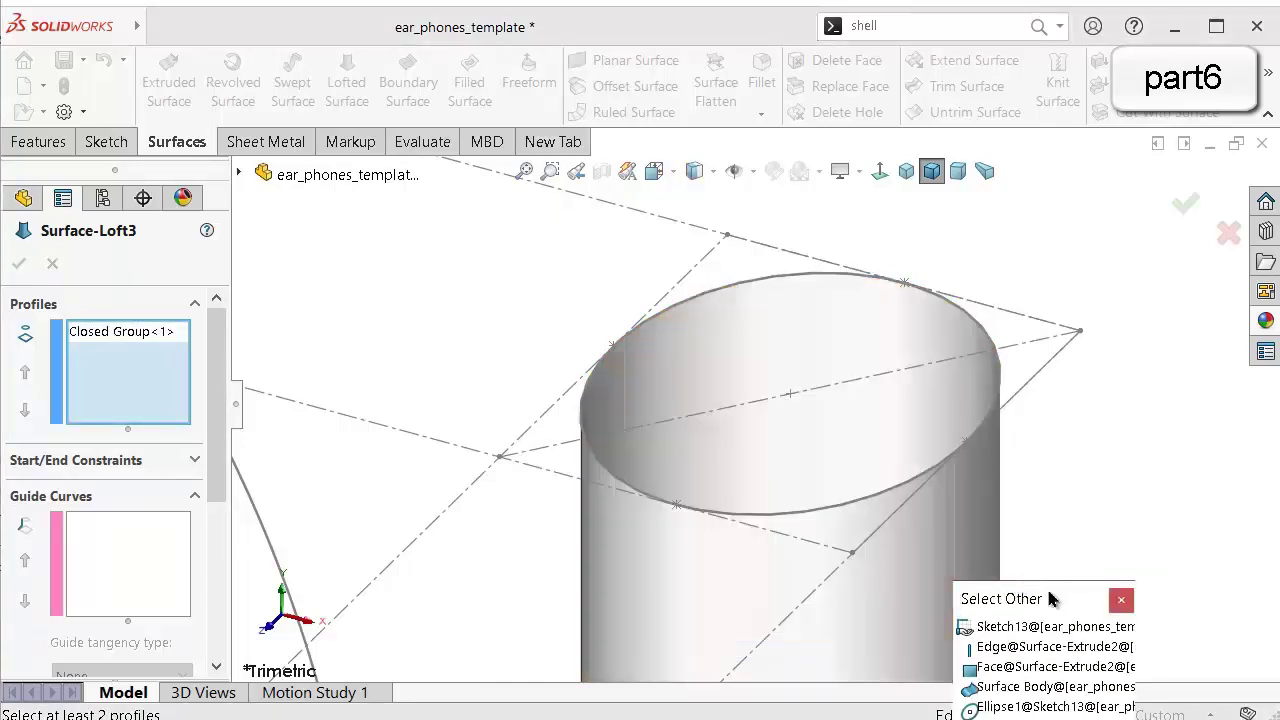
pyautogui.moveTo(1069, 597); pyautogui.dragTo(1126, 247)
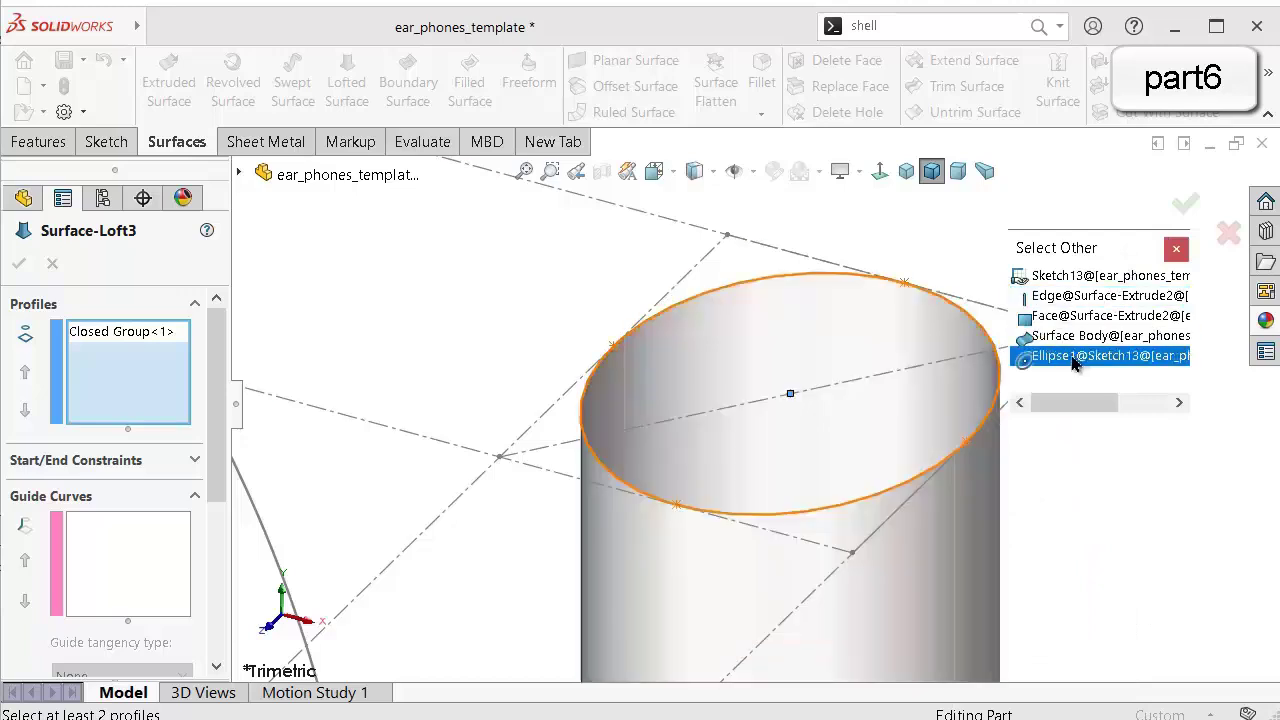
pyautogui.click(1111, 297)
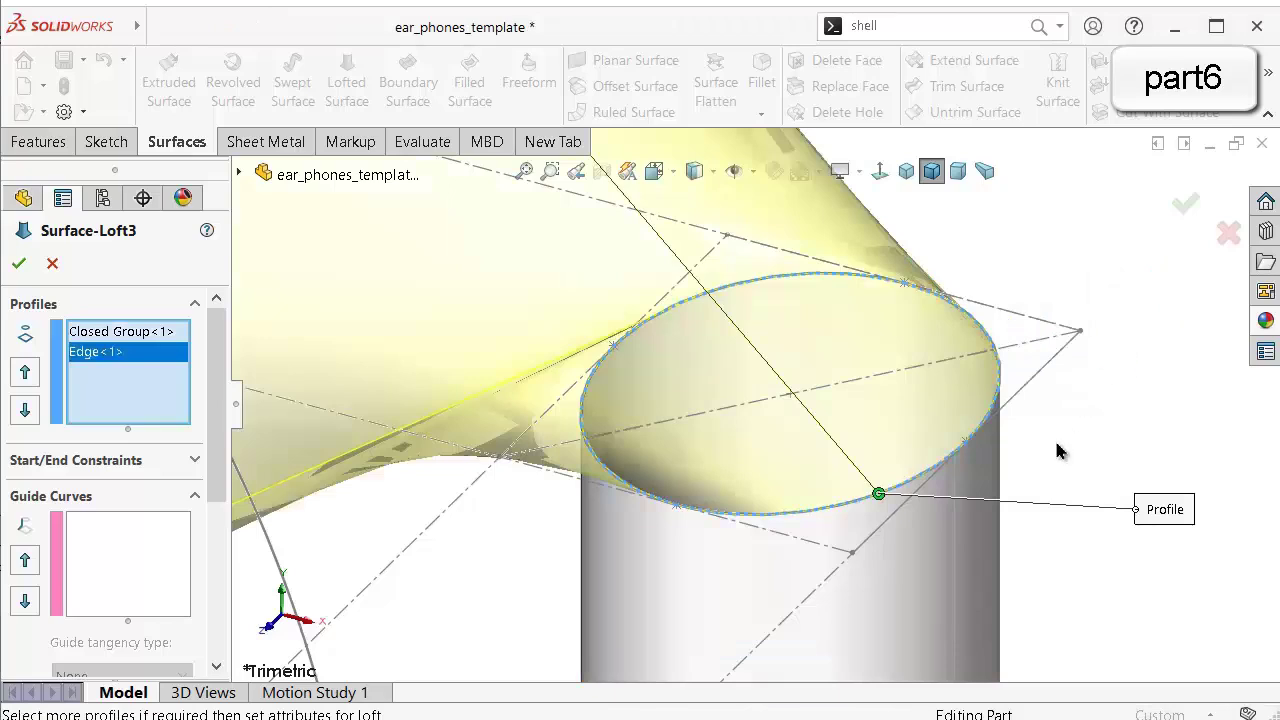
# Slide the loft connector's end along the stem's top edge to the ellipse's tangent point with the construction lines.
pyautogui.moveTo(880, 494); pyautogui.dragTo(960, 467)
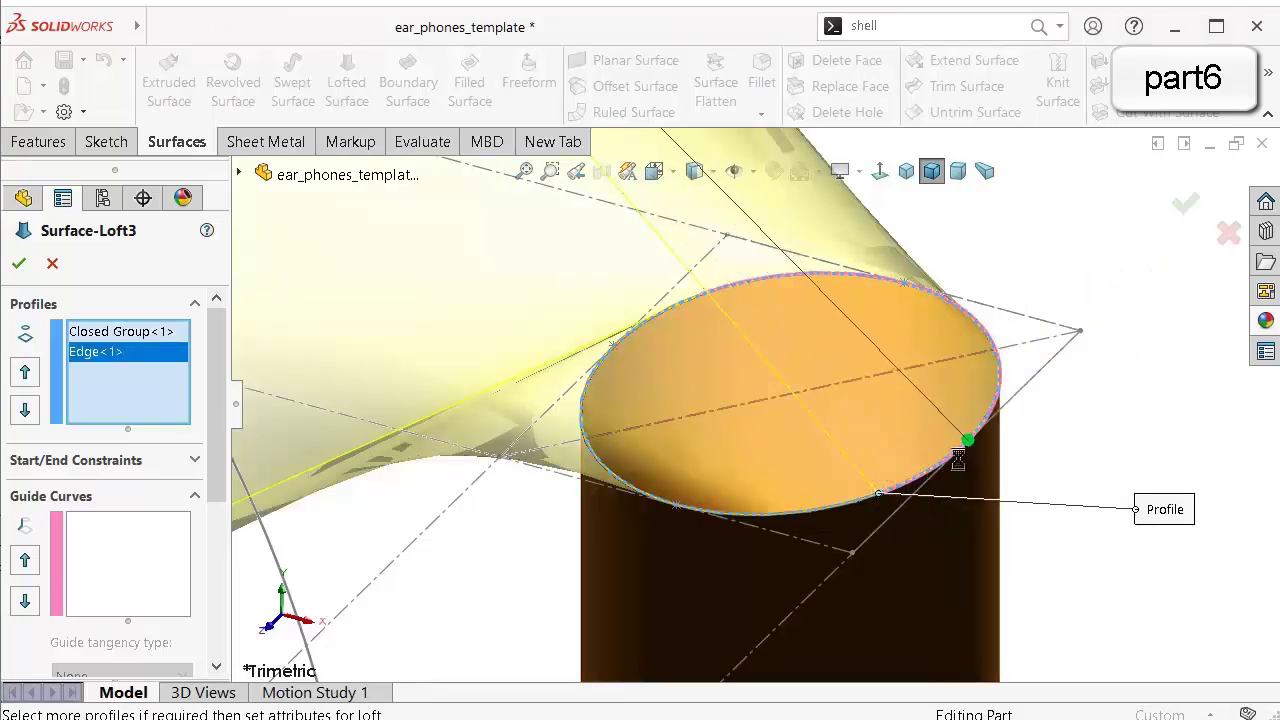
pyautogui.scroll(-7, 1022, 408)
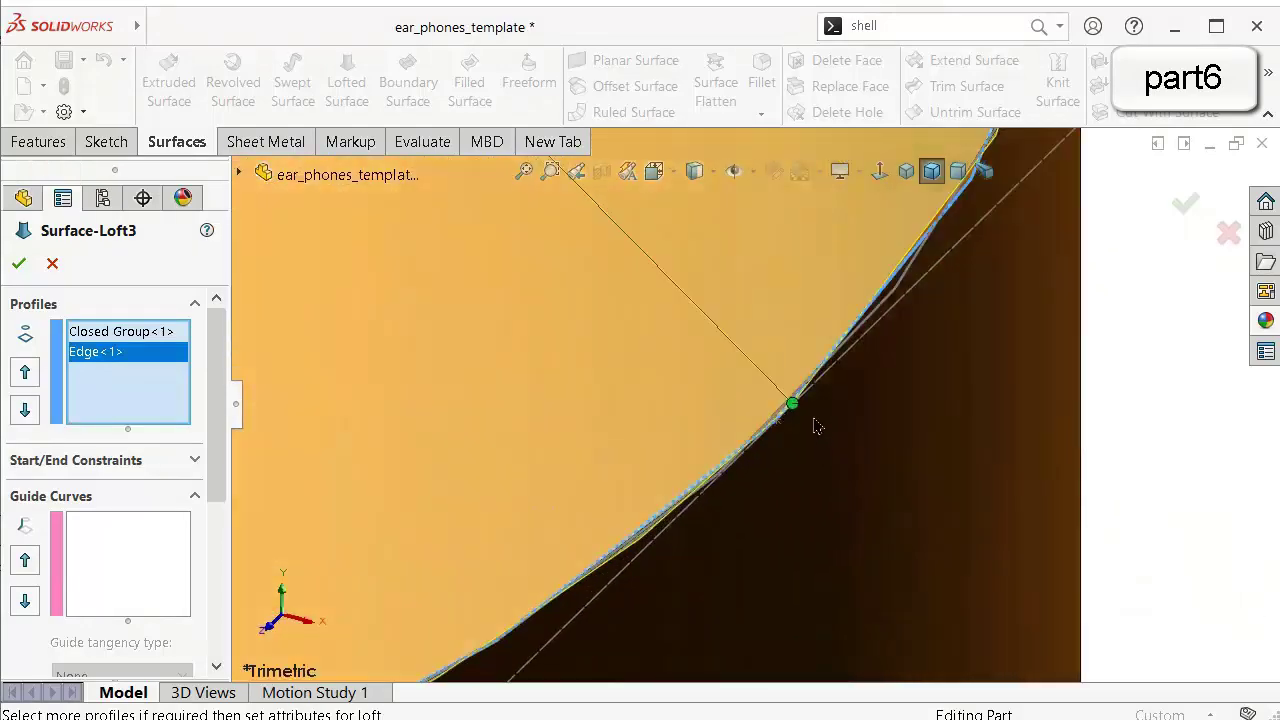
pyautogui.moveTo(791, 414); pyautogui.dragTo(744, 423)
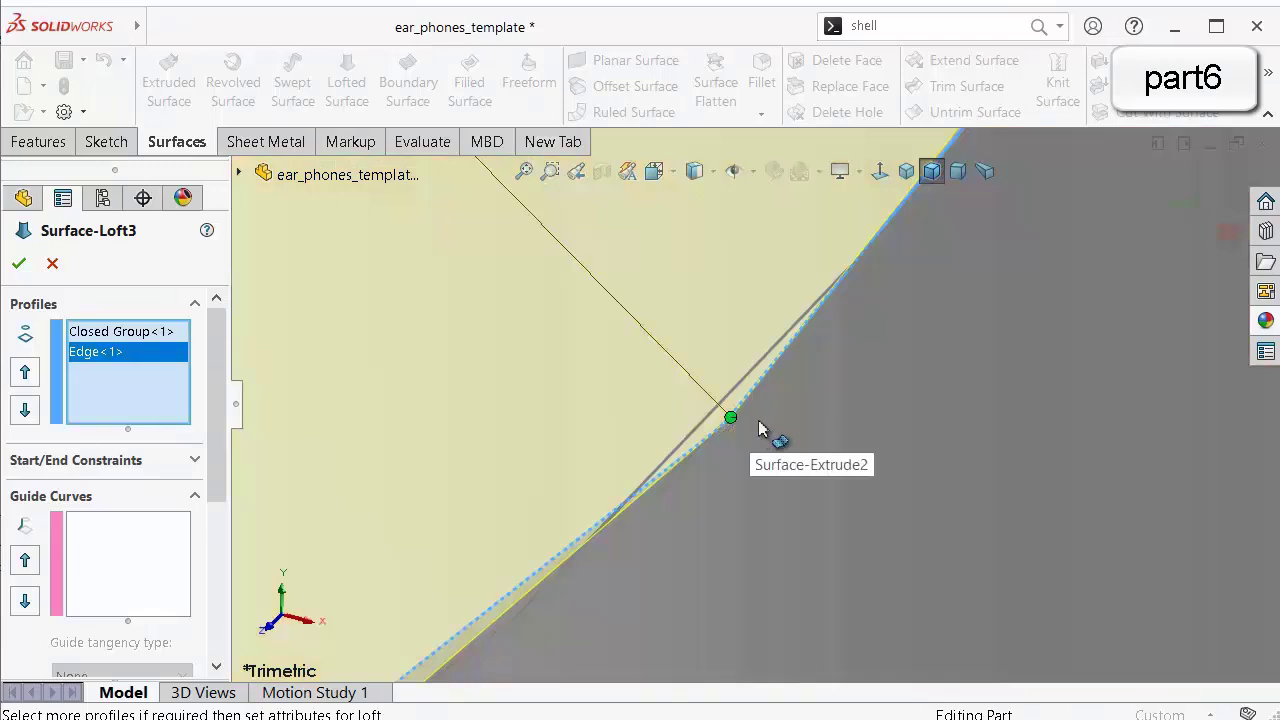
pyautogui.scroll(5, 820, 417)
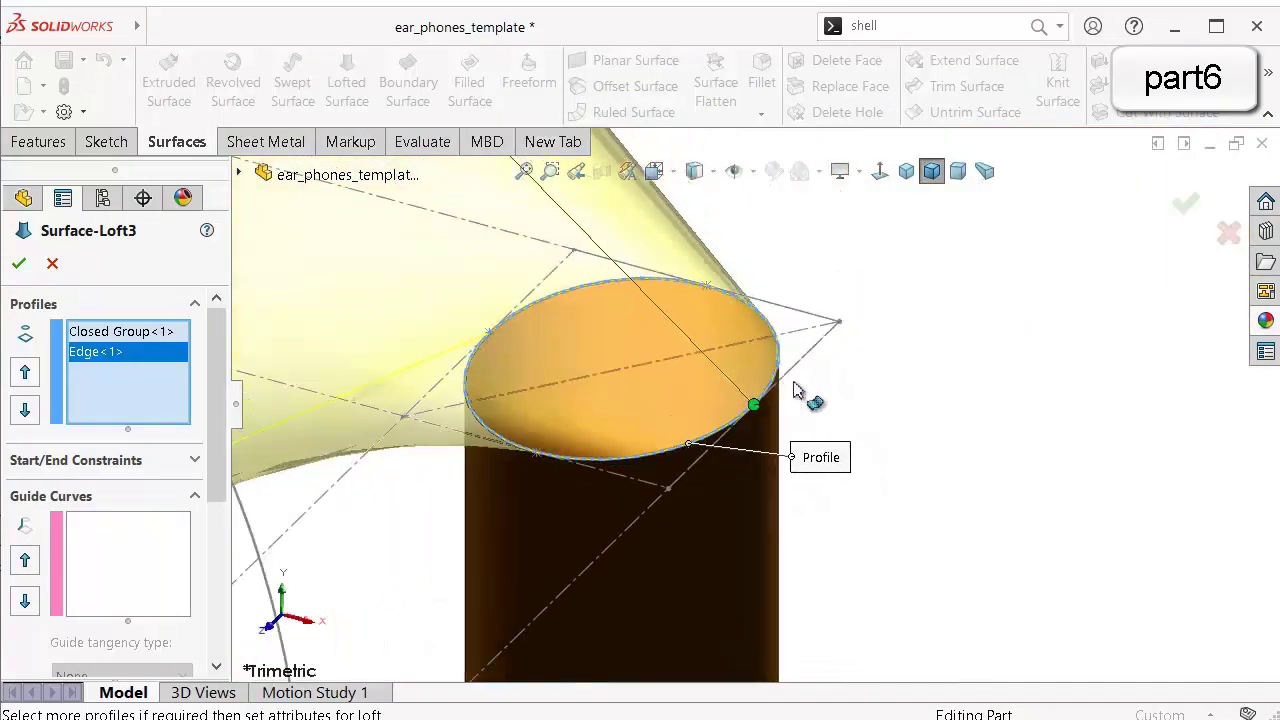
pyautogui.scroll(3, 870, 338)
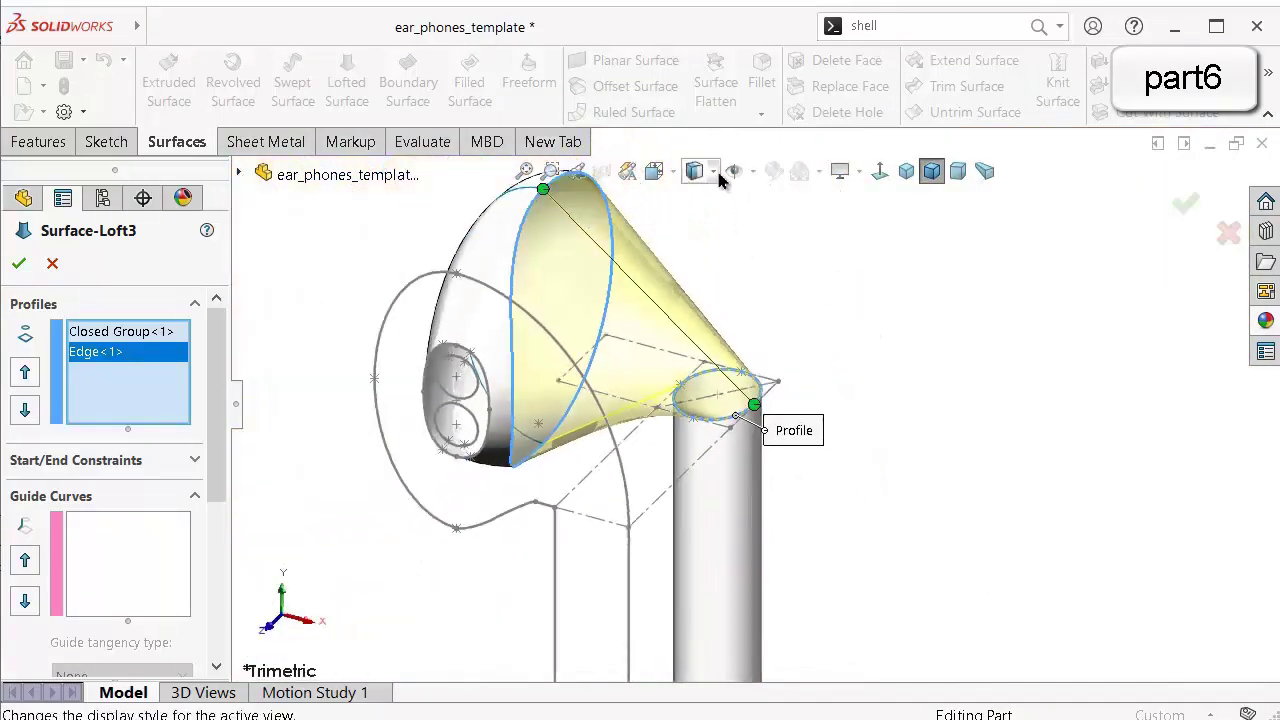
# Set both the start and end constraints of the loft to Tangency To Face, checking the shape in the front view.
pyautogui.click(674, 174)
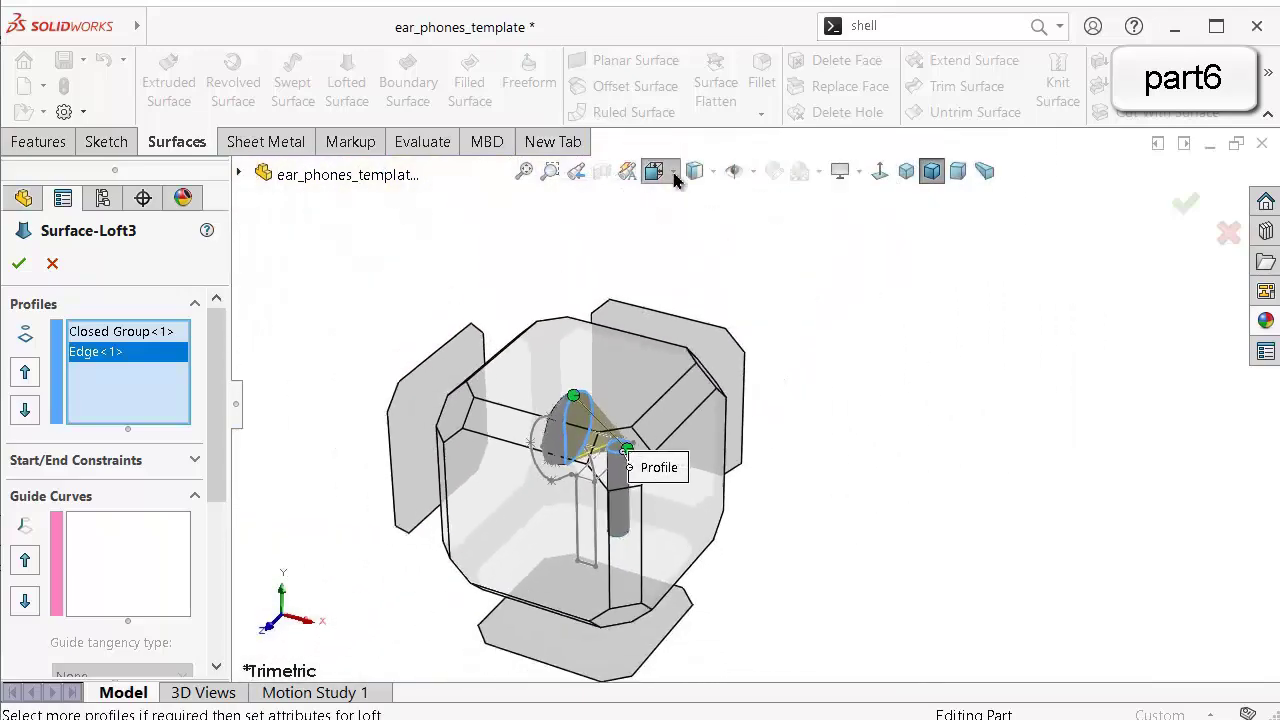
pyautogui.click(526, 508)
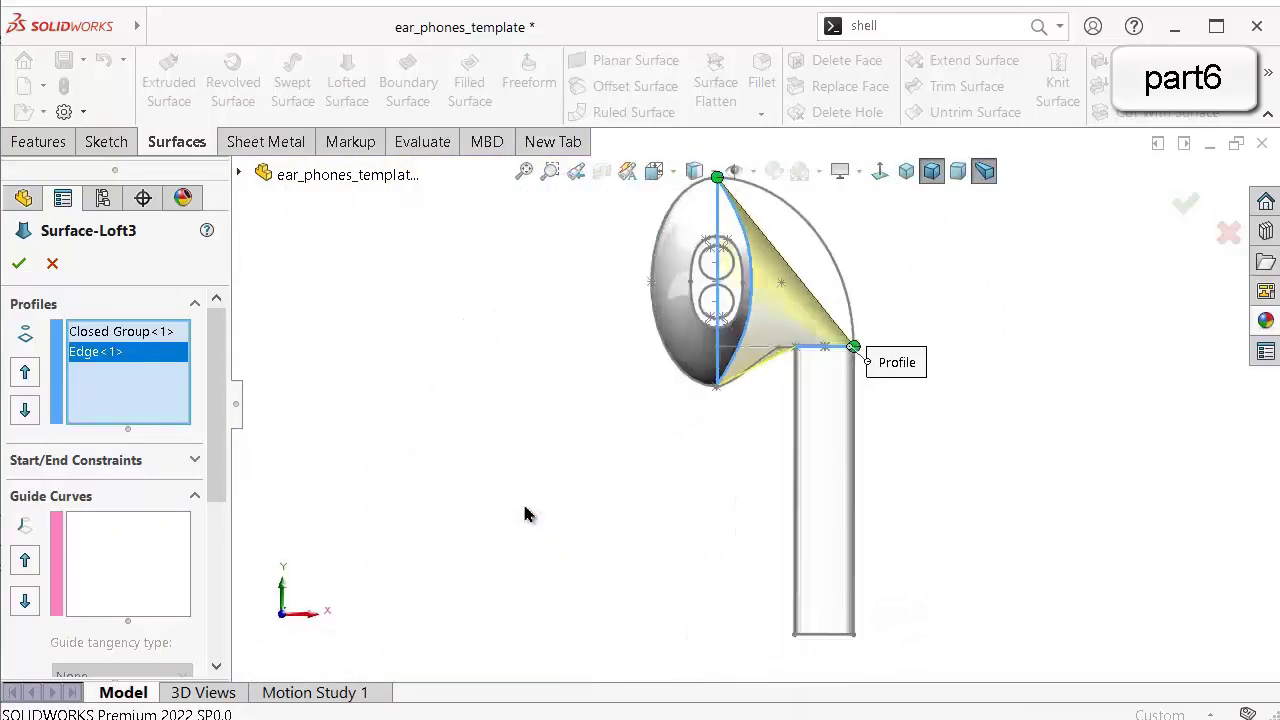
pyautogui.scroll(-4, 752, 288)
pyautogui.scroll(2, 766, 294)
pyautogui.scroll(-1, 814, 329)
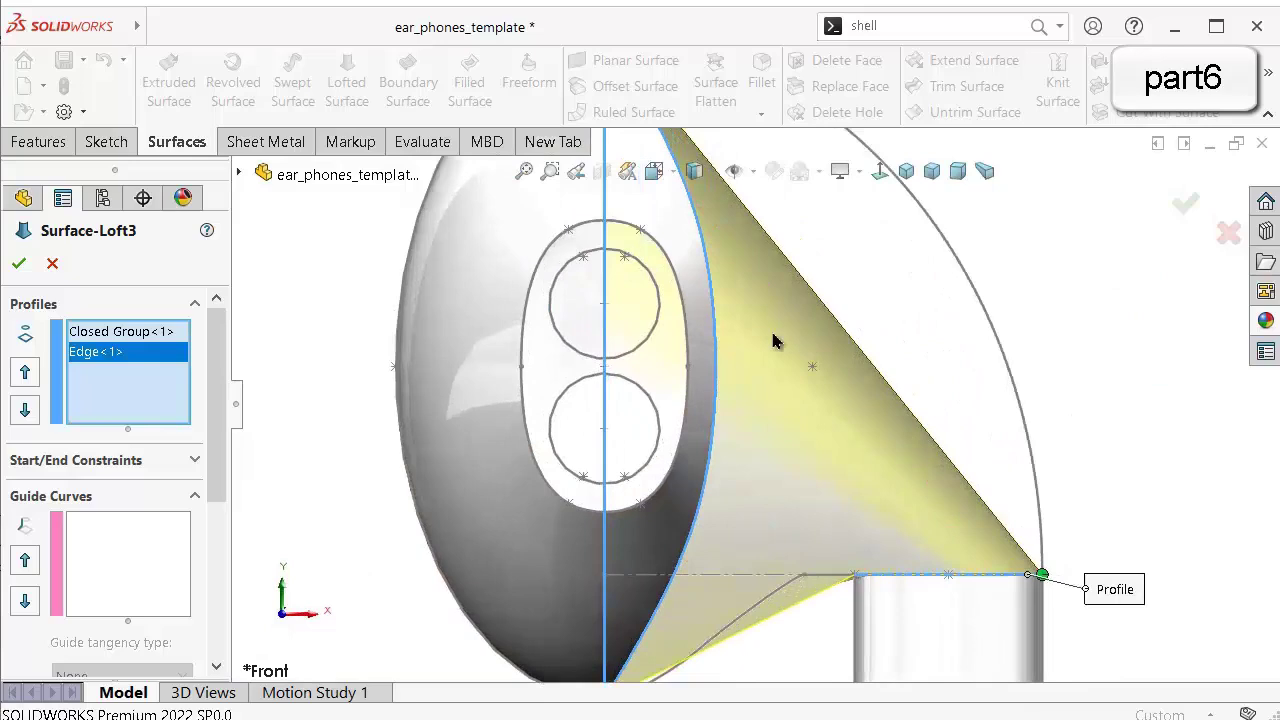
pyautogui.click(194, 462)
pyautogui.click(184, 515)
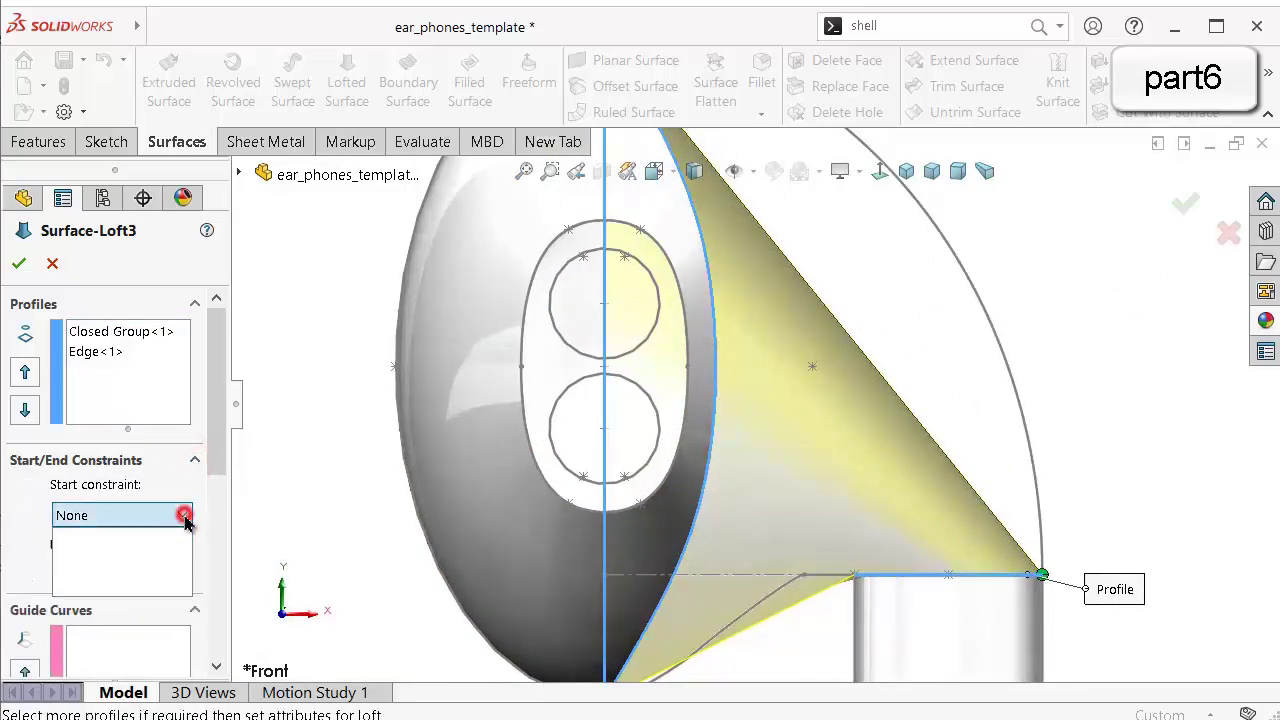
pyautogui.click(168, 571)
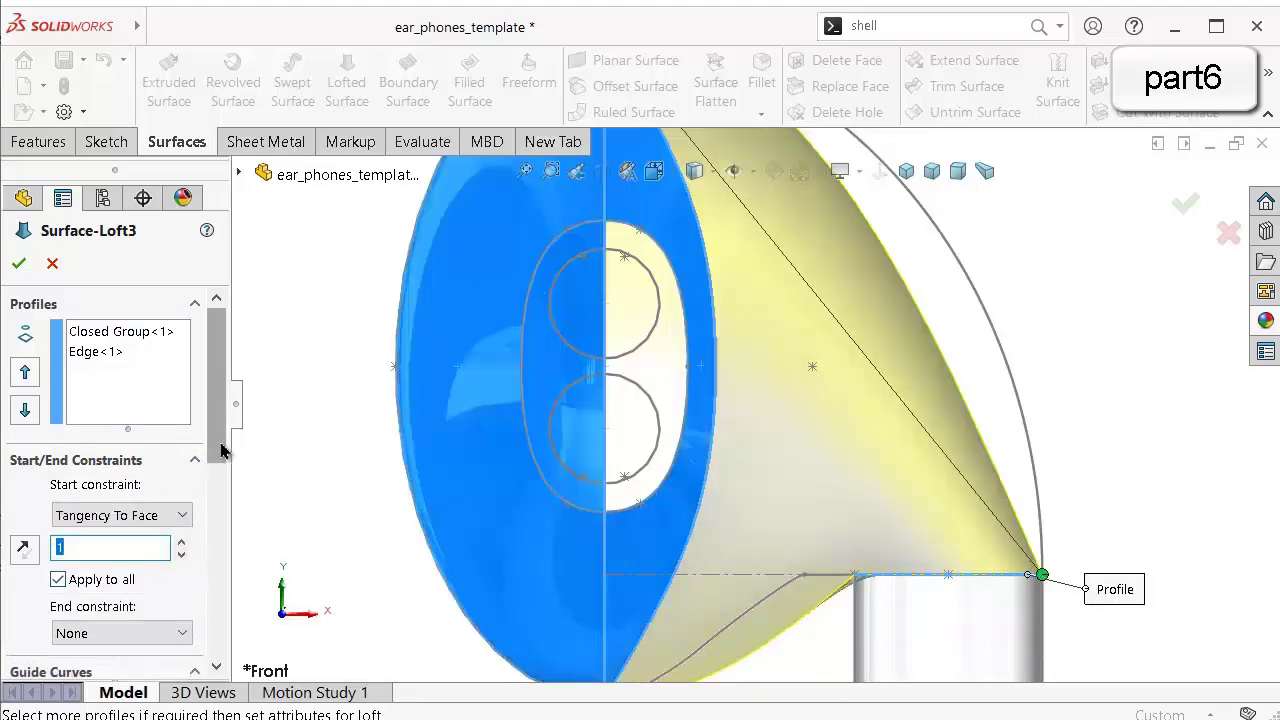
pyautogui.moveTo(220, 430); pyautogui.dragTo(218, 500)
pyautogui.click(180, 459)
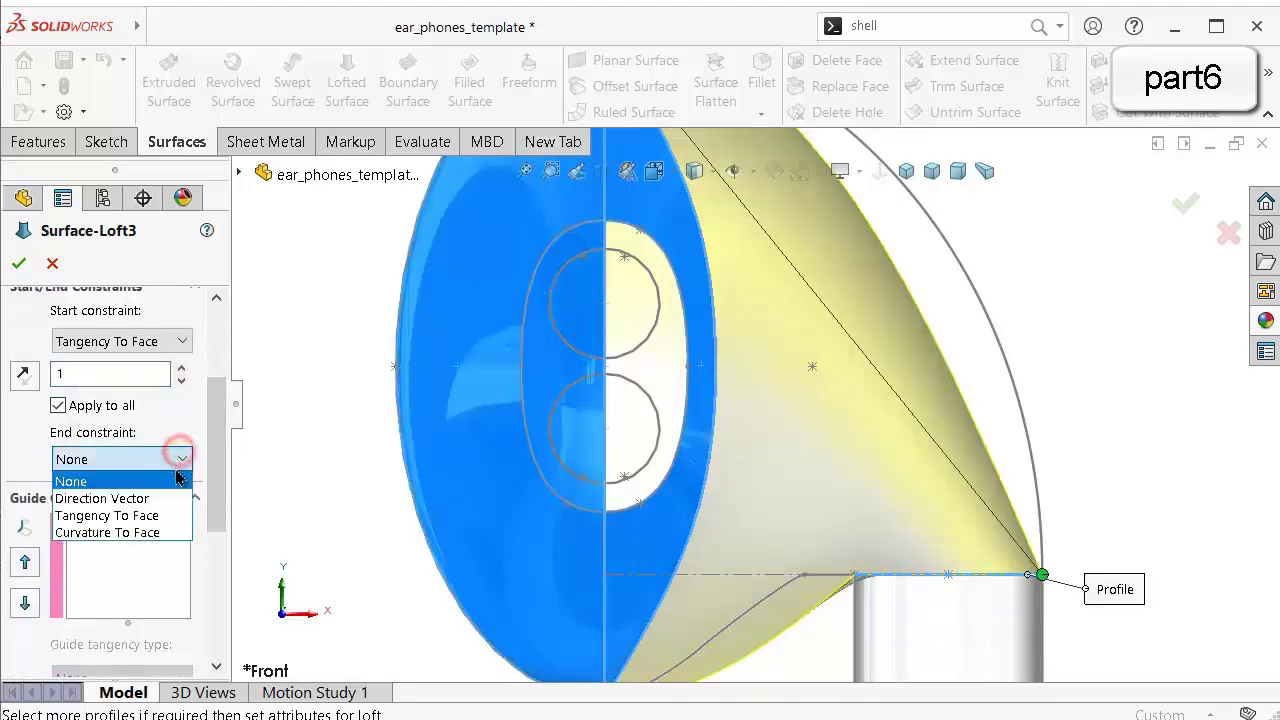
pyautogui.click(166, 515)
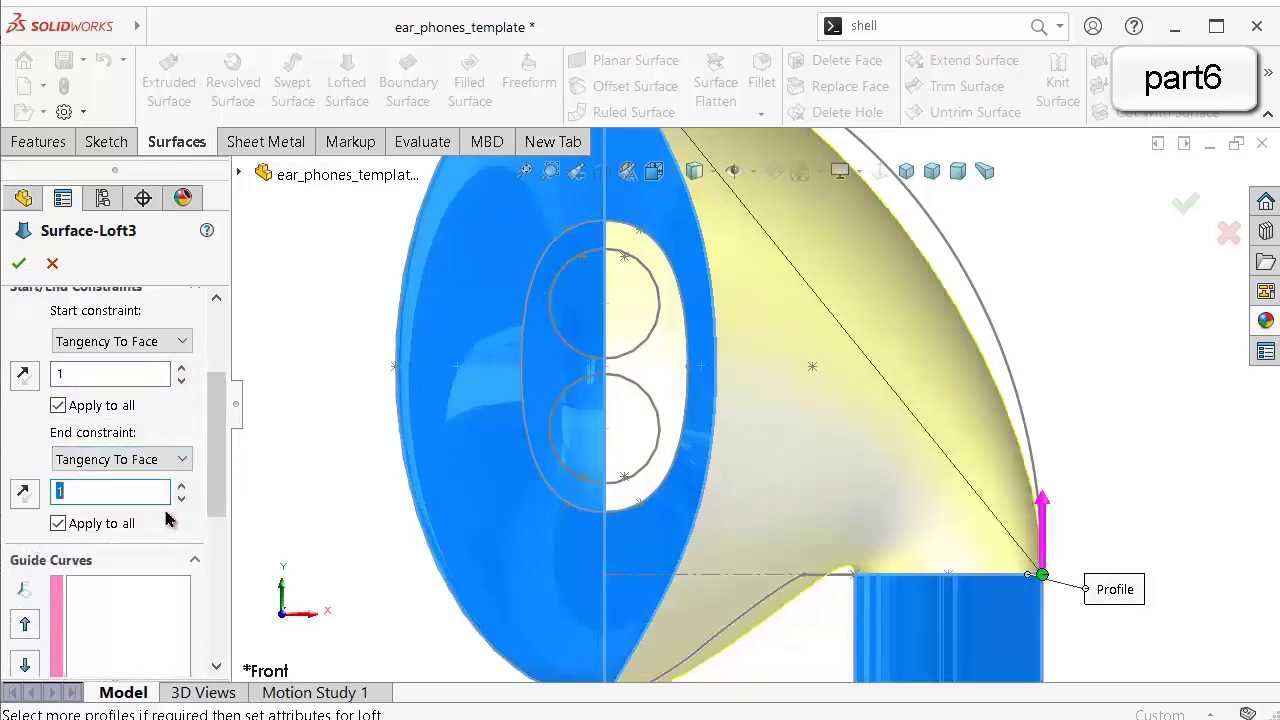
# Set the start tangency length to 0.8 and the end tangency length to 1.8, and create the loft.
pyautogui.click(93, 364)
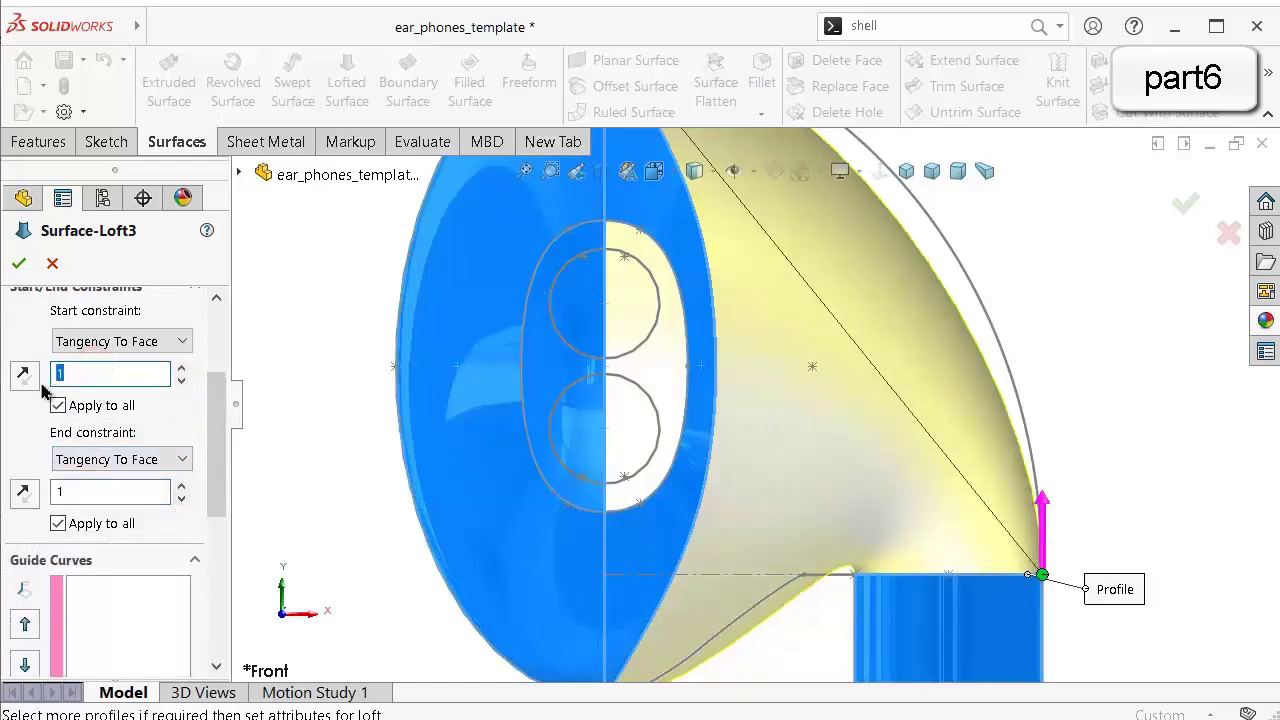
pyautogui.click(80, 492)
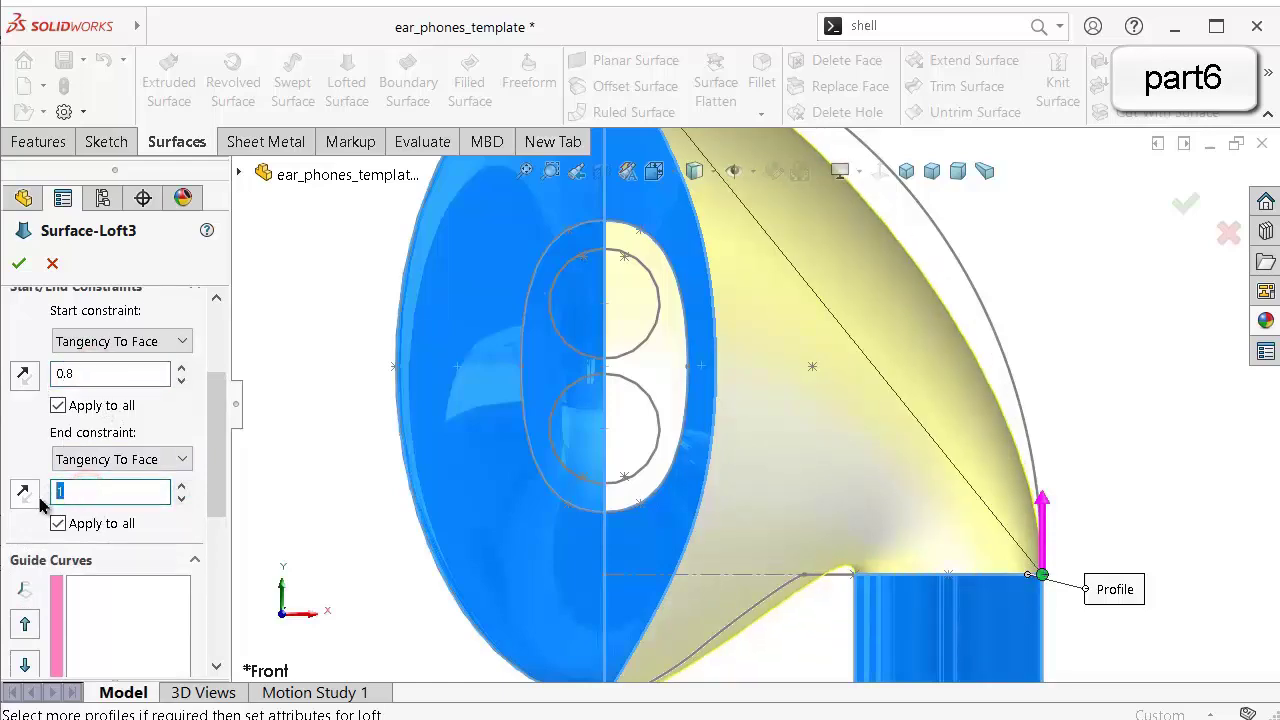
pyautogui.write('1.8')
pyautogui.press('Return')
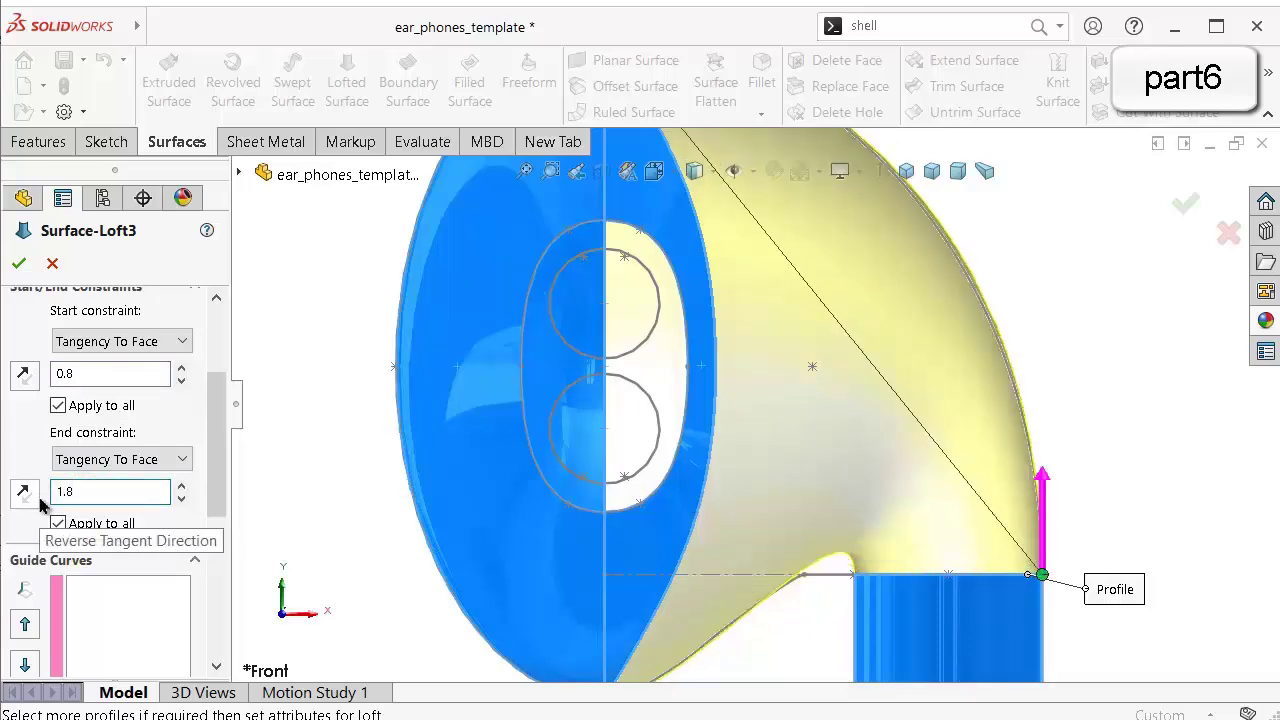
pyautogui.scroll(2, 520, 511)
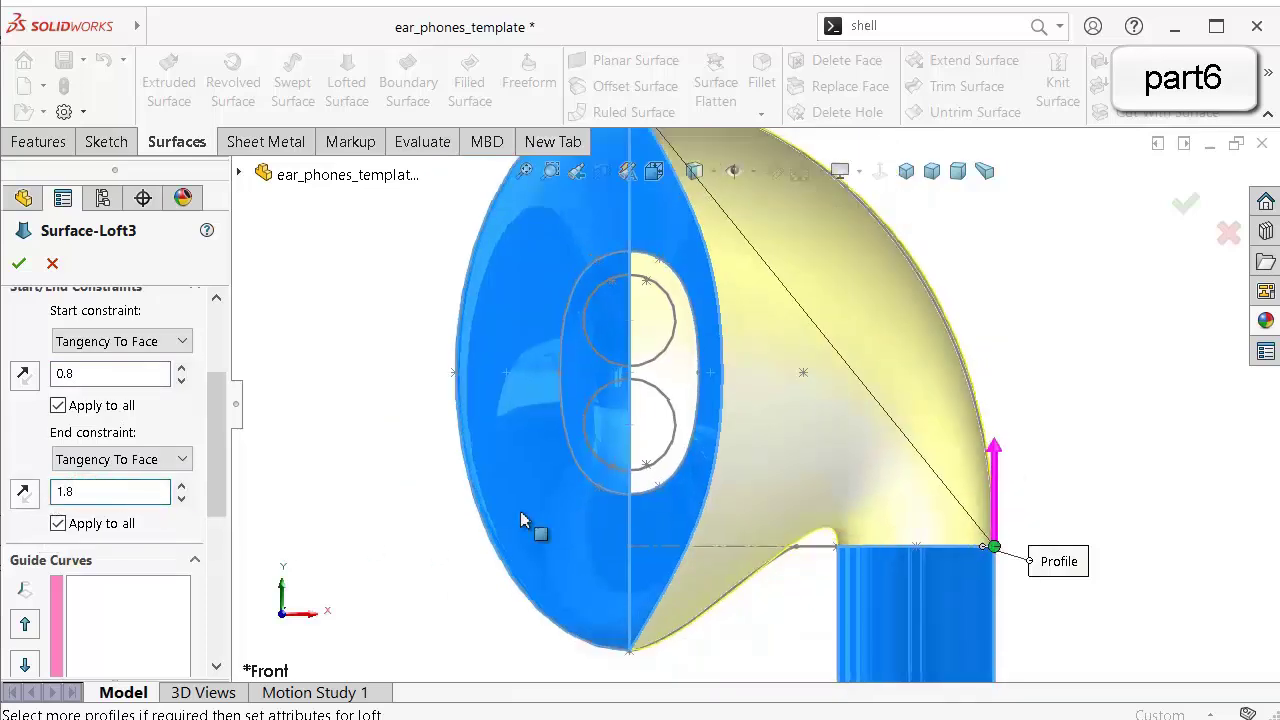
pyautogui.click(1185, 207)
# Suppress Surface-Loft1 between the head and stem and hide the stem's Sketch13.
pyautogui.moveTo(1031, 277); pyautogui.dragTo(881, 350, button='middle')
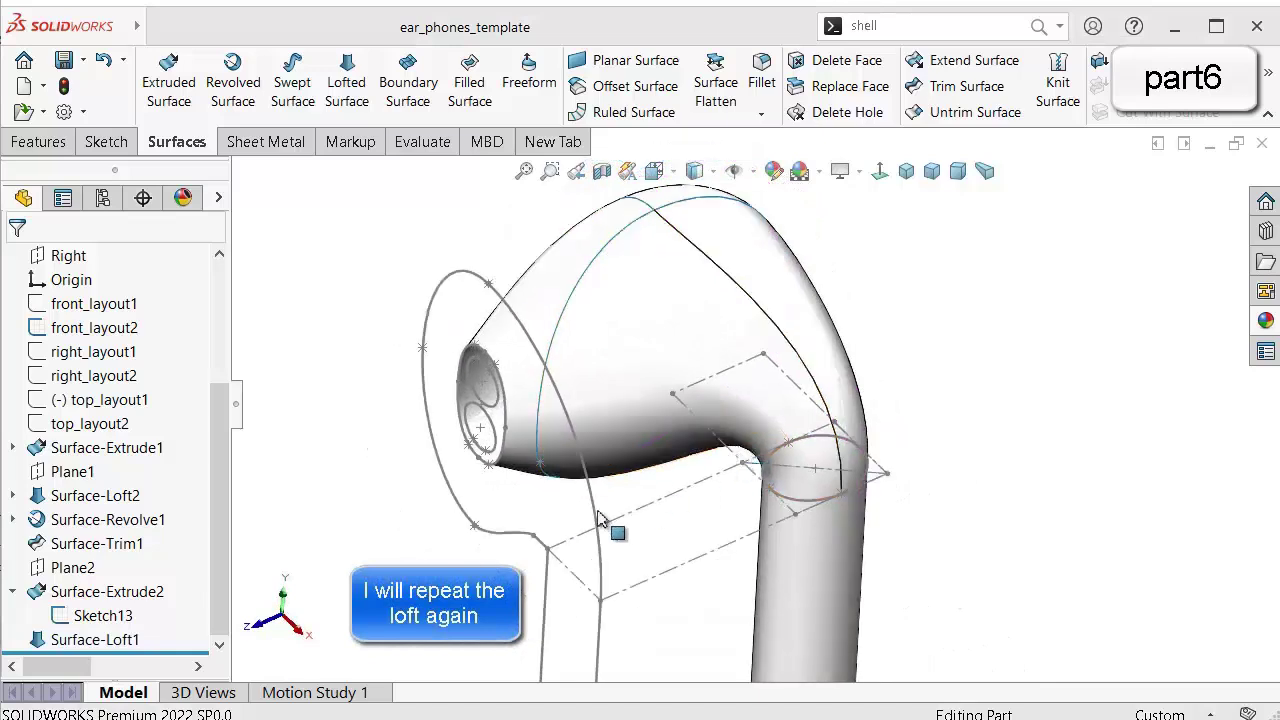
pyautogui.click(90, 640)
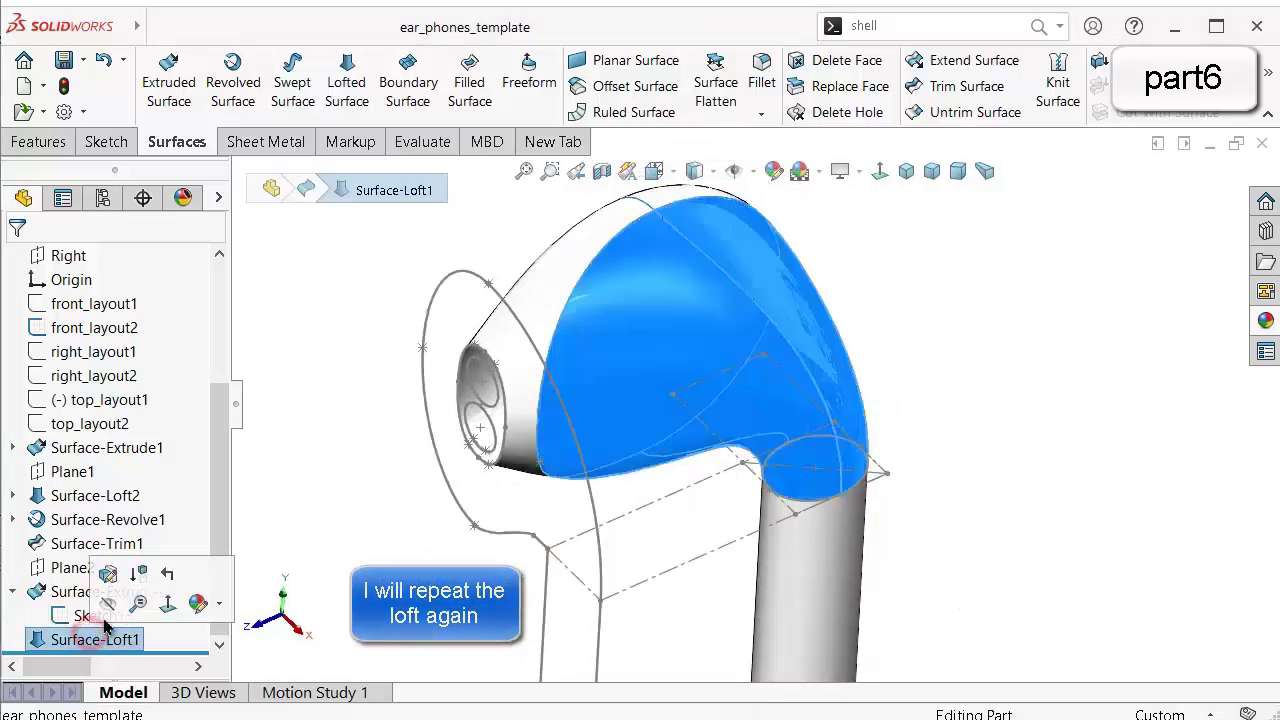
pyautogui.click(140, 576)
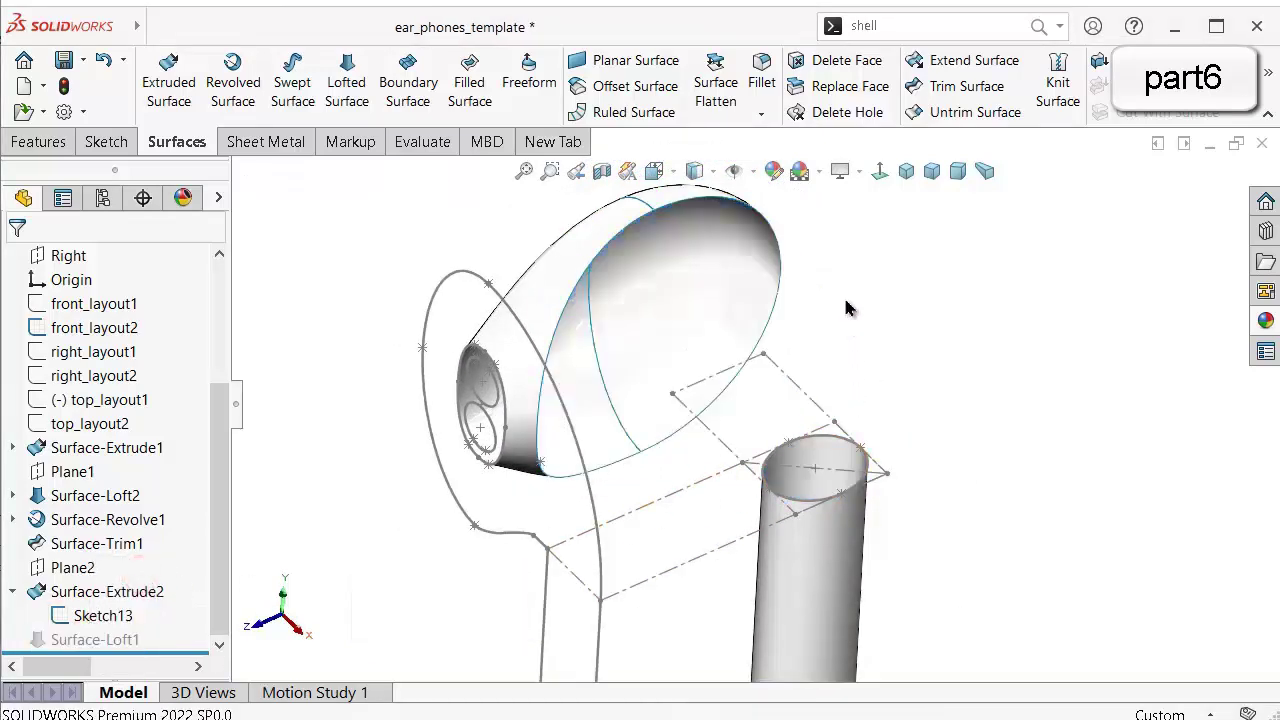
pyautogui.click(808, 398)
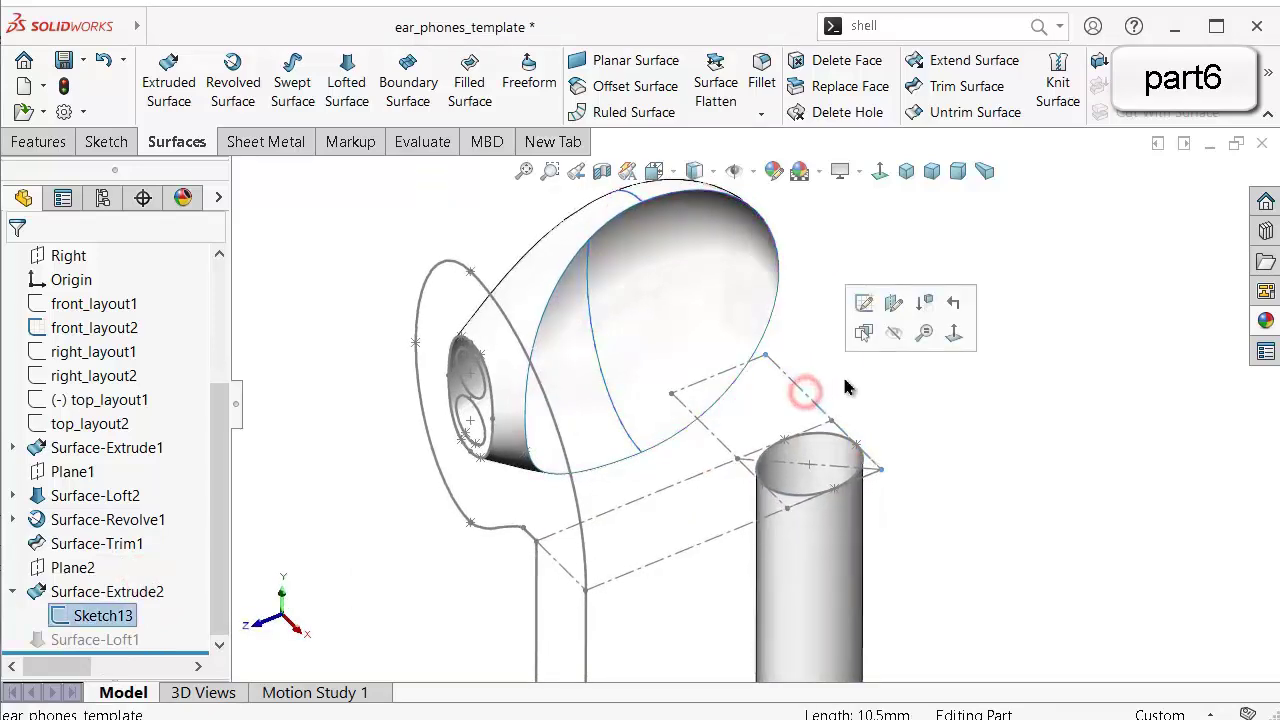
pyautogui.click(892, 335)
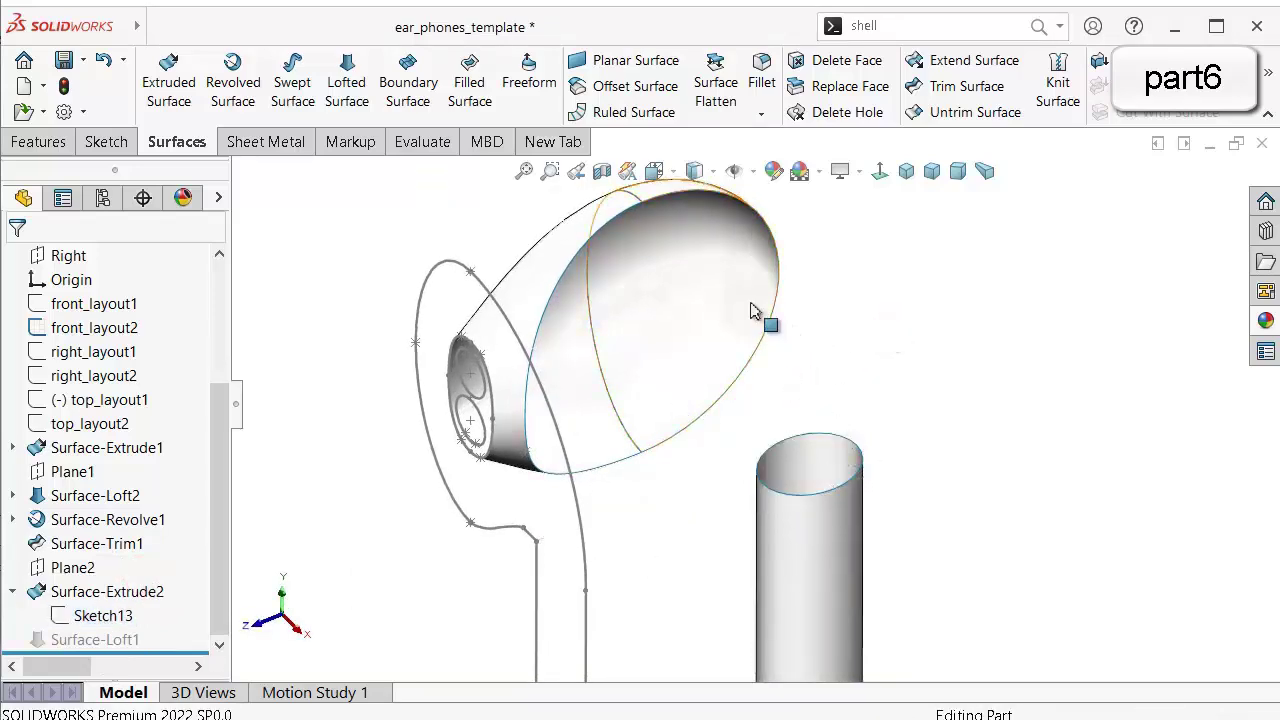
pyautogui.moveTo(751, 304); pyautogui.dragTo(751, 316, button='middle')
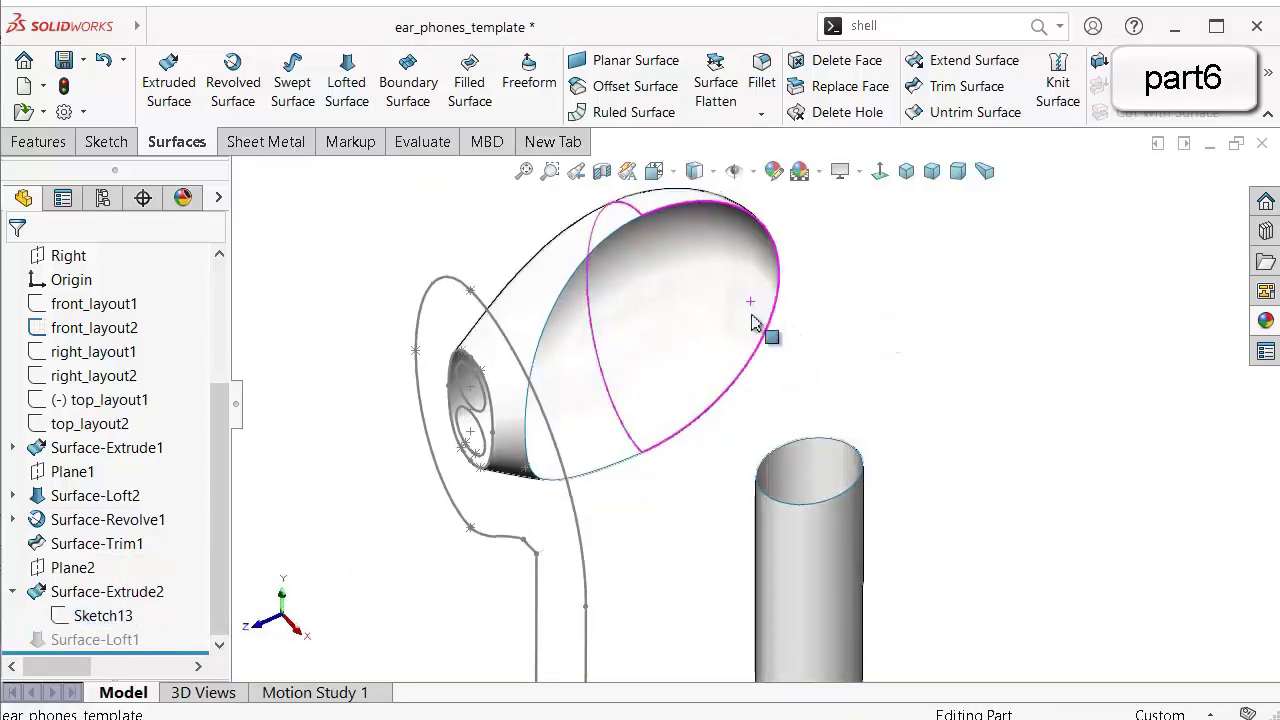
# Start a new surface loft for the transition between the head and the stem.
pyautogui.click(350, 82)
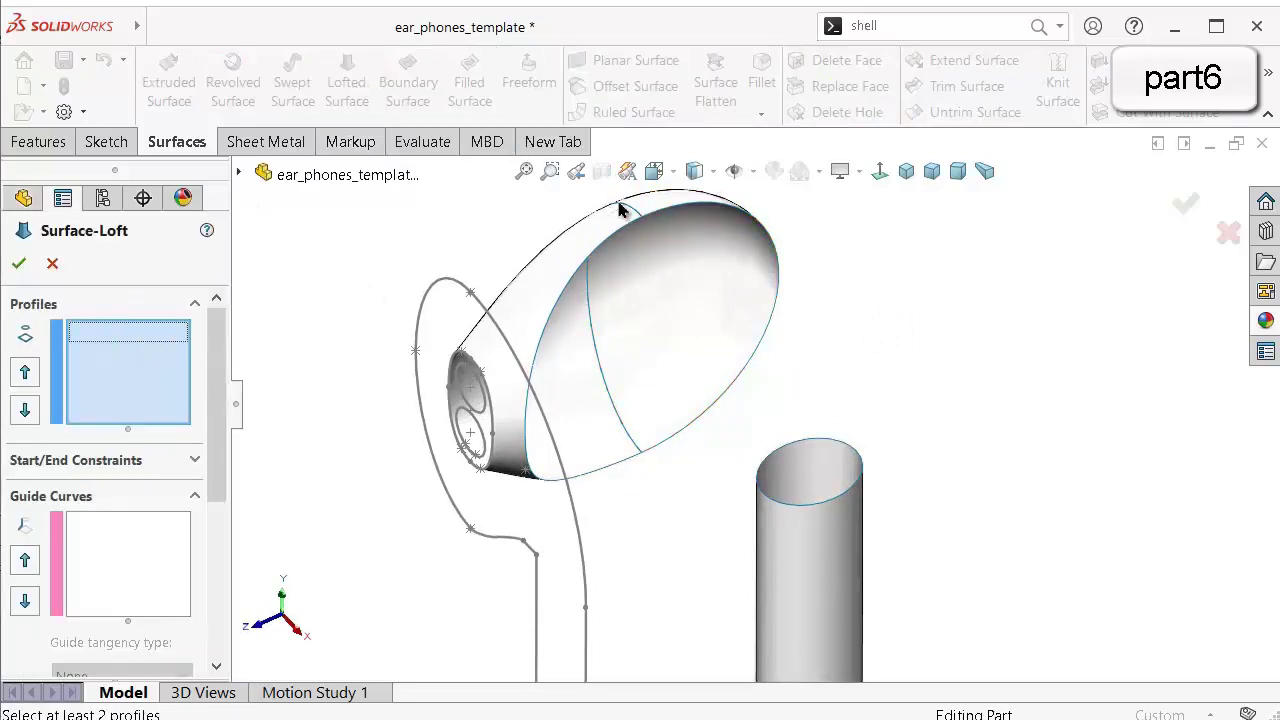
pyautogui.click(673, 214)
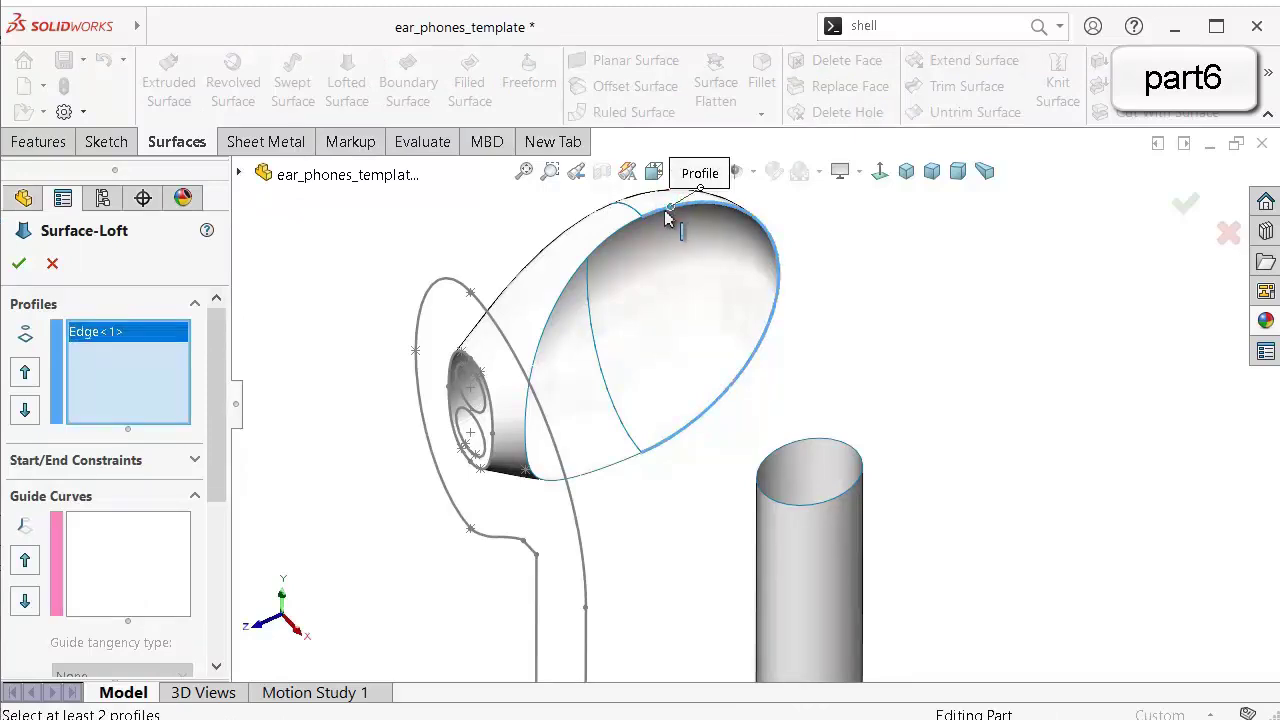
pyautogui.click(601, 244)
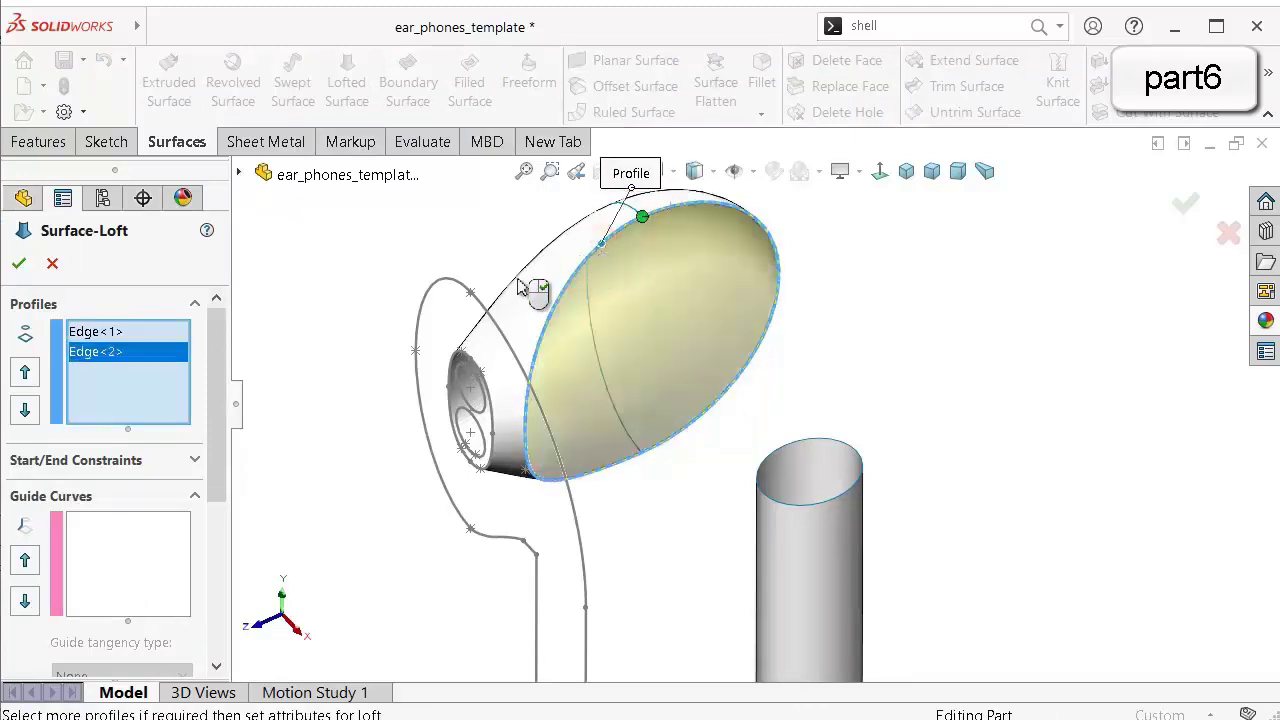
pyautogui.rightClick(133, 397)
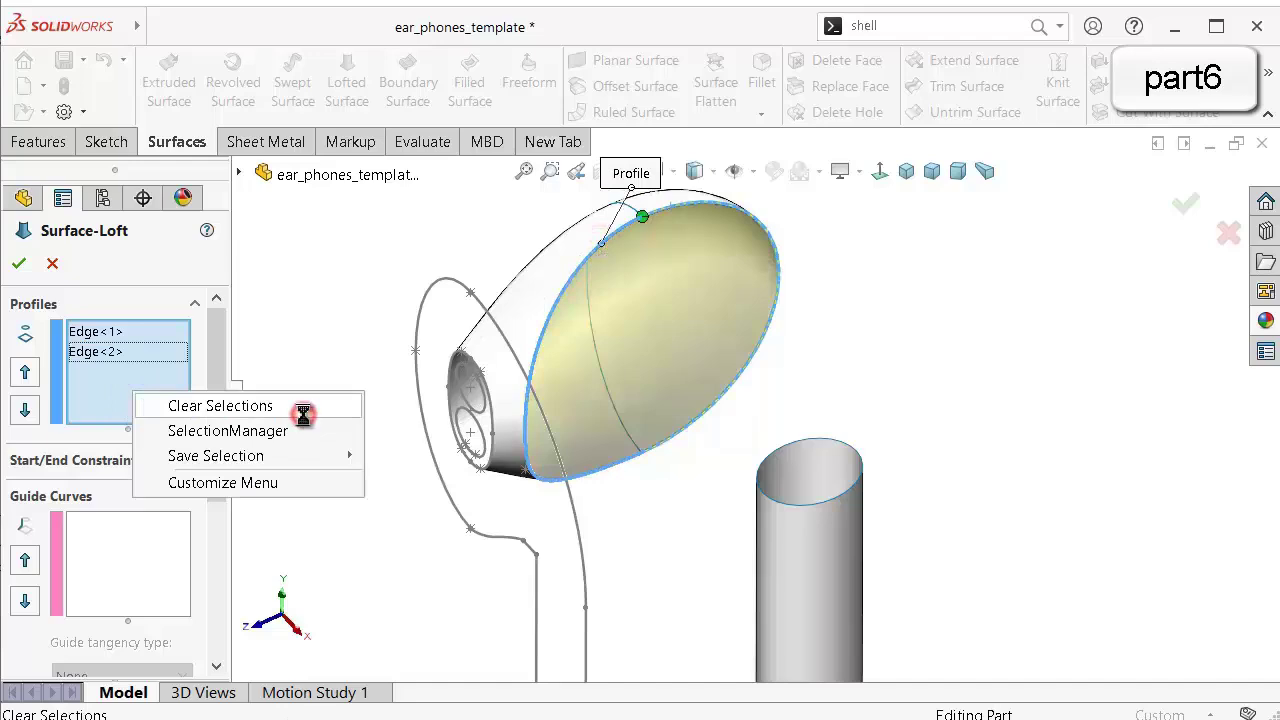
pyautogui.click(303, 413)
# Group the head's two open rear edges with the SelectionManager as the closed first profile of the loft.
pyautogui.rightClick(146, 366)
pyautogui.click(216, 410)
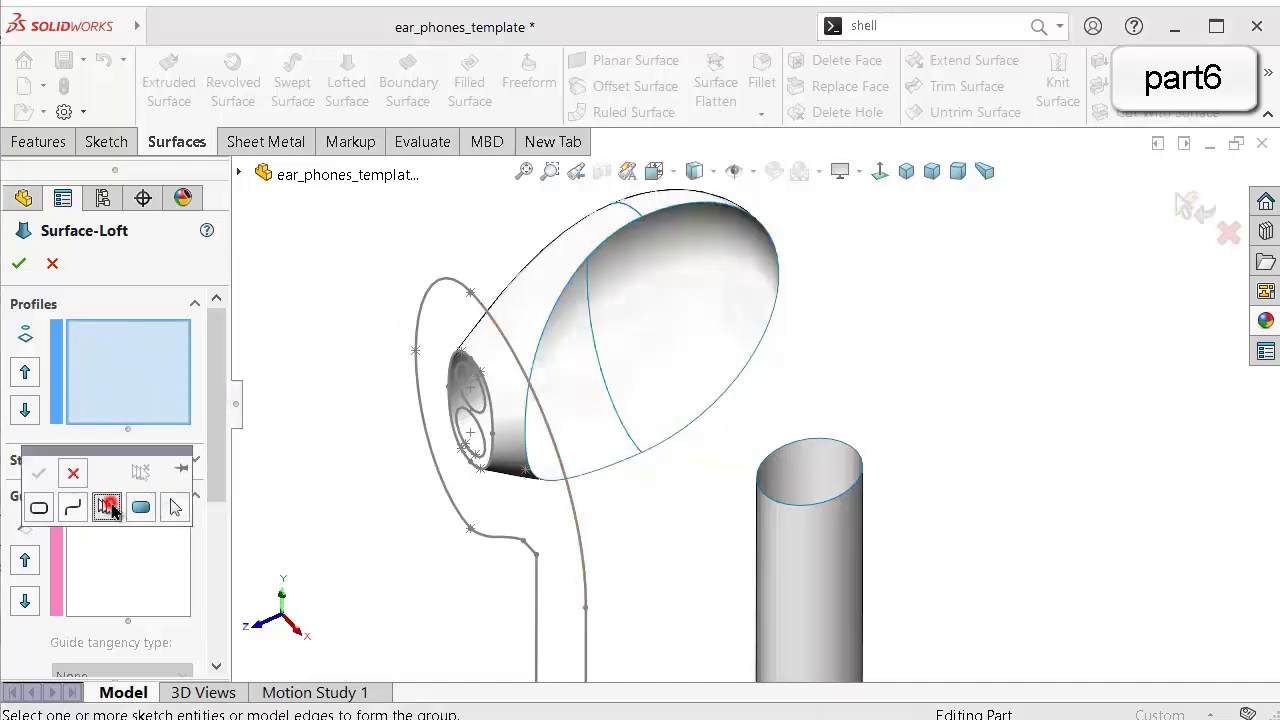
pyautogui.click(680, 206)
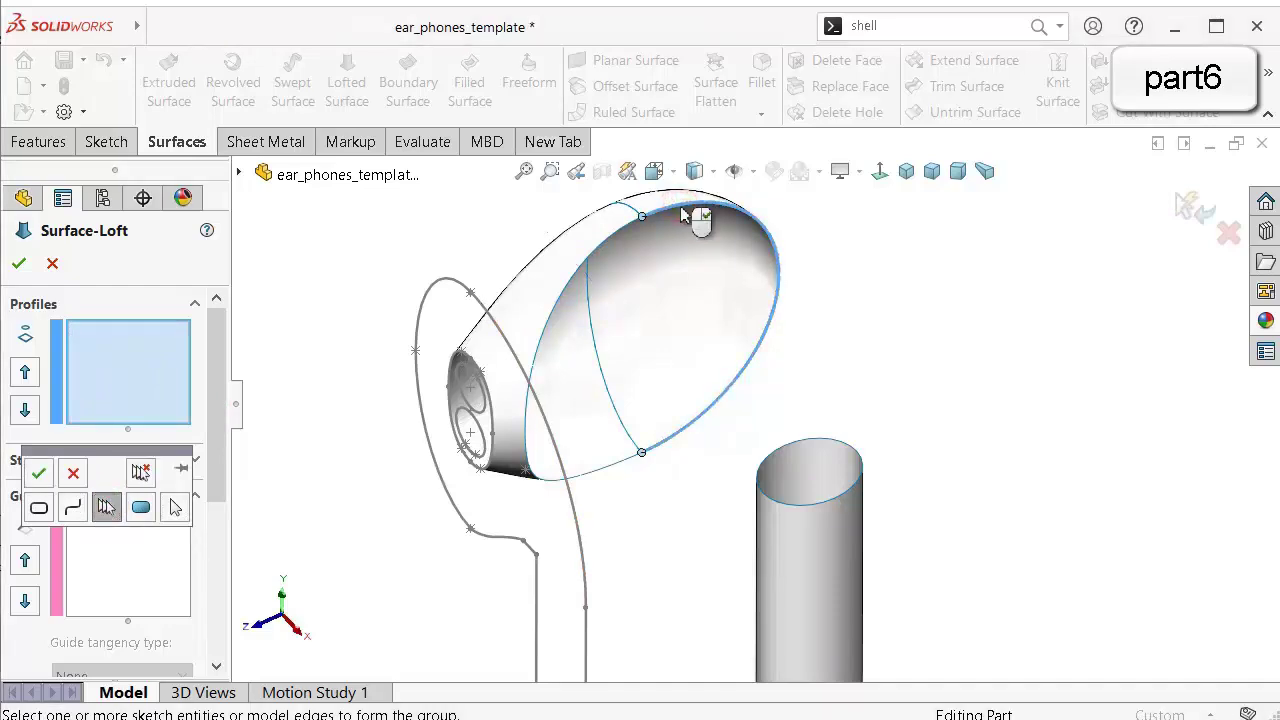
pyautogui.click(629, 221)
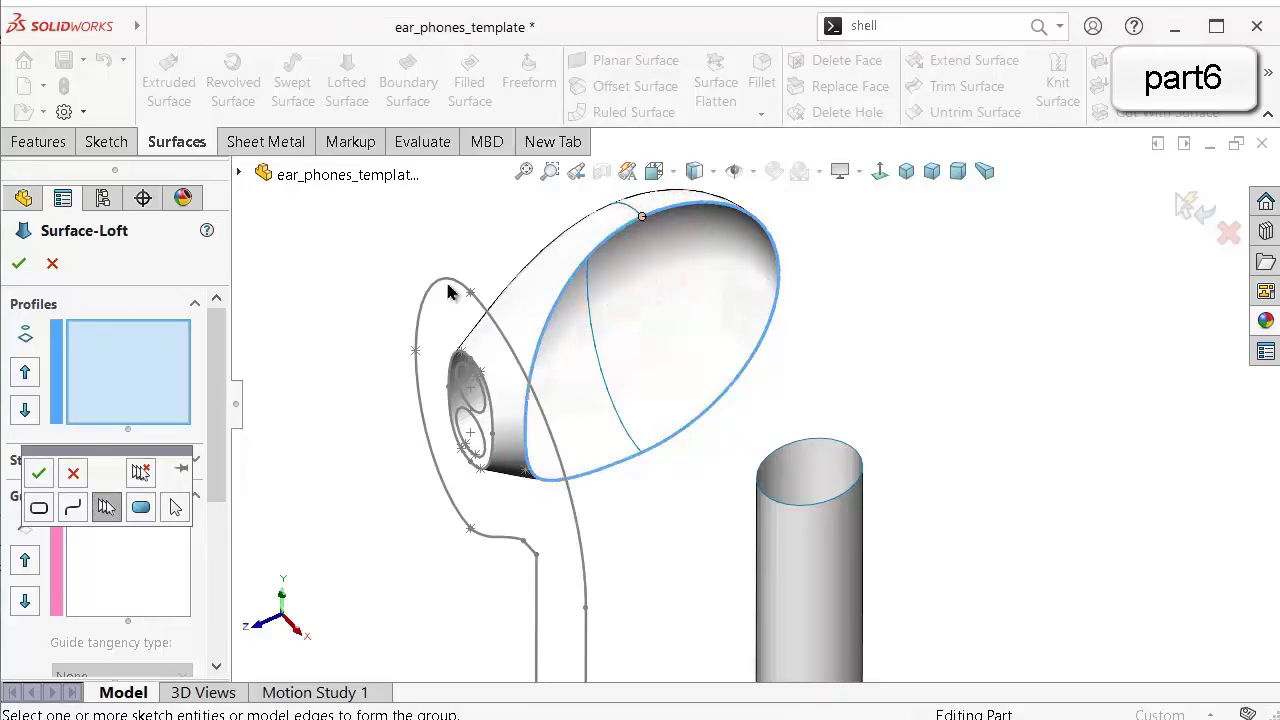
pyautogui.moveTo(98, 452); pyautogui.dragTo(330, 228)
pyautogui.click(277, 242)
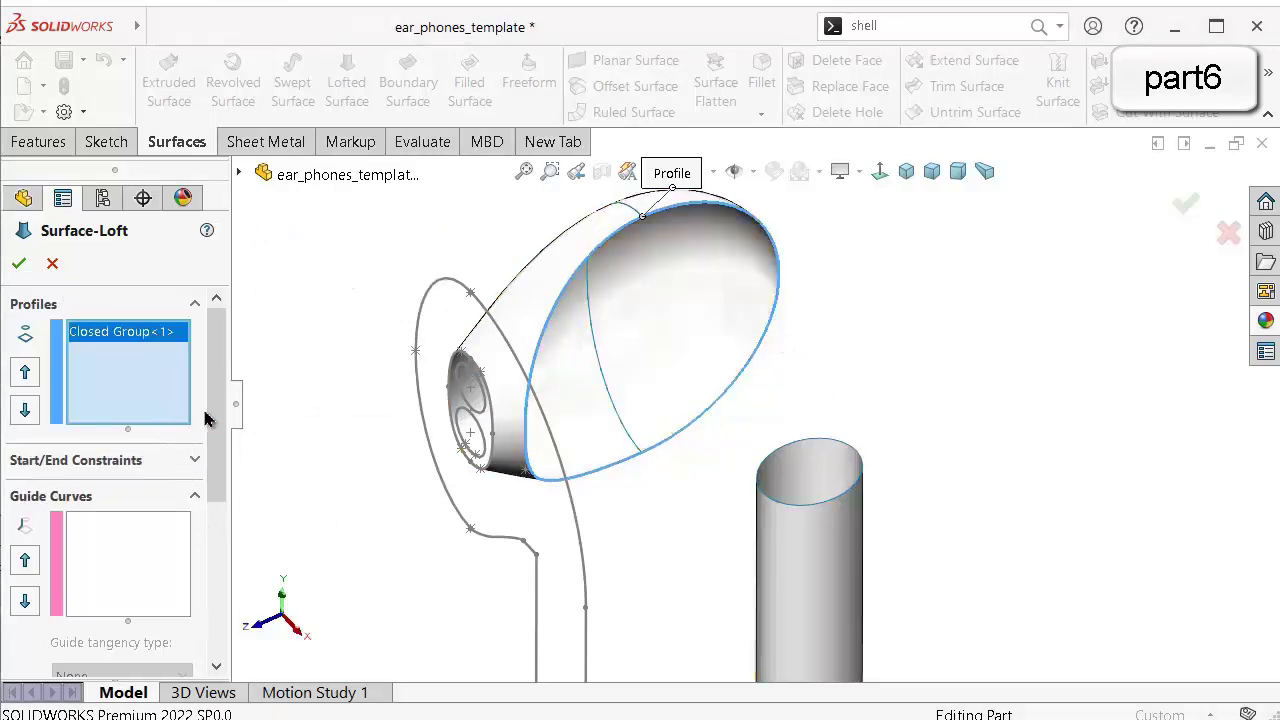
# Complete the loft to the stem's top edge with its connector point shifted slightly along that edge.
pyautogui.click(841, 492)
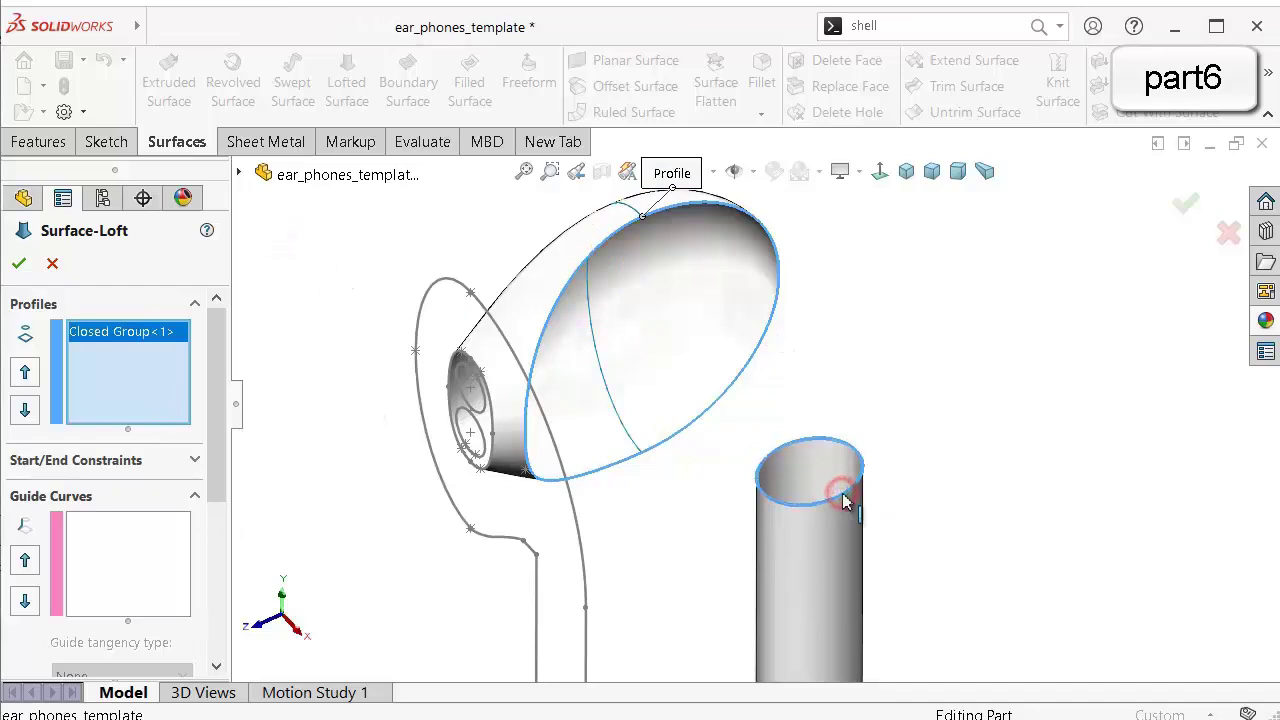
pyautogui.scroll(-6, 907, 508)
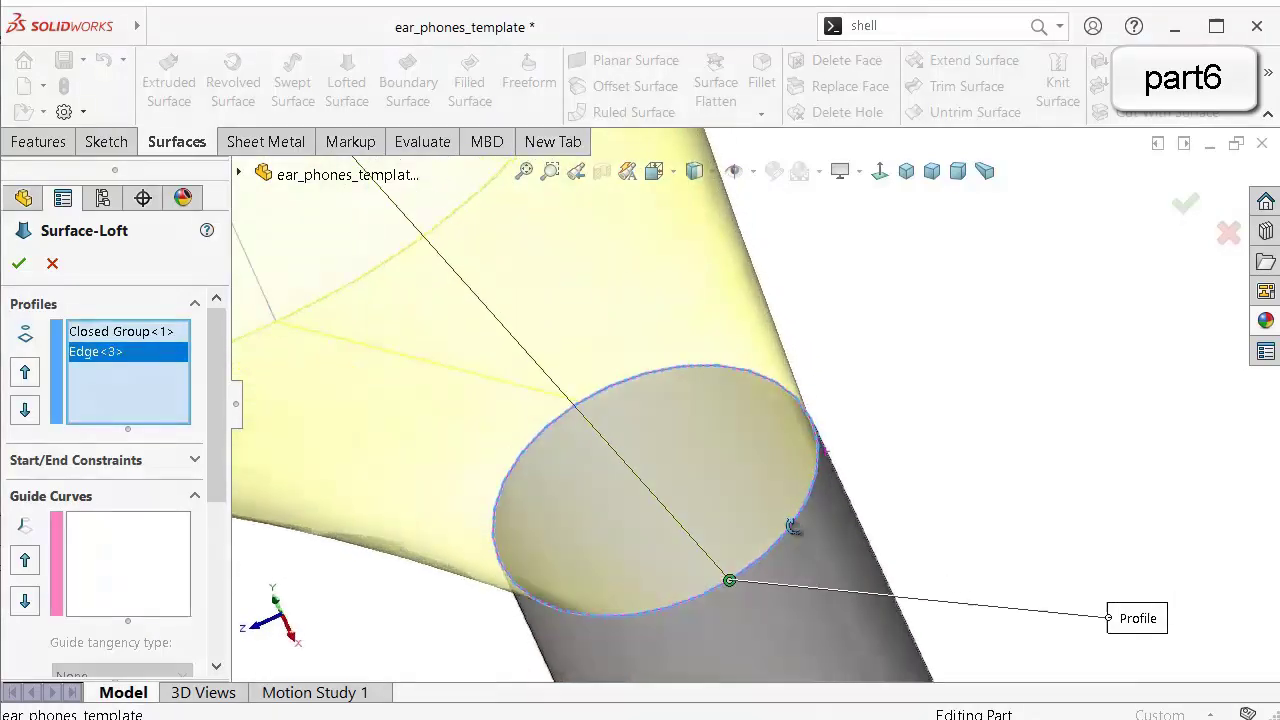
pyautogui.moveTo(820, 596); pyautogui.dragTo(740, 486, button='middle')
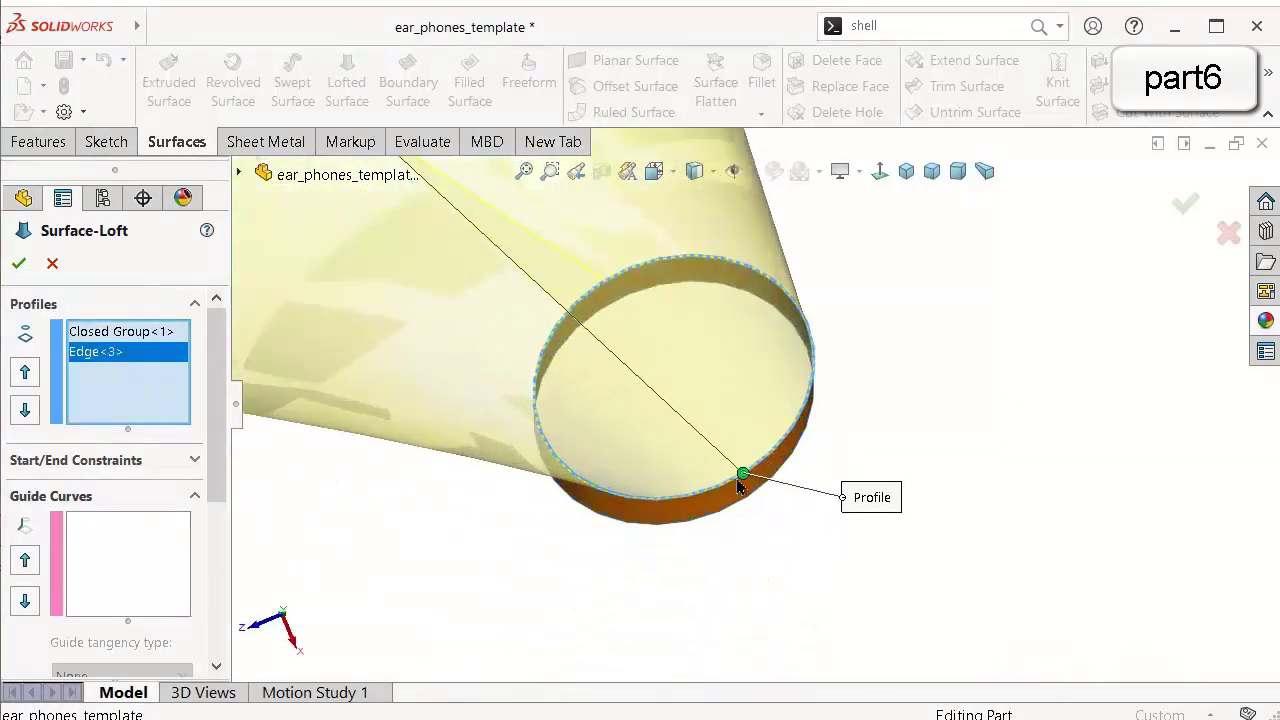
pyautogui.moveTo(740, 476); pyautogui.dragTo(718, 498)
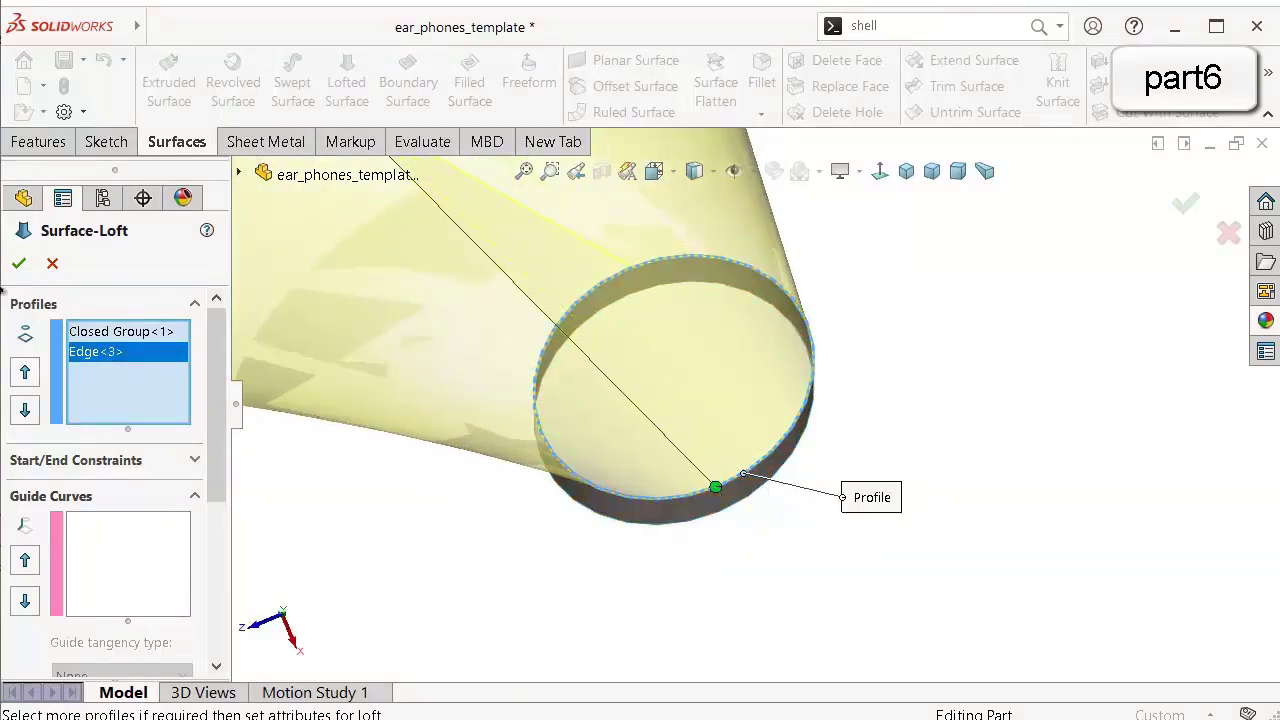
pyautogui.click(18, 266)
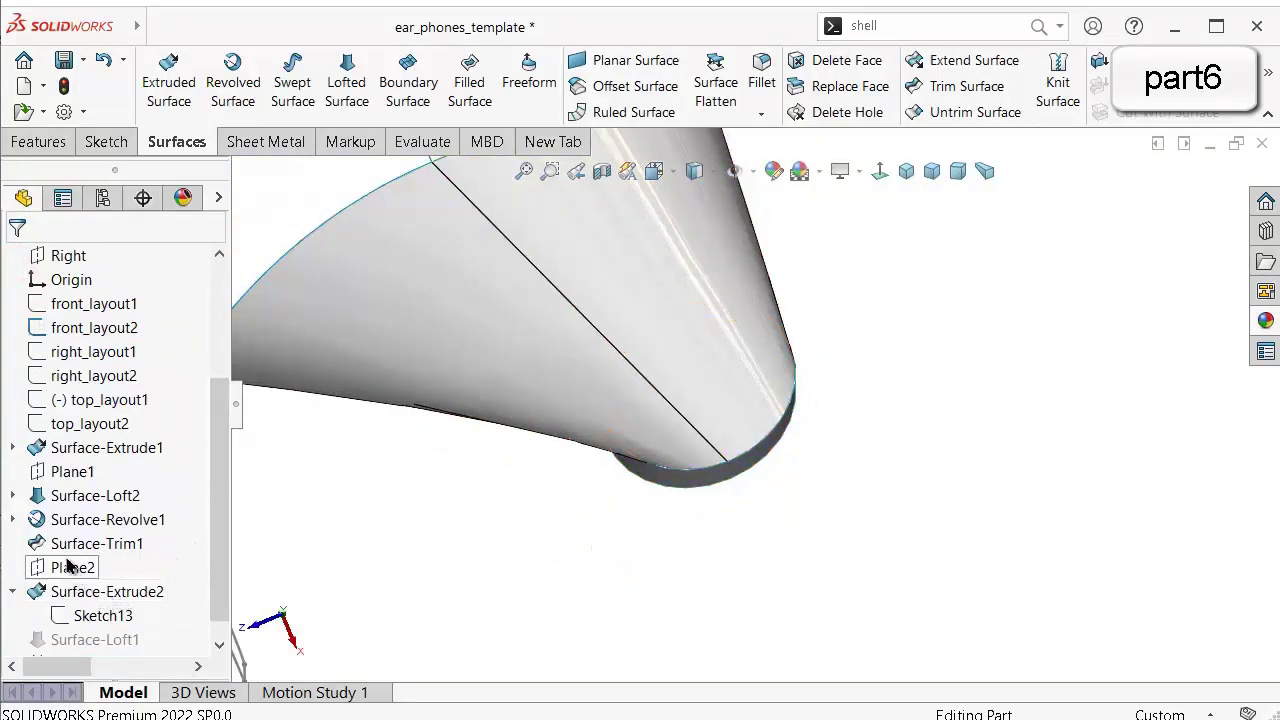
# Show the stem's Sketch13 and reopen the new surface loft between head and stem for editing.
pyautogui.click(105, 618)
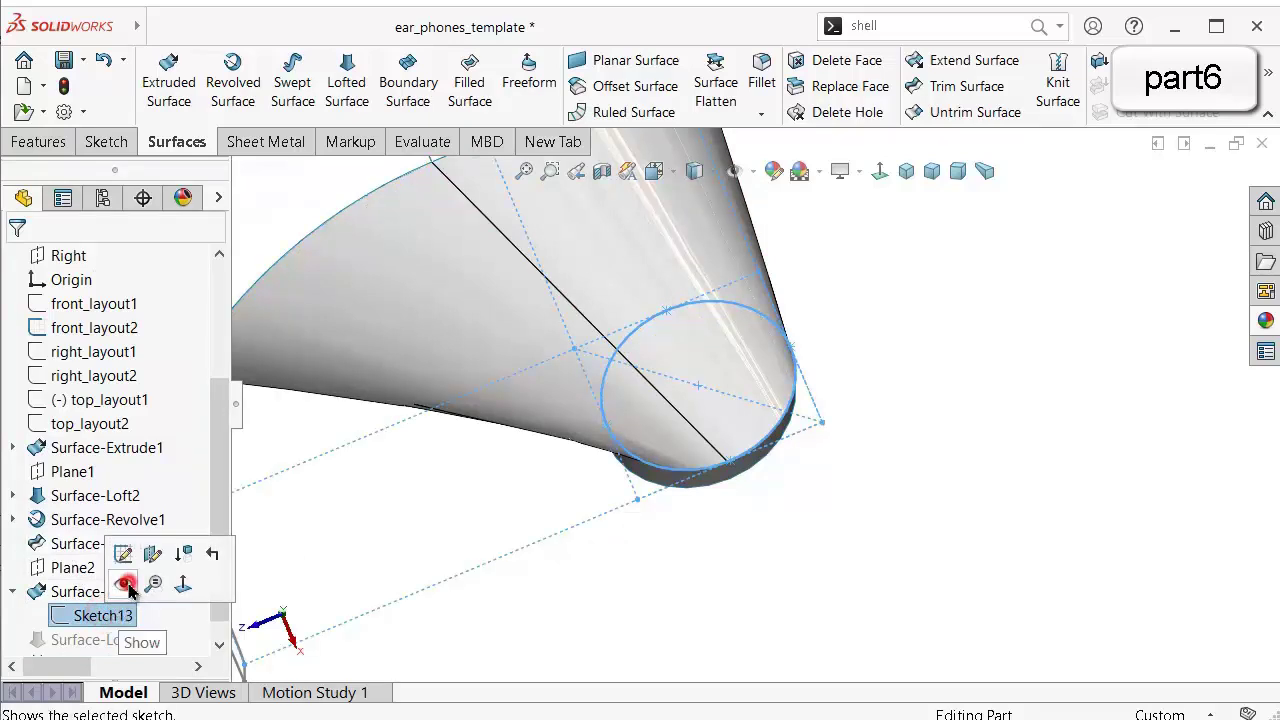
pyautogui.click(123, 583)
pyautogui.scroll(-3, 766, 430)
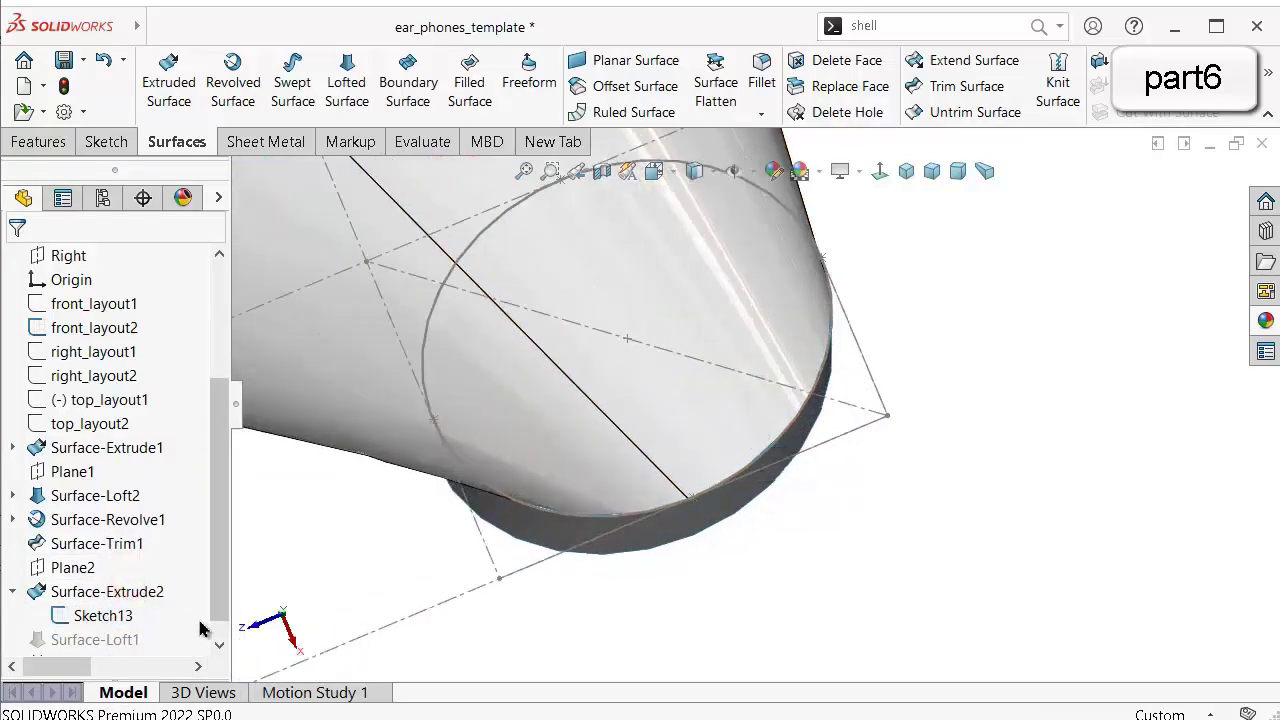
pyautogui.moveTo(217, 569); pyautogui.dragTo(218, 628)
pyautogui.click(95, 640)
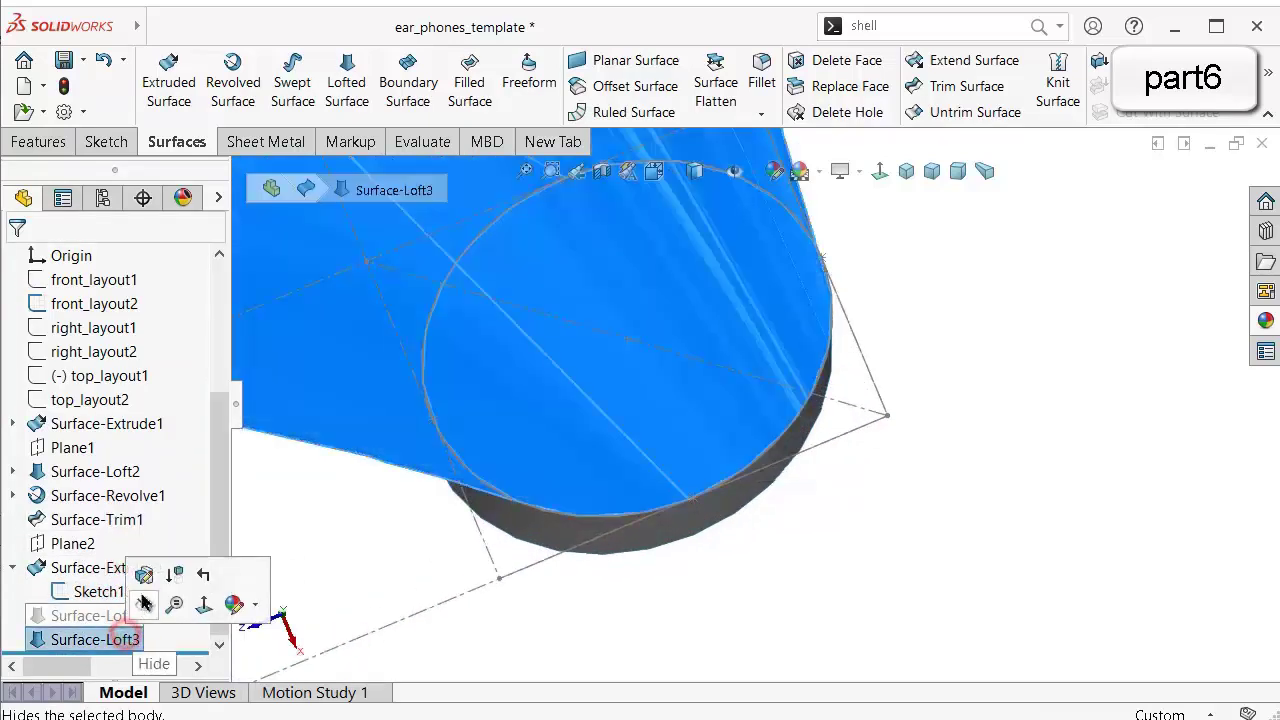
pyautogui.click(168, 604)
pyautogui.scroll(-8, 766, 514)
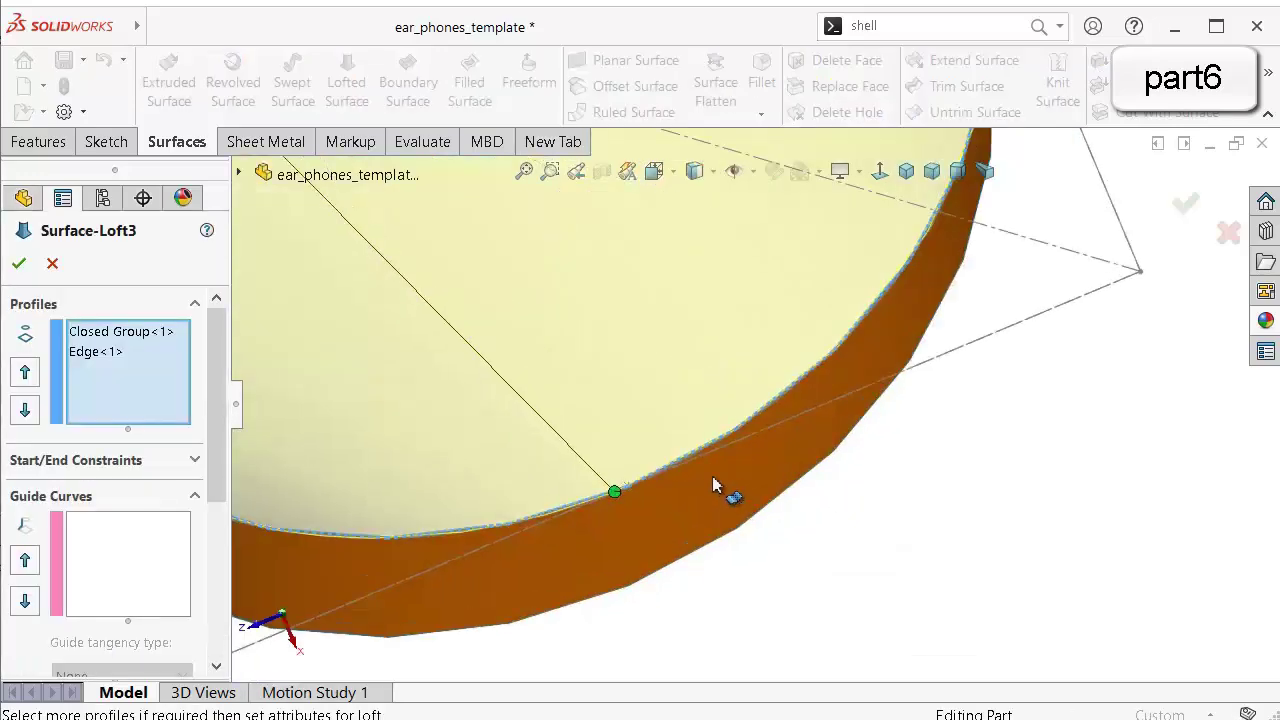
pyautogui.scroll(-4, 591, 519)
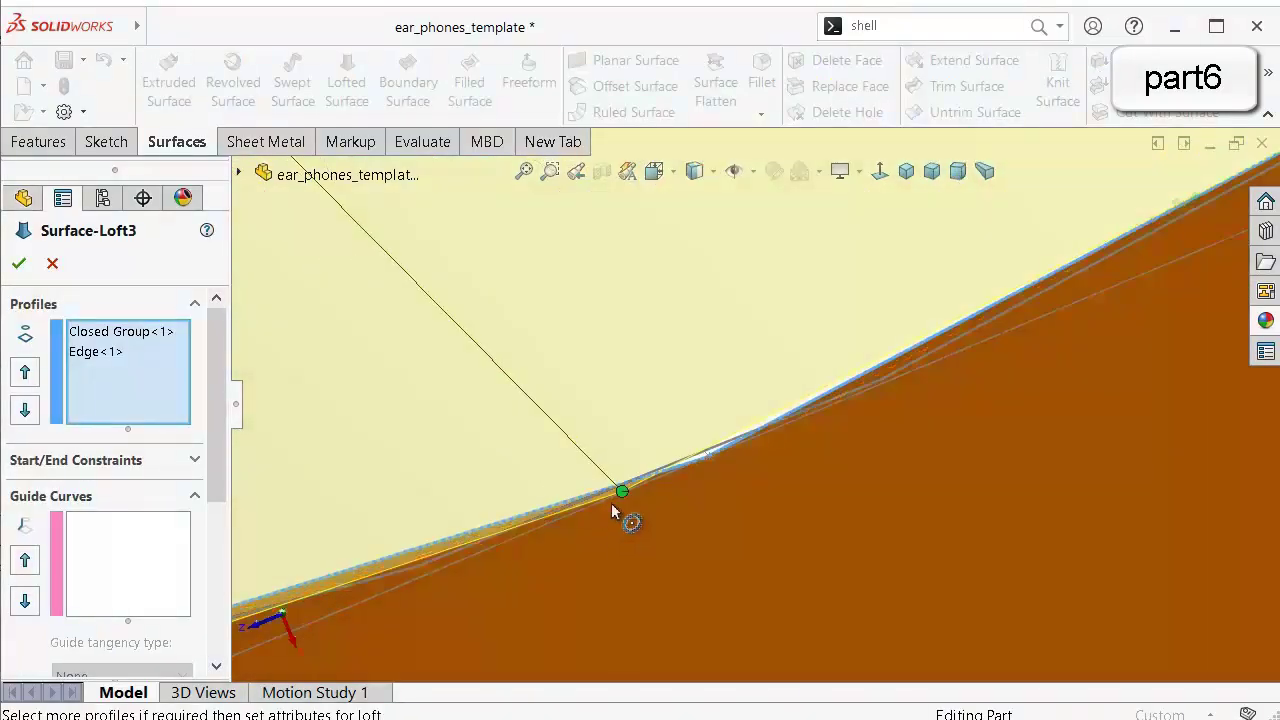
pyautogui.click(708, 455)
pyautogui.click(708, 455)
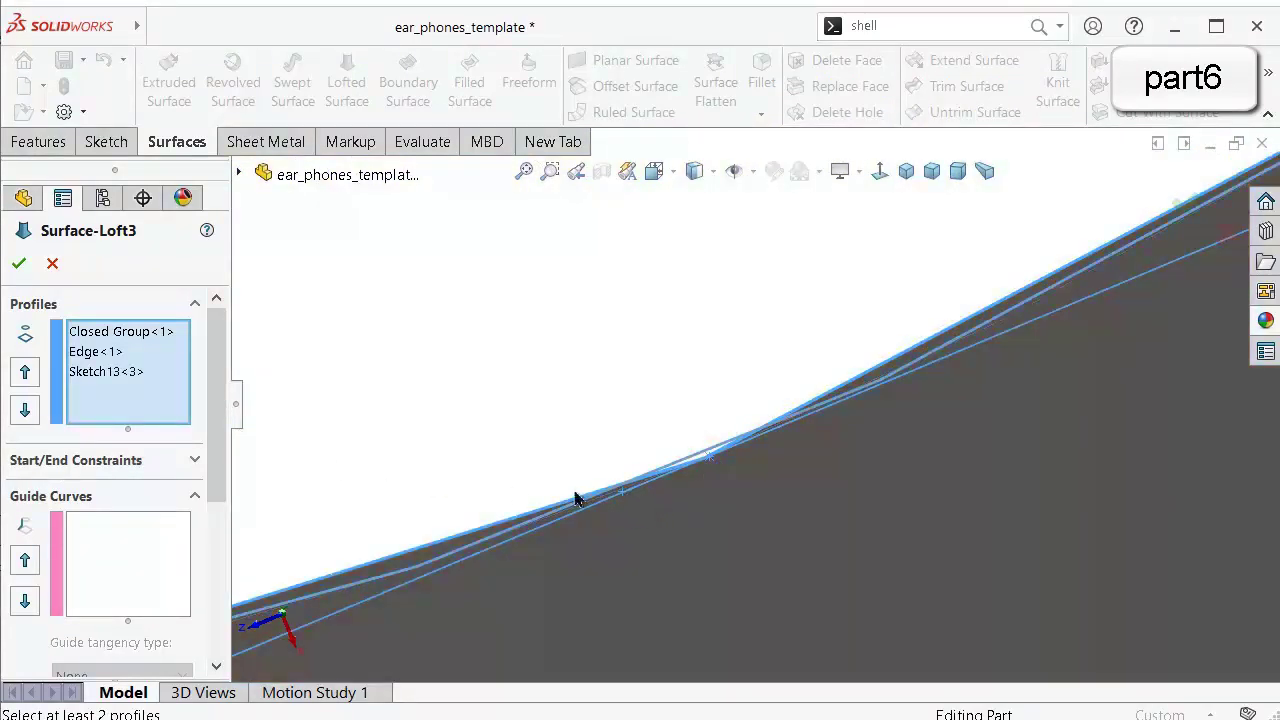
pyautogui.click(112, 372)
pyautogui.rightClick(114, 370)
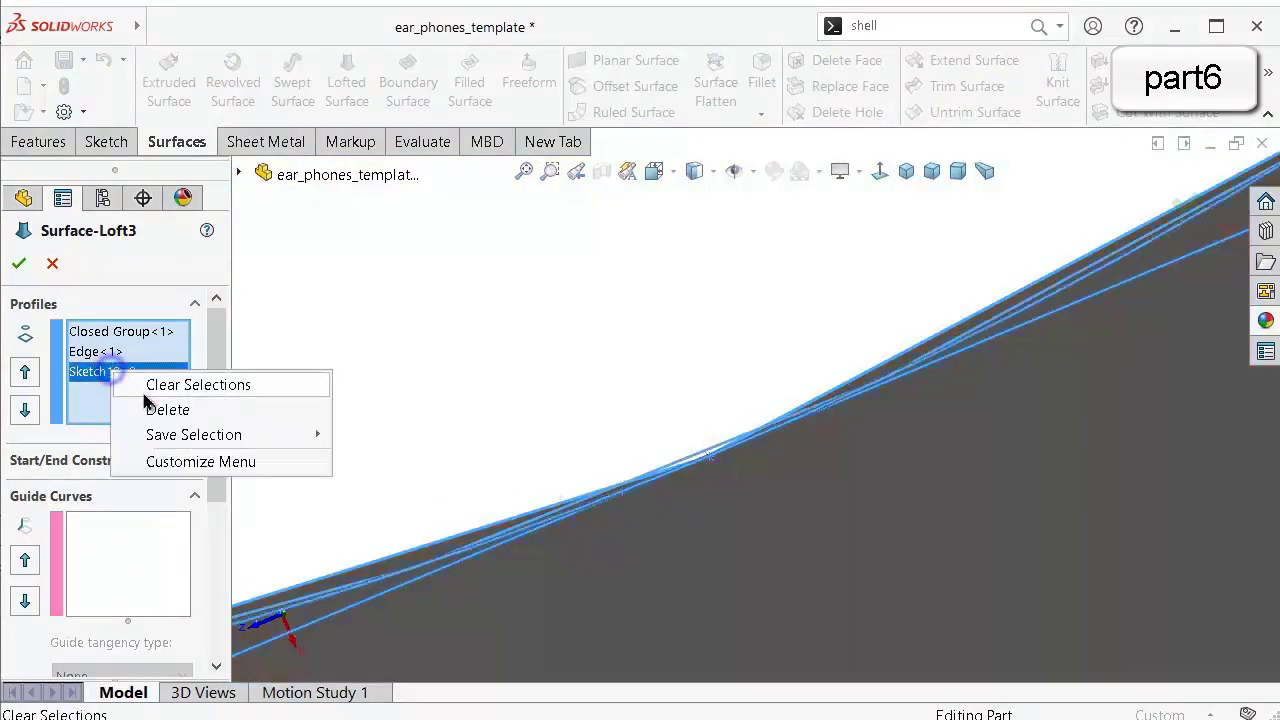
pyautogui.click(150, 405)
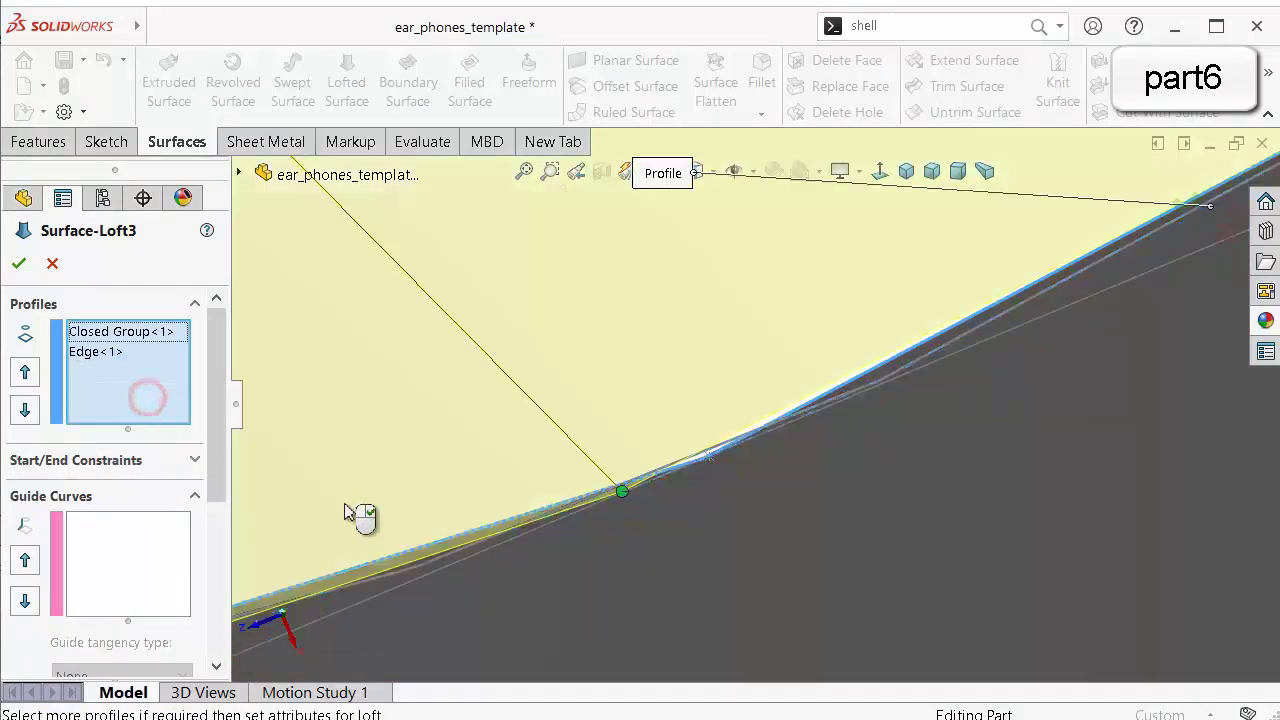
pyautogui.click(620, 493)
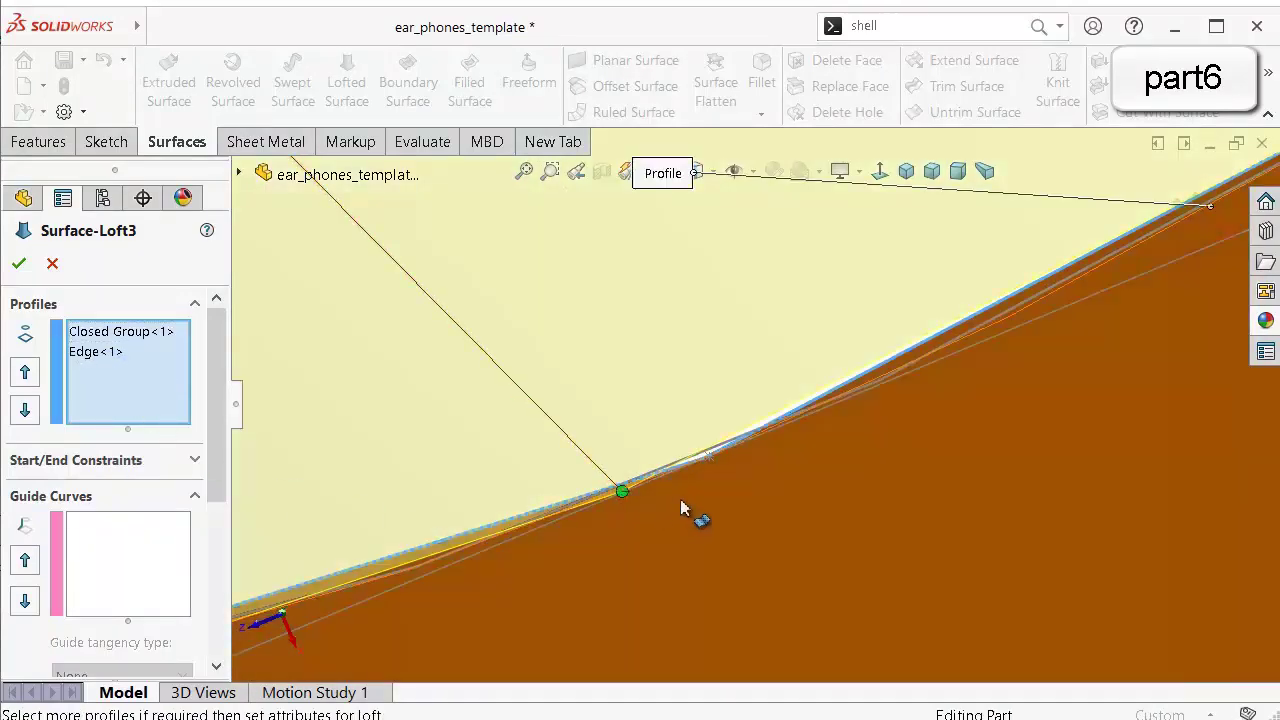
pyautogui.click(712, 460)
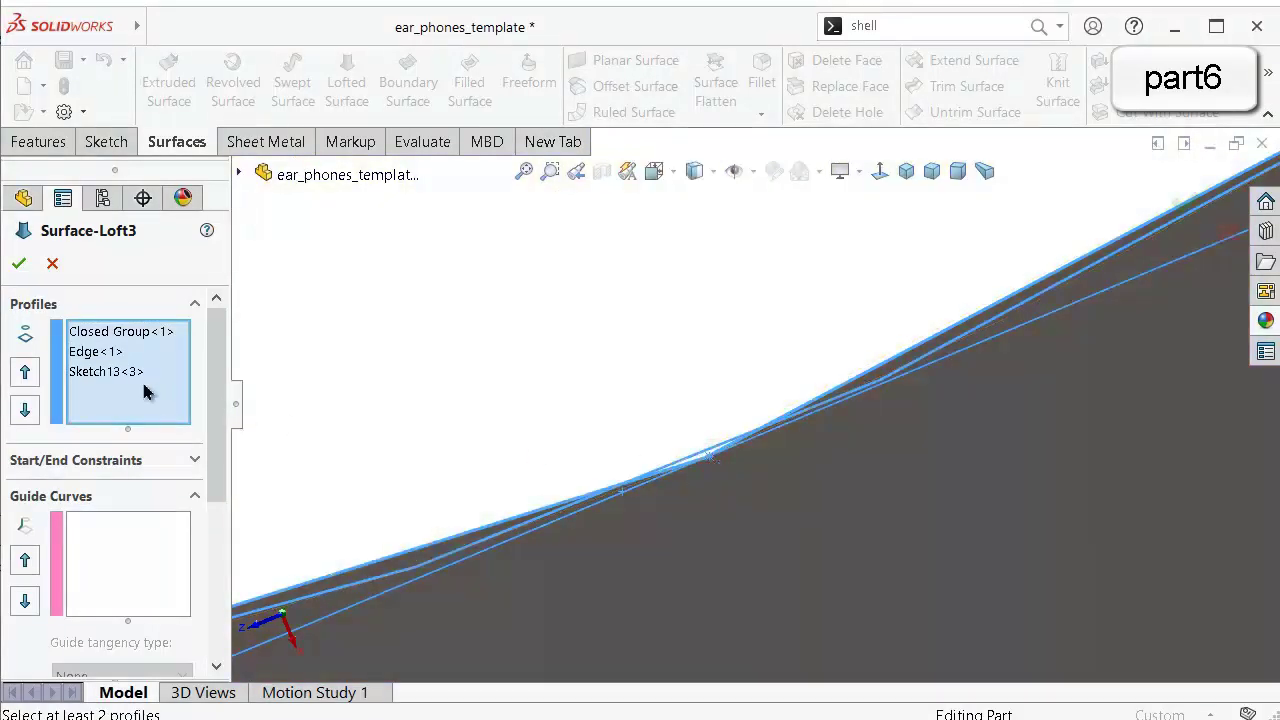
pyautogui.click(126, 374)
pyautogui.rightClick(136, 385)
pyautogui.click(155, 410)
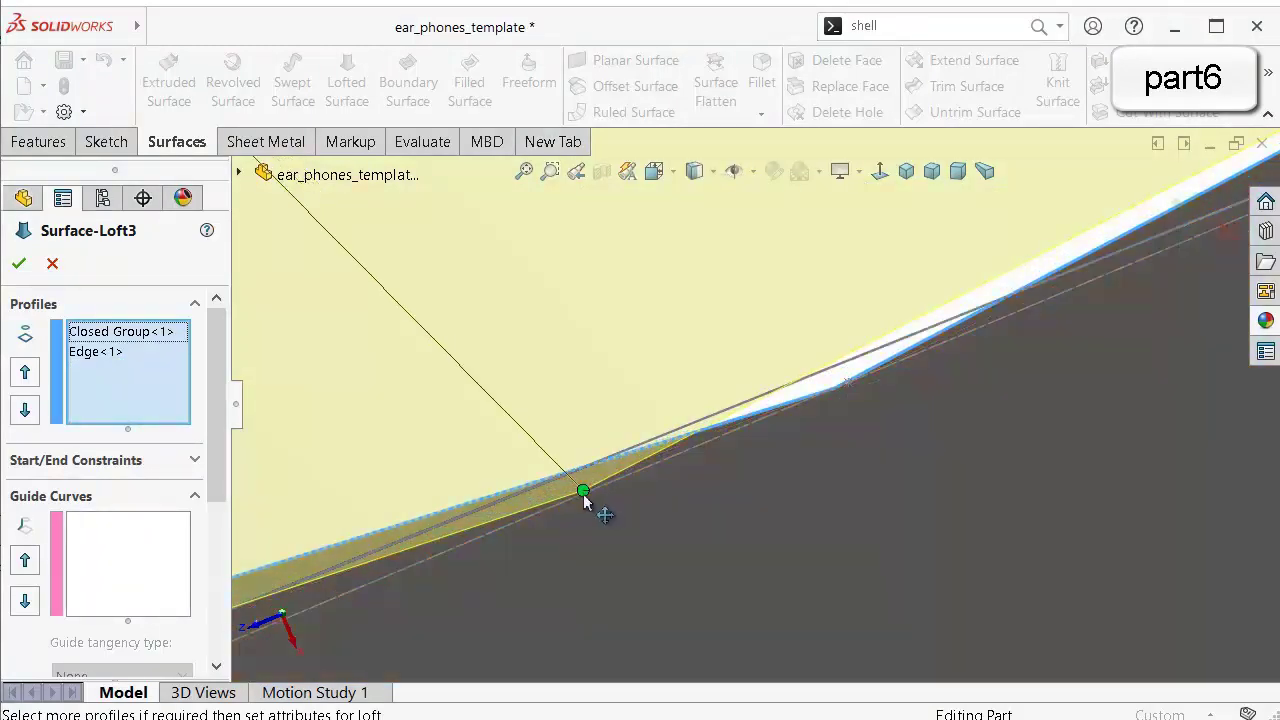
# Move the loft's connector on the stem's top edge to align with the Sketch13 point there and accept the loft.
pyautogui.moveTo(584, 496); pyautogui.dragTo(732, 419)
pyautogui.scroll(-4, 850, 386)
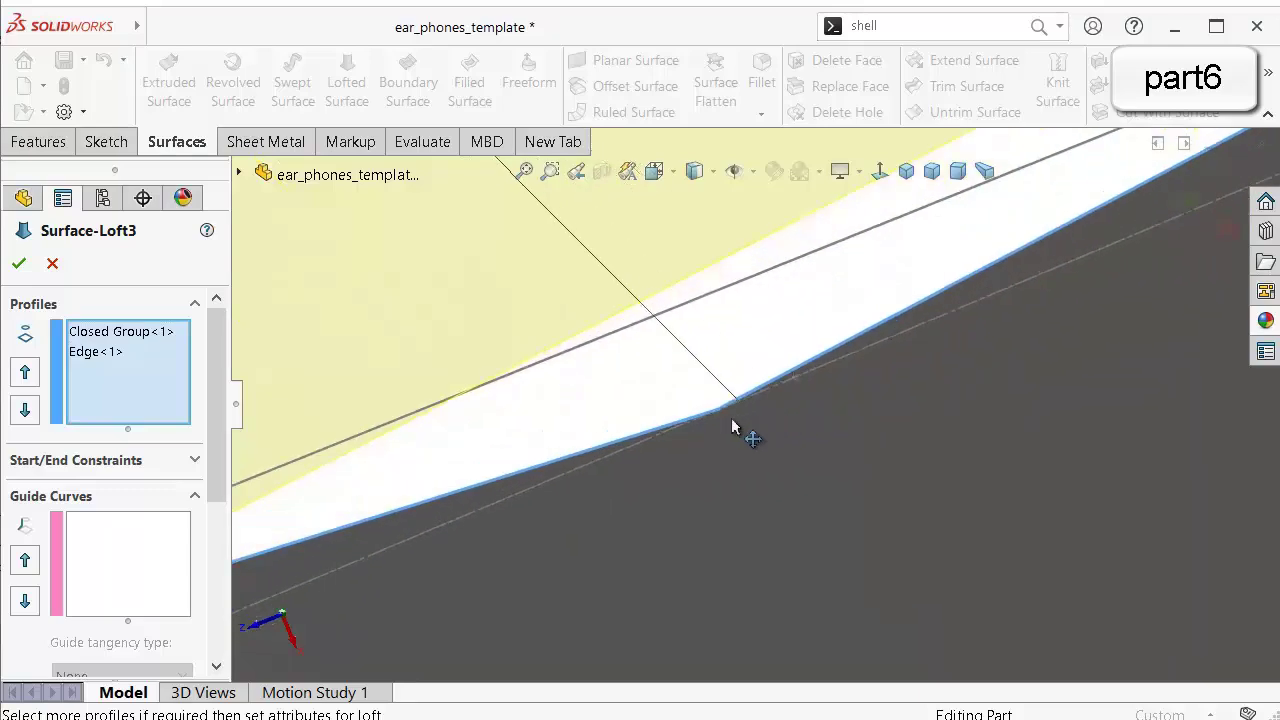
pyautogui.scroll(-4, 789, 379)
pyautogui.moveTo(800, 388); pyautogui.dragTo(799, 433)
pyautogui.scroll(8, 800, 448)
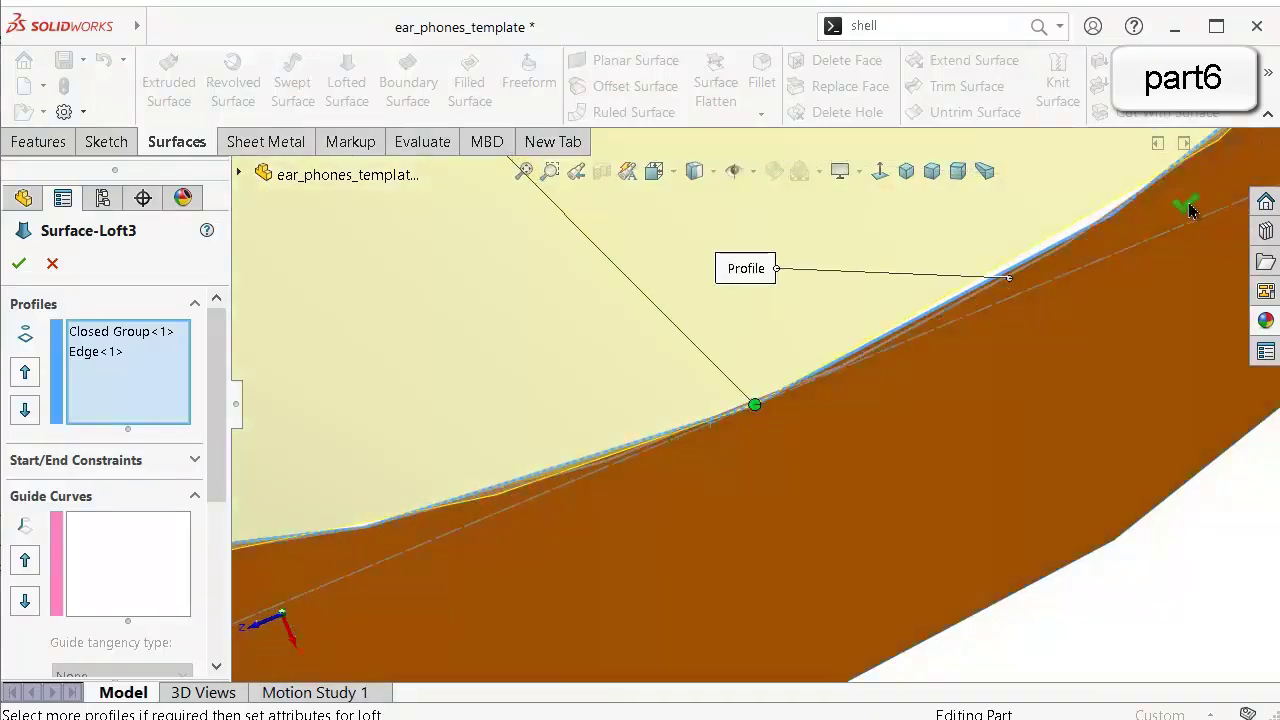
pyautogui.click(1190, 200)
# Reopen the loft in a view normal to front_layout2 and set its start constraint to Tangency To Face with length 0.8.
pyautogui.scroll(5, 877, 391)
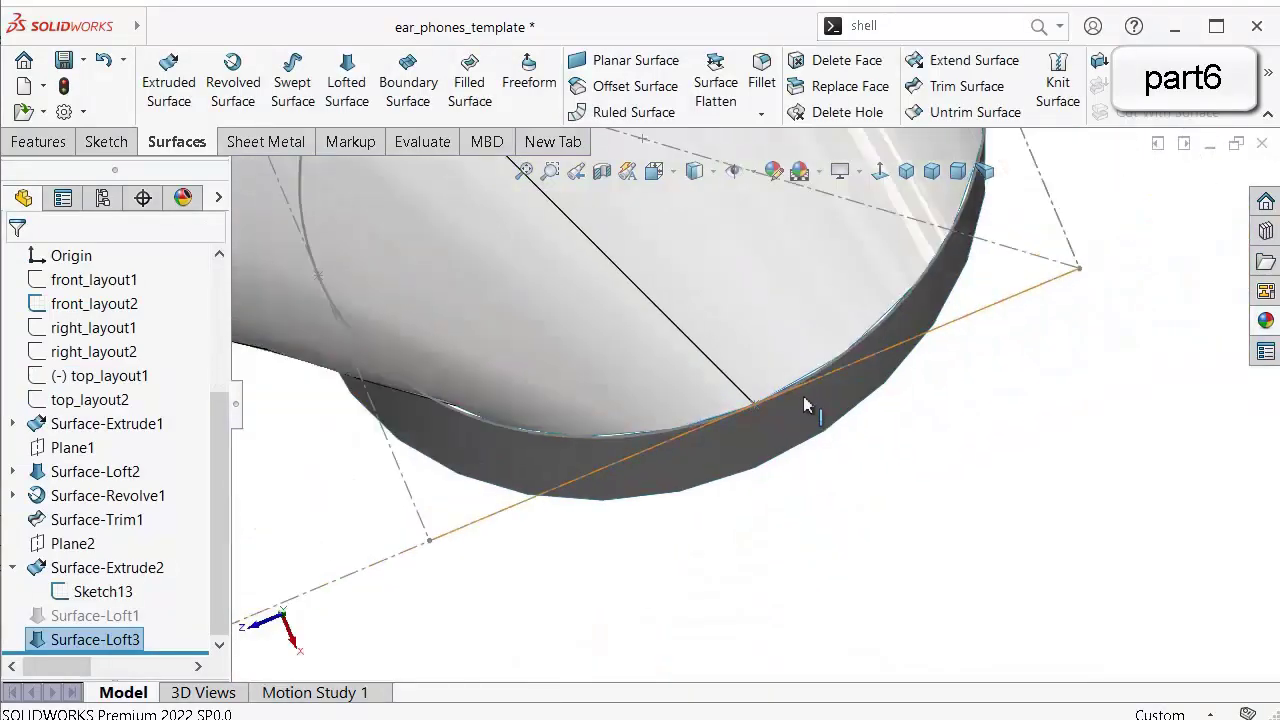
pyautogui.moveTo(778, 410); pyautogui.dragTo(795, 327, button='middle')
pyautogui.scroll(5, 795, 327)
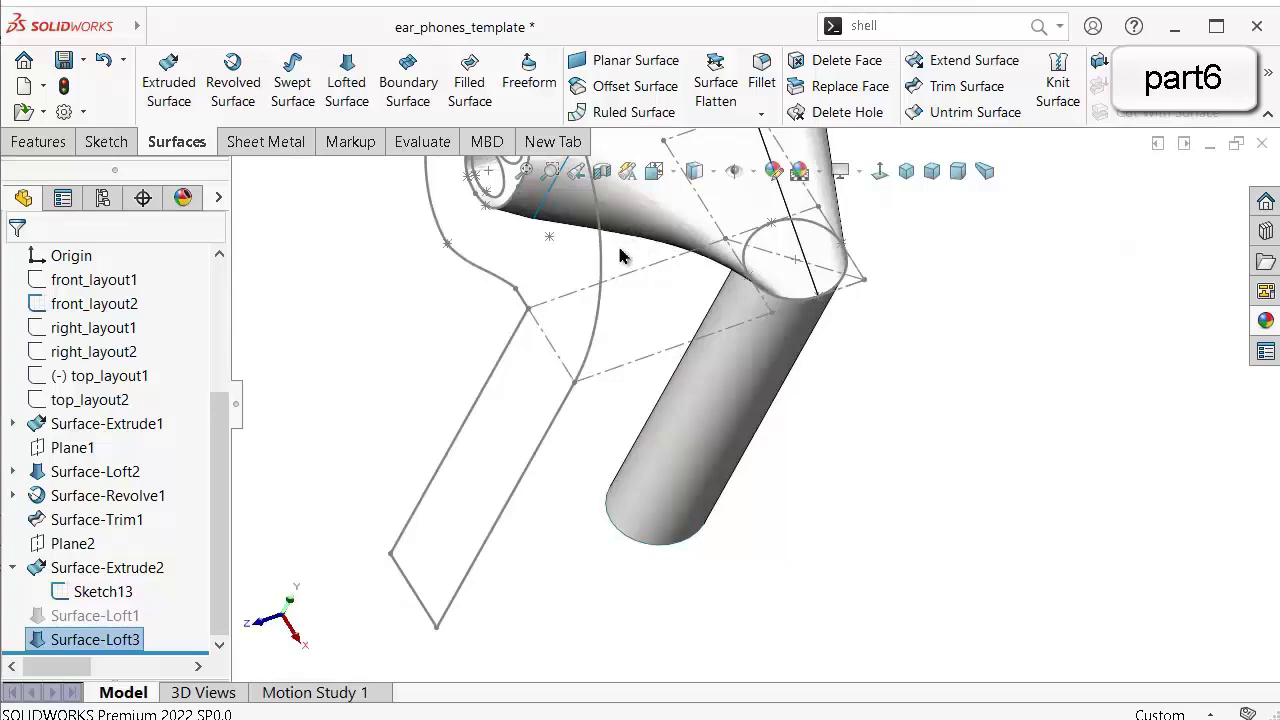
pyautogui.click(600, 258)
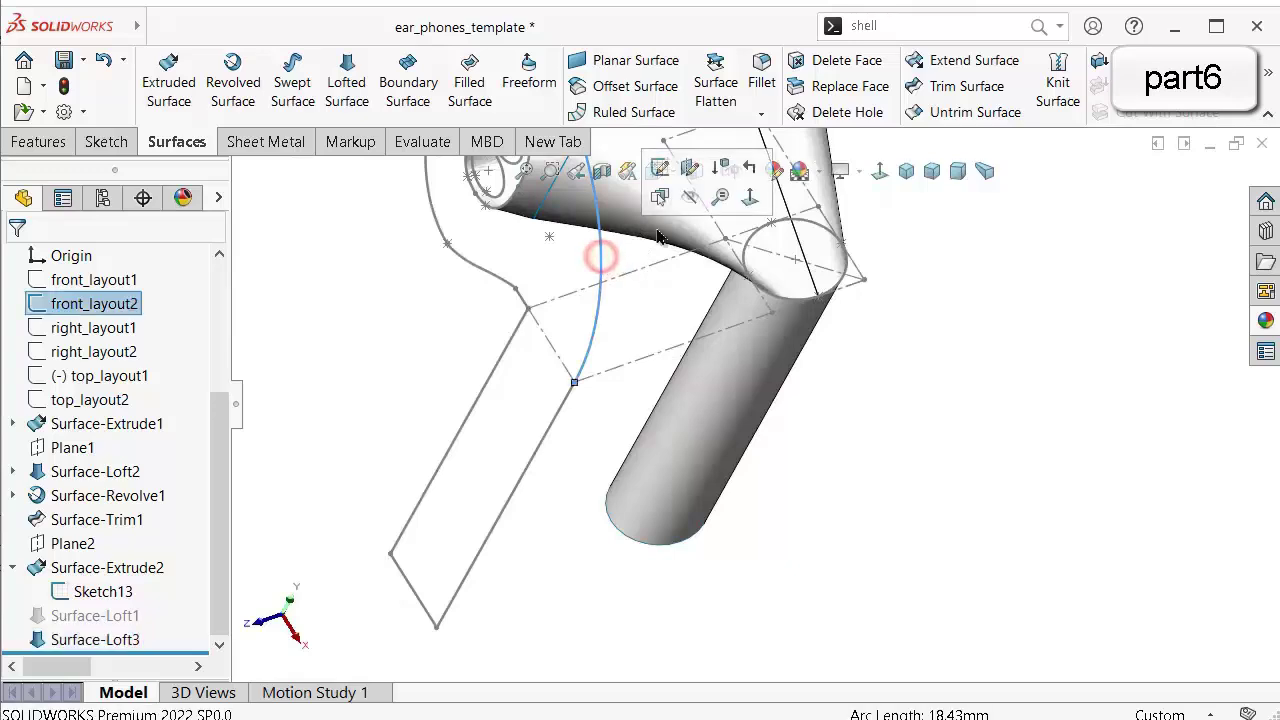
pyautogui.click(740, 175)
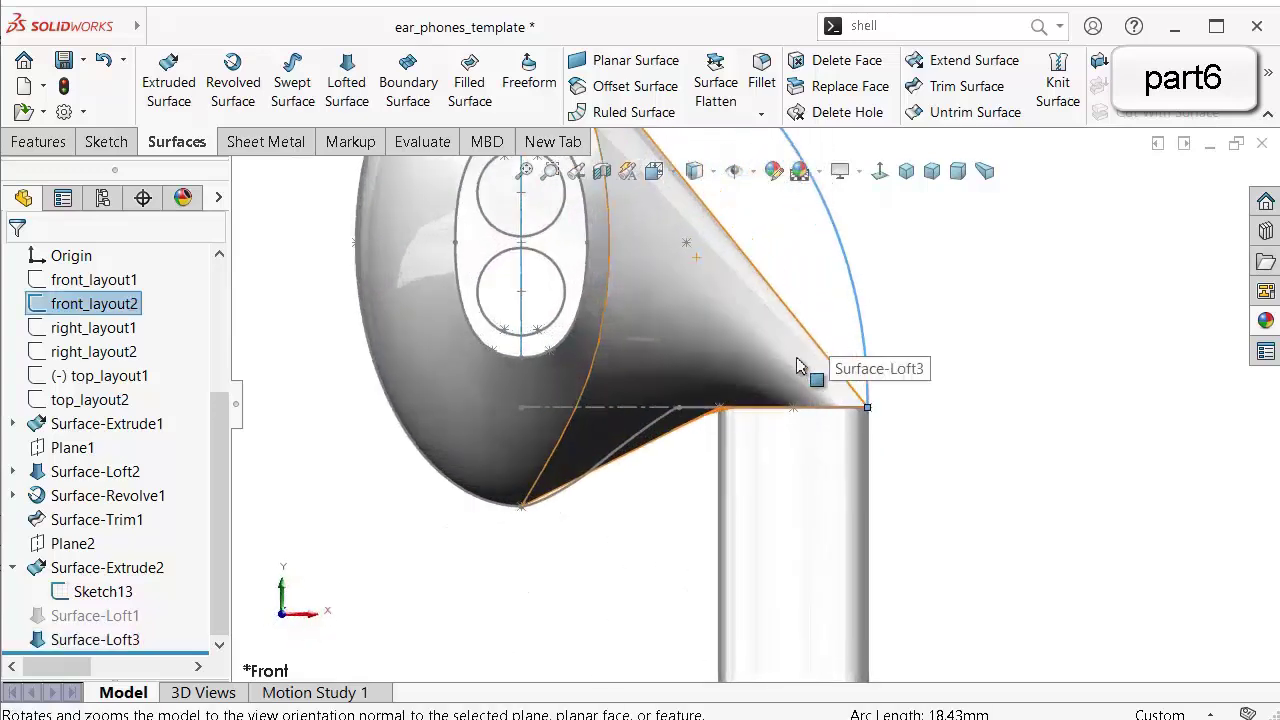
pyautogui.click(128, 640)
pyautogui.click(141, 581)
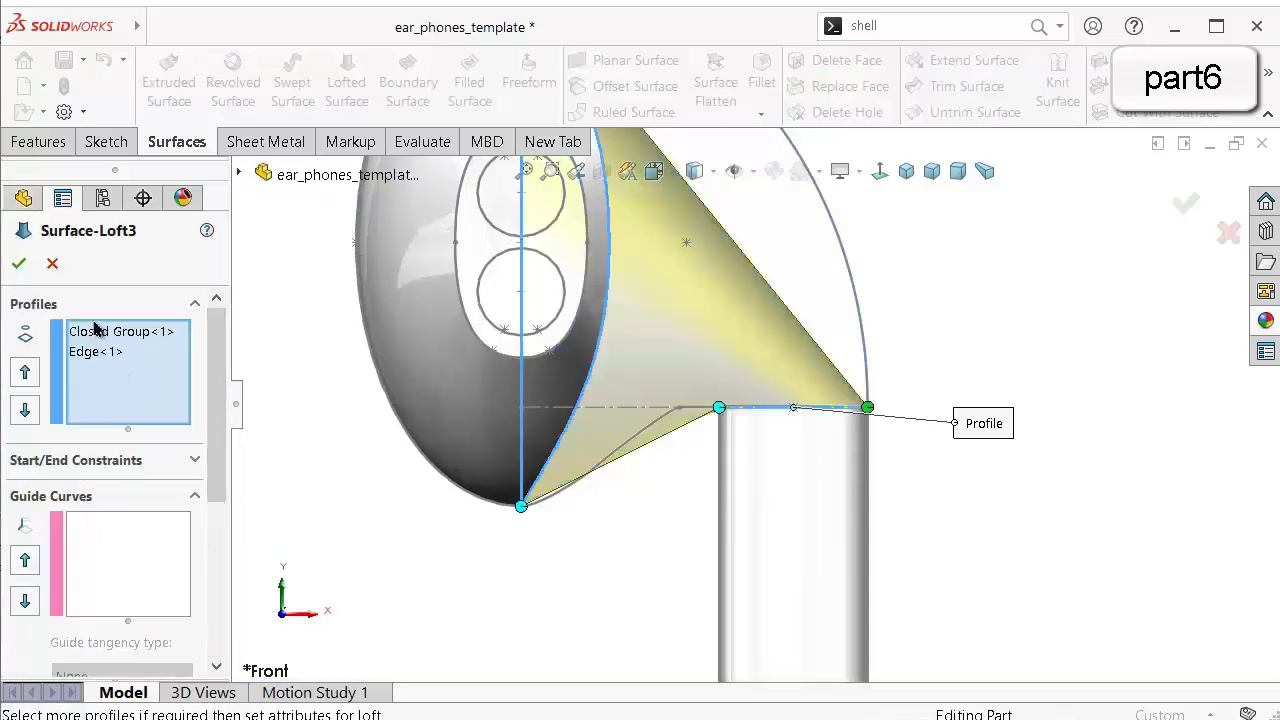
pyautogui.click(100, 333)
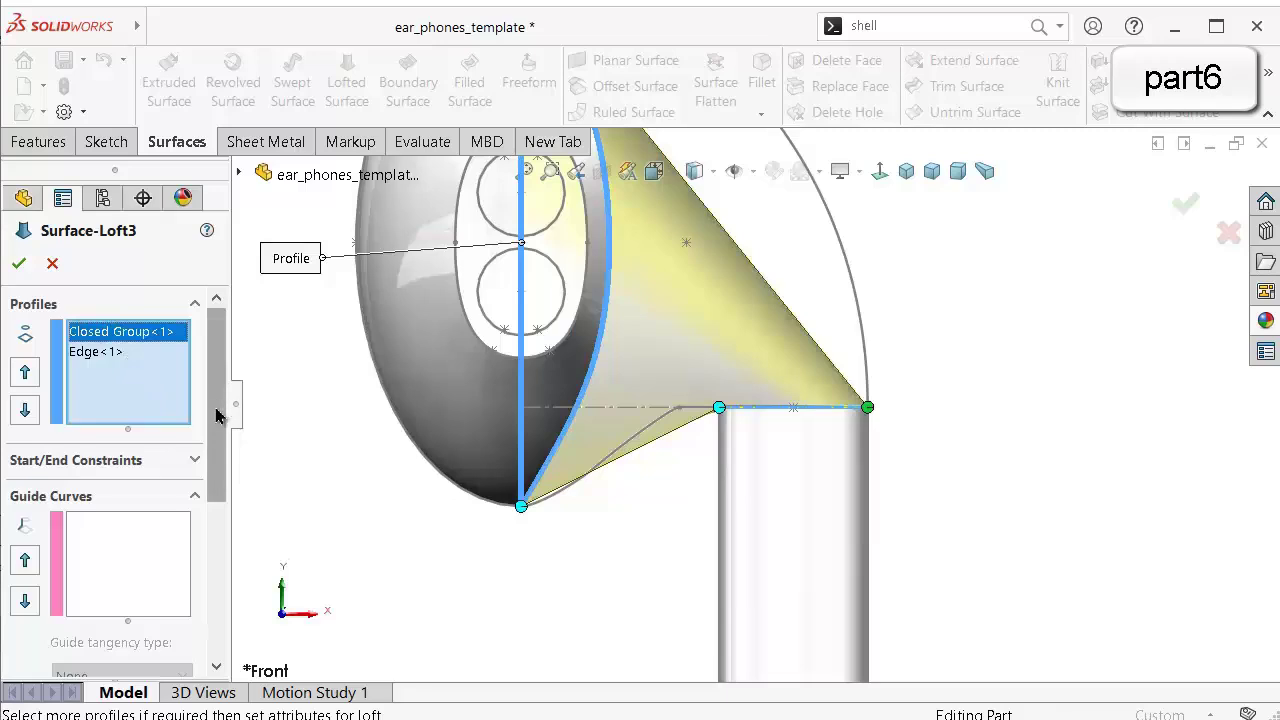
pyautogui.click(196, 460)
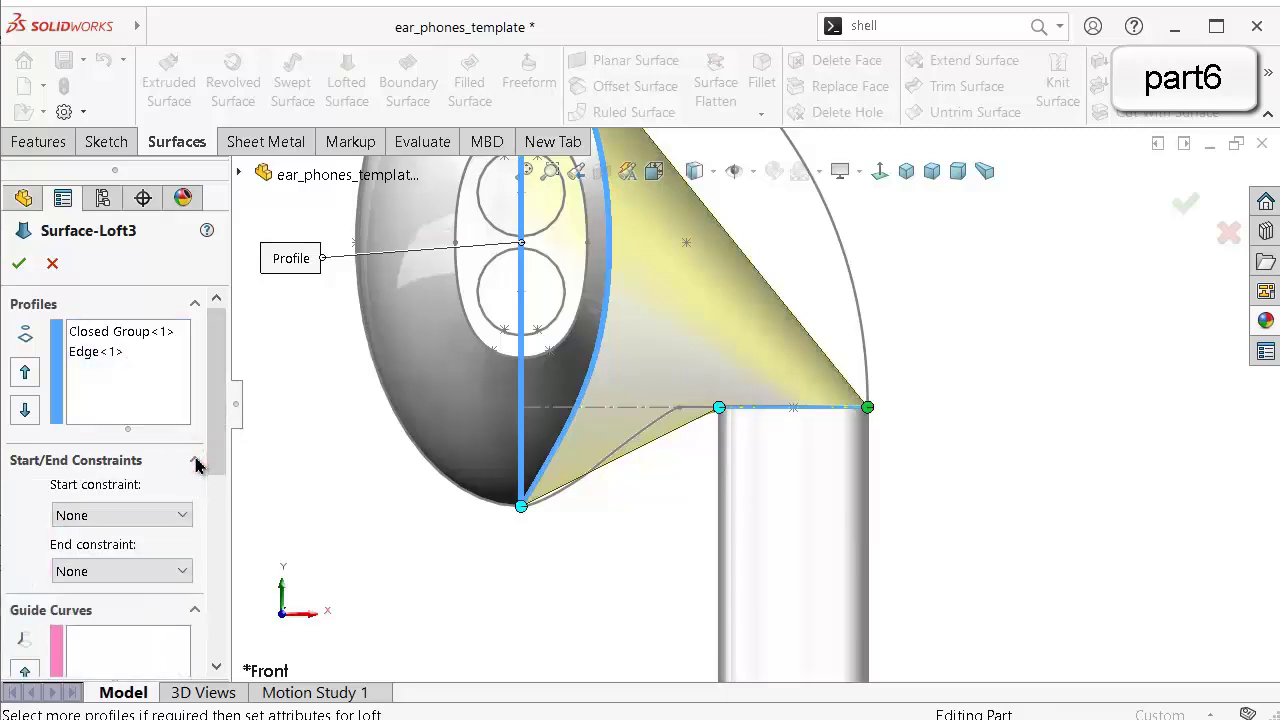
pyautogui.click(177, 514)
pyautogui.click(177, 571)
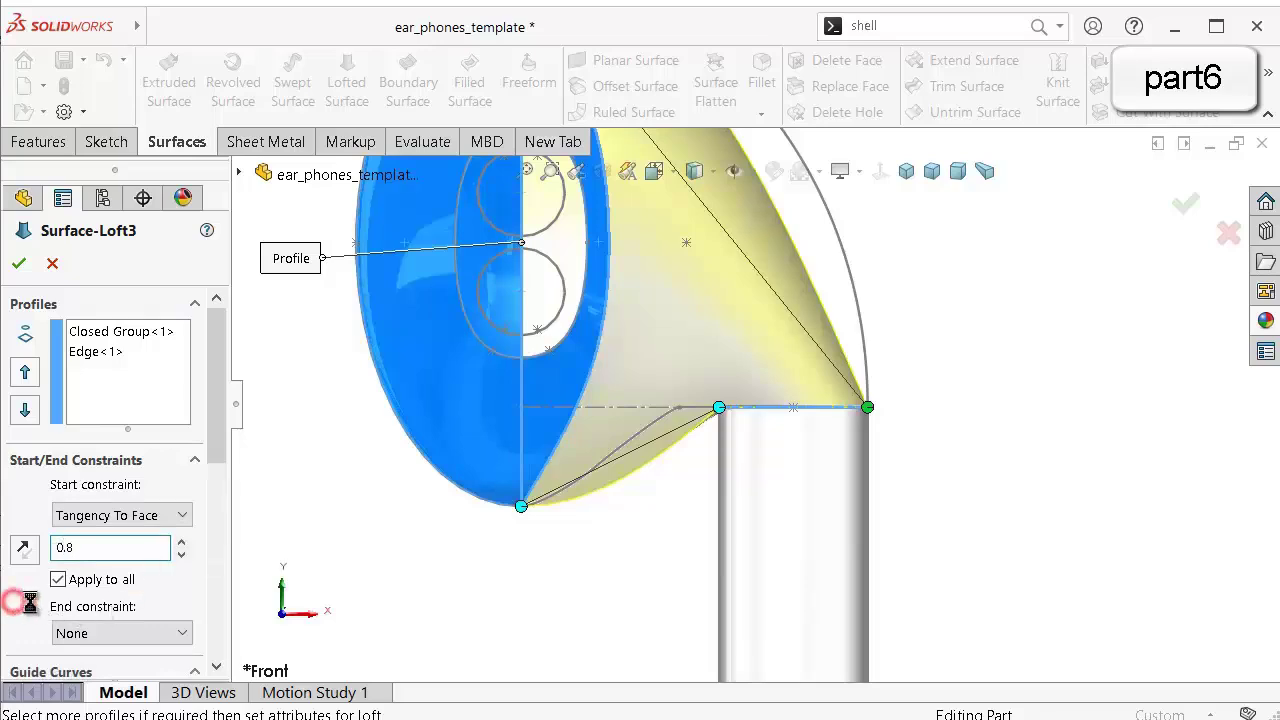
# Set the loft's end constraint at the stem to Curvature To Face with a length of 1.8.
pyautogui.moveTo(217, 443); pyautogui.dragTo(217, 485)
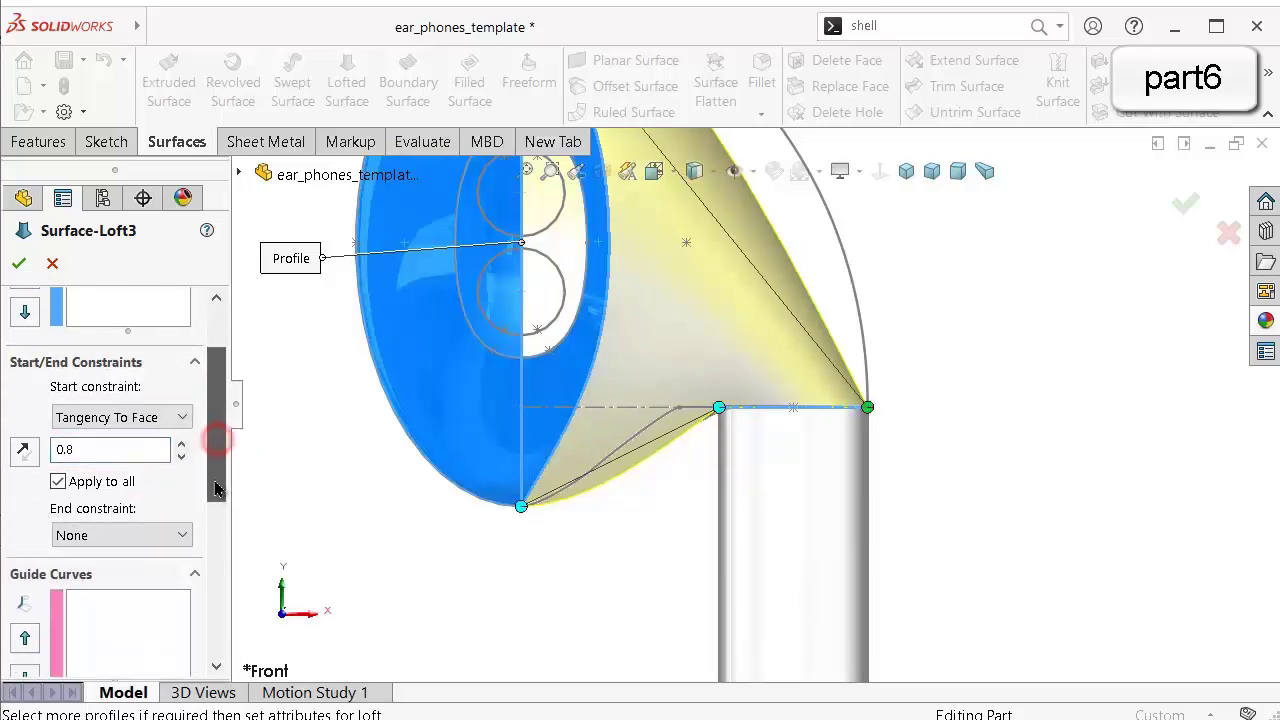
pyautogui.click(180, 537)
pyautogui.click(160, 591)
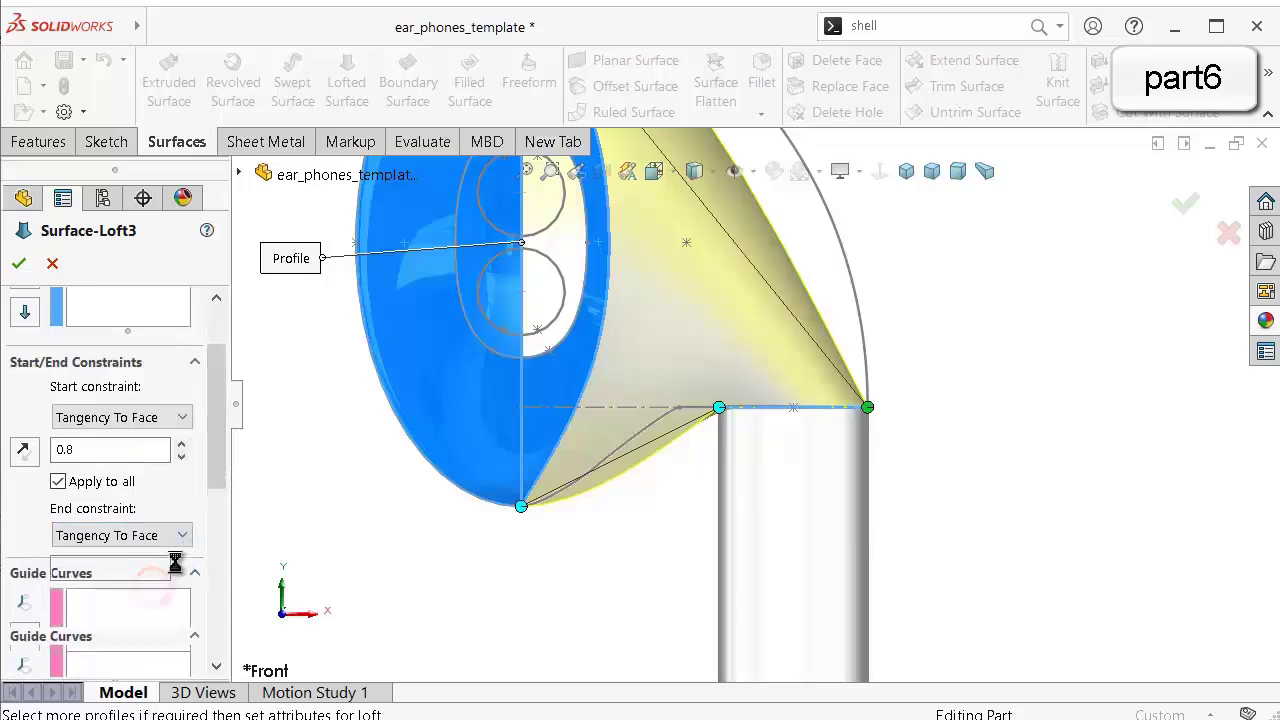
pyautogui.moveTo(222, 460); pyautogui.dragTo(222, 473)
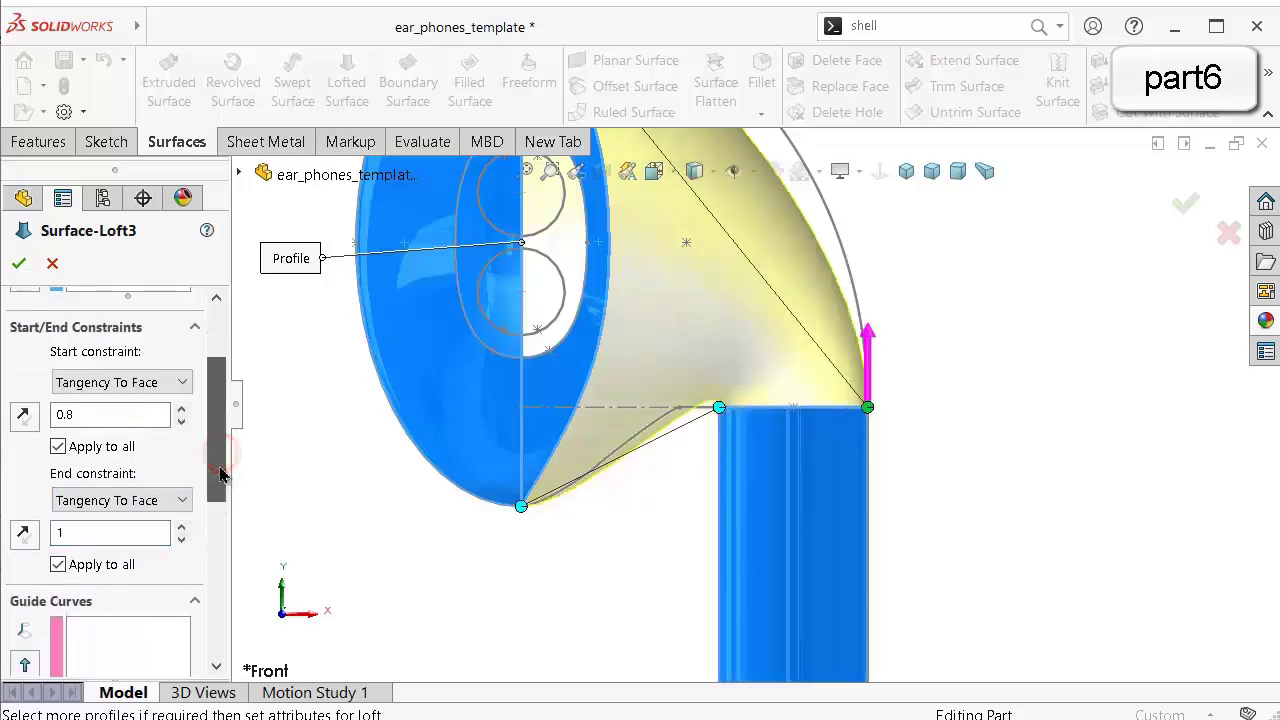
pyautogui.click(183, 498)
pyautogui.click(155, 571)
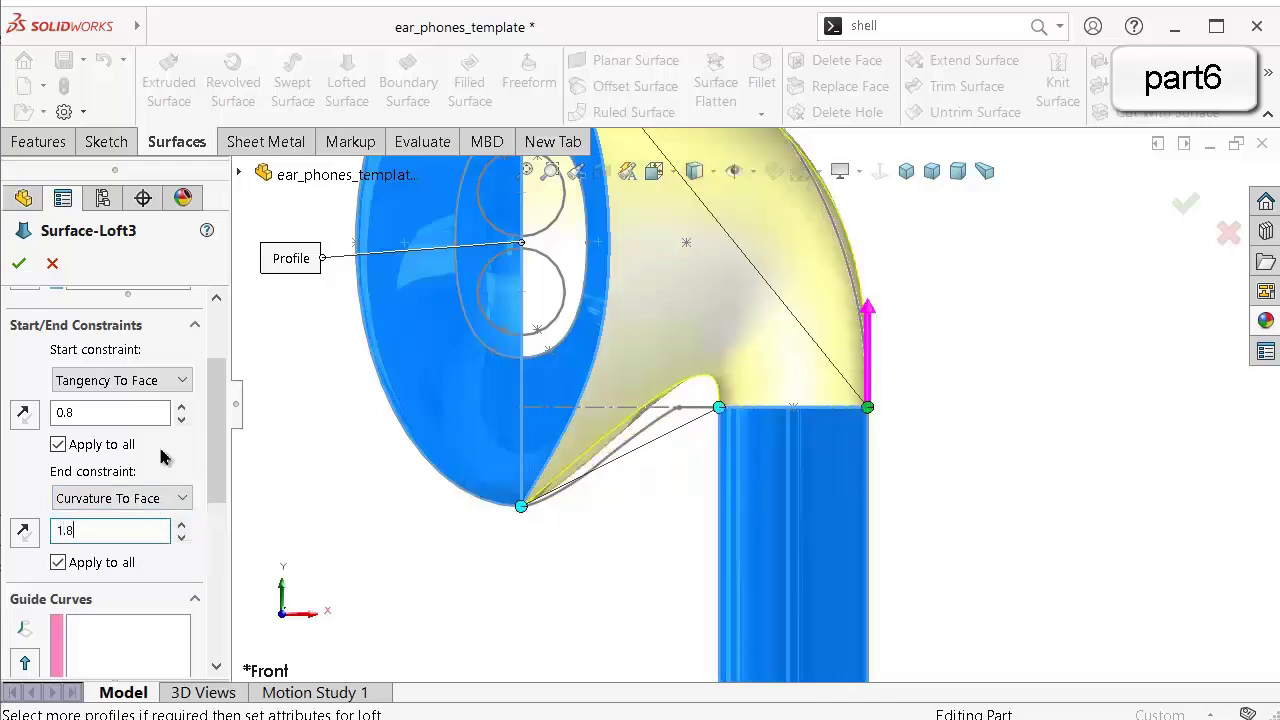
# Try Curvature To Face as the loft's start constraint and return it to Tangency To Face.
pyautogui.click(135, 380)
pyautogui.click(145, 455)
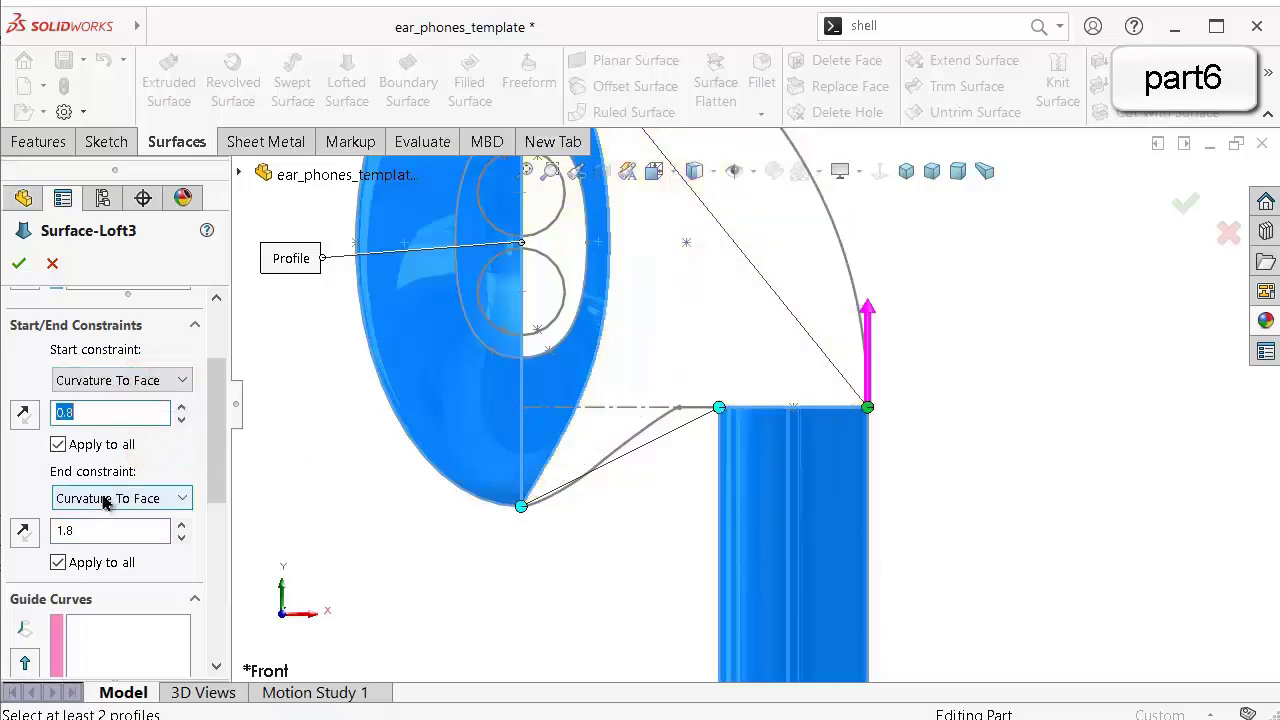
pyautogui.click(121, 380)
pyautogui.click(118, 436)
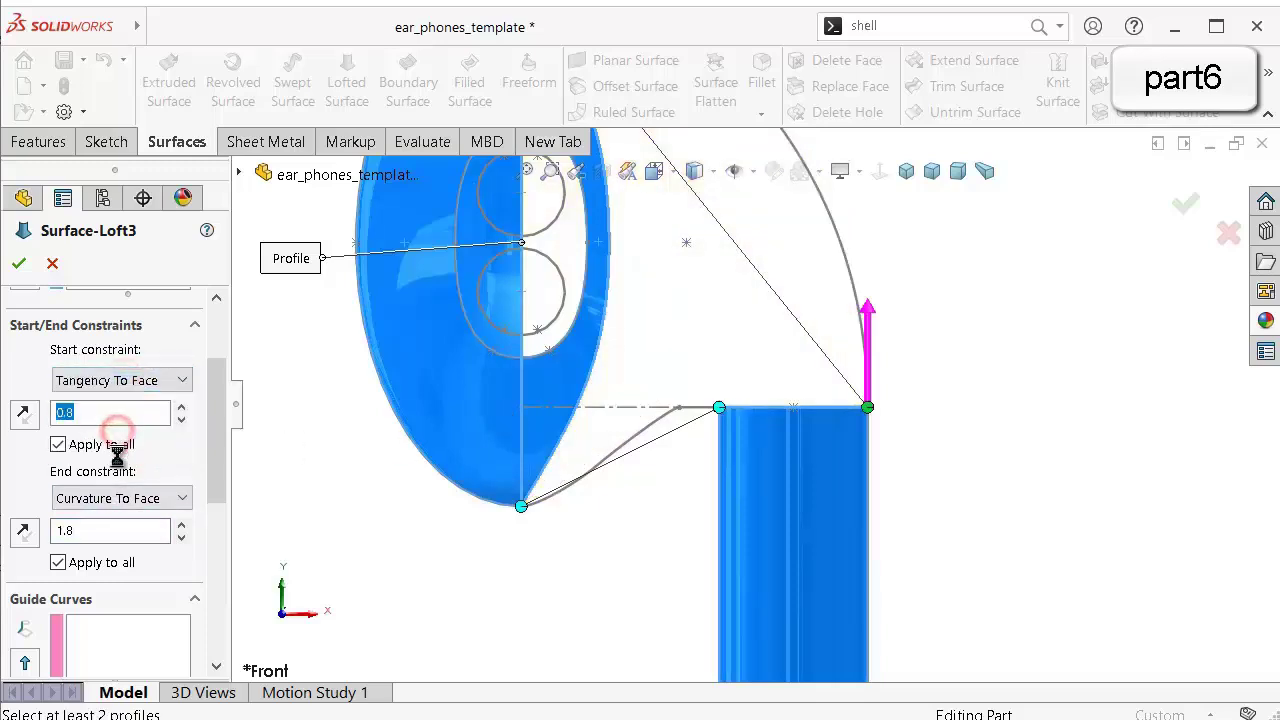
# Change the loft's end constraint to Tangency To Face with length 1.8 and accept the loft.
pyautogui.click(108, 497)
pyautogui.click(95, 551)
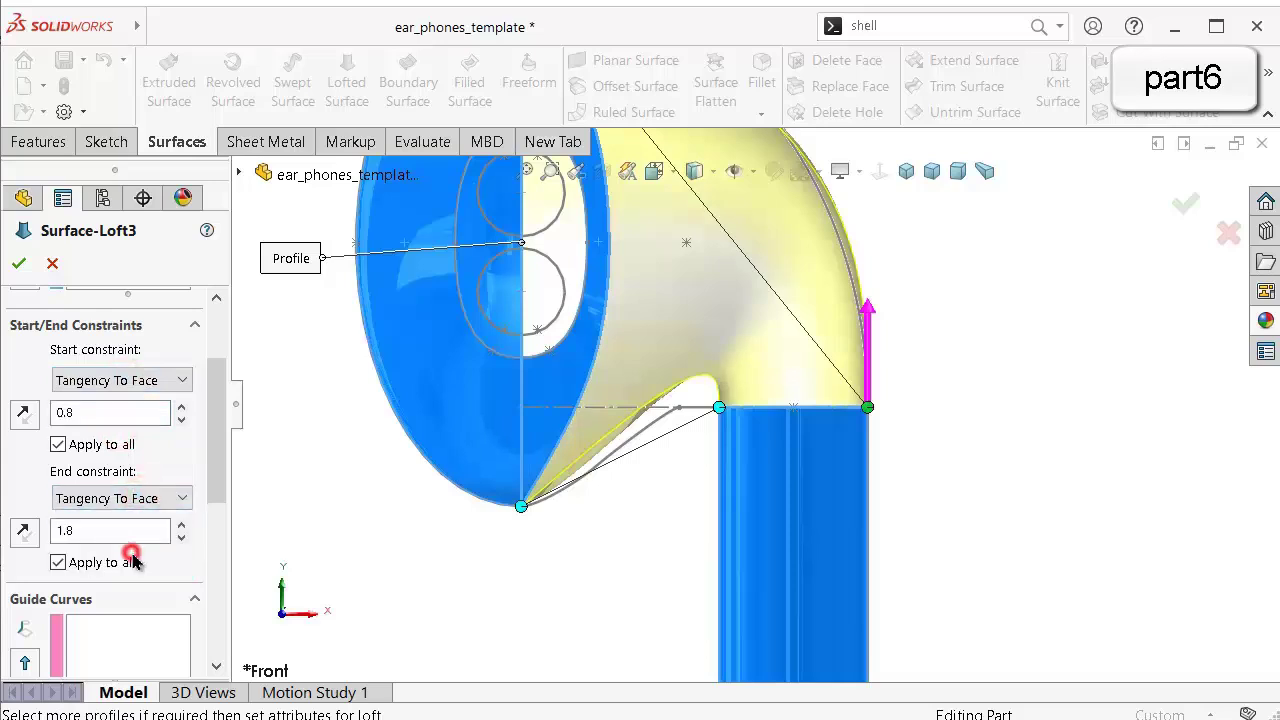
pyautogui.scroll(5, 588, 380)
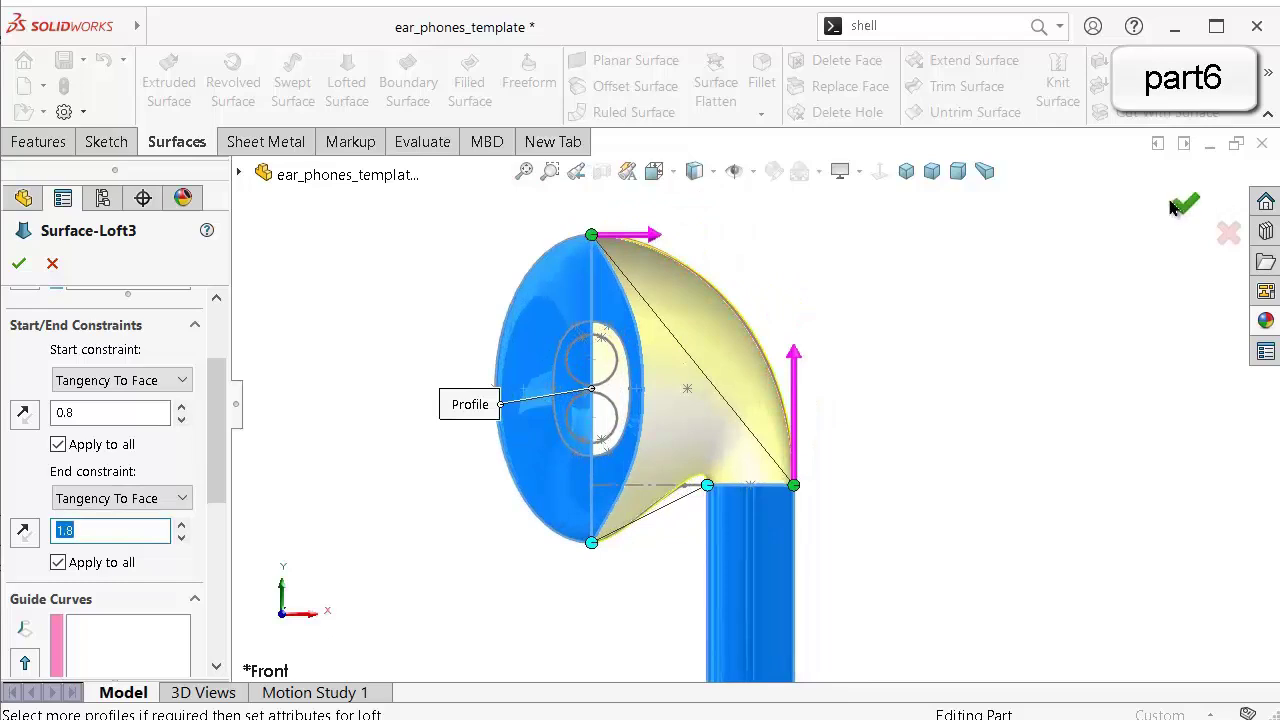
pyautogui.click(962, 344)
# Orient the earphone to the dimetric view and save the part.
pyautogui.moveTo(932, 360)
pyautogui.mouseDown(button='middle')
pyautogui.moveTo(840, 463)
pyautogui.moveTo(866, 520)
pyautogui.moveTo(880, 505)
pyautogui.mouseUp(button='middle')
pyautogui.click(950, 172)
pyautogui.click(955, 172)
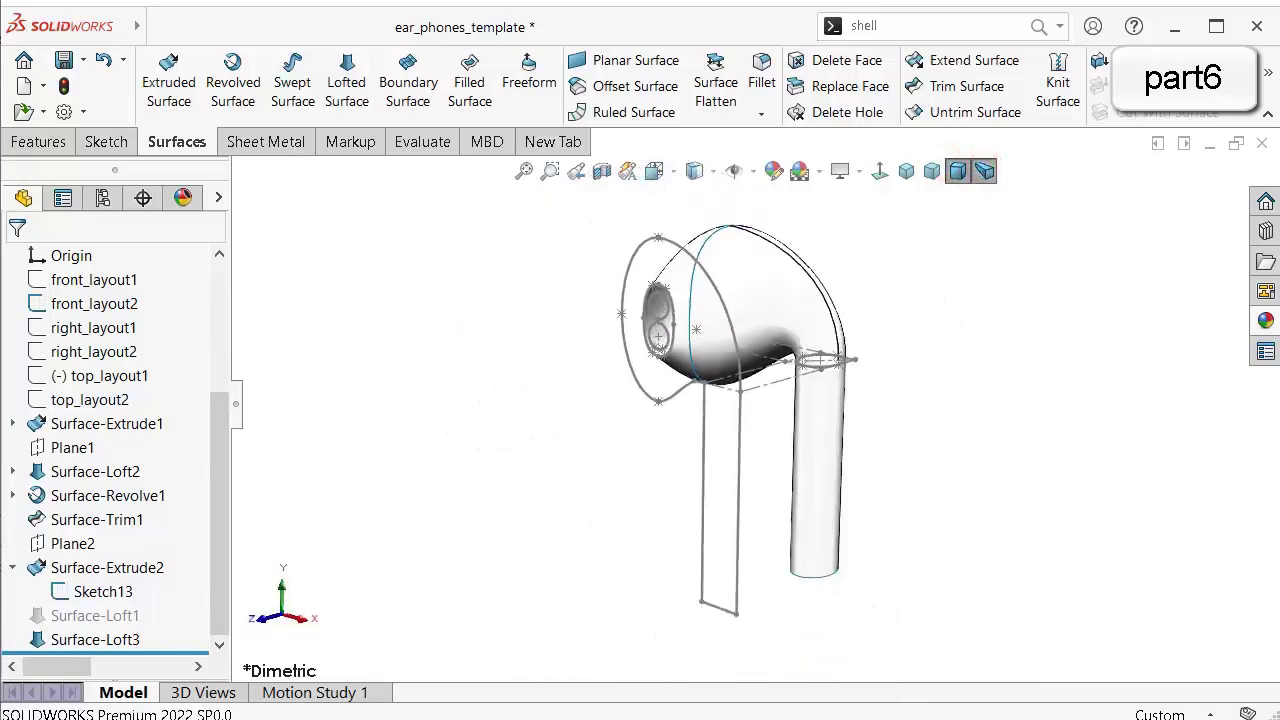
pyautogui.hotkey('ctrl', 's')
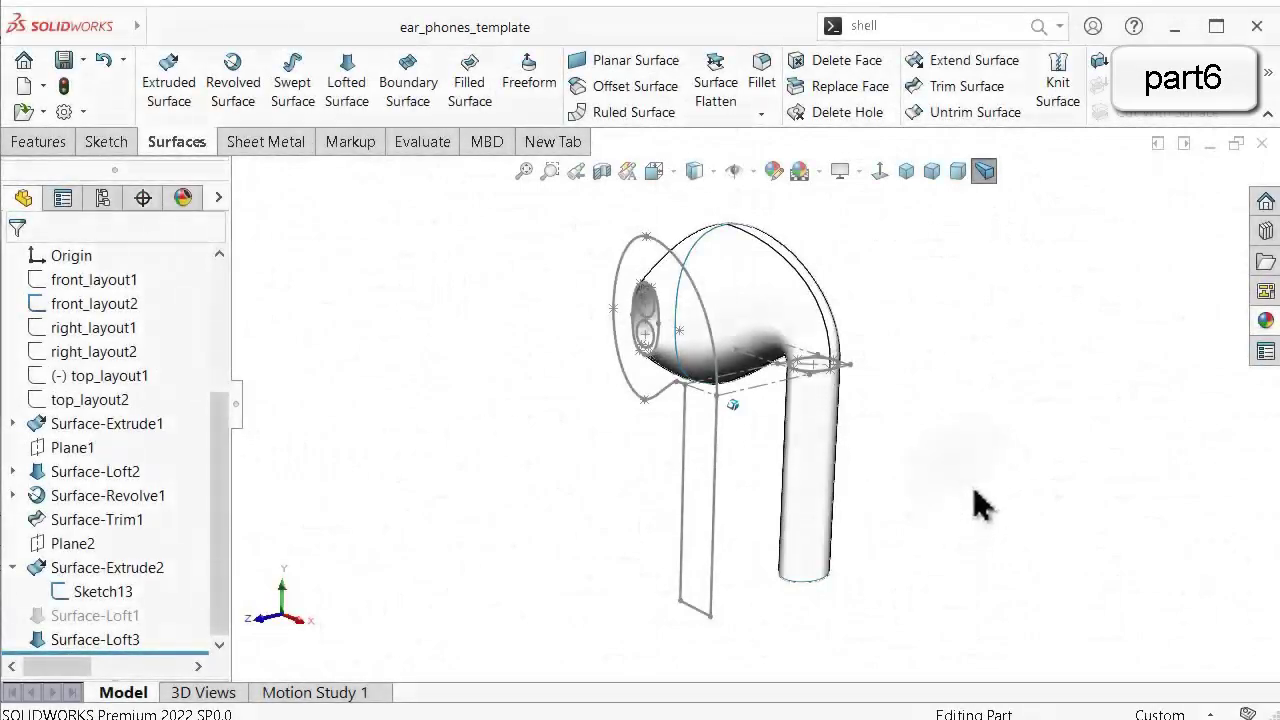
# Examine the lofted transition between the head and stem from all around, including the right and left views.
pyautogui.press('Left')
pyautogui.press('Left')
pyautogui.press('Left')
pyautogui.press('Left')
pyautogui.press('Left')
pyautogui.press('Left')
pyautogui.press('Left')
pyautogui.press('Left')
pyautogui.press('Left')
pyautogui.press('Left')
pyautogui.press('Left')
pyautogui.press('Left')
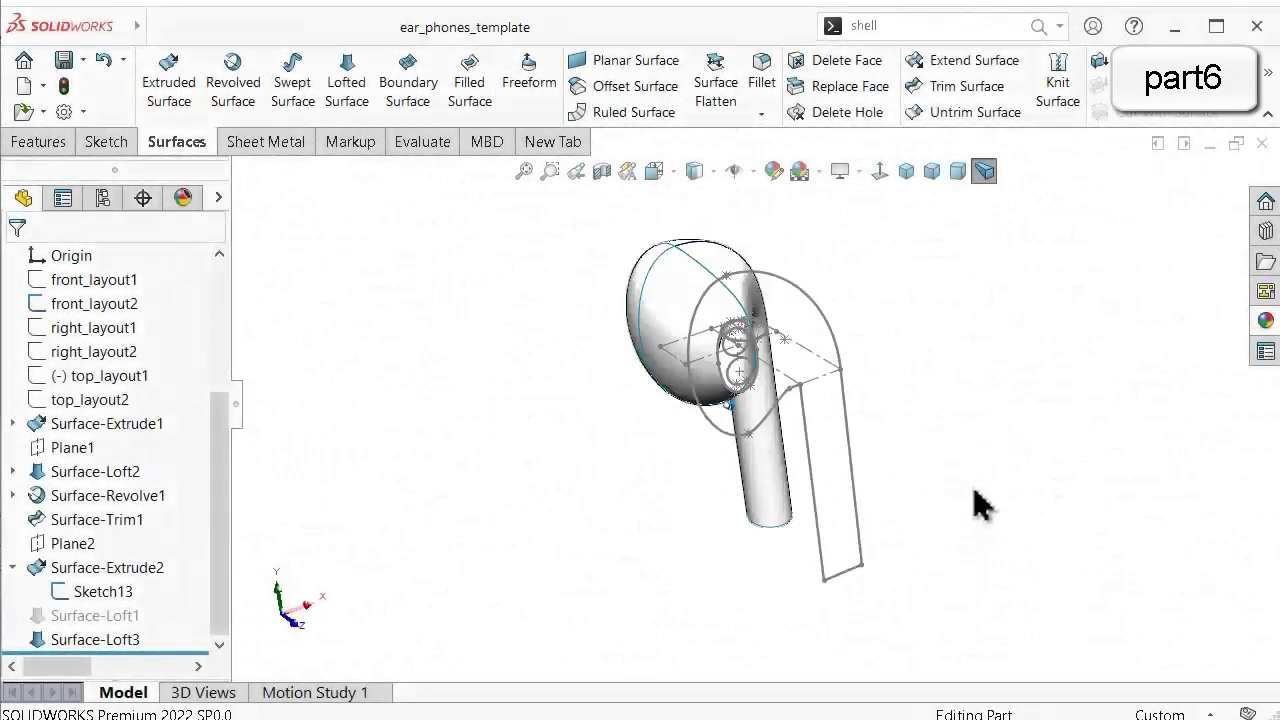
pyautogui.press('Right')
pyautogui.press('Right')
pyautogui.press('Right')
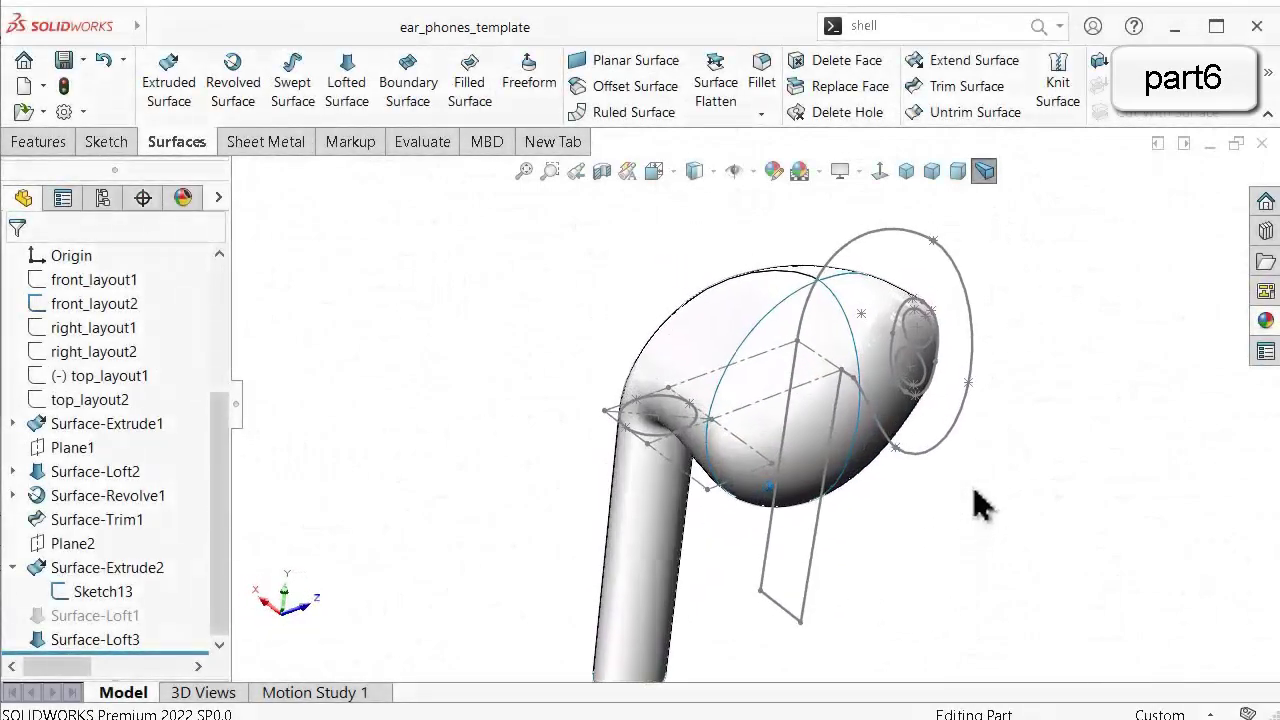
pyautogui.press('Down')
pyautogui.press('Down')
pyautogui.moveTo(878, 208); pyautogui.dragTo(1067, 213, button='middle')
pyautogui.hotkey('ctrl', '4')
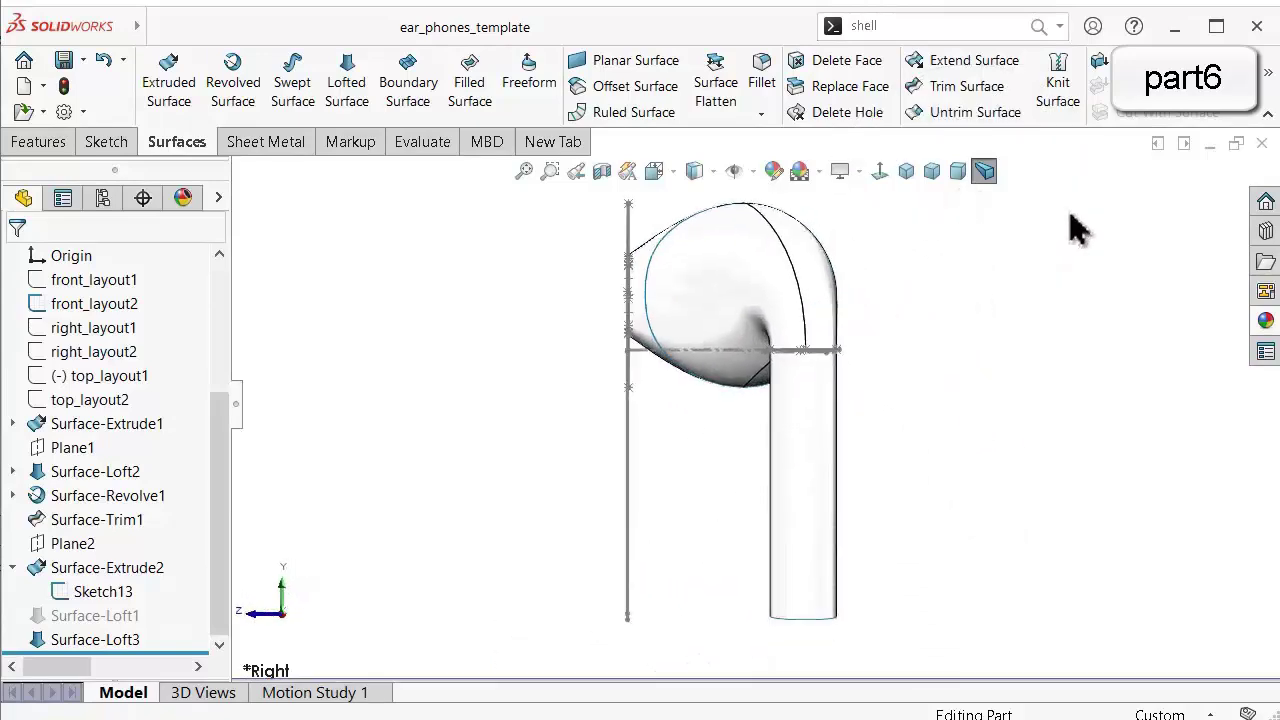
pyautogui.moveTo(1097, 345); pyautogui.dragTo(1034, 346, button='right')
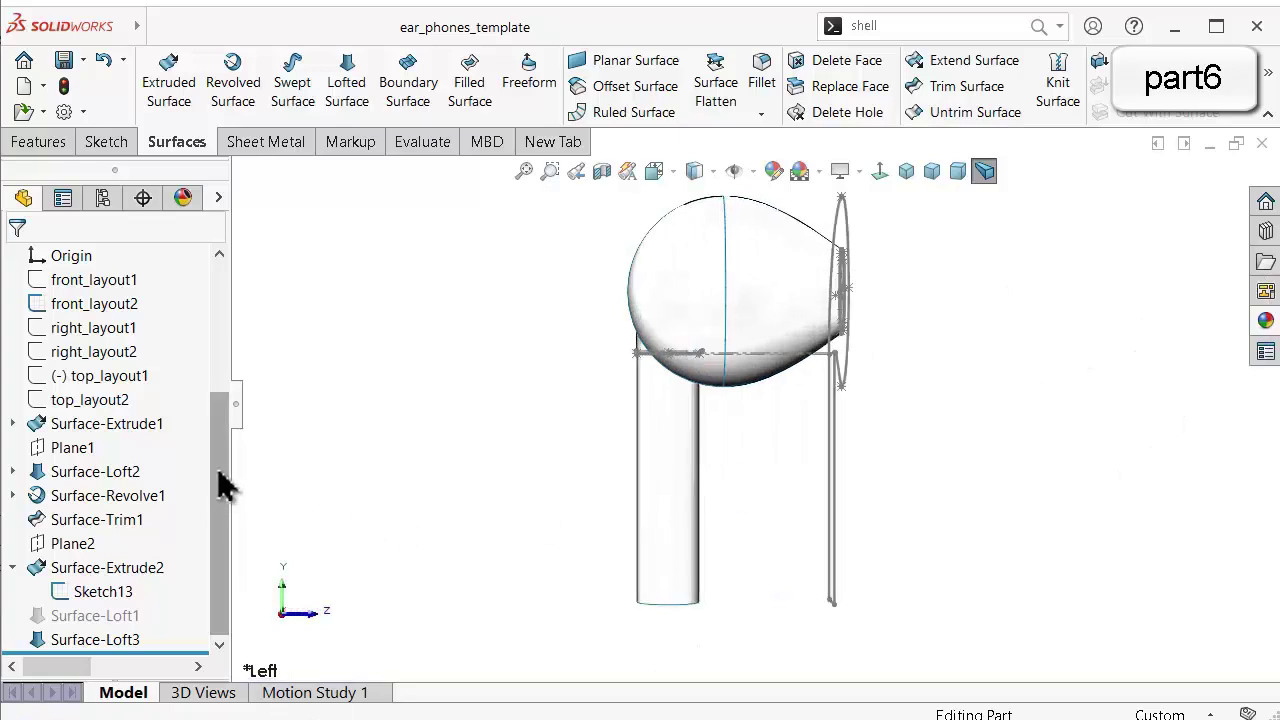
# Show the right_layout2 and top_layout2 sketches over the earphone surfaces.
pyautogui.scroll(3, 208, 384)
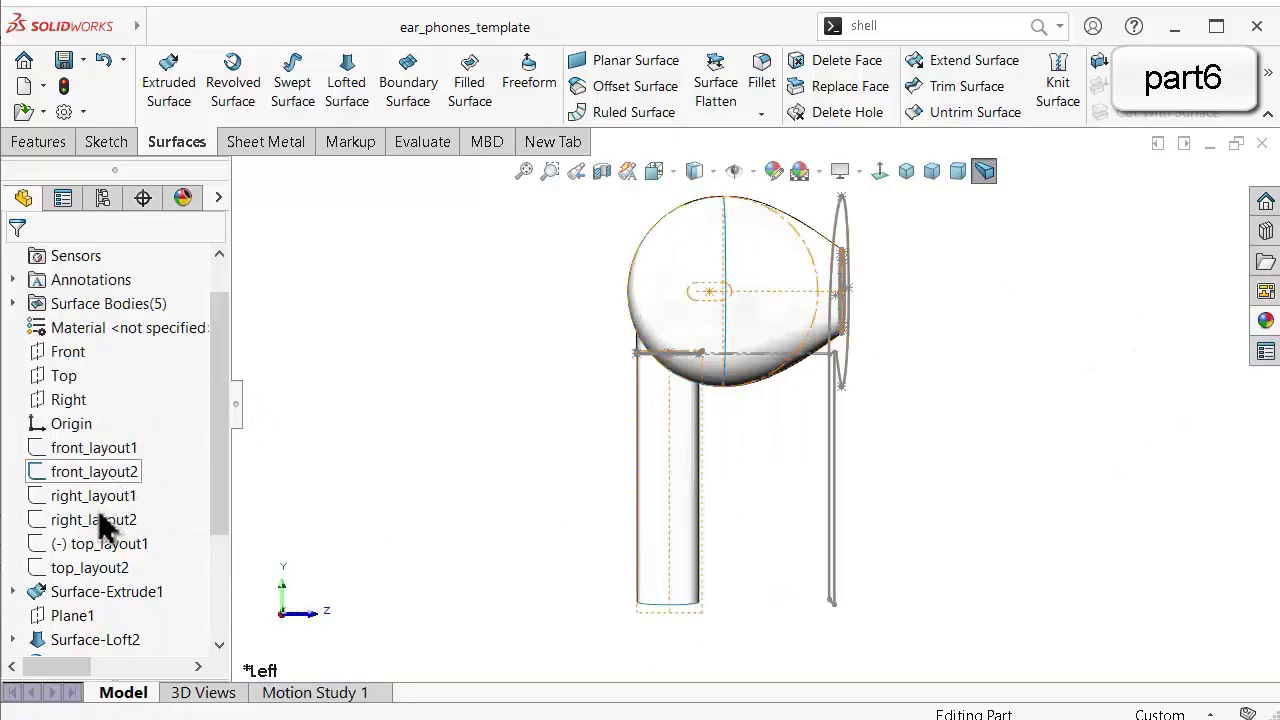
pyautogui.click(118, 520)
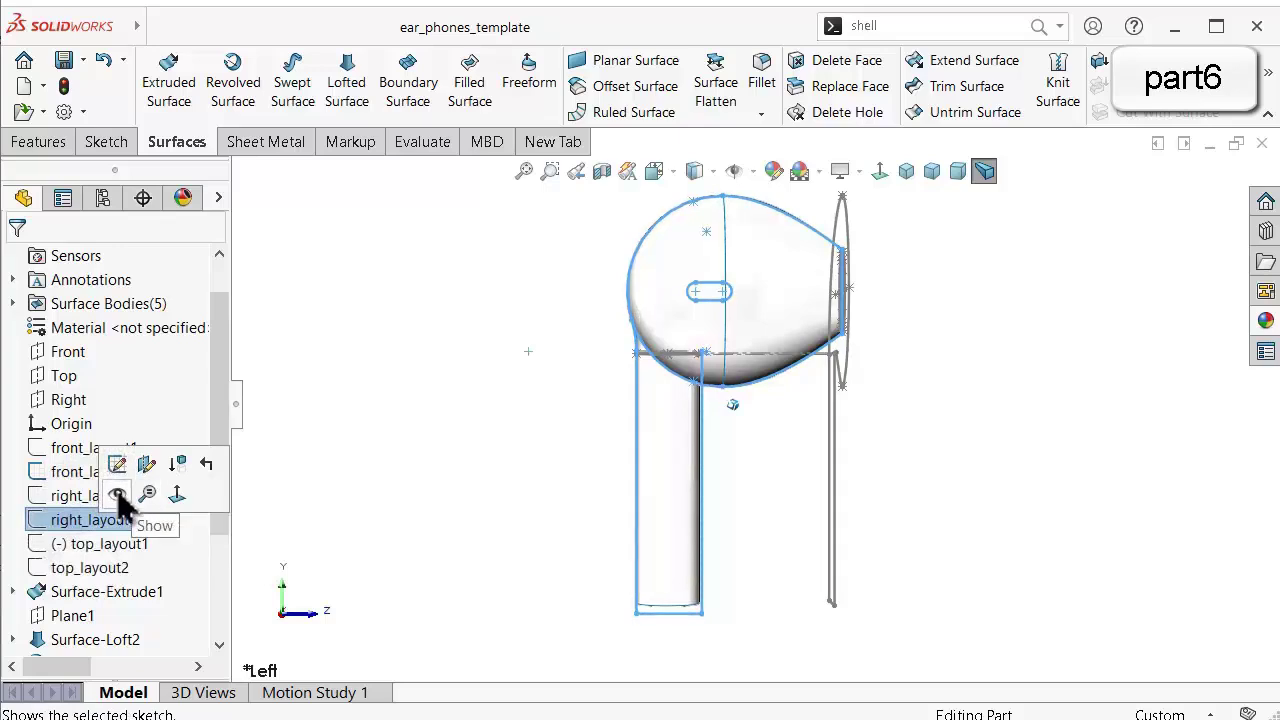
pyautogui.click(114, 497)
pyautogui.click(60, 564)
pyautogui.click(385, 415)
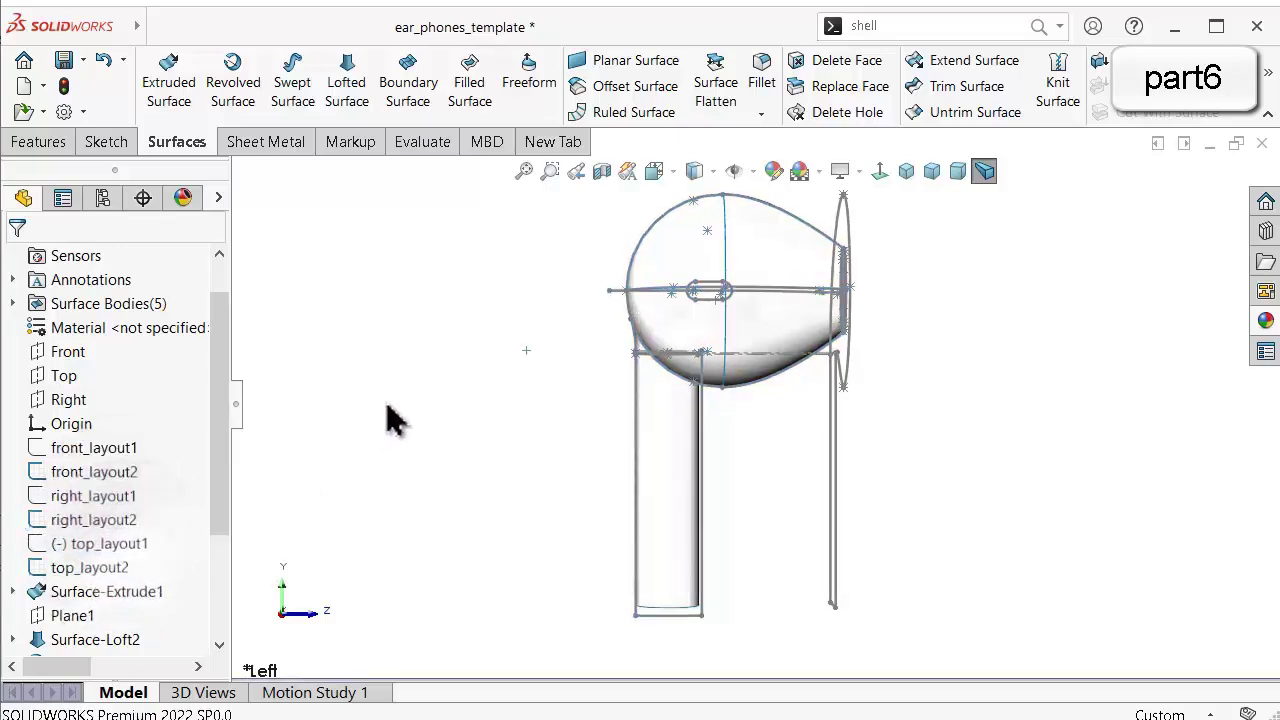
# Compare the lofted head and stem surfaces with the layout sketches in the top, bottom and left views without perspective.
pyautogui.moveTo(525, 365); pyautogui.dragTo(537, 255, button='middle')
pyautogui.hotkey('ctrl', '5')
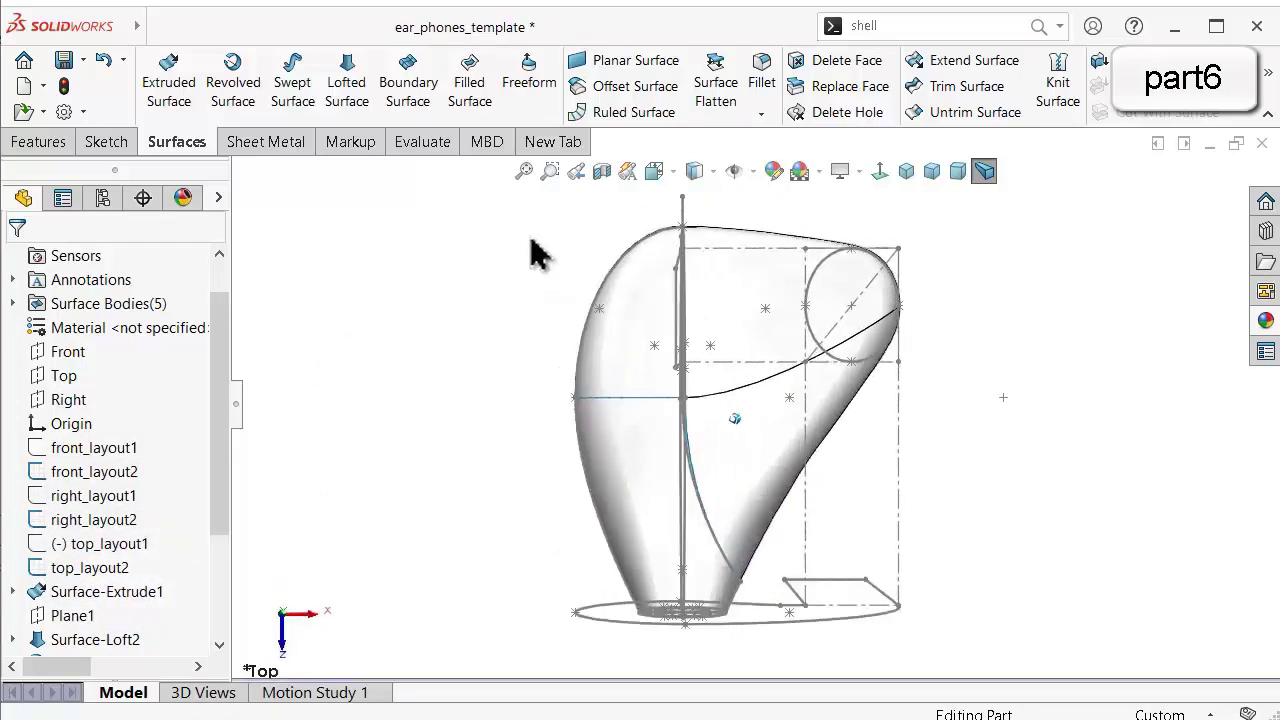
pyautogui.rightClick(480, 368)
pyautogui.click(985, 174)
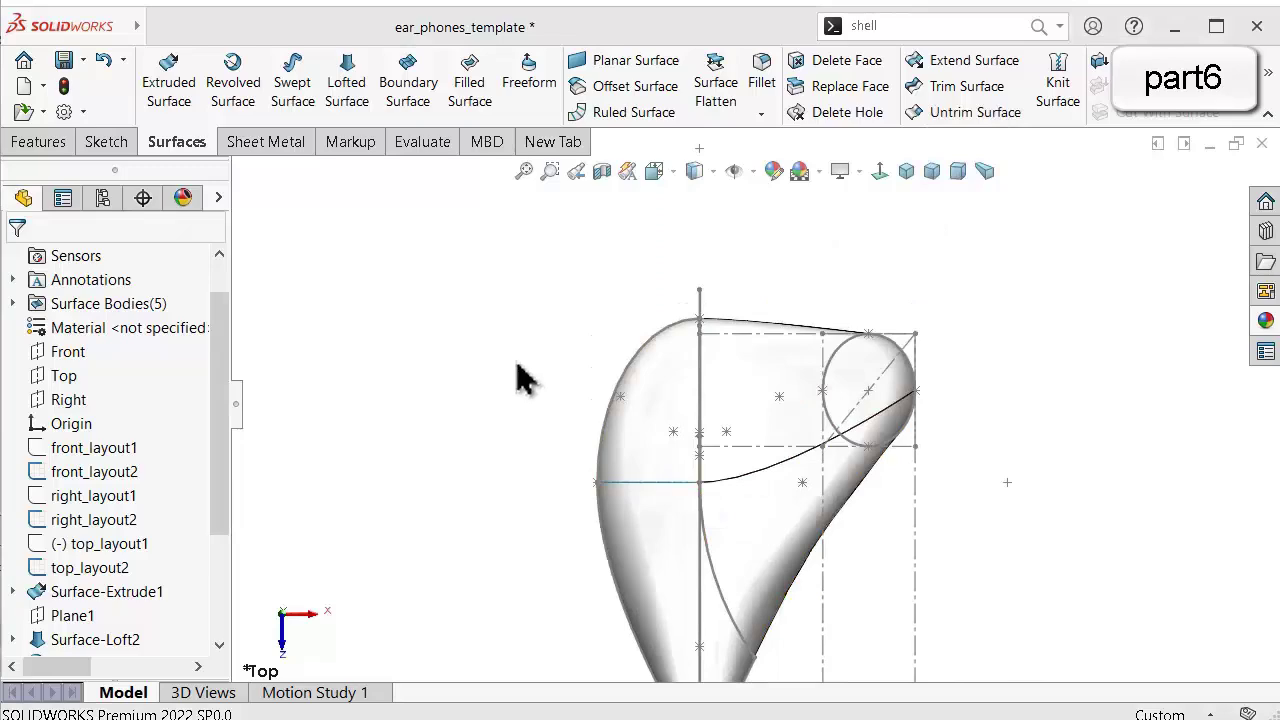
pyautogui.moveTo(512, 360); pyautogui.dragTo(478, 505, button='right')
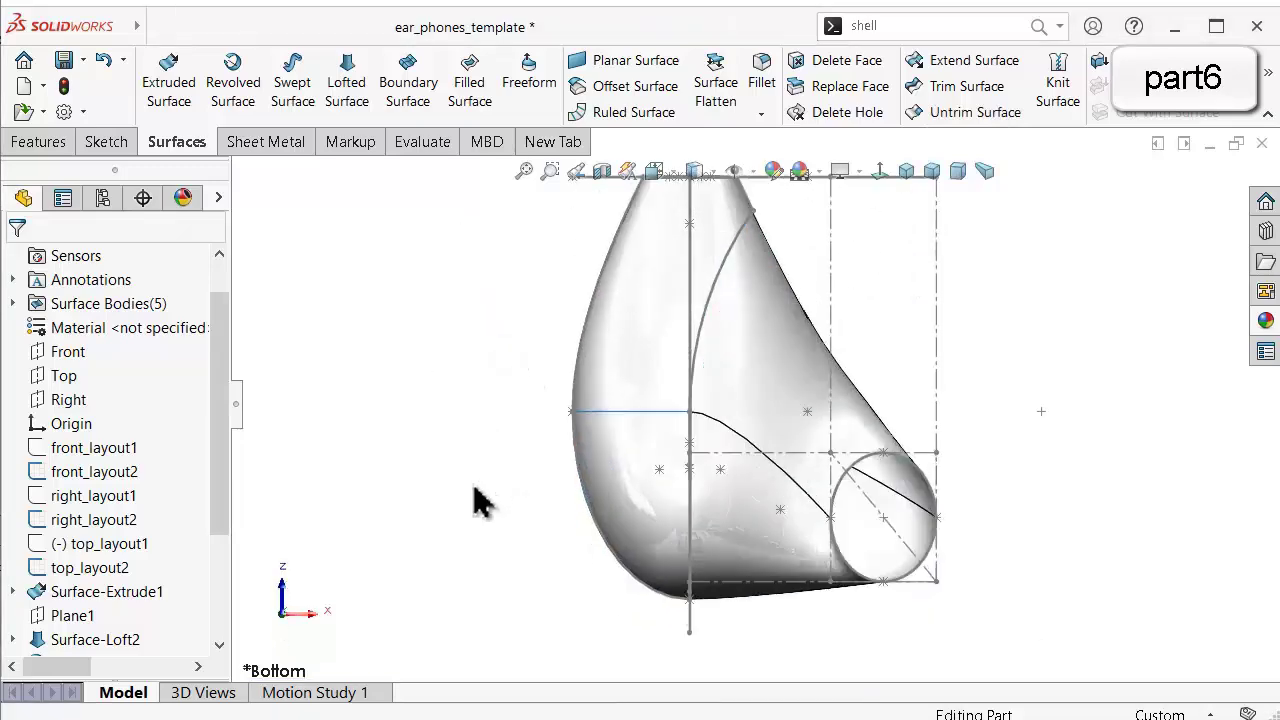
pyautogui.moveTo(485, 445); pyautogui.dragTo(443, 443, button='right')
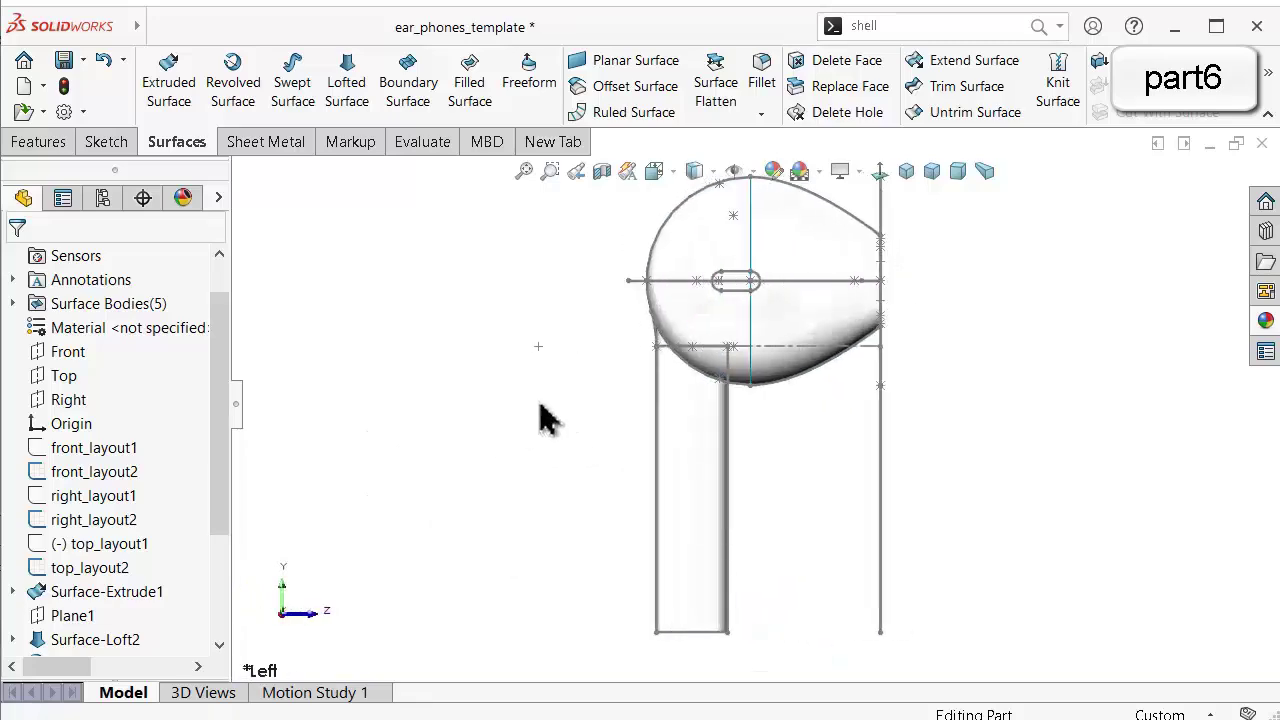
pyautogui.moveTo(897, 232); pyautogui.dragTo(672, 648, button='middle')
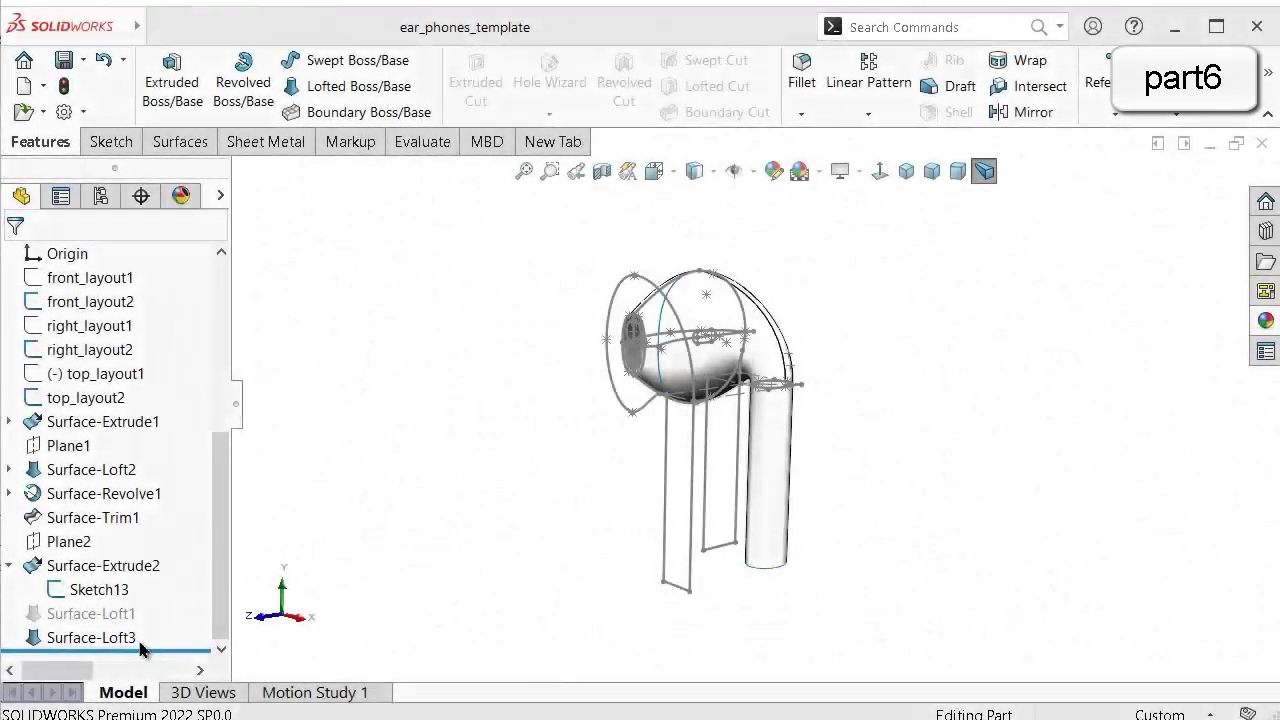
# Suppress the Surface-Loft3 feature that joins the head to the stem.
pyautogui.click(113, 638)
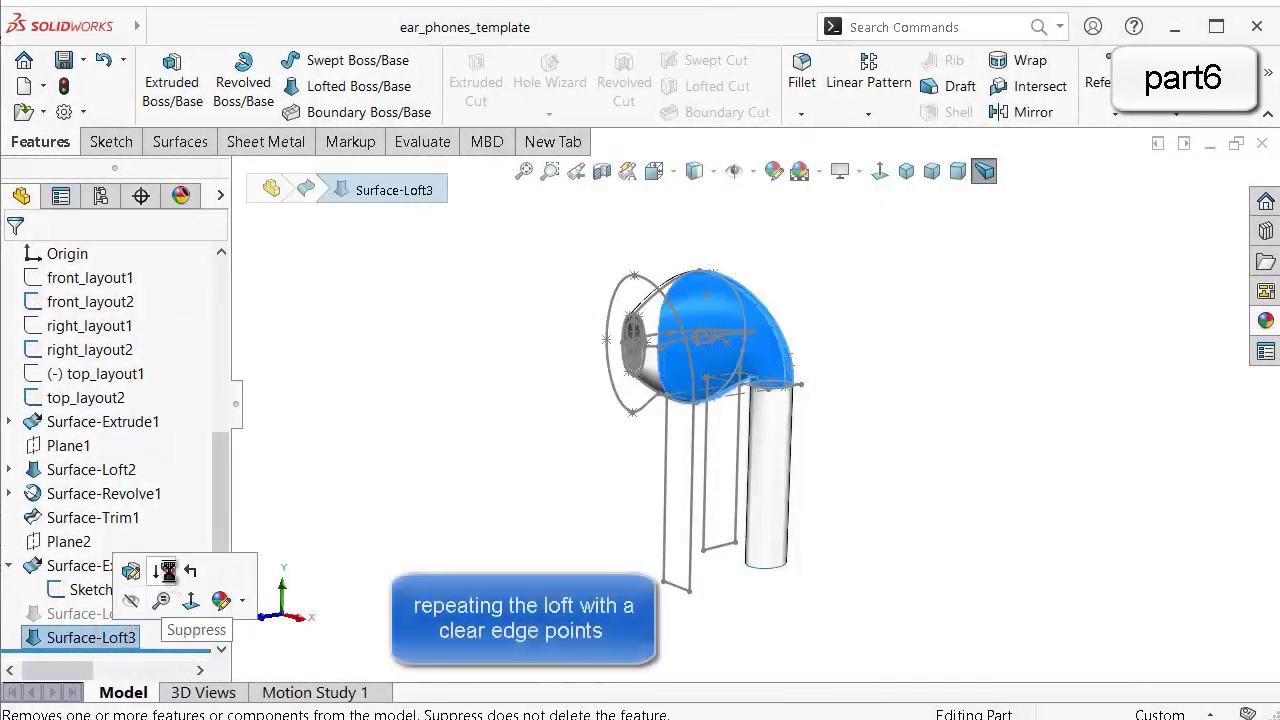
pyautogui.click(168, 572)
pyautogui.moveTo(520, 430); pyautogui.dragTo(523, 489, button='middle')
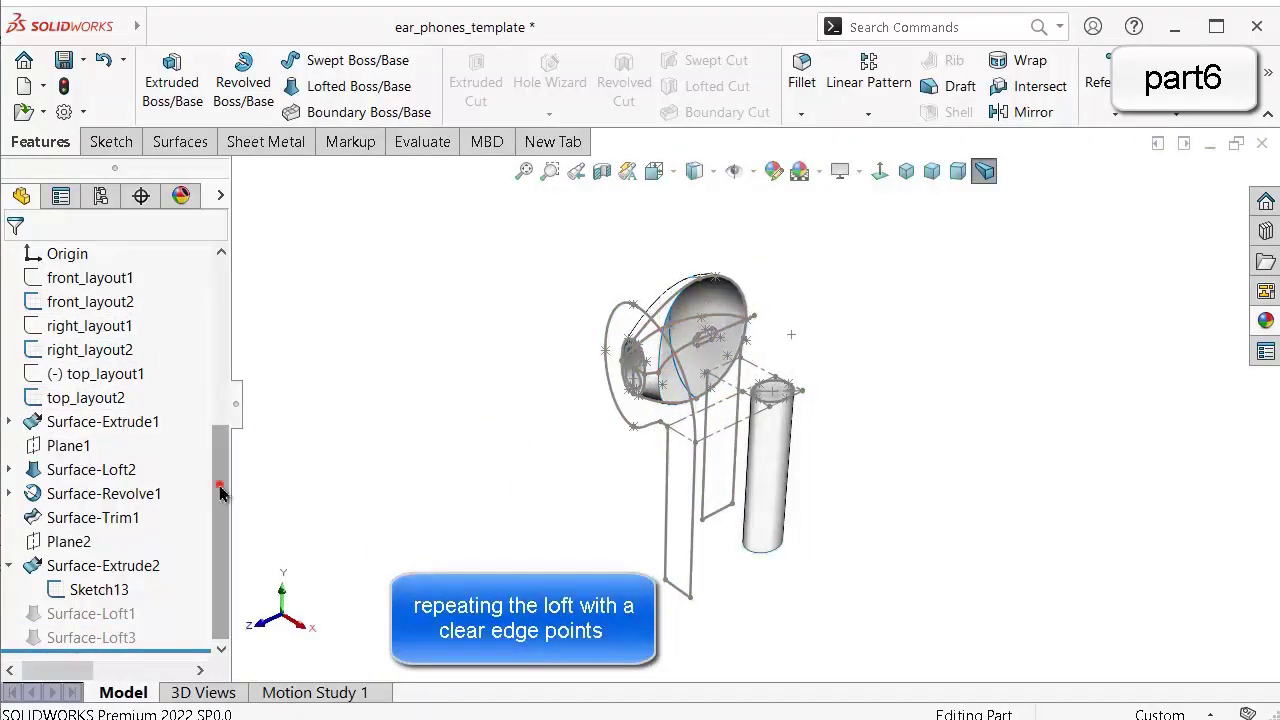
# On the Top plane, sketch a horizontal line across the stem's circular outline between its two opposite side points.
pyautogui.scroll(4, 215, 485)
pyautogui.click(62, 470)
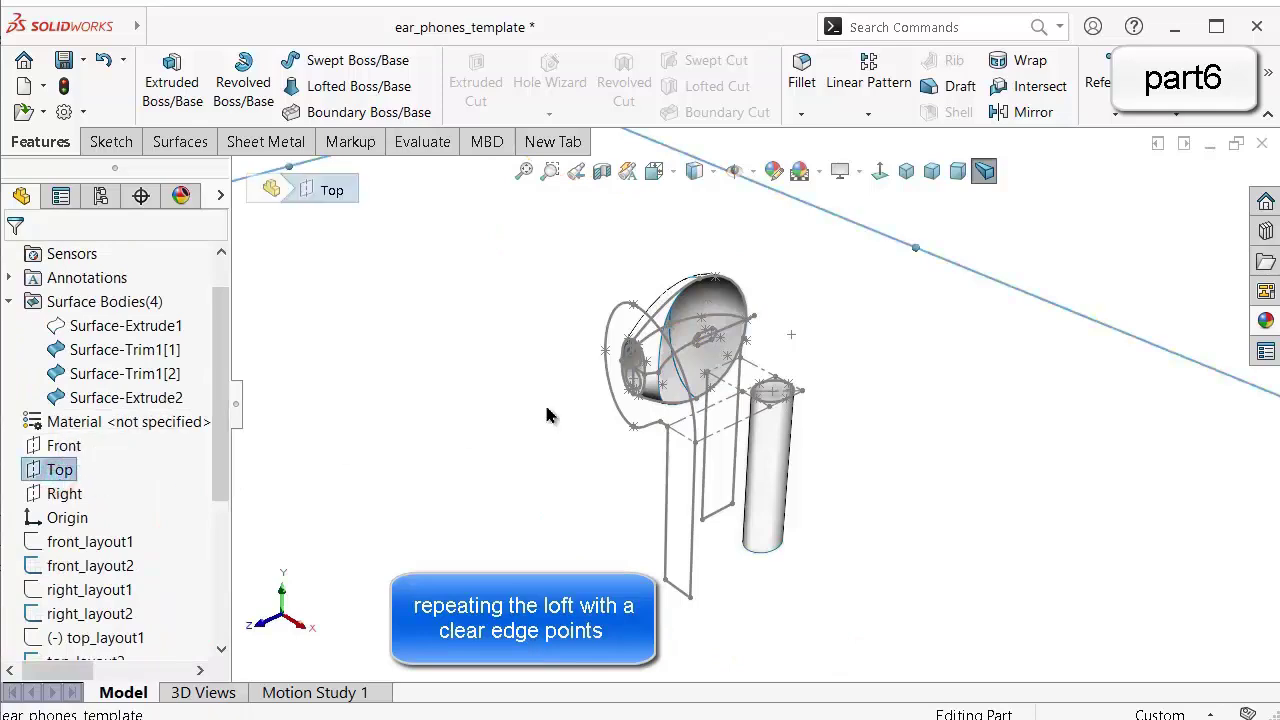
pyautogui.scroll(5, 600, 414)
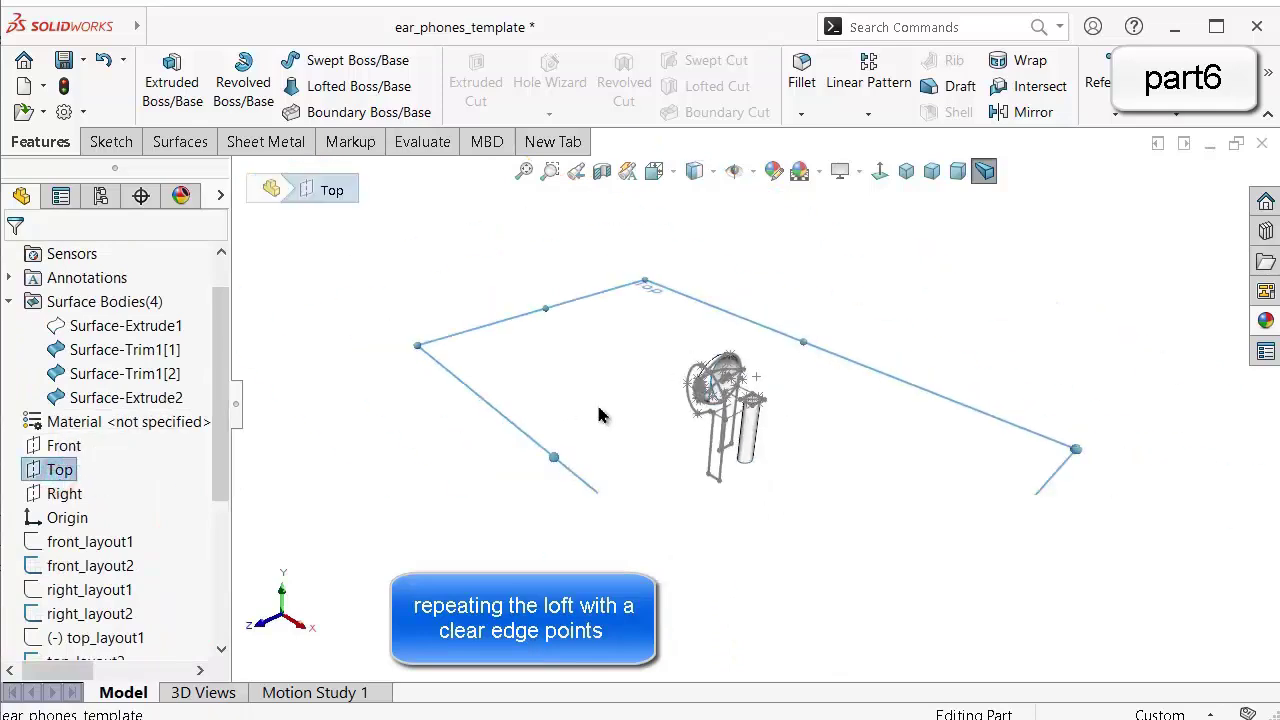
pyautogui.click(984, 173)
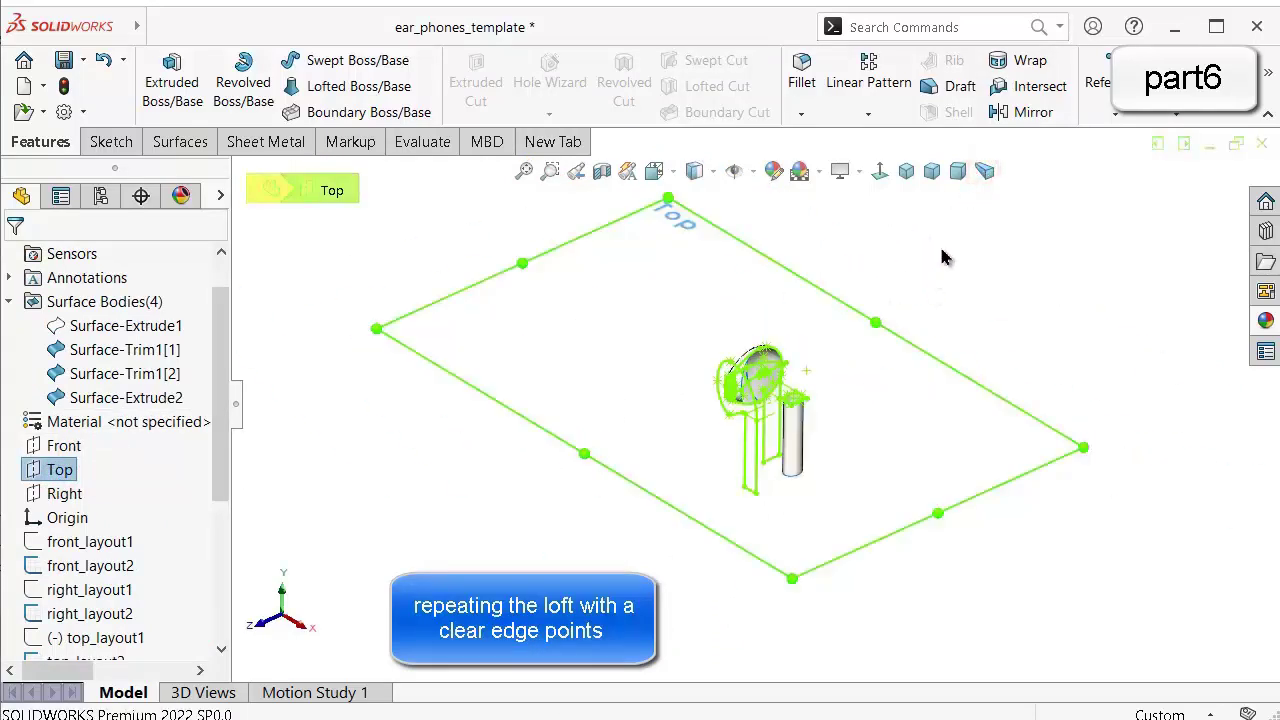
pyautogui.click(984, 171)
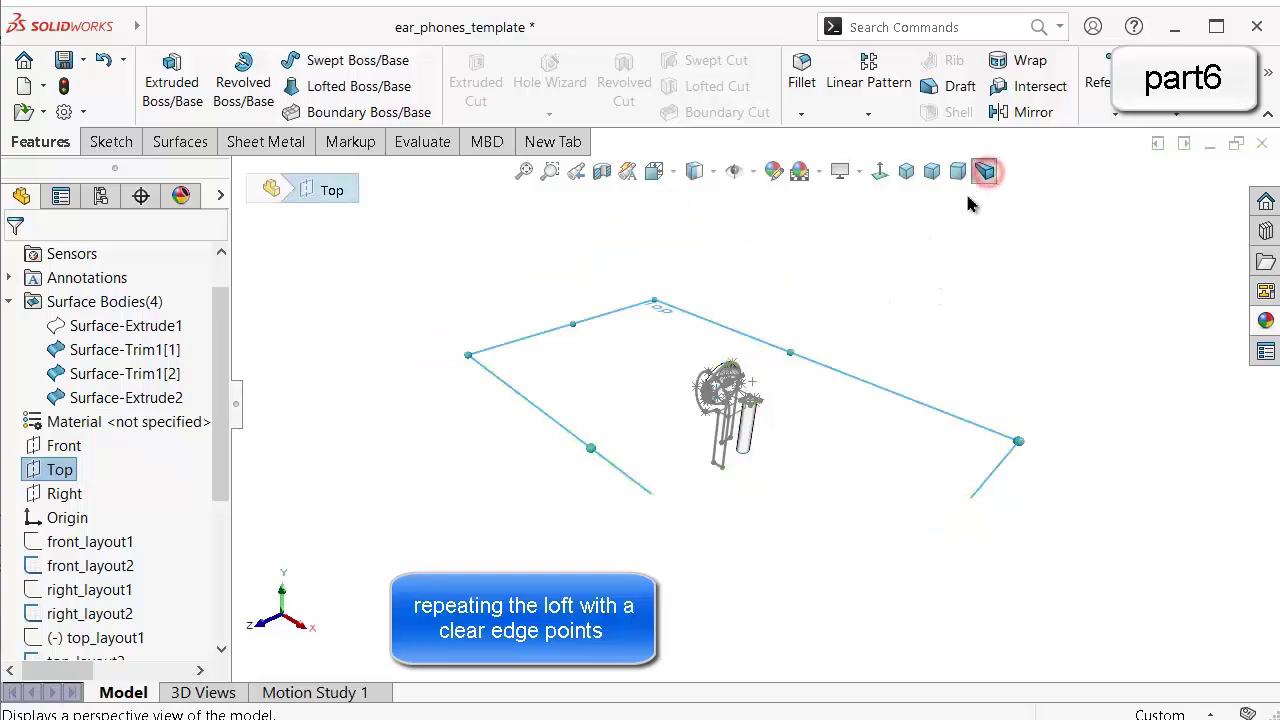
pyautogui.click(50, 472)
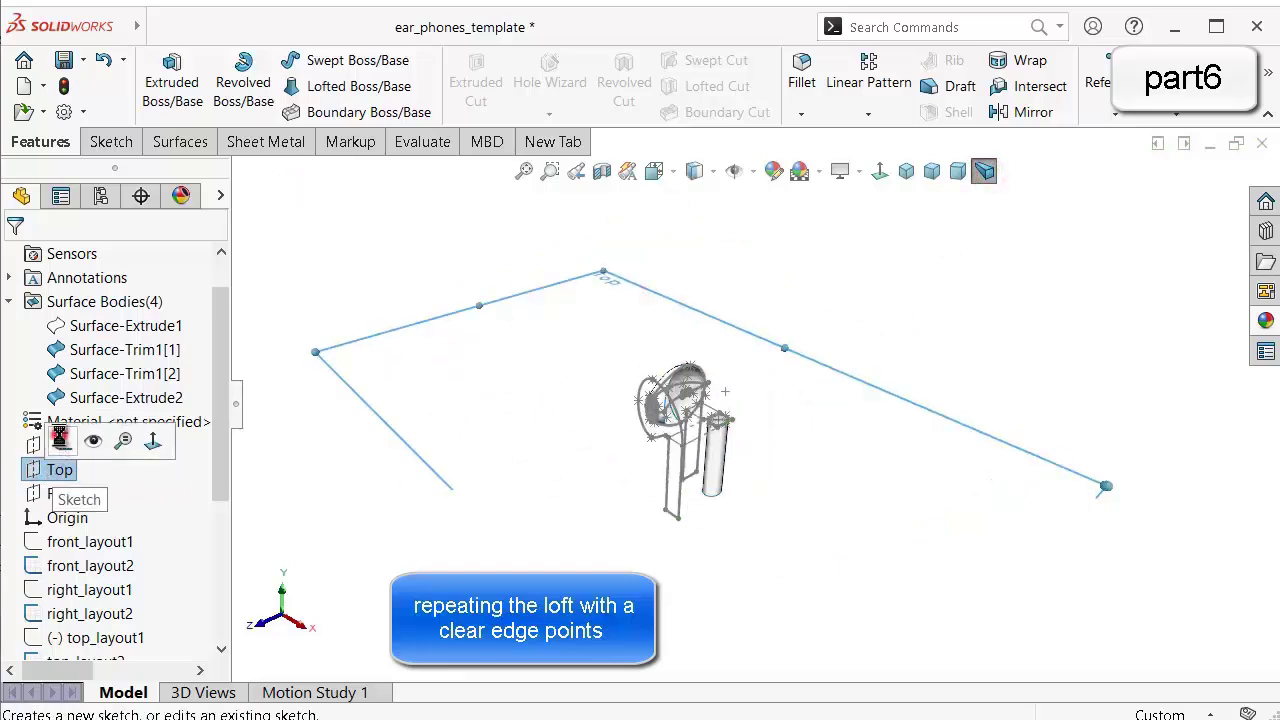
pyautogui.click(59, 438)
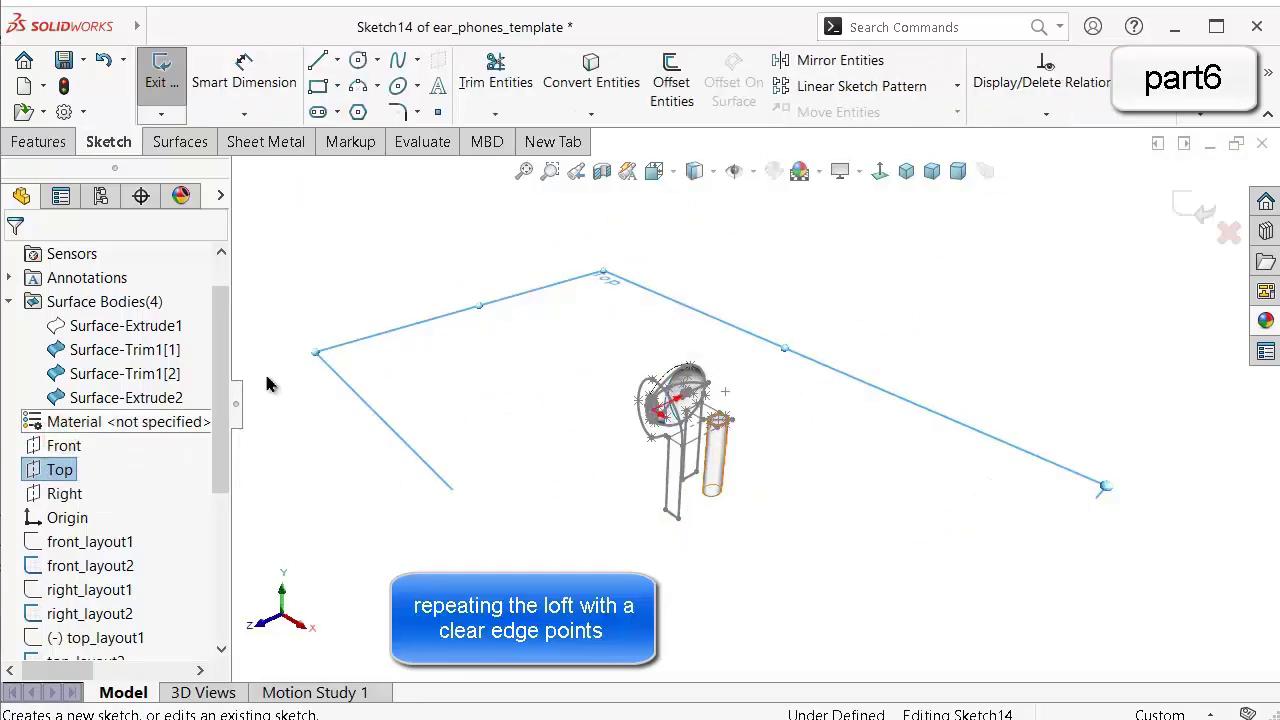
pyautogui.click(880, 171)
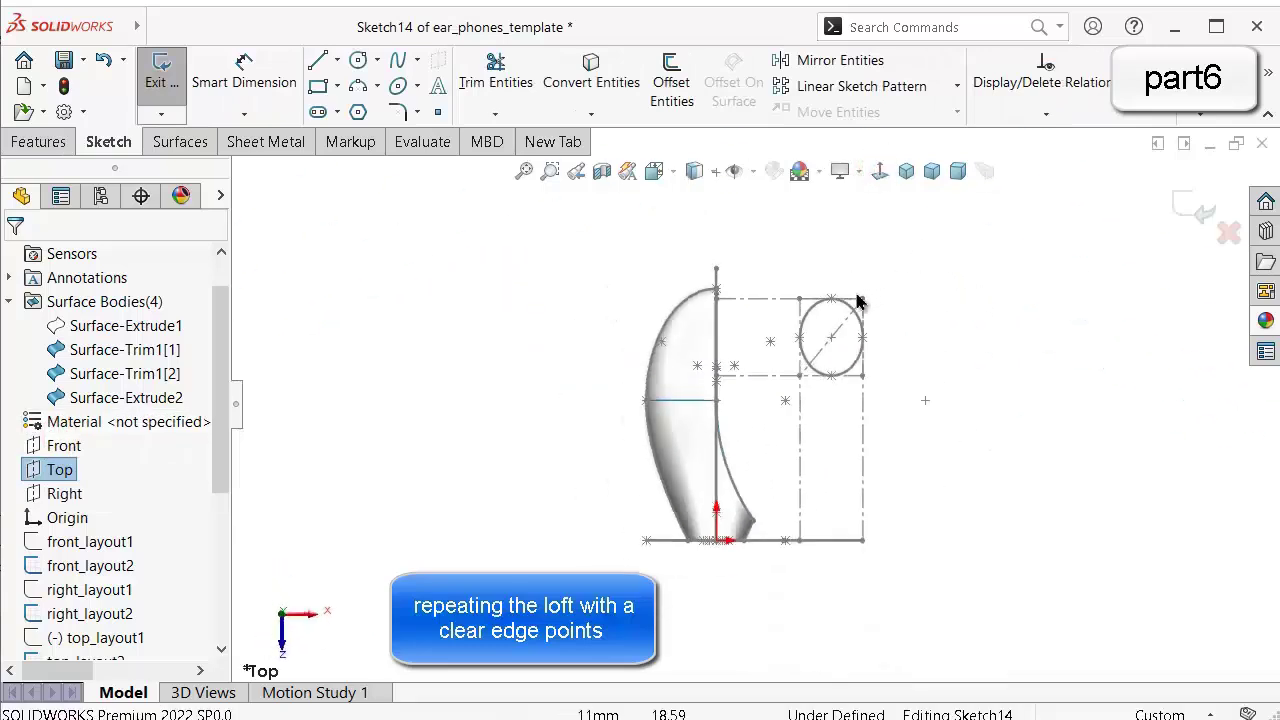
pyautogui.scroll(-3, 857, 302)
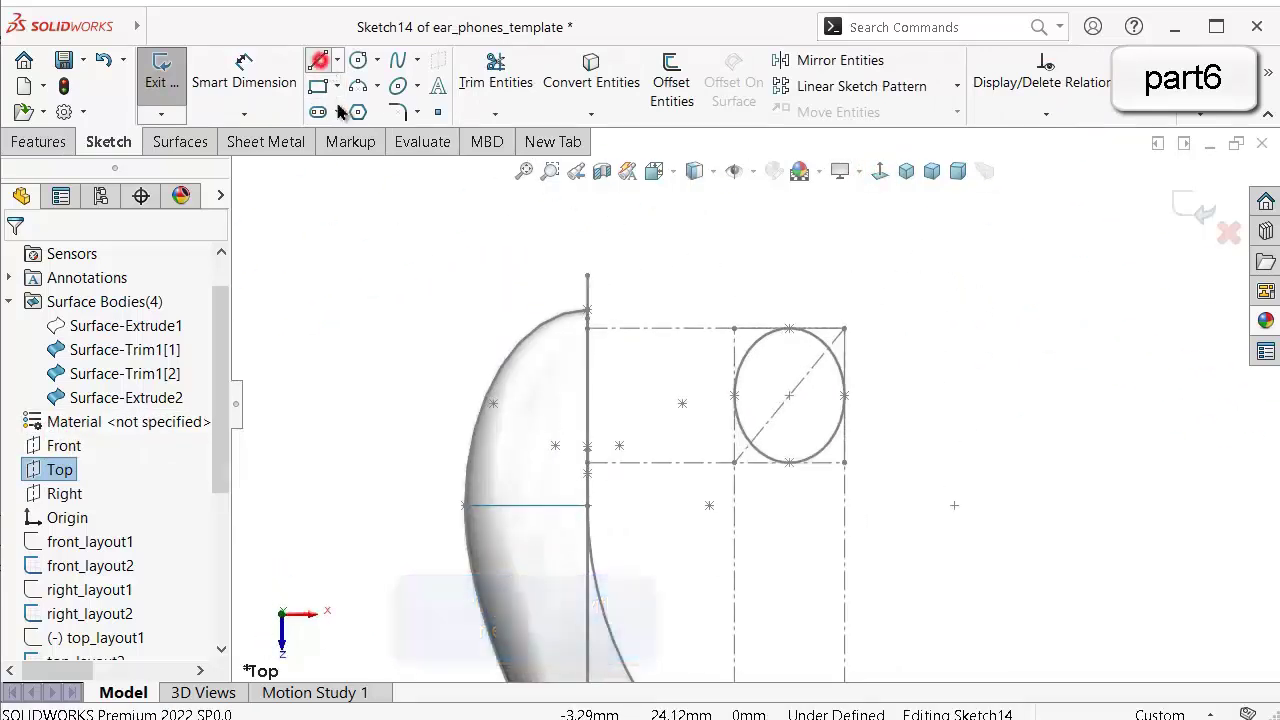
pyautogui.click(845, 396)
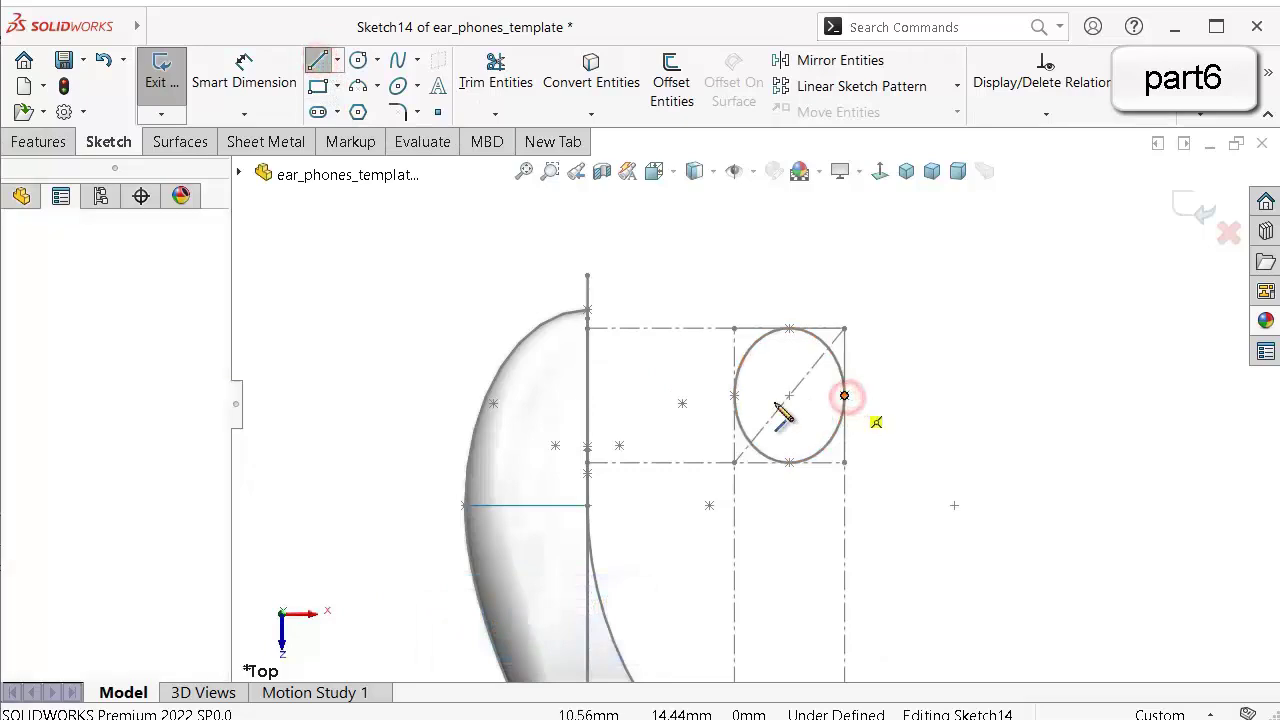
pyautogui.click(734, 396)
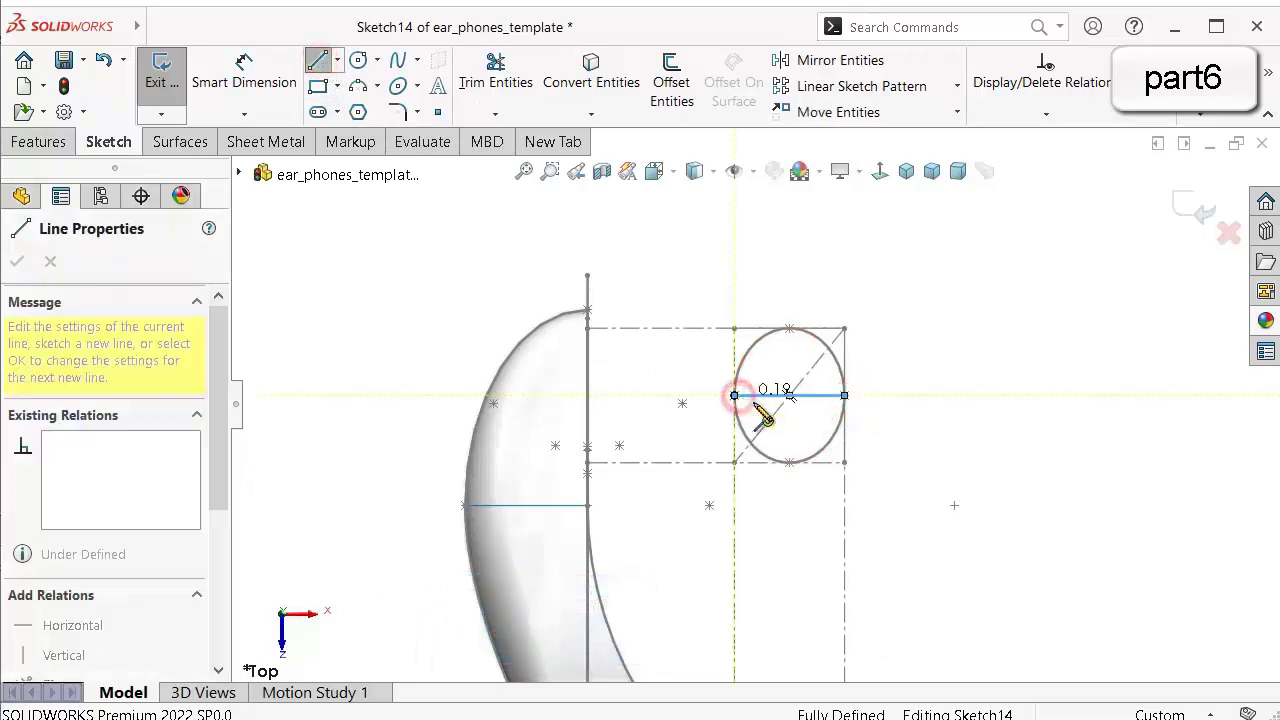
pyautogui.doubleClick(1090, 375)
pyautogui.moveTo(1060, 400); pyautogui.dragTo(1035, 345, button='middle')
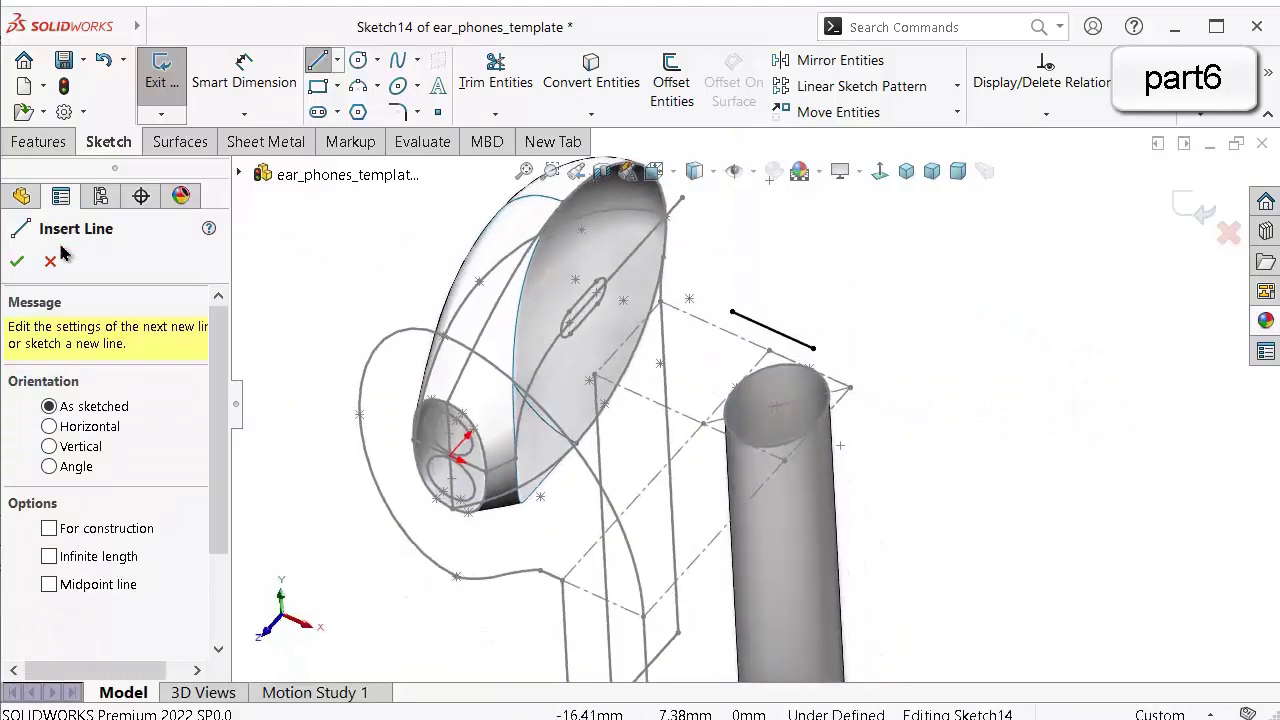
# Split the stem's cylindrical face with a projection split line from the current line sketch.
pyautogui.click(16, 141)
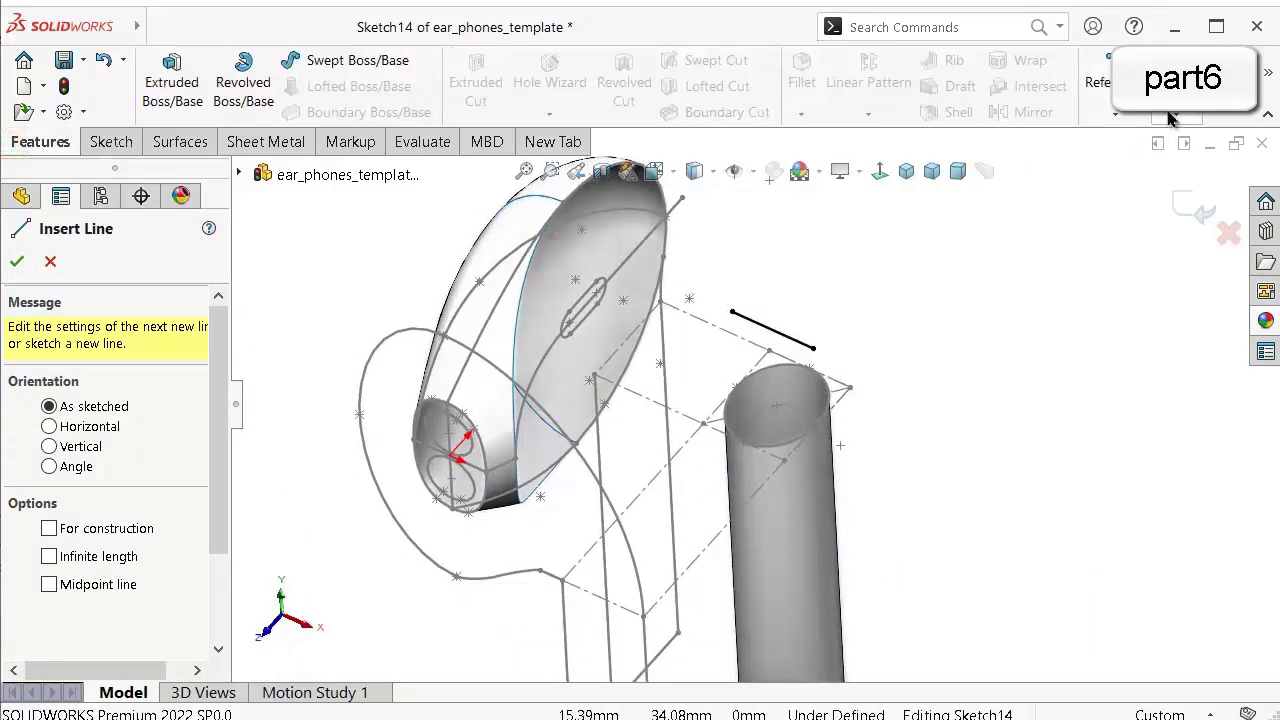
pyautogui.click(1170, 118)
pyautogui.click(1168, 138)
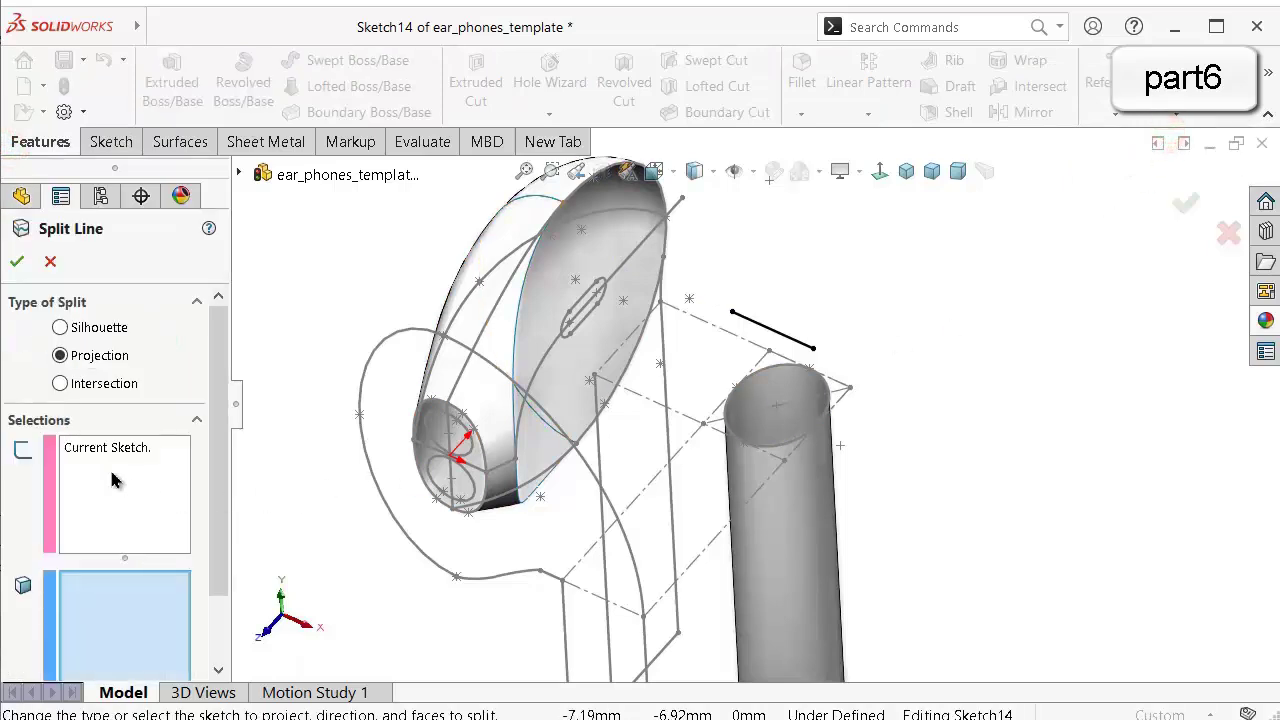
pyautogui.click(777, 582)
pyautogui.rightClick(777, 605)
pyautogui.moveTo(900, 553)
pyautogui.mouseDown(button='middle')
pyautogui.moveTo(869, 545)
pyautogui.moveTo(883, 560)
pyautogui.mouseUp(button='middle')
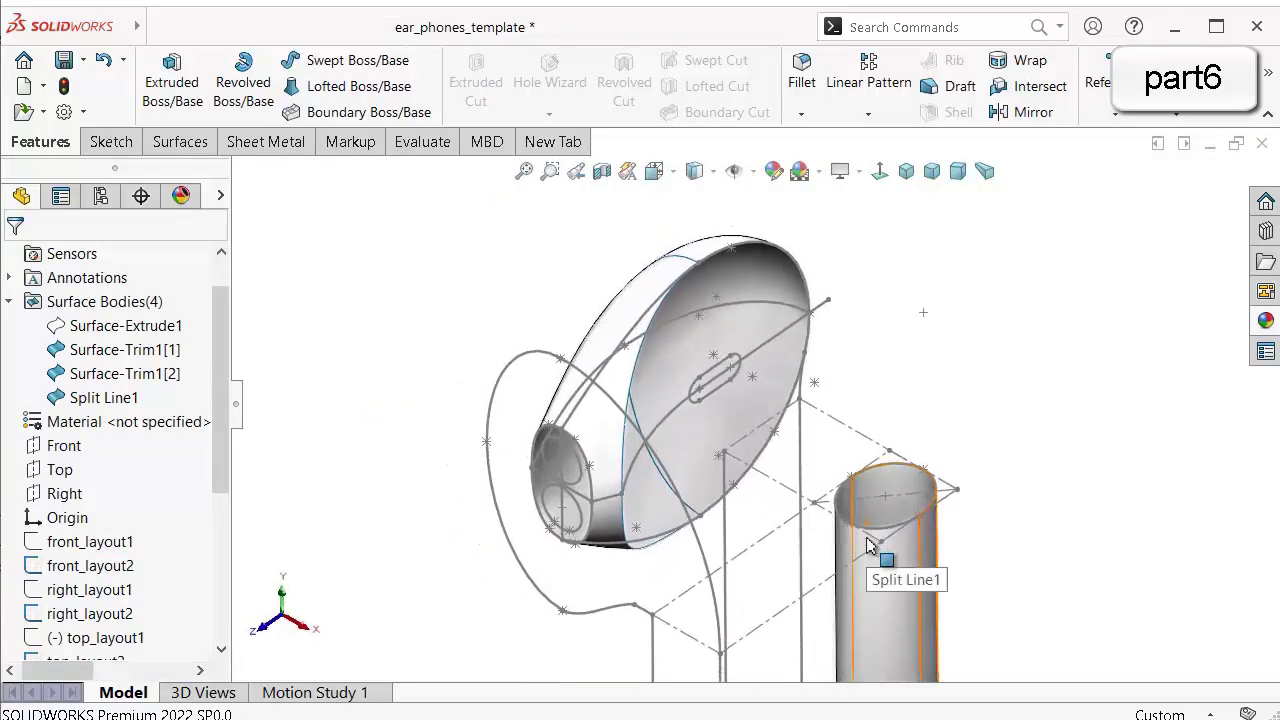
pyautogui.click(345, 88)
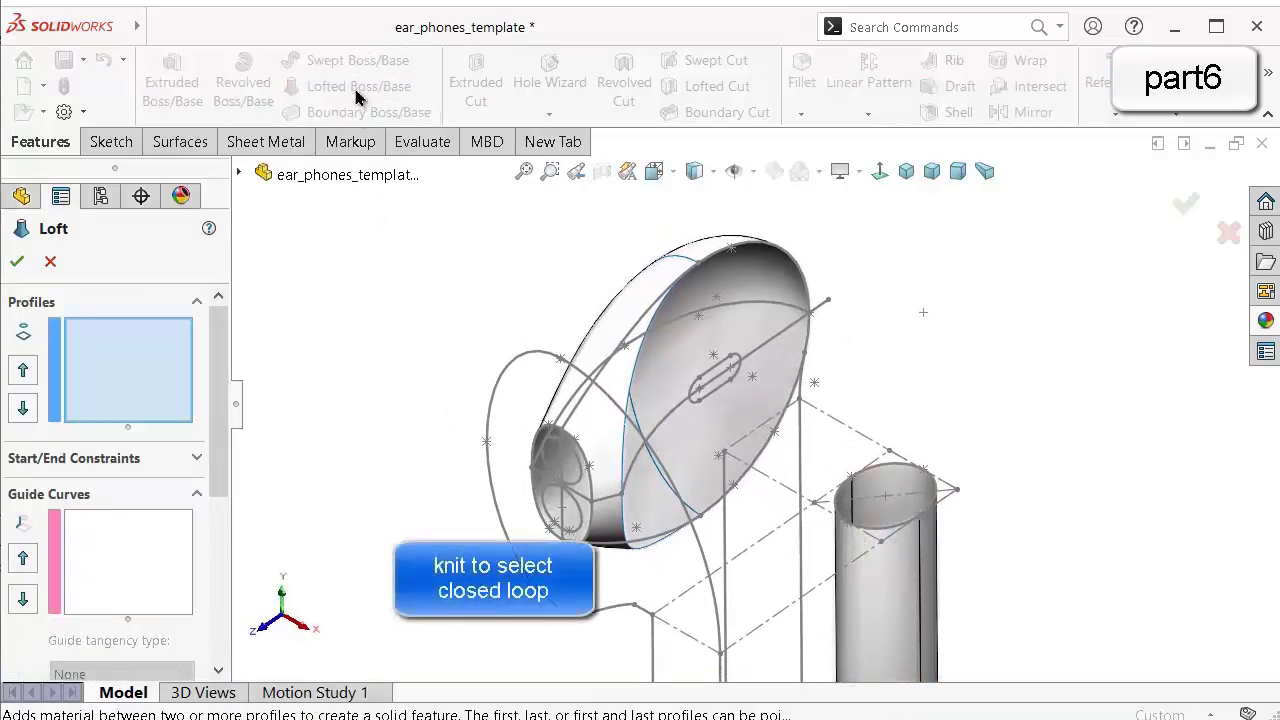
pyautogui.rightClick(131, 362)
pyautogui.click(163, 395)
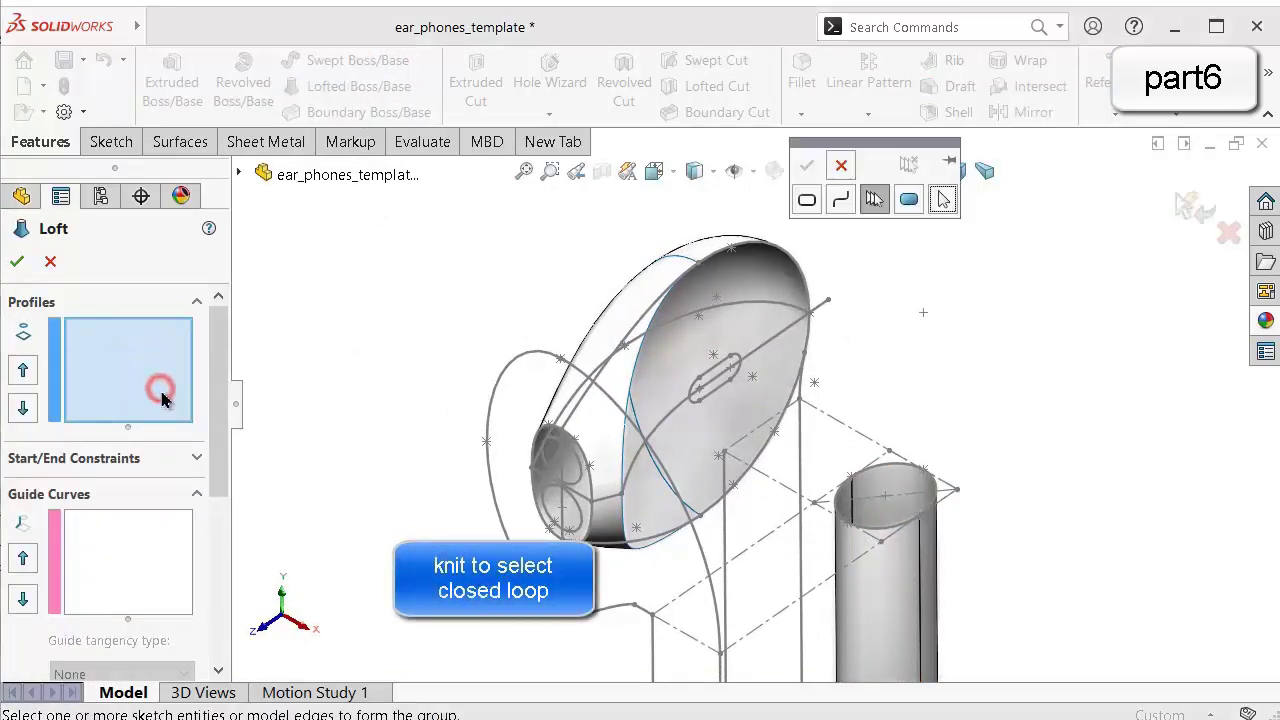
pyautogui.click(807, 200)
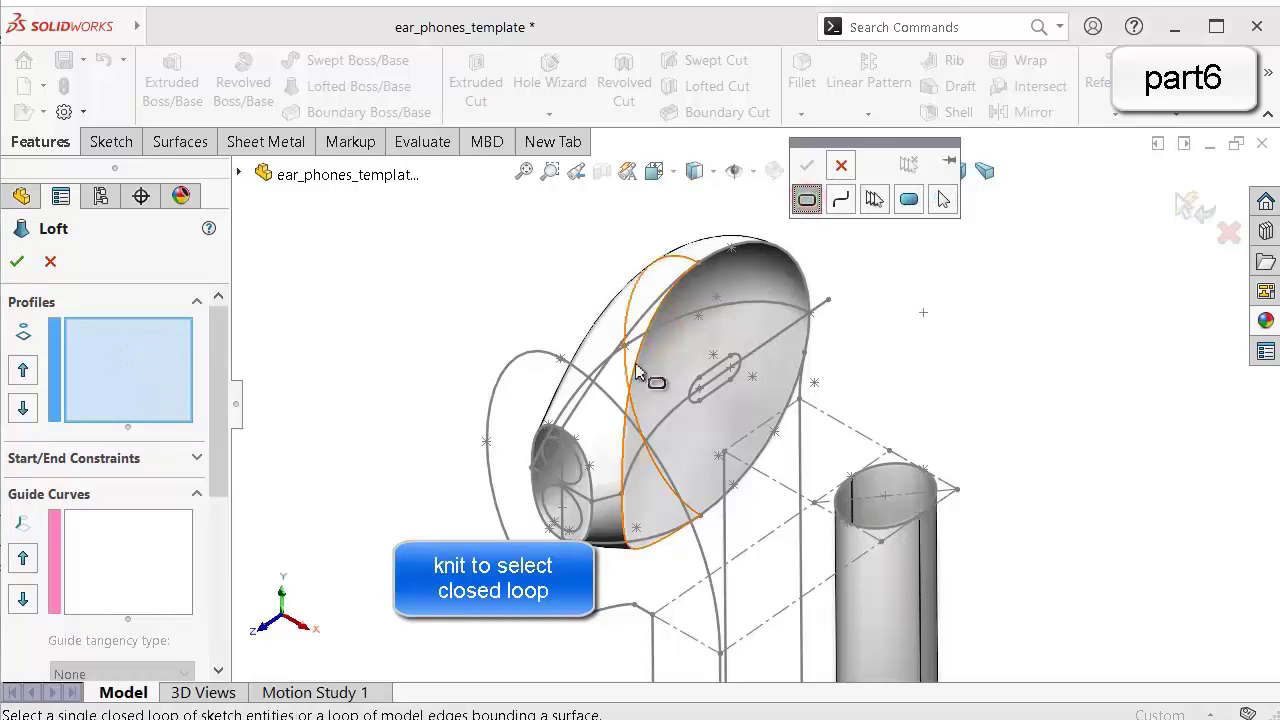
pyautogui.scroll(-3, 697, 308)
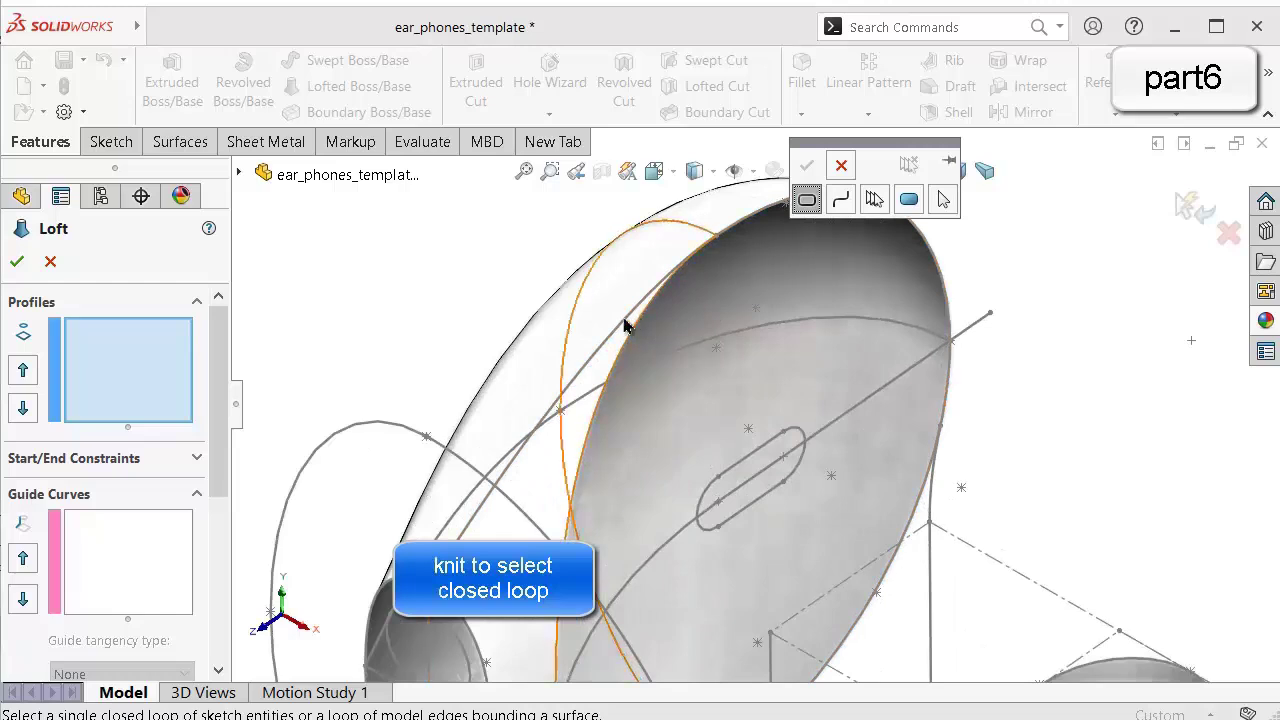
pyautogui.click(50, 261)
# Knit the two trimmed head surfaces into one surface body.
pyautogui.click(176, 142)
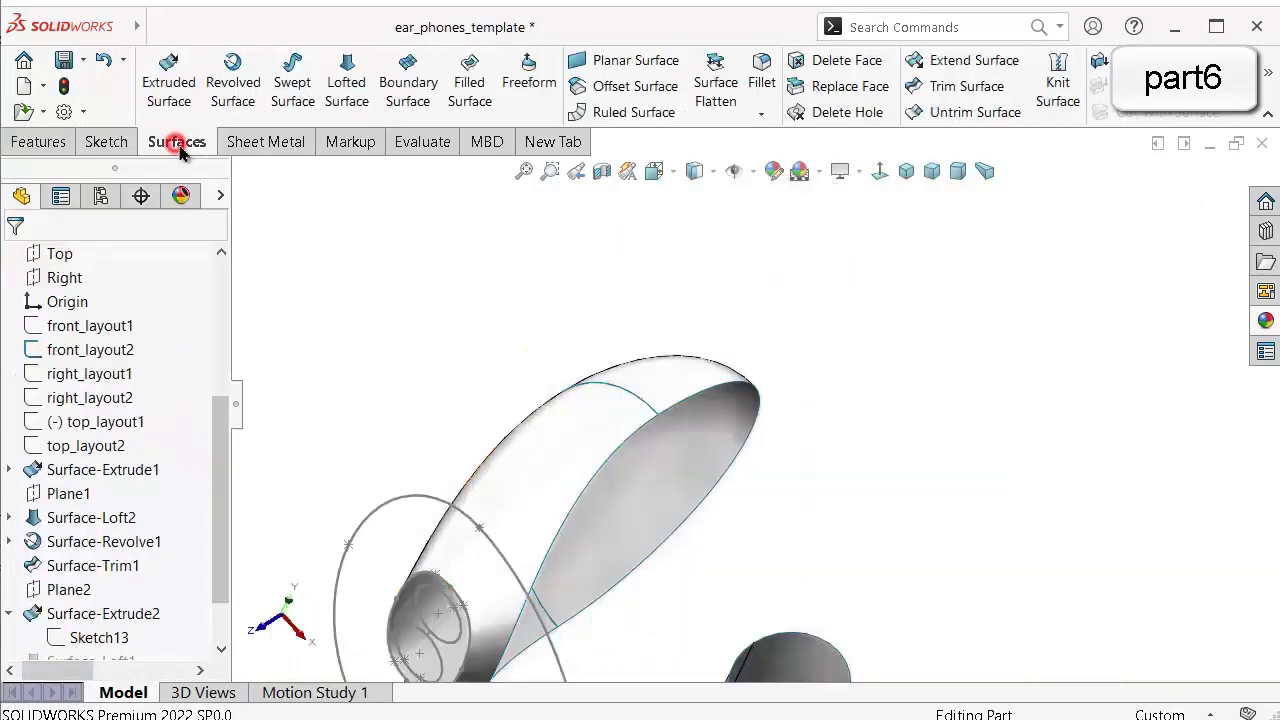
pyautogui.click(1058, 88)
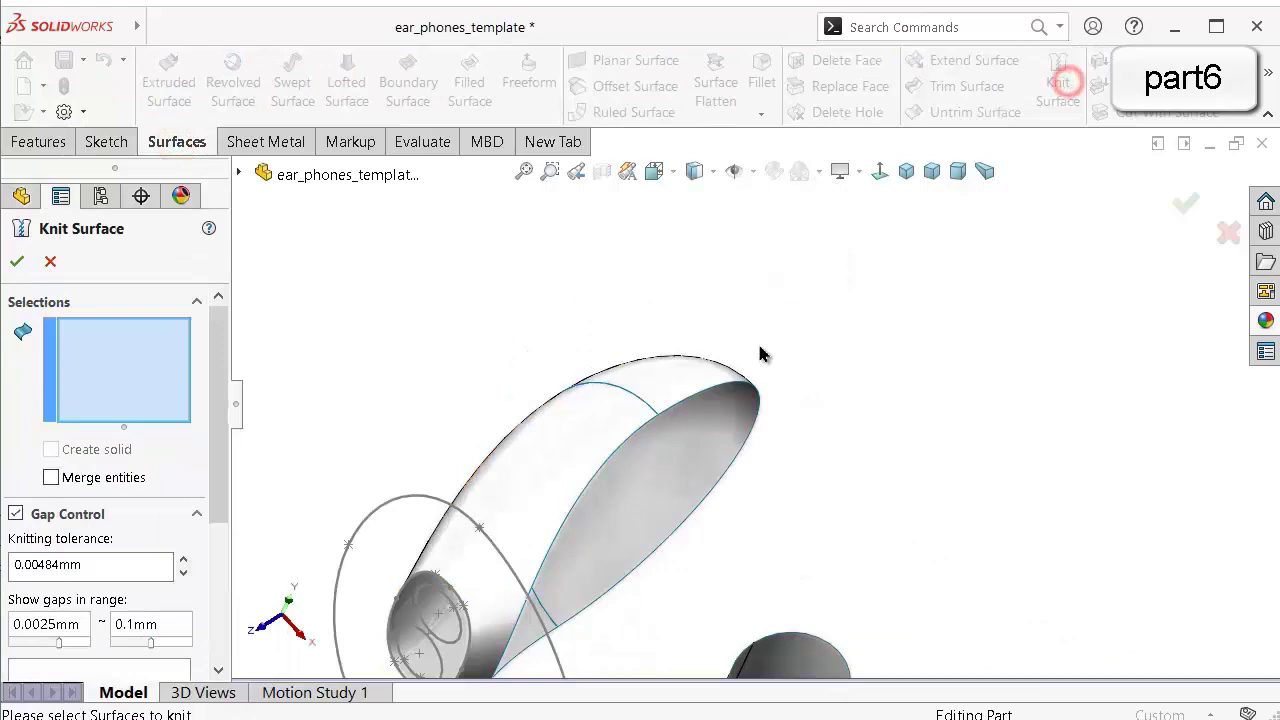
pyautogui.click(601, 447)
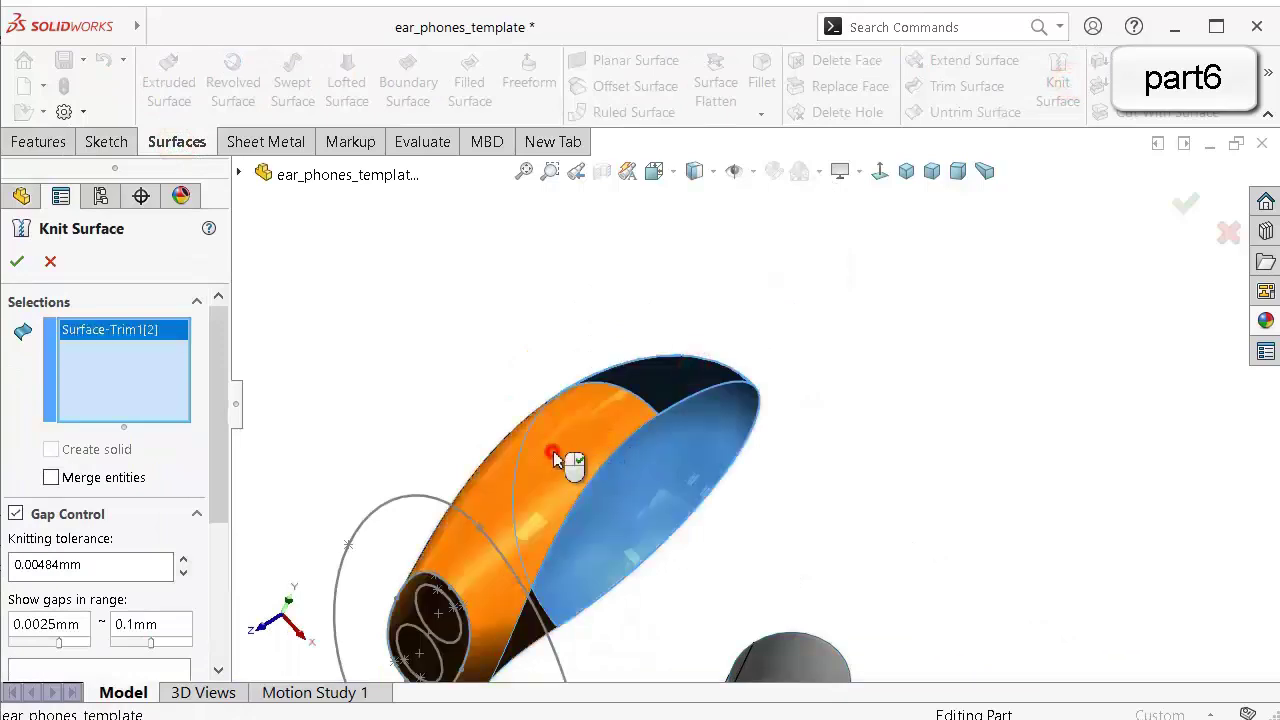
pyautogui.click(557, 455)
pyautogui.rightClick(557, 447)
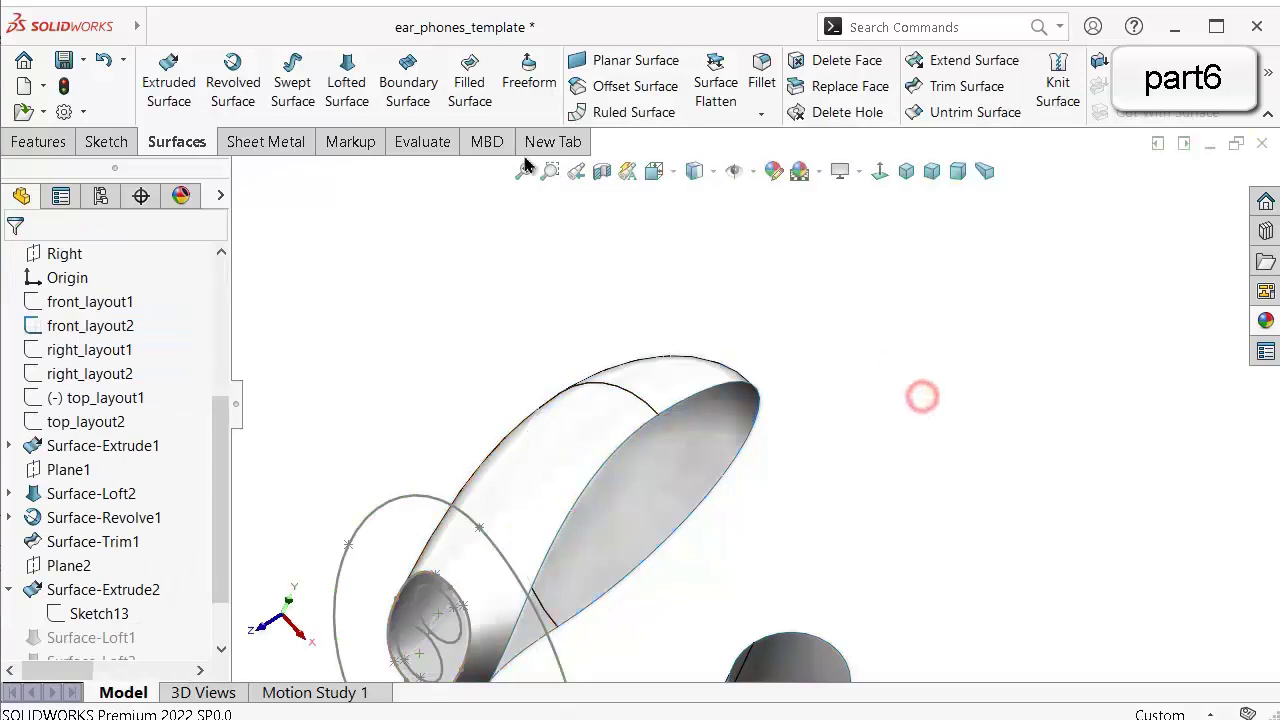
# Start a lofted surface using the head's closed opening edge loop and the stem's closed upper edge loop as profiles.
pyautogui.click(350, 90)
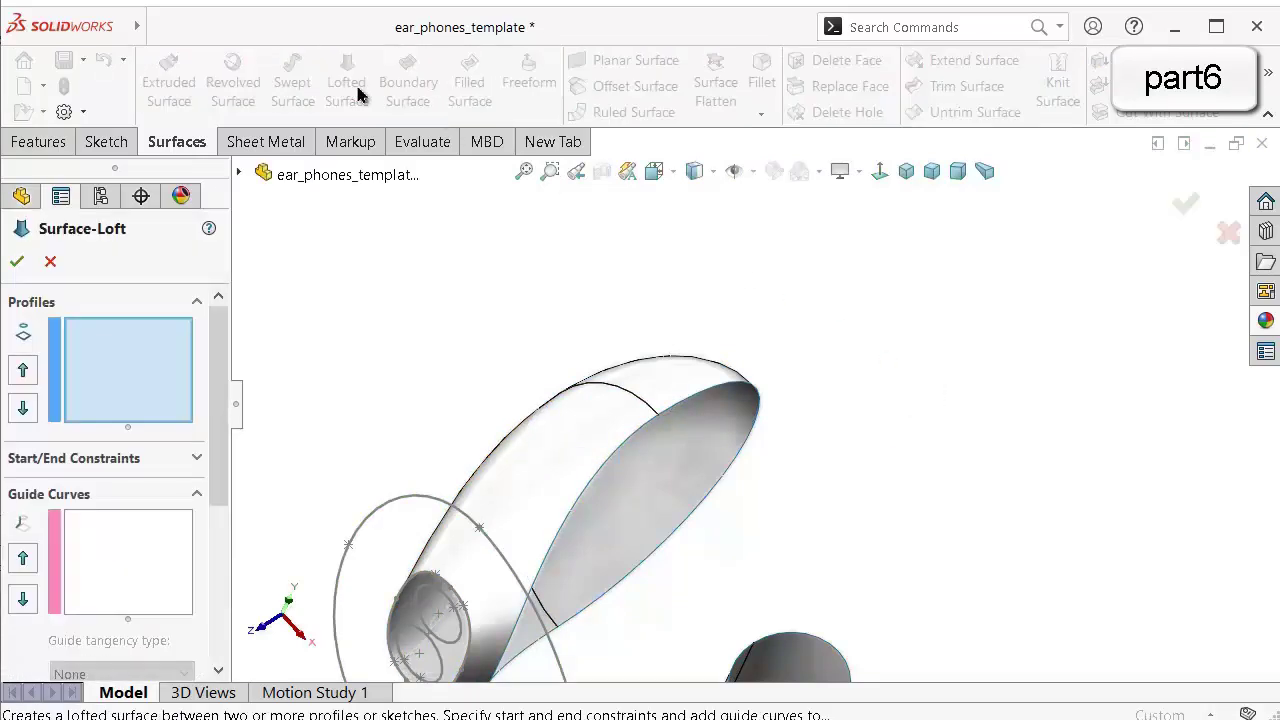
pyautogui.rightClick(118, 355)
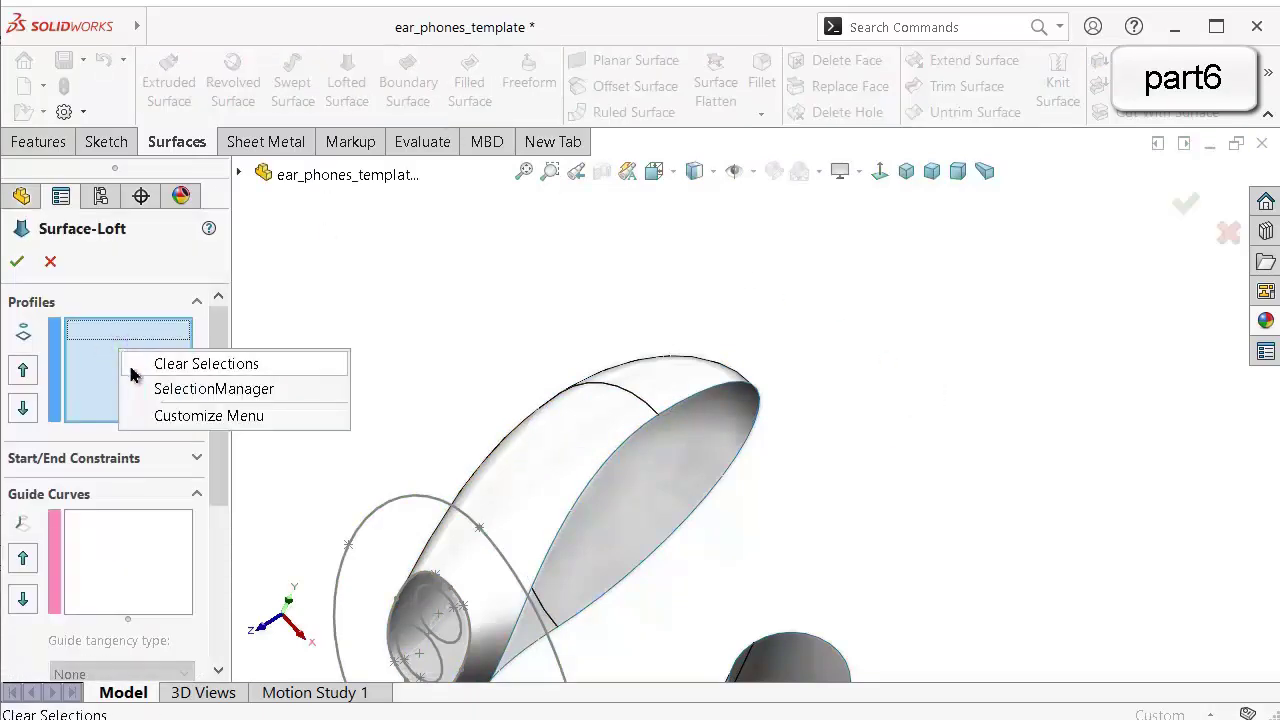
pyautogui.click(146, 390)
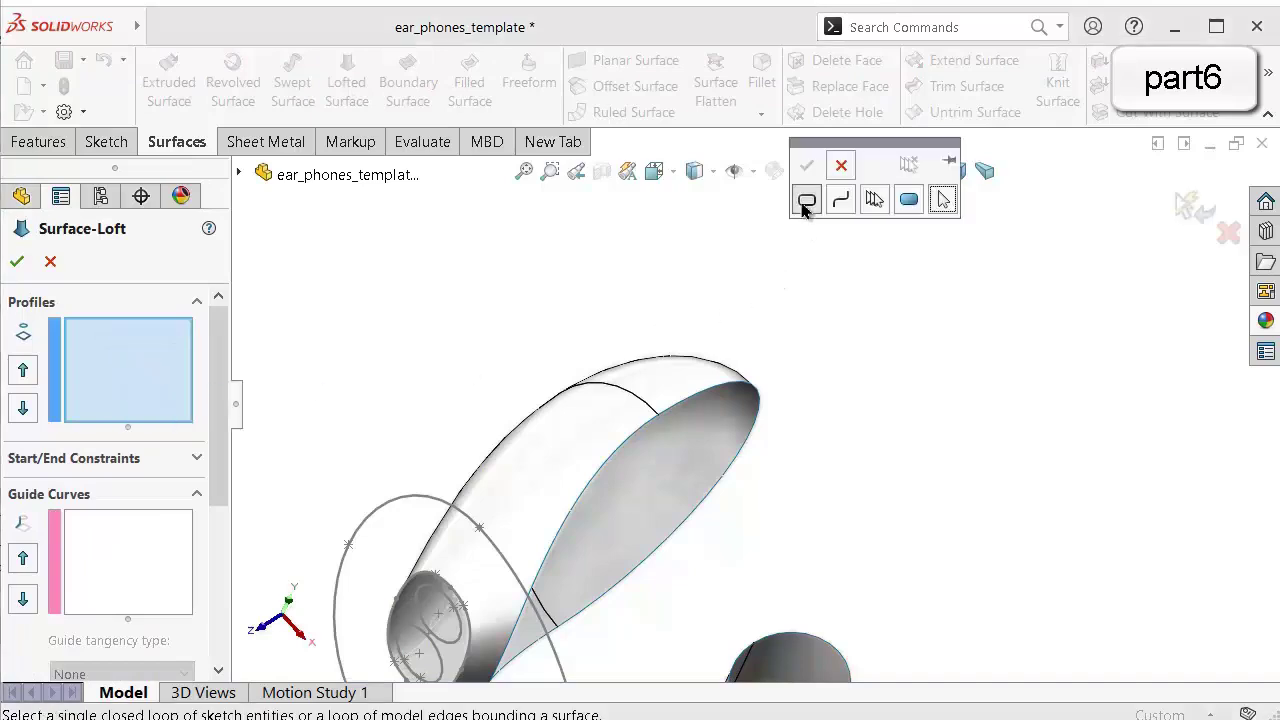
pyautogui.click(732, 392)
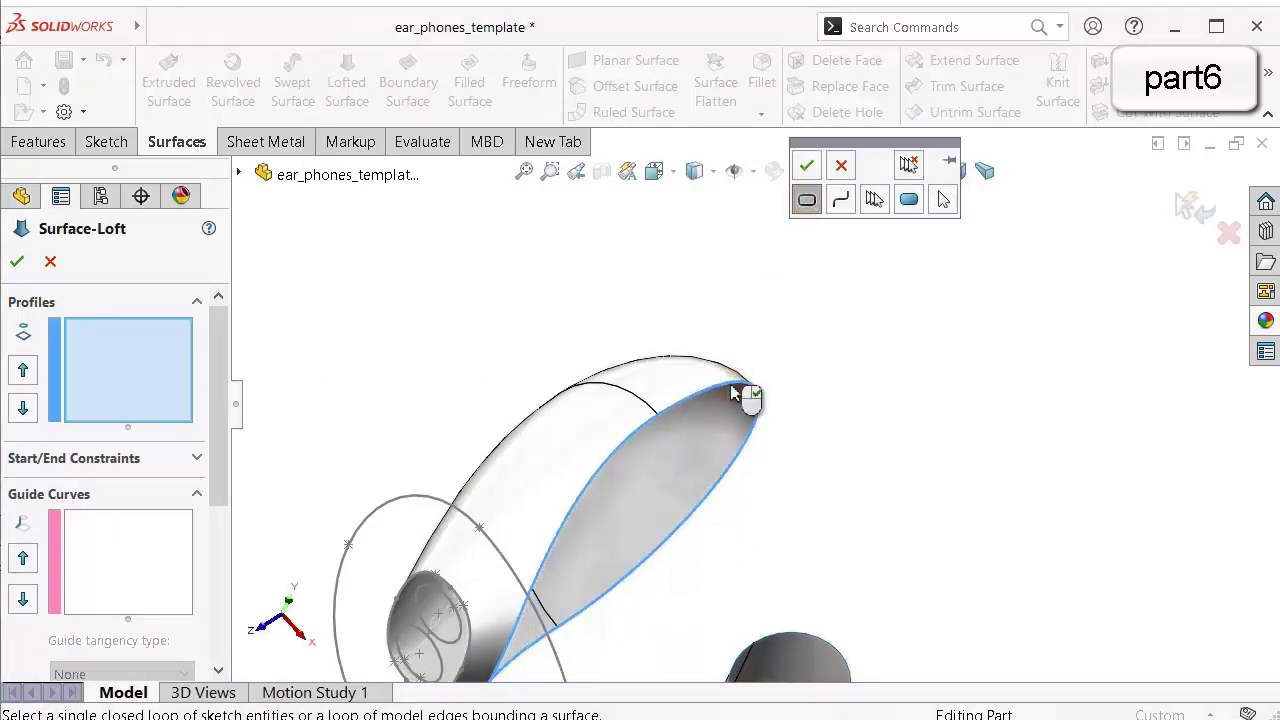
pyautogui.moveTo(732, 392); pyautogui.dragTo(854, 598, button='middle')
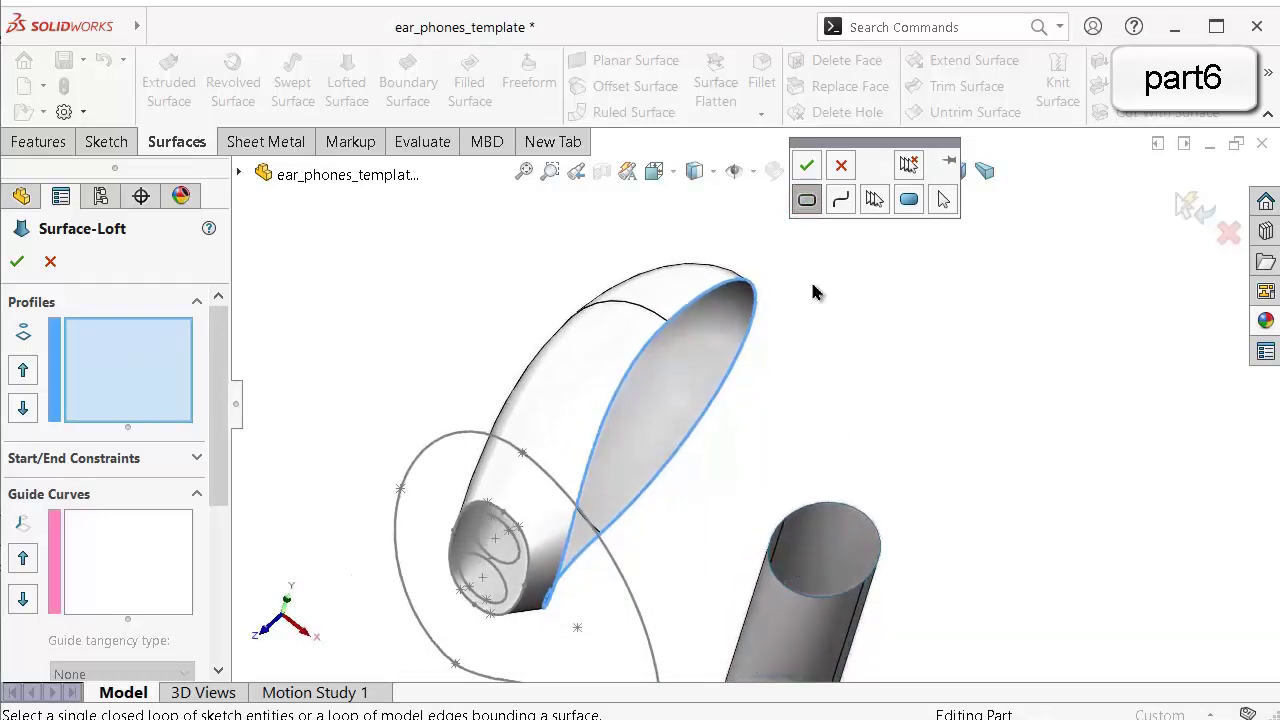
pyautogui.click(808, 170)
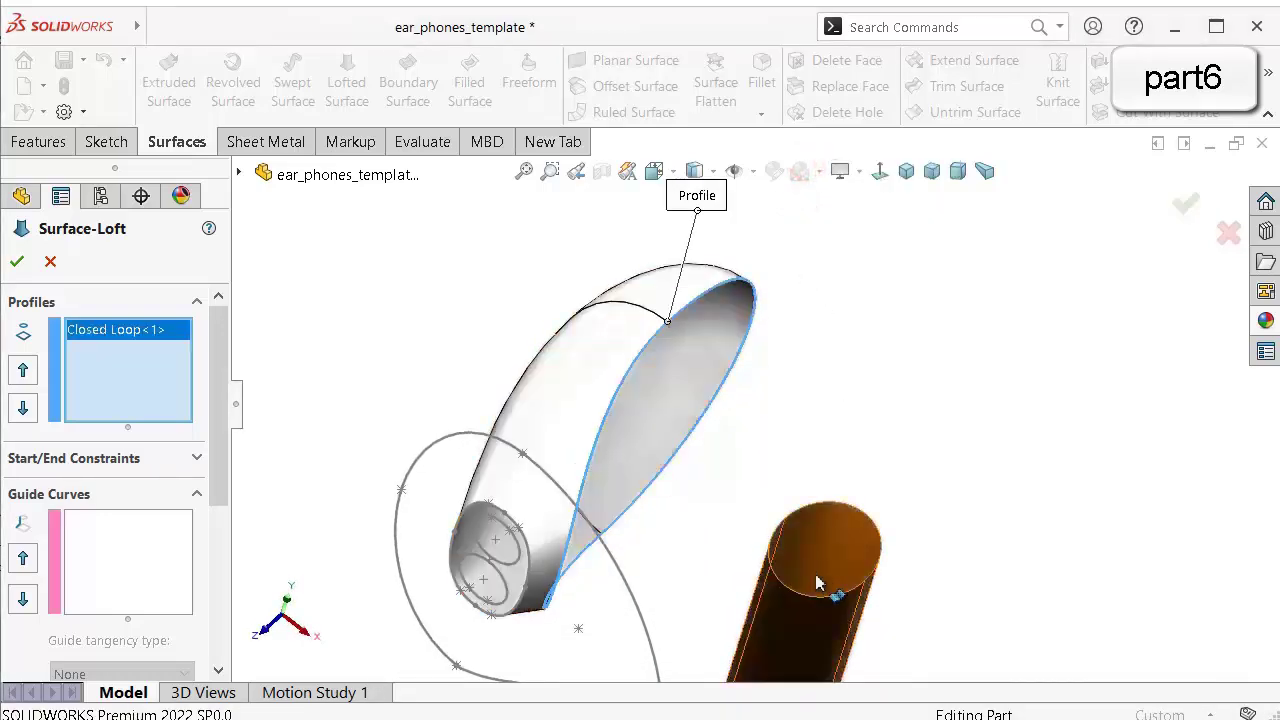
pyautogui.rightClick(180, 390)
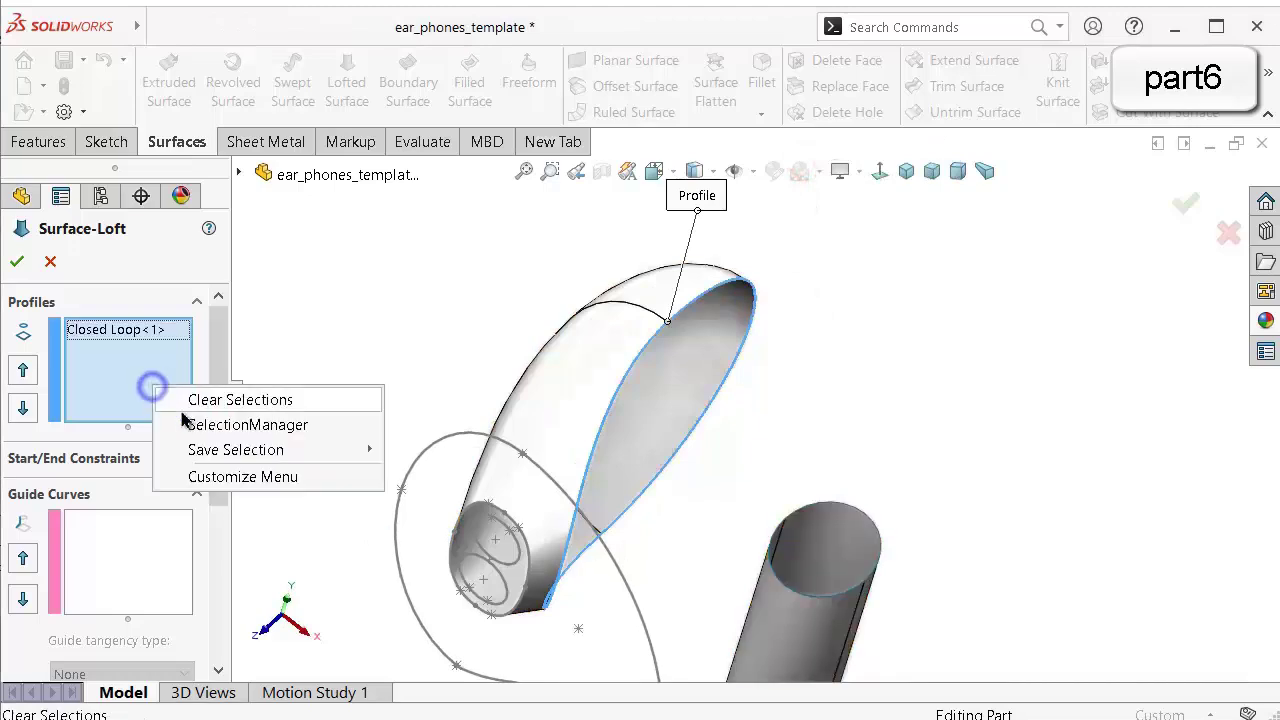
pyautogui.click(205, 423)
pyautogui.click(840, 600)
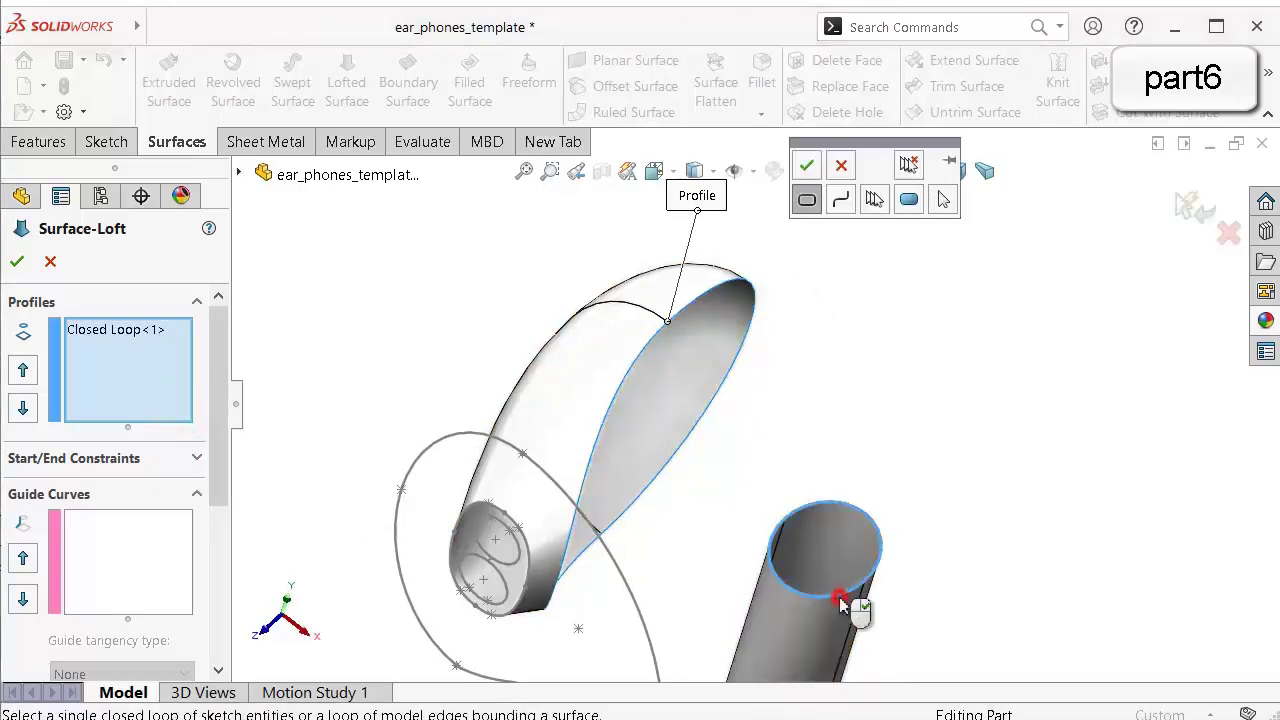
pyautogui.click(807, 166)
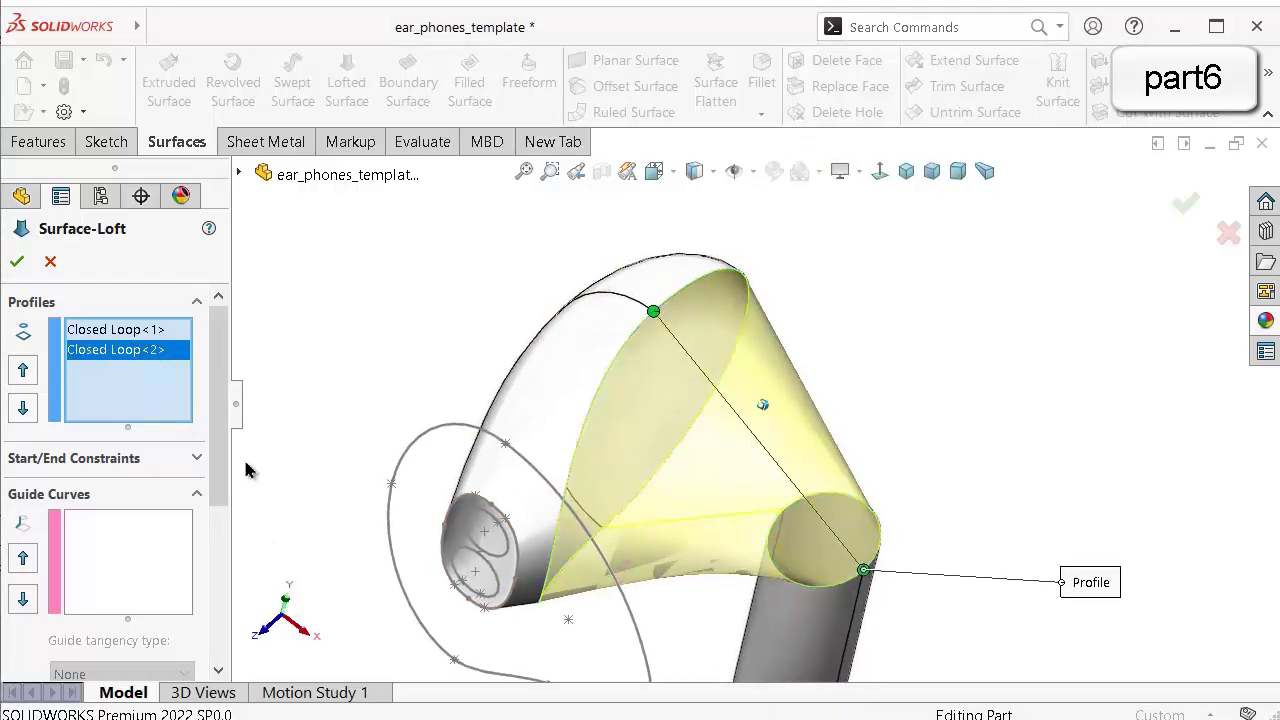
# Examine the loft preview's connector points and its shape against the front layout sketch from several orientations.
pyautogui.moveTo(220, 445); pyautogui.dragTo(248, 527)
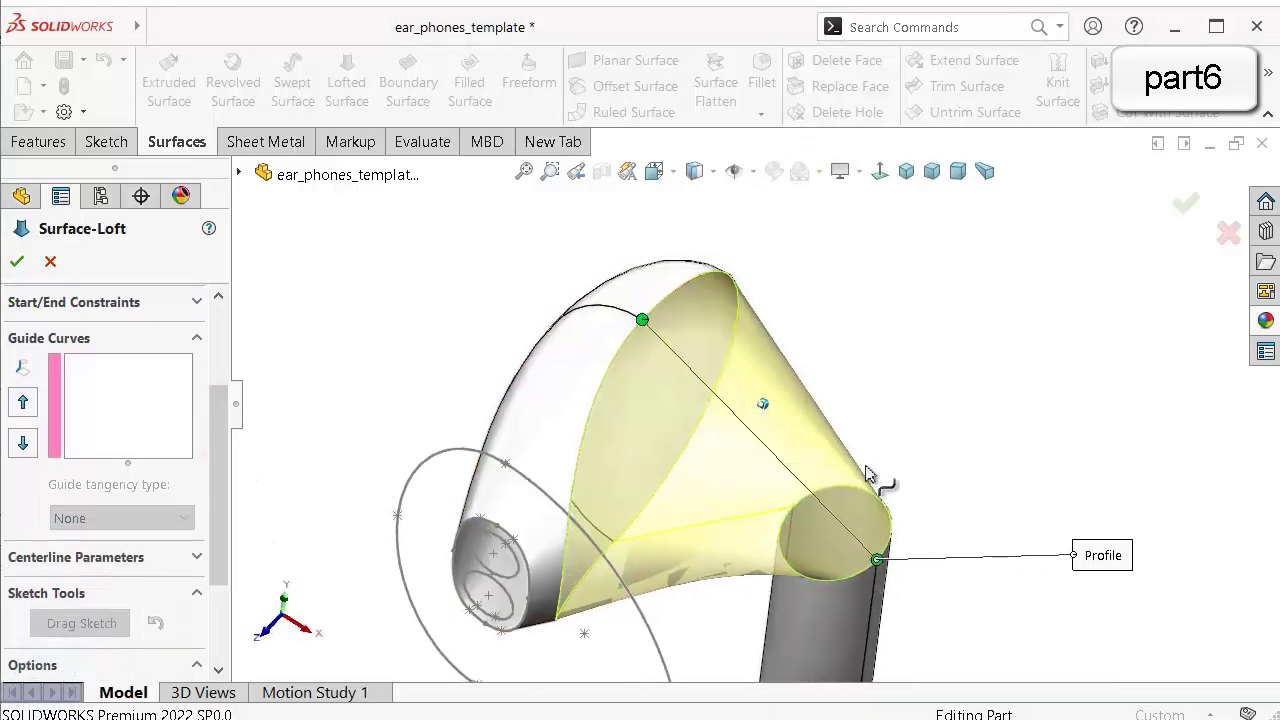
pyautogui.scroll(-5, 783, 534)
pyautogui.scroll(-5, 783, 578)
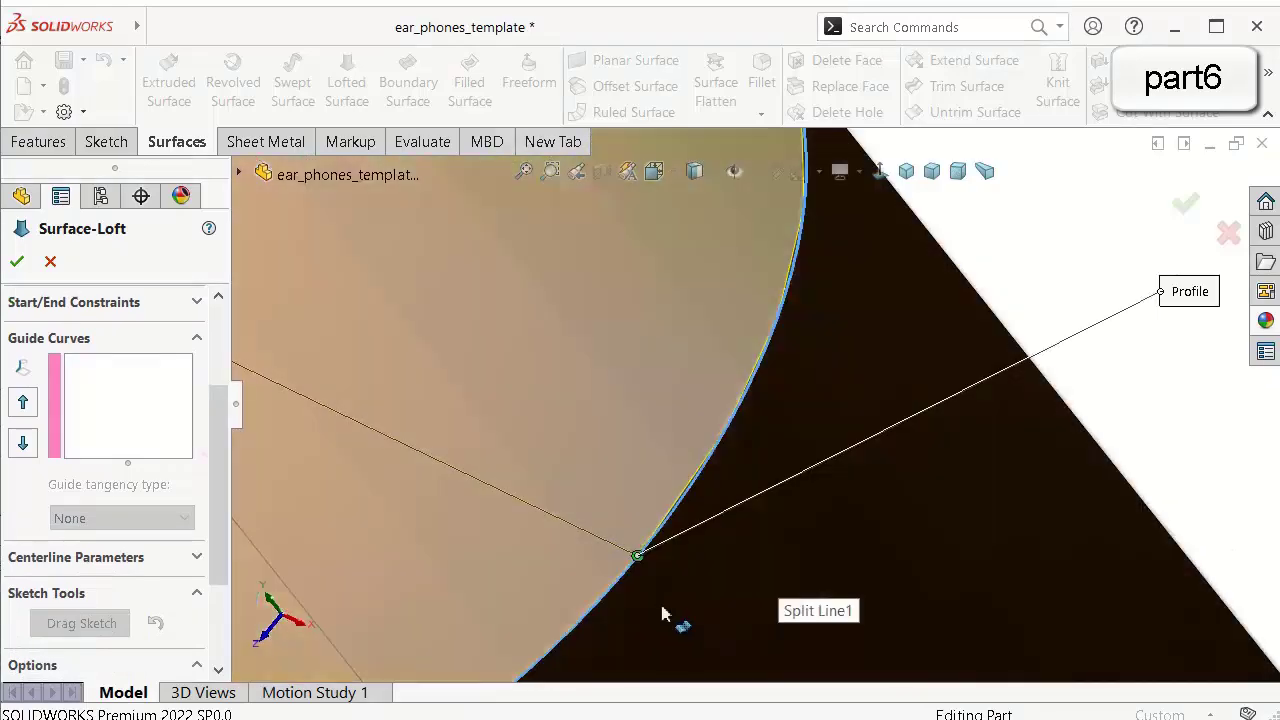
pyautogui.scroll(10, 640, 565)
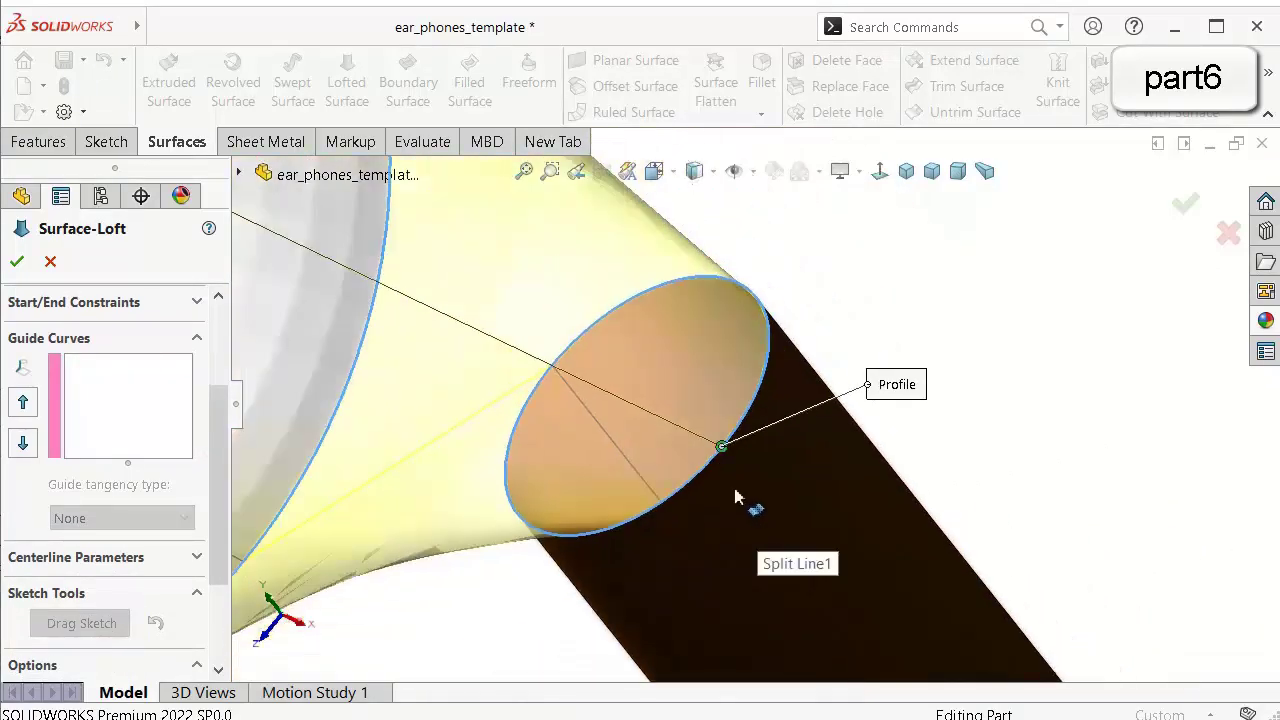
pyautogui.scroll(2, 678, 444)
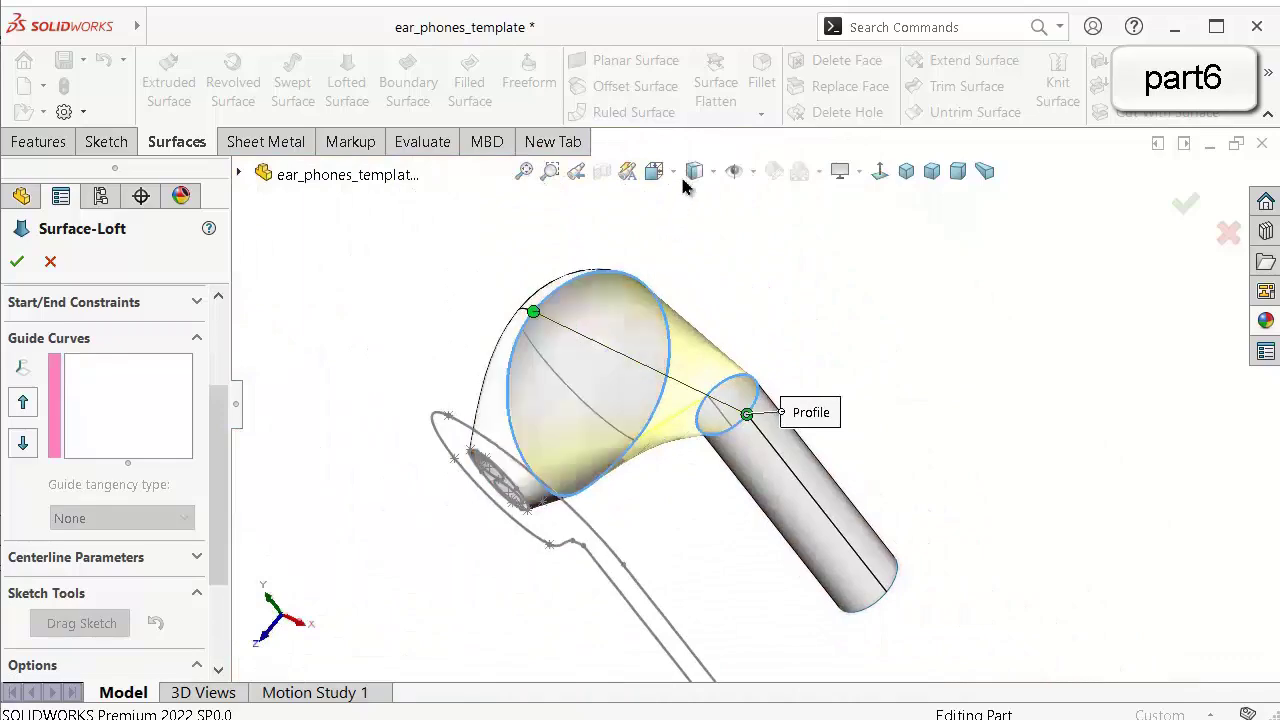
pyautogui.click(654, 176)
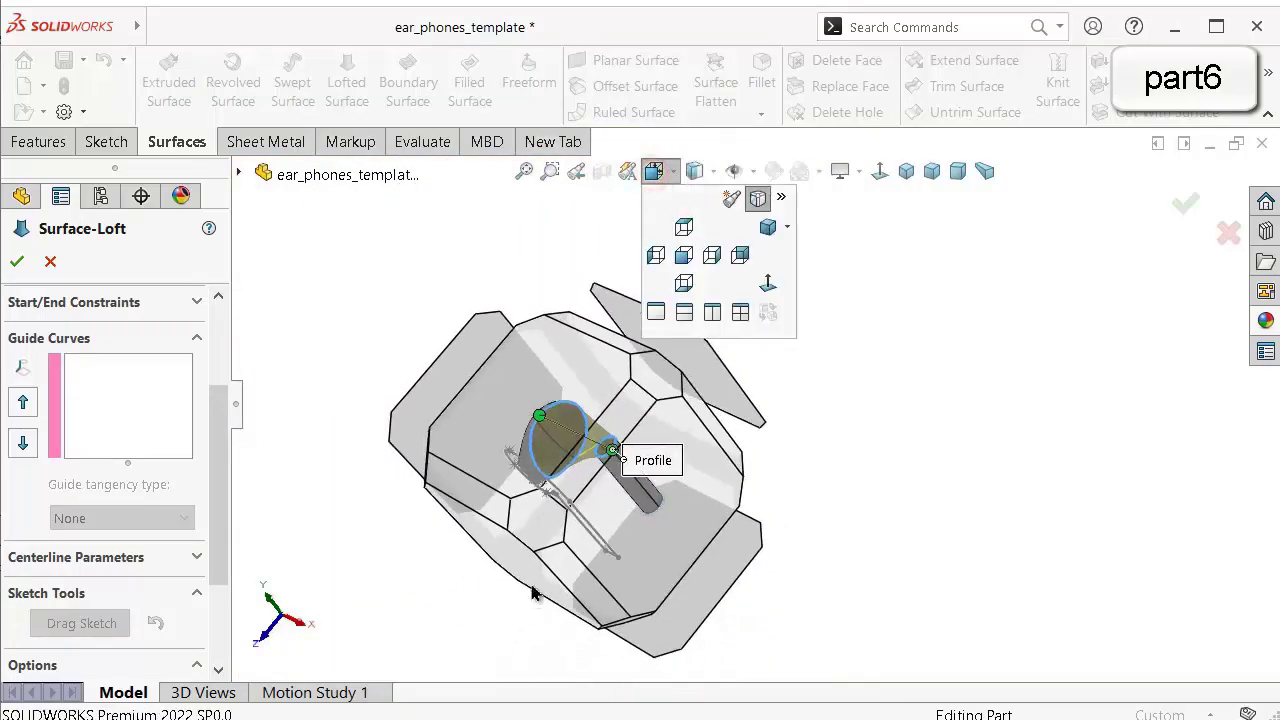
pyautogui.click(536, 577)
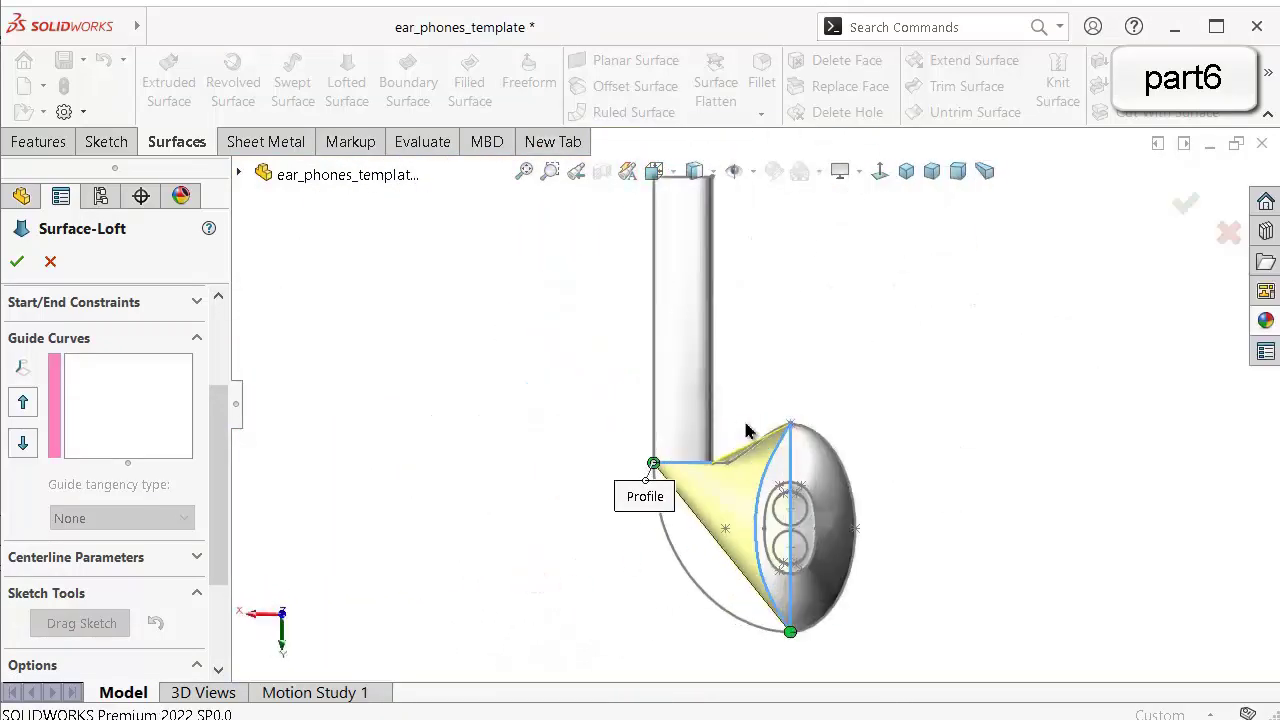
pyautogui.moveTo(697, 229); pyautogui.dragTo(586, 373, button='middle')
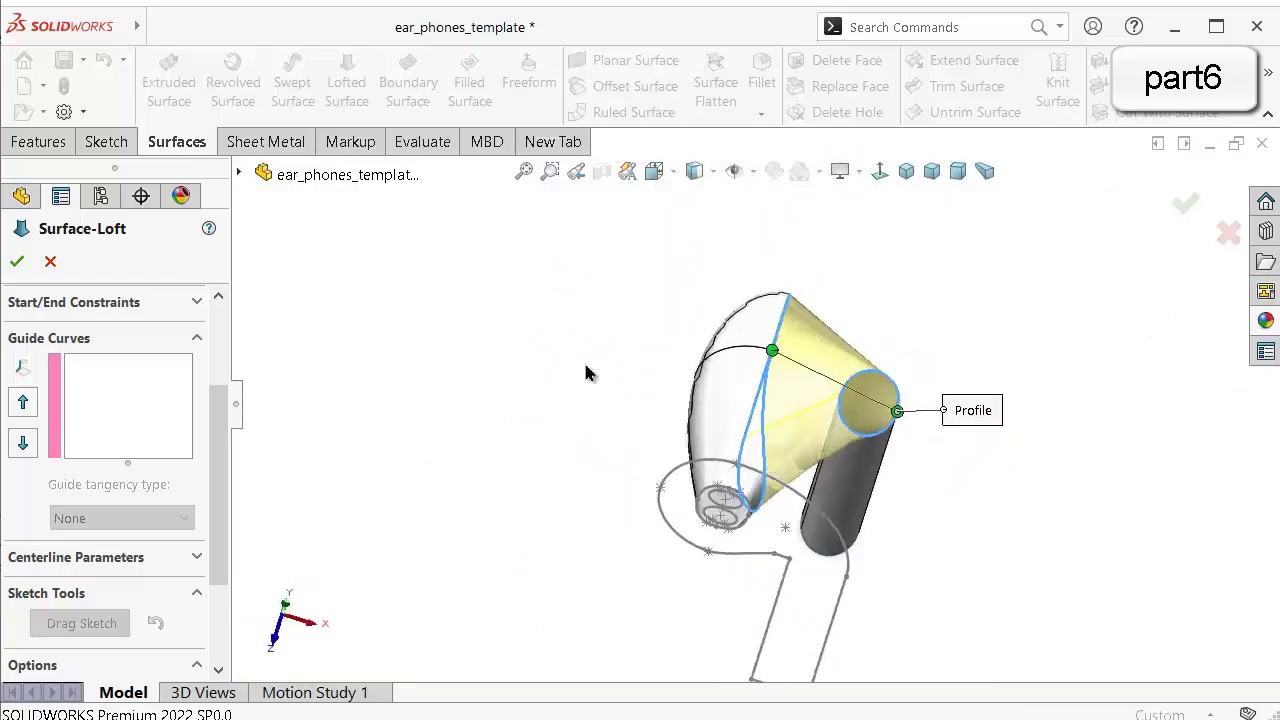
pyautogui.moveTo(564, 362); pyautogui.dragTo(540, 529, button='right')
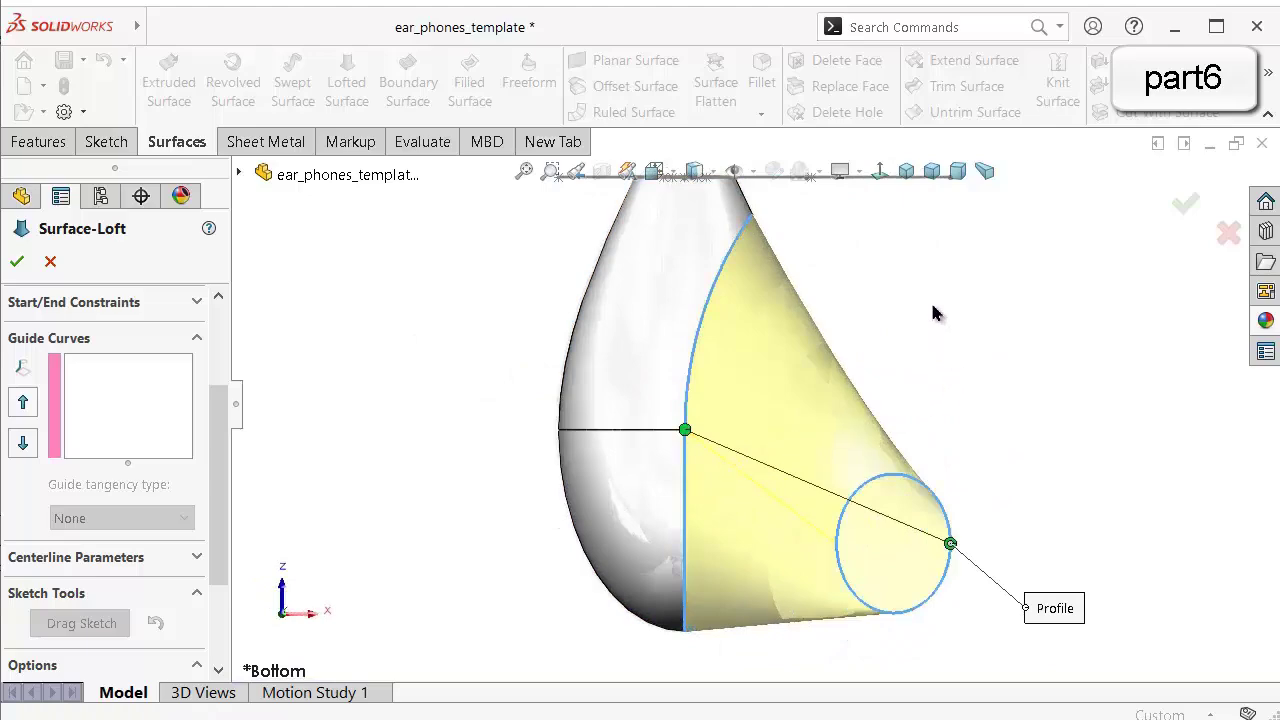
pyautogui.moveTo(928, 311); pyautogui.dragTo(703, 171, button='middle')
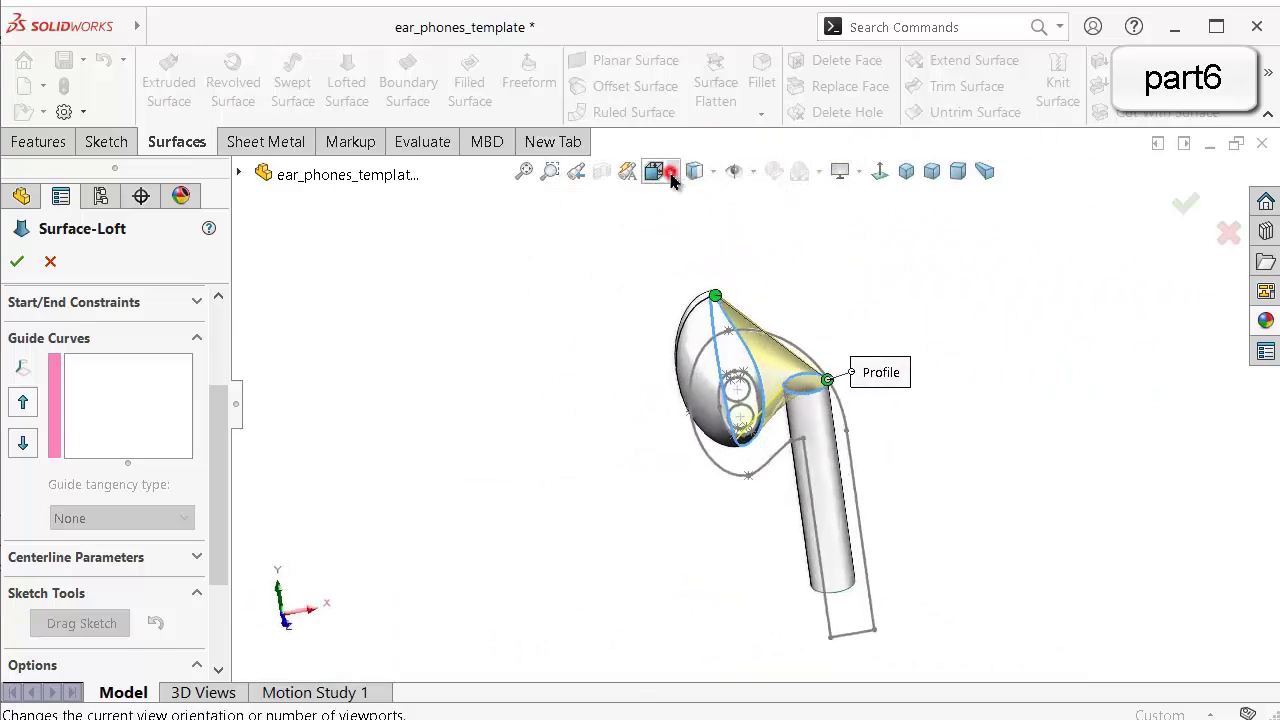
pyautogui.click(666, 174)
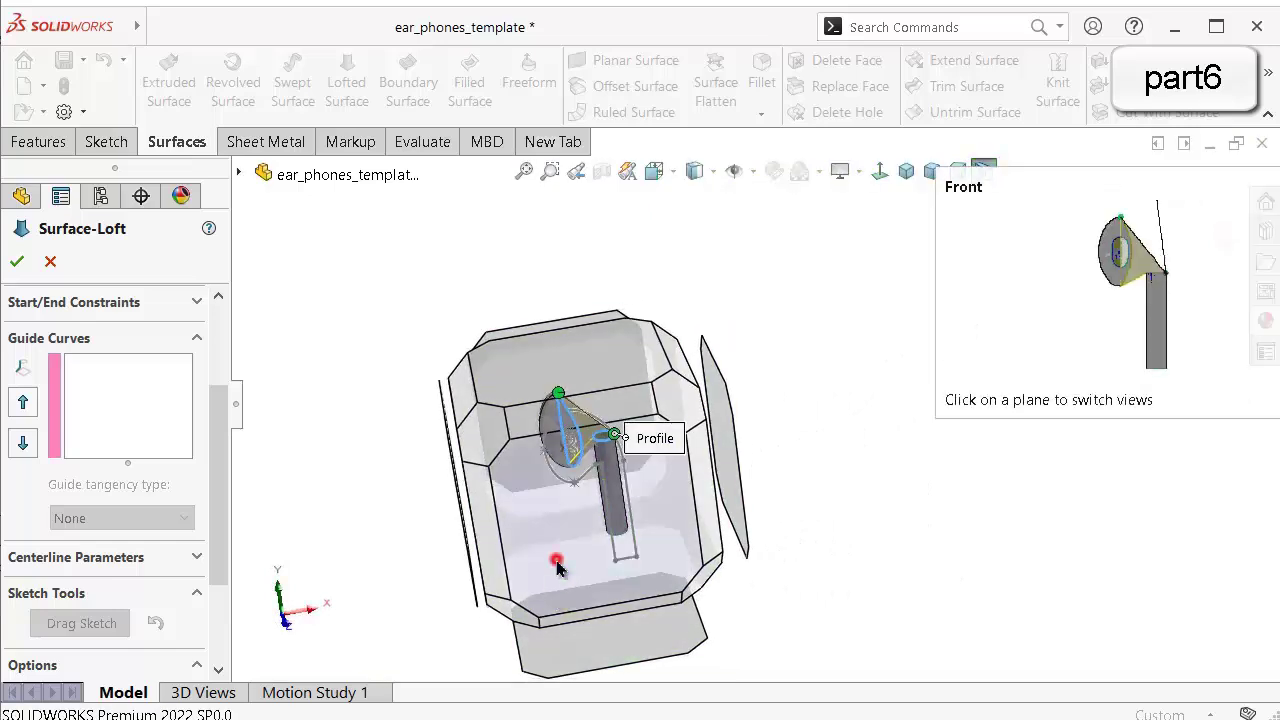
pyautogui.click(557, 566)
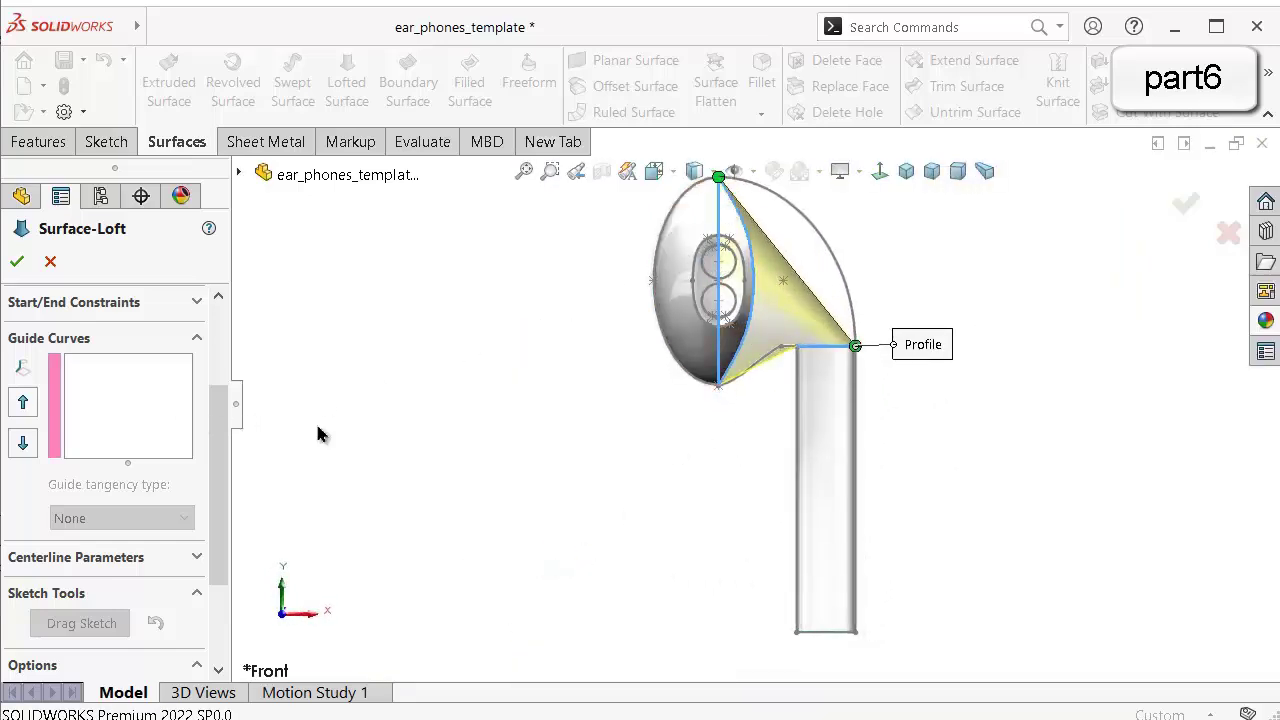
# Set the loft's start constraint at the head to Tangency To Face with a tangent length of 0.8.
pyautogui.scroll(-2, 643, 305)
pyautogui.scroll(3, 220, 443)
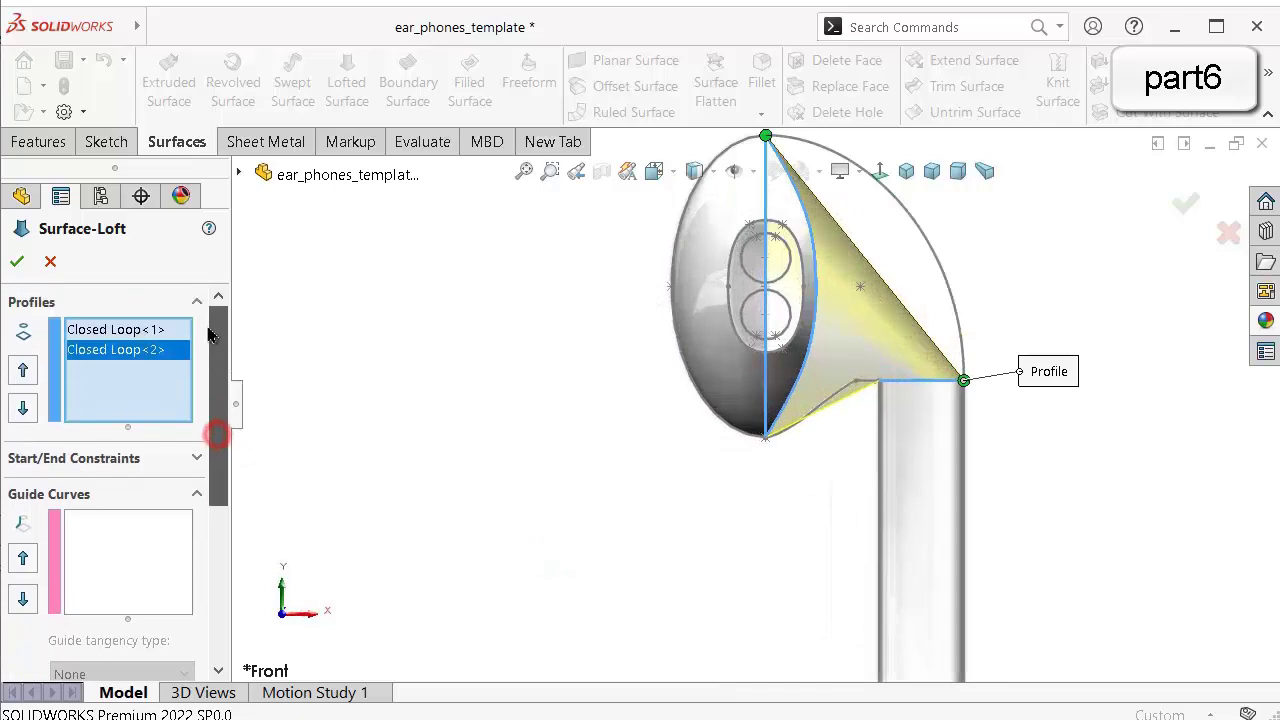
pyautogui.click(141, 331)
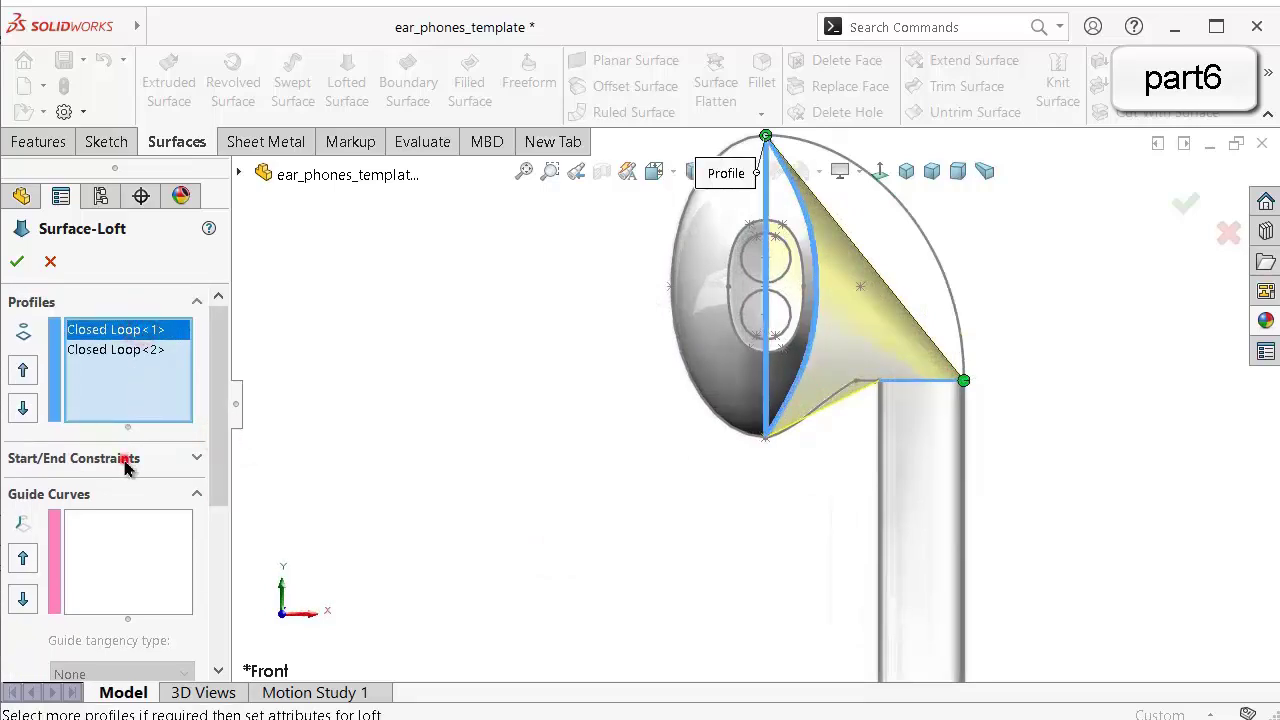
pyautogui.click(126, 459)
pyautogui.click(144, 513)
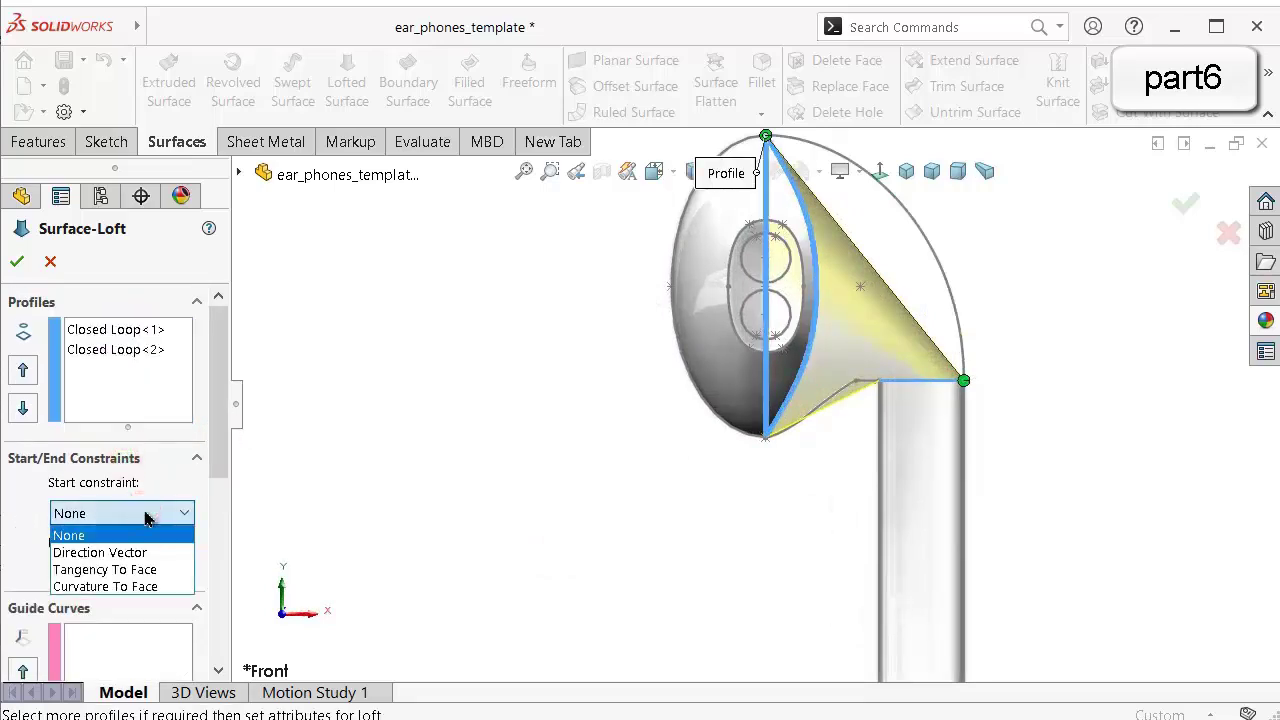
pyautogui.click(145, 570)
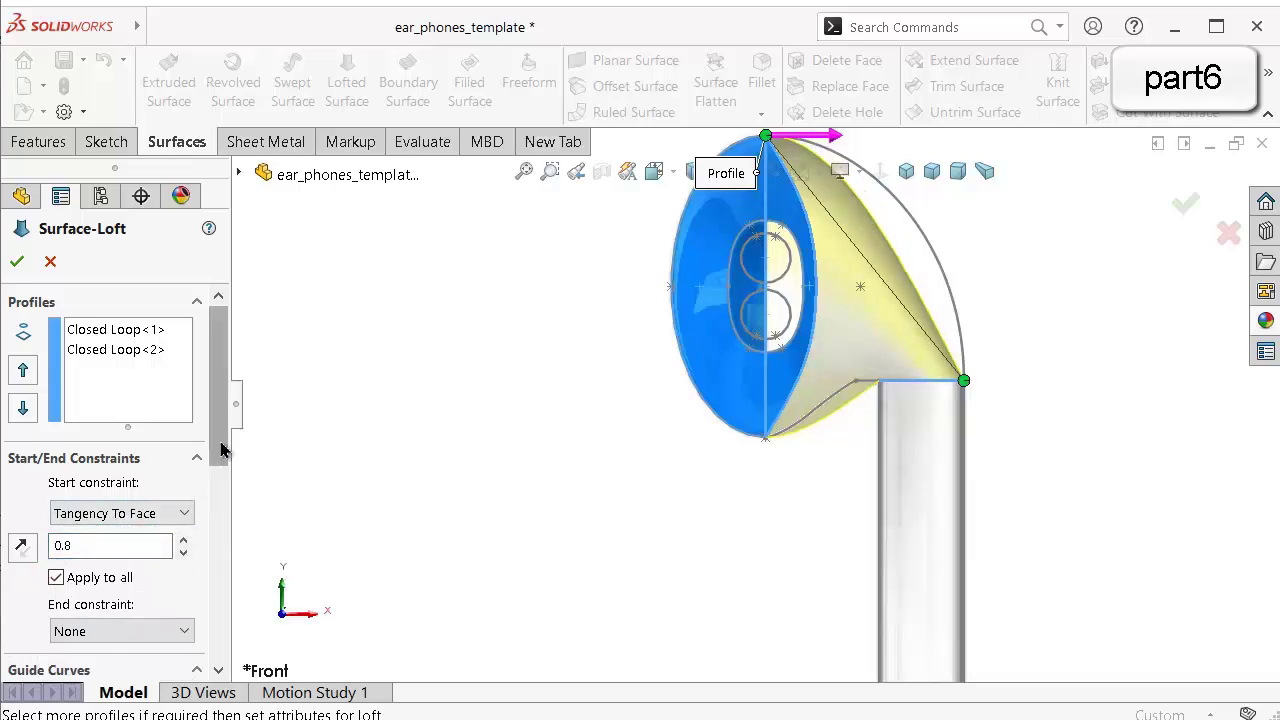
# Set the loft's end constraint at the stem to Tangency To Face with length 1.8 and create the surface.
pyautogui.scroll(-4, 200, 450)
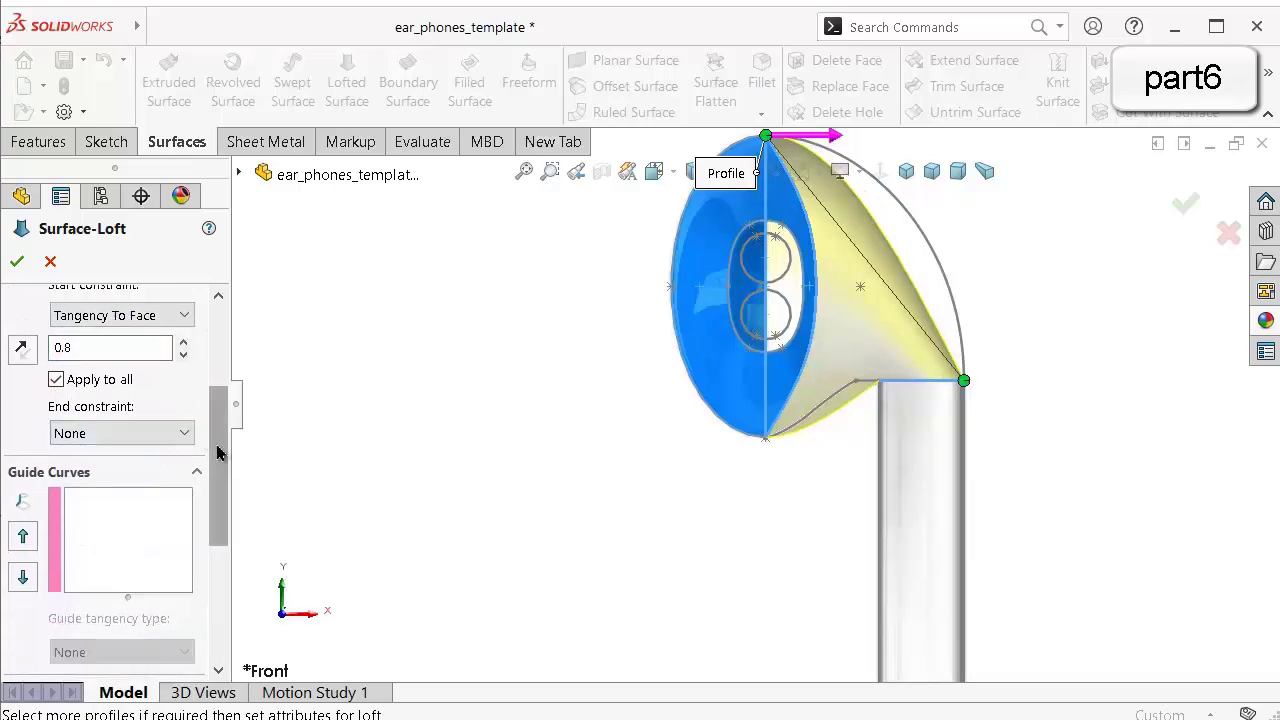
pyautogui.moveTo(217, 449); pyautogui.dragTo(217, 414)
pyautogui.click(162, 531)
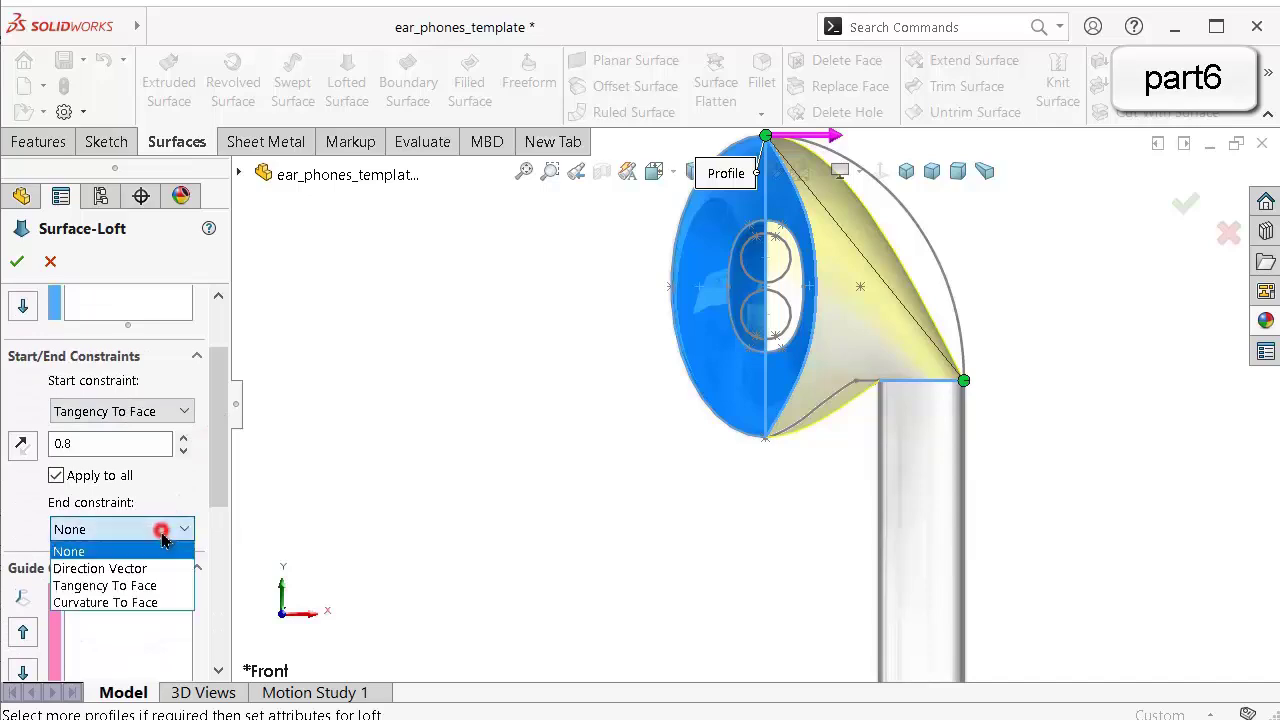
pyautogui.click(140, 585)
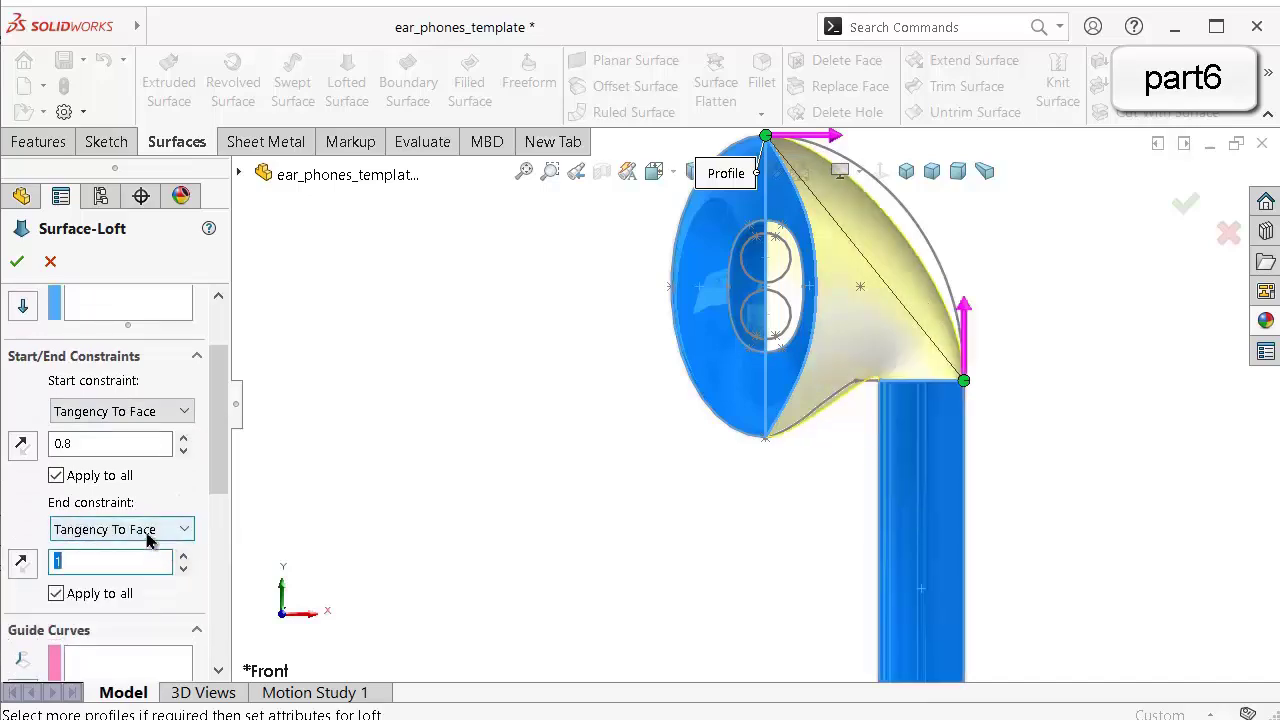
pyautogui.press('Return')
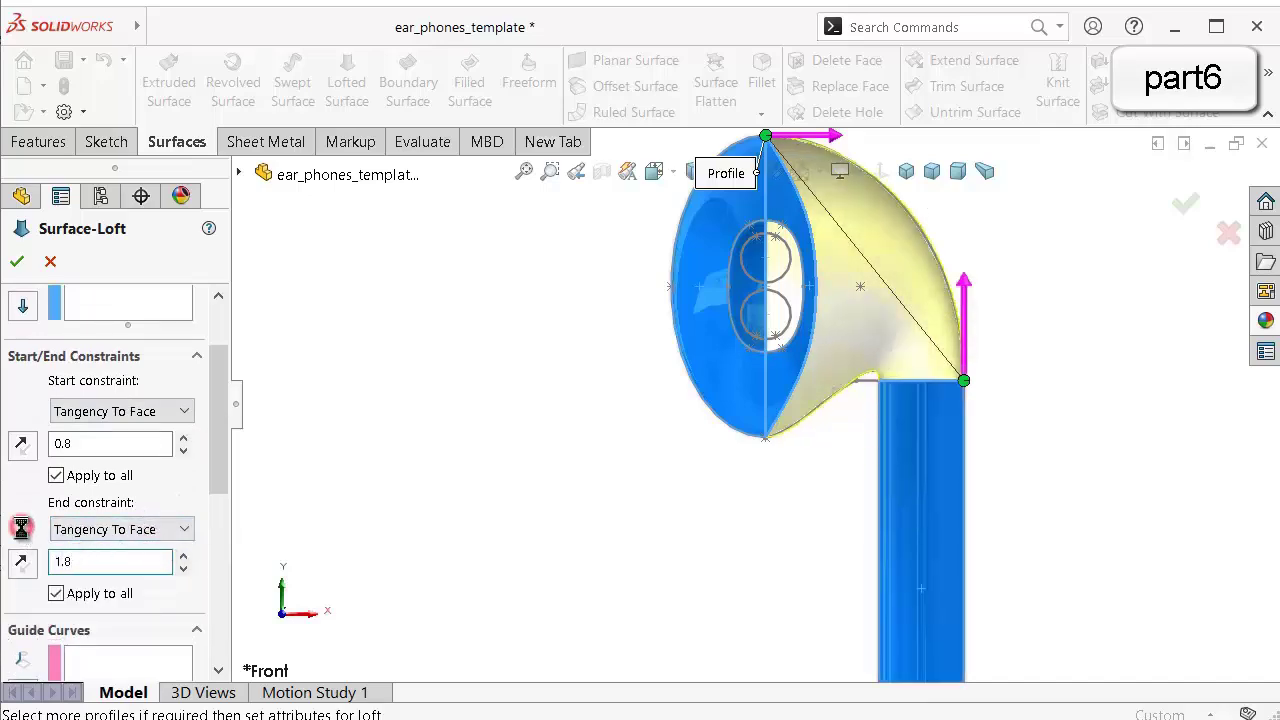
pyautogui.click(1185, 202)
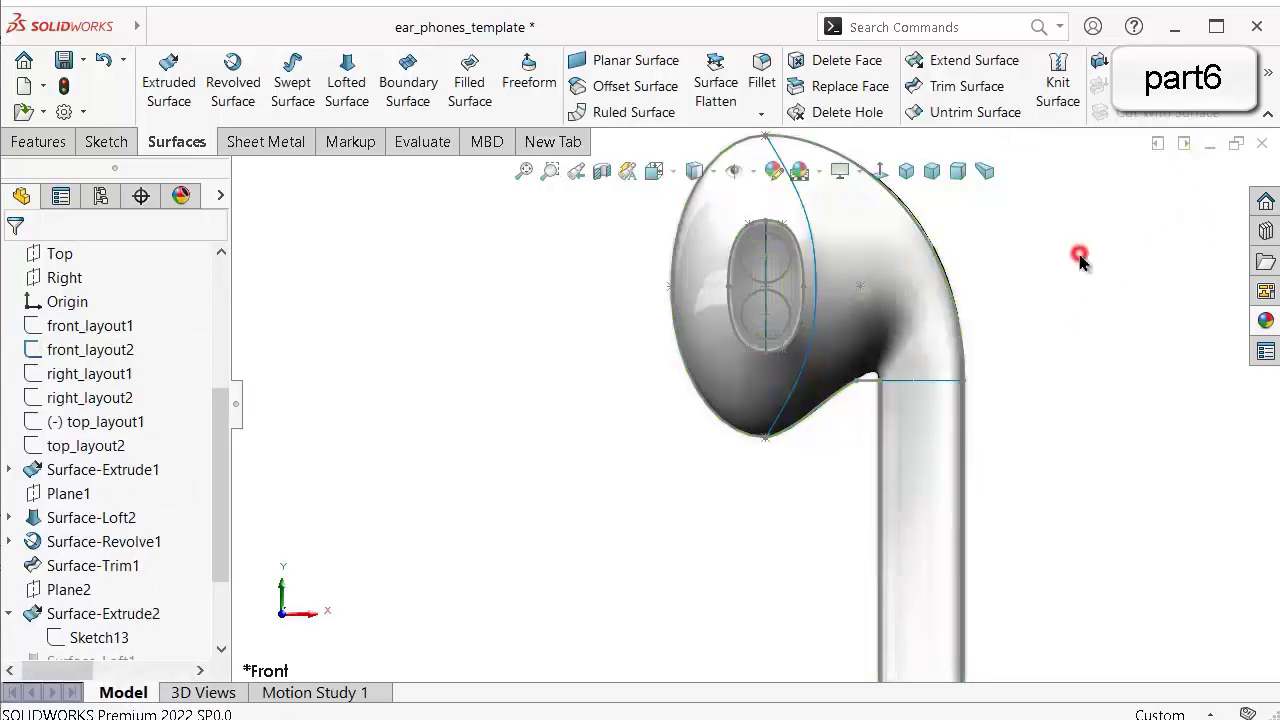
# Inspect the lofted transition between the head and stem from the side and rear.
pyautogui.scroll(3, 1015, 271)
pyautogui.moveTo(983, 278); pyautogui.dragTo(963, 281, button='middle')
pyautogui.press('Left')
pyautogui.press('Left')
pyautogui.press('Left')
pyautogui.press('Left')
pyautogui.press('Left')
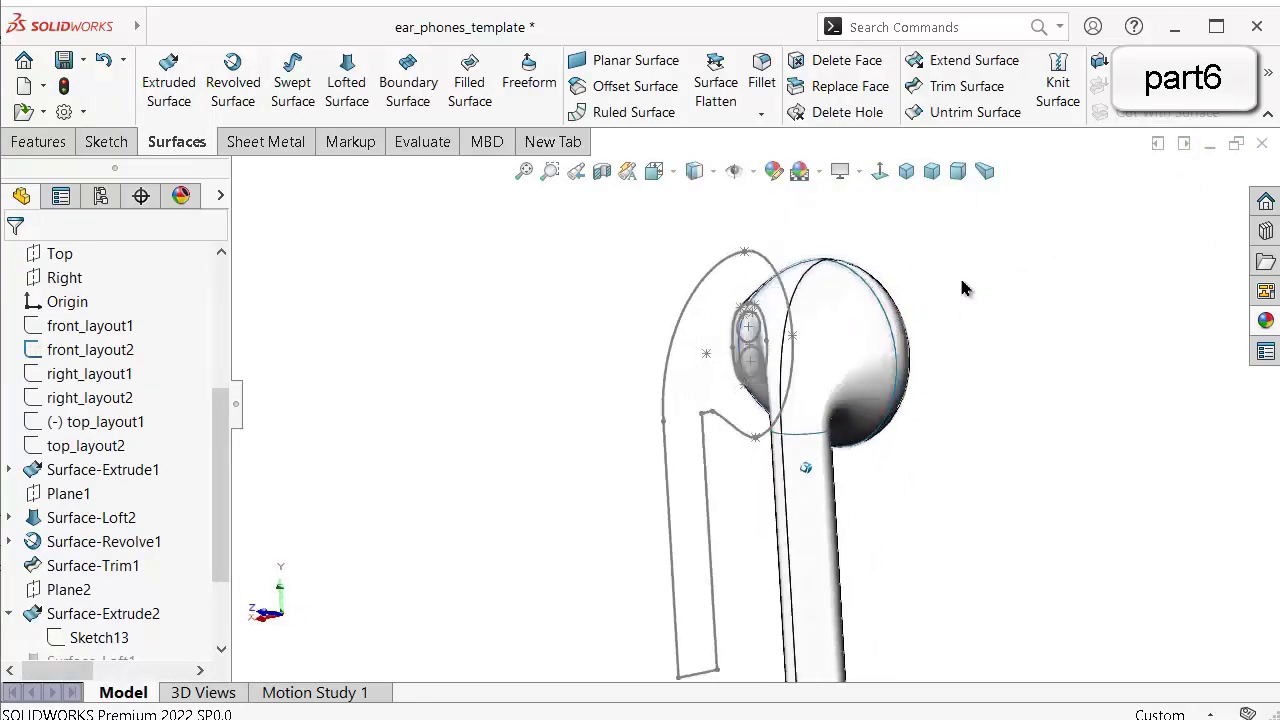
pyautogui.press('Left')
pyautogui.press('Left')
pyautogui.press('Left')
pyautogui.press('Left')
pyautogui.press('Left')
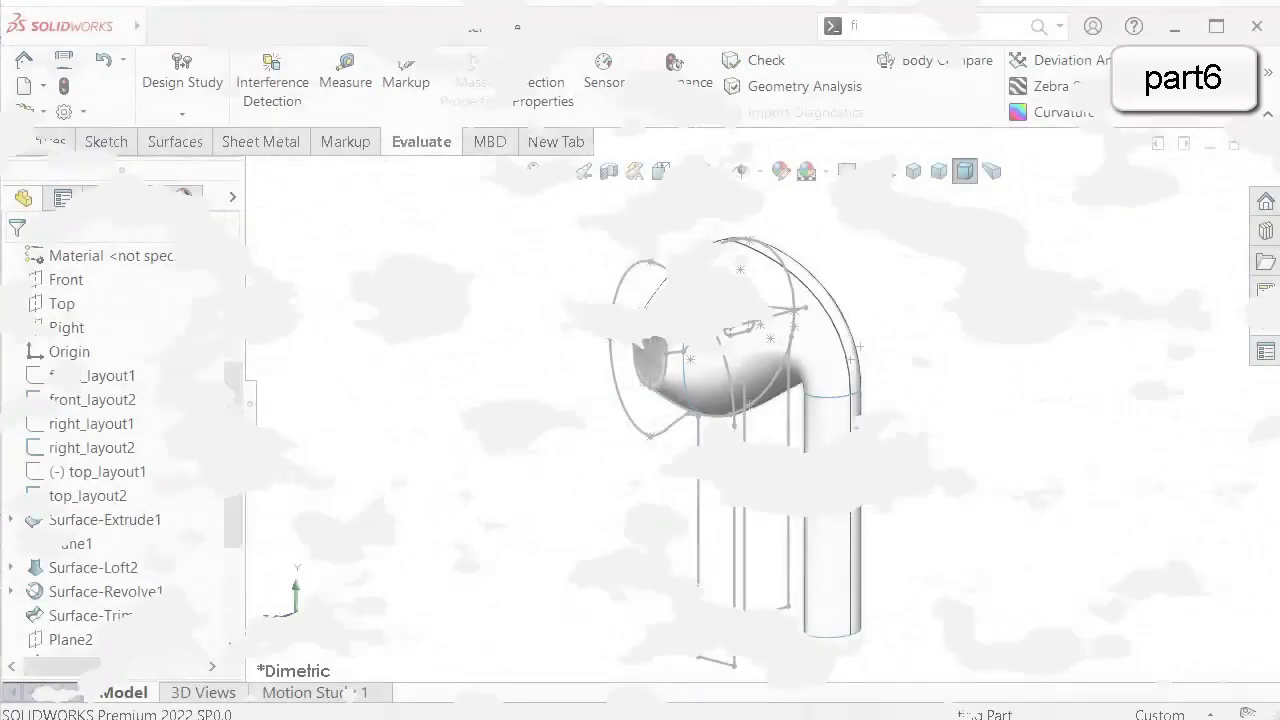
# Insert the surface bodies Surface-Extrude1, Split Line1 and Surface-Loft4 into a new part.
pyautogui.scroll(3, 224, 405)
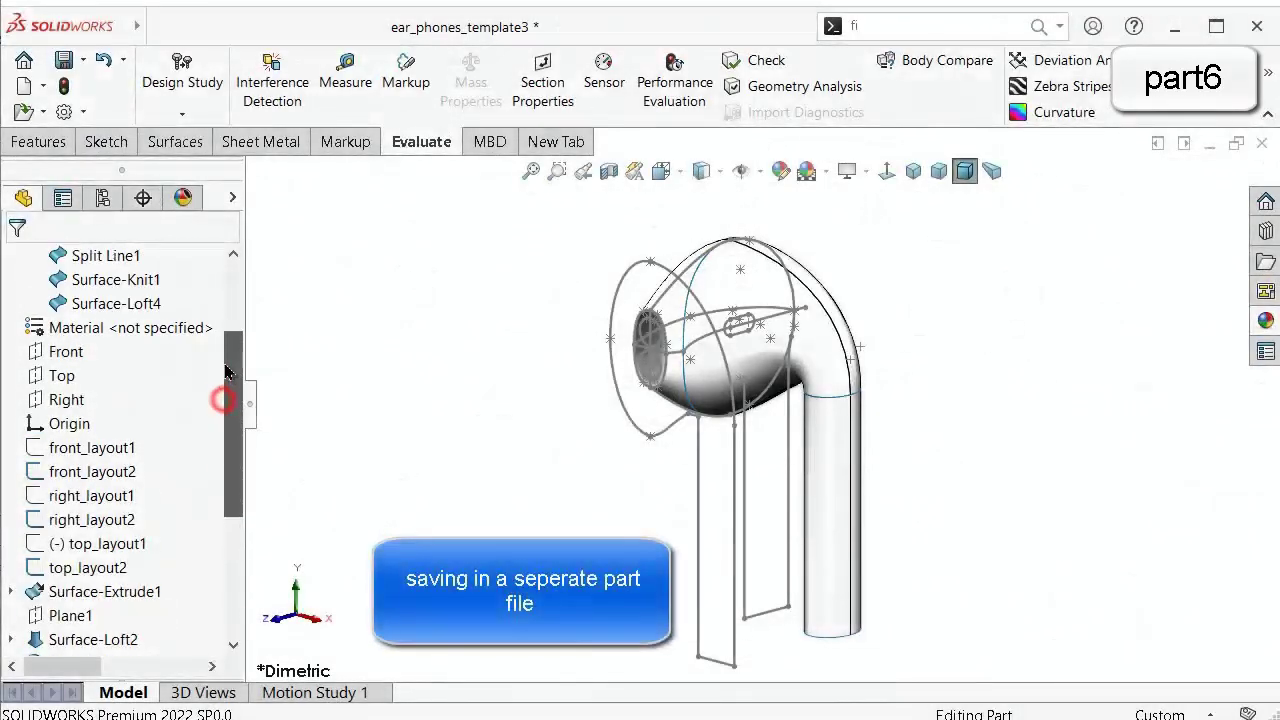
pyautogui.click(130, 376)
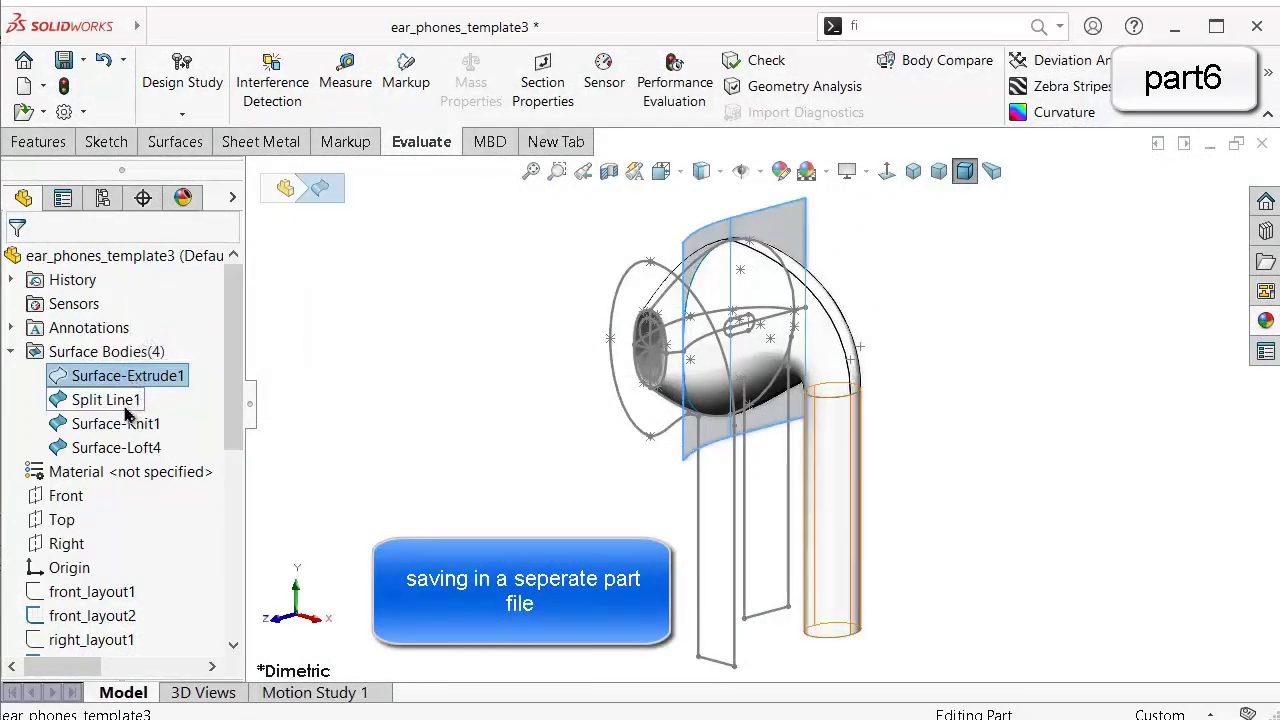
pyautogui.keyDown('ctrl'); pyautogui.click(124, 401); pyautogui.keyUp('ctrl')
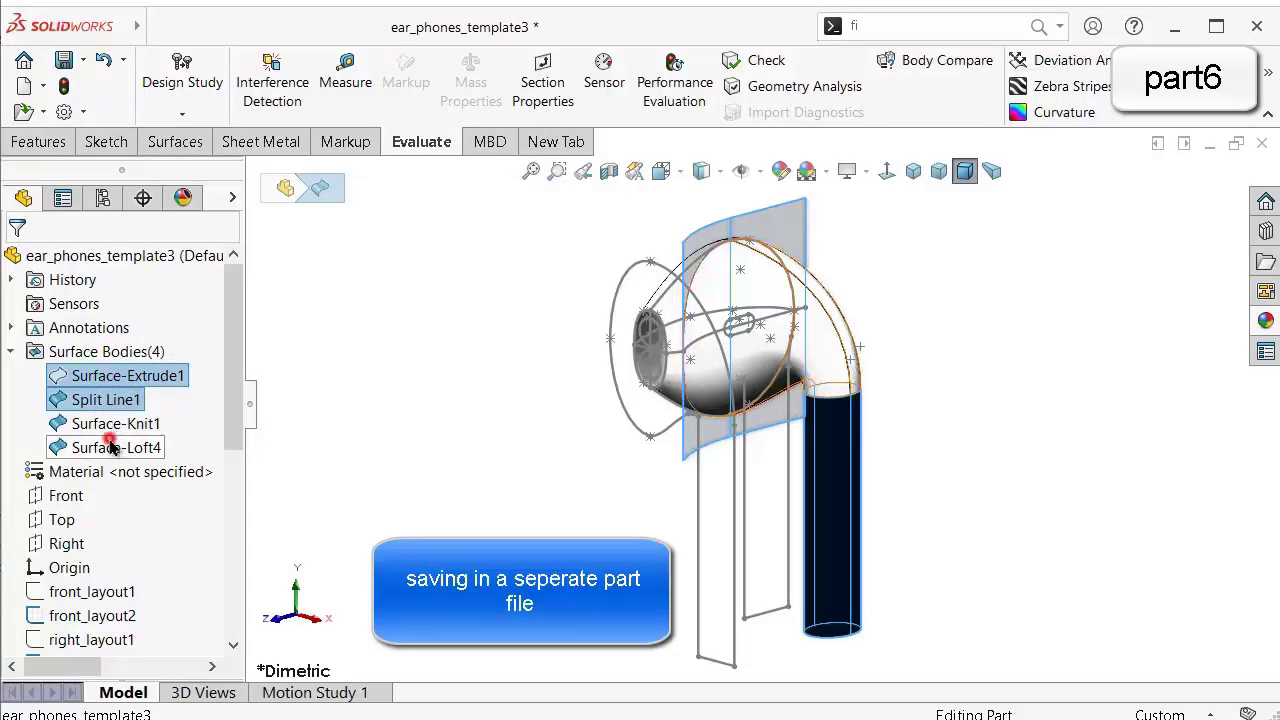
pyautogui.keyDown('ctrl'); pyautogui.click(110, 447); pyautogui.keyUp('ctrl')
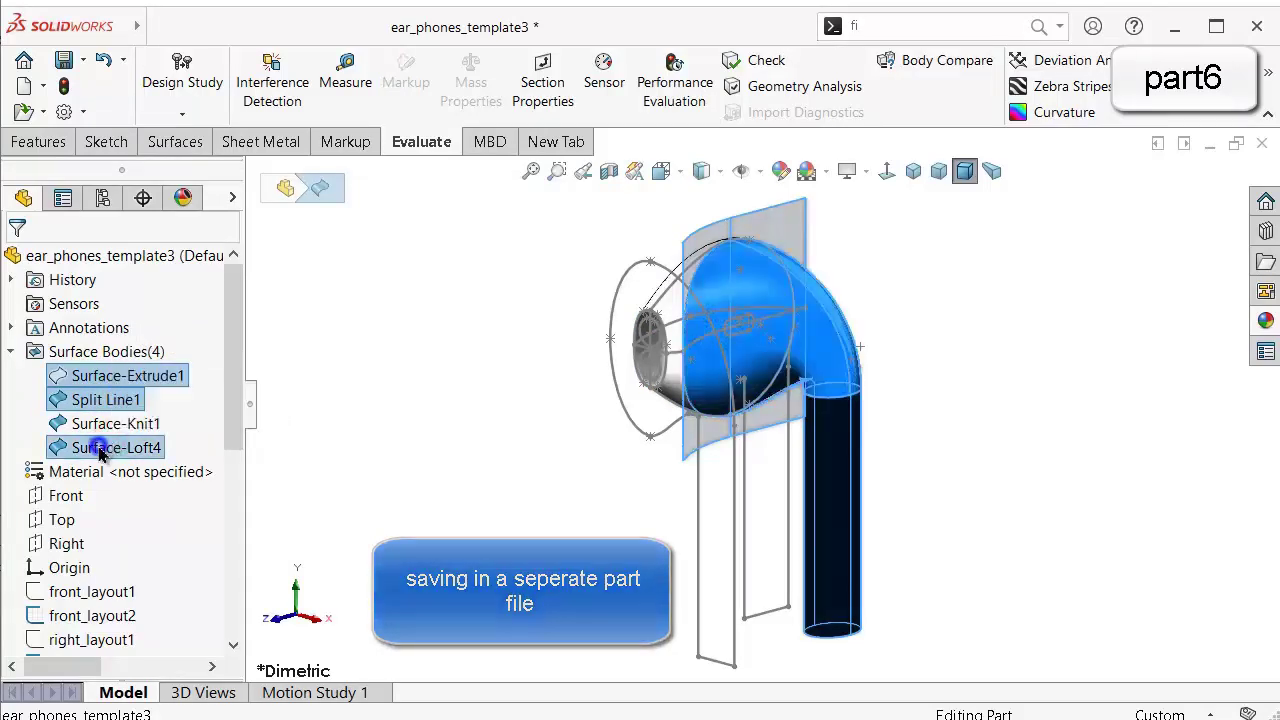
pyautogui.rightClick(101, 452)
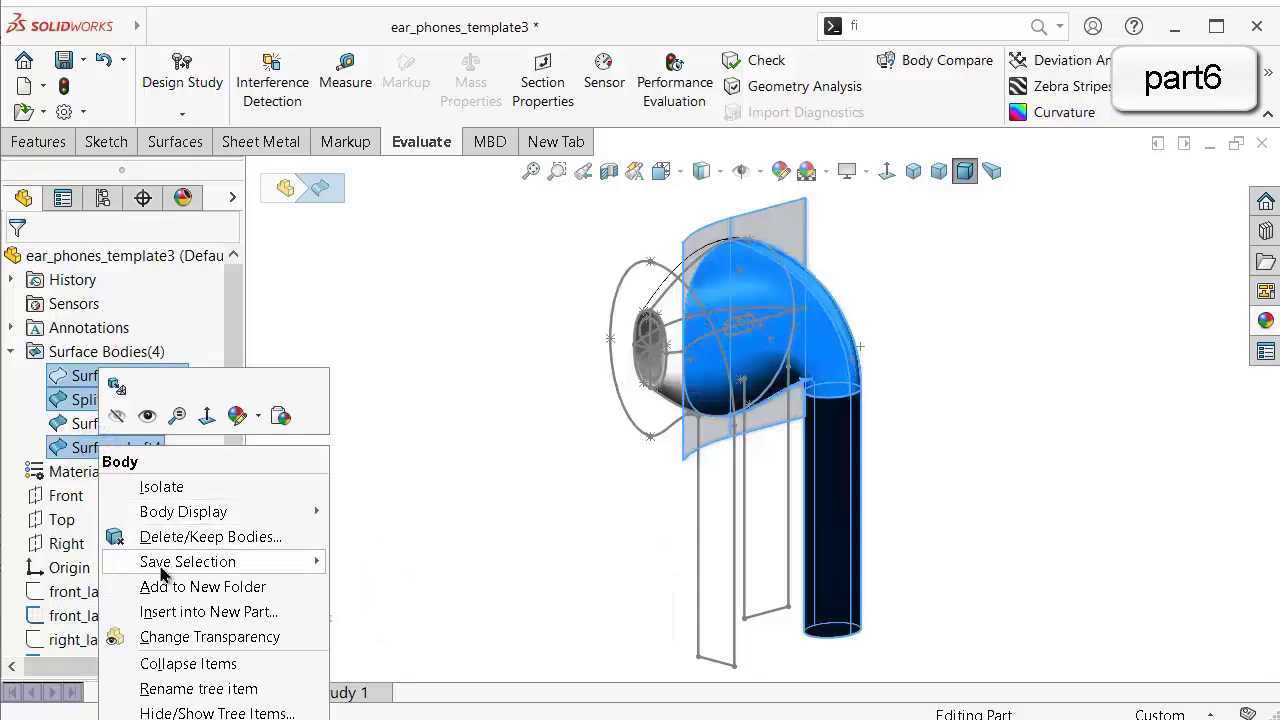
pyautogui.click(264, 613)
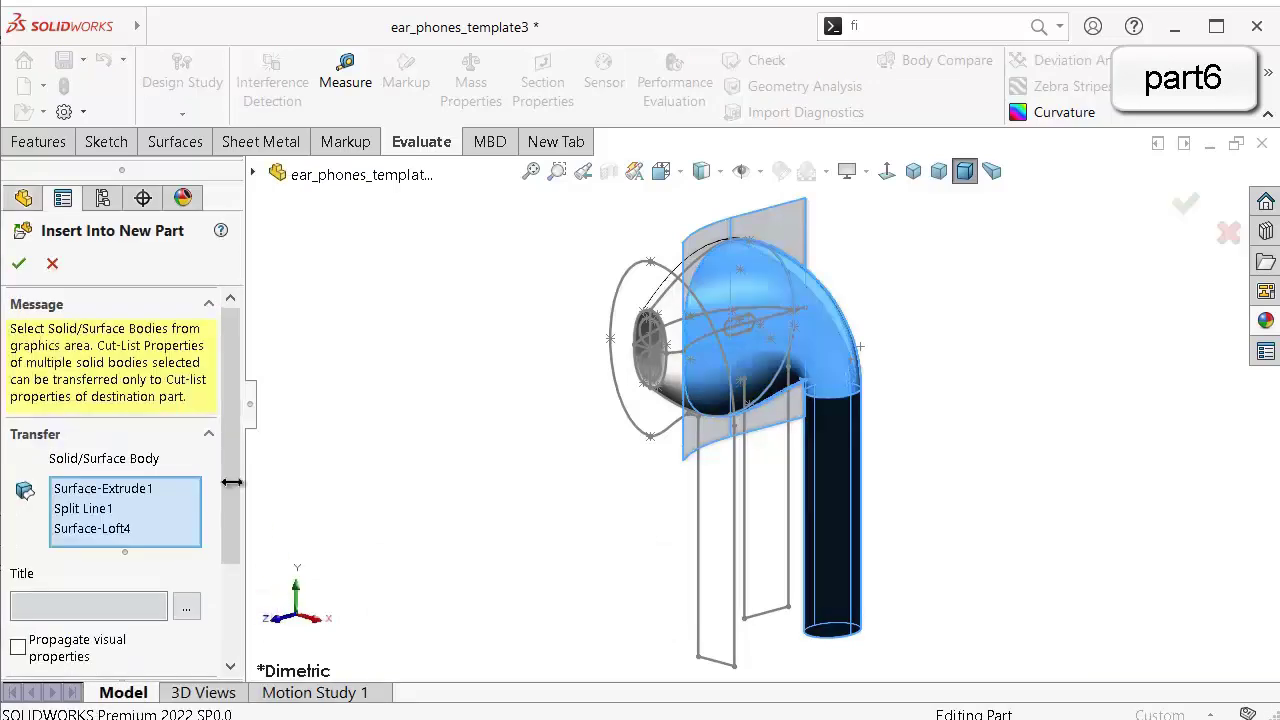
pyautogui.click(20, 263)
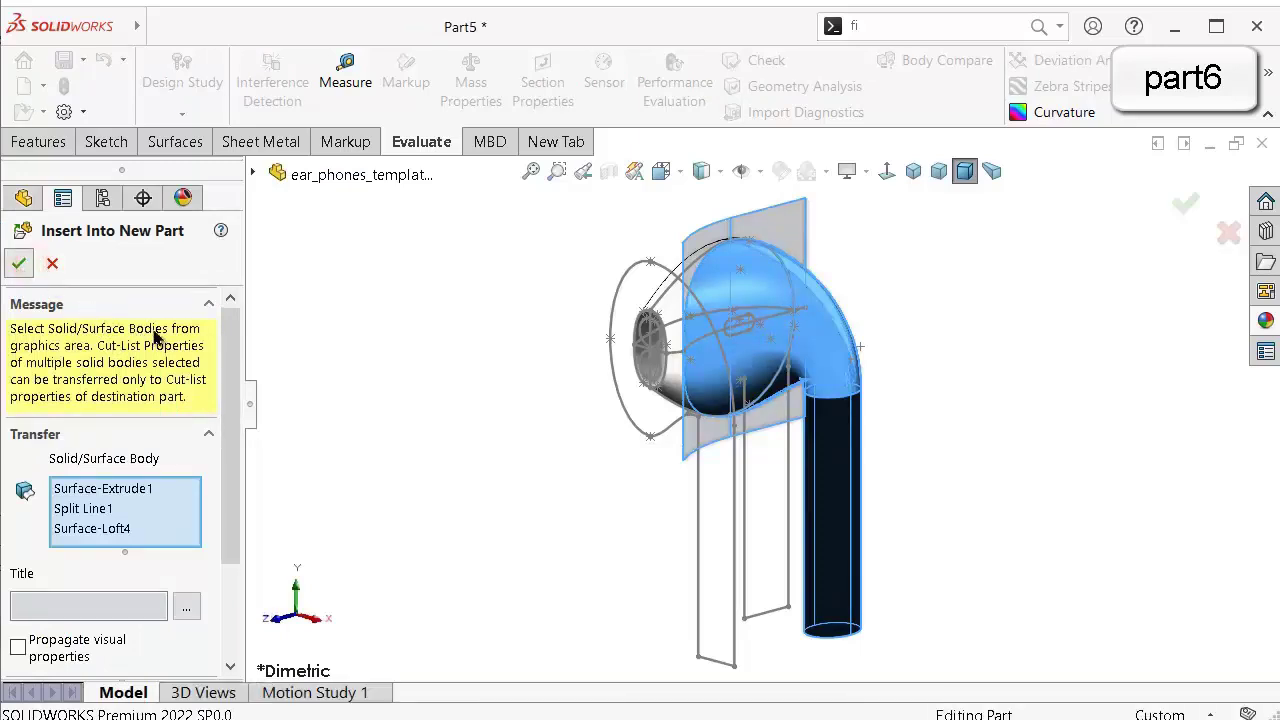
# Save the new part in the earphones folder under the file name ear_phones_body___.
pyautogui.click(588, 463)
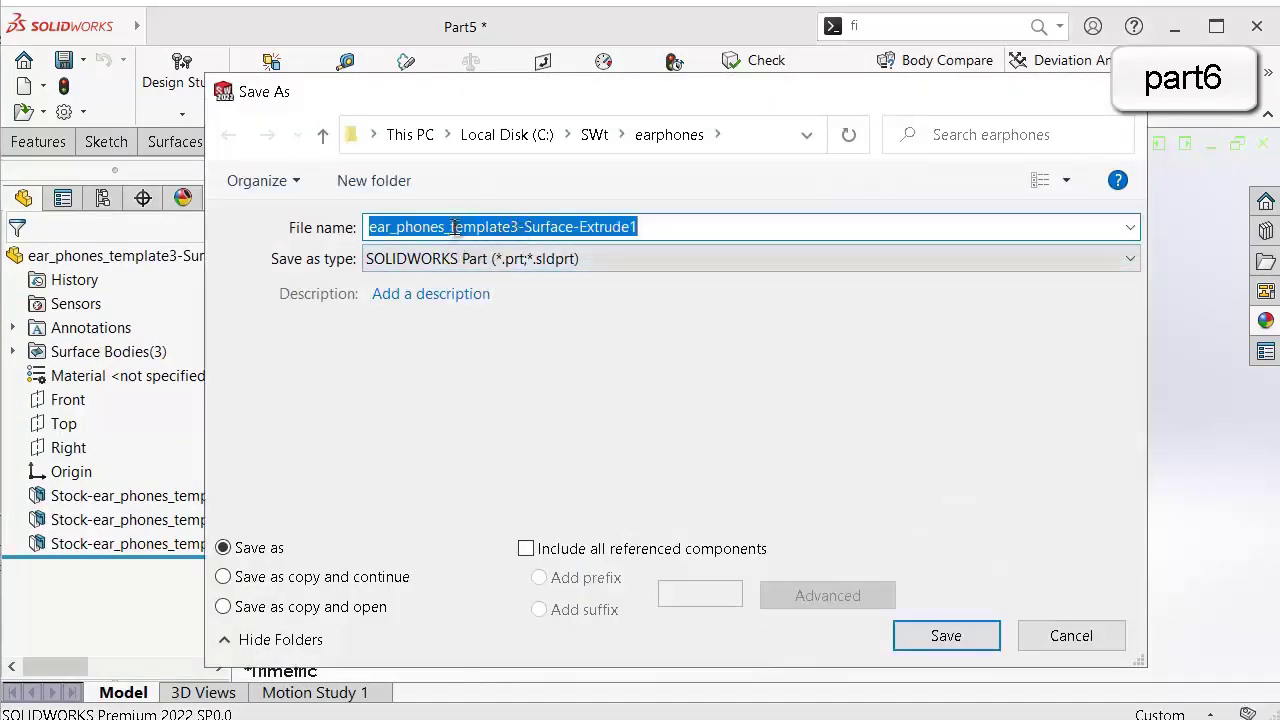
pyautogui.click(449, 228)
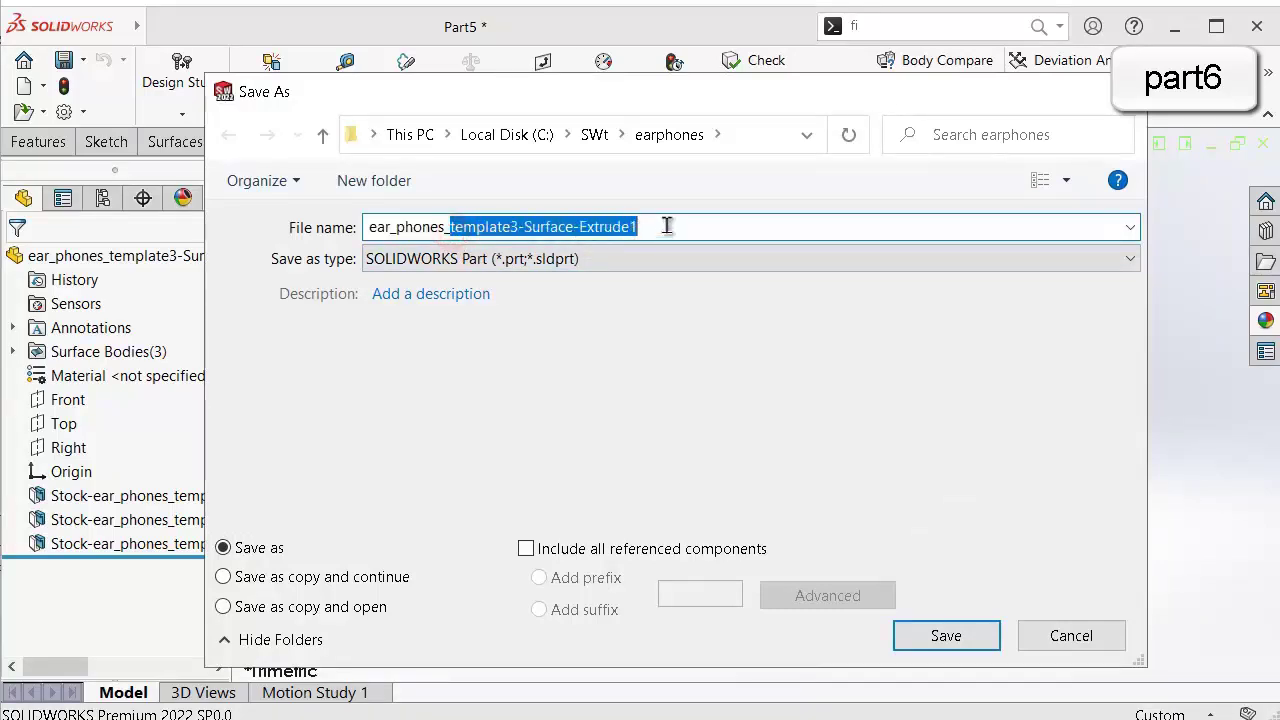
pyautogui.write('b')
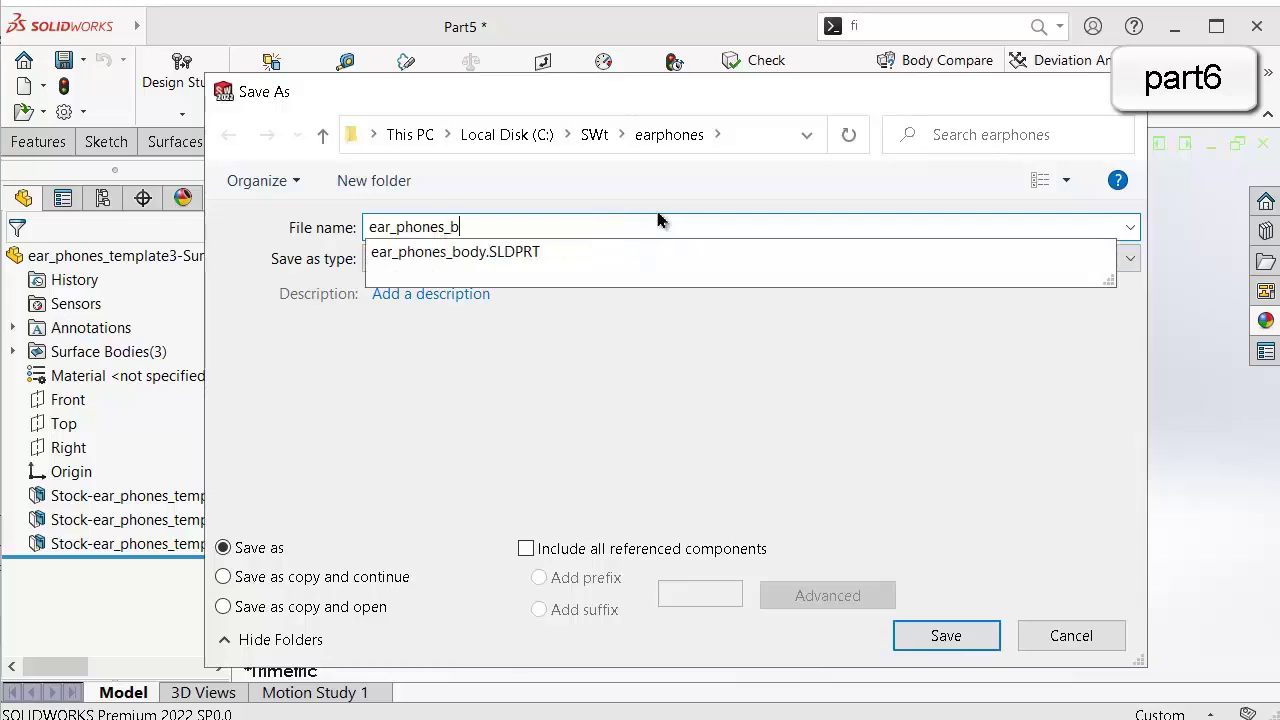
pyautogui.write('ody__')
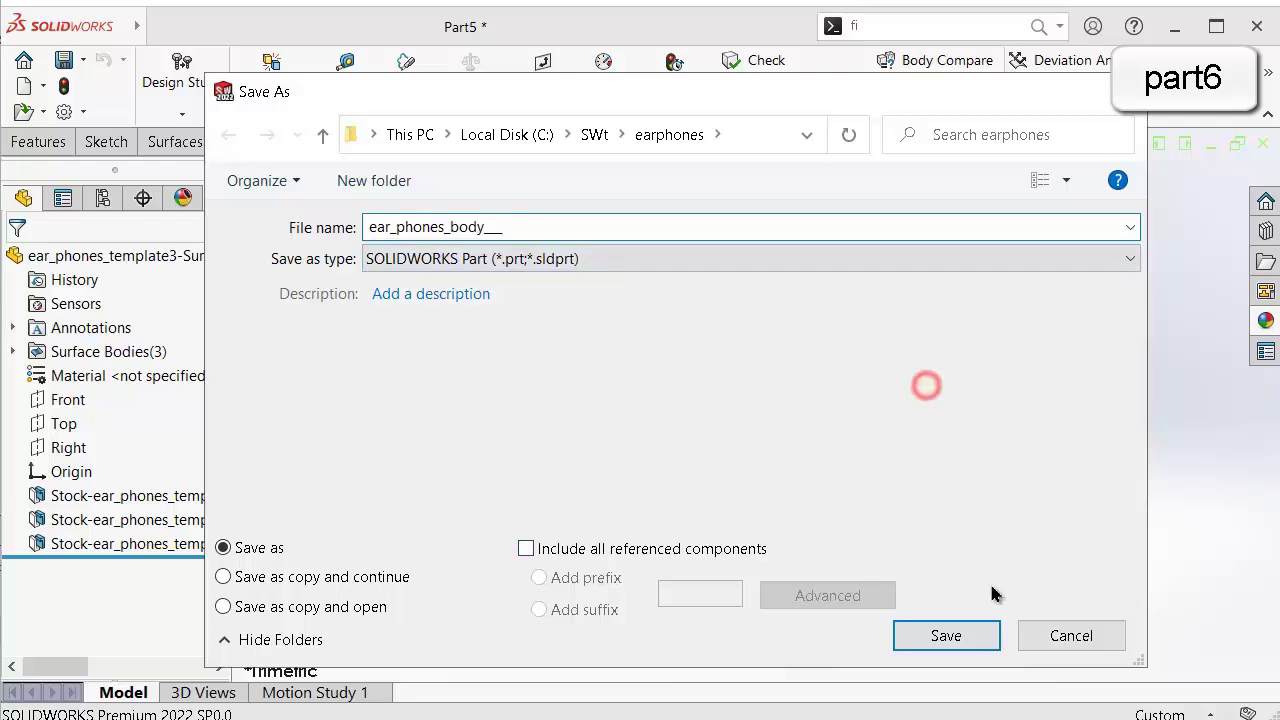
pyautogui.click(961, 640)
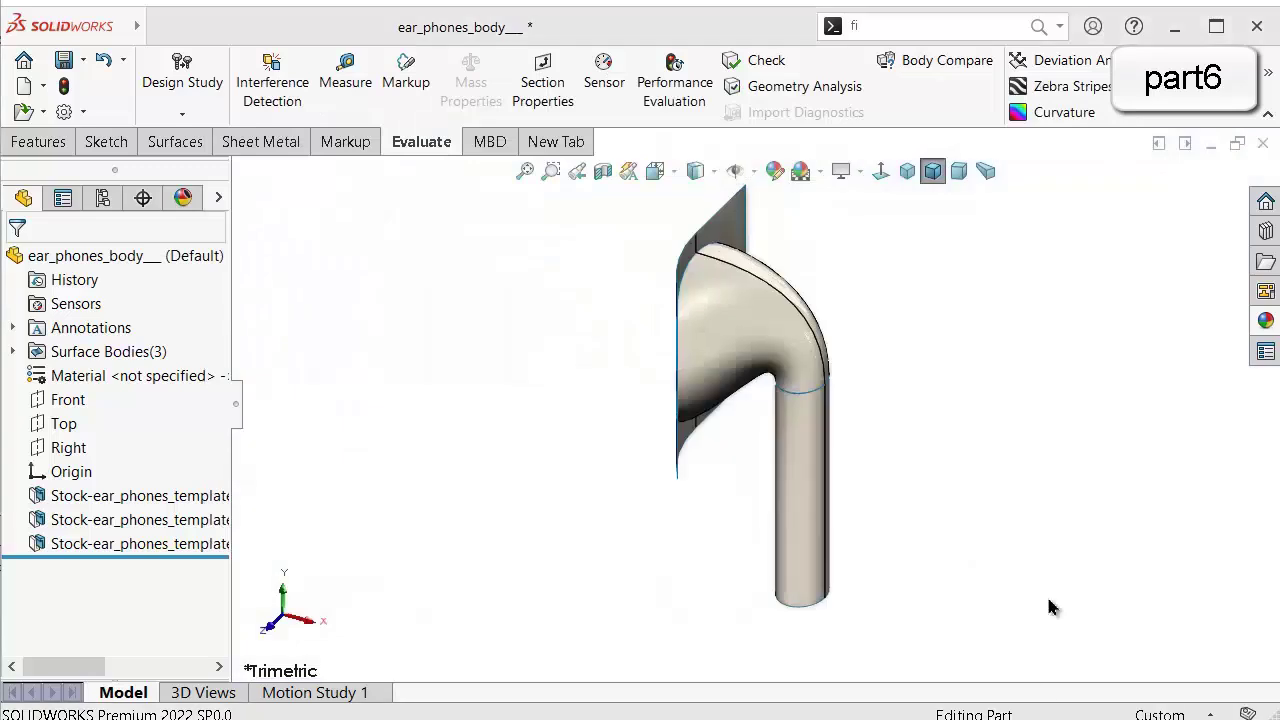
# Mutually trim the curved extruded sheet and the bulb-shaped head surface, removing the part of the sheet outside the head's outline.
pyautogui.moveTo(987, 465); pyautogui.dragTo(919, 411, button='middle')
pyautogui.hotkey('shift', 'Right')
pyautogui.hotkey('shift', 'Right')
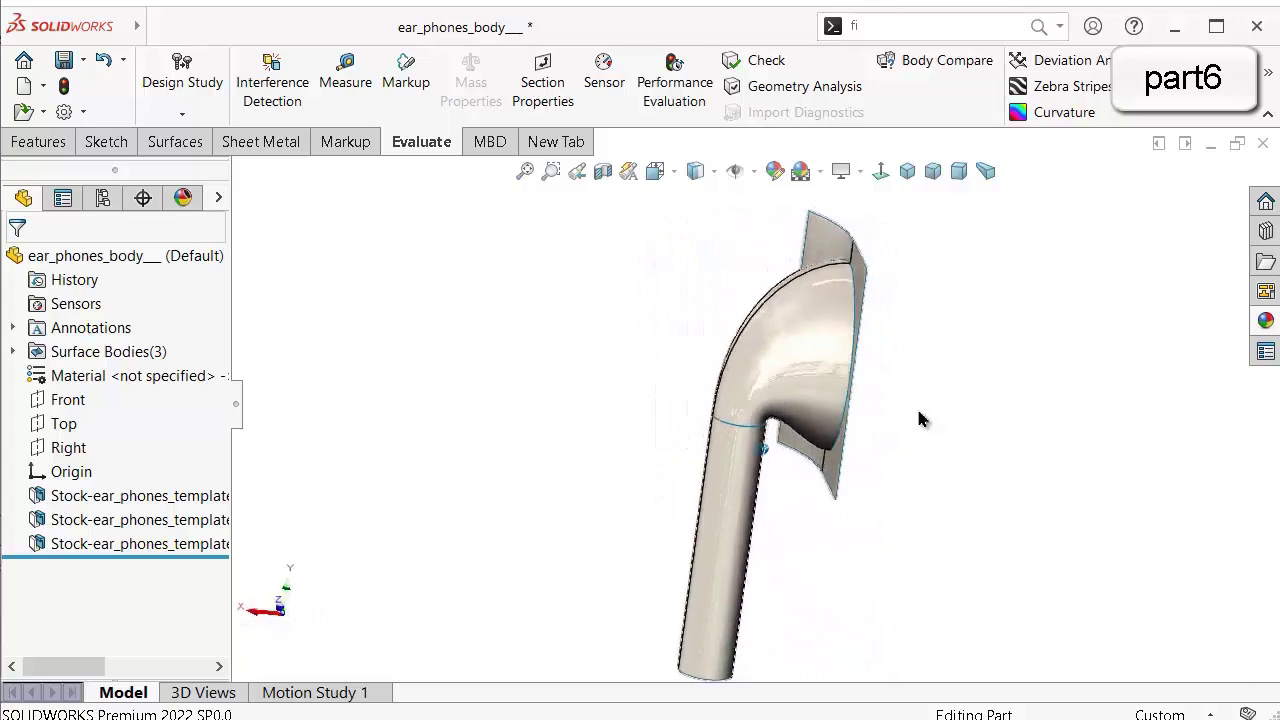
pyautogui.hotkey('shift', 'Right')
pyautogui.hotkey('shift', 'Right')
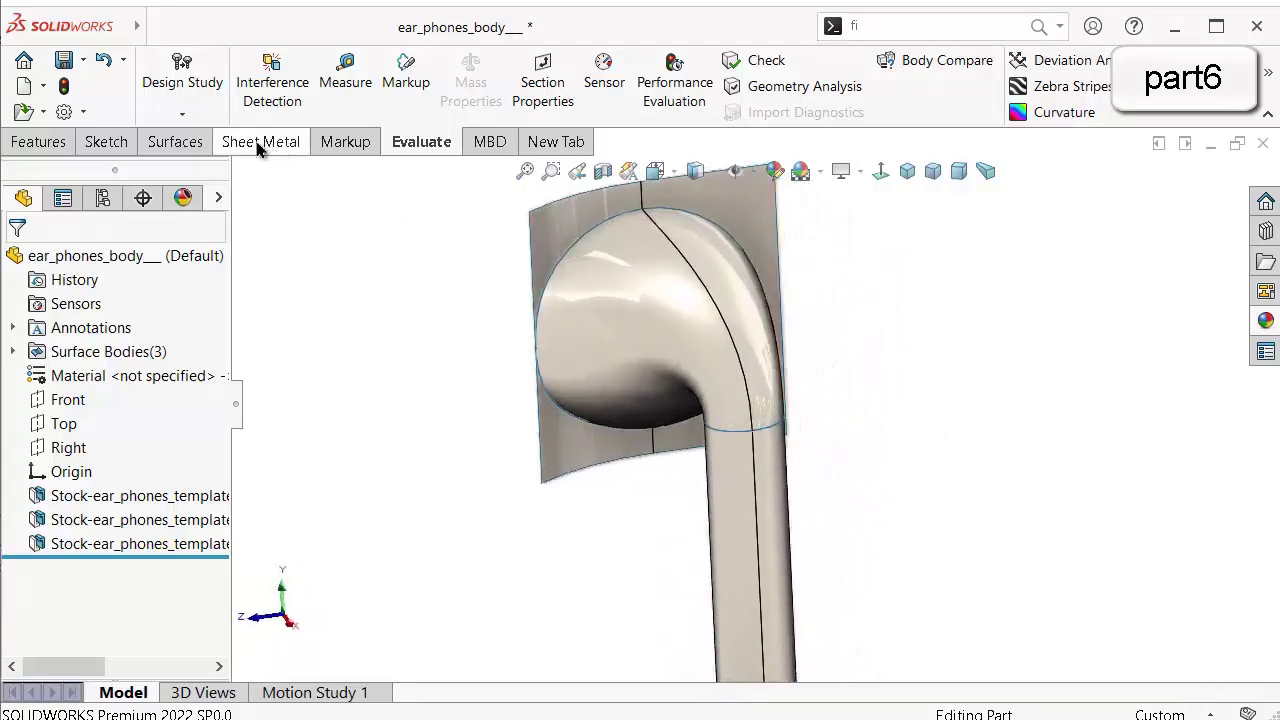
pyautogui.click(176, 146)
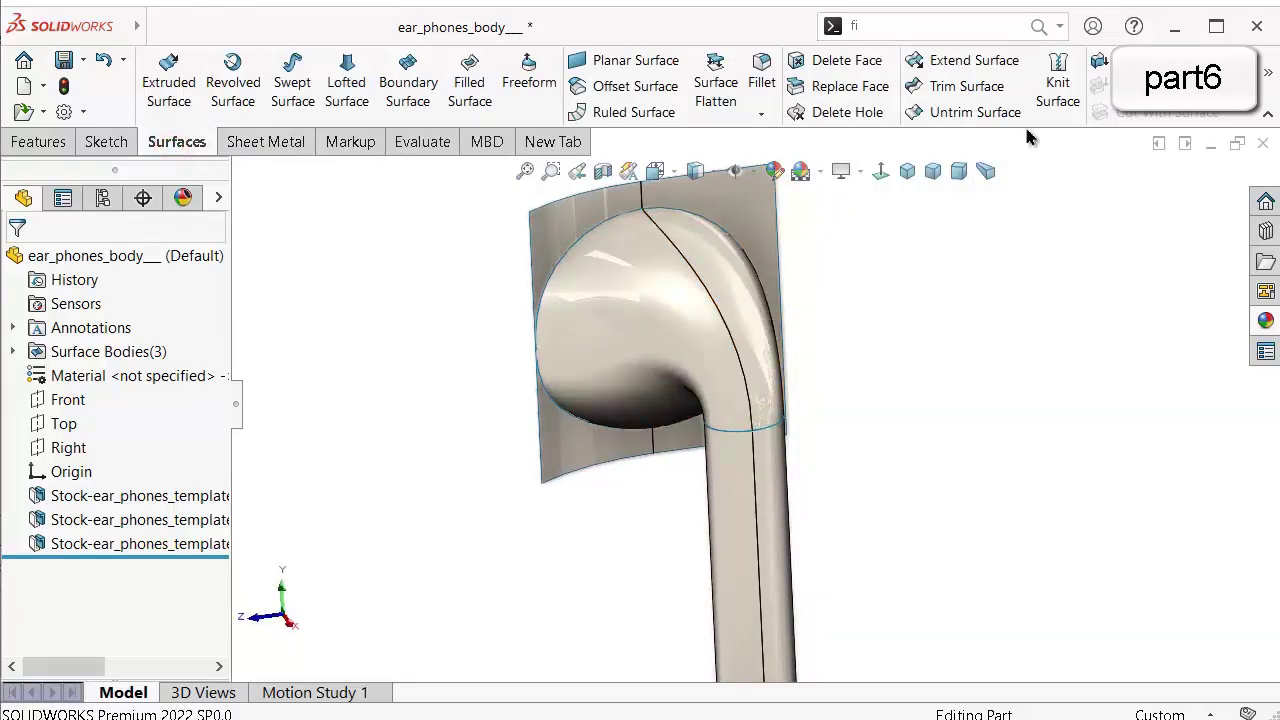
pyautogui.click(1003, 90)
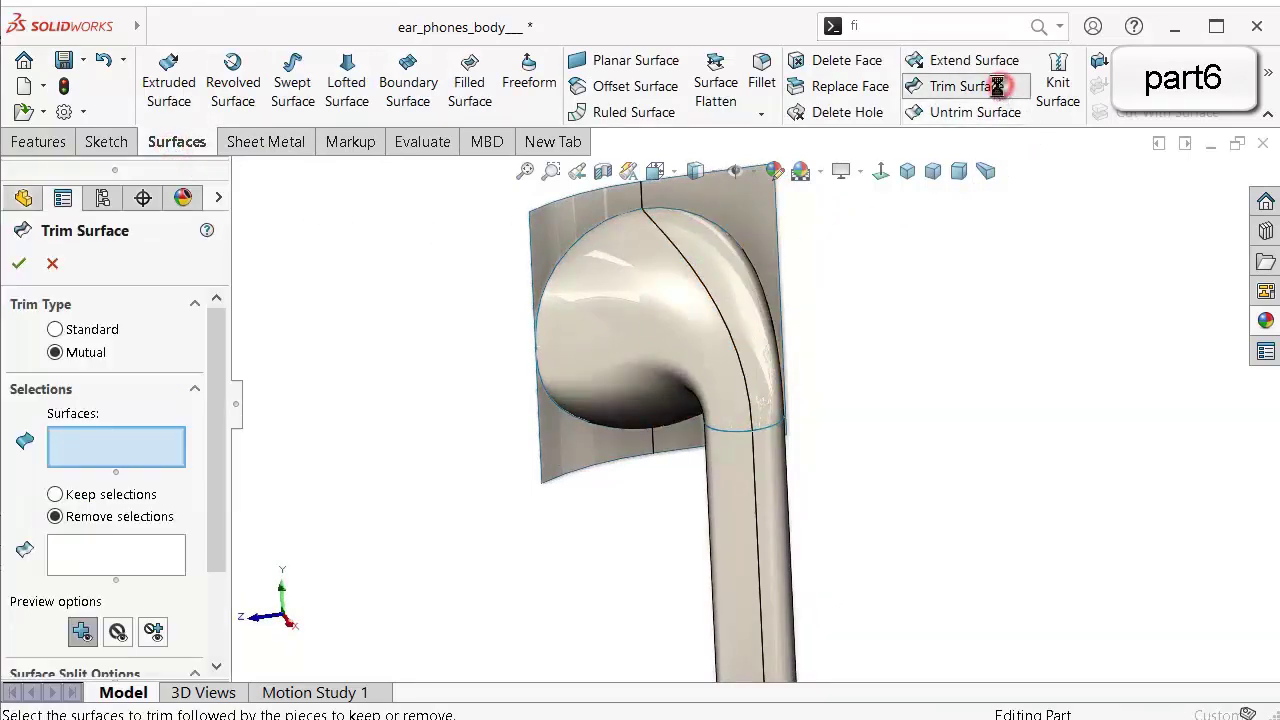
pyautogui.click(58, 353)
pyautogui.click(118, 441)
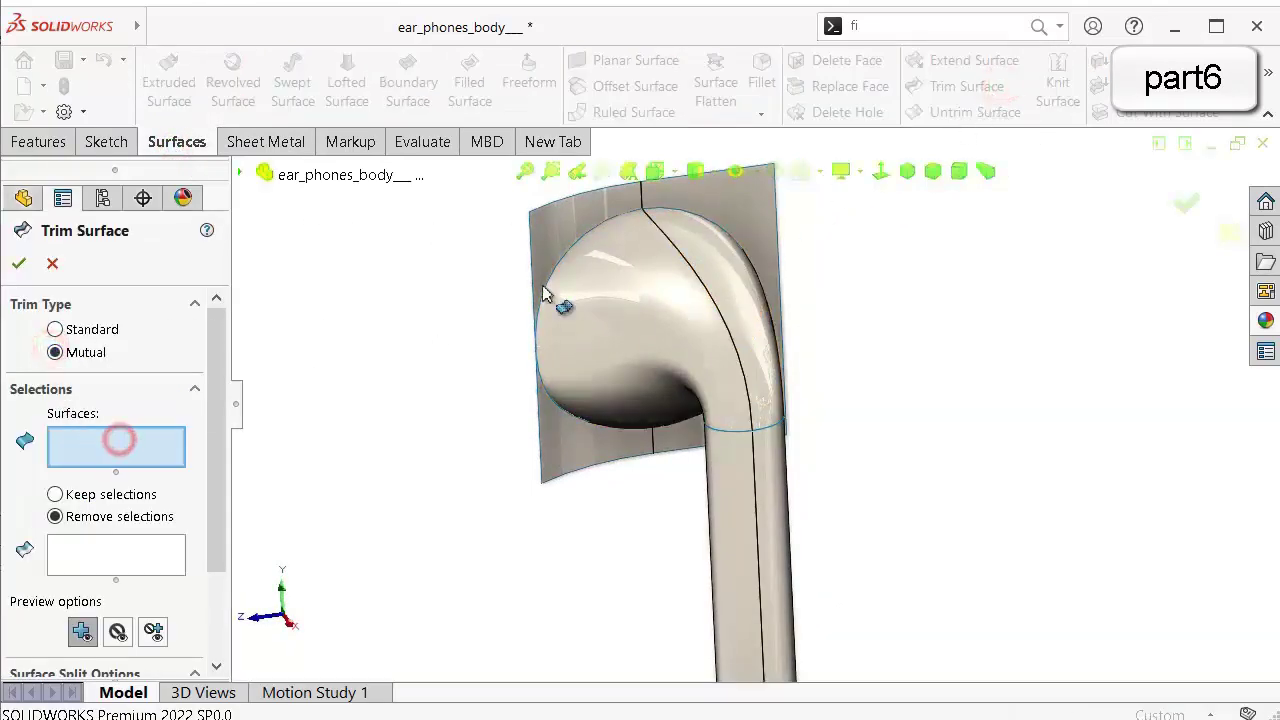
pyautogui.click(557, 240)
pyautogui.click(595, 286)
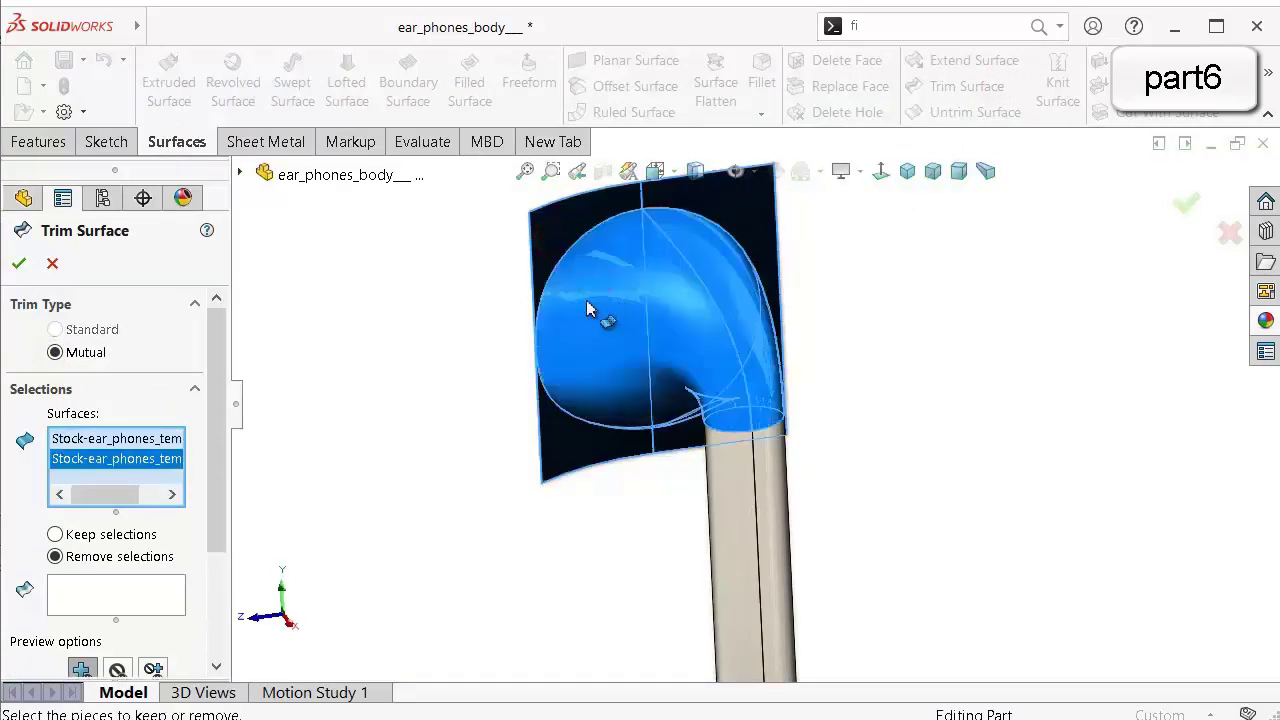
pyautogui.click(97, 597)
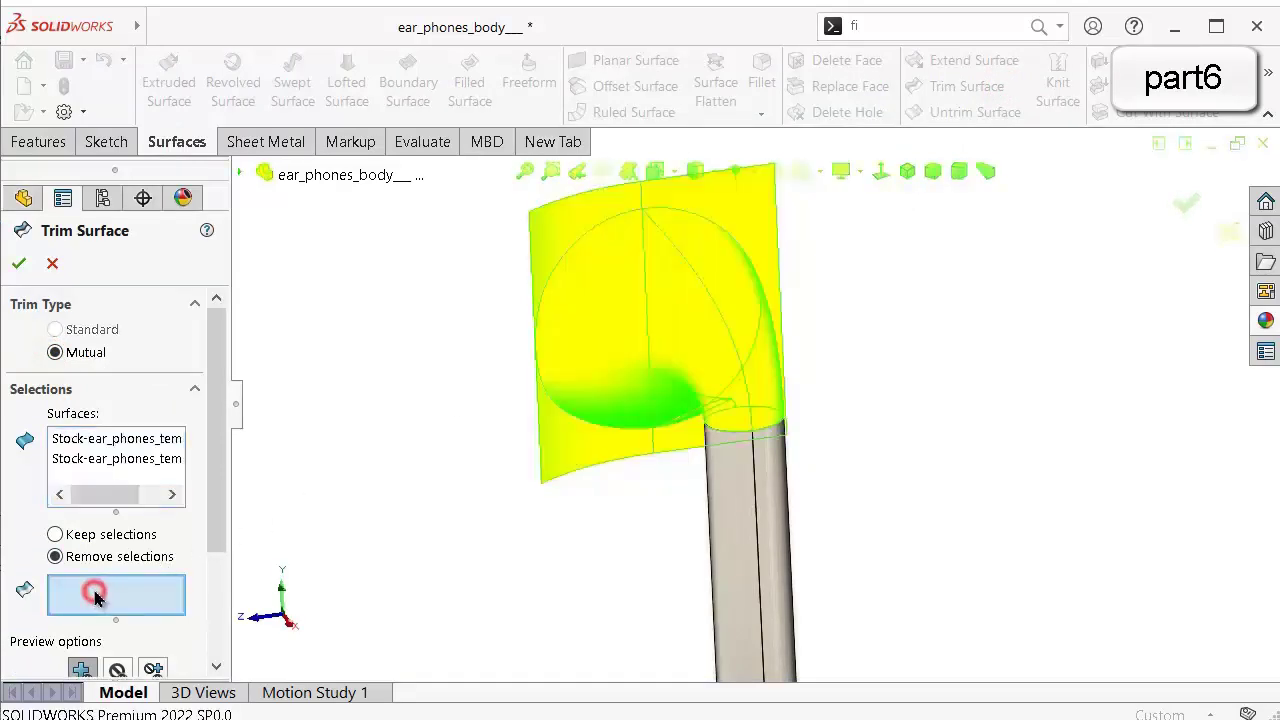
pyautogui.click(574, 226)
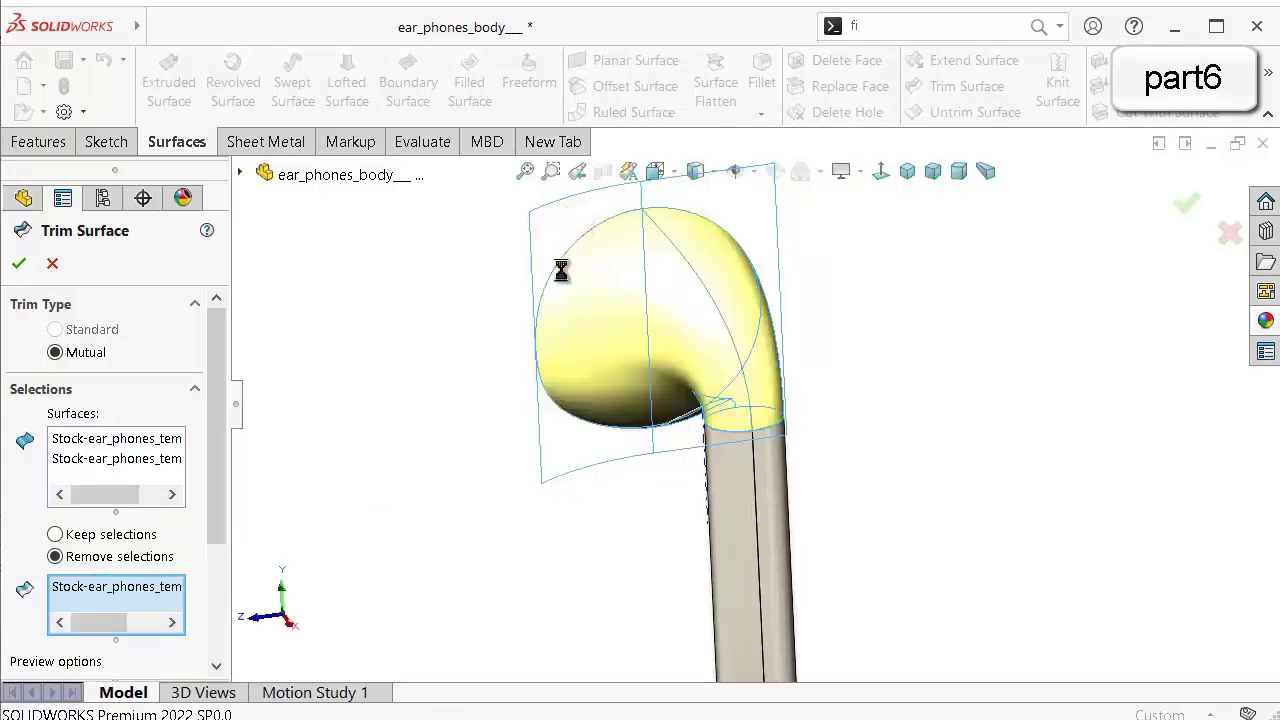
pyautogui.click(18, 263)
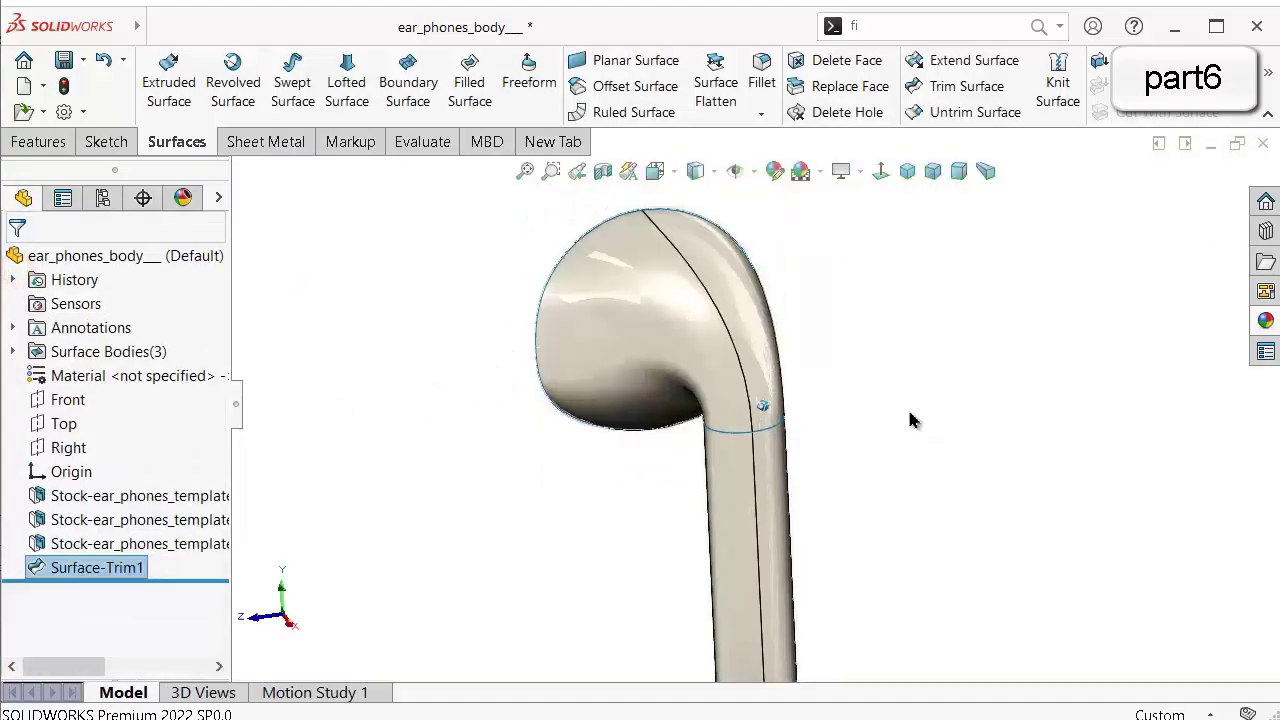
pyautogui.moveTo(910, 413); pyautogui.dragTo(886, 403, button='middle')
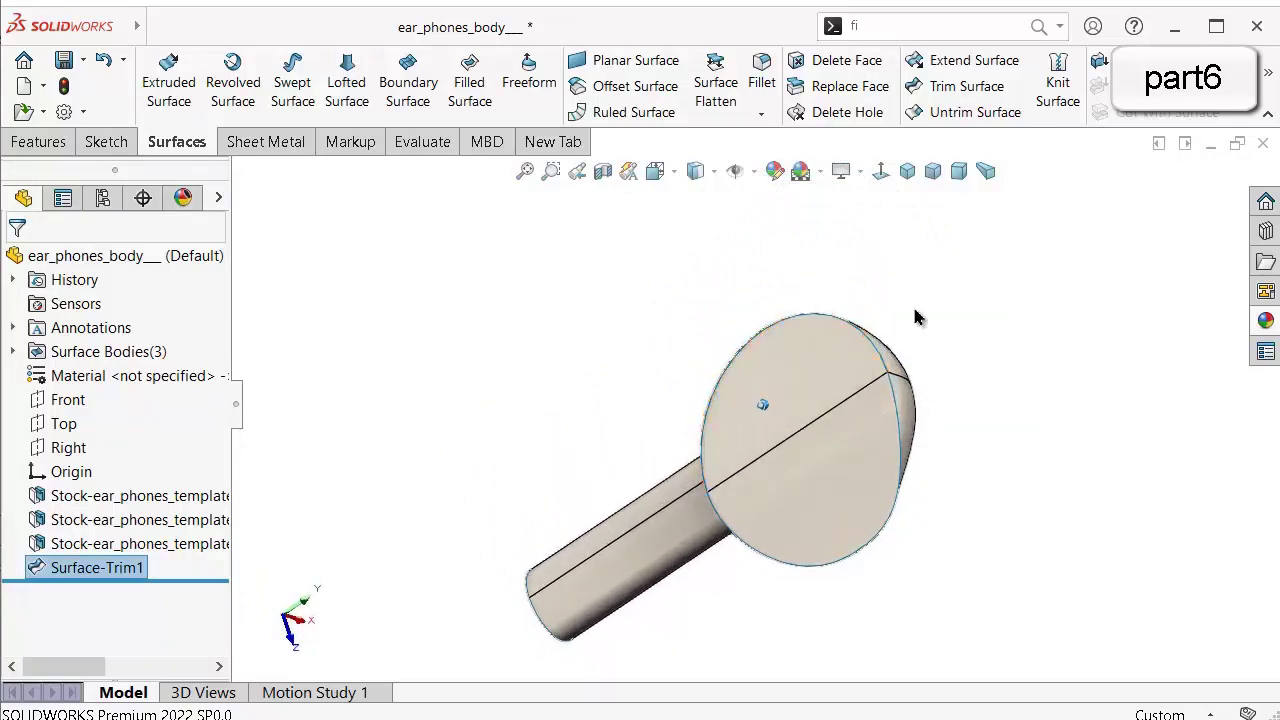
pyautogui.moveTo(915, 317); pyautogui.dragTo(885, 320, button='middle')
pyautogui.click(13, 351)
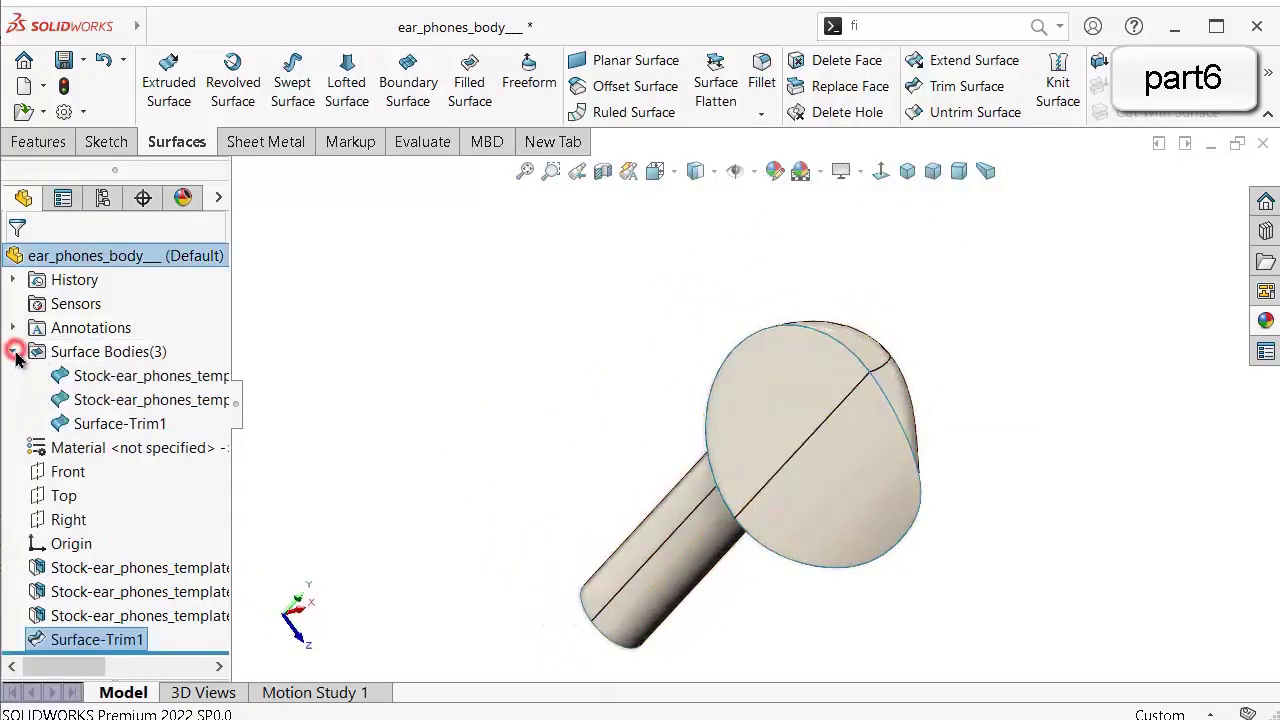
pyautogui.click(1042, 90)
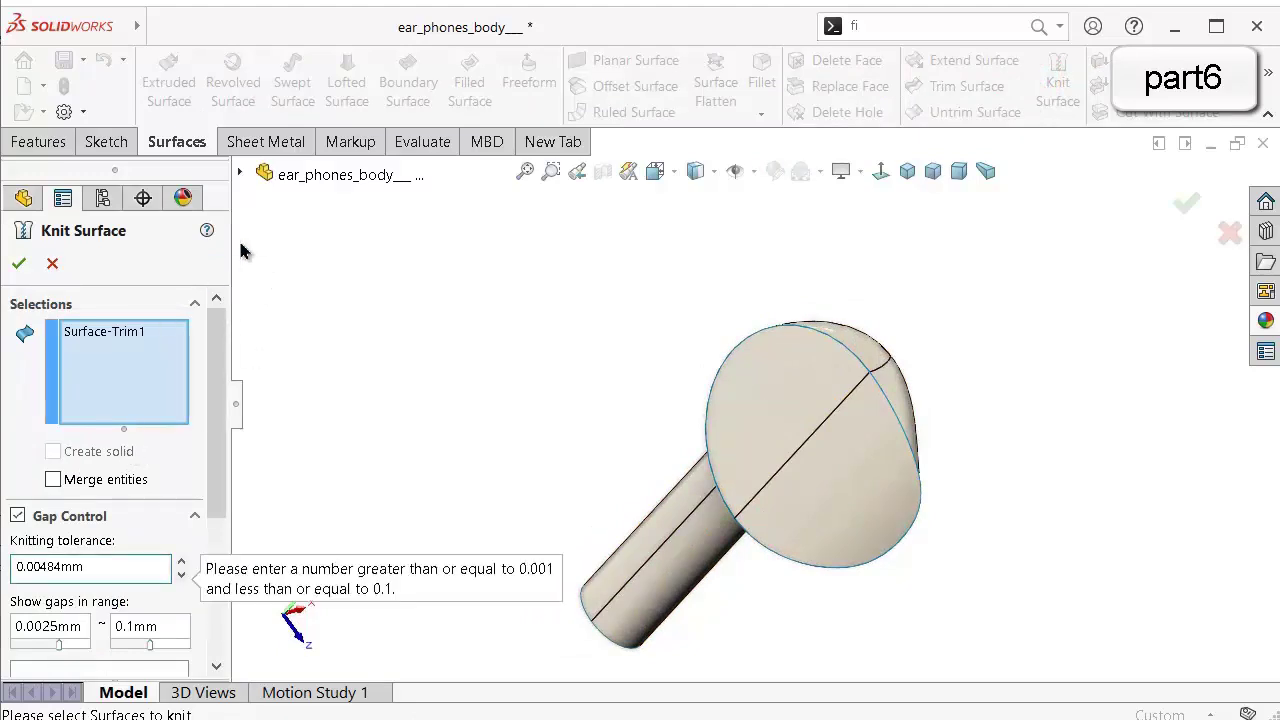
pyautogui.click(240, 175)
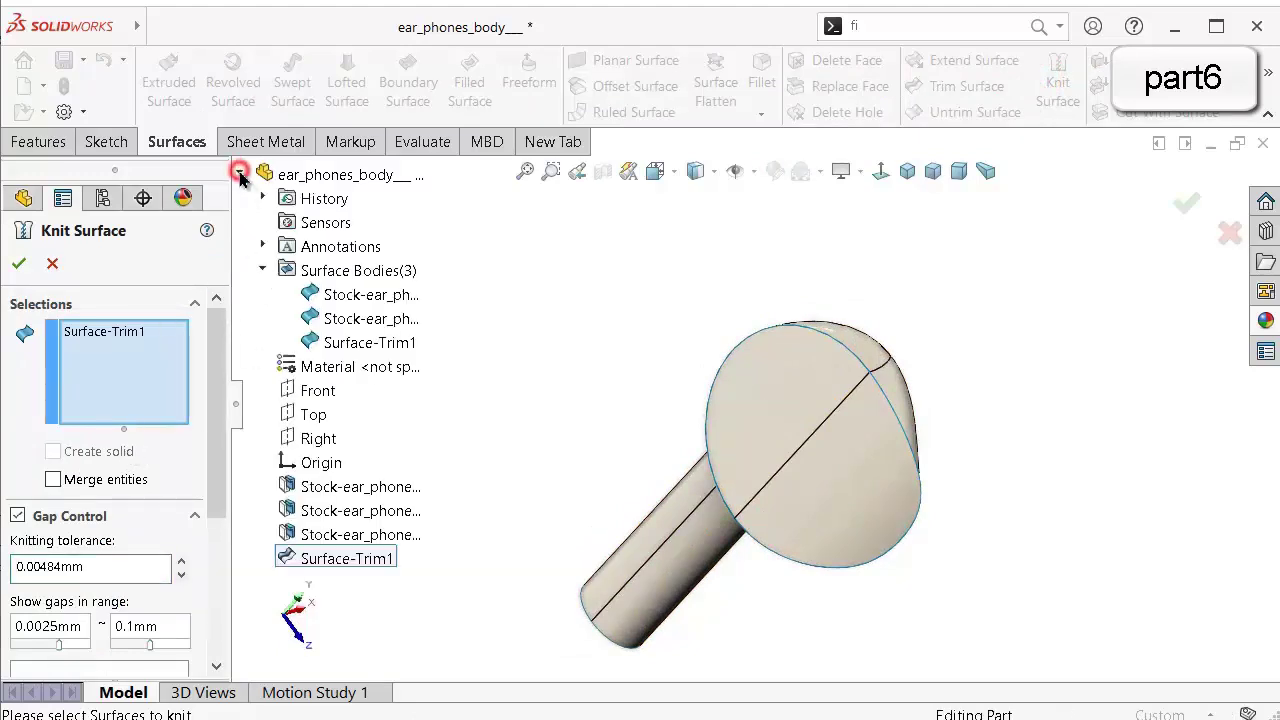
pyautogui.click(325, 294)
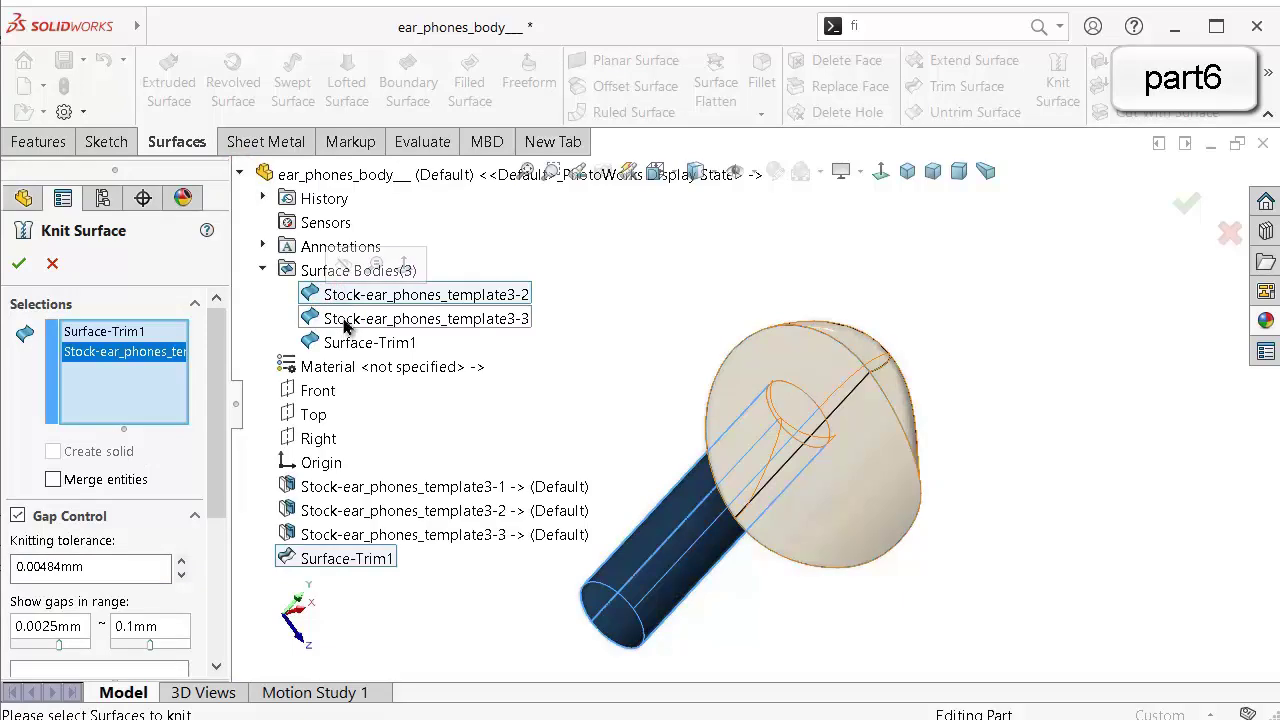
pyautogui.click(345, 320)
pyautogui.click(343, 343)
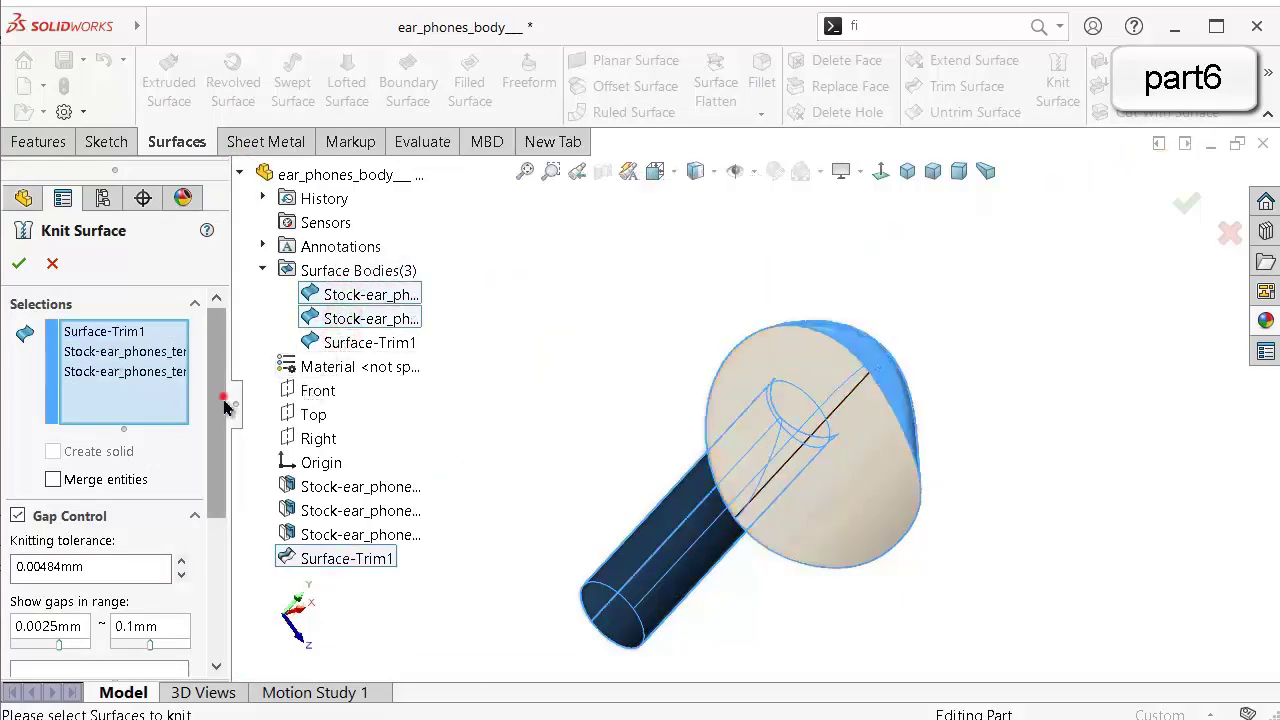
pyautogui.moveTo(223, 400)
pyautogui.mouseDown()
pyautogui.moveTo(212, 470)
pyautogui.moveTo(212, 405)
pyautogui.mouseUp()
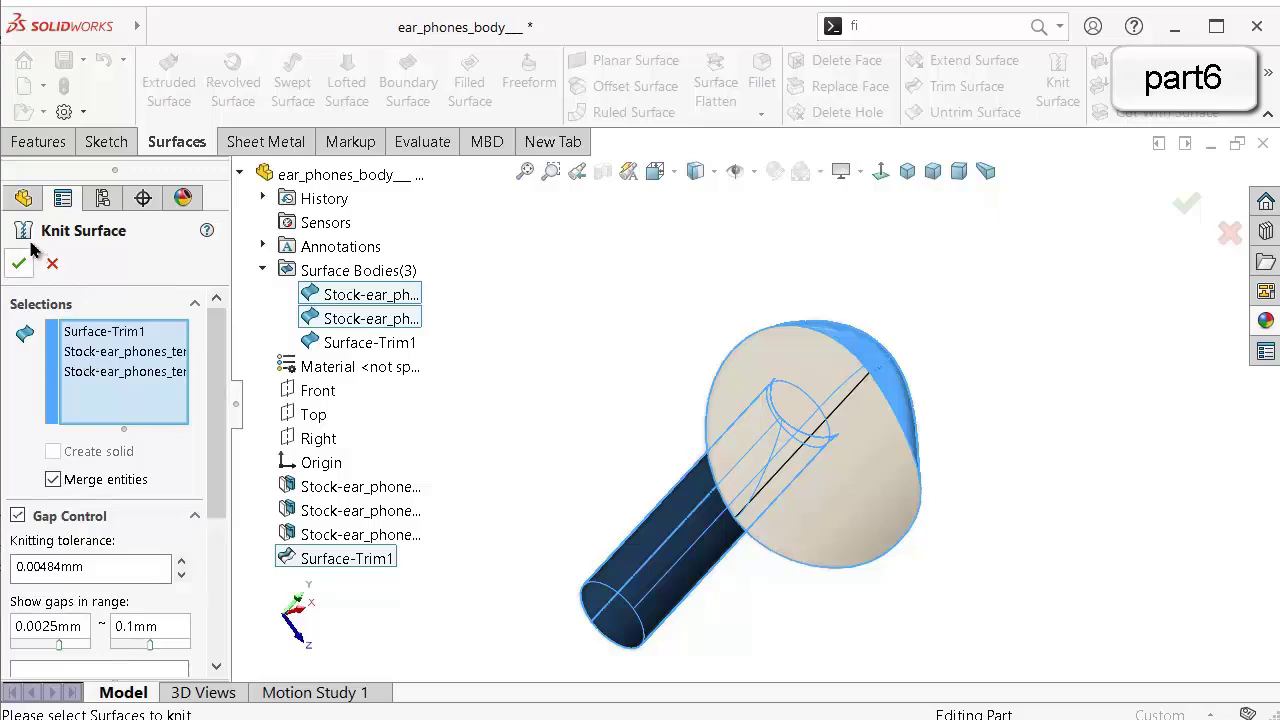
pyautogui.click(50, 265)
# Close the open lower end of the stem with a planar surface bounded by its two end edges.
pyautogui.moveTo(549, 366); pyautogui.dragTo(643, 35, button='middle')
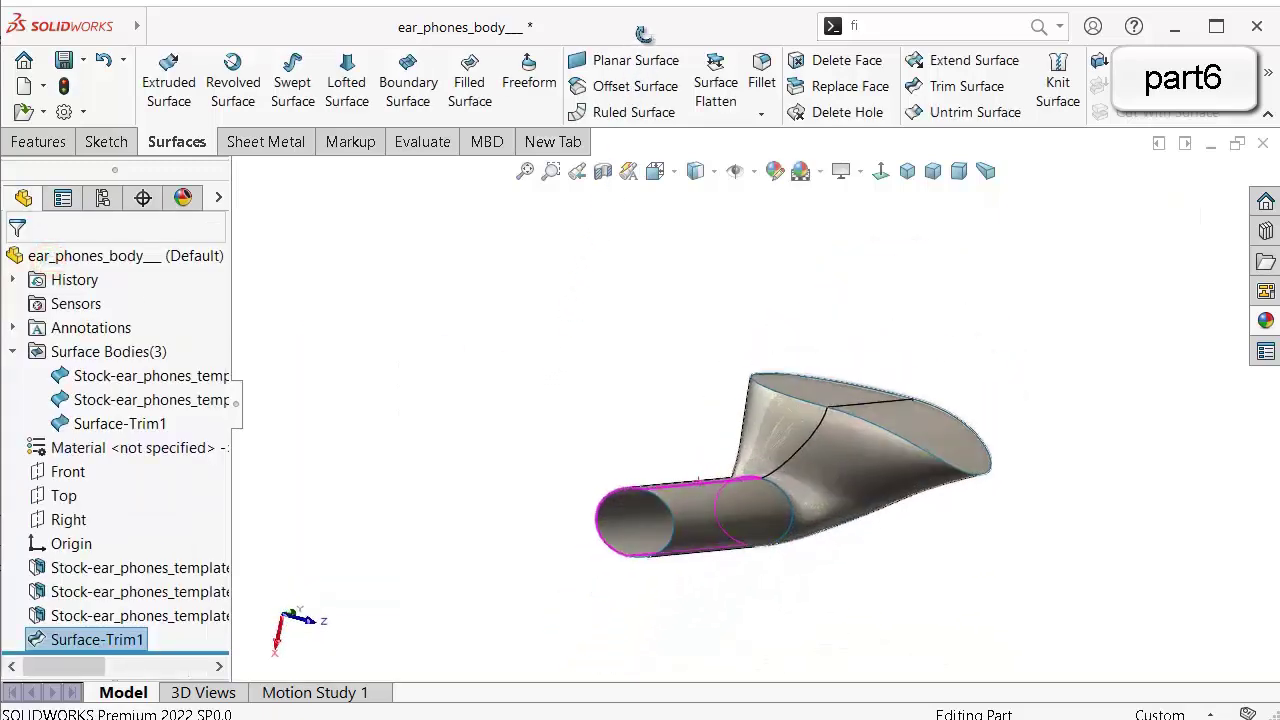
pyautogui.click(598, 58)
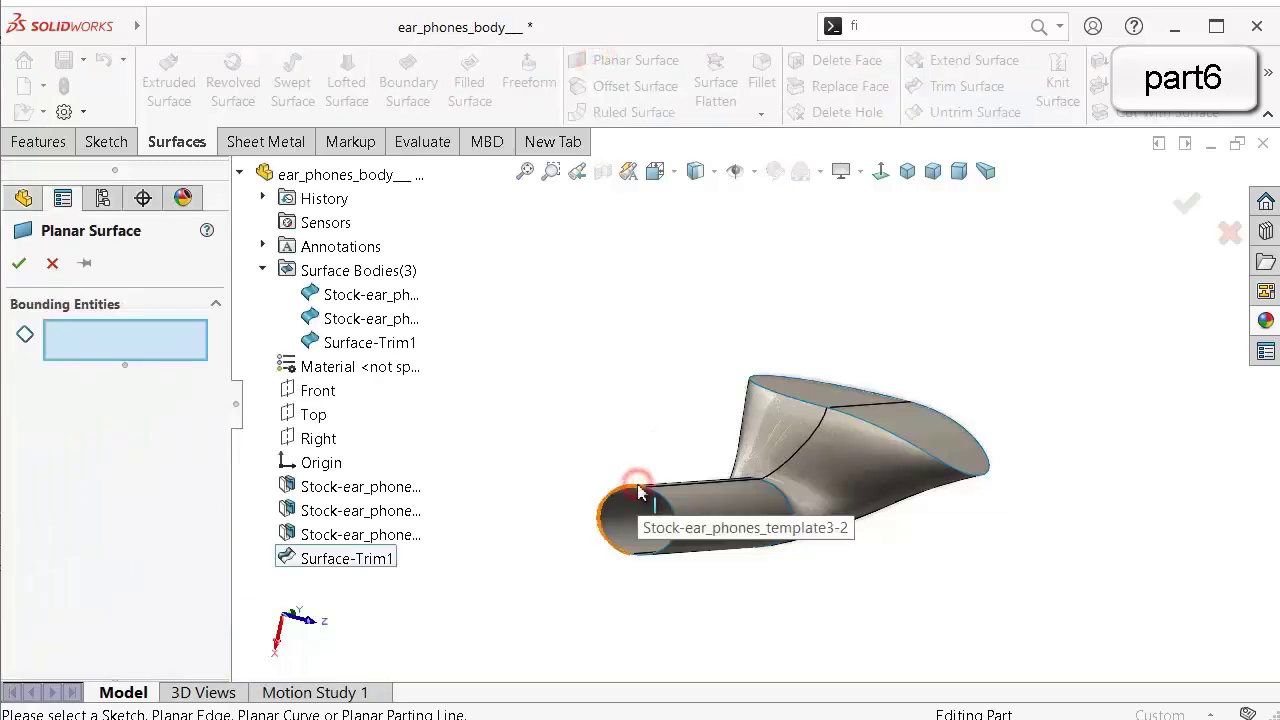
pyautogui.click(673, 519)
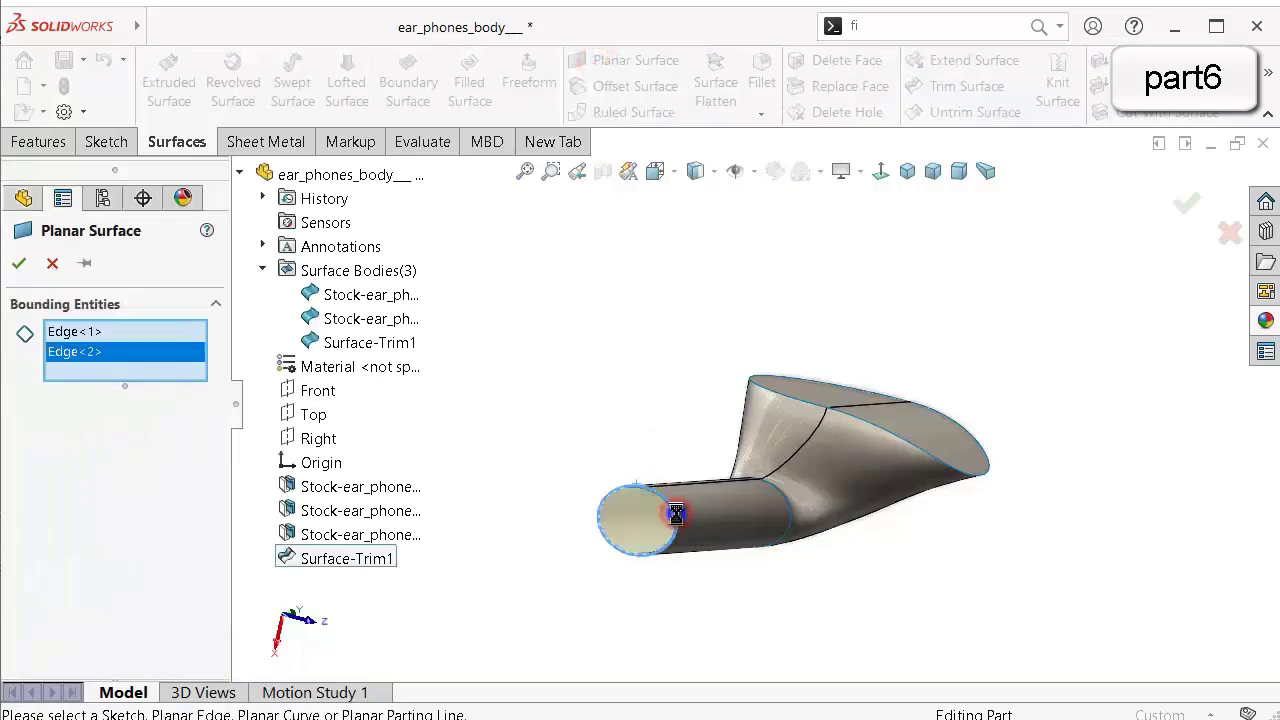
pyautogui.rightClick(677, 519)
# Knit the two stock surfaces, the trimmed surface and the planar cap into one solid, with merged entities.
pyautogui.moveTo(805, 331); pyautogui.dragTo(880, 300, button='middle')
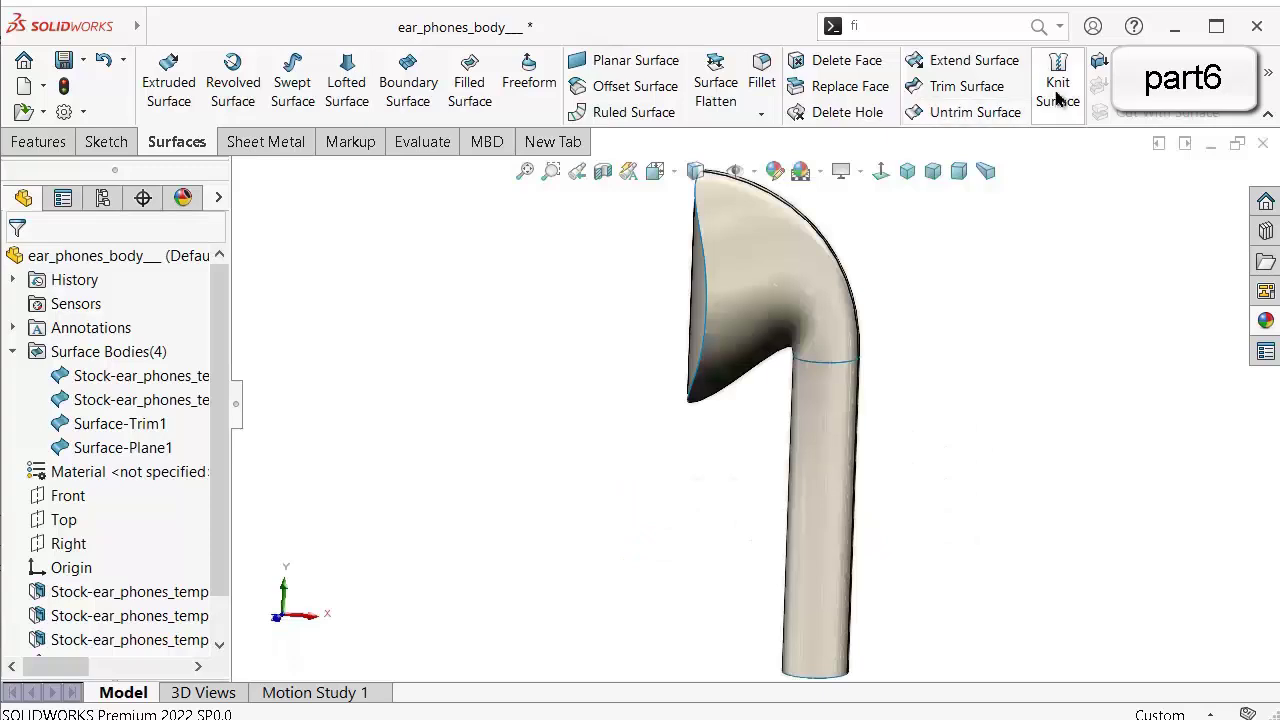
pyautogui.click(1057, 85)
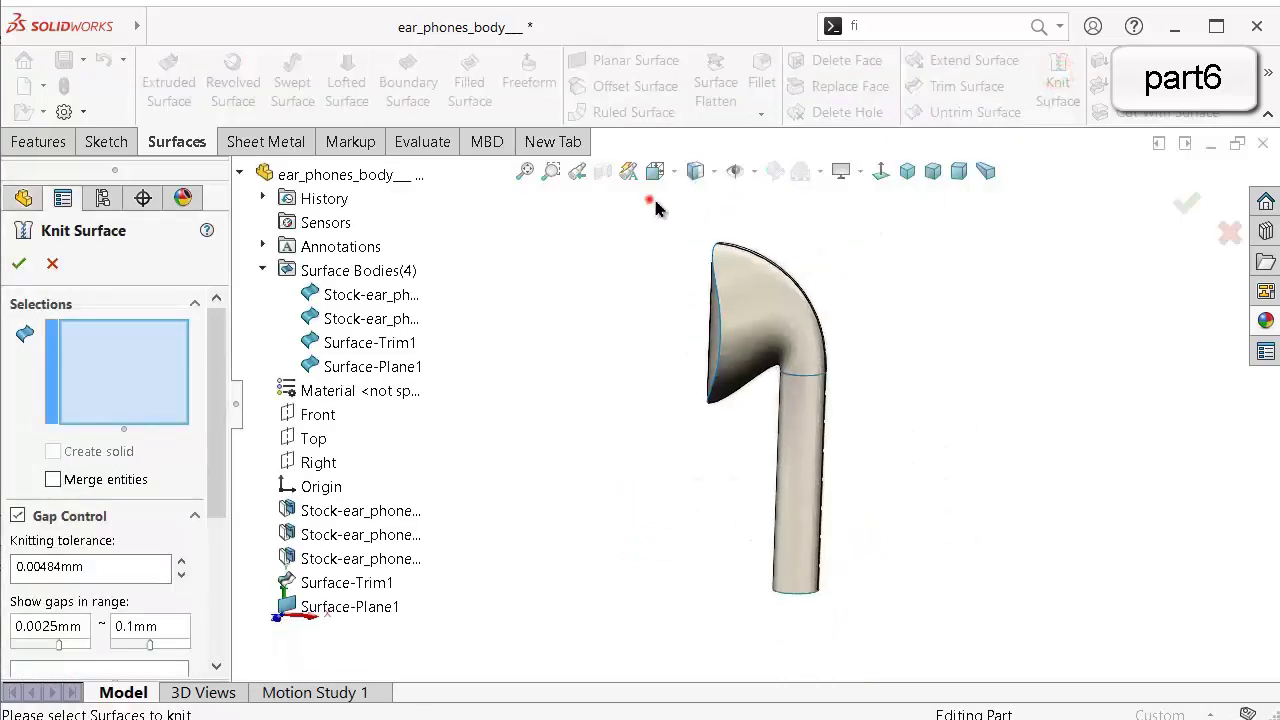
pyautogui.moveTo(652, 202)
pyautogui.mouseDown()
pyautogui.moveTo(922, 366)
pyautogui.moveTo(894, 611)
pyautogui.moveTo(708, 655)
pyautogui.moveTo(560, 517)
pyautogui.mouseUp()
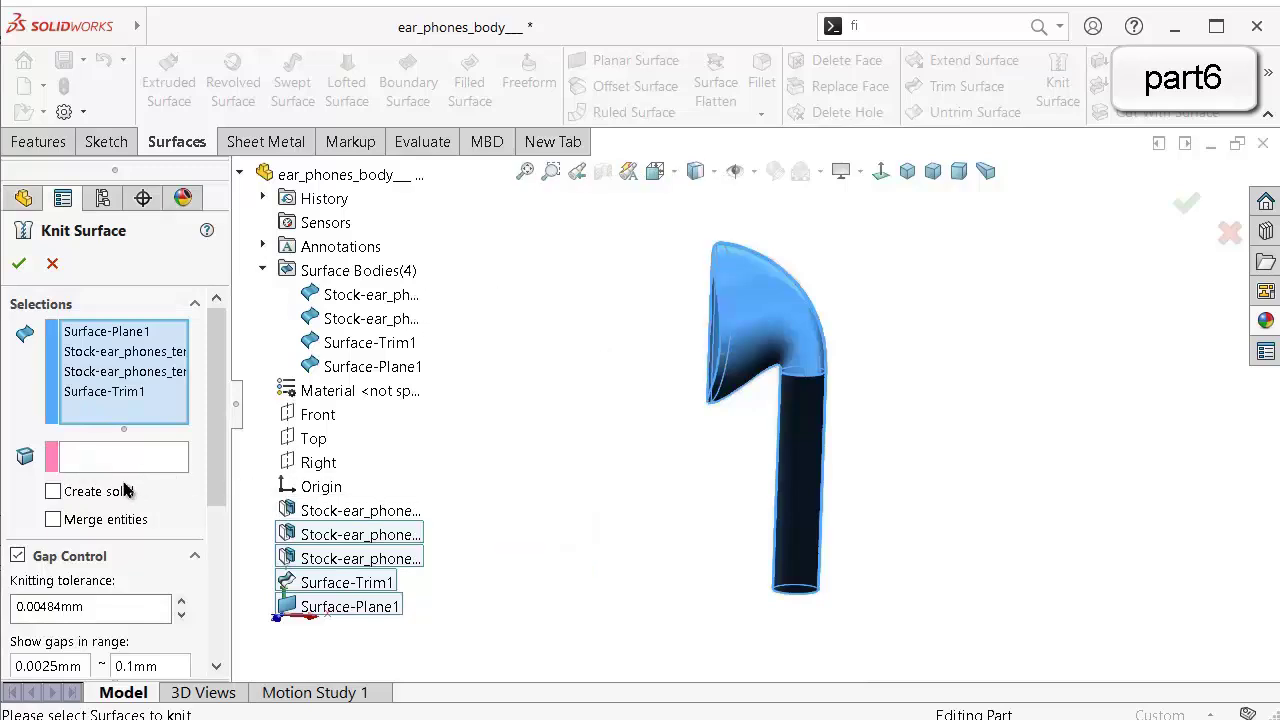
pyautogui.click(86, 519)
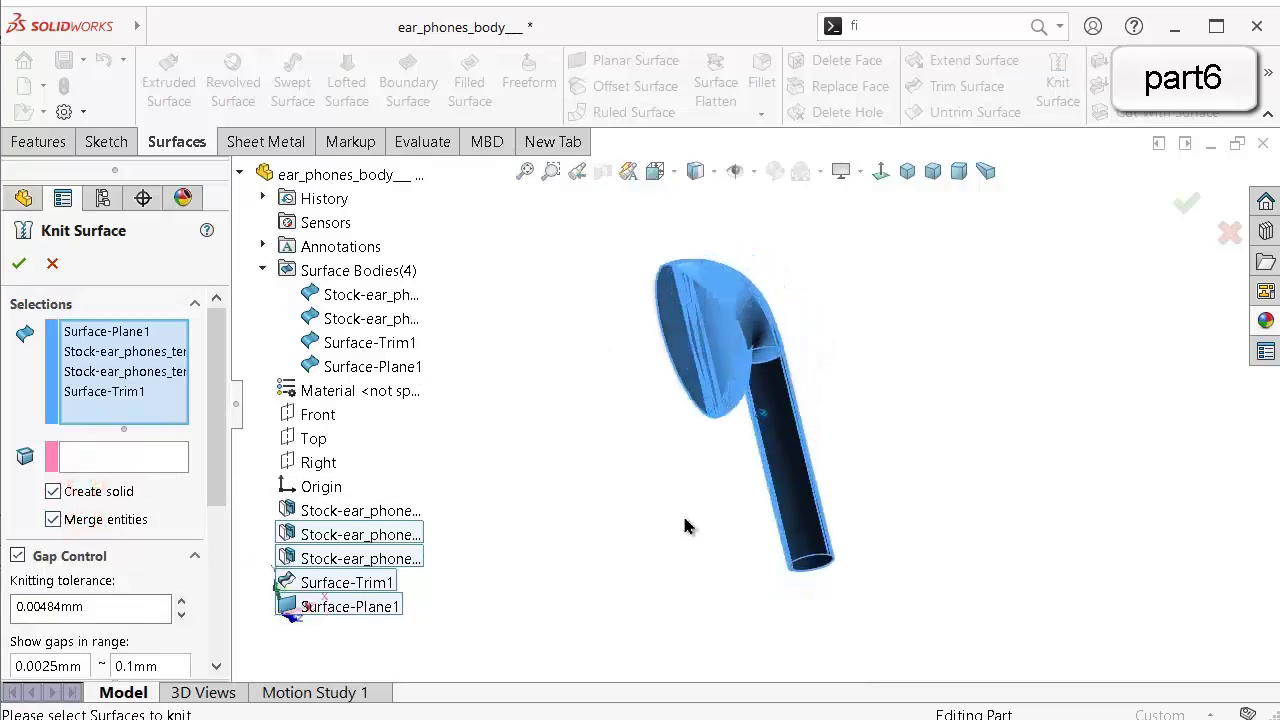
pyautogui.moveTo(216, 480); pyautogui.dragTo(212, 331)
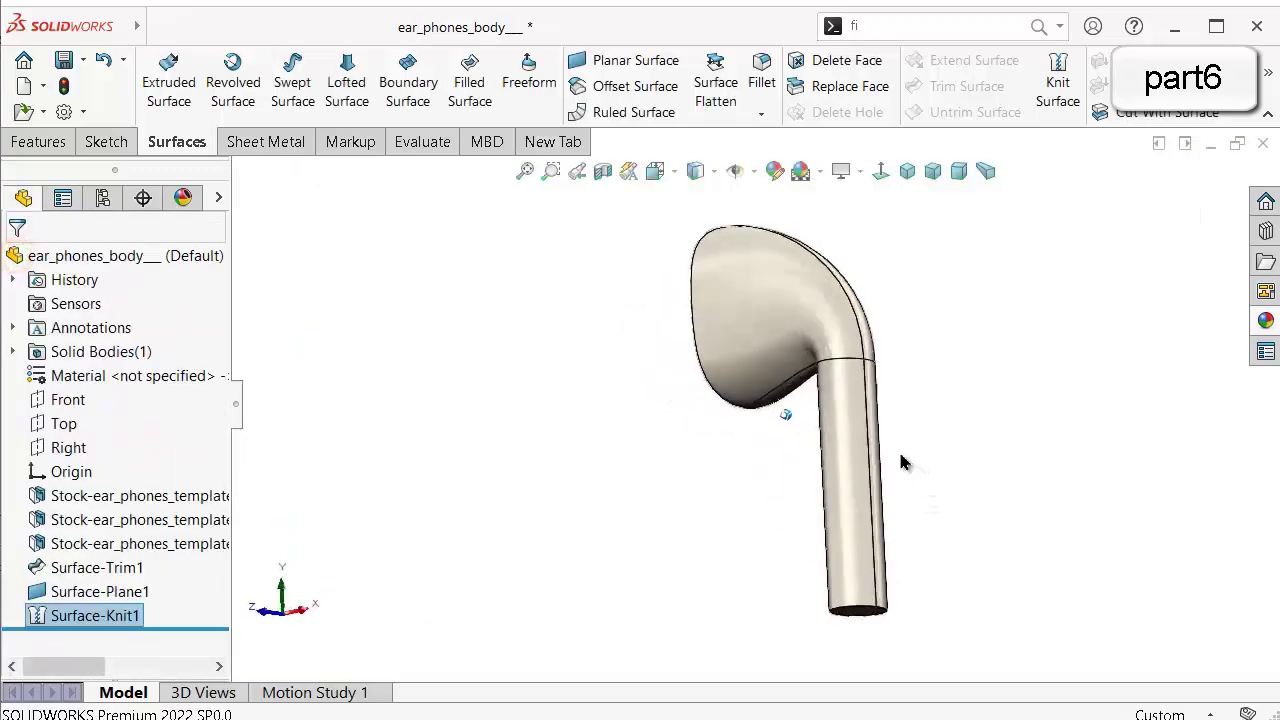
# Examine the knitted earphone solid from all sides, including the flat head face and the stem.
pyautogui.press('Left')
pyautogui.press('Left')
pyautogui.press('Left')
pyautogui.press('Left')
pyautogui.press('Left')
pyautogui.press('Left')
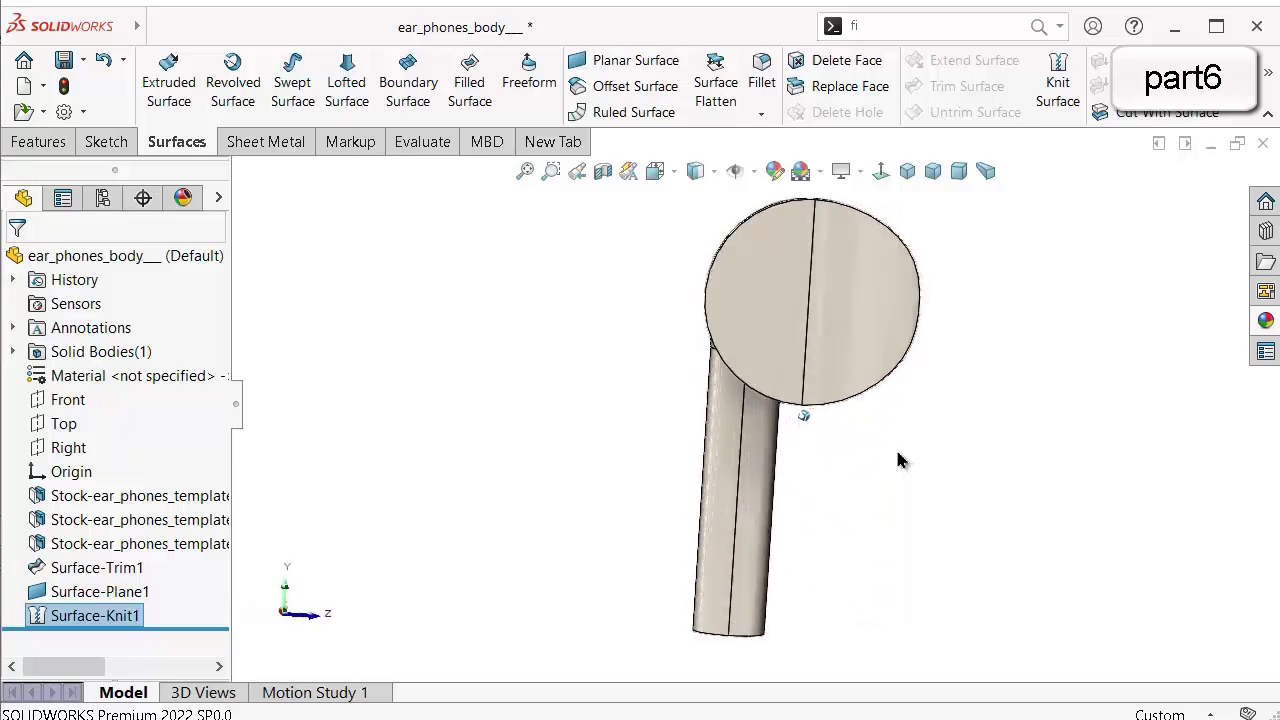
pyautogui.press('Left')
pyautogui.press('Left')
# Switch the display style to Shaded without edges and bring the flat head face into view.
pyautogui.click(710, 178)
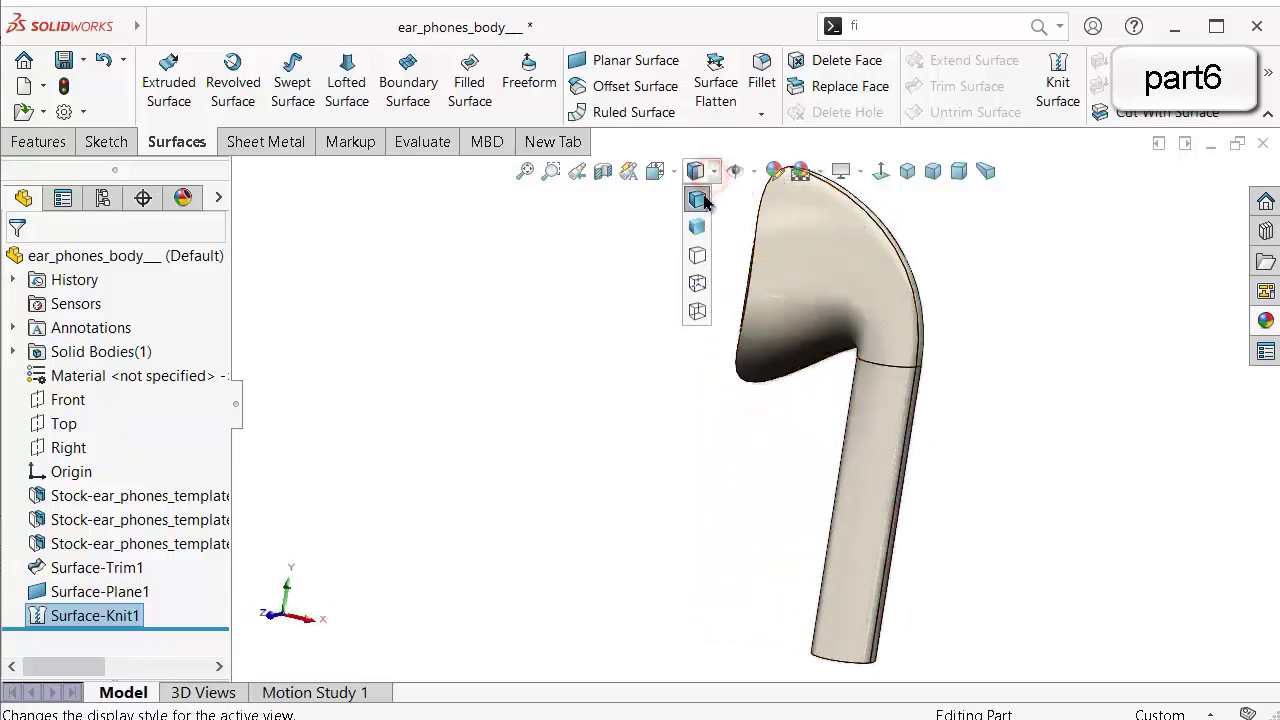
pyautogui.click(694, 220)
pyautogui.press('Left')
pyautogui.press('Left')
pyautogui.press('Left')
pyautogui.press('Left')
pyautogui.press('Left')
pyautogui.press('Left')
pyautogui.press('Left')
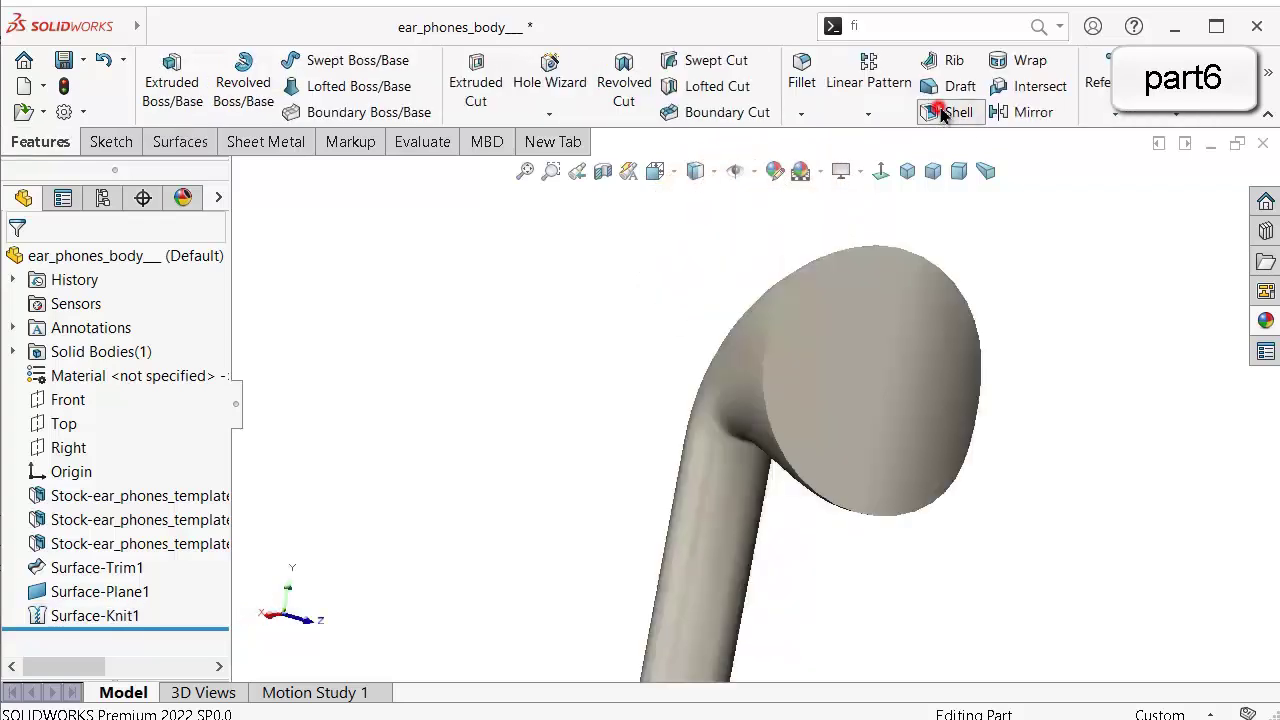
# Shell the solid outward with a 0.5 mm thickness, removing both halves of the flat head face and the stem's end face.
pyautogui.click(942, 113)
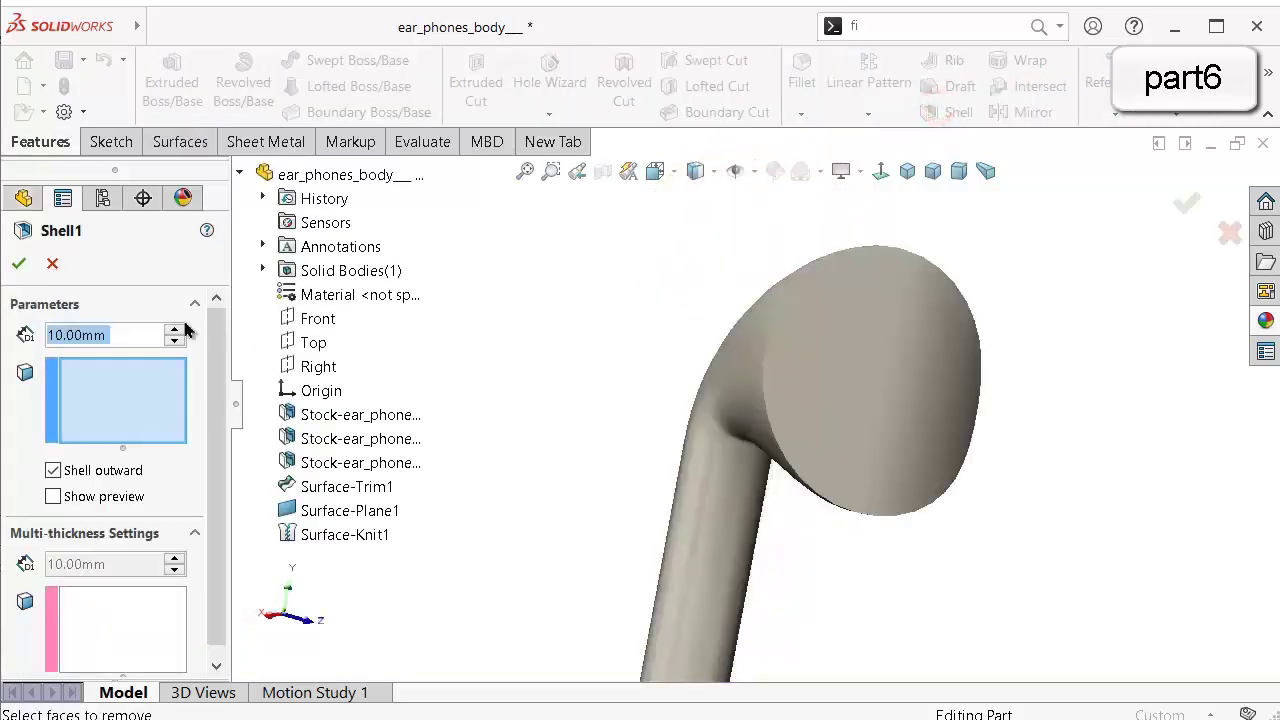
pyautogui.write('0.5')
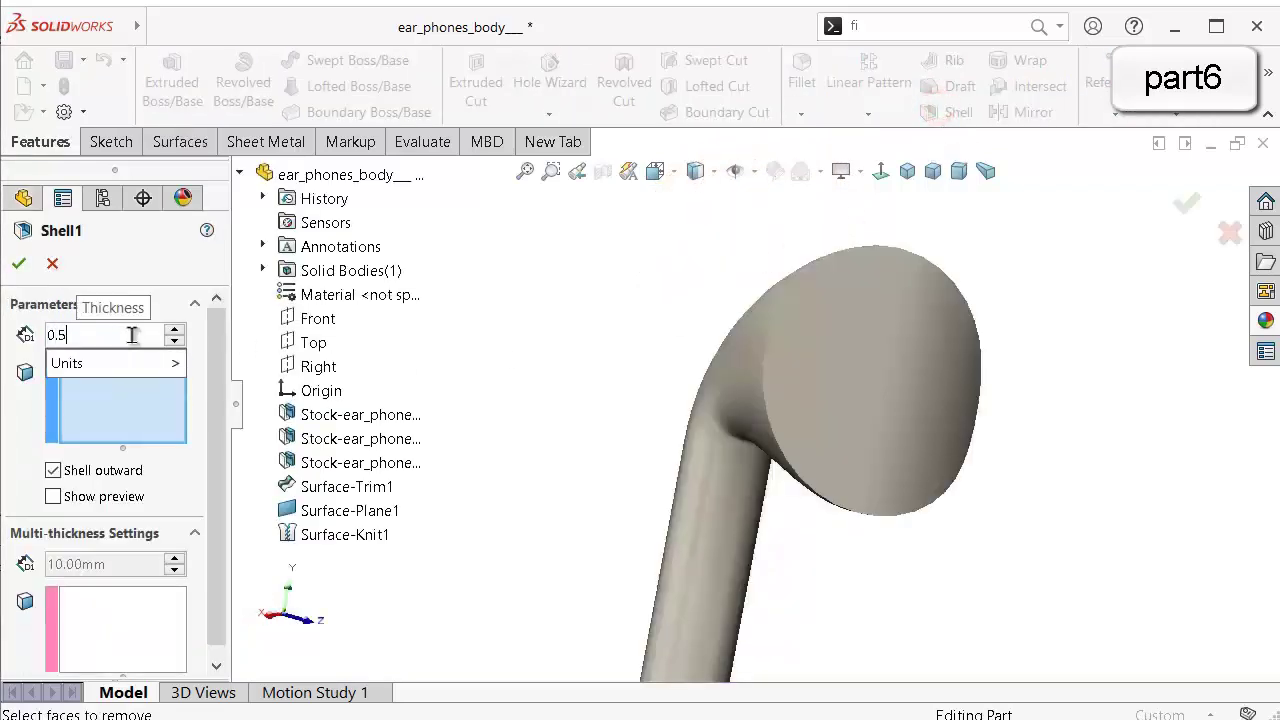
pyautogui.click(19, 468)
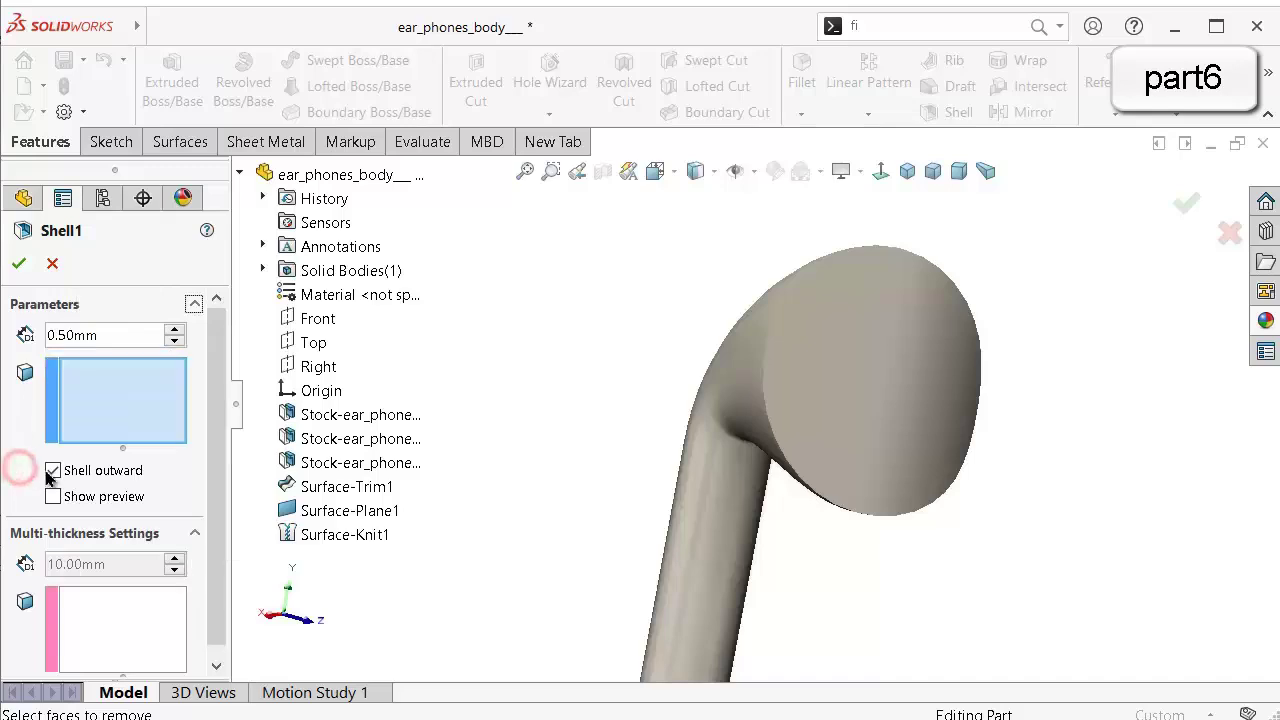
pyautogui.scroll(-1, 204, 440)
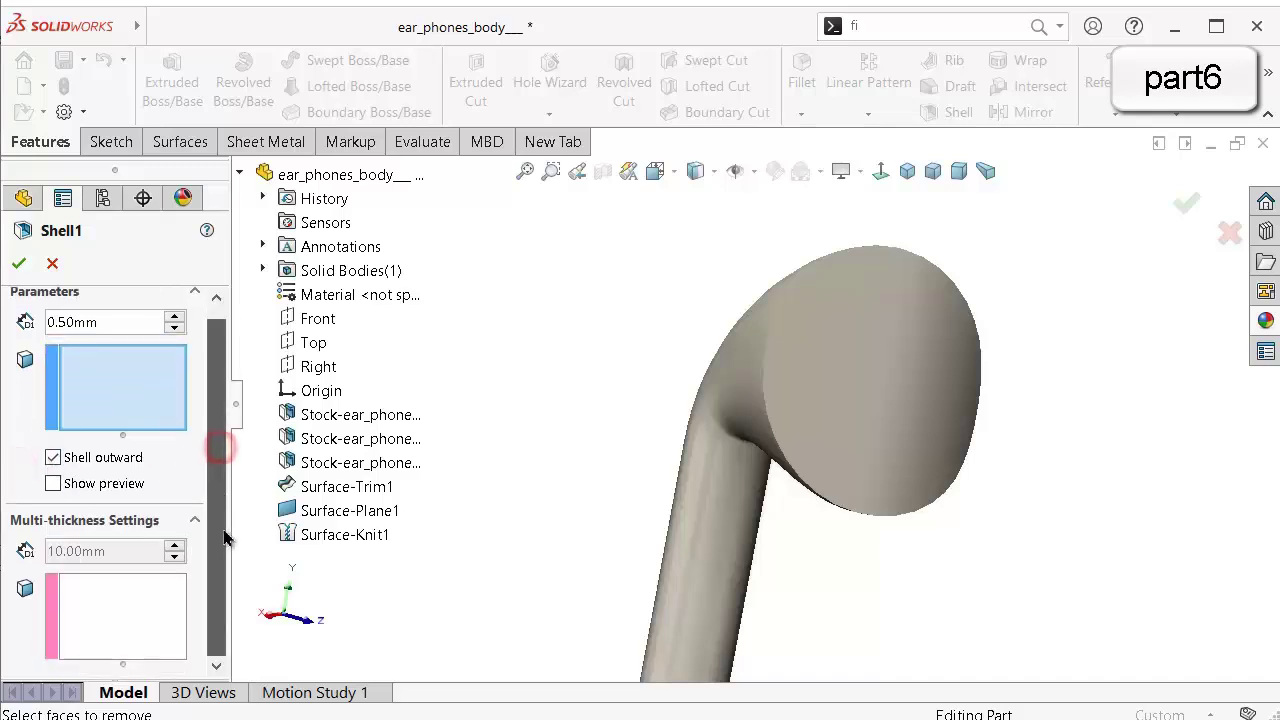
pyautogui.click(826, 347)
pyautogui.click(907, 388)
pyautogui.moveTo(907, 388); pyautogui.dragTo(697, 570, button='middle')
pyautogui.click(695, 563)
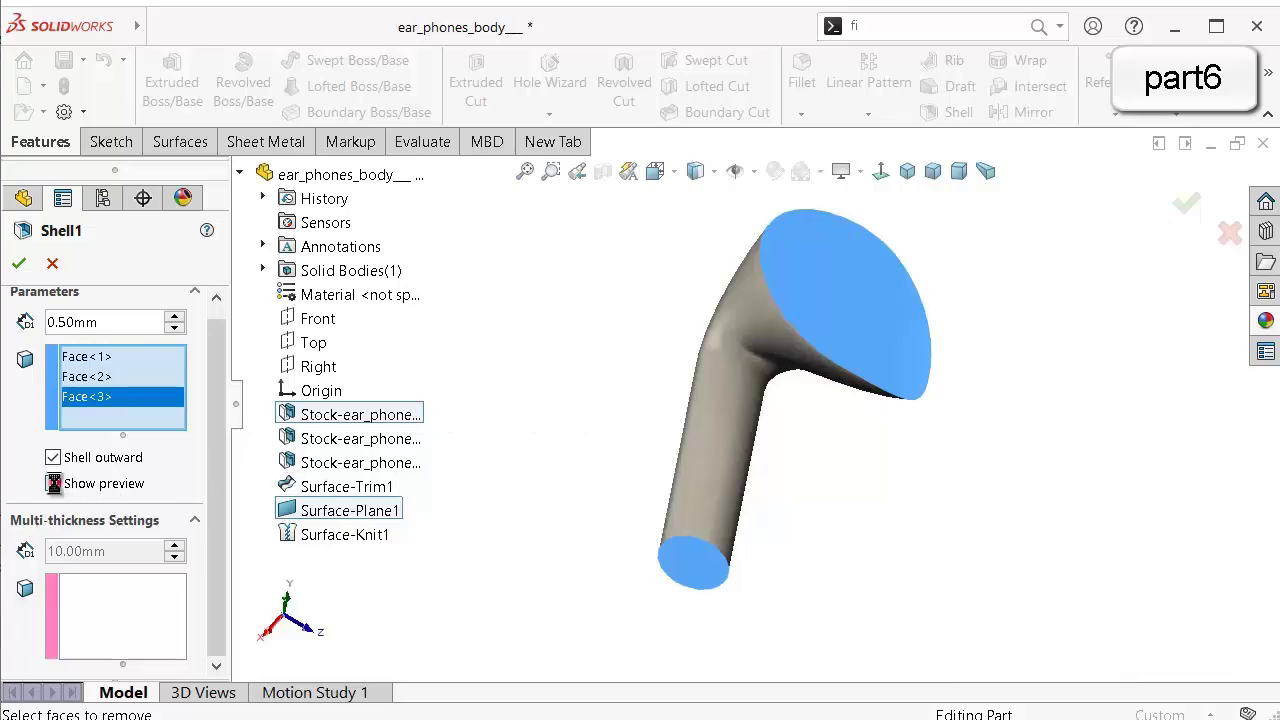
pyautogui.click(54, 484)
pyautogui.scroll(-2, 1015, 324)
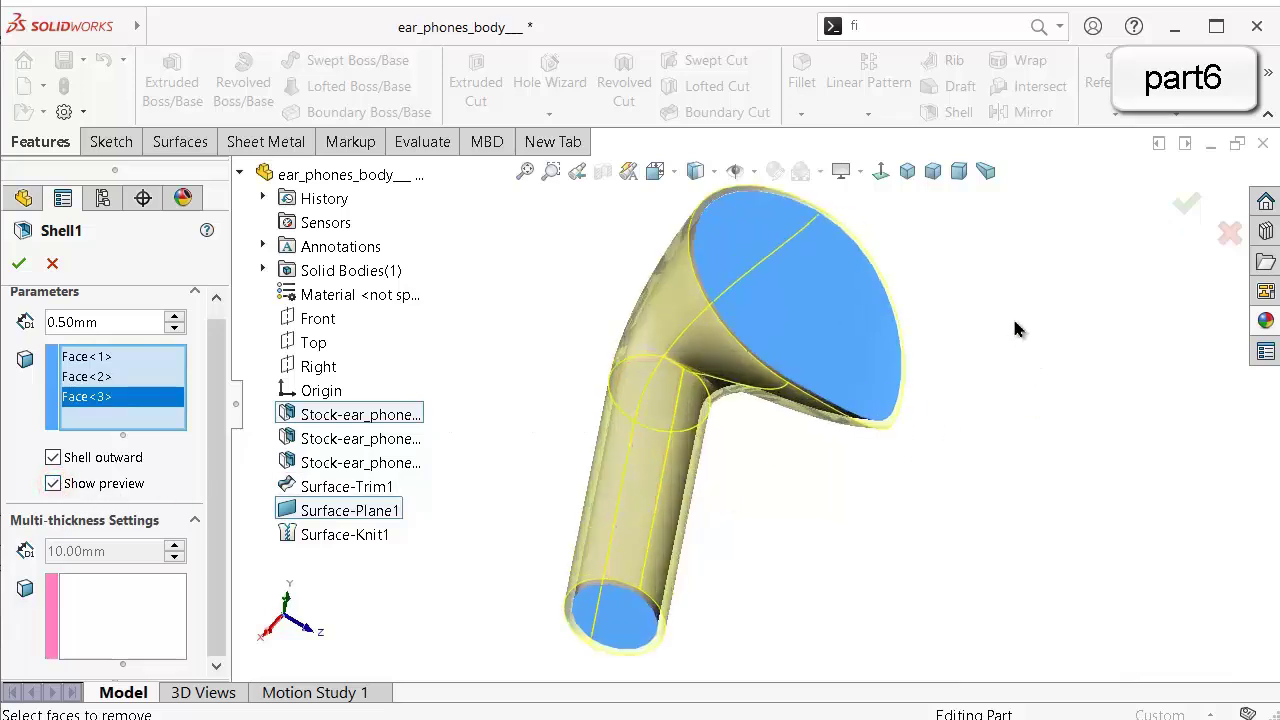
pyautogui.moveTo(991, 321); pyautogui.dragTo(1086, 314, button='middle')
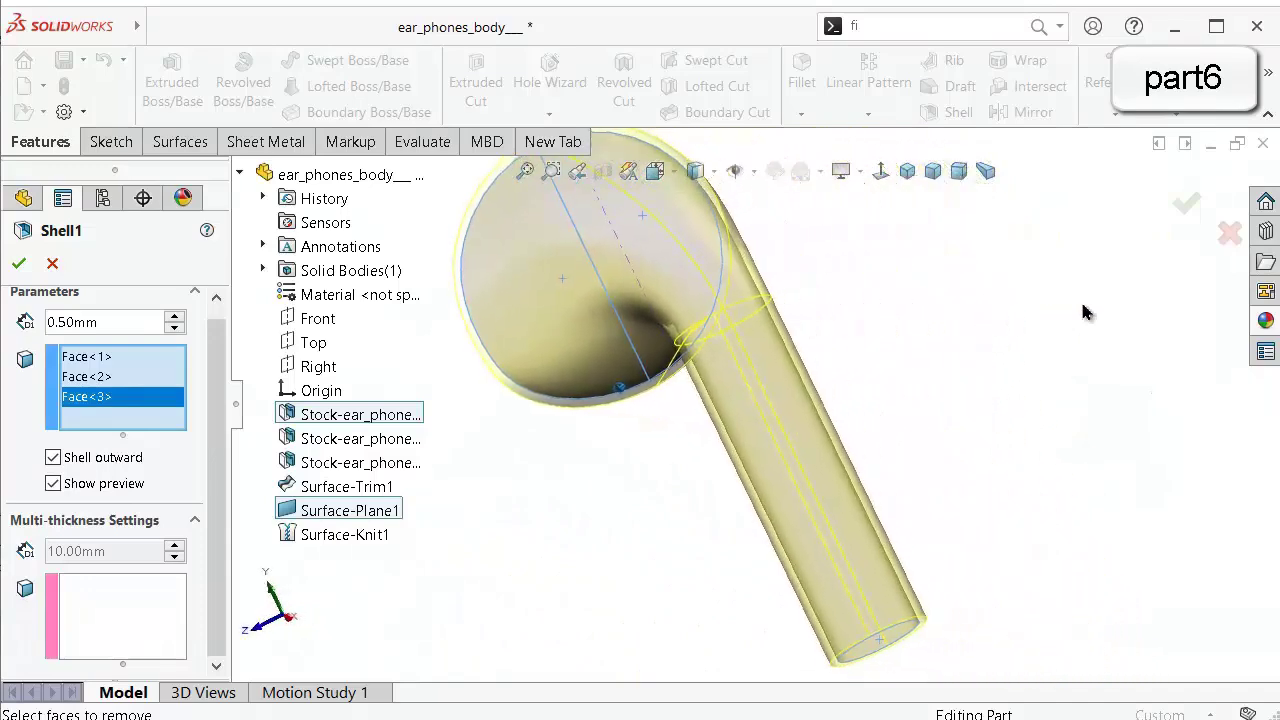
pyautogui.click(1186, 204)
pyautogui.moveTo(1180, 204); pyautogui.dragTo(1171, 246, button='middle')
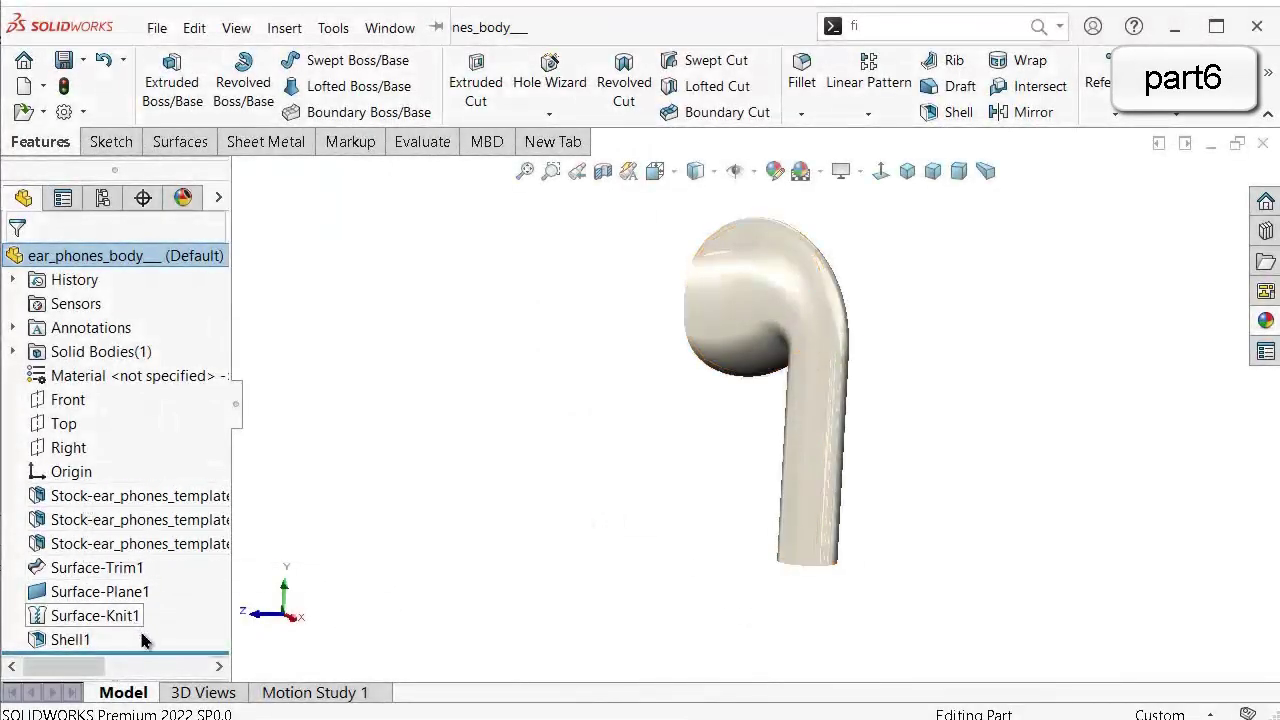
# Roll the model back to before Surface-Trim1 and permanently break the external reference of Stock-ear_phones_template3-1.
pyautogui.moveTo(160, 643); pyautogui.dragTo(183, 617)
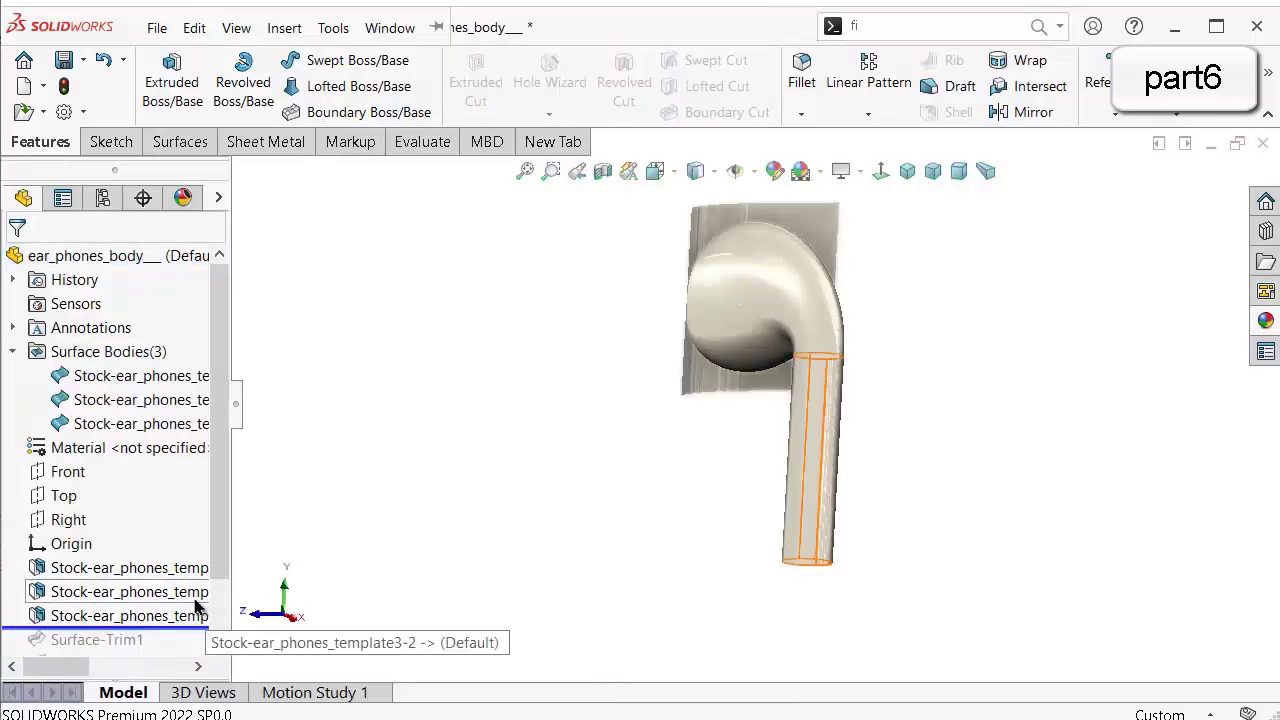
pyautogui.click(112, 569)
pyautogui.rightClick(113, 568)
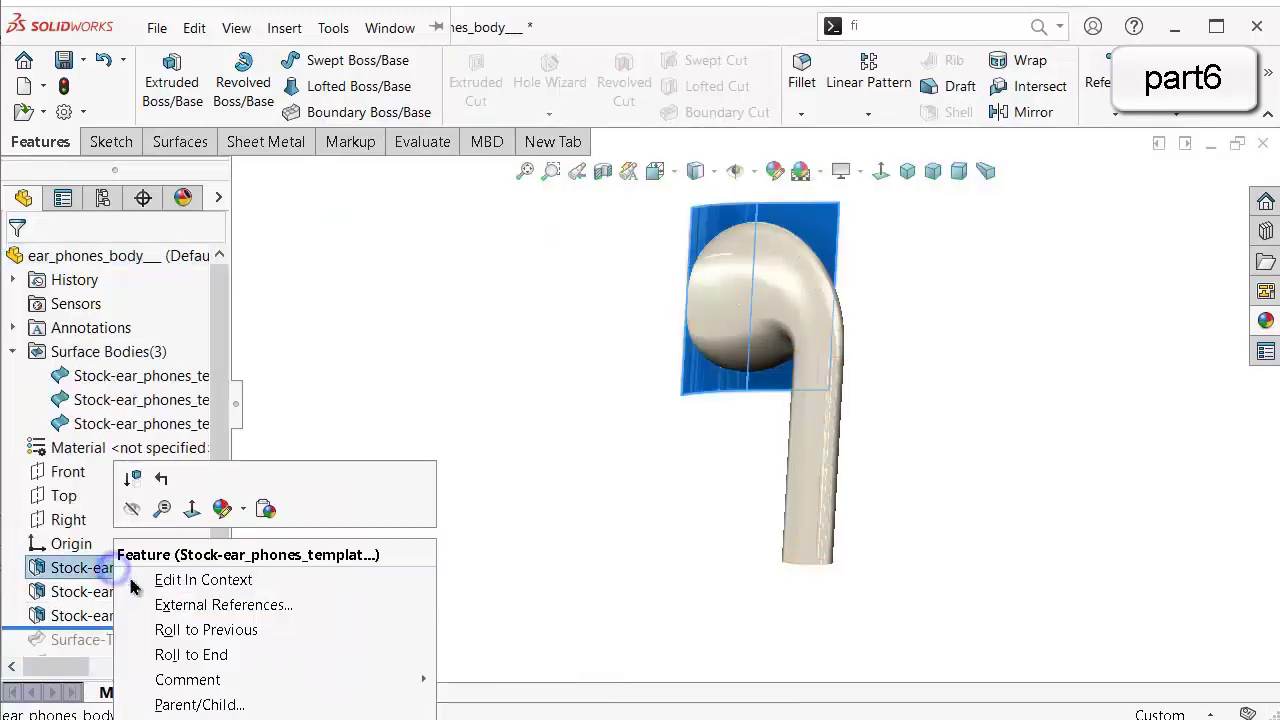
pyautogui.click(226, 606)
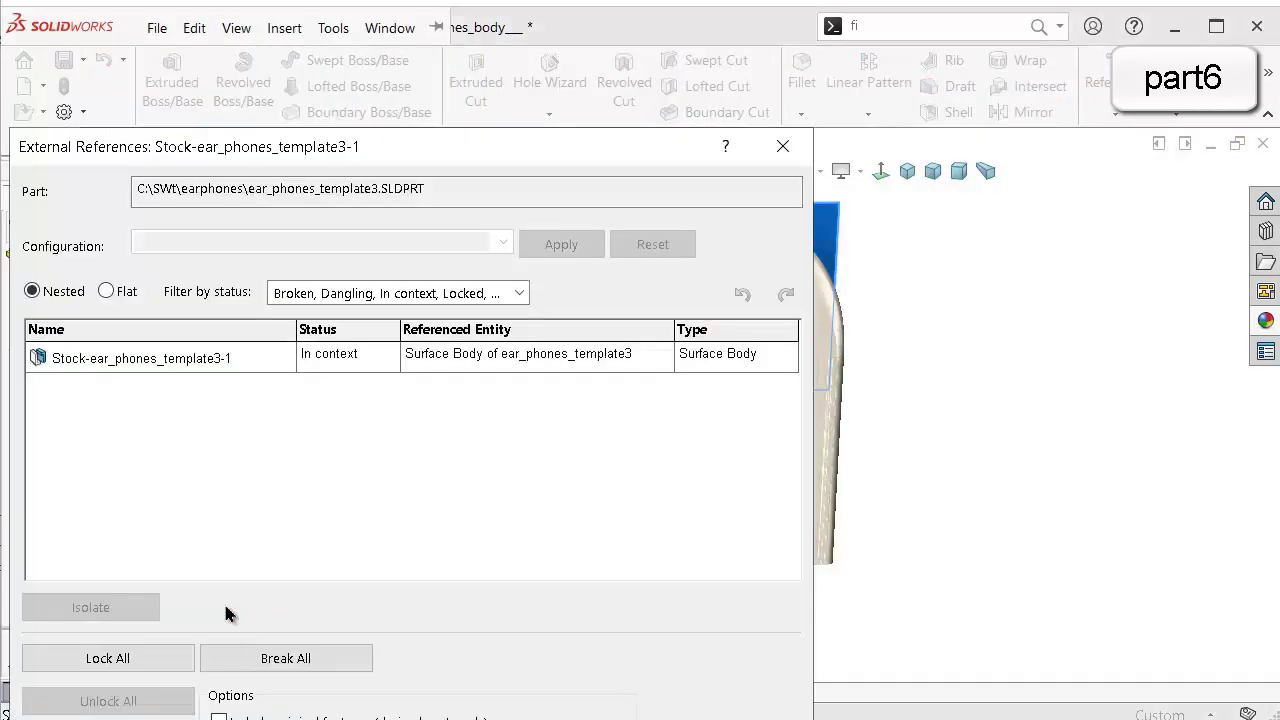
pyautogui.click(153, 368)
pyautogui.click(297, 658)
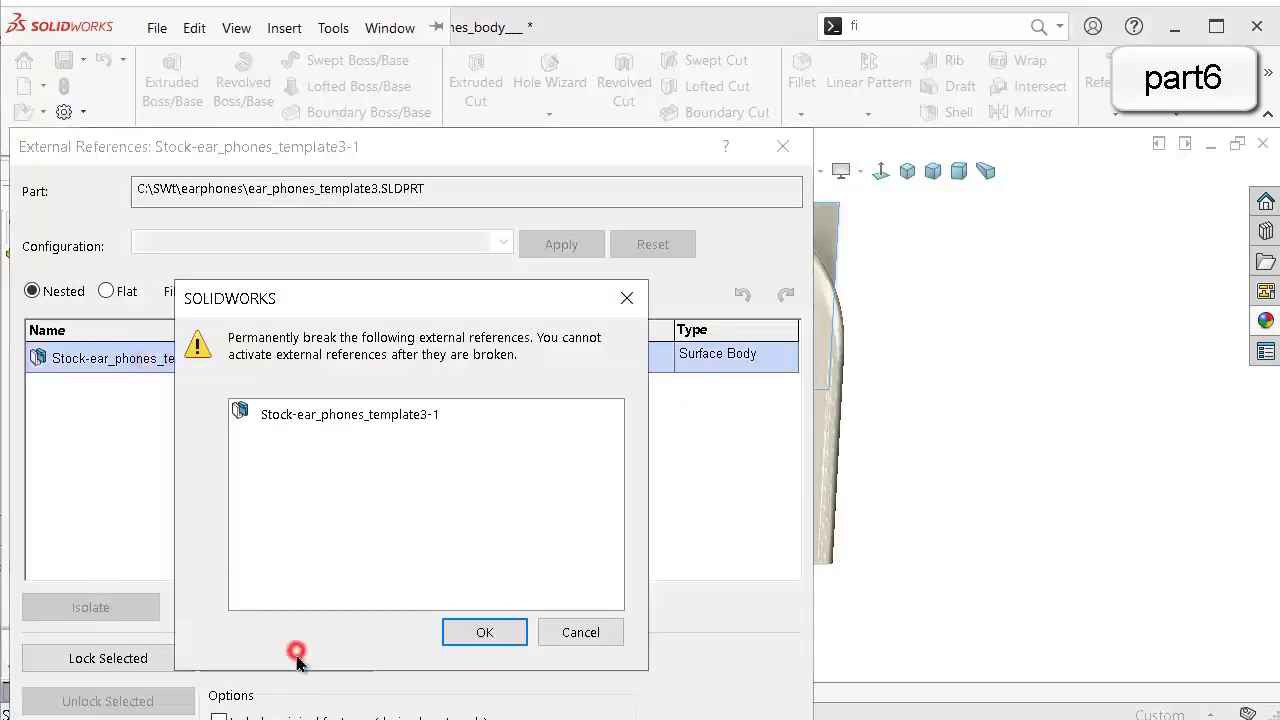
pyautogui.click(446, 632)
pyautogui.click(779, 146)
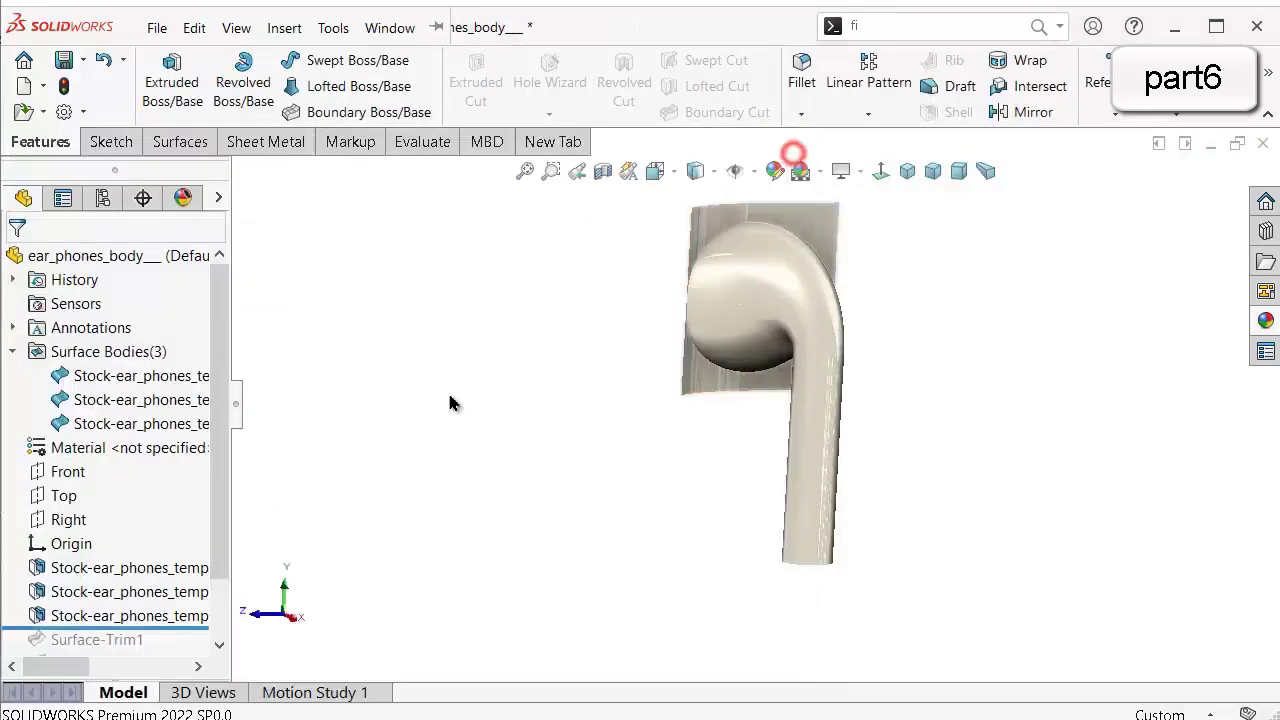
# Permanently break the external reference of the stem surface feature Stock-ear_phones_template3-2.
pyautogui.rightClick(155, 590)
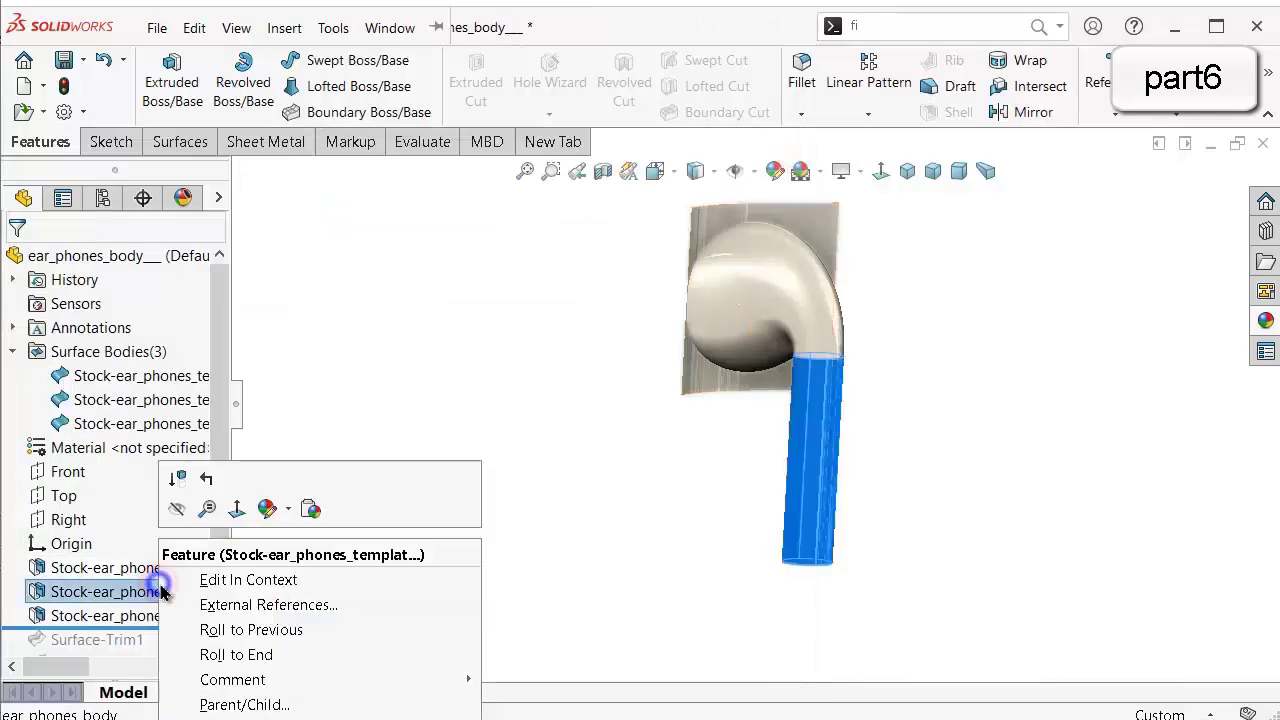
pyautogui.click(258, 606)
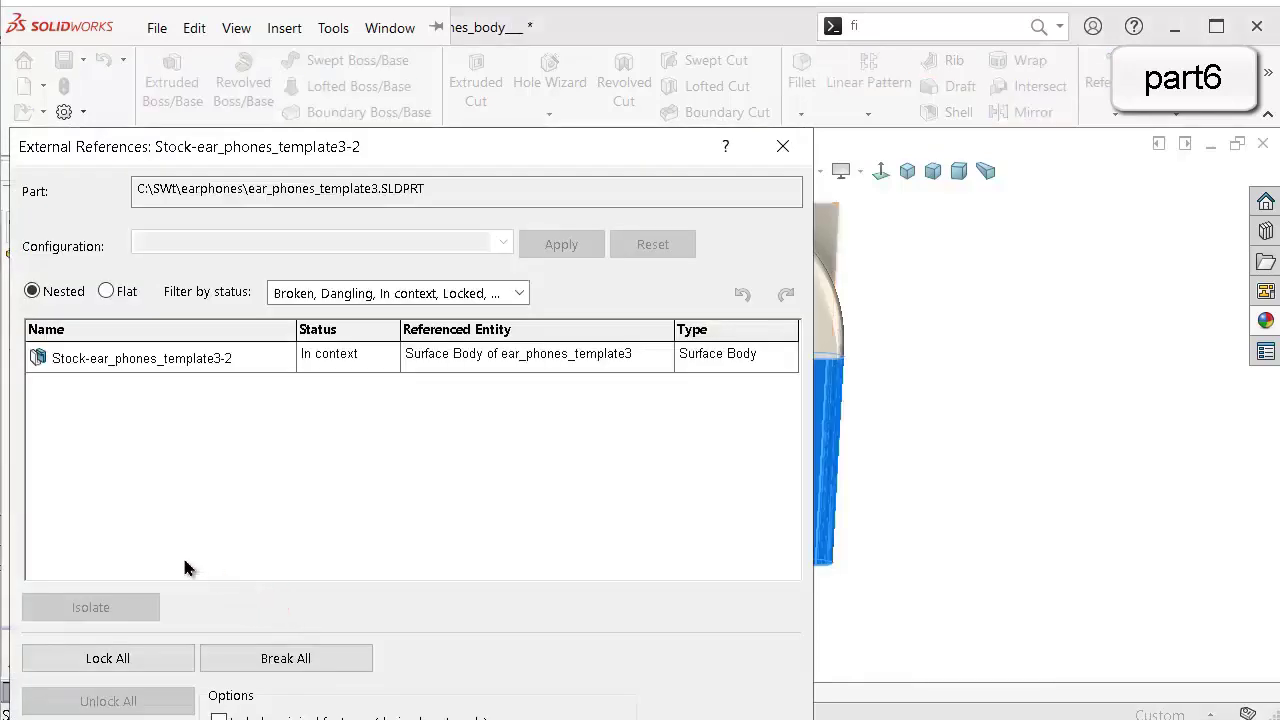
pyautogui.click(141, 358)
pyautogui.click(293, 657)
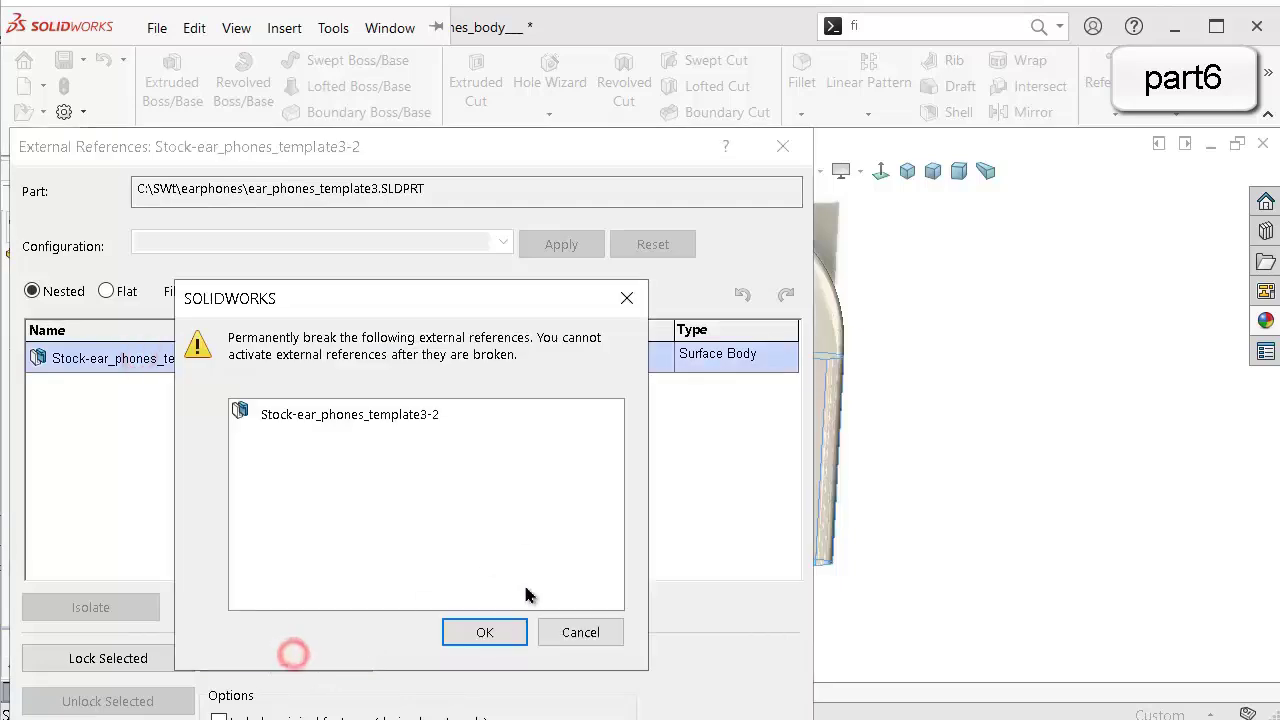
pyautogui.click(485, 630)
pyautogui.click(783, 146)
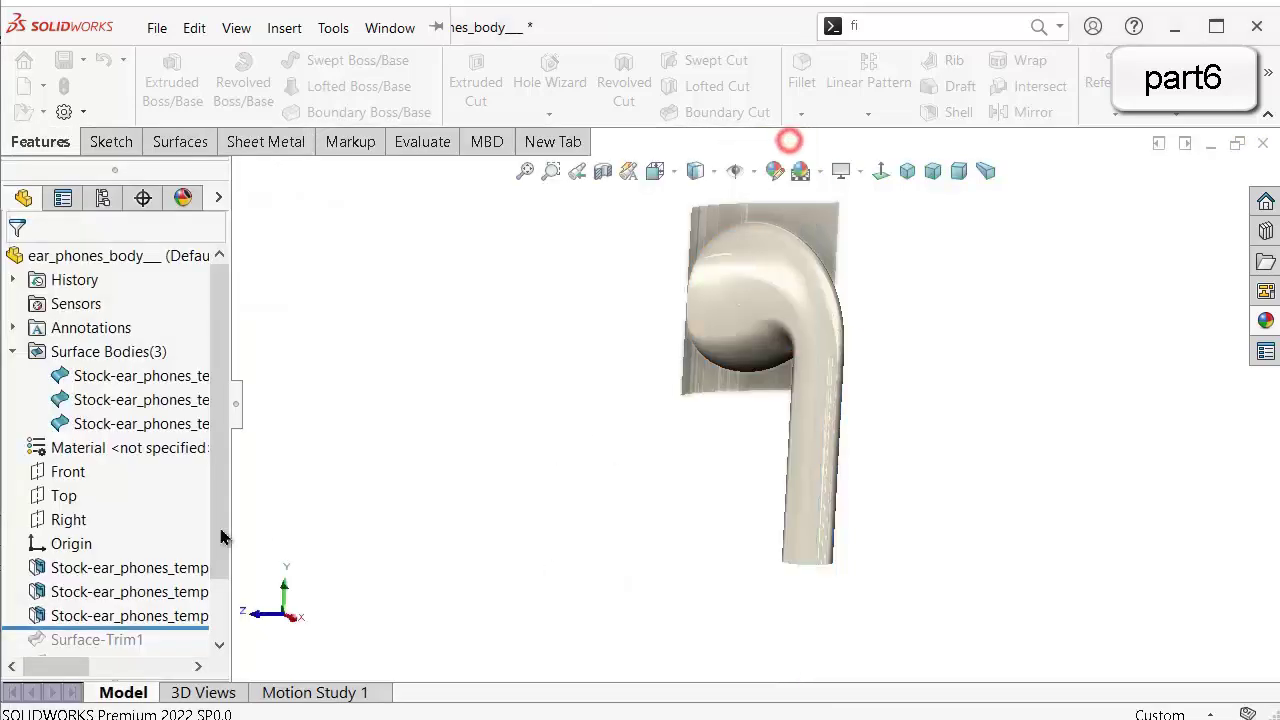
# Permanently break the external reference of the head surface feature Stock-ear_phones_template3-3.
pyautogui.click(145, 424)
pyautogui.rightClick(145, 425)
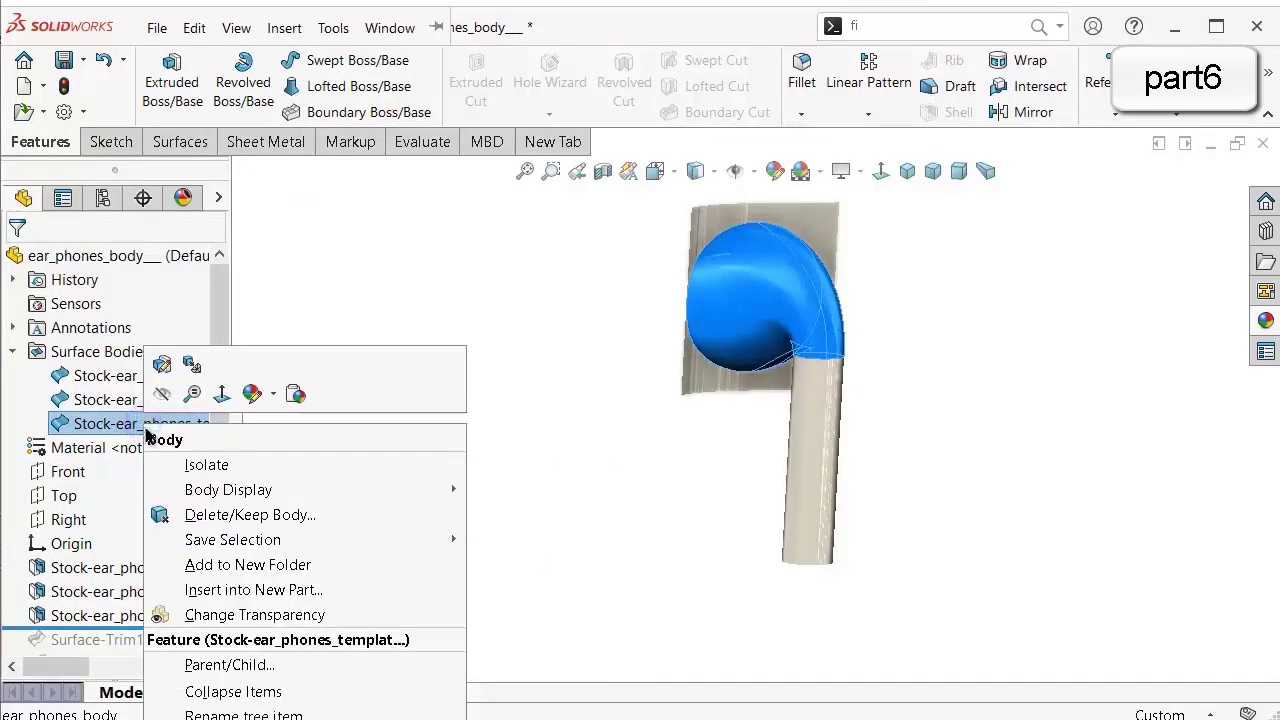
pyautogui.click(610, 456)
pyautogui.rightClick(126, 614)
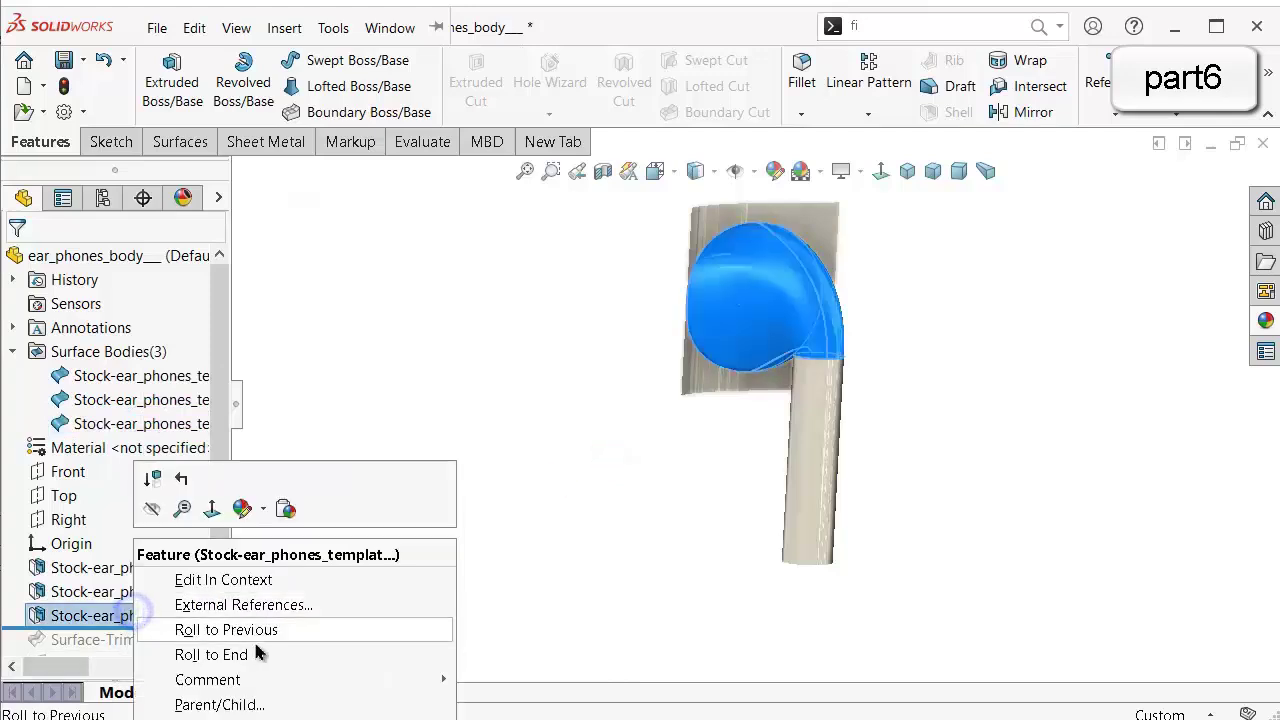
pyautogui.click(283, 605)
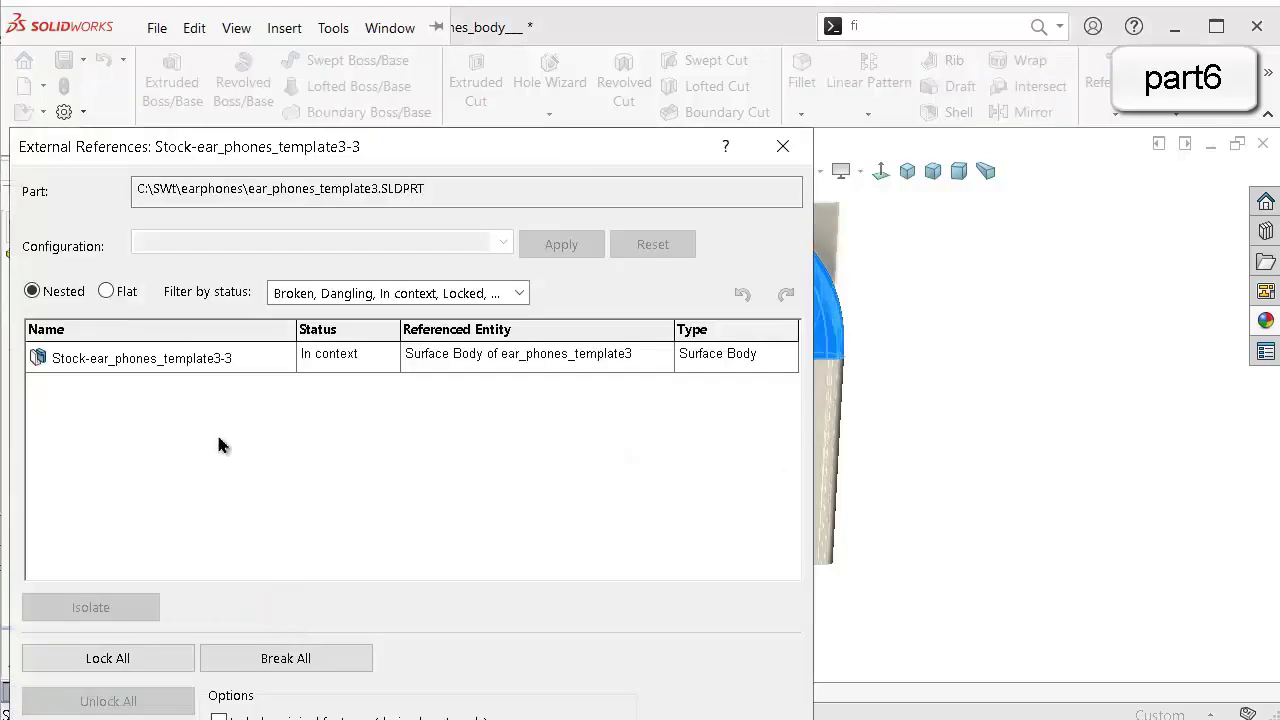
pyautogui.click(313, 660)
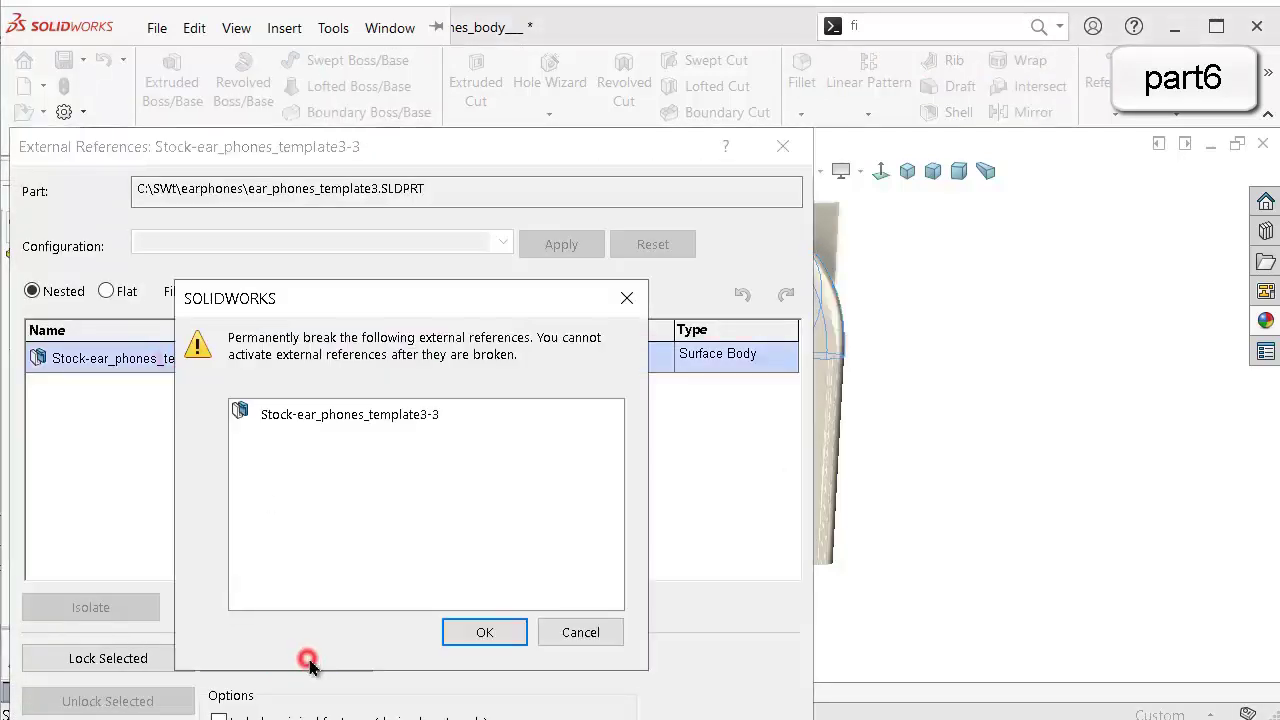
pyautogui.click(476, 624)
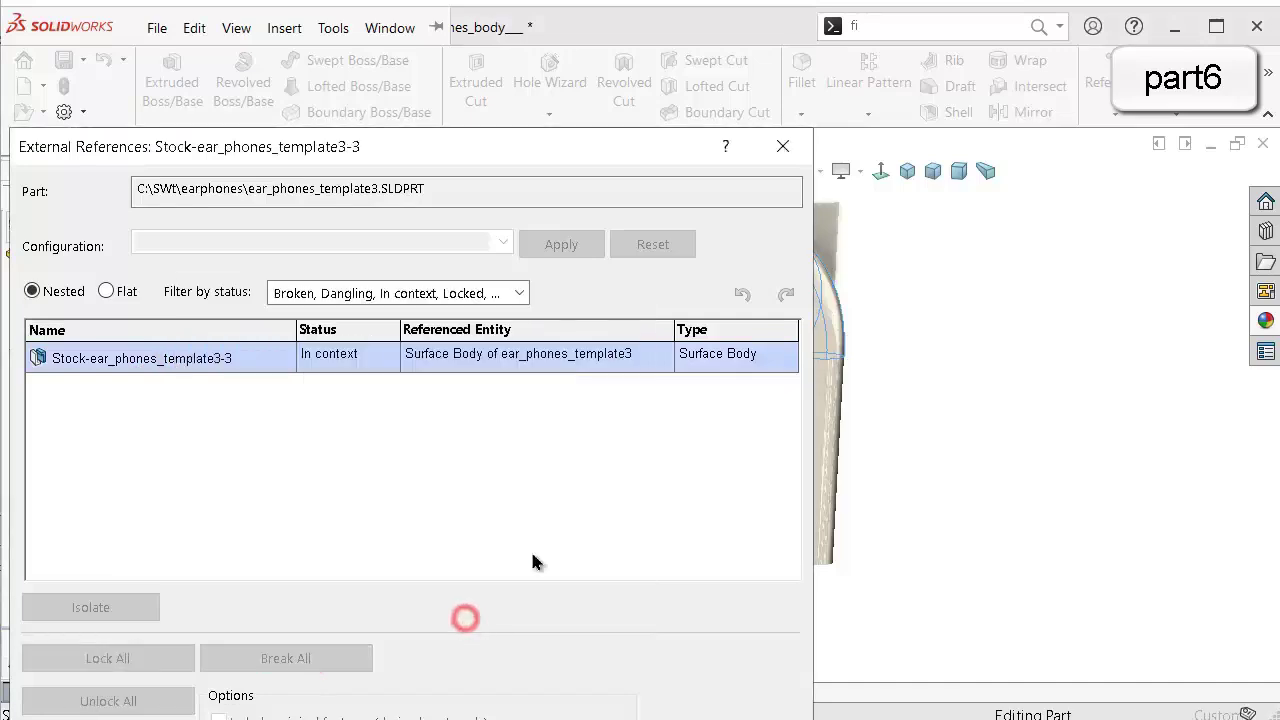
pyautogui.click(785, 147)
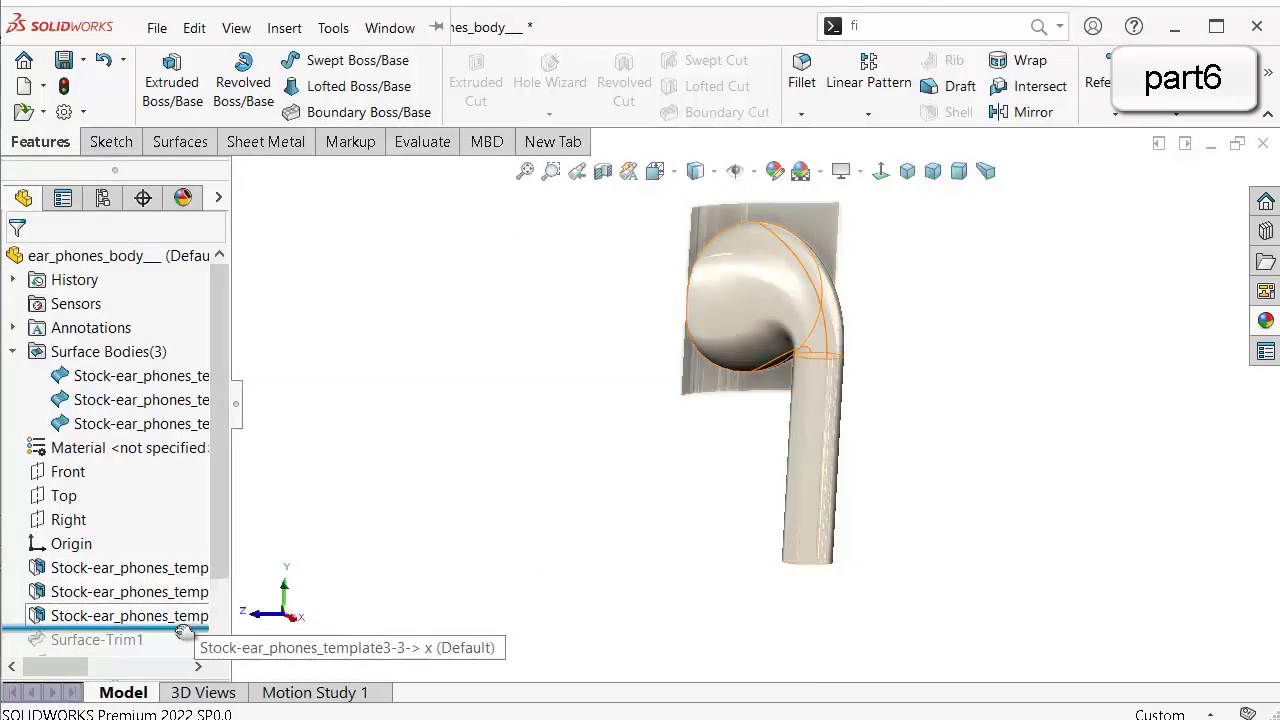
# Roll the model forward past Shell1 and set the display style to Shaded With Edges, looking into the hollow head.
pyautogui.moveTo(171, 631); pyautogui.dragTo(177, 653)
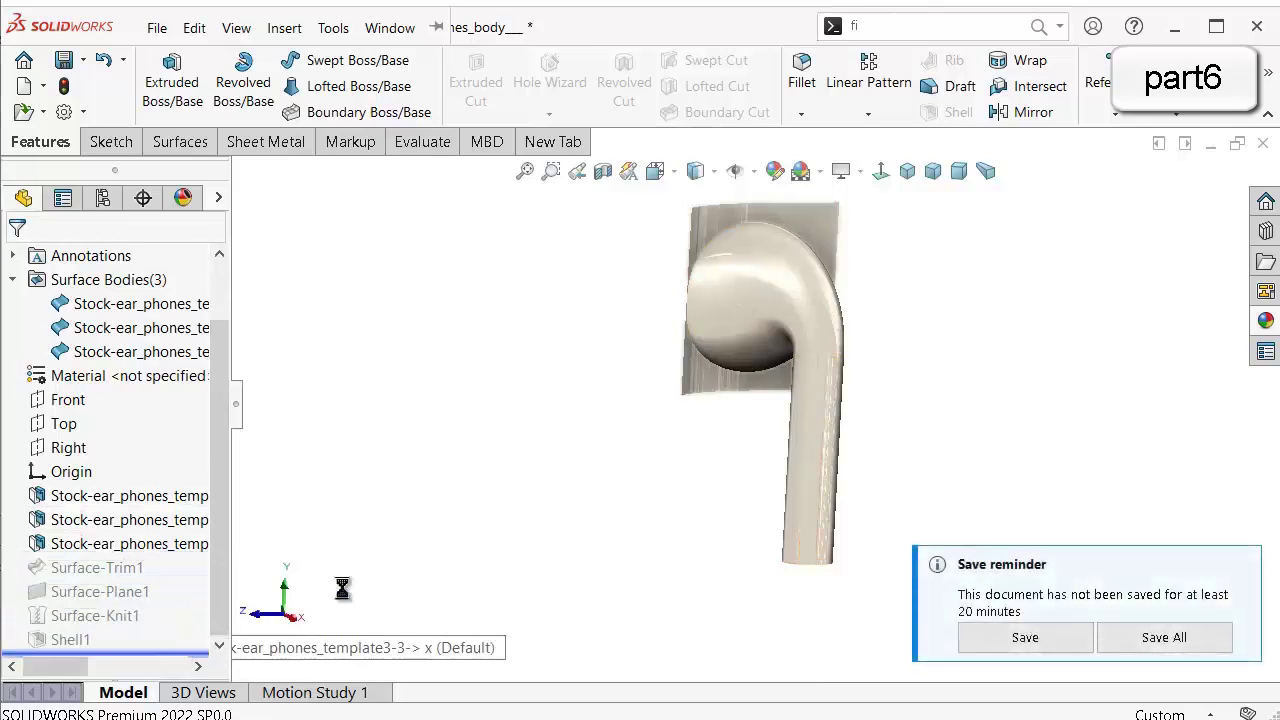
pyautogui.moveTo(511, 452); pyautogui.dragTo(766, 249, button='middle')
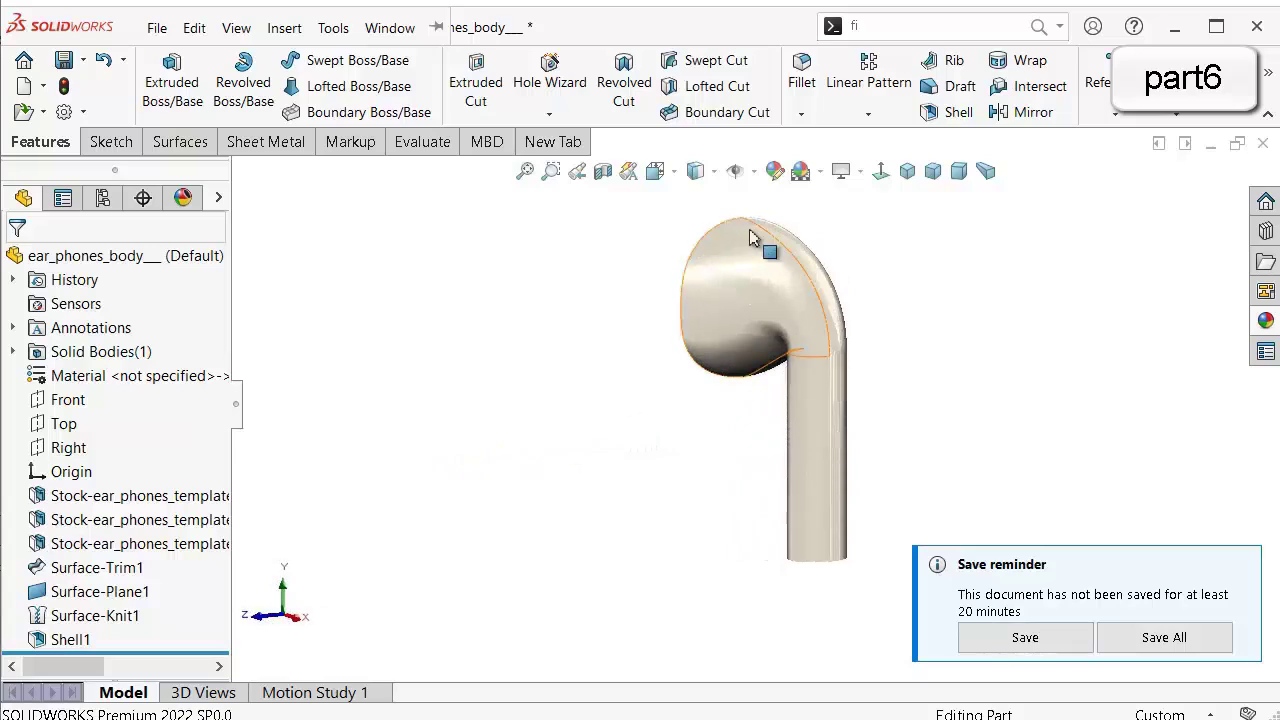
pyautogui.click(712, 174)
pyautogui.click(698, 200)
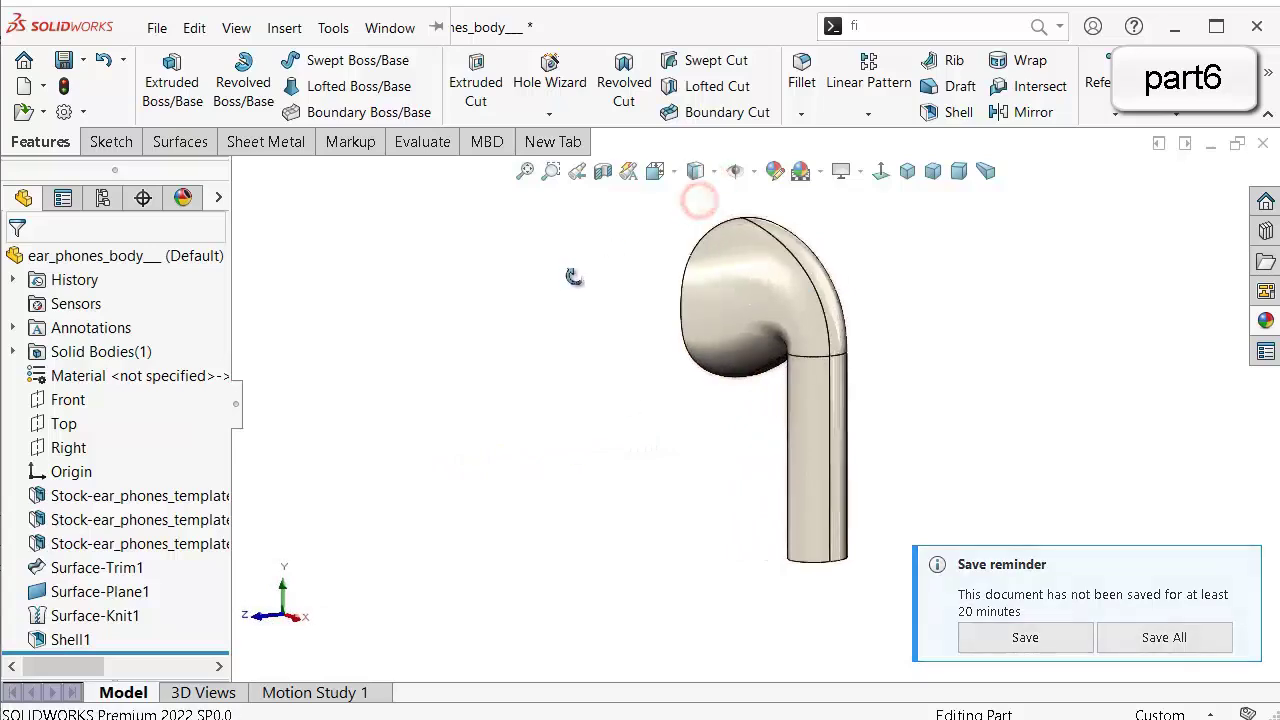
pyautogui.moveTo(571, 277)
pyautogui.mouseDown(button='middle')
pyautogui.moveTo(686, 266)
pyautogui.moveTo(758, 283)
pyautogui.moveTo(774, 375)
pyautogui.mouseUp(button='middle')
pyautogui.scroll(-4, 777, 288)
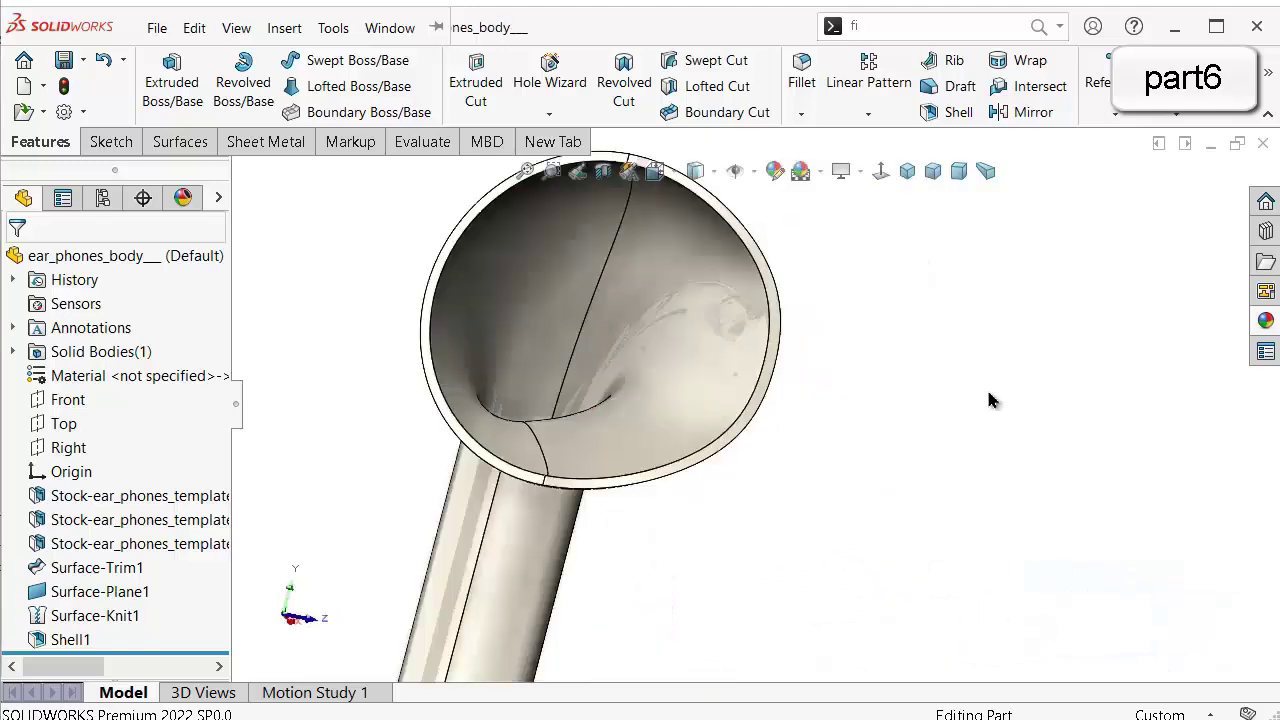
# Start a sketch on the flat rim face of the hollow head and convert the rim's inner edge into a sketch curve.
pyautogui.click(986, 365)
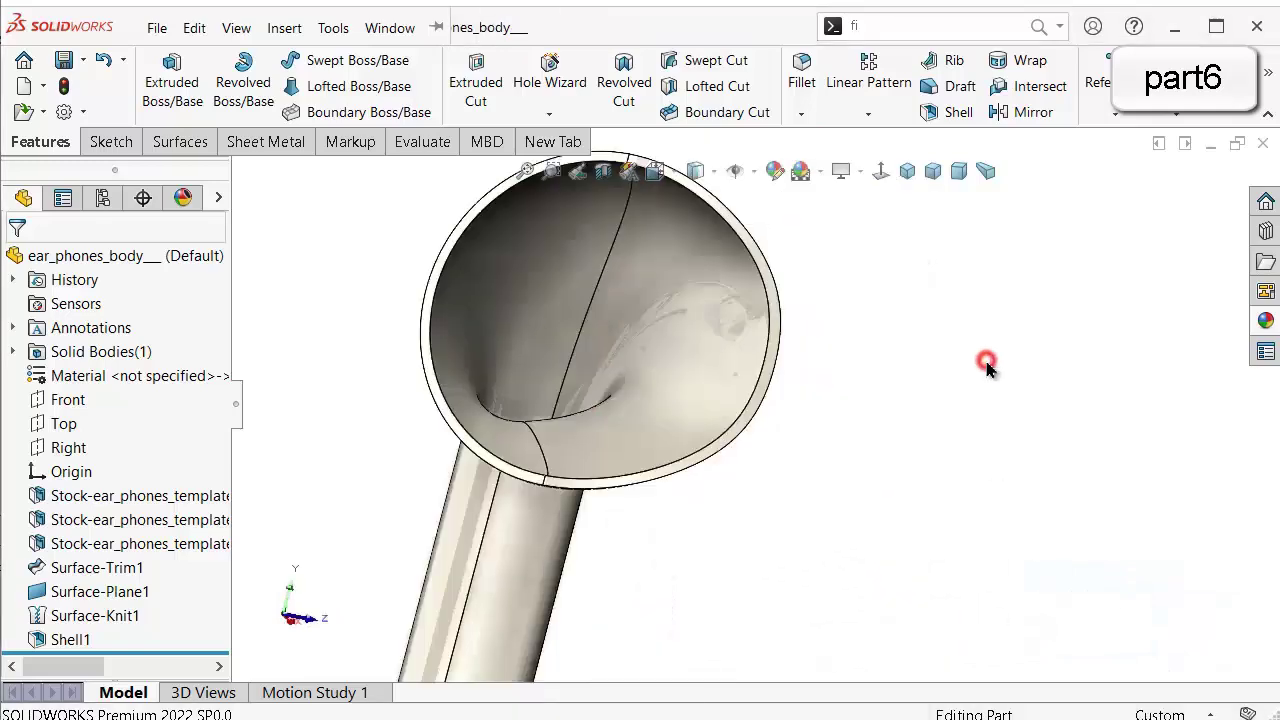
pyautogui.moveTo(986, 365); pyautogui.dragTo(1034, 467, button='middle')
pyautogui.scroll(-4, 766, 249)
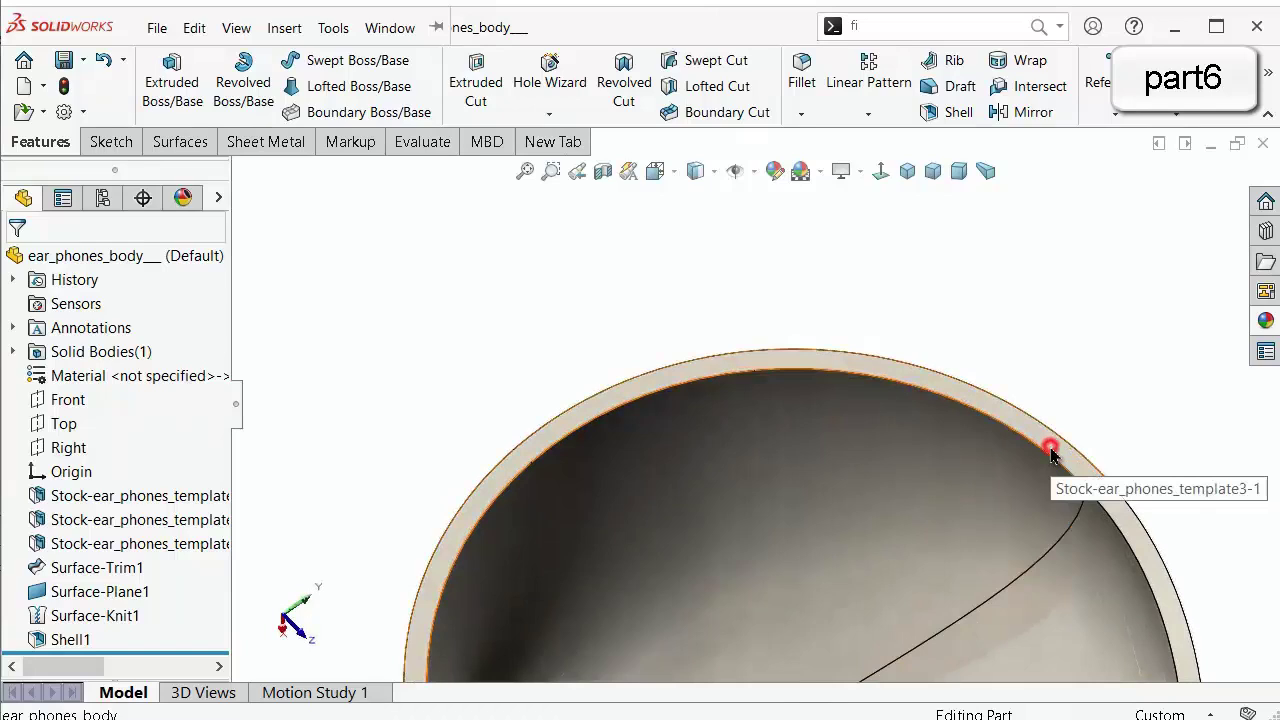
pyautogui.click(1049, 448)
pyautogui.click(1136, 385)
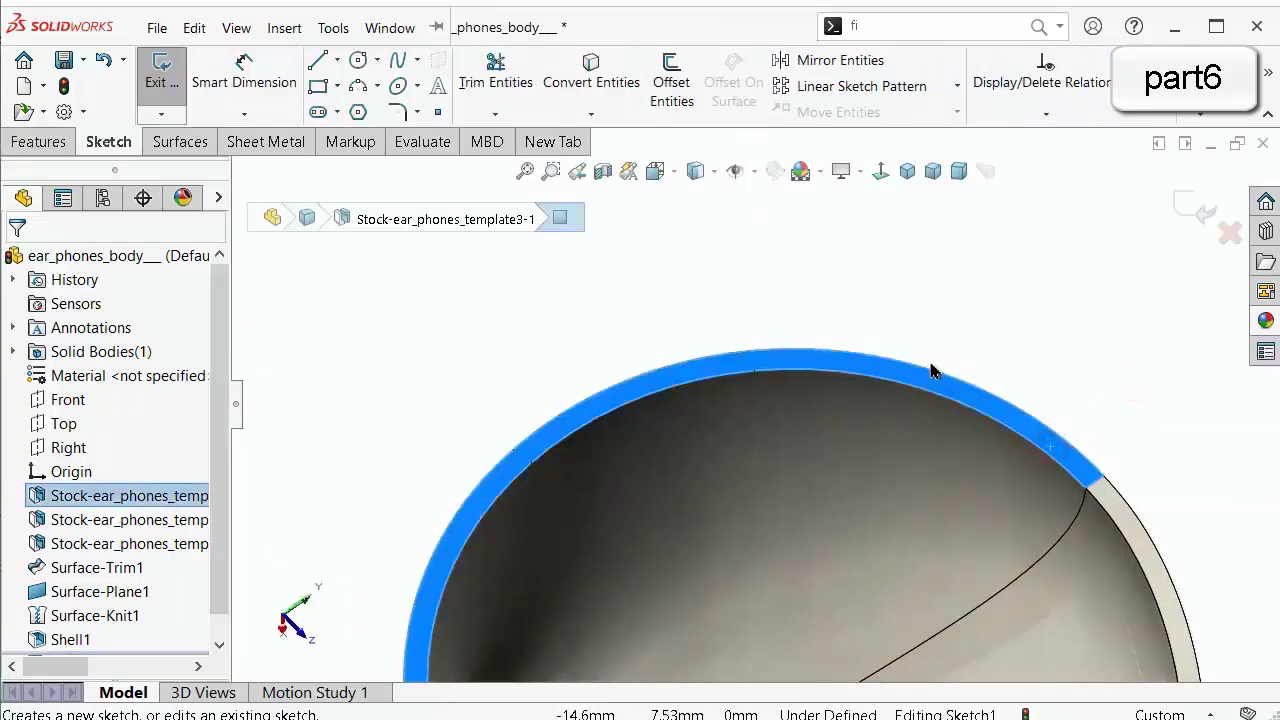
pyautogui.click(917, 393)
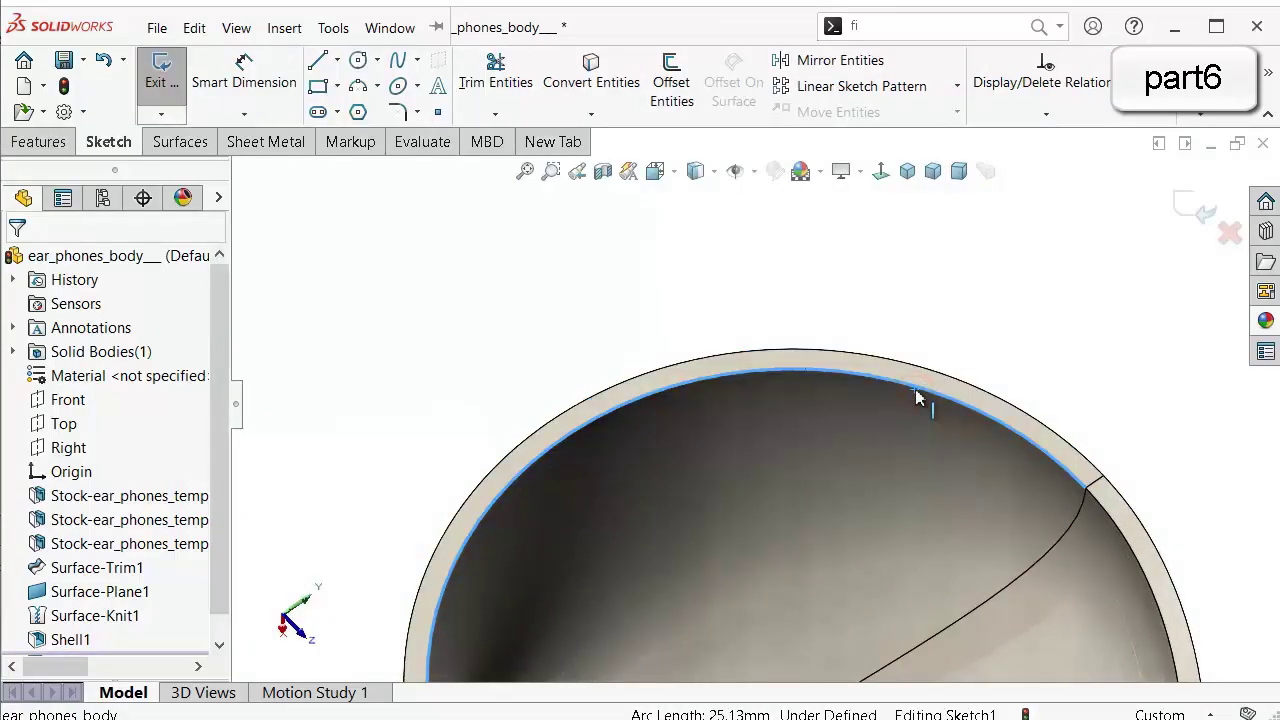
pyautogui.click(589, 82)
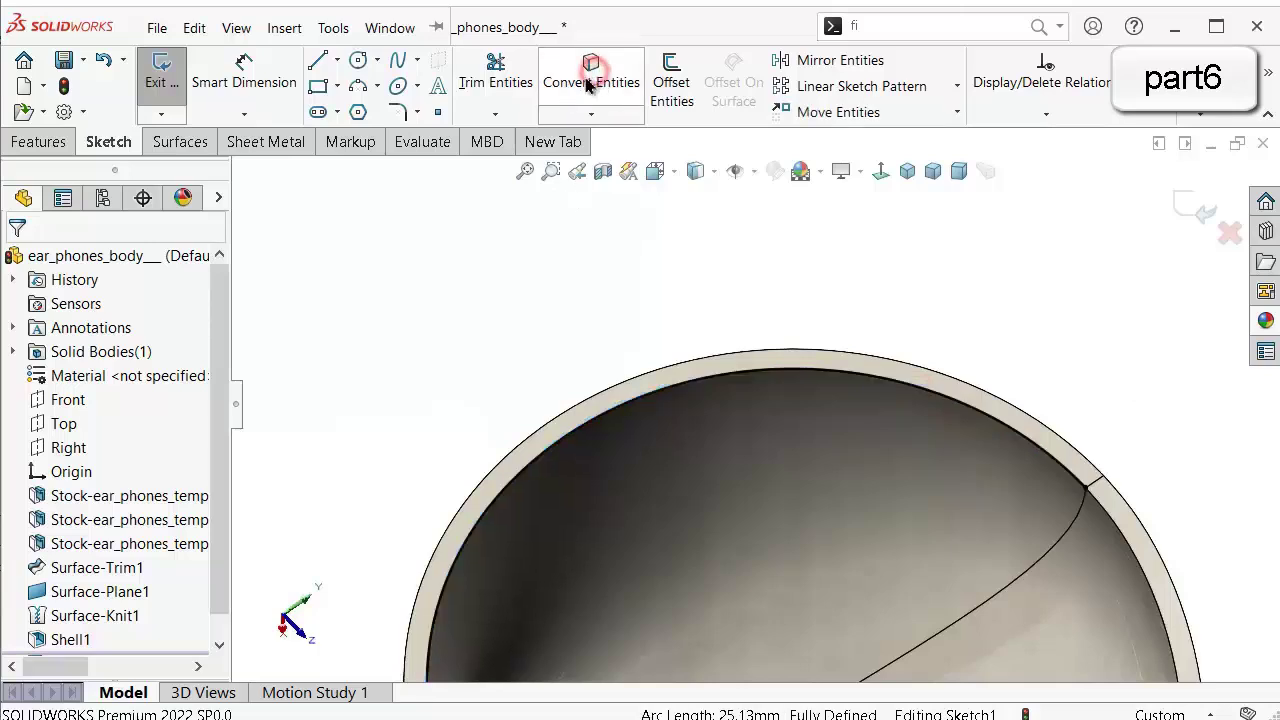
# Begin an Extruded Boss from the converted rim edge with a Blind end condition, 0.5 mm depth and merged result.
pyautogui.click(33, 142)
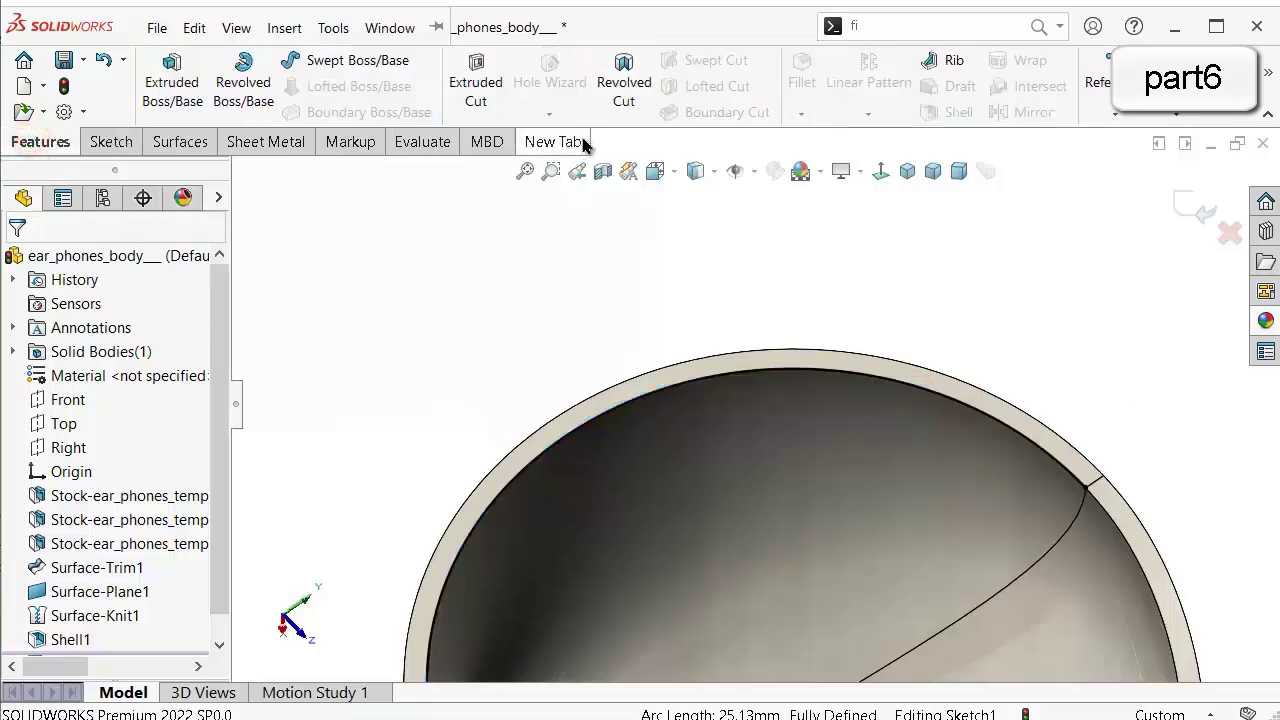
pyautogui.click(172, 80)
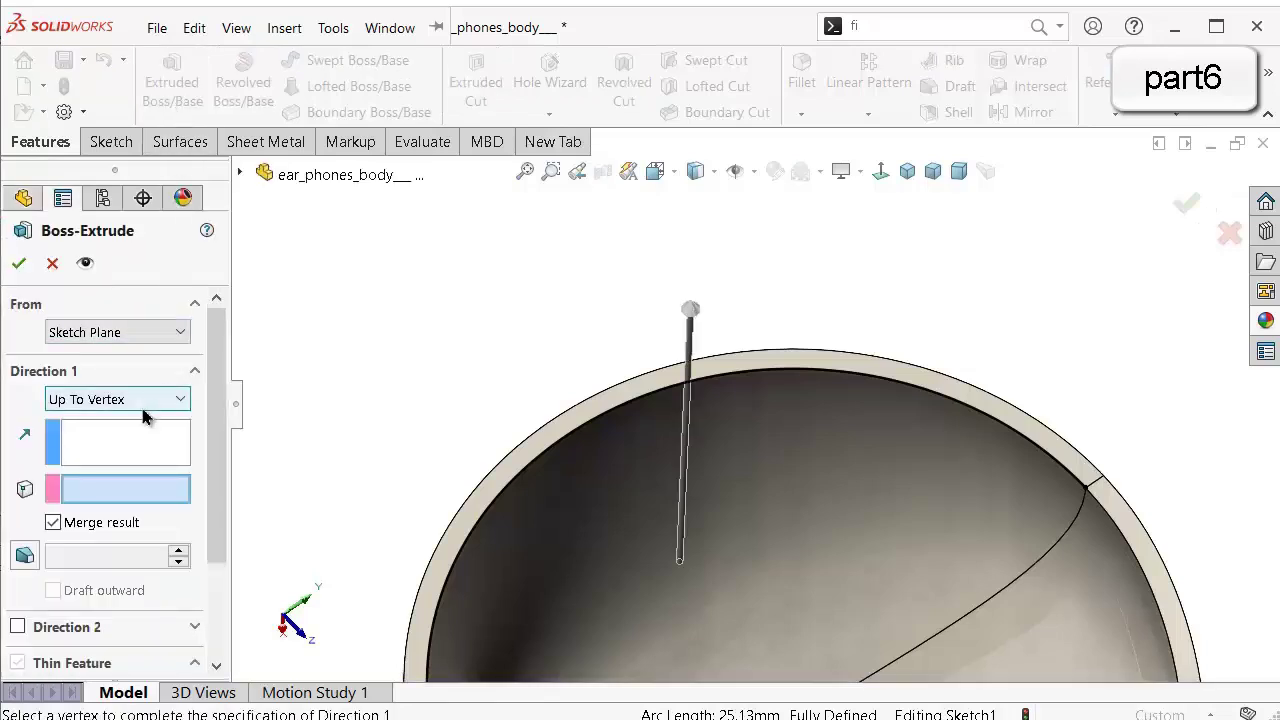
pyautogui.click(143, 399)
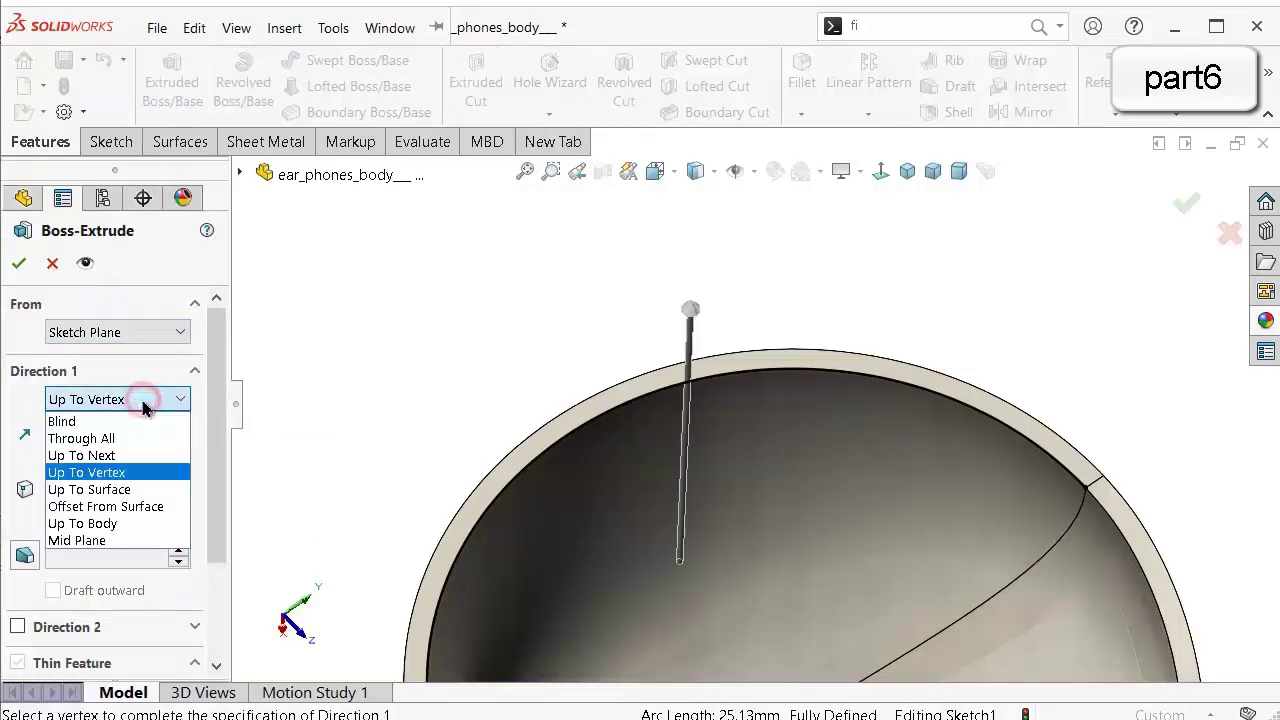
pyautogui.click(114, 421)
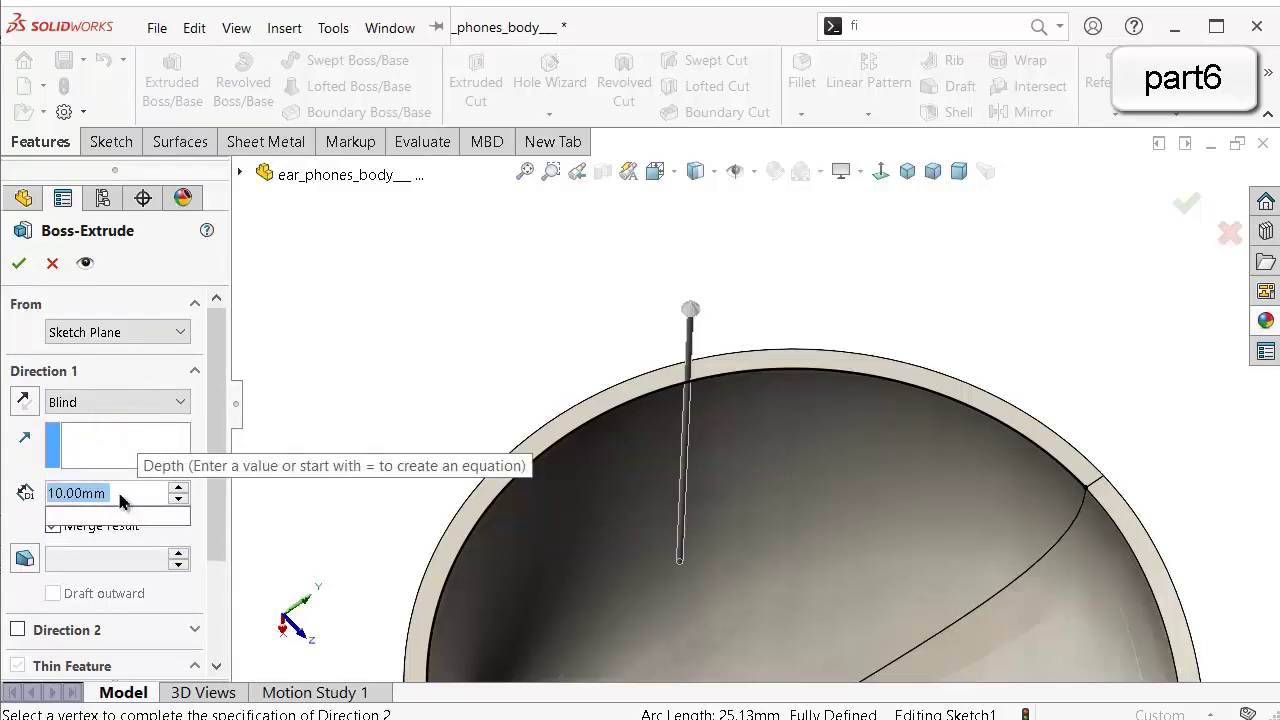
pyautogui.write('0.5')
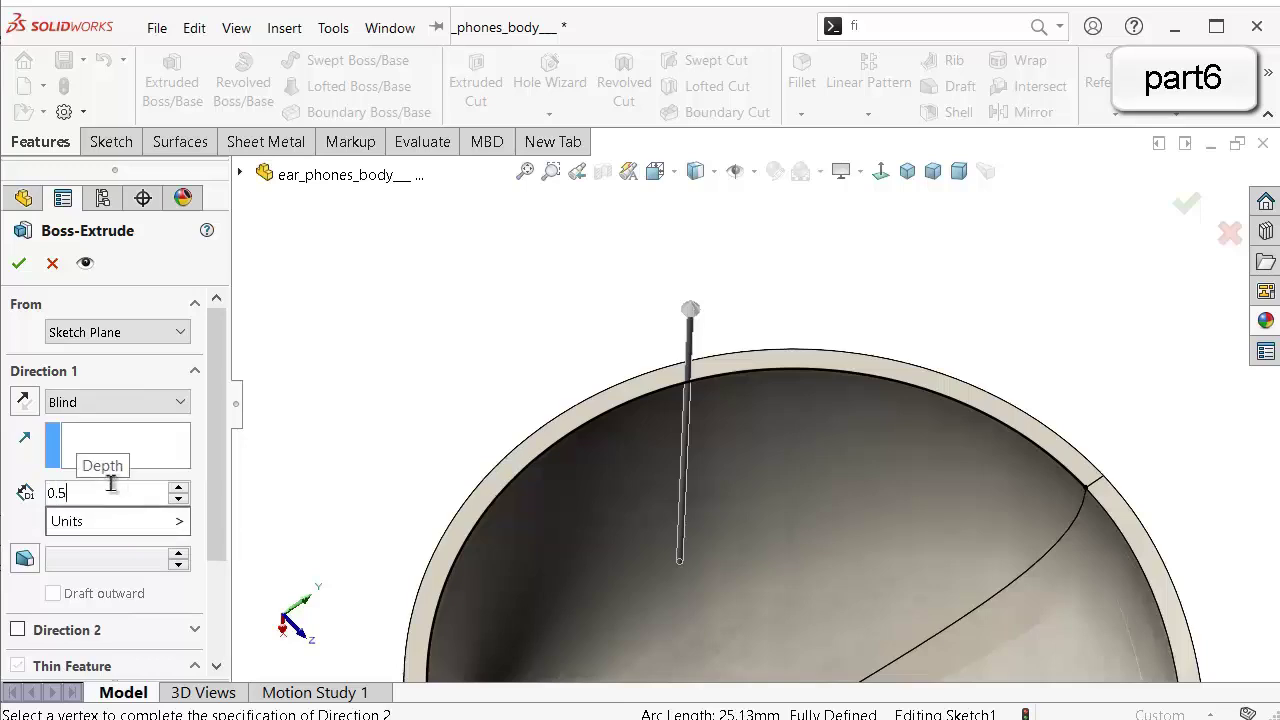
pyautogui.click(33, 523)
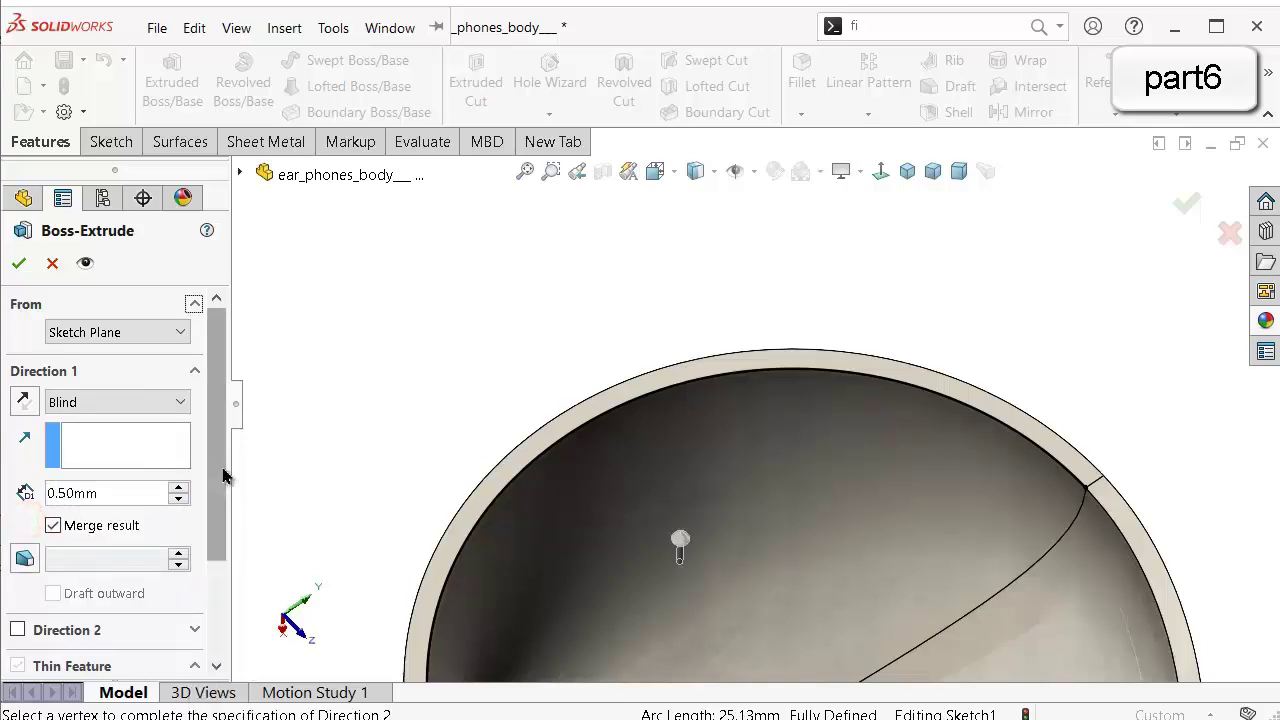
# Set the extrusion's one-direction thin-feature wall thickness to 0.25 mm.
pyautogui.moveTo(223, 467); pyautogui.dragTo(215, 570)
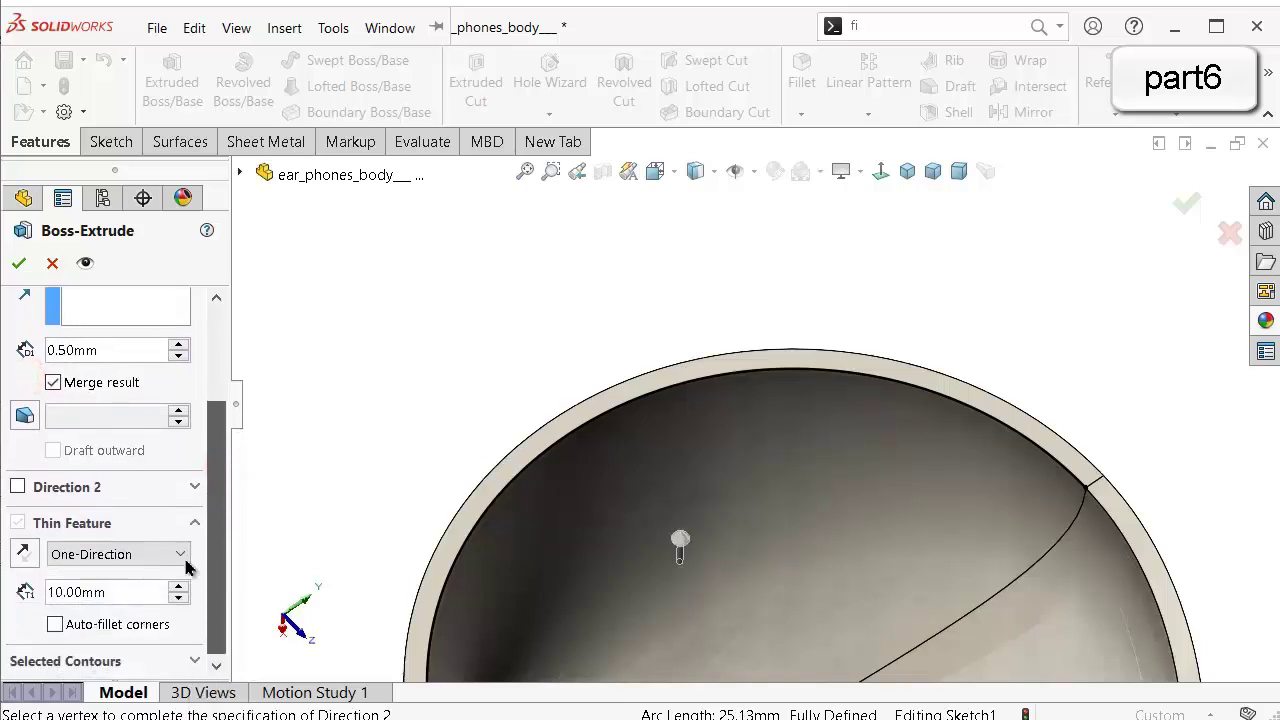
pyautogui.click(70, 556)
pyautogui.click(69, 562)
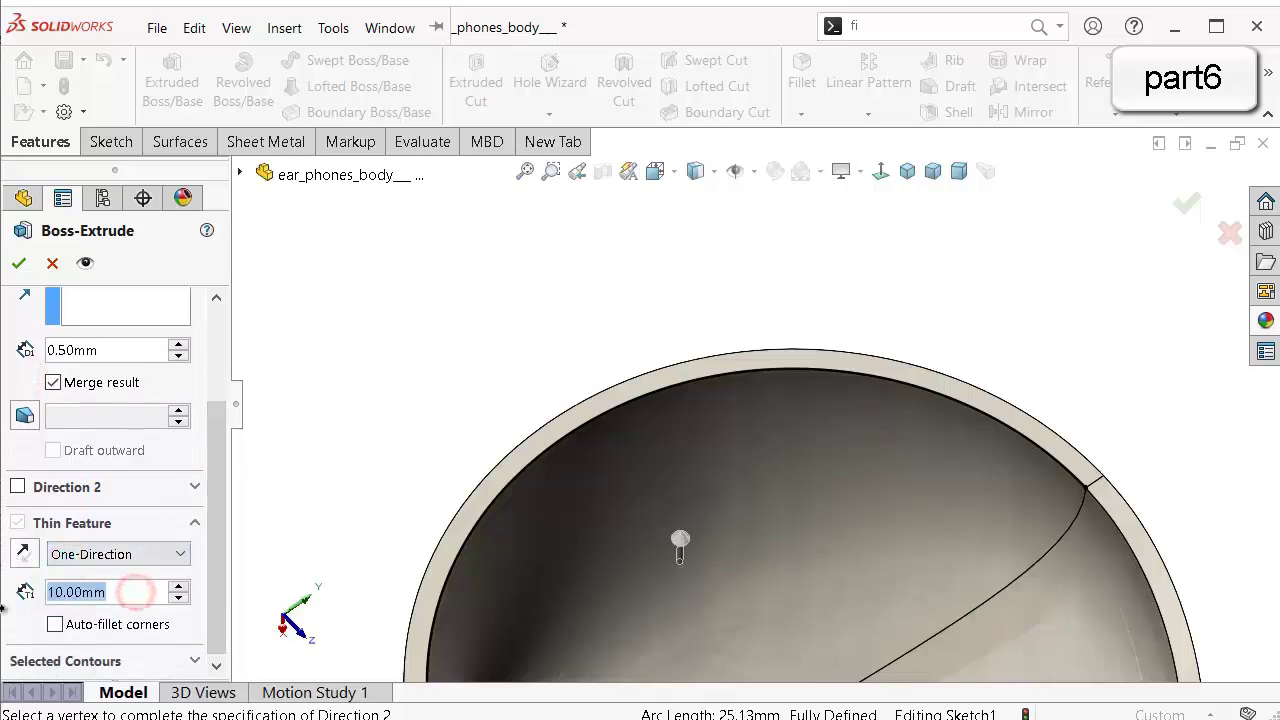
pyautogui.write('0.25')
pyautogui.press('Return')
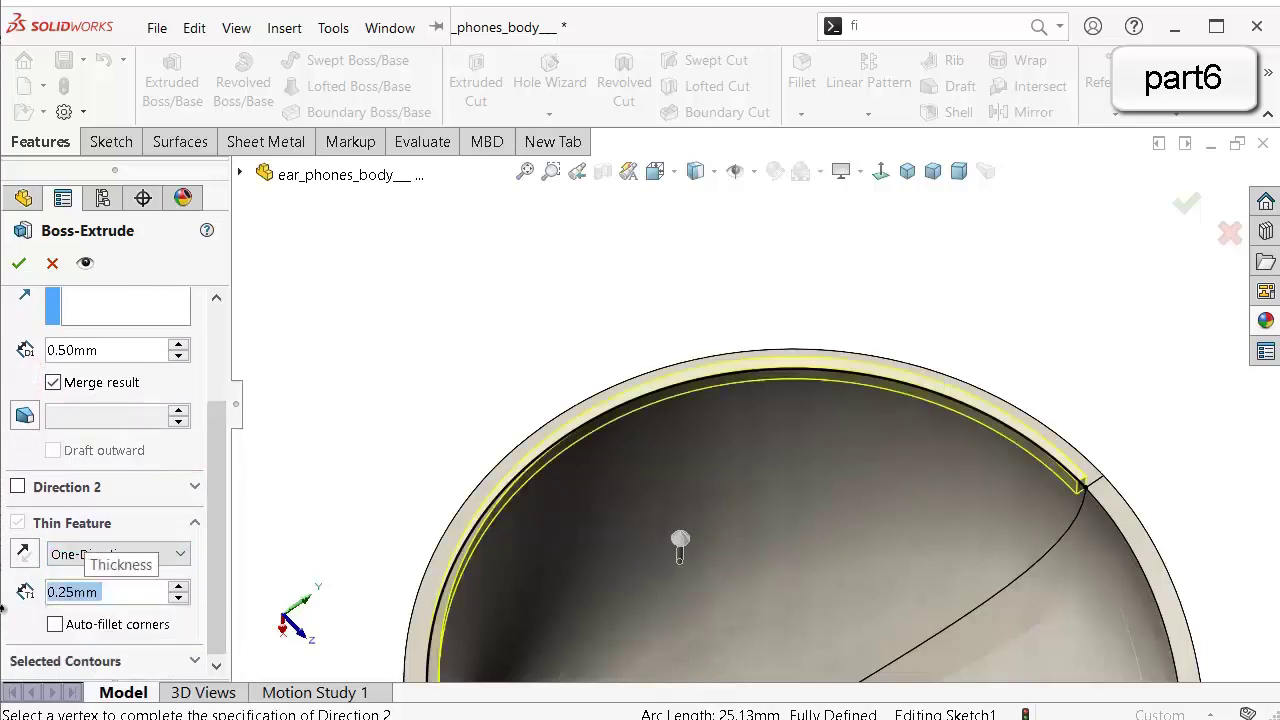
# Reverse the thin wall's thickness direction so it grows outward onto the rim, and finish the extrusion.
pyautogui.moveTo(620, 484); pyautogui.dragTo(570, 456, button='middle')
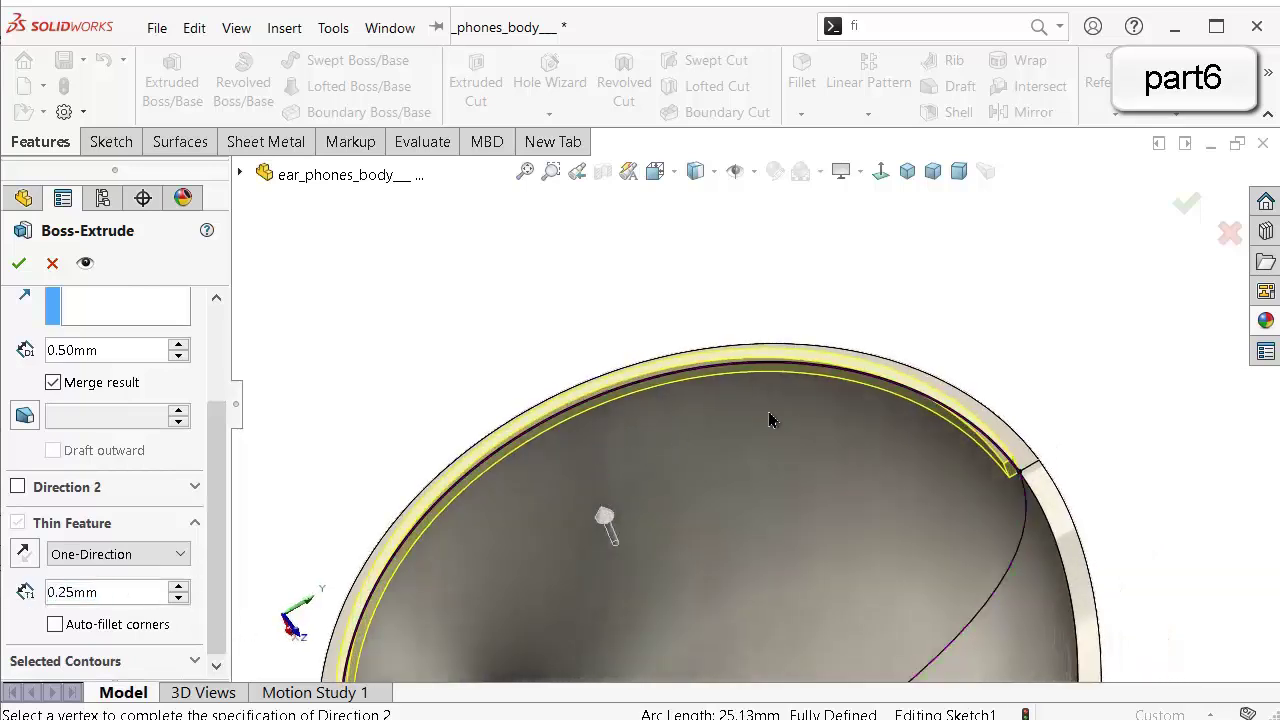
pyautogui.scroll(-4, 771, 416)
pyautogui.click(24, 557)
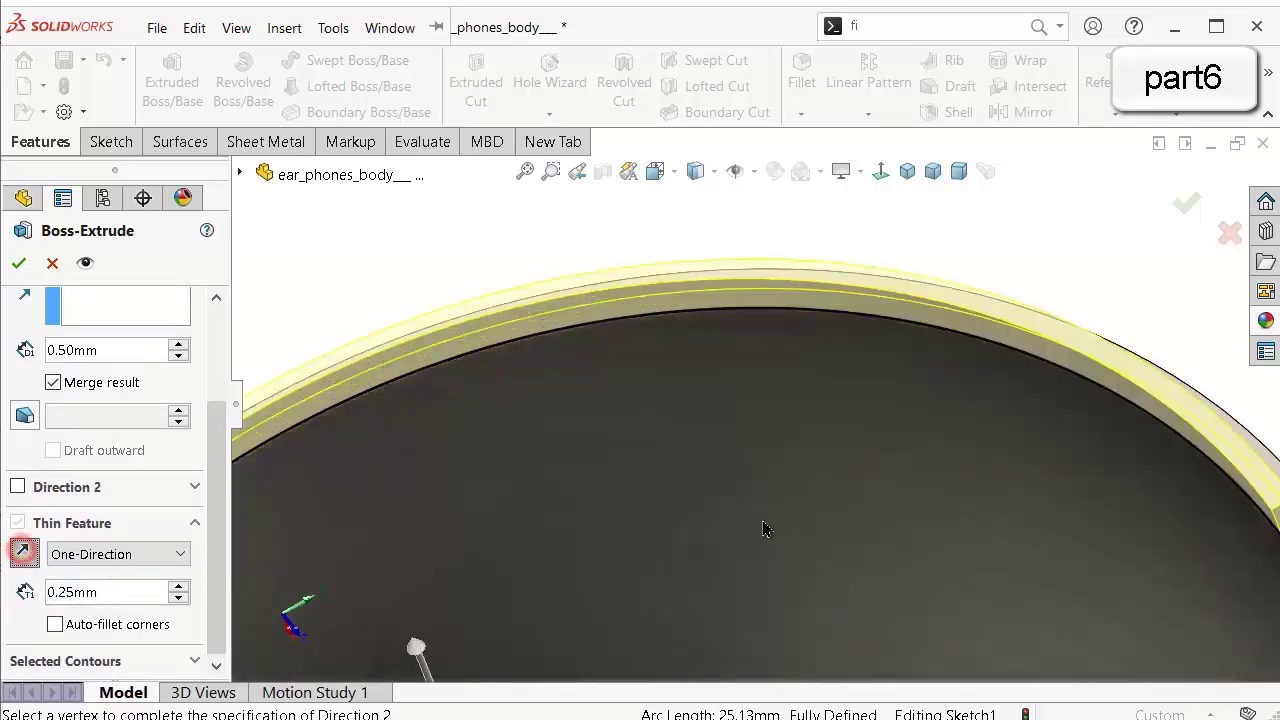
pyautogui.scroll(4, 775, 515)
pyautogui.moveTo(790, 513); pyautogui.dragTo(784, 423, button='middle')
pyautogui.scroll(-4, 944, 453)
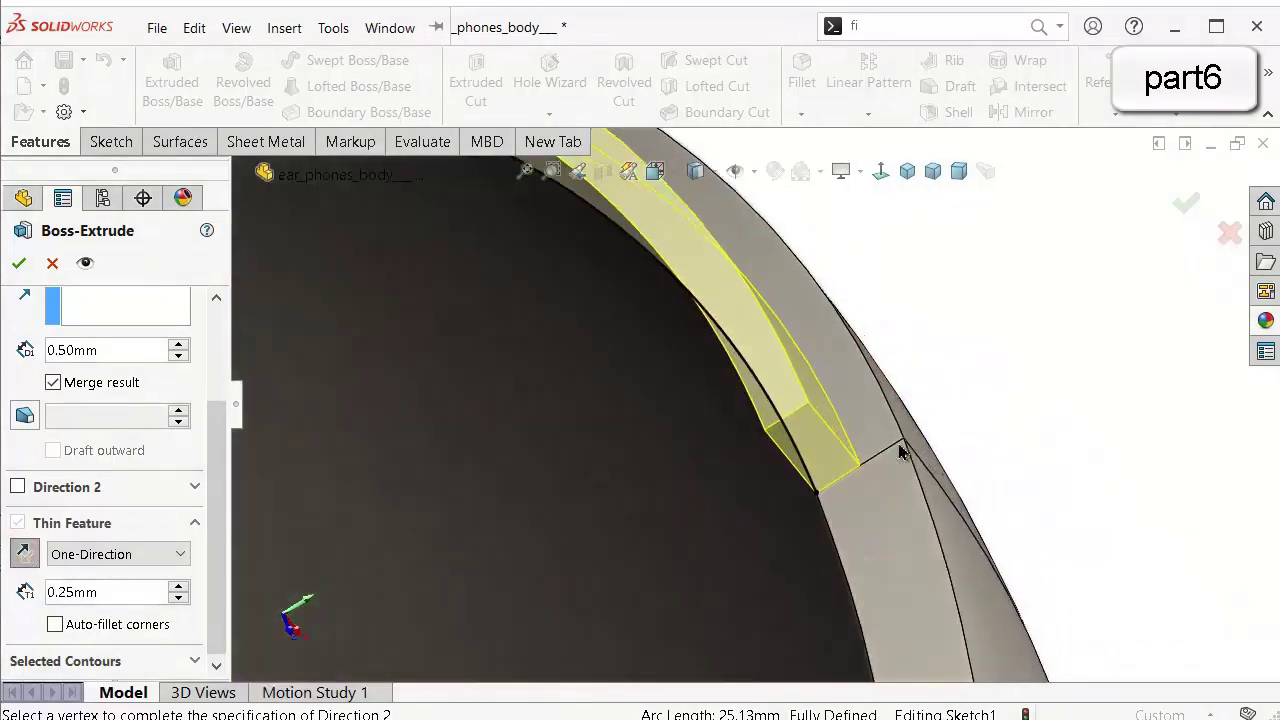
pyautogui.click(1185, 207)
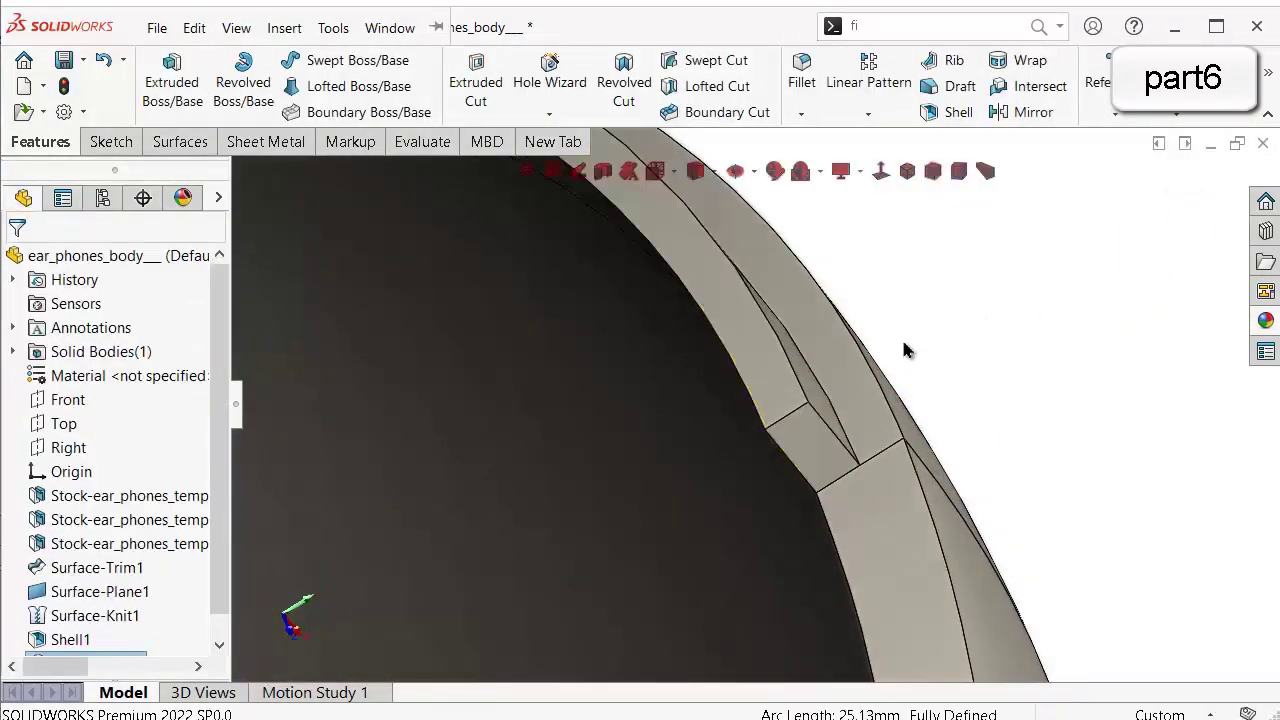
# Start a Chamfer on the outer top edge of the thin rim lip with a distance of 0.25 mm.
pyautogui.moveTo(903, 349); pyautogui.dragTo(874, 331, button='middle')
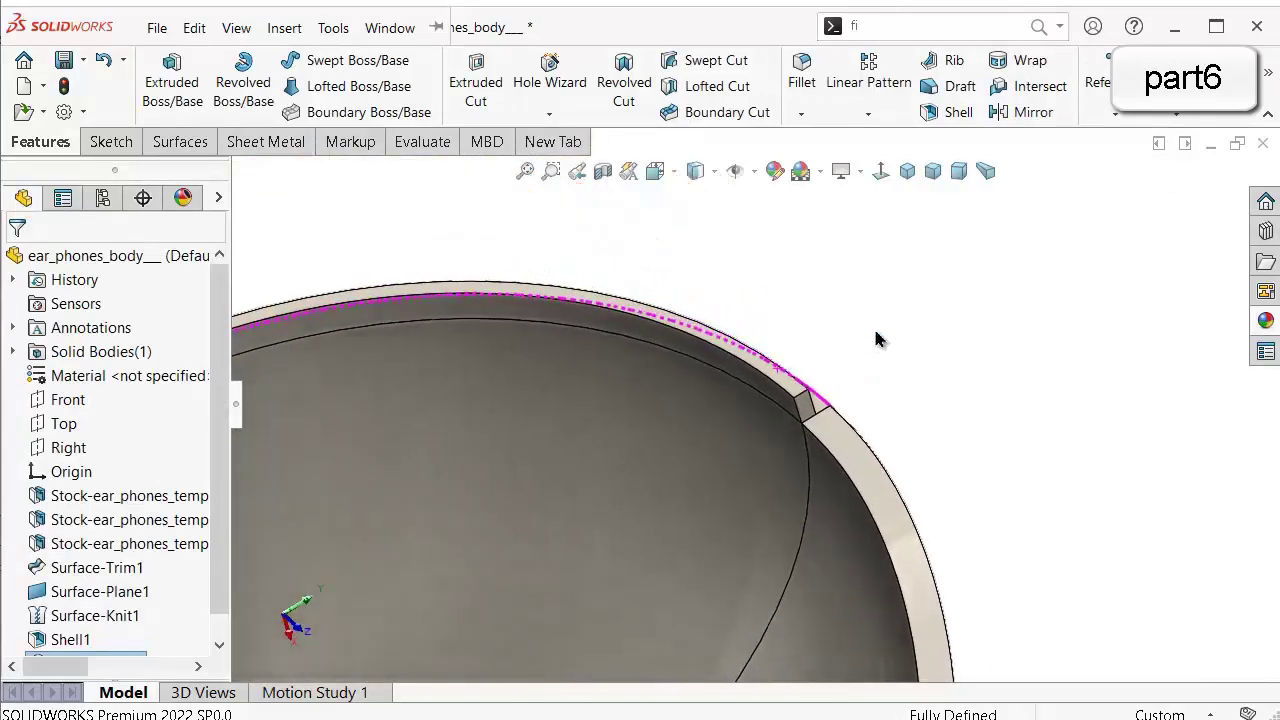
pyautogui.scroll(1, 649, 360)
pyautogui.scroll(-3, 640, 352)
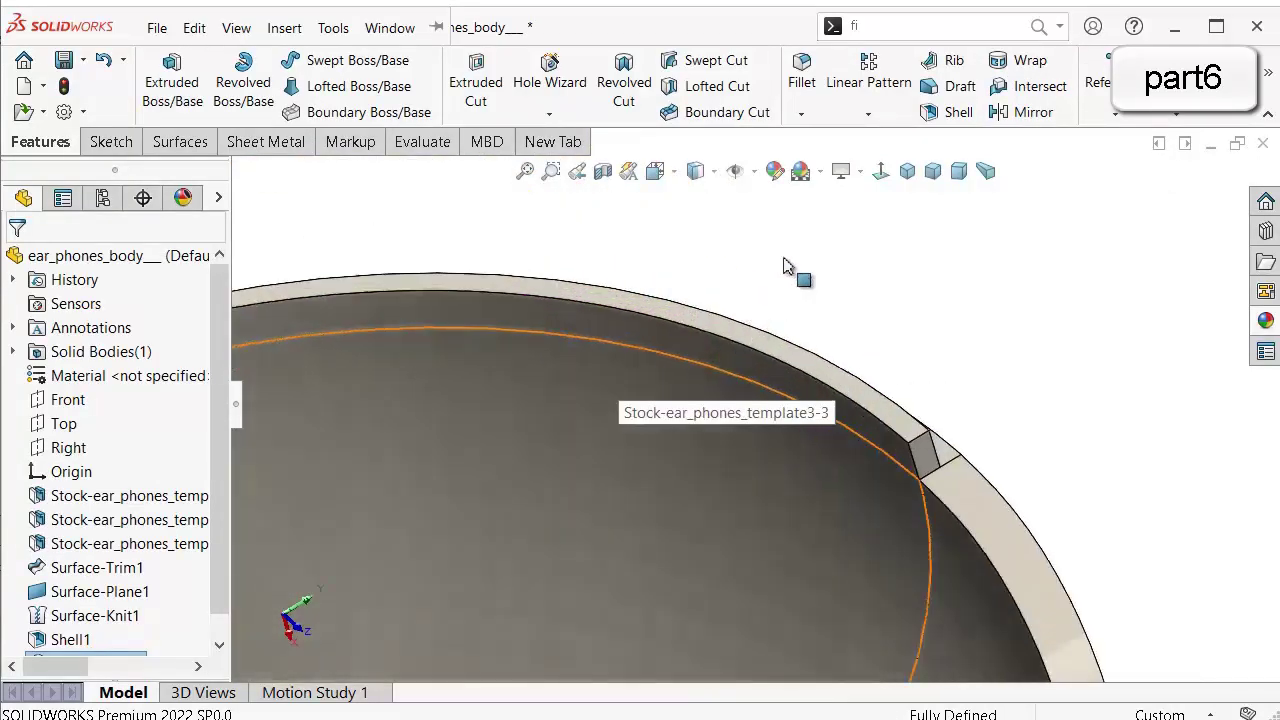
pyautogui.click(795, 116)
pyautogui.click(806, 156)
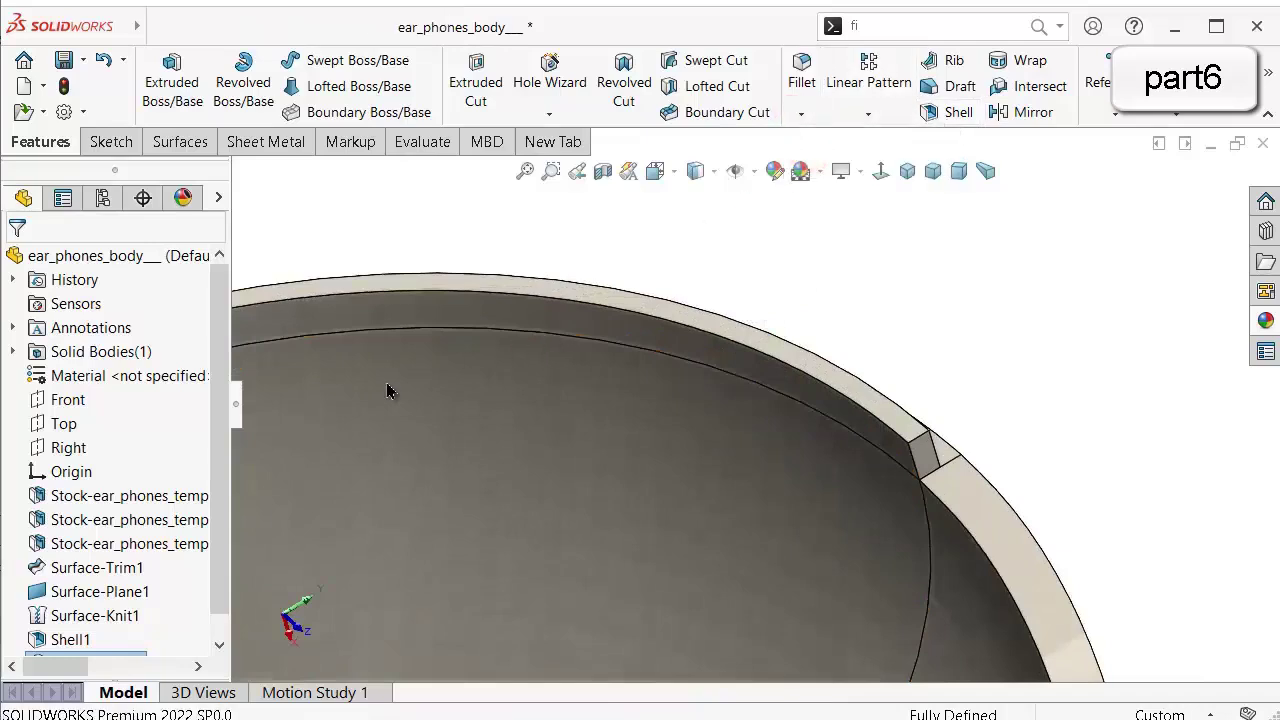
pyautogui.moveTo(220, 463); pyautogui.dragTo(155, 588)
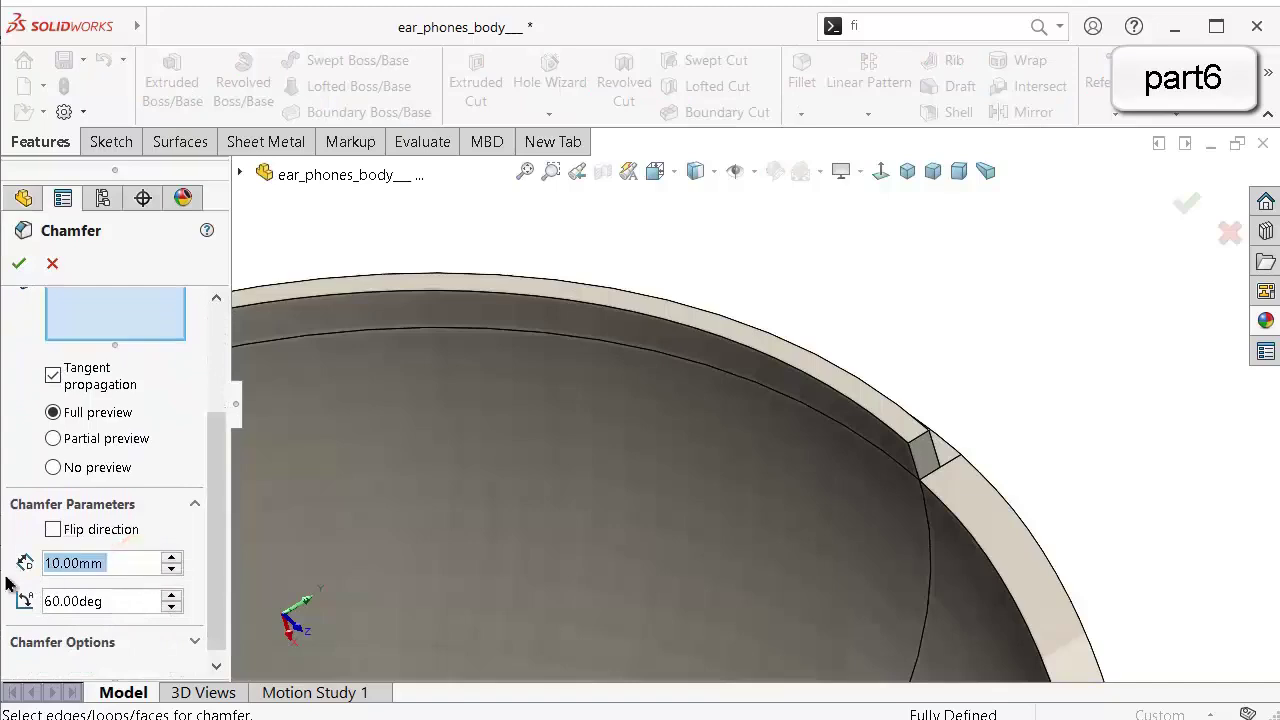
pyautogui.write('0.')
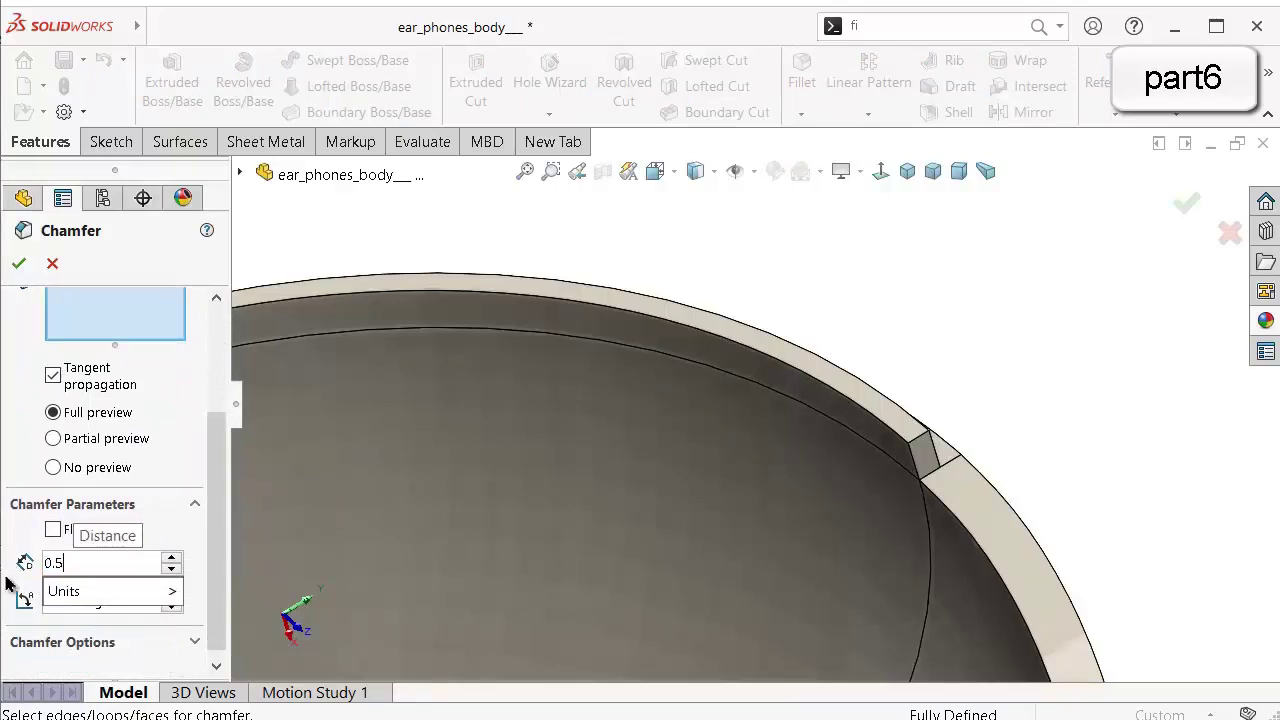
pyautogui.write('25')
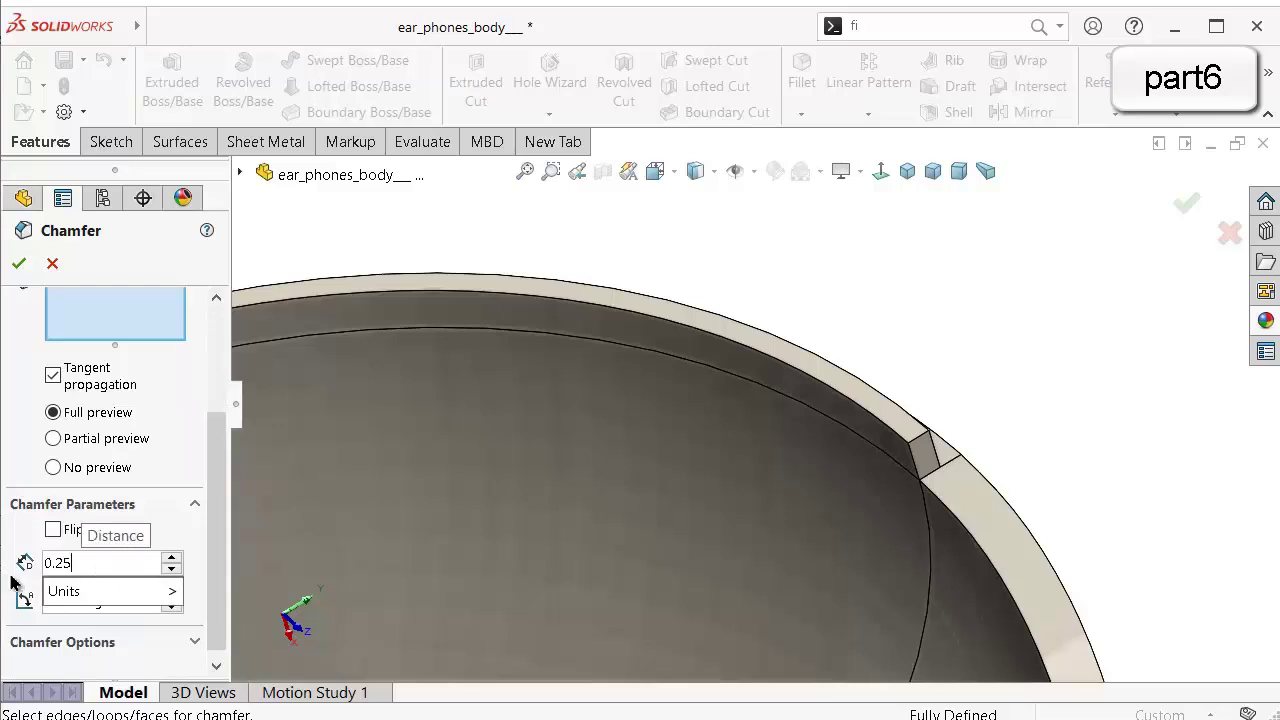
pyautogui.scroll(-5, 900, 458)
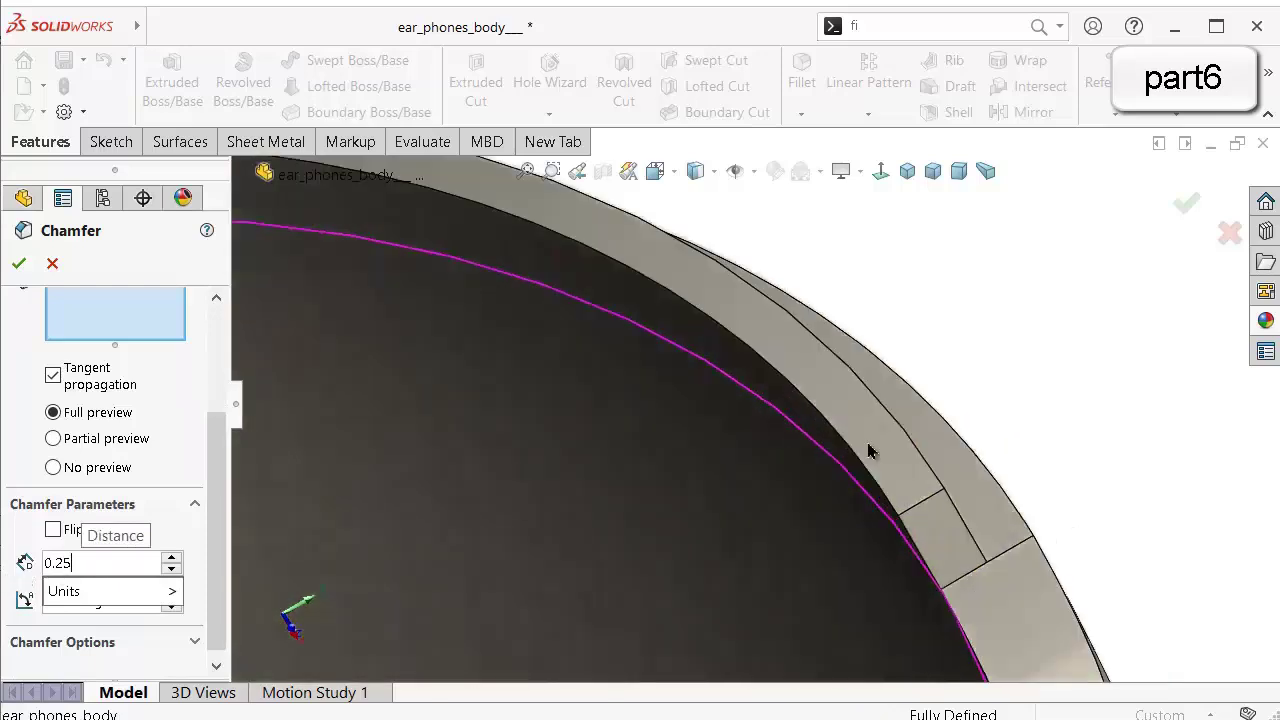
pyautogui.click(936, 476)
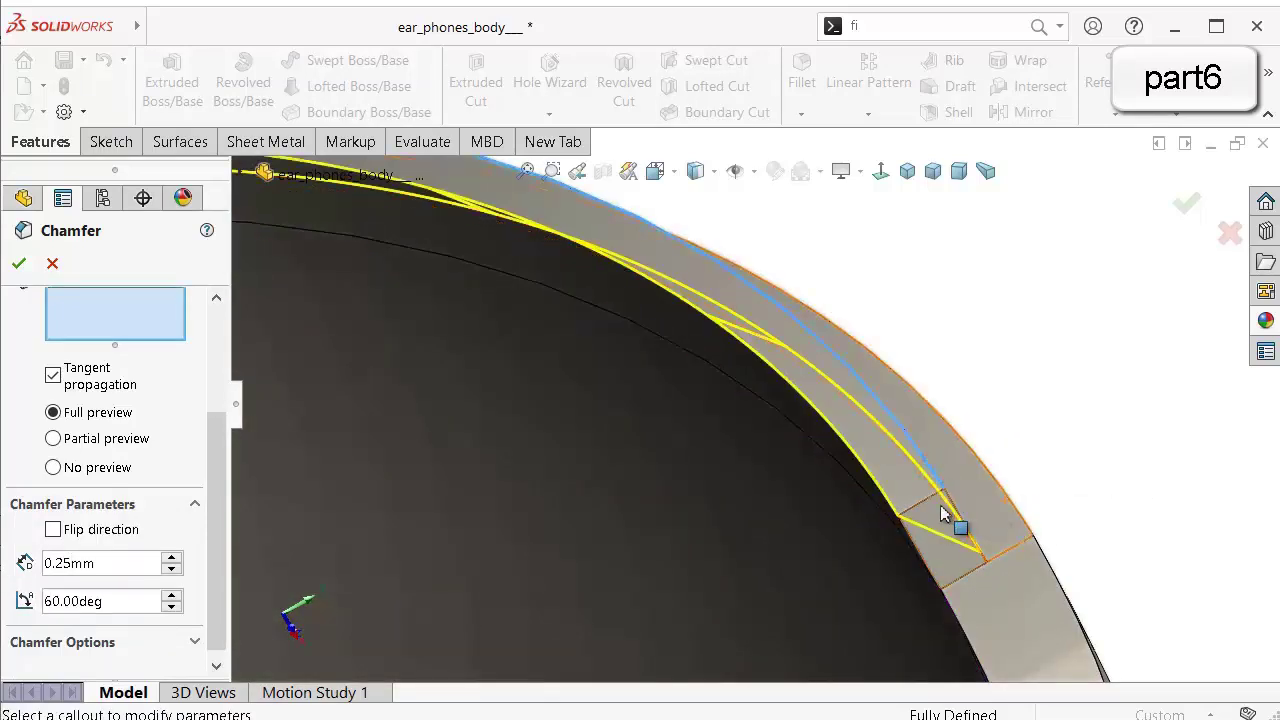
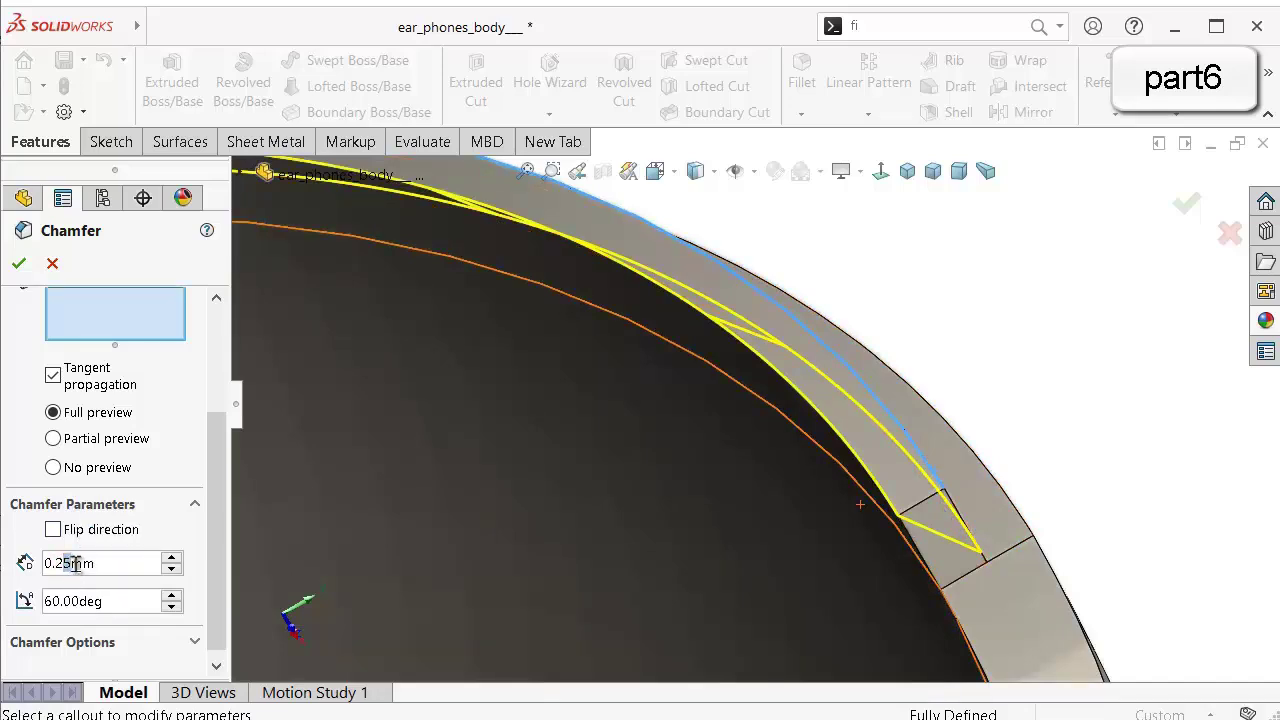
# Reduce the lip chamfer's distance to 0.2 mm and complete the chamfer.
pyautogui.write('0')
pyautogui.press('Return')
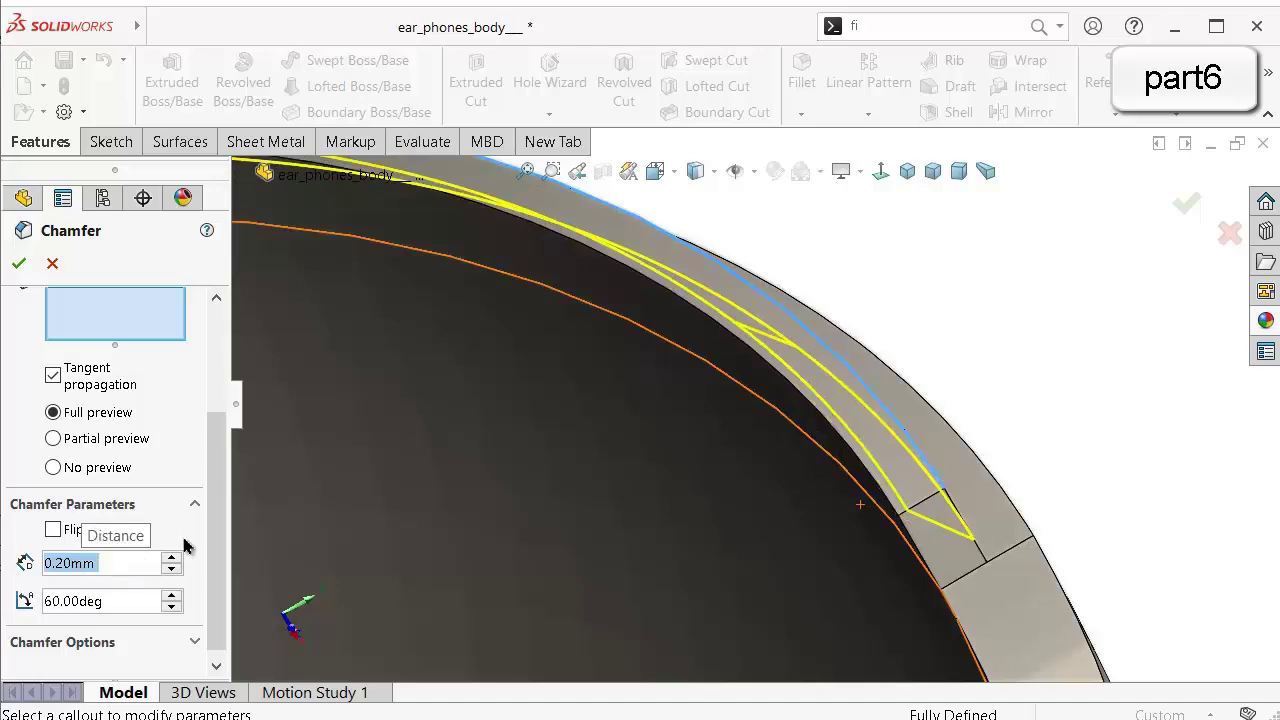
pyautogui.moveTo(806, 466); pyautogui.dragTo(790, 418, button='middle')
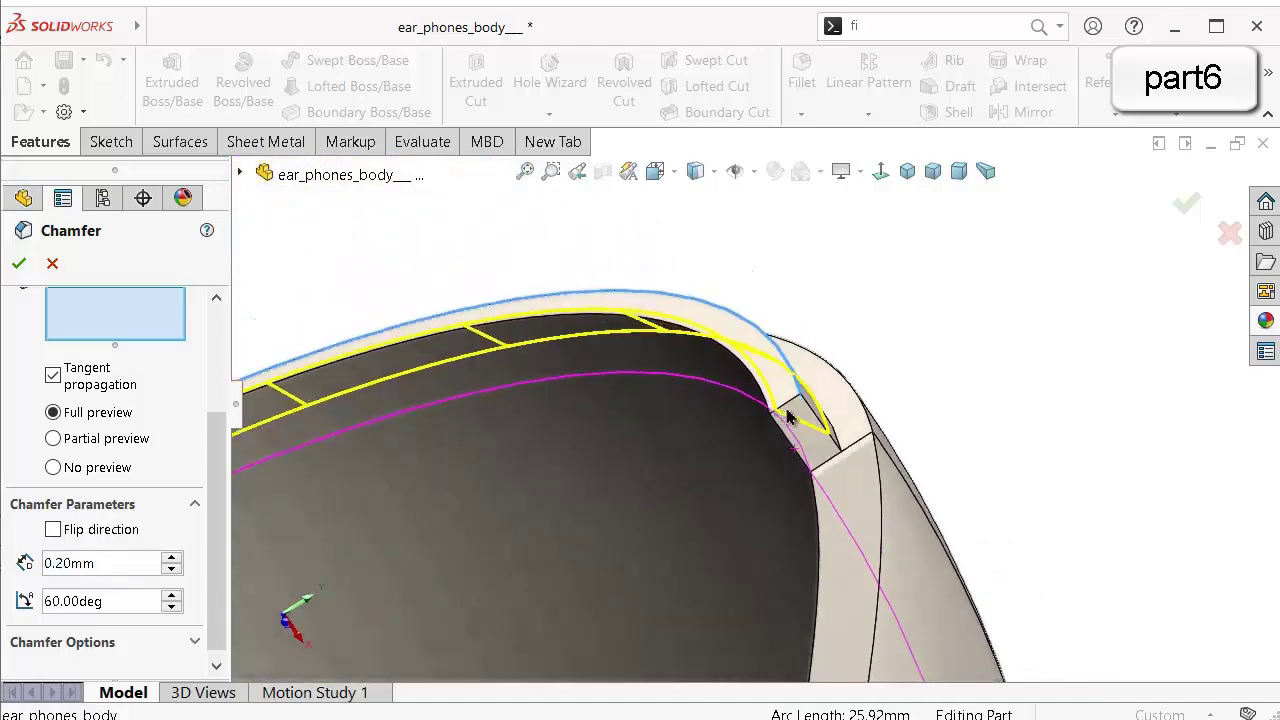
pyautogui.click(1185, 210)
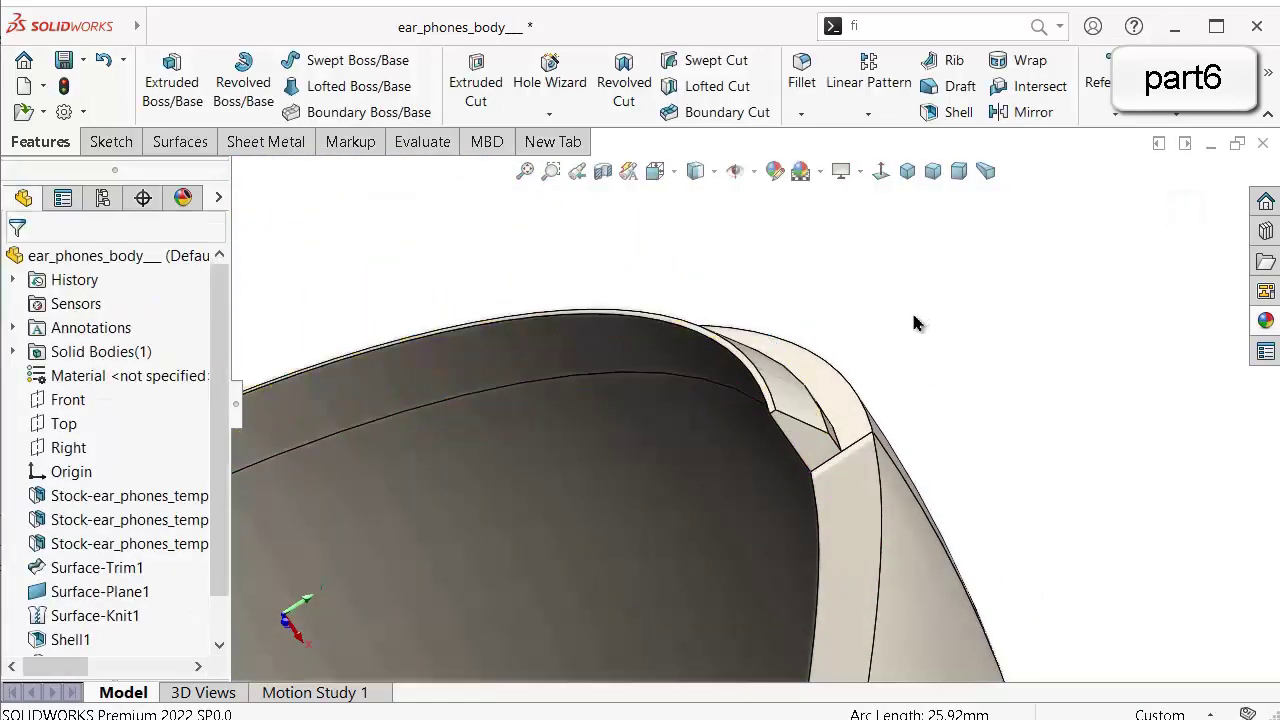
# In a Front plane sketch viewed normal to it, draw a vertical centerline about 22 mm long between the midpoints of the stem's upper and lower edges.
pyautogui.moveTo(914, 320); pyautogui.dragTo(882, 524, button='middle')
pyautogui.scroll(4, 882, 524)
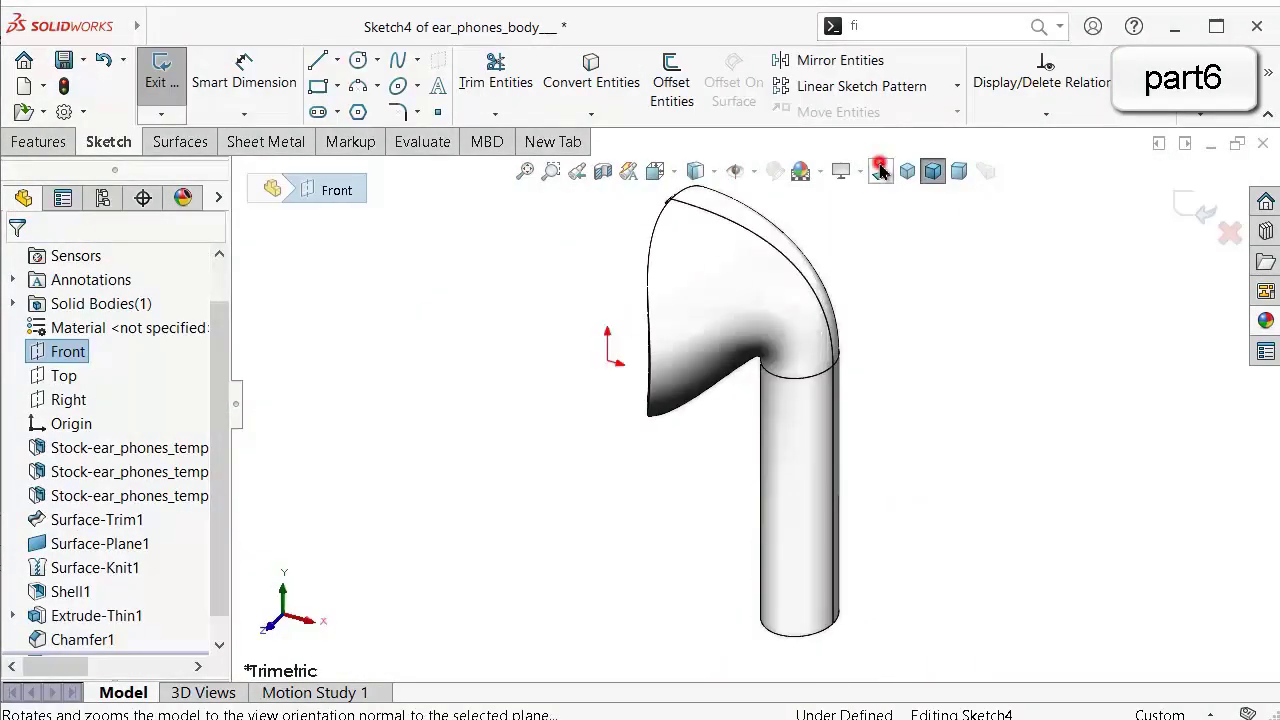
pyautogui.click(880, 171)
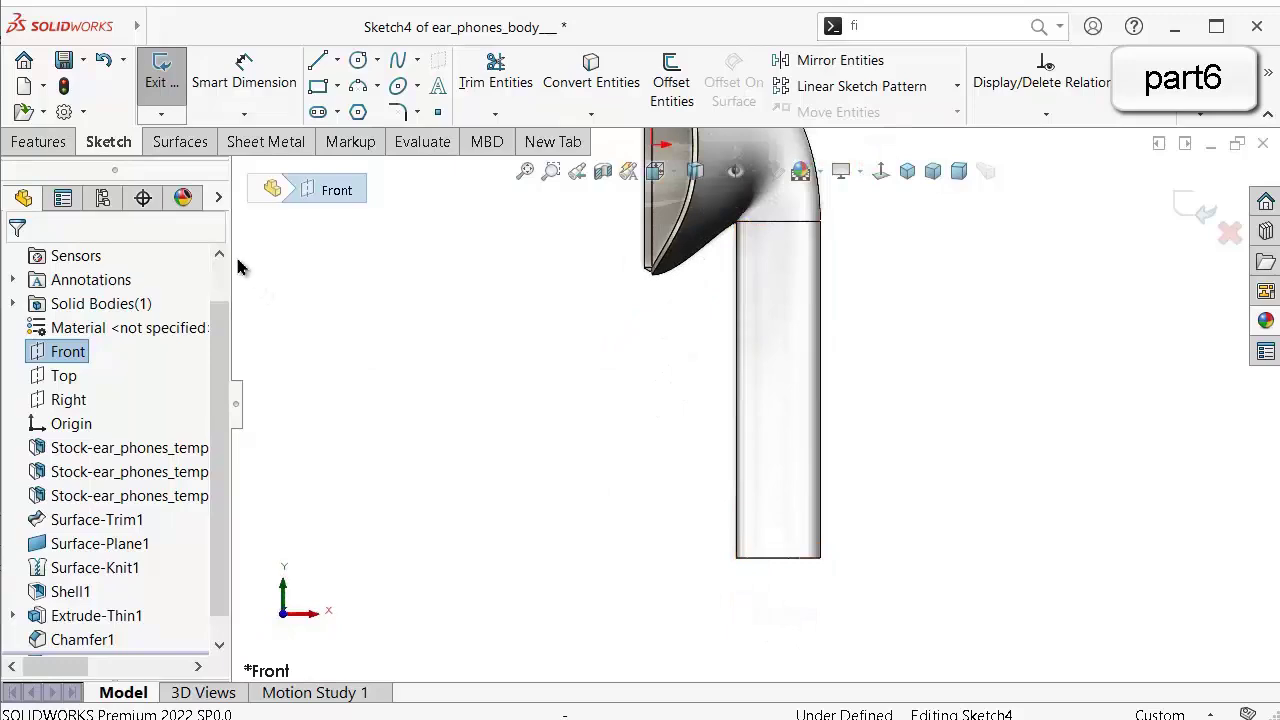
pyautogui.click(338, 61)
pyautogui.click(362, 108)
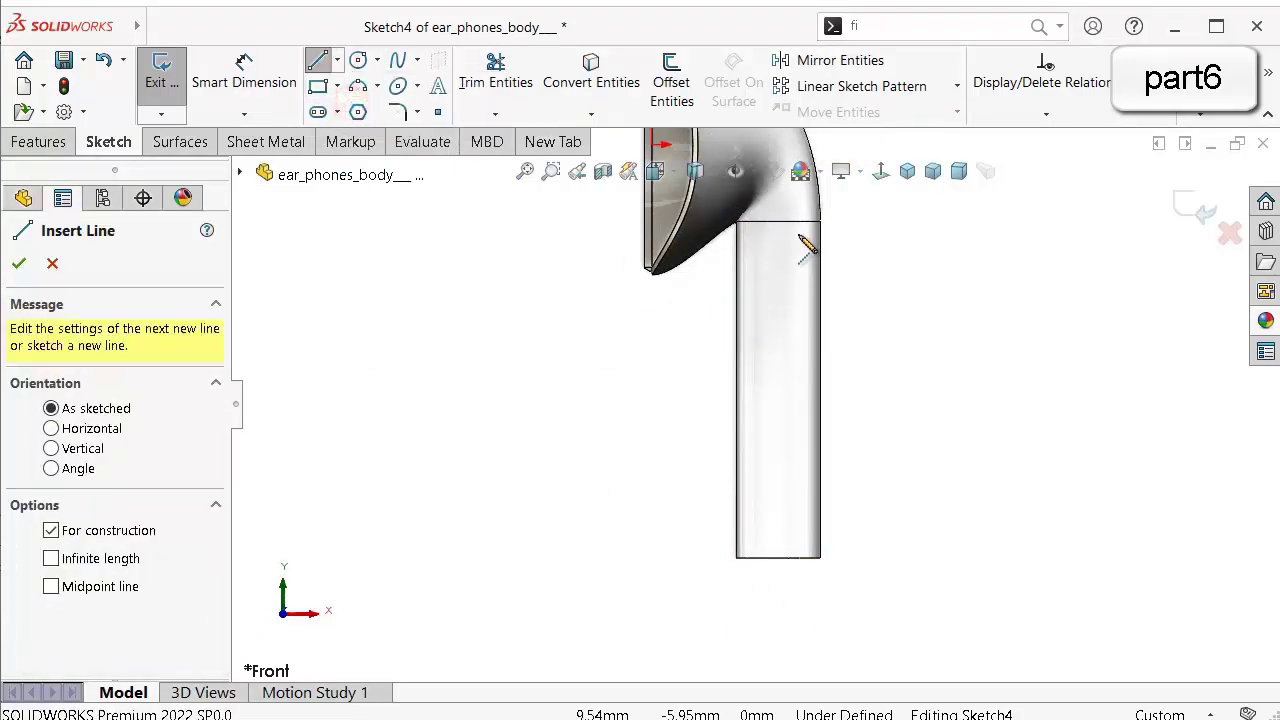
pyautogui.click(780, 221)
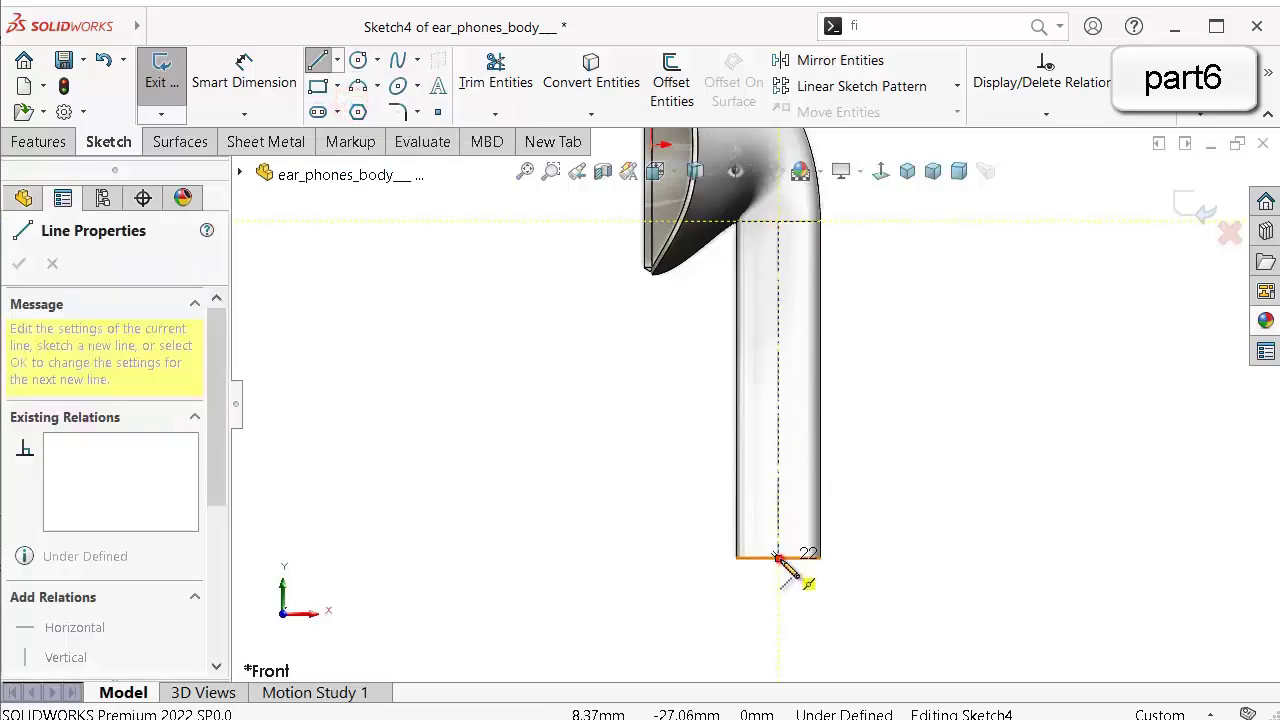
pyautogui.click(778, 557)
pyautogui.press('Escape')
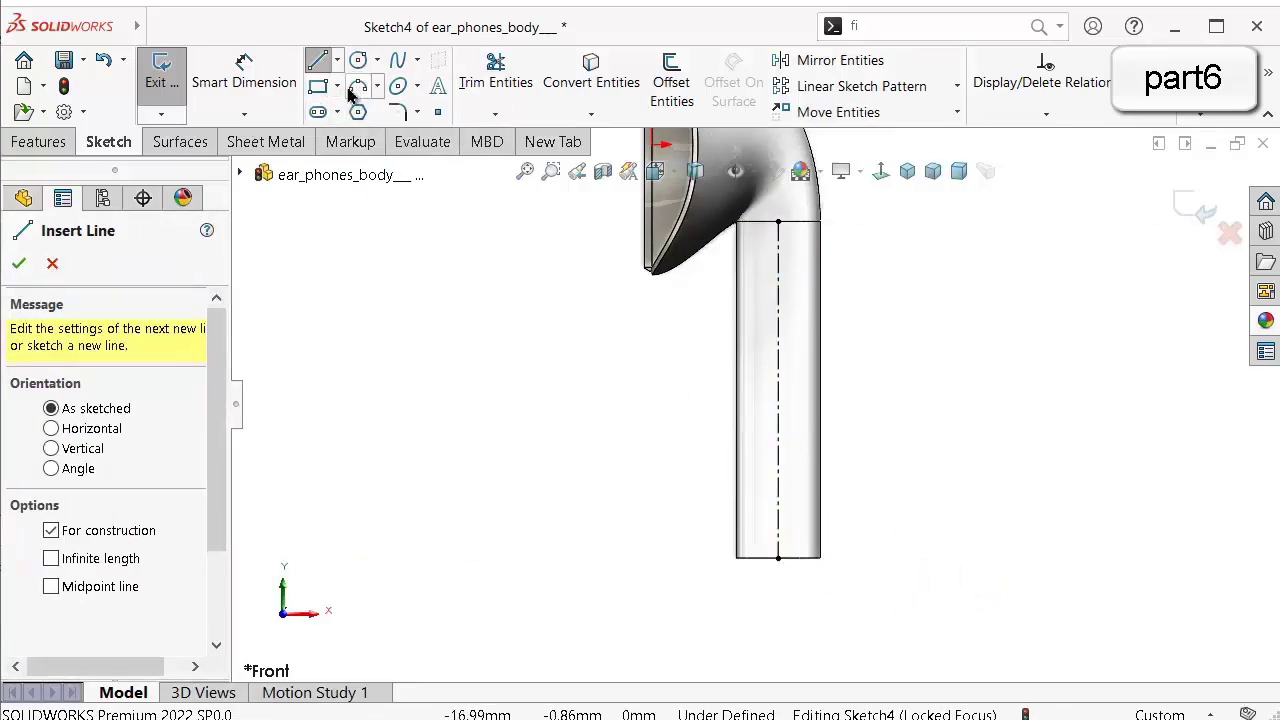
# Sketch a narrow vertical straight slot on the centerline near the stem's lower end, about 3.87 mm between its arc centers.
pyautogui.click(316, 110)
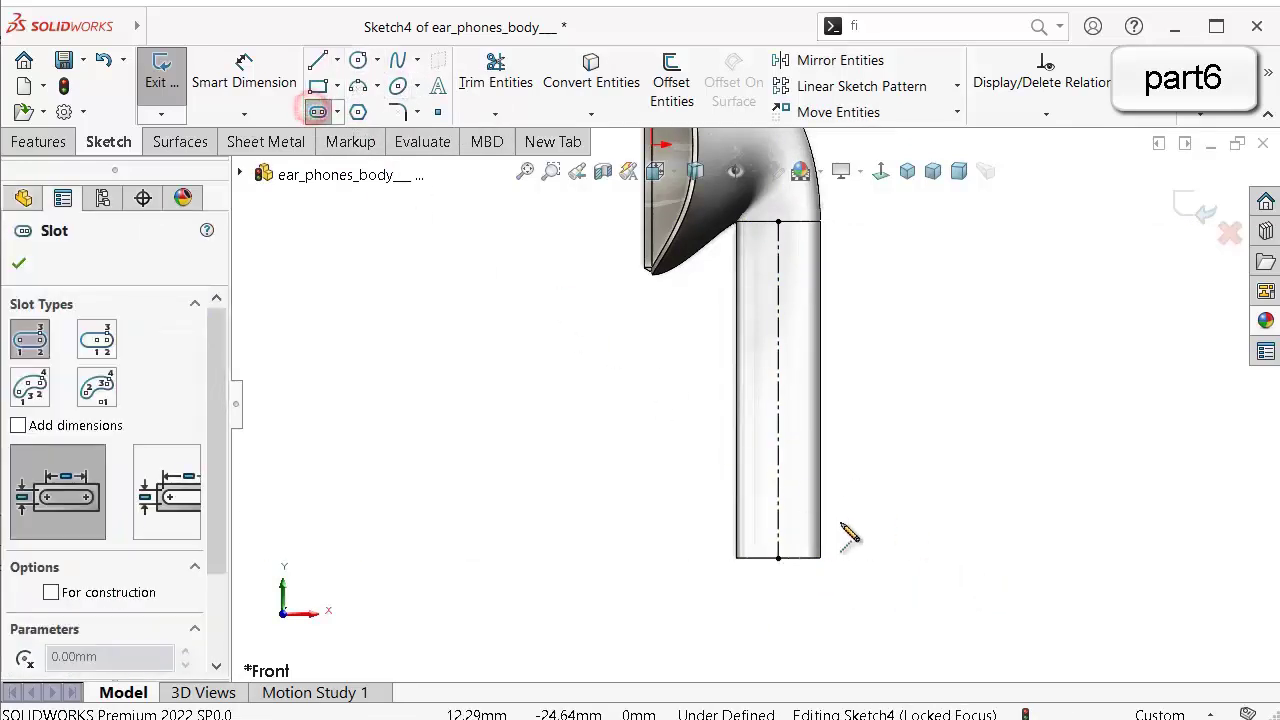
pyautogui.scroll(-2, 751, 523)
pyautogui.click(737, 508)
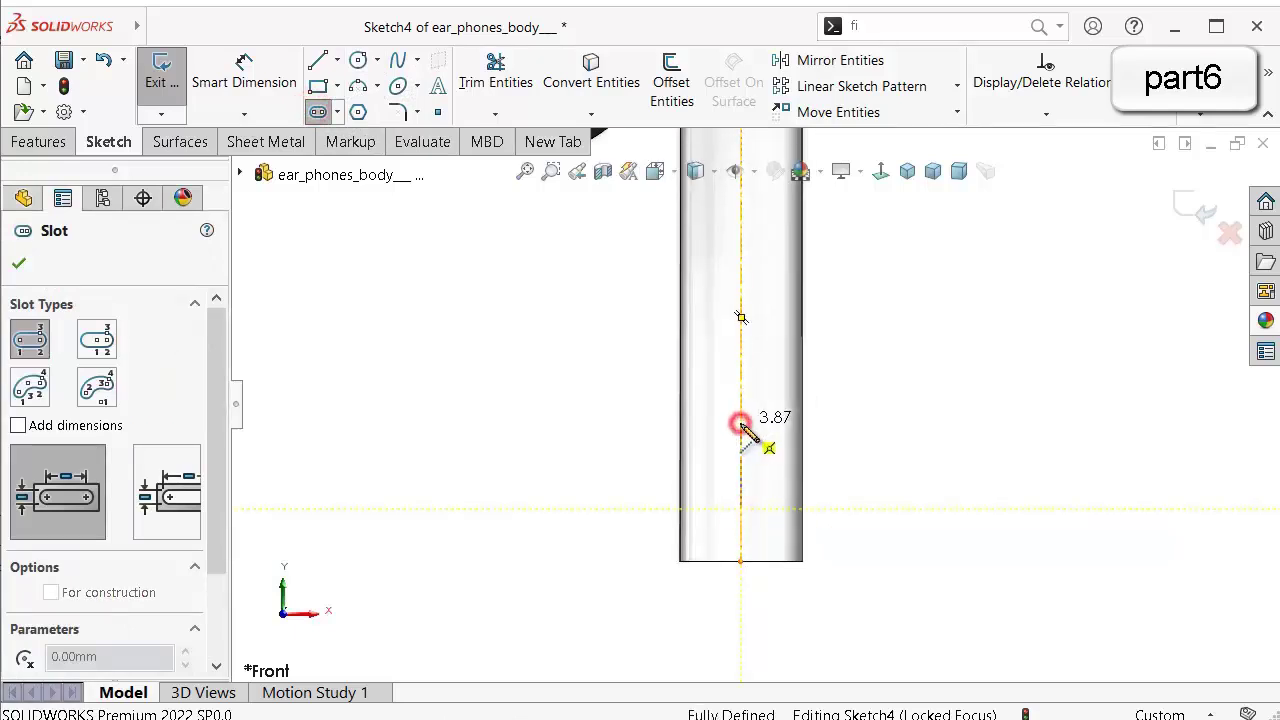
pyautogui.click(752, 430)
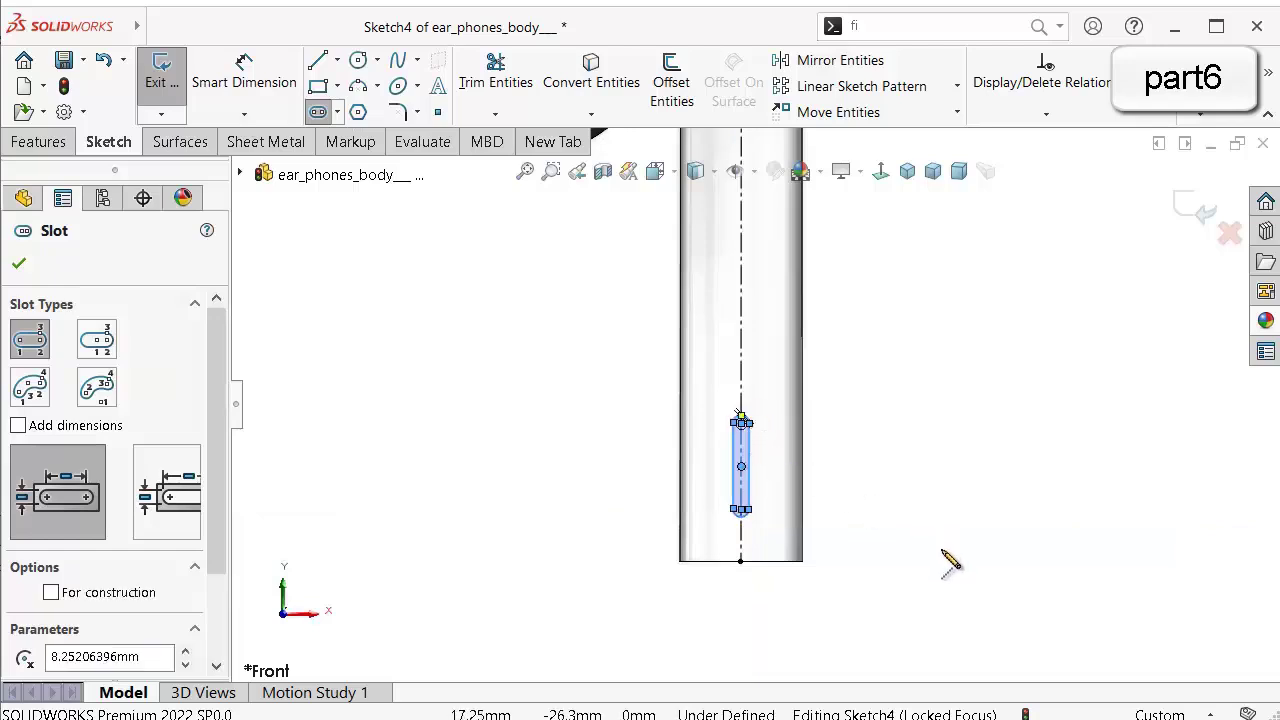
# Dimension the slot's straight side with a length of 3.5 mm.
pyautogui.moveTo(971, 555); pyautogui.dragTo(957, 368, button='right')
pyautogui.scroll(-2, 794, 430)
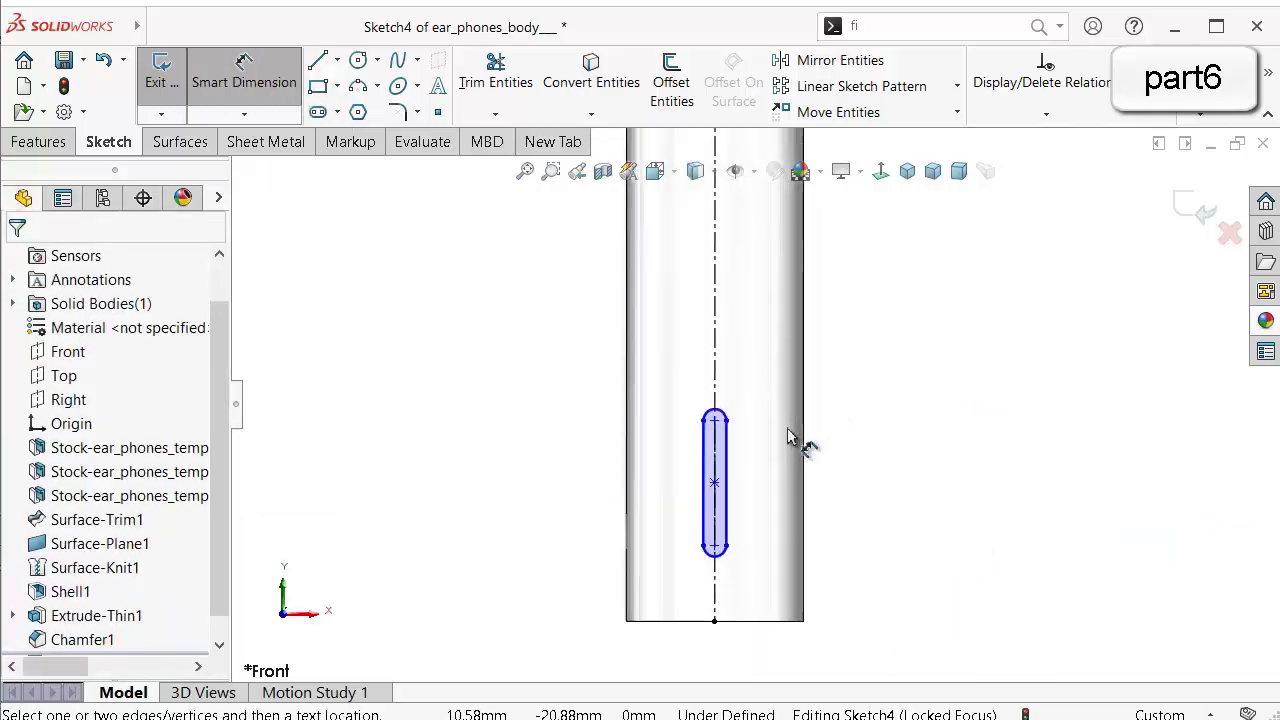
pyautogui.click(697, 474)
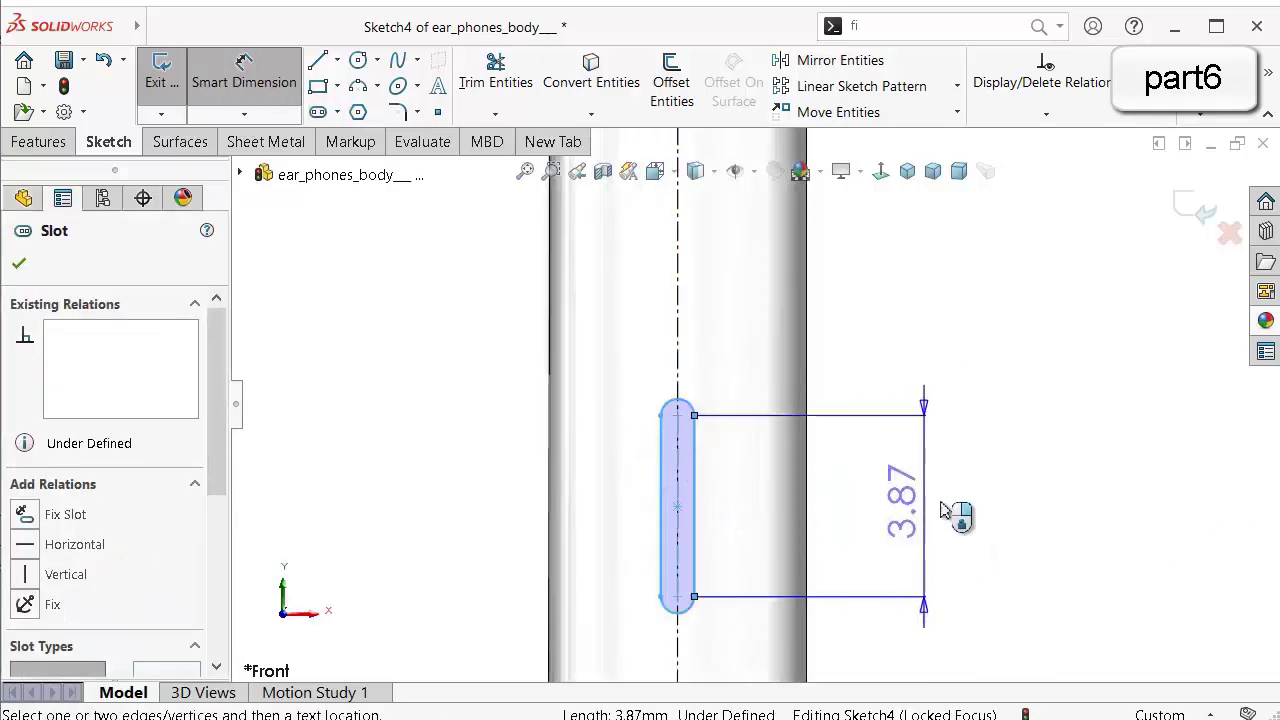
pyautogui.click(943, 500)
pyautogui.write('3.5')
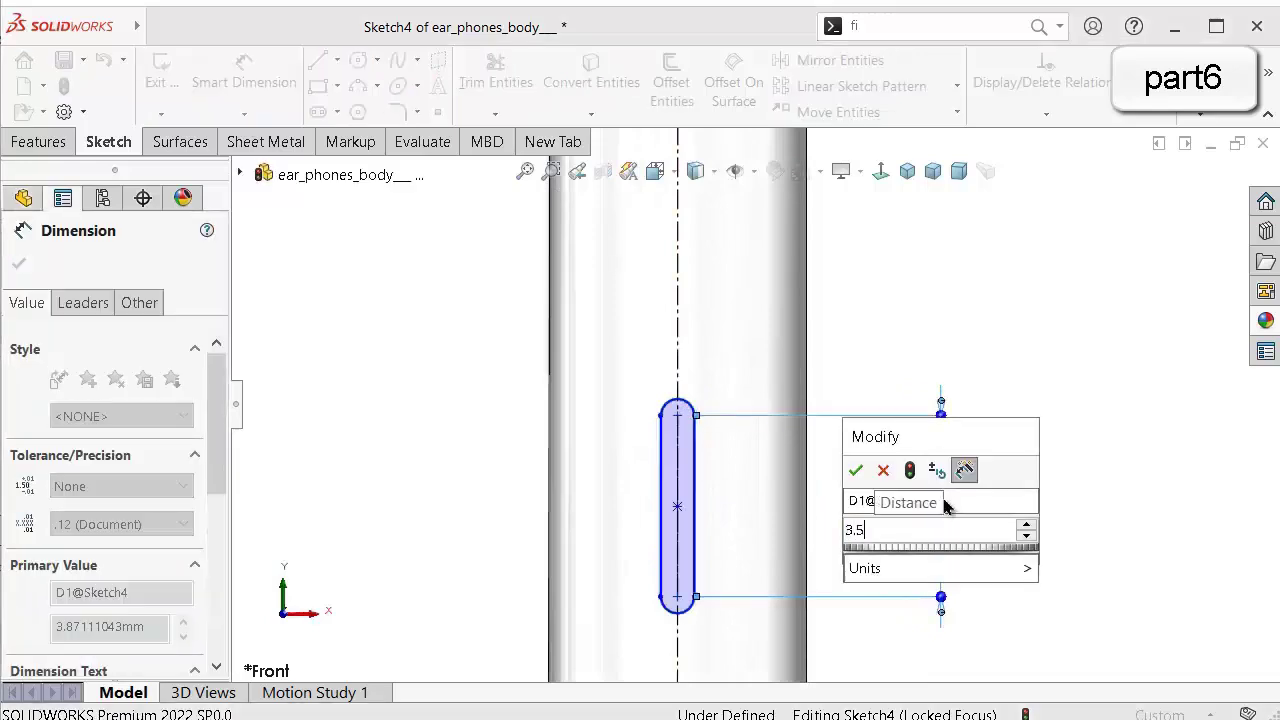
pyautogui.press('Return')
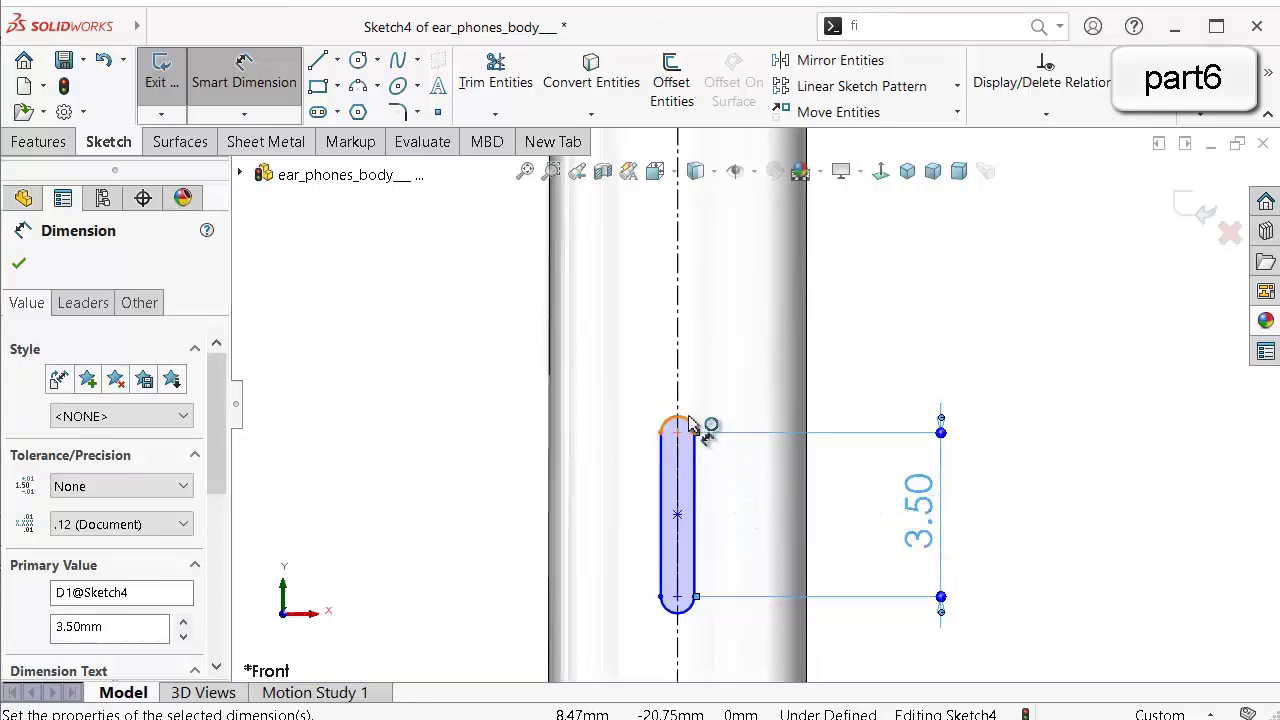
# Dimension the radius of the slot's upper end arc as 0.5 mm and reduce it to 0.25 mm.
pyautogui.click(886, 326)
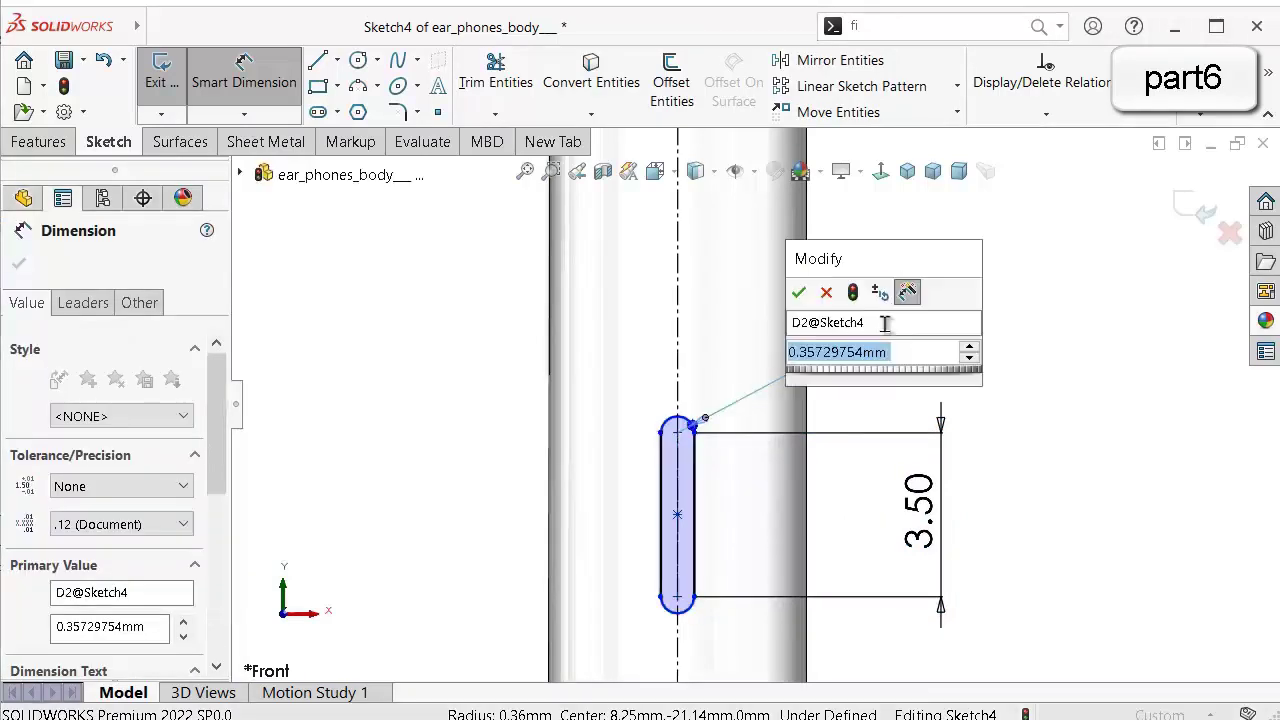
pyautogui.write('0.5')
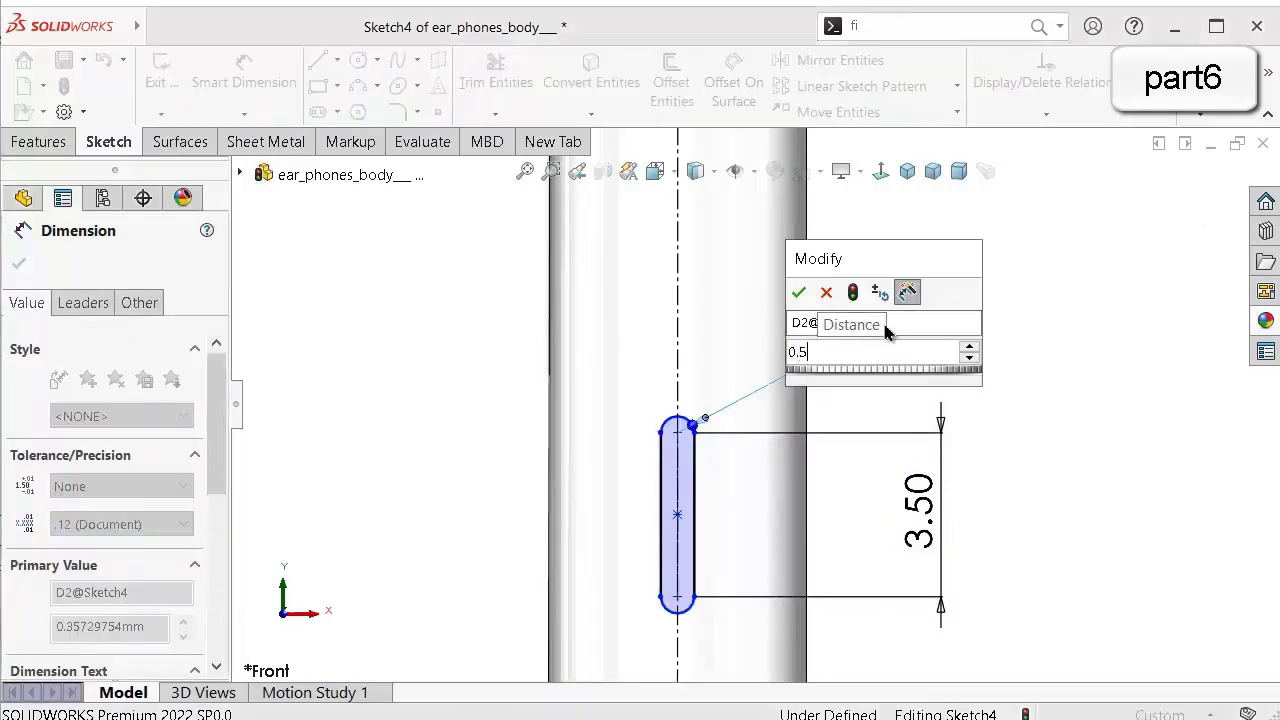
pyautogui.press('Return')
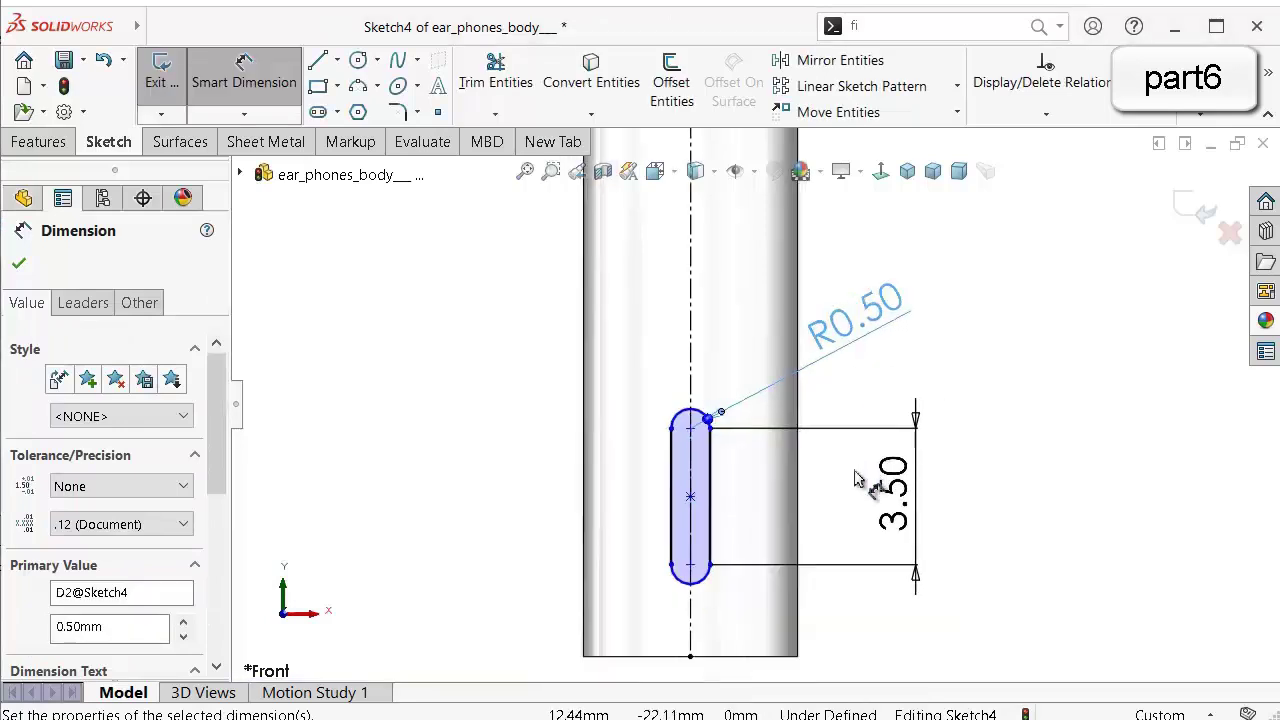
pyautogui.scroll(1, 857, 477)
pyautogui.doubleClick(871, 313)
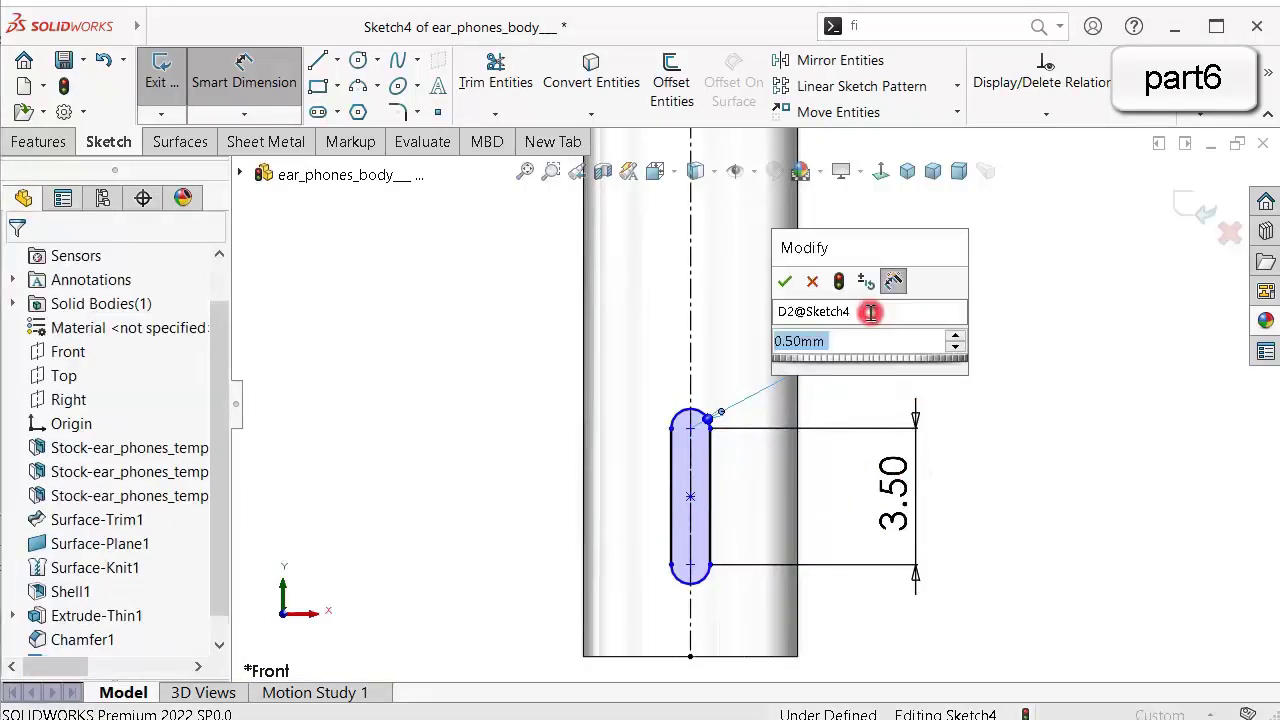
pyautogui.write('0.25')
pyautogui.press('Return')
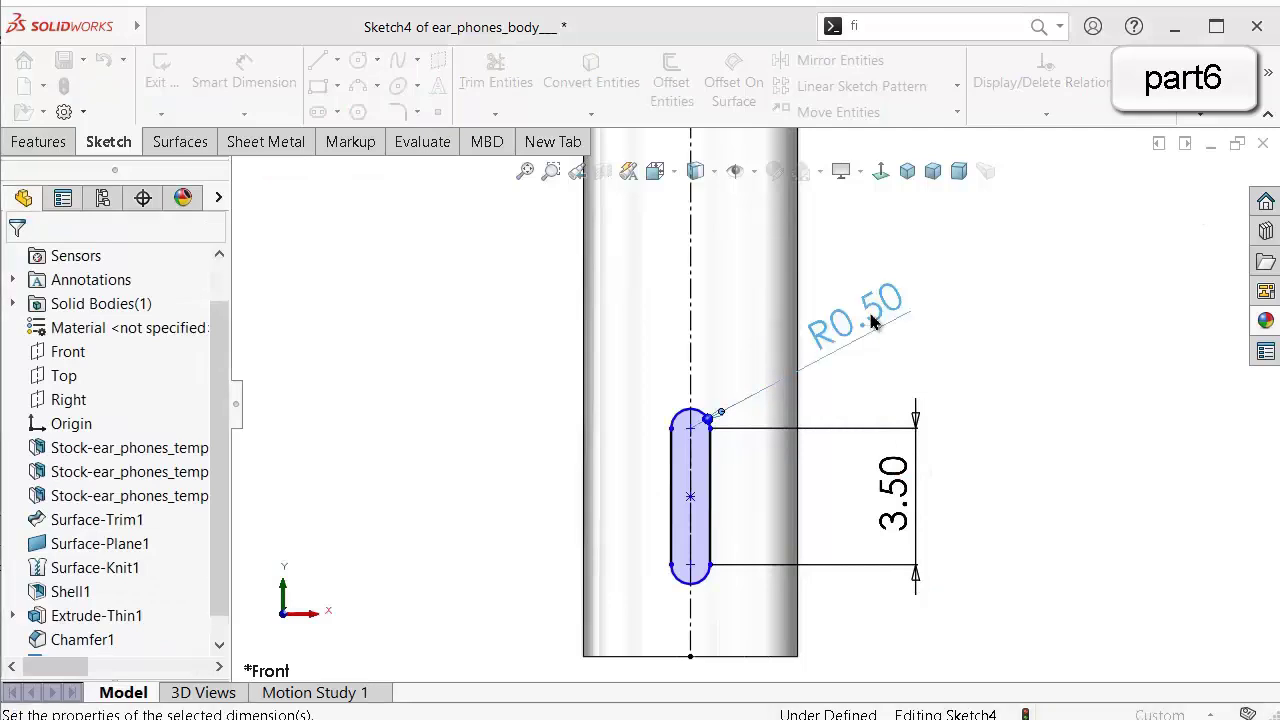
pyautogui.scroll(-1, 750, 505)
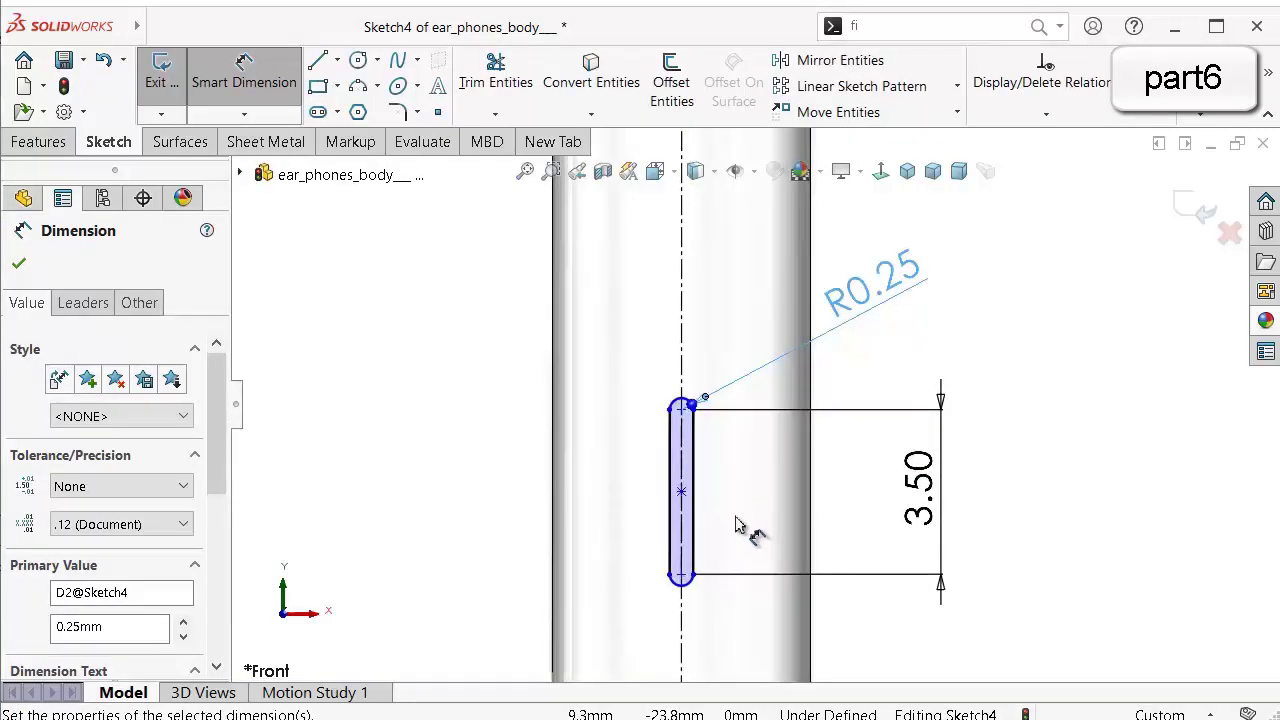
# Dimension the slot's lower arc center 2 mm above the midpoint of the stem's bottom edge.
pyautogui.scroll(1, 735, 525)
pyautogui.click(694, 550)
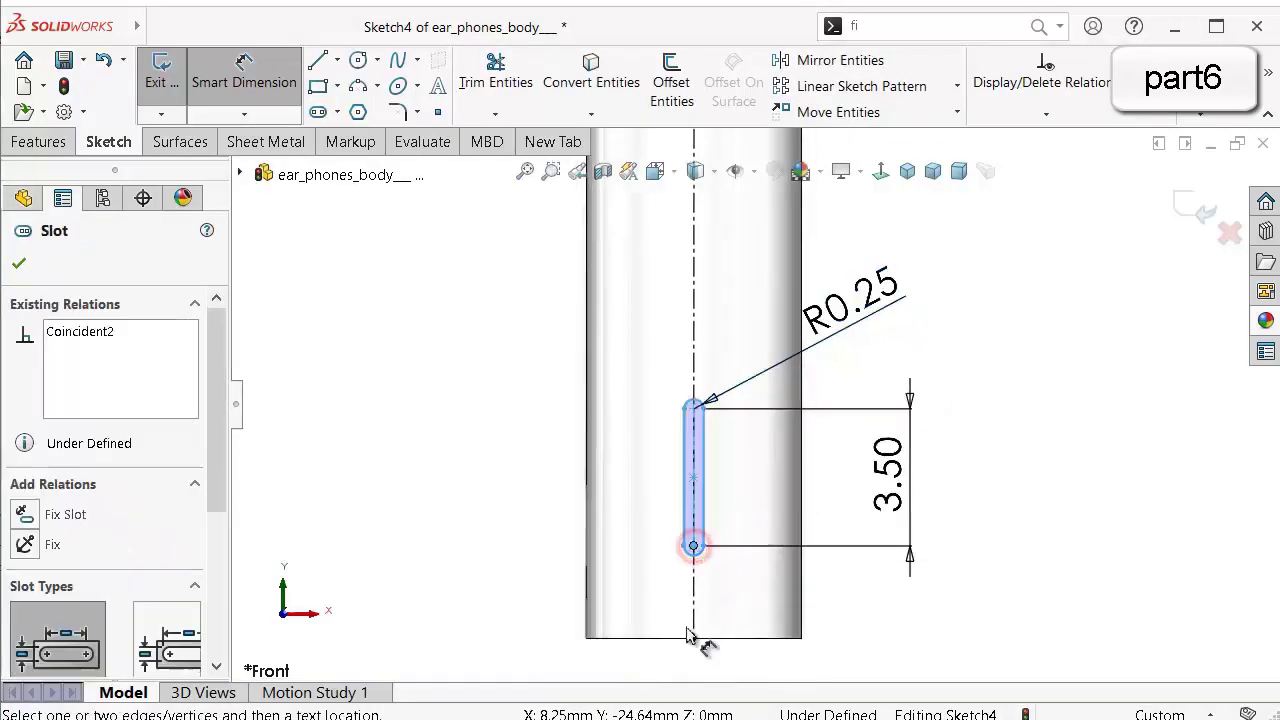
pyautogui.click(692, 640)
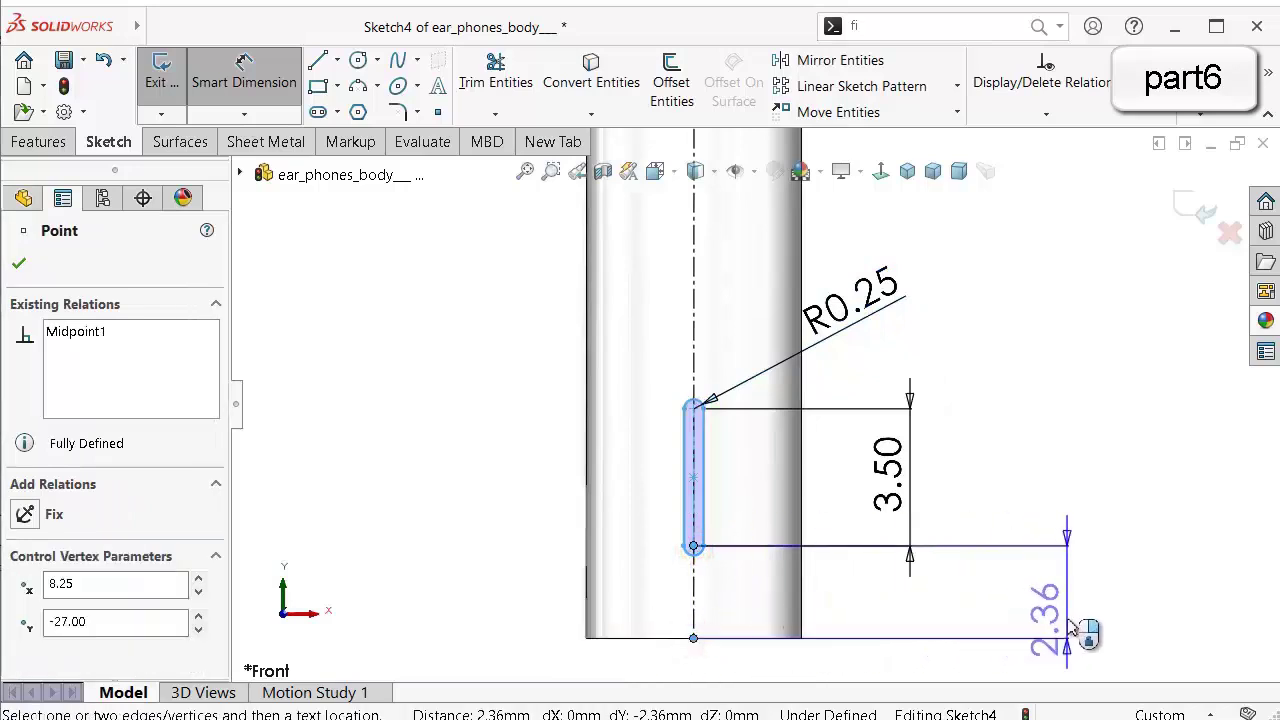
pyautogui.click(1078, 625)
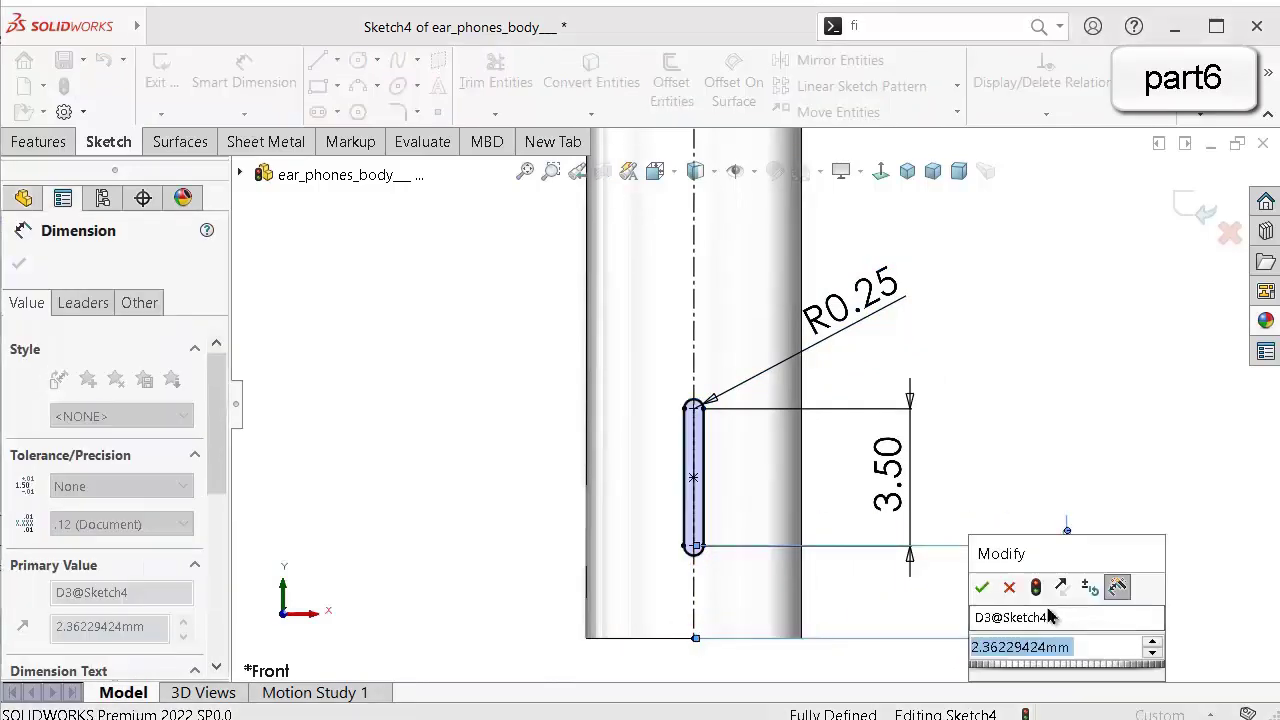
pyautogui.write('2')
pyautogui.press('Return')
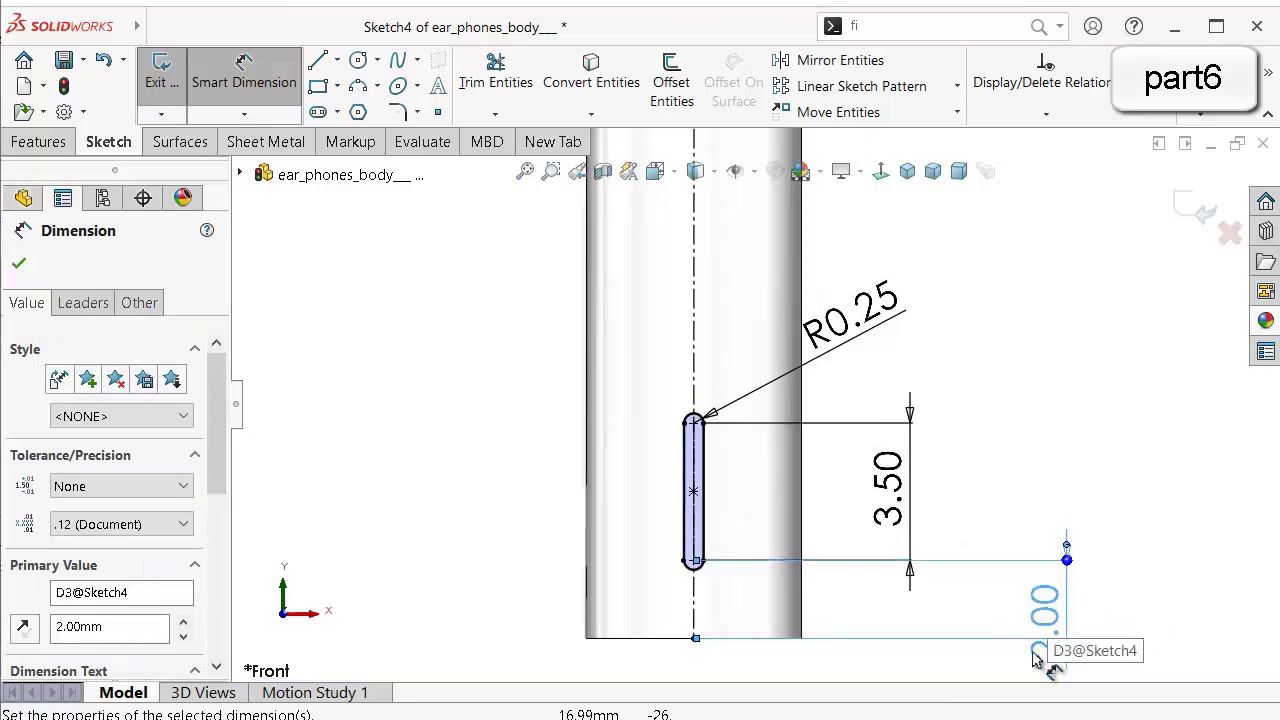
pyautogui.scroll(2, 756, 403)
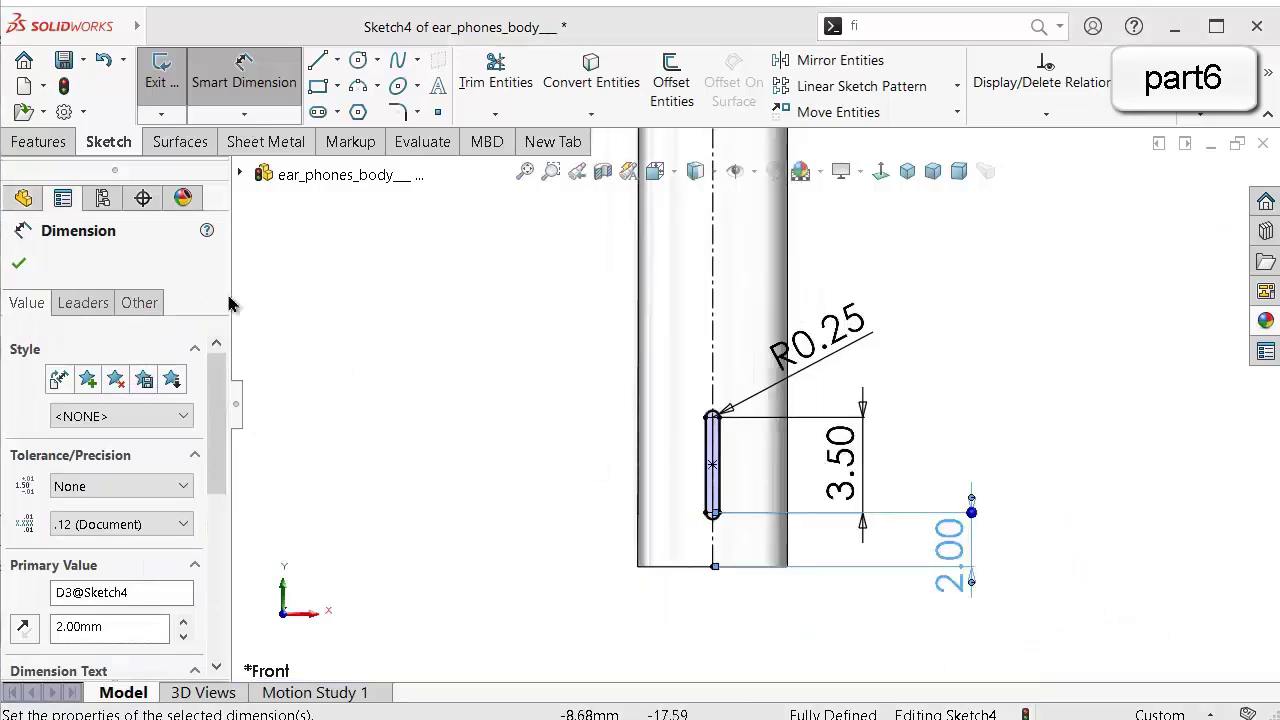
# Create an Extruded Cut from the slot profile with the Through All end condition, passing through the stem wall.
pyautogui.click(36, 140)
pyautogui.click(482, 100)
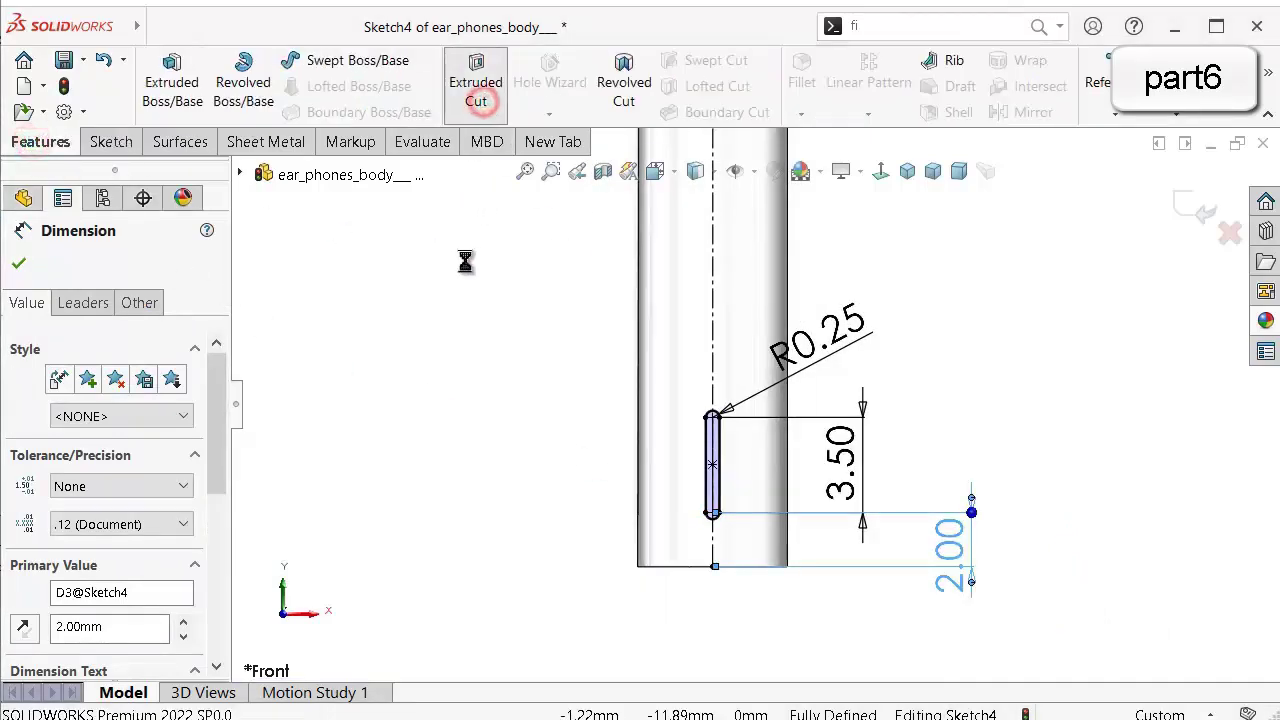
pyautogui.click(122, 398)
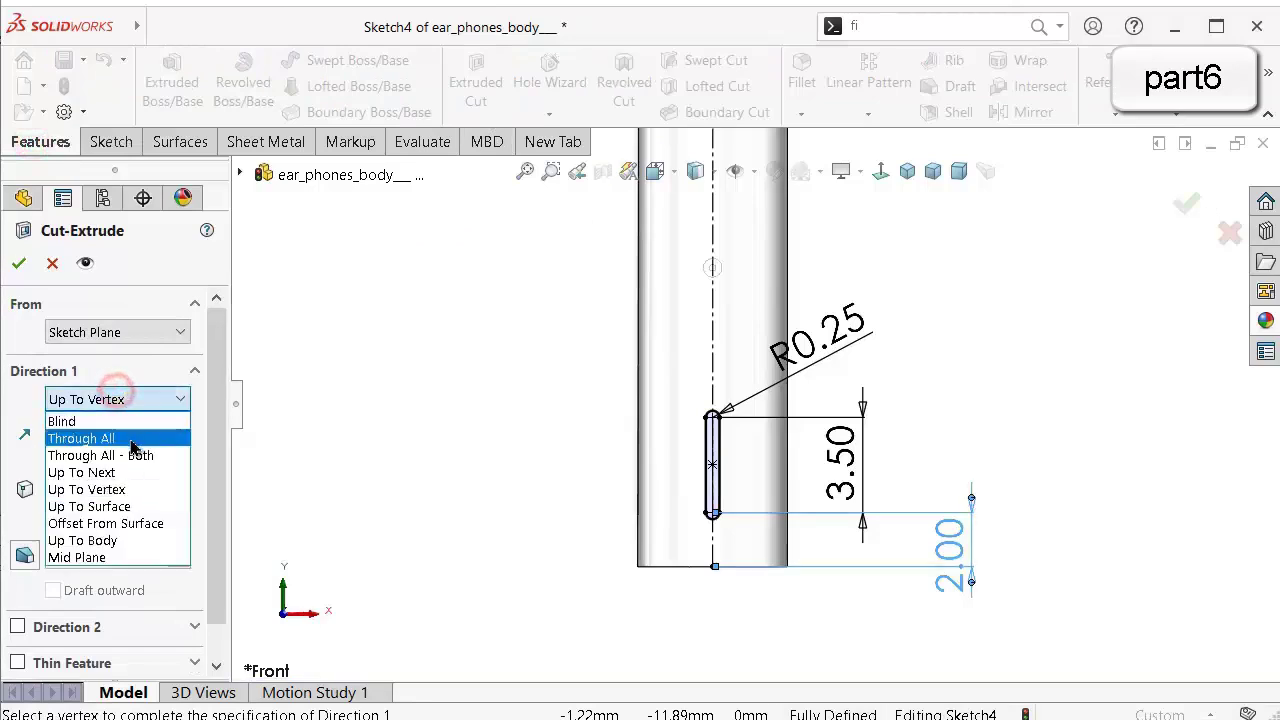
pyautogui.click(128, 438)
pyautogui.moveTo(608, 345); pyautogui.dragTo(520, 410, button='middle')
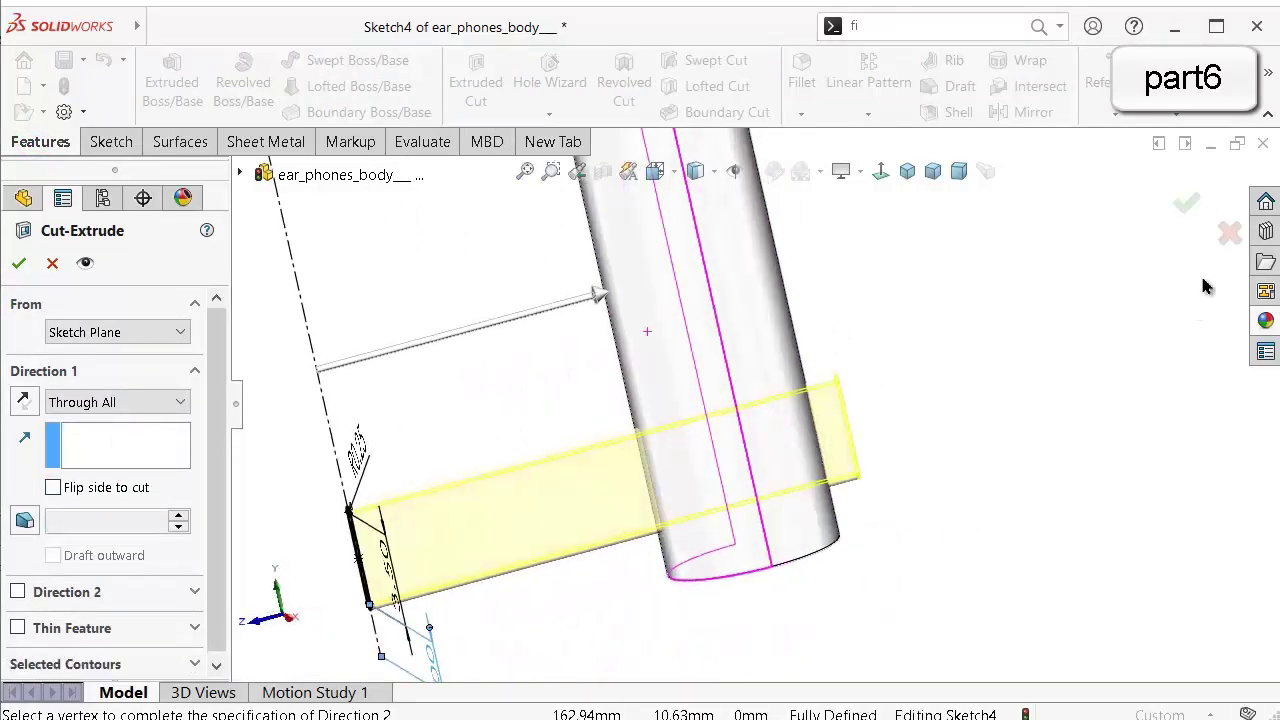
pyautogui.click(1186, 203)
# Reopen the slot cut's sketch, dimension the lower arc center 2.75 mm above the stem's bottom edge, and exit the sketch.
pyautogui.moveTo(910, 438); pyautogui.dragTo(677, 563, button='middle')
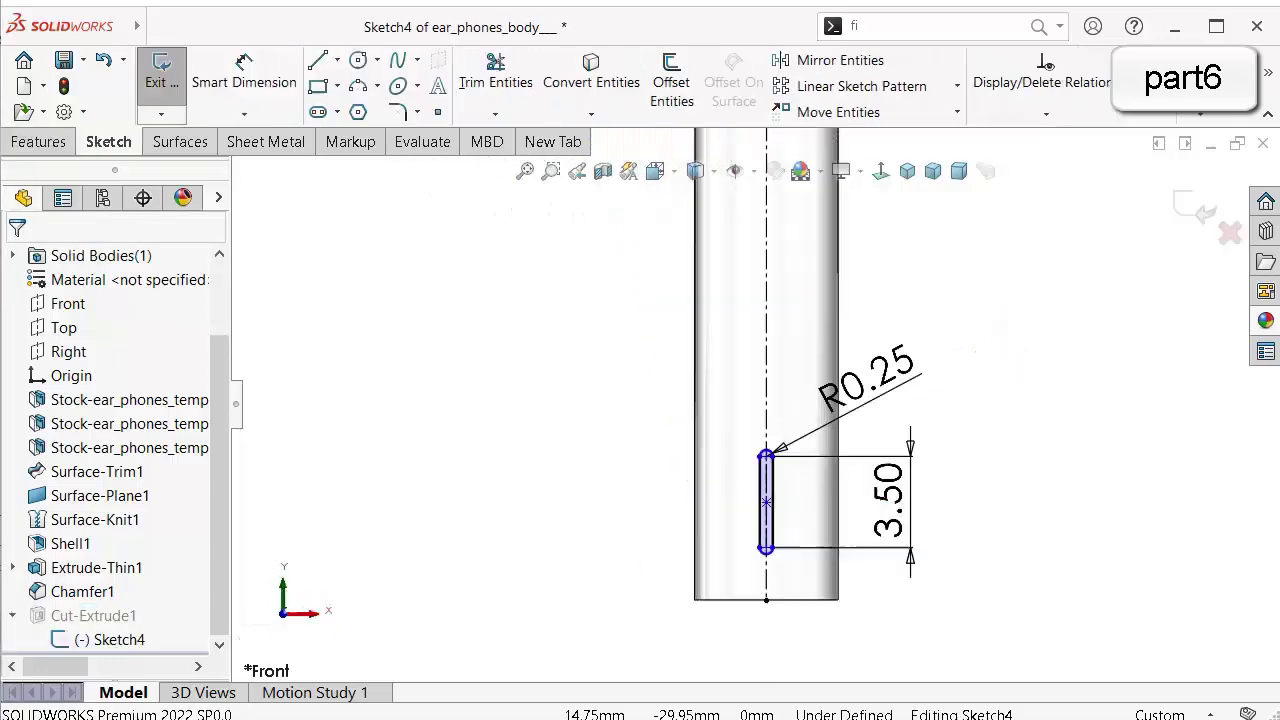
pyautogui.moveTo(1073, 608)
pyautogui.mouseDown(button='right')
pyautogui.moveTo(1069, 501)
pyautogui.moveTo(1085, 425)
pyautogui.mouseUp(button='right')
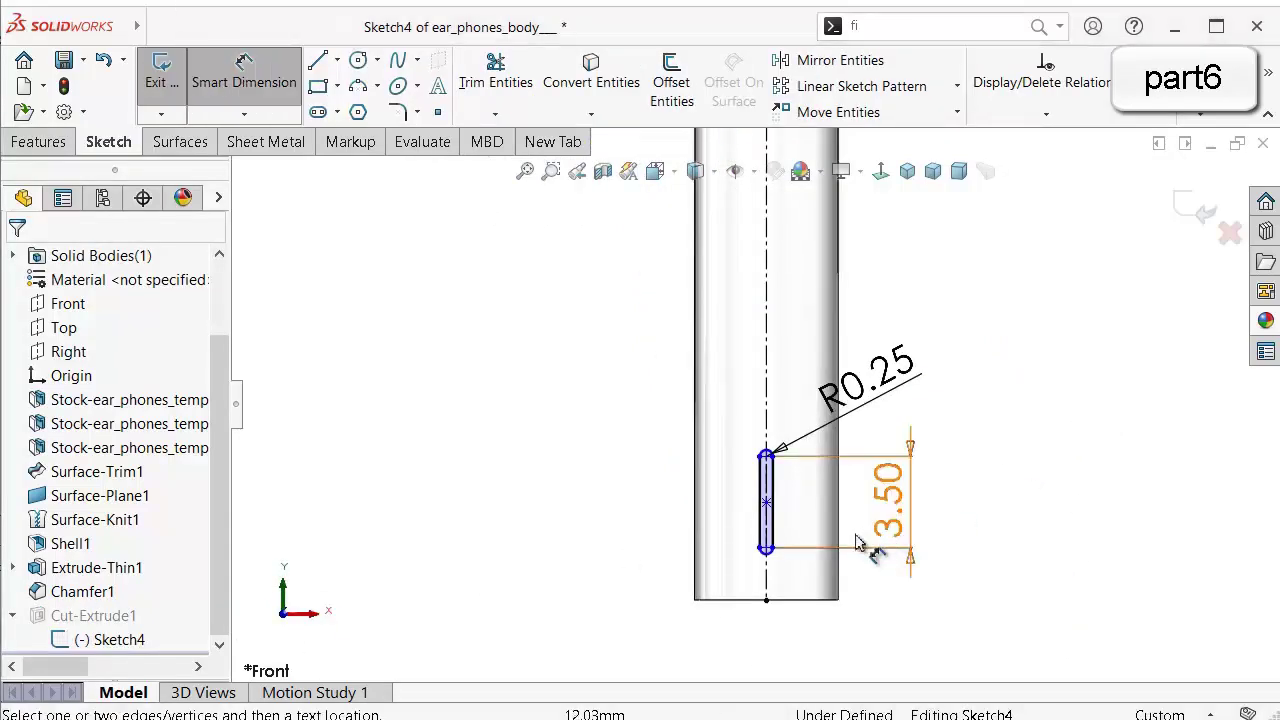
pyautogui.scroll(-3, 822, 570)
pyautogui.click(708, 510)
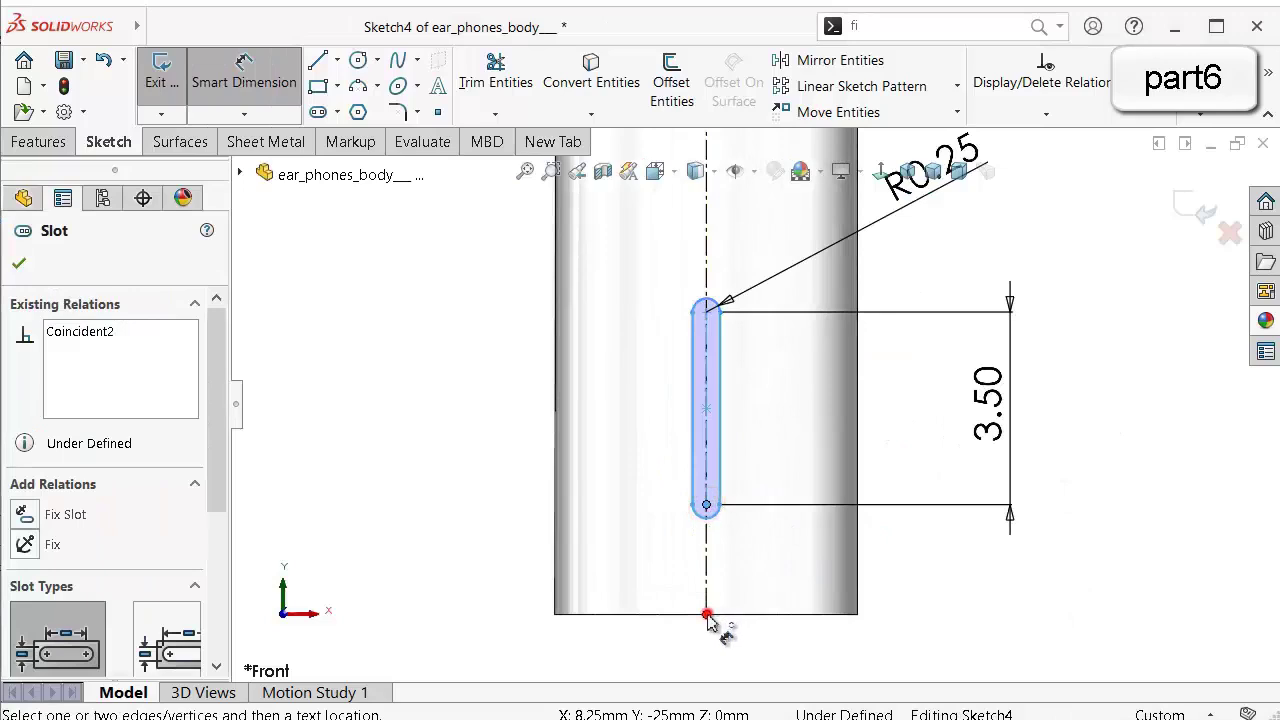
pyautogui.click(707, 612)
pyautogui.click(1062, 592)
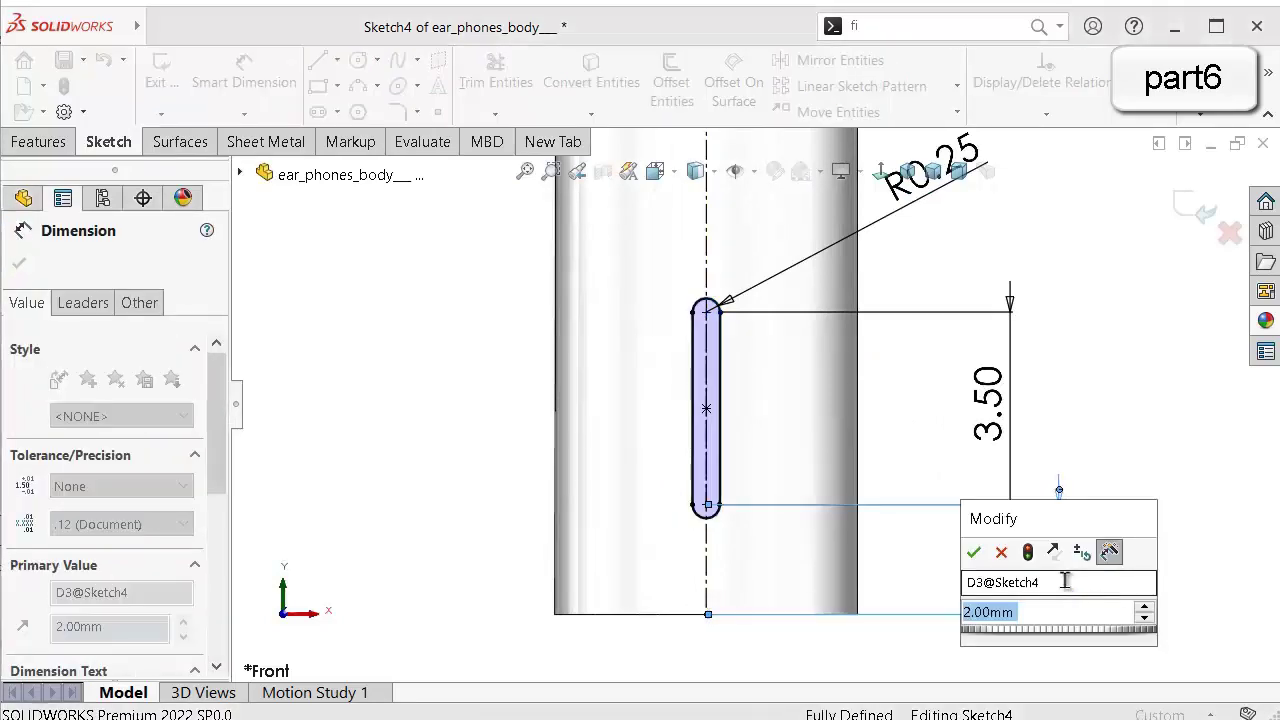
pyautogui.write('2.75')
pyautogui.press('Return')
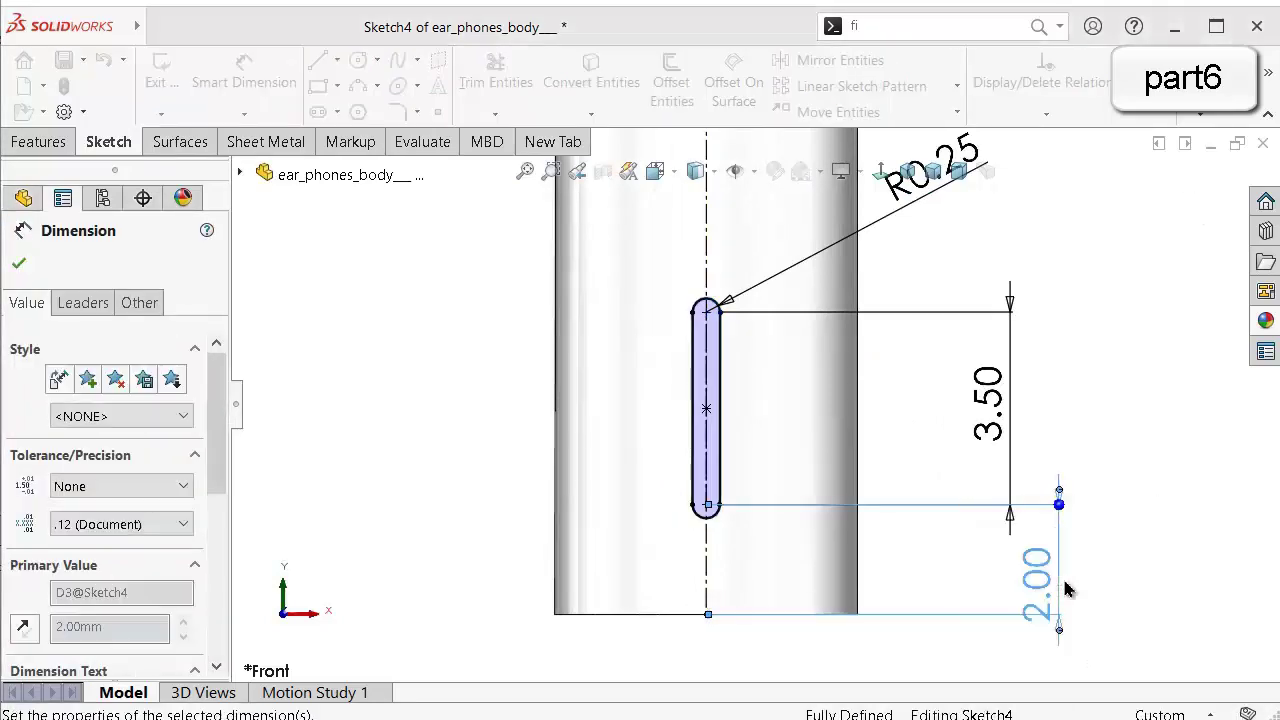
pyautogui.press('z')
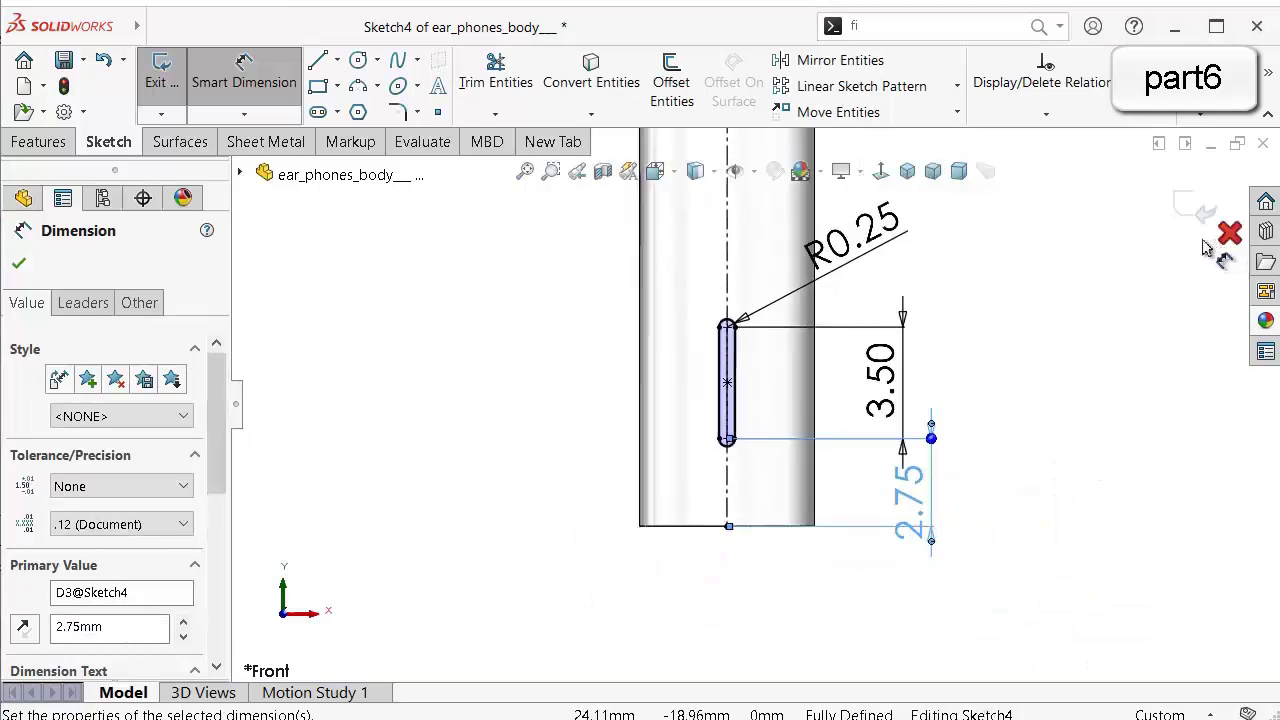
pyautogui.click(60, 141)
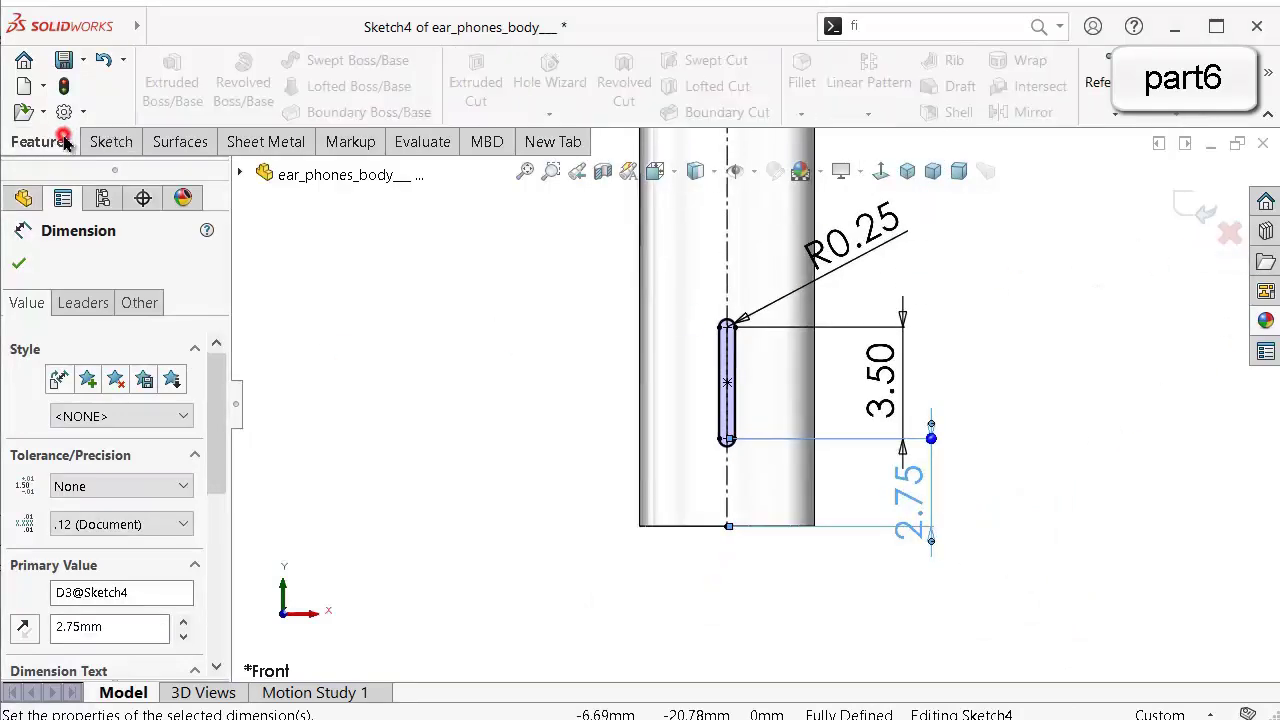
pyautogui.click(17, 263)
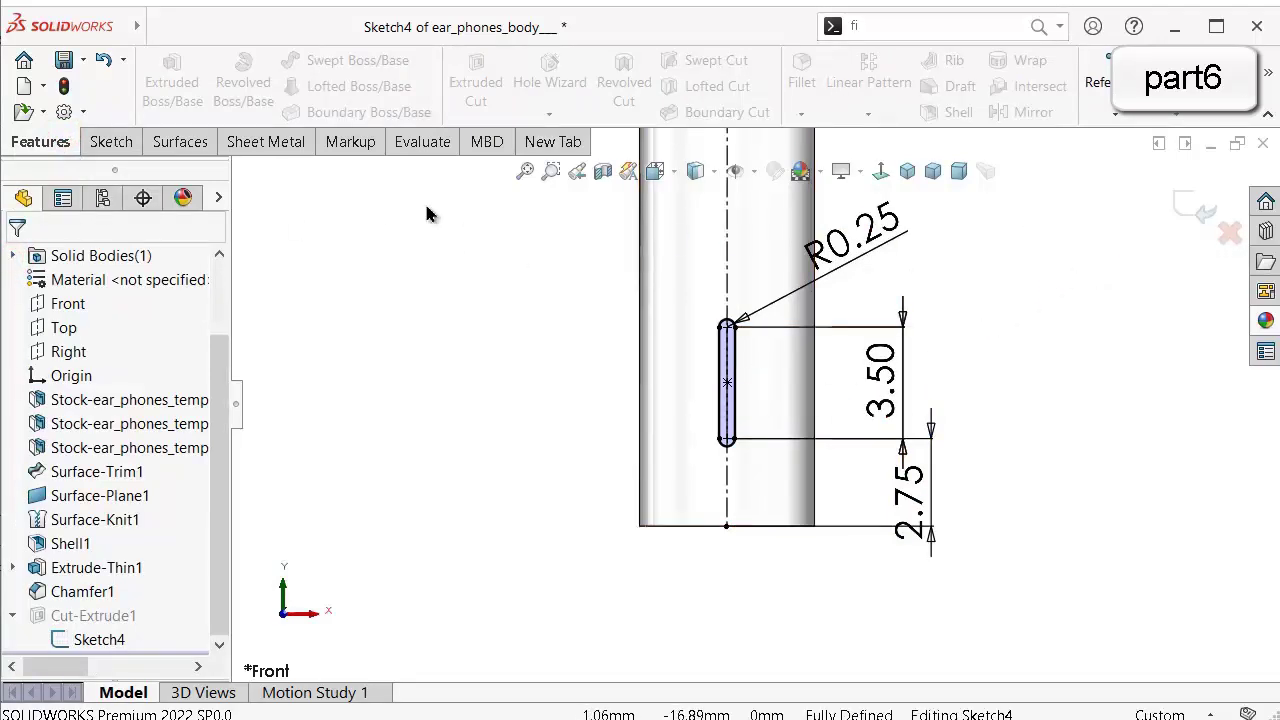
pyautogui.click(1188, 205)
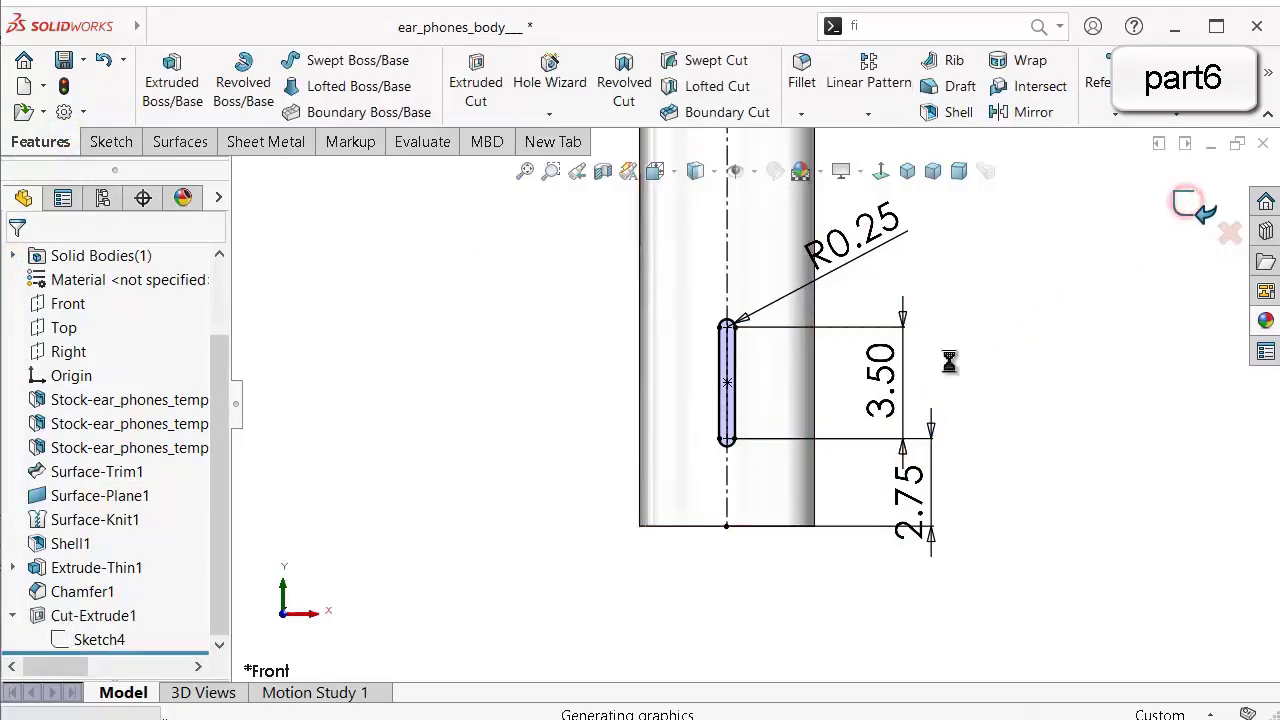
# Examine the slot and the stem's open lower end, starting from a trimetric view of the shaded body.
pyautogui.moveTo(820, 410)
pyautogui.mouseDown(button='middle')
pyautogui.moveTo(648, 474)
pyautogui.moveTo(1031, 409)
pyautogui.moveTo(986, 377)
pyautogui.moveTo(1080, 263)
pyautogui.moveTo(980, 357)
pyautogui.moveTo(975, 320)
pyautogui.mouseUp(button='middle')
pyautogui.click(933, 171)
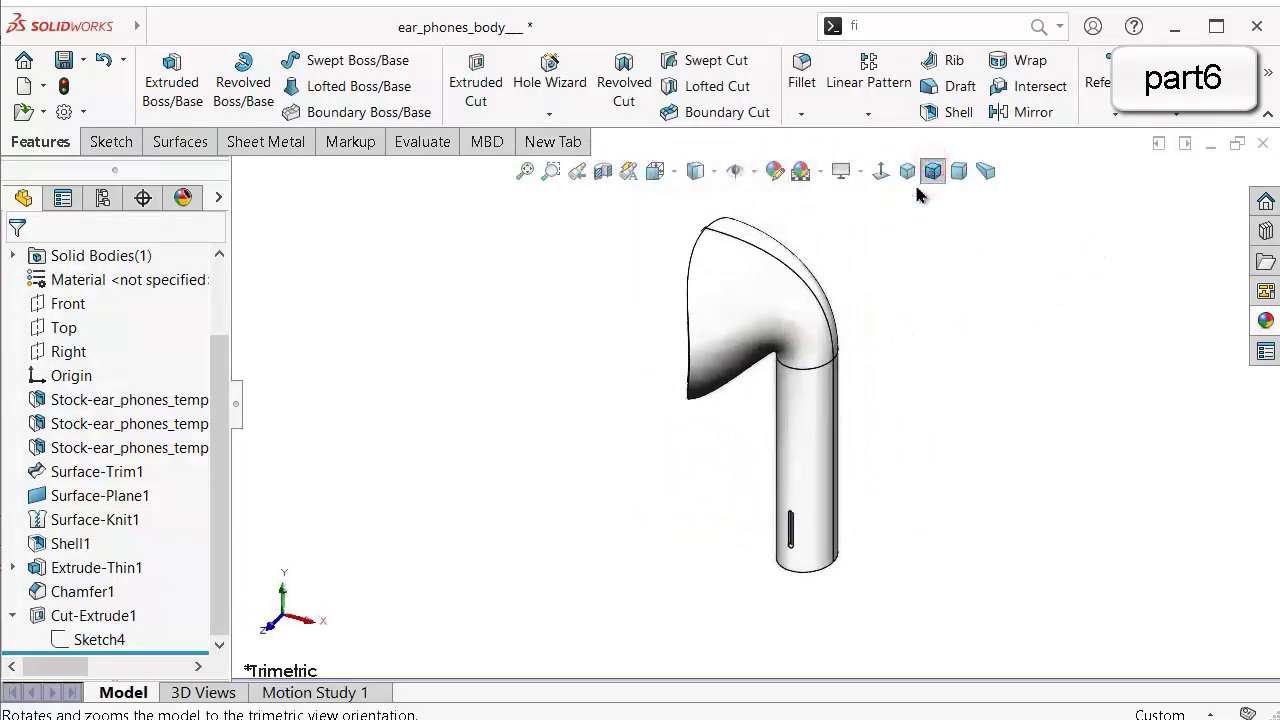
pyautogui.click(696, 171)
pyautogui.click(694, 214)
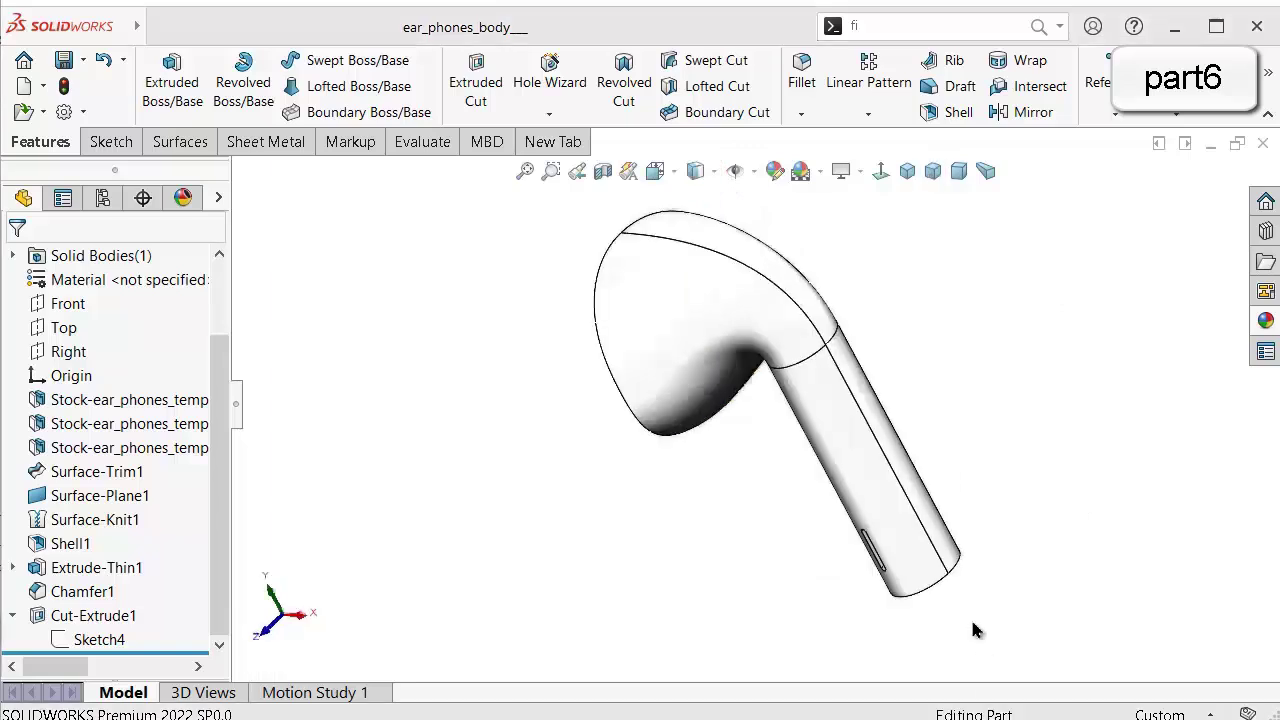
pyautogui.moveTo(909, 529); pyautogui.dragTo(951, 534, button='middle')
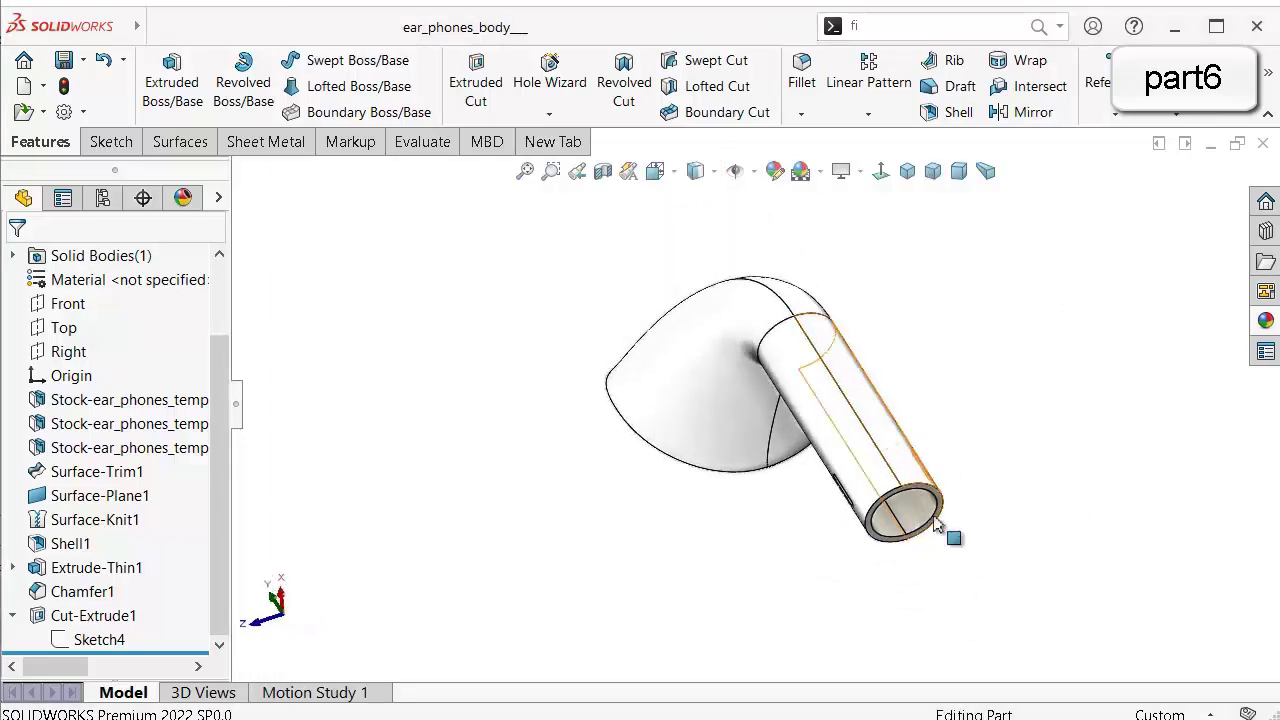
pyautogui.scroll(-5, 940, 528)
pyautogui.moveTo(926, 492); pyautogui.dragTo(970, 502, button='middle')
pyautogui.scroll(3, 844, 376)
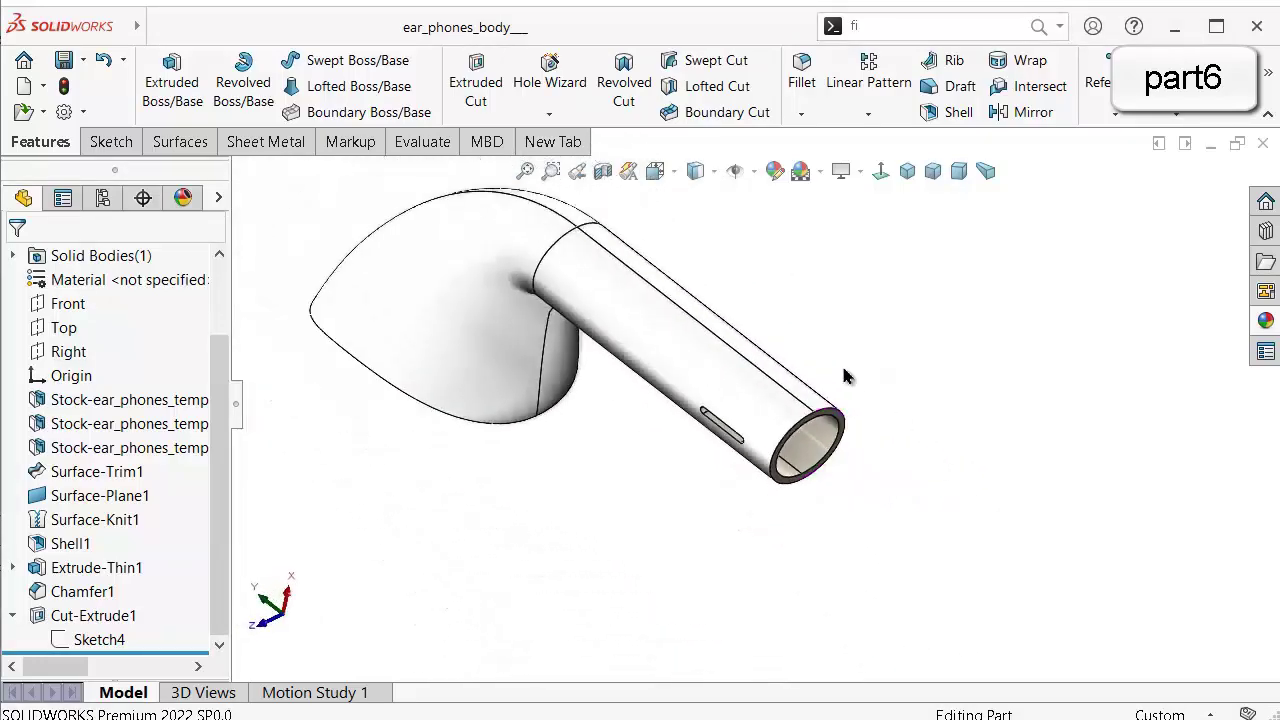
pyautogui.click(603, 171)
pyautogui.moveTo(347, 463); pyautogui.dragTo(637, 423)
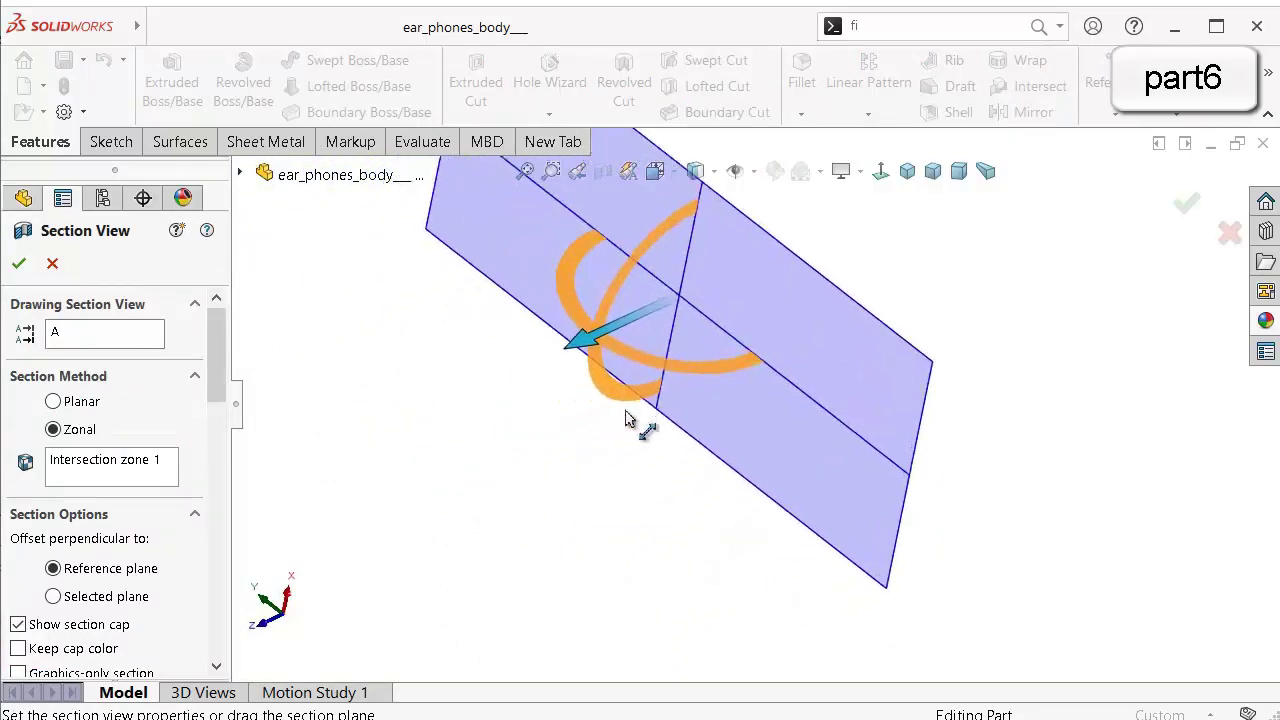
pyautogui.click(1229, 232)
# Start a new sketch on the ring-shaped end face of the stem and view it face-on.
pyautogui.scroll(-4, 818, 464)
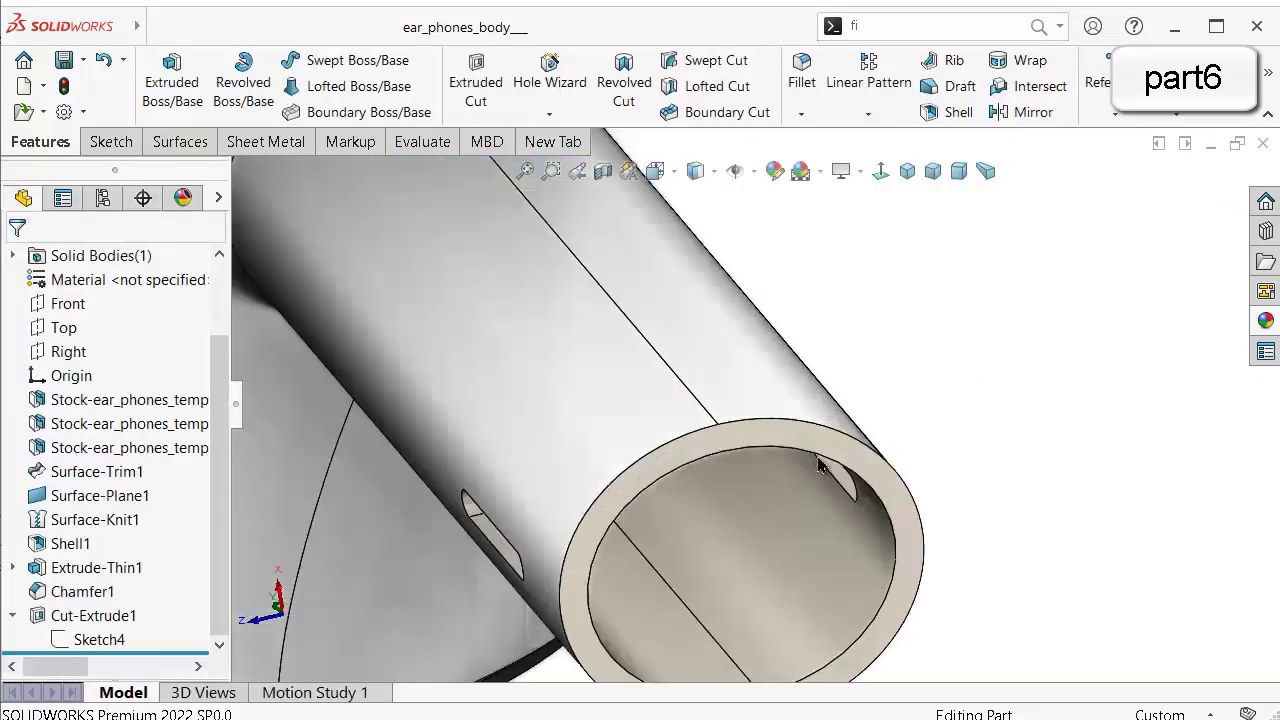
pyautogui.click(826, 452)
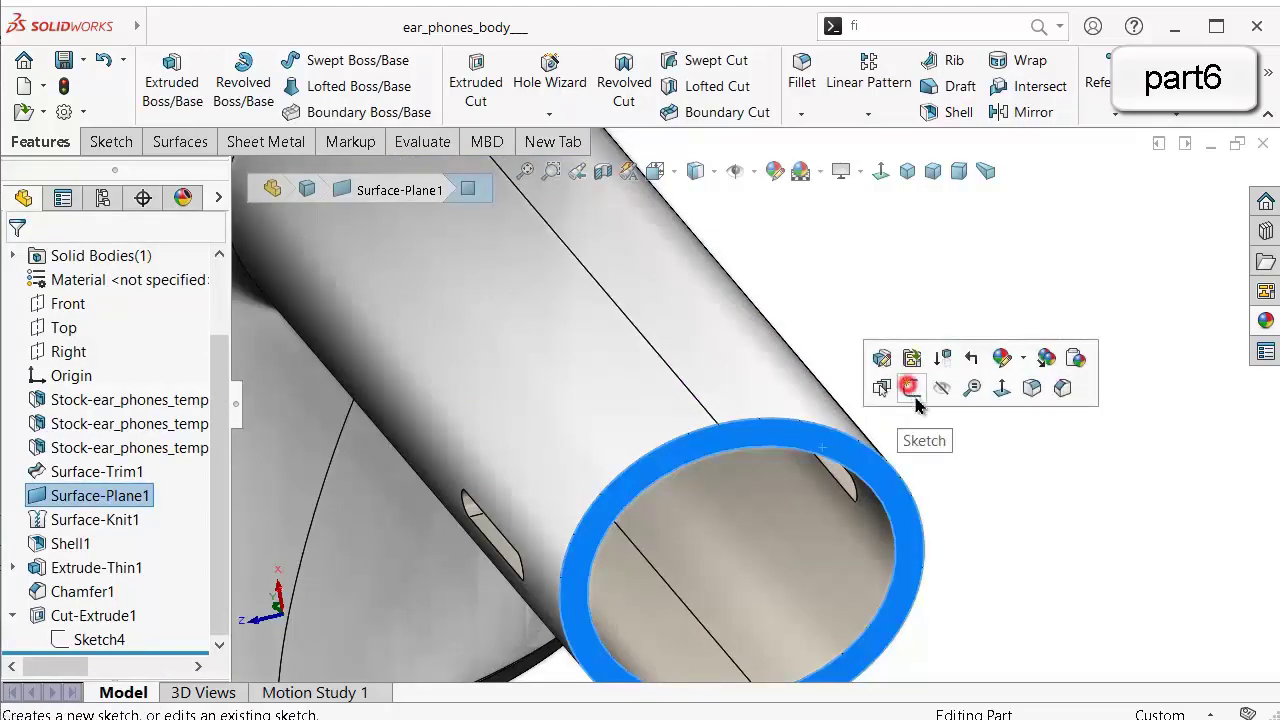
pyautogui.click(906, 386)
pyautogui.click(880, 172)
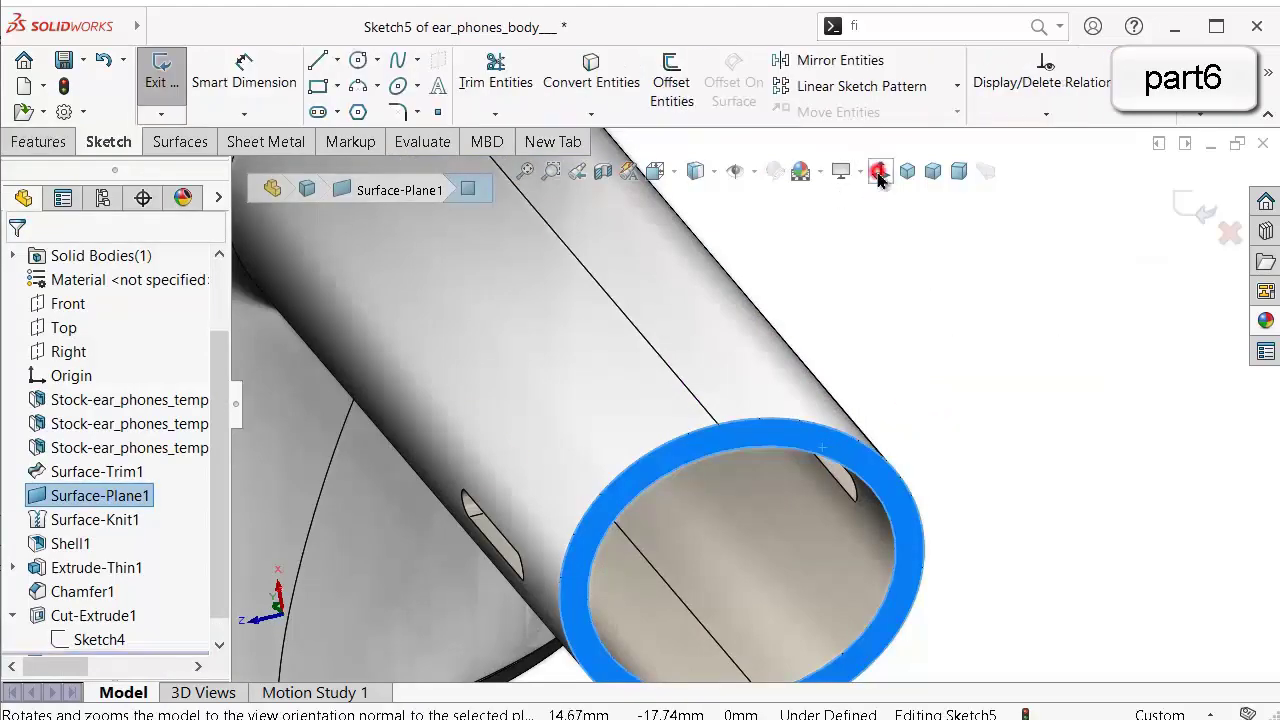
pyautogui.scroll(-6, 805, 498)
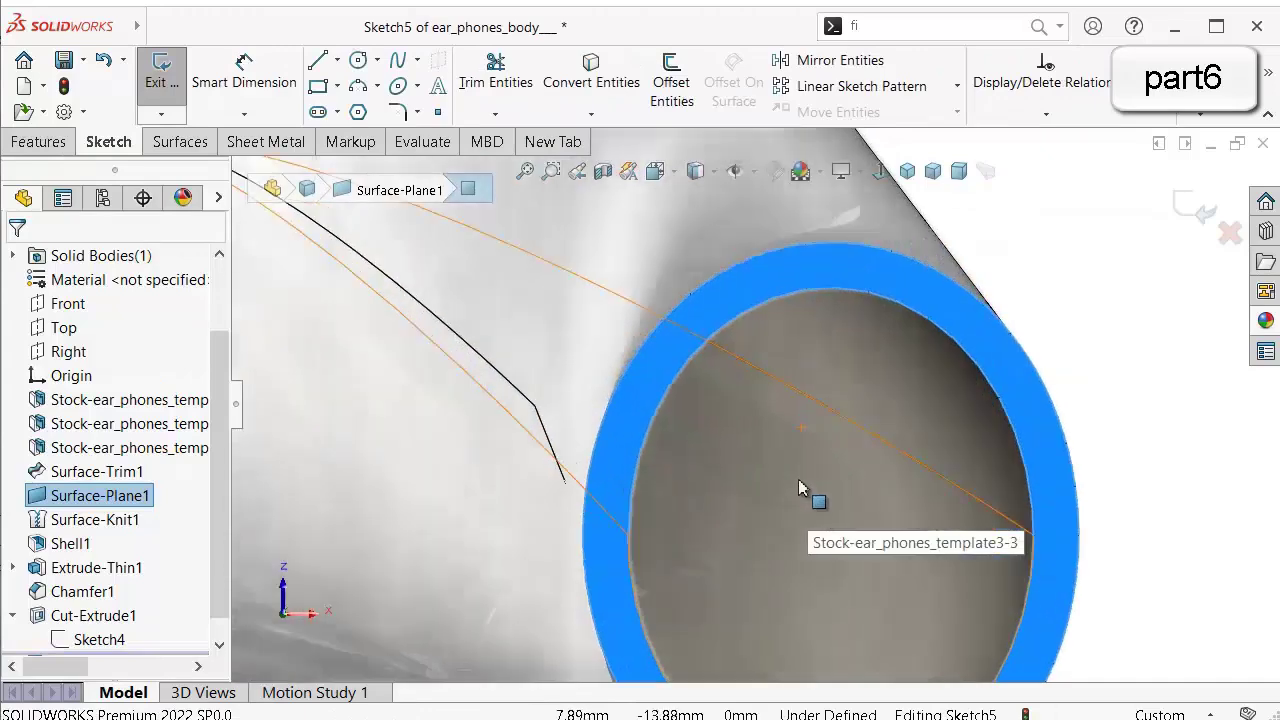
pyautogui.scroll(-2, 805, 485)
pyautogui.scroll(1, 968, 481)
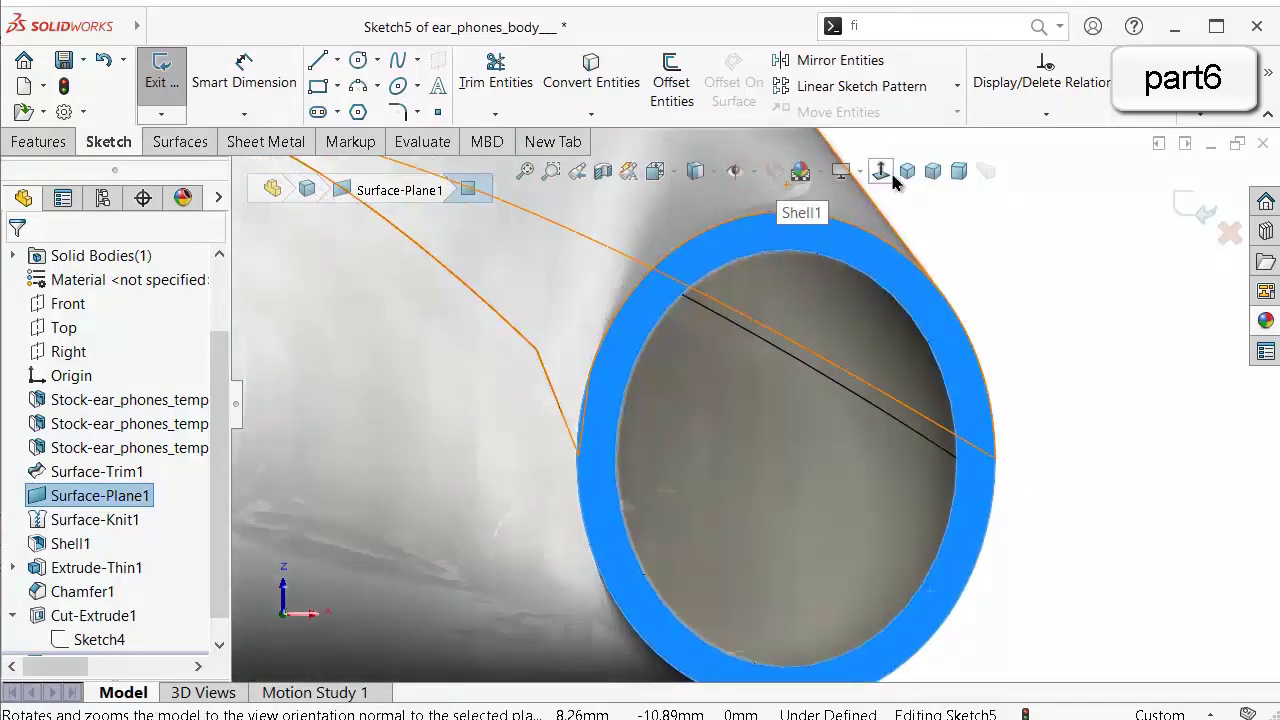
pyautogui.moveTo(853, 176)
pyautogui.click(845, 249)
pyautogui.scroll(2, 960, 445)
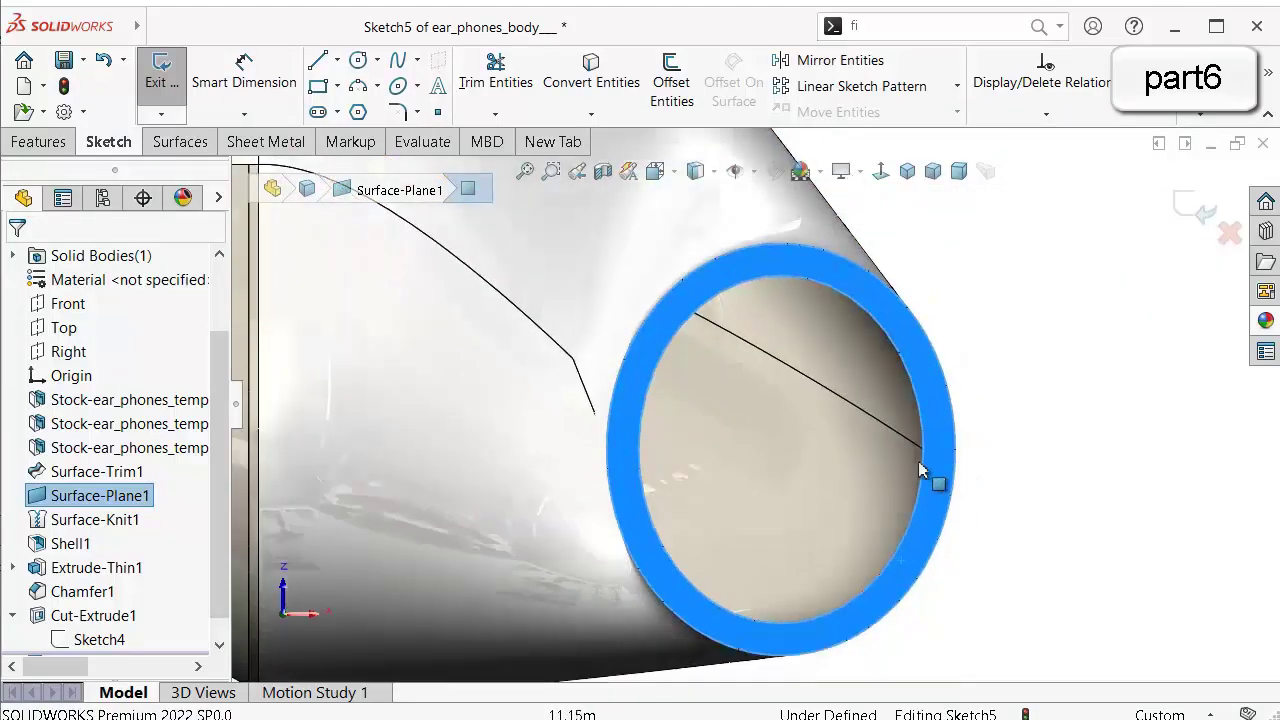
pyautogui.scroll(-2, 872, 453)
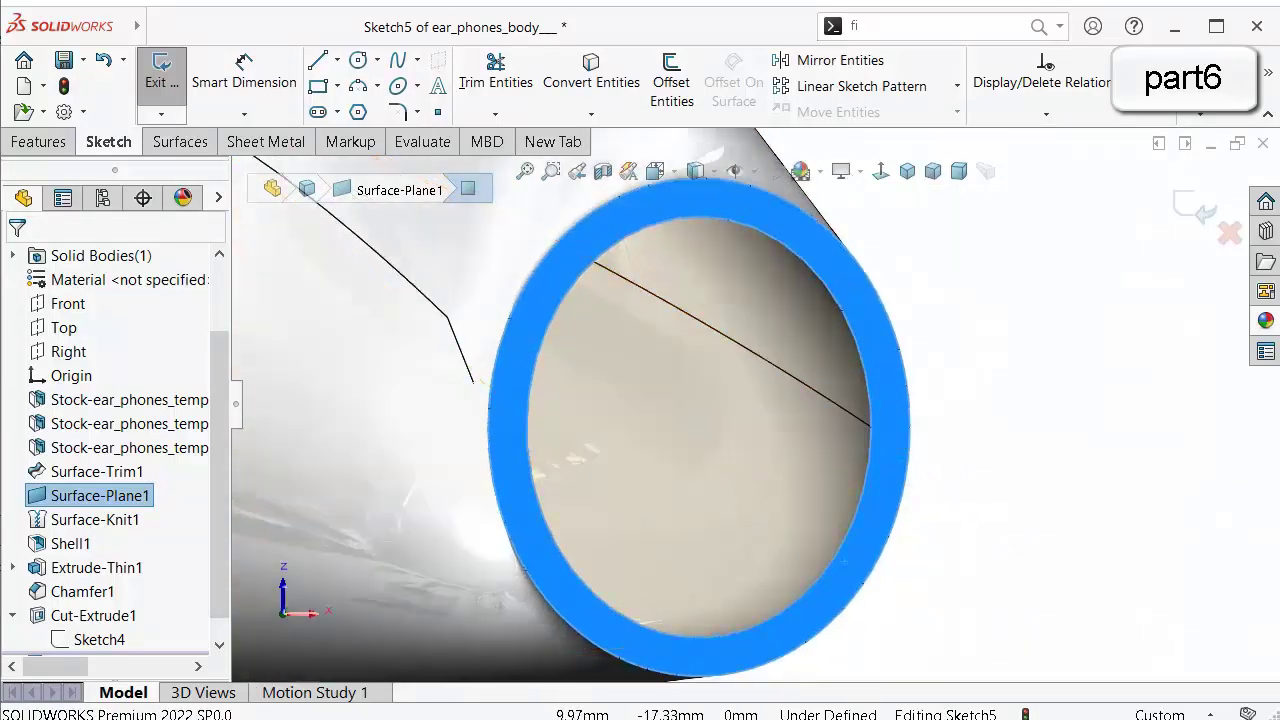
# Draw a vertical centerline about 5.6 mm long through the middle of the stem opening, from inner edge to inner edge.
pyautogui.click(337, 60)
pyautogui.click(365, 111)
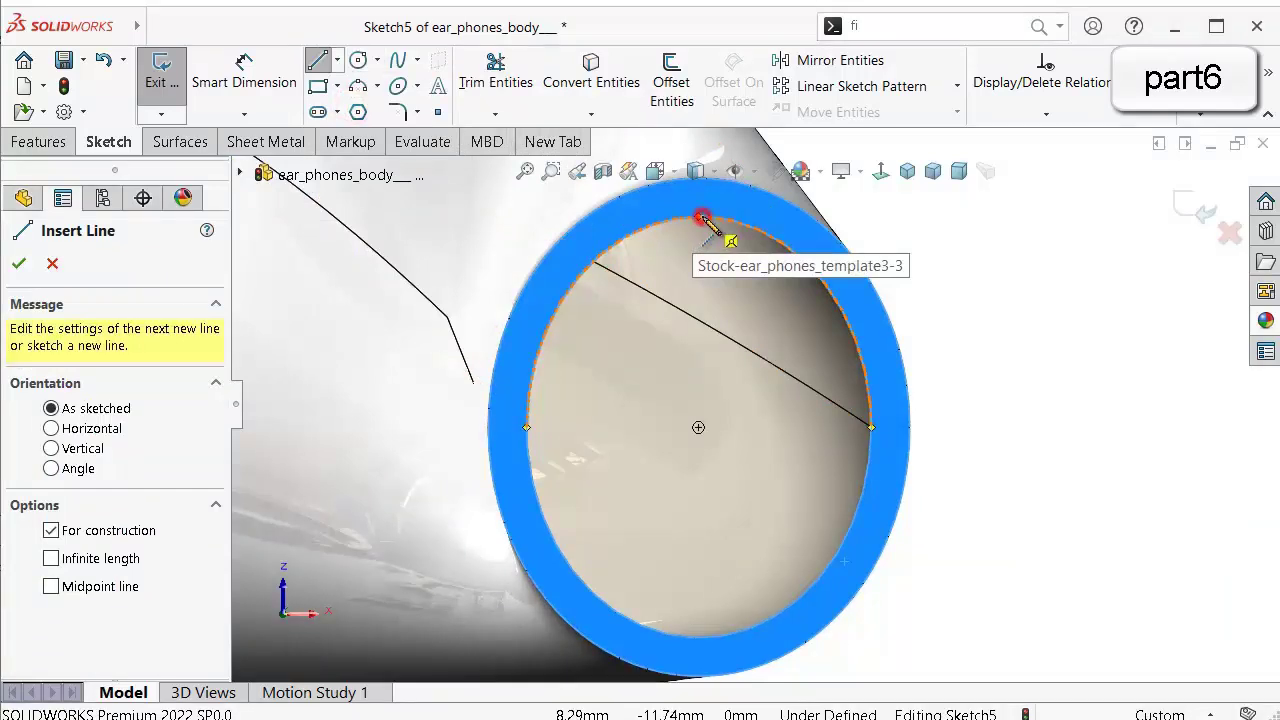
pyautogui.click(700, 216)
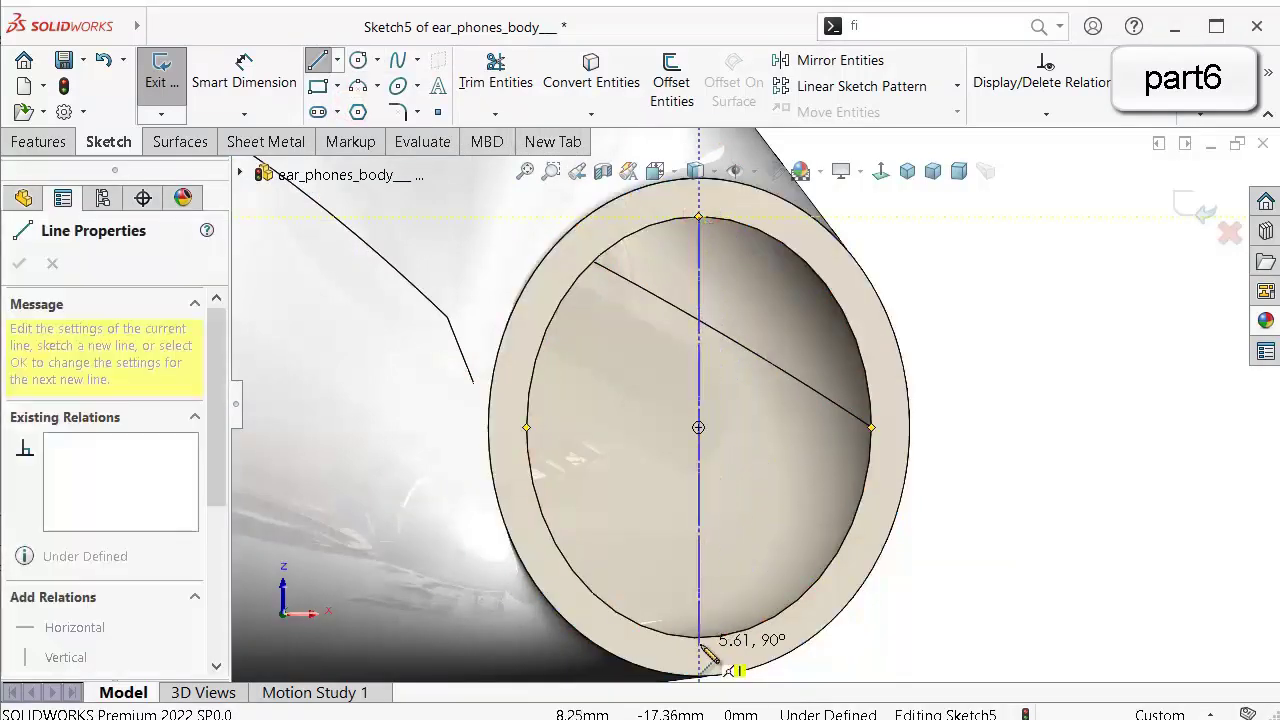
pyautogui.click(699, 636)
pyautogui.doubleClick(1043, 580)
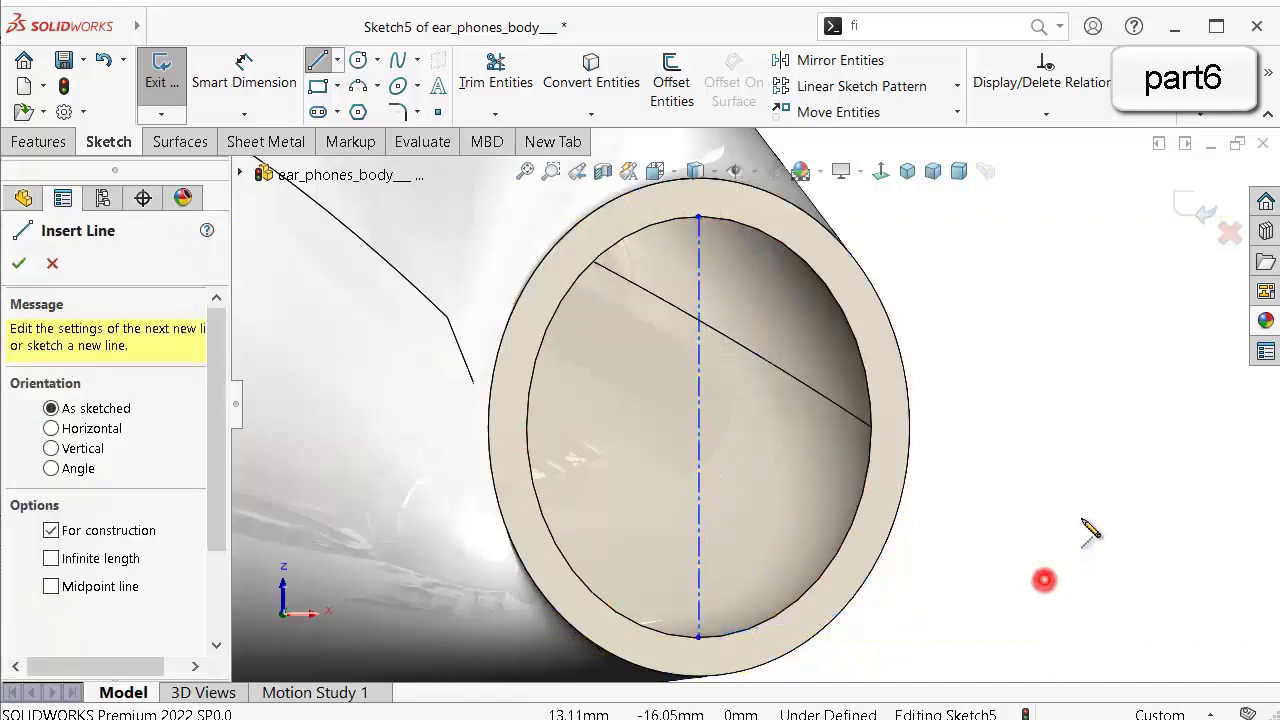
pyautogui.scroll(2, 1023, 369)
pyautogui.scroll(-2, 1005, 366)
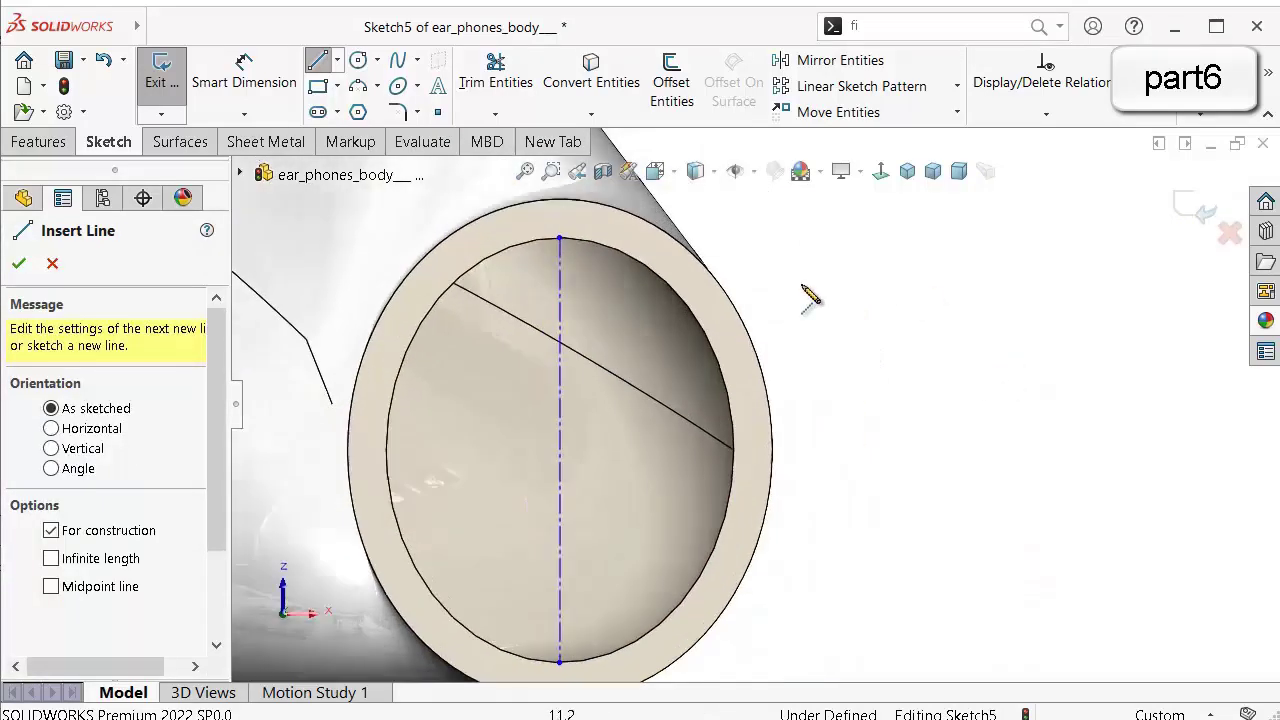
pyautogui.press('Escape')
# Shift the vertical centerline off-center toward positive X, keeping both ends on the opening's inner edge, about 5 mm long.
pyautogui.moveTo(597, 371); pyautogui.dragTo(617, 286, button='middle')
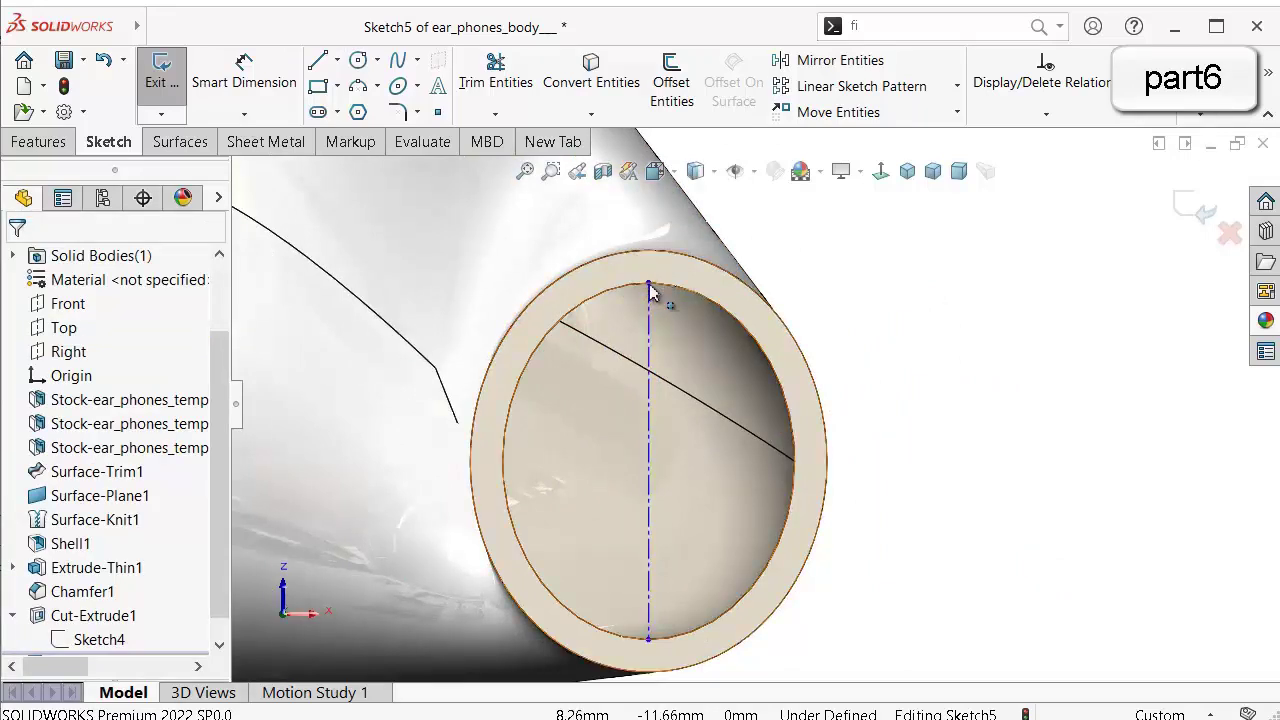
pyautogui.click(651, 283)
pyautogui.moveTo(651, 283); pyautogui.dragTo(707, 297)
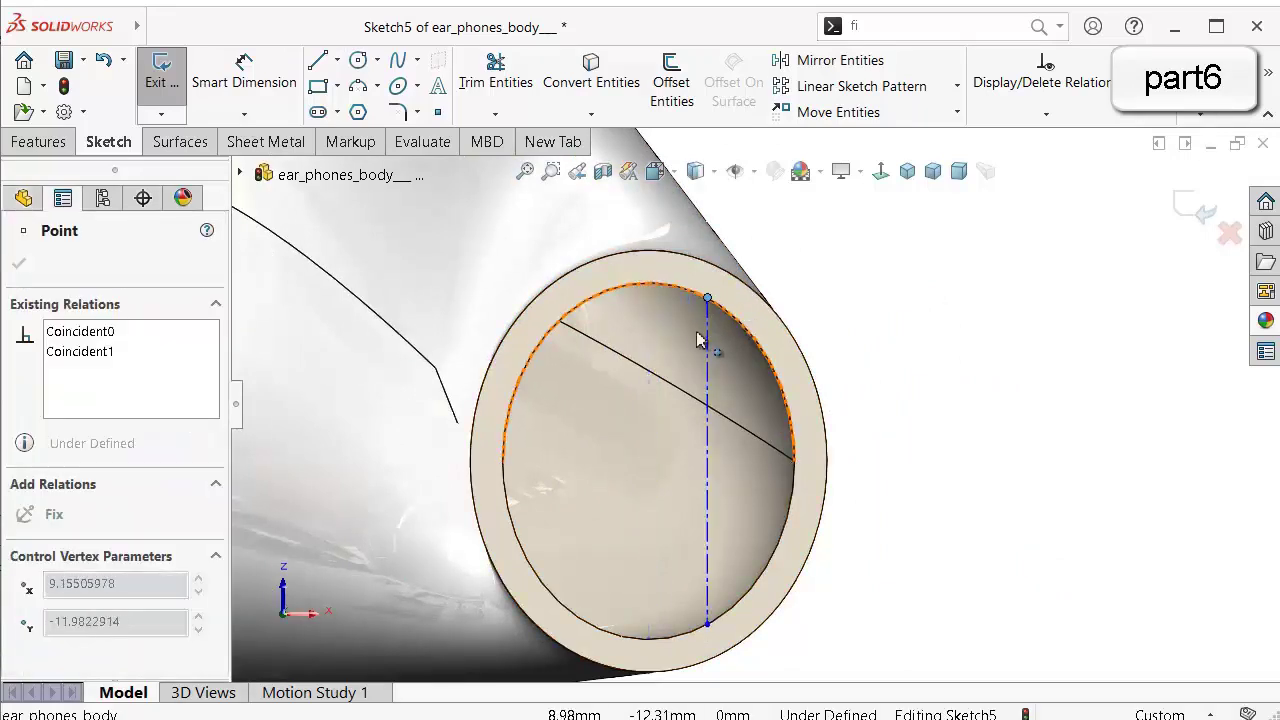
pyautogui.click(708, 500)
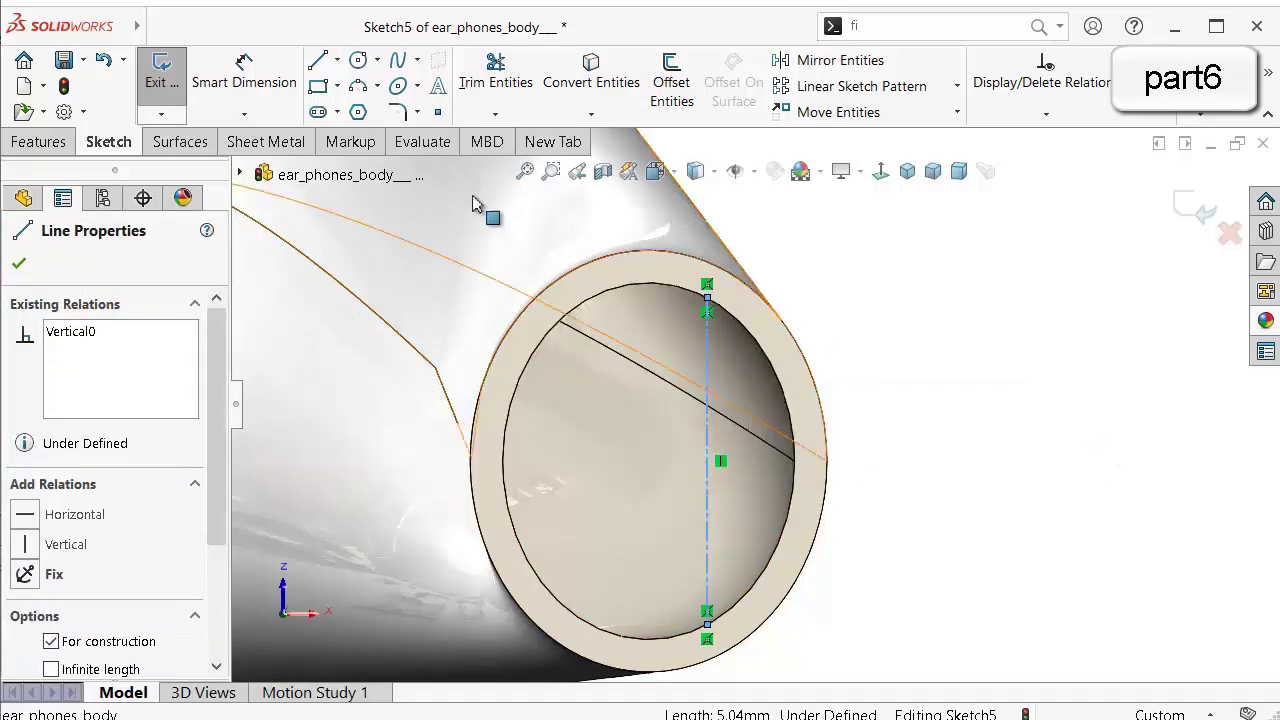
# Sketch a circle with a radius of about 1.09 mm at the center of the stem opening and convert it to construction geometry.
pyautogui.click(357, 60)
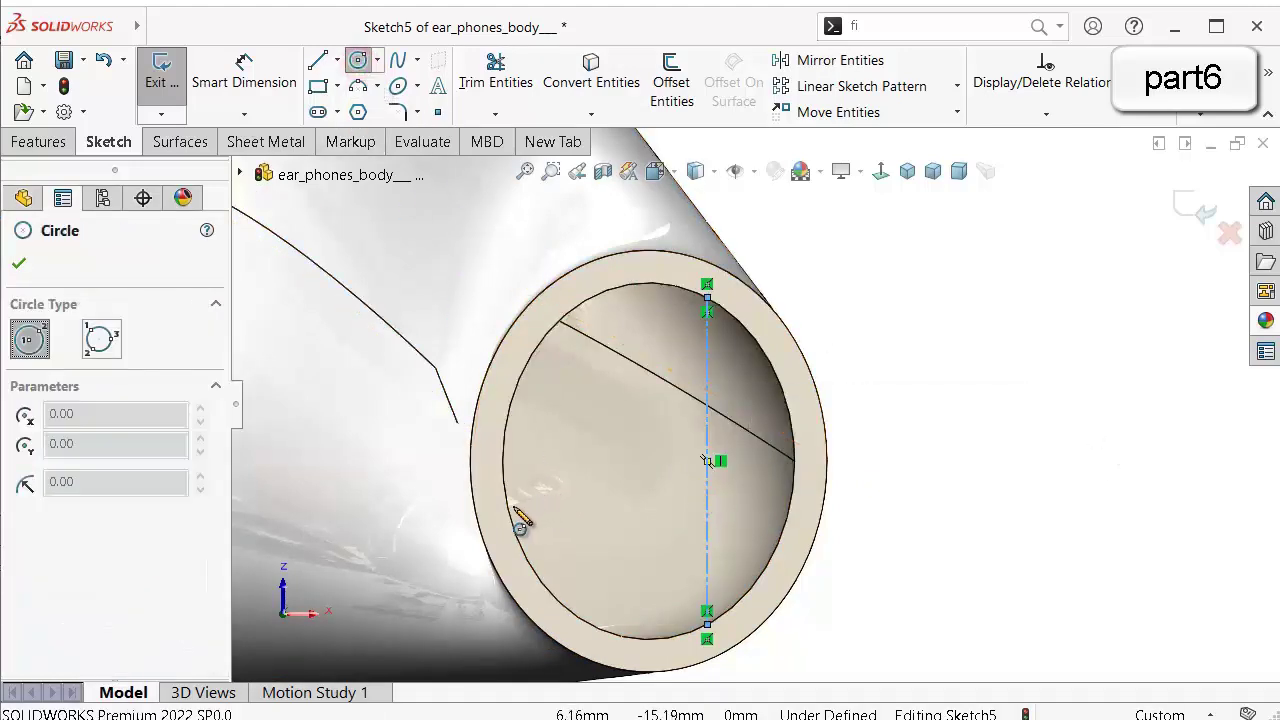
pyautogui.click(648, 462)
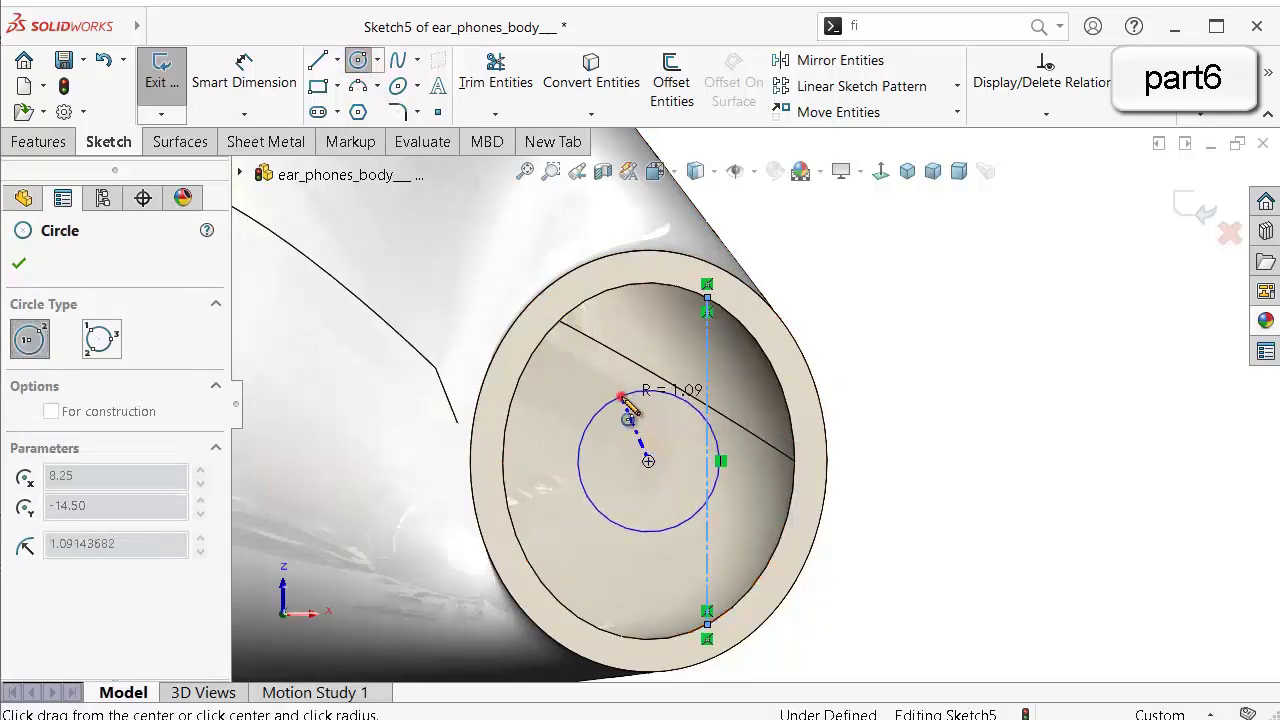
pyautogui.click(621, 397)
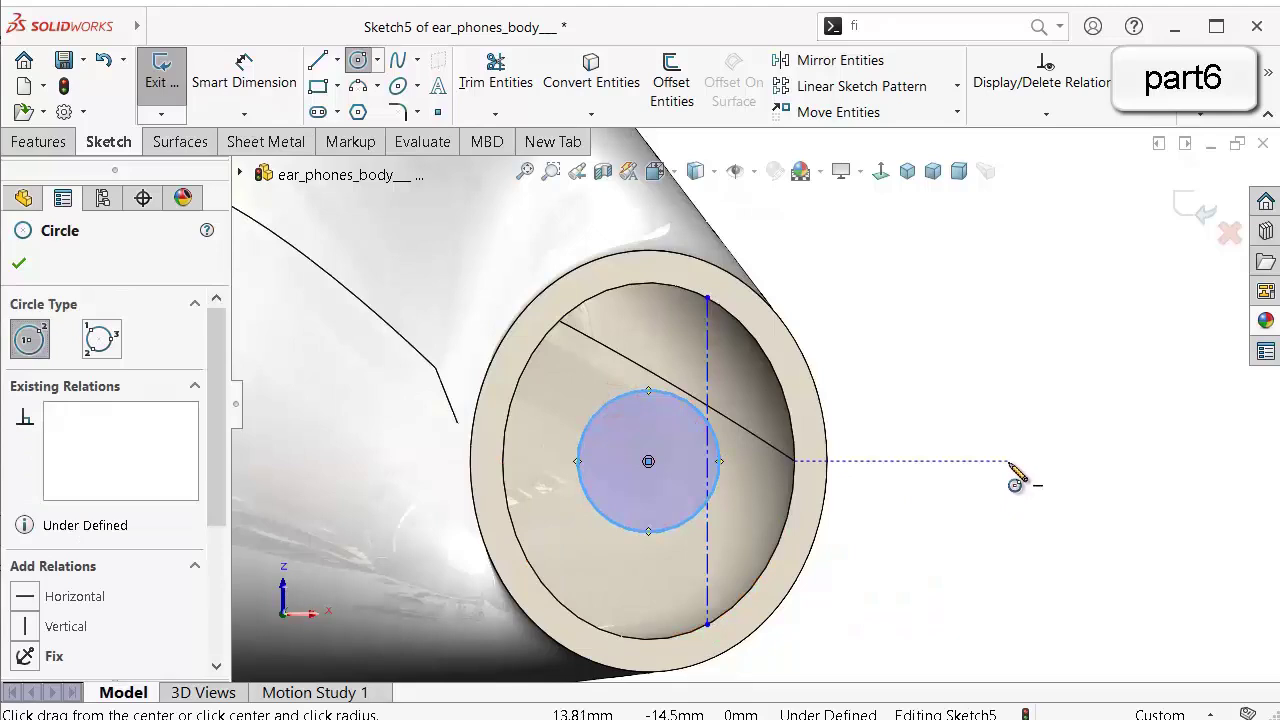
pyautogui.press('Escape')
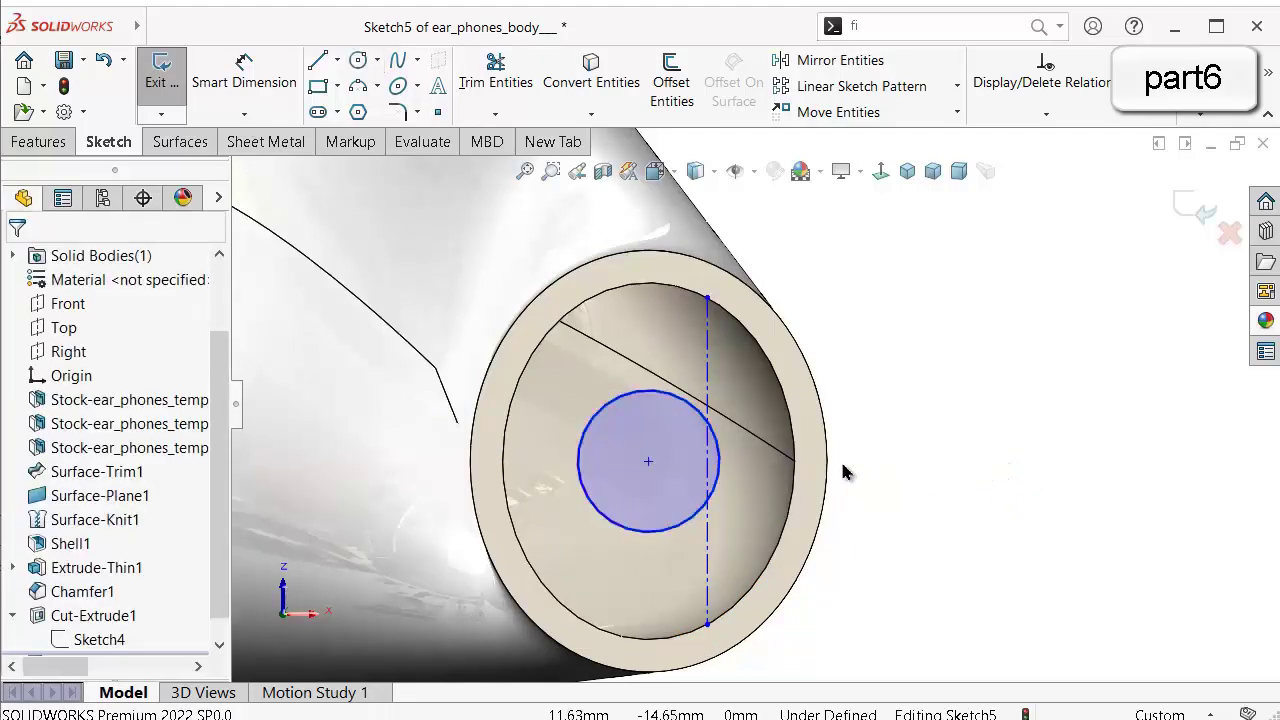
pyautogui.click(636, 393)
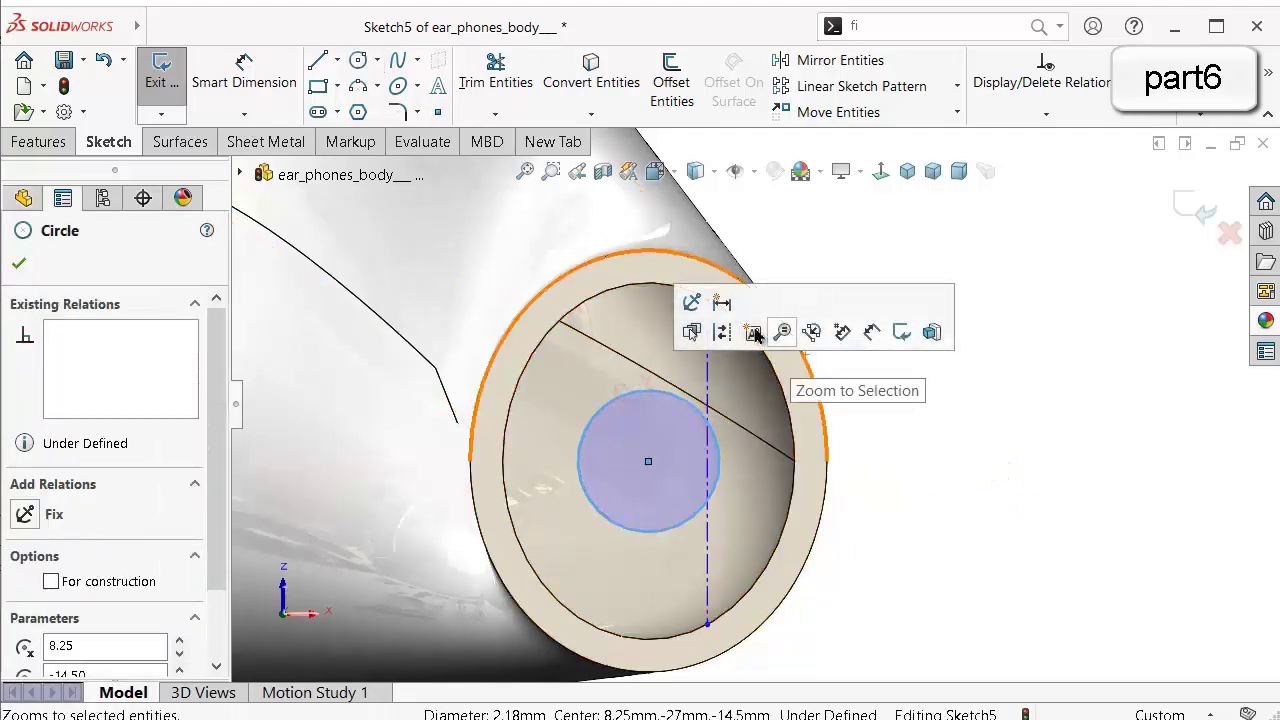
pyautogui.click(724, 332)
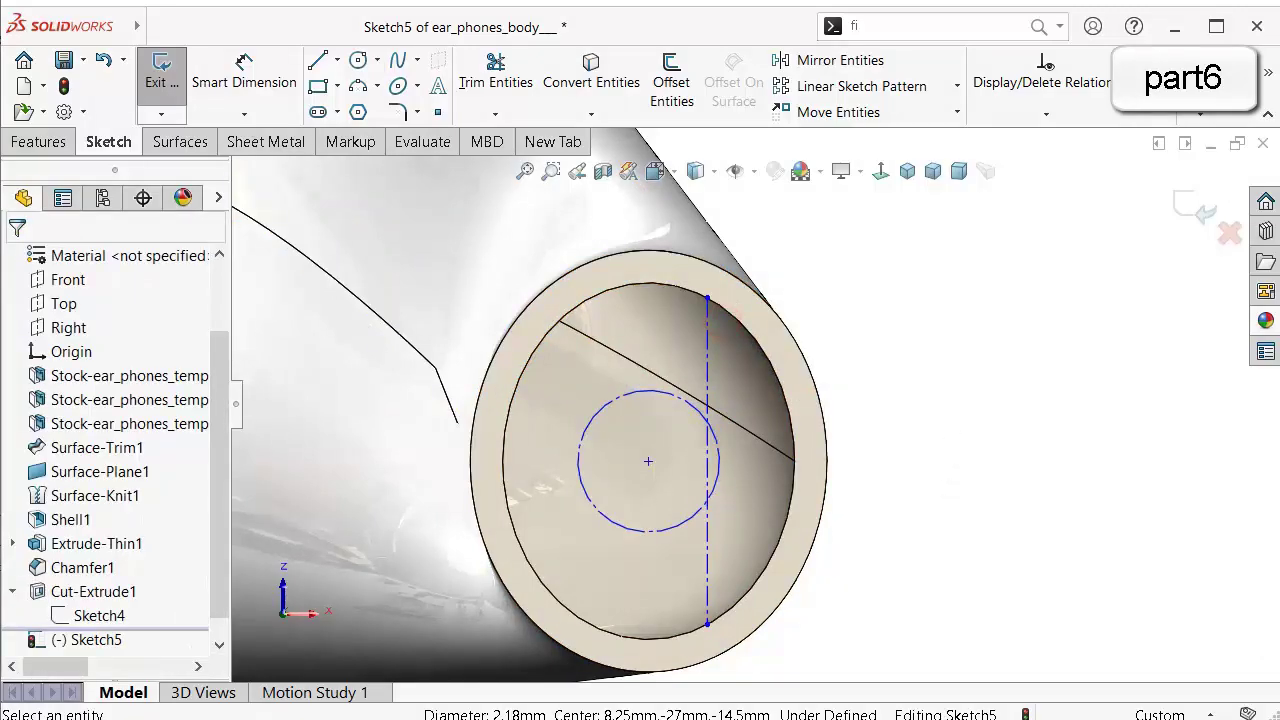
# Dimension the construction circle's diameter as 2.5 mm.
pyautogui.scroll(-2, 364, 425)
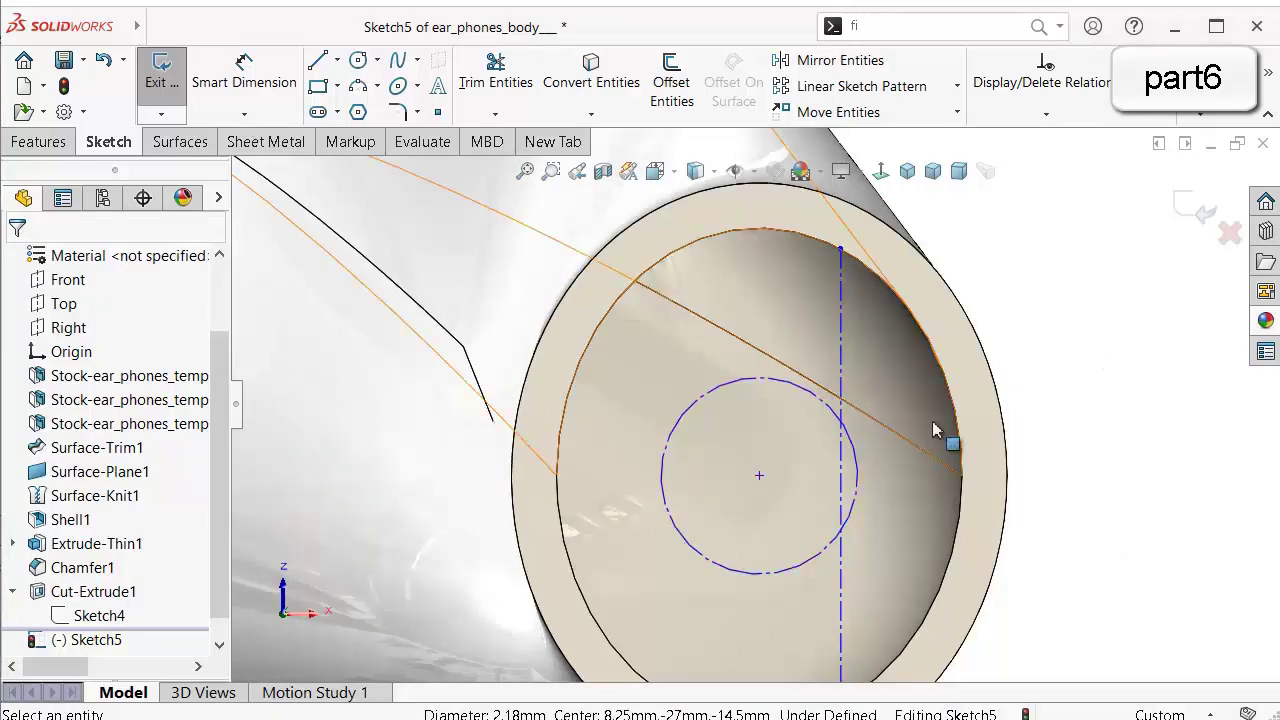
pyautogui.moveTo(1077, 440); pyautogui.dragTo(1086, 349, button='right')
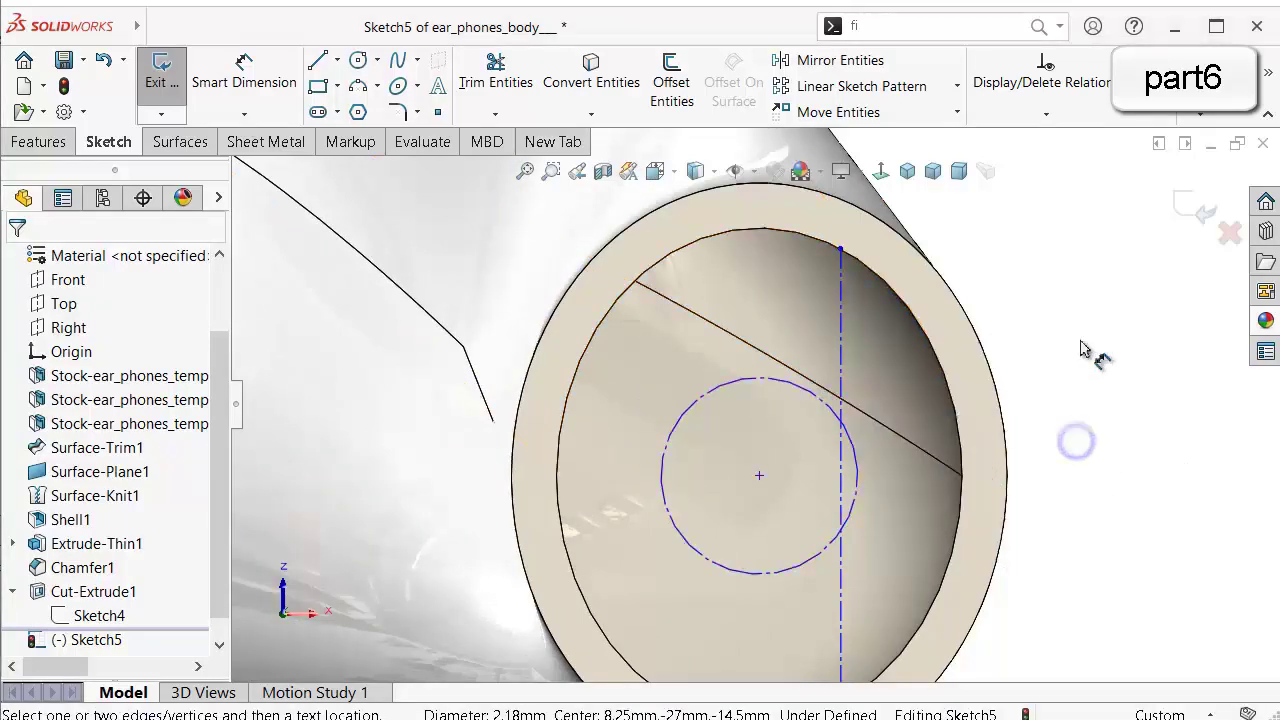
pyautogui.click(809, 391)
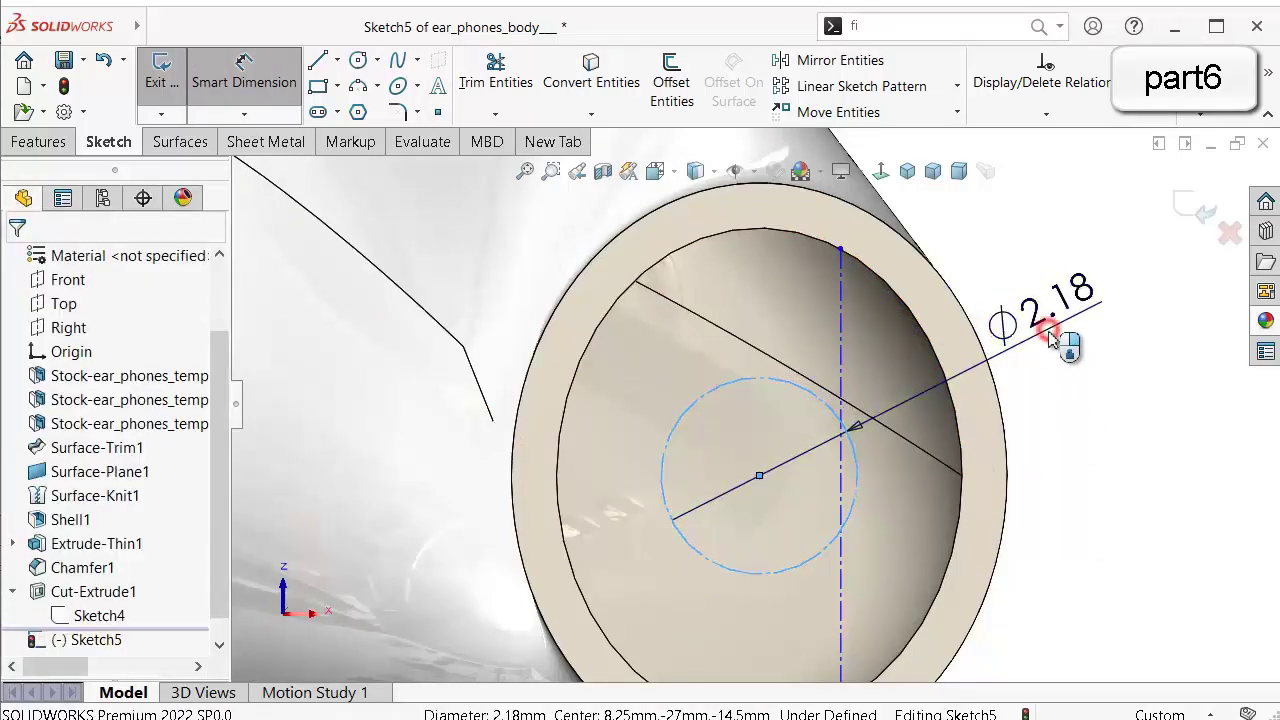
pyautogui.click(1049, 338)
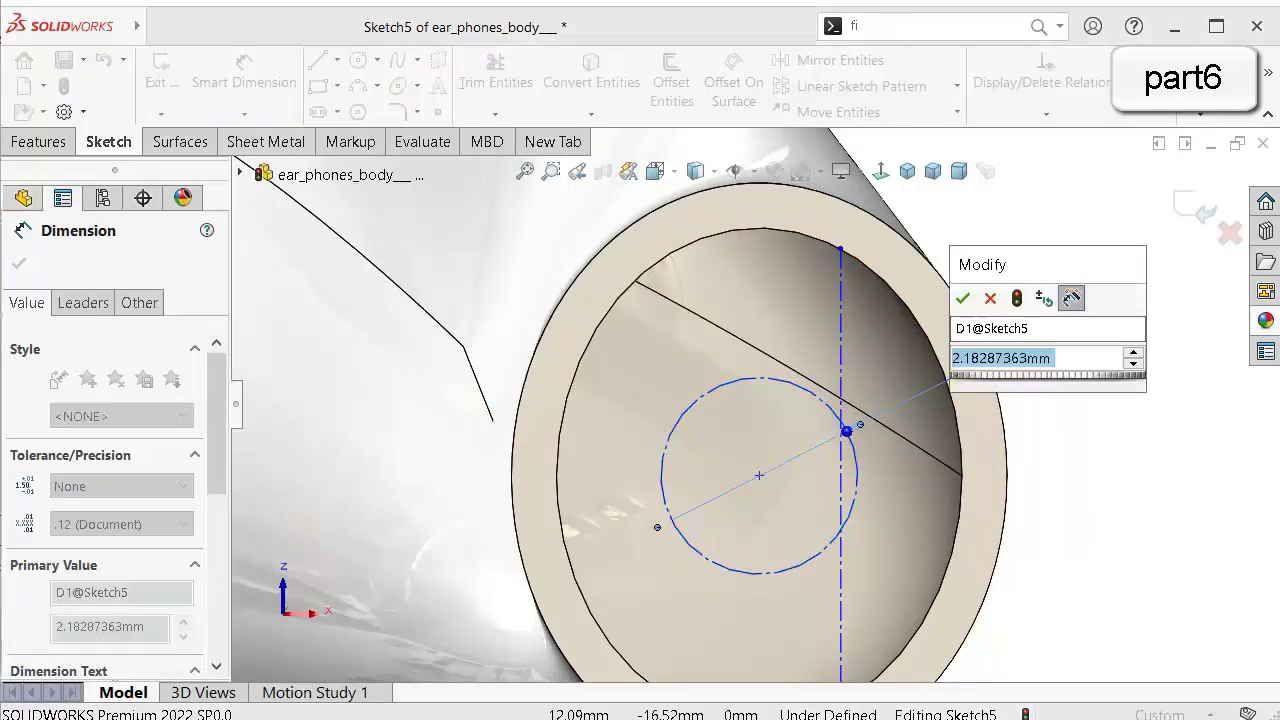
pyautogui.click(1050, 357)
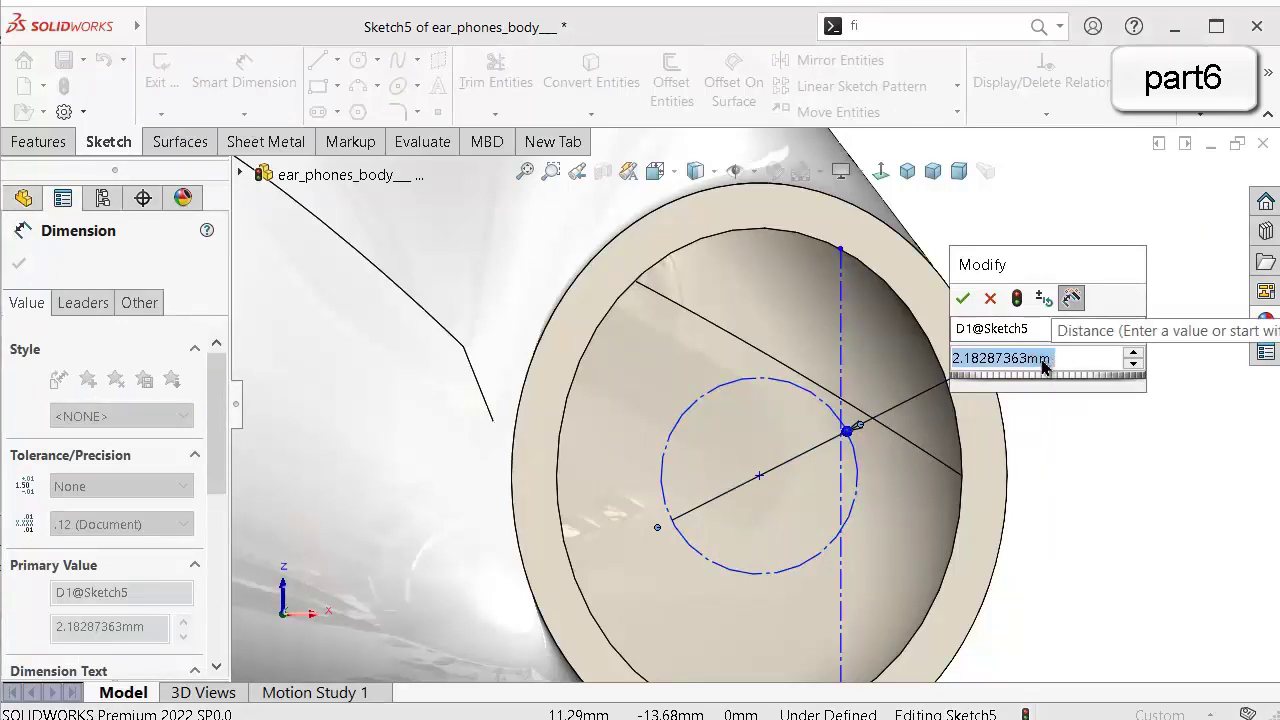
pyautogui.write('2.5')
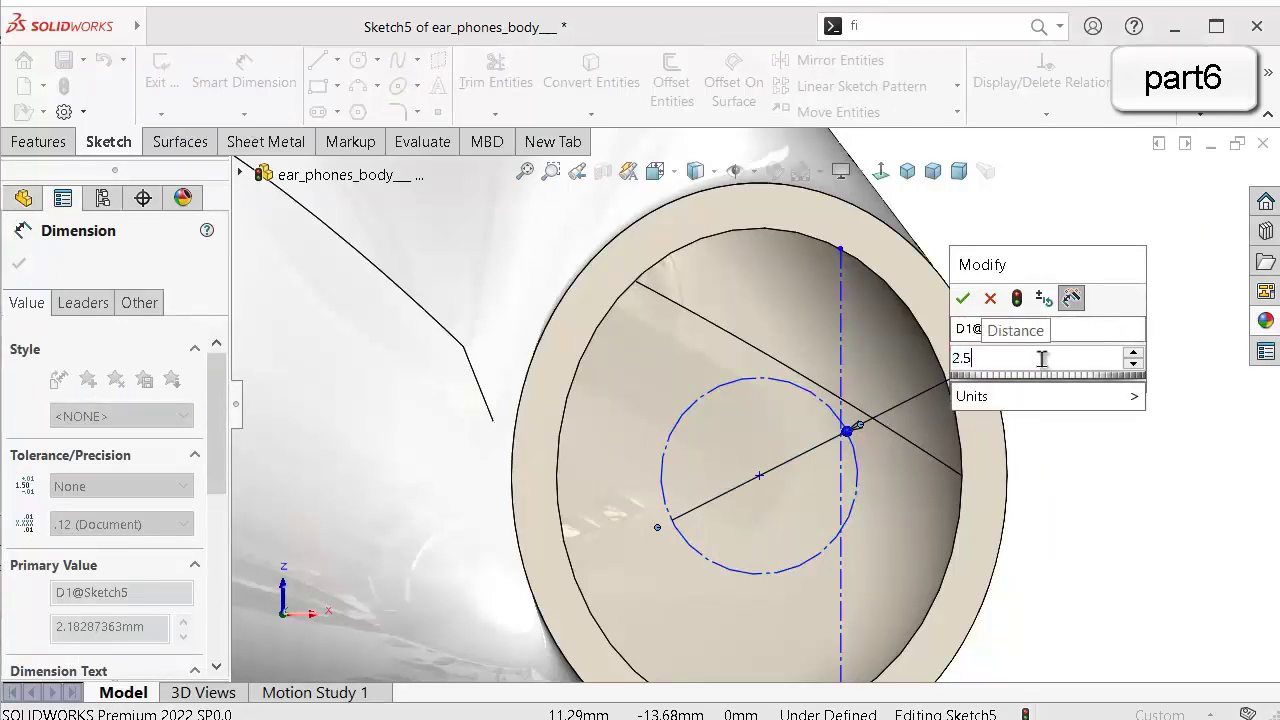
pyautogui.press('Return')
pyautogui.press('z')
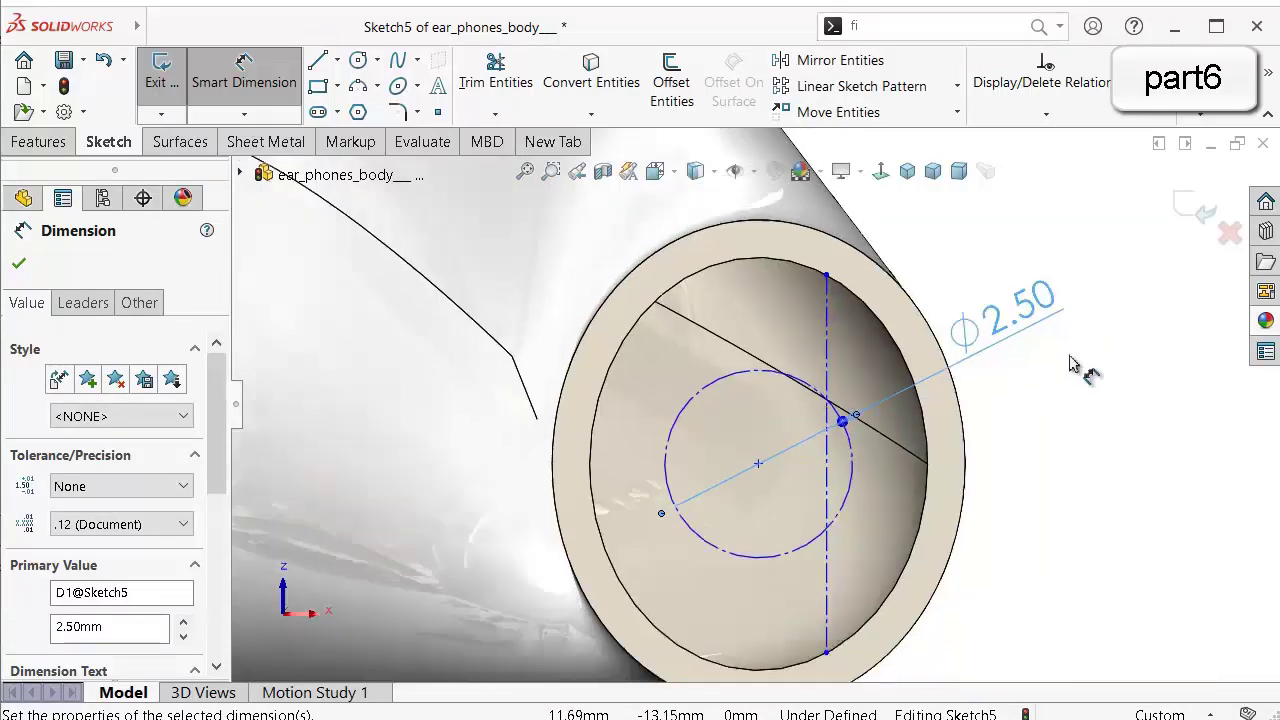
pyautogui.press('Escape')
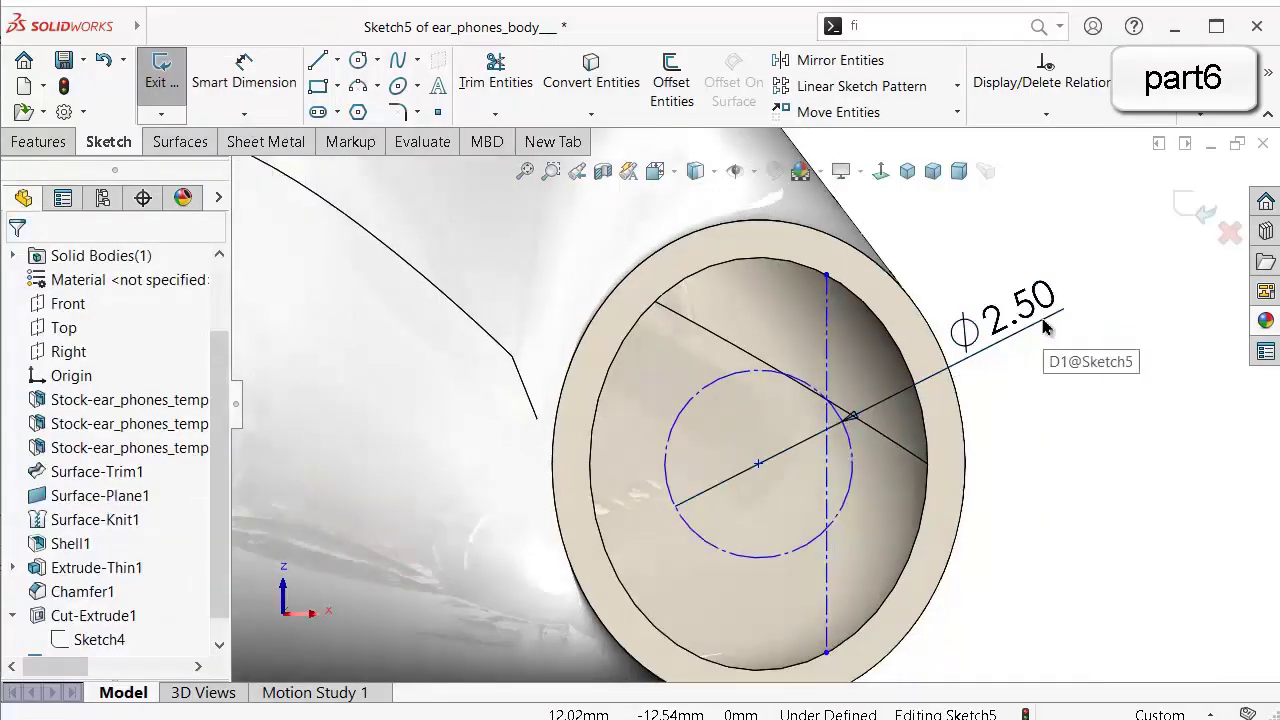
# Draw a horizontal centerline about 4.5 mm long through the circle's center, spanning the stem opening between its inner edges.
pyautogui.press('z')
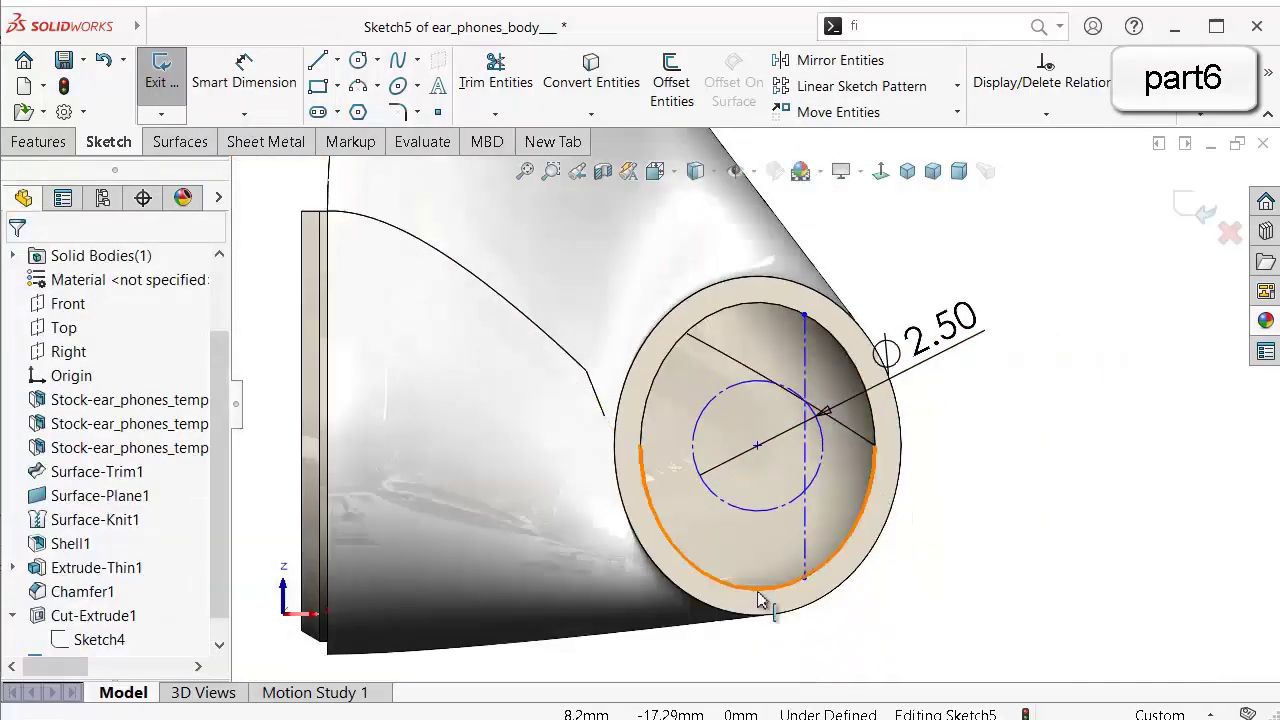
pyautogui.press('z')
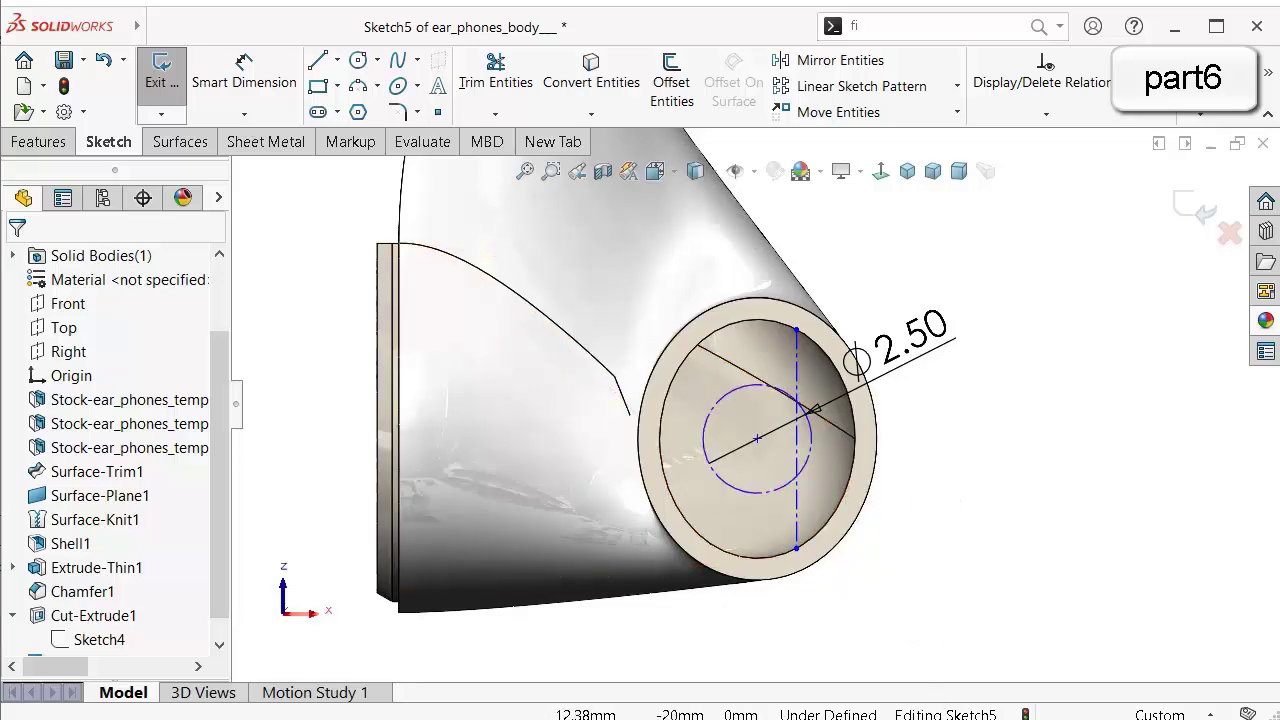
pyautogui.scroll(-4, 637, 462)
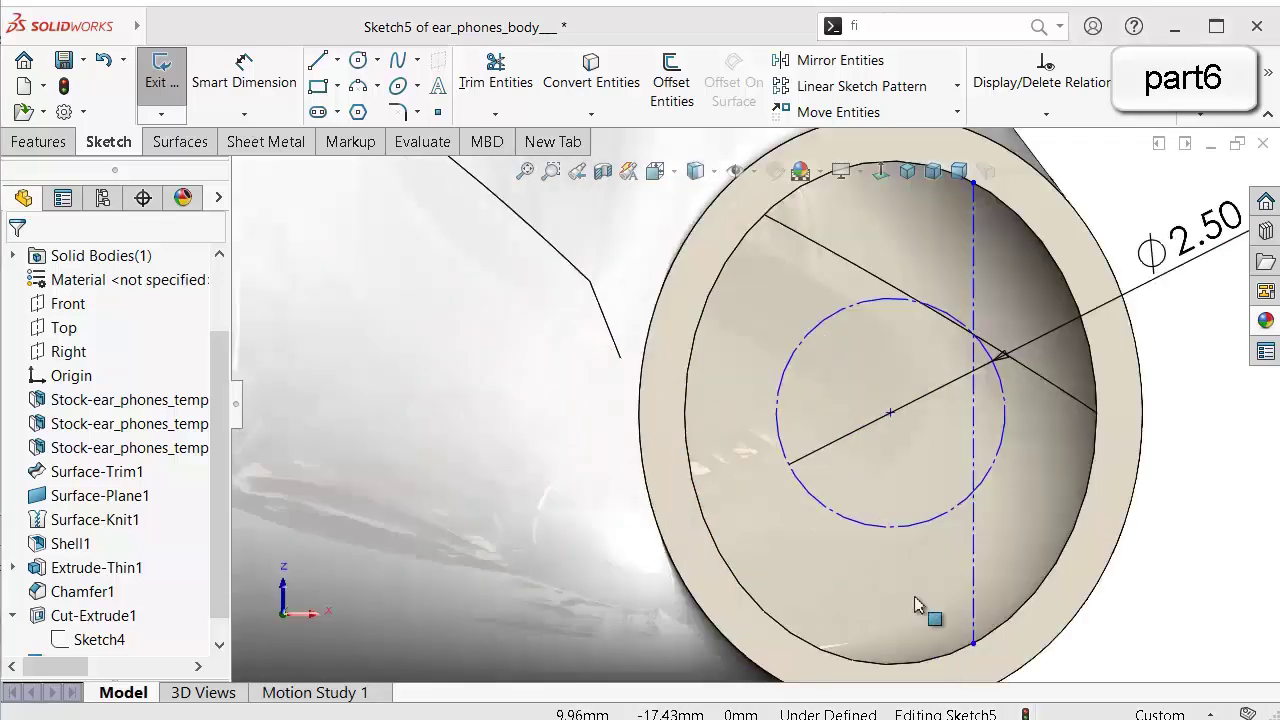
pyautogui.click(337, 60)
pyautogui.click(347, 108)
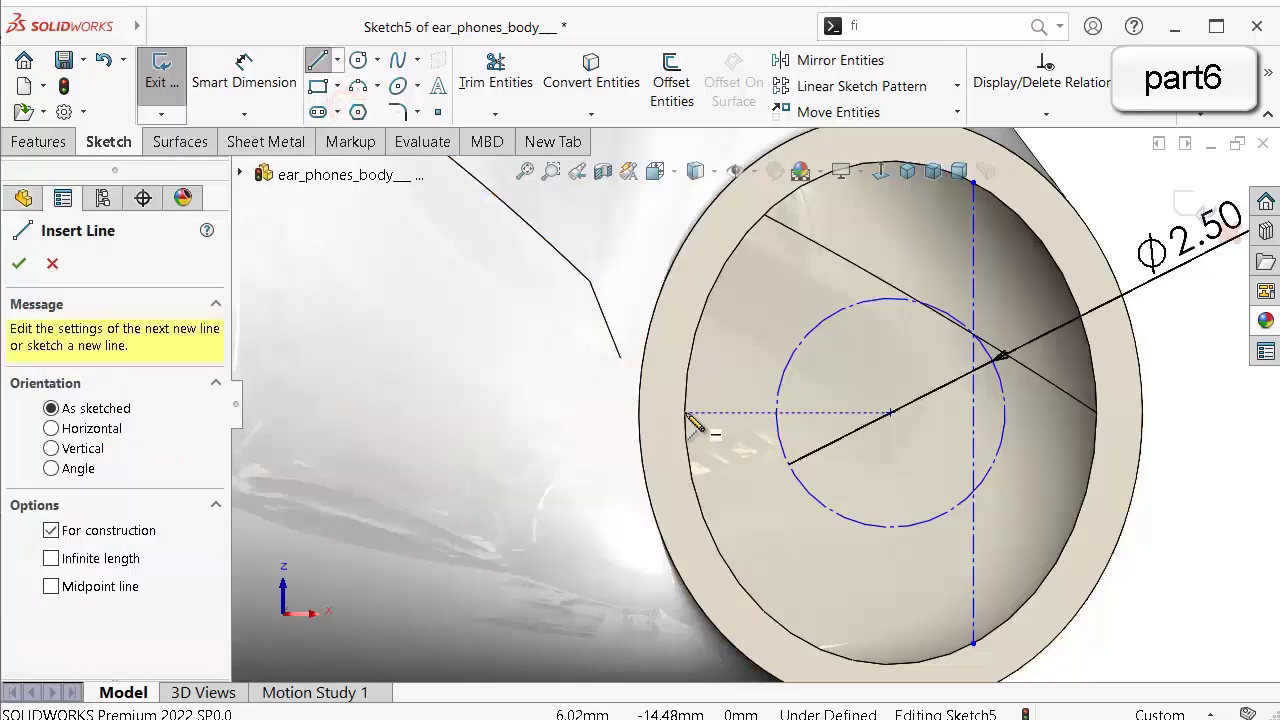
pyautogui.click(686, 413)
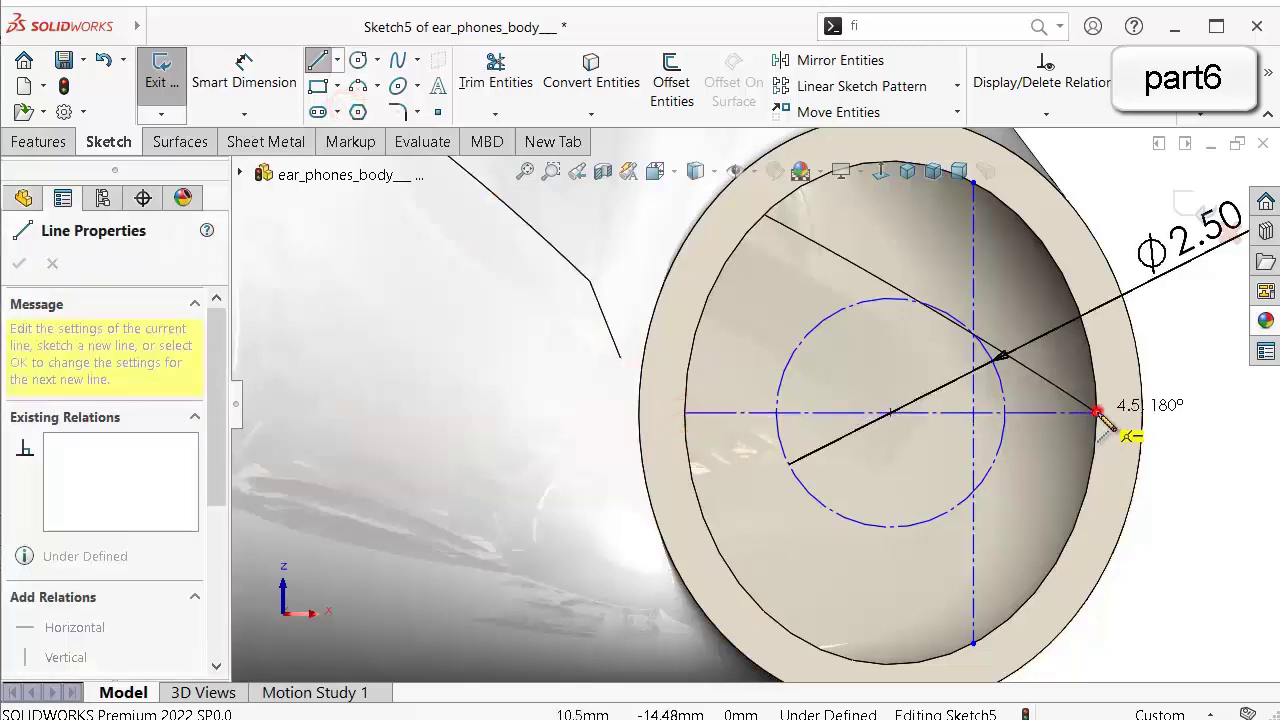
pyautogui.click(1097, 413)
pyautogui.press('Escape')
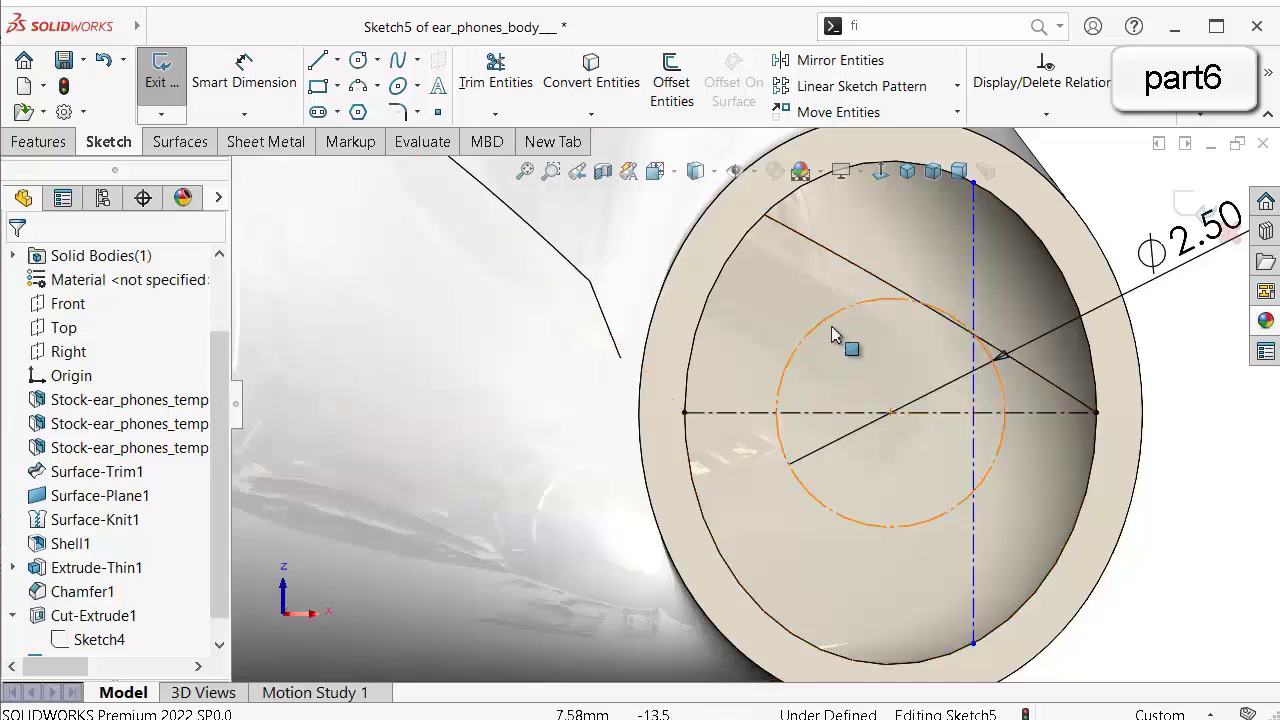
# Delete the off-center vertical centerline from the stem opening sketch.
pyautogui.click(992, 462)
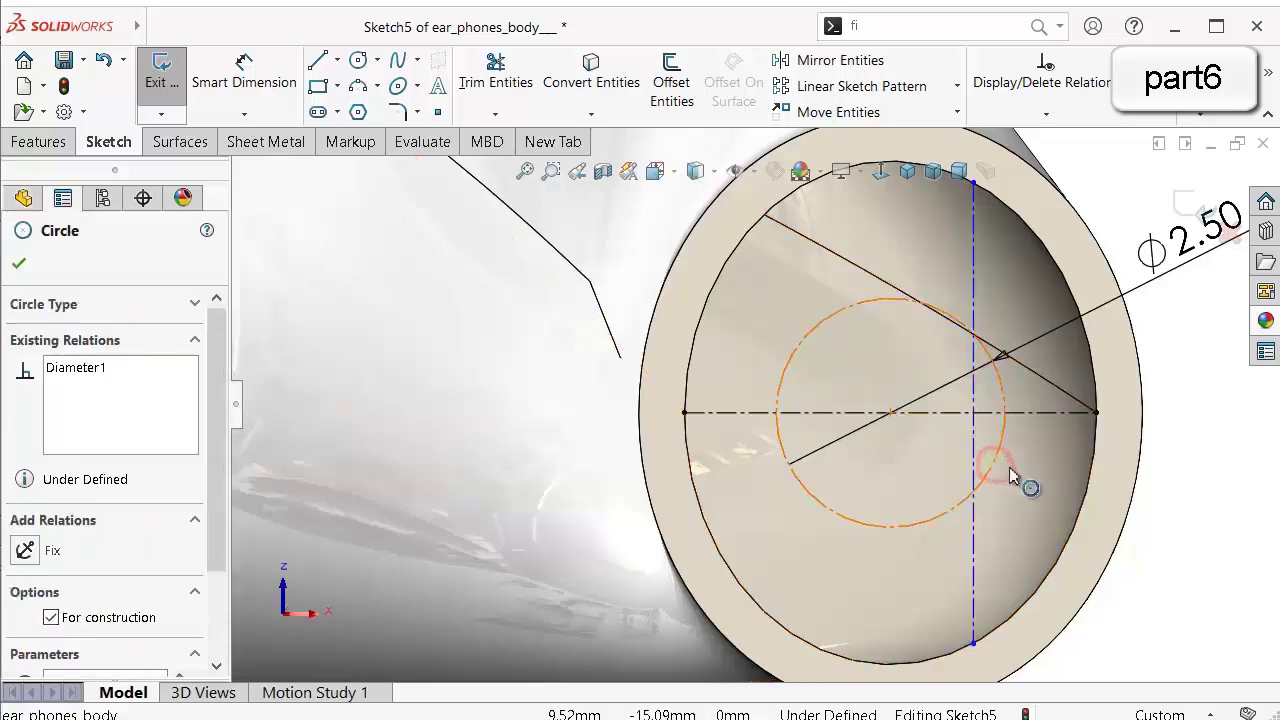
pyautogui.click(946, 513)
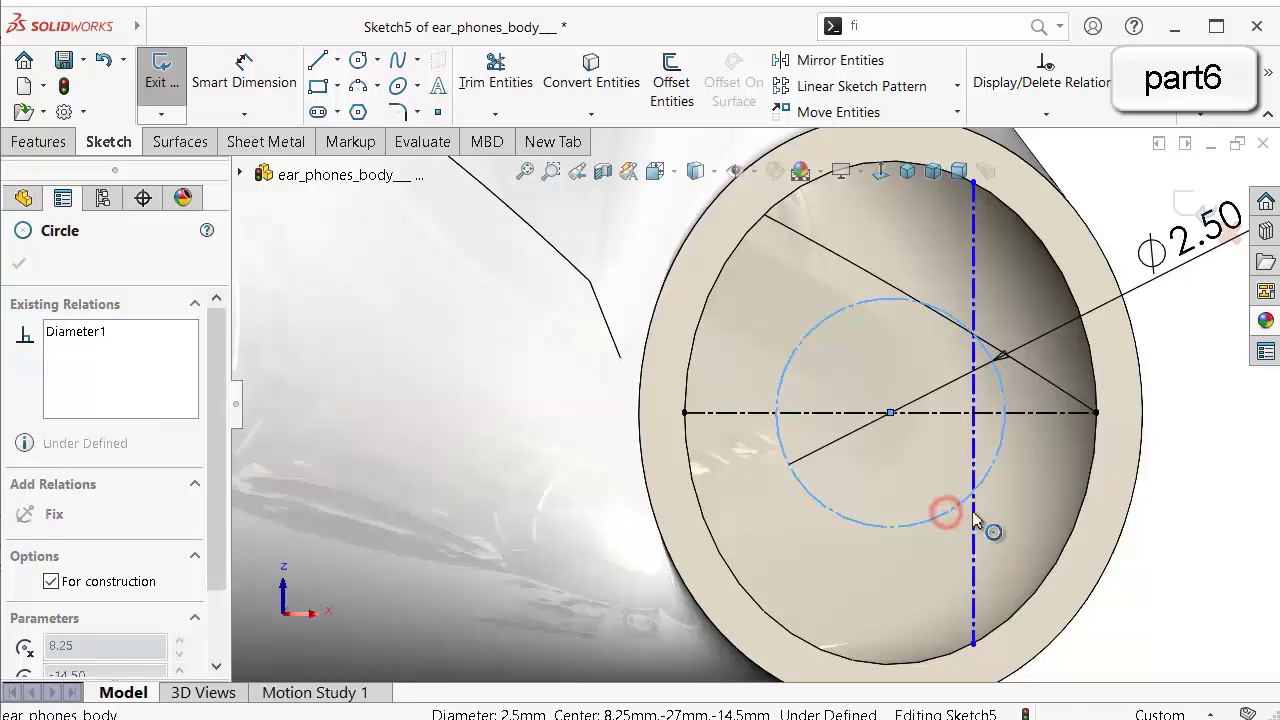
pyautogui.scroll(2, 1160, 426)
pyautogui.click(1170, 430)
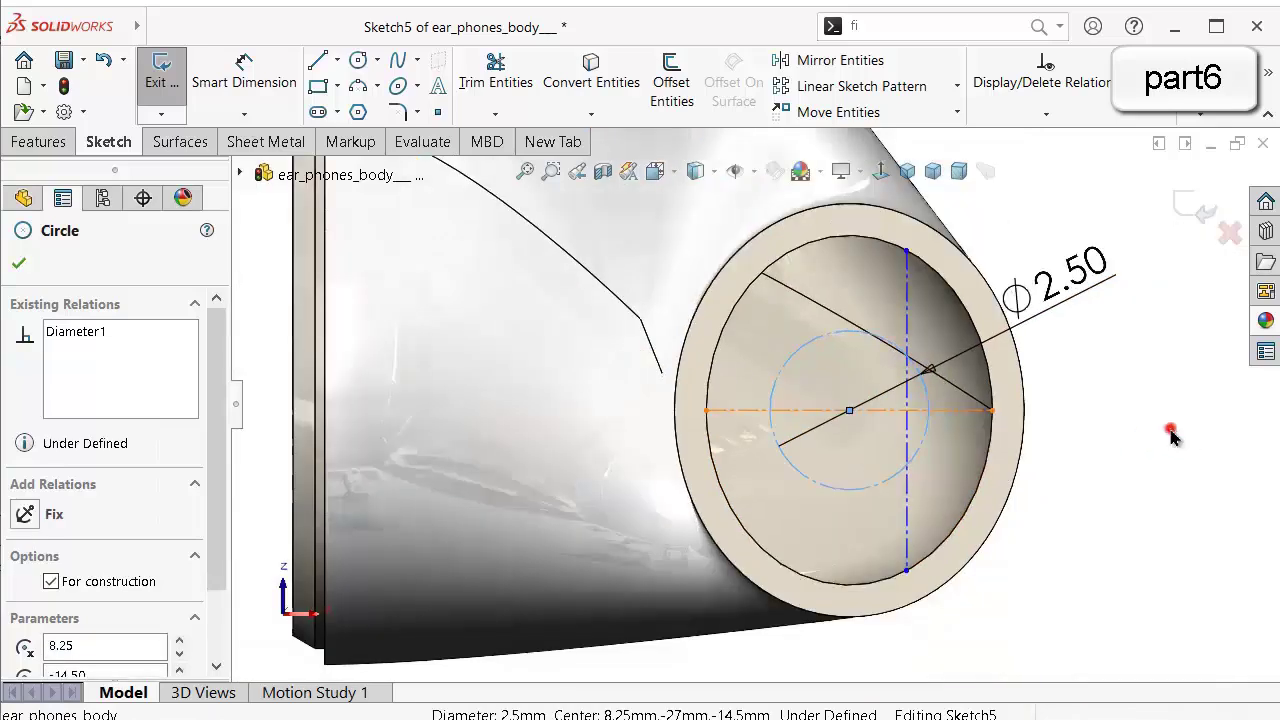
pyautogui.click(1171, 435)
pyautogui.click(907, 320)
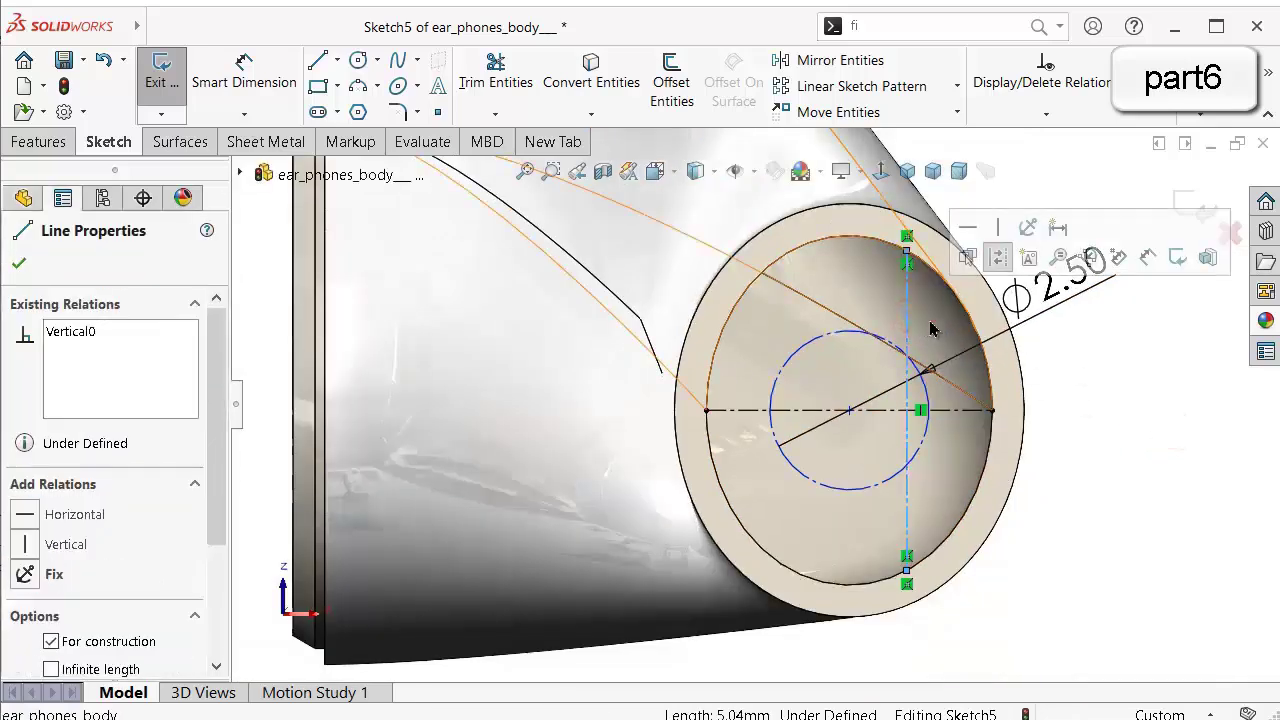
pyautogui.press('Delete')
# Add a Midpoint relation between the construction circle's center point and the horizontal centerline.
pyautogui.scroll(-3, 900, 420)
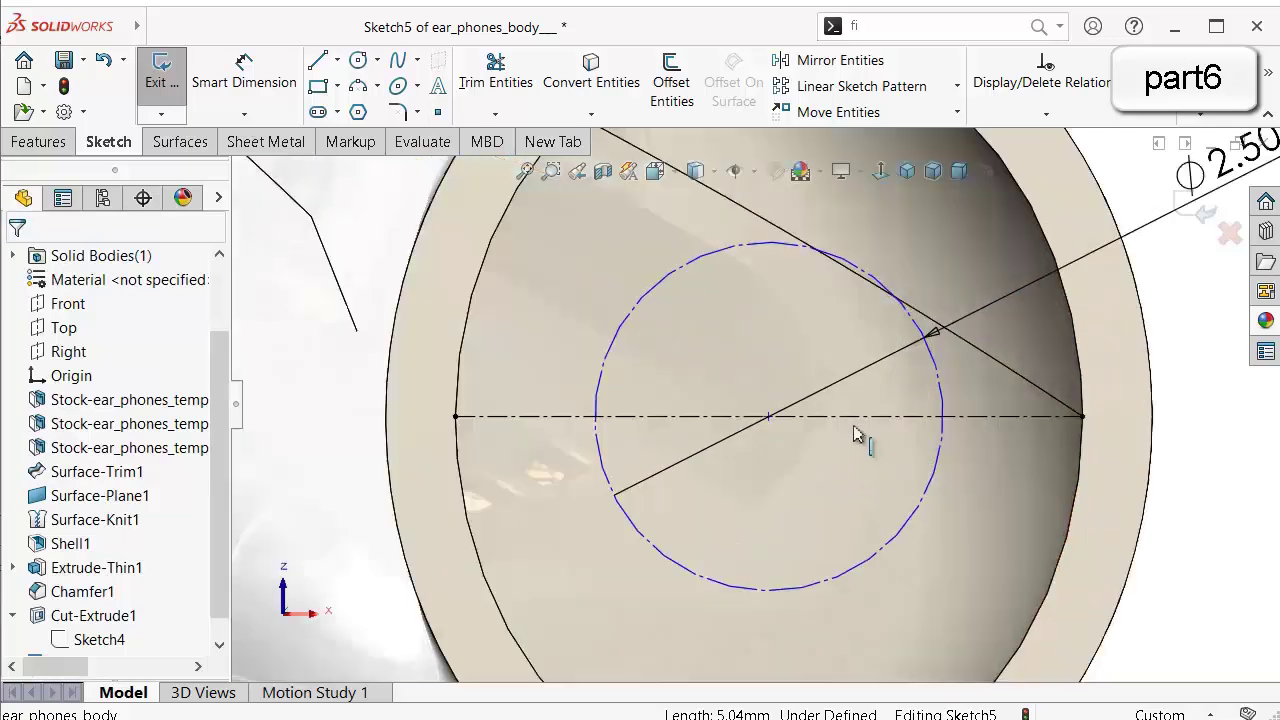
pyautogui.click(768, 417)
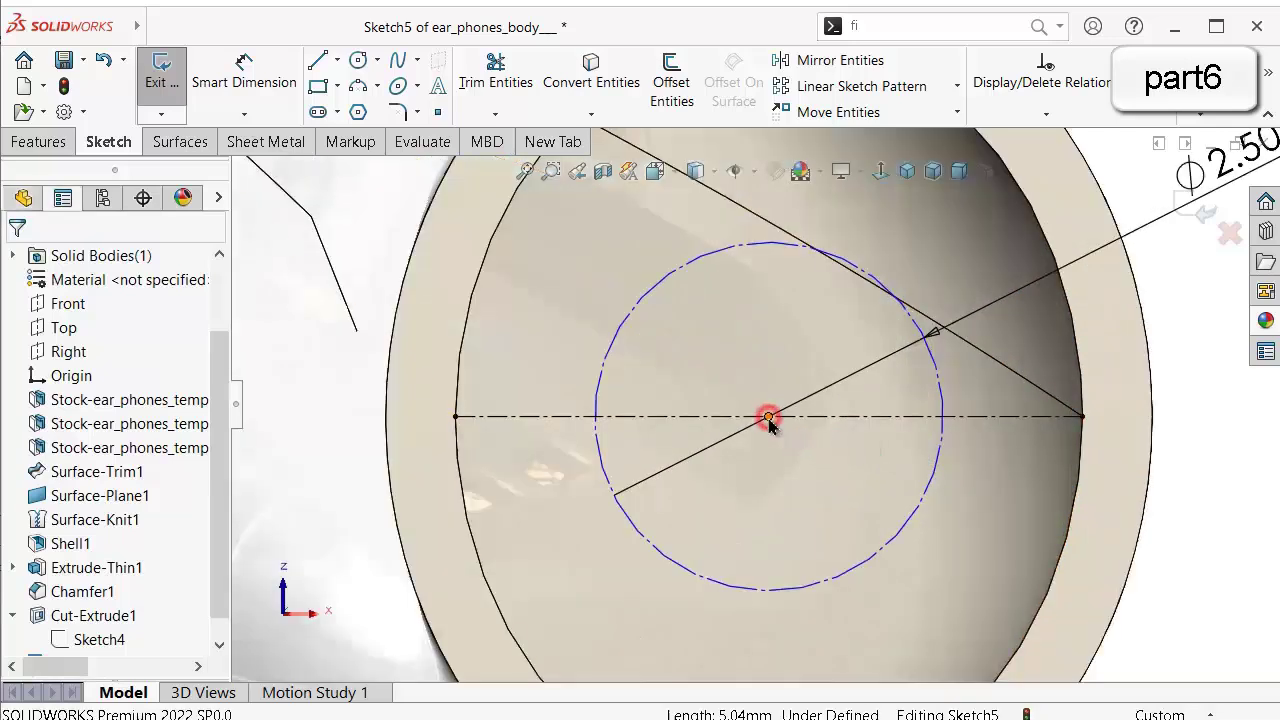
pyautogui.keyDown('ctrl'); pyautogui.click(853, 418); pyautogui.keyUp('ctrl')
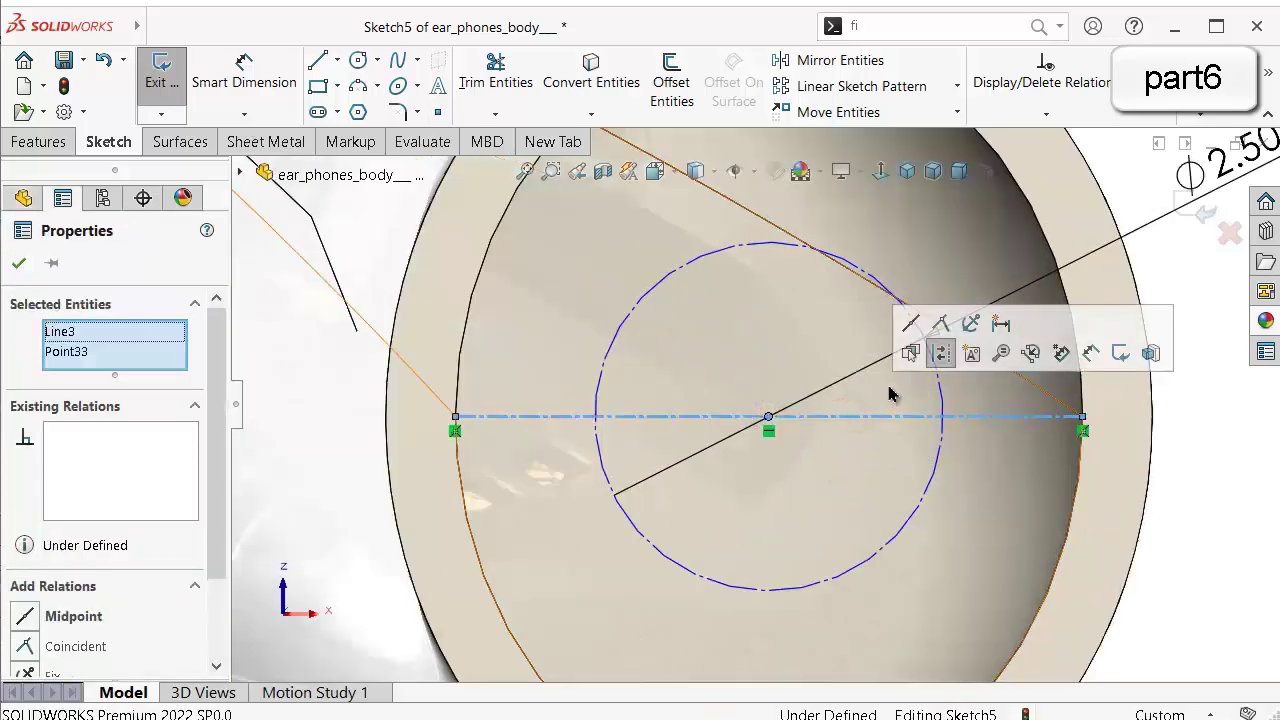
pyautogui.click(913, 324)
# Offset only the 2.5 mm construction circle outward by 1 mm, with the dimension added.
pyautogui.scroll(3, 900, 415)
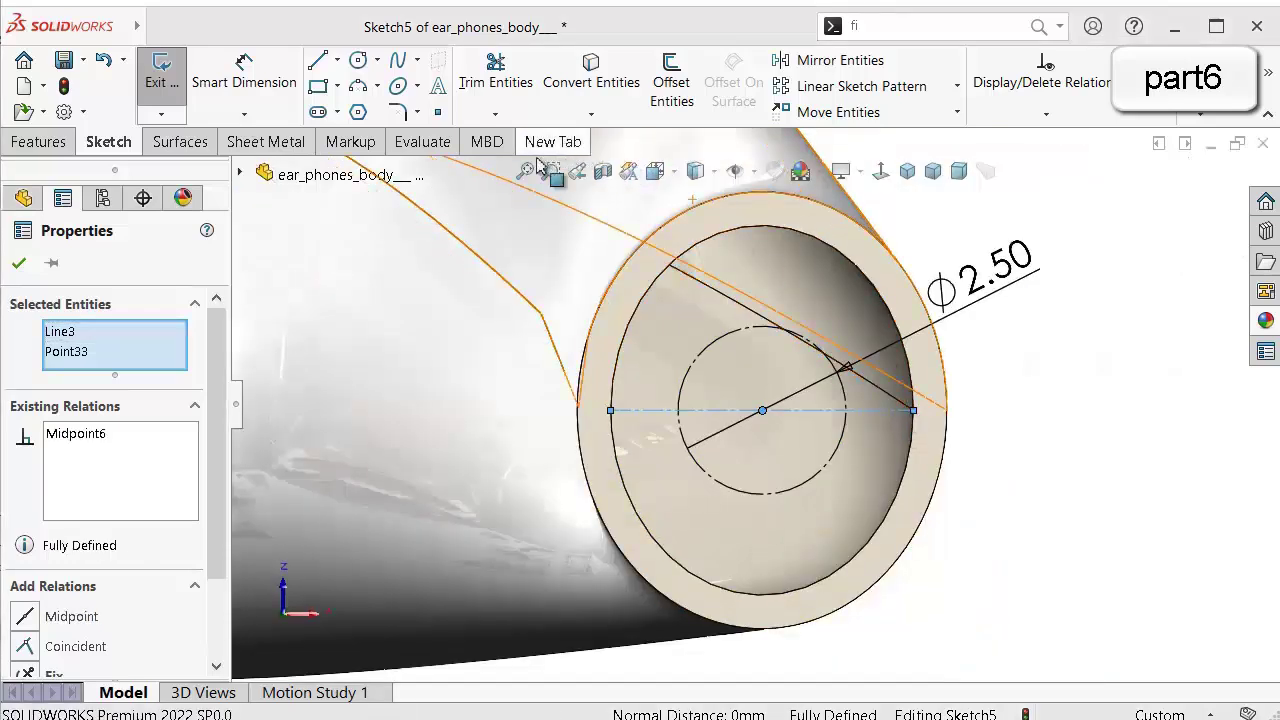
pyautogui.click(673, 80)
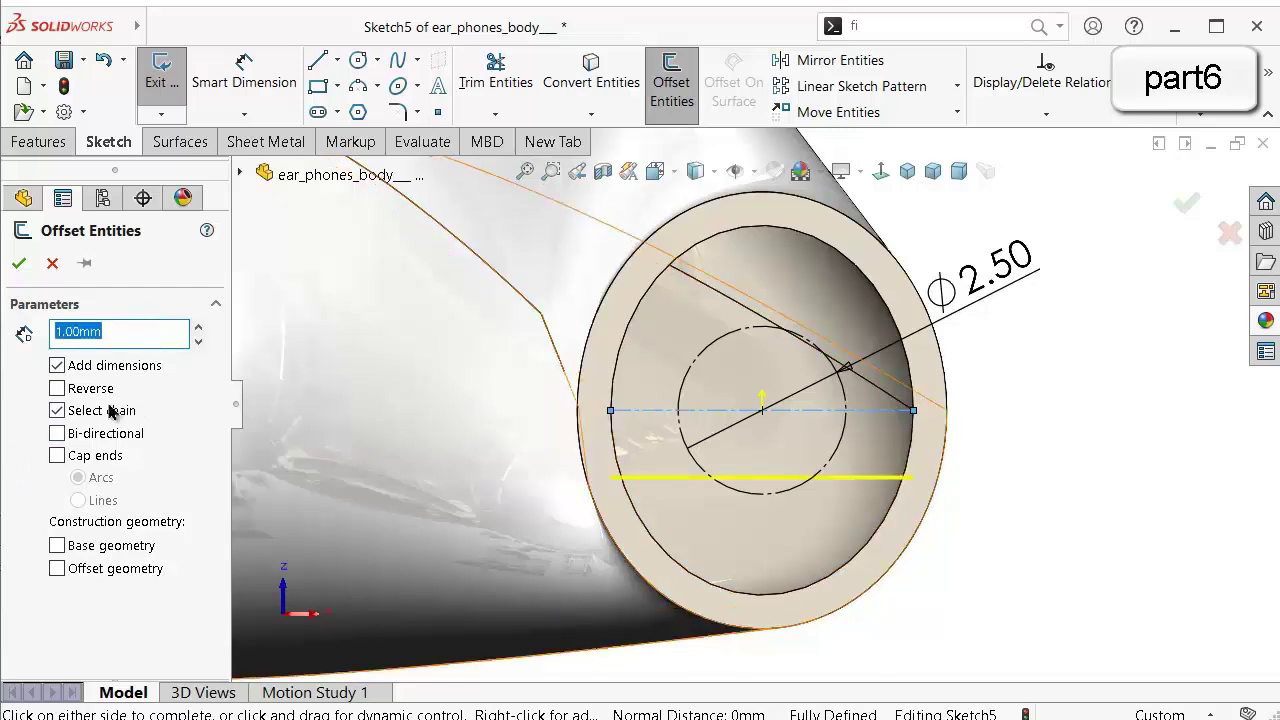
pyautogui.click(686, 366)
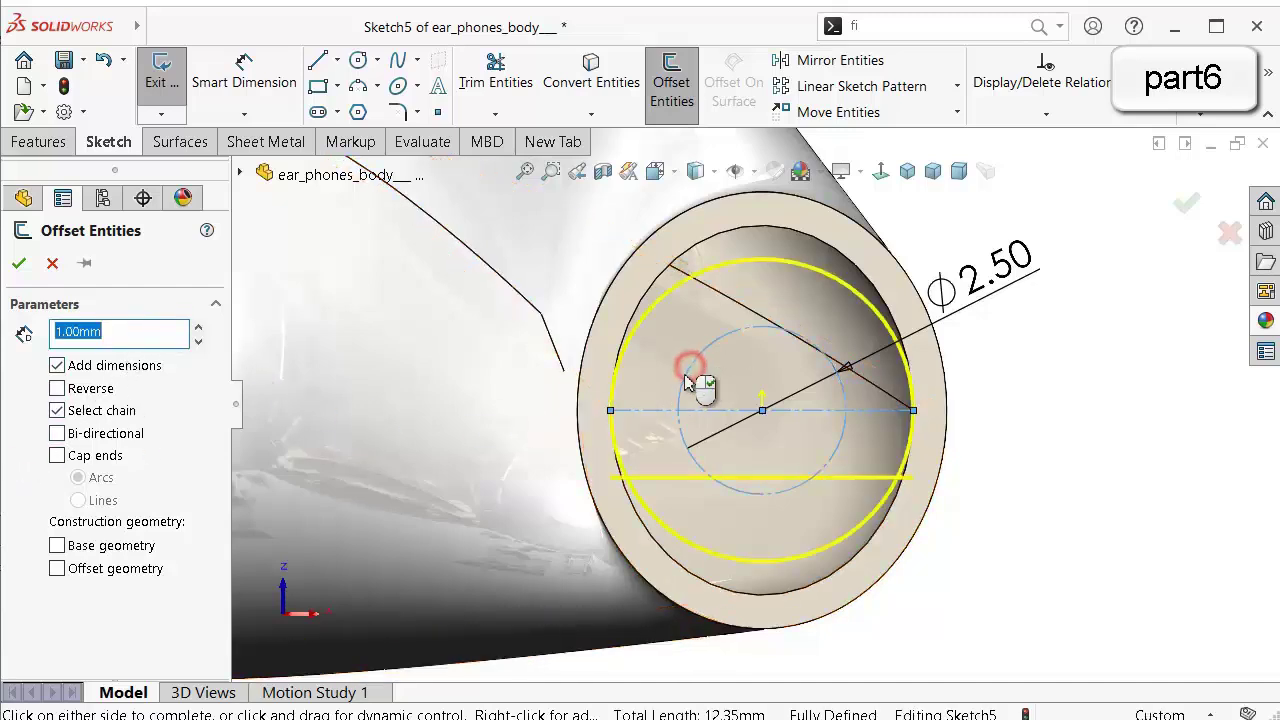
pyautogui.click(864, 410)
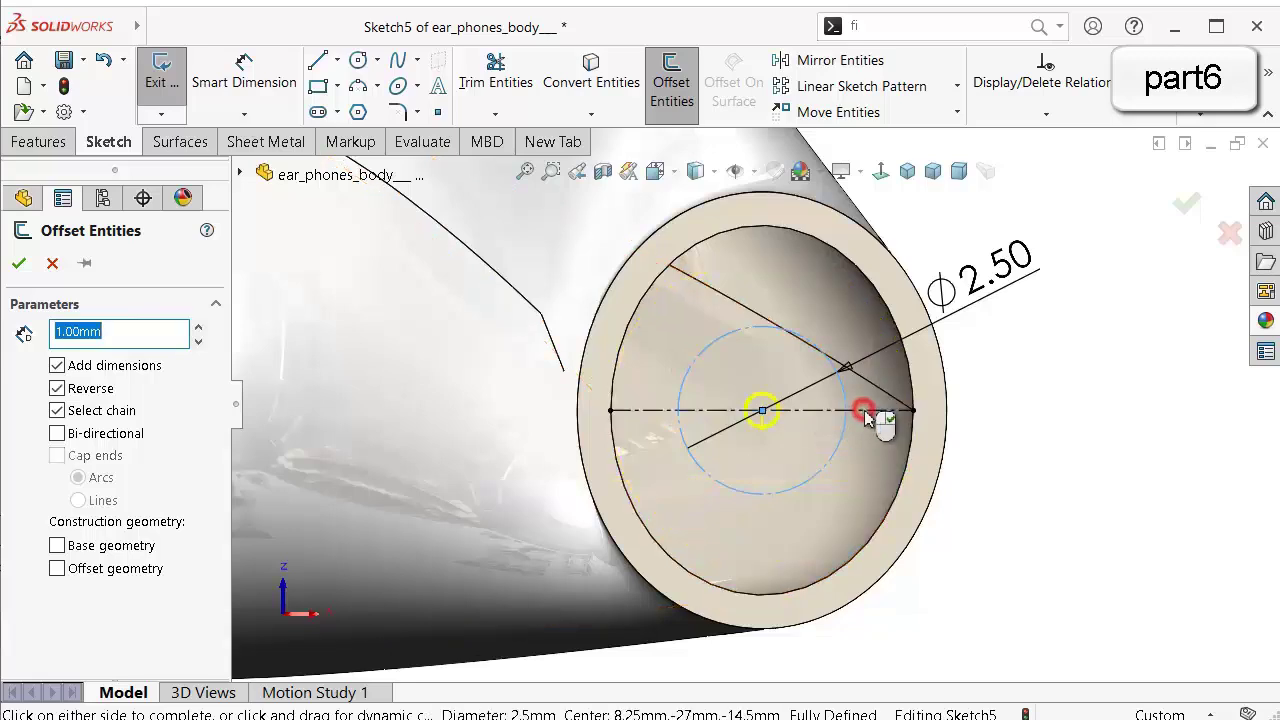
pyautogui.click(56, 389)
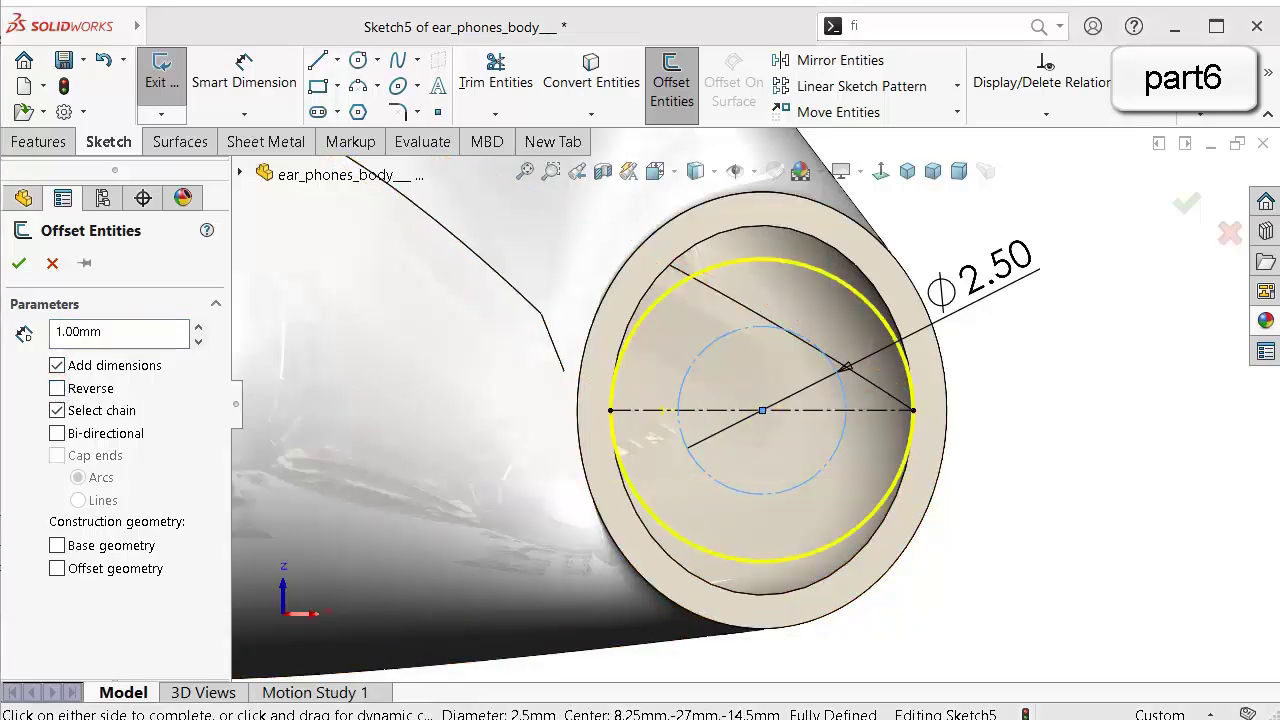
pyautogui.click(15, 263)
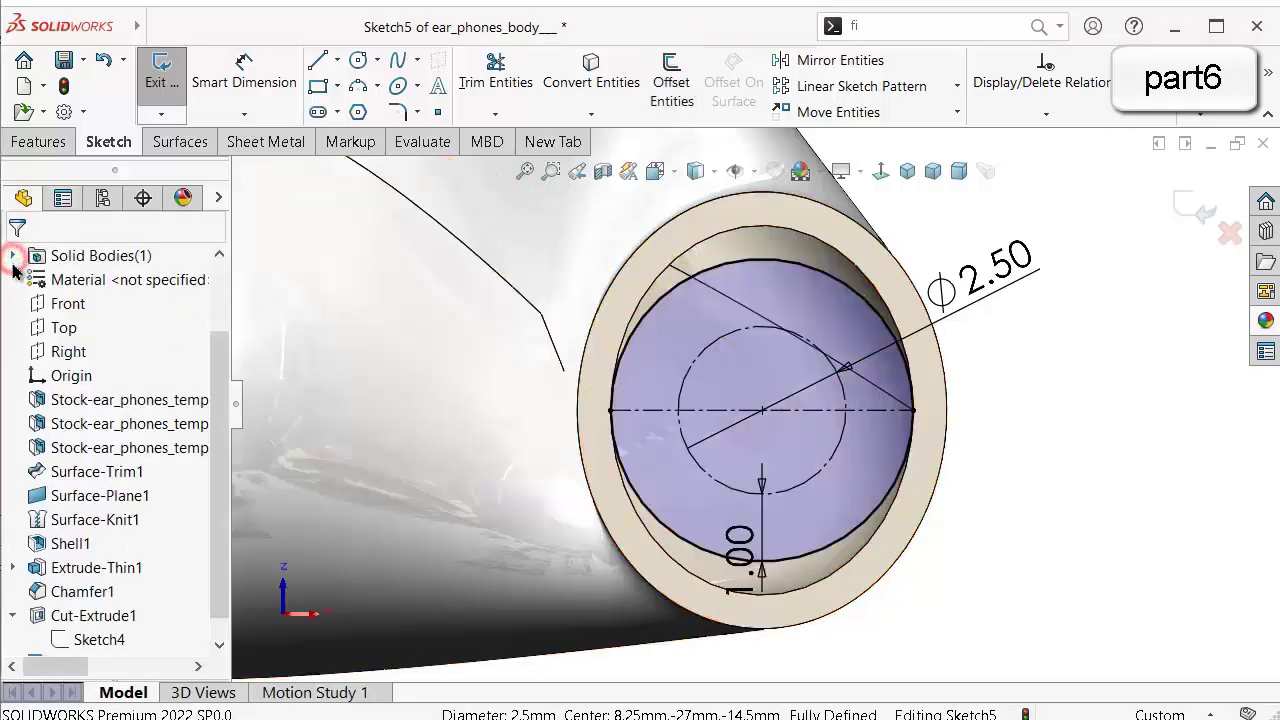
# Convert both arcs of the stem end face's outer edge into sketch entities.
pyautogui.click(879, 246)
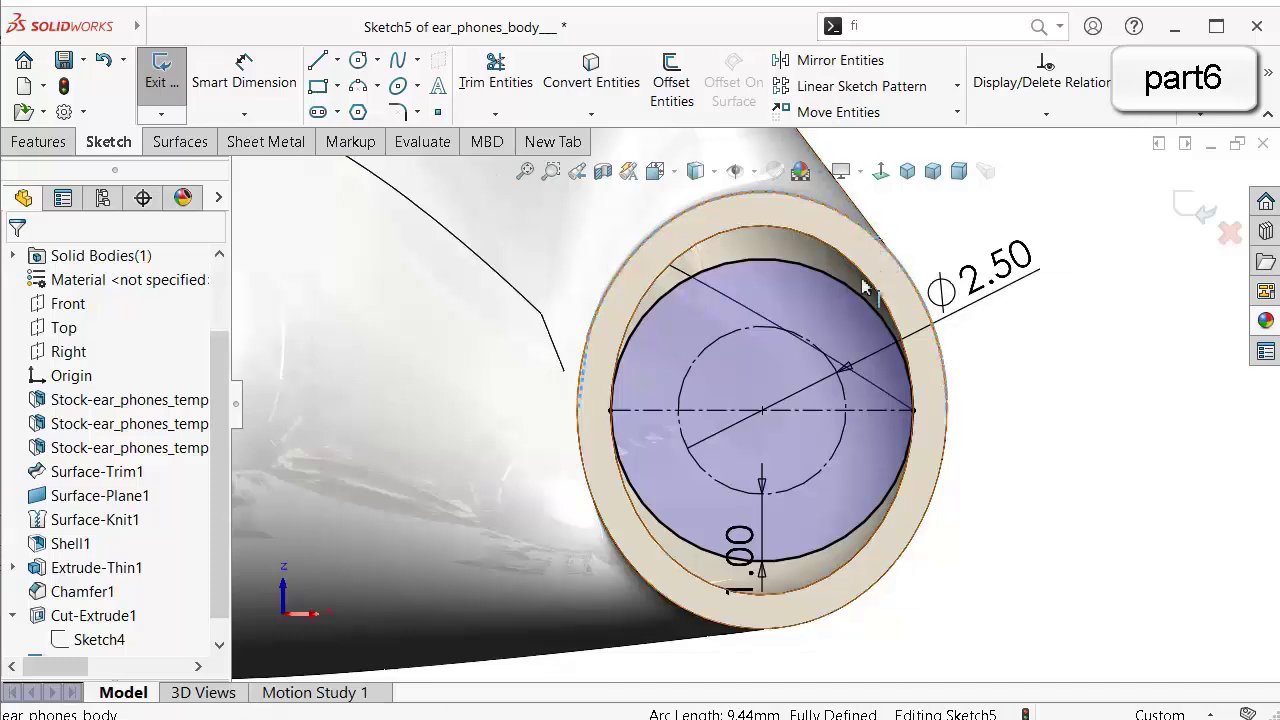
pyautogui.keyDown('ctrl'); pyautogui.click(944, 464); pyautogui.keyUp('ctrl')
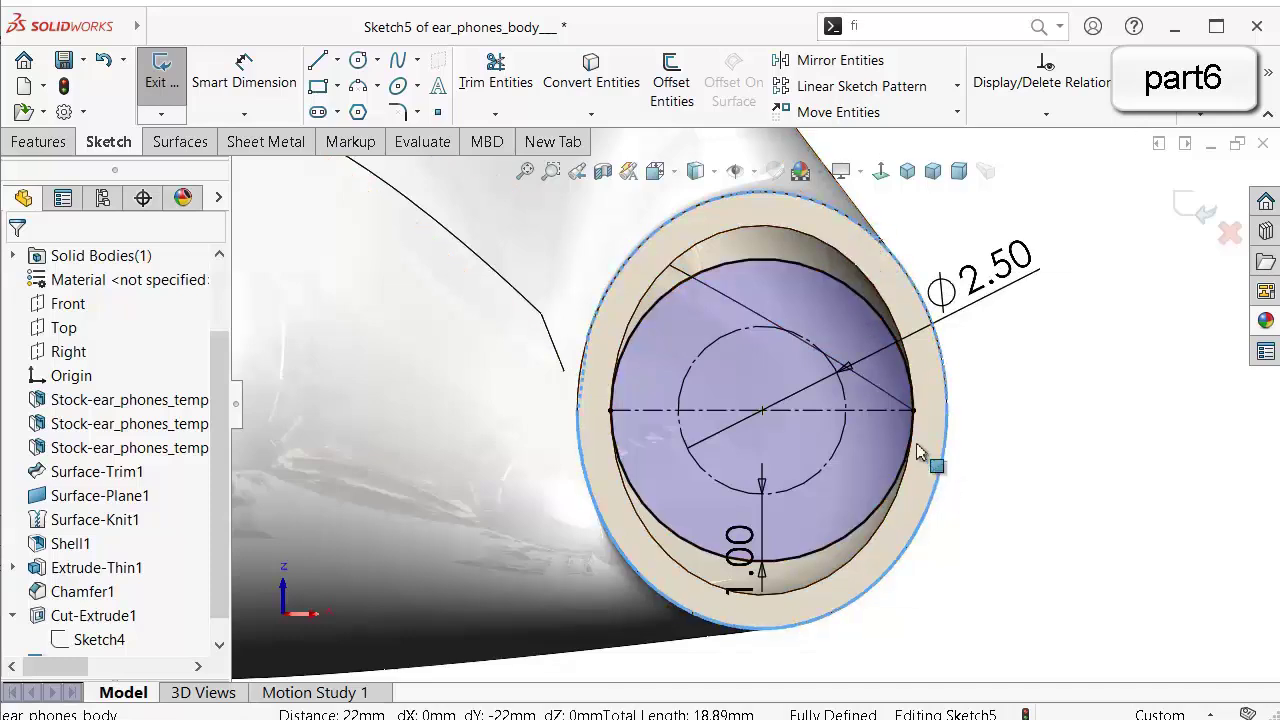
pyautogui.click(588, 75)
# Begin an Extruded Boss from the sketch, selecting all regions between the offset circle and the stem's outer edge as contours.
pyautogui.moveTo(655, 275); pyautogui.dragTo(565, 550, button='middle')
pyautogui.scroll(-2, 468, 590)
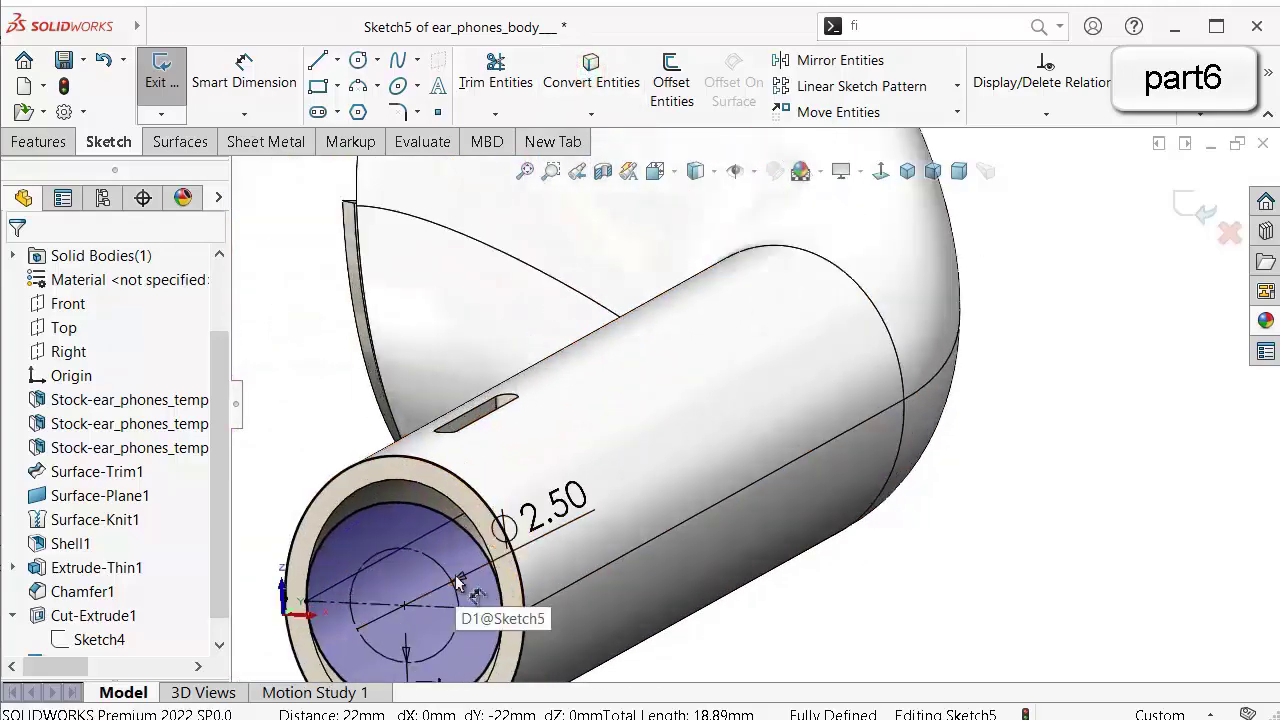
pyautogui.click(20, 146)
pyautogui.click(171, 95)
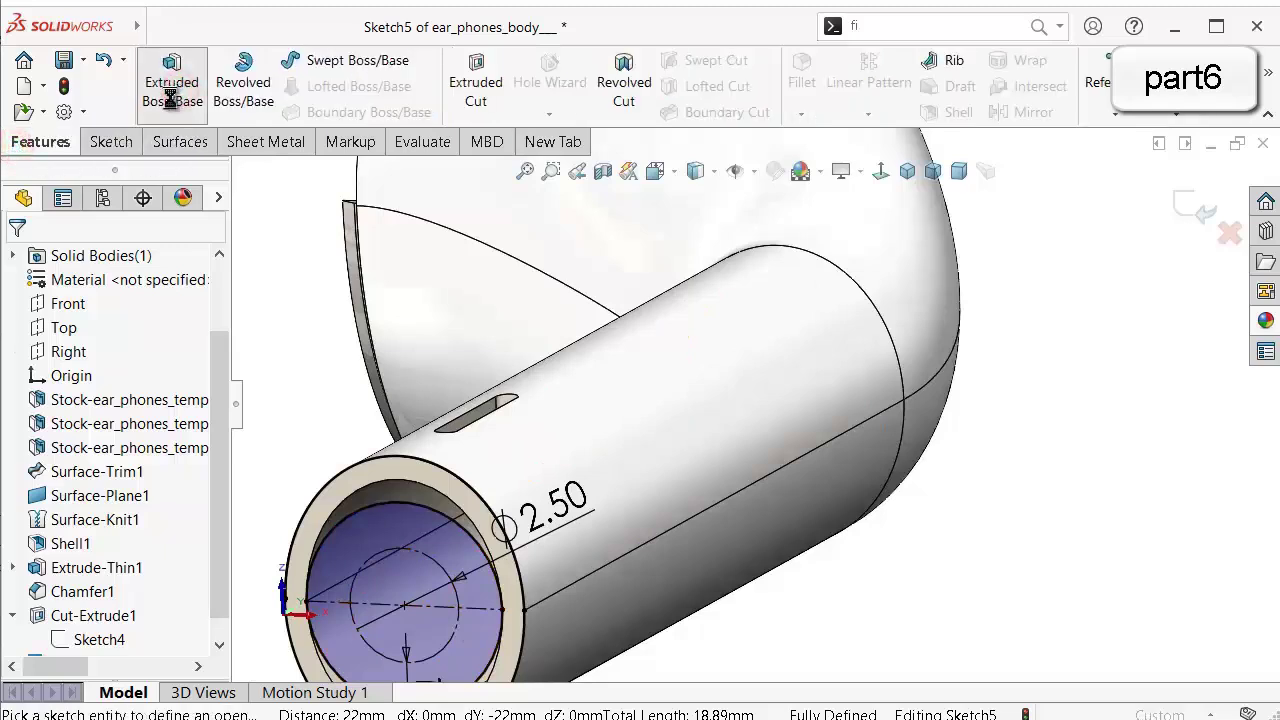
pyautogui.click(392, 500)
pyautogui.scroll(2, 469, 643)
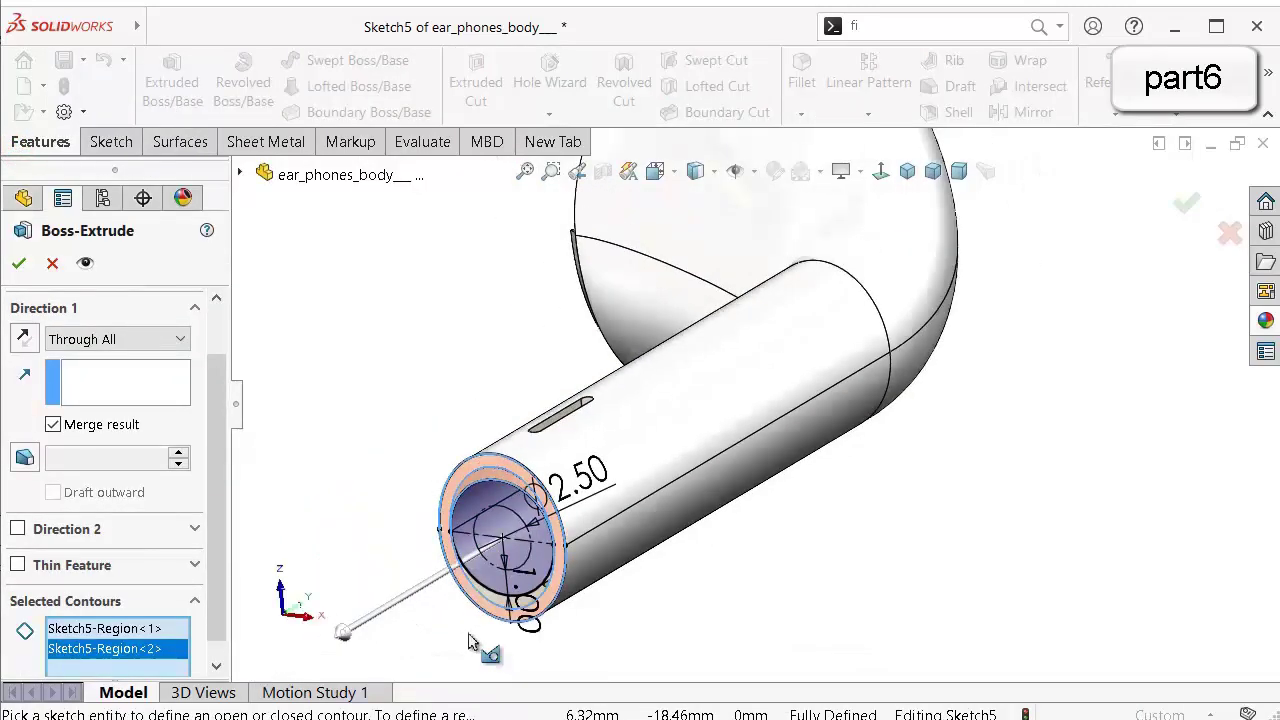
pyautogui.scroll(-2, 467, 620)
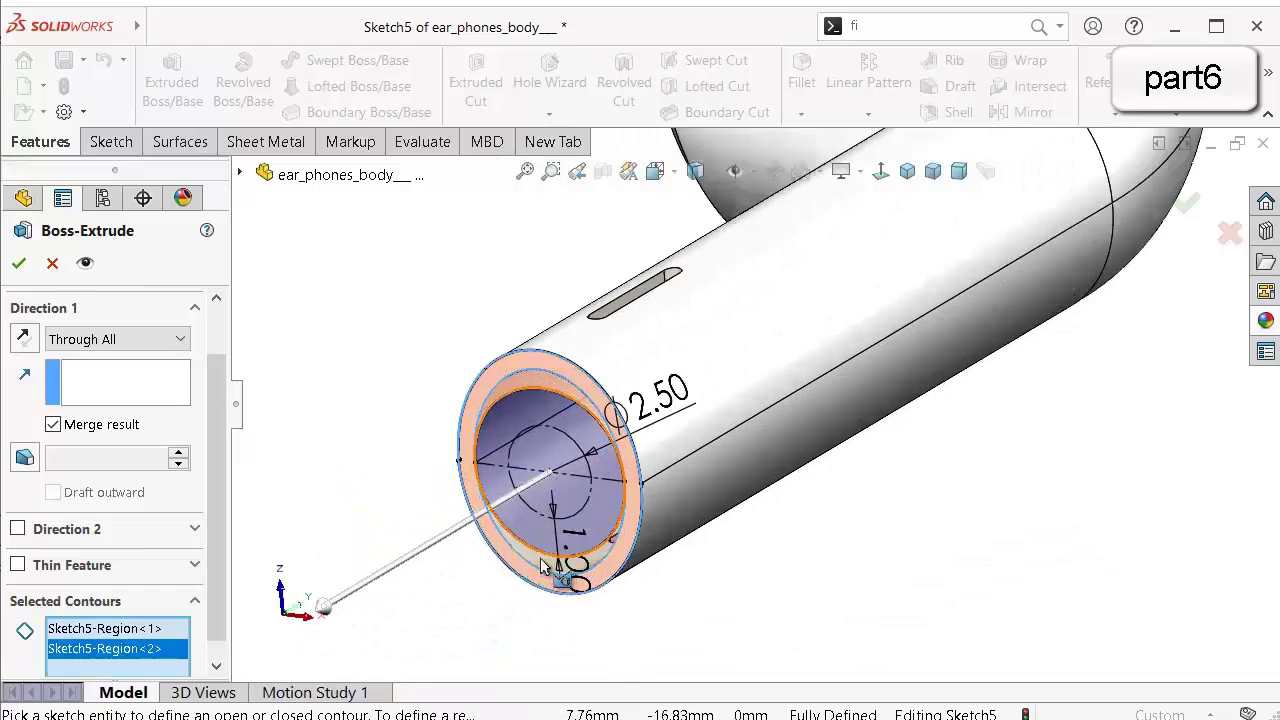
pyautogui.click(530, 562)
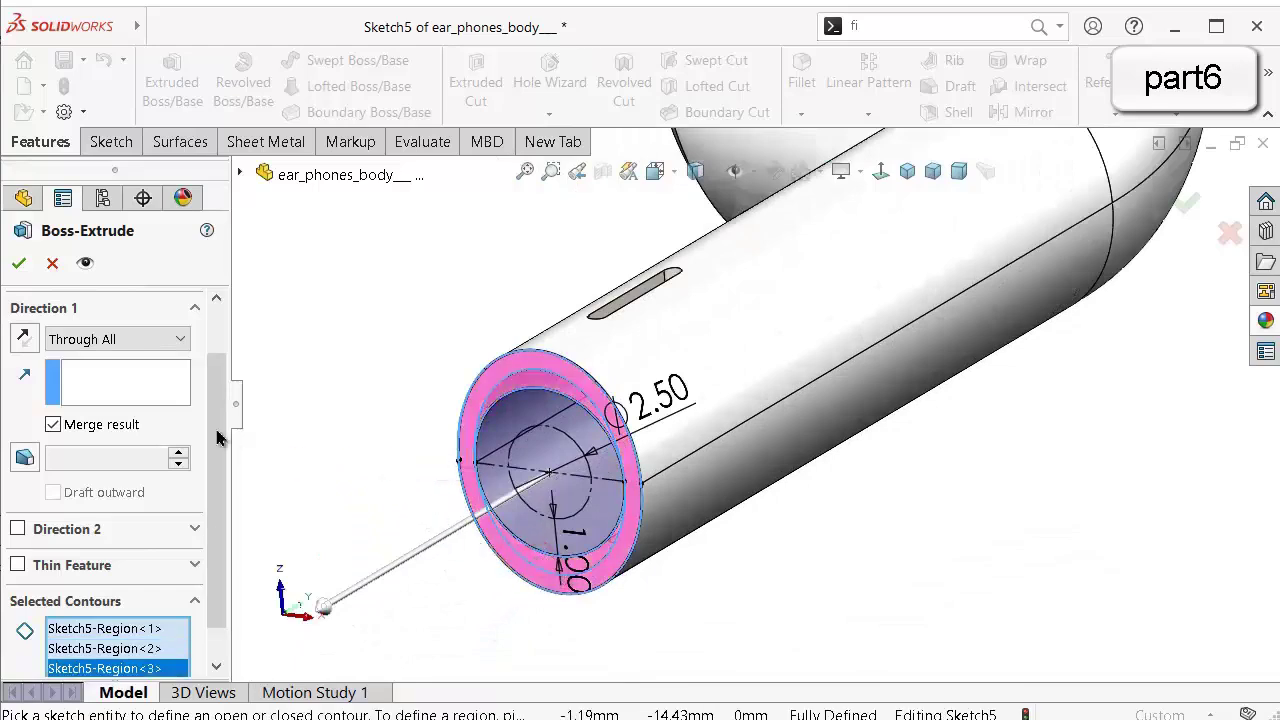
# Extrude the selected regions Blind 2 mm in the reversed direction, into the stem, with the result merged.
pyautogui.moveTo(210, 430); pyautogui.dragTo(220, 366)
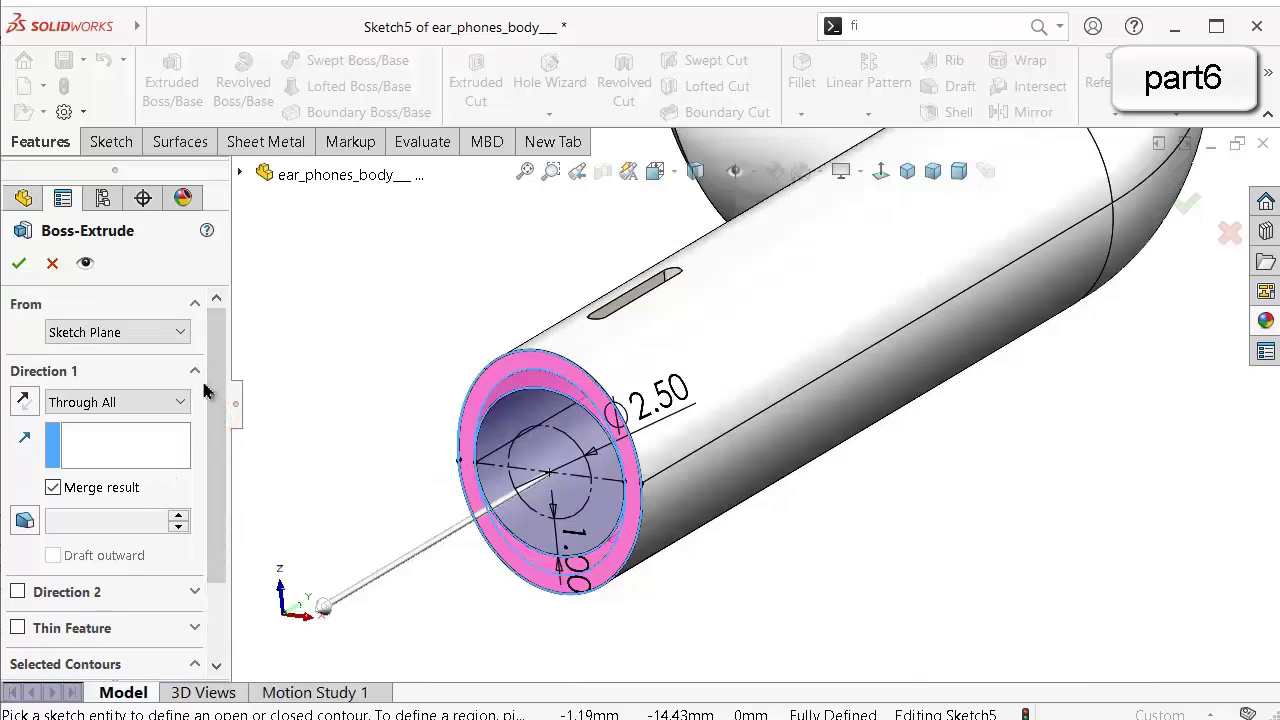
pyautogui.click(174, 403)
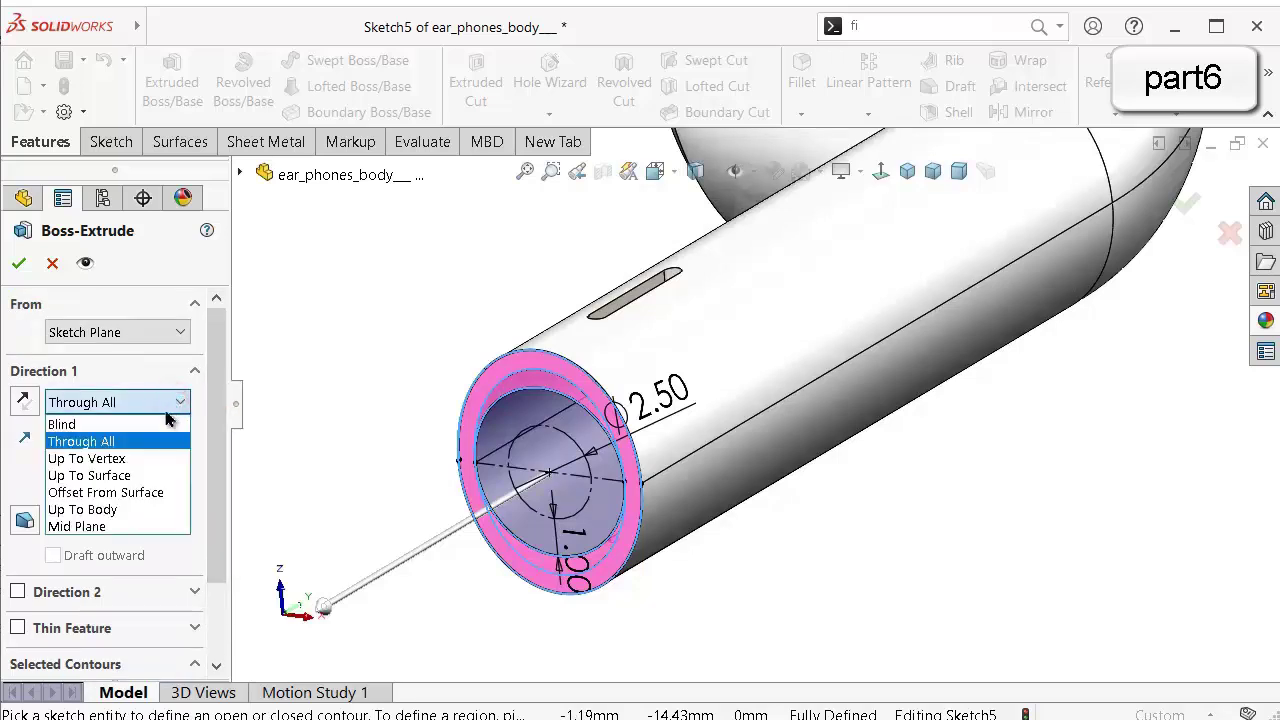
pyautogui.click(166, 424)
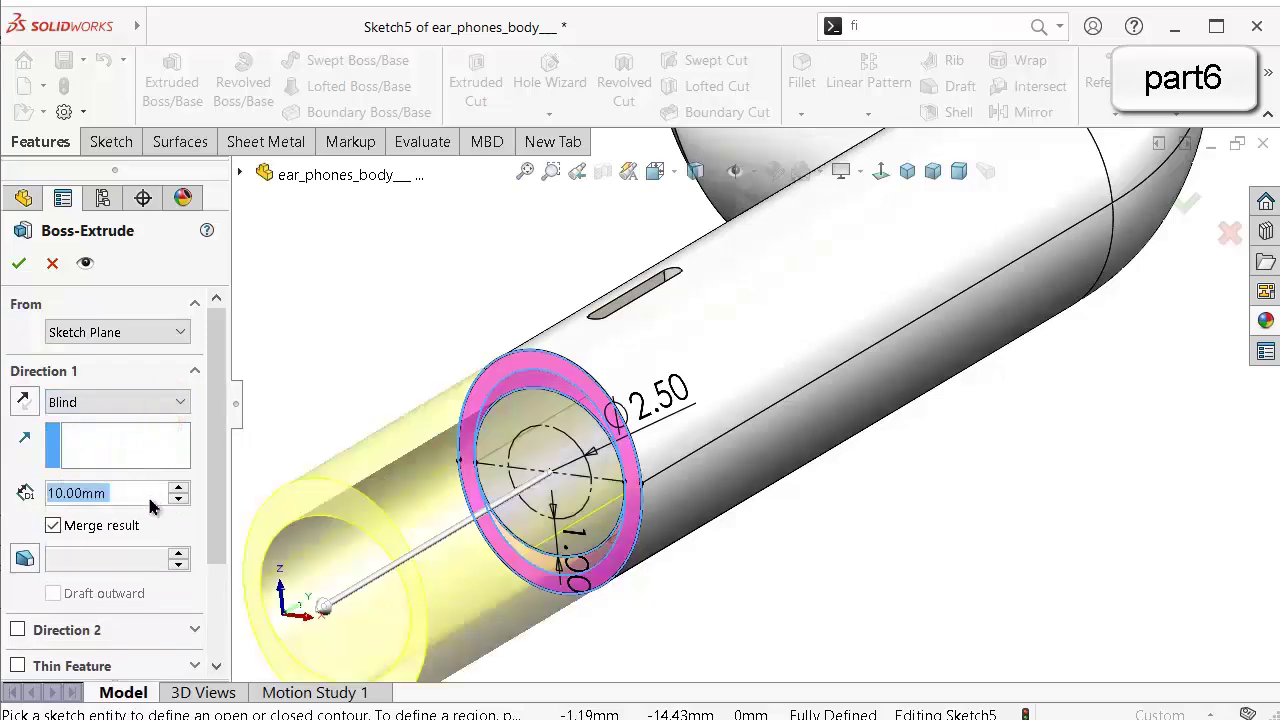
pyautogui.write('2')
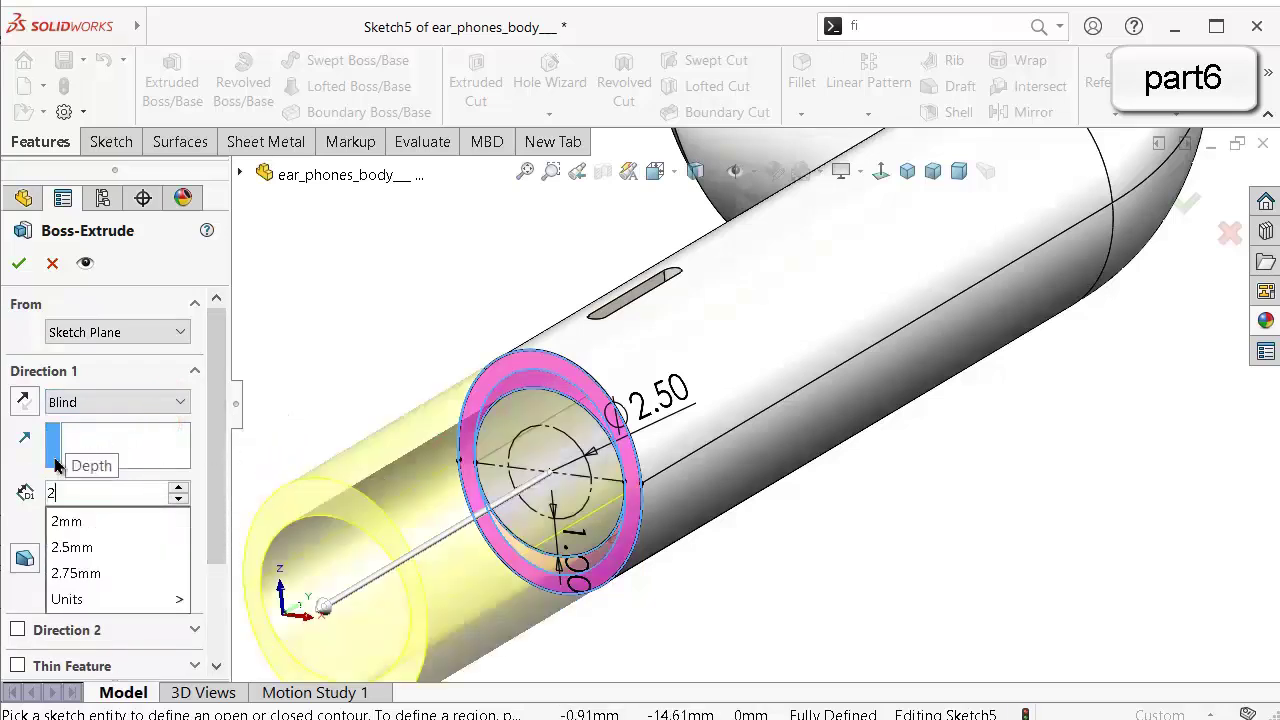
pyautogui.press('Return')
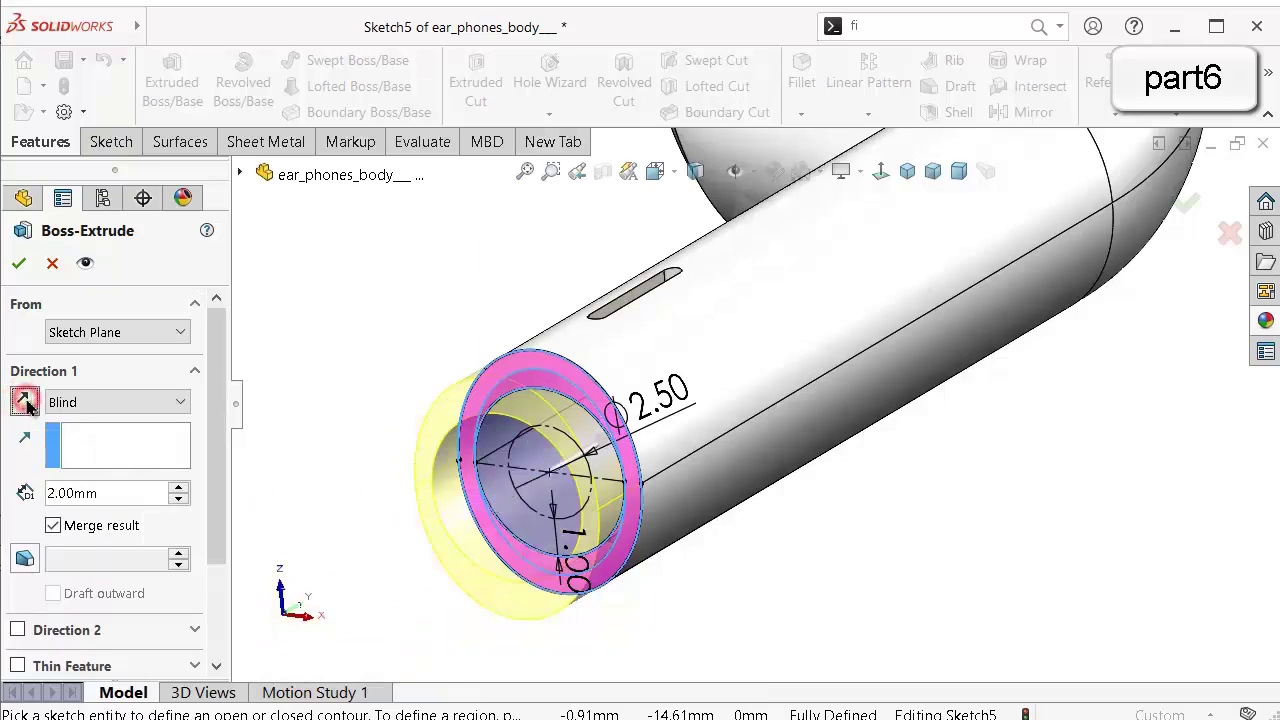
pyautogui.click(24, 400)
pyautogui.moveTo(480, 392); pyautogui.dragTo(544, 582, button='middle')
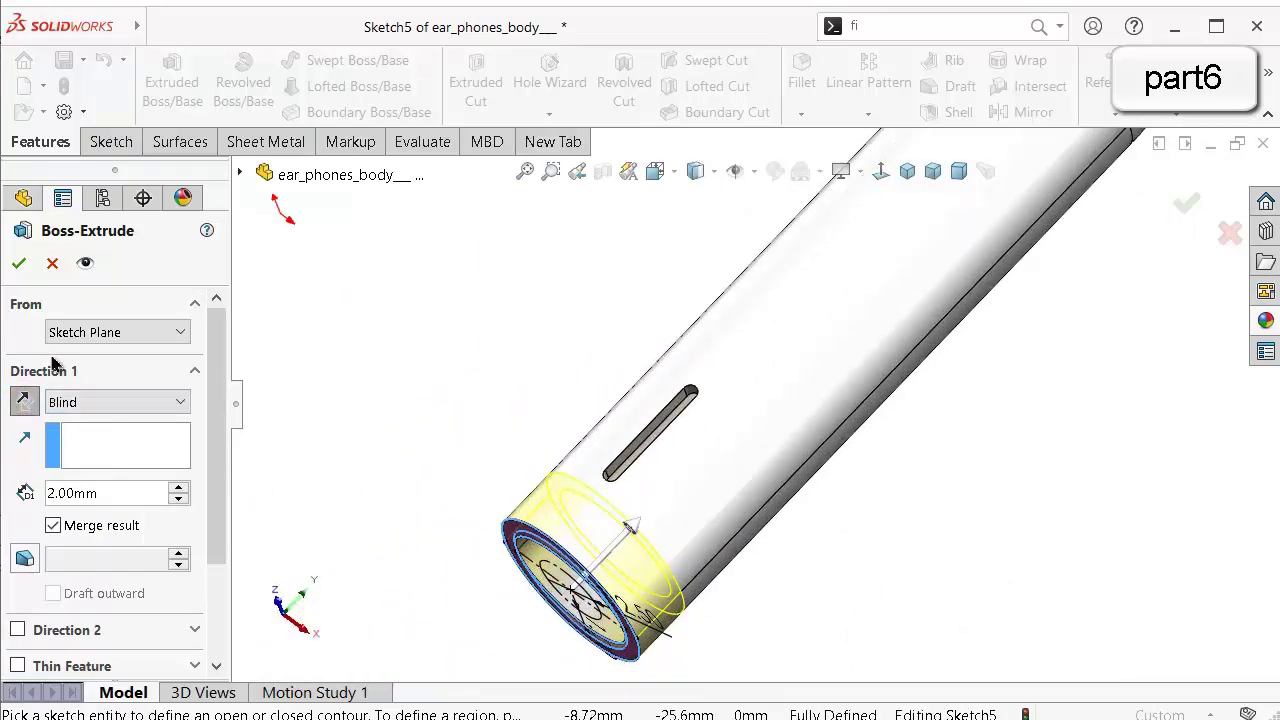
pyautogui.click(15, 262)
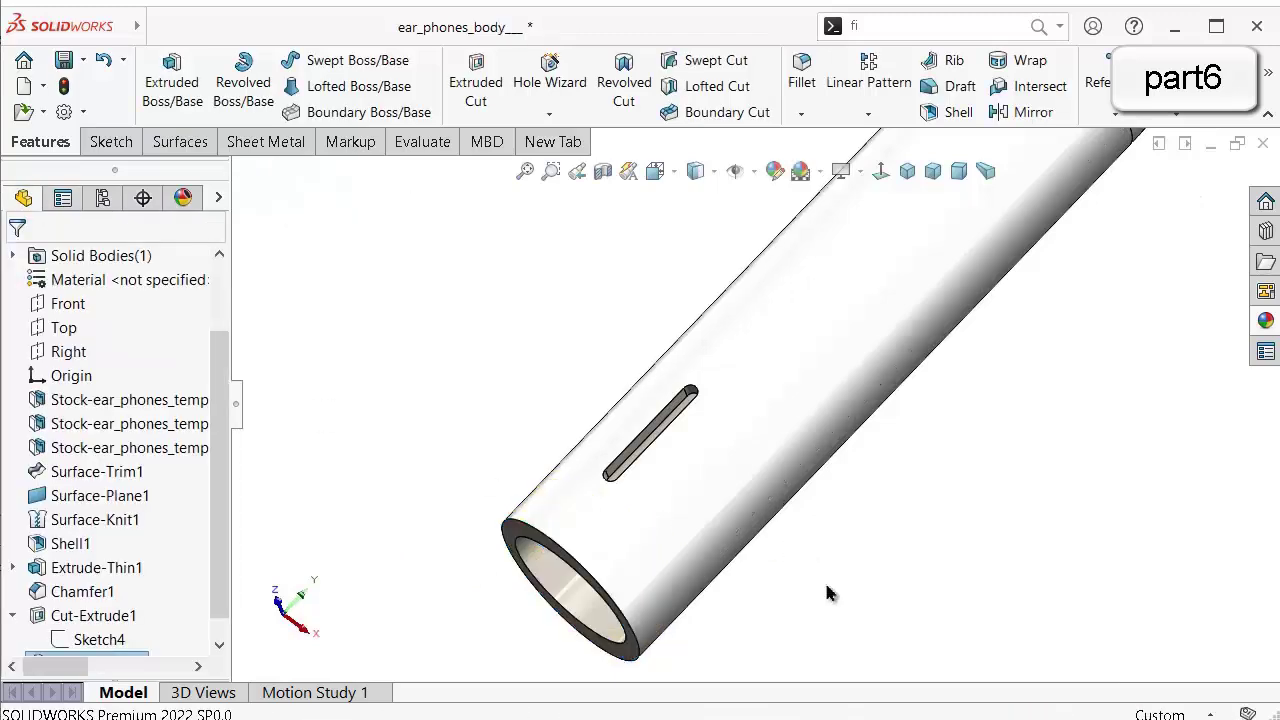
# Reopen the sketch of the stem-end boss extrusion for editing.
pyautogui.moveTo(826, 570); pyautogui.dragTo(886, 412, button='middle')
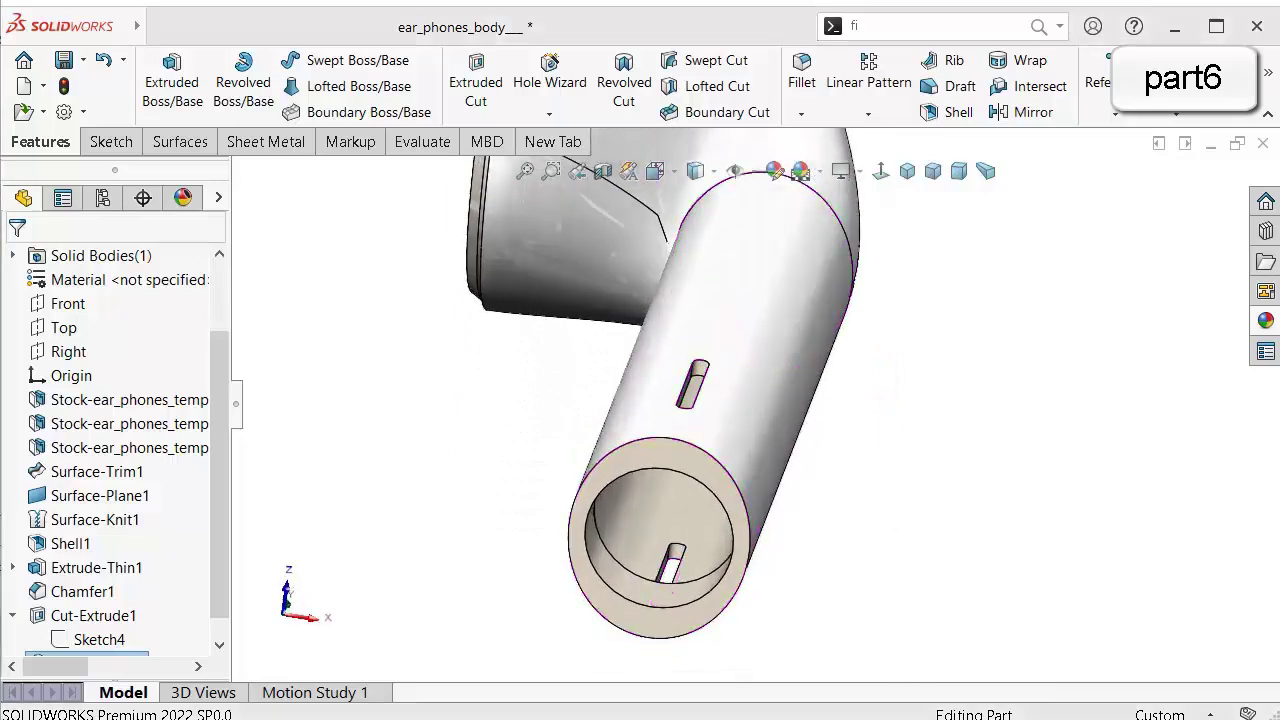
pyautogui.moveTo(221, 608); pyautogui.dragTo(223, 650)
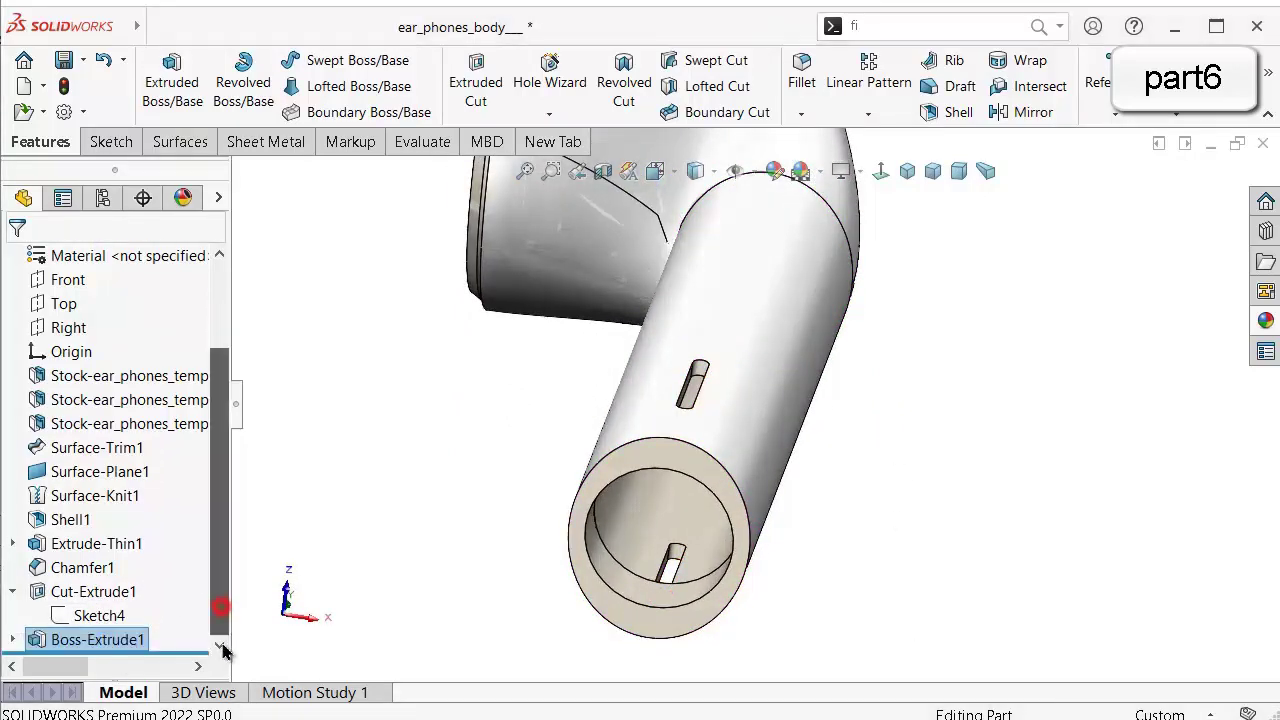
pyautogui.click(12, 640)
pyautogui.click(99, 639)
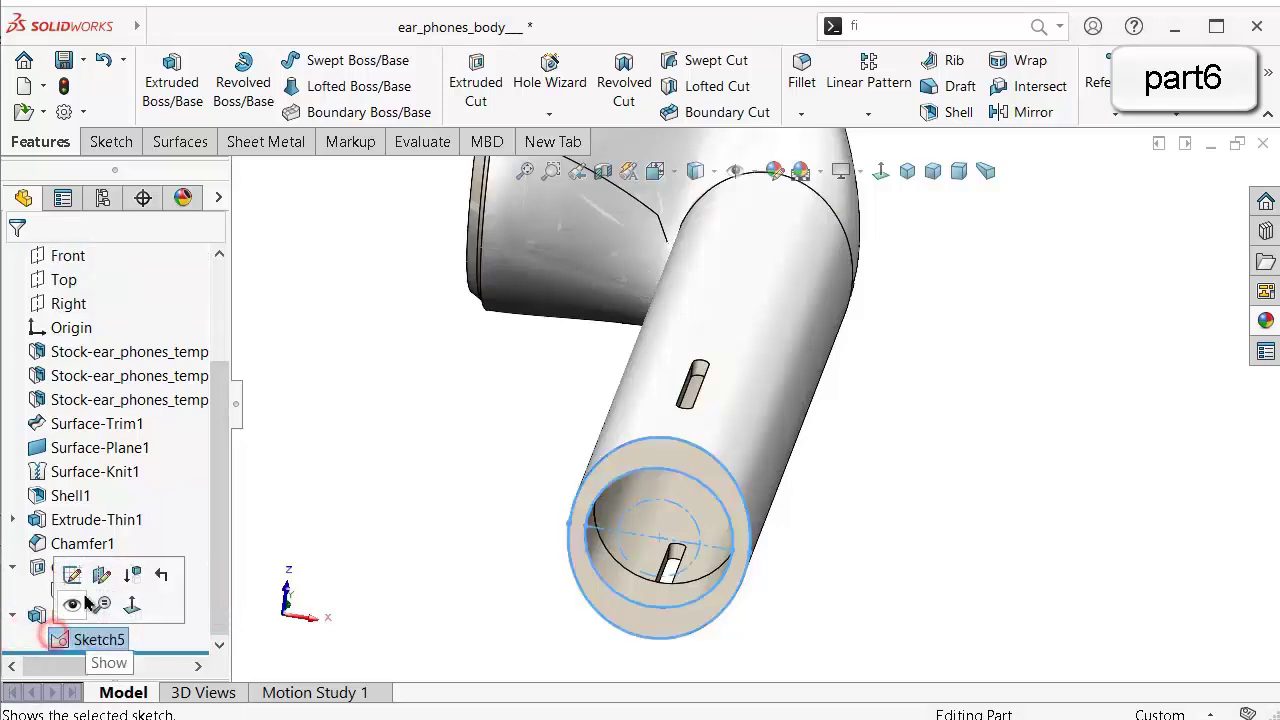
pyautogui.click(75, 572)
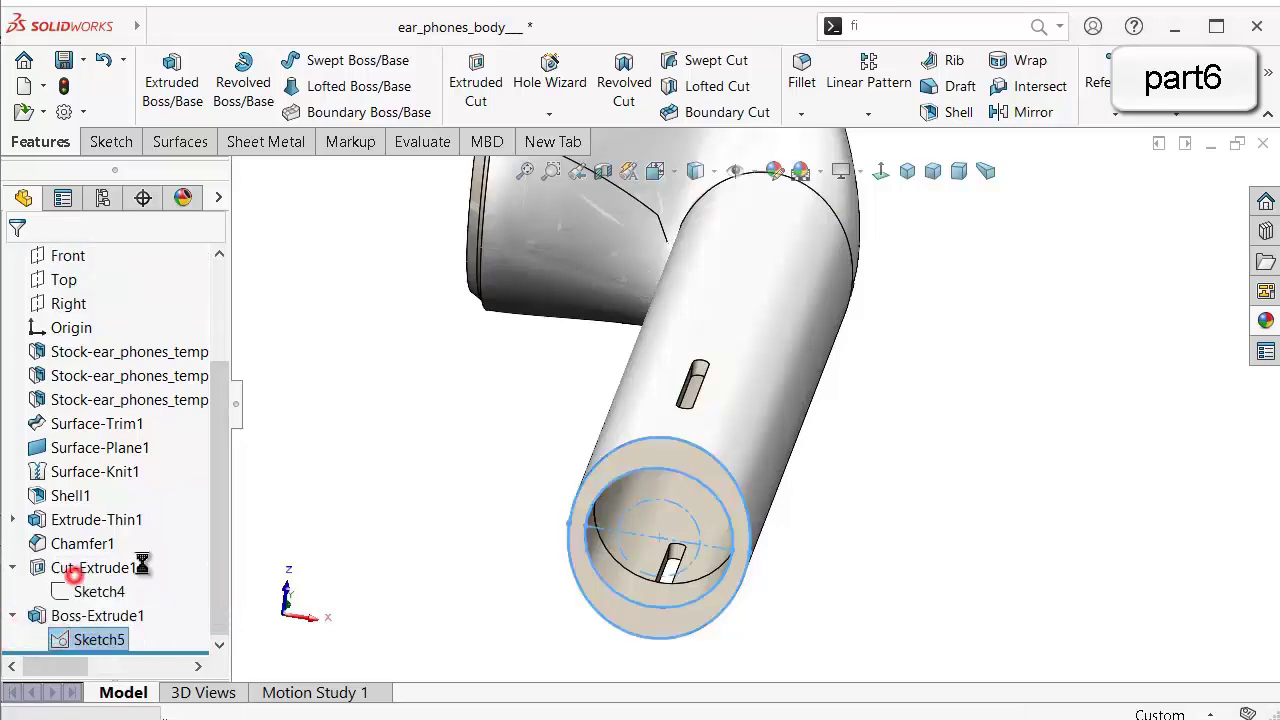
pyautogui.click(879, 168)
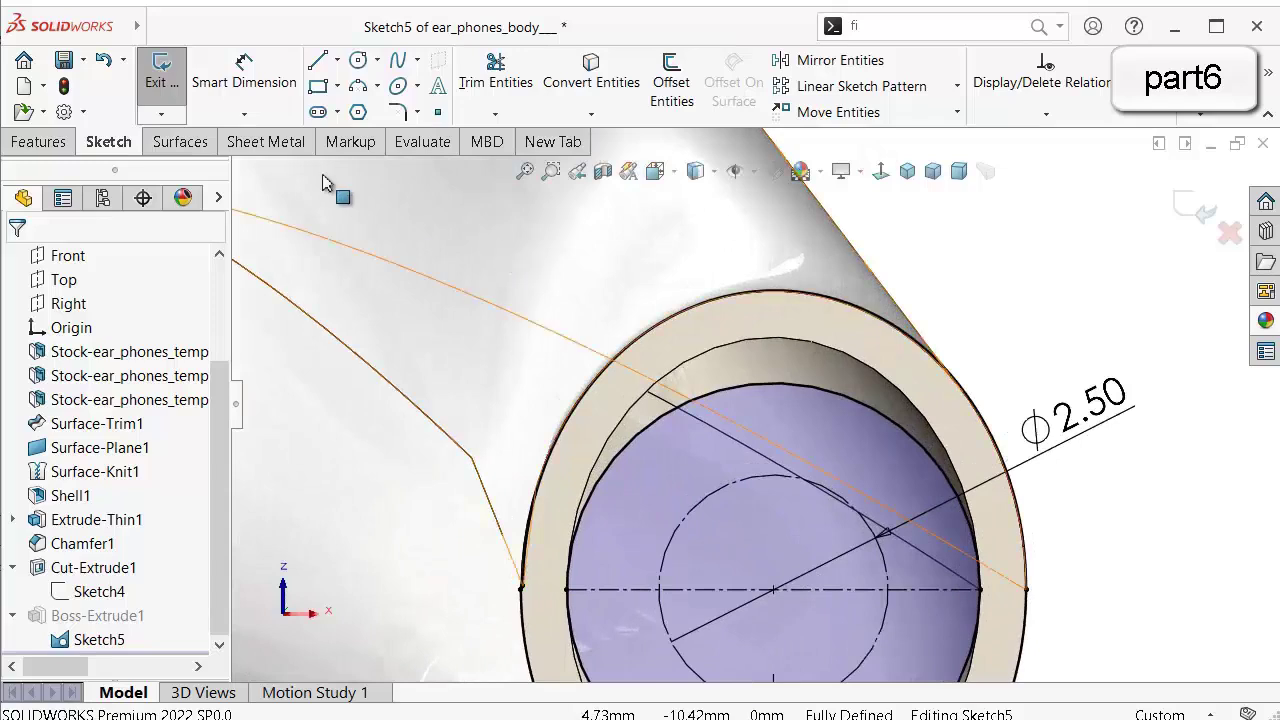
# Draw a vertical centerline through the circle's center, spanning the stem opening between the inner edge's upper and lower points.
pyautogui.click(340, 62)
pyautogui.click(355, 111)
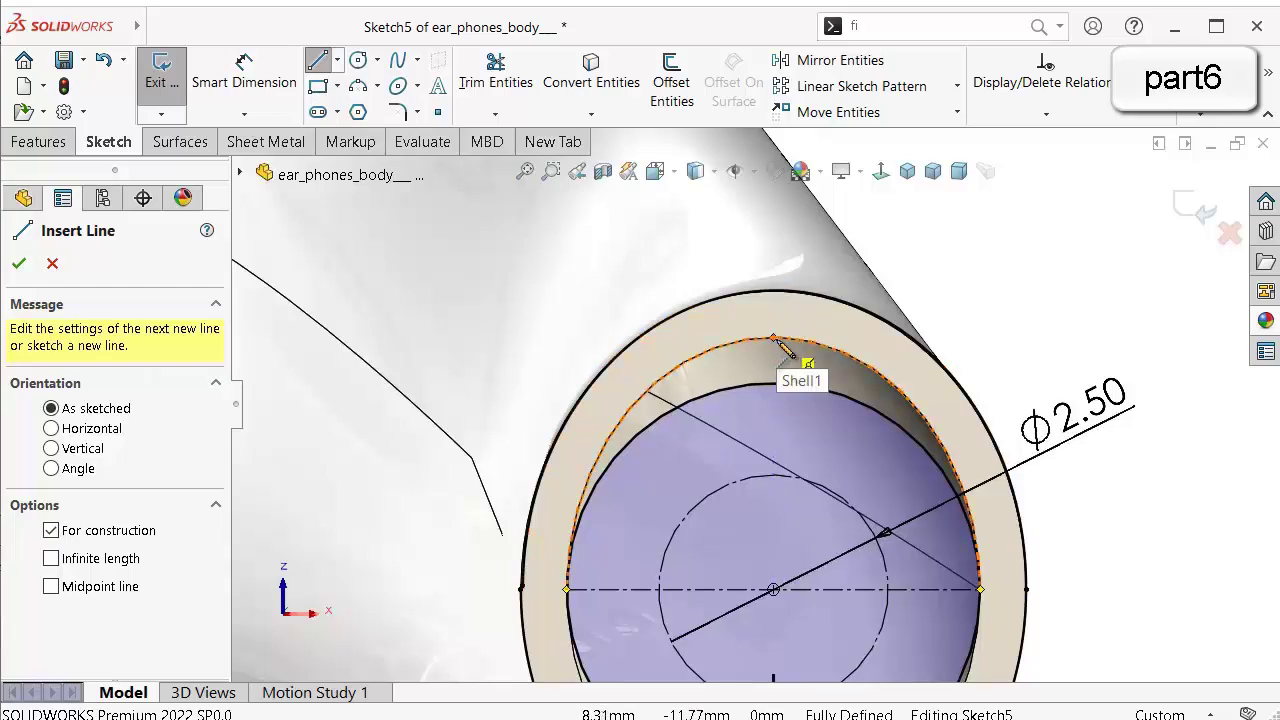
pyautogui.click(773, 343)
pyautogui.scroll(3, 790, 480)
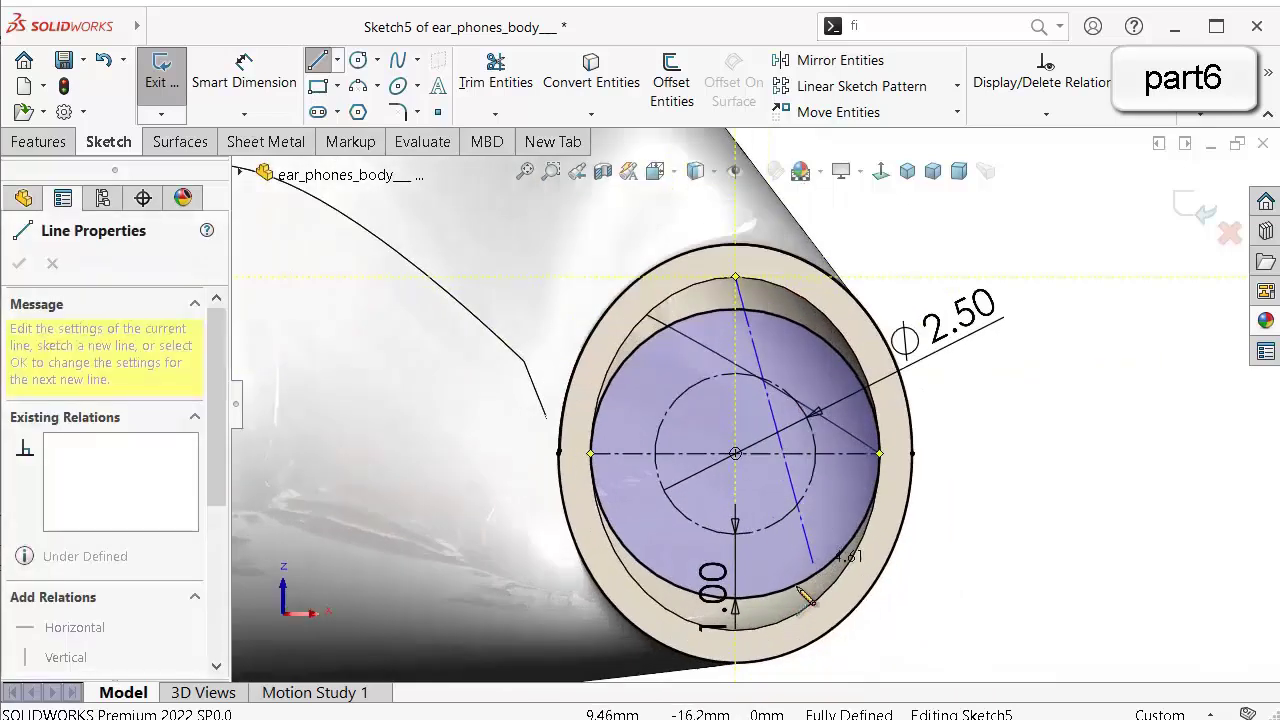
pyautogui.click(735, 628)
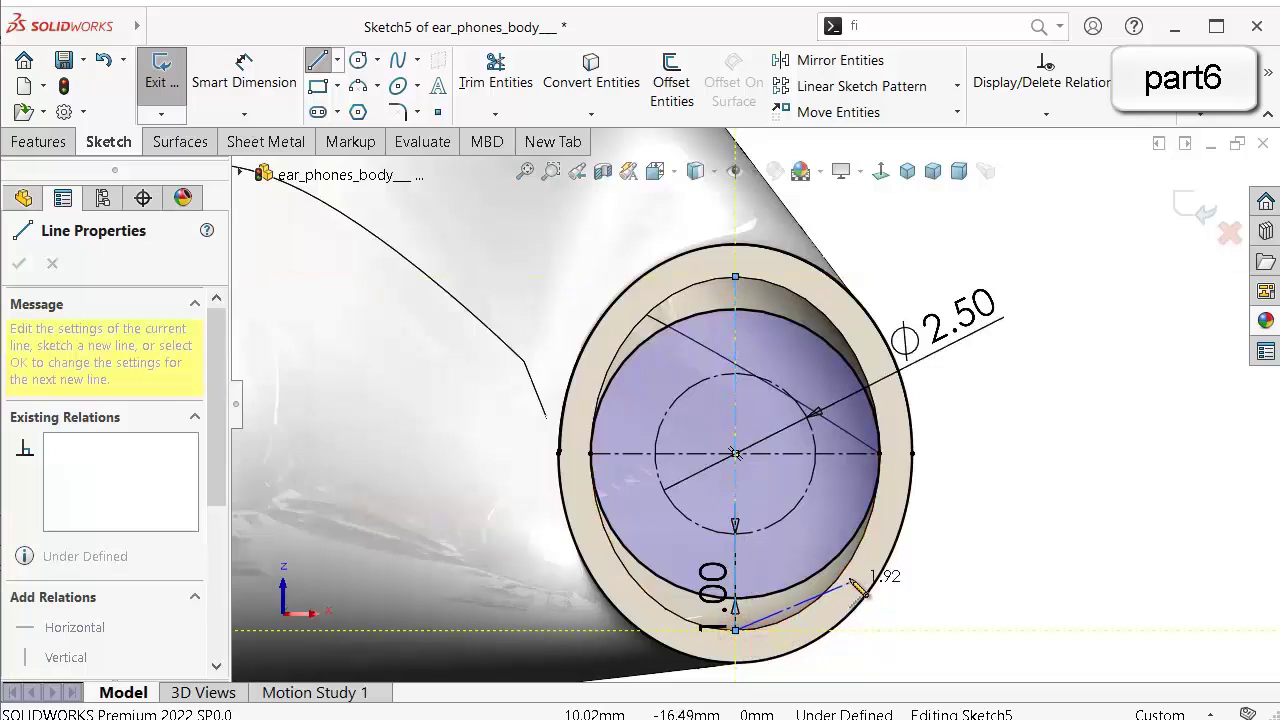
# Add a Midpoint relation between the vertical centerline and the circle's center point.
pyautogui.press('Escape')
pyautogui.scroll(-2, 758, 345)
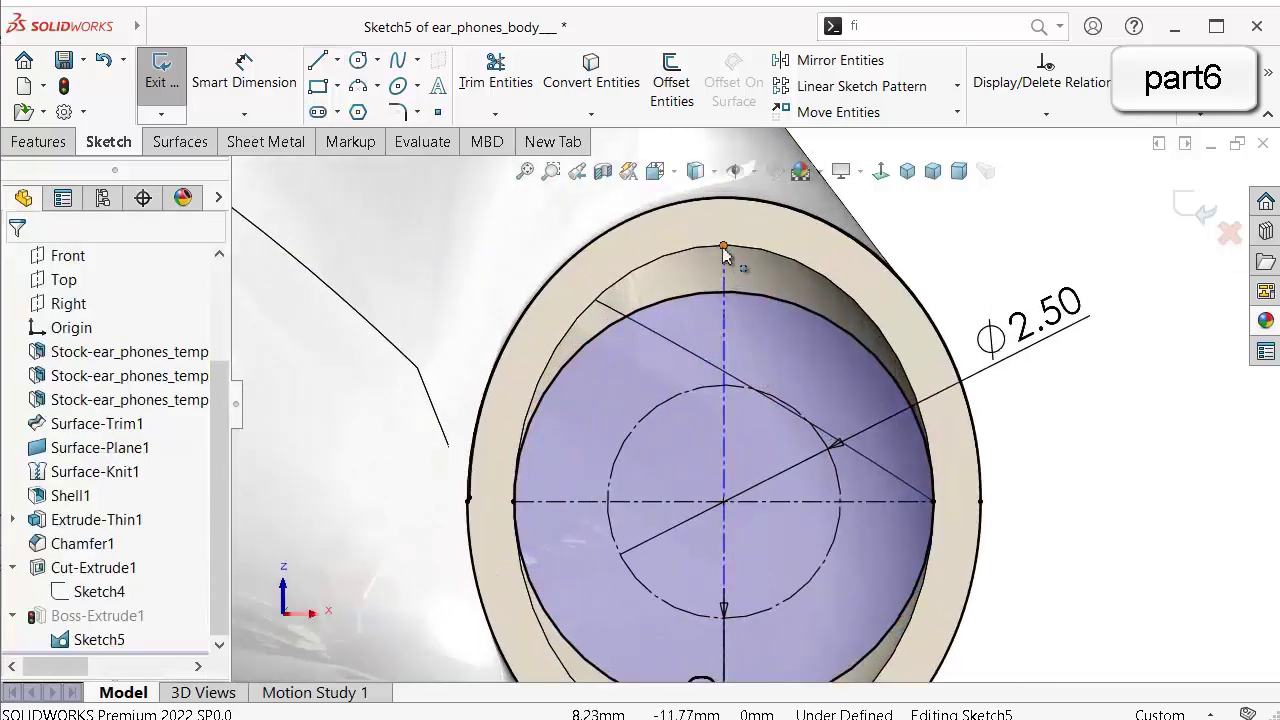
pyautogui.click(725, 410)
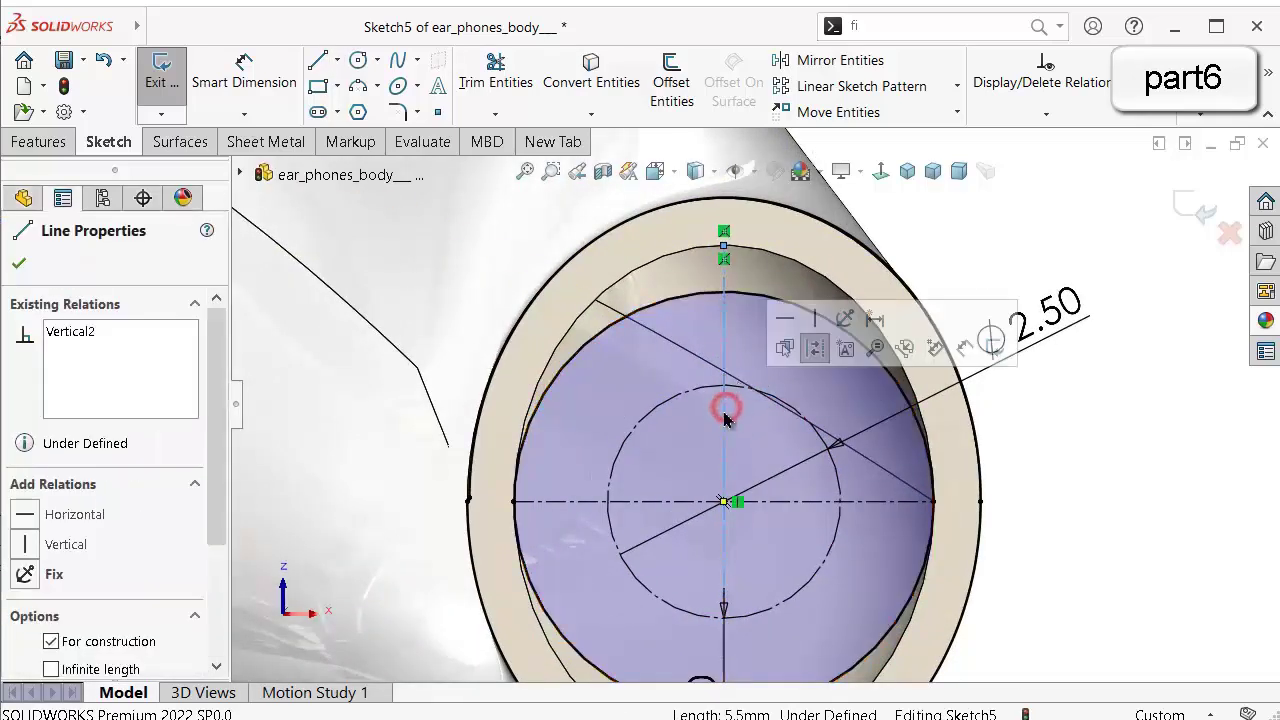
pyautogui.keyDown('ctrl'); pyautogui.click(723, 503); pyautogui.keyUp('ctrl')
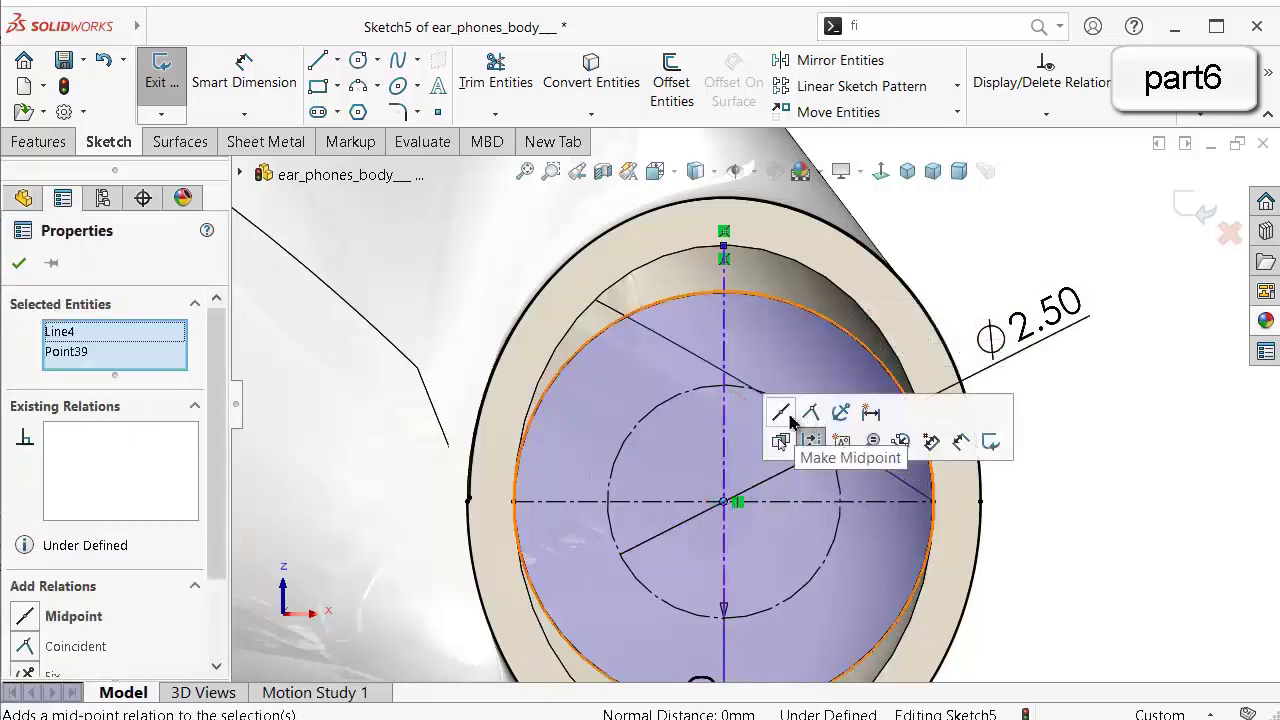
pyautogui.click(786, 416)
pyautogui.click(1204, 484)
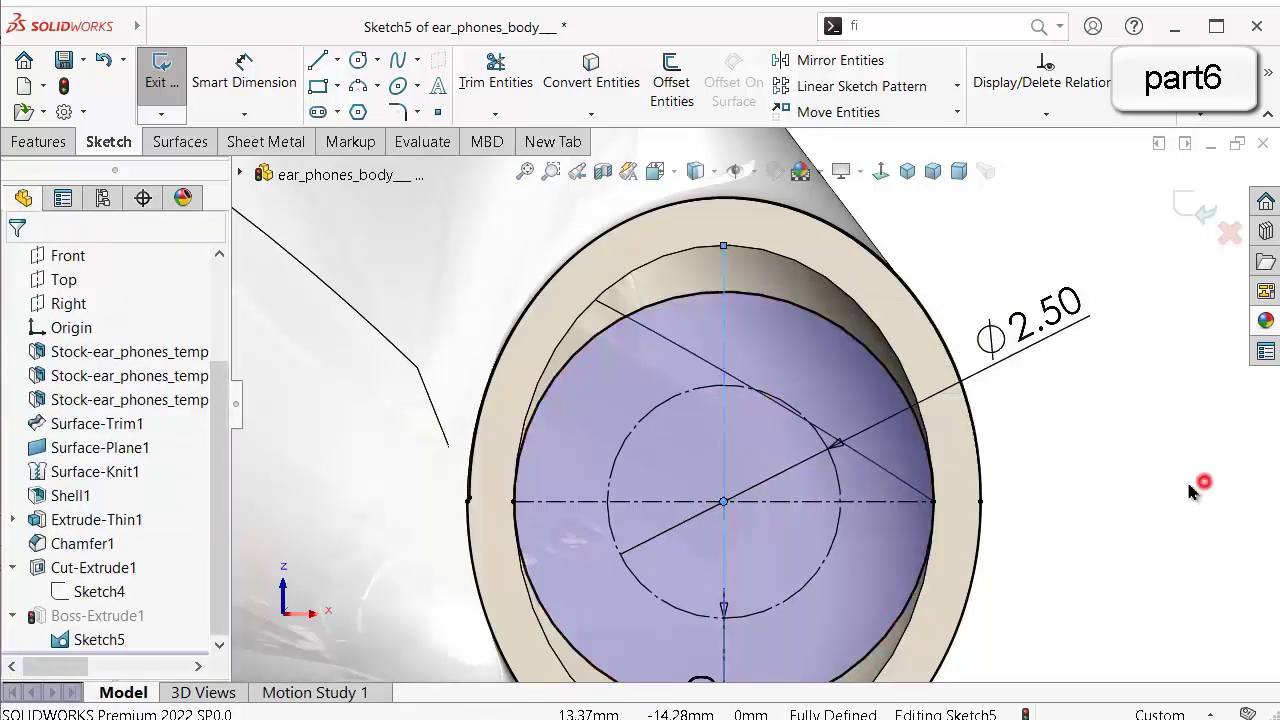
# Exit the sketch to rebuild the stem-end boss, and show that boss's sketch in the model.
pyautogui.scroll(2, 1060, 483)
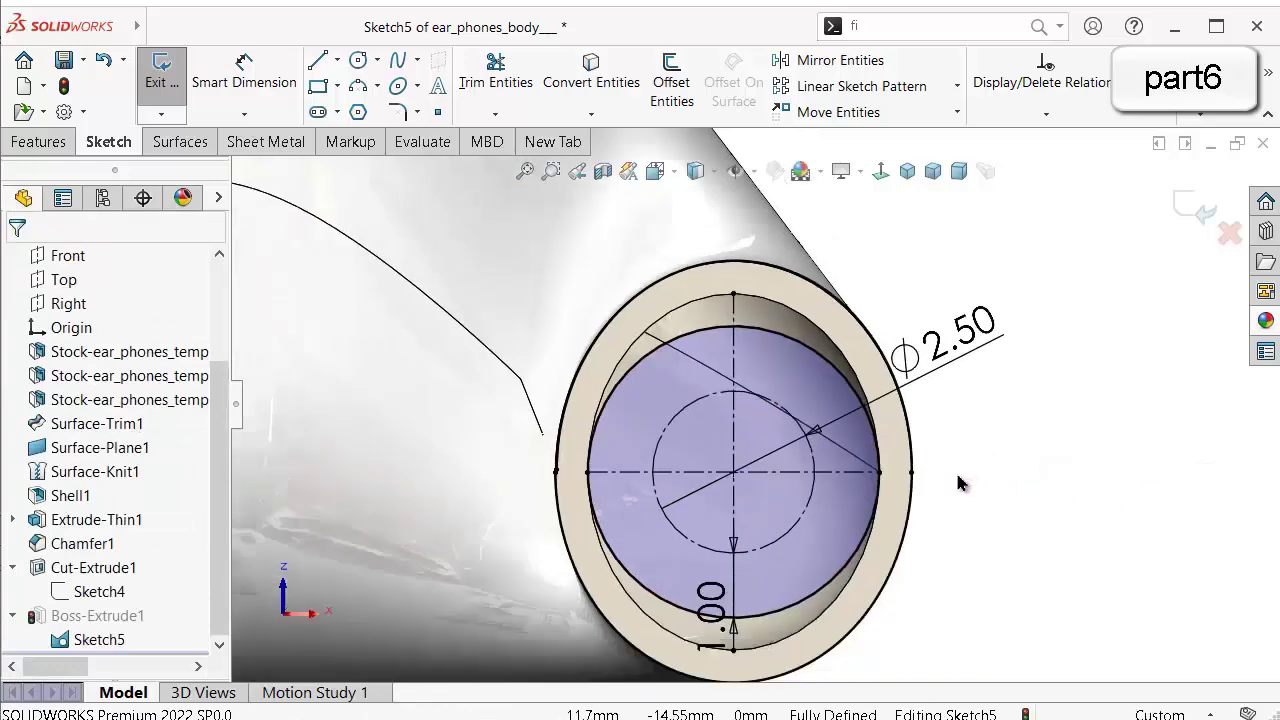
pyautogui.moveTo(958, 479); pyautogui.dragTo(932, 498, button='middle')
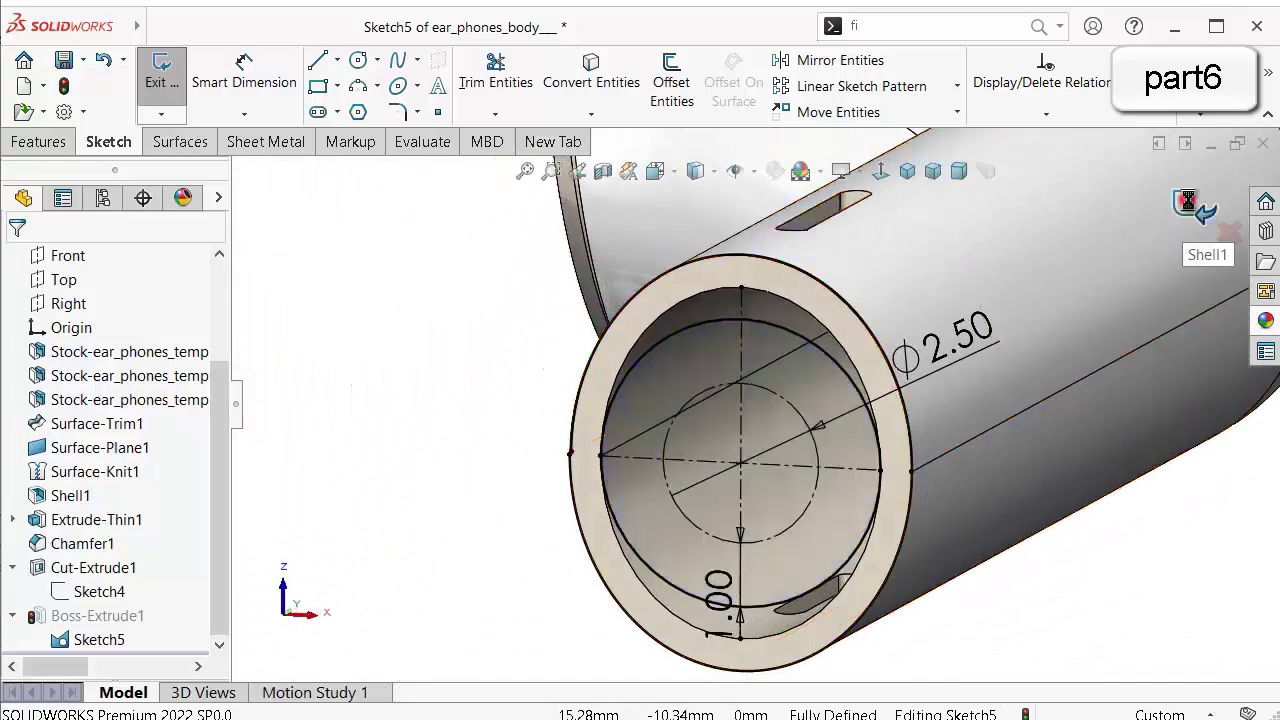
pyautogui.click(1186, 205)
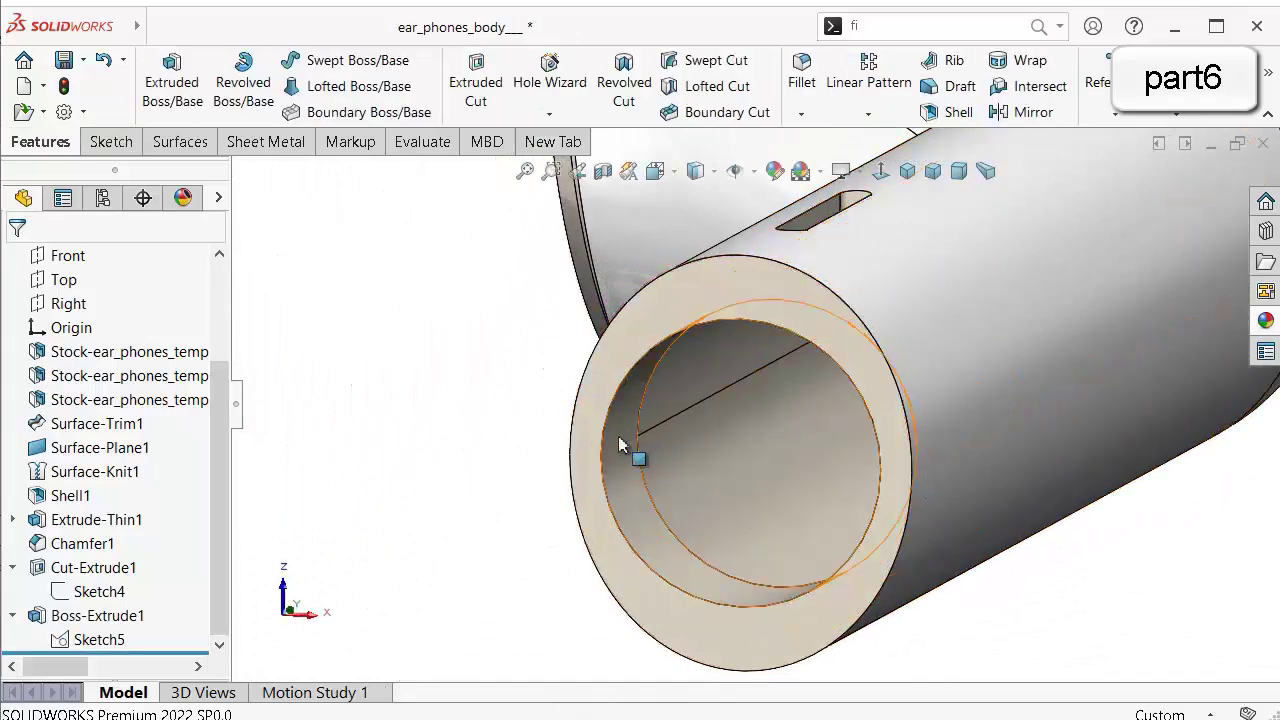
pyautogui.click(110, 644)
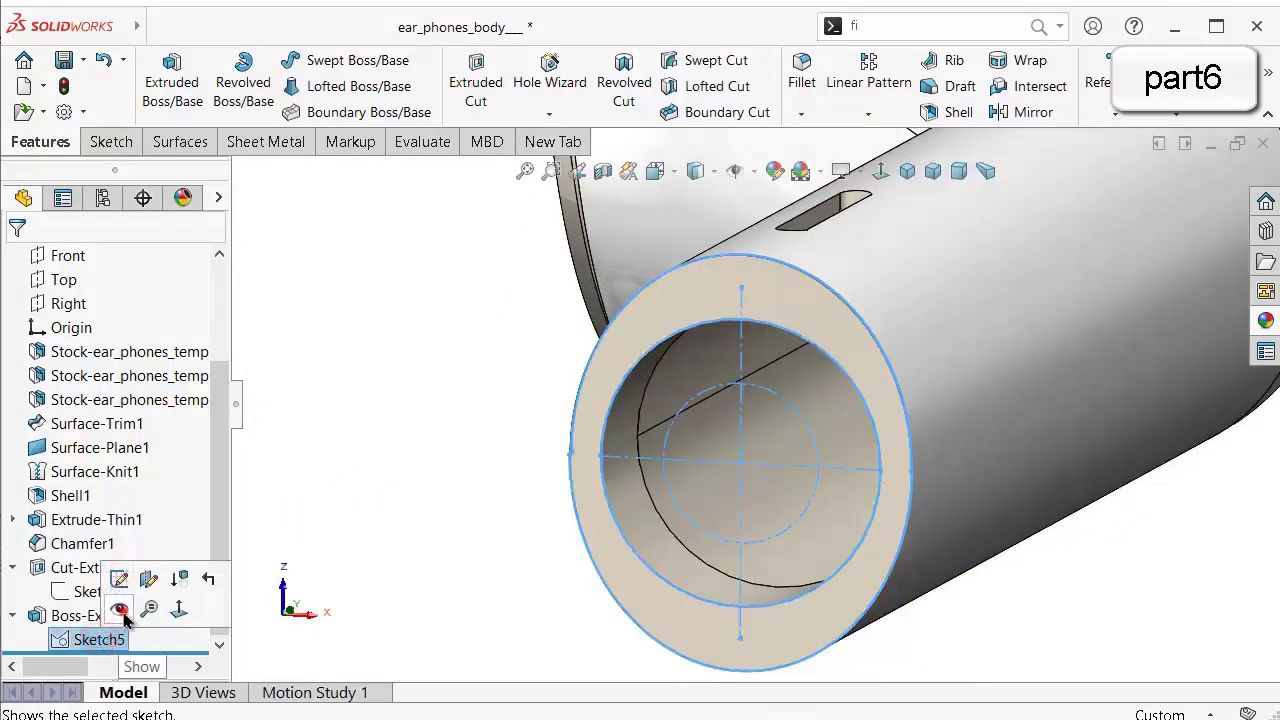
pyautogui.click(124, 618)
pyautogui.scroll(2, 757, 403)
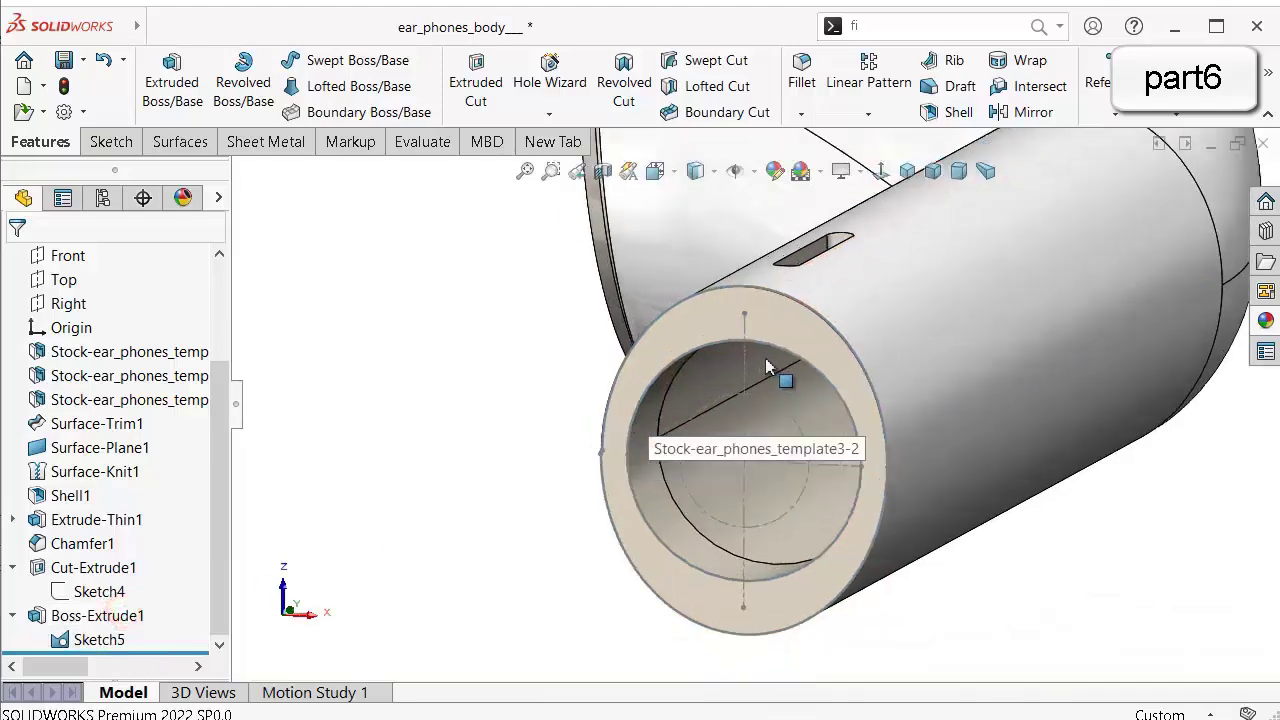
# Start a Hole Wizard feature with the plain Hole type, ISO standard, drill sizes, and size Ø0.38.
pyautogui.scroll(1, 768, 367)
pyautogui.moveTo(770, 366); pyautogui.dragTo(812, 316, button='middle')
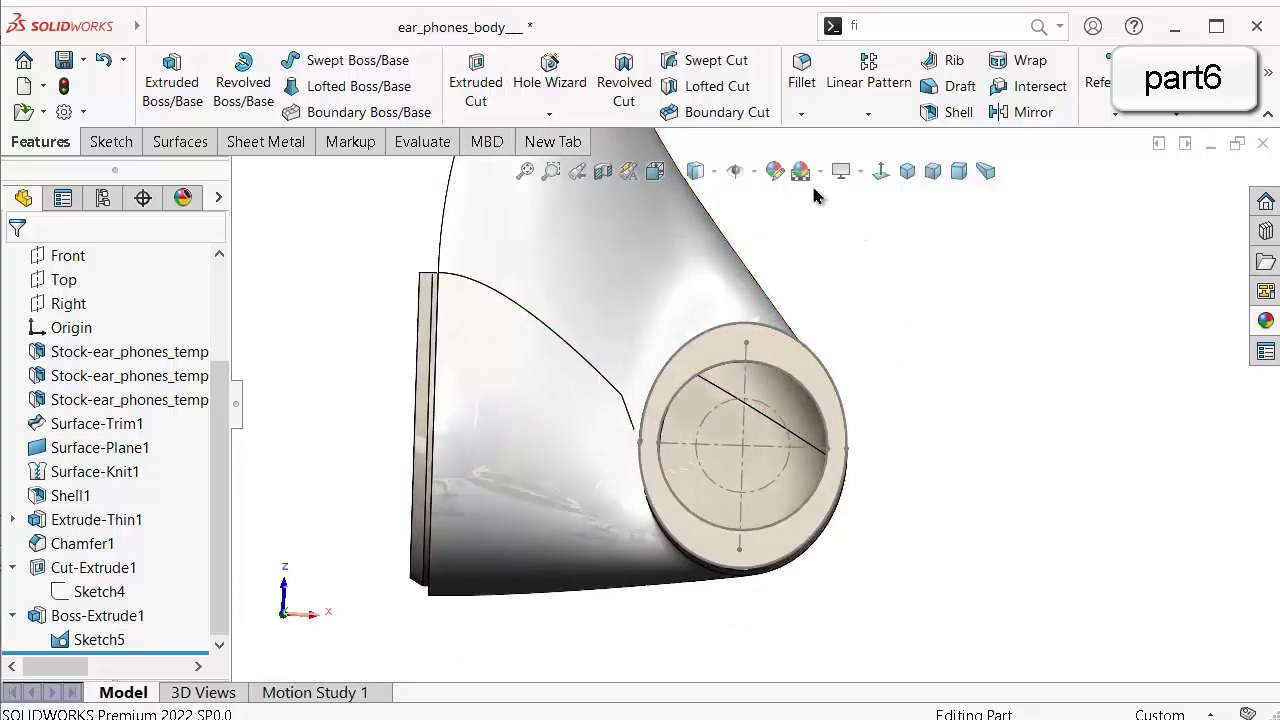
pyautogui.click(549, 113)
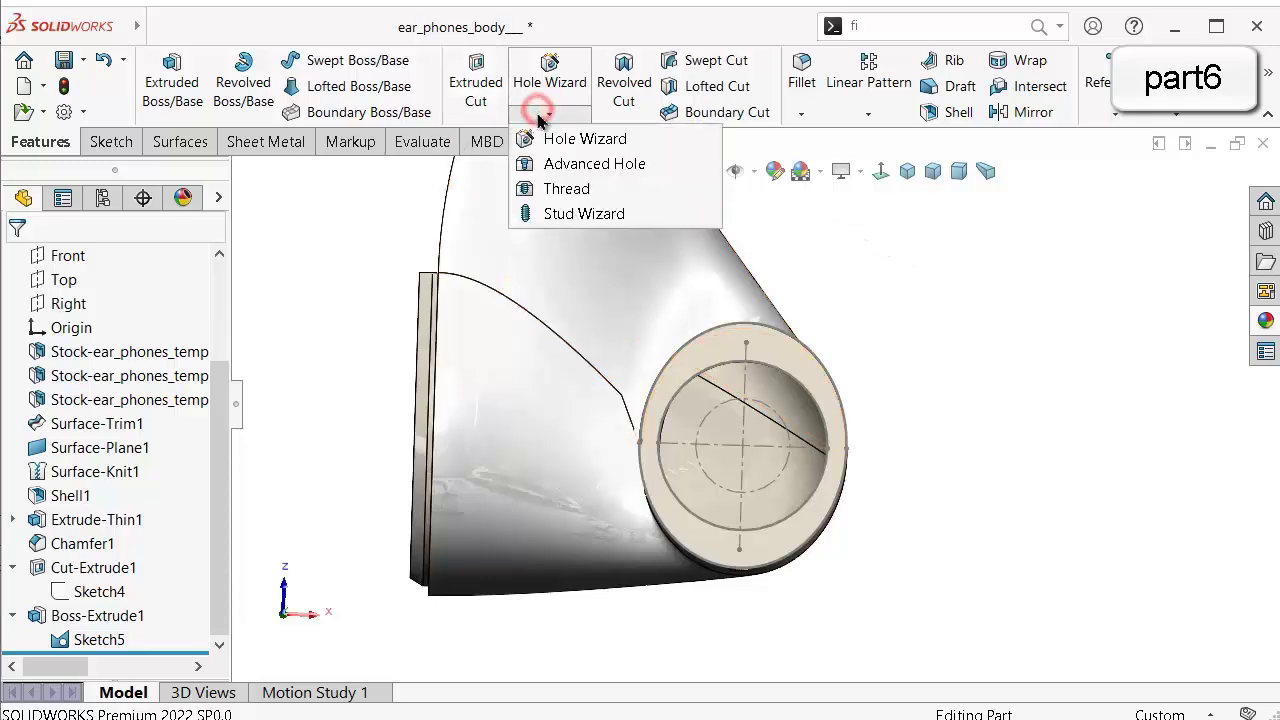
pyautogui.click(541, 133)
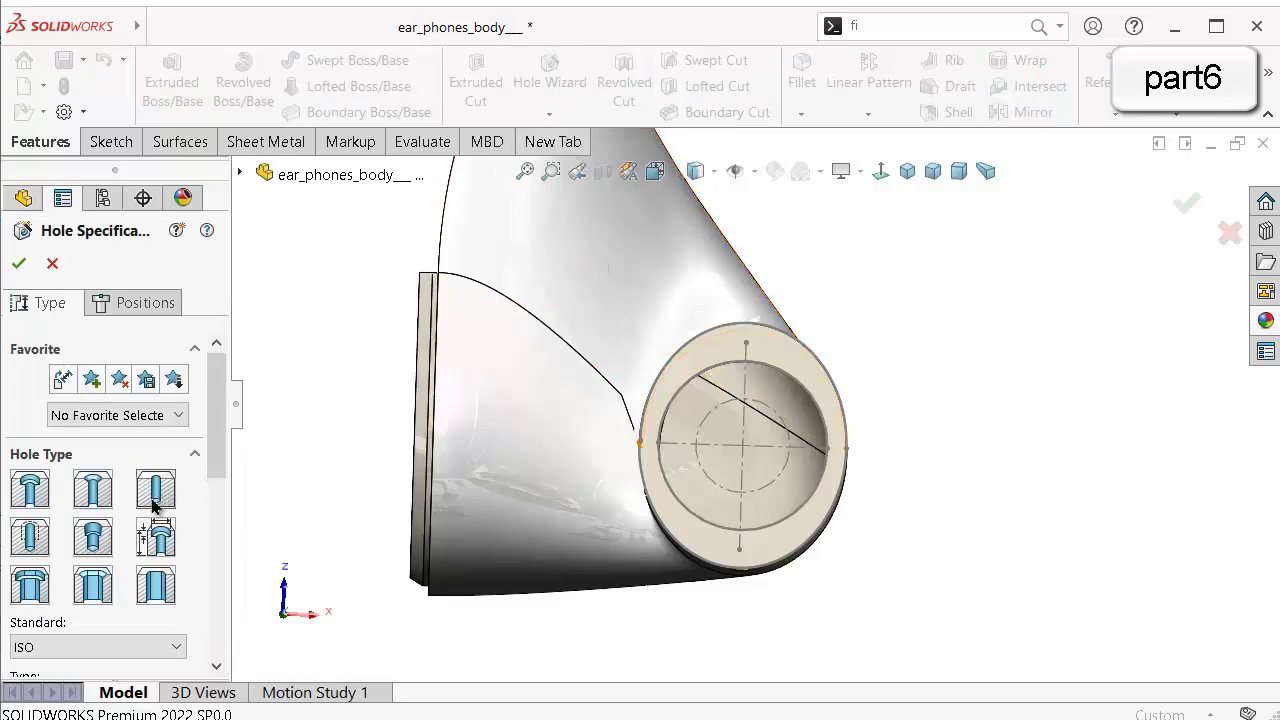
pyautogui.click(148, 487)
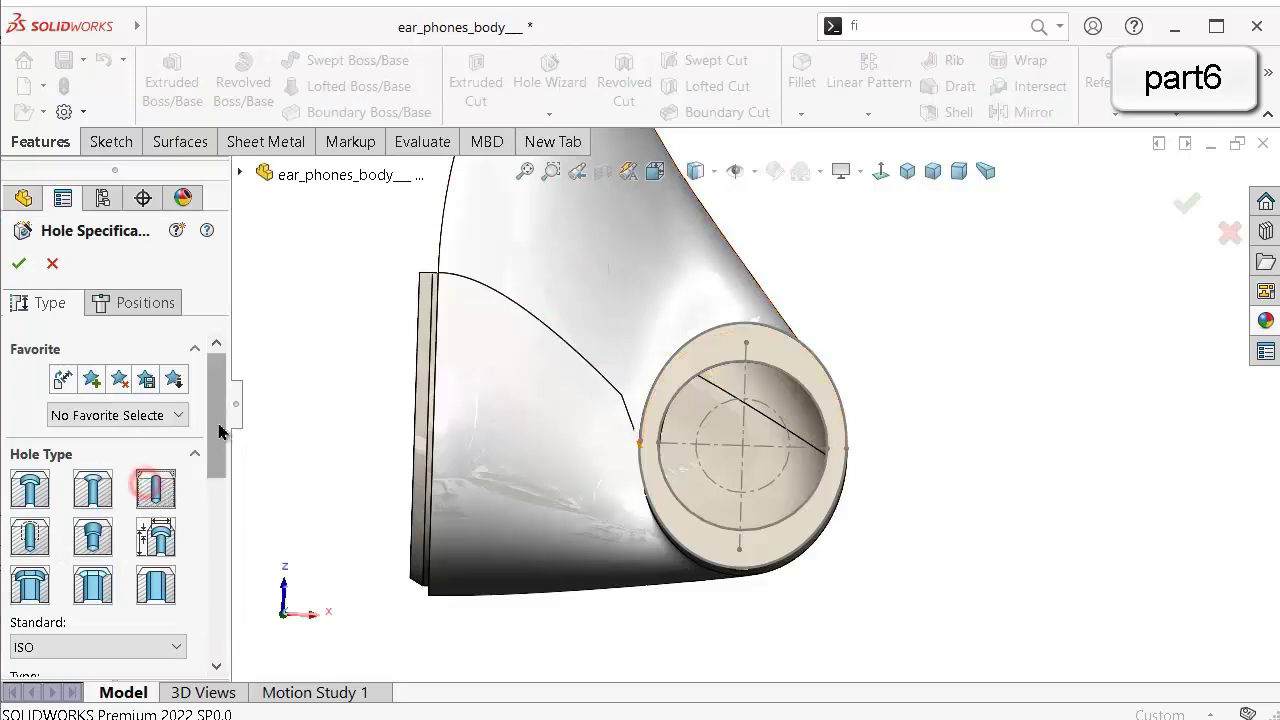
pyautogui.scroll(-5, 215, 420)
pyautogui.click(176, 542)
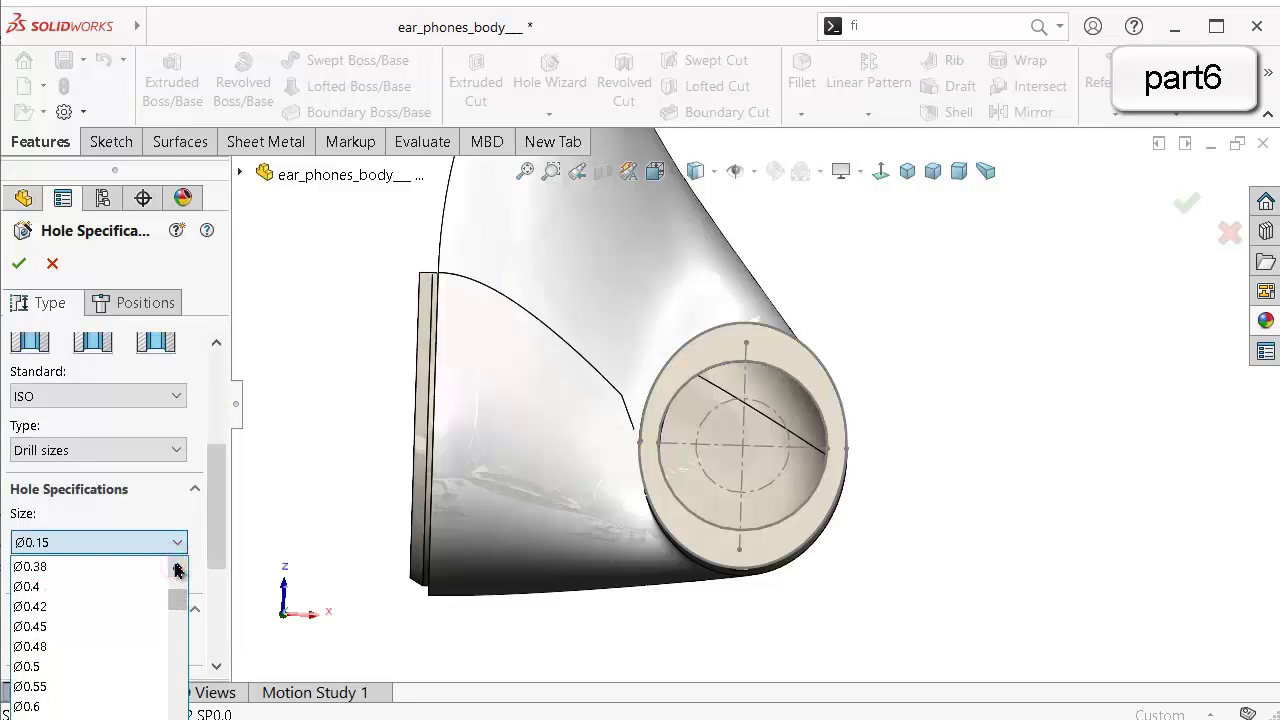
pyautogui.click(100, 566)
pyautogui.scroll(5, 215, 507)
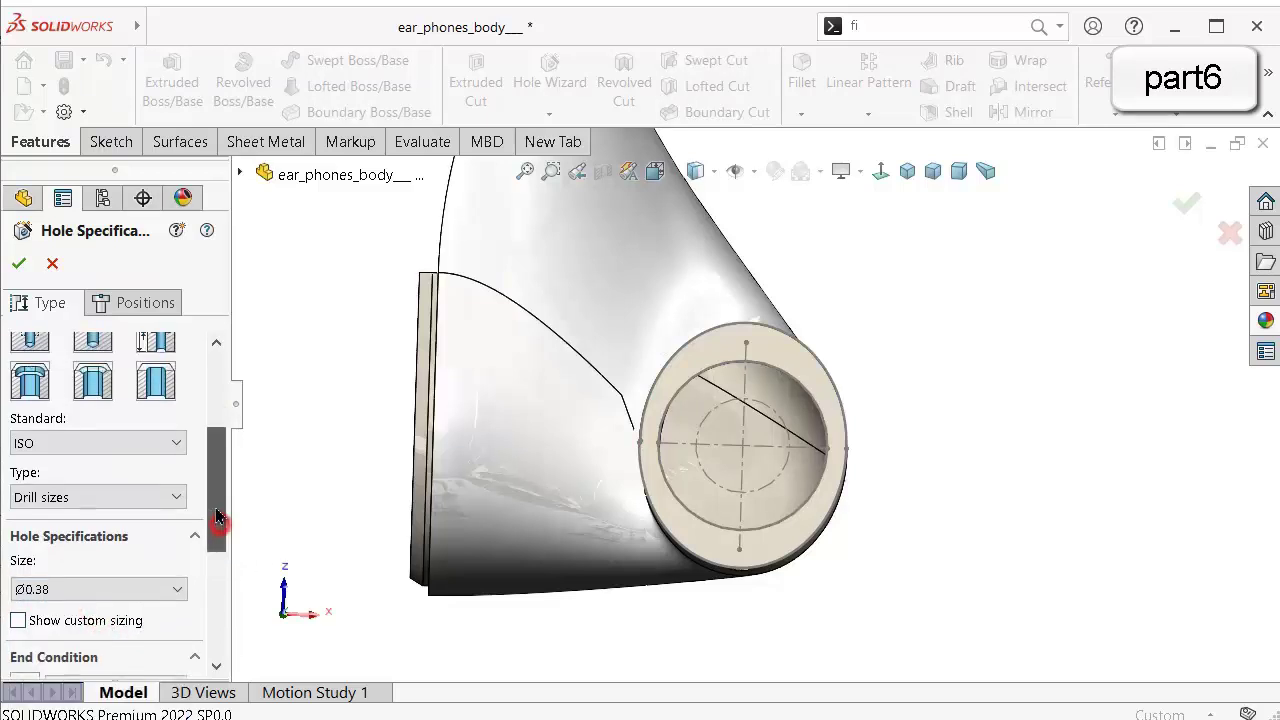
# Position two holes on the stem's ring face at the upper and lower endpoints of the vertical centerline.
pyautogui.click(146, 305)
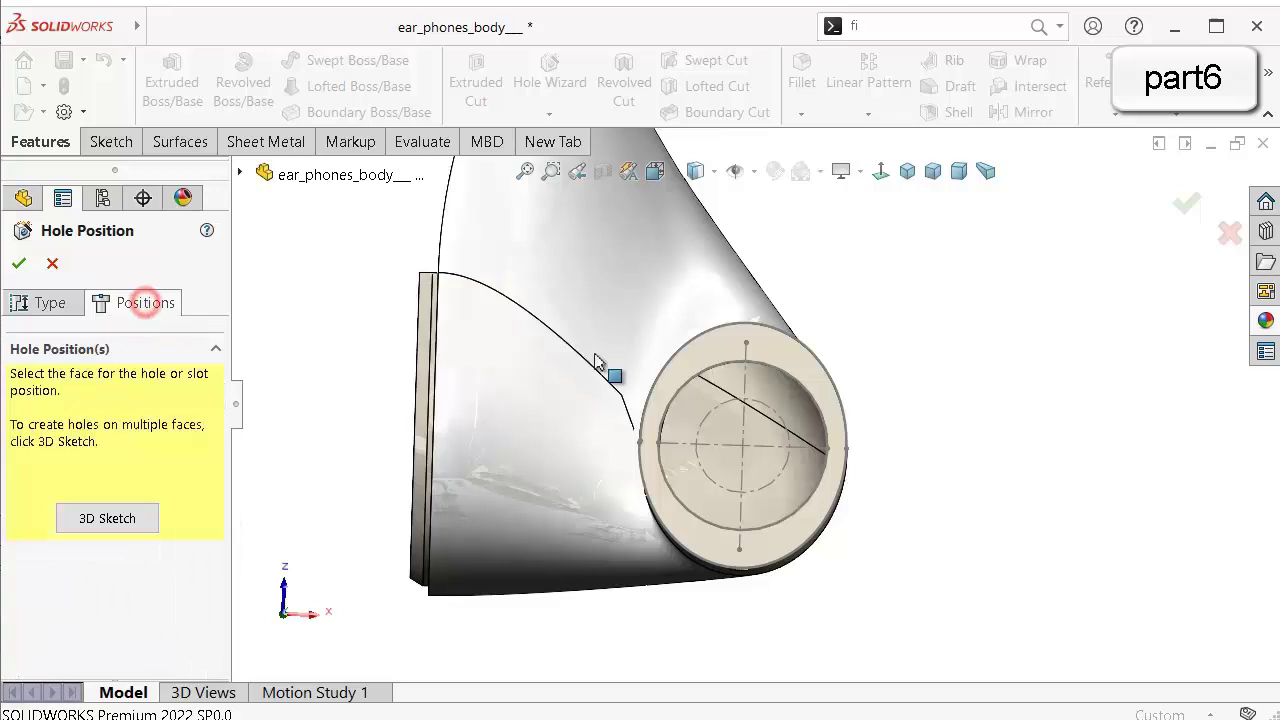
pyautogui.click(794, 362)
pyautogui.click(746, 343)
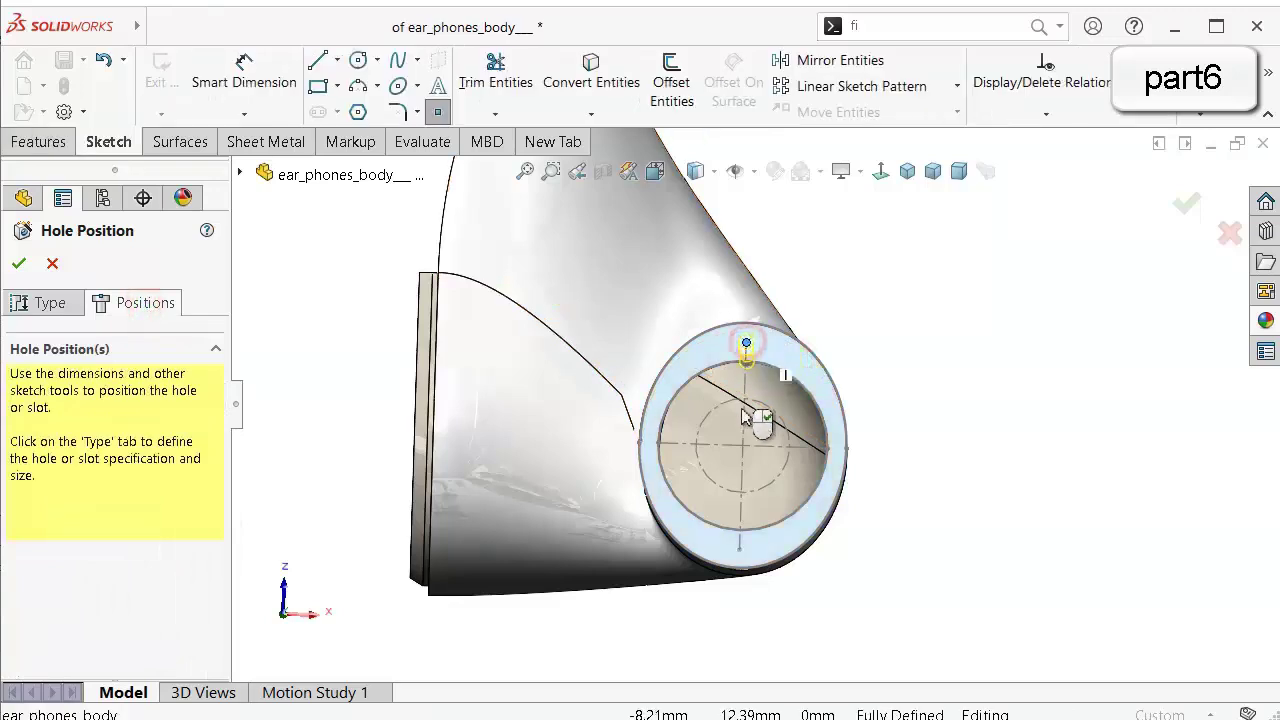
pyautogui.click(741, 553)
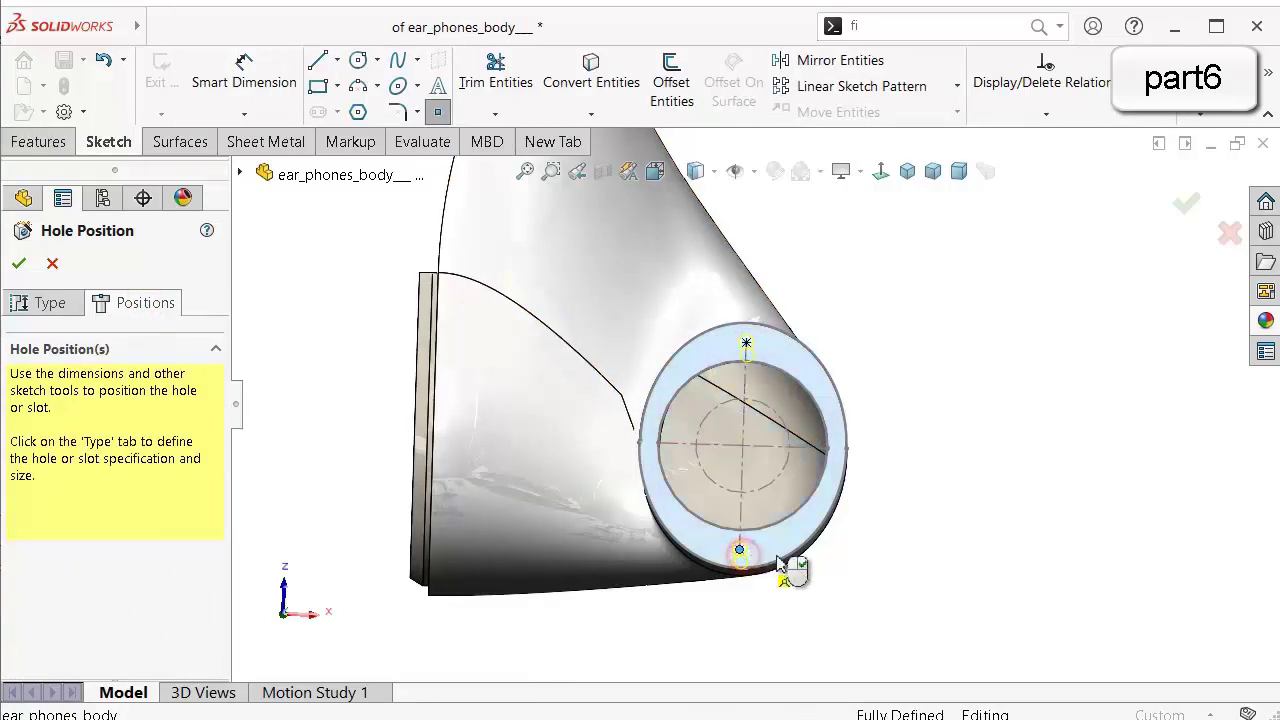
pyautogui.scroll(-2, 818, 398)
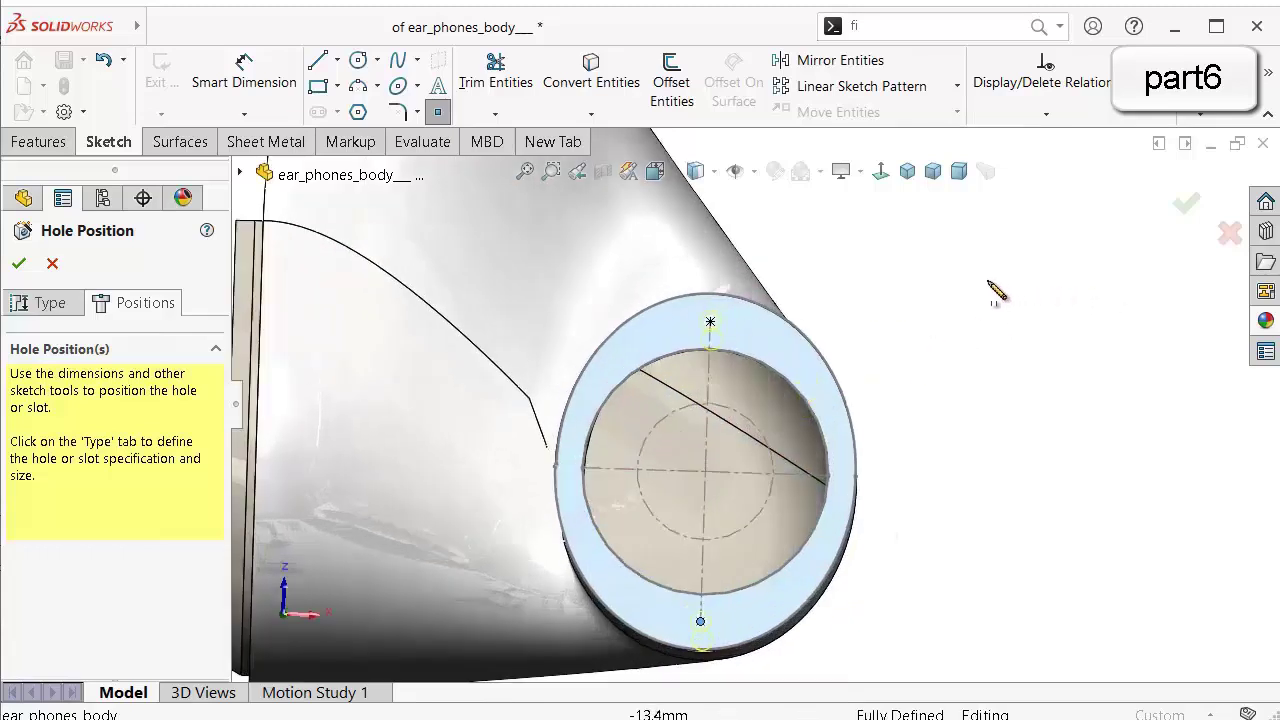
# Change the drill size of the two ring-face holes to Ø0.42.
pyautogui.click(48, 303)
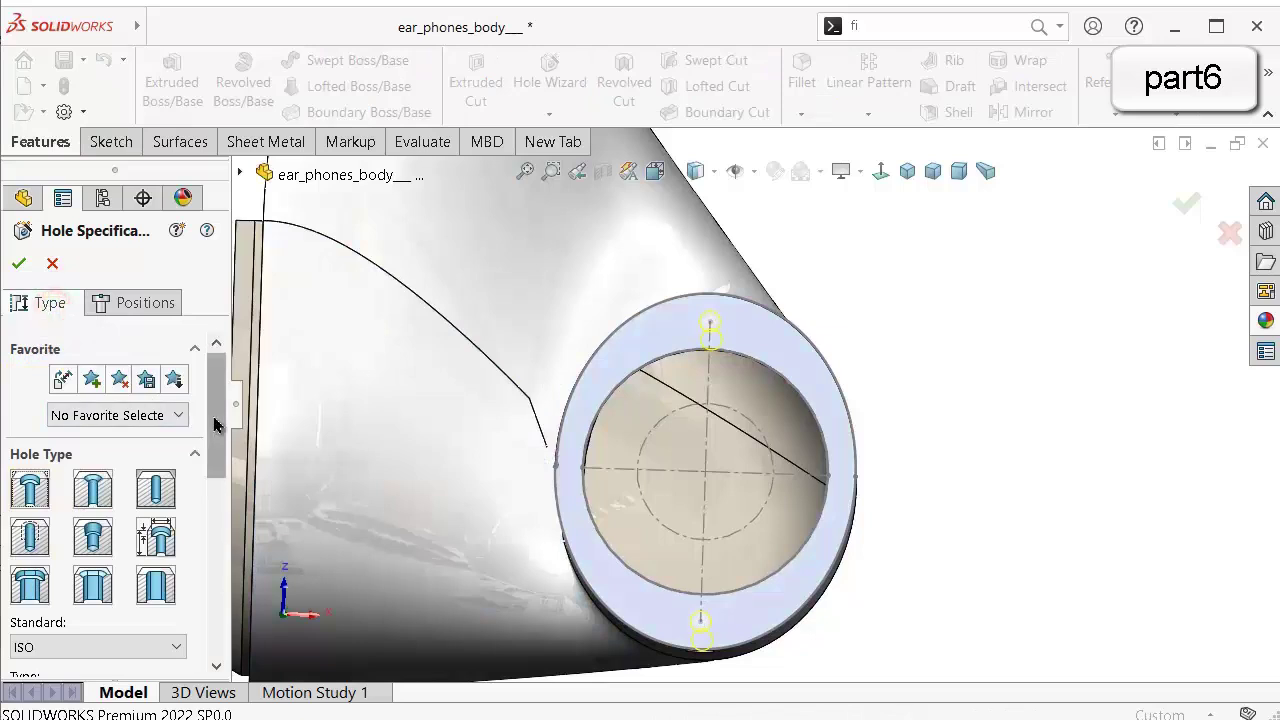
pyautogui.moveTo(216, 415); pyautogui.dragTo(216, 533)
pyautogui.click(98, 512)
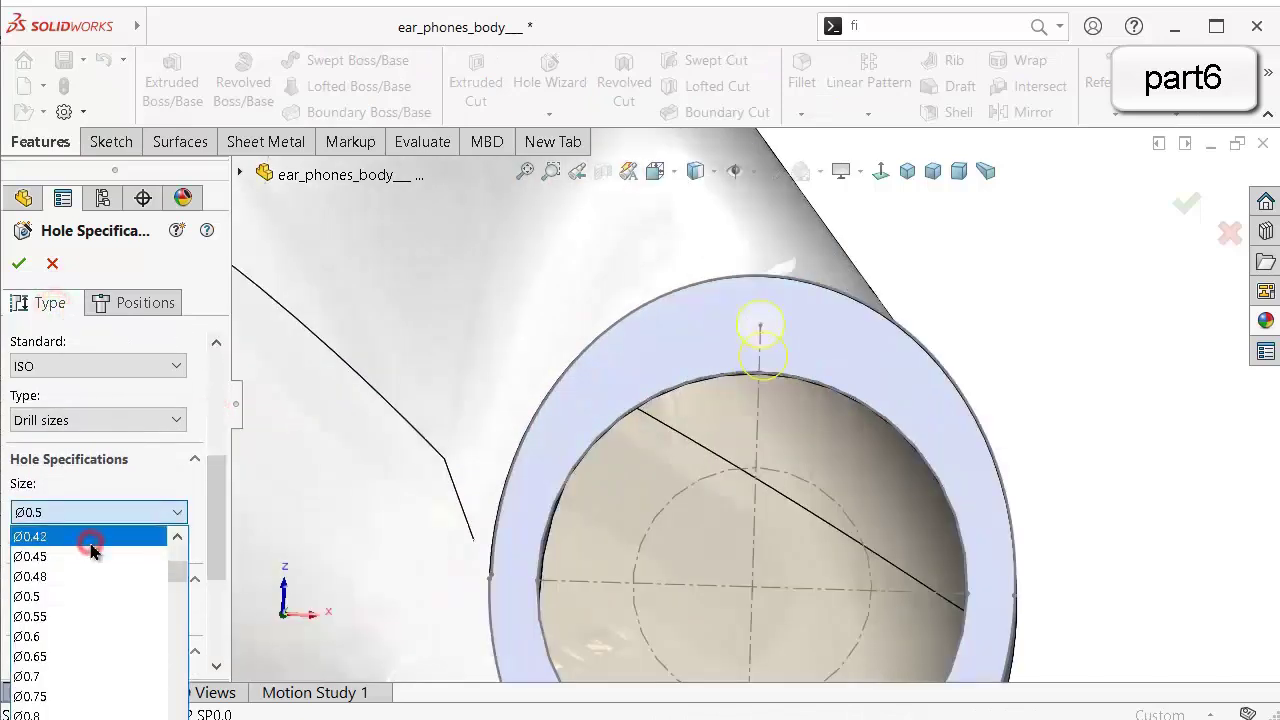
pyautogui.click(90, 541)
# Set the holes' end condition to Up To Next and create the hole feature.
pyautogui.scroll(-5, 194, 514)
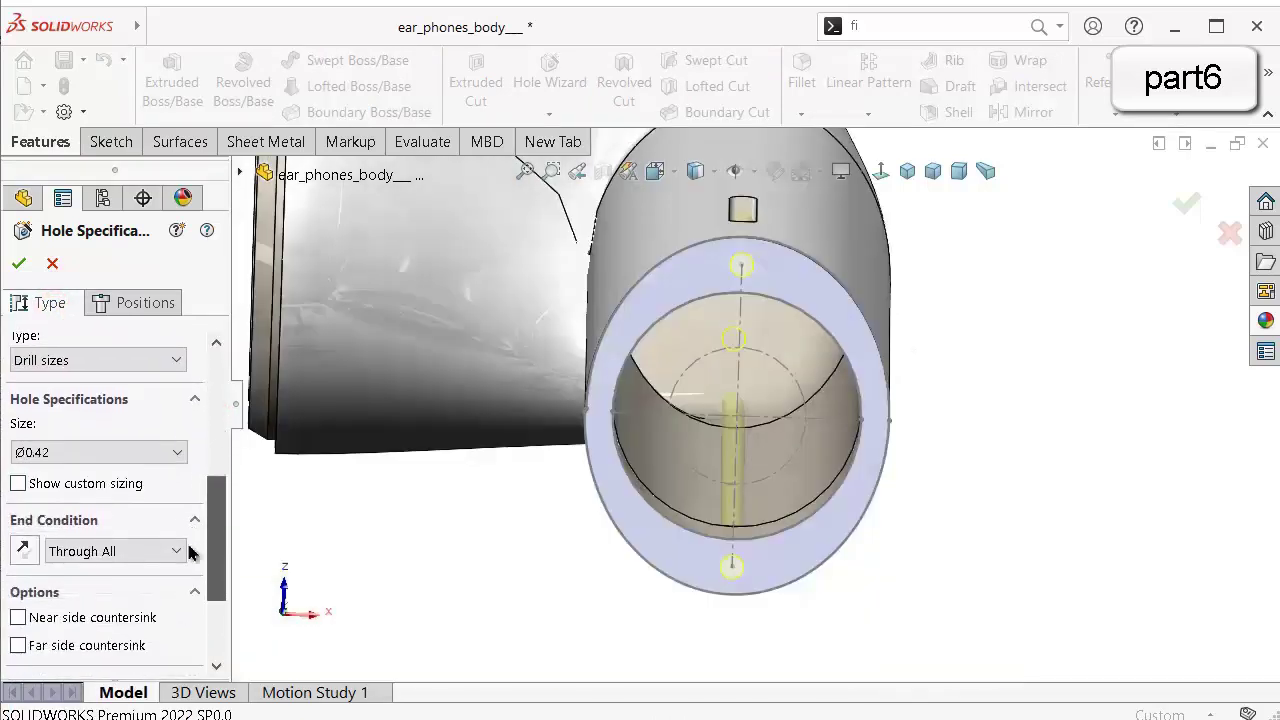
pyautogui.moveTo(673, 416); pyautogui.dragTo(578, 424, button='middle')
pyautogui.click(150, 512)
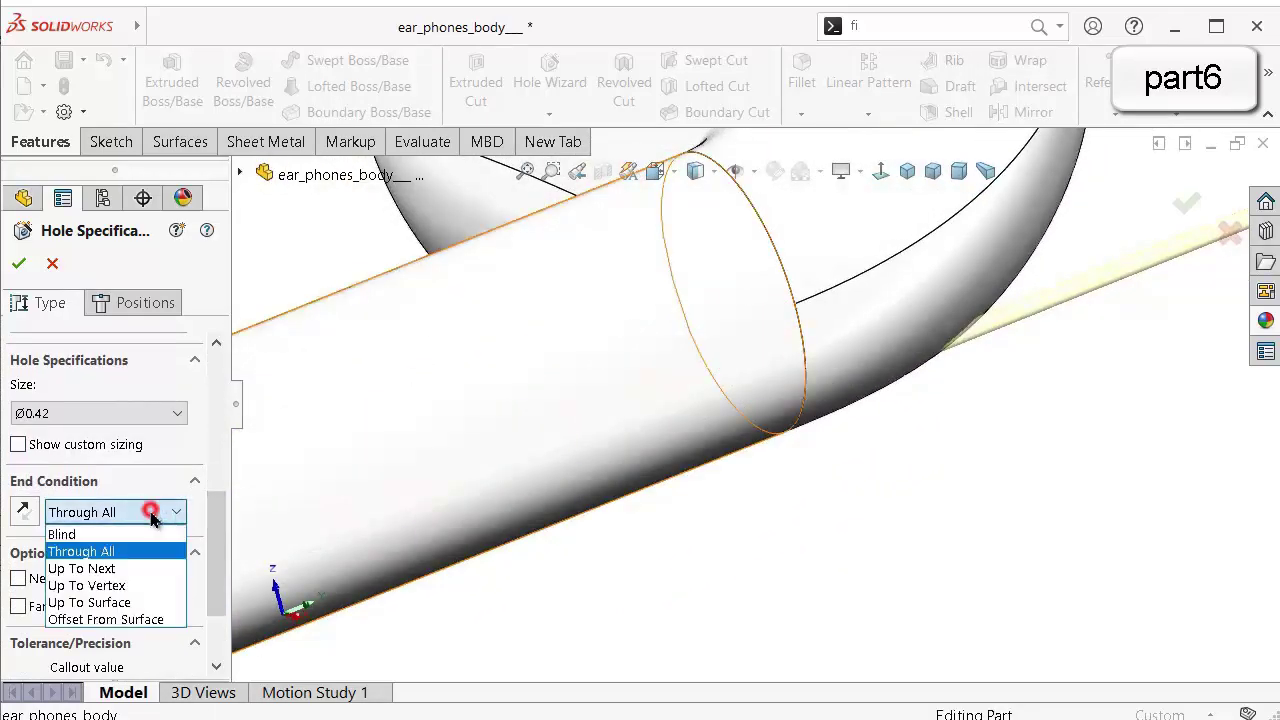
pyautogui.click(138, 567)
pyautogui.moveTo(409, 454); pyautogui.dragTo(454, 590, button='middle')
pyautogui.scroll(-4, 330, 435)
pyautogui.scroll(2, 402, 427)
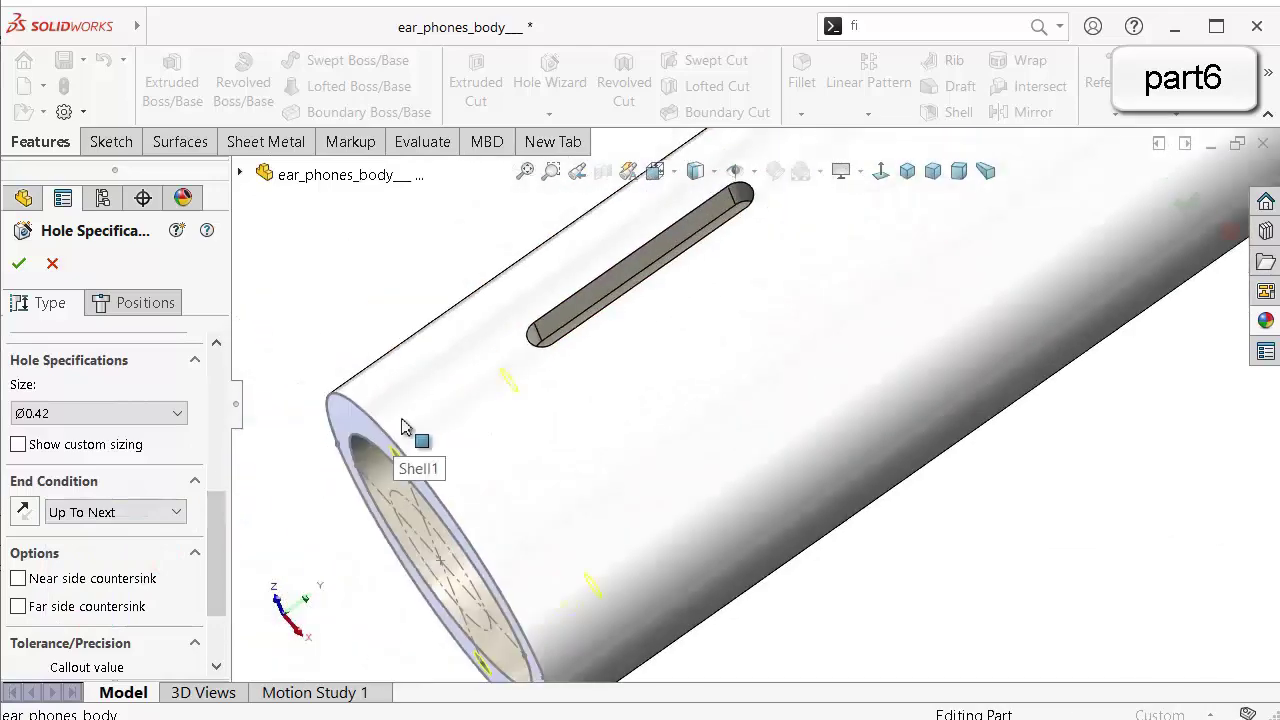
pyautogui.moveTo(405, 451); pyautogui.dragTo(663, 332, button='middle')
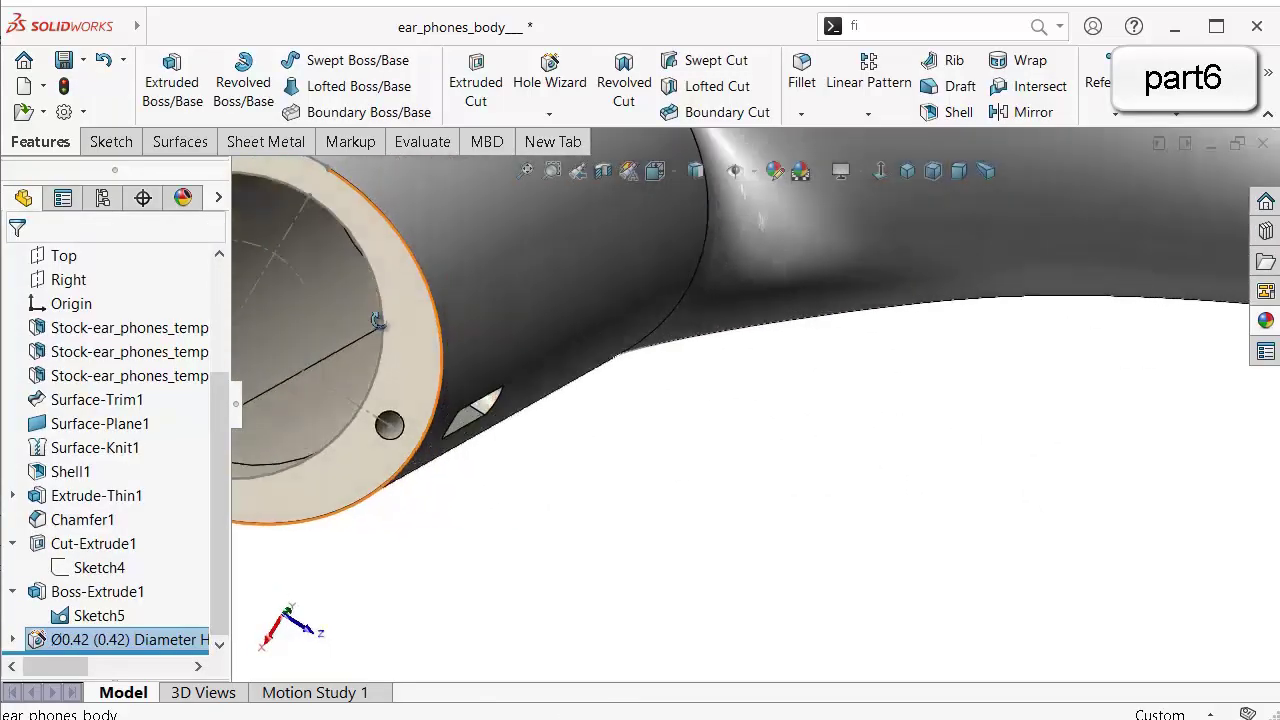
# Begin a symmetric circular Fillet with a 0.15 mm radius and select the long side wall inside the stem slot.
pyautogui.moveTo(378, 320); pyautogui.dragTo(240, 354, button='middle')
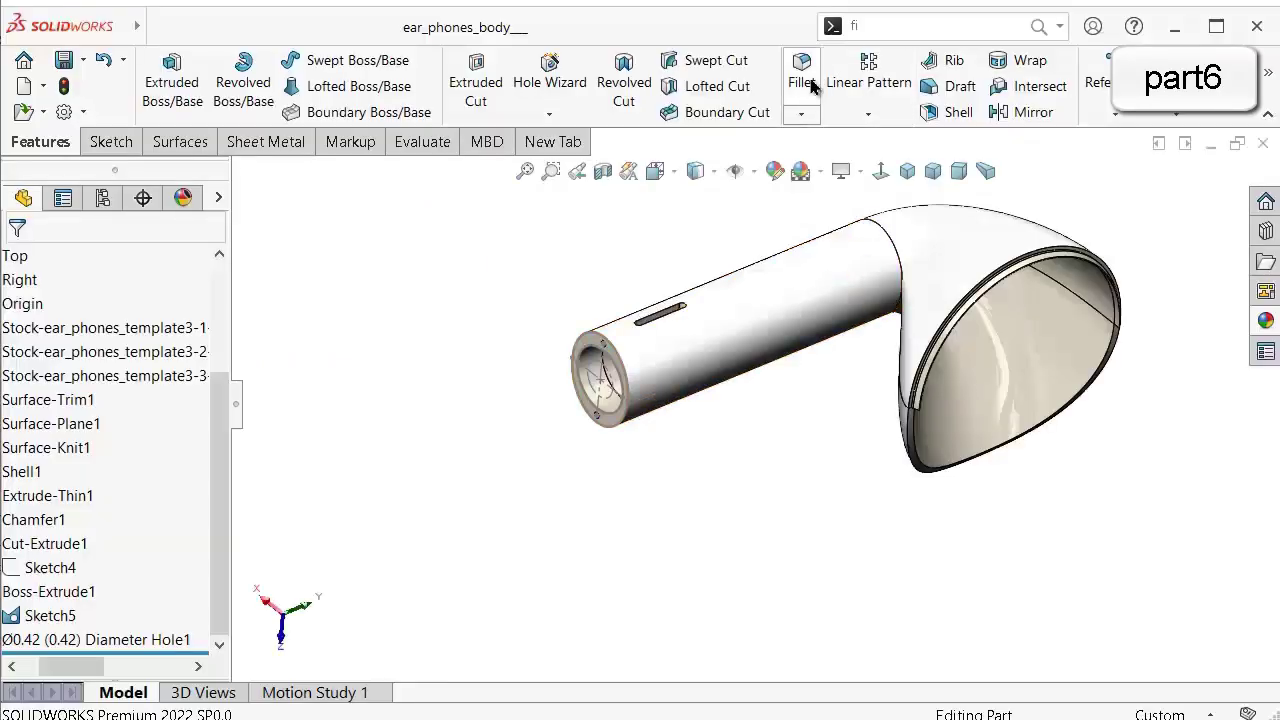
pyautogui.click(802, 80)
pyautogui.scroll(-6, 610, 390)
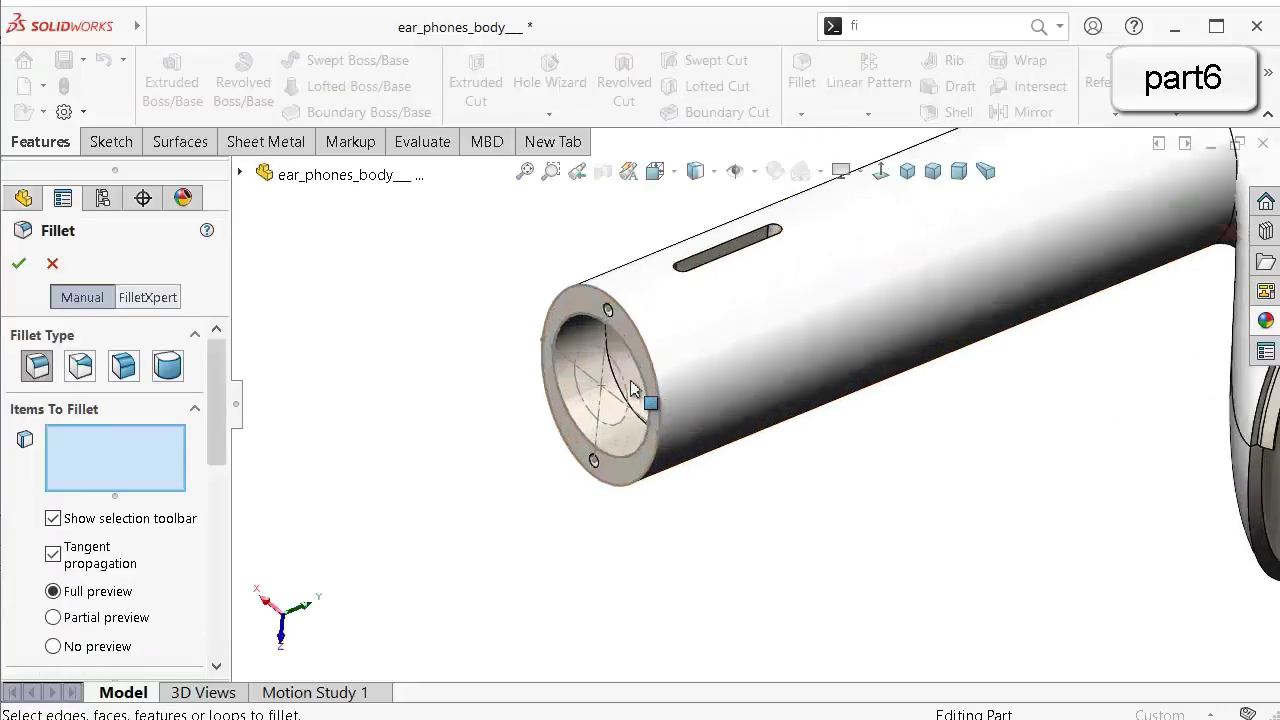
pyautogui.moveTo(216, 430); pyautogui.dragTo(218, 550)
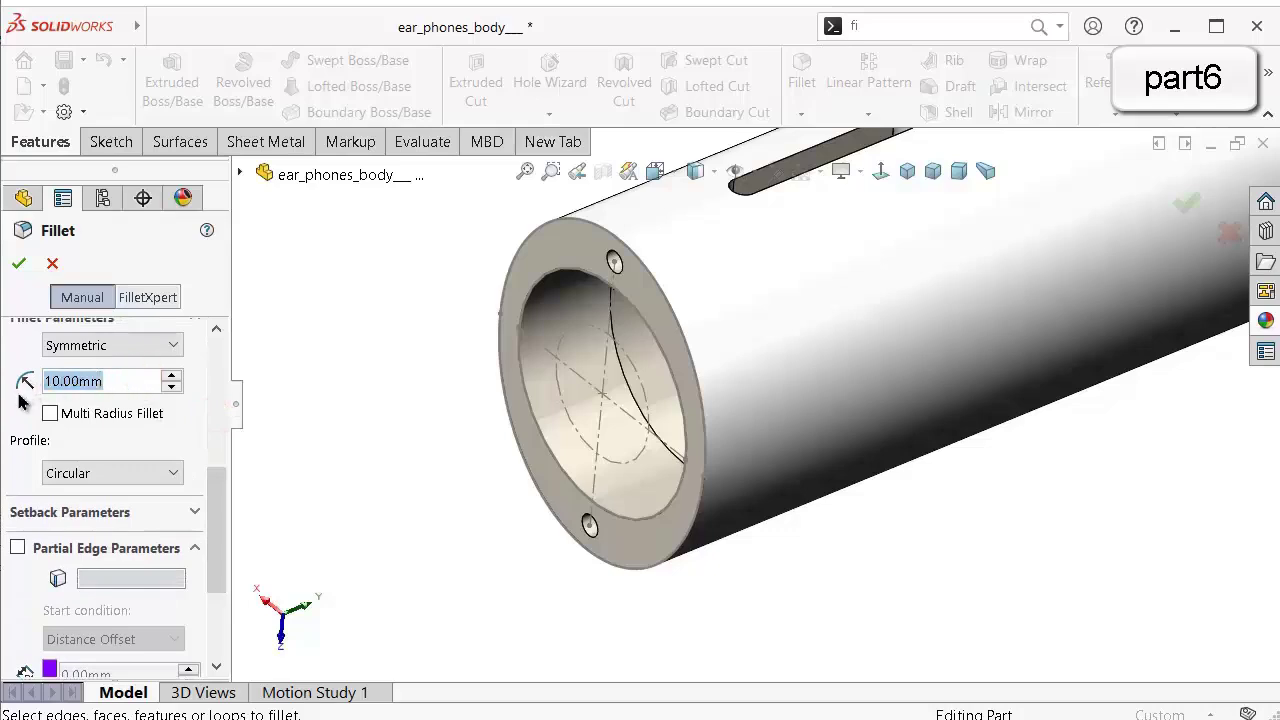
pyautogui.write('0.15')
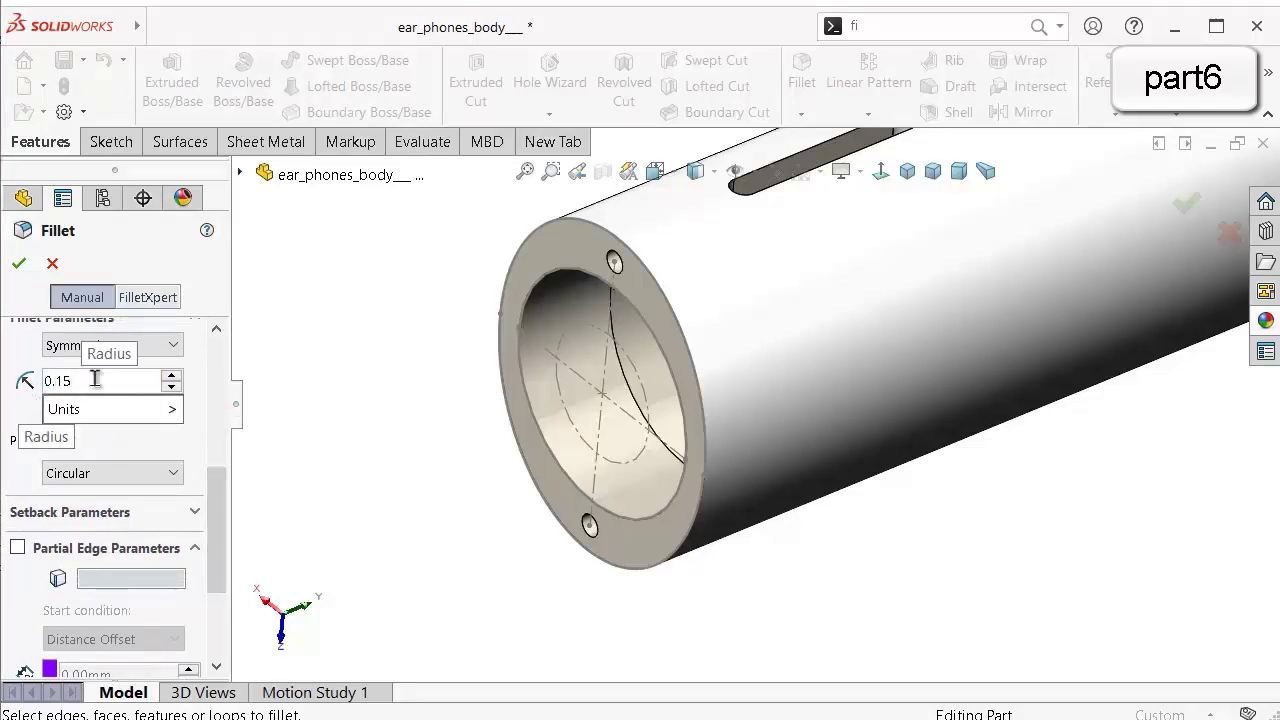
pyautogui.click(538, 247)
pyautogui.moveTo(538, 247); pyautogui.dragTo(889, 280, button='middle')
pyautogui.scroll(-5, 790, 247)
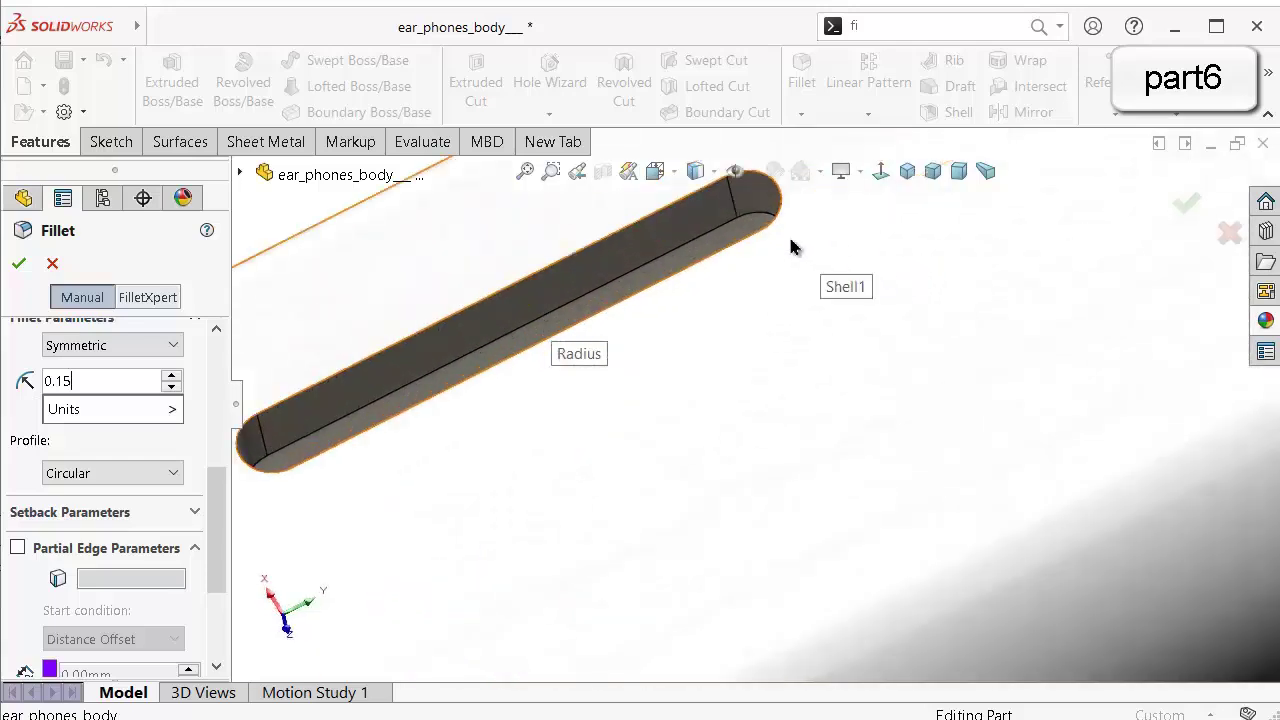
pyautogui.moveTo(763, 240); pyautogui.dragTo(773, 298, button='middle')
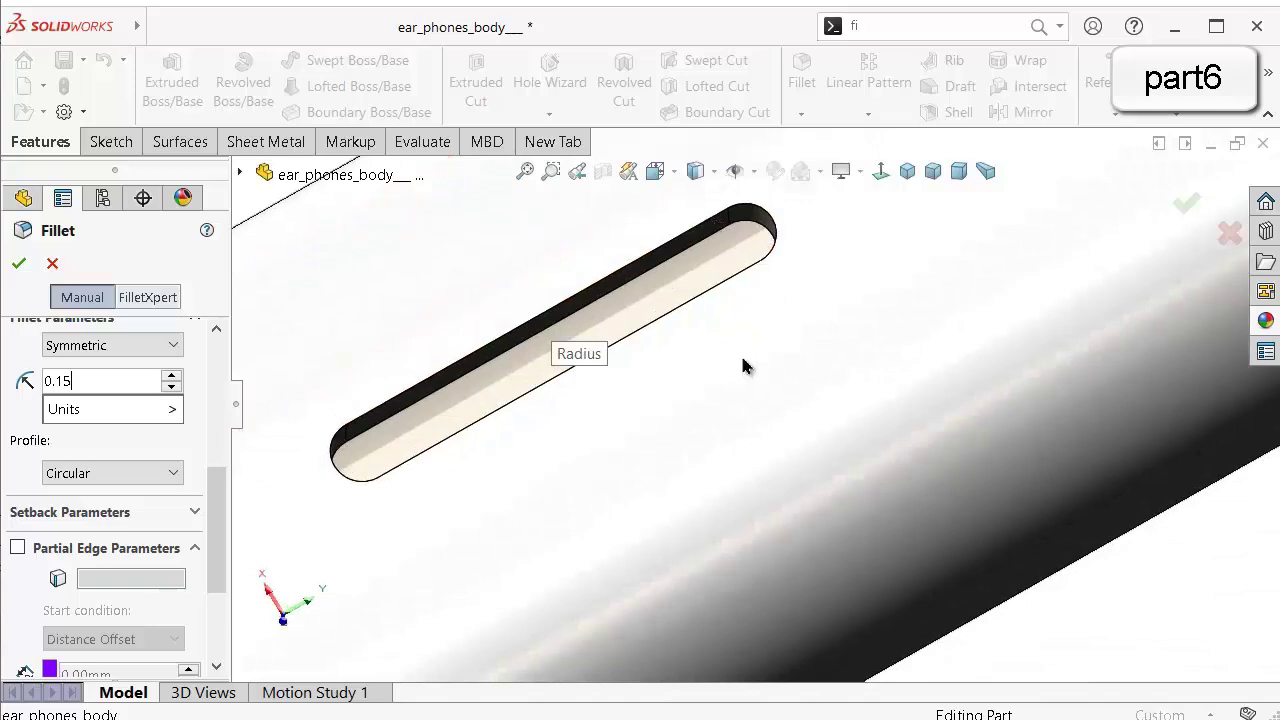
pyautogui.moveTo(743, 366); pyautogui.dragTo(728, 306, button='middle')
pyautogui.click(727, 288)
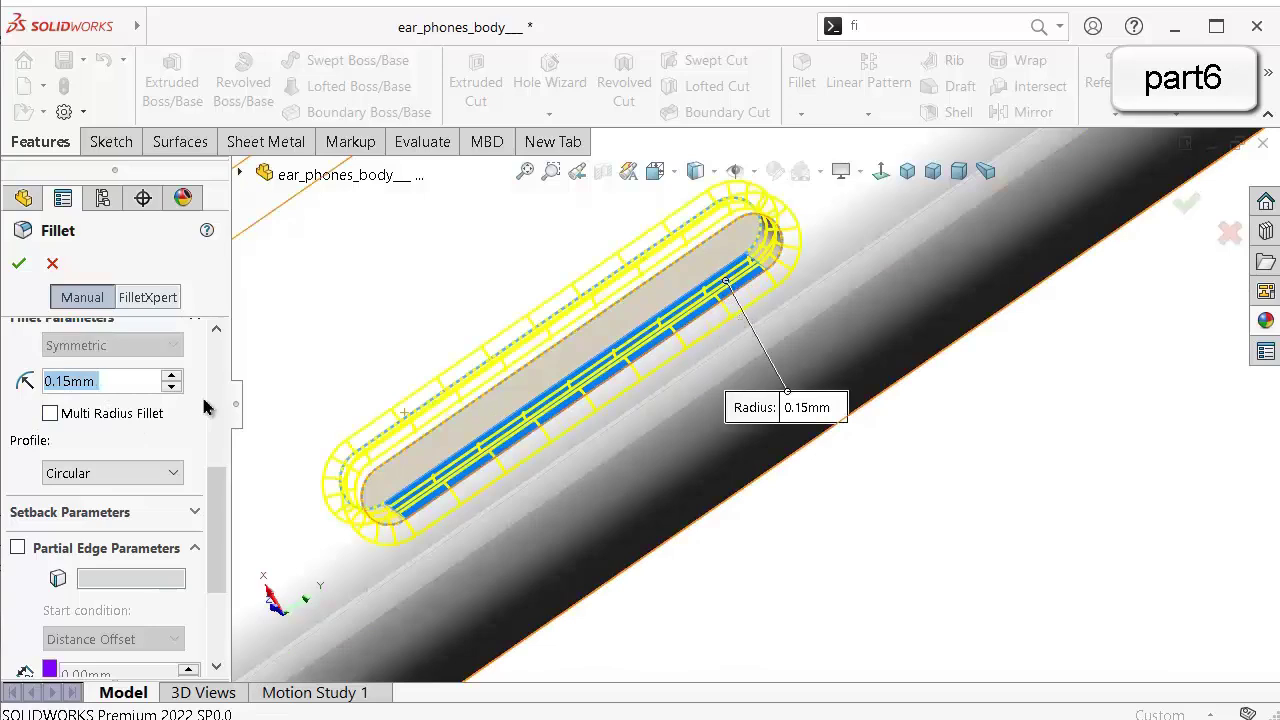
# Set the slot fillet's radius to 0.015 mm.
pyautogui.write('0.0')
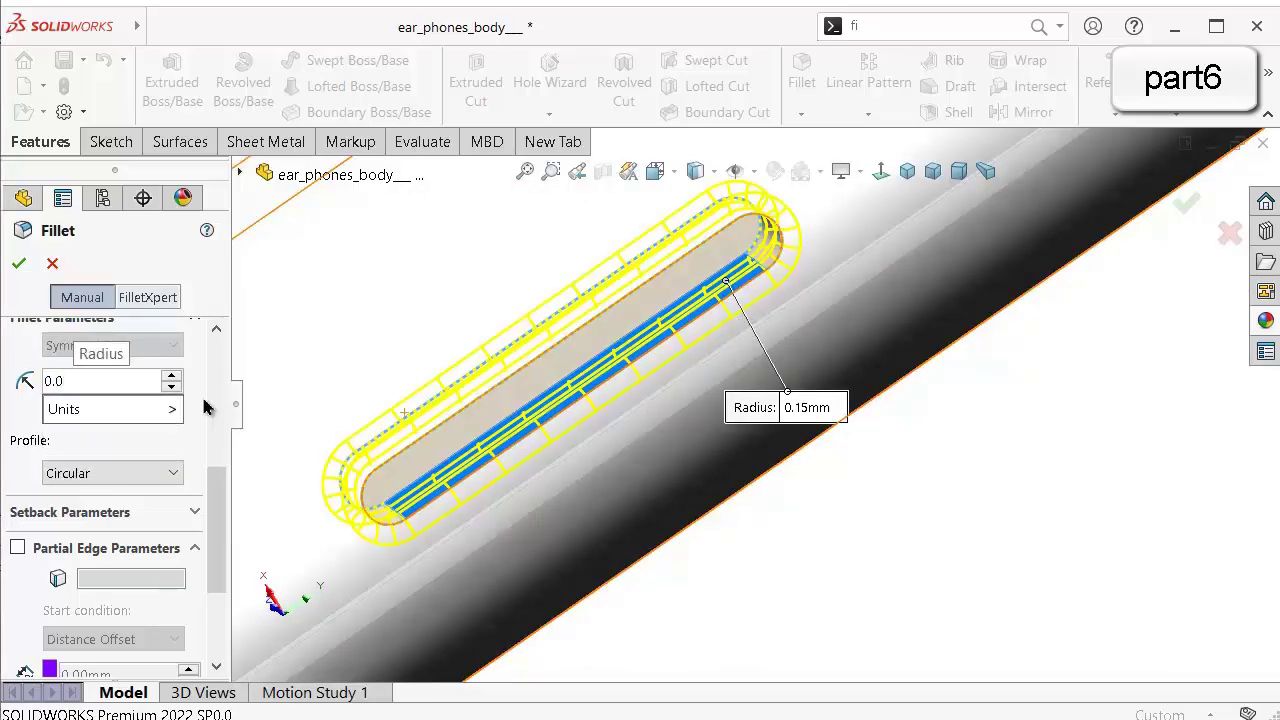
pyautogui.write('15')
pyautogui.press('Return')
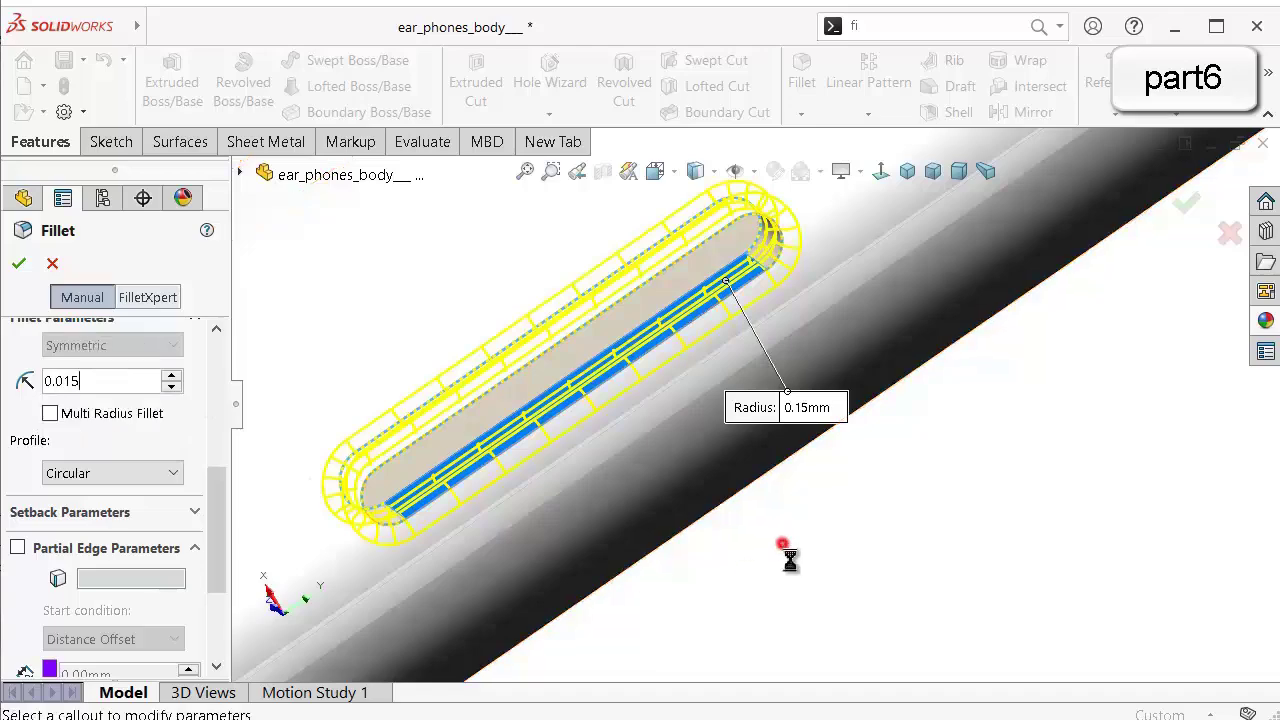
pyautogui.scroll(3, 640, 451)
pyautogui.moveTo(595, 288); pyautogui.dragTo(553, 388, button='middle')
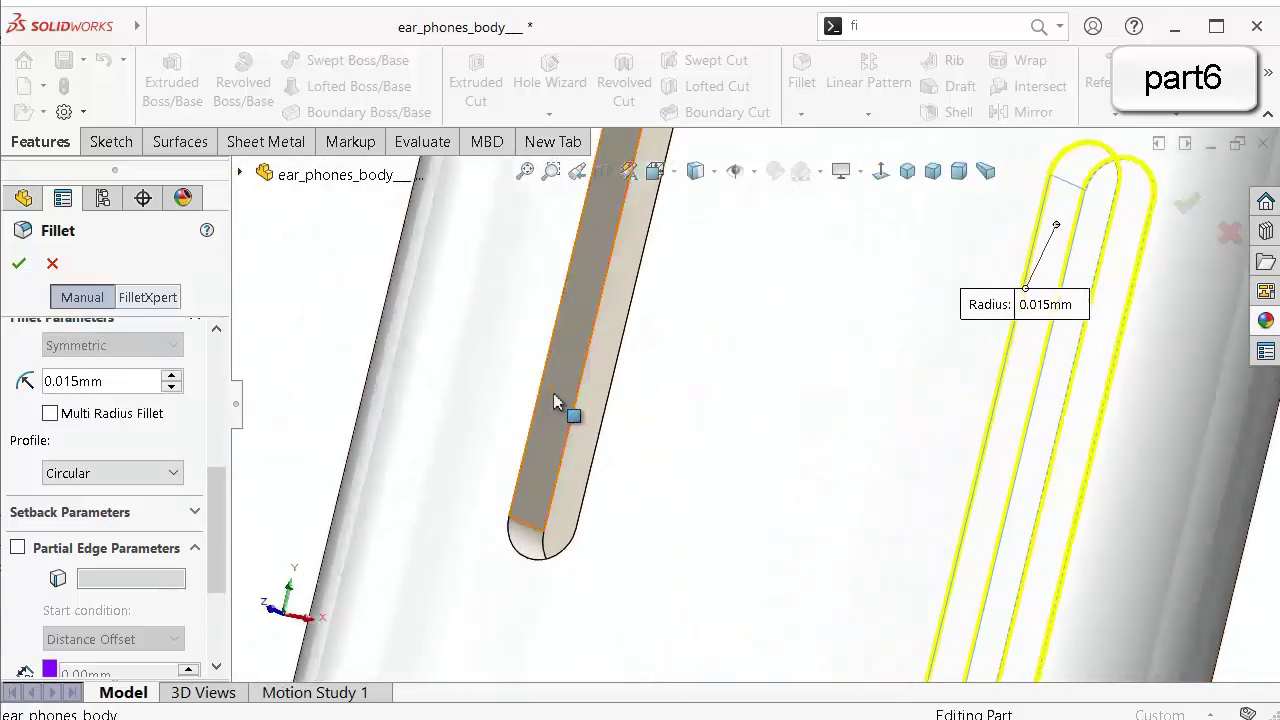
# Add the long side wall of the second stem slot to the 0.015 mm fillet selection.
pyautogui.click(551, 391)
pyautogui.scroll(3, 895, 208)
pyautogui.scroll(6, 883, 195)
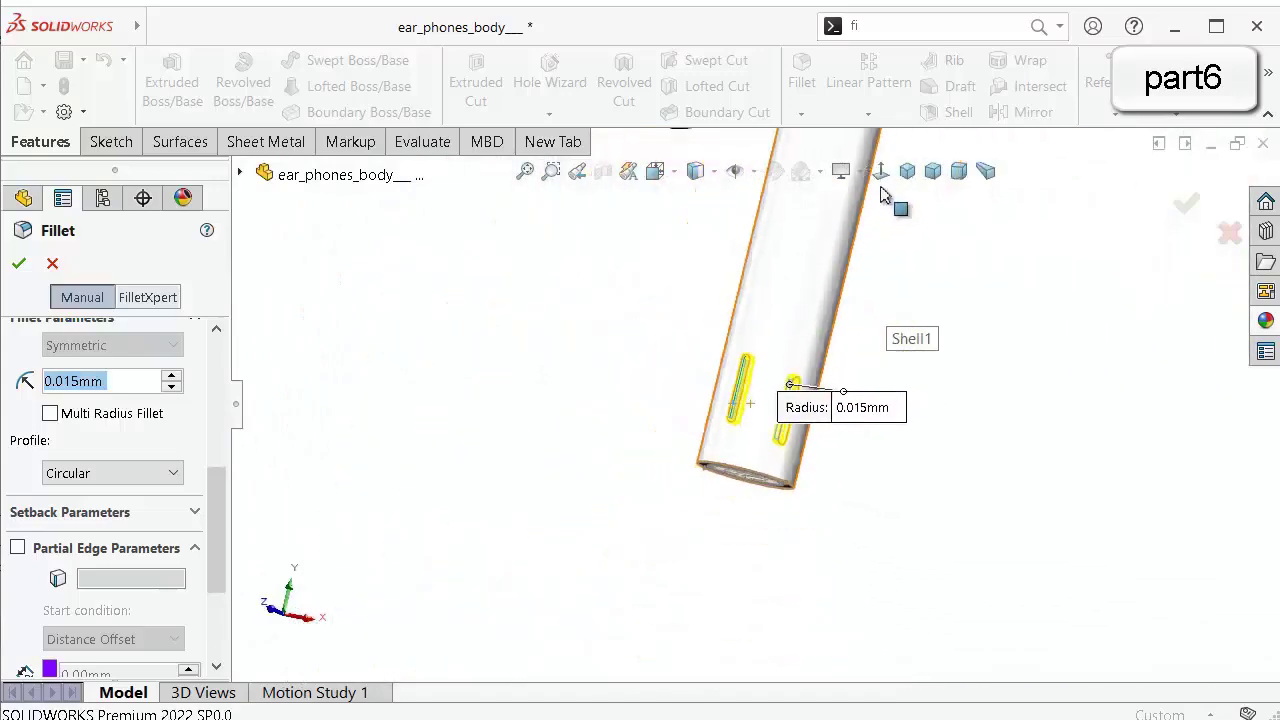
pyautogui.scroll(-5, 823, 214)
pyautogui.moveTo(731, 234); pyautogui.dragTo(920, 257, button='middle')
pyautogui.scroll(-5, 686, 266)
pyautogui.scroll(-3, 694, 261)
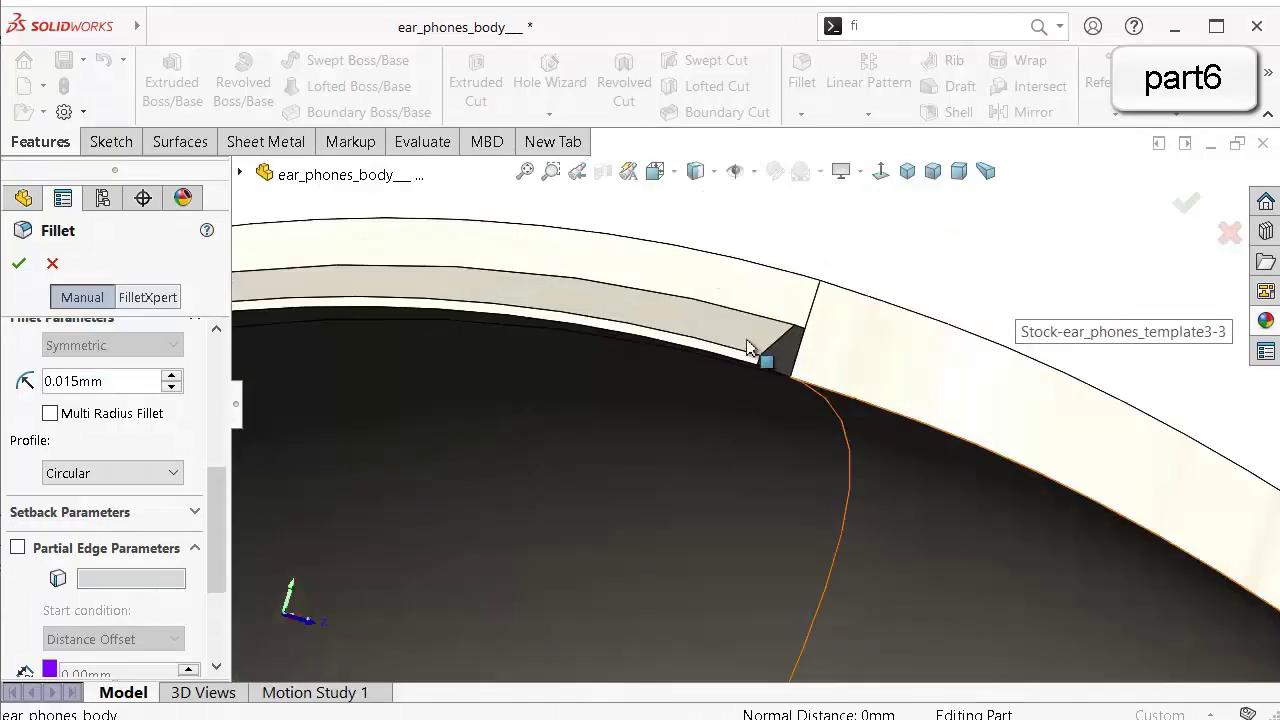
# Add the long chamfer face on the thin lip inside the head's opening to the fillet selection, excluding the small end face.
pyautogui.click(783, 360)
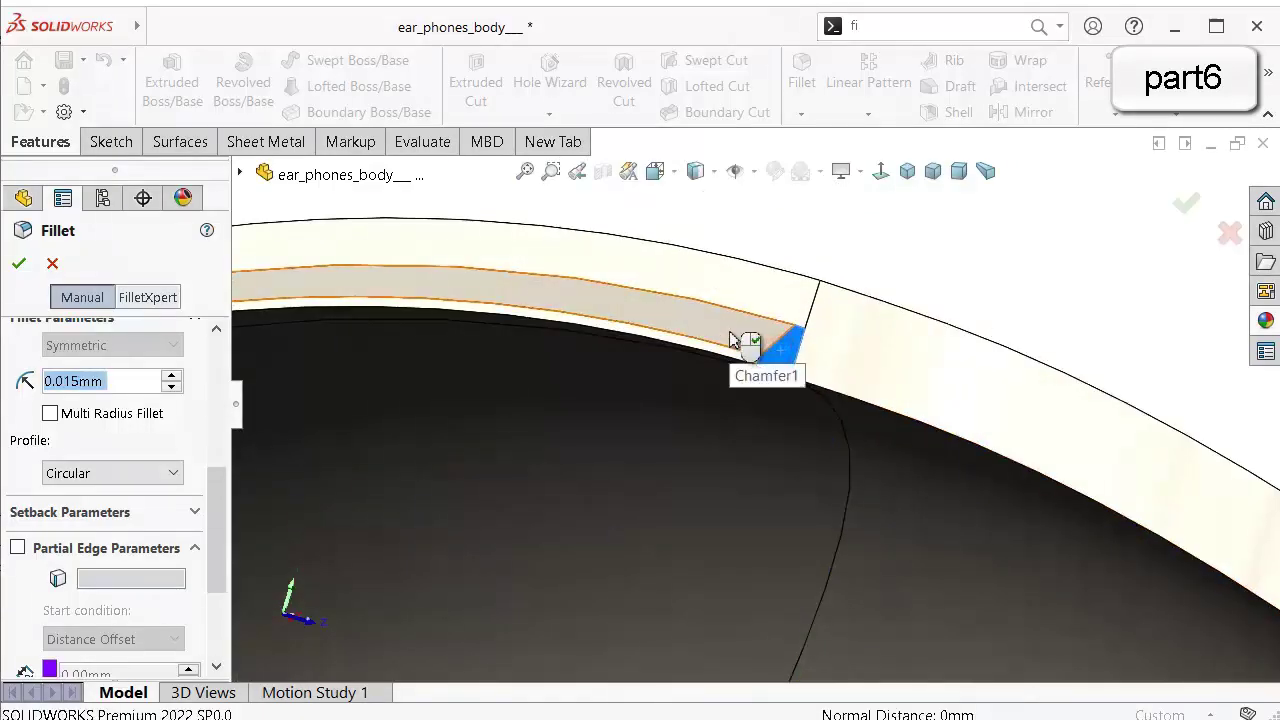
pyautogui.scroll(5, 214, 480)
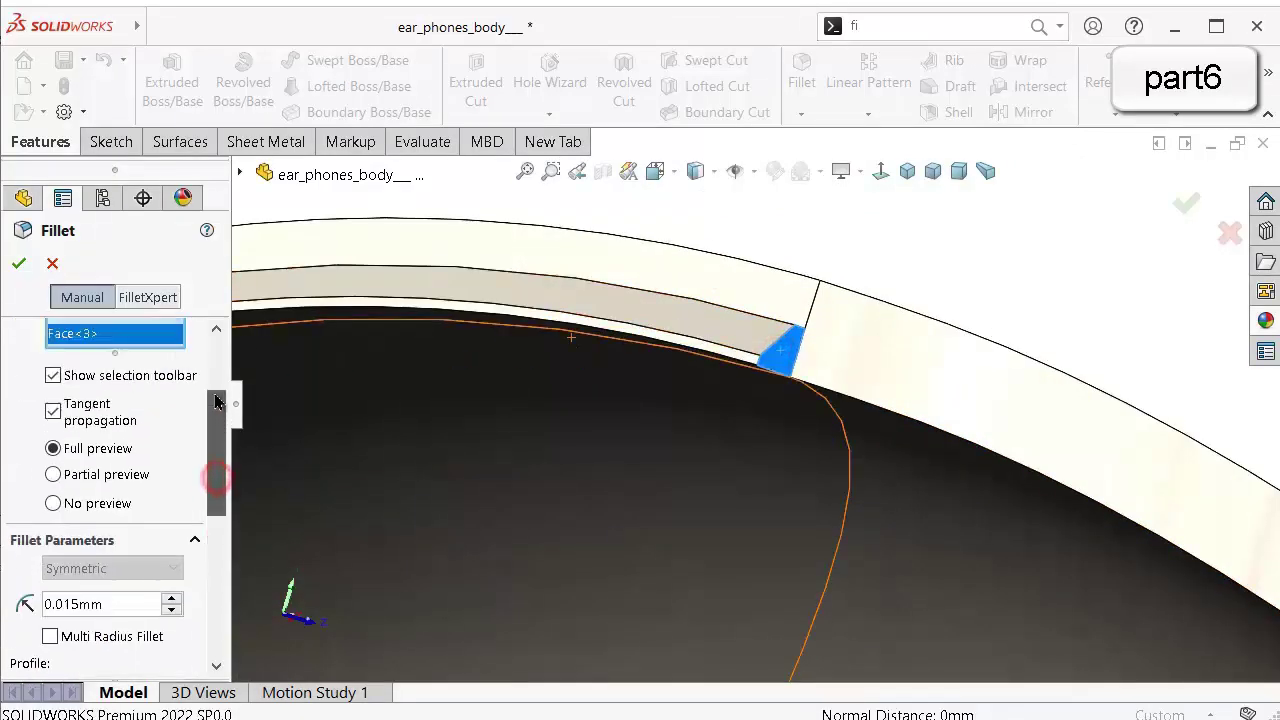
pyautogui.rightClick(128, 417)
pyautogui.click(170, 433)
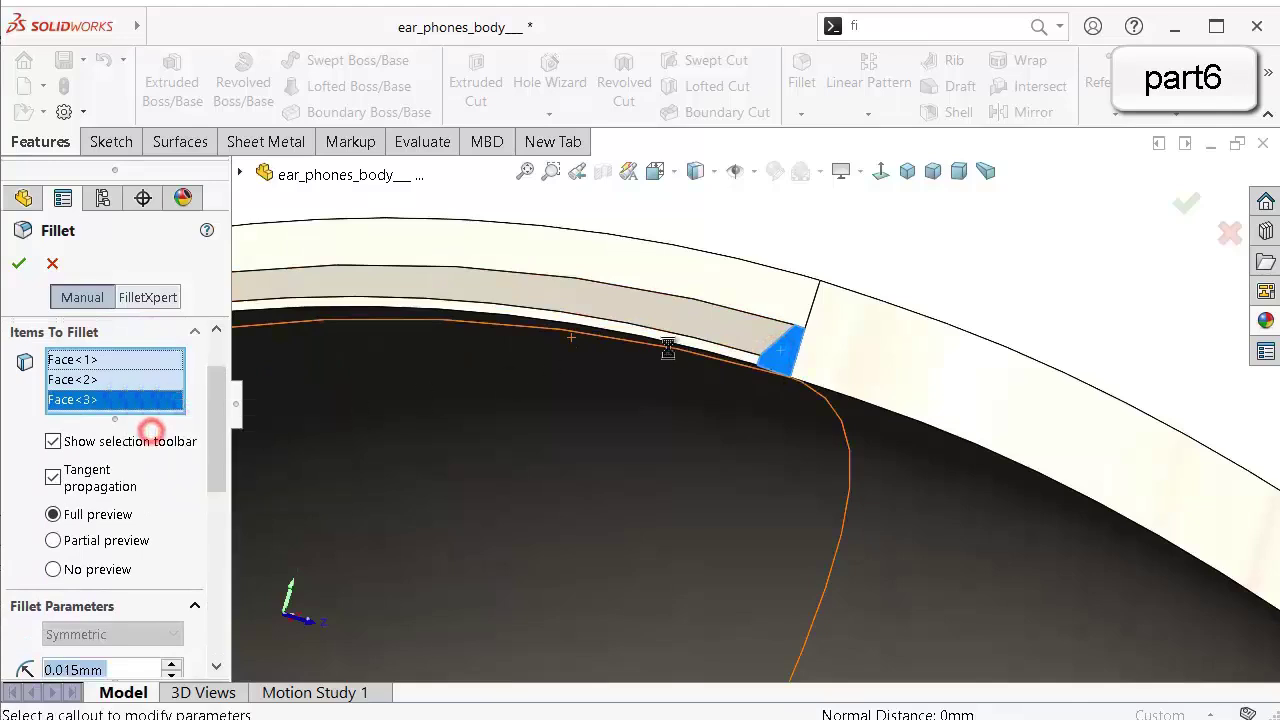
pyautogui.click(727, 330)
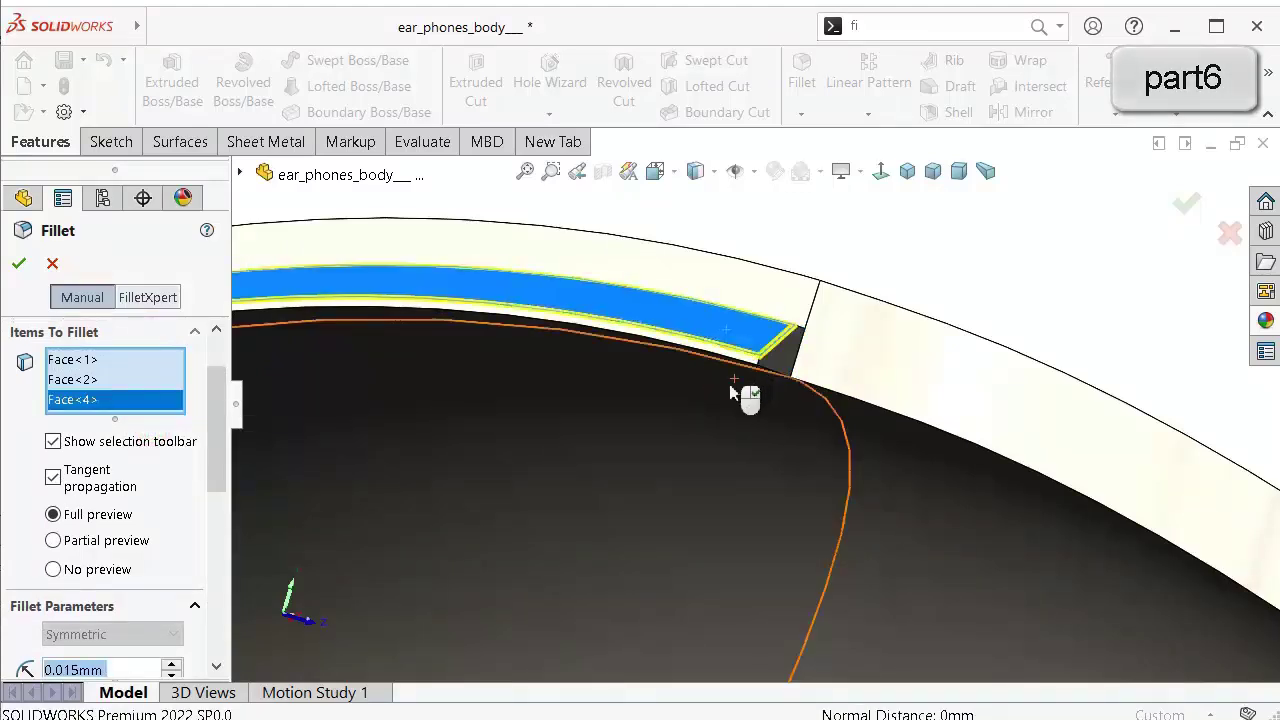
pyautogui.moveTo(714, 394); pyautogui.dragTo(760, 277, button='middle')
pyautogui.click(740, 271)
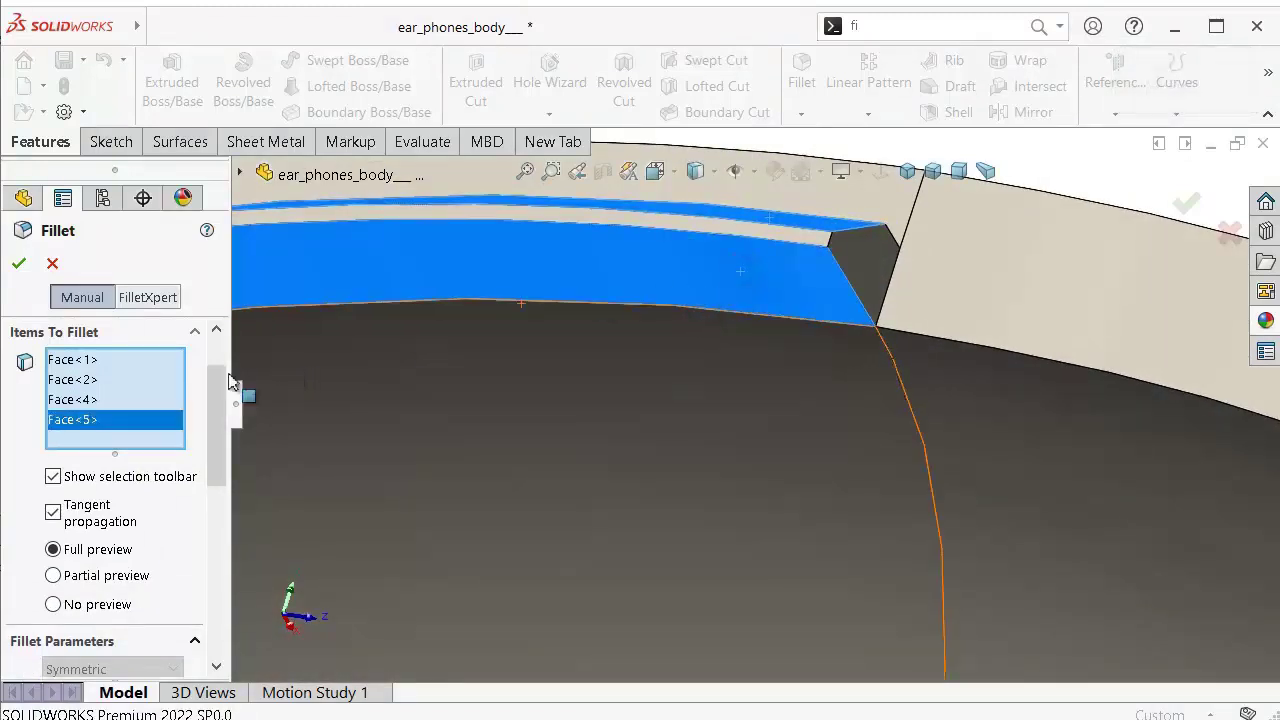
pyautogui.rightClick(126, 427)
pyautogui.click(165, 457)
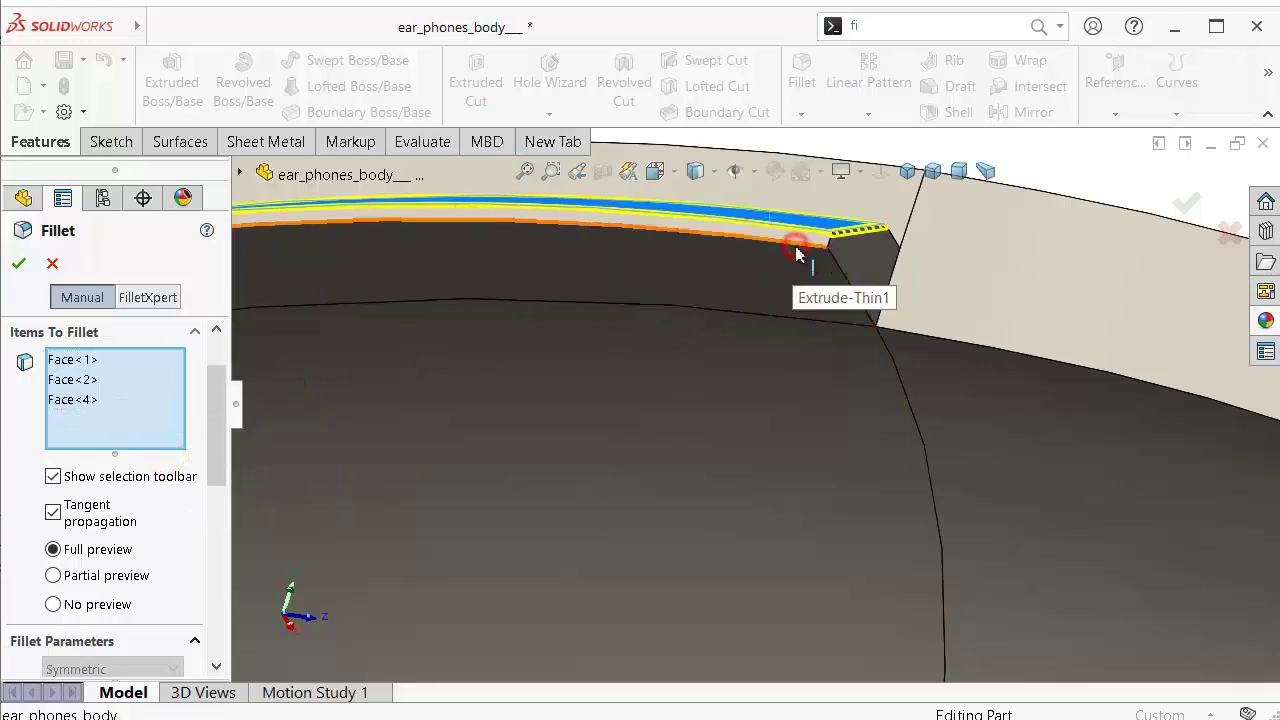
# Add the thin lip's long inner edge and the sloping edge at its end to the fillet selection.
pyautogui.click(796, 248)
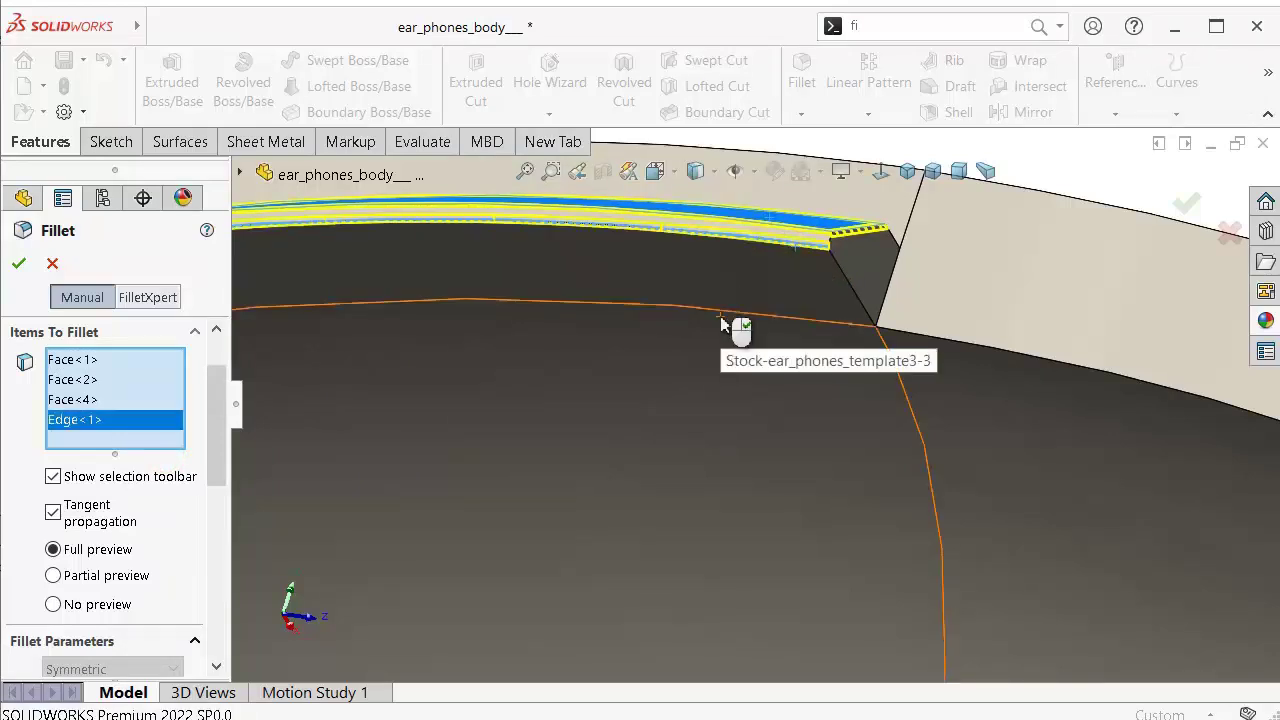
pyautogui.scroll(3, 723, 323)
pyautogui.scroll(-3, 794, 331)
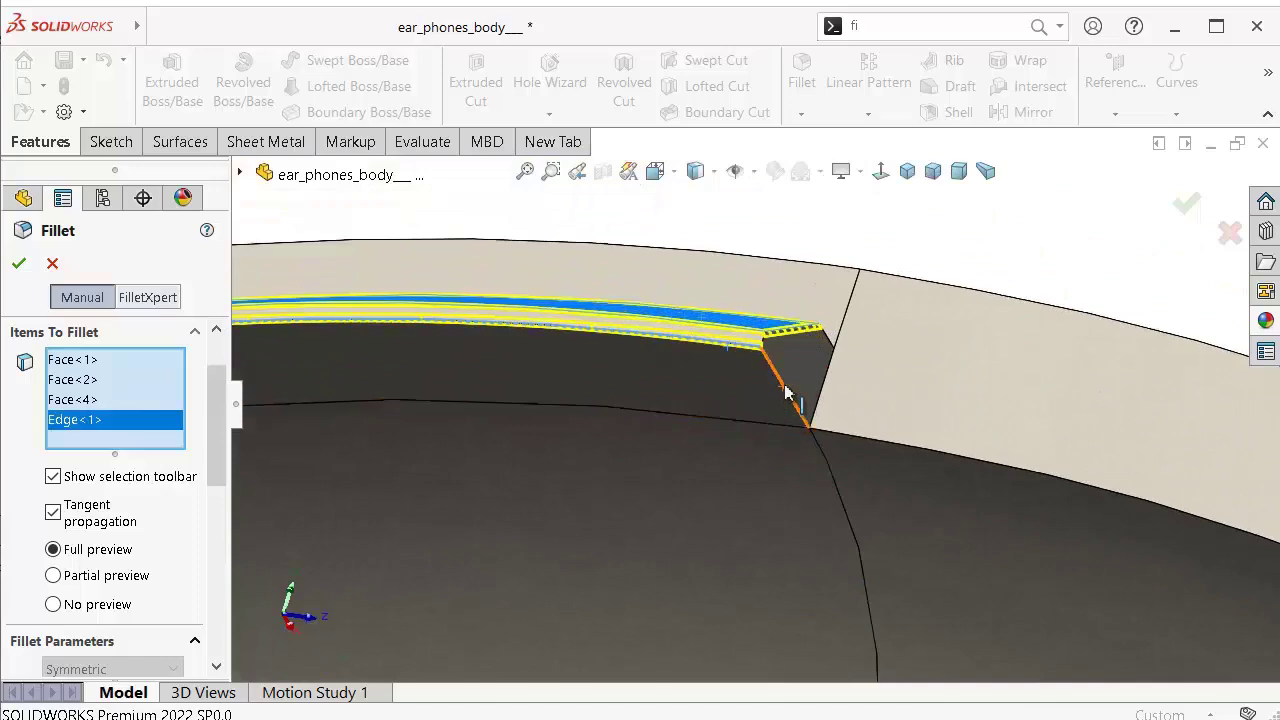
pyautogui.click(783, 386)
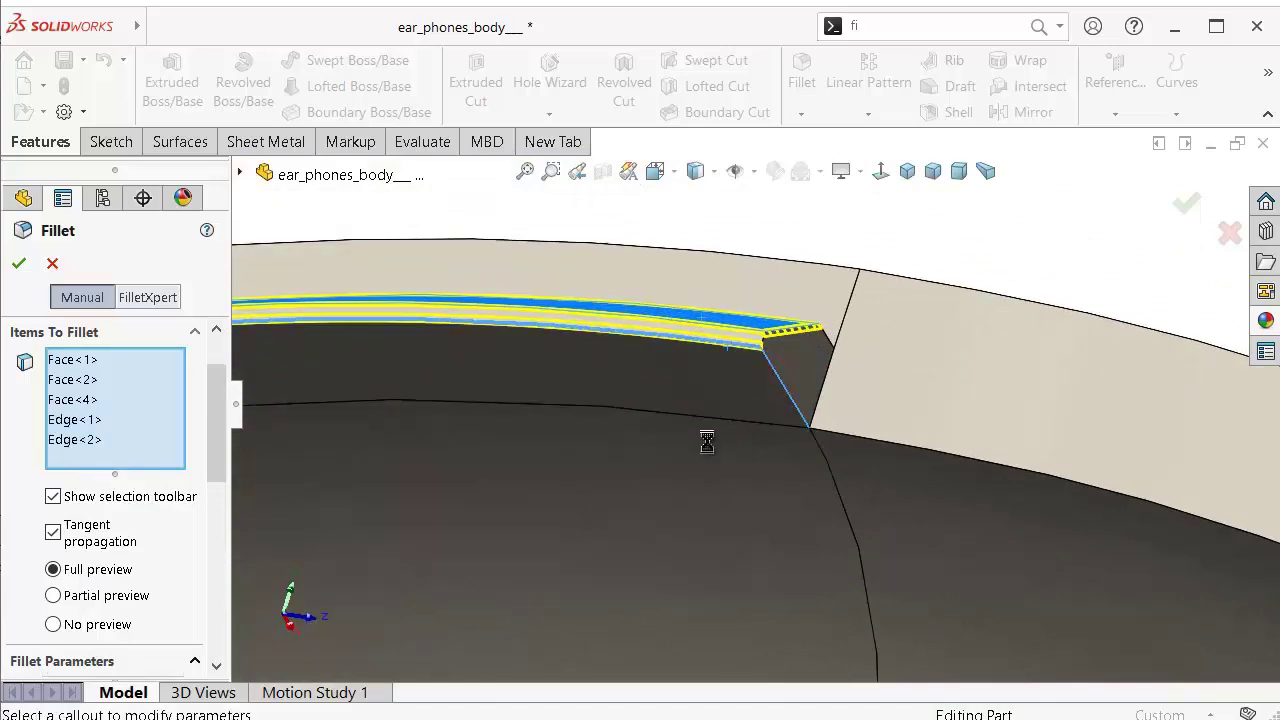
pyautogui.scroll(4, 709, 455)
pyautogui.scroll(-2, 722, 448)
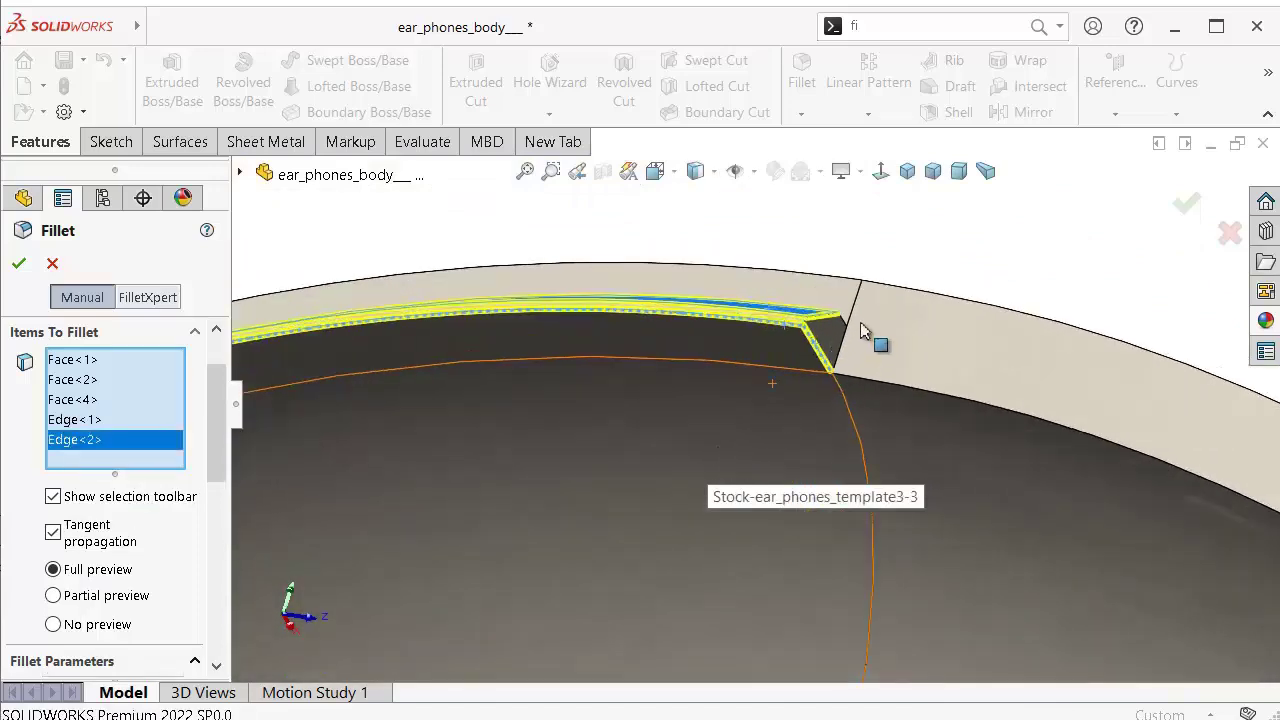
pyautogui.scroll(-6, 718, 366)
pyautogui.click(532, 362)
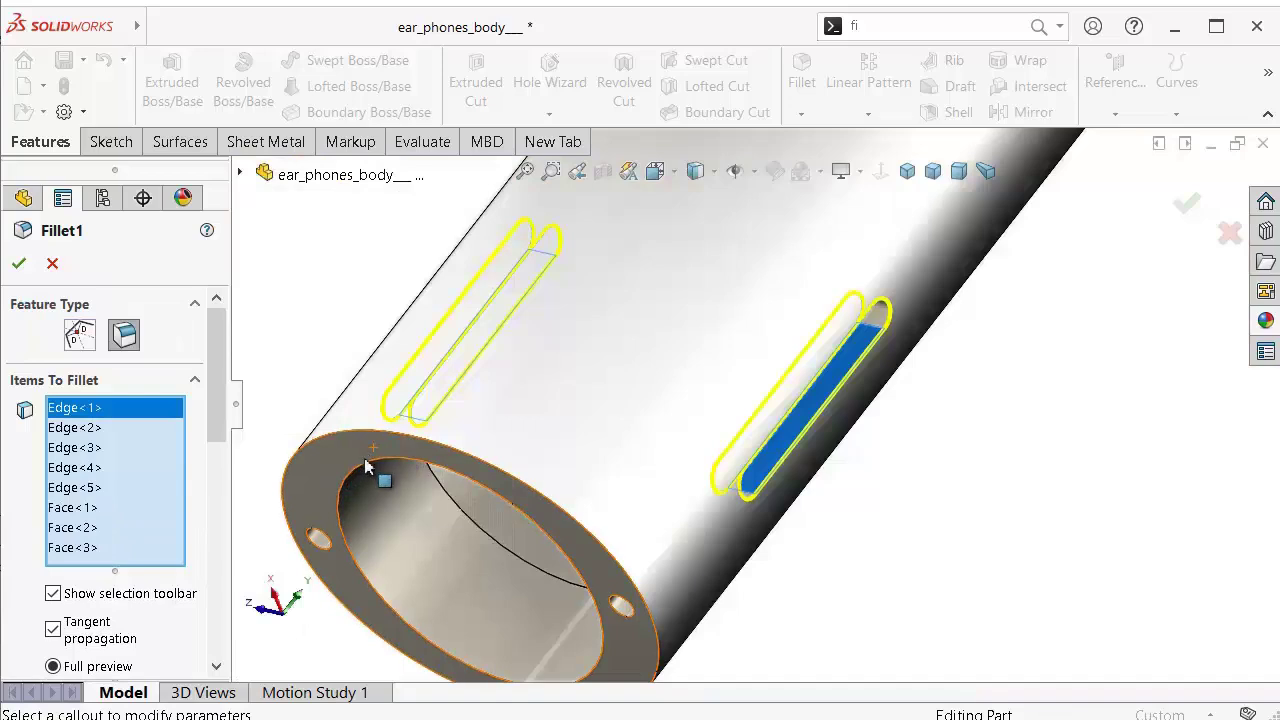
# Add the inner and outer circular edges of the stem-end ring face to Fillet1 and apply it.
pyautogui.click(368, 465)
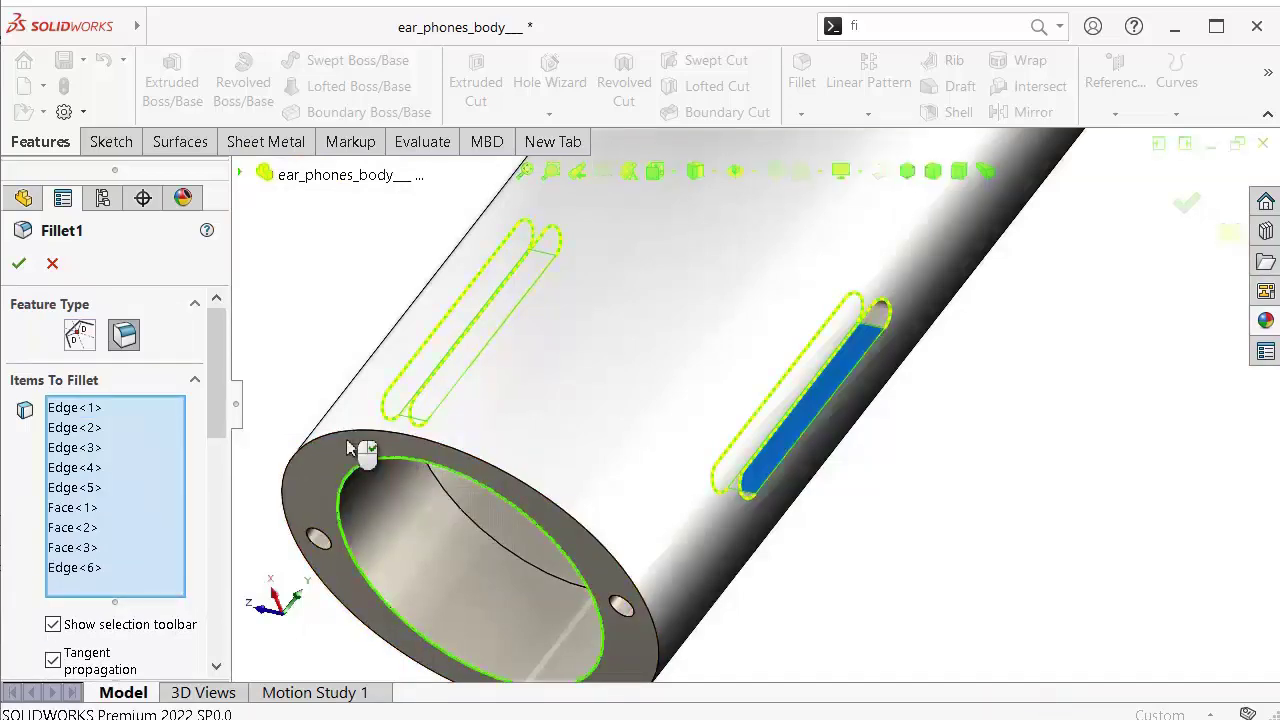
pyautogui.click(349, 432)
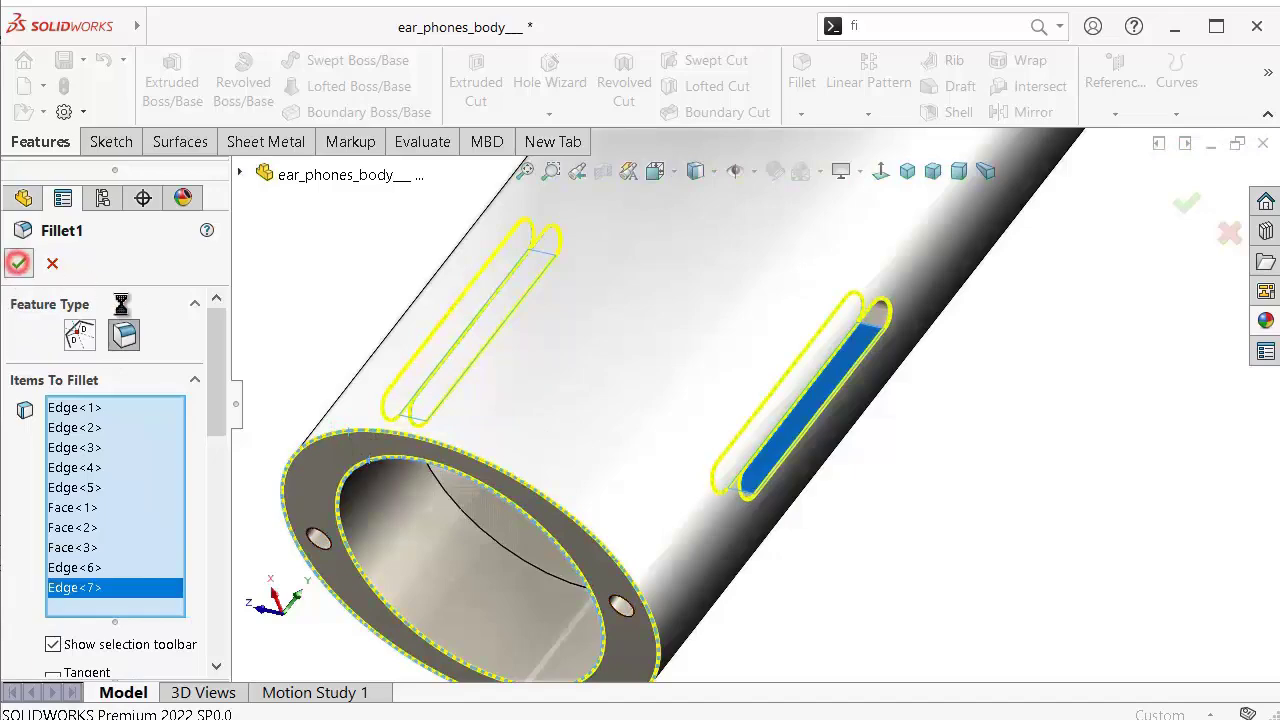
pyautogui.scroll(6, 755, 404)
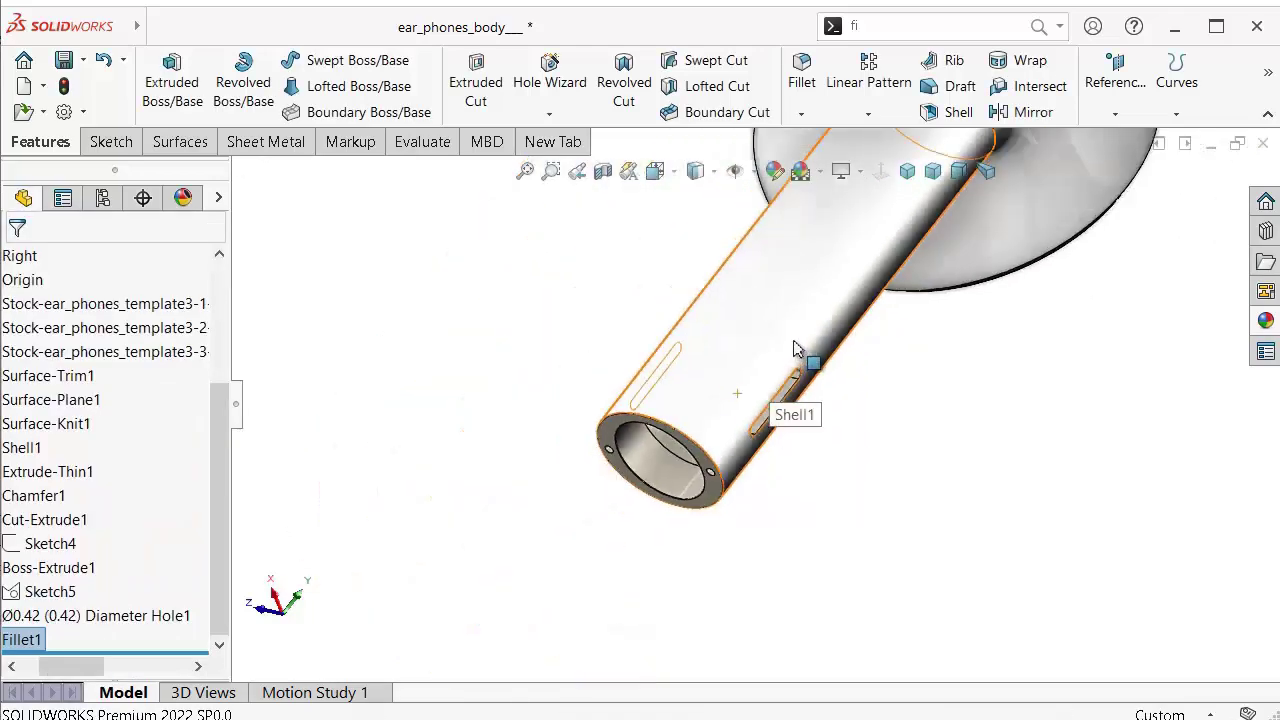
# Hide the feature tree and display the whole earphone body in perspective, shaded without edges.
pyautogui.click(238, 405)
pyautogui.moveTo(240, 406); pyautogui.dragTo(1070, 342, button='middle')
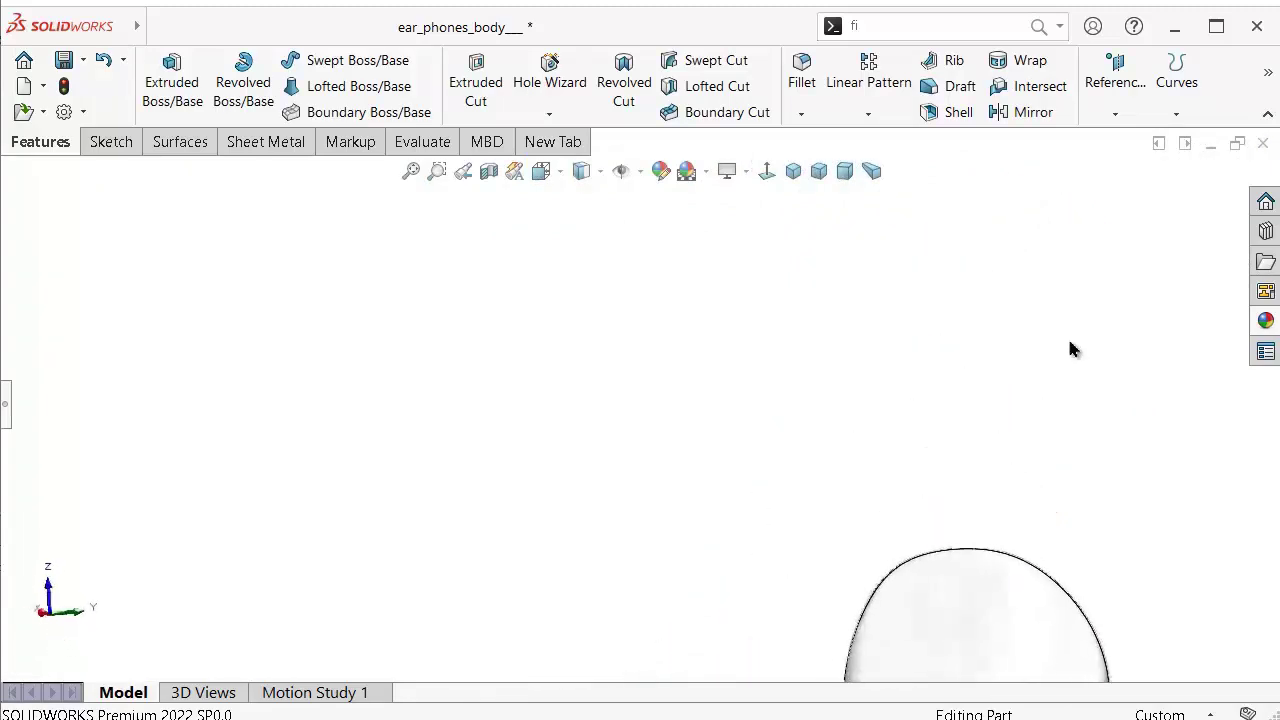
pyautogui.scroll(3, 894, 498)
pyautogui.moveTo(894, 498); pyautogui.dragTo(810, 312, button='middle')
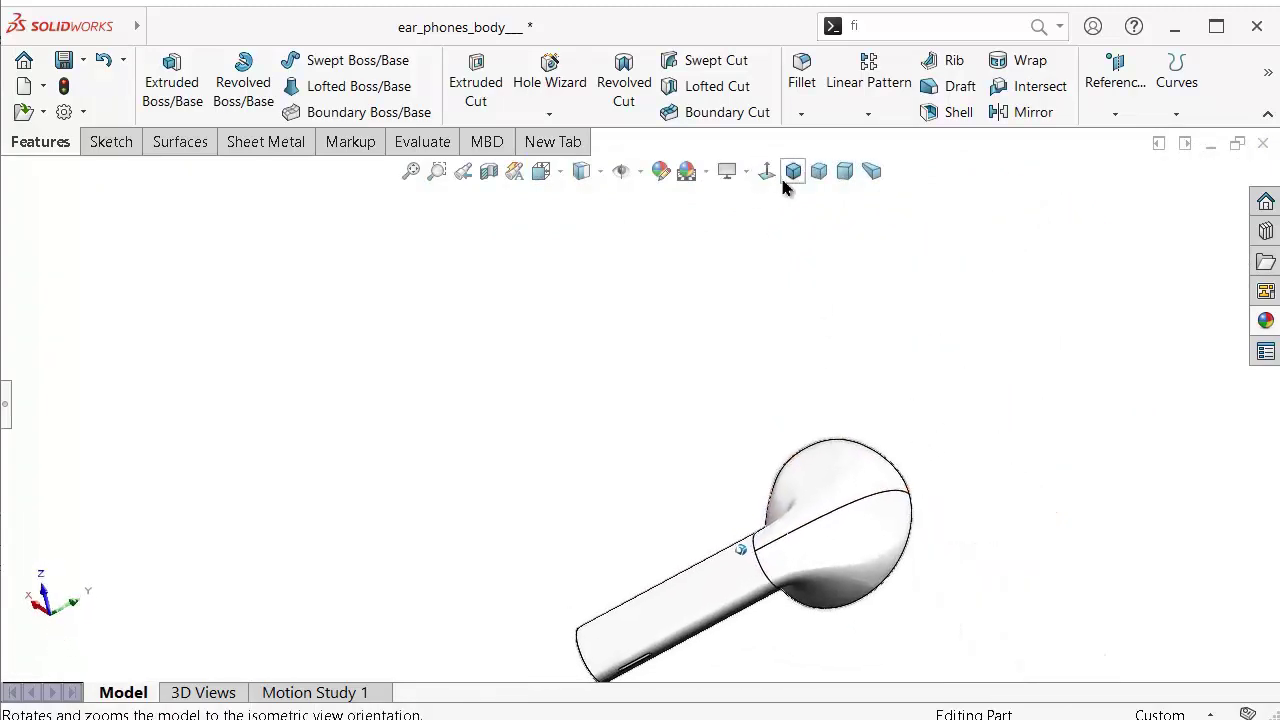
pyautogui.click(745, 172)
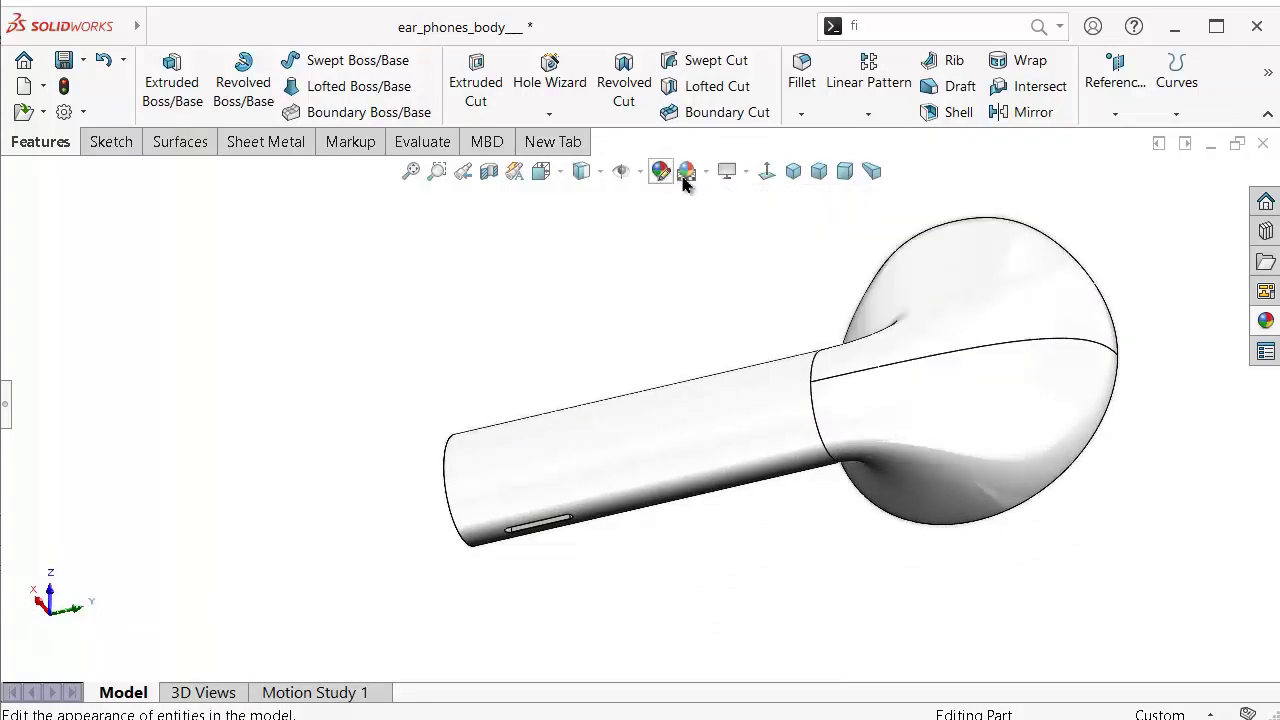
pyautogui.moveTo(697, 178)
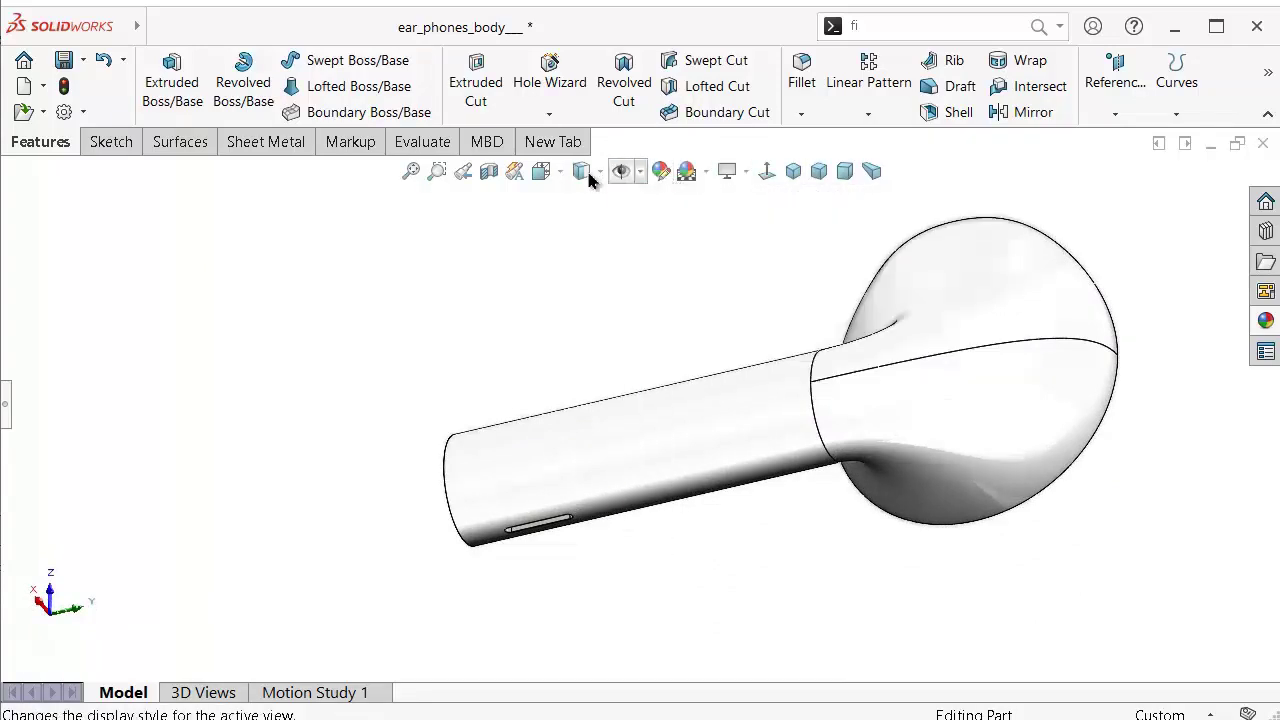
pyautogui.moveTo(582, 172)
pyautogui.click(581, 228)
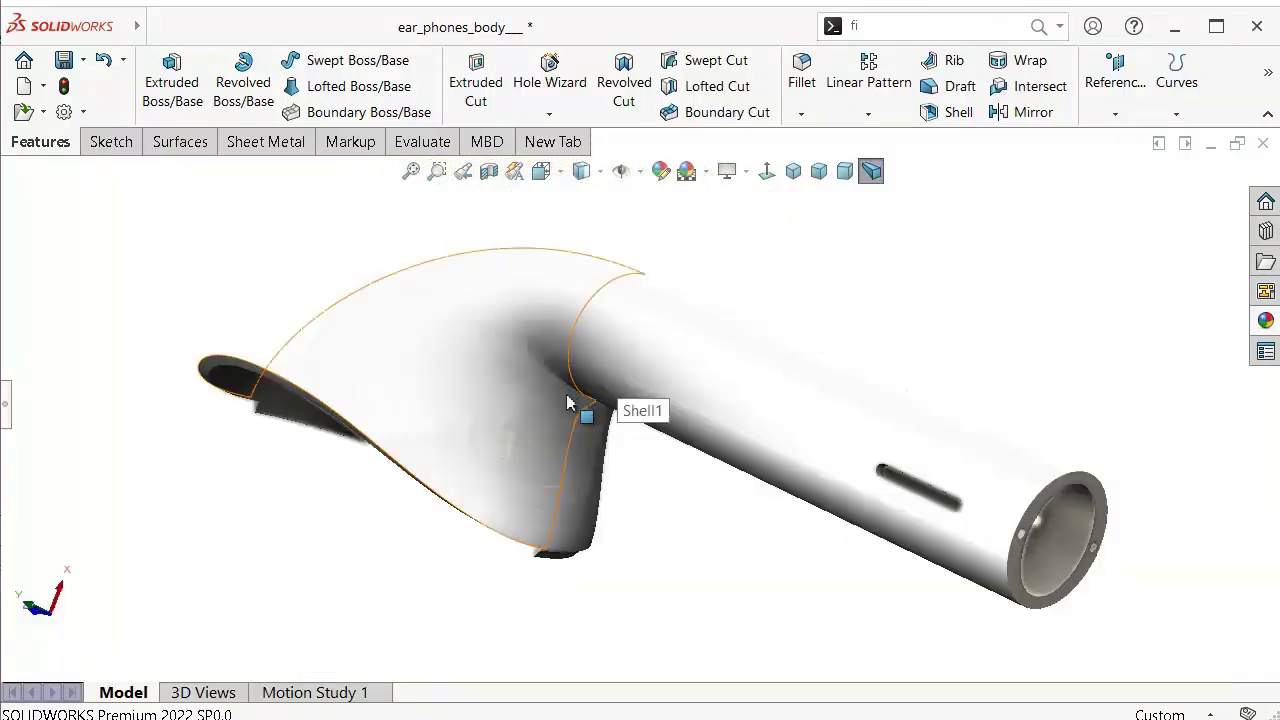
pyautogui.scroll(-1, 567, 396)
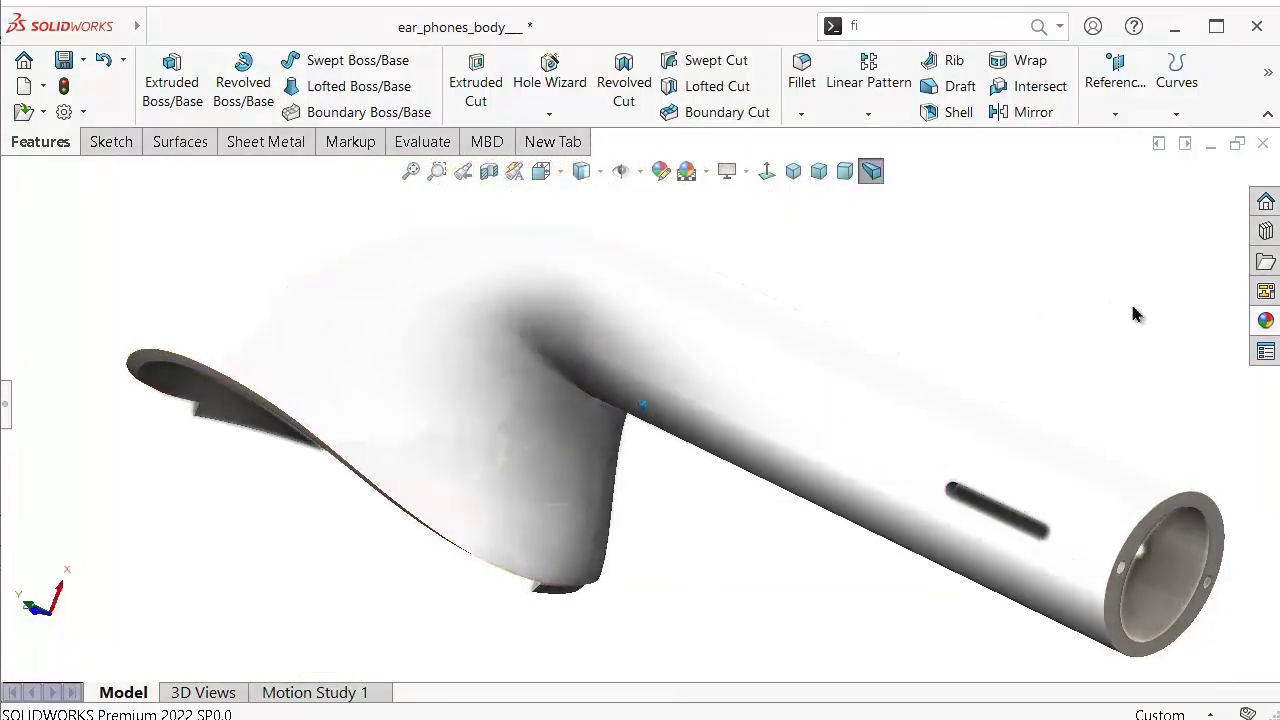
pyautogui.click(731, 171)
pyautogui.click(760, 220)
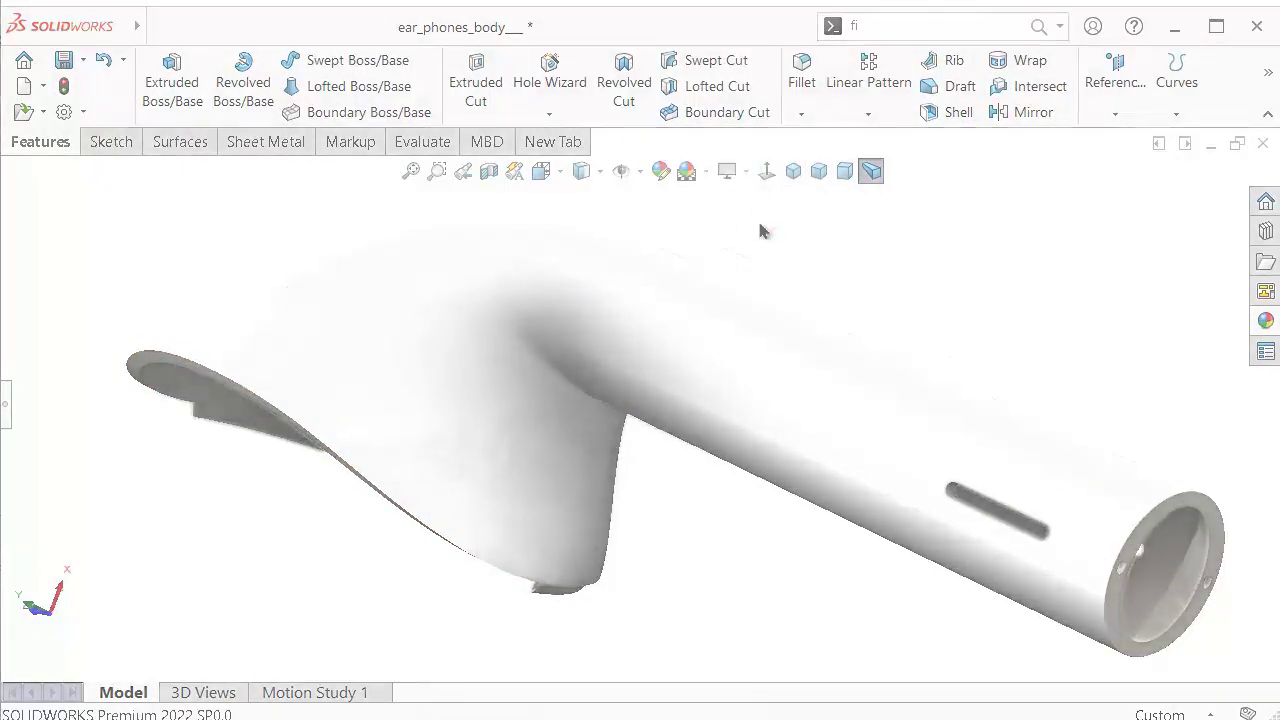
pyautogui.scroll(-2, 718, 265)
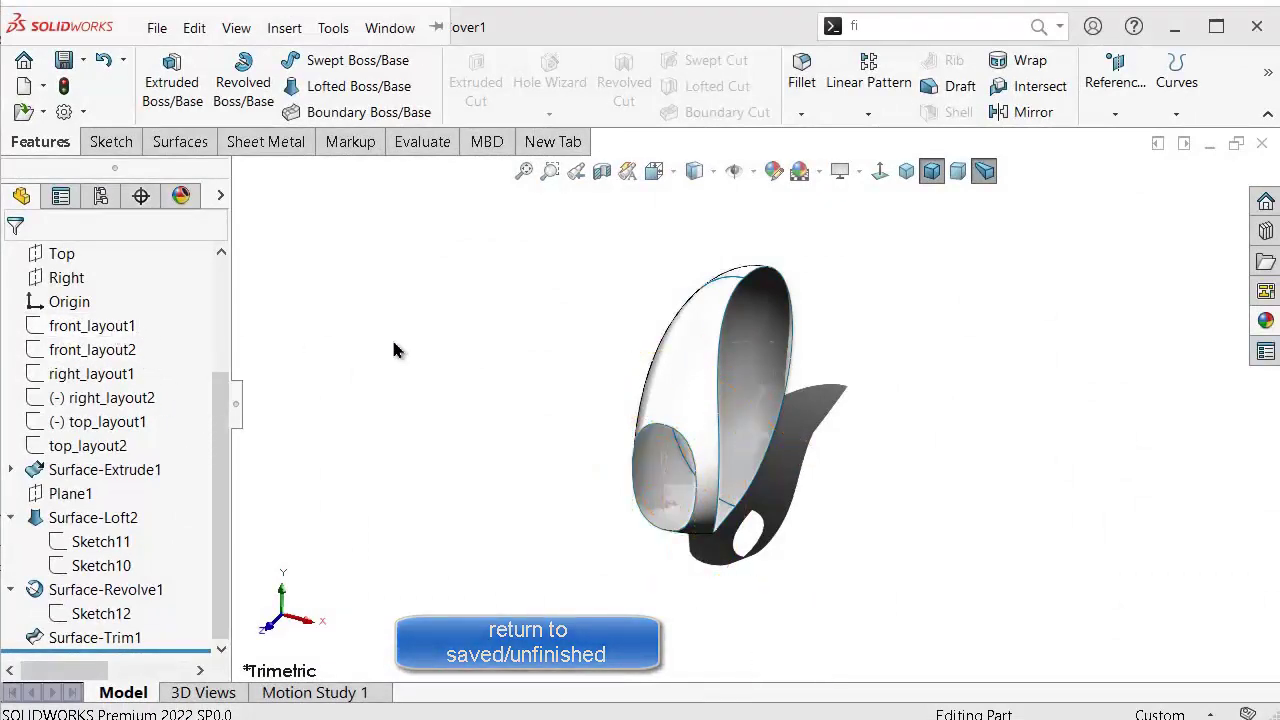
# In the Cover1 part, expand the surface bodies and show the hidden Surface-Extrude1 body.
pyautogui.moveTo(220, 470); pyautogui.dragTo(217, 347)
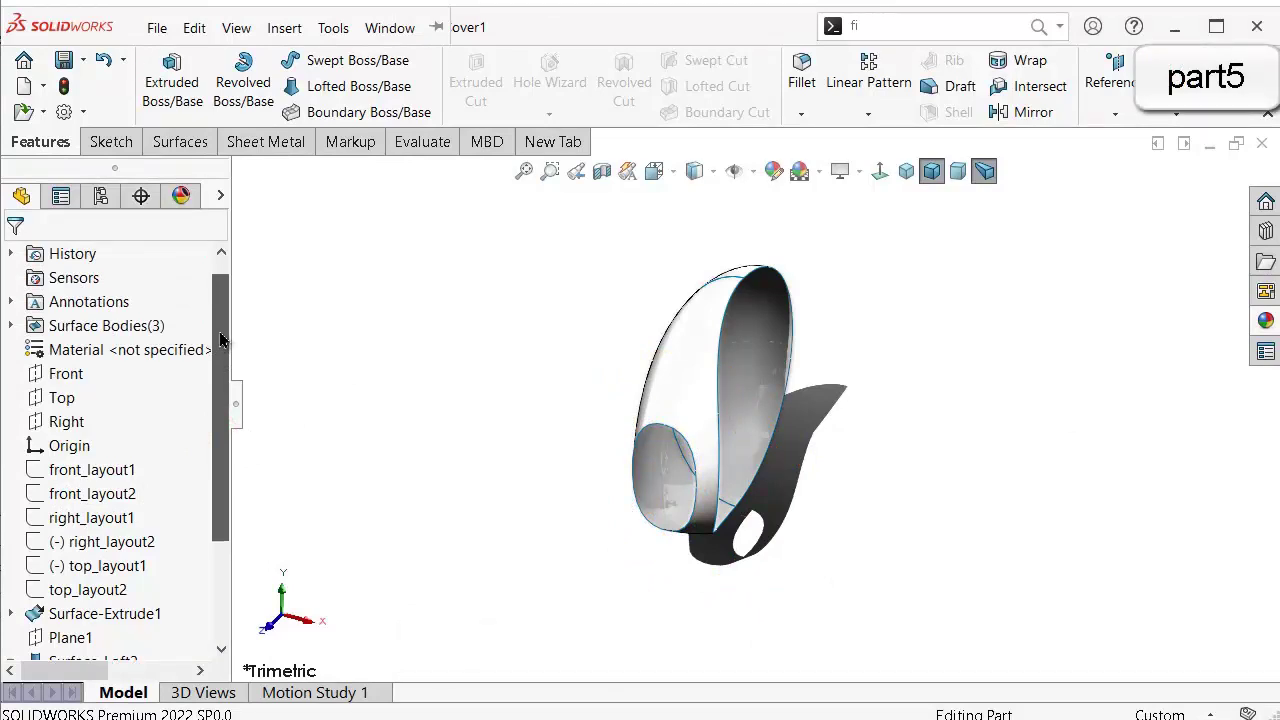
pyautogui.click(10, 325)
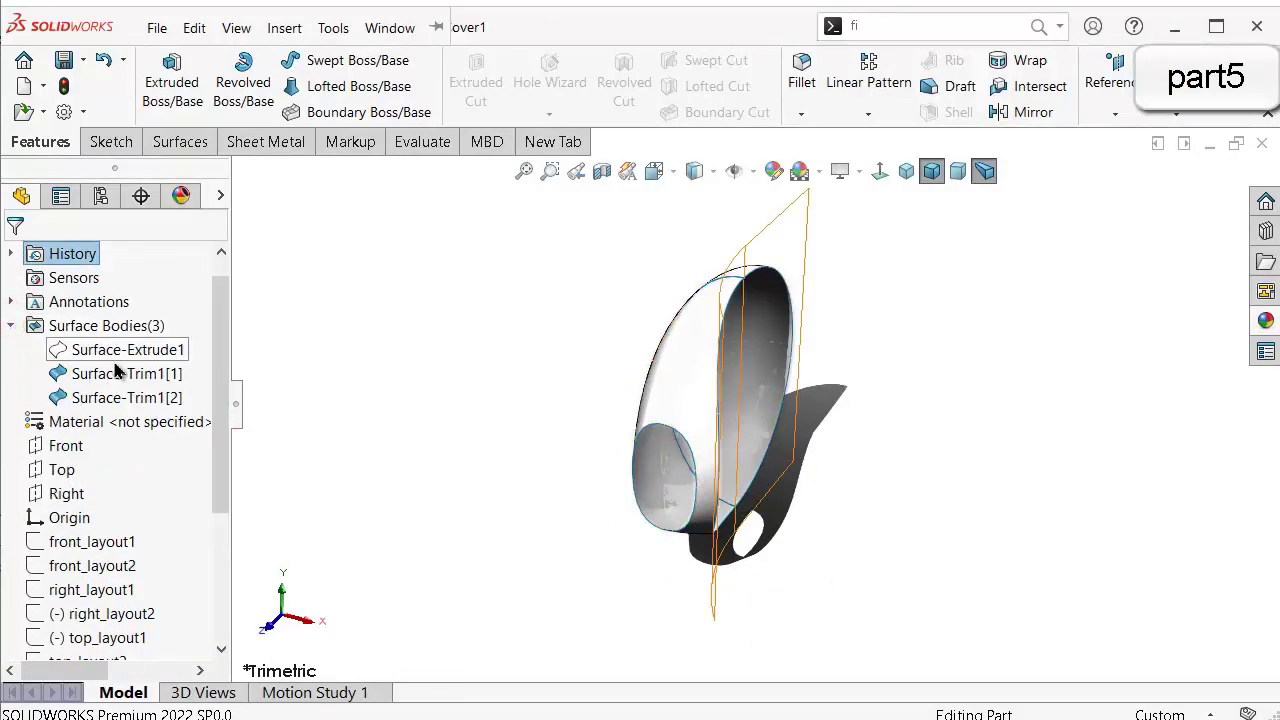
pyautogui.click(125, 355)
pyautogui.click(140, 321)
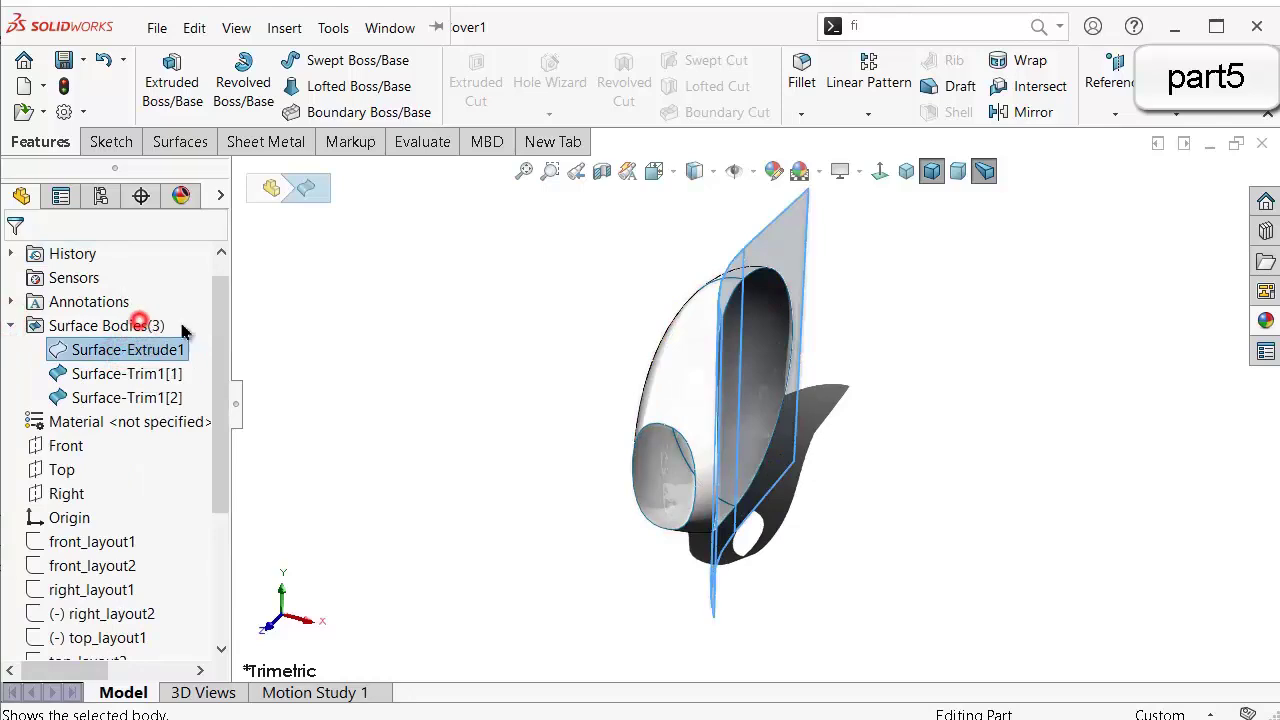
pyautogui.click(534, 346)
# Start a Mutual Trim Surface that removes selections, choosing both Surface-Trim1 bodies and Surface-Extrude1 as the trimming surfaces.
pyautogui.moveTo(614, 302); pyautogui.dragTo(560, 335, button='middle')
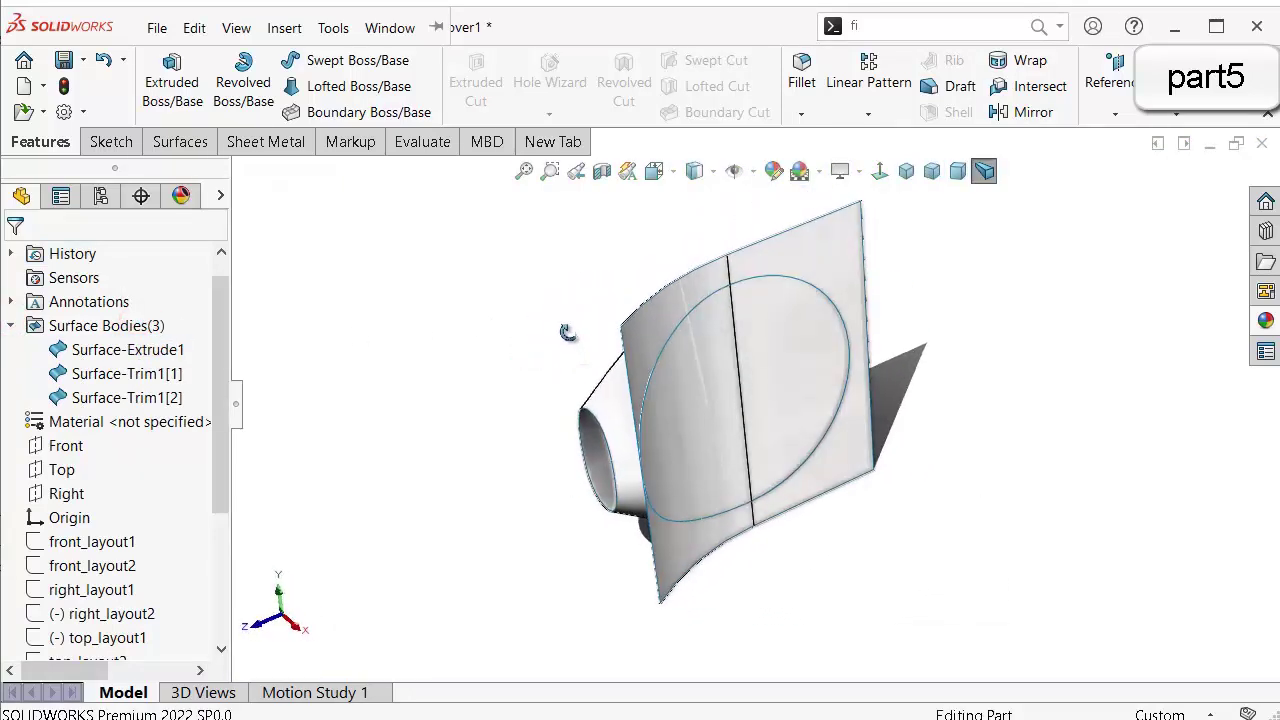
pyautogui.click(180, 142)
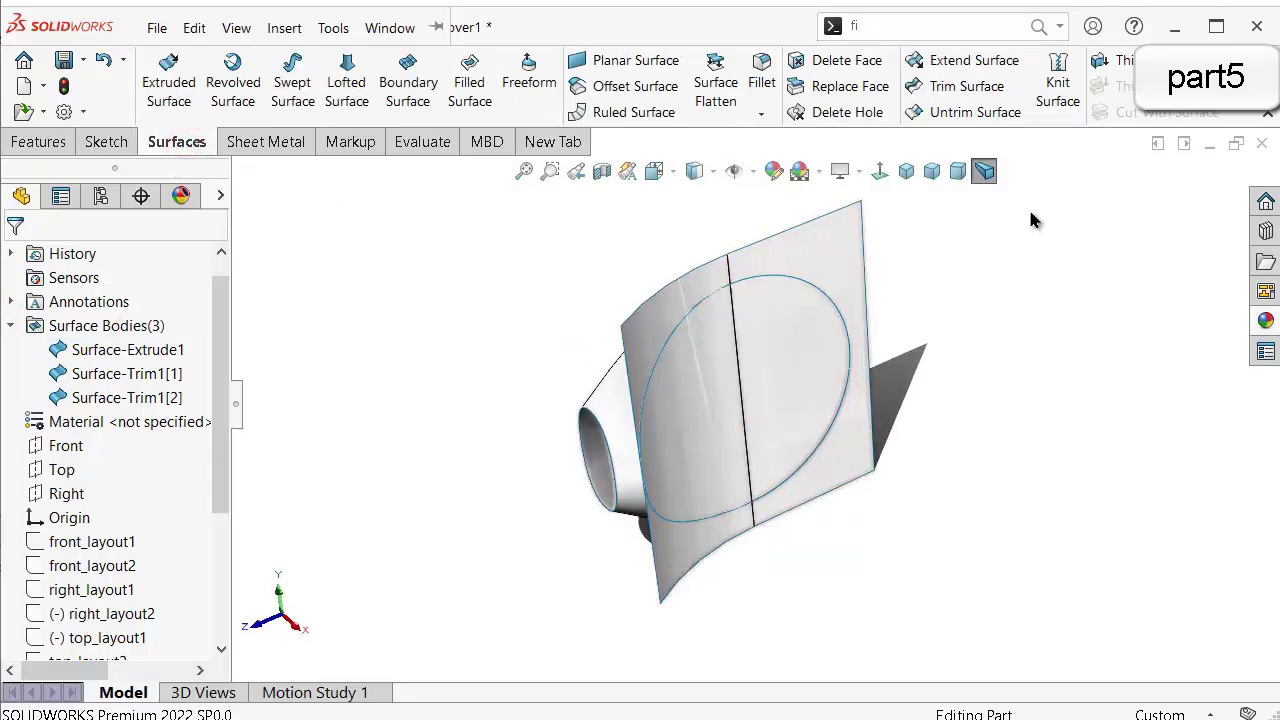
pyautogui.click(966, 86)
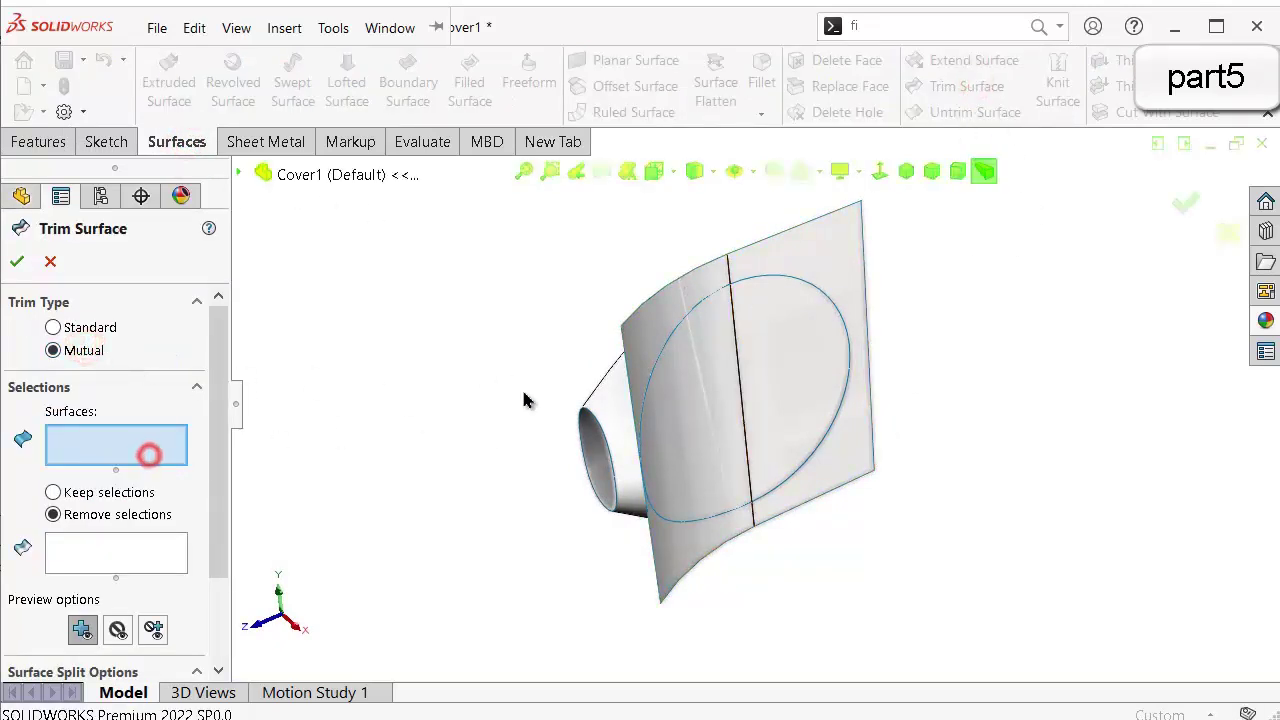
pyautogui.click(607, 392)
pyautogui.moveTo(737, 371); pyautogui.dragTo(811, 517, button='middle')
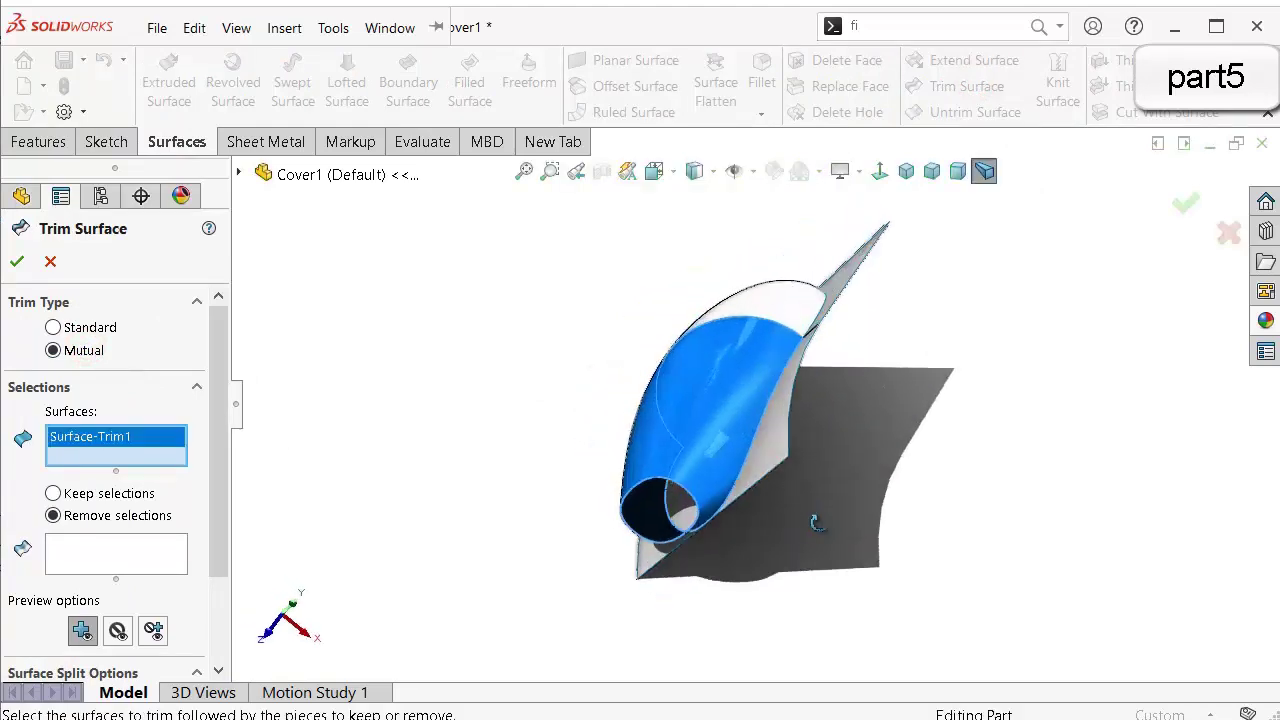
pyautogui.click(775, 310)
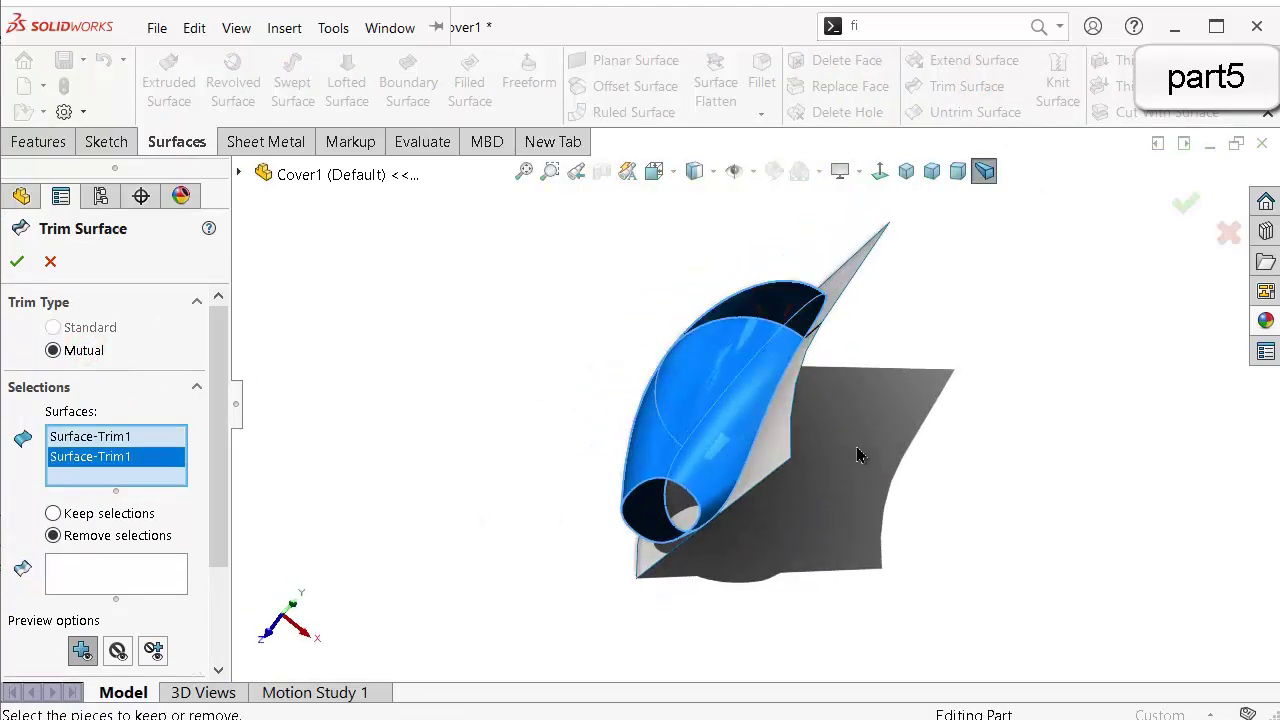
pyautogui.moveTo(857, 455); pyautogui.dragTo(803, 400, button='middle')
pyautogui.click(834, 264)
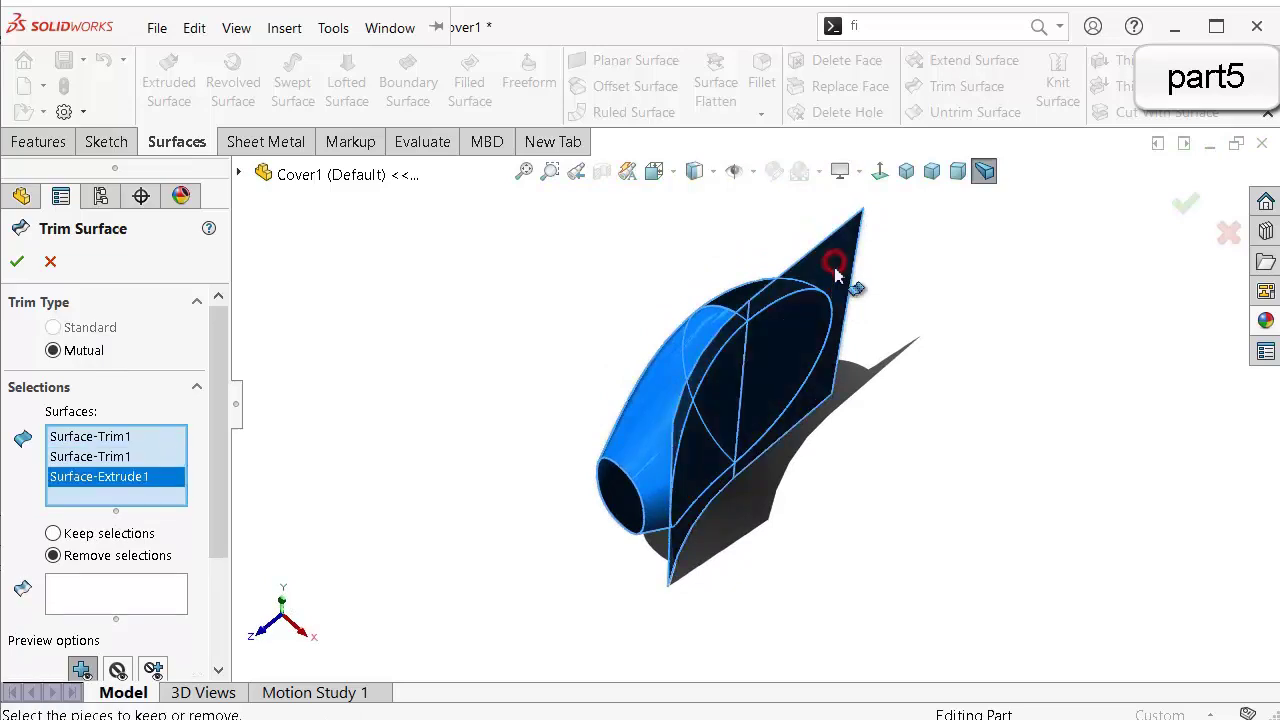
# Mark the outer portion of Surface-Extrude1 as the piece to remove and apply the mutual trim.
pyautogui.click(128, 595)
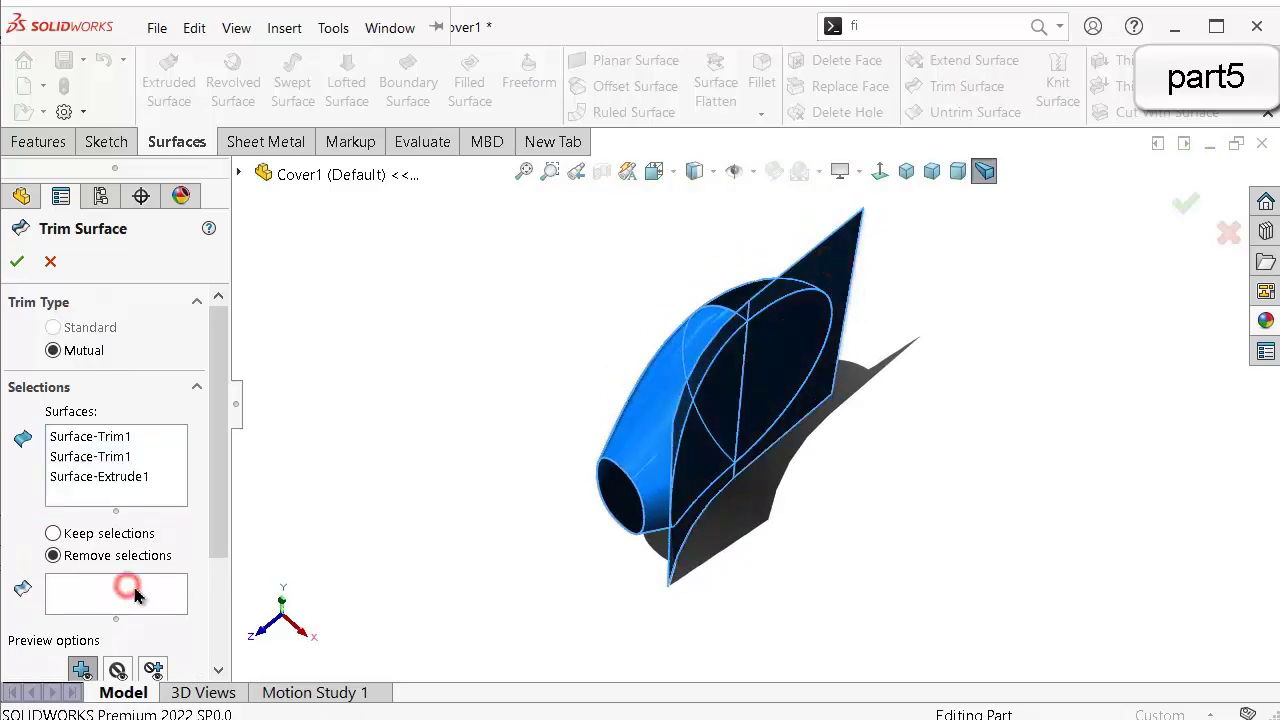
pyautogui.click(828, 388)
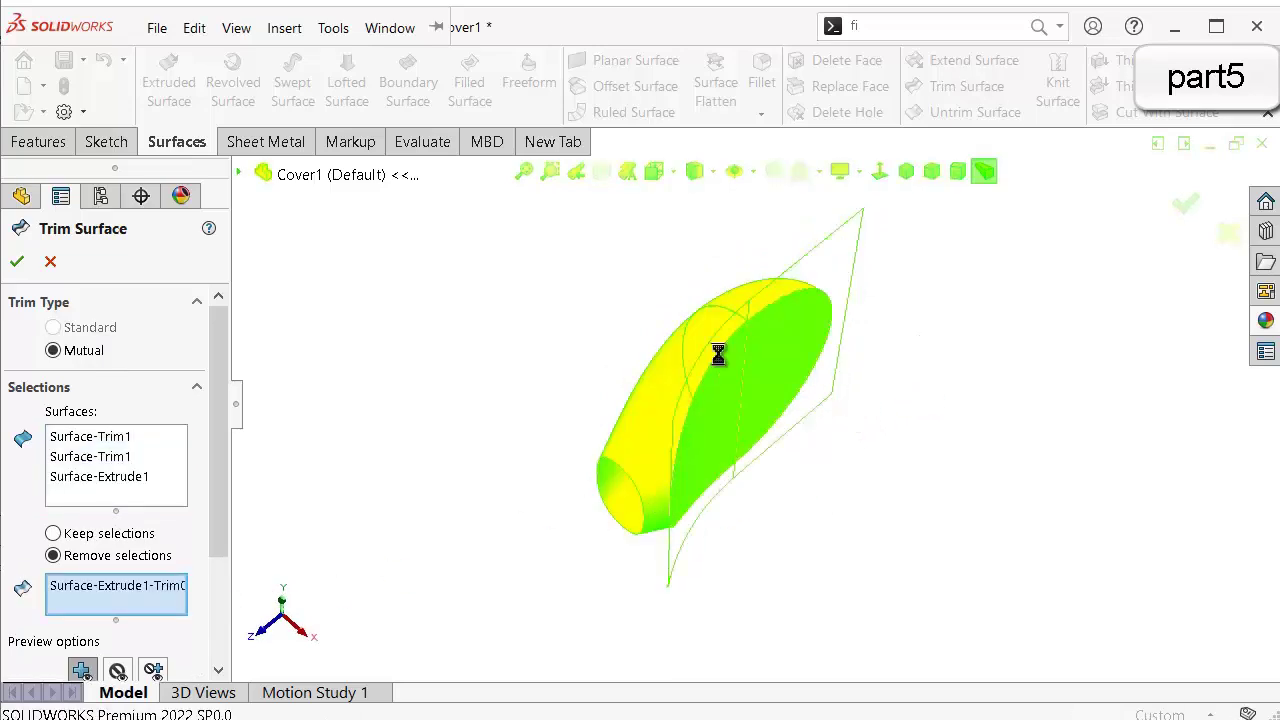
pyautogui.moveTo(551, 486); pyautogui.dragTo(519, 390, button='middle')
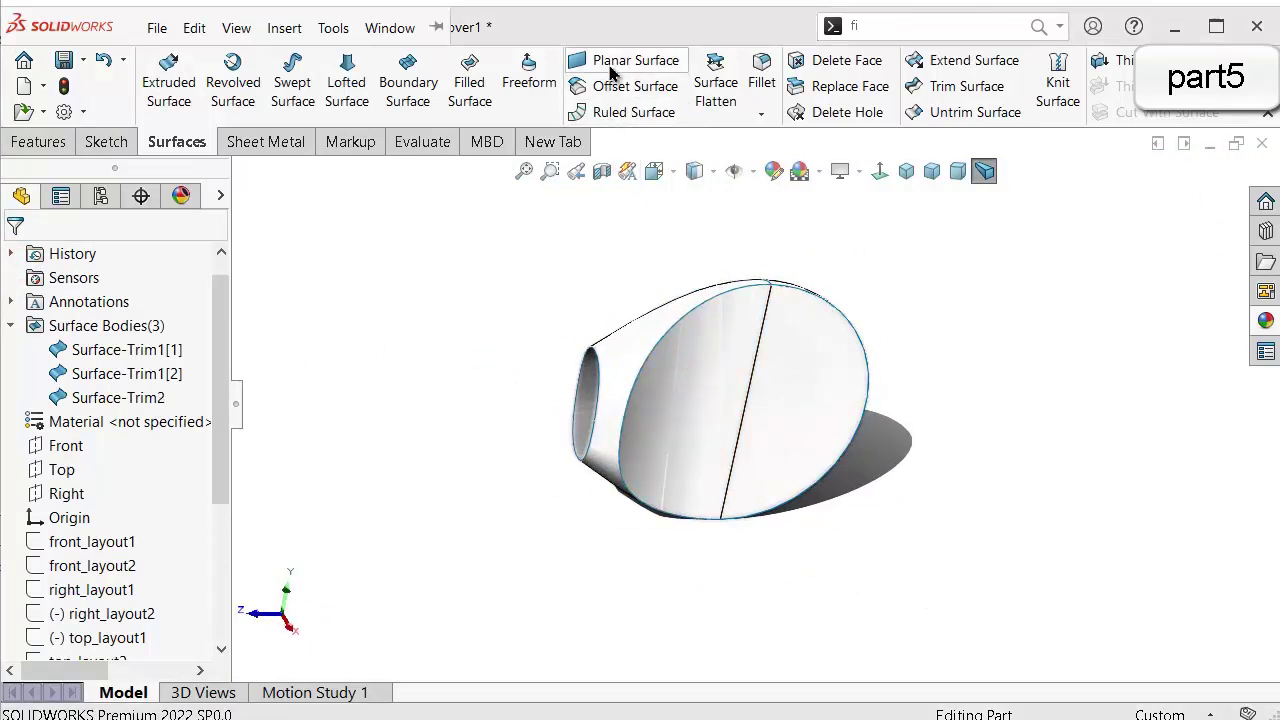
# Close the small open end of the cover with a planar surface bounded by its edge.
pyautogui.click(630, 61)
pyautogui.click(601, 377)
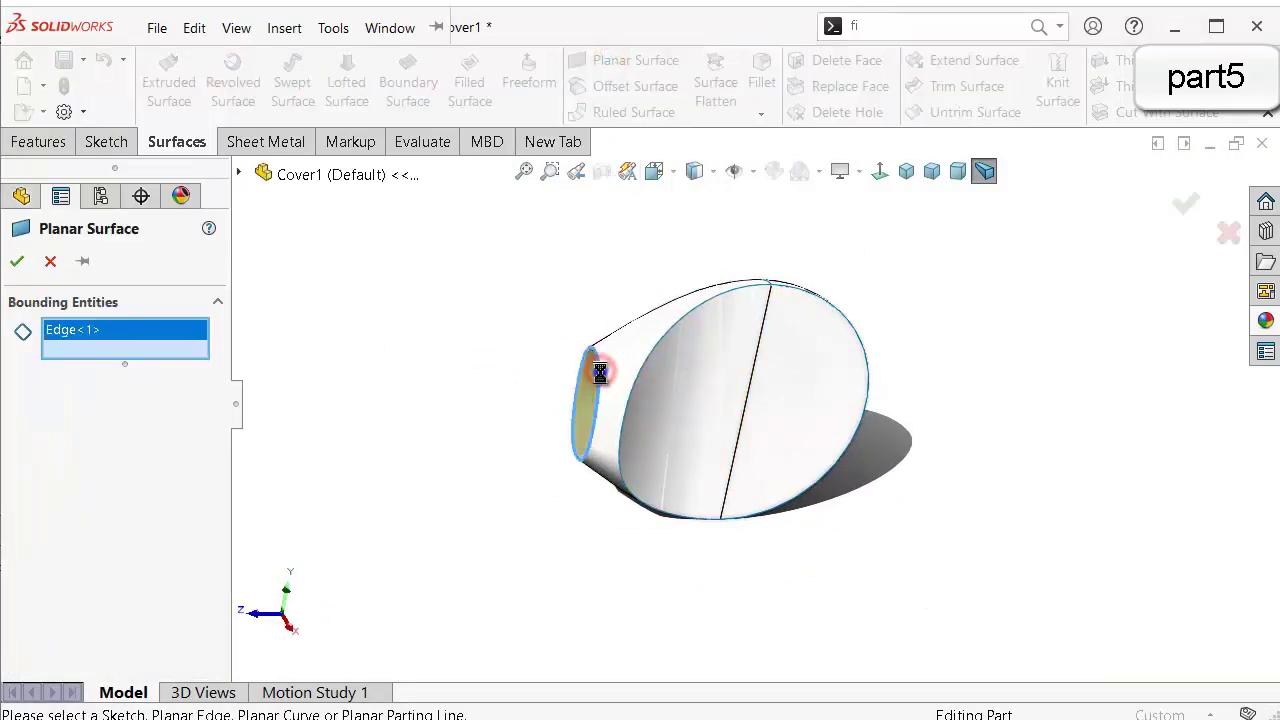
pyautogui.press('Return')
pyautogui.moveTo(506, 306)
pyautogui.mouseDown(button='middle')
pyautogui.moveTo(606, 262)
pyautogui.moveTo(528, 314)
pyautogui.mouseUp(button='middle')
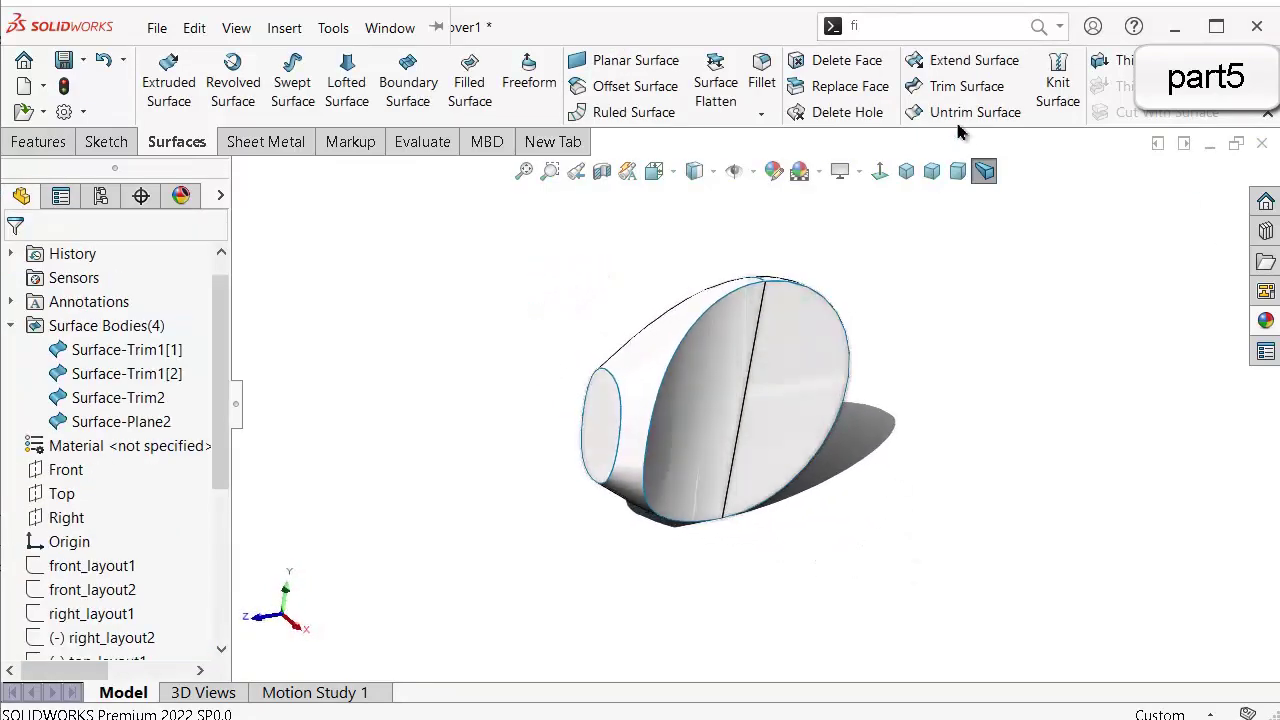
# Knit Surface-Trim2, both Surface-Trim1 bodies and Surface-Plane2 together with Create solid enabled.
pyautogui.click(1056, 80)
pyautogui.click(537, 254)
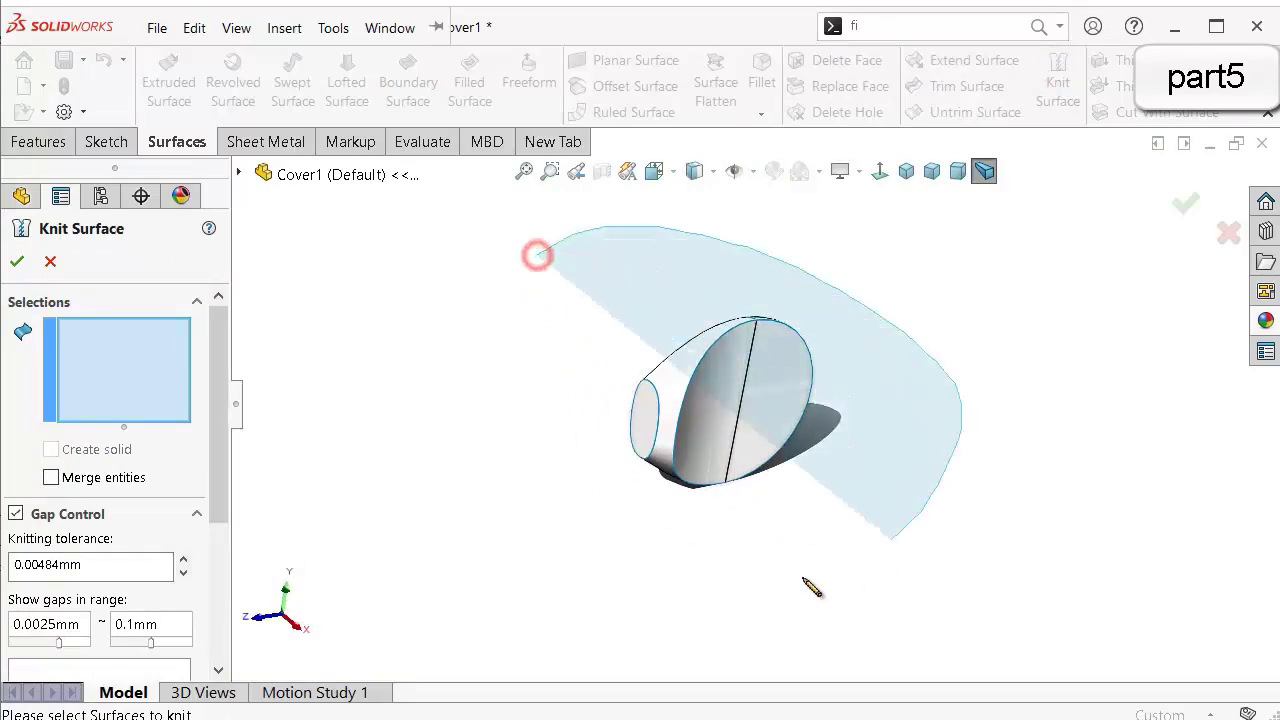
pyautogui.moveTo(803, 579); pyautogui.dragTo(566, 434)
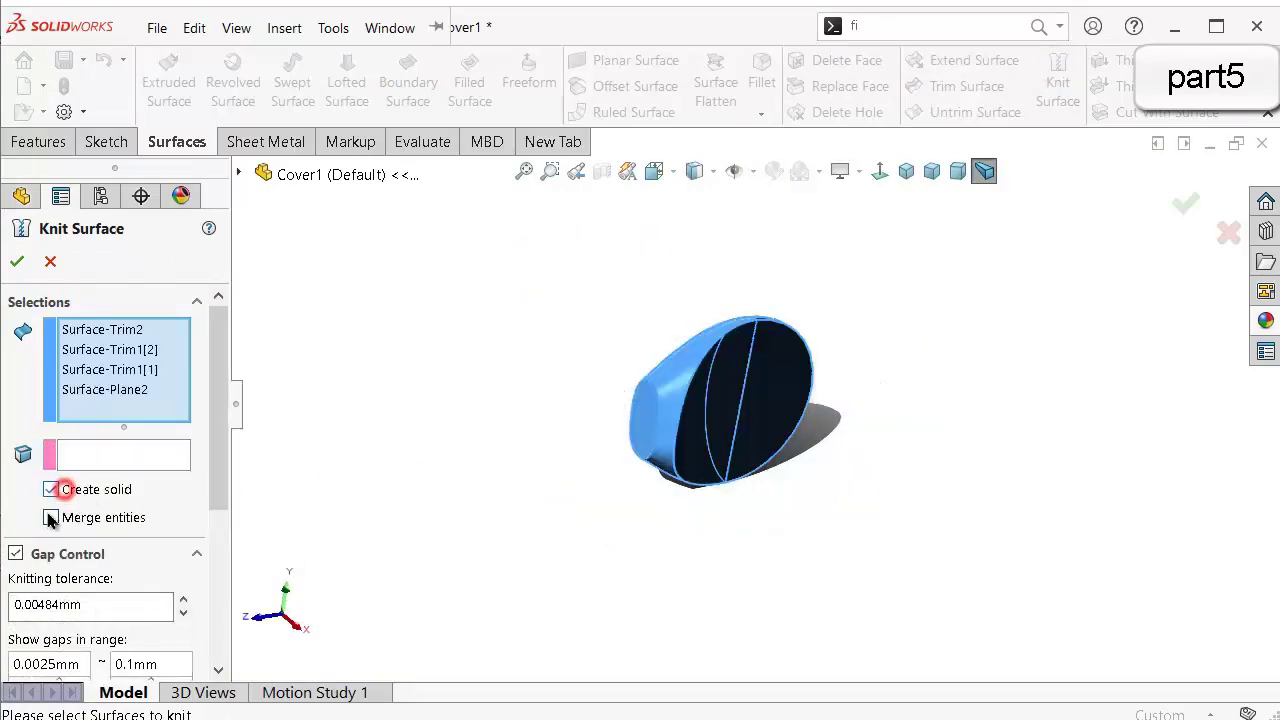
pyautogui.click(18, 262)
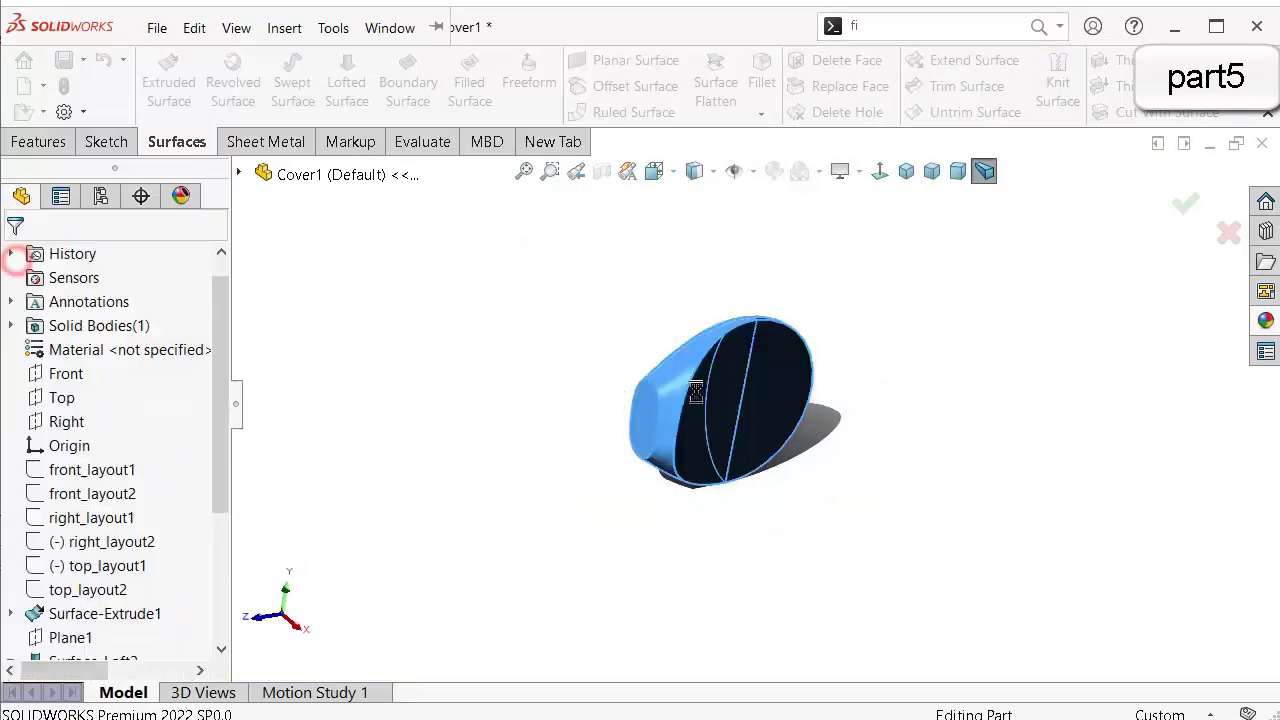
pyautogui.moveTo(834, 434); pyautogui.dragTo(838, 367, button='middle')
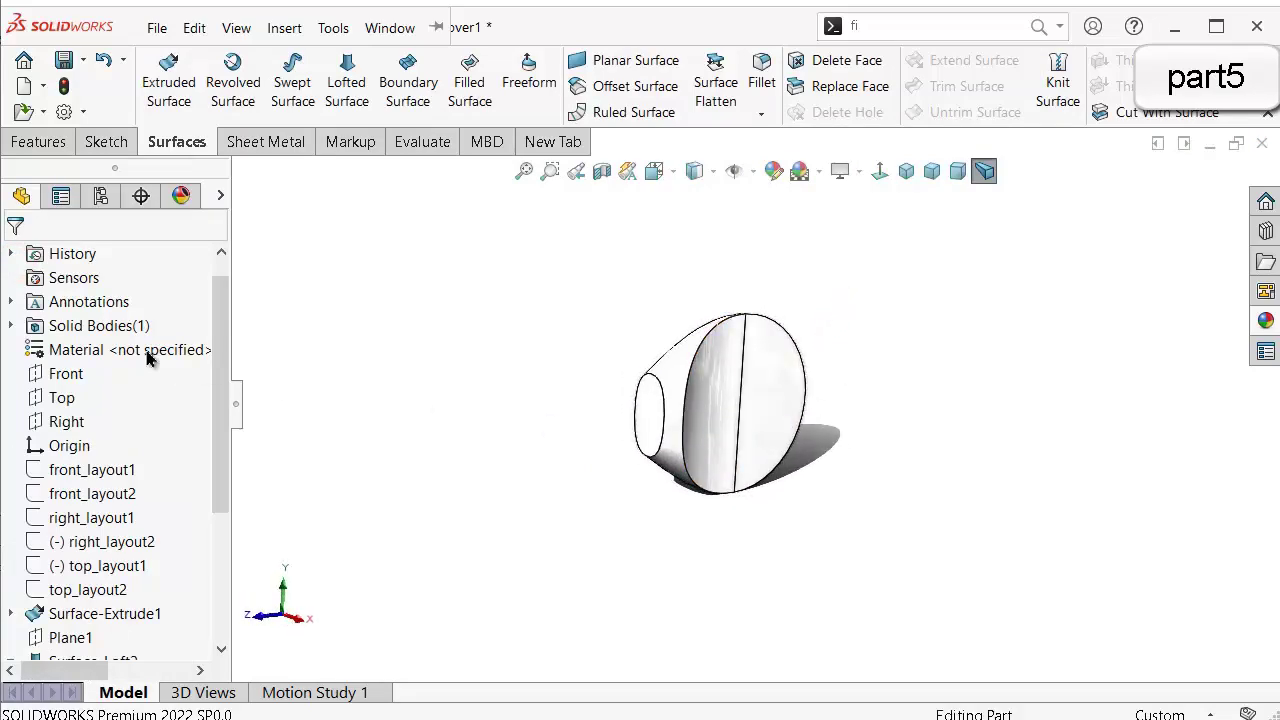
pyautogui.click(38, 325)
pyautogui.click(447, 346)
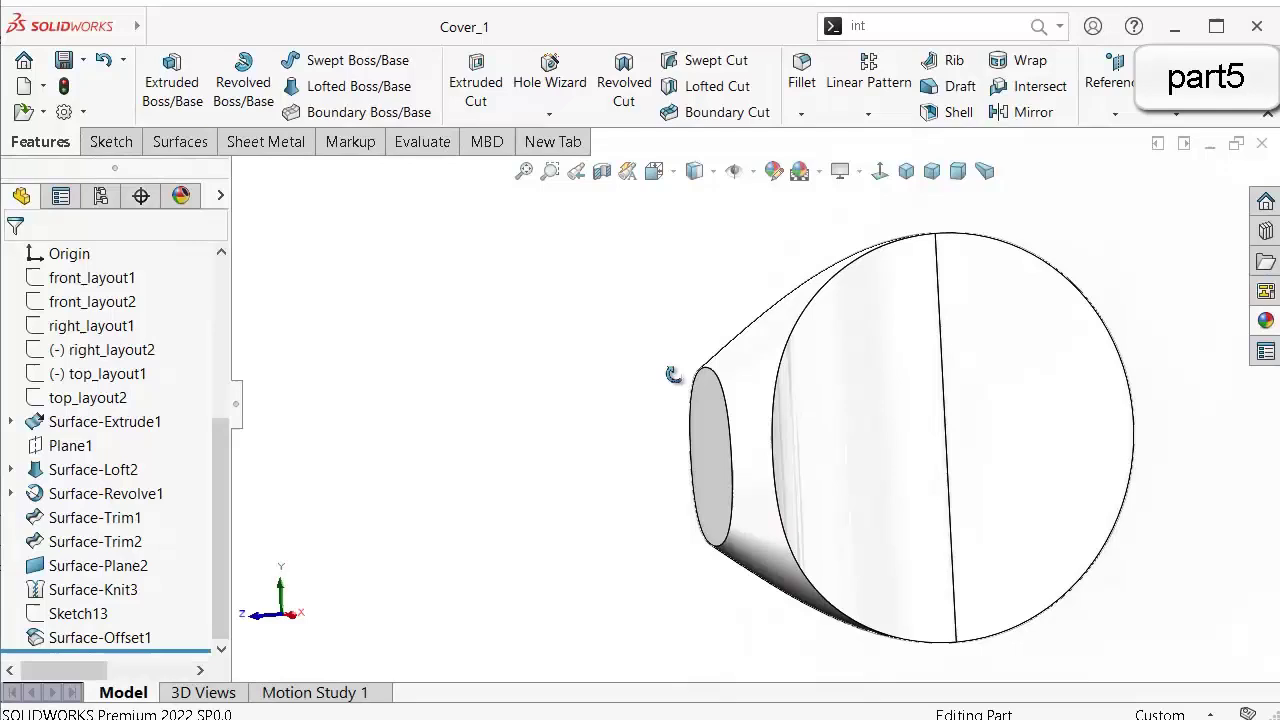
# In the Cover_1 part, shell the solid outward by 0.50 mm, removing the two large opening faces and the small end face.
pyautogui.moveTo(673, 374); pyautogui.dragTo(667, 437, button='middle')
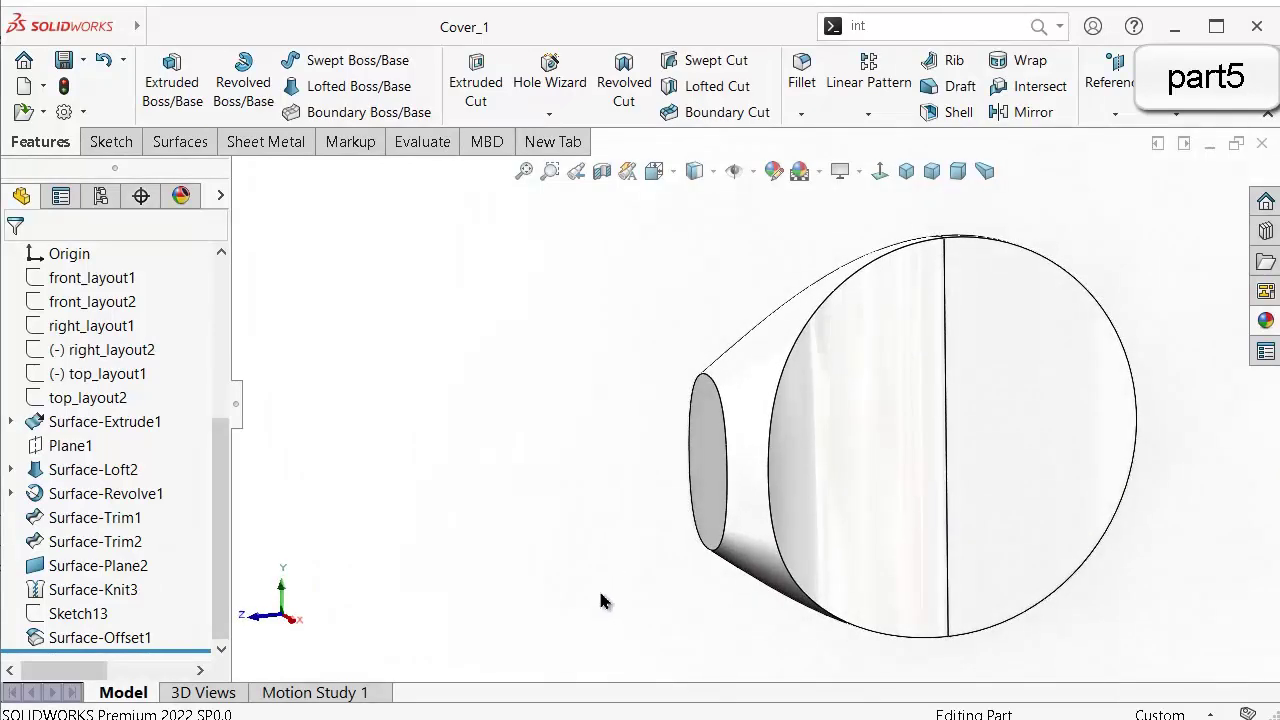
pyautogui.click(942, 110)
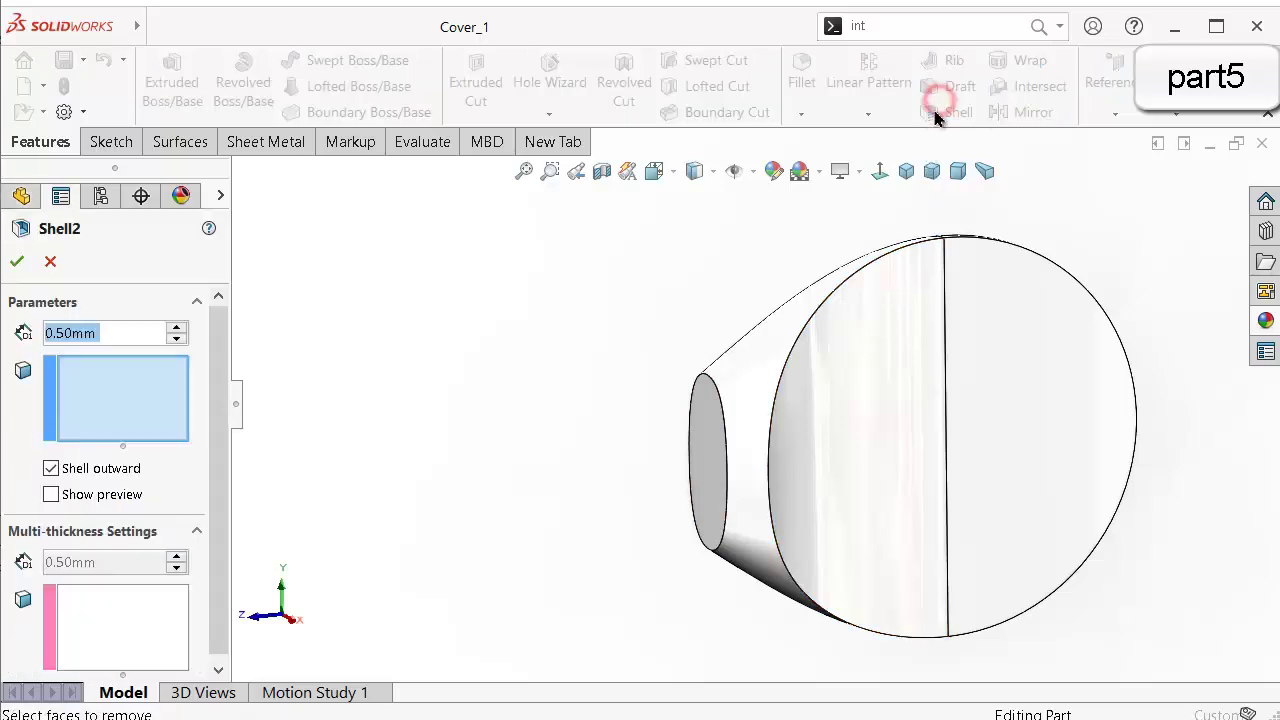
pyautogui.click(808, 420)
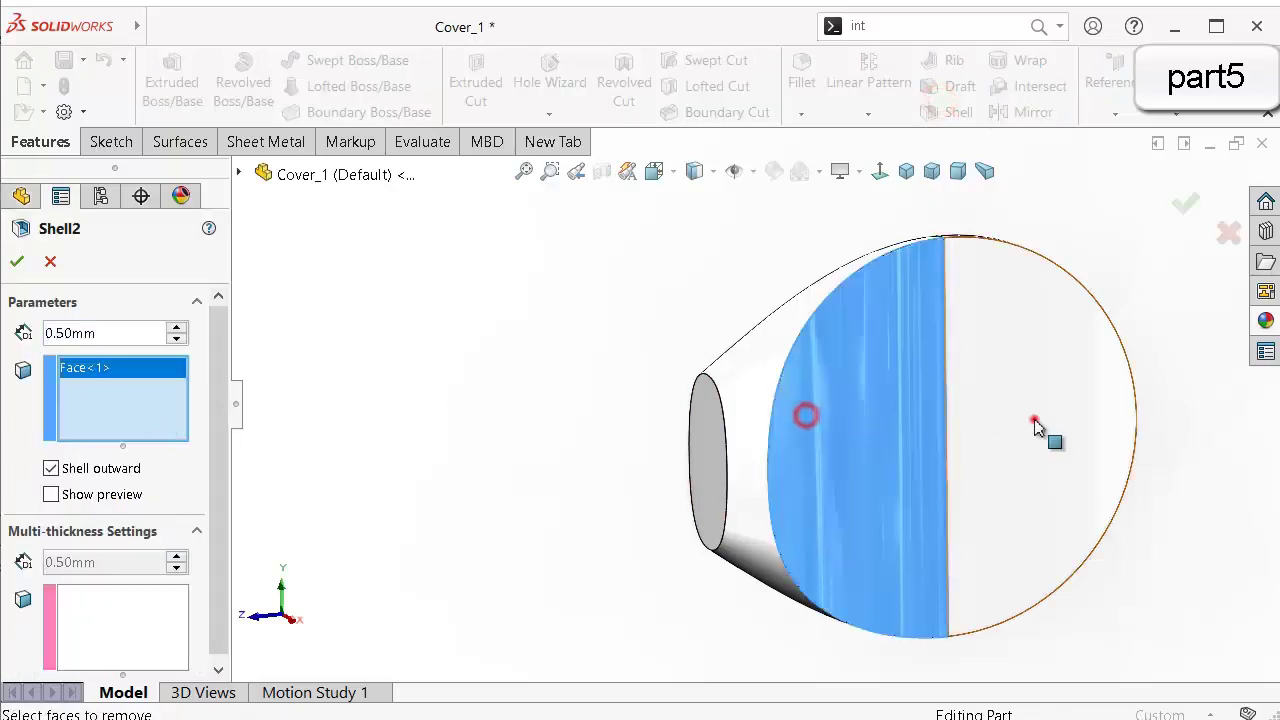
pyautogui.click(1034, 420)
pyautogui.click(711, 452)
pyautogui.rightClick(711, 456)
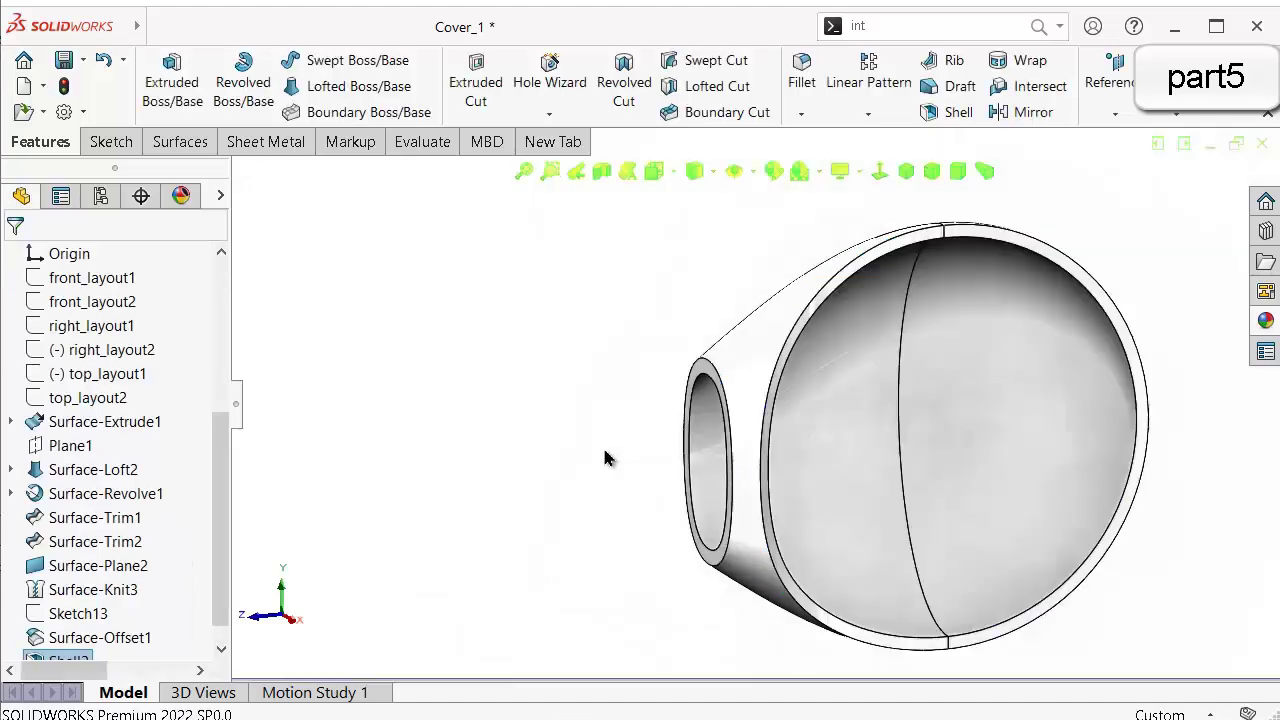
# Examine the shelled cover's inner cavity, wall and small end opening from several sides.
pyautogui.moveTo(606, 451); pyautogui.dragTo(712, 413, button='middle')
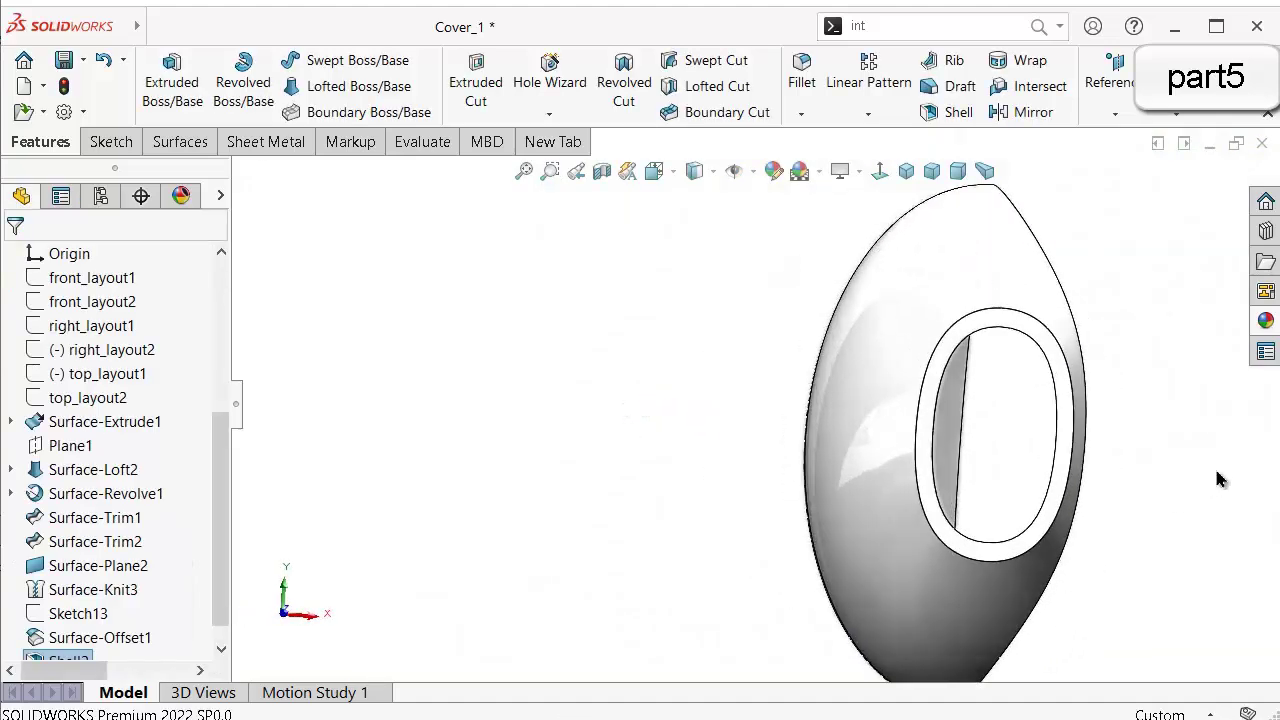
pyautogui.moveTo(1185, 410); pyautogui.dragTo(1104, 574, button='middle')
pyautogui.press('Left')
pyautogui.press('Left')
pyautogui.press('Left')
pyautogui.press('Left')
pyautogui.press('Left')
pyautogui.press('Left')
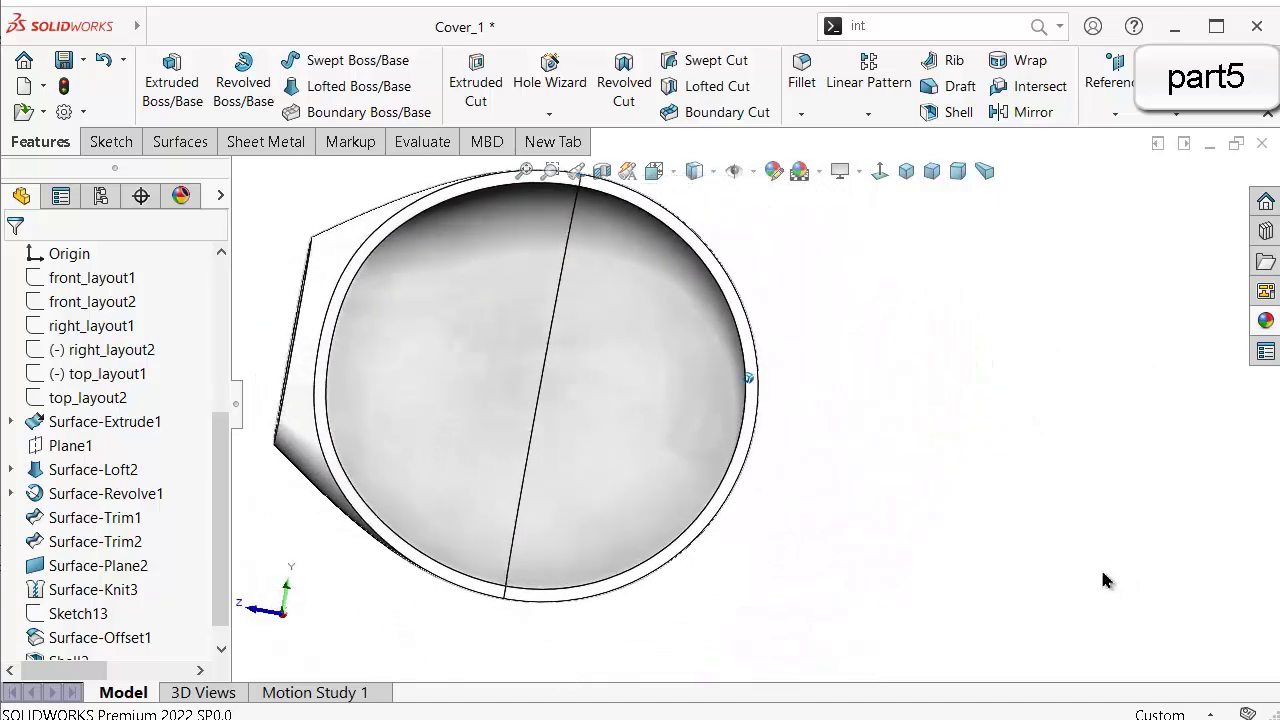
pyautogui.click(695, 171)
pyautogui.click(688, 225)
pyautogui.press('Left')
pyautogui.press('Left')
pyautogui.press('Left')
pyautogui.press('Left')
pyautogui.press('Left')
pyautogui.press('Left')
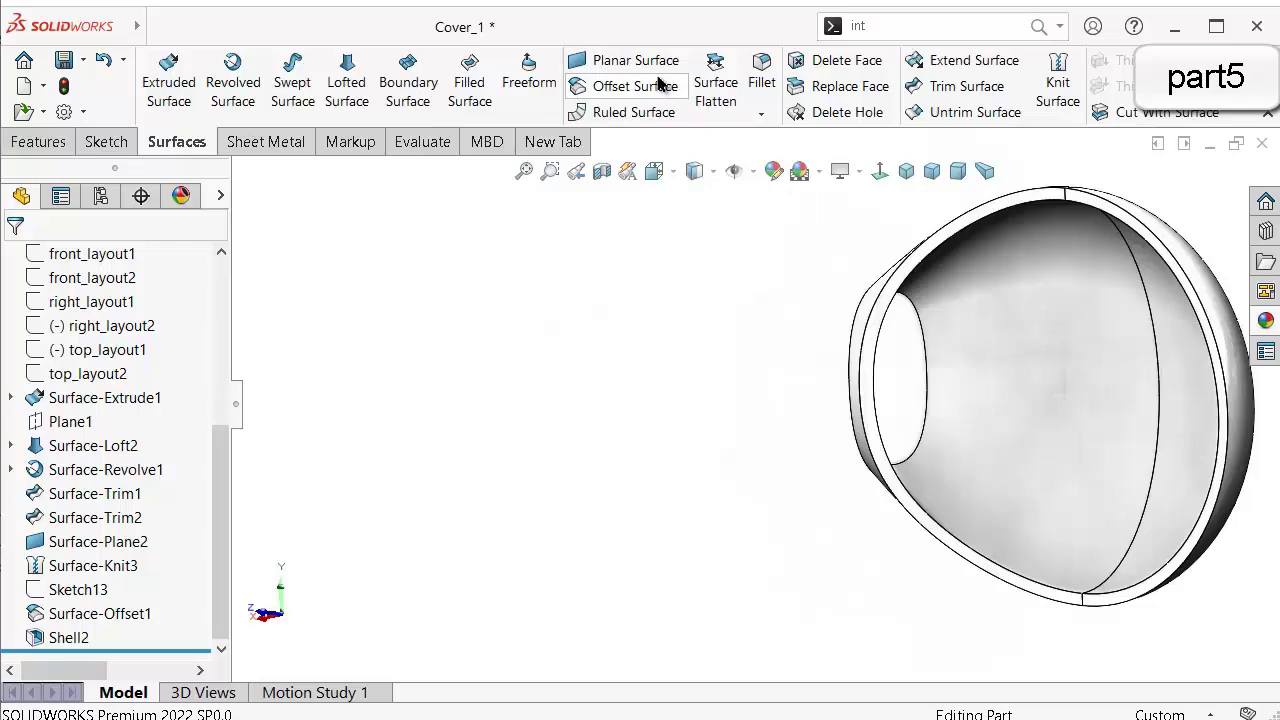
# Create an offset surface at 0 mm from the inner face adjoining the small end opening.
pyautogui.click(658, 86)
pyautogui.click(1038, 336)
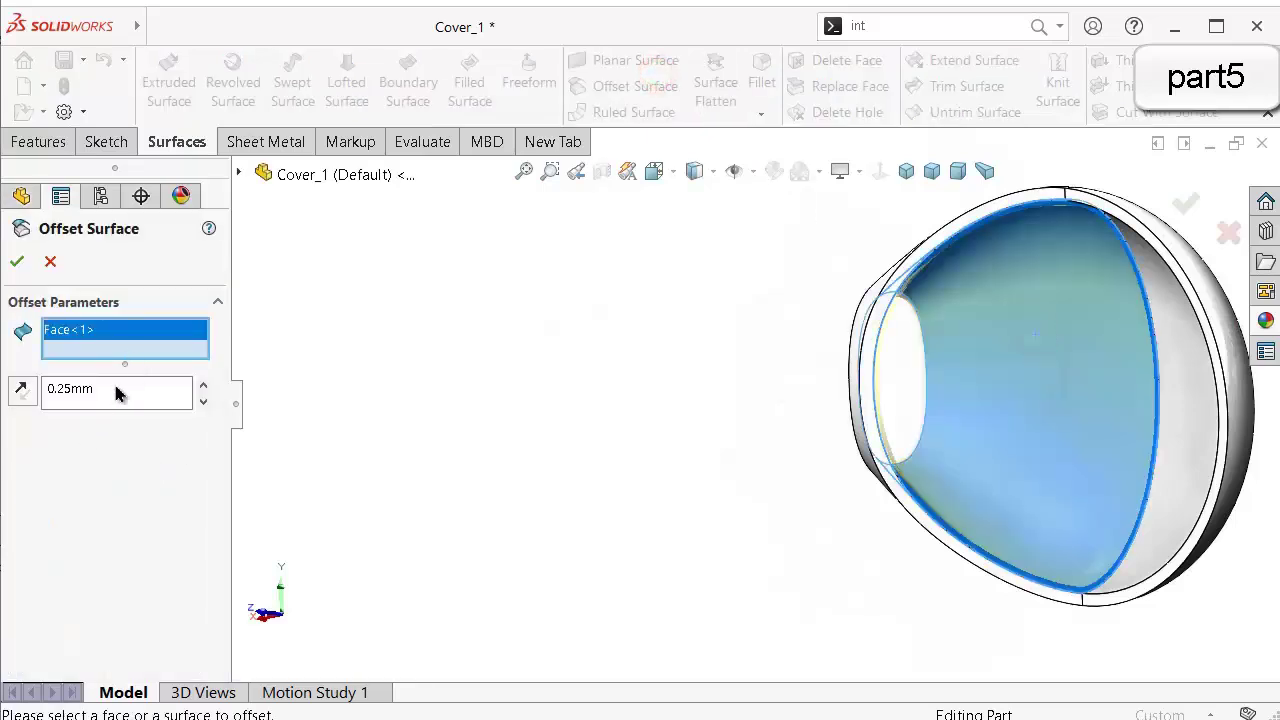
pyautogui.write('0')
pyautogui.click(160, 505)
pyautogui.moveTo(876, 346); pyautogui.dragTo(905, 325, button='middle')
pyautogui.click(20, 262)
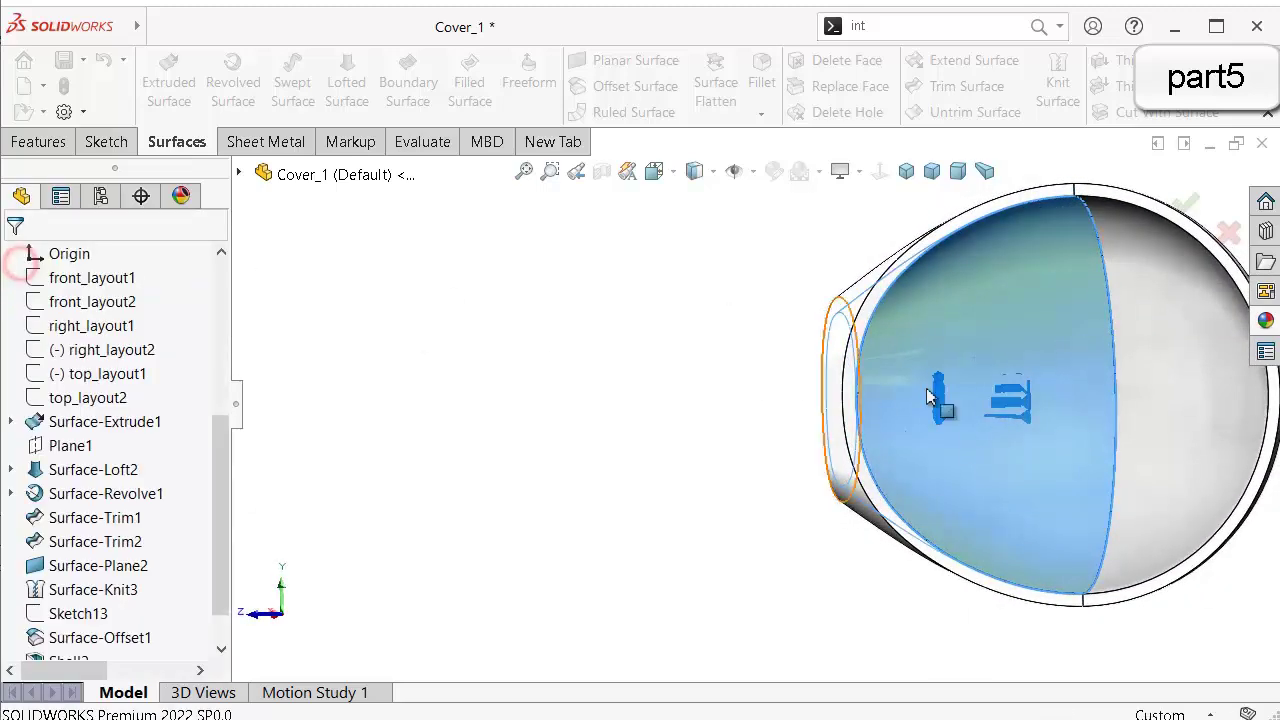
pyautogui.moveTo(1046, 391); pyautogui.dragTo(1050, 455, button='middle')
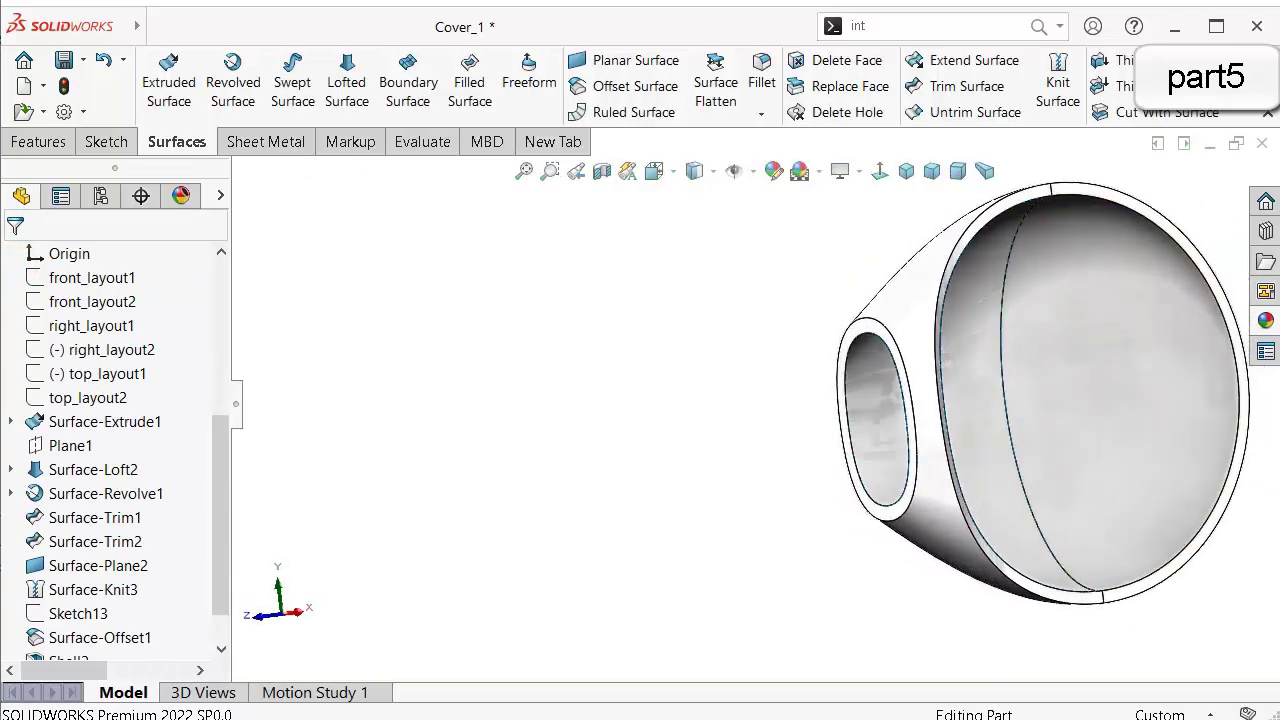
pyautogui.scroll(-3, 955, 530)
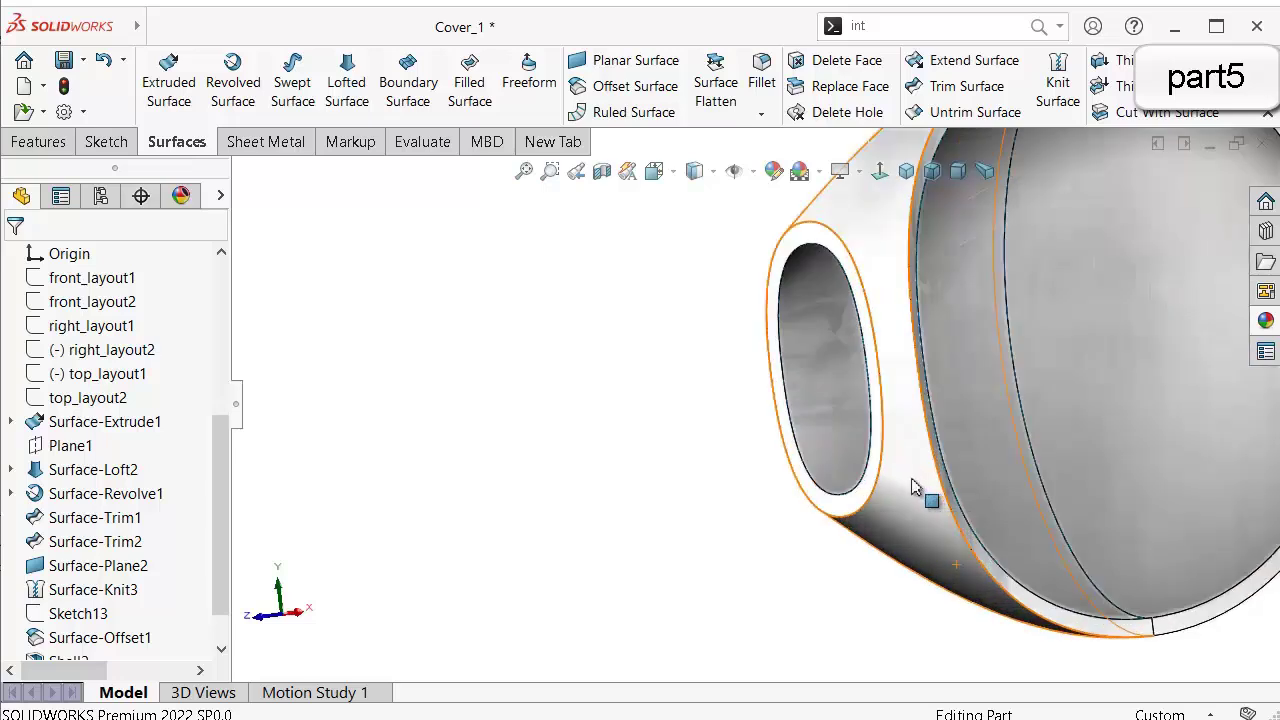
pyautogui.click(855, 495)
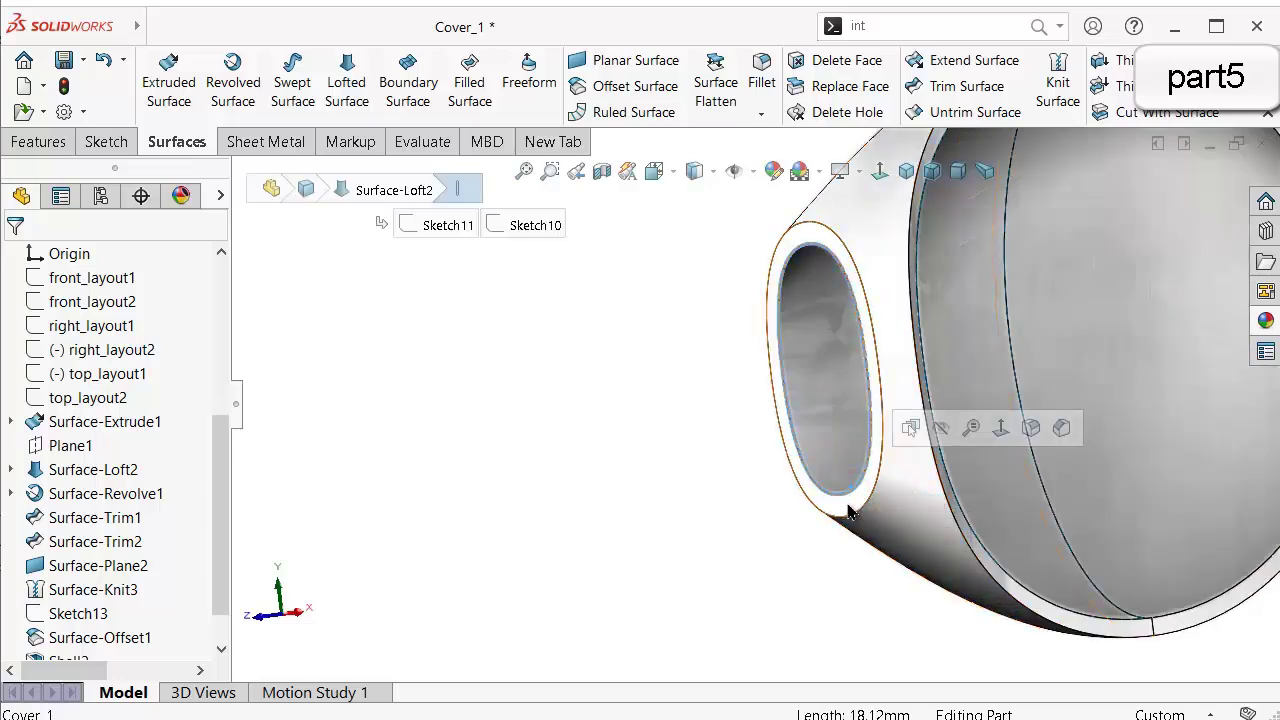
pyautogui.click(168, 72)
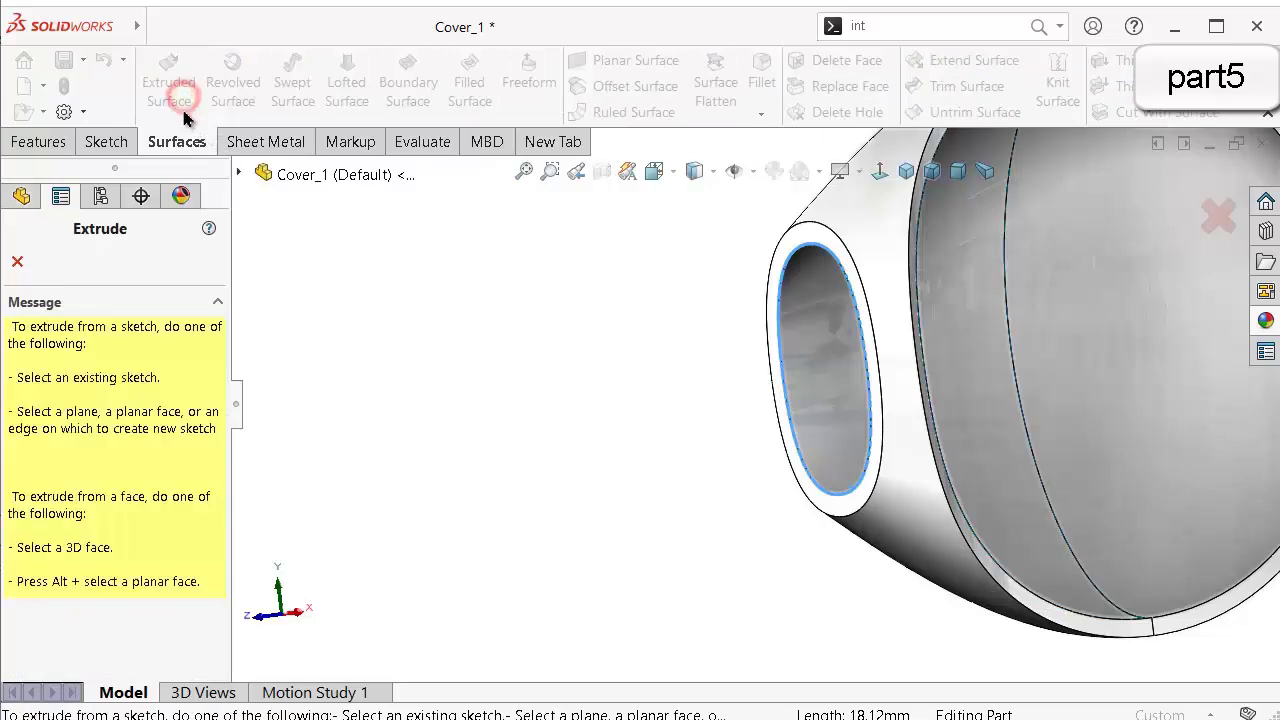
pyautogui.click(17, 259)
pyautogui.click(457, 343)
# Sketch on the small end's ring face, convert its inner edge into a sketch profile, and exit the sketch.
pyautogui.click(803, 239)
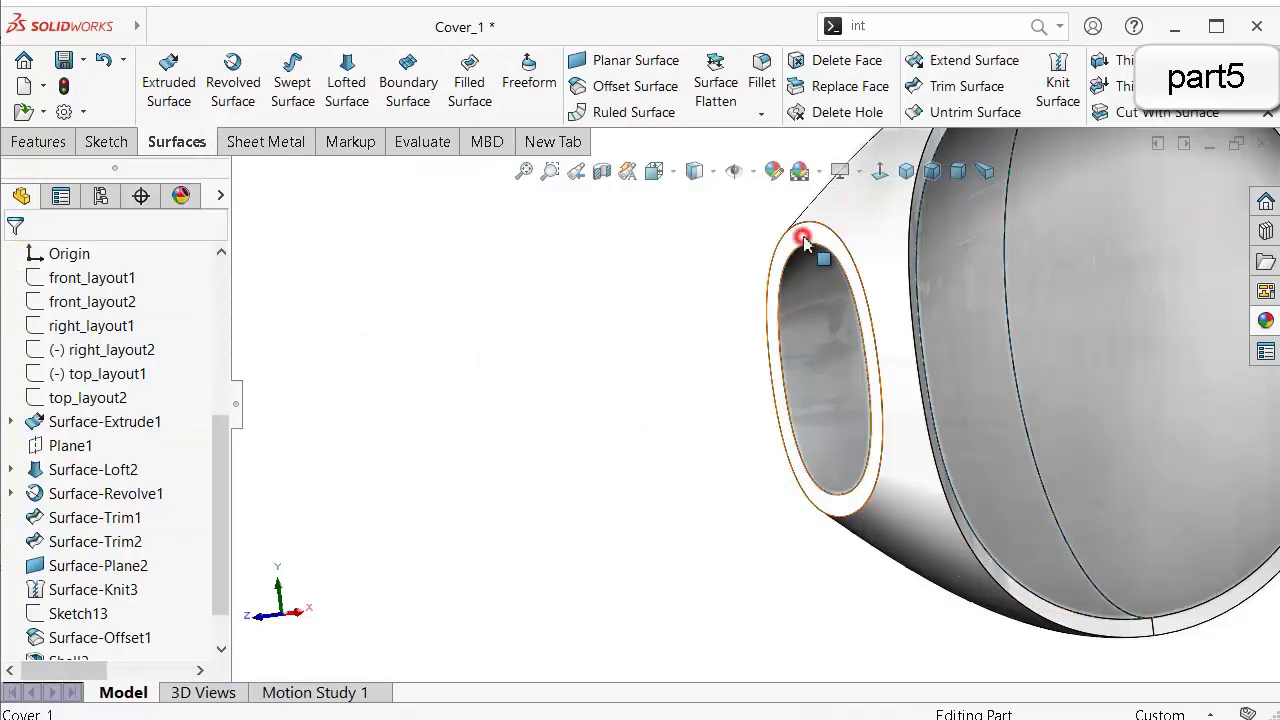
pyautogui.click(858, 182)
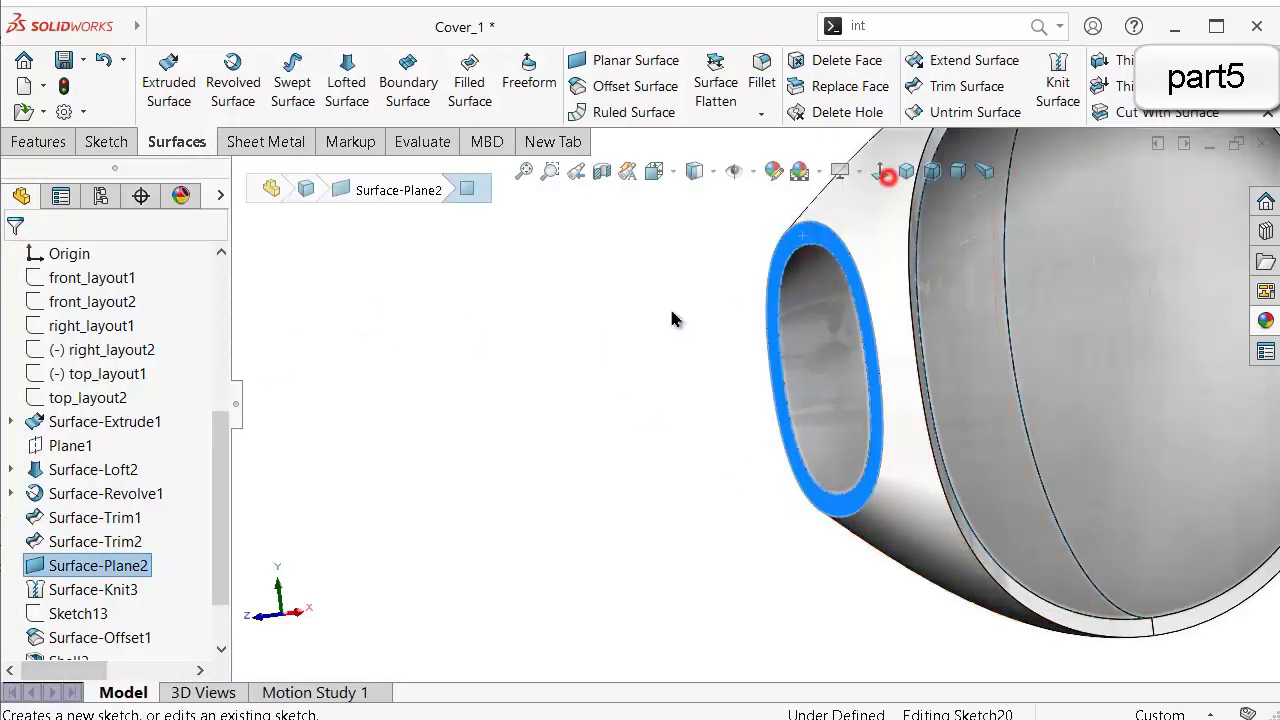
pyautogui.click(816, 253)
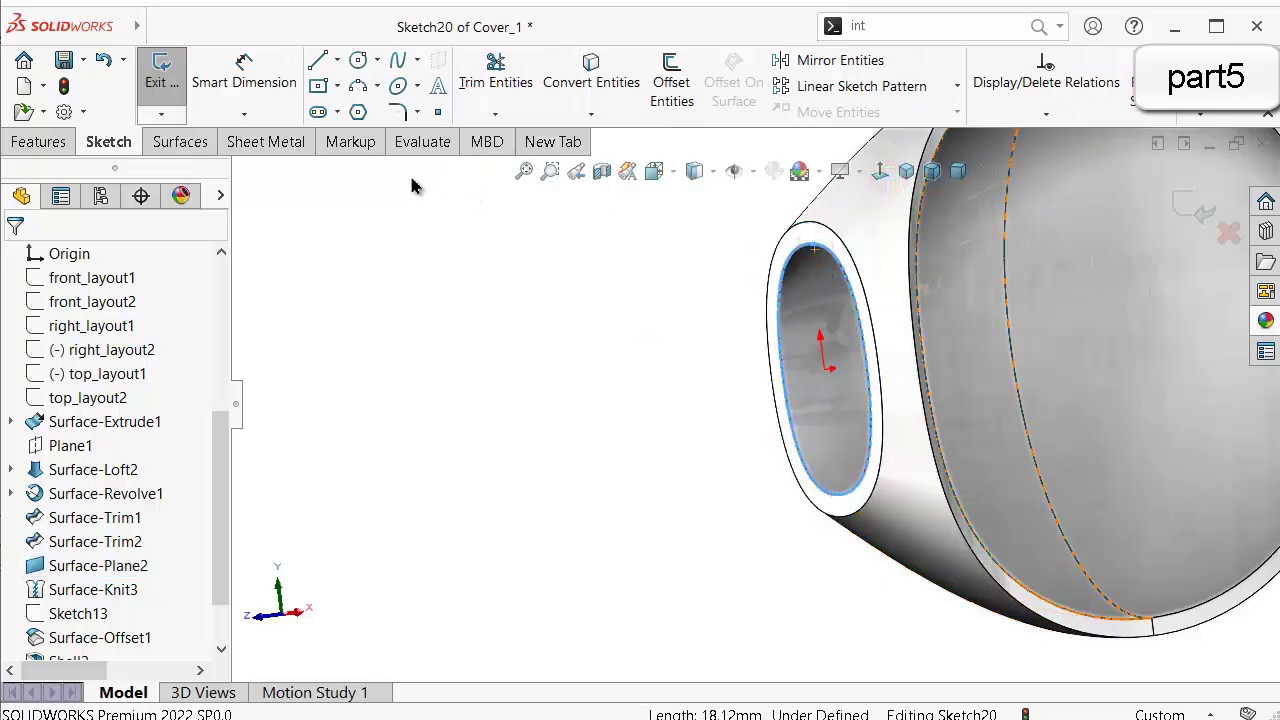
pyautogui.click(593, 84)
pyautogui.click(36, 143)
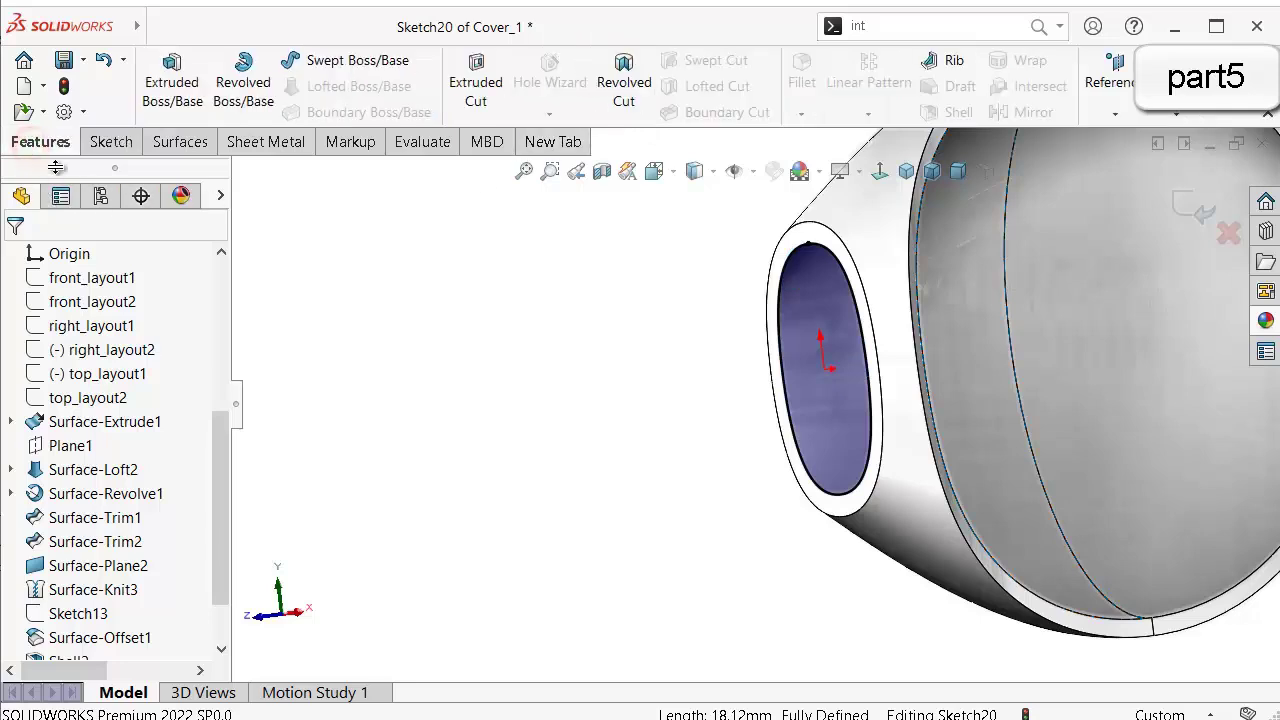
pyautogui.click(184, 145)
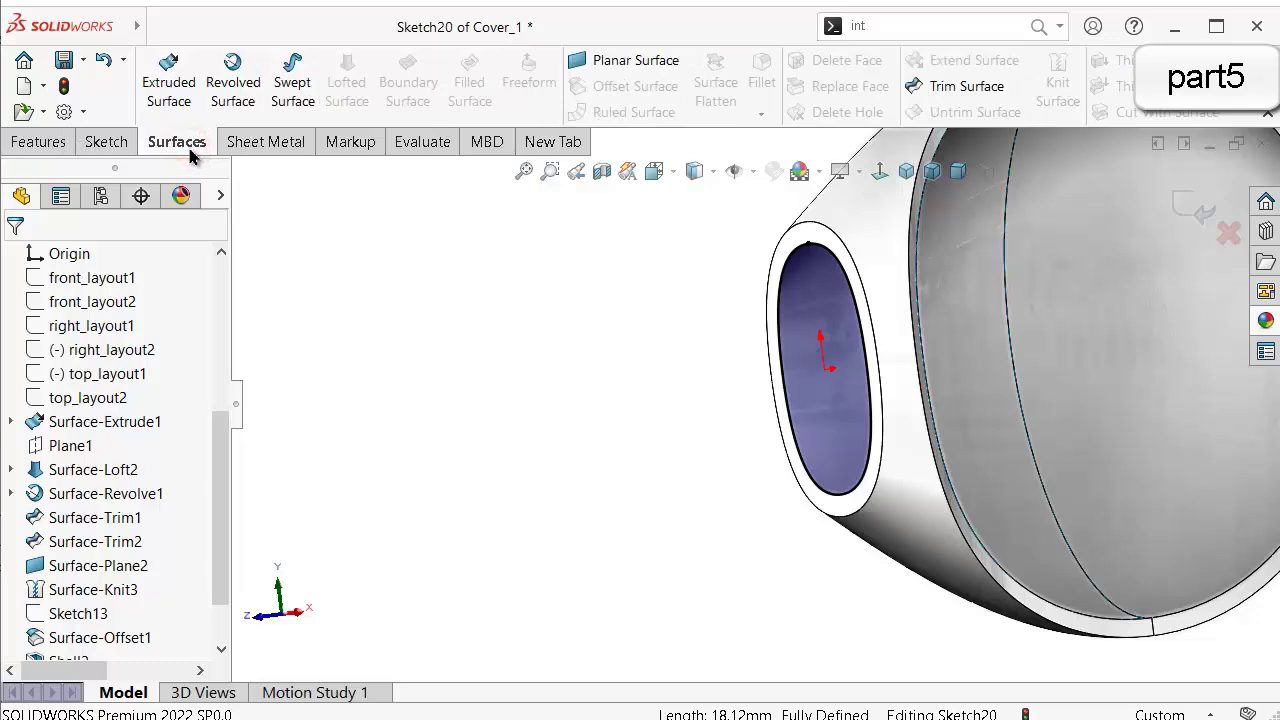
pyautogui.click(40, 143)
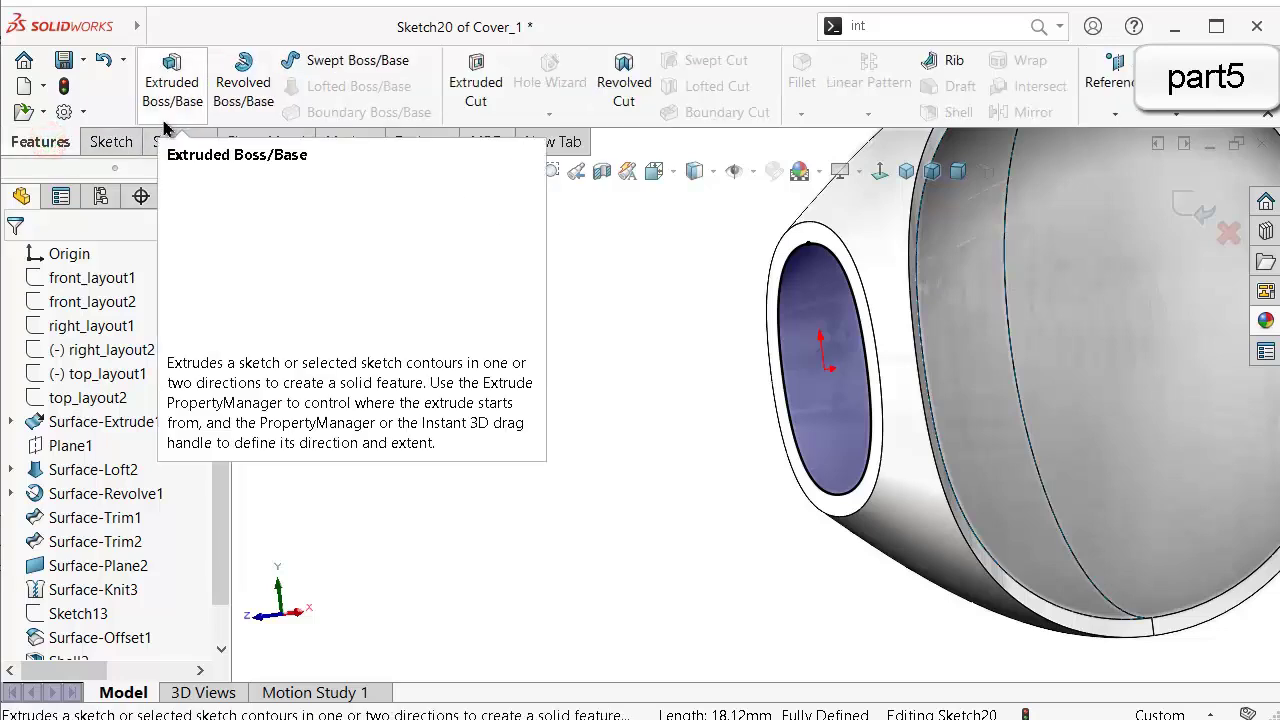
pyautogui.moveTo(876, 231)
pyautogui.mouseDown(button='middle')
pyautogui.moveTo(820, 260)
pyautogui.moveTo(749, 249)
pyautogui.moveTo(784, 233)
pyautogui.moveTo(815, 267)
pyautogui.mouseUp(button='middle')
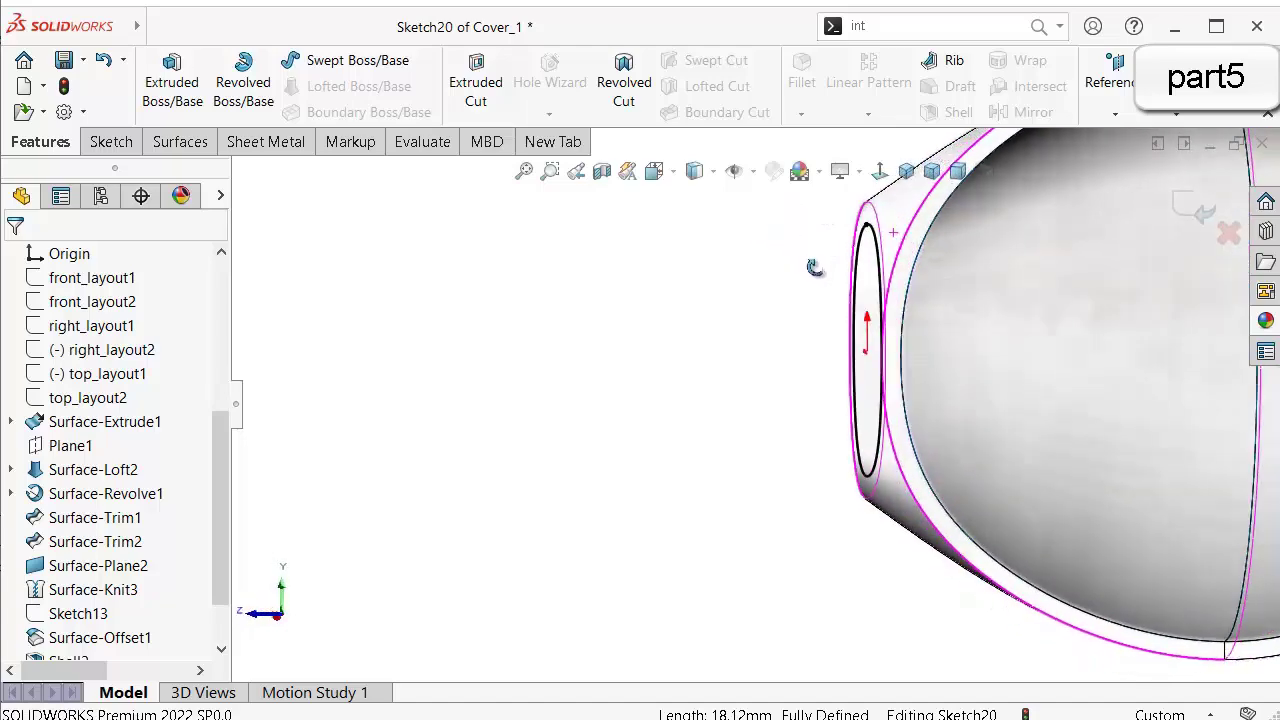
pyautogui.moveTo(851, 386); pyautogui.dragTo(878, 388, button='middle')
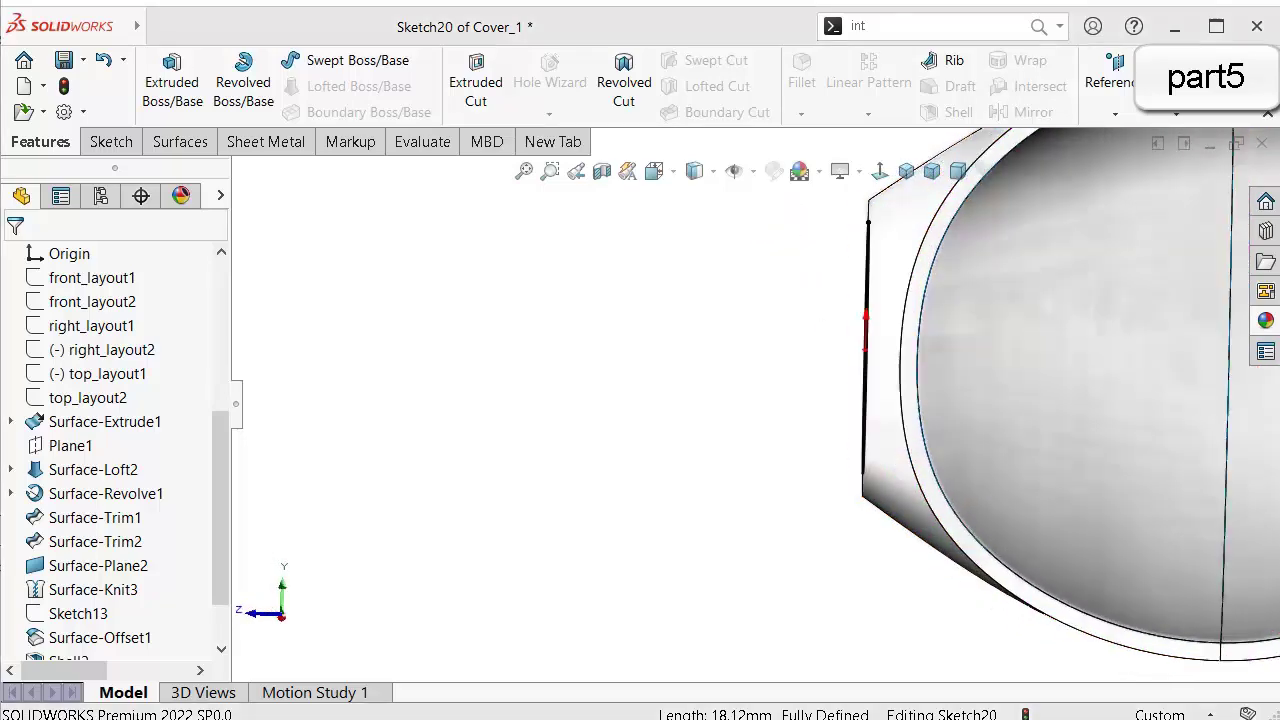
pyautogui.click(696, 631)
pyautogui.scroll(3, 1120, 371)
pyautogui.click(1183, 202)
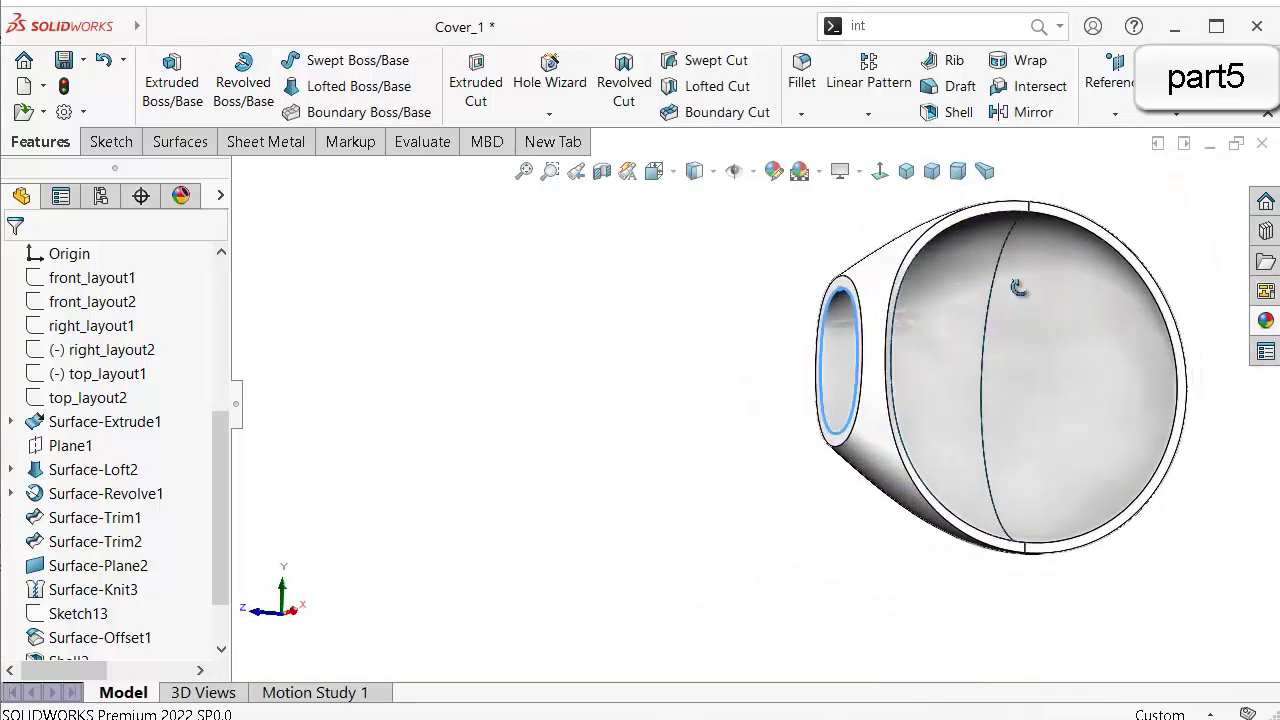
# Create a reference plane parallel to the small end's ring face, using a point picked on the large opening's edge as second reference.
pyautogui.scroll(-4, 858, 262)
pyautogui.click(810, 392)
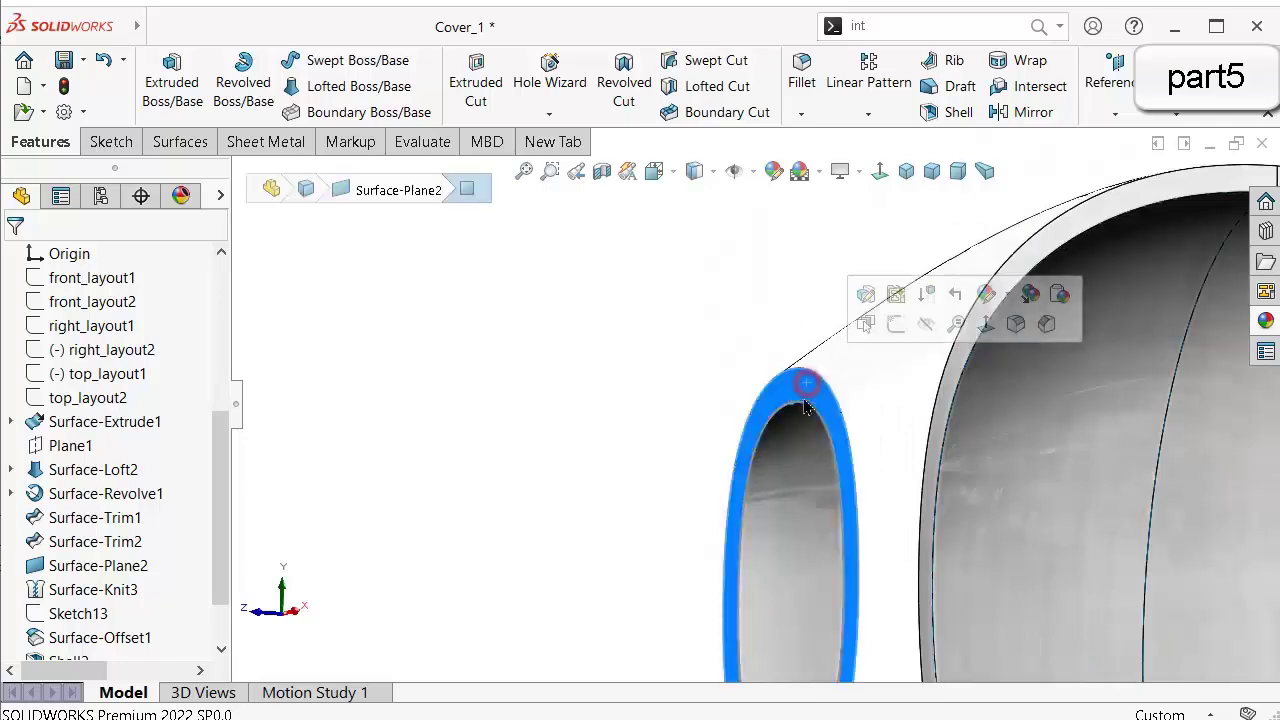
pyautogui.click(1102, 113)
pyautogui.click(1108, 148)
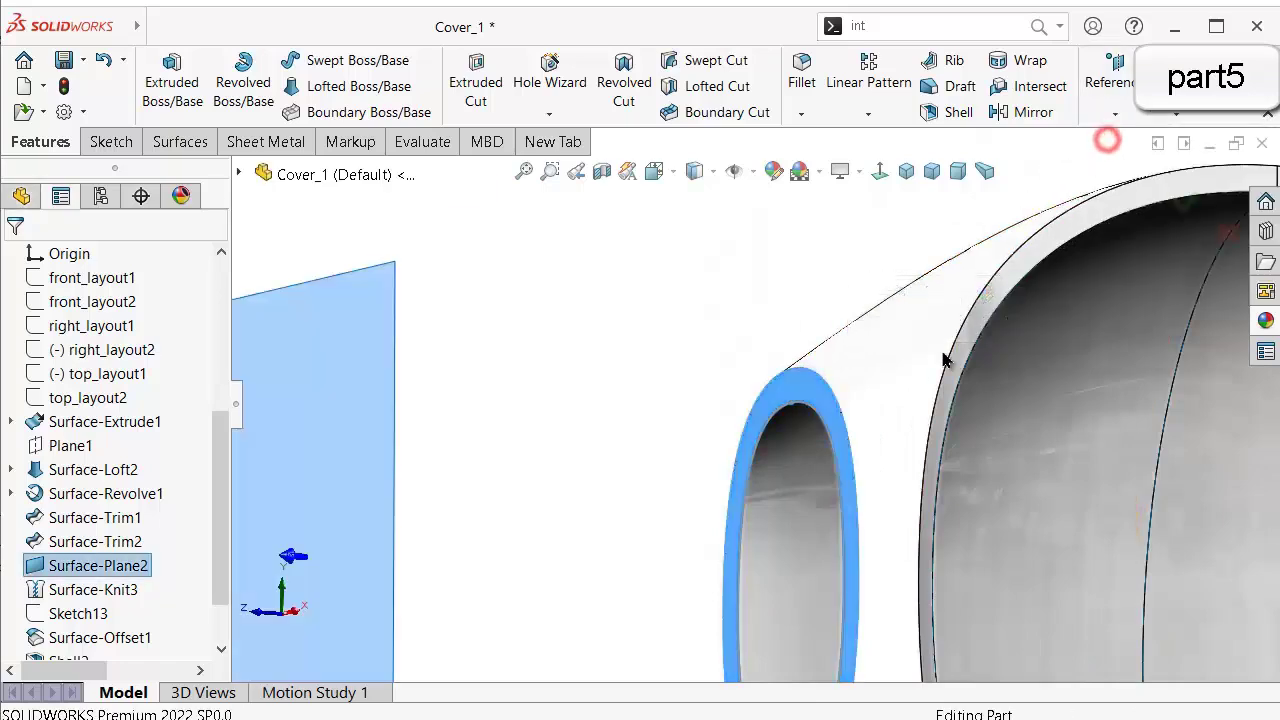
pyautogui.moveTo(943, 360); pyautogui.dragTo(837, 535, button='middle')
pyautogui.scroll(-2, 849, 543)
pyautogui.click(815, 510)
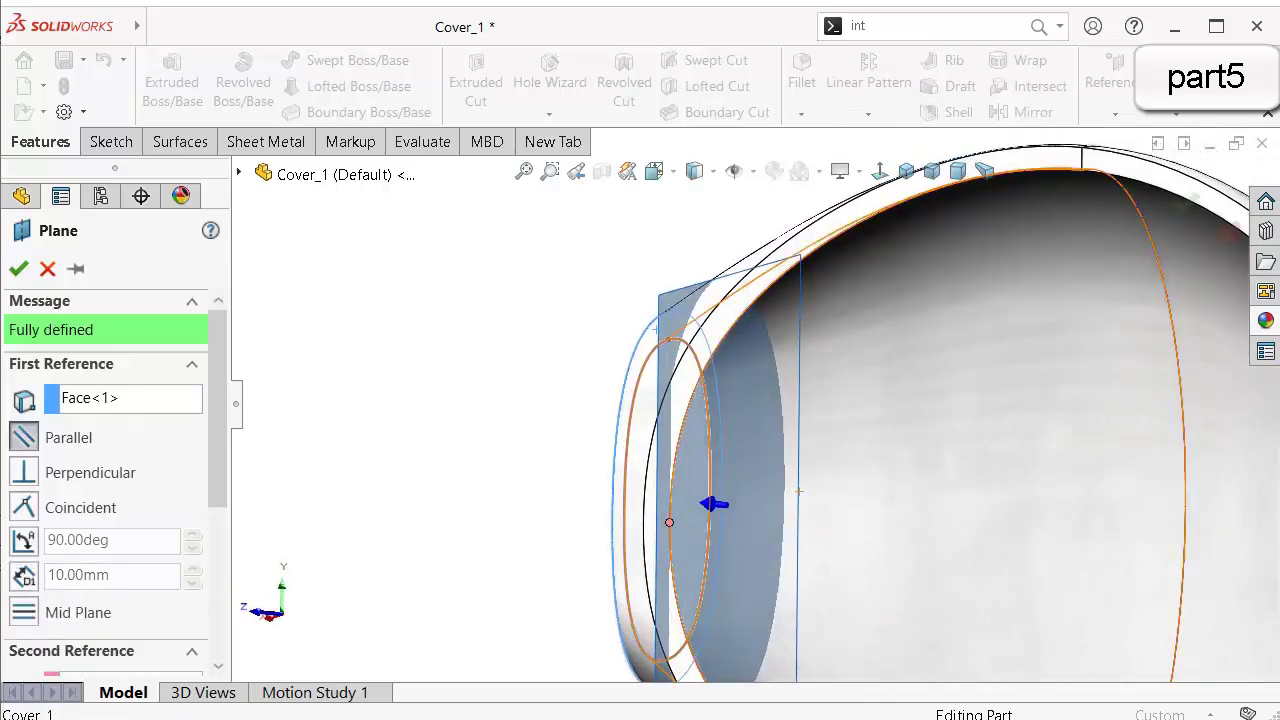
pyautogui.click(20, 268)
# Reorder Plane3 in the feature tree so that it comes before Sketch20.
pyautogui.moveTo(663, 486); pyautogui.dragTo(743, 451, button='middle')
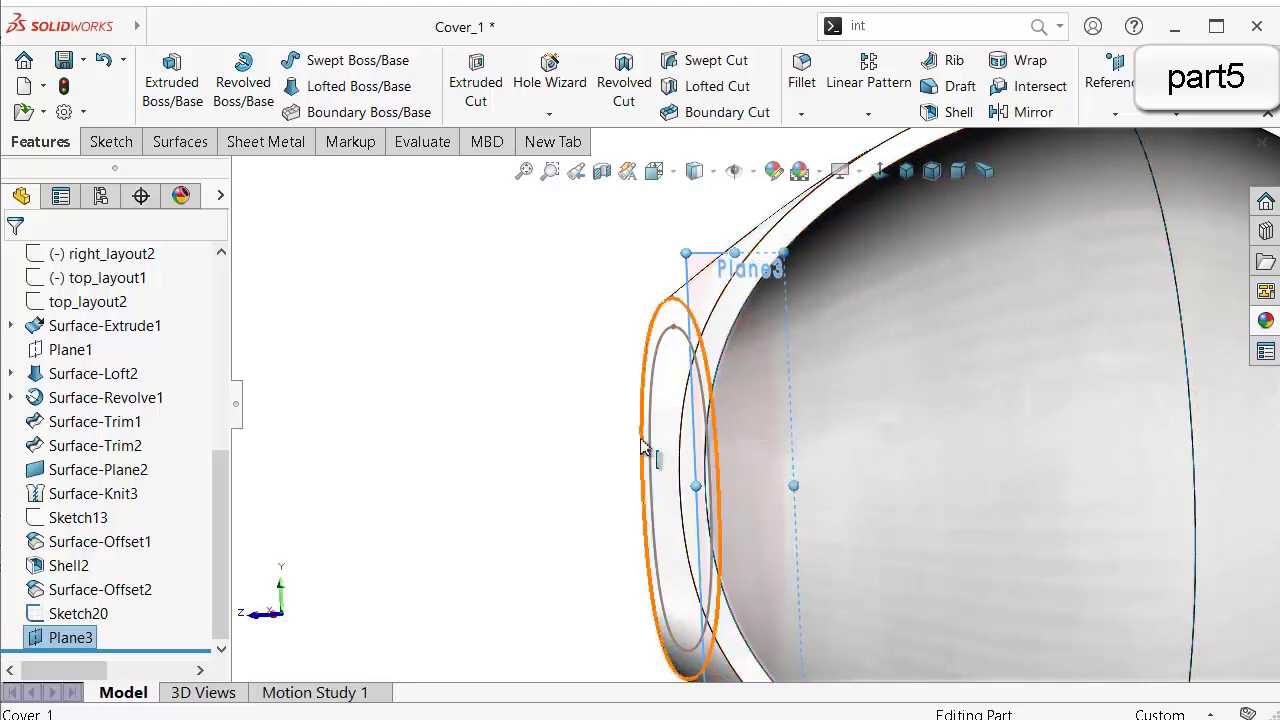
pyautogui.moveTo(645, 475); pyautogui.dragTo(680, 486, button='middle')
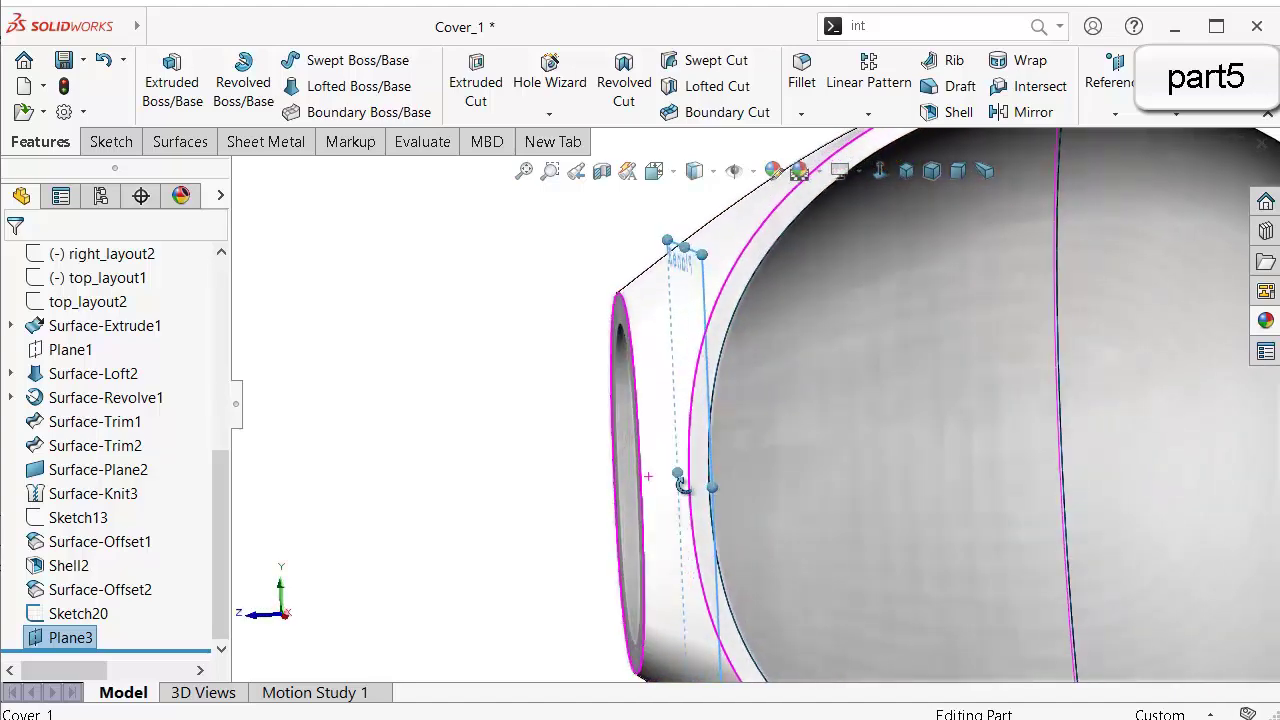
pyautogui.scroll(2, 654, 425)
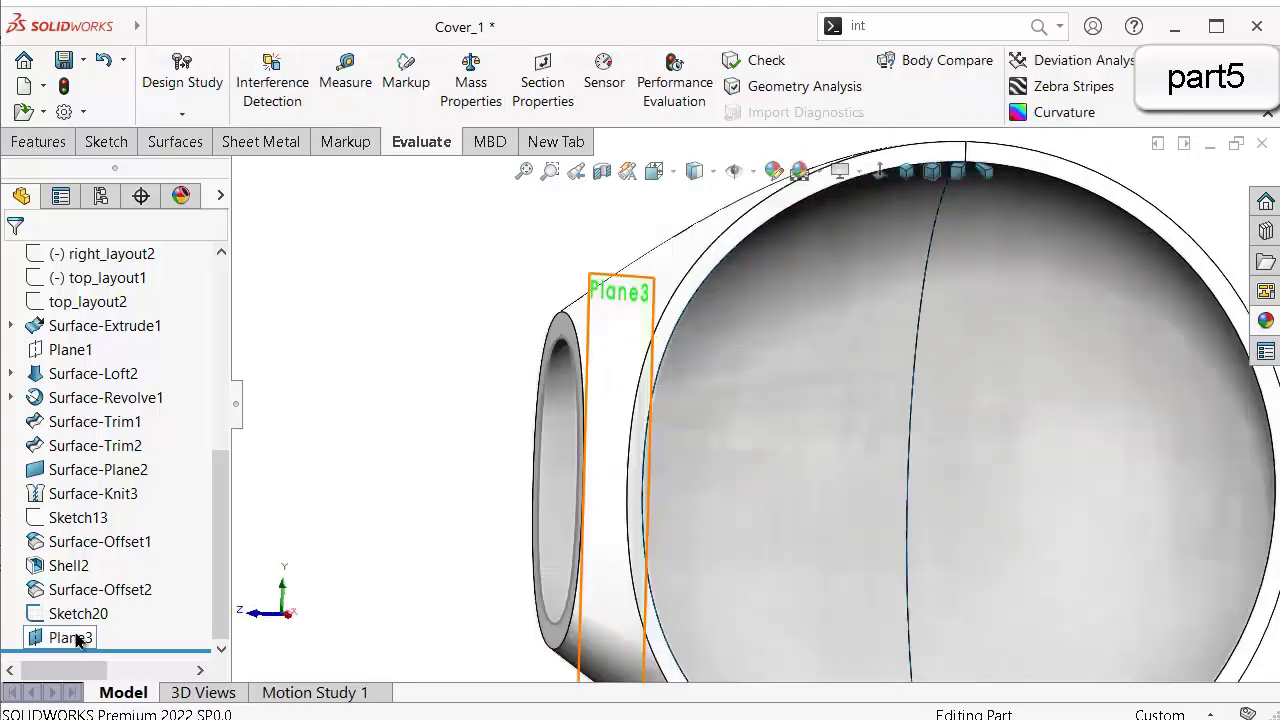
pyautogui.moveTo(70, 637); pyautogui.dragTo(105, 598)
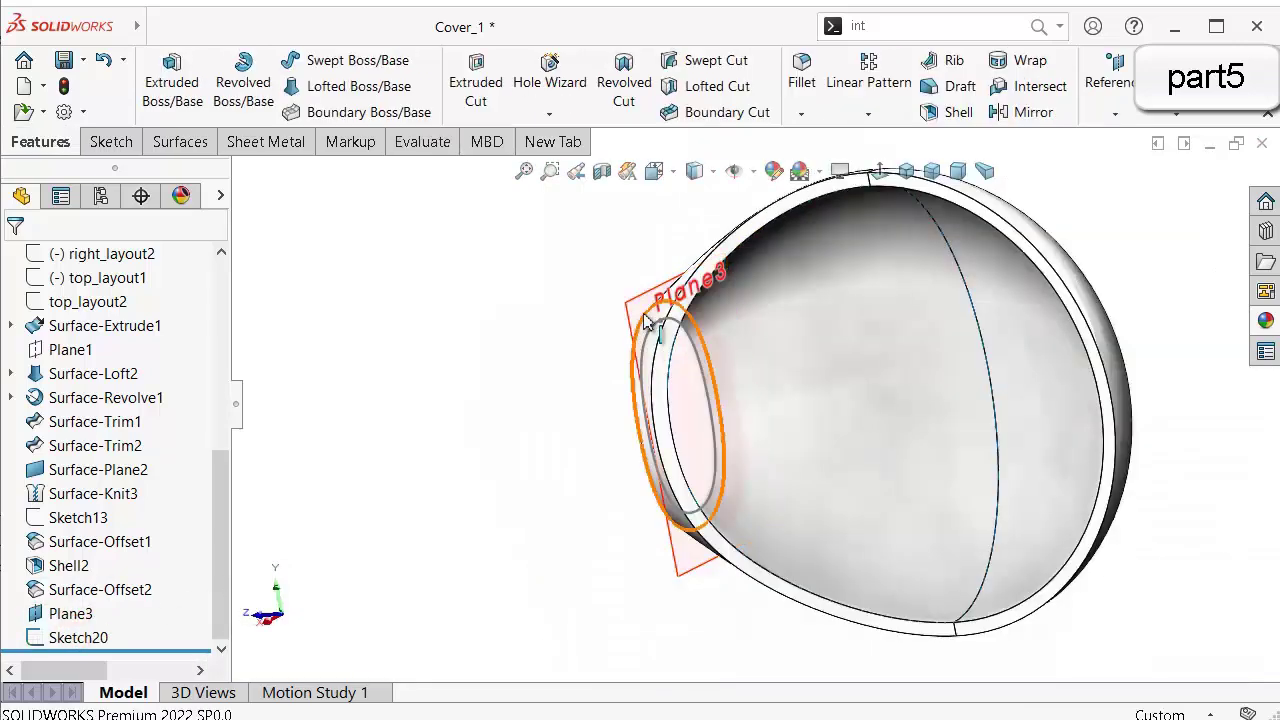
# Start a sketch on Plane3 and draw a center rectangle around the small opening, about 10.6 mm wide and 11.6 mm high.
pyautogui.click(637, 316)
pyautogui.click(720, 252)
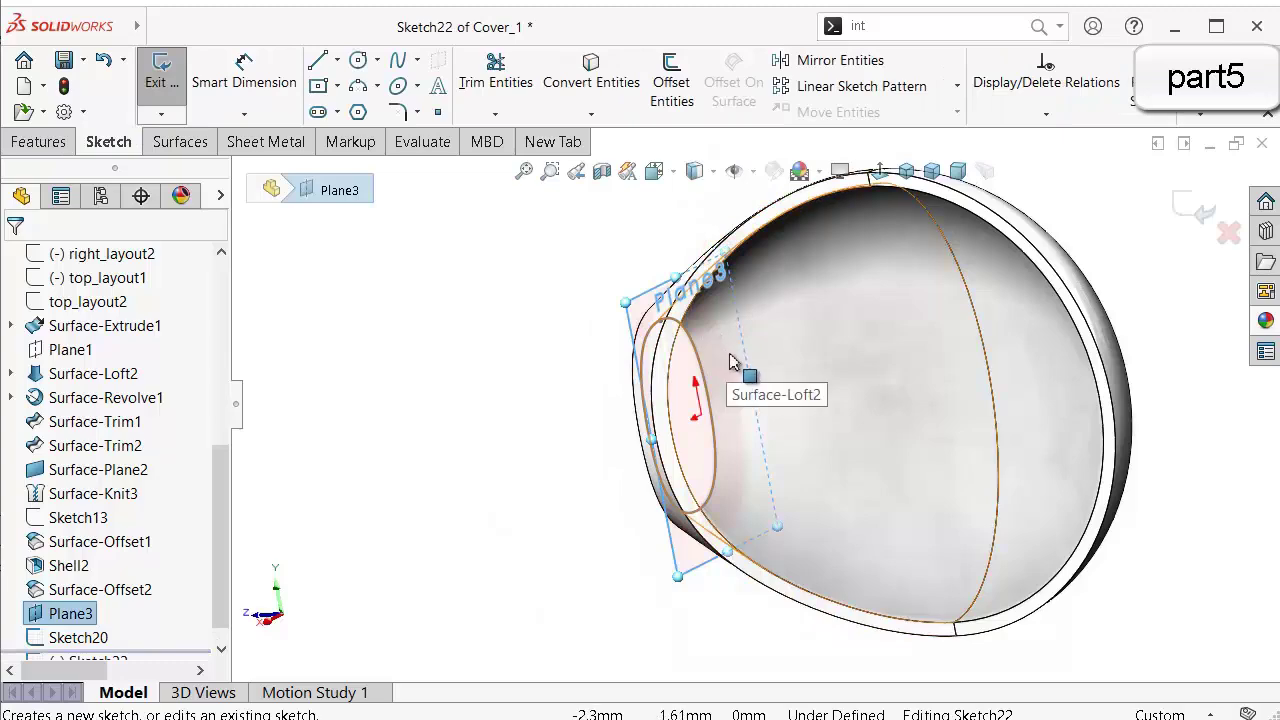
pyautogui.click(879, 171)
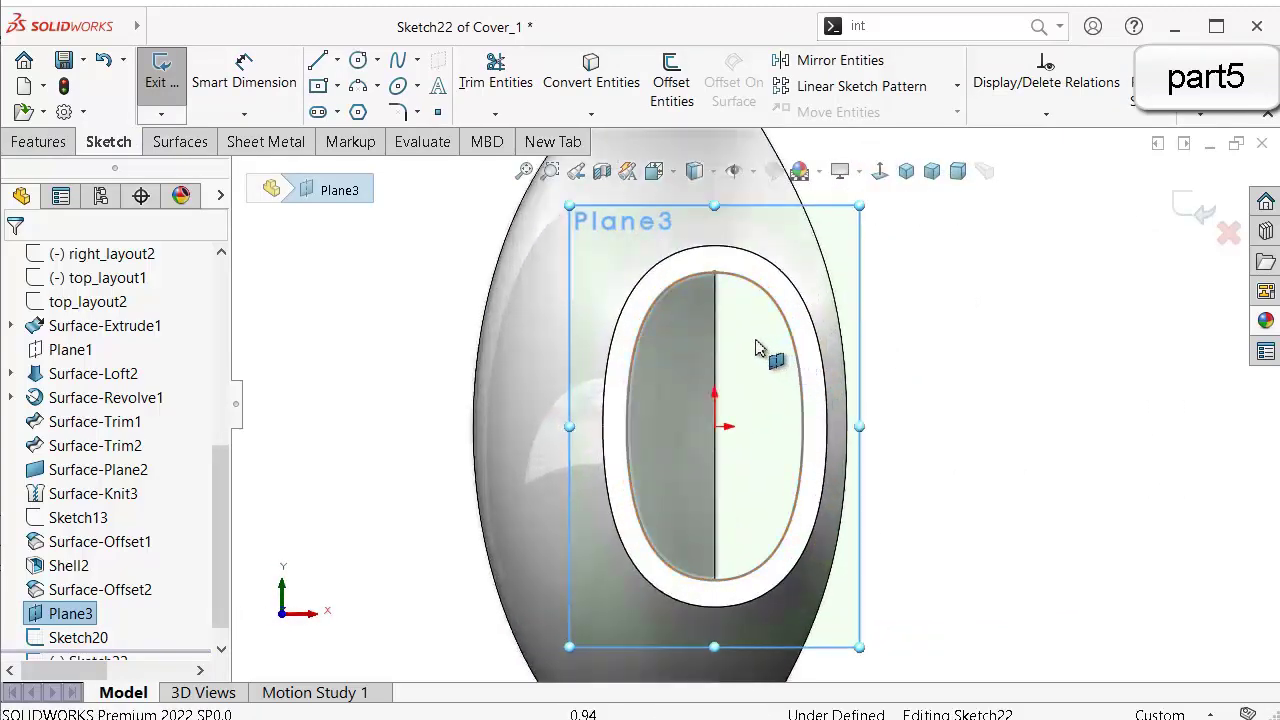
pyautogui.moveTo(757, 347)
pyautogui.mouseDown(button='middle')
pyautogui.moveTo(545, 385)
pyautogui.moveTo(617, 396)
pyautogui.moveTo(594, 420)
pyautogui.moveTo(566, 420)
pyautogui.mouseUp(button='middle')
pyautogui.scroll(-3, 617, 396)
pyautogui.scroll(-5, 583, 411)
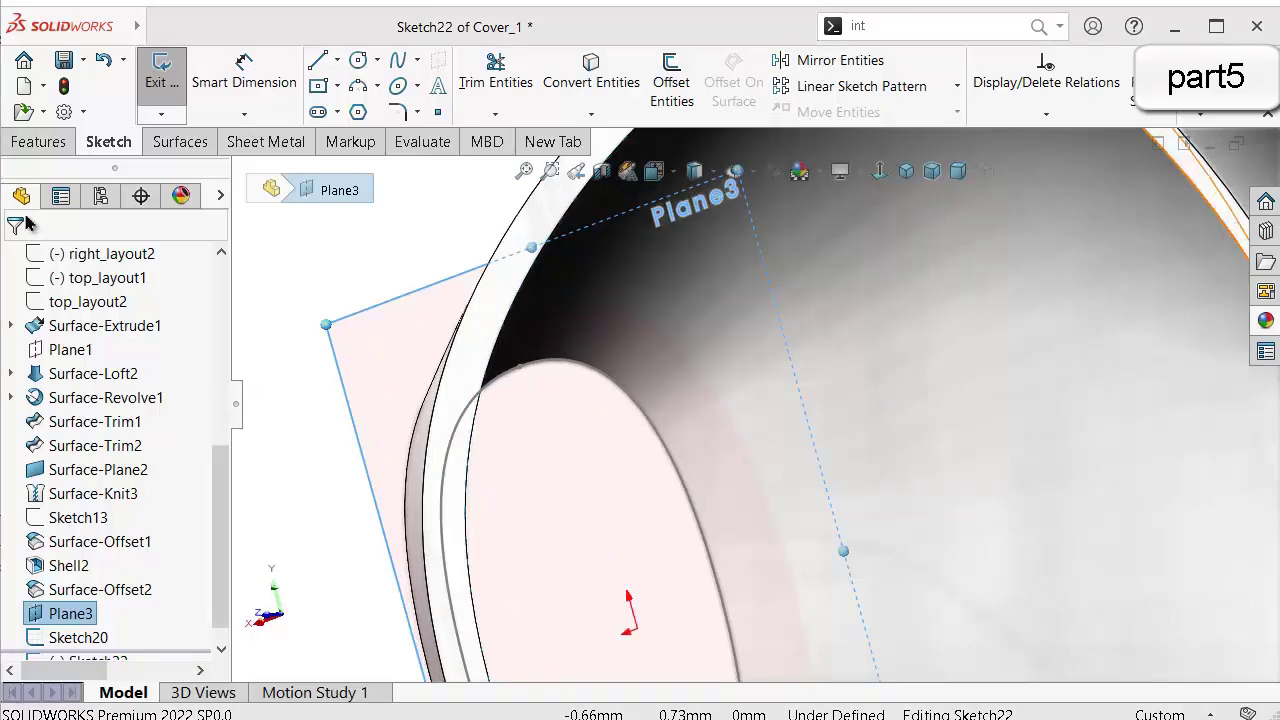
pyautogui.click(175, 144)
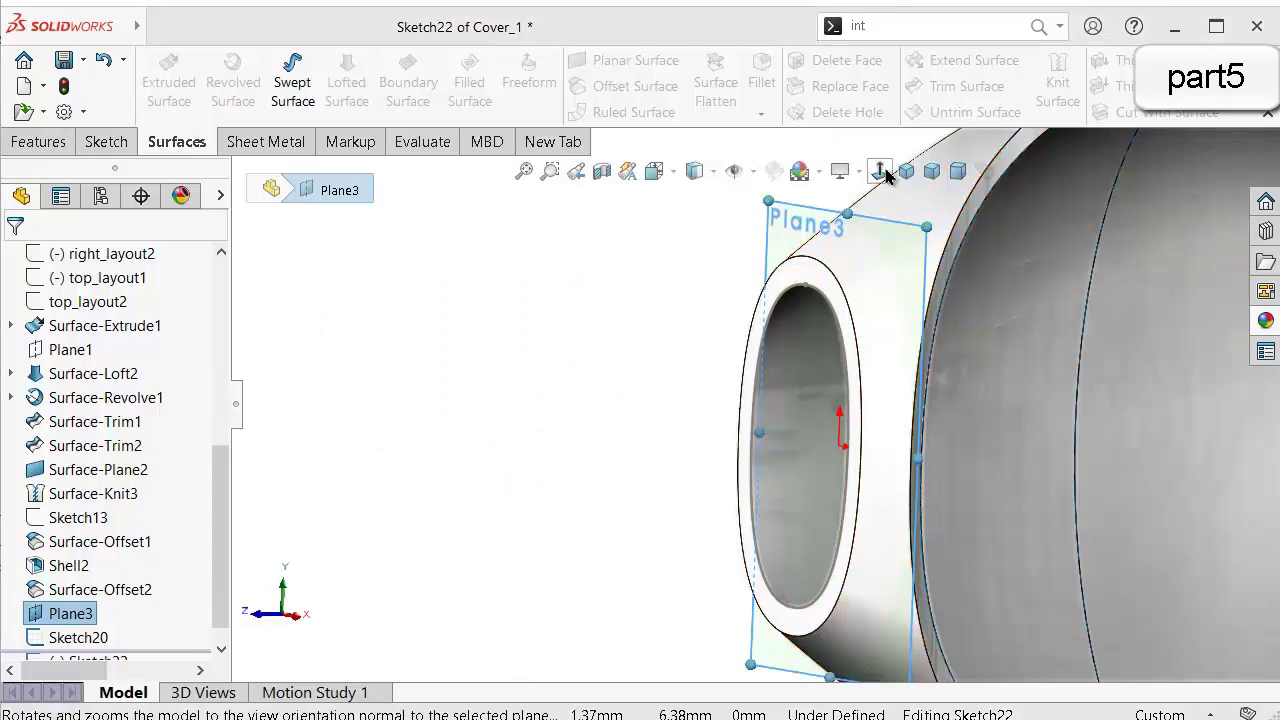
pyautogui.click(879, 171)
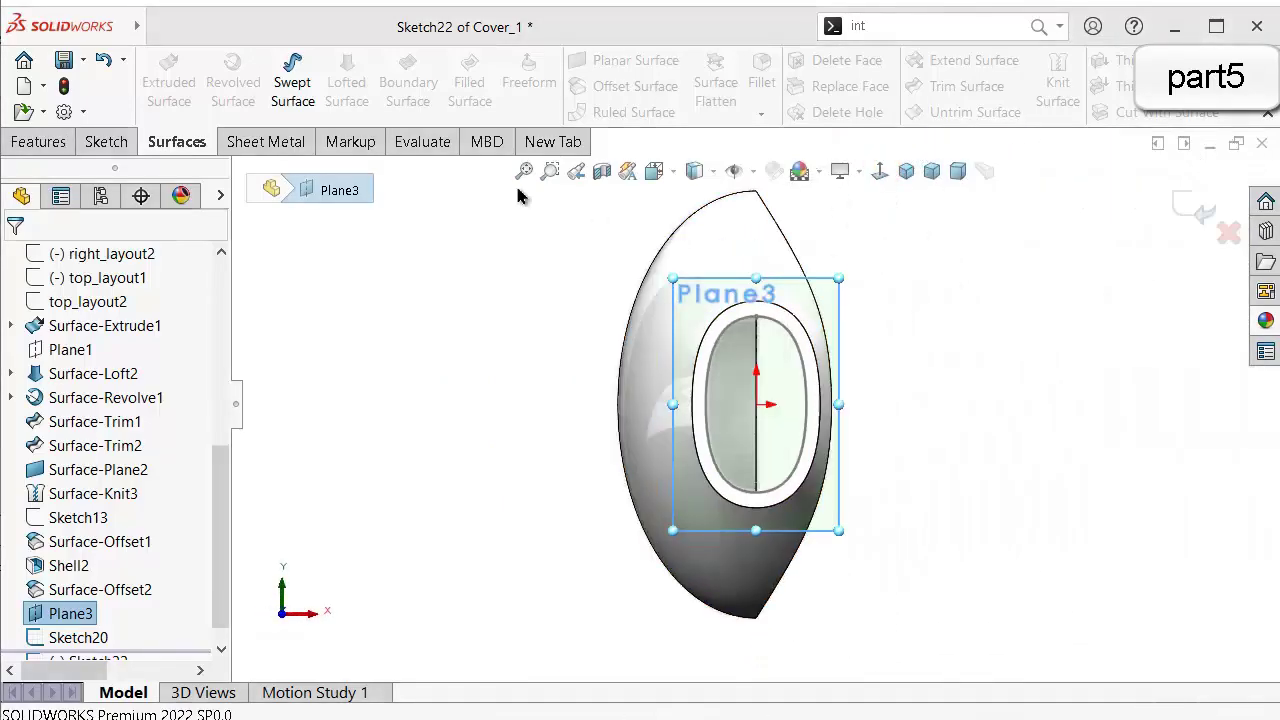
pyautogui.click(95, 142)
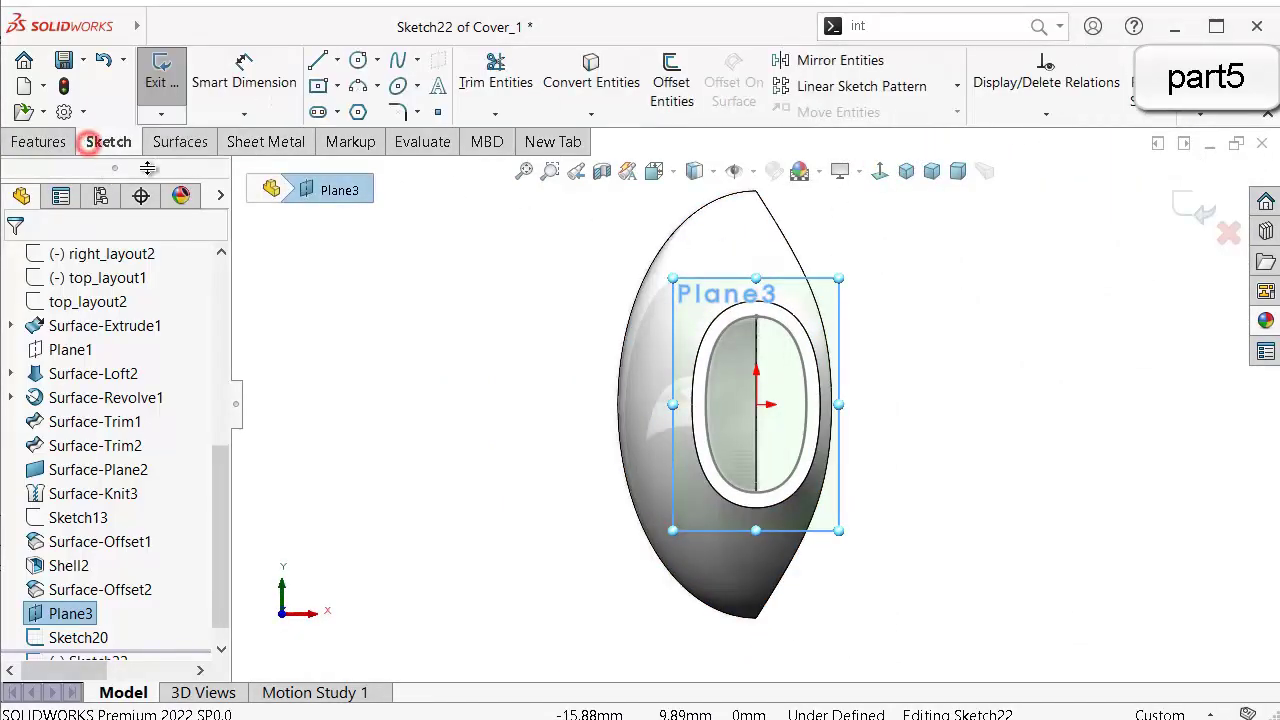
pyautogui.click(757, 405)
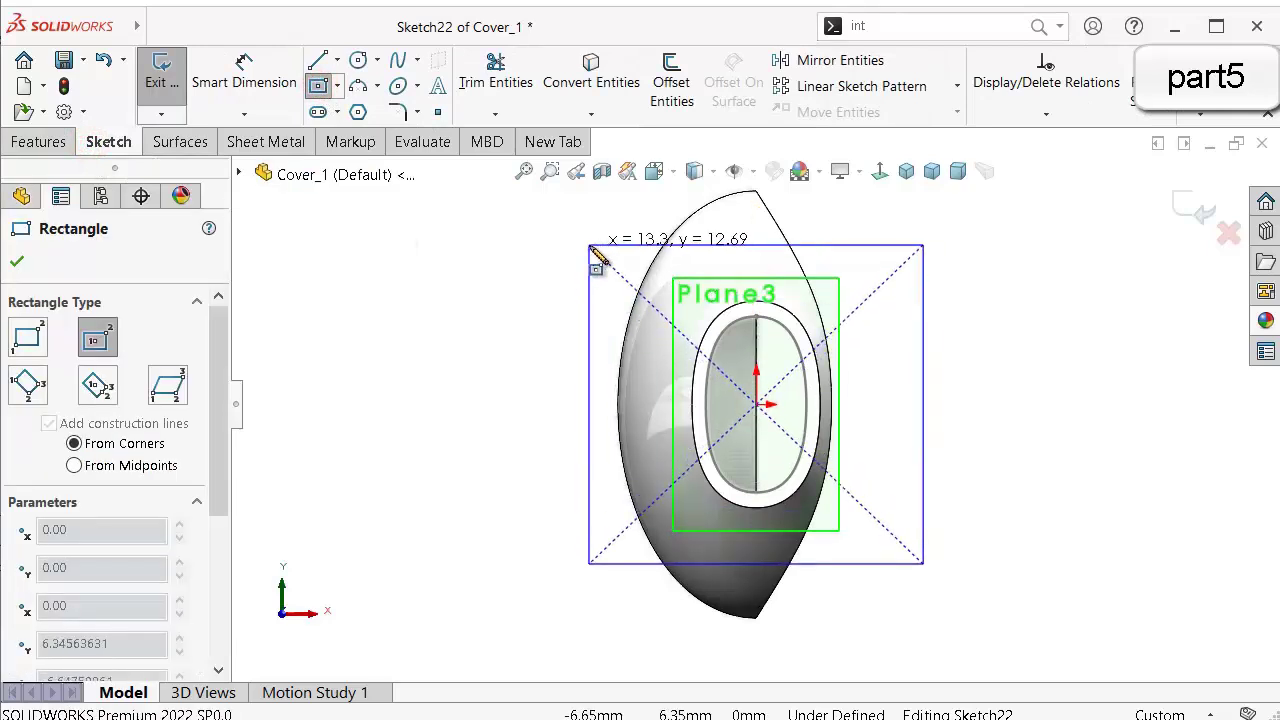
pyautogui.click(623, 259)
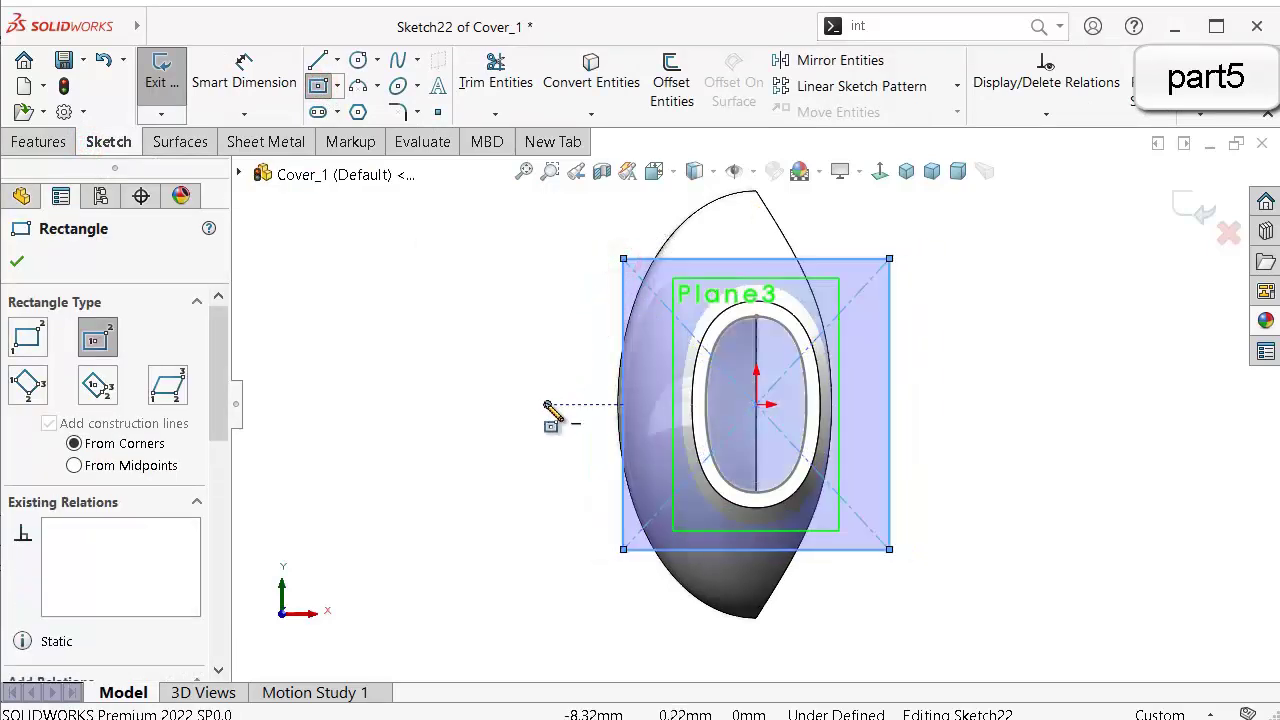
# Dimension the rectangle to 12 mm high and 10 mm wide.
pyautogui.moveTo(533, 410); pyautogui.dragTo(460, 264, button='right')
pyautogui.press('d')
pyautogui.click(622, 313)
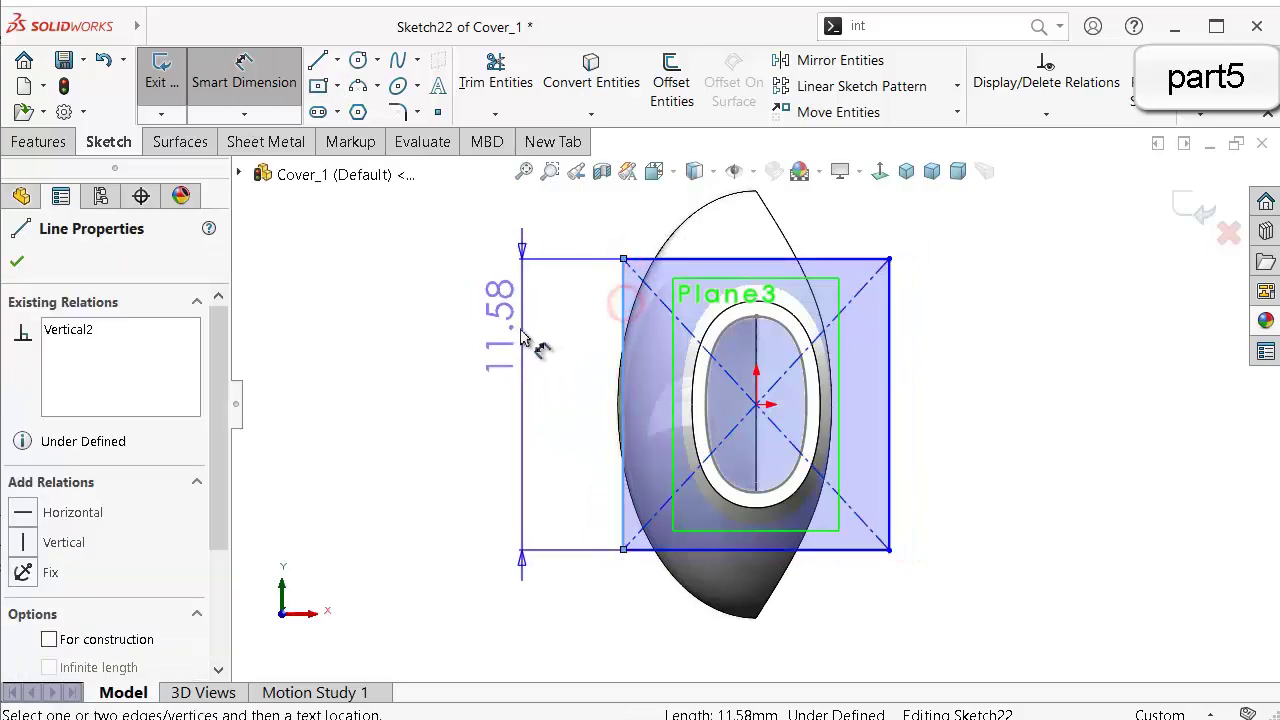
pyautogui.click(515, 342)
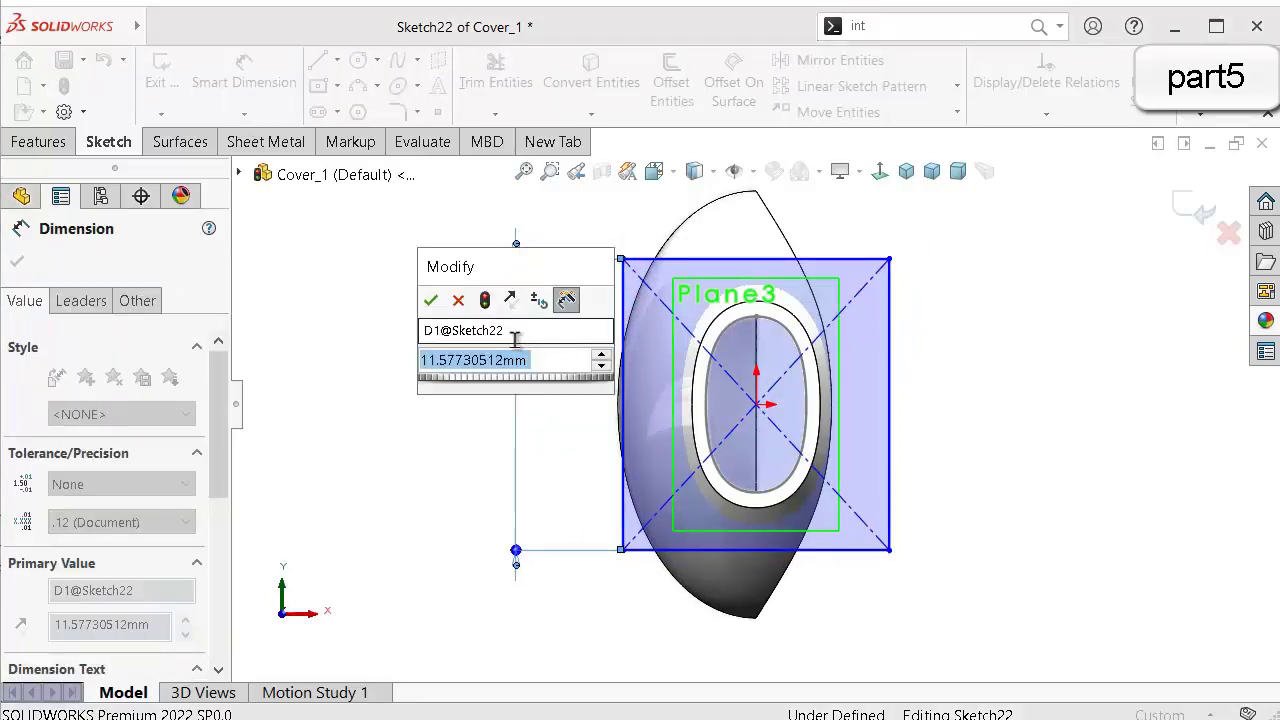
pyautogui.write('12')
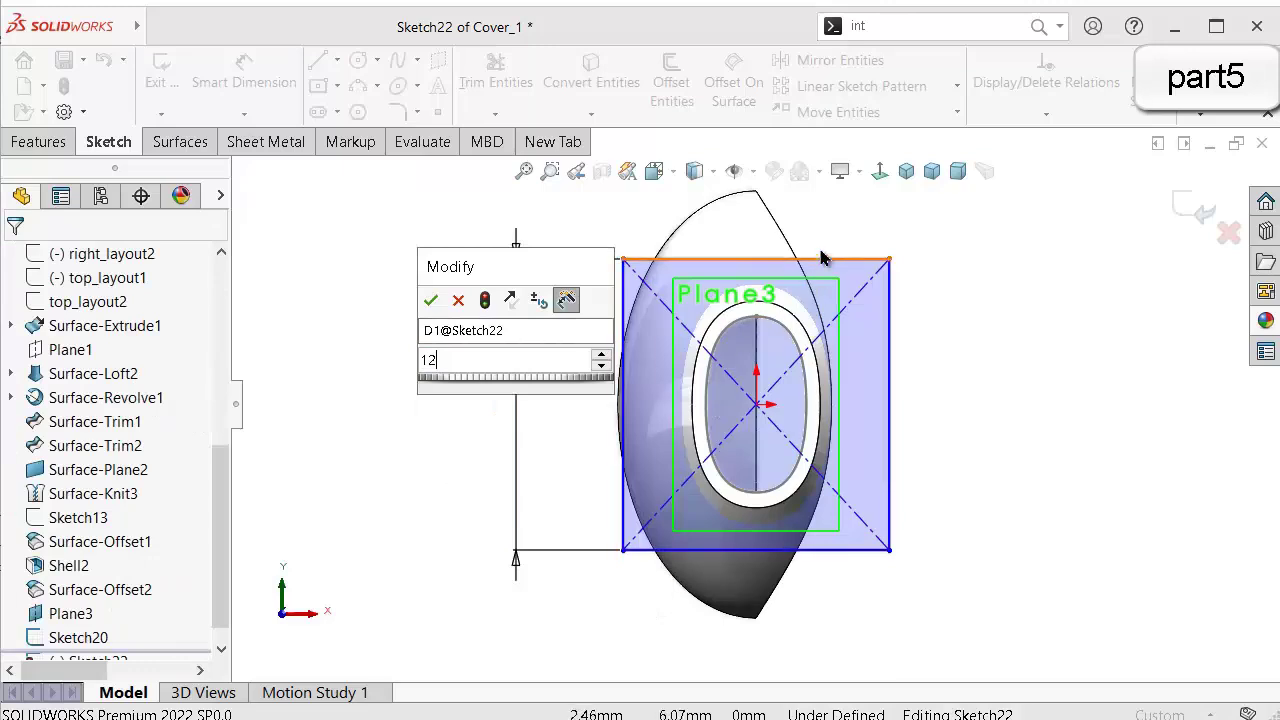
pyautogui.click(430, 302)
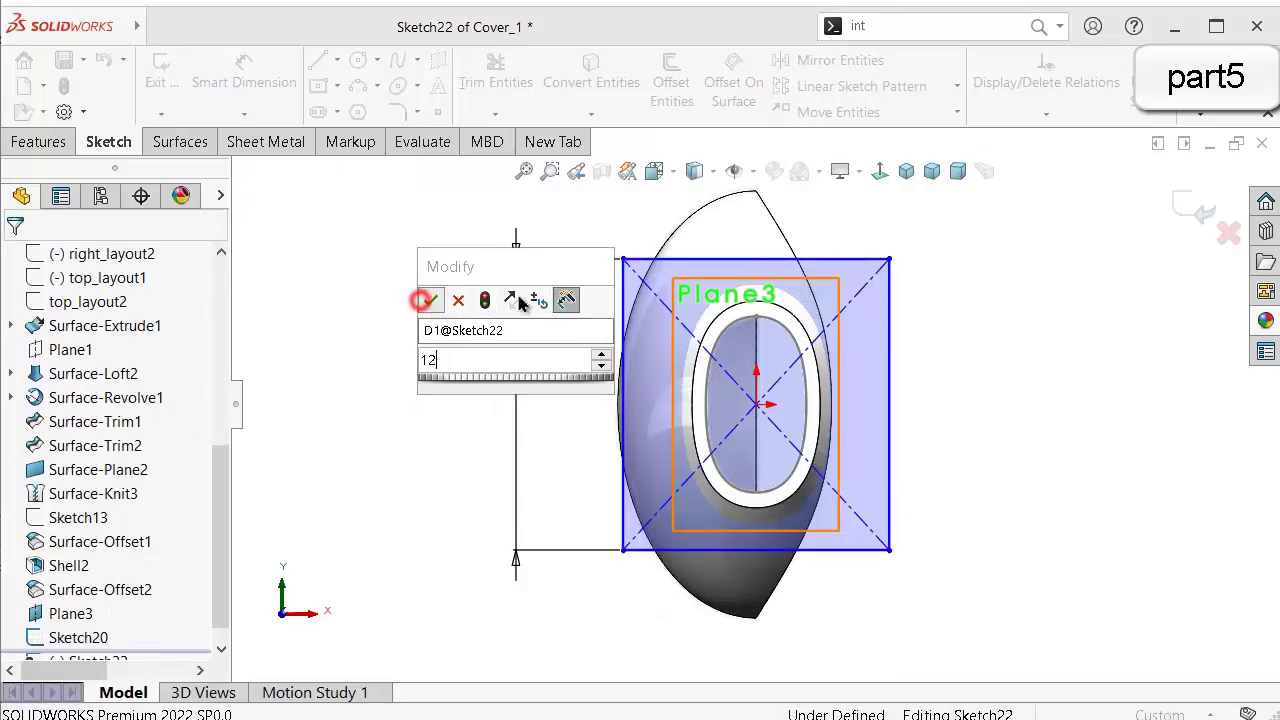
pyautogui.click(850, 247)
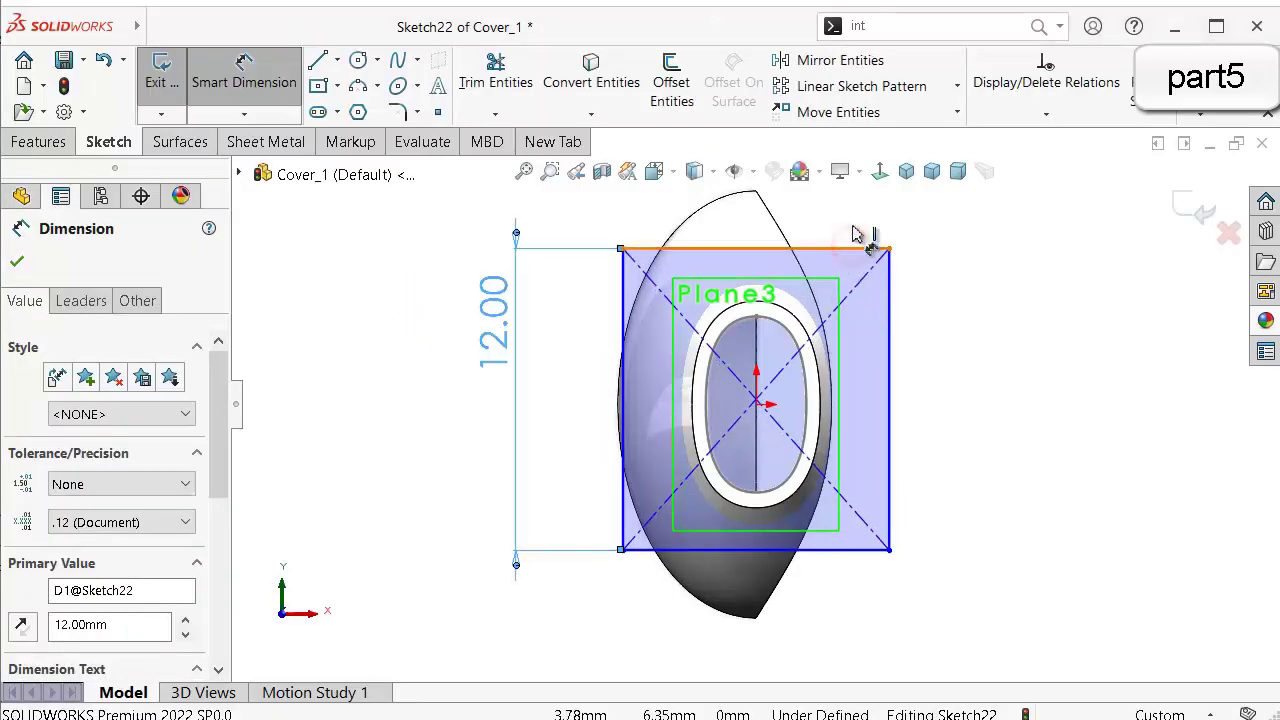
pyautogui.click(866, 226)
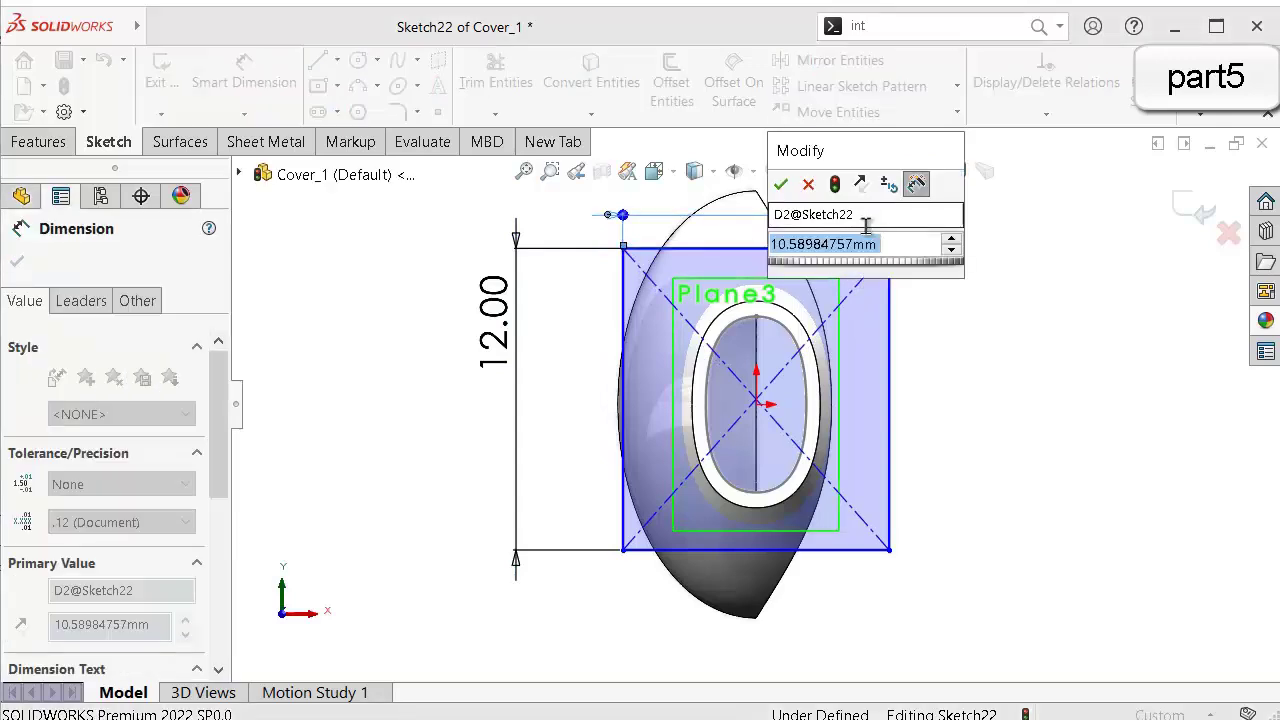
pyautogui.write('10')
pyautogui.click(783, 187)
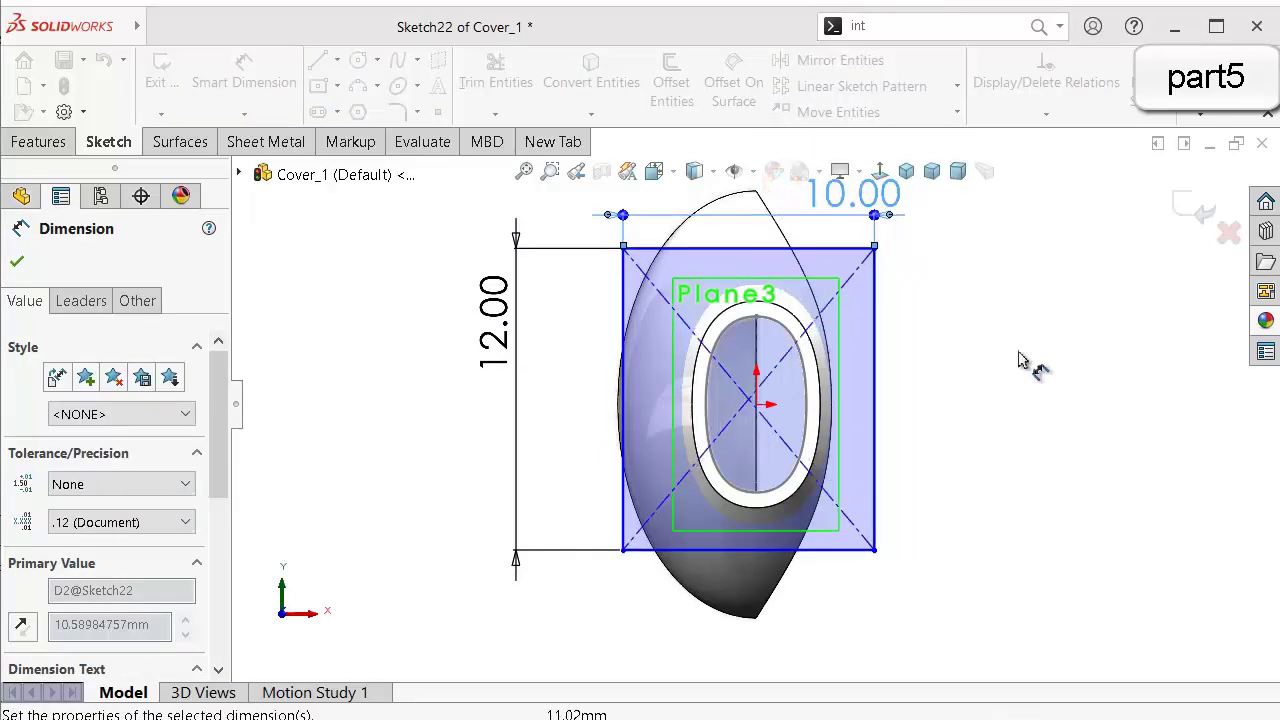
pyautogui.click(986, 345)
# Make the rectangle's center point coincident with the sketch origin.
pyautogui.scroll(-3, 935, 360)
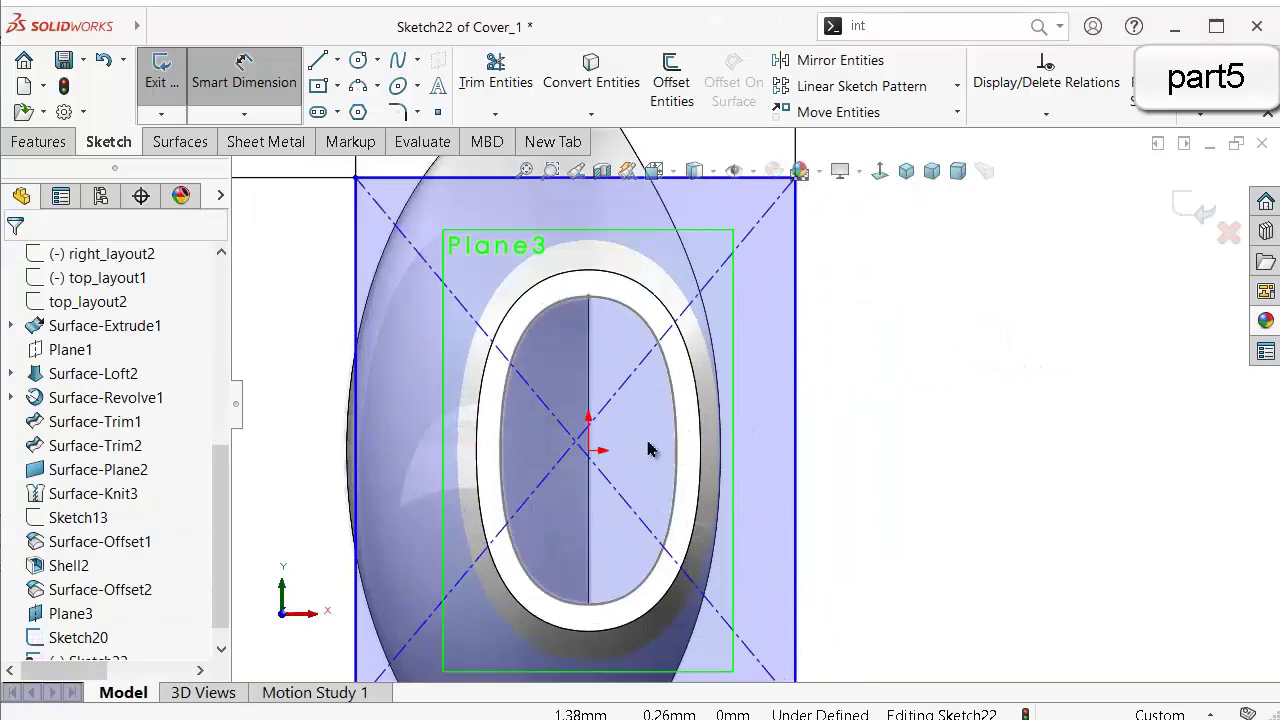
pyautogui.press('Escape')
pyautogui.click(576, 443)
pyautogui.click(831, 451)
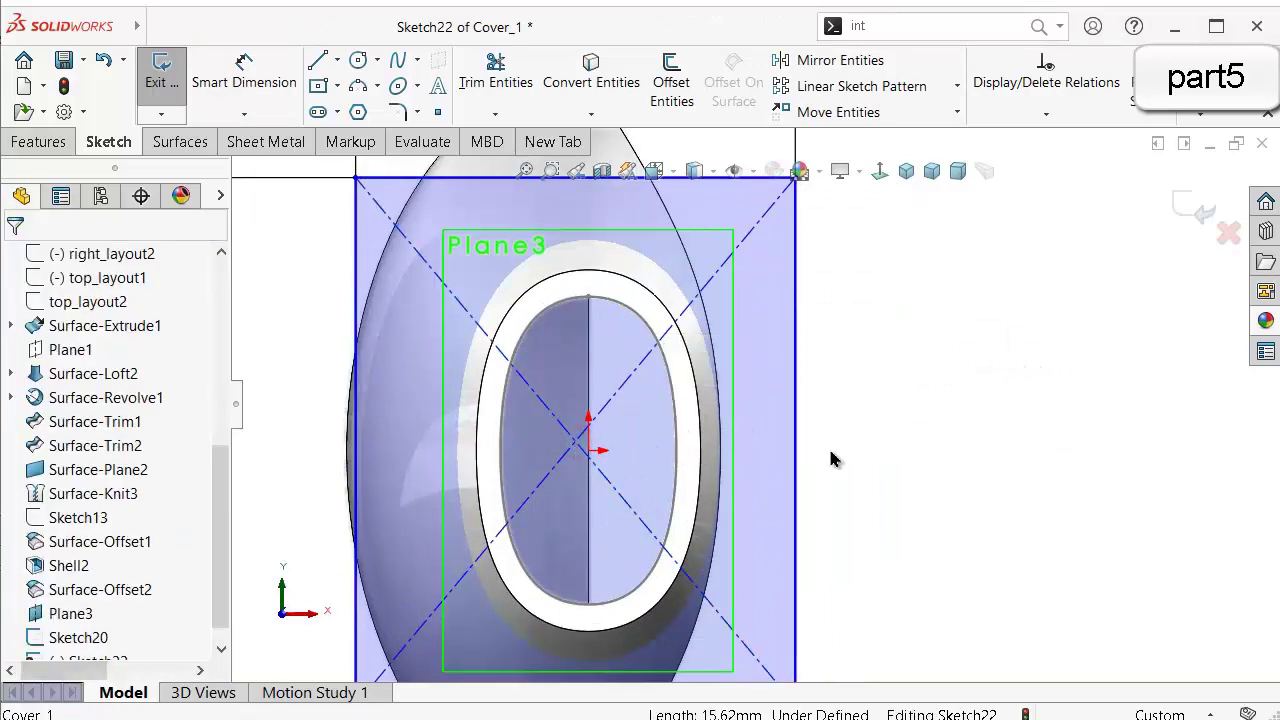
pyautogui.click(575, 445)
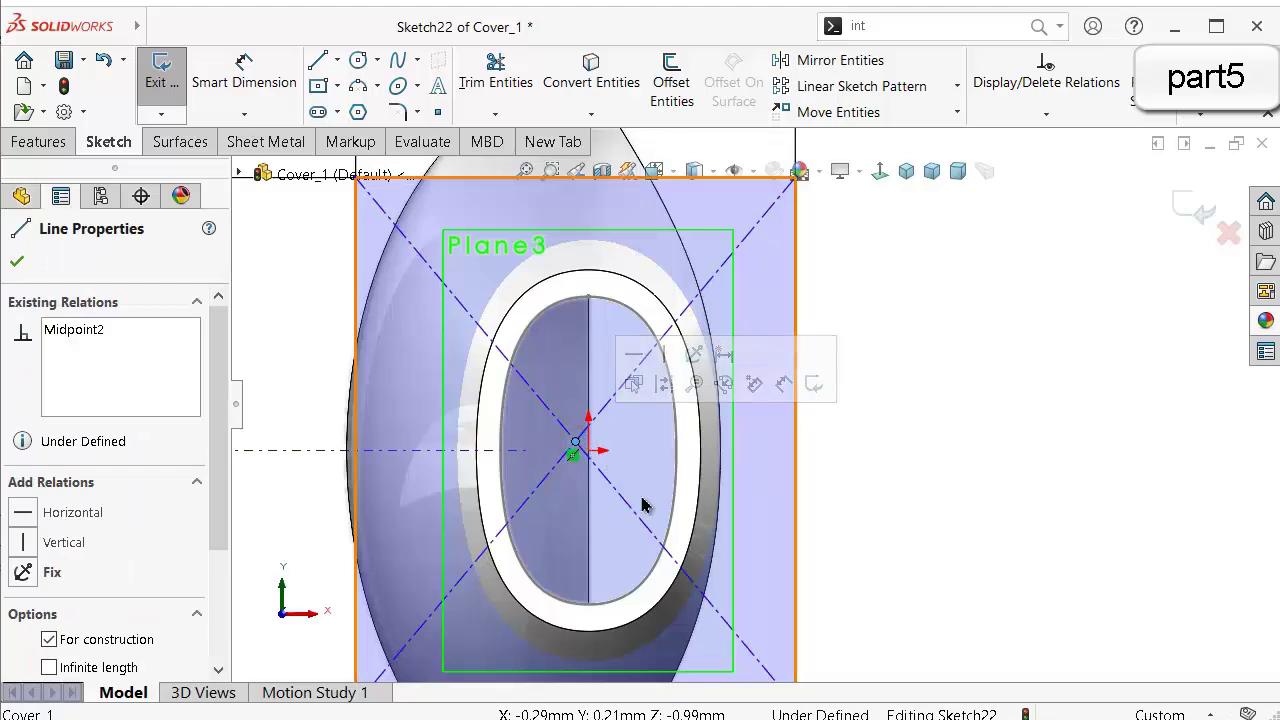
pyautogui.keyDown('ctrl'); pyautogui.click(587, 452); pyautogui.keyUp('ctrl')
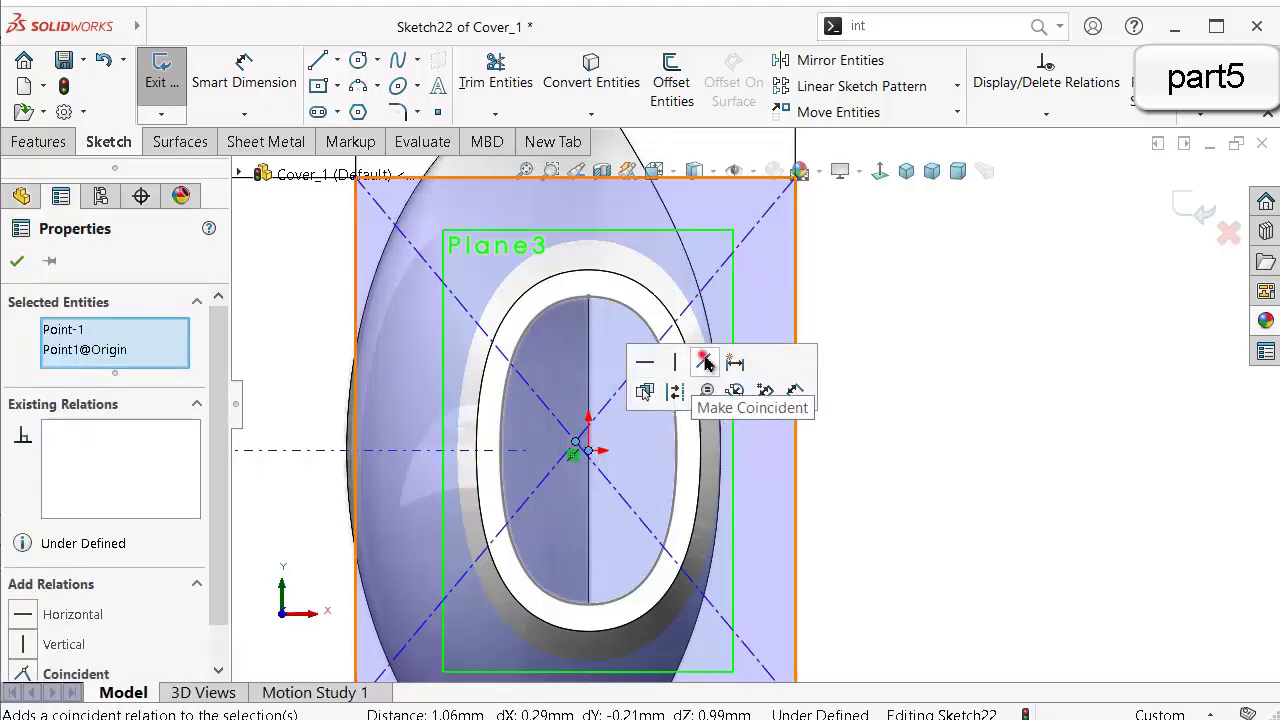
pyautogui.click(705, 363)
pyautogui.click(1052, 438)
# Create a planar surface from the 10 by 12 mm rectangle sketch.
pyautogui.moveTo(977, 423); pyautogui.dragTo(887, 450, button='middle')
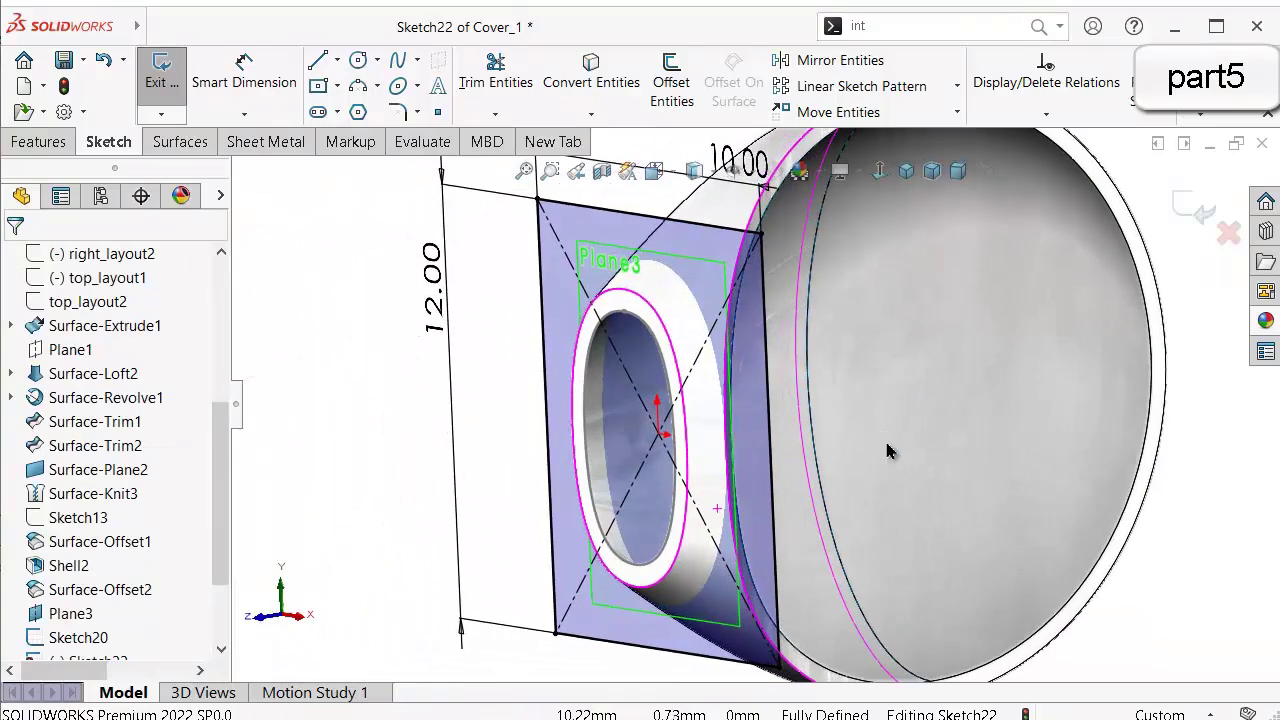
pyautogui.click(38, 141)
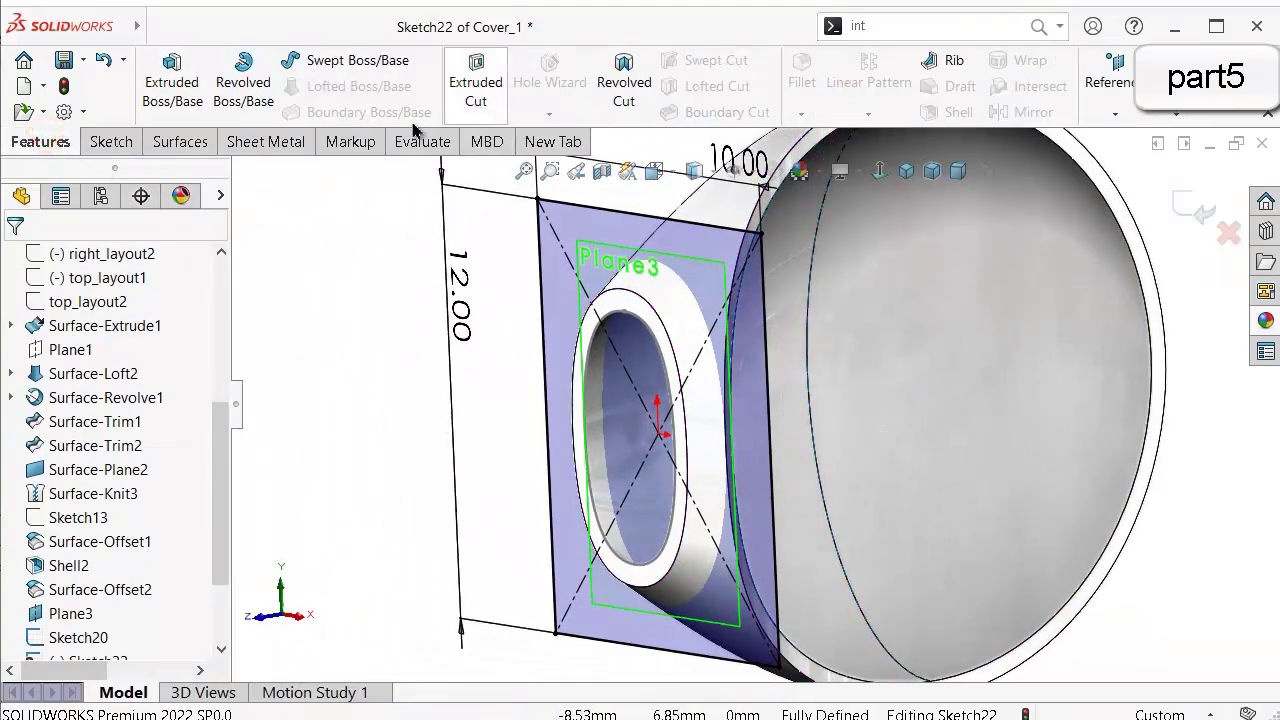
pyautogui.click(178, 141)
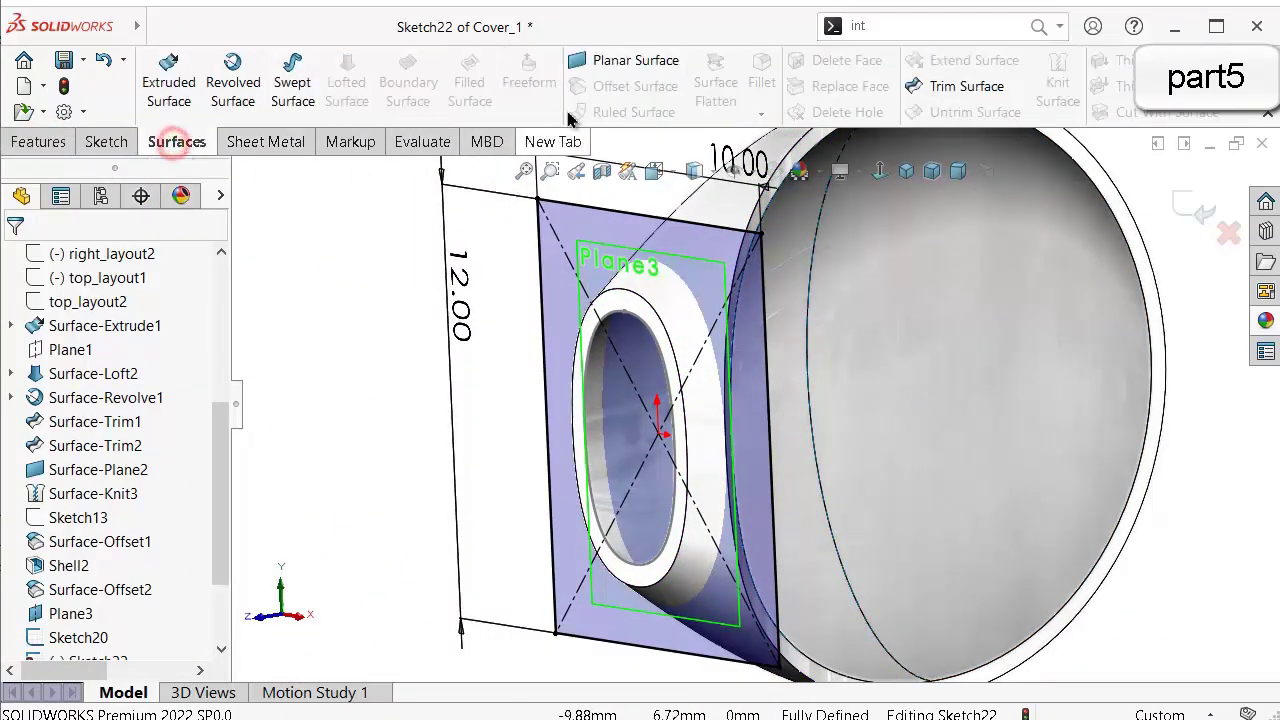
pyautogui.click(634, 62)
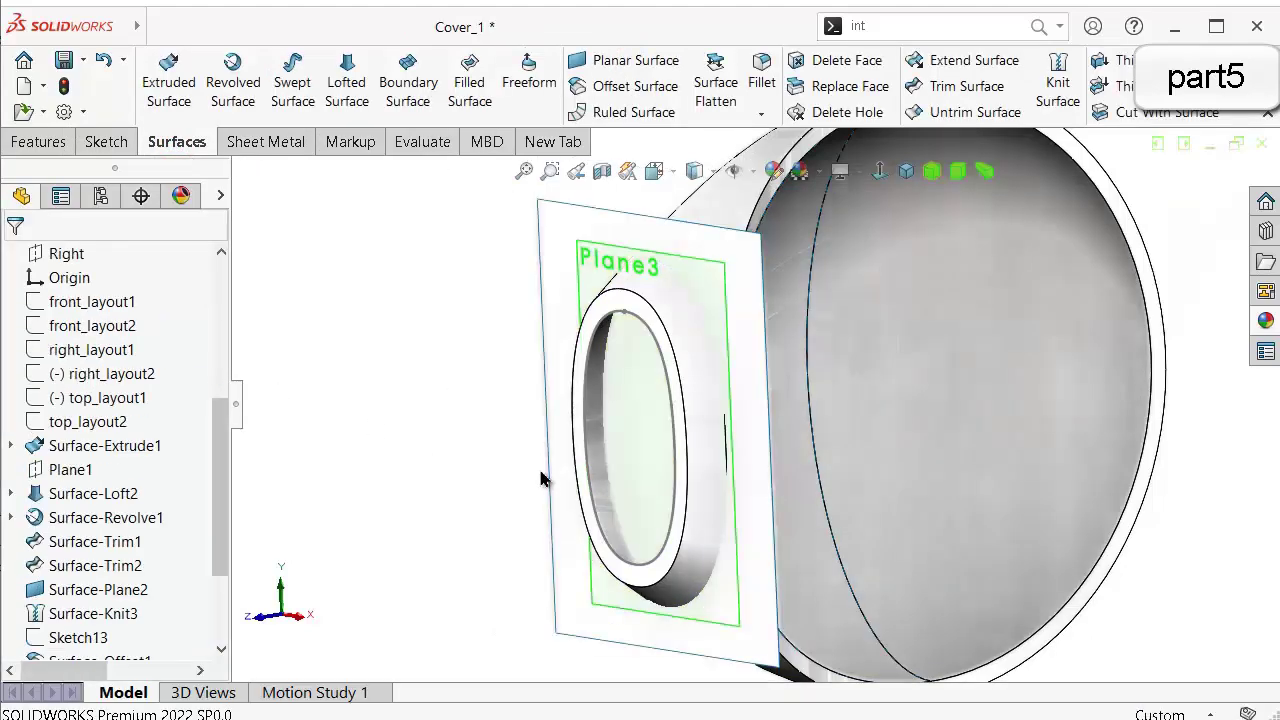
# Hide the shelled solid body, leaving the inner offset surface and the planar surface displayed.
pyautogui.scroll(3, 540, 477)
pyautogui.moveTo(540, 477); pyautogui.dragTo(470, 488, button='middle')
pyautogui.click(906, 391)
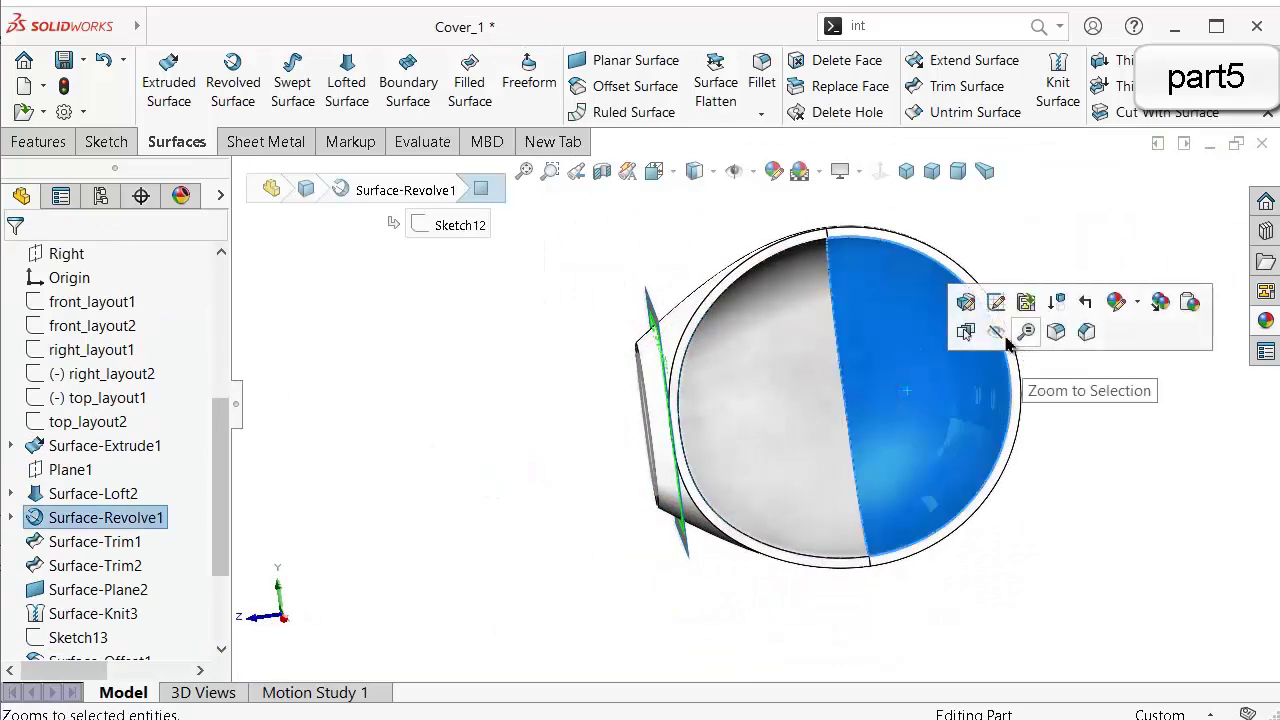
pyautogui.click(1000, 335)
pyautogui.moveTo(1012, 443); pyautogui.dragTo(971, 451, button='middle')
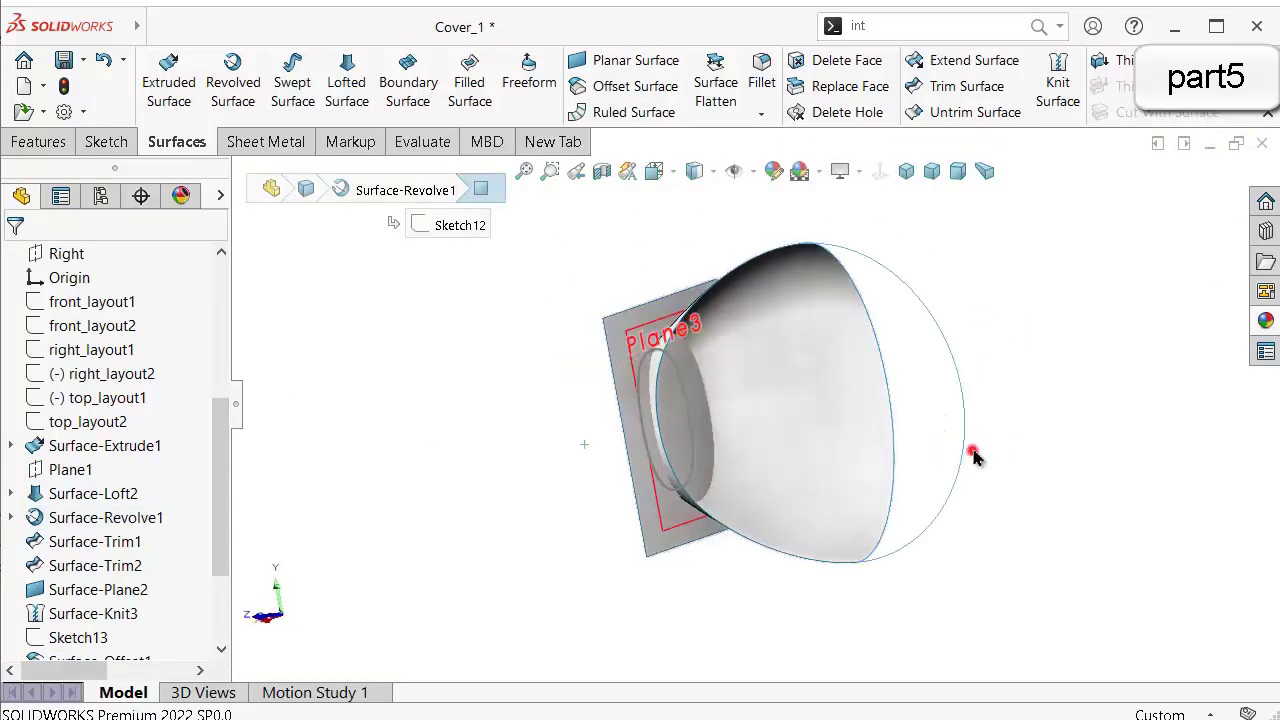
# Trim the inner offset surface with the planar surface as the tool, removing its large bowl-shaped portion.
pyautogui.click(966, 87)
pyautogui.click(860, 386)
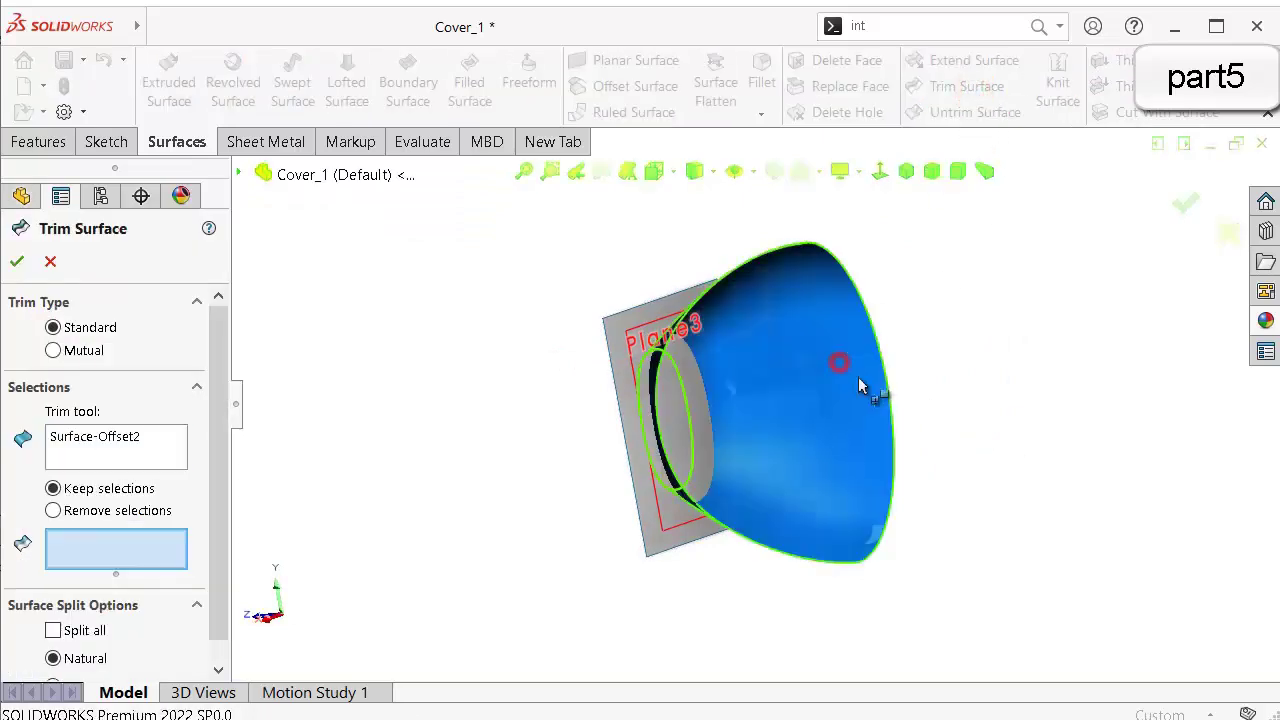
pyautogui.moveTo(776, 383); pyautogui.dragTo(860, 350, button='middle')
pyautogui.rightClick(150, 437)
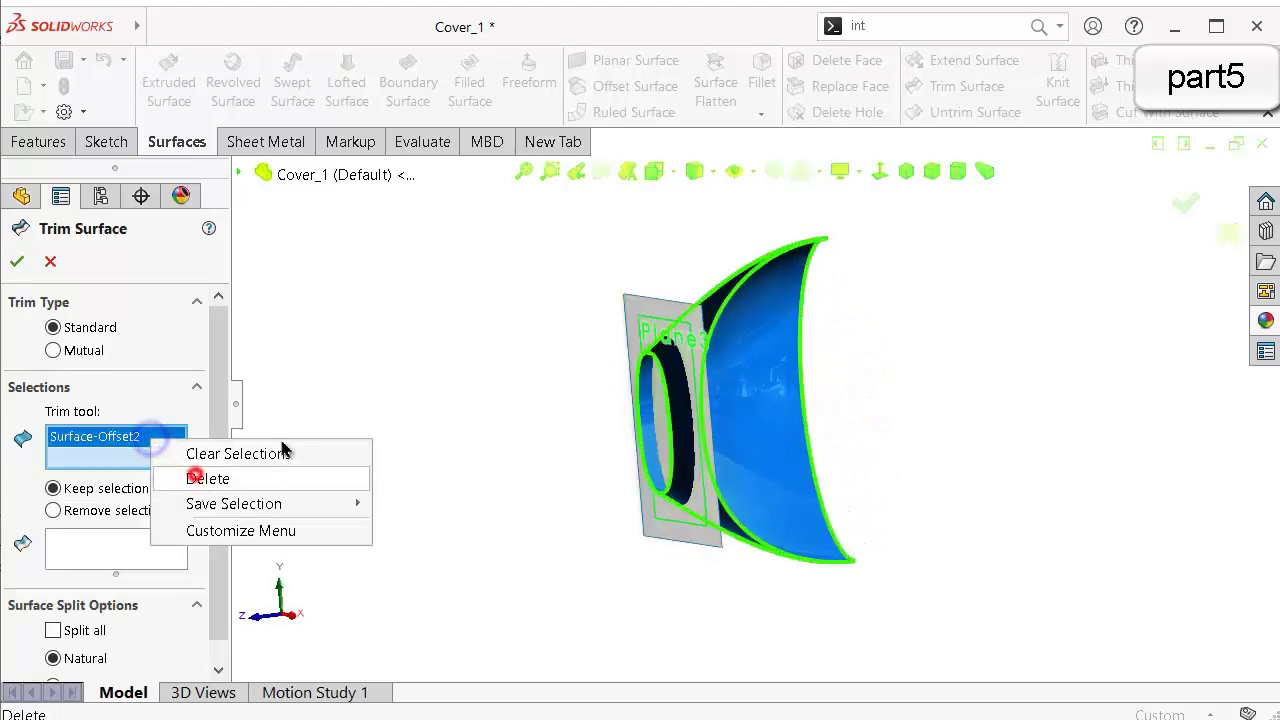
pyautogui.click(163, 477)
pyautogui.click(640, 310)
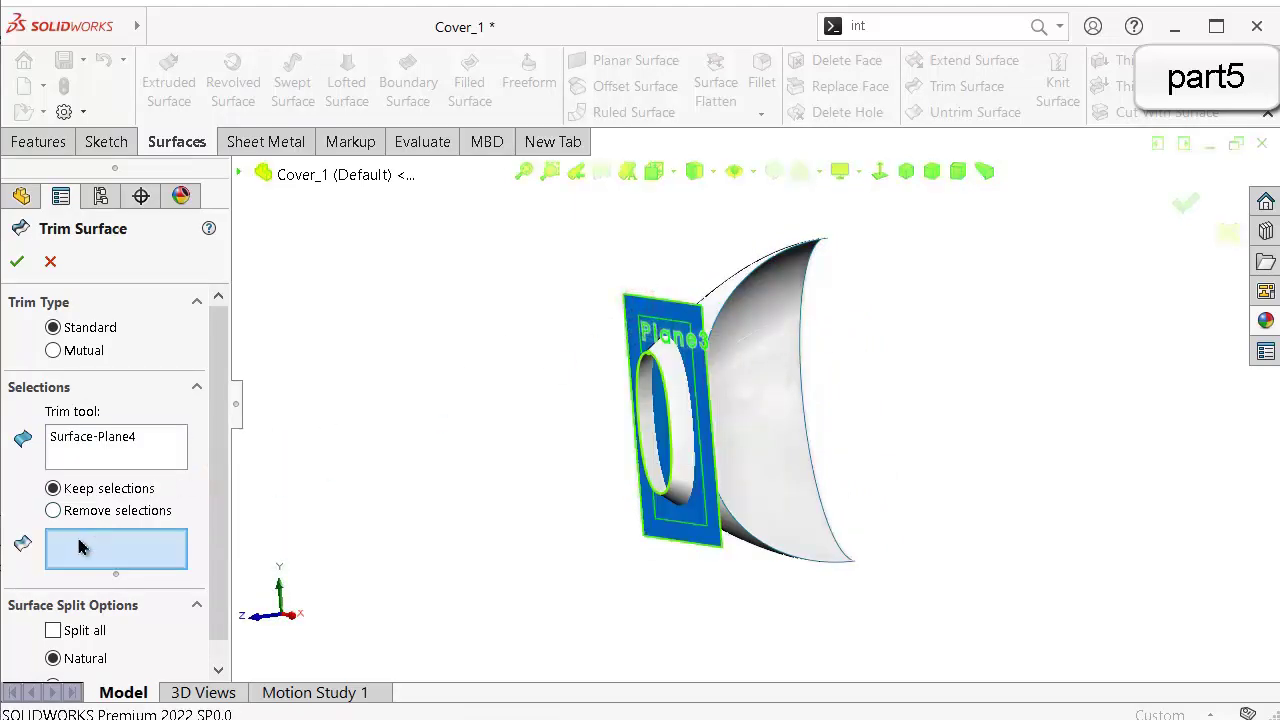
pyautogui.click(767, 375)
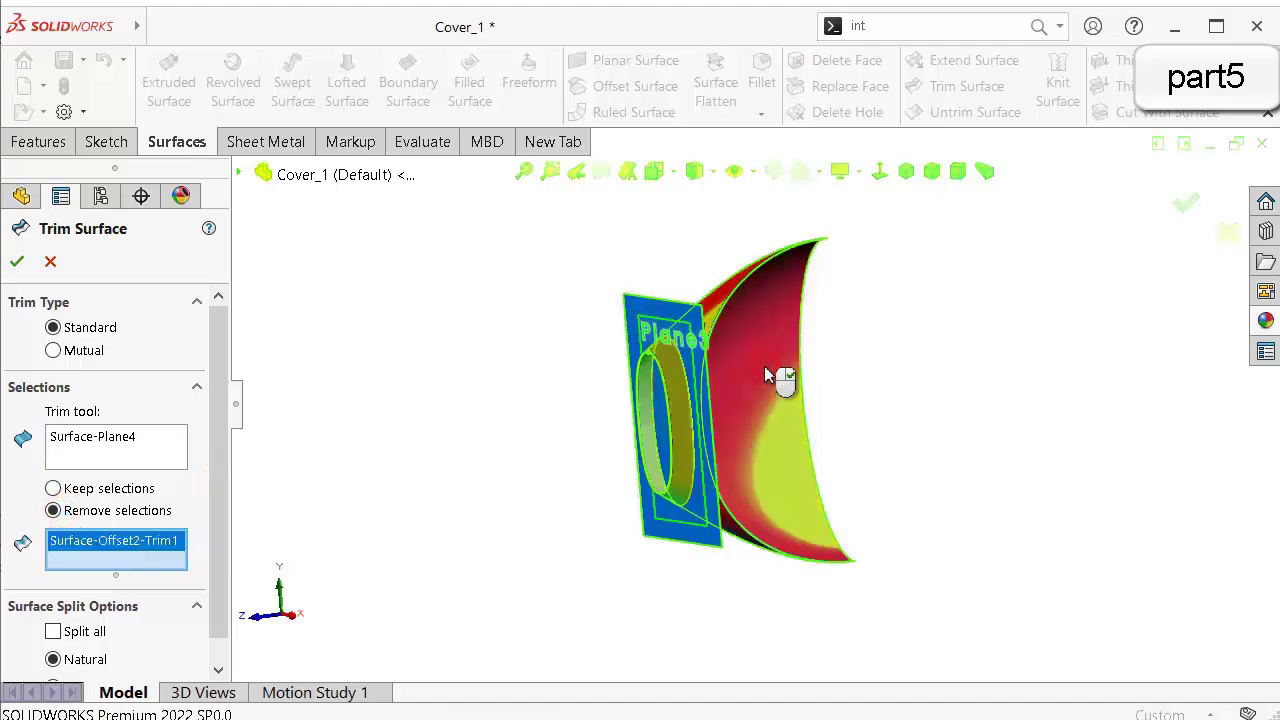
pyautogui.moveTo(784, 410); pyautogui.dragTo(820, 383, button='middle')
# Trim the planar surface with the remaining offset surface as the tool, removing the area outside the oval ring.
pyautogui.scroll(-1, 820, 383)
pyautogui.moveTo(661, 376); pyautogui.dragTo(772, 326, button='middle')
pyautogui.scroll(-1, 772, 326)
pyautogui.scroll(-2, 741, 373)
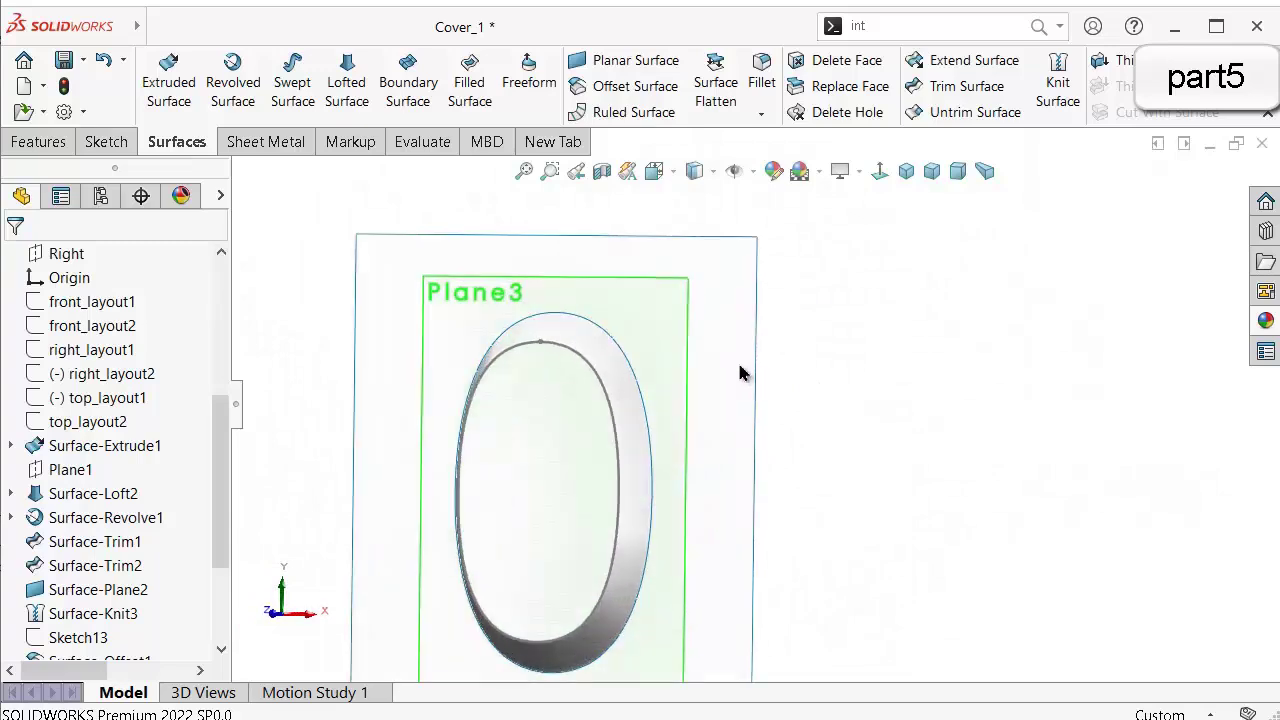
pyautogui.click(965, 90)
pyautogui.moveTo(900, 415); pyautogui.dragTo(794, 429, button='middle')
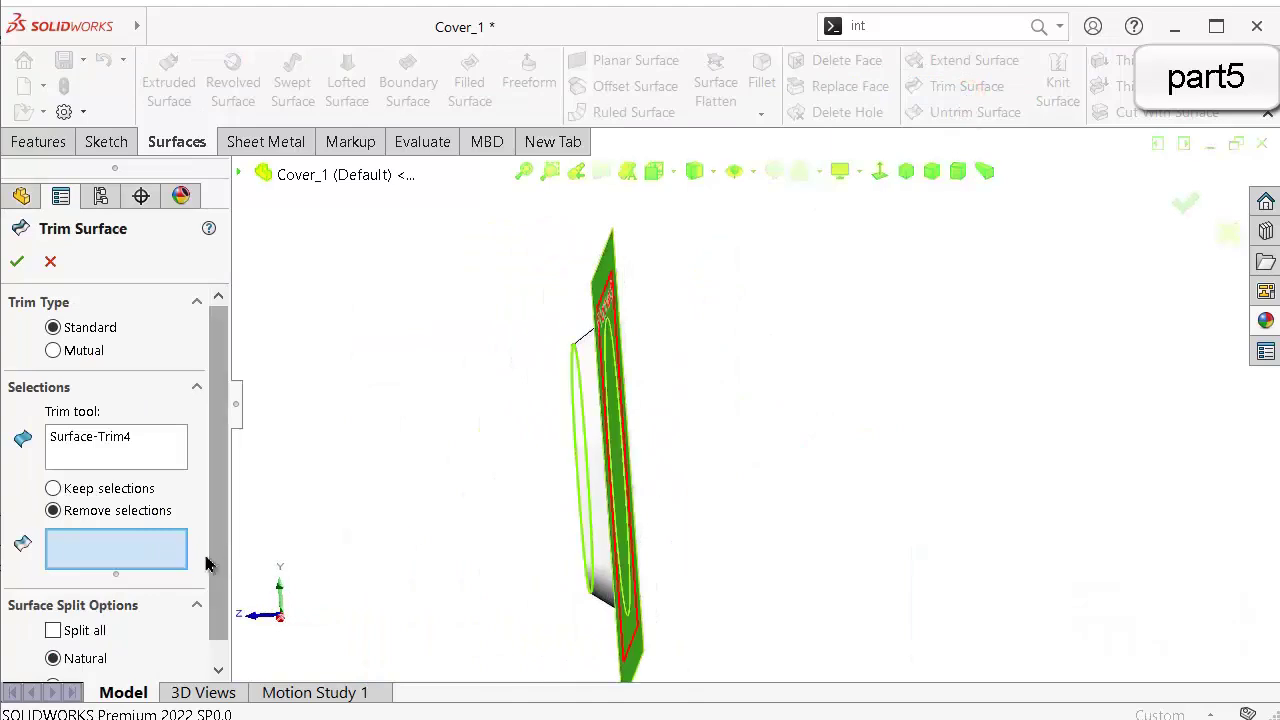
pyautogui.moveTo(508, 518); pyautogui.dragTo(569, 300, button='middle')
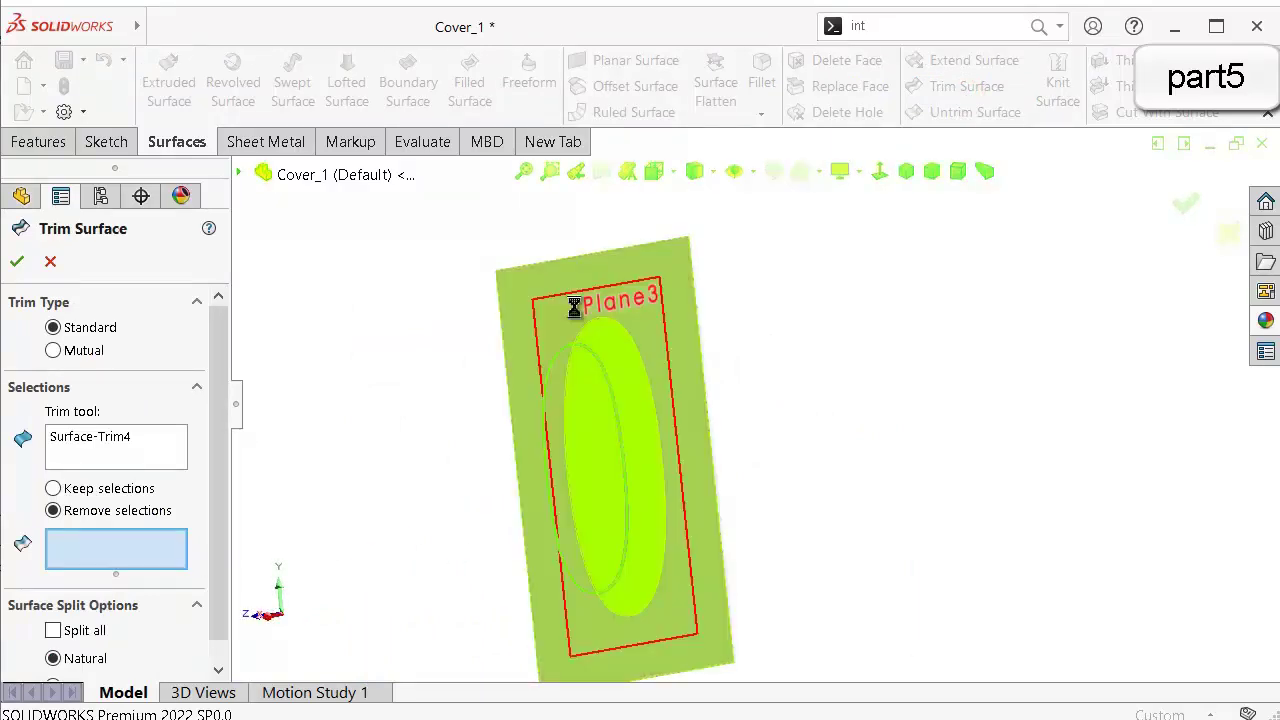
pyautogui.click(521, 296)
pyautogui.moveTo(443, 434); pyautogui.dragTo(470, 430, button='middle')
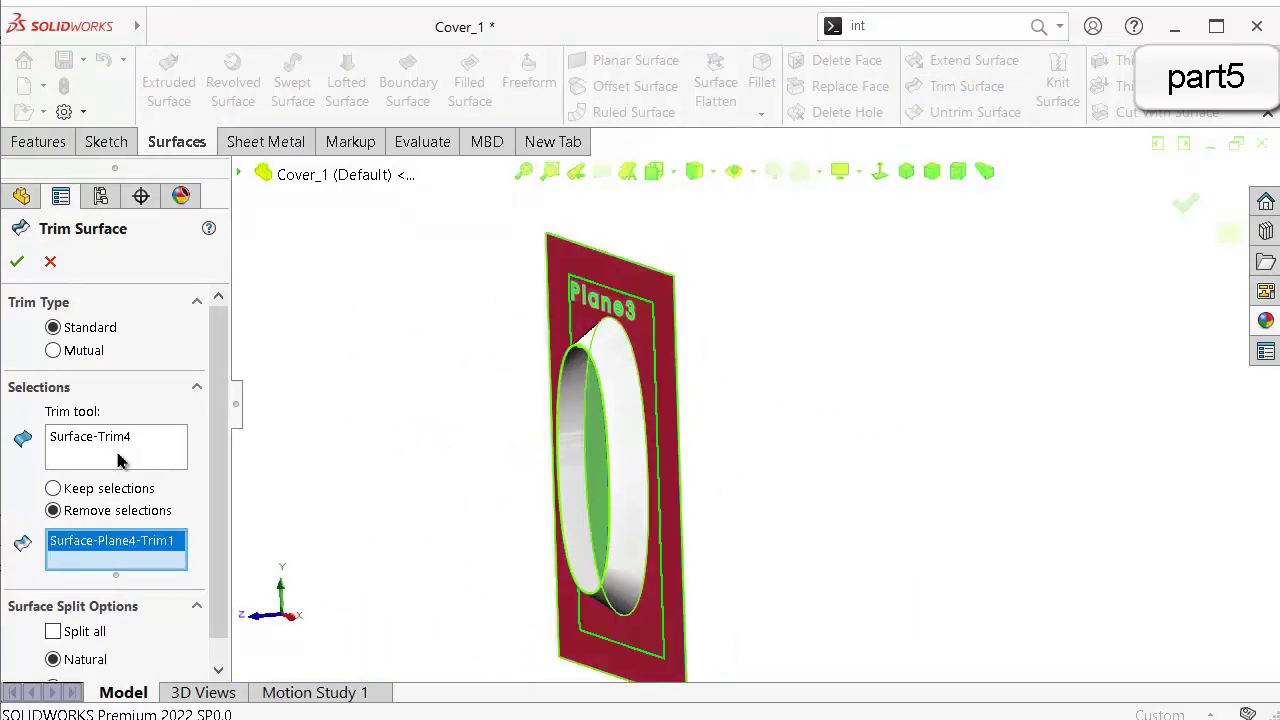
pyautogui.click(119, 437)
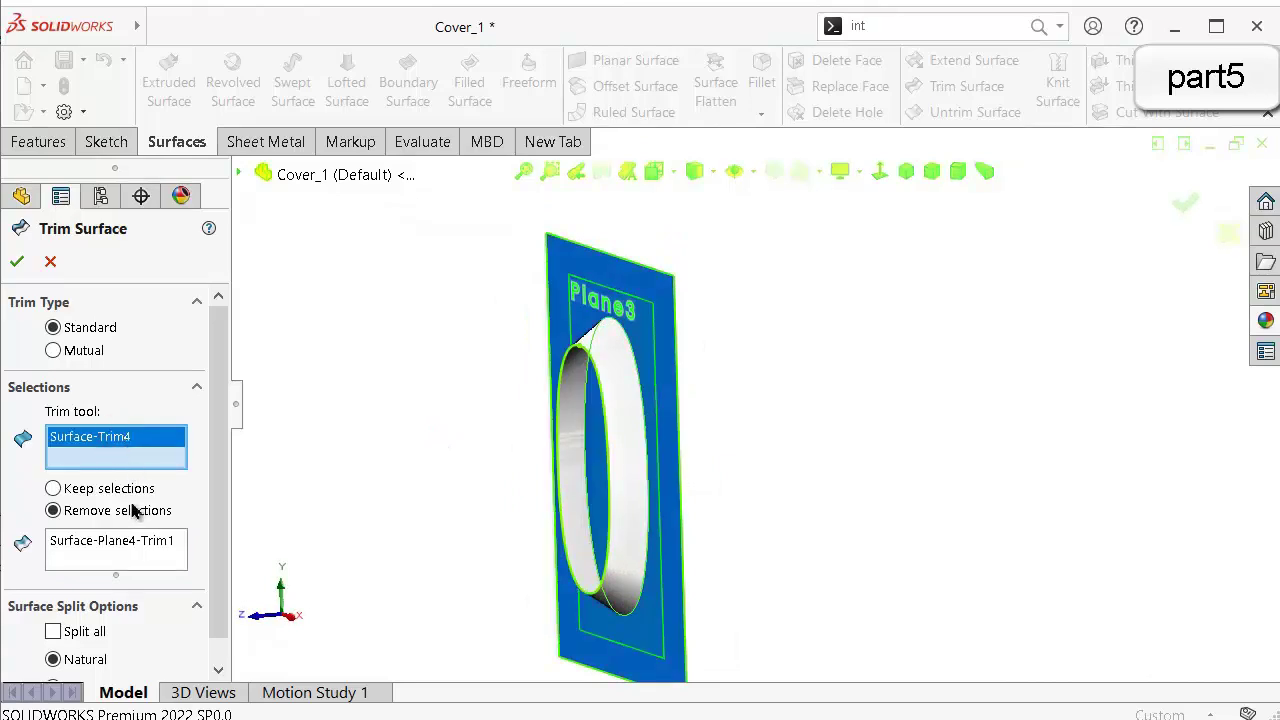
pyautogui.click(138, 541)
pyautogui.click(15, 261)
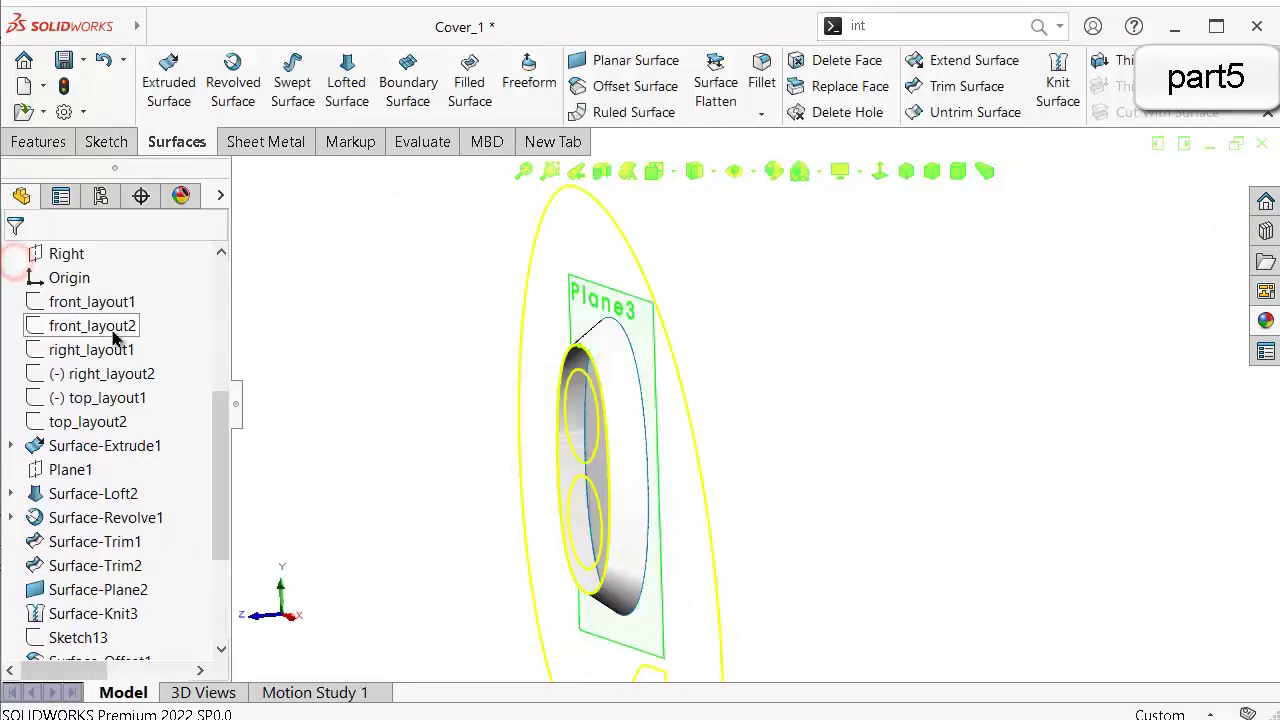
# Create a planar surface that closes the oval opening at the small outer end of the ring.
pyautogui.moveTo(431, 434); pyautogui.dragTo(326, 467, button='middle')
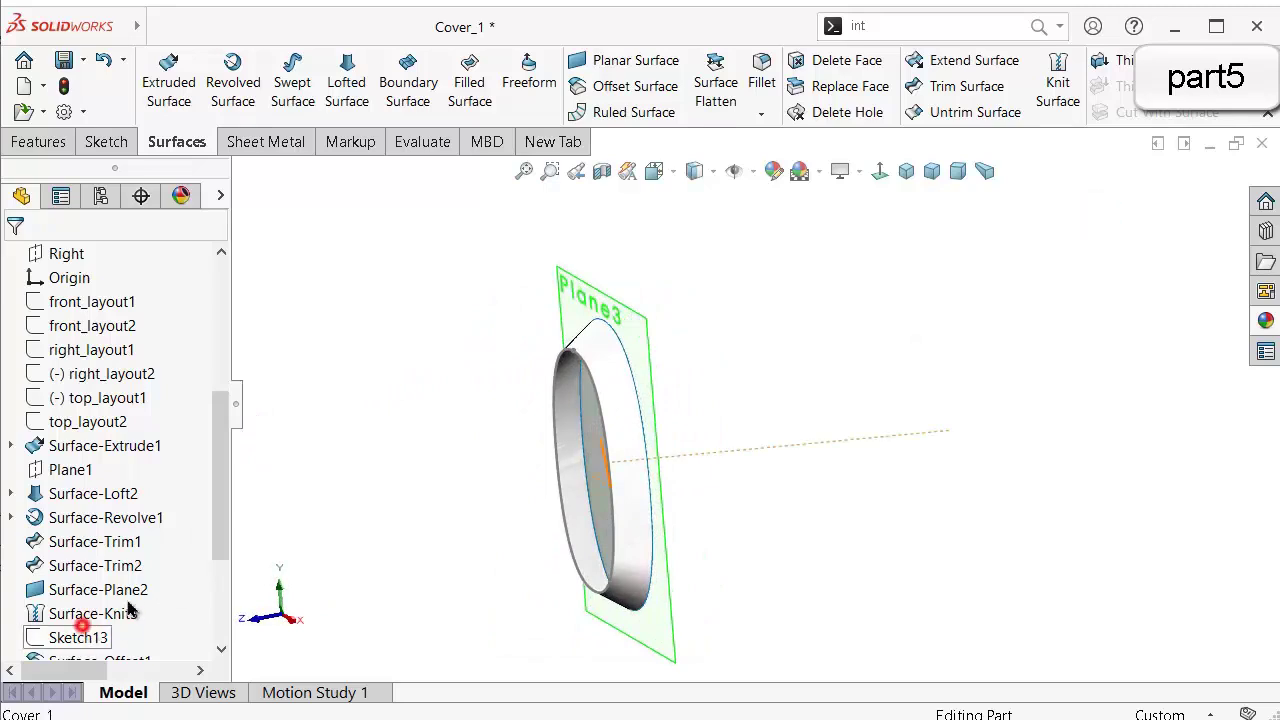
pyautogui.click(82, 626)
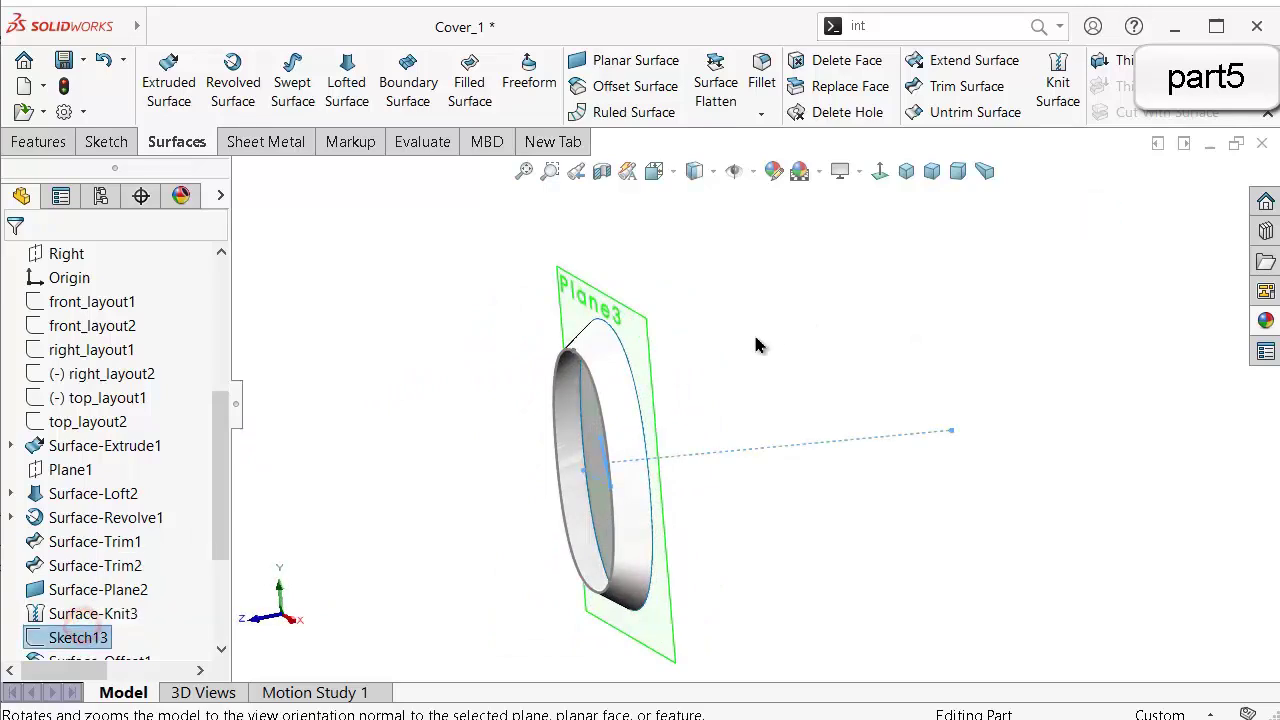
pyautogui.click(602, 58)
pyautogui.click(593, 382)
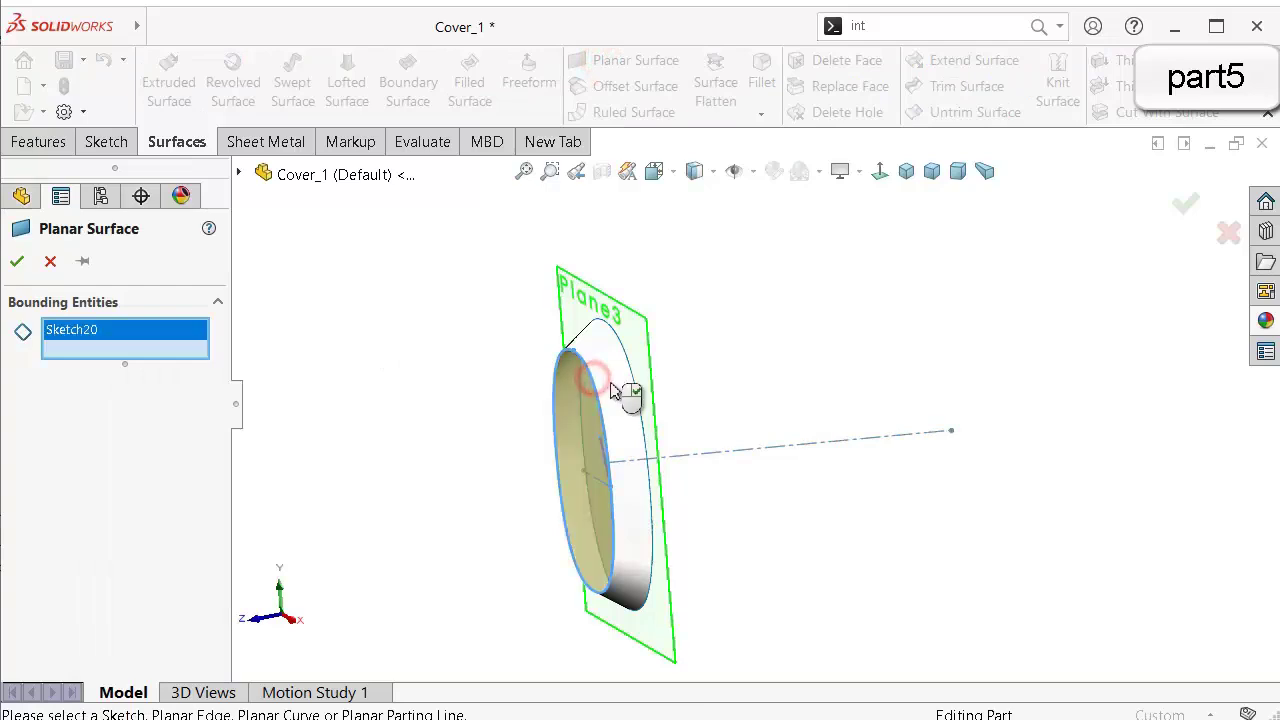
pyautogui.rightClick(695, 365)
pyautogui.click(731, 503)
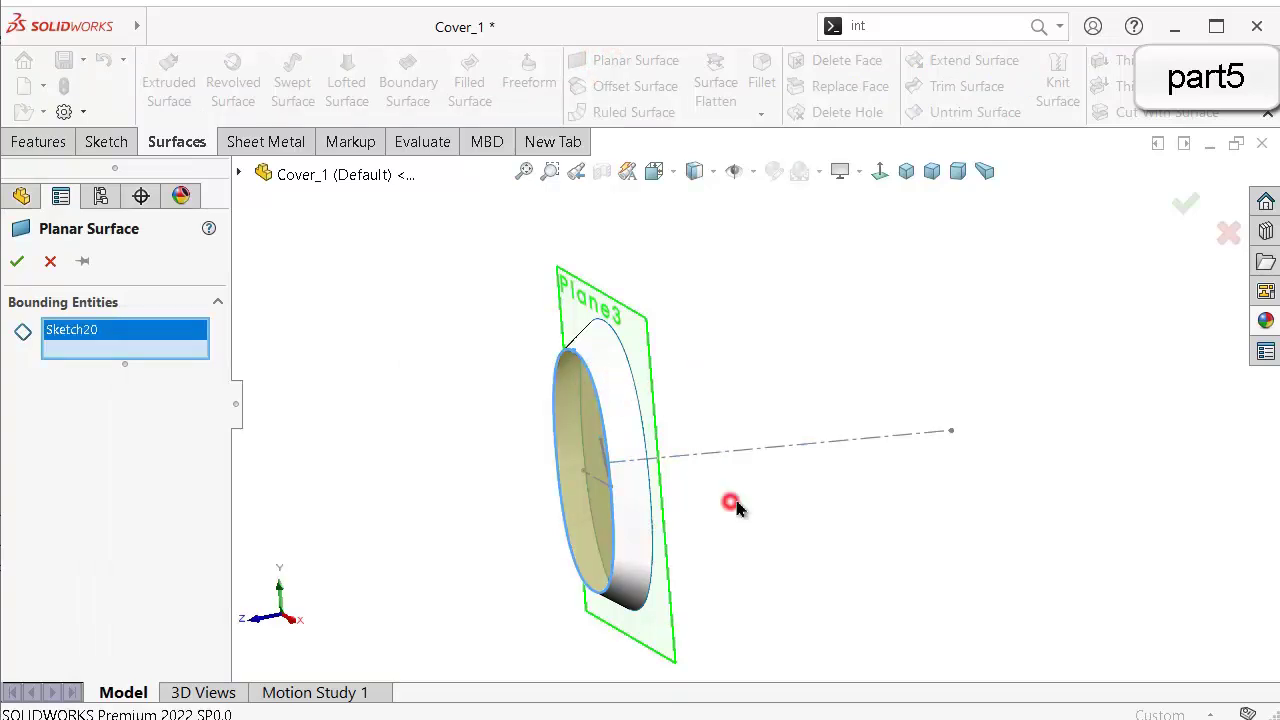
pyautogui.moveTo(700, 438); pyautogui.dragTo(700, 350, button='middle')
# Knit the trimmed offset surface with the two planar surfaces, merging entities and creating a solid.
pyautogui.click(1049, 88)
pyautogui.scroll(2, 769, 289)
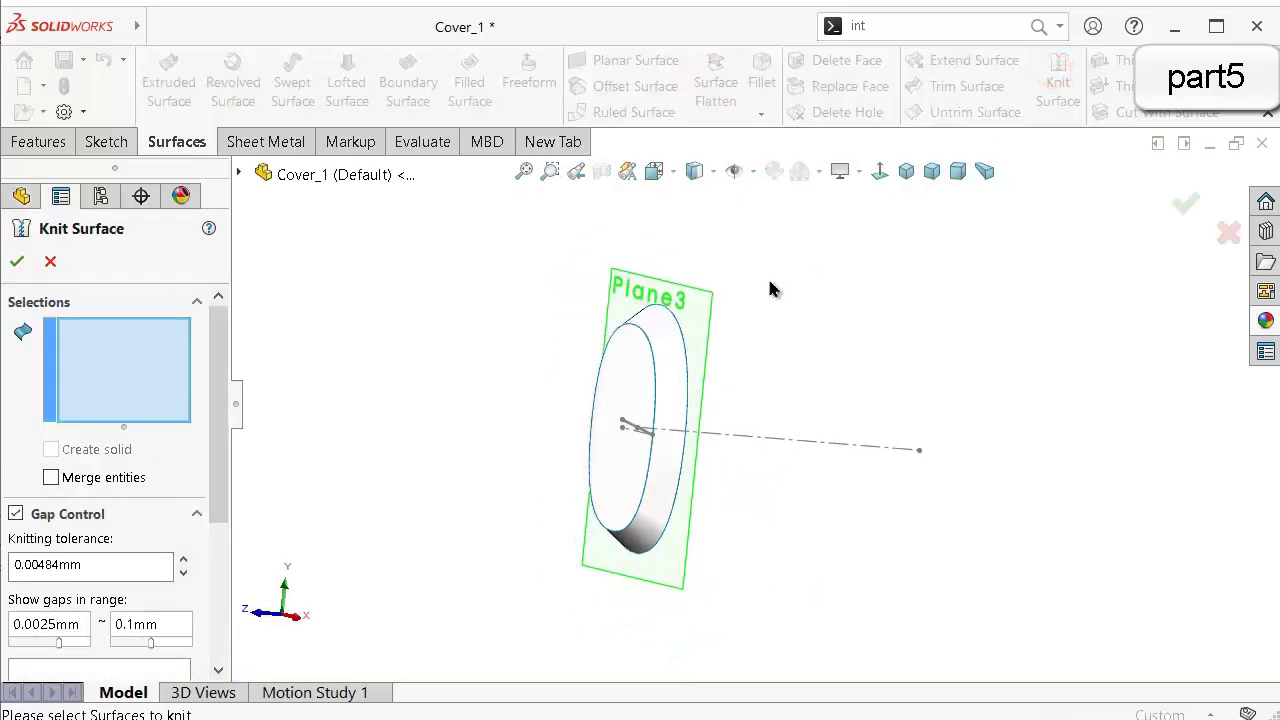
pyautogui.moveTo(504, 254)
pyautogui.mouseDown()
pyautogui.moveTo(661, 666)
pyautogui.moveTo(401, 550)
pyautogui.mouseUp()
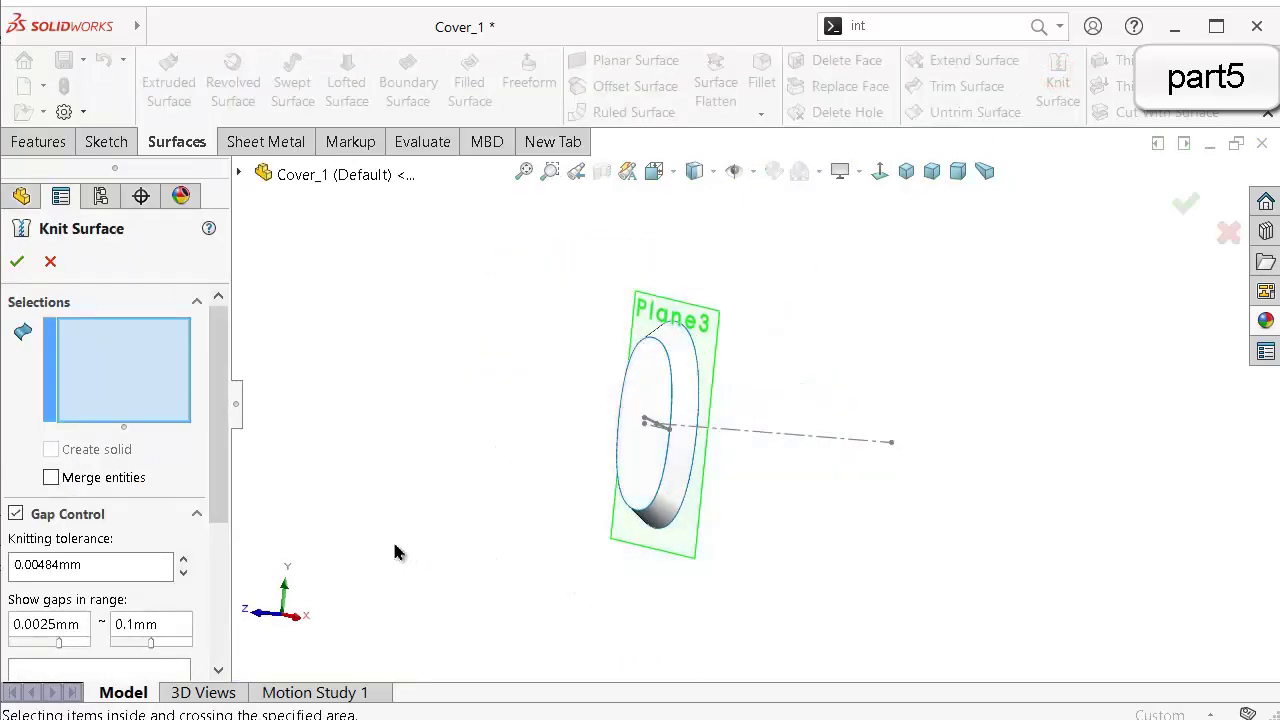
pyautogui.click(671, 377)
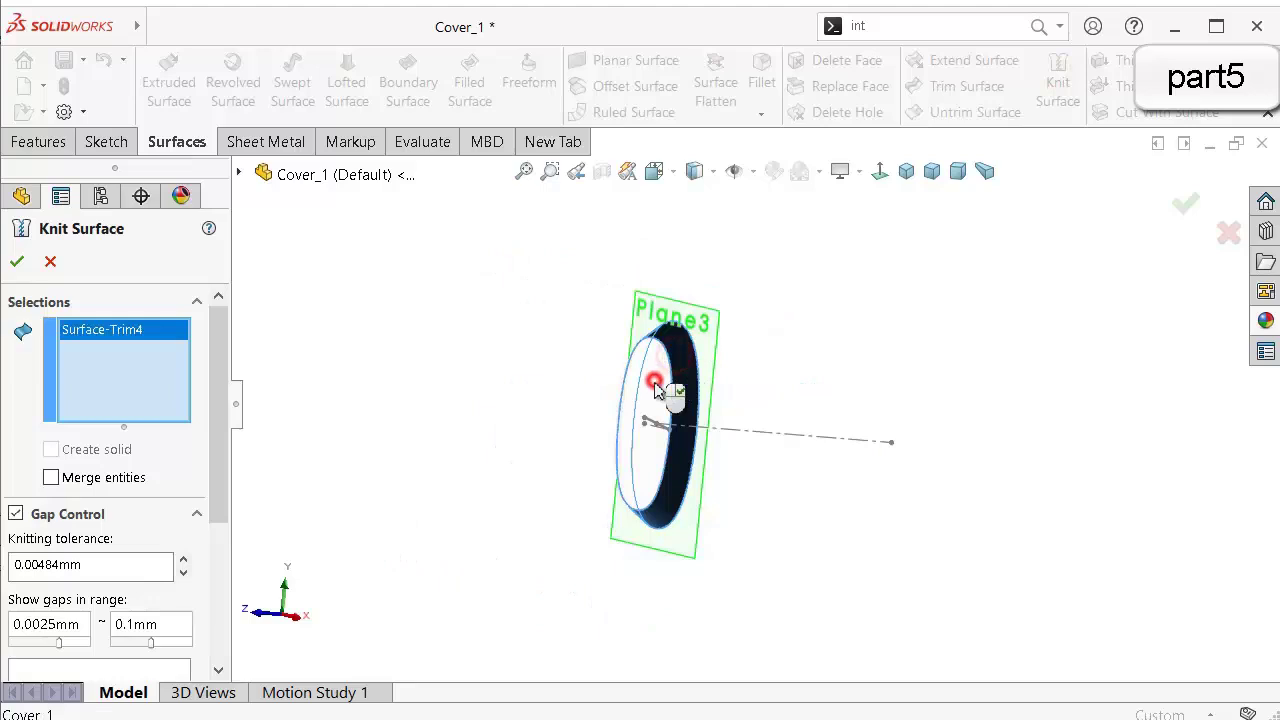
pyautogui.click(657, 390)
pyautogui.moveTo(749, 405); pyautogui.dragTo(706, 394, button='middle')
pyautogui.click(690, 396)
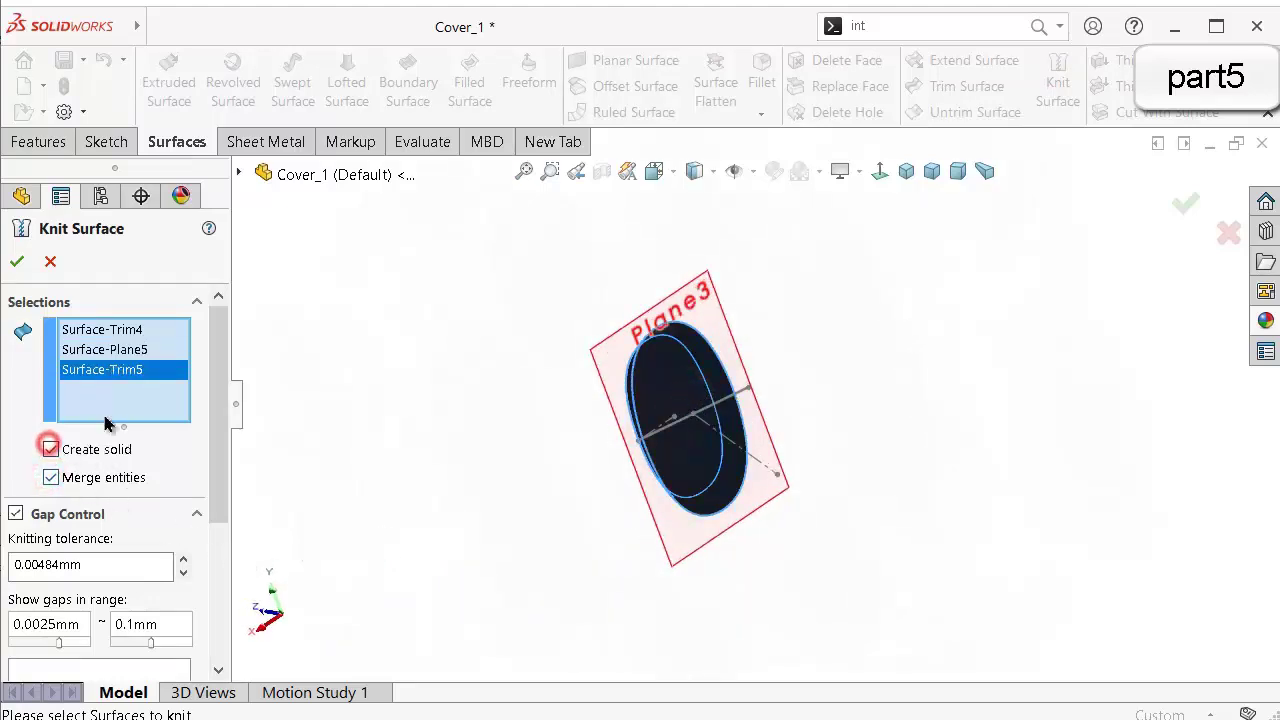
pyautogui.press('Return')
# Show the hidden Shell2 solid body again.
pyautogui.moveTo(680, 443); pyautogui.dragTo(587, 456, button='middle')
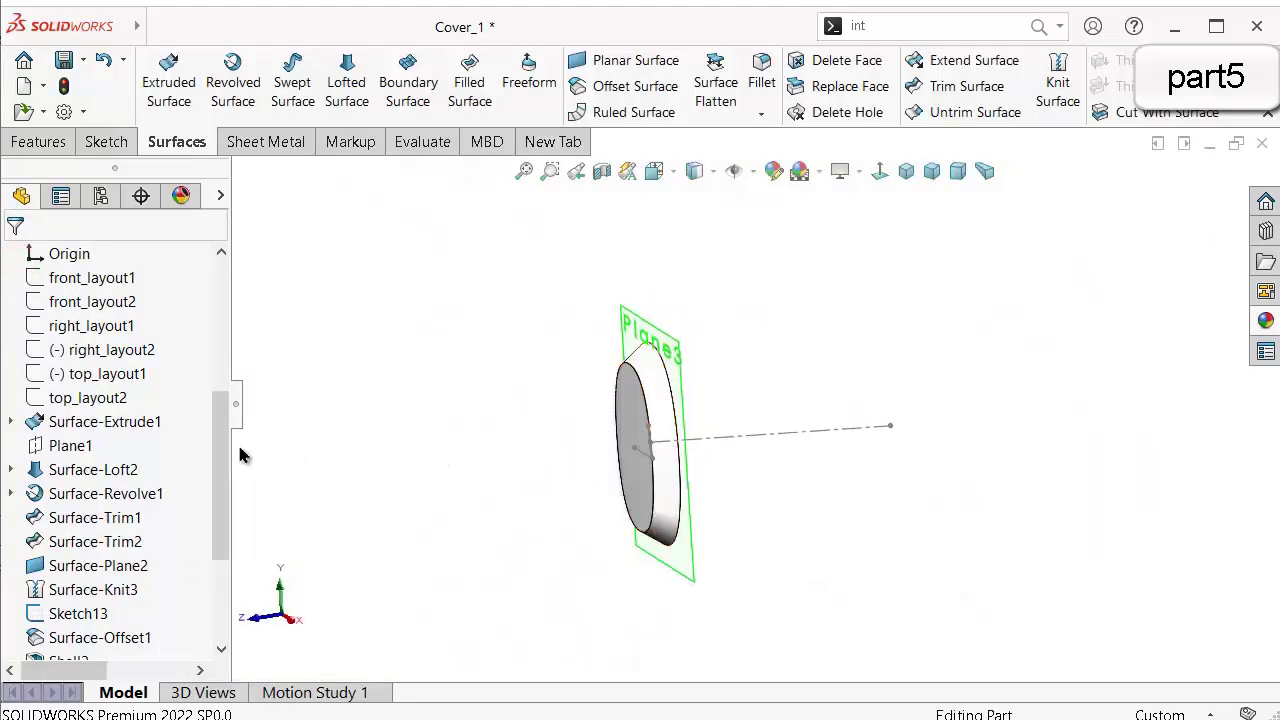
pyautogui.moveTo(222, 463)
pyautogui.mouseDown()
pyautogui.moveTo(226, 360)
pyautogui.moveTo(220, 610)
pyautogui.mouseUp()
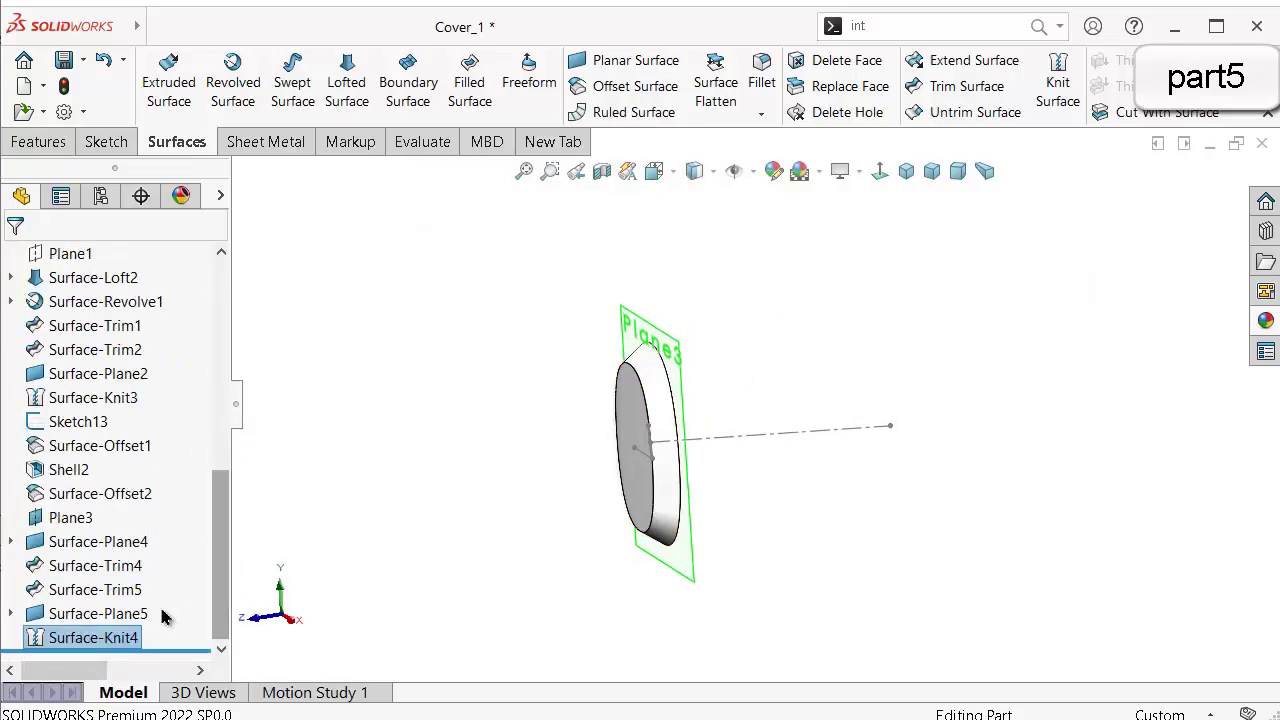
pyautogui.scroll(5, 233, 403)
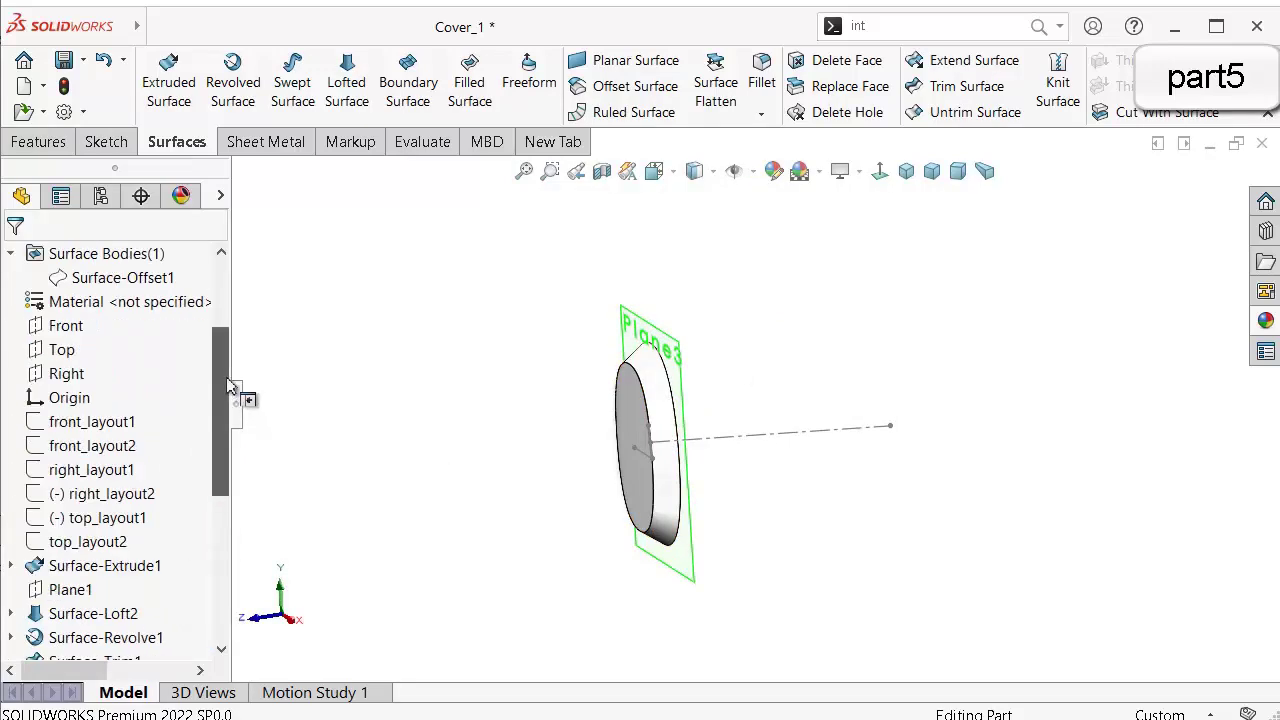
pyautogui.moveTo(228, 387); pyautogui.dragTo(222, 342)
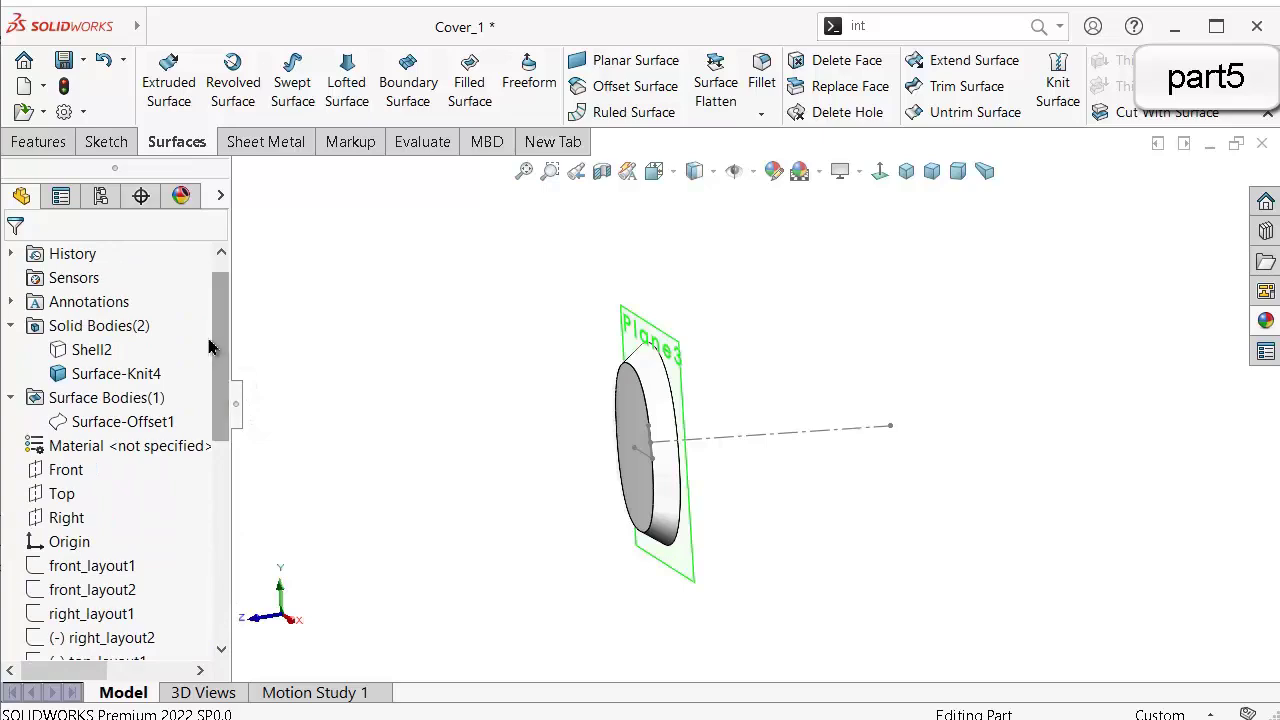
pyautogui.click(68, 349)
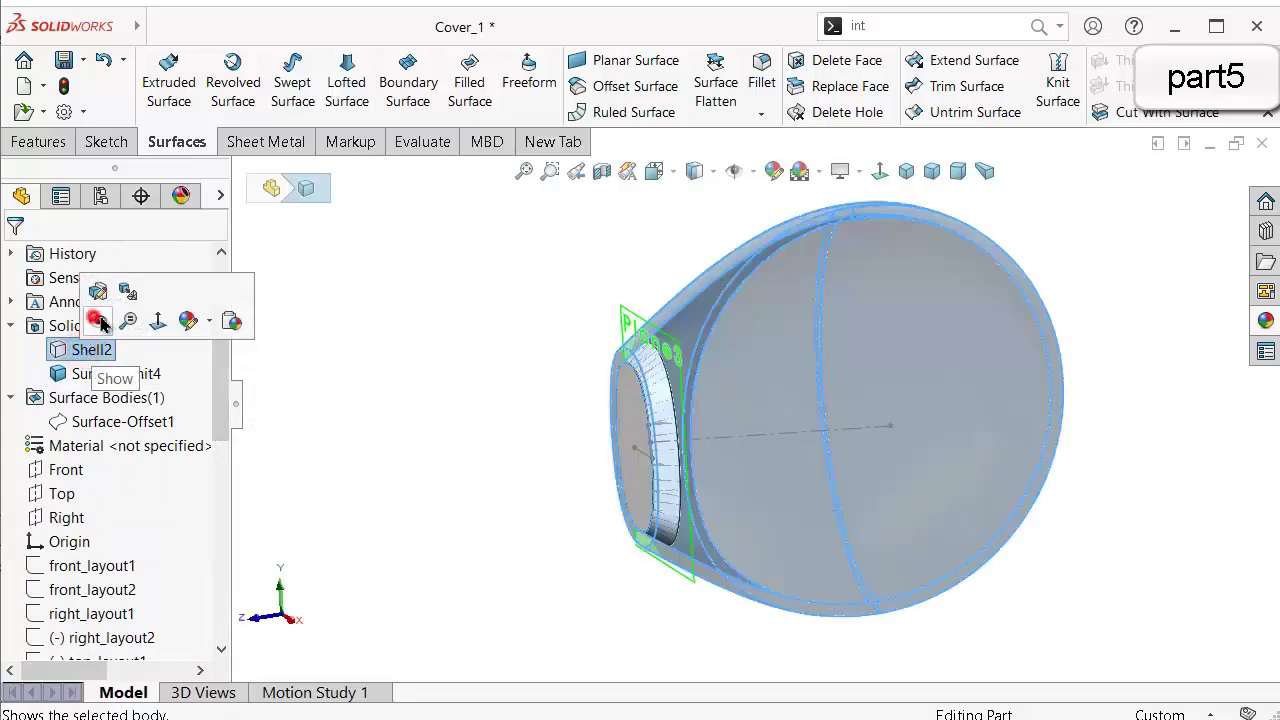
pyautogui.click(99, 321)
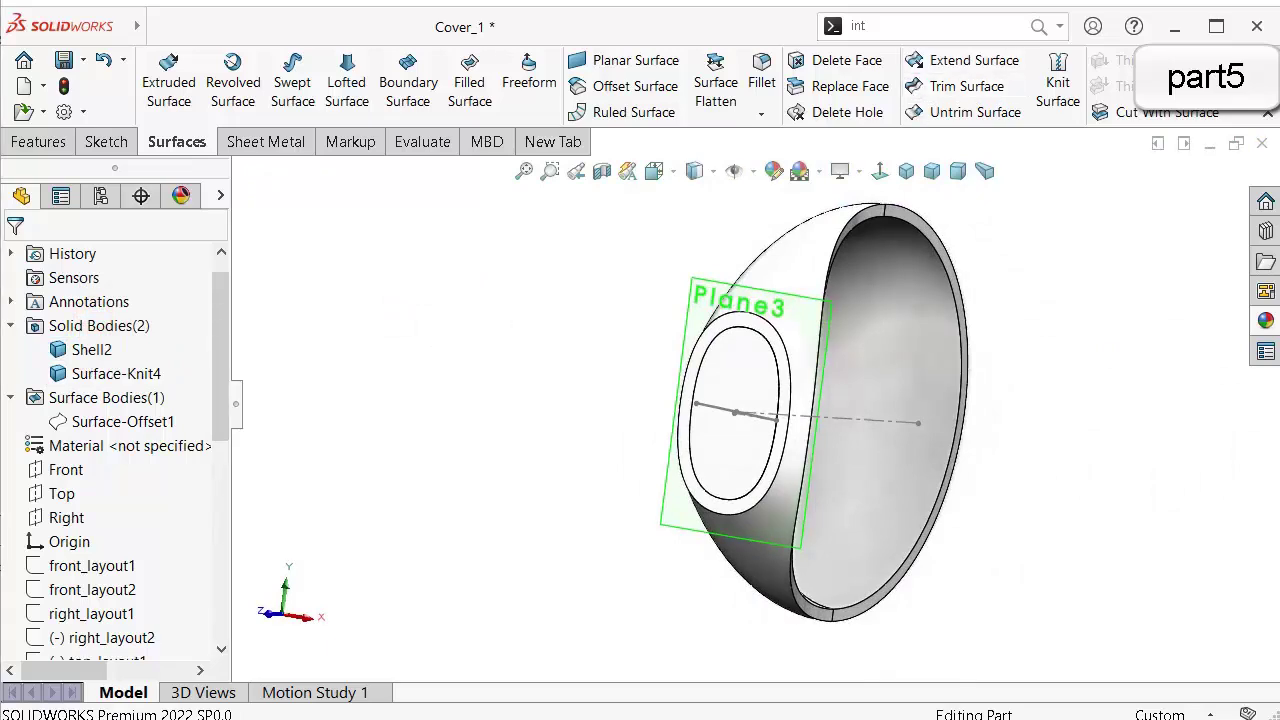
# Combine the knitted plug with the shelled body into one solid using the Add operation.
pyautogui.click(885, 27)
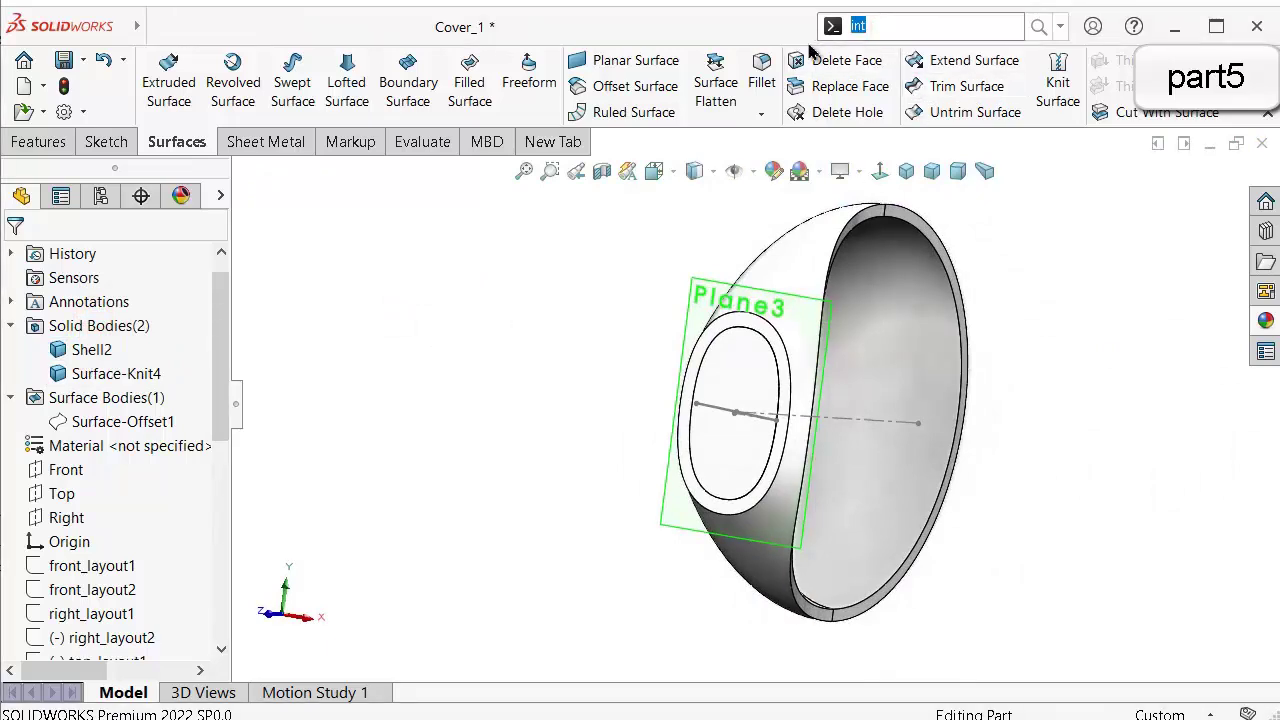
pyautogui.write('com')
pyautogui.click(916, 86)
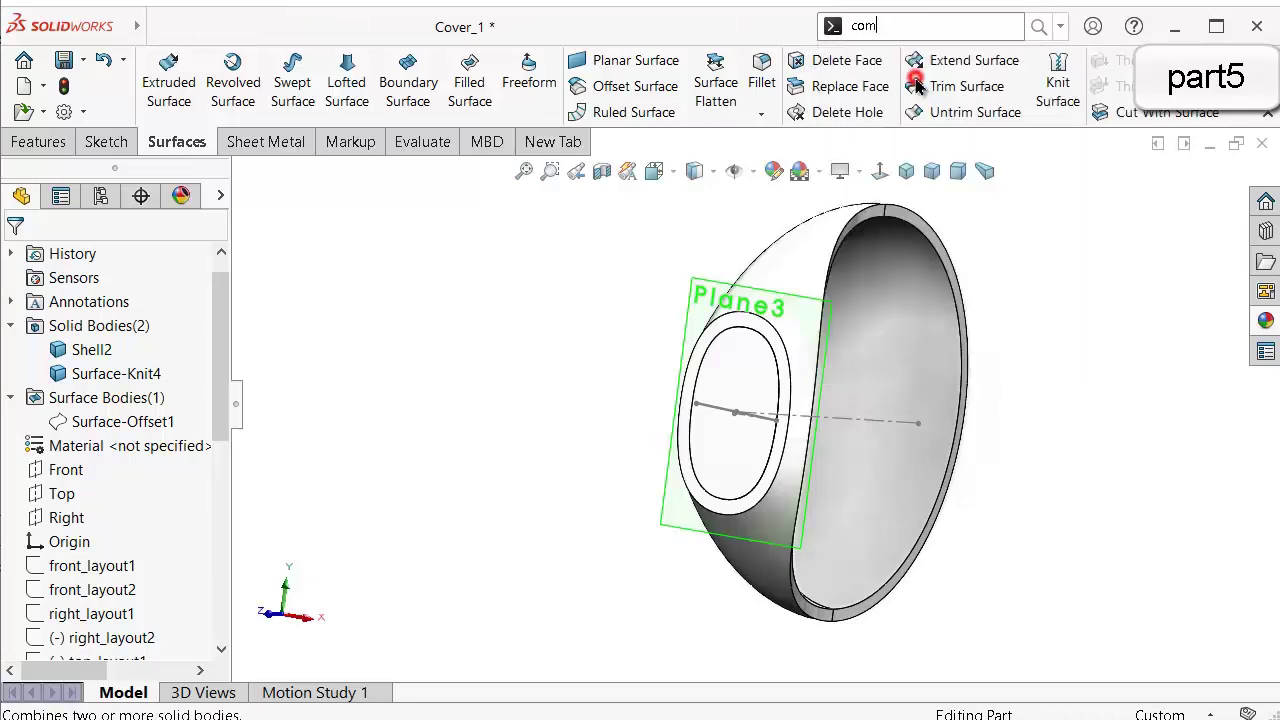
pyautogui.click(728, 443)
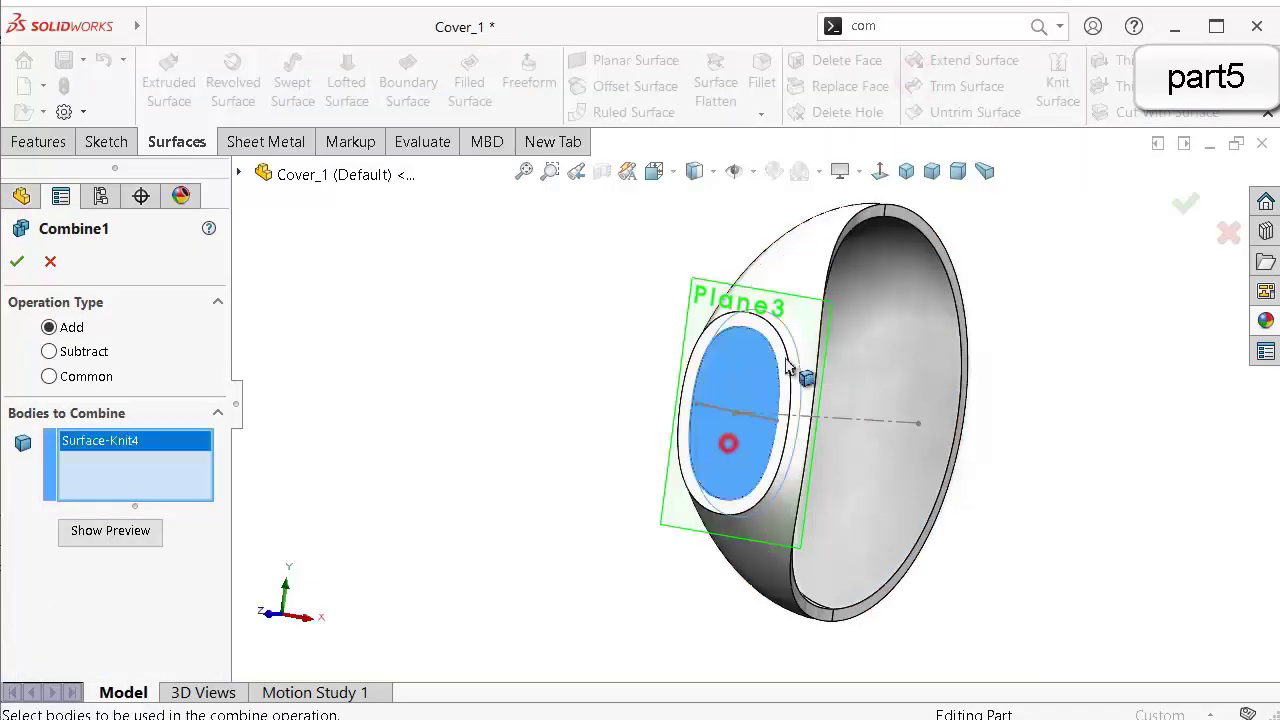
pyautogui.click(811, 266)
pyautogui.rightClick(892, 338)
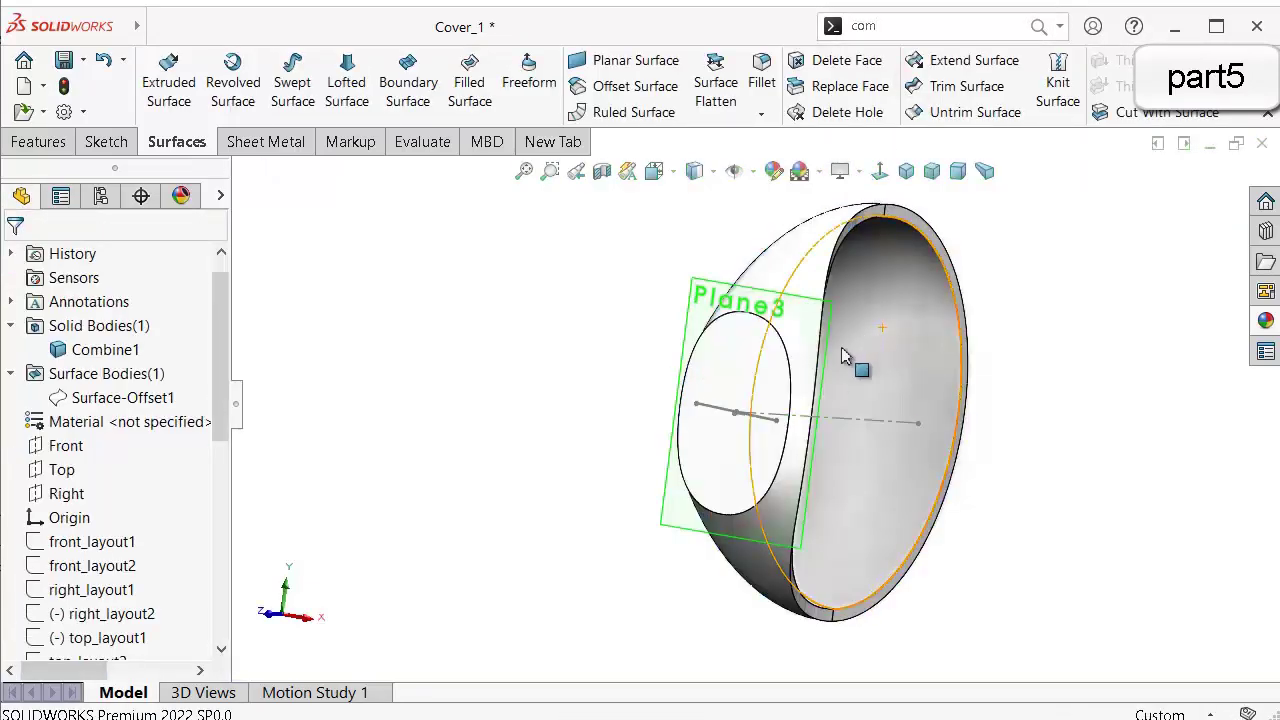
# Hide reference plane Plane3 and the Sketch13 centerline sketch.
pyautogui.moveTo(843, 357); pyautogui.dragTo(628, 352, button='middle')
pyautogui.moveTo(661, 370); pyautogui.dragTo(651, 343, button='middle')
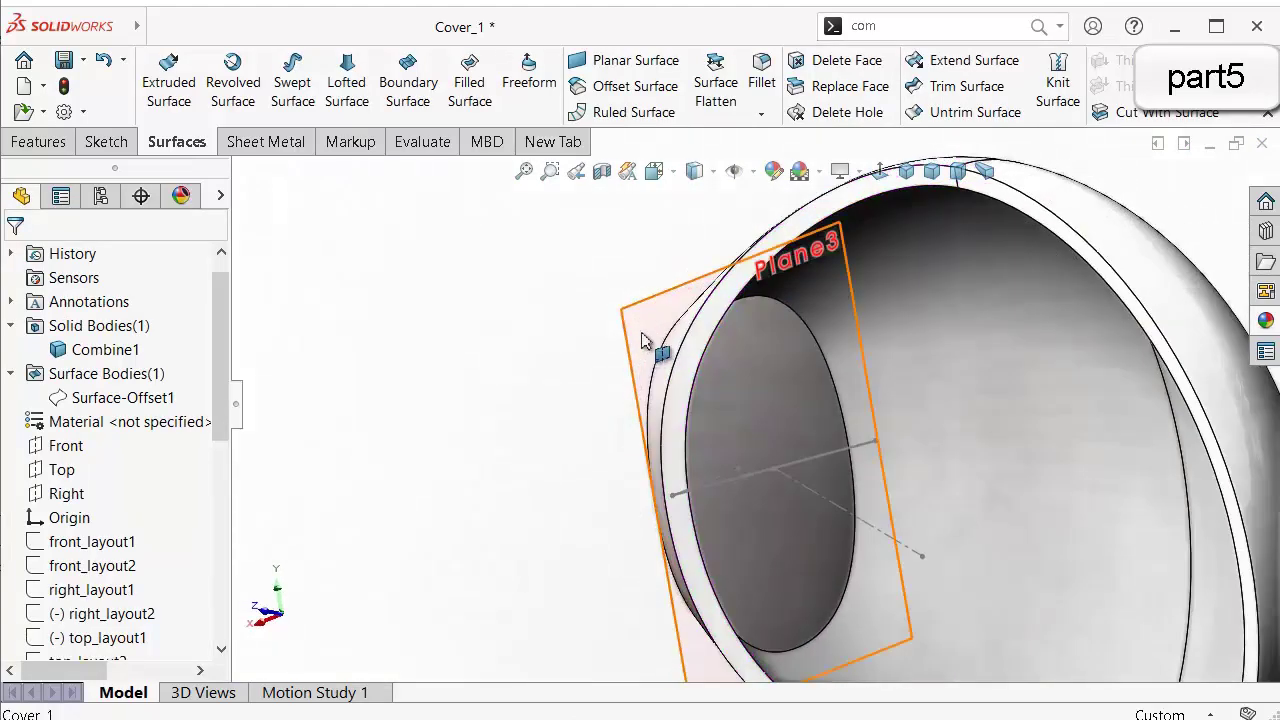
pyautogui.click(642, 332)
pyautogui.click(757, 278)
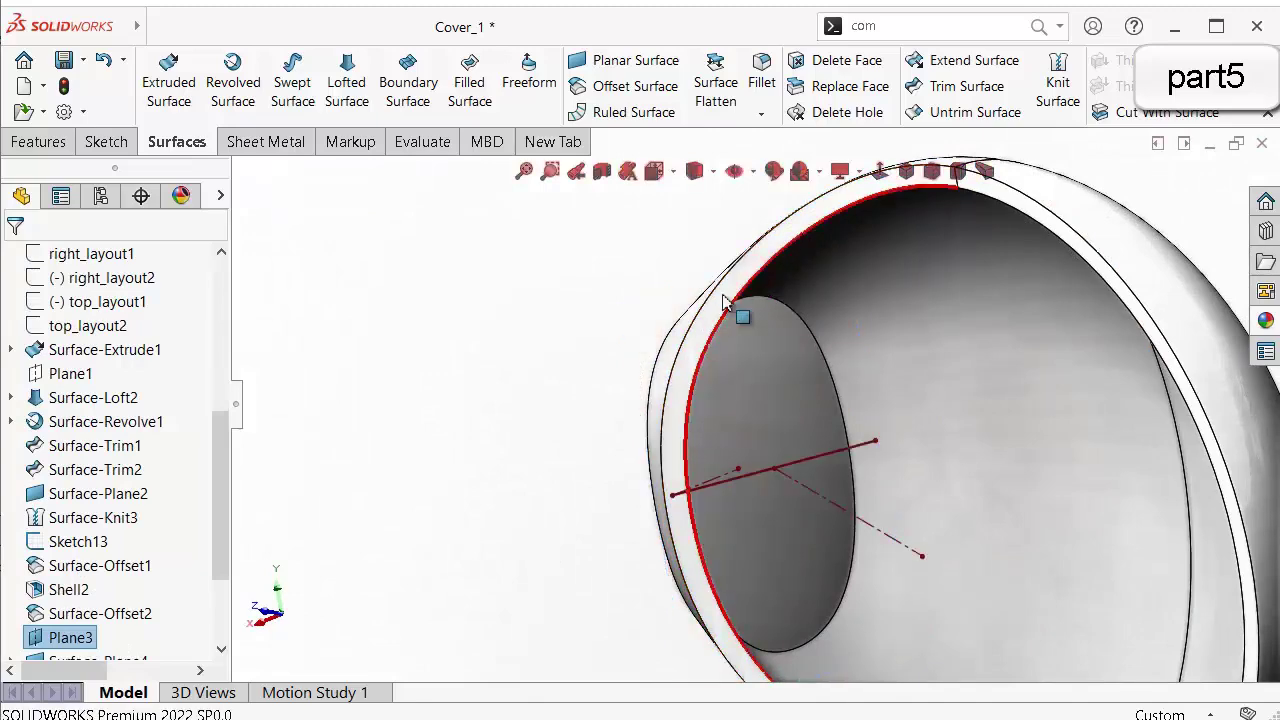
pyautogui.moveTo(520, 440)
pyautogui.mouseDown(button='middle')
pyautogui.moveTo(597, 415)
pyautogui.moveTo(720, 460)
pyautogui.mouseUp(button='middle')
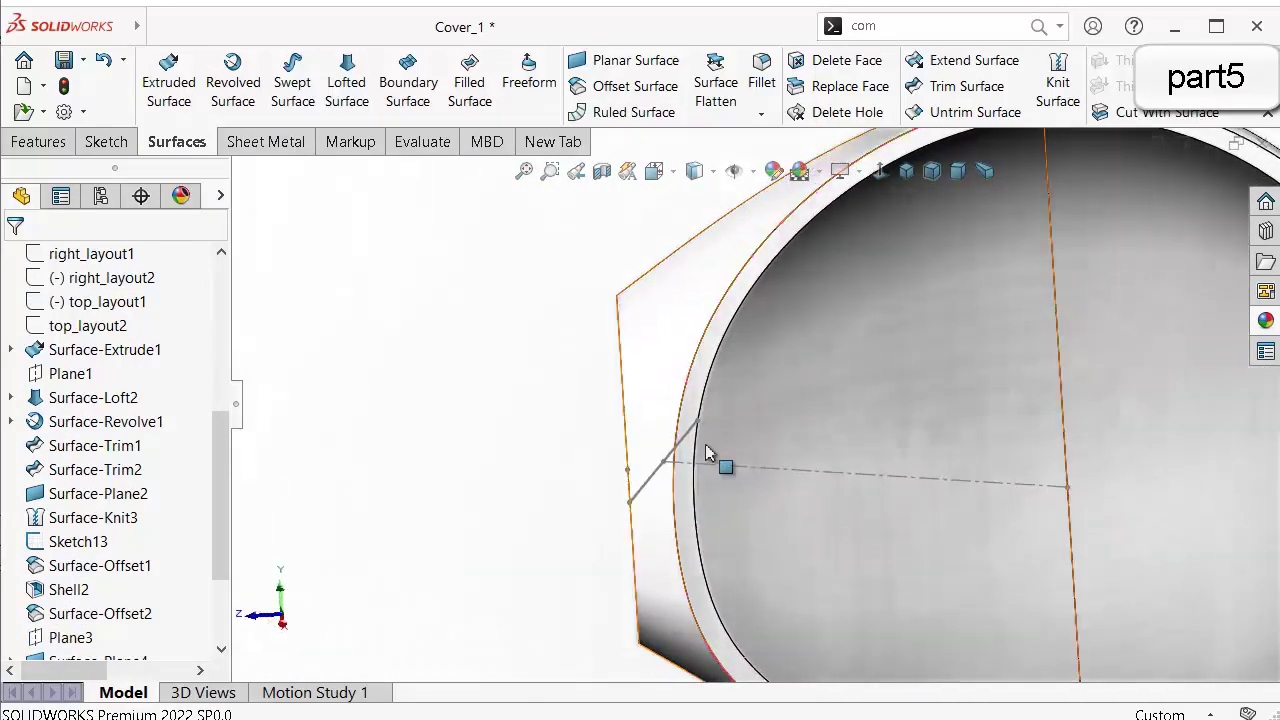
pyautogui.click(771, 469)
pyautogui.click(855, 410)
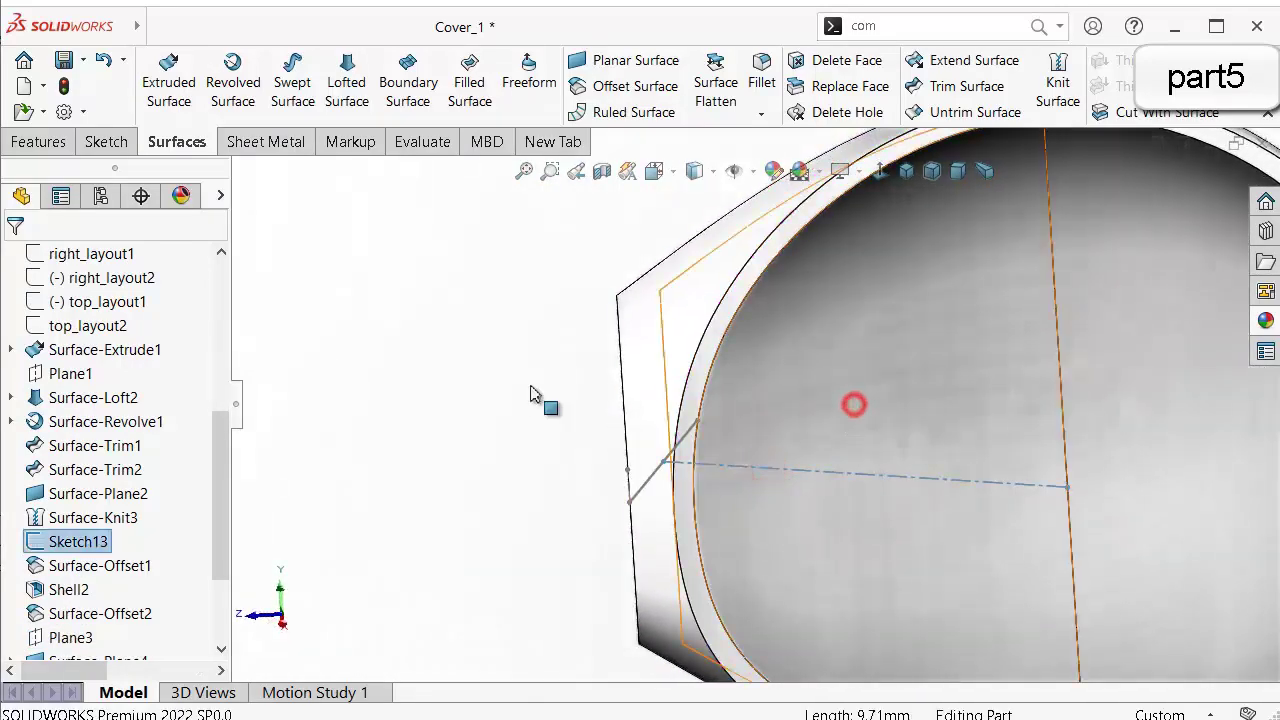
pyautogui.moveTo(580, 320)
pyautogui.mouseDown(button='middle')
pyautogui.moveTo(657, 363)
pyautogui.moveTo(617, 492)
pyautogui.moveTo(660, 535)
pyautogui.mouseUp(button='middle')
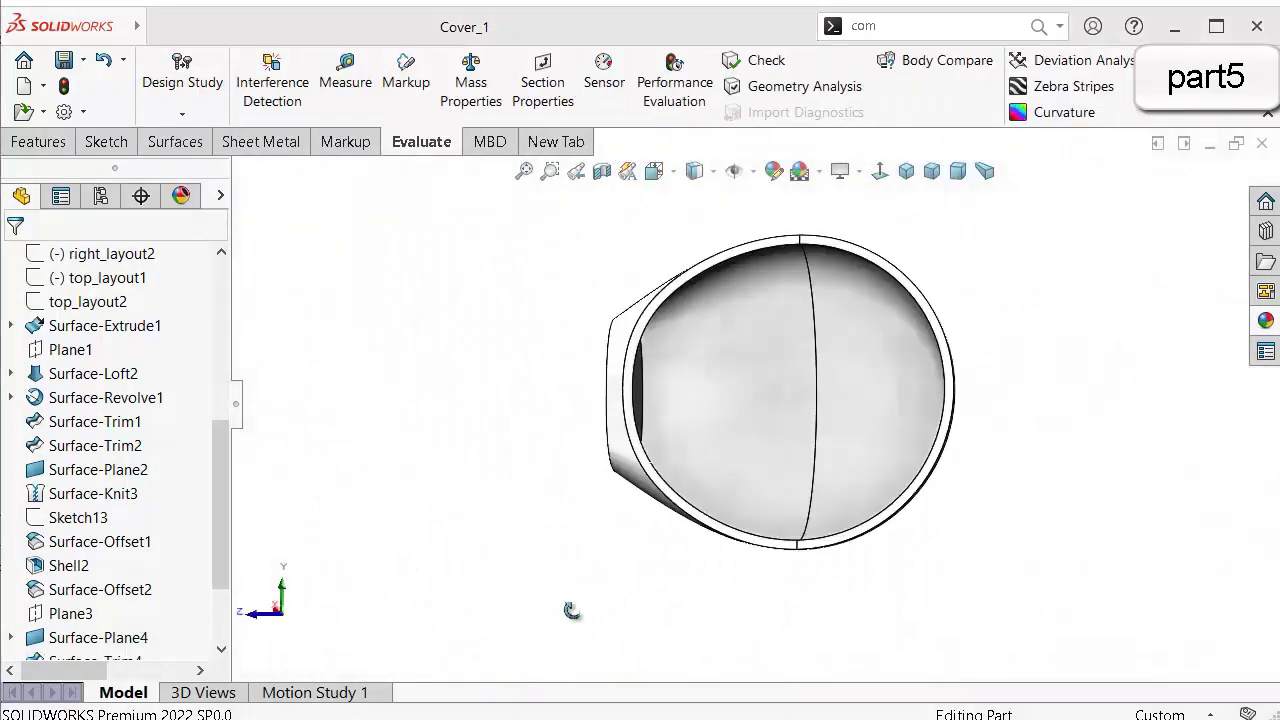
# Redefine Plane3 by replacing its second reference with the point on the inner edge of the cover's open rim.
pyautogui.moveTo(571, 611); pyautogui.dragTo(518, 630, button='middle')
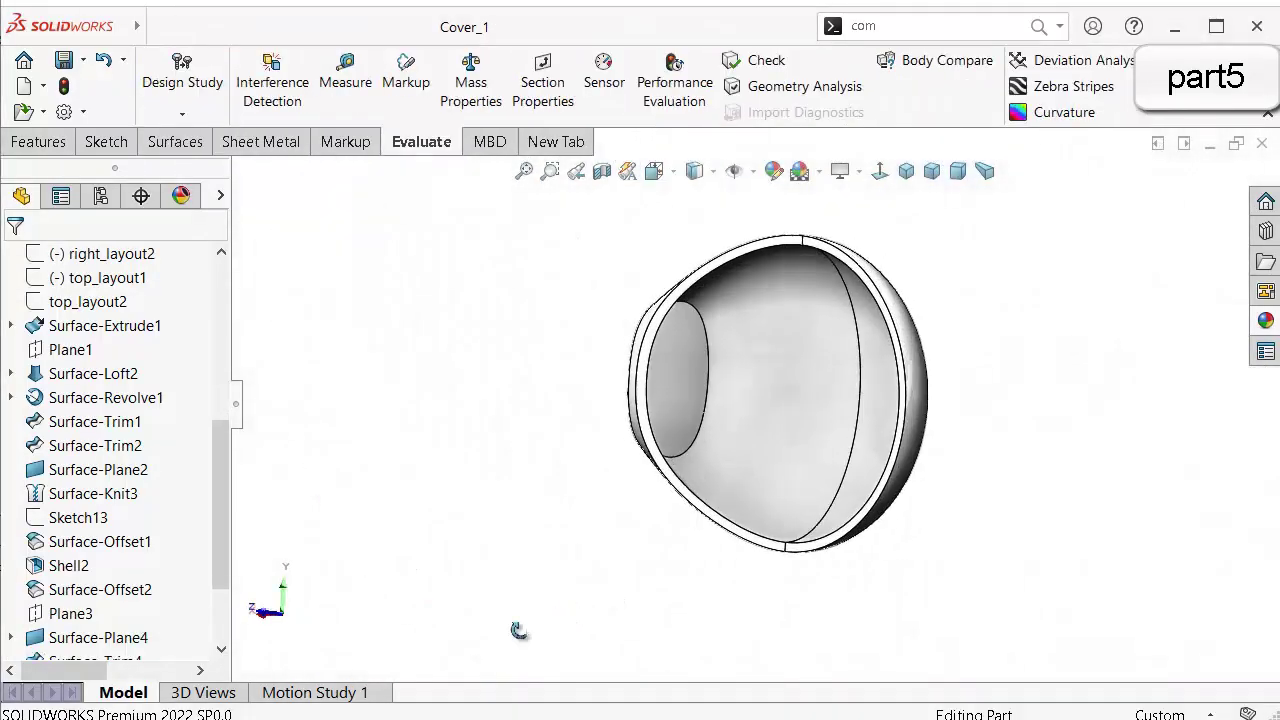
pyautogui.scroll(-2, 140, 622)
pyautogui.click(70, 493)
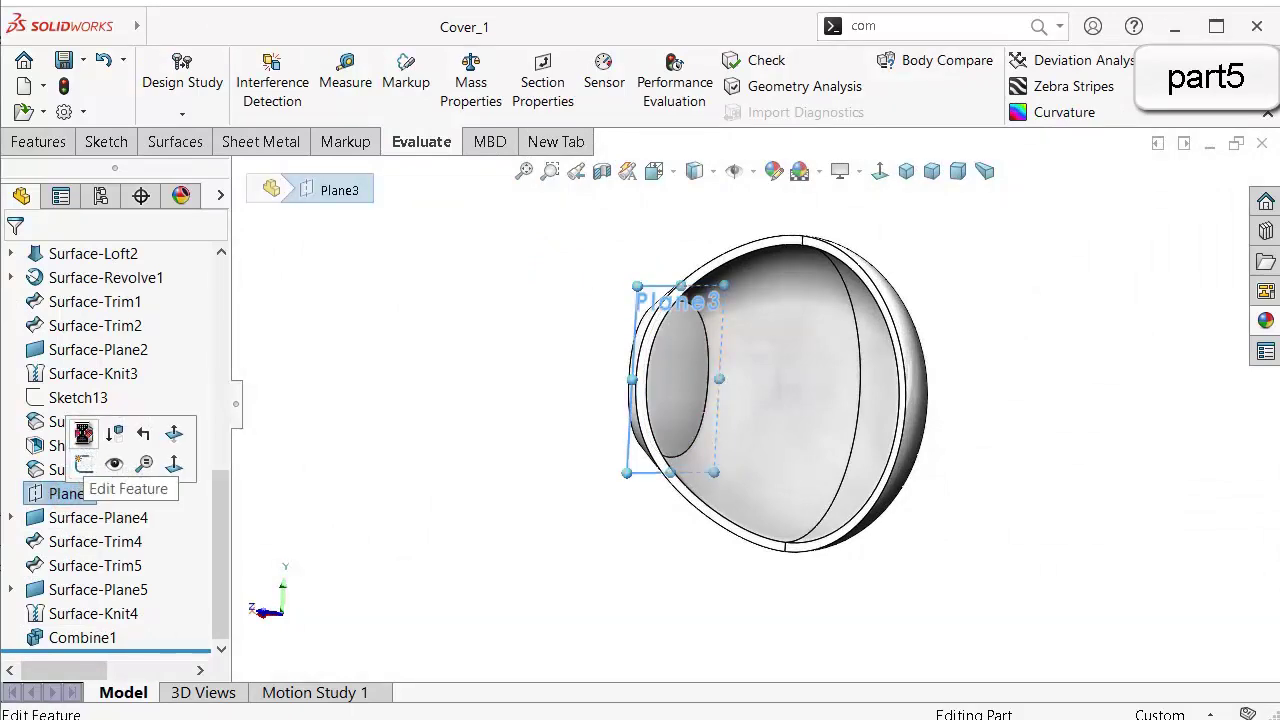
pyautogui.click(84, 433)
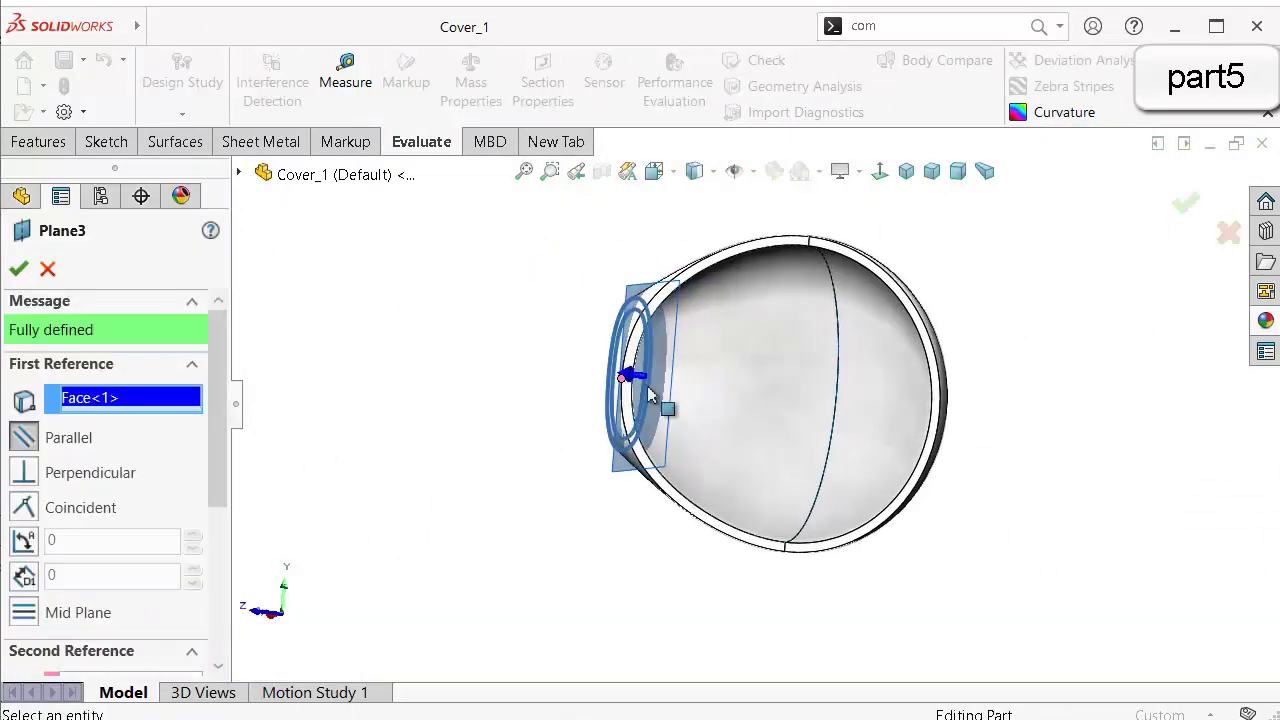
pyautogui.scroll(-5, 650, 395)
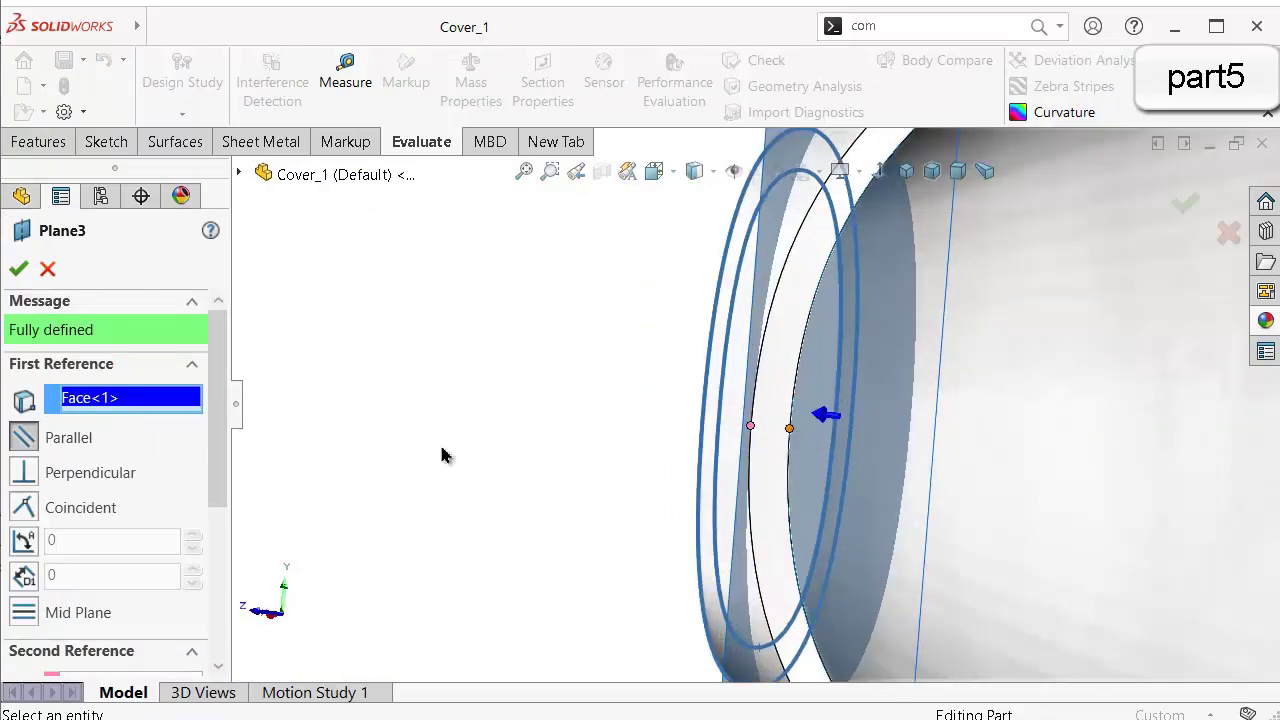
pyautogui.moveTo(220, 470); pyautogui.dragTo(194, 560)
pyautogui.click(150, 533)
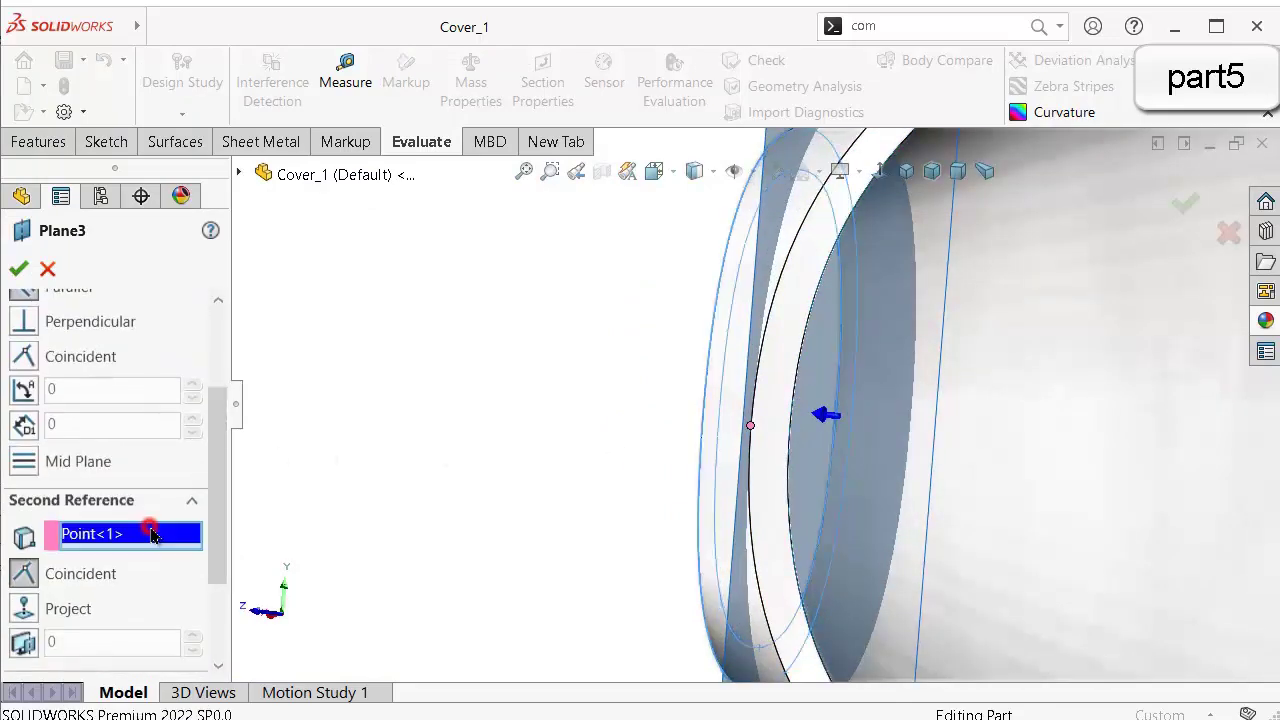
pyautogui.click(790, 440)
pyautogui.rightClick(813, 458)
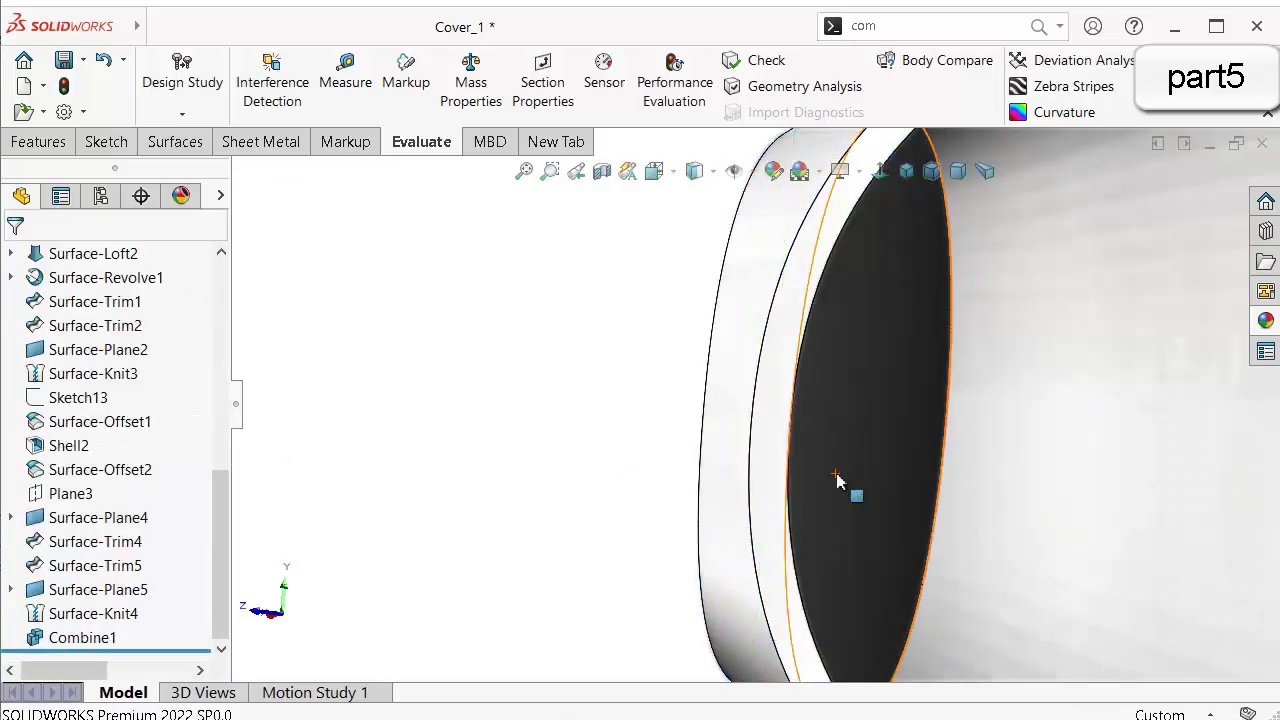
pyautogui.moveTo(838, 481); pyautogui.dragTo(786, 430, button='middle')
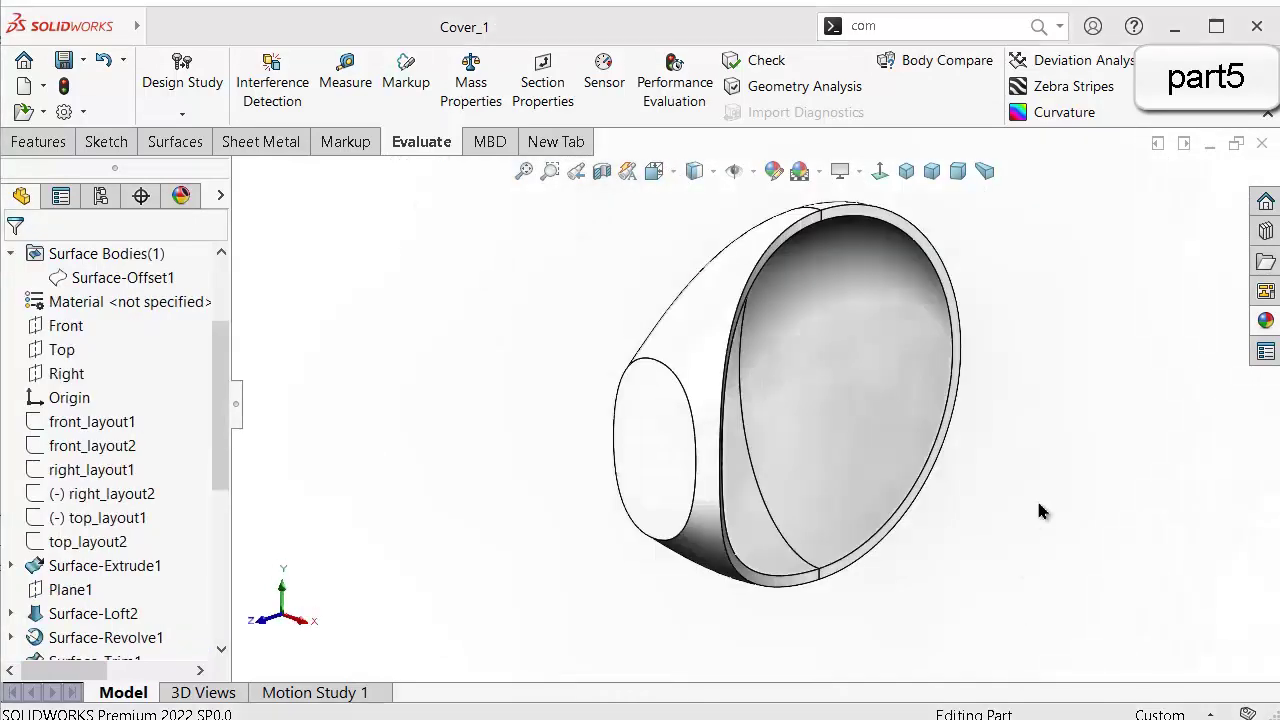
pyautogui.click(104, 428)
pyautogui.click(116, 397)
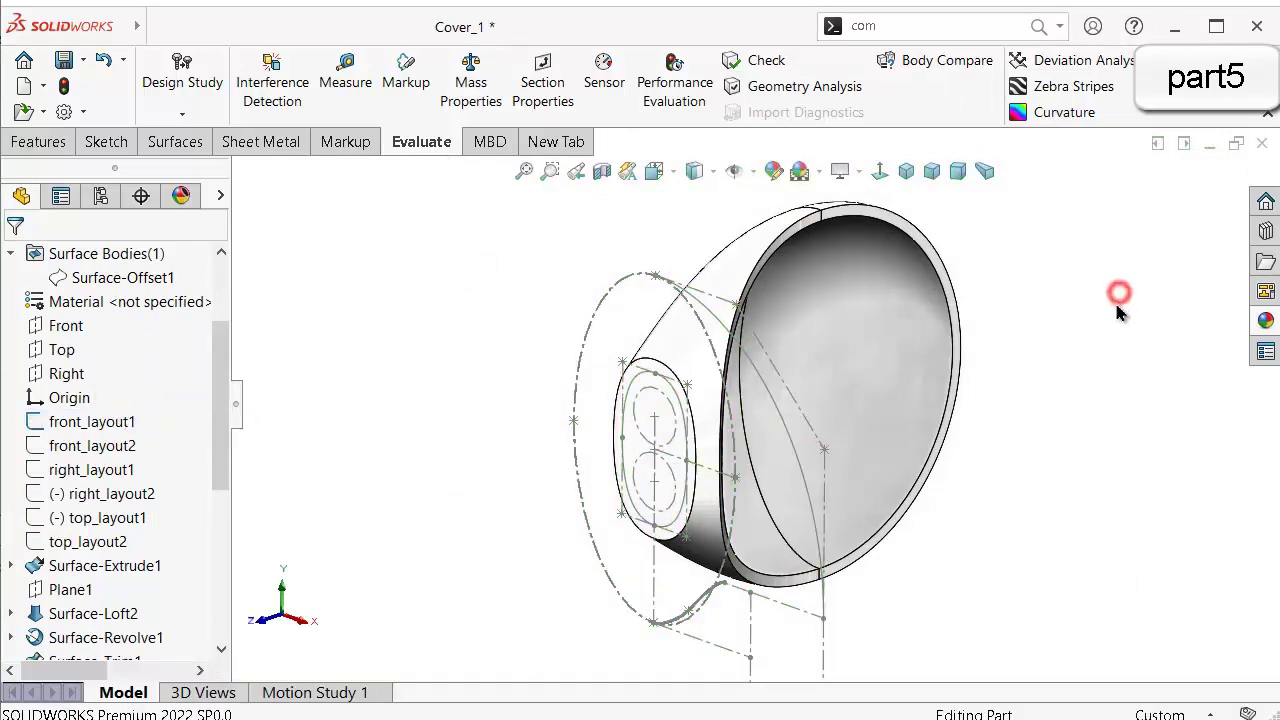
pyautogui.click(66, 444)
pyautogui.click(413, 349)
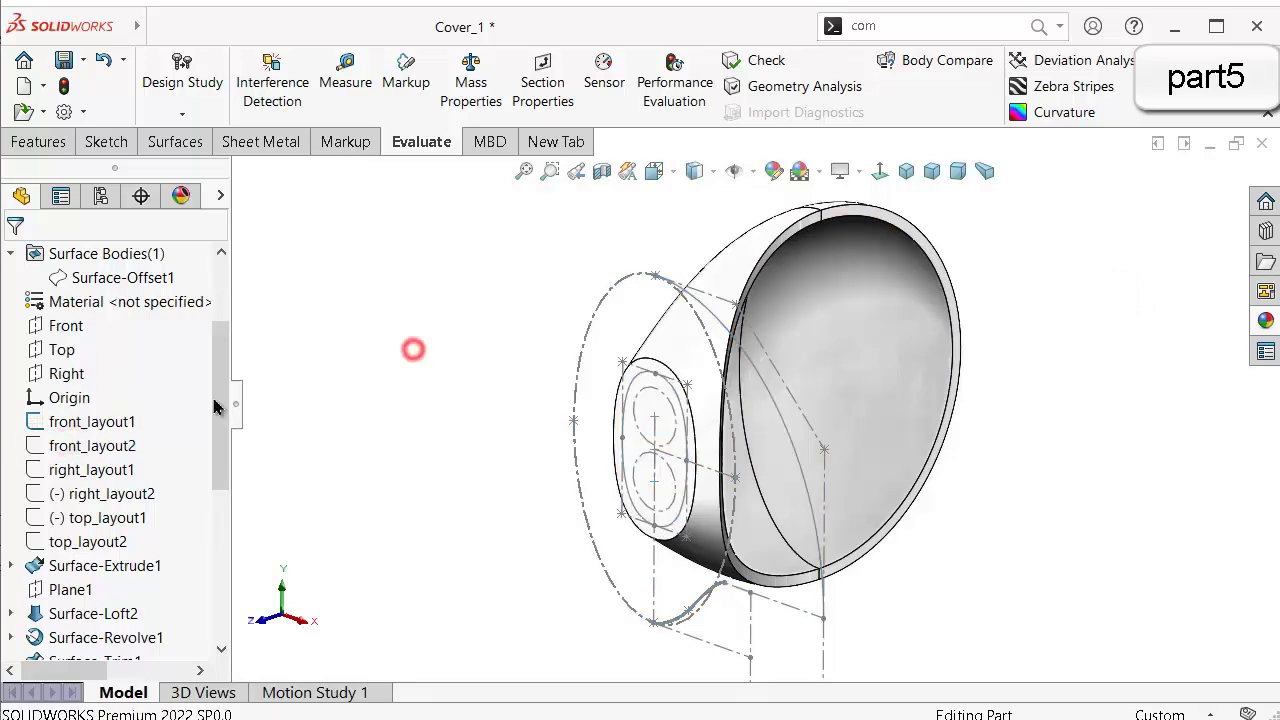
pyautogui.click(116, 424)
pyautogui.click(130, 383)
# Show the front_layout2 sketch over the flat oval face of the cover.
pyautogui.click(127, 455)
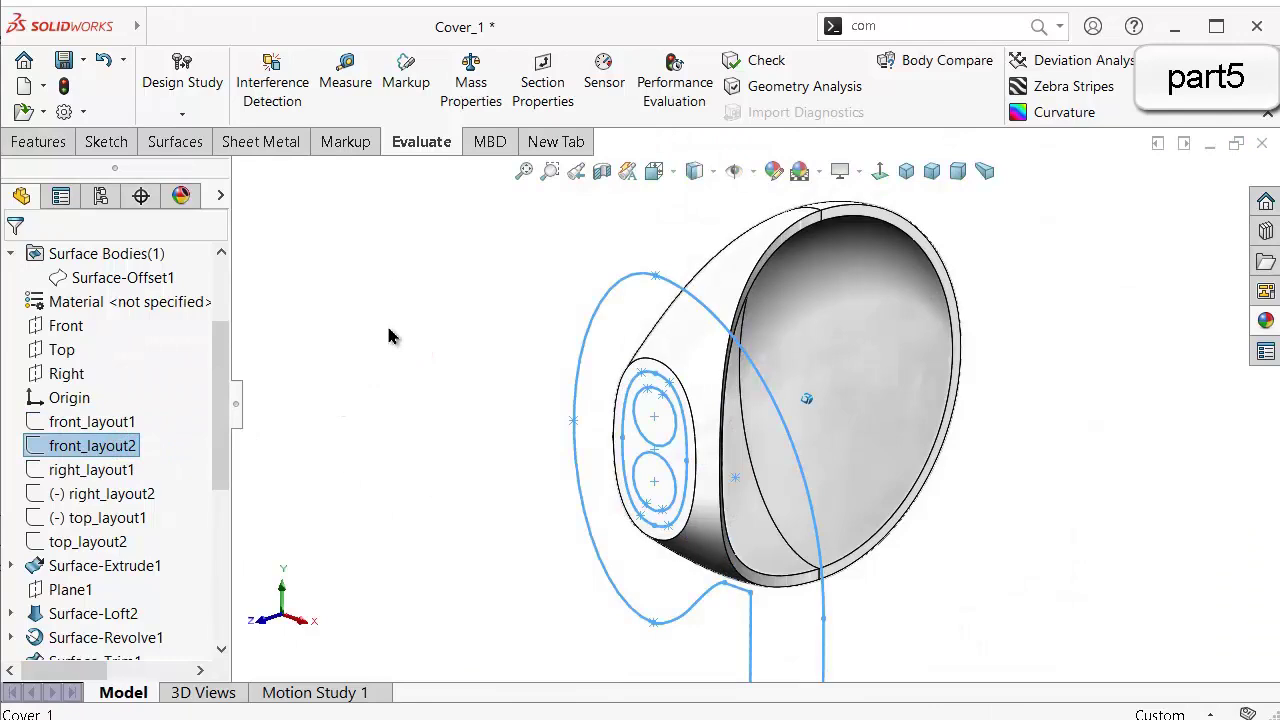
pyautogui.click(506, 423)
pyautogui.scroll(-5, 660, 445)
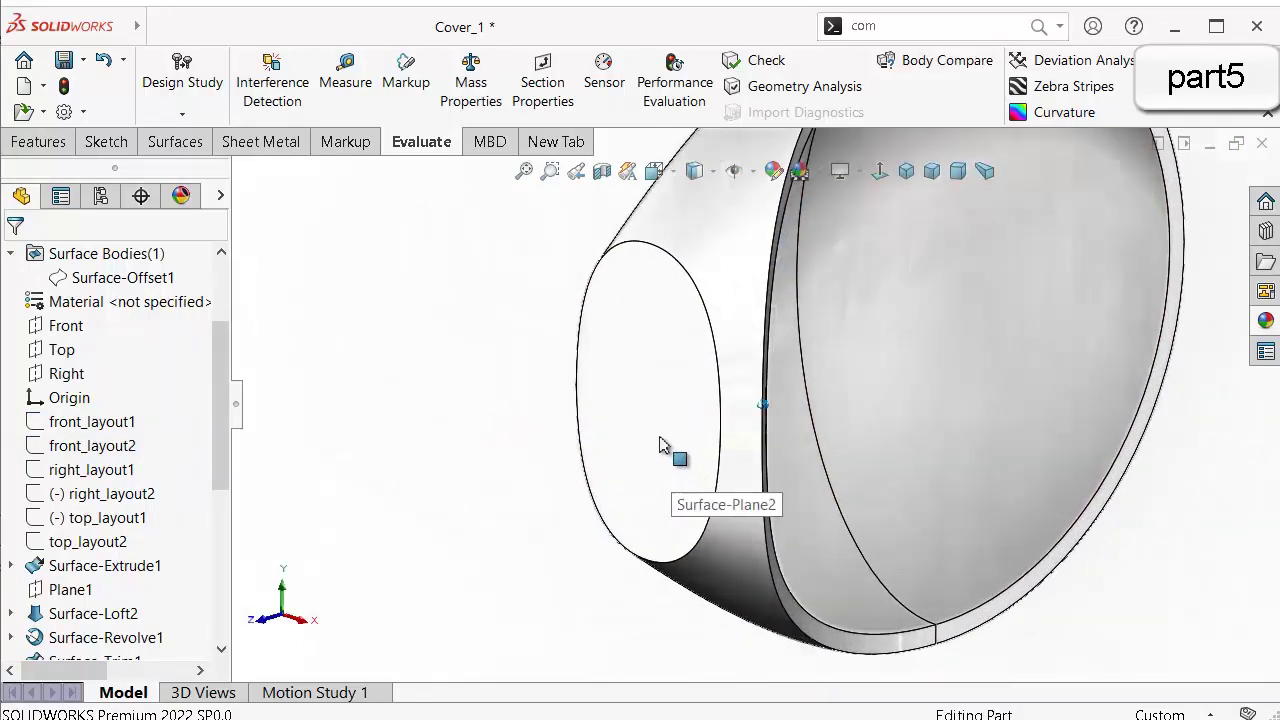
pyautogui.click(82, 446)
pyautogui.click(105, 415)
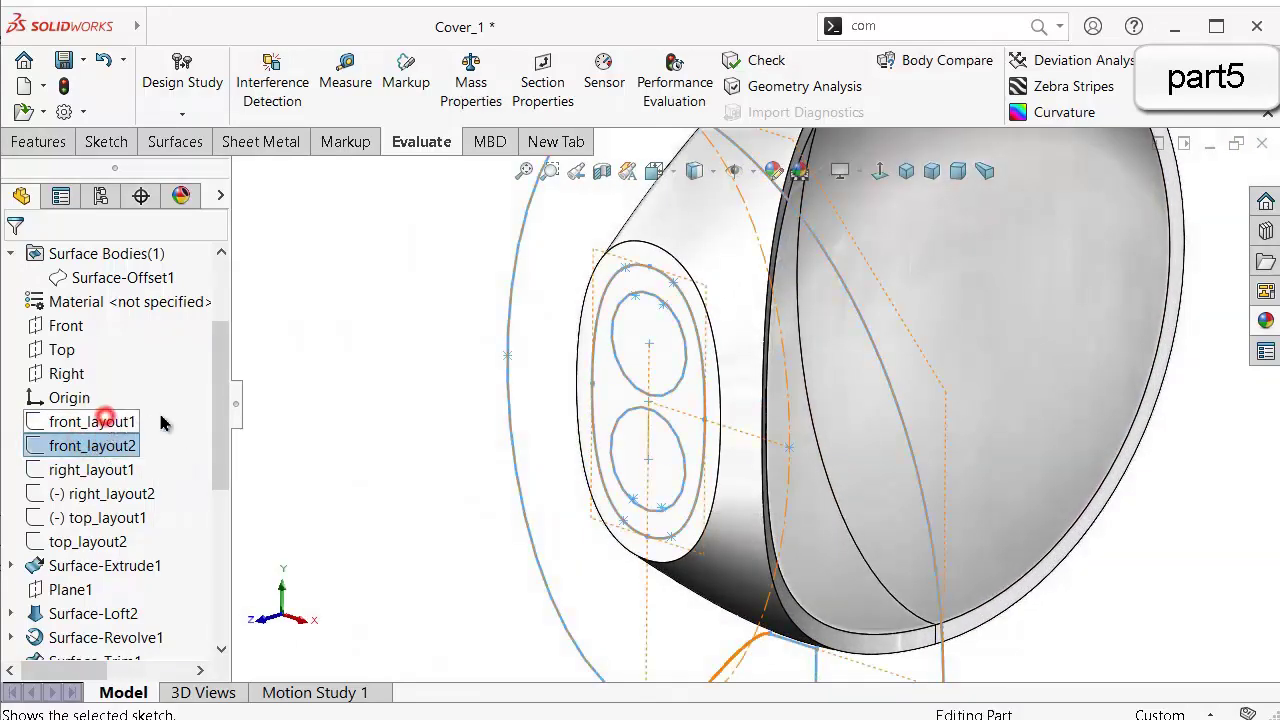
pyautogui.scroll(-1, 729, 332)
pyautogui.scroll(2, 729, 329)
pyautogui.scroll(-2, 690, 280)
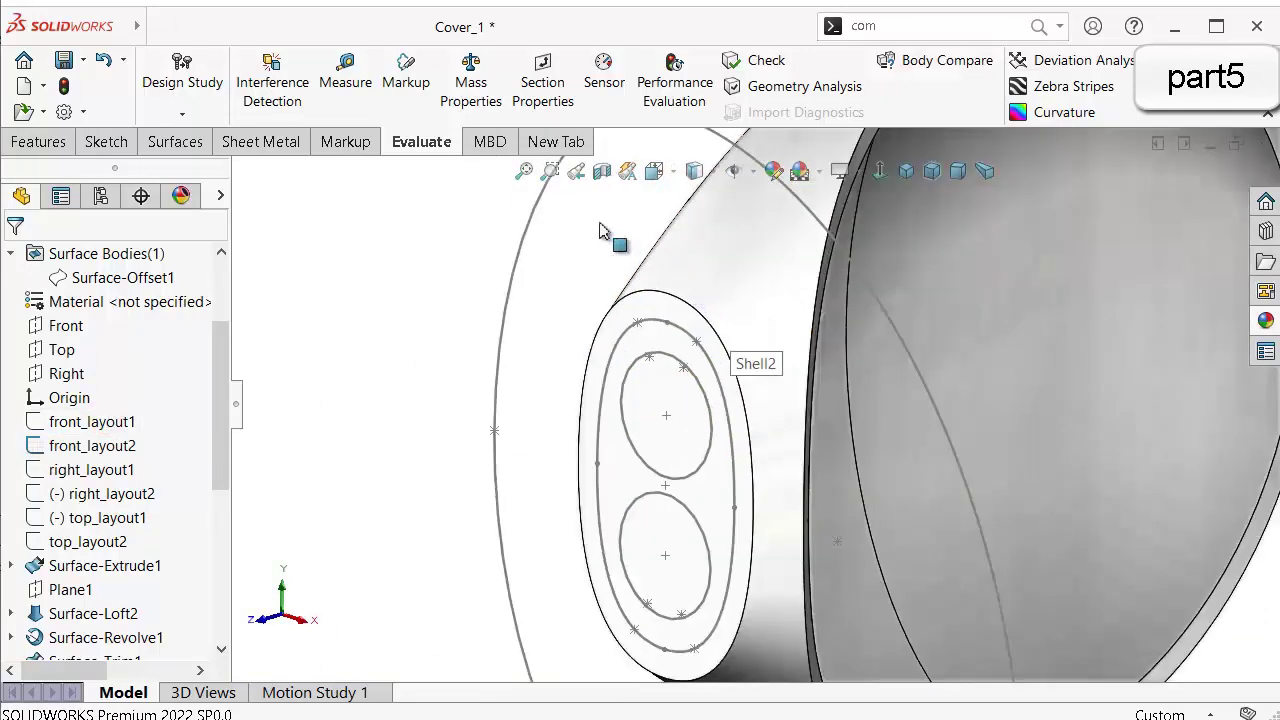
# Cut-extrude the oval slot contour of front_layout2 into the flat face with a blind depth of 1.00 mm.
pyautogui.click(36, 142)
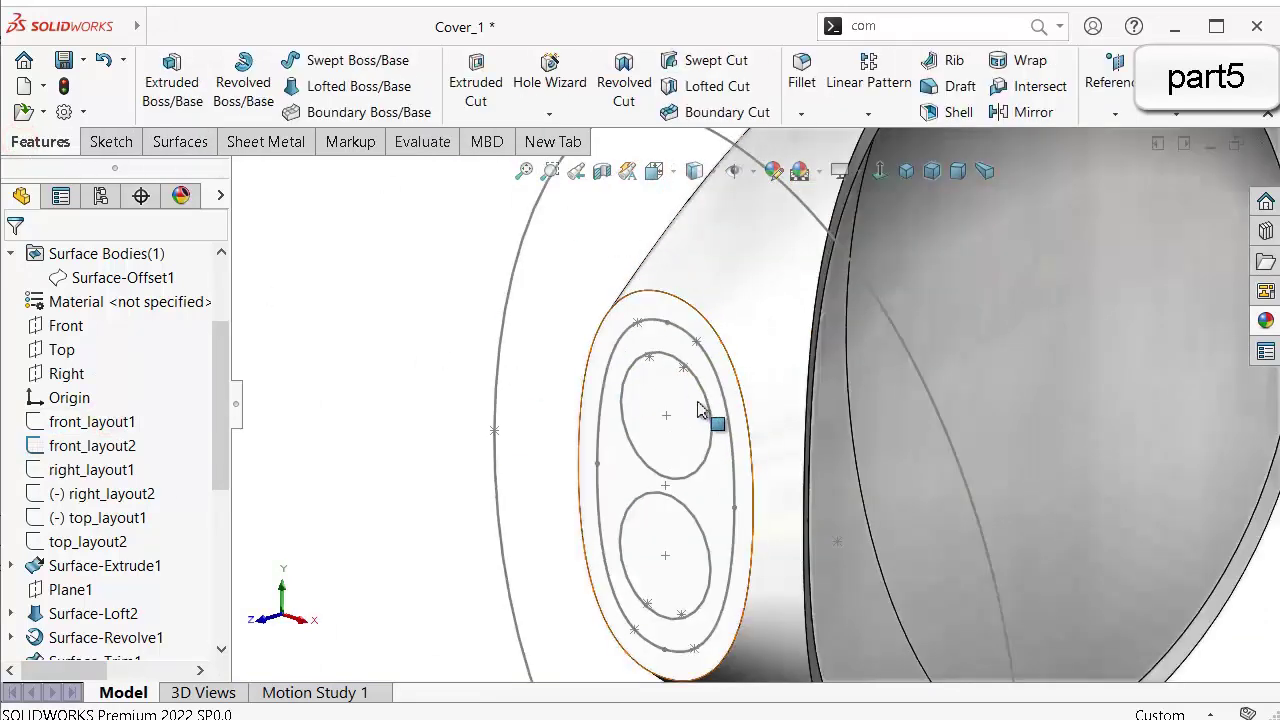
pyautogui.click(728, 420)
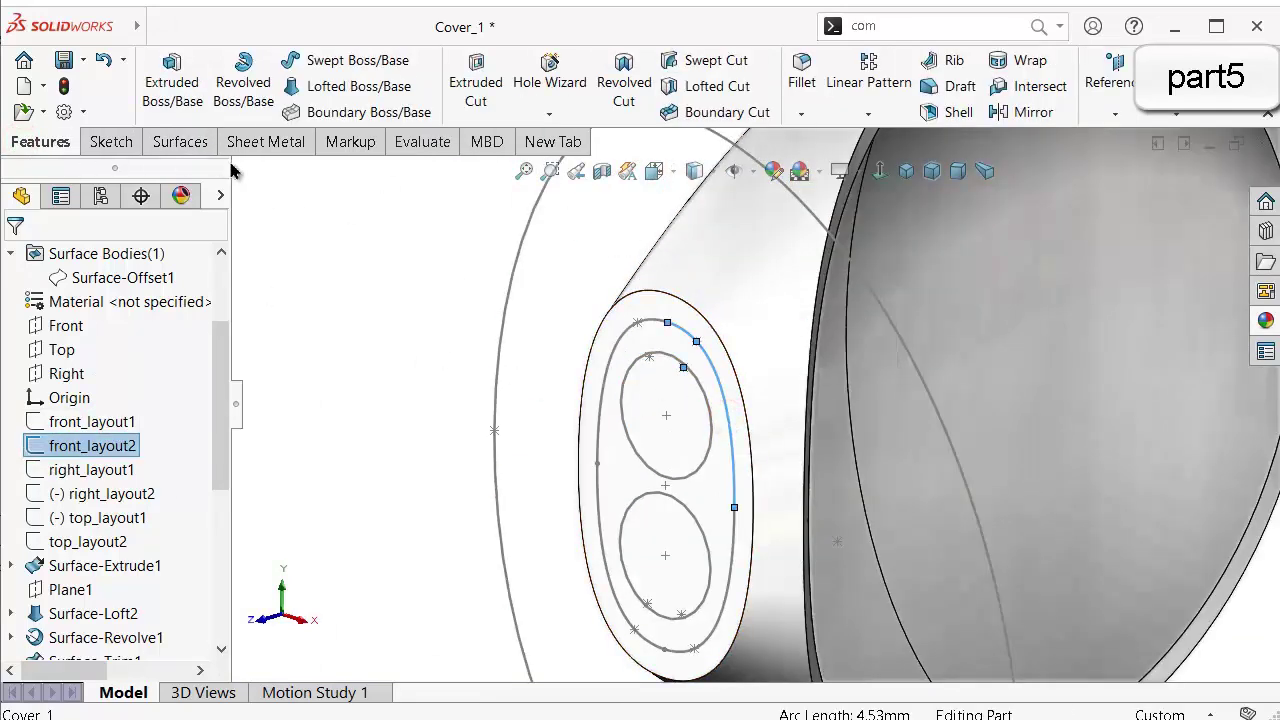
pyautogui.click(477, 87)
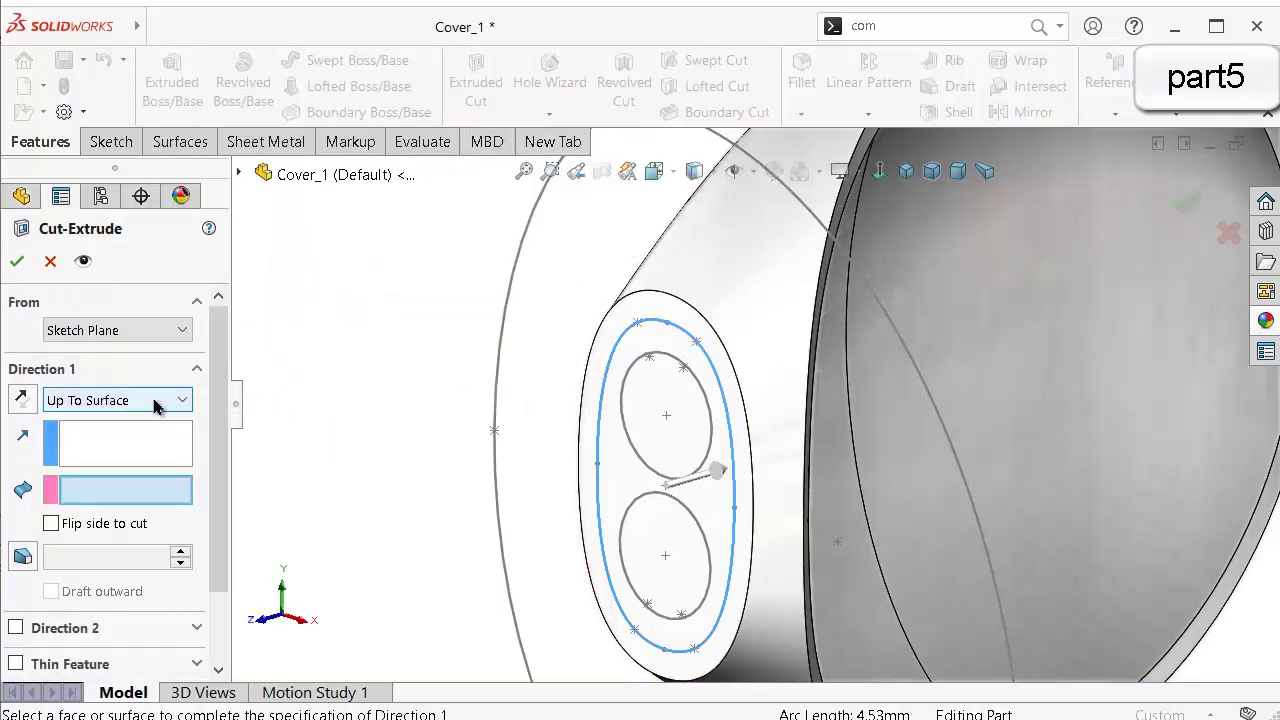
pyautogui.click(130, 401)
pyautogui.click(129, 418)
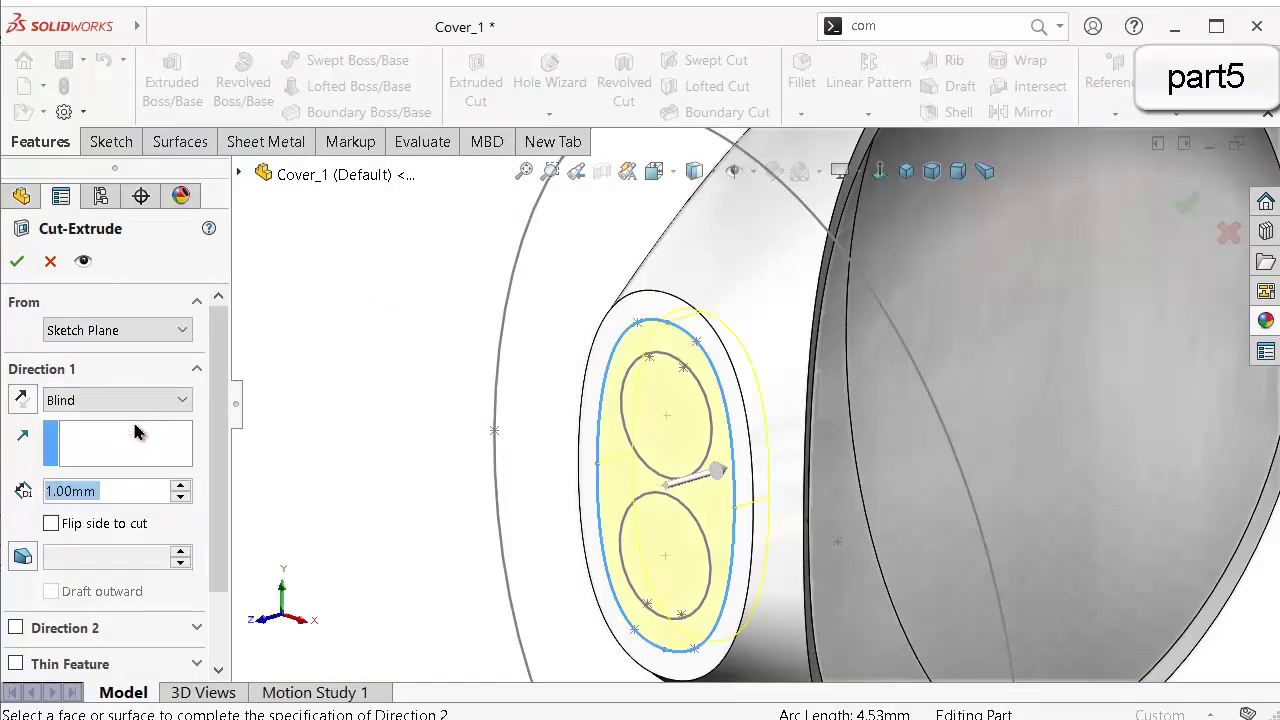
pyautogui.press('Left')
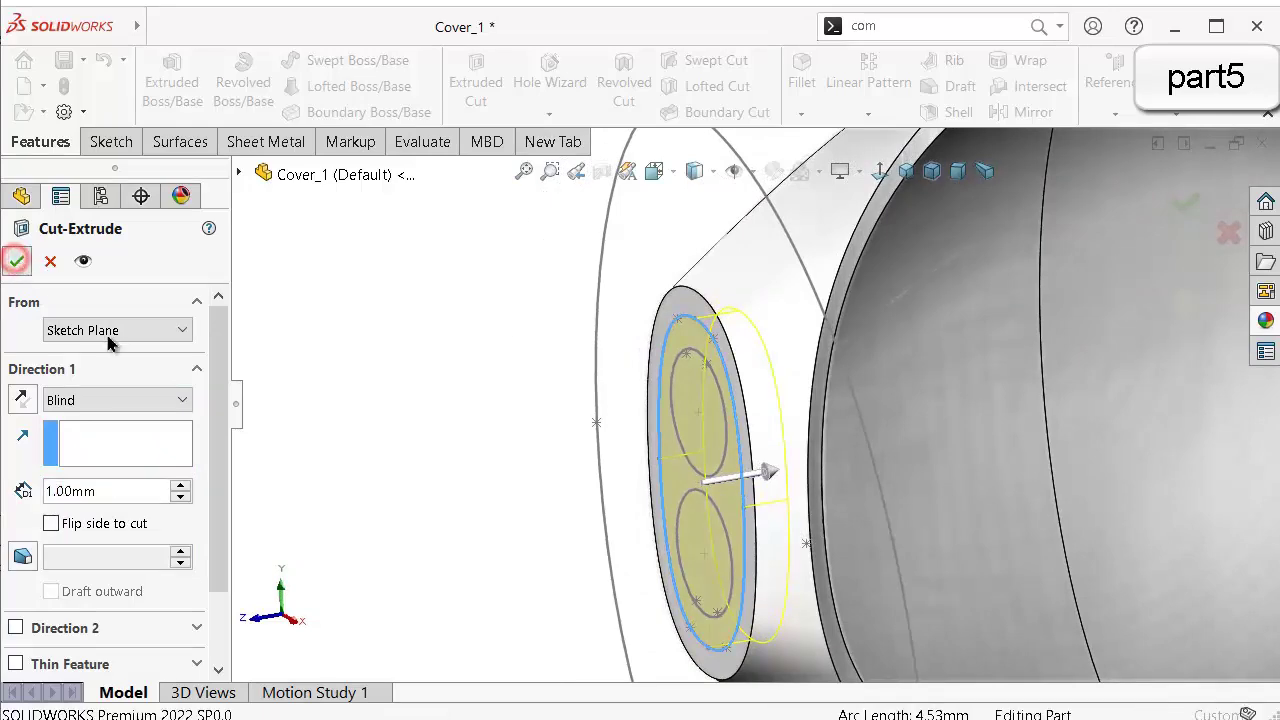
pyautogui.click(19, 260)
# Cut-extrude both circles of front_layout2 through the recess floor with the Up To Next end condition.
pyautogui.moveTo(447, 374); pyautogui.dragTo(482, 348, button='middle')
pyautogui.click(785, 453)
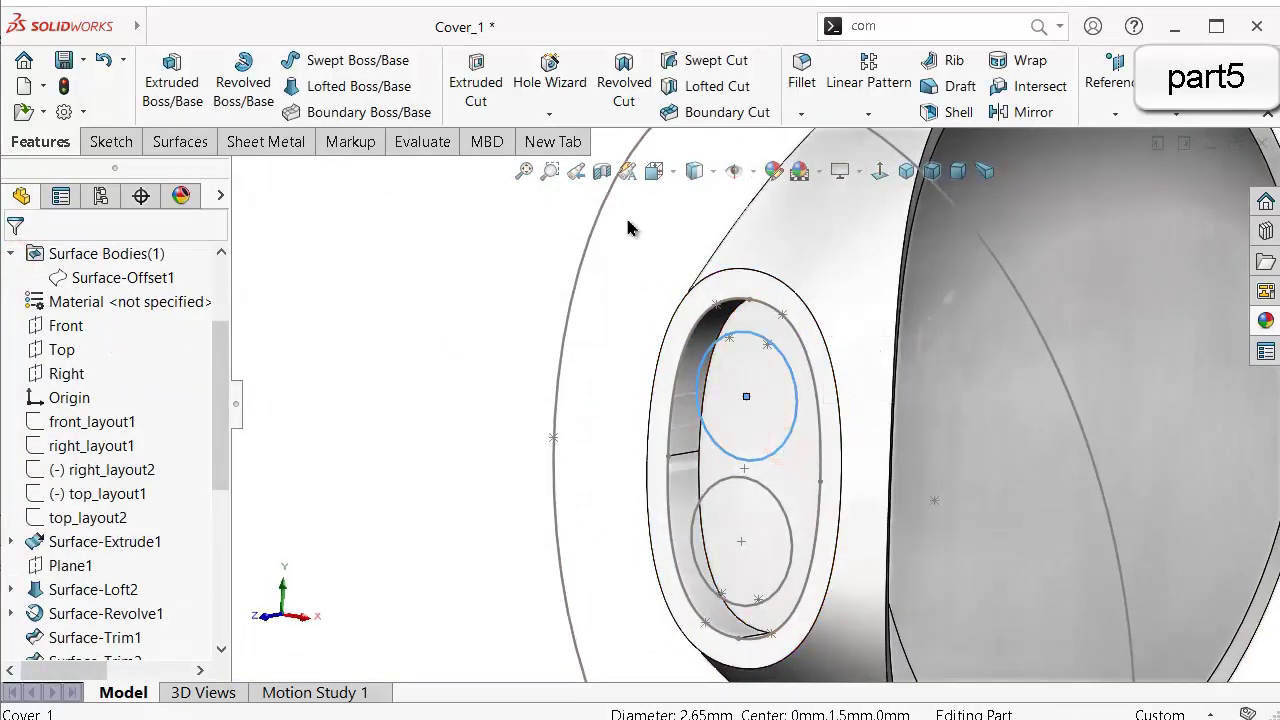
pyautogui.click(484, 84)
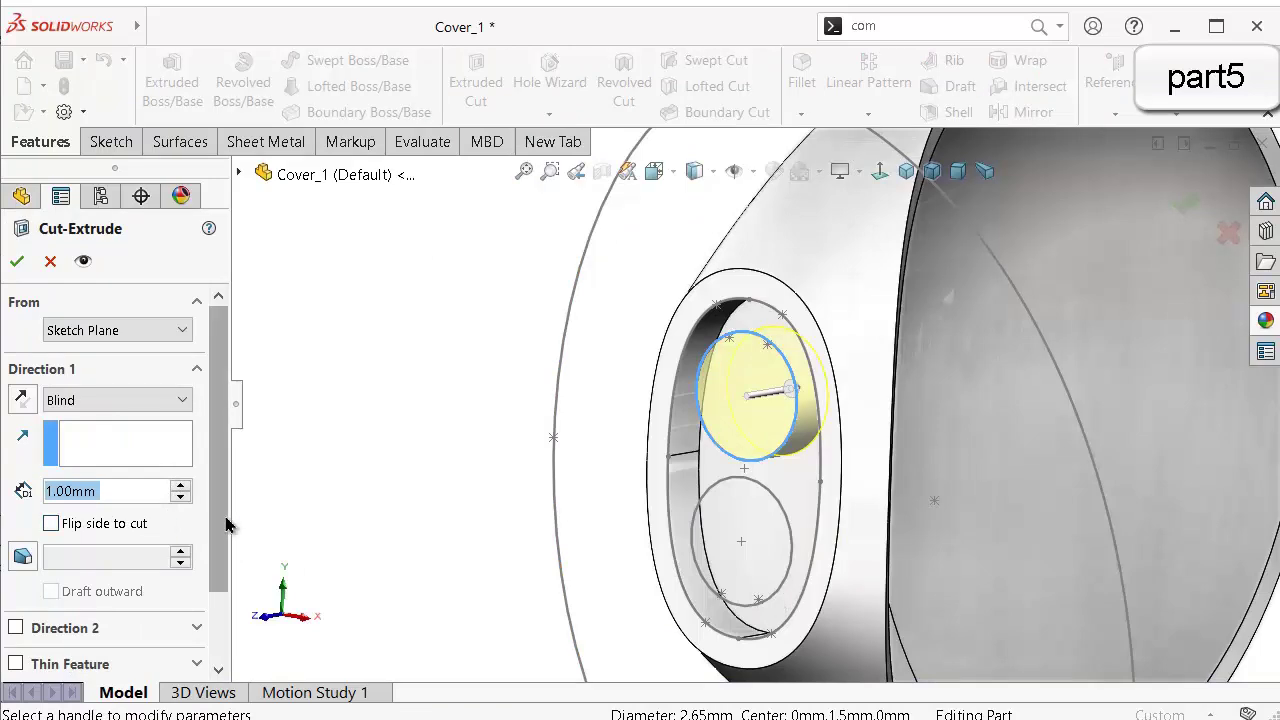
pyautogui.click(134, 400)
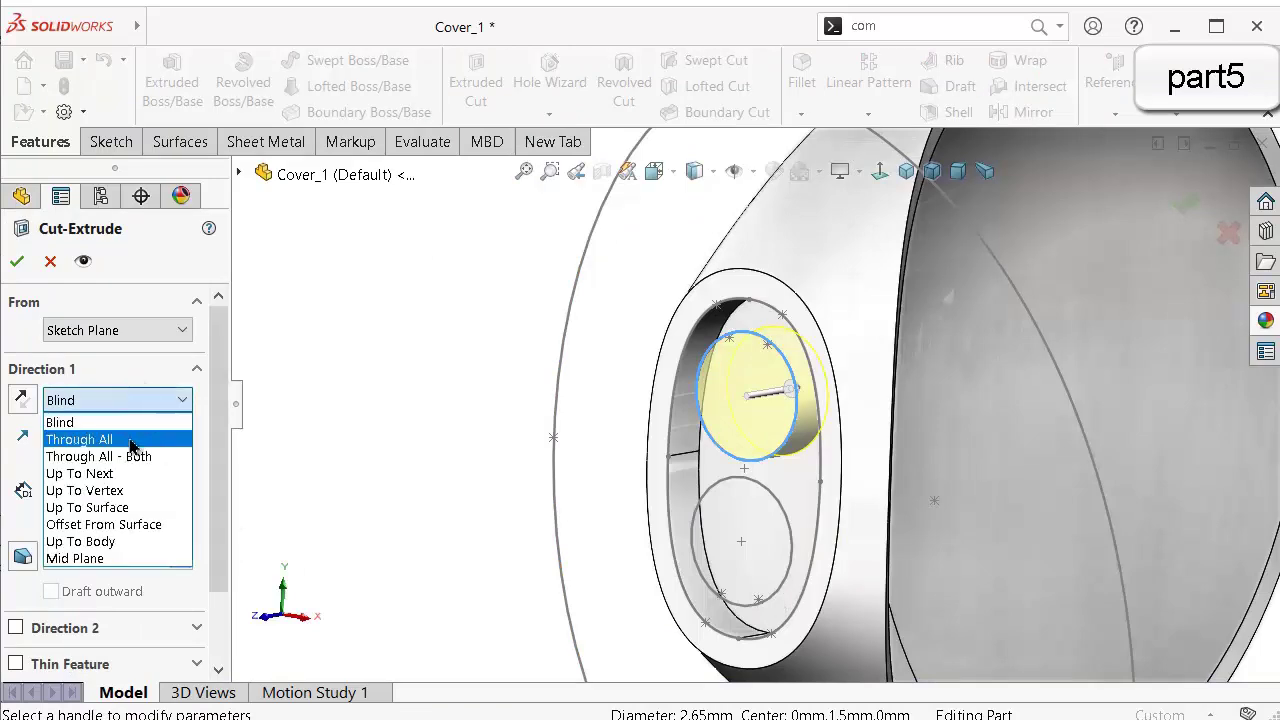
pyautogui.click(131, 476)
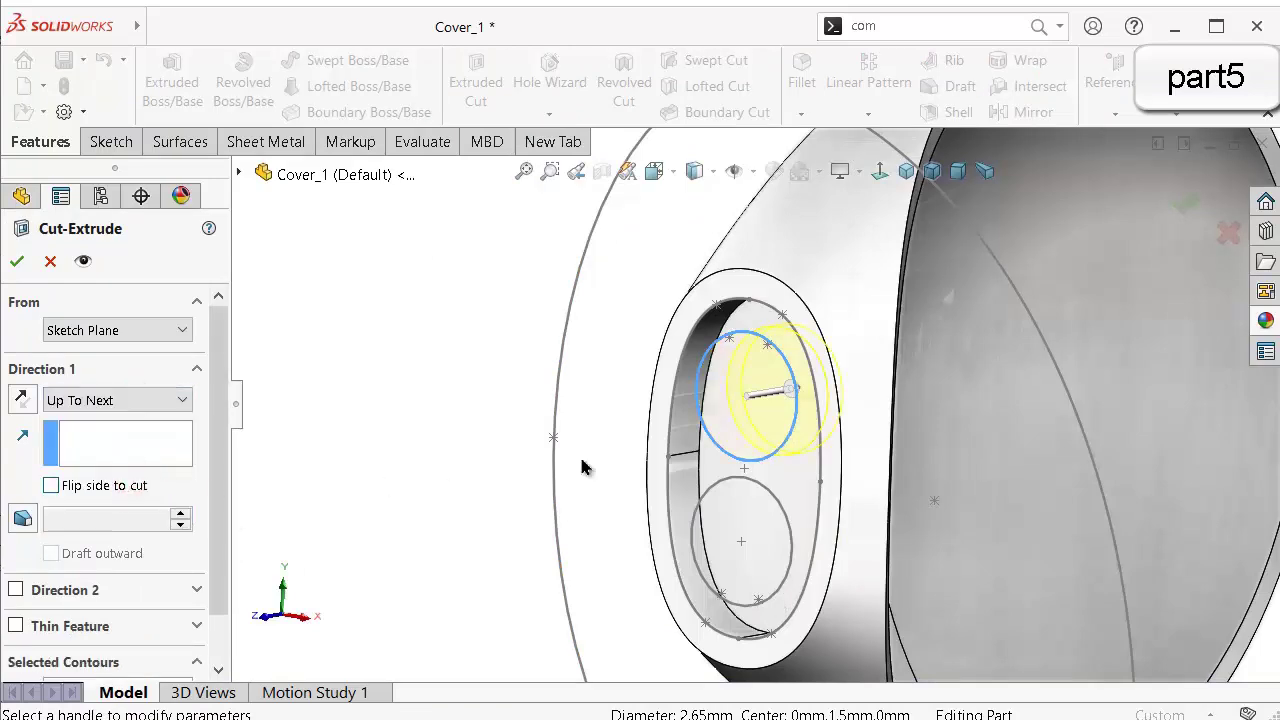
pyautogui.moveTo(716, 428); pyautogui.dragTo(590, 450, button='middle')
pyautogui.scroll(-2, 215, 516)
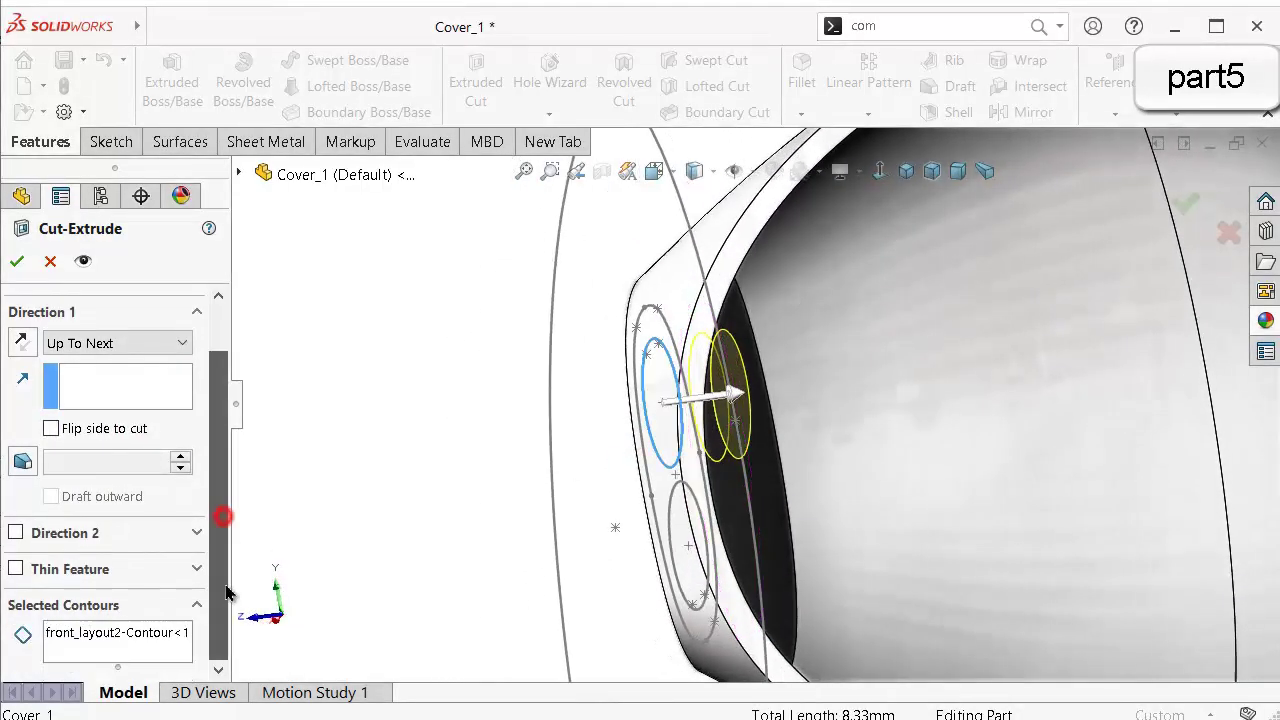
pyautogui.click(171, 645)
pyautogui.moveTo(449, 586); pyautogui.dragTo(421, 548, button='middle')
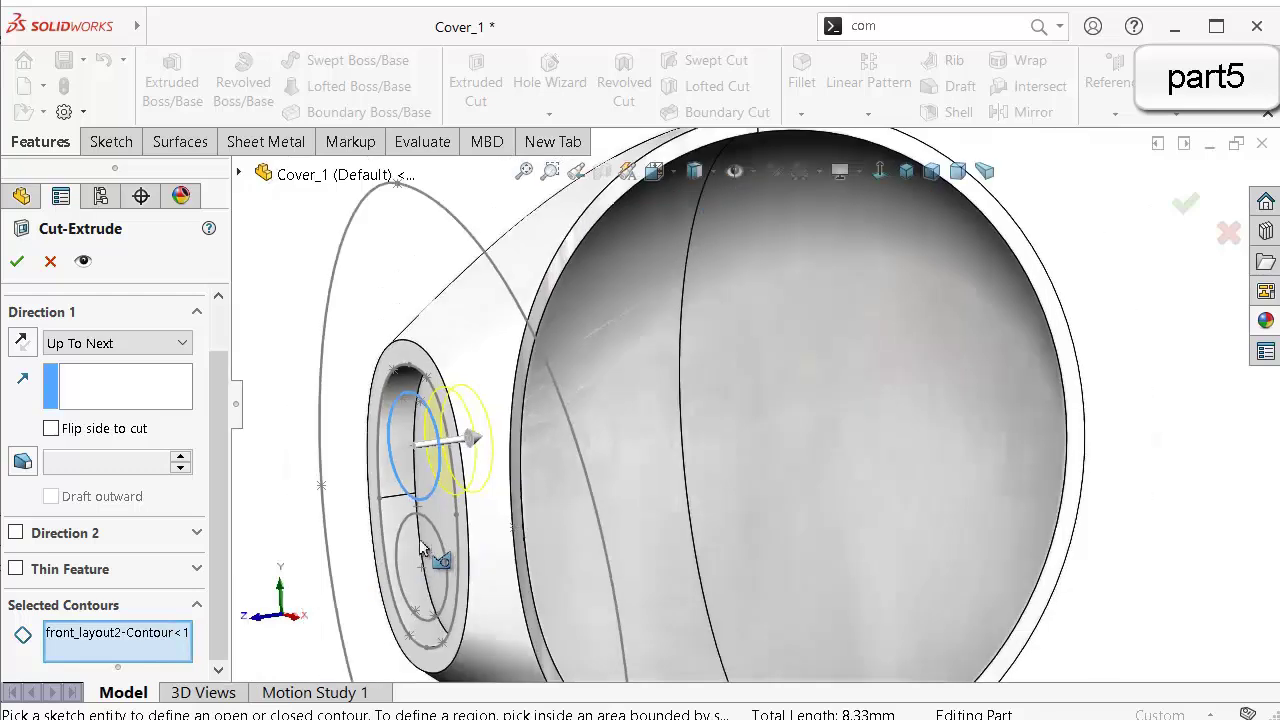
pyautogui.click(433, 531)
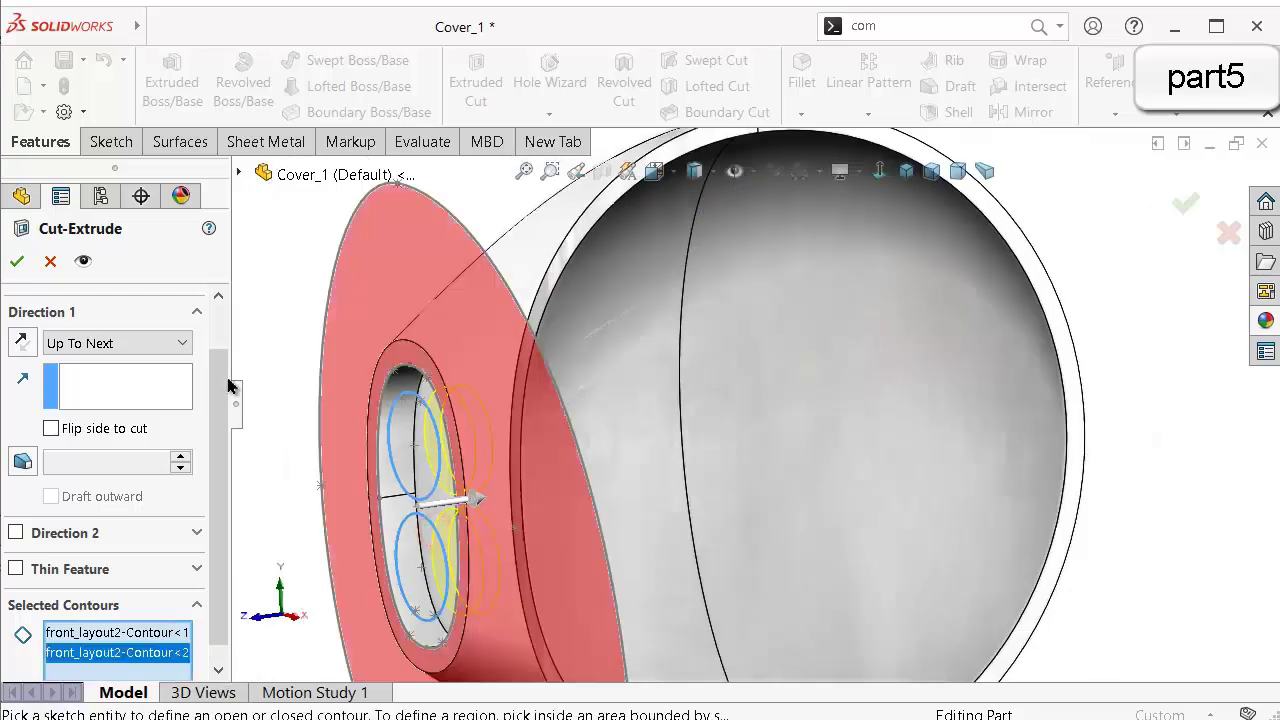
pyautogui.click(19, 260)
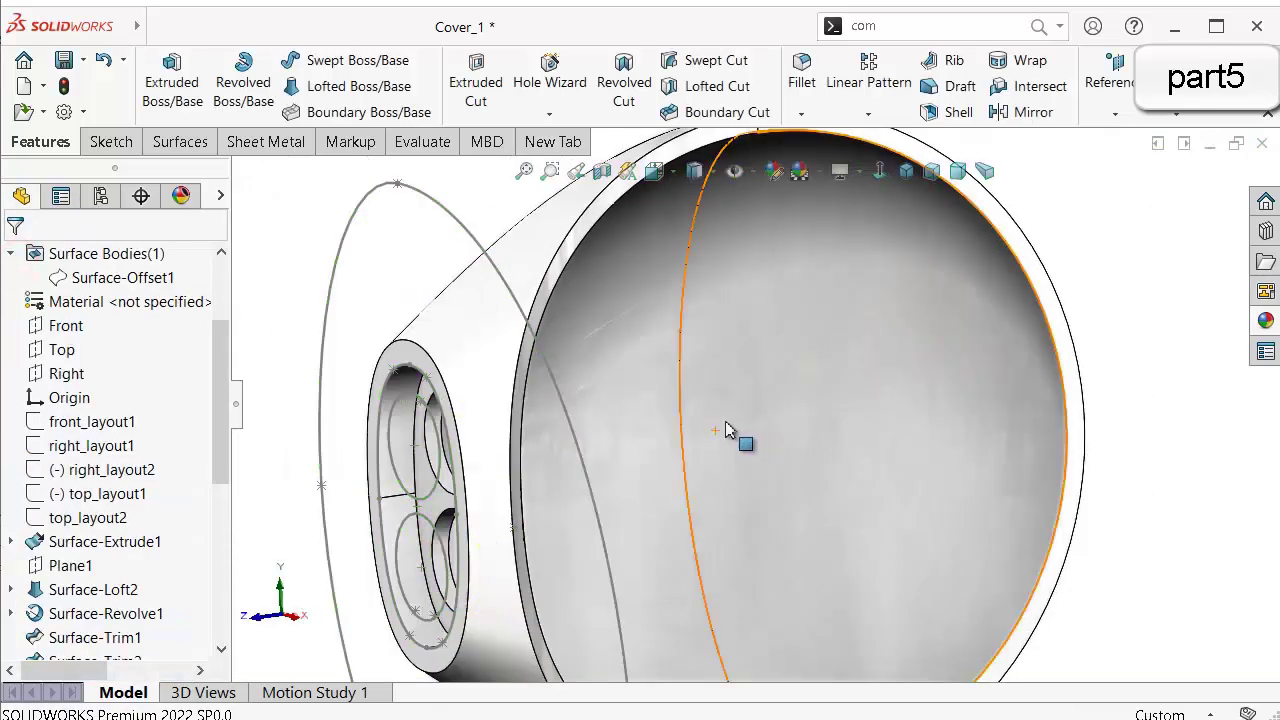
# Hide the front_layout2 sketch.
pyautogui.moveTo(731, 434); pyautogui.dragTo(603, 380, button='middle')
pyautogui.scroll(3, 603, 380)
pyautogui.click(457, 320)
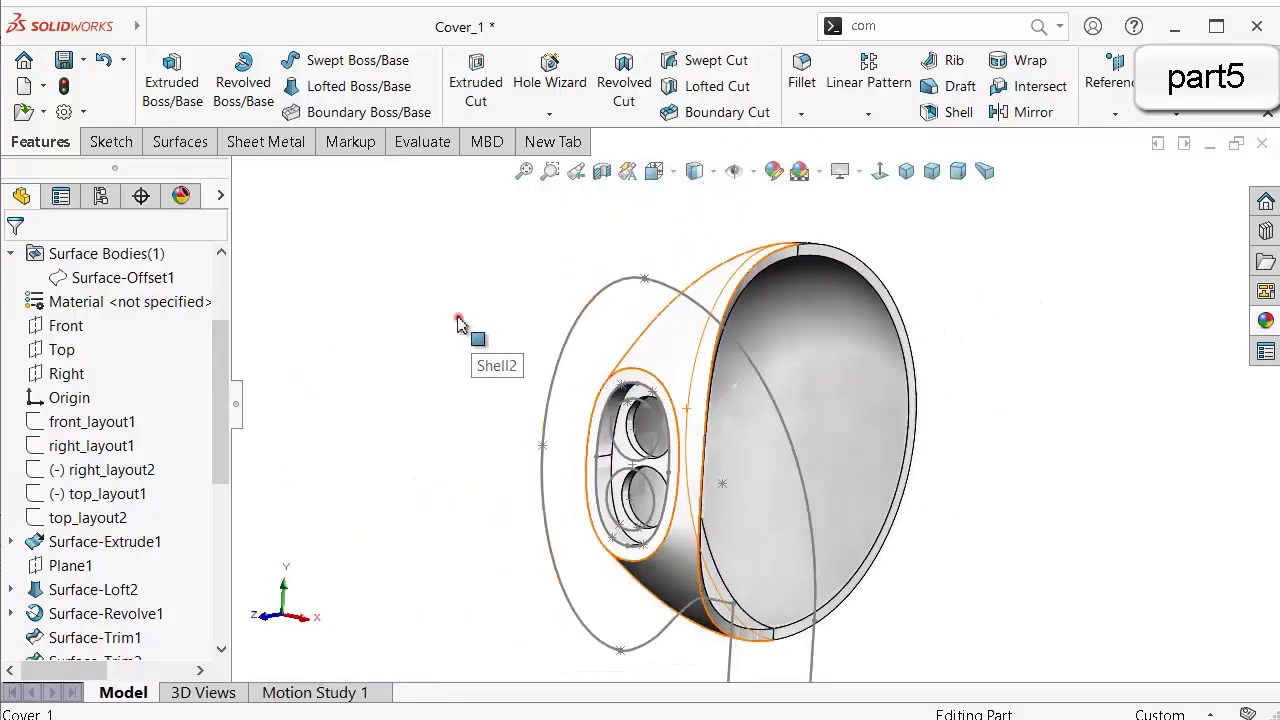
pyautogui.hotkey('ctrl', '1')
pyautogui.press('Right')
pyautogui.press('Right')
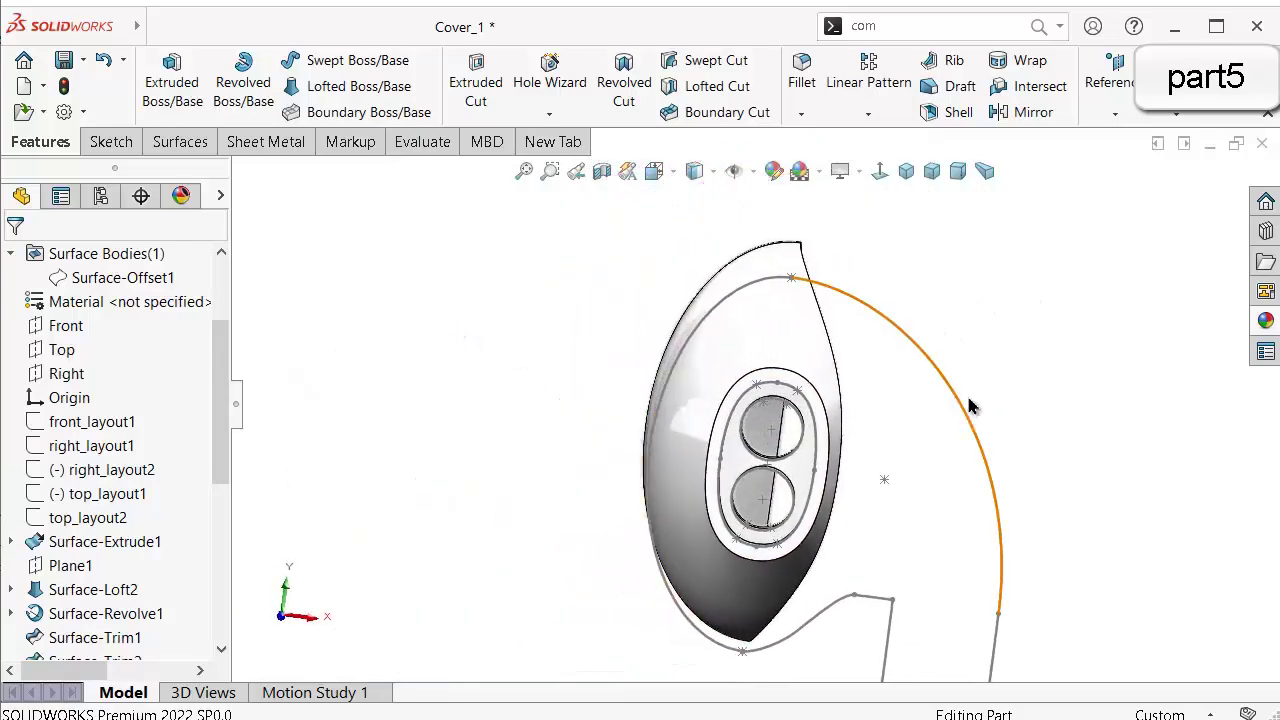
pyautogui.click(968, 410)
pyautogui.click(1052, 345)
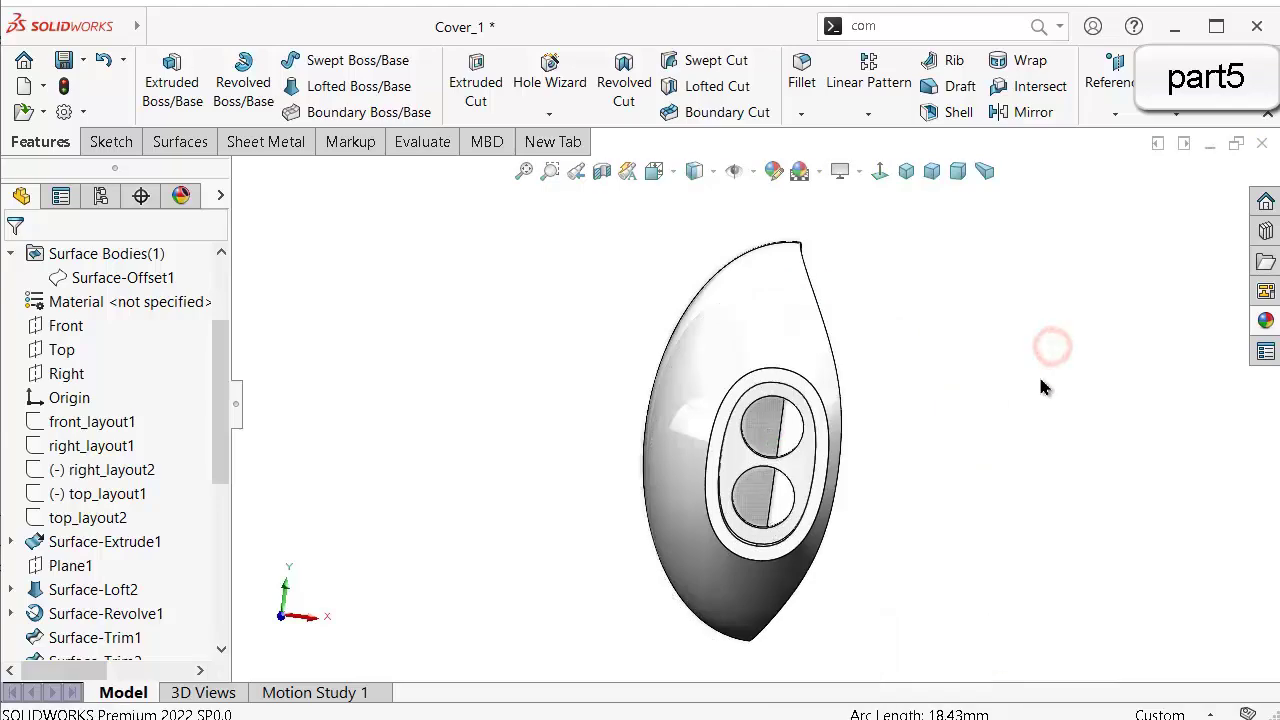
# Examine the oval recess and its two holes from the open inner side of the cover.
pyautogui.press('Left')
pyautogui.press('Left')
pyautogui.press('Left')
pyautogui.press('Left')
pyautogui.press('Left')
pyautogui.press('Left')
pyautogui.press('Left')
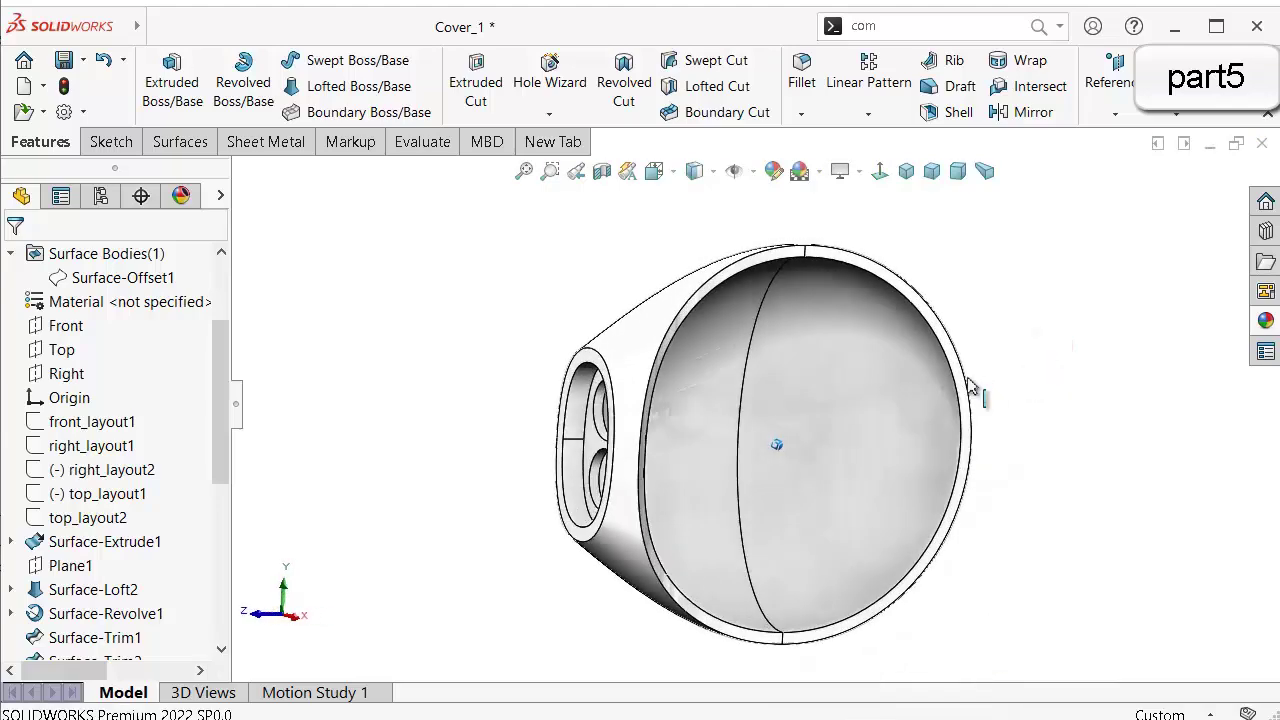
pyautogui.moveTo(962, 385); pyautogui.dragTo(843, 383, button='middle')
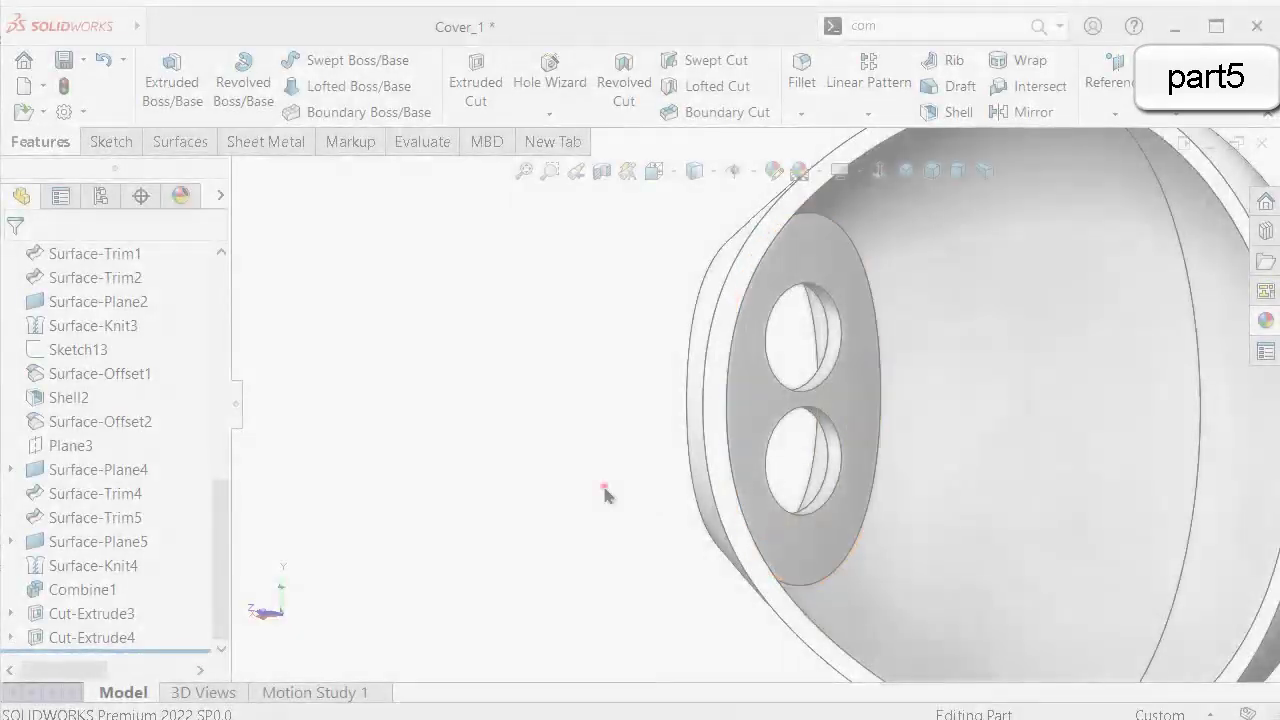
# Show the front_layout1 sketch.
pyautogui.click(603, 489)
pyautogui.moveTo(218, 545); pyautogui.dragTo(192, 404)
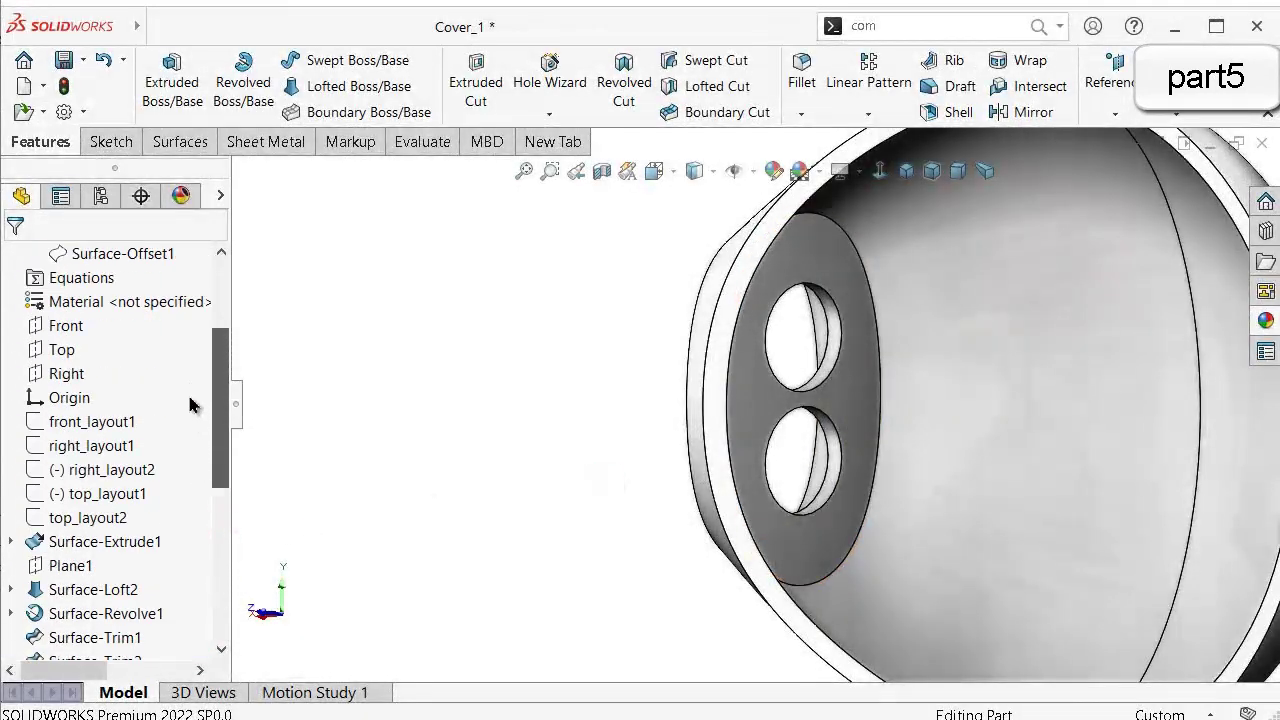
pyautogui.click(85, 428)
pyautogui.click(100, 401)
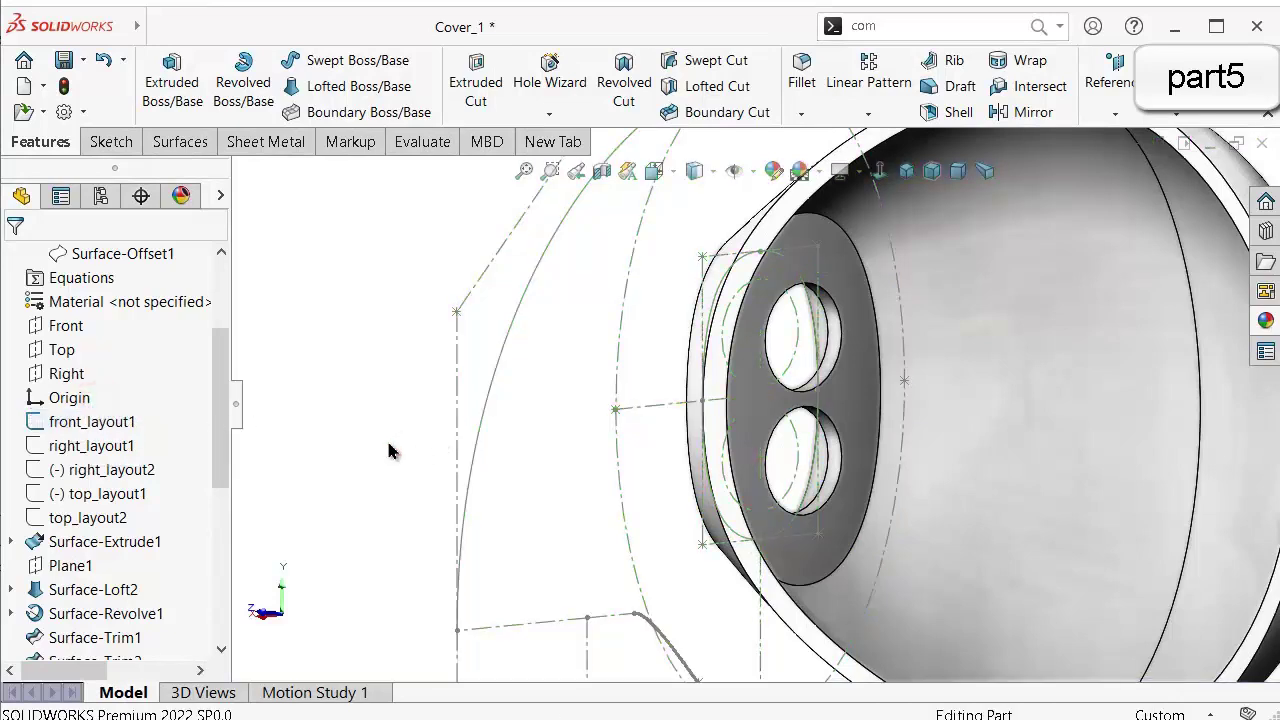
# Start a sketch on the flat inner face around the two holes and section the model at that face.
pyautogui.scroll(2, 962, 342)
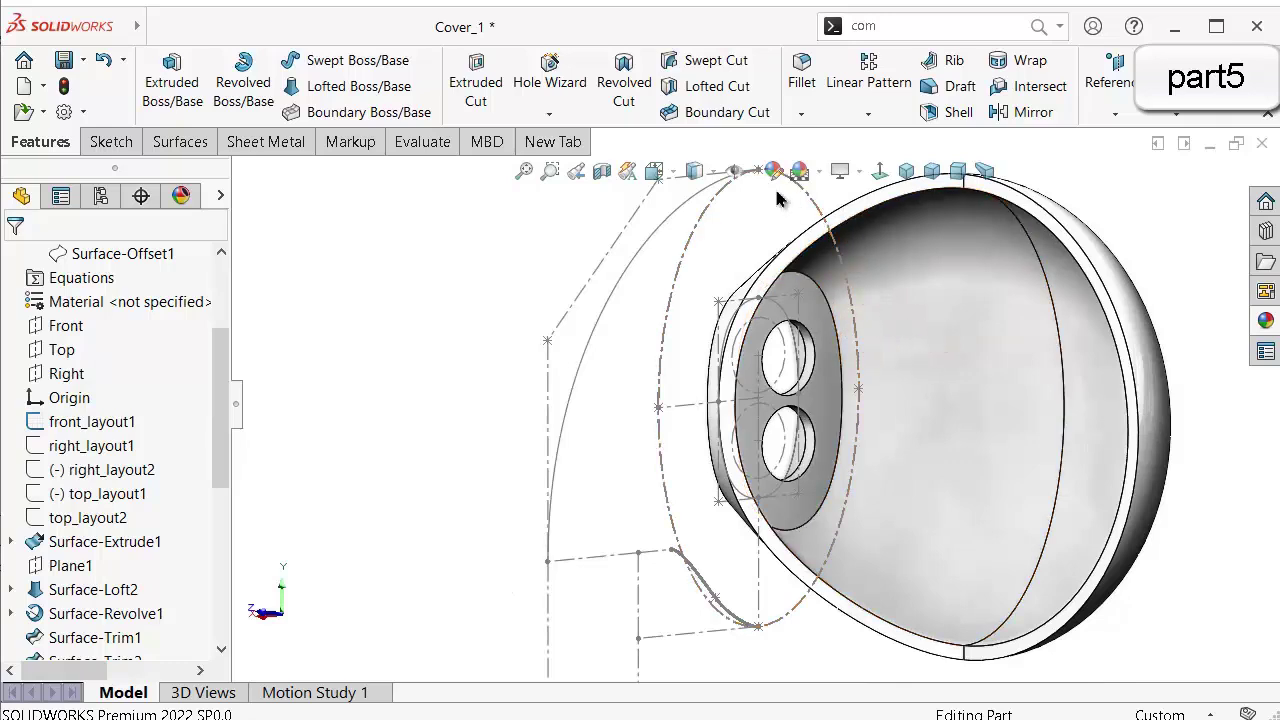
pyautogui.click(817, 302)
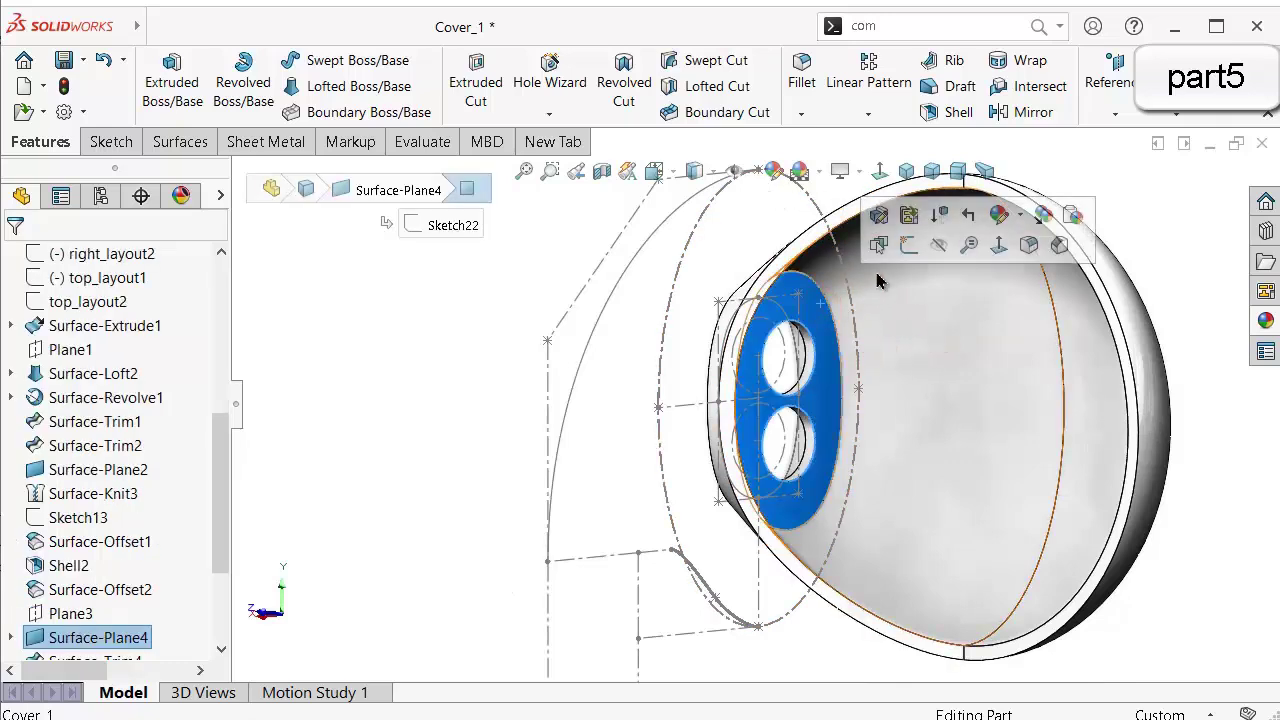
pyautogui.click(910, 244)
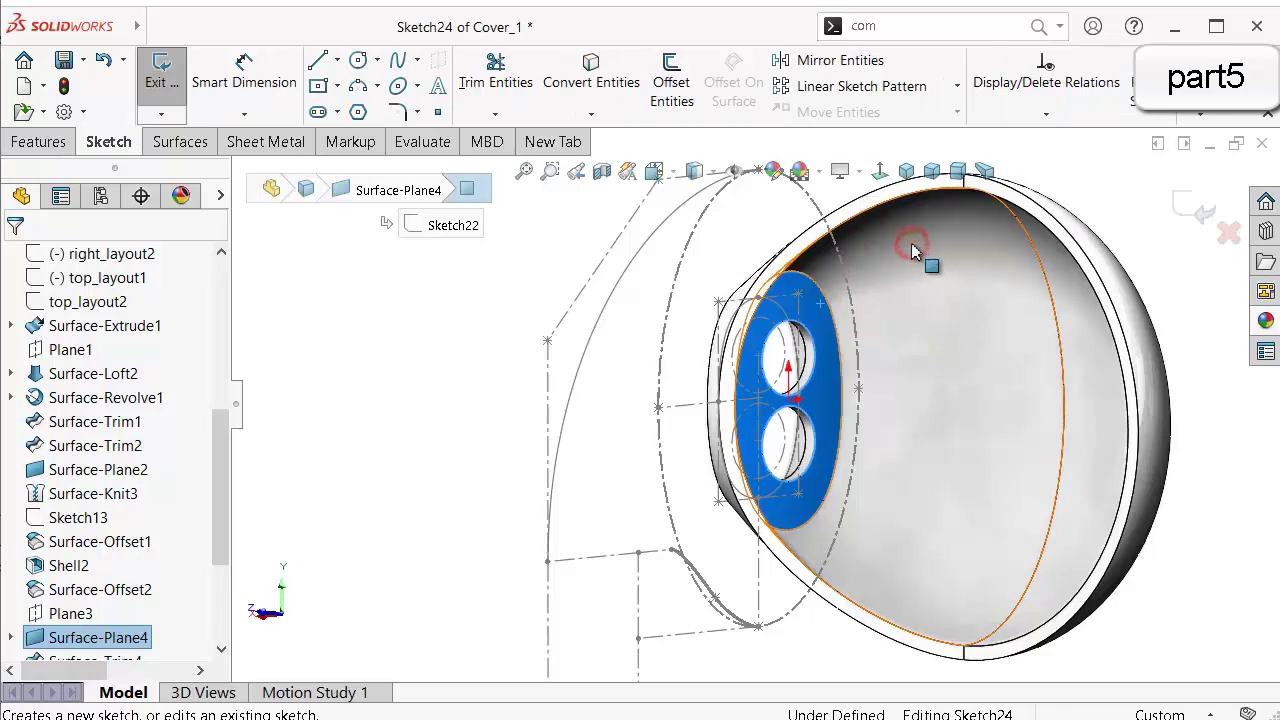
pyautogui.click(602, 173)
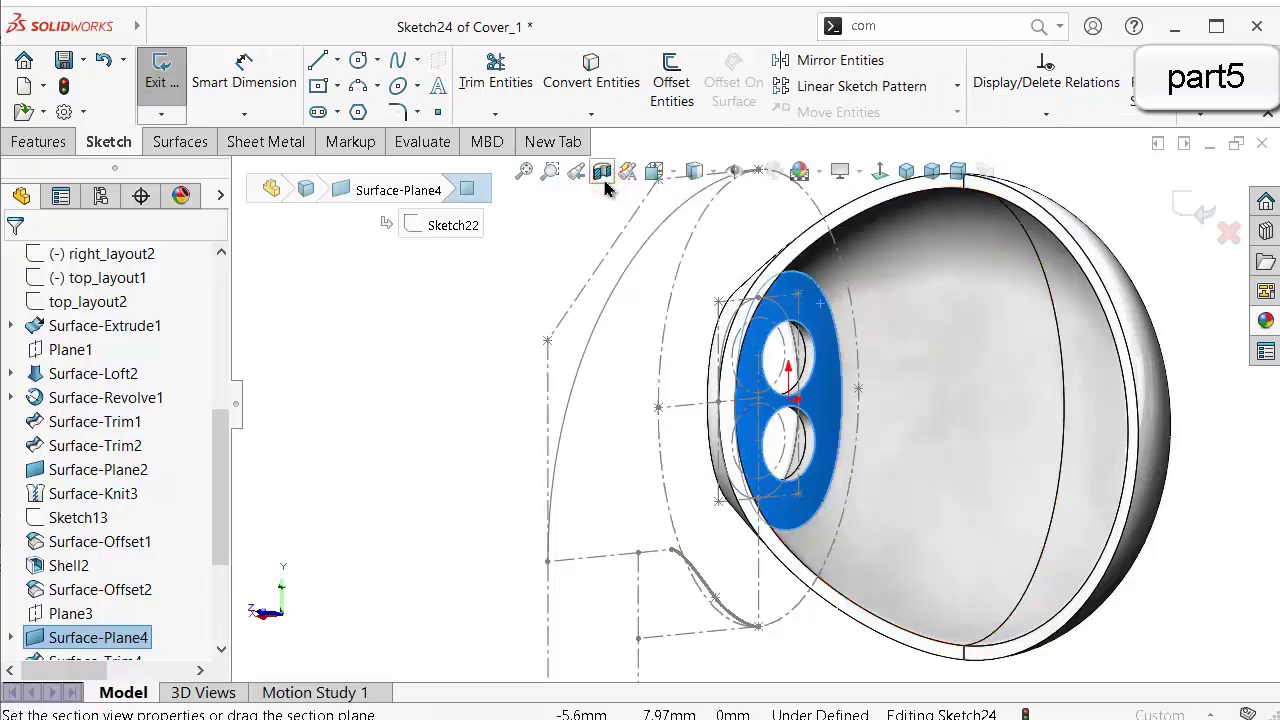
pyautogui.click(1183, 203)
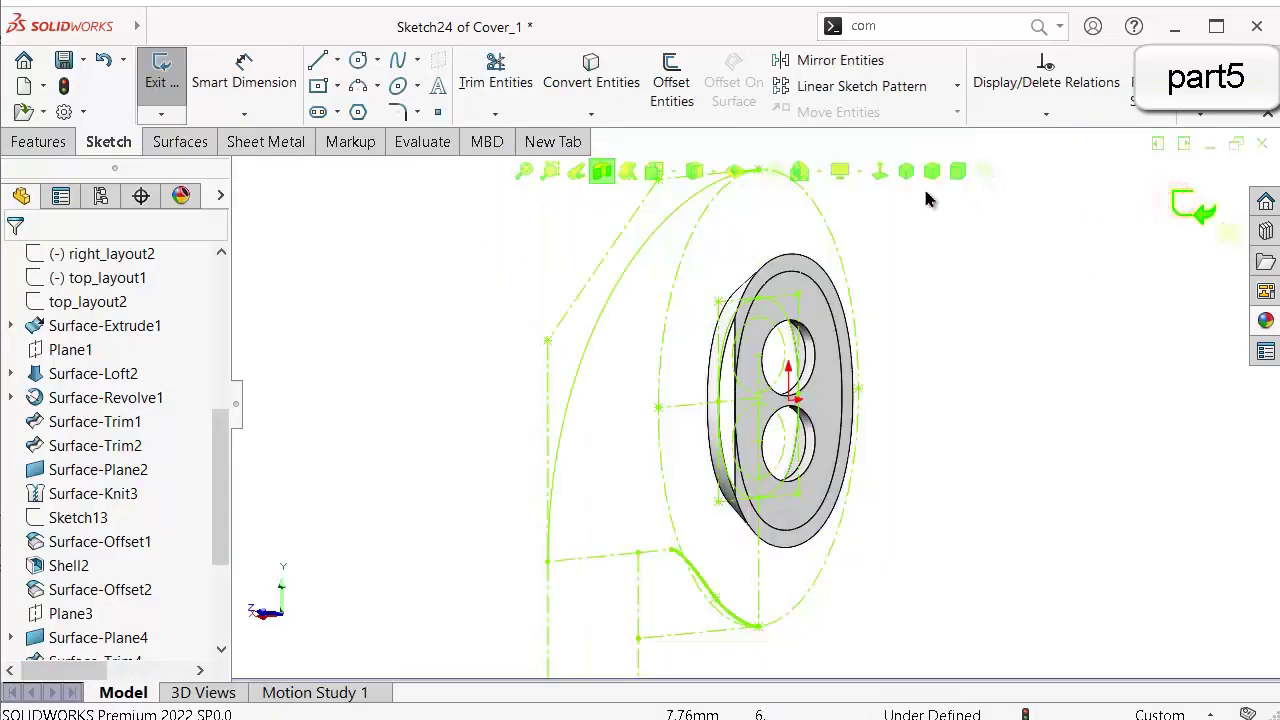
pyautogui.click(879, 174)
pyautogui.click(878, 174)
pyautogui.scroll(-5, 820, 340)
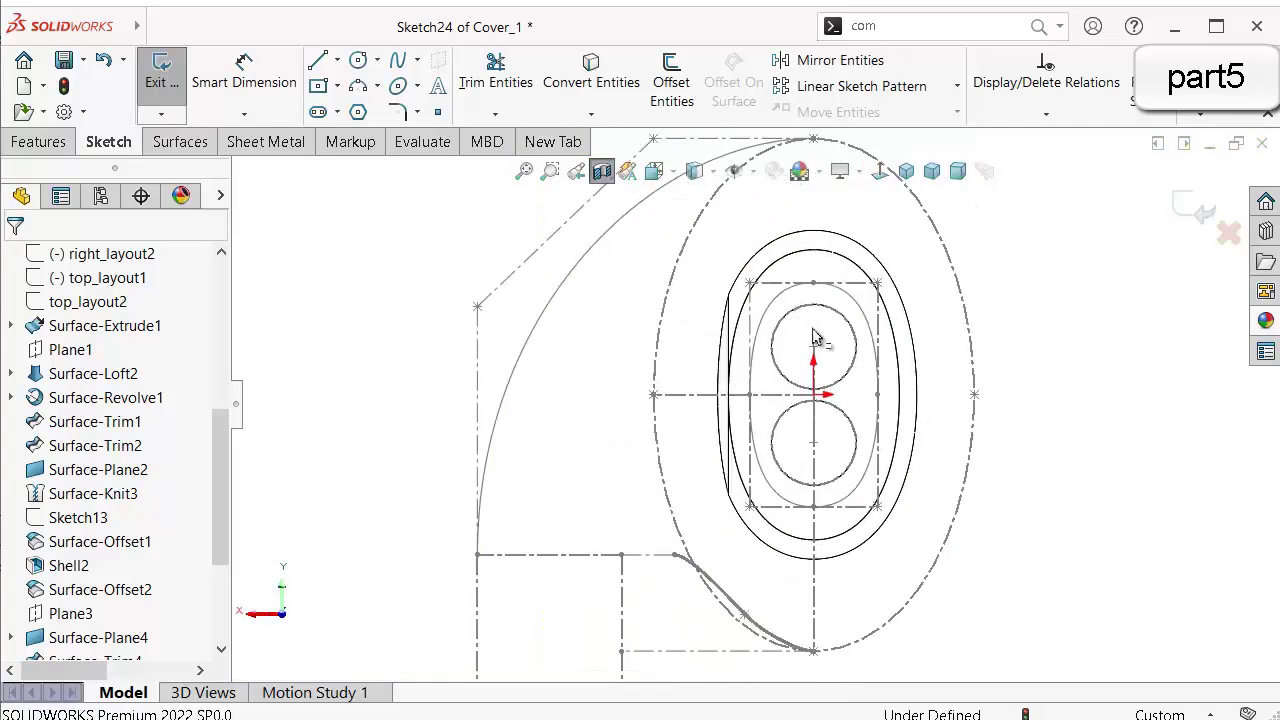
pyautogui.scroll(-3, 750, 350)
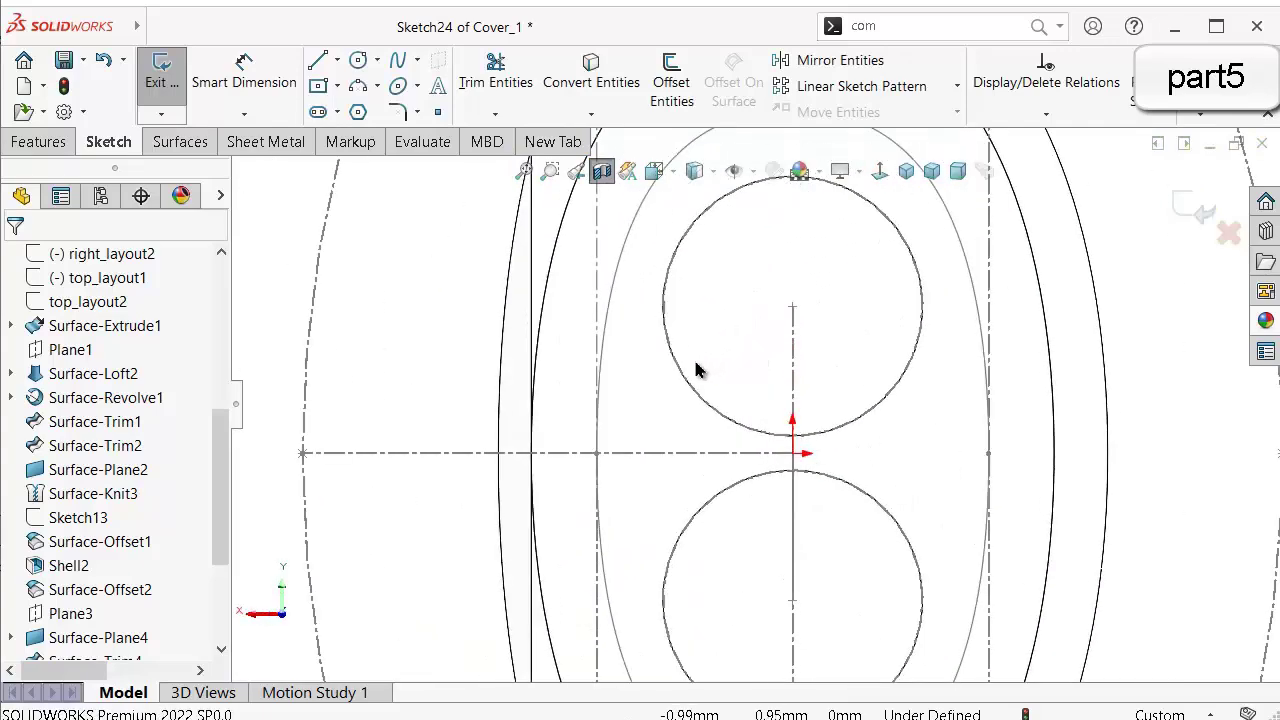
# Sketch a circle about 4.46 mm in diameter, centred on the sketch origin between the two holes.
pyautogui.click(318, 88)
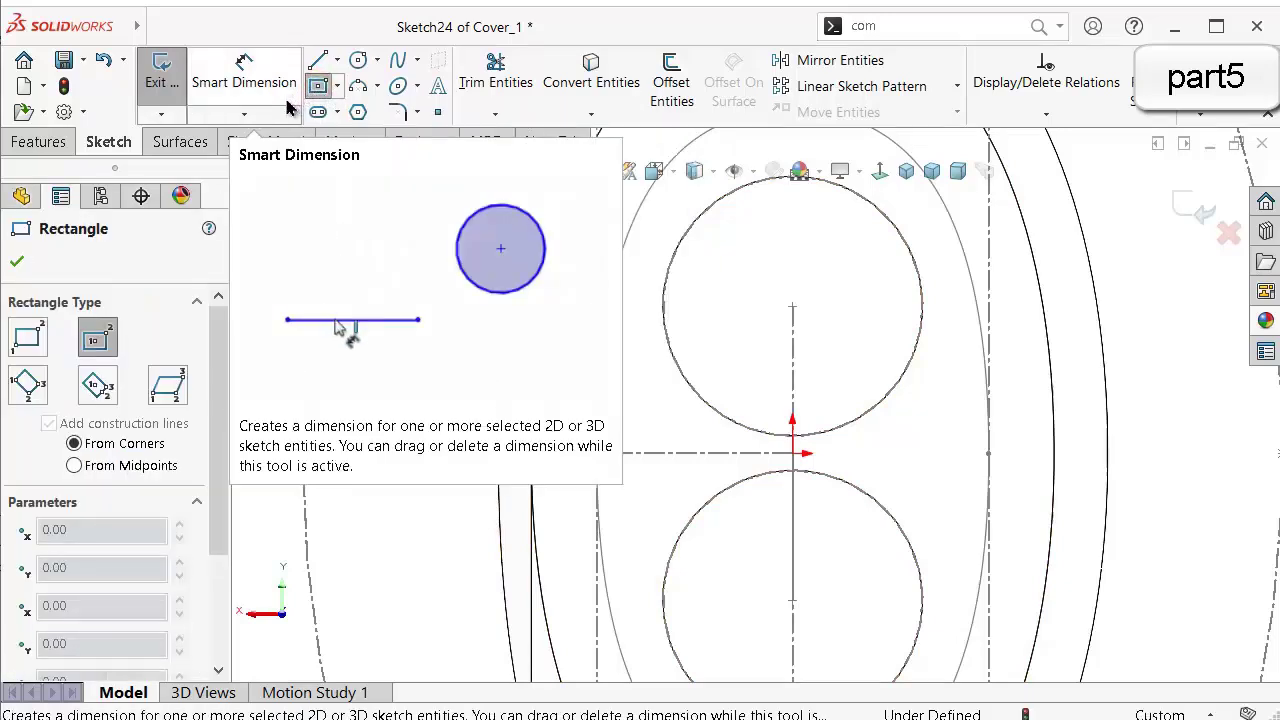
pyautogui.click(358, 60)
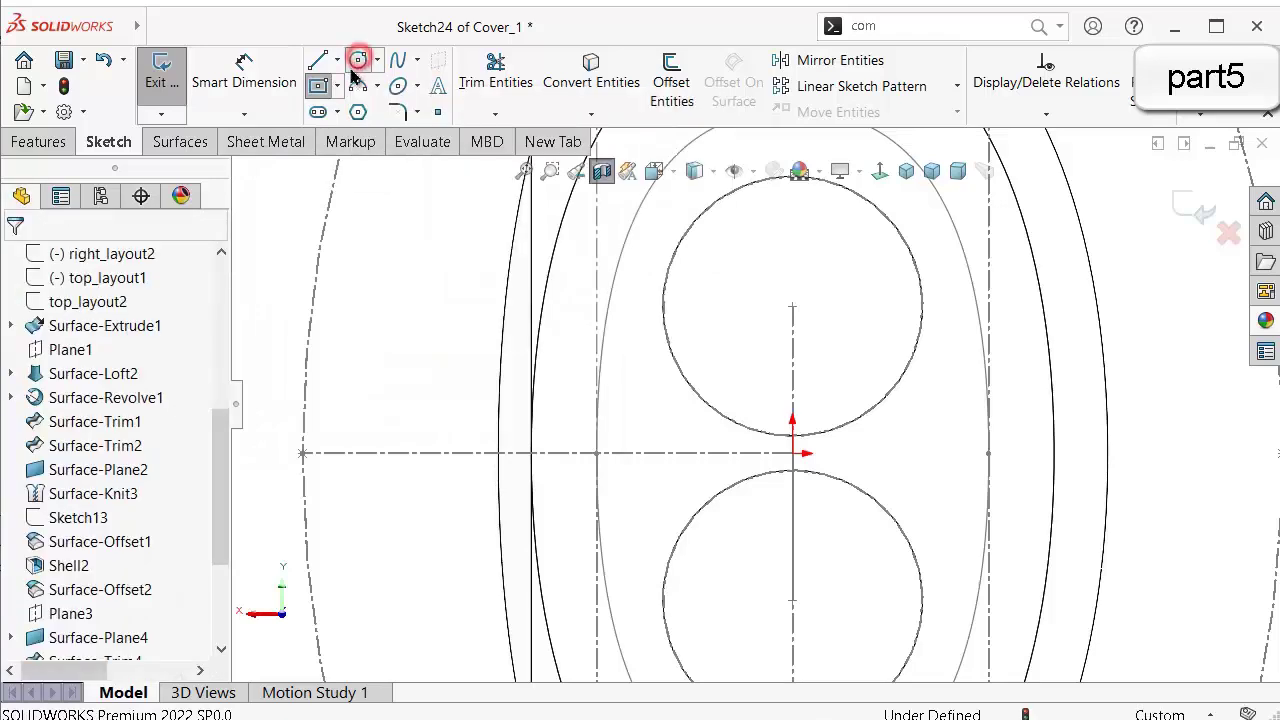
pyautogui.click(792, 453)
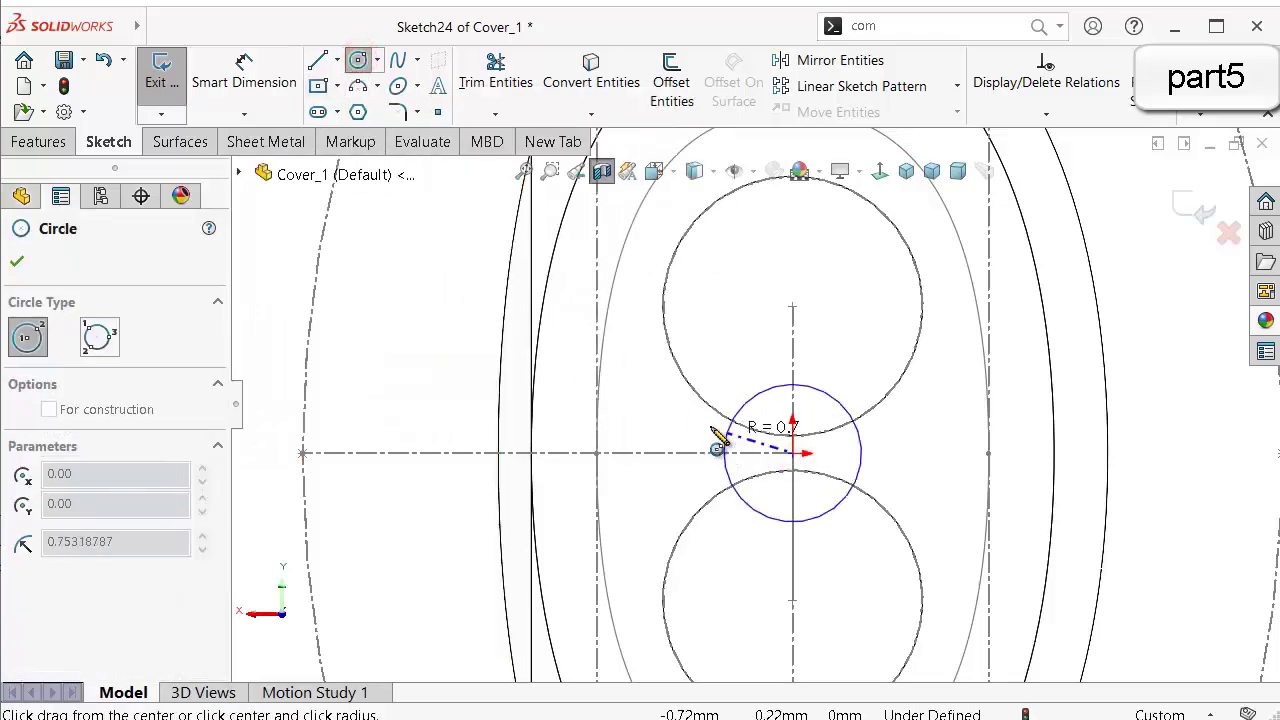
pyautogui.click(580, 420)
pyautogui.scroll(2, 600, 460)
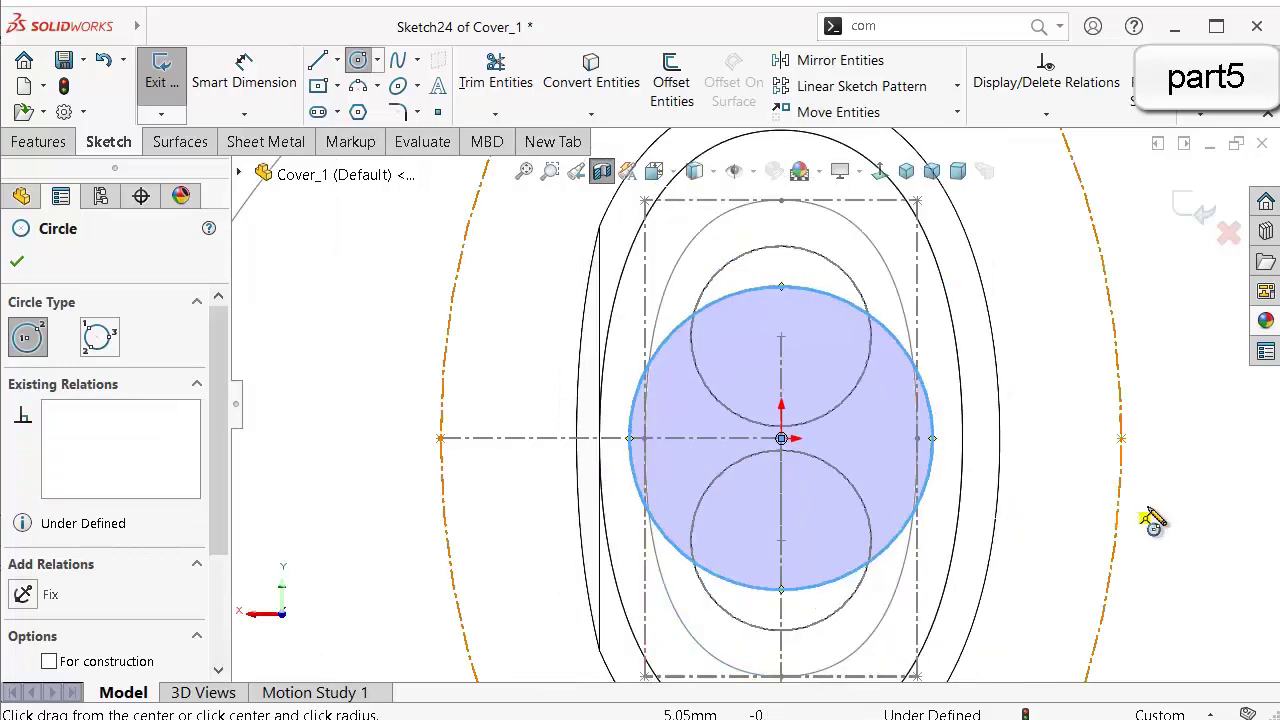
# Dimension the circle's diameter and set it to 4.9 mm.
pyautogui.moveTo(1204, 522); pyautogui.dragTo(1152, 420, button='right')
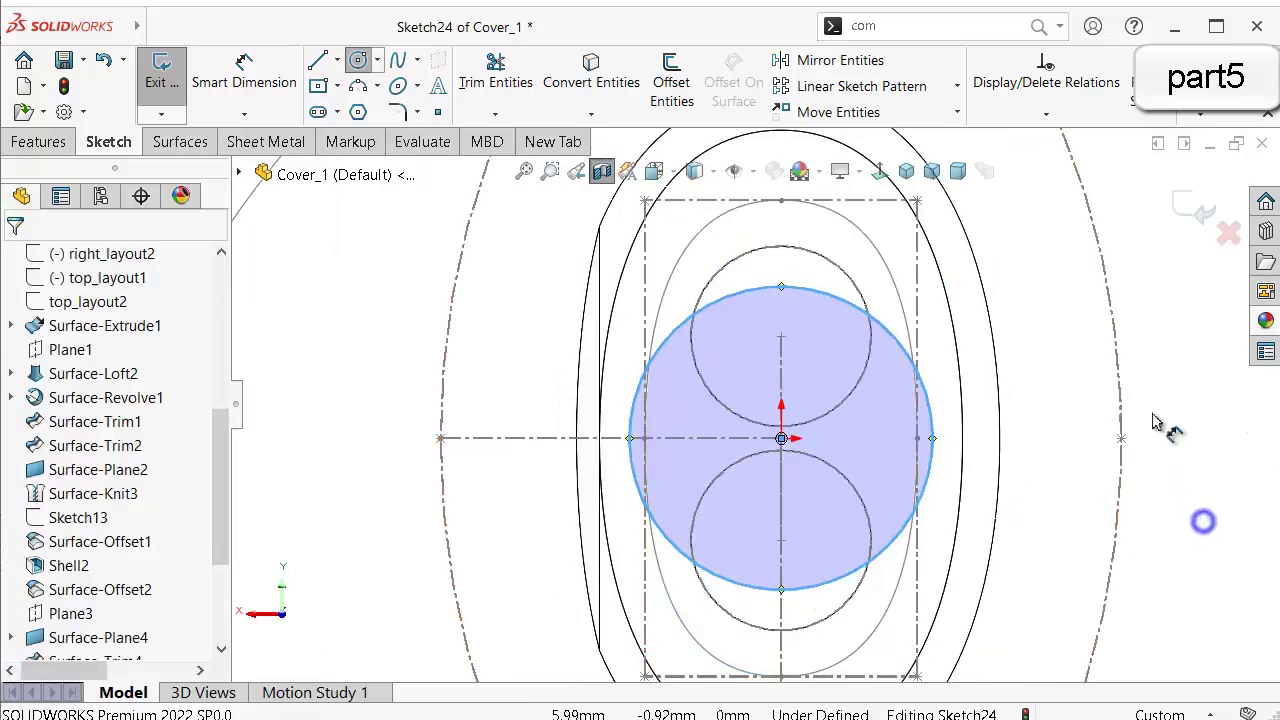
pyautogui.click(935, 429)
pyautogui.click(1143, 448)
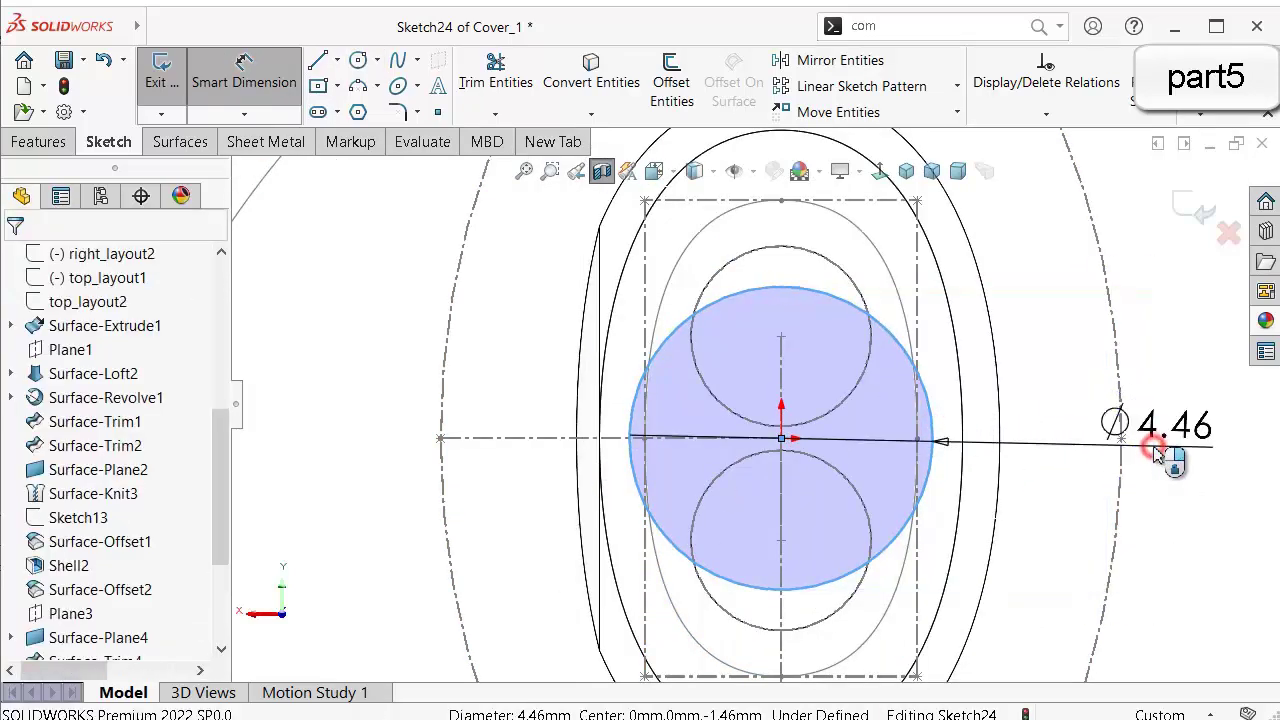
pyautogui.click(1157, 455)
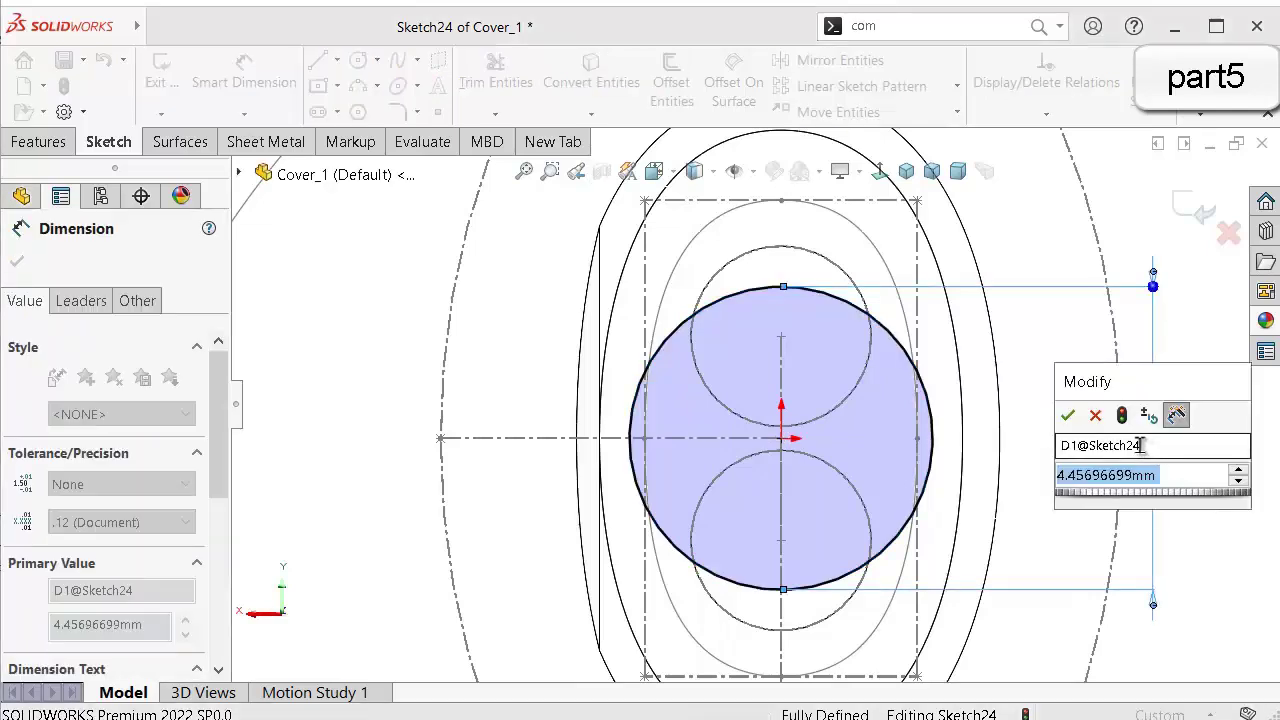
pyautogui.write('4.9')
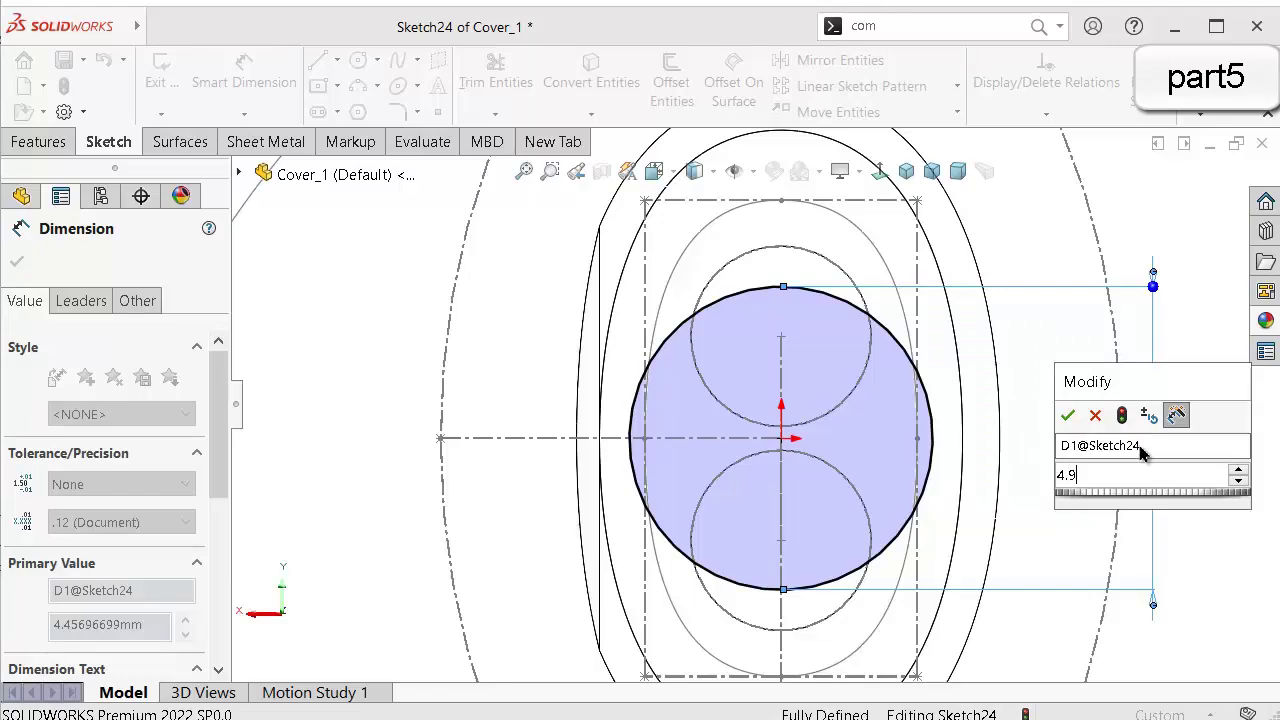
pyautogui.press('Return')
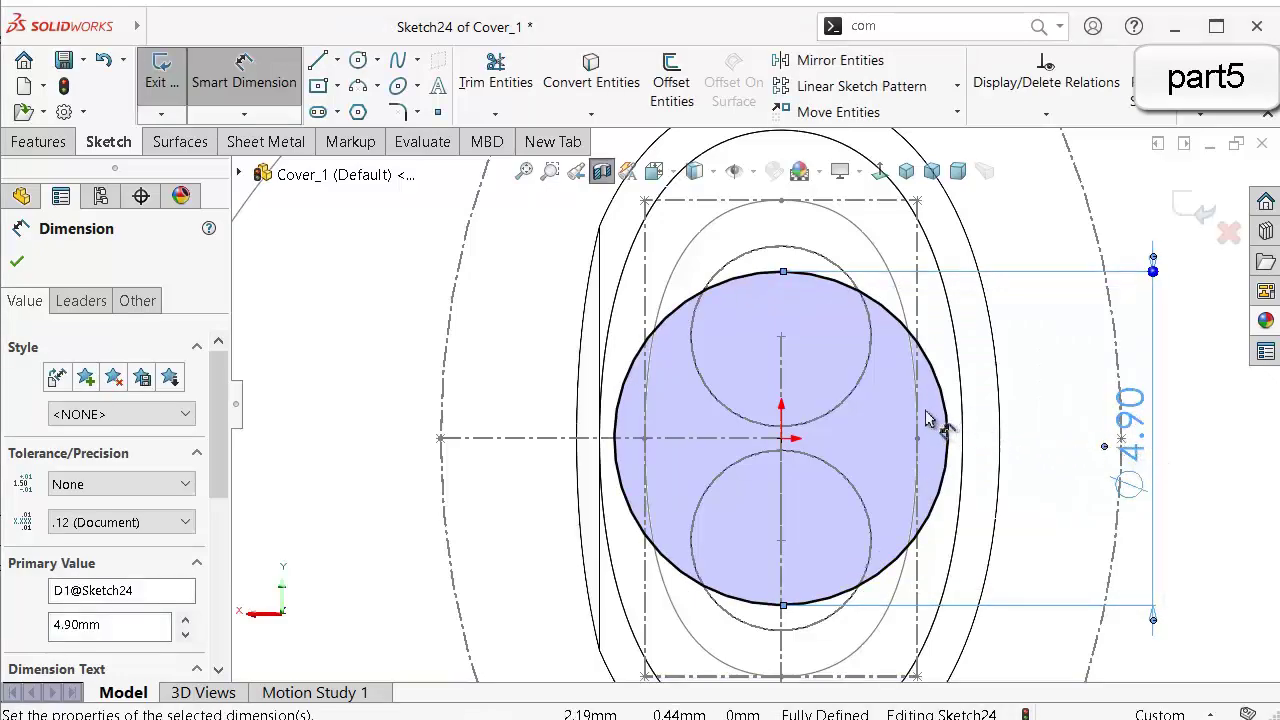
pyautogui.moveTo(923, 414)
pyautogui.mouseDown(button='middle')
pyautogui.moveTo(912, 434)
pyautogui.moveTo(836, 385)
pyautogui.moveTo(903, 409)
pyautogui.moveTo(285, 340)
pyautogui.mouseUp(button='middle')
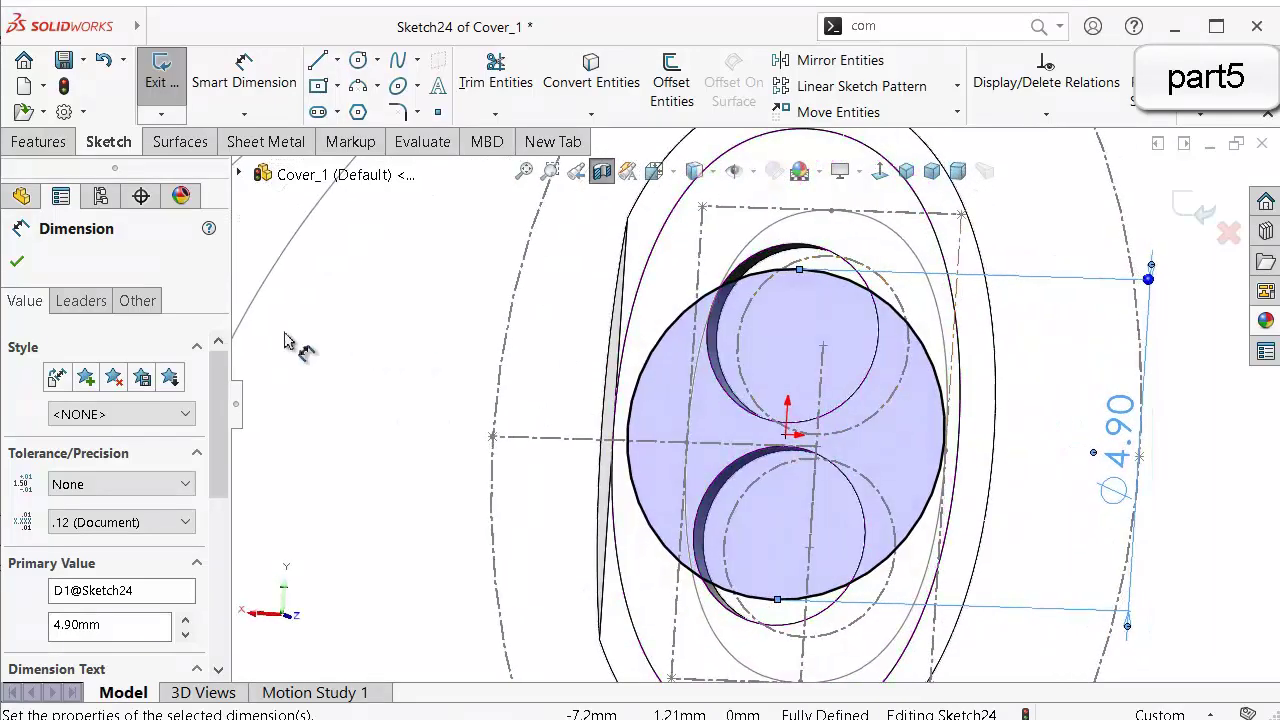
pyautogui.click(14, 268)
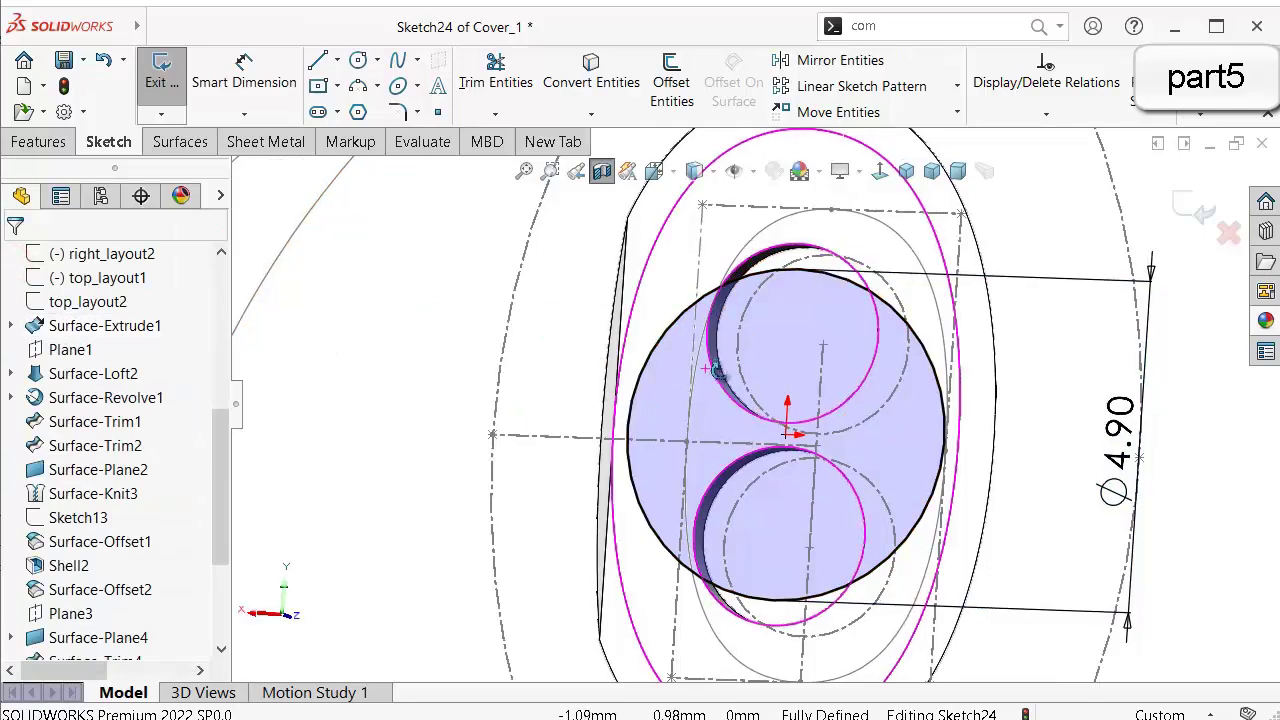
# Convert the outer oval edge of the flat inner face into a sketch entity.
pyautogui.moveTo(720, 430); pyautogui.dragTo(732, 381, button='middle')
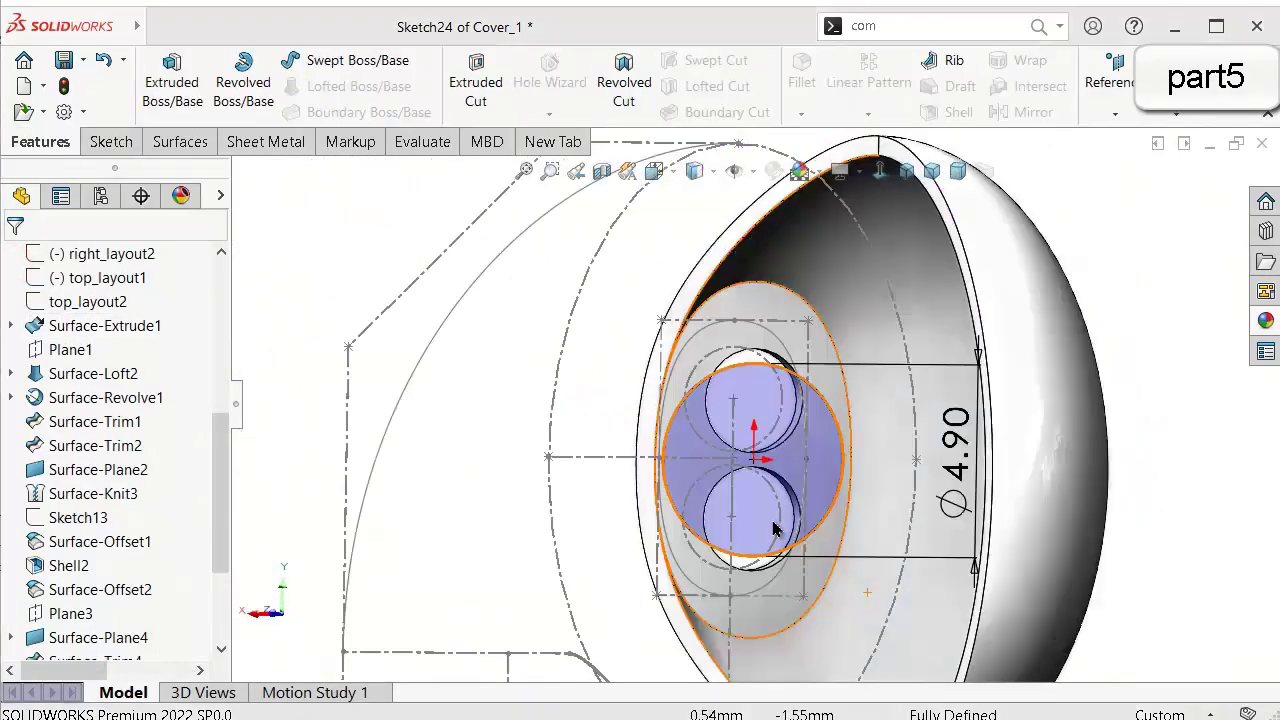
pyautogui.click(828, 333)
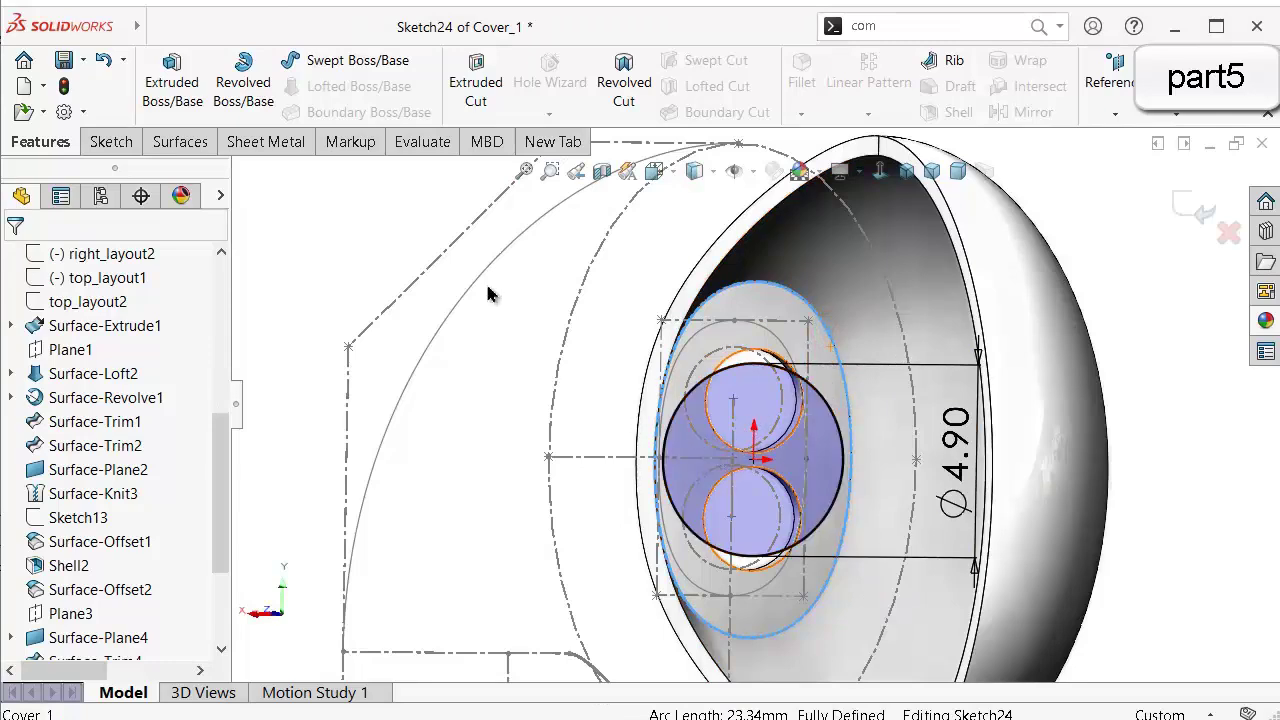
pyautogui.click(111, 141)
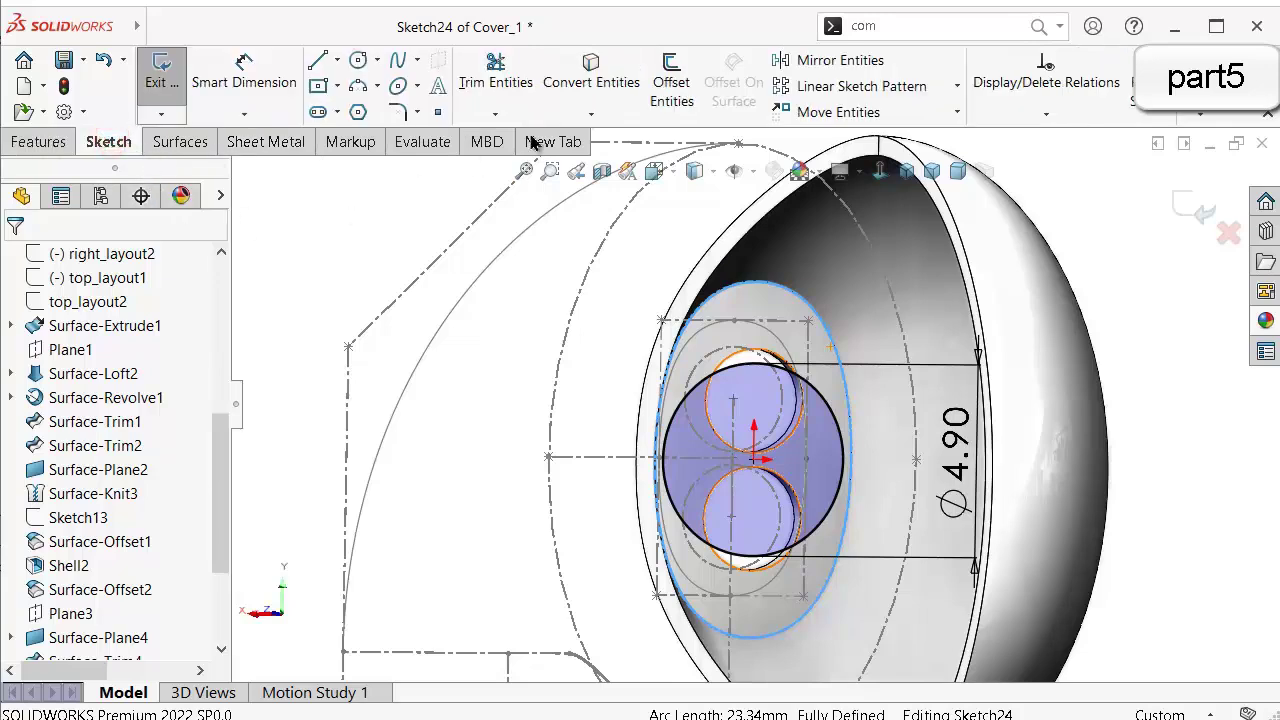
pyautogui.click(603, 84)
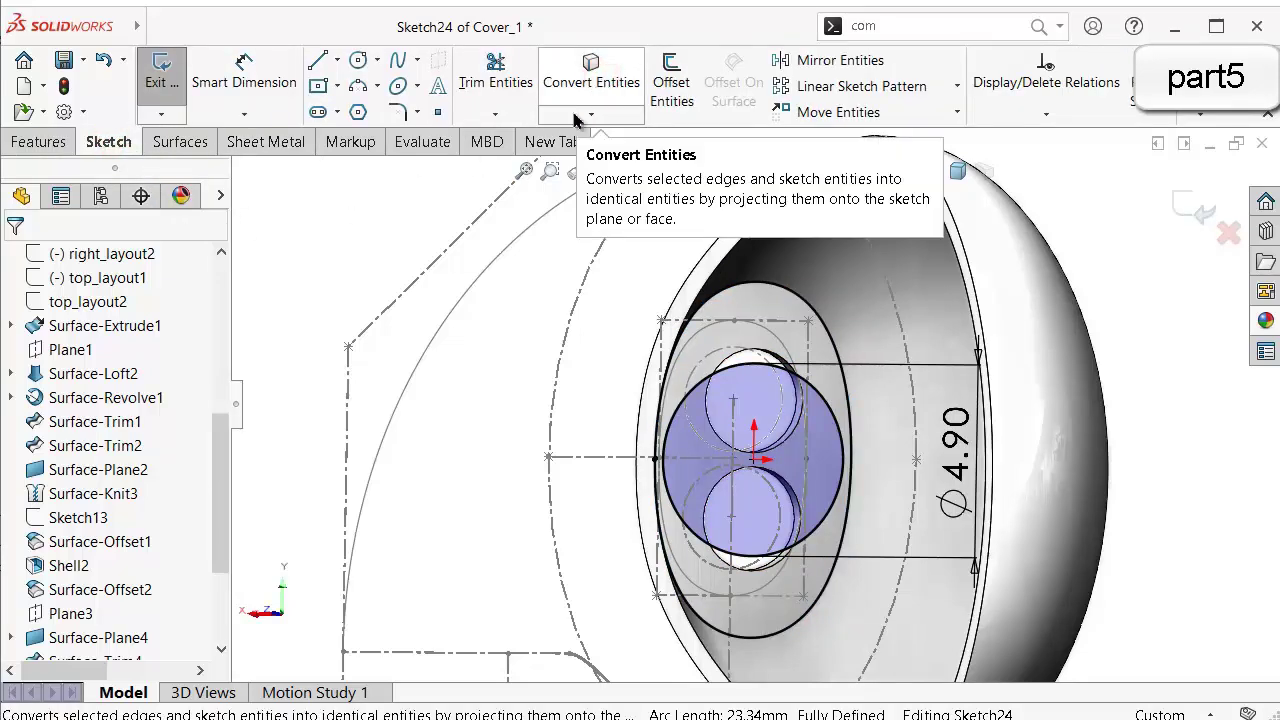
# Extrude the region between the oval and the circle as a blind boss 1 mm deep, merged with the cover.
pyautogui.click(38, 142)
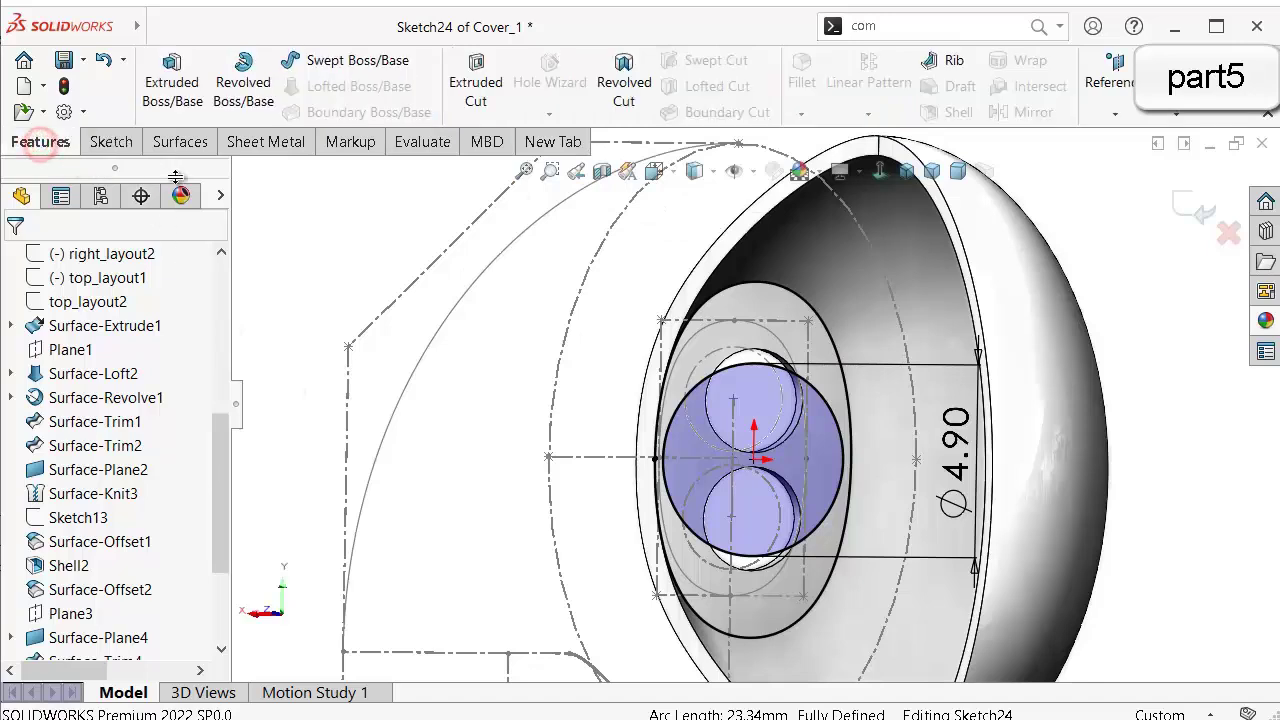
pyautogui.click(186, 93)
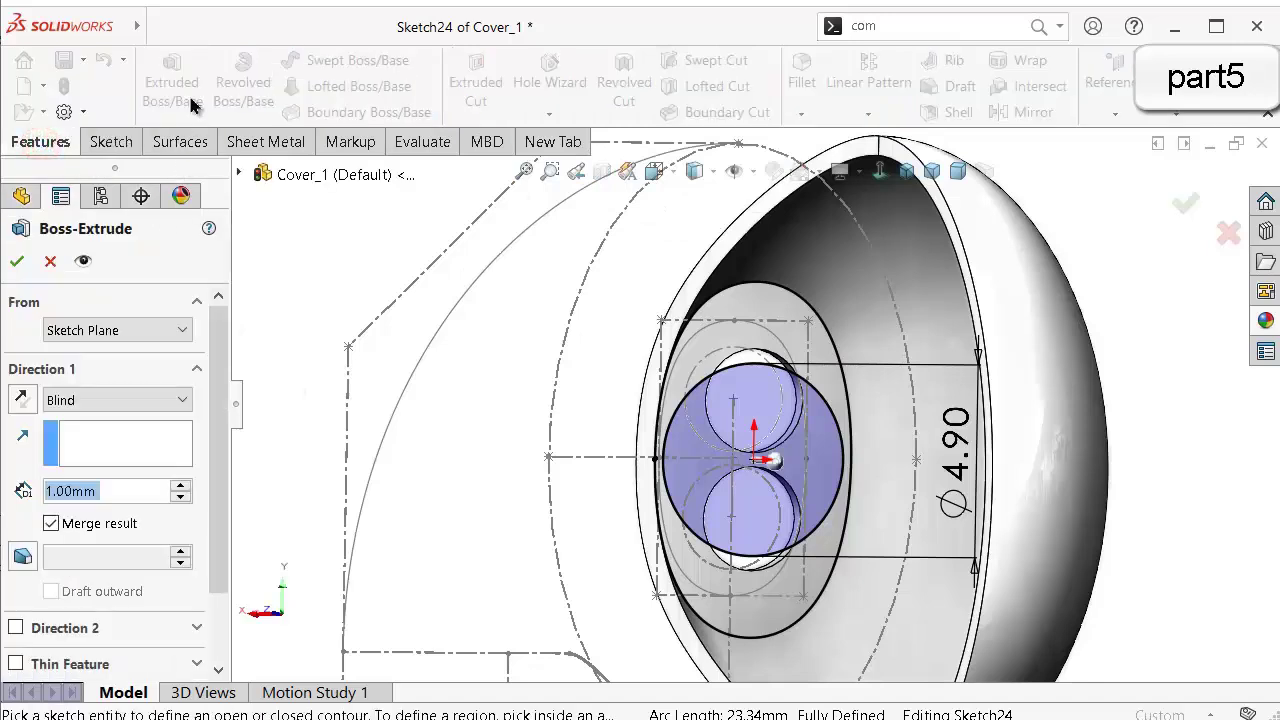
pyautogui.click(760, 305)
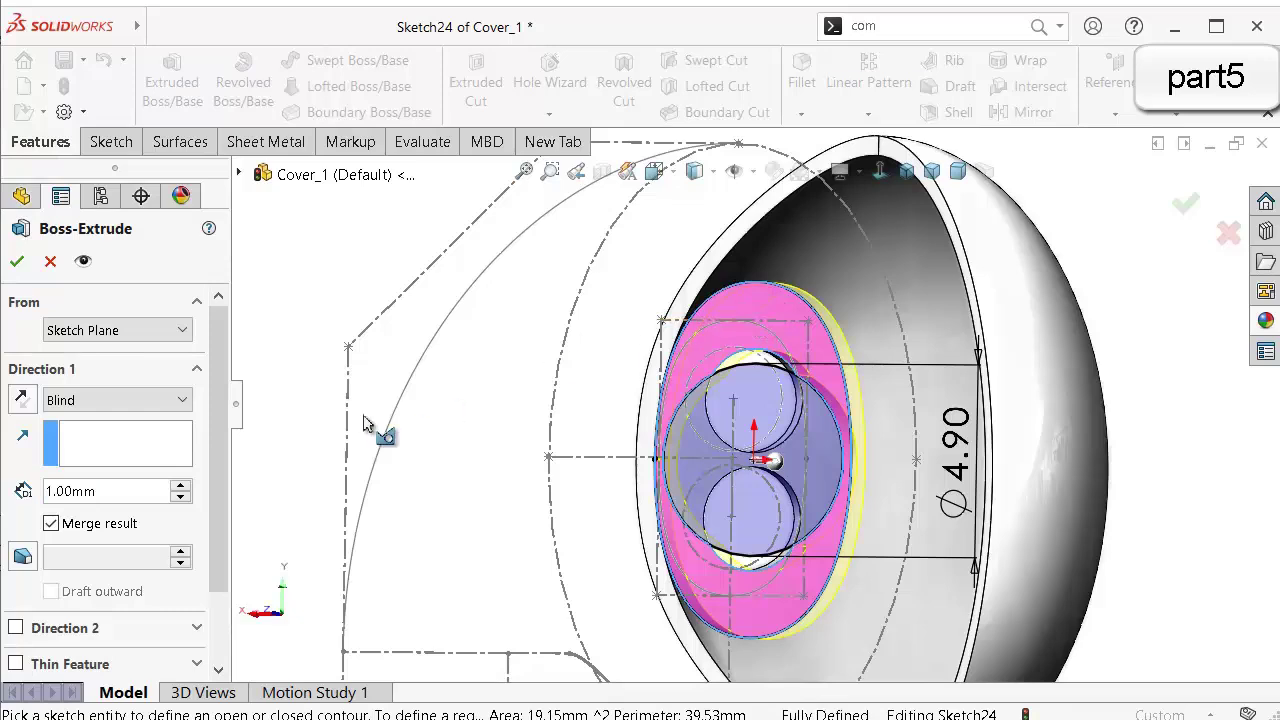
pyautogui.moveTo(214, 480); pyautogui.dragTo(222, 573)
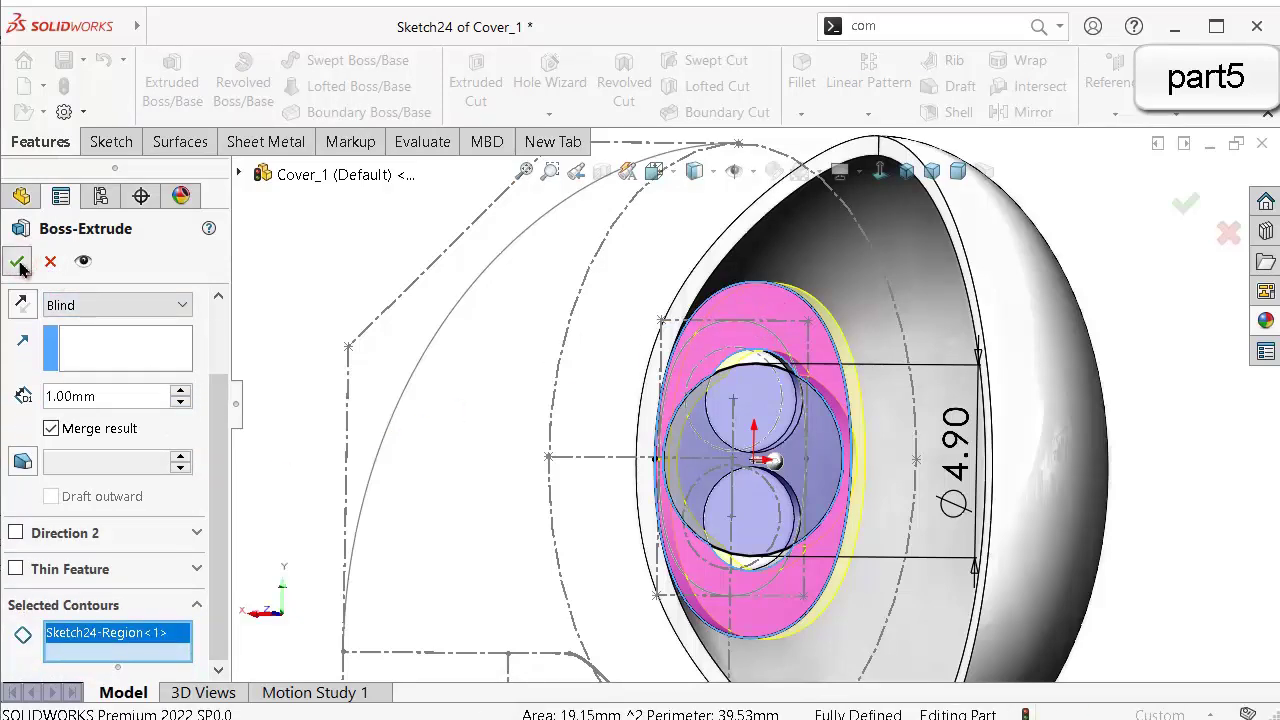
pyautogui.click(780, 455)
pyautogui.moveTo(780, 455); pyautogui.dragTo(818, 392, button='middle')
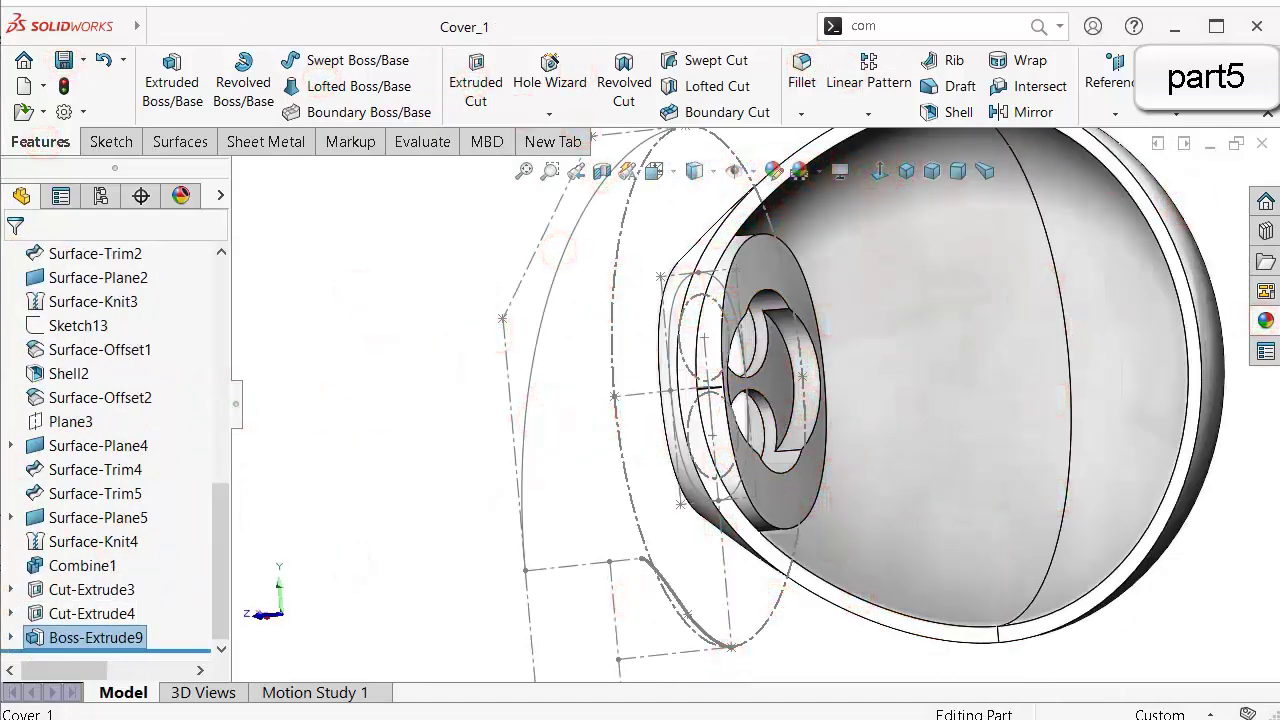
# Reopen the sketch of the oval ring boss for editing.
pyautogui.click(10, 637)
pyautogui.click(110, 638)
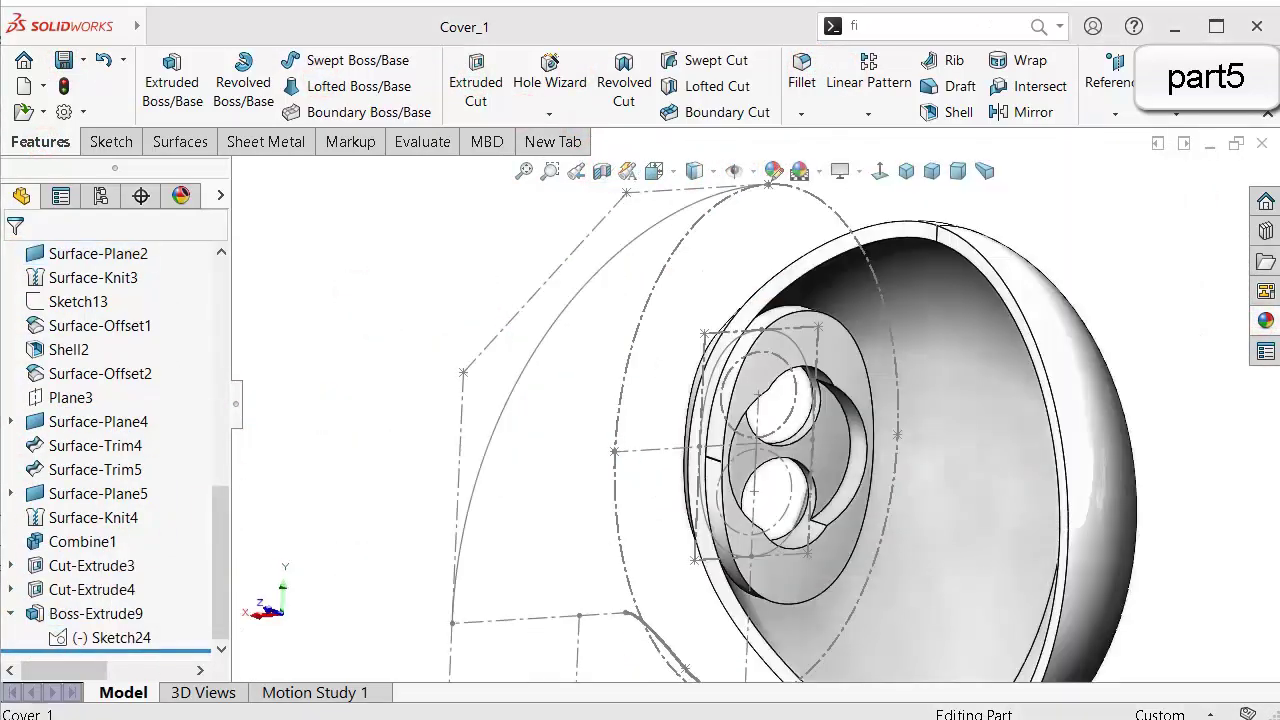
pyautogui.click(152, 603)
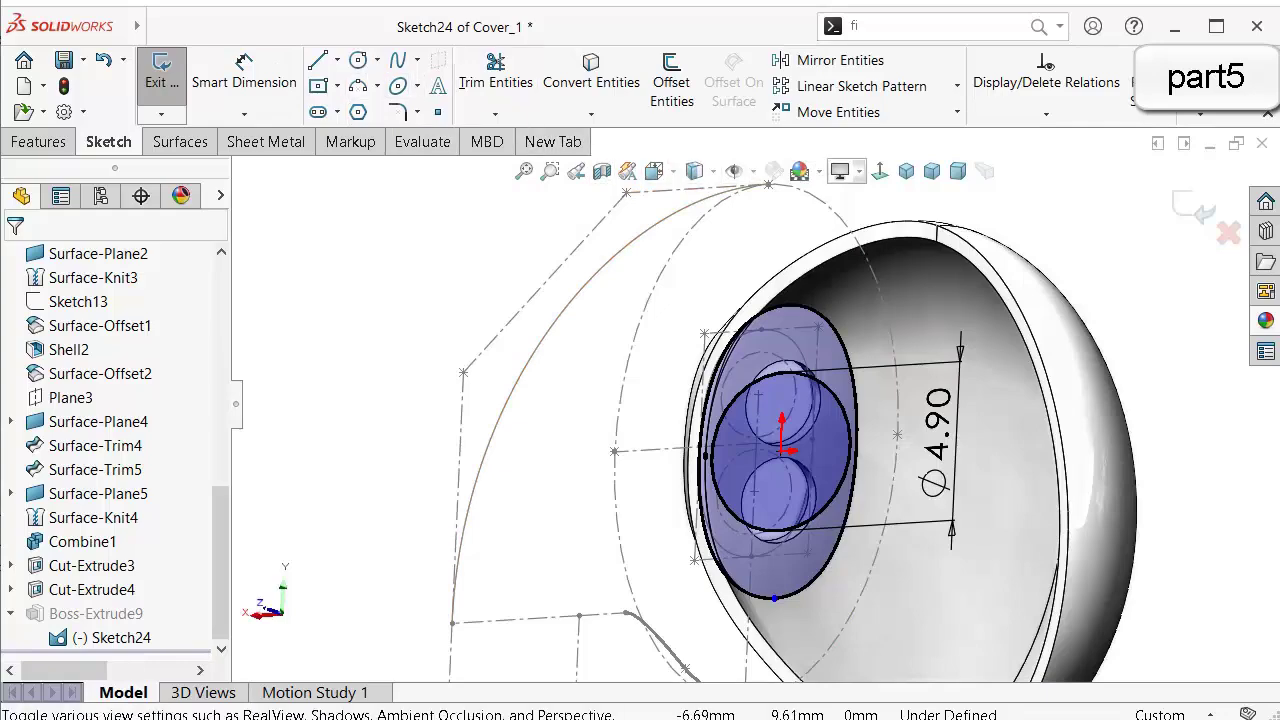
pyautogui.click(879, 171)
pyautogui.scroll(-8, 786, 222)
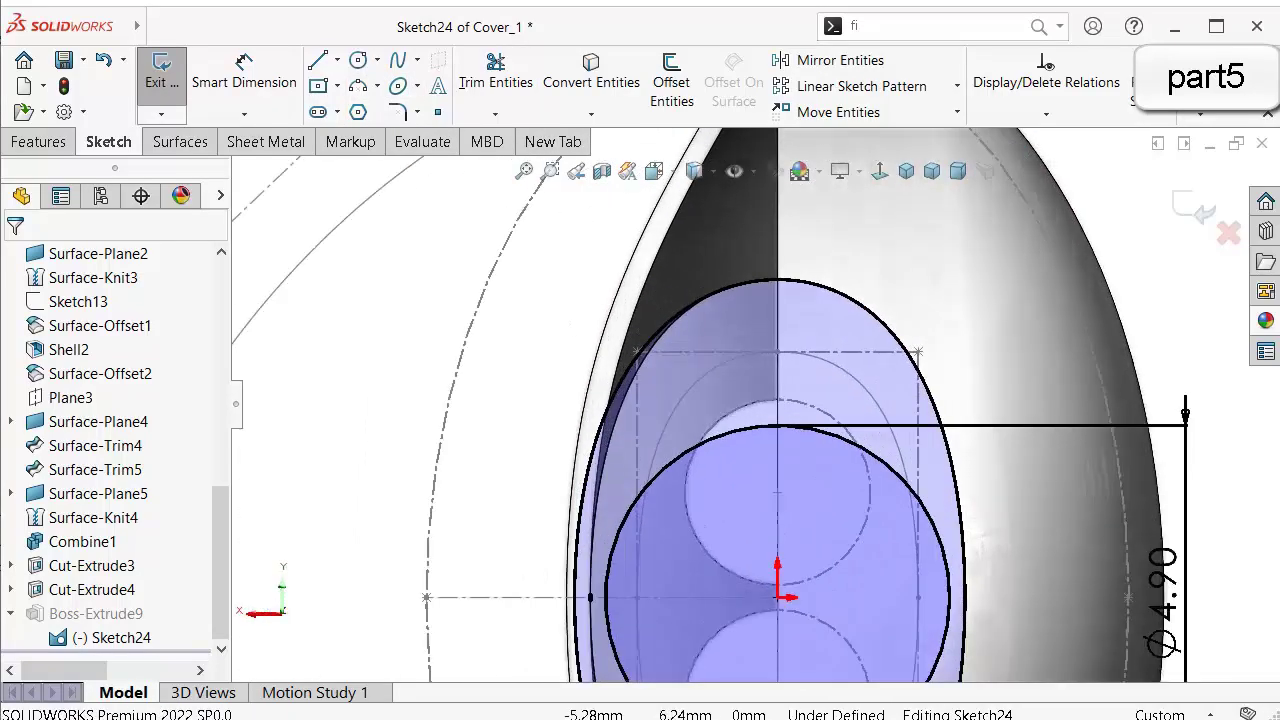
# Draw a centre rectangle about 4.23 mm wide and 5.43 mm high on the sketch origin.
pyautogui.click(318, 85)
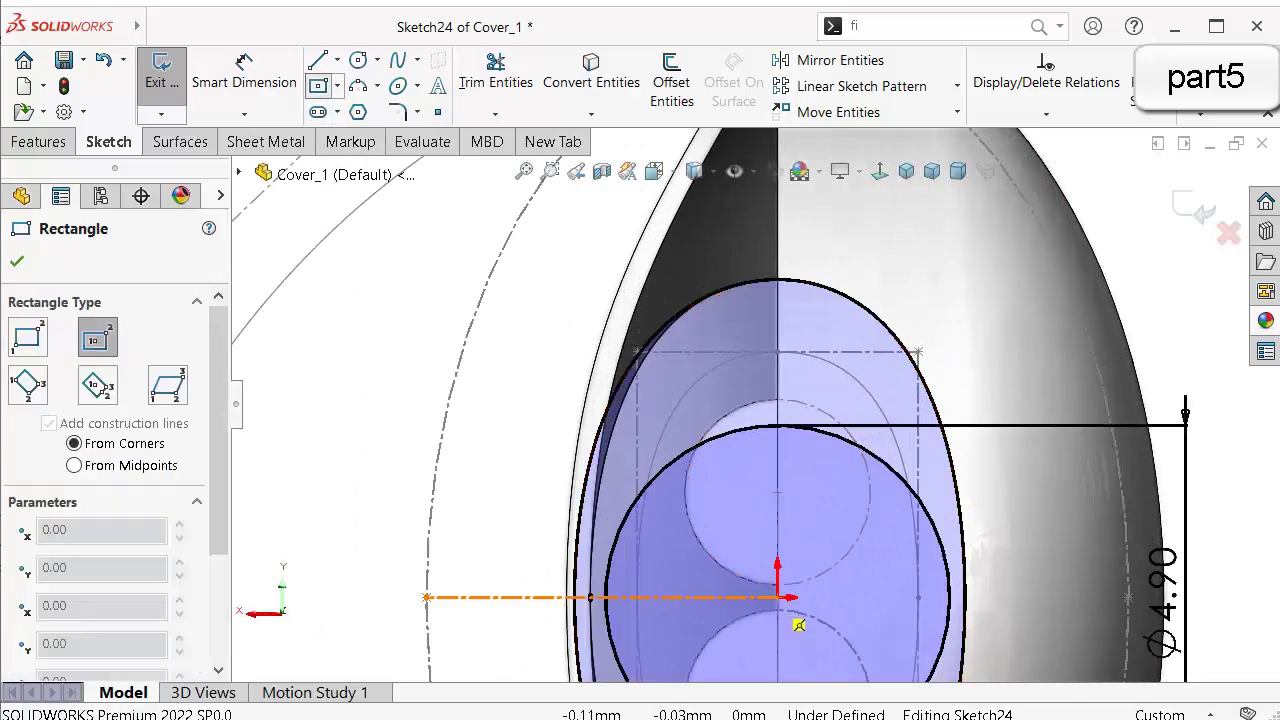
pyautogui.click(778, 597)
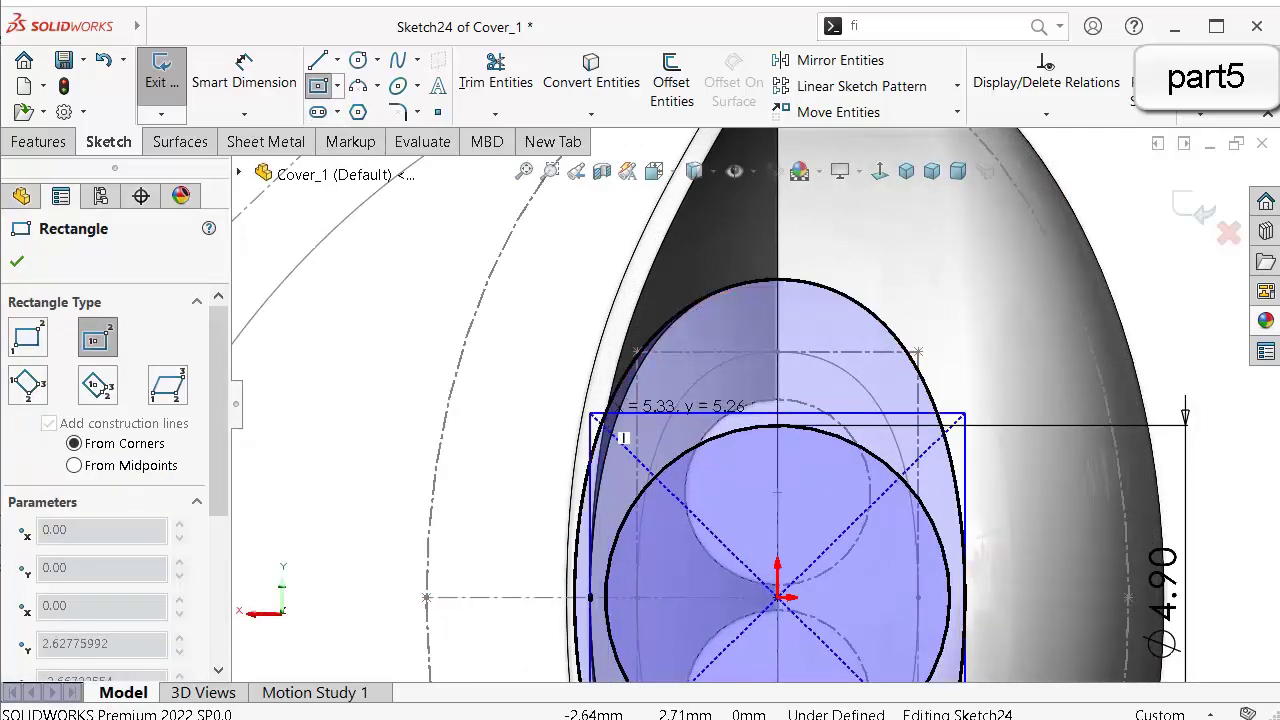
pyautogui.scroll(-4, 594, 418)
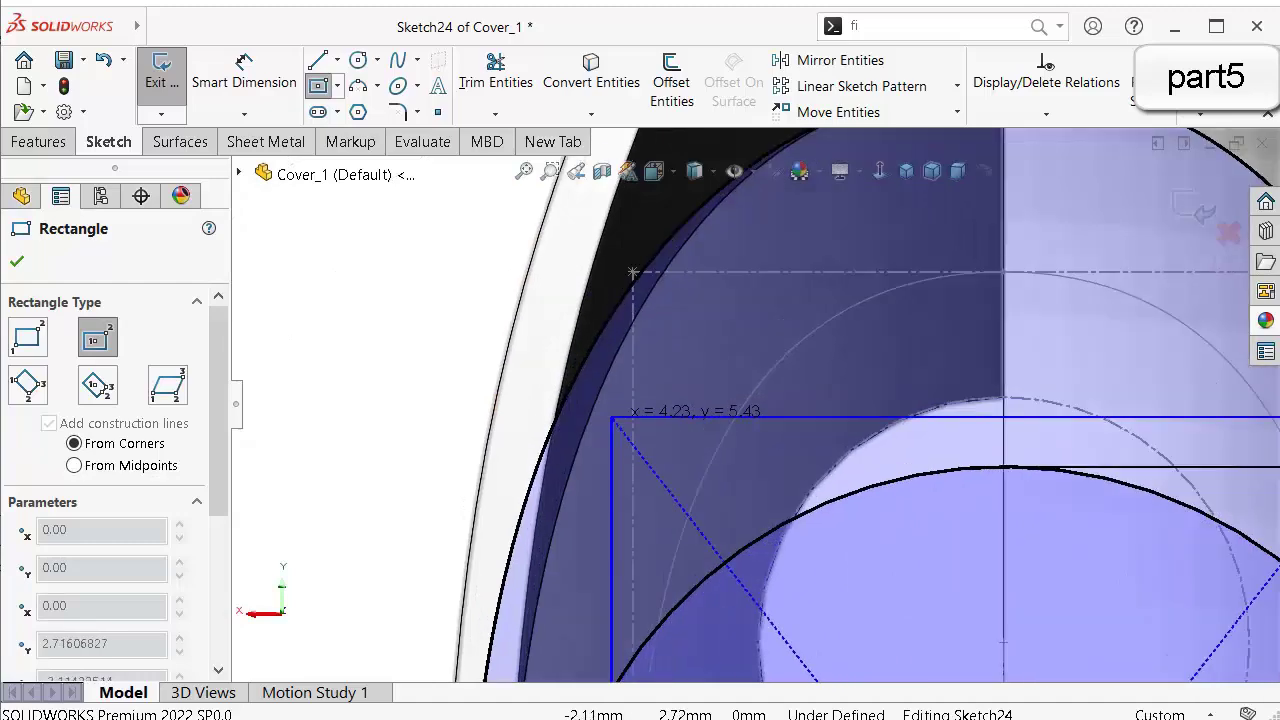
pyautogui.click(612, 418)
pyautogui.scroll(3, 749, 411)
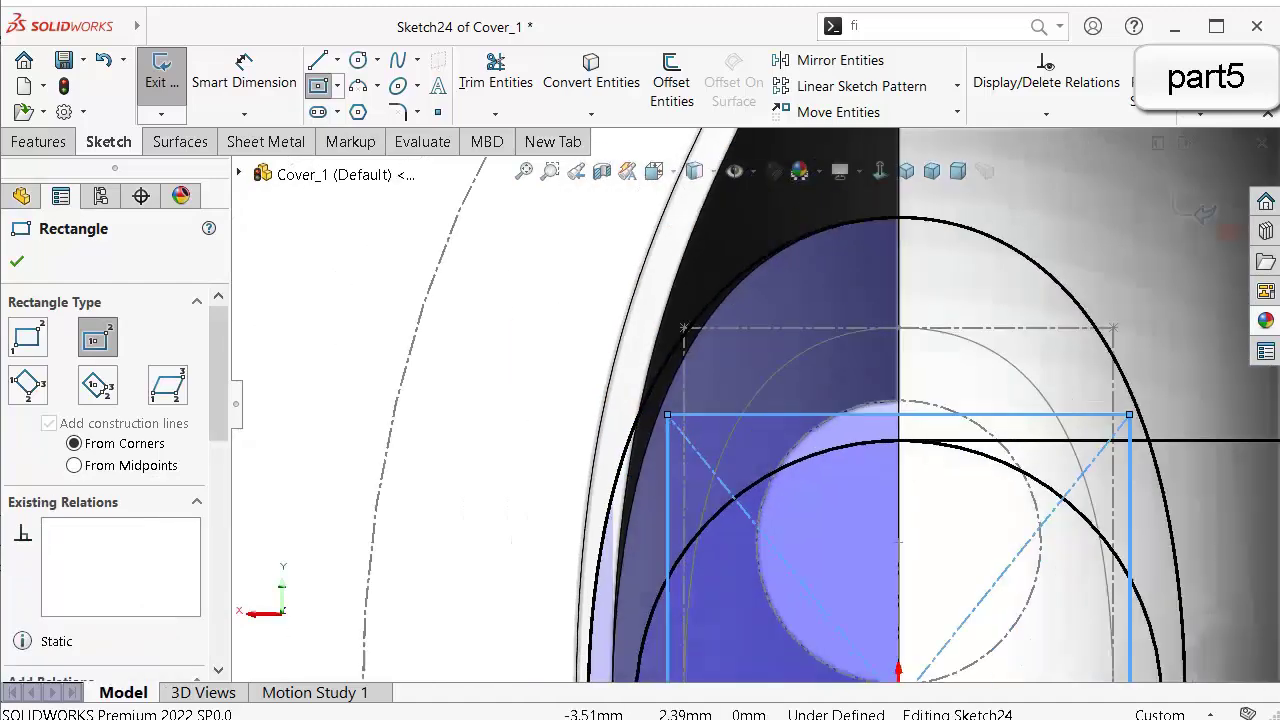
pyautogui.scroll(4, 755, 405)
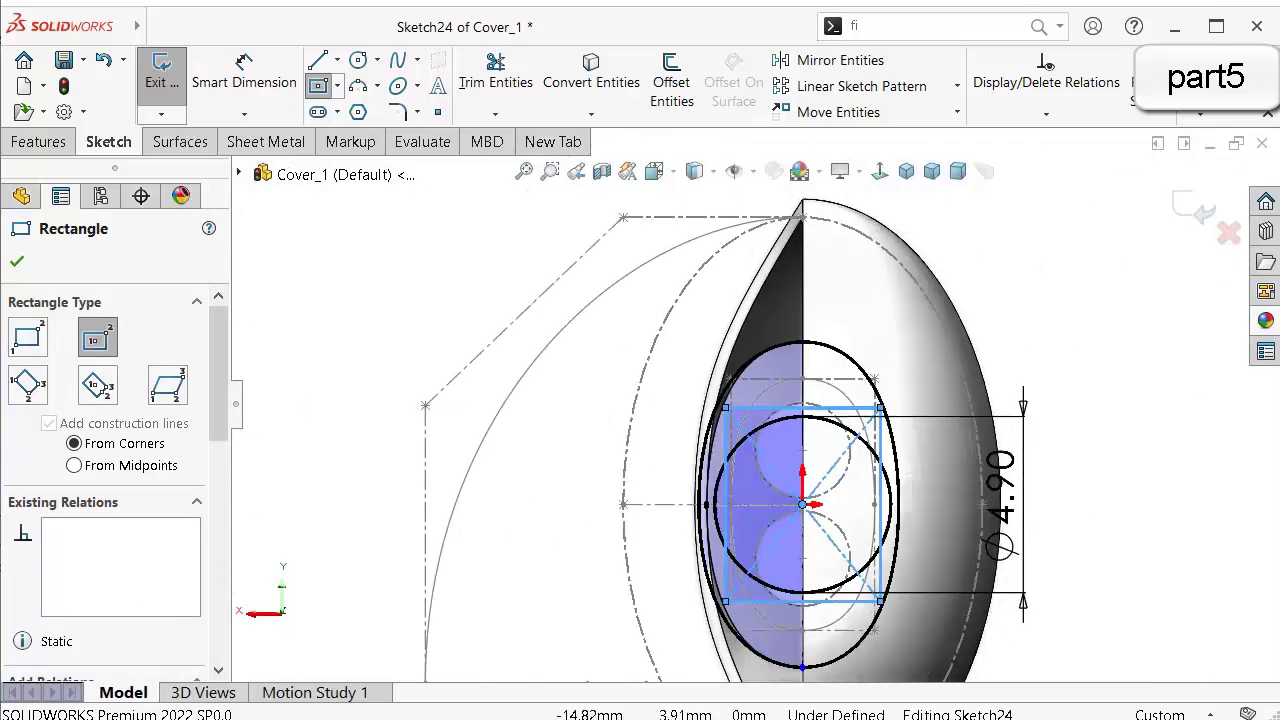
# Turn the rectangle on the sketch origin into construction geometry and set its width to 4.03 mm.
pyautogui.moveTo(218, 374); pyautogui.dragTo(218, 458)
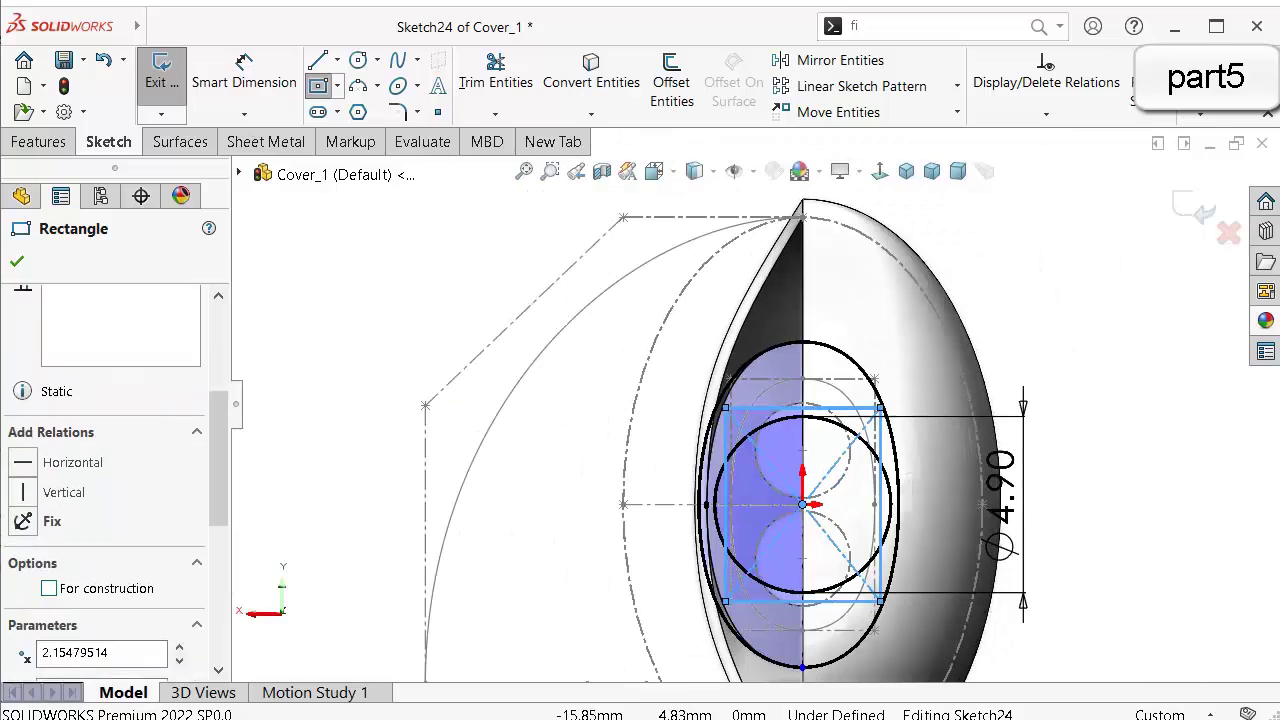
pyautogui.click(48, 588)
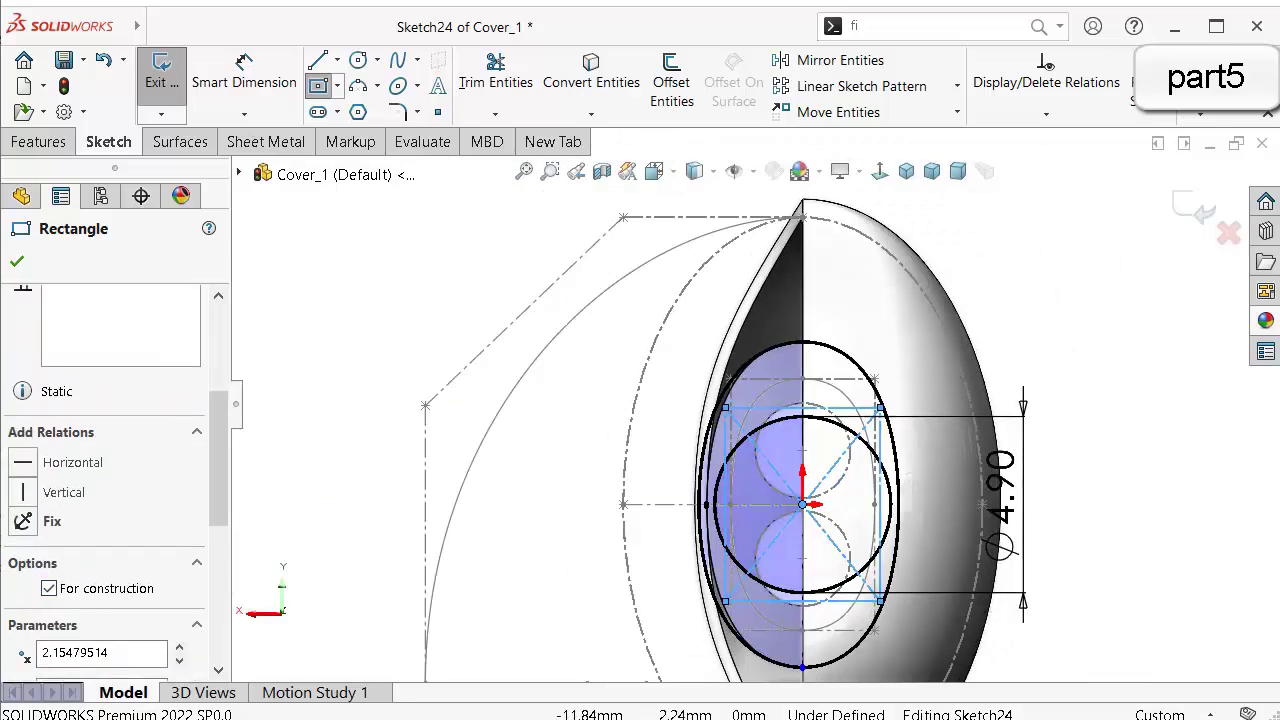
pyautogui.moveTo(400, 462); pyautogui.dragTo(400, 392, button='right')
pyautogui.scroll(-2, 711, 405)
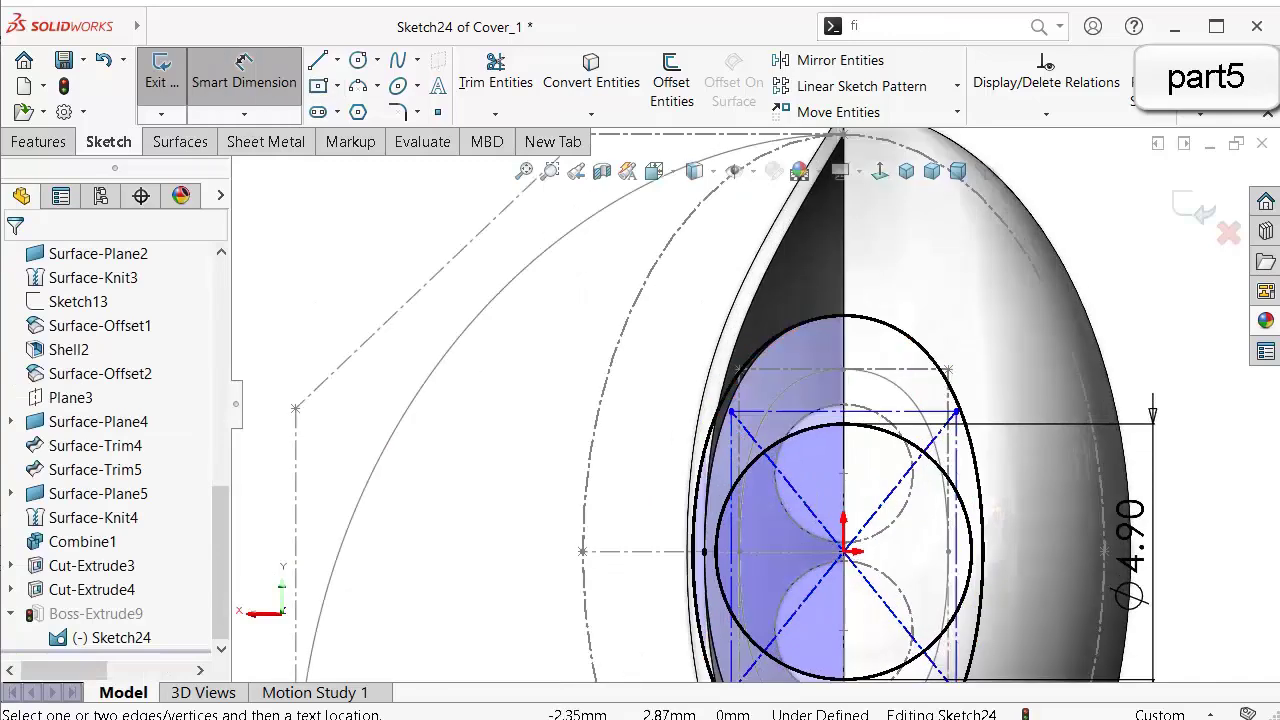
pyautogui.click(843, 411)
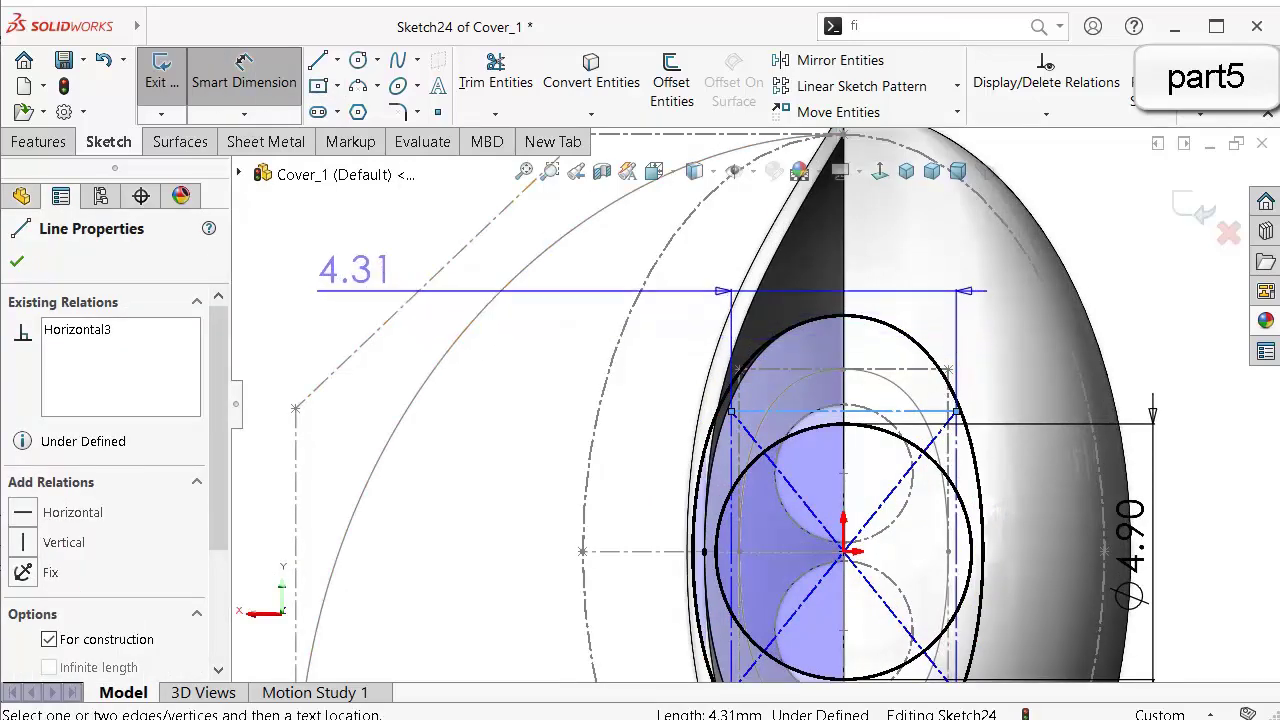
pyautogui.click(378, 262)
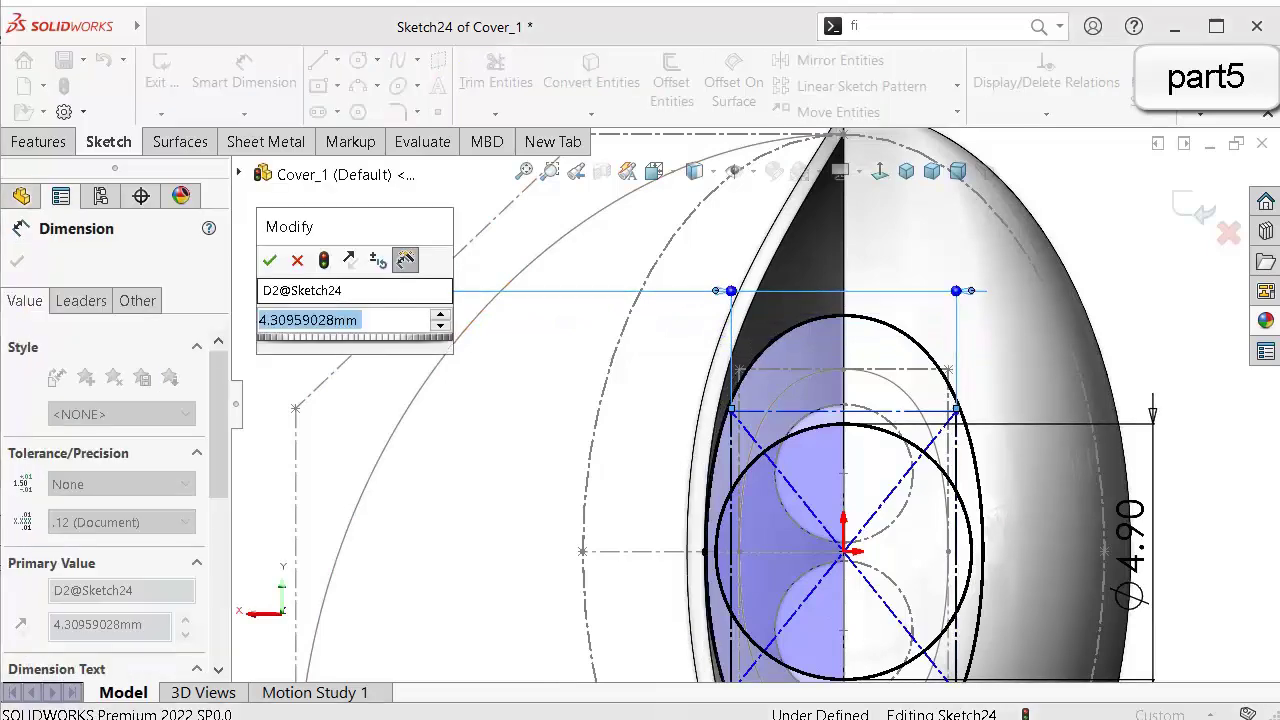
pyautogui.write('4.03')
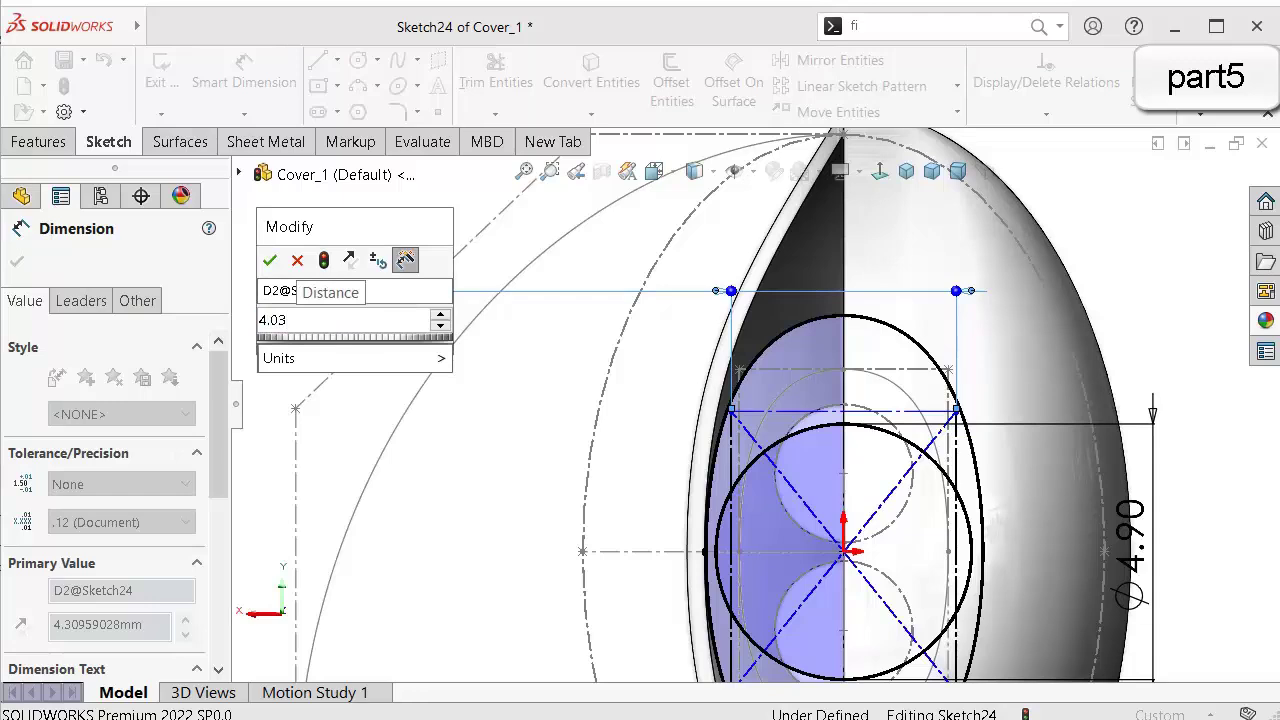
pyautogui.press('Return')
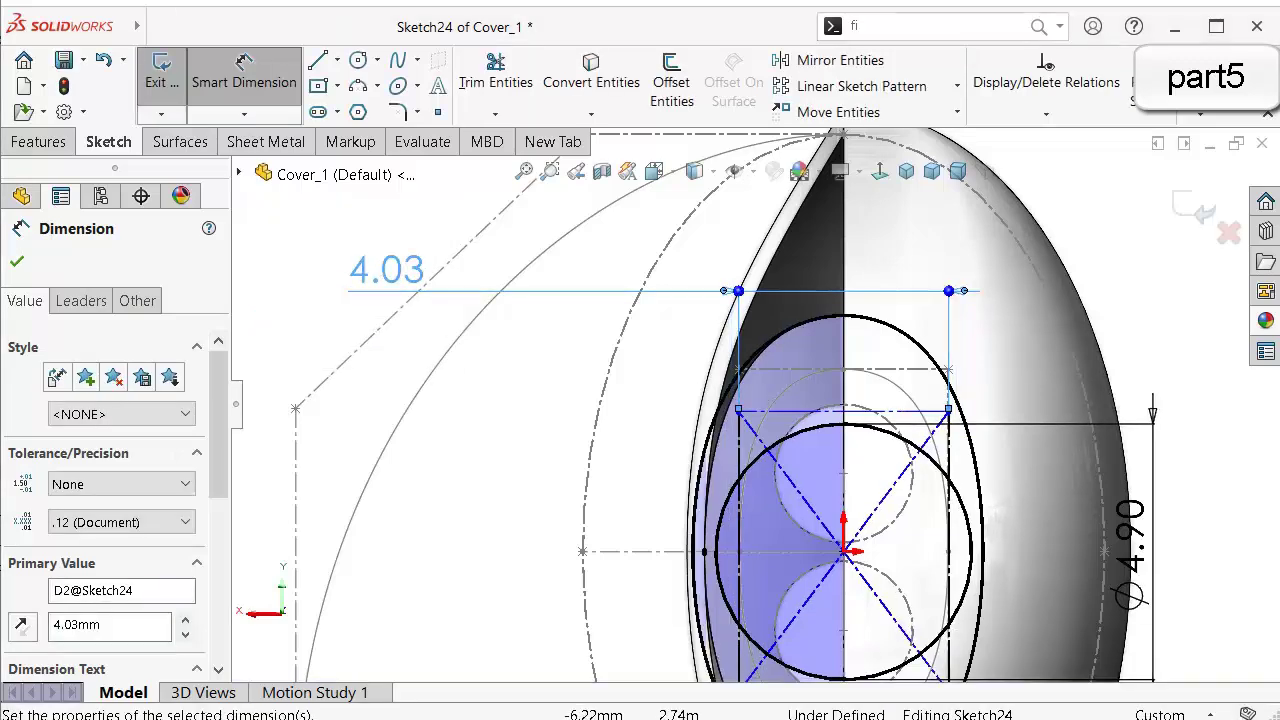
# Make the rectangle's horizontal and vertical sides equal in length.
pyautogui.scroll(-1, 455, 411)
pyautogui.scroll(-2, 610, 509)
pyautogui.press('Escape')
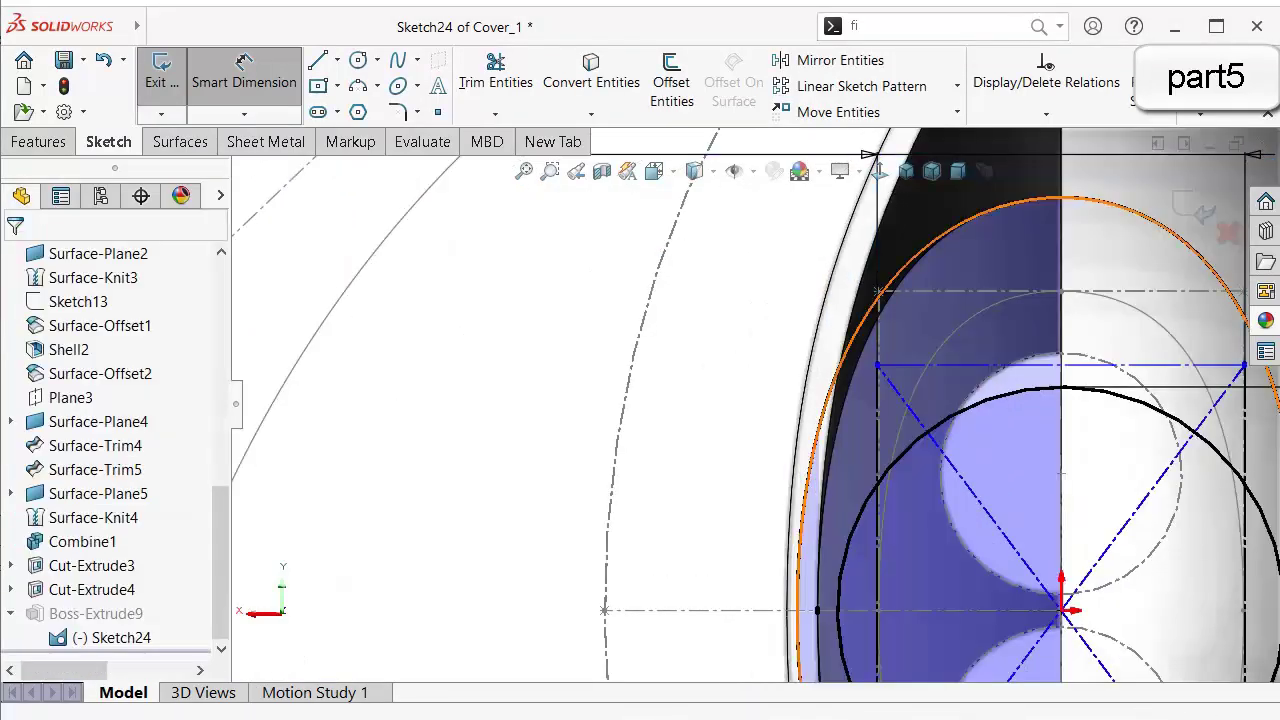
pyautogui.click(960, 365)
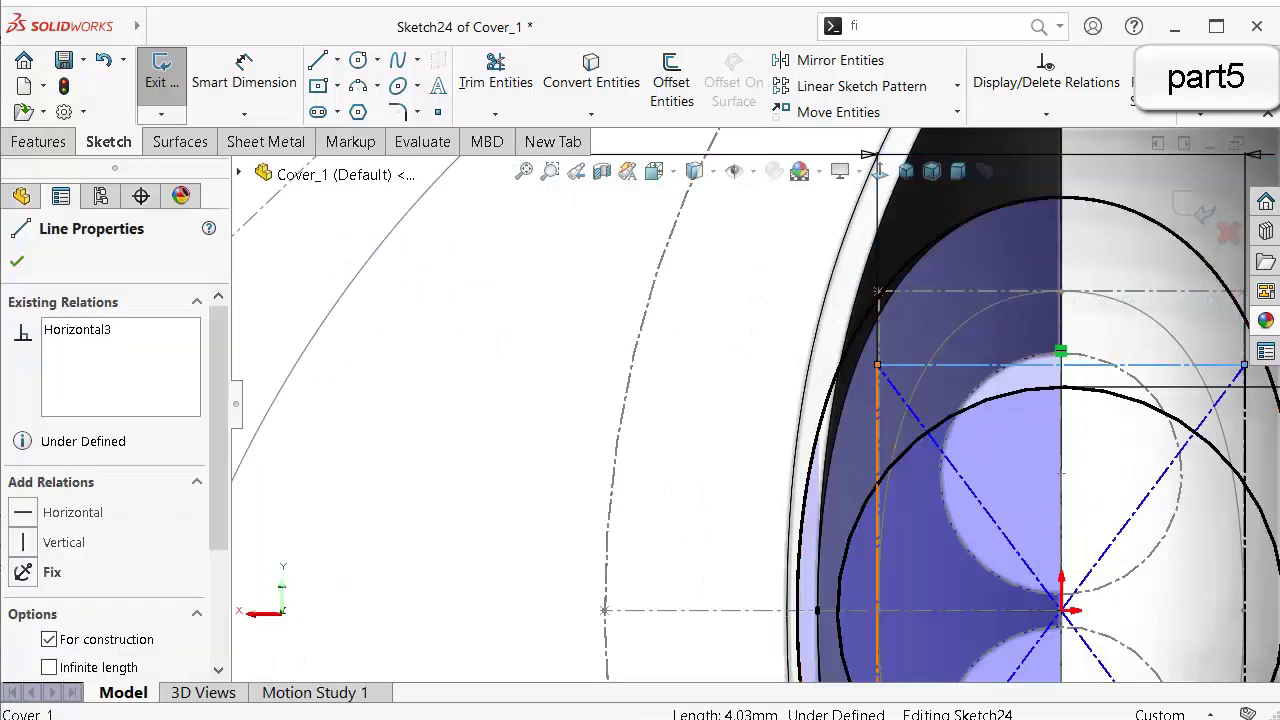
pyautogui.keyDown('ctrl'); pyautogui.click(878, 430); pyautogui.keyUp('ctrl')
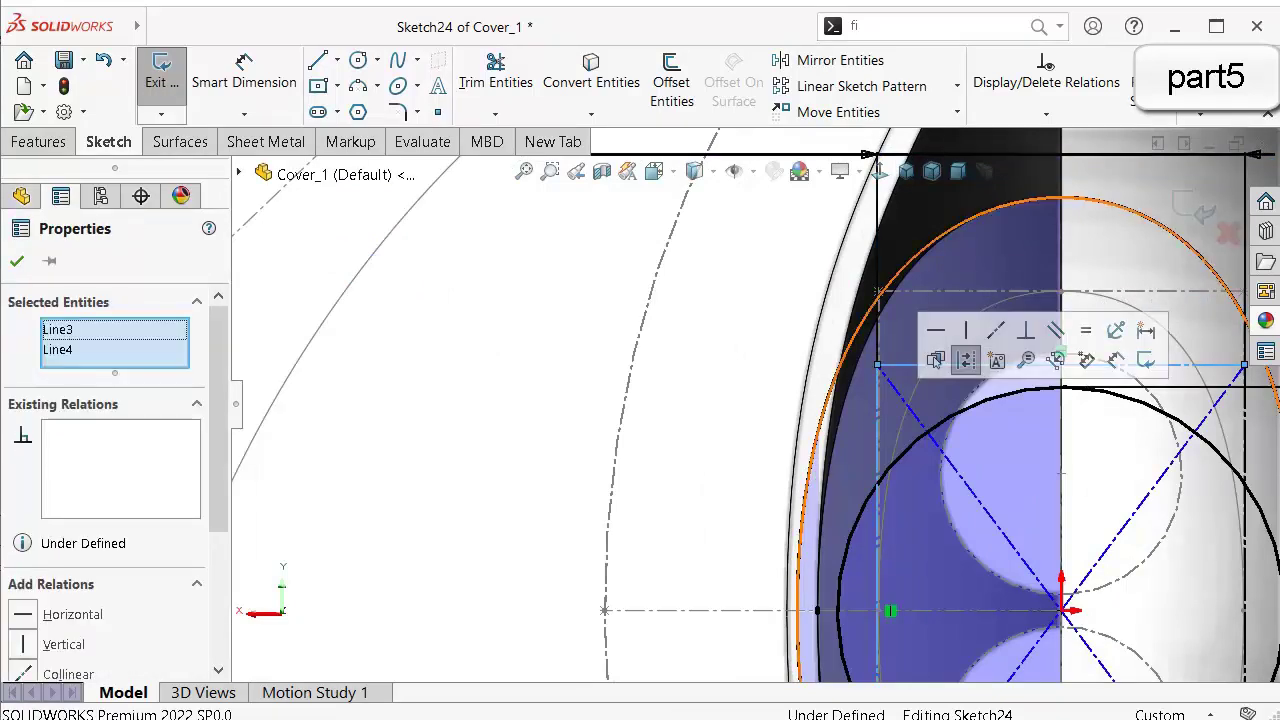
pyautogui.click(1086, 330)
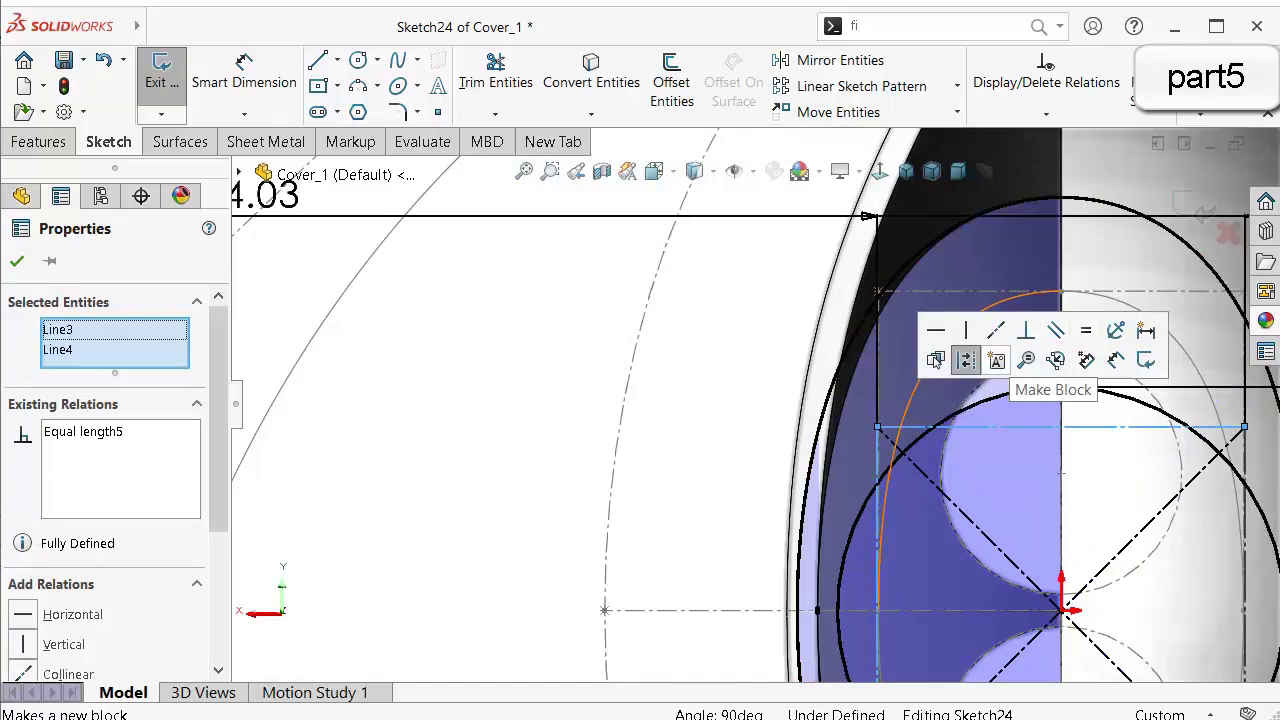
pyautogui.press('Escape')
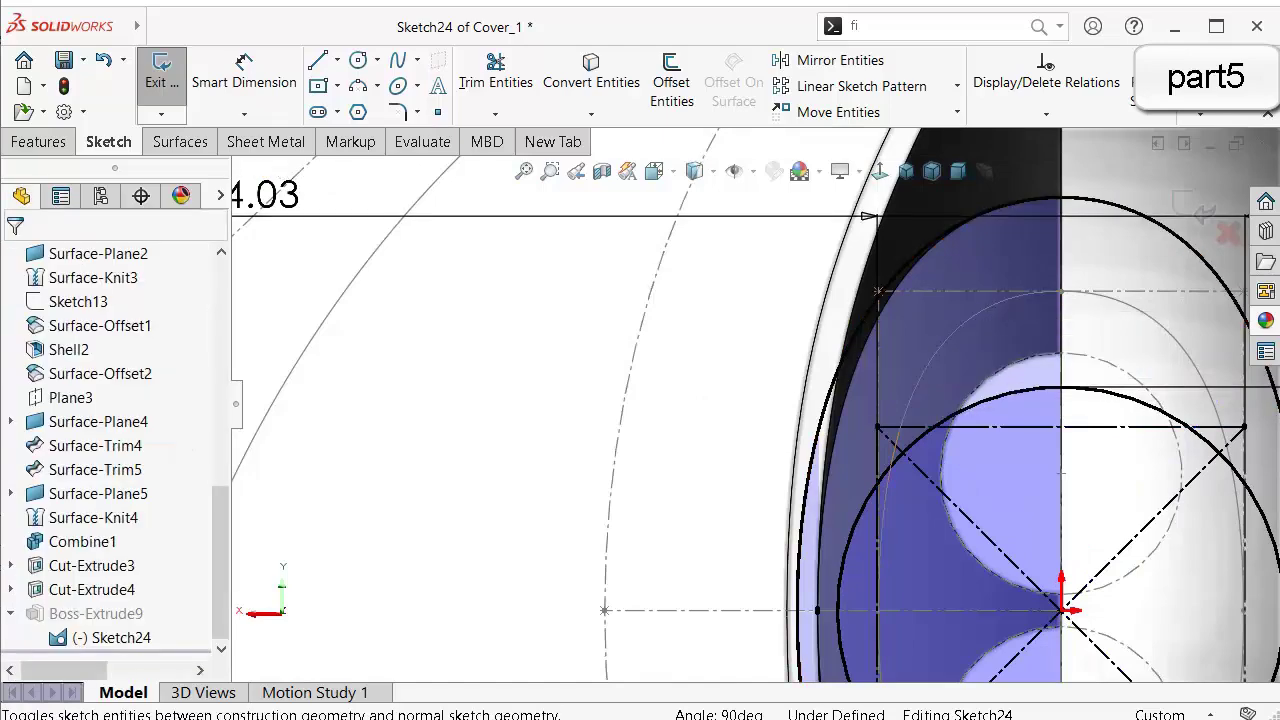
# Finish editing the ring boss sketch and rebuild the boss inside the cover.
pyautogui.scroll(4, 754, 404)
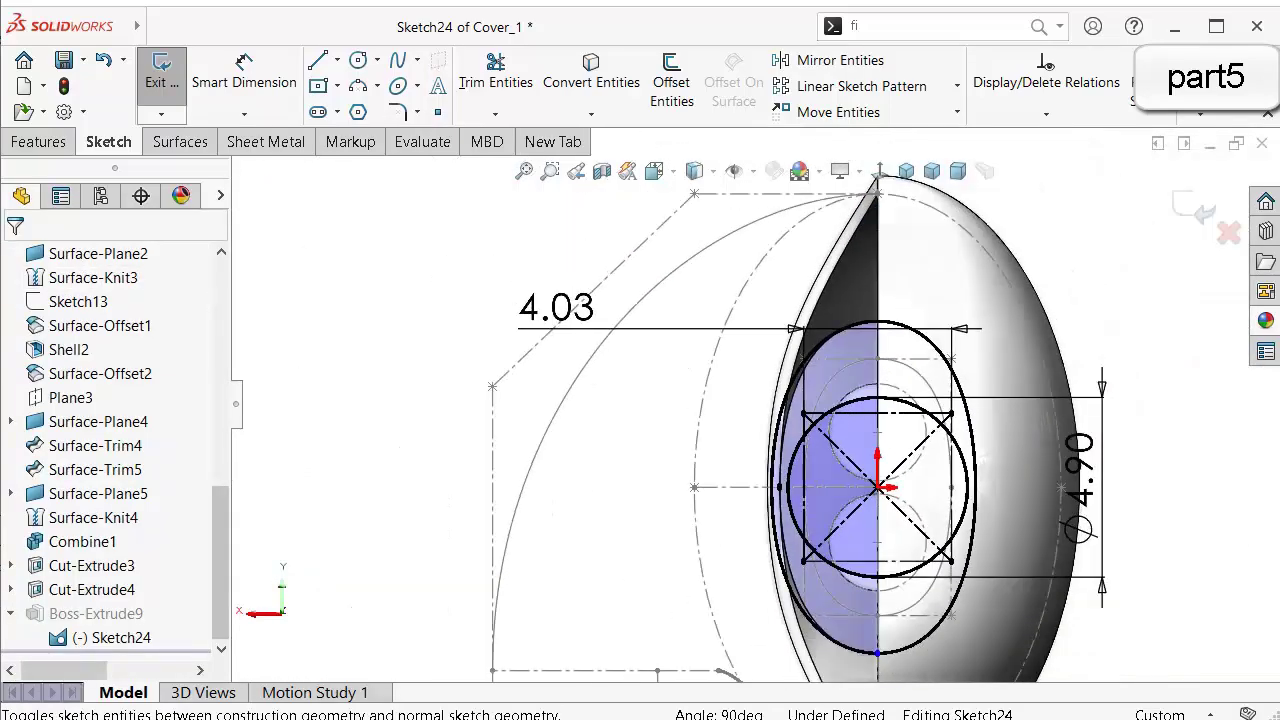
pyautogui.moveTo(754, 404)
pyautogui.mouseDown(button='middle')
pyautogui.moveTo(1110, 416)
pyautogui.moveTo(880, 410)
pyautogui.mouseUp(button='middle')
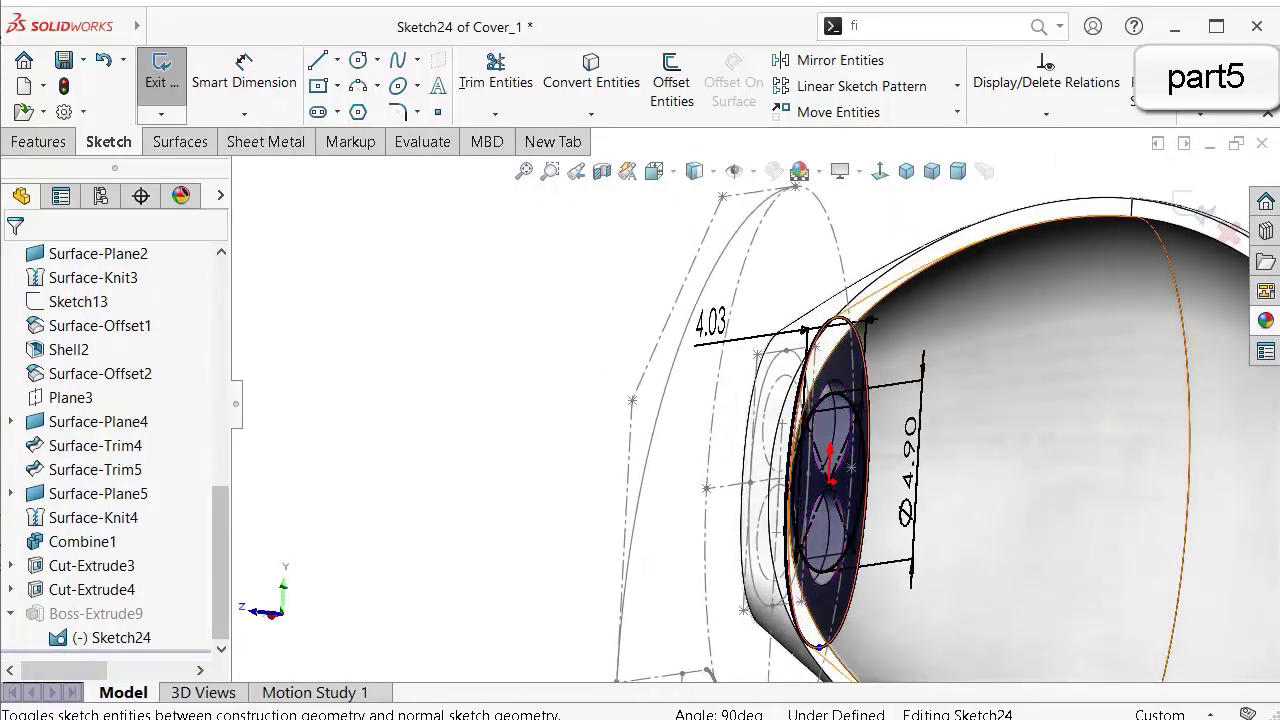
pyautogui.scroll(3, 756, 404)
pyautogui.click(1194, 208)
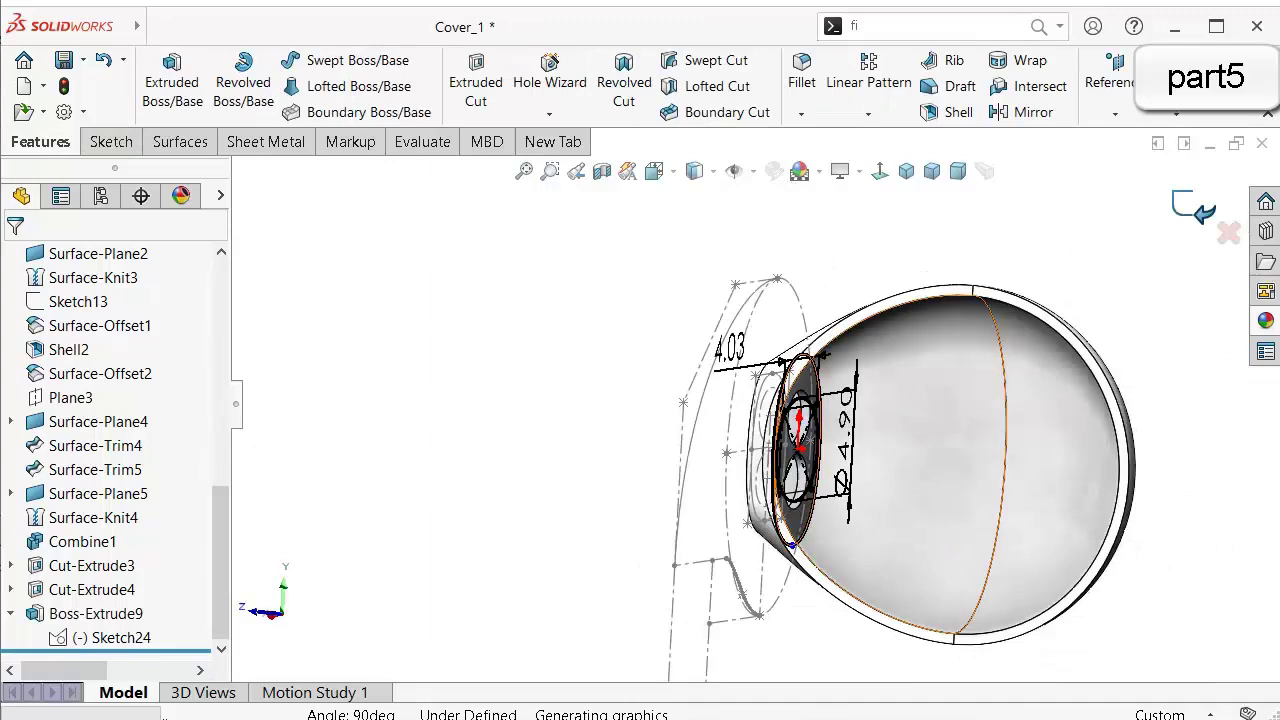
pyautogui.moveTo(830, 418); pyautogui.dragTo(785, 414, button='middle')
pyautogui.scroll(-5, 775, 410)
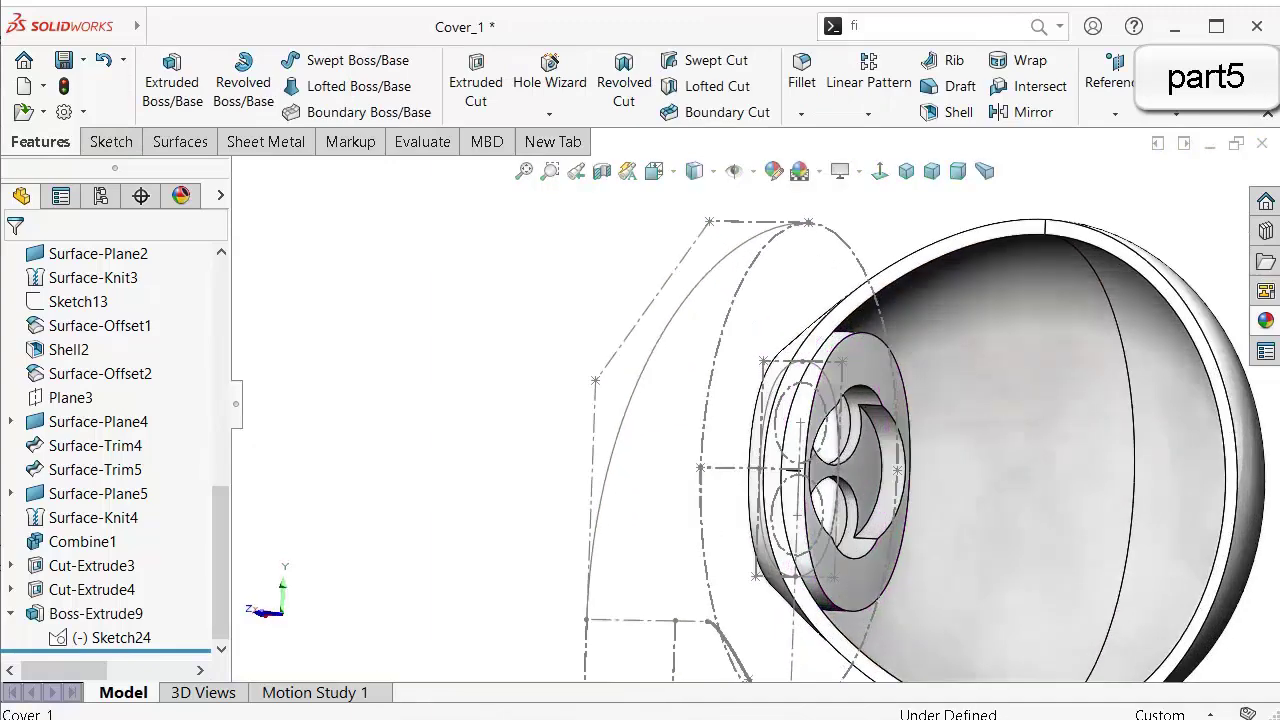
pyautogui.moveTo(880, 395); pyautogui.dragTo(856, 390, button='middle')
pyautogui.scroll(3, 780, 420)
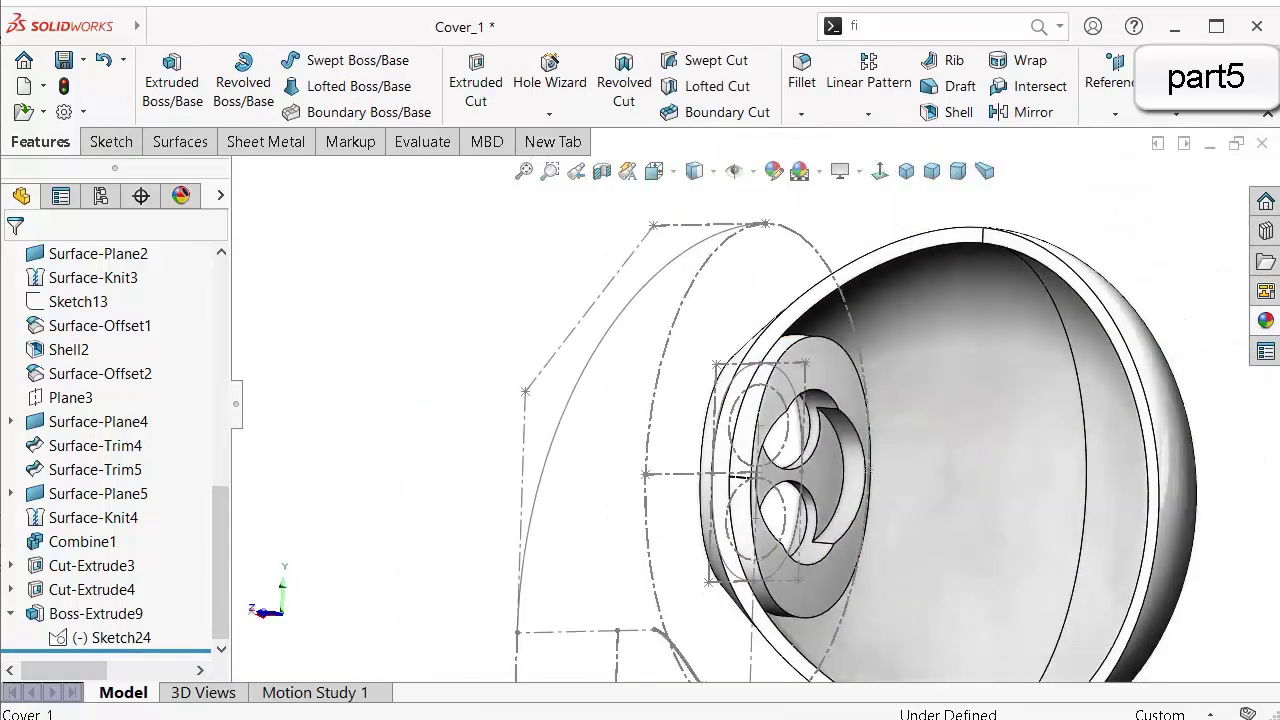
# Hide the front_layout1 sketch and show Sketch24 of the ring boss.
pyautogui.click(762, 226)
pyautogui.click(777, 223)
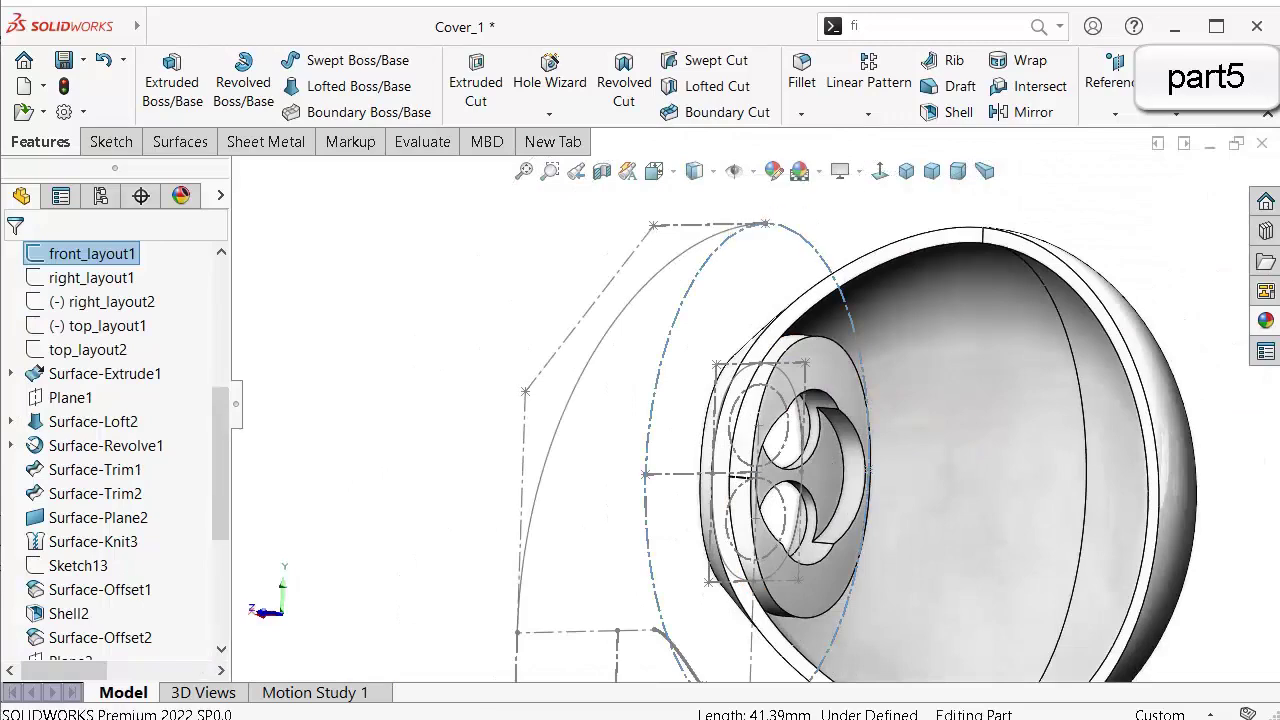
pyautogui.moveTo(800, 330); pyautogui.dragTo(762, 338, button='middle')
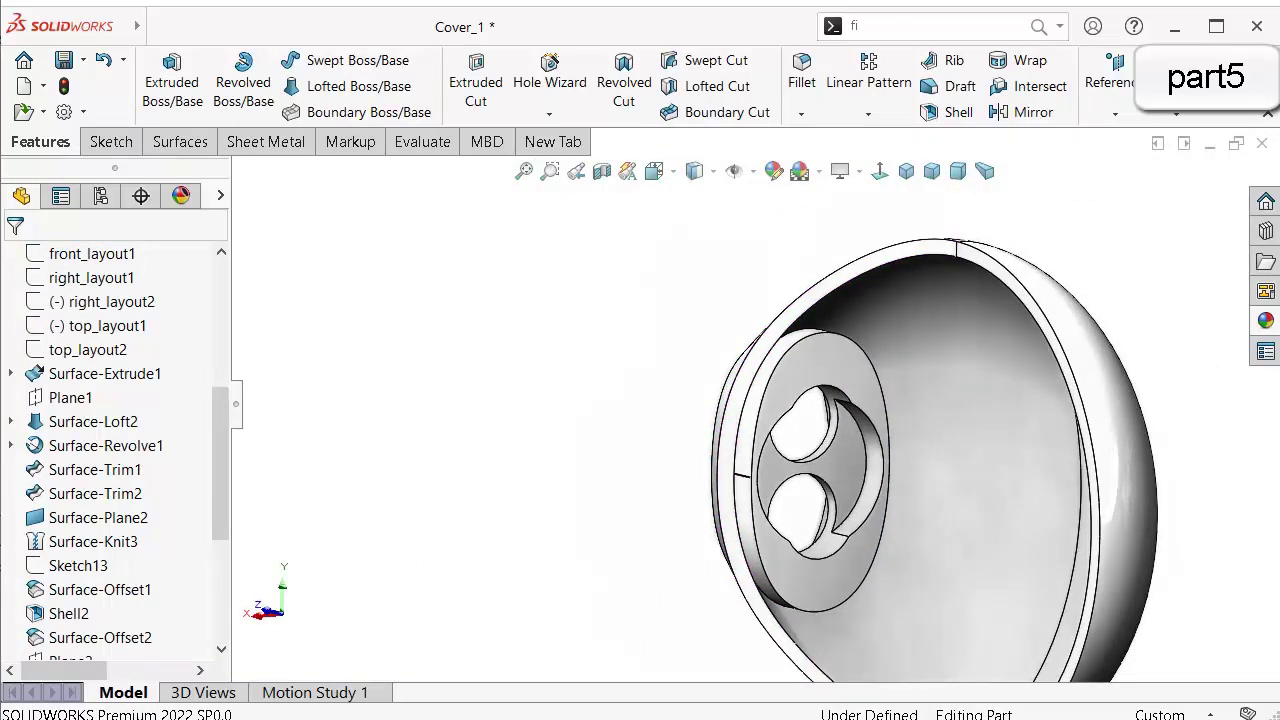
pyautogui.moveTo(220, 463); pyautogui.dragTo(220, 563)
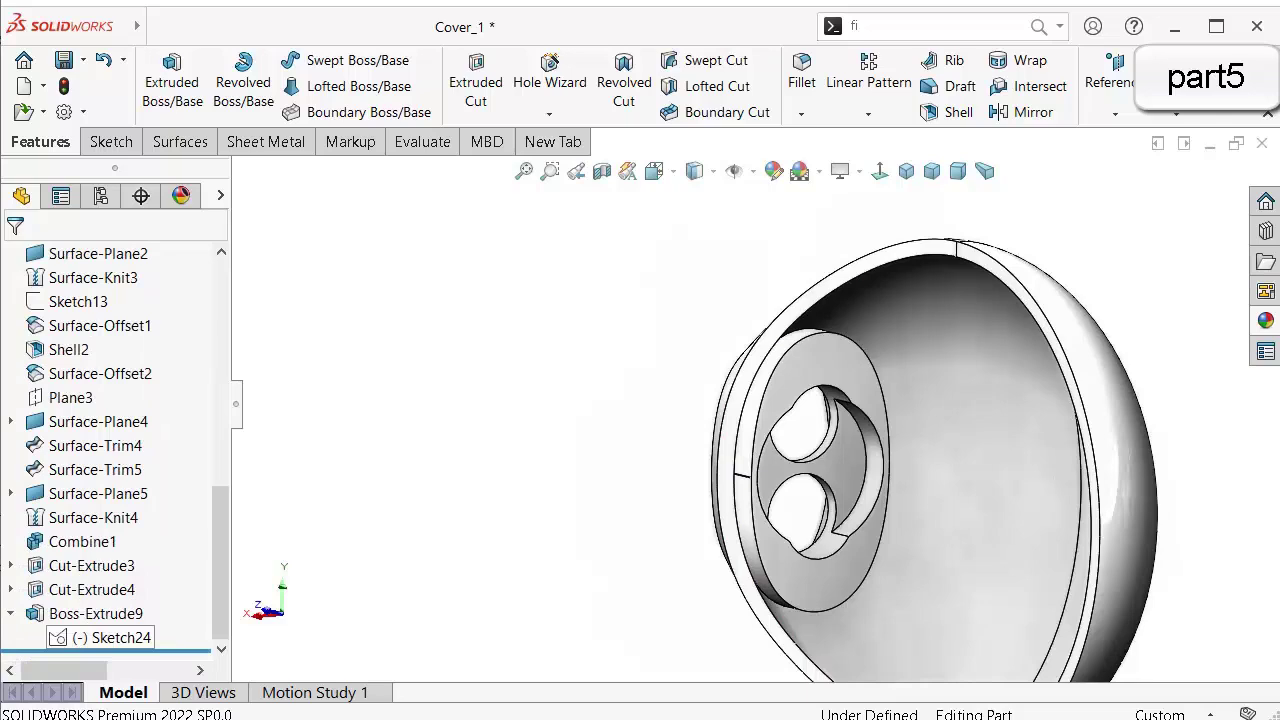
pyautogui.click(110, 637)
pyautogui.click(122, 600)
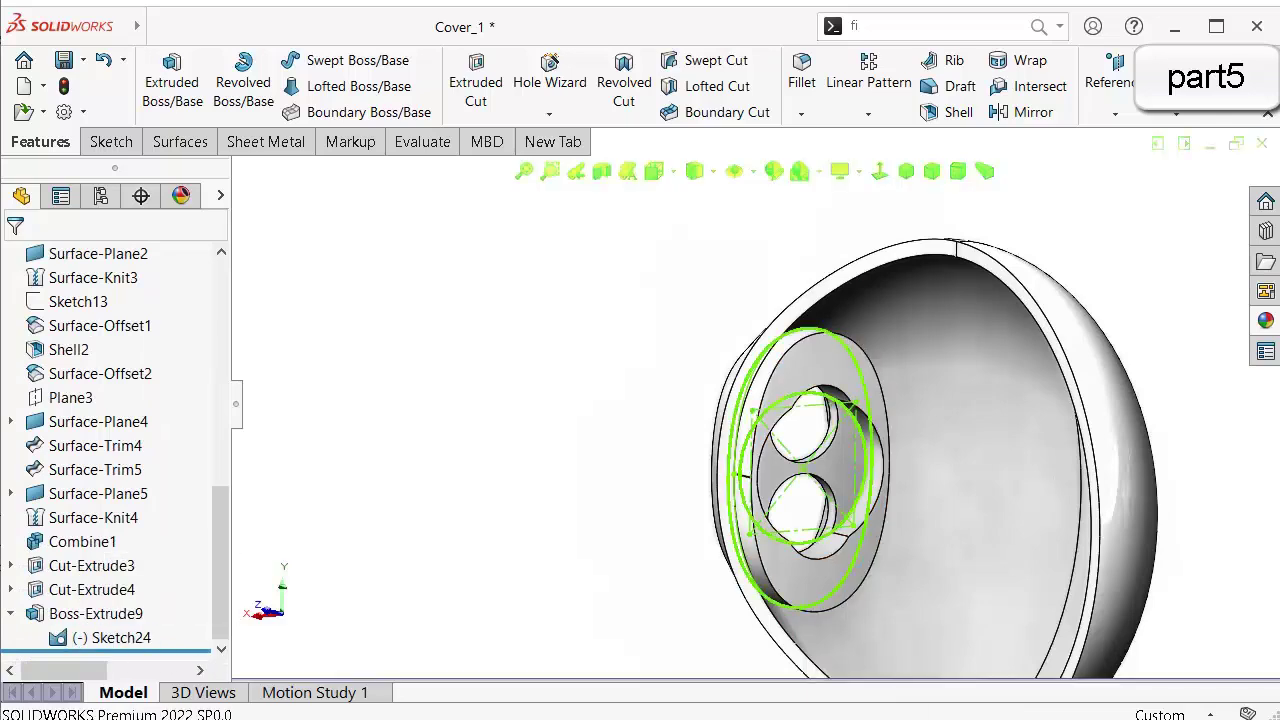
pyautogui.moveTo(711, 443)
pyautogui.mouseDown(button='middle')
pyautogui.moveTo(668, 428)
pyautogui.moveTo(724, 458)
pyautogui.mouseUp(button='middle')
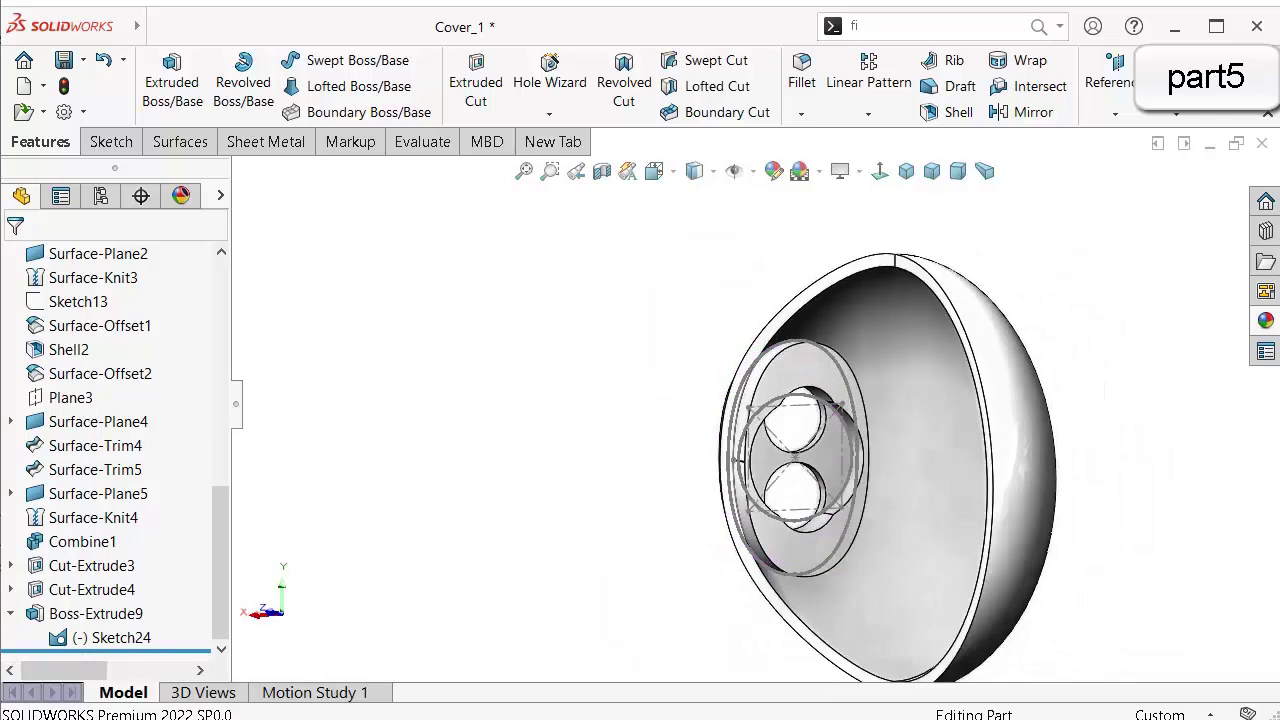
# Create a section view at the ring boss's flat face and view that face straight on.
pyautogui.click(835, 380)
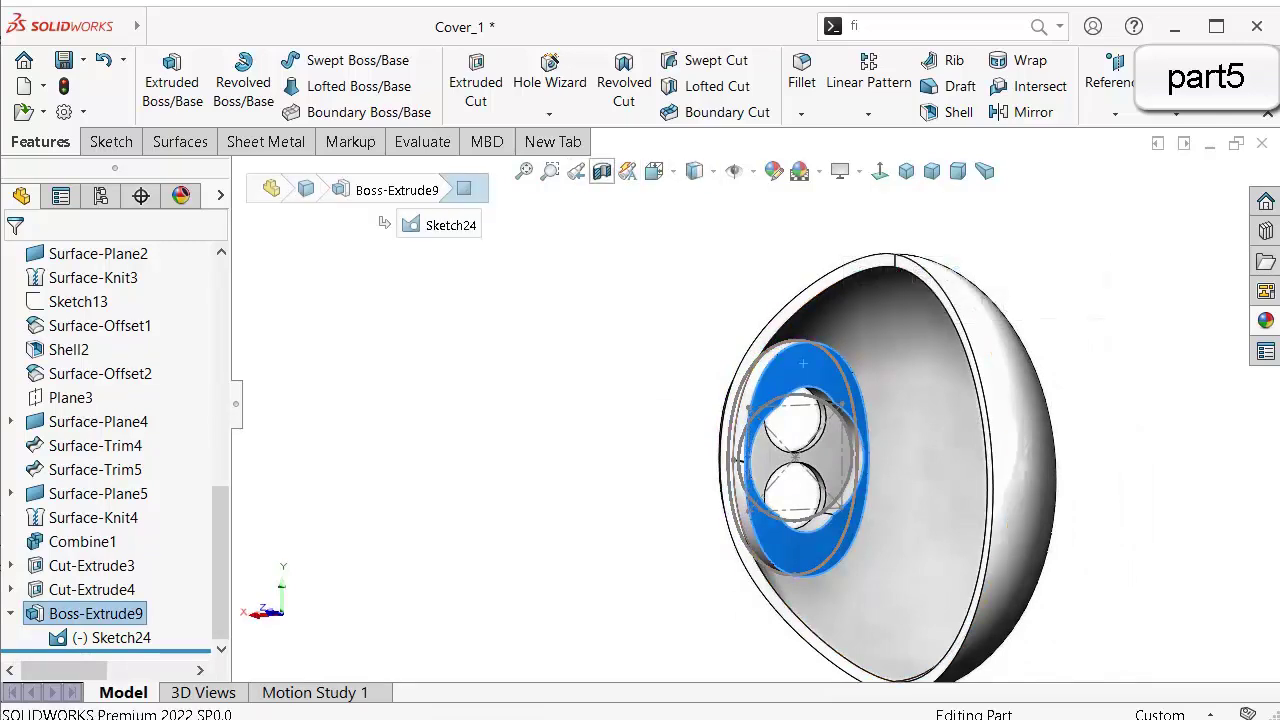
pyautogui.click(601, 171)
pyautogui.press('Return')
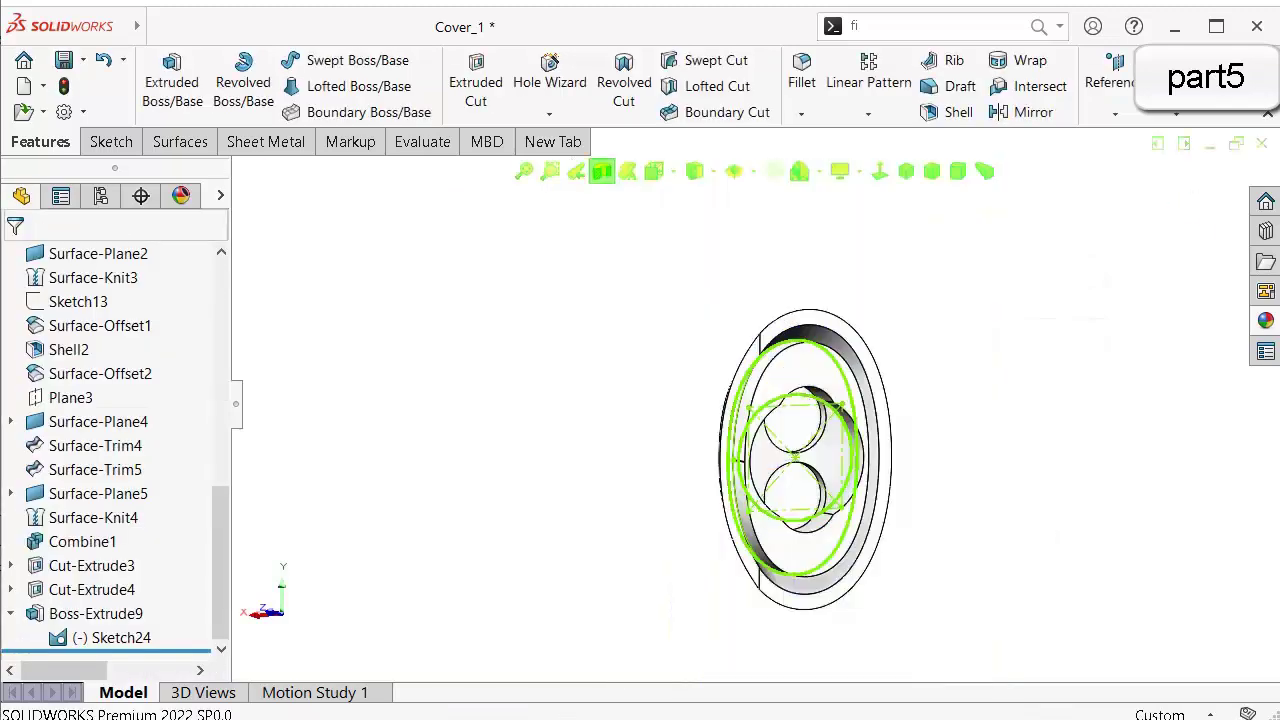
pyautogui.click(879, 171)
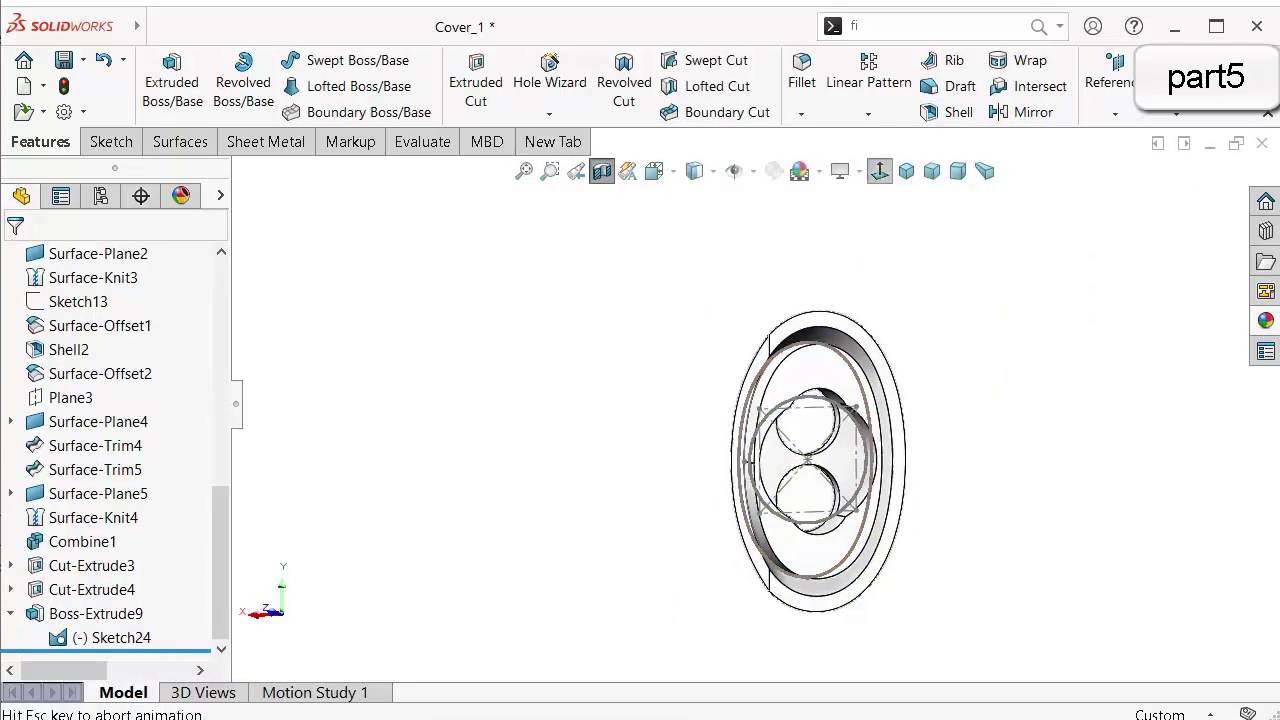
pyautogui.scroll(-4, 925, 565)
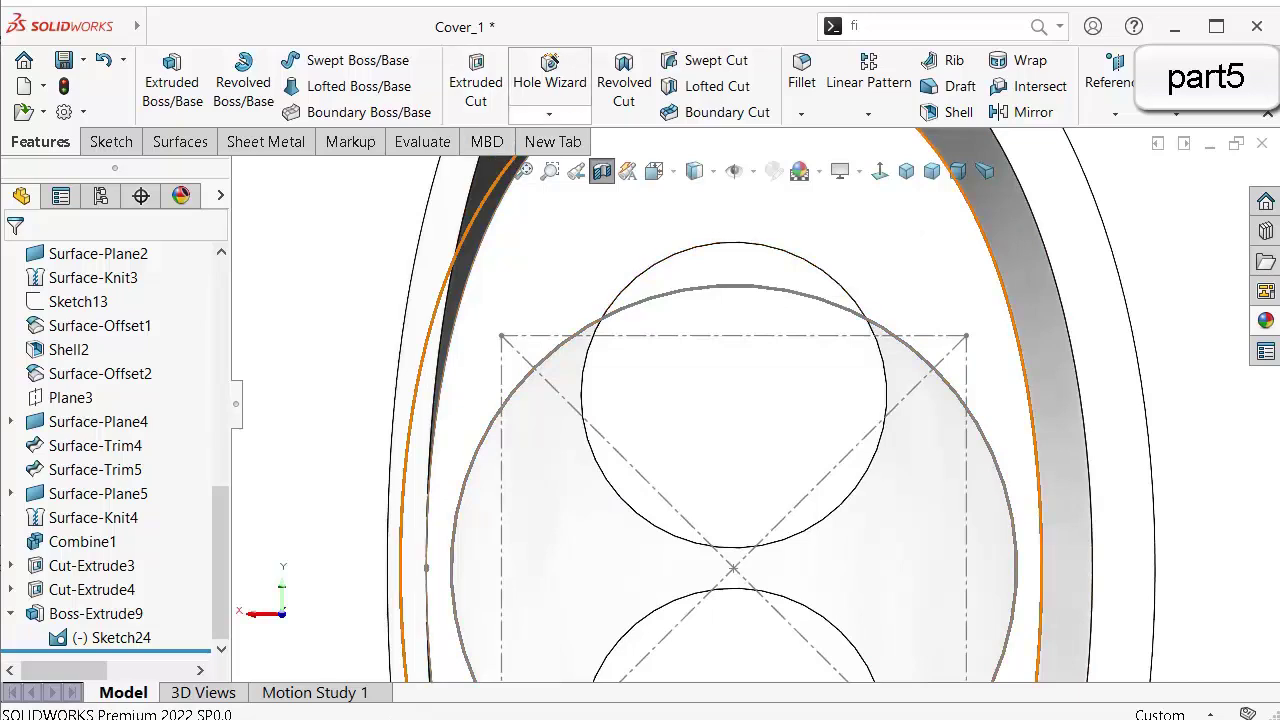
# Start the Hole Wizard and place hole positions on the ring boss face at the four corners of the construction rectangle.
pyautogui.click(549, 113)
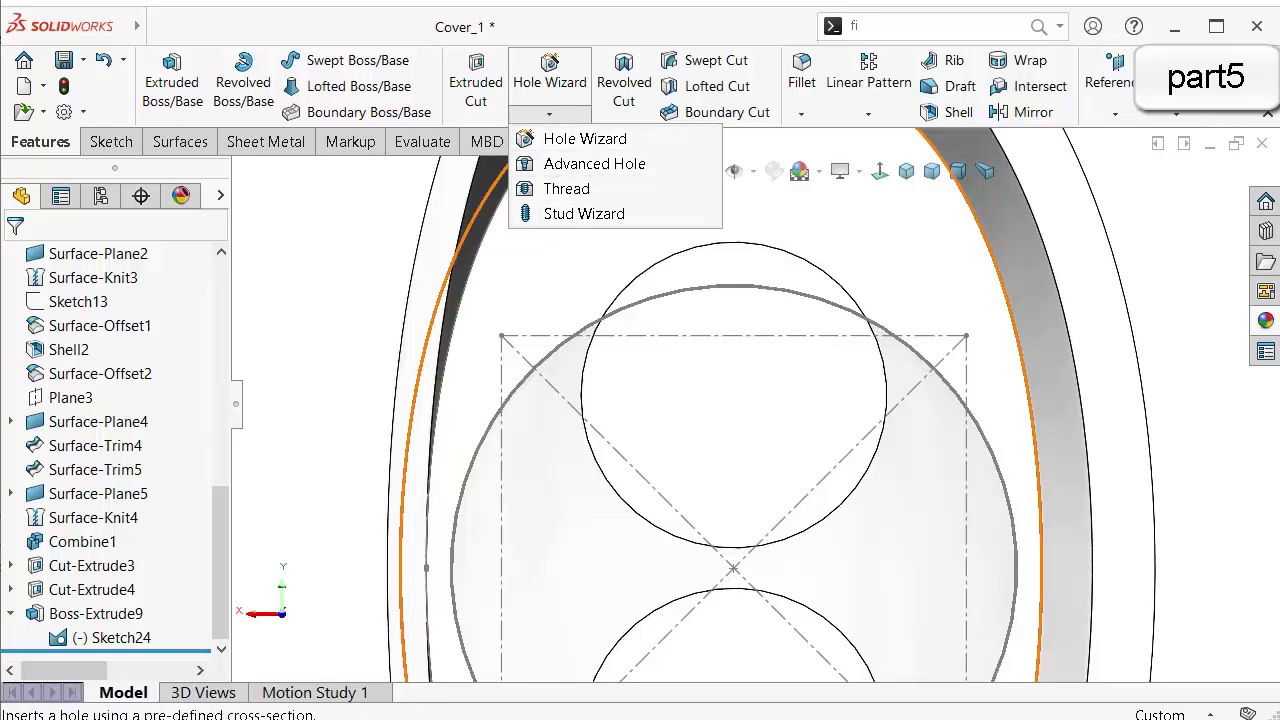
pyautogui.click(585, 138)
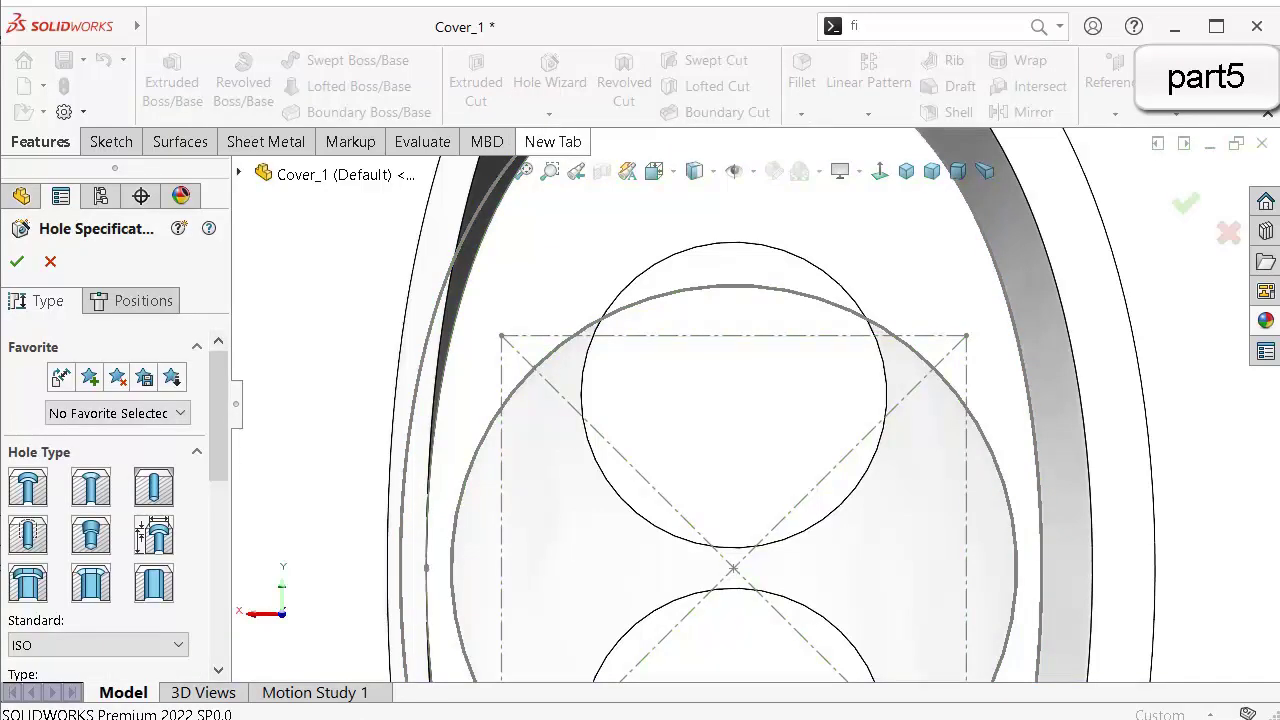
pyautogui.scroll(-5, 110, 500)
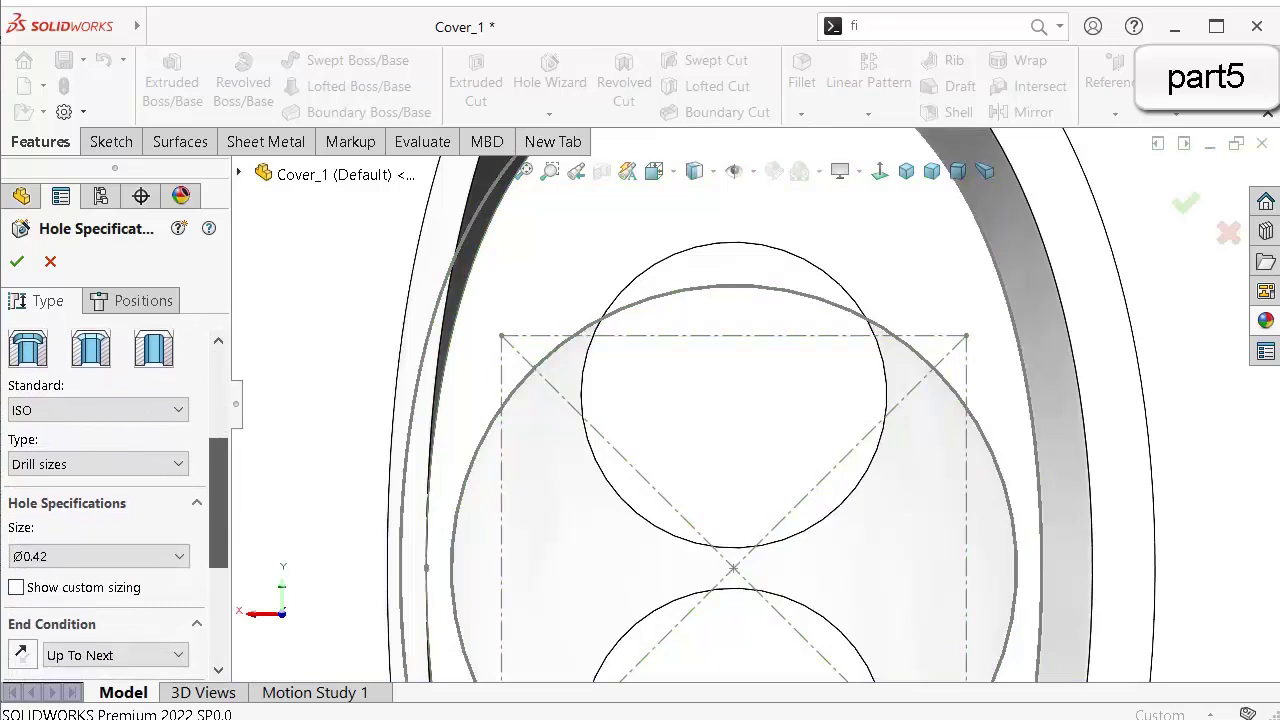
pyautogui.moveTo(218, 503); pyautogui.dragTo(218, 426)
pyautogui.click(131, 300)
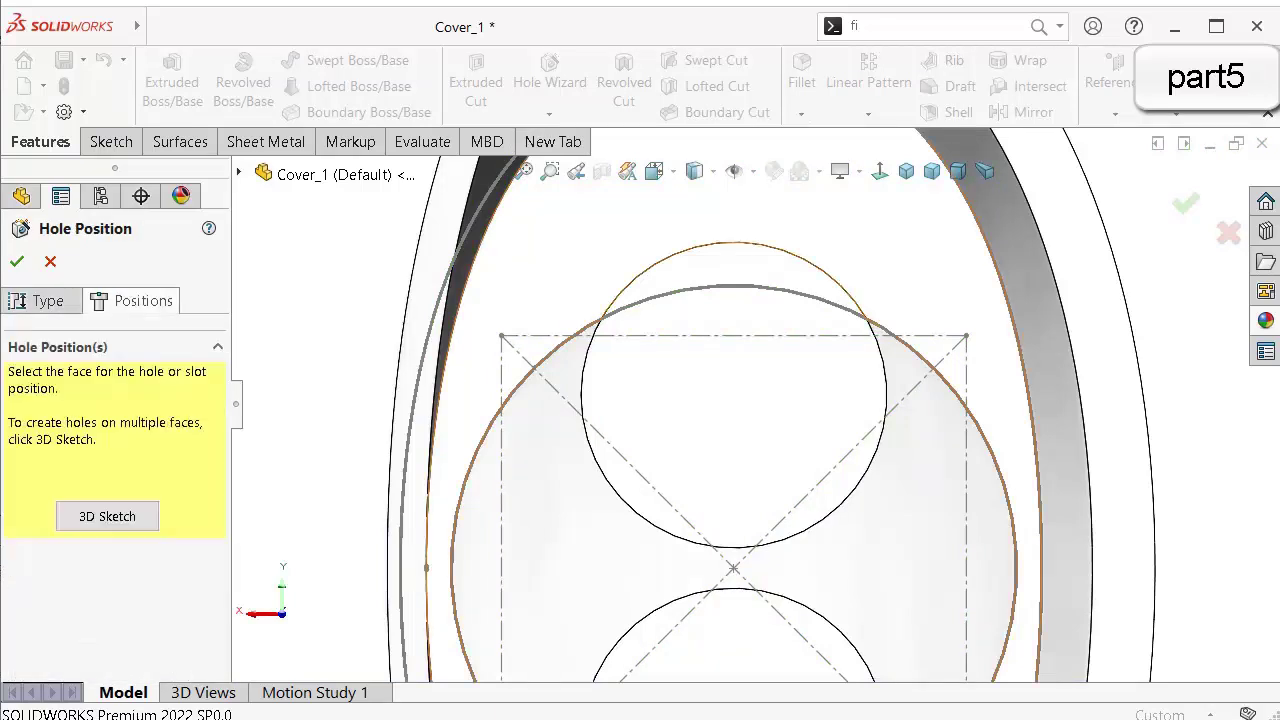
pyautogui.click(558, 250)
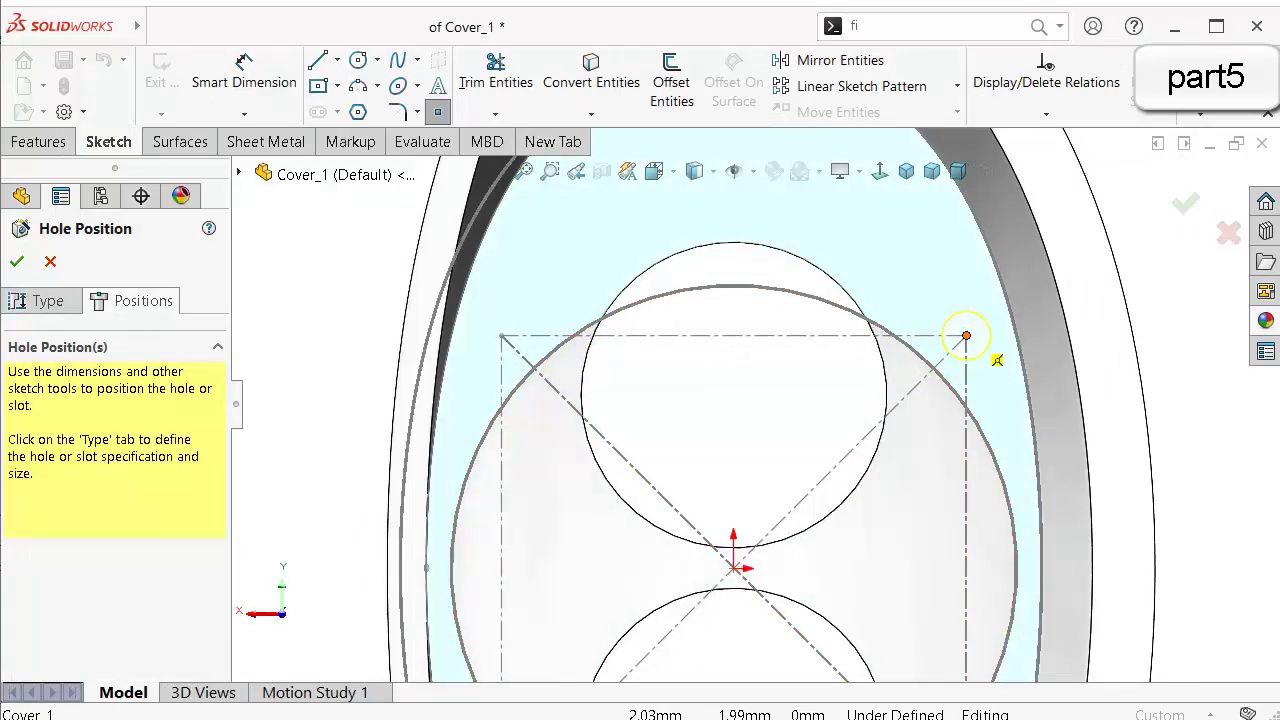
pyautogui.click(966, 336)
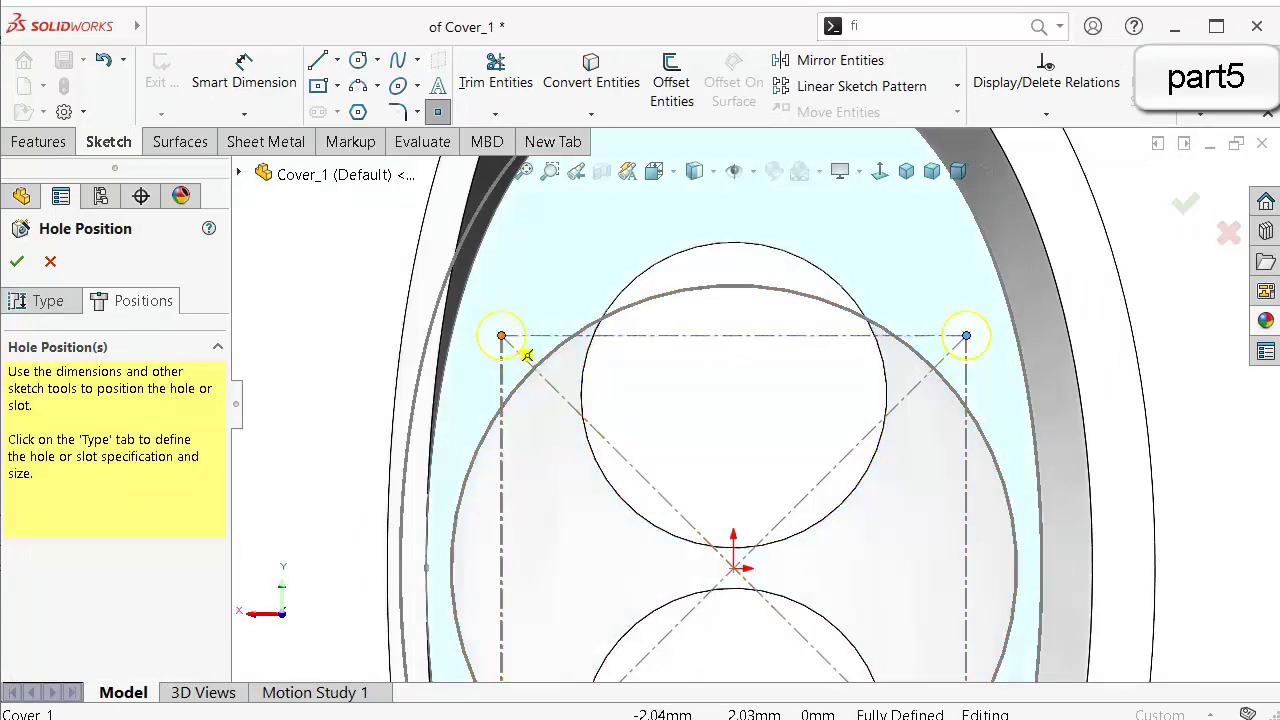
pyautogui.scroll(3, 745, 488)
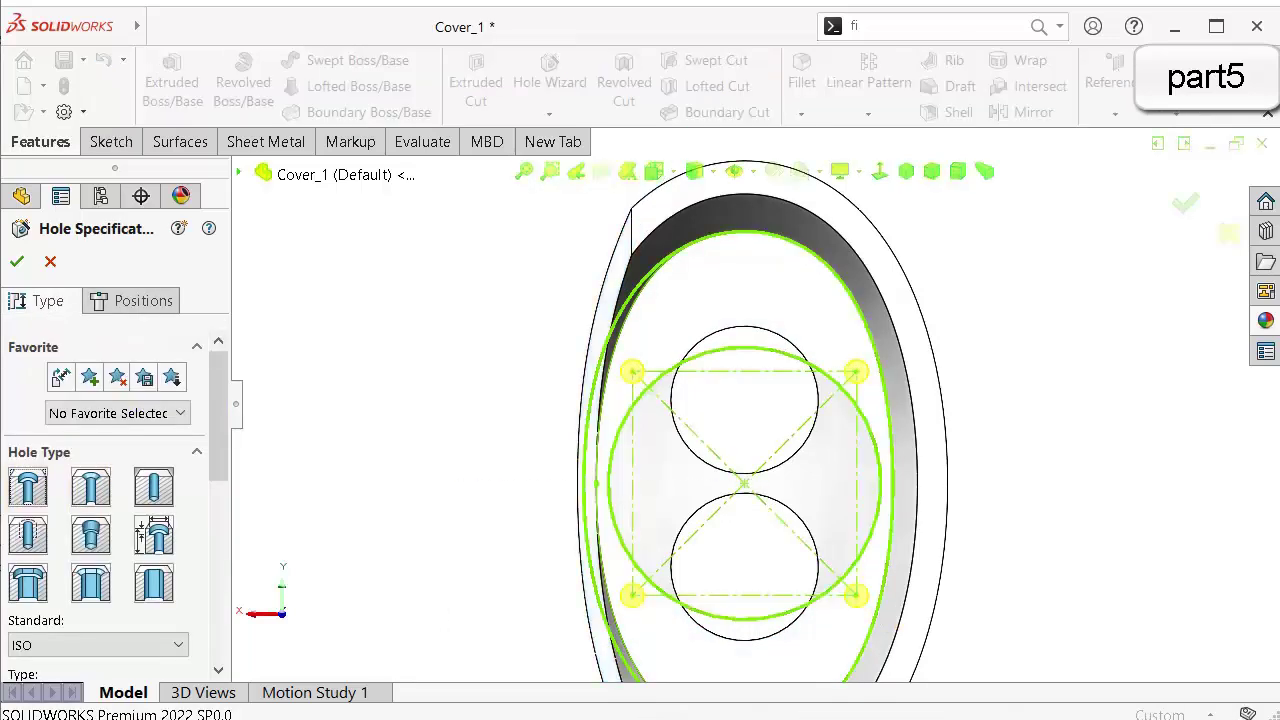
# Set the end condition of the four Ø0.42 drilled holes to Blind with a depth of 1.25 mm.
pyautogui.scroll(-5, 115, 500)
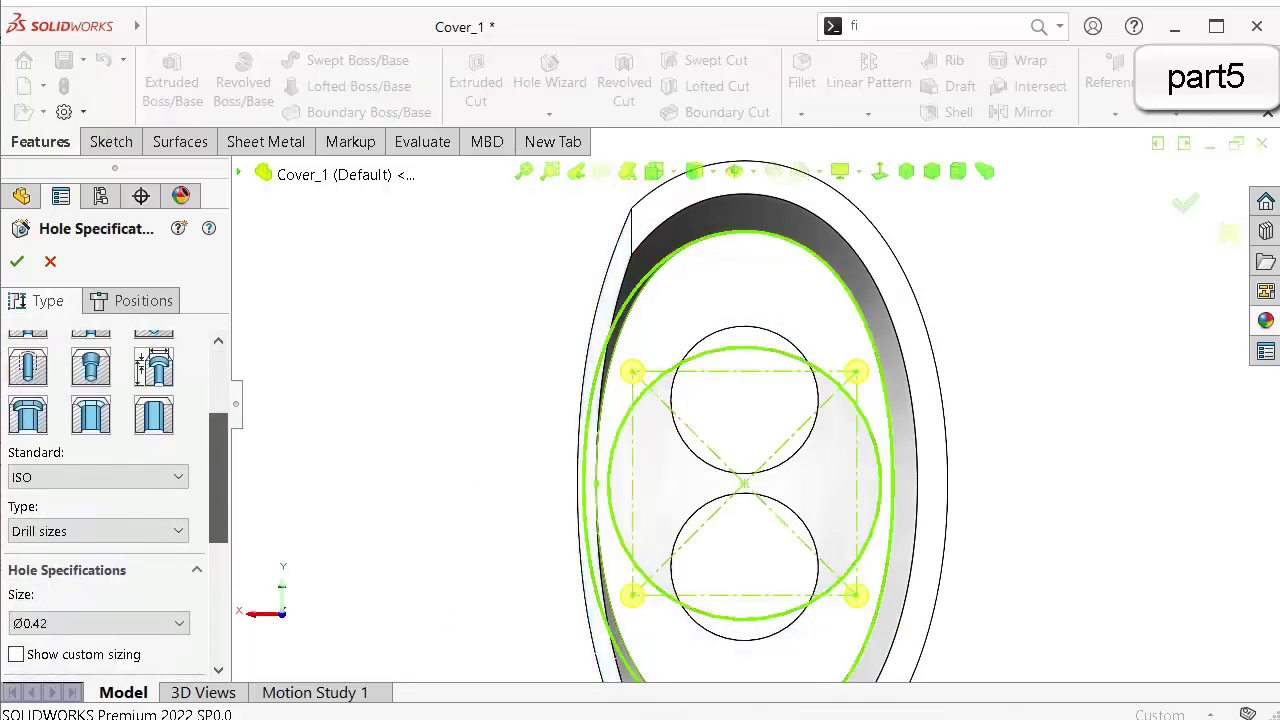
pyautogui.scroll(-4, 115, 500)
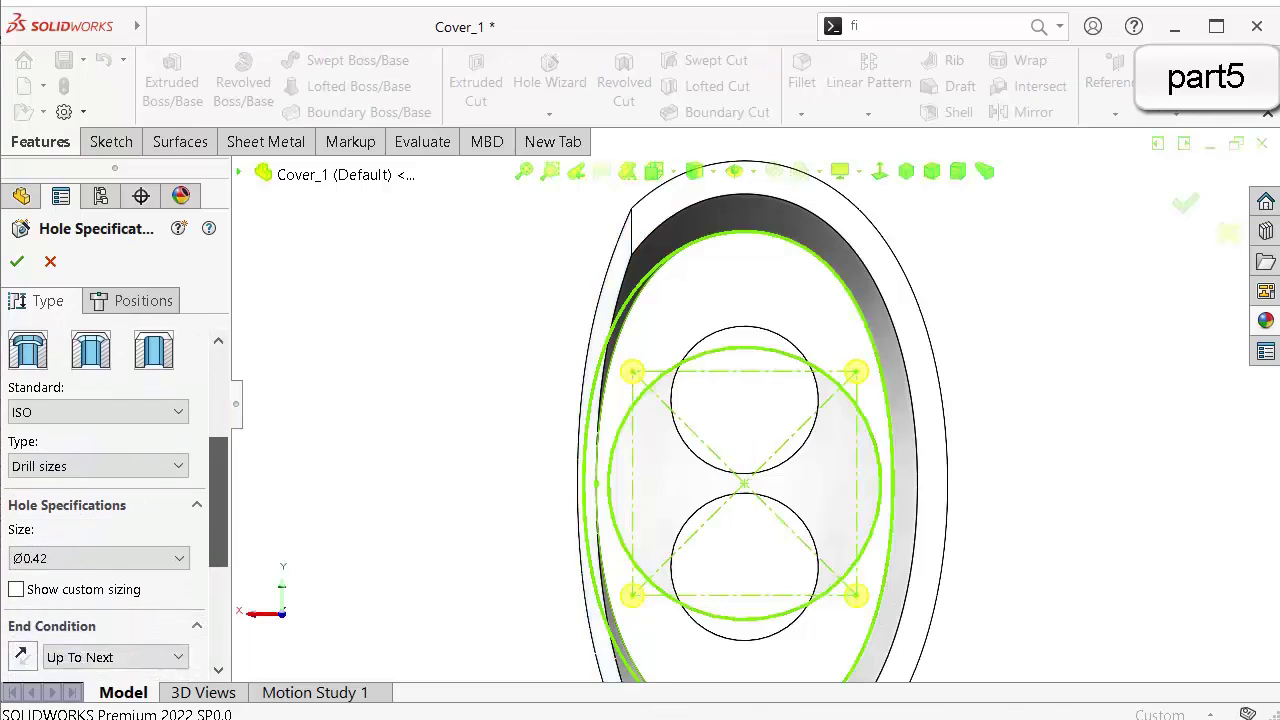
pyautogui.scroll(-4, 115, 500)
pyautogui.scroll(5, 115, 500)
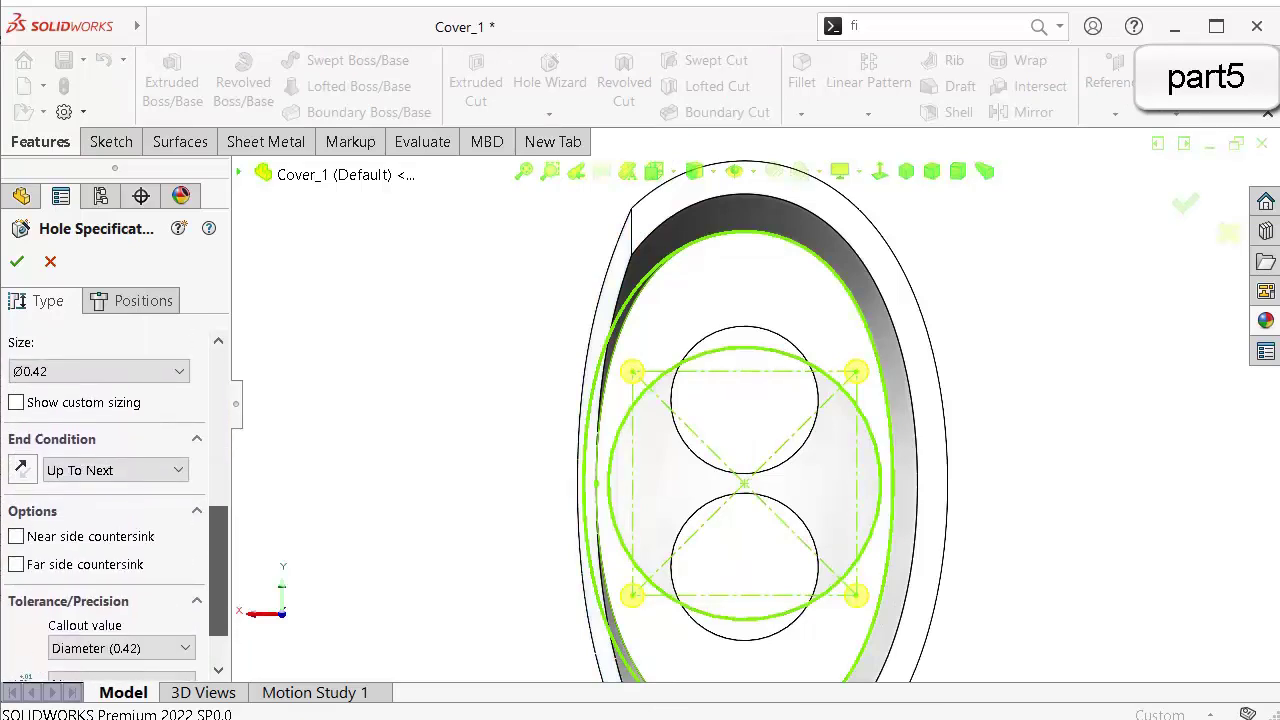
pyautogui.scroll(1, 115, 500)
pyautogui.scroll(-2, 115, 500)
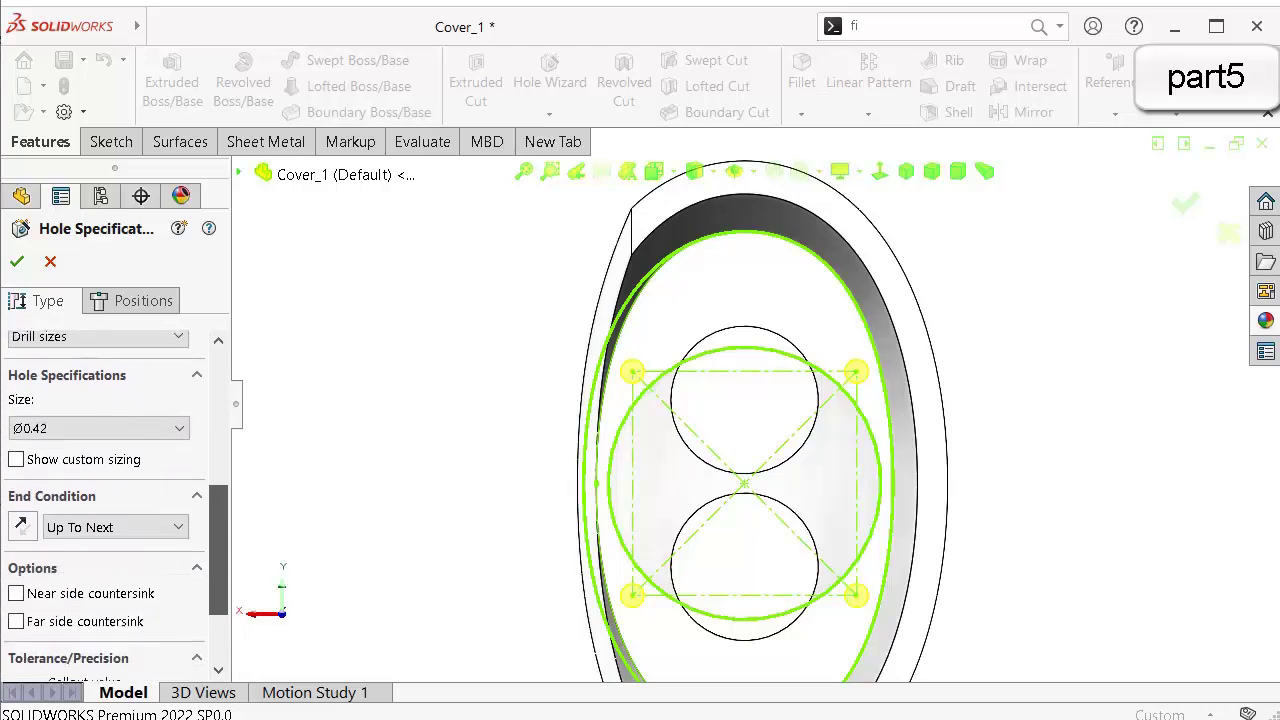
pyautogui.click(115, 516)
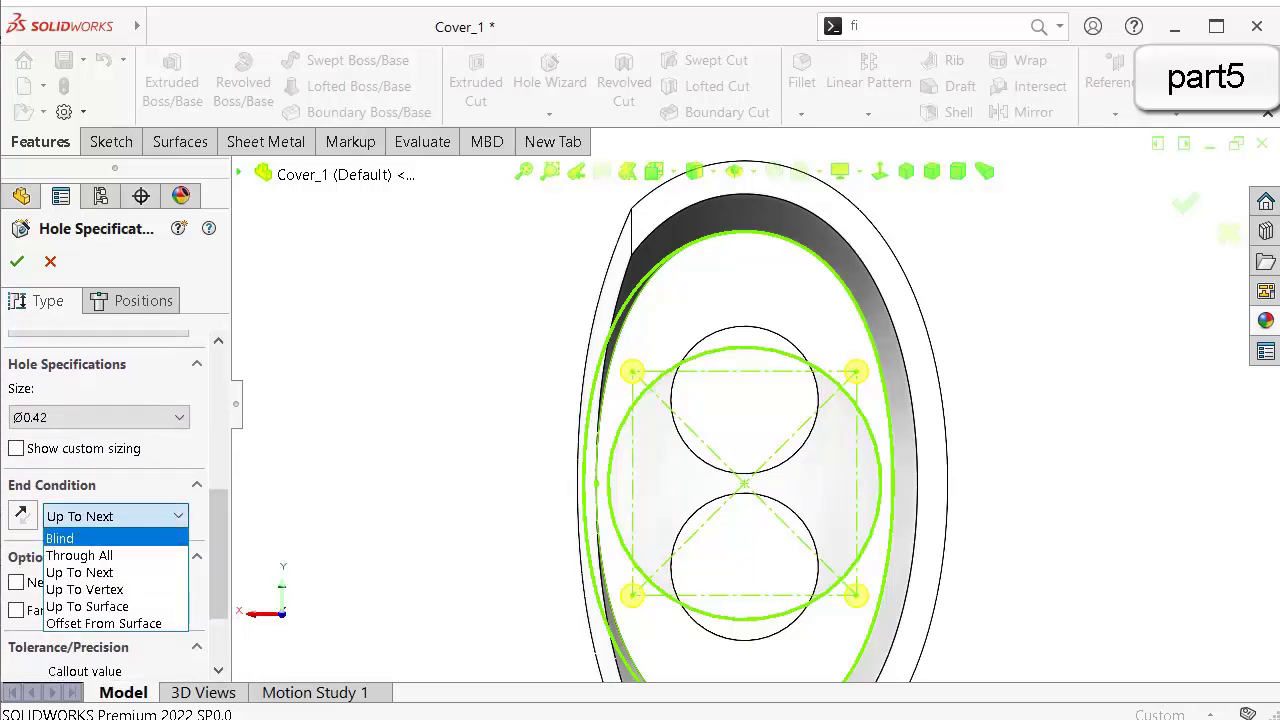
pyautogui.click(115, 538)
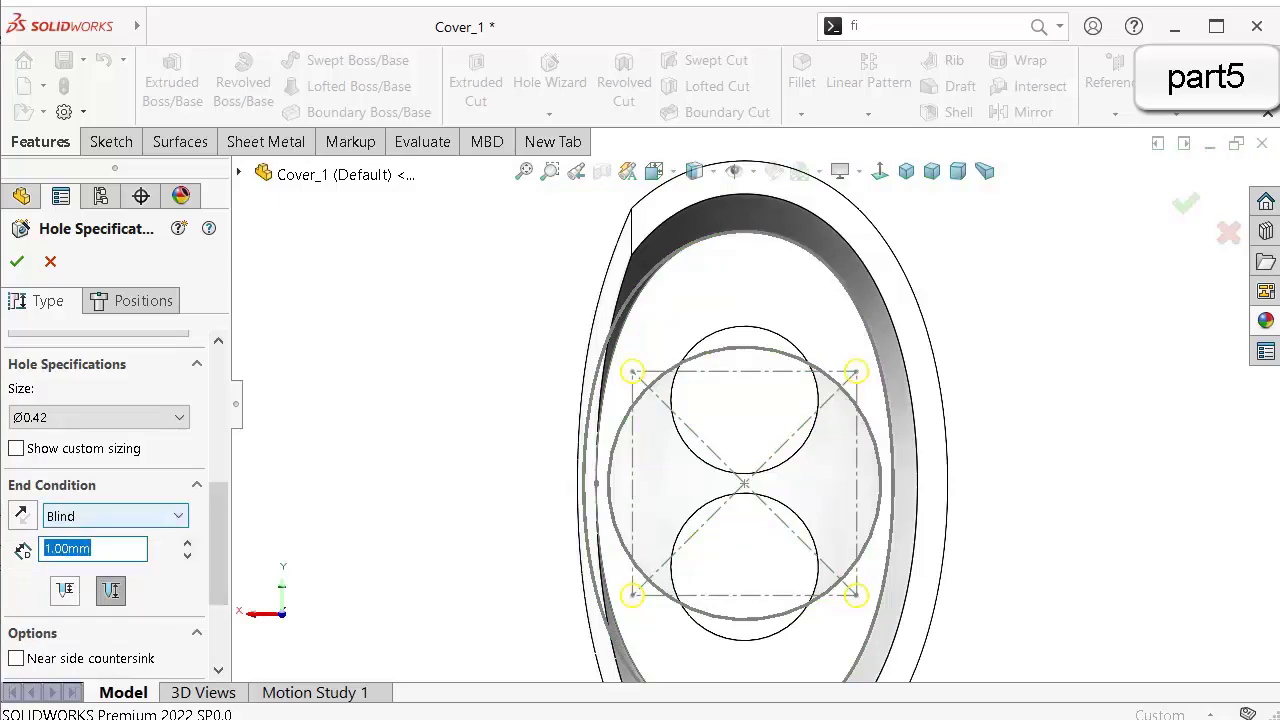
pyautogui.write('1.25')
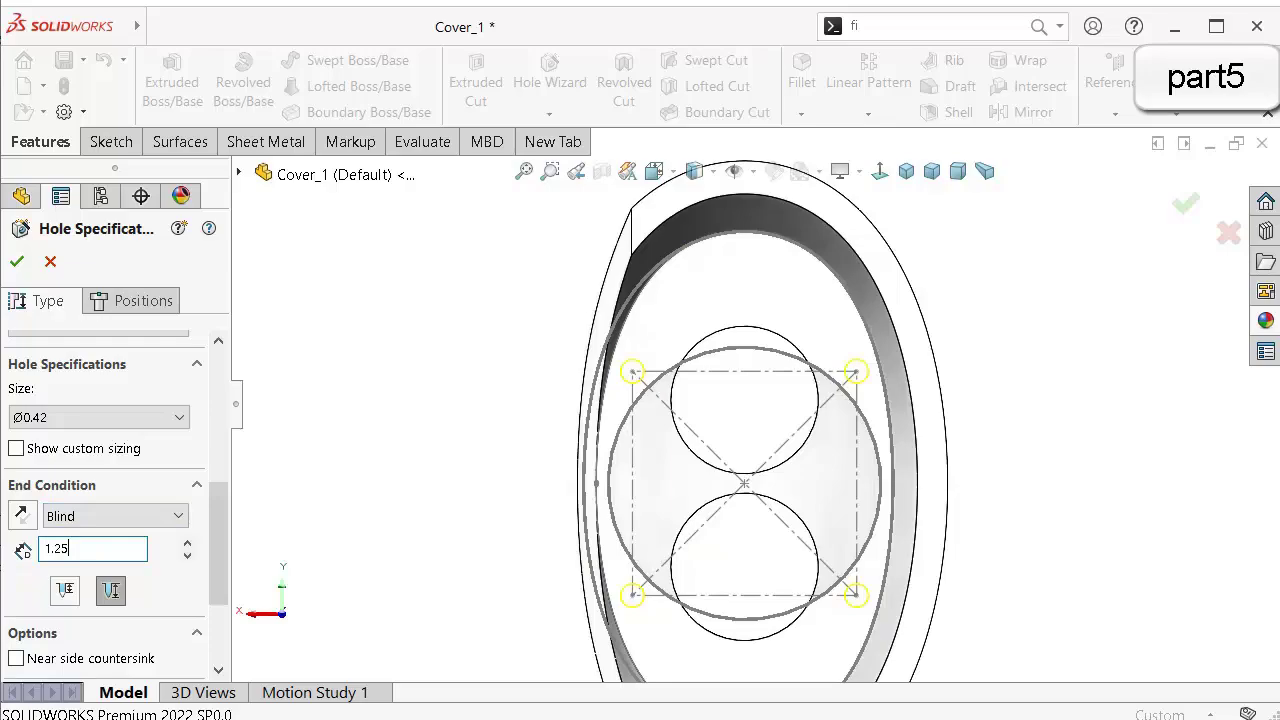
# Set the blind hole depth to 1 mm and create the four holes in the ring boss.
pyautogui.moveTo(420, 480); pyautogui.dragTo(760, 490, button='middle')
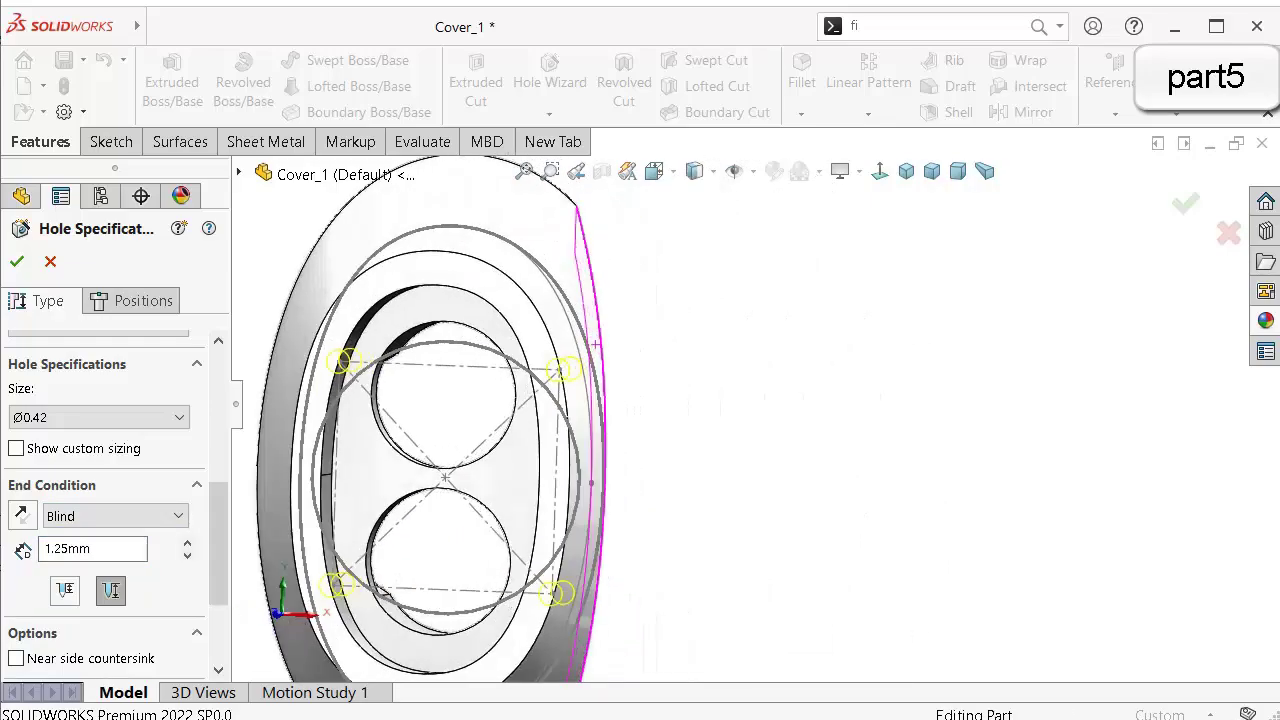
pyautogui.scroll(-1, 450, 530)
pyautogui.moveTo(550, 476); pyautogui.dragTo(530, 518, button='middle')
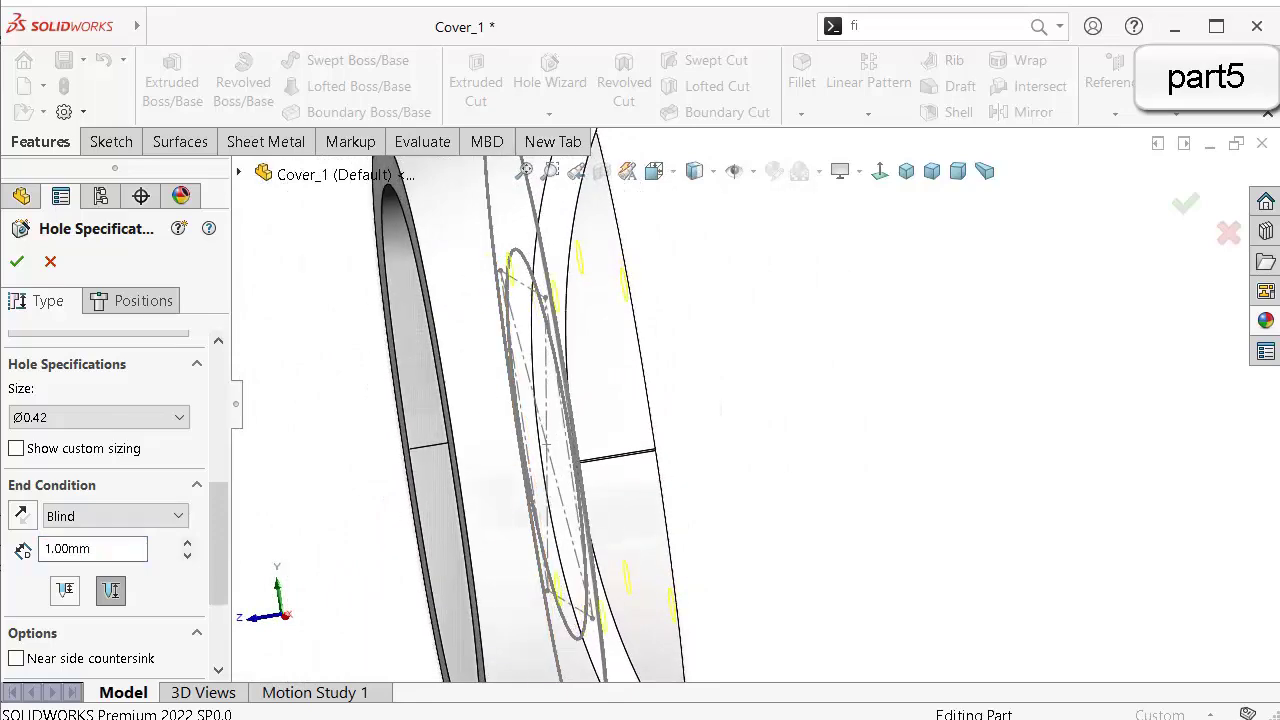
pyautogui.press('Return')
# Start a symmetric fillet on the outer edge of the ring boss's flat face with a radius of 0.15 mm.
pyautogui.moveTo(720, 420); pyautogui.dragTo(480, 420, button='middle')
pyautogui.scroll(2, 519, 601)
pyautogui.scroll(-4, 847, 282)
pyautogui.moveTo(985, 480); pyautogui.dragTo(1035, 486, button='middle')
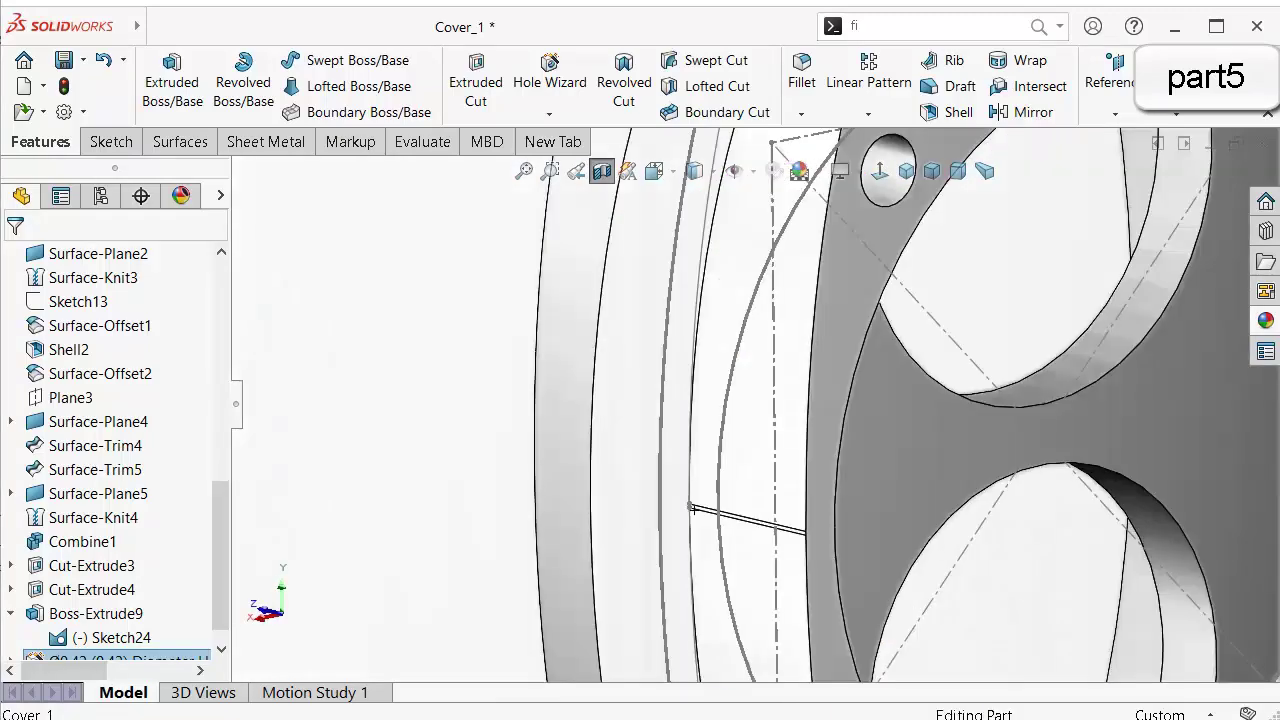
pyautogui.click(801, 80)
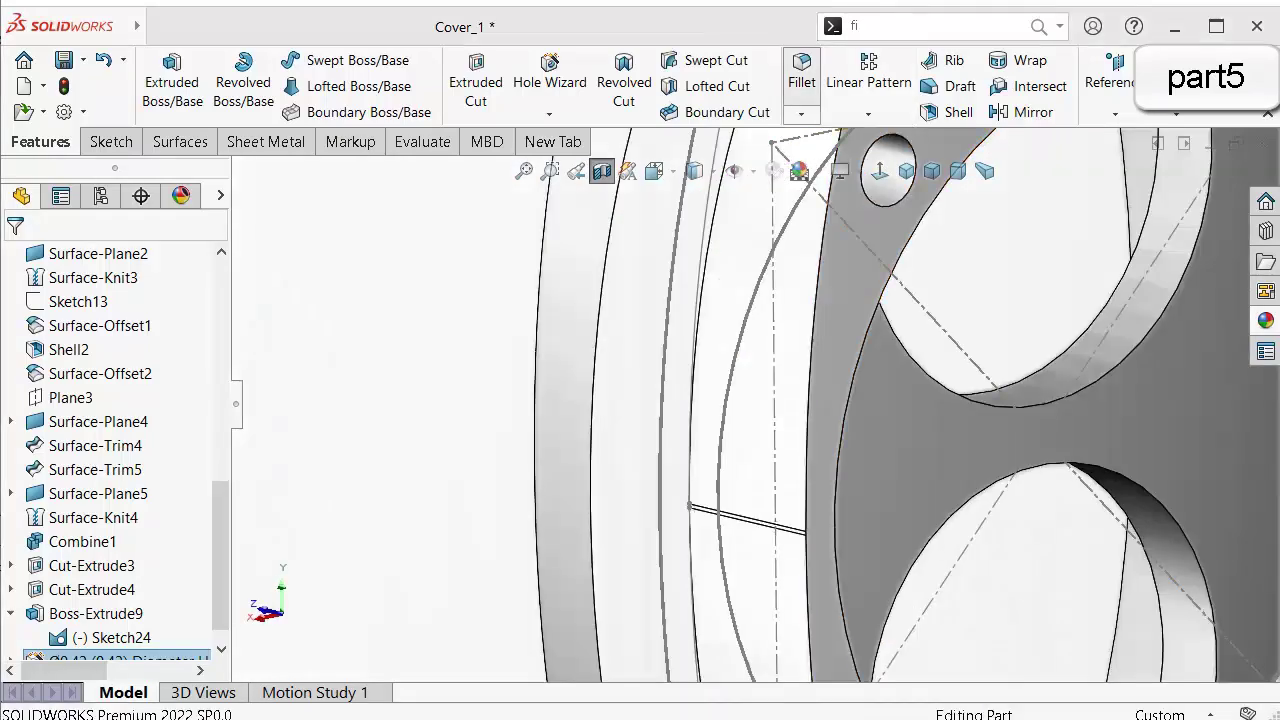
pyautogui.click(801, 72)
pyautogui.scroll(-4, 115, 500)
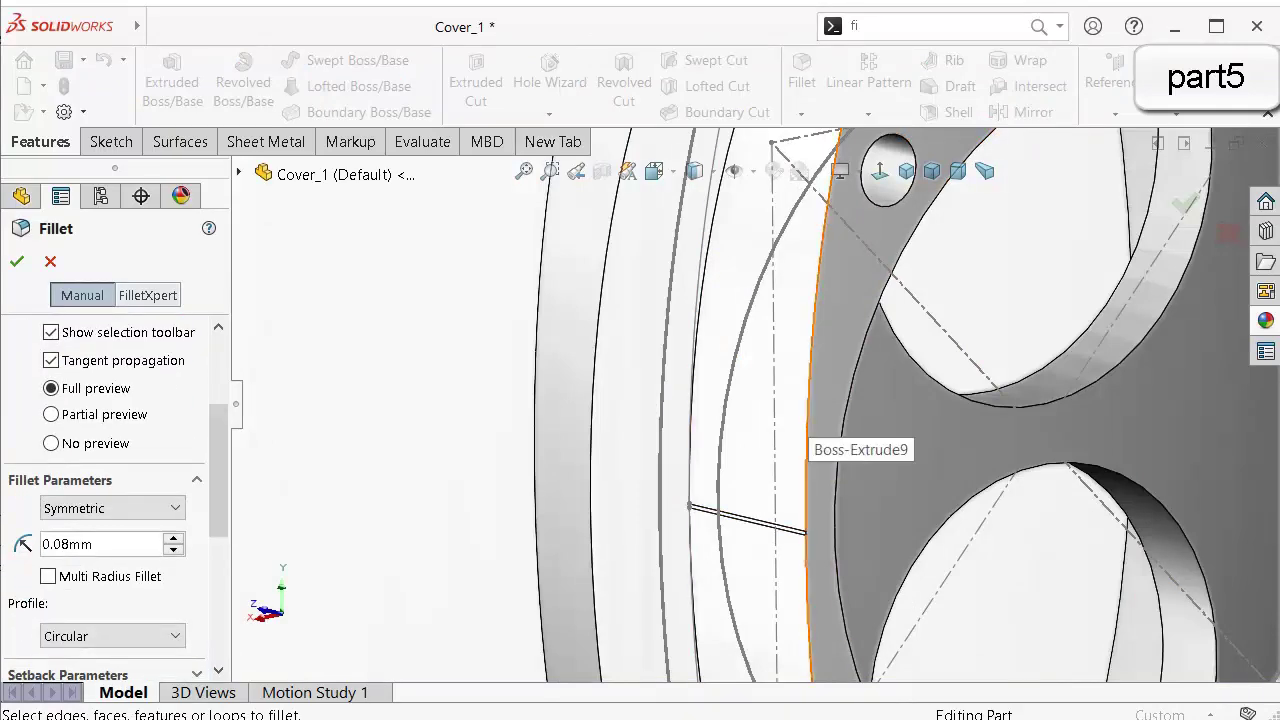
pyautogui.click(810, 438)
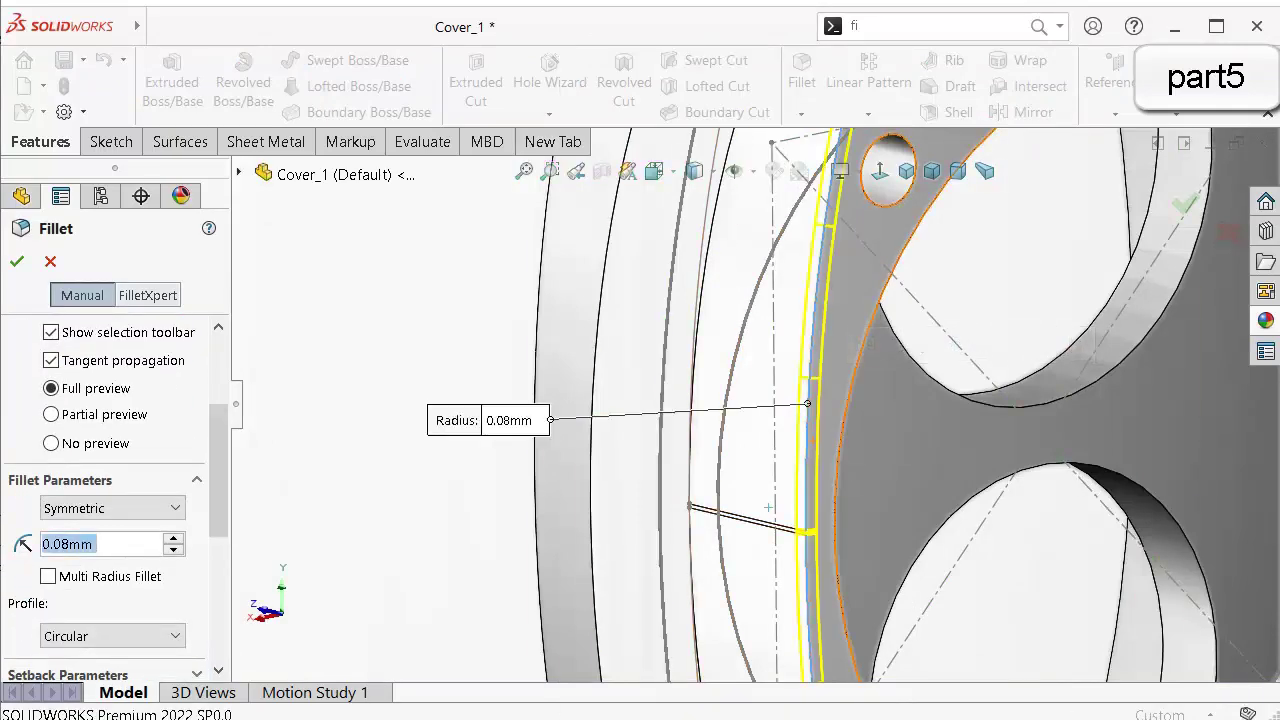
pyautogui.write('0.')
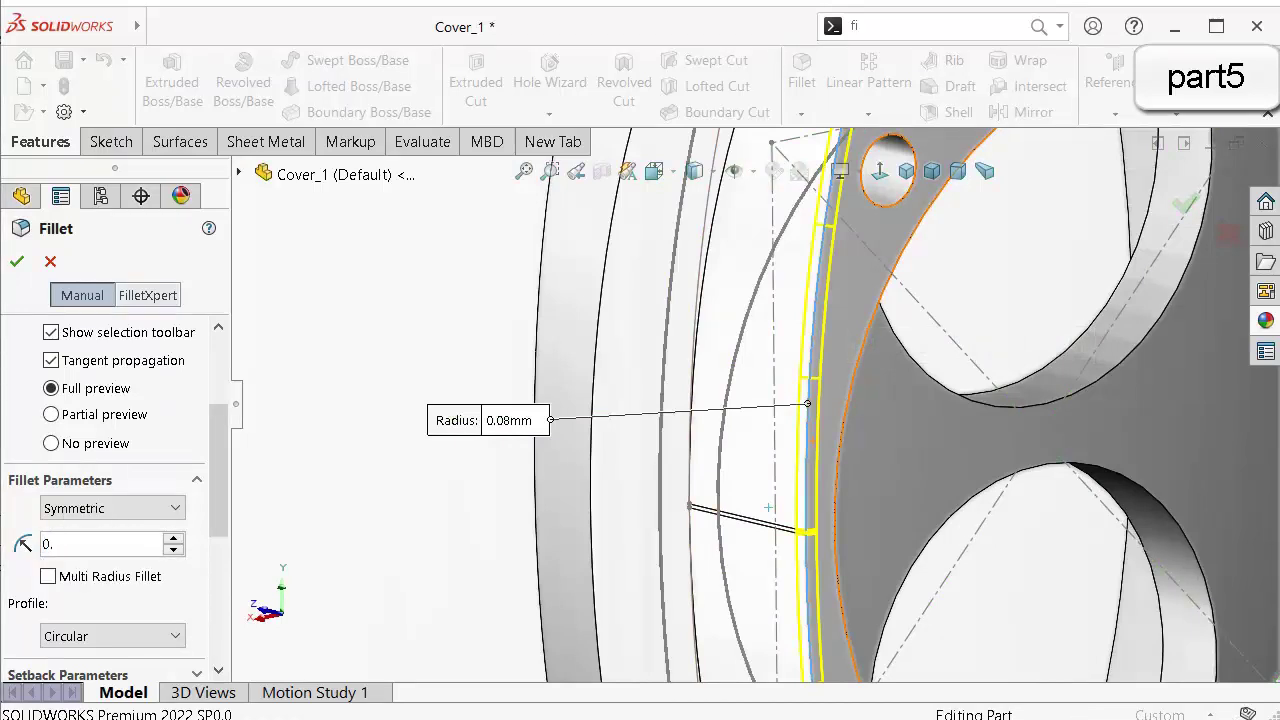
pyautogui.write('15')
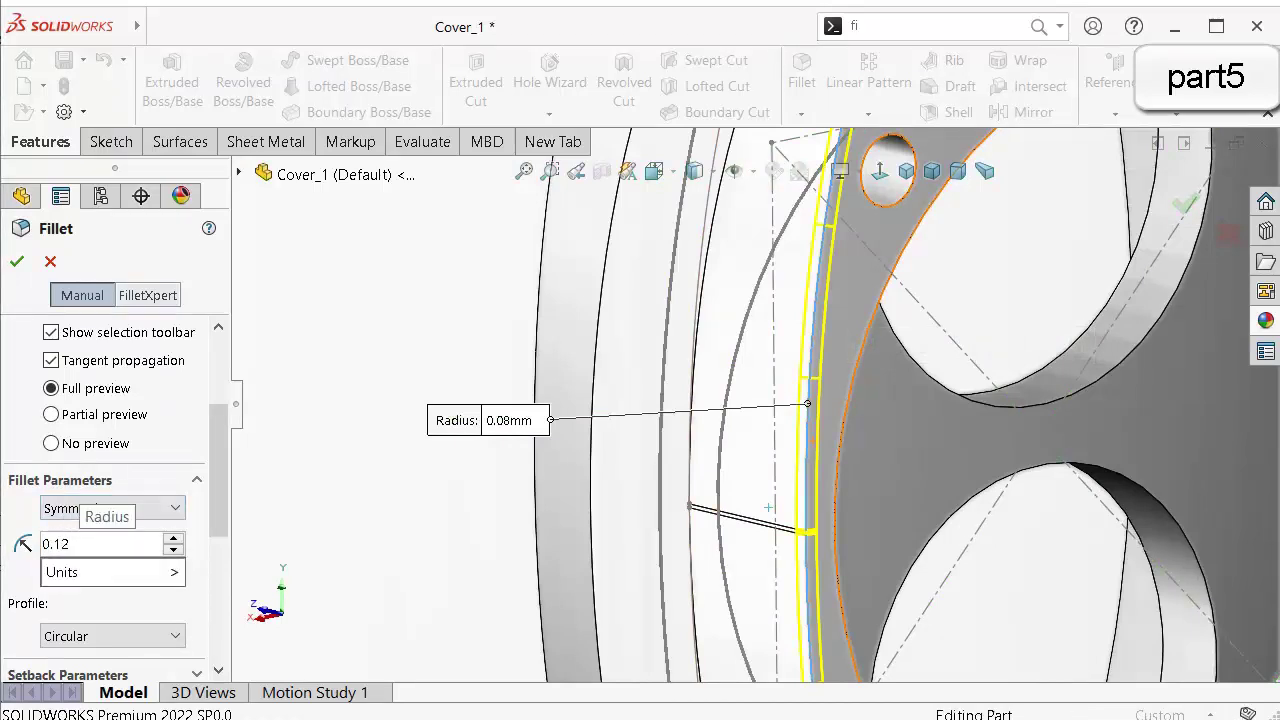
pyautogui.press('Return')
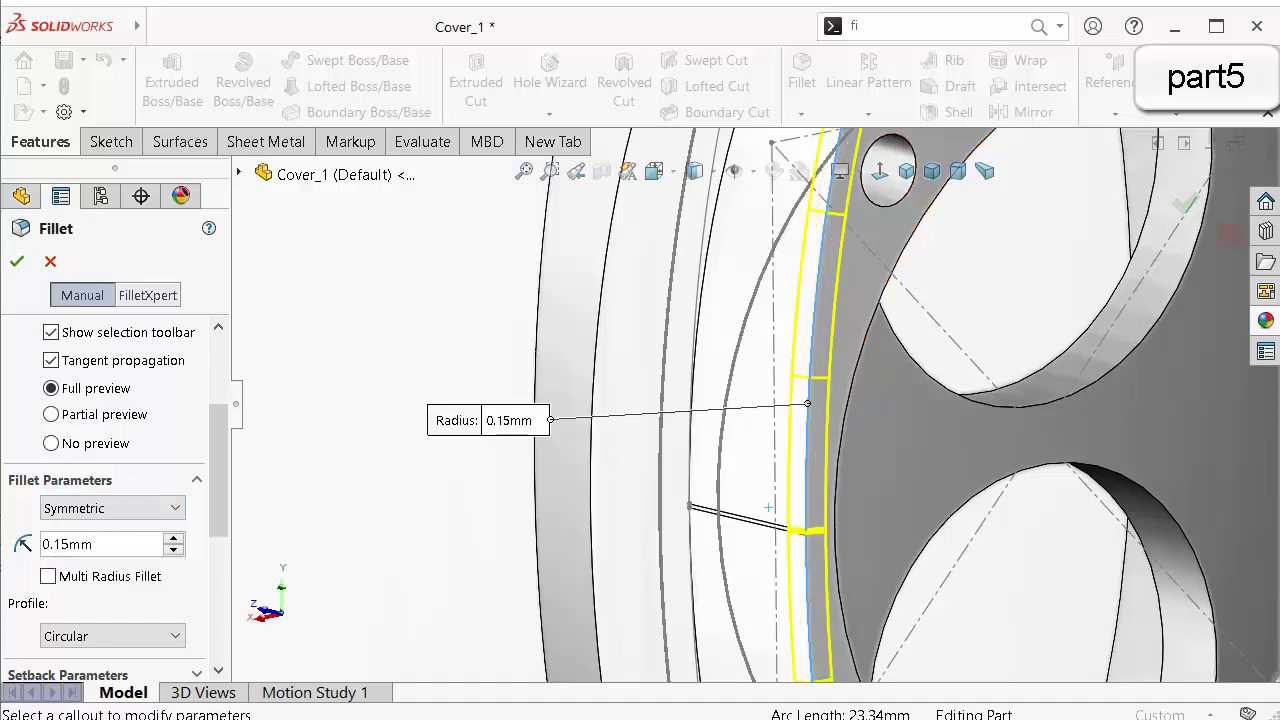
# Try to add the edge where the ring boss meets the cover wall to the fillet selection.
pyautogui.moveTo(800, 406); pyautogui.dragTo(755, 406, button='middle')
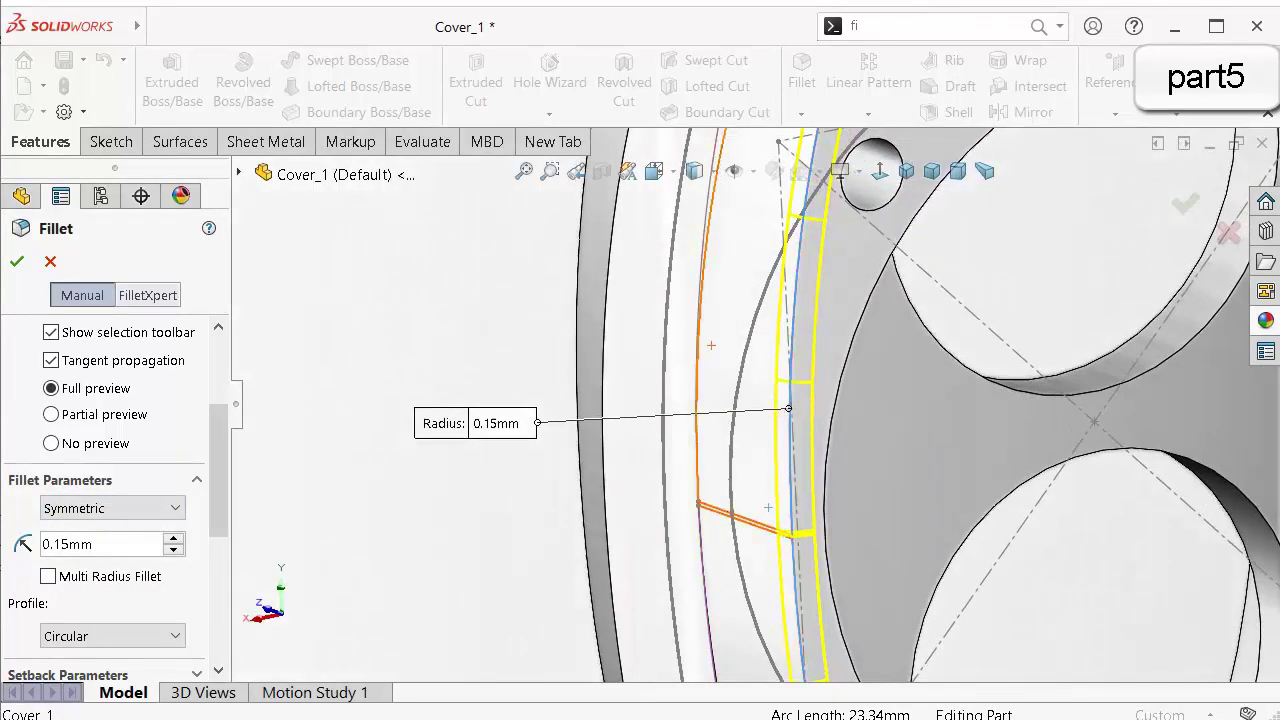
pyautogui.scroll(4, 755, 406)
pyautogui.scroll(5, 757, 420)
pyautogui.scroll(-7, 890, 230)
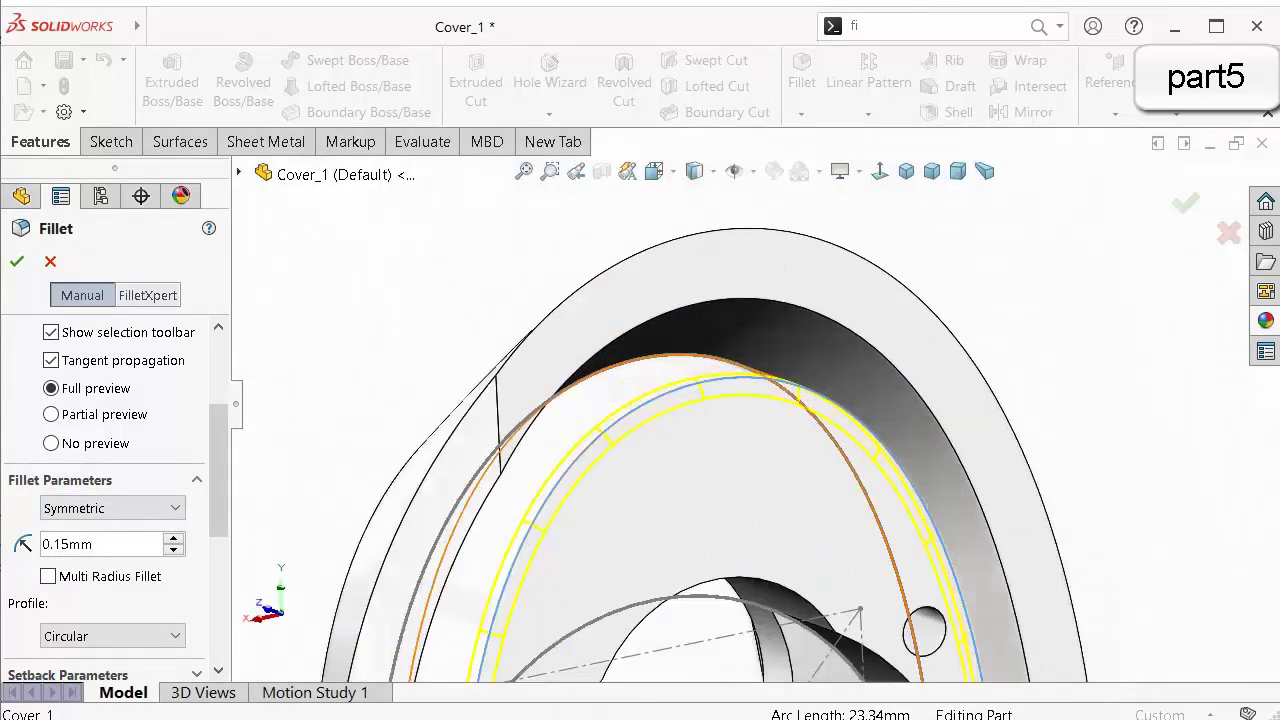
pyautogui.click(640, 410)
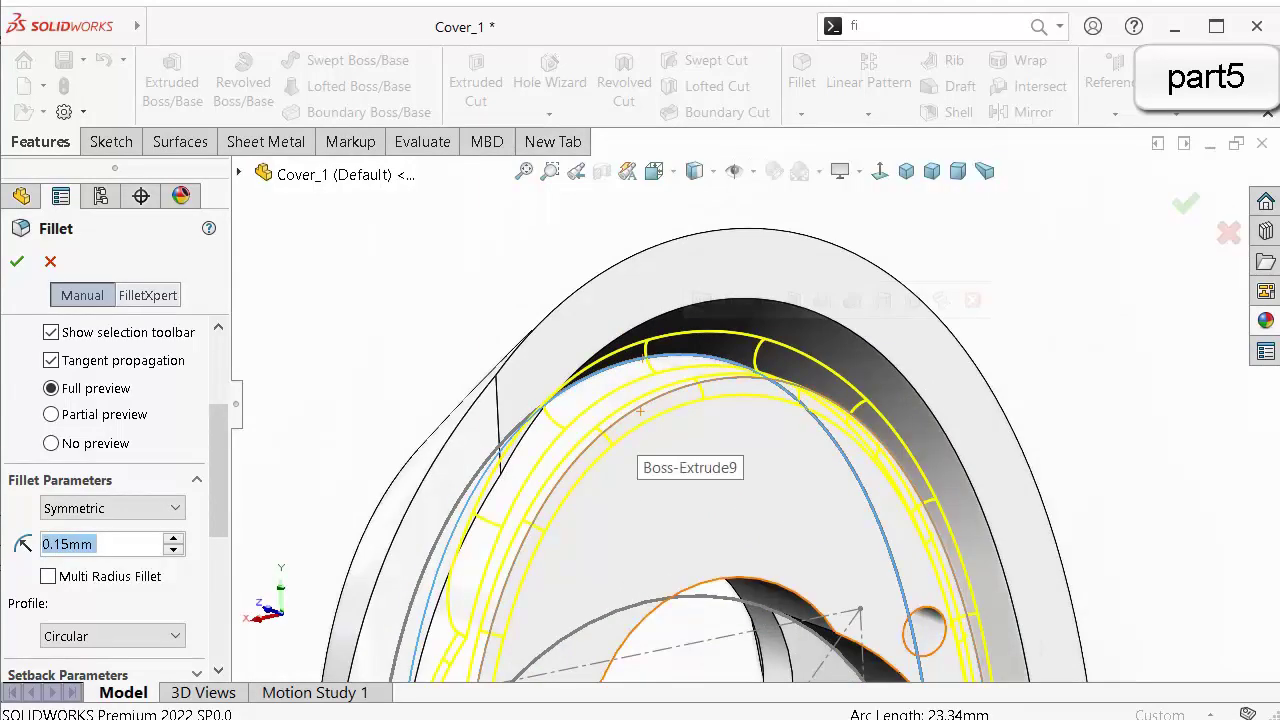
pyautogui.scroll(5, 640, 410)
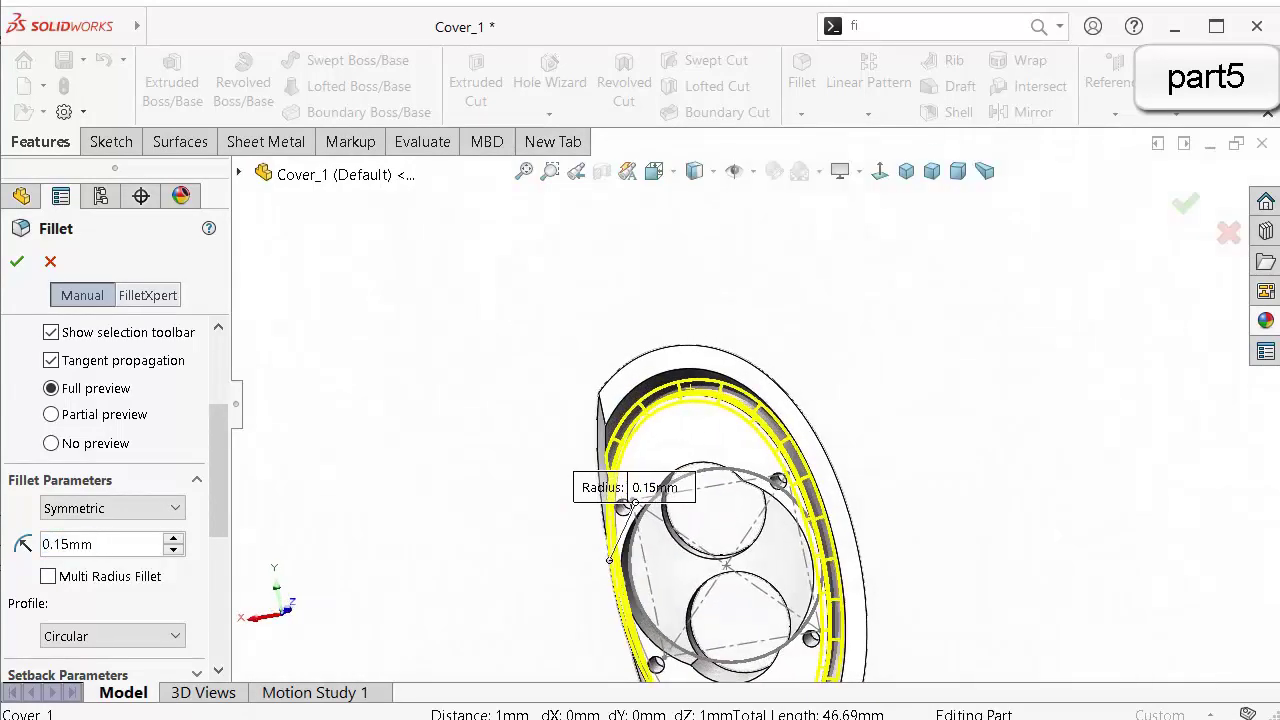
pyautogui.scroll(-5, 790, 485)
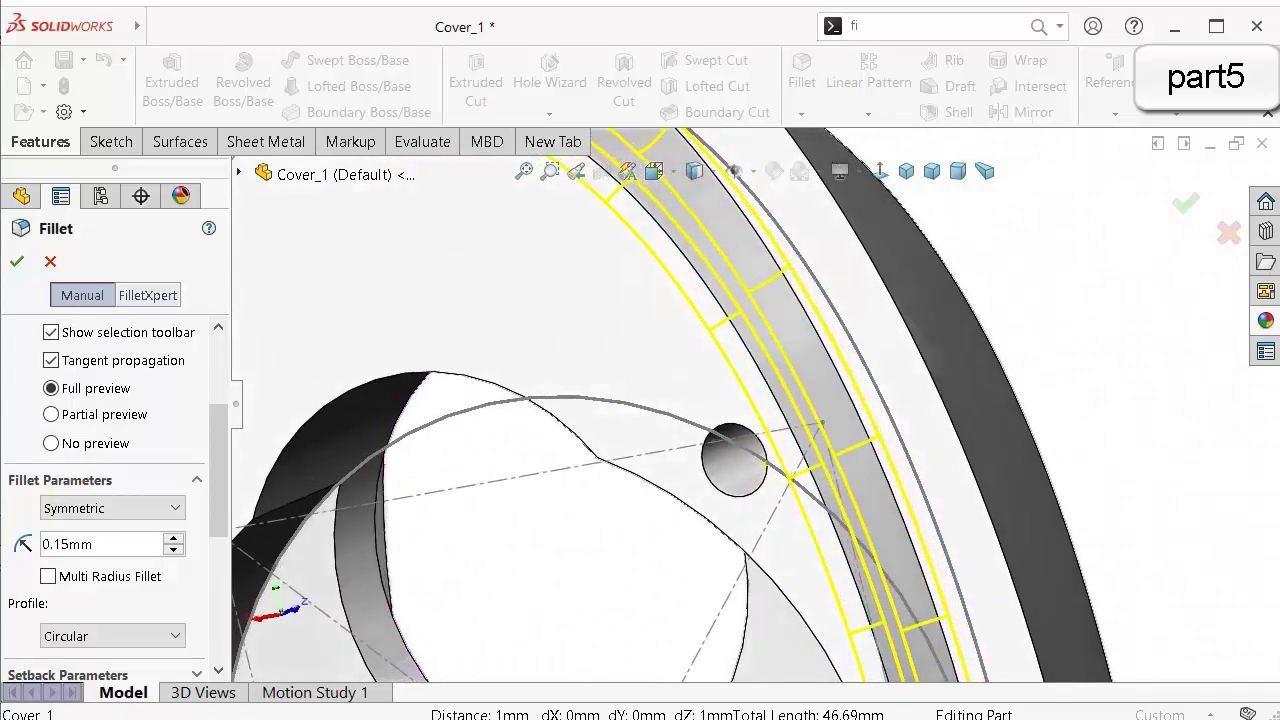
pyautogui.moveTo(759, 475); pyautogui.dragTo(800, 456, button='middle')
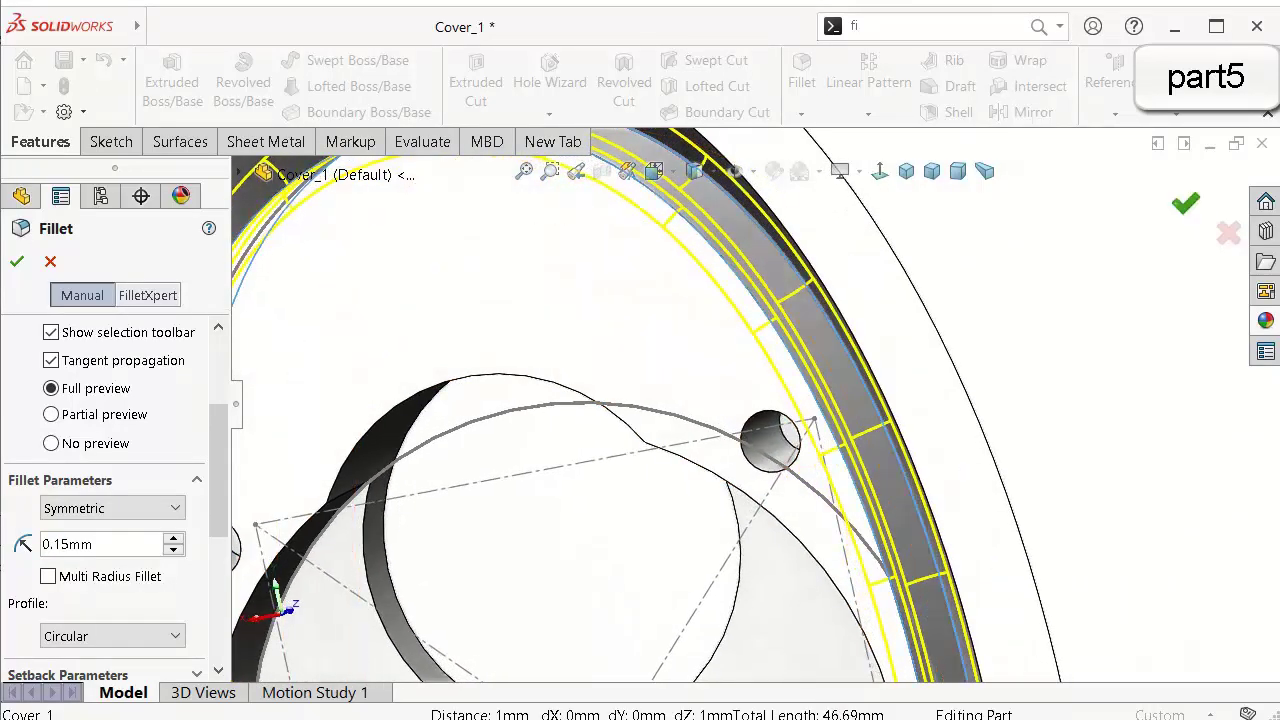
# Create the 0.15 mm fillet with only the outer edge of the ring boss's flat face as its item.
pyautogui.click(62, 544)
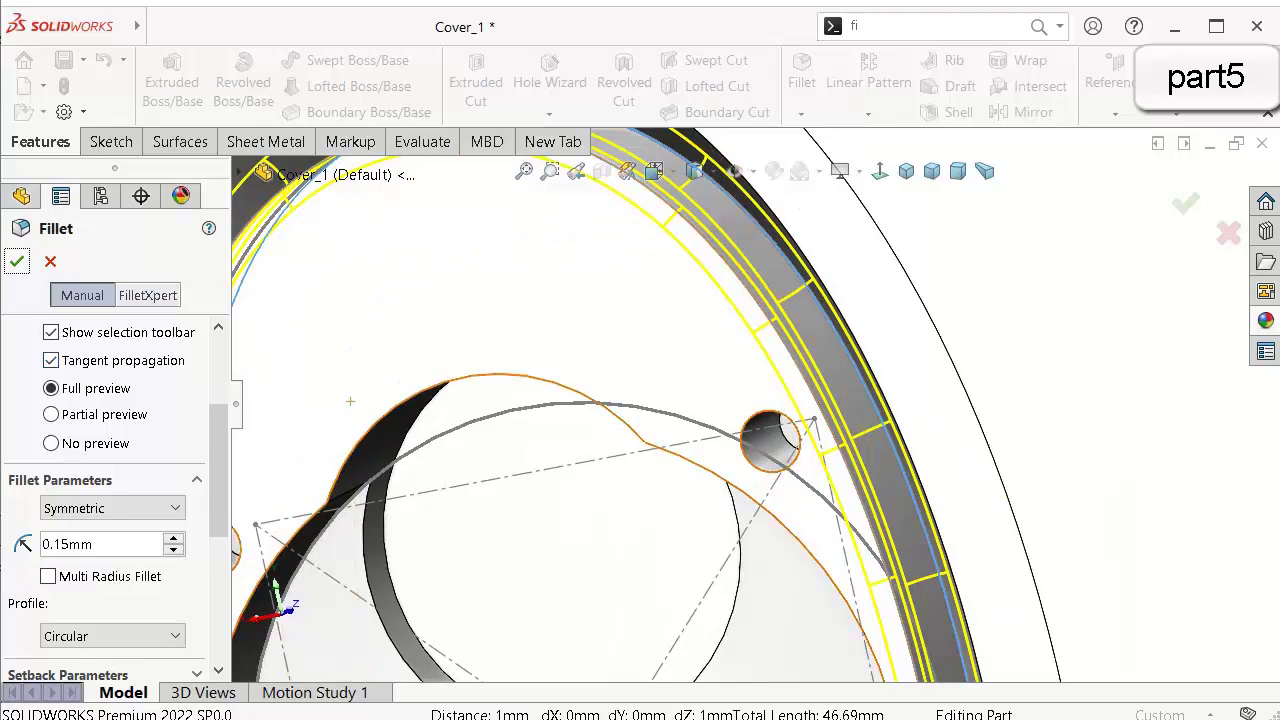
pyautogui.press('Return')
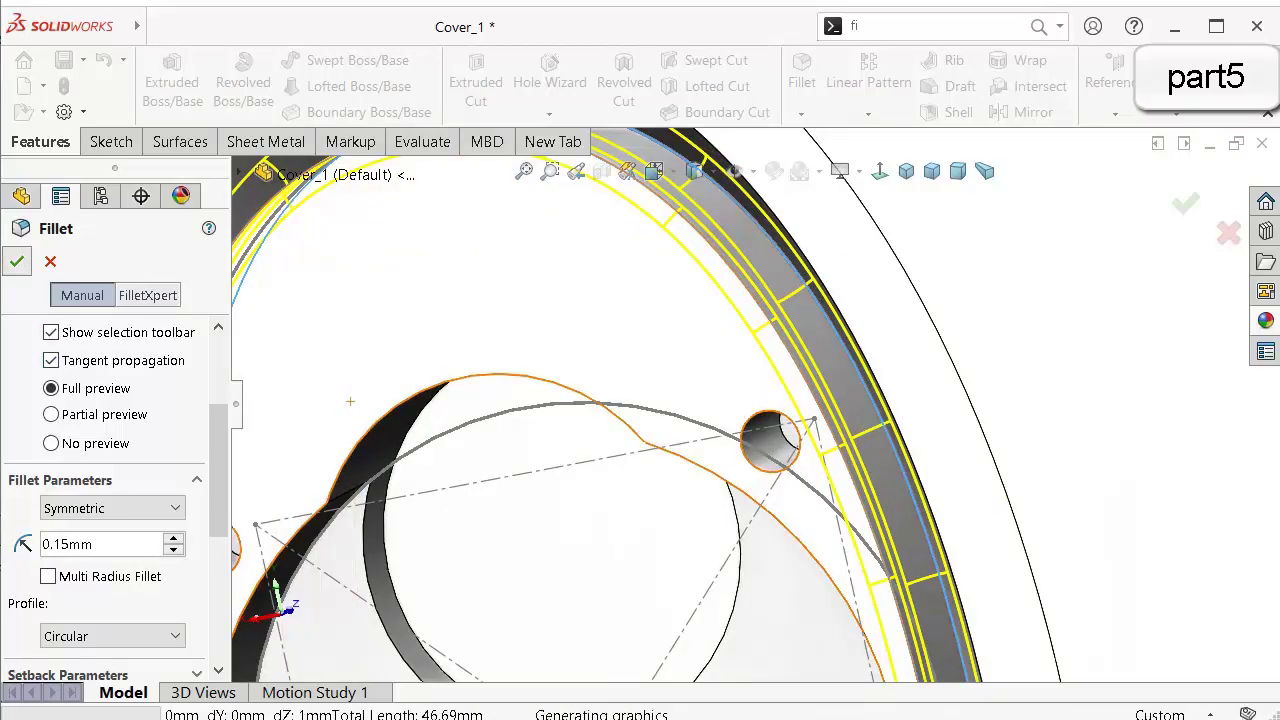
pyautogui.scroll(3, 477, 359)
pyautogui.moveTo(700, 390); pyautogui.dragTo(840, 392, button='middle')
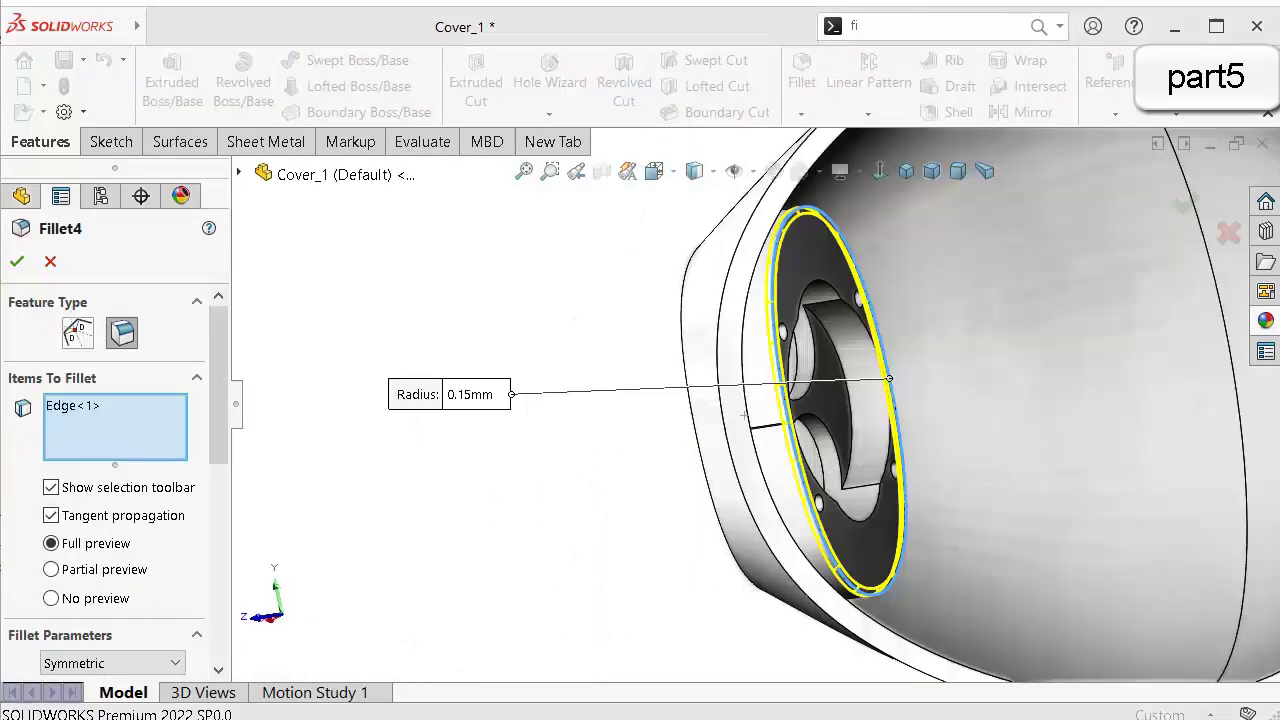
pyautogui.scroll(-8, 115, 480)
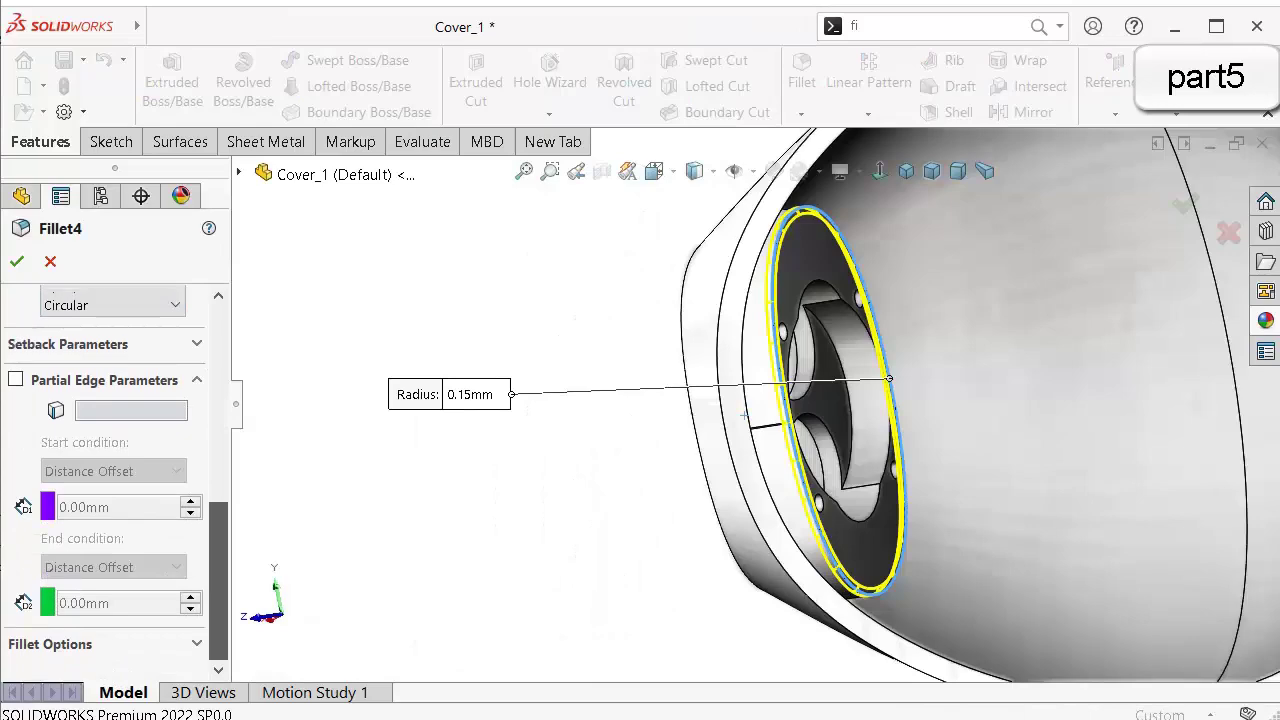
pyautogui.scroll(4, 115, 480)
pyautogui.scroll(1, 115, 480)
pyautogui.press('Return')
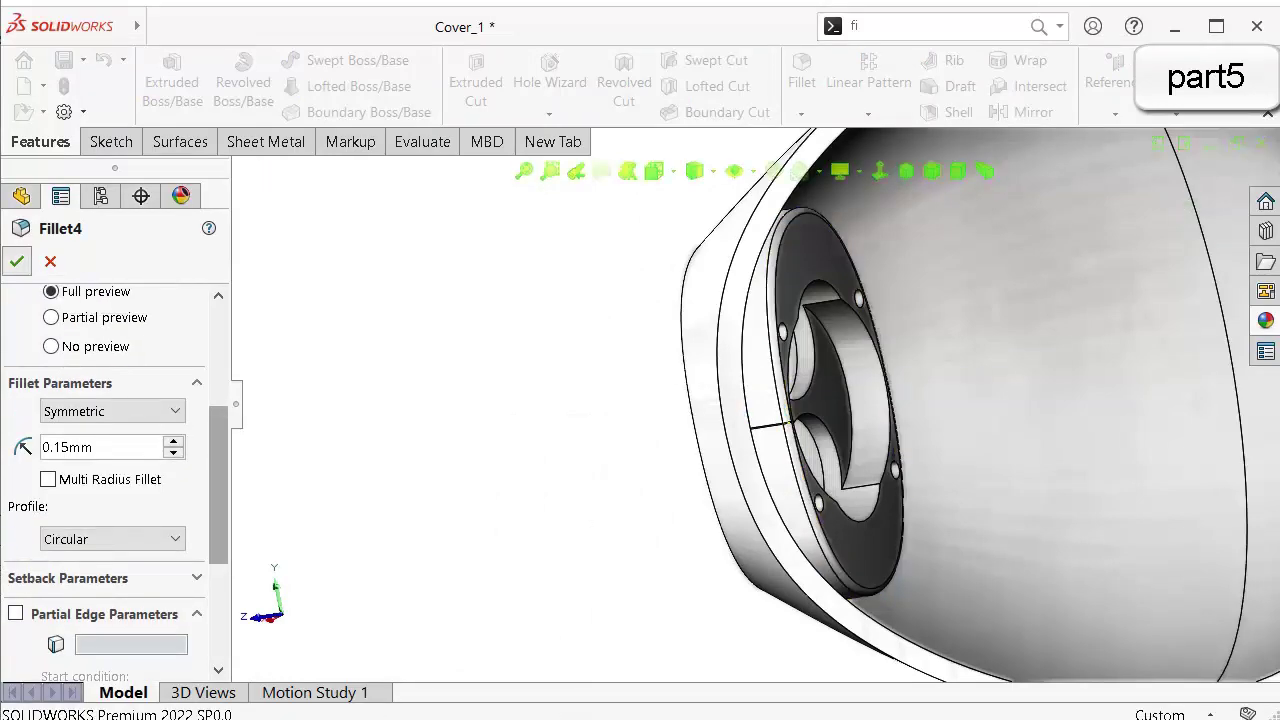
pyautogui.moveTo(744, 415); pyautogui.dragTo(927, 381, button='middle')
pyautogui.moveTo(959, 283); pyautogui.dragTo(1045, 228, button='middle')
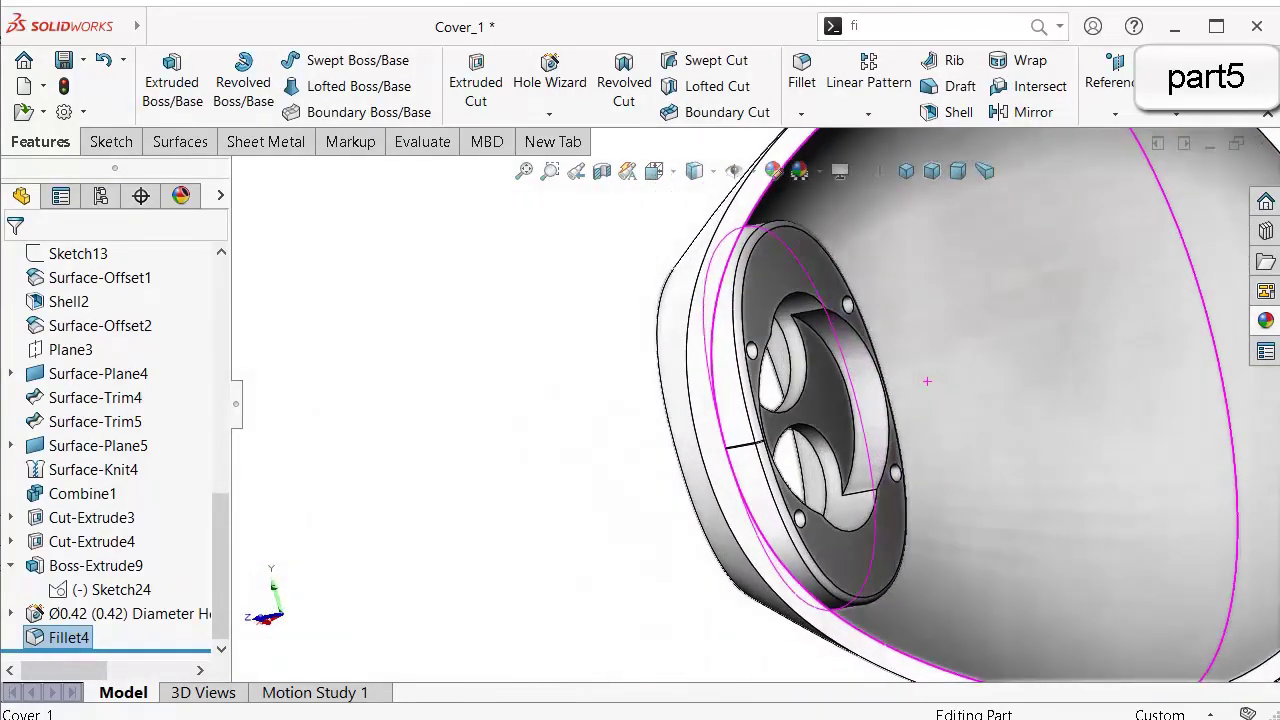
# Save the part with the finished ring boss fillet.
pyautogui.moveTo(927, 381); pyautogui.dragTo(927, 381, button='middle')
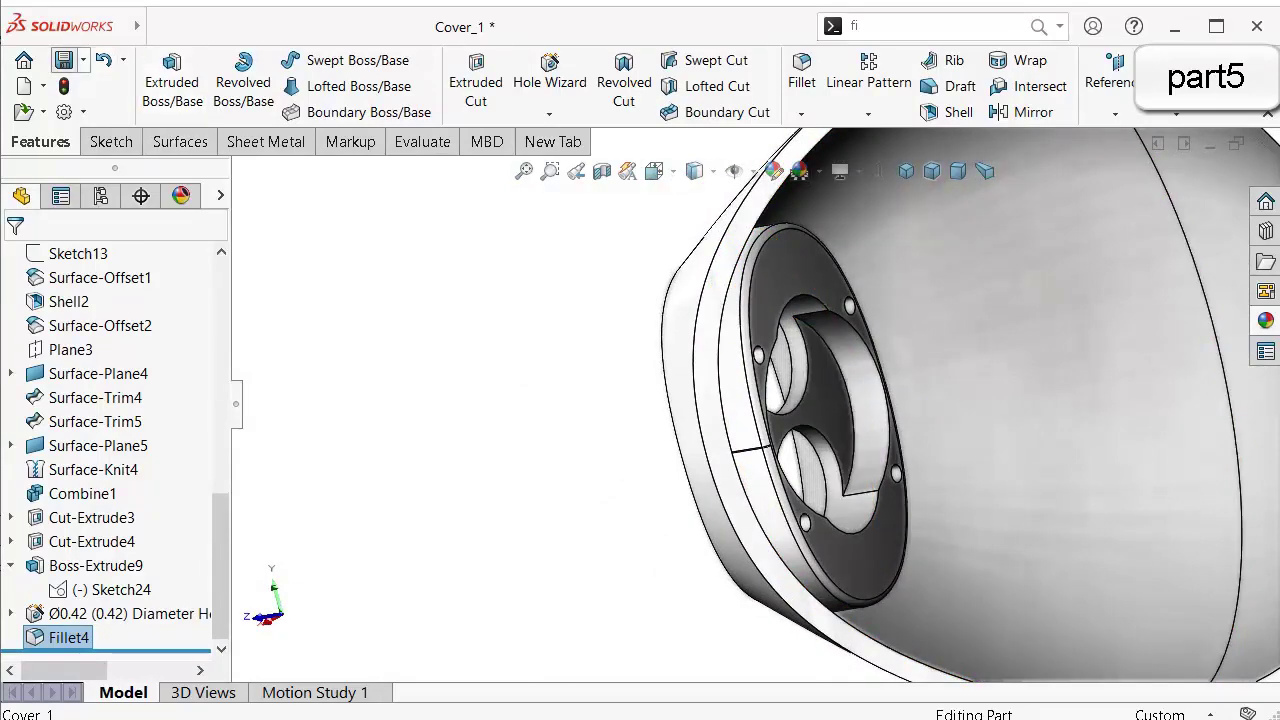
pyautogui.click(63, 60)
pyautogui.scroll(6, 760, 430)
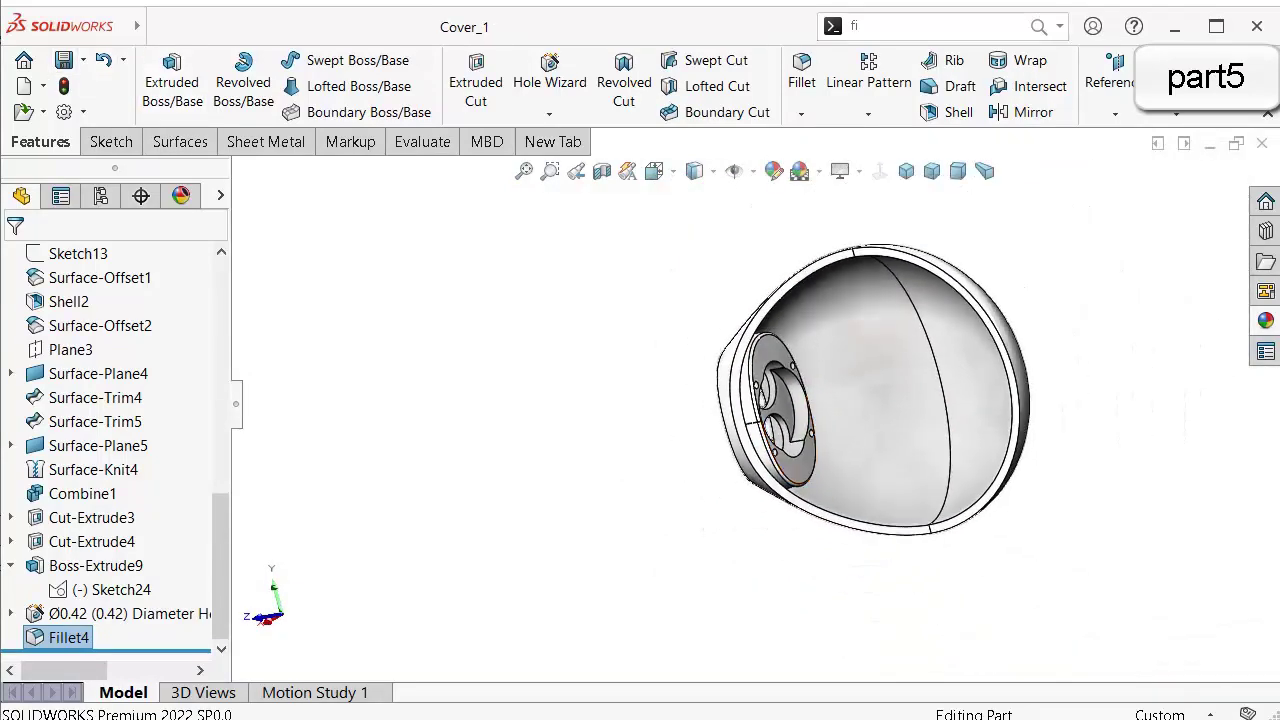
# Examine the cover's outside, recess and inside without edge lines, and return to the Shaded With Edges display style.
pyautogui.moveTo(780, 420)
pyautogui.mouseDown(button='middle')
pyautogui.moveTo(950, 420)
pyautogui.moveTo(785, 410)
pyautogui.mouseUp(button='middle')
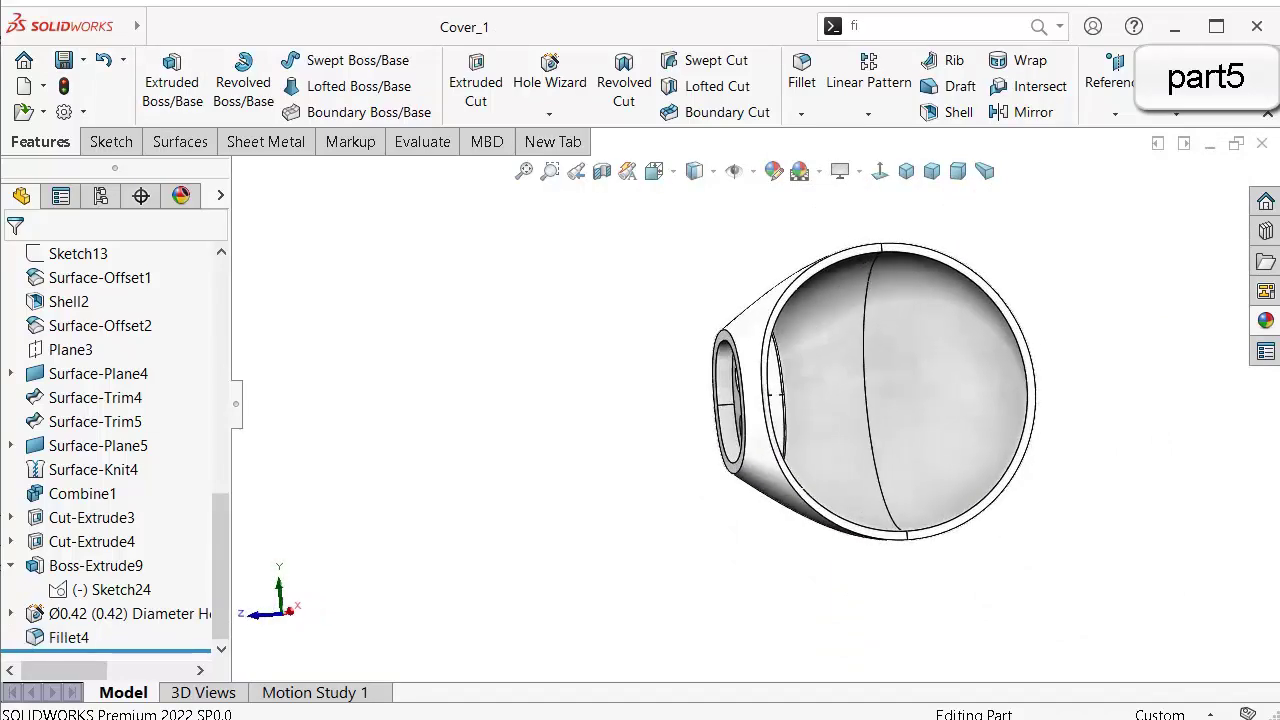
pyautogui.click(696, 227)
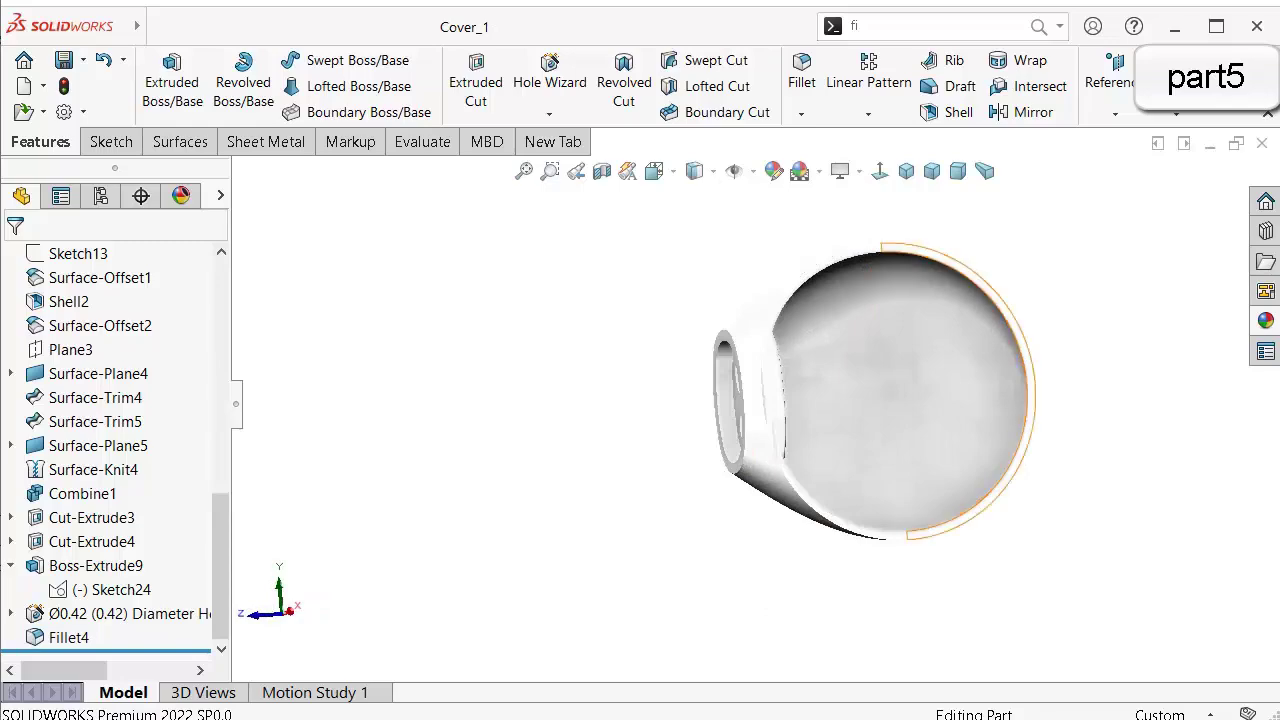
pyautogui.scroll(5, 883, 391)
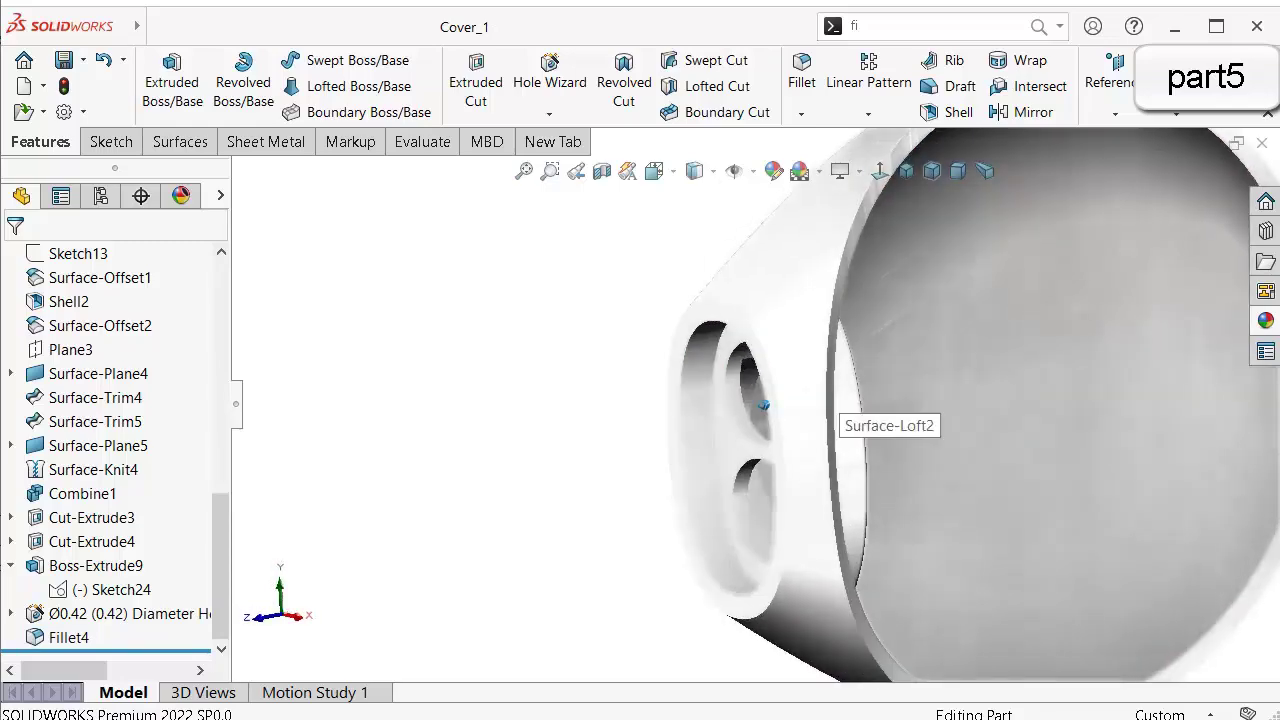
pyautogui.scroll(-6, 785, 385)
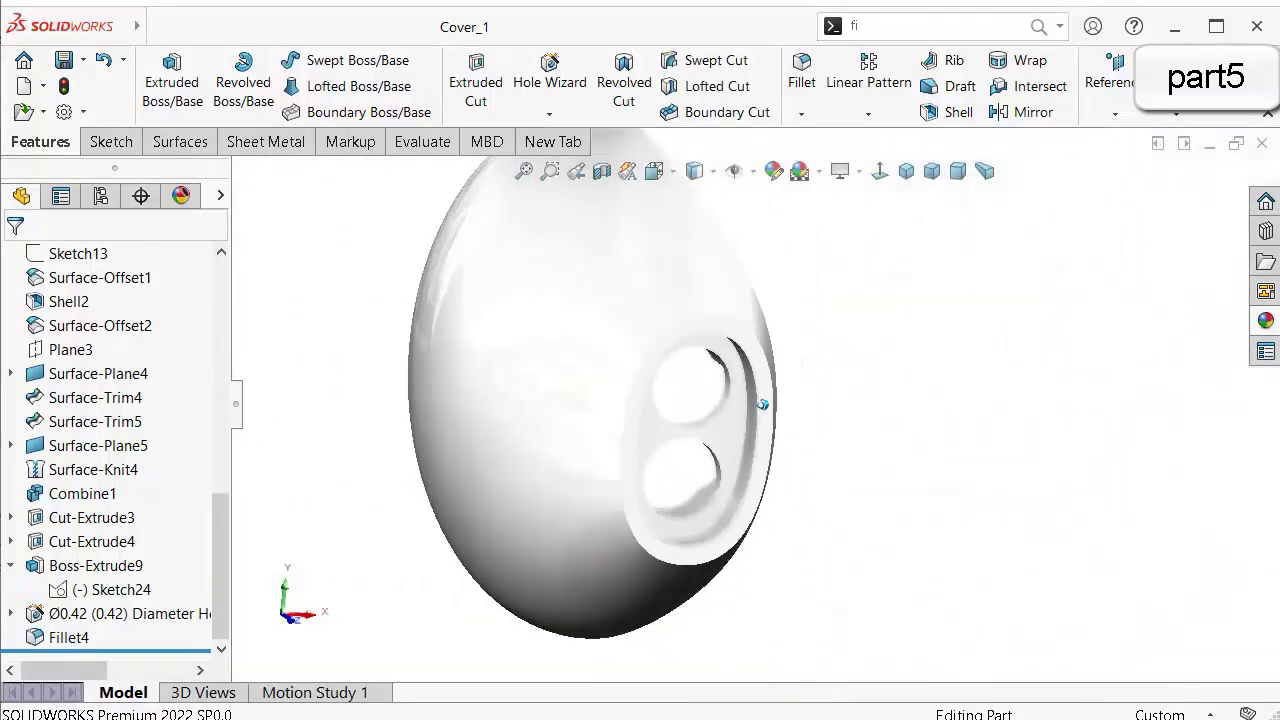
pyautogui.moveTo(762, 404); pyautogui.dragTo(762, 426, button='middle')
pyautogui.scroll(-1, 762, 426)
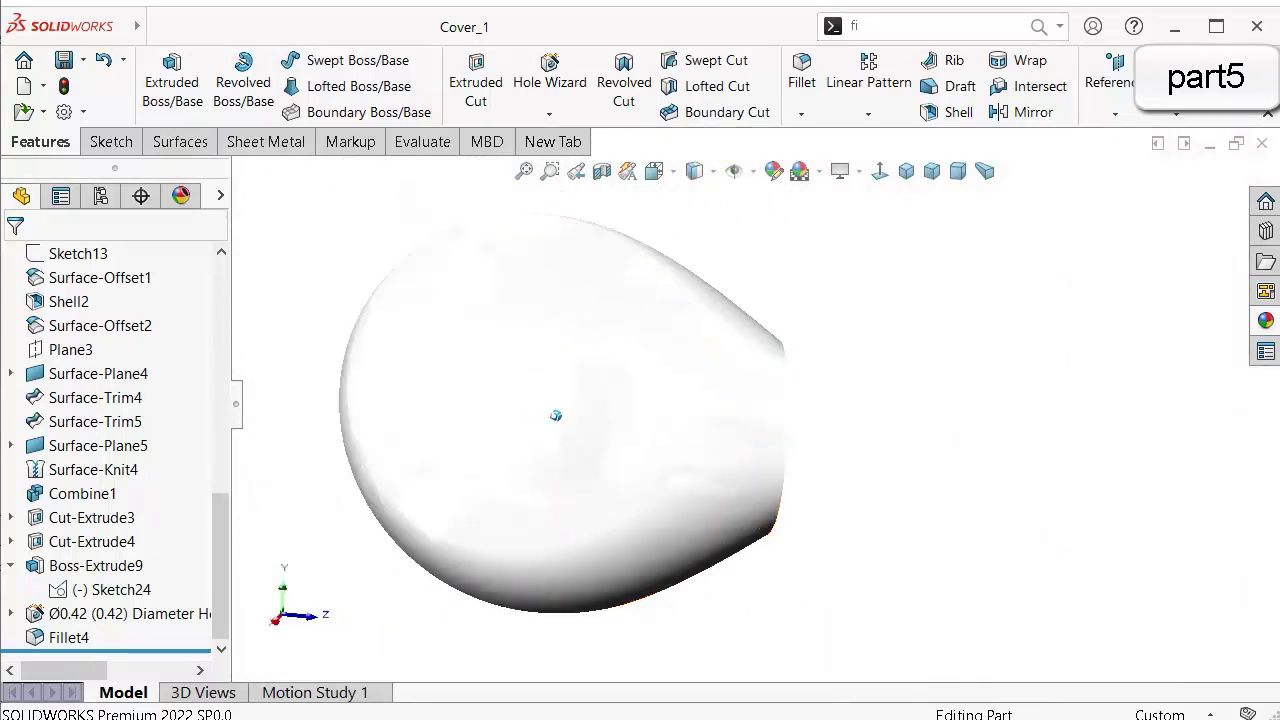
pyautogui.keyDown('ctrl'); pyautogui.moveTo(555, 415); pyautogui.dragTo(755, 430, button='middle'); pyautogui.keyUp('ctrl')
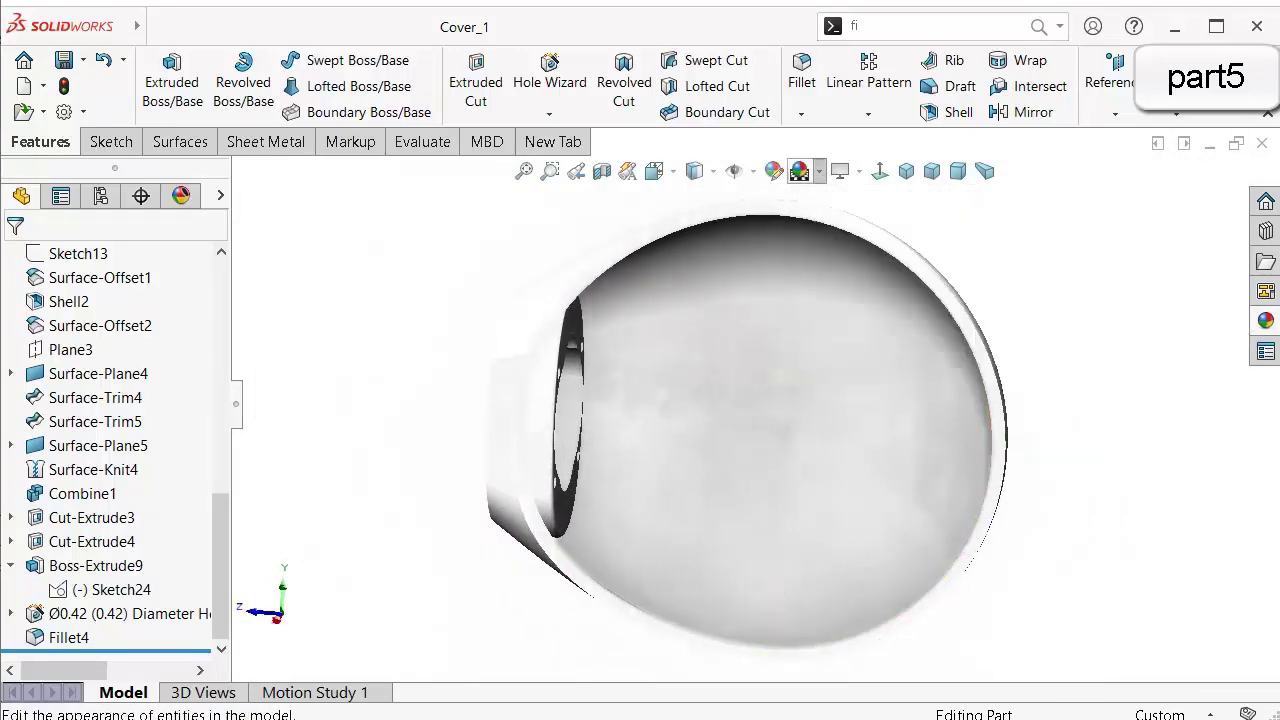
pyautogui.click(700, 171)
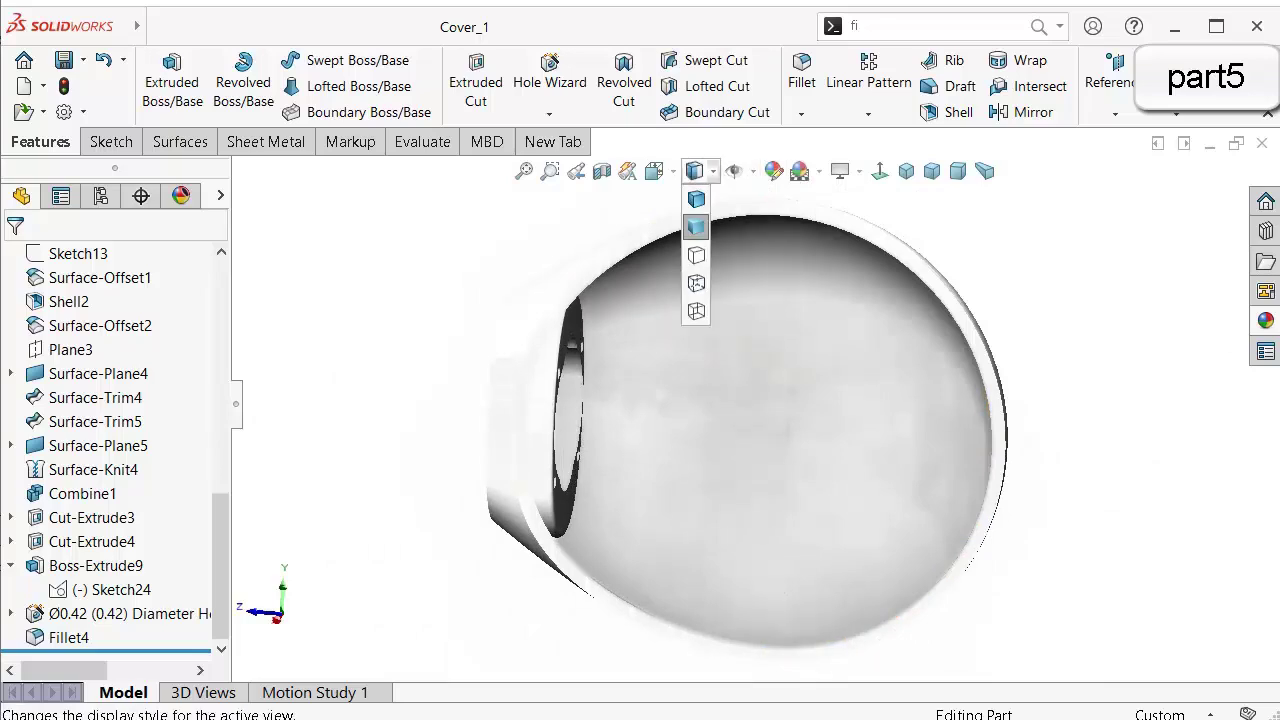
pyautogui.click(696, 199)
# Start a sketch on the flat rim face at the cover's rounded end and convert the face's inner arc edge into it.
pyautogui.moveTo(754, 429); pyautogui.dragTo(557, 527, button='middle')
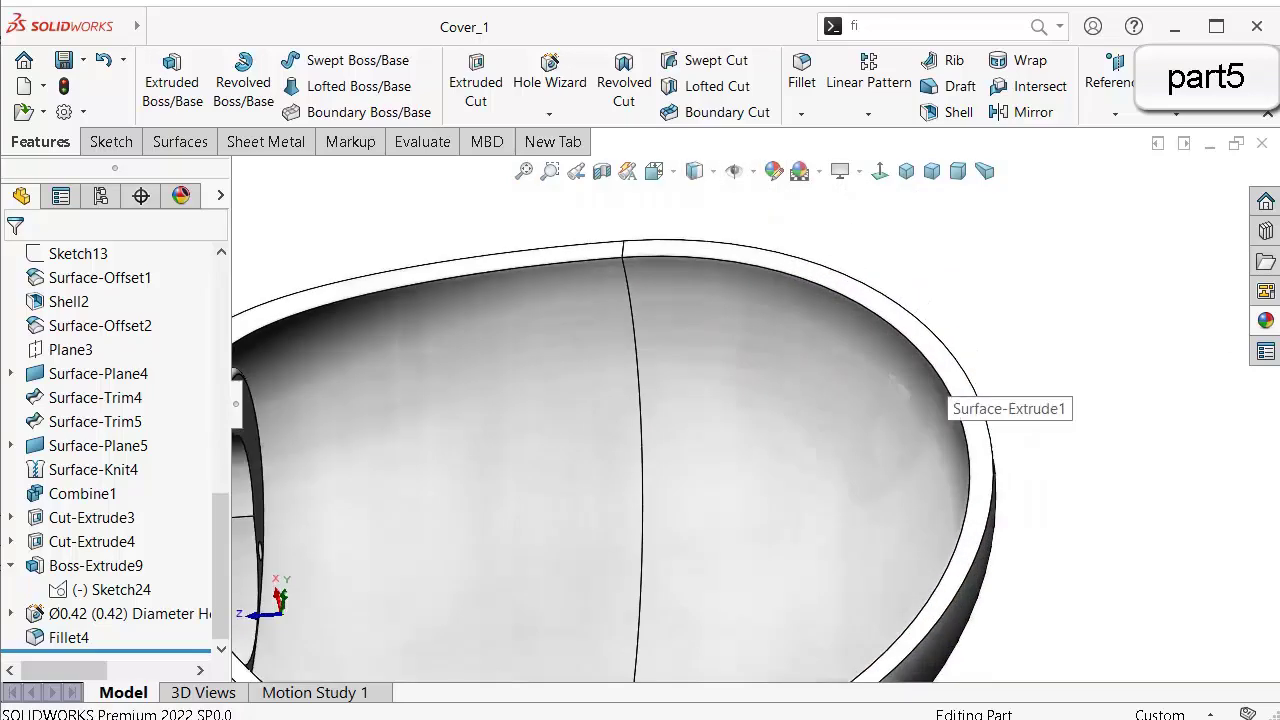
pyautogui.click(948, 370)
pyautogui.click(1036, 308)
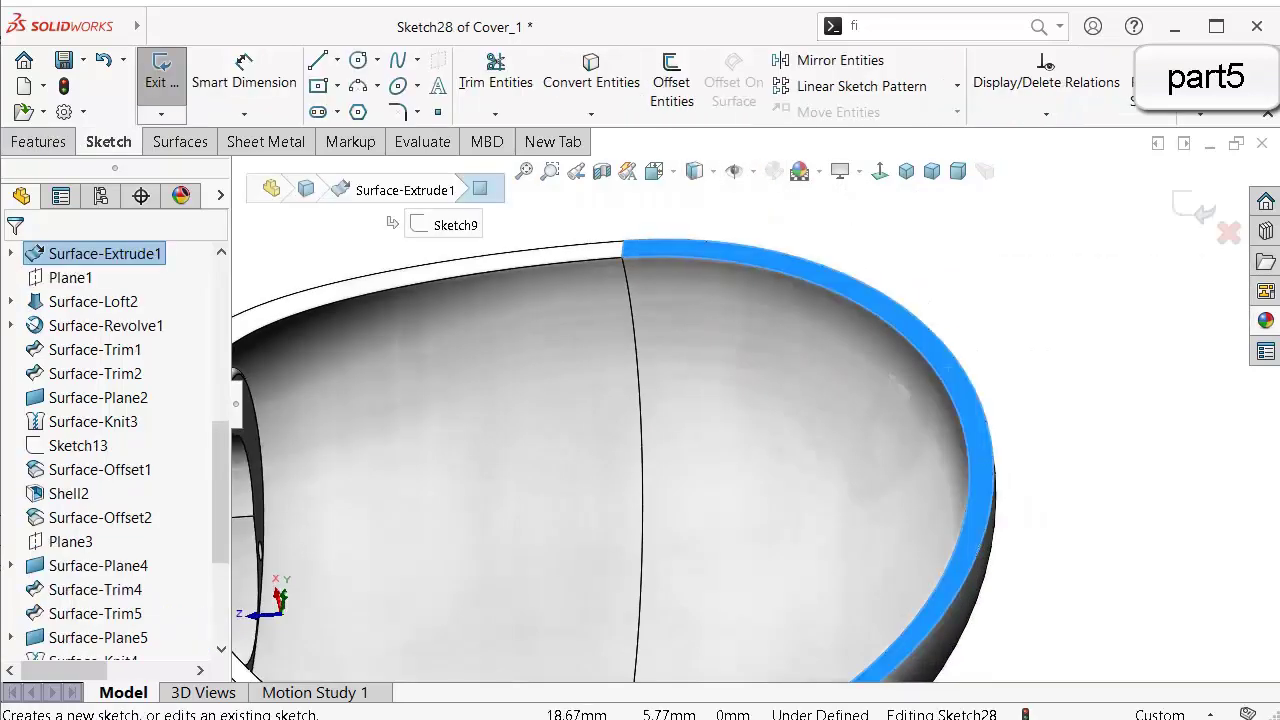
pyautogui.moveTo(700, 400); pyautogui.dragTo(973, 443, button='middle')
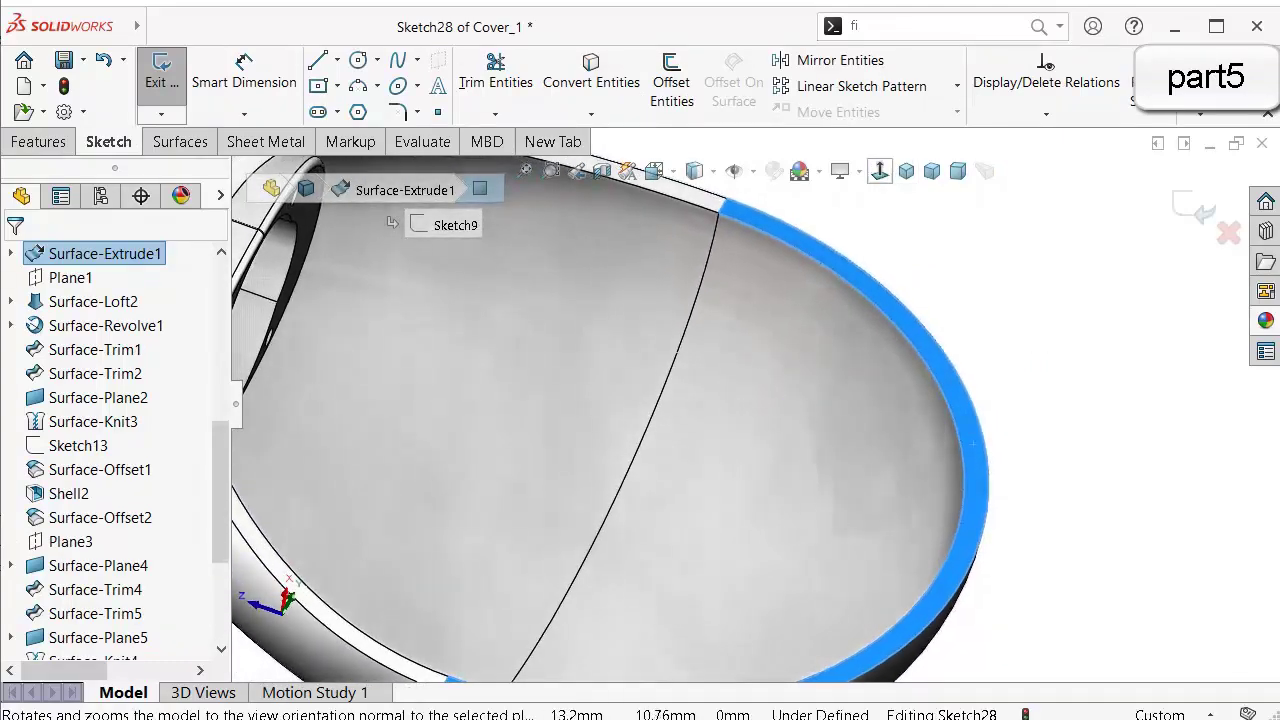
pyautogui.click(480, 188)
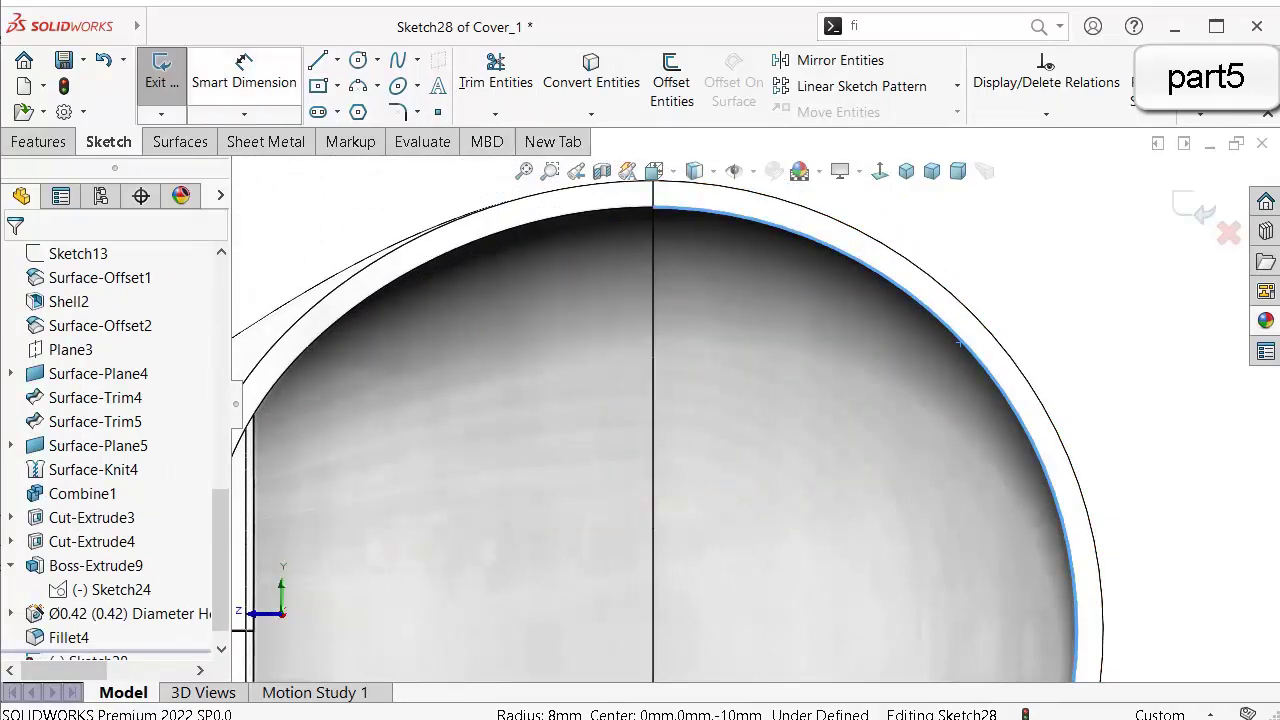
pyautogui.click(591, 82)
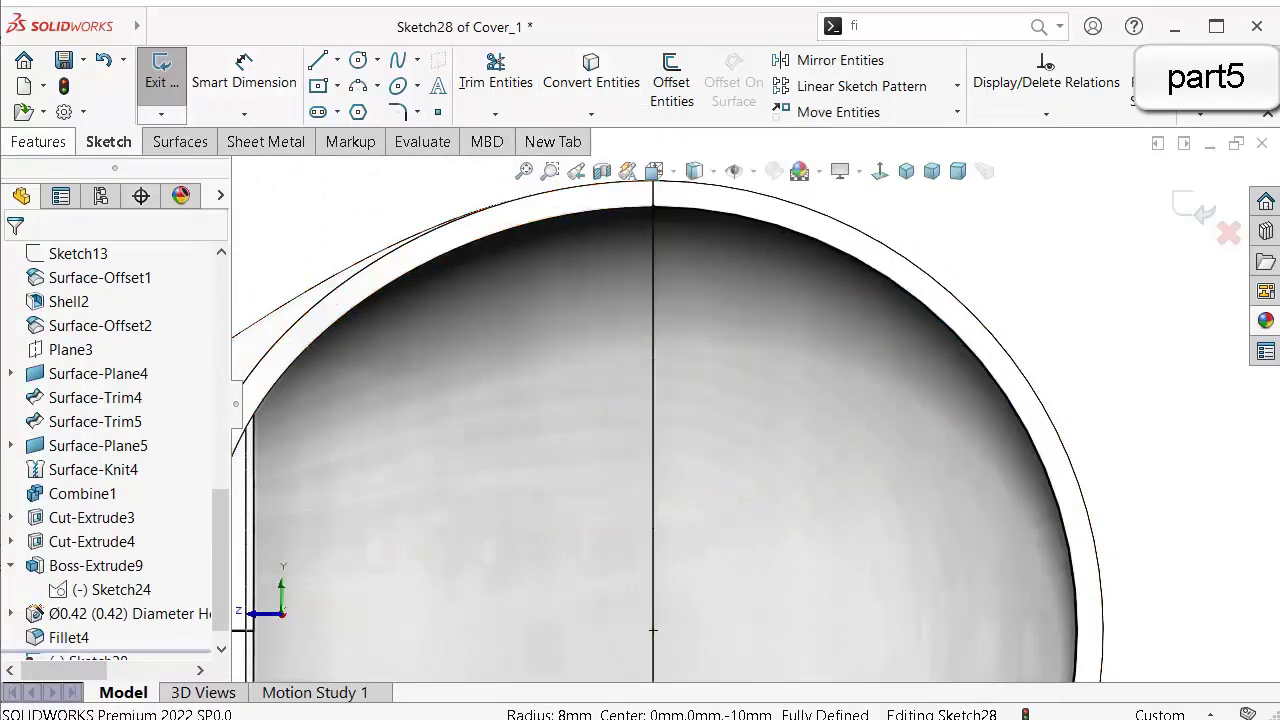
# Start a thin extruded cut from the converted arc and set its blind depth to 0.25 mm.
pyautogui.click(38, 141)
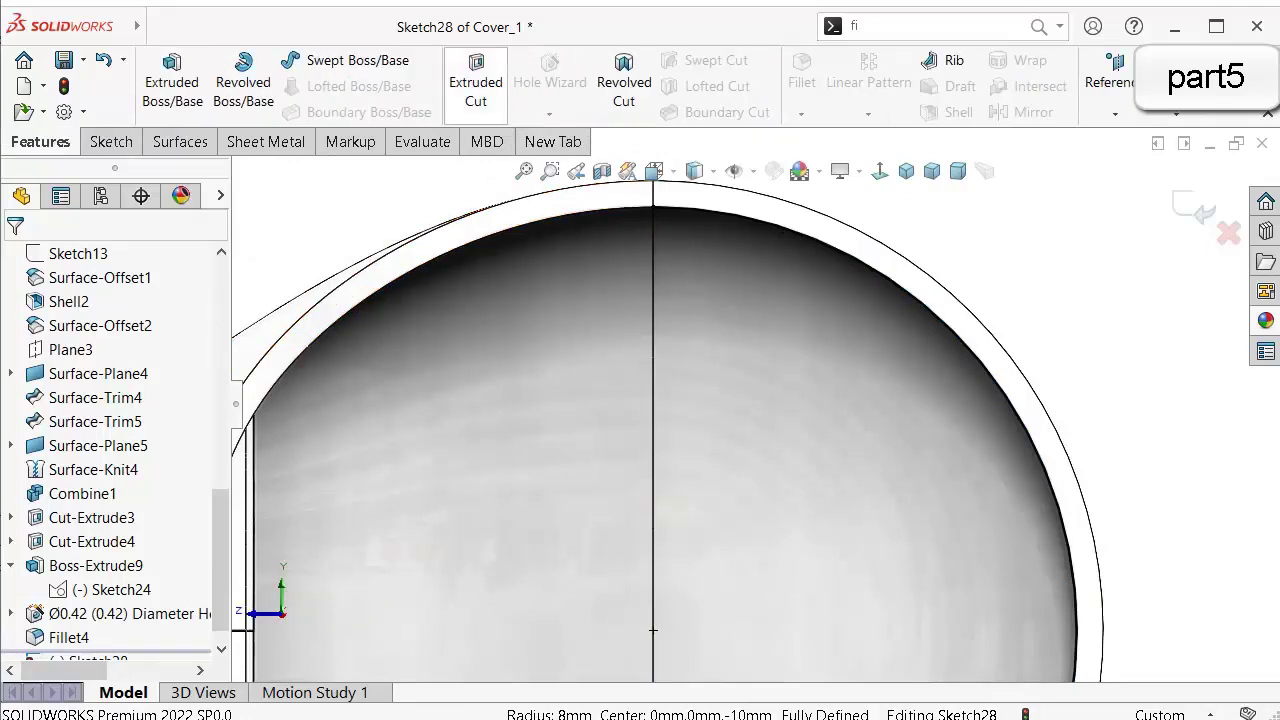
pyautogui.click(475, 85)
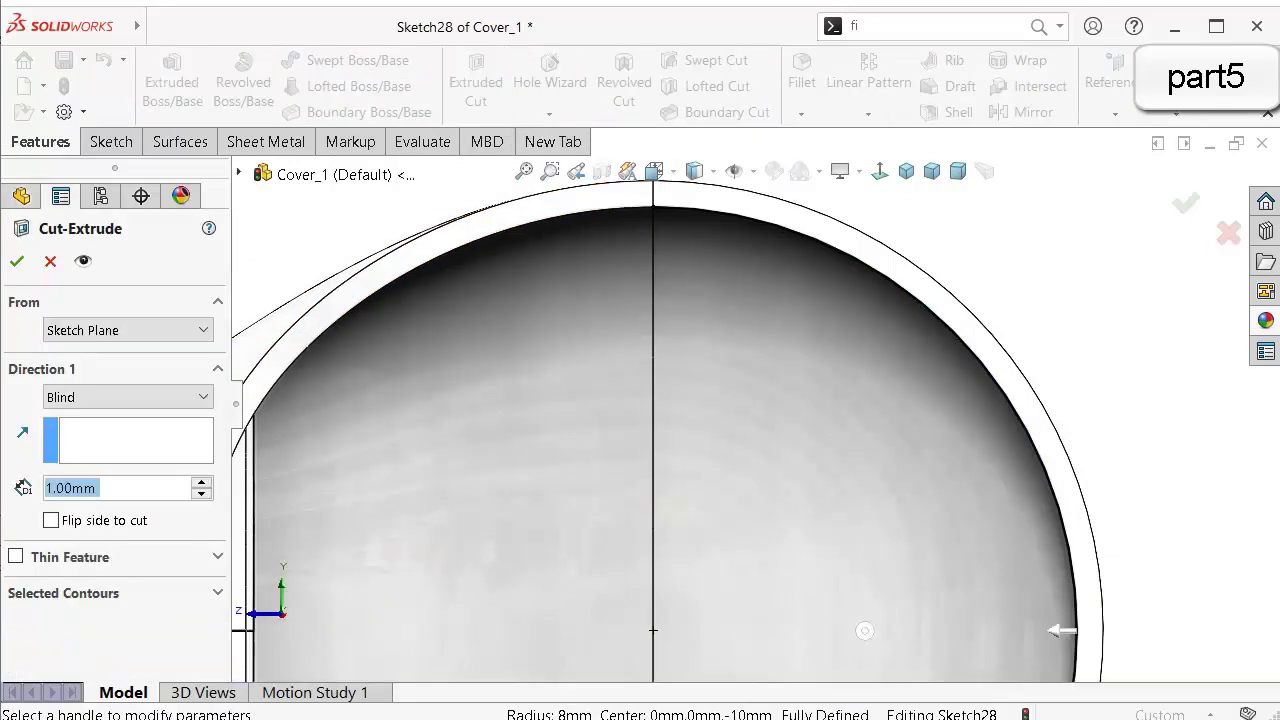
pyautogui.keyDown('ctrl'); pyautogui.moveTo(685, 637); pyautogui.dragTo(444, 599, button='middle'); pyautogui.keyUp('ctrl')
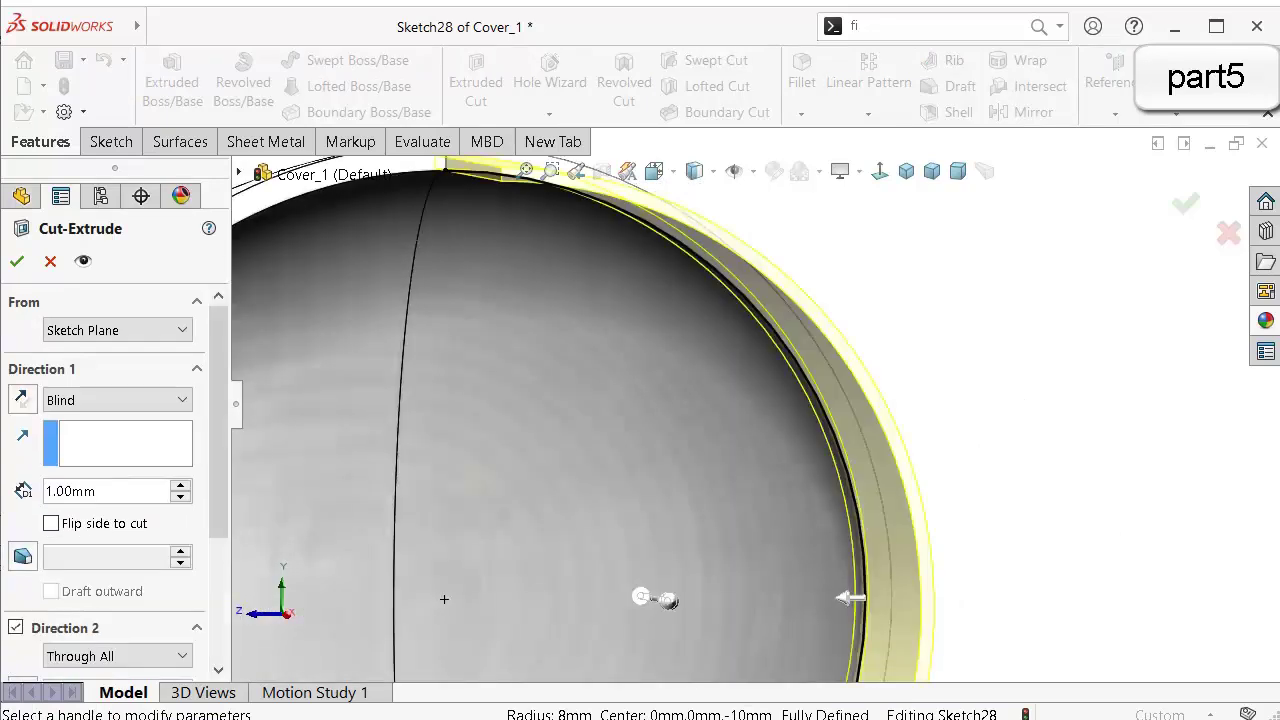
pyautogui.moveTo(444, 599)
pyautogui.mouseDown(button='middle')
pyautogui.moveTo(486, 417)
pyautogui.moveTo(379, 625)
pyautogui.mouseUp(button='middle')
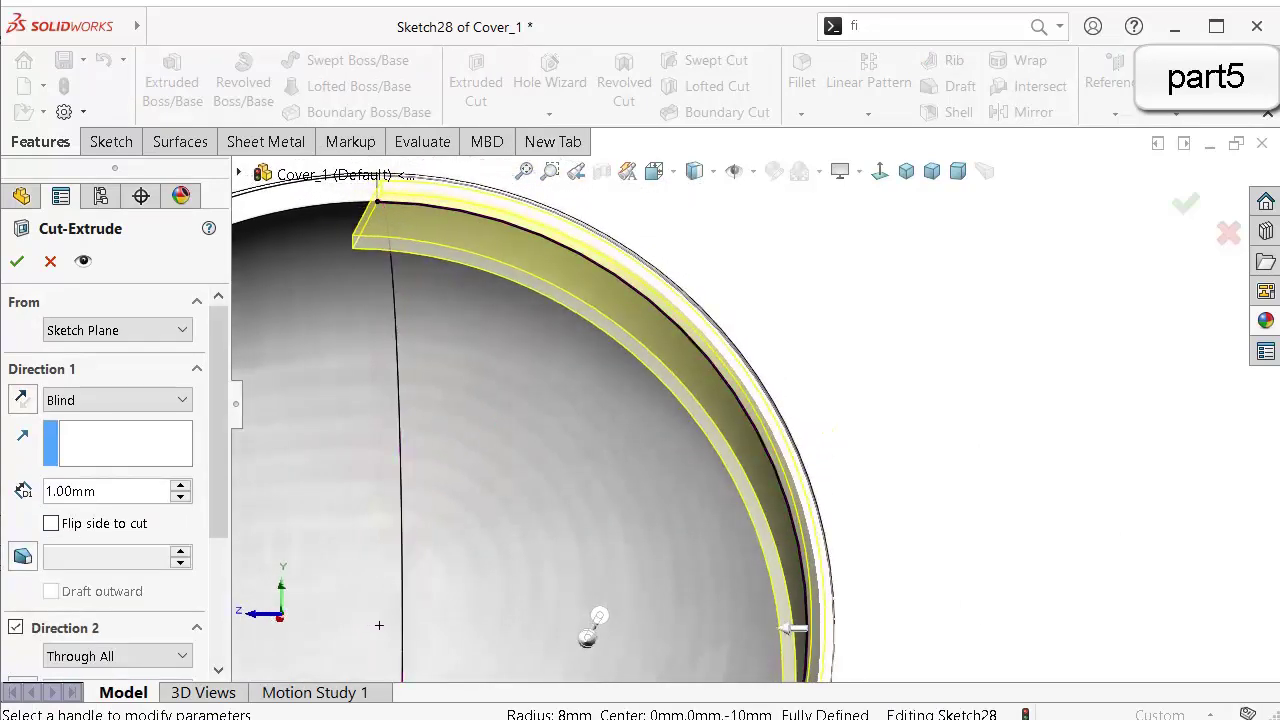
pyautogui.write('.25')
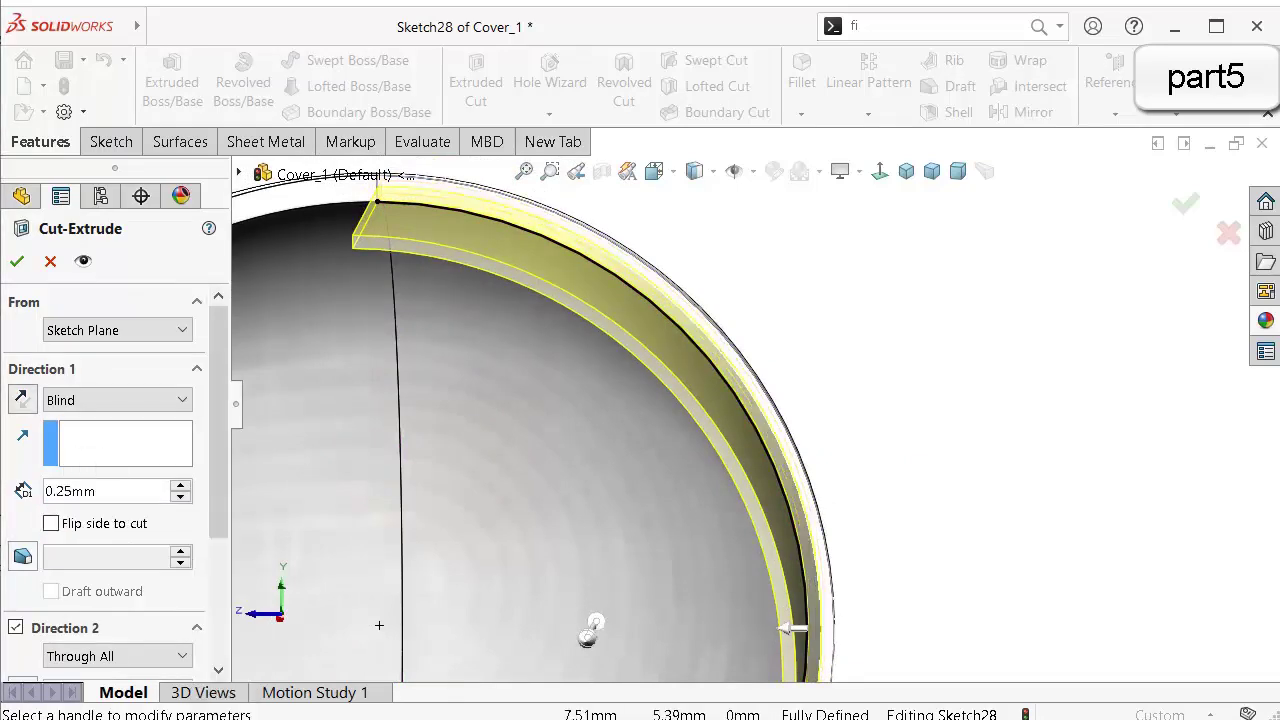
# Reverse the first direction of the thin cut and turn on flipping the side to cut.
pyautogui.click(22, 399)
pyautogui.moveTo(379, 625); pyautogui.dragTo(340, 635, button='middle')
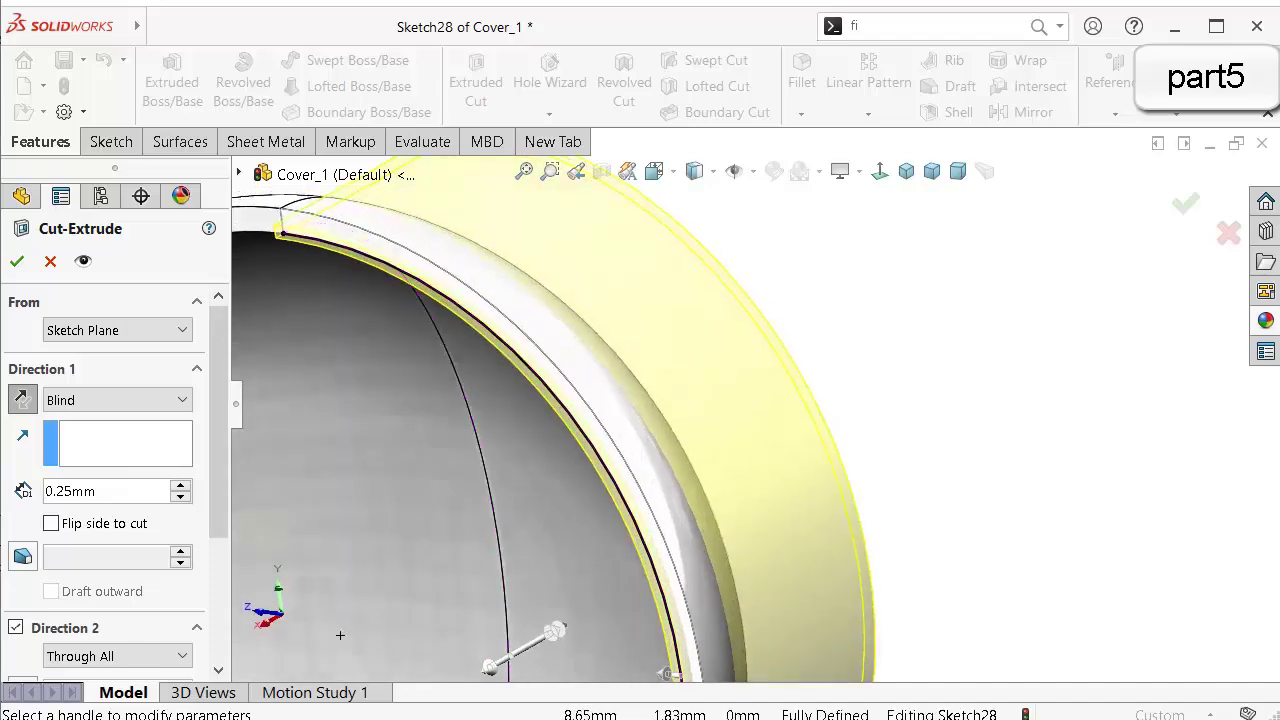
pyautogui.scroll(3, 733, 425)
pyautogui.moveTo(733, 425); pyautogui.dragTo(695, 565, button='middle')
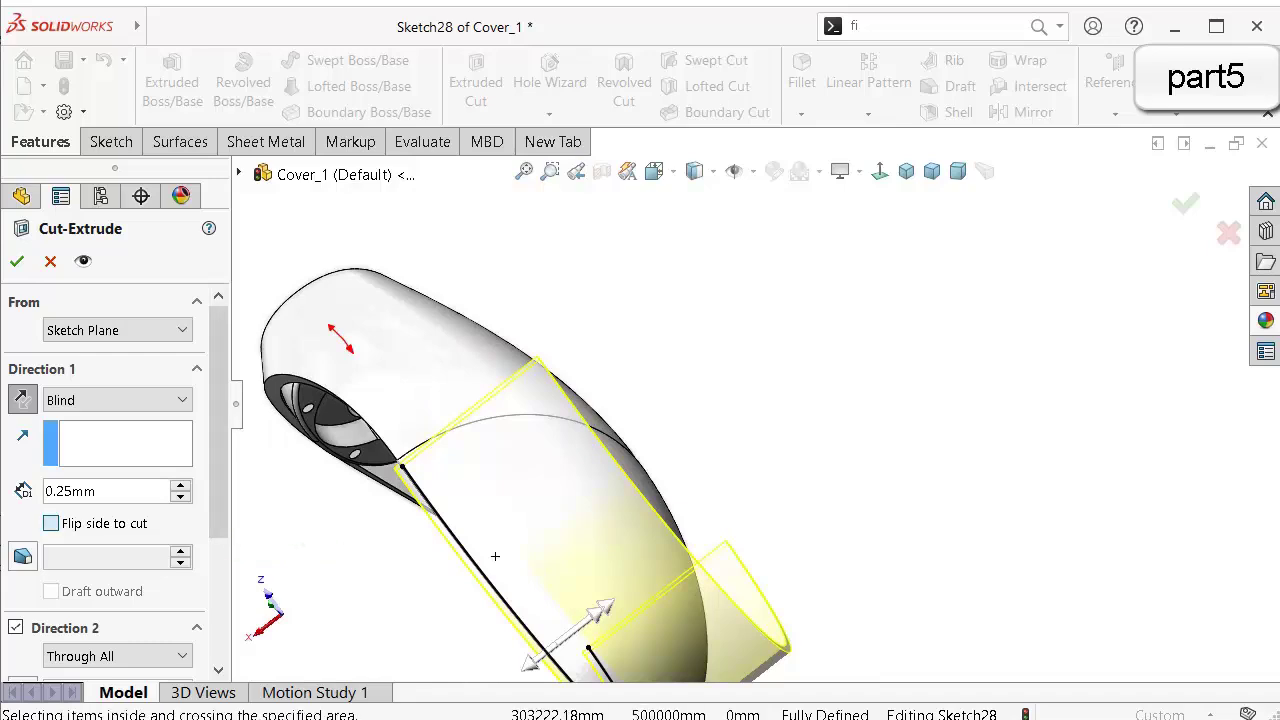
pyautogui.moveTo(495, 556); pyautogui.dragTo(560, 551, button='middle')
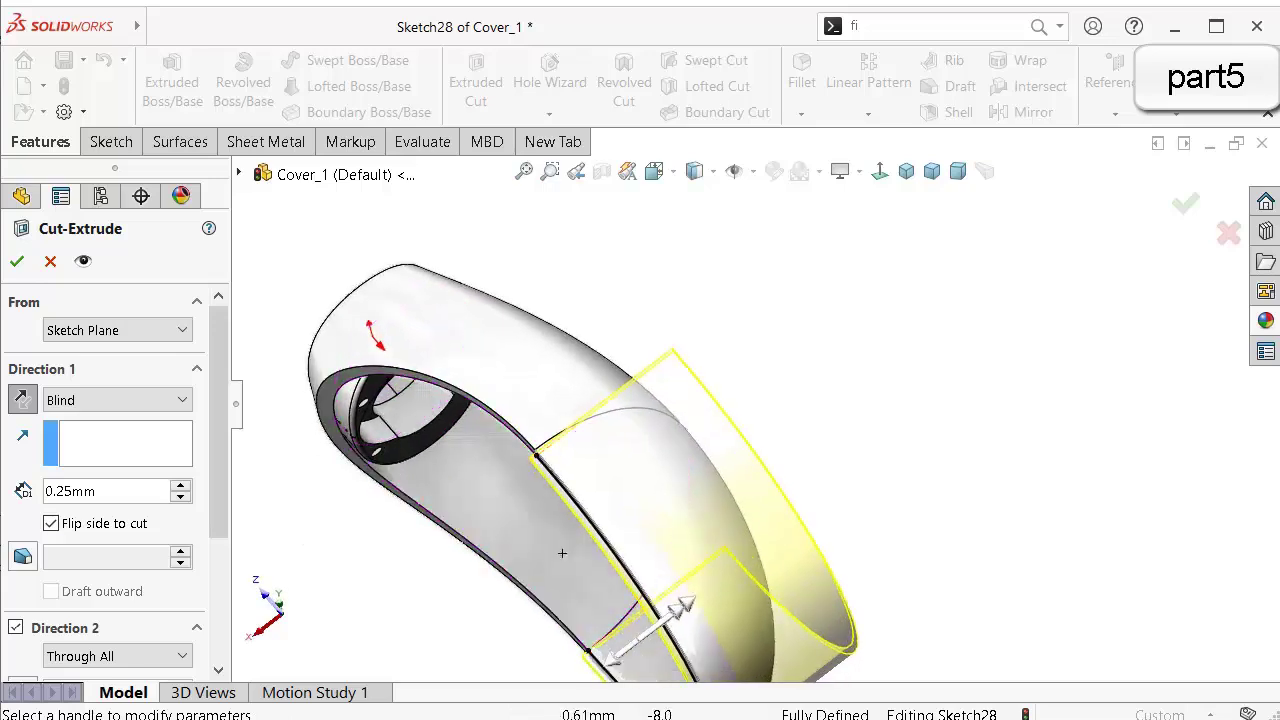
# Restrict the thin cut to a single direction into the rim and create it.
pyautogui.scroll(-4, 611, 566)
pyautogui.scroll(-2, 460, 355)
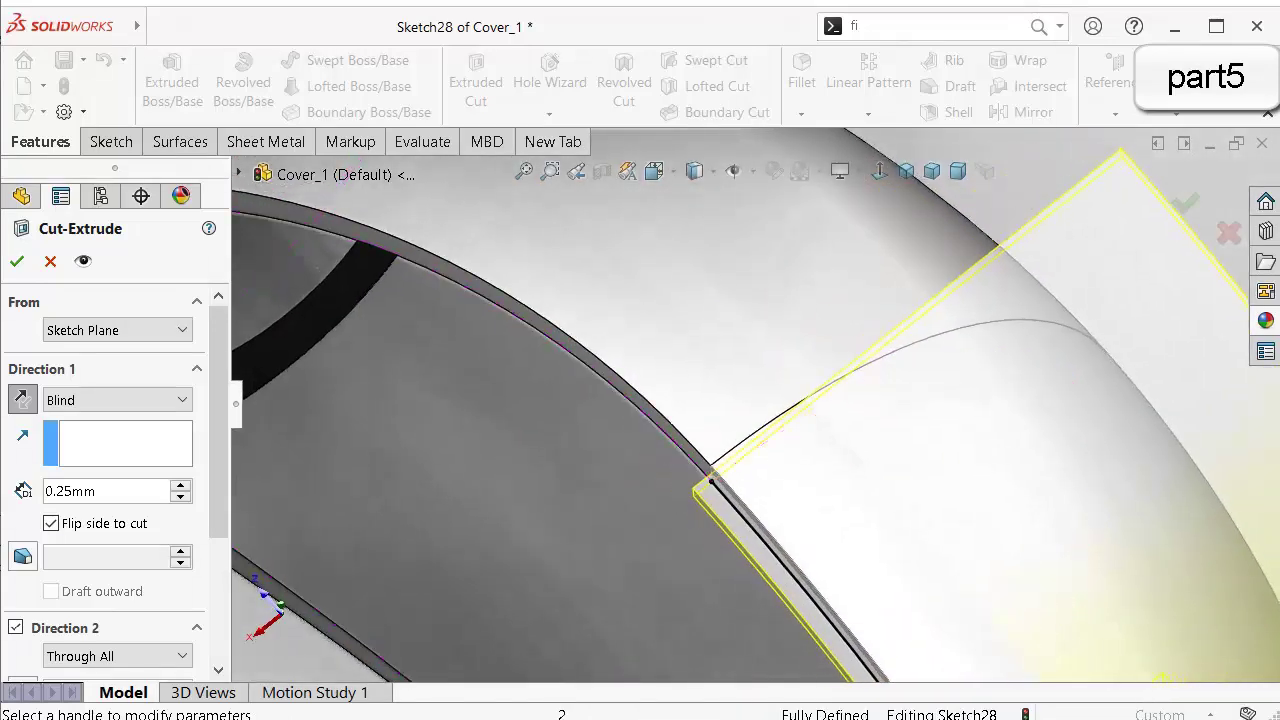
pyautogui.scroll(-3, 110, 480)
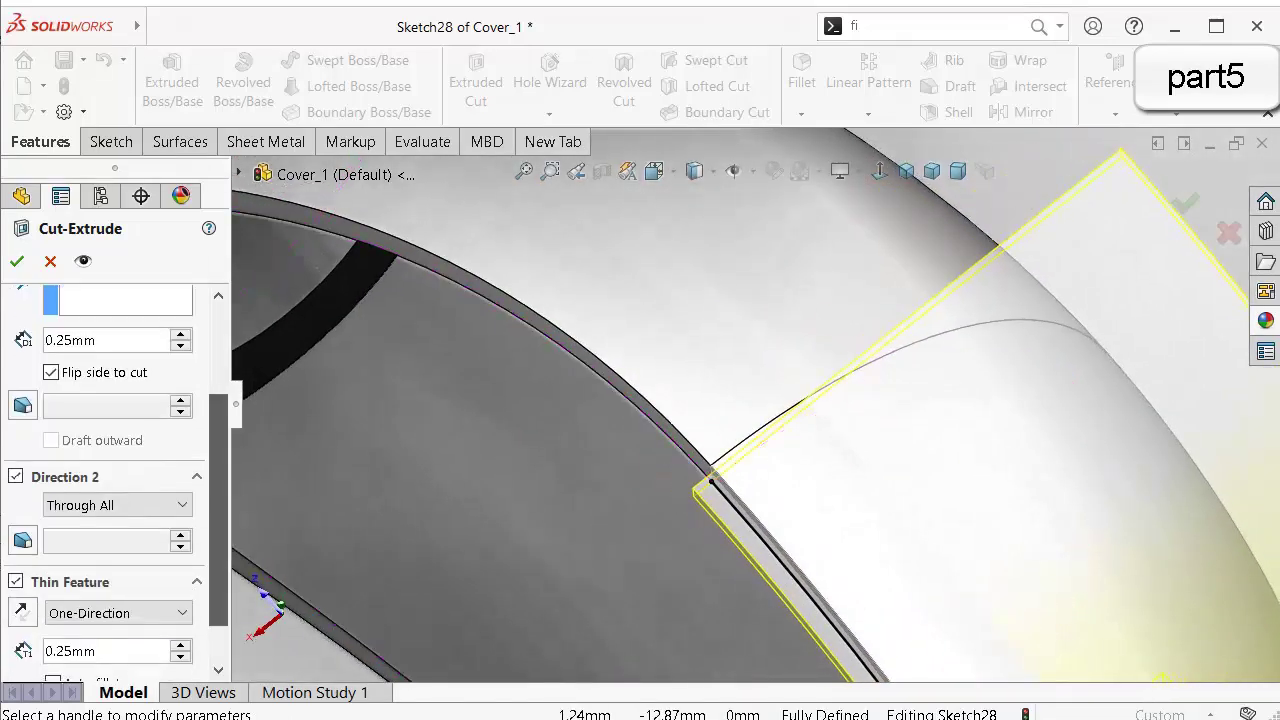
pyautogui.click(16, 477)
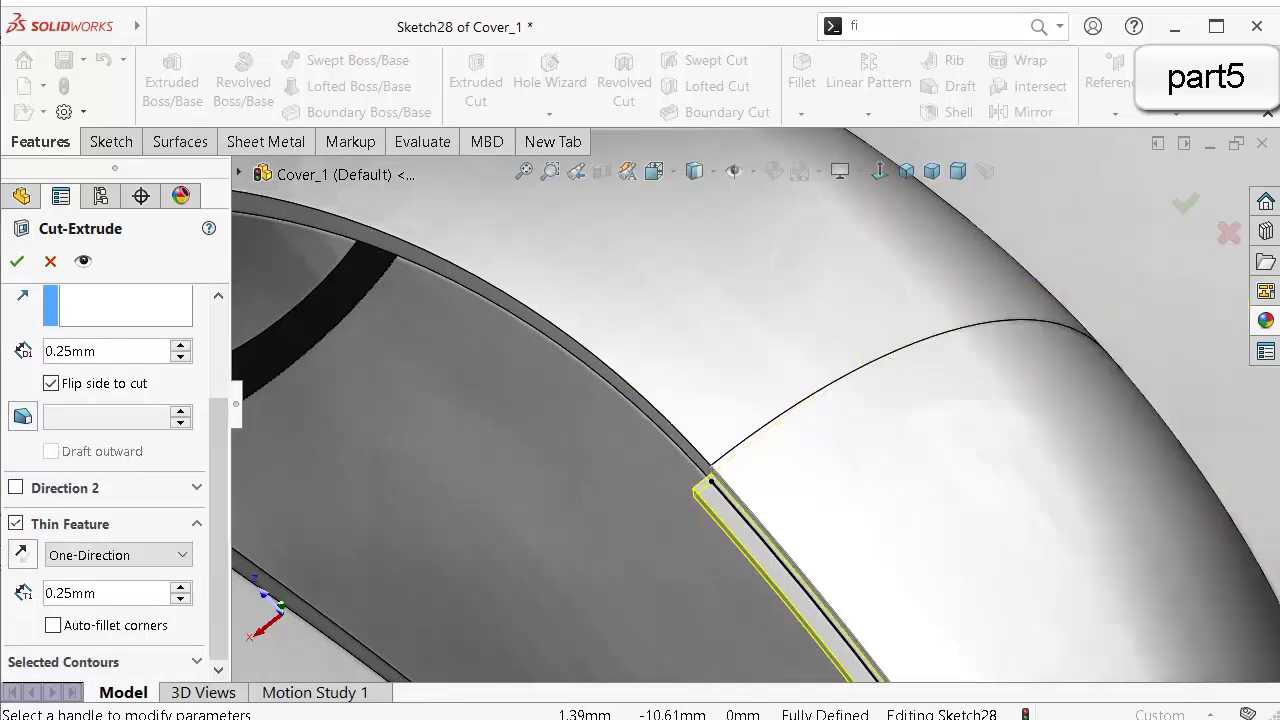
pyautogui.scroll(2, 110, 480)
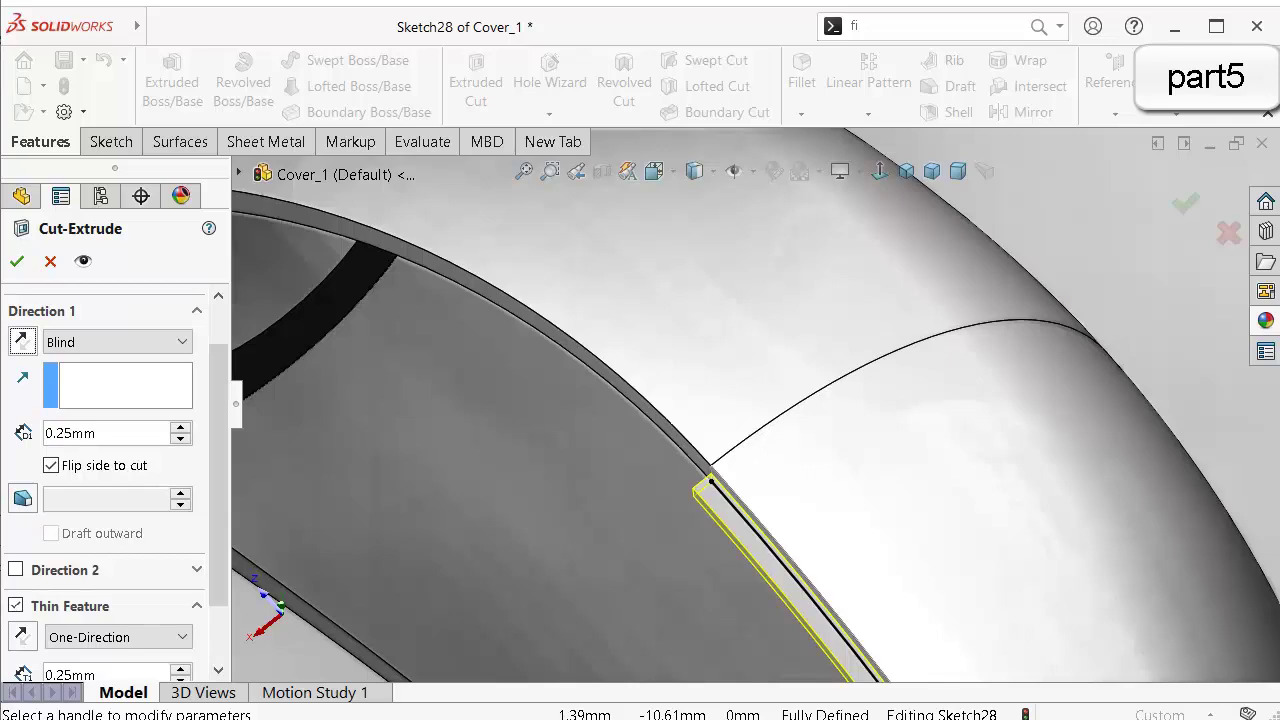
pyautogui.scroll(6, 742, 398)
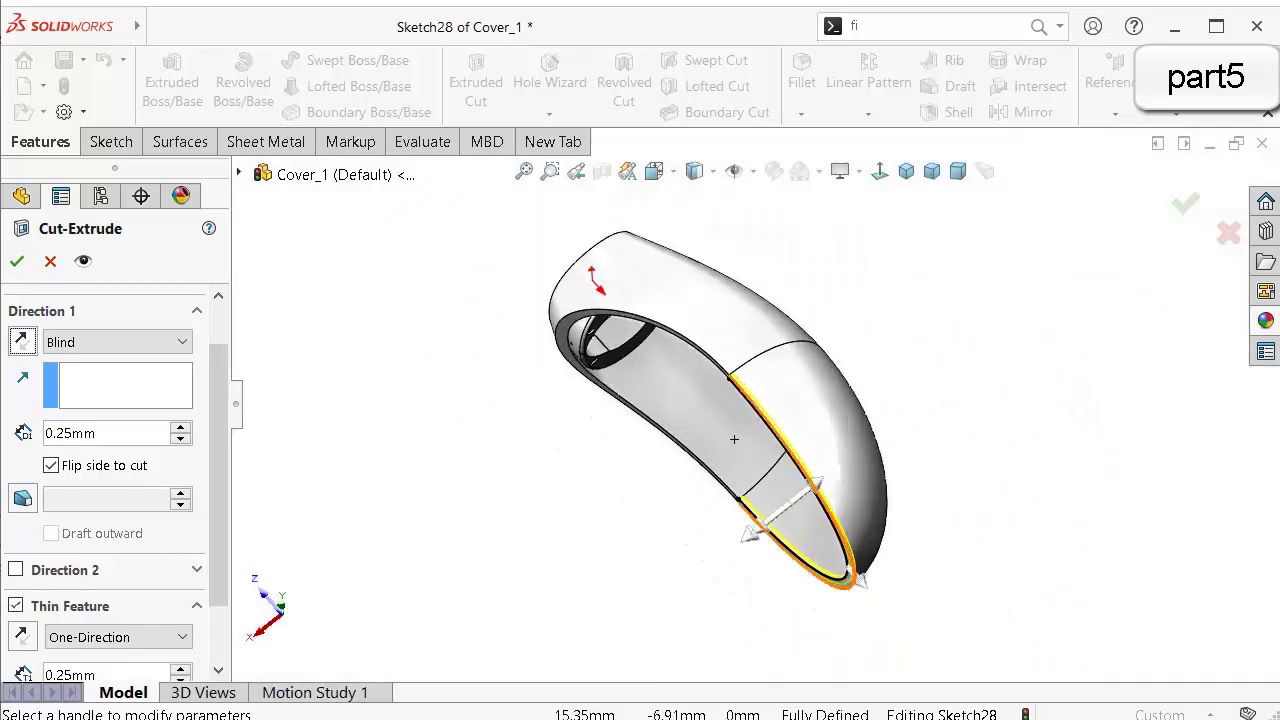
pyautogui.scroll(-3, 837, 610)
pyautogui.moveTo(803, 508); pyautogui.dragTo(808, 470, button='middle')
pyautogui.moveTo(698, 262); pyautogui.dragTo(726, 219, button='middle')
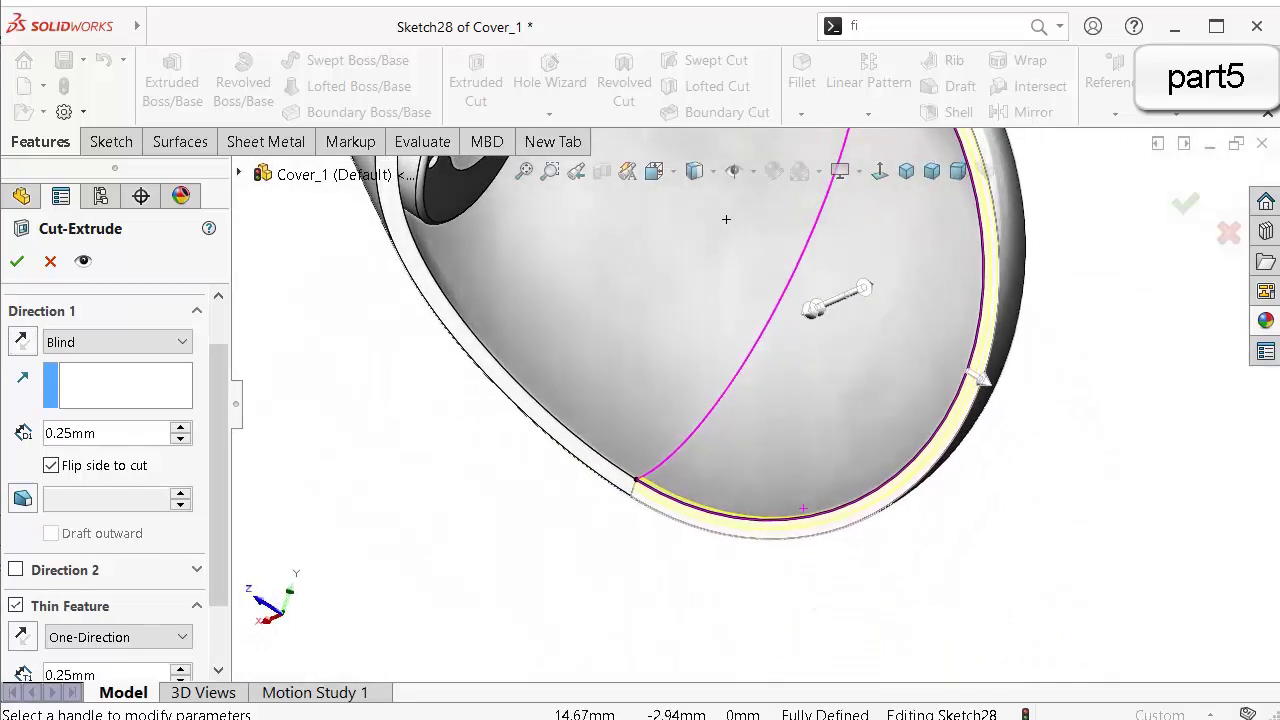
pyautogui.press('Return')
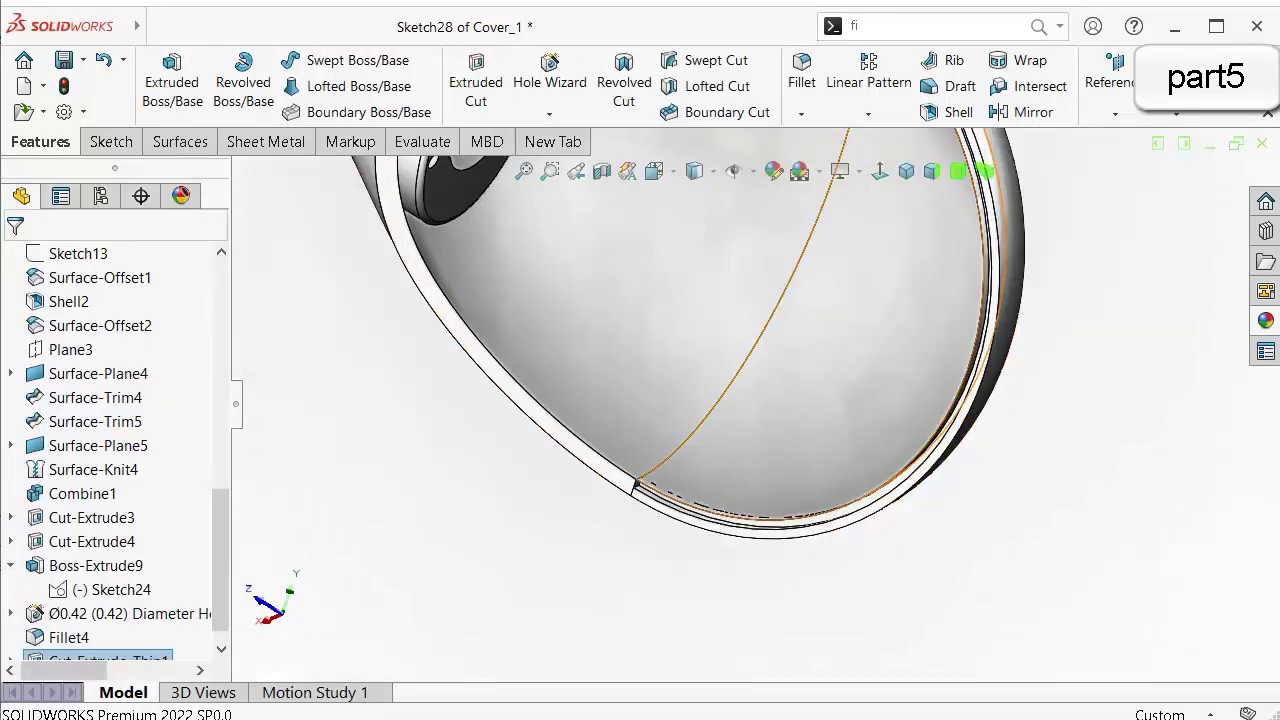
# Edit the thin cut along the rim so its thin feature type is Mid-Plane.
pyautogui.moveTo(822, 516); pyautogui.dragTo(866, 330, button='middle')
pyautogui.scroll(3, 866, 330)
pyautogui.scroll(-5, 861, 264)
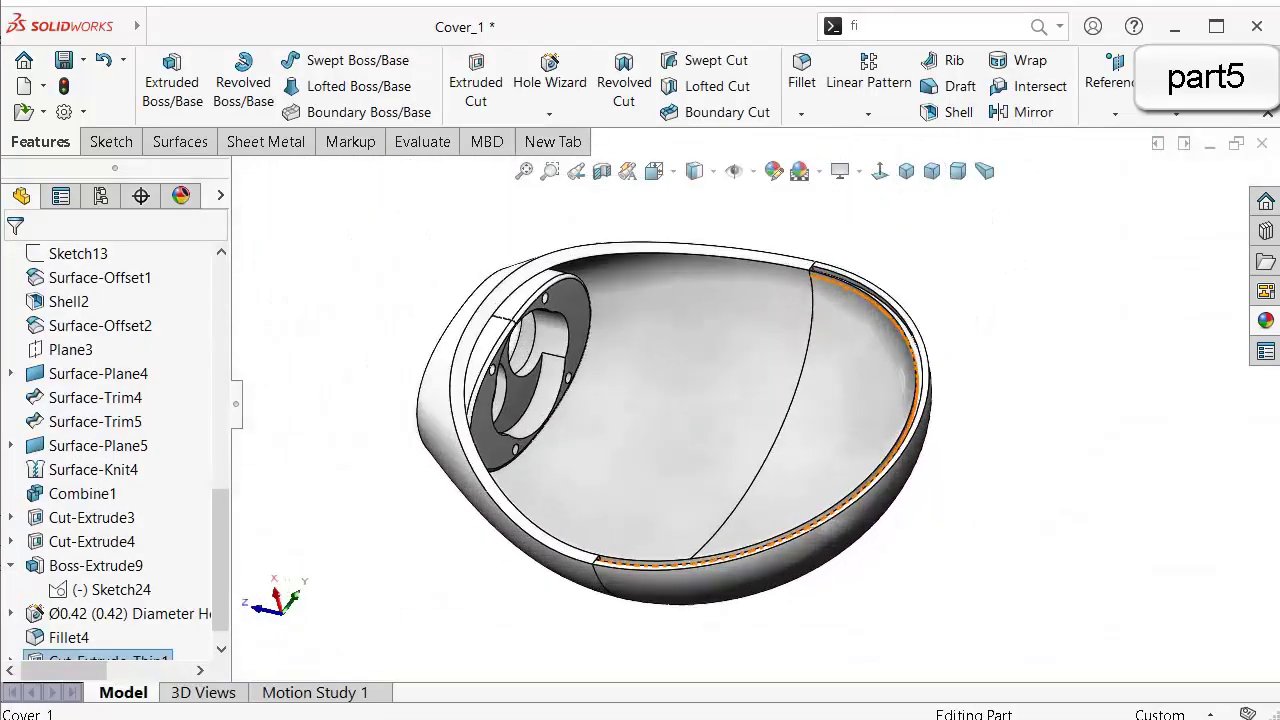
pyautogui.moveTo(890, 250); pyautogui.dragTo(908, 308, button='middle')
pyautogui.scroll(-3, 910, 398)
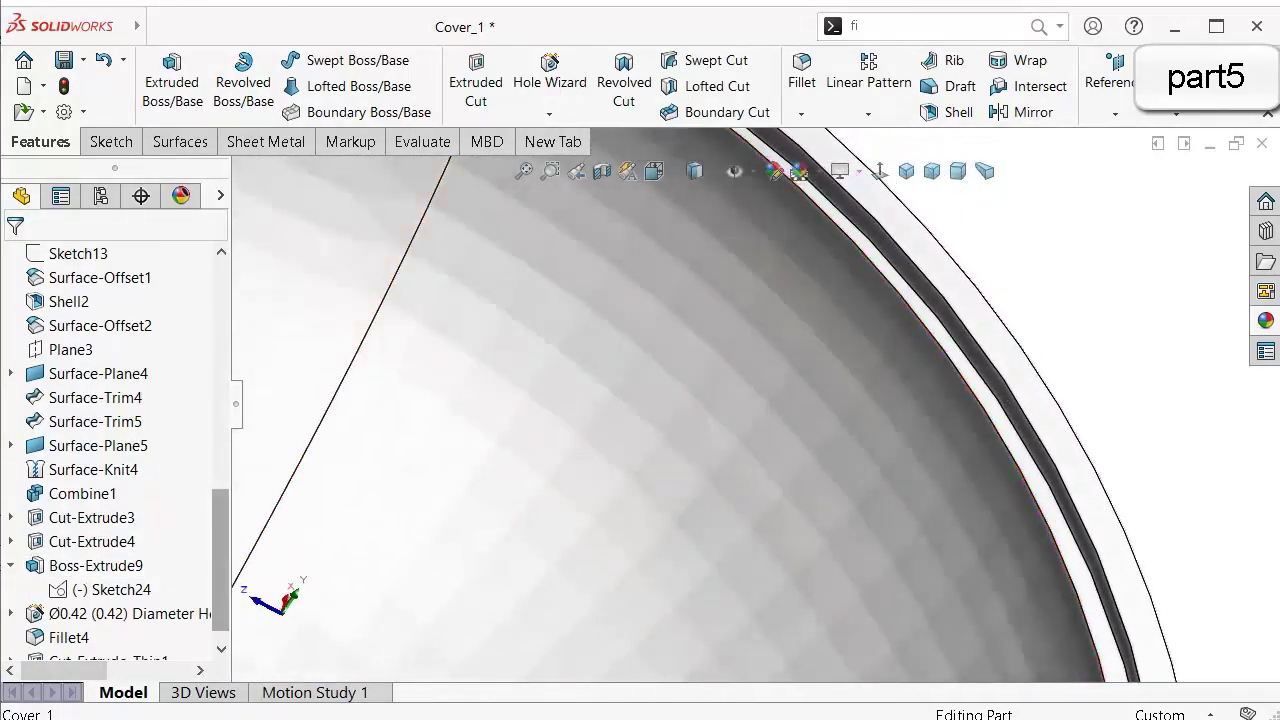
pyautogui.moveTo(220, 560); pyautogui.dragTo(220, 575)
pyautogui.click(128, 637)
pyautogui.click(183, 573)
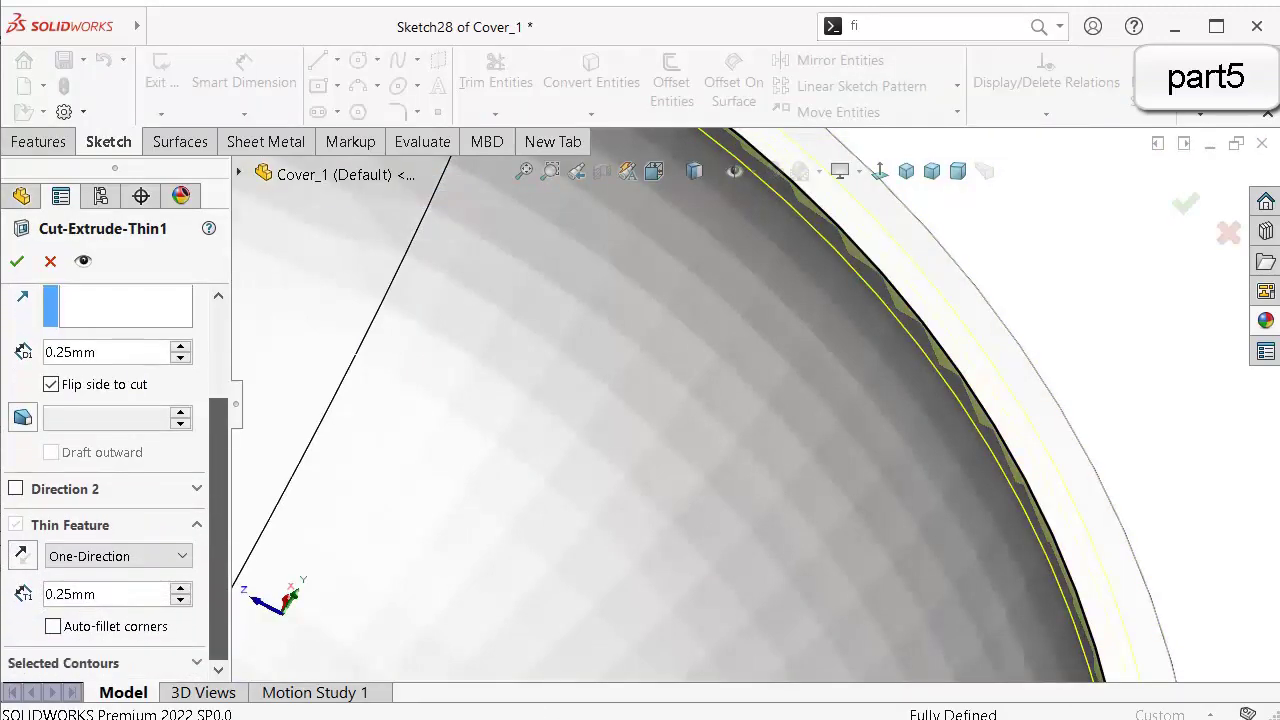
pyautogui.click(118, 556)
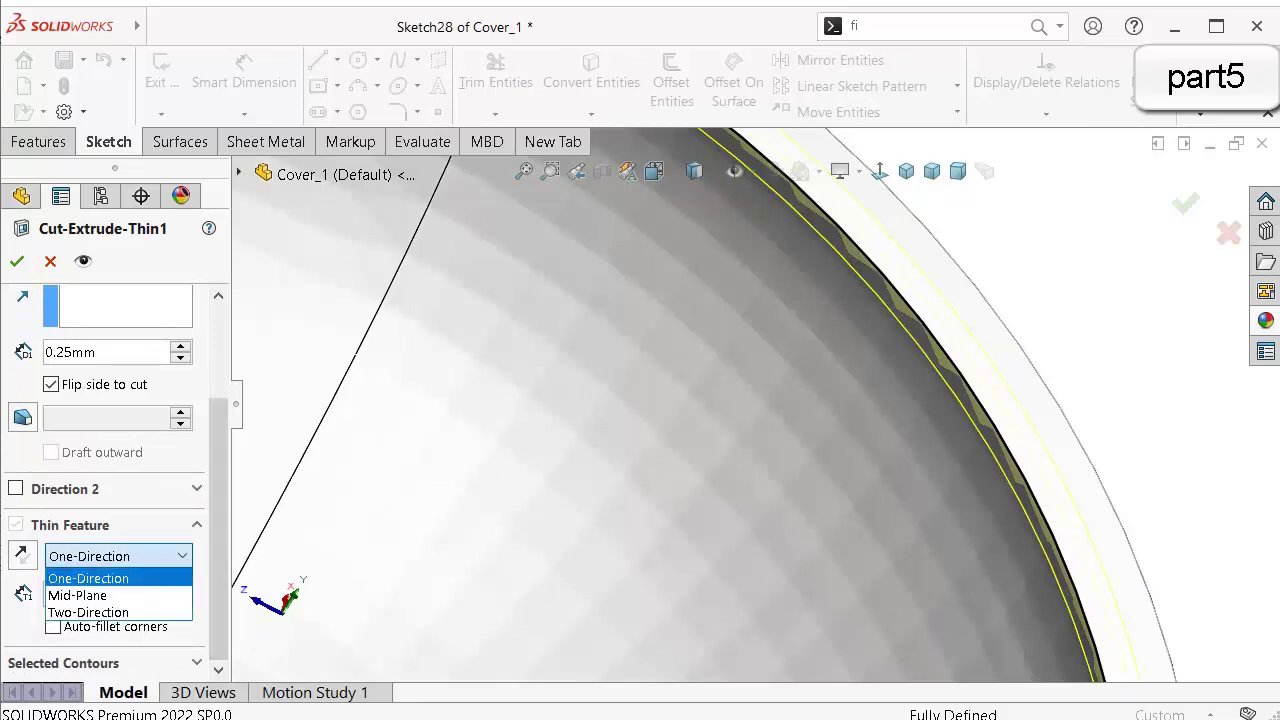
pyautogui.click(80, 590)
# Set the thin feature thickness of the rim cut to 0.5 mm.
pyautogui.scroll(3, 733, 461)
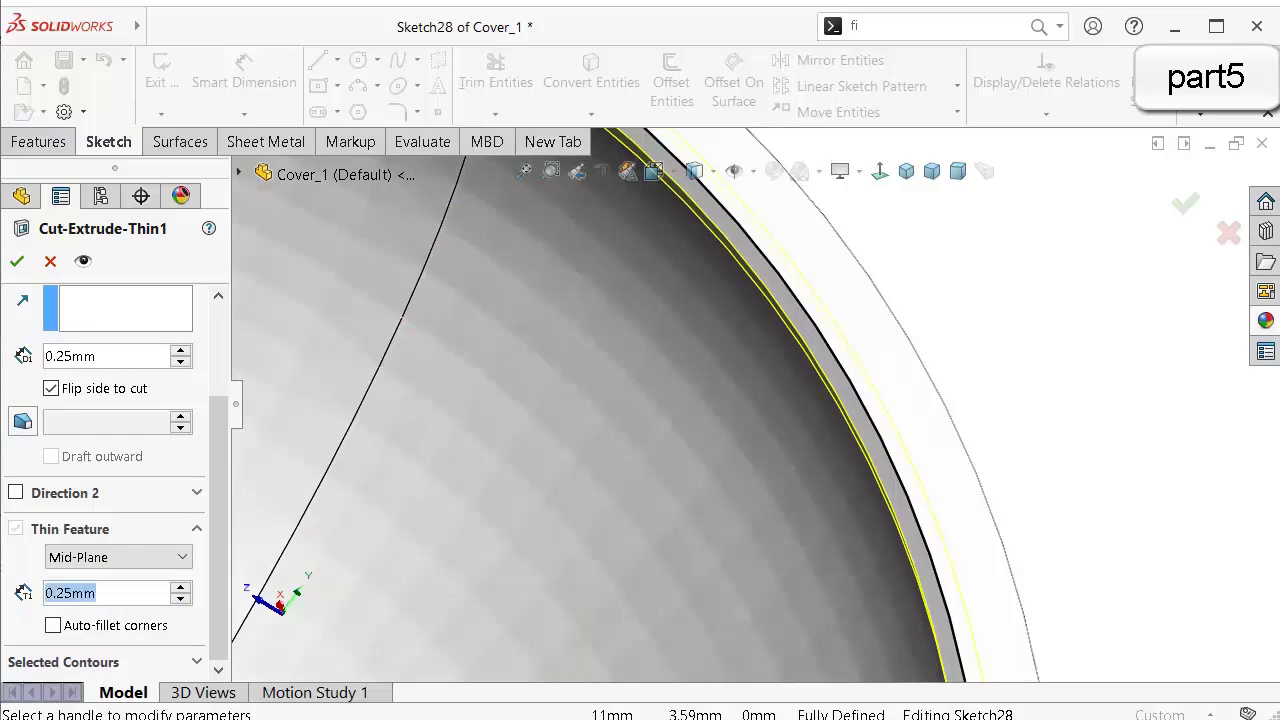
pyautogui.write('0.5')
pyautogui.press('Return')
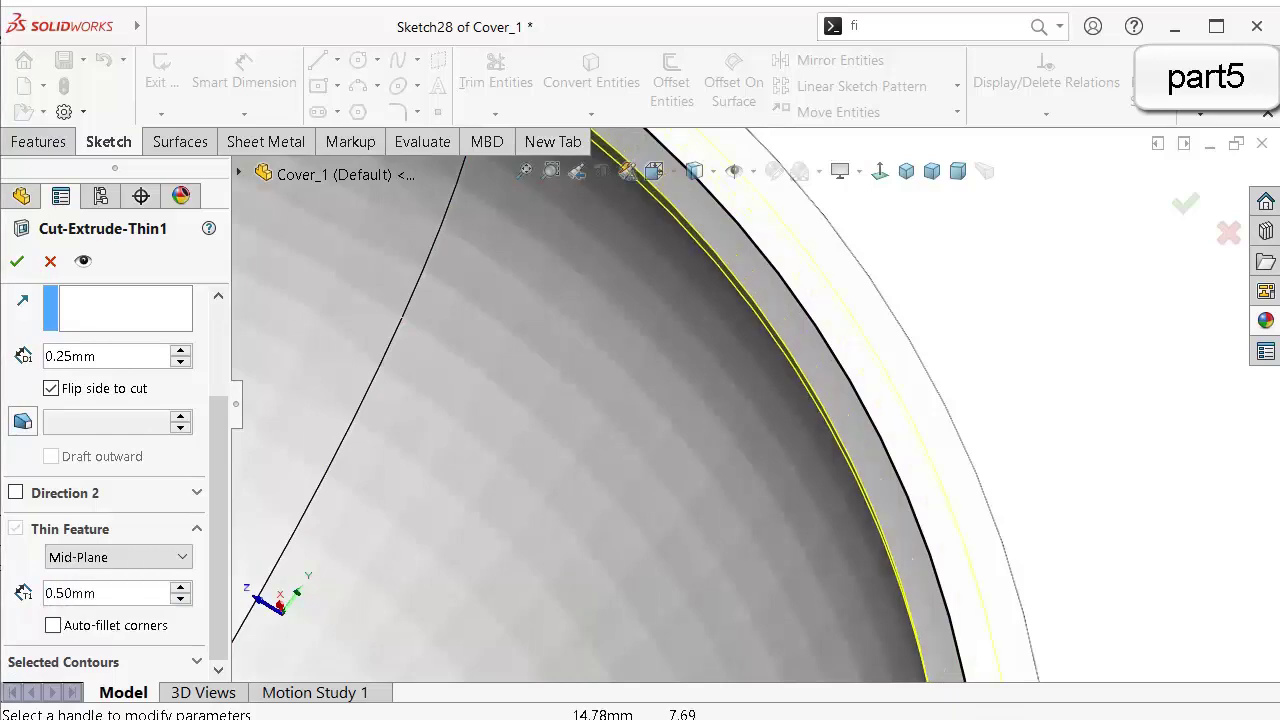
# Apply the edited thin cut along the rim and save the part.
pyautogui.press('Return')
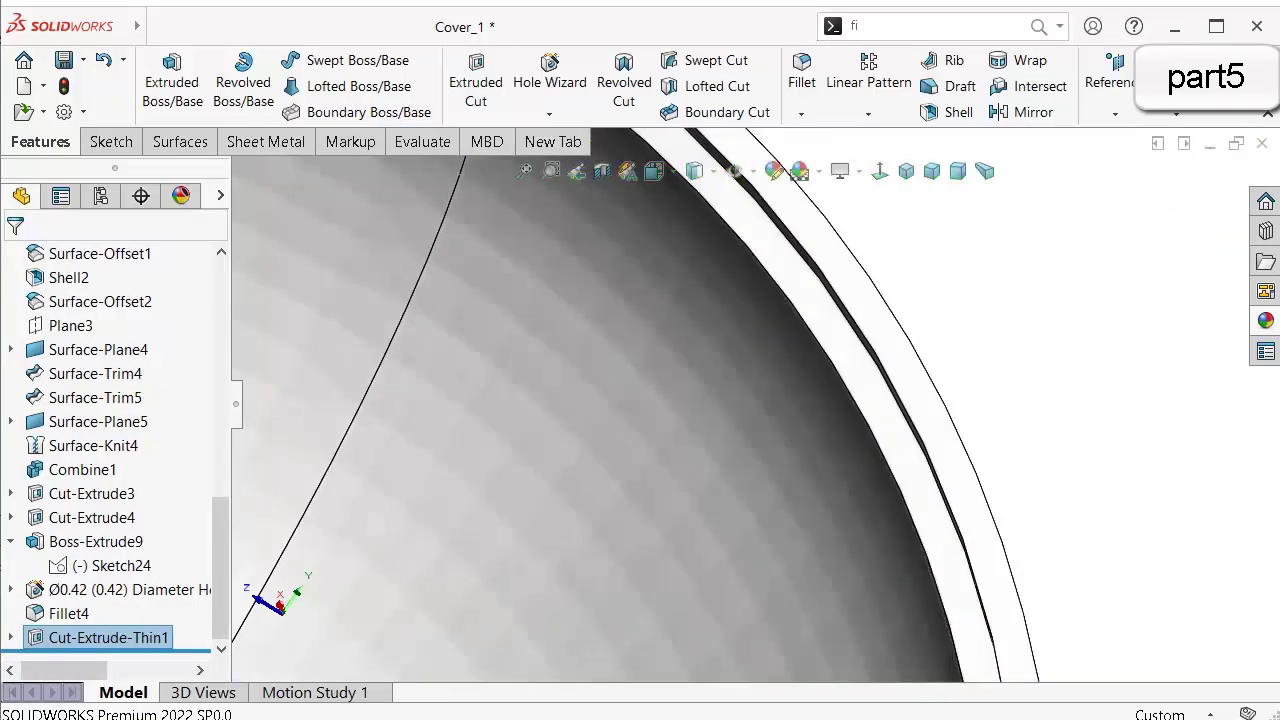
pyautogui.scroll(2, 849, 453)
pyautogui.moveTo(849, 453); pyautogui.dragTo(940, 445, button='middle')
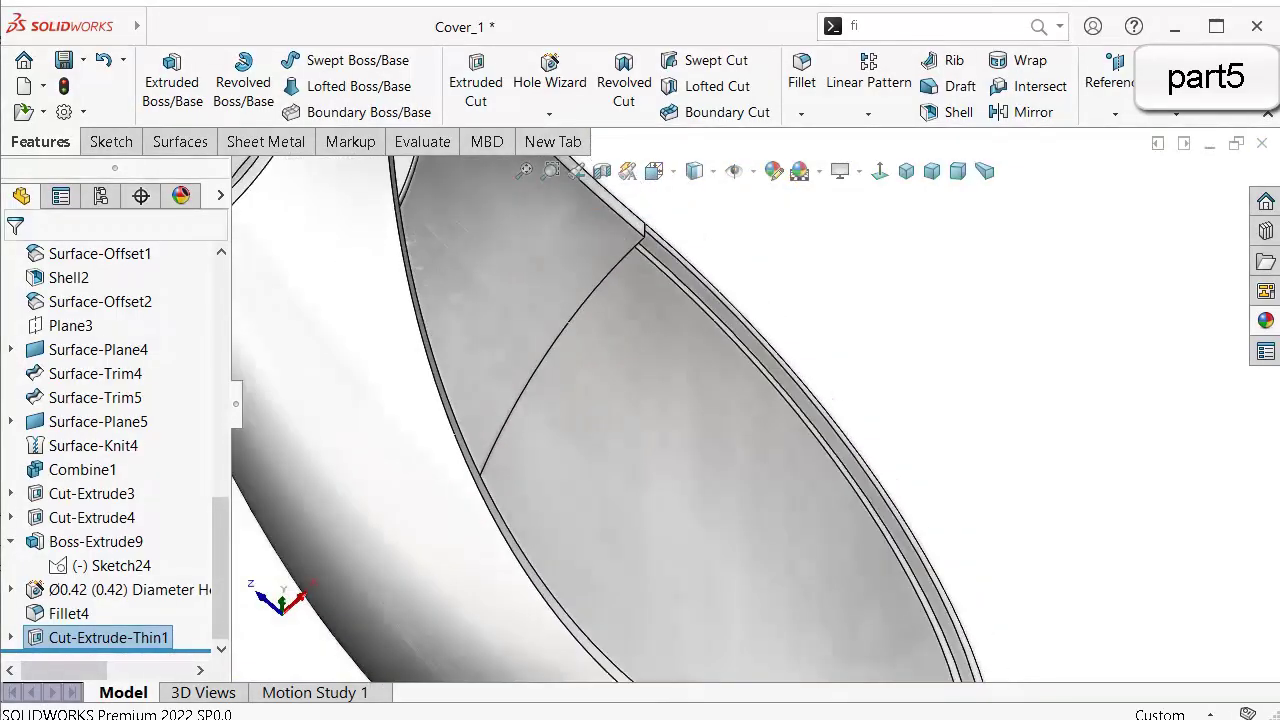
pyautogui.scroll(3, 740, 420)
pyautogui.moveTo(740, 420); pyautogui.dragTo(783, 482, button='middle')
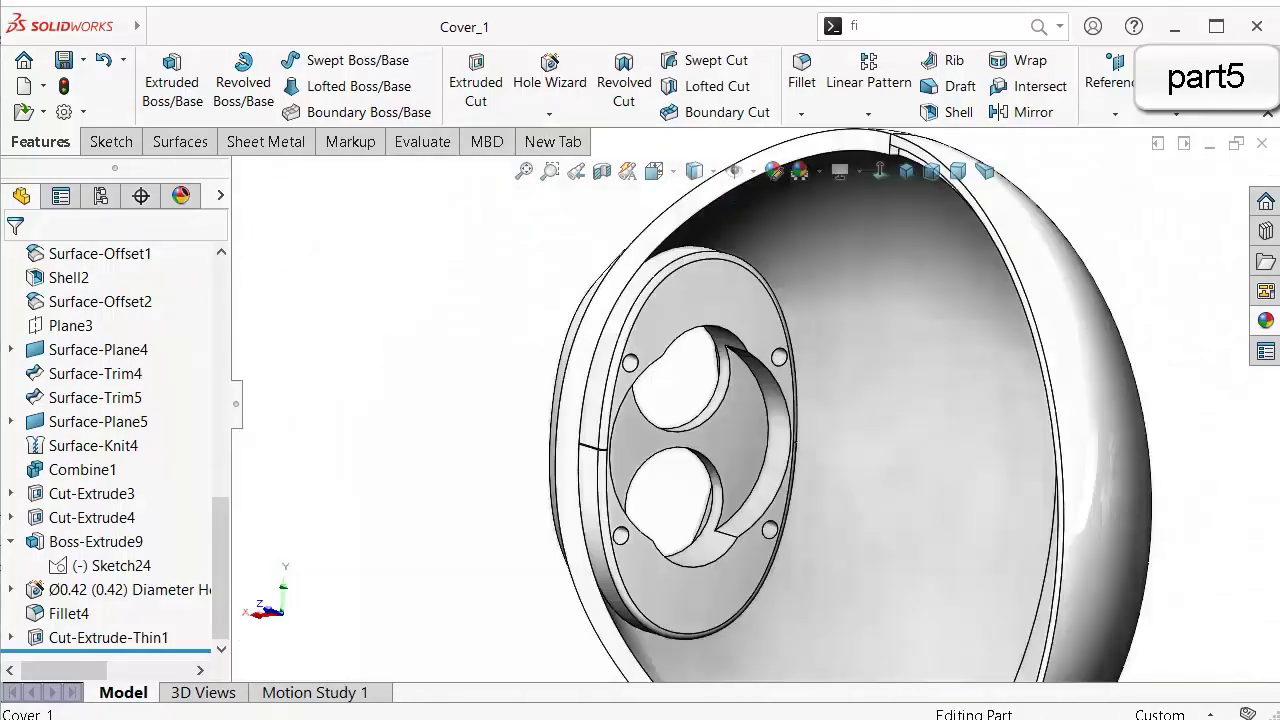
# Edit the inner boss fillet, adding the recess's outer arc edge and its upper lobe edge to the items to fillet.
pyautogui.moveTo(762, 452); pyautogui.dragTo(713, 390, button='middle')
pyautogui.scroll(-4, 714, 428)
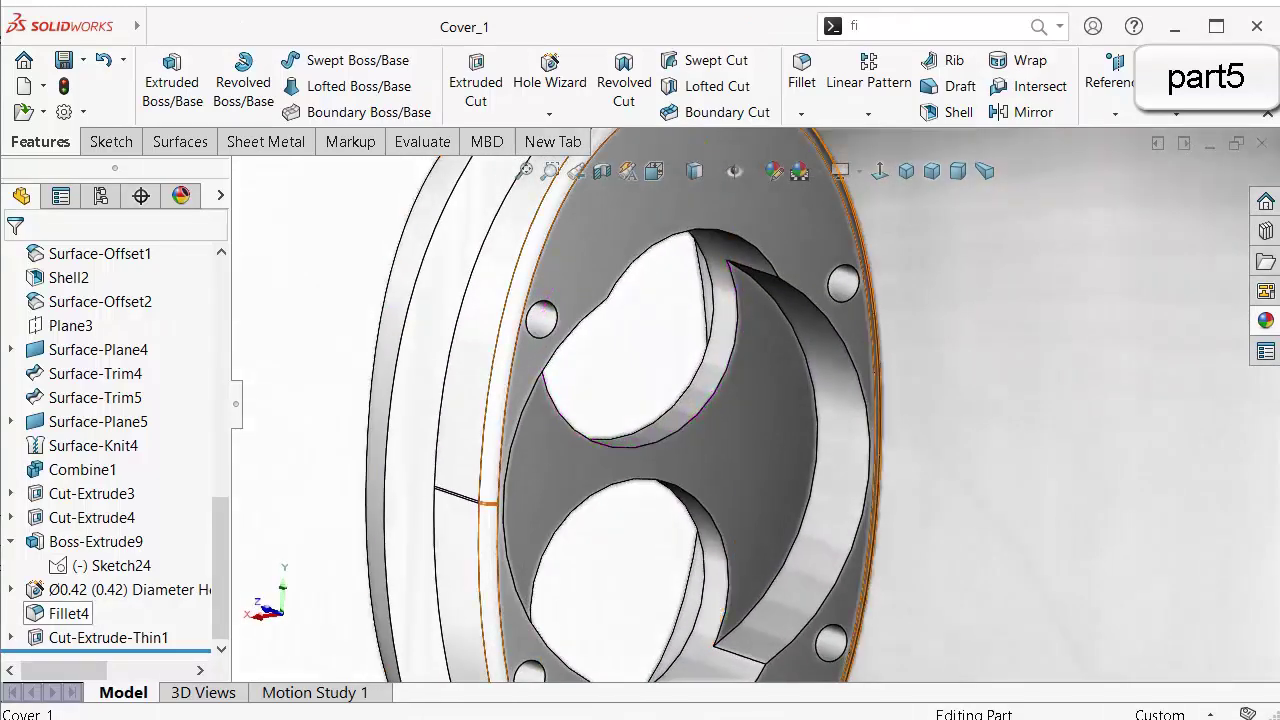
pyautogui.click(69, 613)
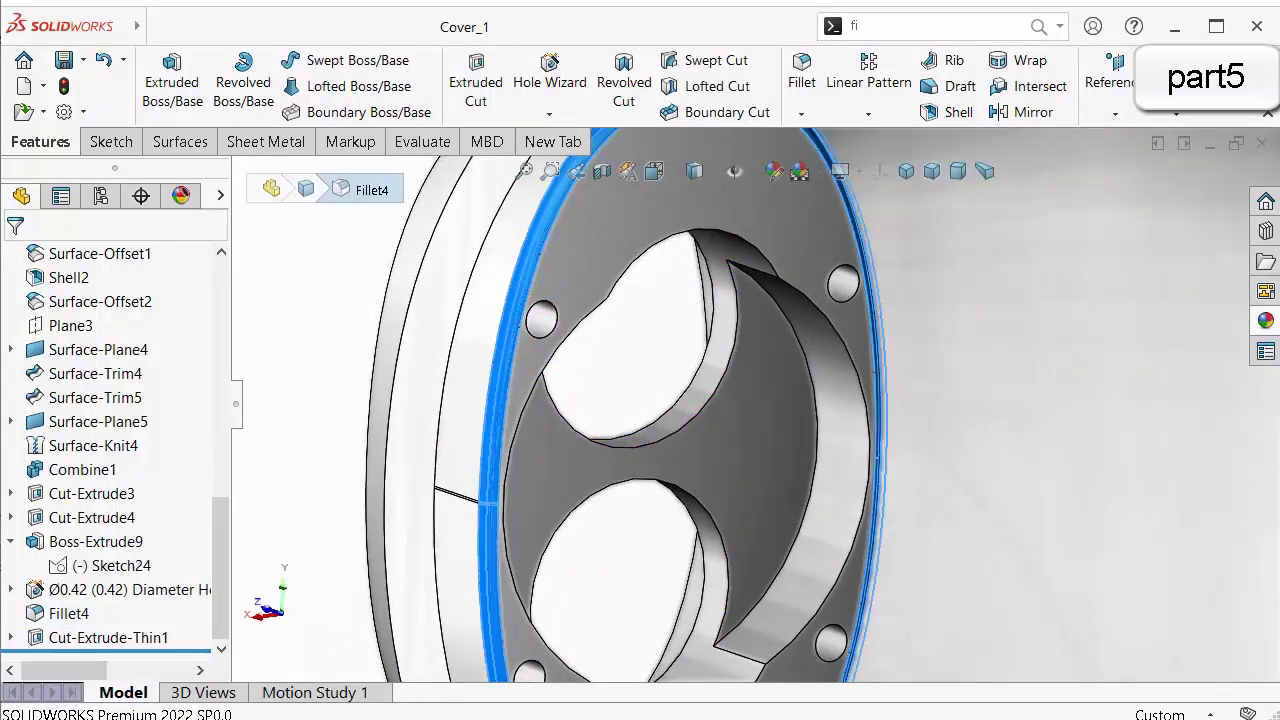
pyautogui.click(80, 585)
pyautogui.click(585, 318)
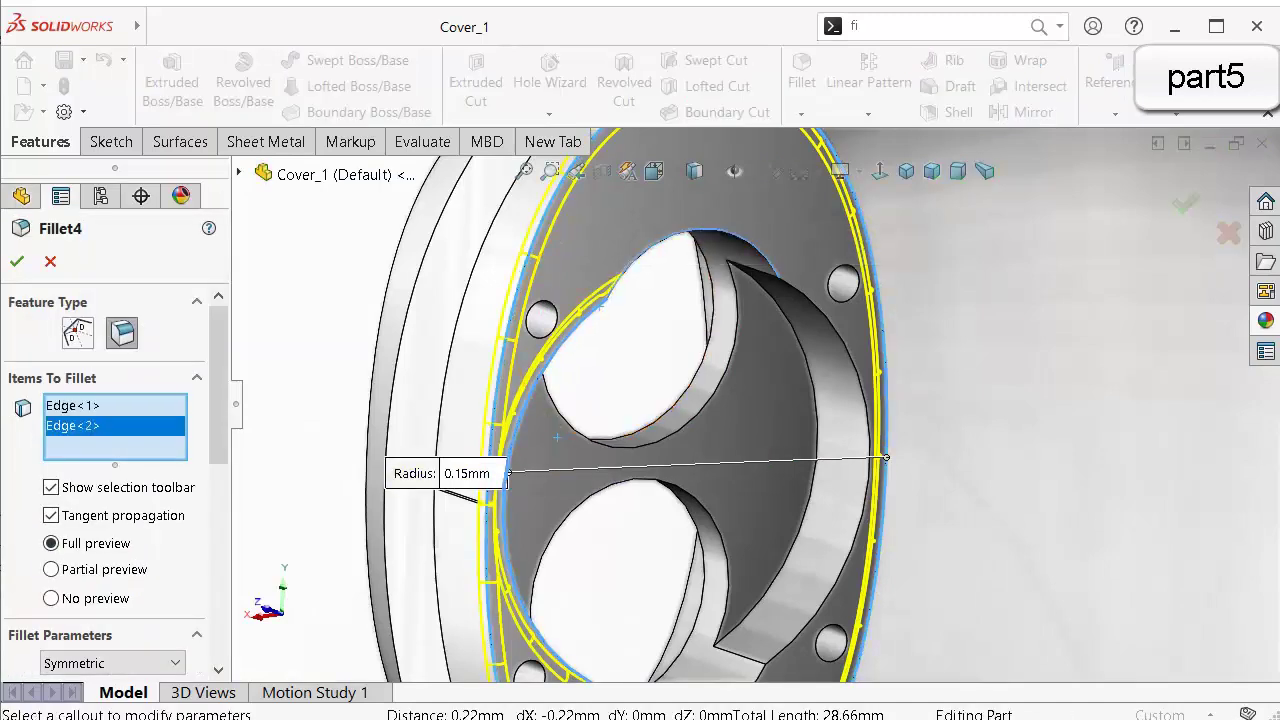
pyautogui.click(710, 233)
pyautogui.click(822, 318)
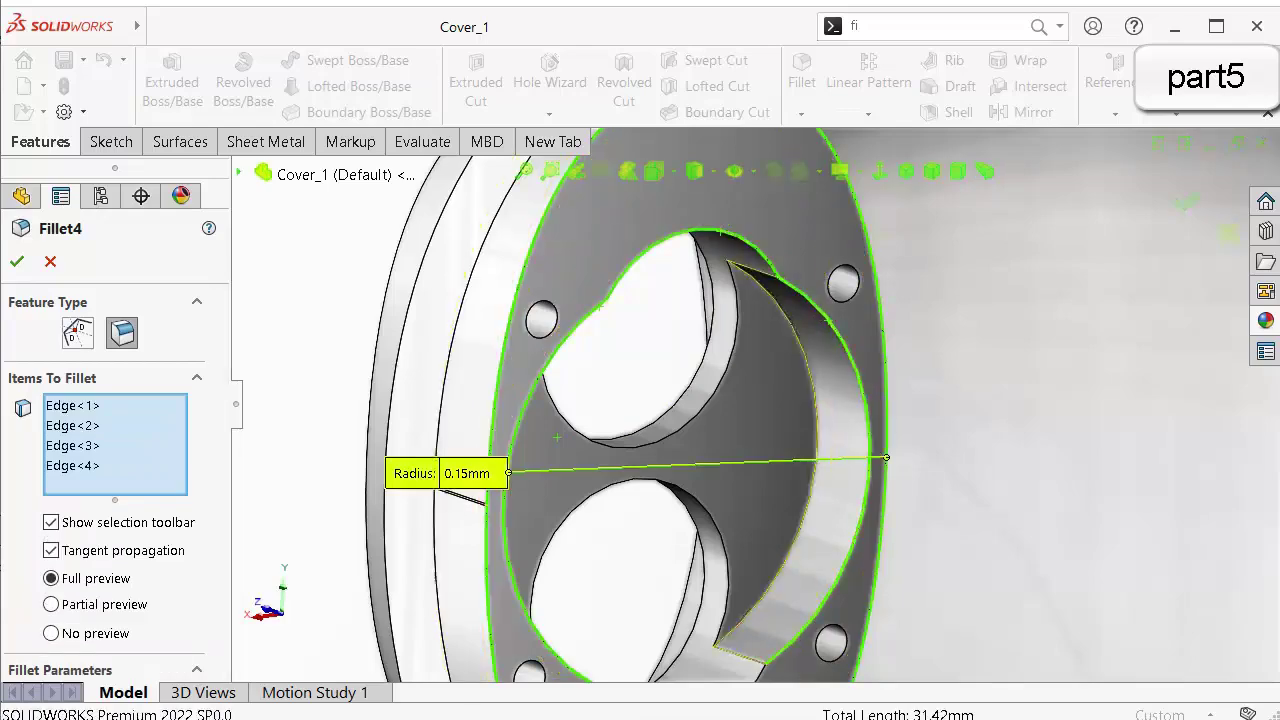
pyautogui.moveTo(816, 566); pyautogui.dragTo(775, 510, button='middle')
pyautogui.rightClick(172, 466)
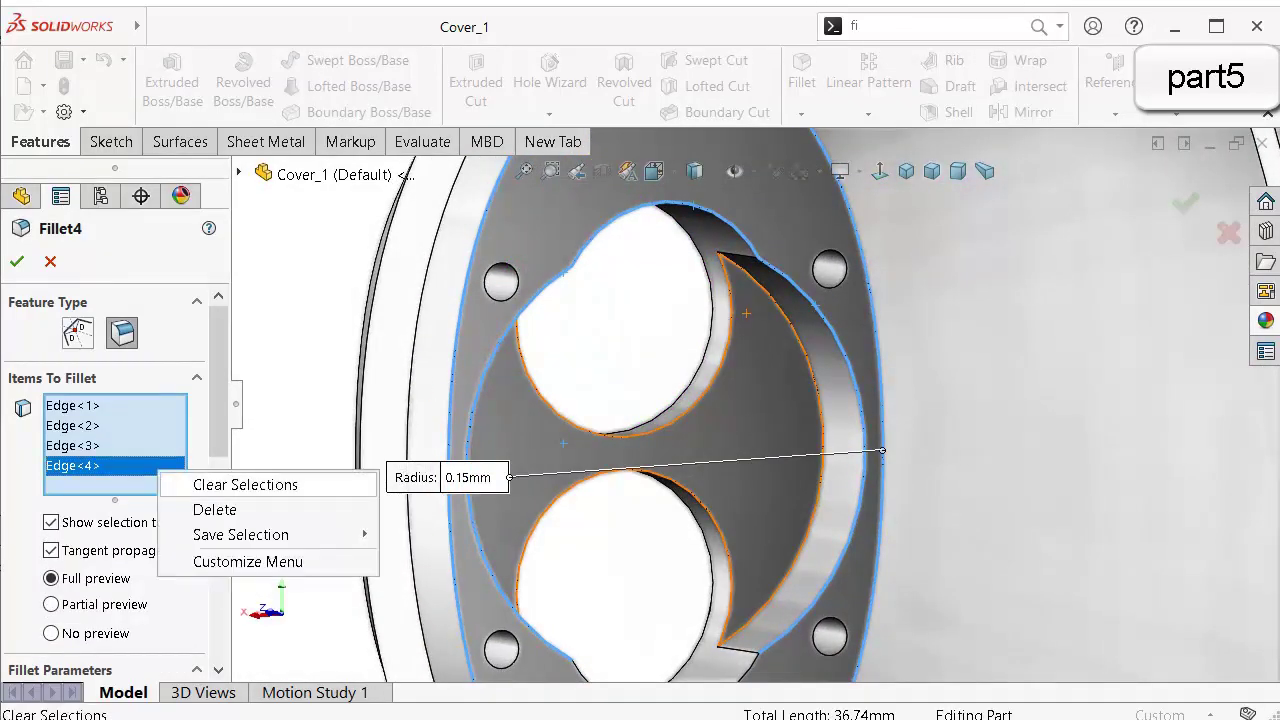
pyautogui.click(205, 506)
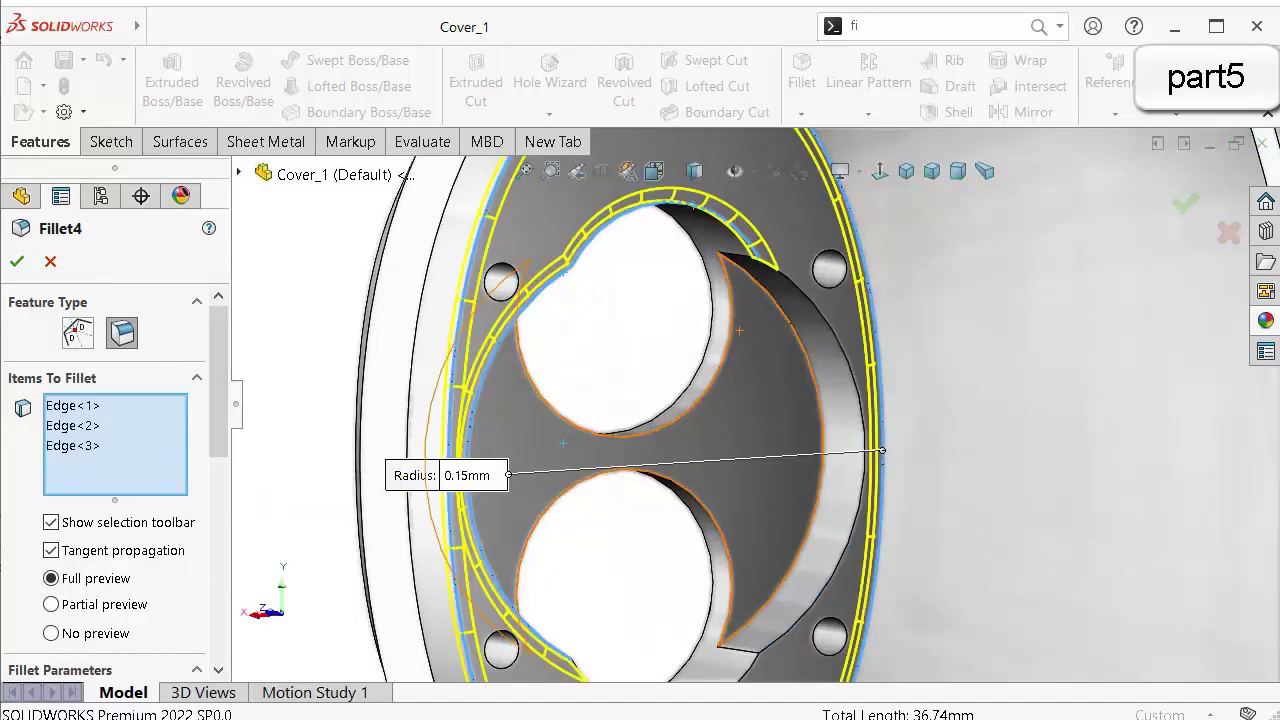
# Add the recess's lower lobe edge and the inner edges of both large holes to the fillet selection.
pyautogui.moveTo(755, 316); pyautogui.dragTo(714, 298, button='middle')
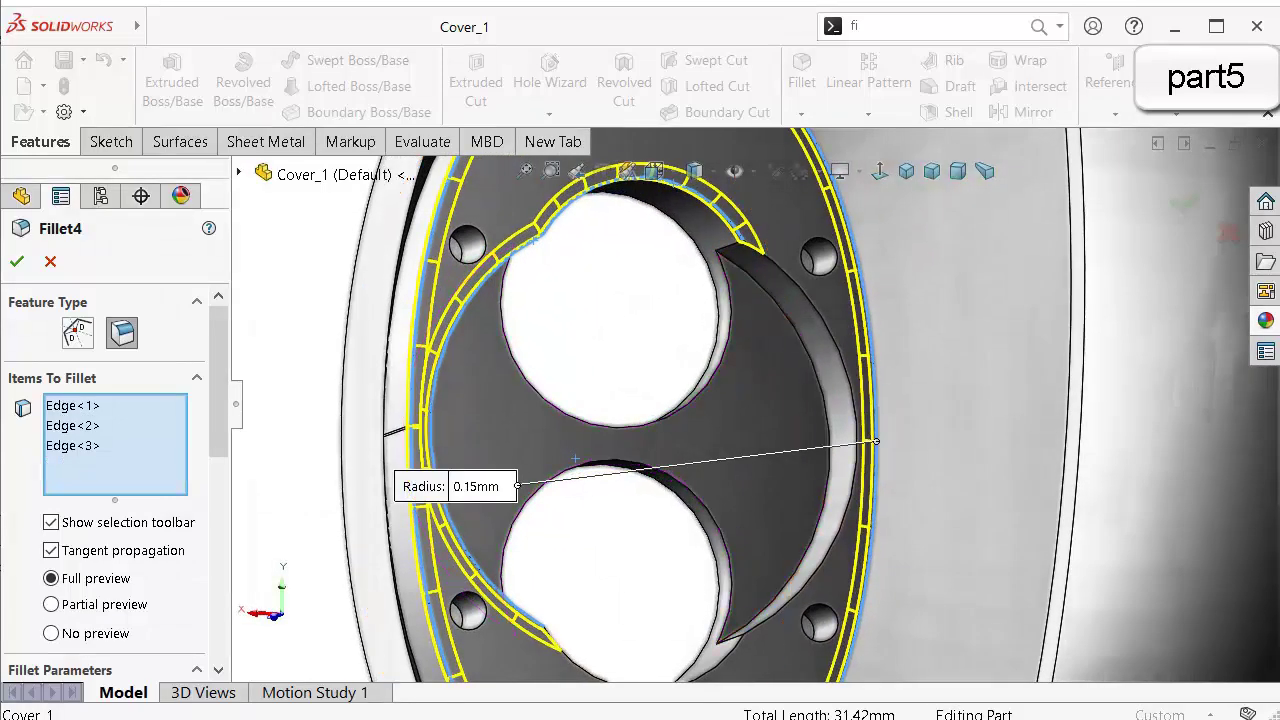
pyautogui.click(840, 540)
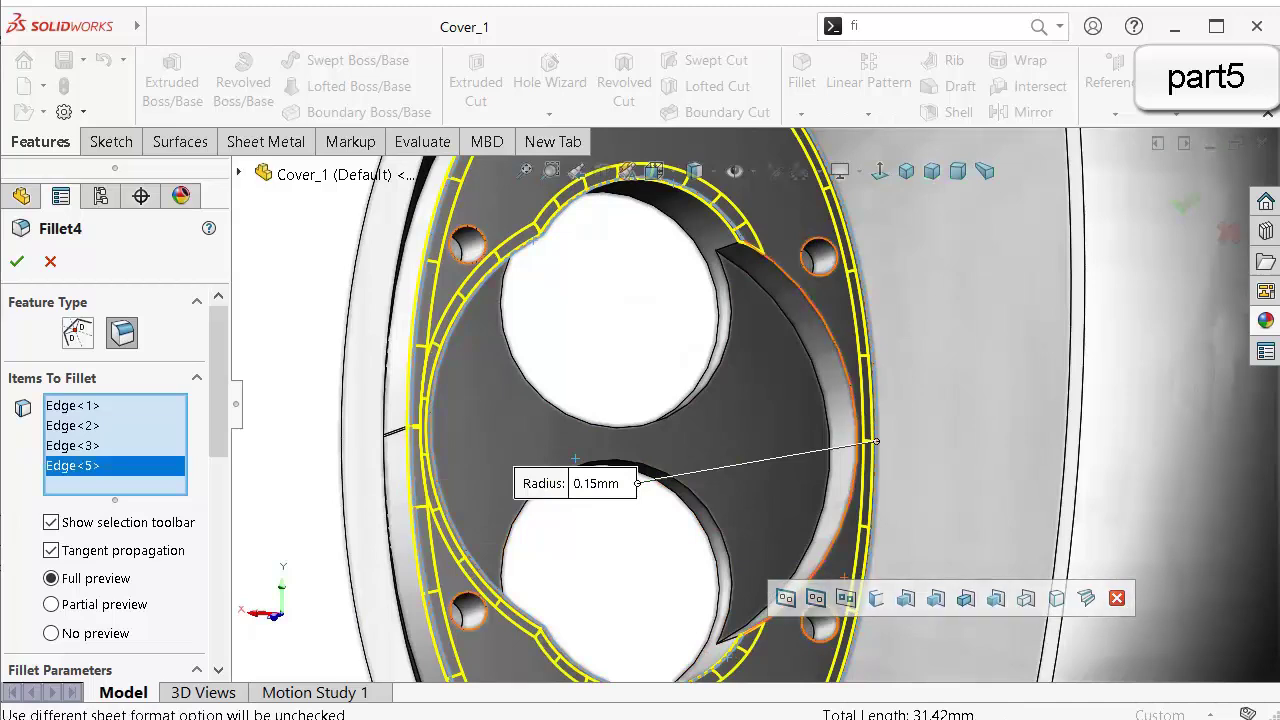
pyautogui.click(838, 541)
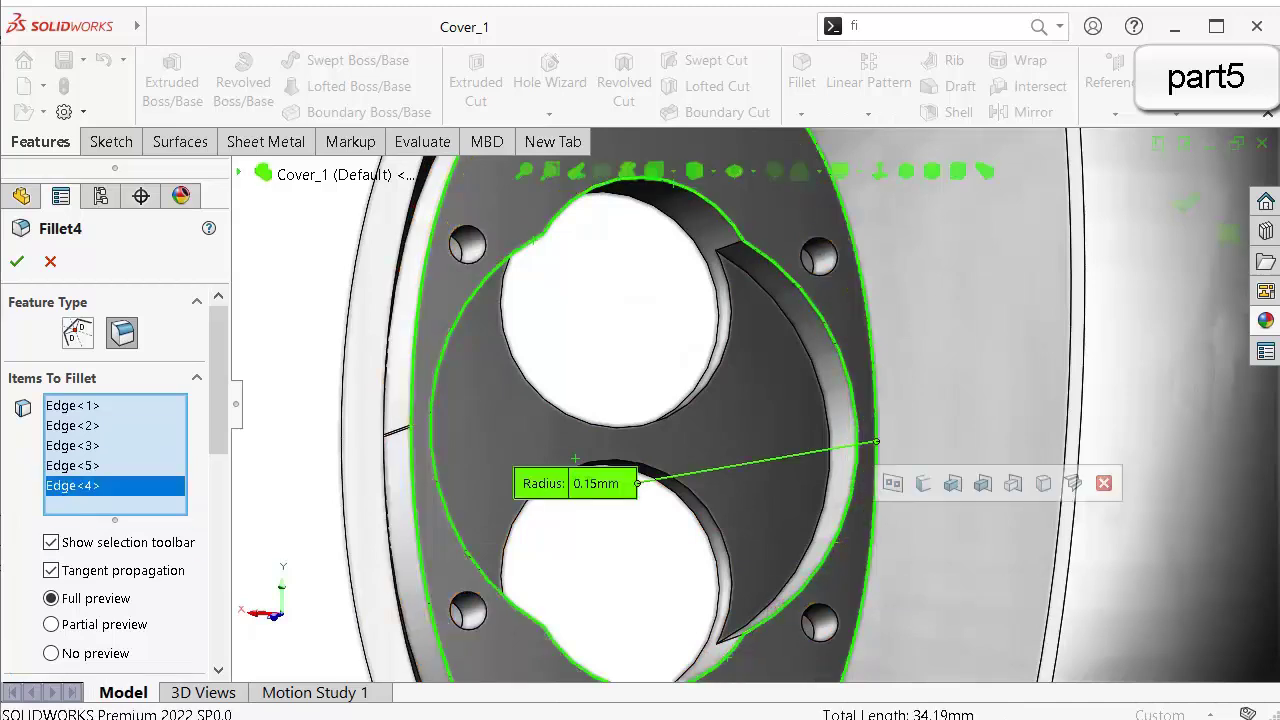
pyautogui.rightClick(122, 483)
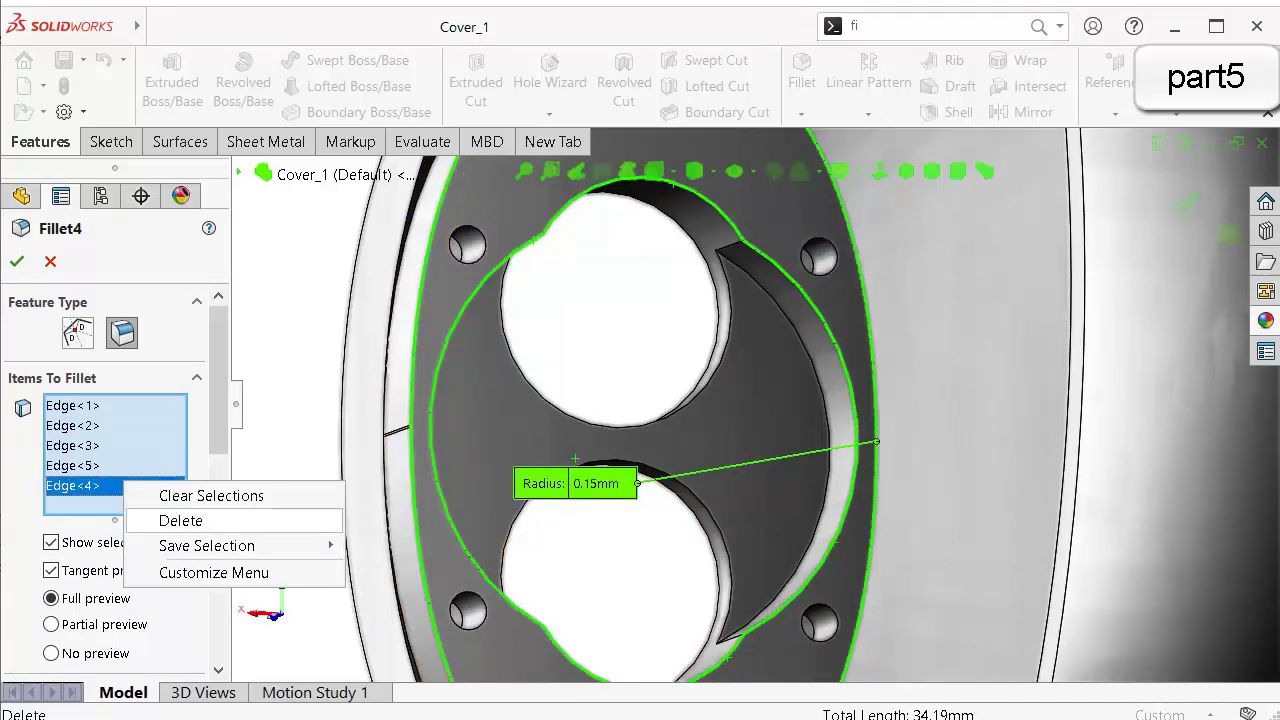
pyautogui.click(180, 520)
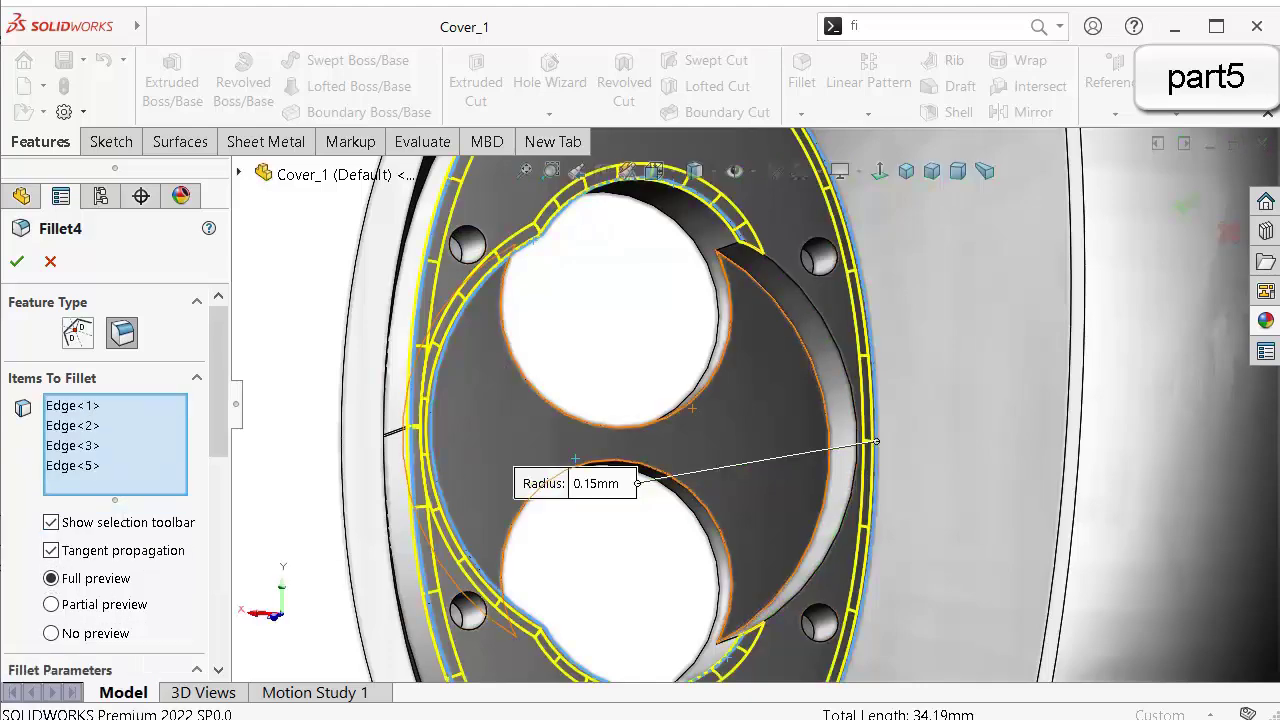
pyautogui.click(707, 388)
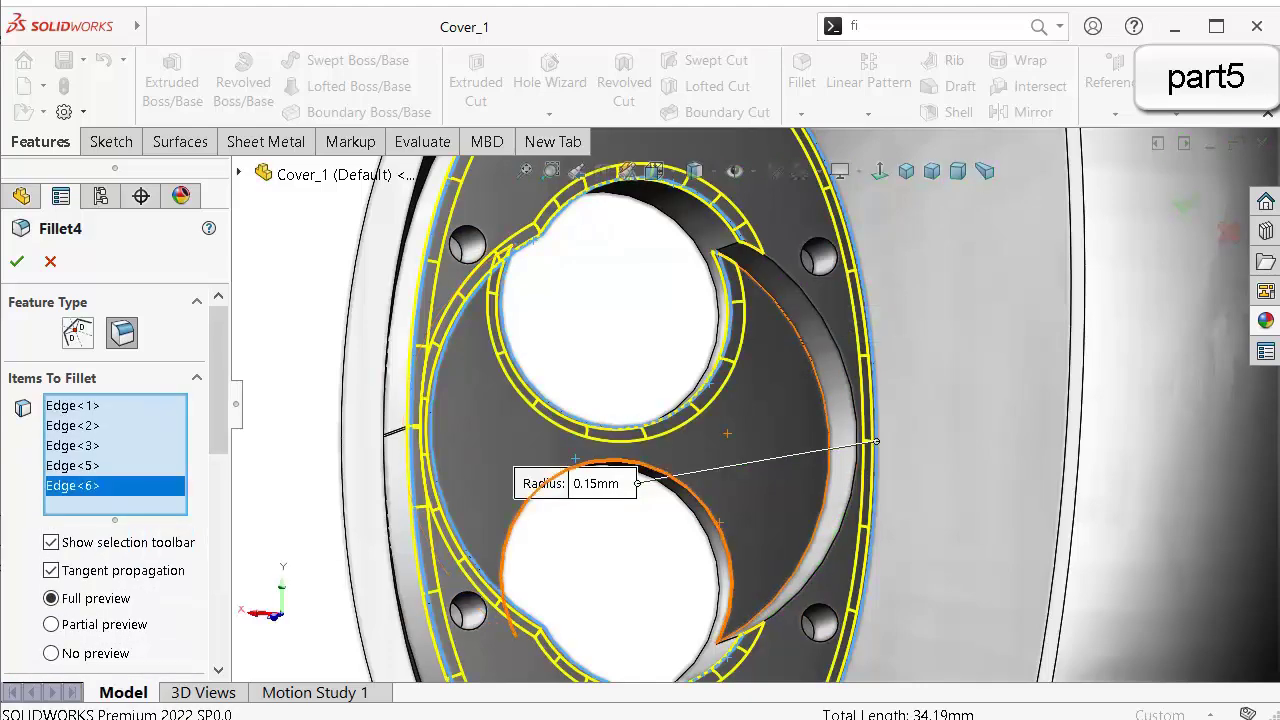
pyautogui.click(720, 522)
# Try adding the recess floor face and its curved side wall face to the fillet selection.
pyautogui.scroll(3, 757, 430)
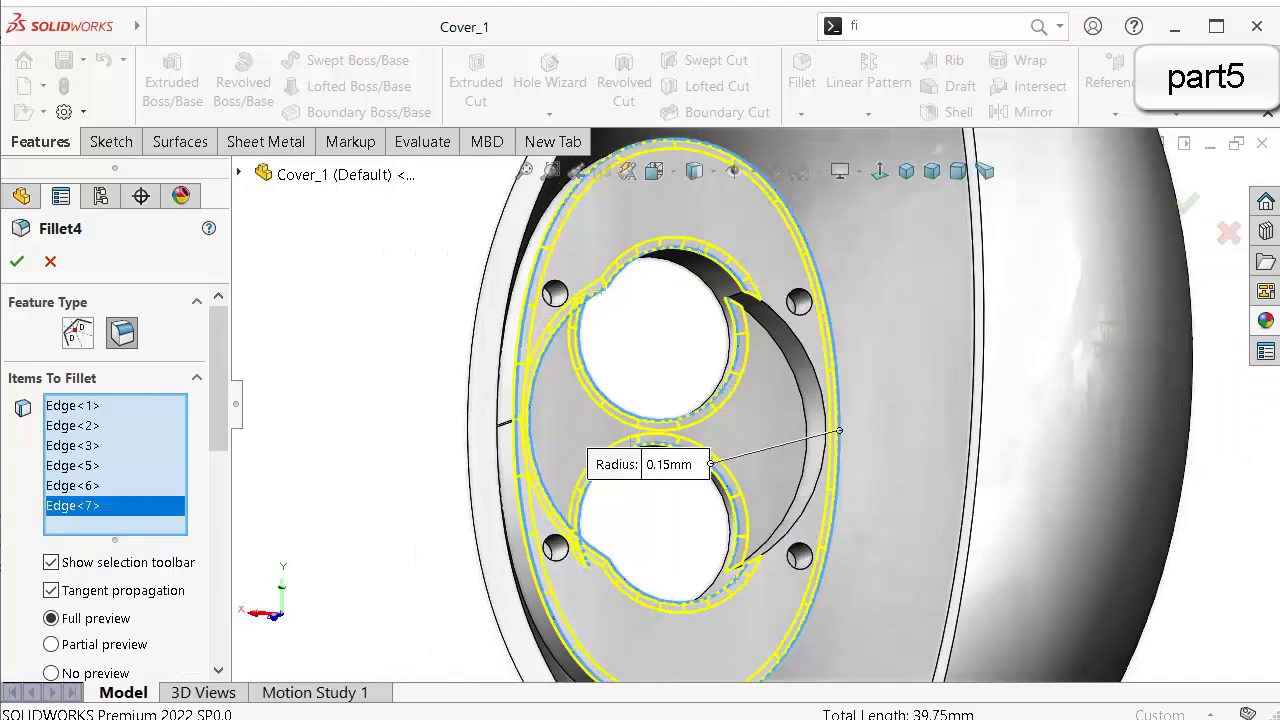
pyautogui.moveTo(720, 522); pyautogui.dragTo(690, 540, button='middle')
pyautogui.click(605, 550)
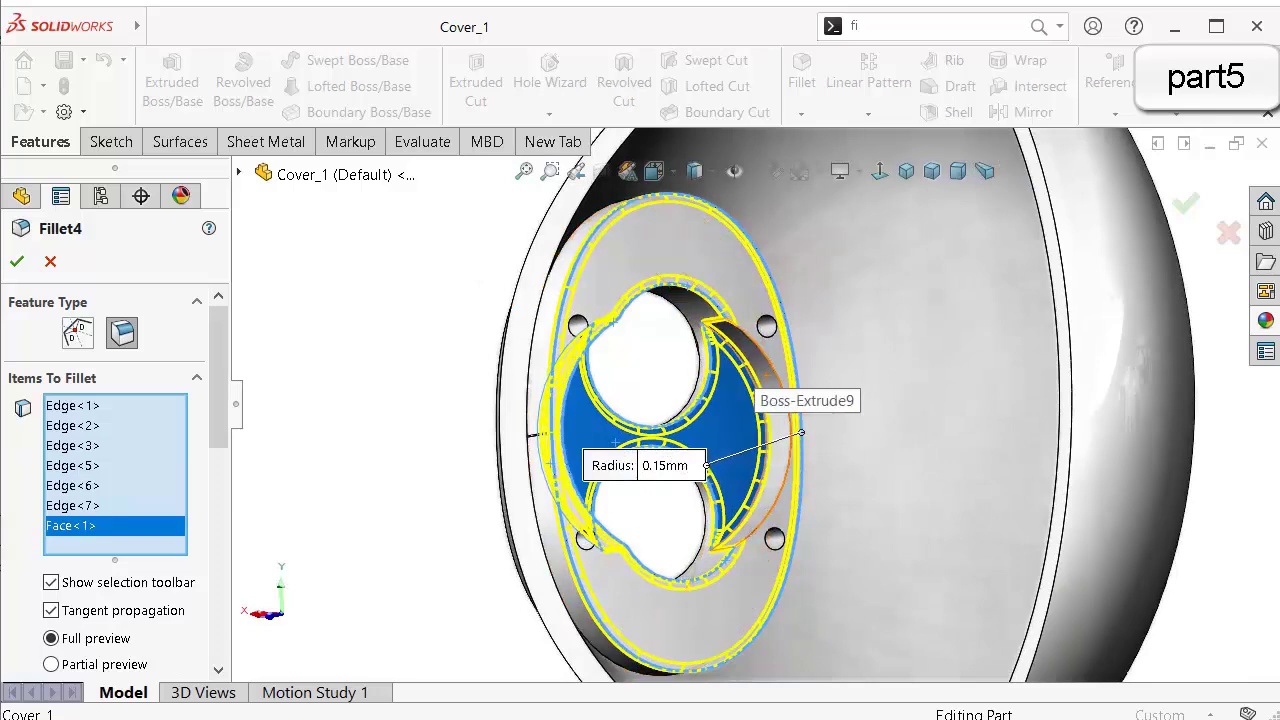
pyautogui.click(752, 392)
pyautogui.rightClick(165, 547)
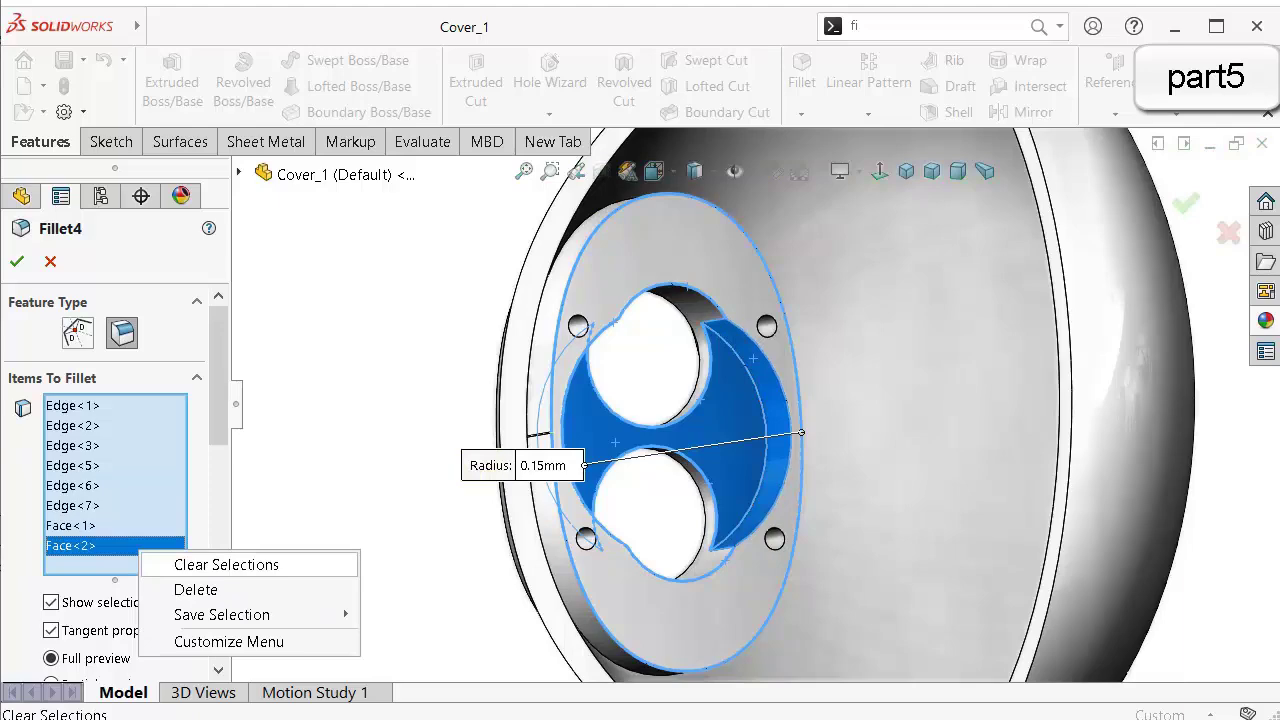
pyautogui.click(190, 589)
# Set the boss fillet's radius to 0.08 mm and add the recess's remaining curved upper edge to the selection.
pyautogui.moveTo(700, 430)
pyautogui.mouseDown(button='middle')
pyautogui.moveTo(664, 450)
pyautogui.moveTo(656, 436)
pyautogui.moveTo(686, 438)
pyautogui.mouseUp(button='middle')
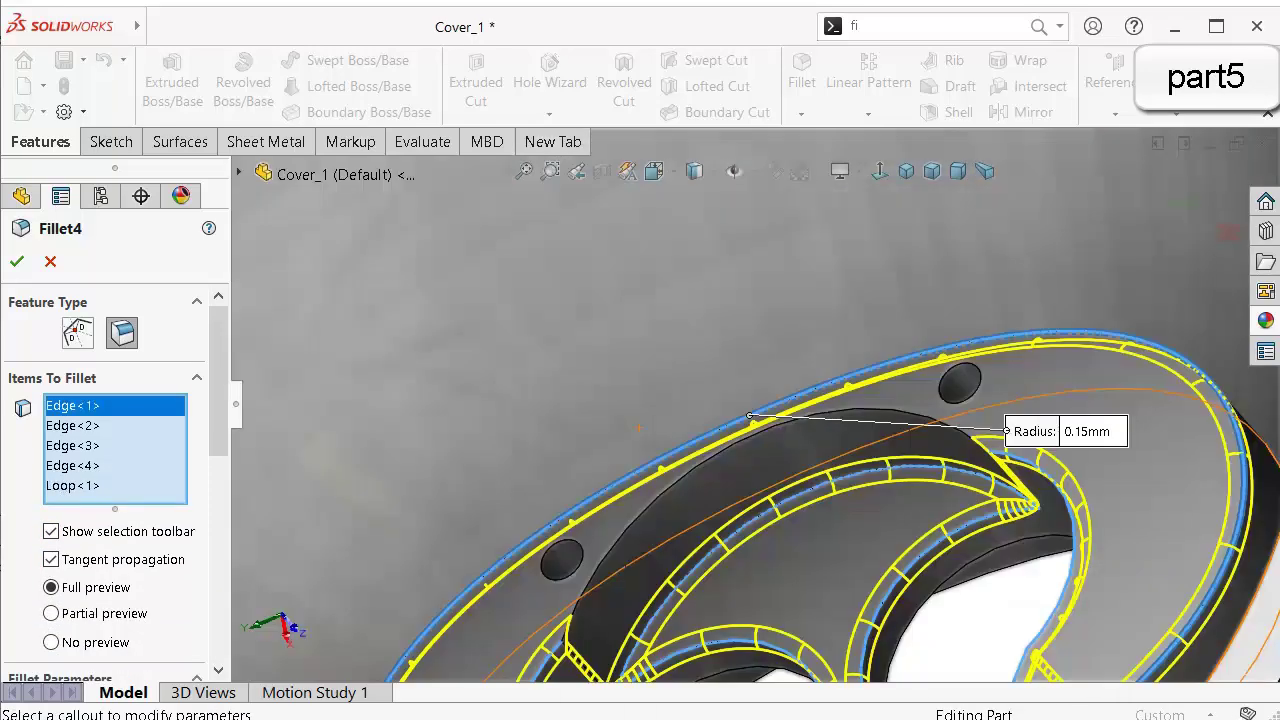
pyautogui.scroll(-5, 115, 480)
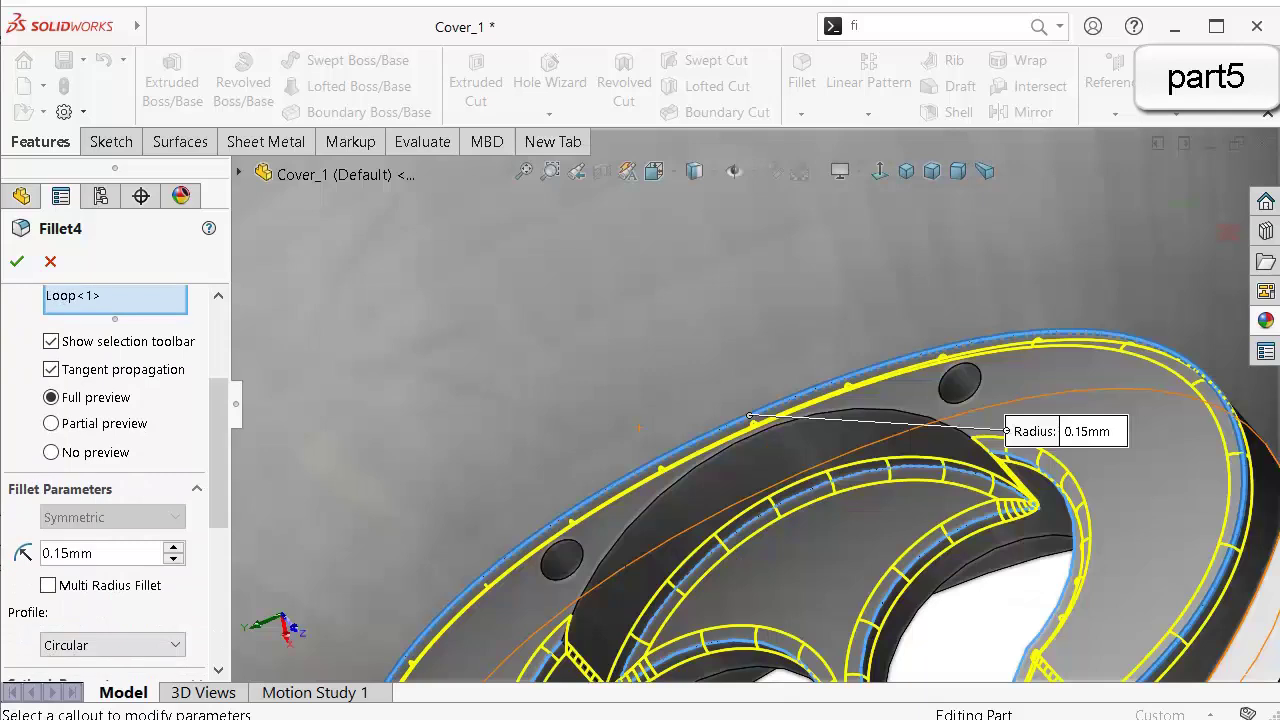
pyautogui.click(90, 553)
pyautogui.press('BackSpace')
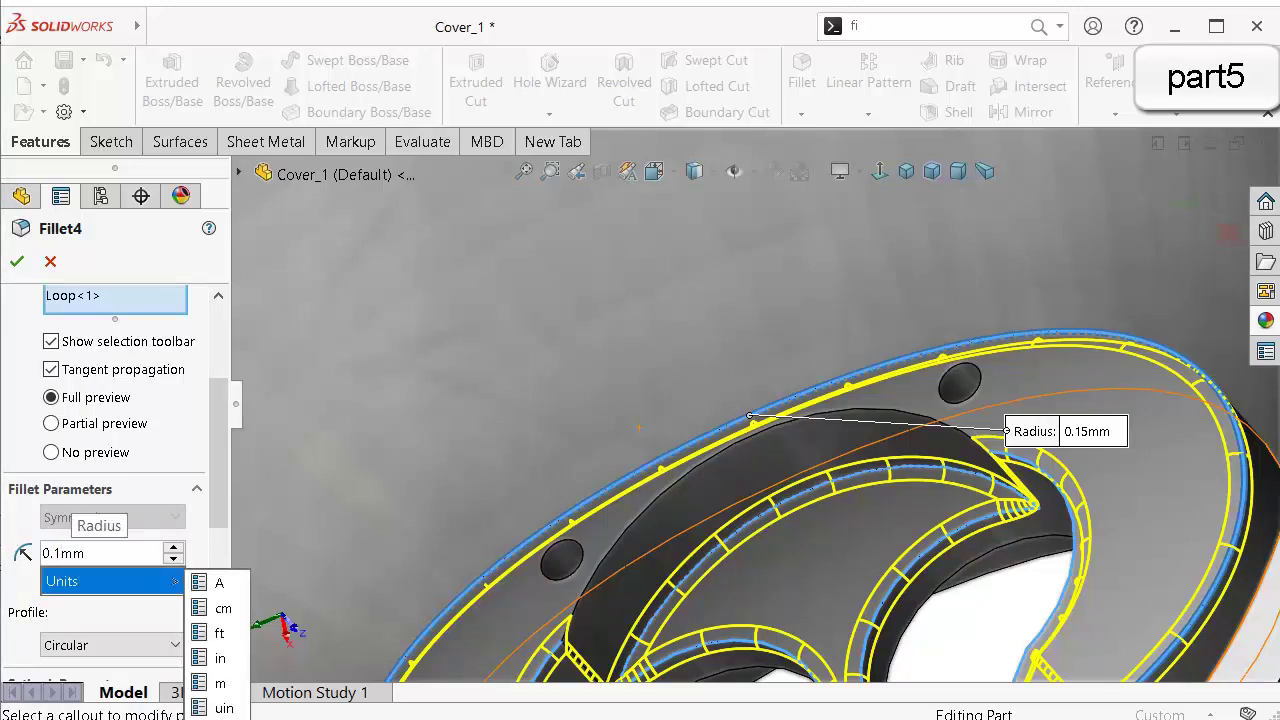
pyautogui.press('Escape')
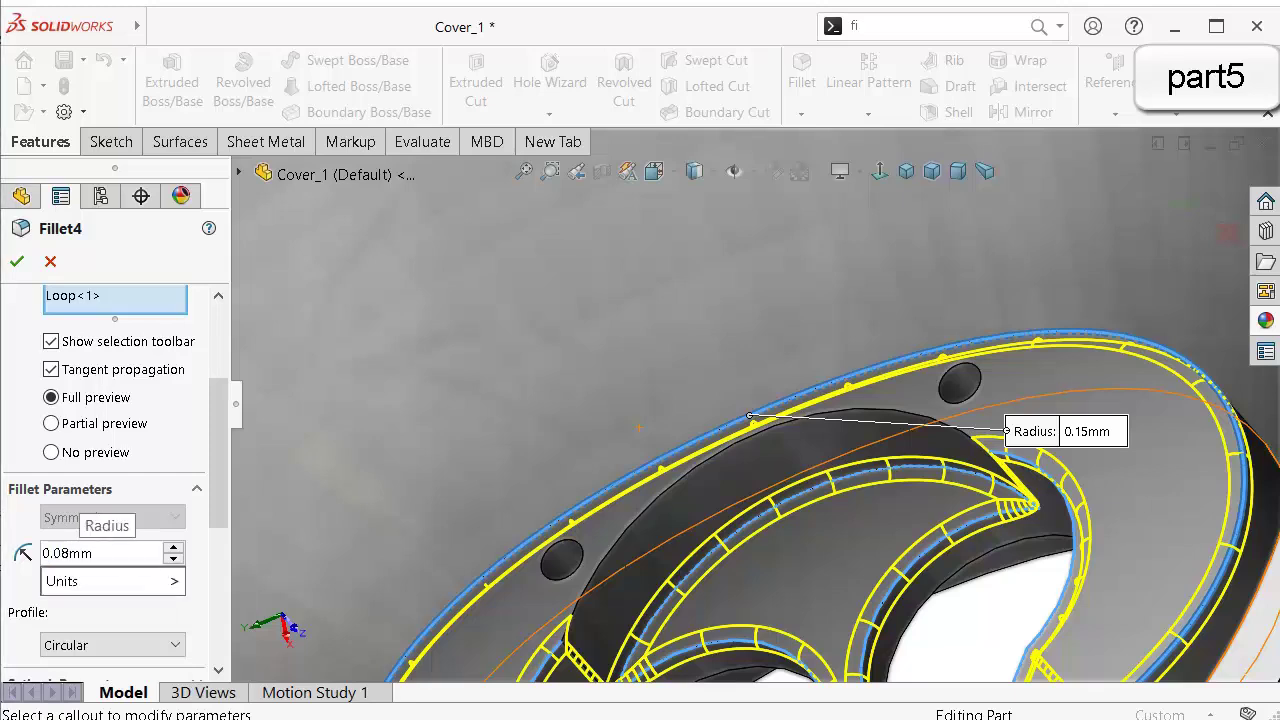
pyautogui.press('Return')
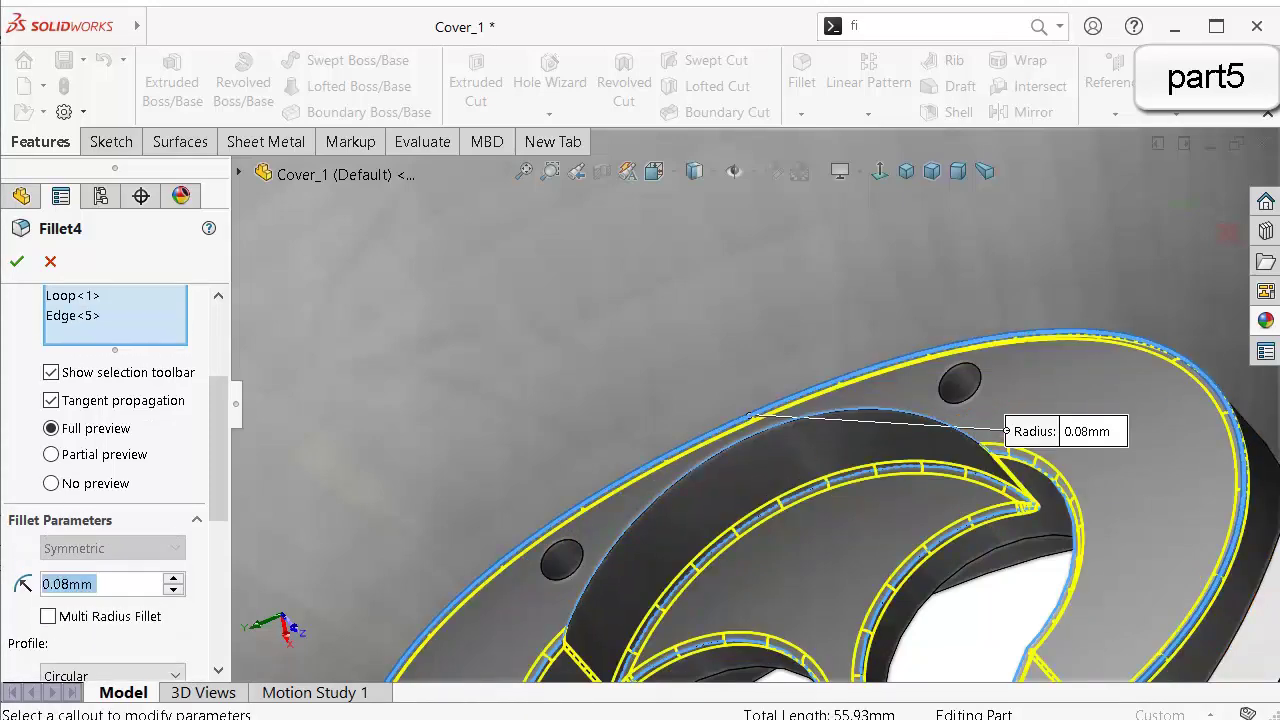
# Apply the updated fillet to the inner boss and save the part.
pyautogui.scroll(3, 897, 515)
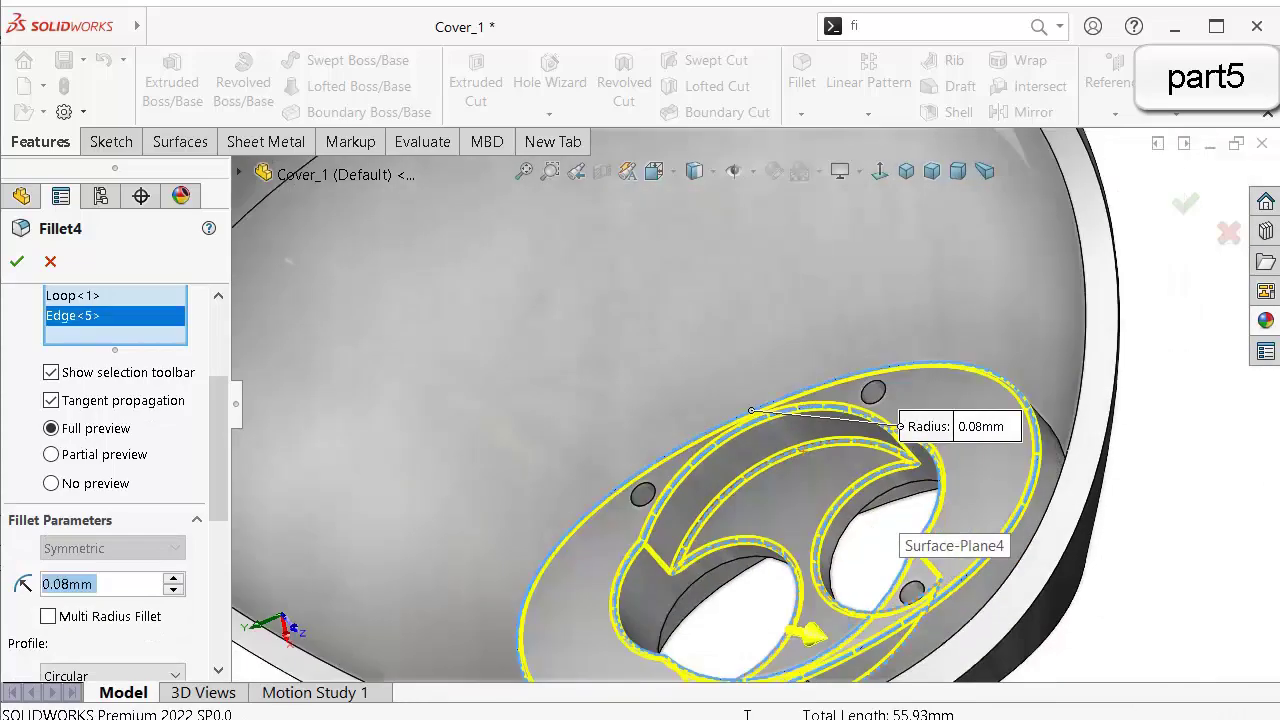
pyautogui.moveTo(897, 515); pyautogui.dragTo(870, 517, button='middle')
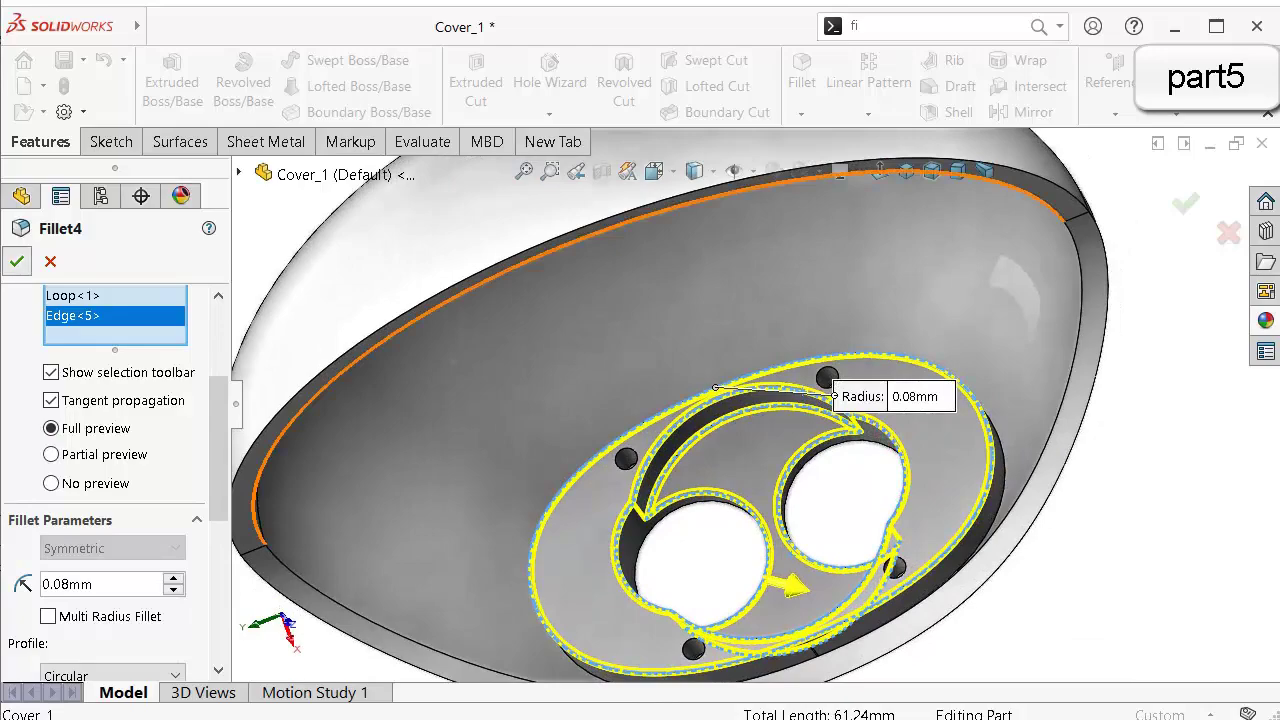
pyautogui.press('Return')
pyautogui.scroll(3, 932, 543)
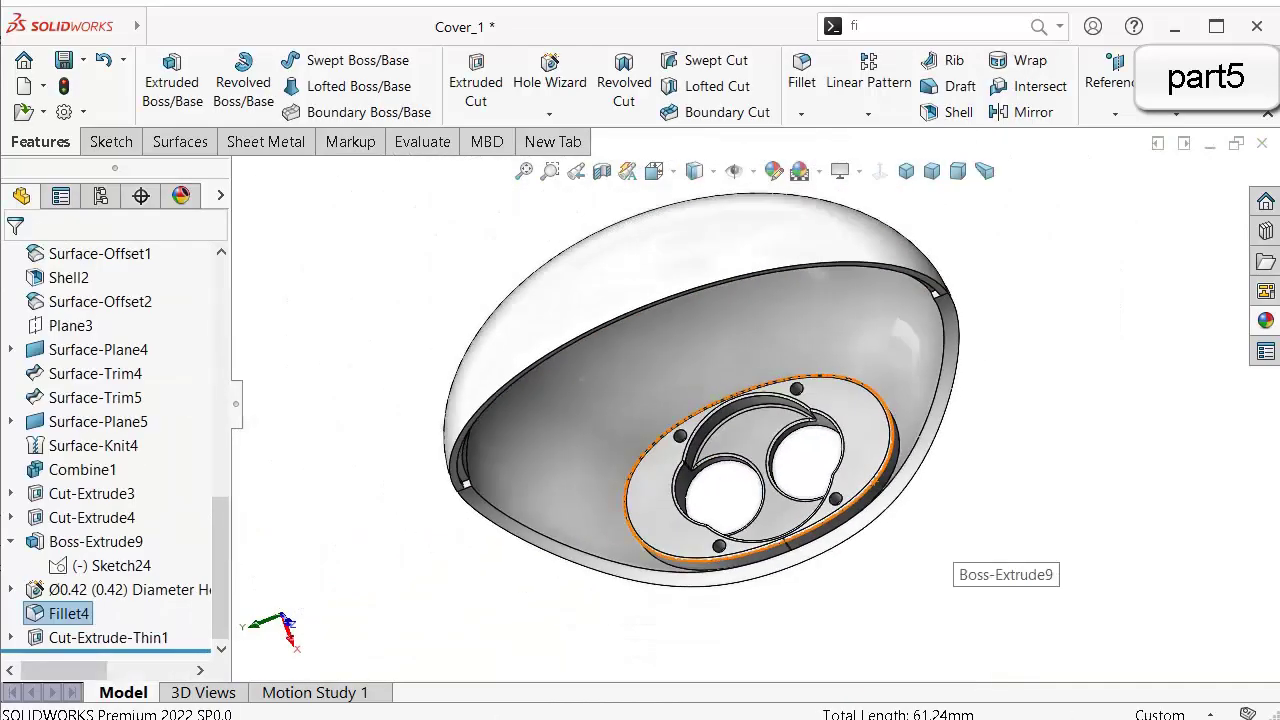
pyautogui.moveTo(932, 543); pyautogui.dragTo(900, 440, button='middle')
pyautogui.scroll(-3, 928, 378)
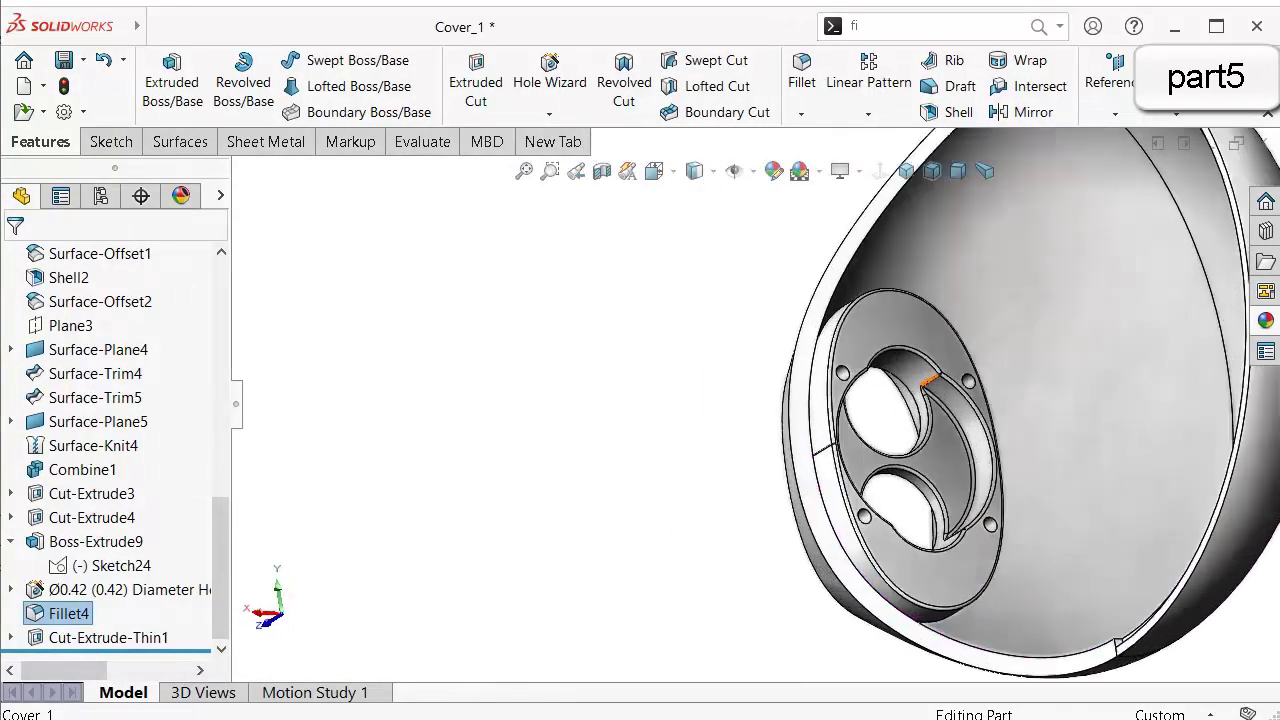
pyautogui.moveTo(928, 378); pyautogui.dragTo(893, 389, button='middle')
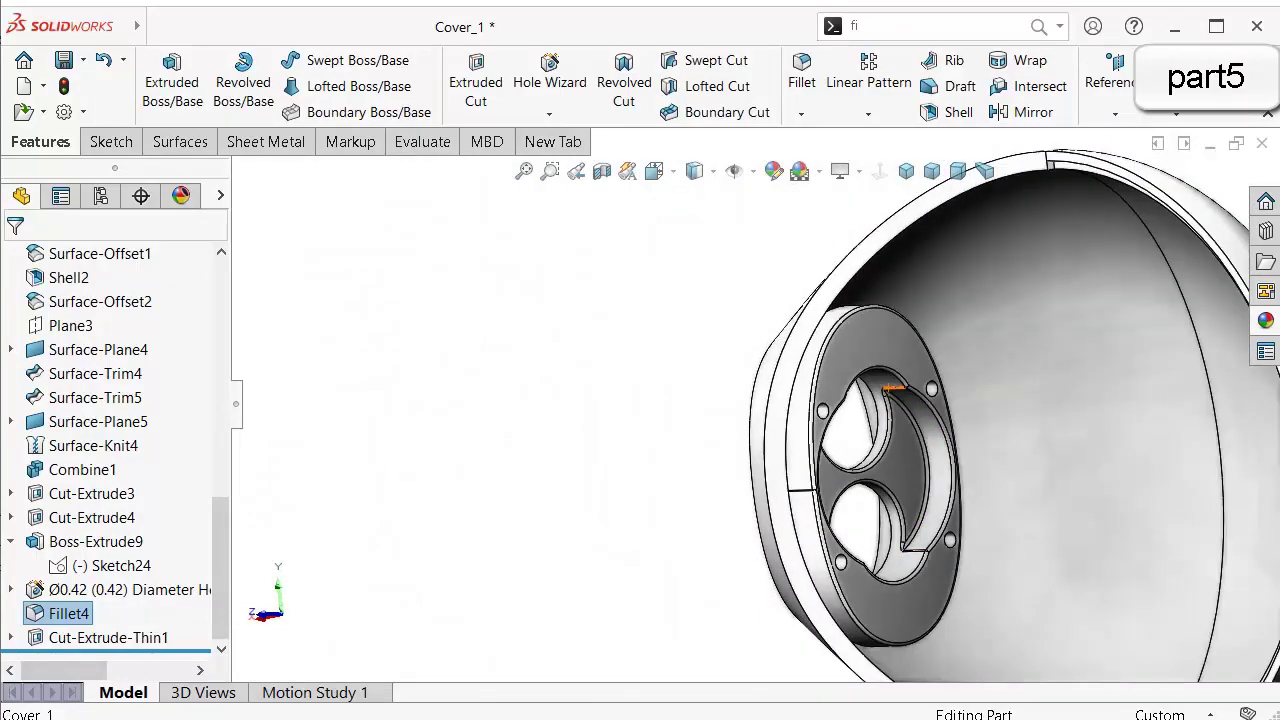
pyautogui.scroll(2, 893, 389)
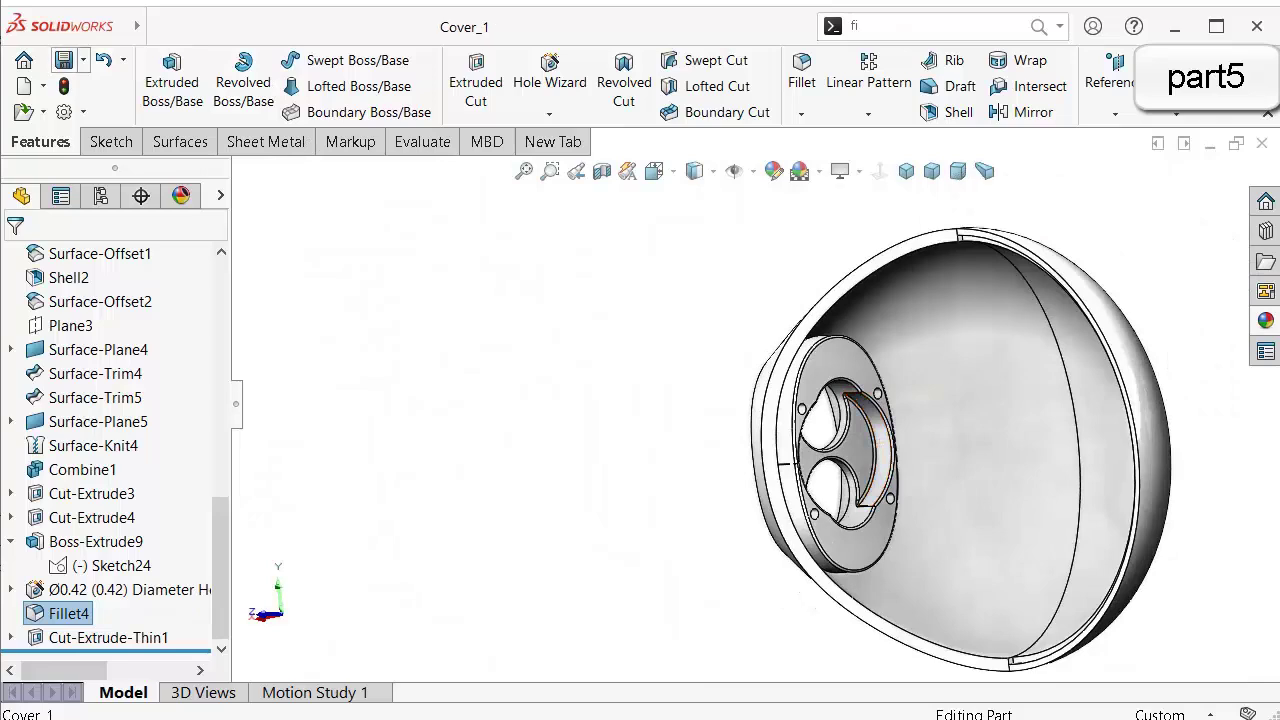
# Examine the filleted boss and the outer oval recess with the model displayed shaded without edges.
pyautogui.scroll(-5, 740, 440)
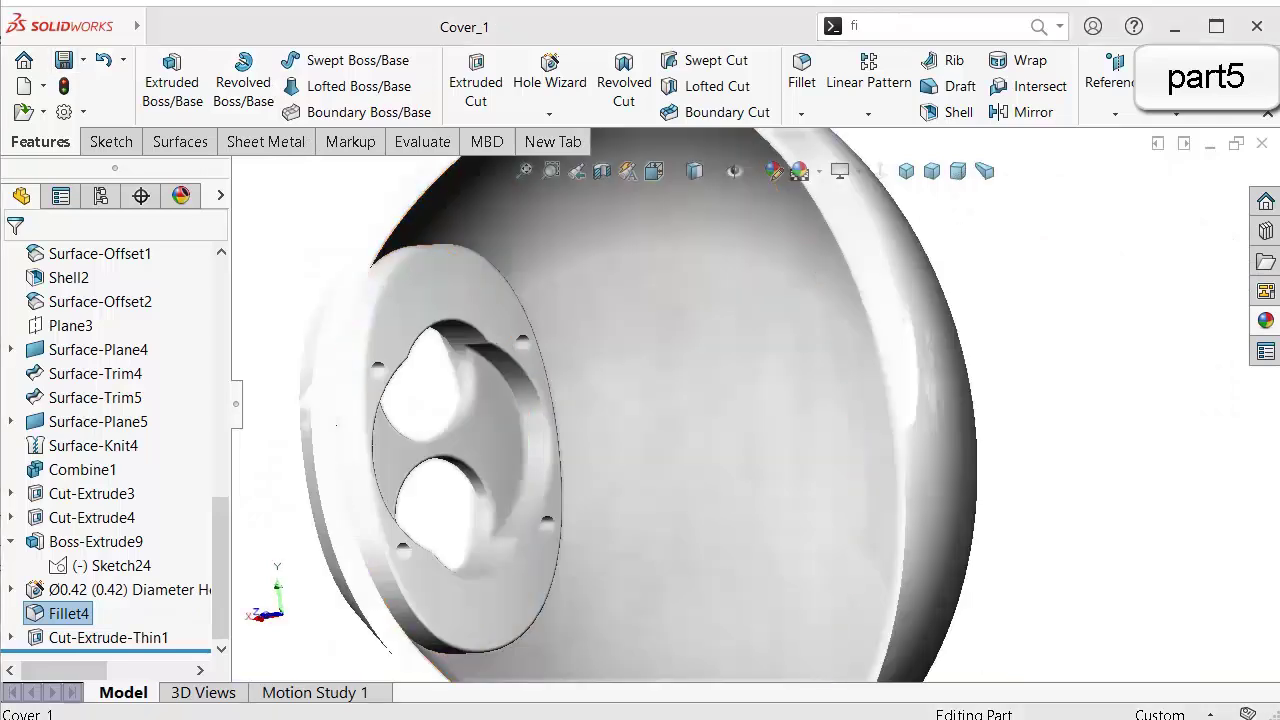
pyautogui.moveTo(740, 440); pyautogui.dragTo(848, 350, button='middle')
pyautogui.scroll(-2, 502, 410)
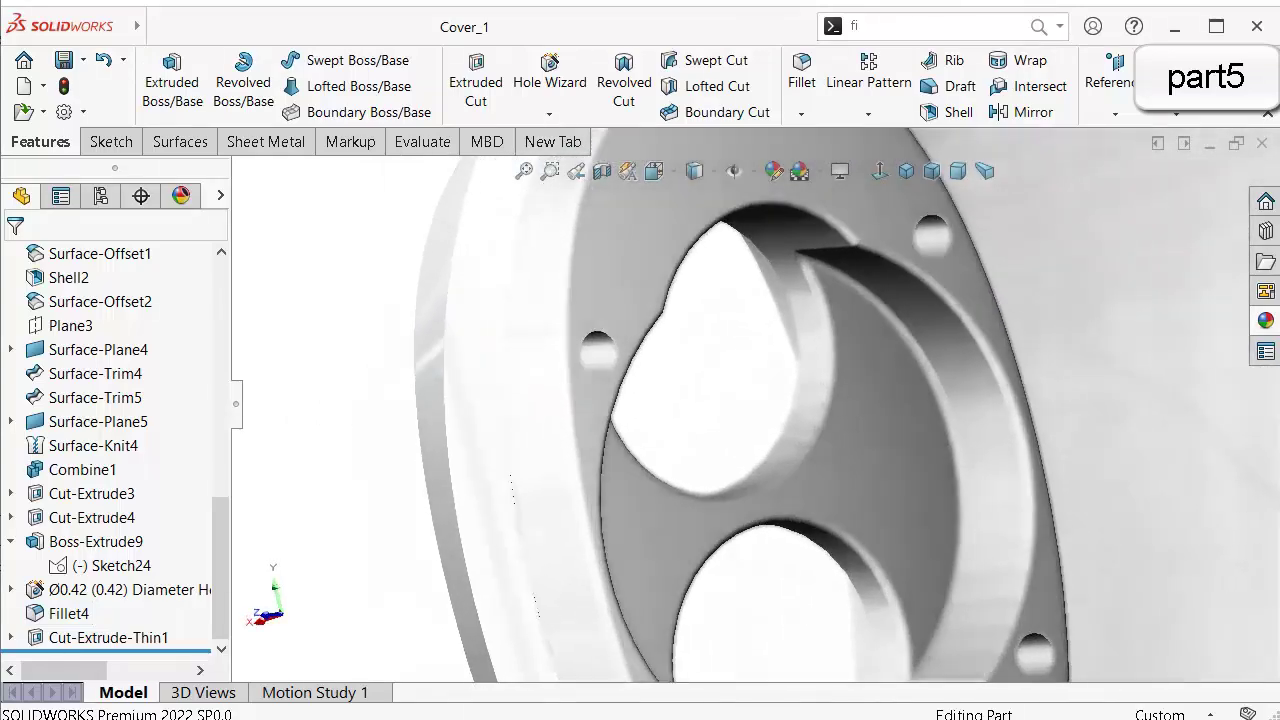
pyautogui.scroll(3, 760, 405)
pyautogui.moveTo(757, 400); pyautogui.dragTo(593, 446, button='middle')
pyautogui.moveTo(764, 405)
pyautogui.mouseDown(button='middle')
pyautogui.moveTo(749, 414)
pyautogui.moveTo(760, 406)
pyautogui.mouseUp(button='middle')
pyautogui.scroll(-3, 756, 405)
# Check which feature forms the flat face around the outer oval recess, and restore the shaded display with edges.
pyautogui.click(725, 305)
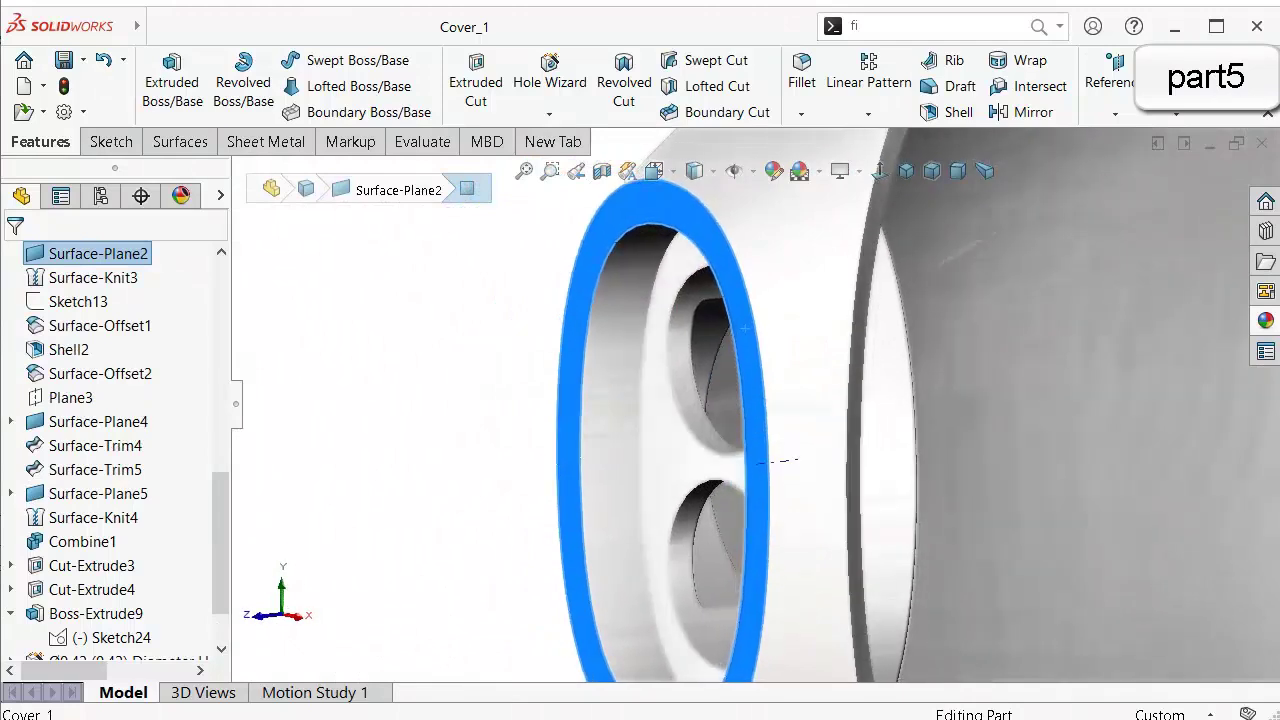
pyautogui.moveTo(220, 543); pyautogui.dragTo(220, 568)
pyautogui.press('Escape')
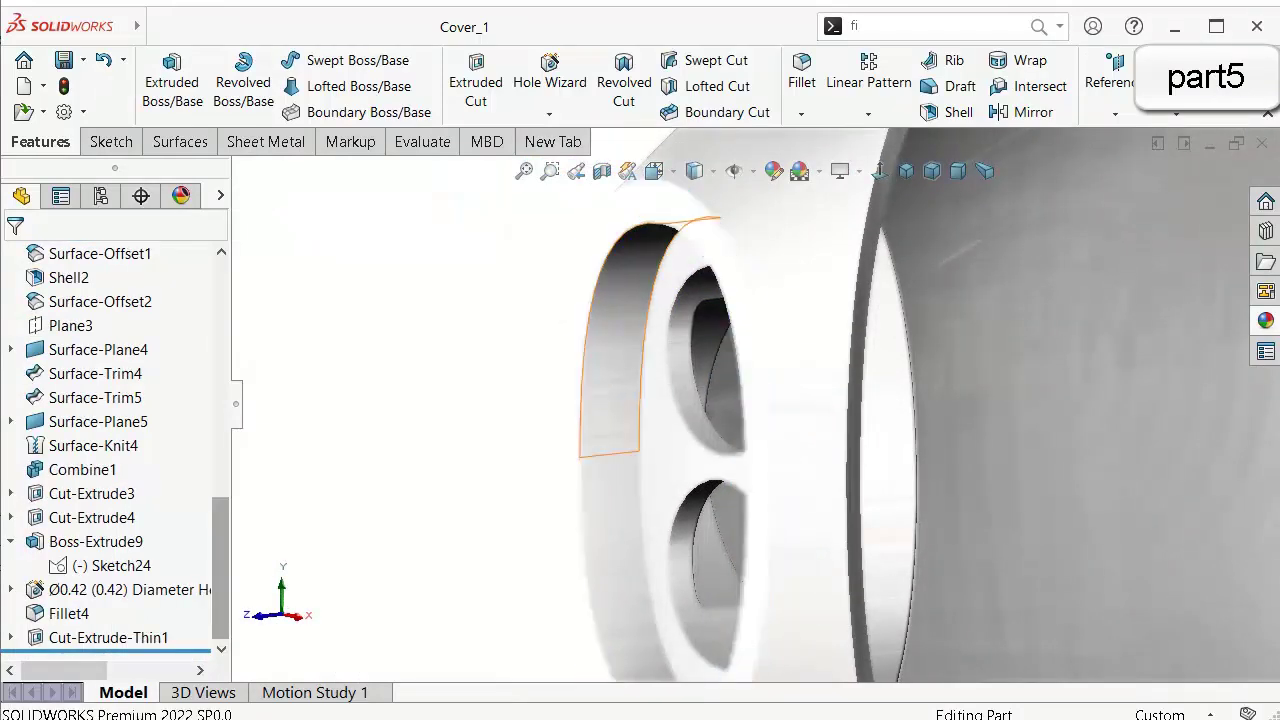
pyautogui.scroll(-3, 611, 287)
pyautogui.click(696, 199)
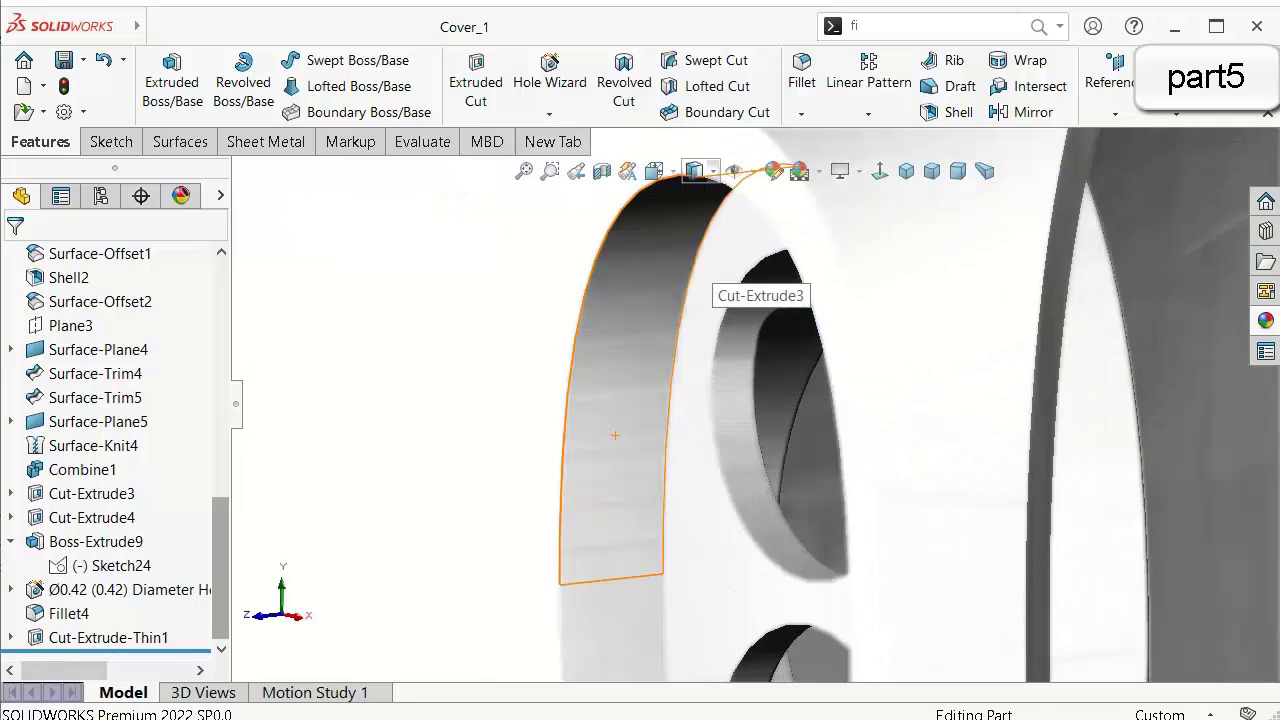
pyautogui.scroll(3, 751, 405)
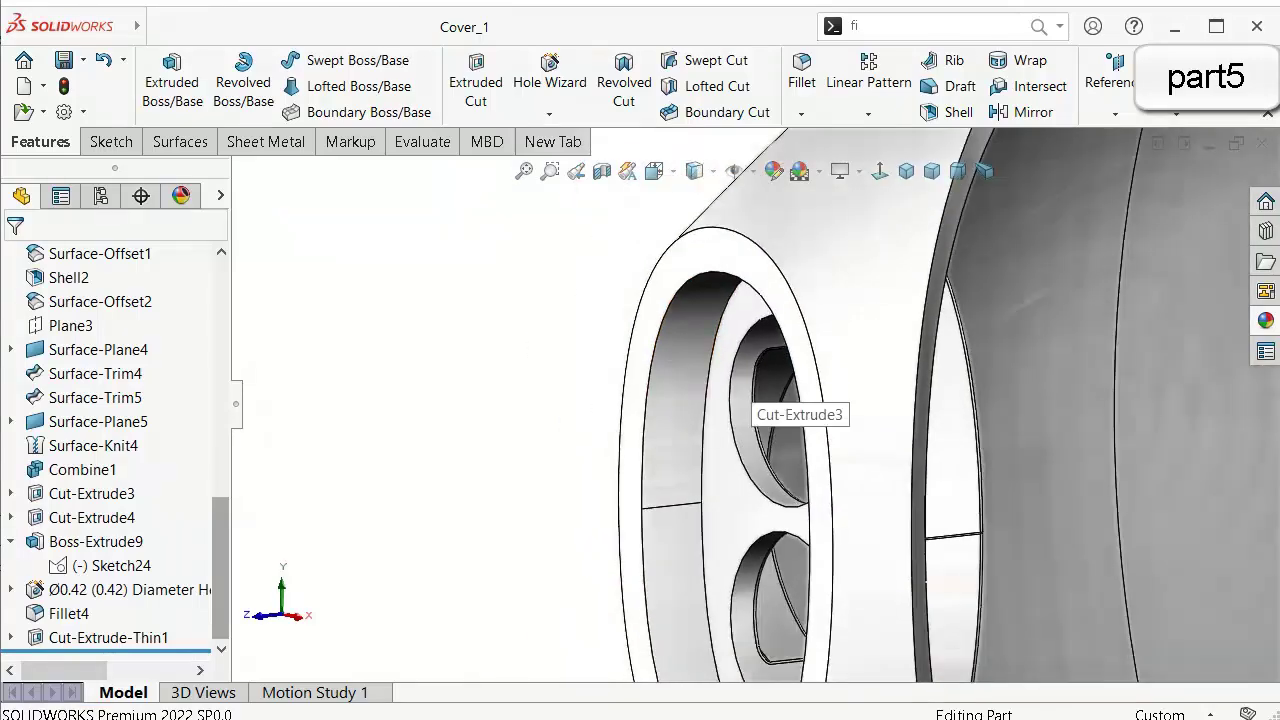
# Add the flat rim face around the outer oval recess to the boss's 0.08 mm fillet and apply it.
pyautogui.scroll(2, 754, 401)
pyautogui.click(69, 613)
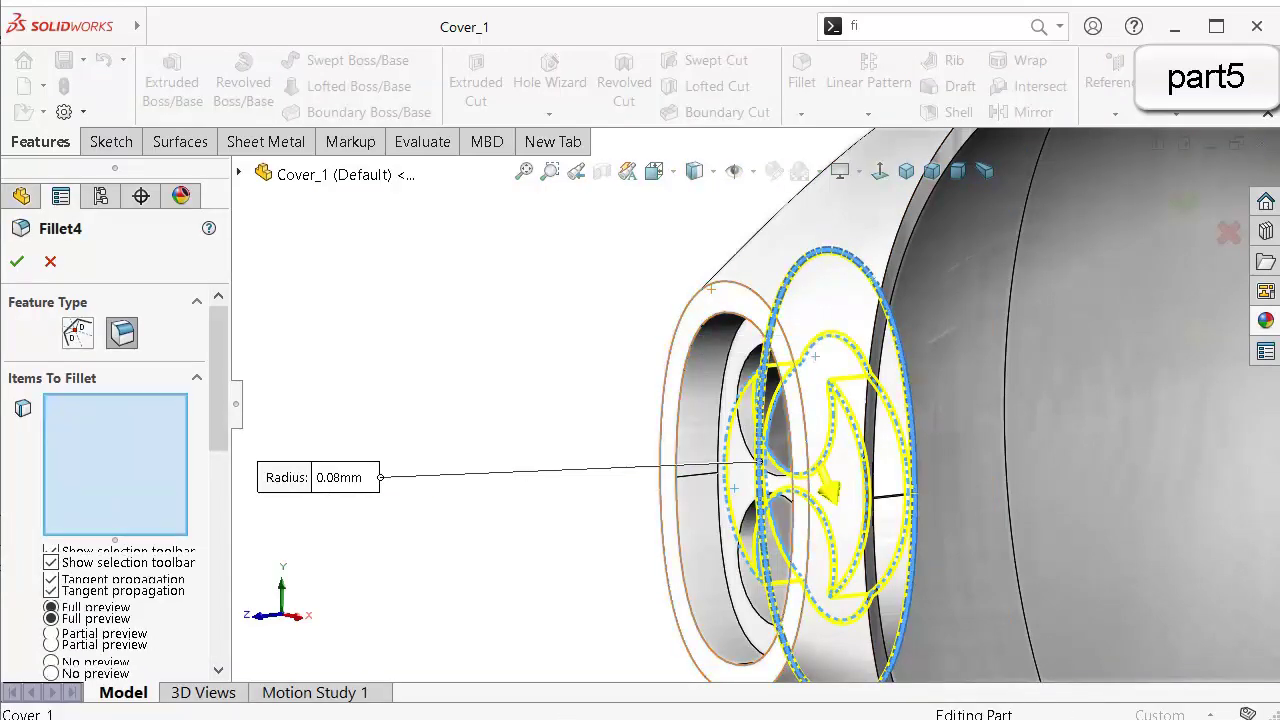
pyautogui.click(710, 290)
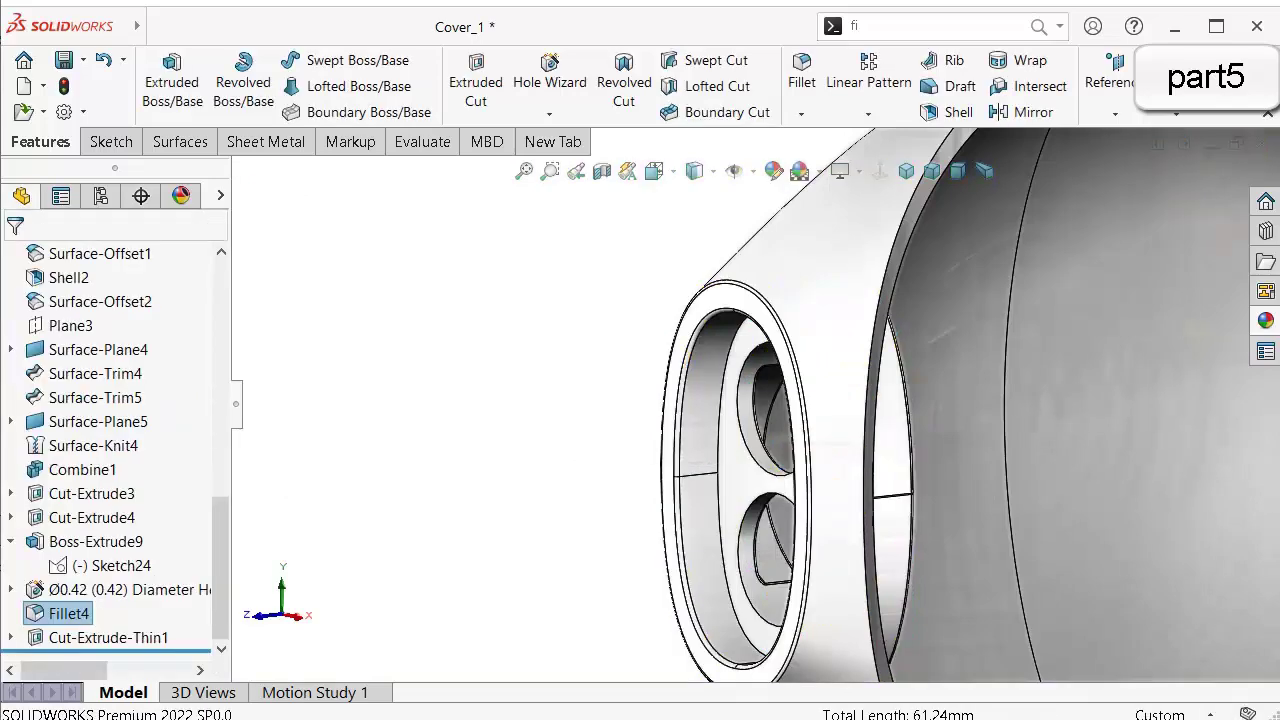
pyautogui.moveTo(700, 360); pyautogui.dragTo(790, 364, button='middle')
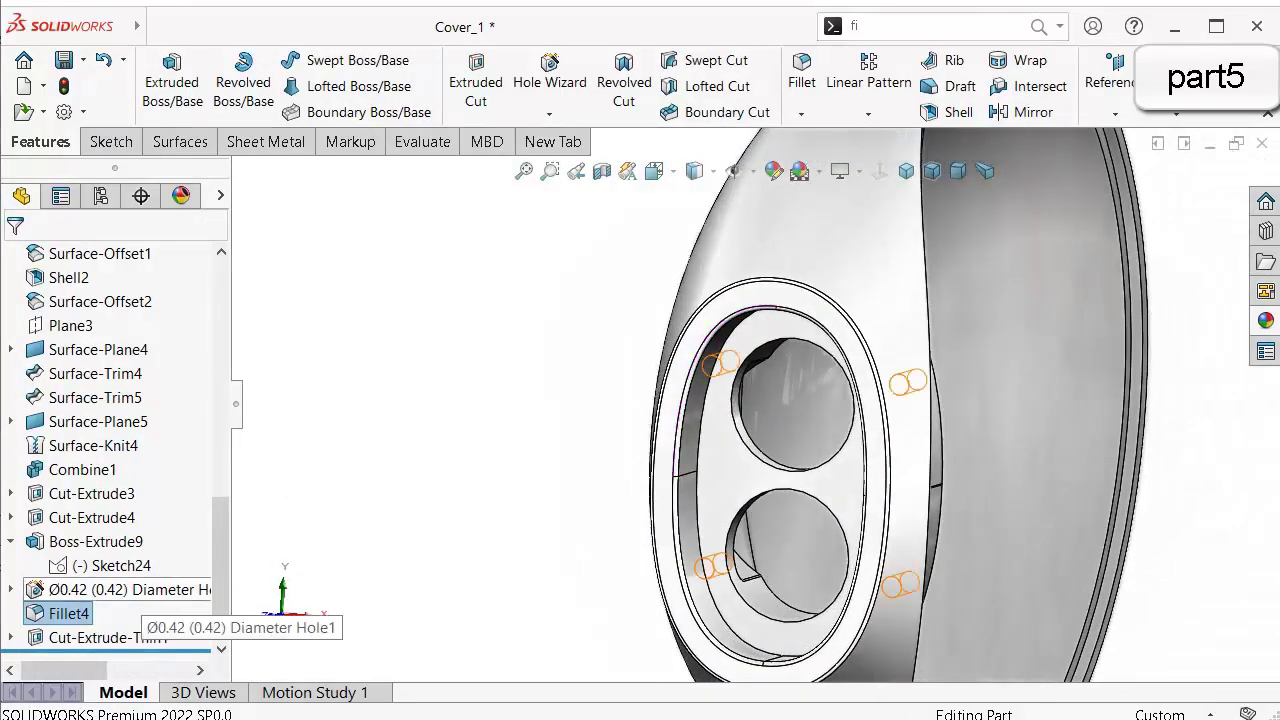
# Reopen the 0.08 mm fillet and add the recess floor face containing the two large holes to its selection.
pyautogui.click(68, 613)
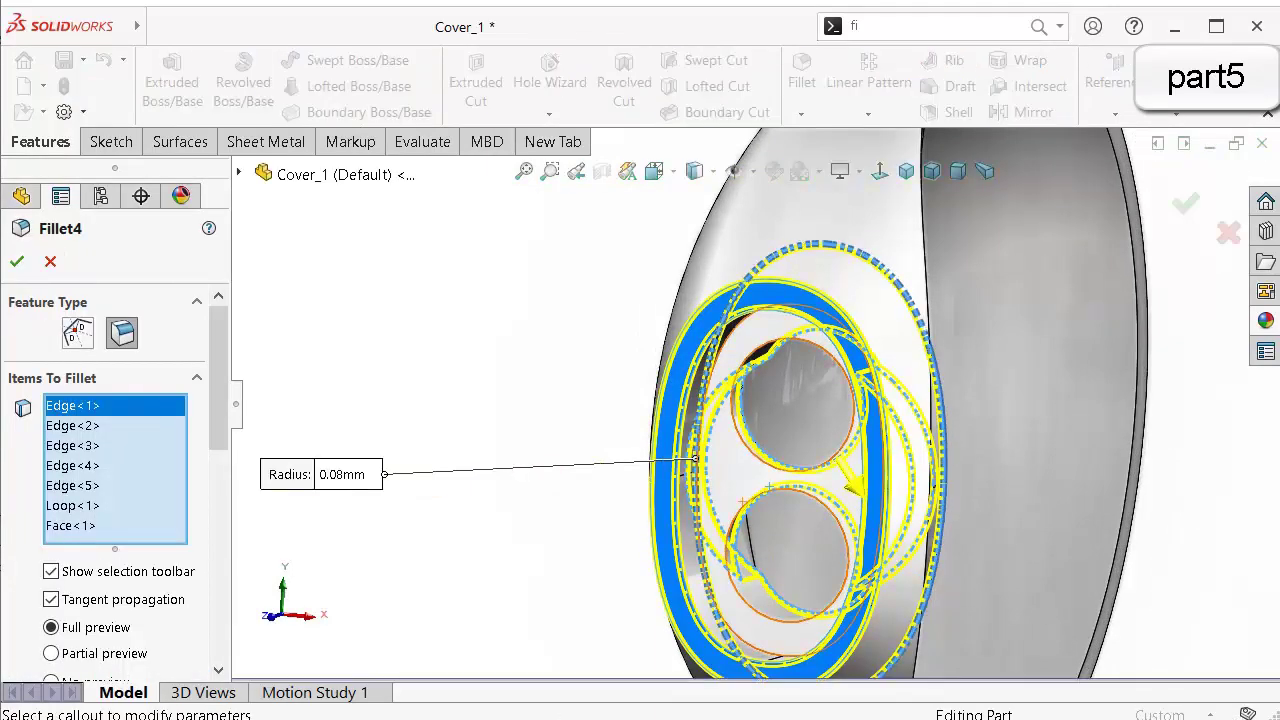
pyautogui.moveTo(968, 298); pyautogui.dragTo(904, 312, button='middle')
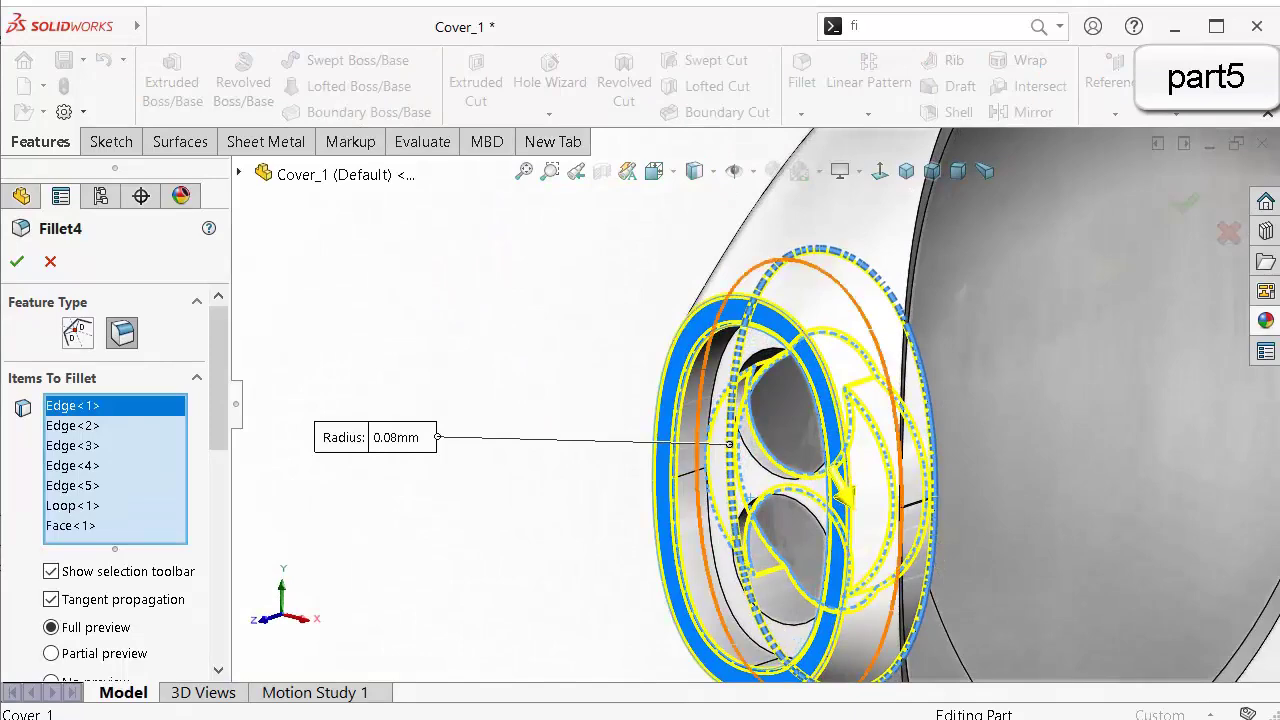
pyautogui.click(750, 497)
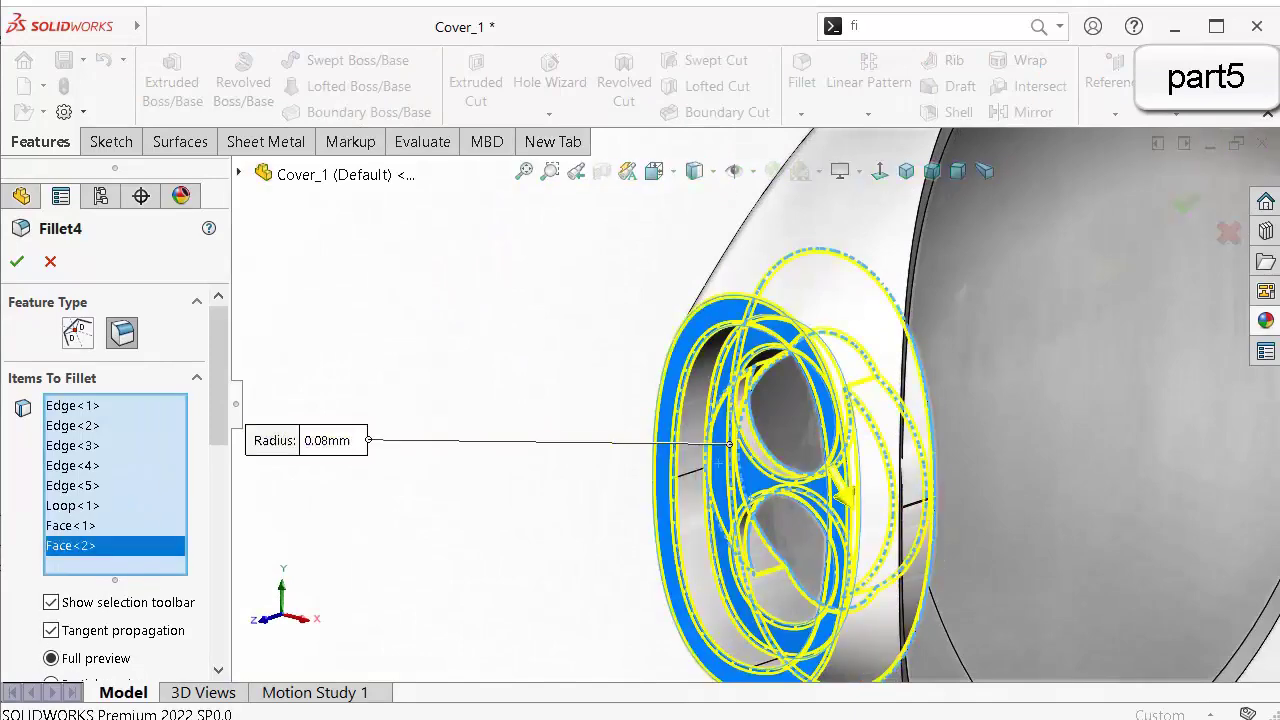
pyautogui.moveTo(764, 404)
pyautogui.mouseDown(button='middle')
pyautogui.moveTo(780, 405)
pyautogui.moveTo(766, 410)
pyautogui.mouseUp(button='middle')
# Try adding the shell's inner opening edge to the fillet selection, and remove it from the list.
pyautogui.scroll(3, 780, 405)
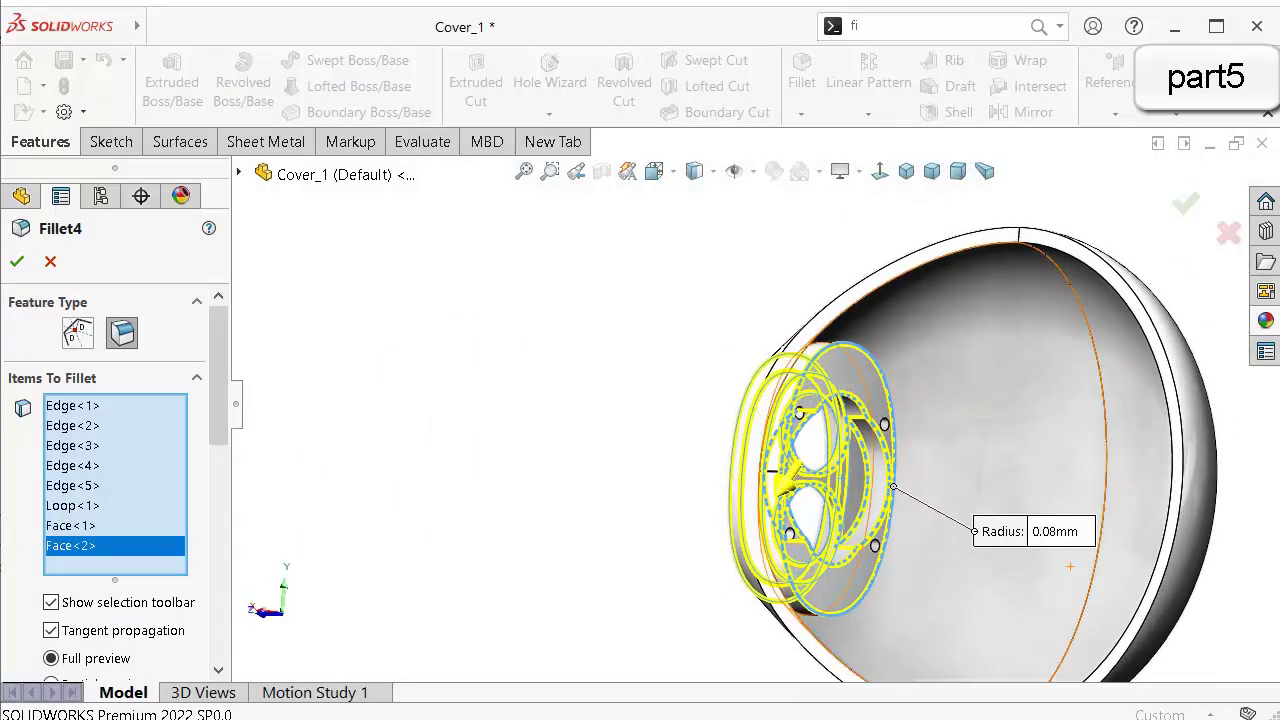
pyautogui.scroll(-3, 1016, 280)
pyautogui.click(930, 227)
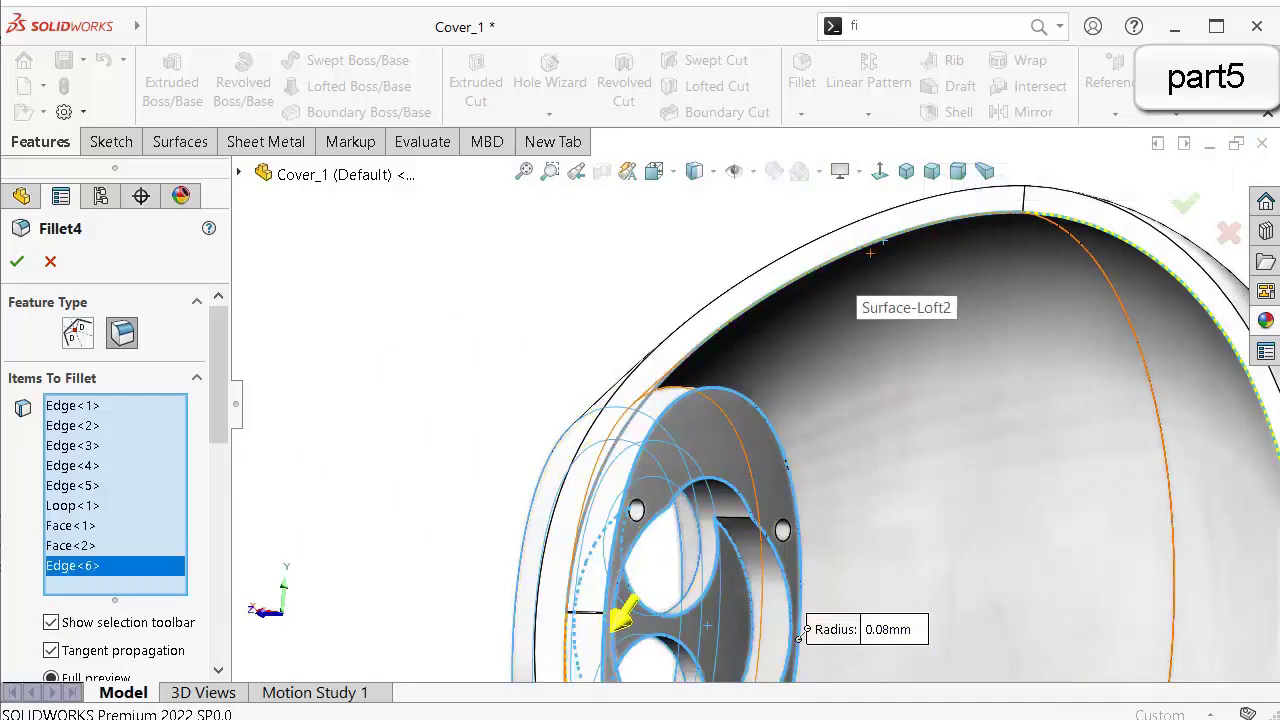
pyautogui.rightClick(150, 565)
pyautogui.click(207, 602)
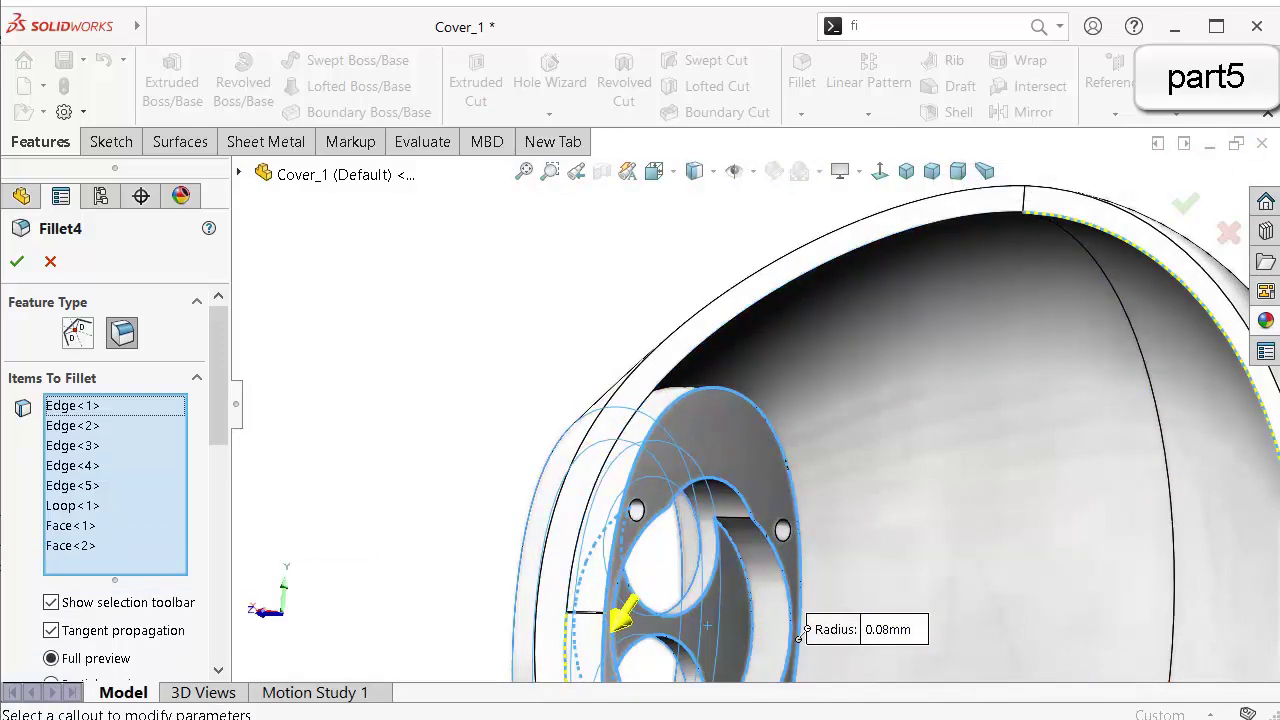
# Try adding the edge where the inner boss meets the shell to the fillet, and remove it from the list.
pyautogui.moveTo(766, 408)
pyautogui.mouseDown(button='middle')
pyautogui.moveTo(705, 440)
pyautogui.moveTo(765, 428)
pyautogui.mouseUp(button='middle')
pyautogui.scroll(-6, 650, 402)
pyautogui.moveTo(914, 286); pyautogui.dragTo(966, 263, button='middle')
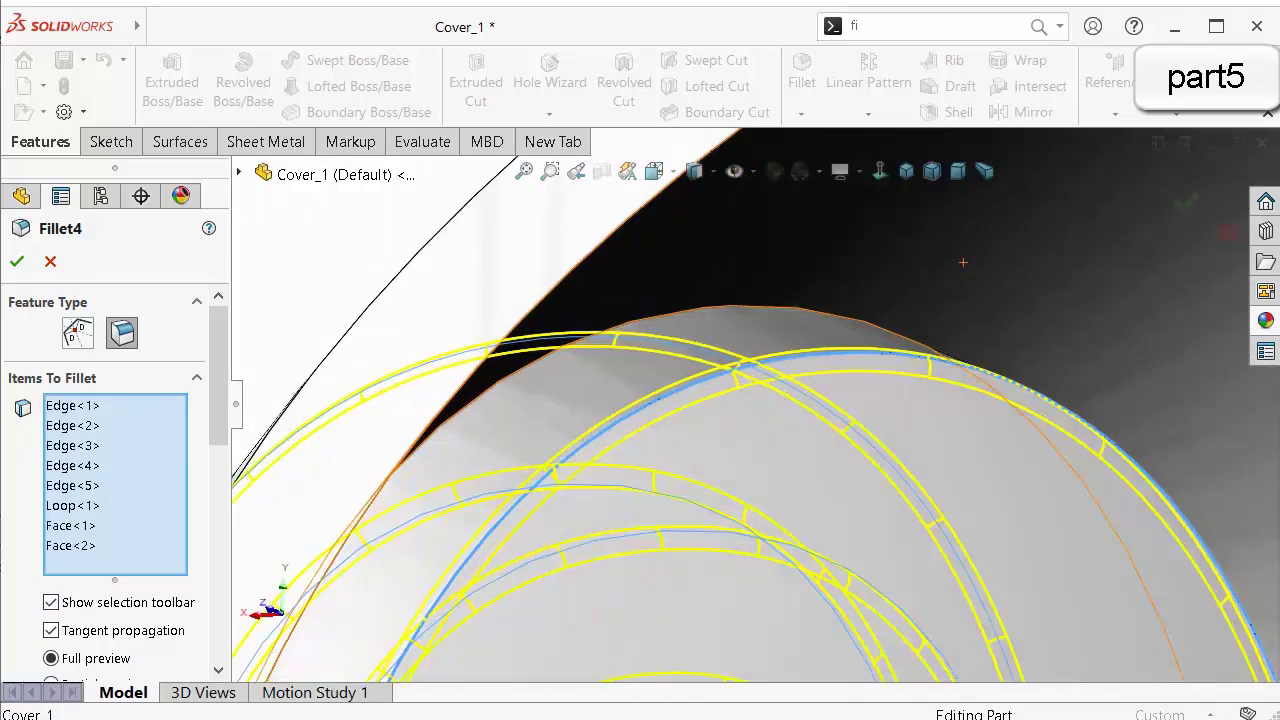
pyautogui.click(786, 345)
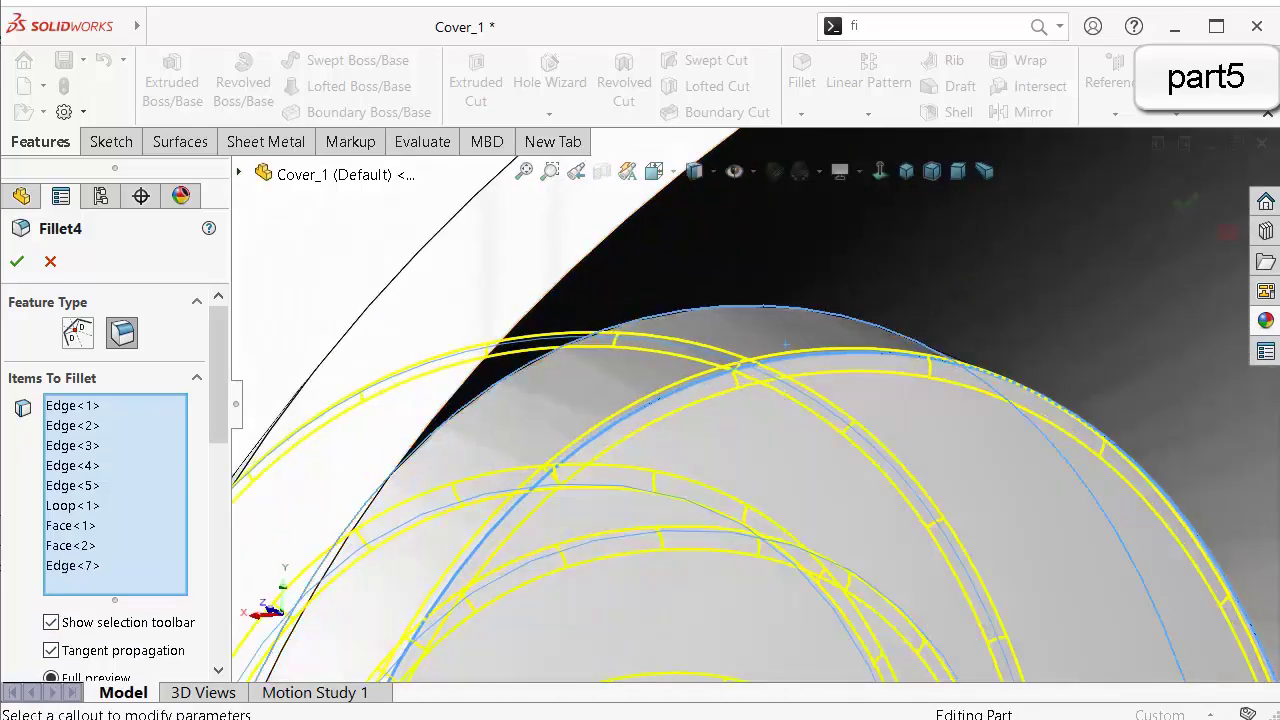
pyautogui.rightClick(160, 565)
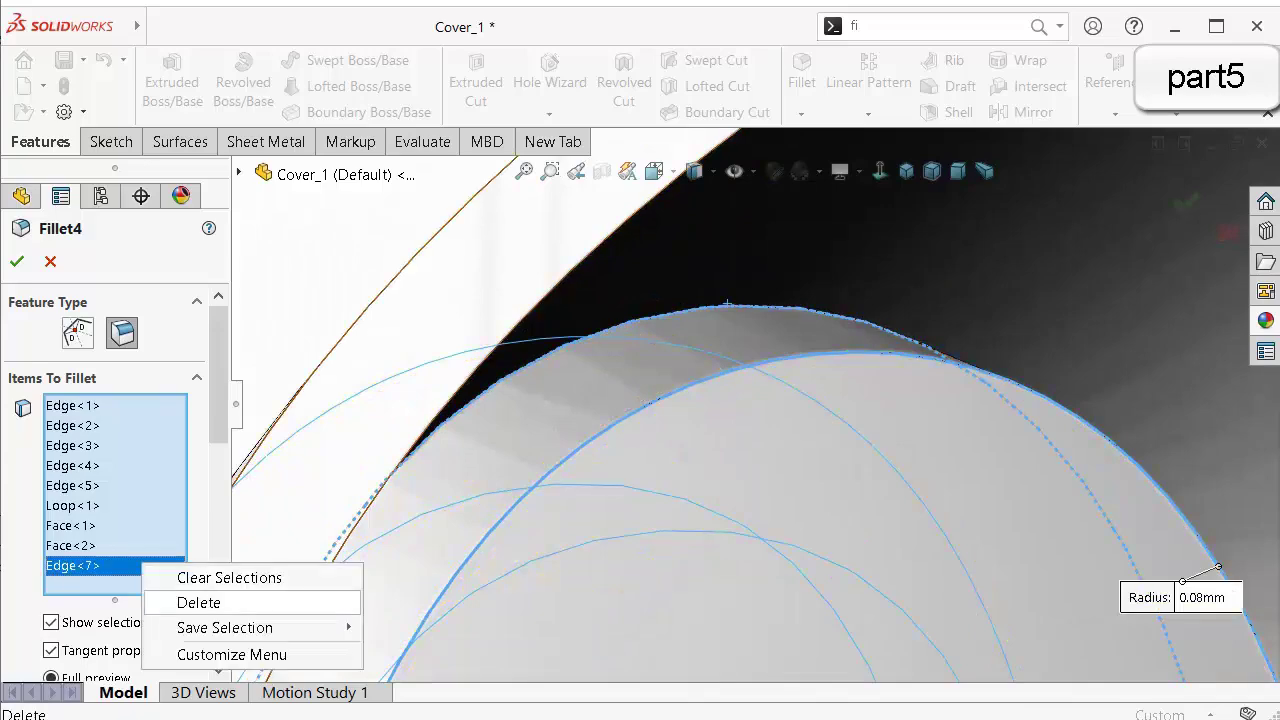
pyautogui.click(198, 603)
# Apply the 0.08 mm fillet with the recess floor face included.
pyautogui.scroll(10, 739, 409)
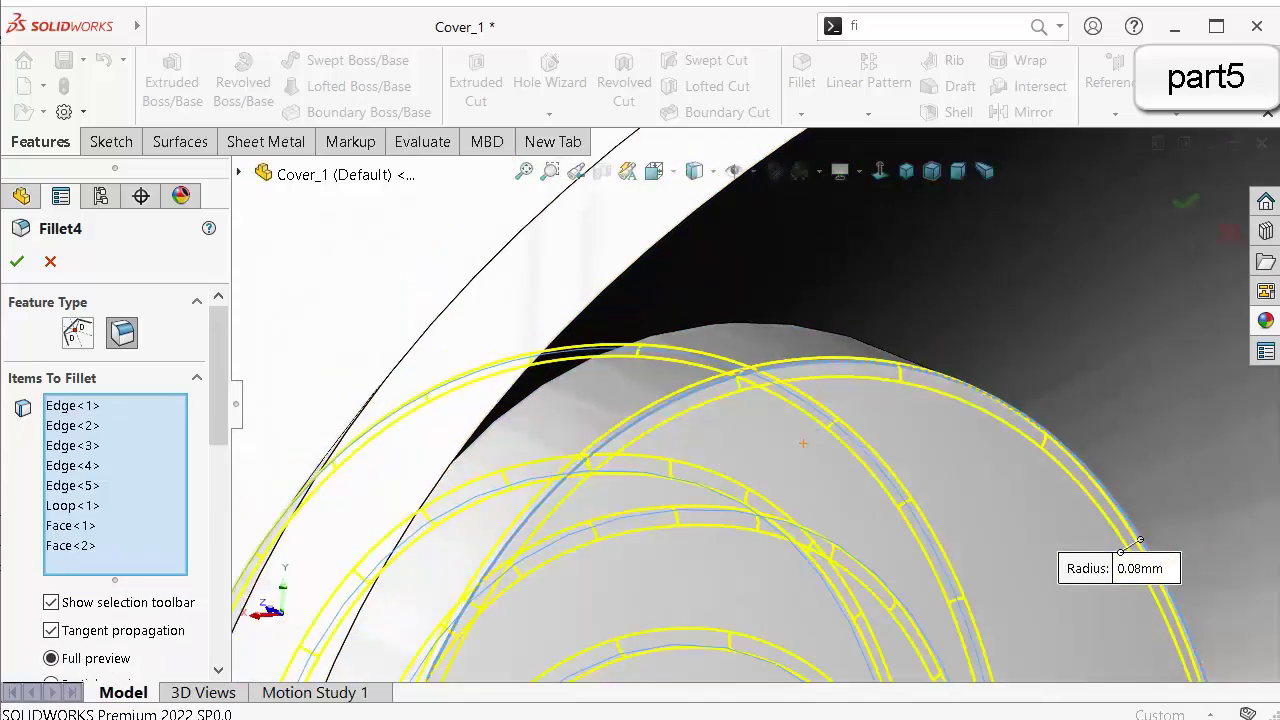
pyautogui.scroll(3, 752, 408)
pyautogui.moveTo(762, 405); pyautogui.dragTo(865, 410, button='middle')
pyautogui.scroll(-9, 762, 430)
pyautogui.moveTo(762, 405); pyautogui.dragTo(762, 400, button='middle')
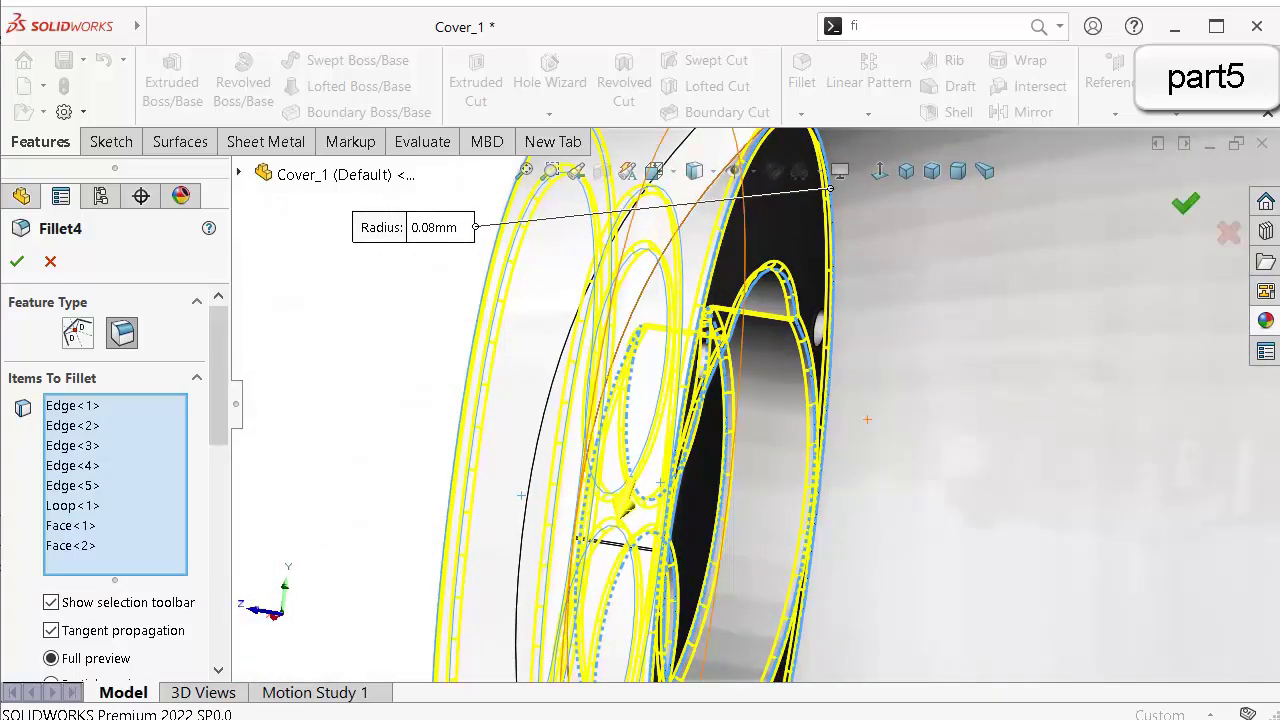
pyautogui.click(1185, 204)
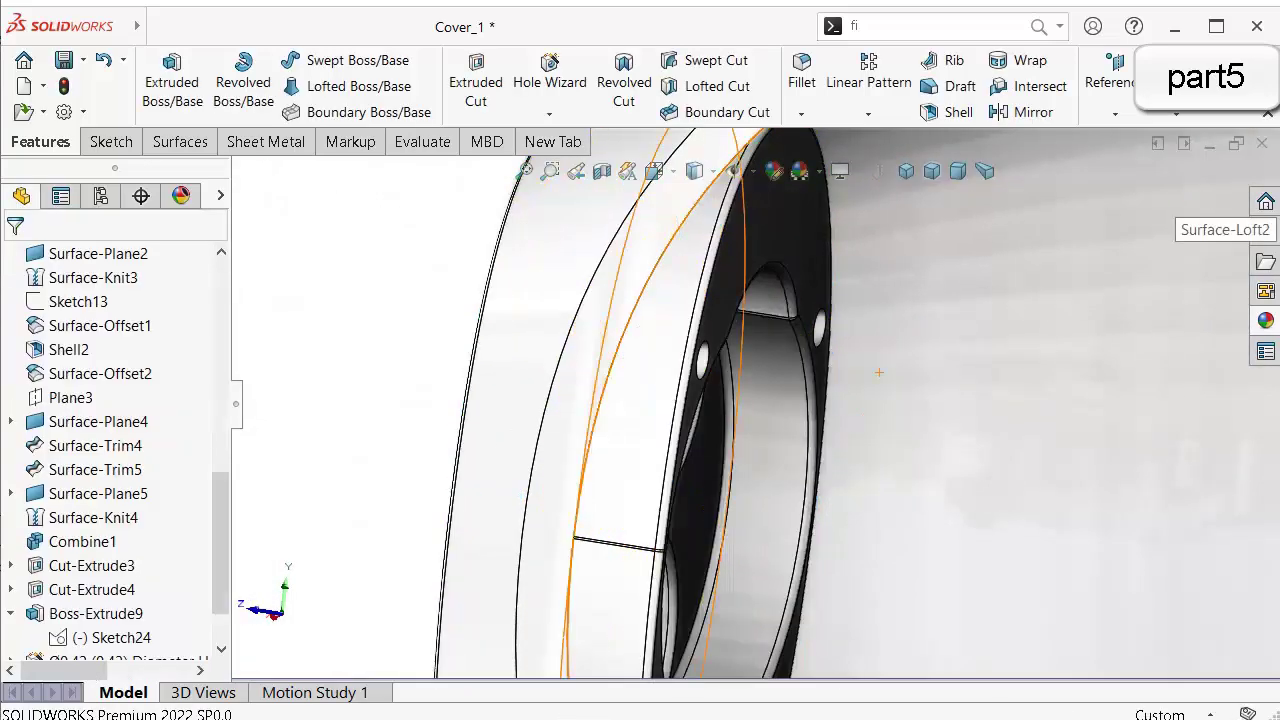
# Display the model shaded without edges and examine the oval recess and its rim.
pyautogui.scroll(3, 762, 405)
pyautogui.moveTo(730, 405); pyautogui.dragTo(766, 405, button='middle')
pyautogui.click(696, 172)
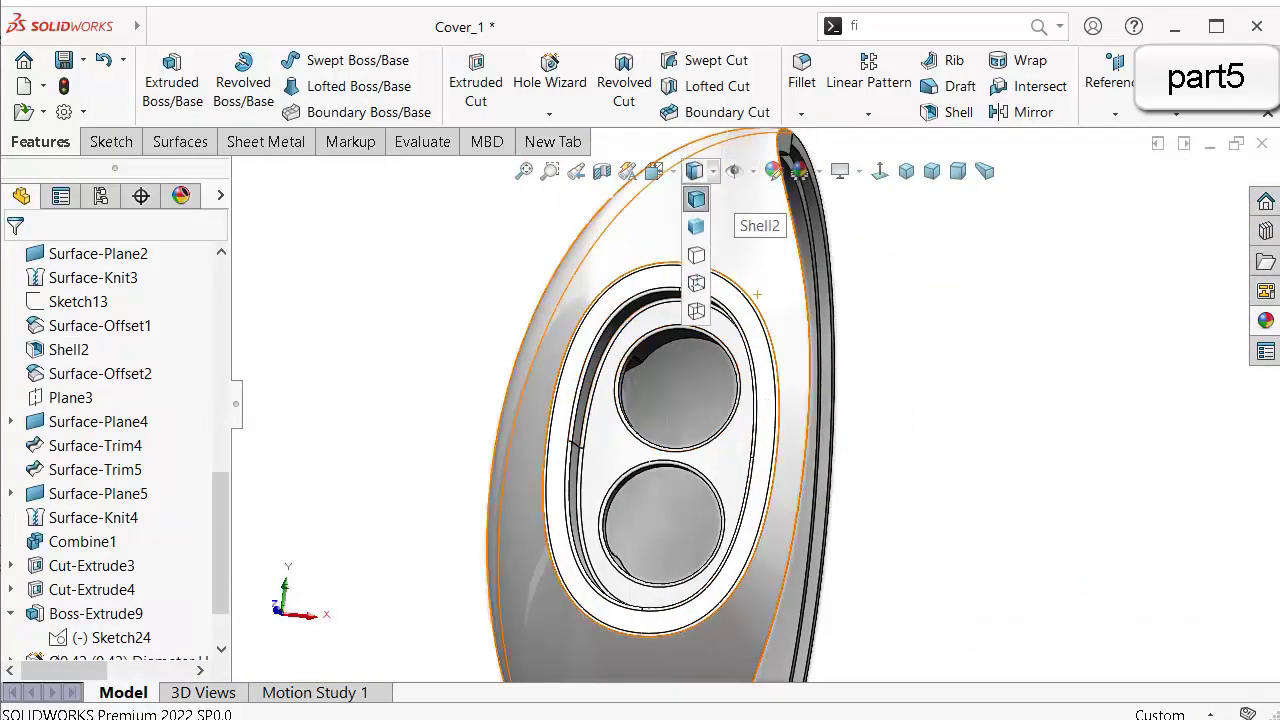
pyautogui.click(694, 171)
pyautogui.moveTo(762, 405); pyautogui.dragTo(786, 426, button='middle')
pyautogui.scroll(-1, 110, 560)
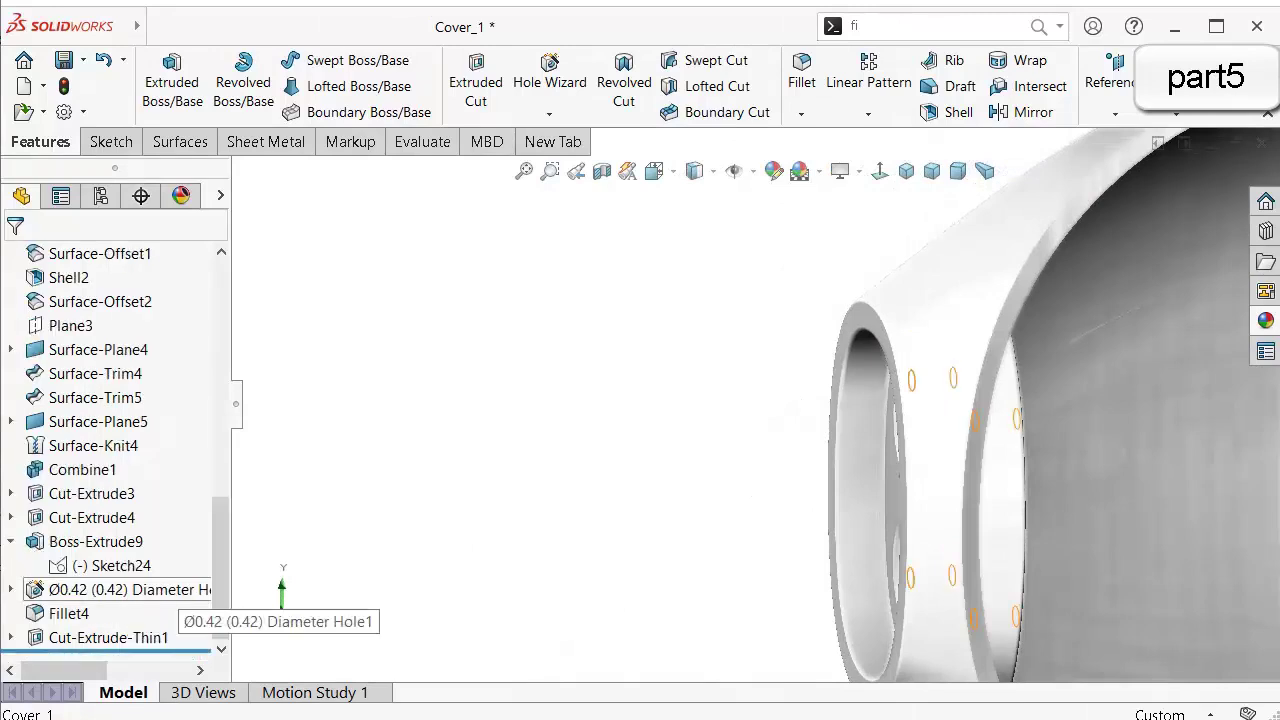
# Remove the flat rim face around the outer oval recess from the 0.08 mm fillet and apply the change.
pyautogui.click(68, 613)
pyautogui.click(92, 553)
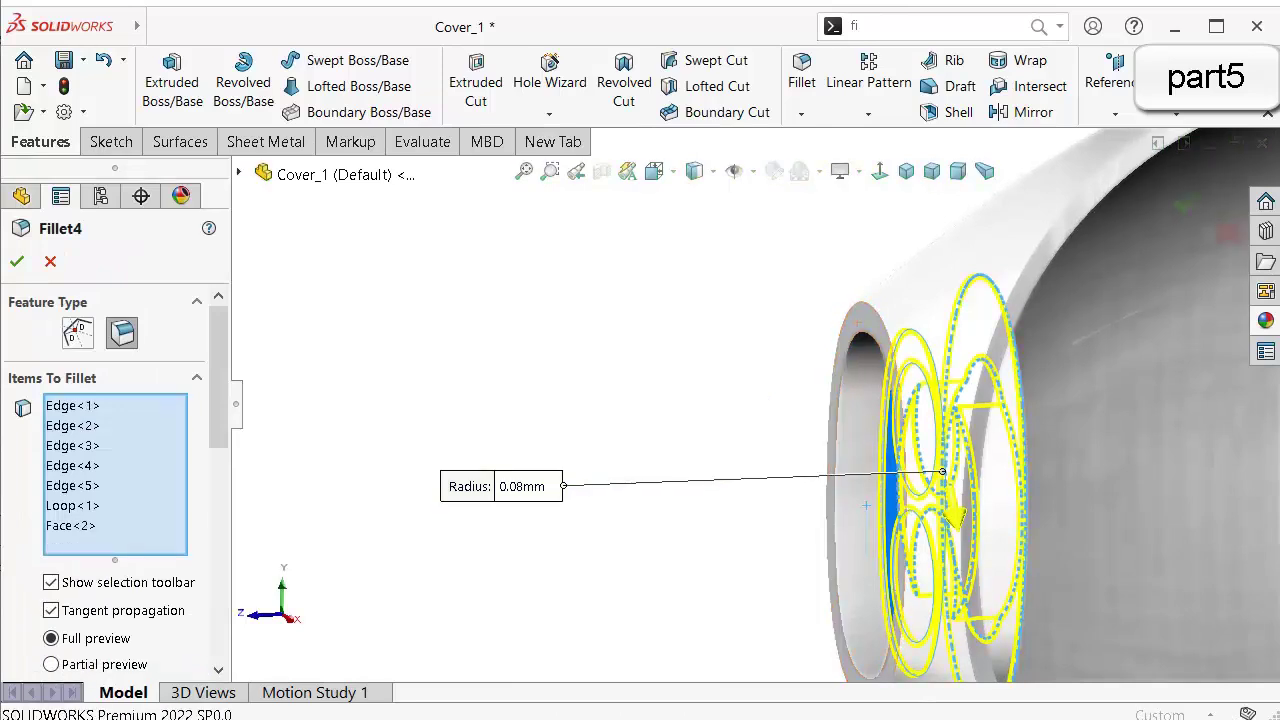
pyautogui.press('Escape')
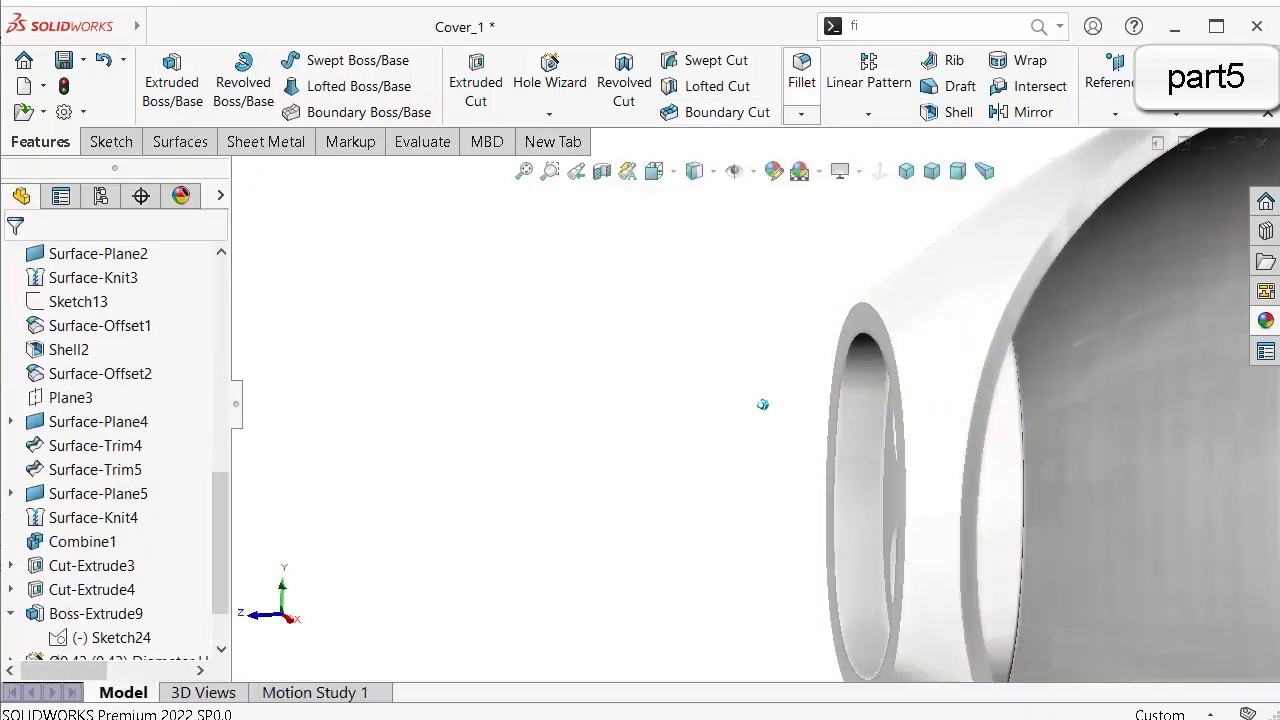
# Create a separate 0.25 mm fillet on the flat rim face around the outer oval recess.
pyautogui.click(801, 72)
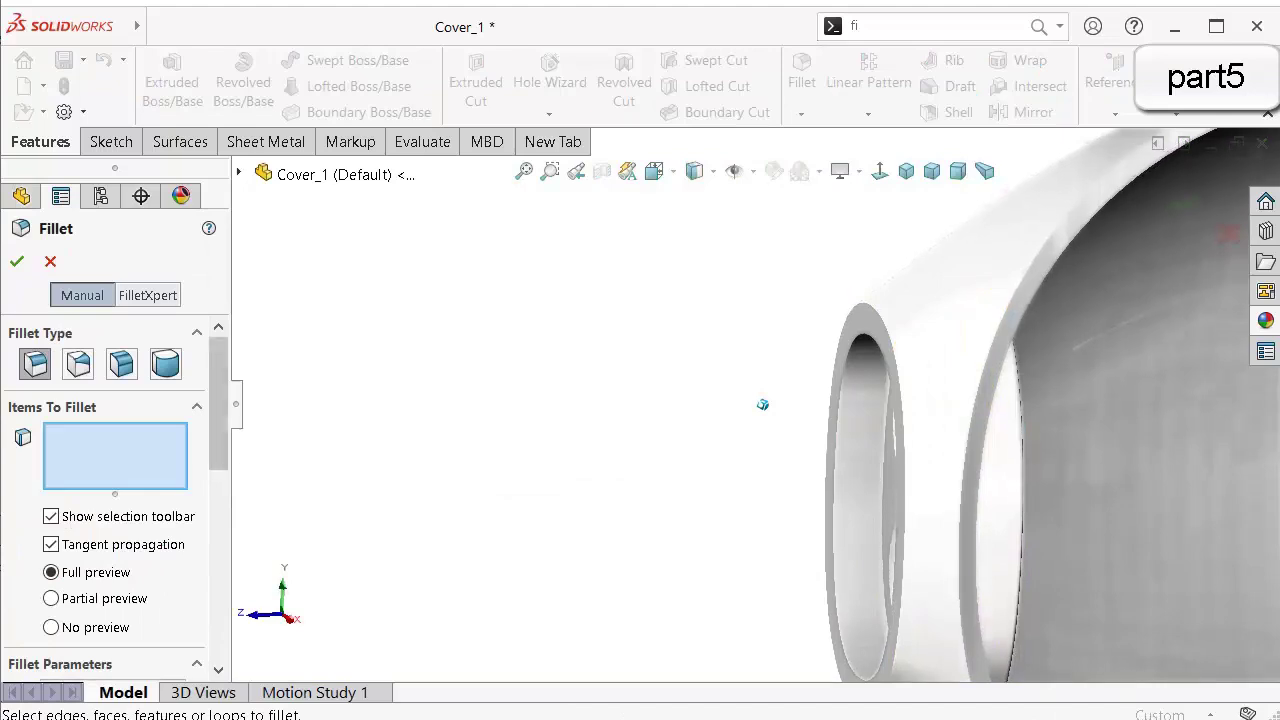
pyautogui.moveTo(218, 404); pyautogui.dragTo(218, 479)
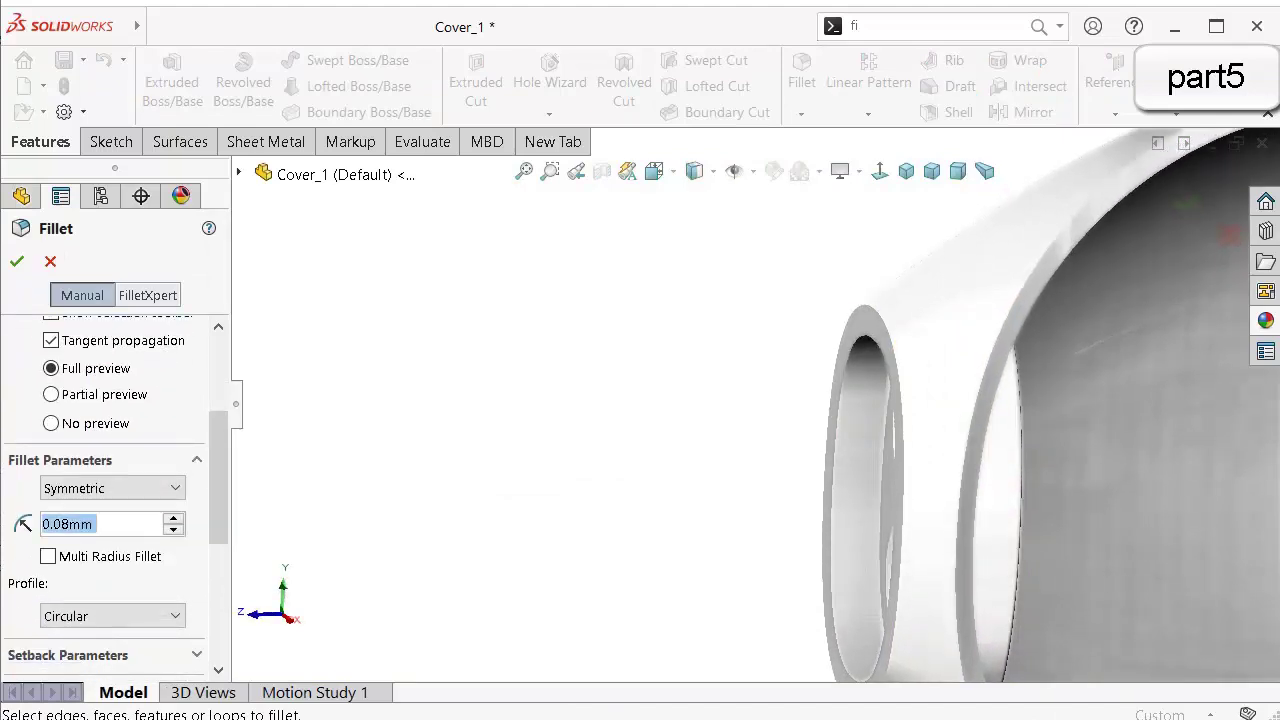
pyautogui.write('0.')
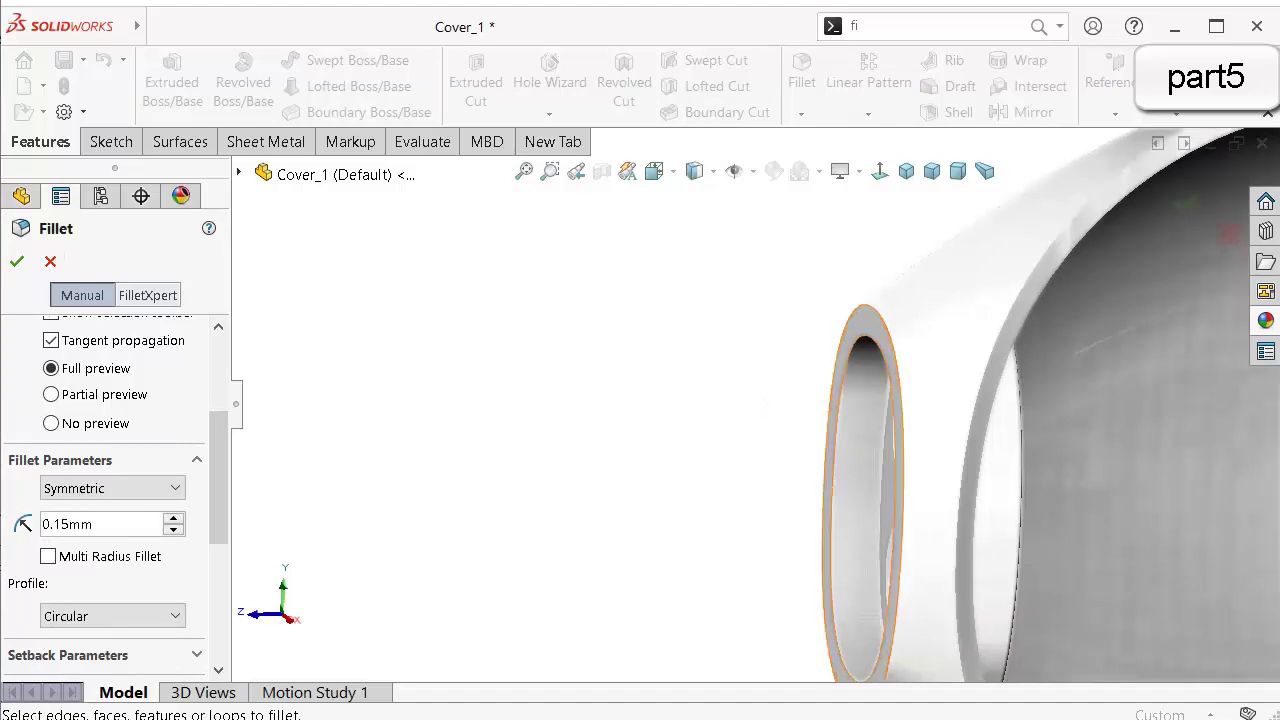
pyautogui.click(866, 320)
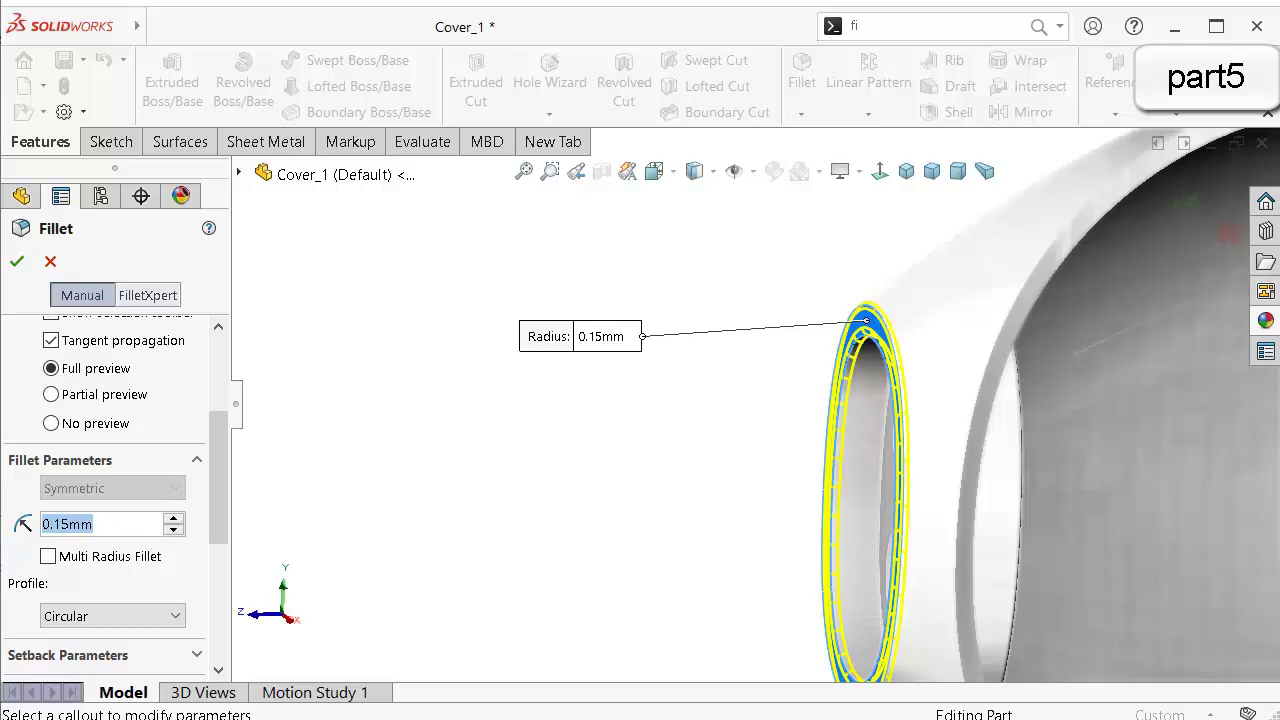
pyautogui.press('Return')
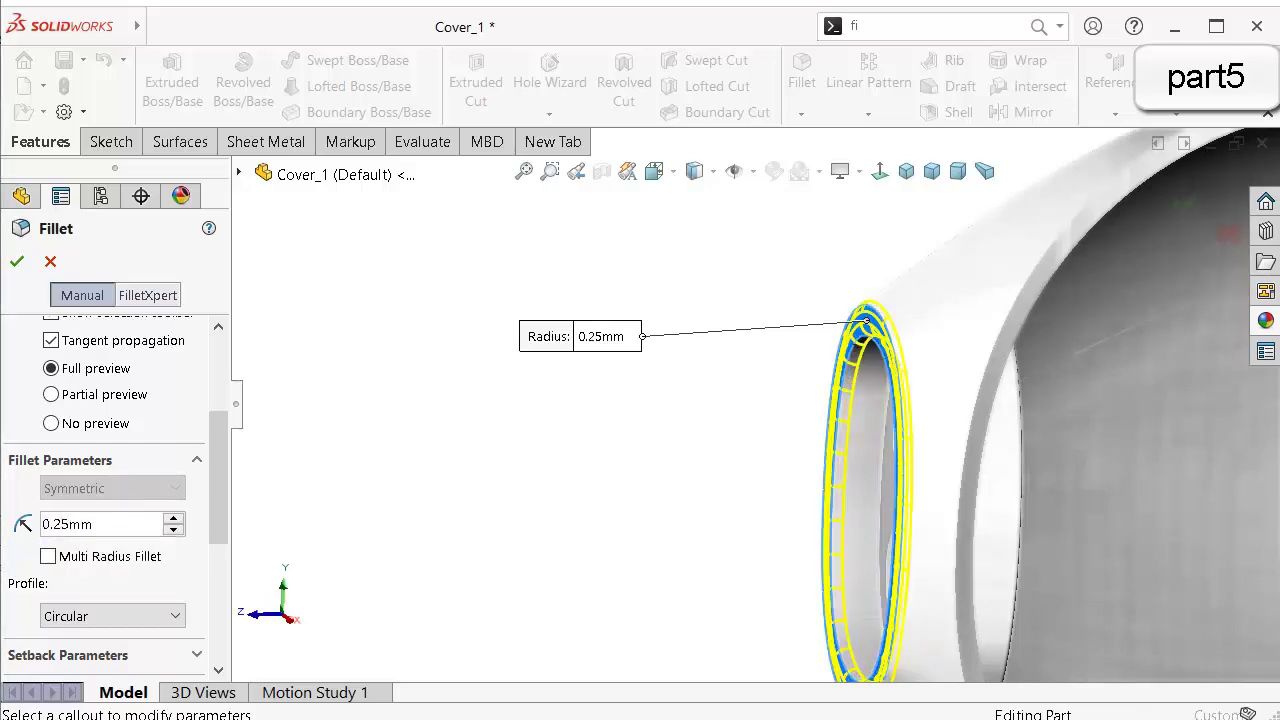
pyautogui.moveTo(836, 420); pyautogui.dragTo(890, 420, button='middle')
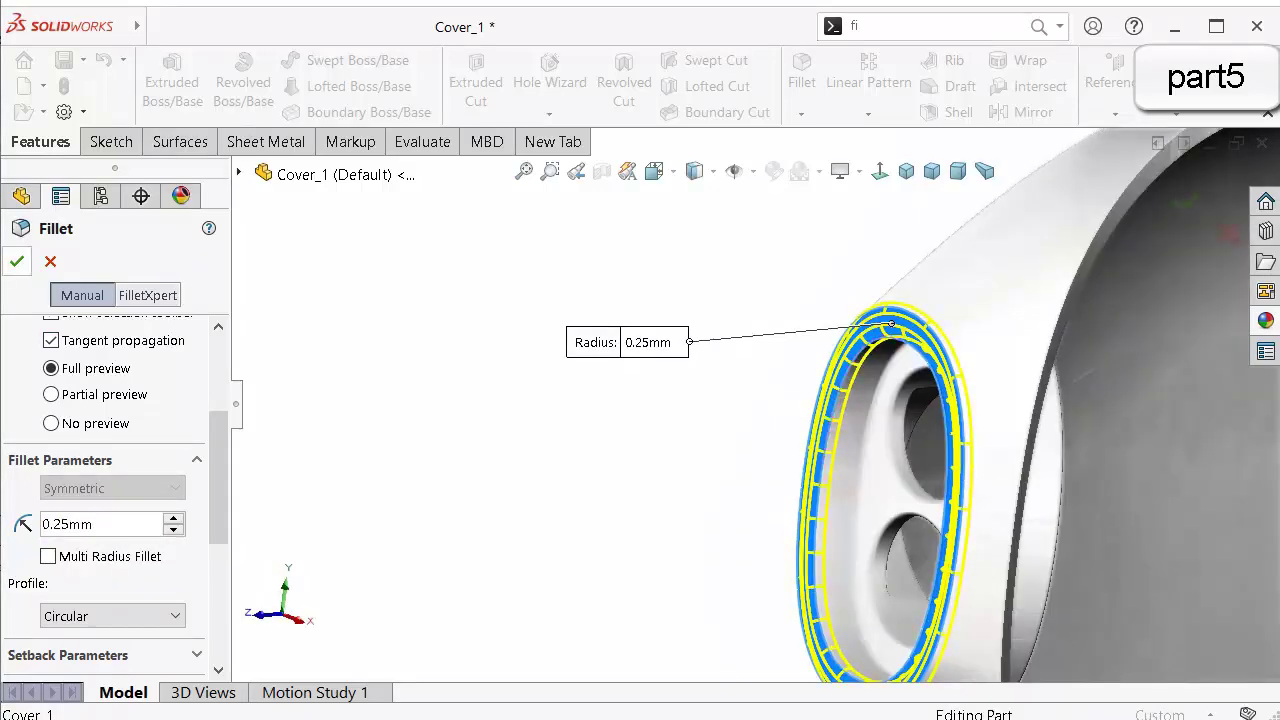
pyautogui.moveTo(806, 563)
pyautogui.mouseDown(button='middle')
pyautogui.moveTo(910, 563)
pyautogui.moveTo(810, 563)
pyautogui.mouseUp(button='middle')
# Examine the rounded rim and the holes of the outer oval recess from several angles.
pyautogui.press('Left')
pyautogui.press('Left')
pyautogui.press('Left')
pyautogui.press('Left')
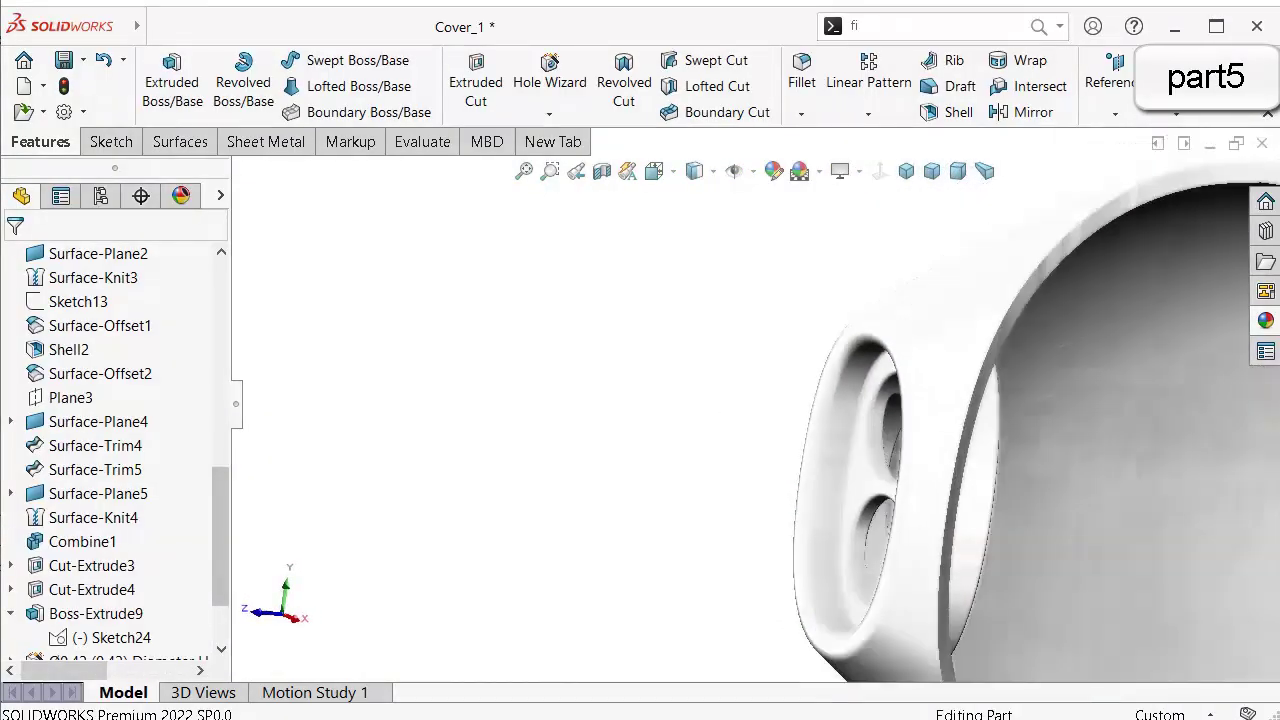
pyautogui.press('Left')
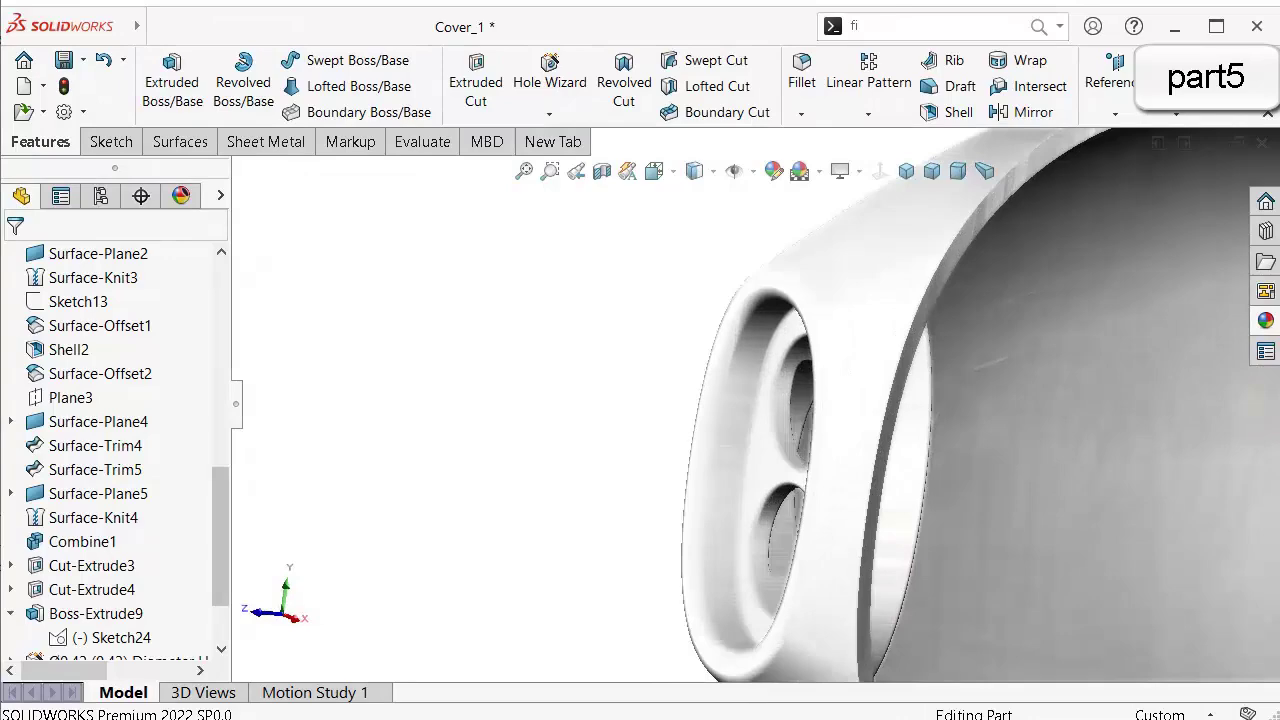
pyautogui.press('Left')
pyautogui.press('Left')
pyautogui.press('Left')
pyautogui.press('Left')
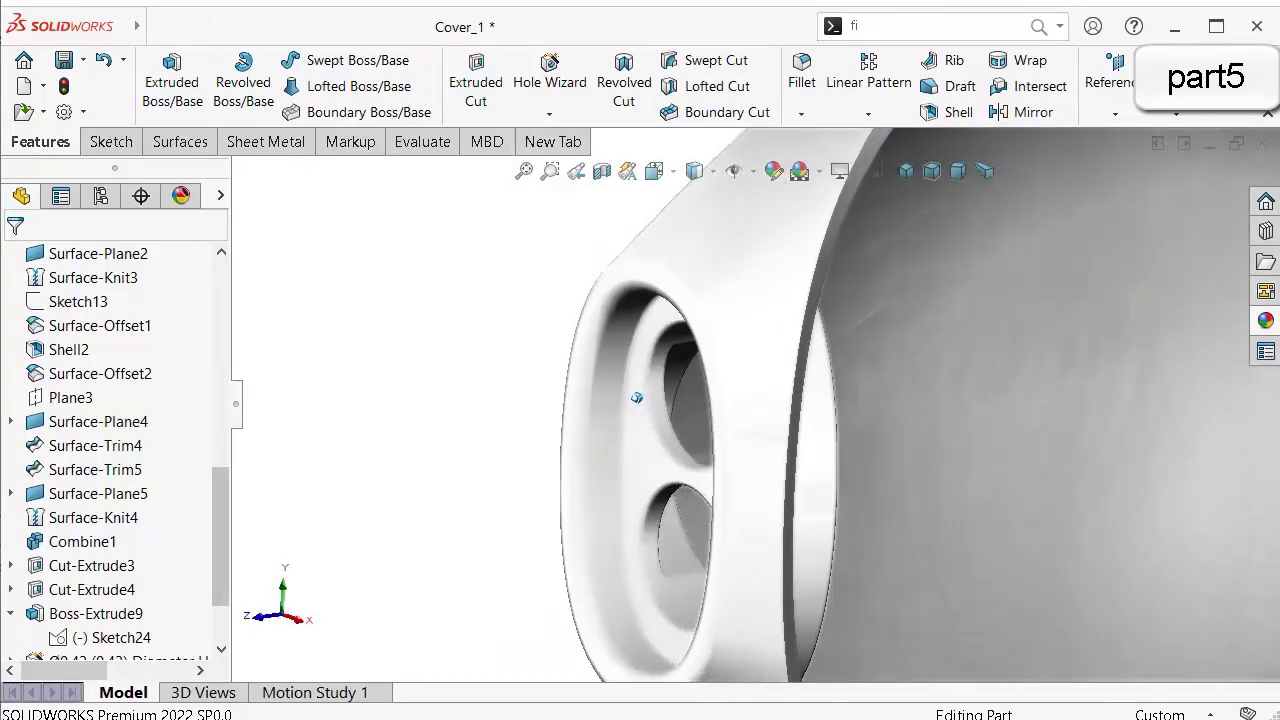
pyautogui.press('Left')
pyautogui.press('Left')
pyautogui.press('Left')
pyautogui.press('Left')
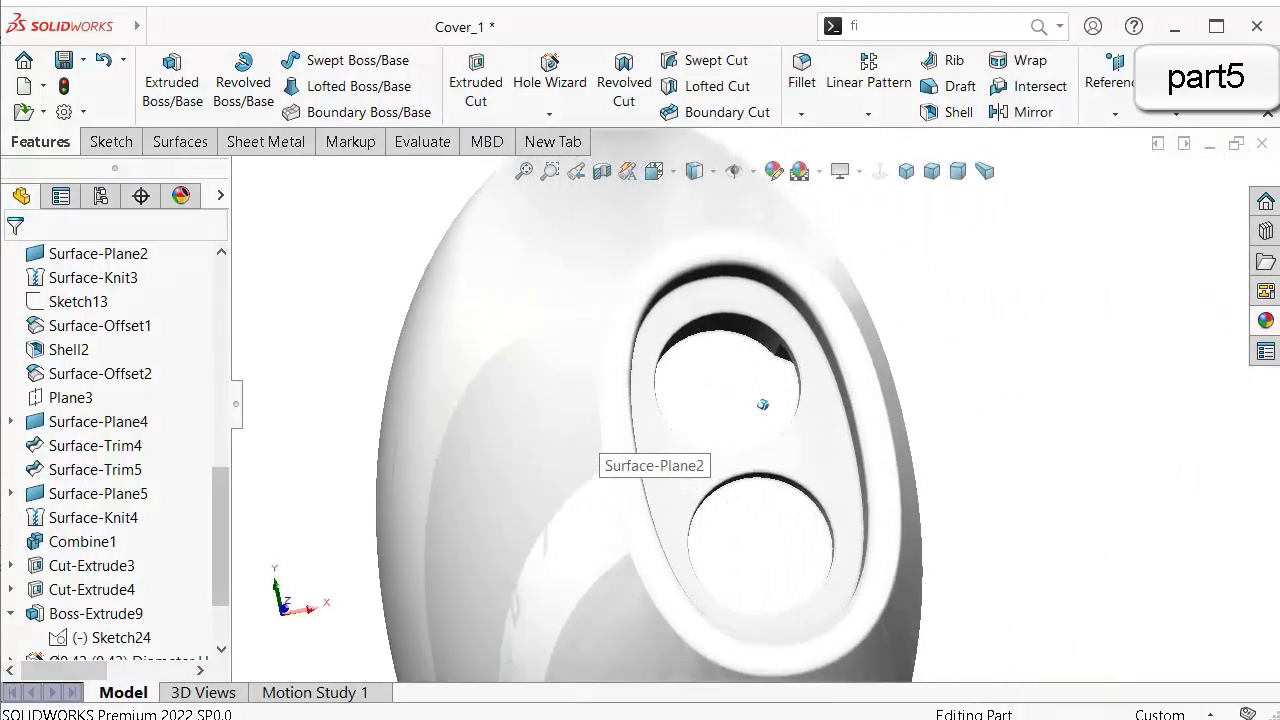
# Give the part the white medium gloss appearance with colour RGB 218, 226, 214.
pyautogui.moveTo(762, 404); pyautogui.dragTo(1103, 430, button='middle')
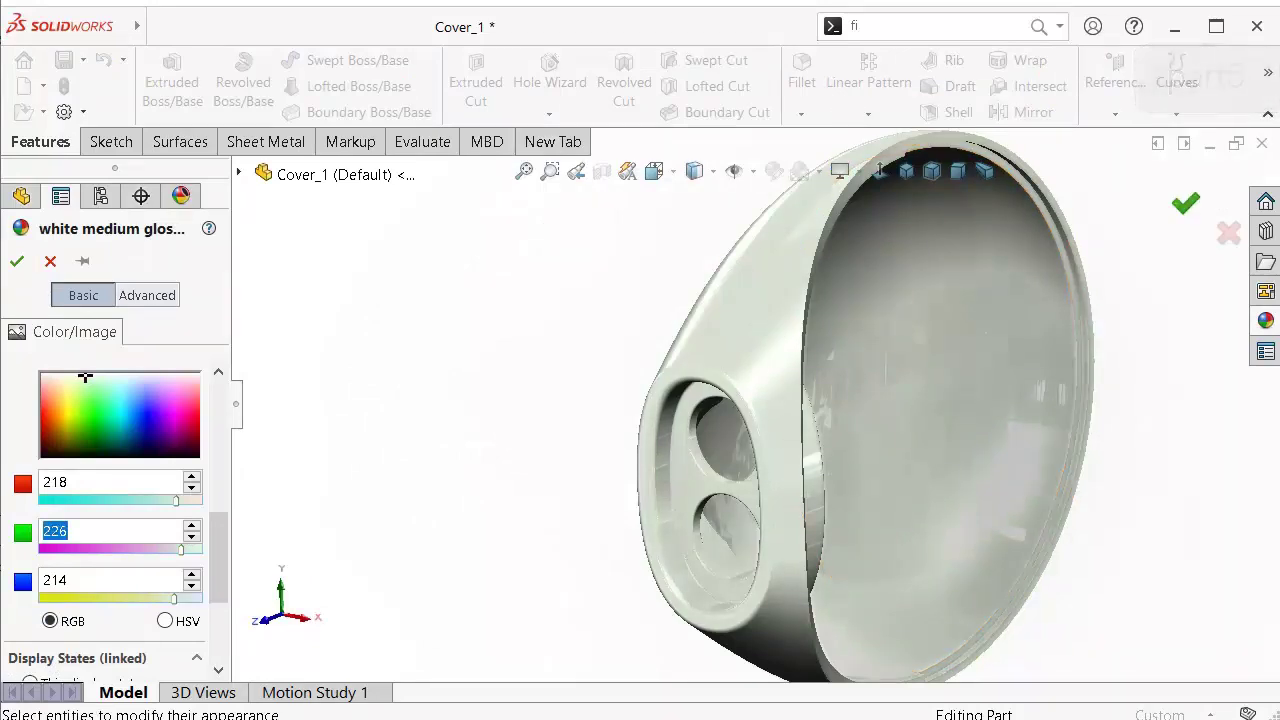
pyautogui.press('Return')
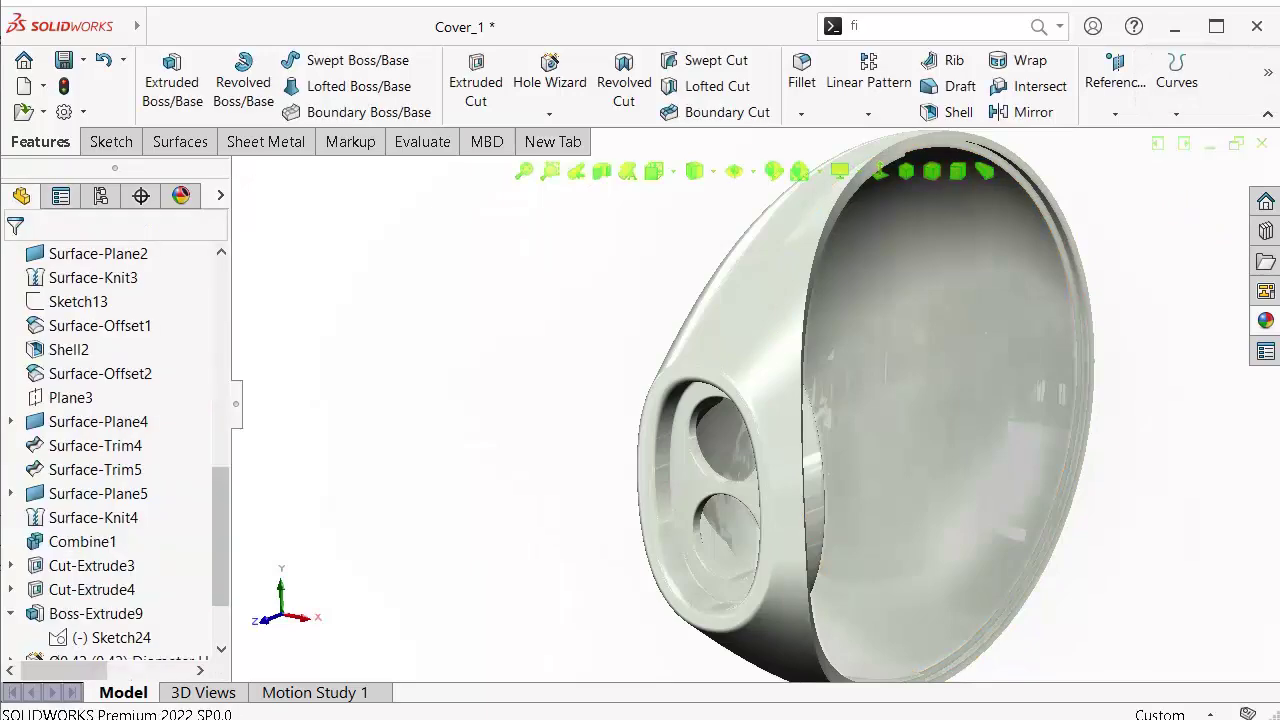
# Hide the feature tree and view the finished cover in perspective in the isometric and trimetric orientations.
pyautogui.moveTo(762, 404); pyautogui.dragTo(990, 190, button='middle')
pyautogui.click(906, 171)
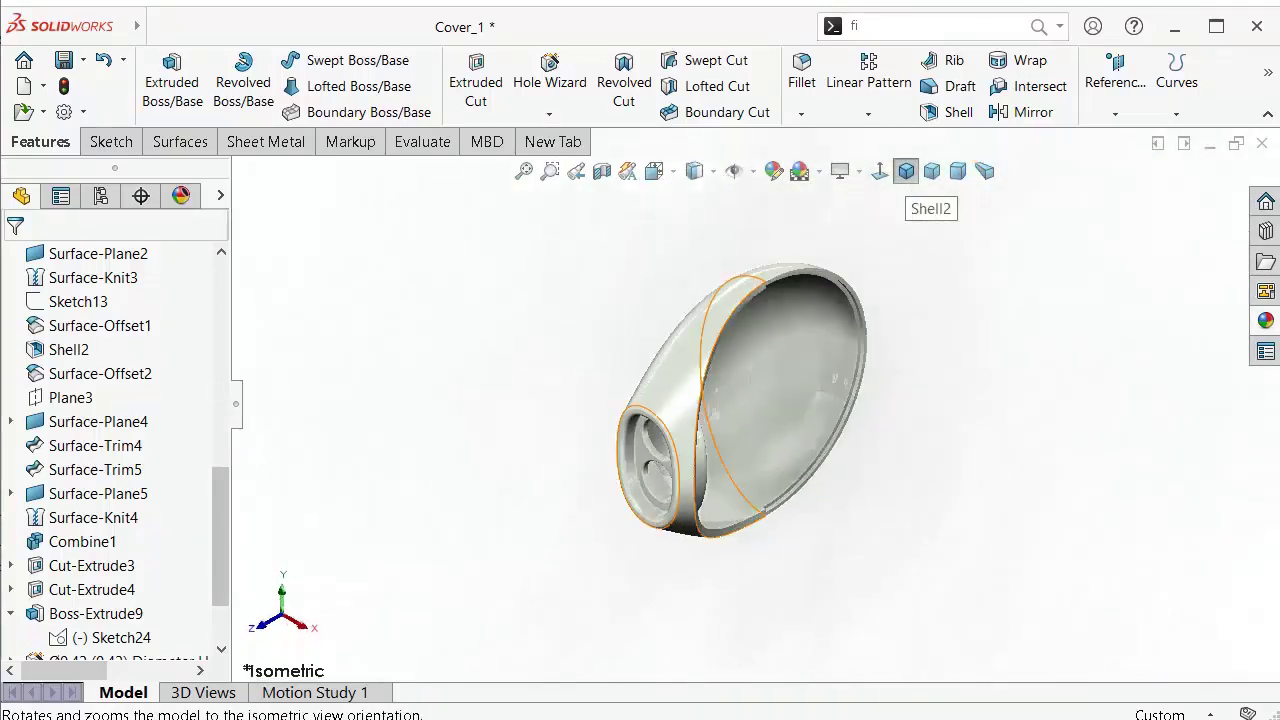
pyautogui.press('F9')
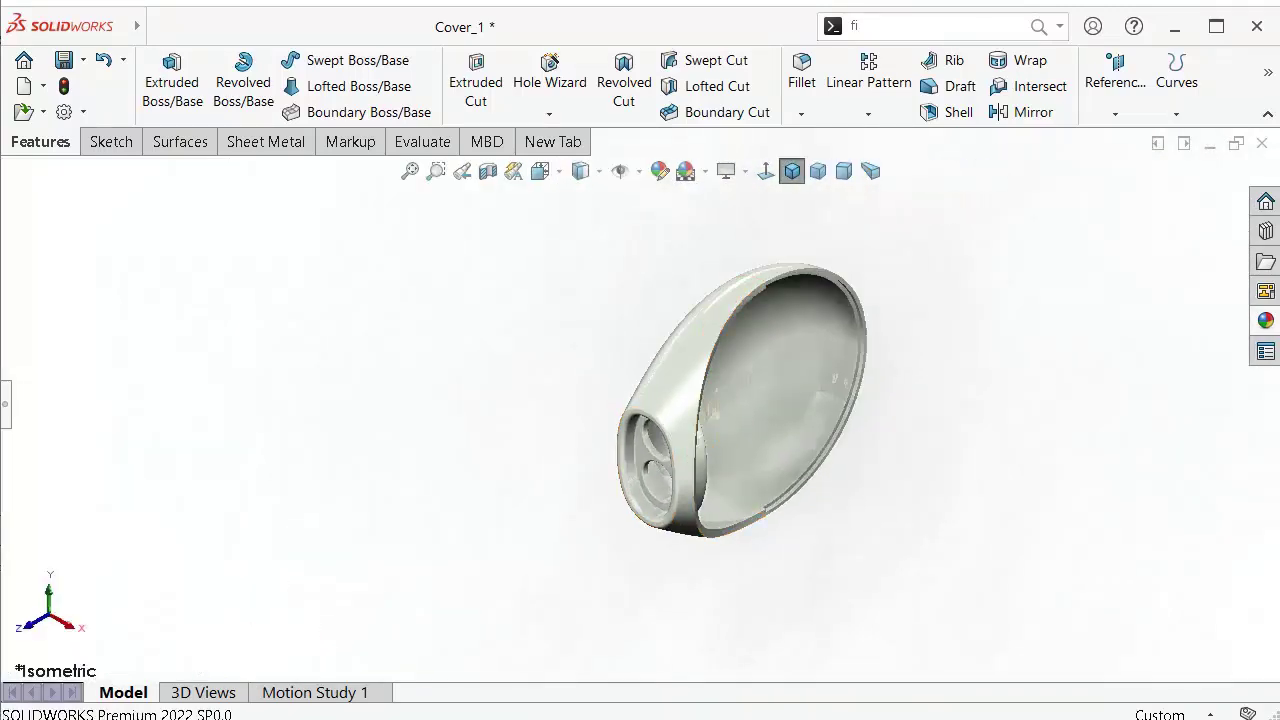
pyautogui.scroll(-2, 569, 312)
pyautogui.click(870, 171)
pyautogui.scroll(-1, 930, 401)
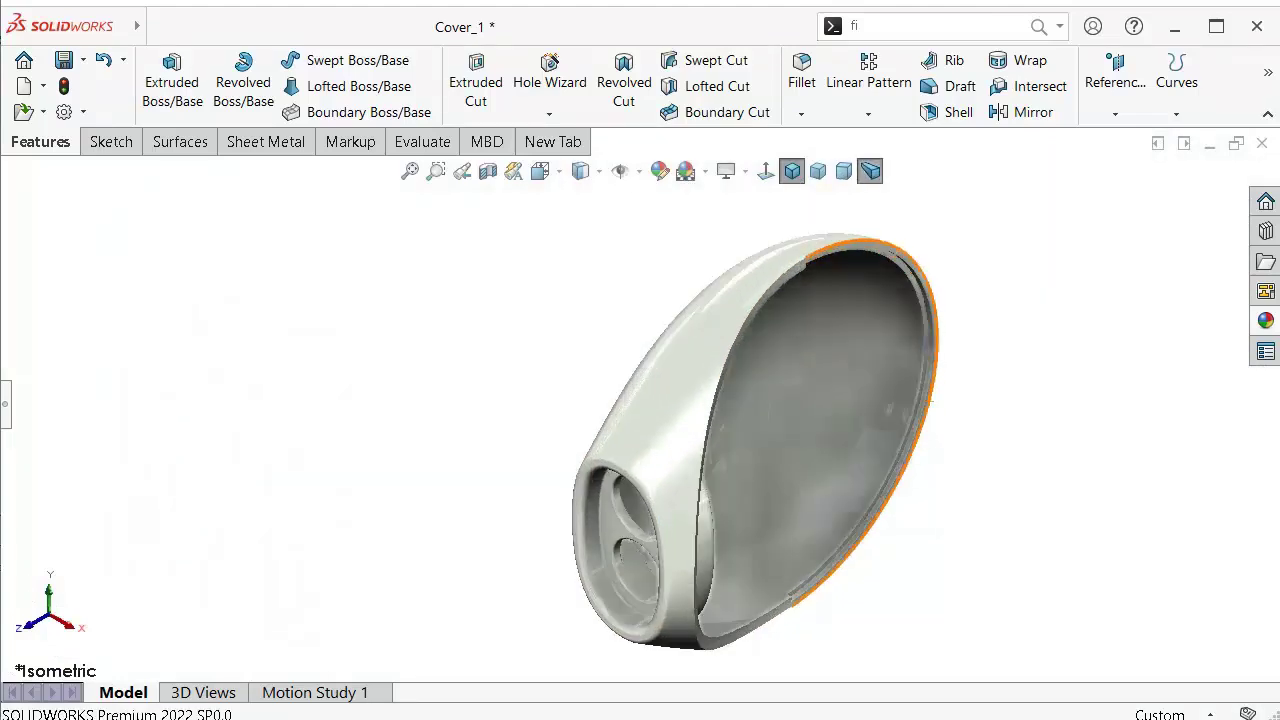
pyautogui.click(818, 171)
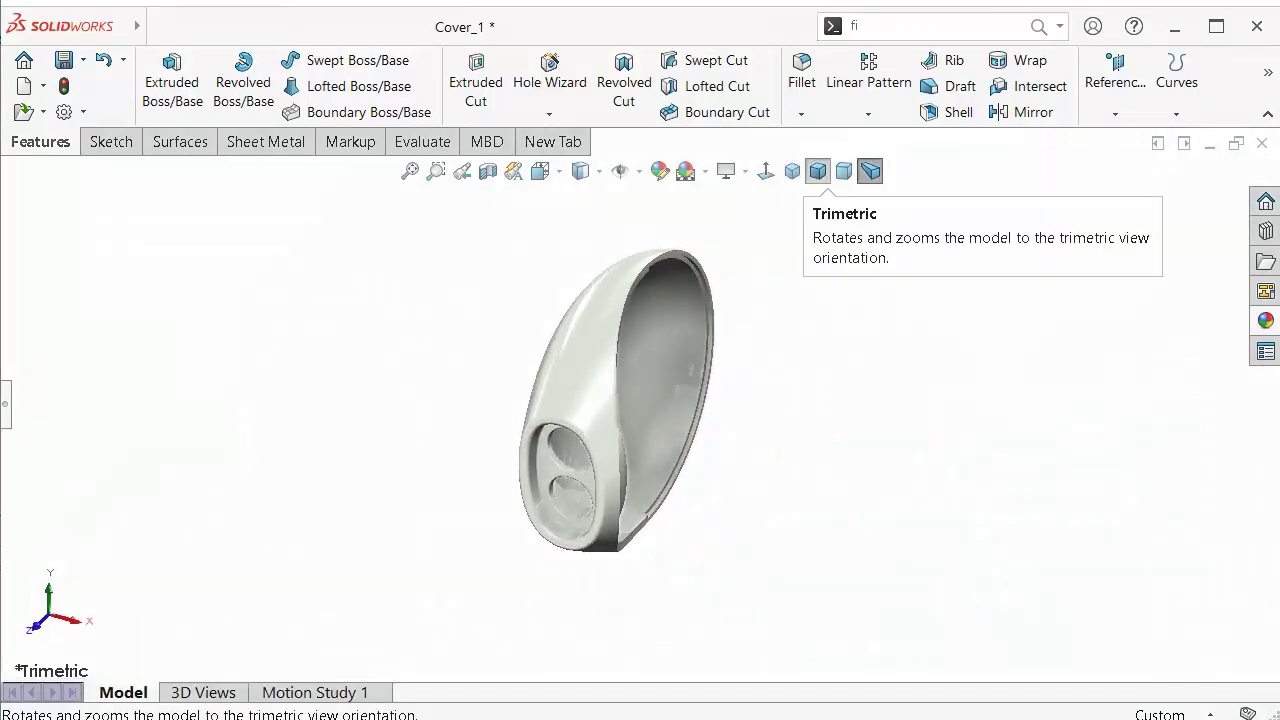
# View the finished cover in the dimetric and isometric orientations.
pyautogui.click(844, 171)
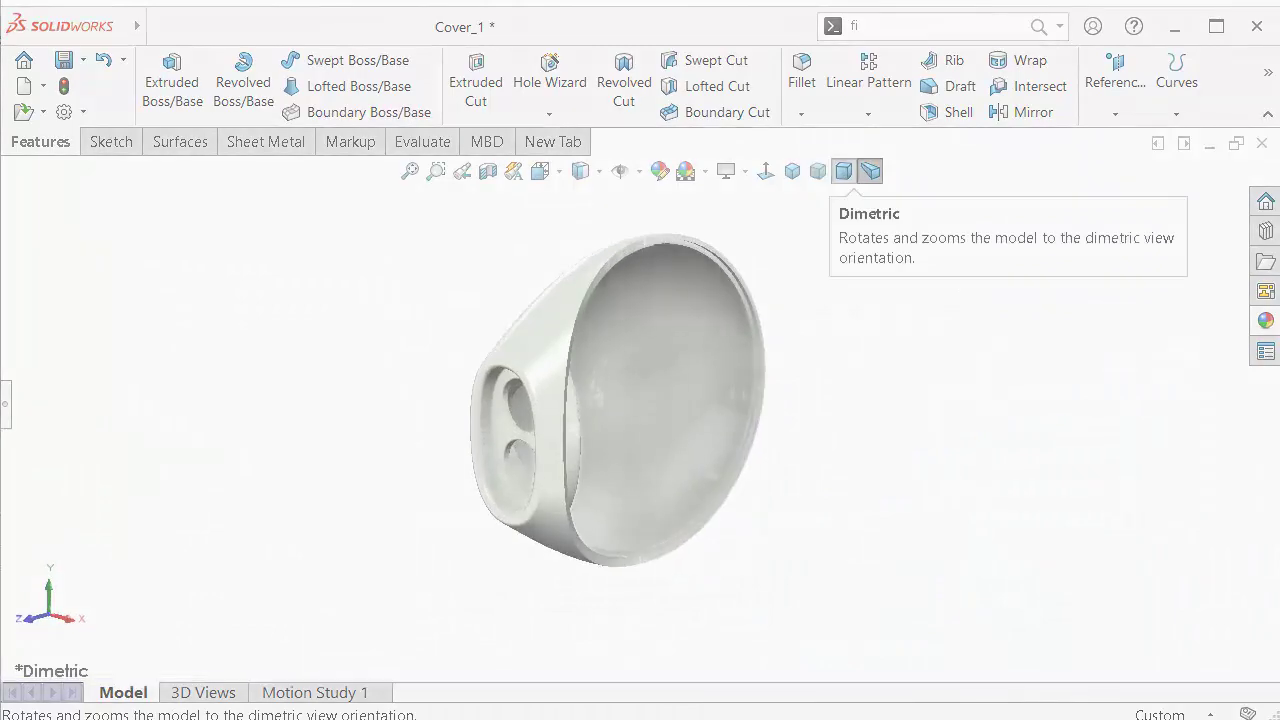
pyautogui.click(792, 171)
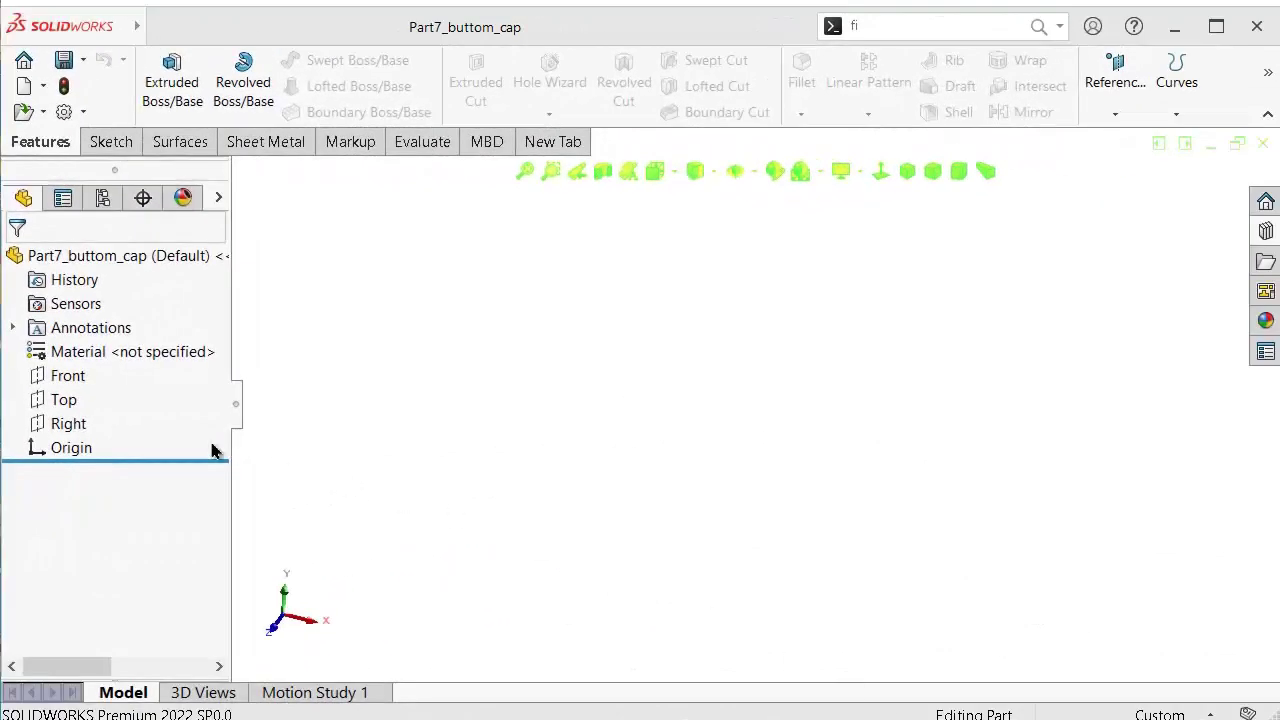
pyautogui.click(74, 401)
pyautogui.click(89, 366)
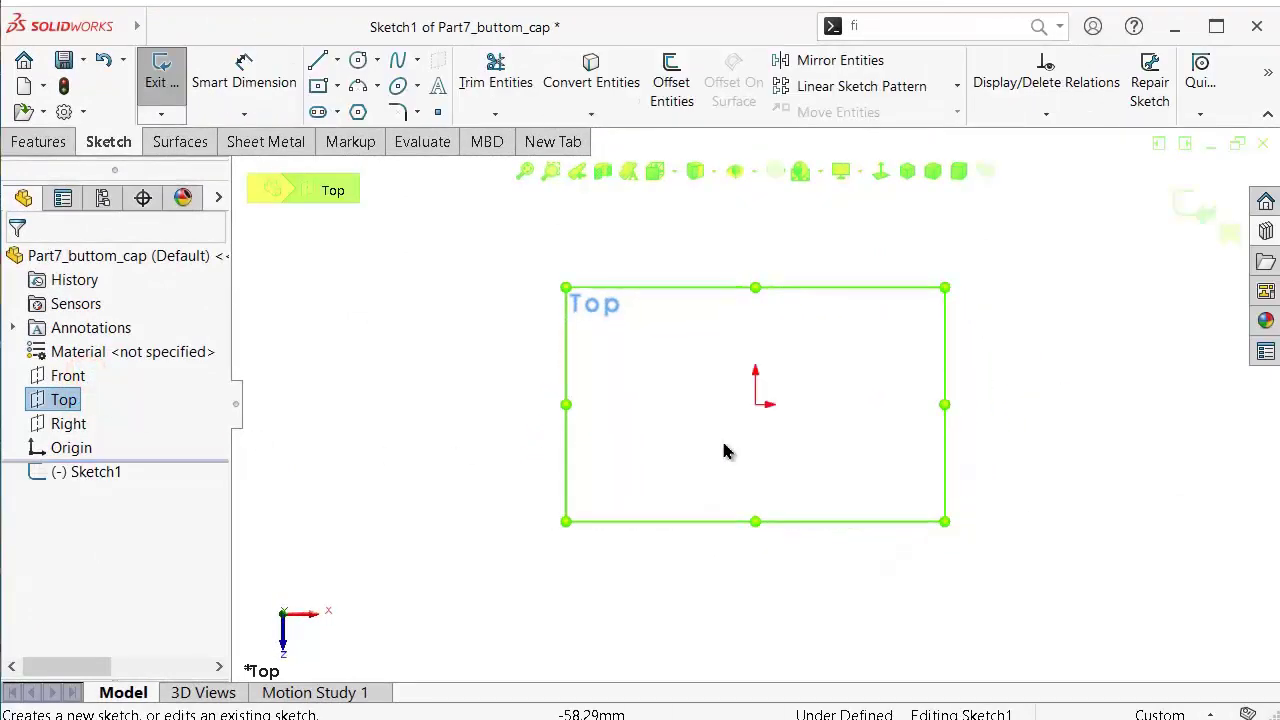
pyautogui.click(813, 358)
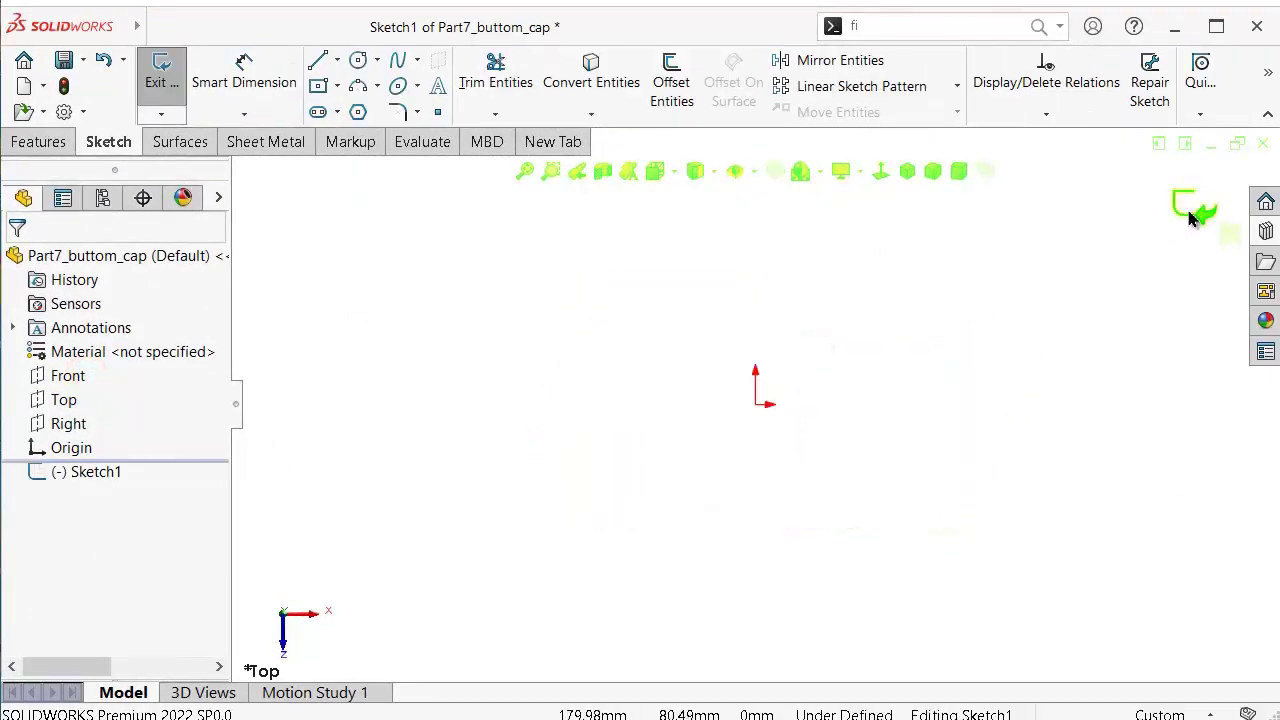
# Start a sketch on the Top plane and draw an upright ellipse centred on the origin, with a horizontal radius of about 47 mm.
pyautogui.click(66, 400)
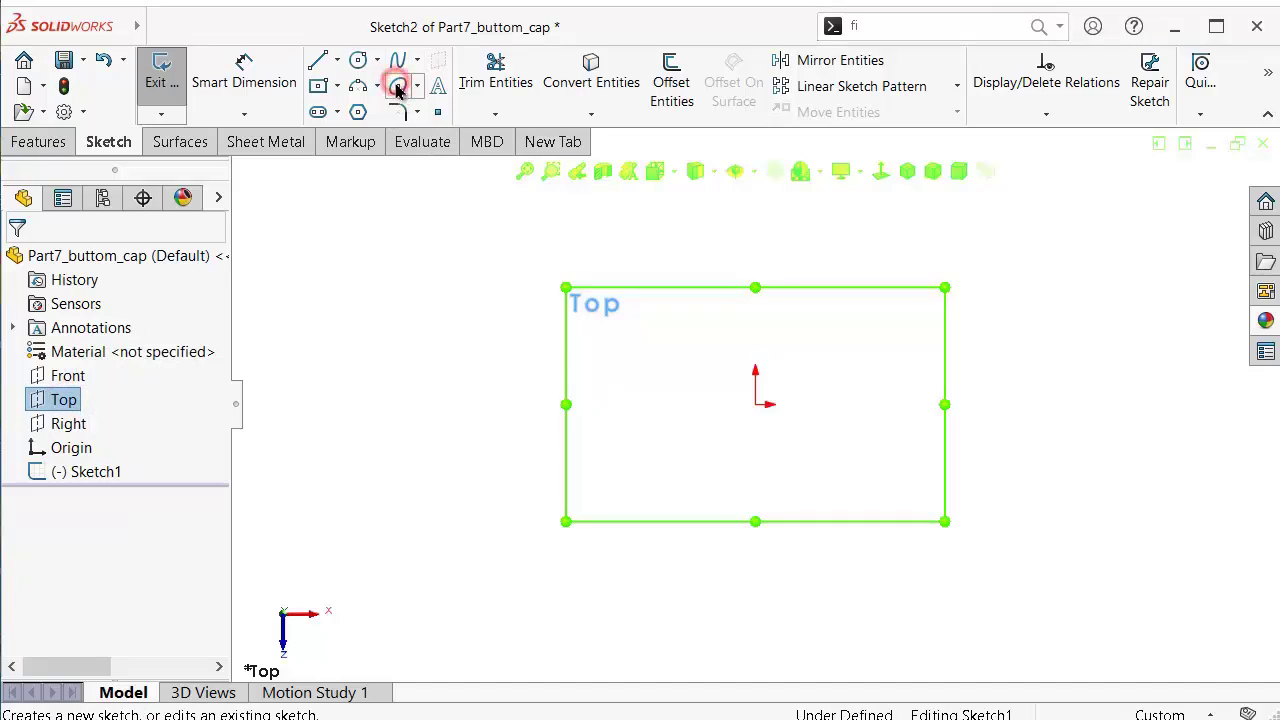
pyautogui.click(756, 403)
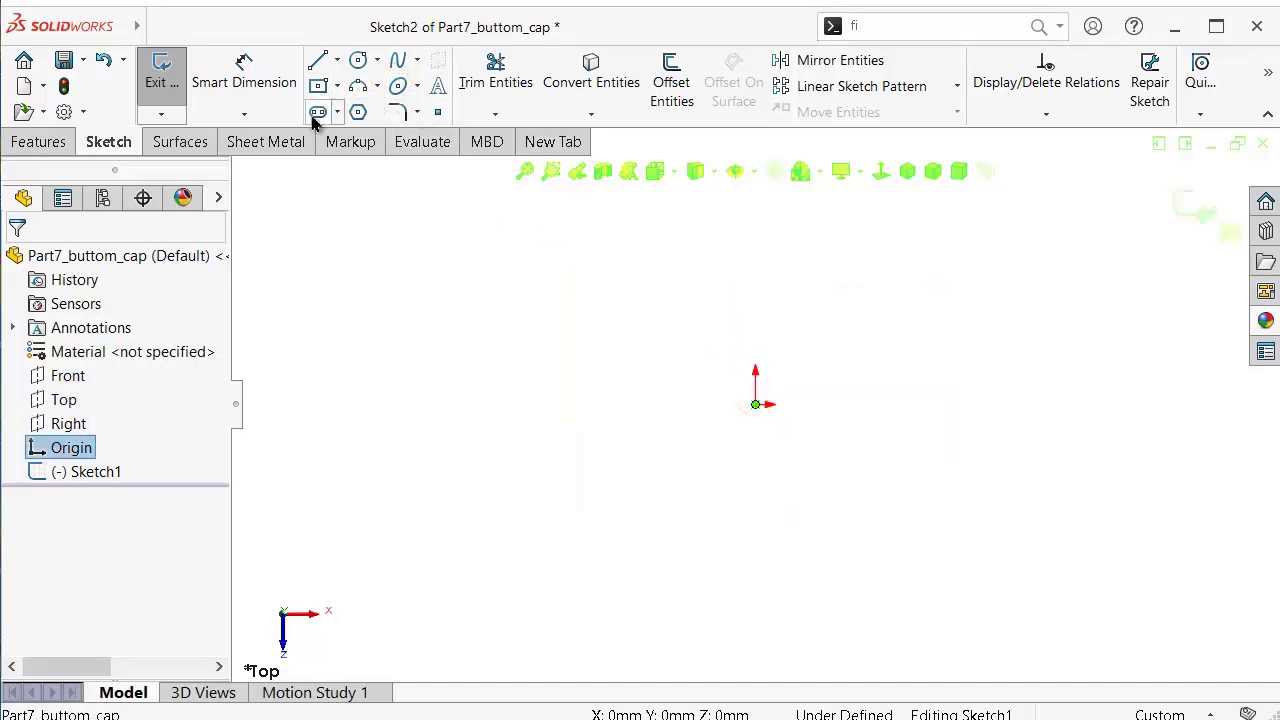
pyautogui.click(396, 86)
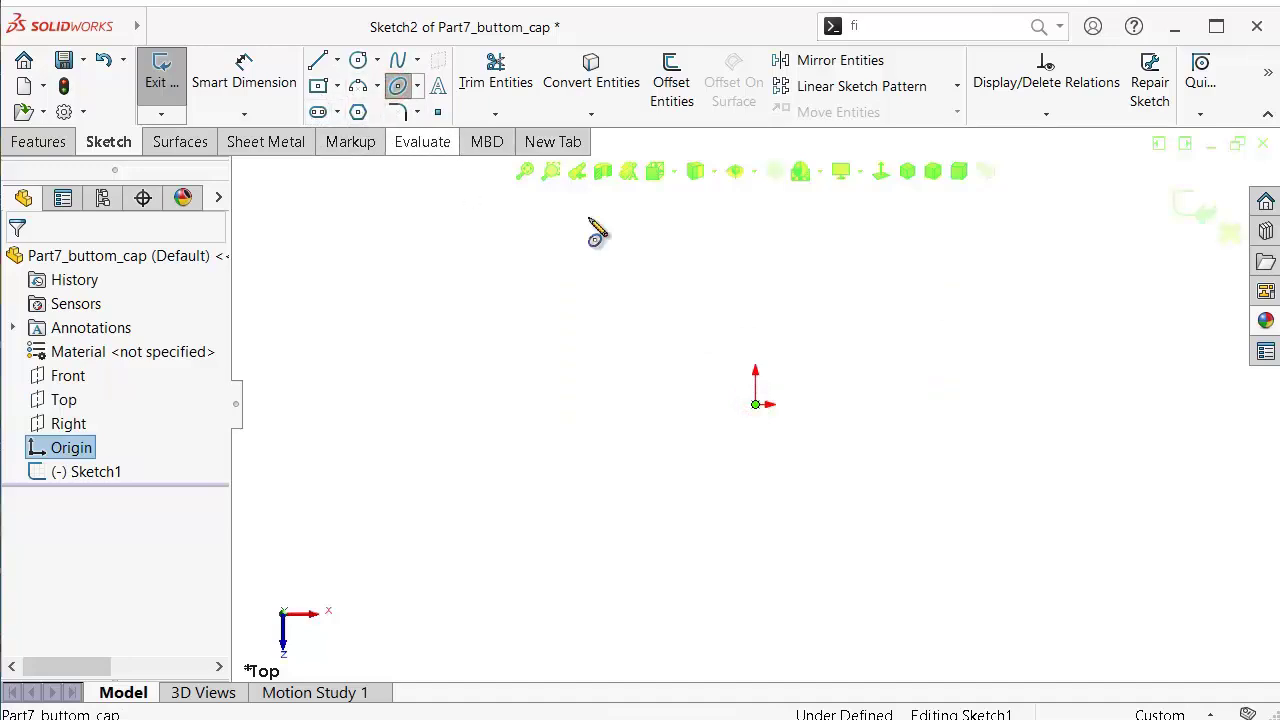
pyautogui.click(756, 404)
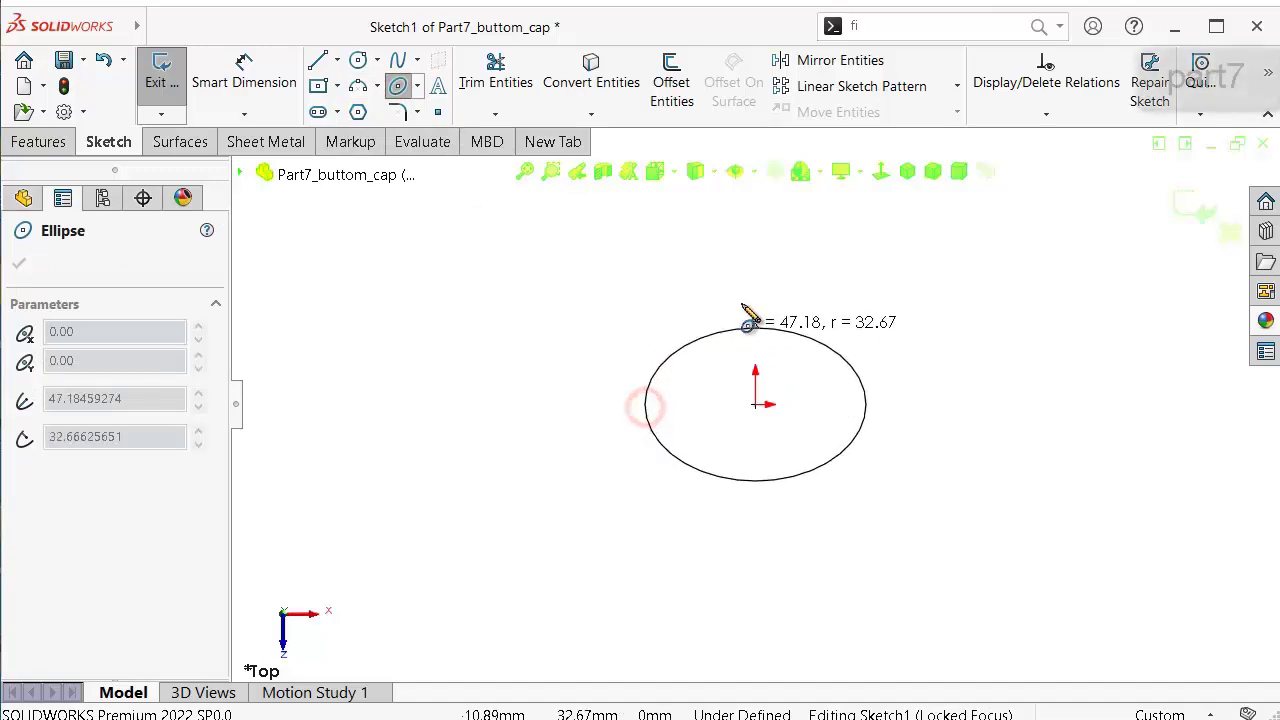
pyautogui.click(754, 247)
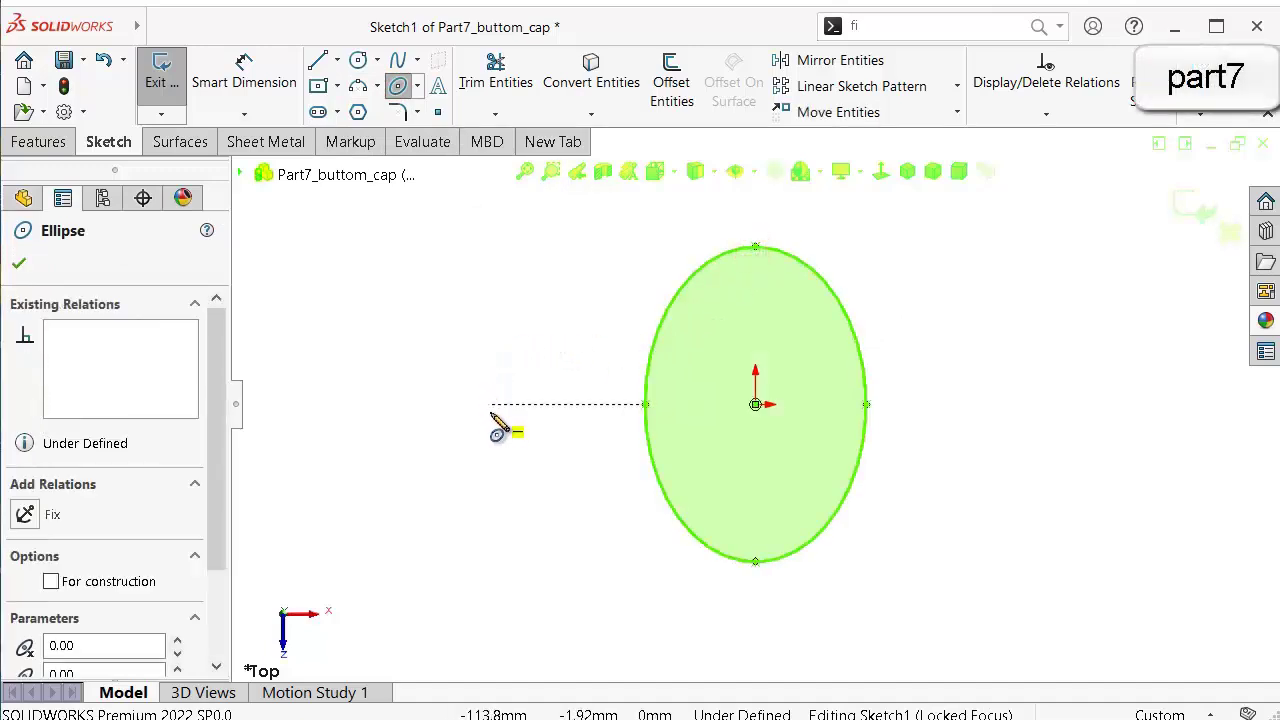
pyautogui.moveTo(491, 412); pyautogui.dragTo(460, 260, button='right')
# Draw two centerlines in the ellipse, from its right quadrant point to the origin and from the origin to its lowest point.
pyautogui.click(337, 60)
pyautogui.click(352, 102)
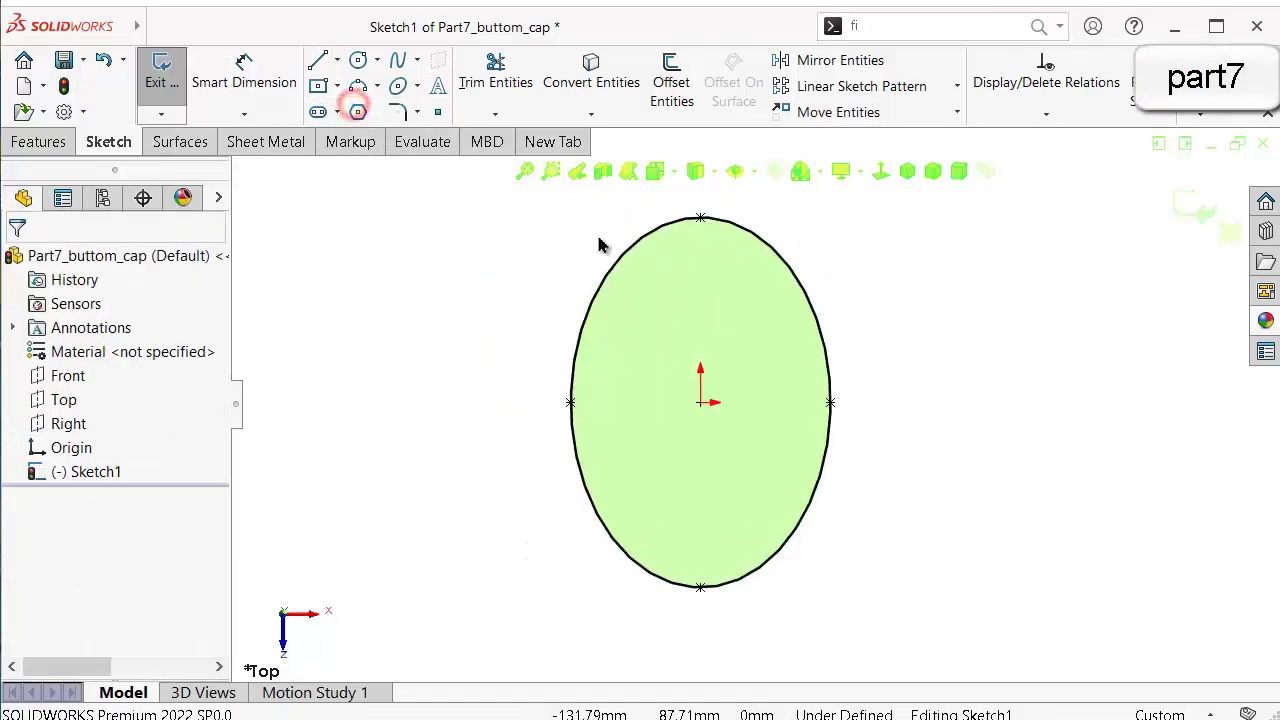
pyautogui.click(830, 402)
pyautogui.click(700, 402)
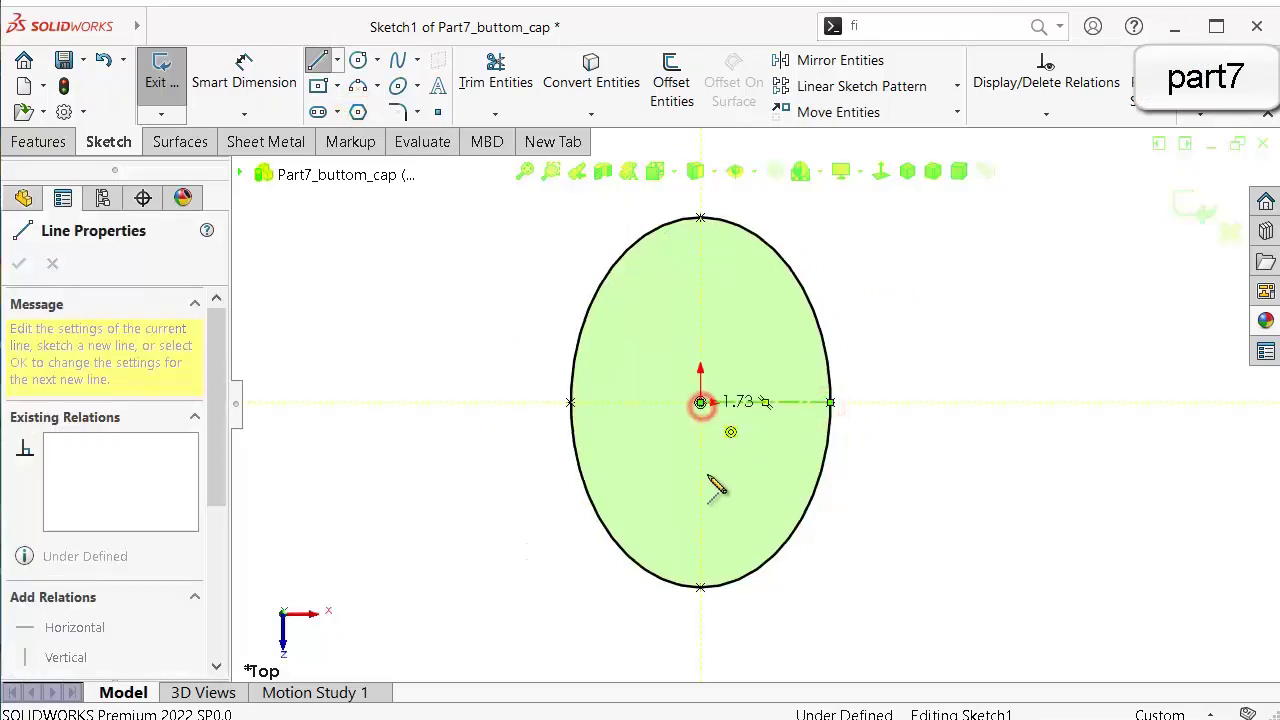
pyautogui.click(700, 587)
pyautogui.doubleClick(940, 536)
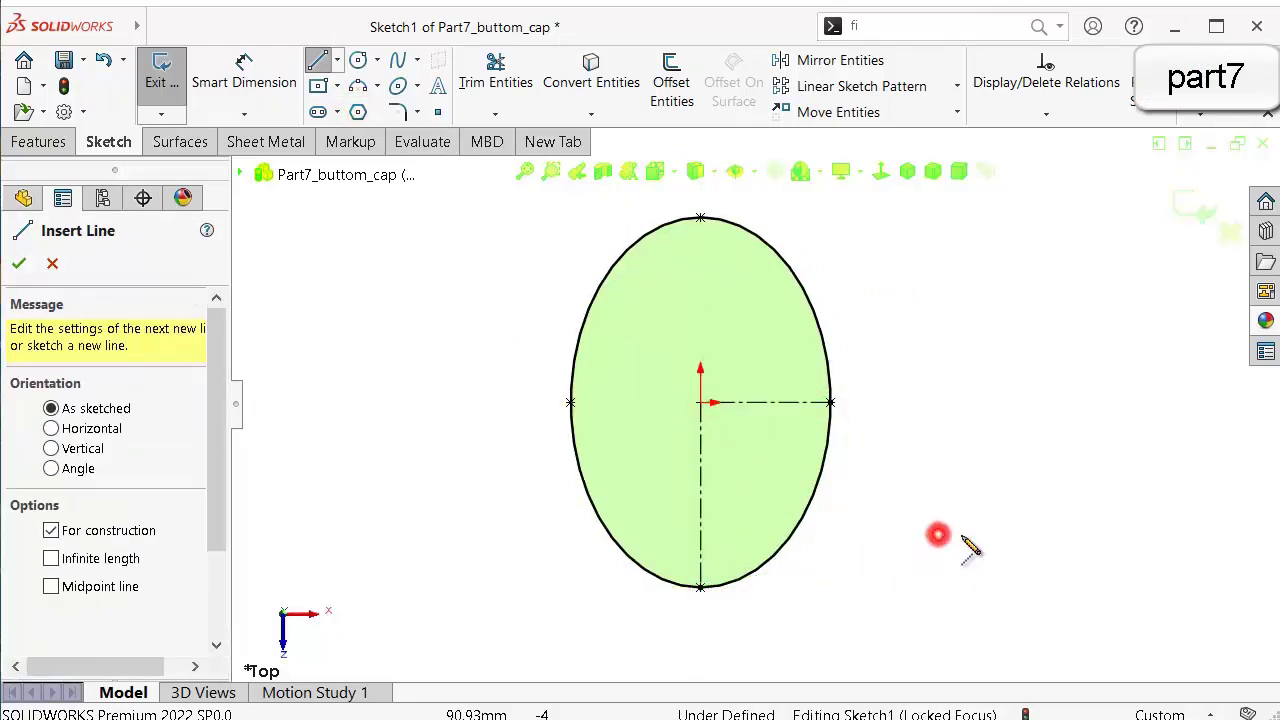
# Dimension the horizontal centerline to 2.75 mm.
pyautogui.moveTo(1006, 543); pyautogui.dragTo(997, 384, button='right')
pyautogui.click(804, 402)
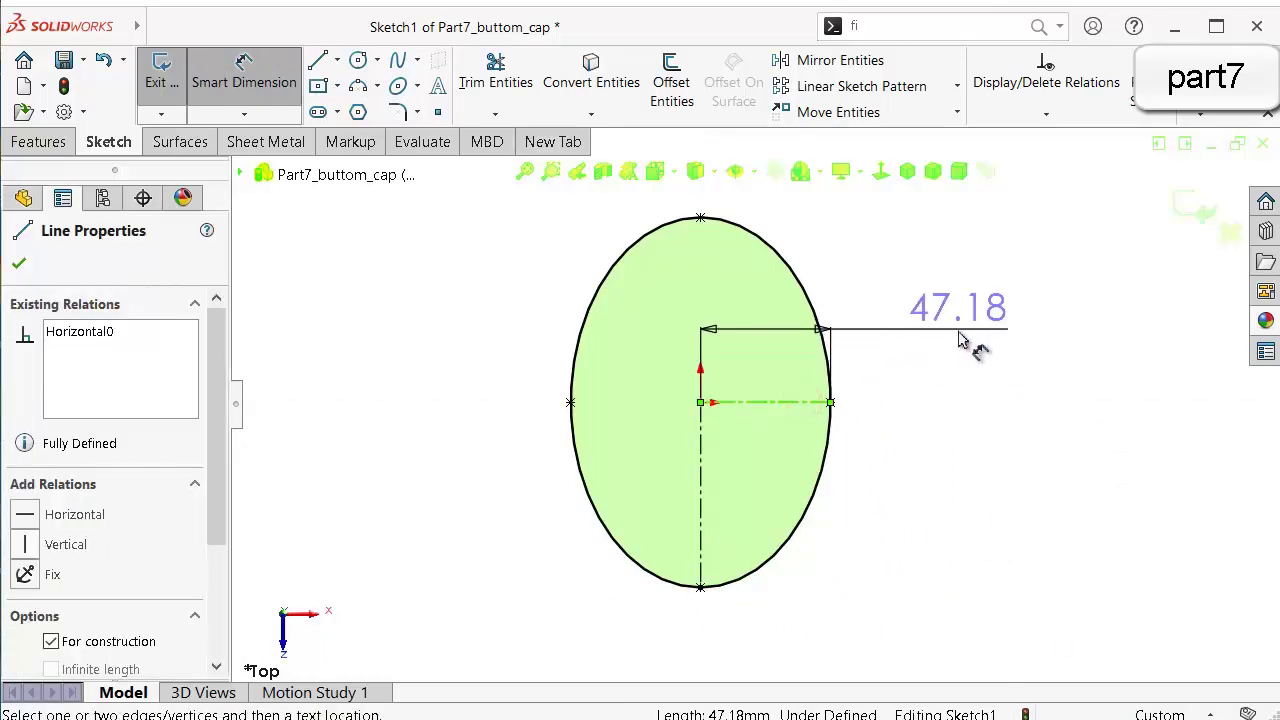
pyautogui.click(960, 338)
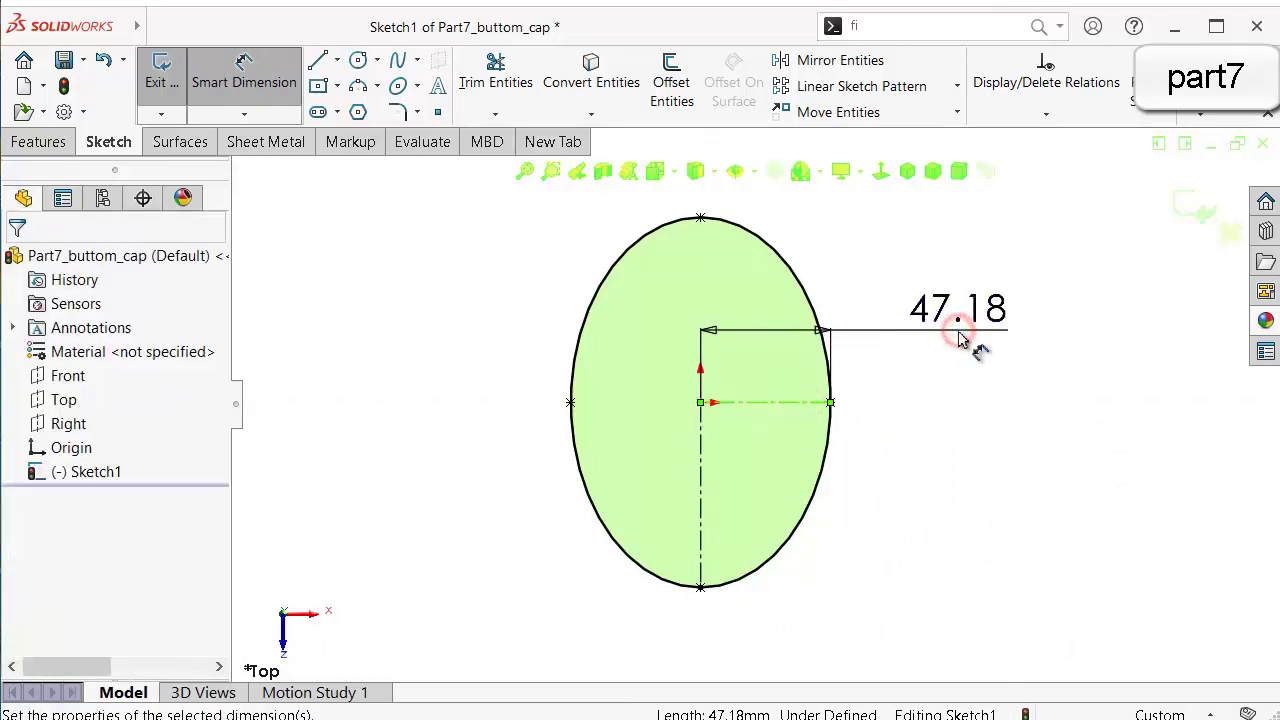
pyautogui.write('2')
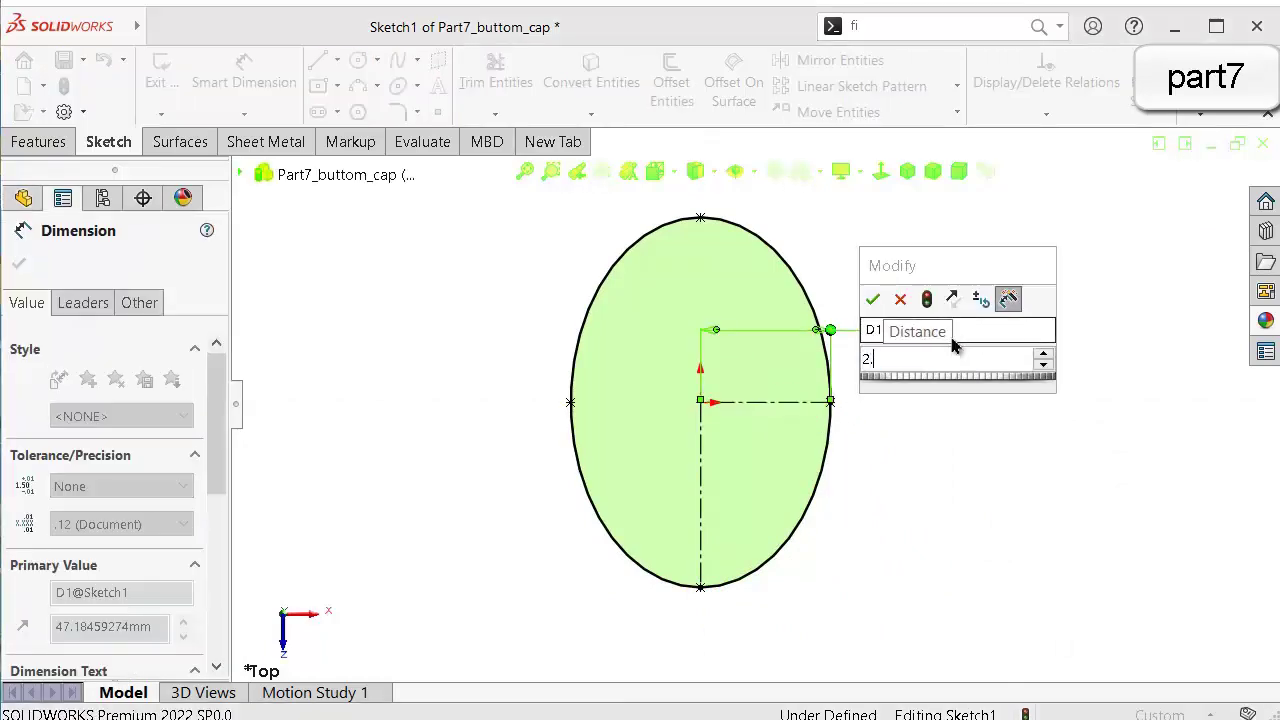
pyautogui.write('.75')
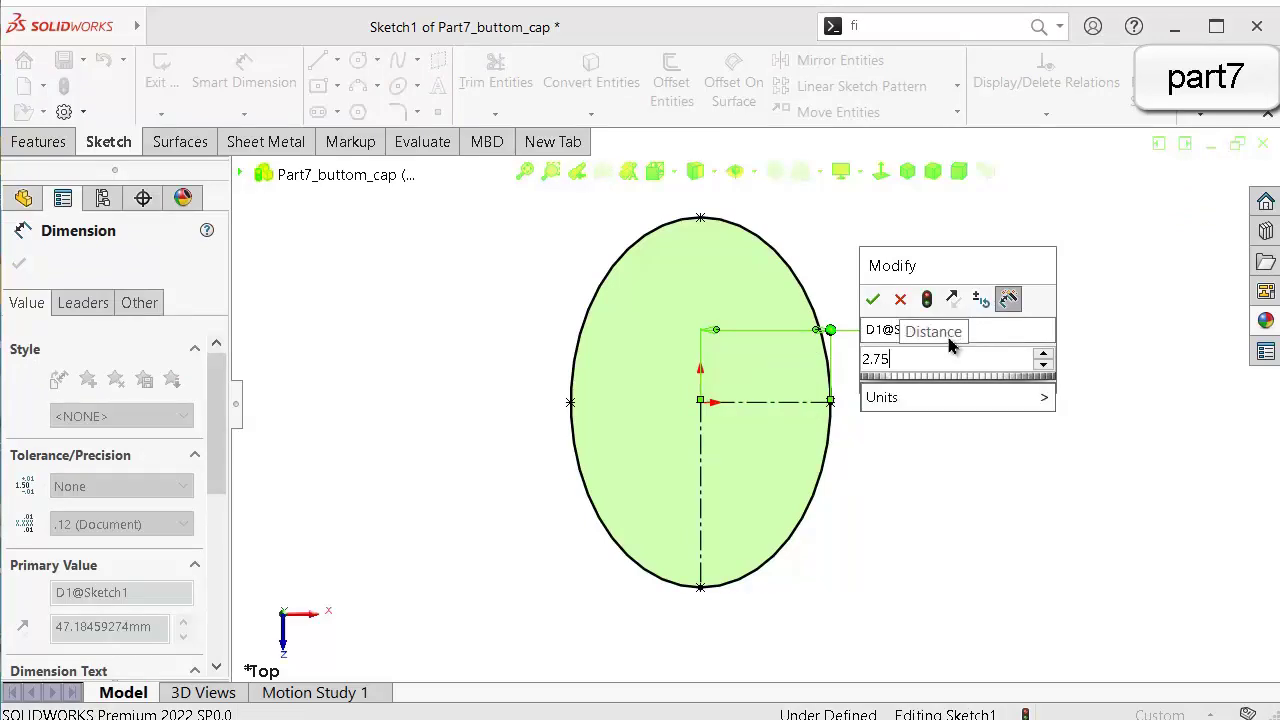
pyautogui.press('Return')
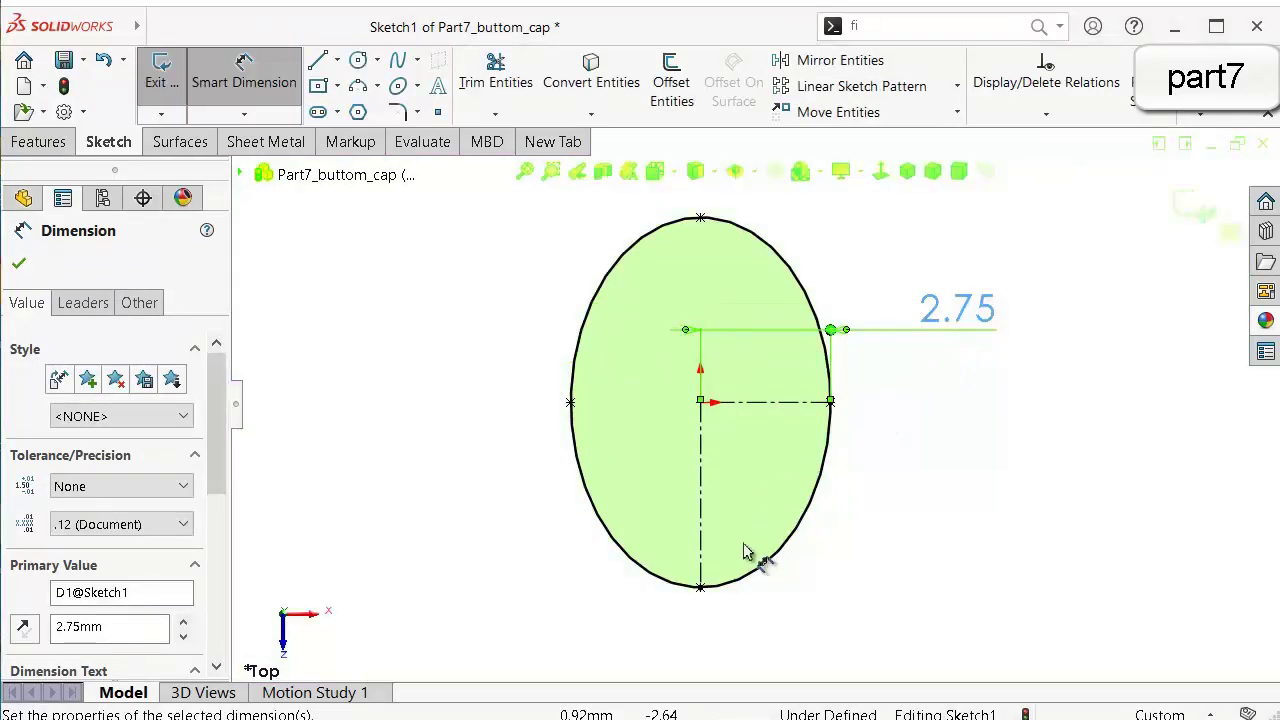
# Dimension the vertical centerline to 3.25 mm.
pyautogui.click(707, 502)
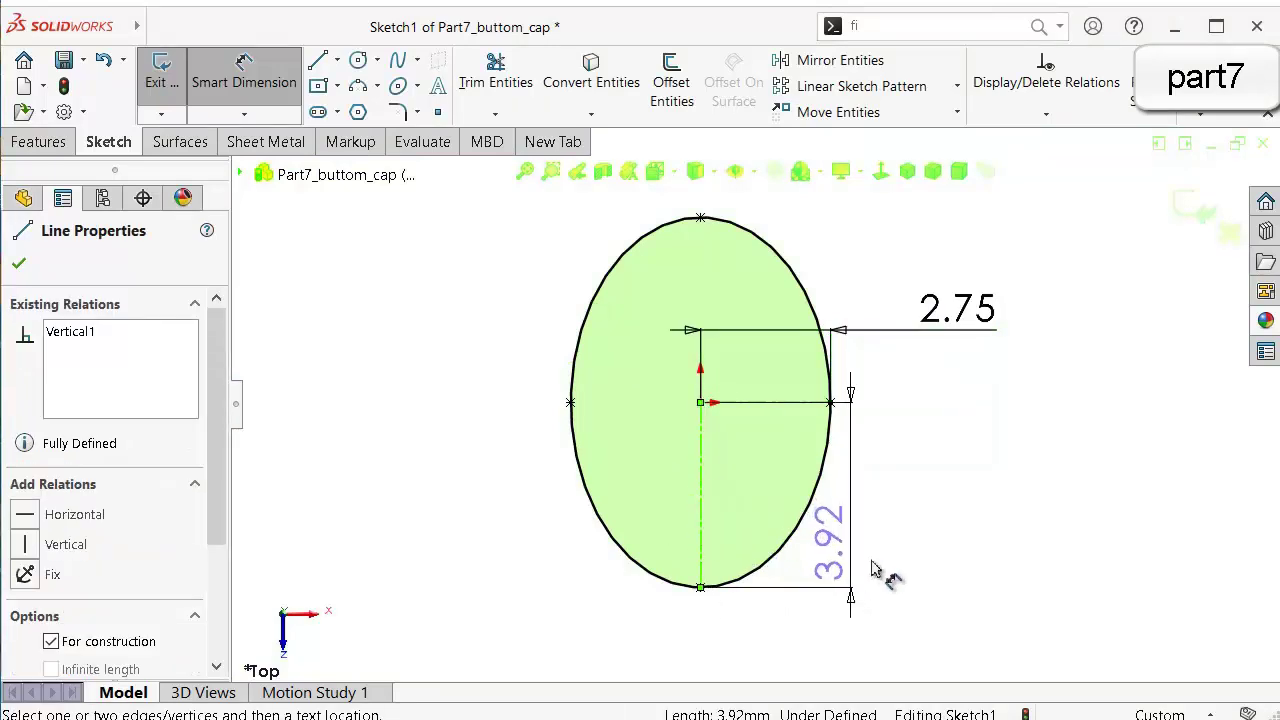
pyautogui.click(935, 592)
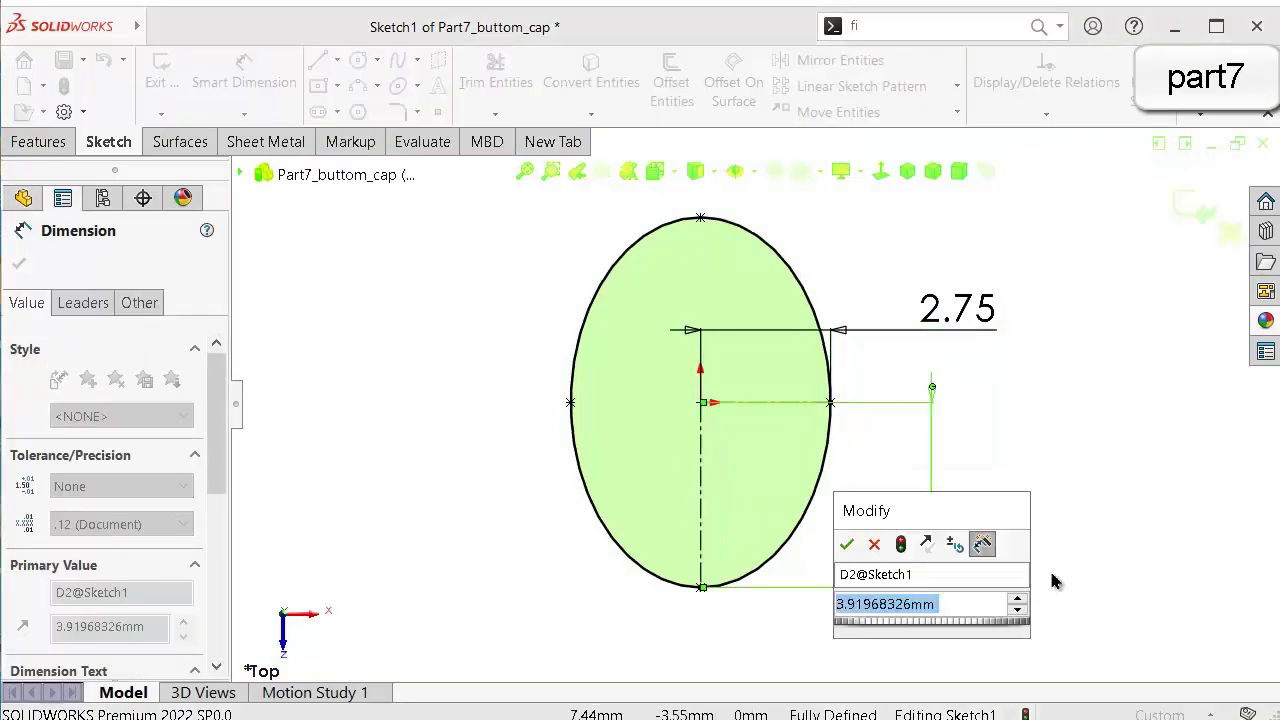
pyautogui.write('3.')
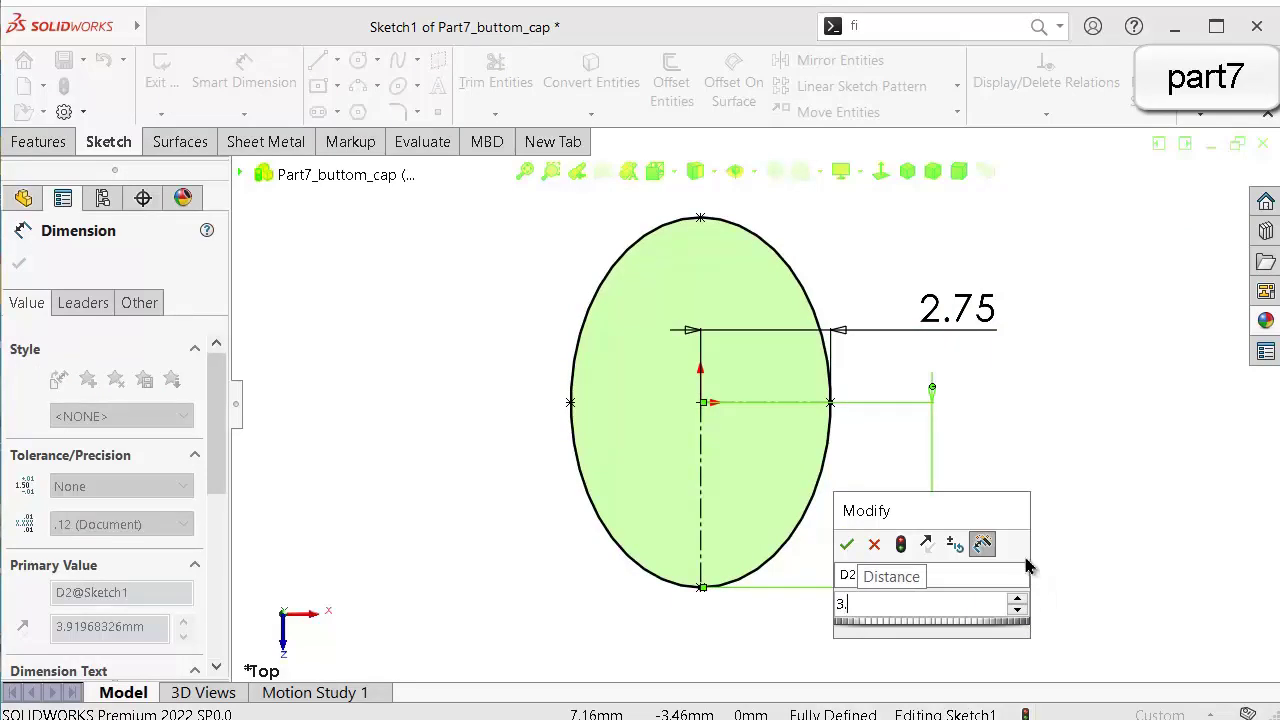
pyautogui.write('25')
pyautogui.press('Return')
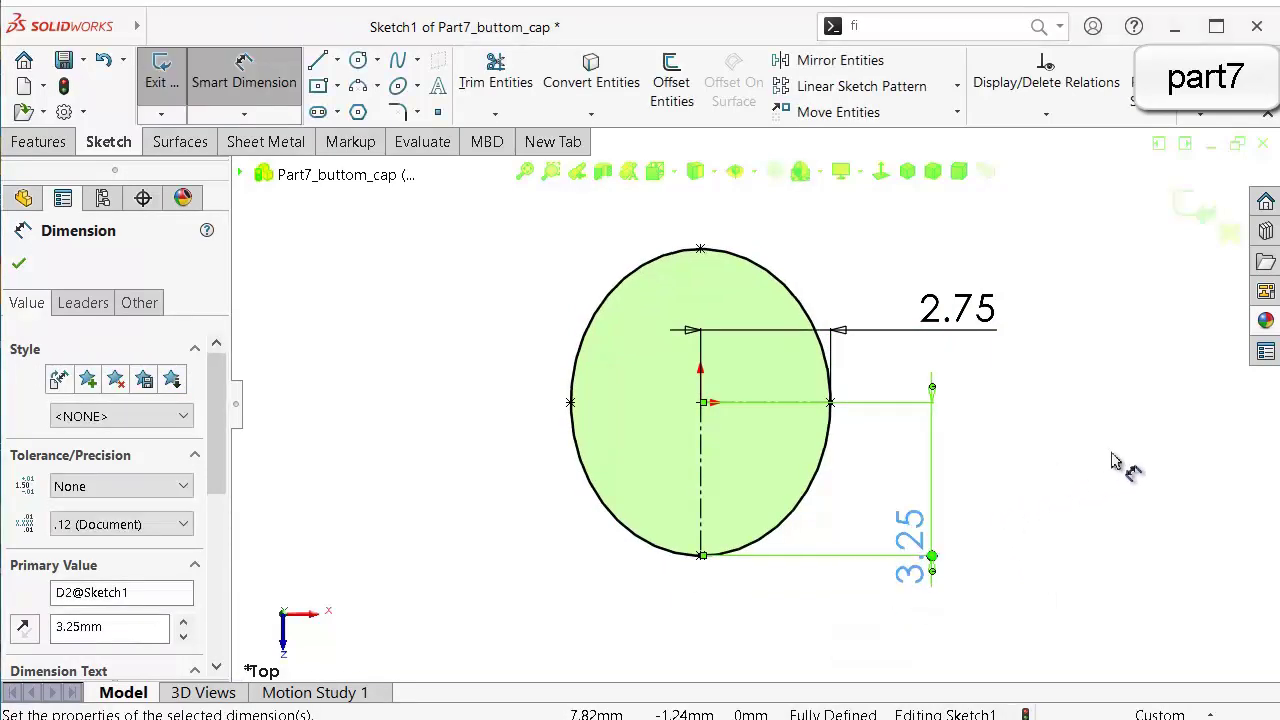
pyautogui.click(1116, 460)
# Draw a solid horizontal line across the full width of the ellipse through the origin.
pyautogui.scroll(3, 823, 486)
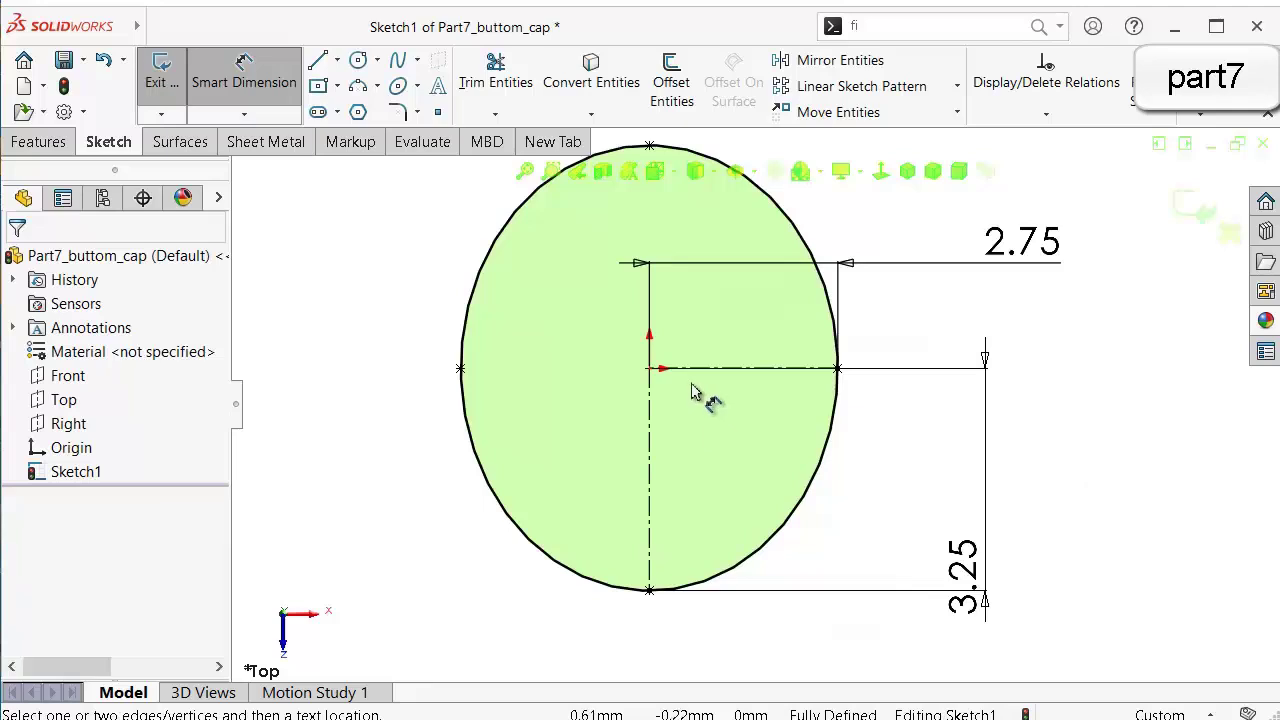
pyautogui.click(316, 66)
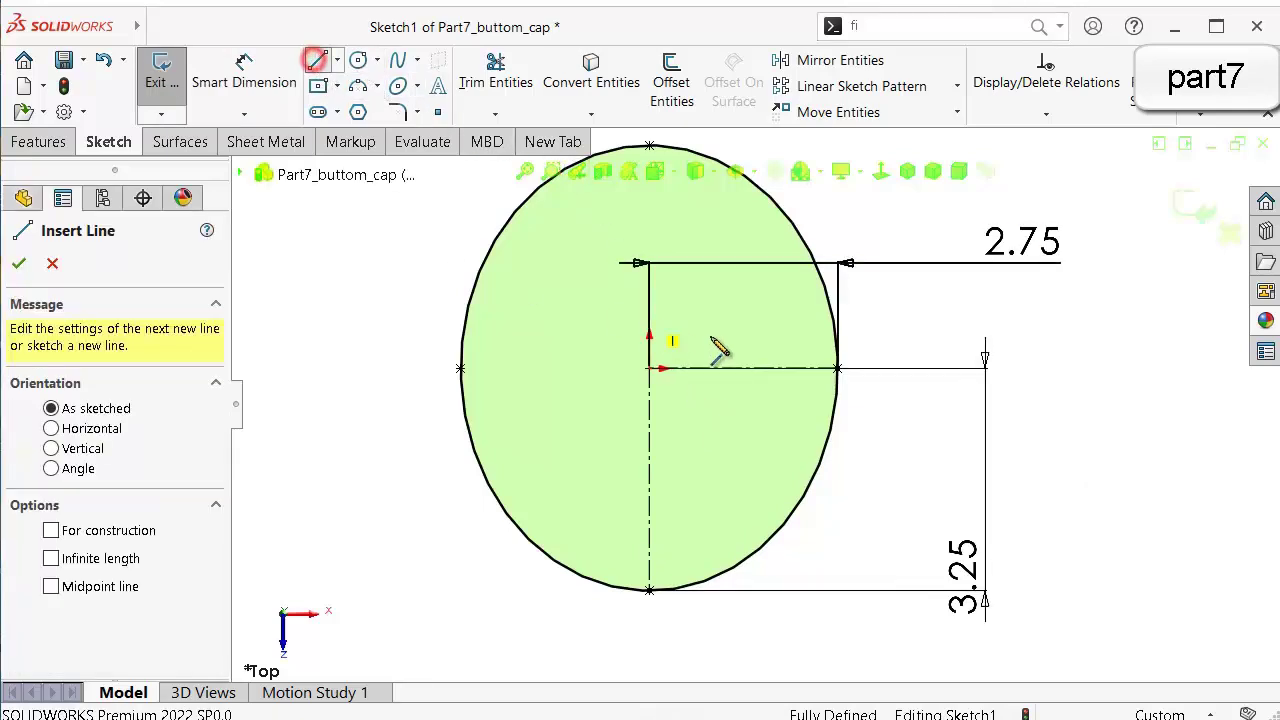
pyautogui.click(837, 369)
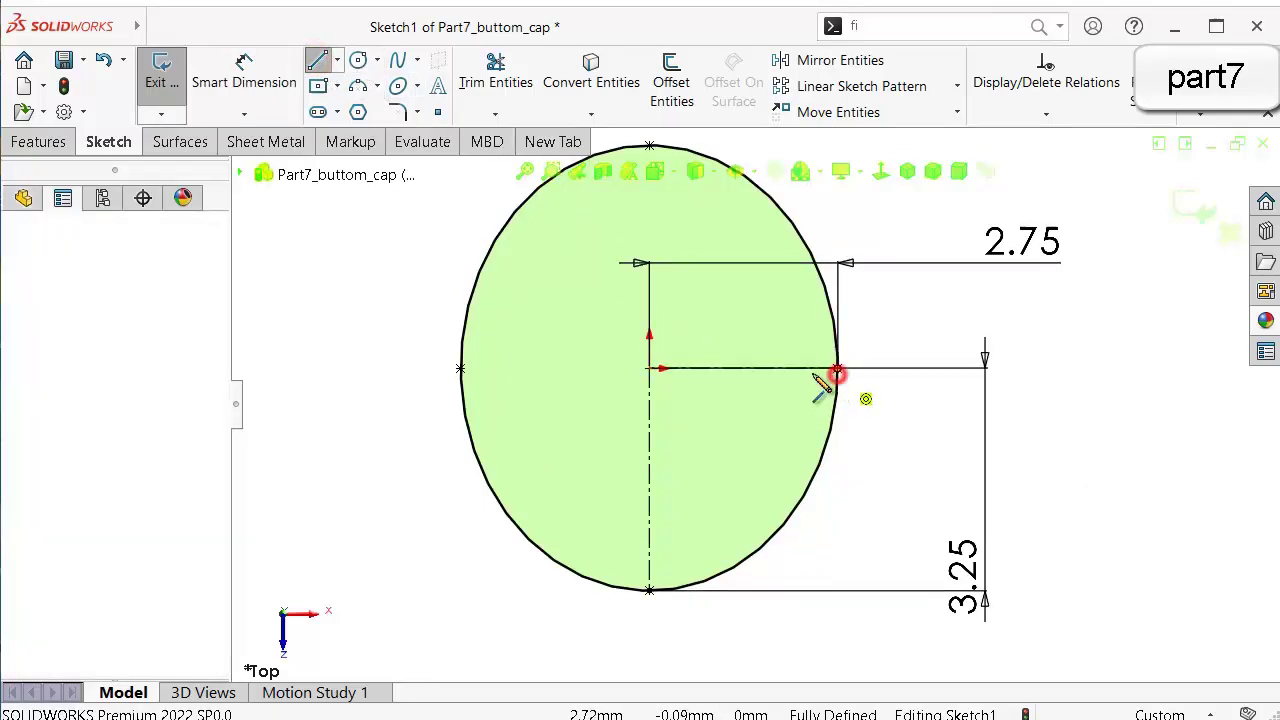
pyautogui.click(460, 369)
pyautogui.press('Escape')
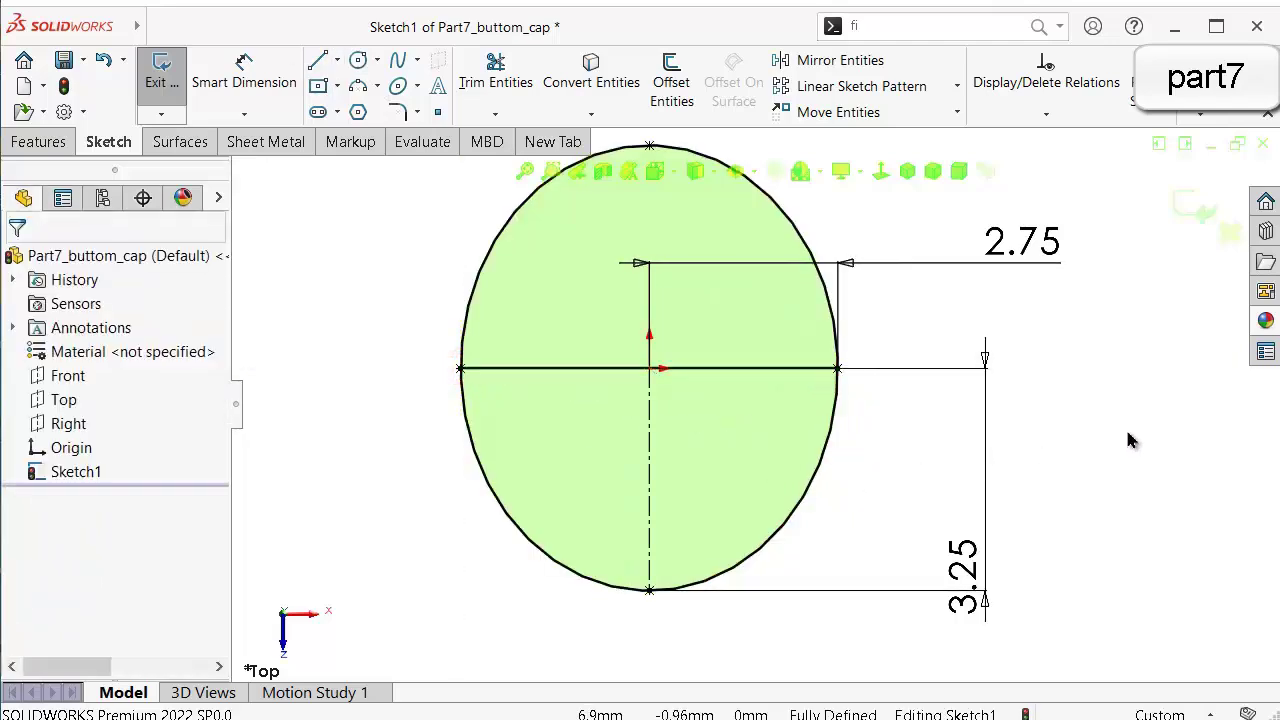
# Trim away the half of the ellipse above the horizontal line.
pyautogui.click(495, 78)
pyautogui.moveTo(433, 270); pyautogui.dragTo(490, 300)
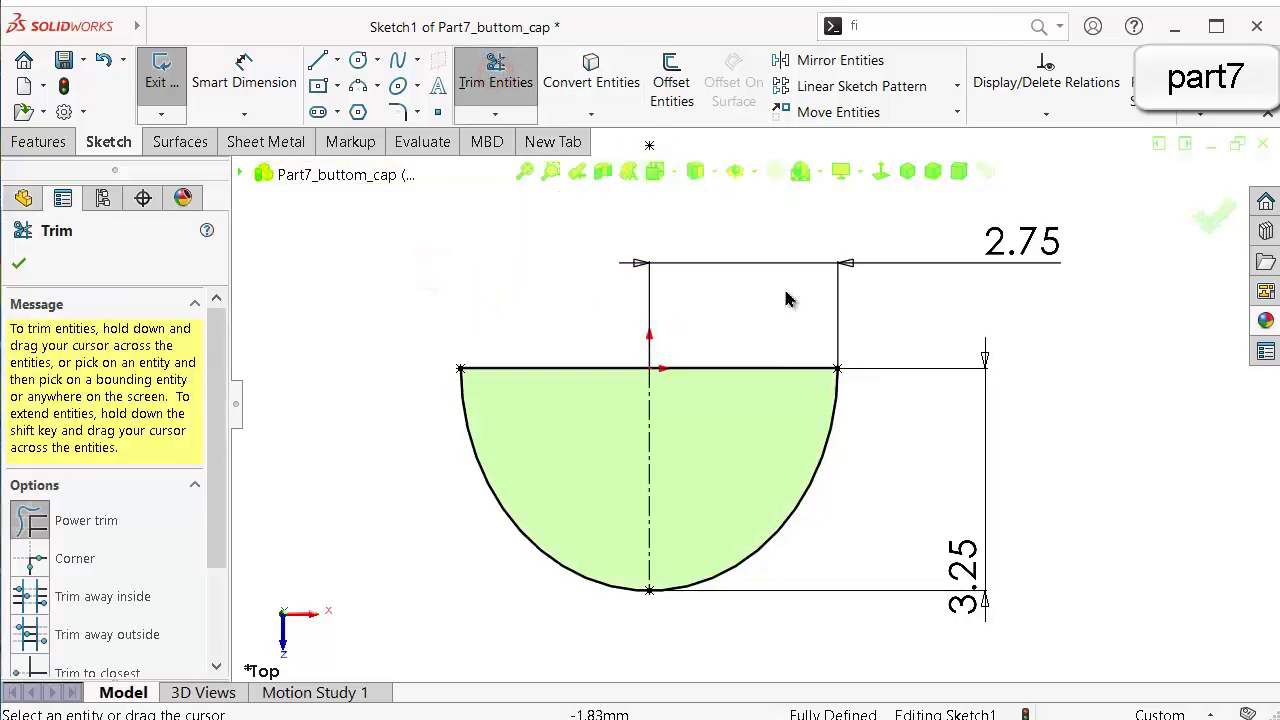
pyautogui.moveTo(1030, 255)
pyautogui.mouseDown()
pyautogui.moveTo(822, 251)
pyautogui.moveTo(894, 240)
pyautogui.moveTo(880, 240)
pyautogui.mouseUp()
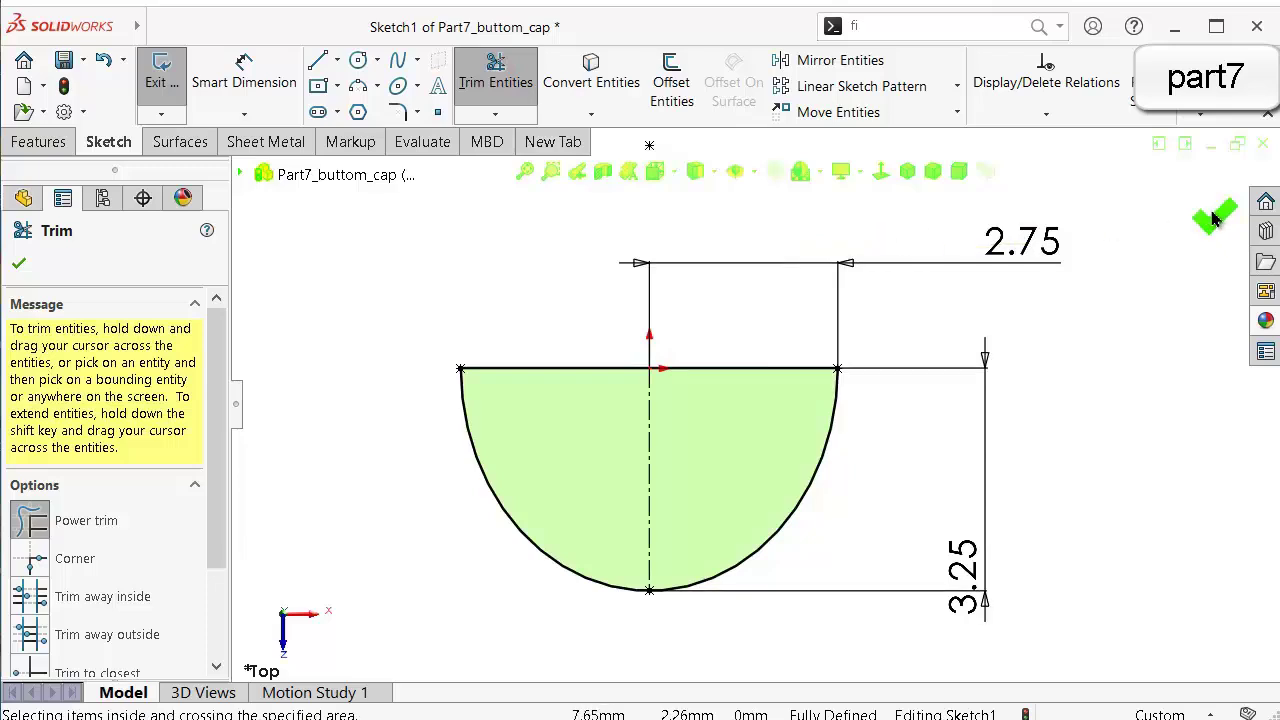
pyautogui.click(22, 266)
# Revolve the half ellipse 180 degrees about its straight horizontal line, with the direction reversed so the solid lies below the Top plane.
pyautogui.click(42, 142)
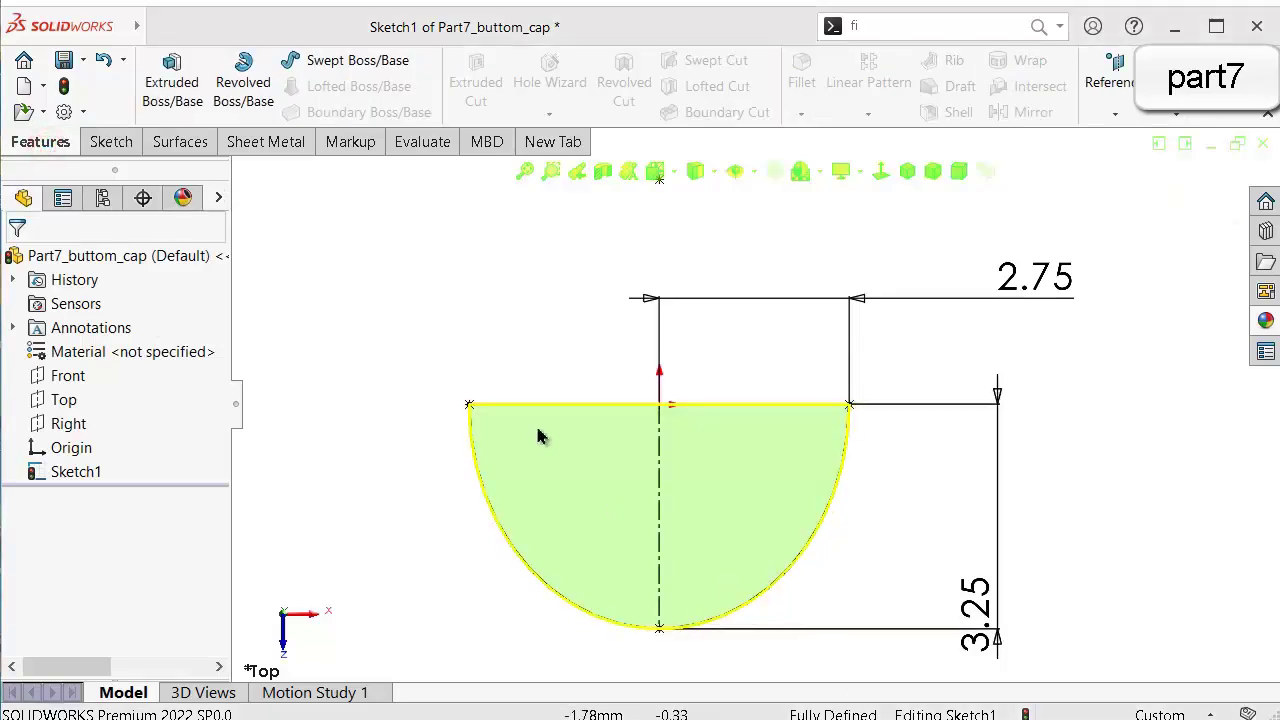
pyautogui.click(243, 92)
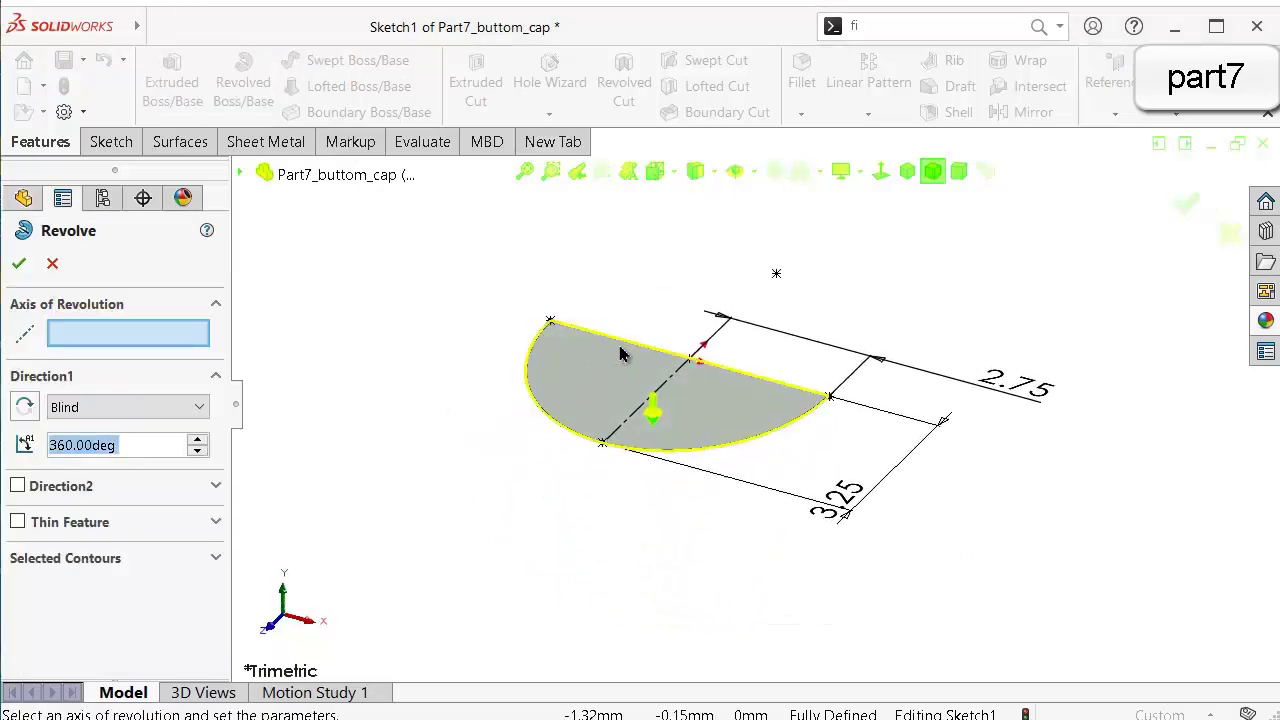
pyautogui.click(626, 346)
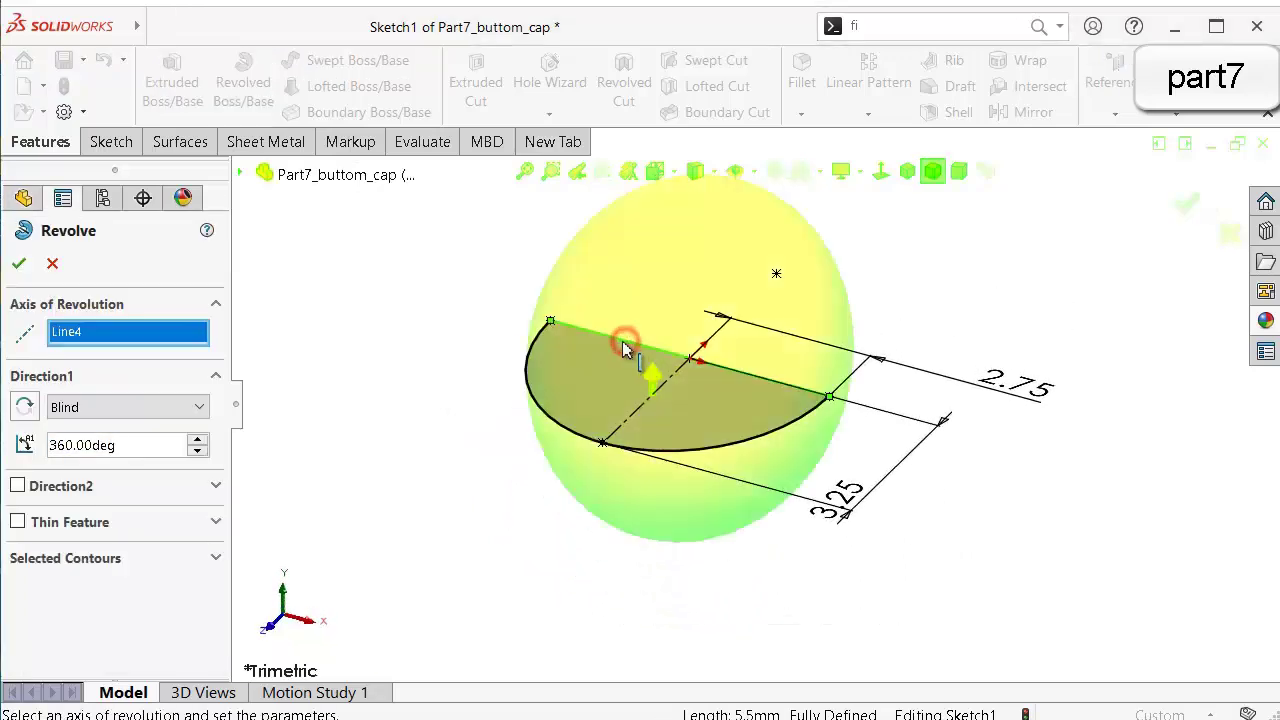
pyautogui.click(153, 448)
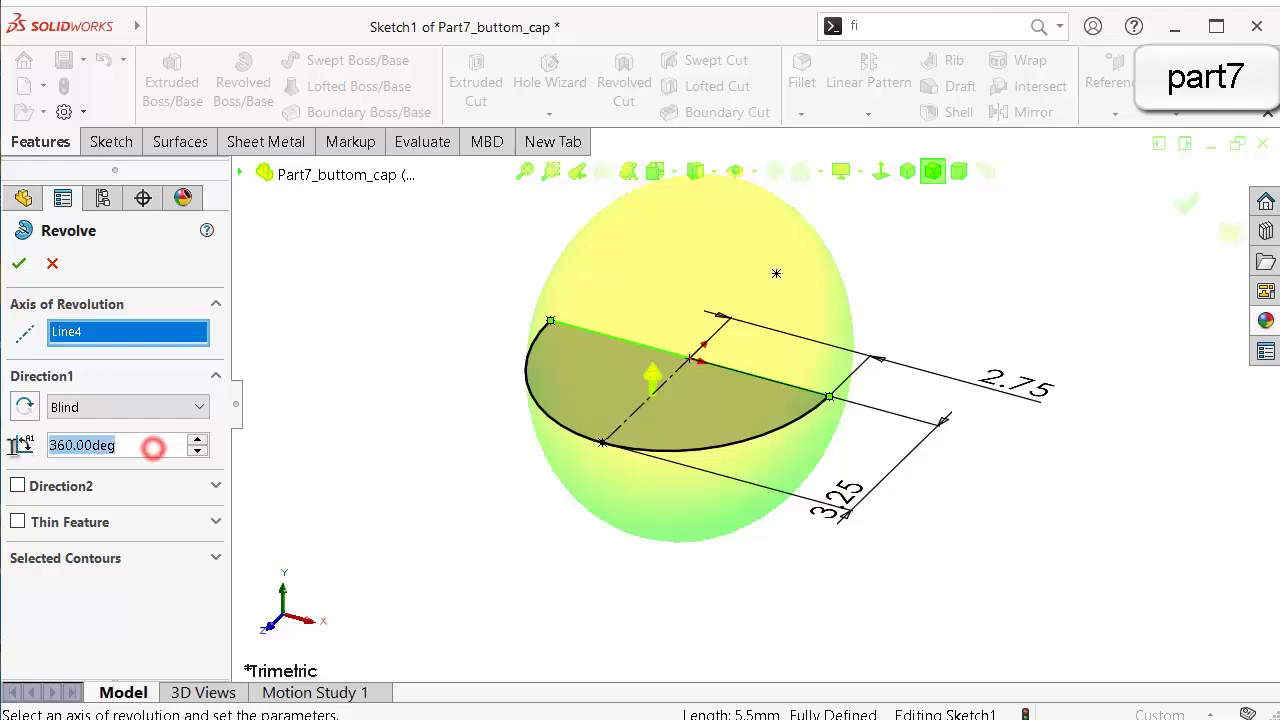
pyautogui.write('180')
pyautogui.press('Return')
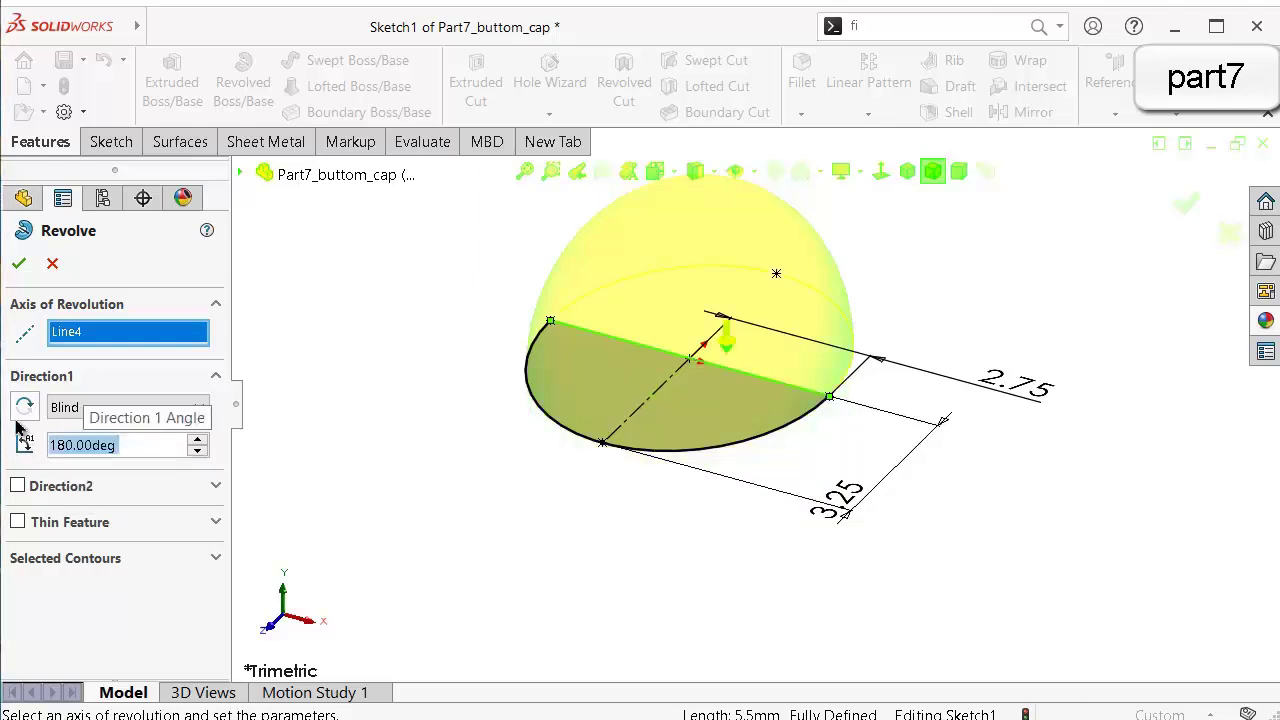
pyautogui.click(20, 412)
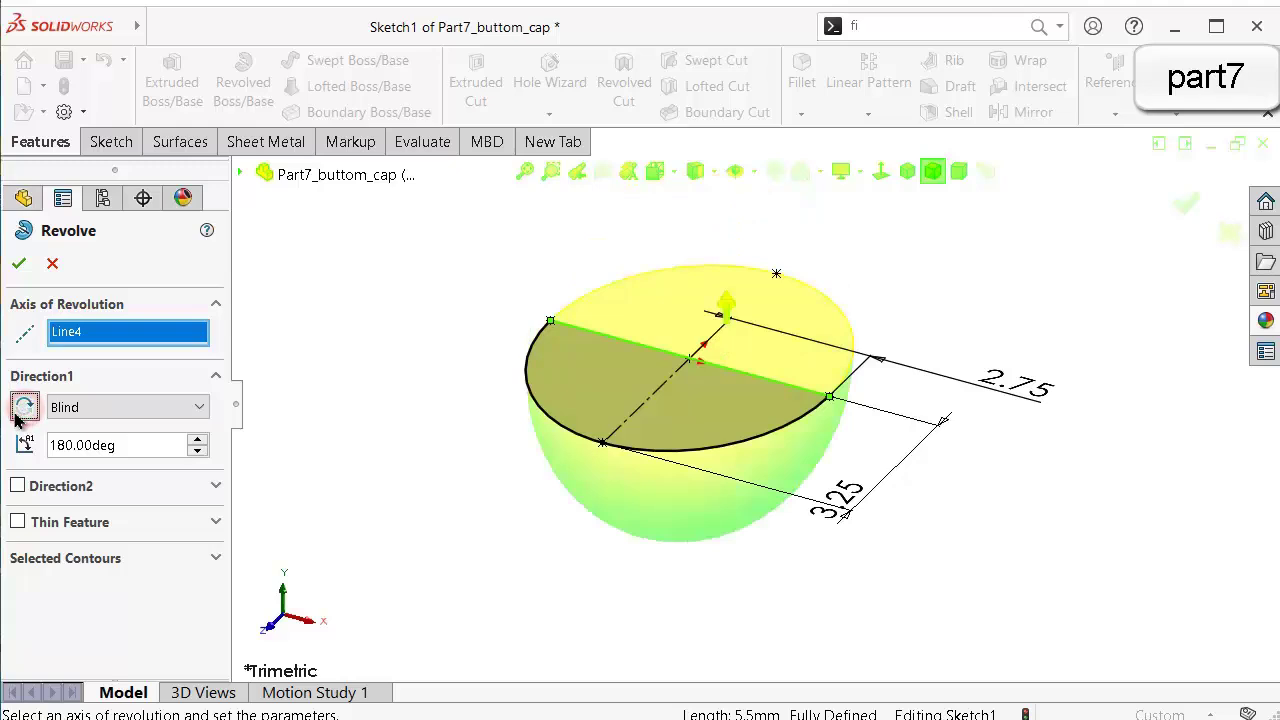
pyautogui.click(19, 263)
# Show the sketch that the revolve was built from on the half-ellipsoid body.
pyautogui.moveTo(740, 316); pyautogui.dragTo(733, 396, button='middle')
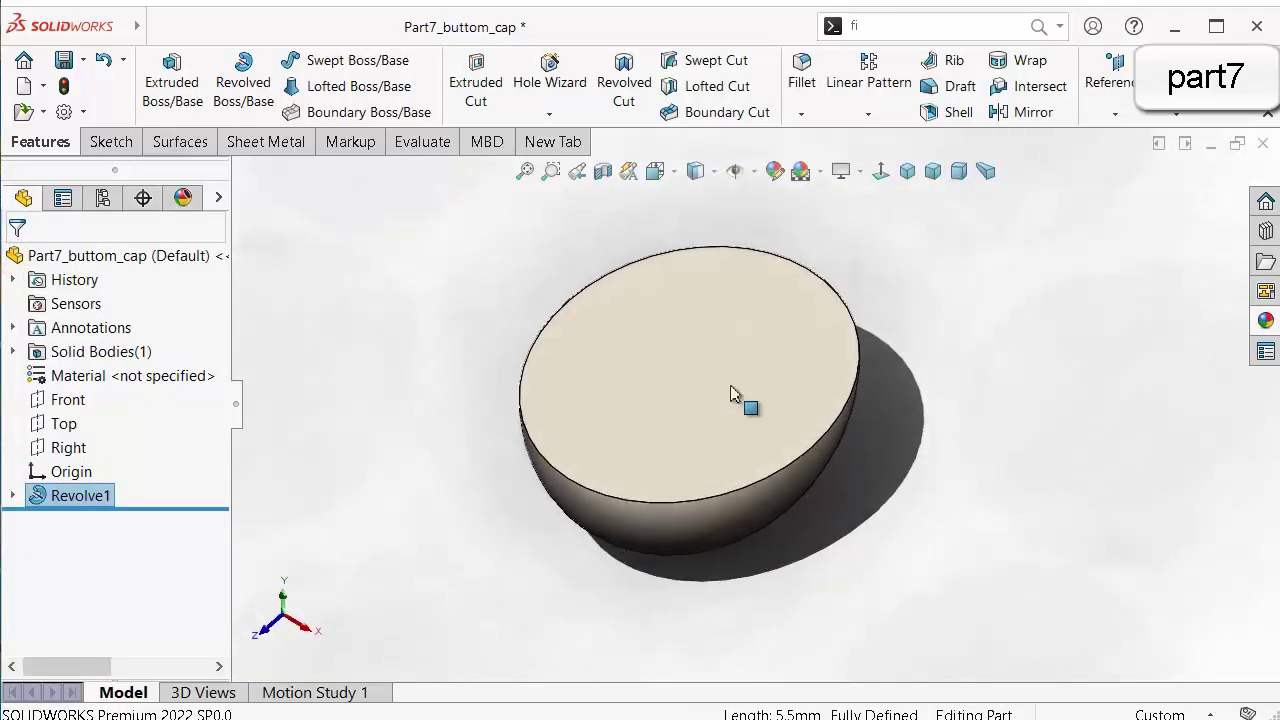
pyautogui.click(13, 495)
pyautogui.click(82, 519)
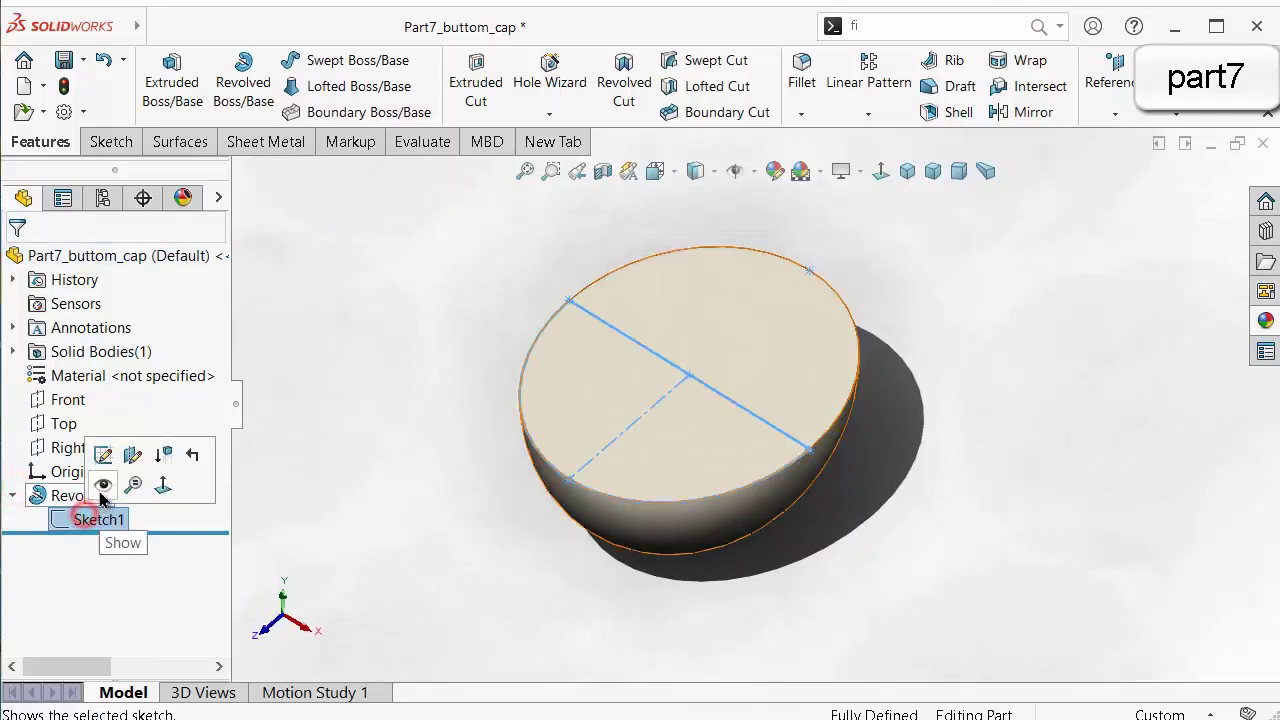
pyautogui.click(103, 493)
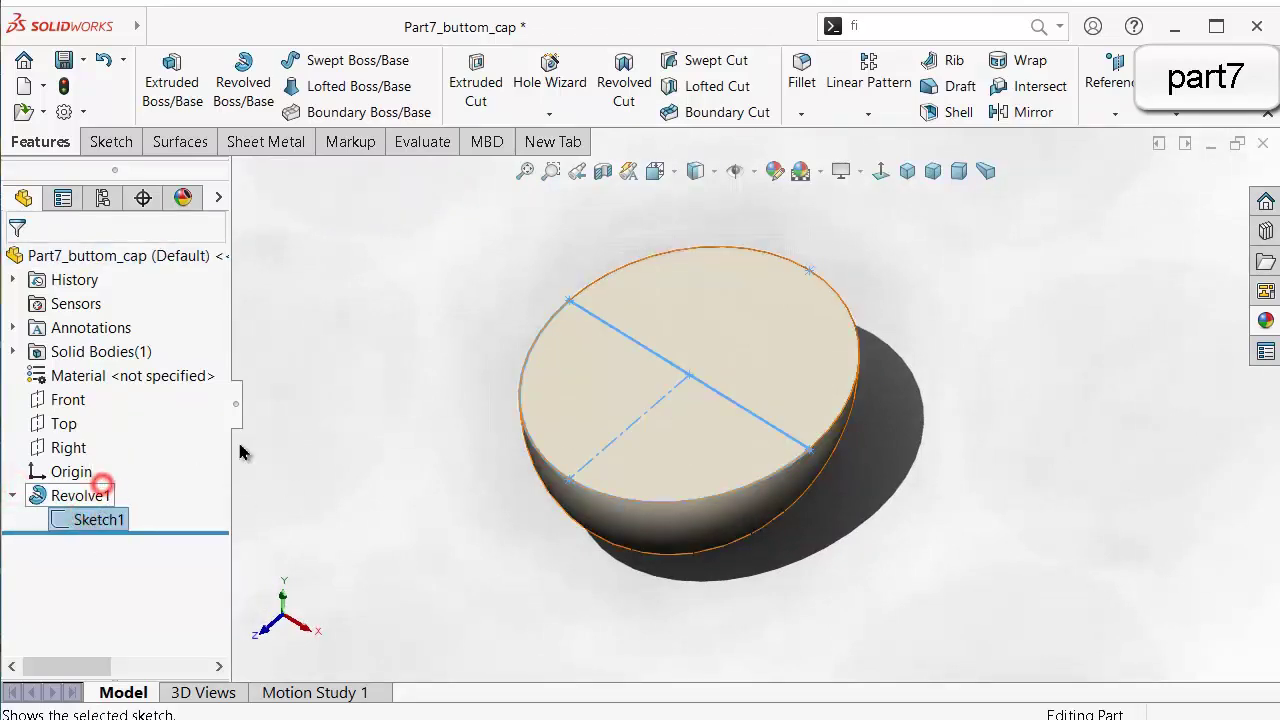
# Start a sketch on the flat elliptical face and draw a circle about 4.2 mm in diameter centred on the origin.
pyautogui.click(816, 328)
pyautogui.click(900, 267)
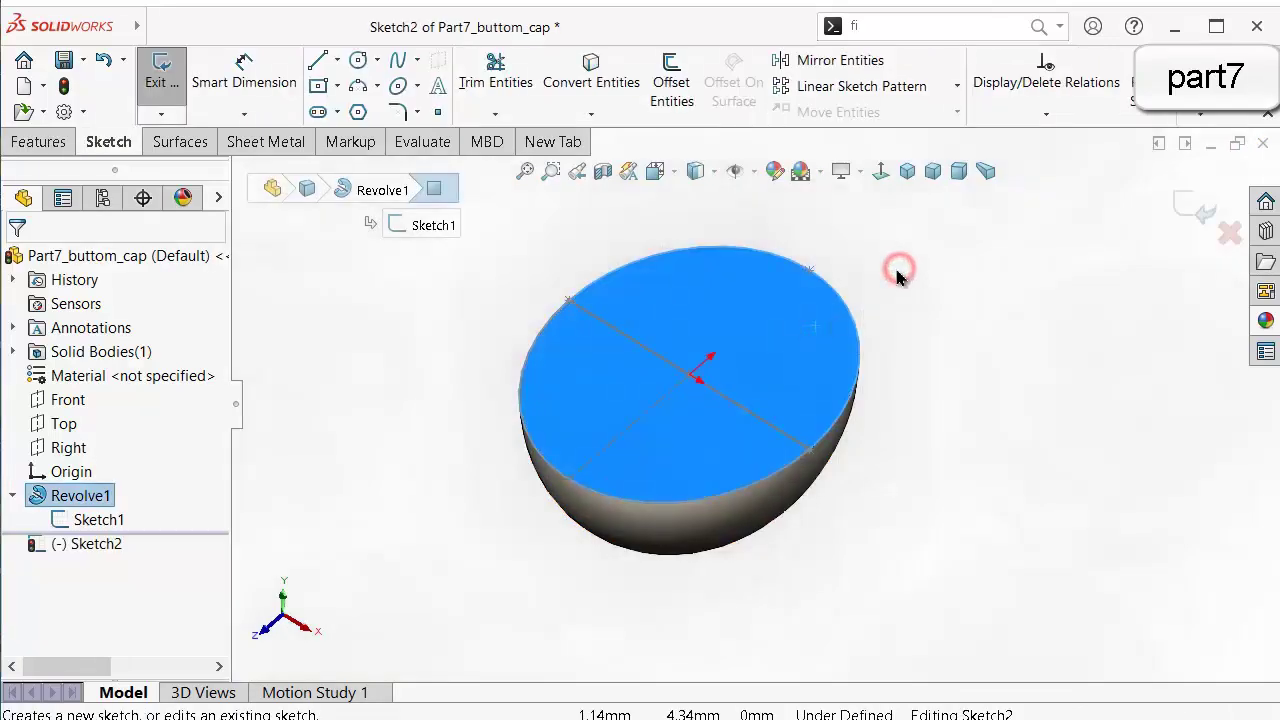
pyautogui.click(881, 171)
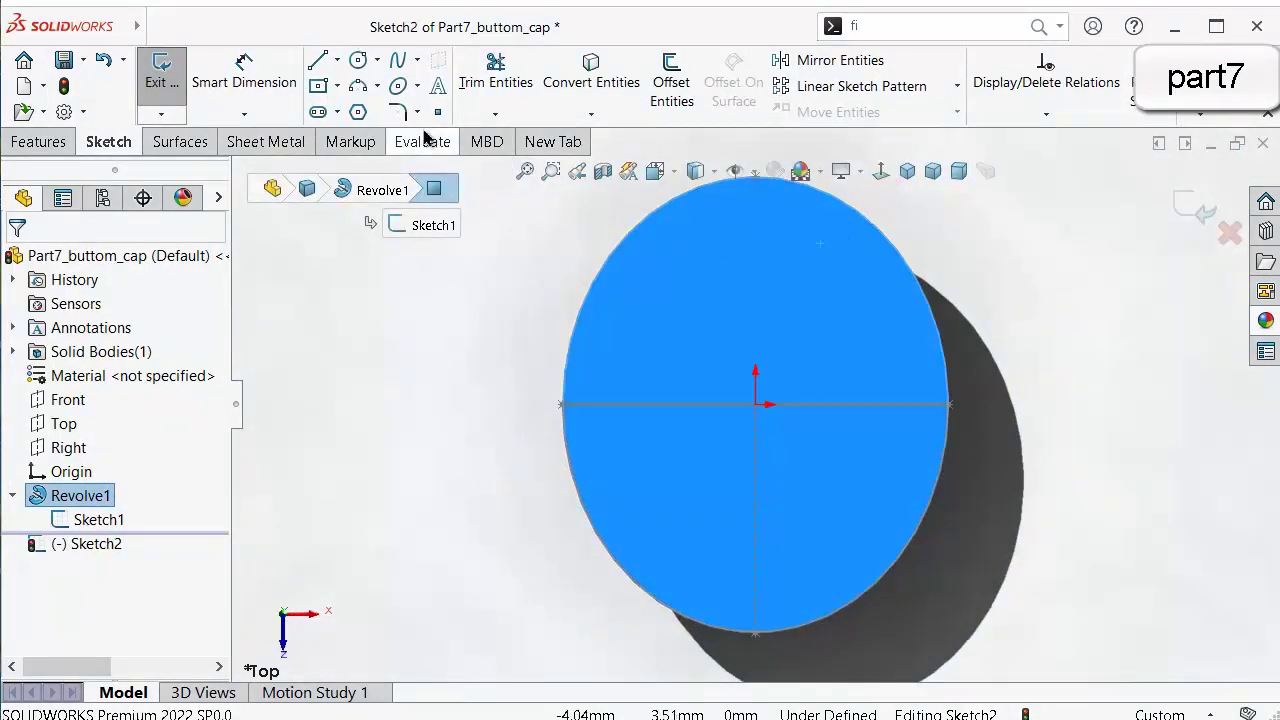
pyautogui.click(355, 61)
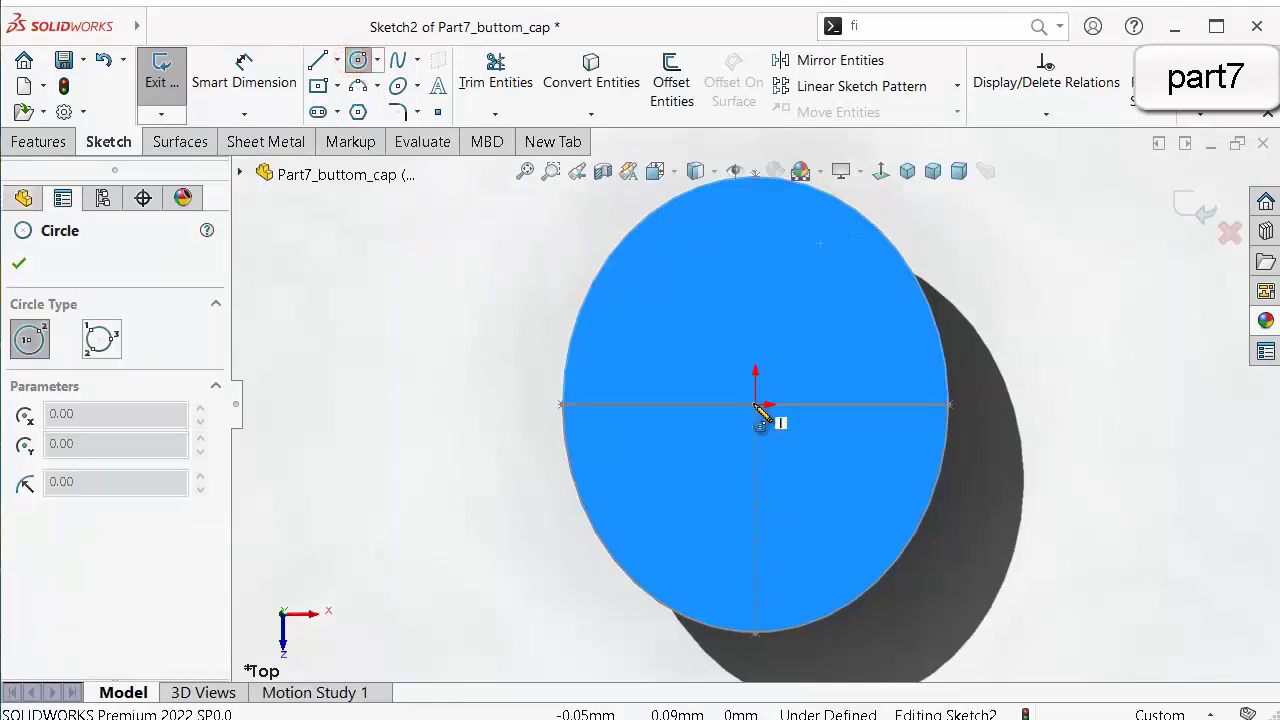
pyautogui.click(755, 405)
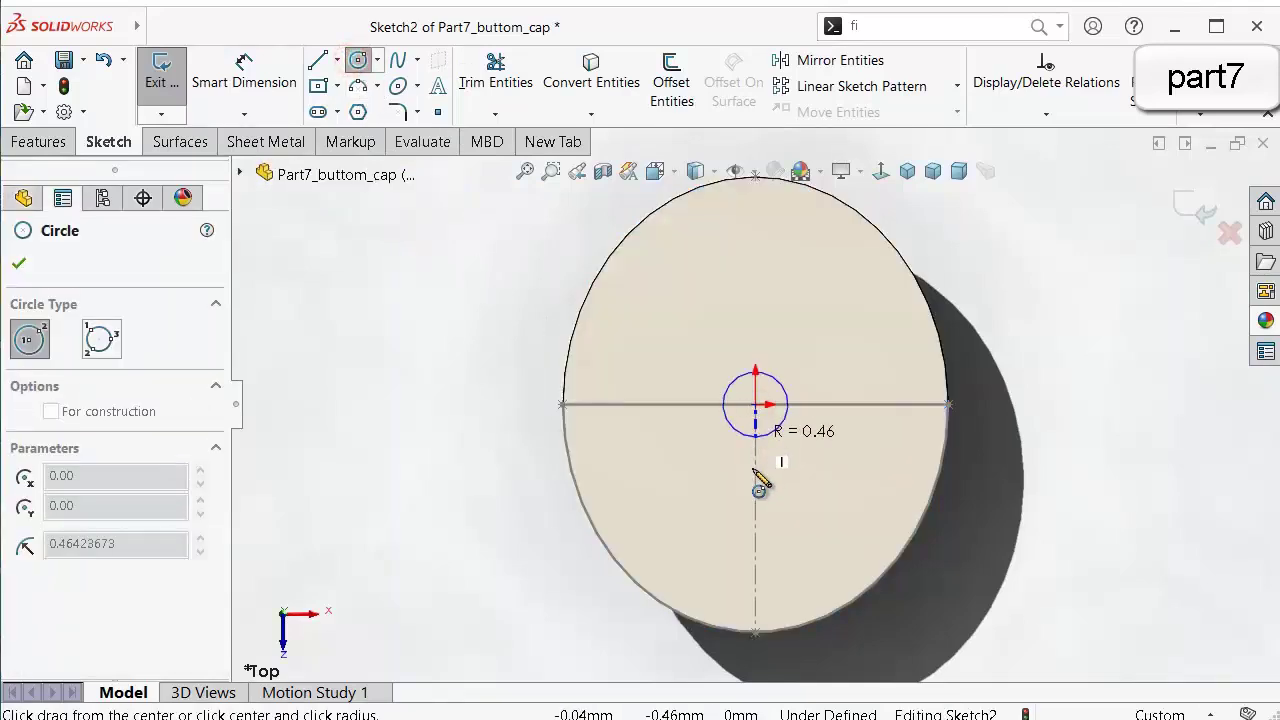
pyautogui.click(757, 550)
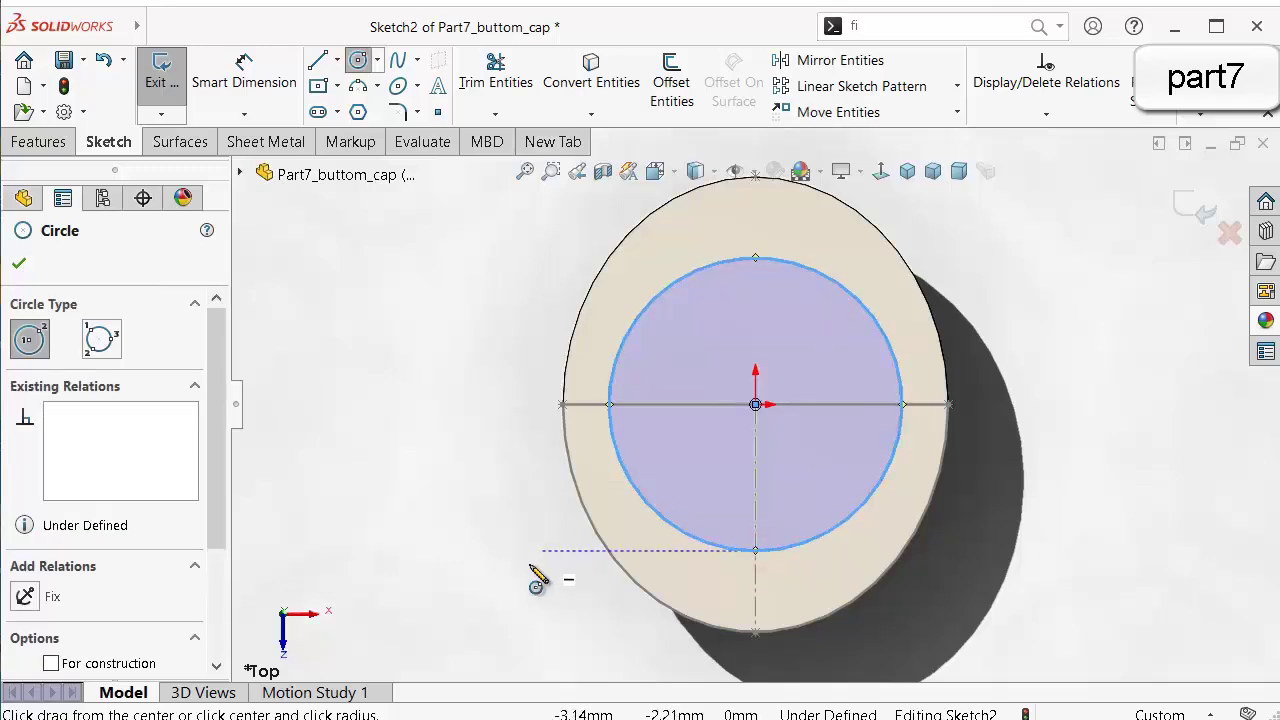
# Dimension the circle's diameter to 4.5 mm.
pyautogui.moveTo(517, 568); pyautogui.dragTo(463, 380, button='right')
pyautogui.click(625, 332)
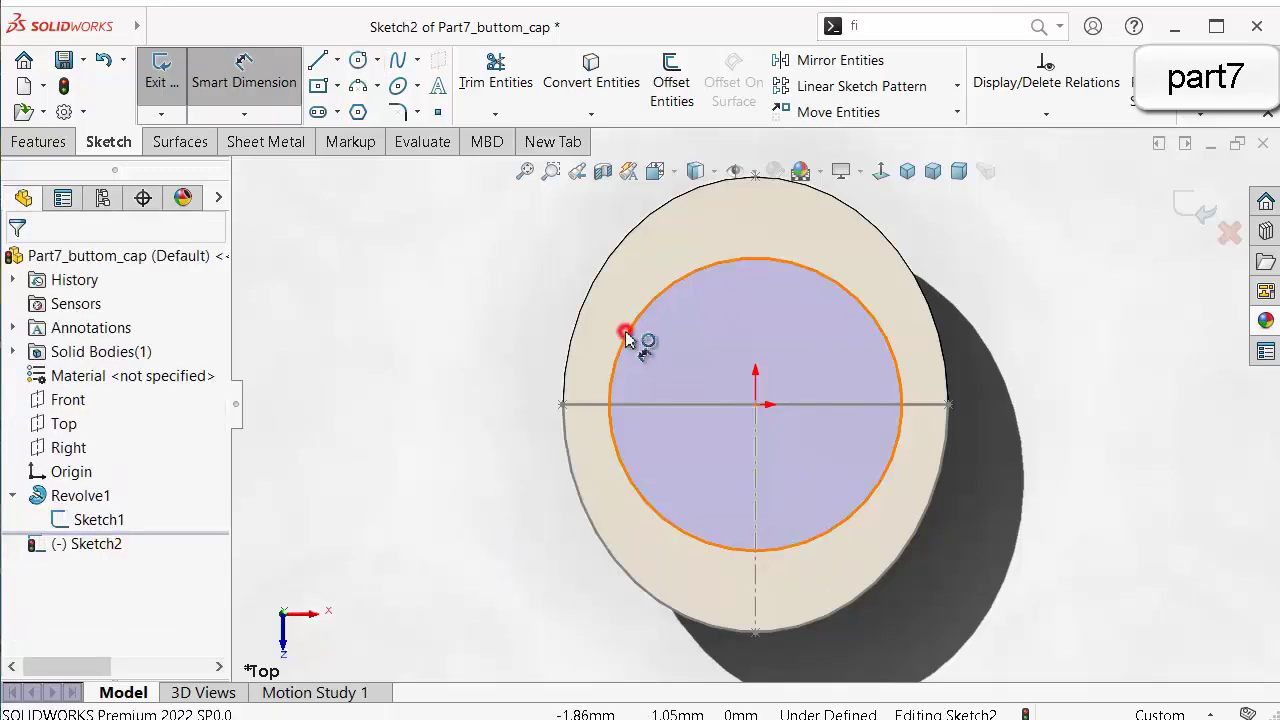
pyautogui.click(458, 338)
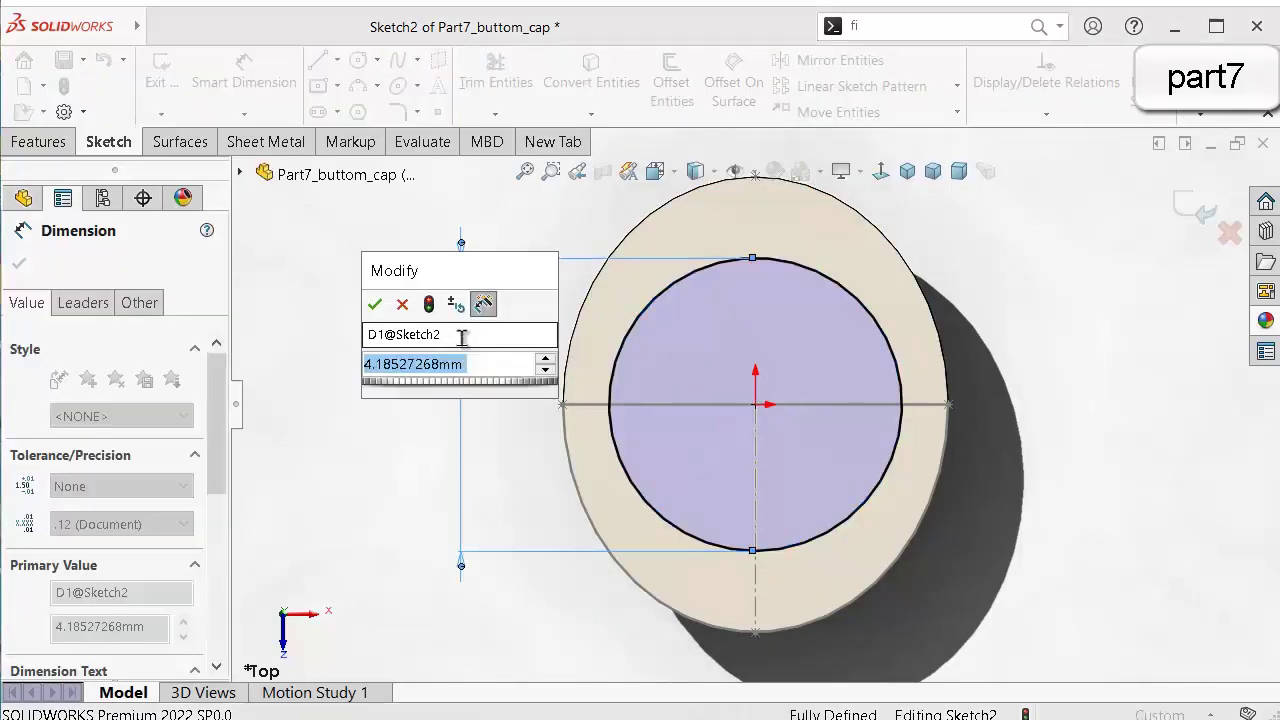
pyautogui.write('4.5')
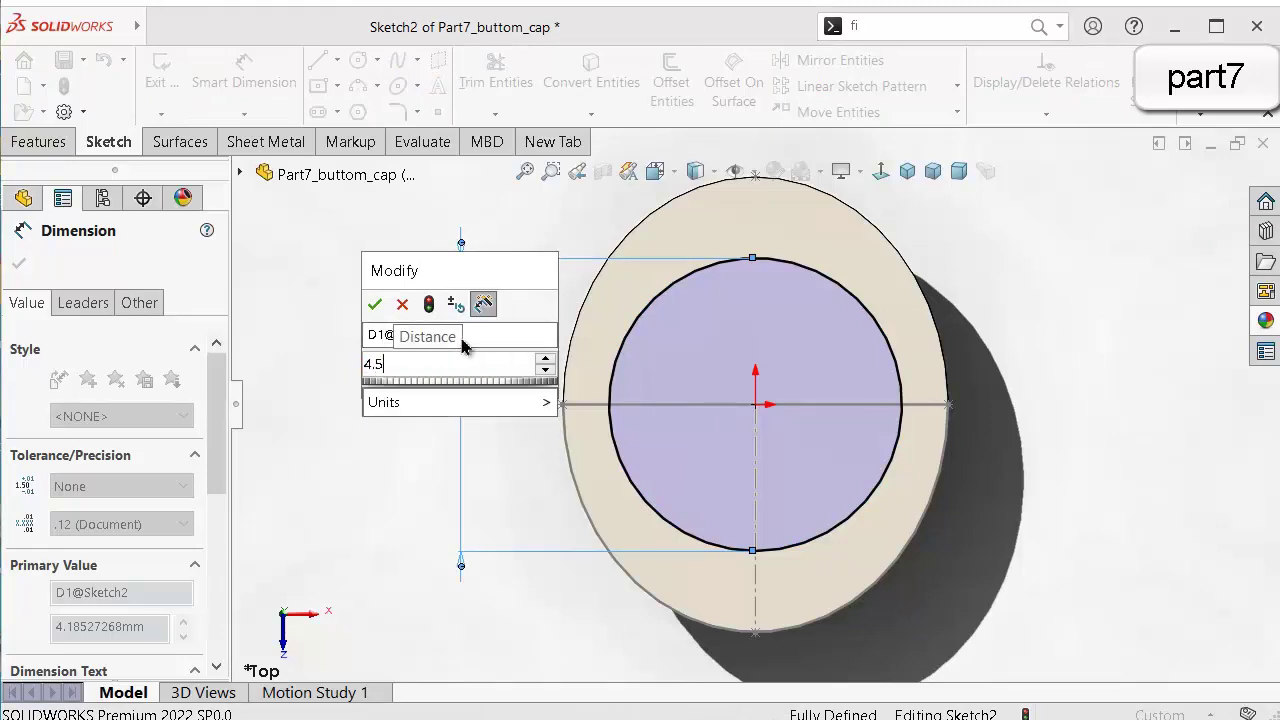
pyautogui.press('Return')
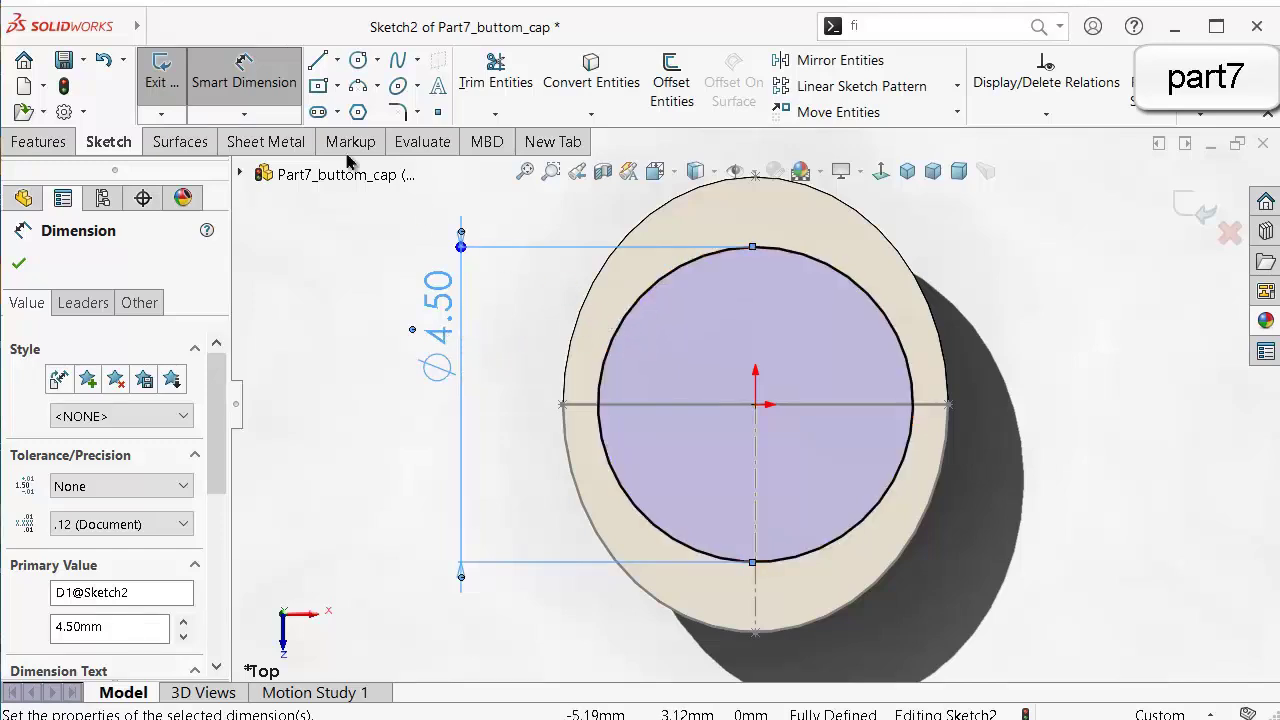
# Draw a vertical centerline about 5.6 mm long through the origin, extending past both sides of the circle.
pyautogui.click(339, 62)
pyautogui.click(357, 106)
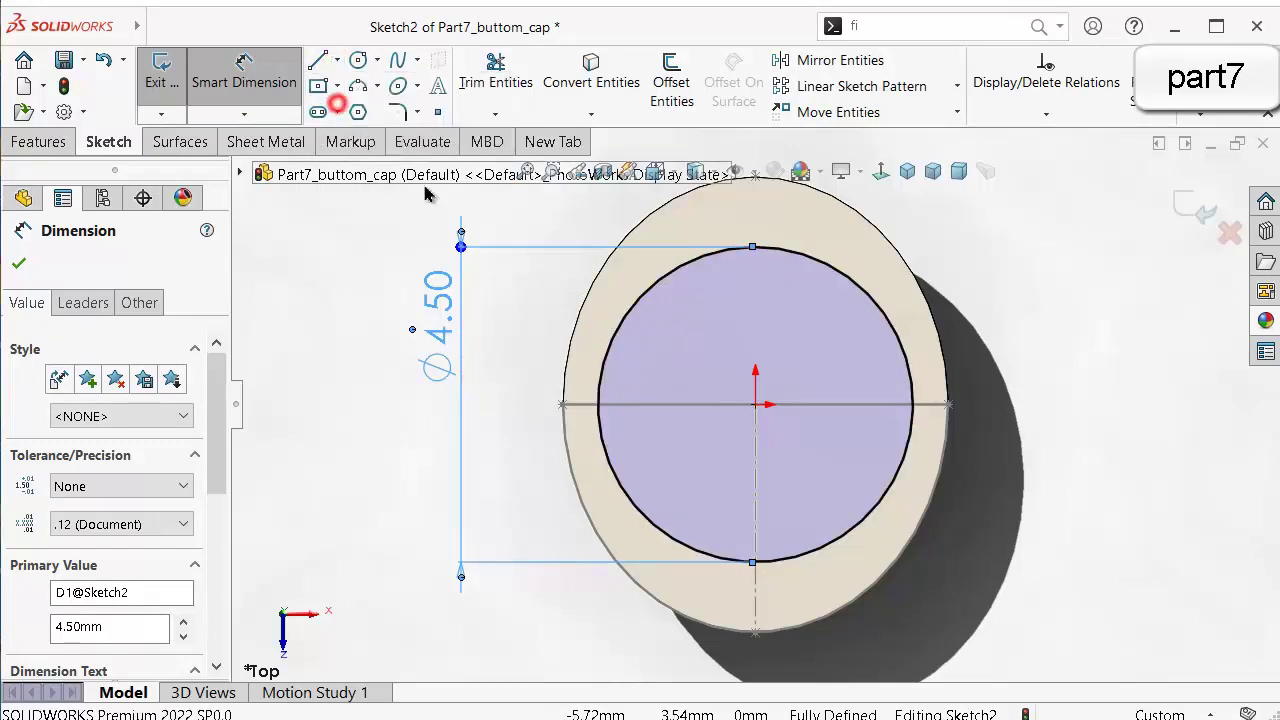
pyautogui.click(755, 208)
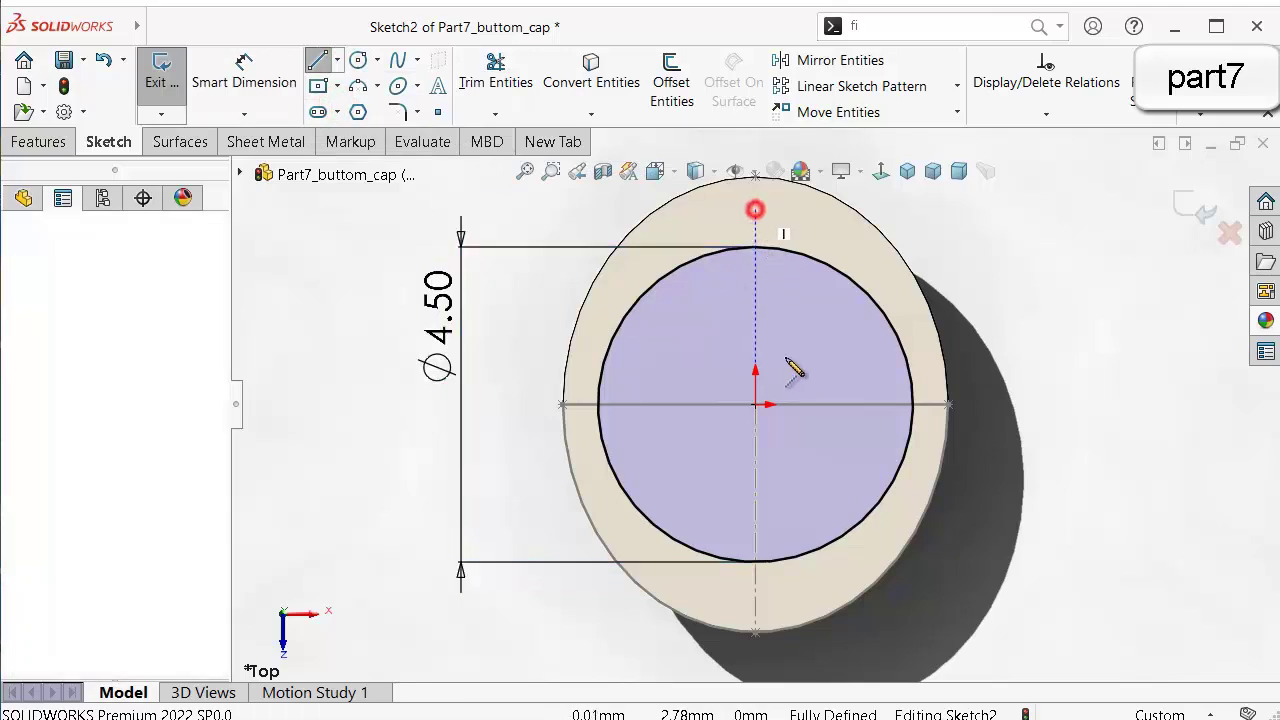
pyautogui.click(755, 598)
pyautogui.press('Escape')
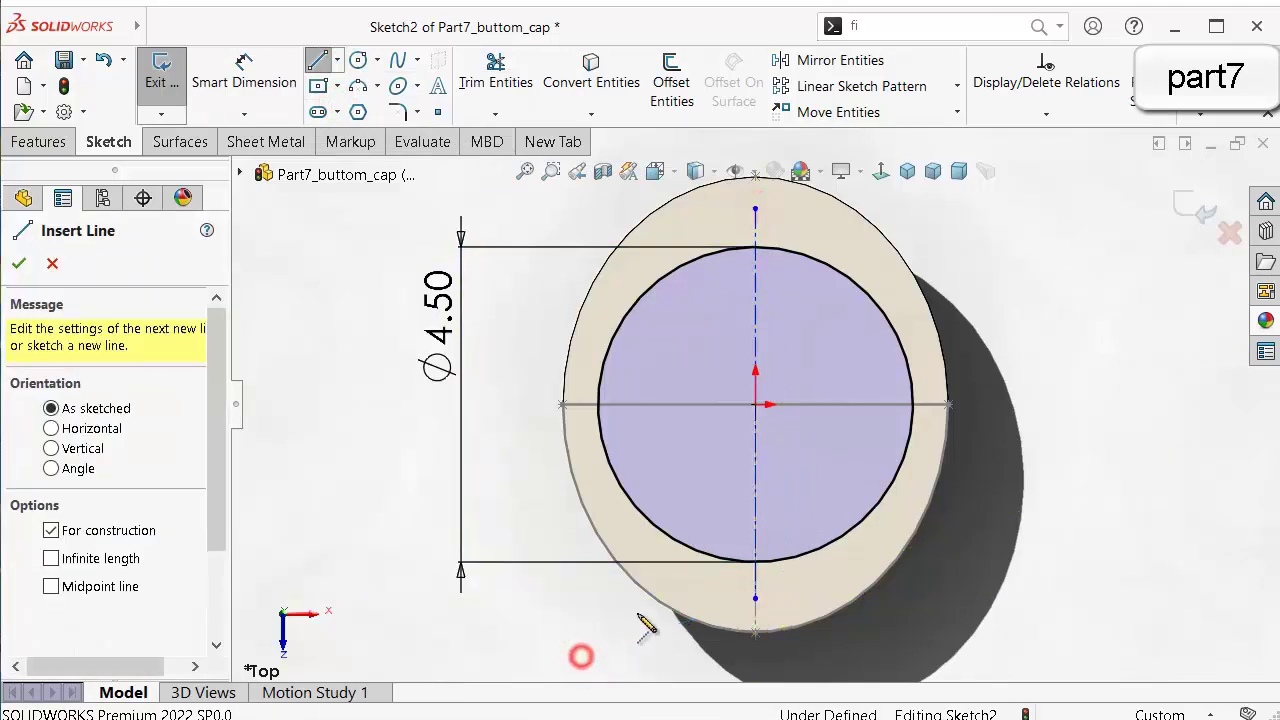
pyautogui.scroll(-2, 786, 529)
pyautogui.press('Escape')
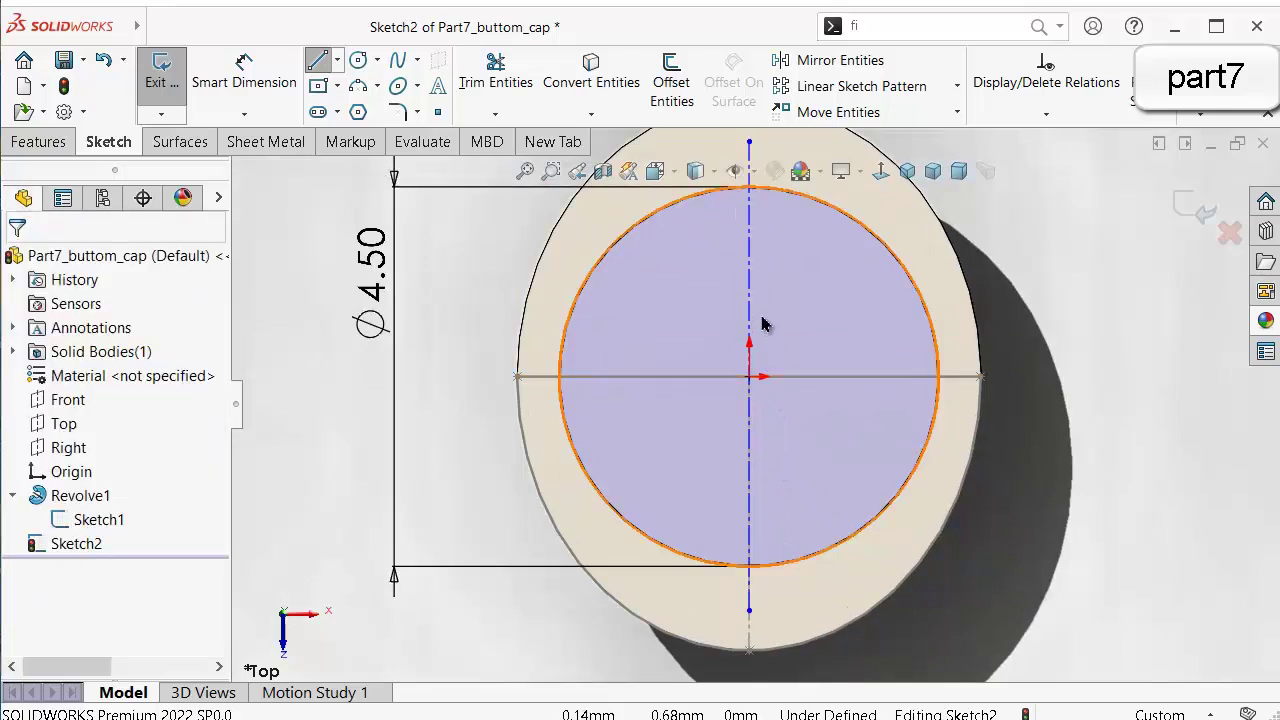
# Add a midpoint relation between the vertical centerline and the origin.
pyautogui.click(749, 293)
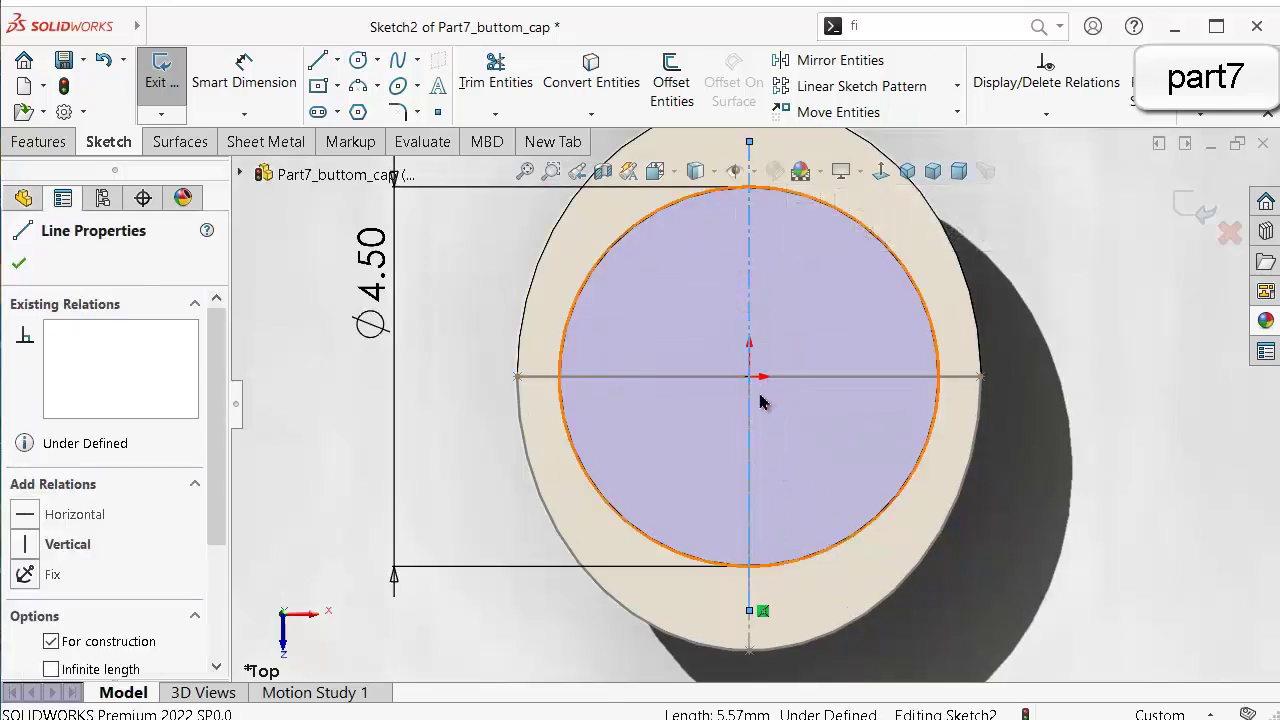
pyautogui.click(750, 377)
pyautogui.keyDown('ctrl'); pyautogui.click(800, 376); pyautogui.keyUp('ctrl')
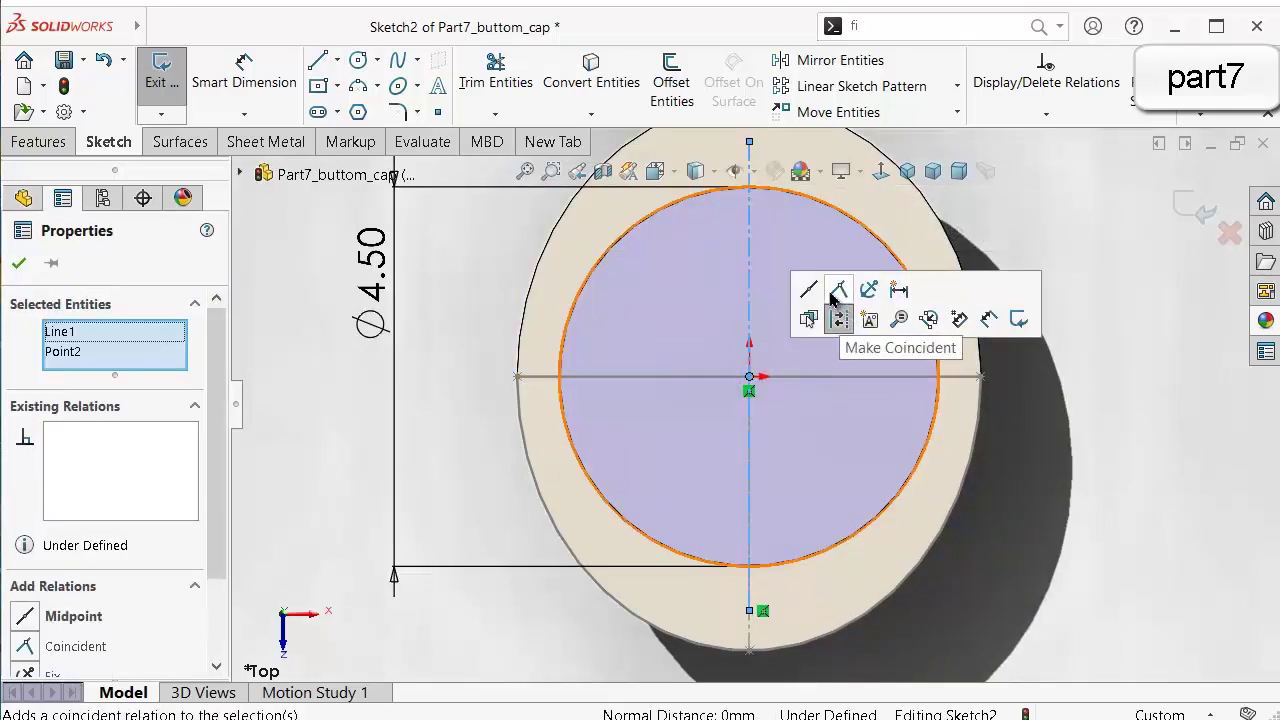
pyautogui.click(812, 295)
pyautogui.click(1146, 470)
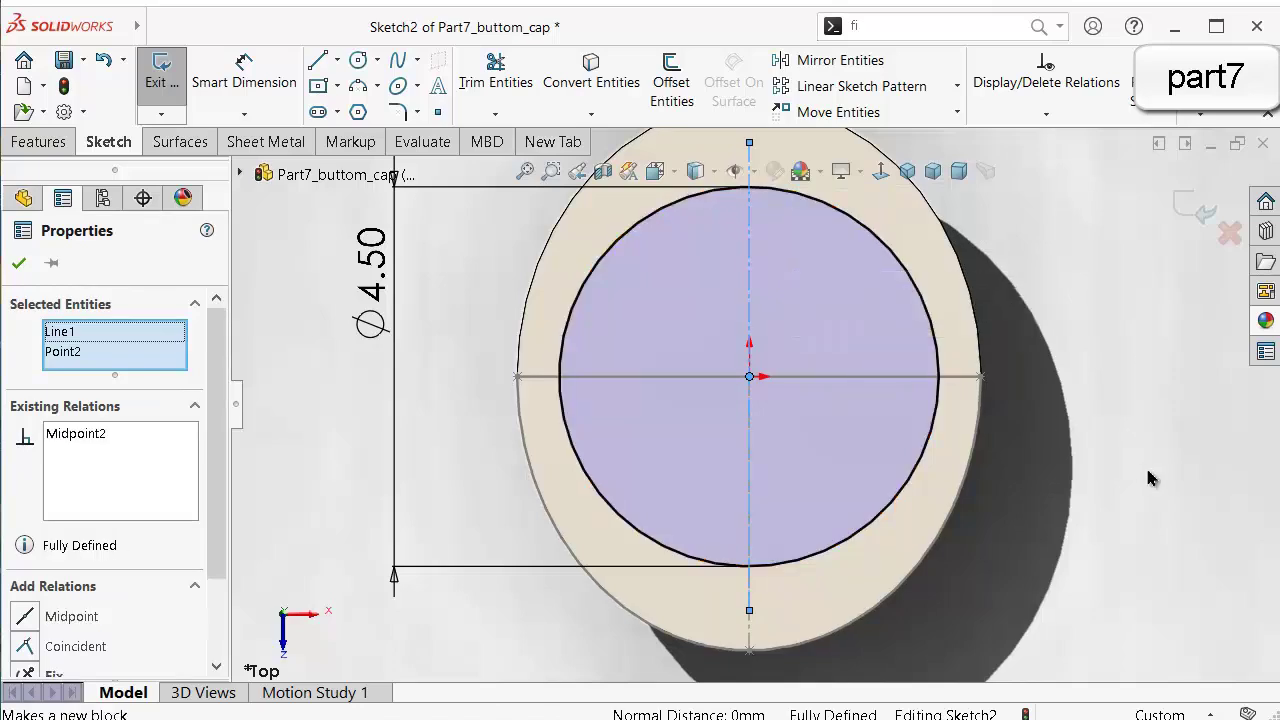
# Dimension the vertical centerline's length to 5.5 mm.
pyautogui.press('f')
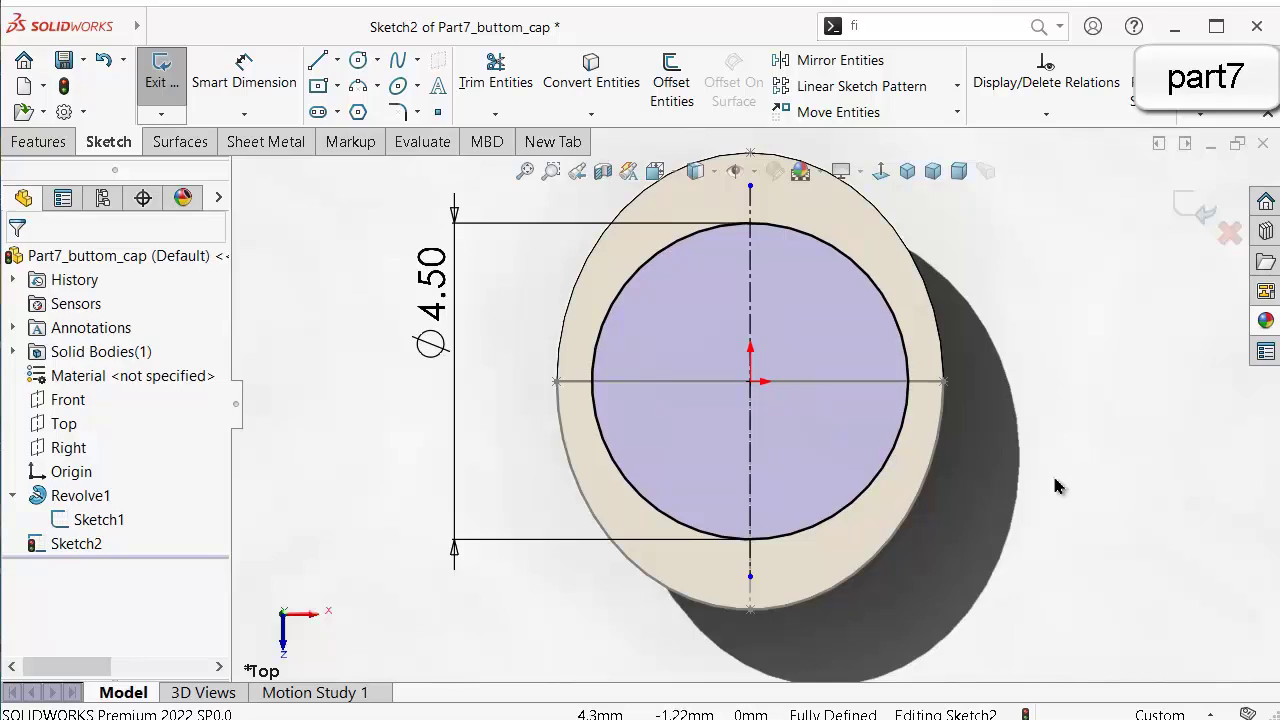
pyautogui.press('d')
pyautogui.click(757, 277)
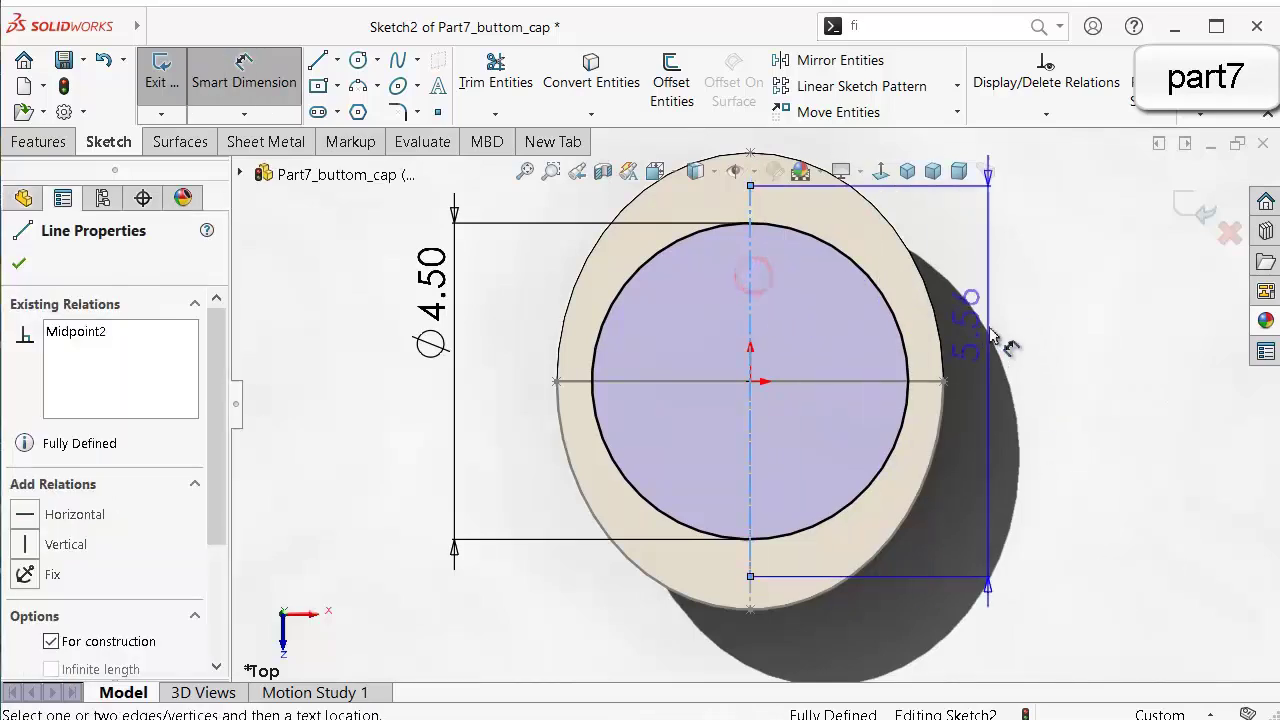
pyautogui.click(993, 337)
pyautogui.write('5.5')
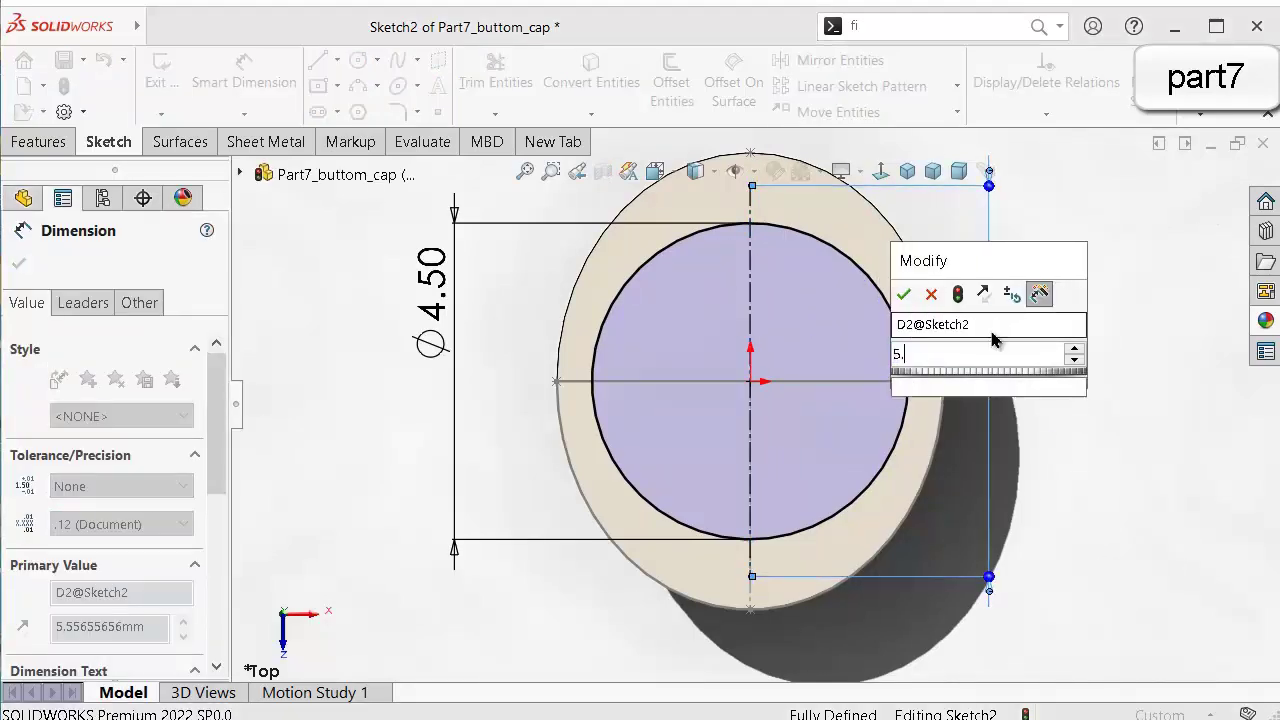
pyautogui.press('Return')
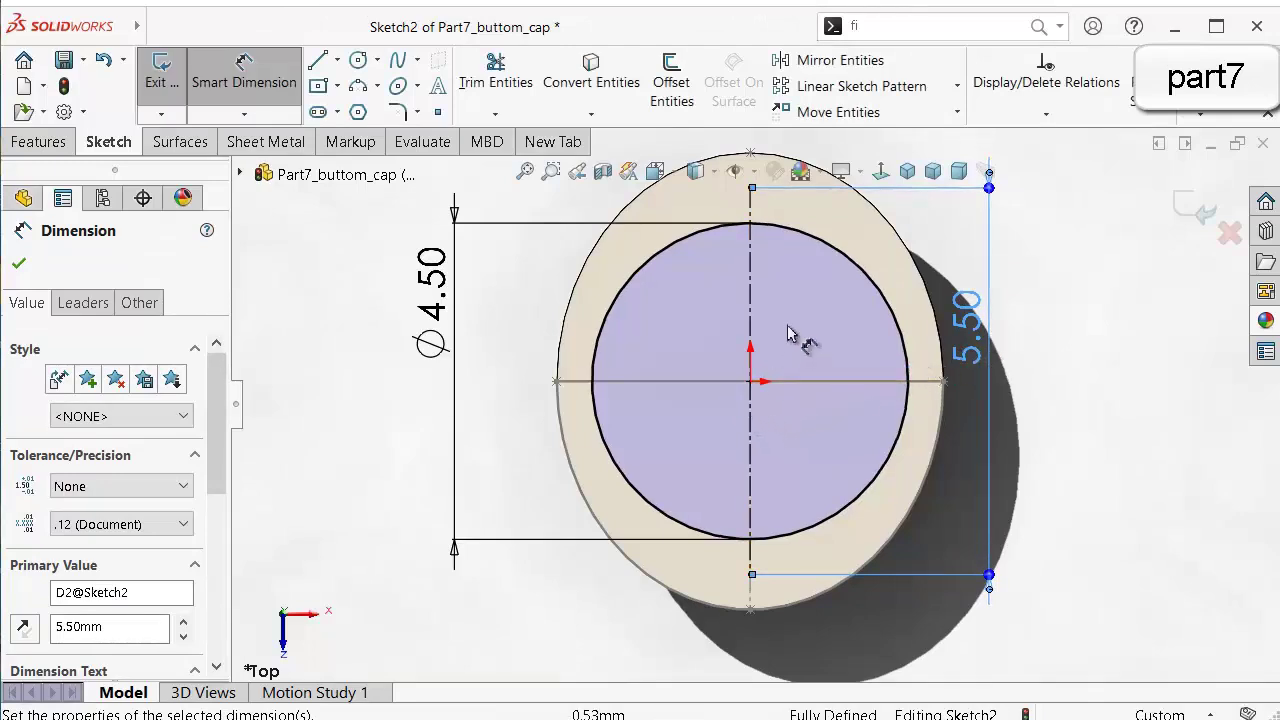
# Draw a small circle centred on each end of the centerline, the lower one about 0.53 mm in diameter.
pyautogui.scroll(-2, 766, 240)
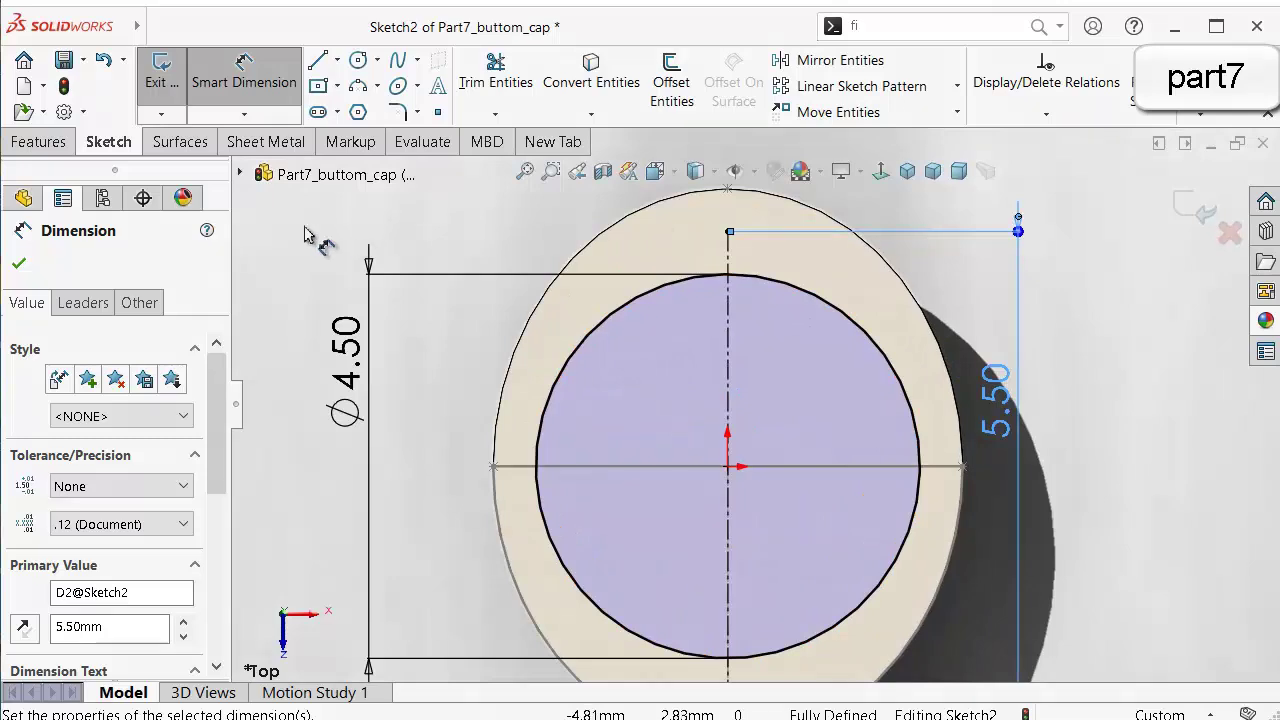
pyautogui.click(357, 60)
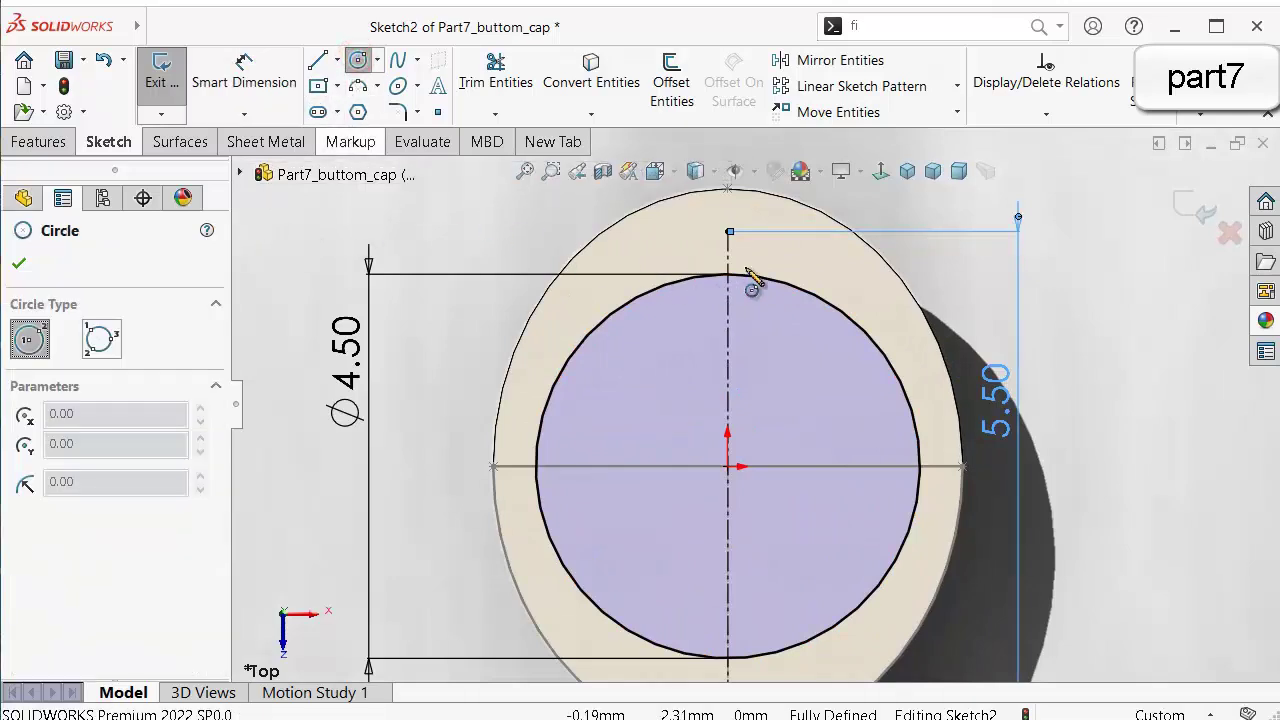
pyautogui.click(730, 234)
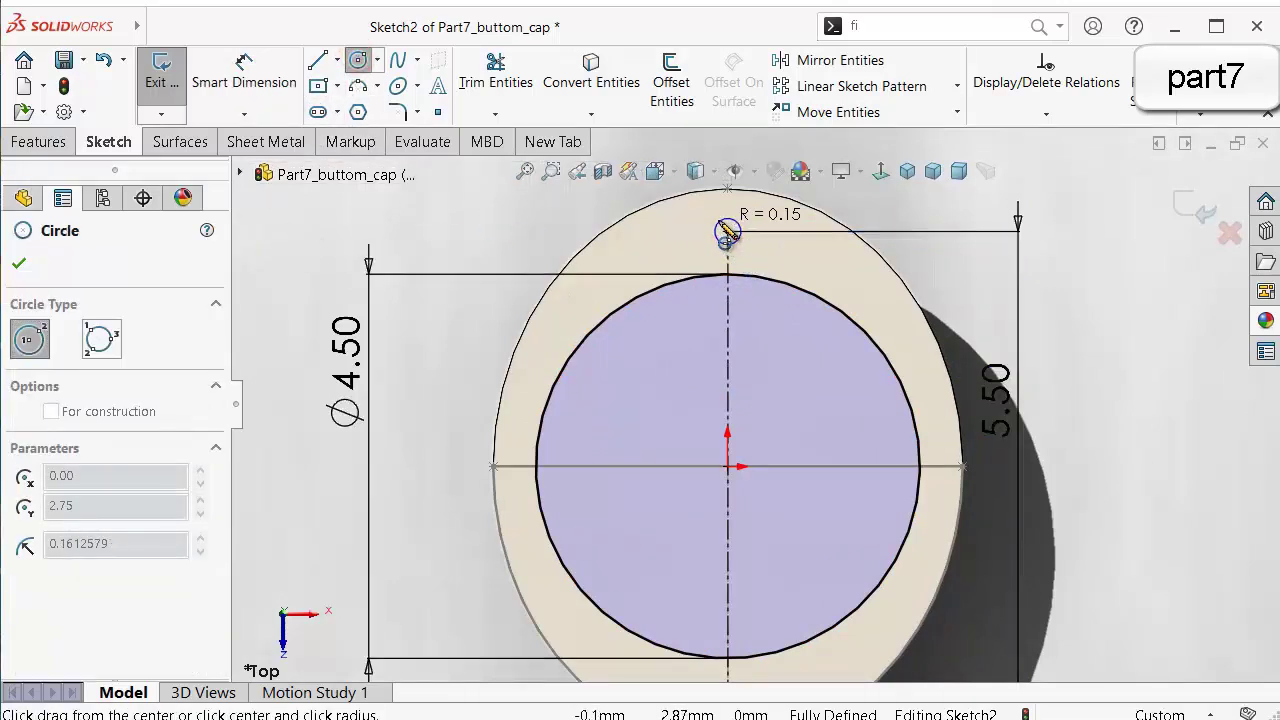
pyautogui.click(738, 240)
pyautogui.scroll(2, 792, 545)
pyautogui.scroll(-3, 792, 545)
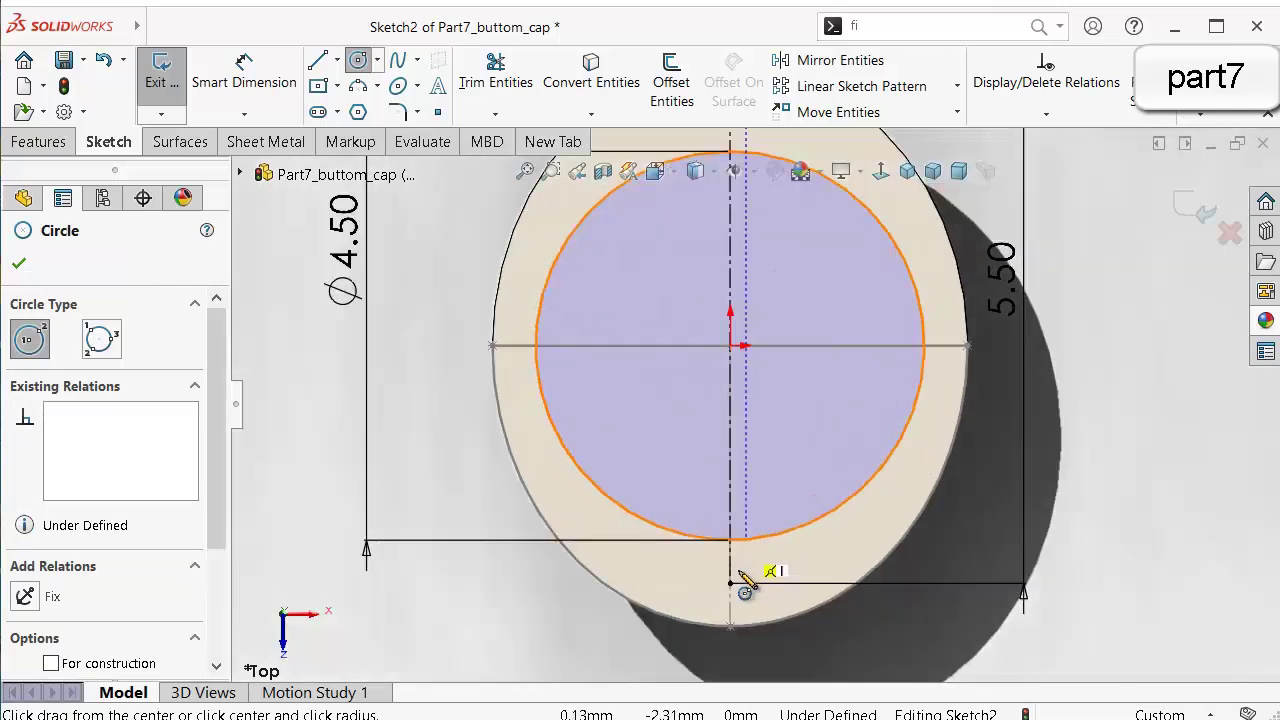
pyautogui.click(730, 582)
pyautogui.click(709, 582)
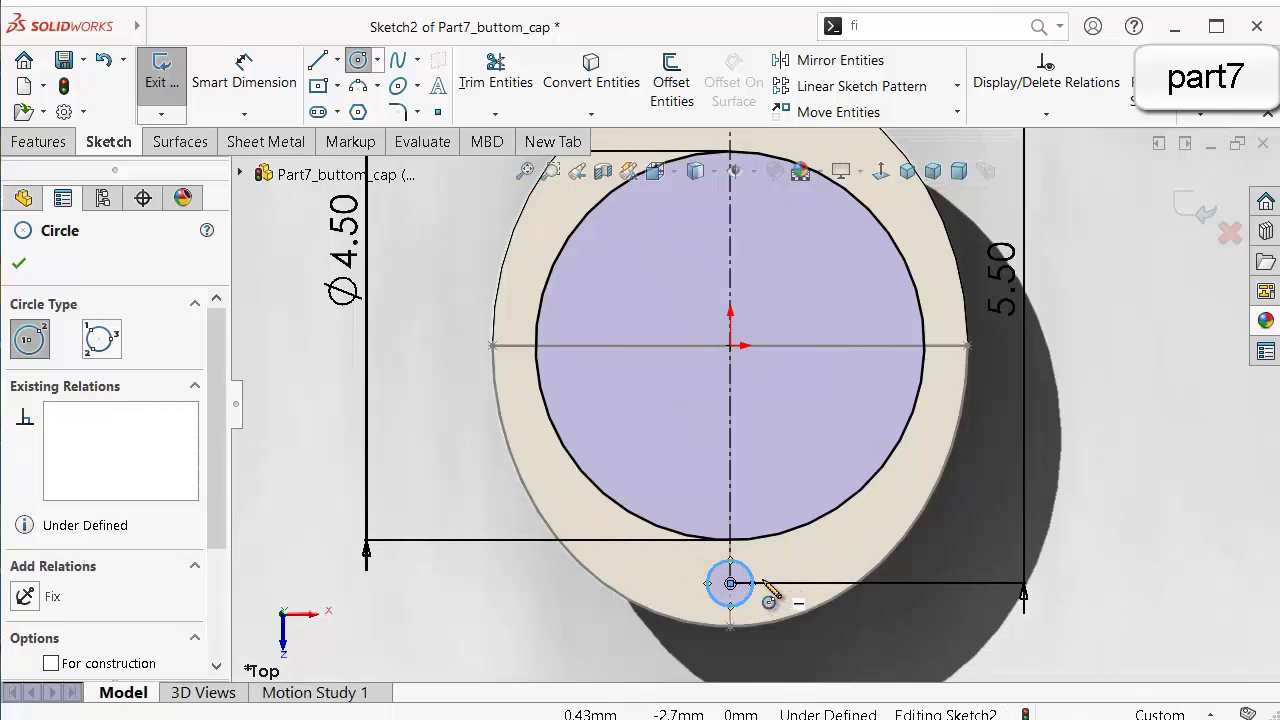
pyautogui.click(730, 582)
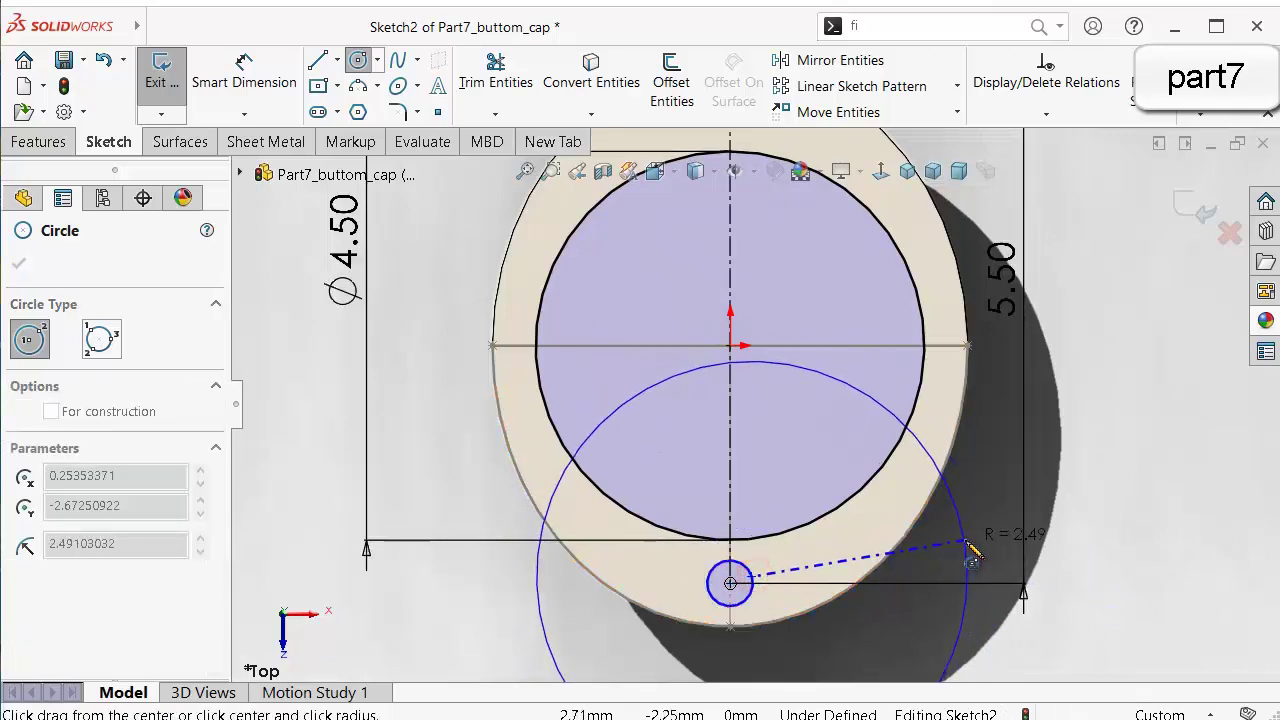
pyautogui.press('Escape')
# Dimension the small circle at the centerline's lower end to a diameter of 0.4 mm.
pyautogui.moveTo(1106, 575); pyautogui.dragTo(1088, 480, button='right')
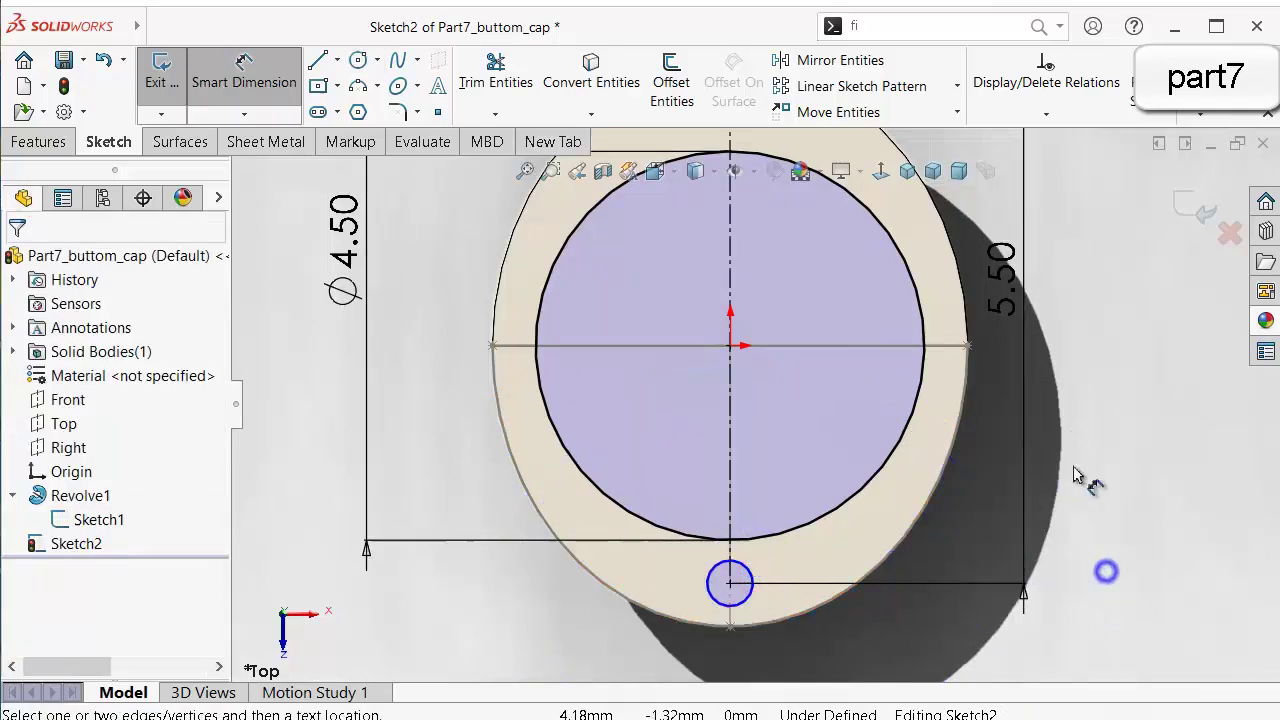
pyautogui.click(748, 598)
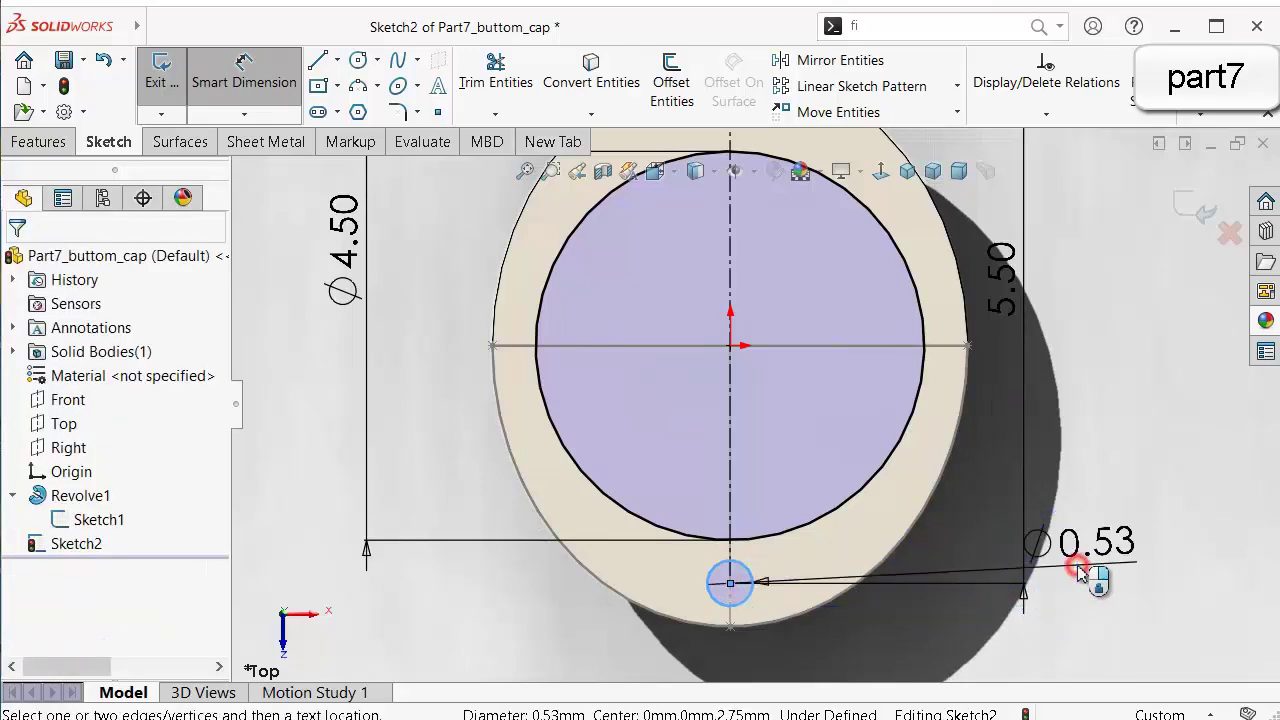
pyautogui.click(1168, 593)
pyautogui.write('0.')
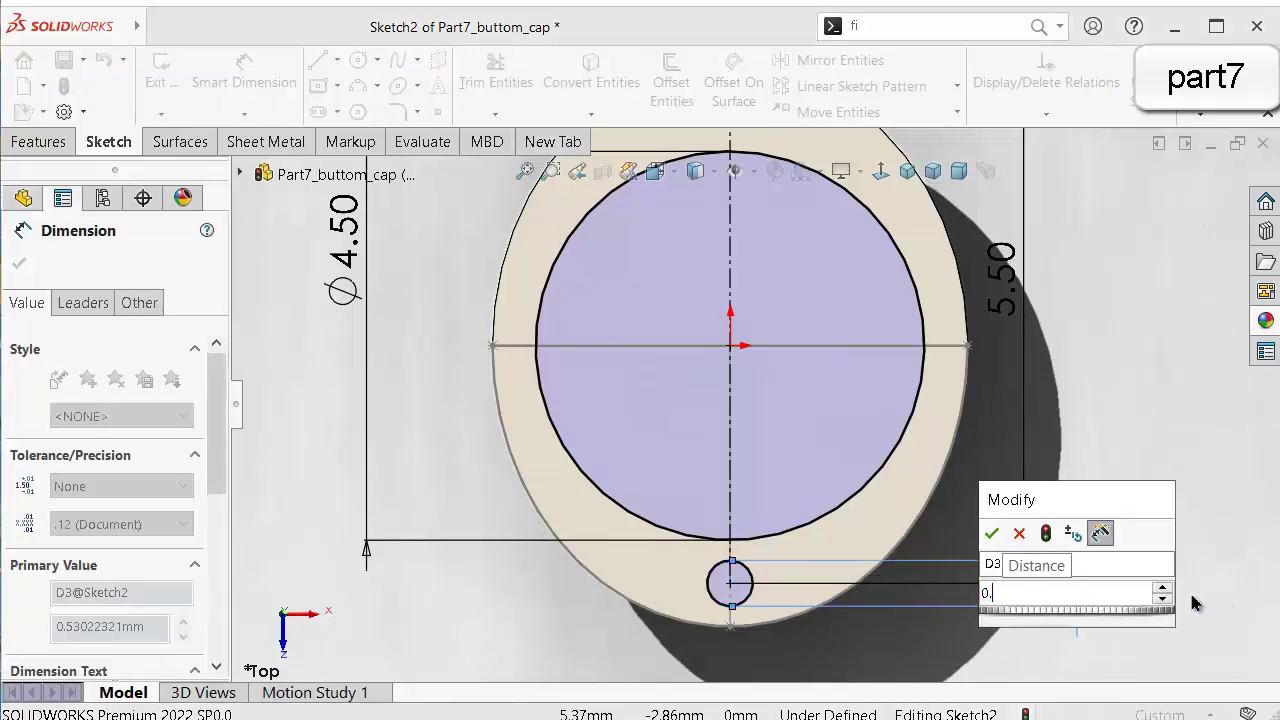
pyautogui.write('4')
pyautogui.press('Return')
pyautogui.press('f')
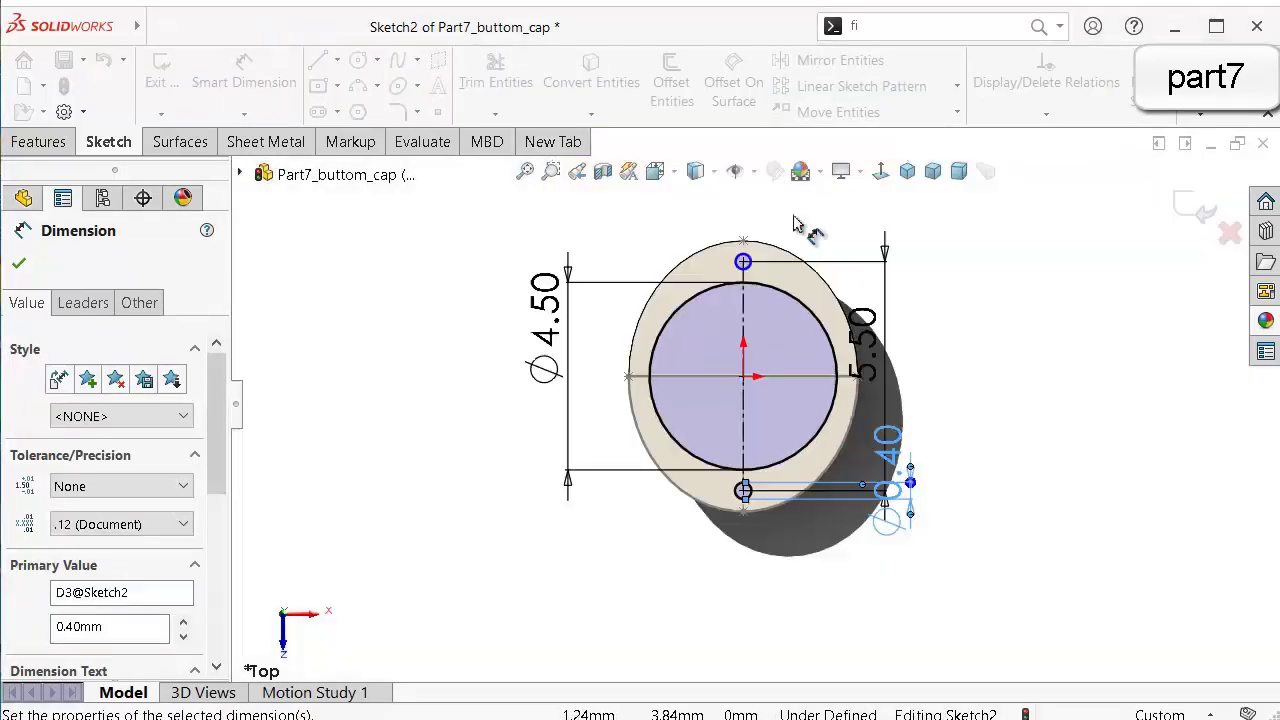
pyautogui.press('Escape')
pyautogui.press('Escape')
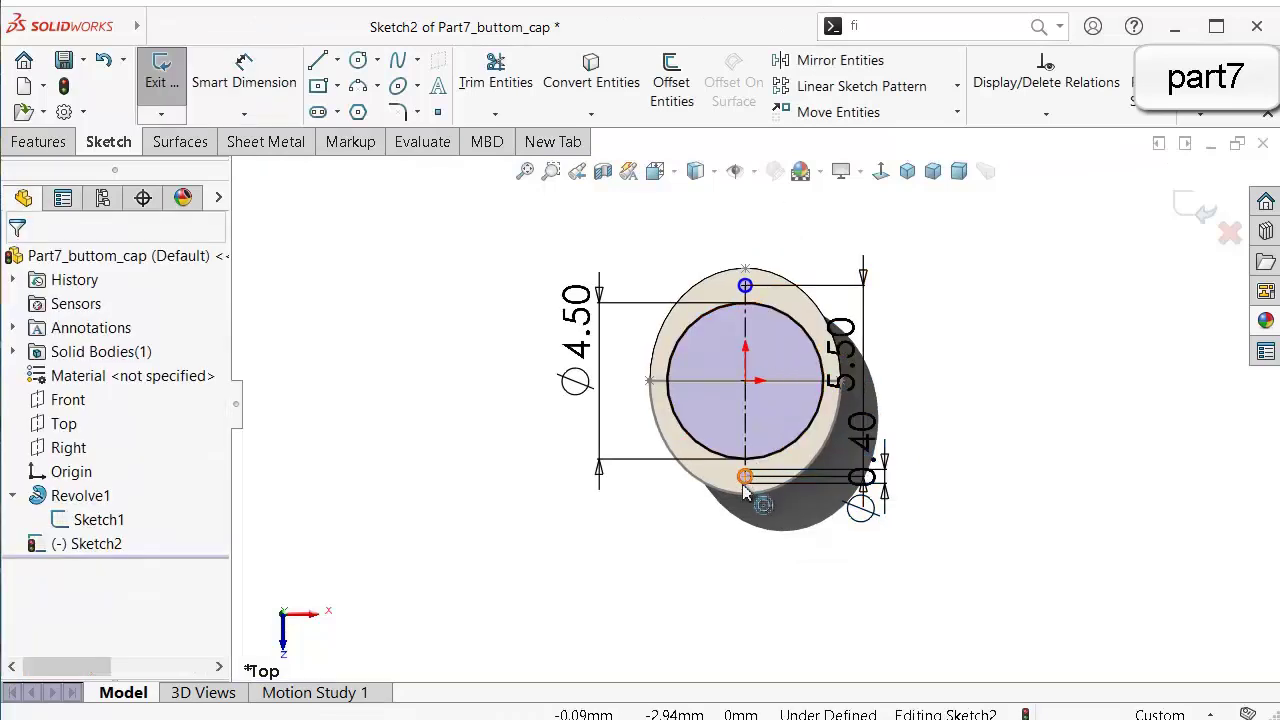
pyautogui.scroll(-4, 755, 493)
pyautogui.scroll(5, 772, 405)
pyautogui.scroll(-4, 780, 264)
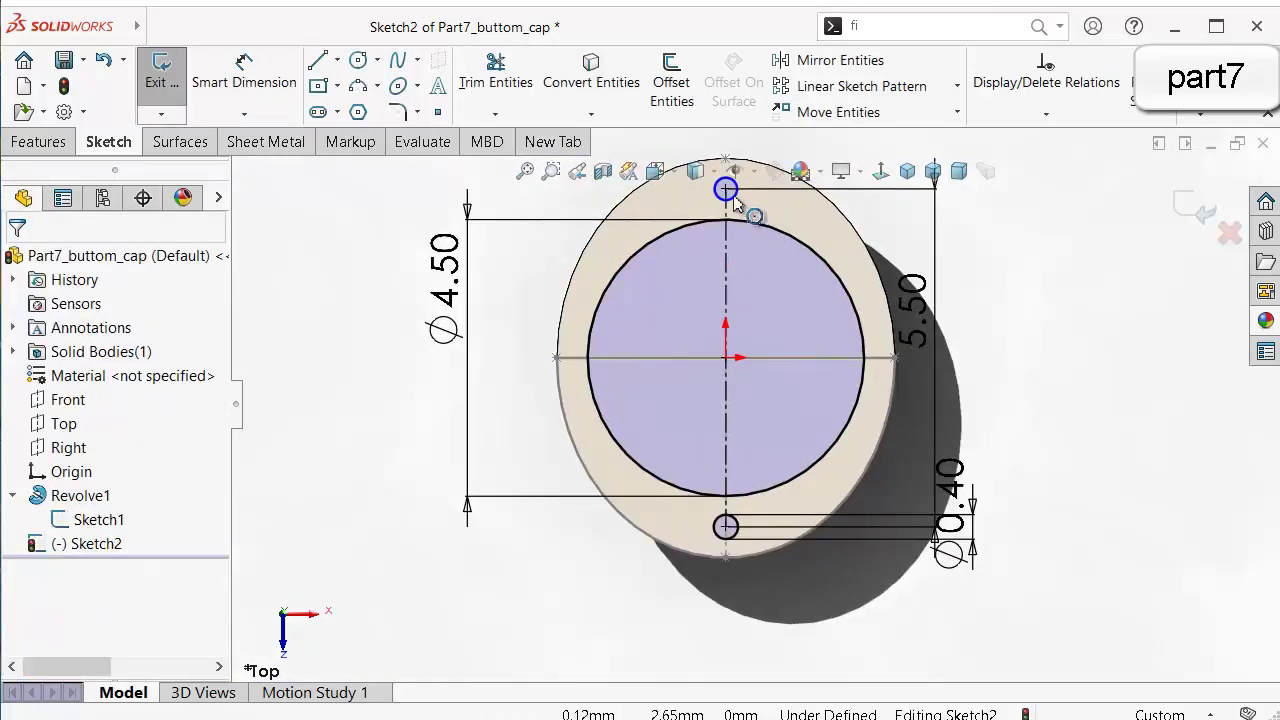
# Add an equal relation between the two small circles at the ends of the vertical centerline.
pyautogui.click(733, 196)
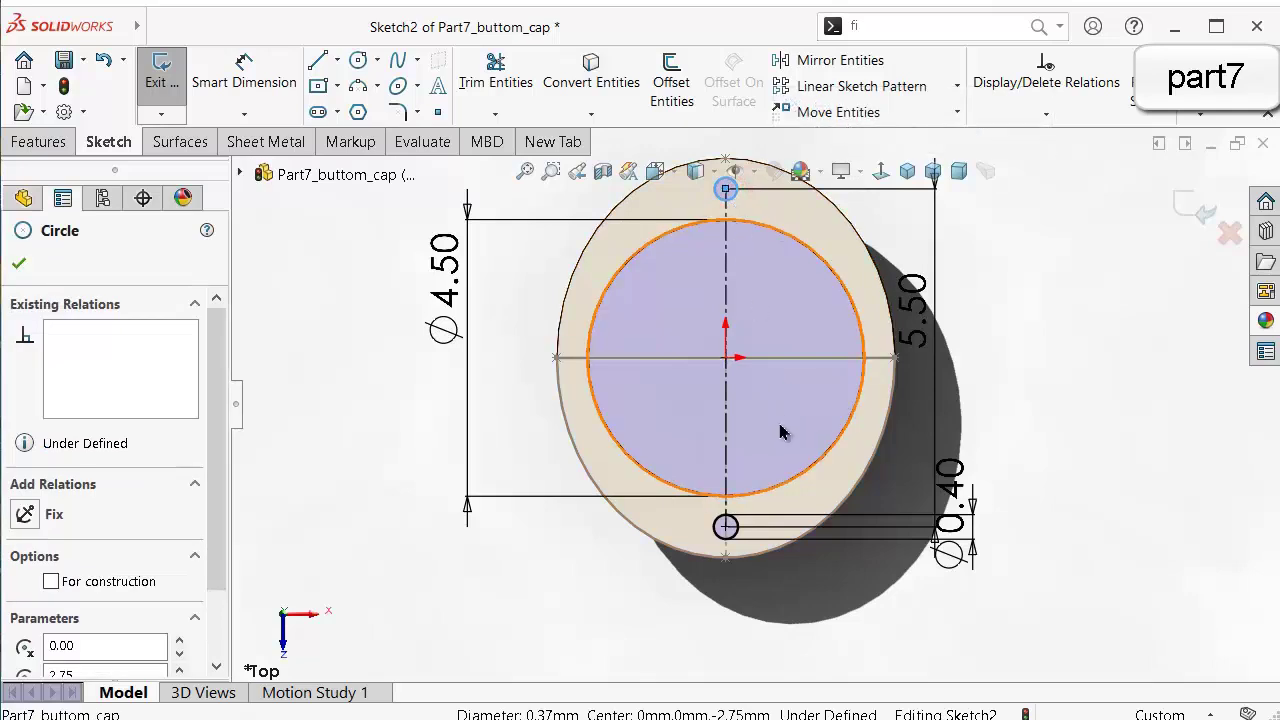
pyautogui.keyDown('ctrl'); pyautogui.click(740, 535); pyautogui.keyUp('ctrl')
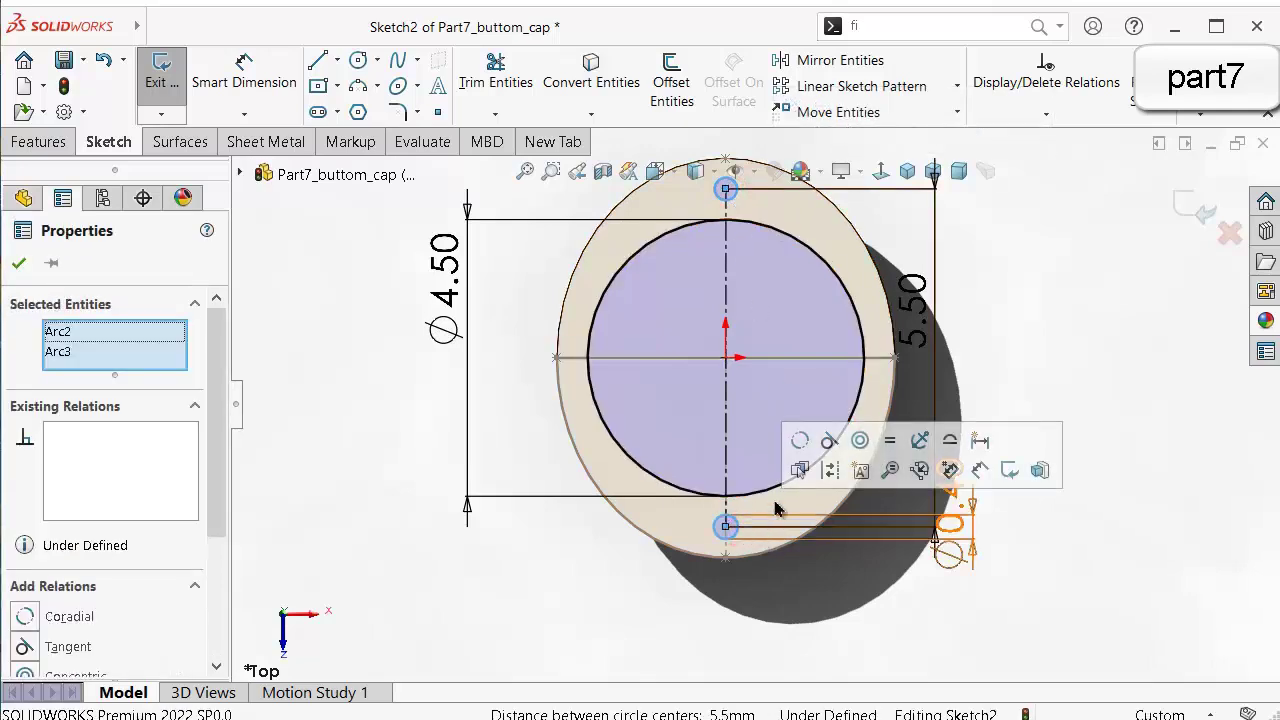
pyautogui.click(890, 440)
pyautogui.click(1092, 374)
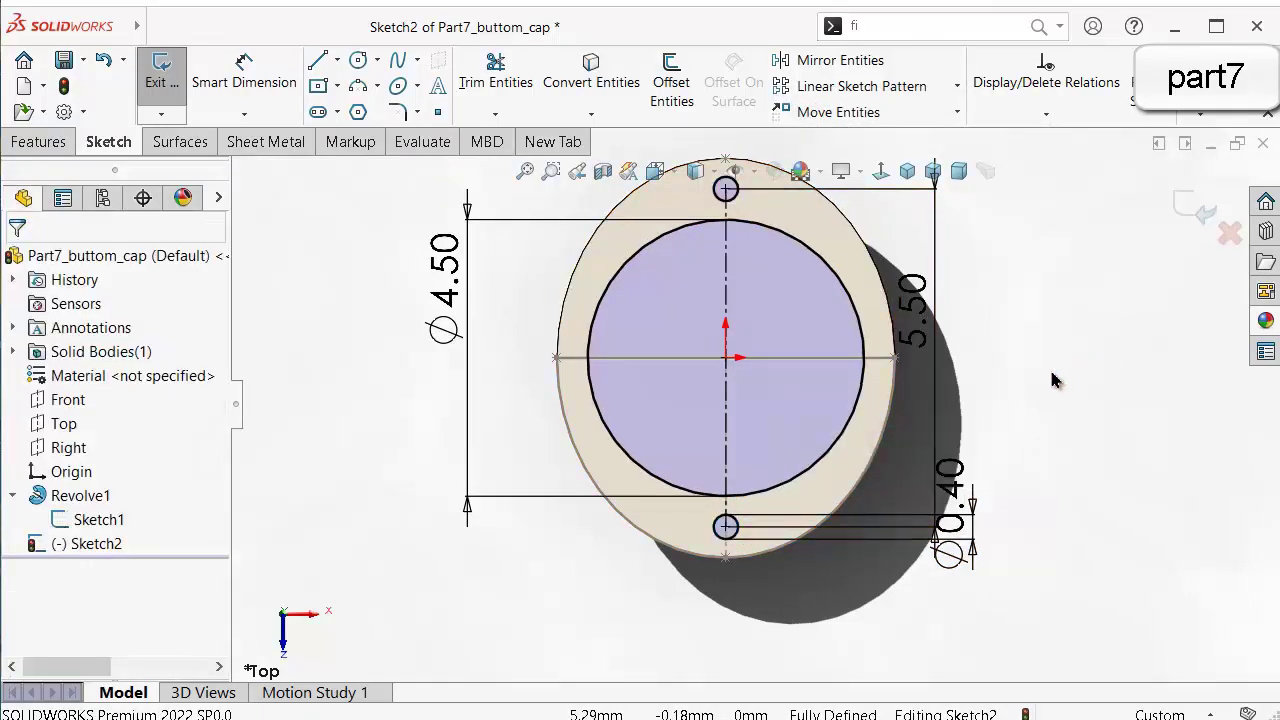
# Start a boss extrude of the second sketch with a blind depth of 2 mm.
pyautogui.press('Down')
pyautogui.press('Down')
pyautogui.press('Down')
pyautogui.press('Left')
pyautogui.press('Left')
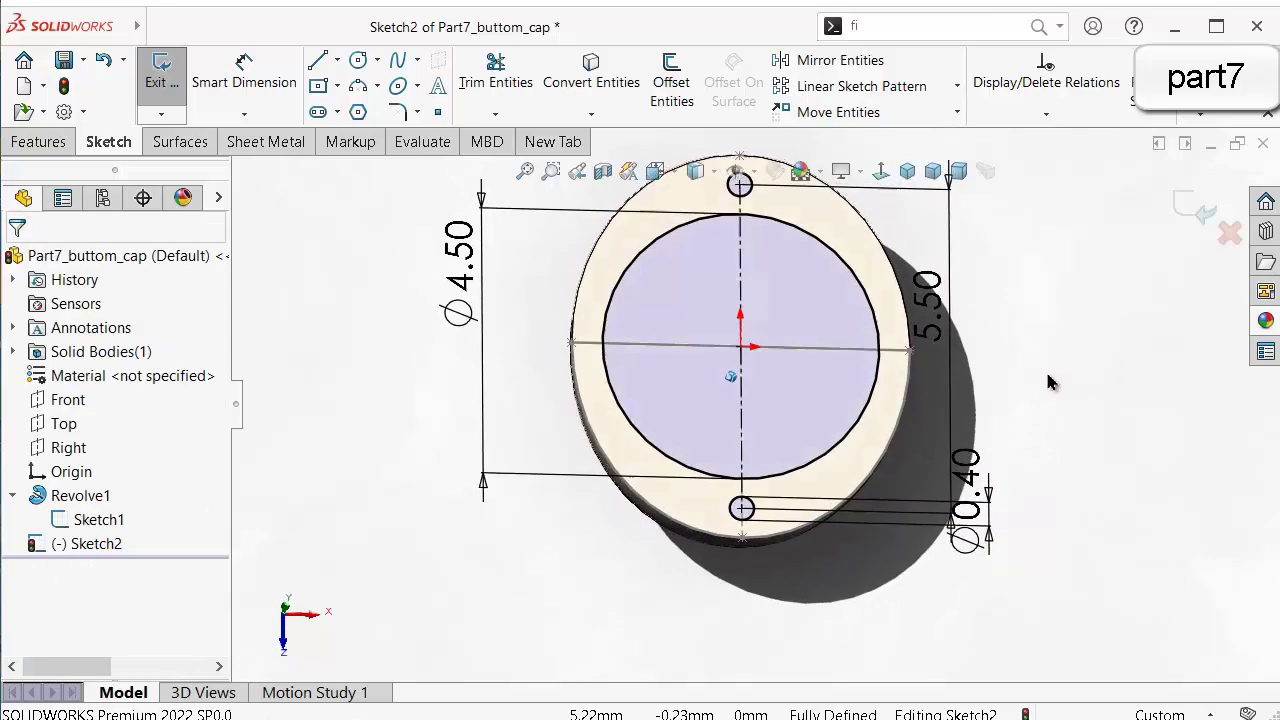
pyautogui.press('Left')
pyautogui.press('Left')
pyautogui.press('Up')
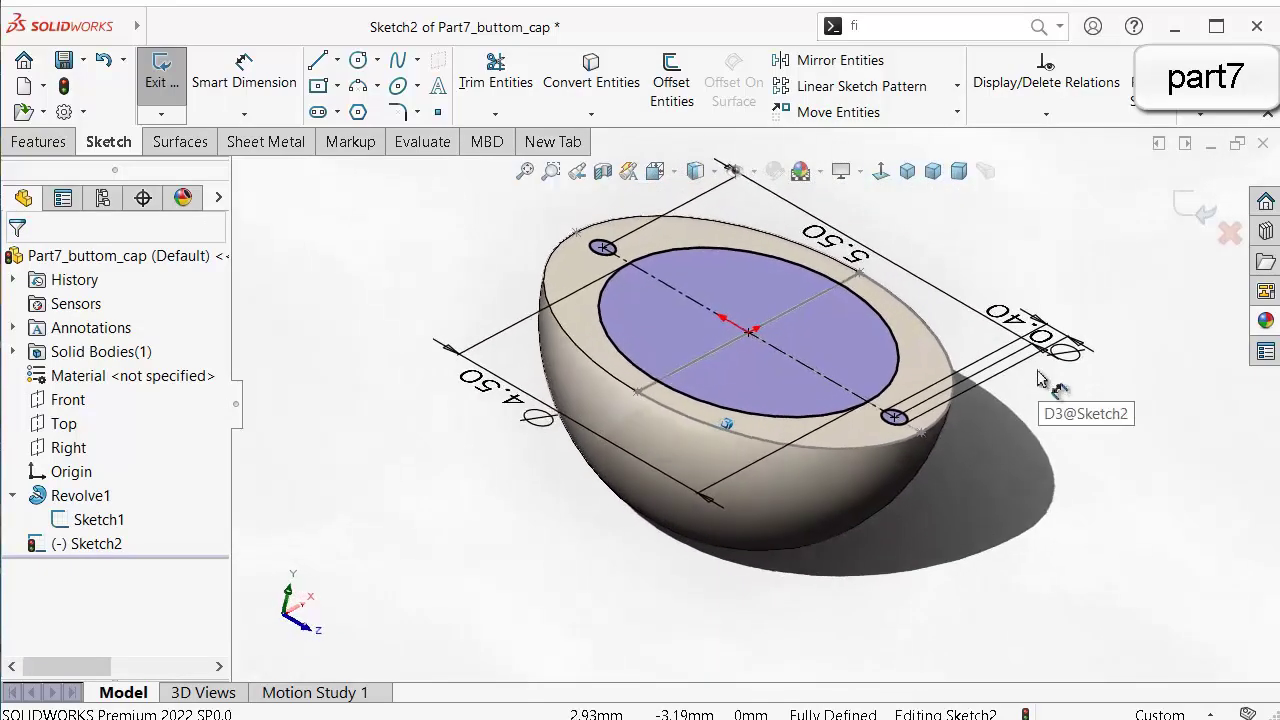
pyautogui.hotkey('ctrl', 'Down')
pyautogui.hotkey('ctrl', 'Down')
pyautogui.hotkey('ctrl', 'Left')
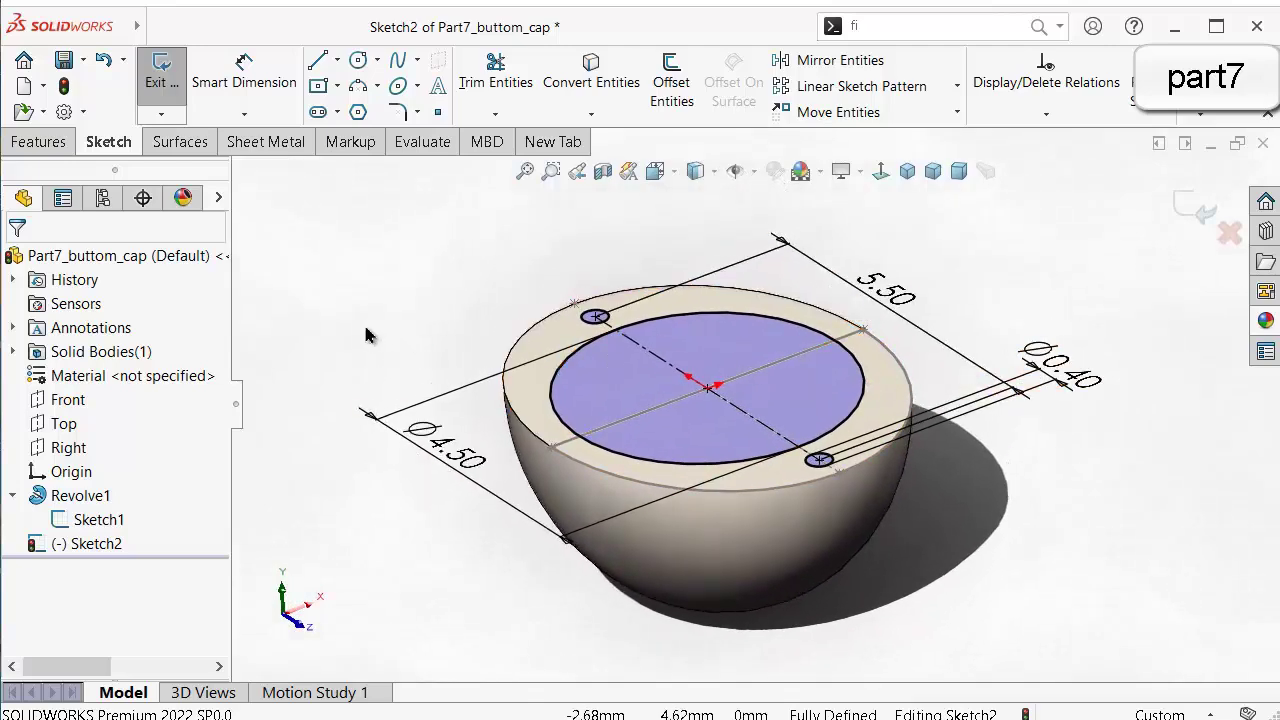
pyautogui.click(16, 146)
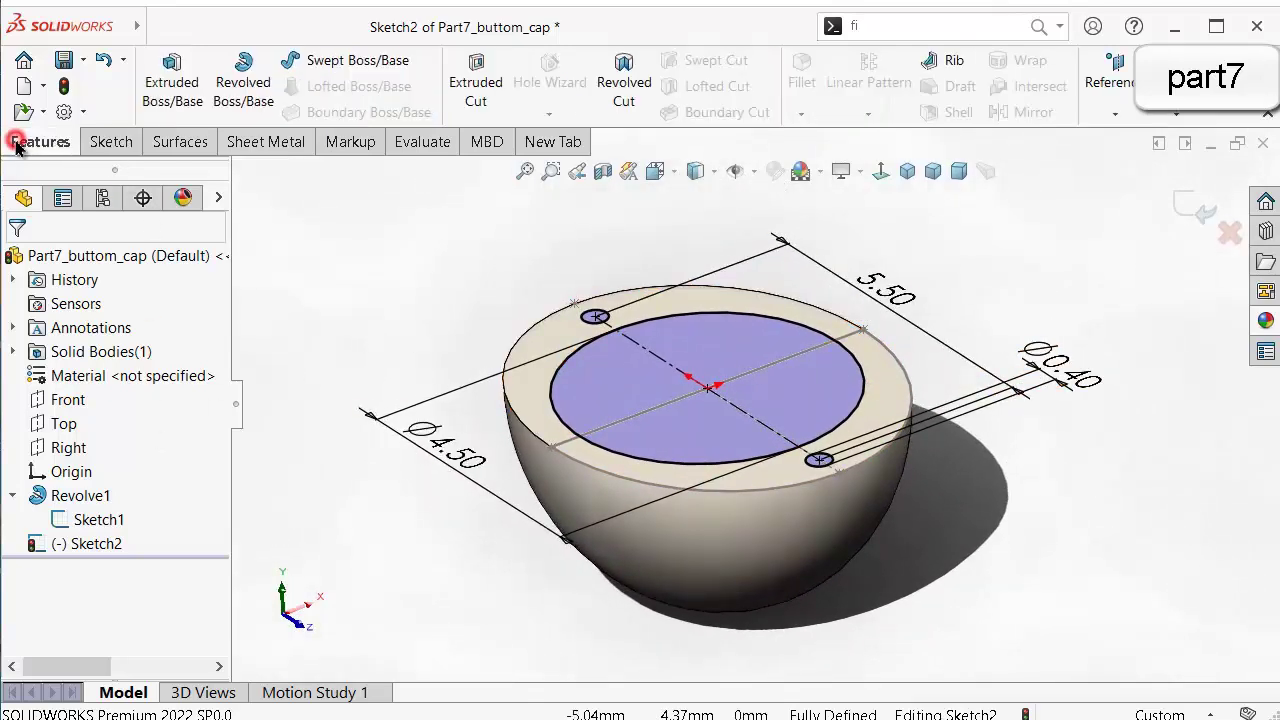
pyautogui.click(165, 85)
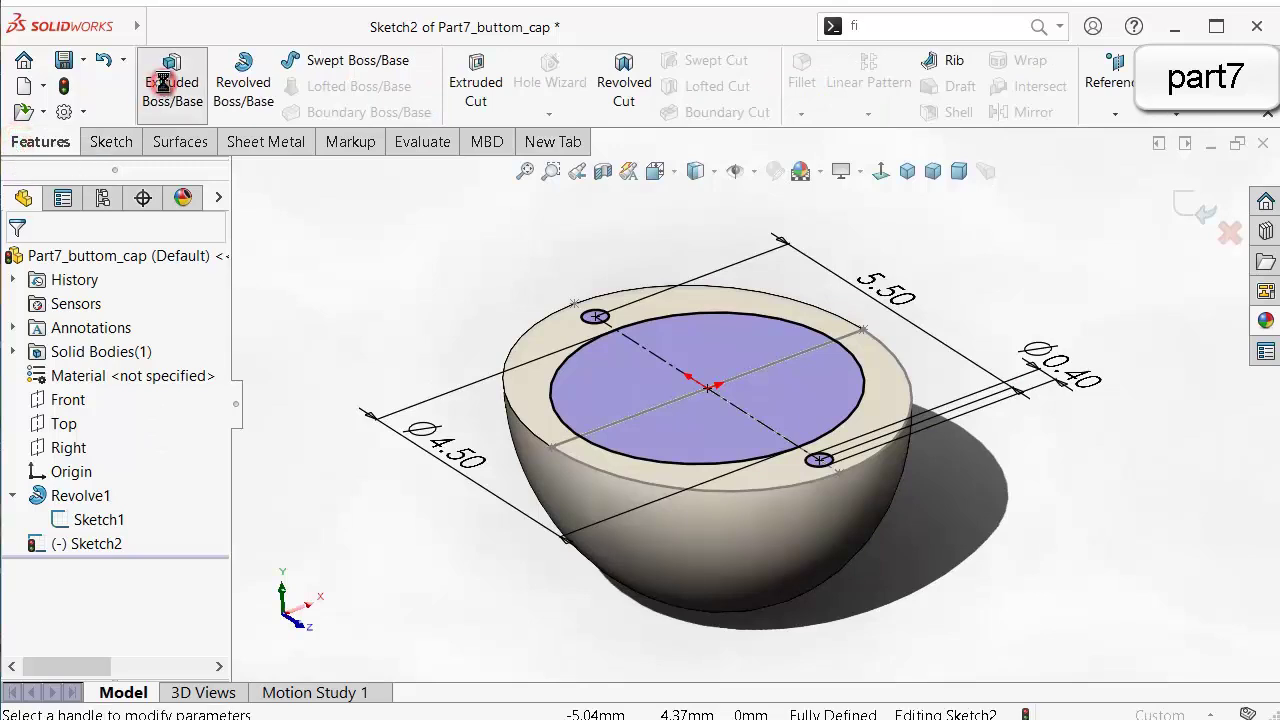
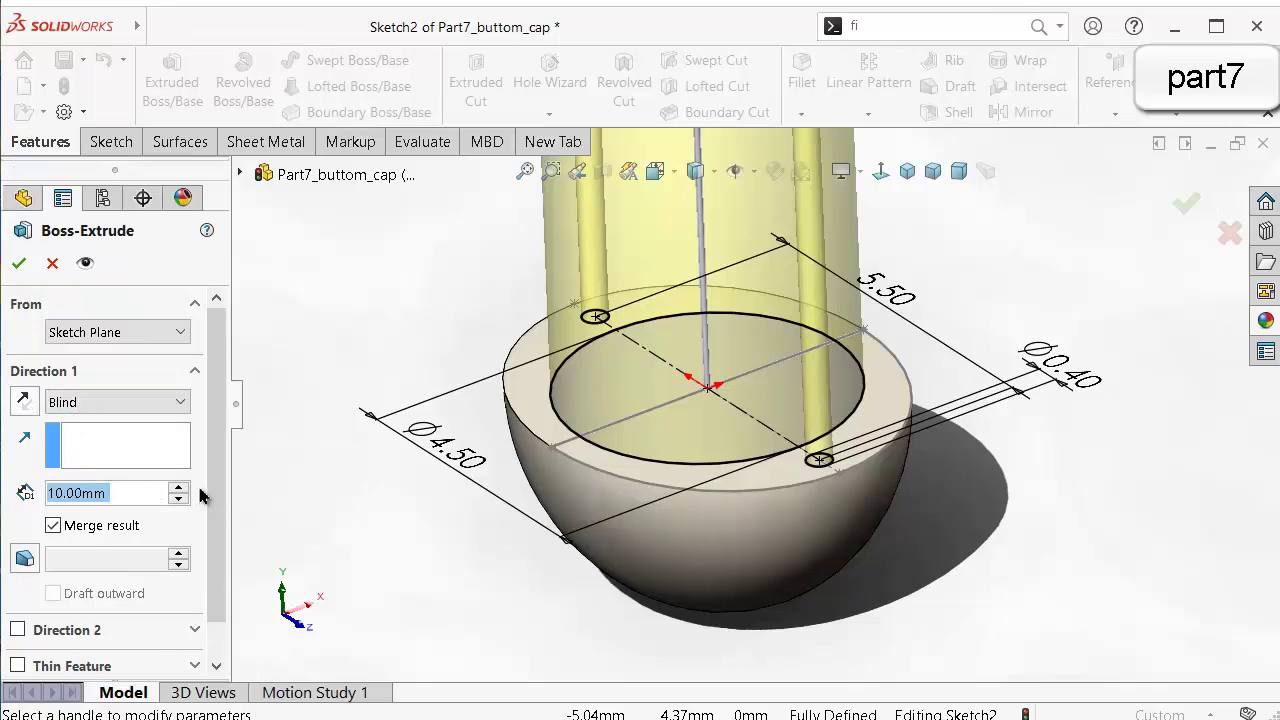
pyautogui.rightClick(133, 494)
pyautogui.write('1.5')
pyautogui.moveTo(75, 530)
pyautogui.doubleClick(80, 491)
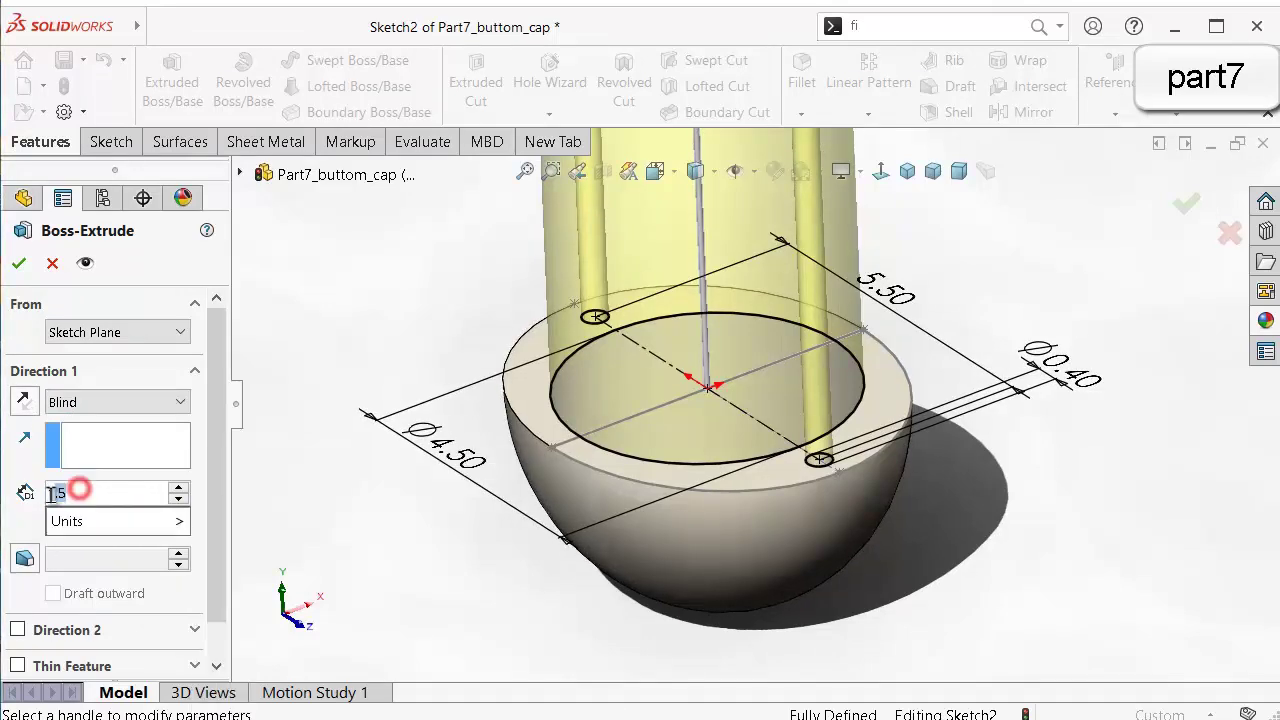
pyautogui.write('2')
pyautogui.click(8, 521)
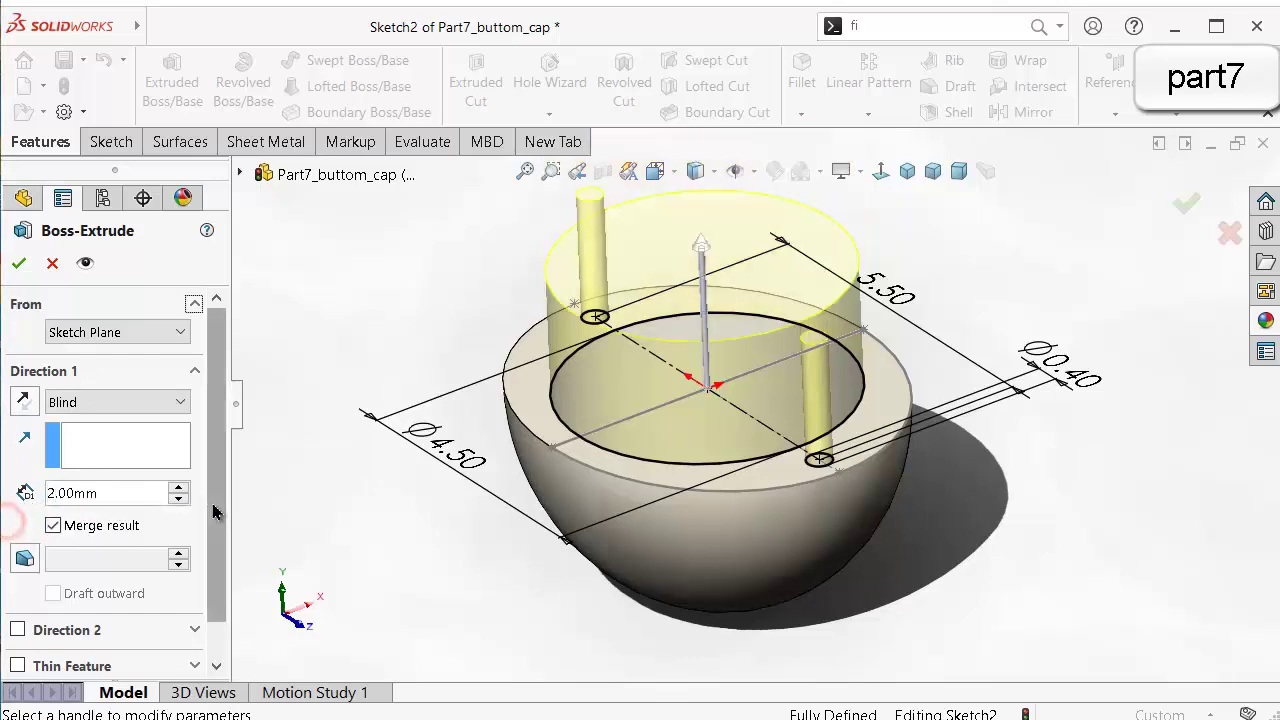
# Restrict the boss extrude to the two small circles, reduce its depth and finish the two pins.
pyautogui.scroll(-2, 209, 500)
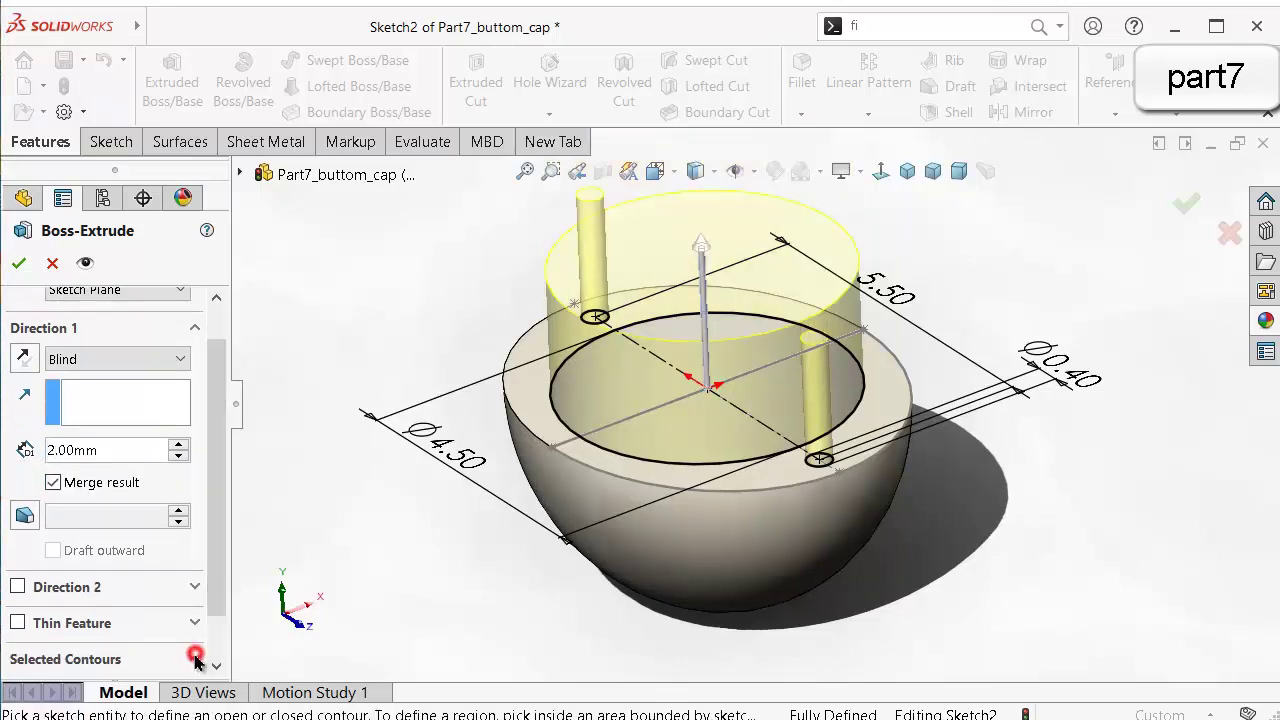
pyautogui.click(196, 658)
pyautogui.click(175, 650)
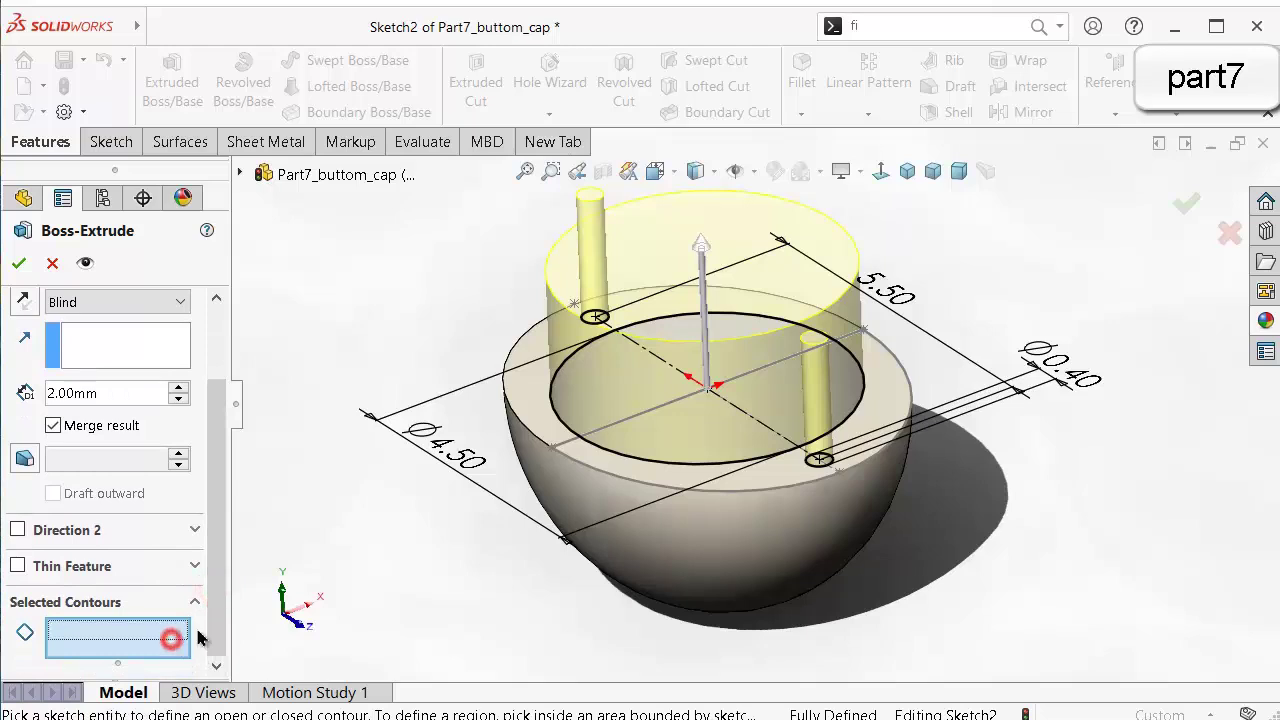
pyautogui.scroll(-4, 830, 460)
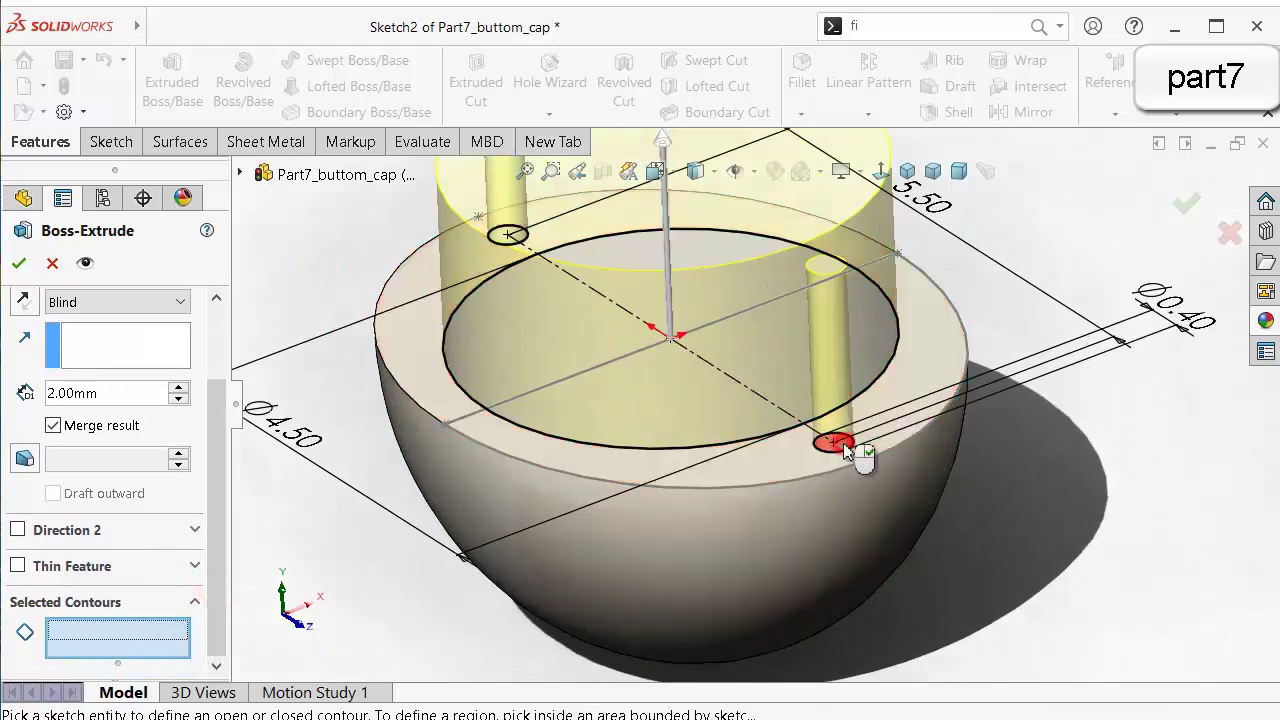
pyautogui.click(845, 448)
pyautogui.click(497, 232)
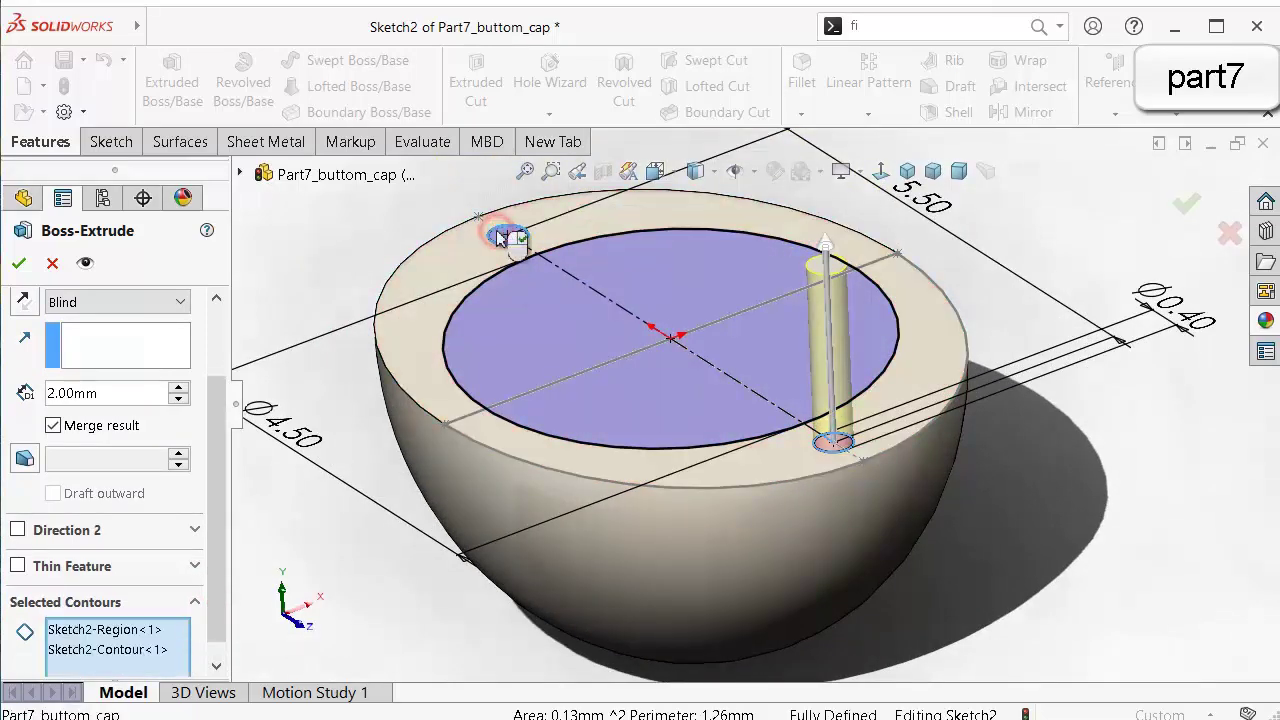
pyautogui.write('1')
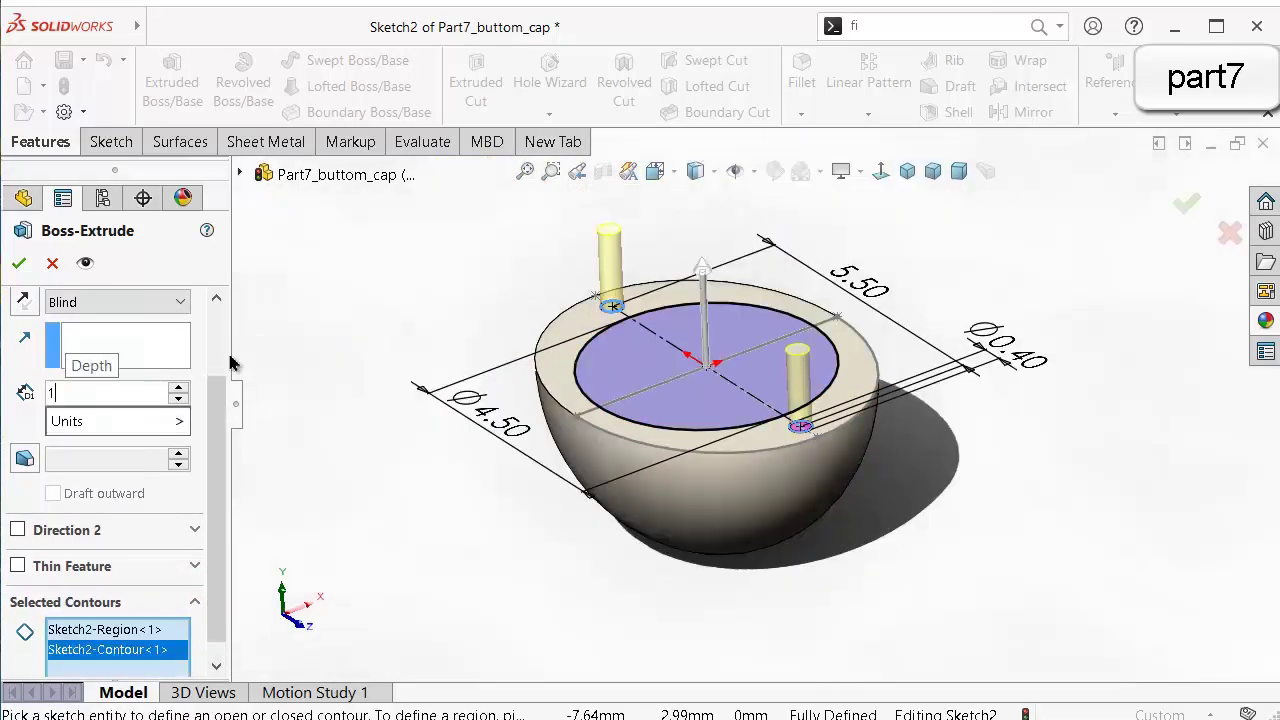
pyautogui.click(278, 293)
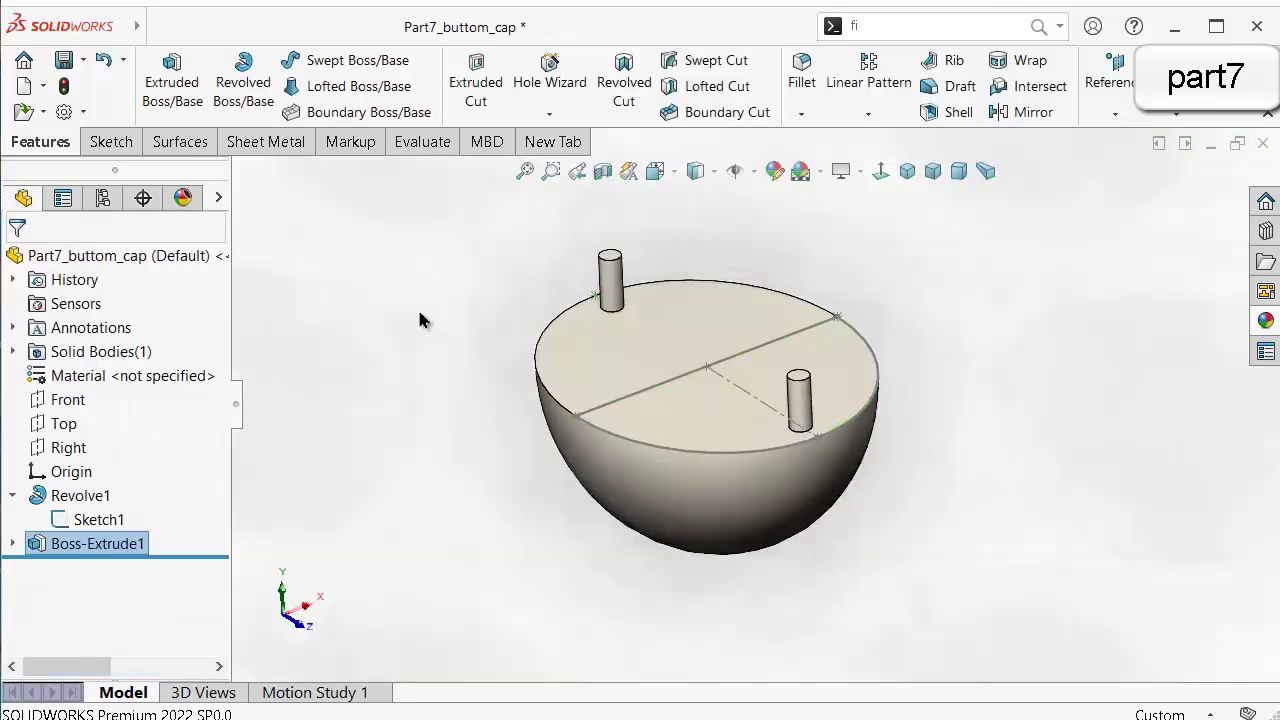
pyautogui.click(420, 303)
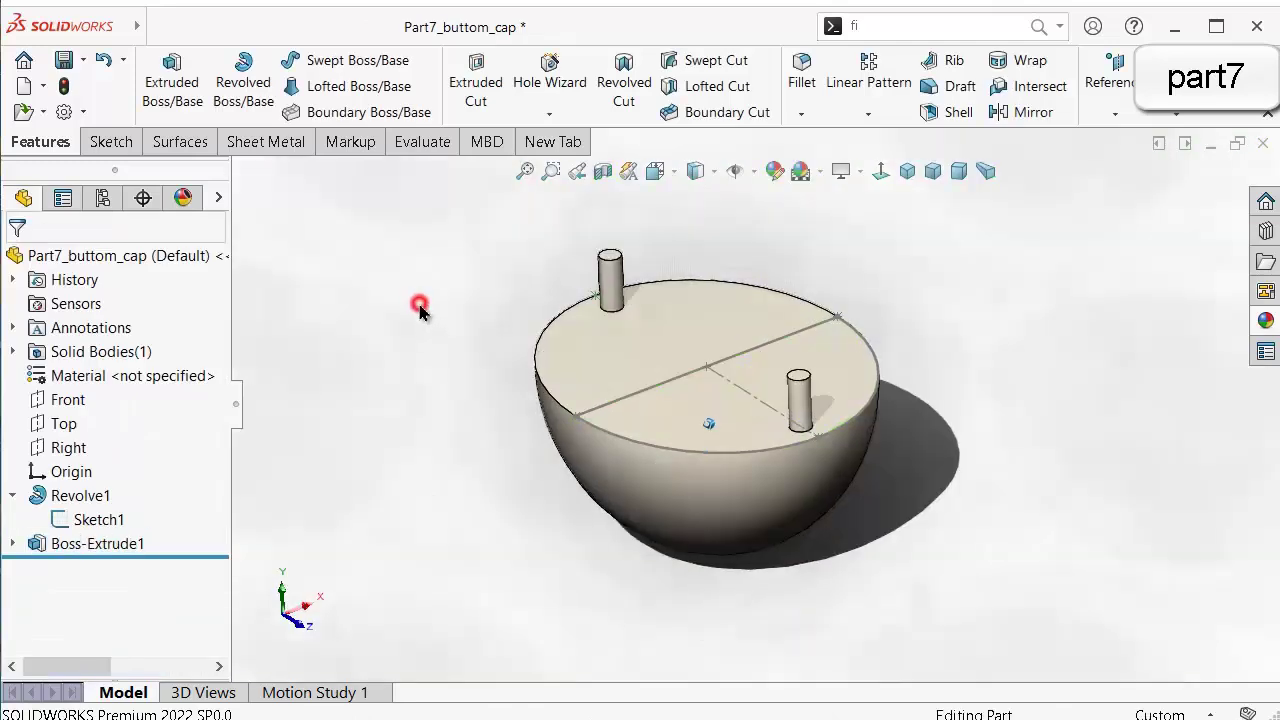
# Show Sketch2, which is absorbed in the pin extrusion, so its circles can be reused.
pyautogui.click(12, 543)
pyautogui.click(104, 575)
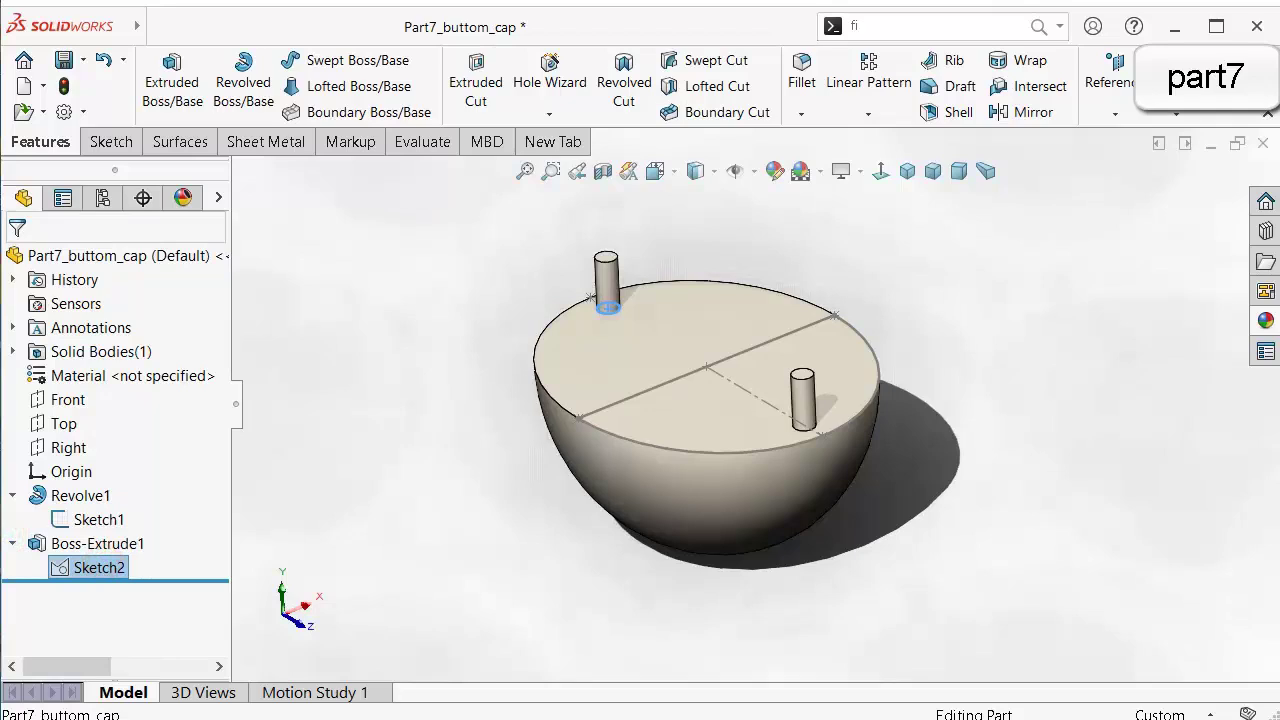
pyautogui.click(108, 566)
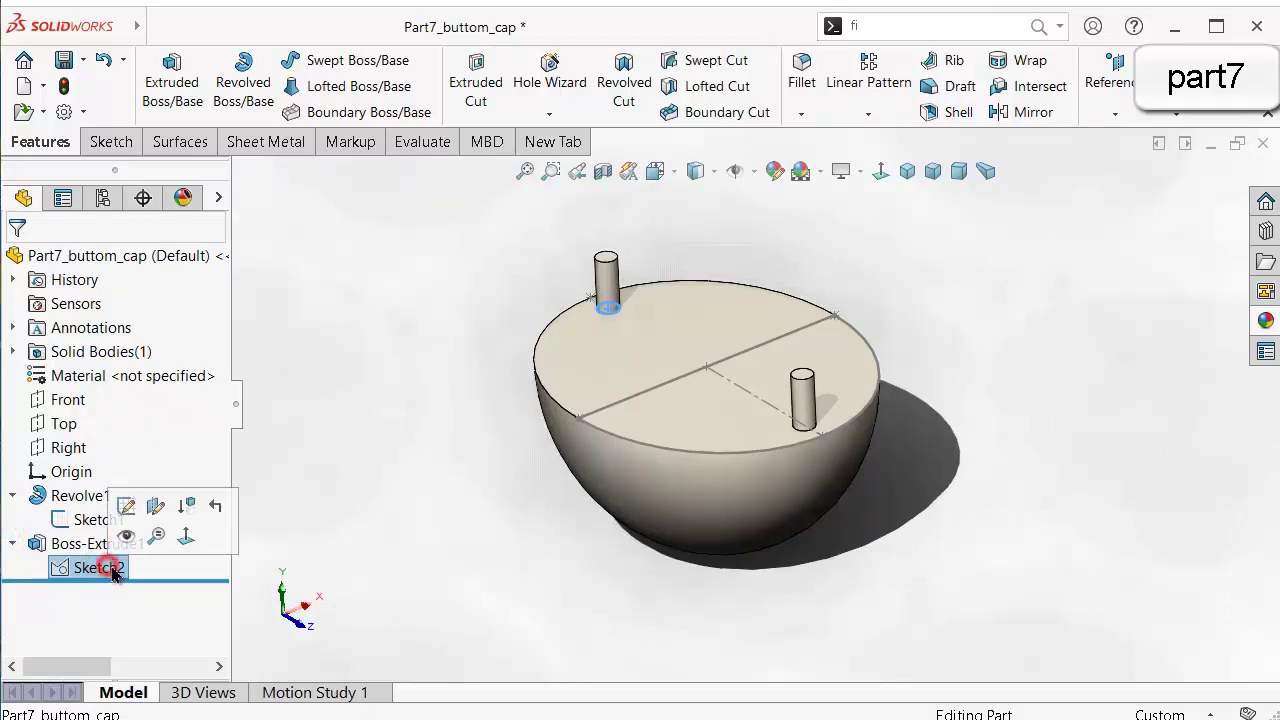
pyautogui.click(68, 566)
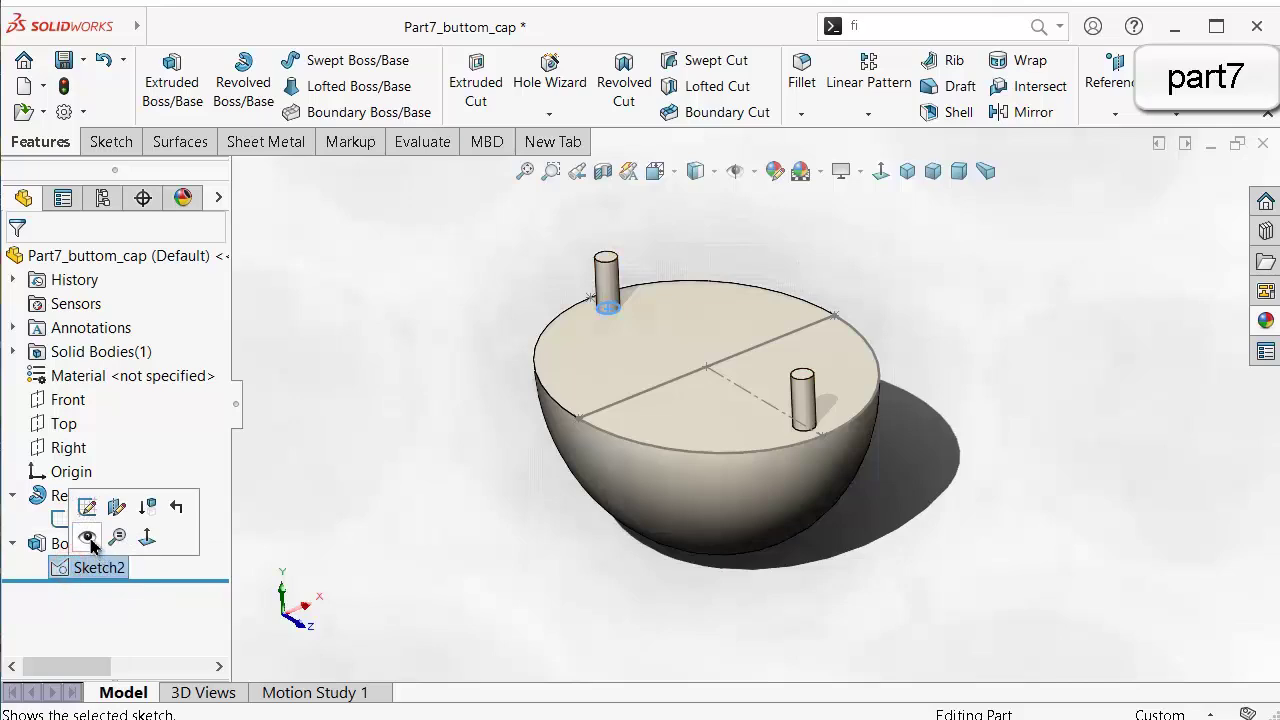
pyautogui.click(89, 541)
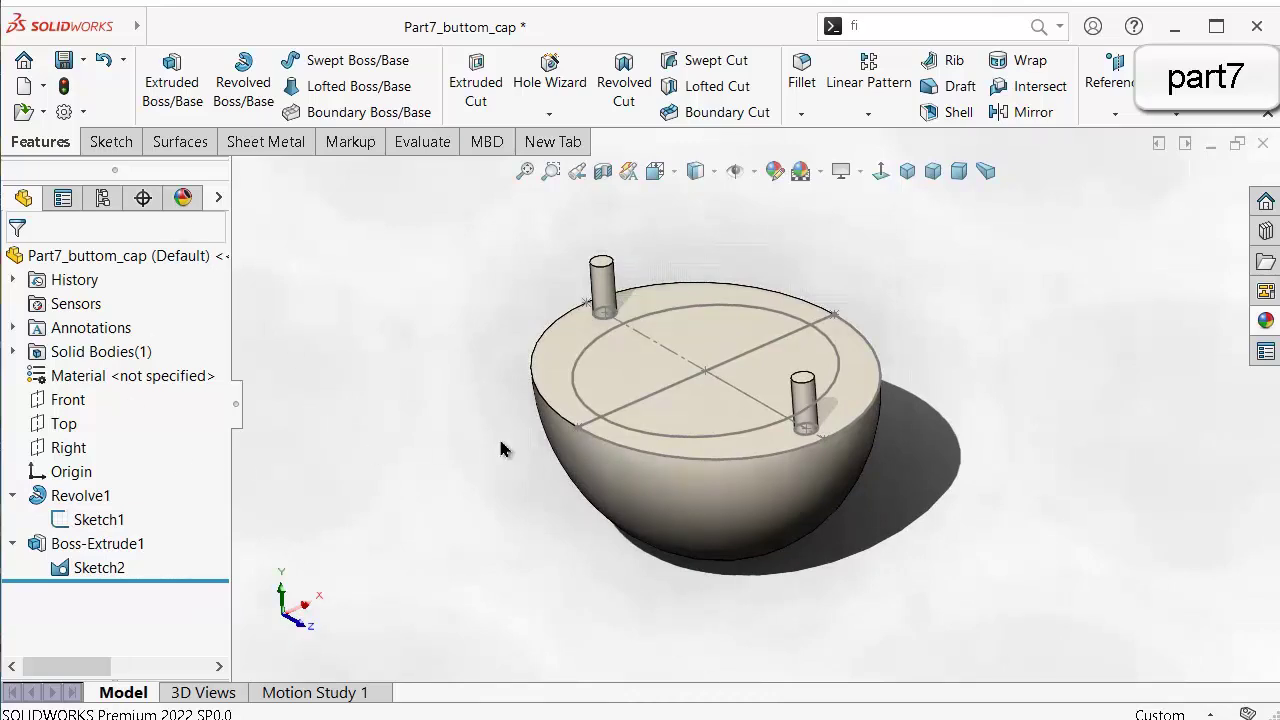
# Cut the 4.5 mm circle of Sketch2 through the whole body with an Extruded Cut set to Through All.
pyautogui.click(686, 438)
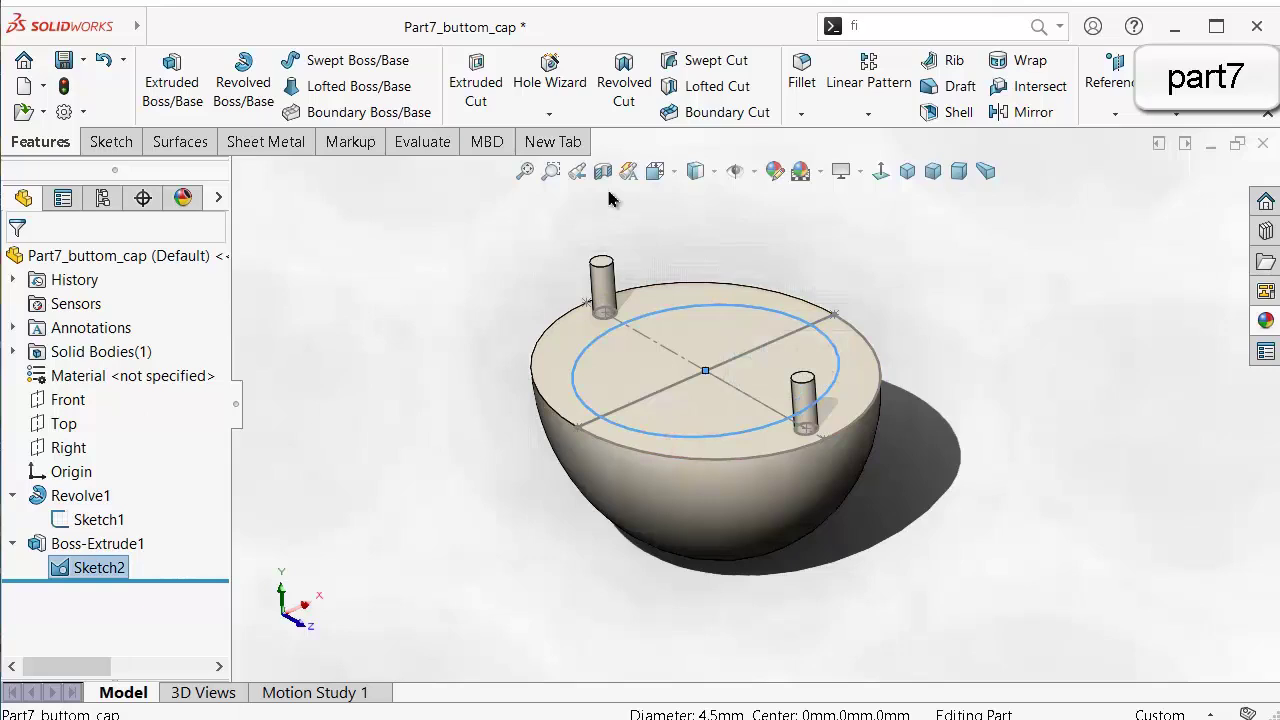
pyautogui.click(476, 84)
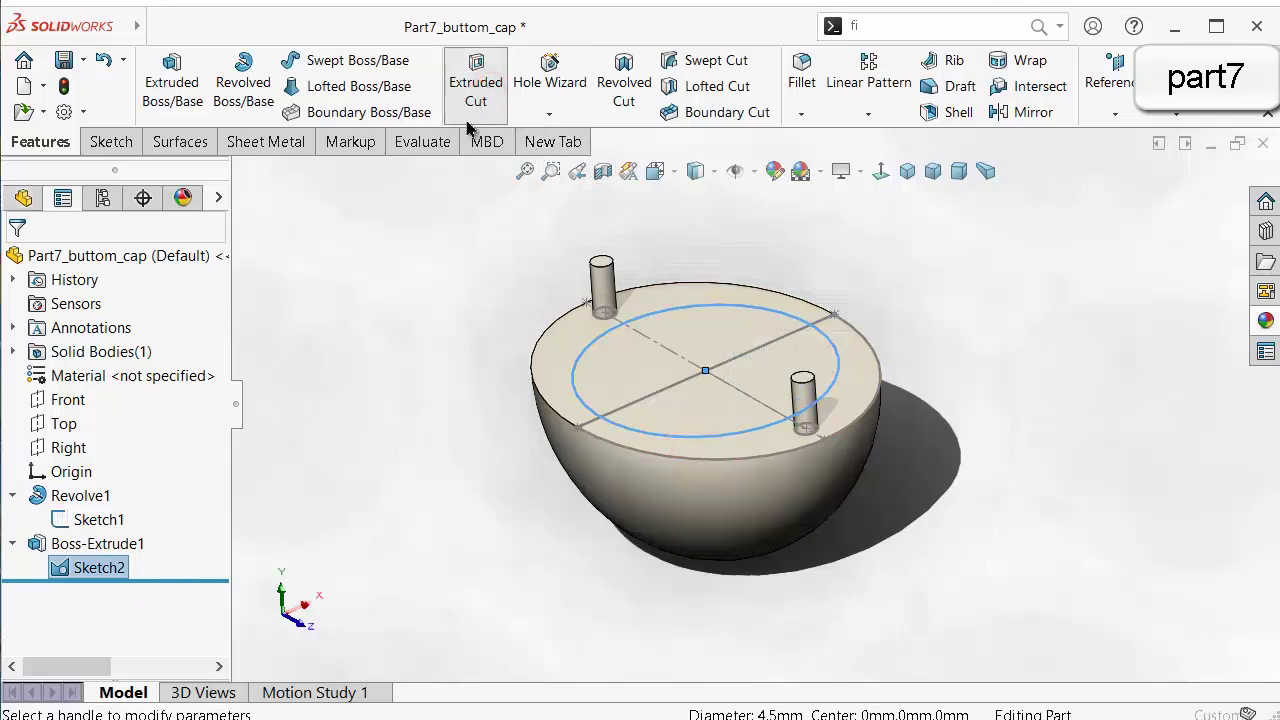
pyautogui.click(122, 401)
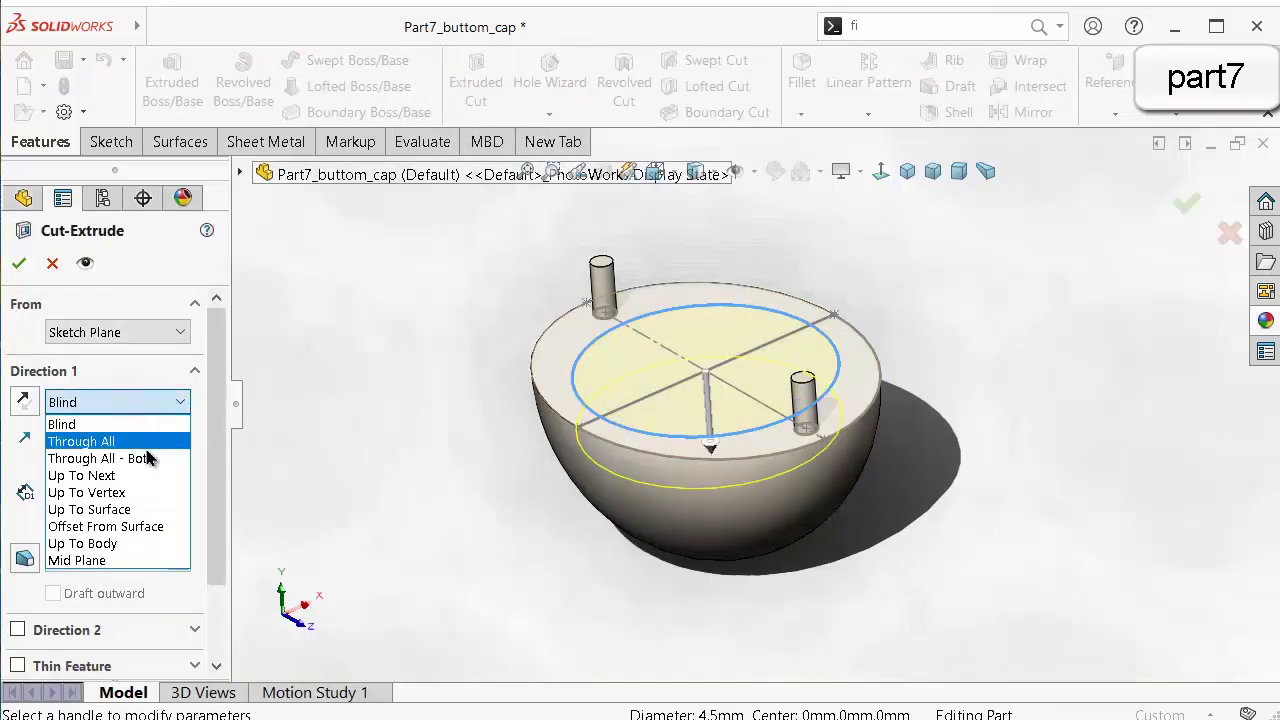
pyautogui.click(147, 441)
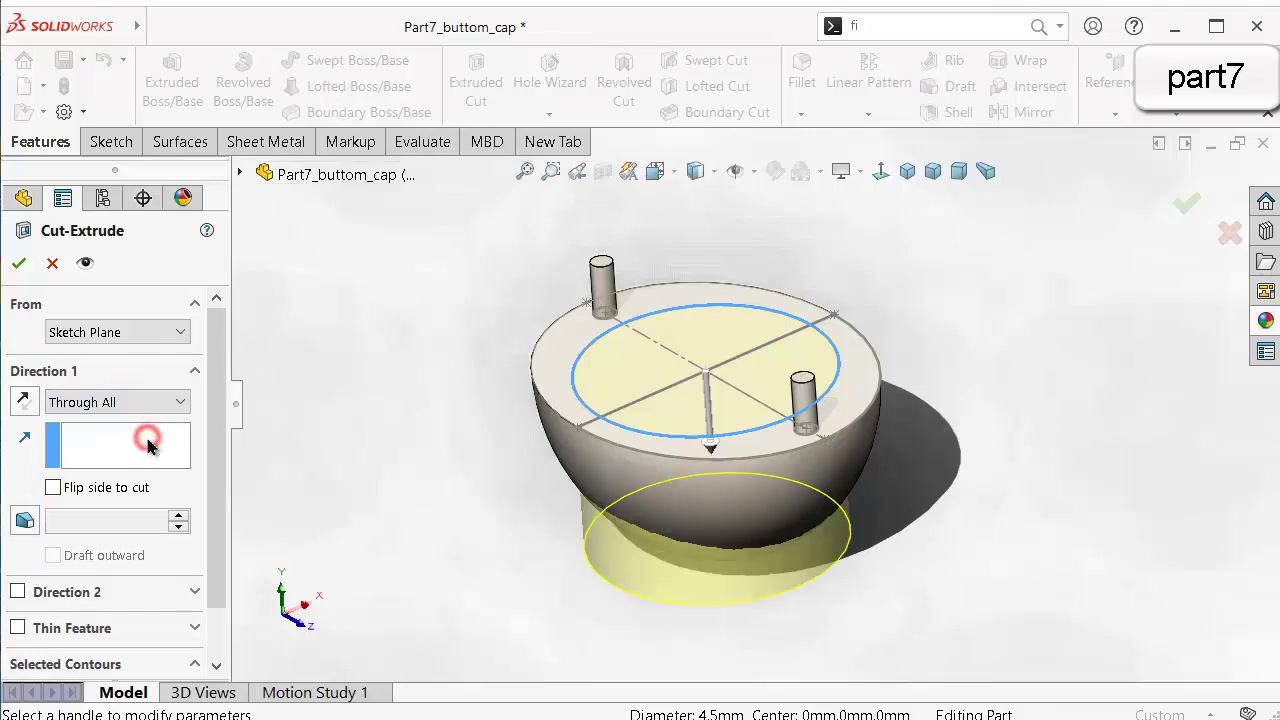
pyautogui.click(17, 263)
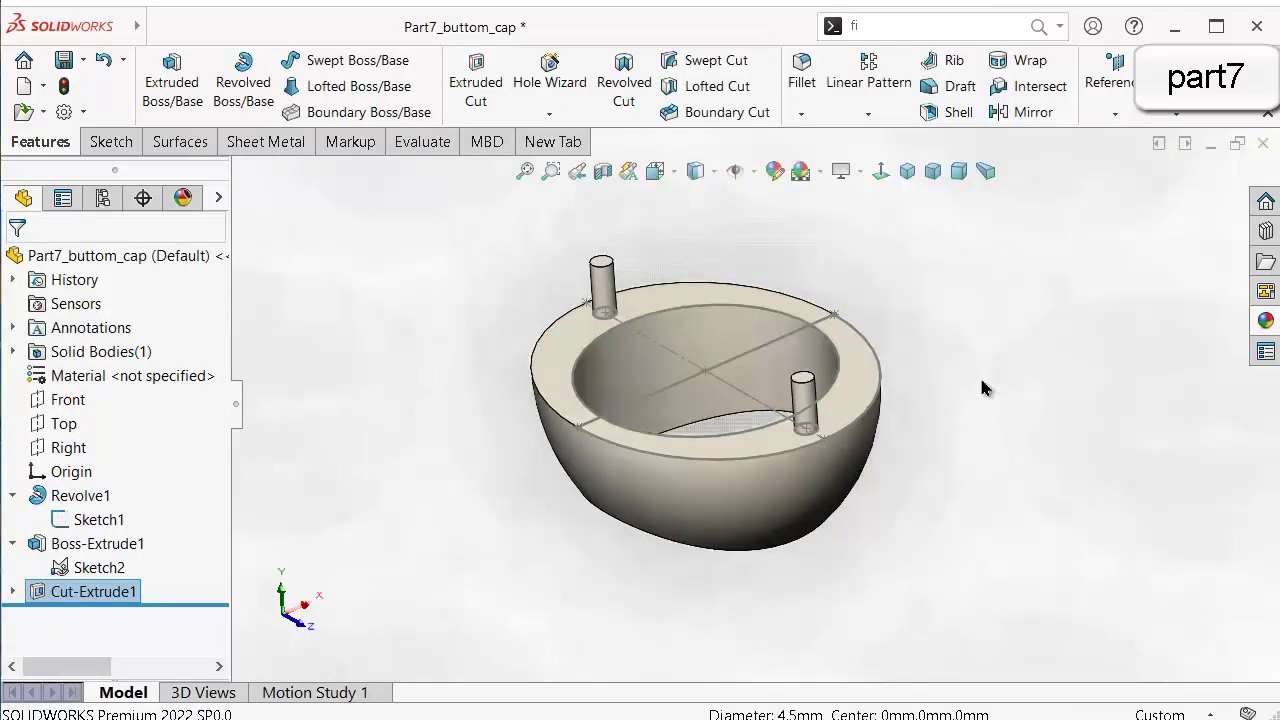
pyautogui.click(972, 383)
# Start a boss extrude from Sketch2 as a one-direction thin feature with a 0.5 mm wall thickness.
pyautogui.moveTo(972, 383)
pyautogui.mouseDown(button='middle')
pyautogui.moveTo(946, 377)
pyautogui.moveTo(977, 409)
pyautogui.moveTo(920, 391)
pyautogui.mouseUp(button='middle')
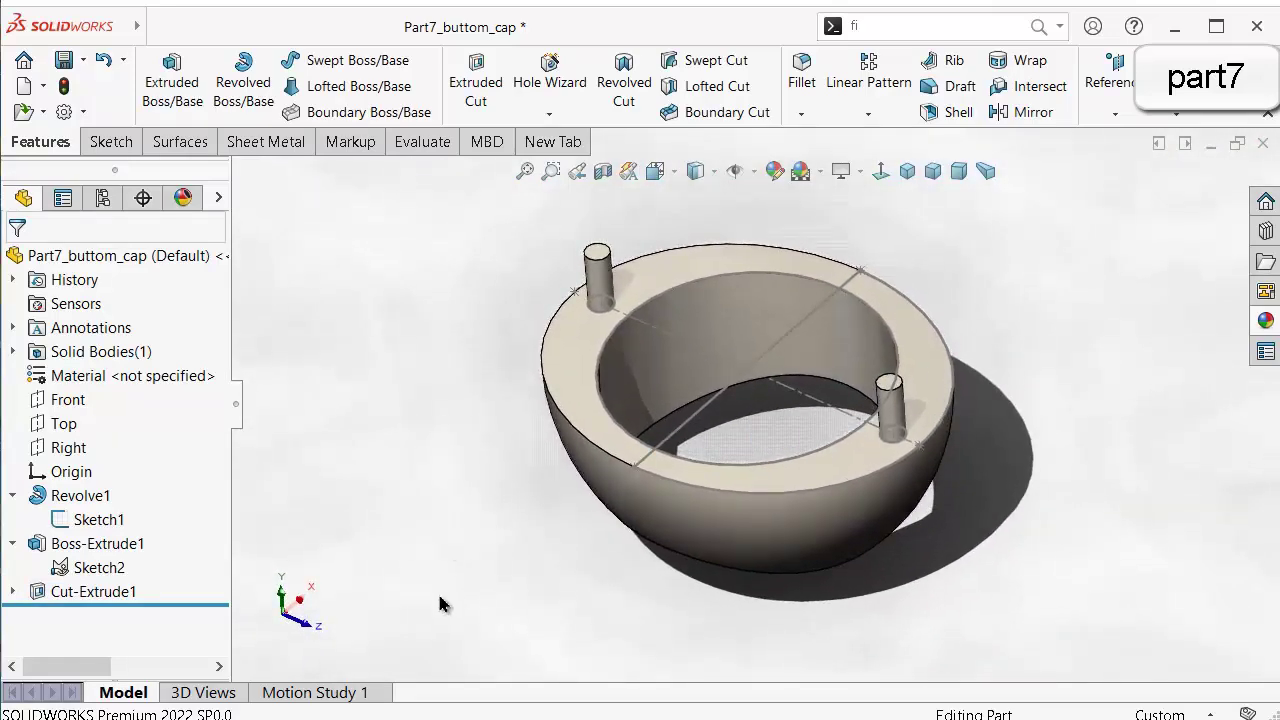
pyautogui.click(80, 568)
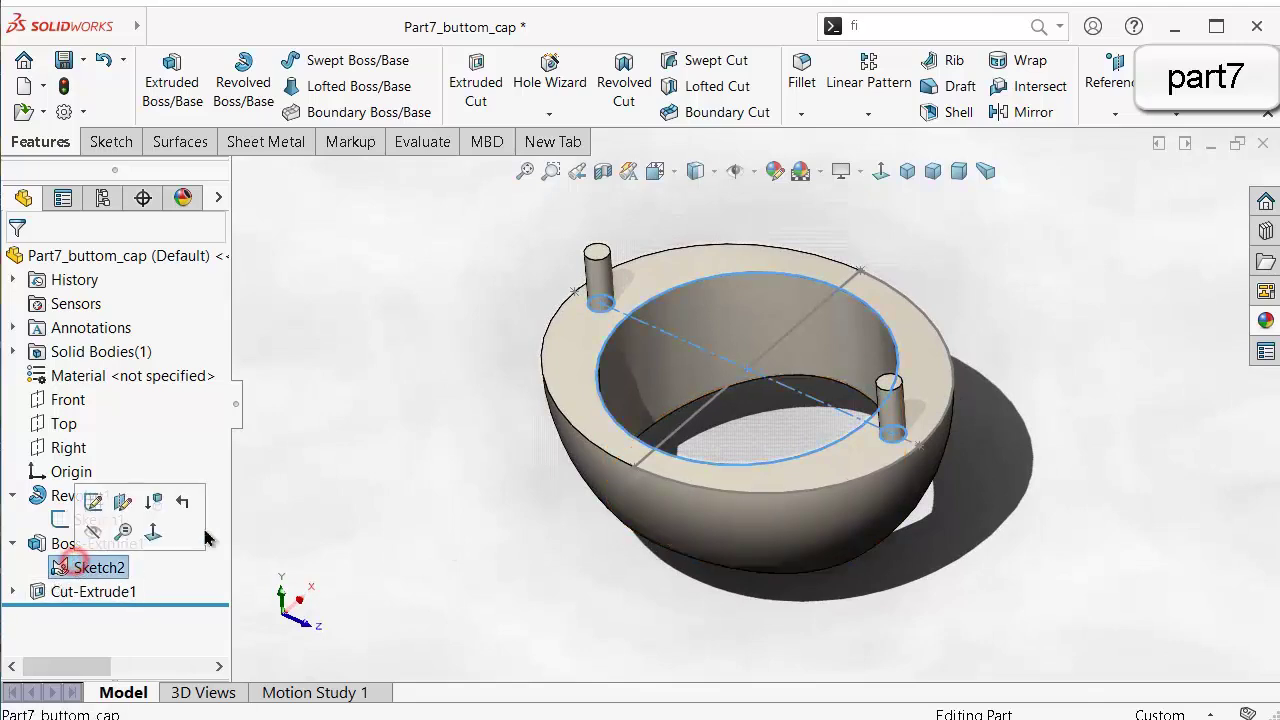
pyautogui.click(180, 100)
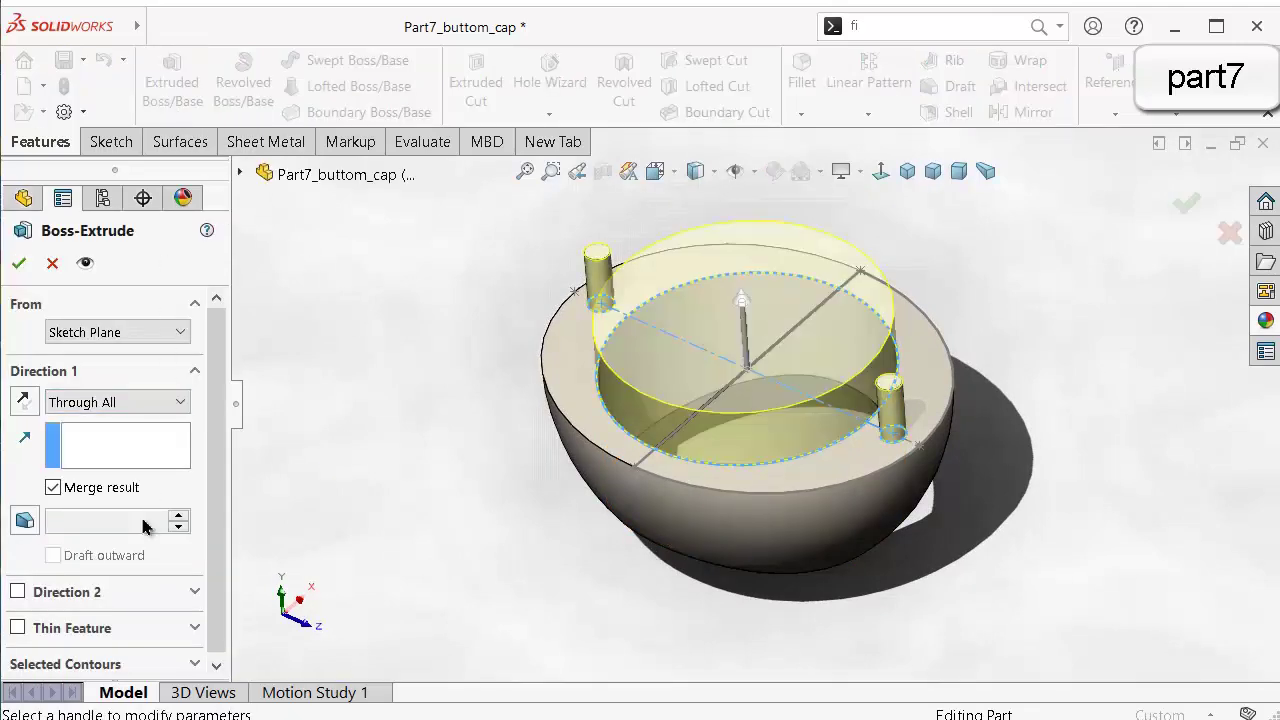
pyautogui.scroll(-1, 211, 500)
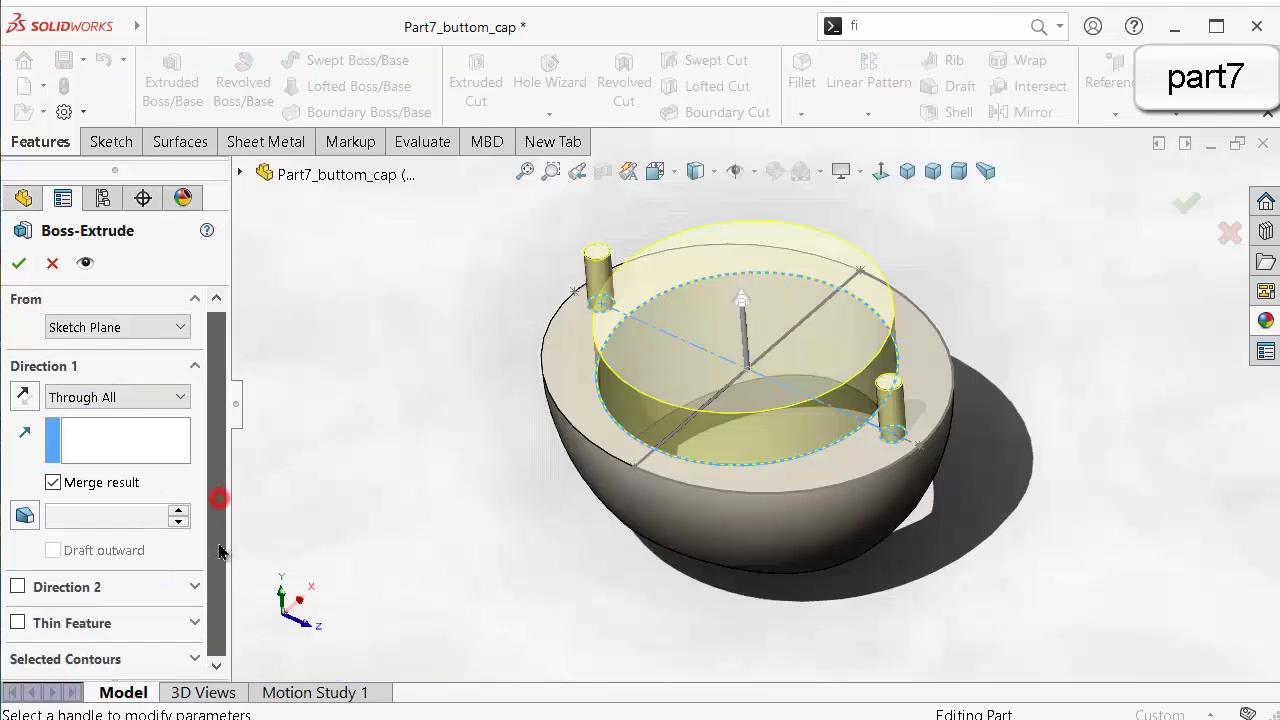
pyautogui.click(19, 623)
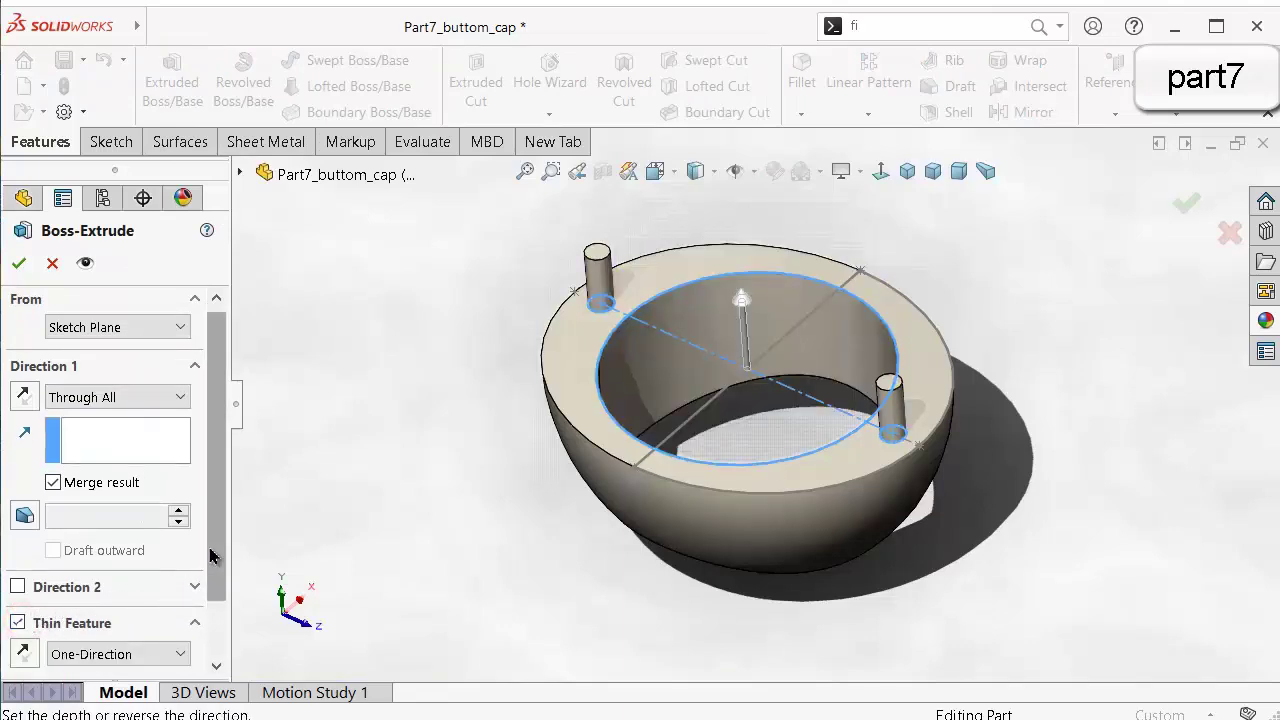
pyautogui.moveTo(216, 491); pyautogui.dragTo(230, 578)
pyautogui.click(114, 612)
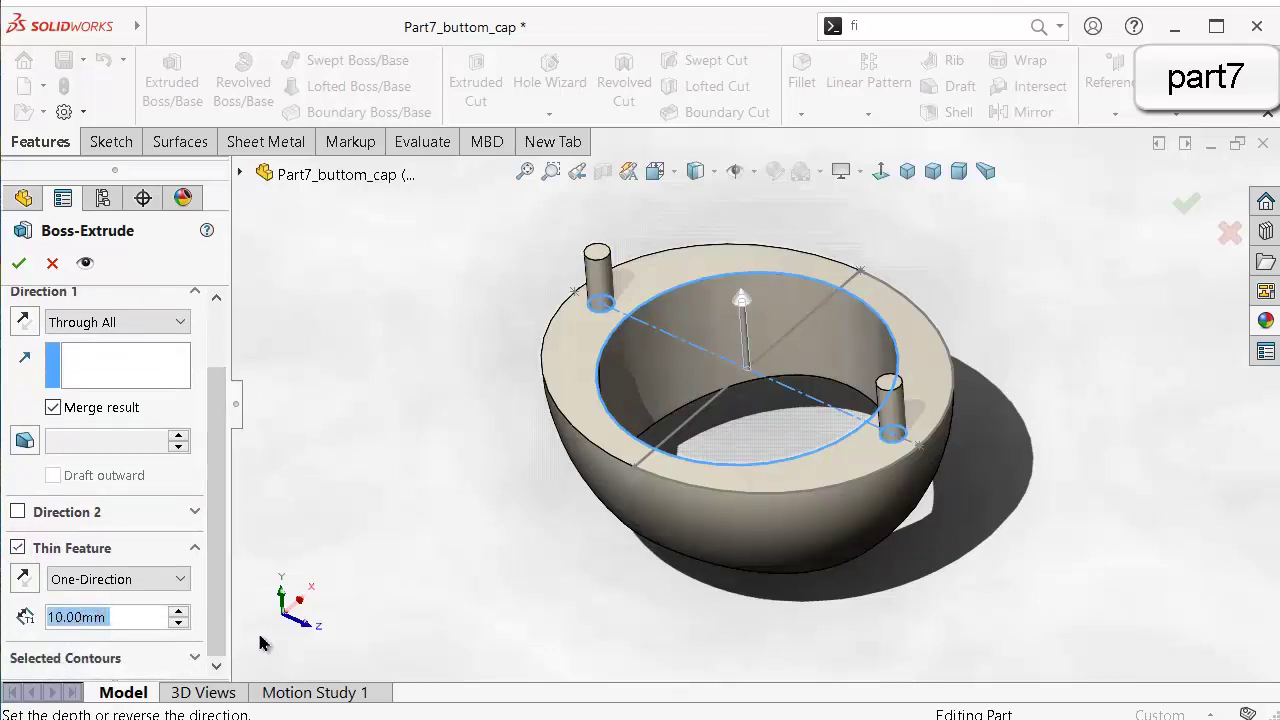
pyautogui.write('0.5')
# Restrict the thin boss extrude to the large 4.5 mm circle of Sketch2 and reverse its wall thickness to the inside.
pyautogui.click(410, 458)
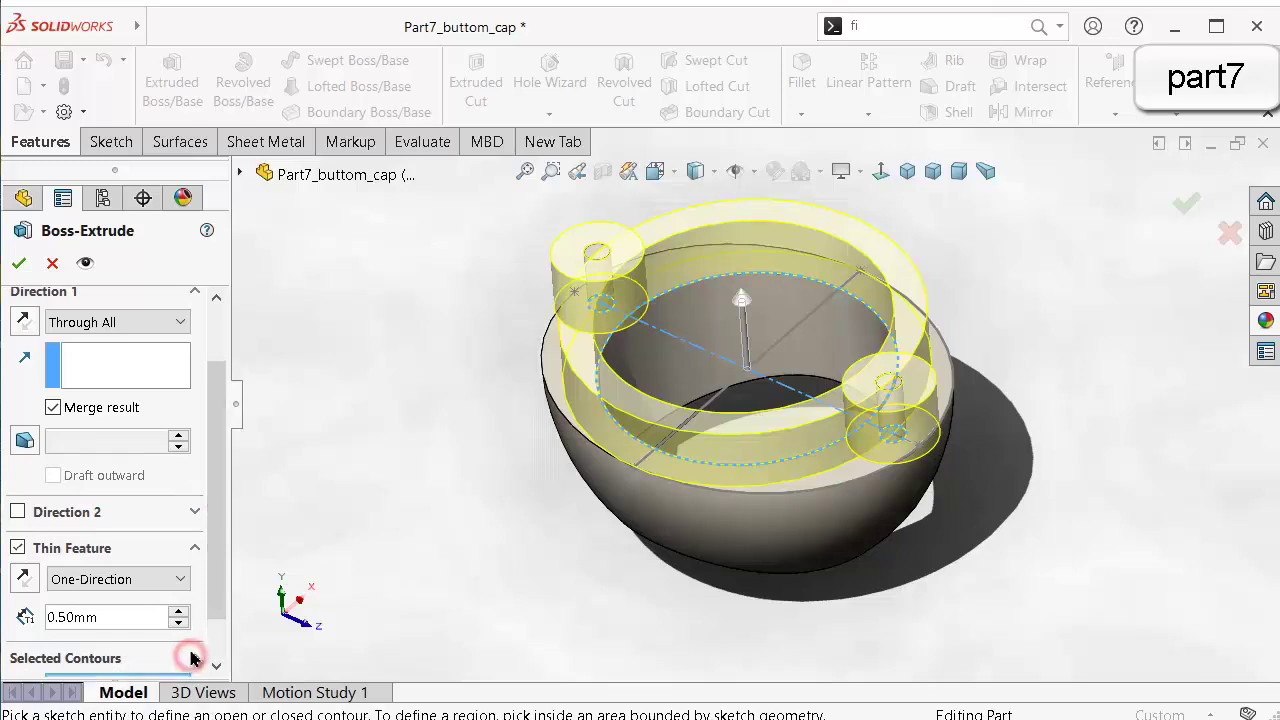
pyautogui.scroll(-2, 208, 592)
pyautogui.click(123, 632)
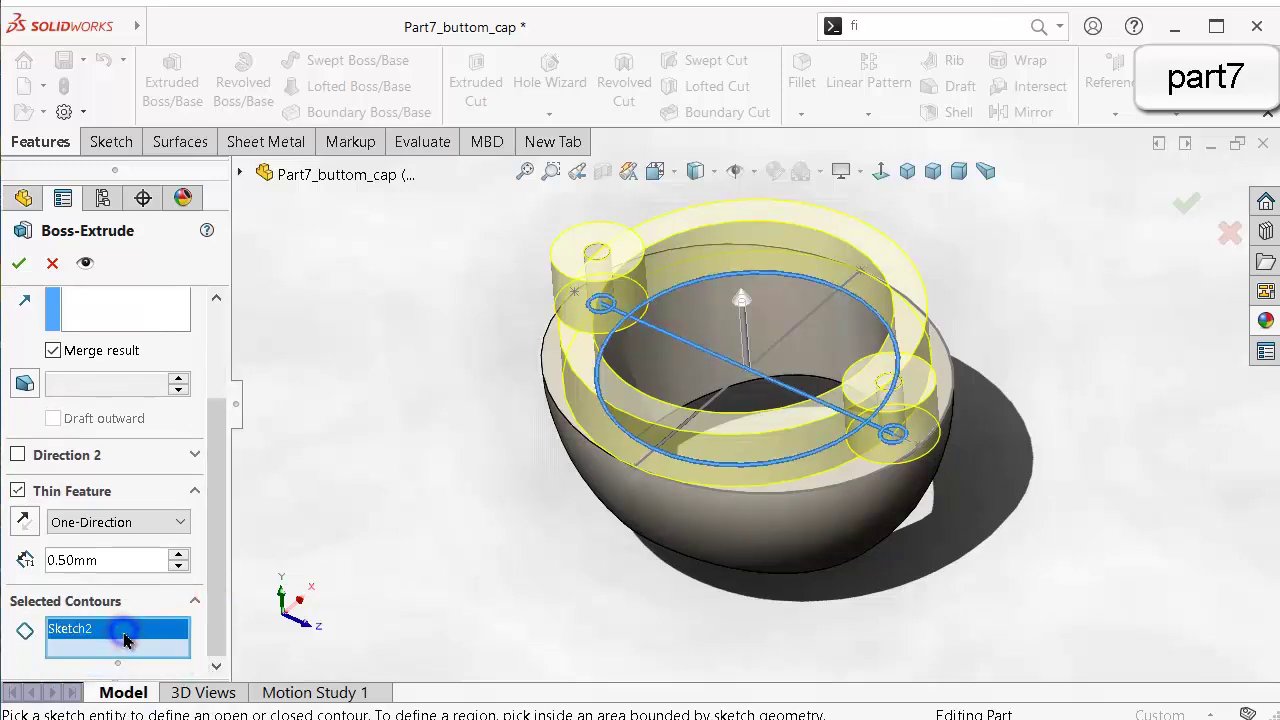
pyautogui.rightClick(123, 638)
pyautogui.click(195, 646)
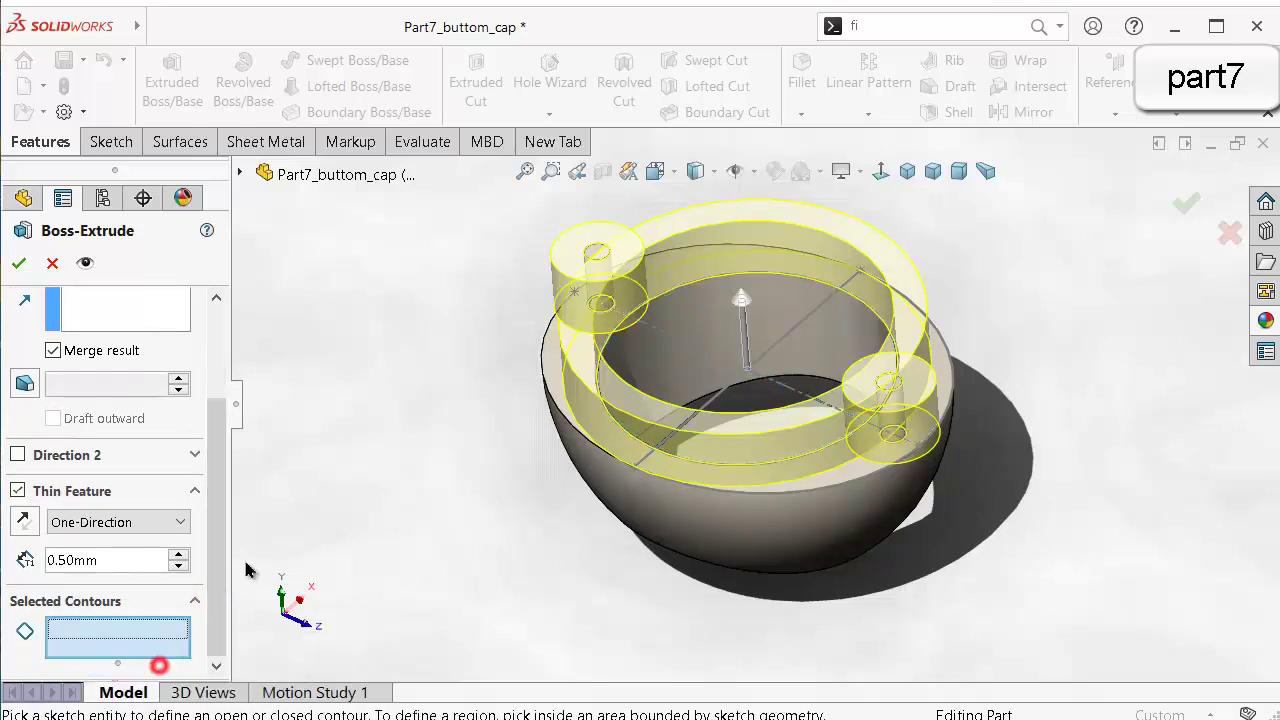
pyautogui.click(655, 294)
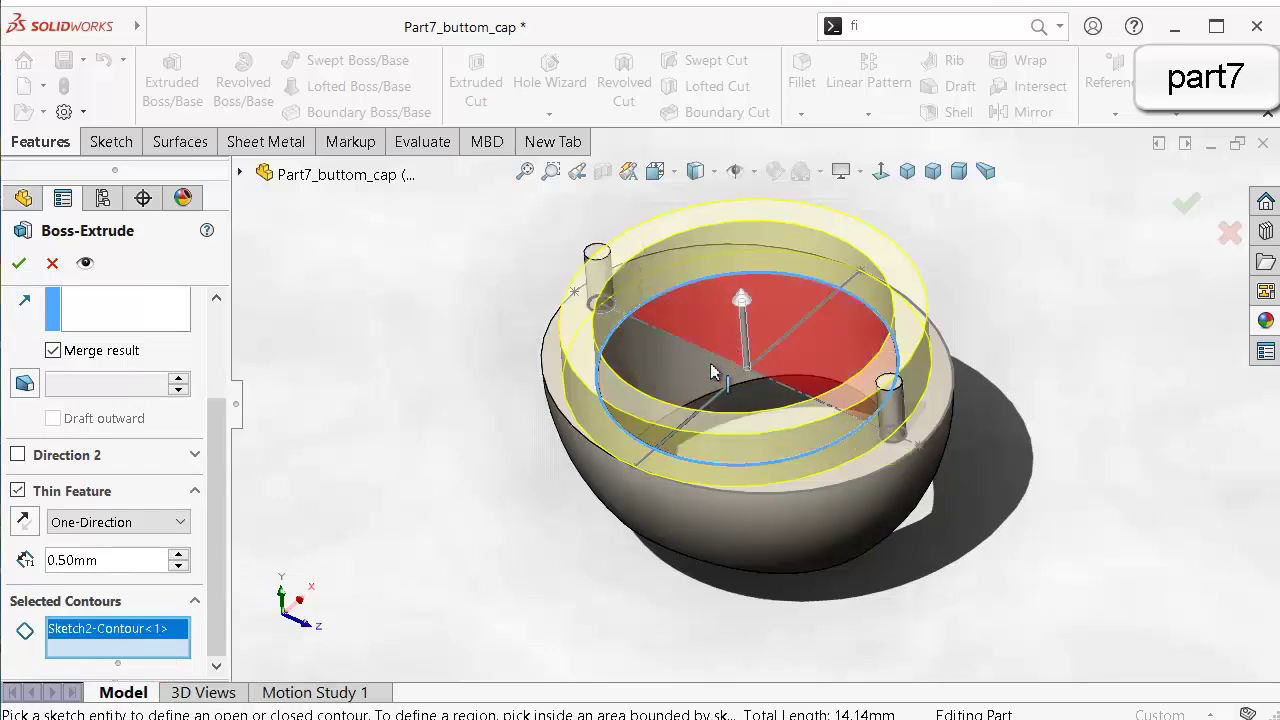
pyautogui.moveTo(710, 363); pyautogui.dragTo(690, 440, button='middle')
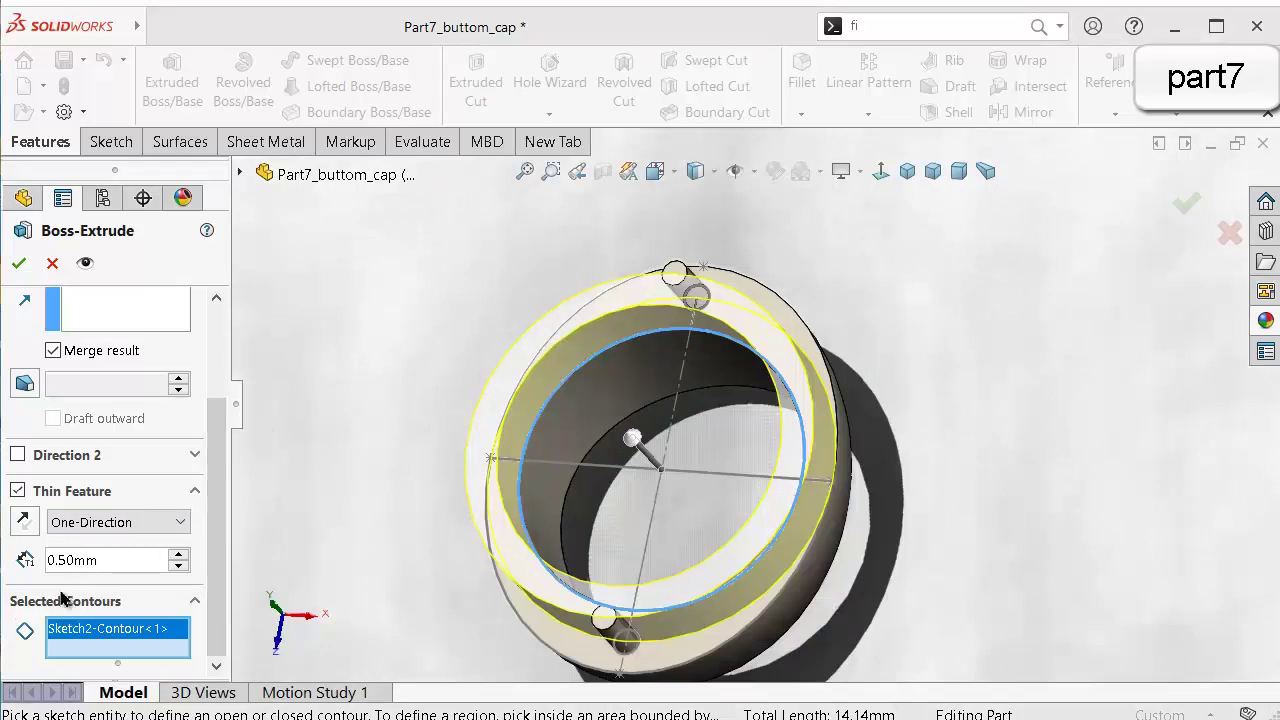
pyautogui.click(23, 521)
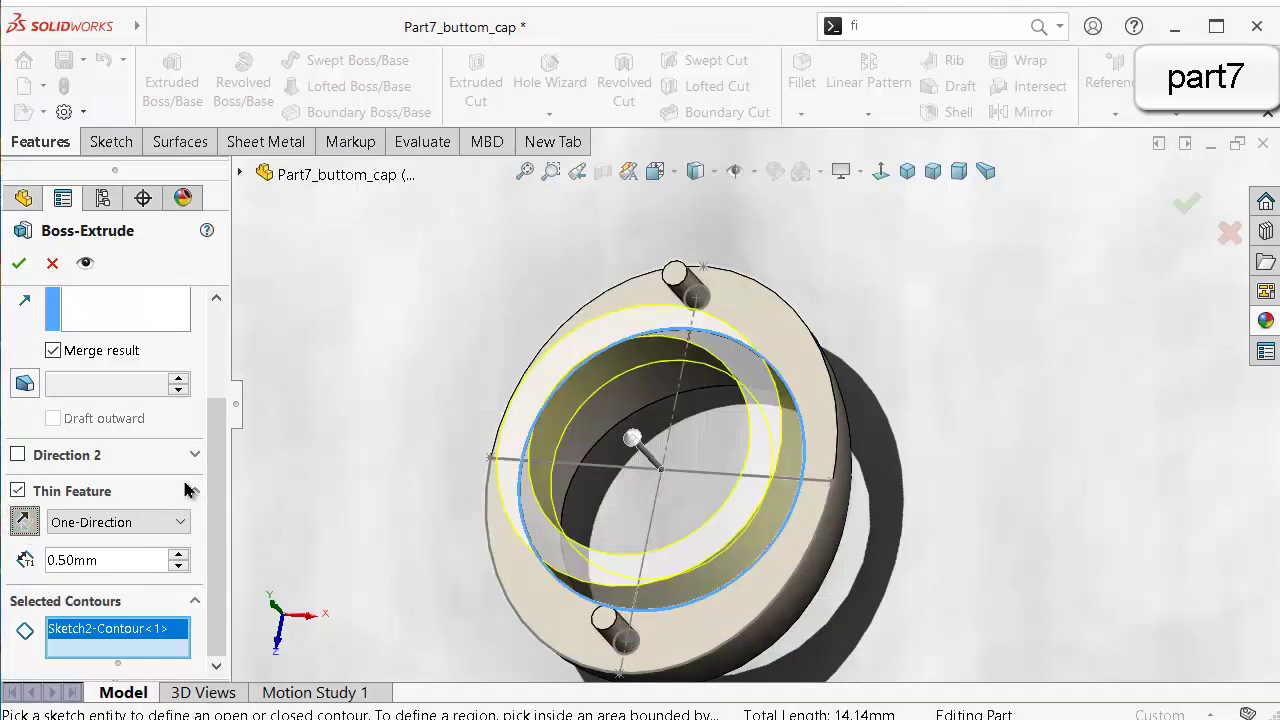
# Change the extrude's Direction 1 end condition to Blind with a depth of 2 mm.
pyautogui.moveTo(417, 534); pyautogui.dragTo(310, 580, button='middle')
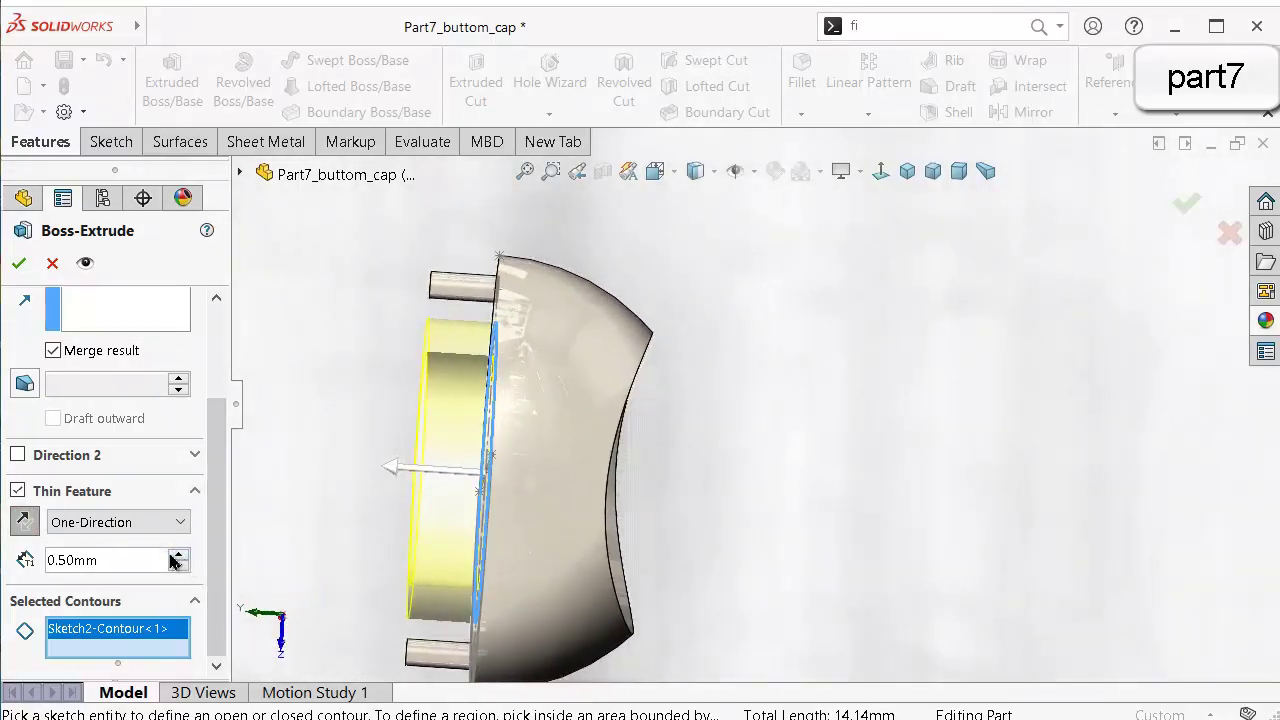
pyautogui.moveTo(214, 515); pyautogui.dragTo(211, 404)
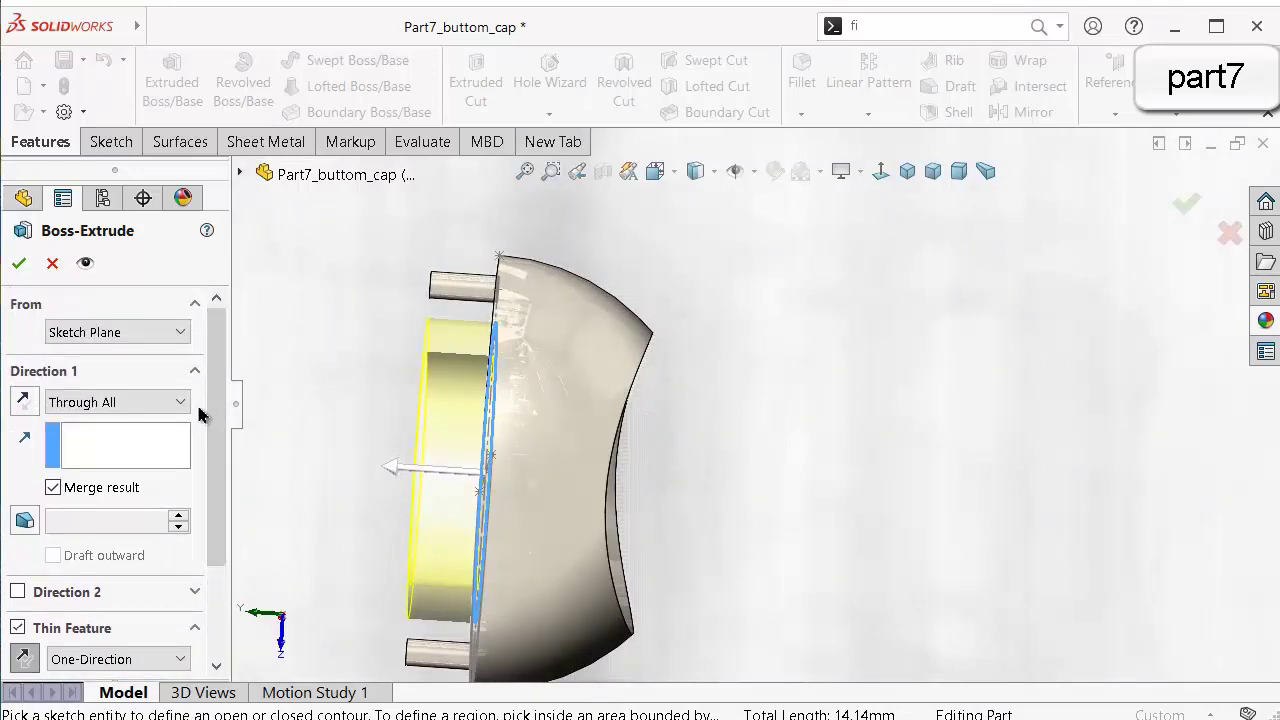
pyautogui.click(180, 402)
pyautogui.click(162, 426)
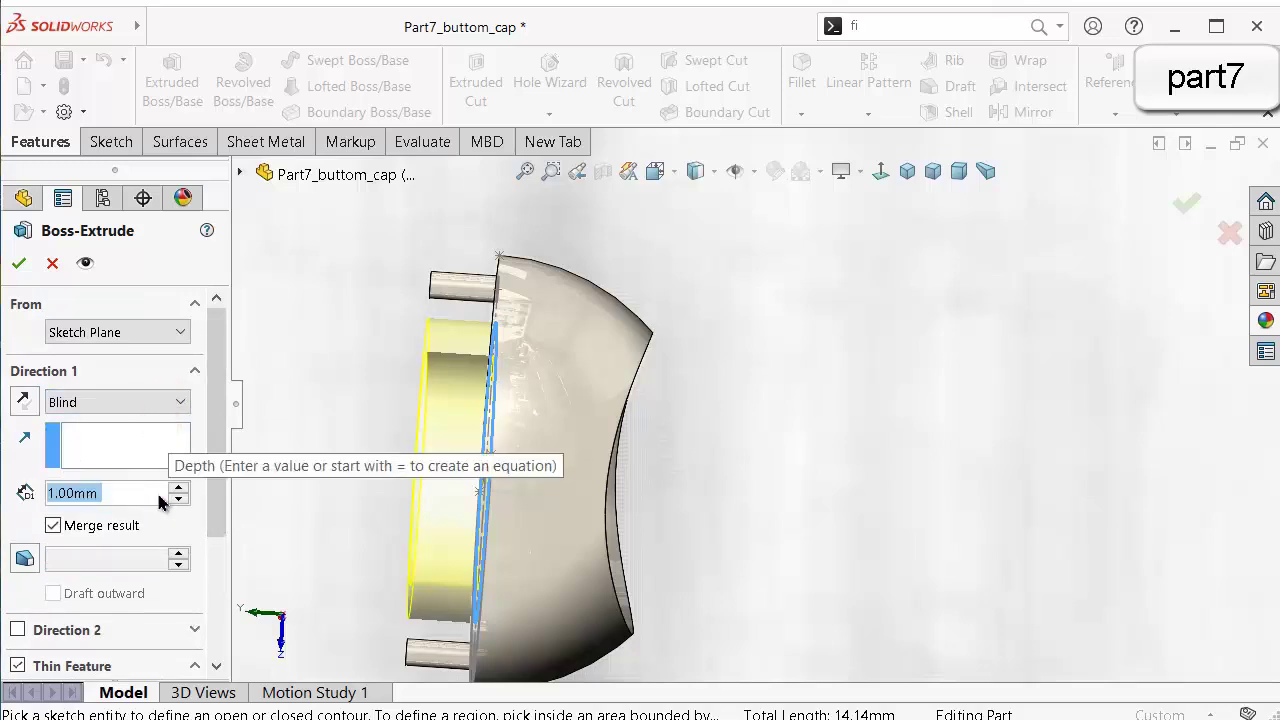
pyautogui.scroll(1, 159, 499)
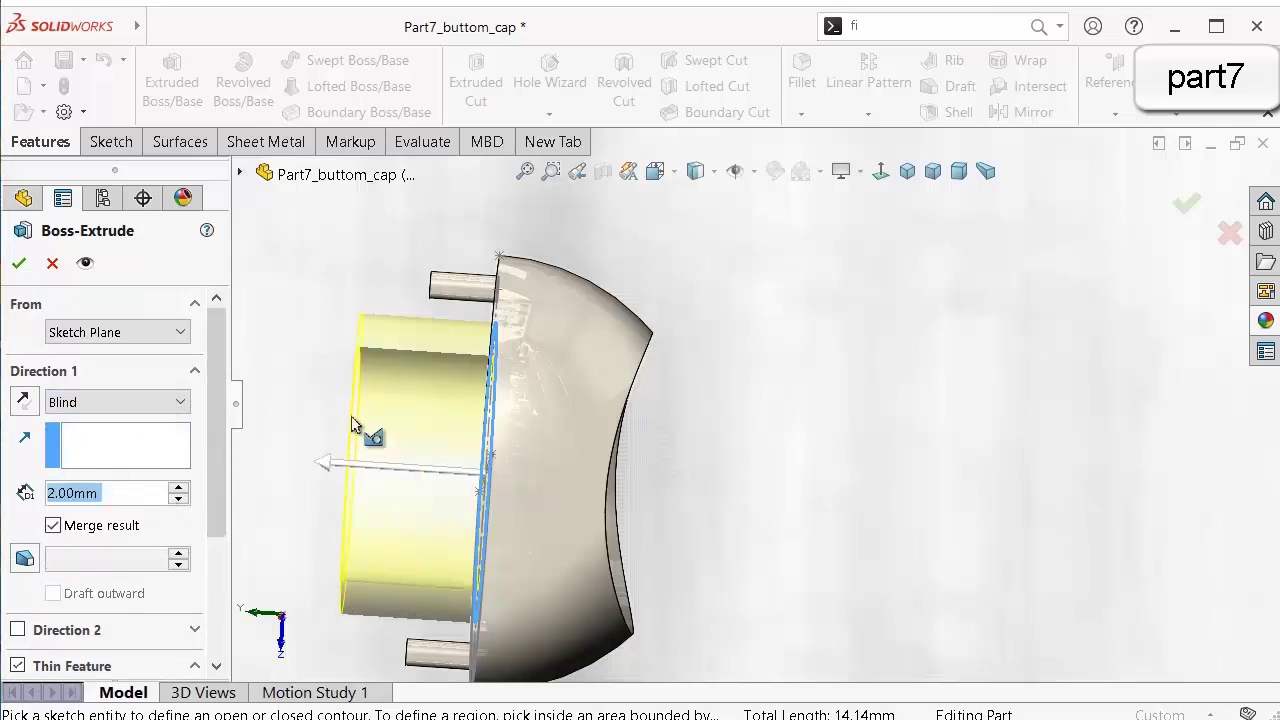
pyautogui.moveTo(343, 428); pyautogui.dragTo(392, 405, button='middle')
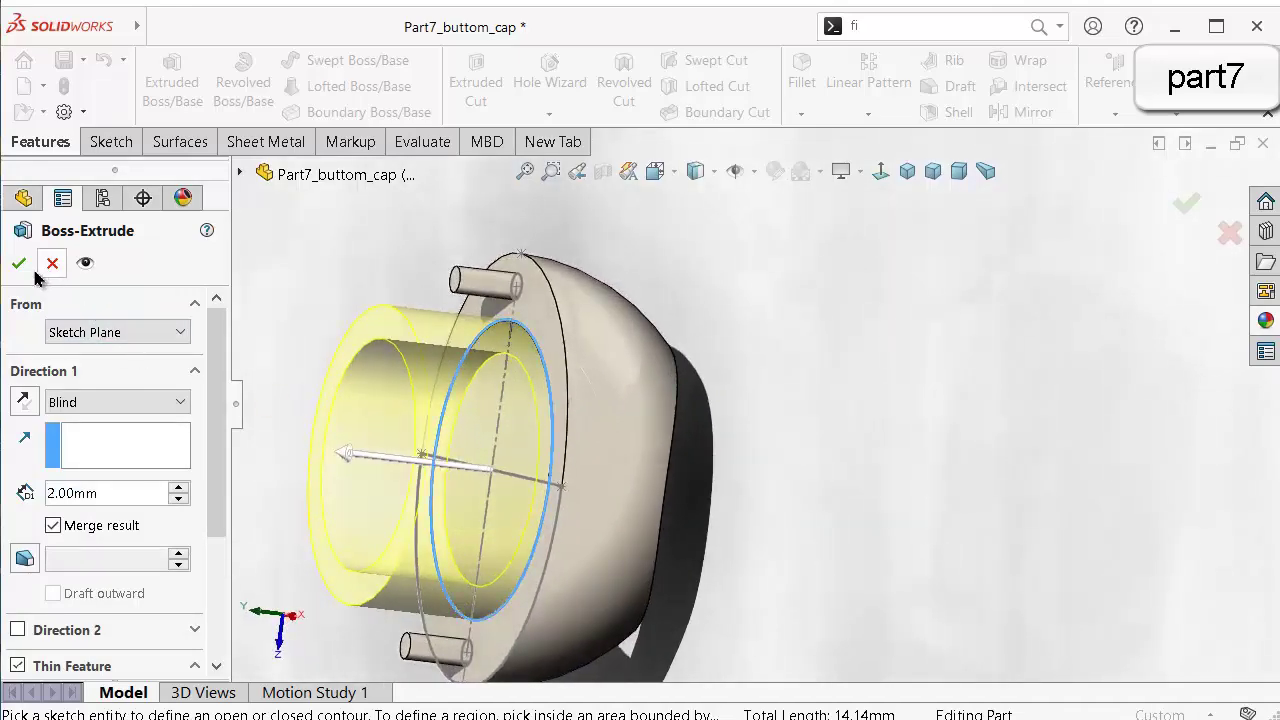
# Switch the thin feature to Two-Direction and set its second wall thickness to 0.5 mm.
pyautogui.moveTo(218, 520); pyautogui.dragTo(215, 635)
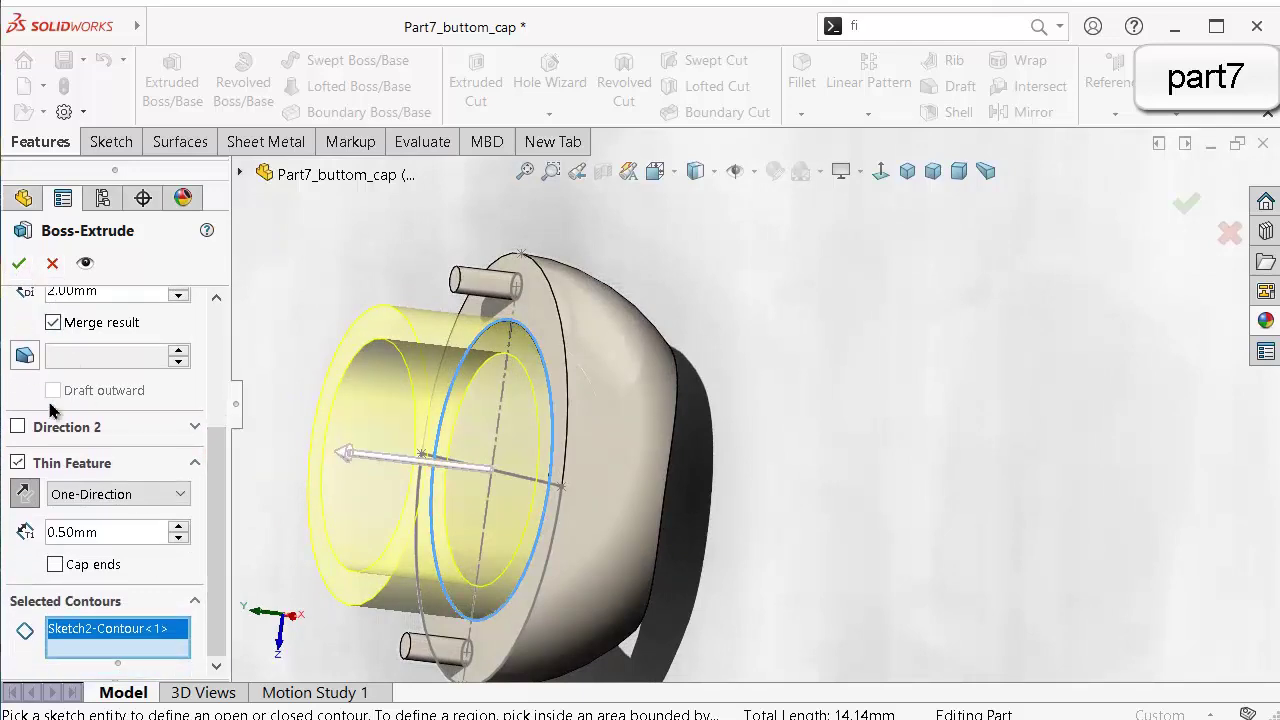
pyautogui.click(85, 496)
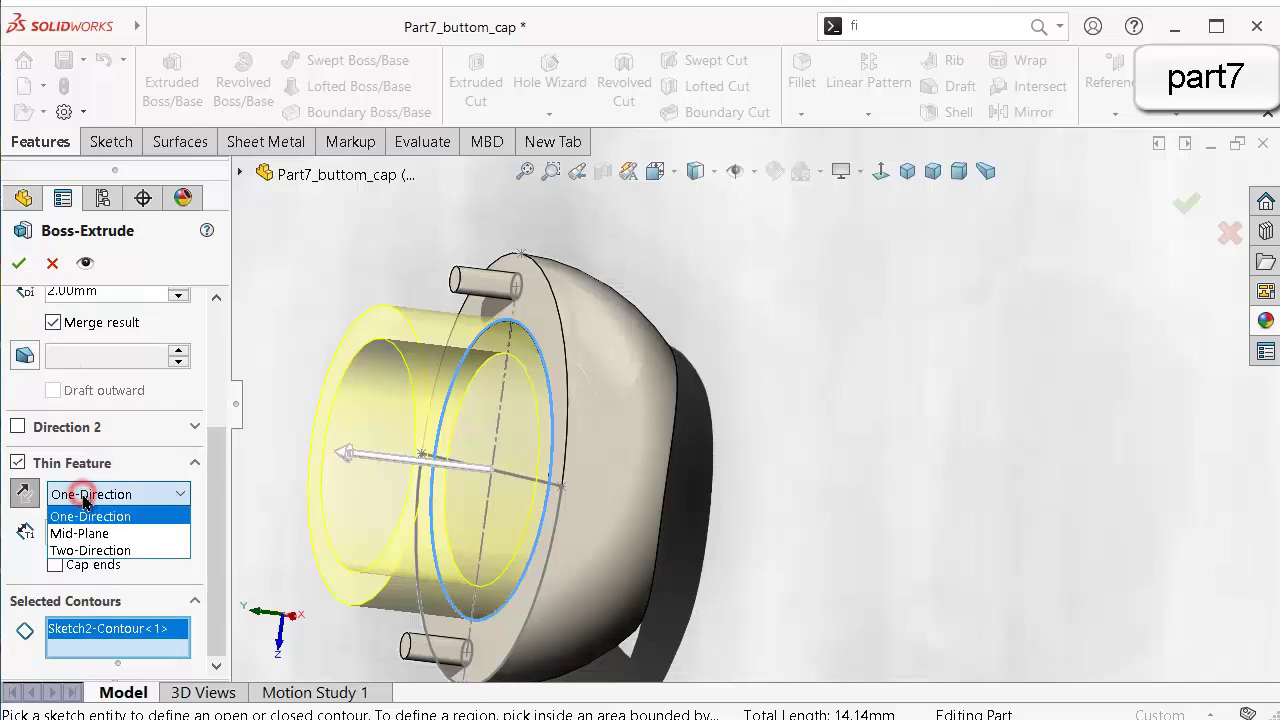
pyautogui.click(87, 551)
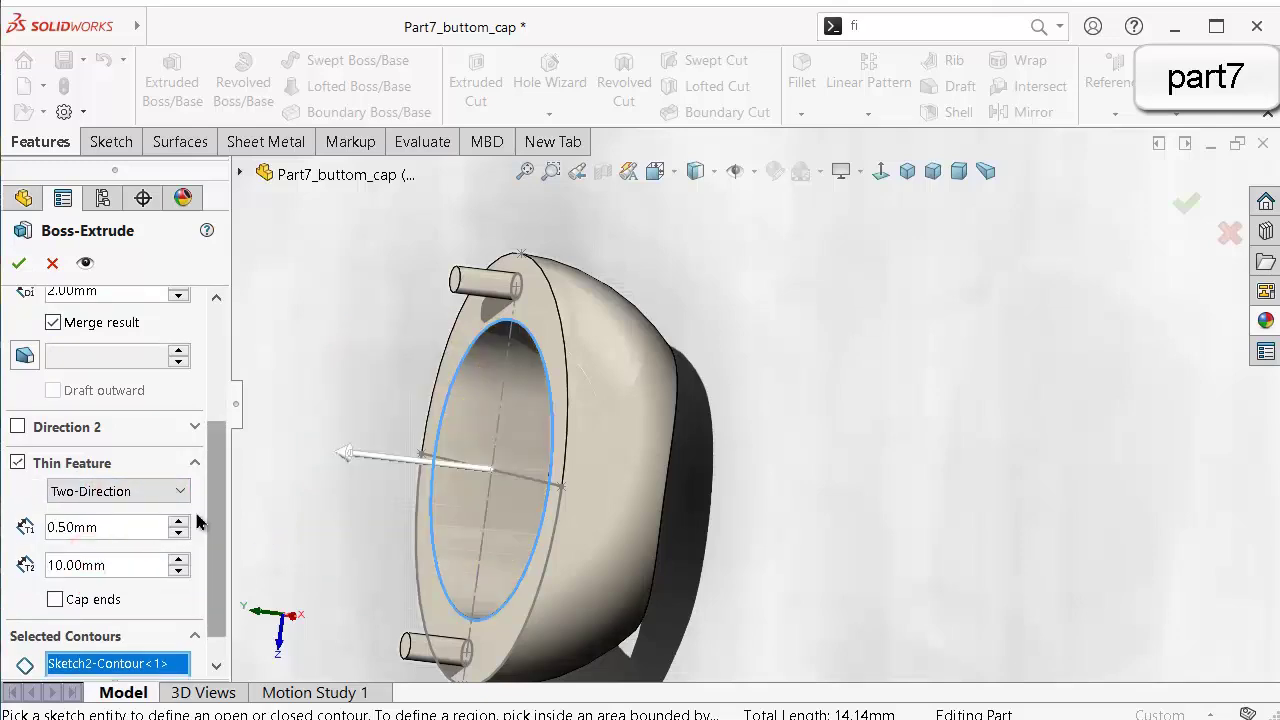
pyautogui.click(136, 561)
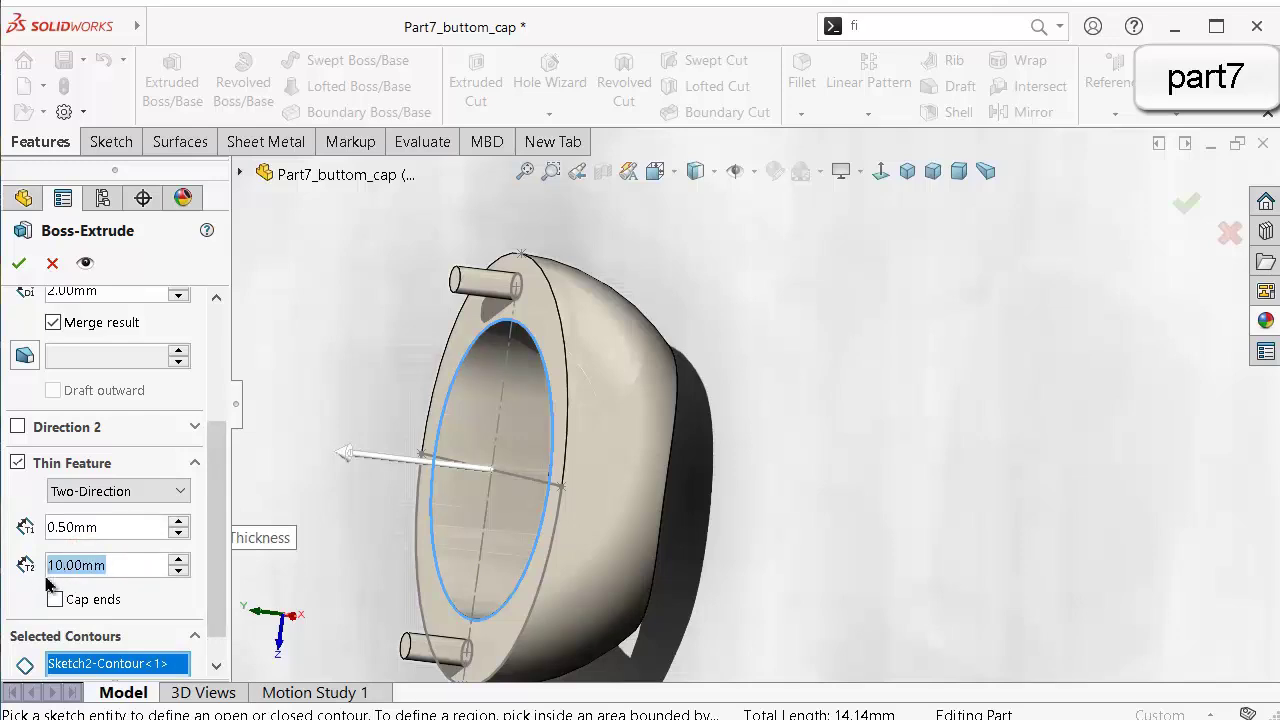
pyautogui.write('0.5')
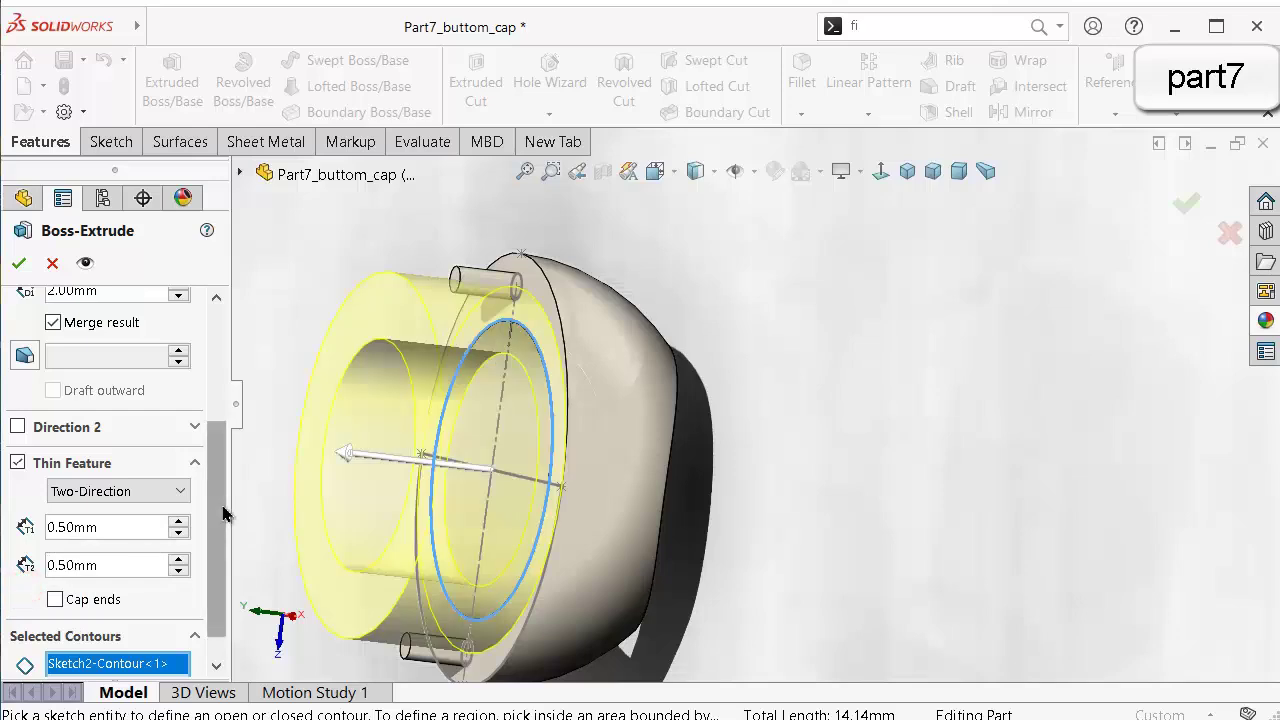
pyautogui.click(221, 540)
pyautogui.moveTo(222, 543); pyautogui.dragTo(230, 430)
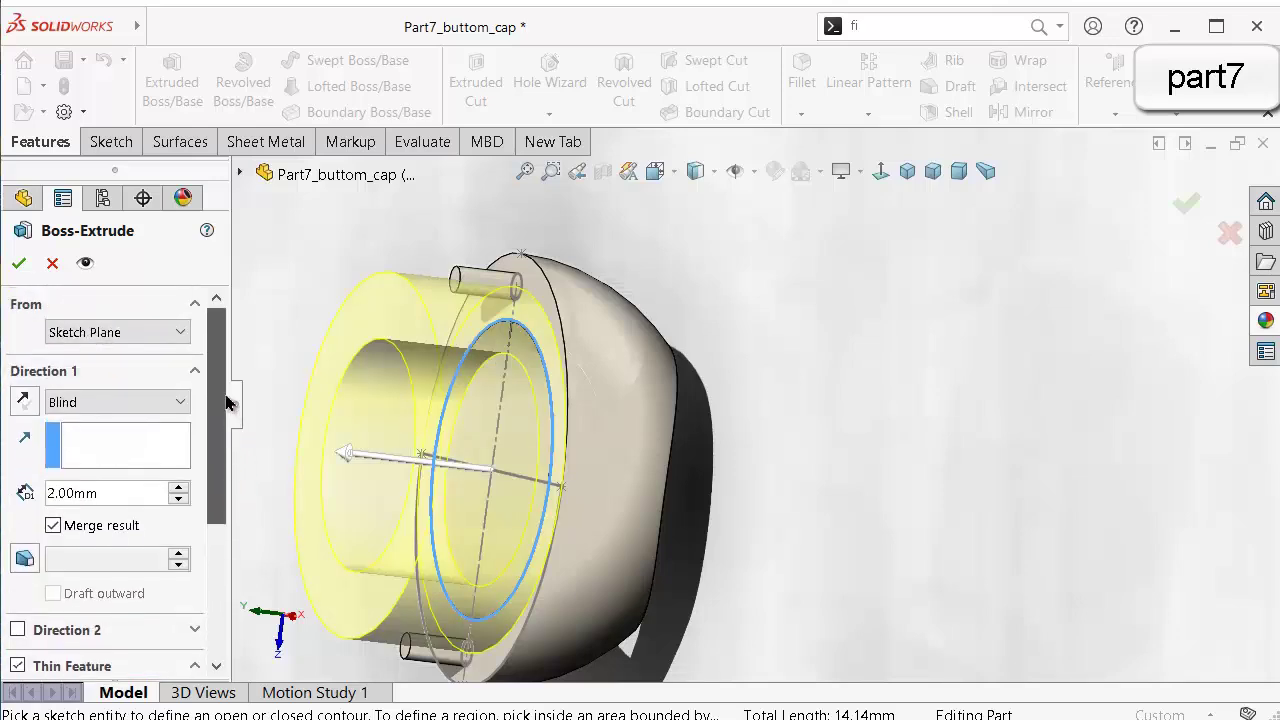
# Extend the extrude in Direction 2 Up To Surface, using the cap's curved outer face, and finish the feature.
pyautogui.scroll(-3, 222, 406)
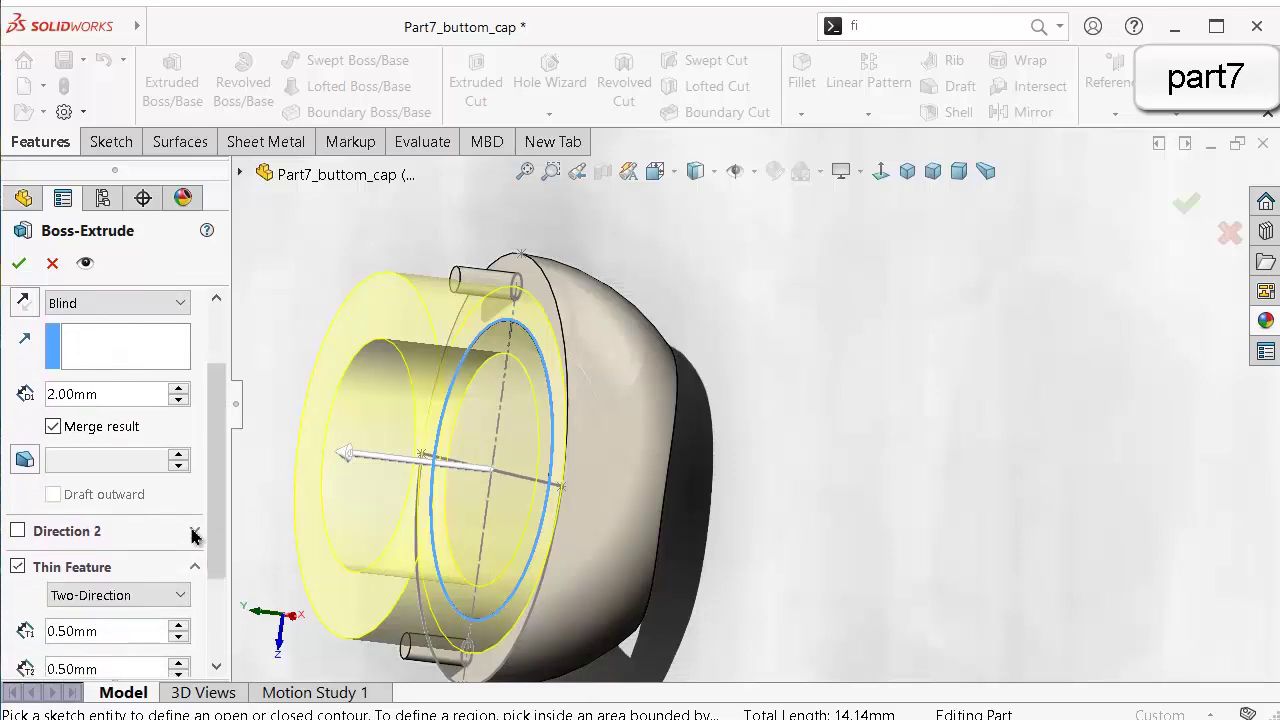
pyautogui.click(195, 531)
pyautogui.click(20, 531)
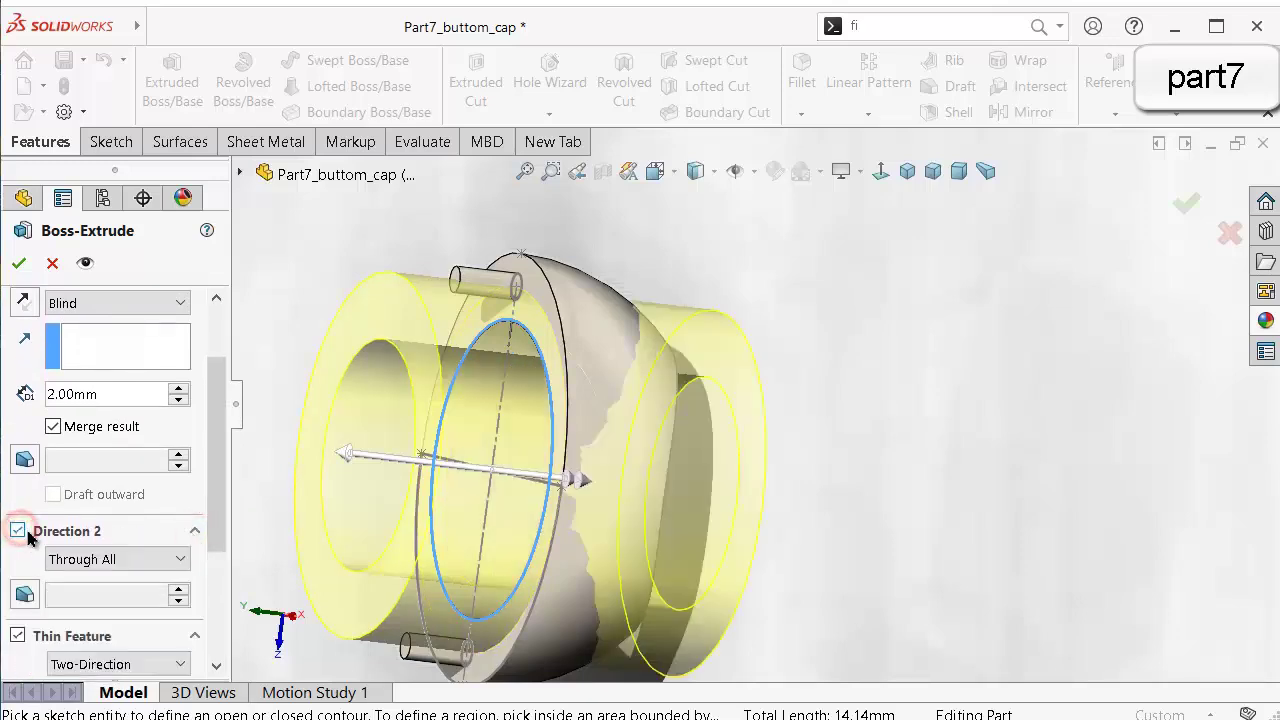
pyautogui.click(176, 562)
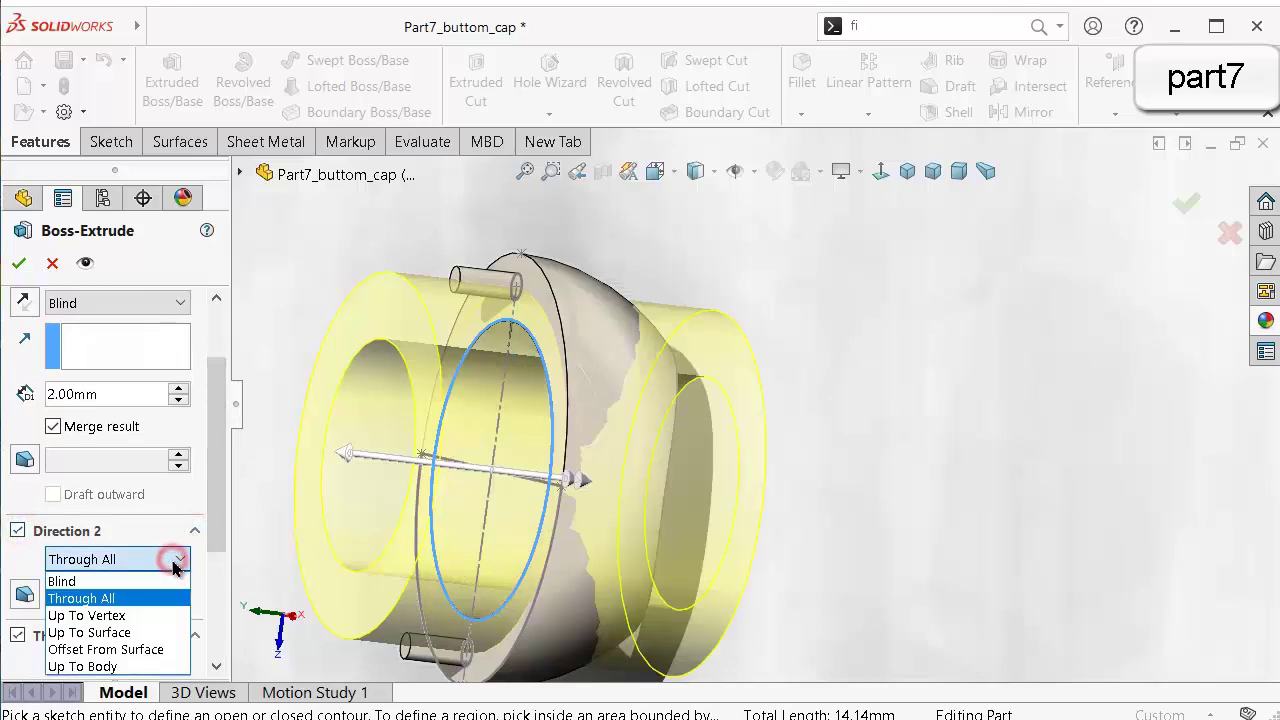
pyautogui.click(150, 632)
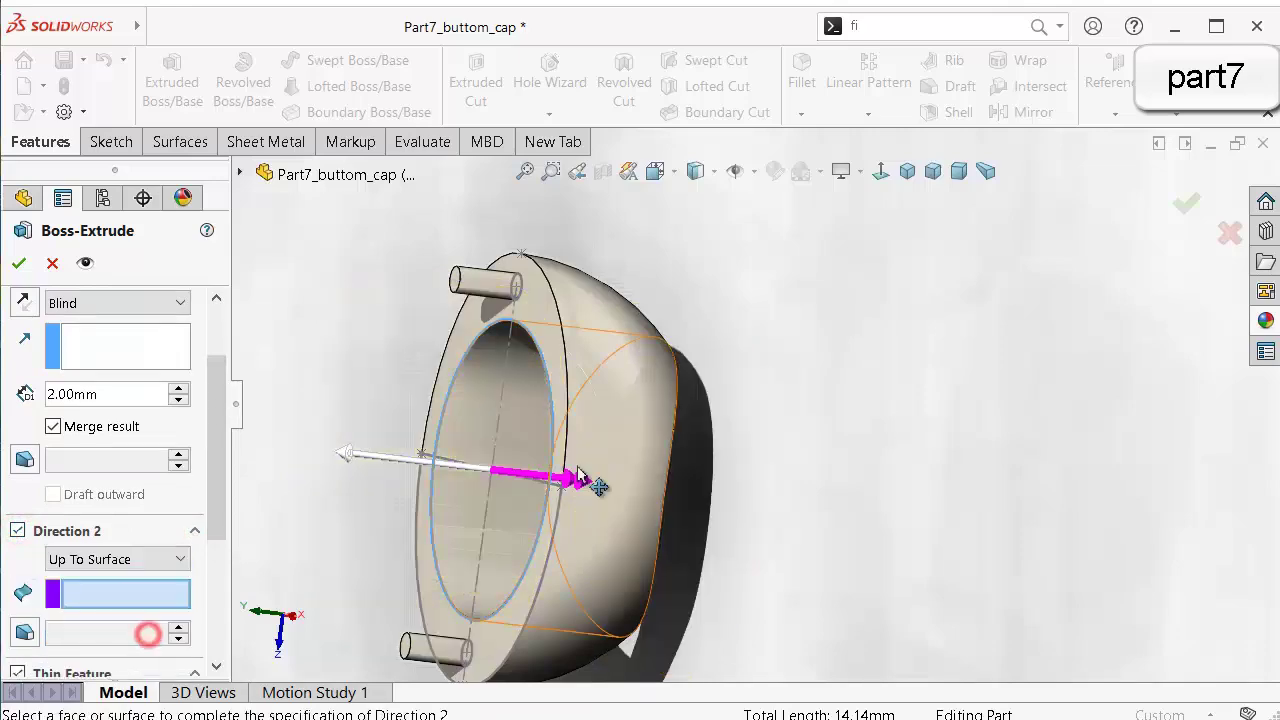
pyautogui.click(648, 373)
pyautogui.moveTo(708, 498); pyautogui.dragTo(657, 518, button='middle')
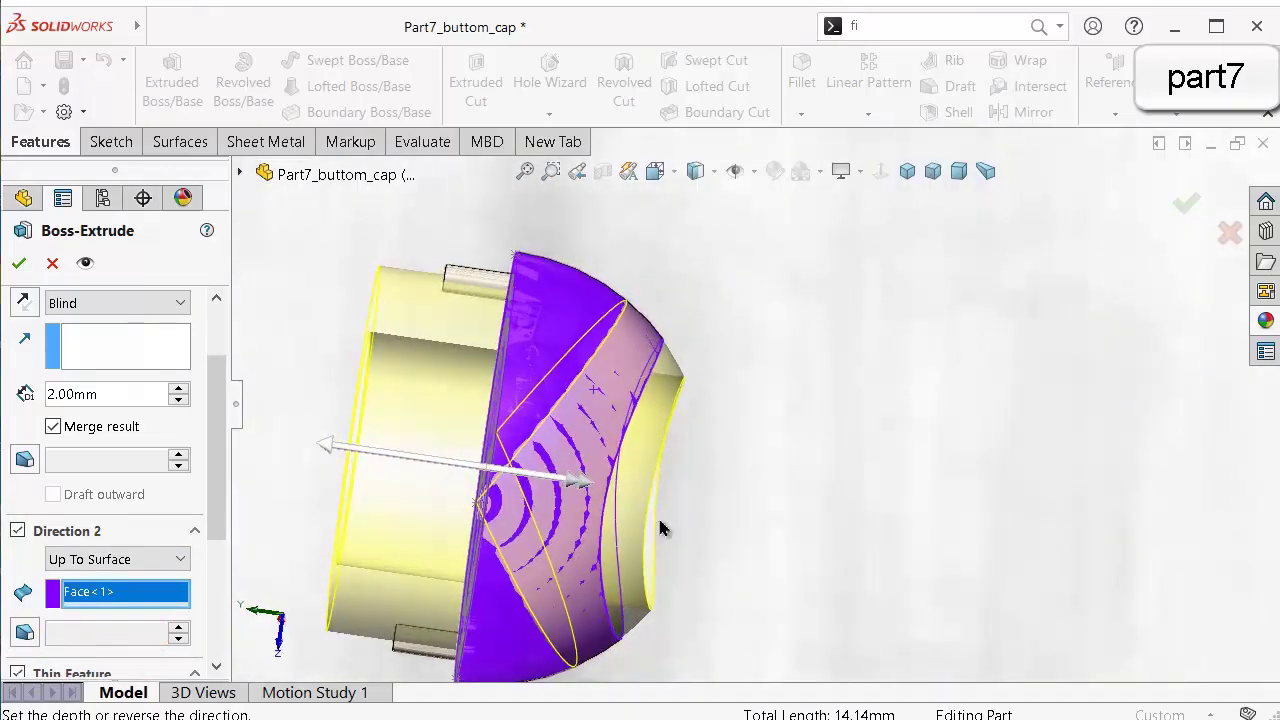
pyautogui.click(1181, 207)
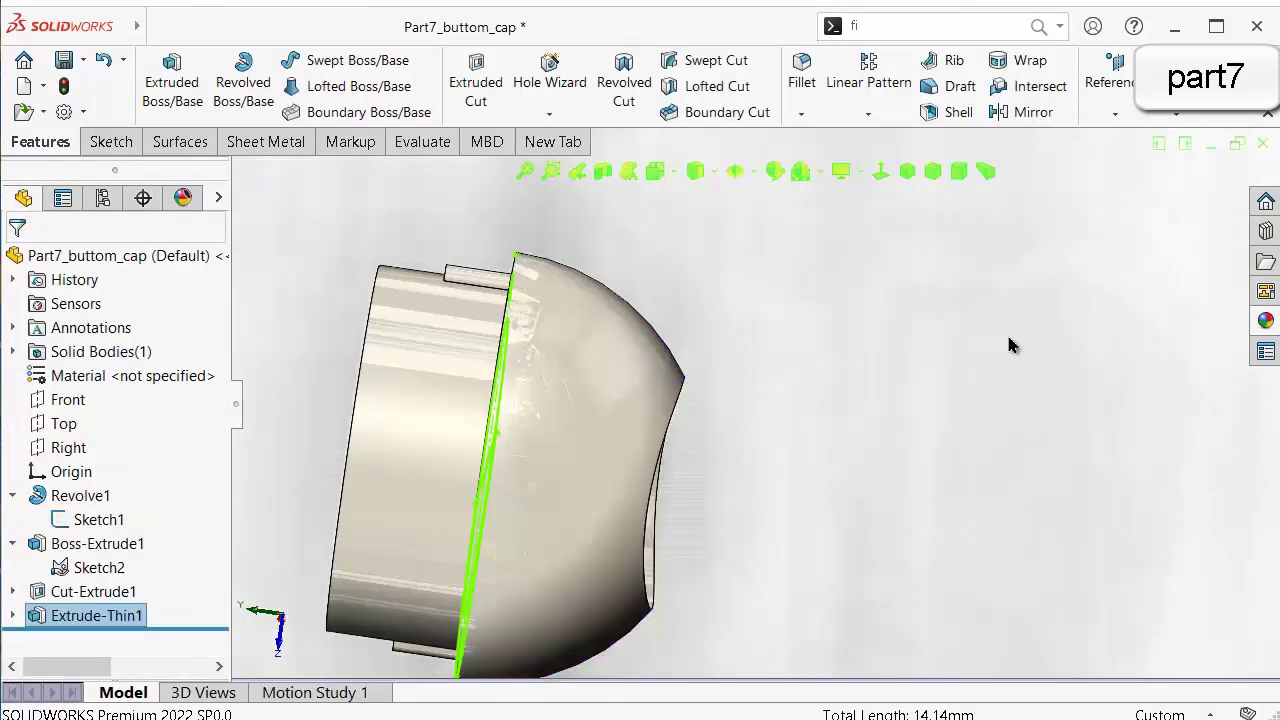
# Edit Extrude-Thin1 so its 0.5 mm wall is One-Direction and reversed to the inside of the circle.
pyautogui.moveTo(757, 500); pyautogui.dragTo(500, 660, button='middle')
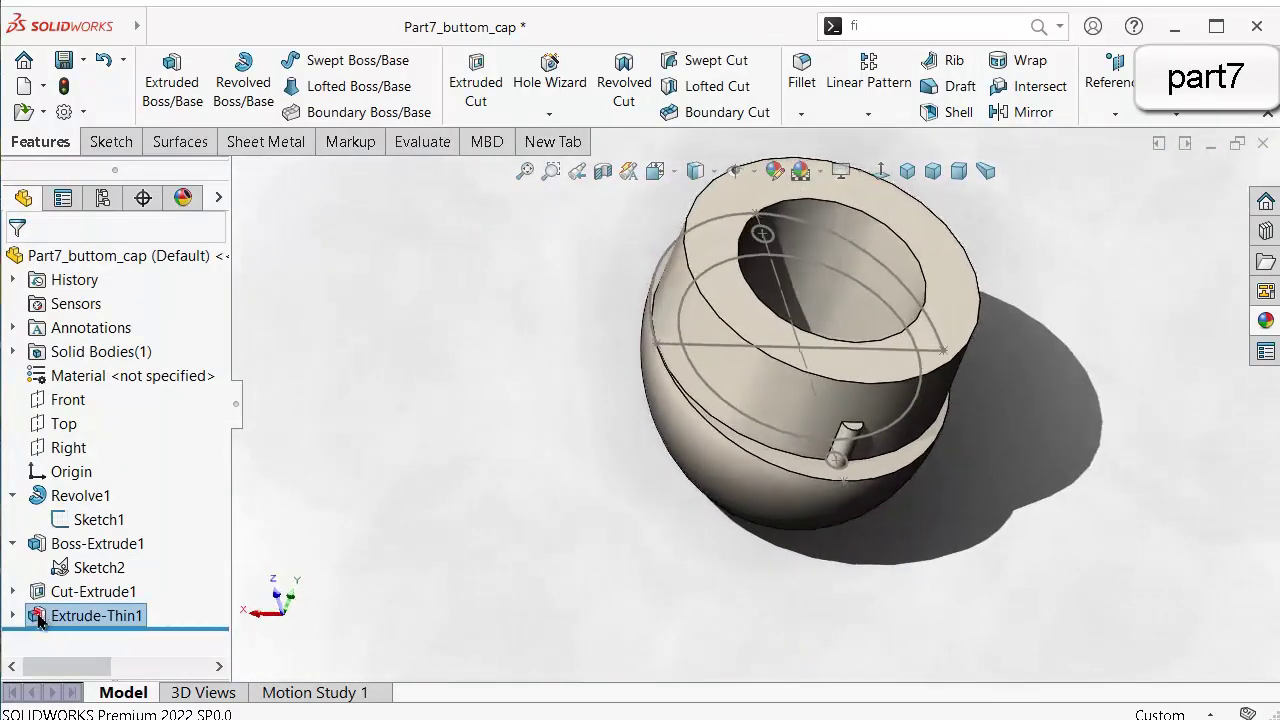
pyautogui.click(39, 617)
pyautogui.click(56, 553)
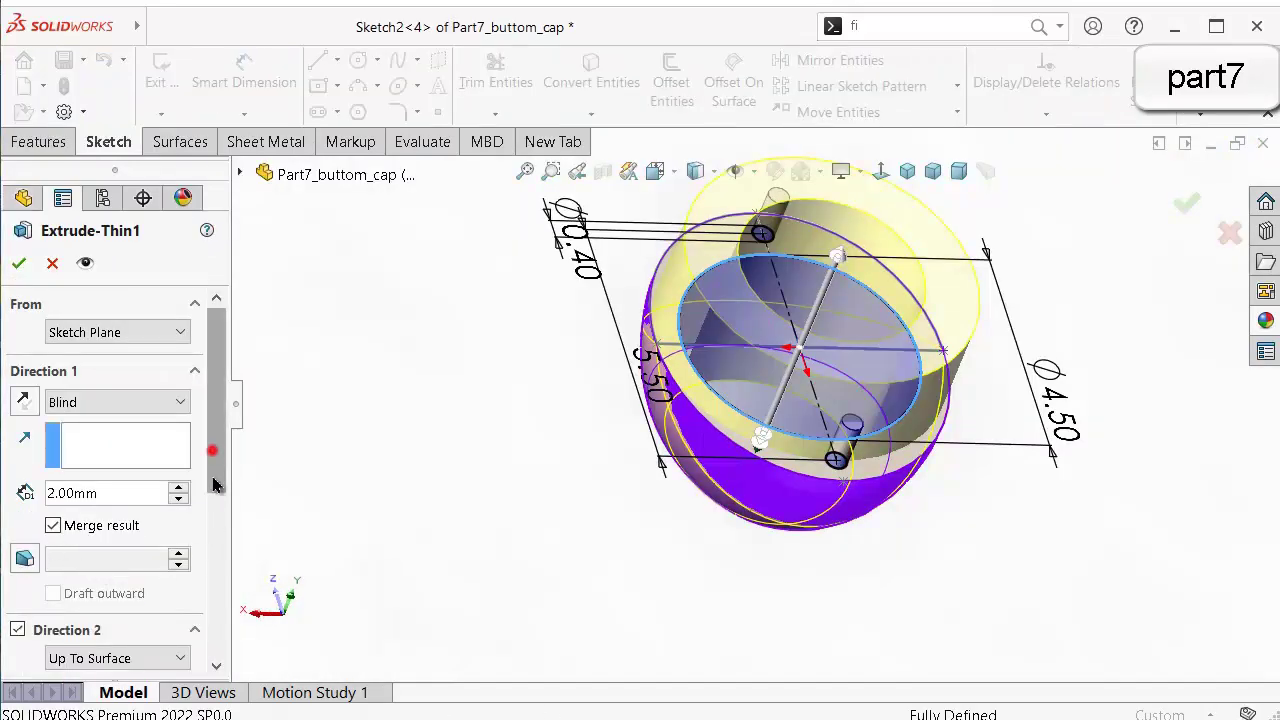
pyautogui.scroll(-3, 216, 495)
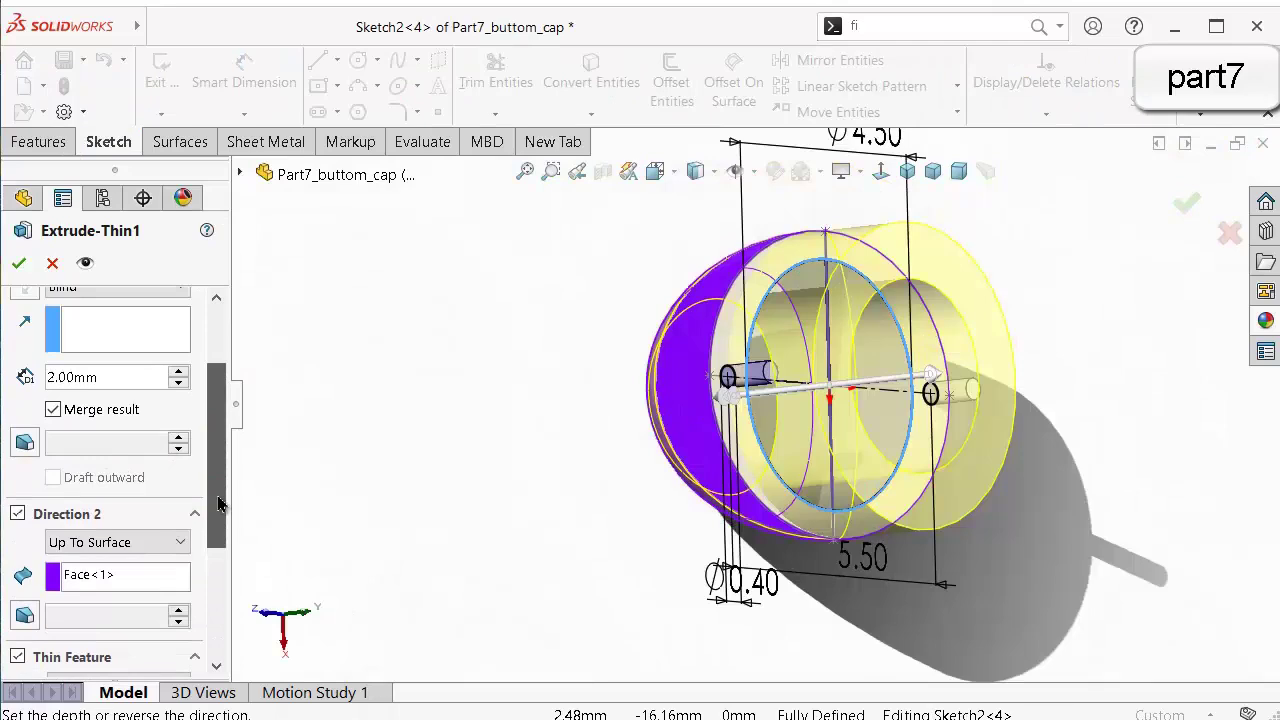
pyautogui.moveTo(218, 503); pyautogui.dragTo(220, 445)
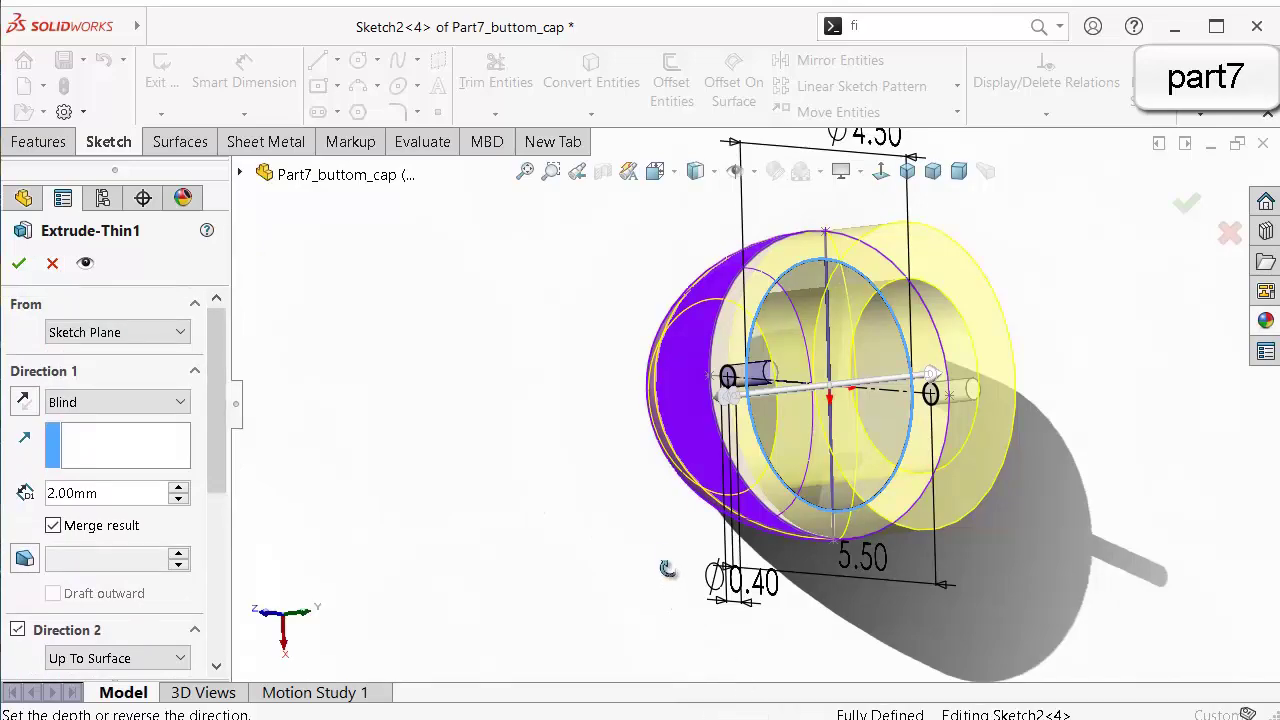
pyautogui.moveTo(694, 626)
pyautogui.mouseDown(button='middle')
pyautogui.moveTo(828, 335)
pyautogui.moveTo(726, 429)
pyautogui.moveTo(670, 470)
pyautogui.moveTo(640, 474)
pyautogui.mouseUp(button='middle')
pyautogui.scroll(-3, 726, 429)
pyautogui.scroll(-8, 225, 455)
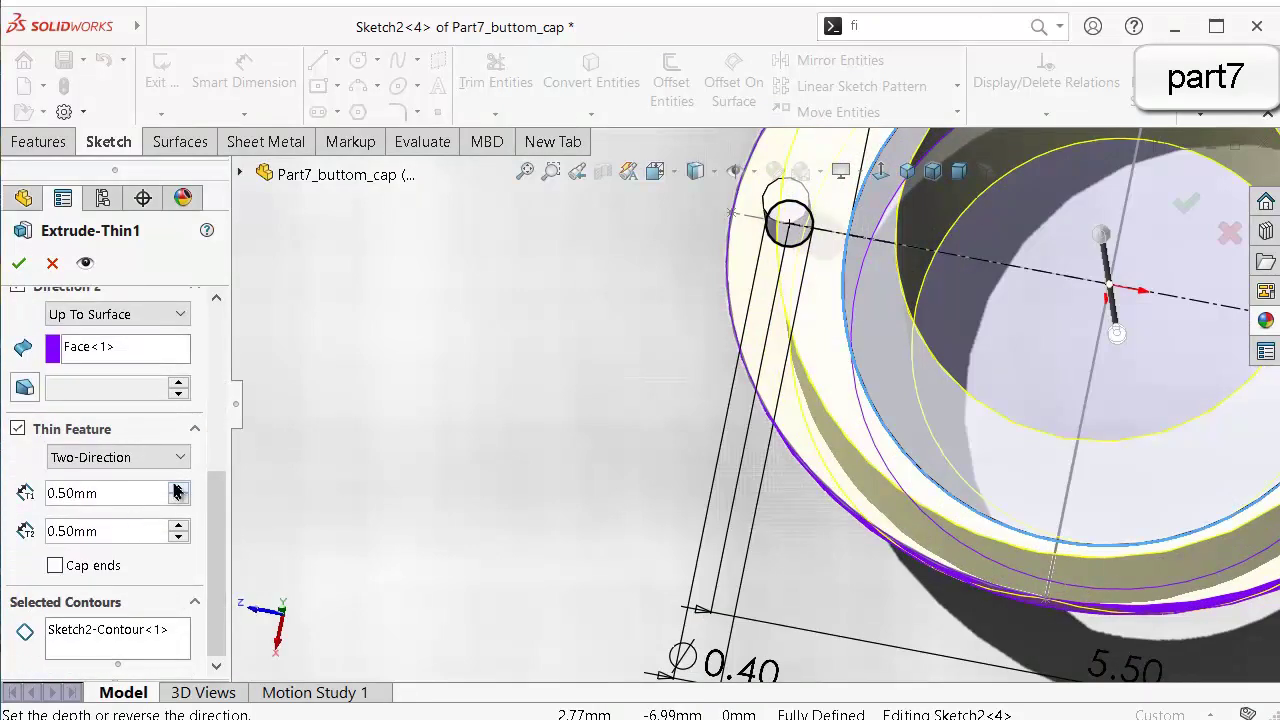
pyautogui.click(117, 457)
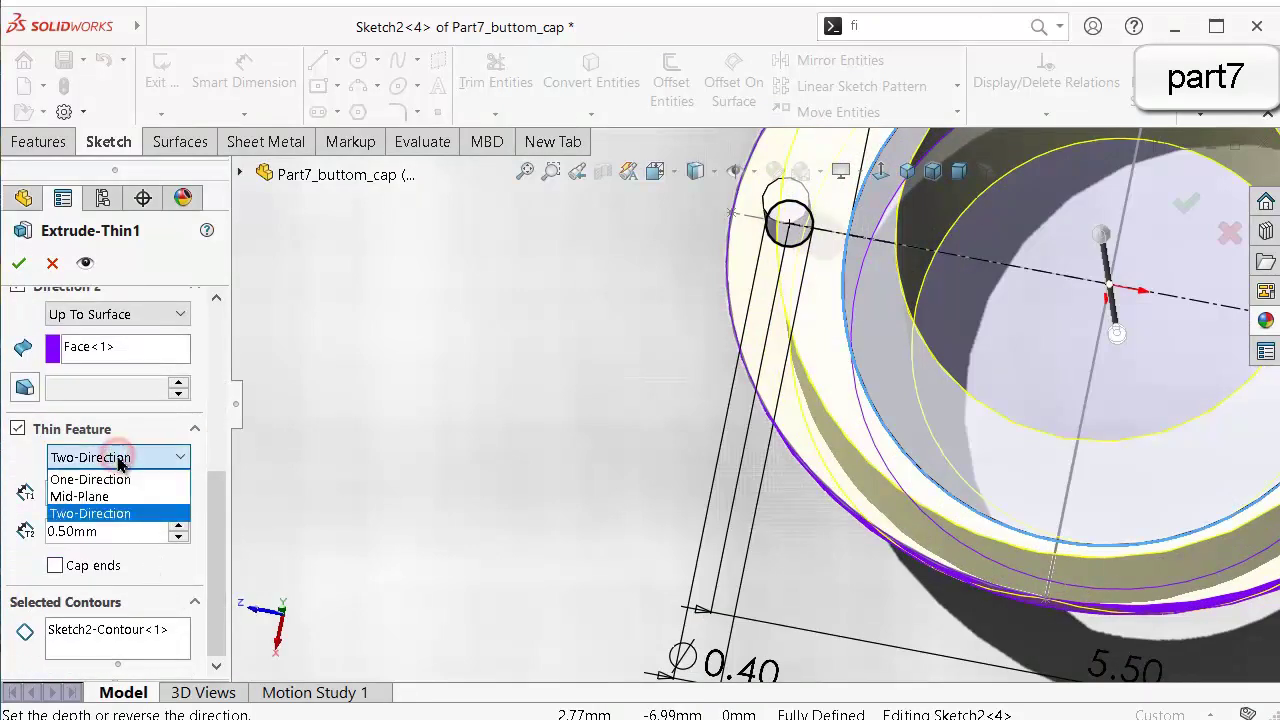
pyautogui.click(110, 480)
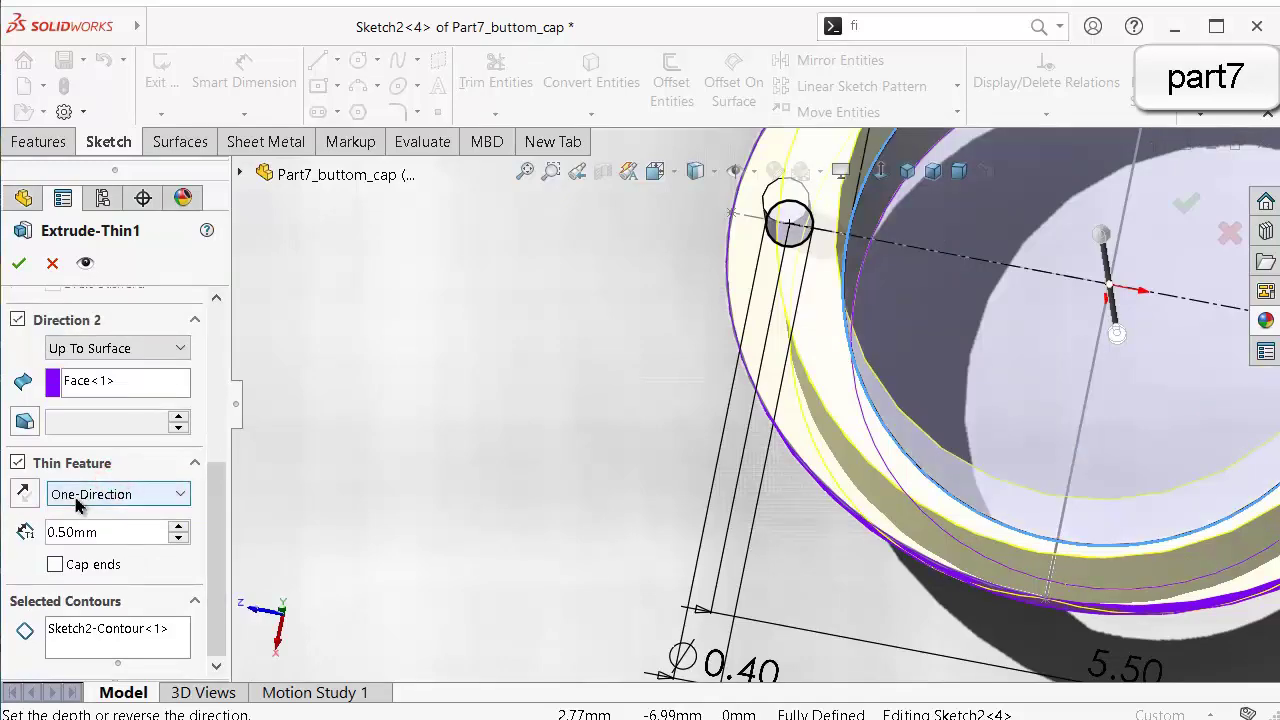
pyautogui.click(22, 496)
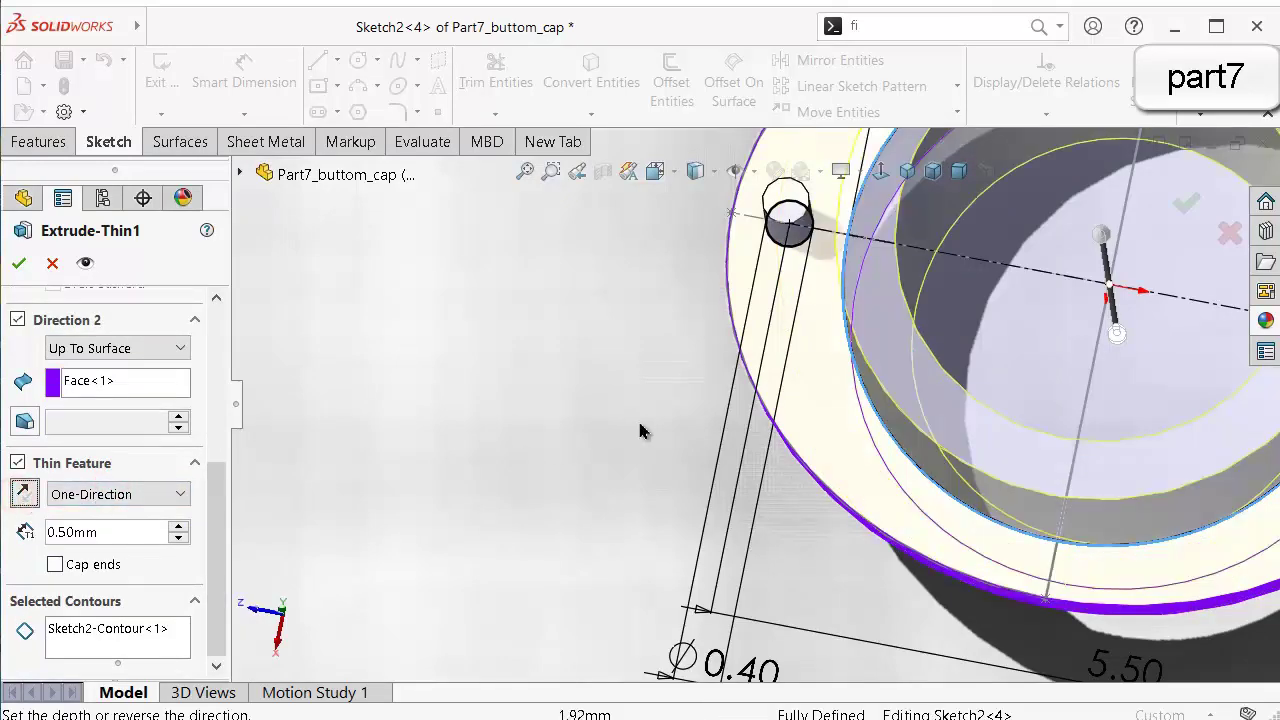
pyautogui.moveTo(640, 431); pyautogui.dragTo(726, 216, button='middle')
pyautogui.scroll(2, 769, 274)
pyautogui.moveTo(769, 274)
pyautogui.mouseDown(button='middle')
pyautogui.moveTo(816, 342)
pyautogui.moveTo(791, 266)
pyautogui.mouseUp(button='middle')
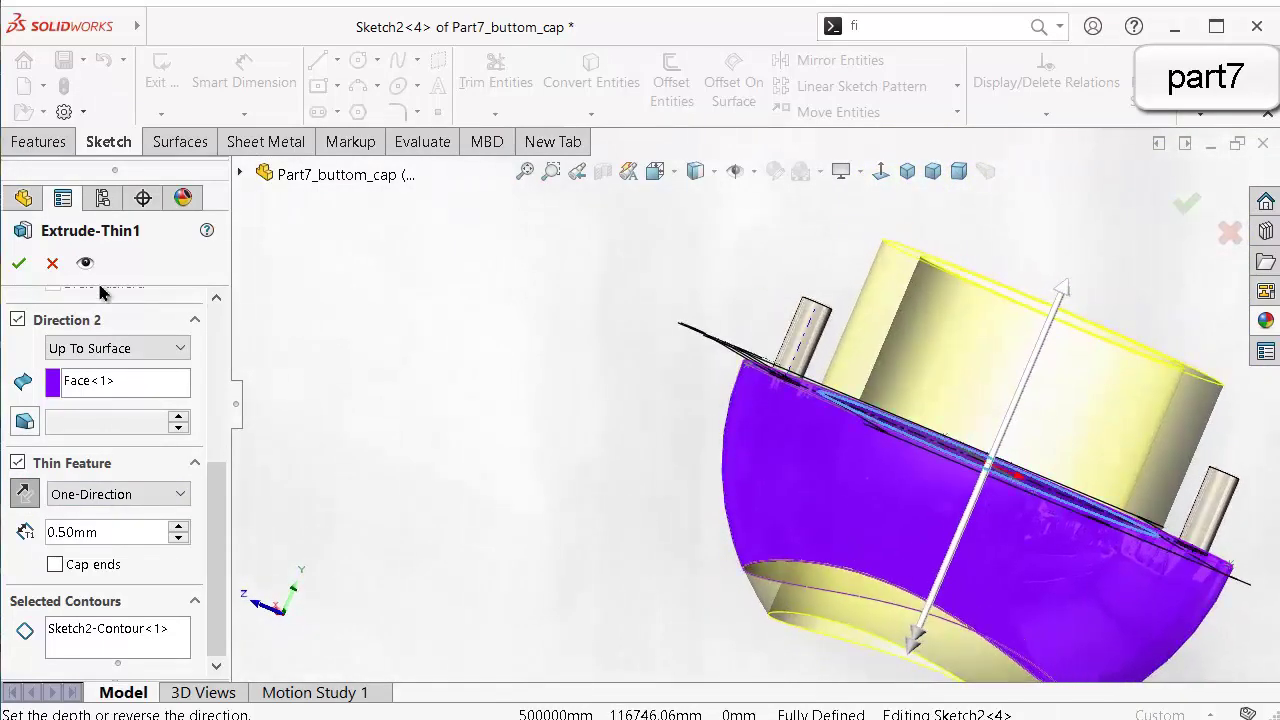
pyautogui.click(18, 263)
# Hide Sketch1 and Sketch2 so only the solid cap is displayed.
pyautogui.moveTo(389, 440); pyautogui.dragTo(758, 568, button='middle')
pyautogui.scroll(-2, 758, 568)
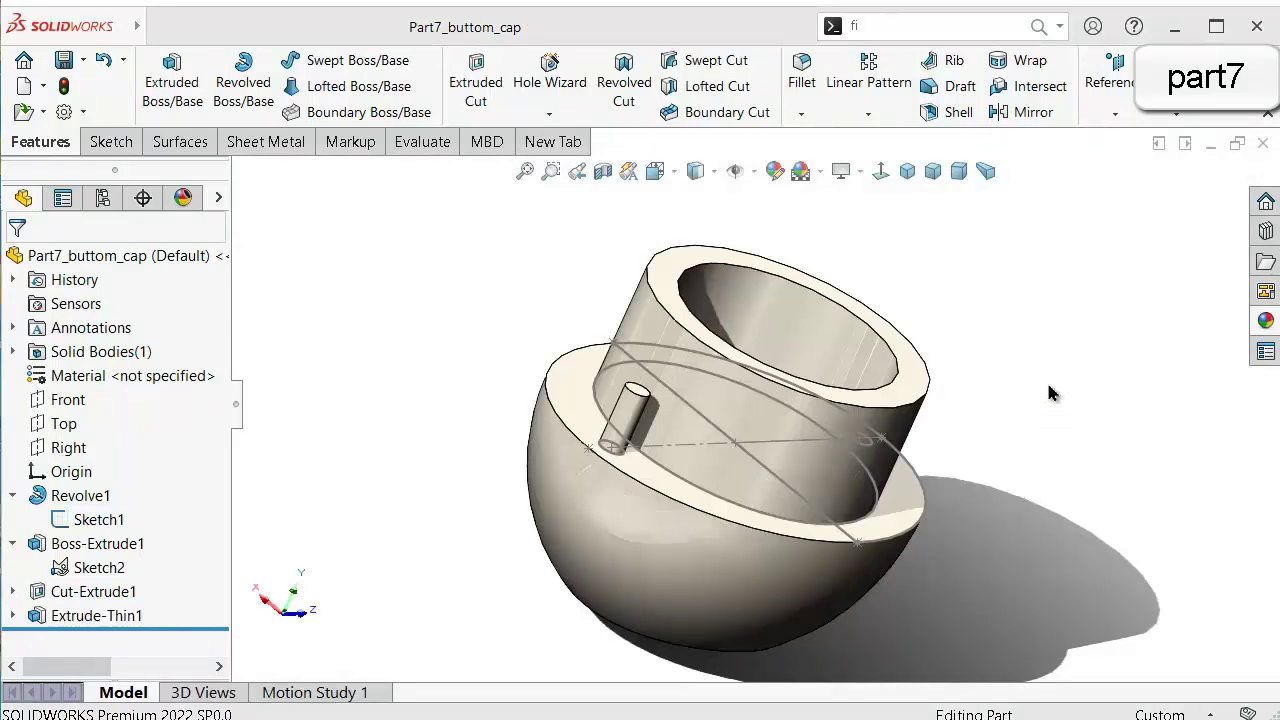
pyautogui.moveTo(1048, 386); pyautogui.dragTo(655, 632, button='middle')
pyautogui.scroll(2, 655, 632)
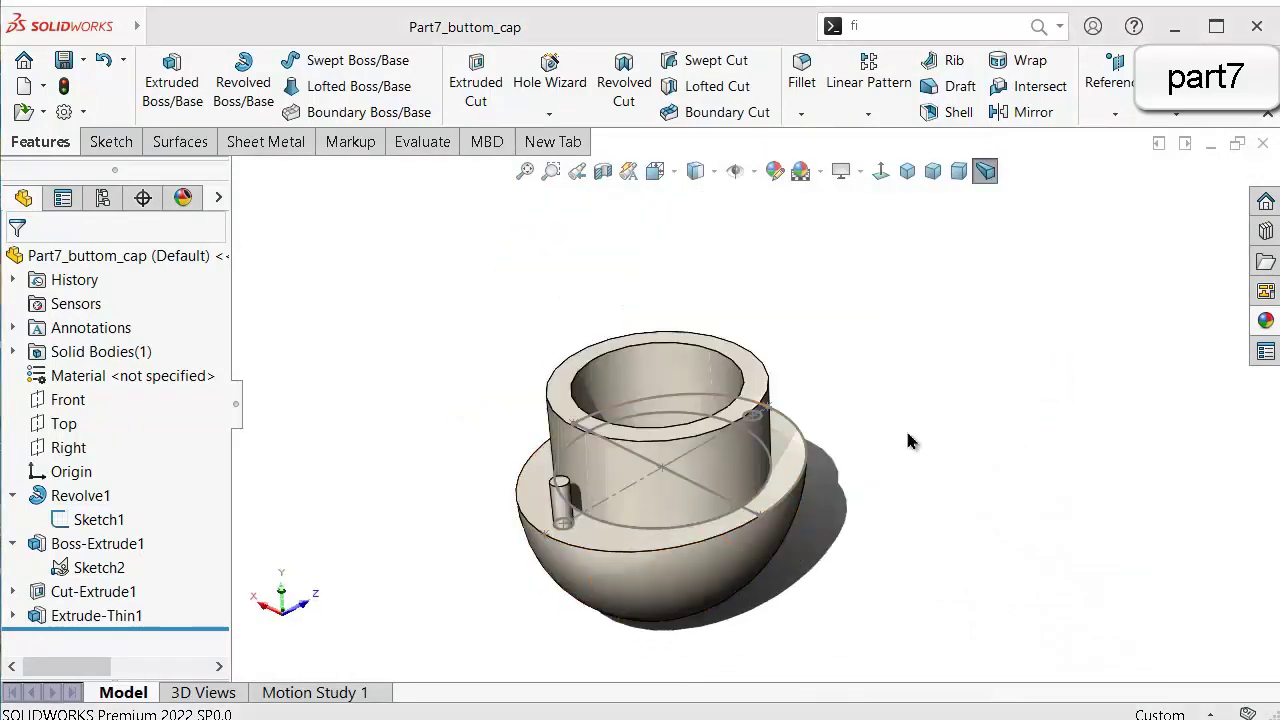
pyautogui.scroll(-1, 925, 418)
pyautogui.moveTo(925, 418); pyautogui.dragTo(914, 500, button='middle')
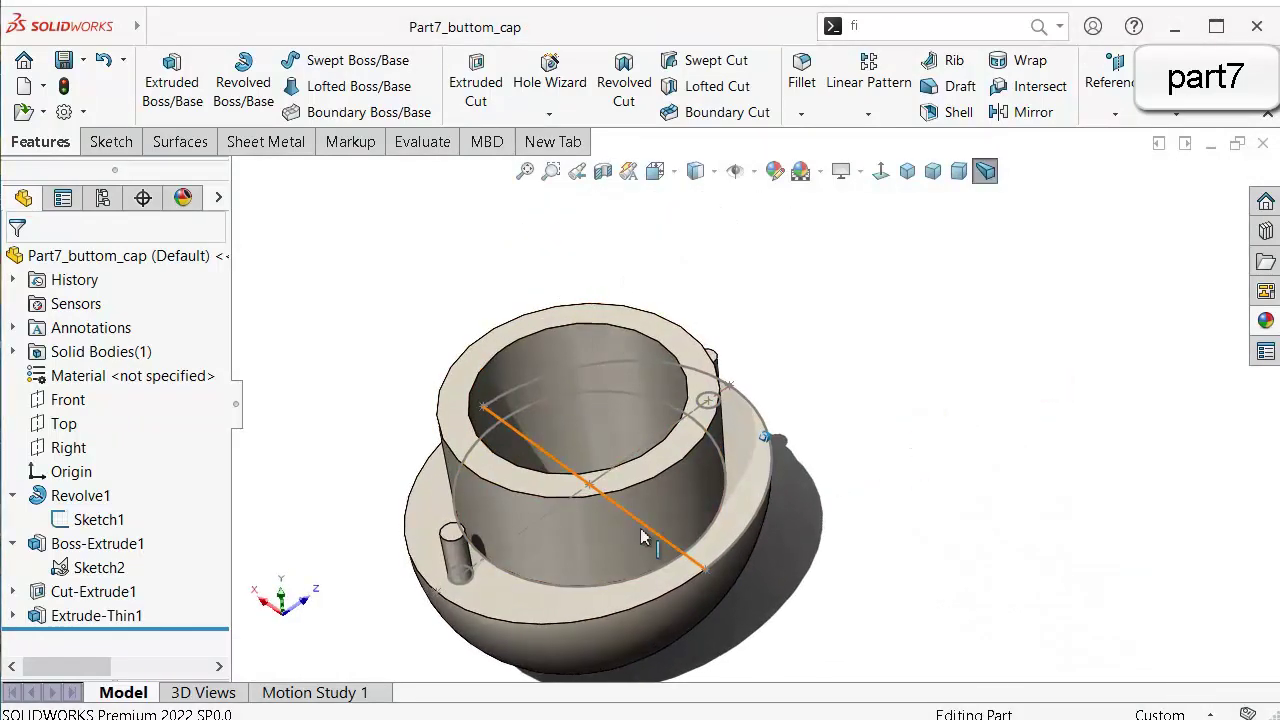
pyautogui.click(665, 541)
pyautogui.click(749, 472)
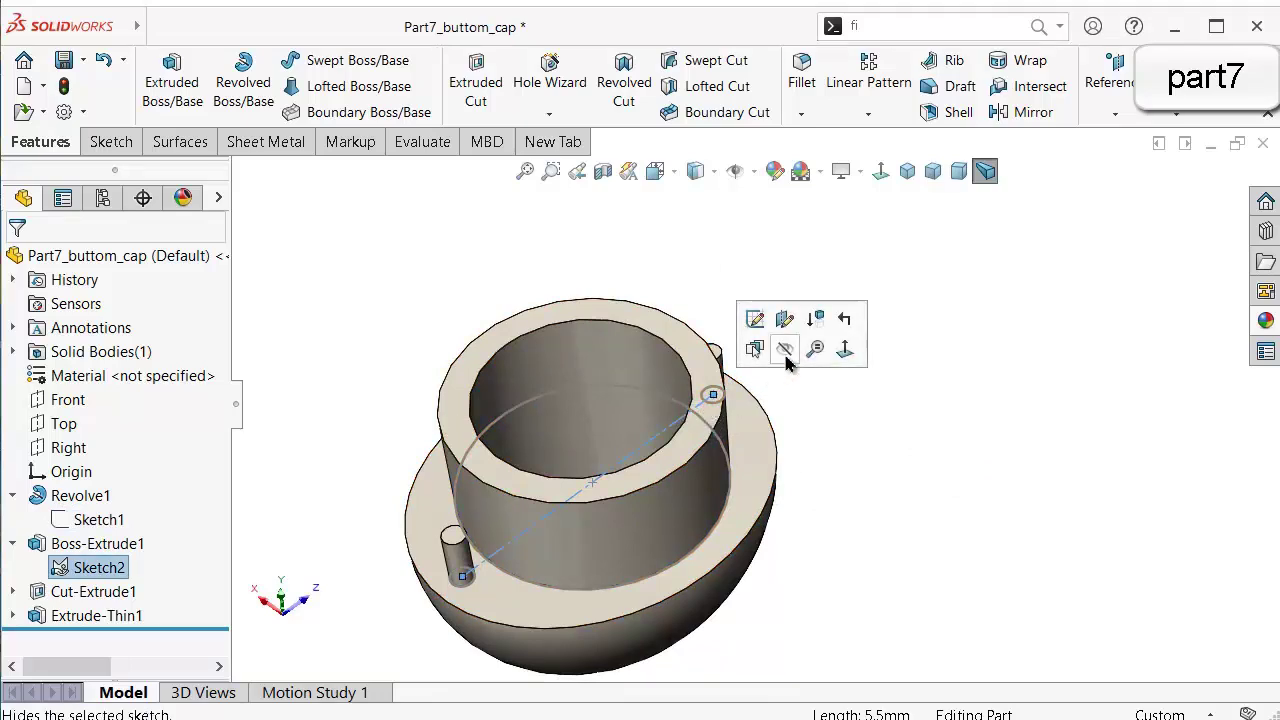
pyautogui.click(786, 356)
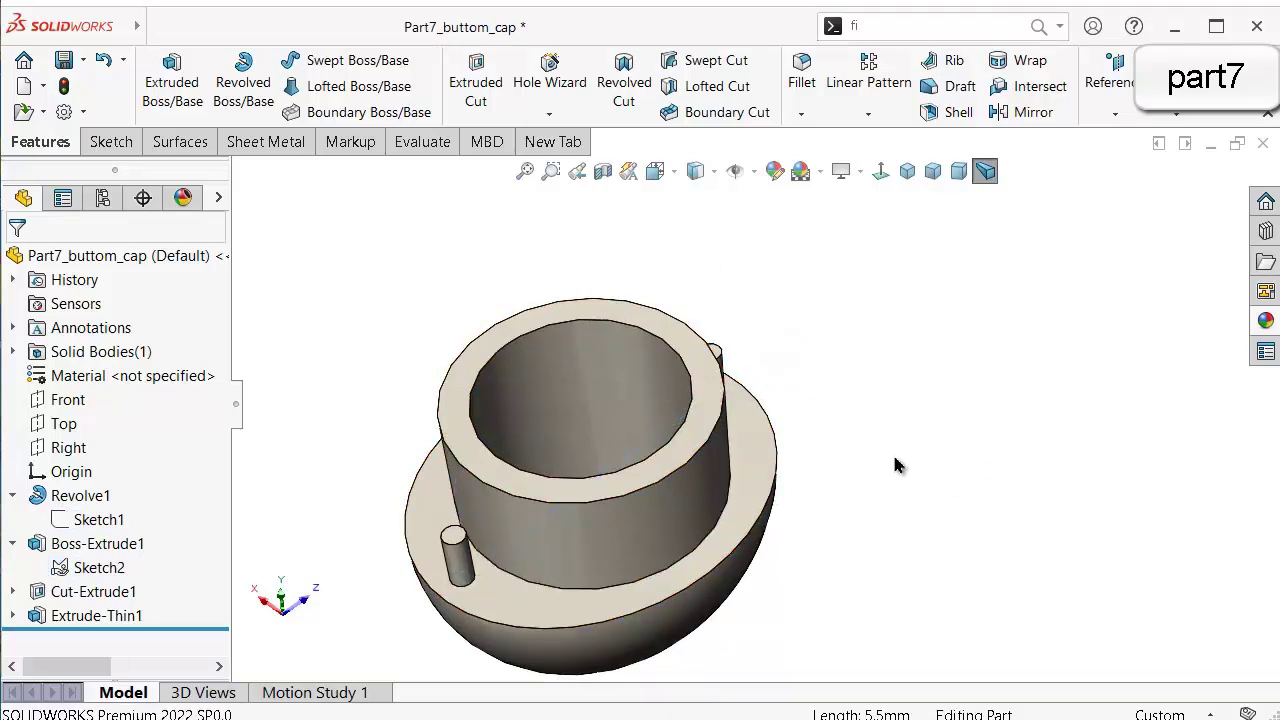
# Apply a full round fillet to the collar's rim using its inner wall, top face and outer wall.
pyautogui.moveTo(897, 465); pyautogui.dragTo(883, 173, button='middle')
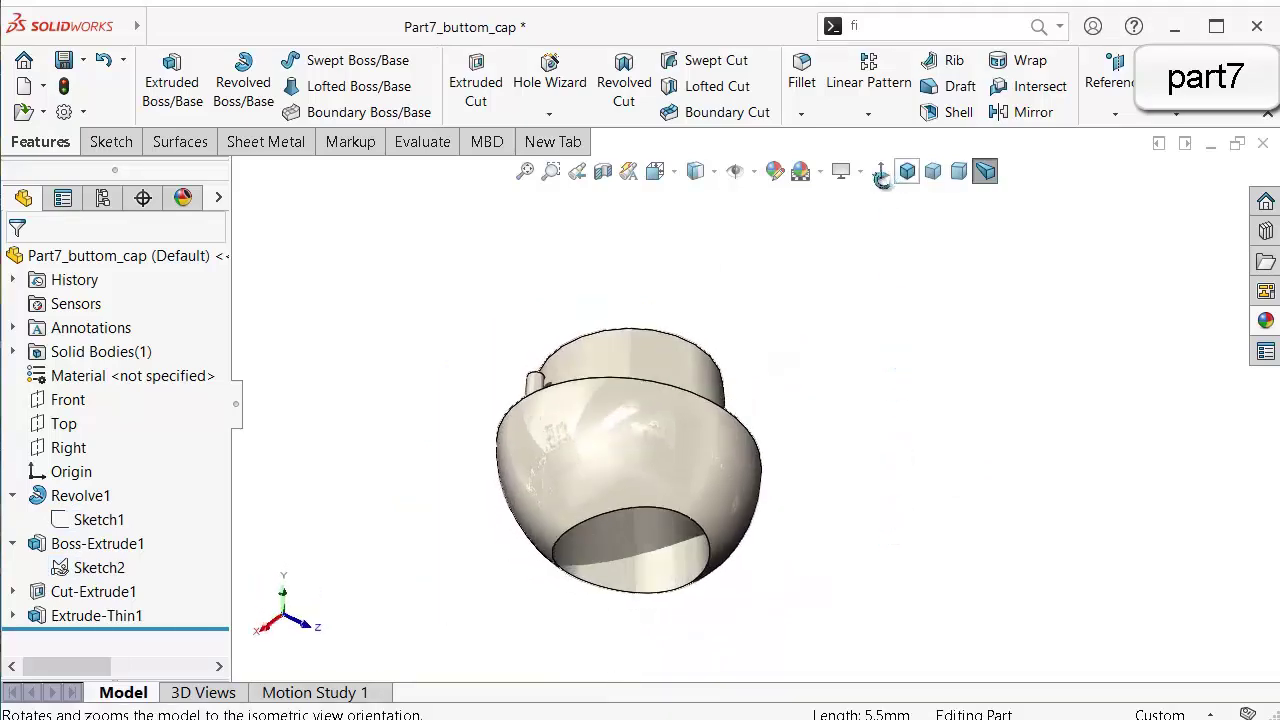
pyautogui.click(883, 173)
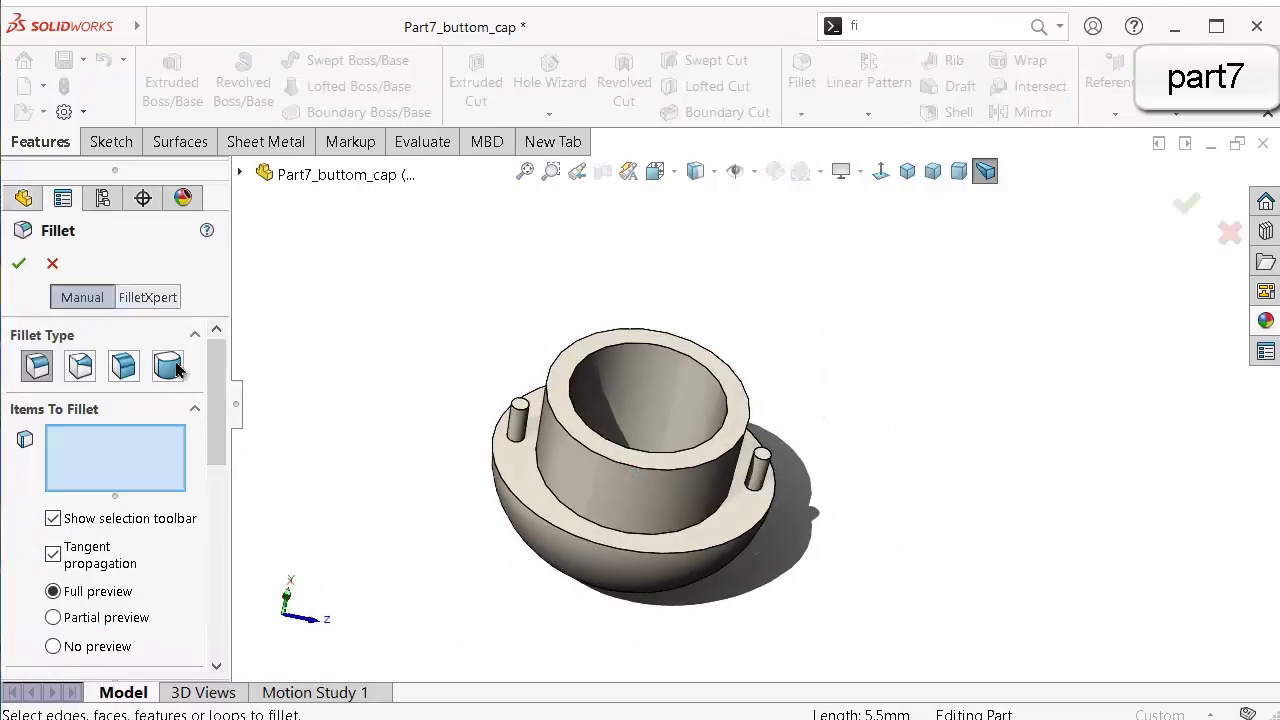
pyautogui.click(175, 370)
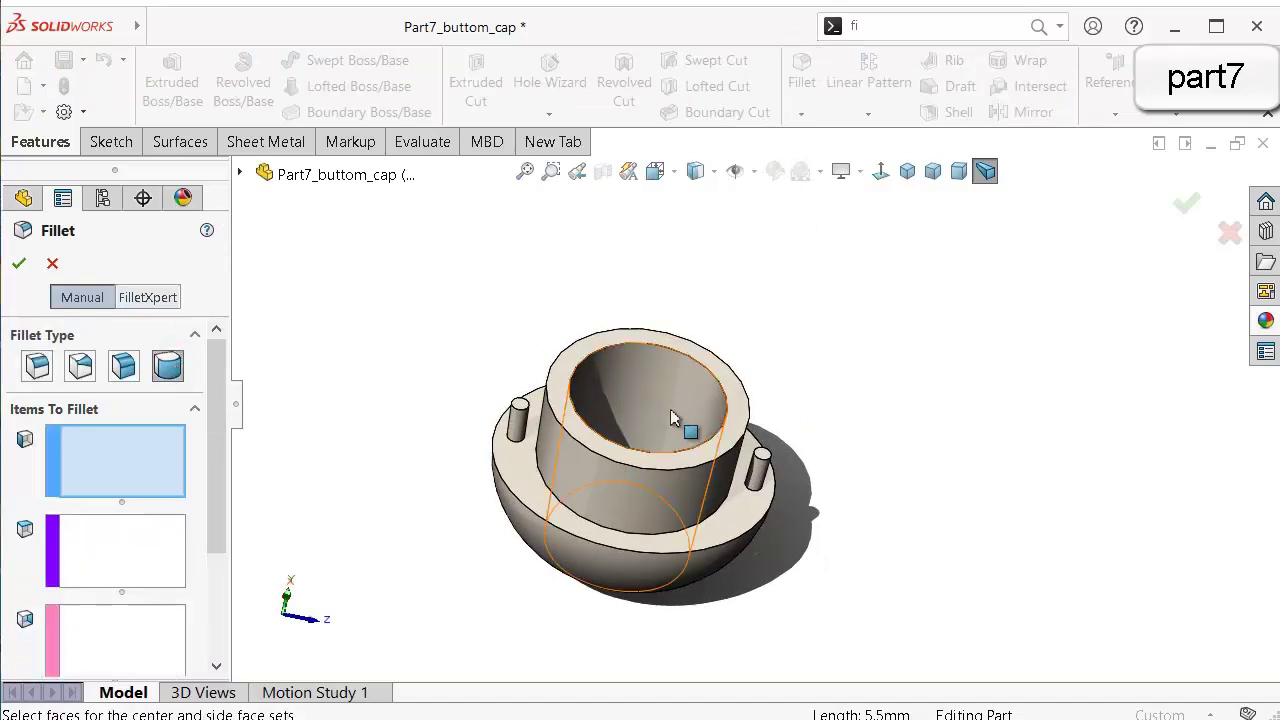
pyautogui.click(671, 383)
pyautogui.click(735, 400)
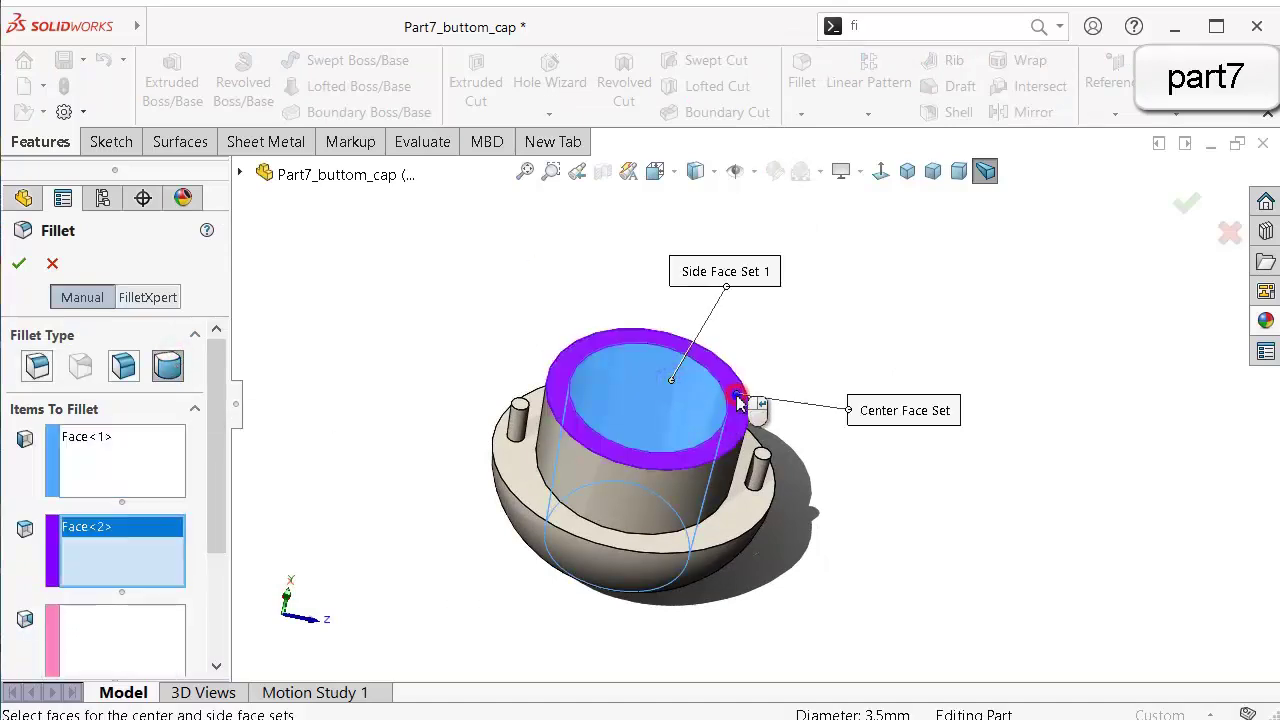
pyautogui.moveTo(737, 395); pyautogui.dragTo(600, 503, button='middle')
pyautogui.click(601, 503)
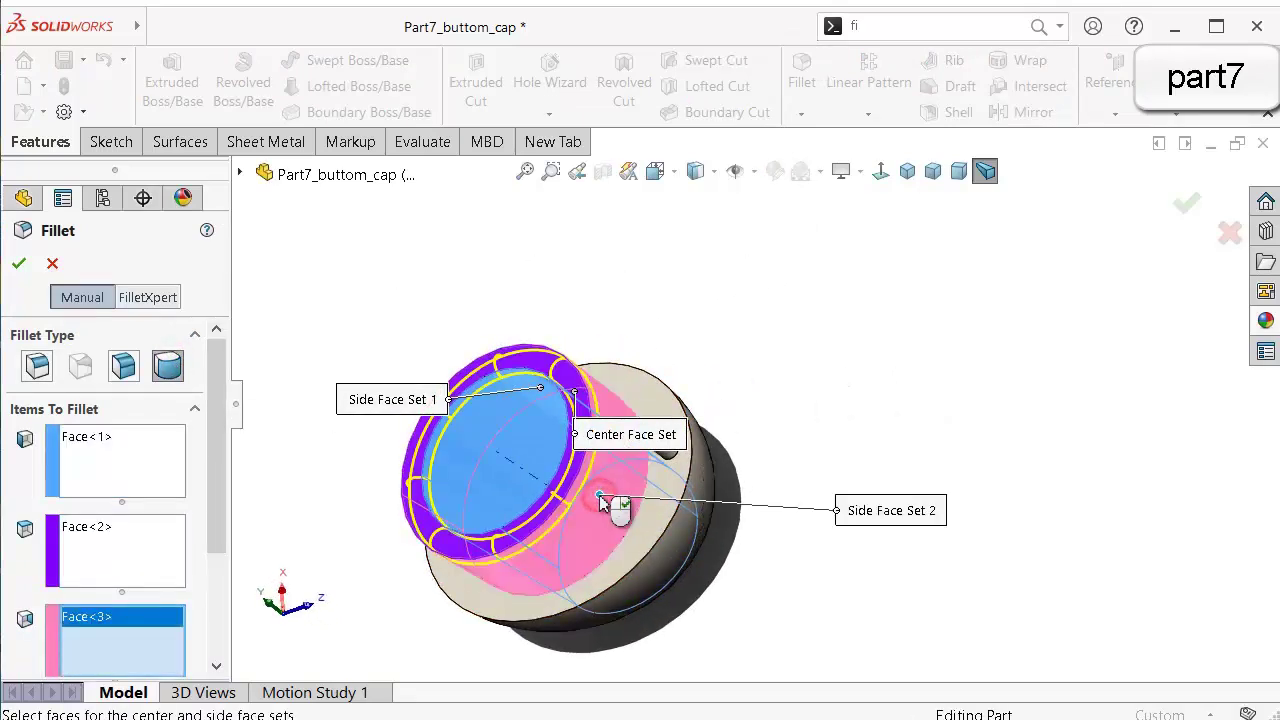
pyautogui.rightClick(604, 498)
# Start a constant-size fillet with a 0.08 mm radius and select the edge of the cap's bottom opening.
pyautogui.moveTo(763, 508); pyautogui.dragTo(744, 296, button='middle')
pyautogui.scroll(-3, 700, 455)
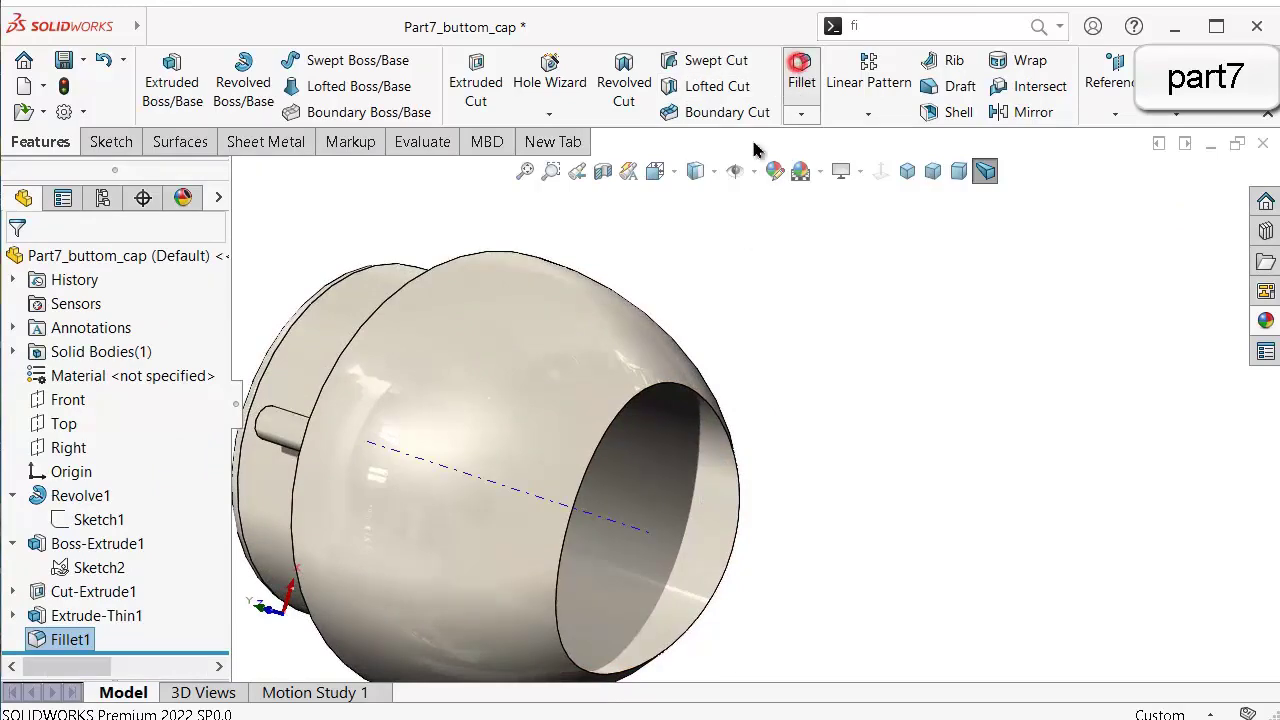
pyautogui.press('Return')
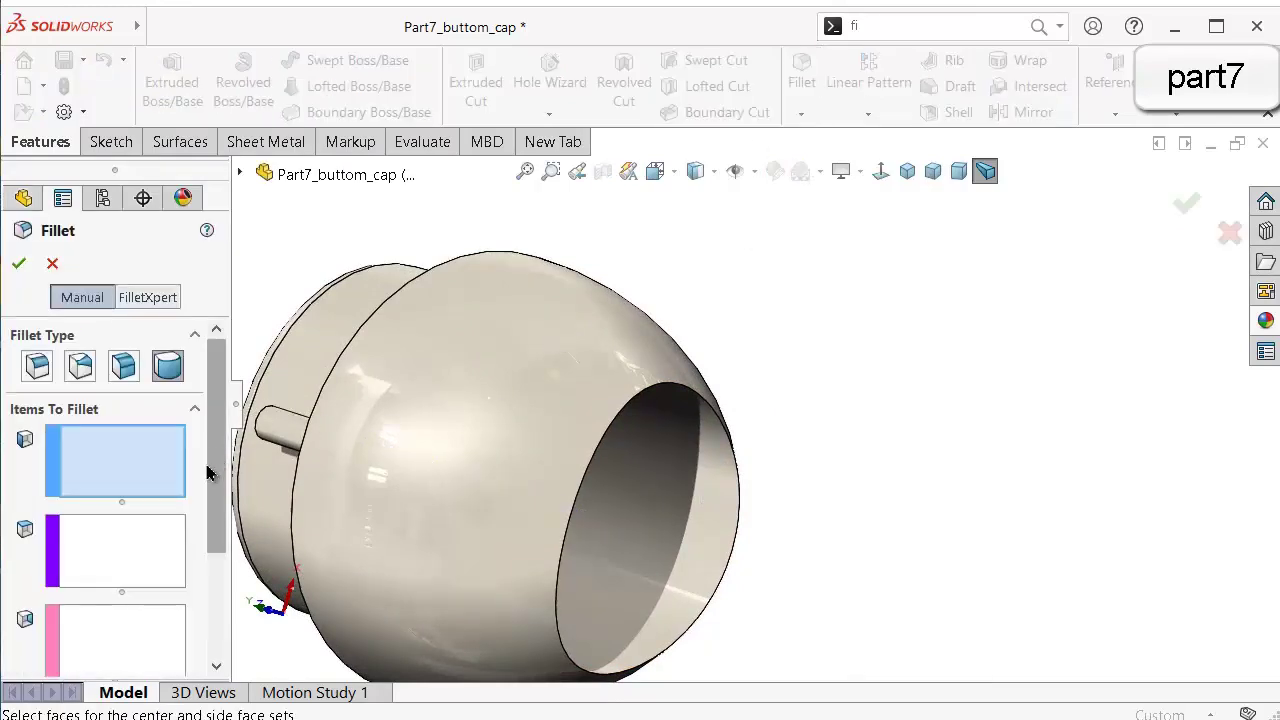
pyautogui.click(37, 366)
pyautogui.scroll(-10, 211, 450)
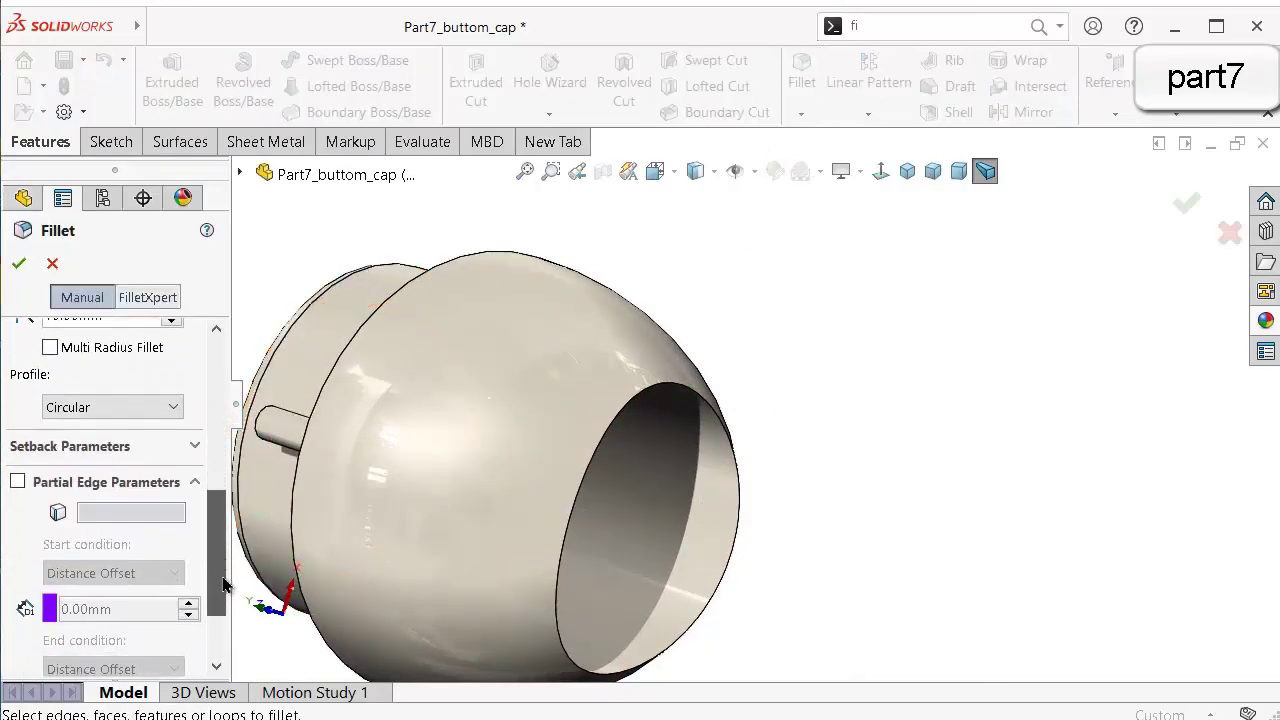
pyautogui.scroll(5, 222, 540)
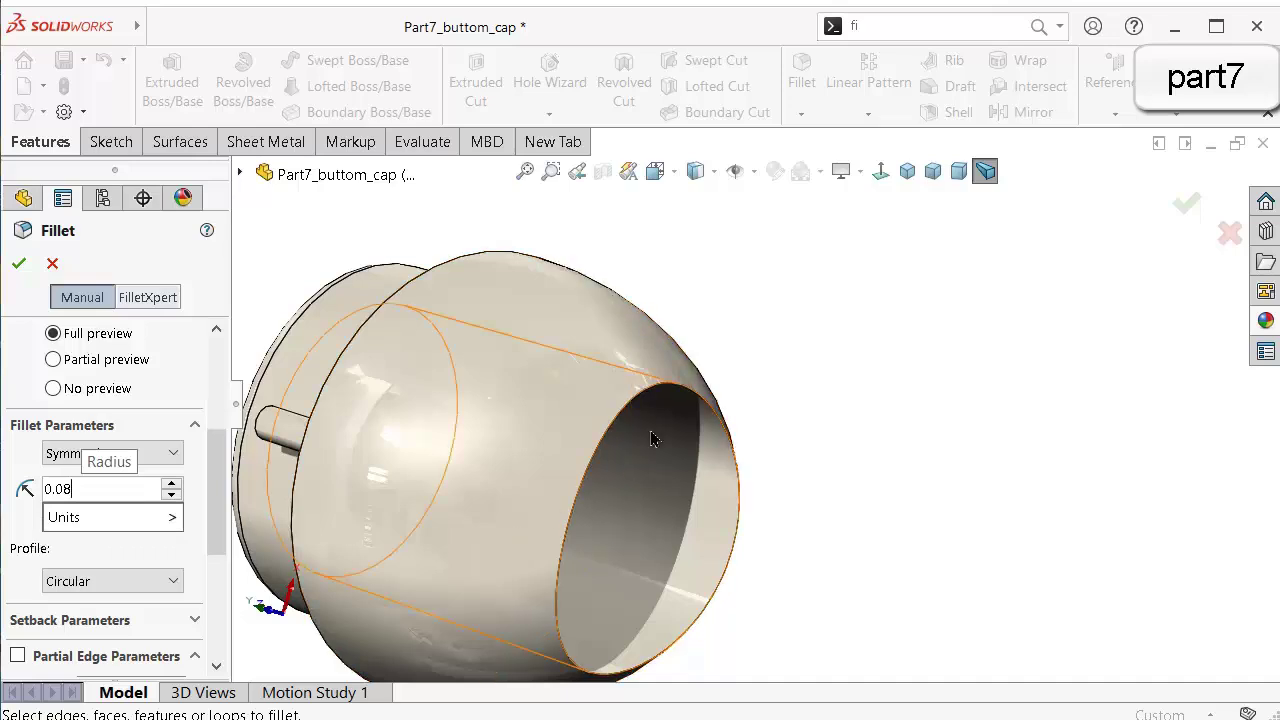
pyautogui.click(673, 392)
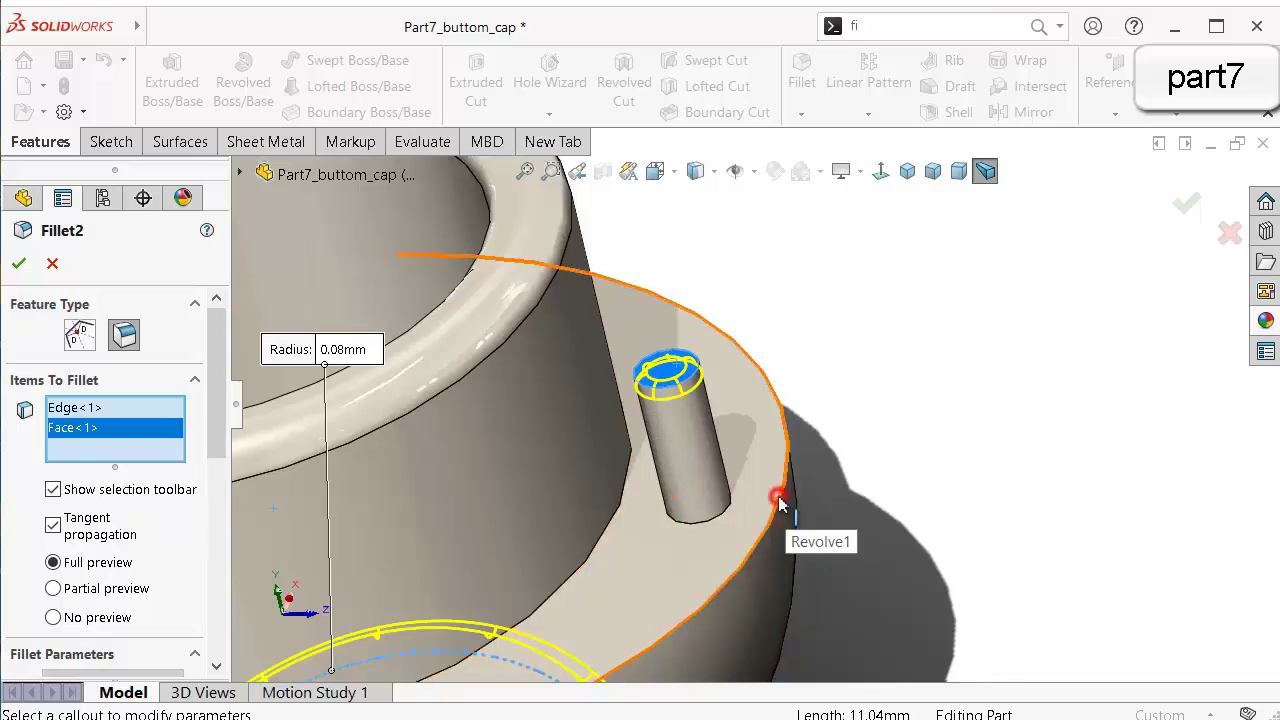
# Add the flange's outer edge and the top faces of both pins to the fillet selection.
pyautogui.click(778, 497)
pyautogui.scroll(4, 686, 523)
pyautogui.scroll(-5, 526, 349)
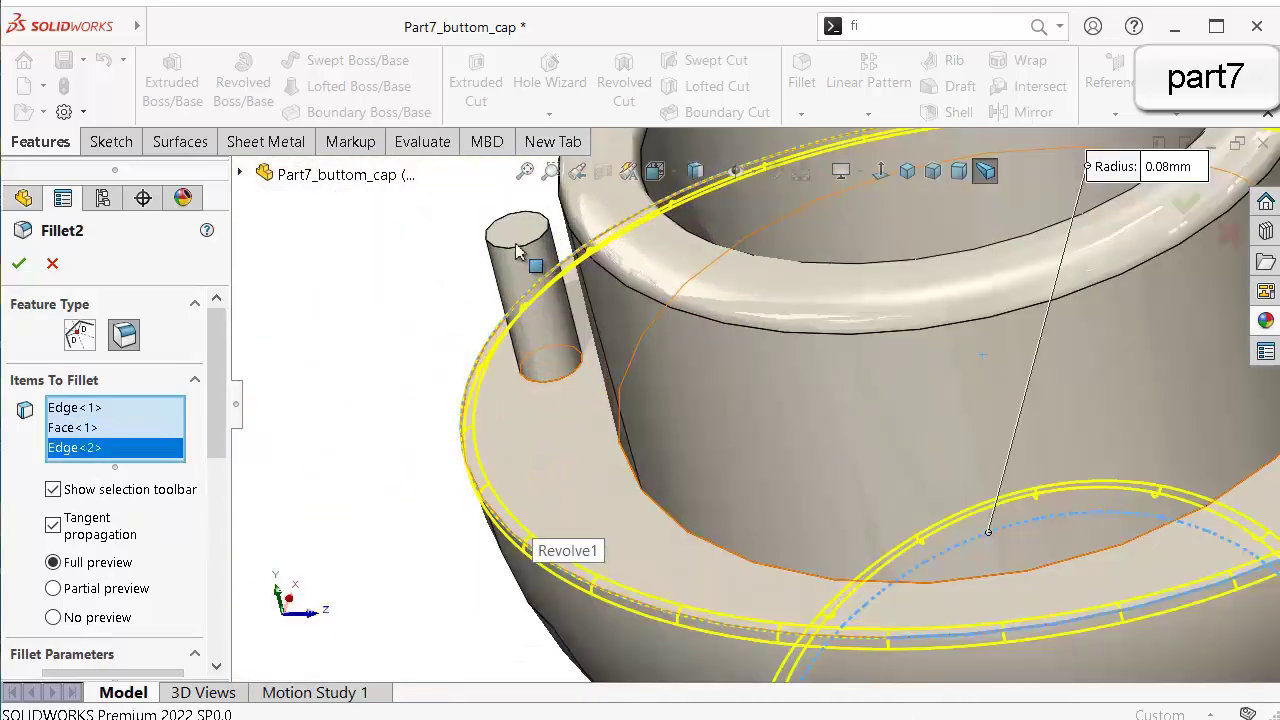
pyautogui.click(516, 234)
pyautogui.scroll(5, 509, 320)
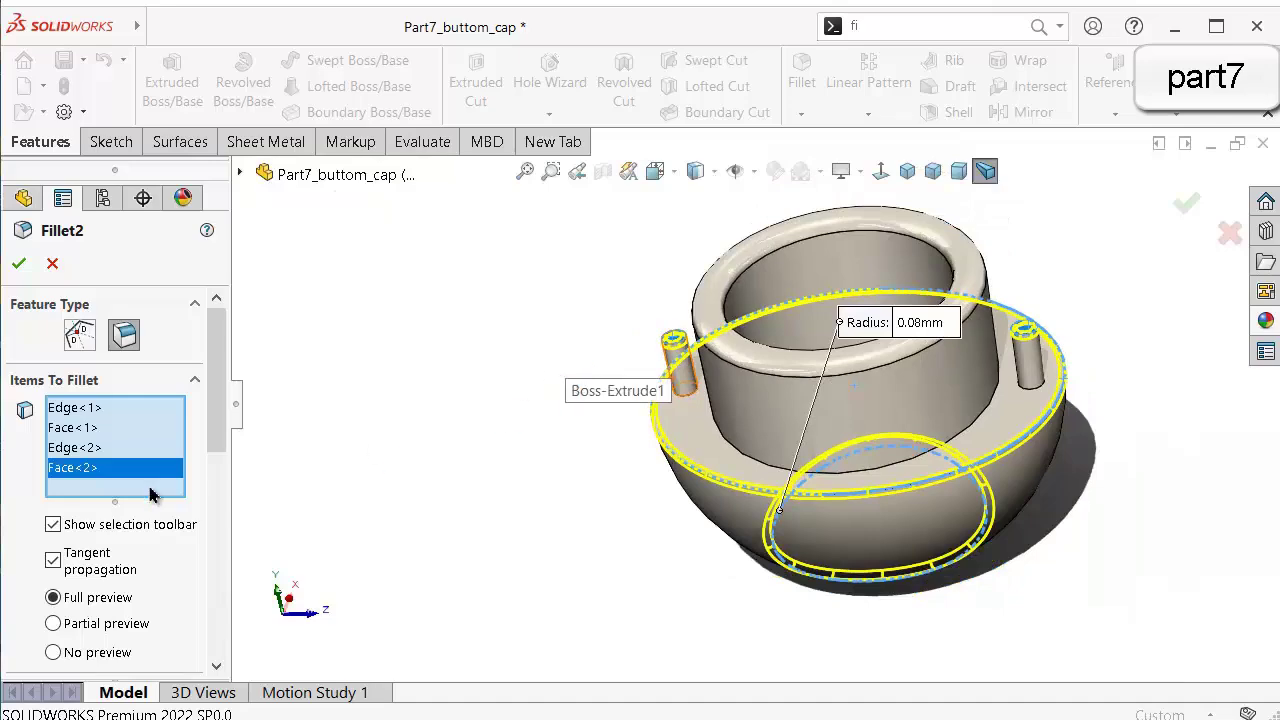
# Remove the flange's outer edge from the fillet selection and apply the fillet.
pyautogui.rightClick(103, 450)
pyautogui.click(148, 479)
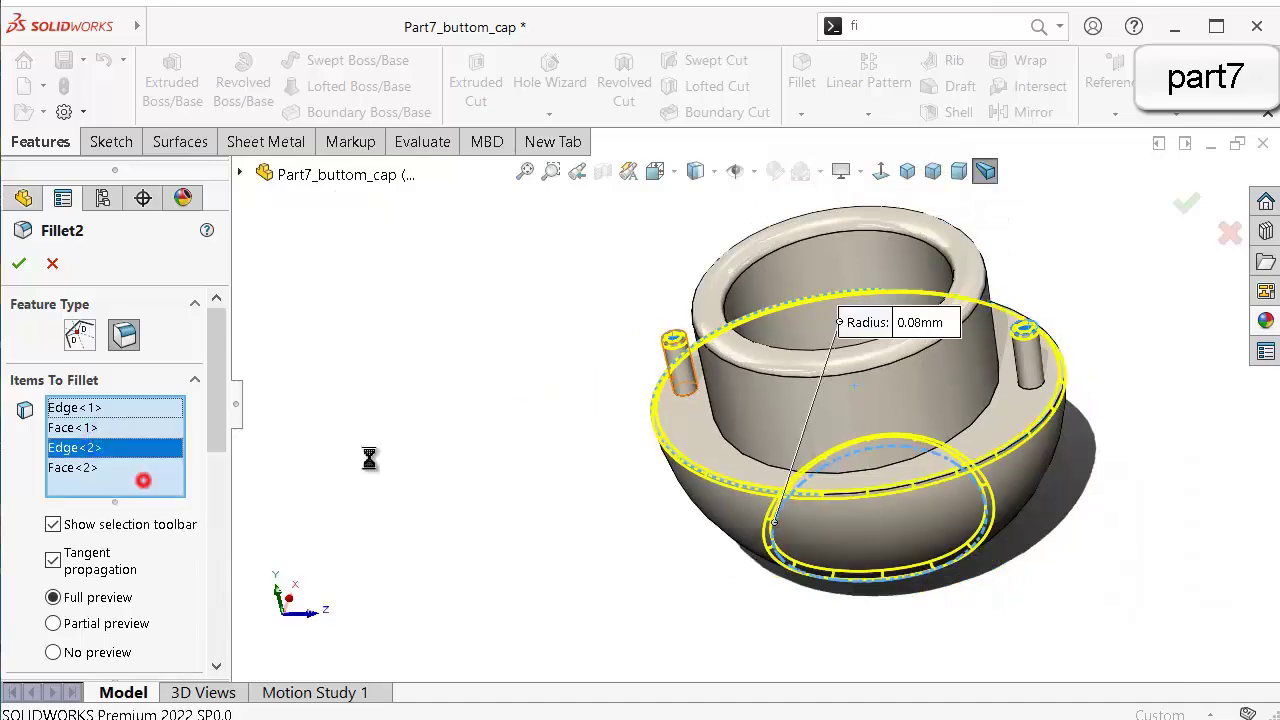
pyautogui.moveTo(523, 412); pyautogui.dragTo(664, 394, button='middle')
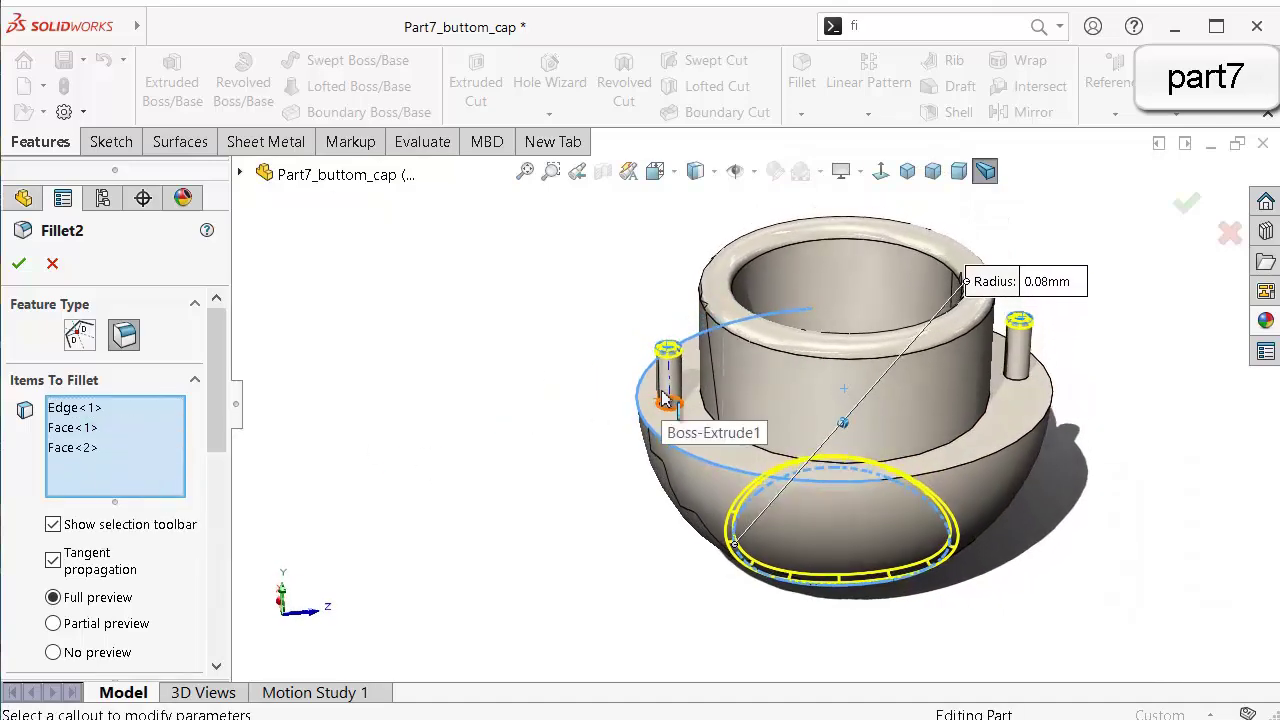
pyautogui.click(1187, 205)
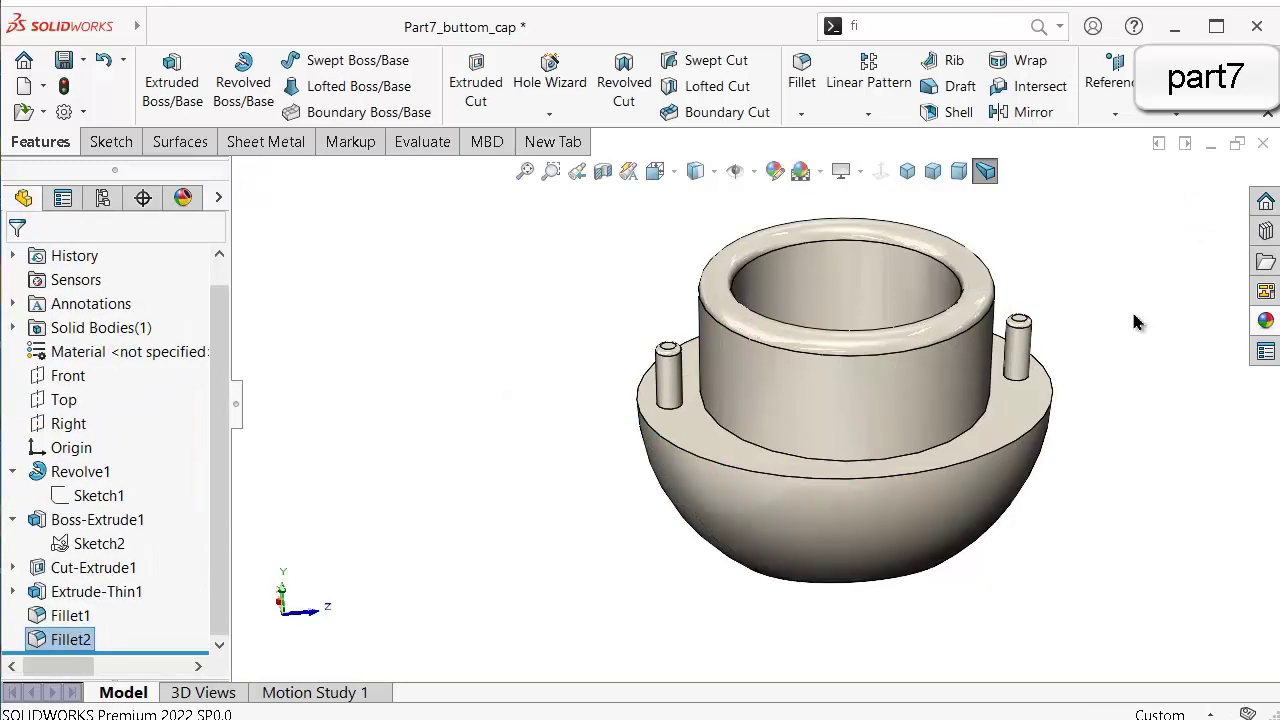
pyautogui.click(40, 640)
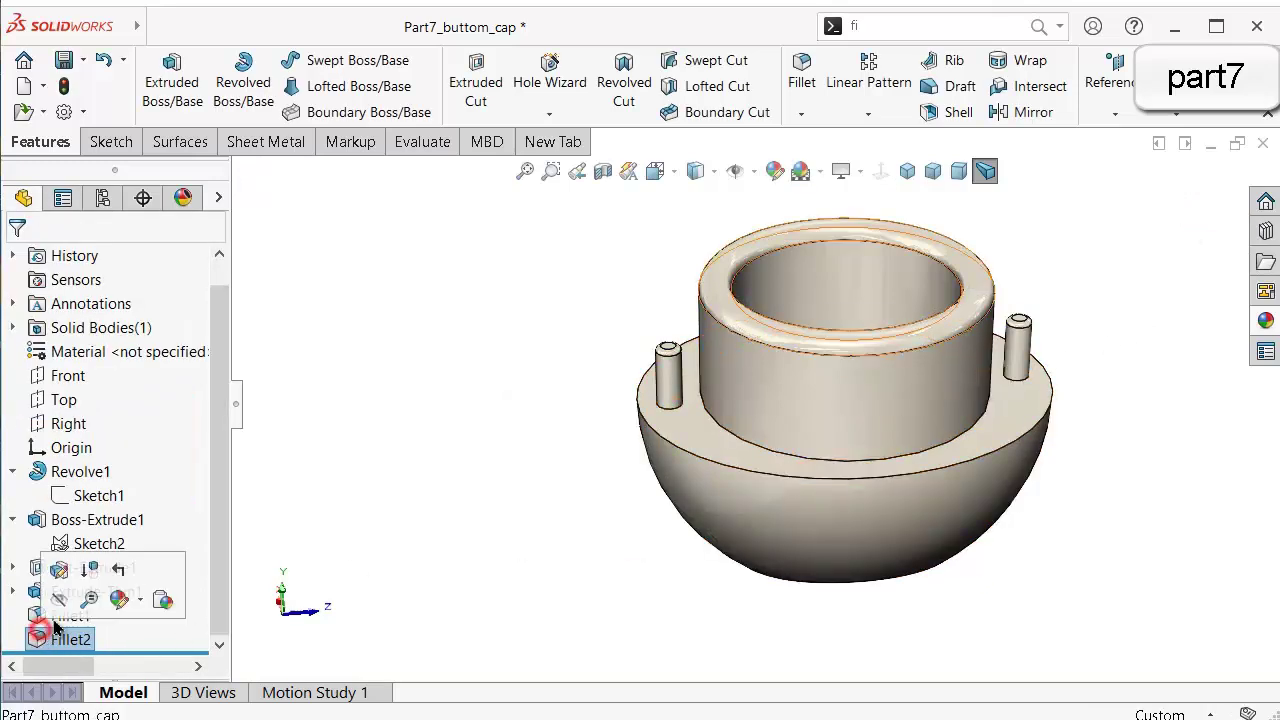
pyautogui.click(525, 578)
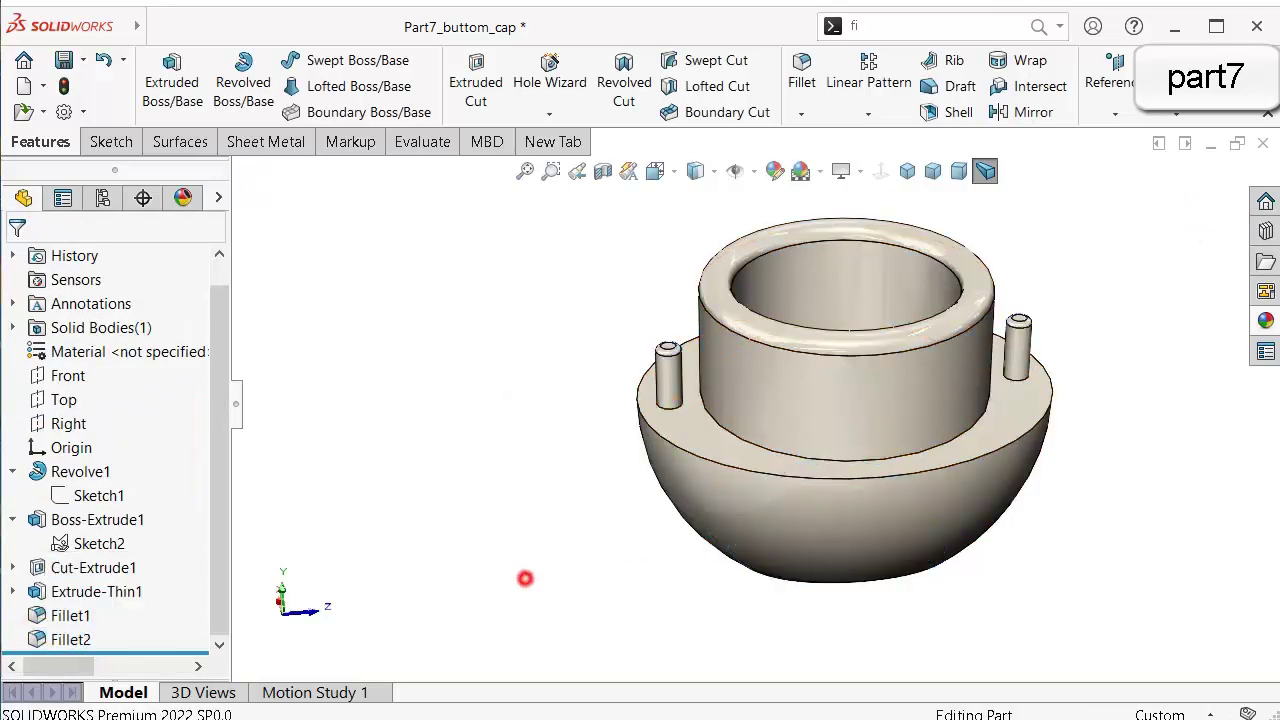
# Hide the feature tree and view the cap shaded without edges in isometric, trimetric and dimetric orientations.
pyautogui.click(907, 171)
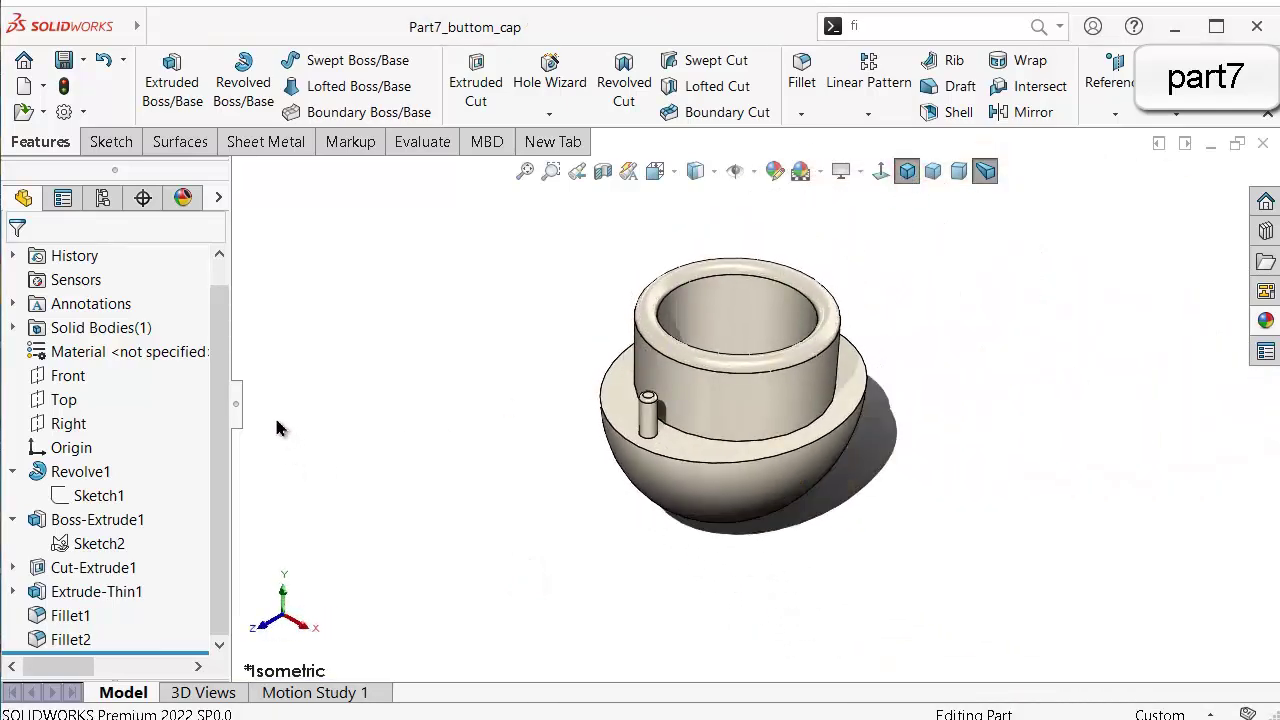
pyautogui.click(237, 403)
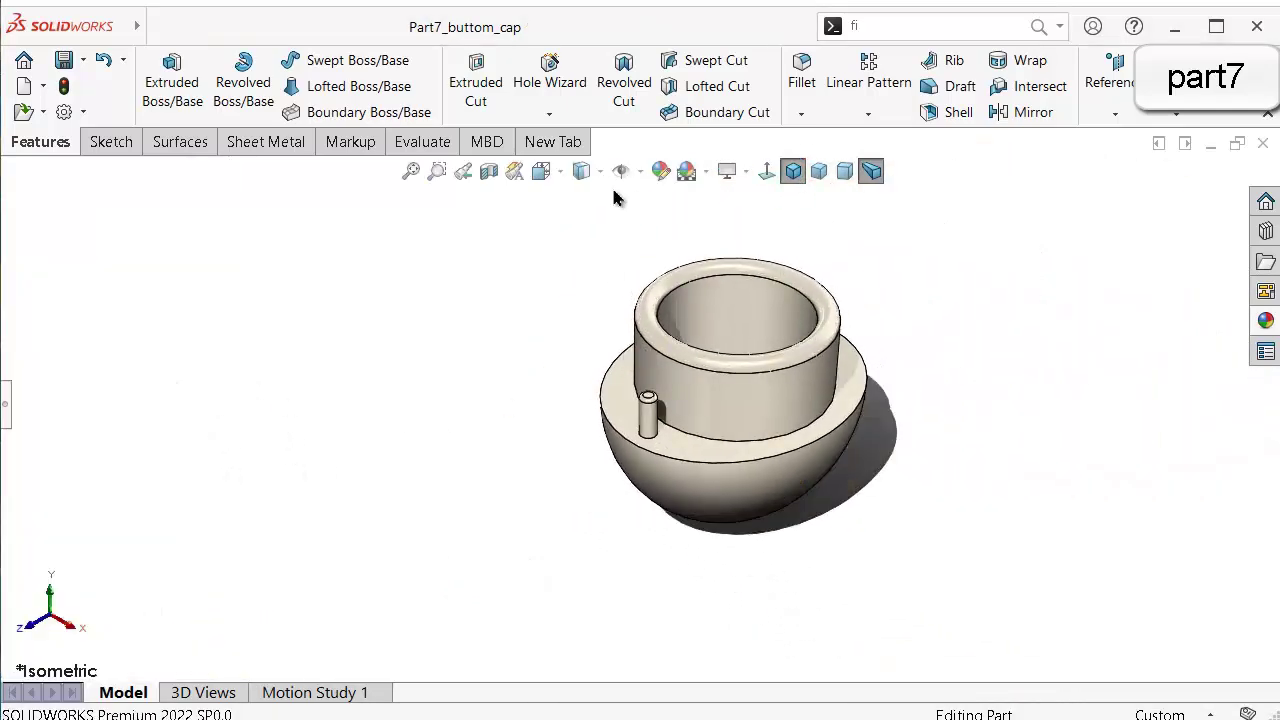
pyautogui.click(583, 227)
pyautogui.scroll(-2, 812, 356)
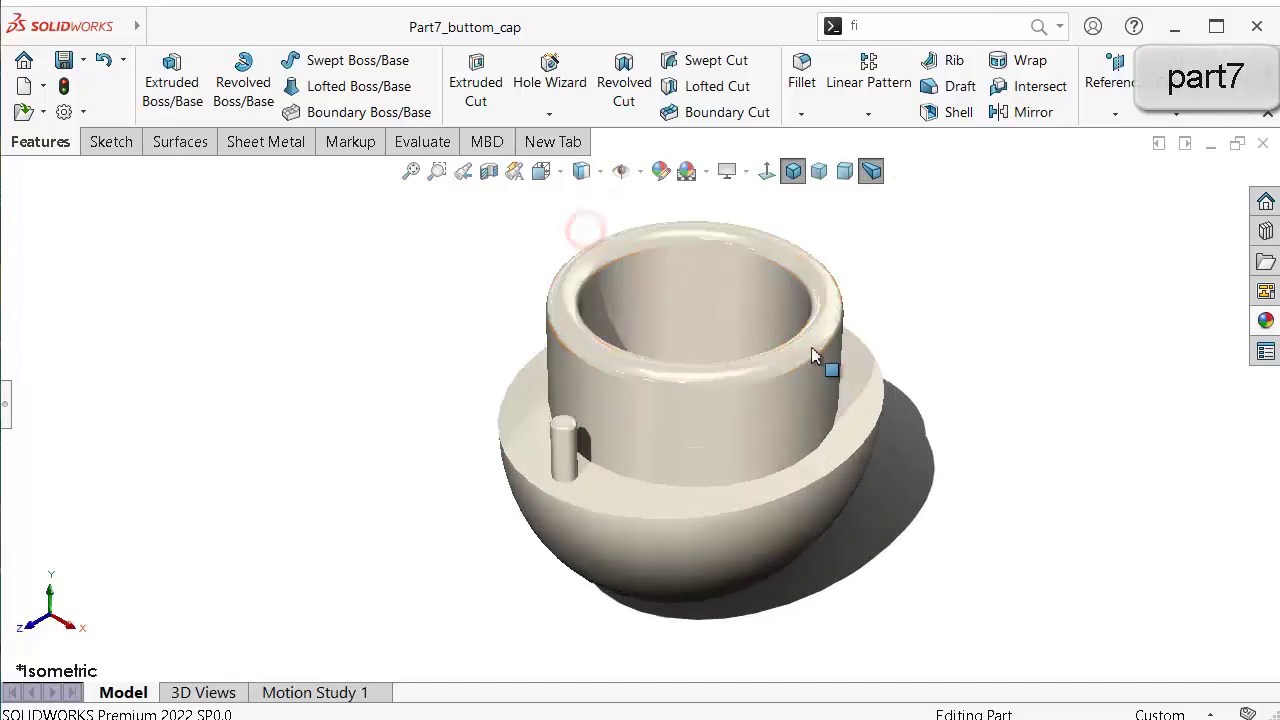
pyautogui.click(819, 171)
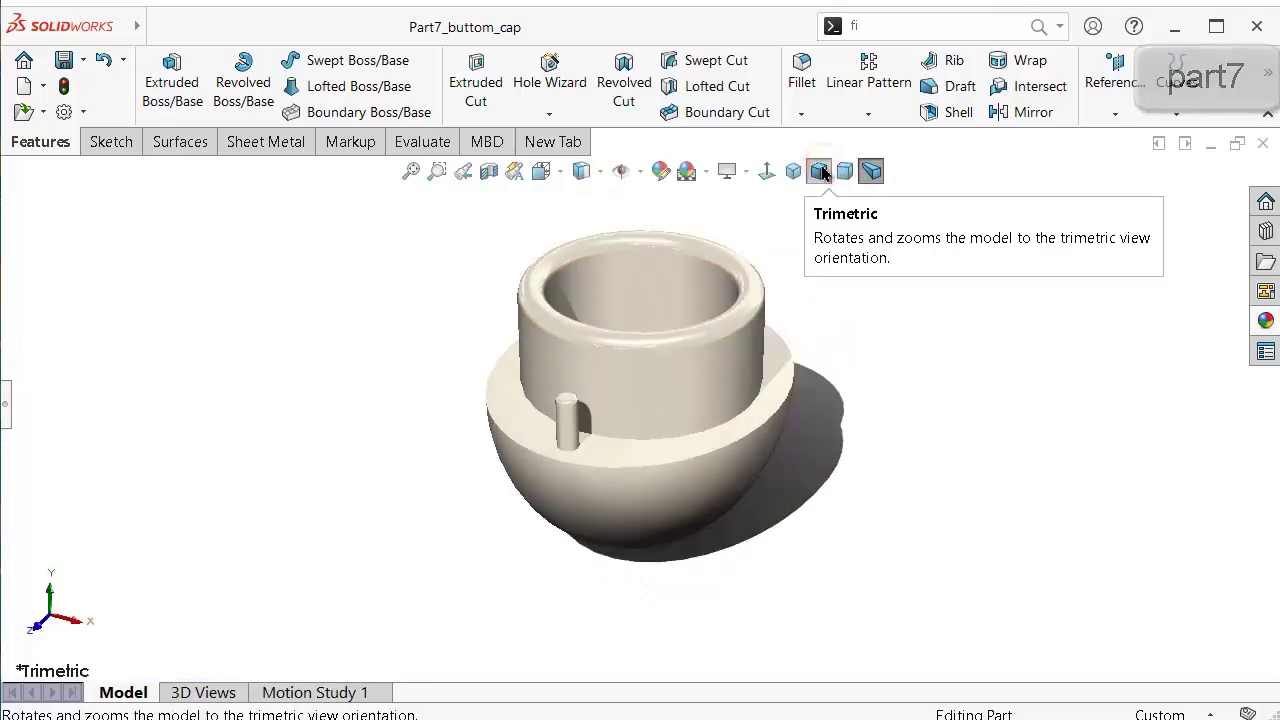
pyautogui.click(845, 172)
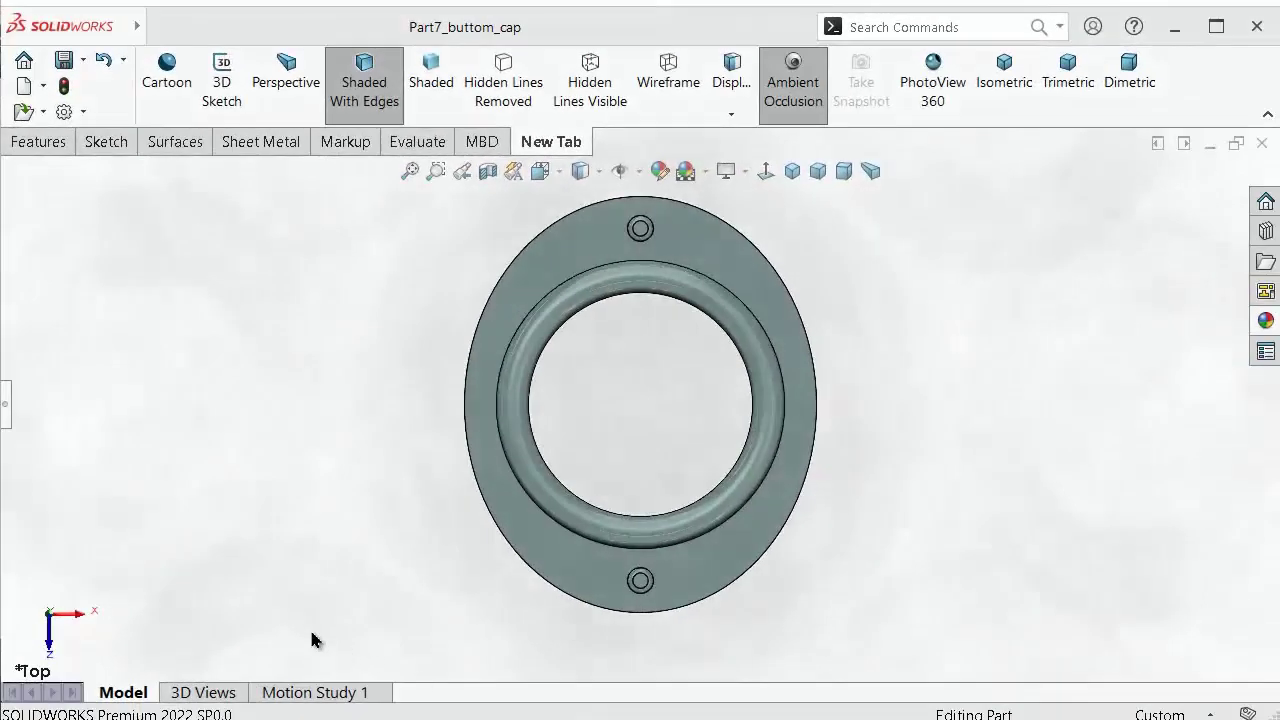
# Create a new assembly and turn on the display of origins.
pyautogui.click(25, 88)
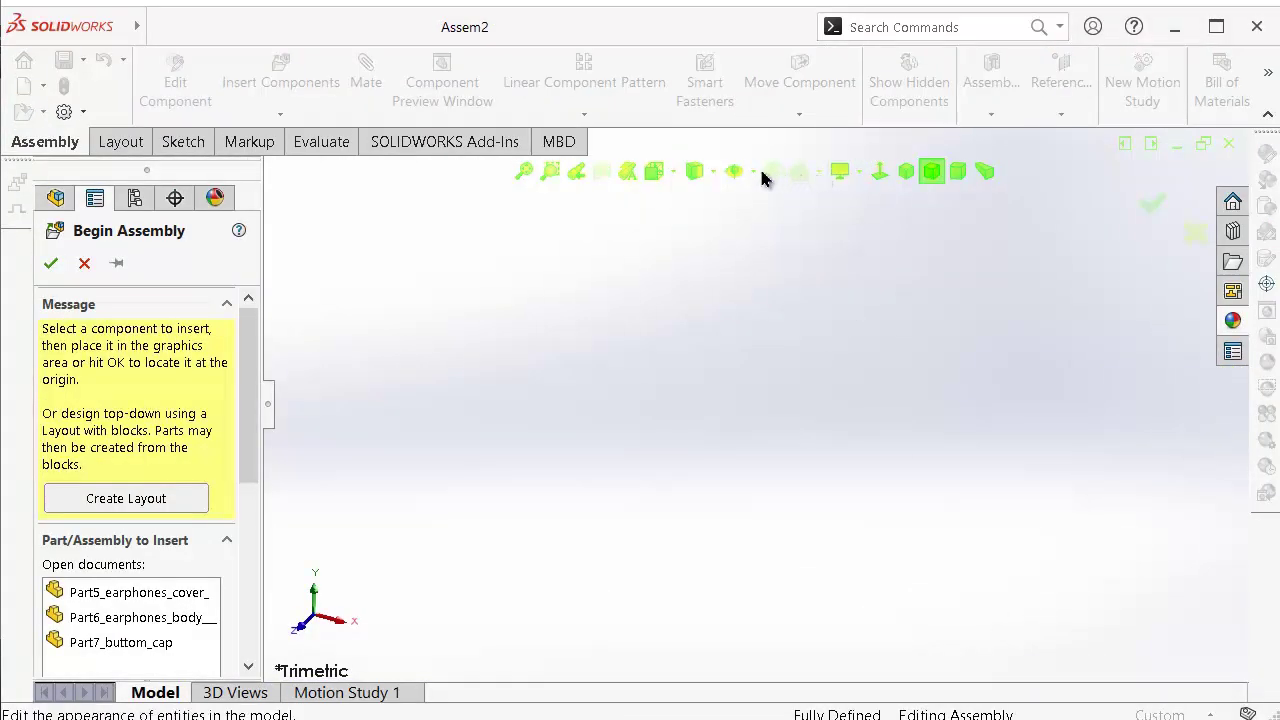
pyautogui.click(753, 171)
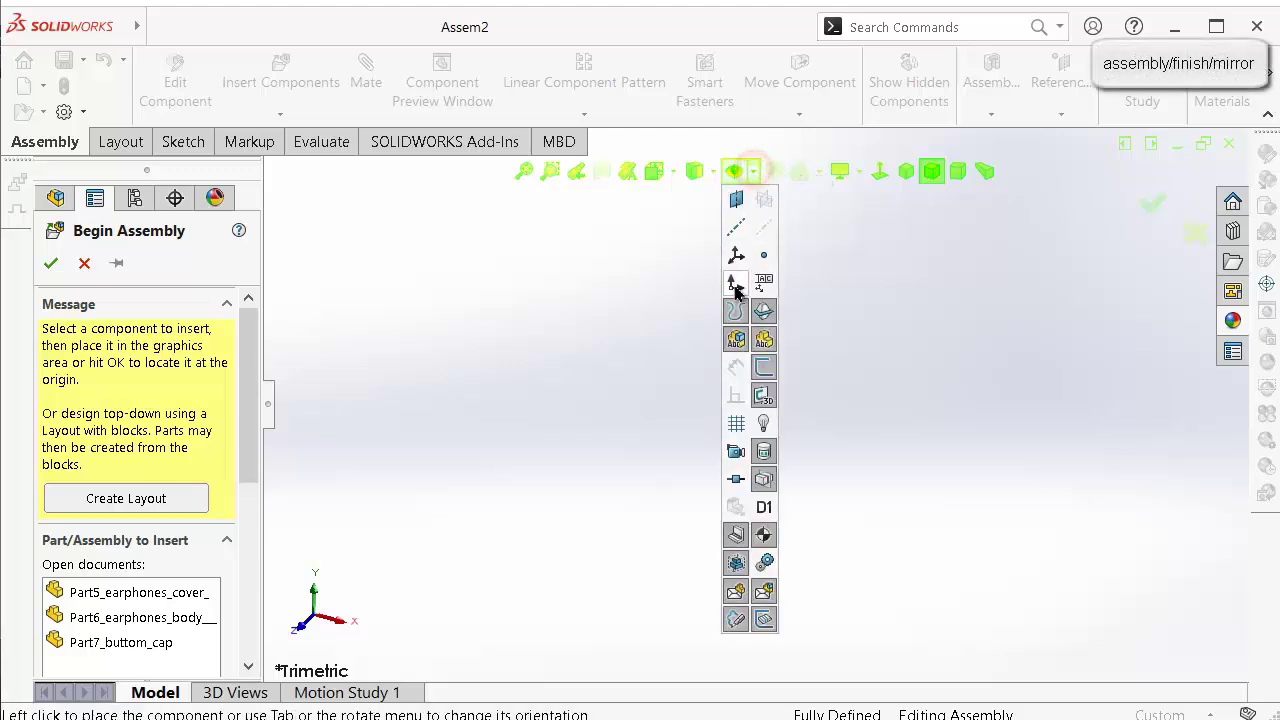
pyautogui.click(650, 360)
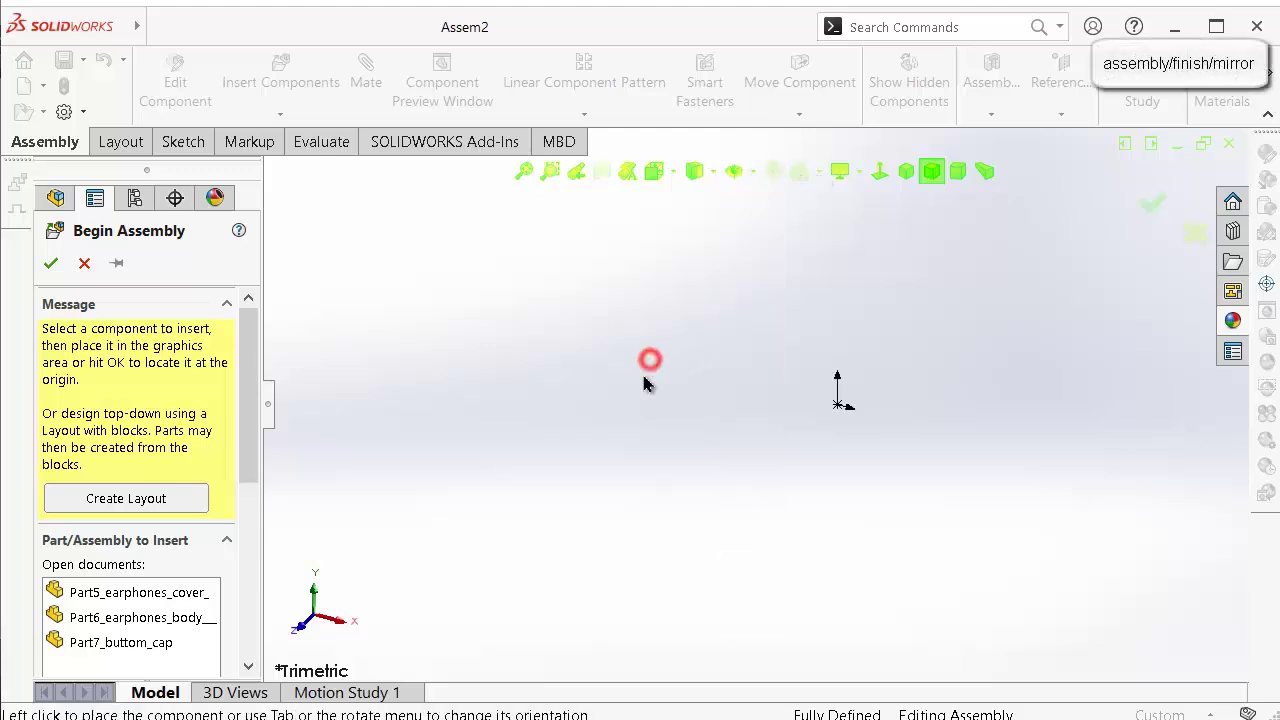
# Insert the Part6_earphones_body part with its origin on the assembly origin.
pyautogui.click(147, 620)
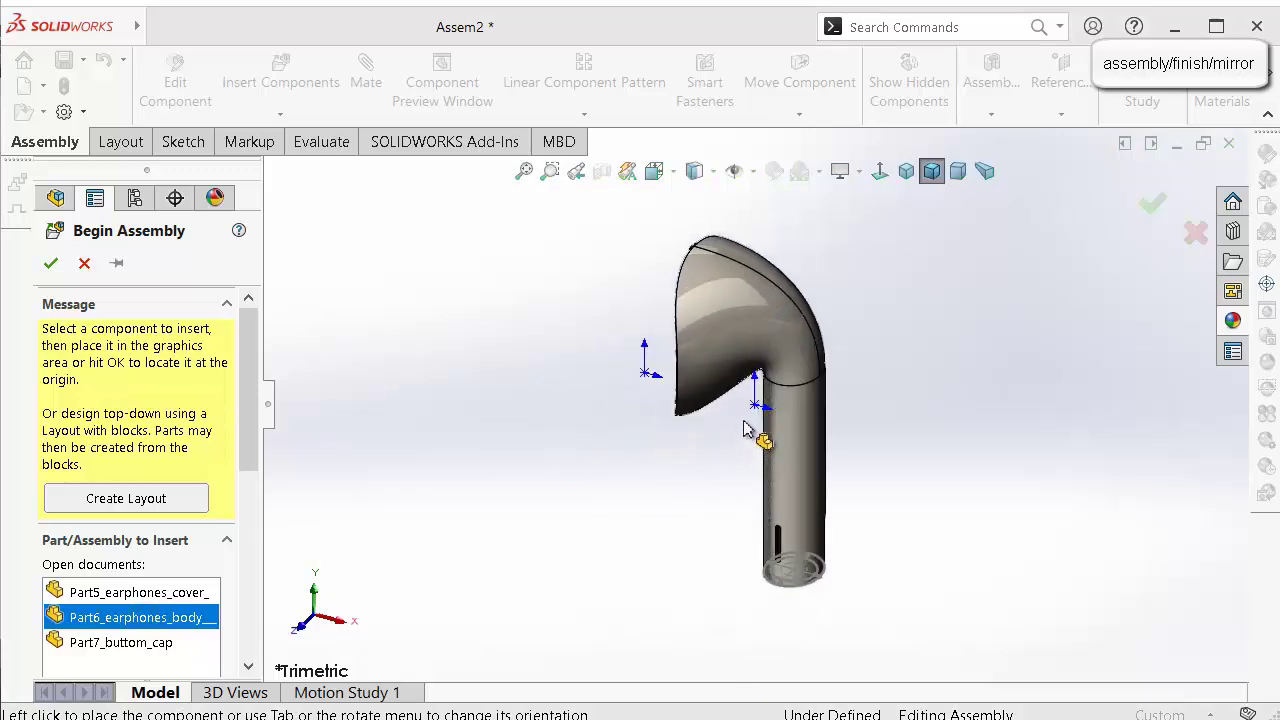
pyautogui.click(753, 406)
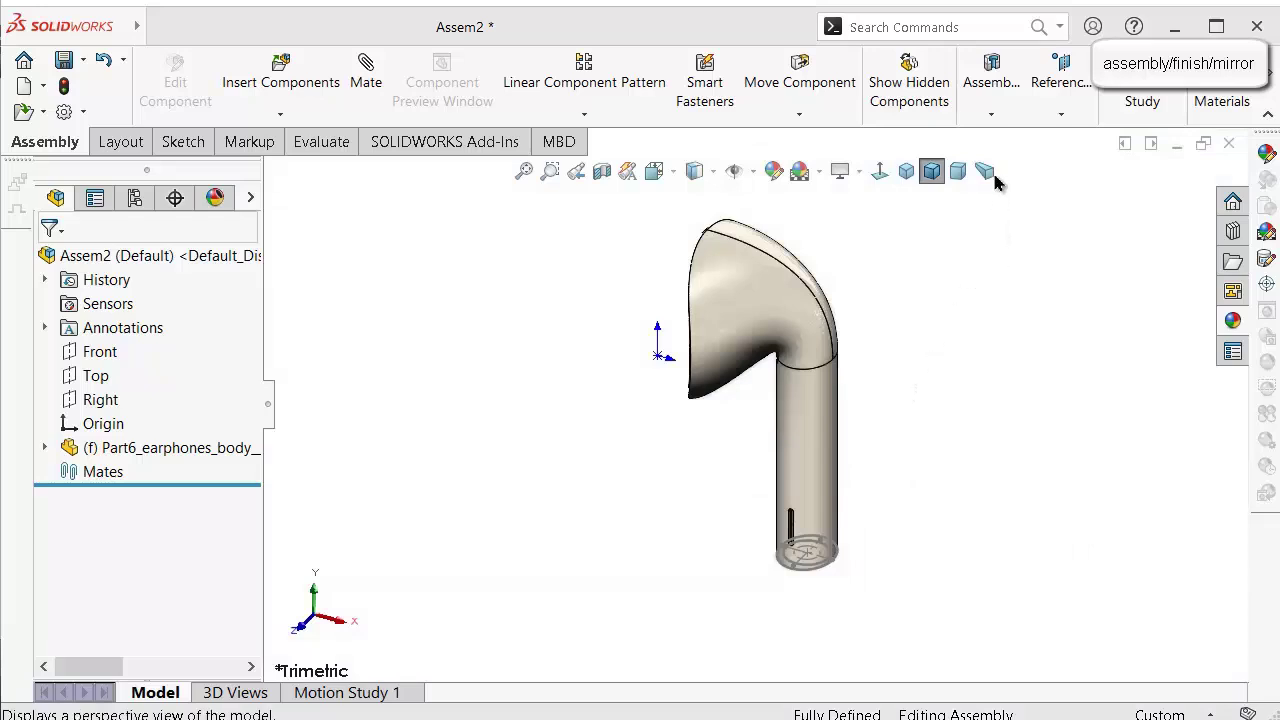
pyautogui.click(970, 478)
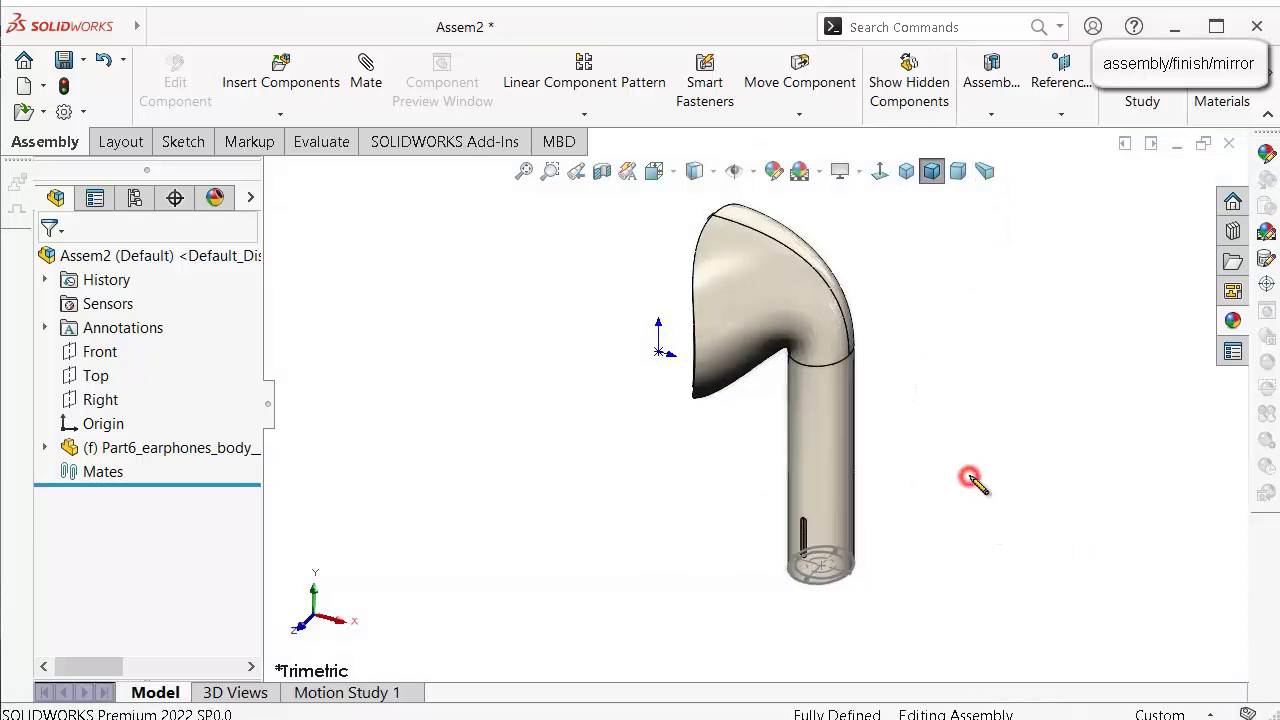
# Insert the Part5_earphones_cover part beside the open end of the earphone body.
pyautogui.moveTo(968, 485); pyautogui.dragTo(955, 485, button='middle')
pyautogui.press('Left')
pyautogui.press('Left')
pyautogui.press('Left')
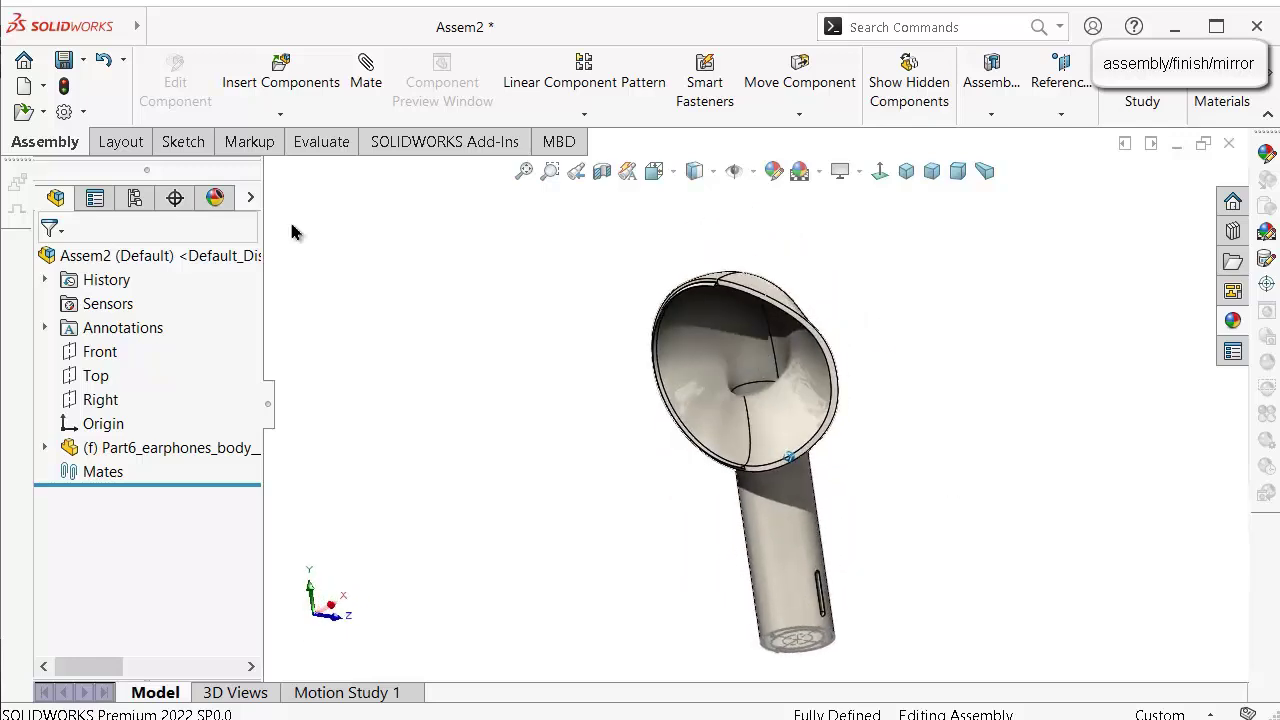
pyautogui.click(280, 82)
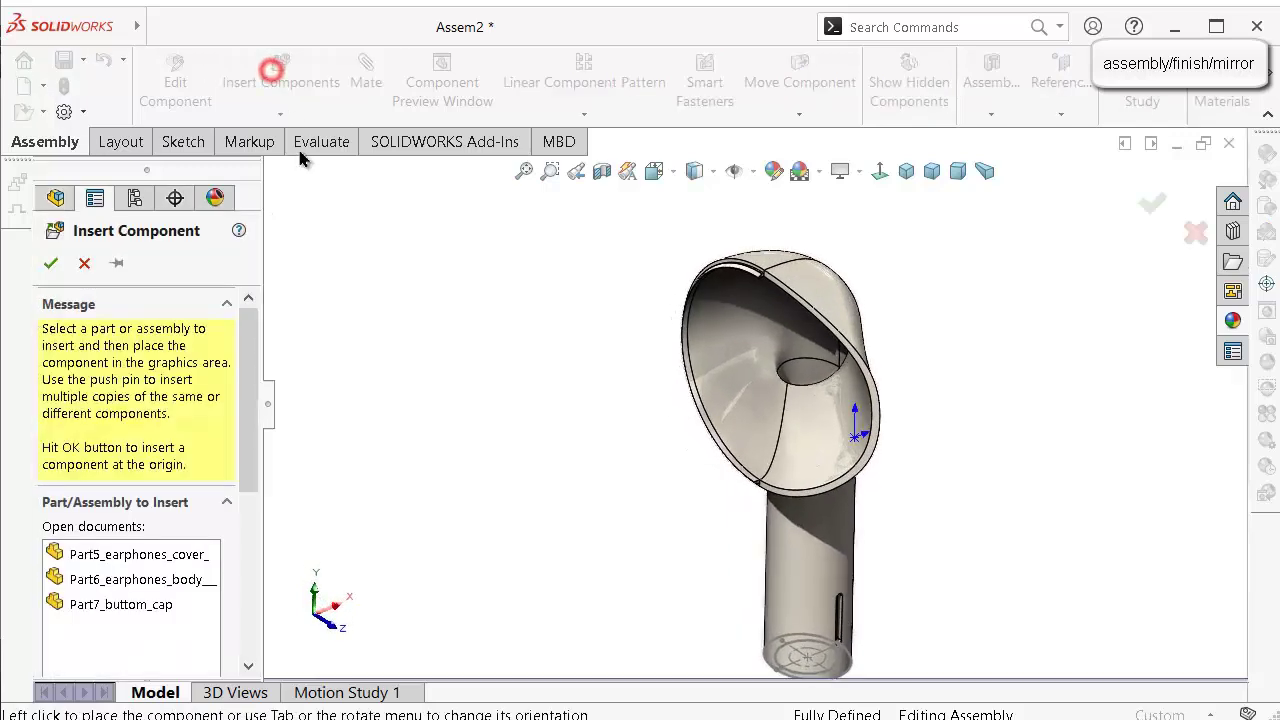
pyautogui.click(188, 556)
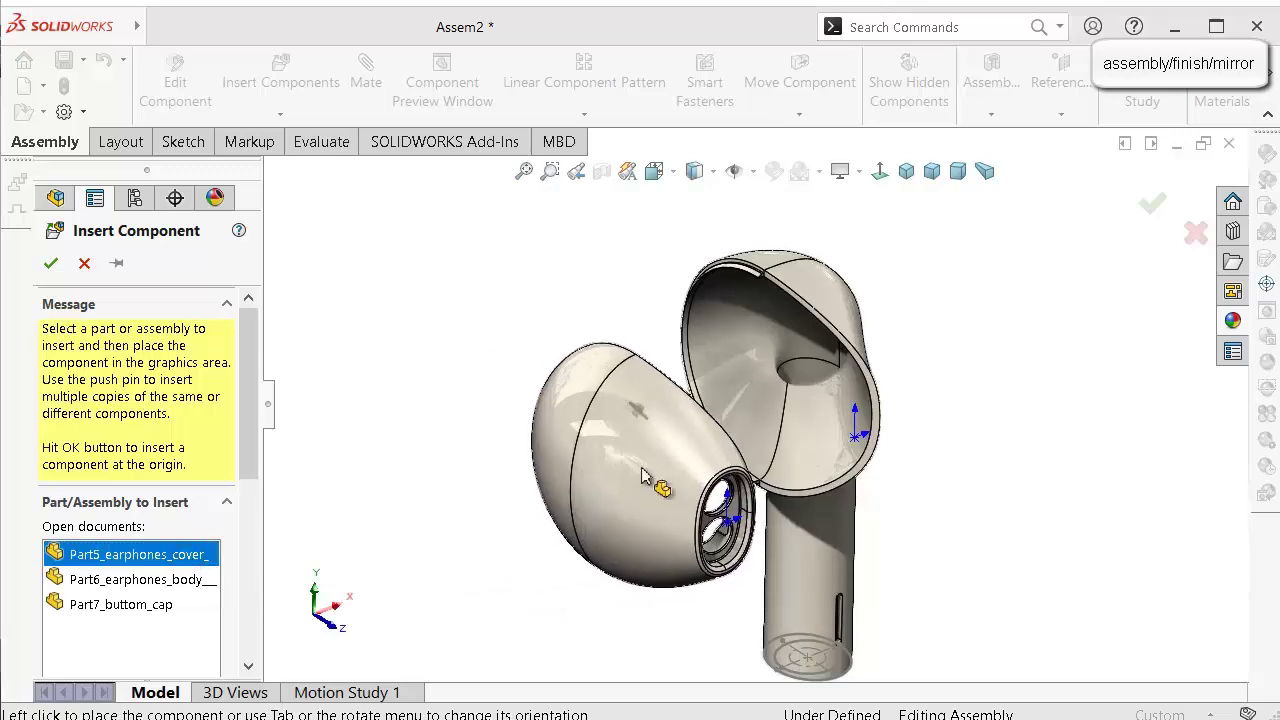
pyautogui.click(641, 463)
# Move the earphone cover roughly level with the body's open end, leaving a gap between the two parts.
pyautogui.press('Left')
pyautogui.press('Left')
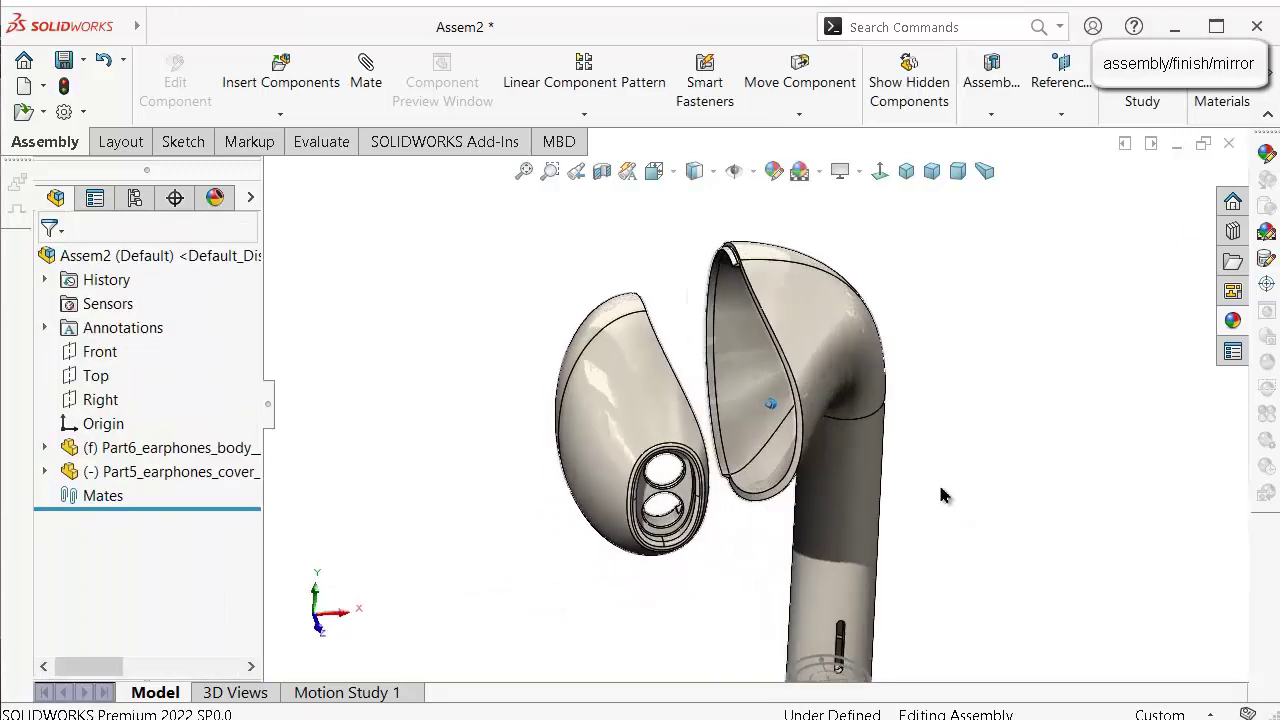
pyautogui.press('Left')
pyautogui.scroll(-2, 808, 463)
pyautogui.press('Right')
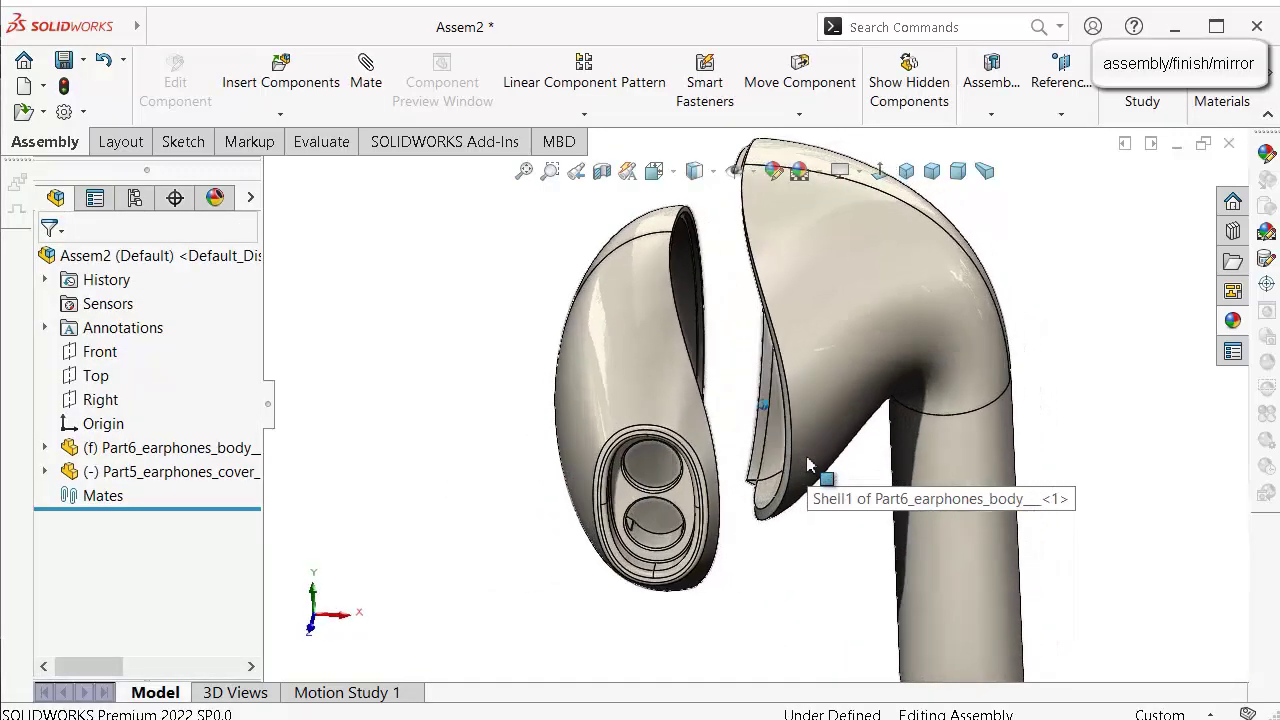
pyautogui.press('Down')
pyautogui.scroll(3, 806, 465)
pyautogui.moveTo(811, 606); pyautogui.dragTo(598, 638, button='middle')
pyautogui.scroll(-3, 800, 600)
pyautogui.moveTo(850, 486); pyautogui.dragTo(814, 383)
pyautogui.click(911, 377)
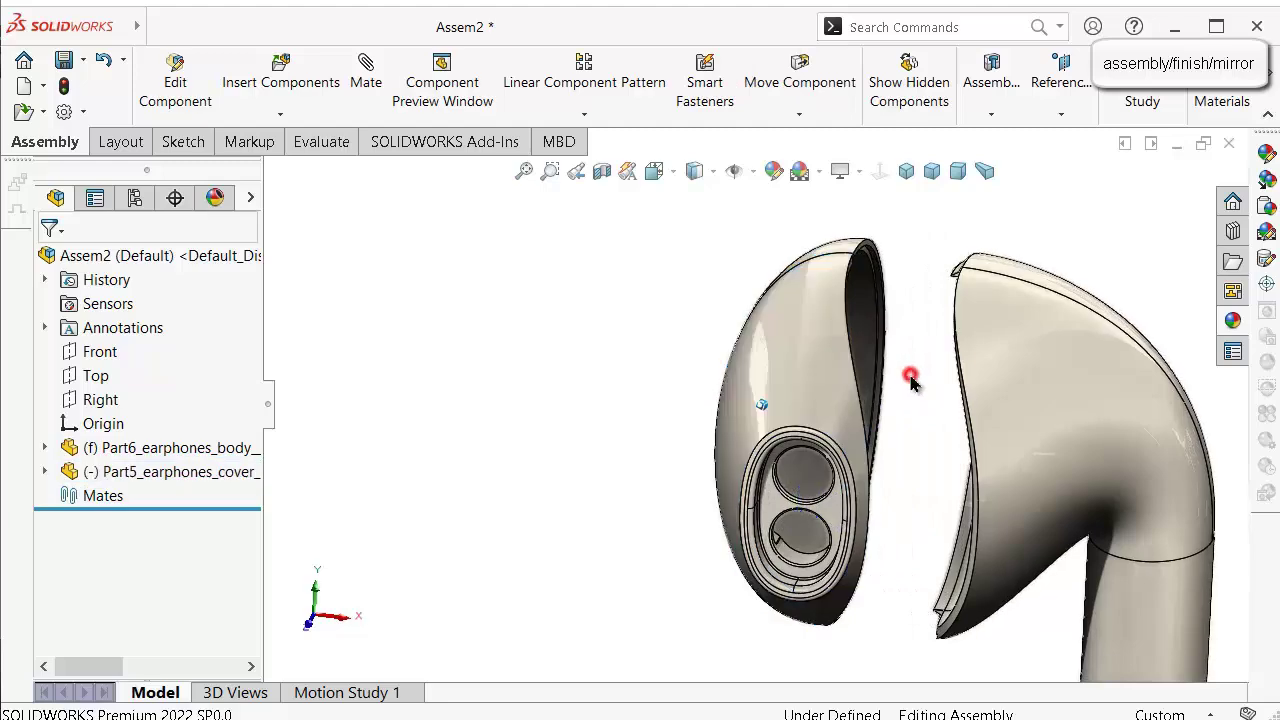
pyautogui.moveTo(911, 377); pyautogui.dragTo(920, 406, button='middle')
pyautogui.scroll(-2, 868, 532)
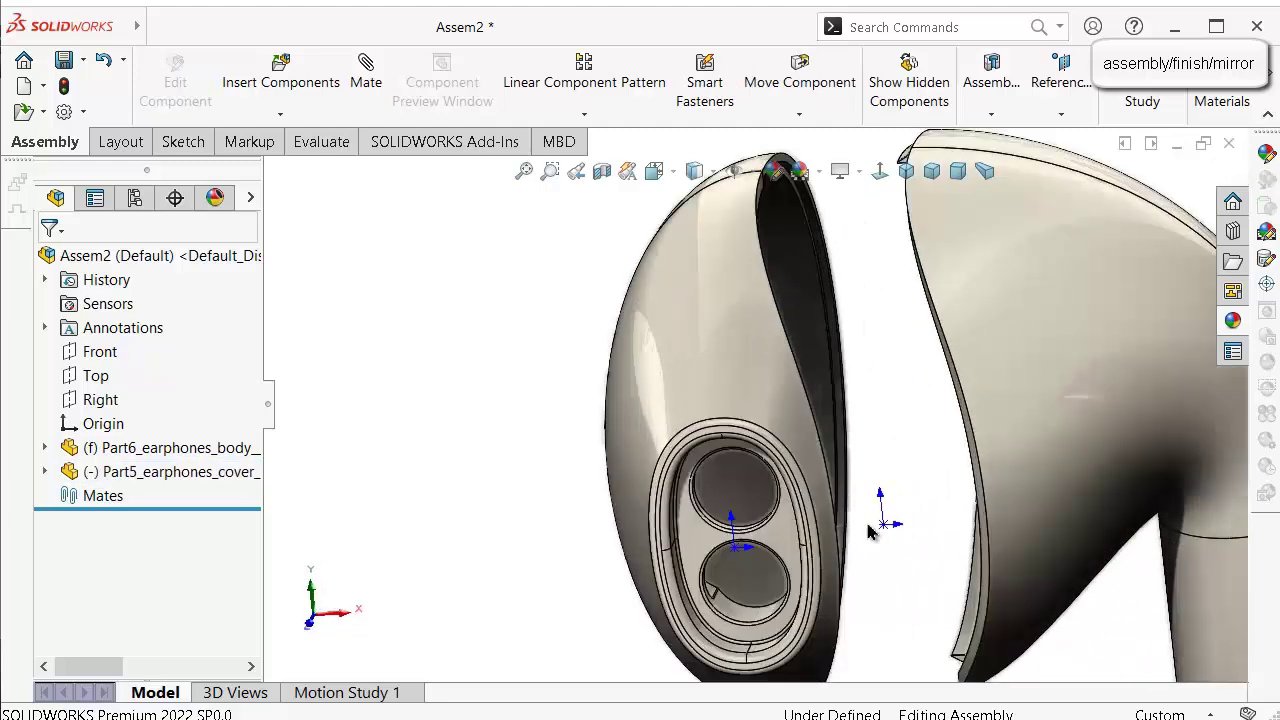
# Add a coincident mate between the earphone cover's origin and the assembly origin.
pyautogui.click(737, 563)
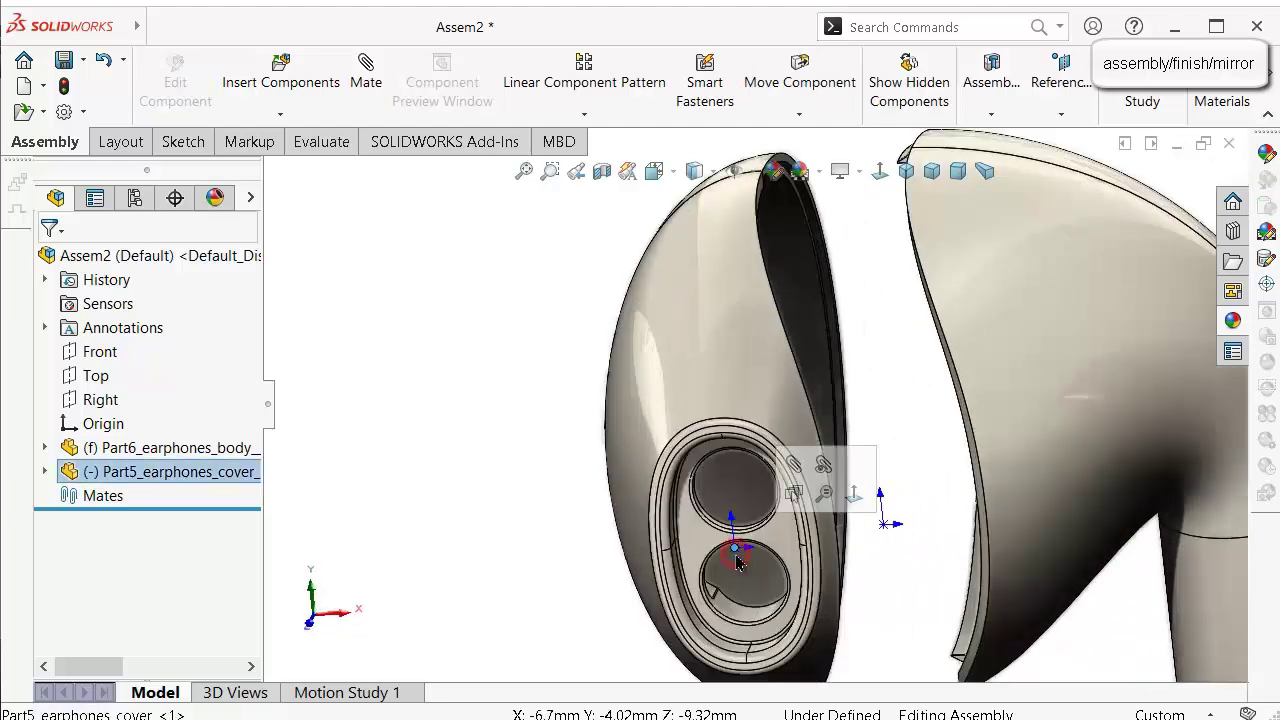
pyautogui.keyDown('ctrl'); pyautogui.click(886, 523); pyautogui.keyUp('ctrl')
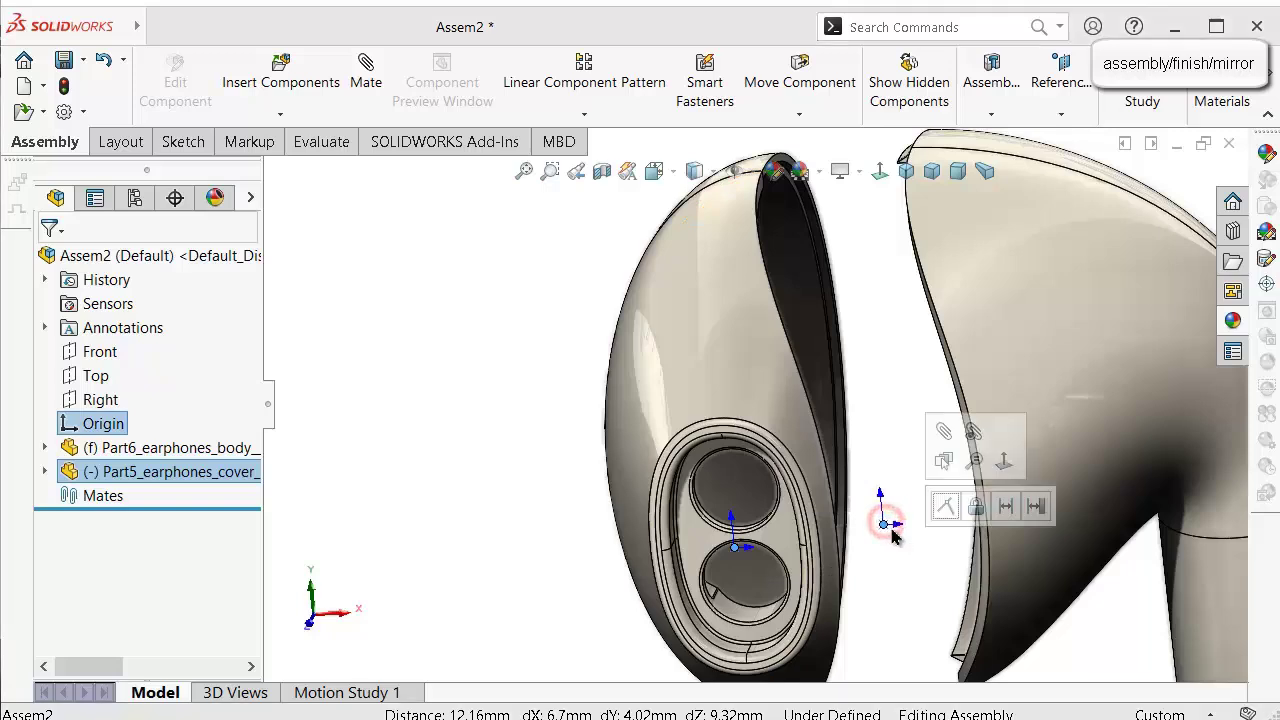
pyautogui.click(948, 507)
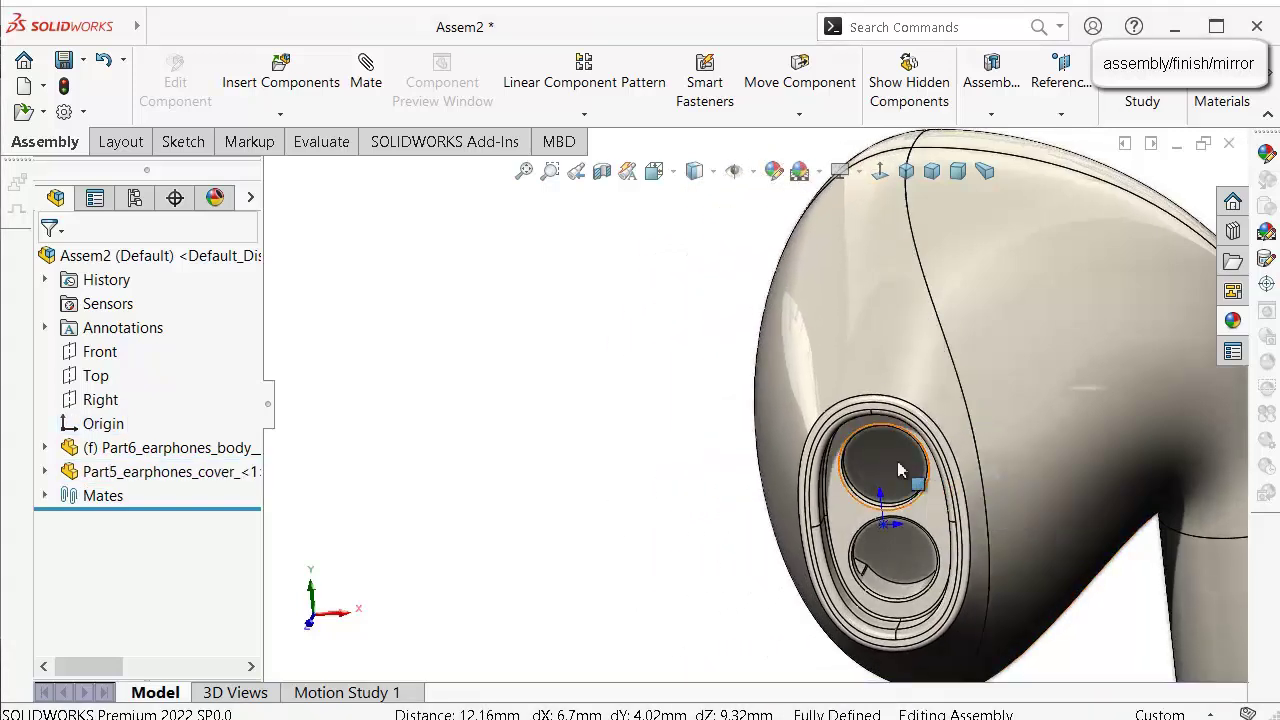
# Examine the joint between the cover and the body in hidden-lines-visible display, and restore the shaded display with edges.
pyautogui.scroll(2, 802, 440)
pyautogui.click(586, 407)
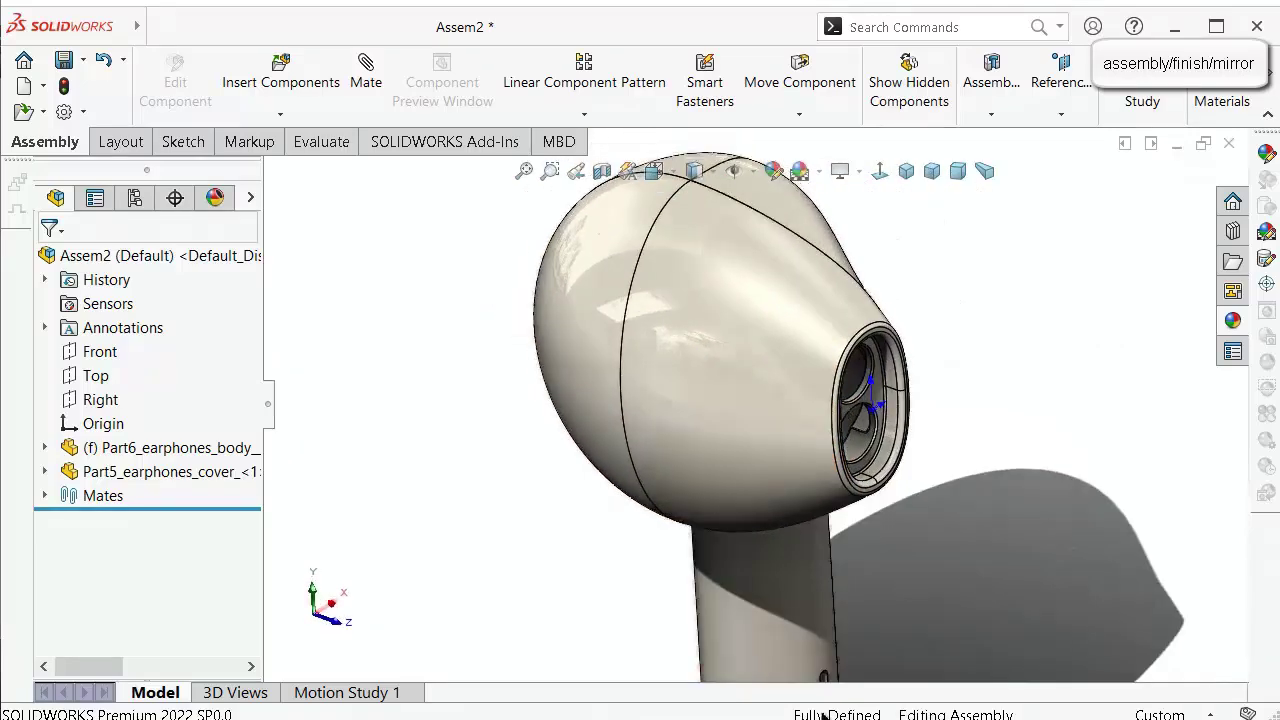
pyautogui.moveTo(436, 480); pyautogui.dragTo(826, 238, button='middle')
pyautogui.click(700, 171)
pyautogui.click(697, 283)
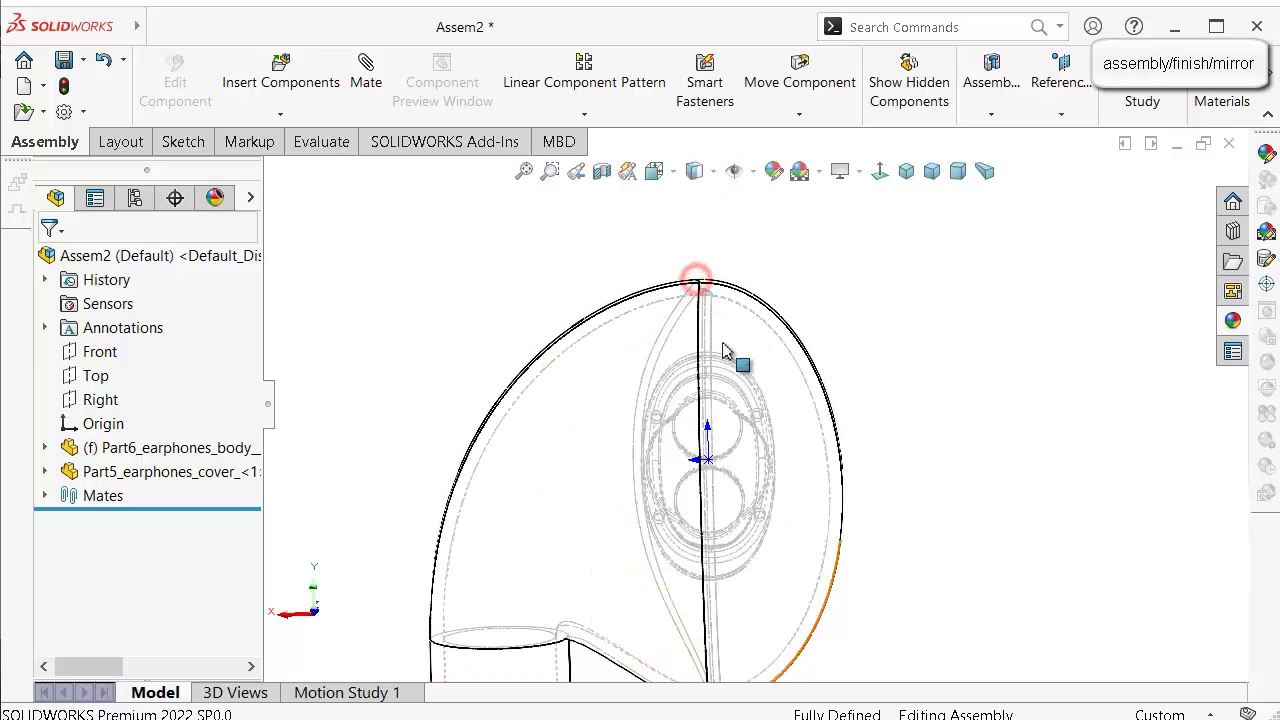
pyautogui.scroll(-8, 726, 352)
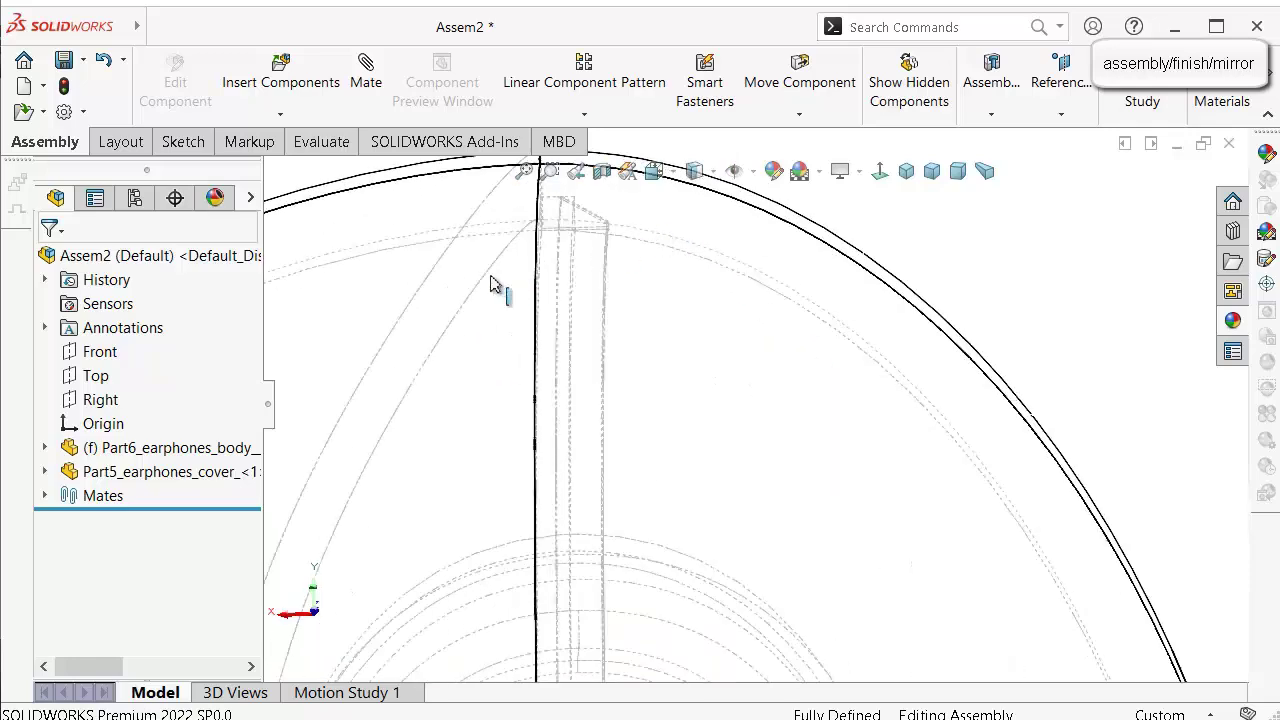
pyautogui.scroll(8, 723, 371)
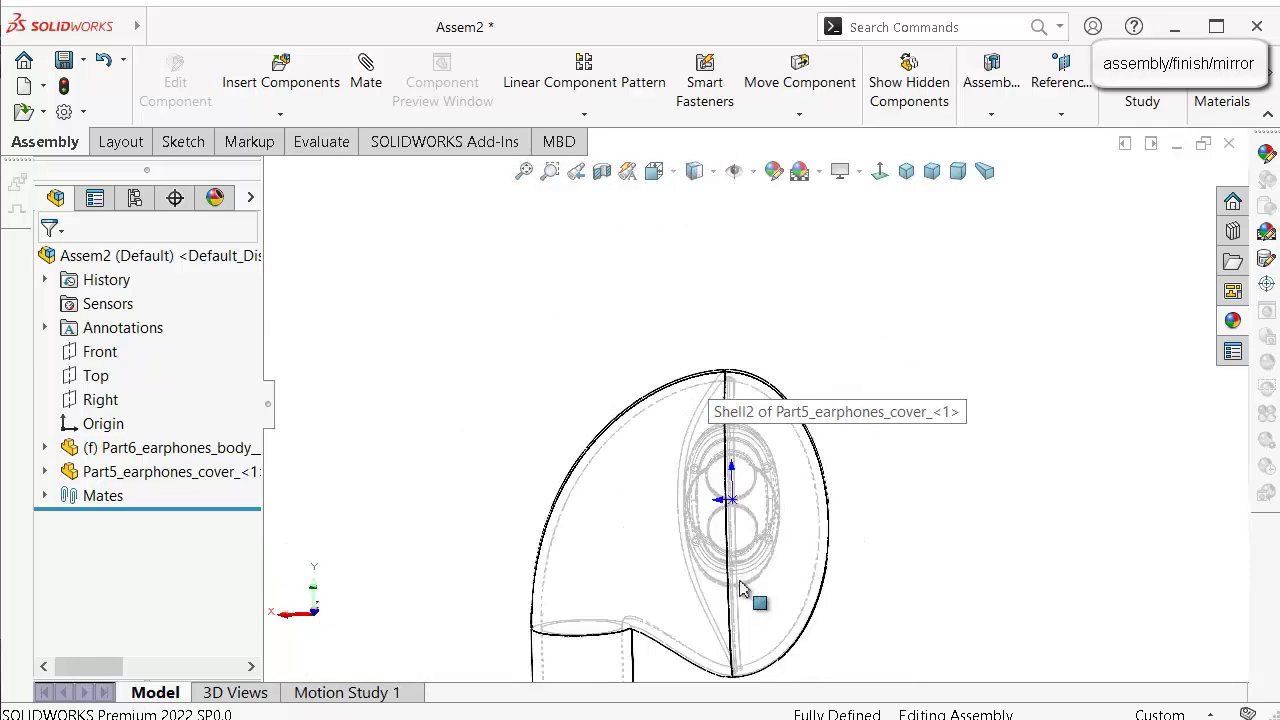
pyautogui.scroll(-1, 733, 515)
pyautogui.scroll(6, 746, 423)
pyautogui.moveTo(749, 423); pyautogui.dragTo(697, 272, button='middle')
pyautogui.scroll(-1, 695, 273)
pyautogui.click(700, 202)
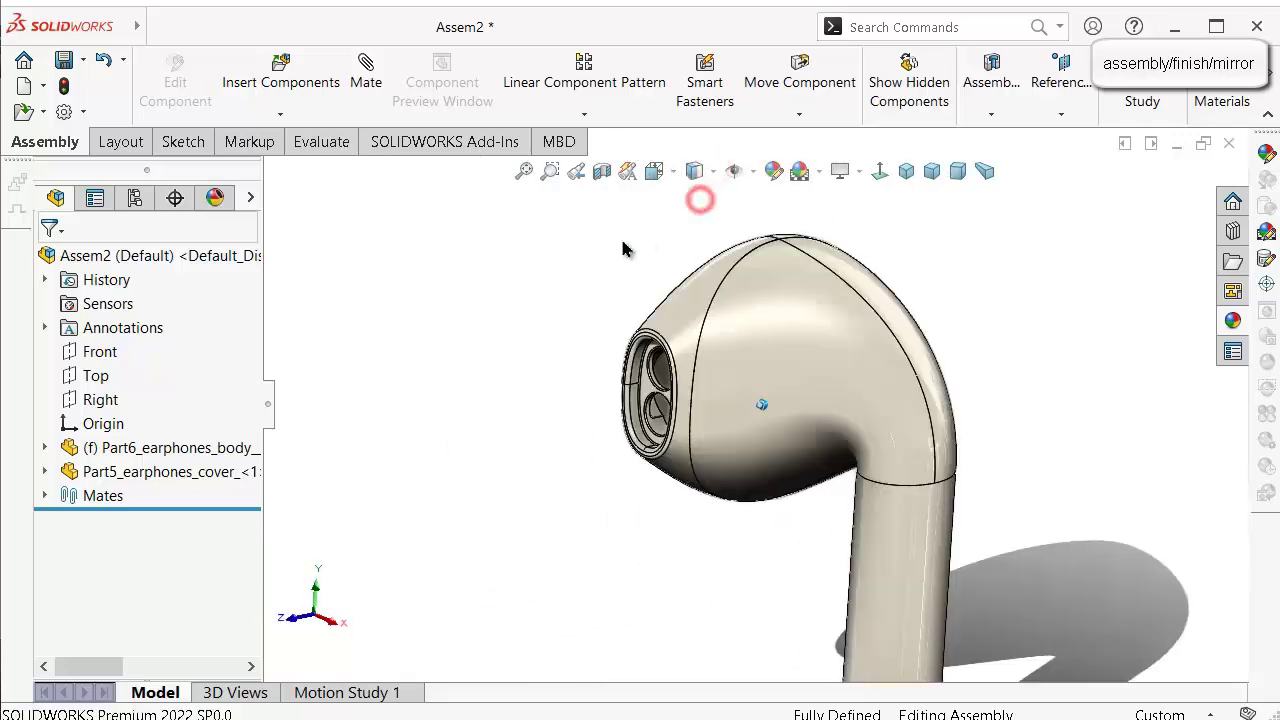
# Suppress the cover's origin coincident mate and move the cover away from the earphone body.
pyautogui.click(45, 496)
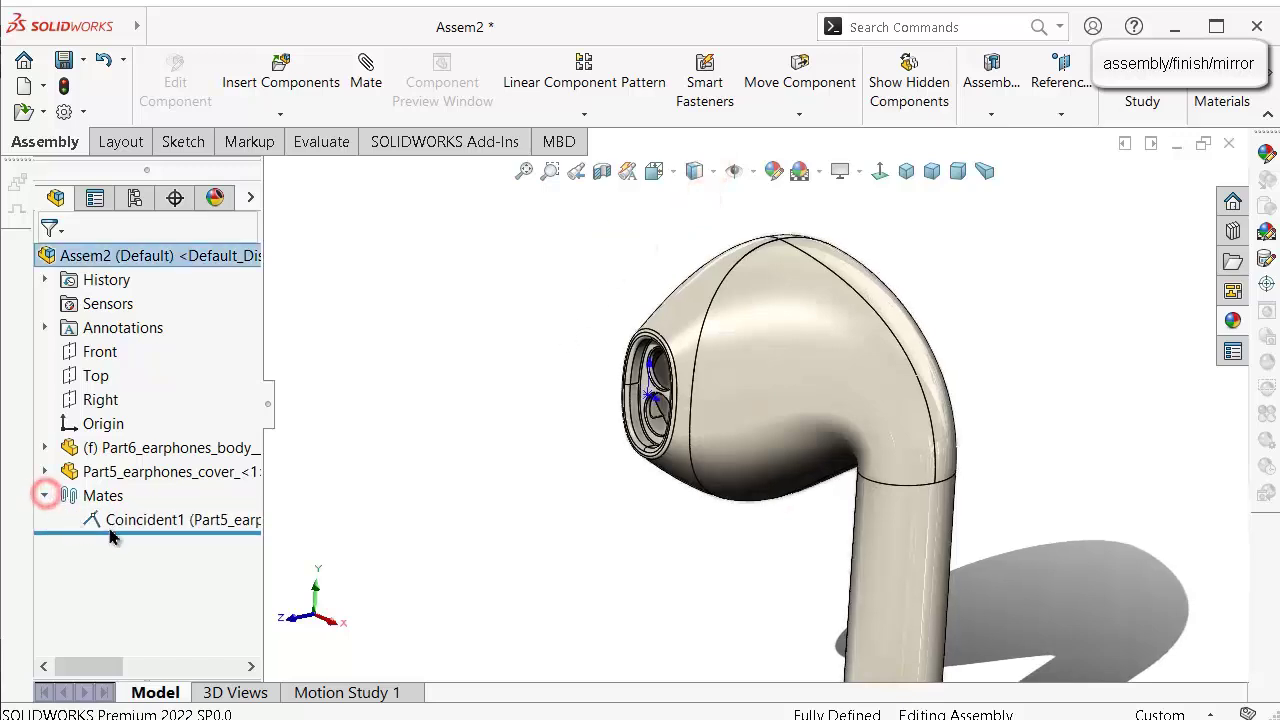
pyautogui.click(125, 519)
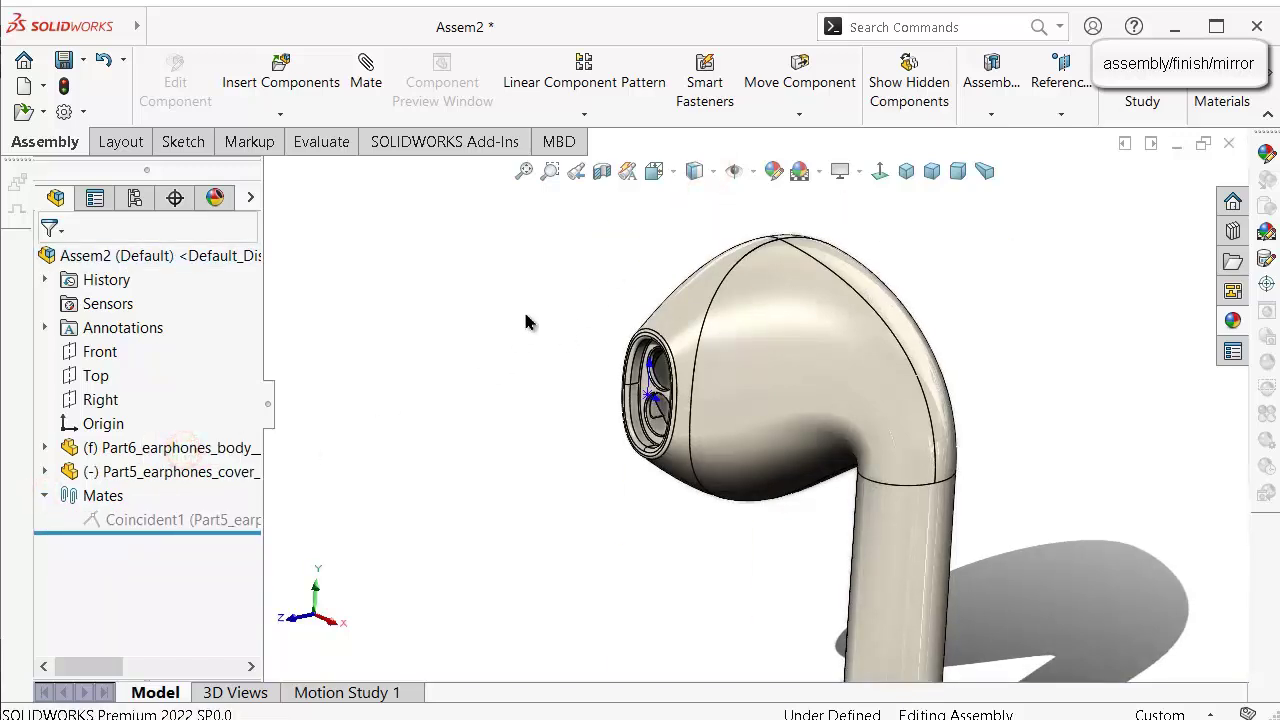
pyautogui.moveTo(683, 308); pyautogui.dragTo(580, 233)
pyautogui.click(1009, 304)
pyautogui.moveTo(1009, 304); pyautogui.dragTo(863, 451, button='middle')
pyautogui.moveTo(783, 495); pyautogui.dragTo(775, 448, button='middle')
# Add a tangent mate between the side face of the body's thin lip and the matching side face of the cover's groove.
pyautogui.scroll(-2, 826, 454)
pyautogui.scroll(-4, 773, 449)
pyautogui.moveTo(680, 414); pyautogui.dragTo(661, 273, button='middle')
pyautogui.scroll(2, 622, 404)
pyautogui.scroll(-4, 620, 408)
pyautogui.click(657, 268)
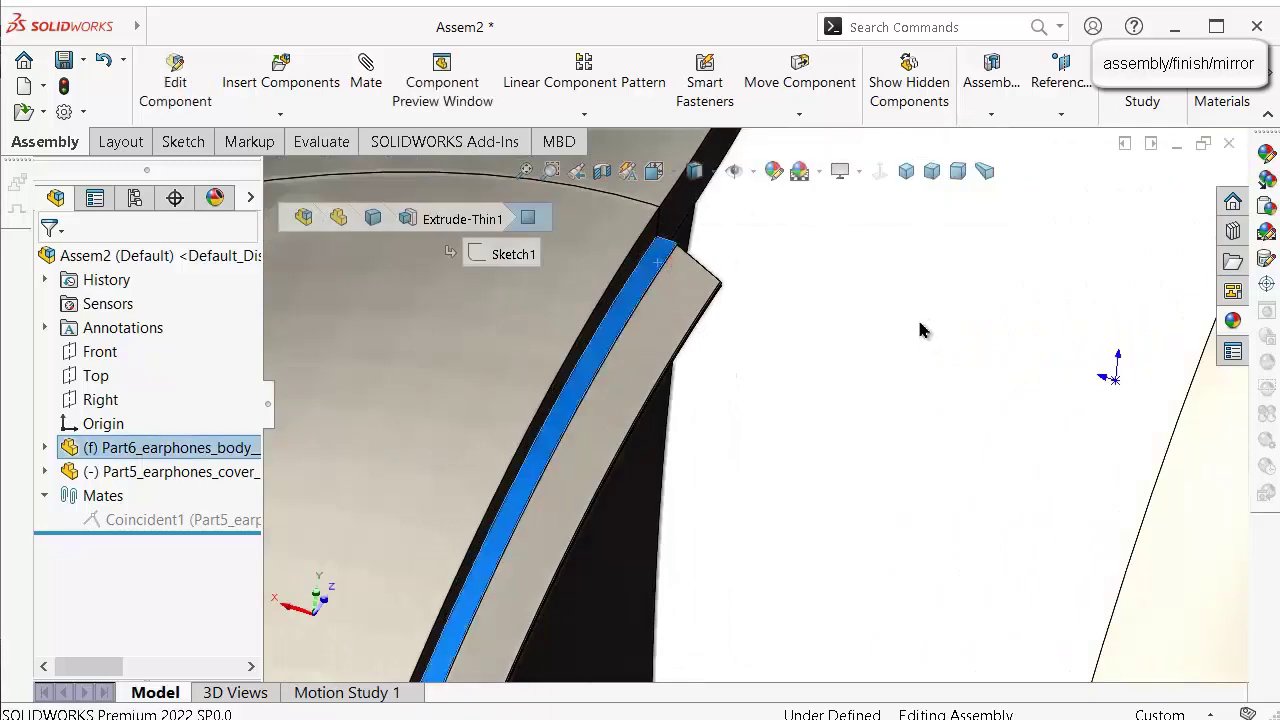
pyautogui.press('m')
pyautogui.scroll(4, 911, 339)
pyautogui.moveTo(891, 354); pyautogui.dragTo(1080, 447, button='middle')
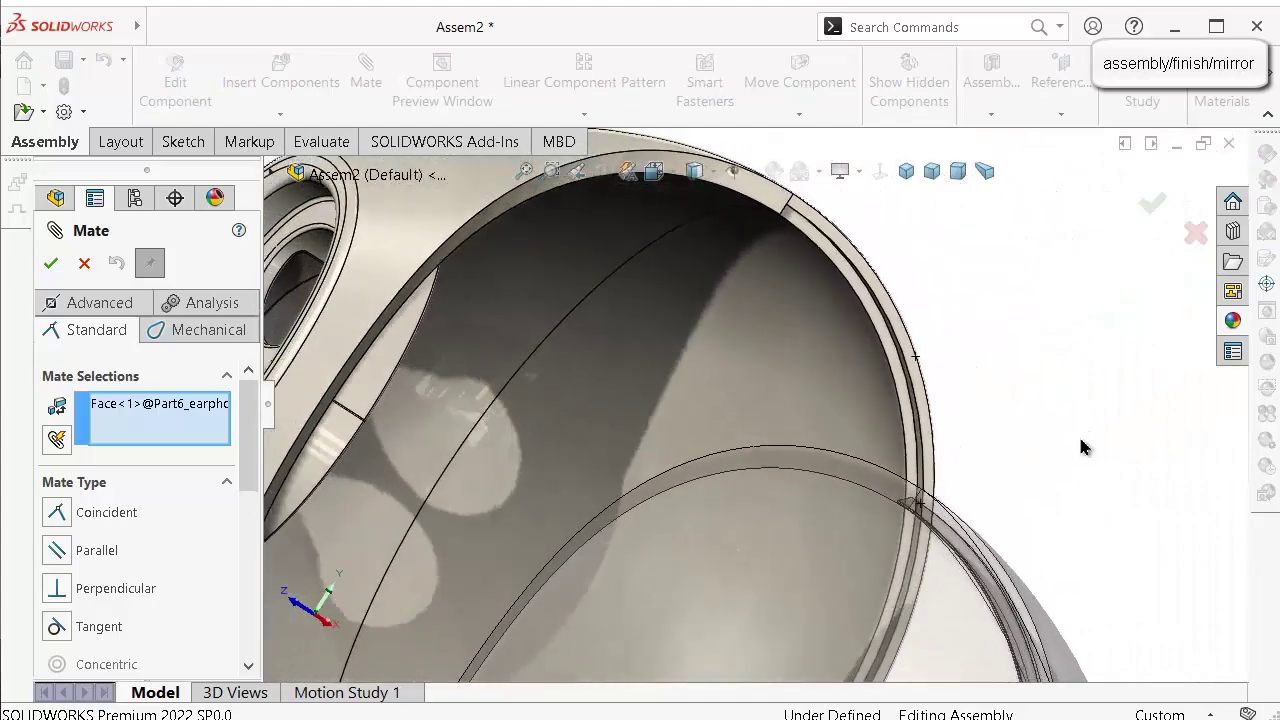
pyautogui.scroll(-3, 903, 432)
pyautogui.scroll(-2, 890, 450)
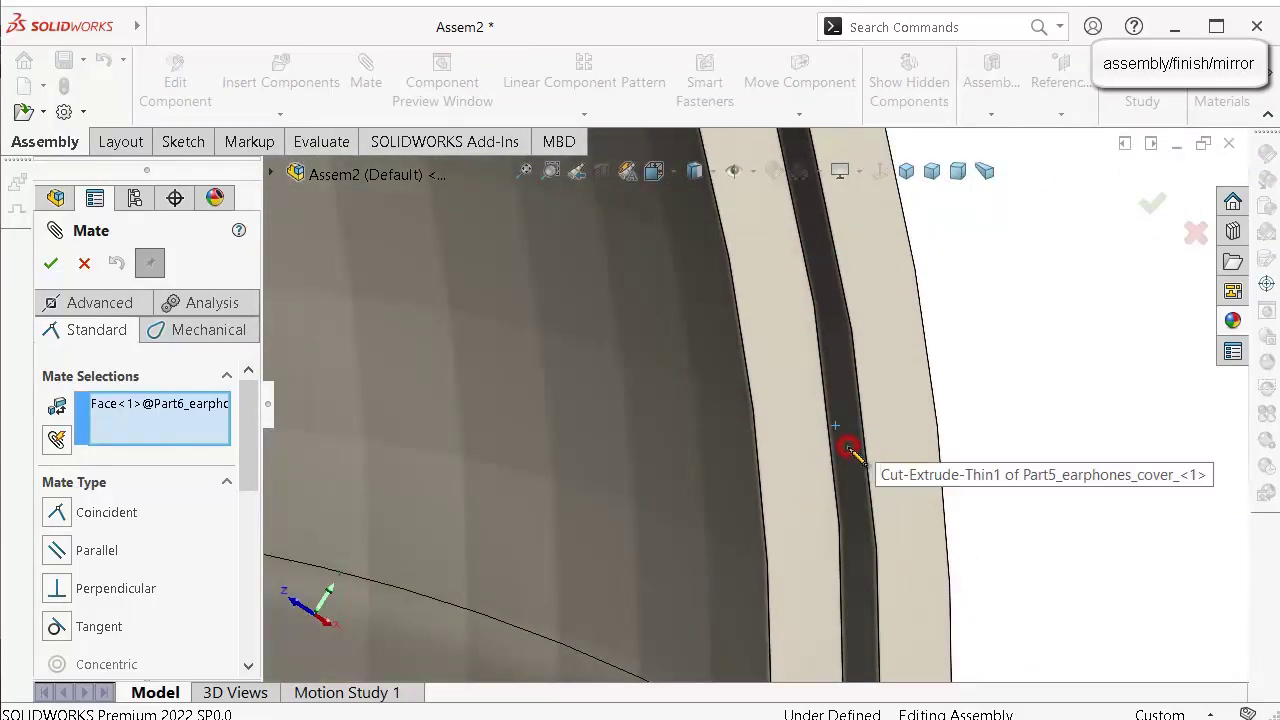
pyautogui.click(848, 449)
pyautogui.click(939, 485)
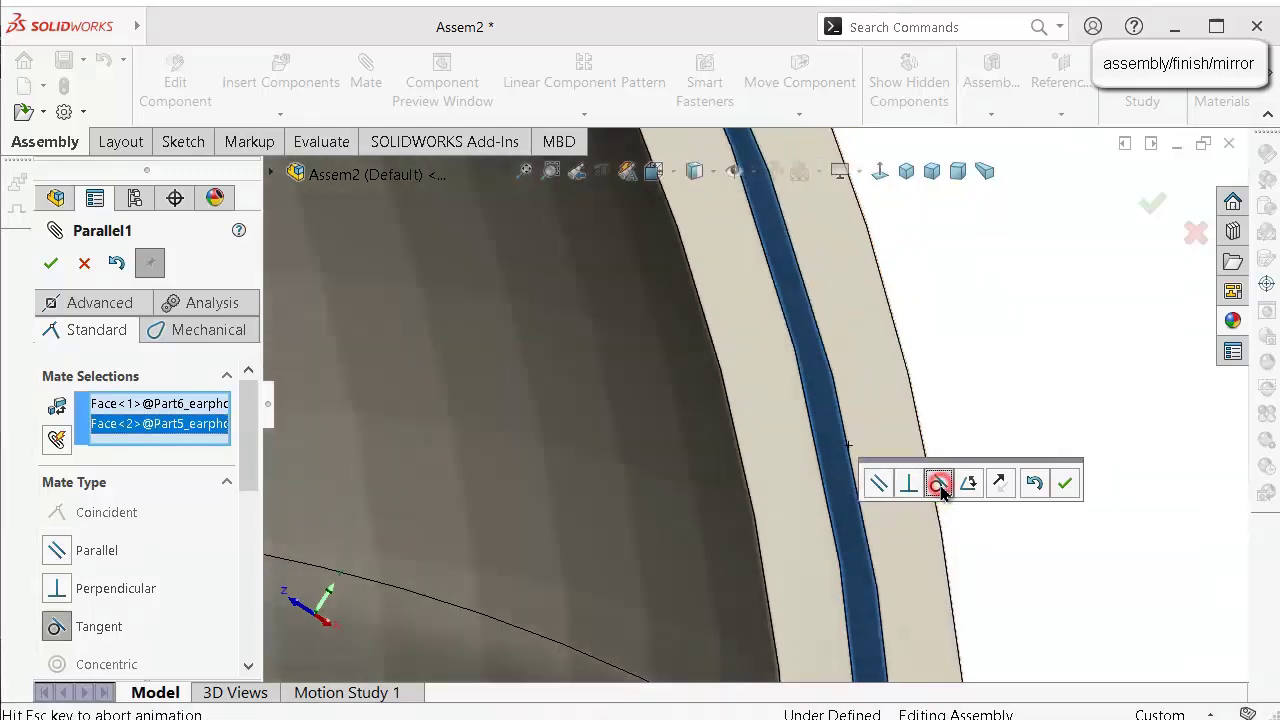
pyautogui.scroll(5, 648, 470)
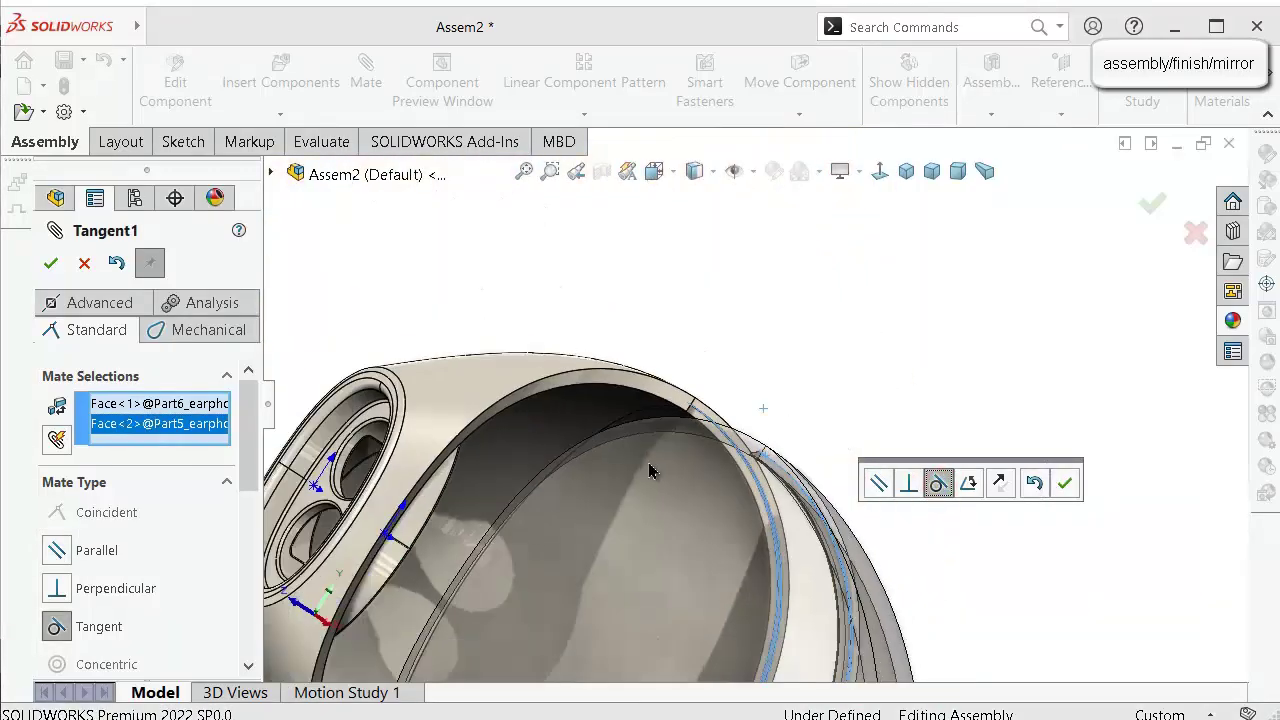
pyautogui.moveTo(666, 467); pyautogui.dragTo(984, 545, button='middle')
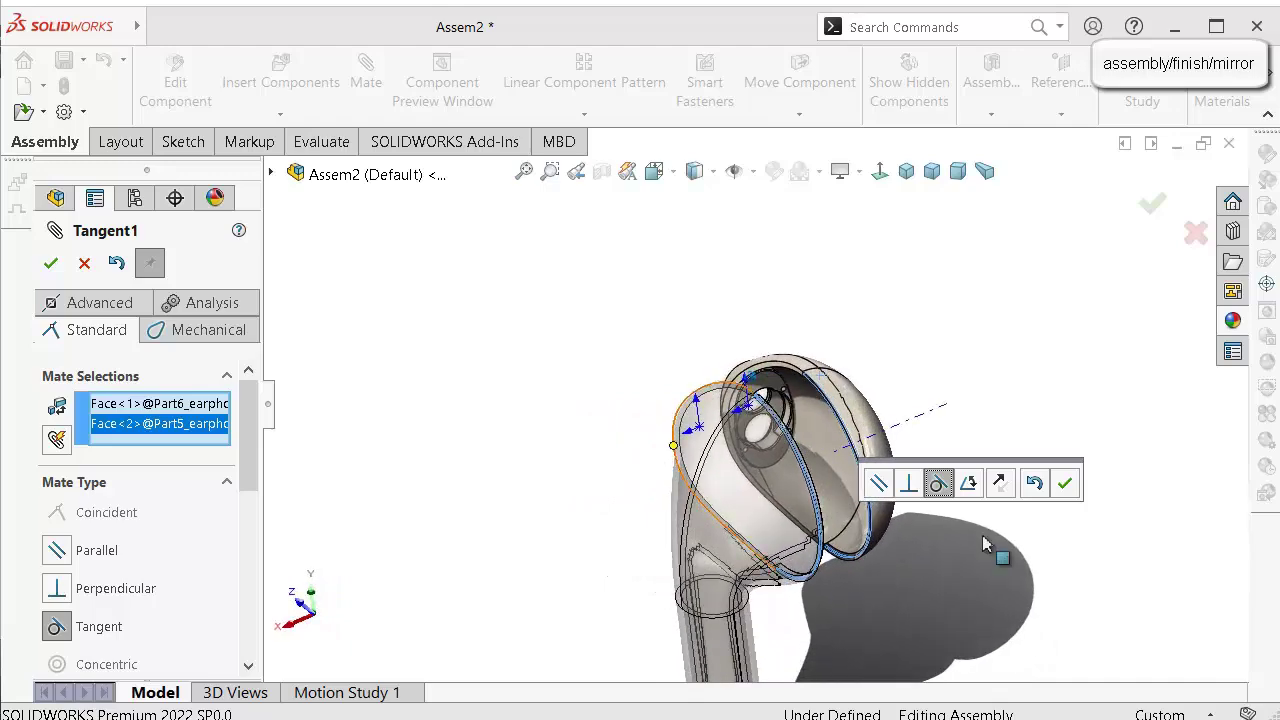
pyautogui.click(1070, 485)
# Try a coincident mate between the body's flat rim face and the recessed face of the cover's thin cut.
pyautogui.scroll(-8, 857, 491)
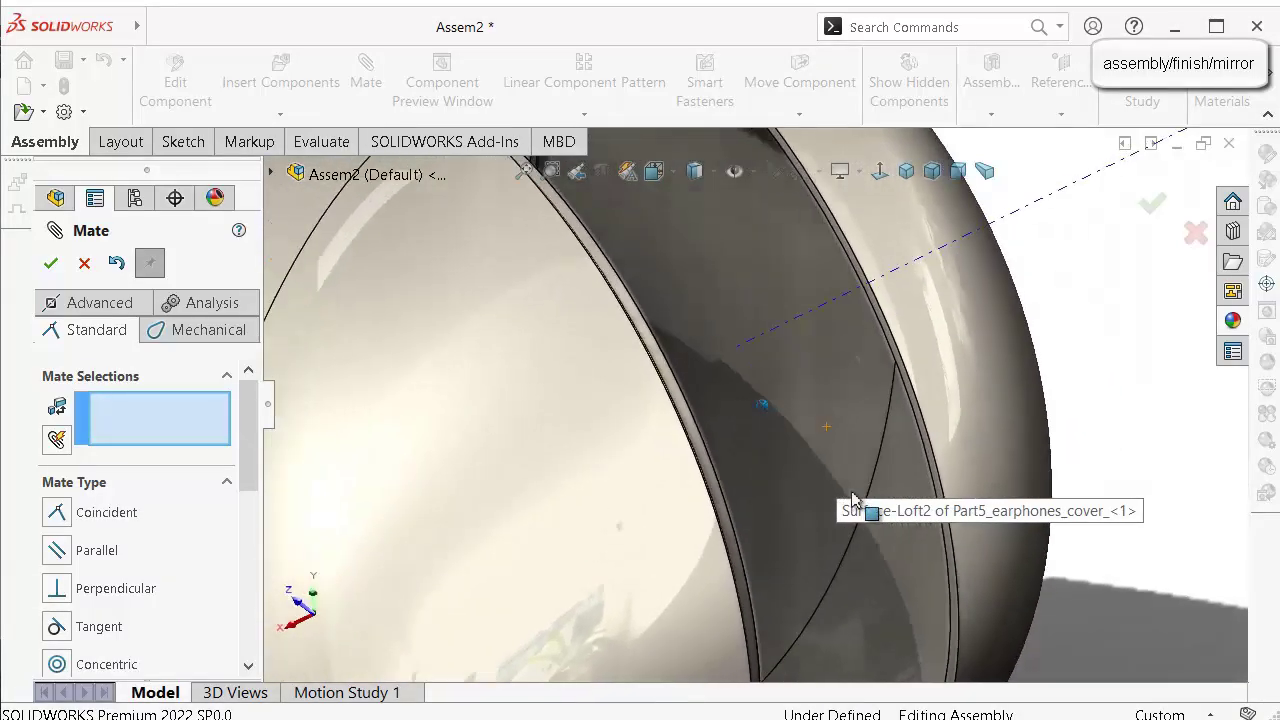
pyautogui.scroll(-3, 852, 500)
pyautogui.scroll(10, 980, 465)
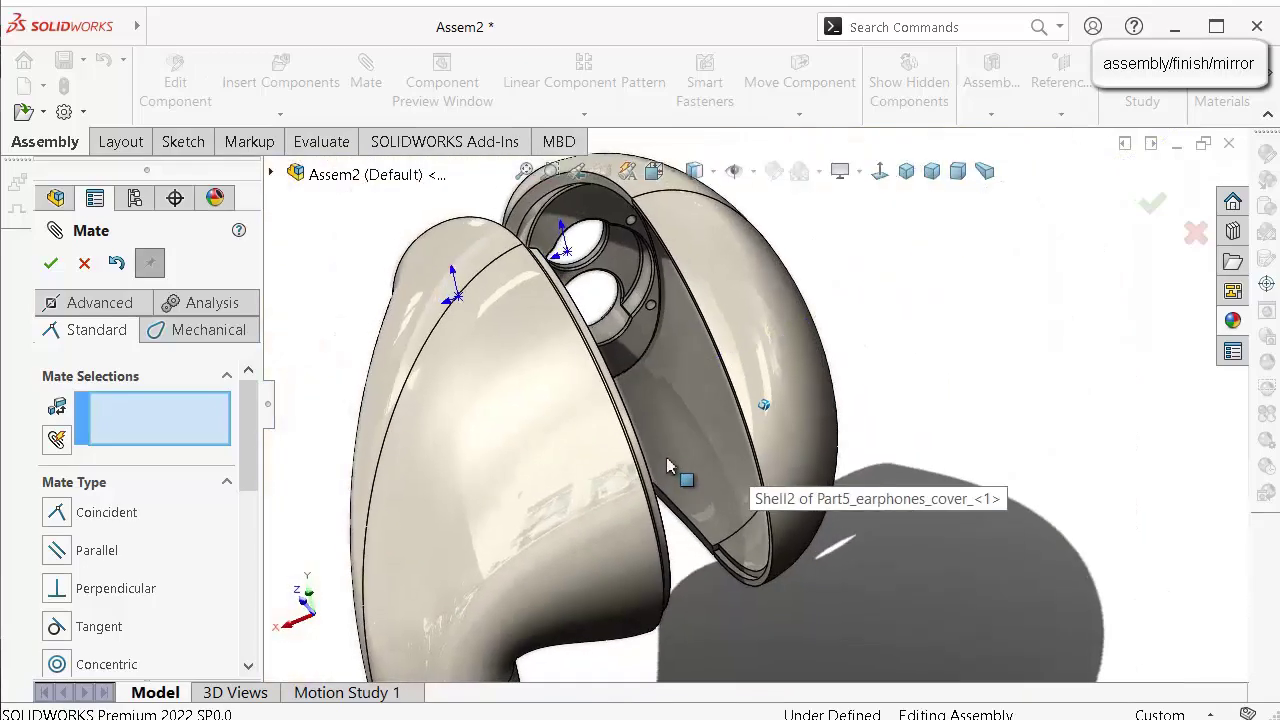
pyautogui.moveTo(667, 459); pyautogui.dragTo(664, 456, button='middle')
pyautogui.scroll(-6, 697, 408)
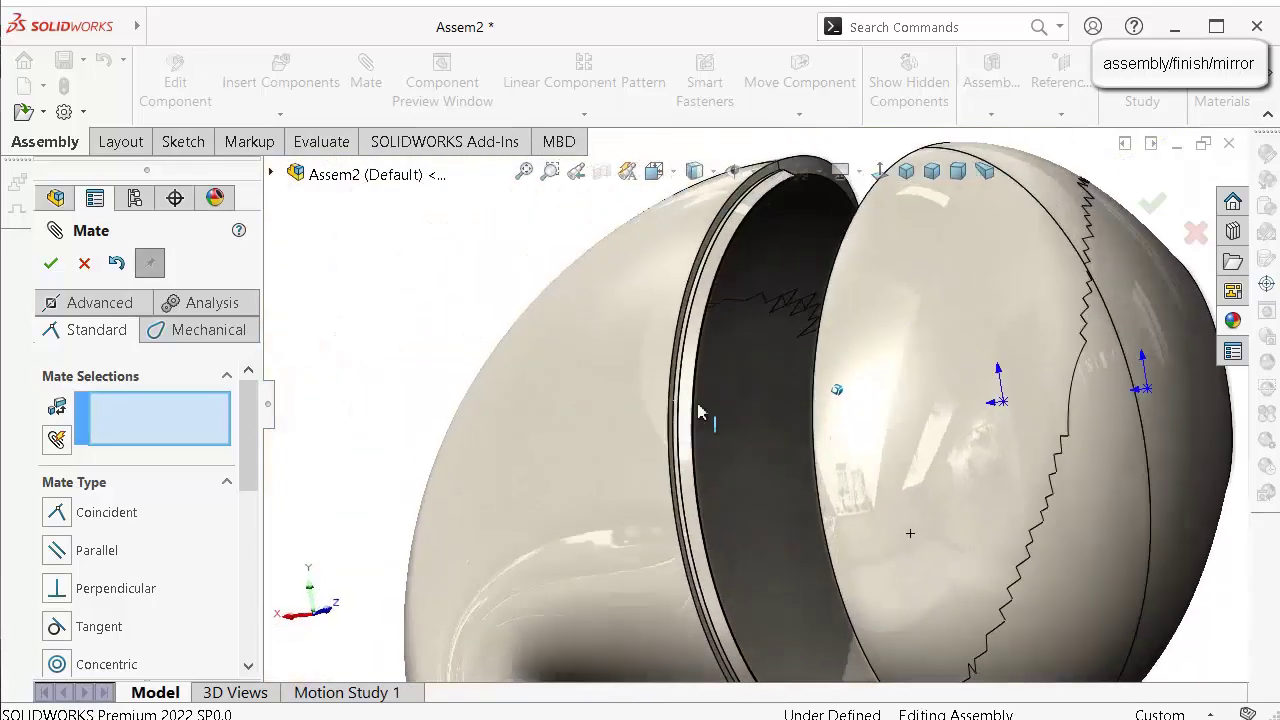
pyautogui.scroll(2, 905, 262)
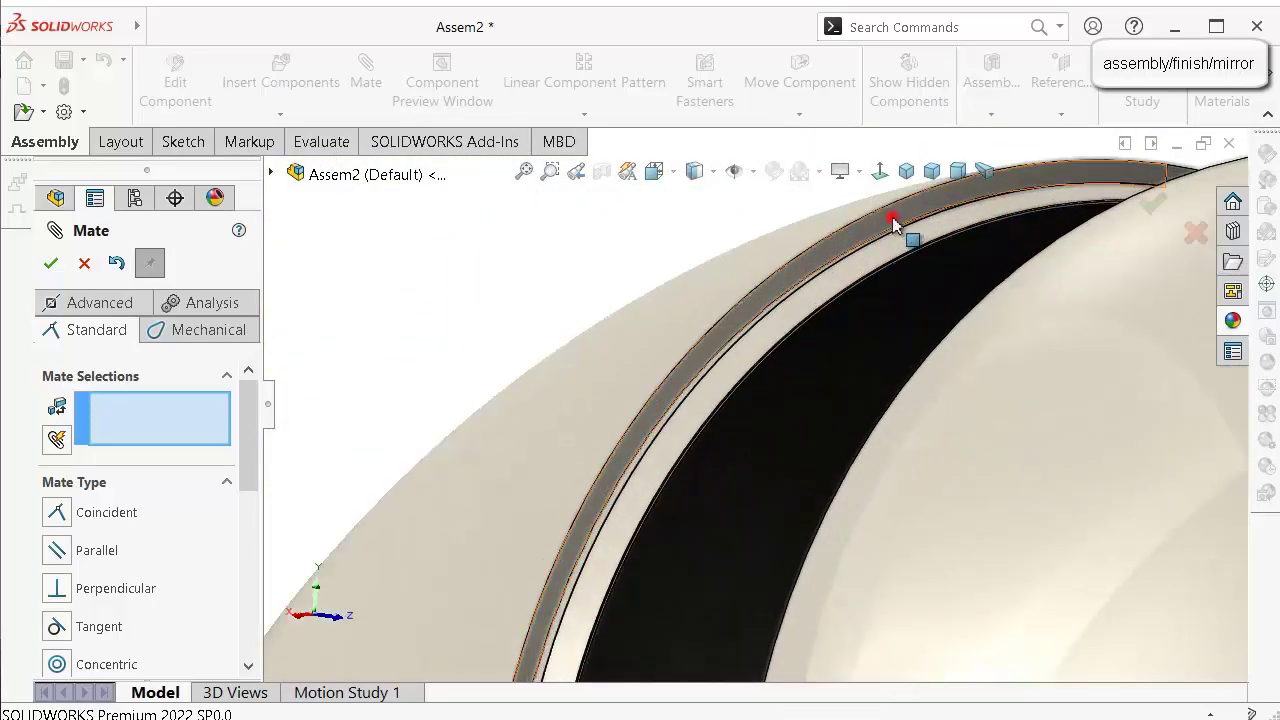
pyautogui.click(894, 214)
pyautogui.scroll(2, 910, 273)
pyautogui.moveTo(908, 273); pyautogui.dragTo(894, 309, button='middle')
pyautogui.scroll(-4, 831, 265)
pyautogui.moveTo(759, 325); pyautogui.dragTo(737, 306, button='middle')
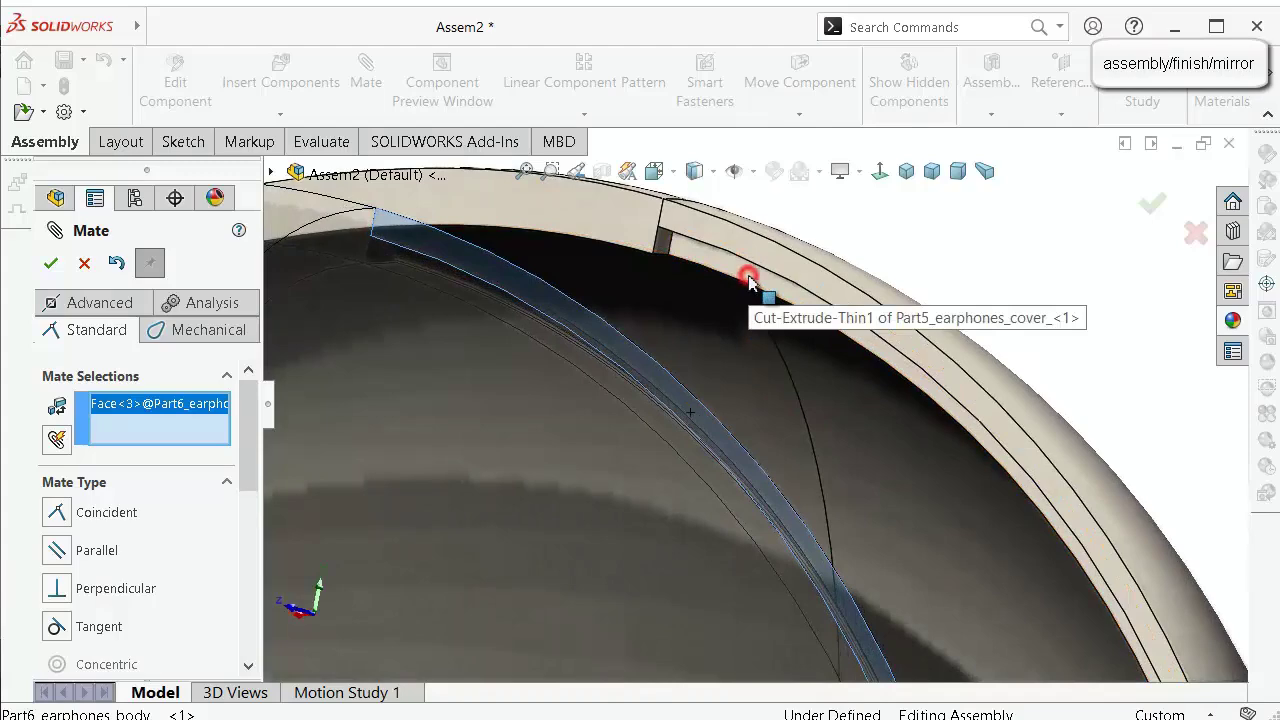
pyautogui.click(749, 283)
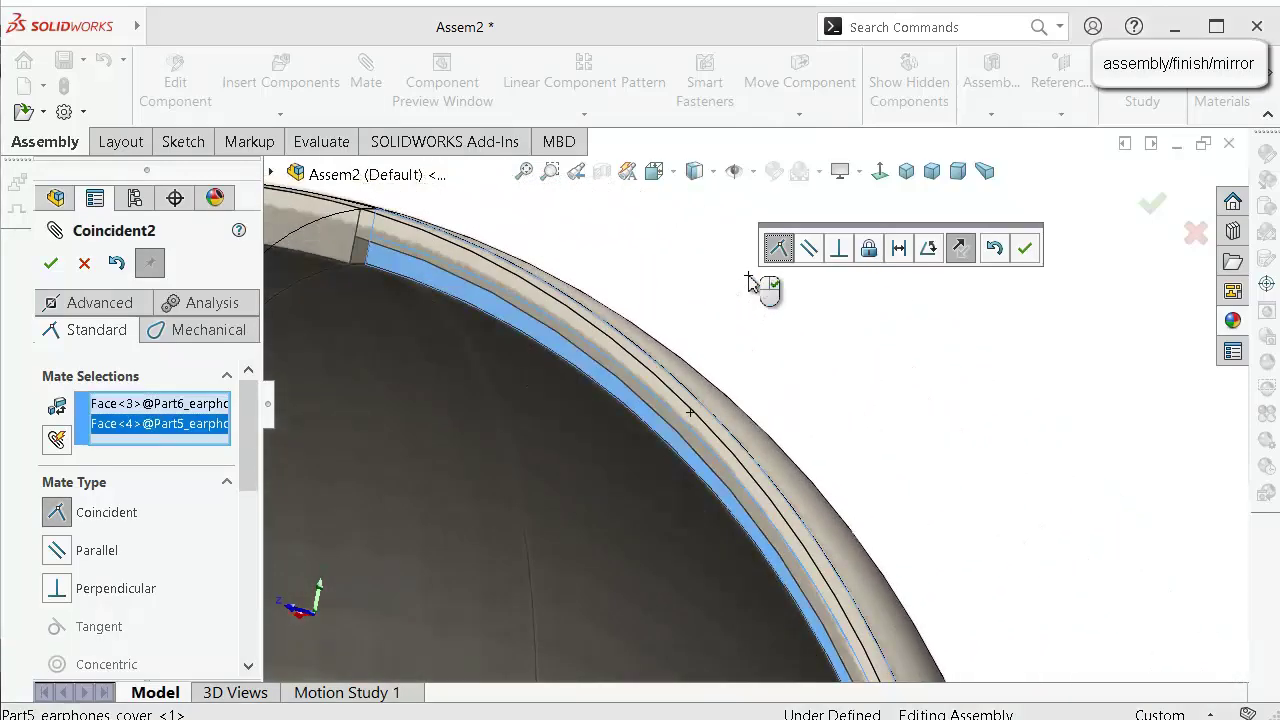
pyautogui.click(1023, 248)
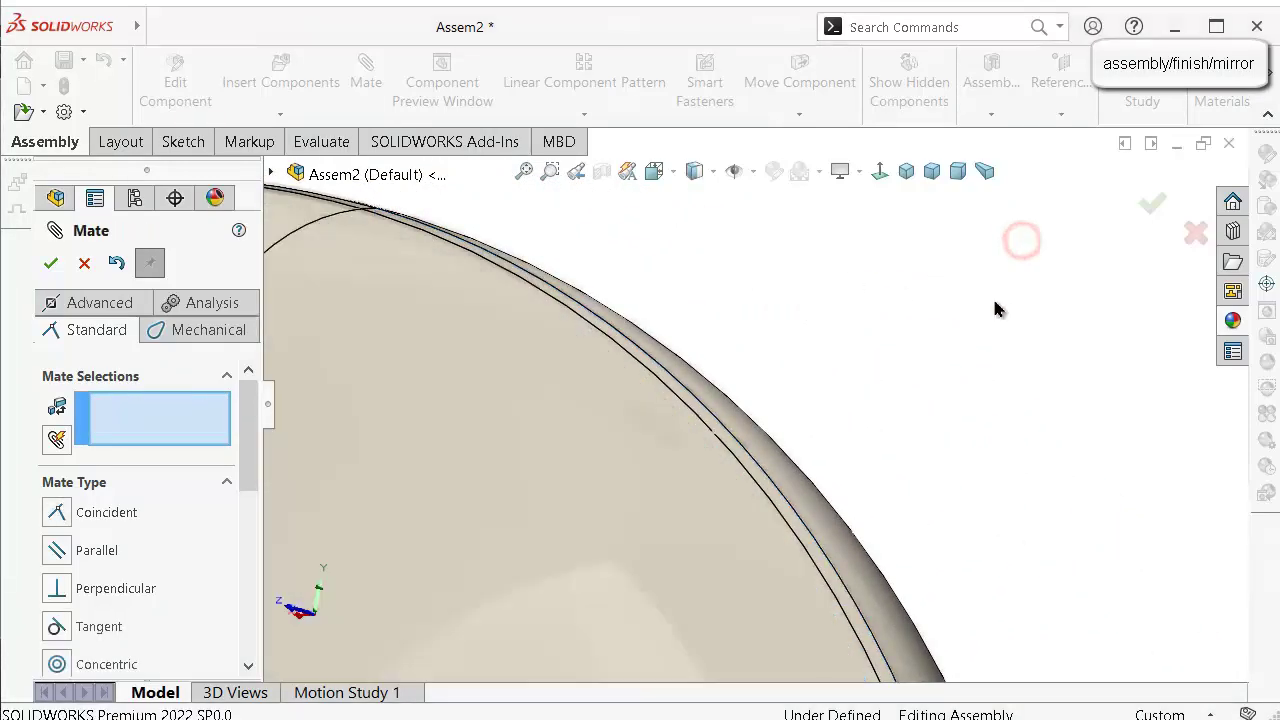
# Delete the coincident mate between the body's rim and the cover's recessed face, and pull the cover away from the body.
pyautogui.scroll(2, 883, 406)
pyautogui.moveTo(883, 406); pyautogui.dragTo(912, 372, button='middle')
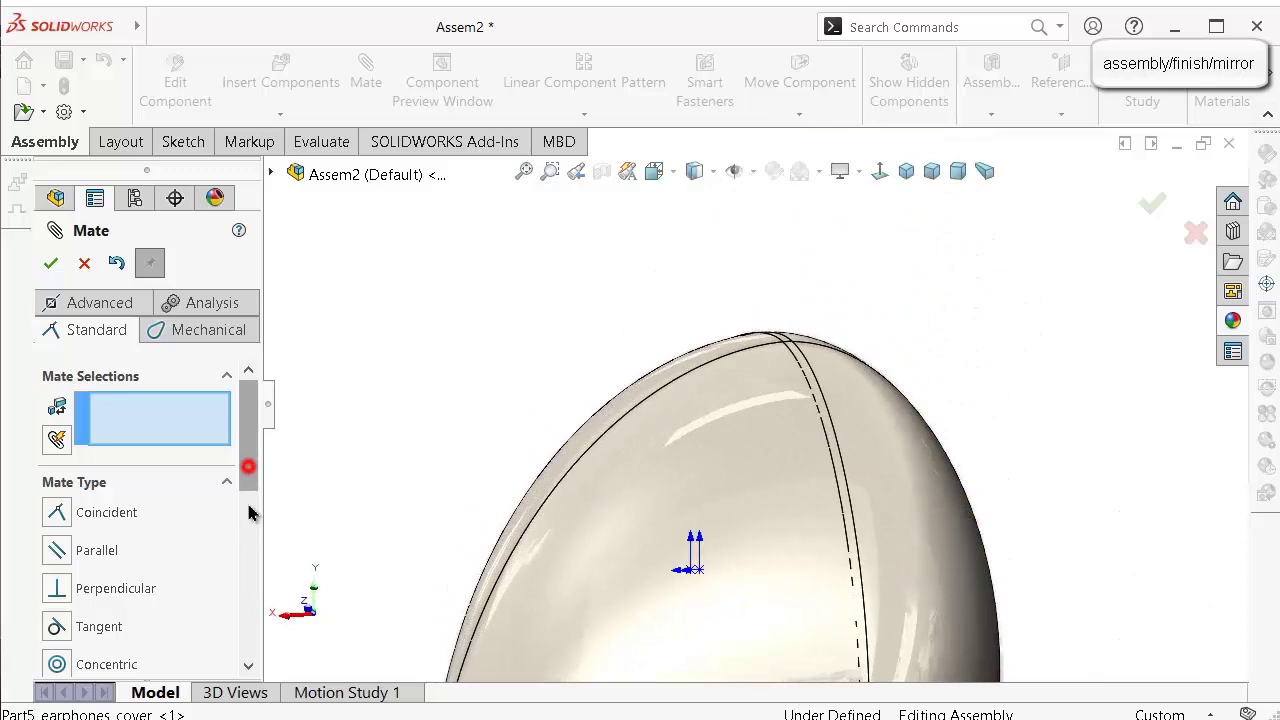
pyautogui.scroll(-6, 250, 512)
pyautogui.click(183, 481)
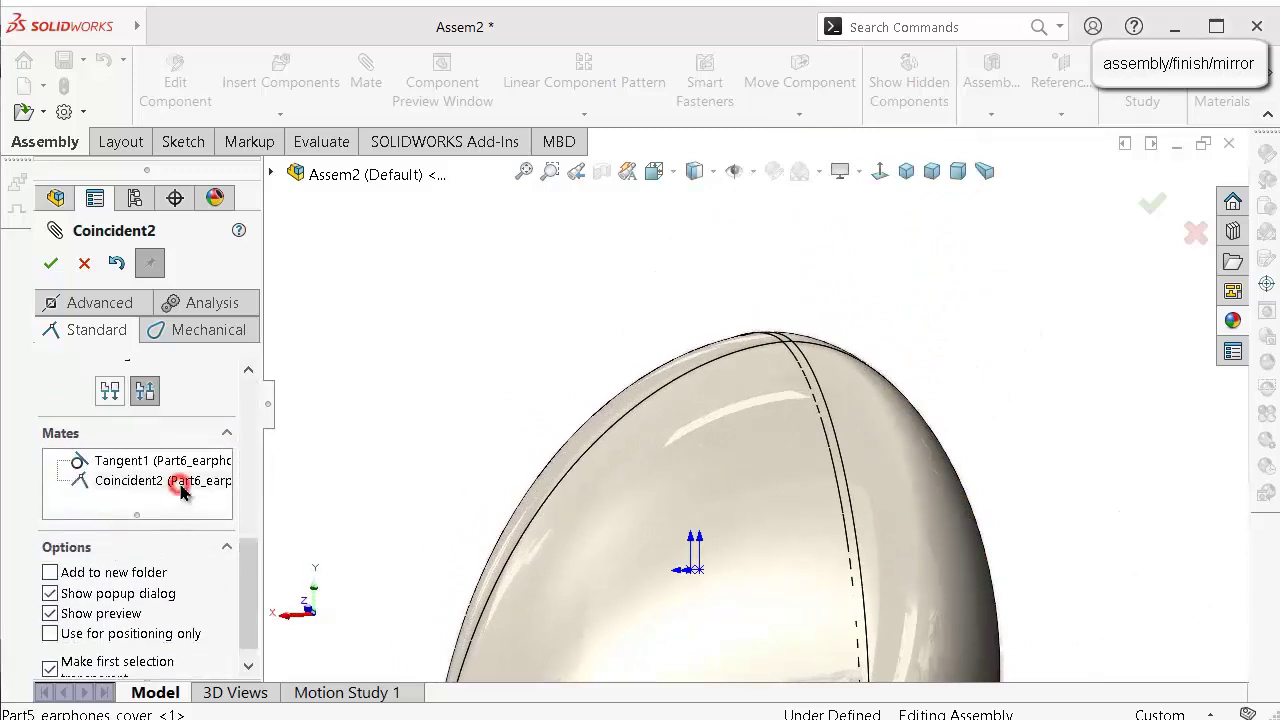
pyautogui.rightClick(186, 484)
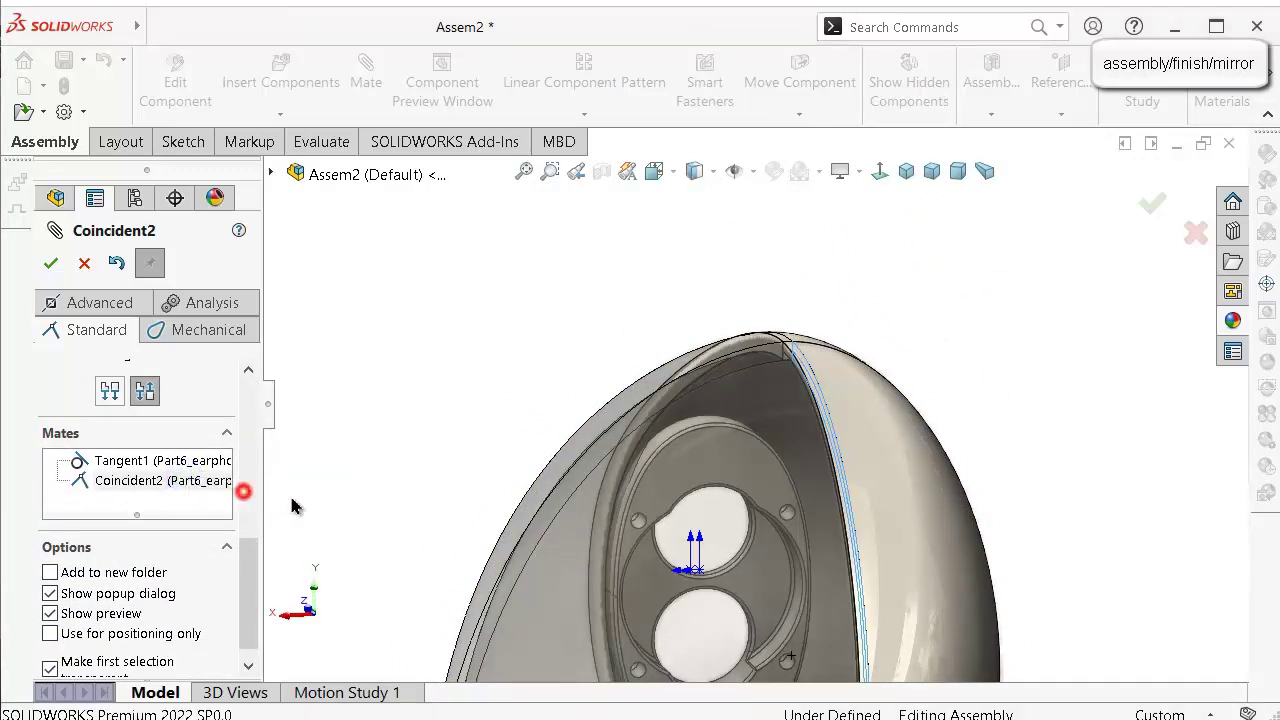
pyautogui.moveTo(905, 492); pyautogui.dragTo(958, 488)
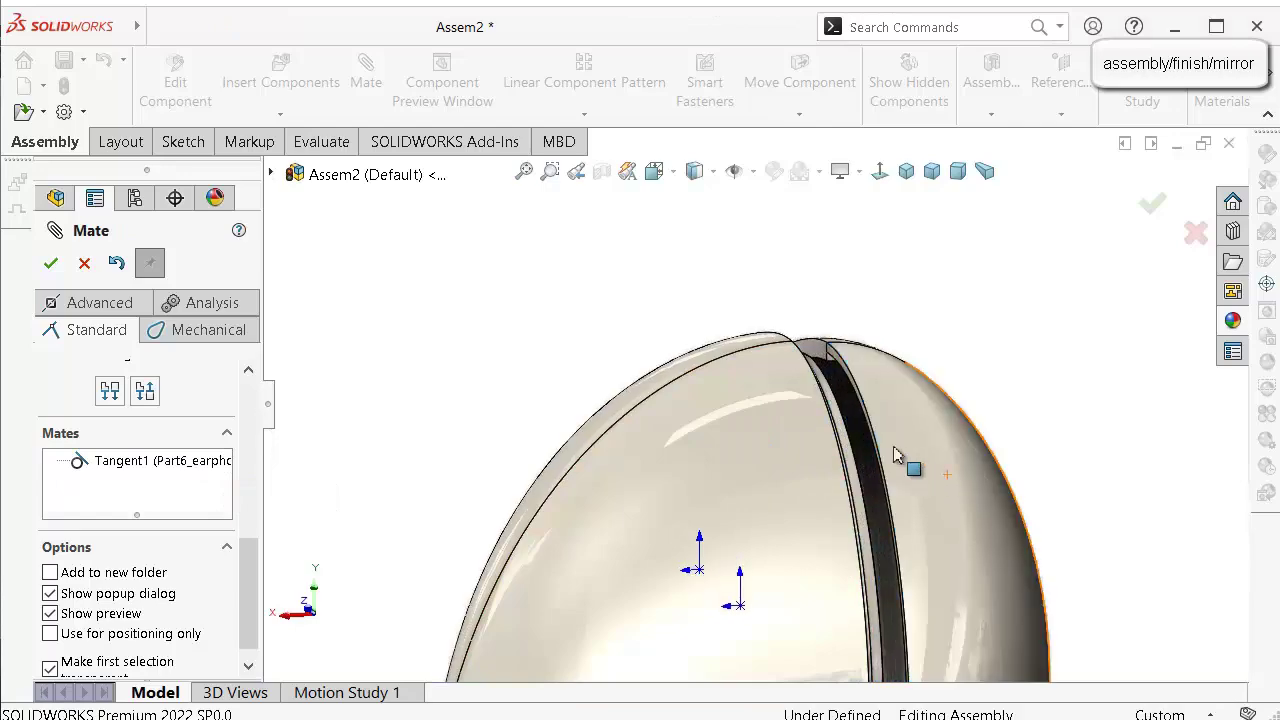
# Add a coincident mate between the cover's outer rim face and the body's outer rim face.
pyautogui.scroll(-6, 840, 423)
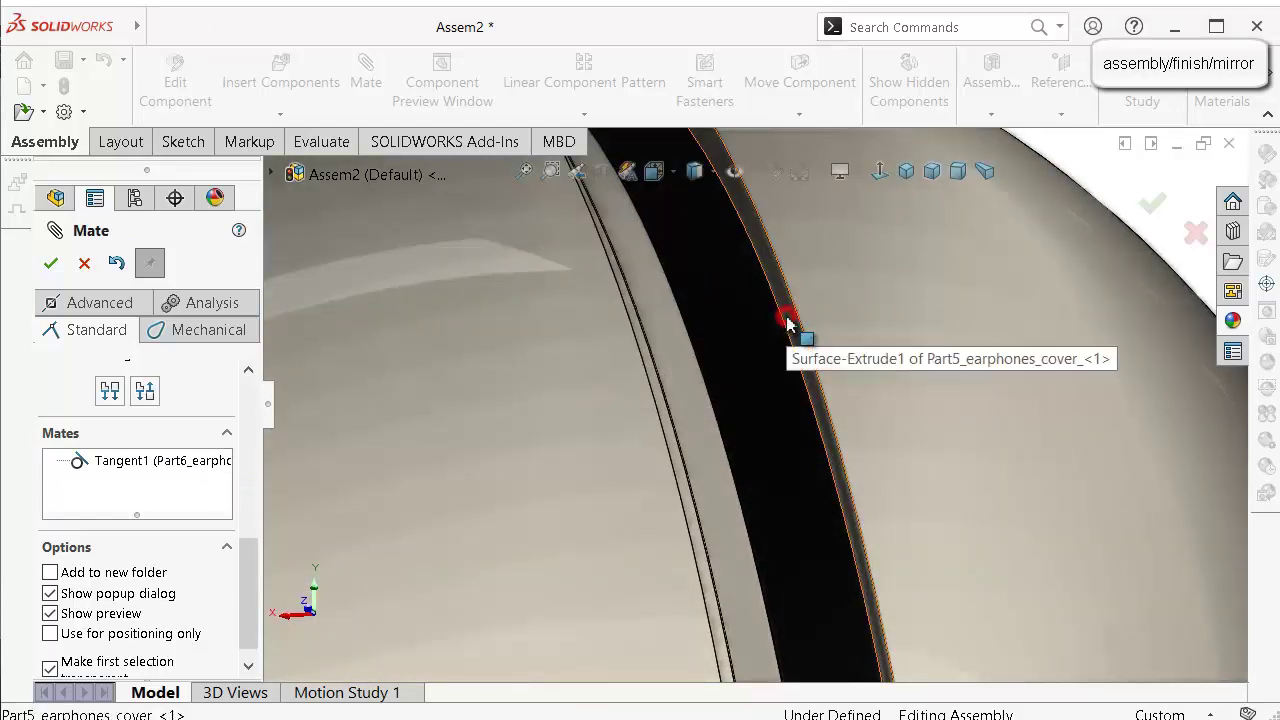
pyautogui.click(786, 319)
pyautogui.scroll(5, 763, 349)
pyautogui.moveTo(763, 349); pyautogui.dragTo(476, 362, button='middle')
pyautogui.click(584, 252)
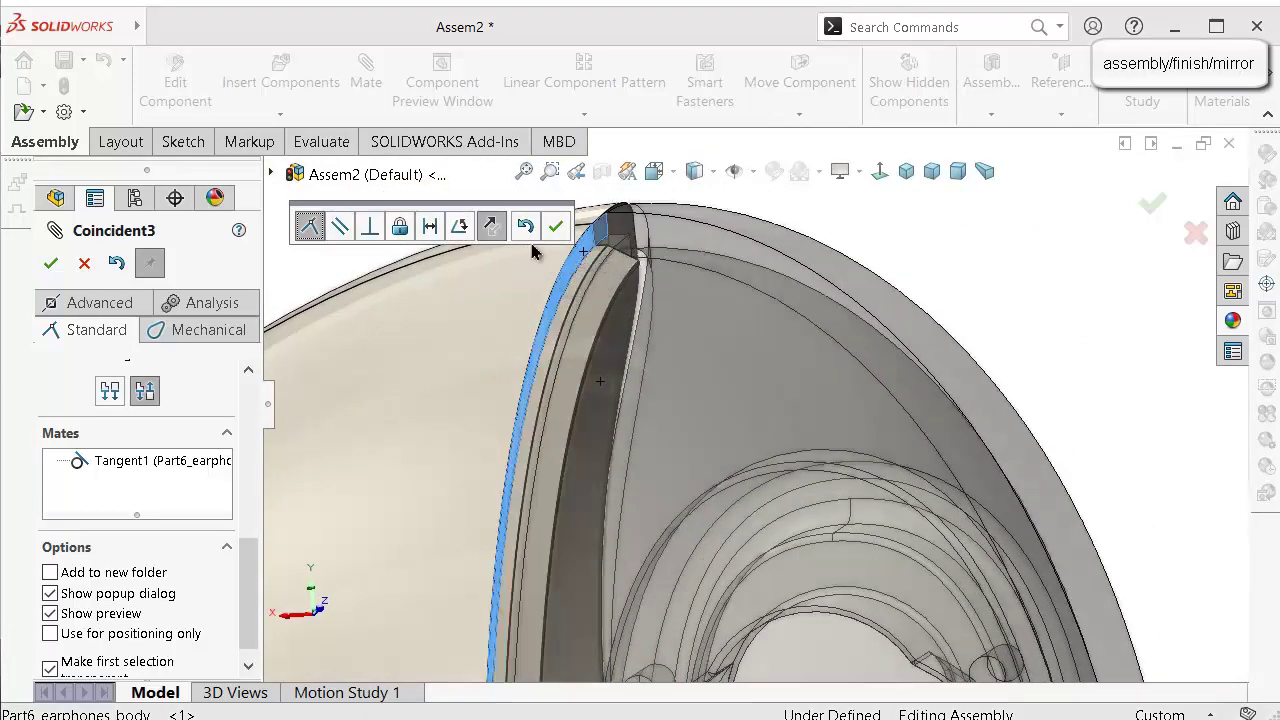
pyautogui.click(560, 227)
# Rotate the cover against the body to test its remaining freedom of movement.
pyautogui.click(686, 331)
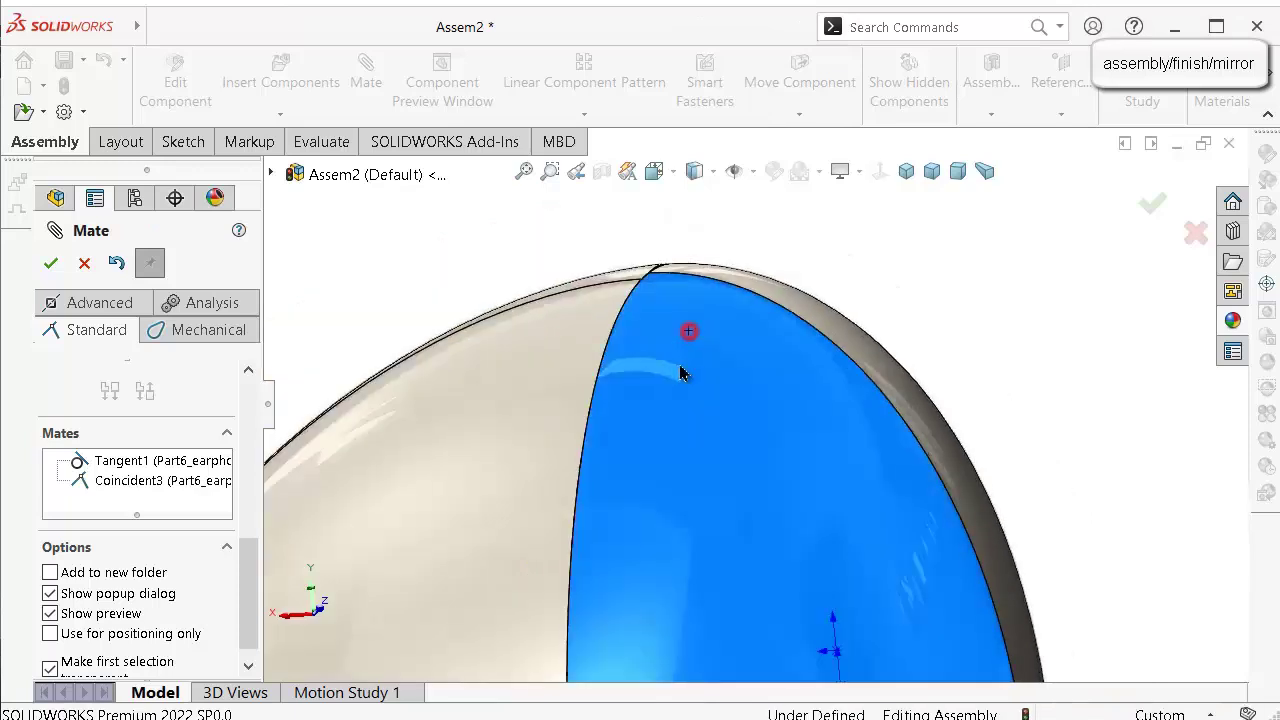
pyautogui.click(963, 292)
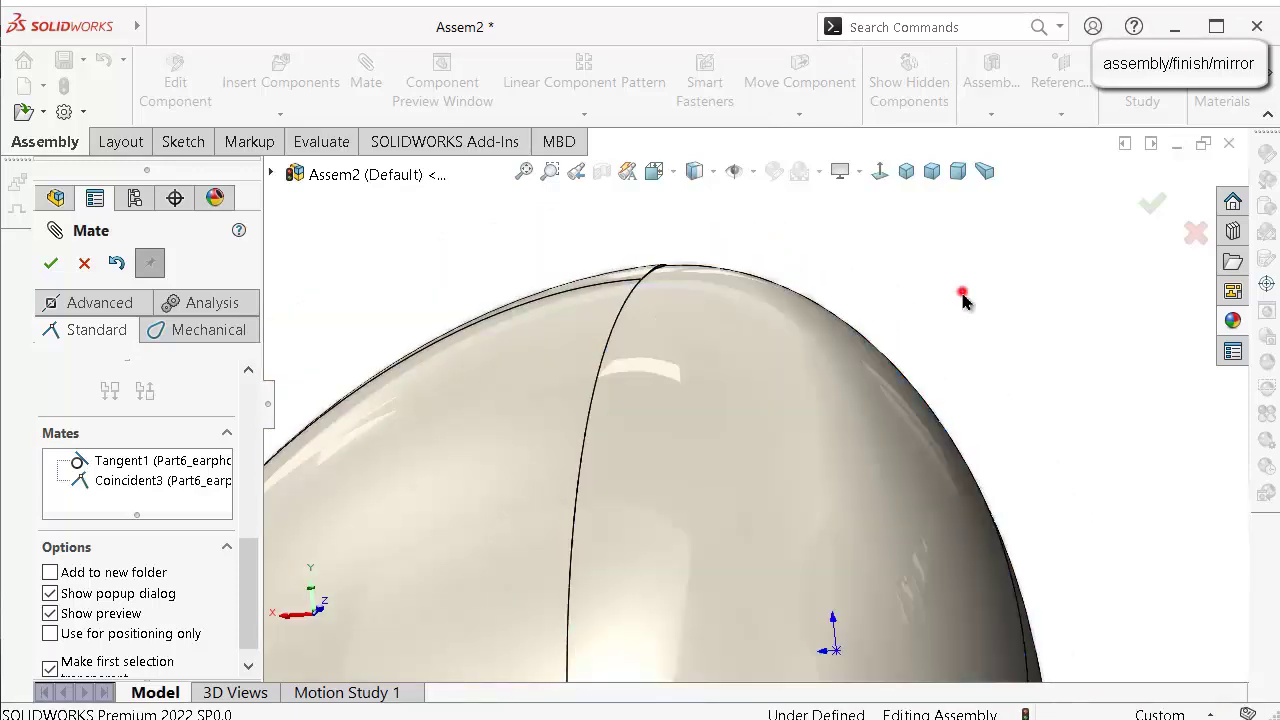
pyautogui.scroll(3, 946, 316)
pyautogui.moveTo(947, 322); pyautogui.dragTo(900, 438, button='middle')
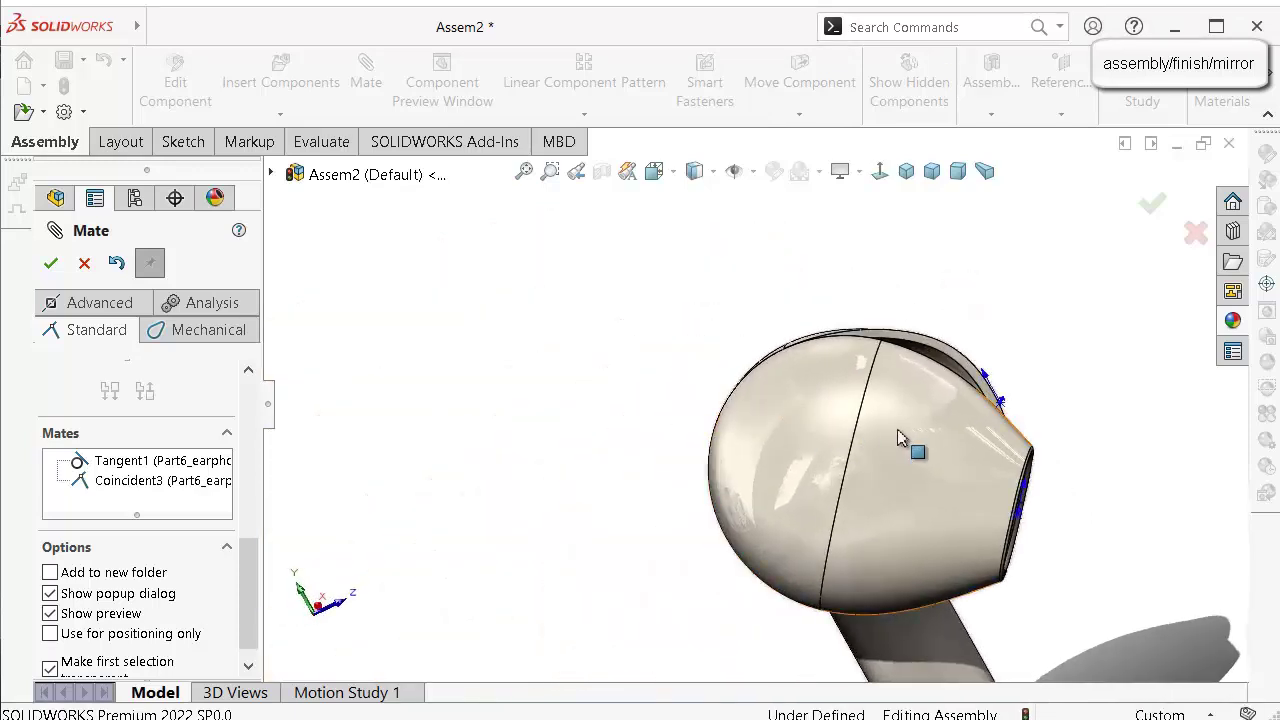
pyautogui.moveTo(825, 390); pyautogui.dragTo(869, 322)
pyautogui.click(817, 249)
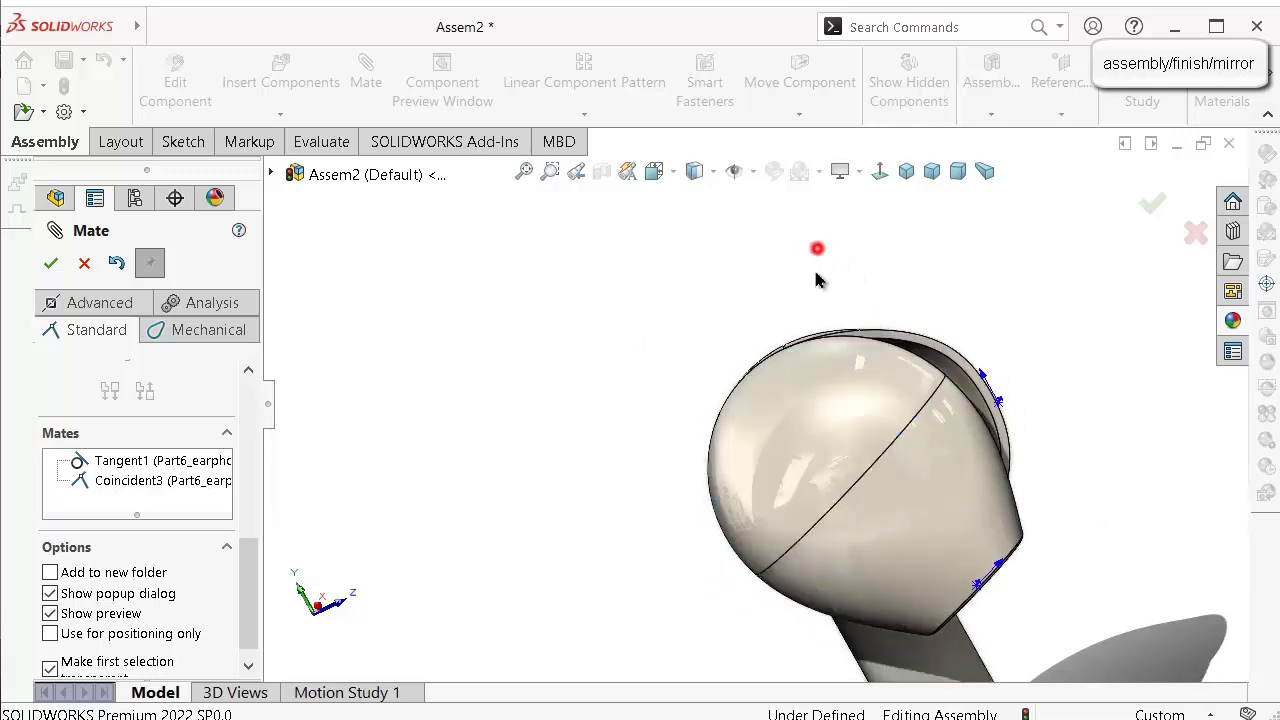
pyautogui.scroll(-1, 855, 418)
pyautogui.moveTo(855, 418); pyautogui.dragTo(813, 366)
# Add a coincident mate between the small end face of the cover's inner rim cut and the matching small face inside the body's rim.
pyautogui.moveTo(746, 352); pyautogui.dragTo(850, 470, button='middle')
pyautogui.scroll(-2, 756, 405)
pyautogui.moveTo(1062, 268); pyautogui.dragTo(840, 318, button='middle')
pyautogui.scroll(-4, 920, 297)
pyautogui.scroll(-4, 680, 320)
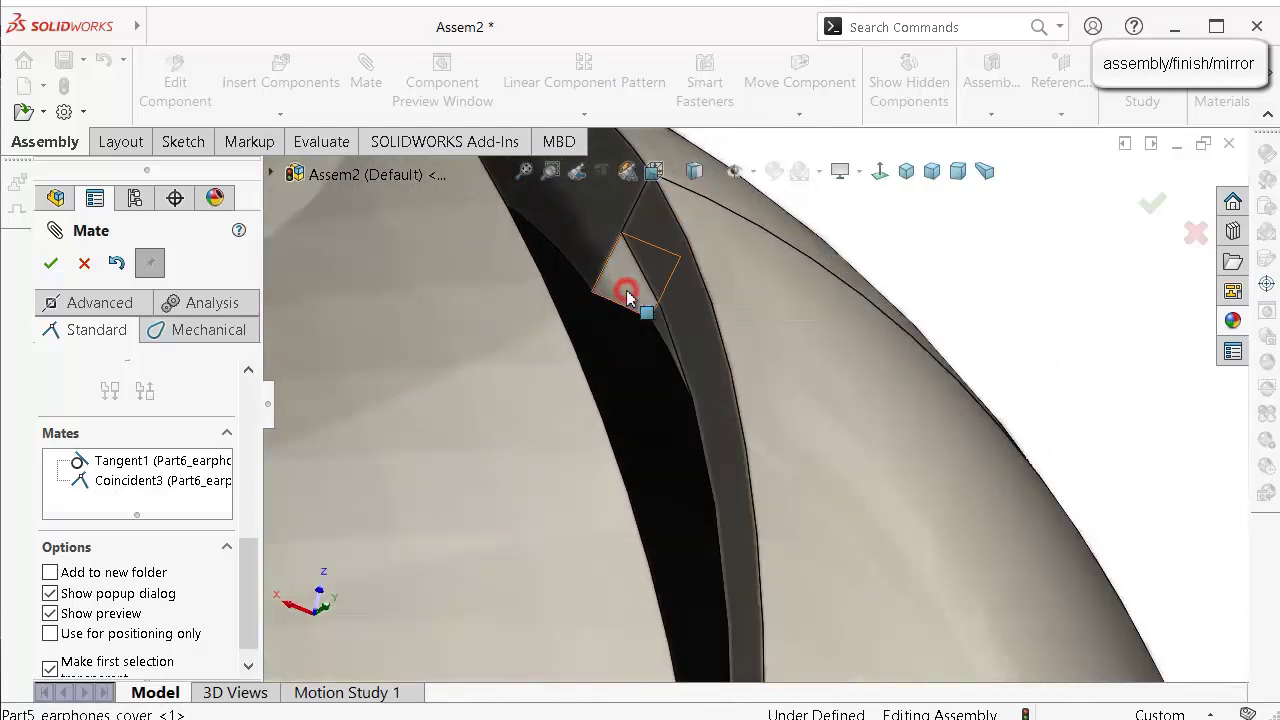
pyautogui.scroll(6, 834, 334)
pyautogui.moveTo(826, 334); pyautogui.dragTo(640, 550, button='middle')
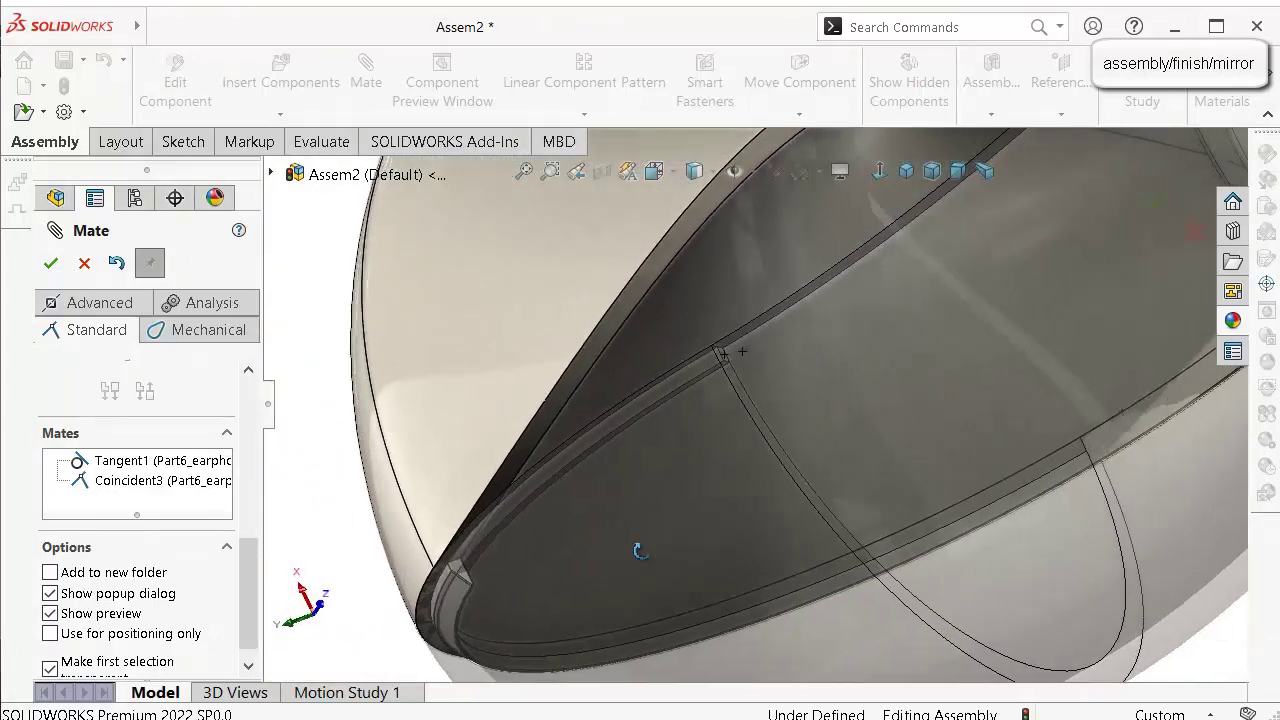
pyautogui.scroll(-5, 432, 597)
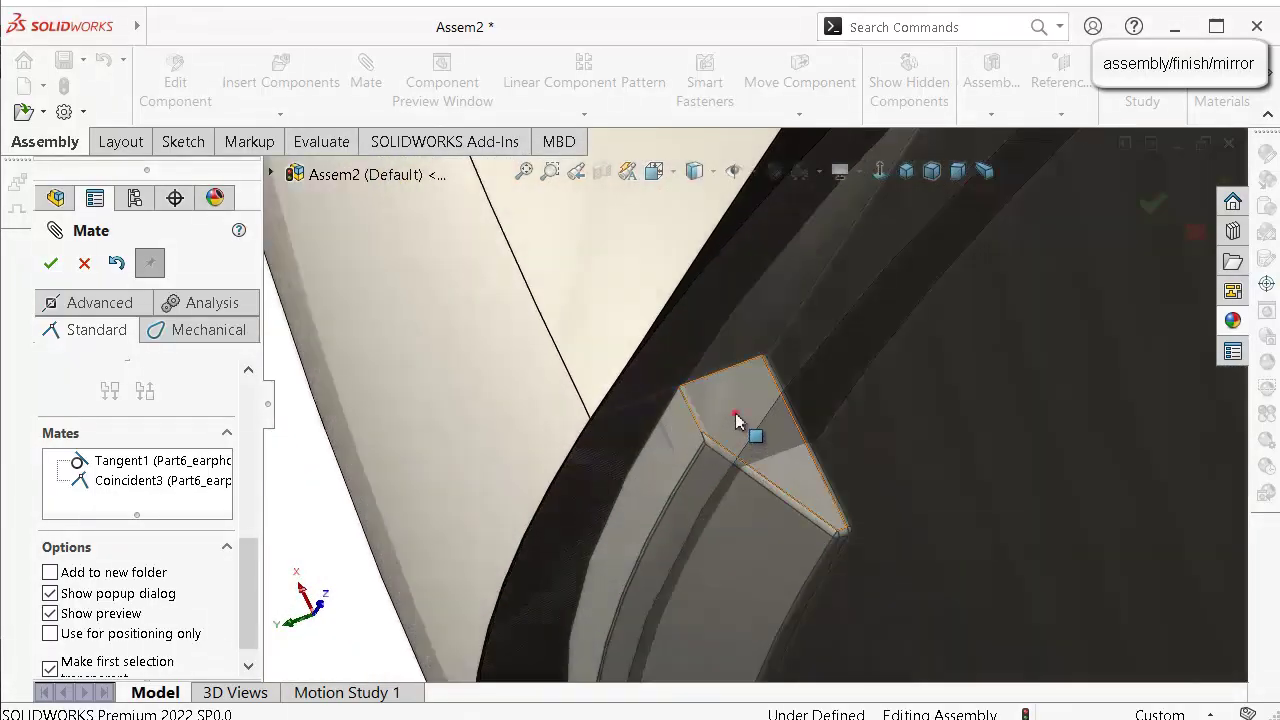
pyautogui.click(735, 413)
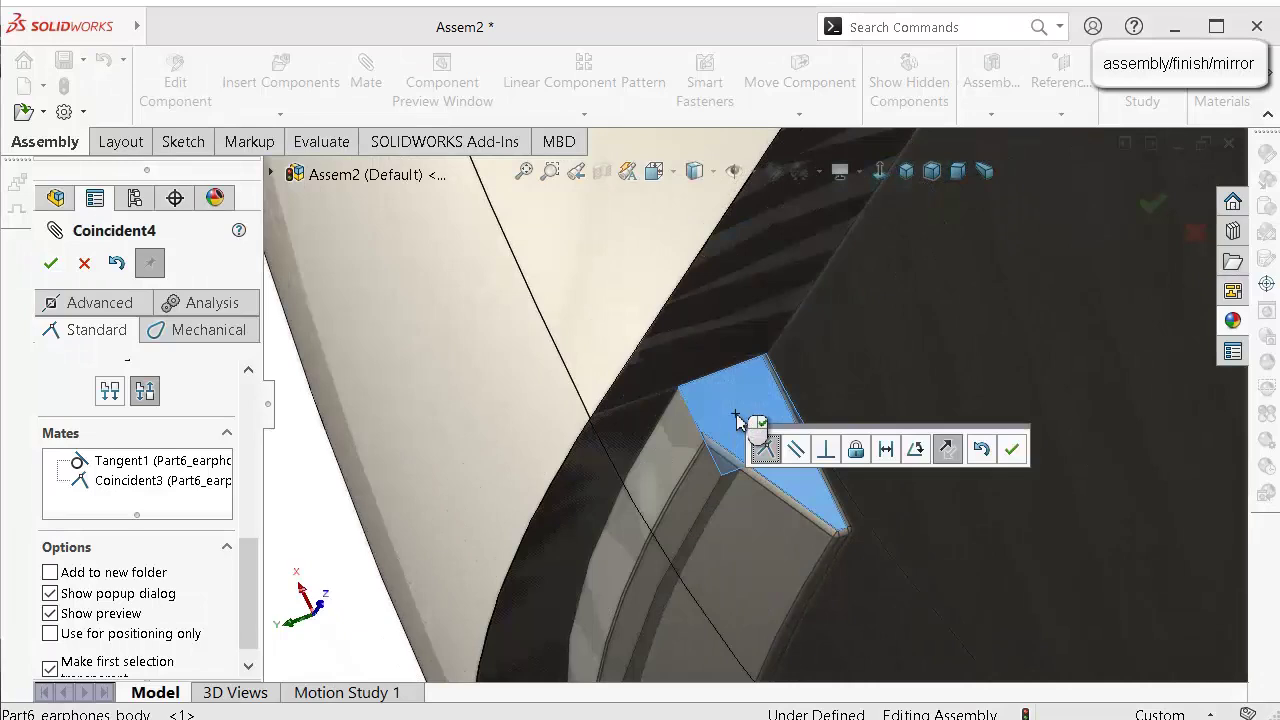
pyautogui.click(1013, 452)
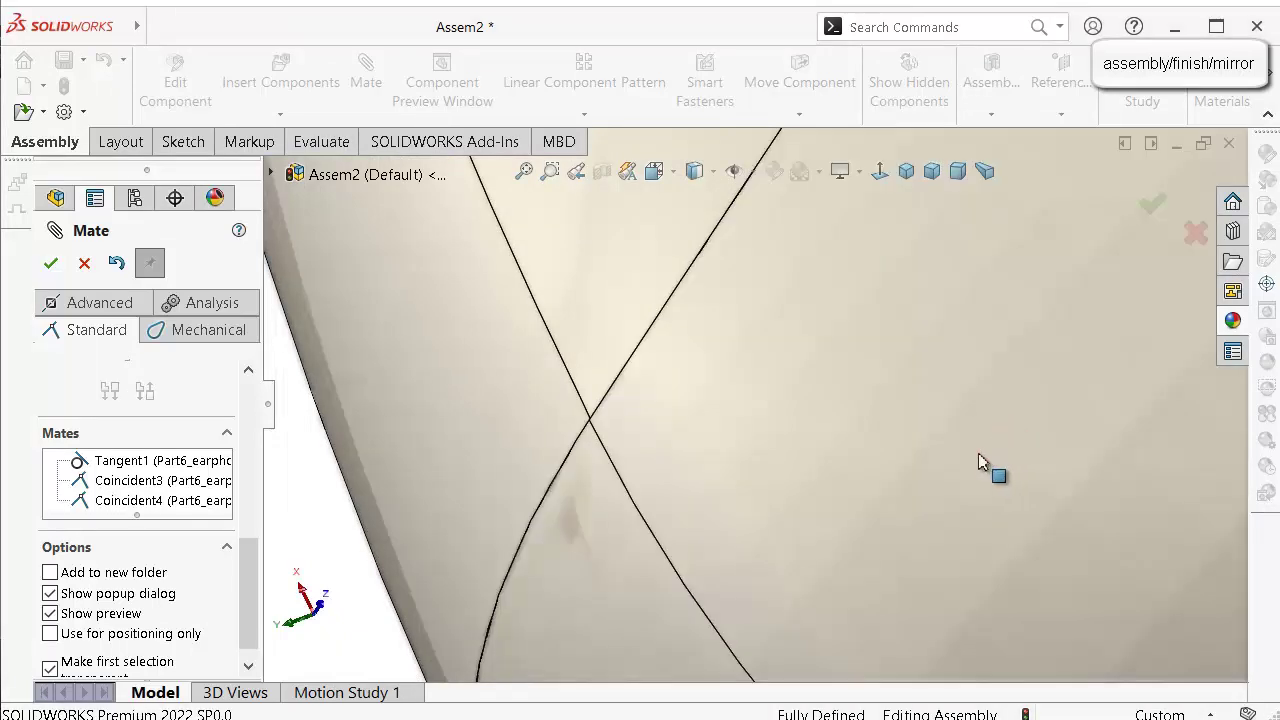
pyautogui.scroll(-3, 968, 540)
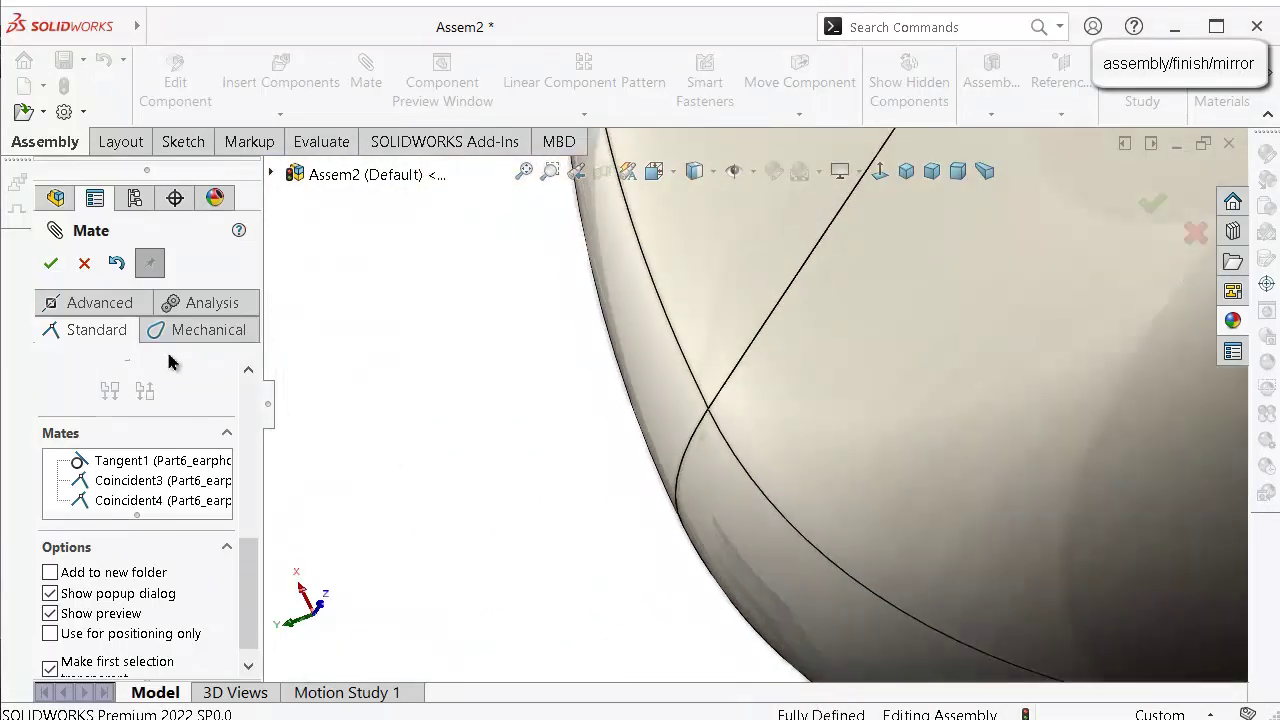
pyautogui.scroll(5, 686, 451)
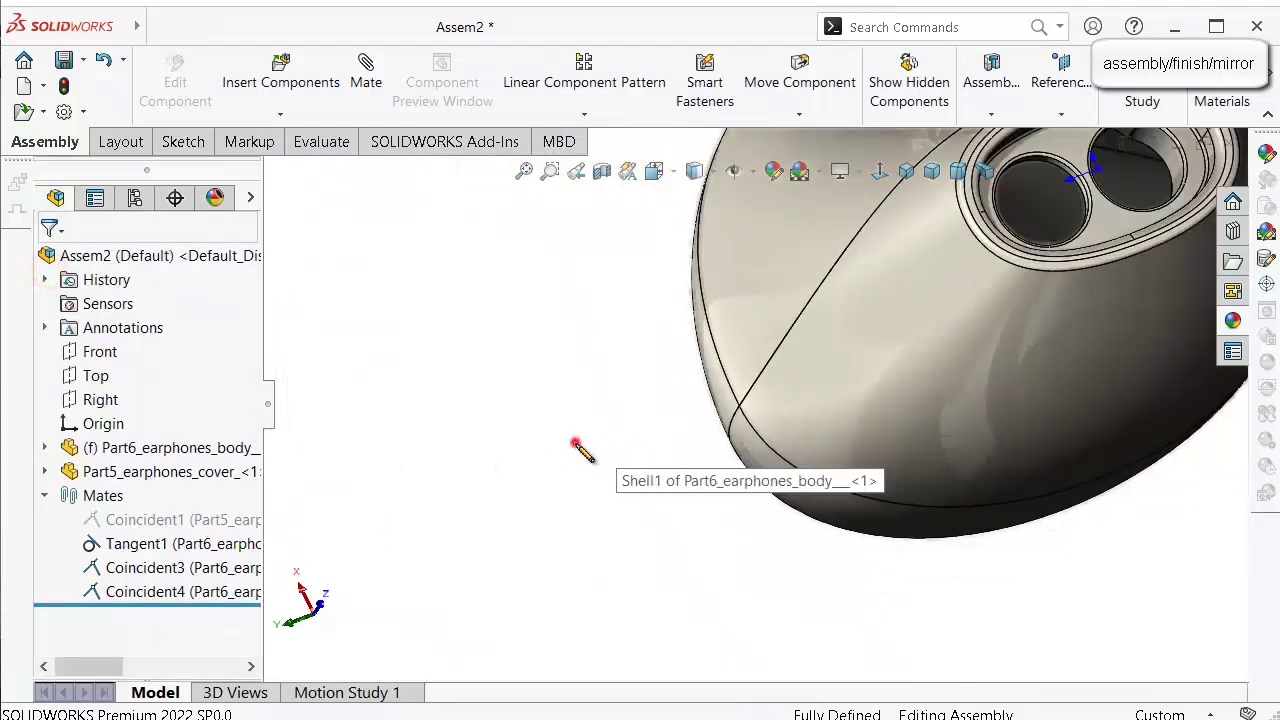
# Examine the seam between the cover and the body from all around the earphone head.
pyautogui.moveTo(742, 437); pyautogui.dragTo(842, 470, button='middle')
pyautogui.press('Left')
pyautogui.press('Left')
pyautogui.press('Left')
pyautogui.press('Left')
pyautogui.press('Left')
pyautogui.press('Left')
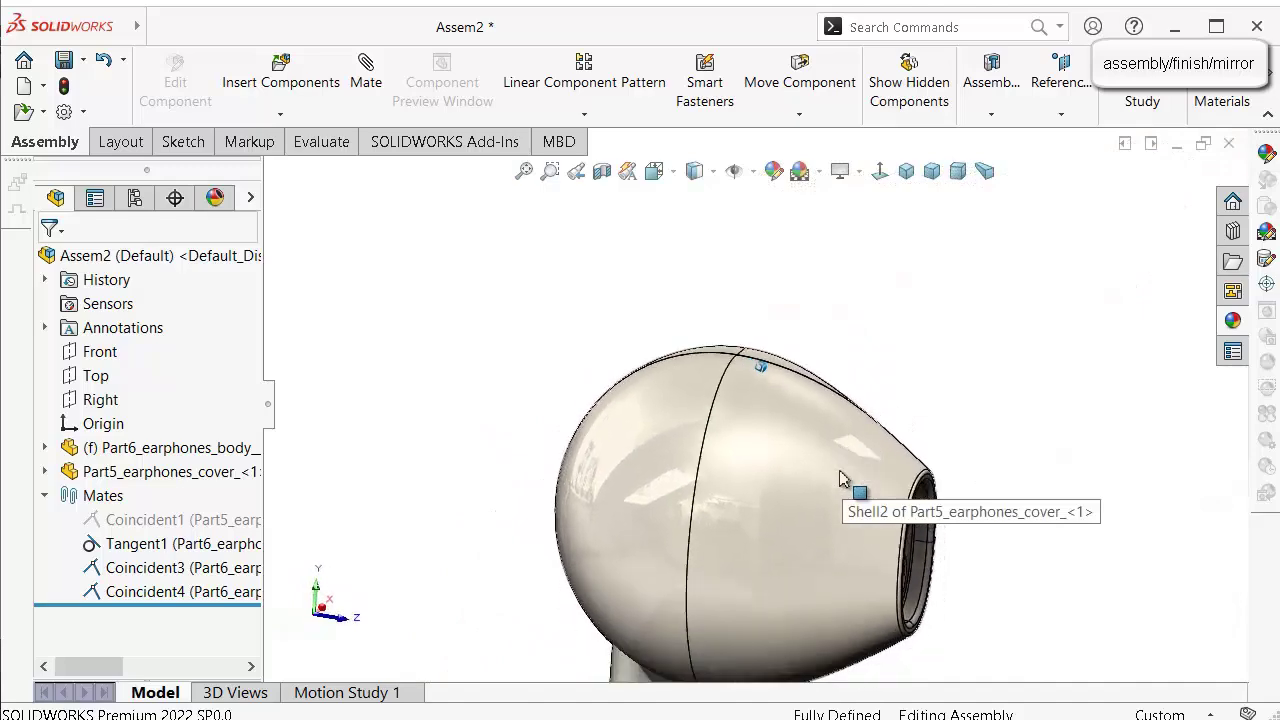
pyautogui.press('Left')
pyautogui.press('Left')
pyautogui.press('Left')
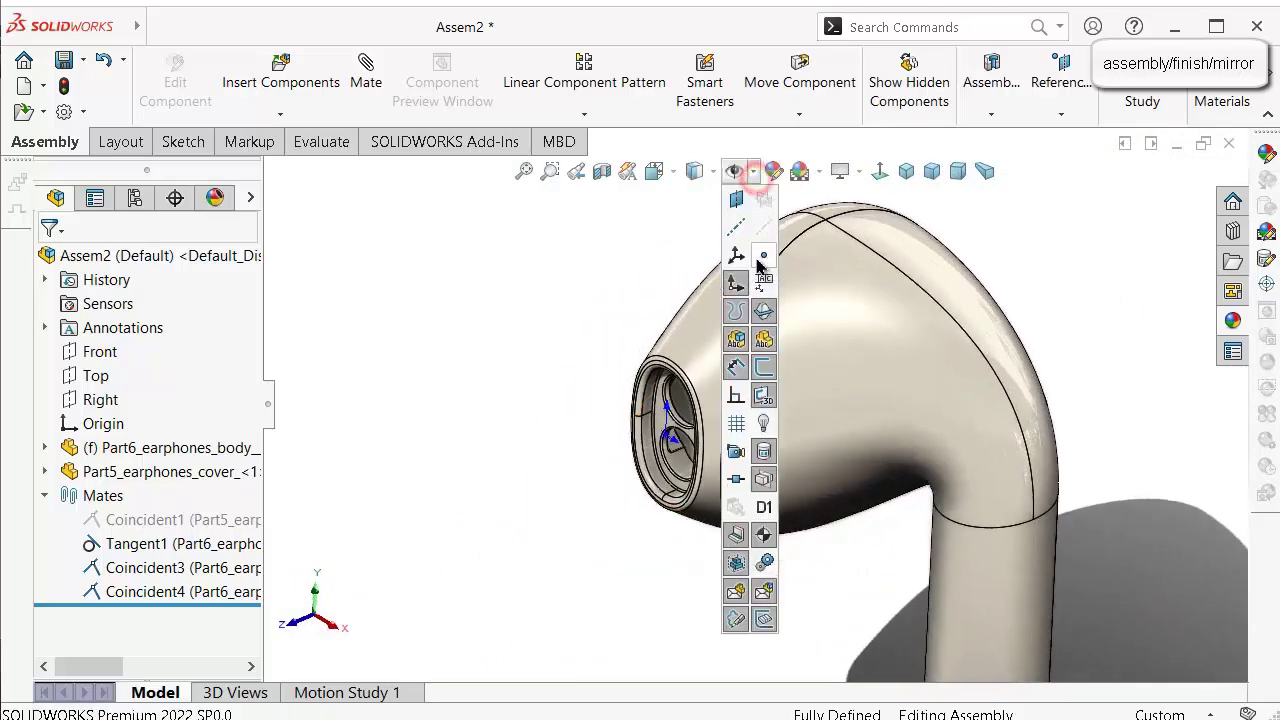
# Hide the origins and save the assembly as earphones_assembly__.
pyautogui.click(733, 285)
pyautogui.click(583, 297)
pyautogui.moveTo(583, 297); pyautogui.dragTo(550, 322, button='middle')
pyautogui.press('Left')
pyautogui.press('Left')
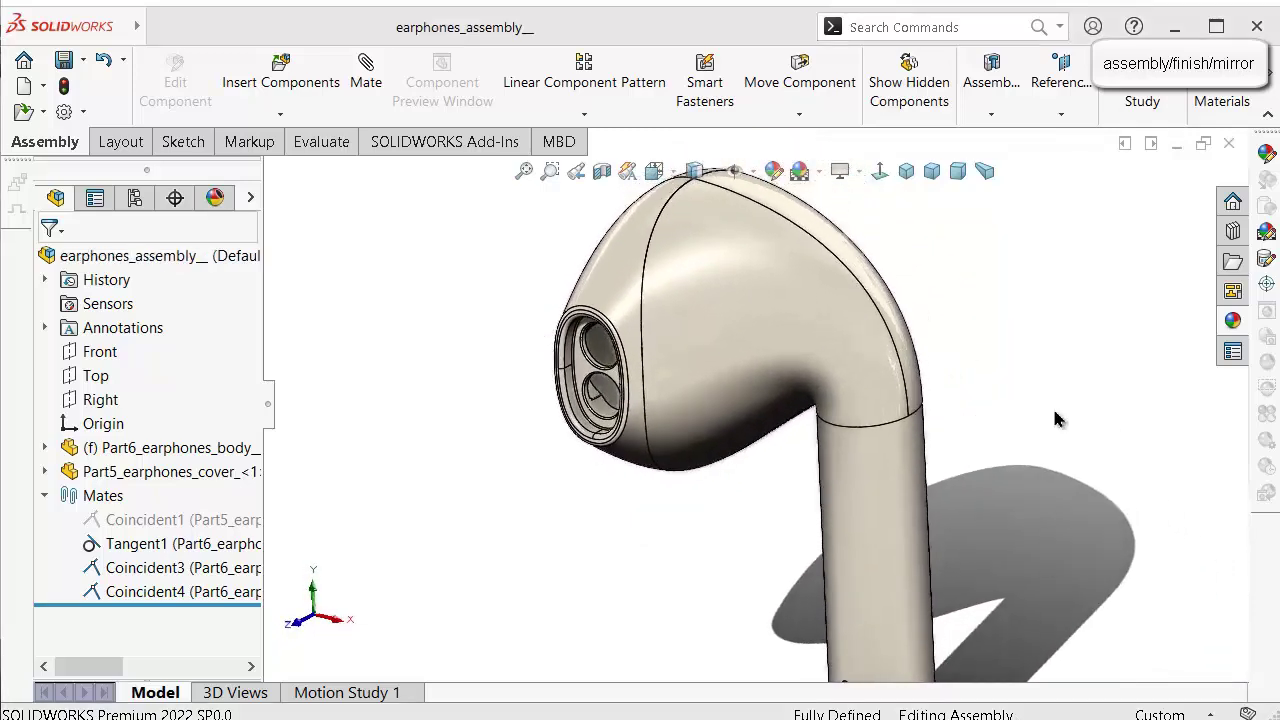
pyautogui.click(1056, 347)
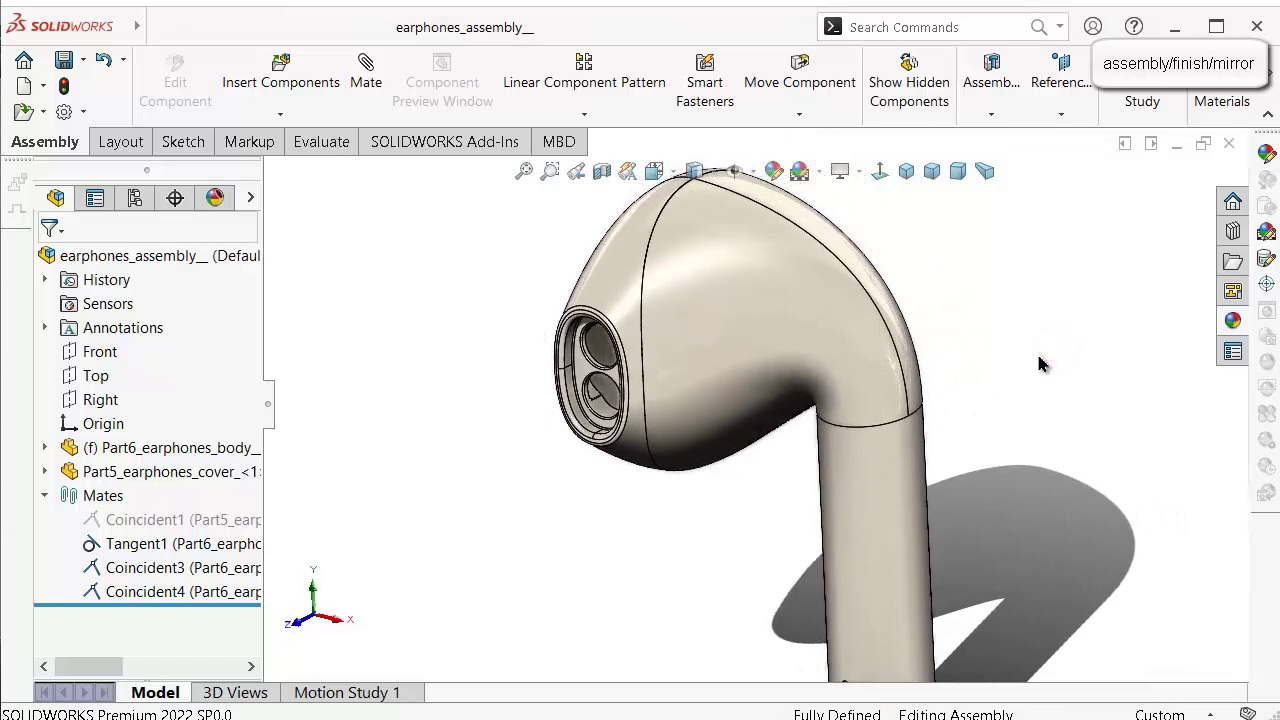
# Insert the Part7_buttom_cap component and place it freely near the open end of the stem.
pyautogui.moveTo(1039, 364); pyautogui.dragTo(962, 428, button='middle')
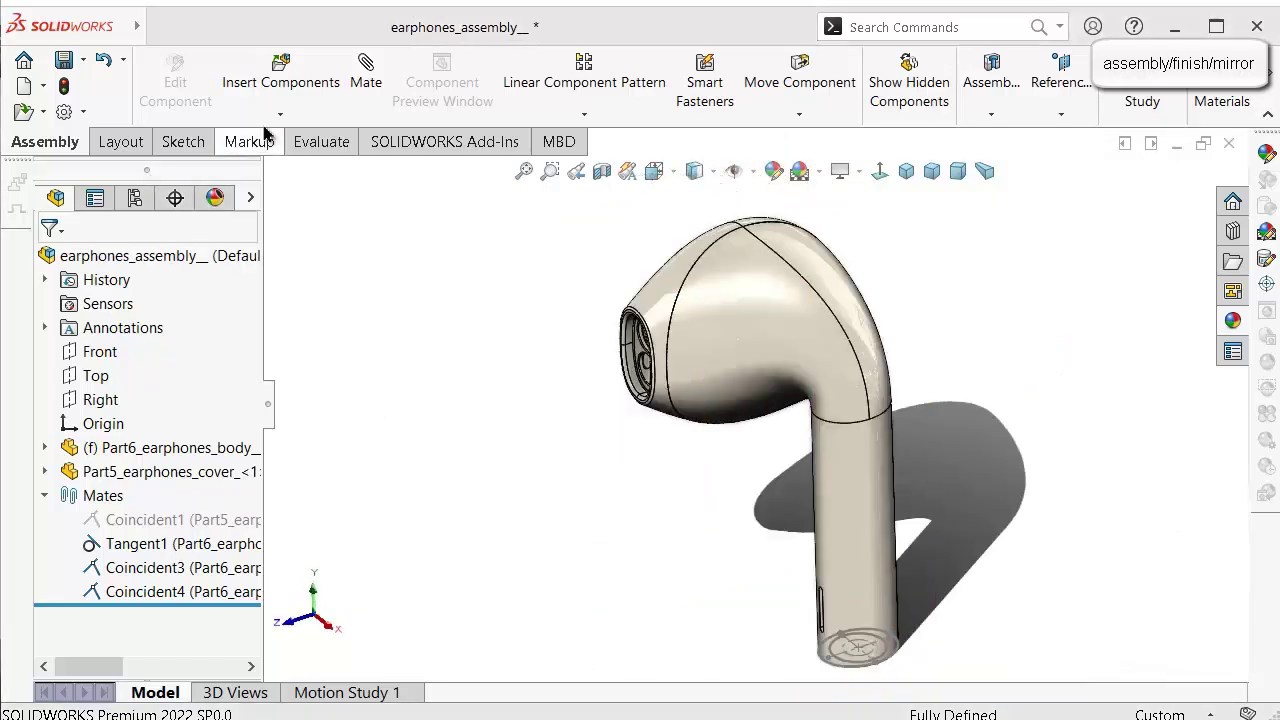
pyautogui.click(278, 86)
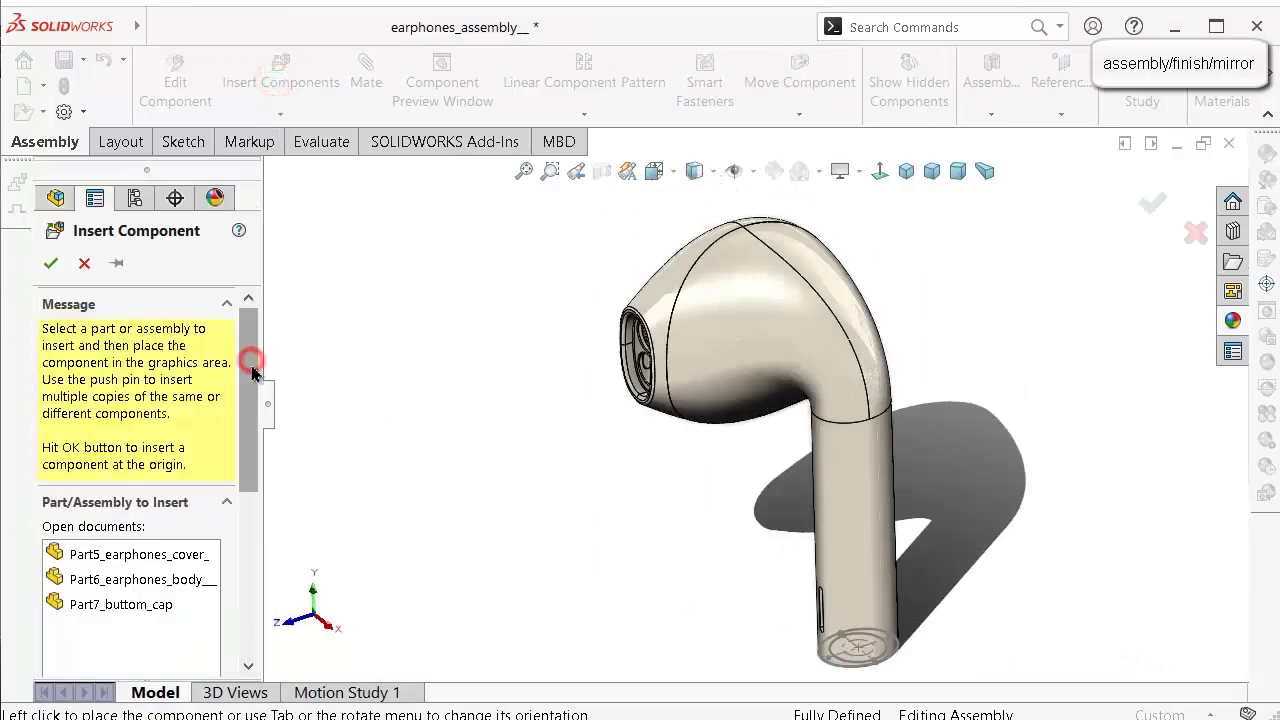
pyautogui.moveTo(252, 372); pyautogui.dragTo(250, 432)
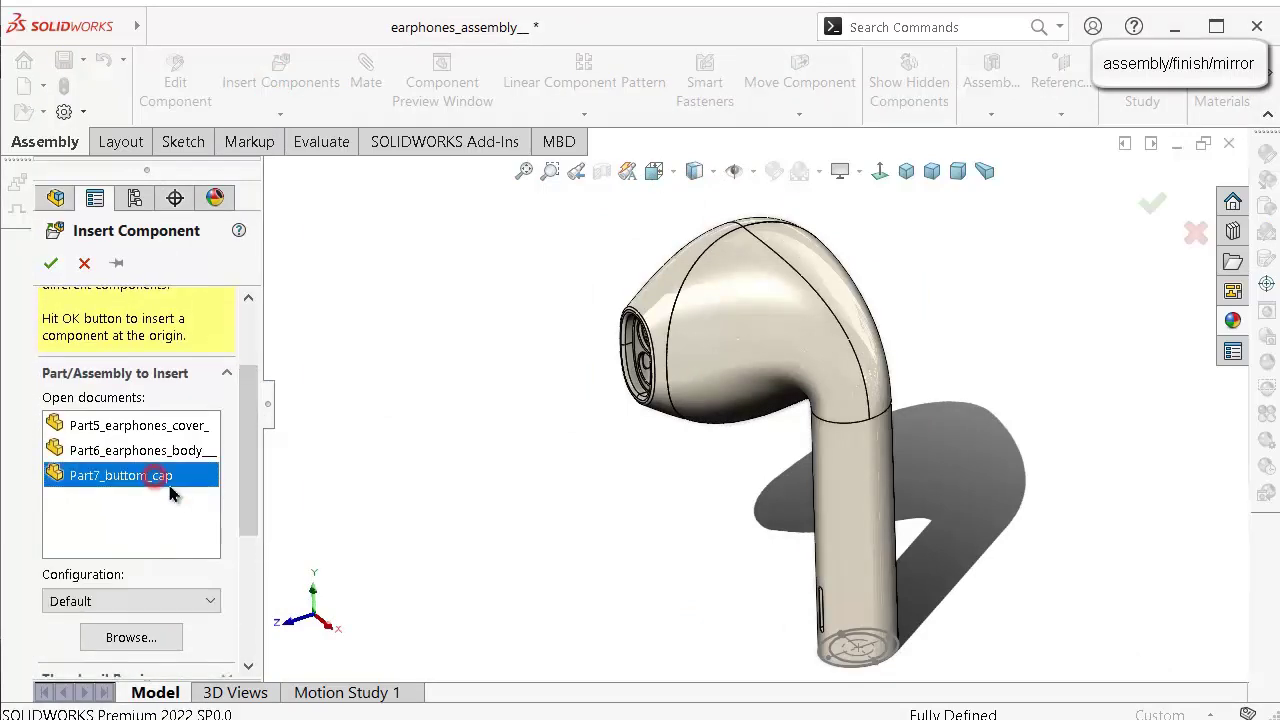
pyautogui.moveTo(648, 542); pyautogui.dragTo(1013, 540, button='middle')
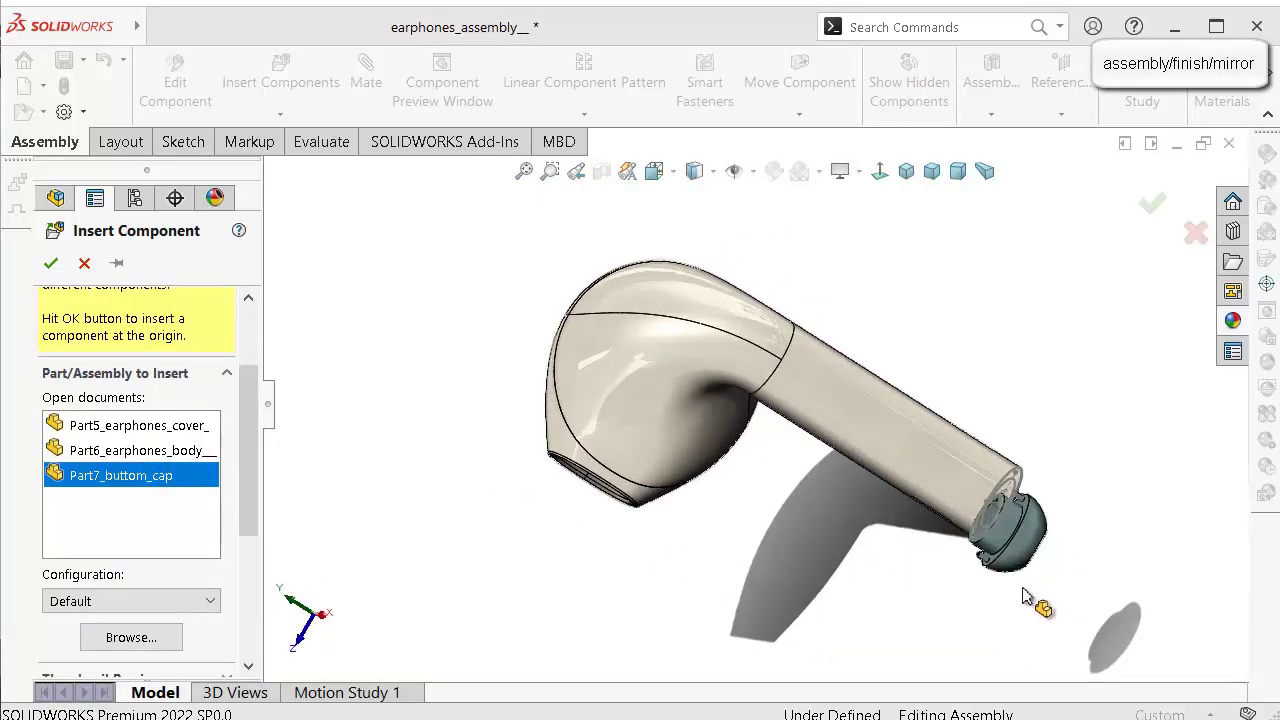
pyautogui.click(940, 623)
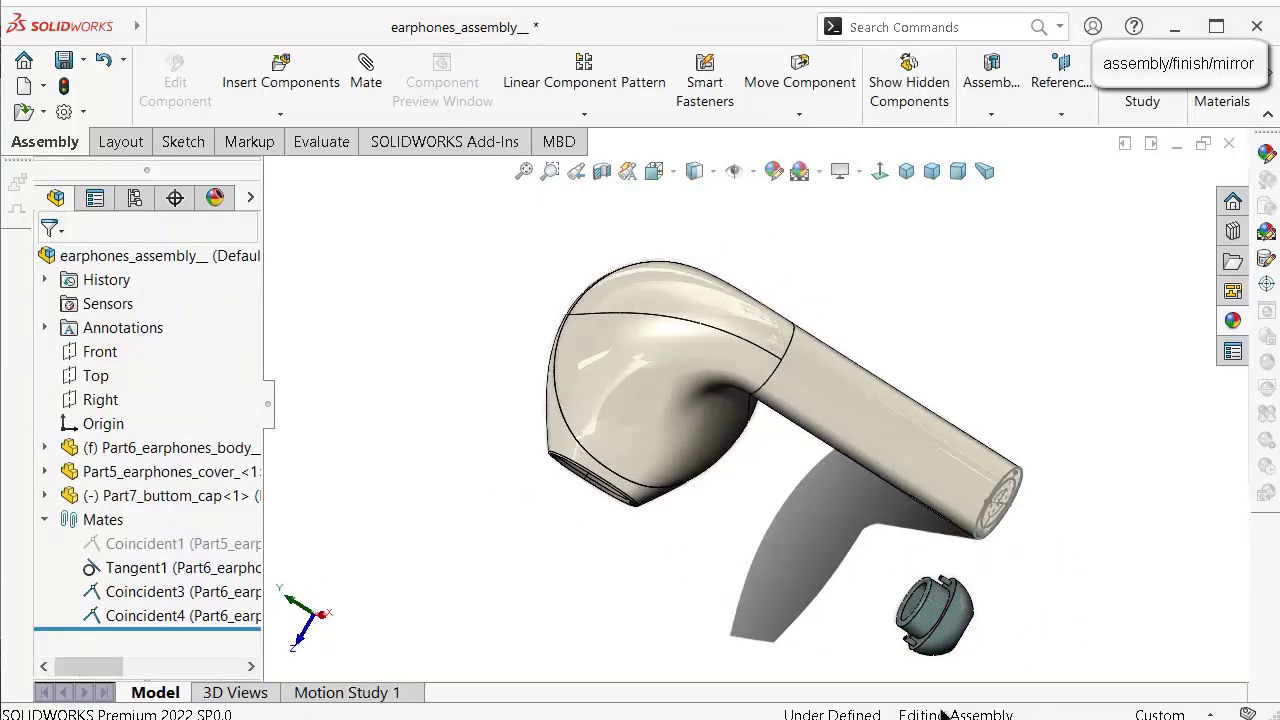
# Add a concentric mate between the cap's inner cylindrical face and the inner bore of the stem's open end.
pyautogui.scroll(-3, 960, 626)
pyautogui.moveTo(932, 576); pyautogui.dragTo(832, 530, button='middle')
pyautogui.scroll(-3, 894, 557)
pyautogui.scroll(2, 928, 583)
pyautogui.scroll(-2, 932, 588)
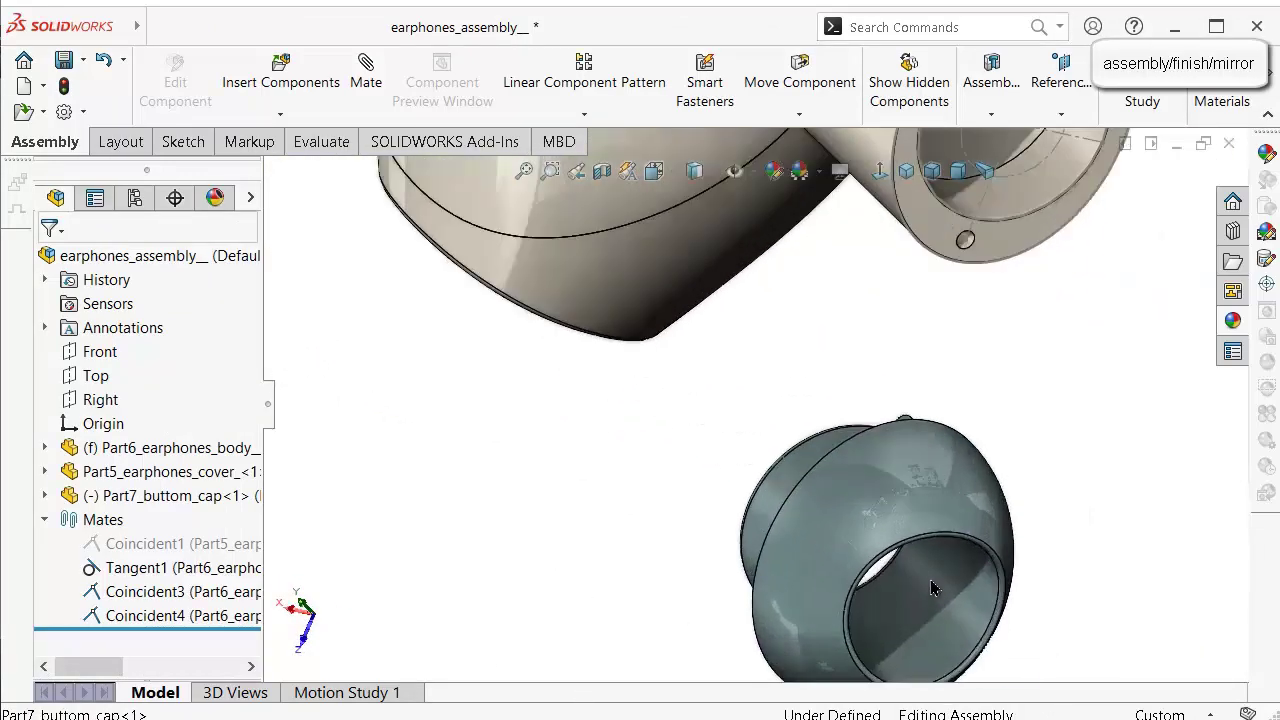
pyautogui.click(955, 620)
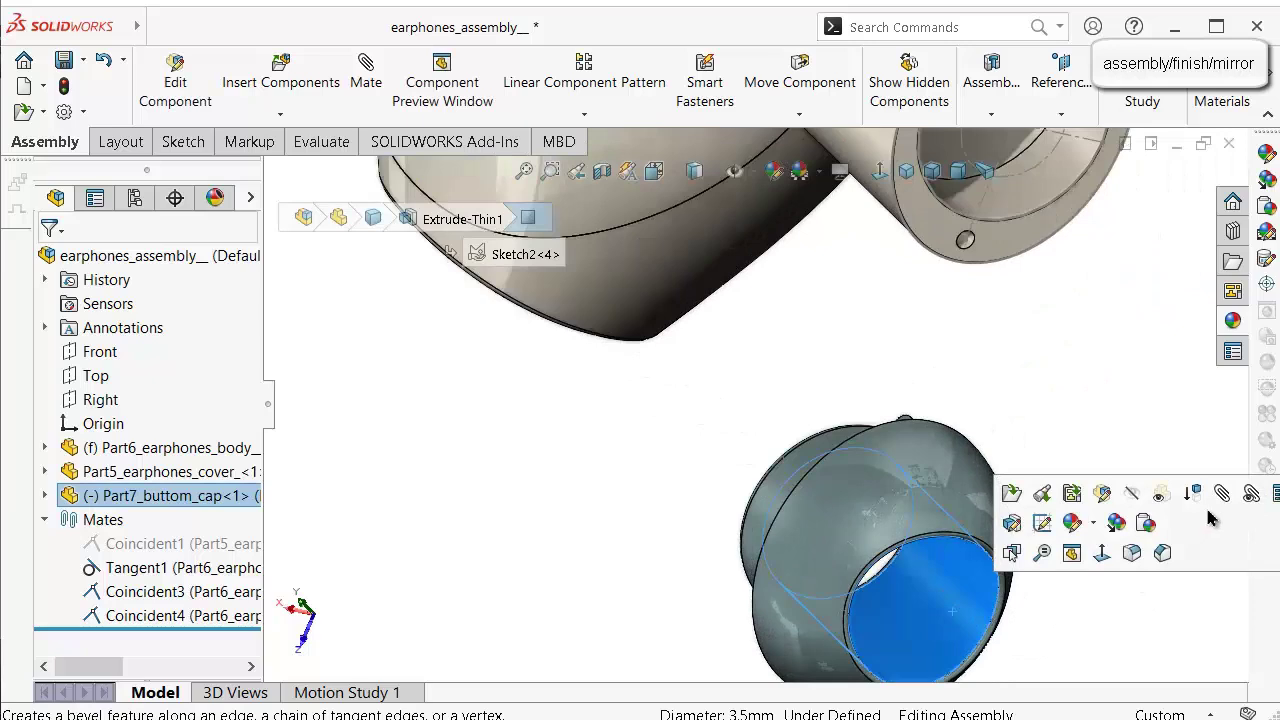
pyautogui.press('m')
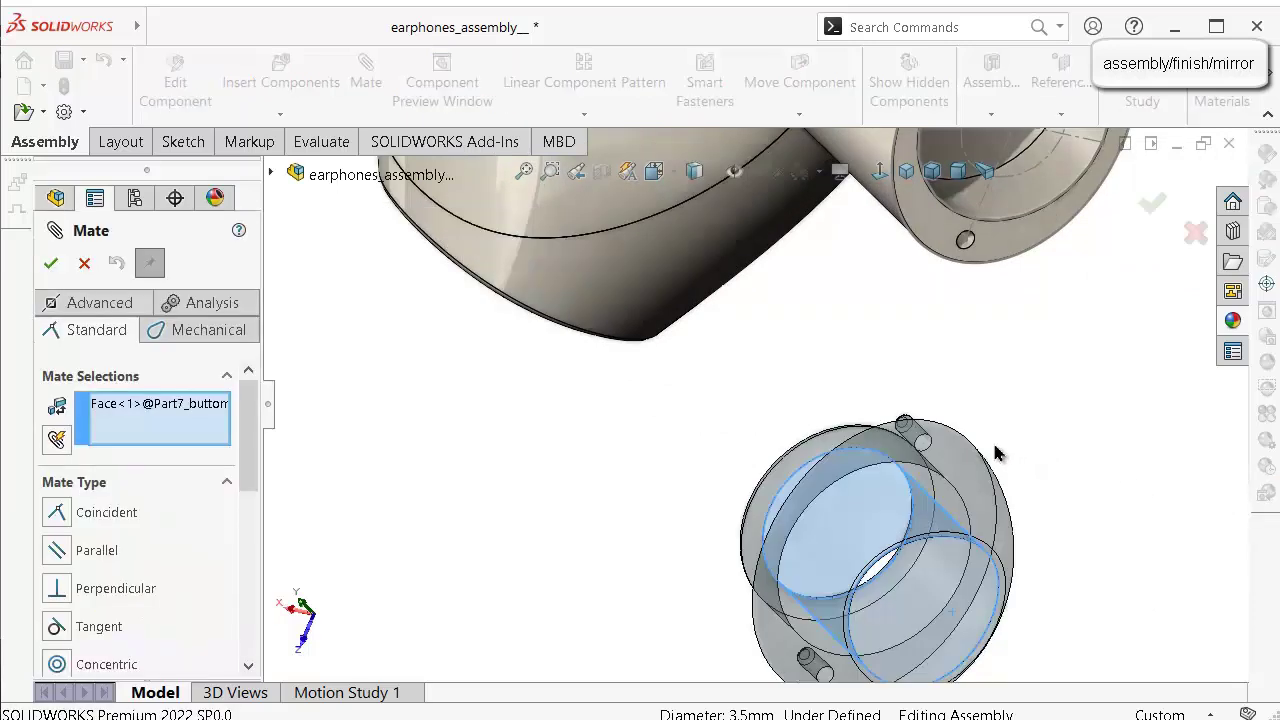
pyautogui.scroll(3, 994, 449)
pyautogui.click(930, 283)
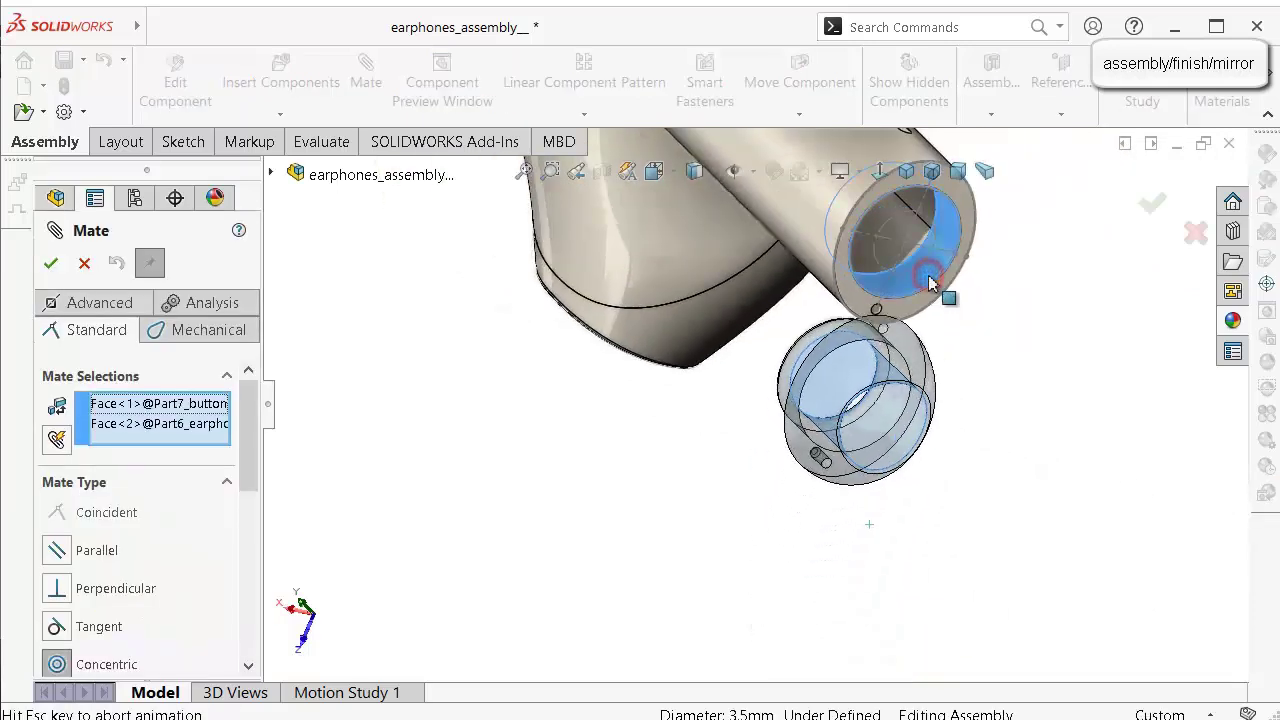
pyautogui.click(1219, 225)
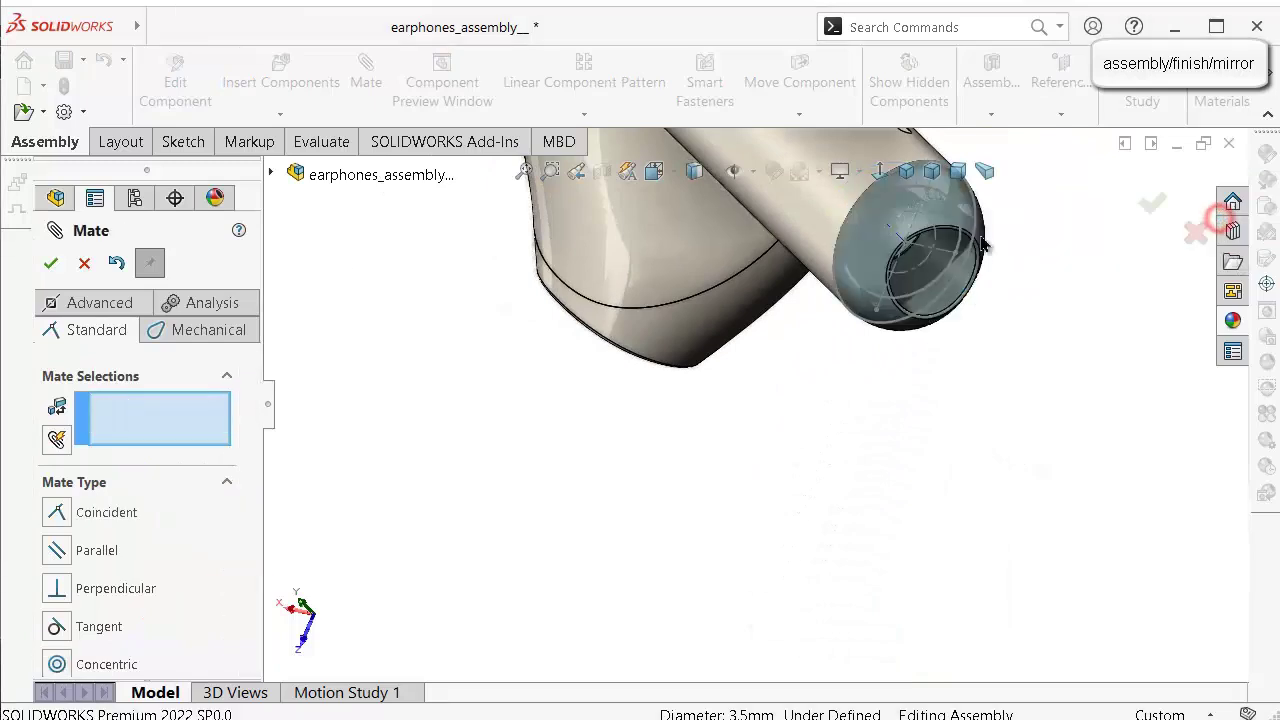
# Pull the cap out of the stem and add a concentric mate between its locating pin and the small hole in the stem's end face.
pyautogui.moveTo(980, 246); pyautogui.dragTo(929, 243, button='middle')
pyautogui.scroll(-2, 928, 240)
pyautogui.scroll(-2, 928, 240)
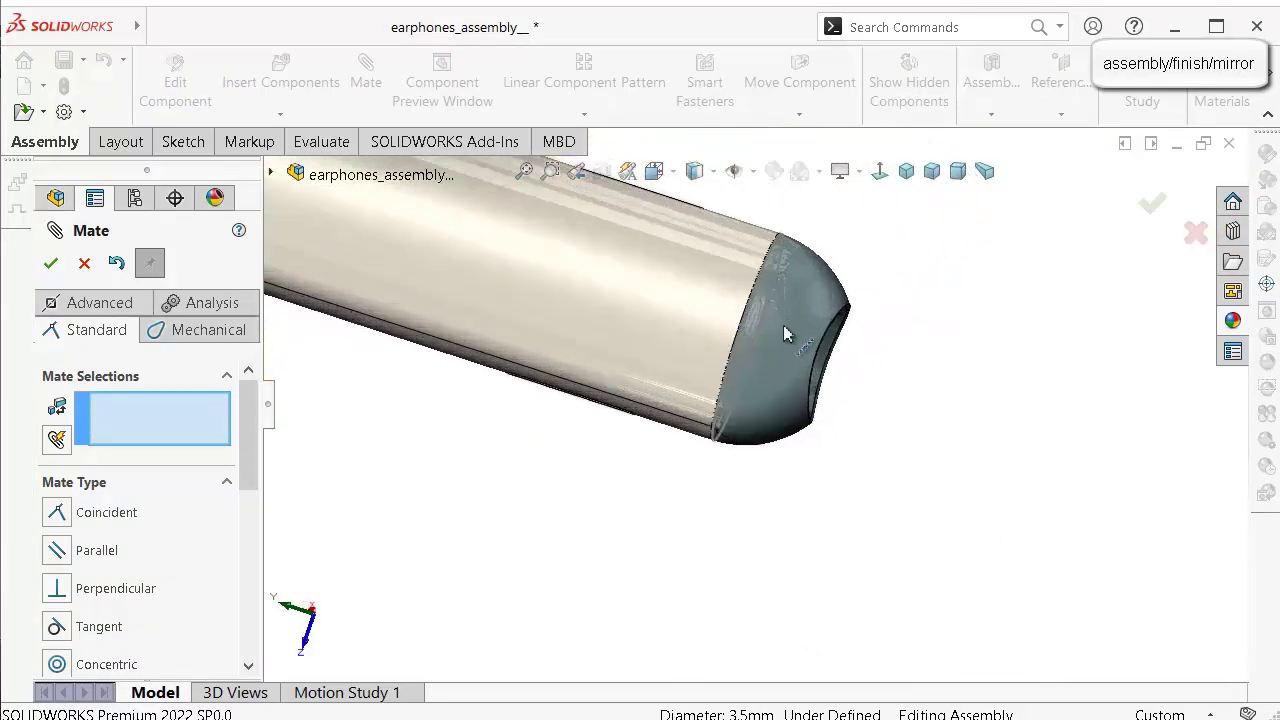
pyautogui.moveTo(783, 336); pyautogui.dragTo(898, 418)
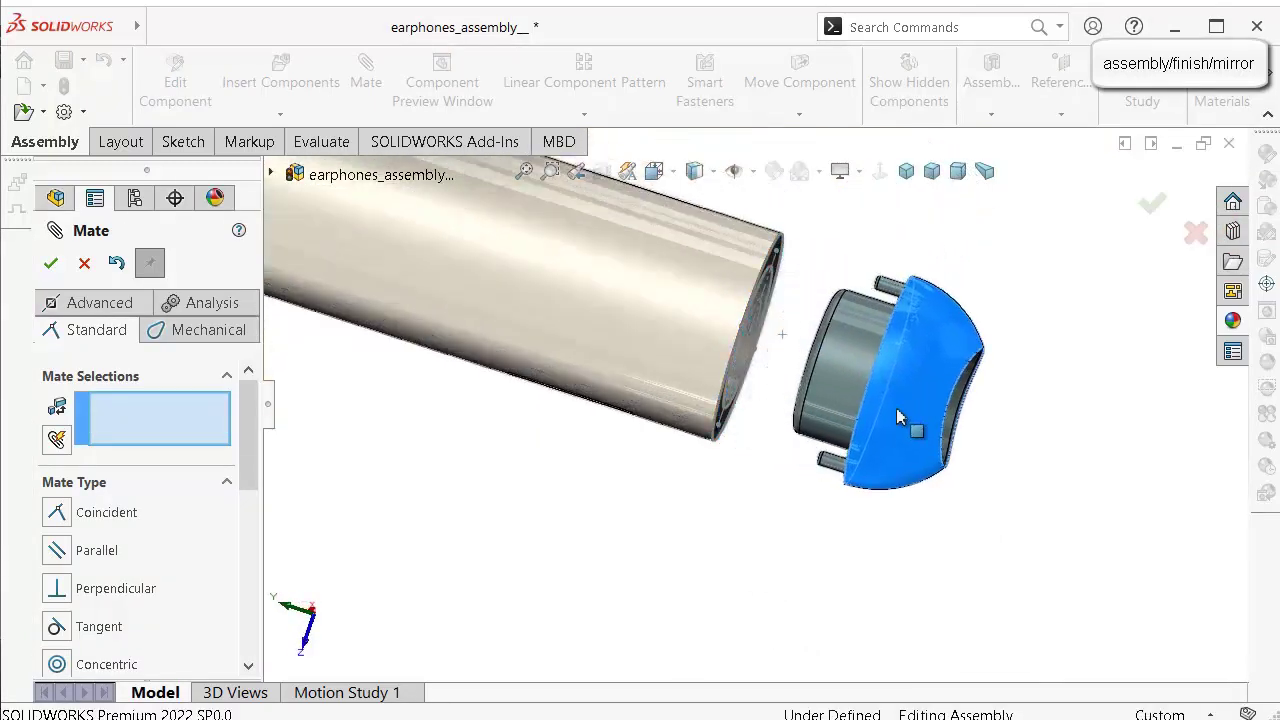
pyautogui.scroll(-6, 850, 365)
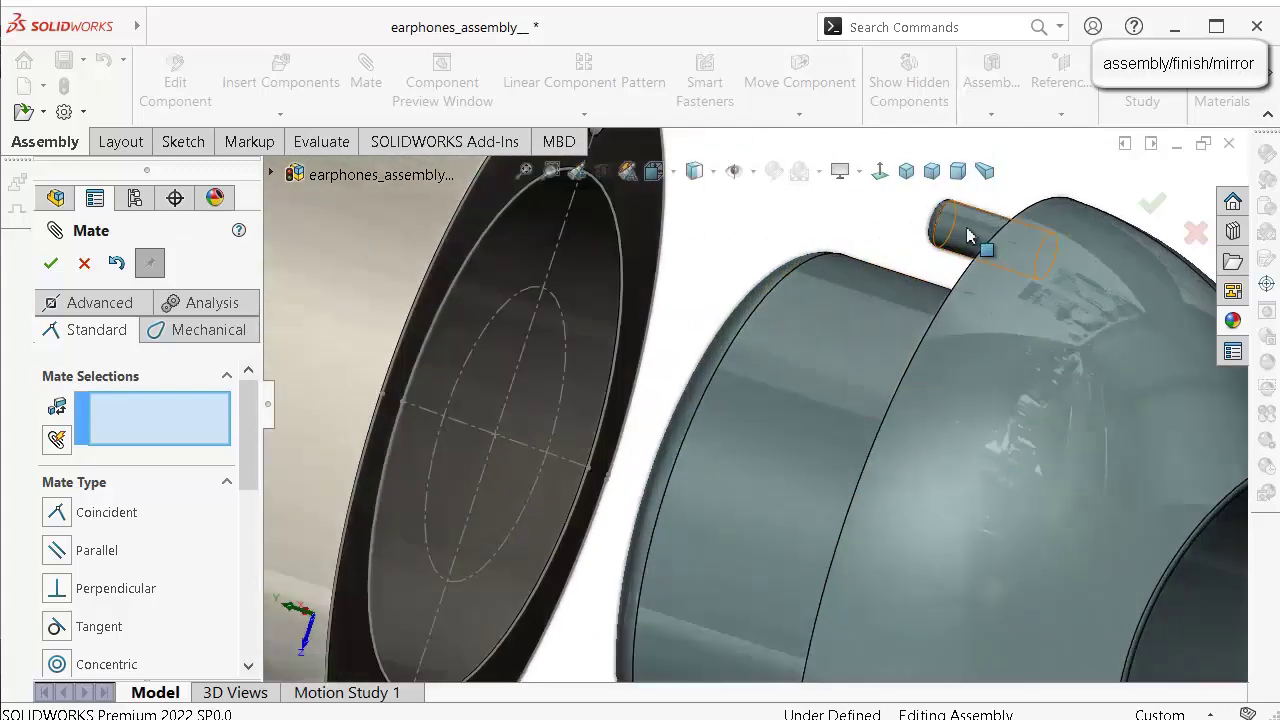
pyautogui.click(967, 236)
pyautogui.moveTo(967, 236); pyautogui.dragTo(716, 272, button='middle')
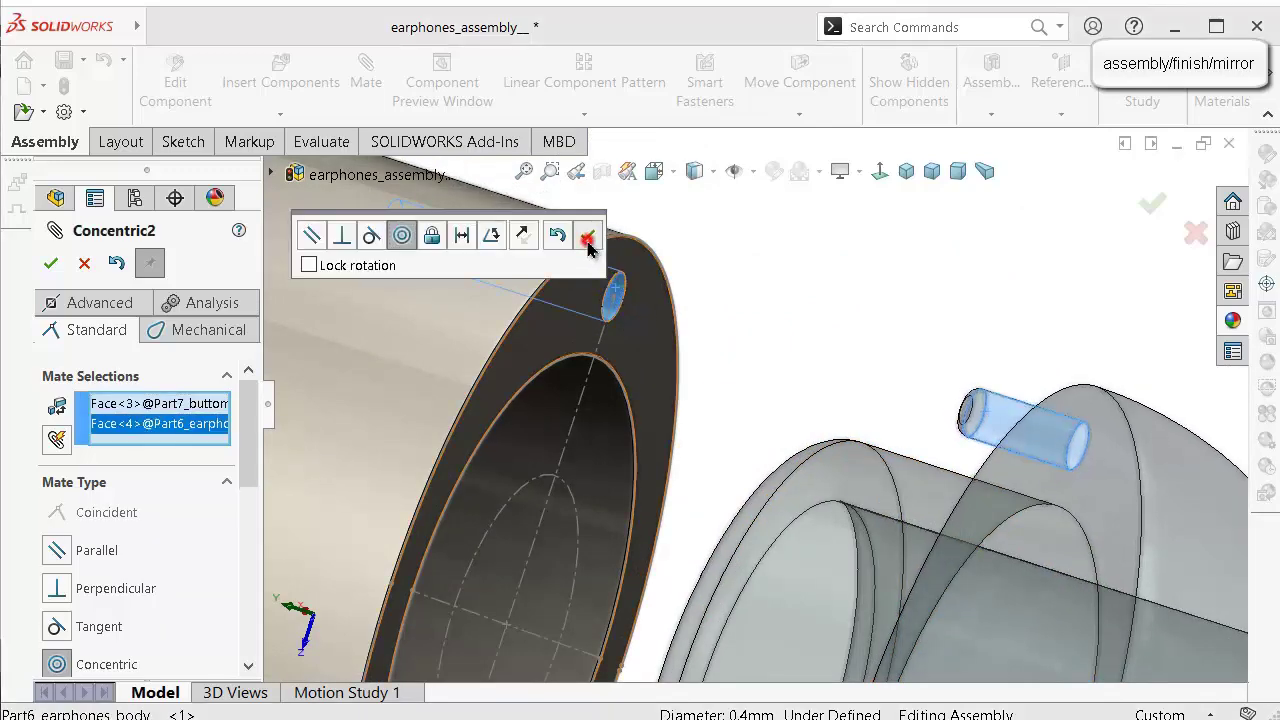
pyautogui.click(588, 240)
# Add a coincident mate between the cap's flat ring face and the stem's end face, and finish mating.
pyautogui.scroll(3, 642, 292)
pyautogui.moveTo(646, 300); pyautogui.dragTo(588, 385, button='middle')
pyautogui.click(846, 445)
pyautogui.click(544, 374)
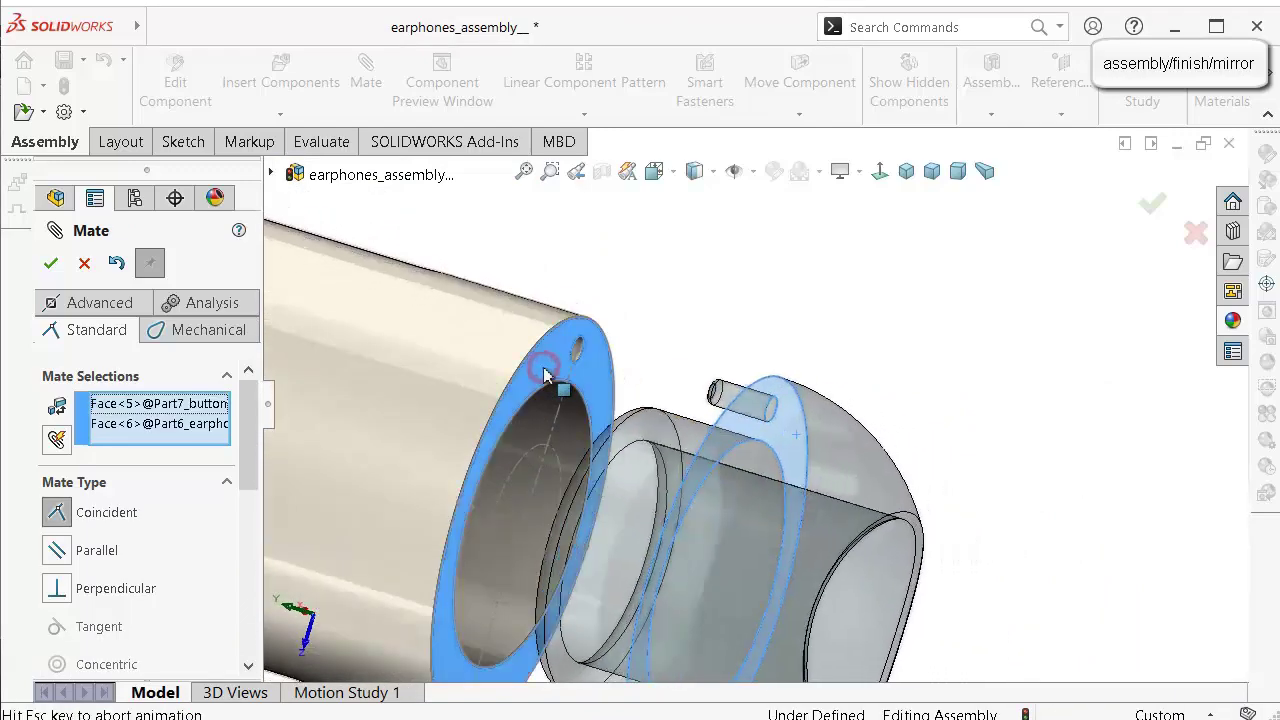
pyautogui.click(514, 343)
pyautogui.scroll(6, 830, 370)
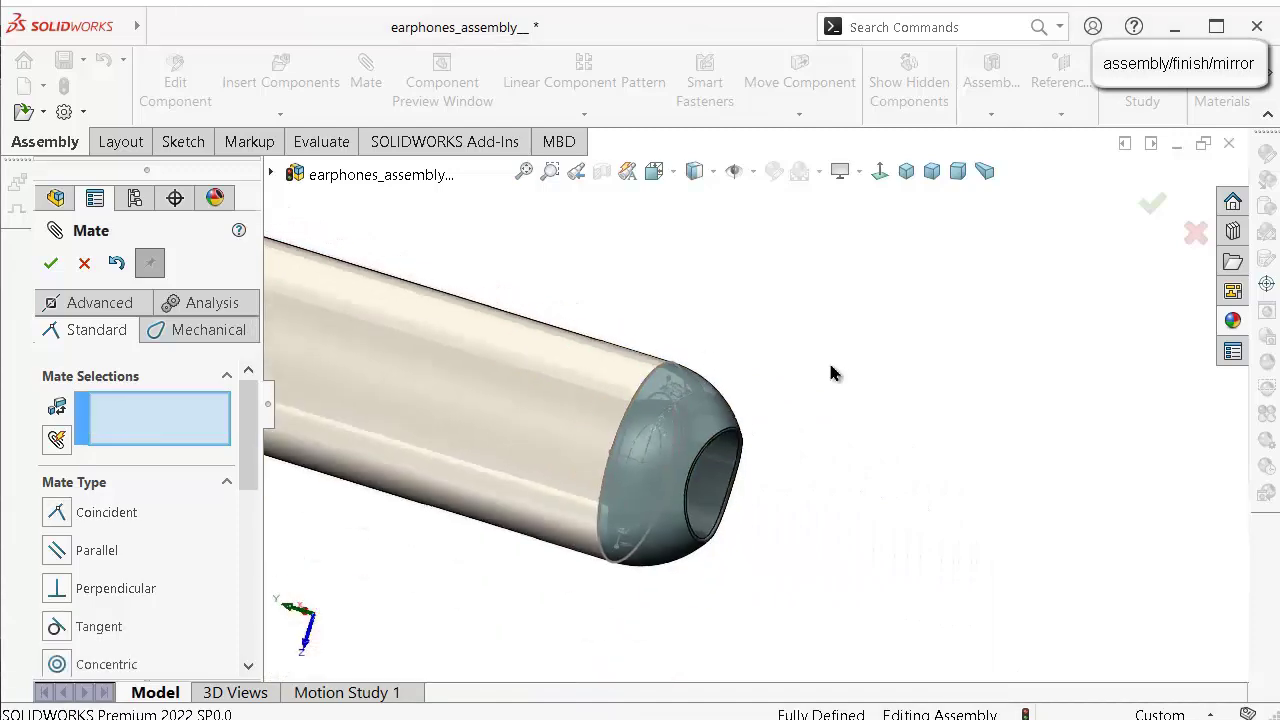
pyautogui.moveTo(828, 372); pyautogui.dragTo(790, 397, button='middle')
pyautogui.scroll(-8, 925, 525)
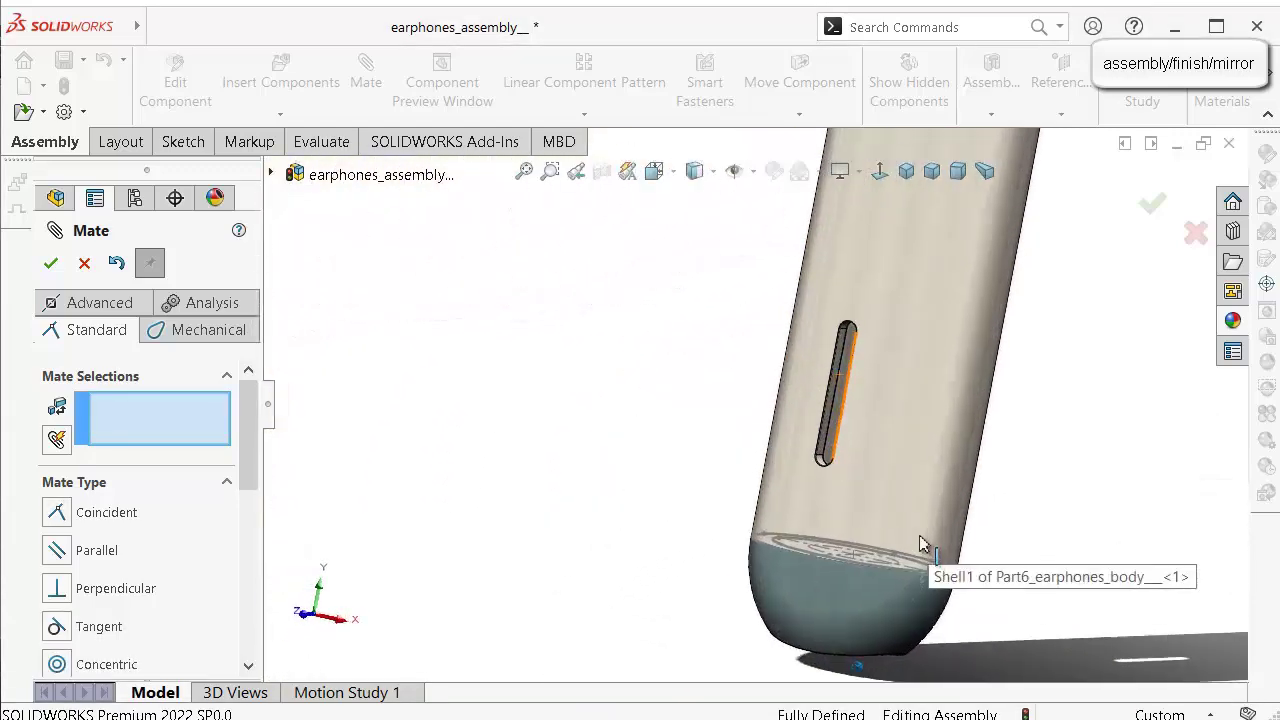
pyautogui.moveTo(791, 549); pyautogui.dragTo(783, 543, button='middle')
pyautogui.scroll(3, 783, 543)
pyautogui.scroll(1, 783, 550)
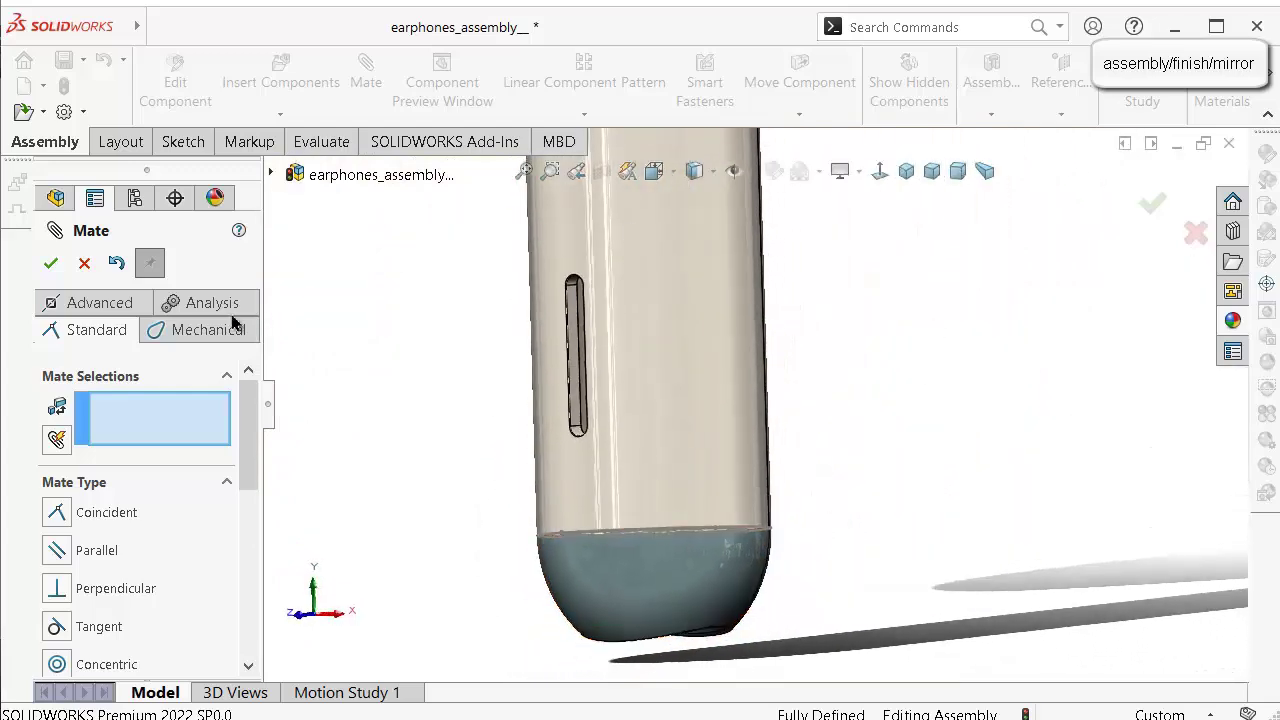
pyautogui.click(50, 263)
# Display the assembly shaded without edges and examine the complete earphone from all sides.
pyautogui.scroll(5, 843, 349)
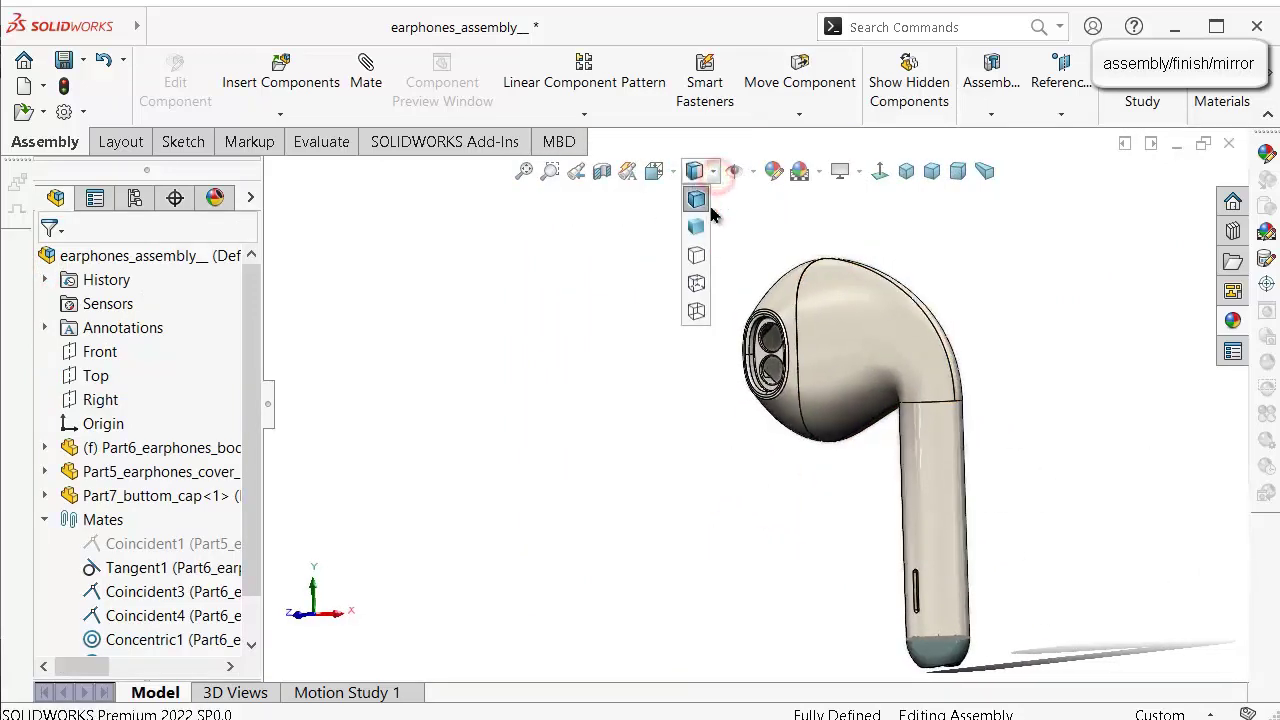
pyautogui.moveTo(1122, 460); pyautogui.dragTo(1076, 458, button='middle')
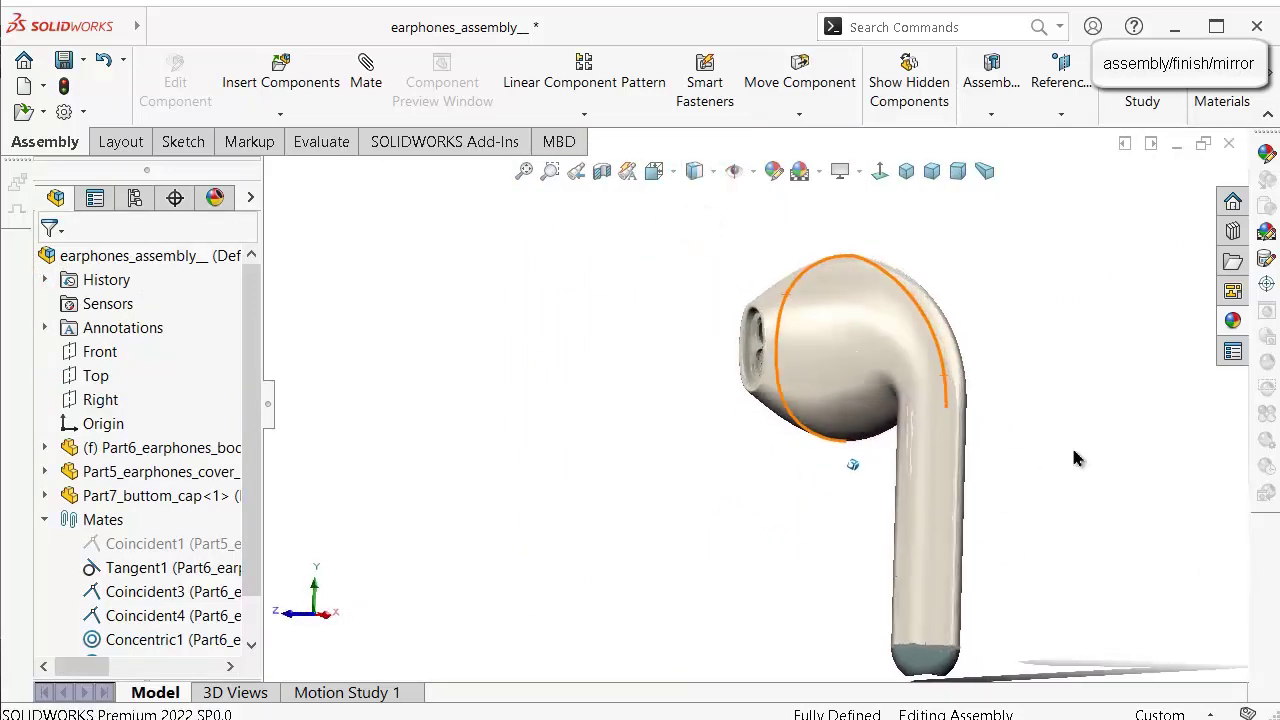
pyautogui.press('Left')
pyautogui.press('Left')
pyautogui.press('Left')
pyautogui.press('Left')
pyautogui.press('Left')
pyautogui.press('Left')
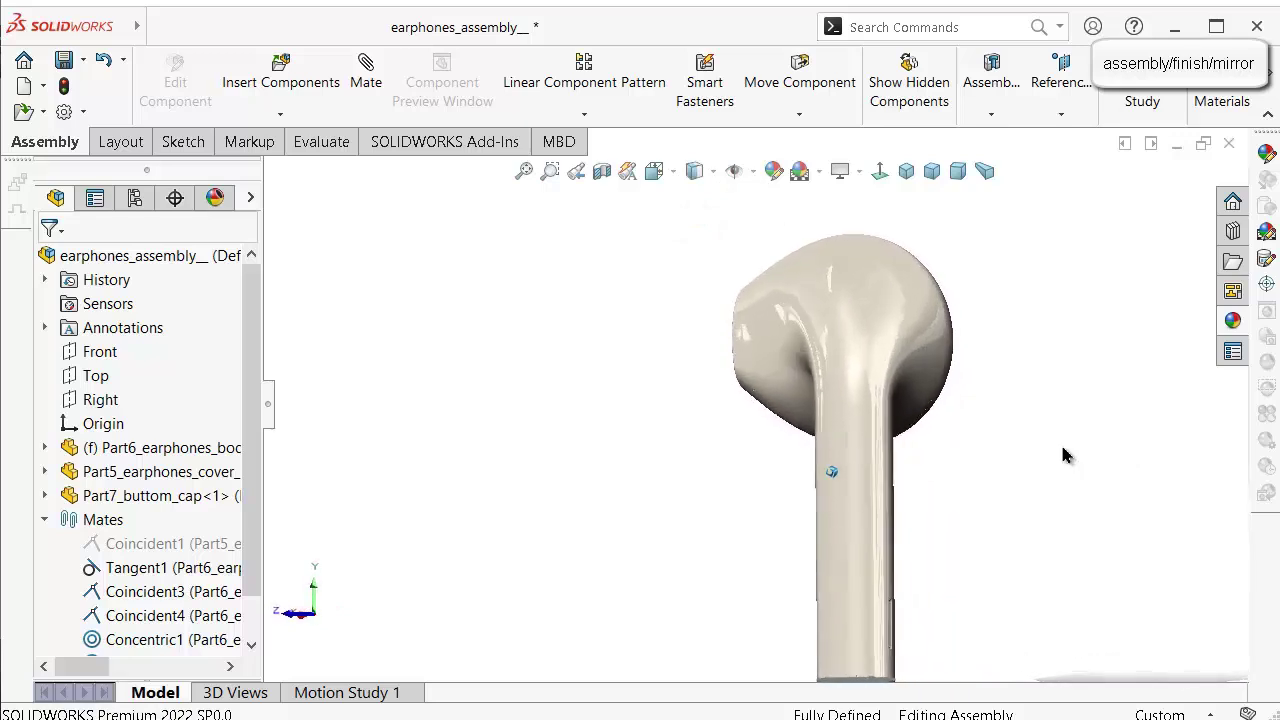
pyautogui.press('Left')
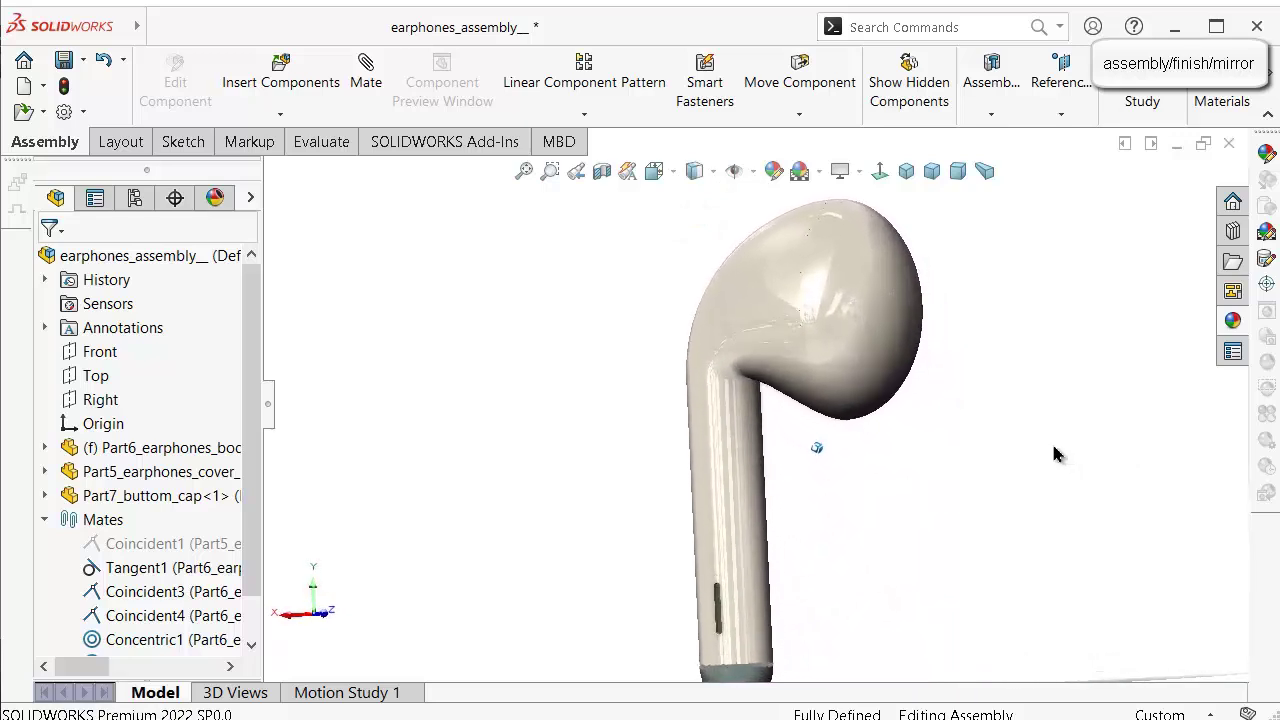
pyautogui.press('Left')
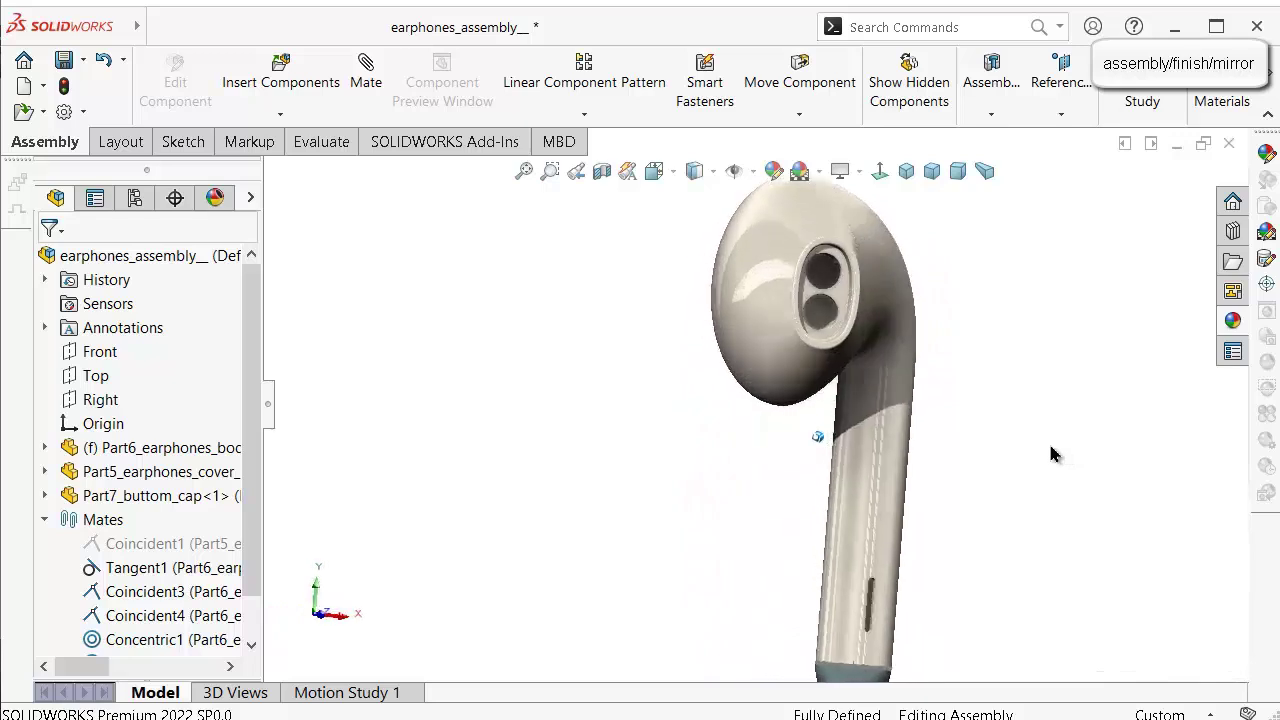
pyautogui.press('Left')
pyautogui.press('Left')
pyautogui.press('Left')
pyautogui.press('Left')
pyautogui.press('Left')
pyautogui.press('Left')
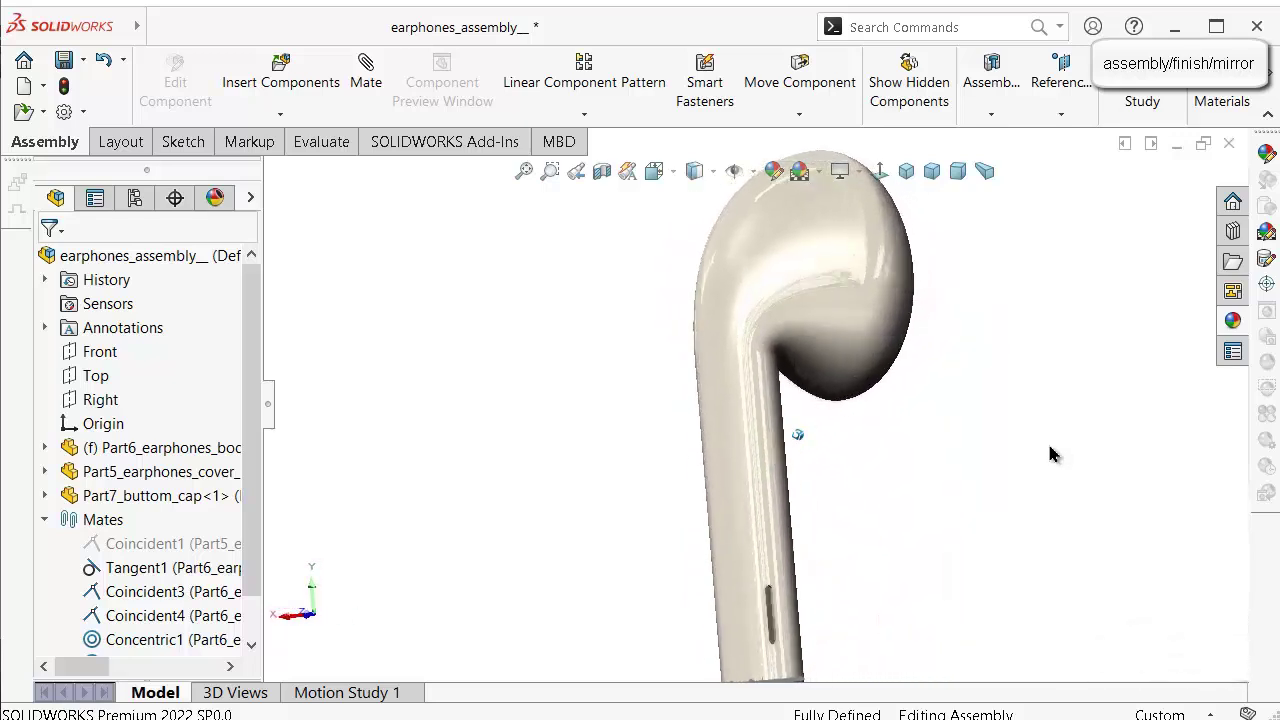
# Examine the assembled earphone's ear opening, head, stem slot and bottom cap from several angles and close up.
pyautogui.press('Up')
pyautogui.press('Up')
pyautogui.press('Up')
pyautogui.press('Up')
pyautogui.press('Up')
pyautogui.press('Up')
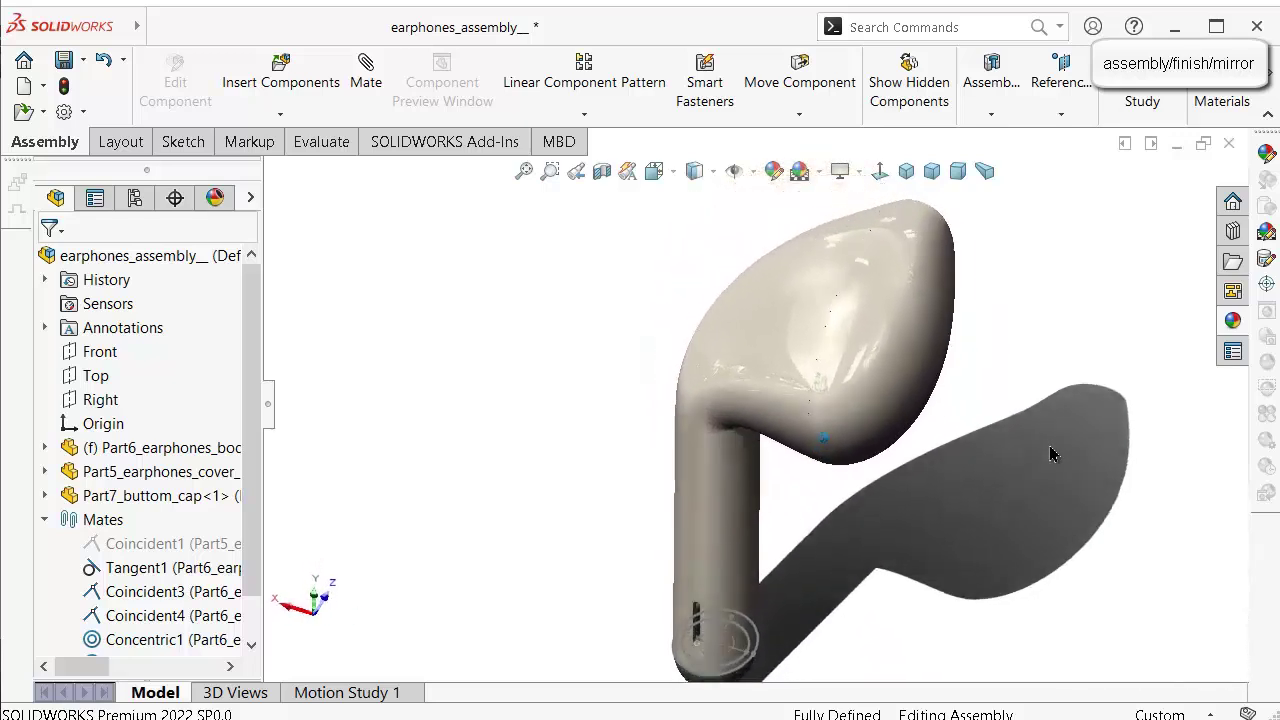
pyautogui.hotkey('alt', 'Right')
pyautogui.hotkey('alt', 'Right')
pyautogui.hotkey('alt', 'Right')
pyautogui.hotkey('alt', 'Right')
pyautogui.hotkey('alt', 'Right')
pyautogui.hotkey('alt', 'Right')
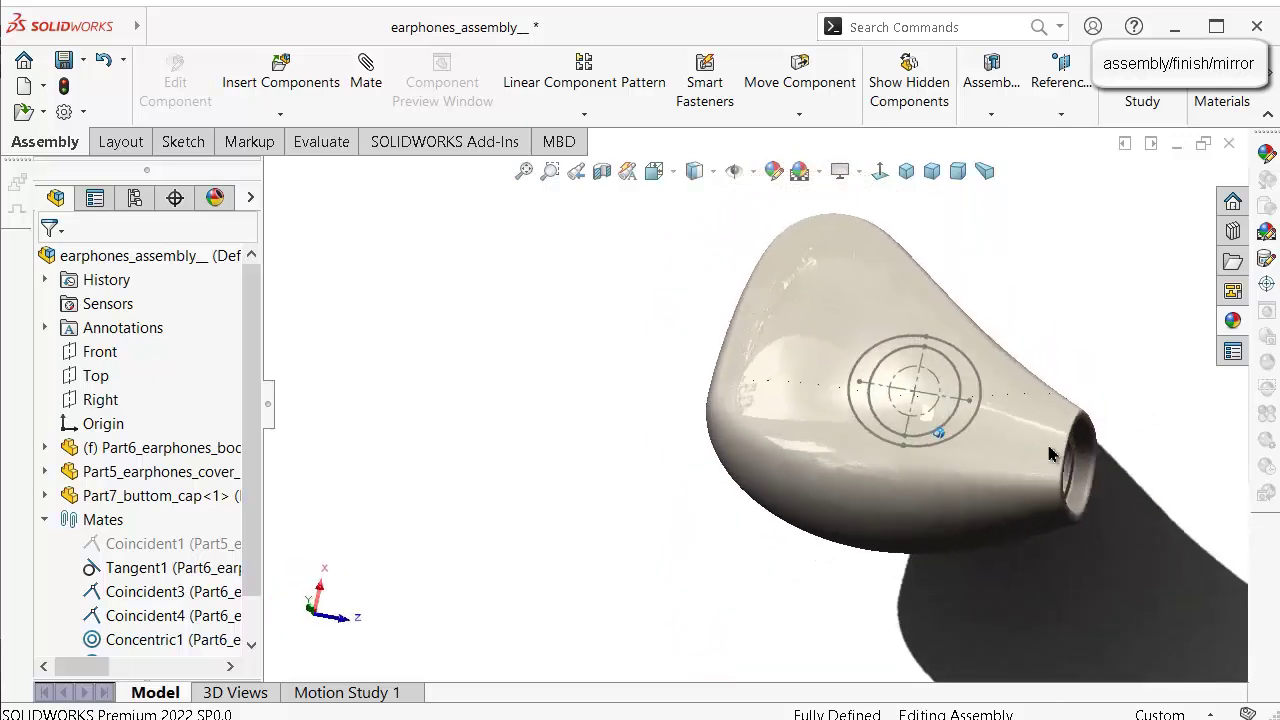
pyautogui.hotkey('alt', 'Right')
pyautogui.hotkey('alt', 'Right')
pyautogui.hotkey('alt', 'Right')
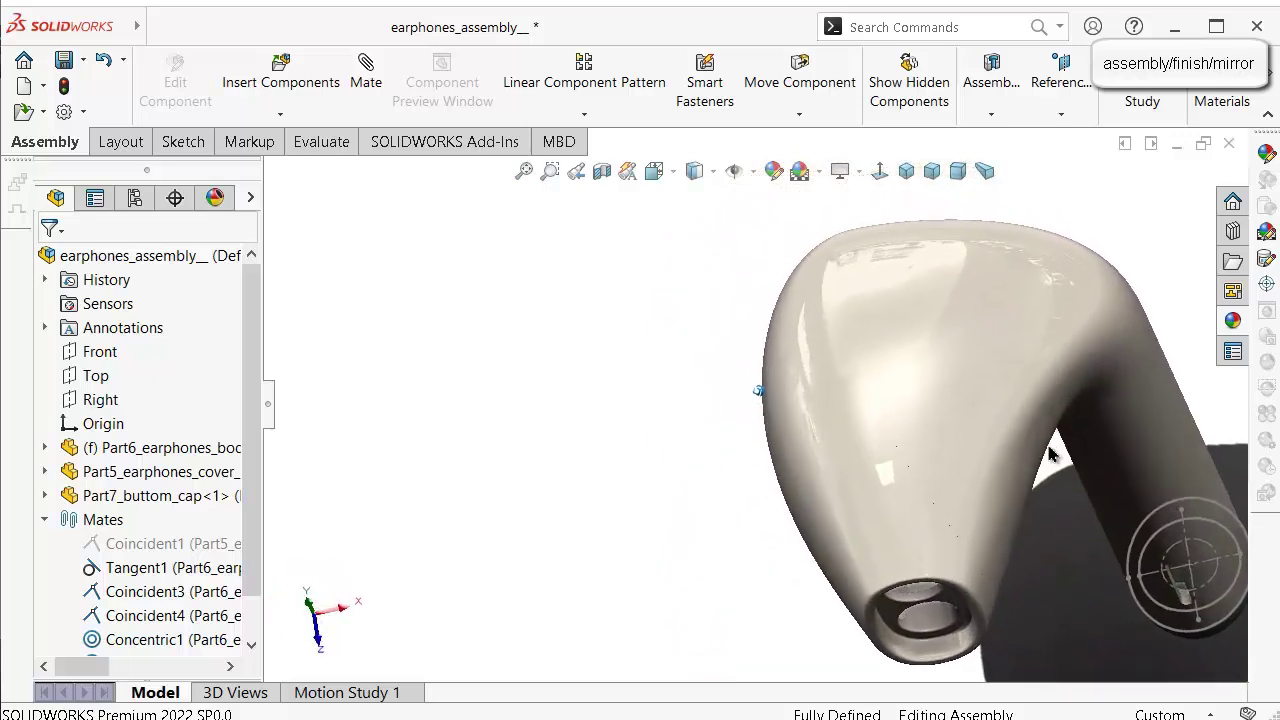
pyautogui.press('Left')
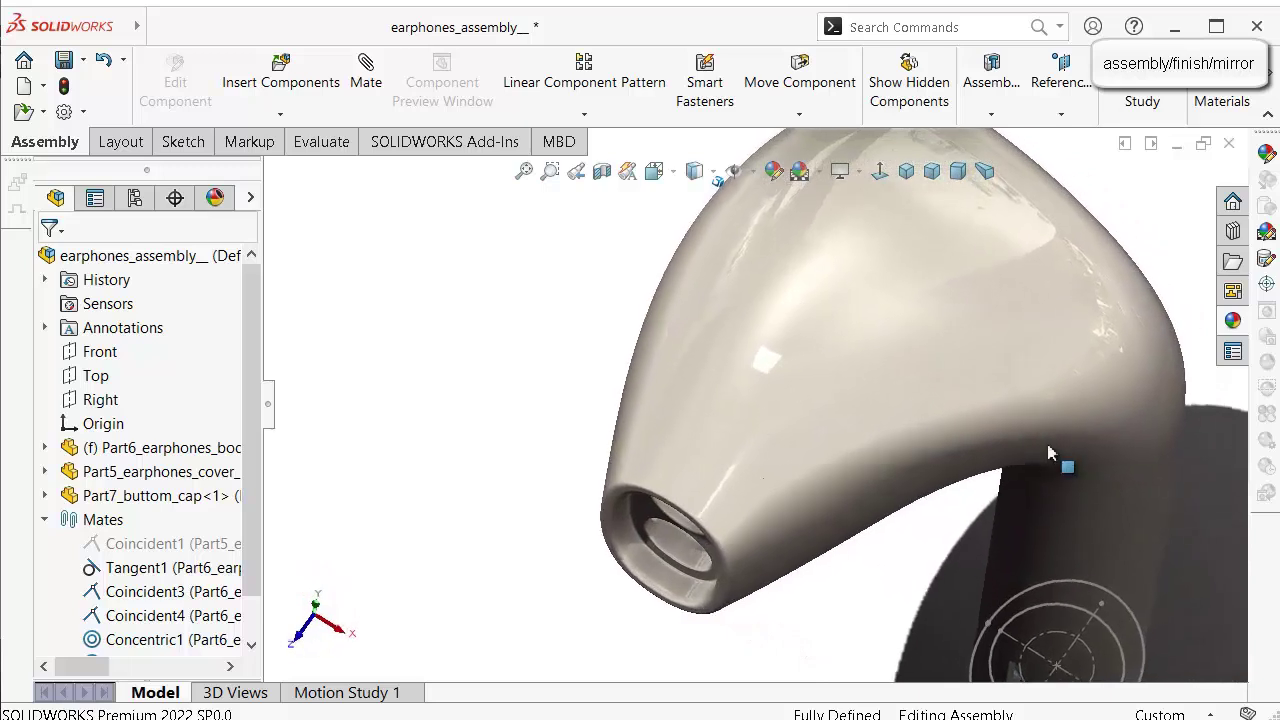
pyautogui.scroll(-1, 1017, 508)
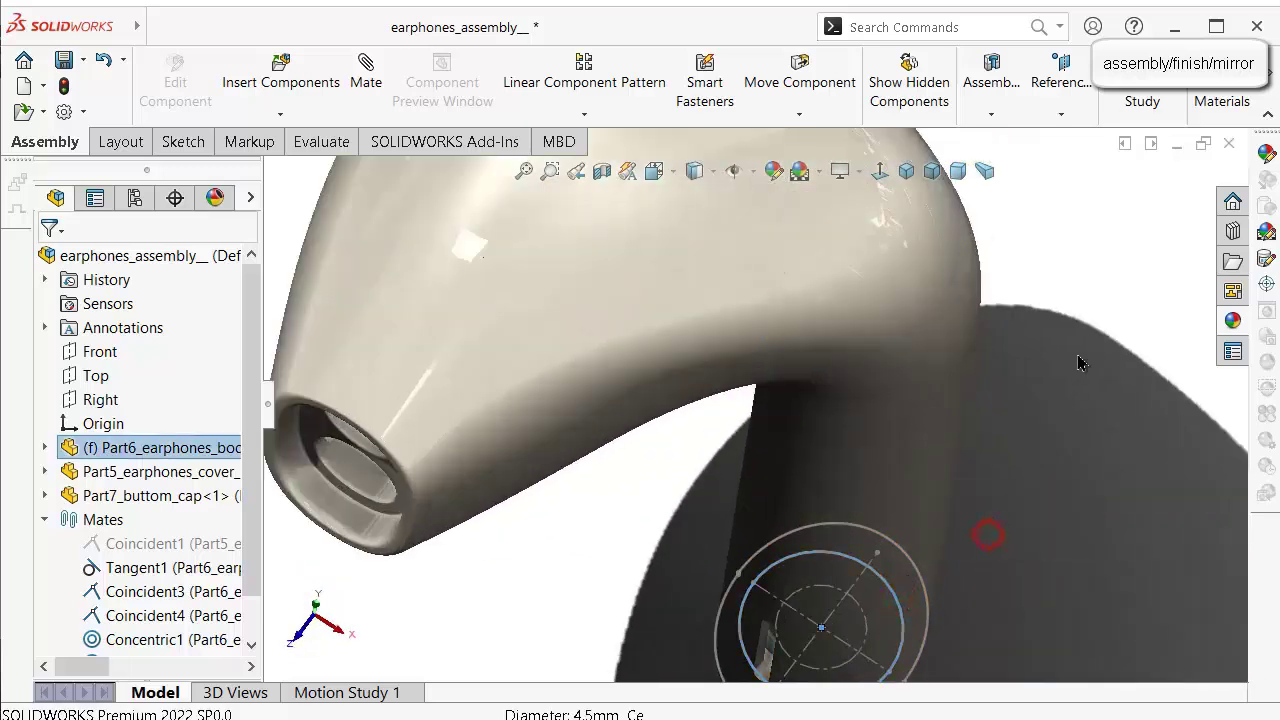
pyautogui.click(1087, 314)
pyautogui.press('f')
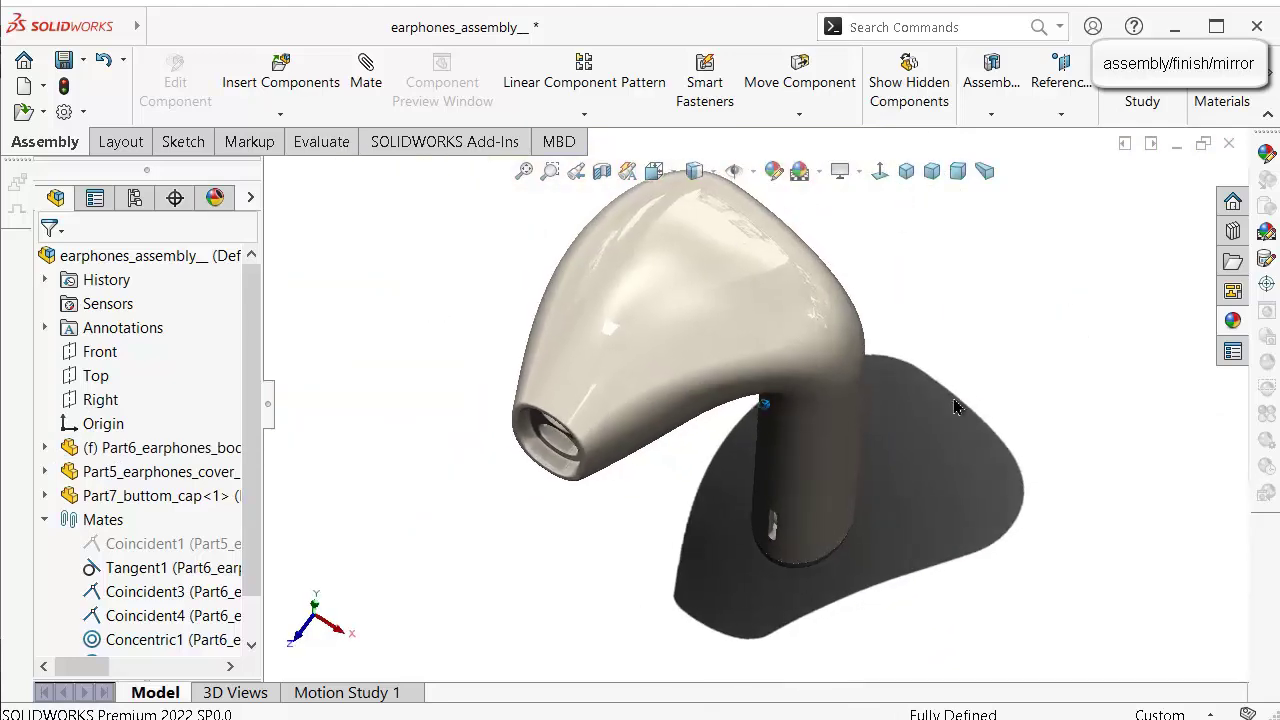
pyautogui.moveTo(955, 406); pyautogui.dragTo(889, 425, button='middle')
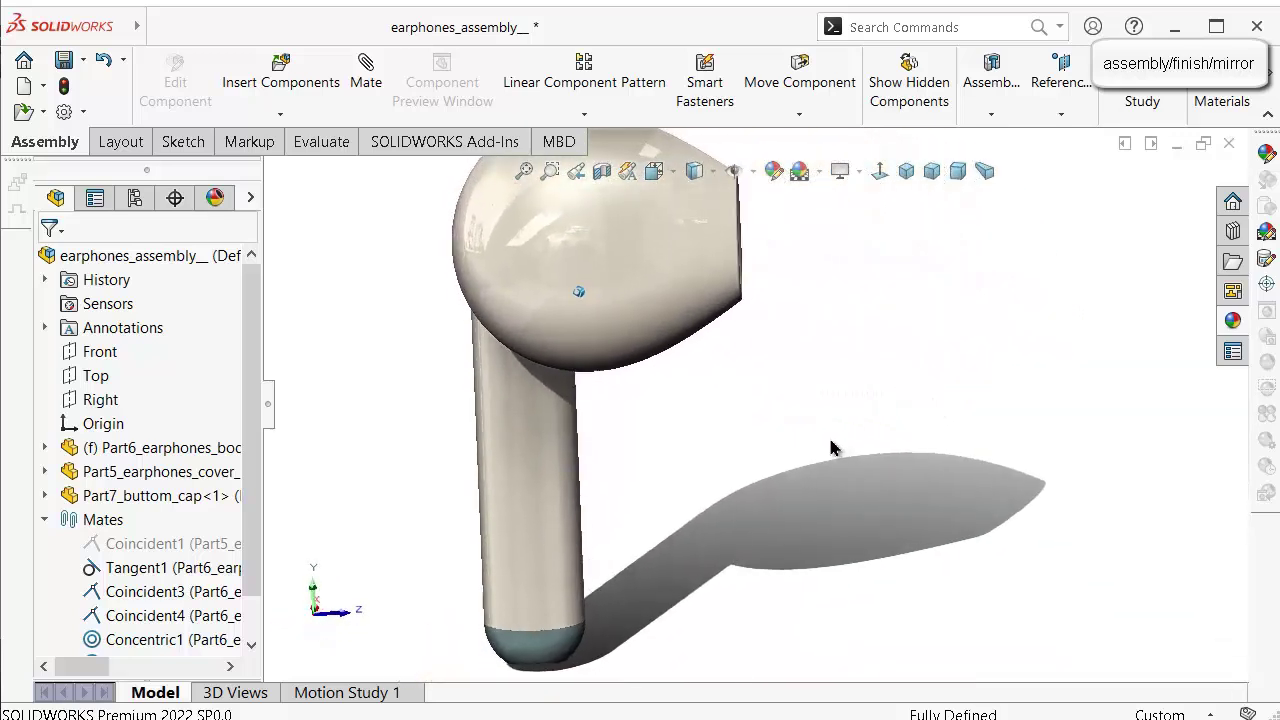
pyautogui.press('Left')
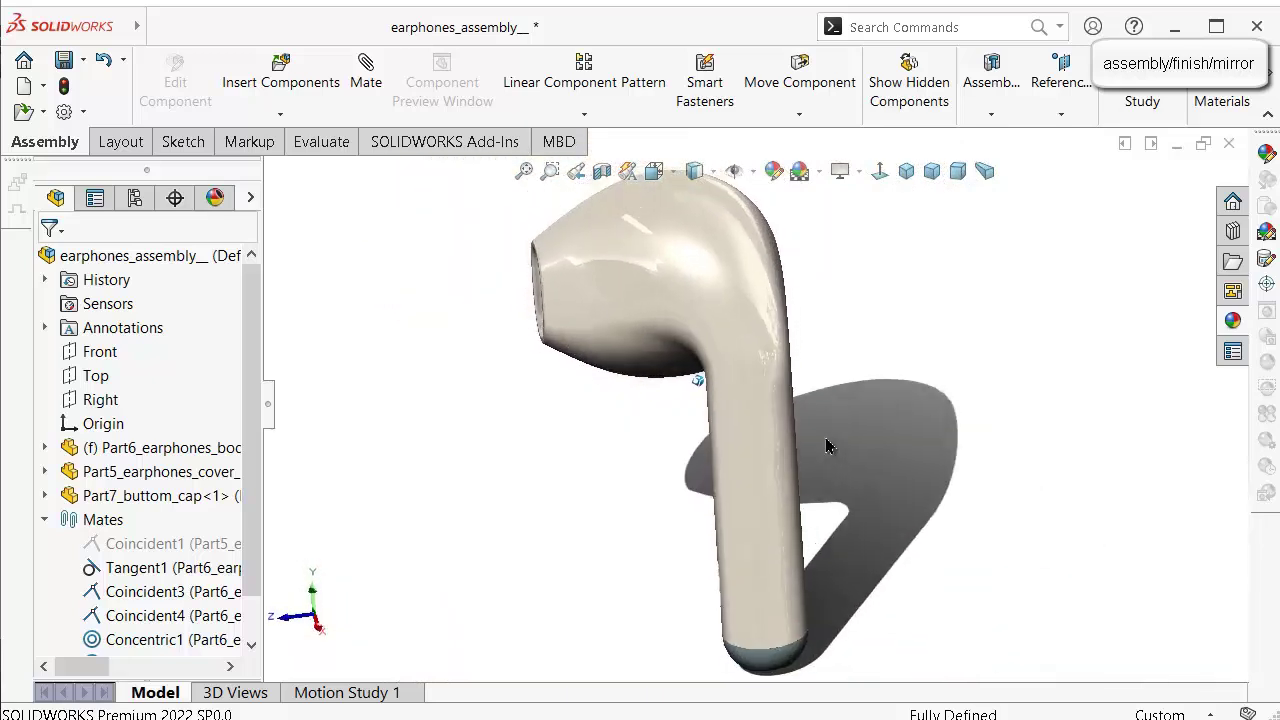
pyautogui.press('Left')
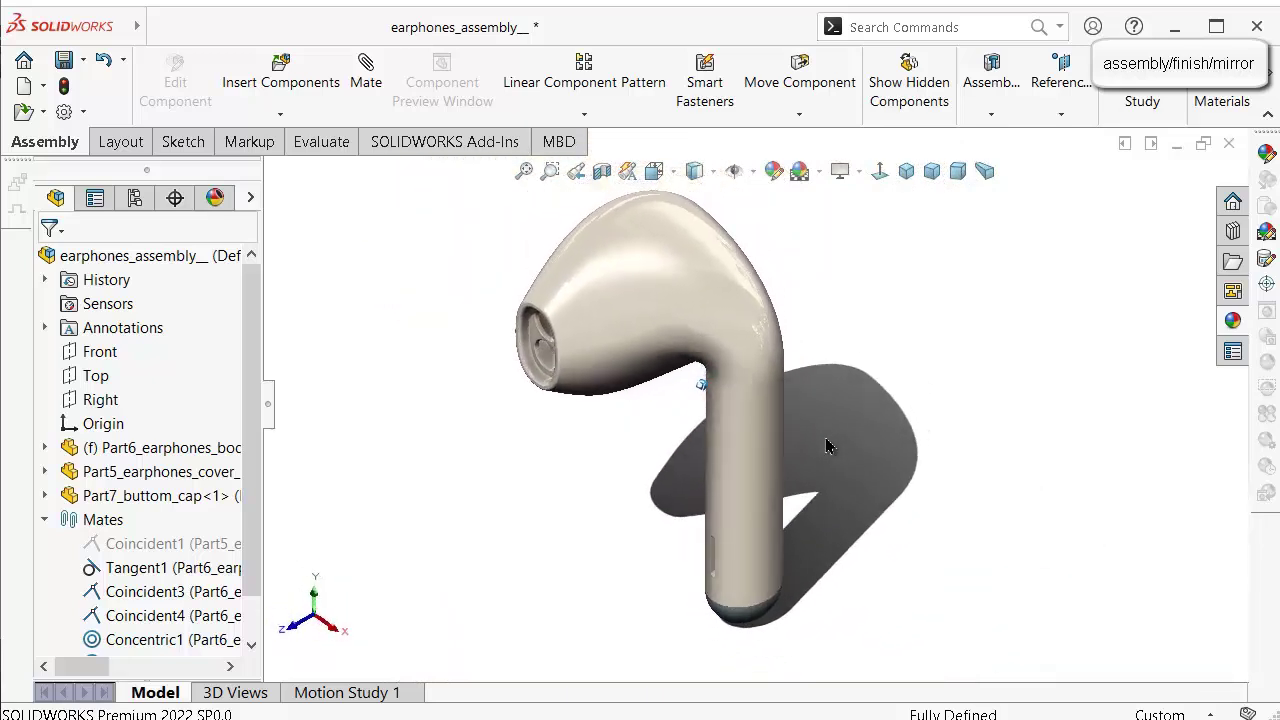
pyautogui.press('Up')
pyautogui.press('Left')
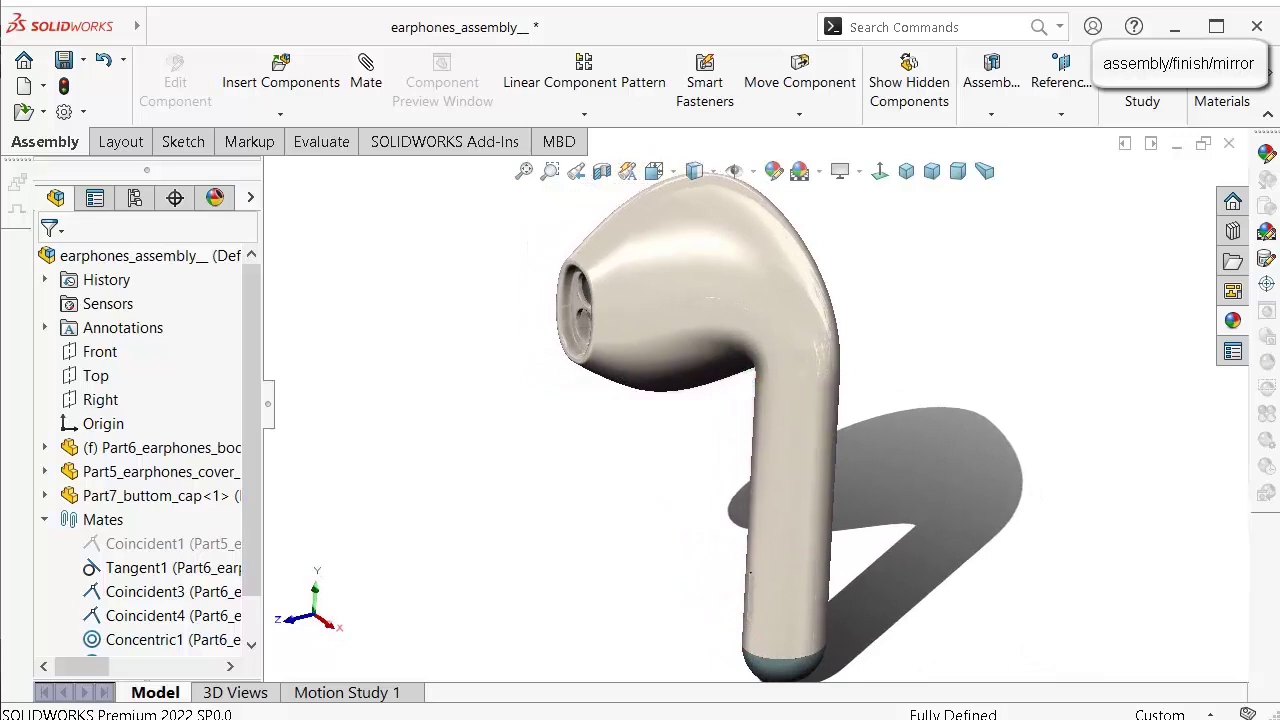
# Save the finished earphone assembly.
pyautogui.hotkey('ctrl', 's')
pyautogui.click(521, 555)
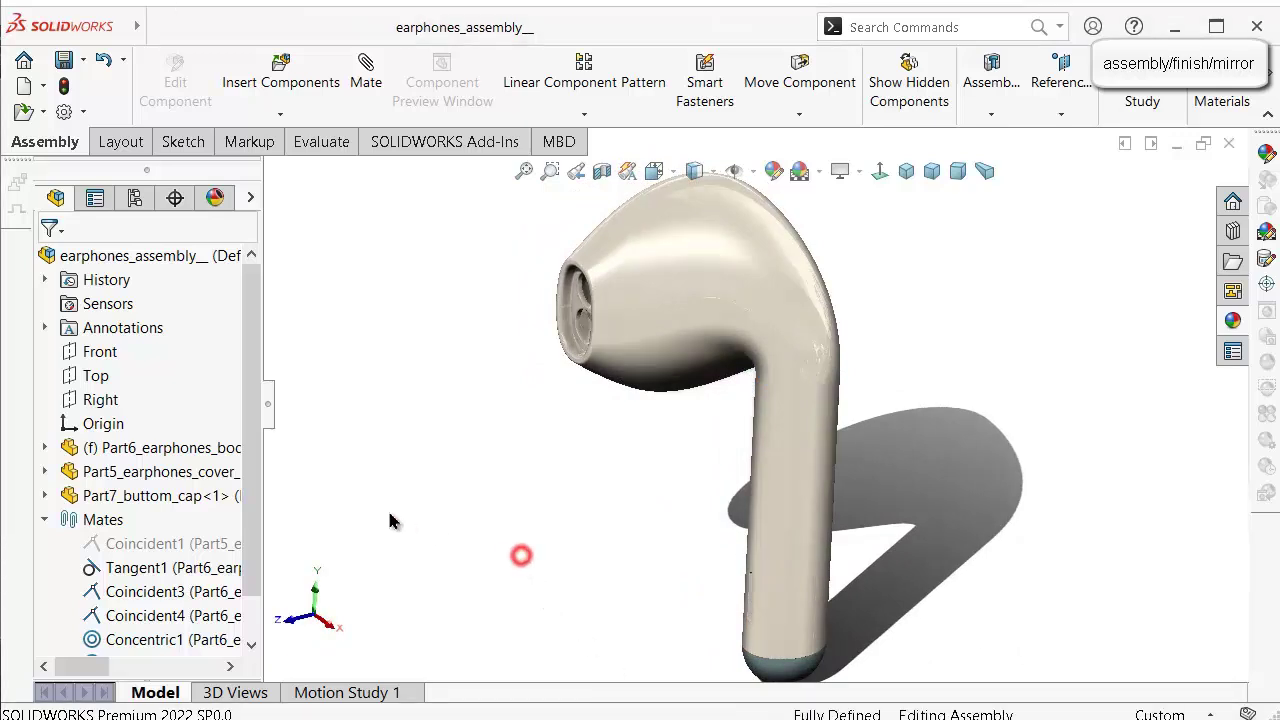
pyautogui.press('Left')
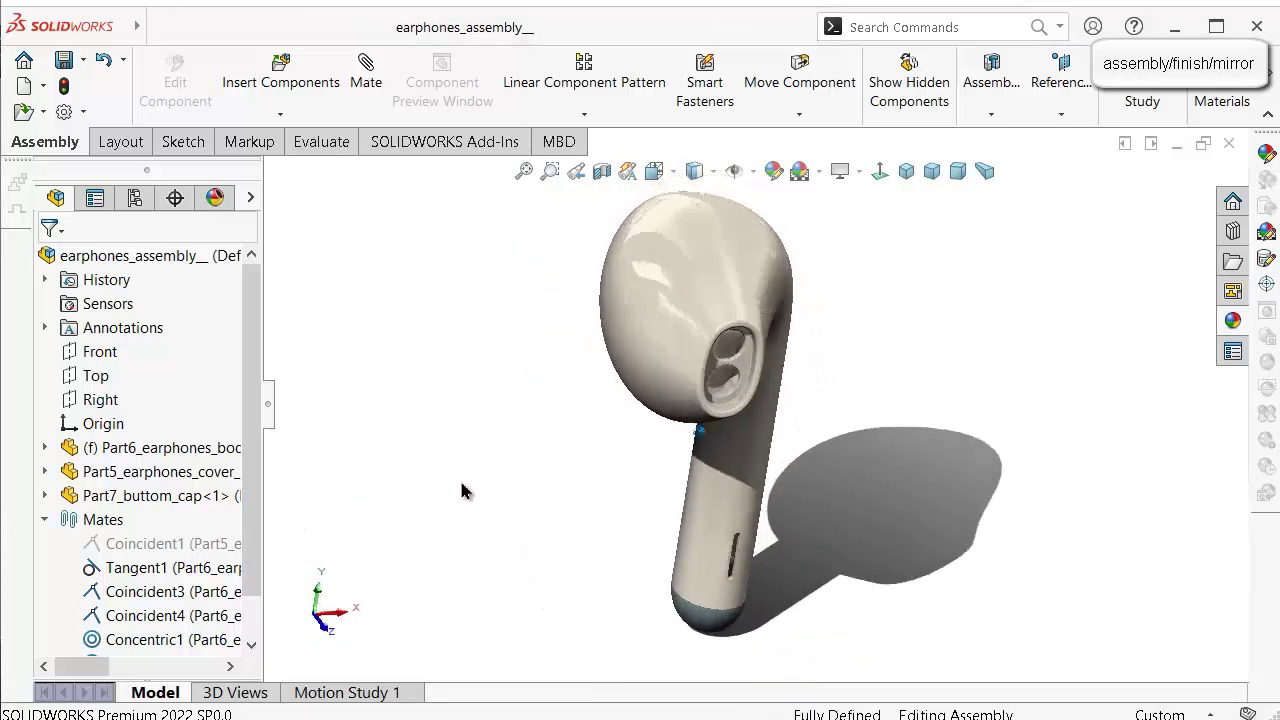
# Show the right_layout2 sketch of the earphone cover part in the assembly.
pyautogui.click(733, 354)
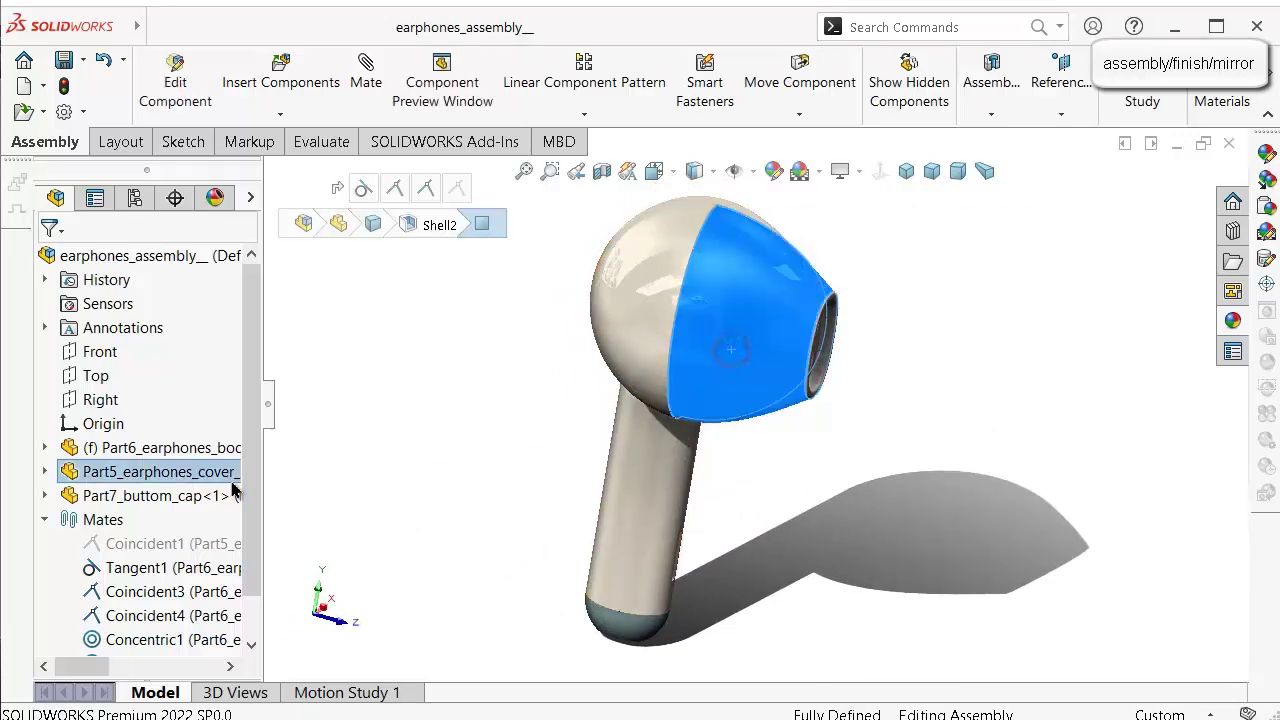
pyautogui.click(45, 471)
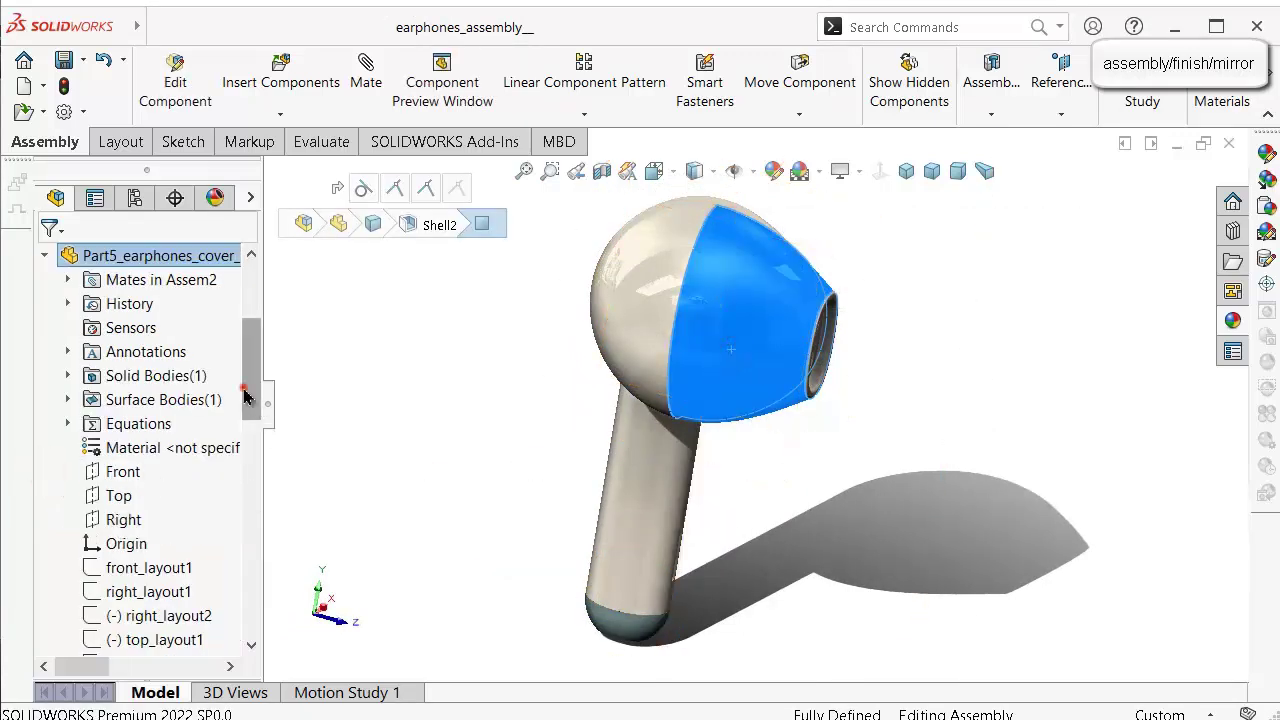
pyautogui.moveTo(244, 396); pyautogui.dragTo(255, 443)
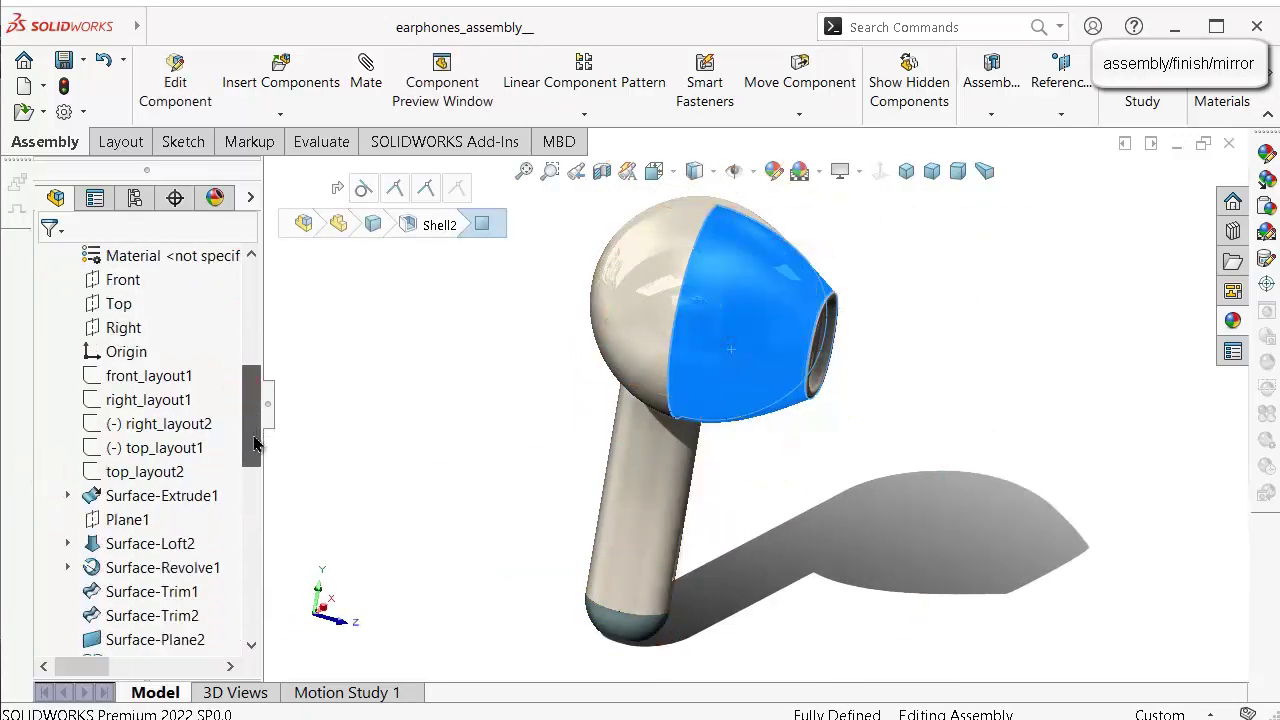
pyautogui.click(170, 424)
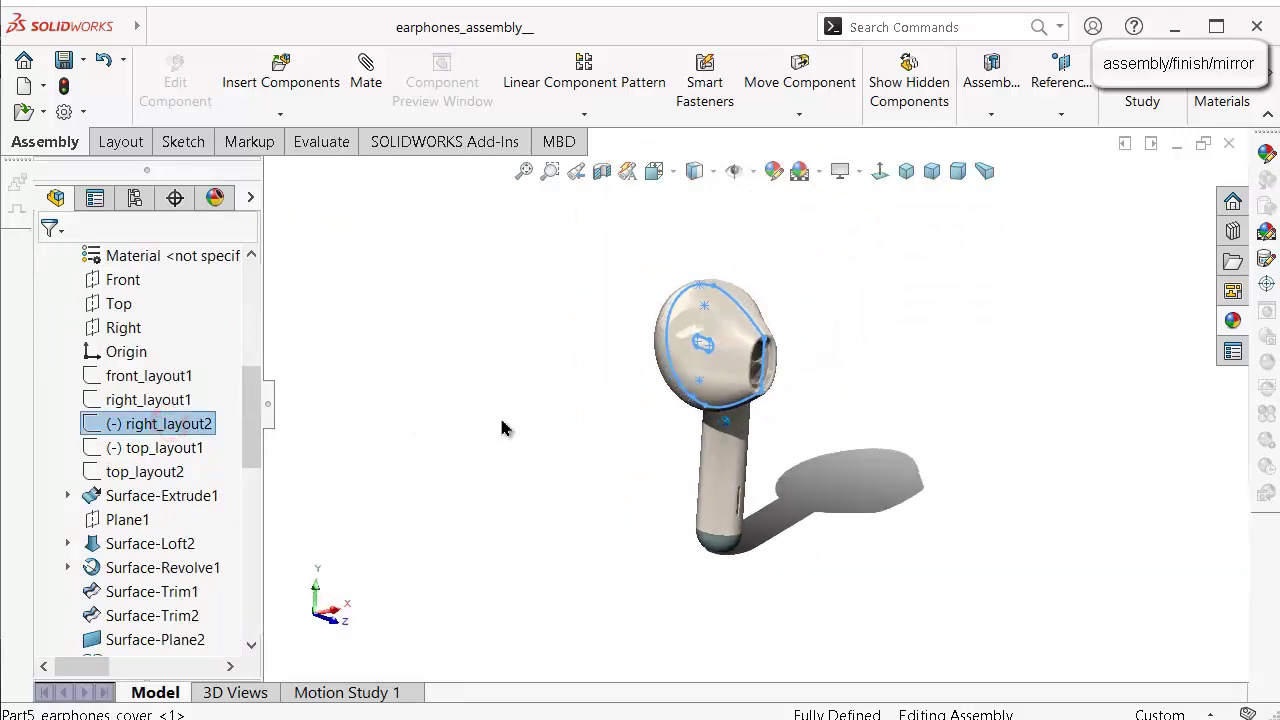
pyautogui.scroll(-3, 675, 395)
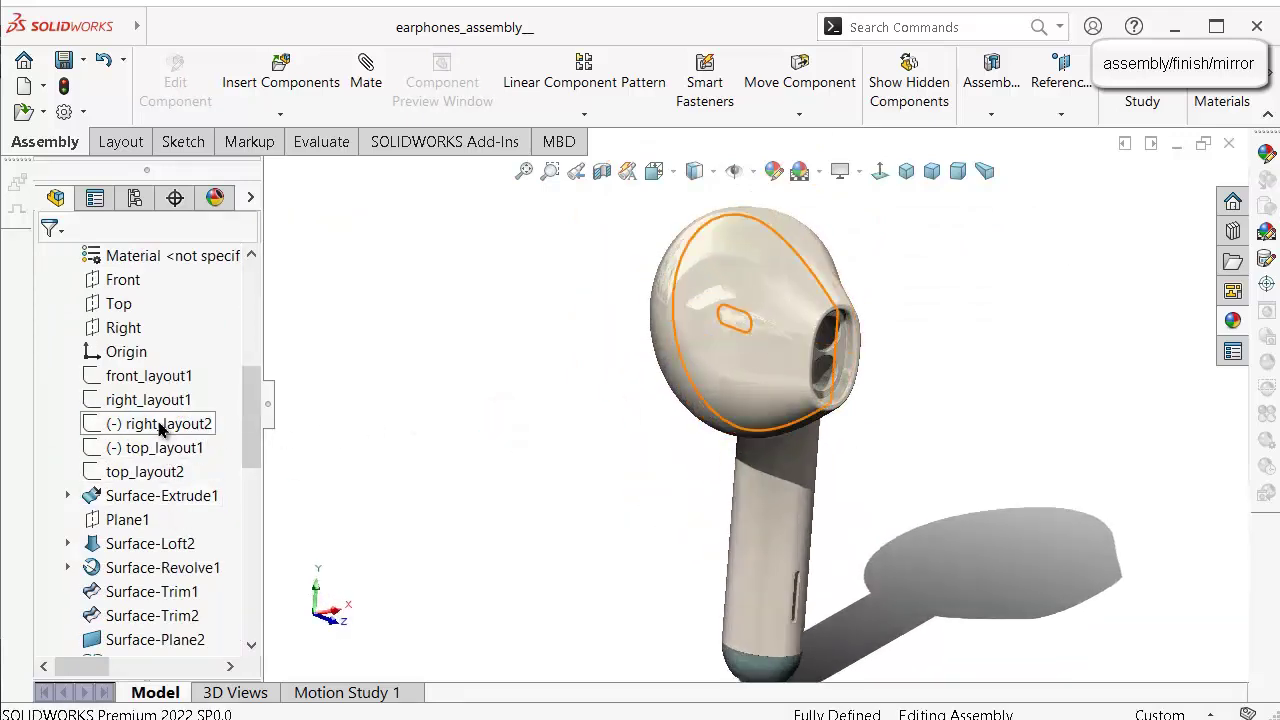
pyautogui.click(183, 399)
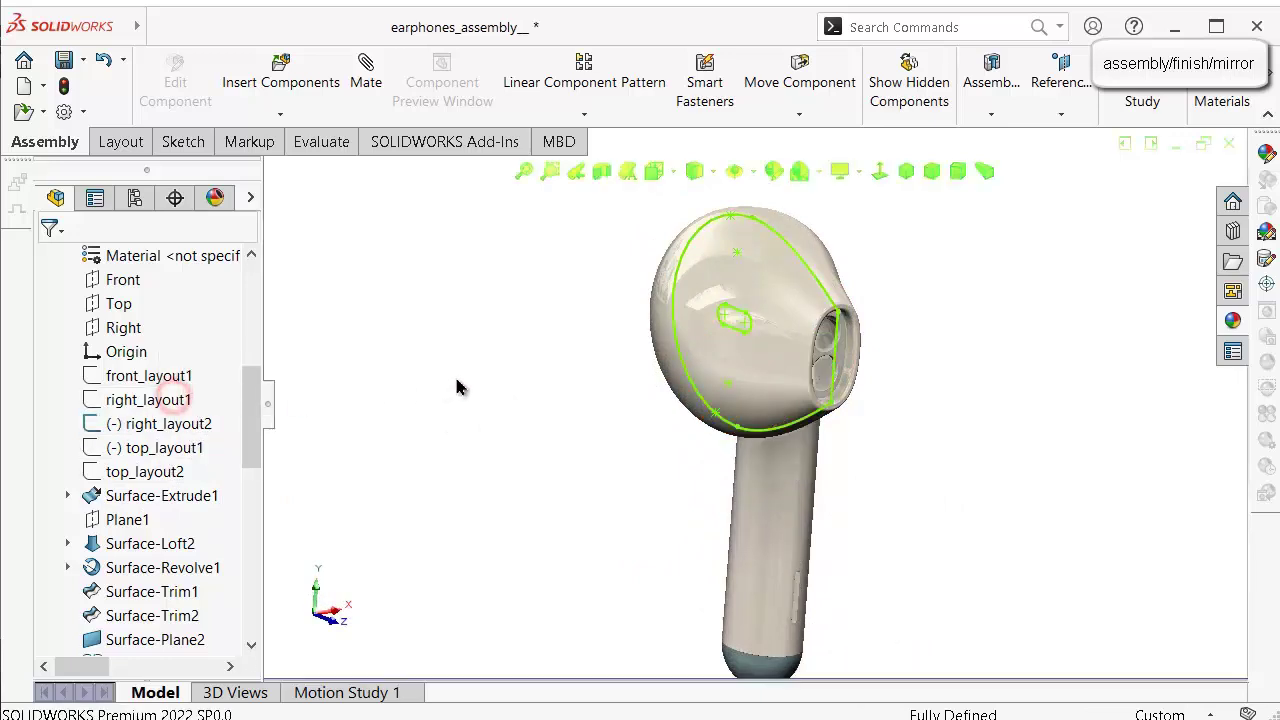
# Edit the earphone cover part within the assembly and start a sketch on its Right plane.
pyautogui.click(789, 307)
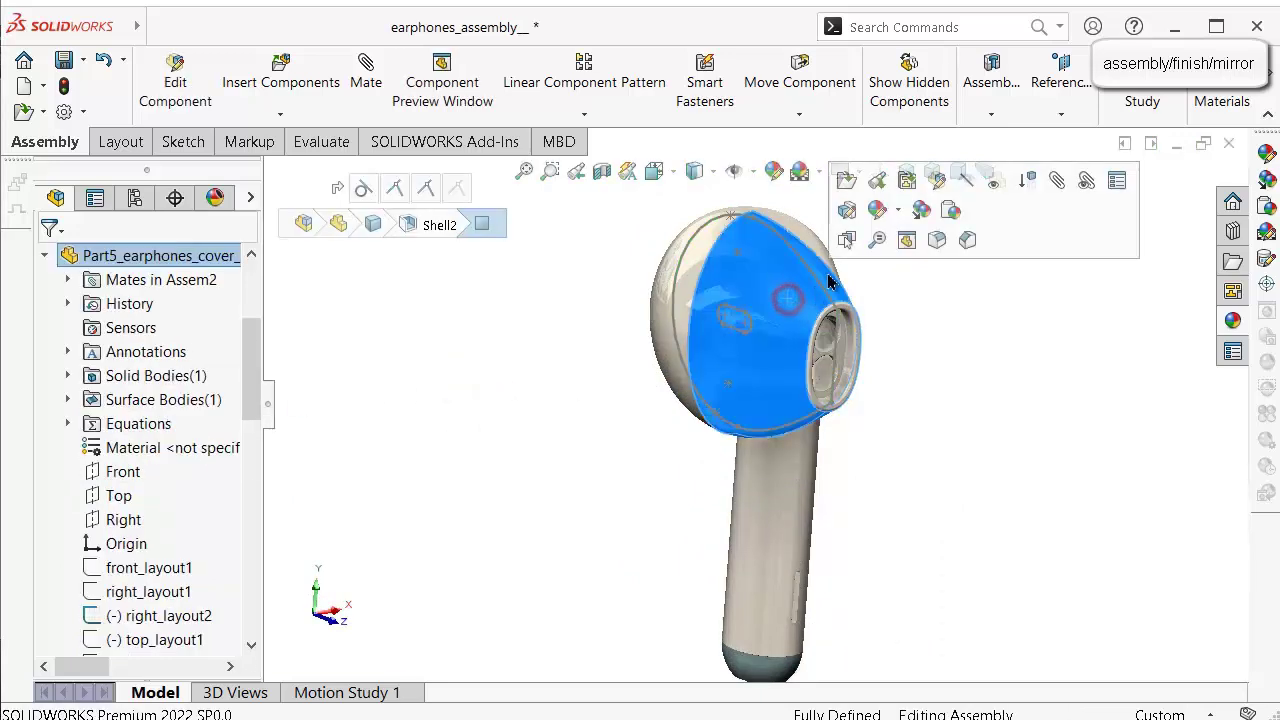
pyautogui.click(932, 181)
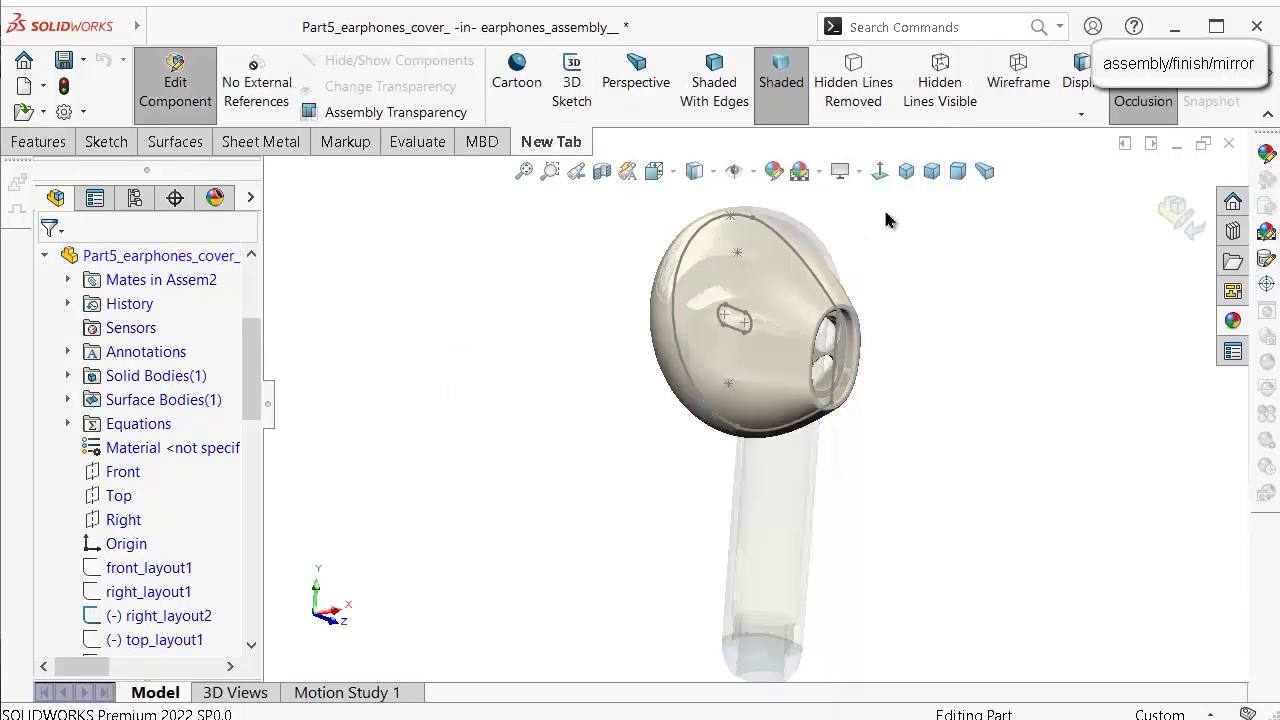
pyautogui.scroll(-3, 754, 302)
pyautogui.scroll(2, 460, 354)
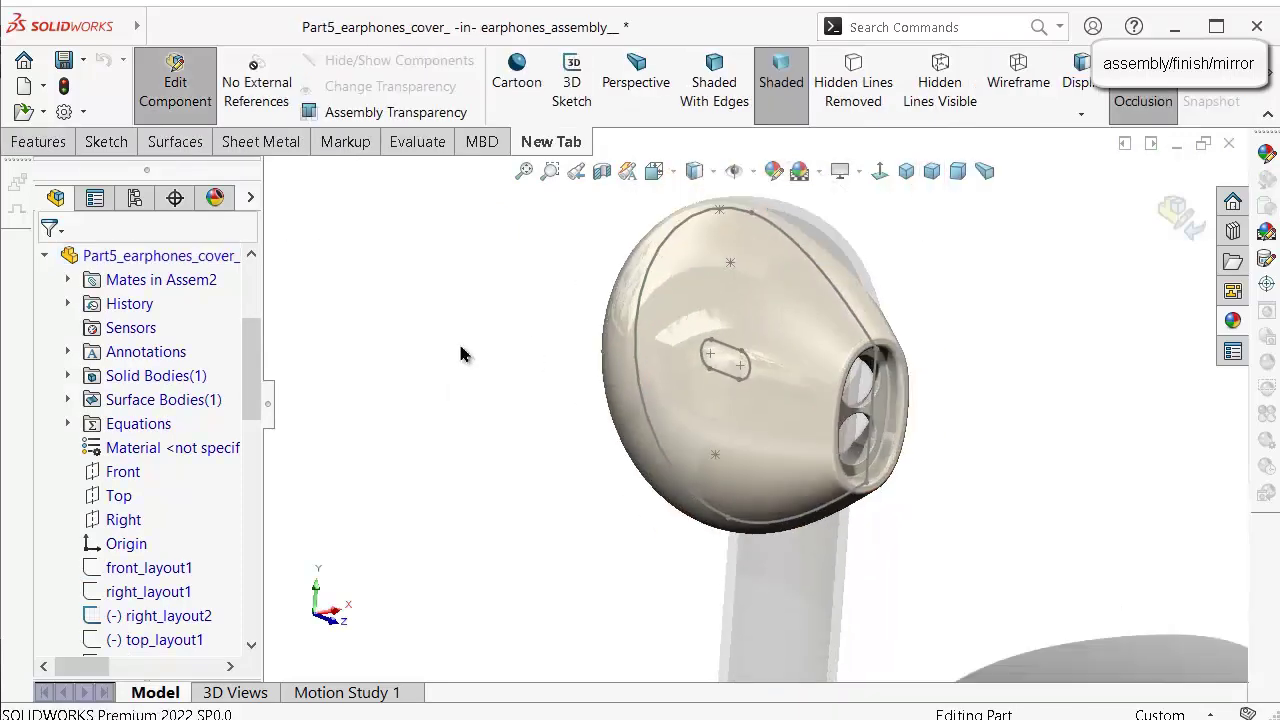
pyautogui.scroll(7, 697, 365)
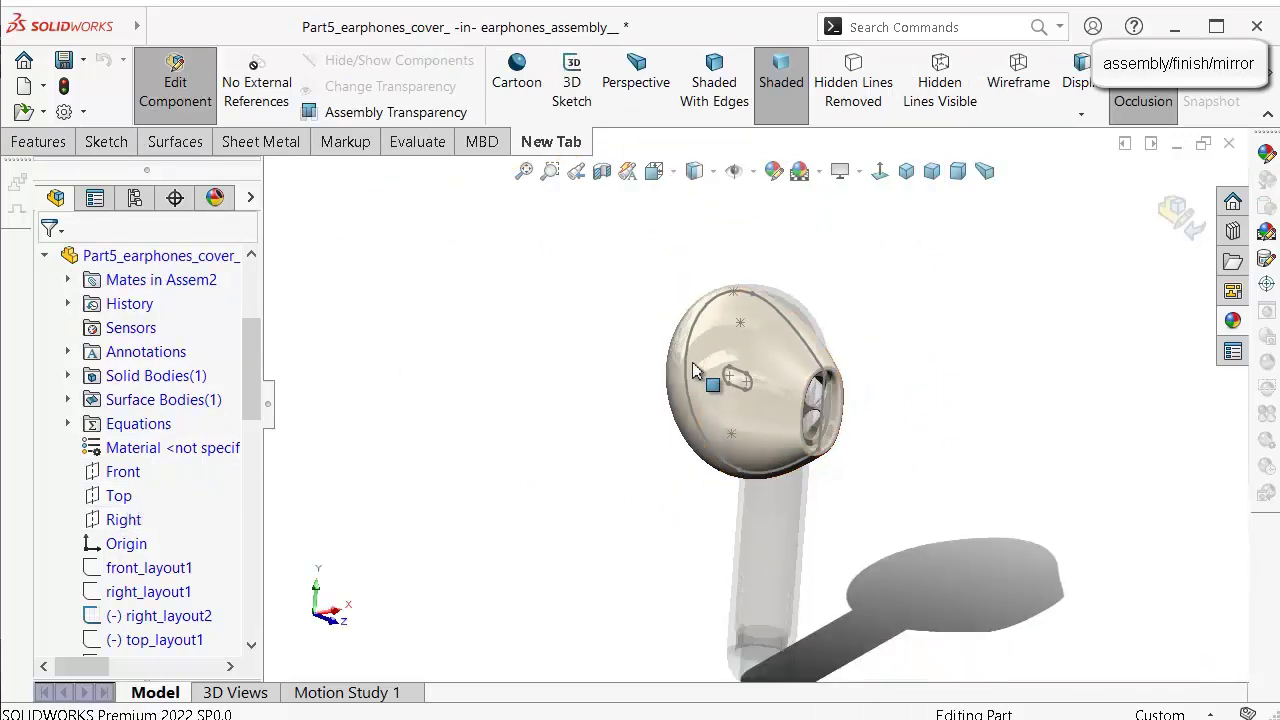
pyautogui.click(123, 518)
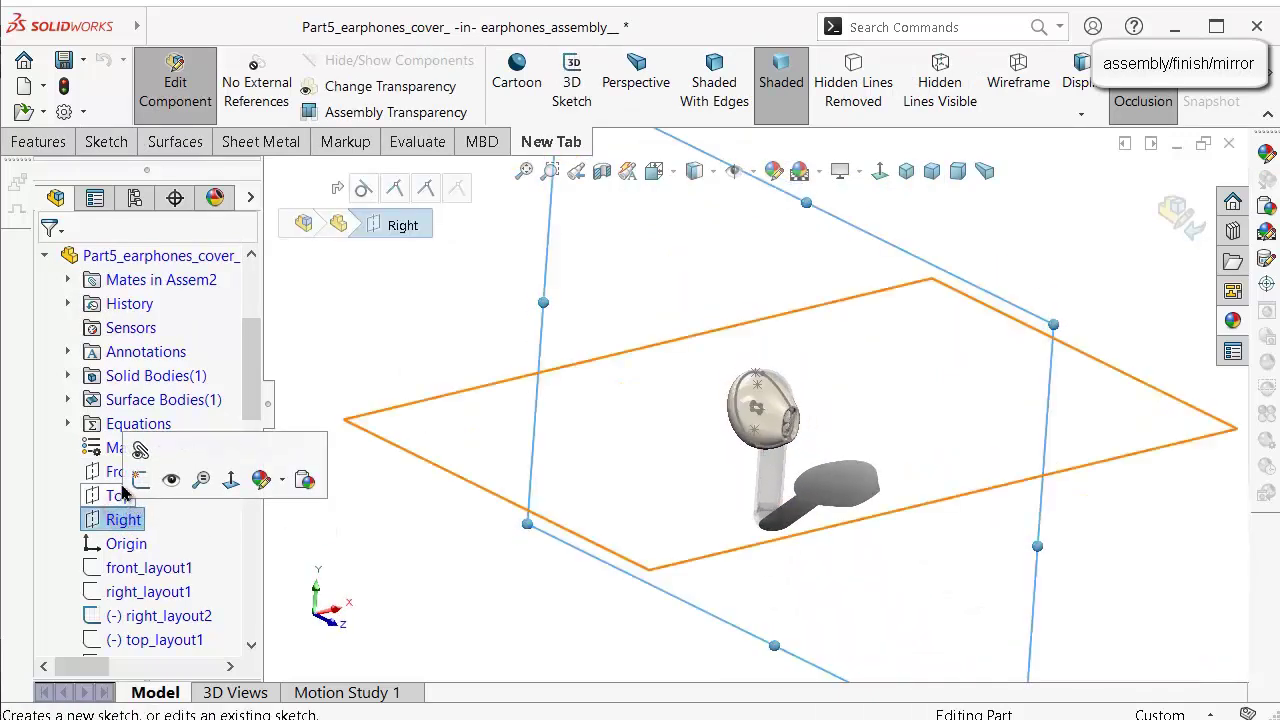
pyautogui.click(141, 479)
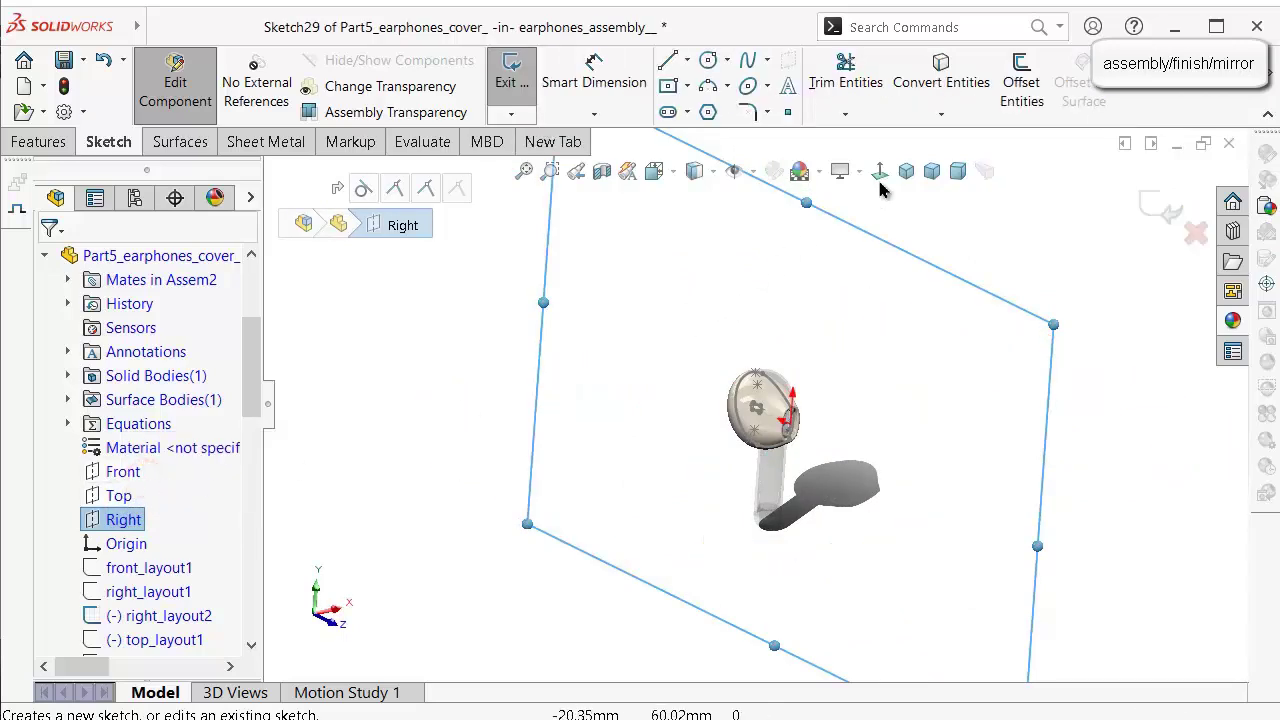
# Convert the whole closed slot outline of right_layout2 into the new sketch.
pyautogui.scroll(-6, 860, 335)
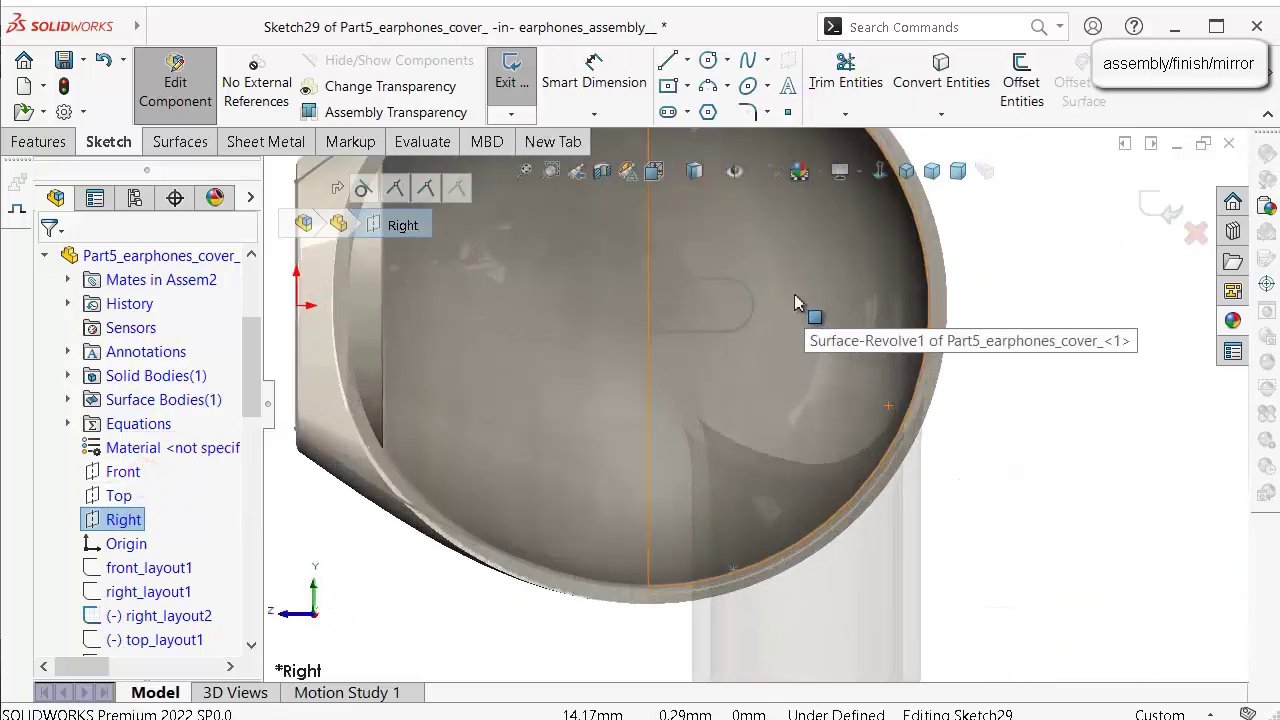
pyautogui.scroll(-2, 740, 300)
pyautogui.click(737, 297)
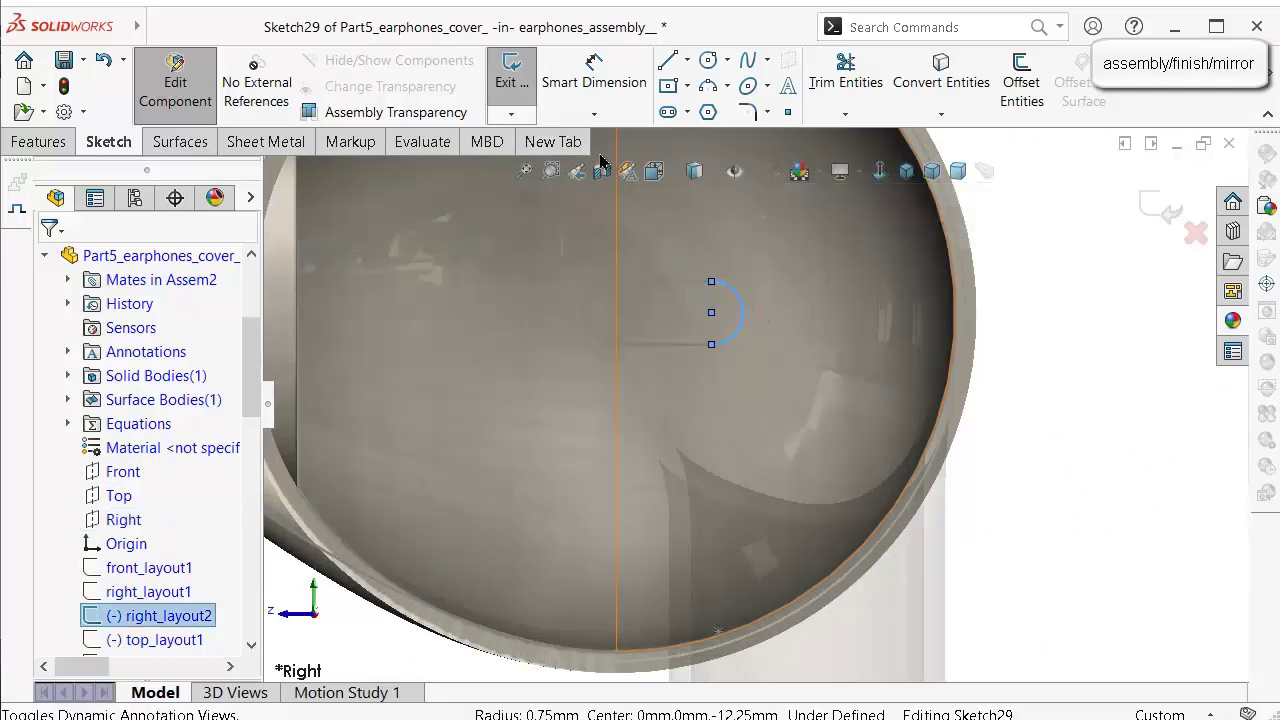
pyautogui.rightClick(734, 298)
pyautogui.click(768, 318)
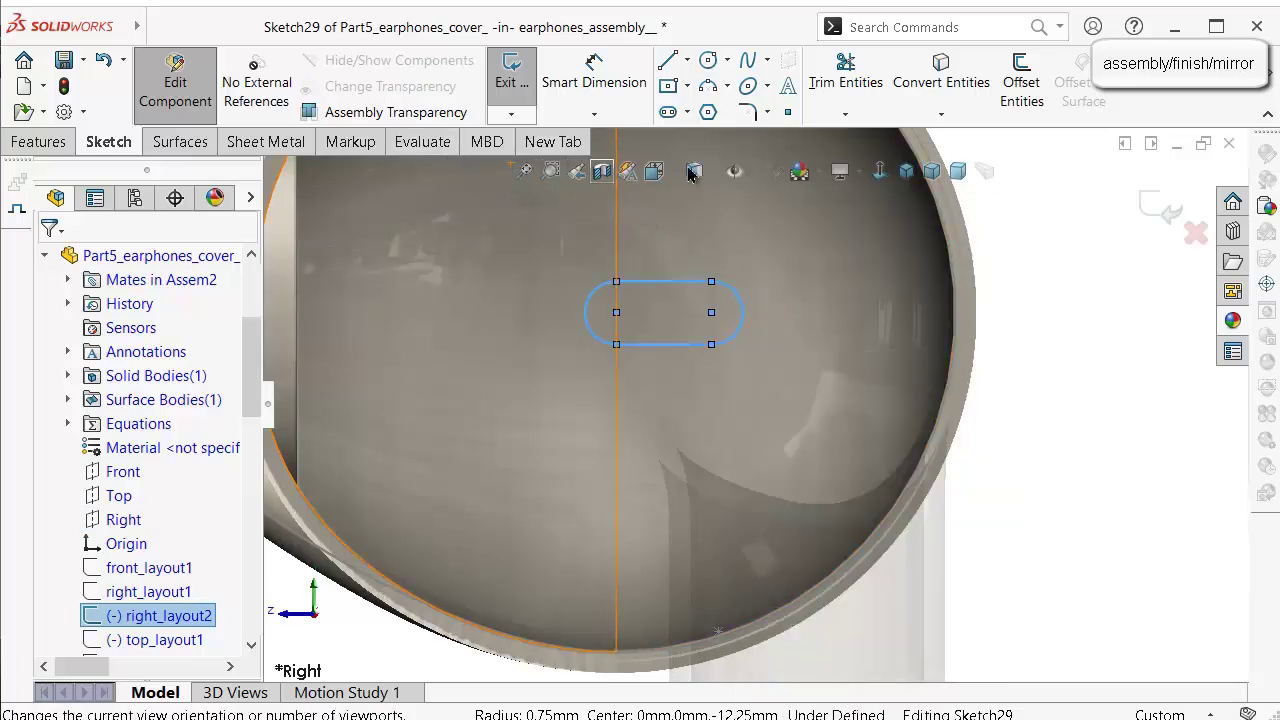
pyautogui.click(946, 74)
pyautogui.scroll(5, 880, 191)
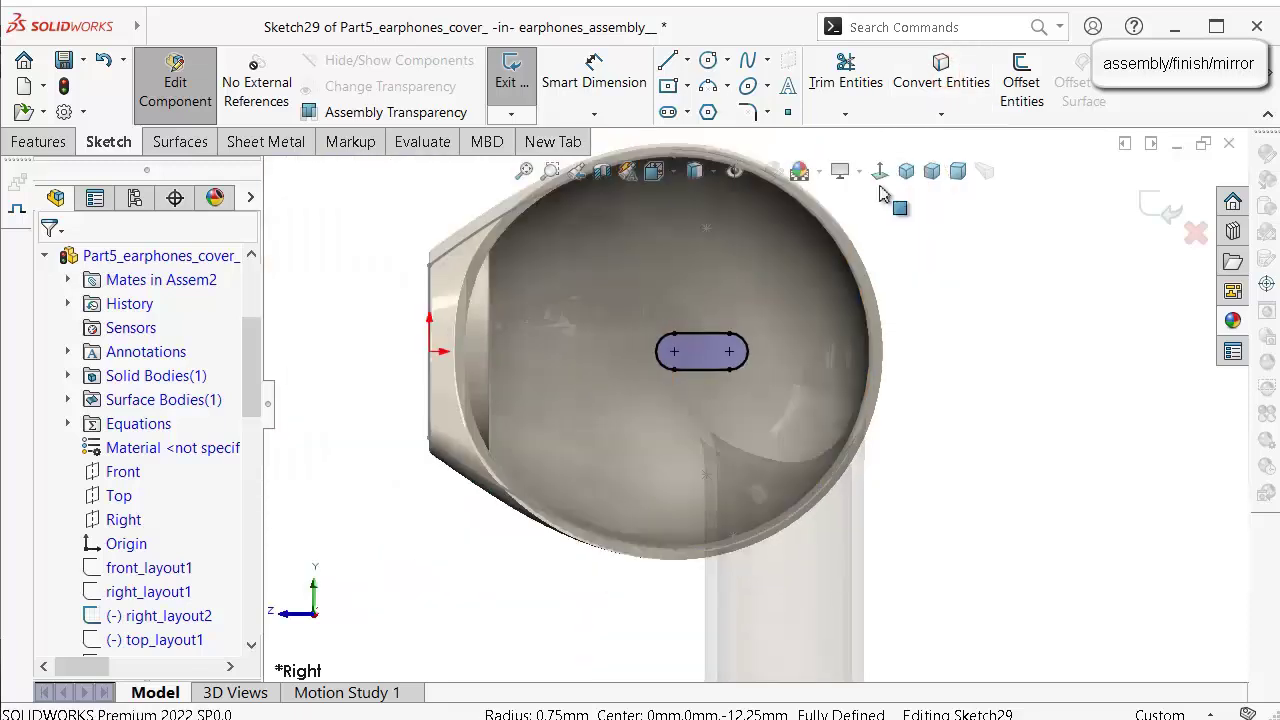
# Cut-extrude the slot profile Up To Next through the cover's side wall, then return to the assembly and inspect the opening.
pyautogui.moveTo(851, 206); pyautogui.dragTo(774, 249, button='middle')
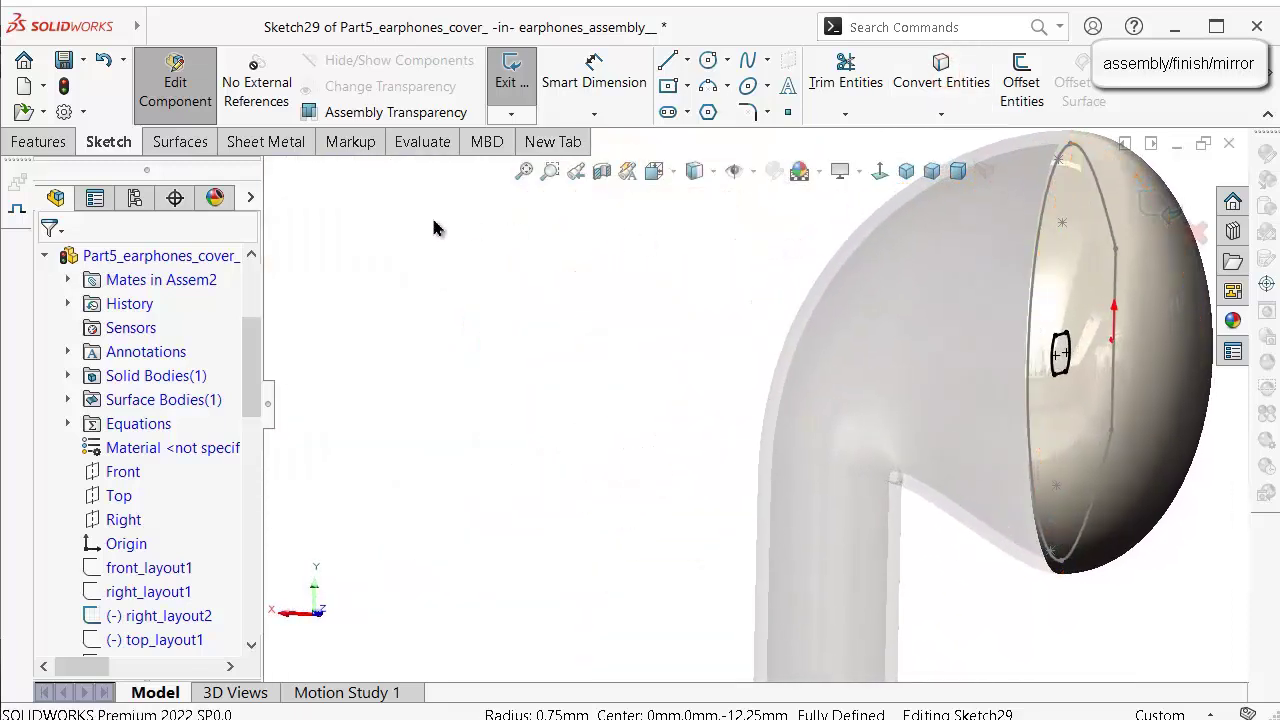
pyautogui.click(52, 141)
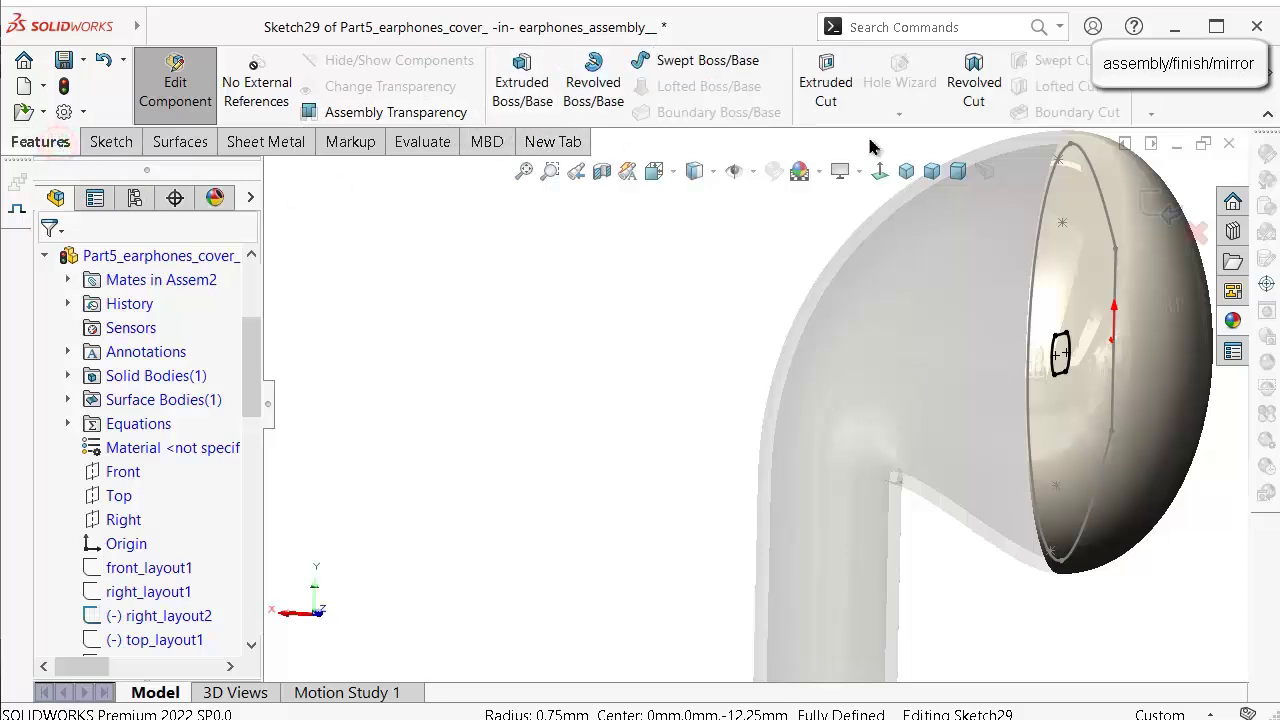
pyautogui.click(826, 97)
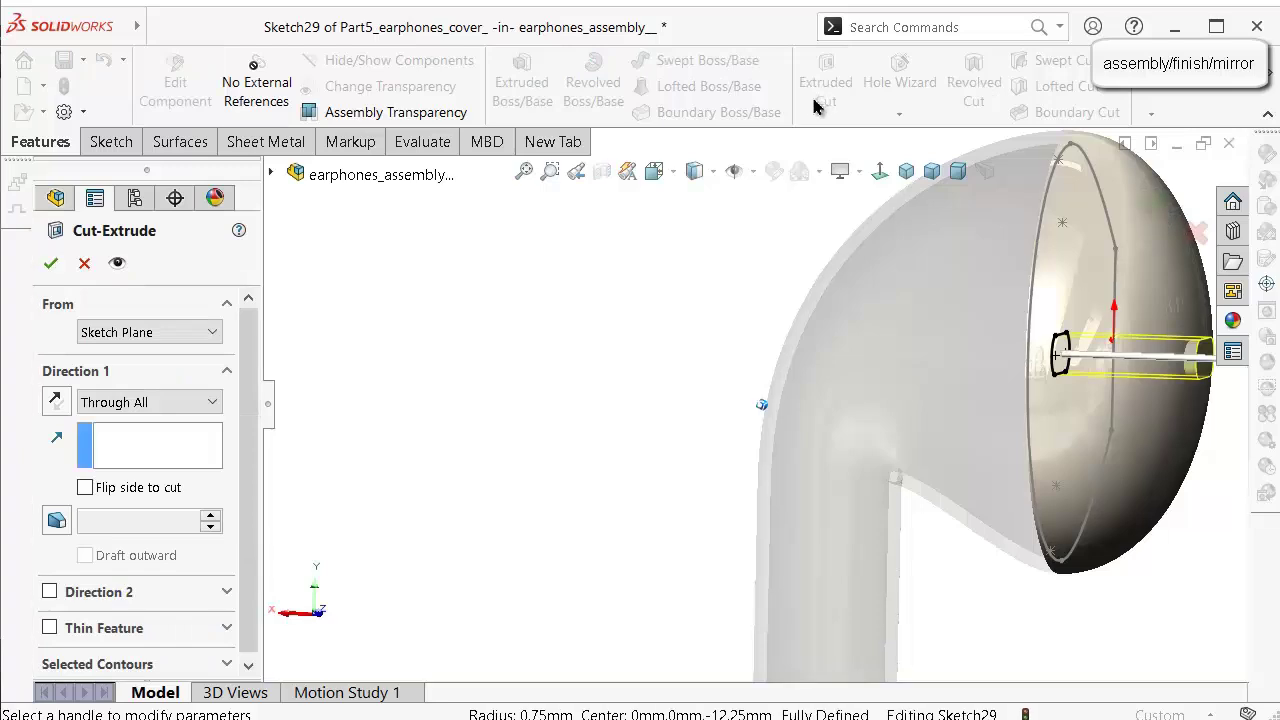
pyautogui.click(152, 408)
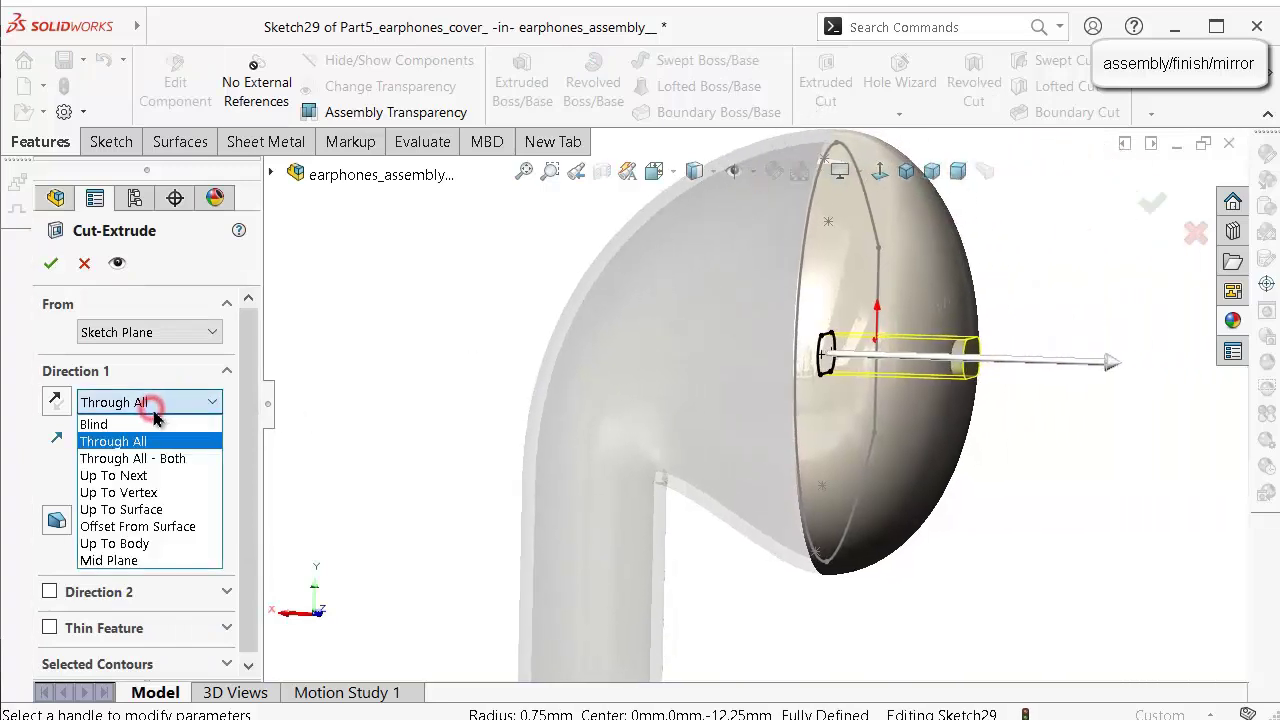
pyautogui.click(150, 475)
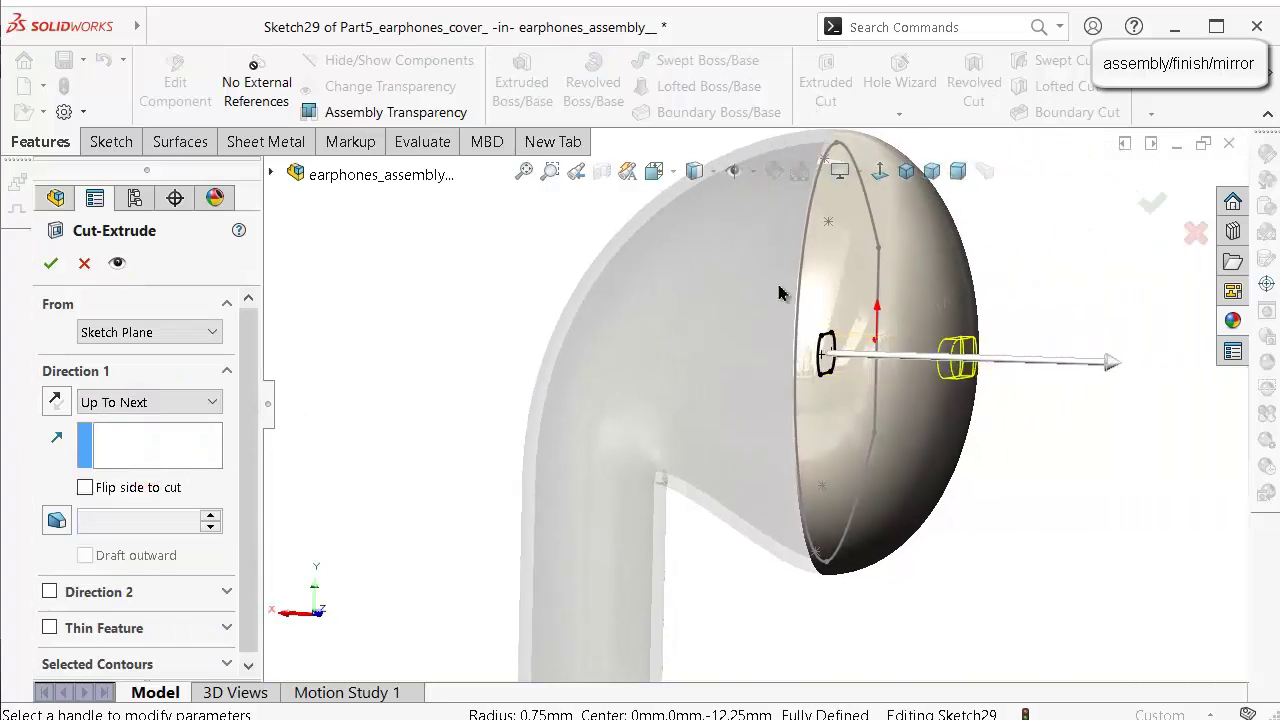
pyautogui.click(1153, 204)
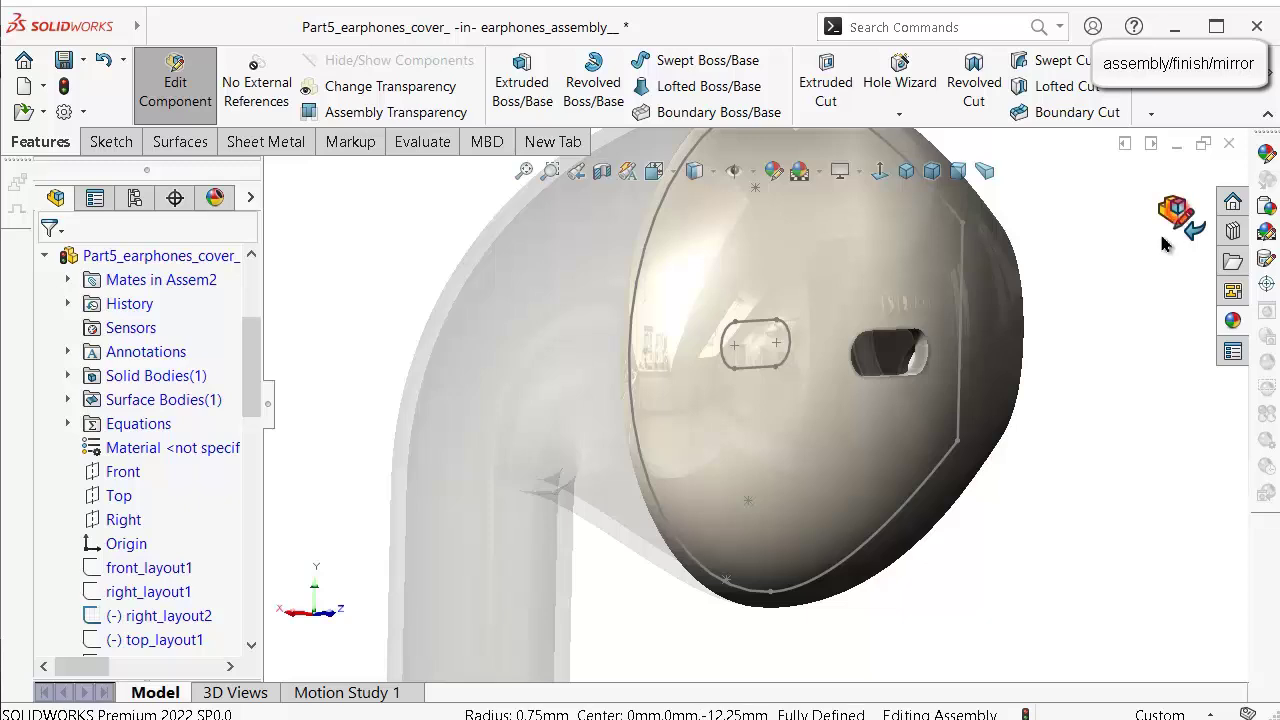
pyautogui.click(1176, 212)
pyautogui.scroll(-5, 935, 370)
pyautogui.scroll(1, 918, 353)
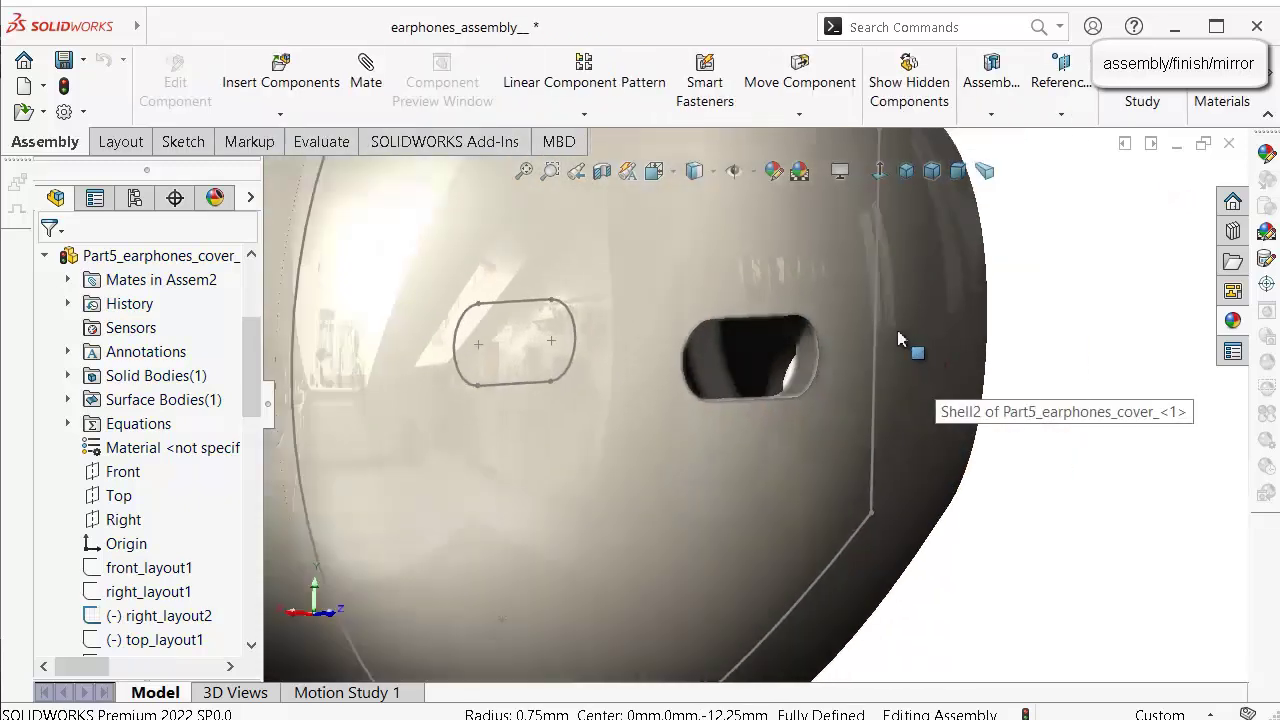
# Edit the earphone cover part in the assembly and start a constant-radius fillet of 0.1 mm on the slot opening's wall face.
pyautogui.click(805, 355)
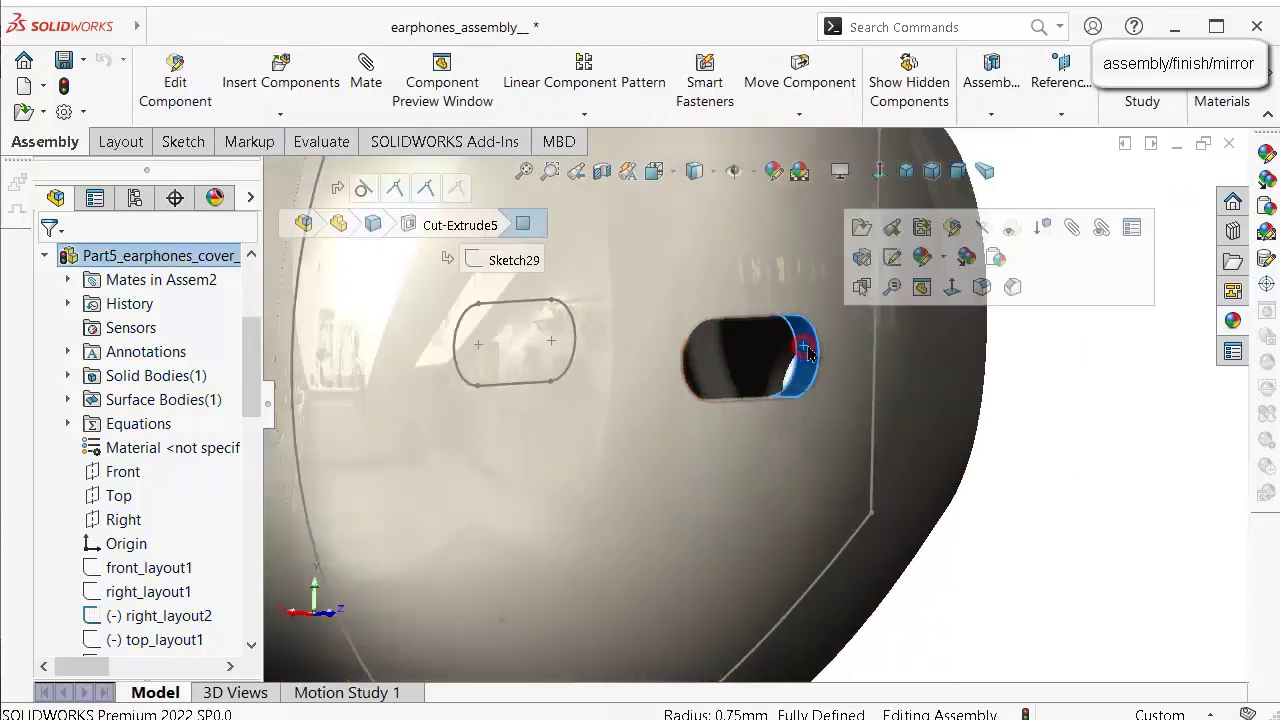
pyautogui.click(949, 226)
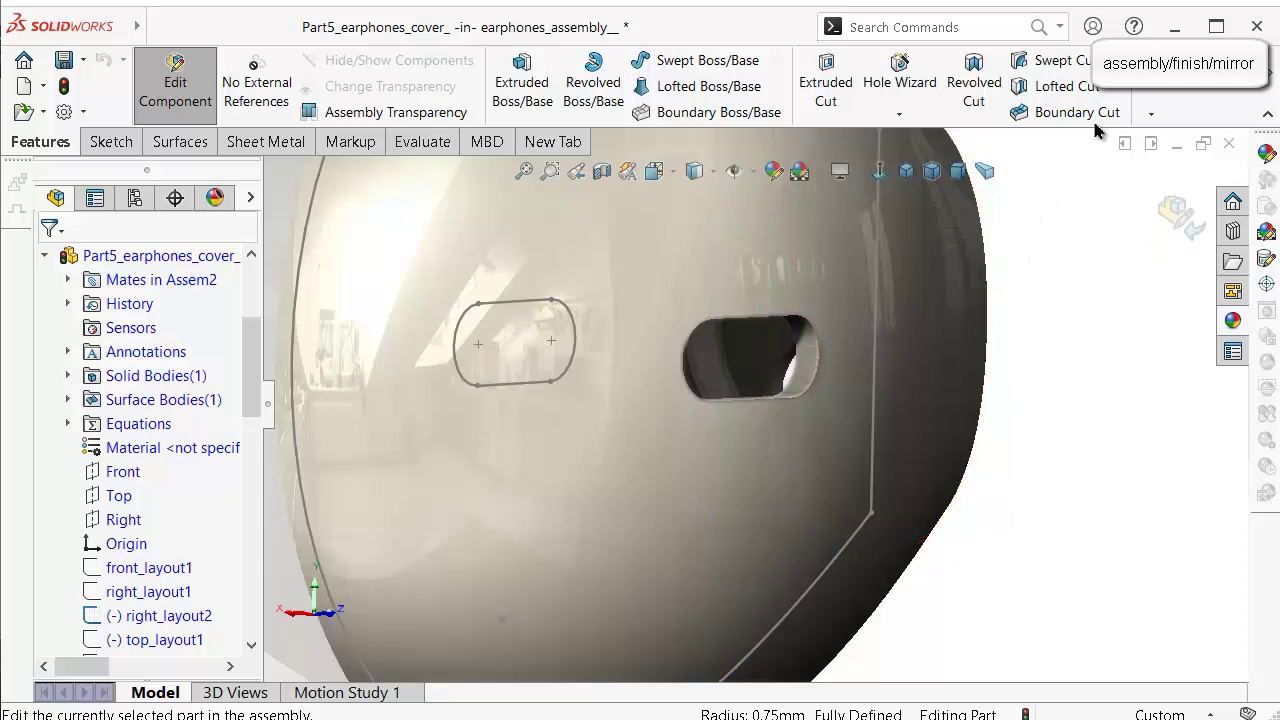
pyautogui.click(1130, 98)
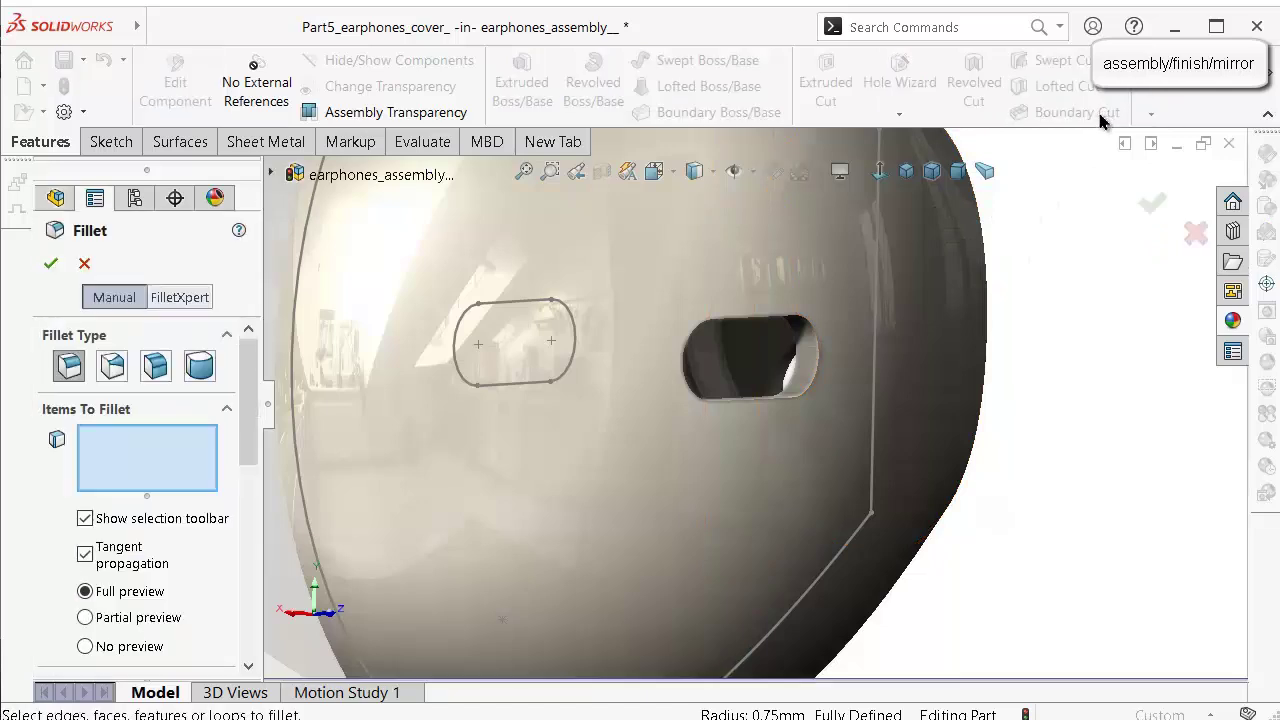
pyautogui.moveTo(253, 456); pyautogui.dragTo(255, 513)
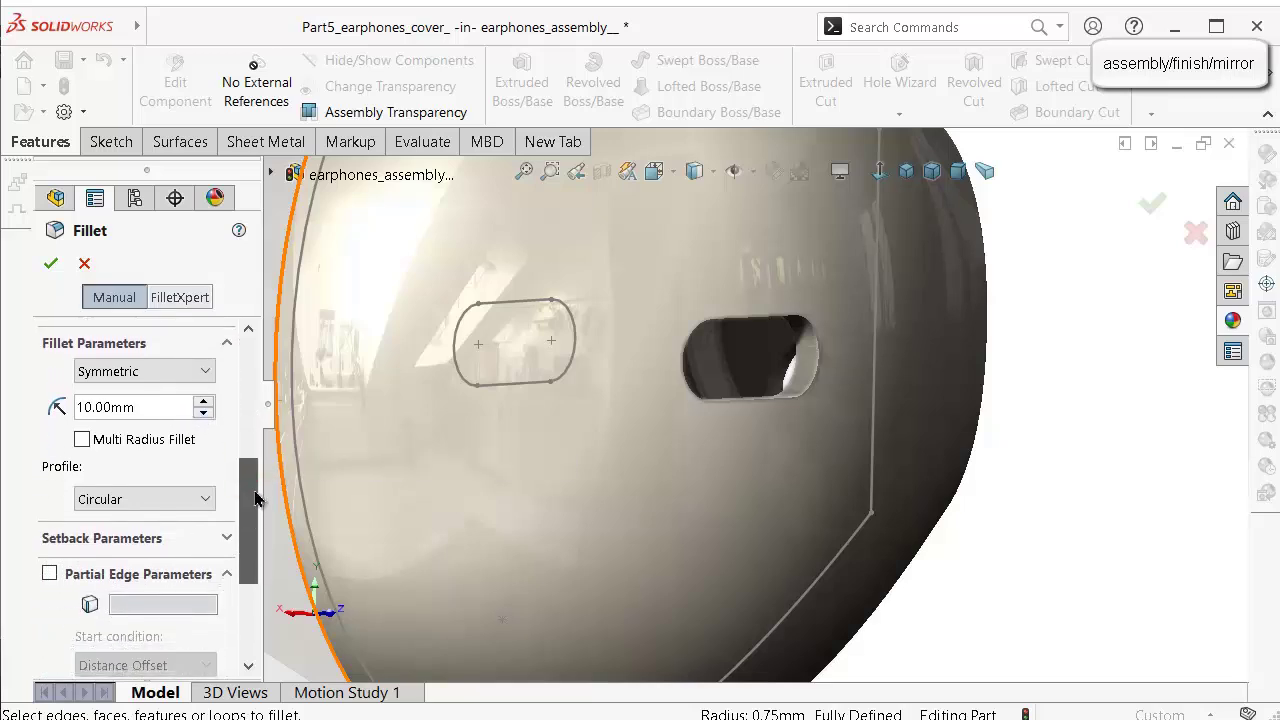
pyautogui.scroll(2, 255, 500)
pyautogui.click(156, 497)
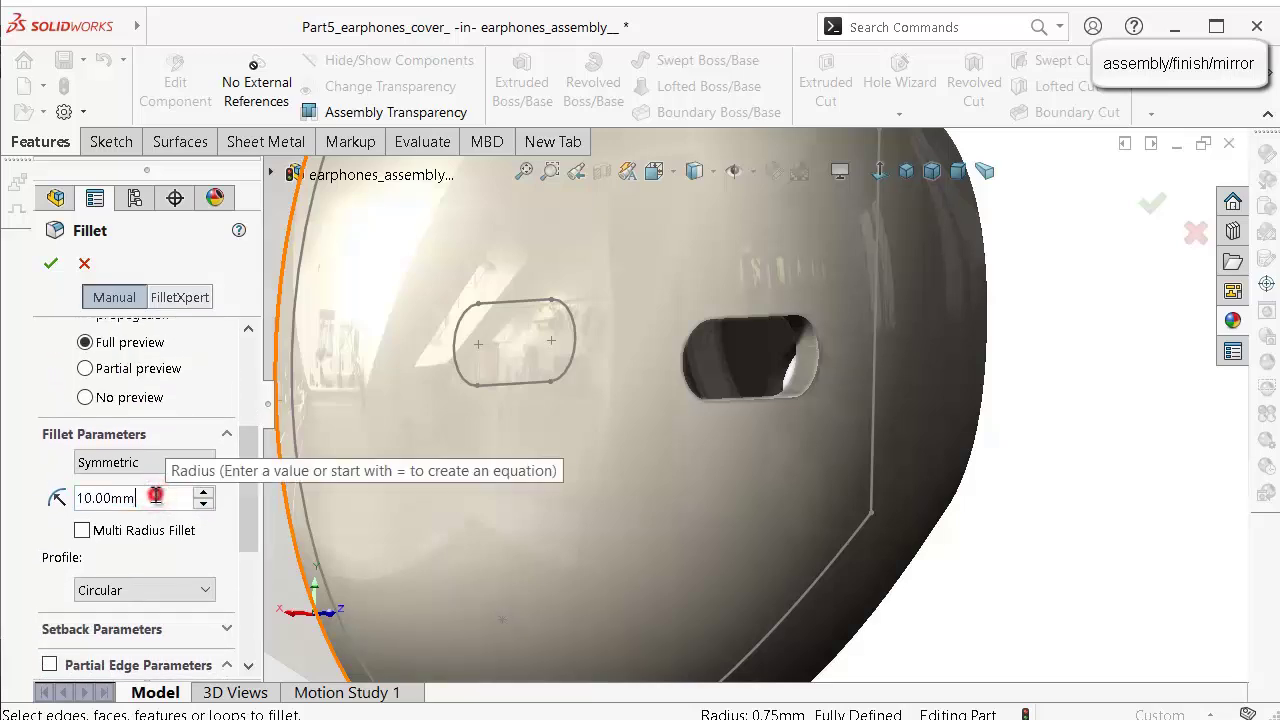
pyautogui.moveTo(87, 495); pyautogui.dragTo(60, 500)
pyautogui.write('0')
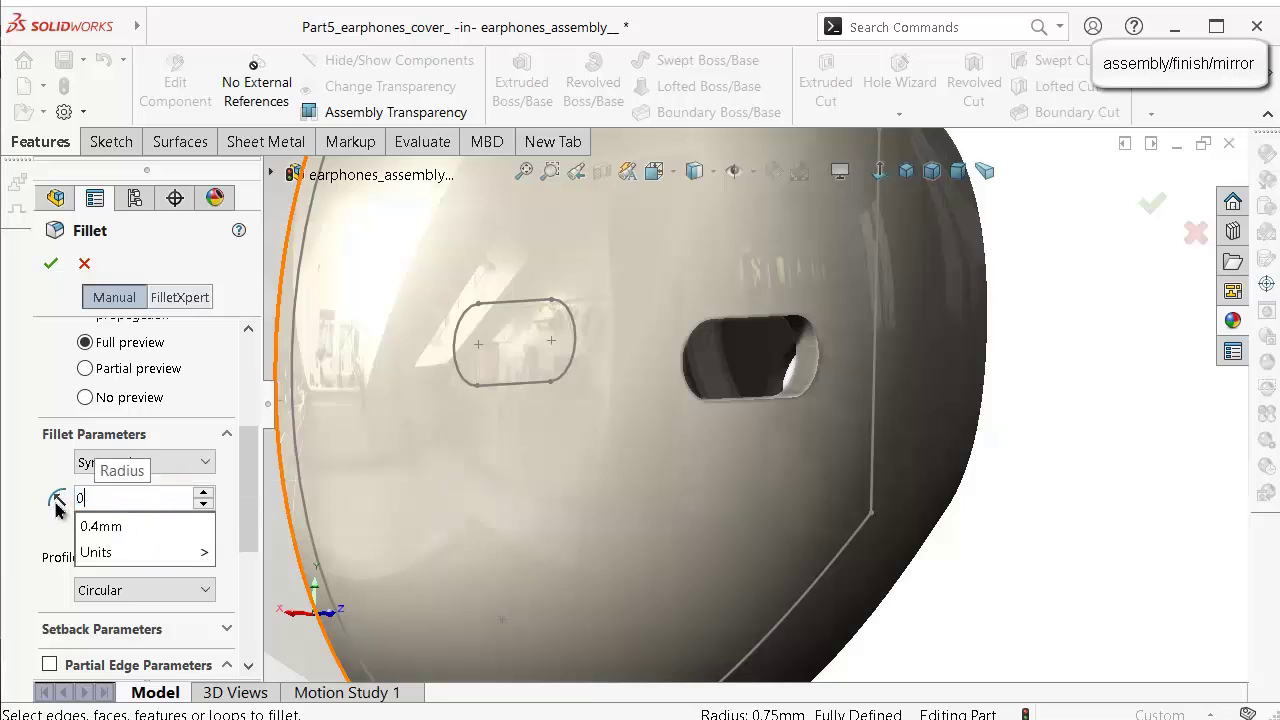
pyautogui.write('.1')
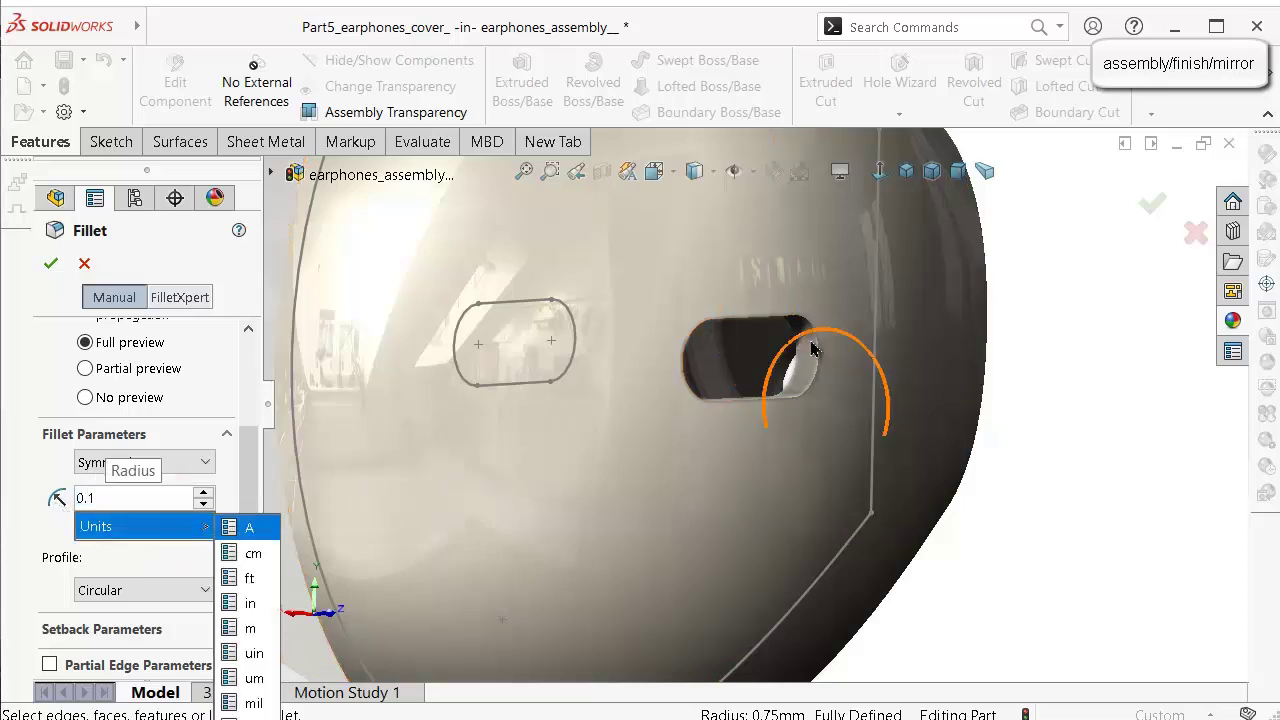
pyautogui.press('Return')
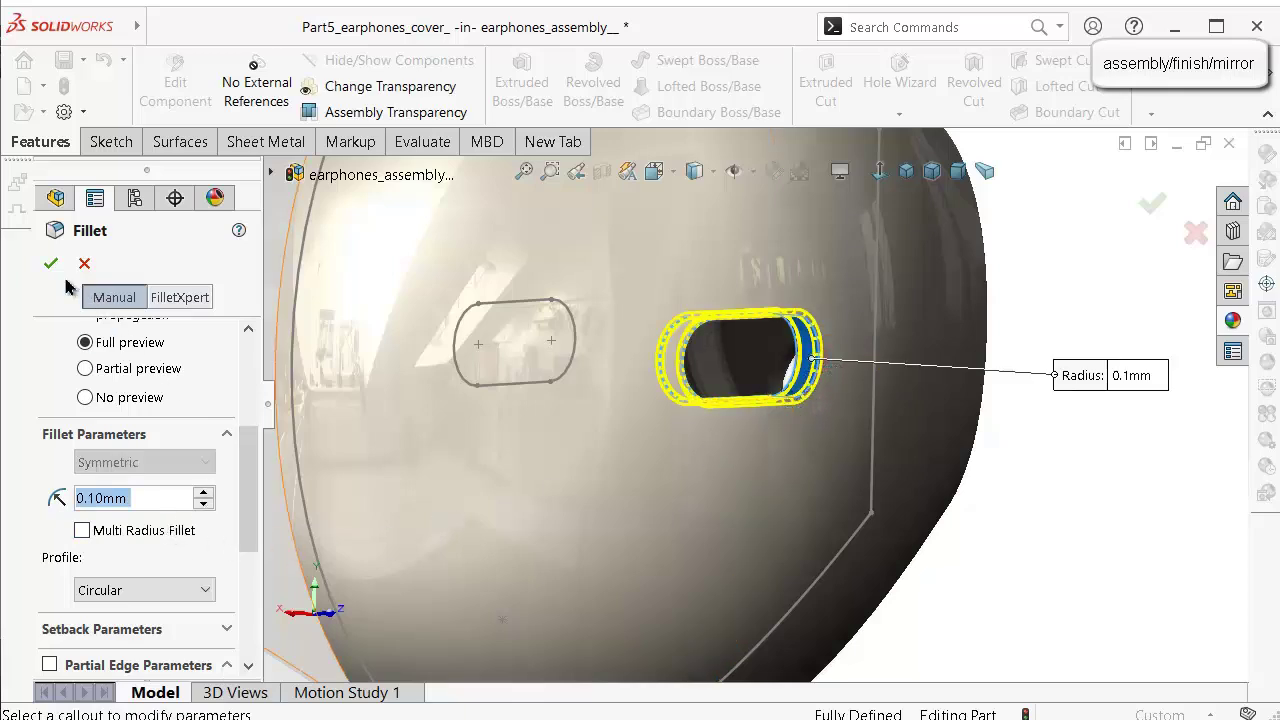
# Set the slot fillet radius to 0.08 mm, apply the fillet, and return to editing the assembly.
pyautogui.write('0.')
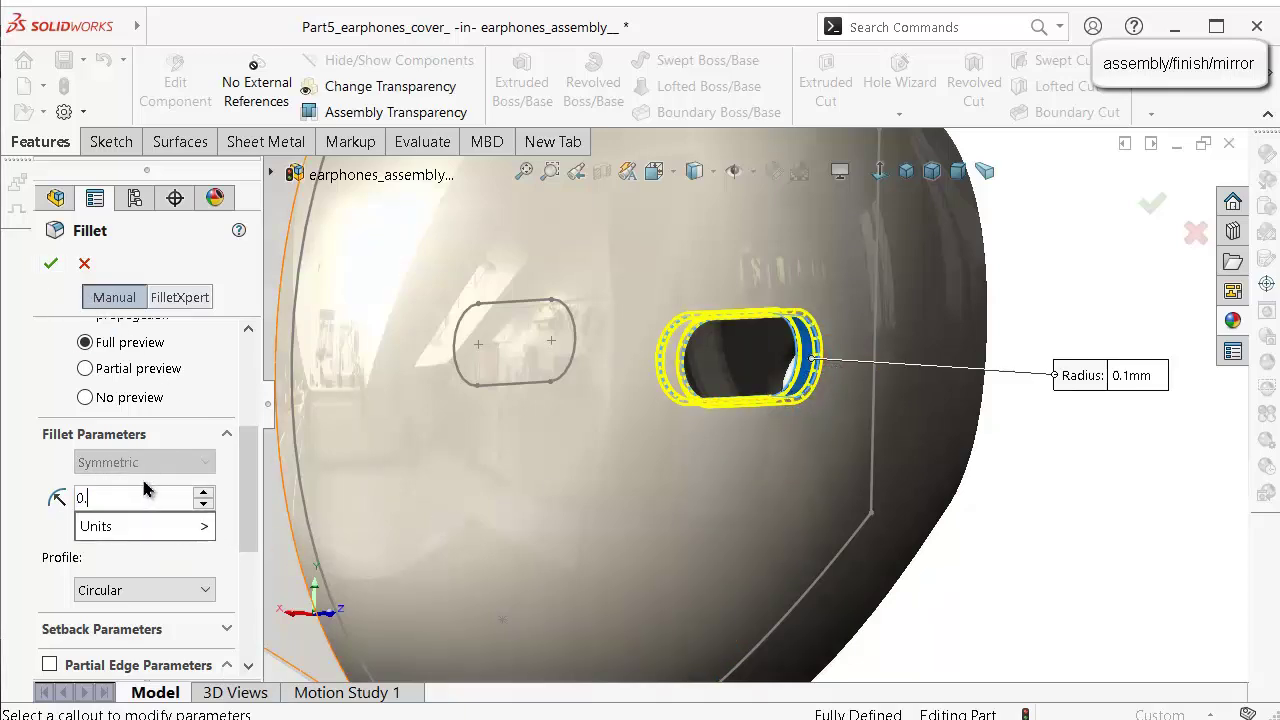
pyautogui.write('08')
pyautogui.click(42, 527)
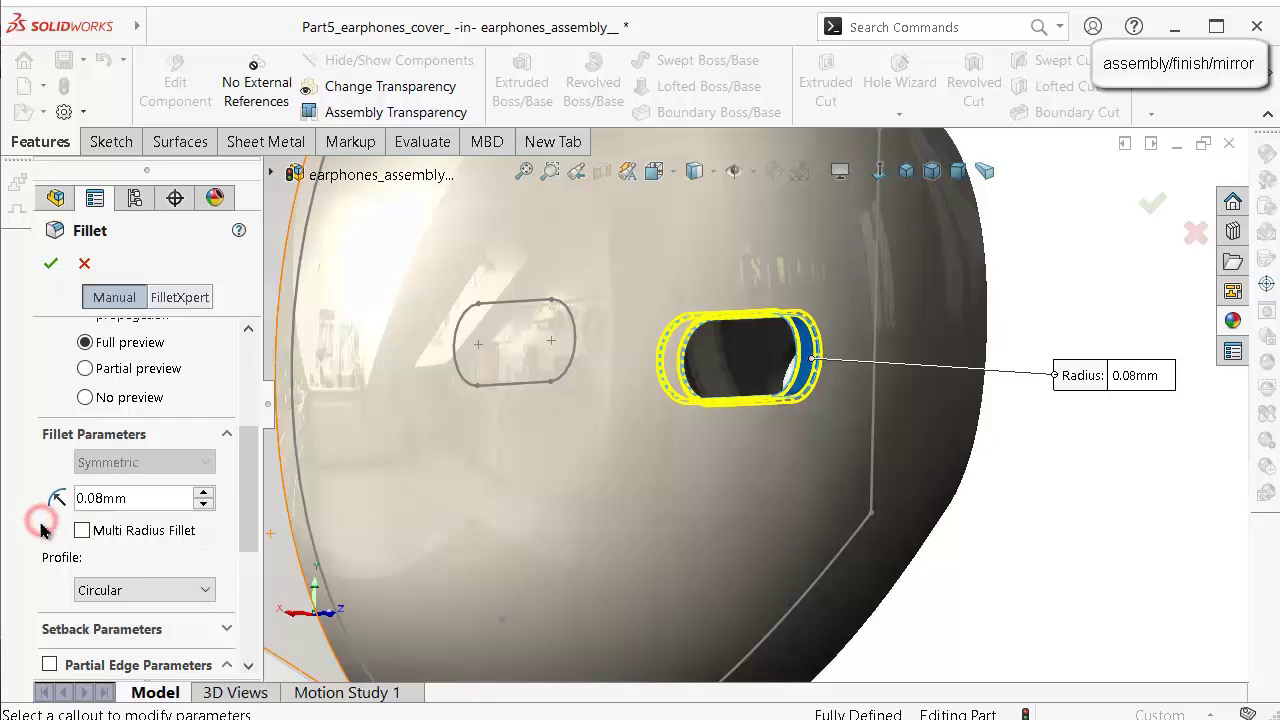
pyautogui.click(49, 264)
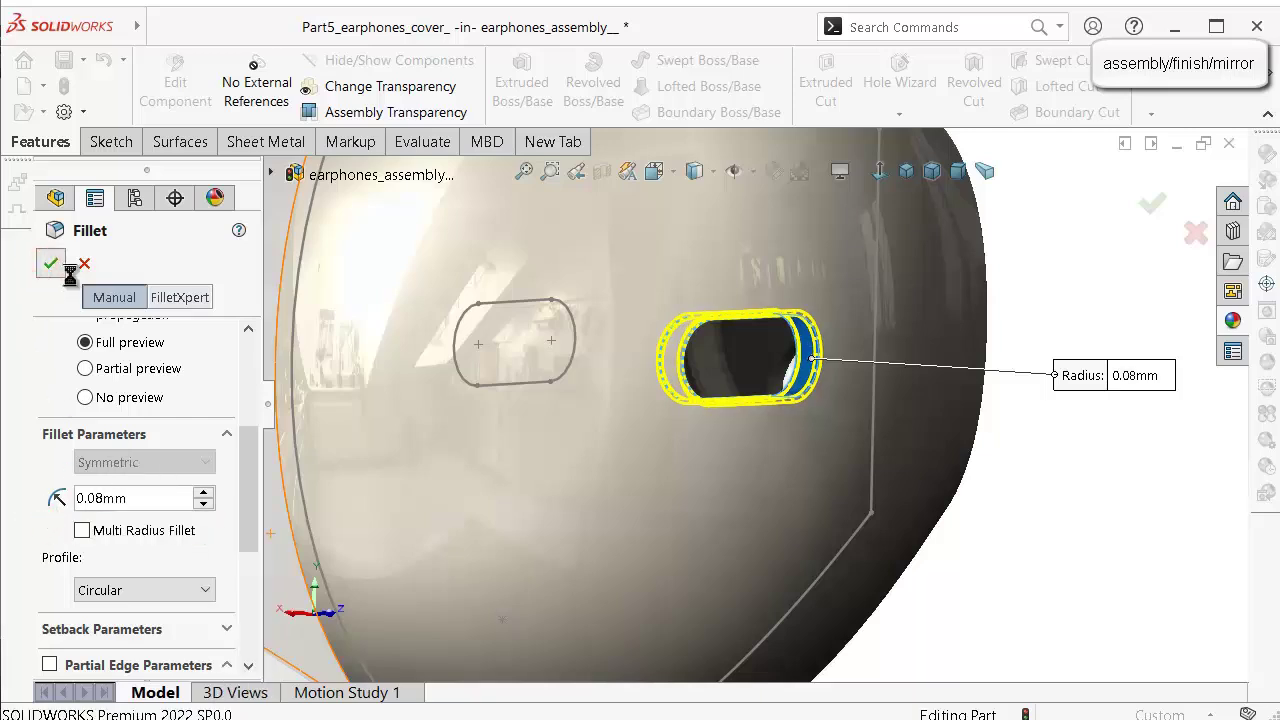
pyautogui.moveTo(623, 357); pyautogui.dragTo(990, 303, button='middle')
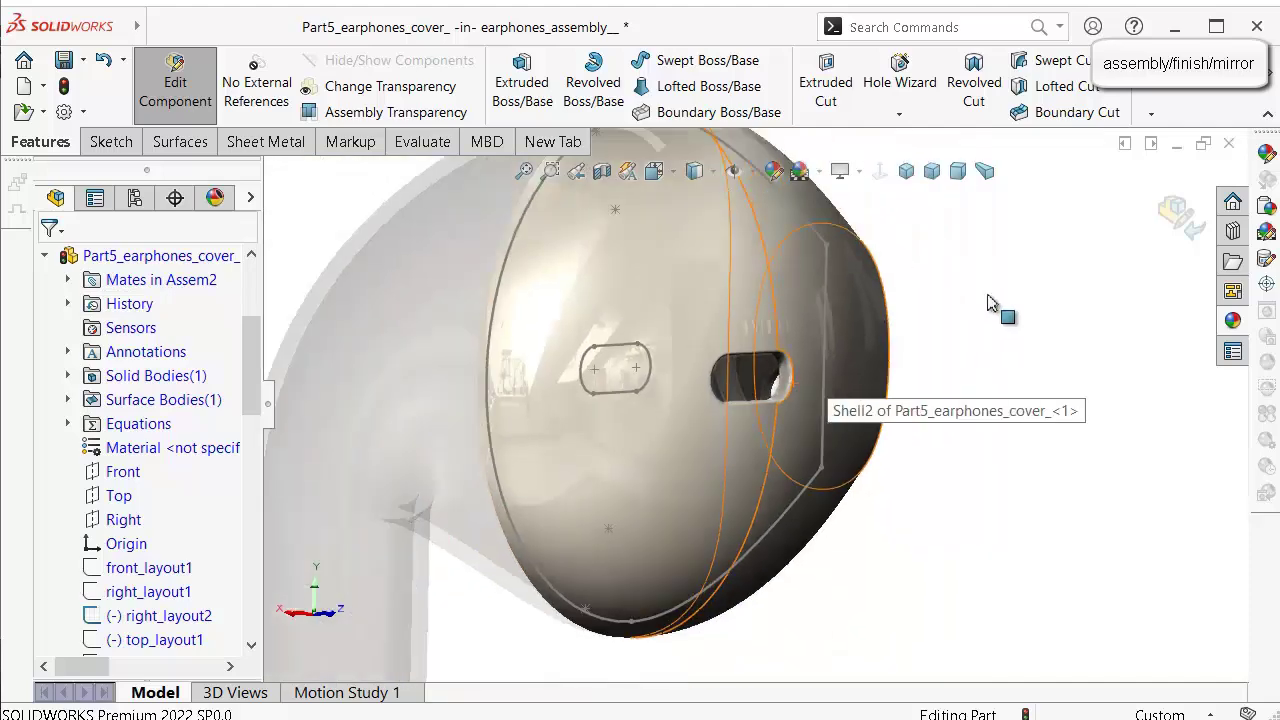
pyautogui.click(1170, 210)
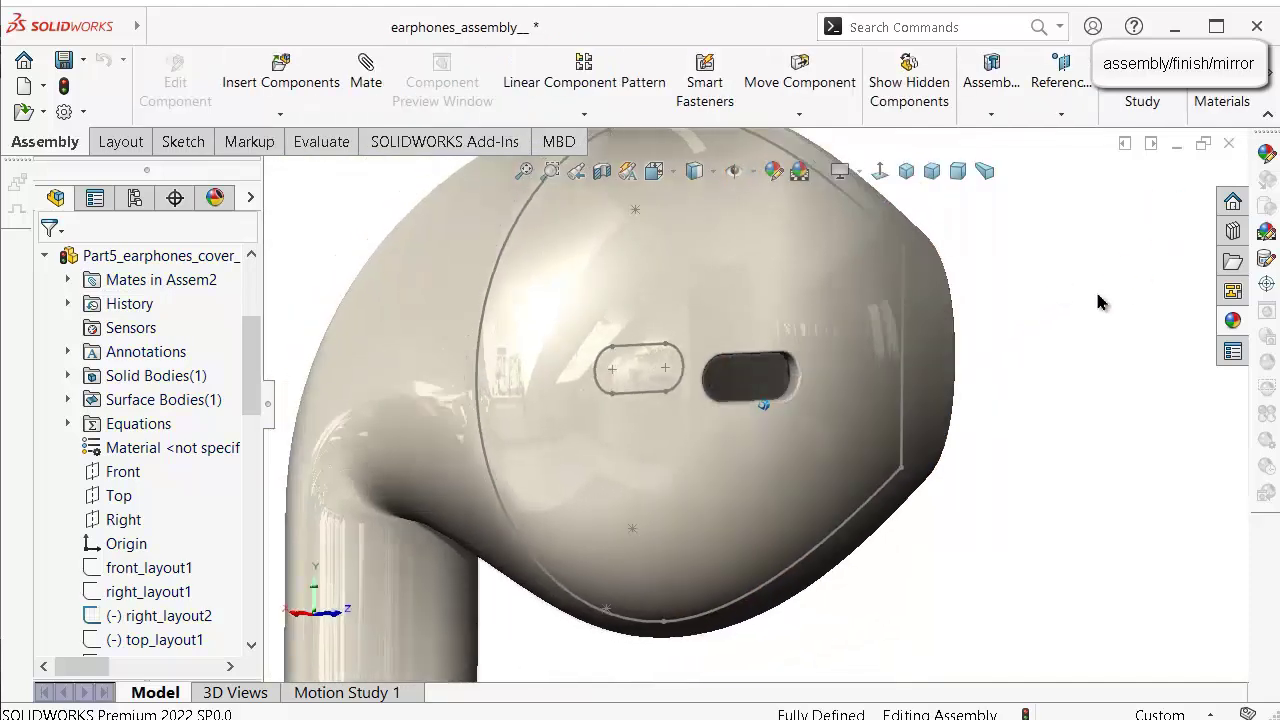
# Hide the right_layout2 sketch lying over the cover's slot opening.
pyautogui.hotkey('ctrl', '3')
pyautogui.moveTo(829, 383); pyautogui.dragTo(815, 394, button='middle')
pyautogui.scroll(-2, 815, 394)
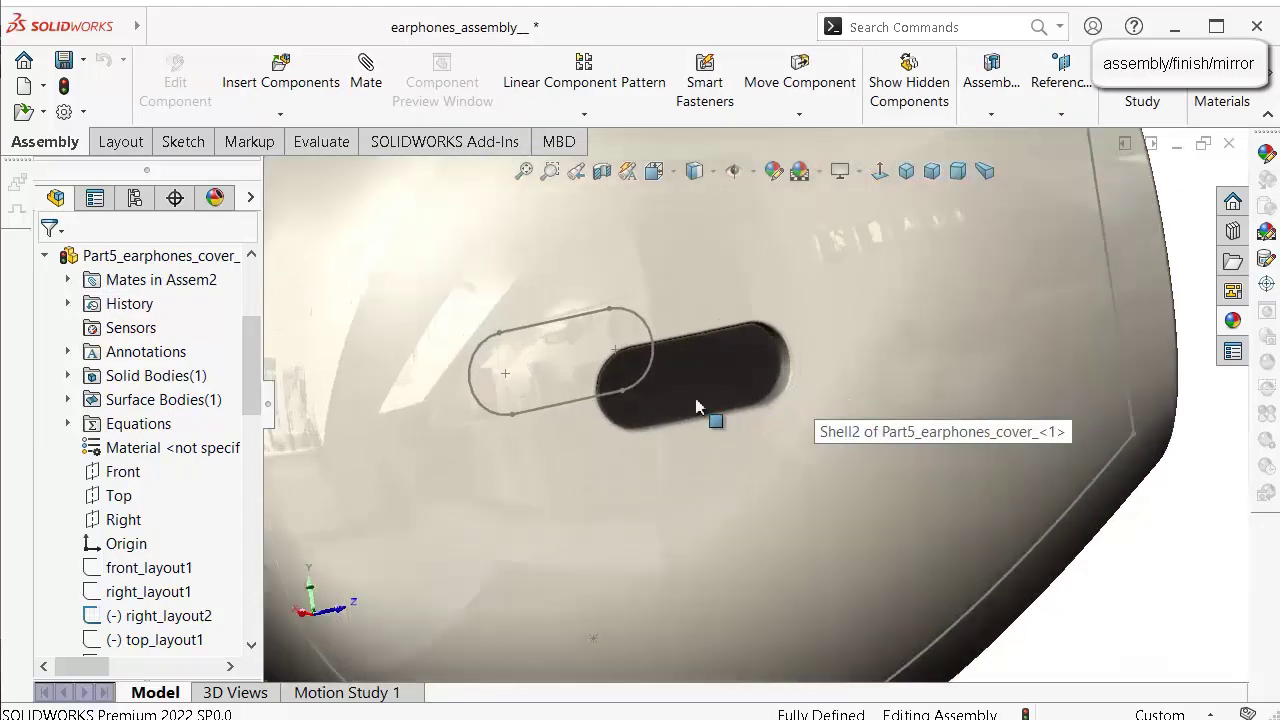
pyautogui.click(634, 393)
pyautogui.click(728, 331)
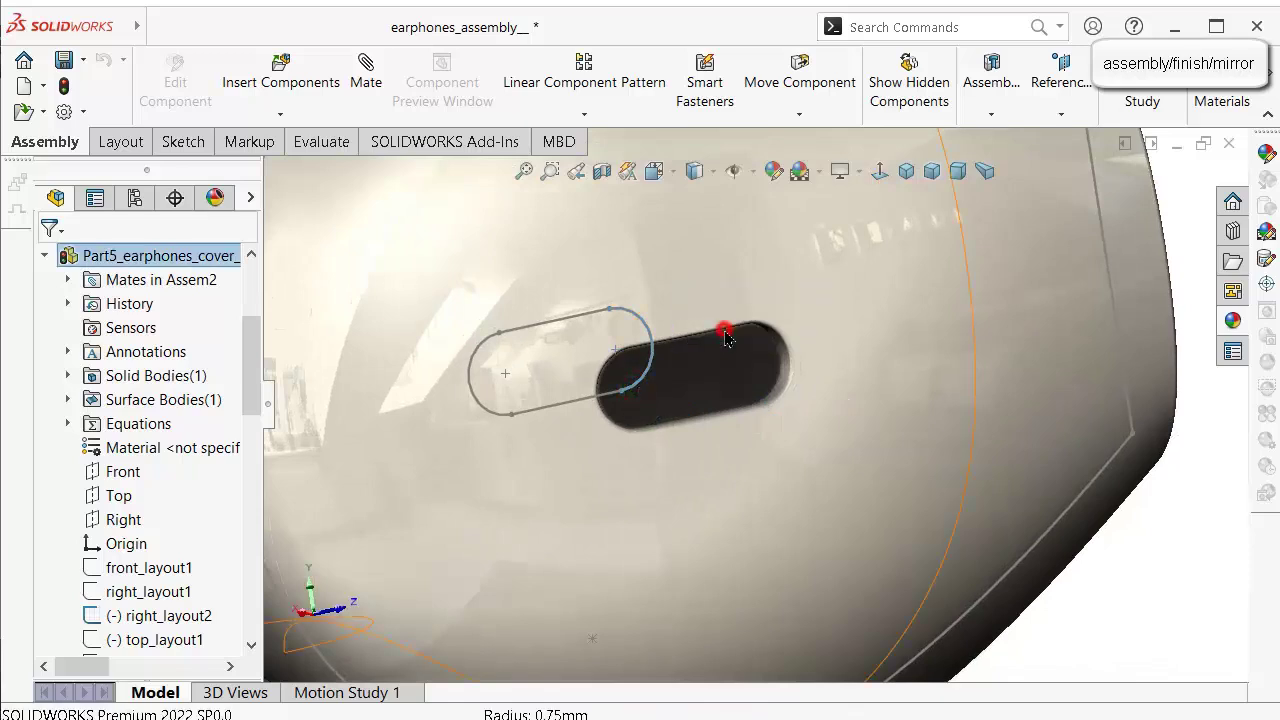
pyautogui.scroll(4, 740, 345)
pyautogui.scroll(3, 752, 348)
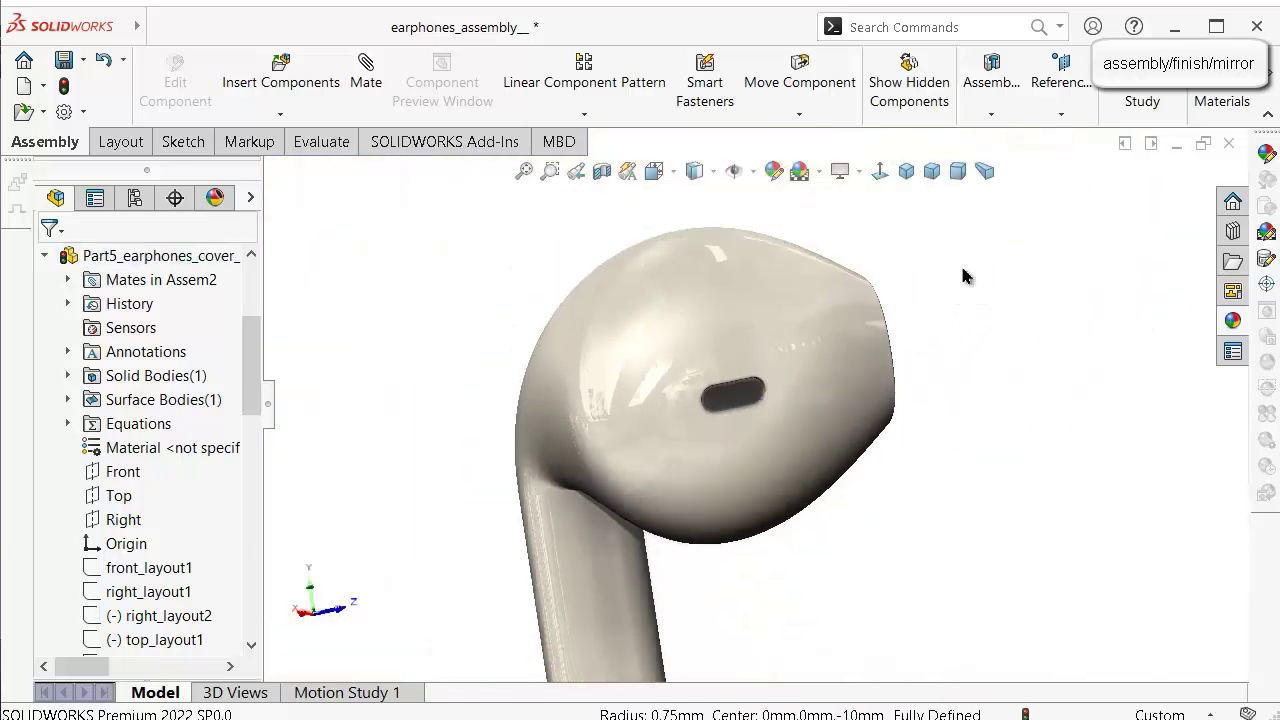
# Inspect the earphone head with its slot opening from several angles and save the assembly.
pyautogui.moveTo(963, 275); pyautogui.dragTo(757, 391, button='middle')
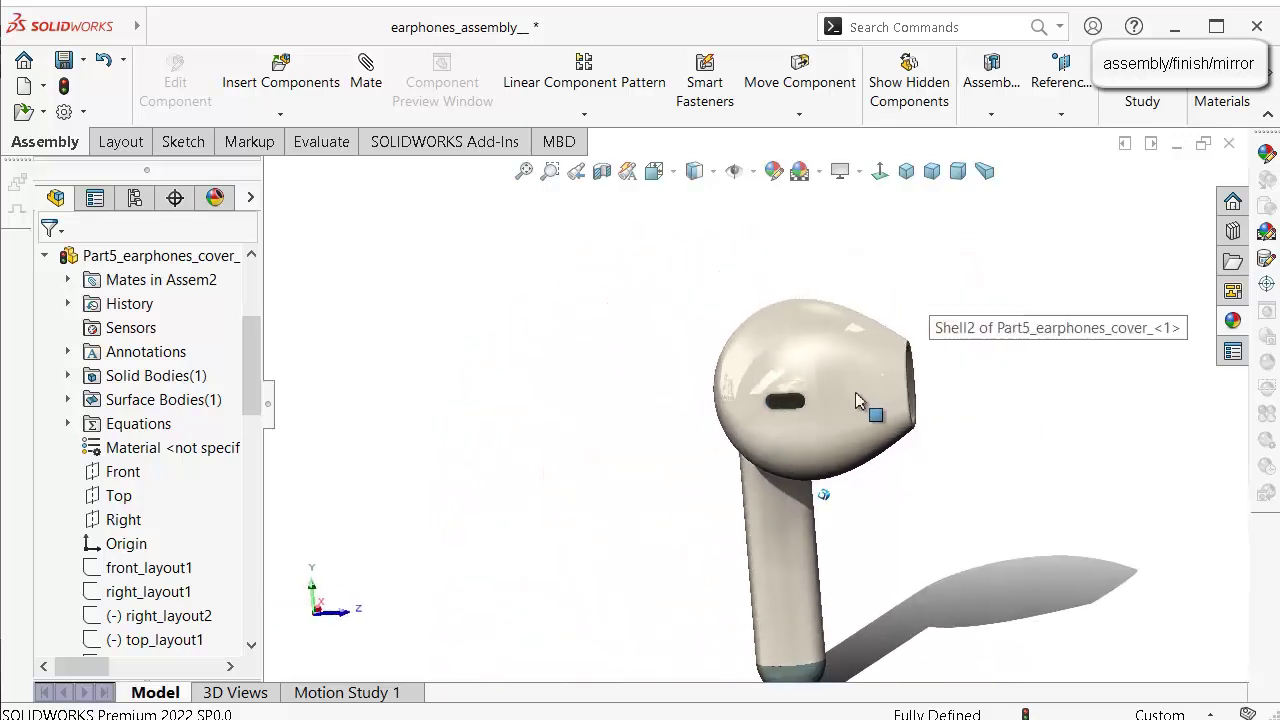
pyautogui.scroll(-2, 854, 404)
pyautogui.moveTo(854, 405); pyautogui.dragTo(849, 408, button='middle')
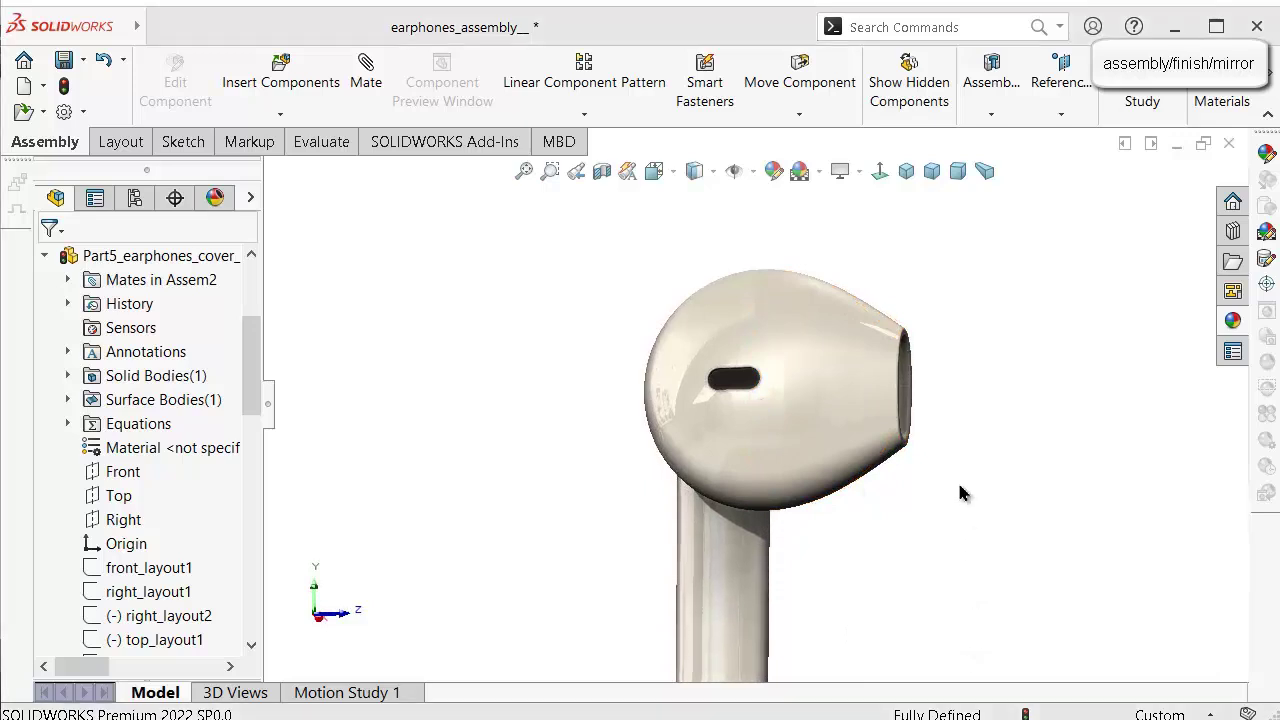
pyautogui.moveTo(959, 493)
pyautogui.mouseDown(button='middle')
pyautogui.moveTo(908, 523)
pyautogui.moveTo(716, 455)
pyautogui.mouseUp(button='middle')
pyautogui.scroll(2, 917, 513)
pyautogui.hotkey('ctrl', 's')
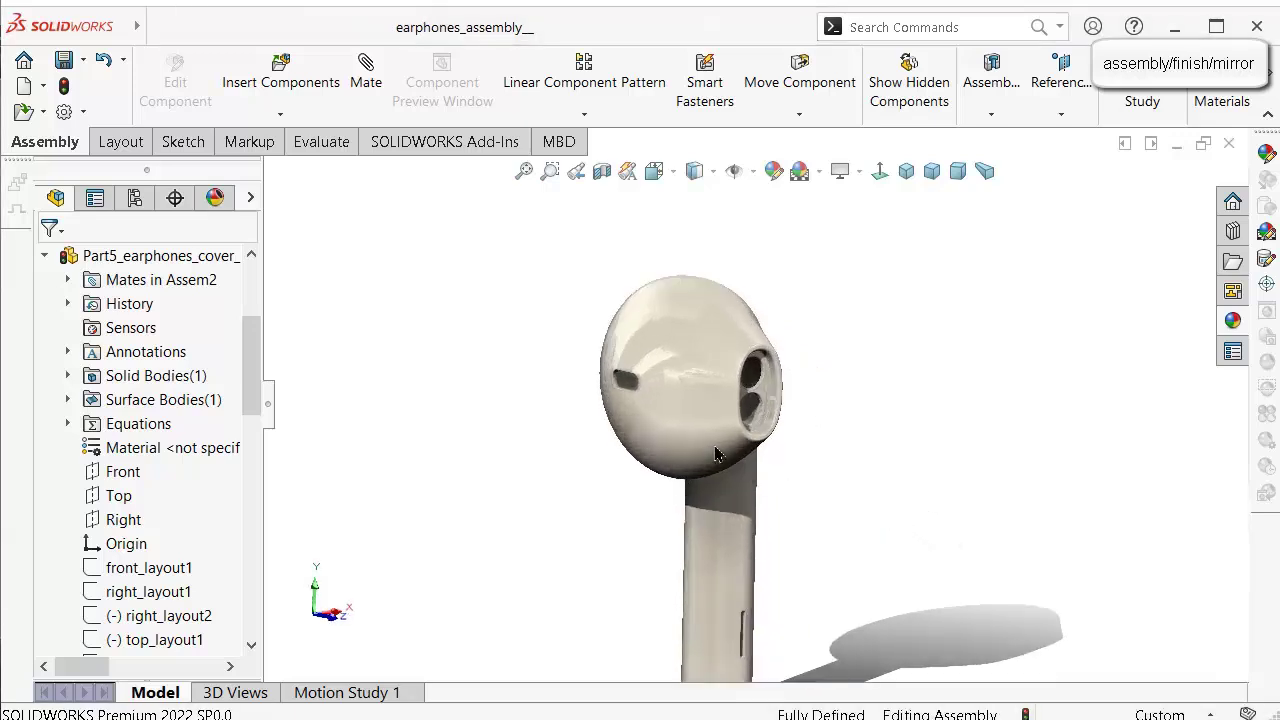
# Open the earphone cover part in its own window.
pyautogui.click(697, 372)
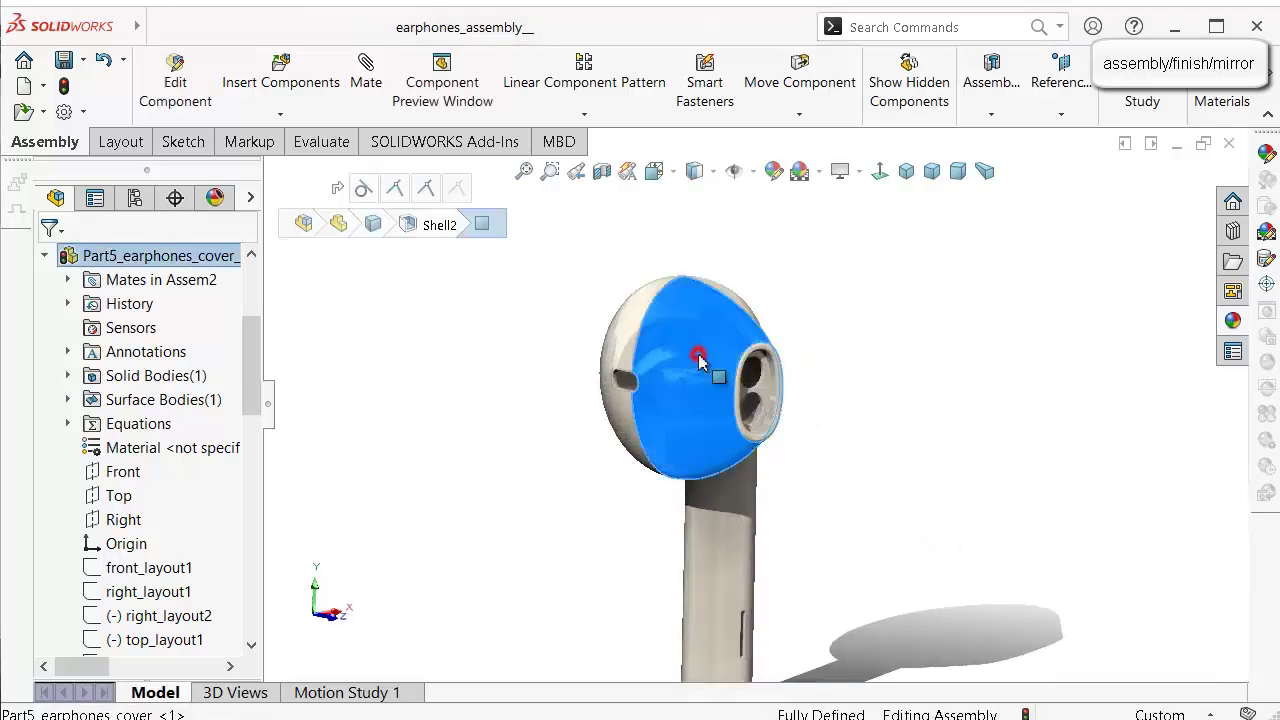
pyautogui.click(752, 234)
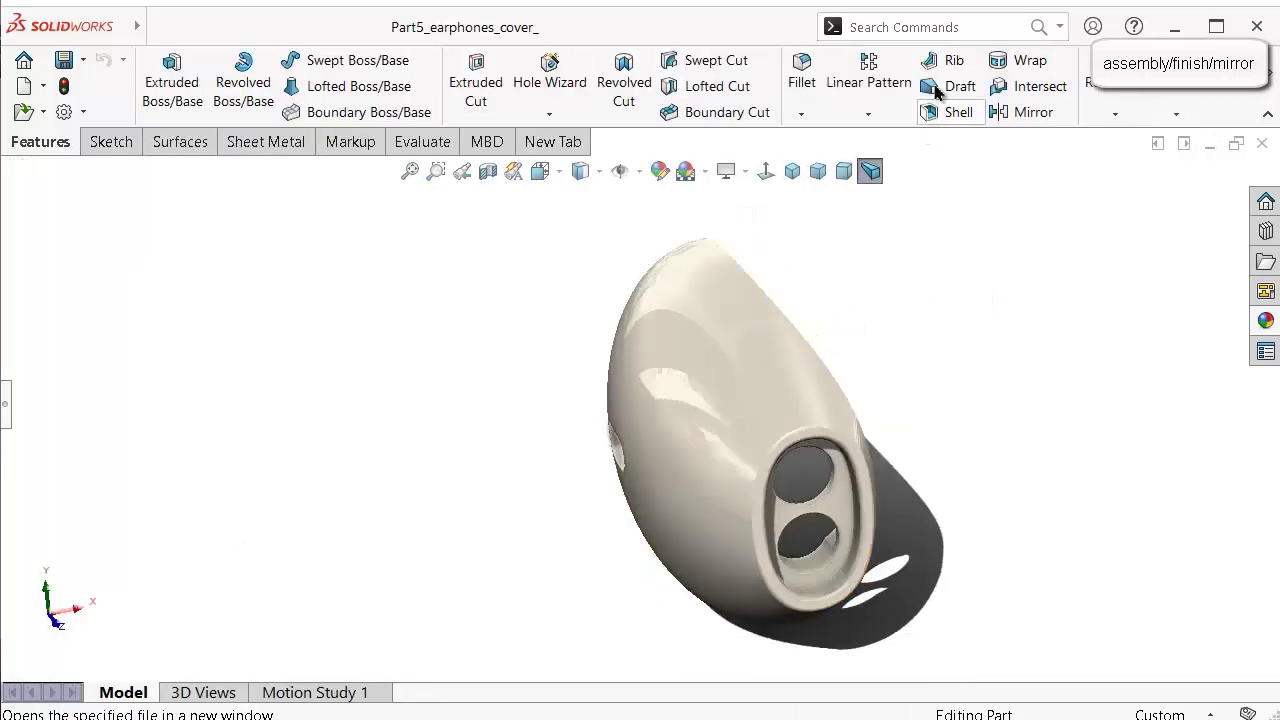
pyautogui.click(953, 33)
pyautogui.write('mi')
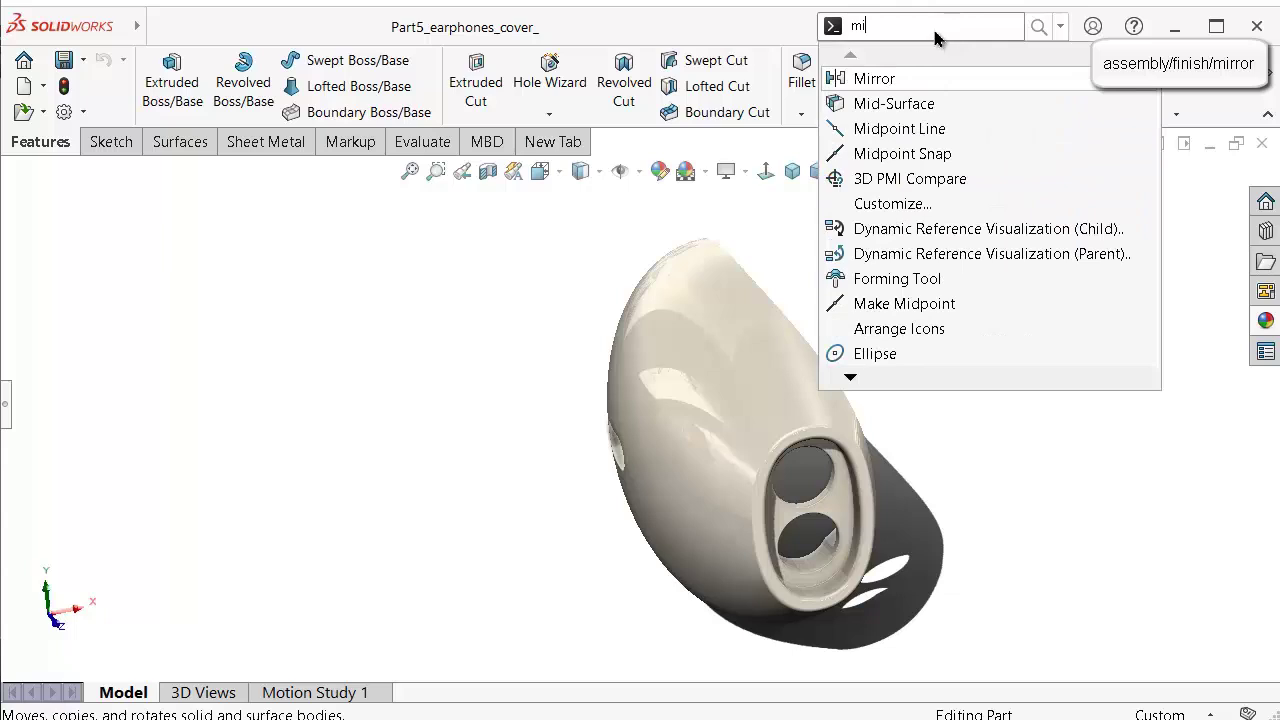
pyautogui.click(497, 290)
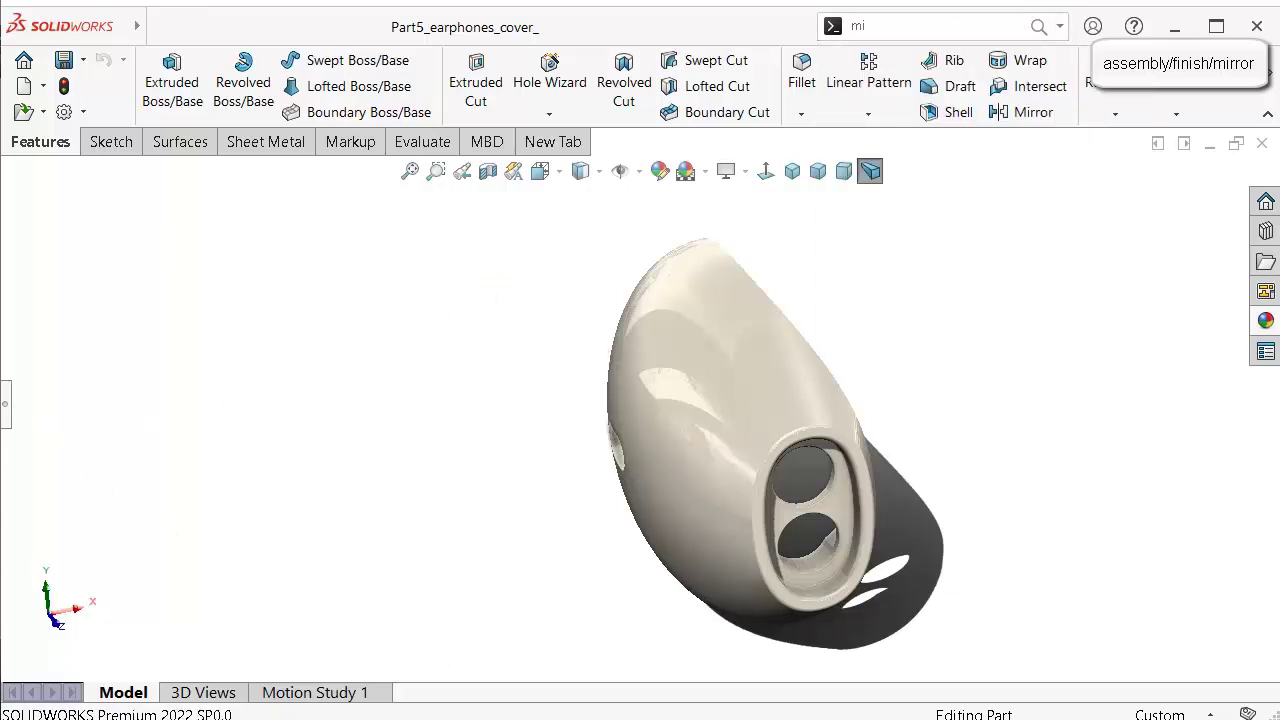
# Select the cover part's Right plane and start Mirror Part to derive an opposite-hand version in a new part.
pyautogui.click(6, 410)
pyautogui.moveTo(686, 386); pyautogui.dragTo(590, 392, button='middle')
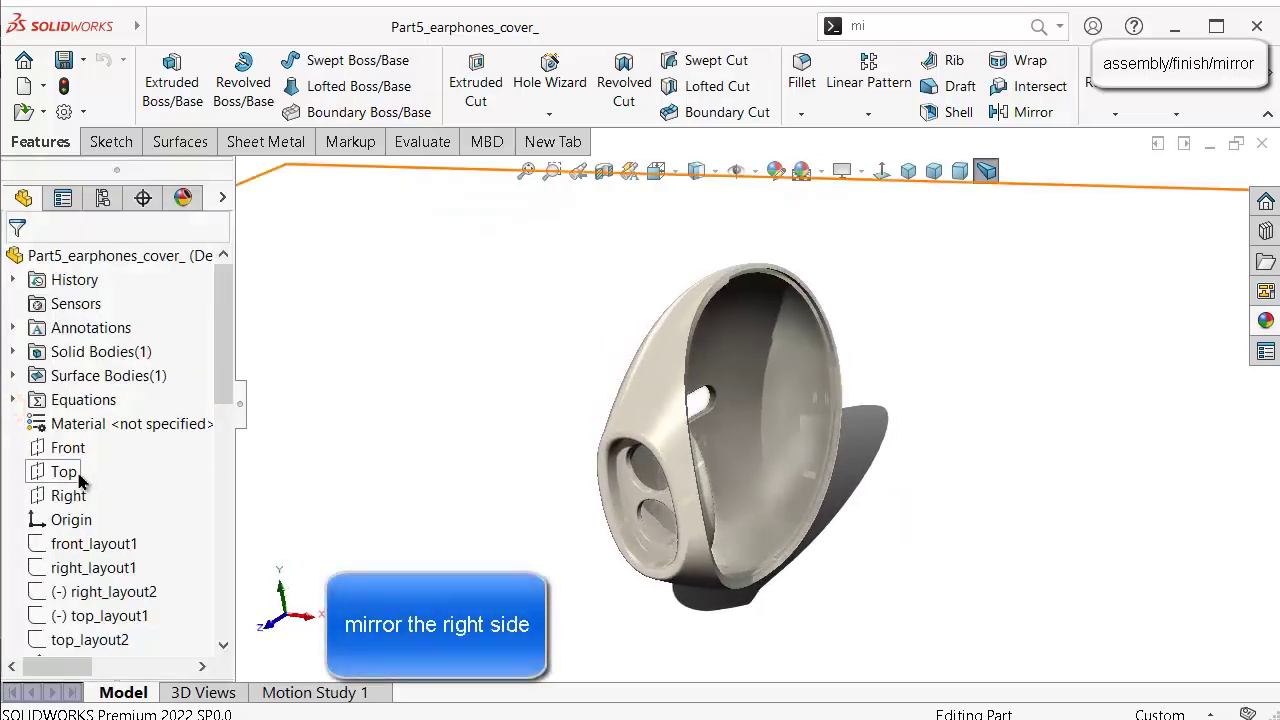
pyautogui.click(78, 506)
pyautogui.scroll(5, 612, 424)
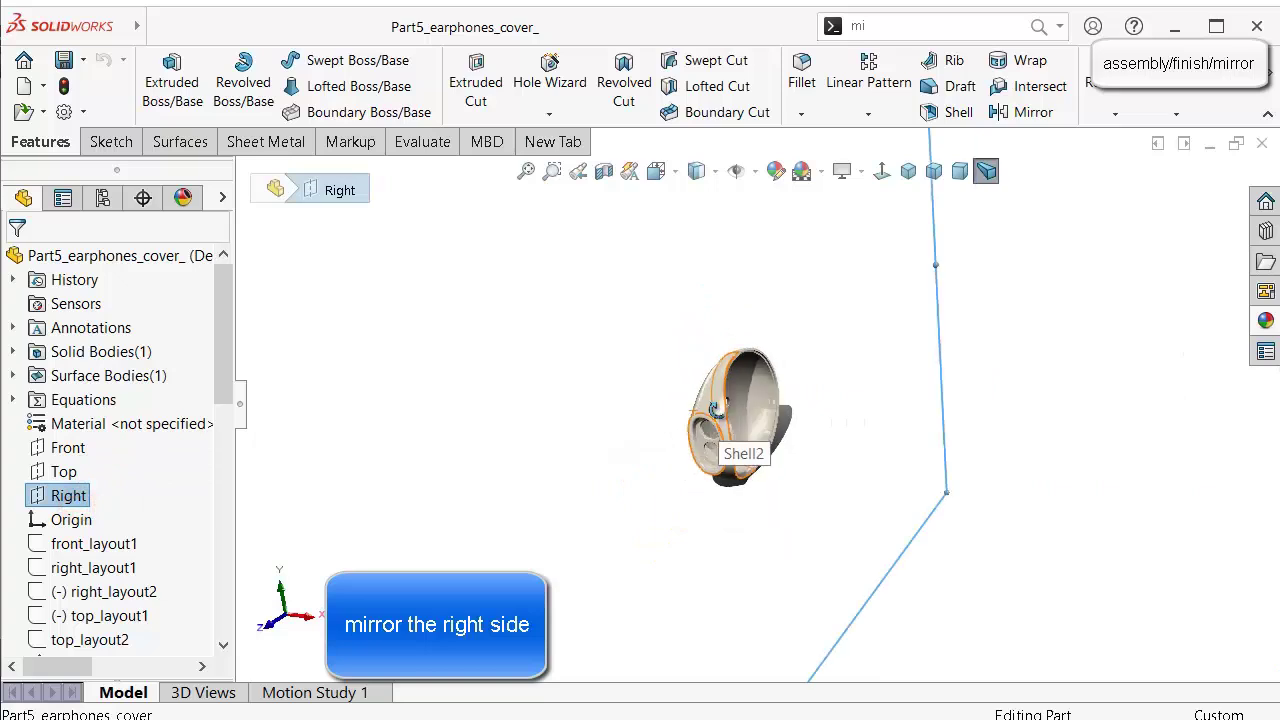
pyautogui.moveTo(714, 411); pyautogui.dragTo(765, 400, button='middle')
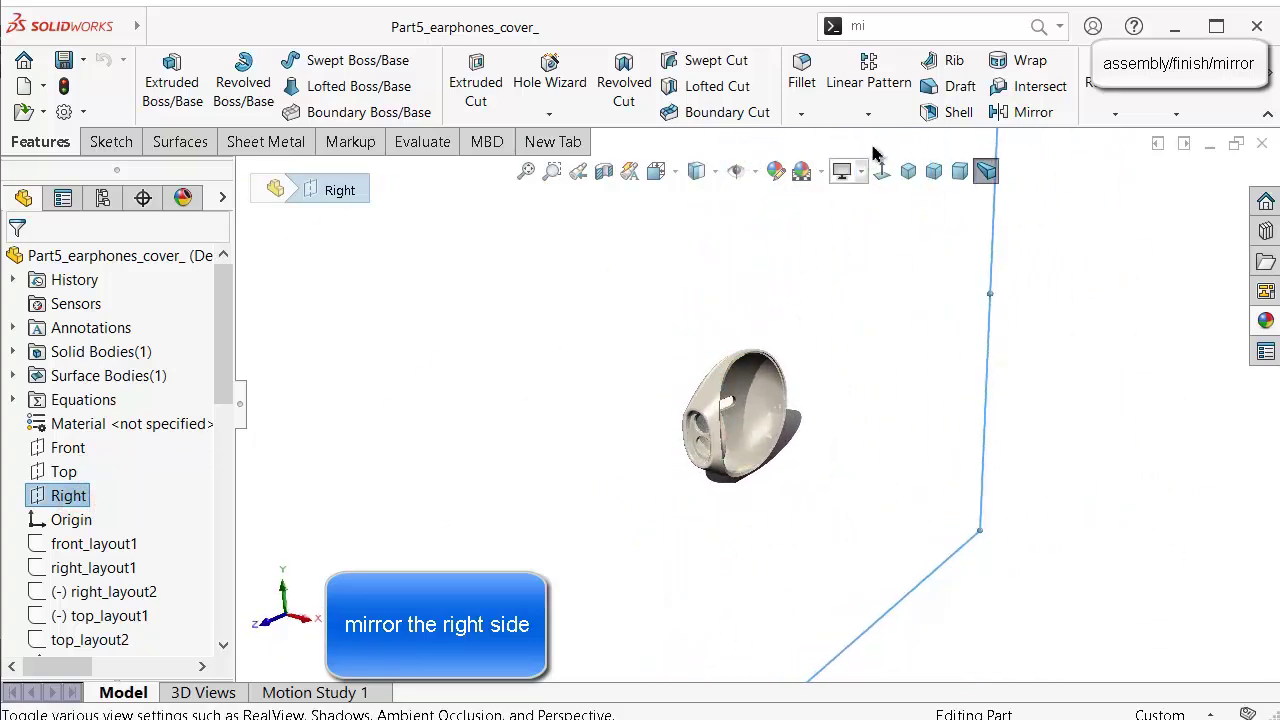
pyautogui.click(900, 37)
pyautogui.write('m')
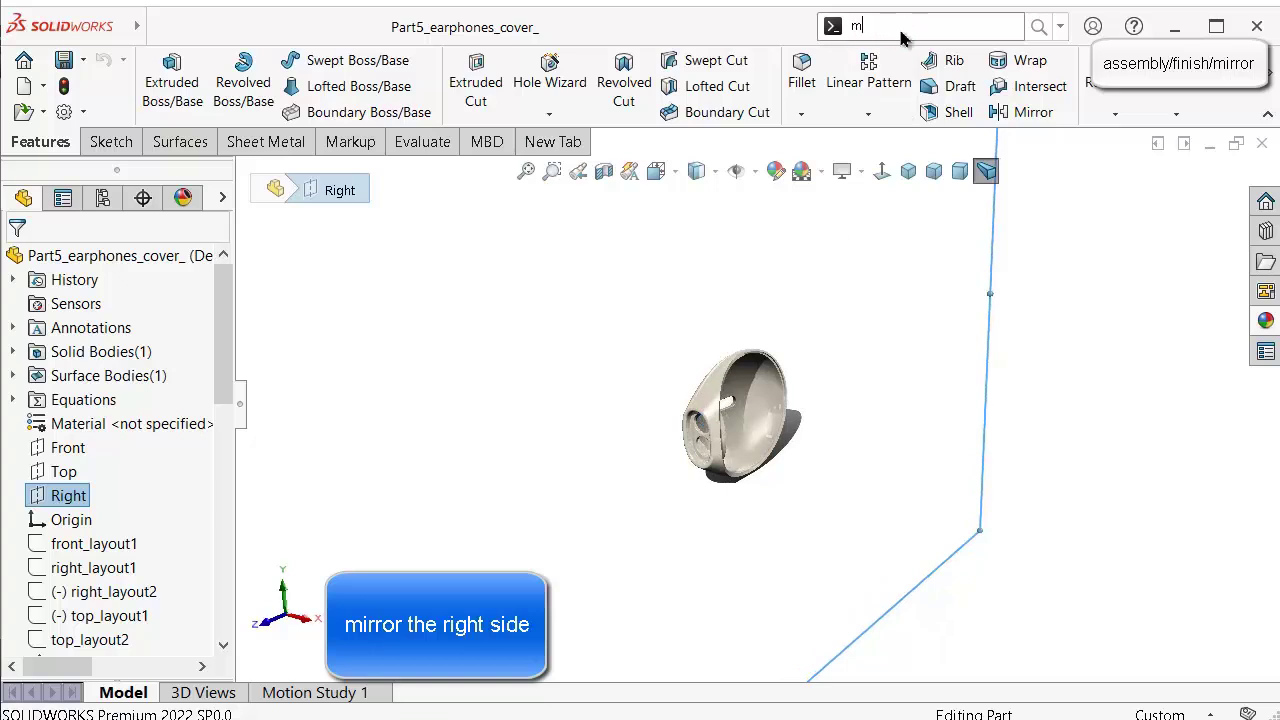
pyautogui.write('irro')
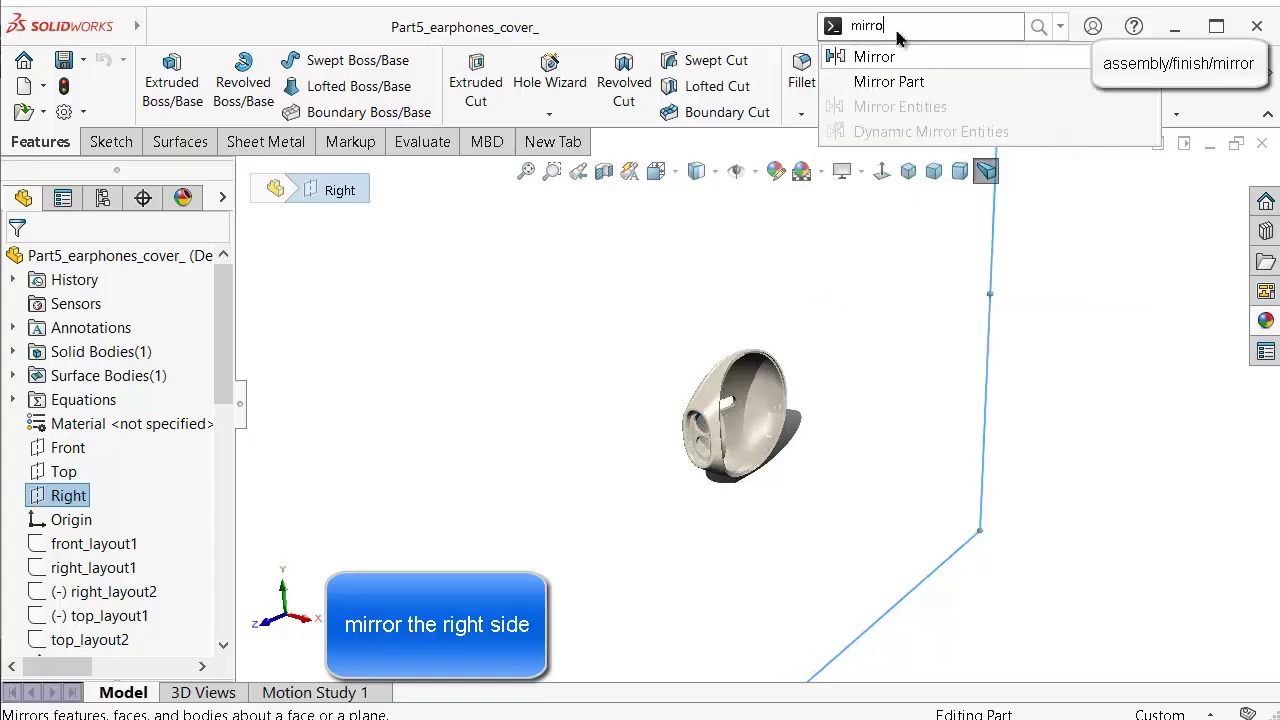
pyautogui.click(919, 81)
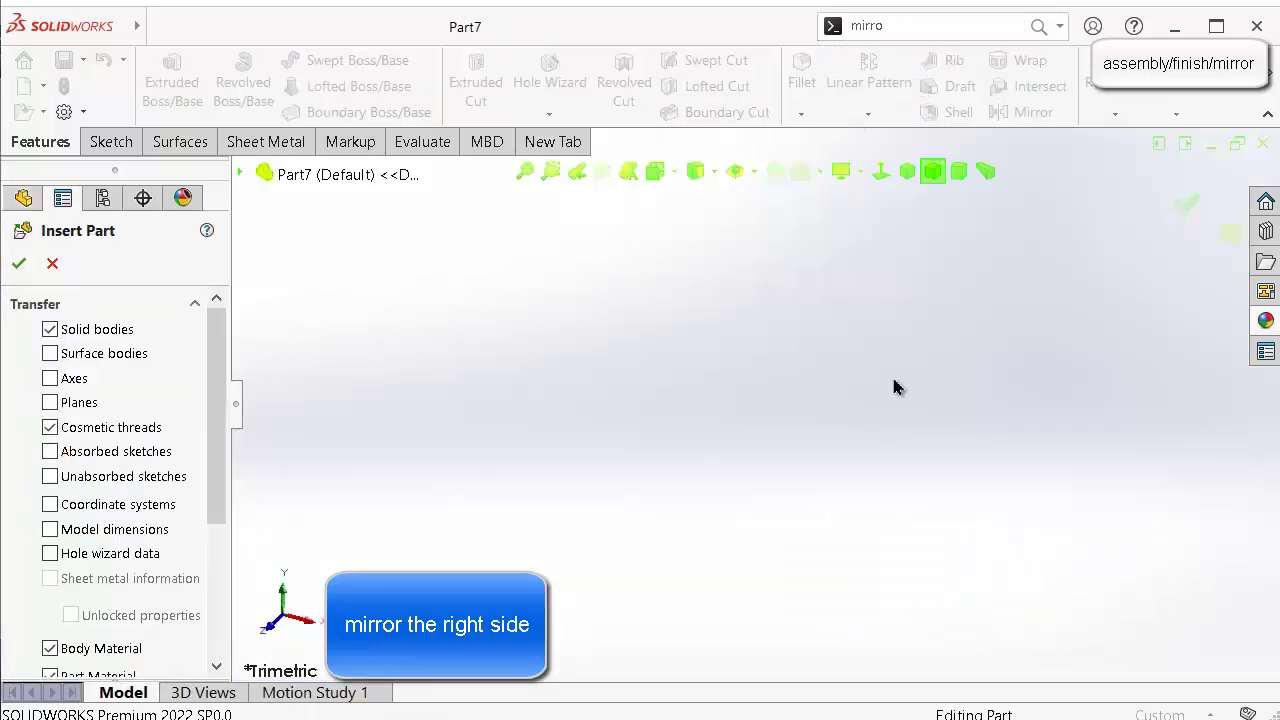
# Place the mirrored cover body in the new part and save it as Part5_earphones_cover_b.
pyautogui.click(755, 172)
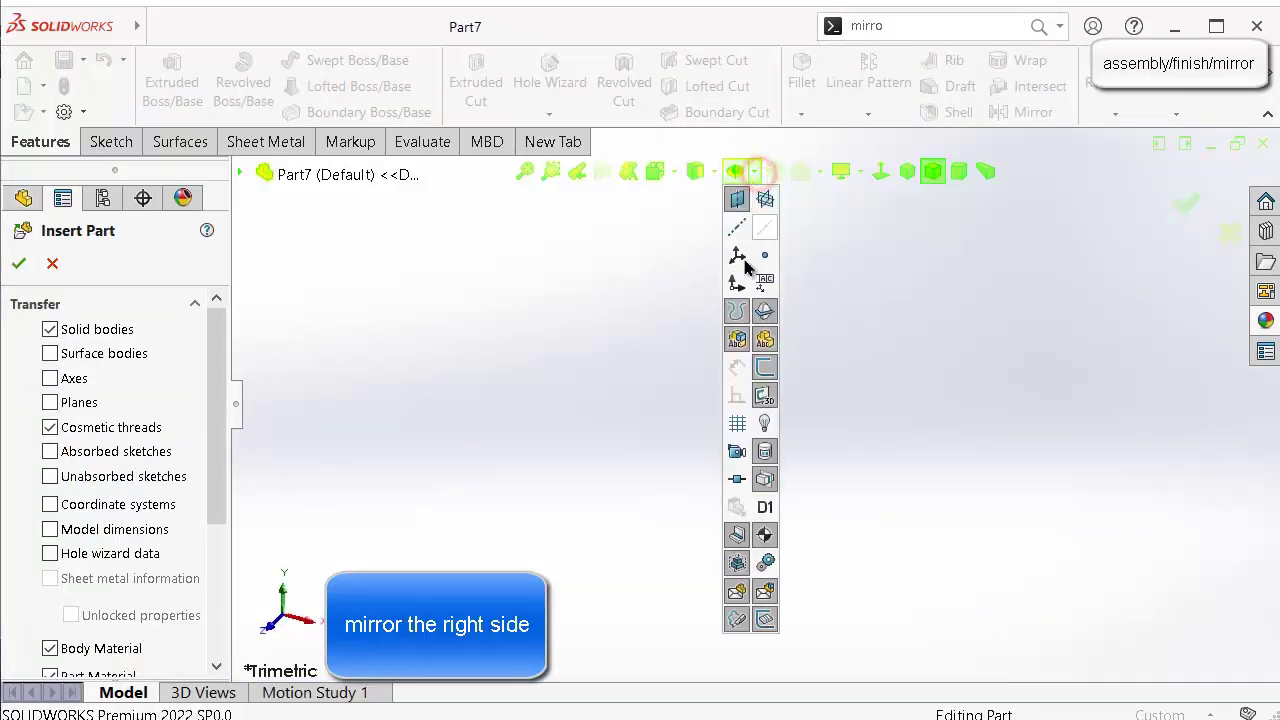
pyautogui.click(843, 405)
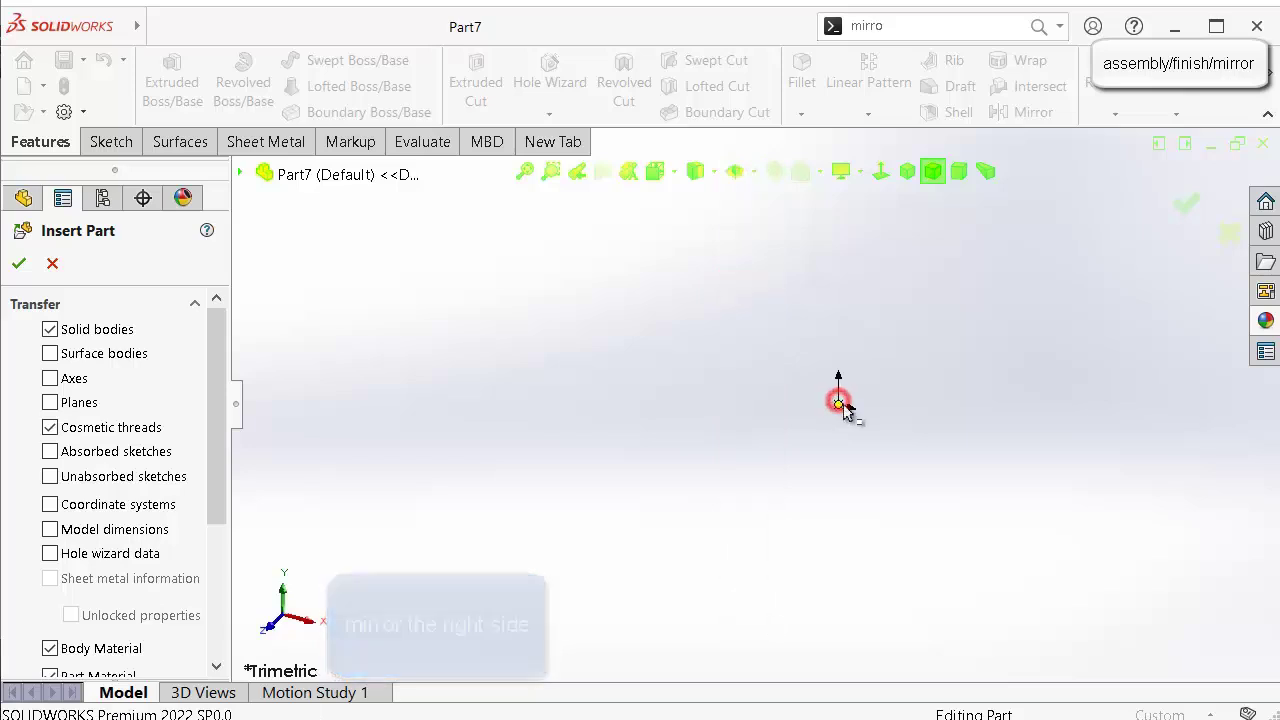
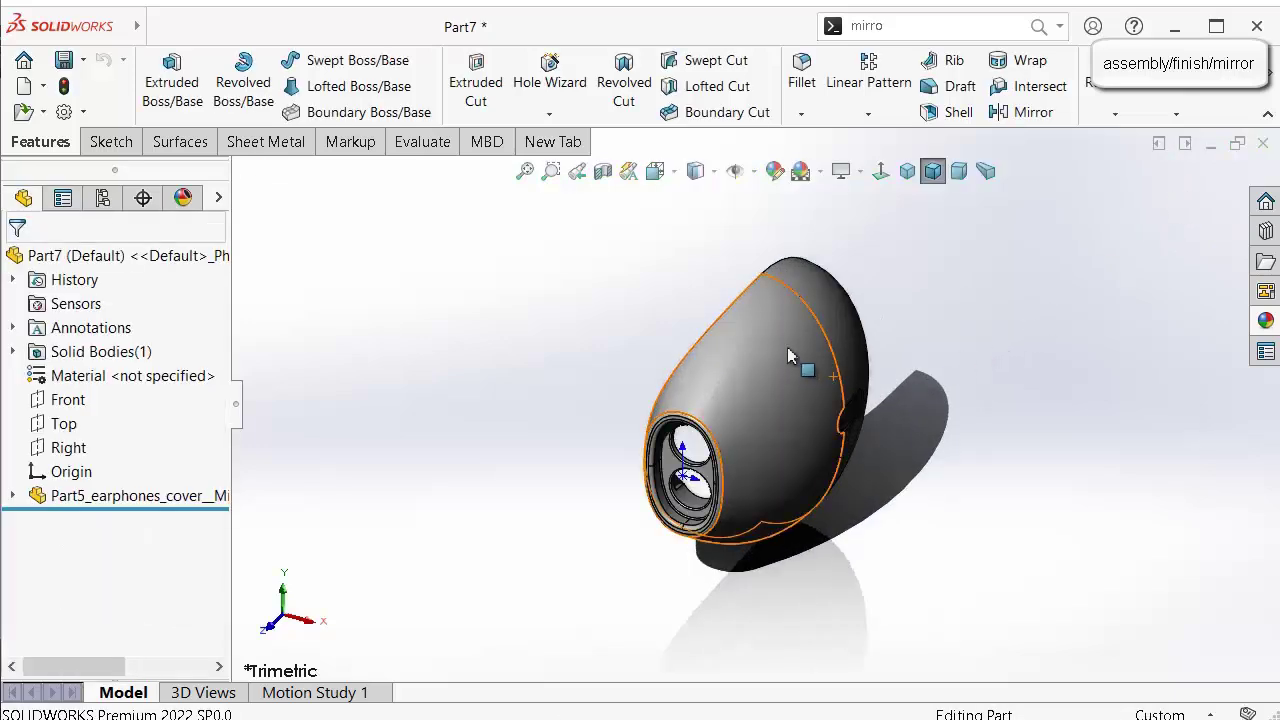
pyautogui.moveTo(808, 366); pyautogui.dragTo(857, 352, button='middle')
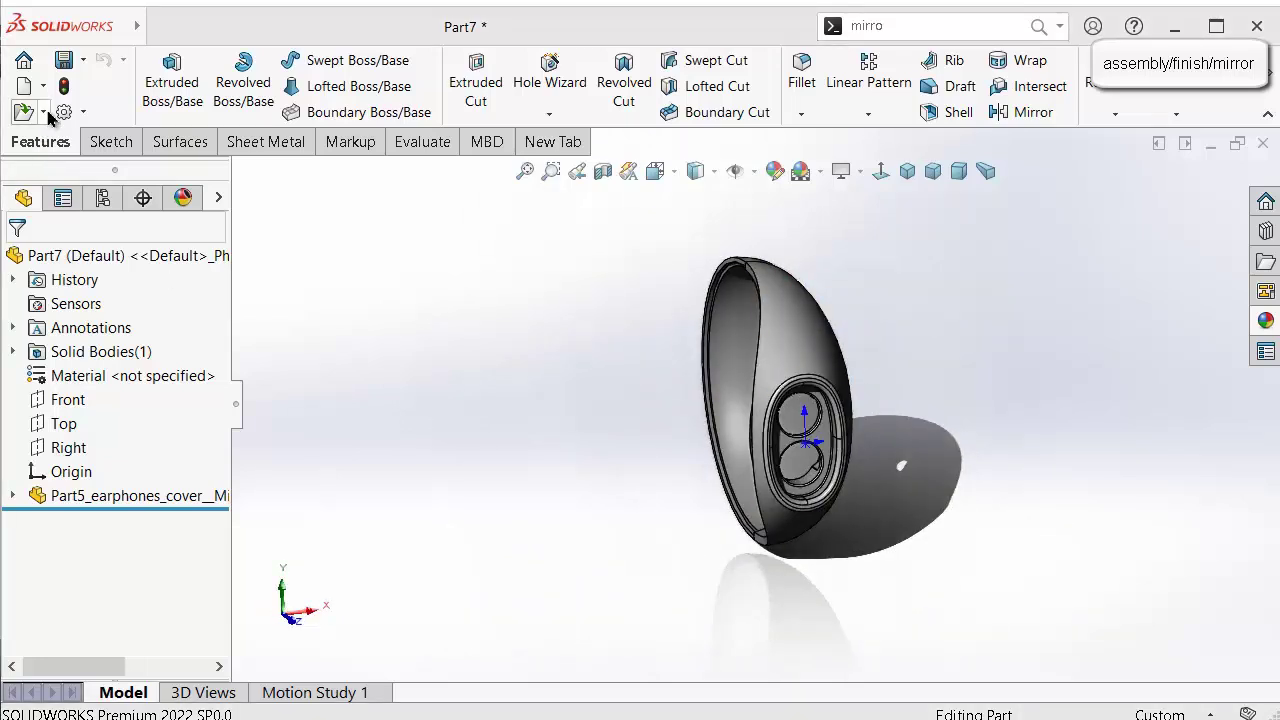
pyautogui.click(64, 62)
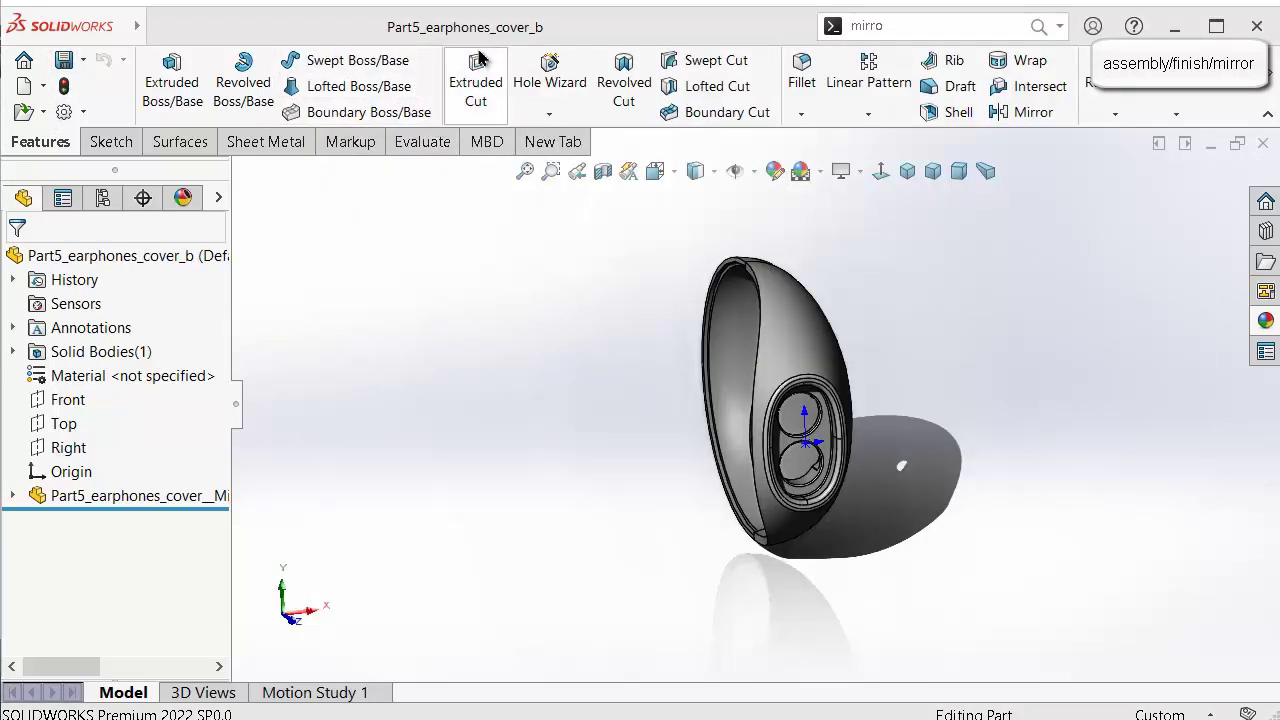
pyautogui.click(1213, 144)
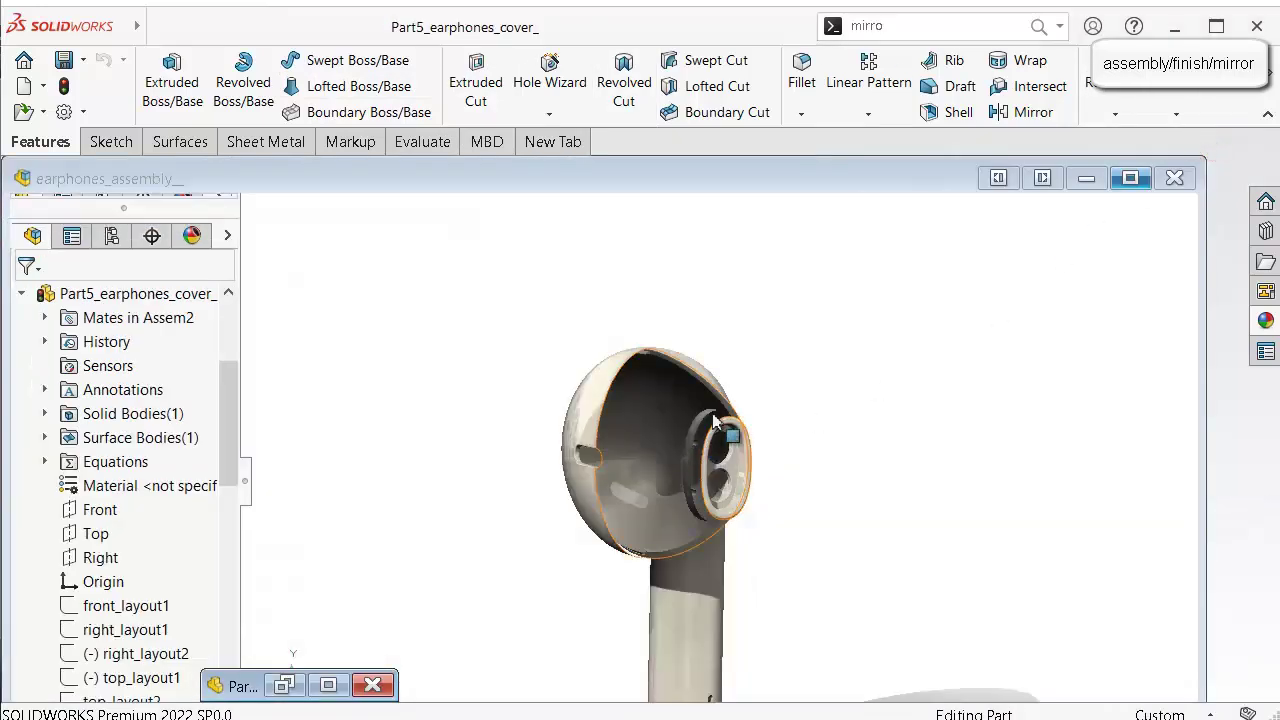
# Return to the earphones_assembly__ window, maximize it and rebuild the assembly so the cover component updates.
pyautogui.click(714, 422)
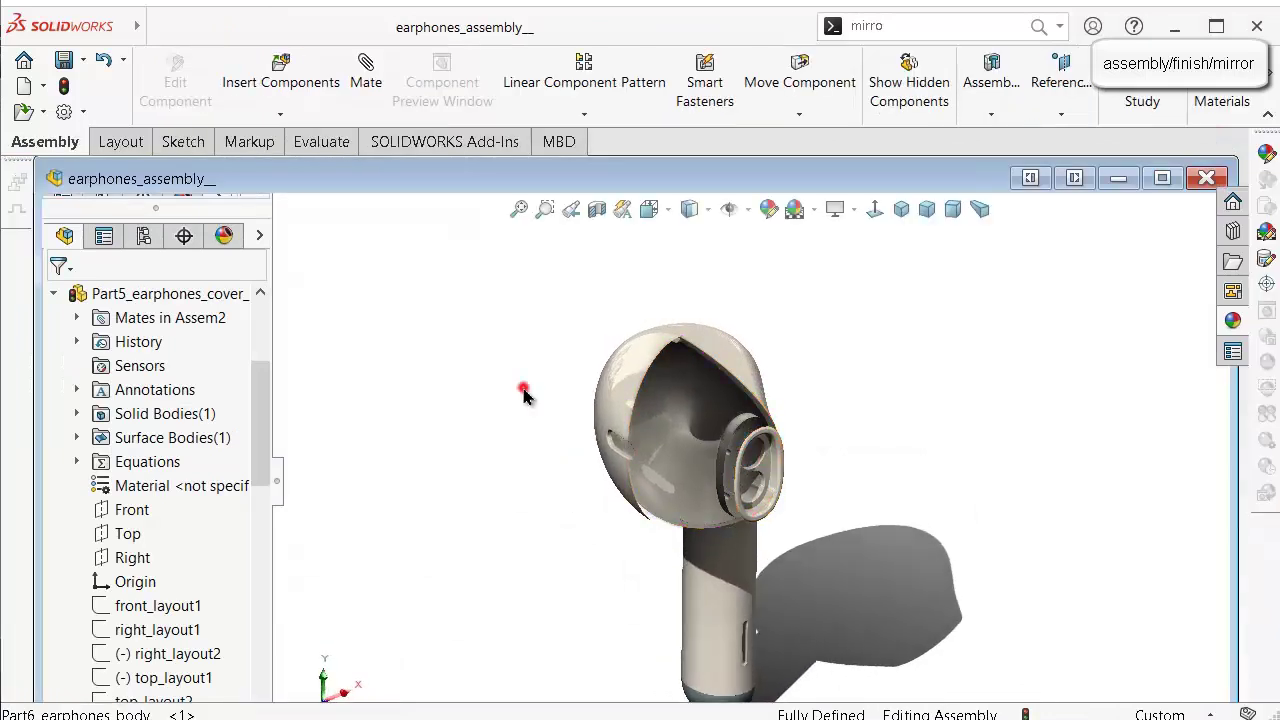
pyautogui.click(1164, 180)
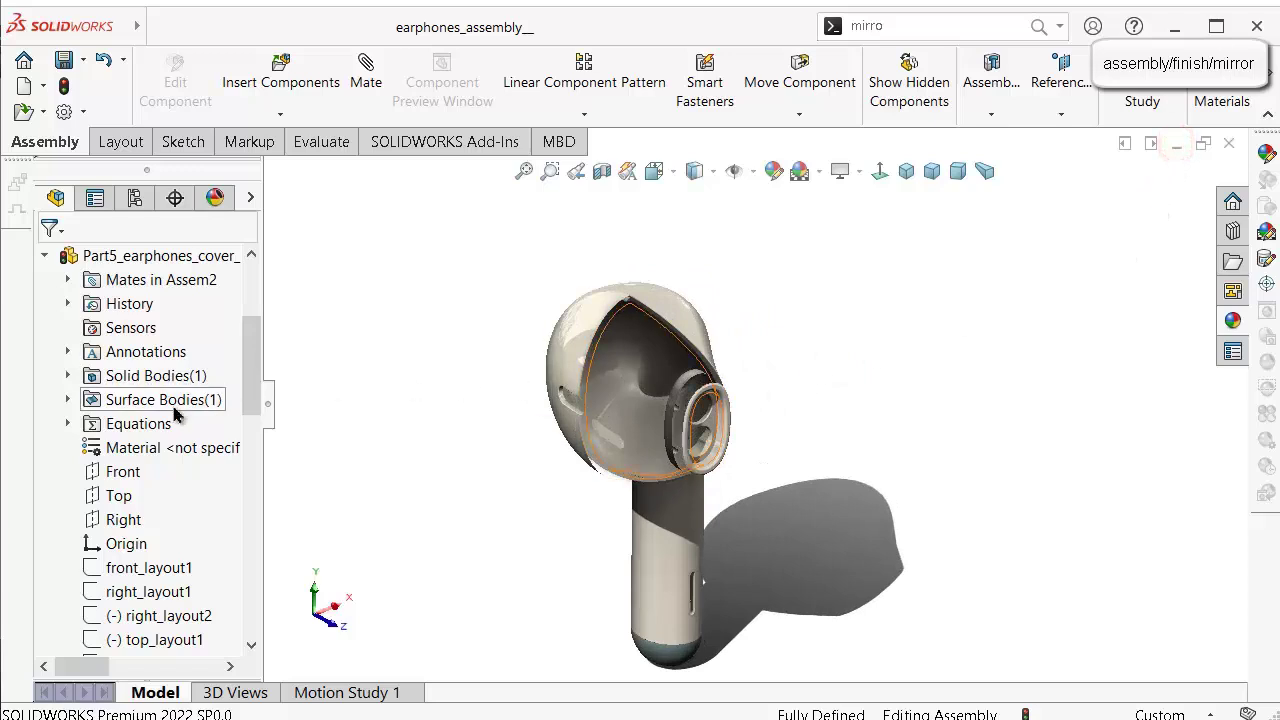
pyautogui.moveTo(252, 366)
pyautogui.mouseDown()
pyautogui.moveTo(284, 630)
pyautogui.moveTo(250, 370)
pyautogui.mouseUp()
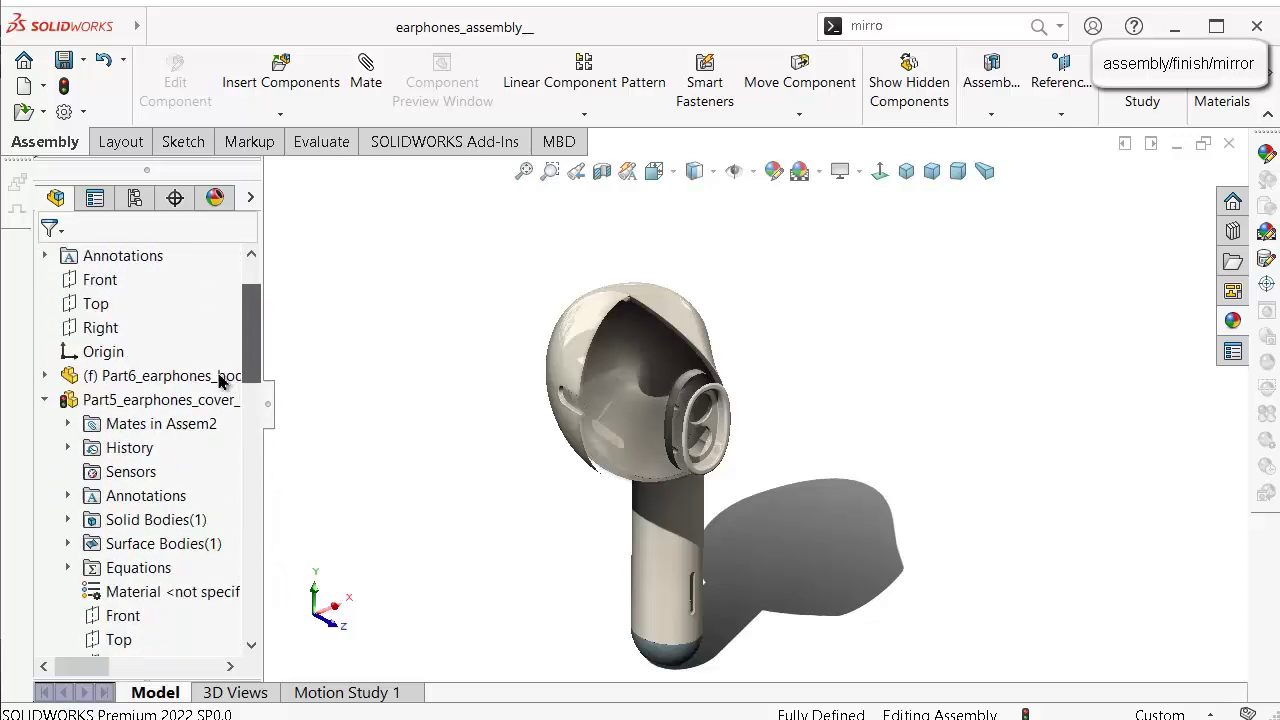
pyautogui.click(174, 401)
pyautogui.click(66, 88)
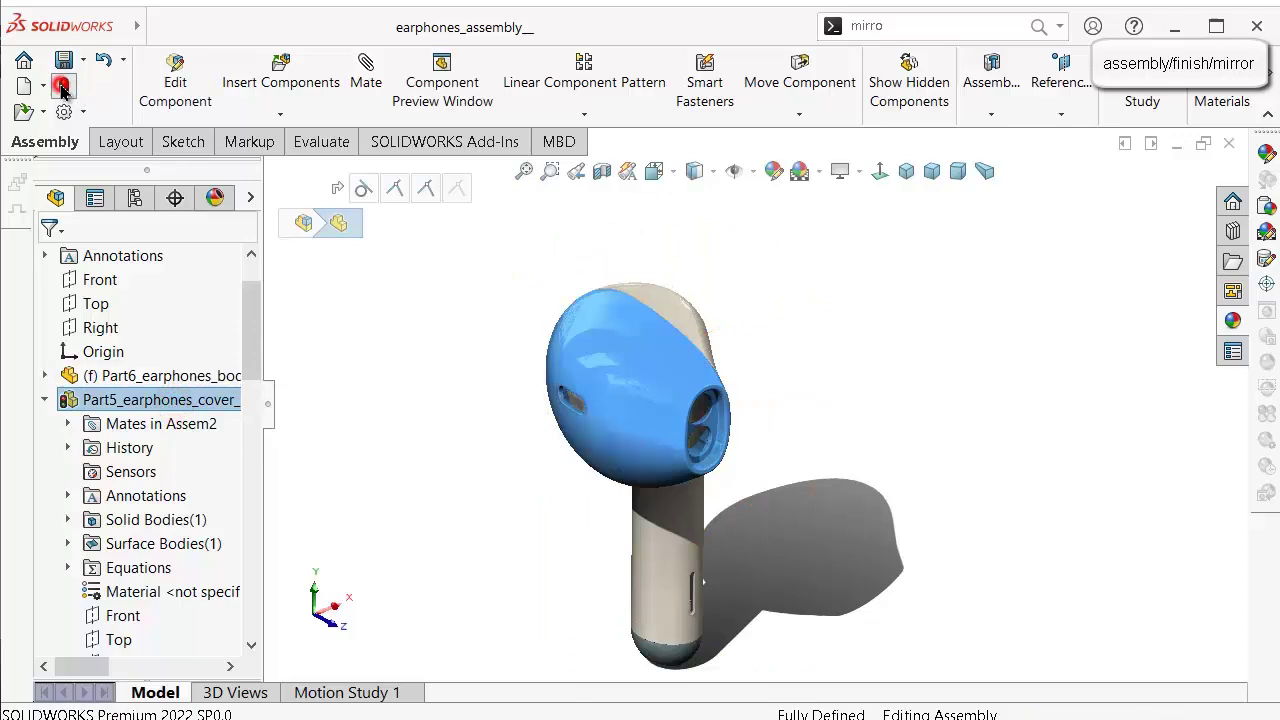
pyautogui.click(838, 370)
pyautogui.moveTo(794, 345); pyautogui.dragTo(894, 486, button='middle')
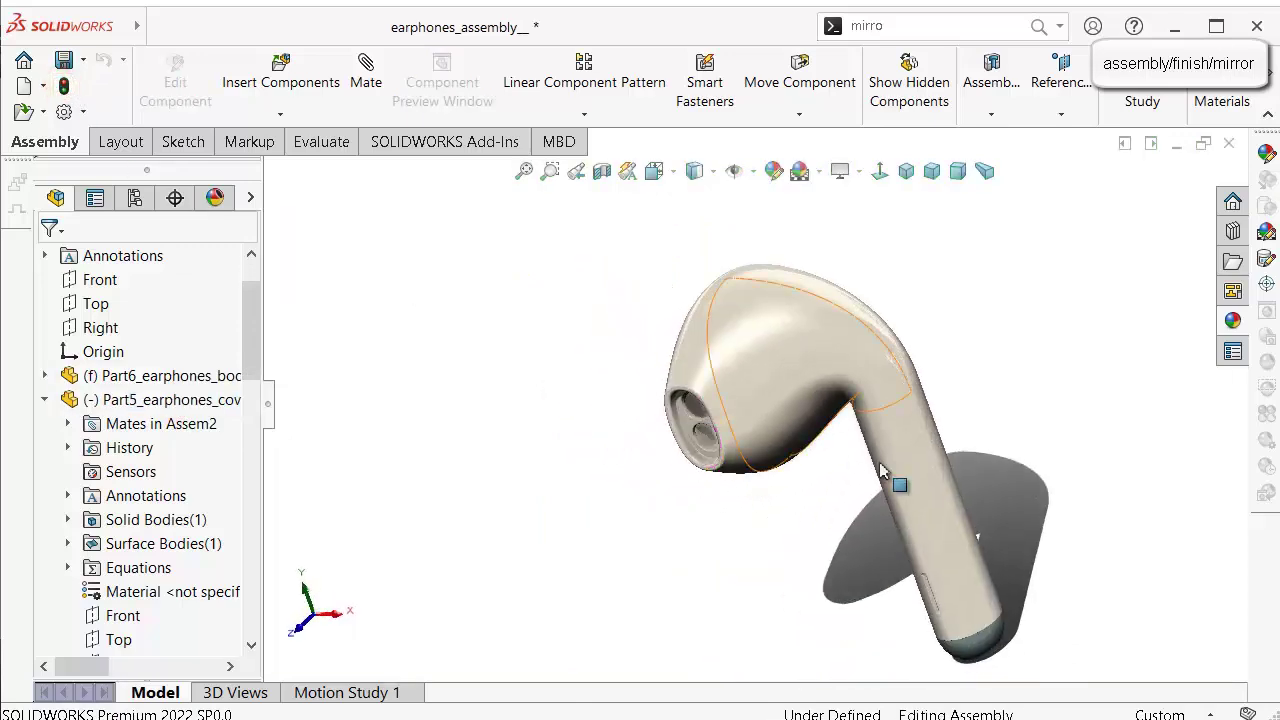
# Open the earphone body part in its own window and start Mirror Part about its Right plane.
pyautogui.click(924, 490)
pyautogui.click(984, 372)
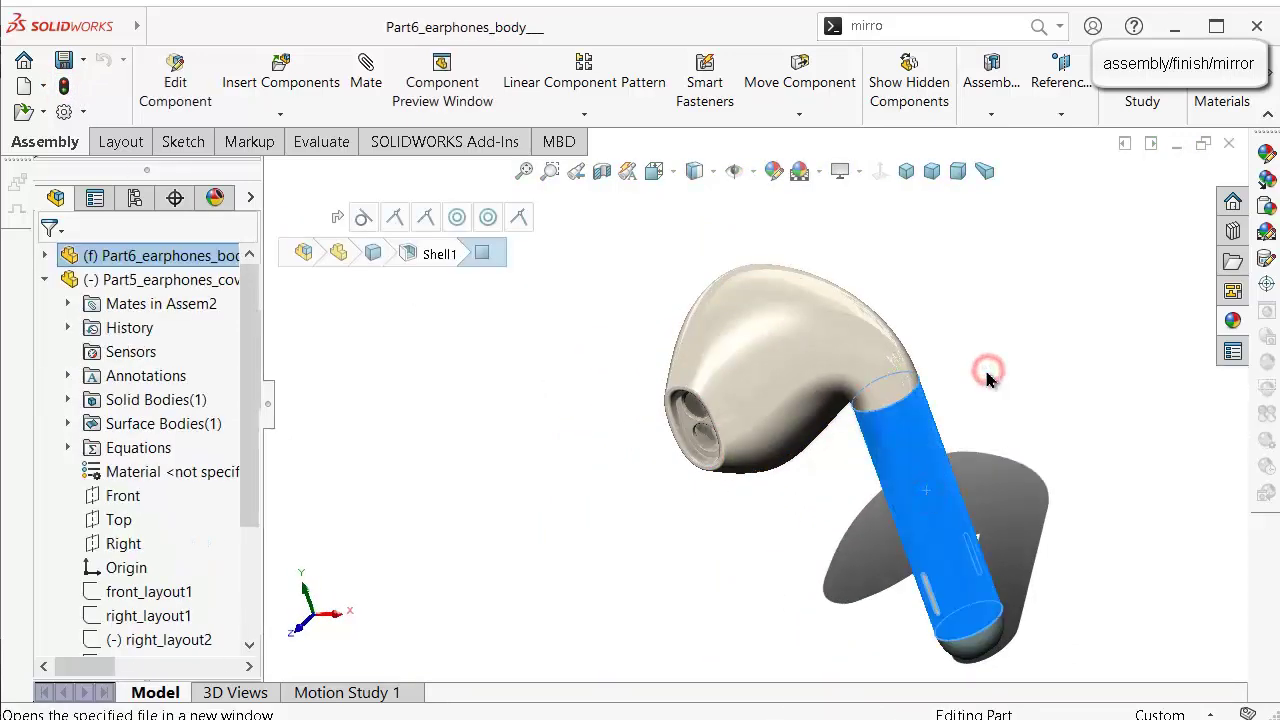
pyautogui.moveTo(894, 380); pyautogui.dragTo(651, 309, button='middle')
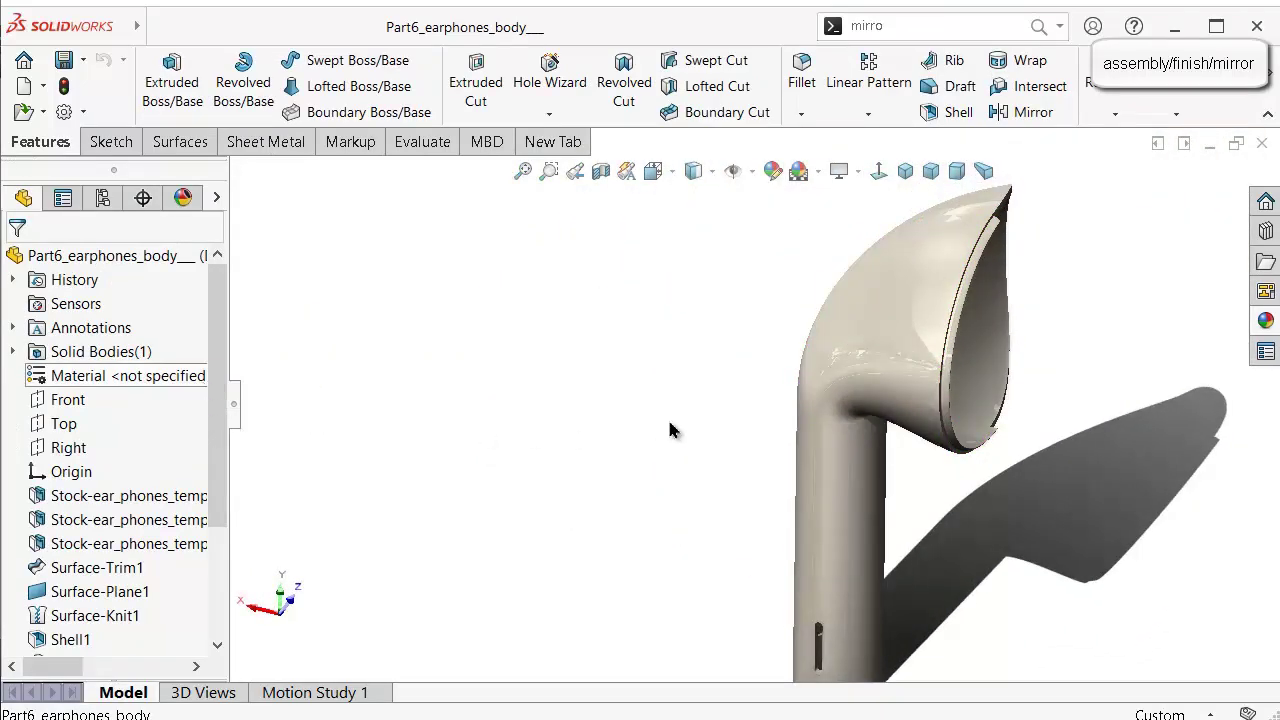
pyautogui.scroll(2, 675, 430)
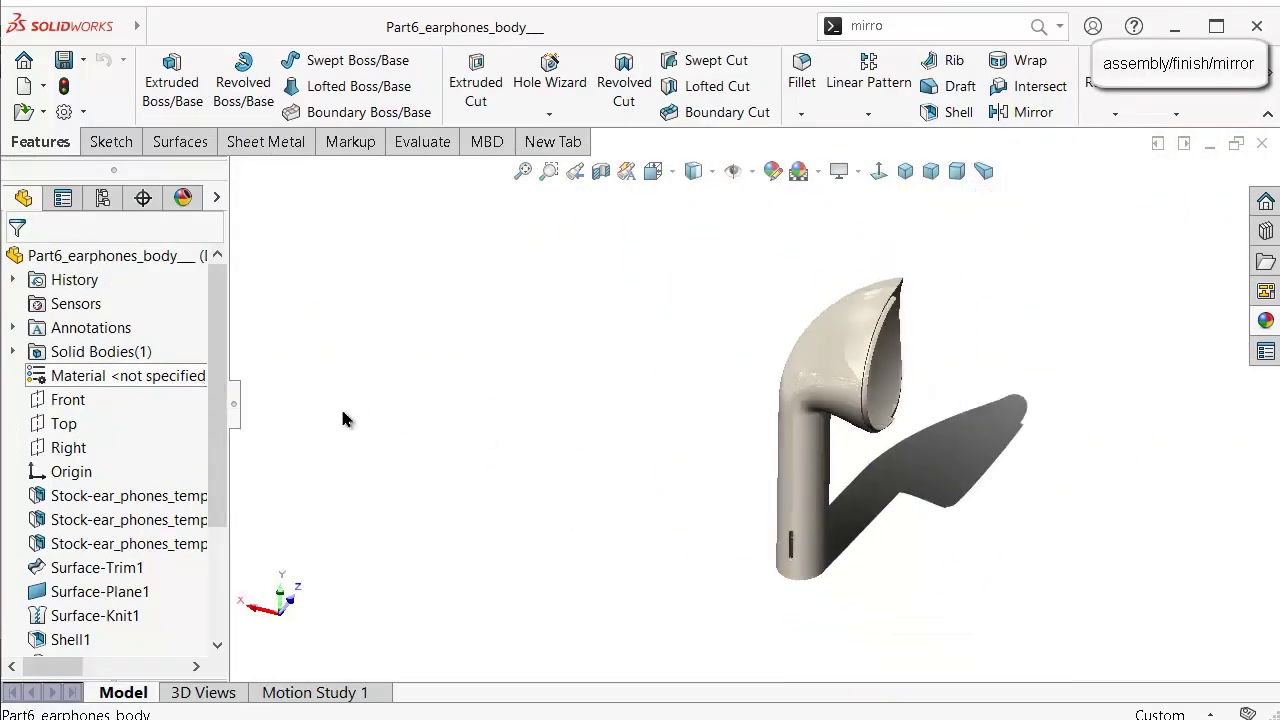
pyautogui.click(80, 447)
pyautogui.moveTo(677, 417); pyautogui.dragTo(781, 308, button='middle')
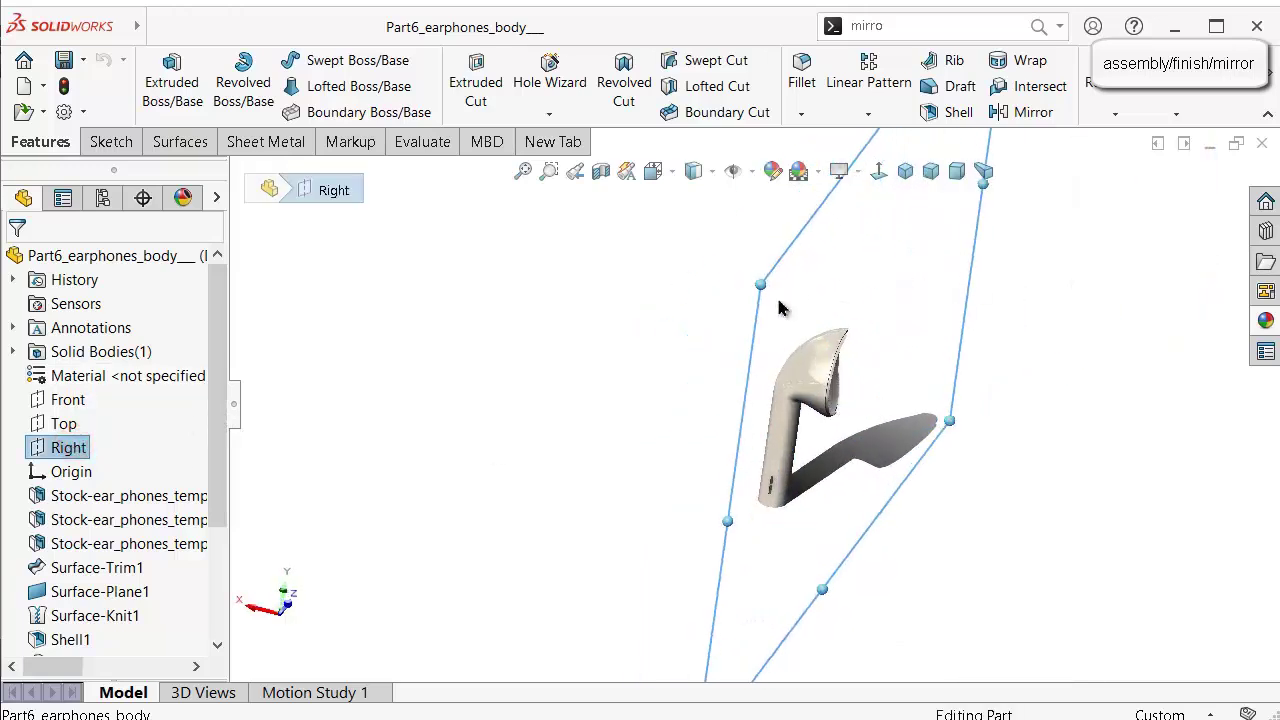
pyautogui.click(1043, 29)
pyautogui.click(987, 62)
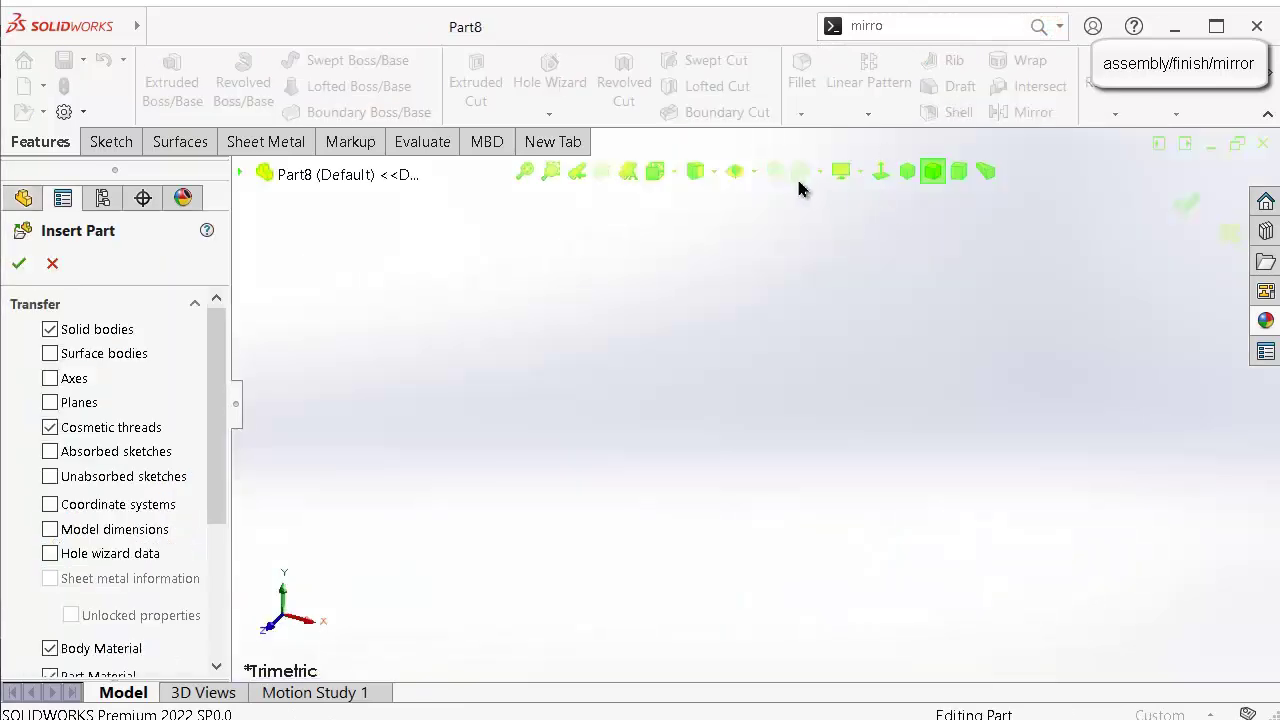
# Place the mirrored body at the new part's origin, keeping the template units, and save it as Part6_earphones_body___b_mirrored.
pyautogui.click(749, 176)
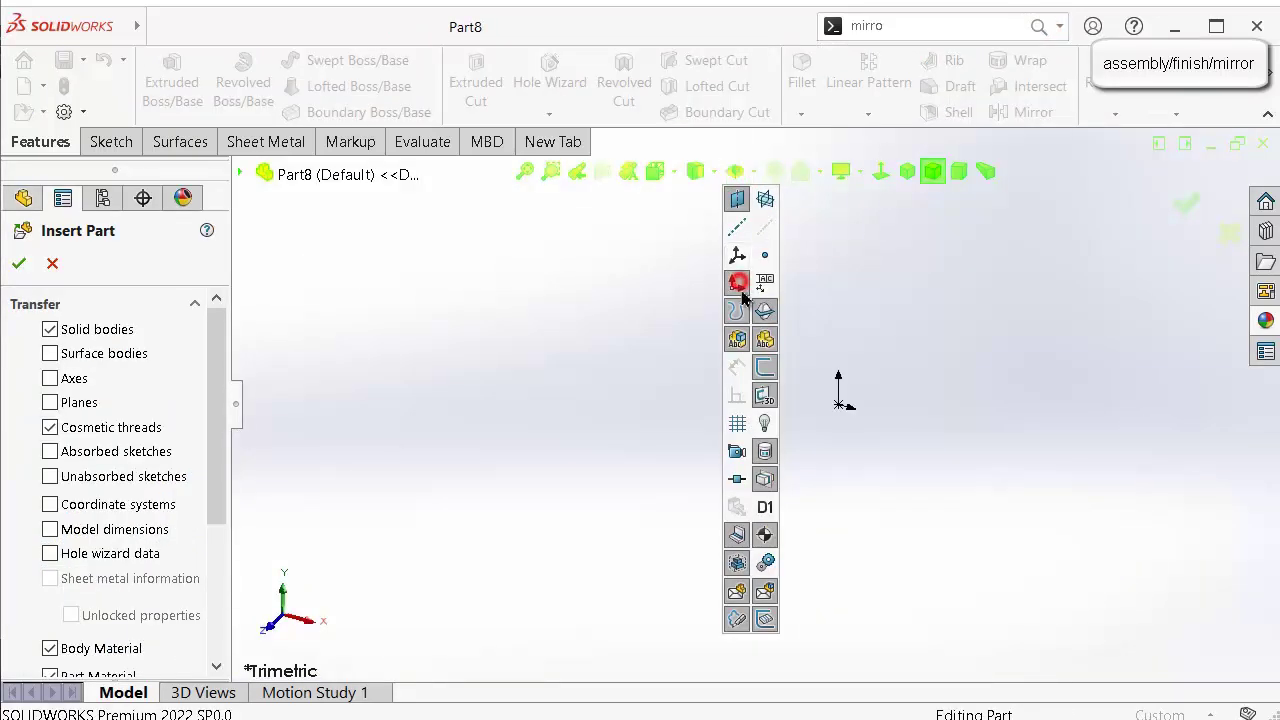
pyautogui.click(840, 404)
pyautogui.click(840, 405)
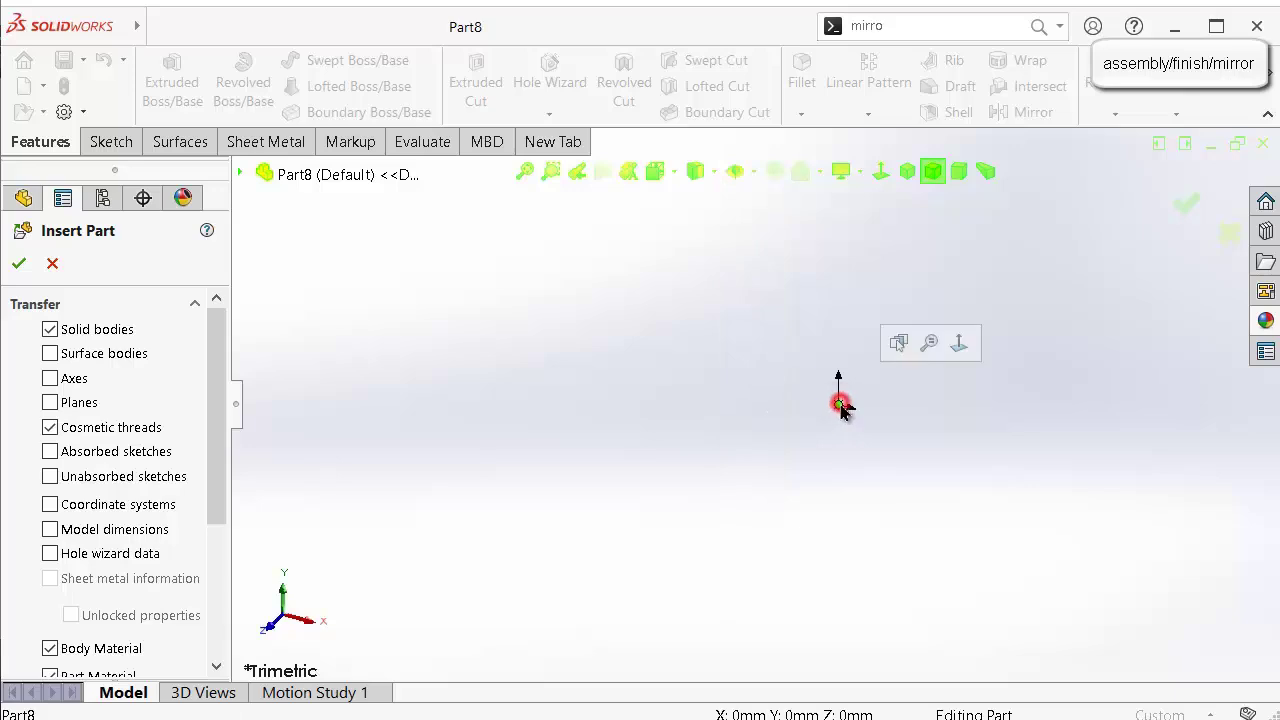
pyautogui.click(1183, 205)
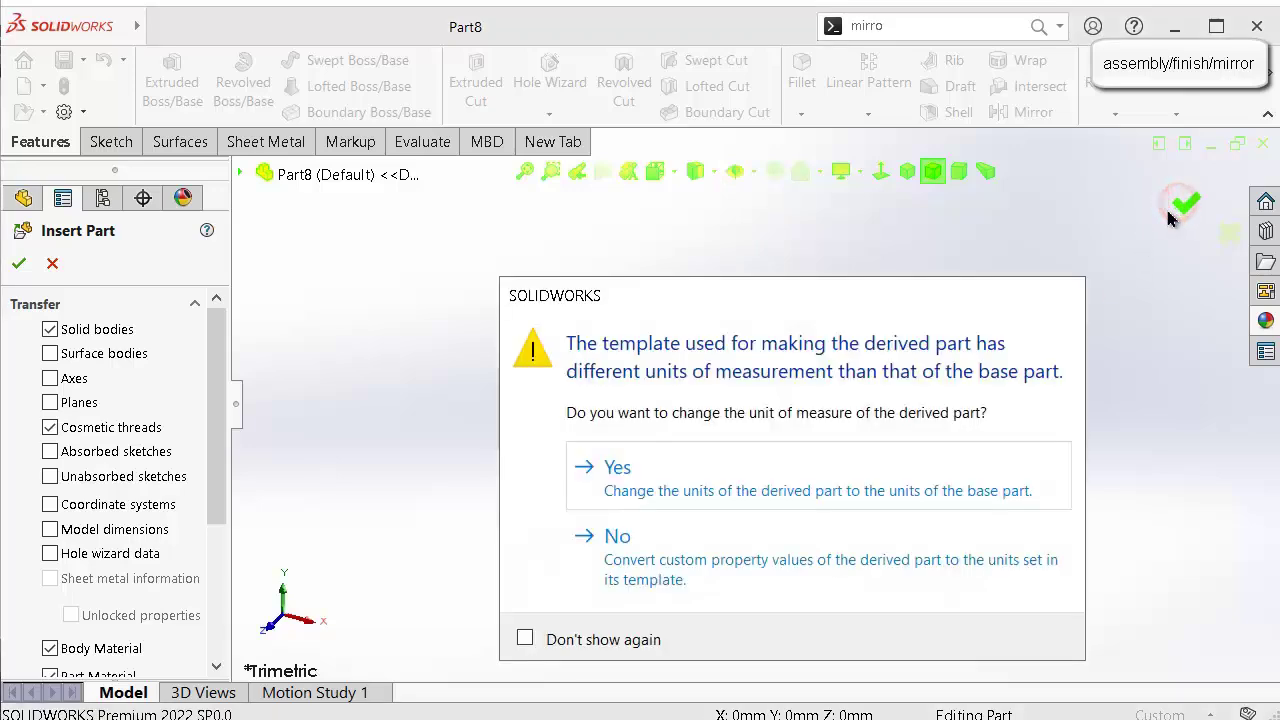
pyautogui.click(771, 535)
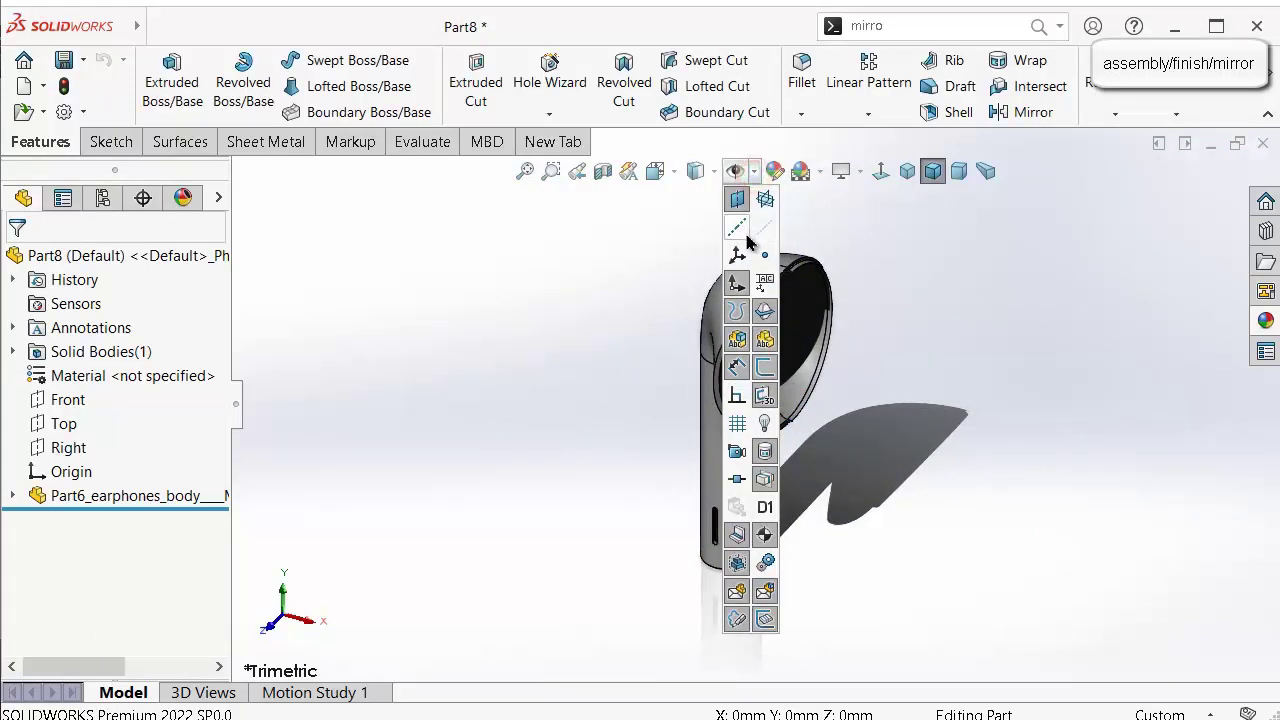
pyautogui.click(872, 311)
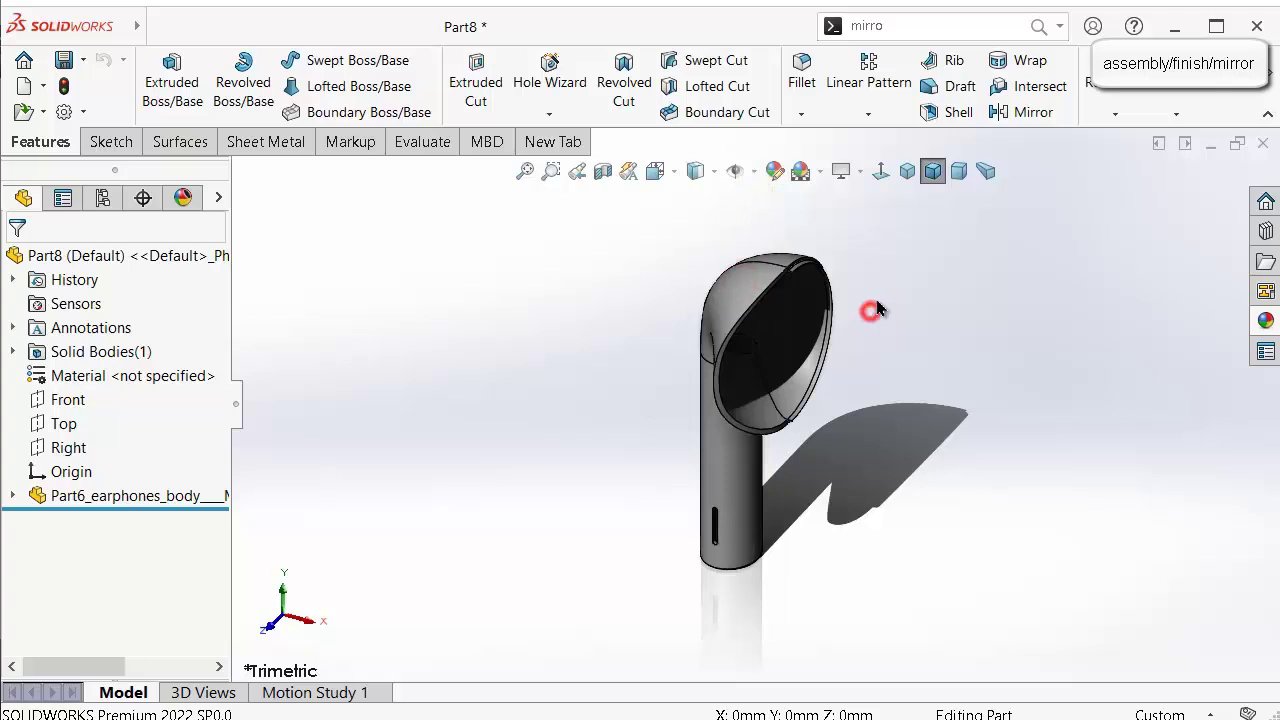
pyautogui.scroll(-2, 841, 417)
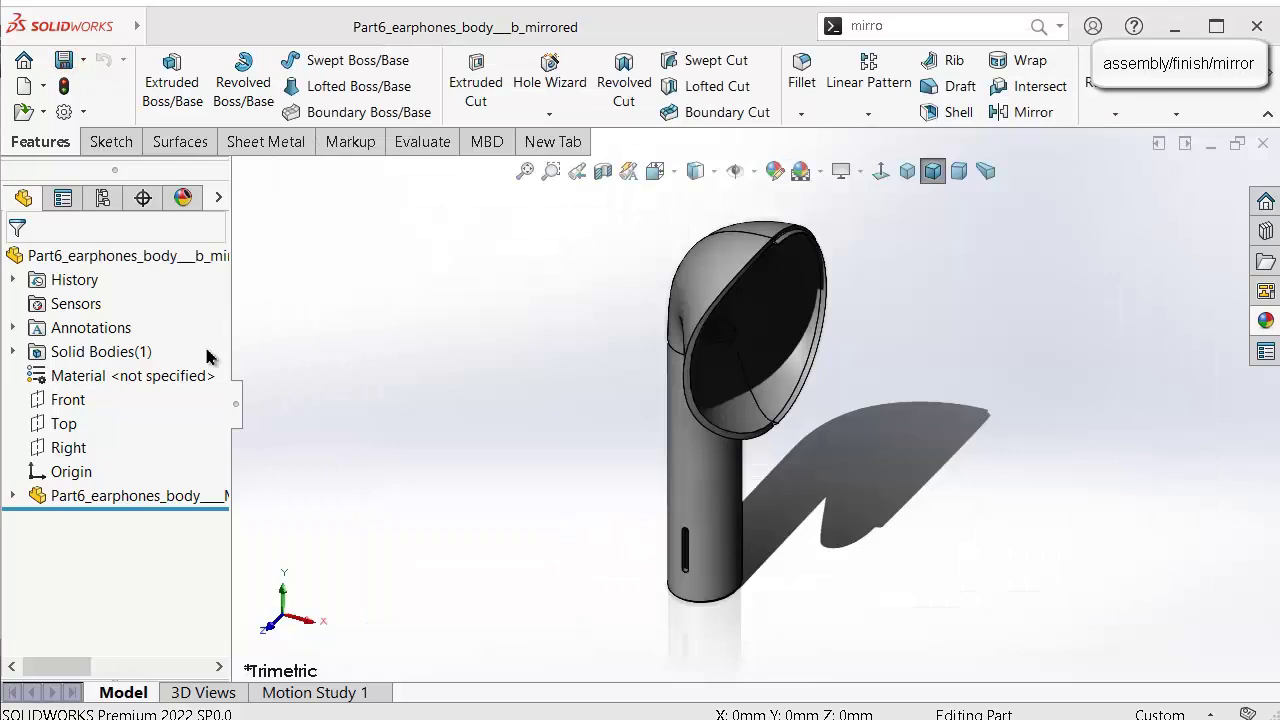
# Create a new assembly with origins shown and insert the mirrored earphone body at the assembly origin.
pyautogui.click(25, 86)
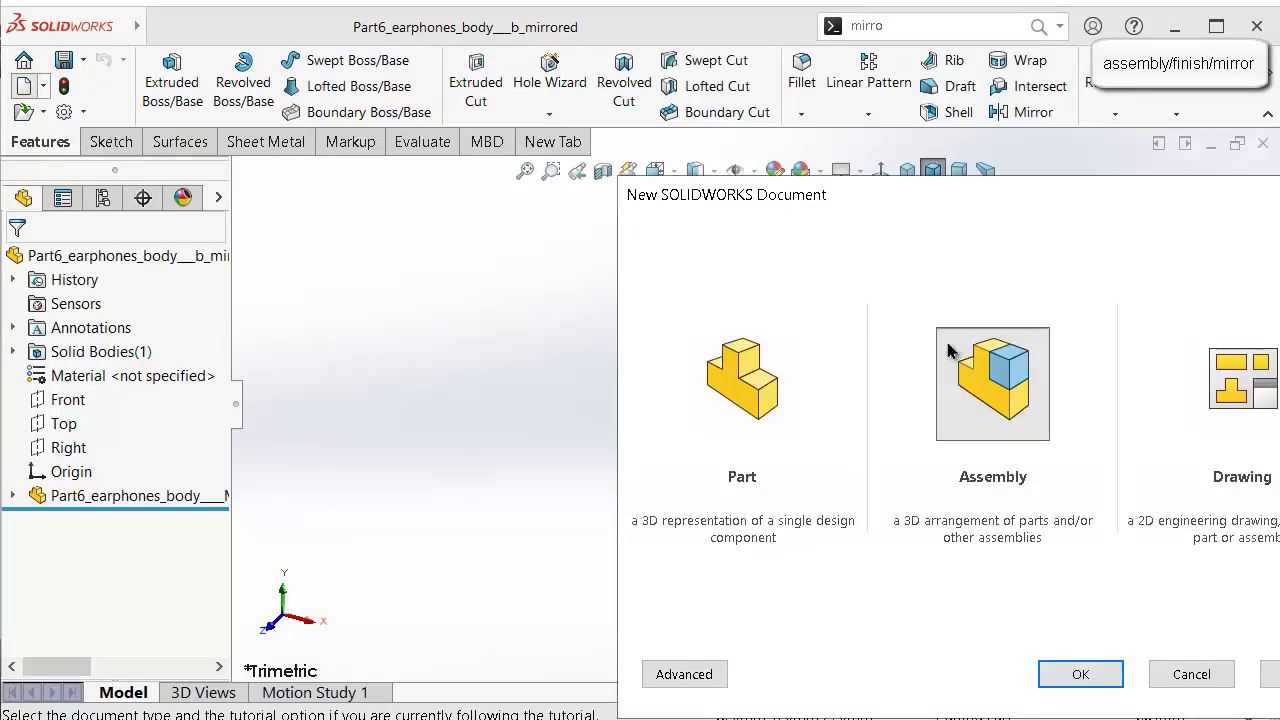
pyautogui.moveTo(983, 207); pyautogui.dragTo(930, 194)
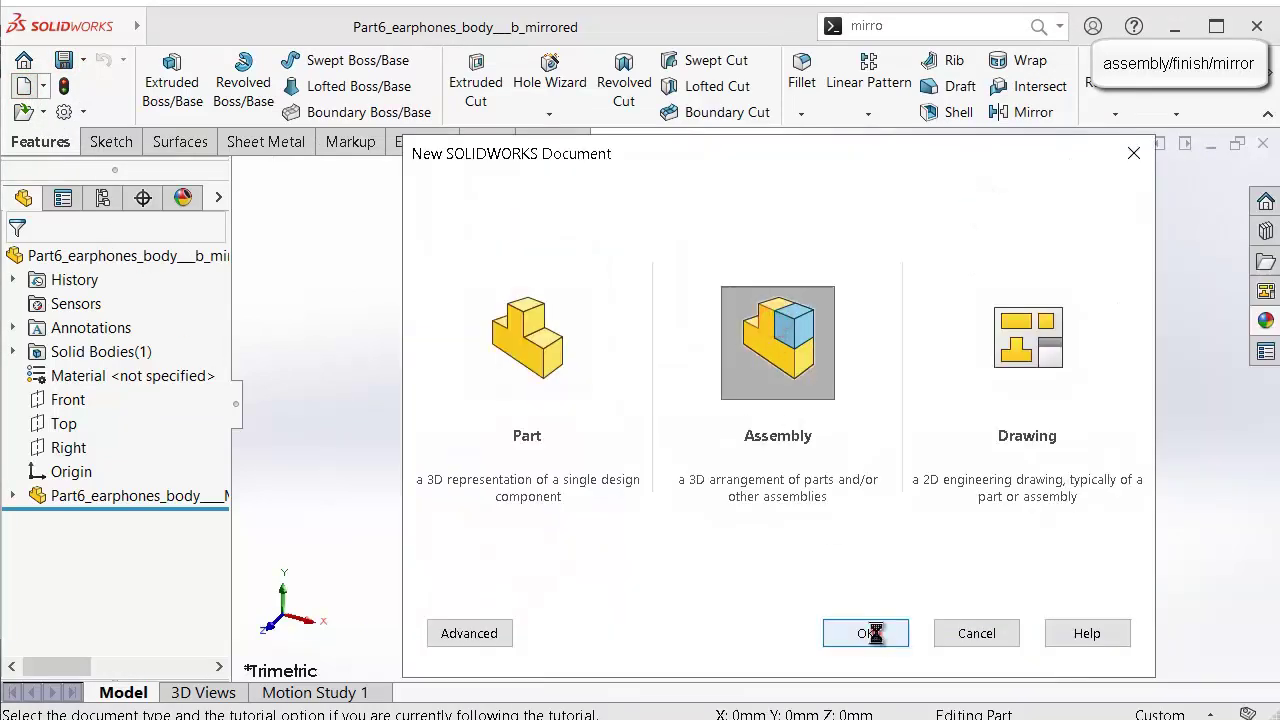
pyautogui.click(866, 632)
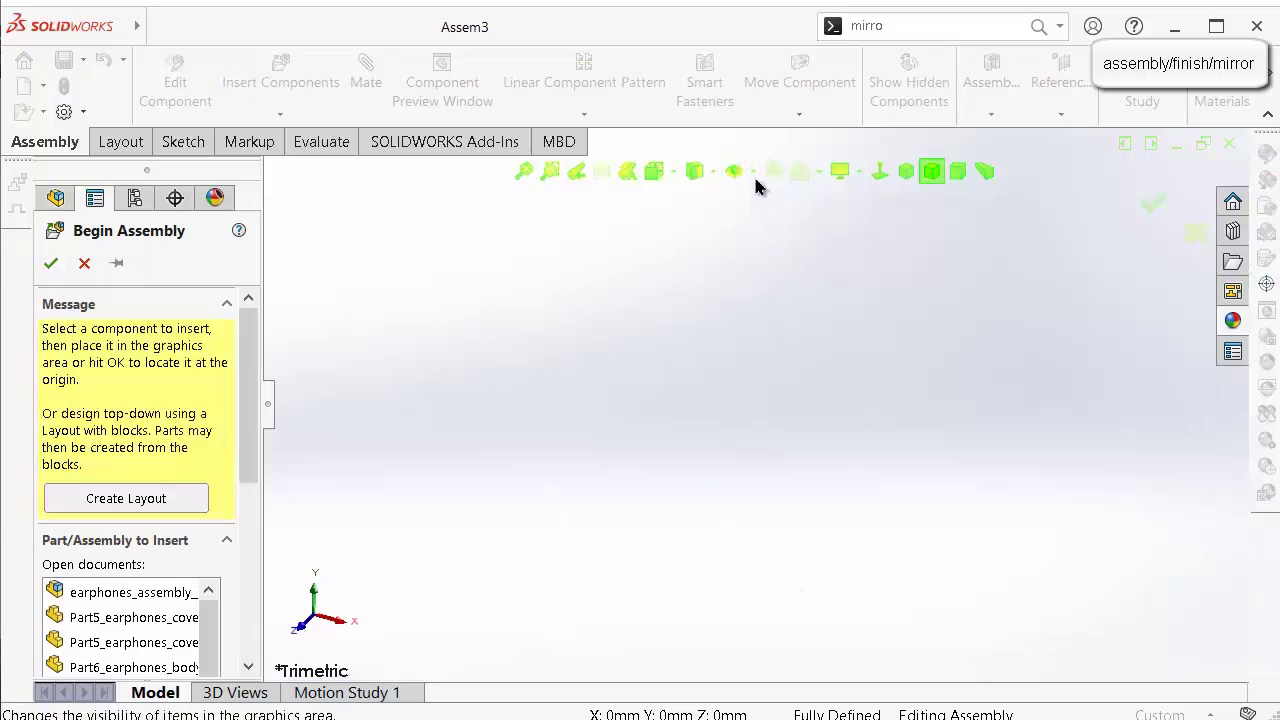
pyautogui.moveTo(751, 176)
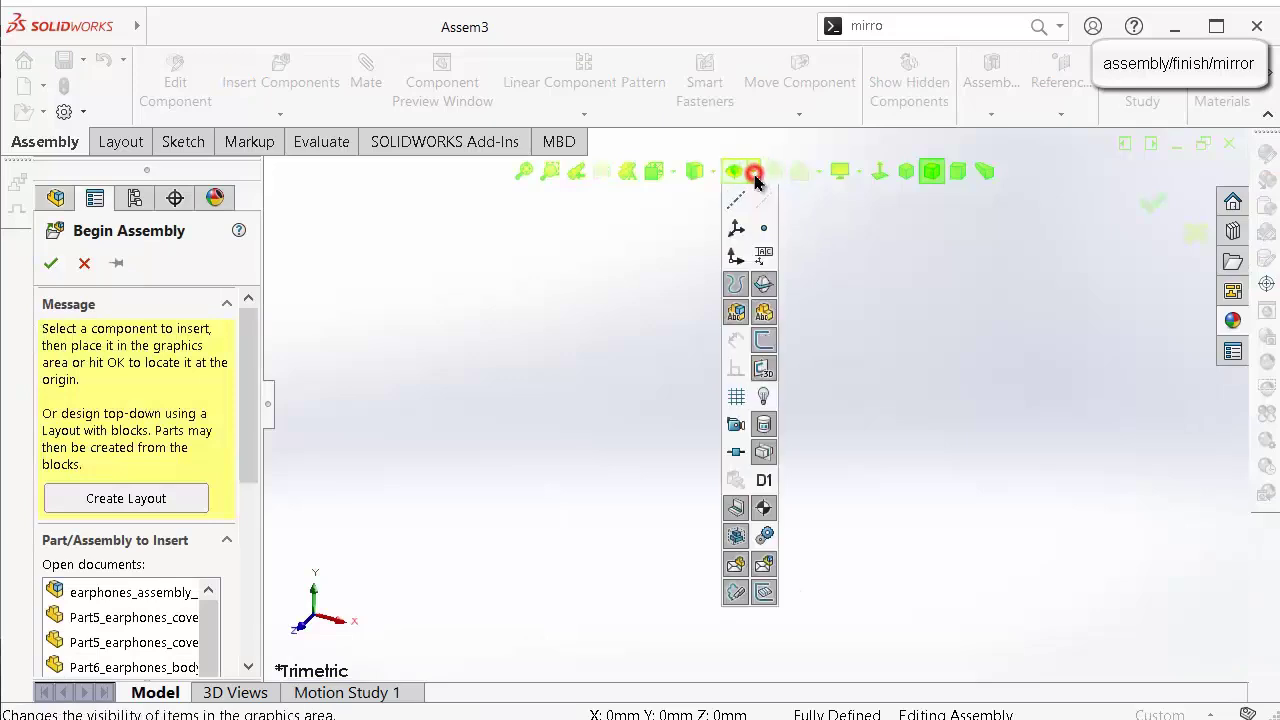
pyautogui.click(595, 395)
pyautogui.moveTo(259, 452); pyautogui.dragTo(258, 511)
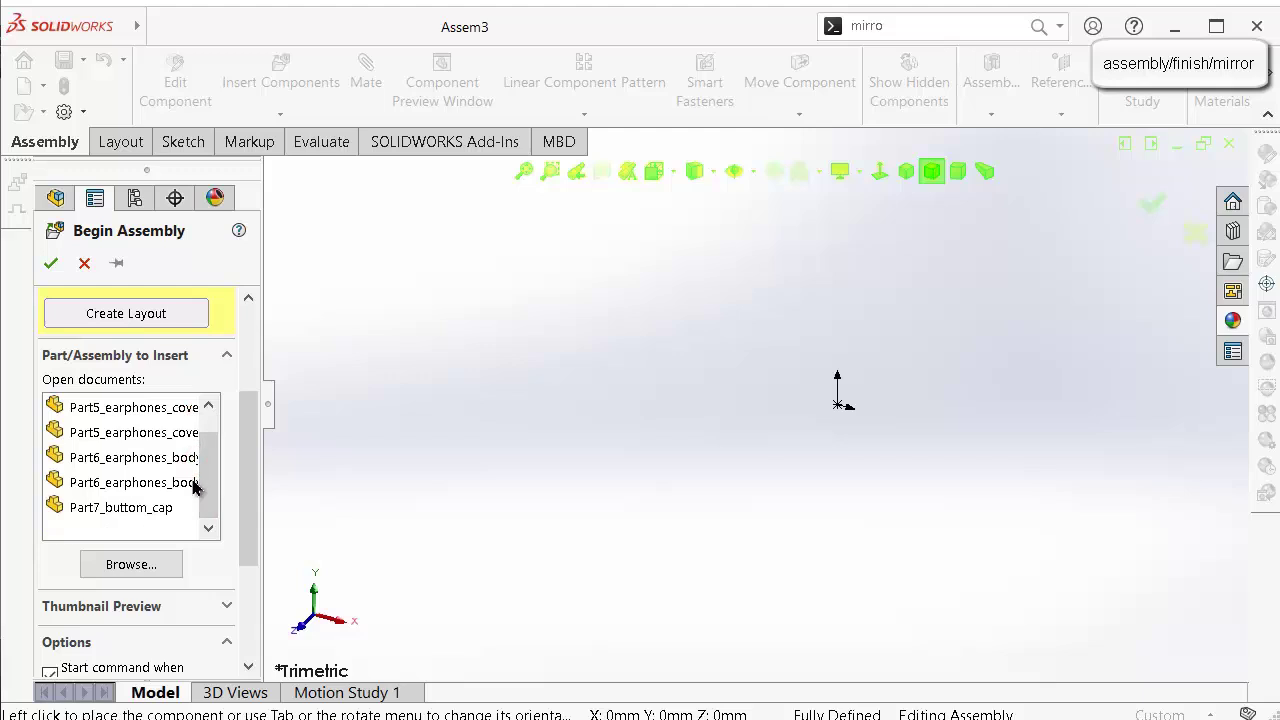
pyautogui.click(190, 483)
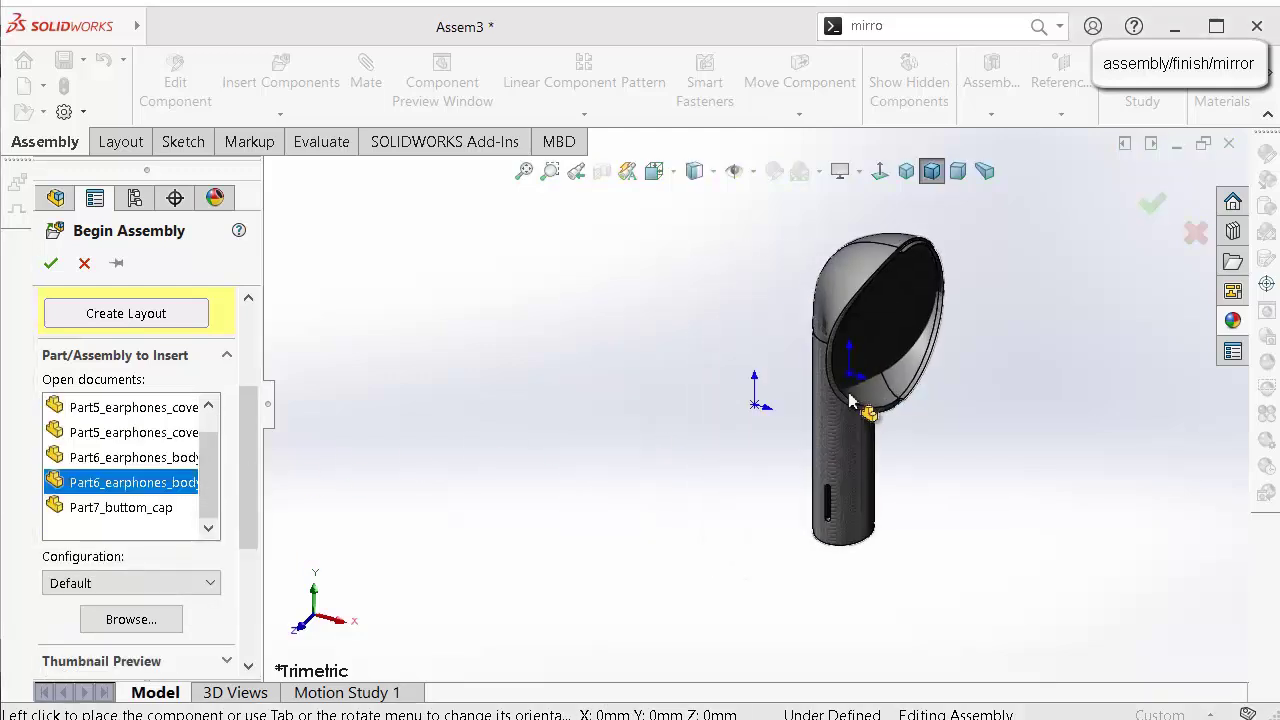
pyautogui.click(755, 404)
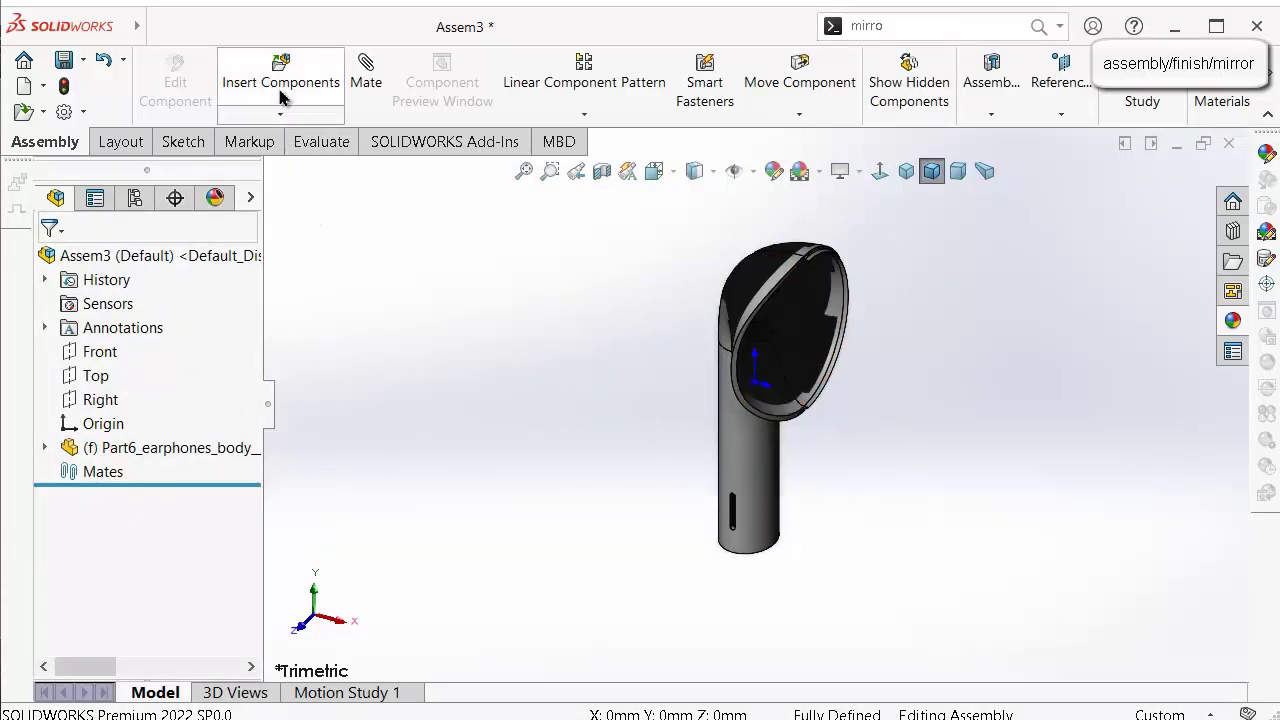
# Insert Part5_earphones_cover_b at the assembly origin and hide the origins.
pyautogui.click(279, 73)
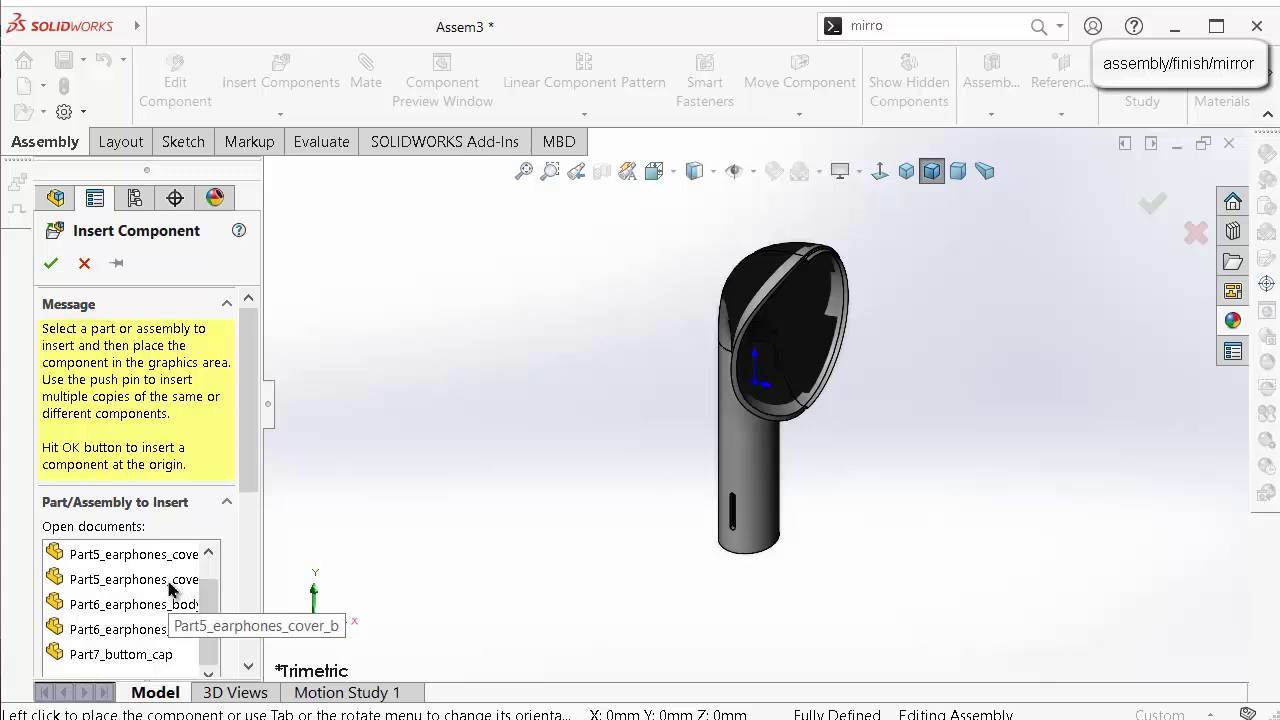
pyautogui.click(170, 581)
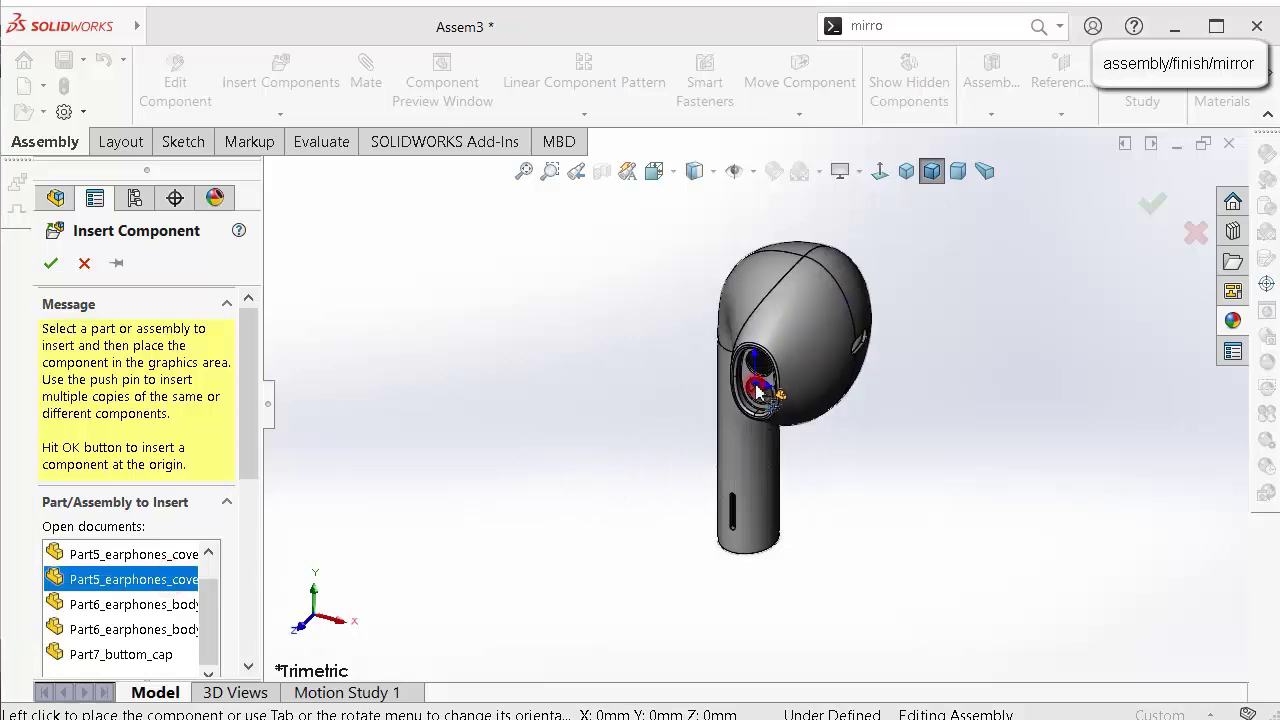
pyautogui.click(757, 392)
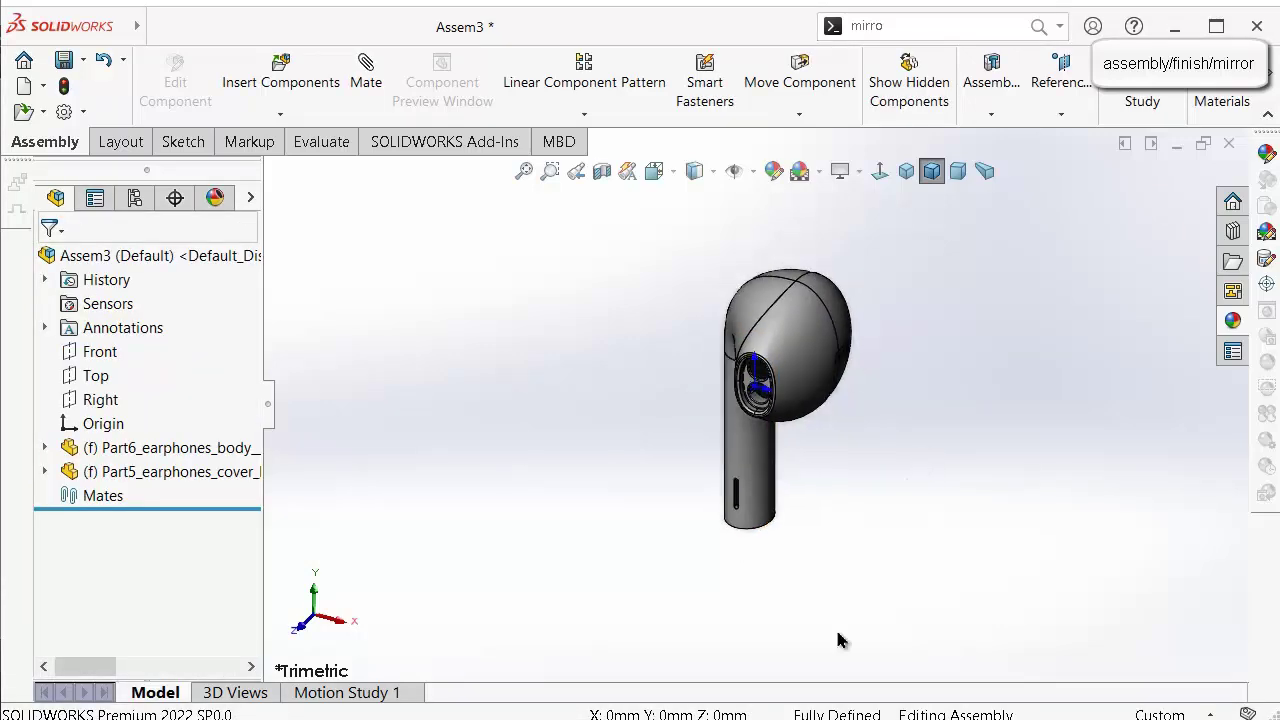
pyautogui.click(743, 173)
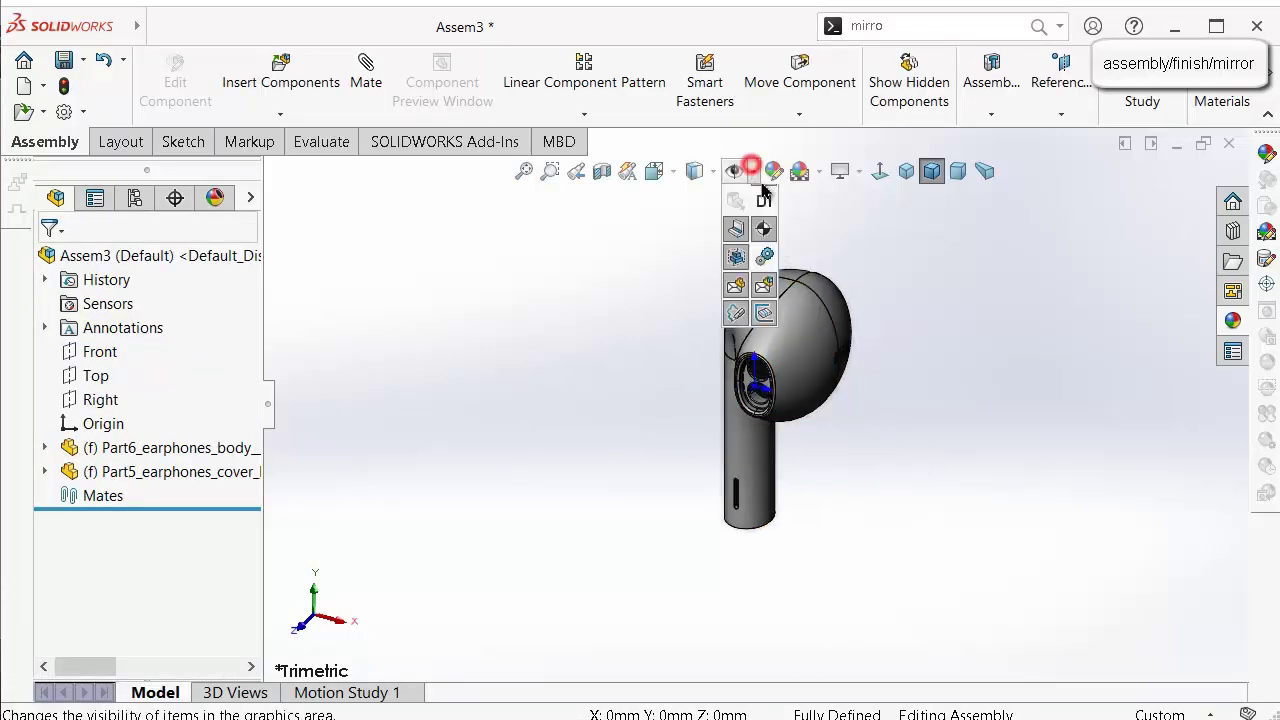
pyautogui.click(660, 315)
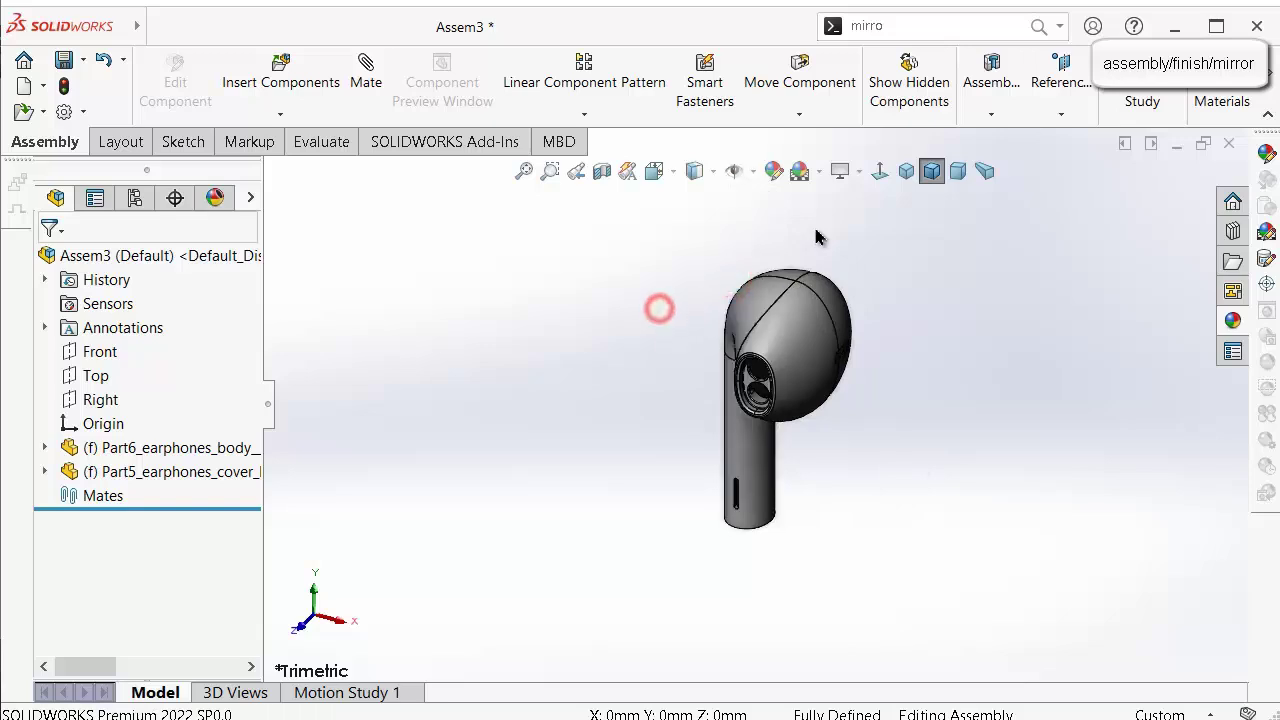
pyautogui.click(753, 174)
pyautogui.click(659, 240)
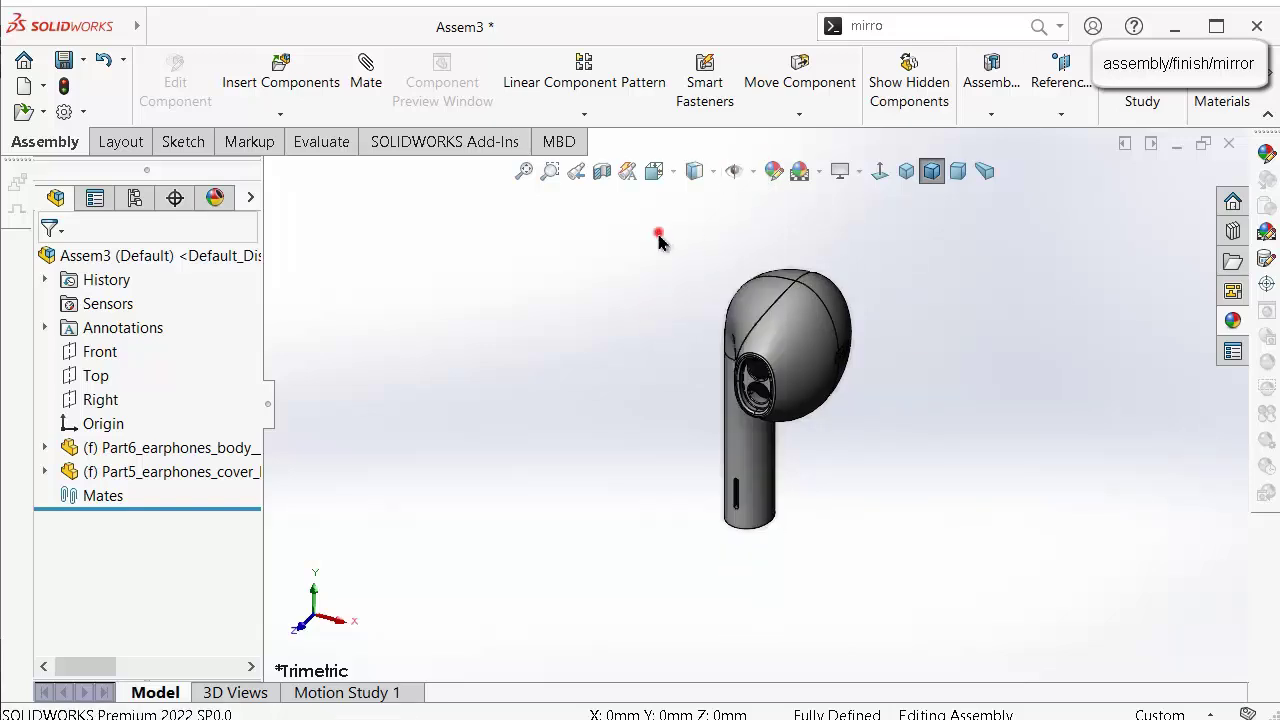
# Insert the Part7_buttom_cap component just below the stem of the mirrored body.
pyautogui.click(280, 62)
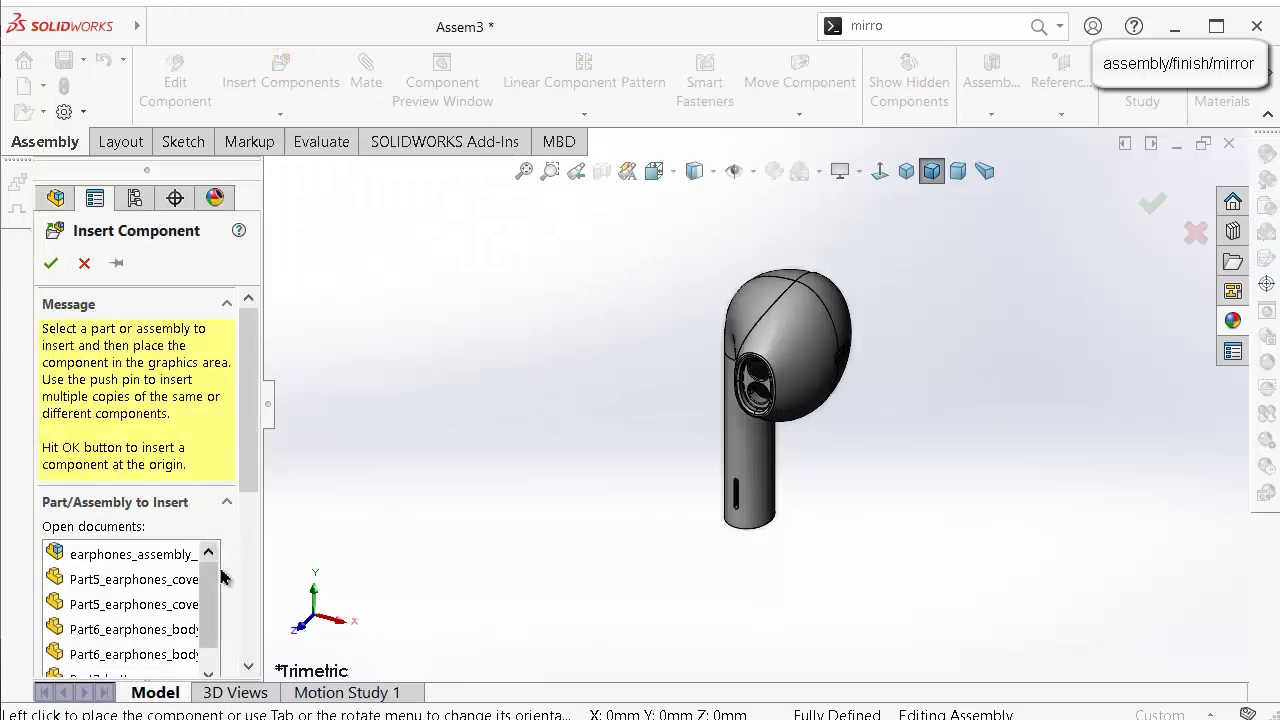
pyautogui.moveTo(212, 582); pyautogui.dragTo(213, 606)
pyautogui.click(155, 652)
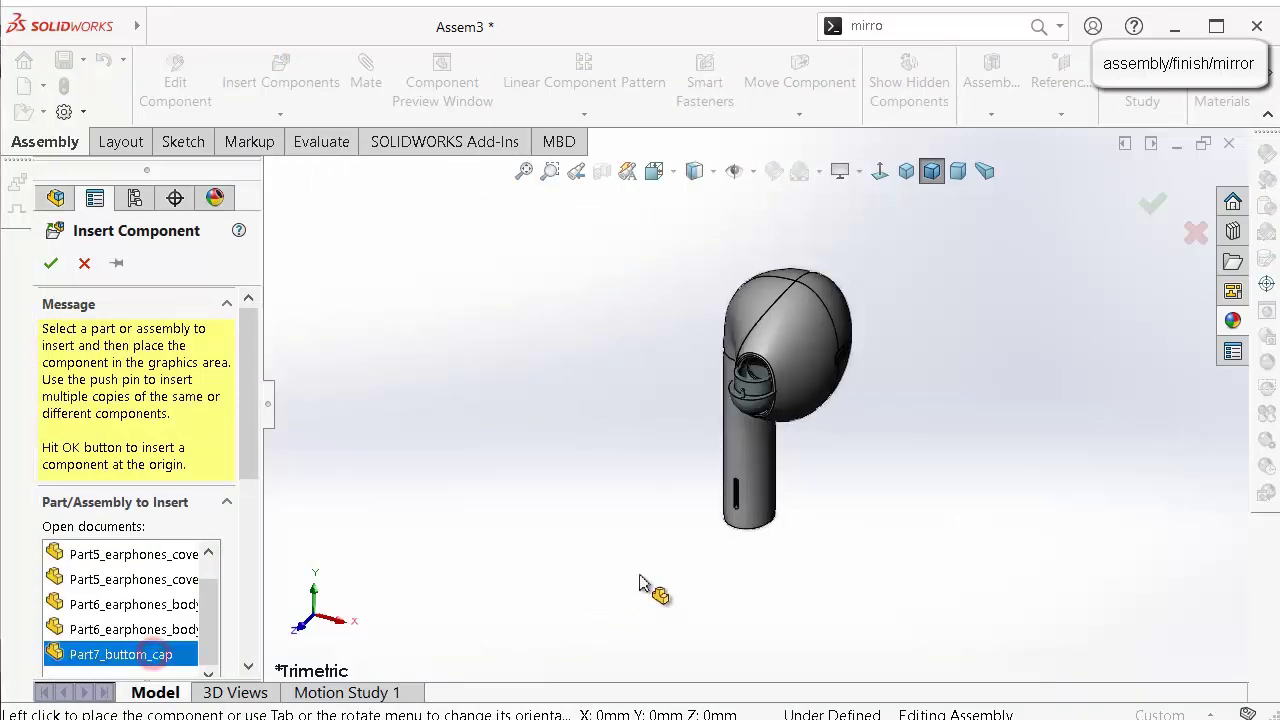
pyautogui.click(729, 557)
pyautogui.scroll(-5, 725, 545)
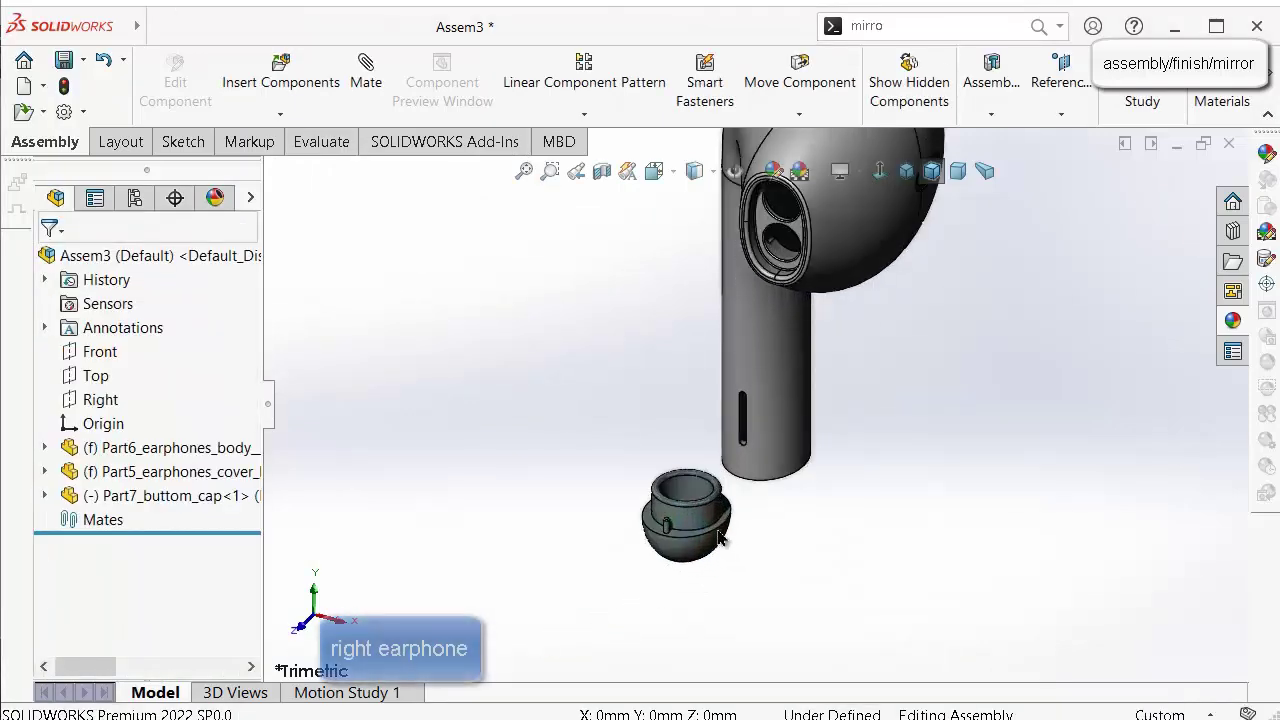
# Add a concentric mate between the cap's cylindrical collar and the stem's inner bore.
pyautogui.moveTo(716, 505); pyautogui.dragTo(797, 551, button='middle')
pyautogui.scroll(-2, 804, 614)
pyautogui.click(797, 551)
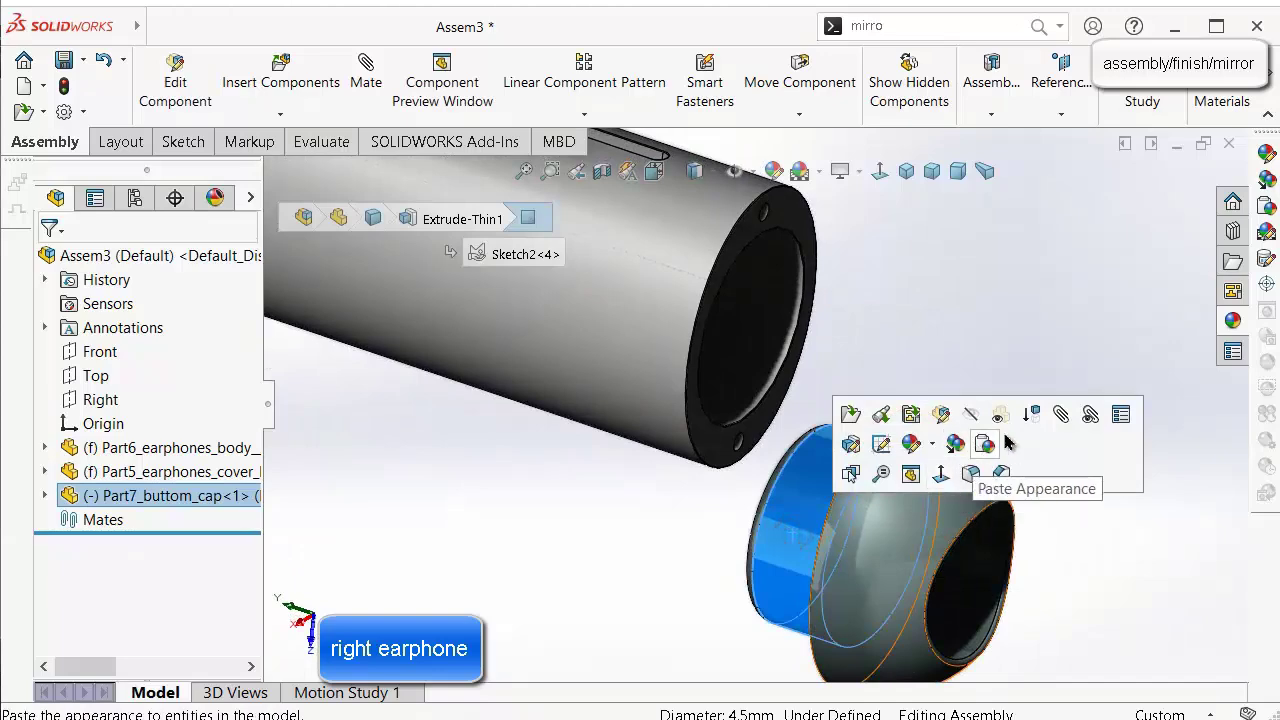
pyautogui.press('m')
pyautogui.click(778, 340)
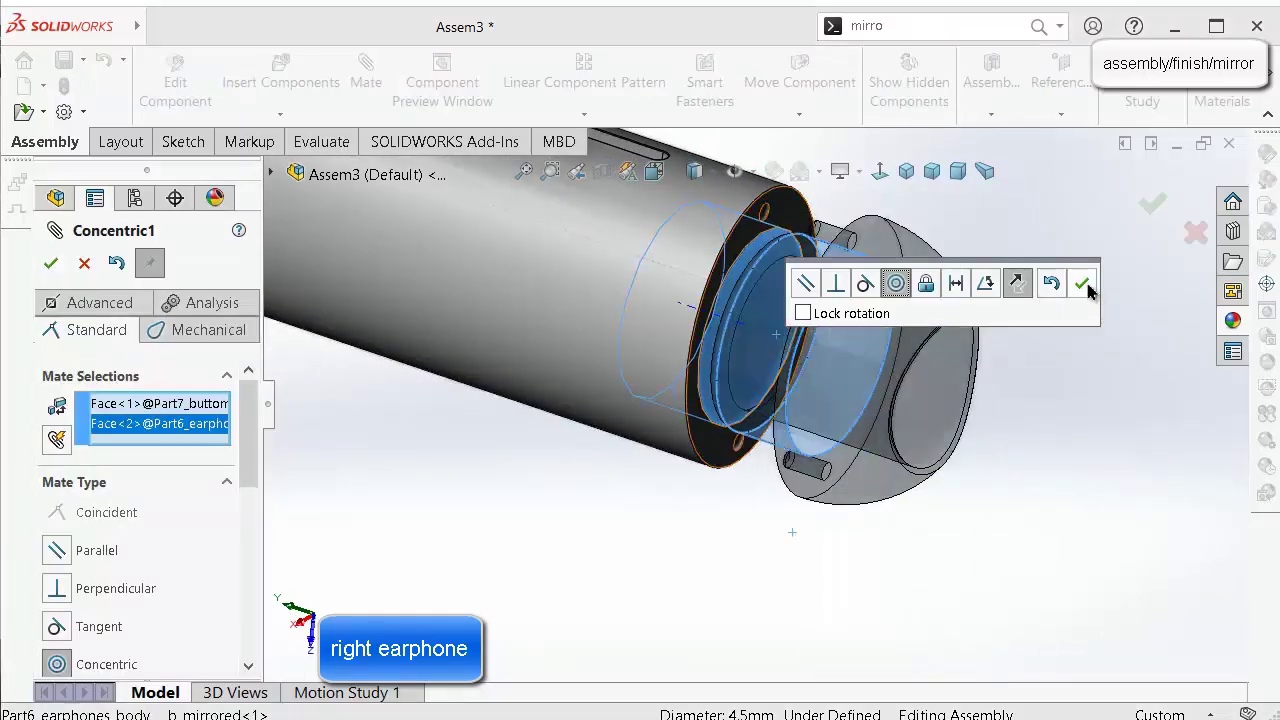
pyautogui.click(1082, 285)
# Add a concentric mate between the cap's upper locating pin and the matching hole in the stem's end face.
pyautogui.scroll(-3, 838, 249)
pyautogui.click(815, 252)
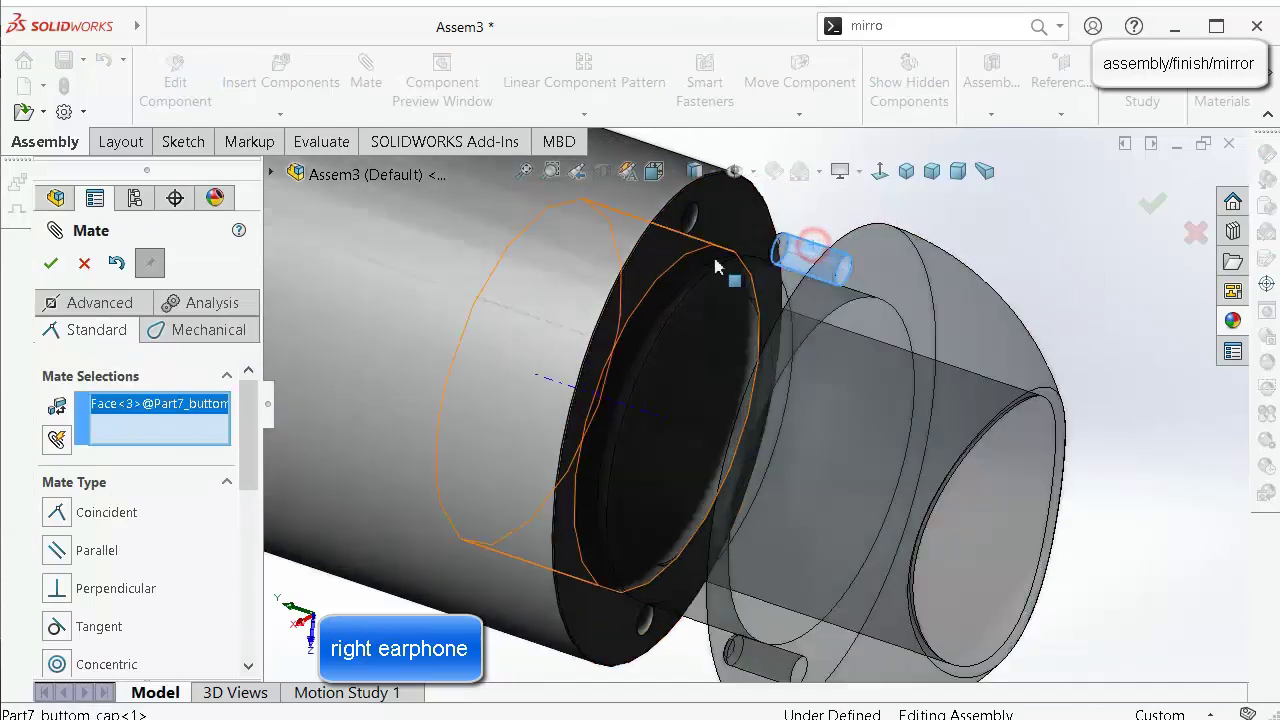
pyautogui.scroll(-5, 705, 272)
pyautogui.click(681, 228)
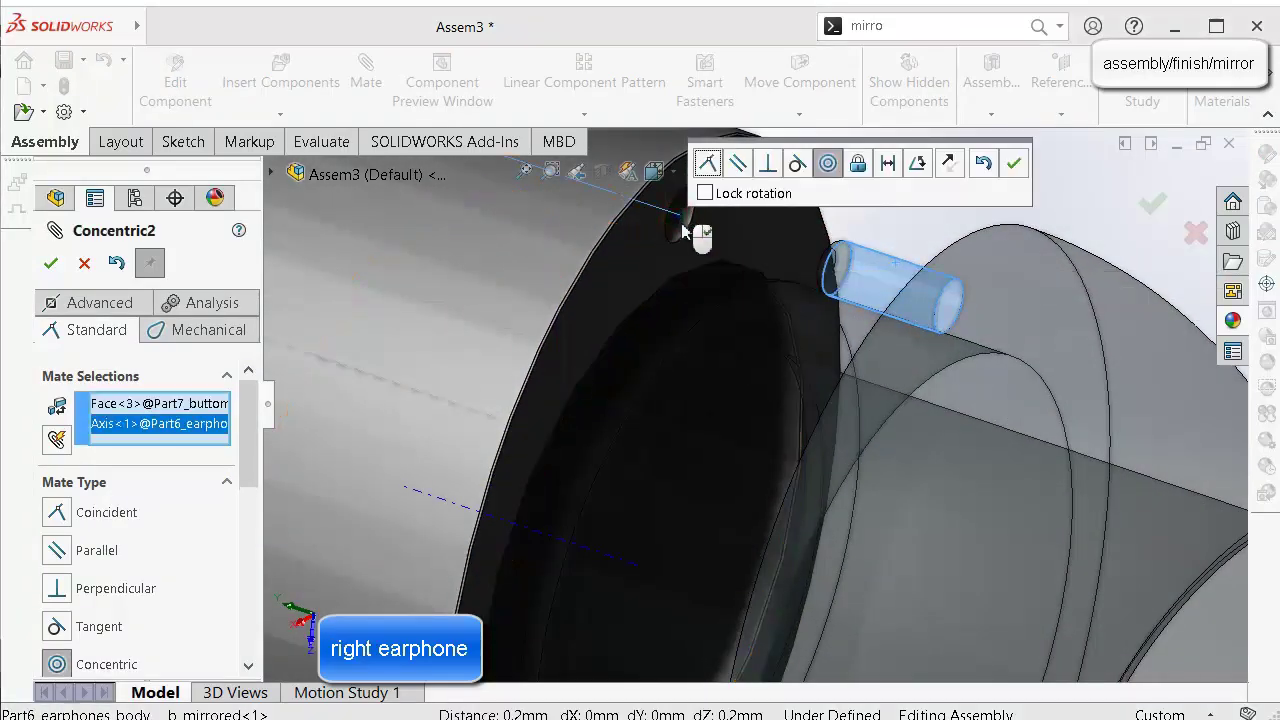
pyautogui.rightClick(182, 424)
pyautogui.click(225, 460)
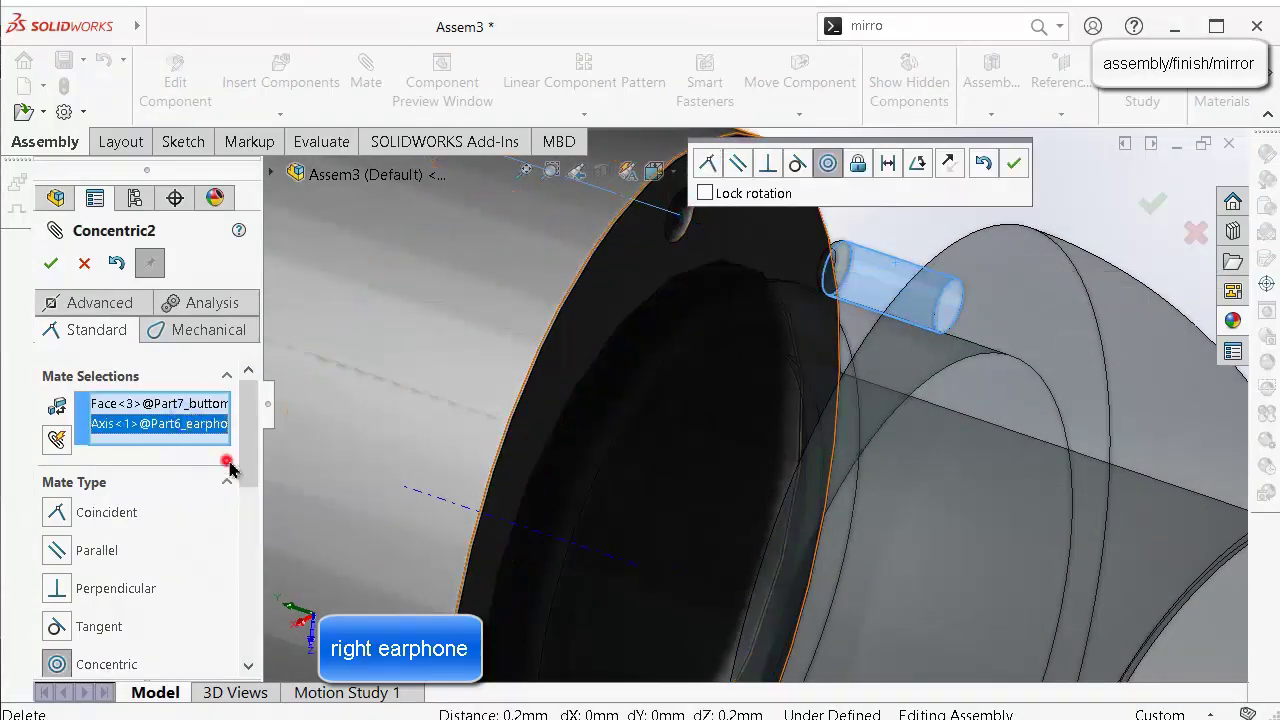
pyautogui.click(676, 226)
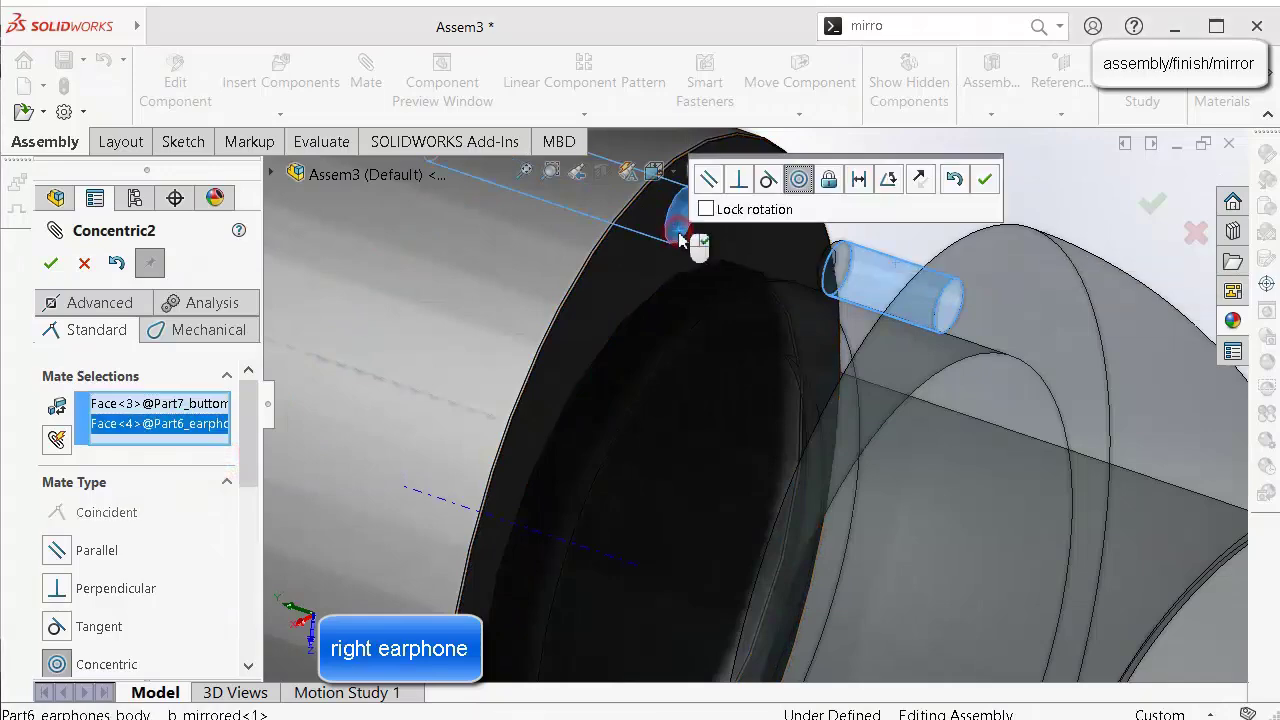
pyautogui.click(985, 179)
# Add a coincident mate between the cap's flat ring face and the stem's end face.
pyautogui.moveTo(985, 180); pyautogui.dragTo(711, 215, button='middle')
pyautogui.click(880, 318)
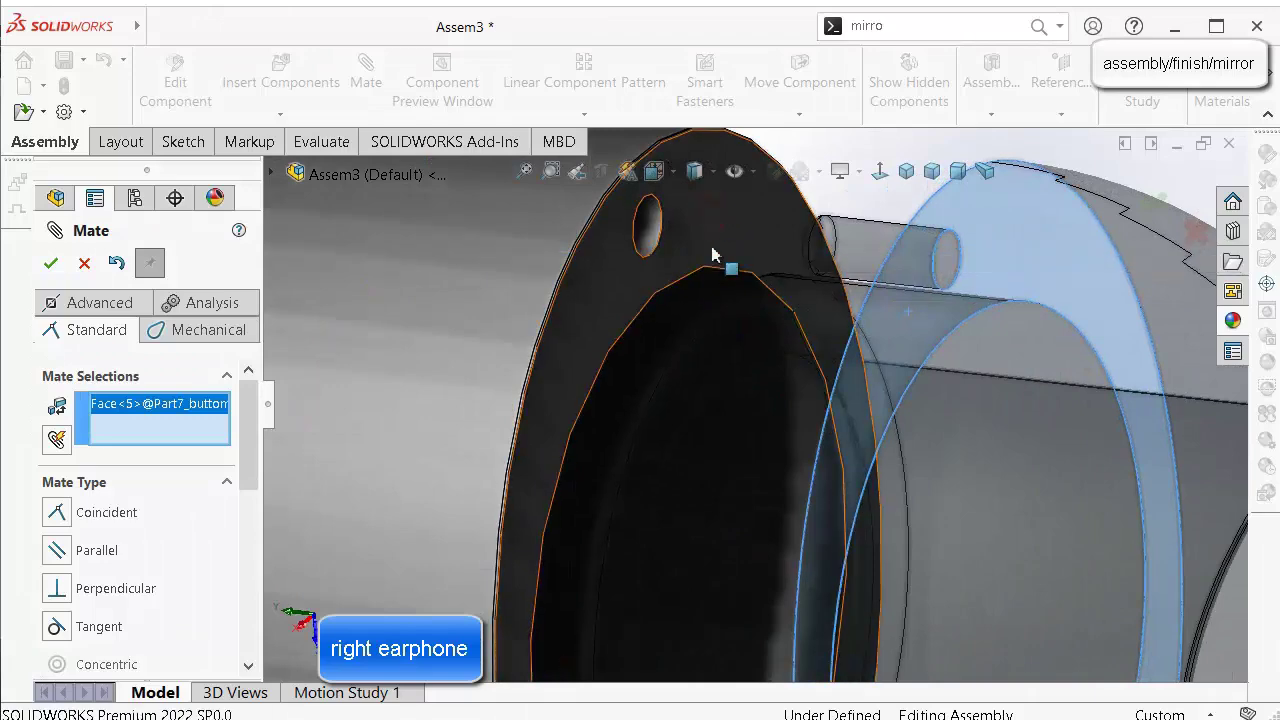
pyautogui.click(717, 240)
pyautogui.click(990, 207)
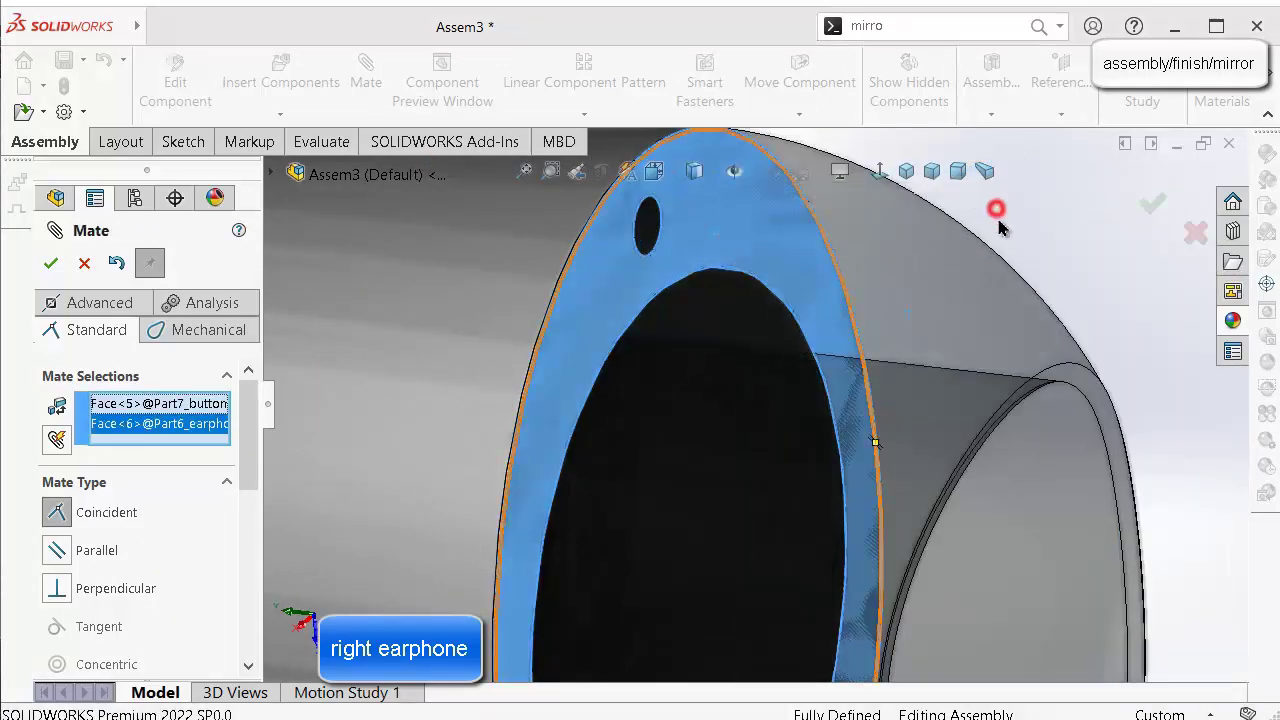
# Display the assembly as shaded without edges and finish mating.
pyautogui.moveTo(994, 206); pyautogui.dragTo(886, 334, button='middle')
pyautogui.scroll(5, 897, 330)
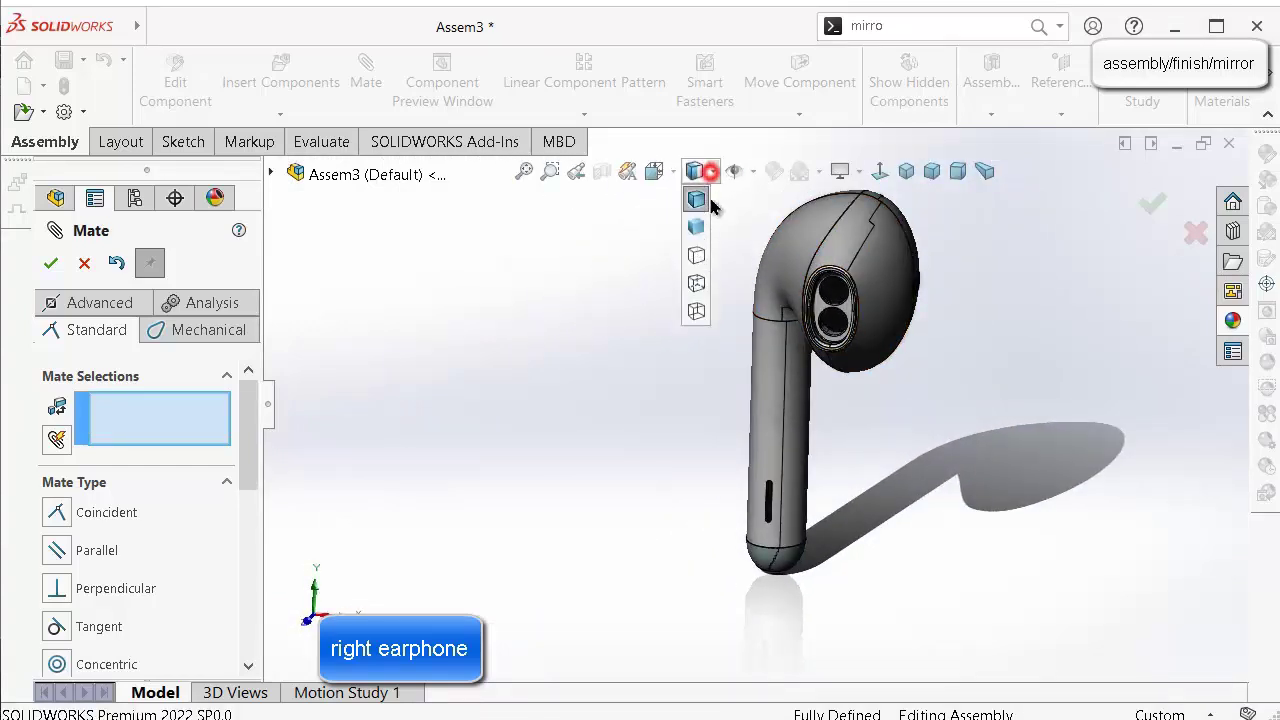
pyautogui.click(1155, 204)
# Examine the assembled right earphone from all sides.
pyautogui.moveTo(1030, 273); pyautogui.dragTo(978, 299, button='middle')
pyautogui.press('Left')
pyautogui.press('Left')
pyautogui.press('Left')
pyautogui.press('Left')
pyautogui.press('Left')
pyautogui.press('Left')
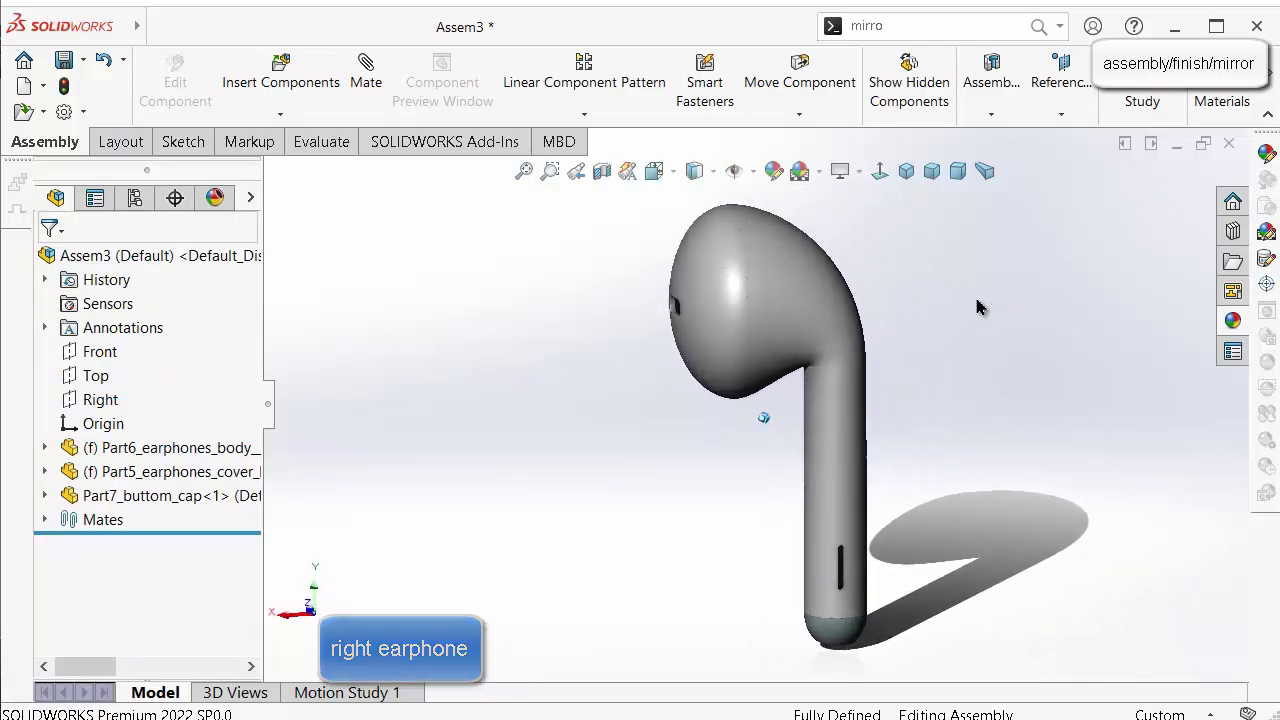
pyautogui.press('Left')
pyautogui.press('Left')
pyautogui.press('Left')
pyautogui.press('Left')
pyautogui.press('Left')
pyautogui.press('Left')
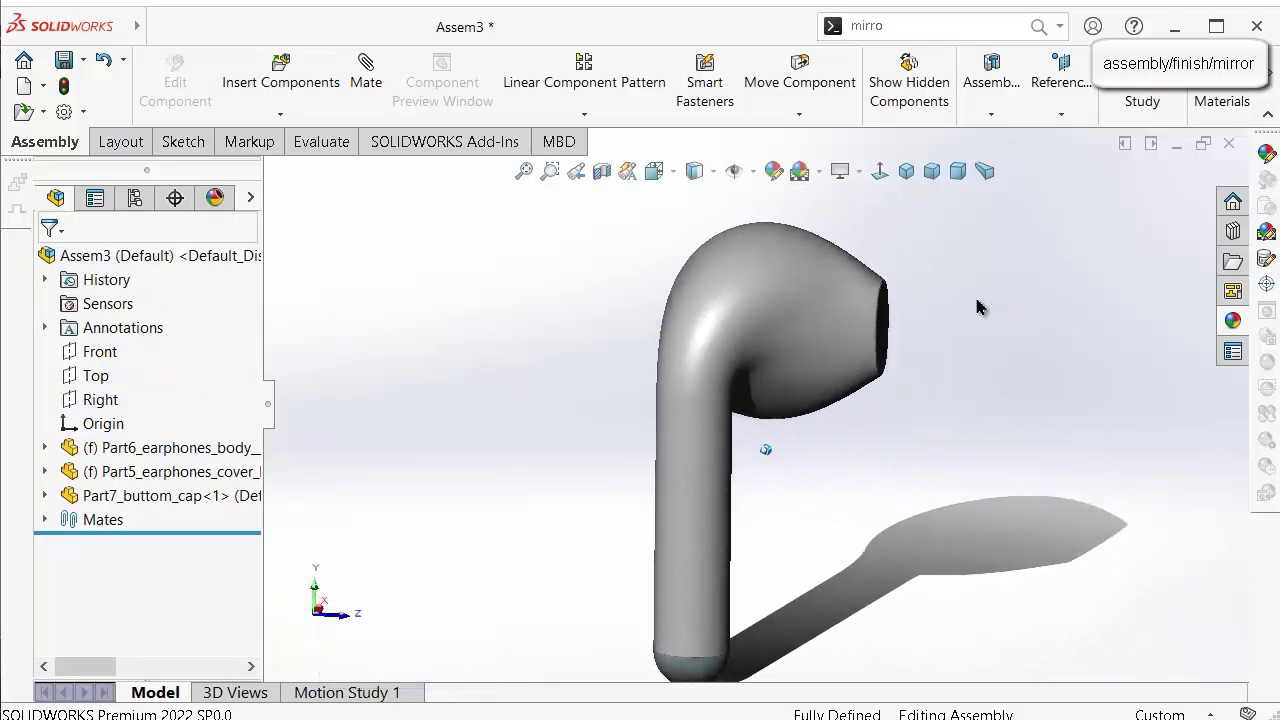
pyautogui.press('Left')
pyautogui.press('Left')
pyautogui.press('Left')
pyautogui.press('Left')
pyautogui.press('Left')
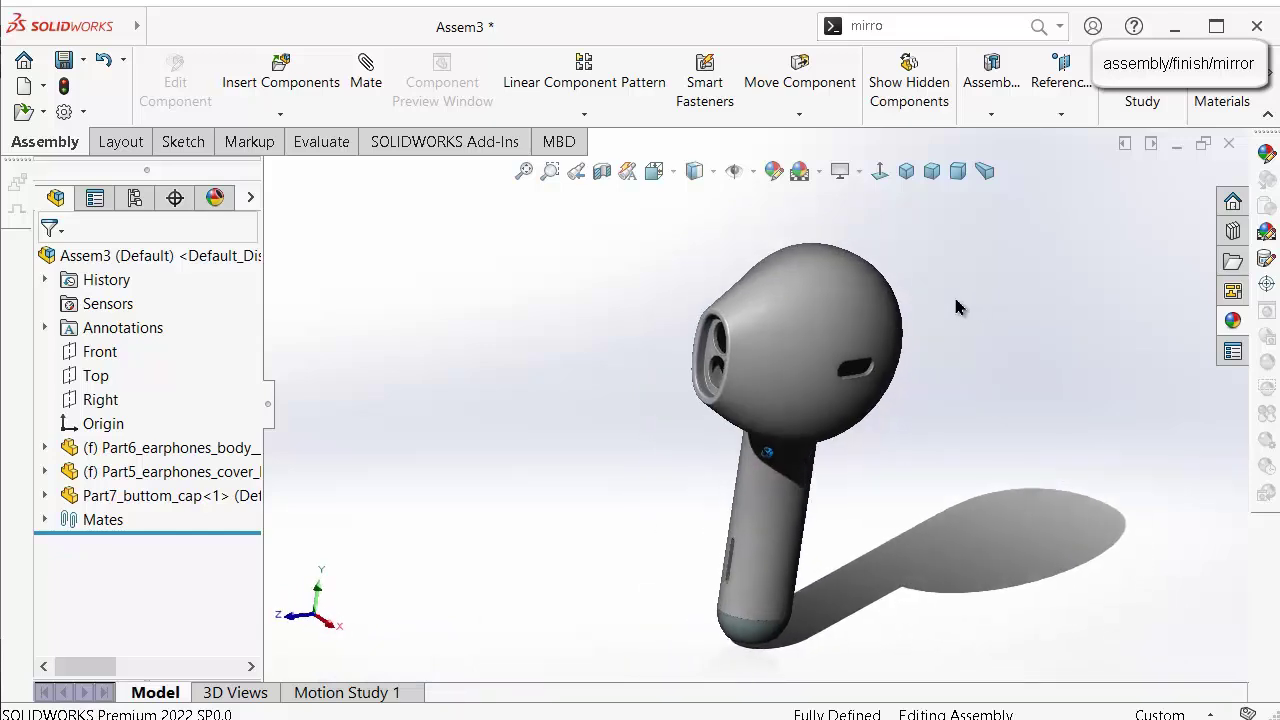
# Turn off RealView Graphics and apply a plain white background scene.
pyautogui.click(858, 172)
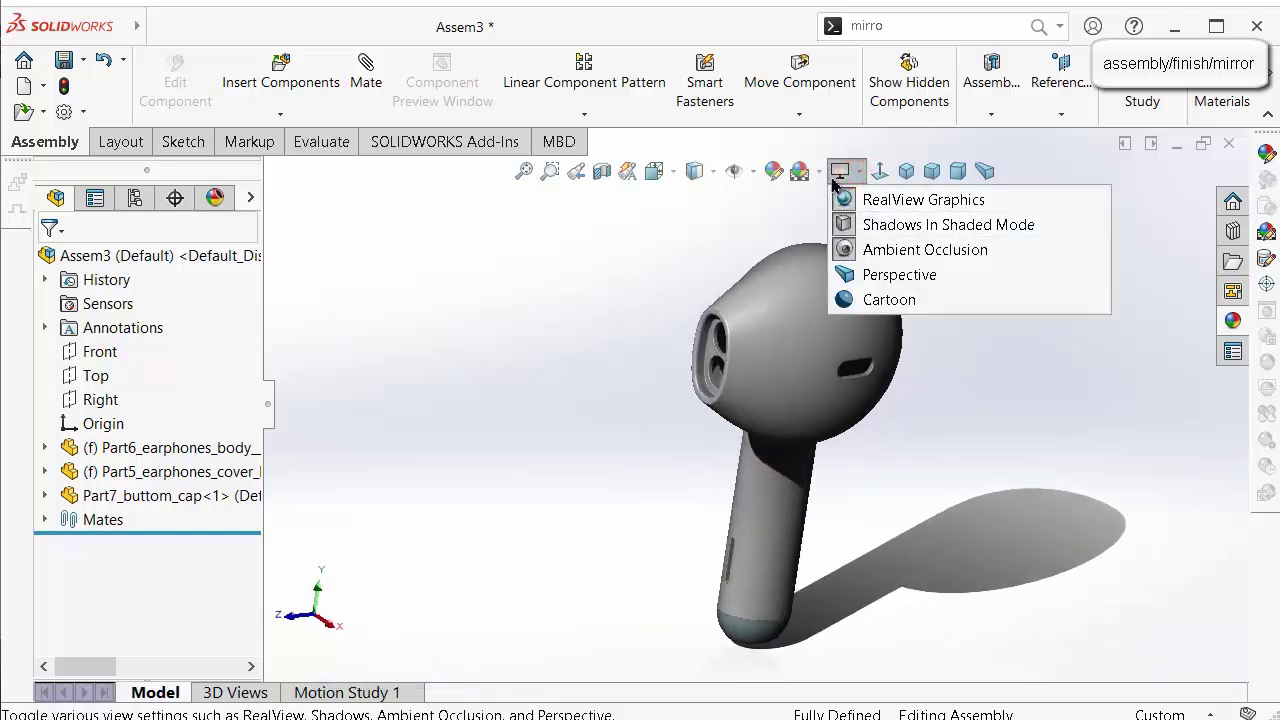
pyautogui.click(848, 197)
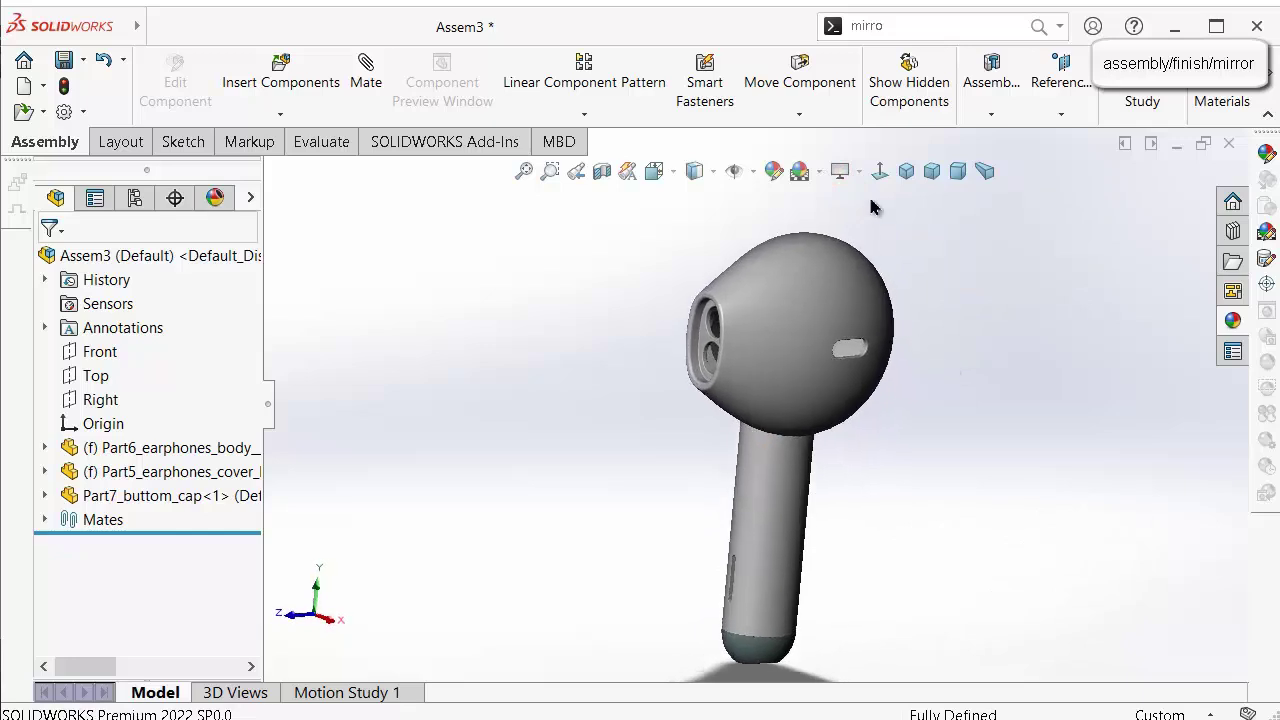
pyautogui.click(819, 171)
pyautogui.click(838, 219)
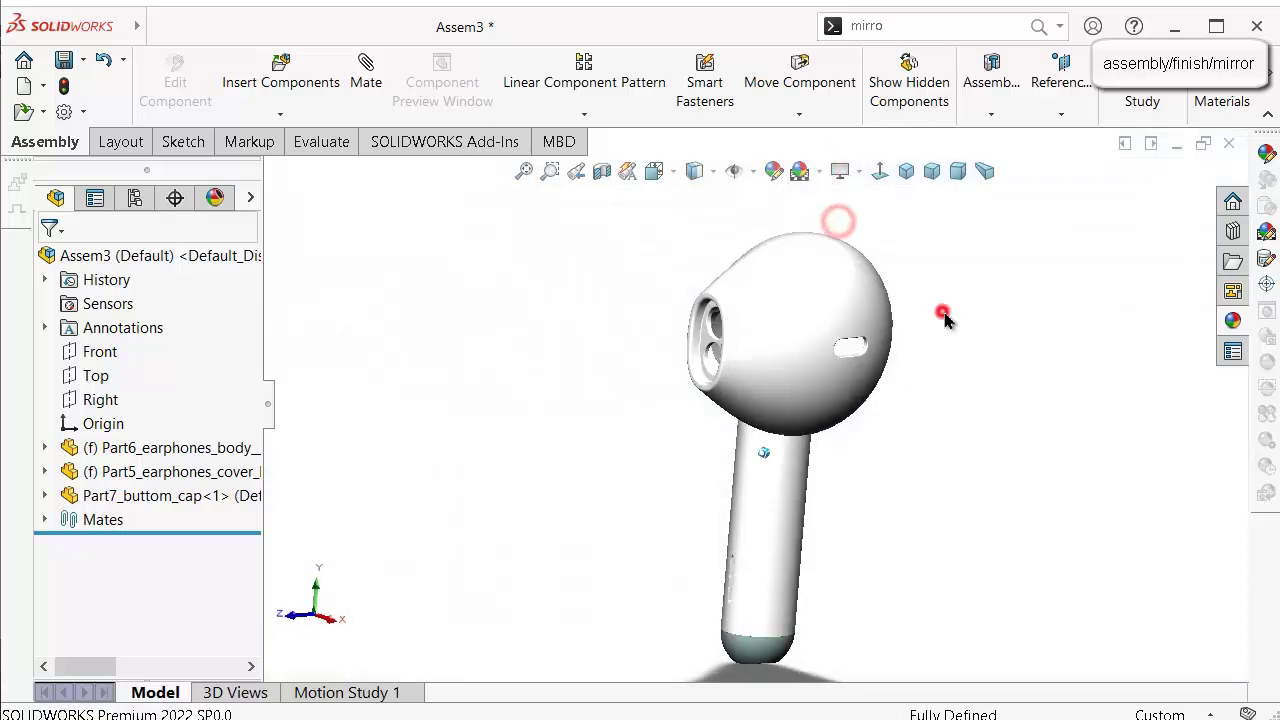
pyautogui.click(945, 318)
# Inspect the earphone all around against the white background, checking the nozzle, cover slot and stem.
pyautogui.press('Left')
pyautogui.press('Left')
pyautogui.press('Left')
pyautogui.press('Left')
pyautogui.press('Left')
pyautogui.press('Left')
pyautogui.press('Left')
pyautogui.press('Left')
pyautogui.press('Left')
pyautogui.press('Left')
pyautogui.press('Left')
pyautogui.press('Left')
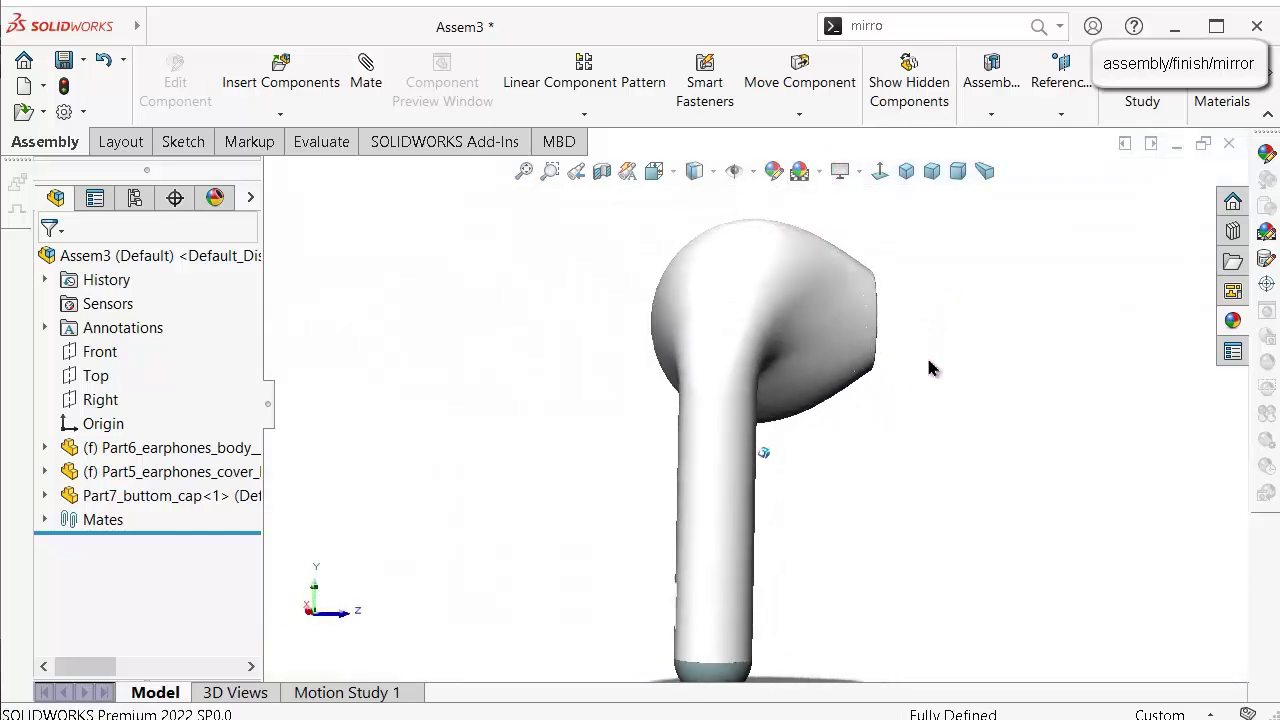
pyautogui.press('Right')
pyautogui.press('Right')
pyautogui.press('Right')
pyautogui.press('Right')
pyautogui.press('Right')
pyautogui.press('Right')
pyautogui.press('Right')
pyautogui.press('Right')
pyautogui.press('Right')
pyautogui.press('Right')
pyautogui.press('Right')
pyautogui.press('Right')
pyautogui.press('Right')
pyautogui.press('Right')
pyautogui.press('Right')
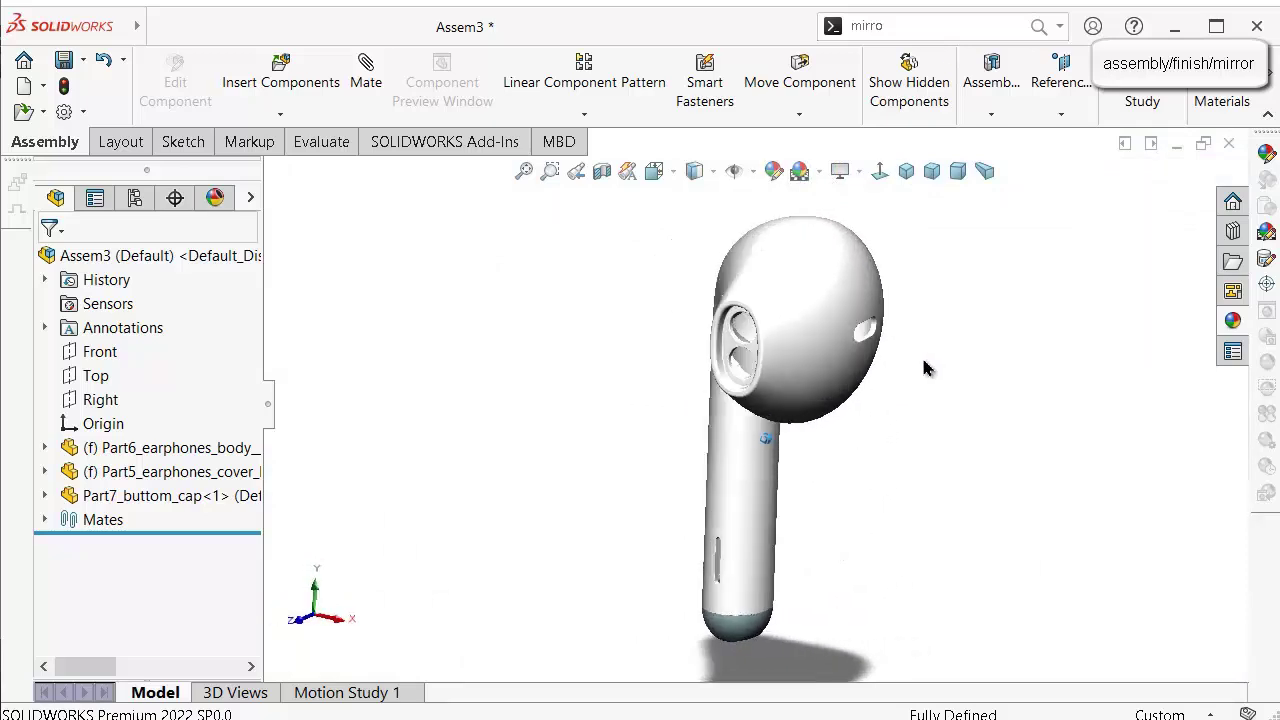
pyautogui.press('Left')
pyautogui.press('Left')
pyautogui.press('Left')
pyautogui.press('Left')
pyautogui.press('Left')
pyautogui.press('Left')
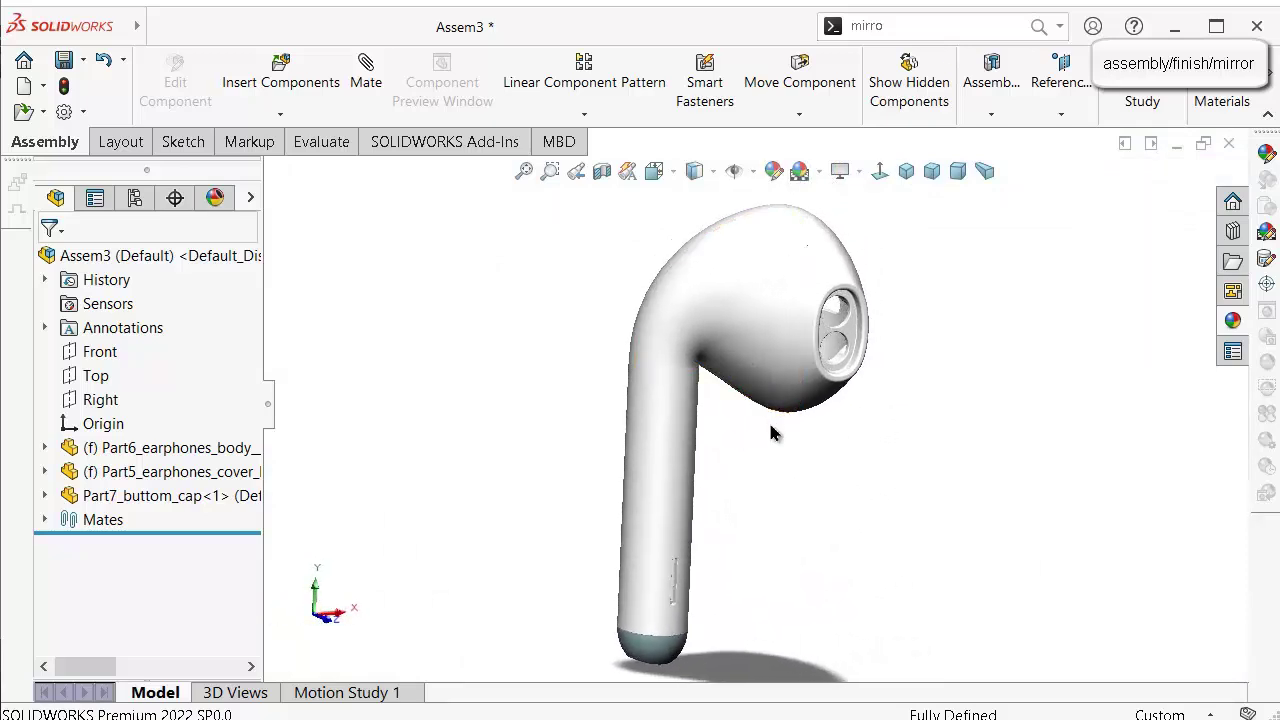
# Turn on perspective view and save the assembly as earphones_assembly__right.
pyautogui.moveTo(771, 432); pyautogui.dragTo(795, 449, button='middle')
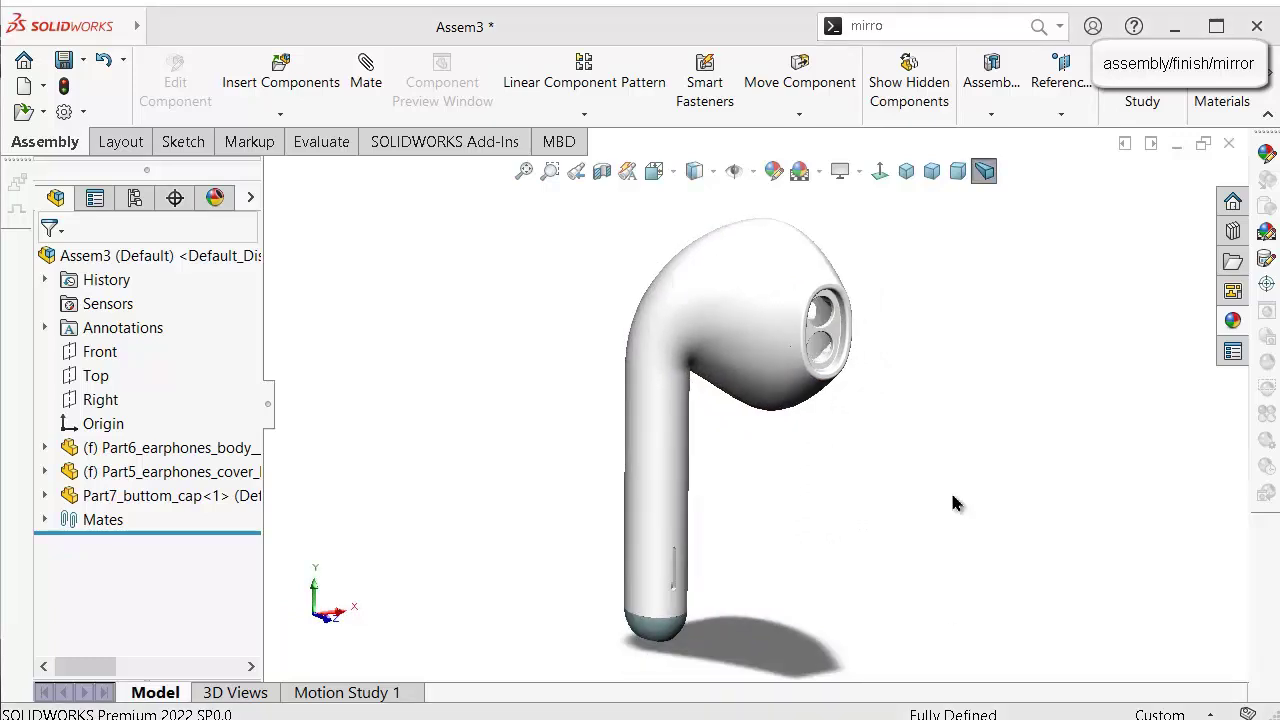
pyautogui.click(953, 486)
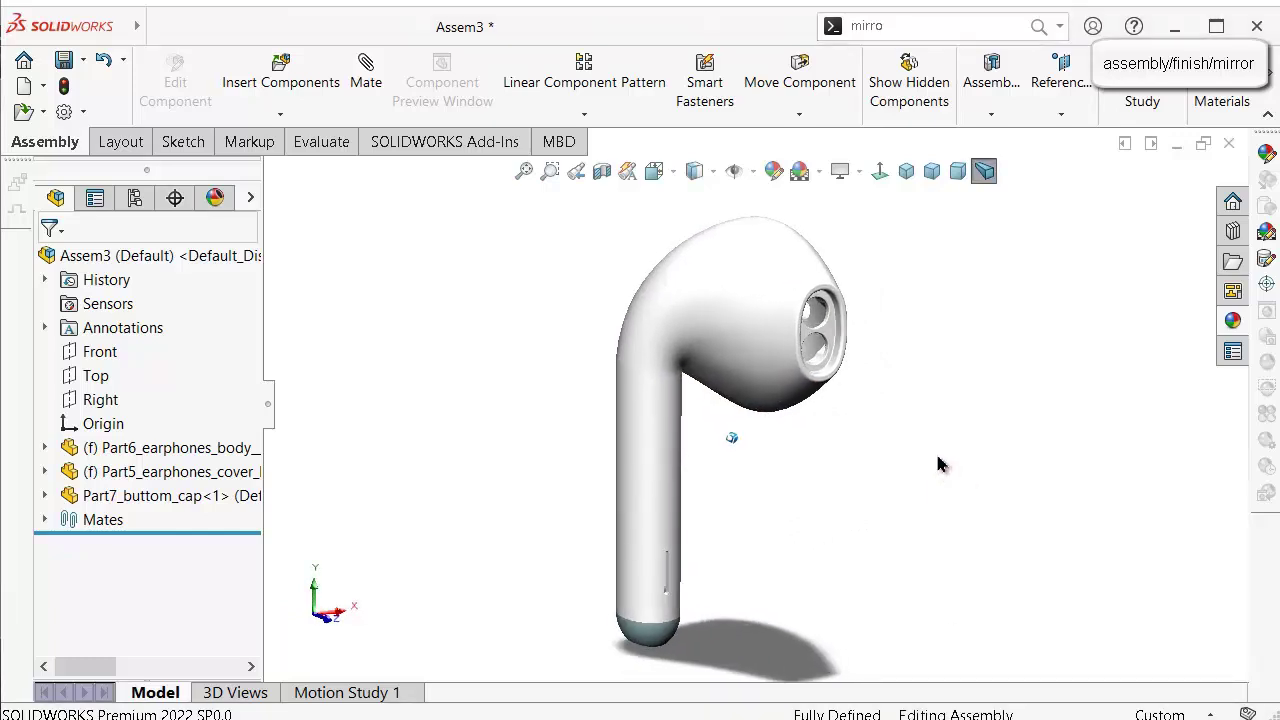
pyautogui.moveTo(940, 463); pyautogui.dragTo(938, 469, button='middle')
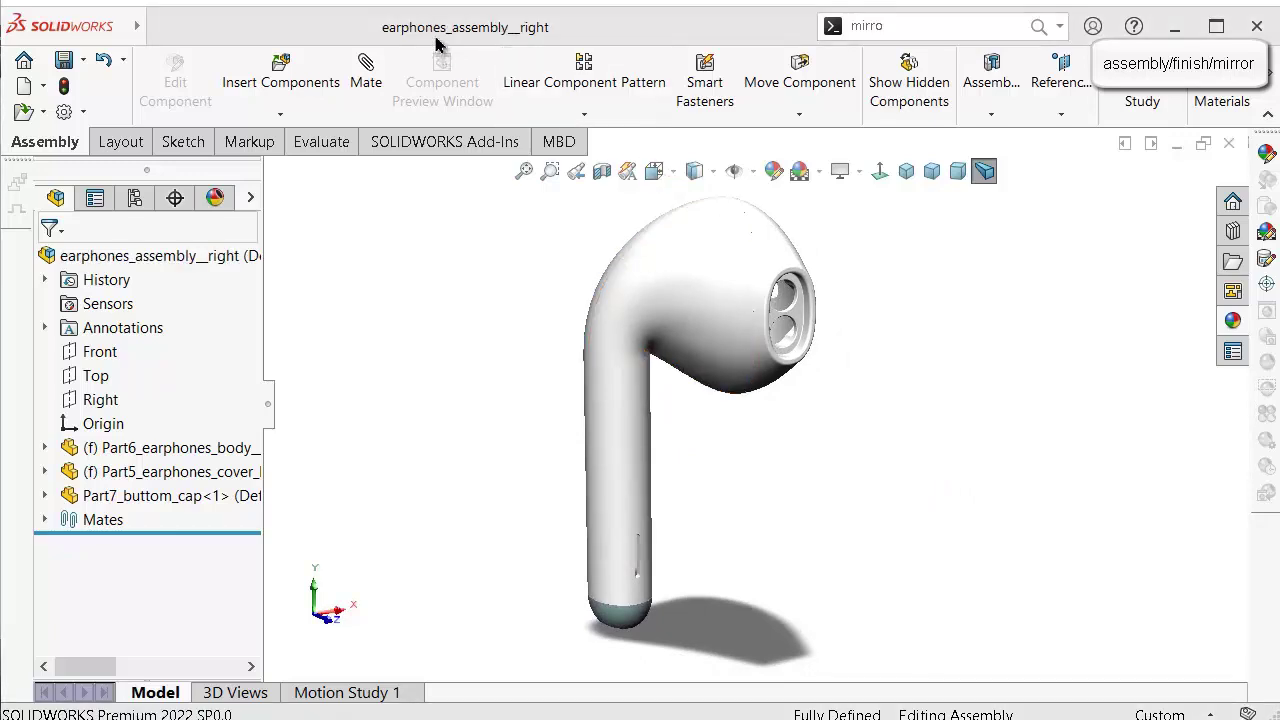
# Open the mirrored cover part, Part5_earphones_cover_b, from the right earphone assembly.
pyautogui.moveTo(894, 296); pyautogui.dragTo(732, 384, button='middle')
pyautogui.click(732, 384)
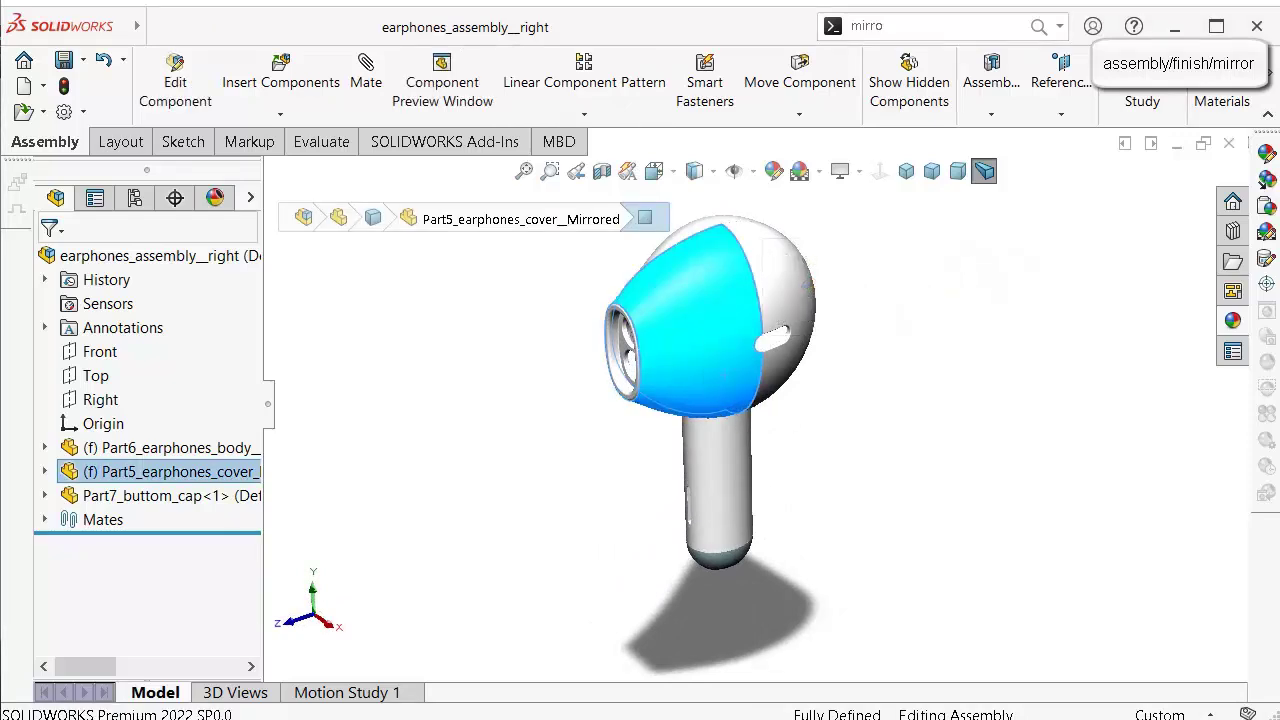
pyautogui.press('Escape')
pyautogui.click(737, 369)
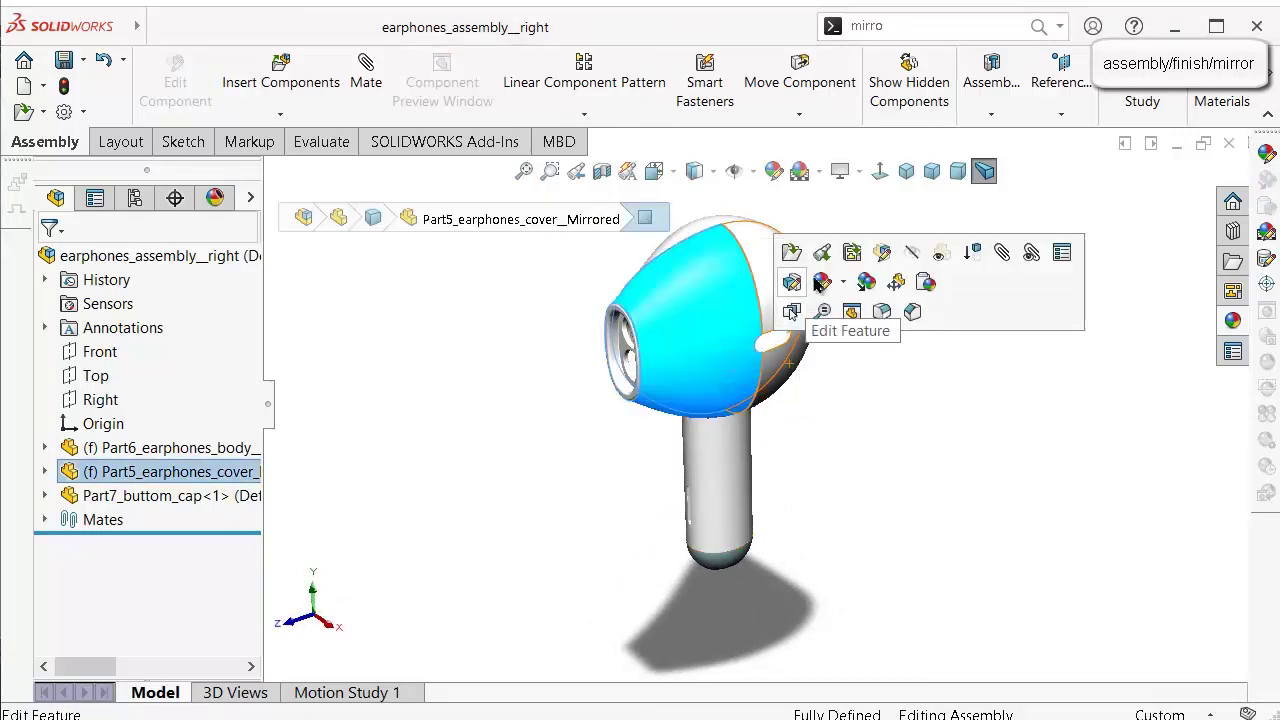
pyautogui.click(791, 252)
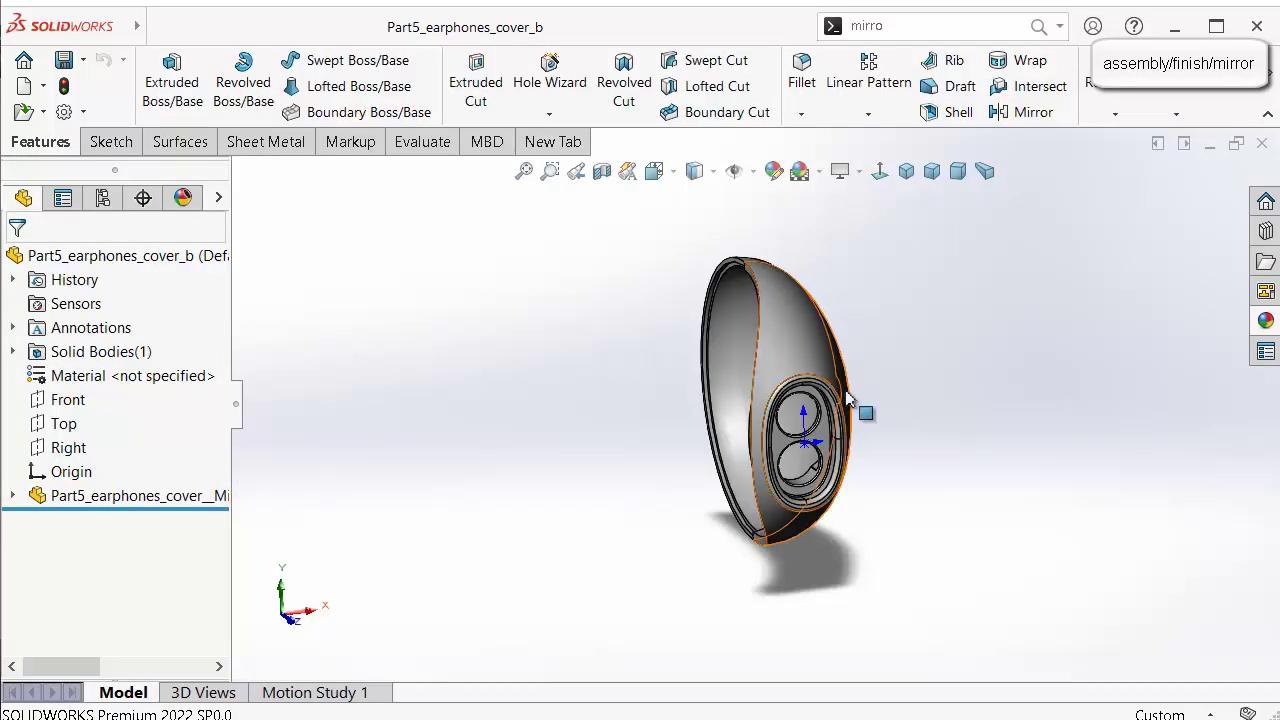
# Permanently break all external references of the Part5_earphones_cover__Mirrored feature.
pyautogui.moveTo(848, 398); pyautogui.dragTo(680, 402, button='middle')
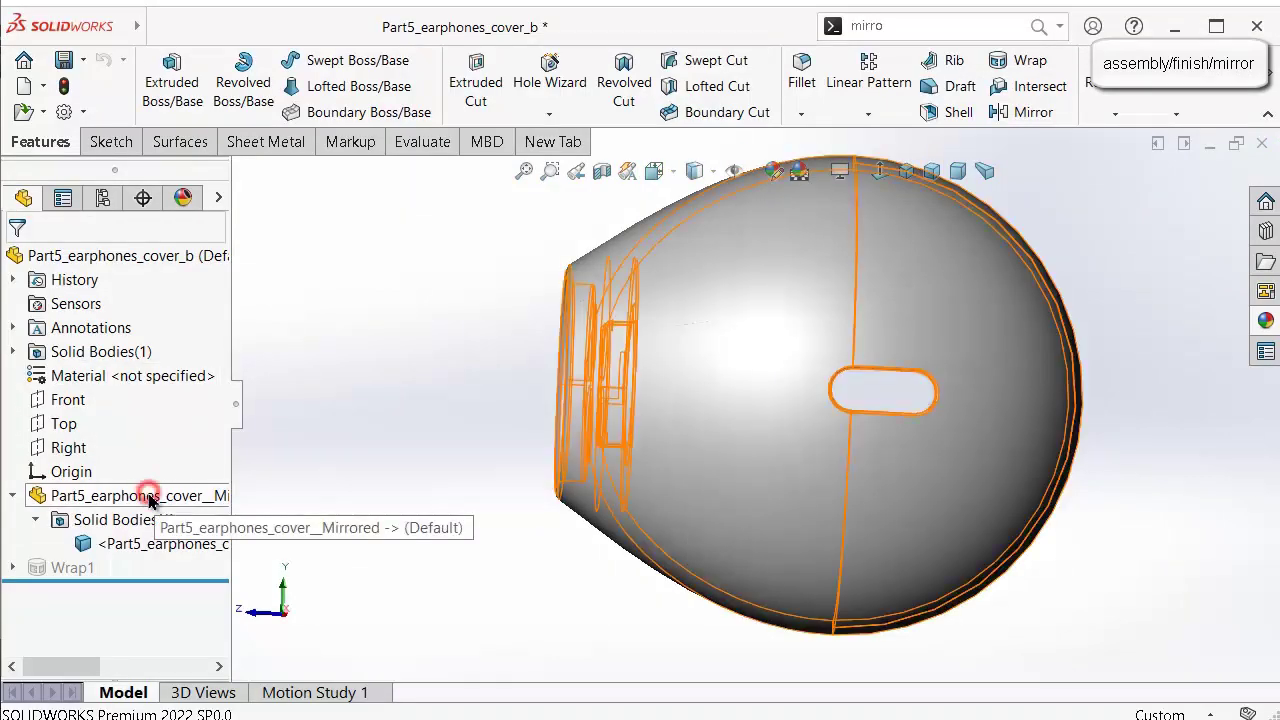
pyautogui.click(150, 500)
pyautogui.rightClick(150, 500)
pyautogui.click(225, 556)
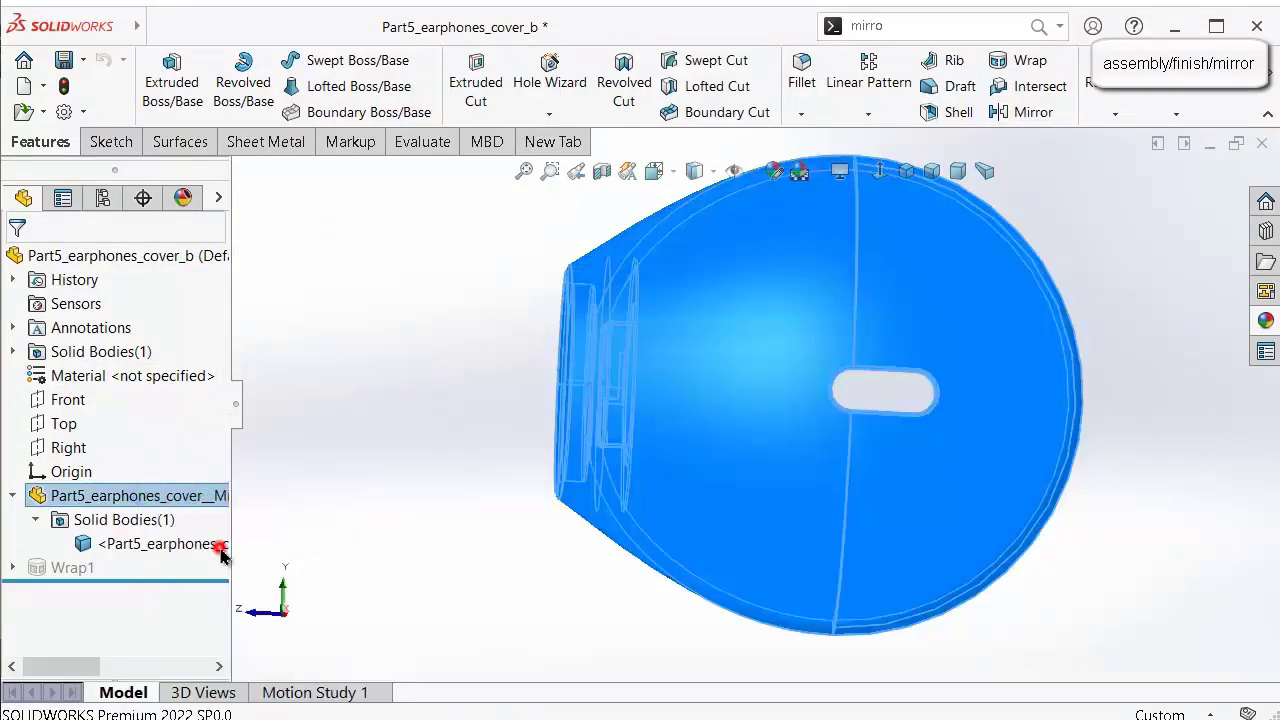
pyautogui.click(150, 376)
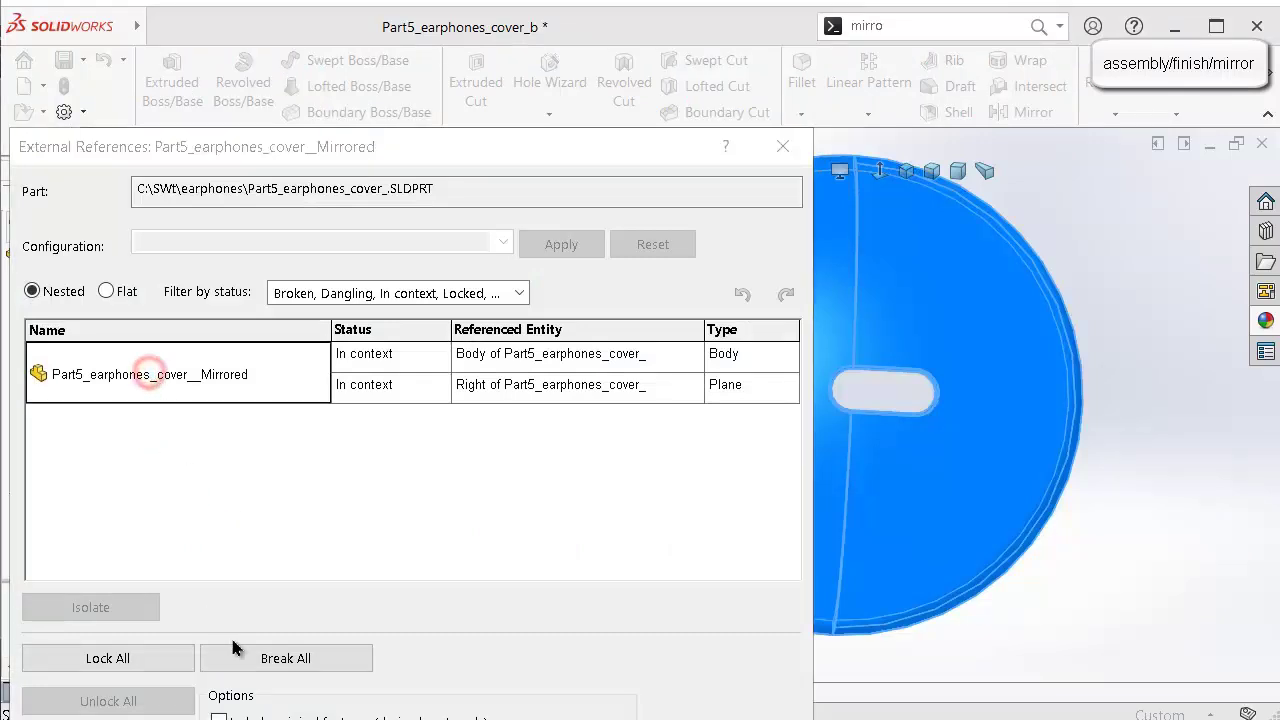
pyautogui.click(245, 660)
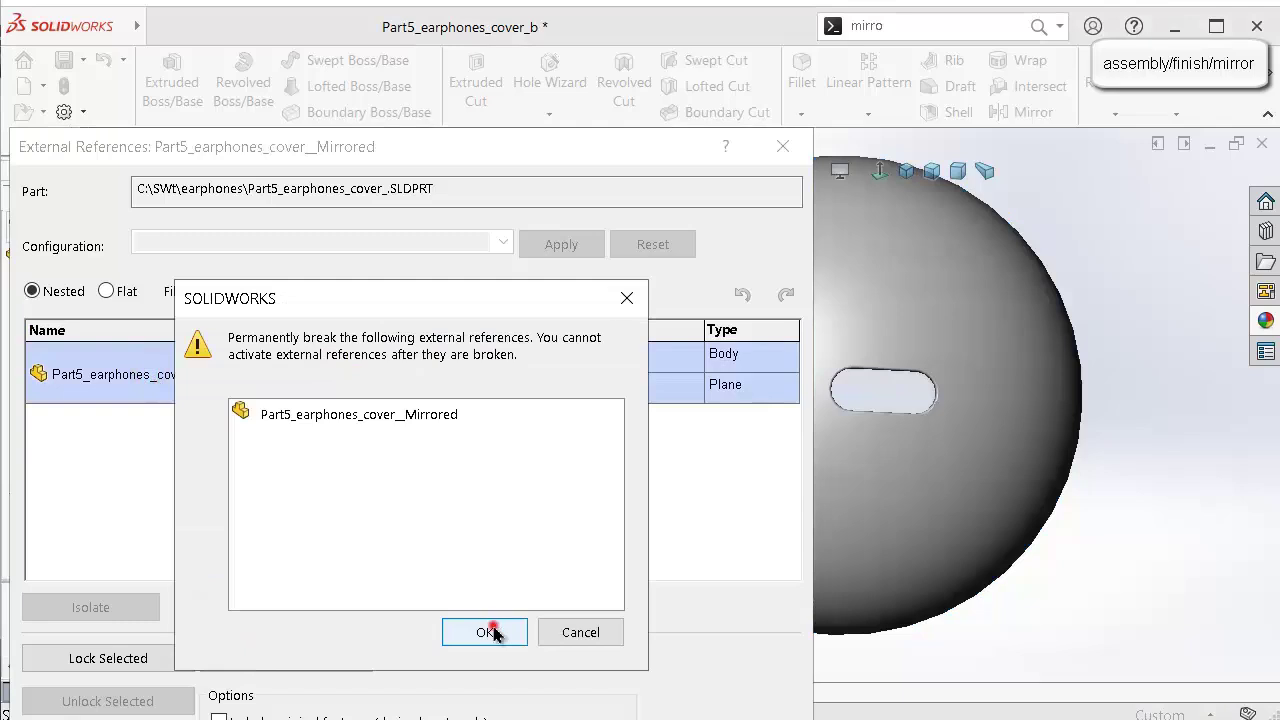
pyautogui.click(488, 632)
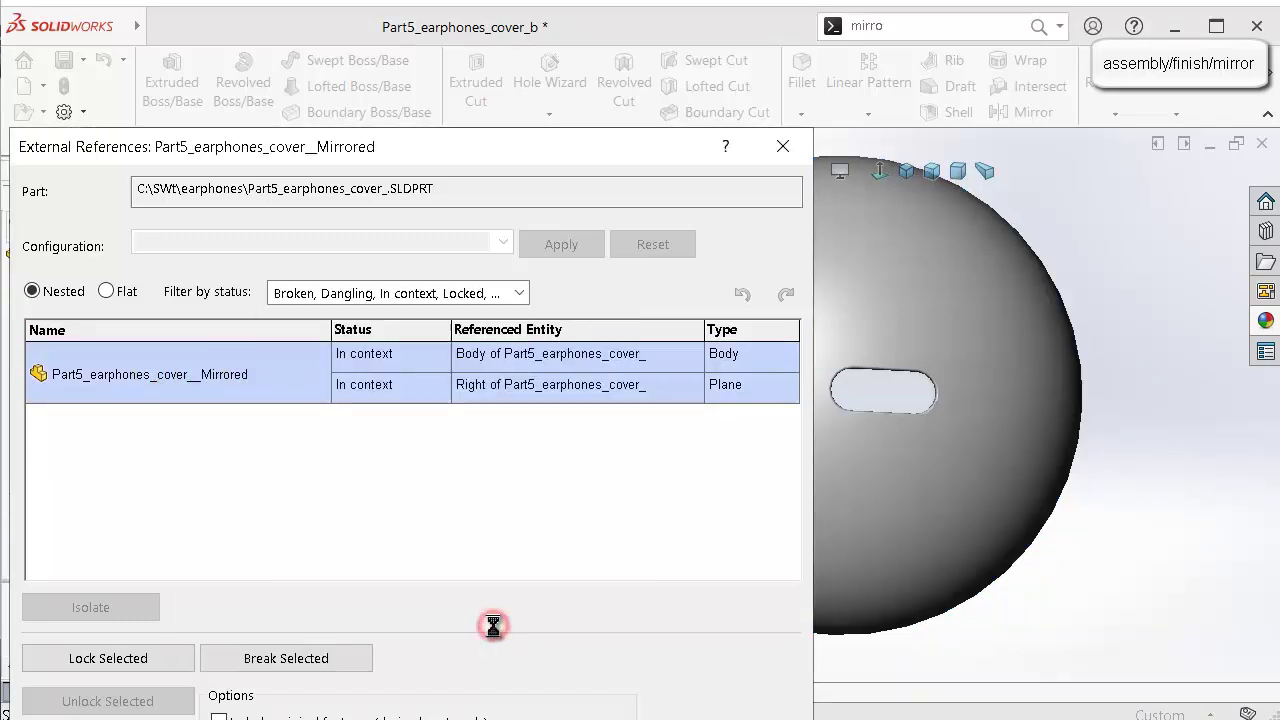
pyautogui.click(780, 148)
pyautogui.moveTo(608, 351); pyautogui.dragTo(566, 381, button='middle')
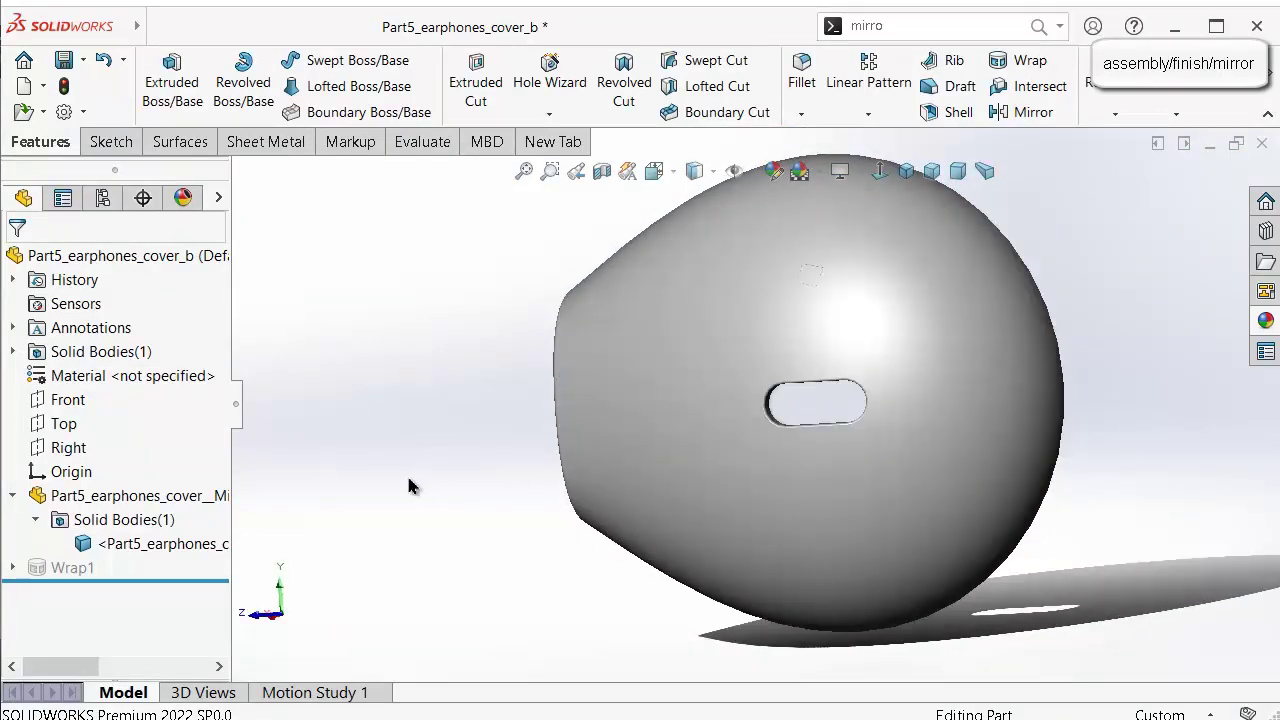
pyautogui.moveTo(408, 486); pyautogui.dragTo(447, 665, button='middle')
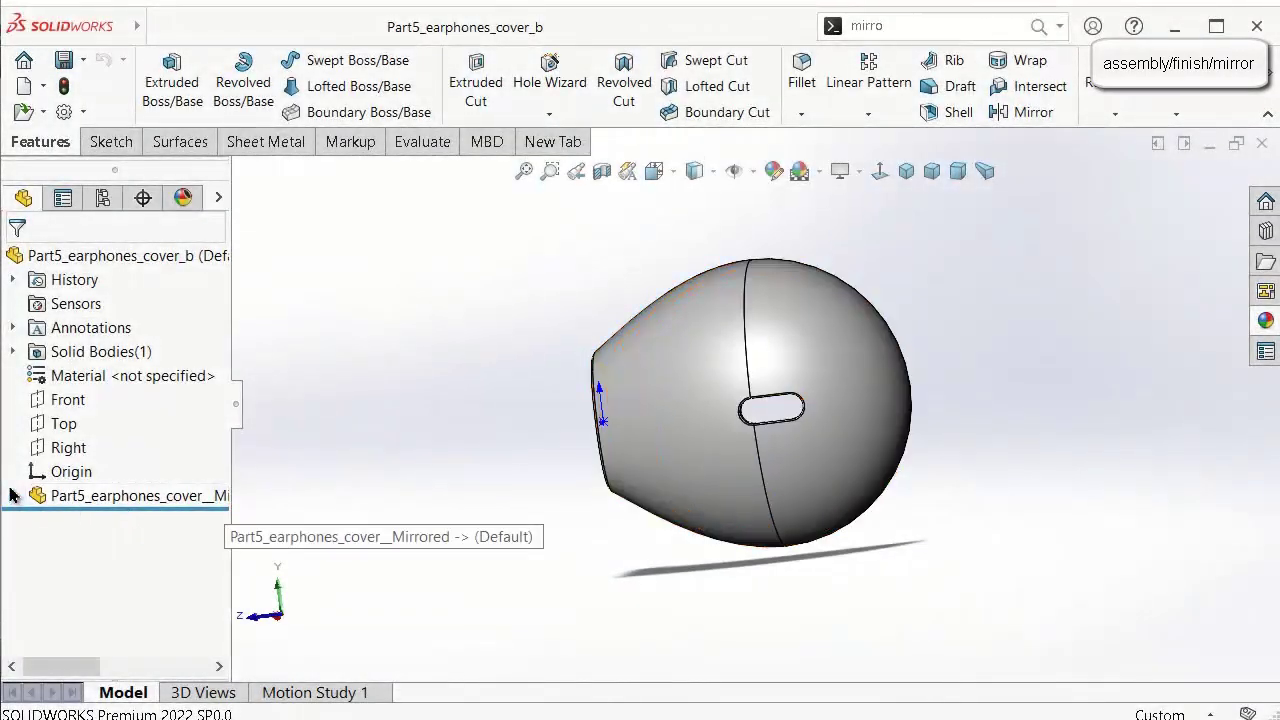
# Examine the solid body inside the mirrored cover feature and view the cover from several sides.
pyautogui.click(12, 490)
pyautogui.click(80, 520)
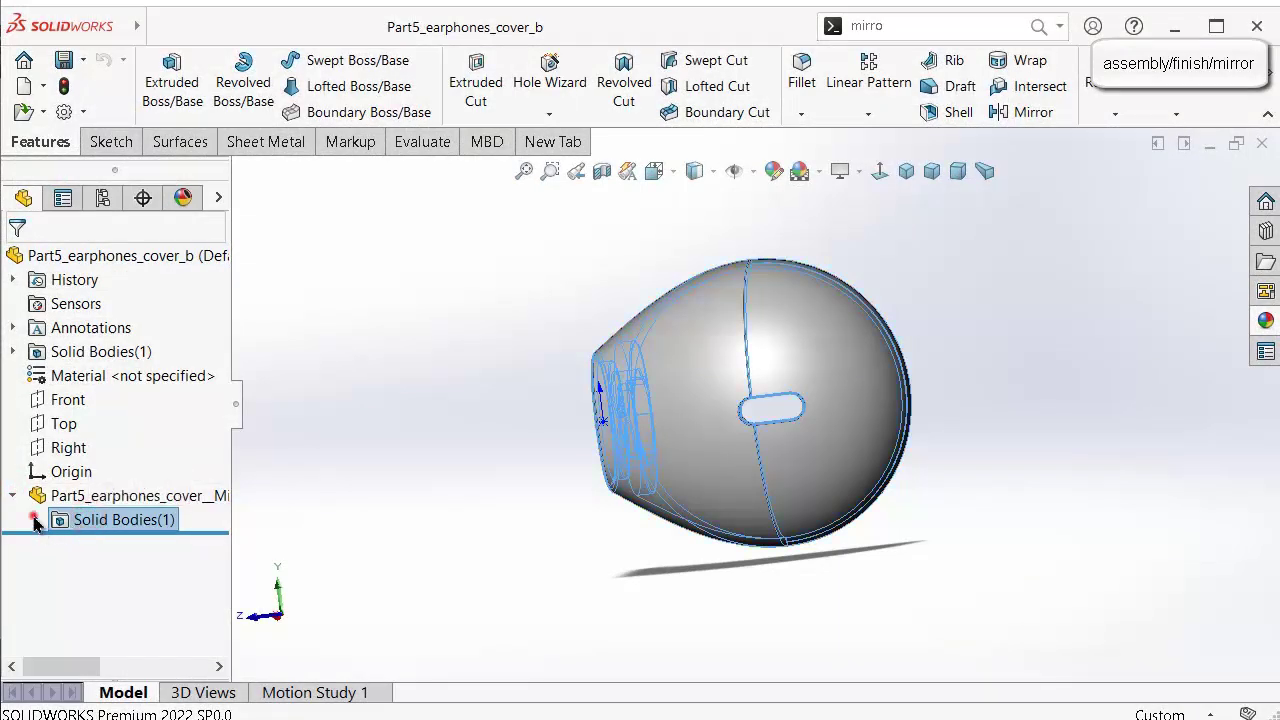
pyautogui.click(35, 520)
pyautogui.click(134, 540)
pyautogui.click(400, 417)
pyautogui.moveTo(489, 408); pyautogui.dragTo(694, 363, button='middle')
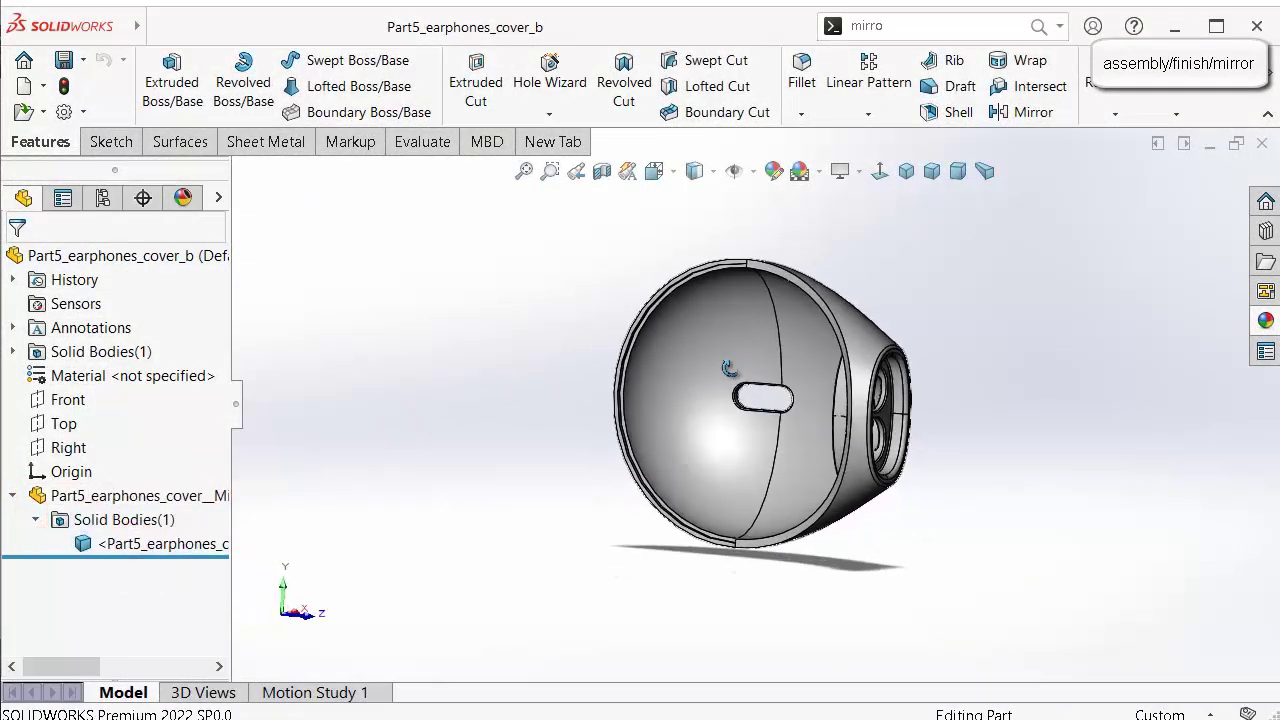
pyautogui.click(68, 447)
pyautogui.scroll(3, 574, 394)
pyautogui.moveTo(643, 371); pyautogui.dragTo(566, 371, button='middle')
pyautogui.click(489, 377)
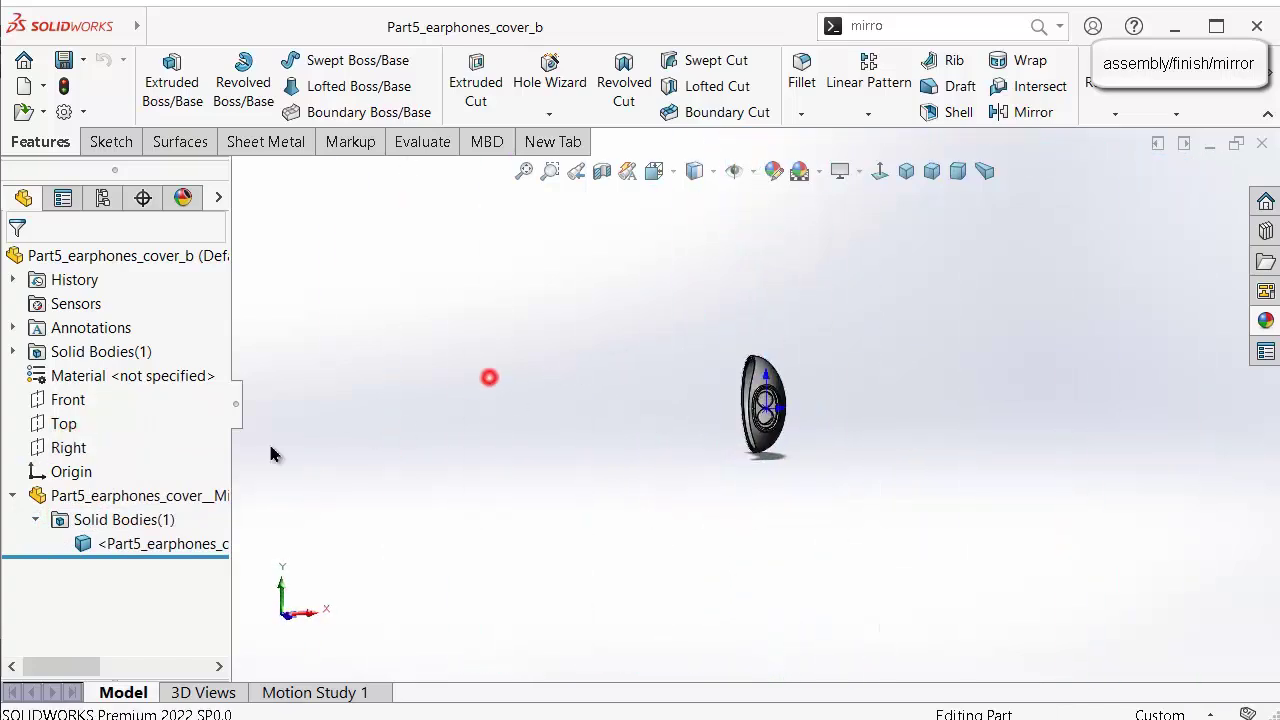
# Start a sketch on the mirrored cover's Right plane and view it straight on.
pyautogui.click(64, 450)
pyautogui.click(77, 420)
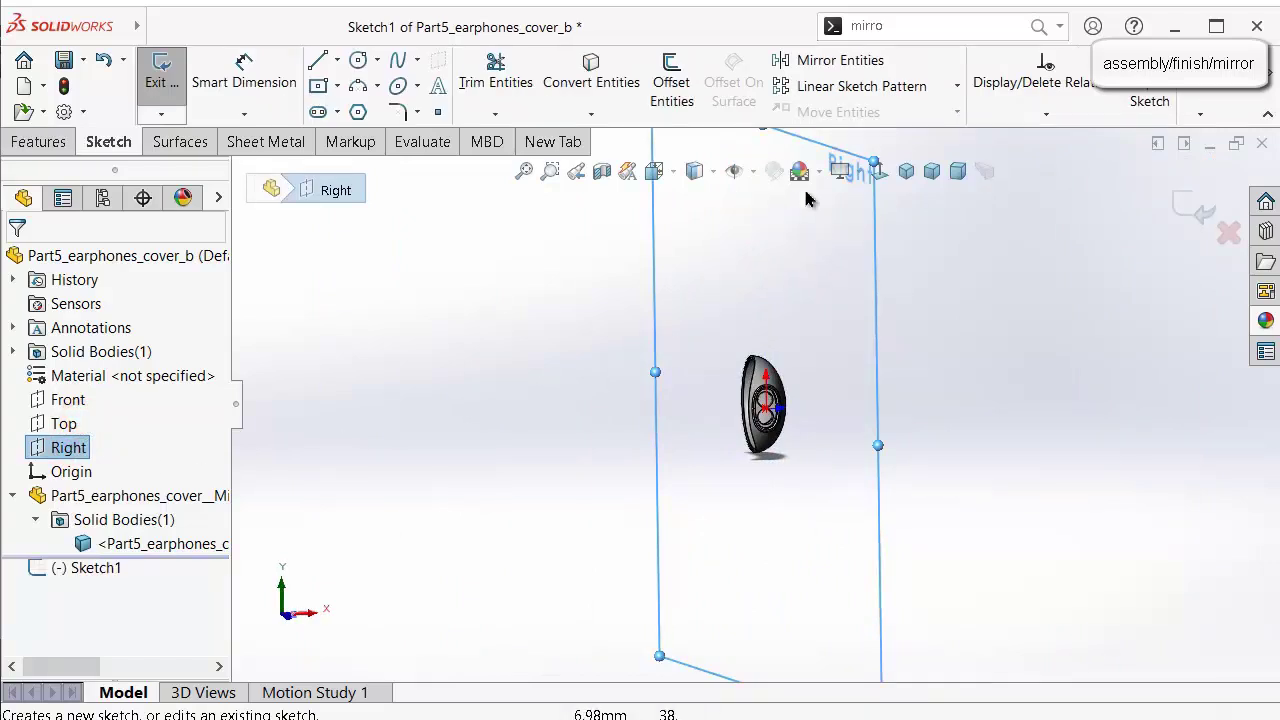
pyautogui.click(879, 171)
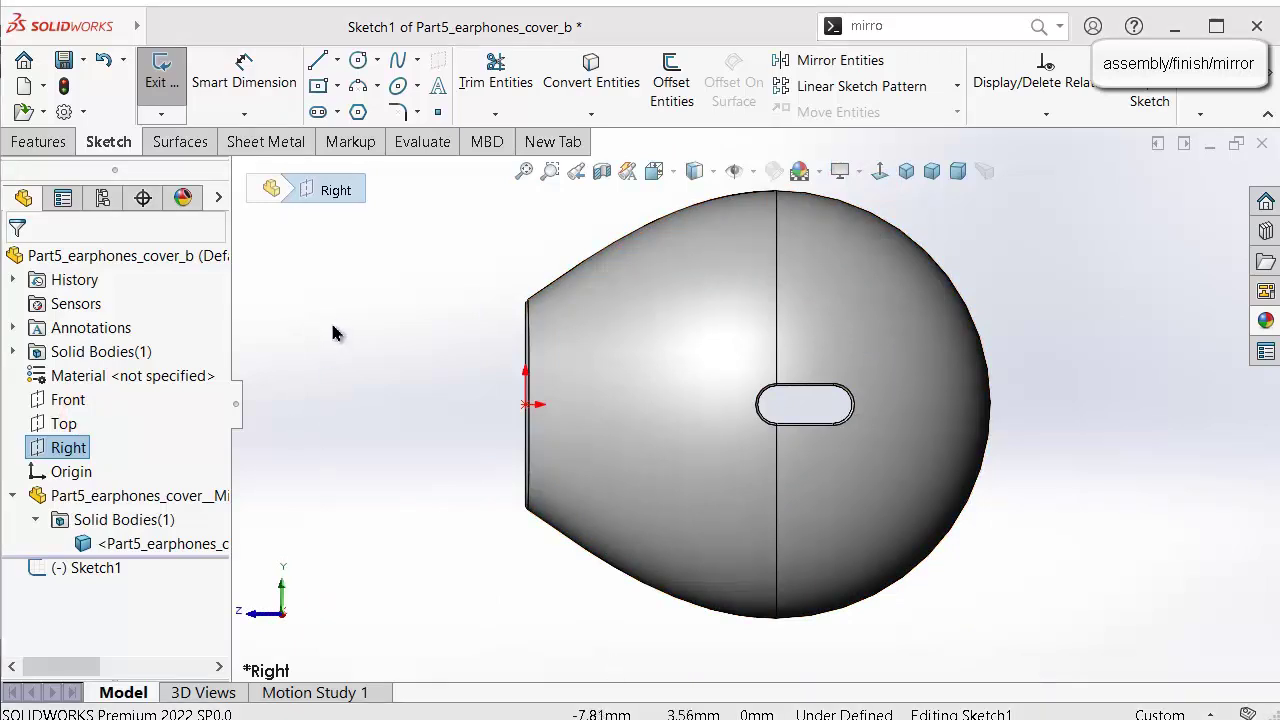
pyautogui.click(337, 60)
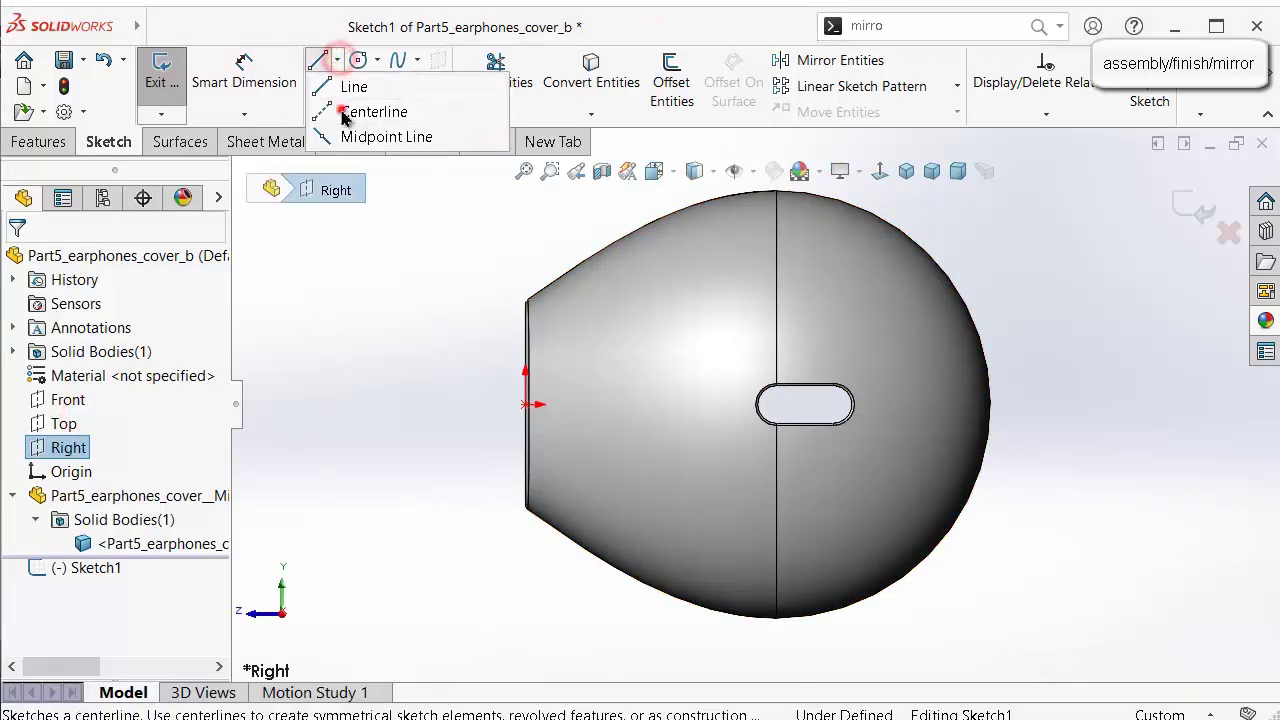
pyautogui.click(345, 106)
pyautogui.scroll(-6, 829, 523)
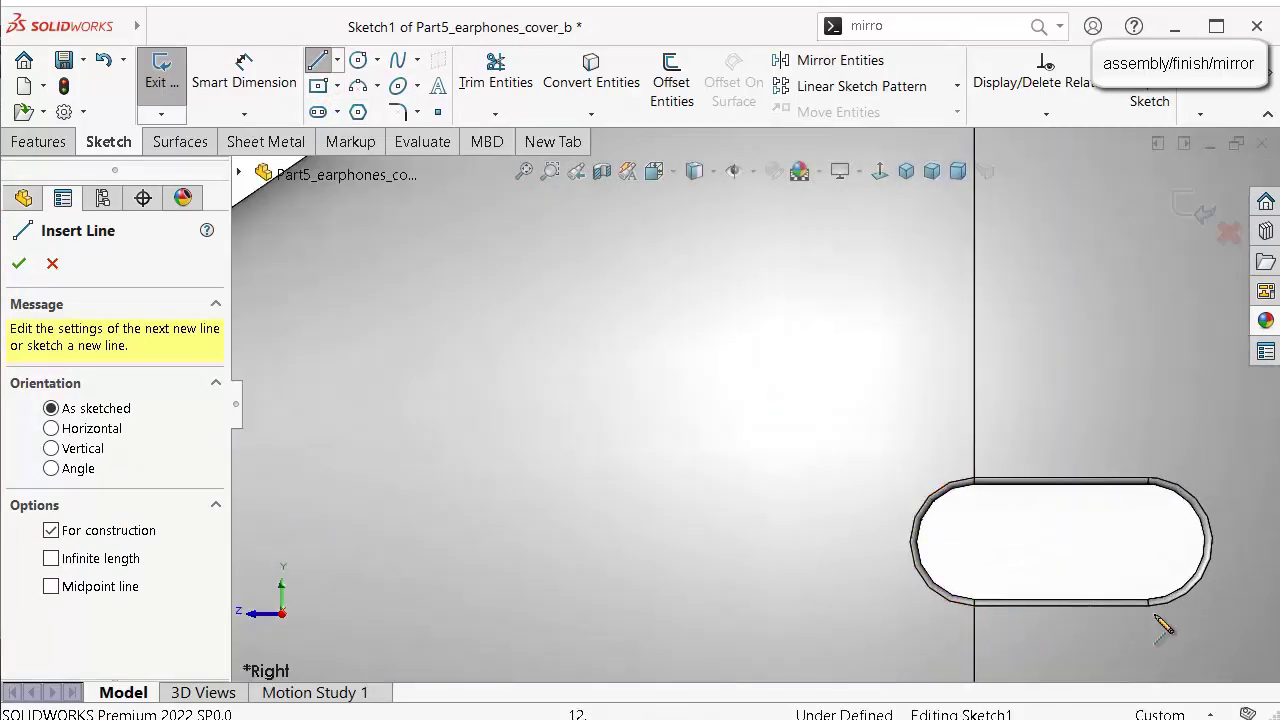
pyautogui.click(1149, 605)
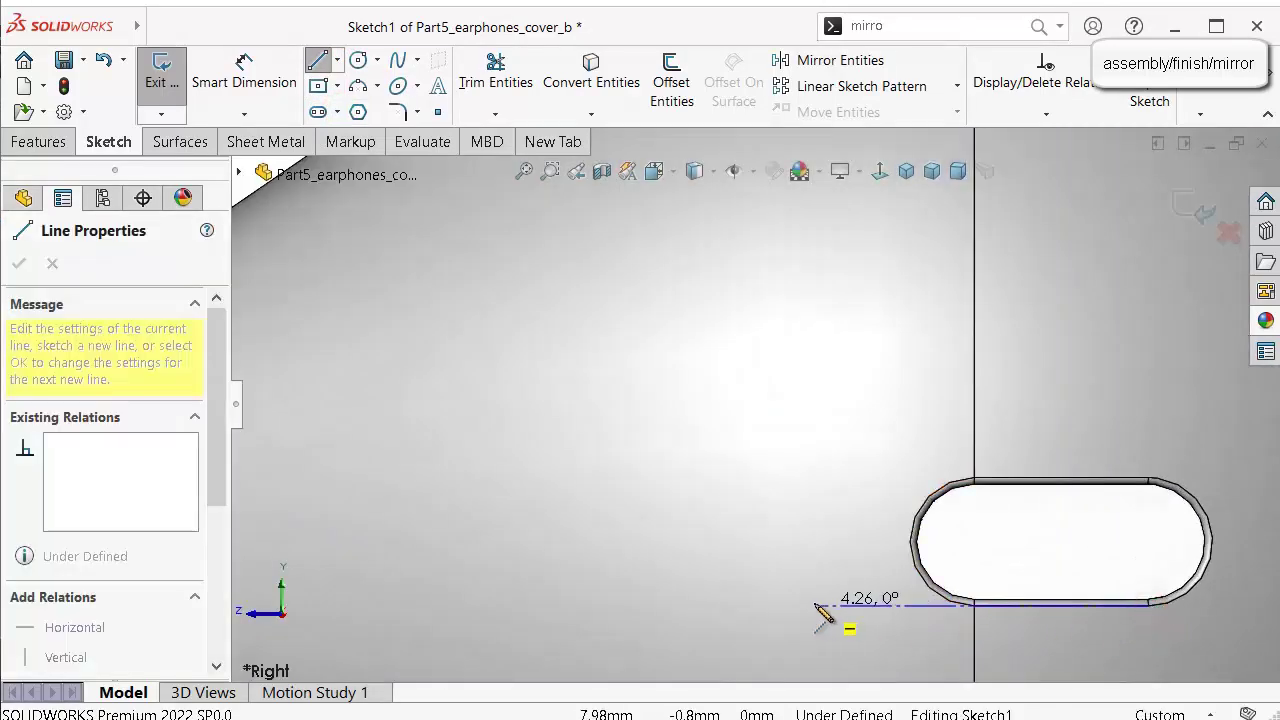
pyautogui.scroll(4, 760, 570)
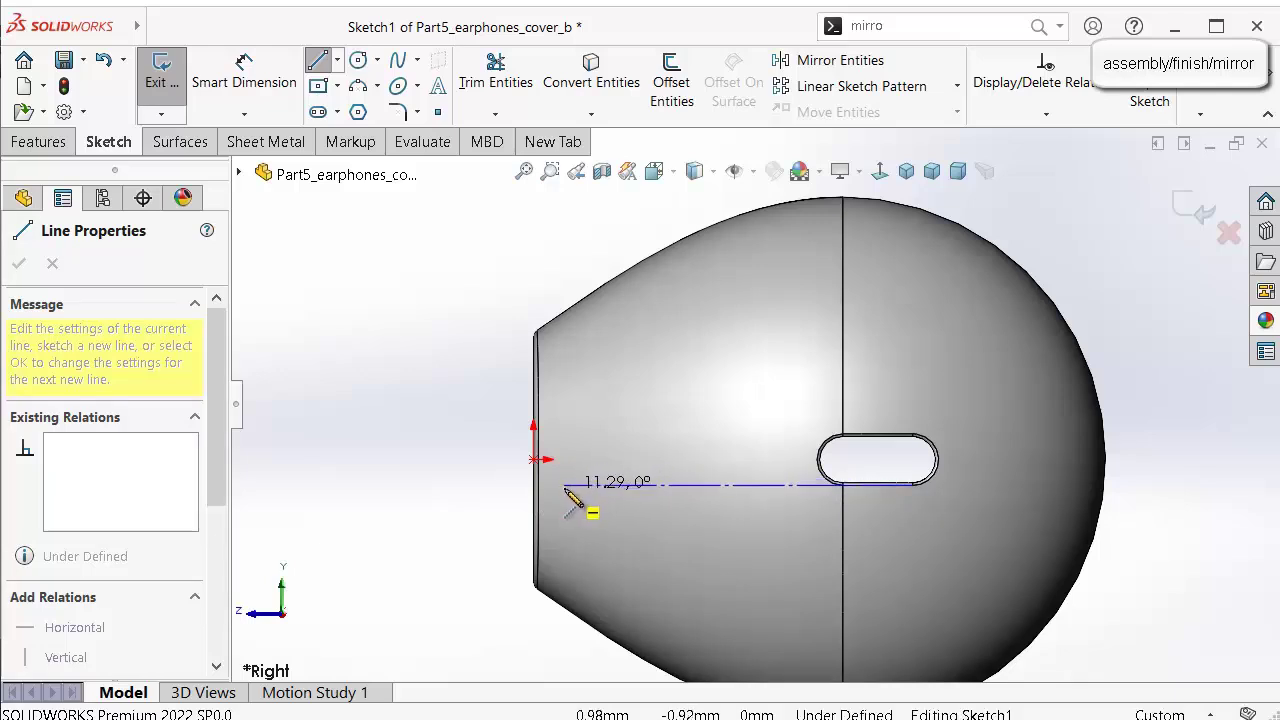
pyautogui.press('Escape')
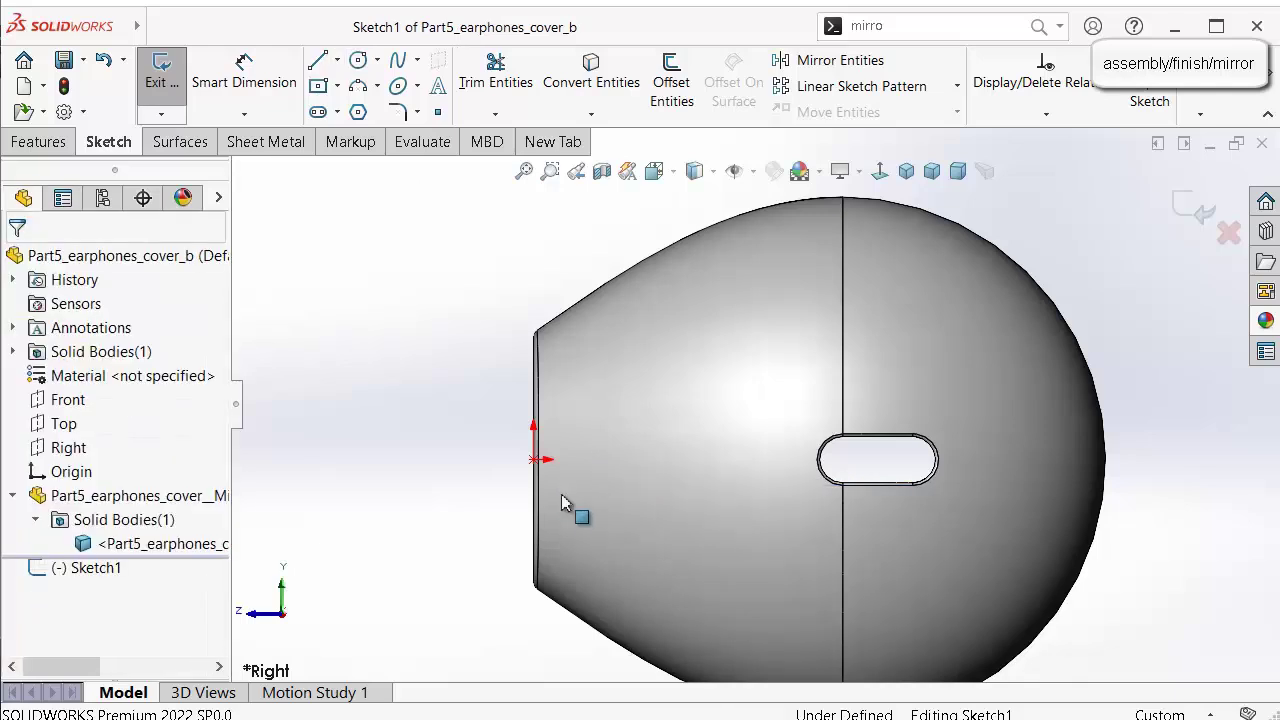
# Sketch a horizontal centerline about 1.5 mm long just below the origin, near the cover's flat end.
pyautogui.click(337, 60)
pyautogui.click(335, 110)
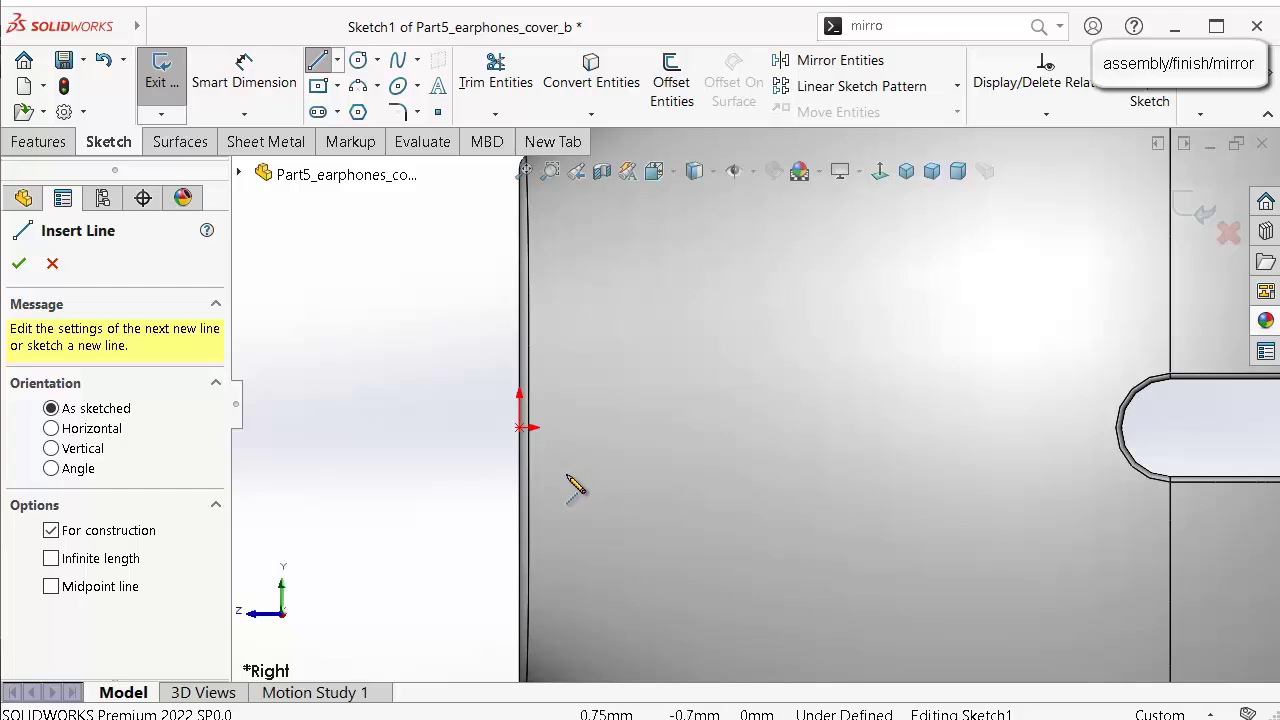
pyautogui.click(565, 494)
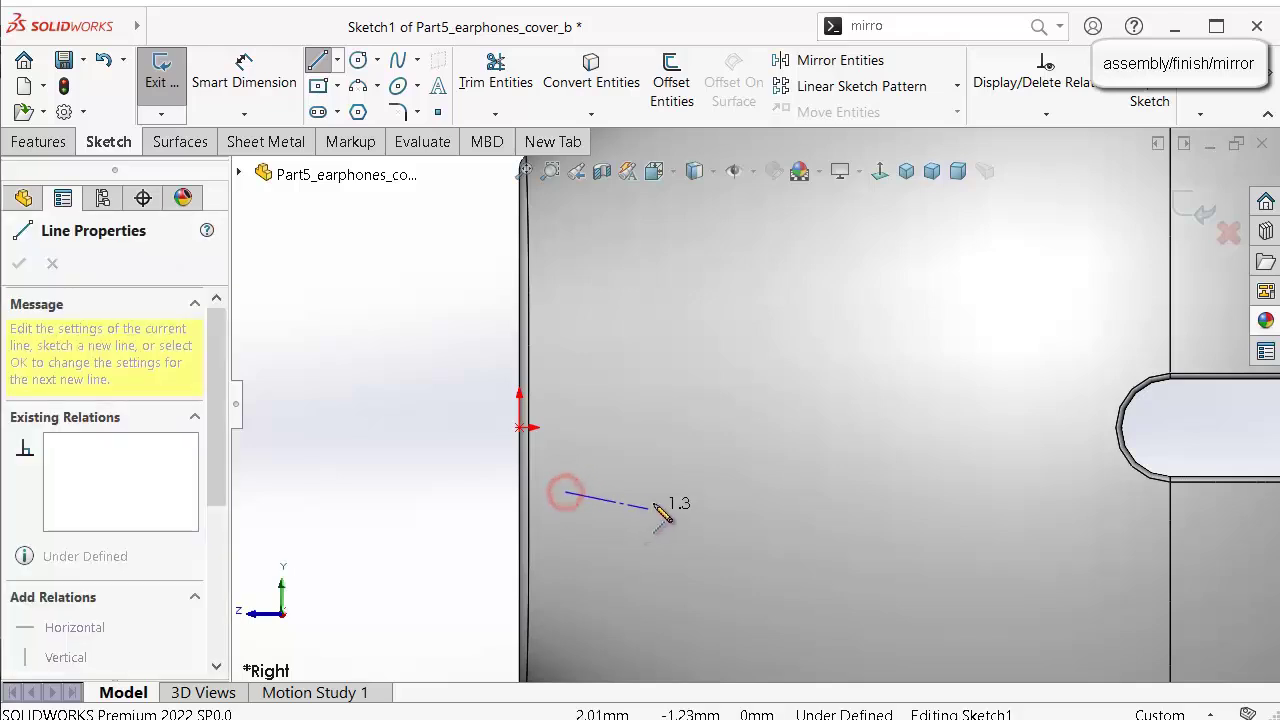
pyautogui.click(666, 492)
pyautogui.press('Escape')
pyautogui.click(646, 492)
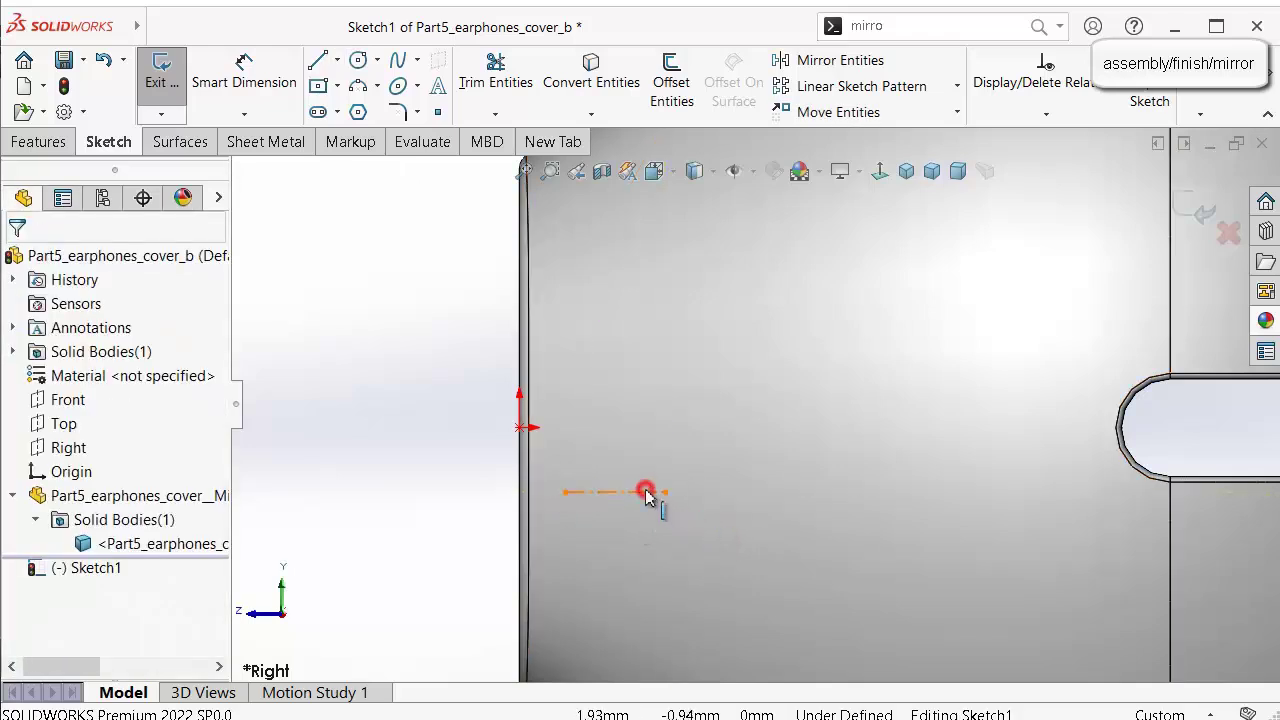
pyautogui.scroll(2, 997, 523)
pyautogui.scroll(-3, 1006, 517)
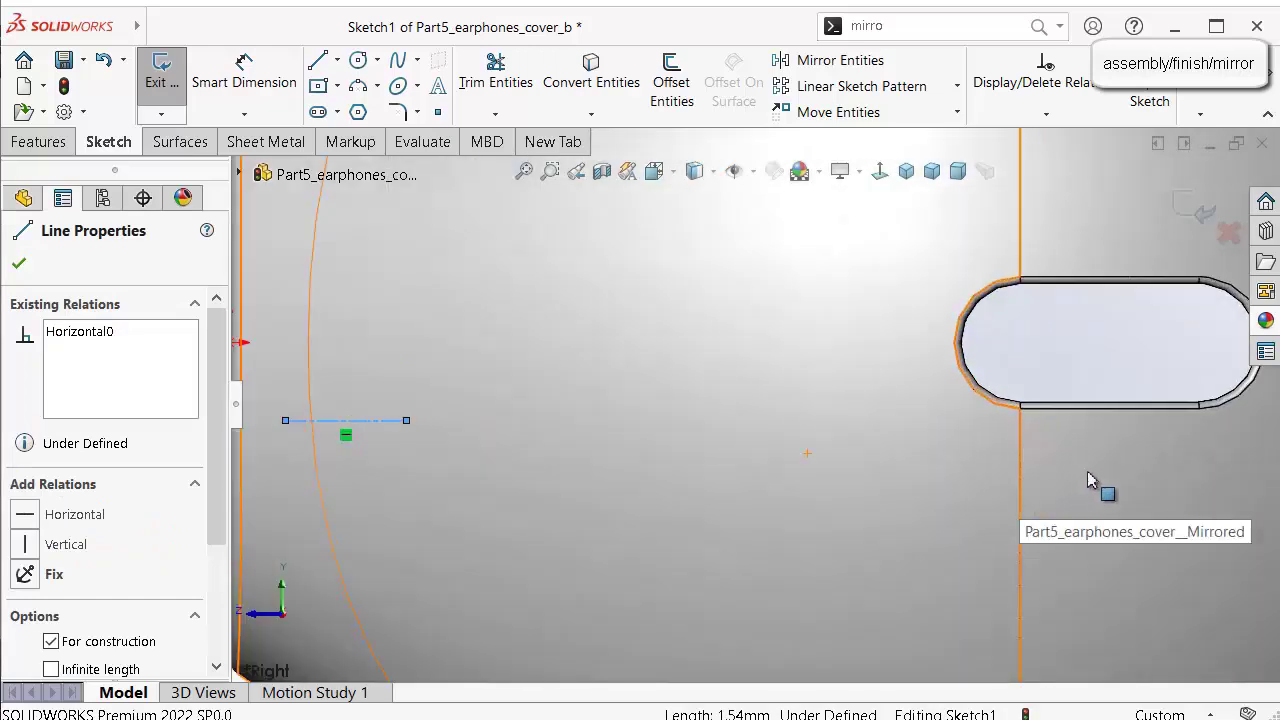
pyautogui.keyDown('ctrl'); pyautogui.click(1136, 407); pyautogui.keyUp('ctrl')
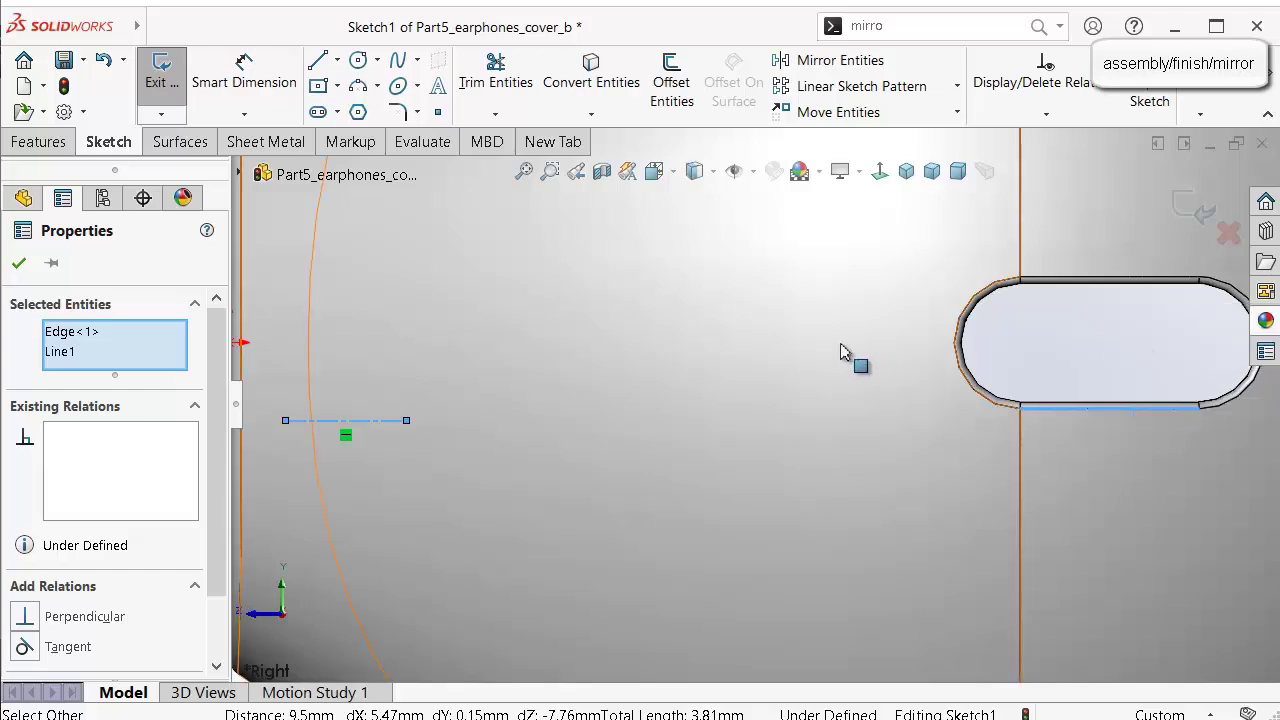
pyautogui.scroll(4, 840, 357)
pyautogui.click(410, 400)
pyautogui.scroll(-3, 430, 390)
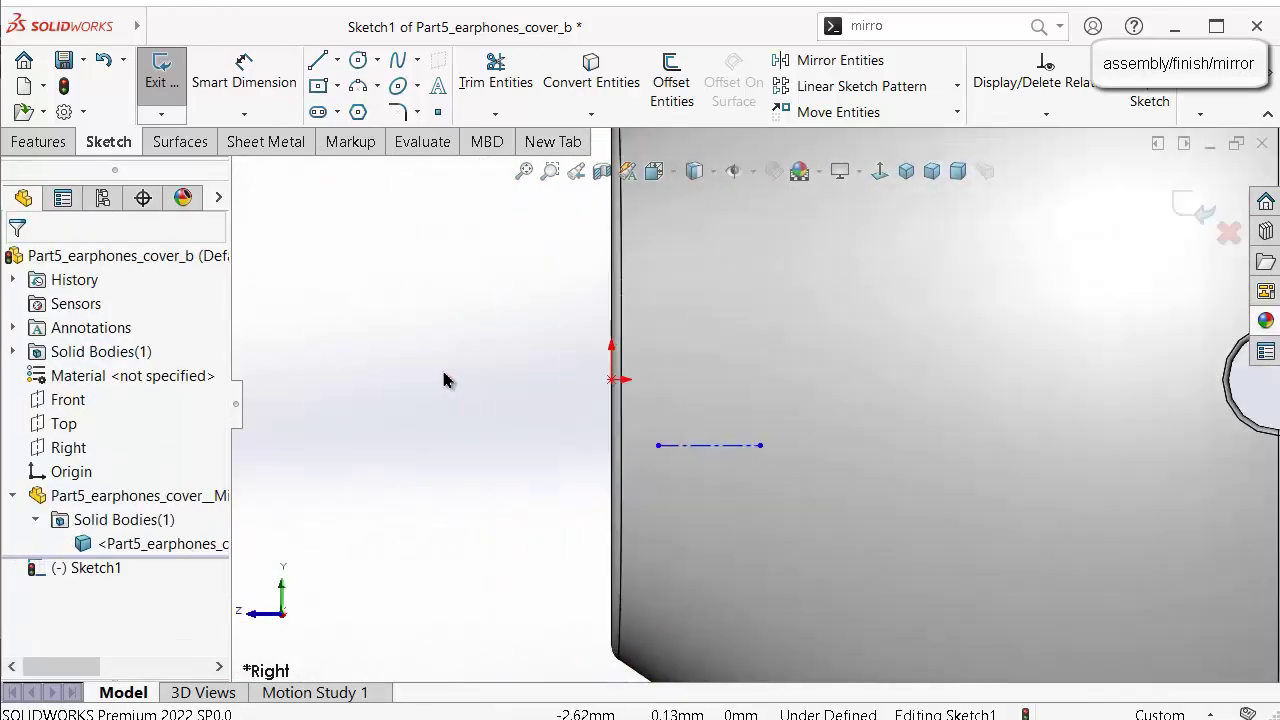
# Draw a centerline about 10 mm long from the short centerline's end to the far end of the slot's lower edge and make it horizontal.
pyautogui.scroll(3, 427, 279)
pyautogui.click(337, 60)
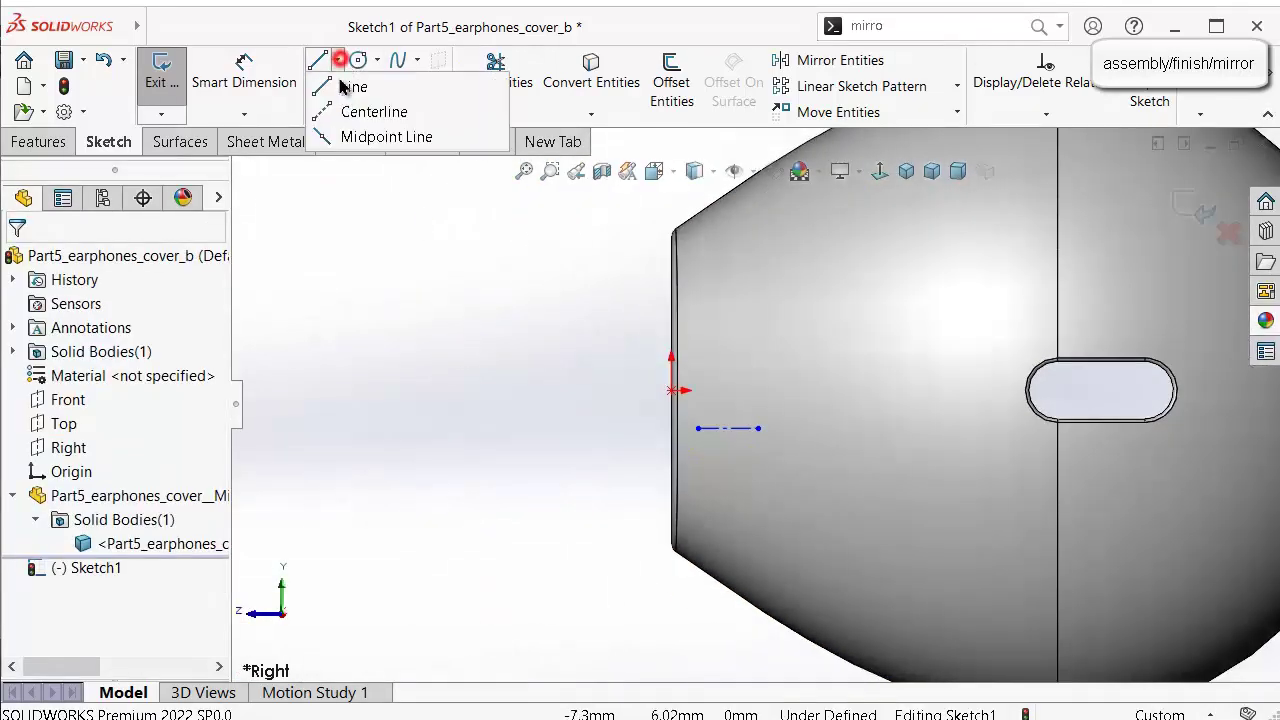
pyautogui.click(370, 112)
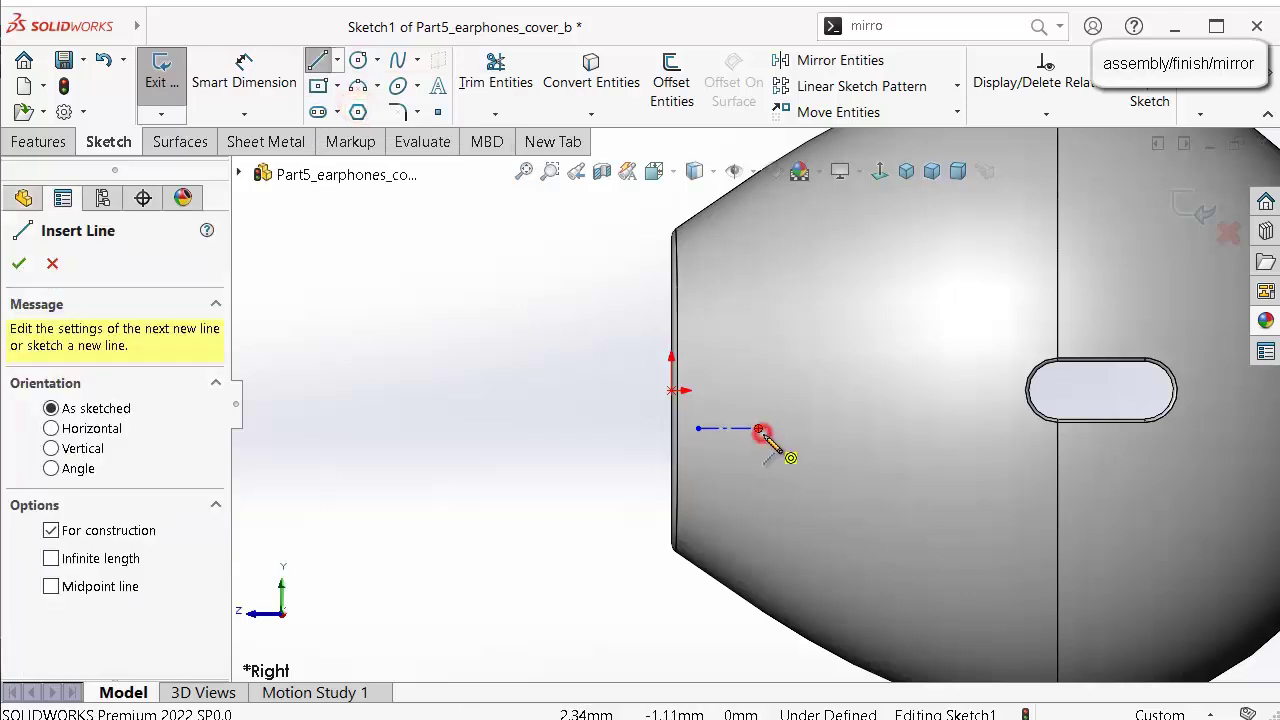
pyautogui.scroll(-3, 1120, 428)
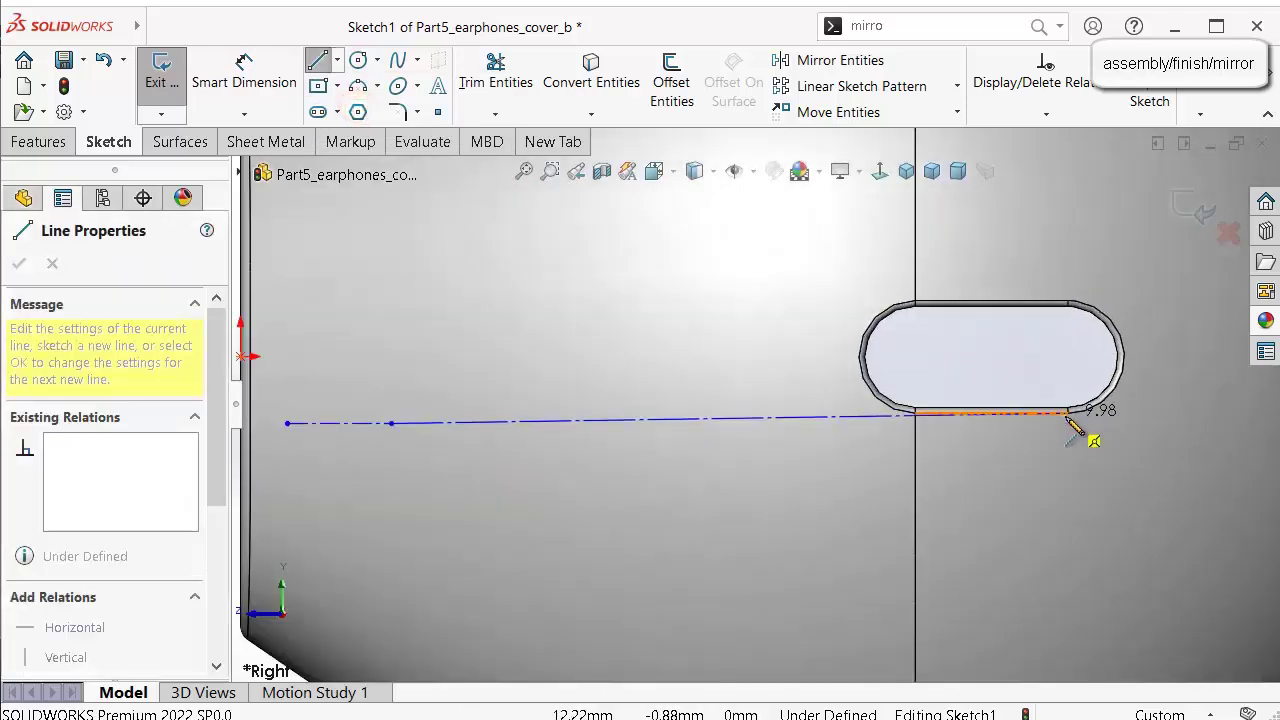
pyautogui.click(1068, 413)
pyautogui.press('Escape')
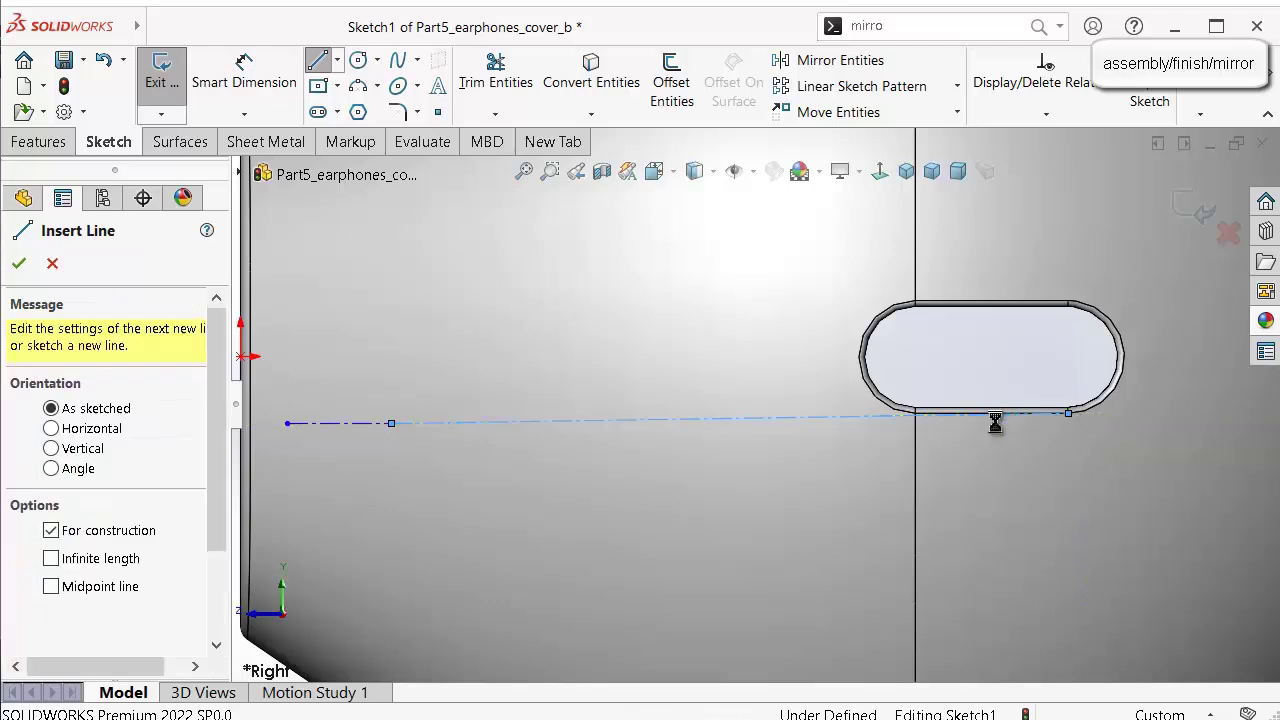
pyautogui.press('Escape')
pyautogui.scroll(2, 800, 422)
pyautogui.click(762, 414)
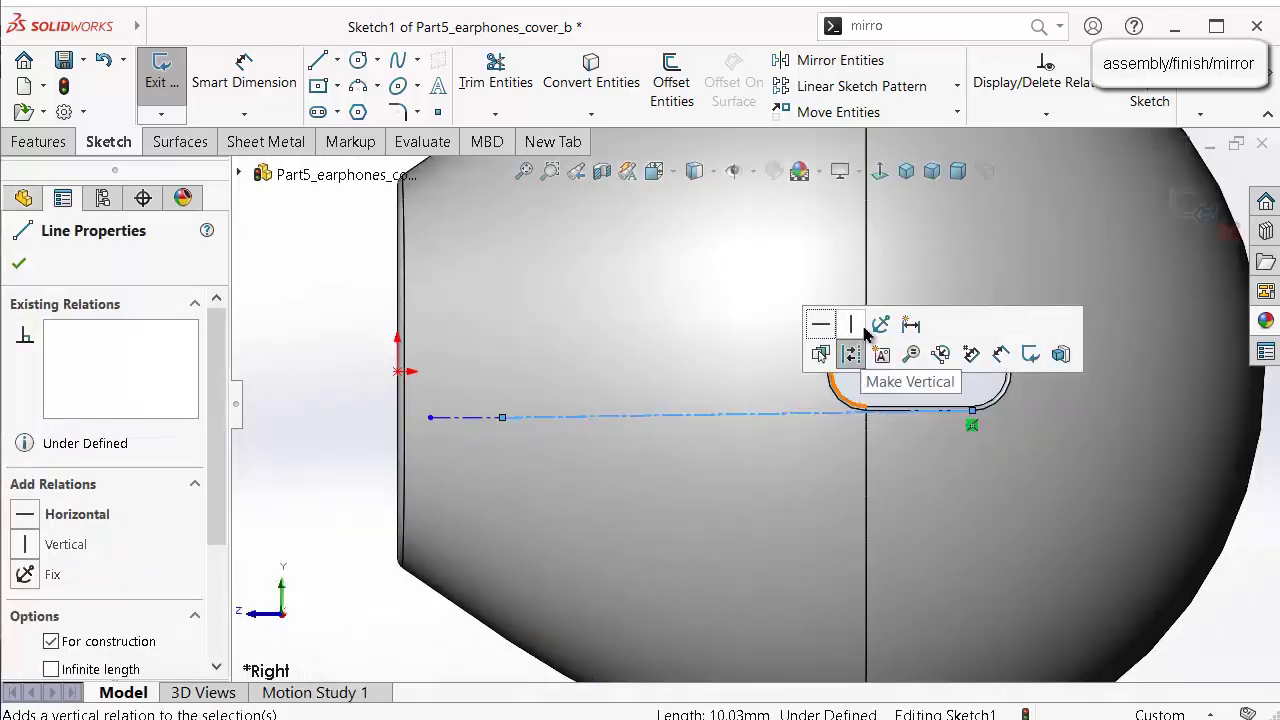
pyautogui.click(820, 325)
pyautogui.click(571, 363)
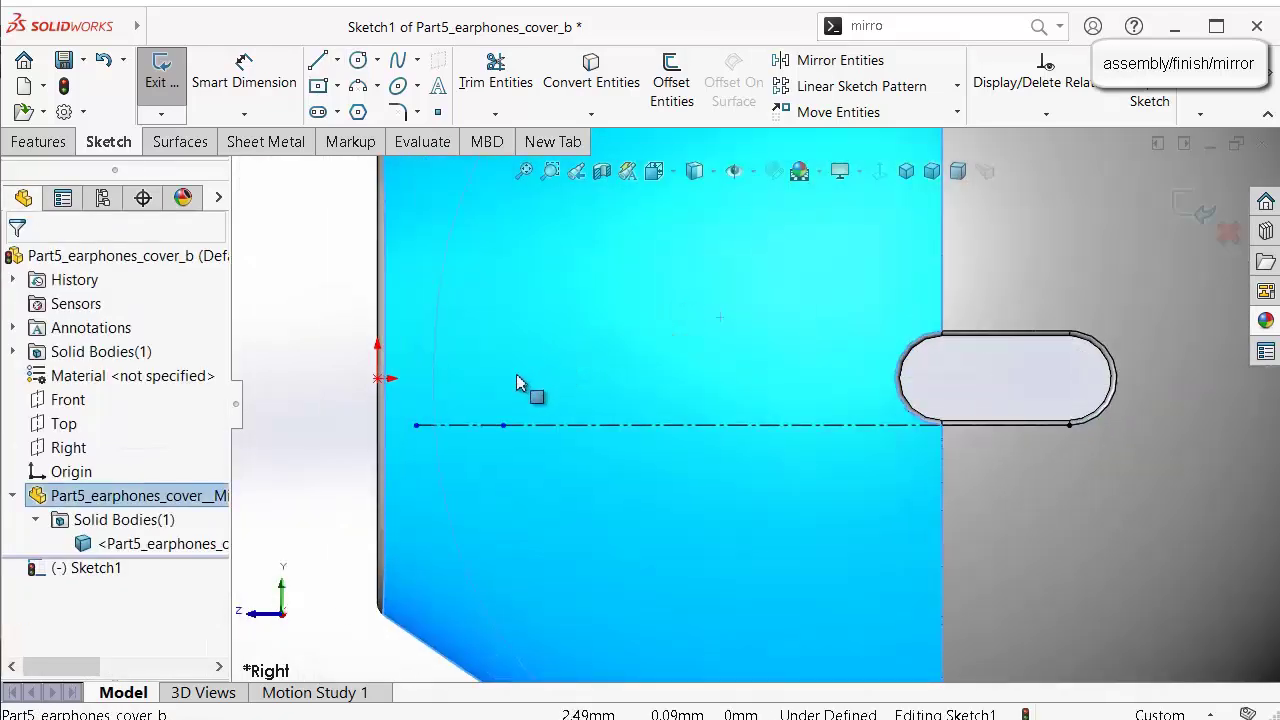
# Dimension the long centerline's length to 10 mm.
pyautogui.moveTo(369, 487); pyautogui.dragTo(357, 318, button='right')
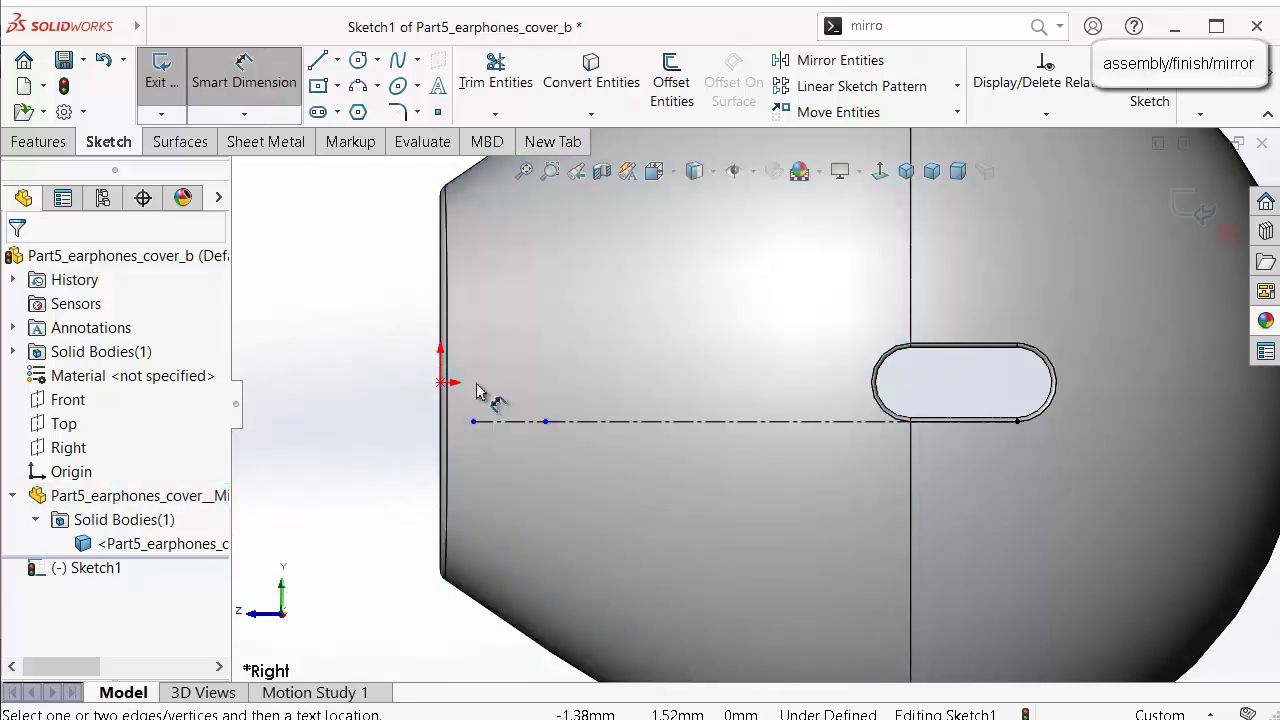
pyautogui.click(623, 422)
pyautogui.click(648, 372)
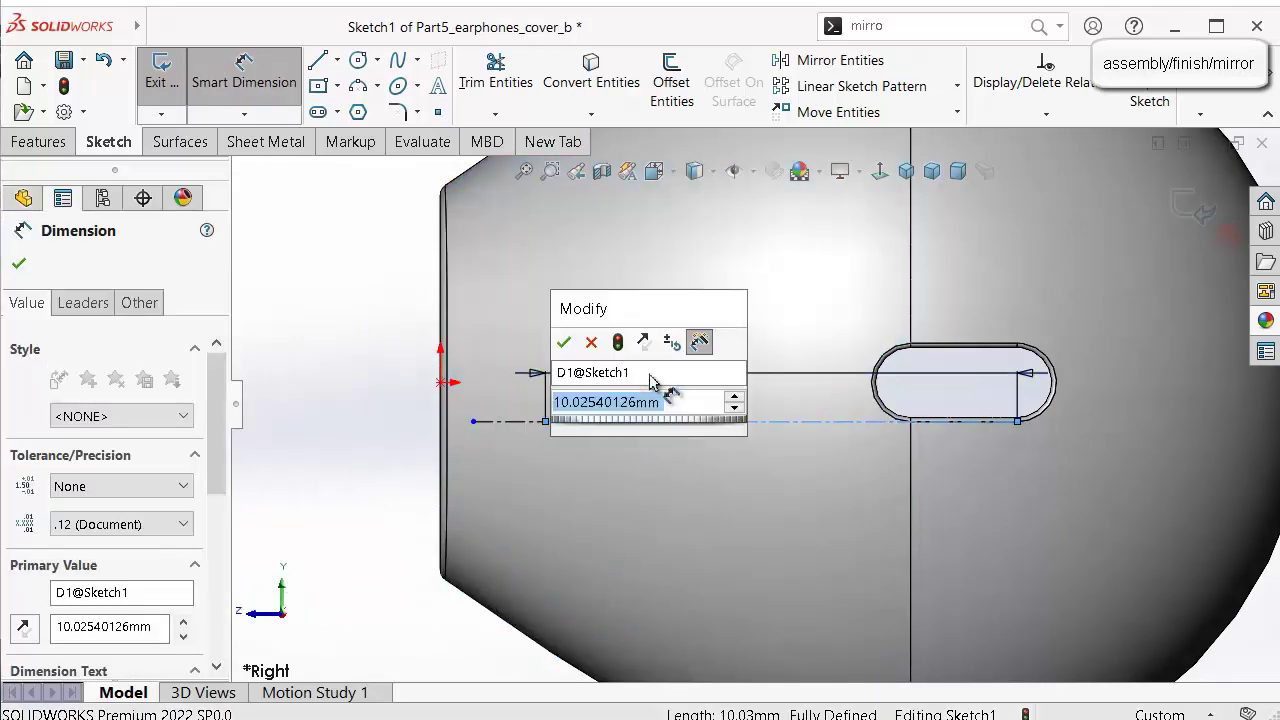
pyautogui.write('10')
pyautogui.press('Return')
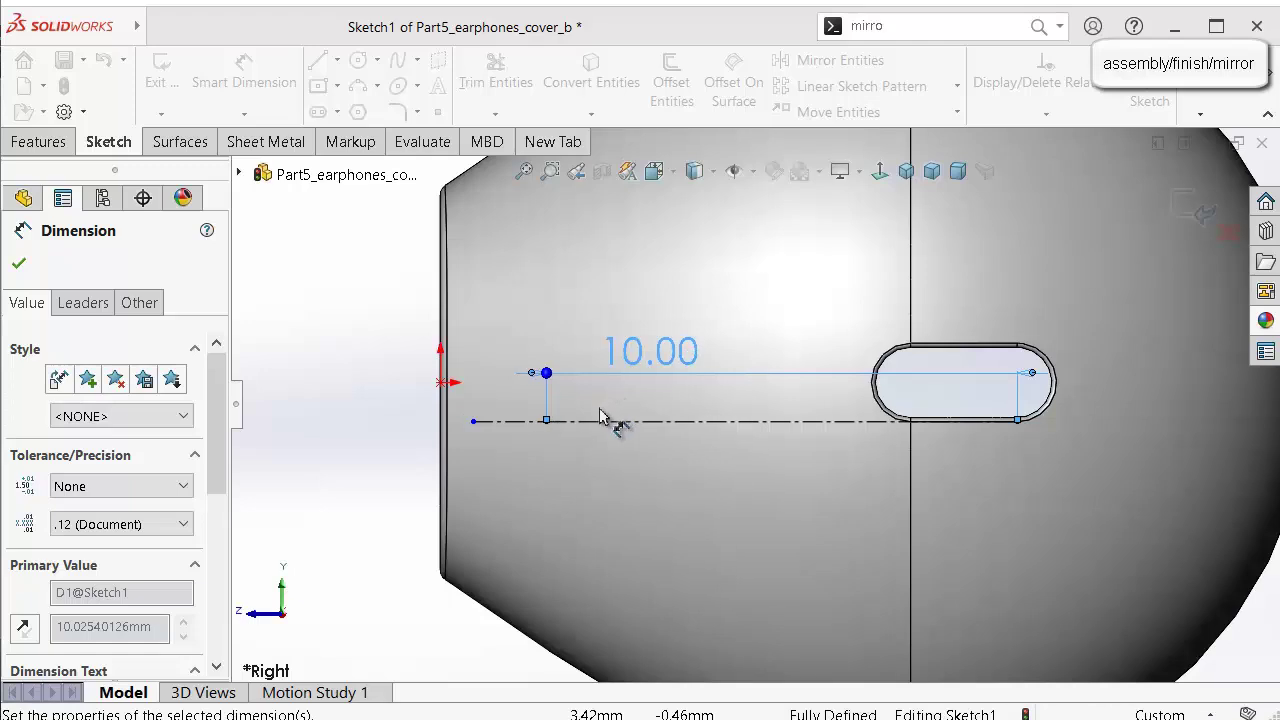
# Dimension the horizontal distance from the origin to the short centerline's free end as 1 mm.
pyautogui.click(474, 425)
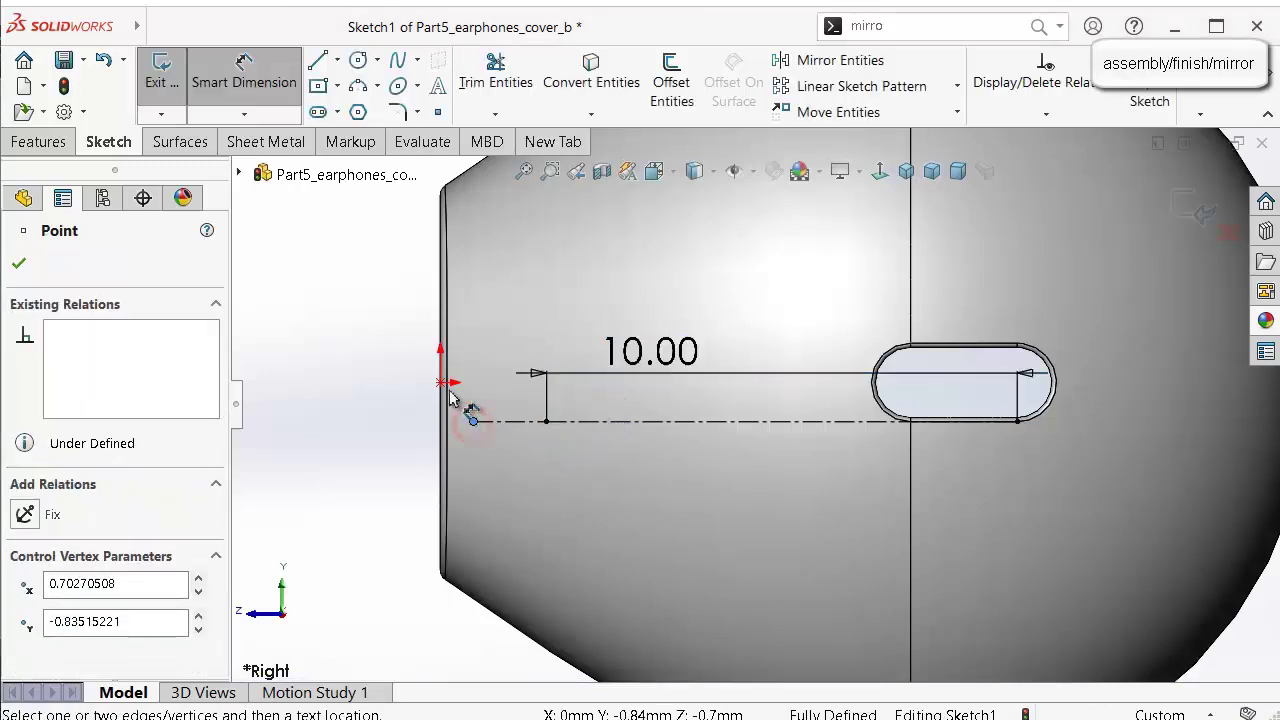
pyautogui.click(441, 383)
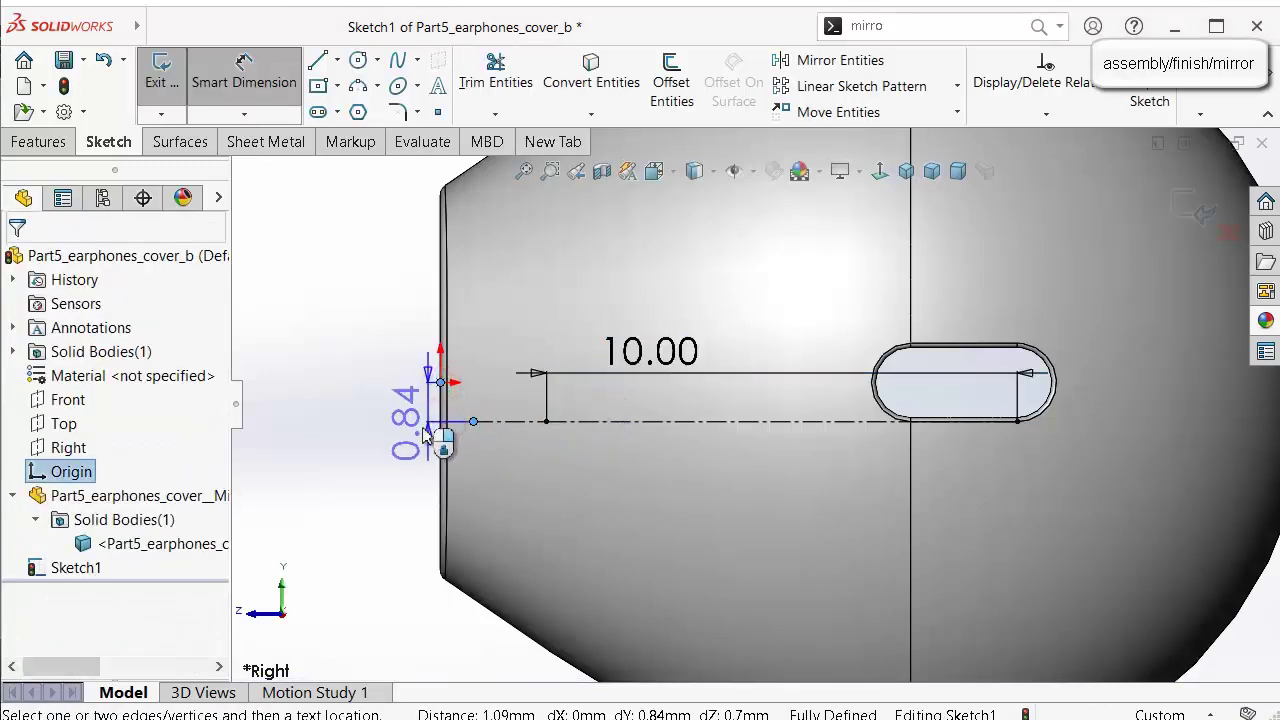
pyautogui.click(470, 484)
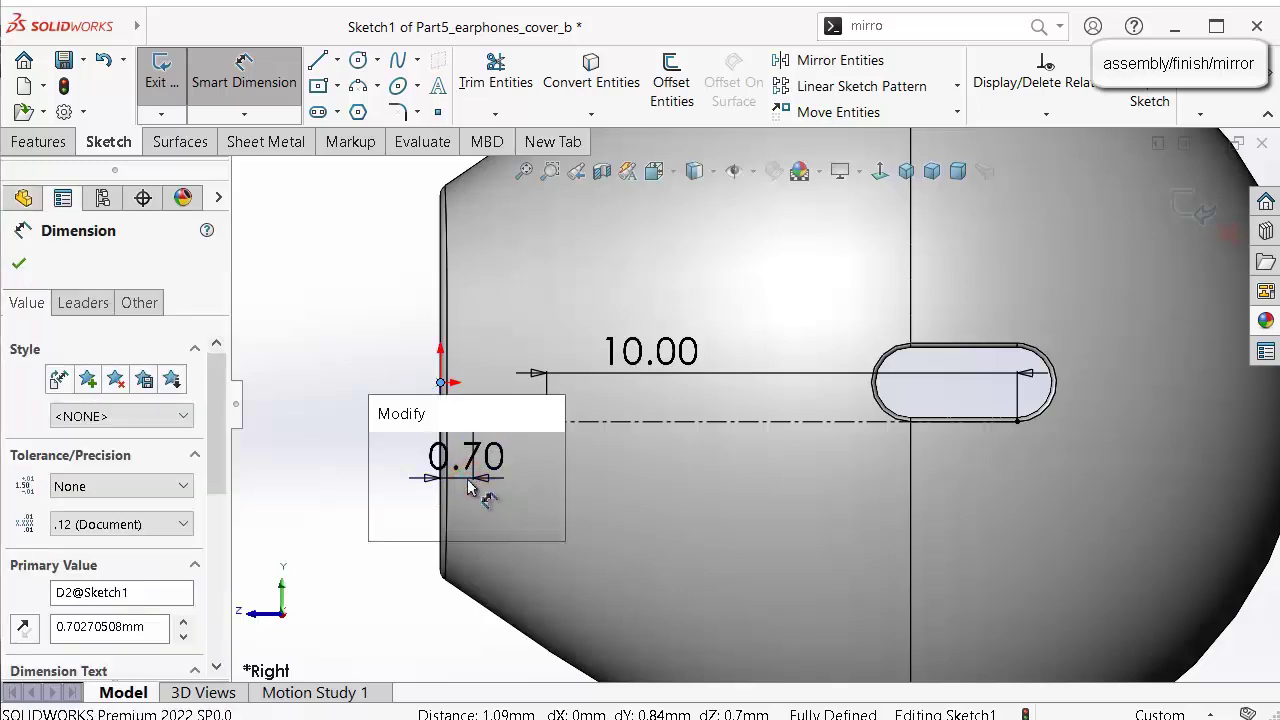
pyautogui.write('1')
pyautogui.press('Return')
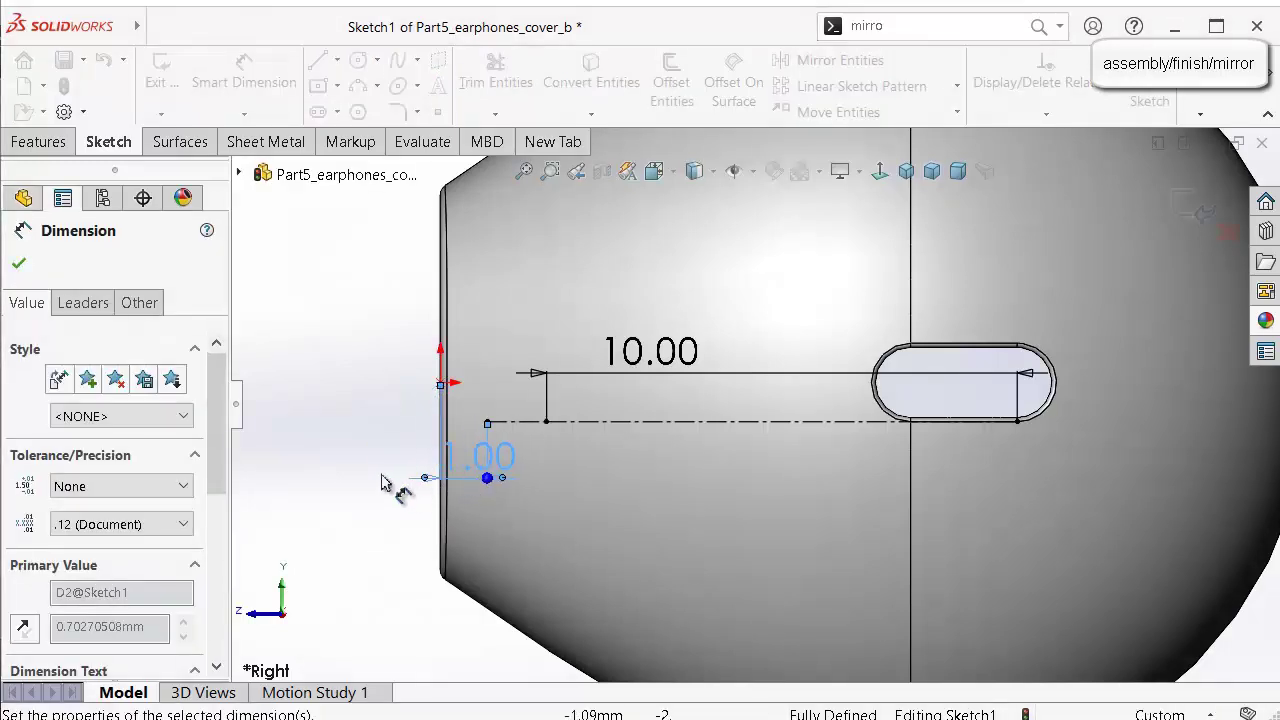
pyautogui.click(357, 443)
pyautogui.scroll(-1, 414, 428)
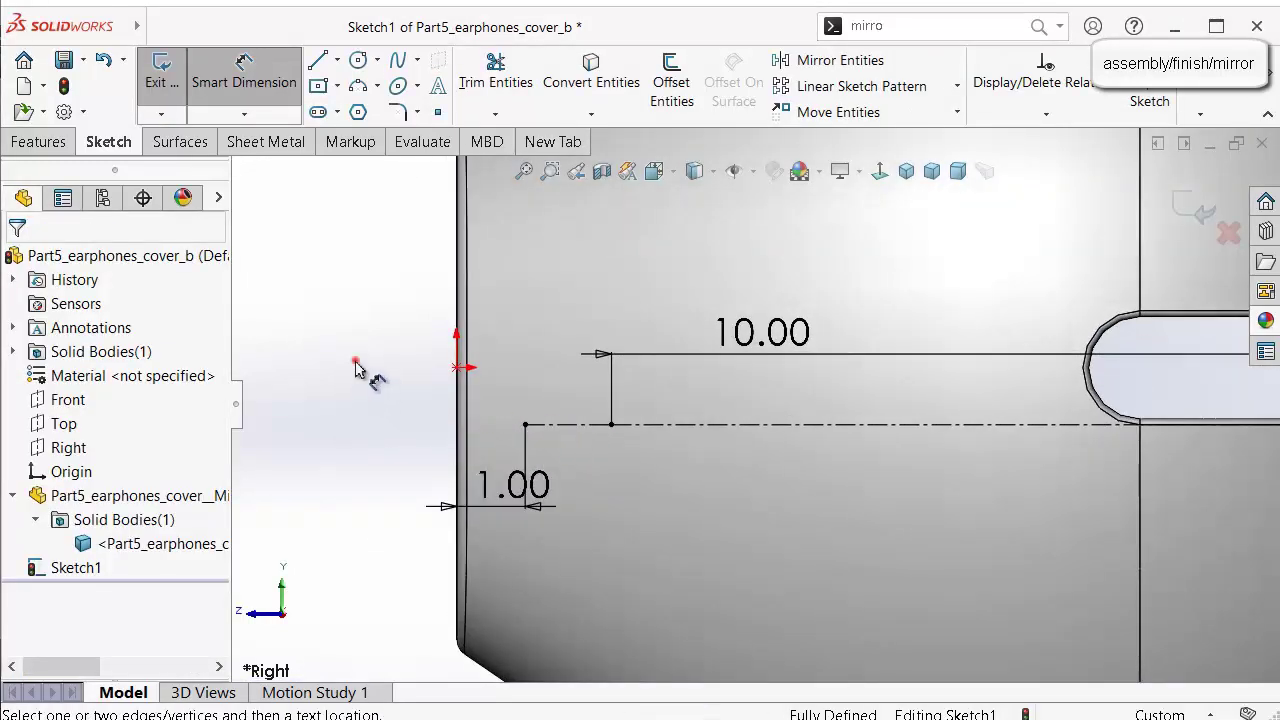
pyautogui.press('Escape')
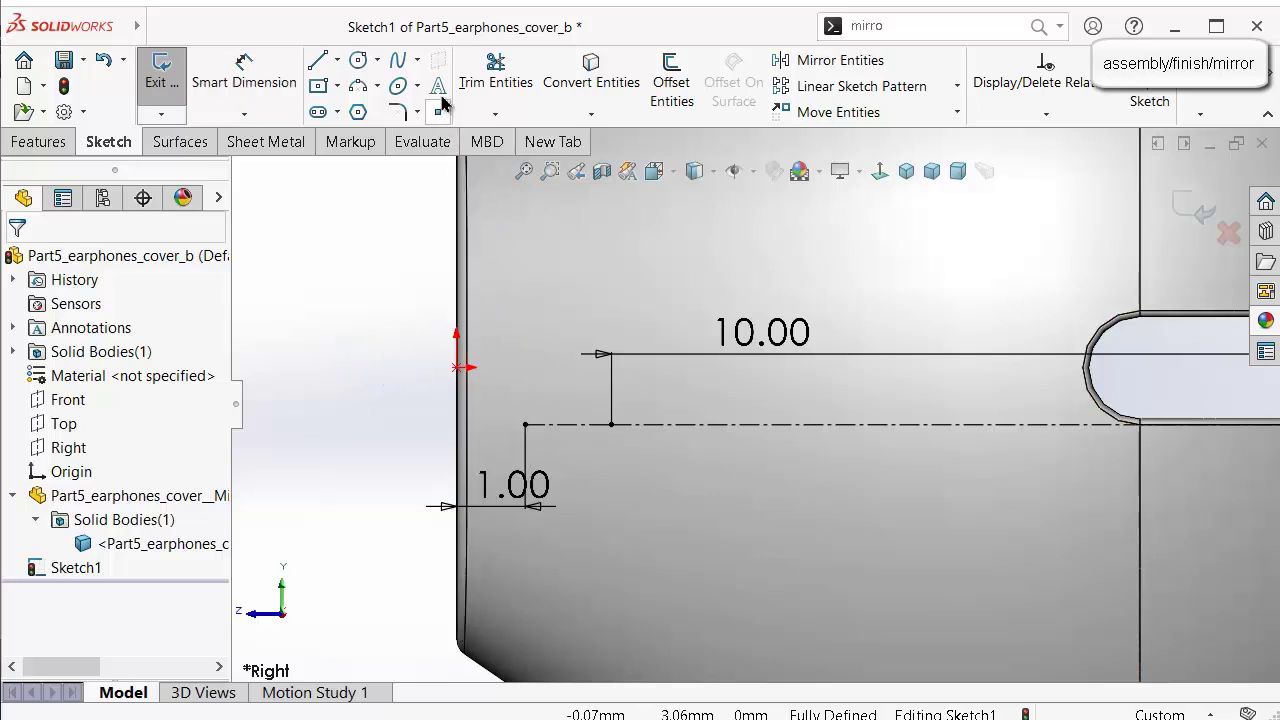
# Add the sketch text "R" along the short centerline.
pyautogui.click(441, 88)
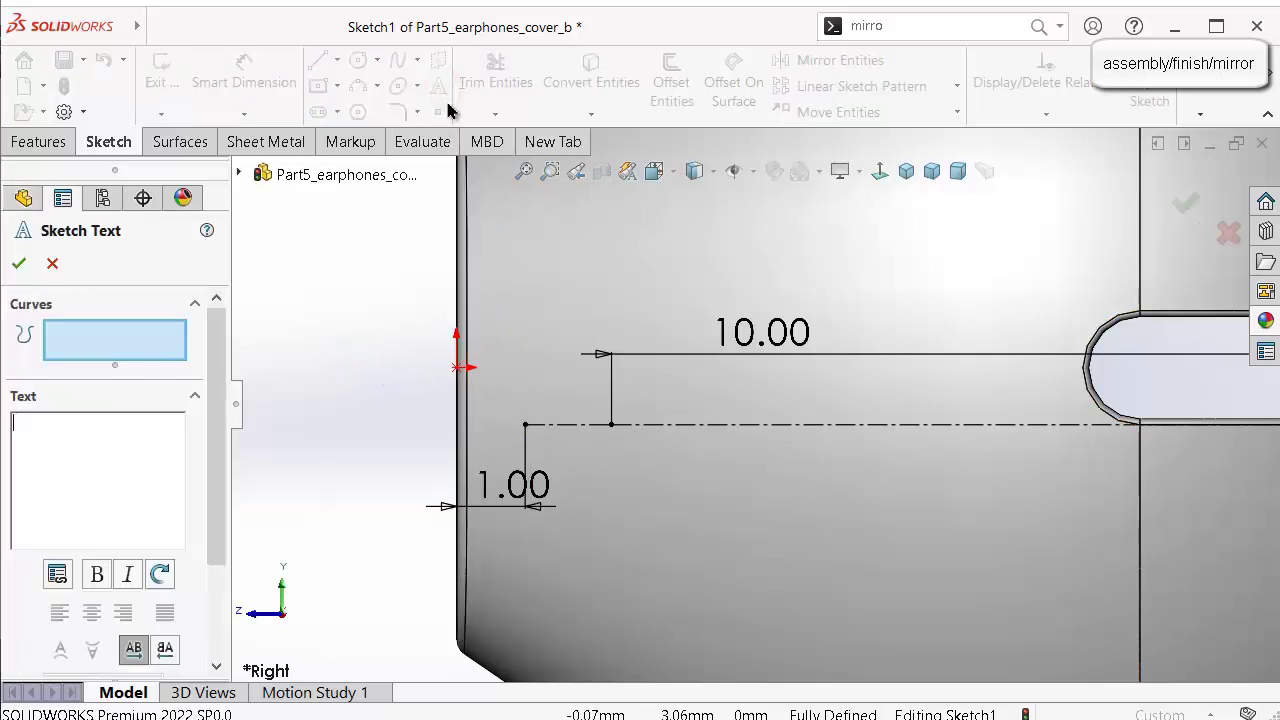
pyautogui.click(560, 424)
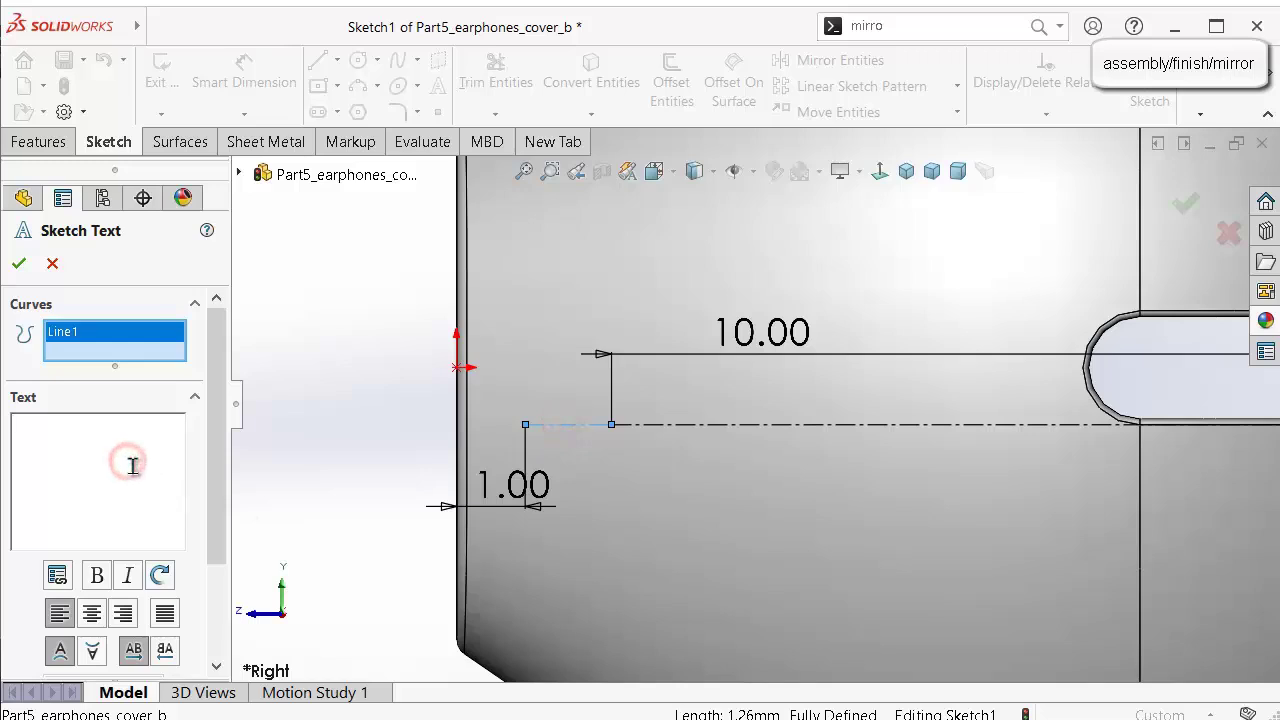
pyautogui.write('R')
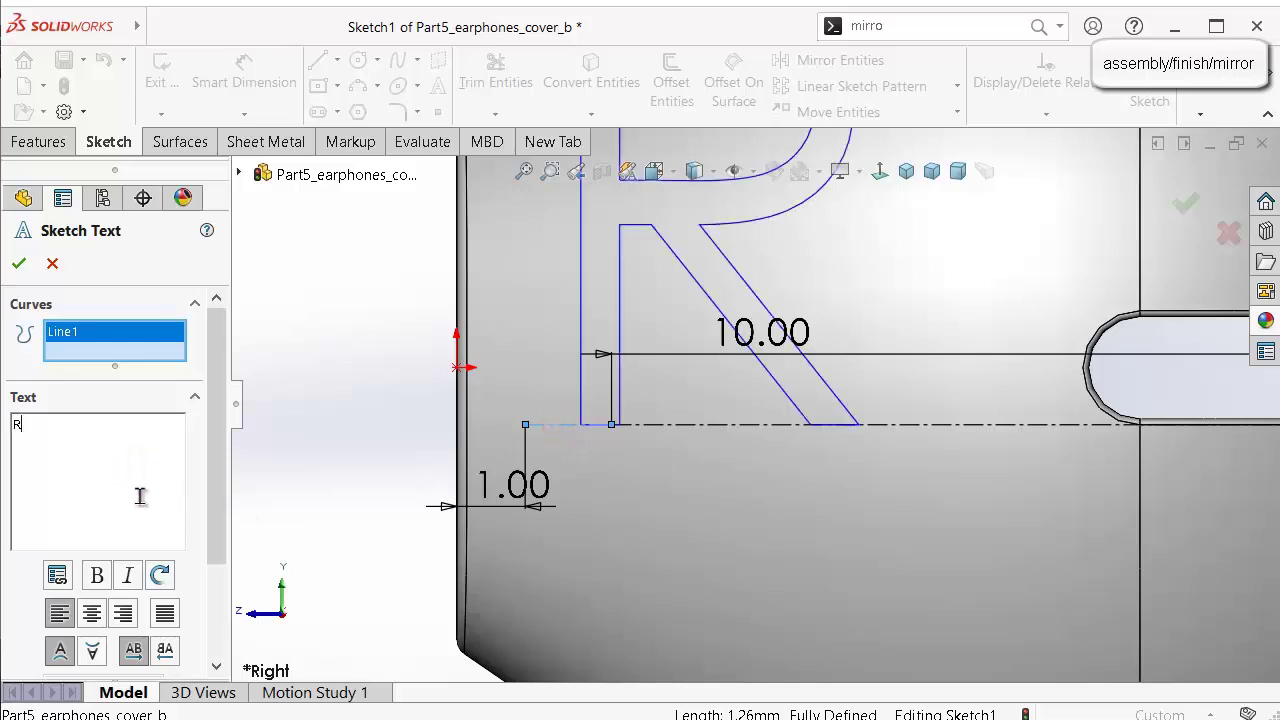
# Override the document font for the letter R and choose a smaller text height in points.
pyautogui.scroll(-3, 200, 520)
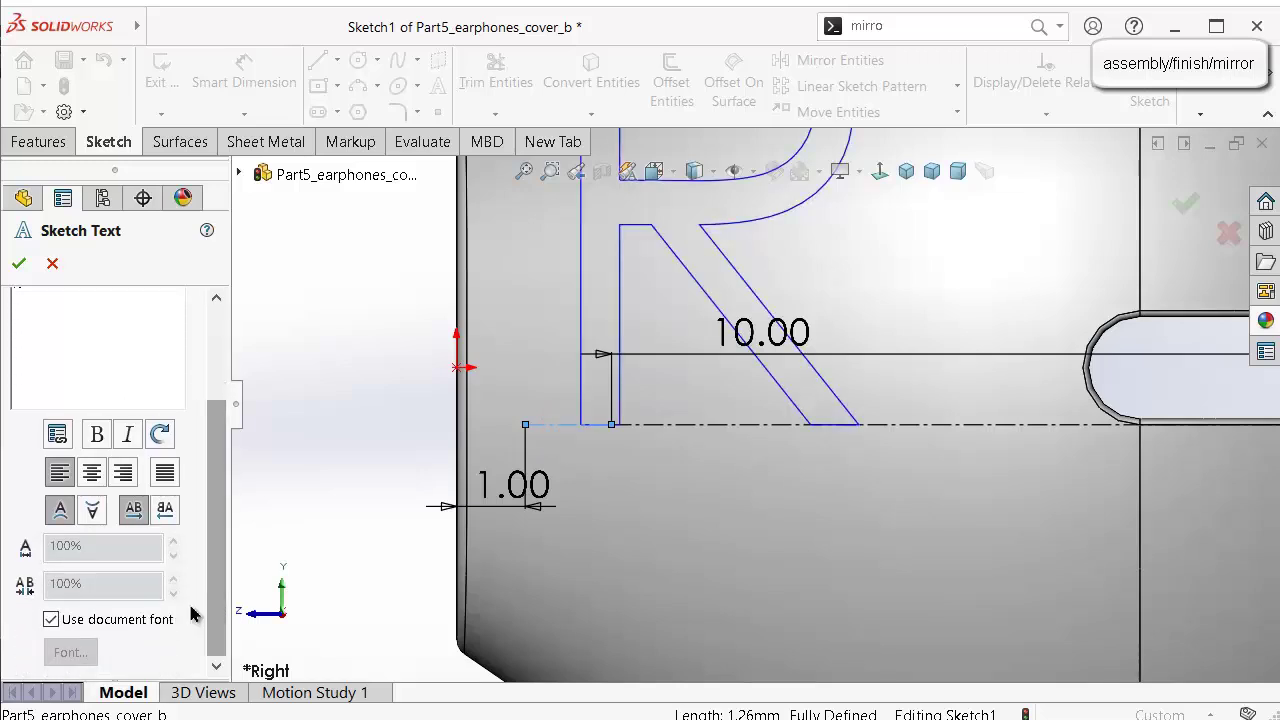
pyautogui.click(51, 619)
pyautogui.click(70, 651)
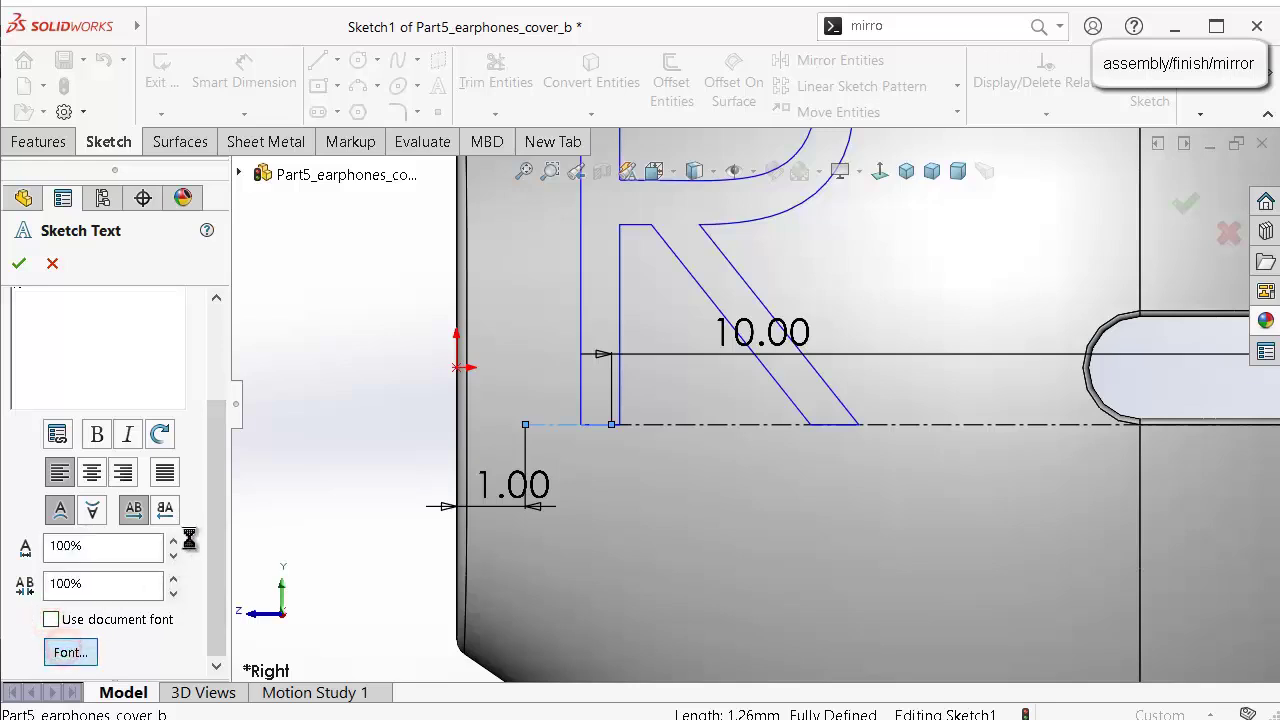
pyautogui.click(680, 287)
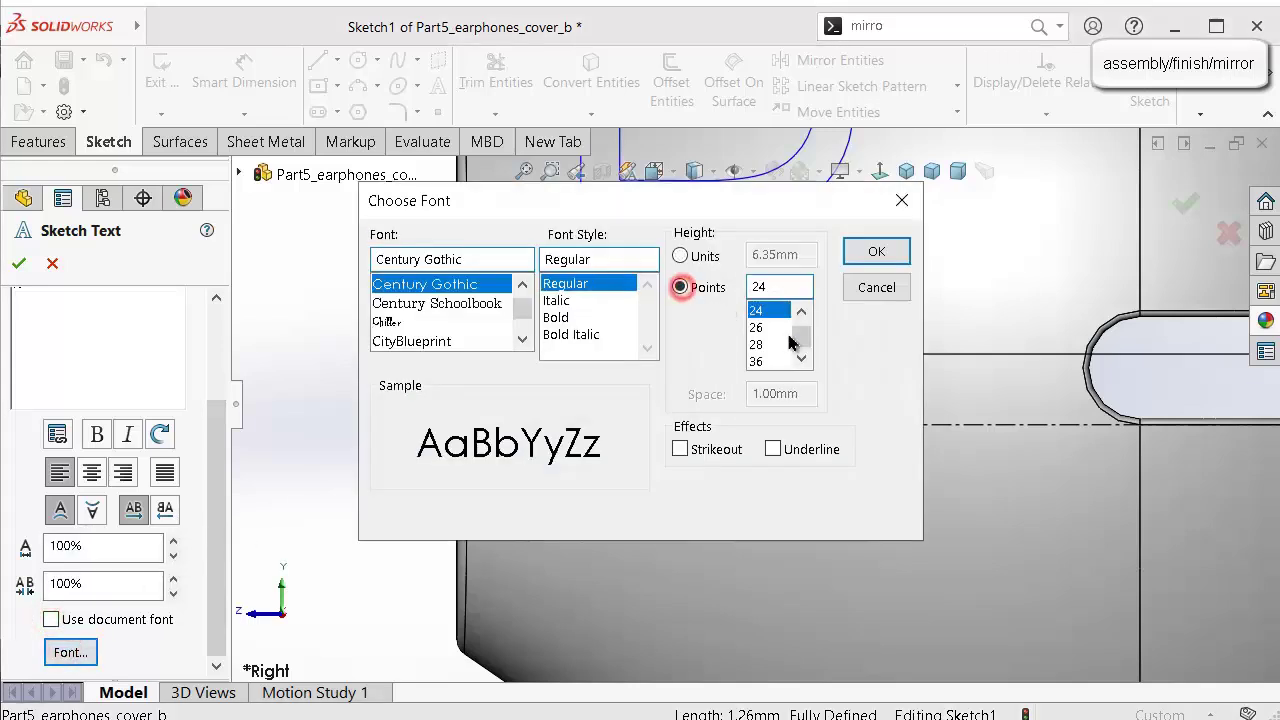
pyautogui.moveTo(801, 337); pyautogui.dragTo(801, 322)
pyautogui.click(765, 311)
pyautogui.click(878, 252)
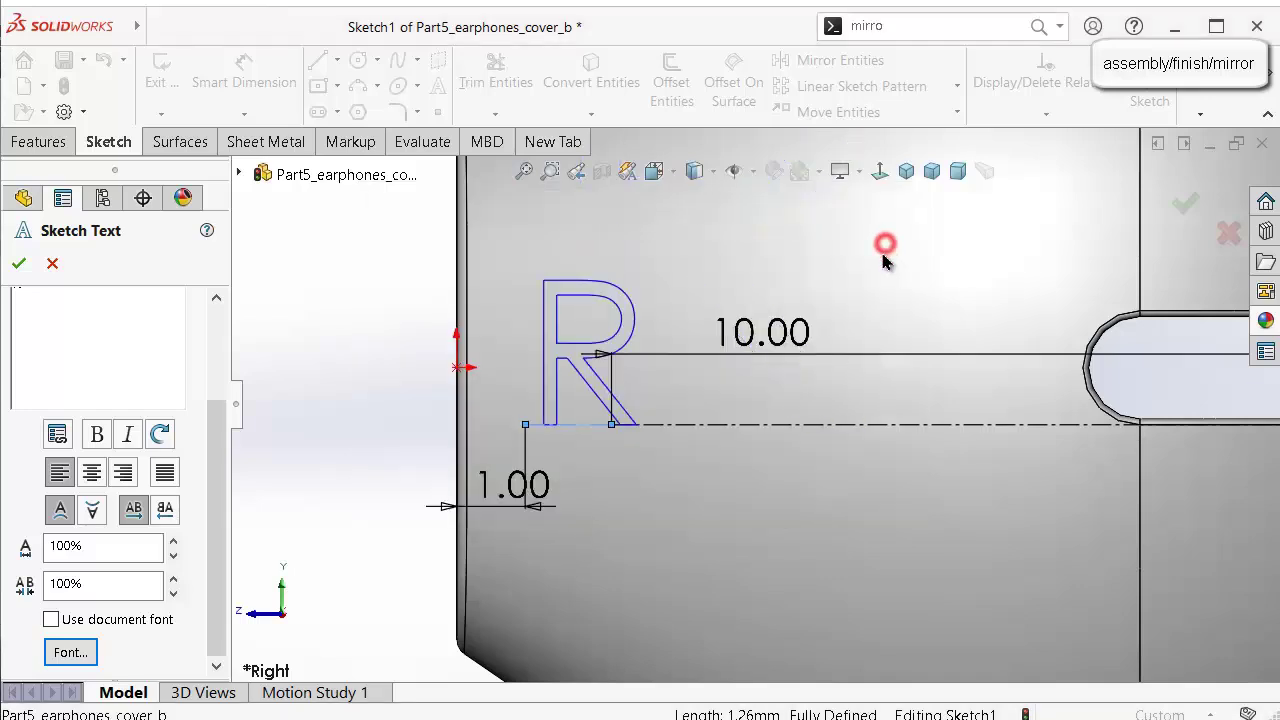
# Set the letter R's font height to 7 points, accept the sketch text and exit the sketch.
pyautogui.scroll(2, 712, 357)
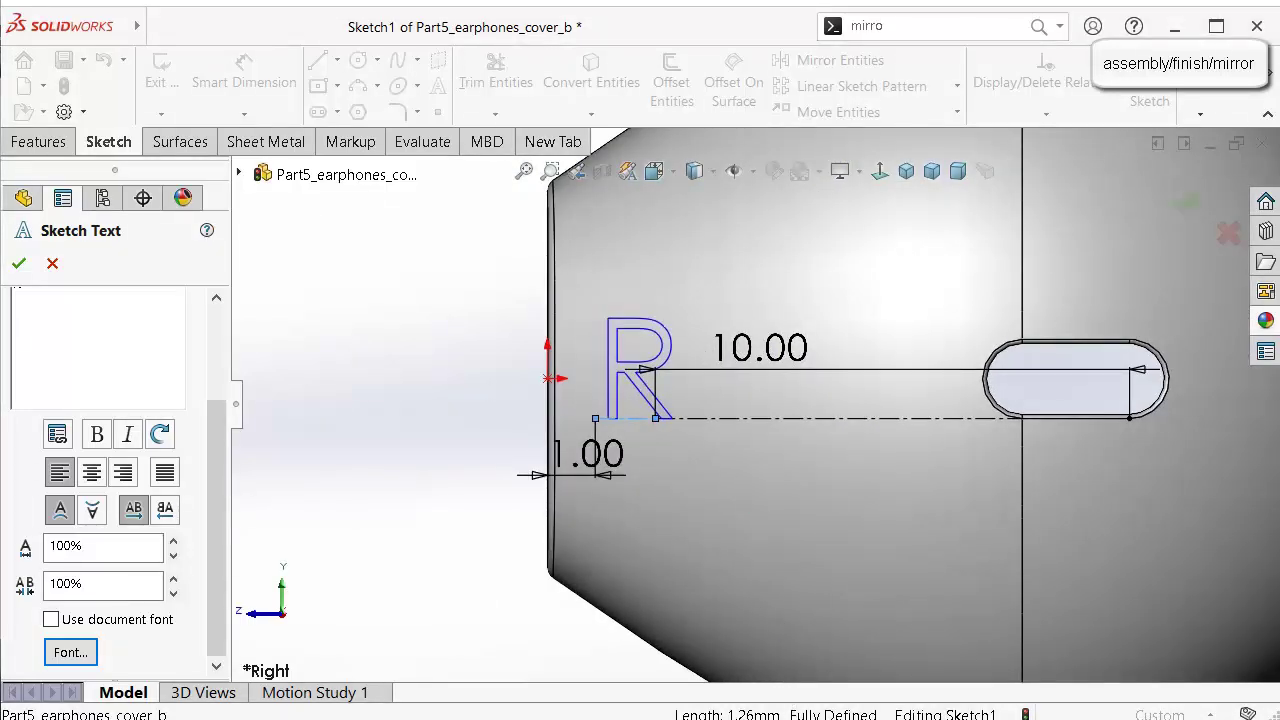
pyautogui.click(70, 652)
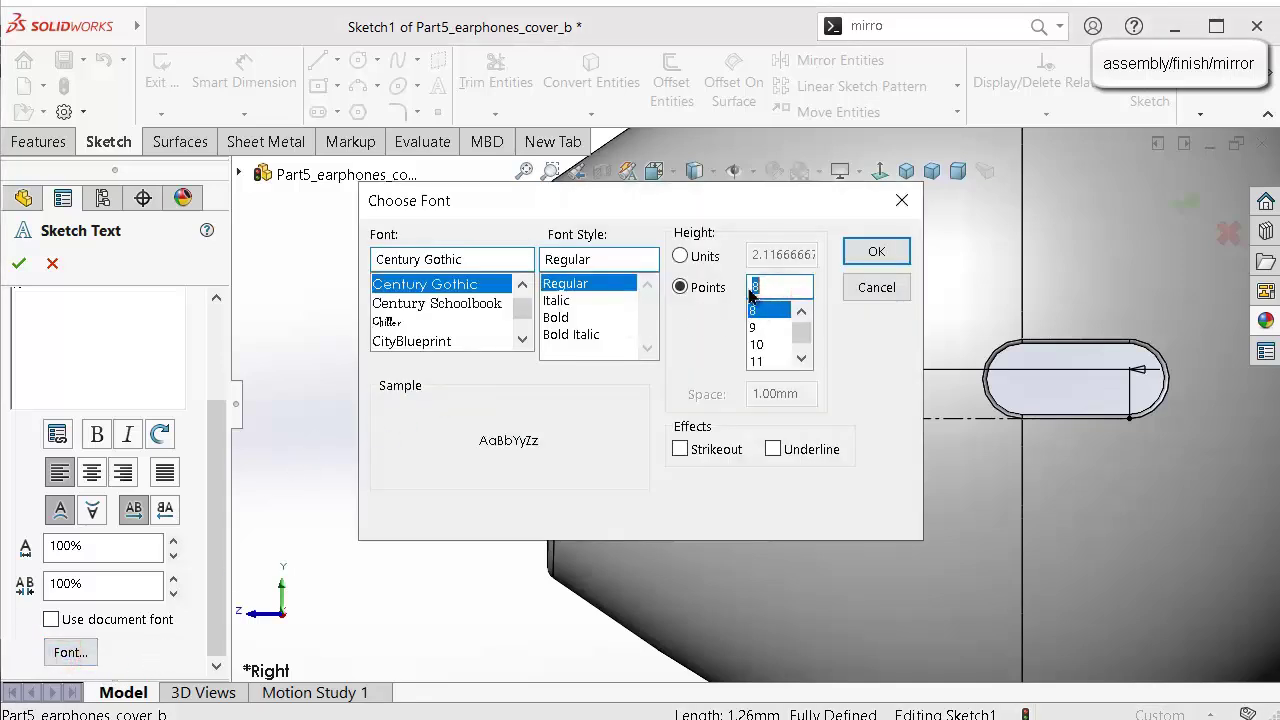
pyautogui.press('Return')
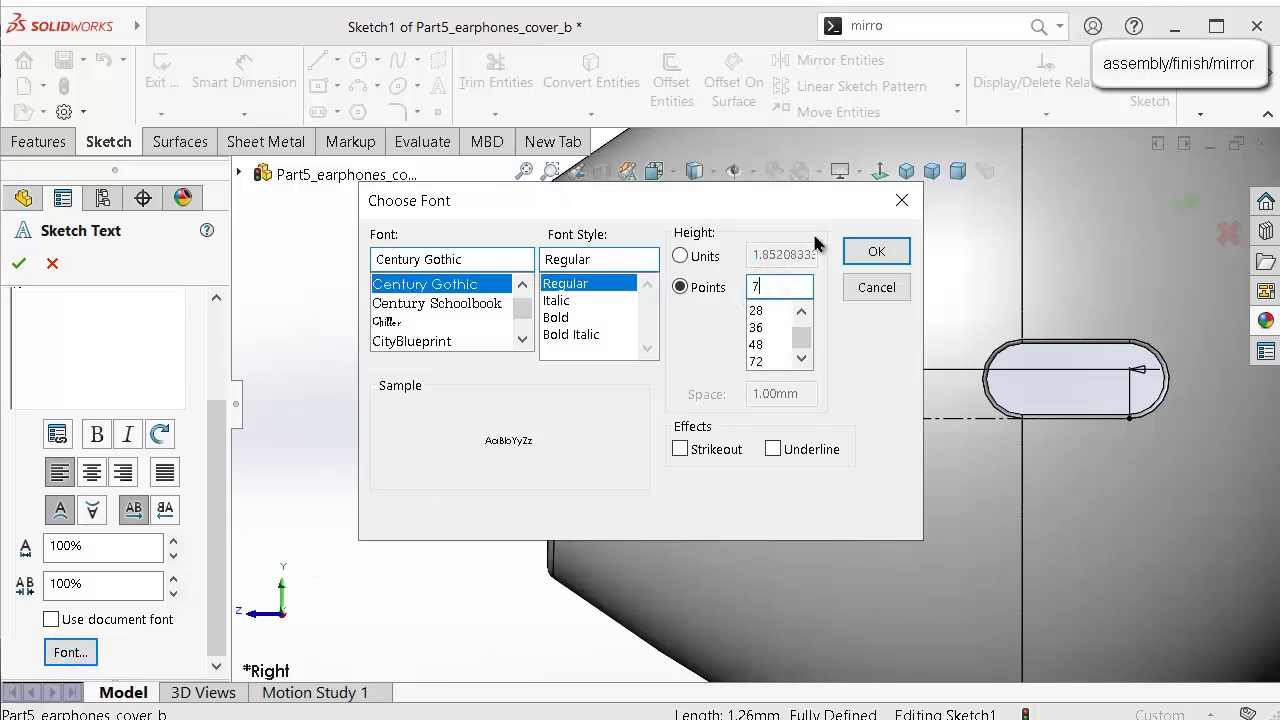
pyautogui.click(860, 252)
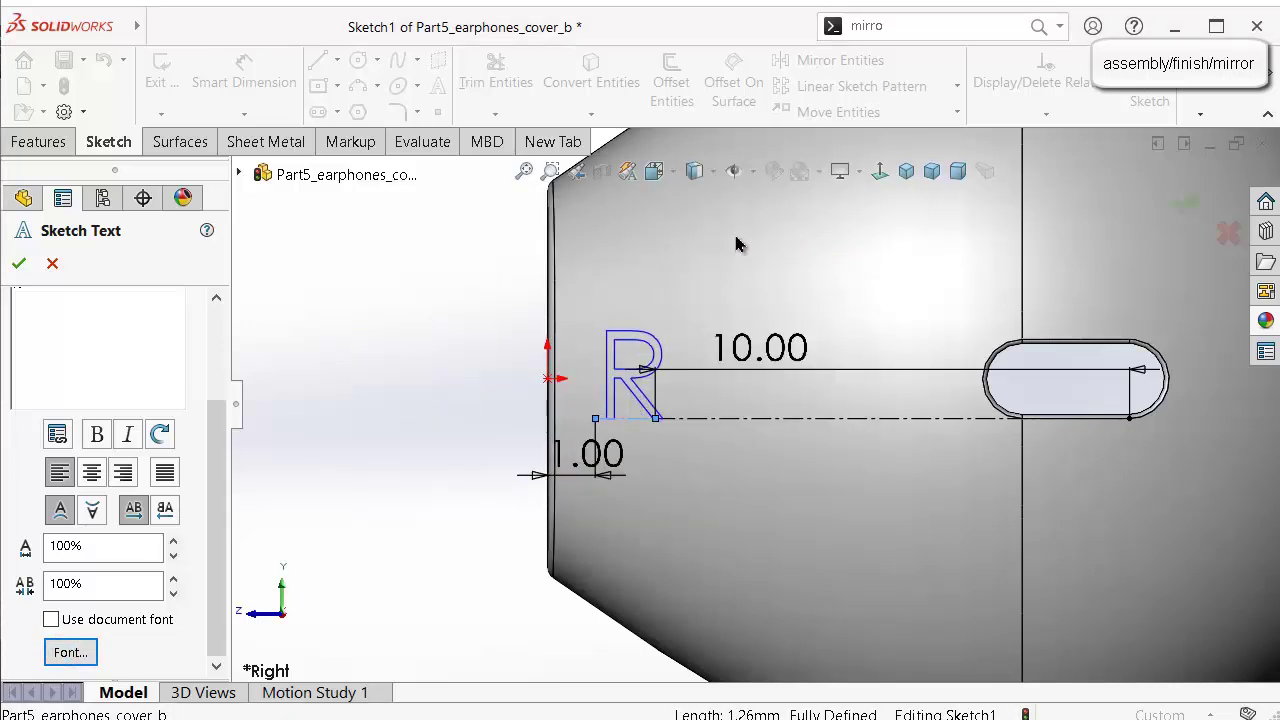
pyautogui.click(15, 261)
pyautogui.scroll(2, 540, 376)
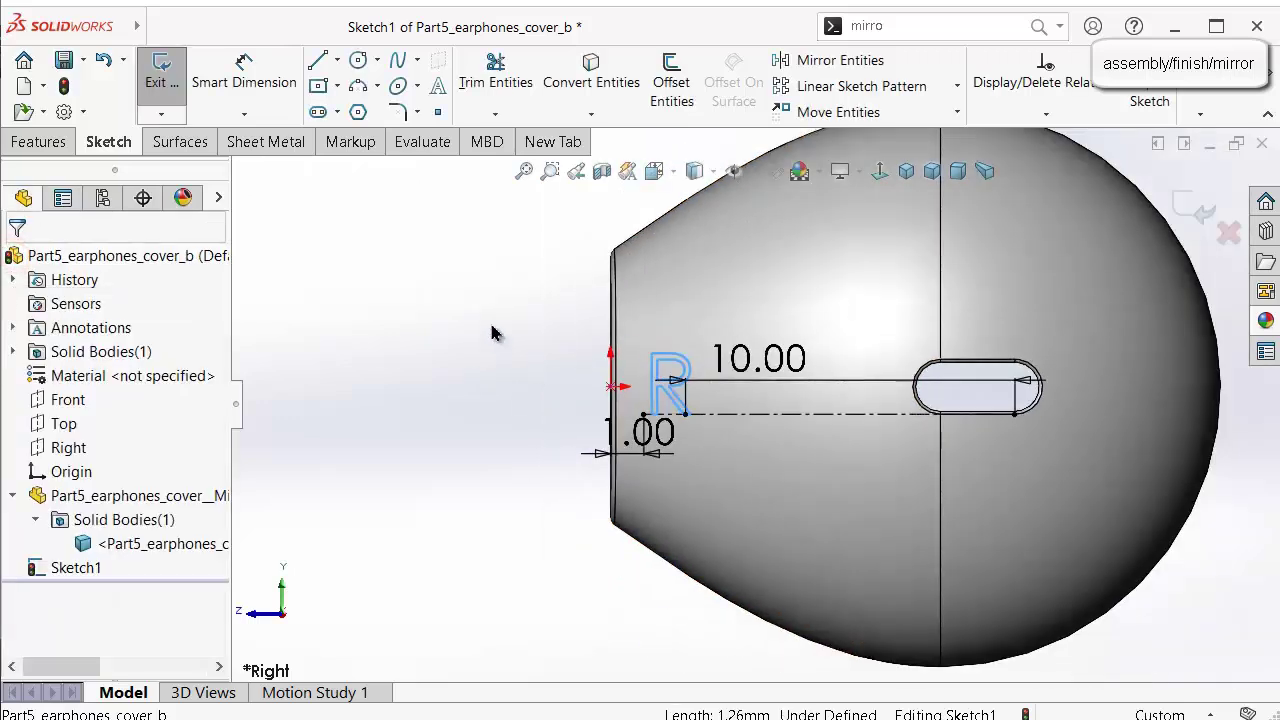
pyautogui.moveTo(492, 334)
pyautogui.mouseDown(button='middle')
pyautogui.moveTo(529, 354)
pyautogui.moveTo(518, 368)
pyautogui.mouseUp(button='middle')
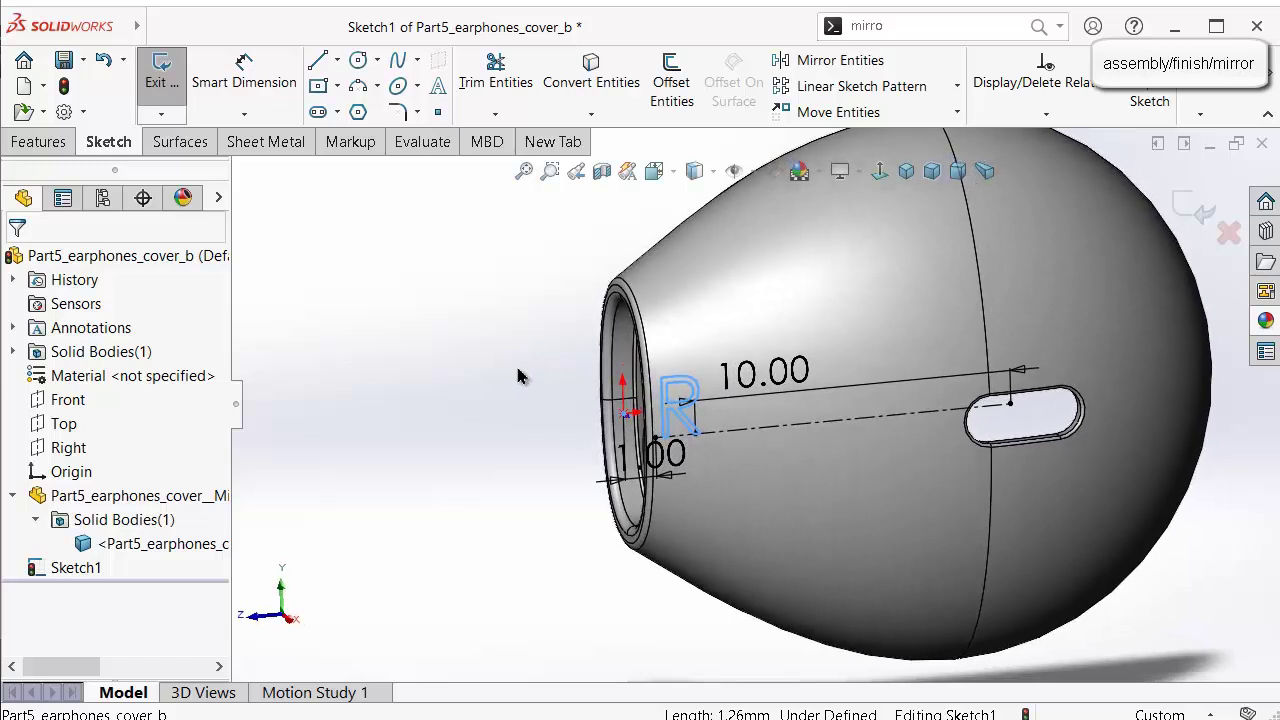
pyautogui.scroll(2, 527, 375)
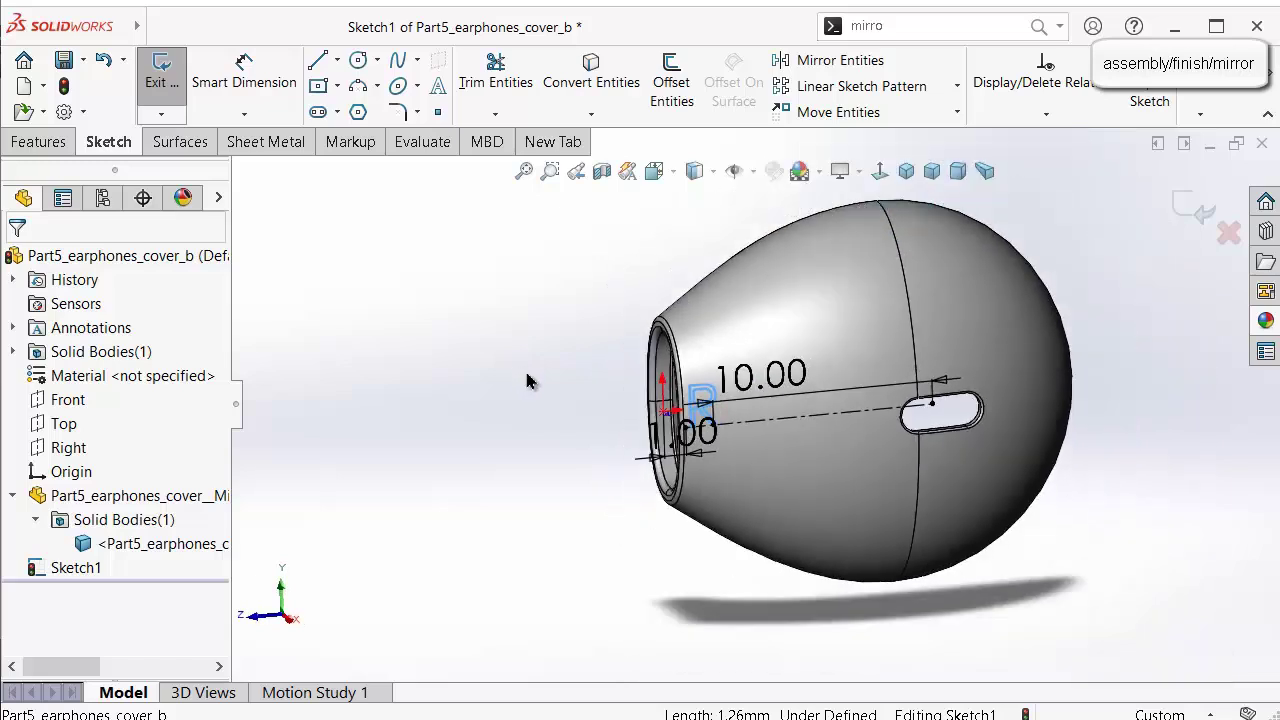
pyautogui.click(1180, 206)
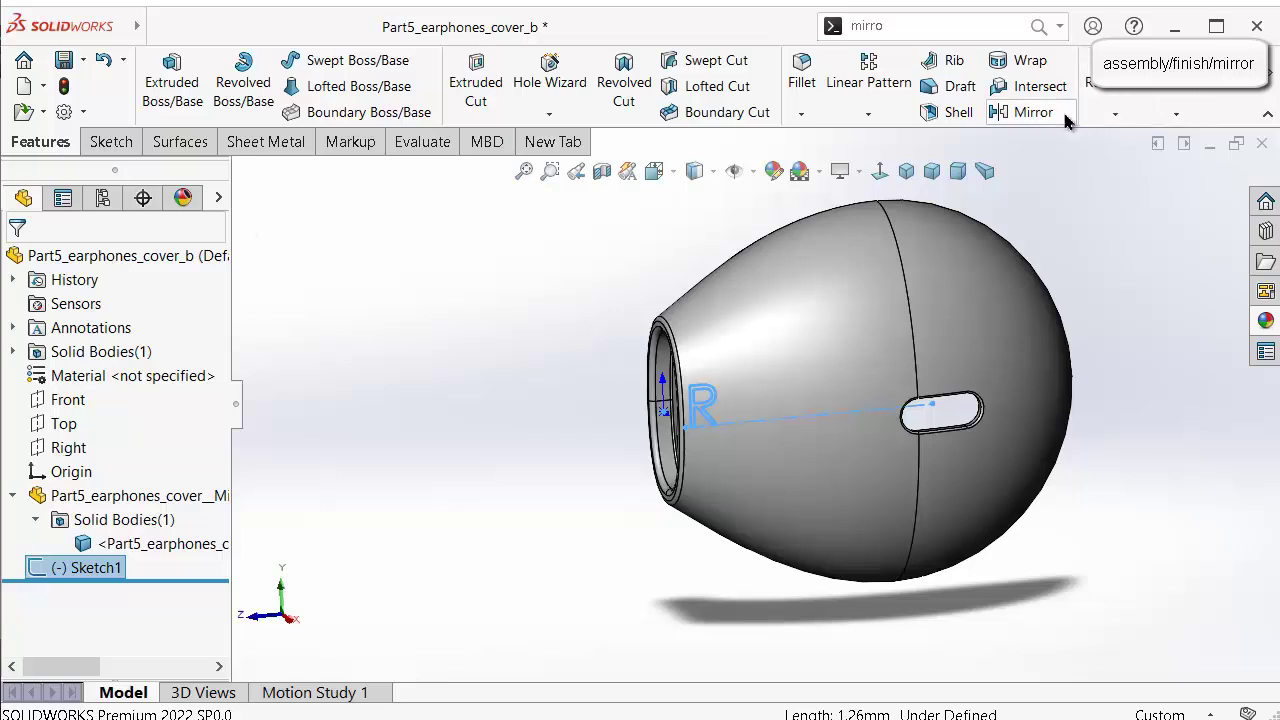
# Wrap the R sketch onto the cover's tapered outer face as a Scribe, using the Spline Surface method.
pyautogui.click(1030, 64)
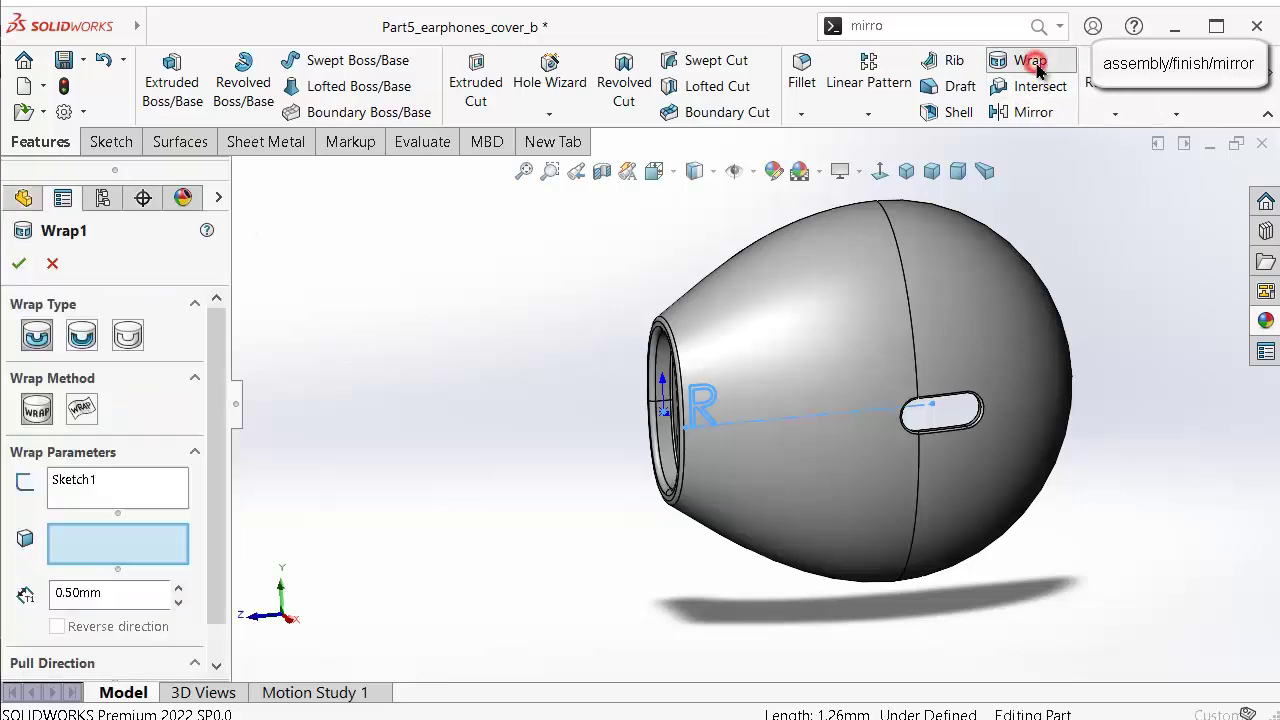
pyautogui.click(128, 337)
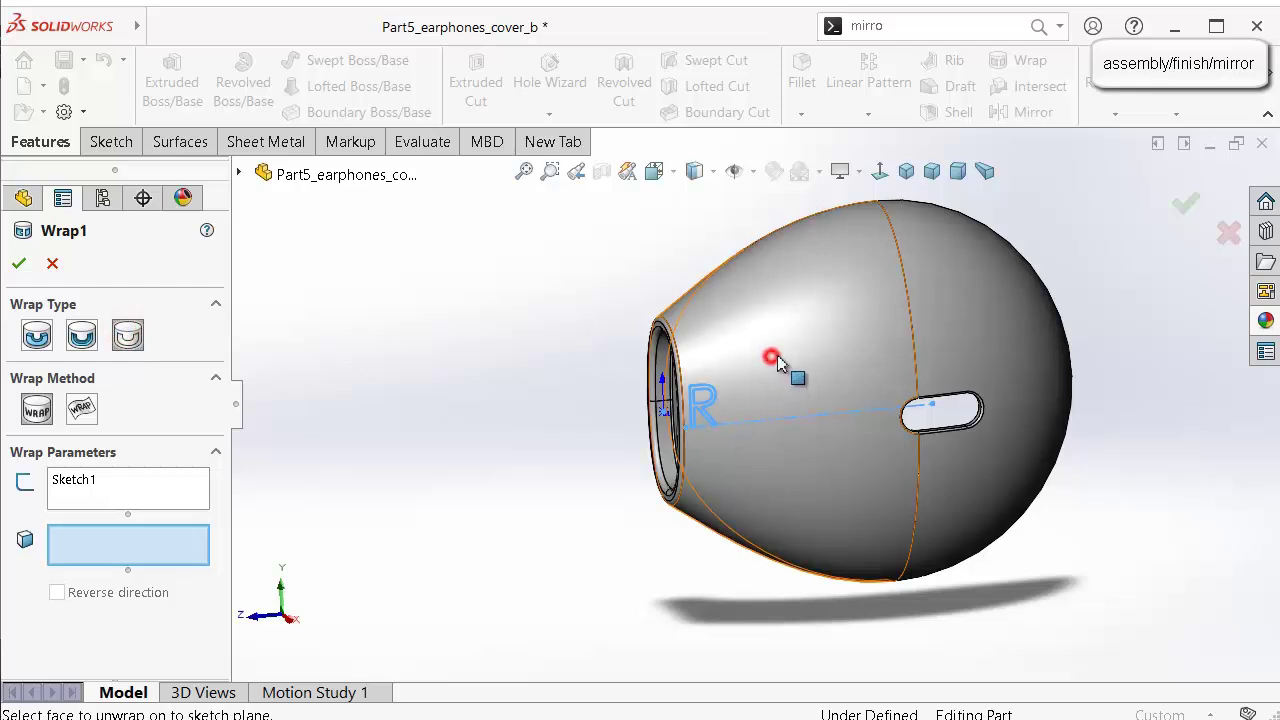
pyautogui.moveTo(537, 380); pyautogui.dragTo(549, 409, button='middle')
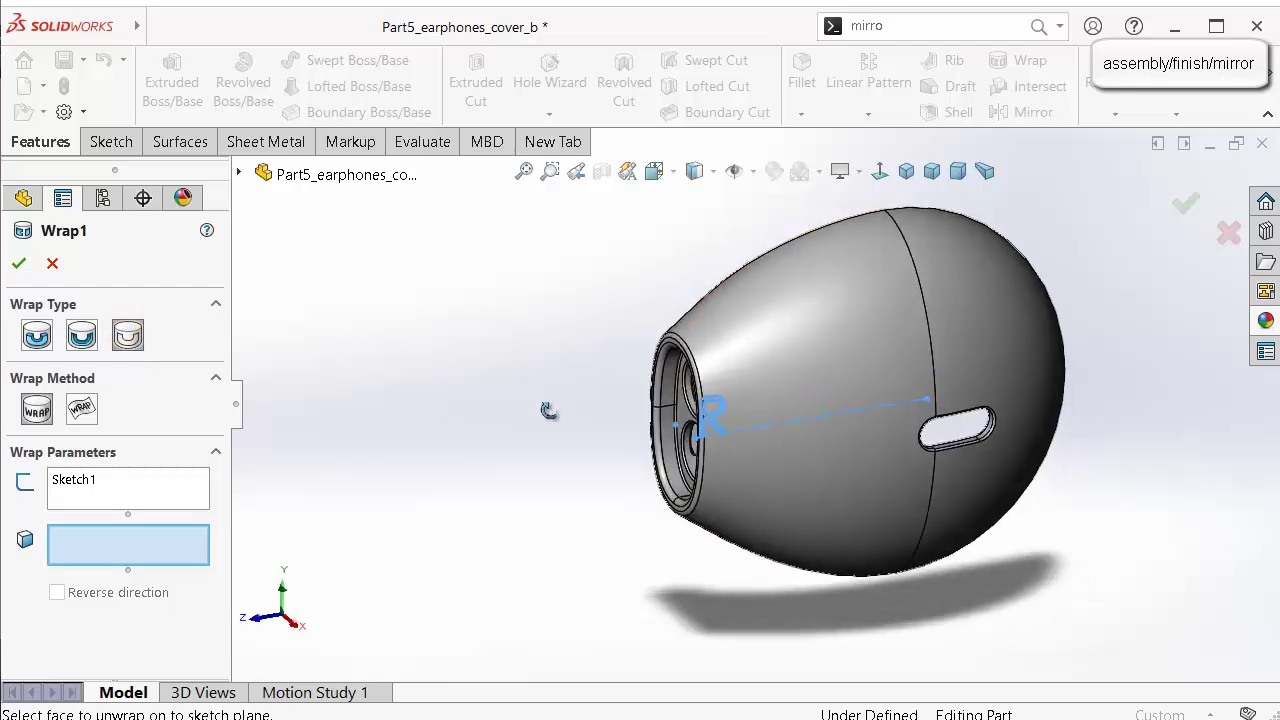
pyautogui.click(161, 553)
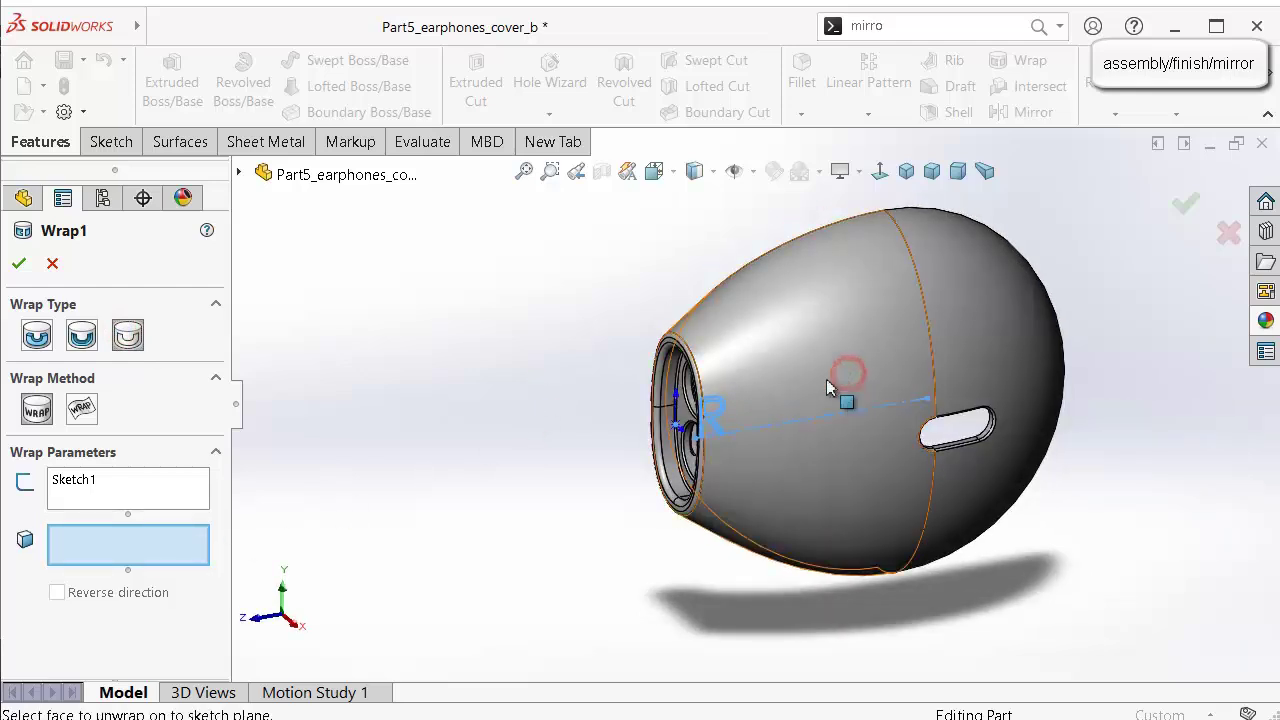
pyautogui.moveTo(826, 379); pyautogui.dragTo(796, 330, button='middle')
pyautogui.click(83, 408)
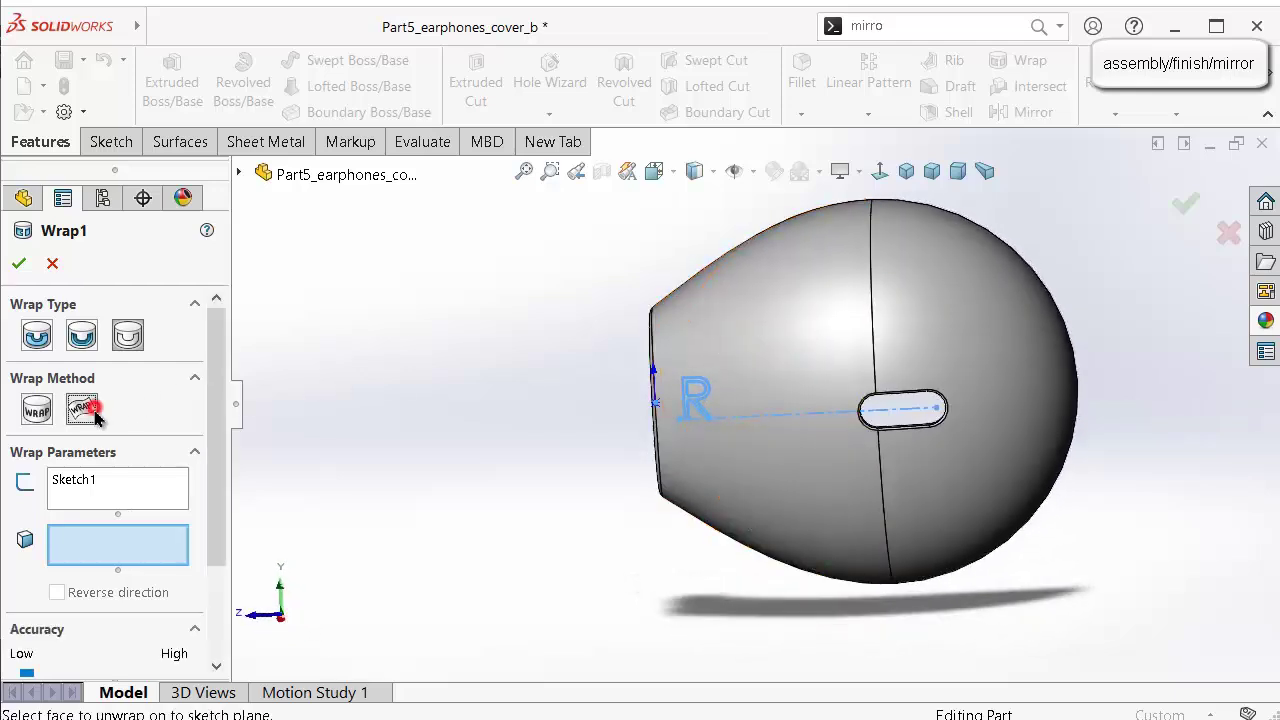
pyautogui.click(598, 330)
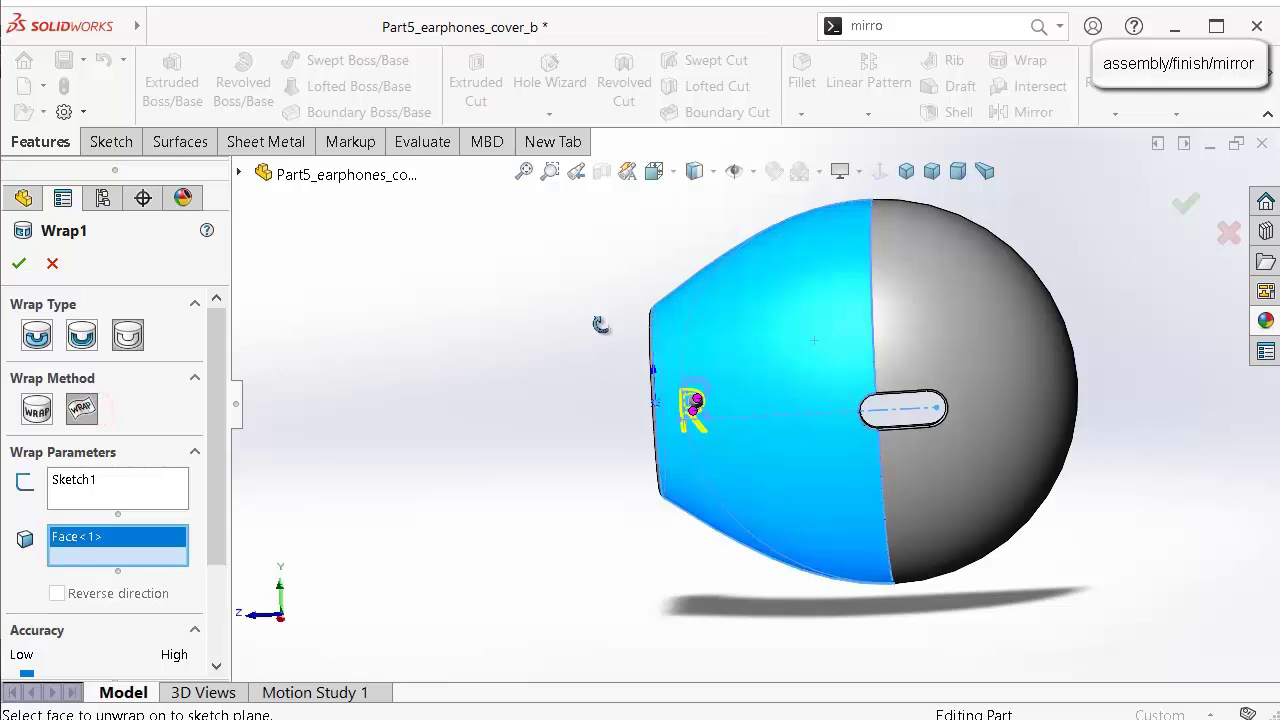
pyautogui.moveTo(600, 320); pyautogui.dragTo(663, 309, button='middle')
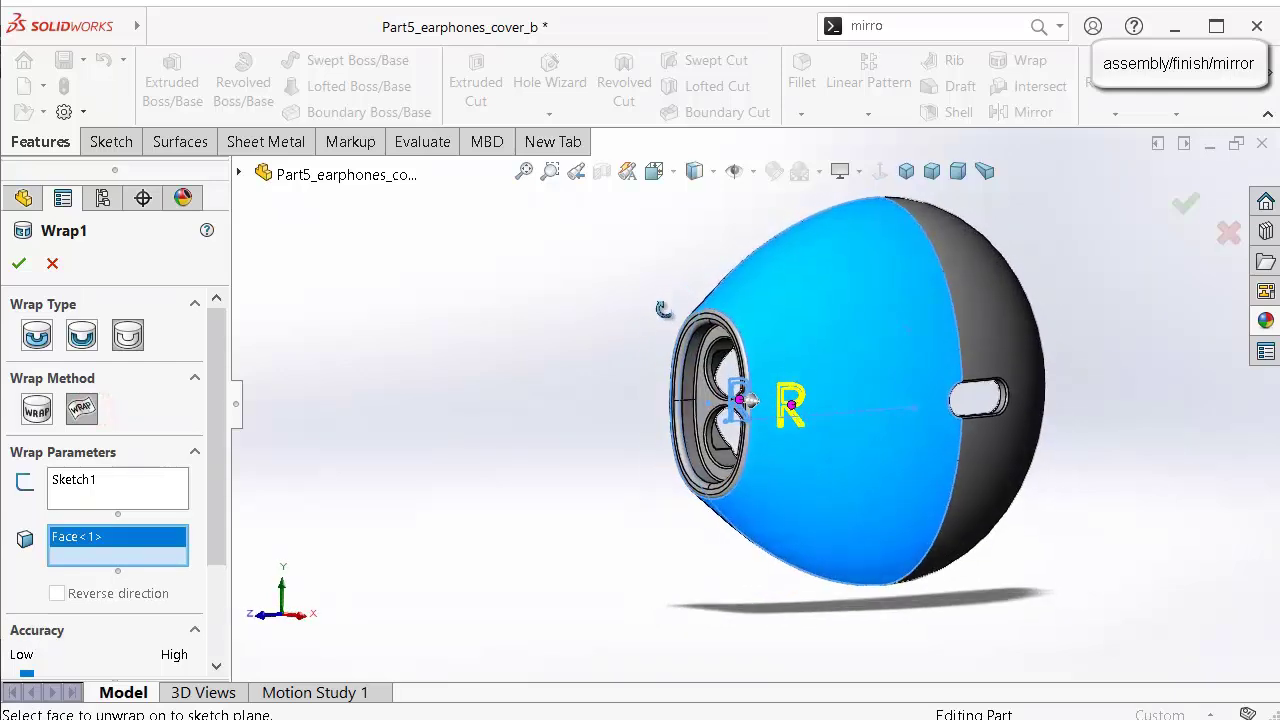
pyautogui.click(1180, 203)
# Apply the black soft touch plastic appearance to the scribed letter R face.
pyautogui.moveTo(1025, 261); pyautogui.dragTo(965, 365, button='middle')
pyautogui.scroll(-6, 757, 423)
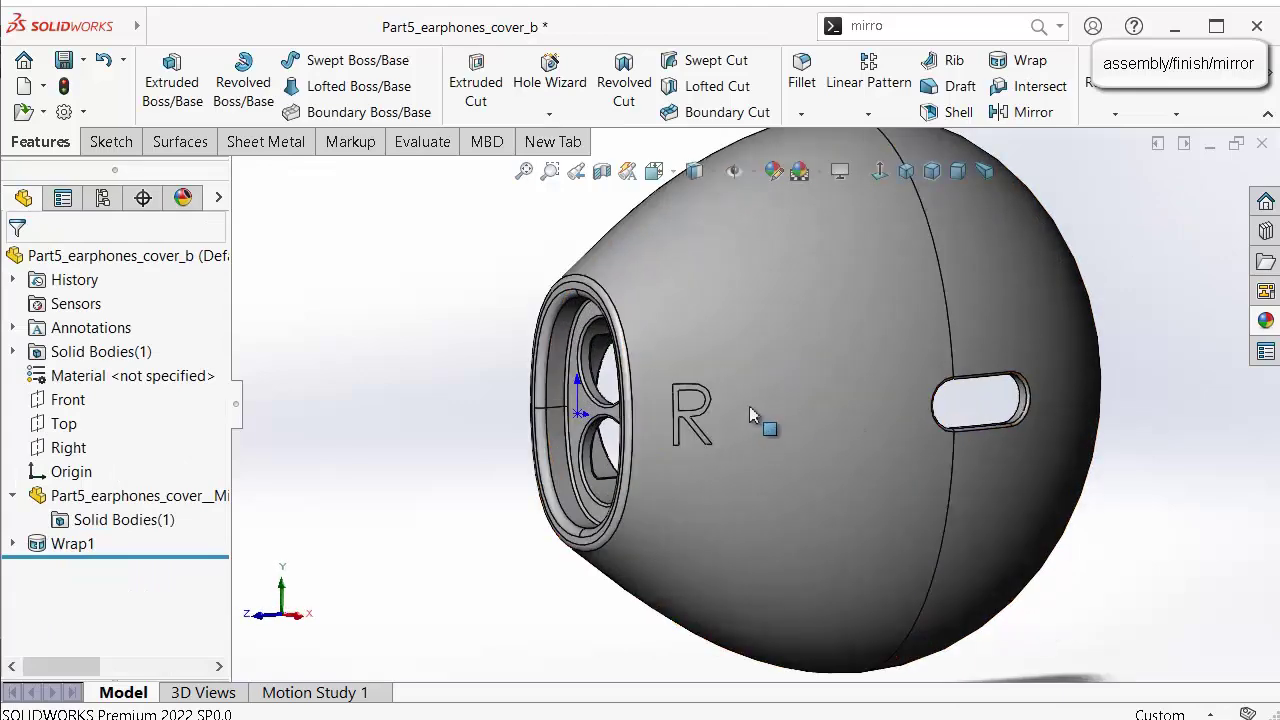
pyautogui.click(600, 443)
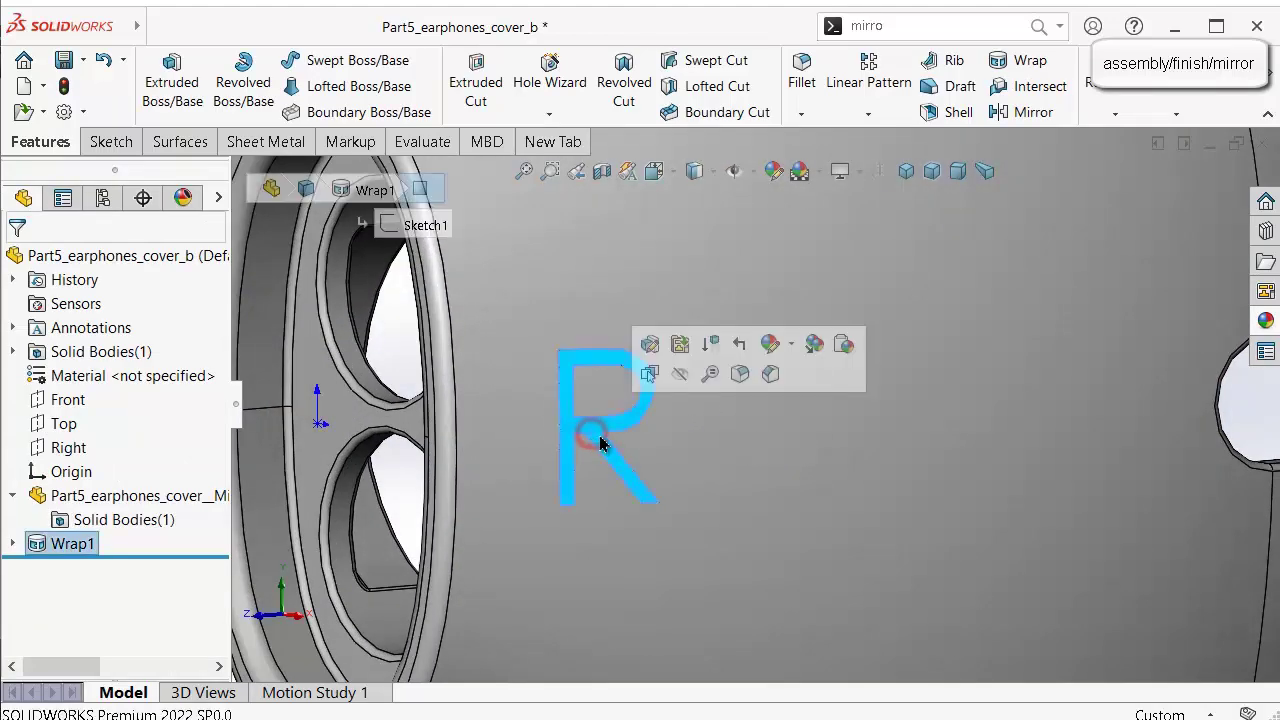
pyautogui.click(1266, 320)
pyautogui.click(982, 232)
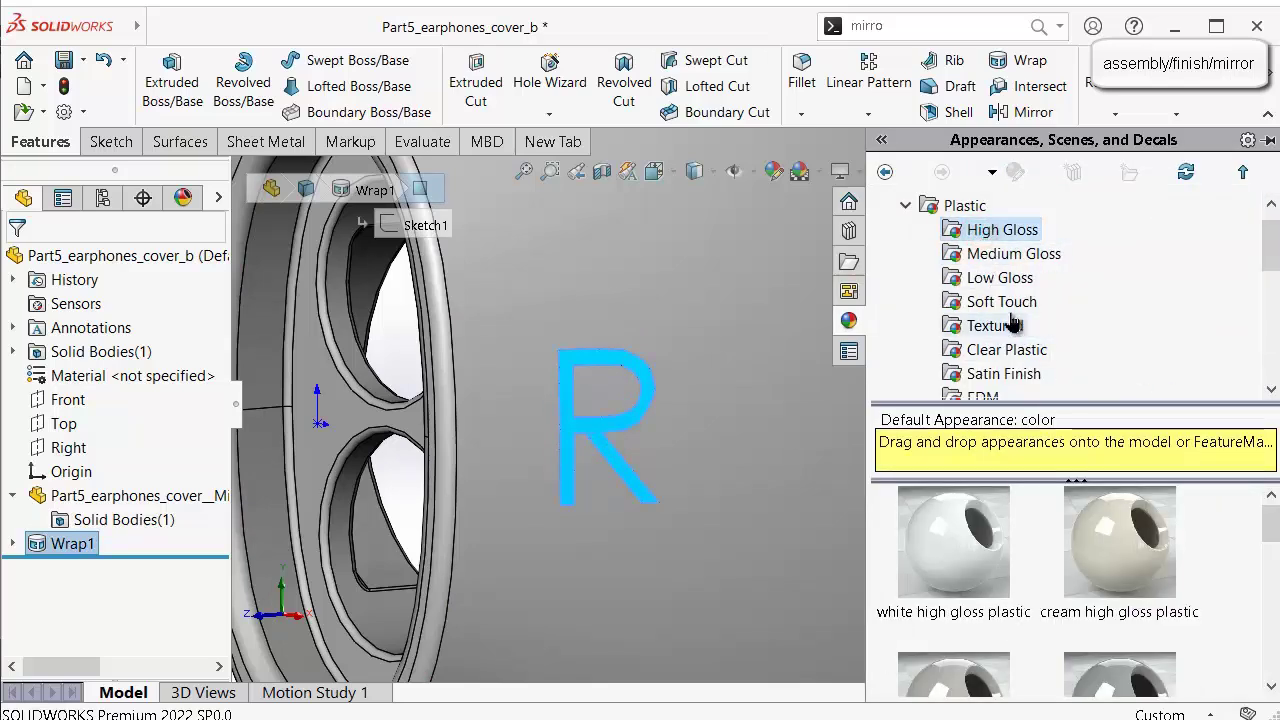
pyautogui.scroll(-3, 1273, 528)
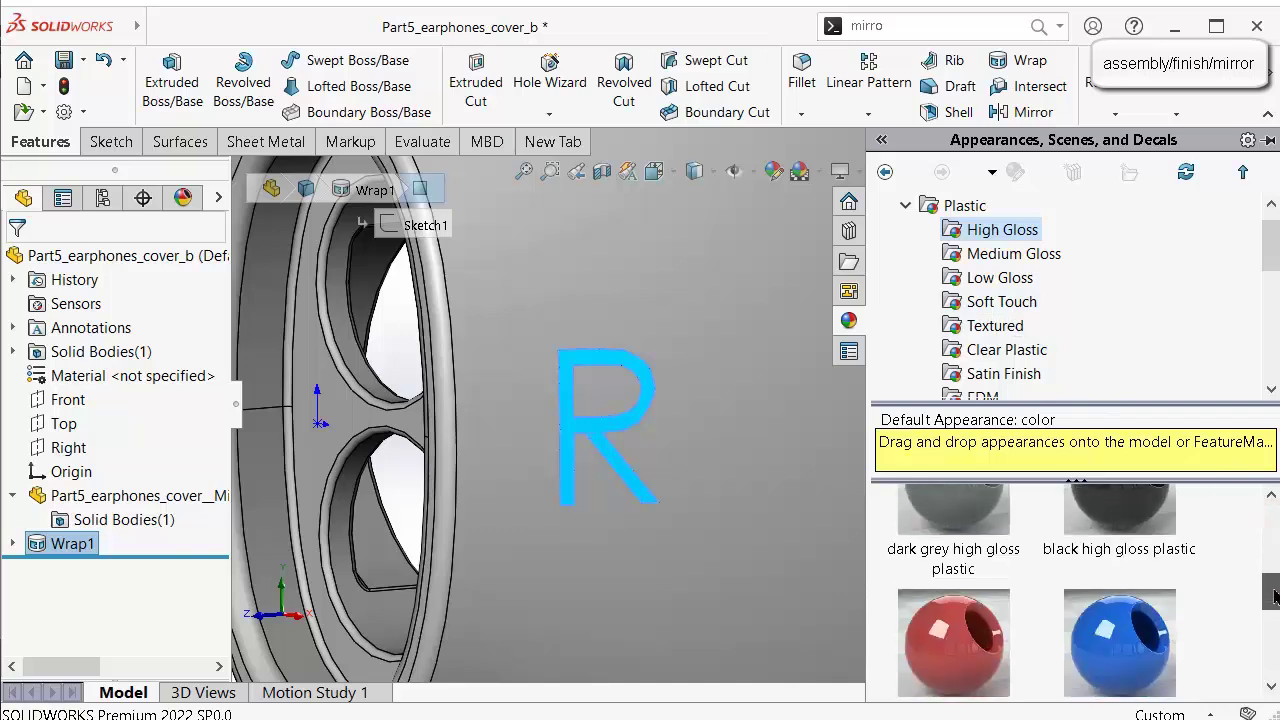
pyautogui.click(1018, 305)
pyautogui.moveTo(1267, 532); pyautogui.dragTo(1265, 620)
pyautogui.click(1133, 530)
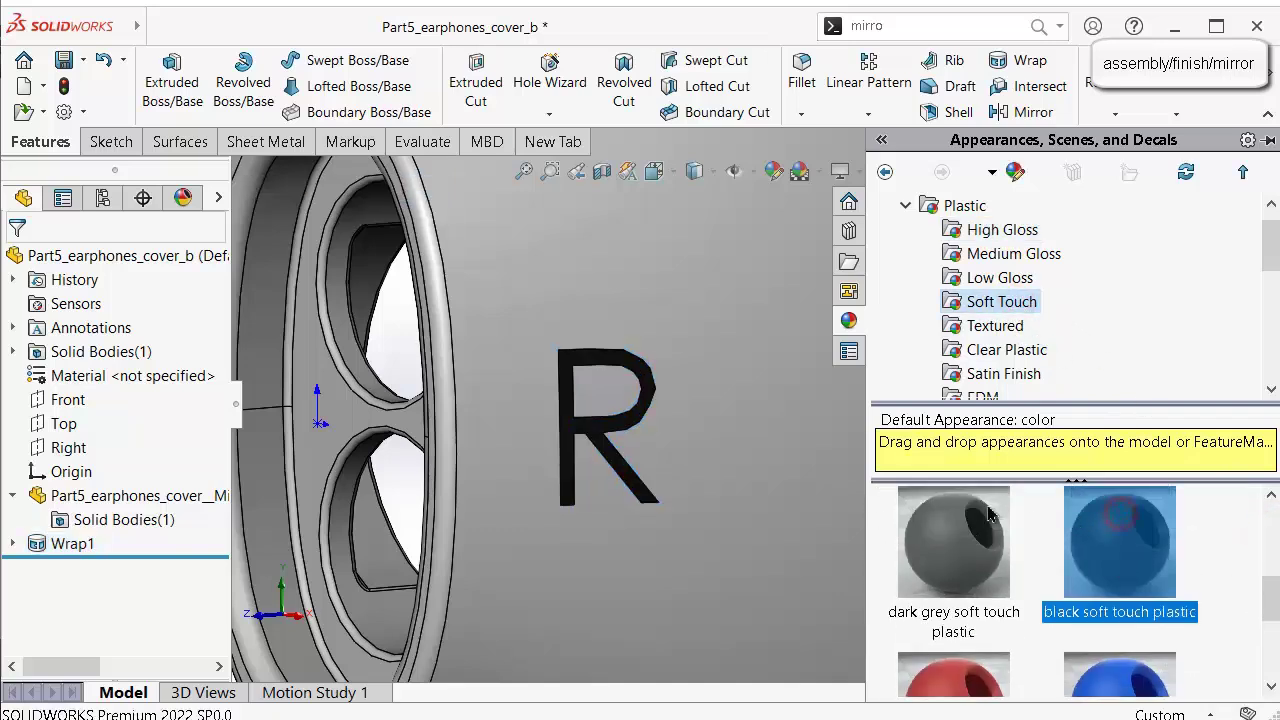
# Close the appearance library and save the cover part.
pyautogui.scroll(1, 1003, 520)
pyautogui.scroll(1, 1147, 605)
pyautogui.scroll(3, 780, 491)
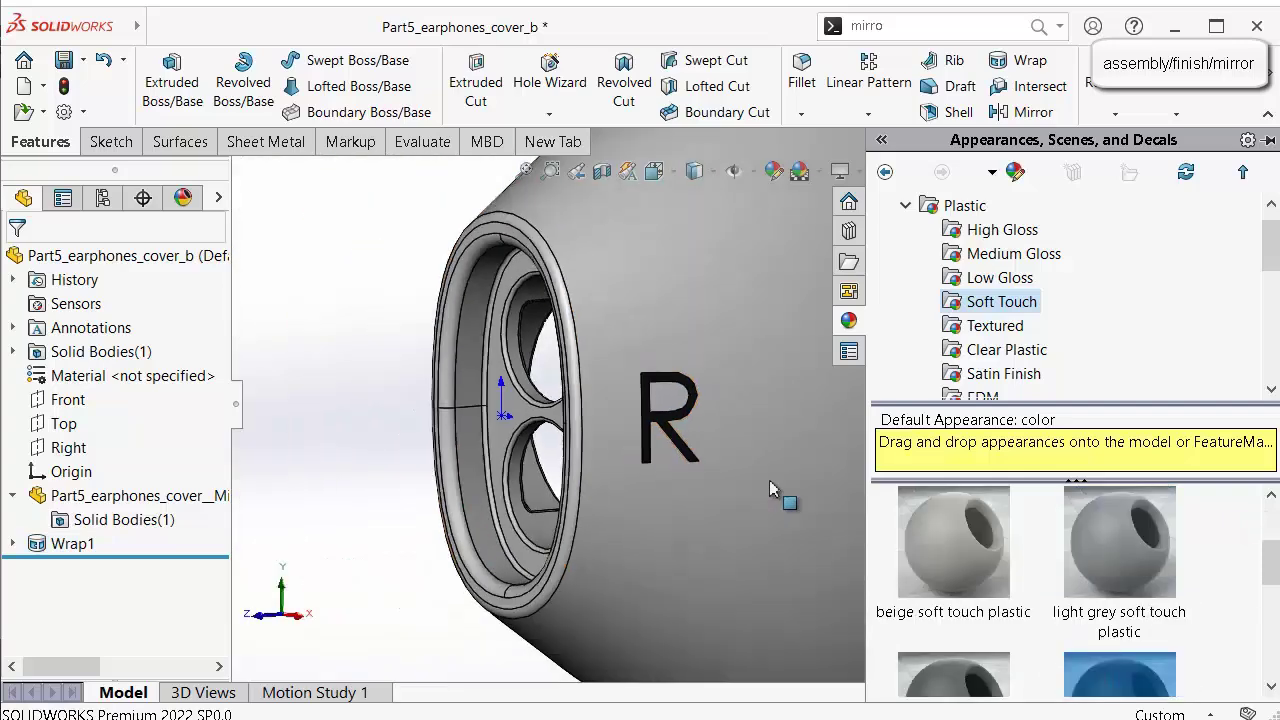
pyautogui.click(393, 370)
pyautogui.scroll(2, 731, 406)
pyautogui.moveTo(928, 416); pyautogui.dragTo(886, 396, button='middle')
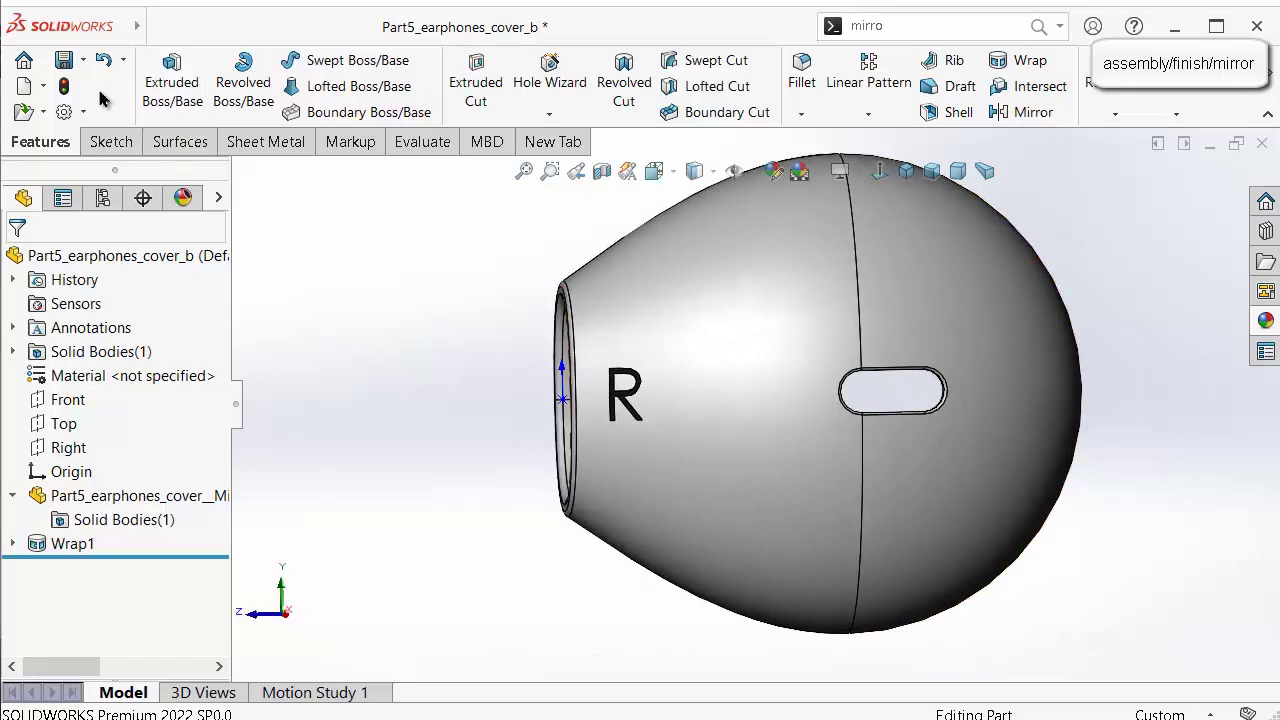
pyautogui.click(58, 64)
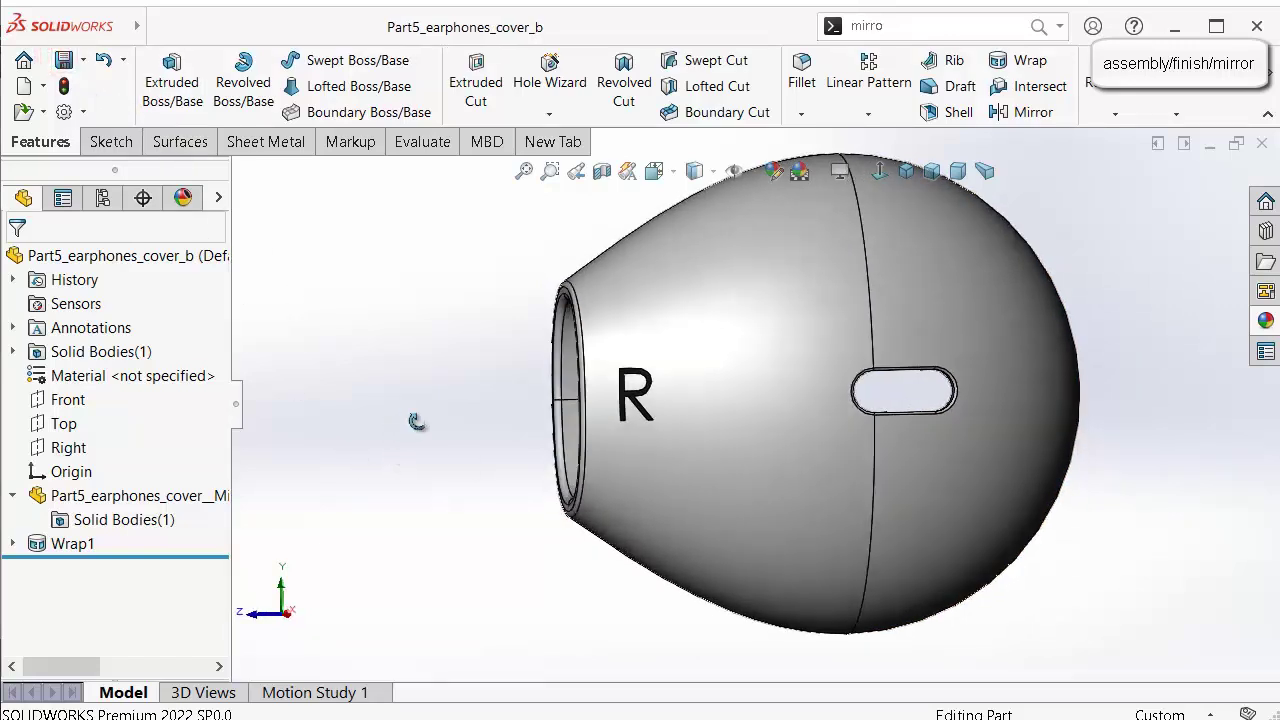
# Display the cover shaded without edges and hide the origin.
pyautogui.moveTo(417, 423); pyautogui.dragTo(380, 378, button='middle')
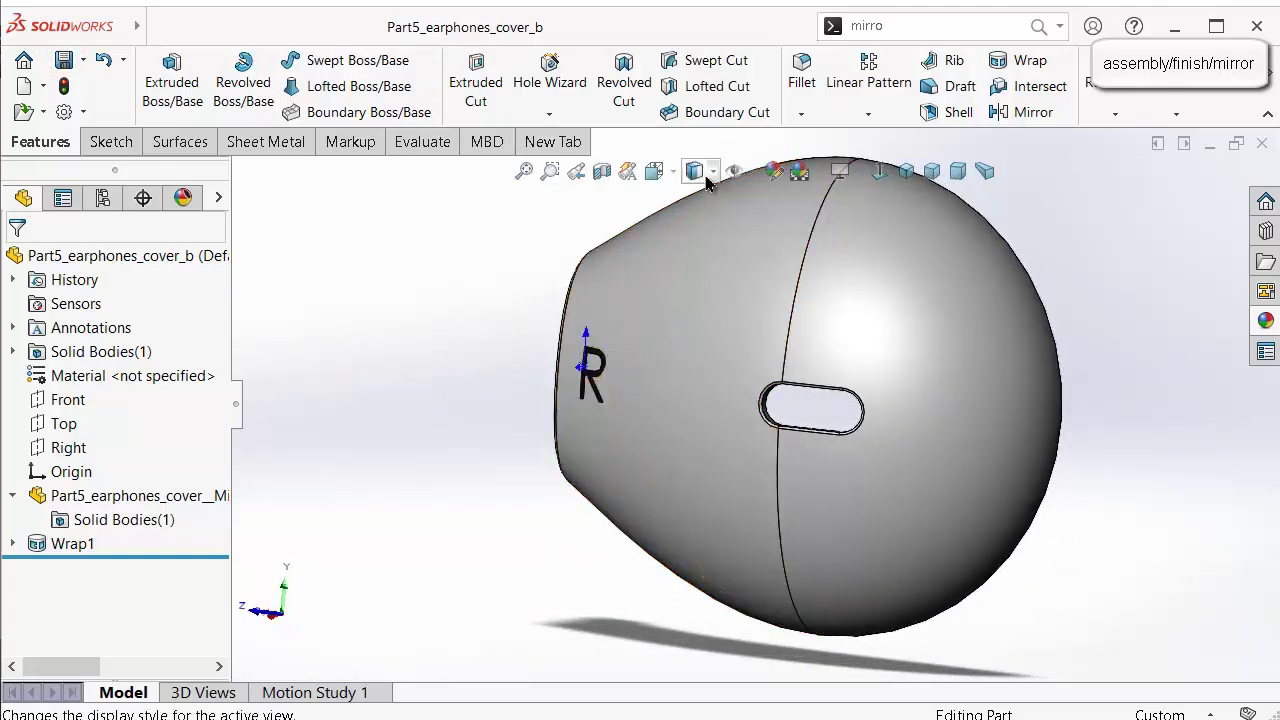
pyautogui.click(711, 172)
pyautogui.click(696, 222)
pyautogui.moveTo(494, 246); pyautogui.dragTo(505, 232, button='middle')
pyautogui.click(743, 183)
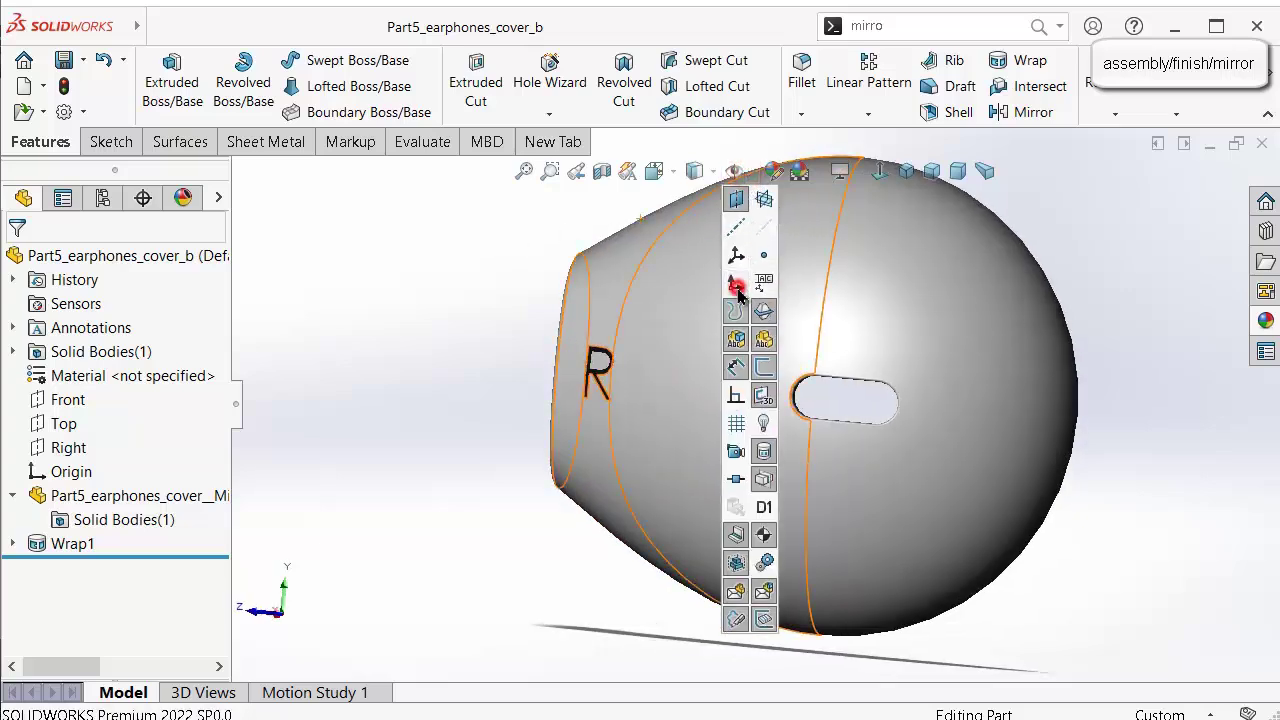
pyautogui.click(738, 287)
pyautogui.click(460, 273)
pyautogui.moveTo(585, 272)
pyautogui.mouseDown(button='middle')
pyautogui.moveTo(600, 277)
pyautogui.moveTo(565, 267)
pyautogui.mouseUp(button='middle')
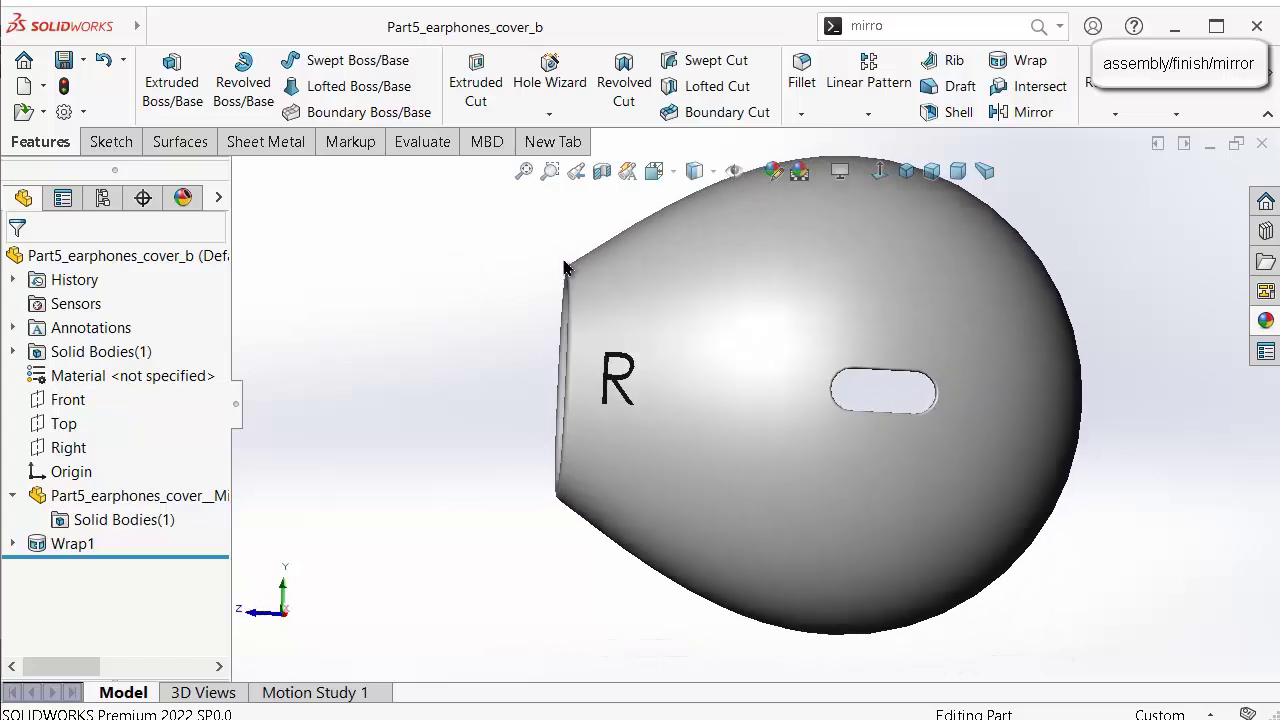
# Return to the right earphone assembly, update it with the changed cover and inspect the letter R on it.
pyautogui.click(1210, 146)
pyautogui.click(1208, 146)
pyautogui.click(1004, 424)
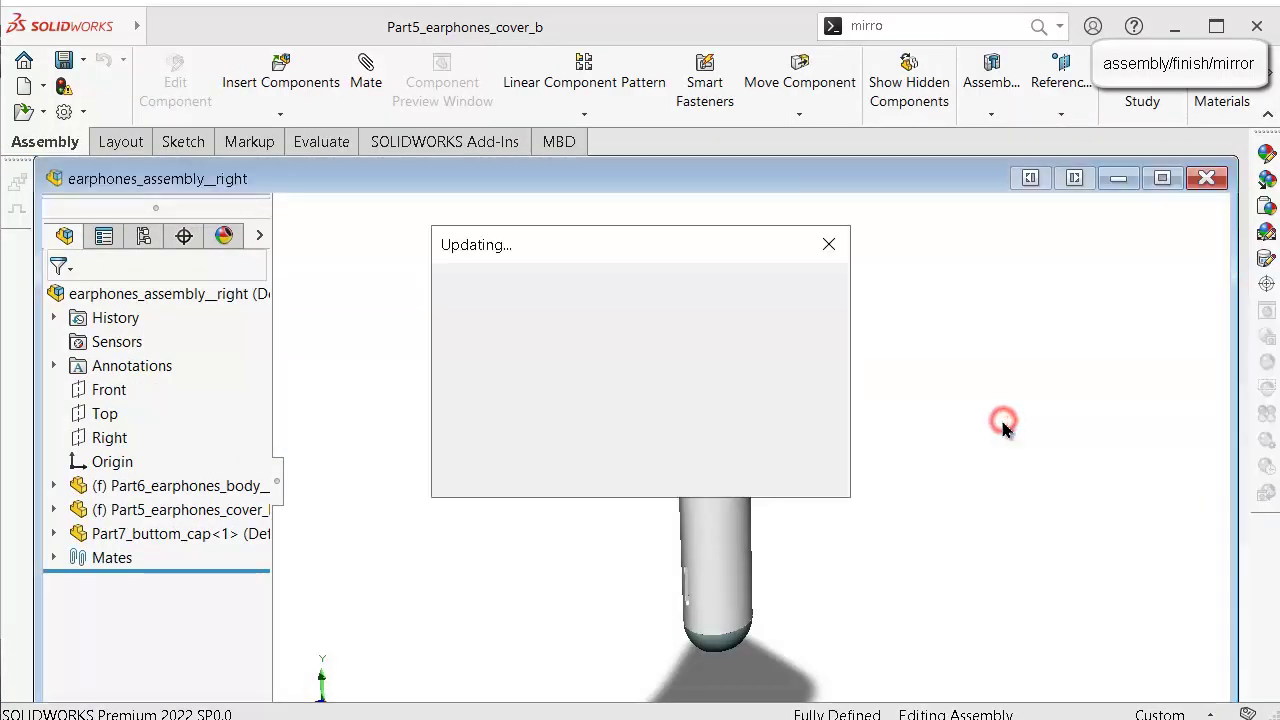
pyautogui.scroll(-4, 800, 366)
pyautogui.moveTo(769, 366); pyautogui.dragTo(753, 375, button='middle')
pyautogui.scroll(1, 753, 375)
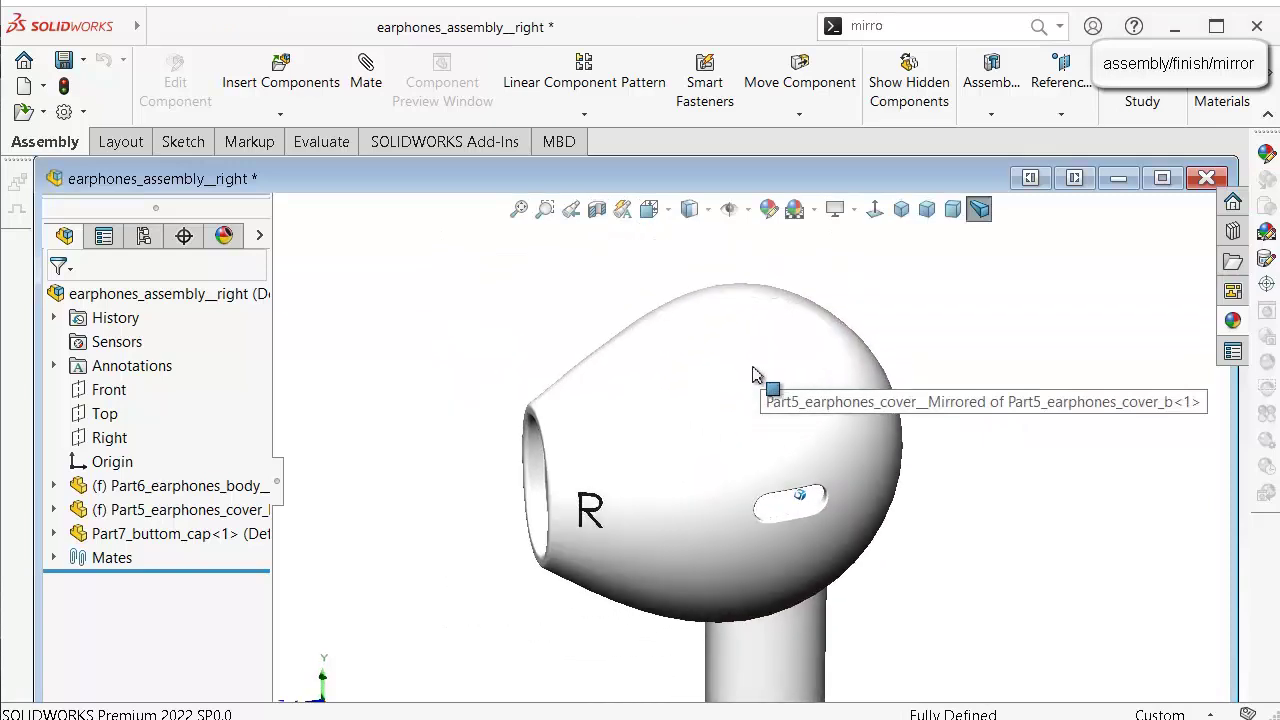
pyautogui.scroll(-5, 757, 380)
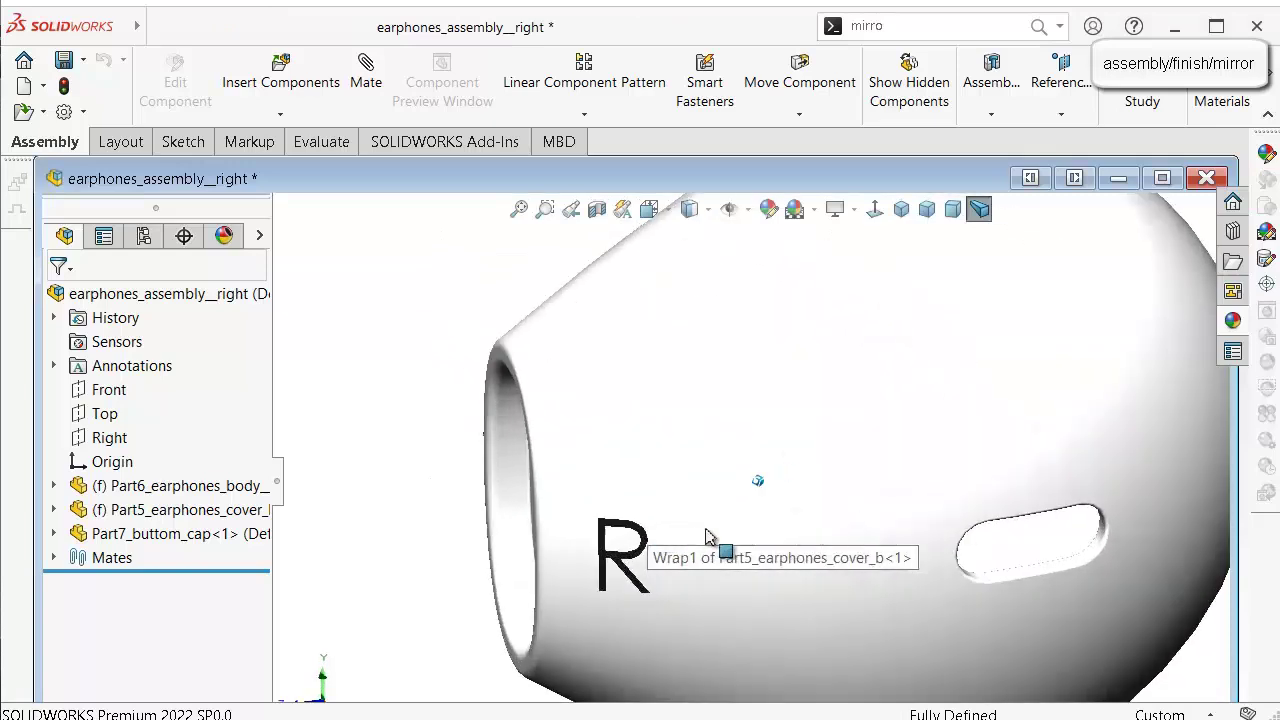
pyautogui.moveTo(706, 529); pyautogui.dragTo(853, 472, button='middle')
pyautogui.scroll(3, 695, 508)
pyautogui.scroll(3, 696, 508)
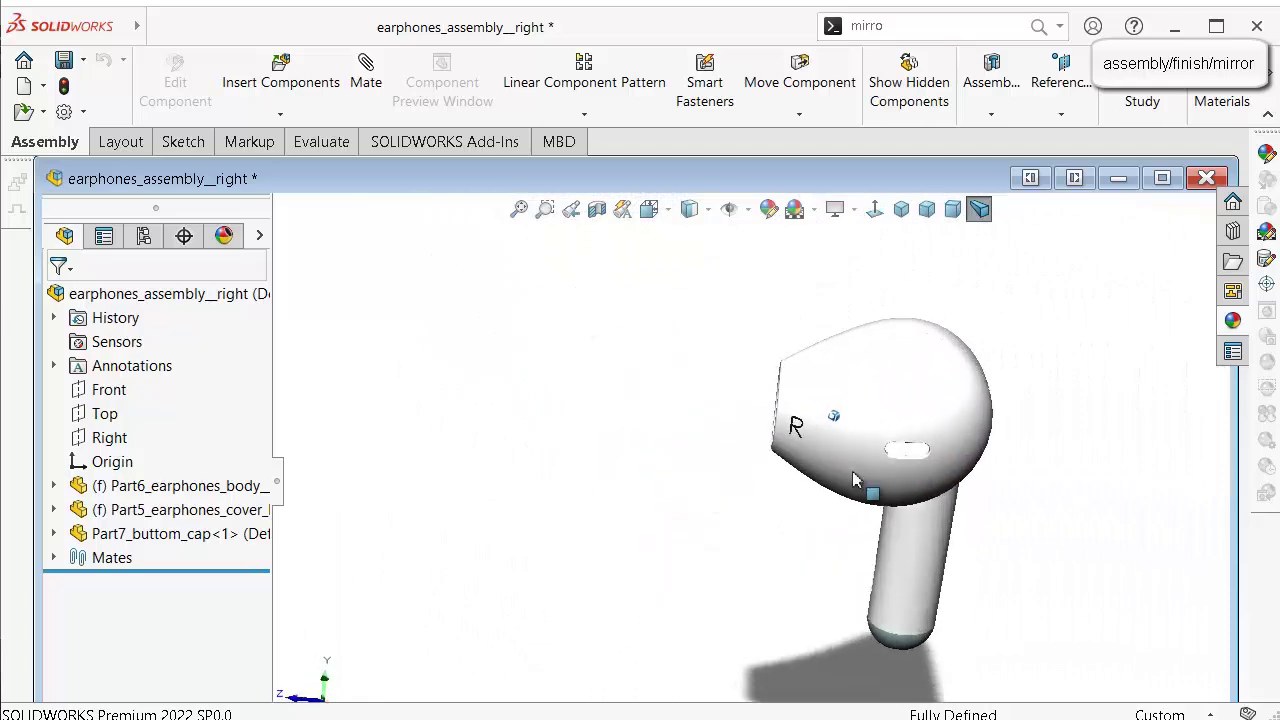
# Minimize the right assembly, close the mirrored body part and bring up the earphones_assembly__ window.
pyautogui.click(1120, 178)
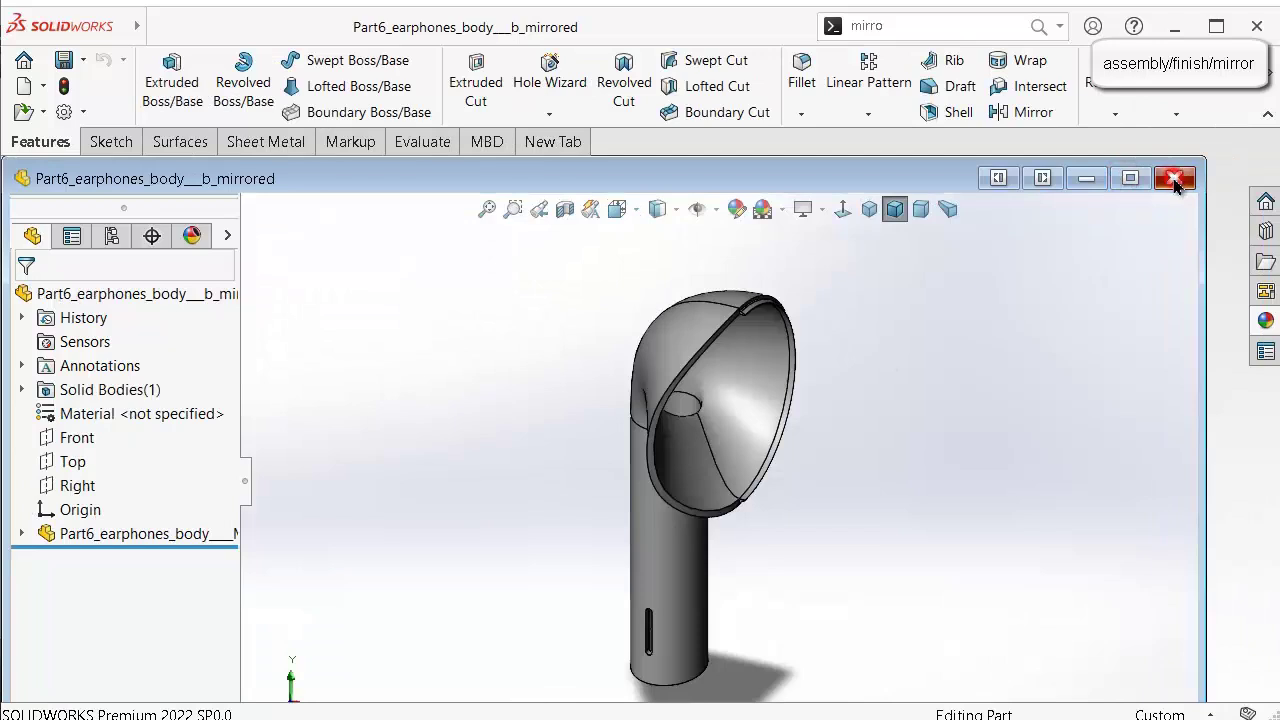
pyautogui.click(1174, 180)
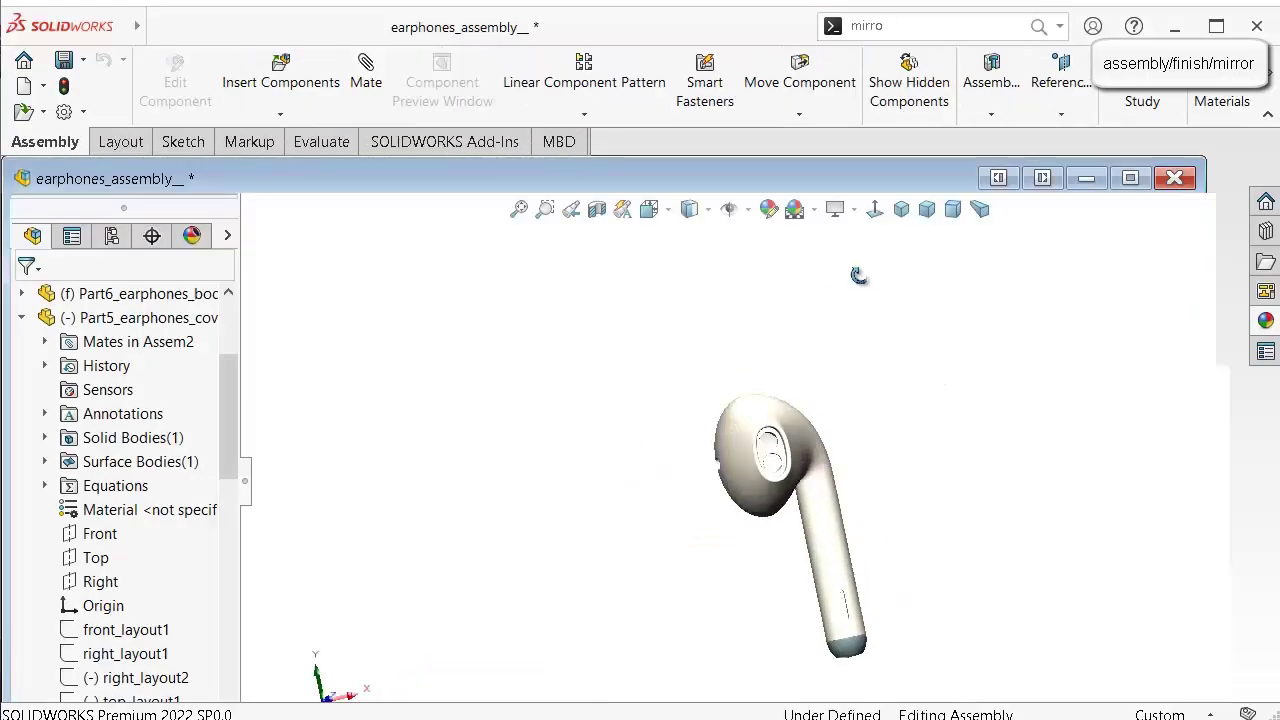
pyautogui.moveTo(857, 271); pyautogui.dragTo(755, 494, button='middle')
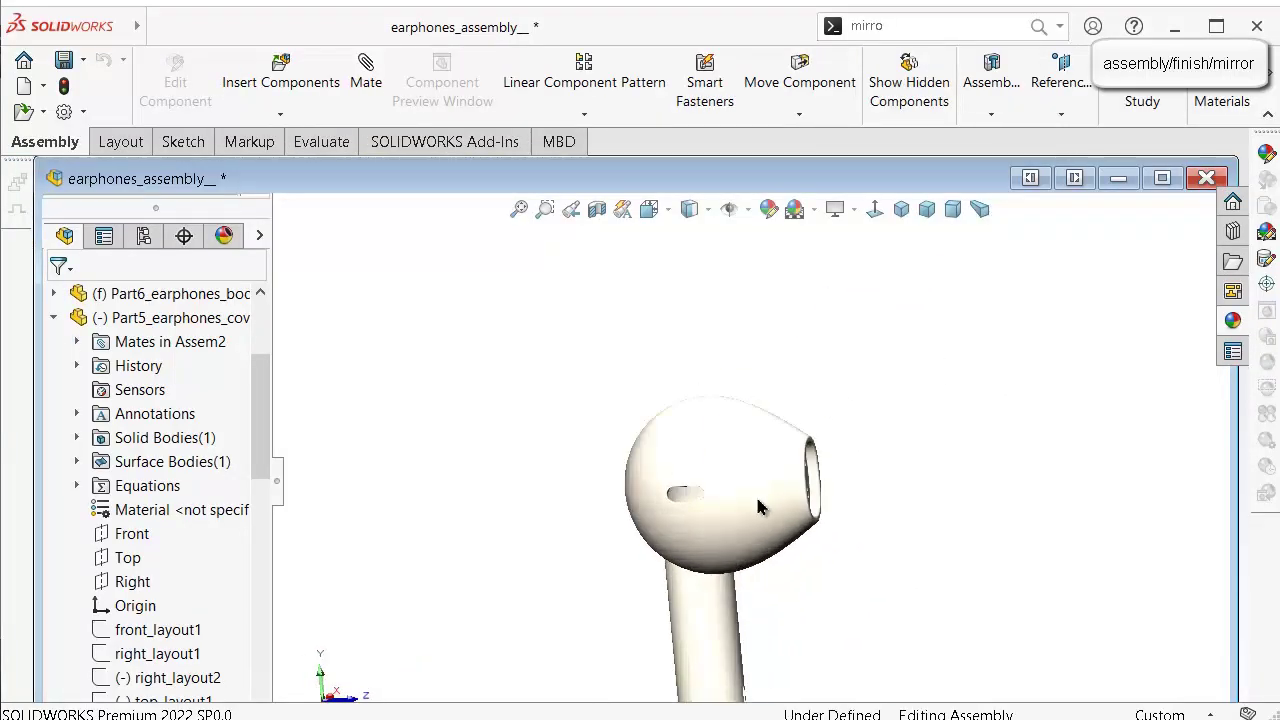
# Maximize the earphones assembly window and open its cover part, Part5_earphones_cover_, for editing.
pyautogui.click(774, 487)
pyautogui.click(833, 370)
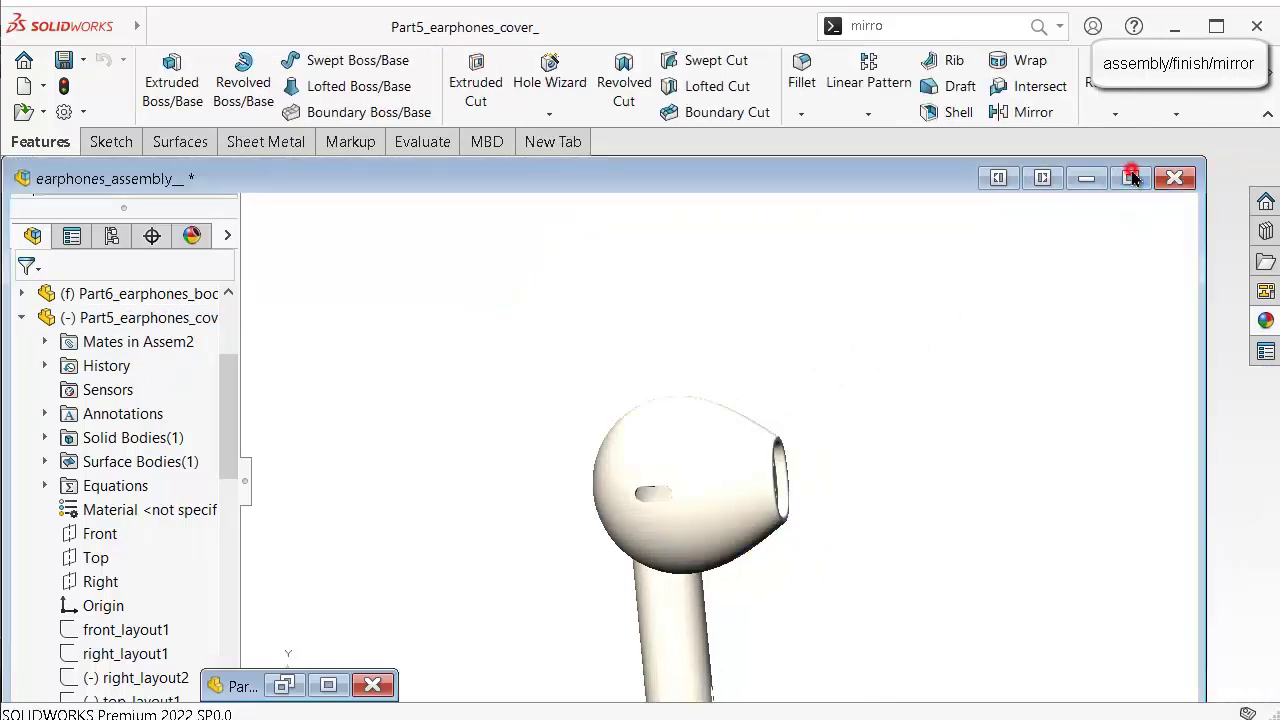
pyautogui.click(1130, 178)
pyautogui.moveTo(797, 366); pyautogui.dragTo(917, 397, button='middle')
pyautogui.click(800, 408)
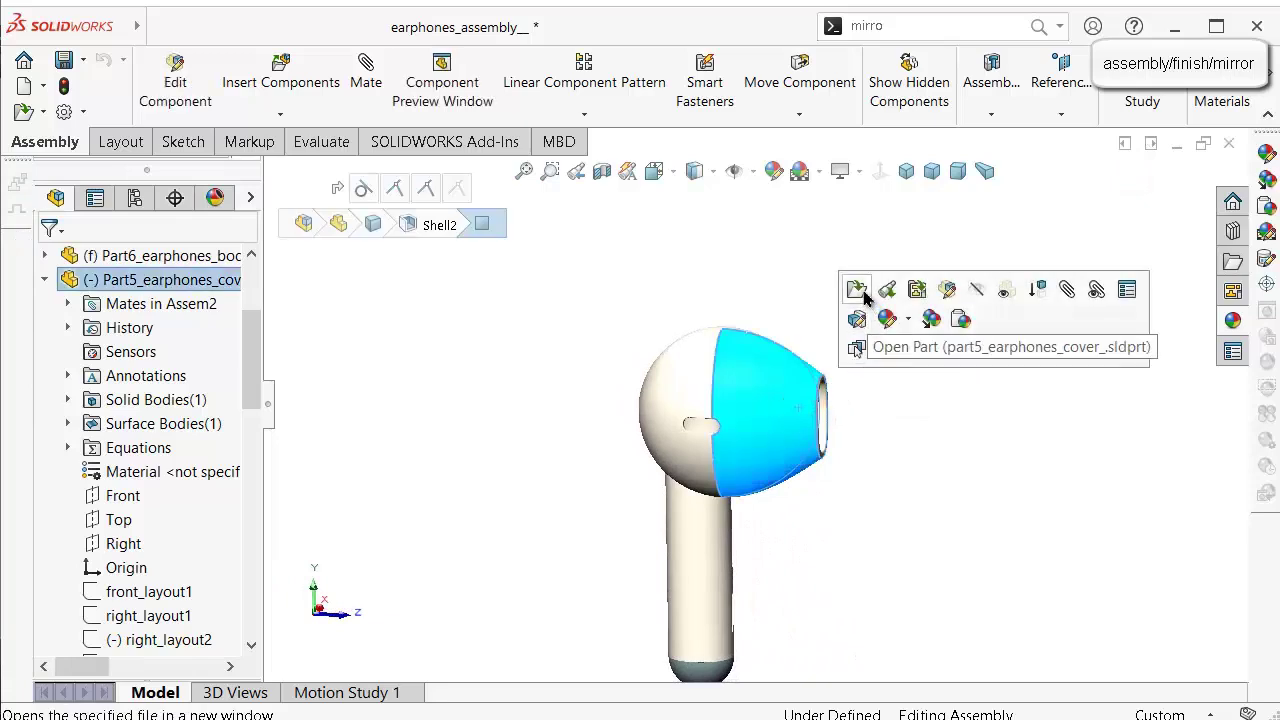
pyautogui.click(857, 289)
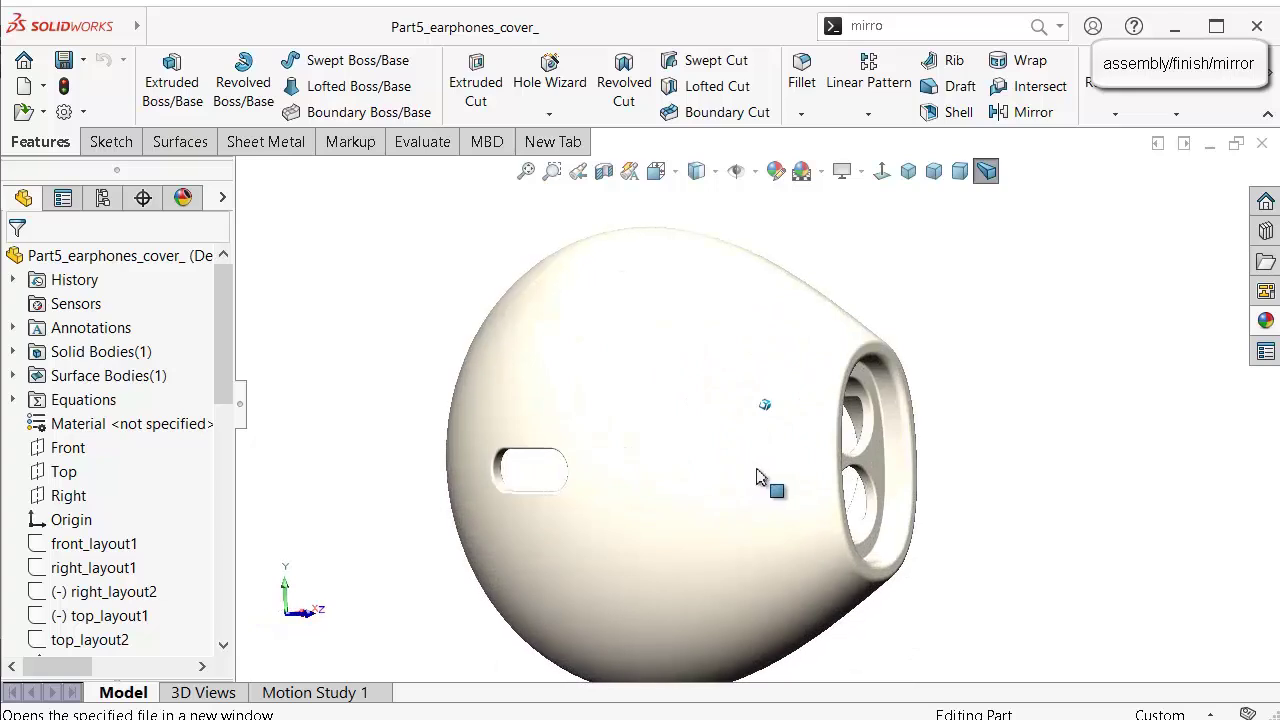
pyautogui.click(754, 478)
pyautogui.click(986, 350)
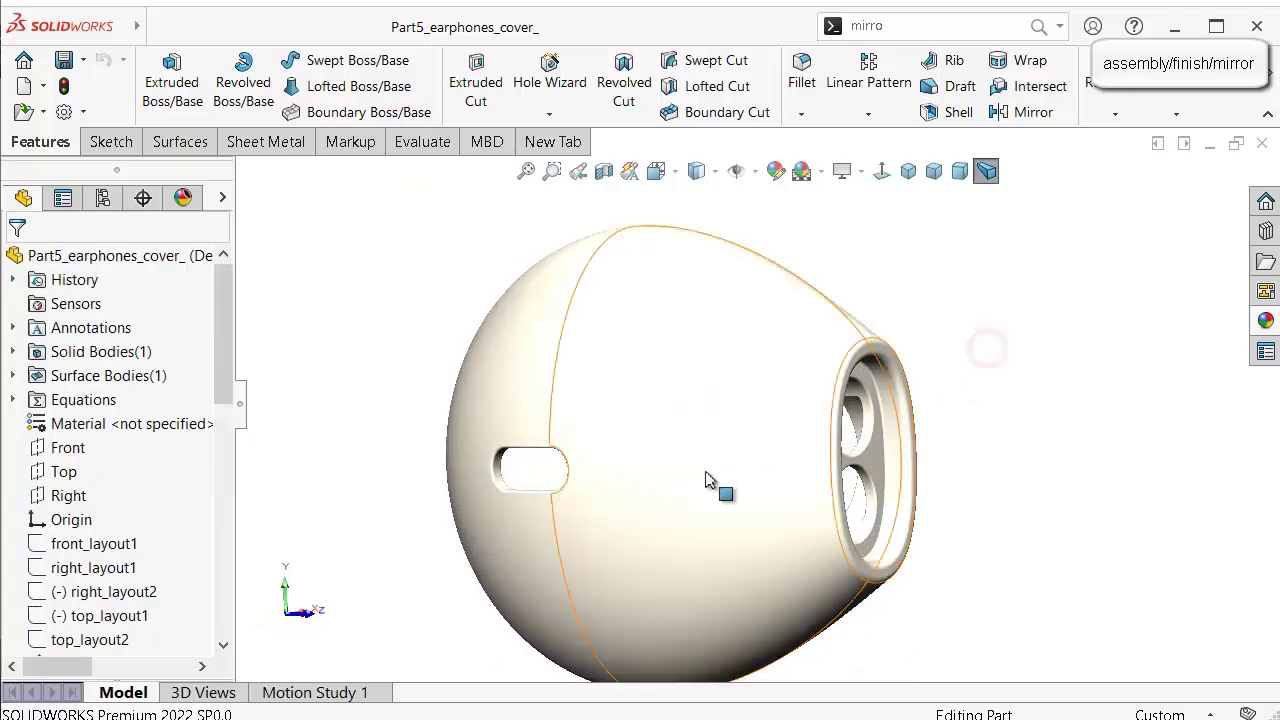
# Start a sketch on the cover's Right plane, displayed shaded with edges and viewed square-on from outside the cover.
pyautogui.click(70, 493)
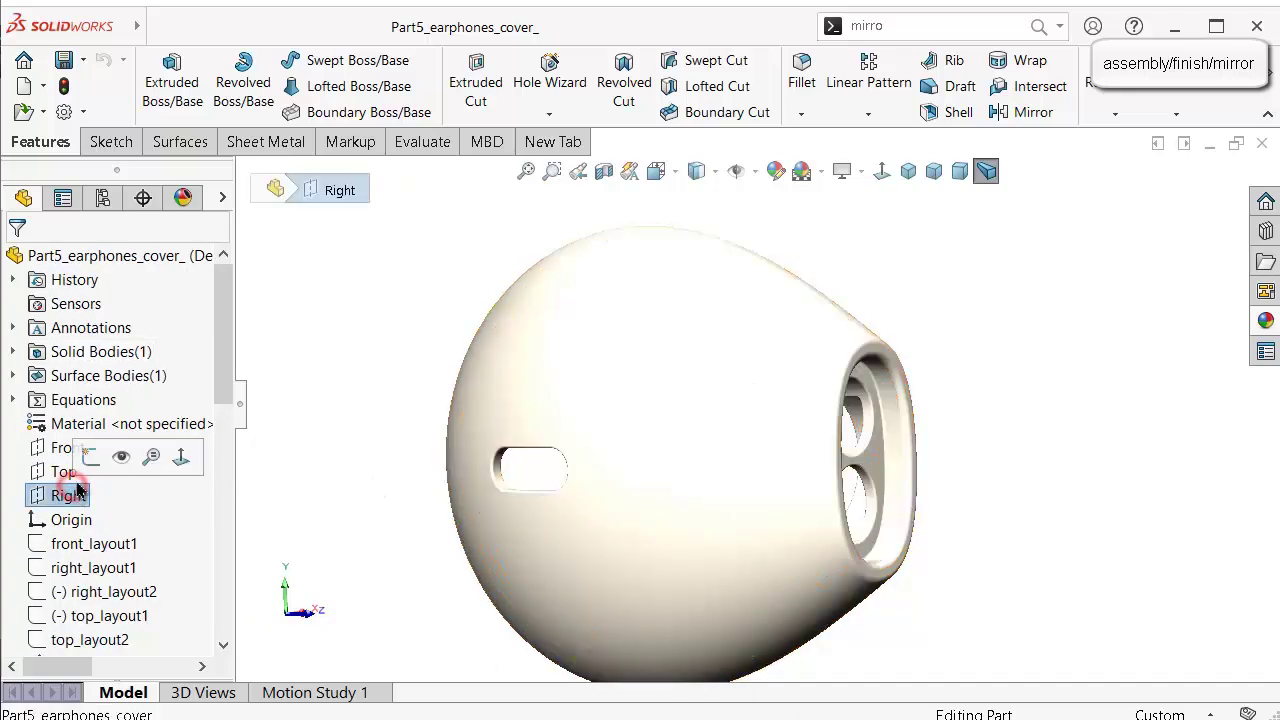
pyautogui.click(93, 456)
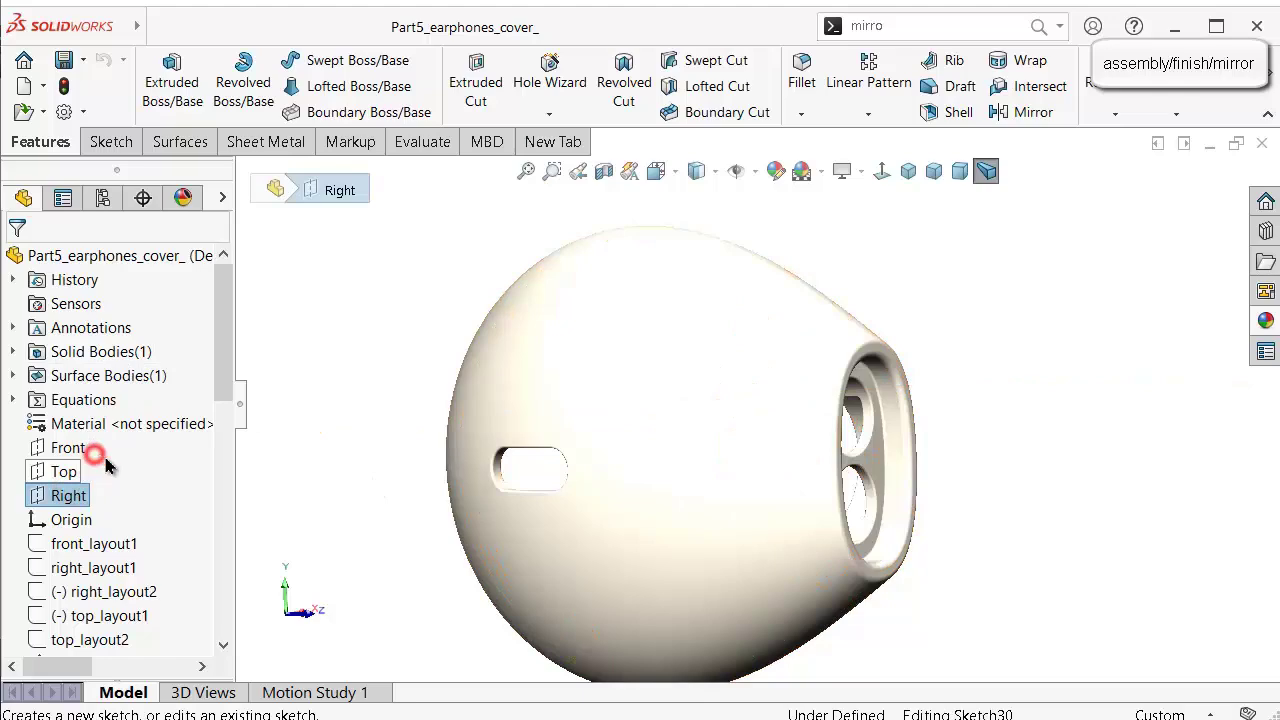
pyautogui.click(713, 171)
pyautogui.click(700, 197)
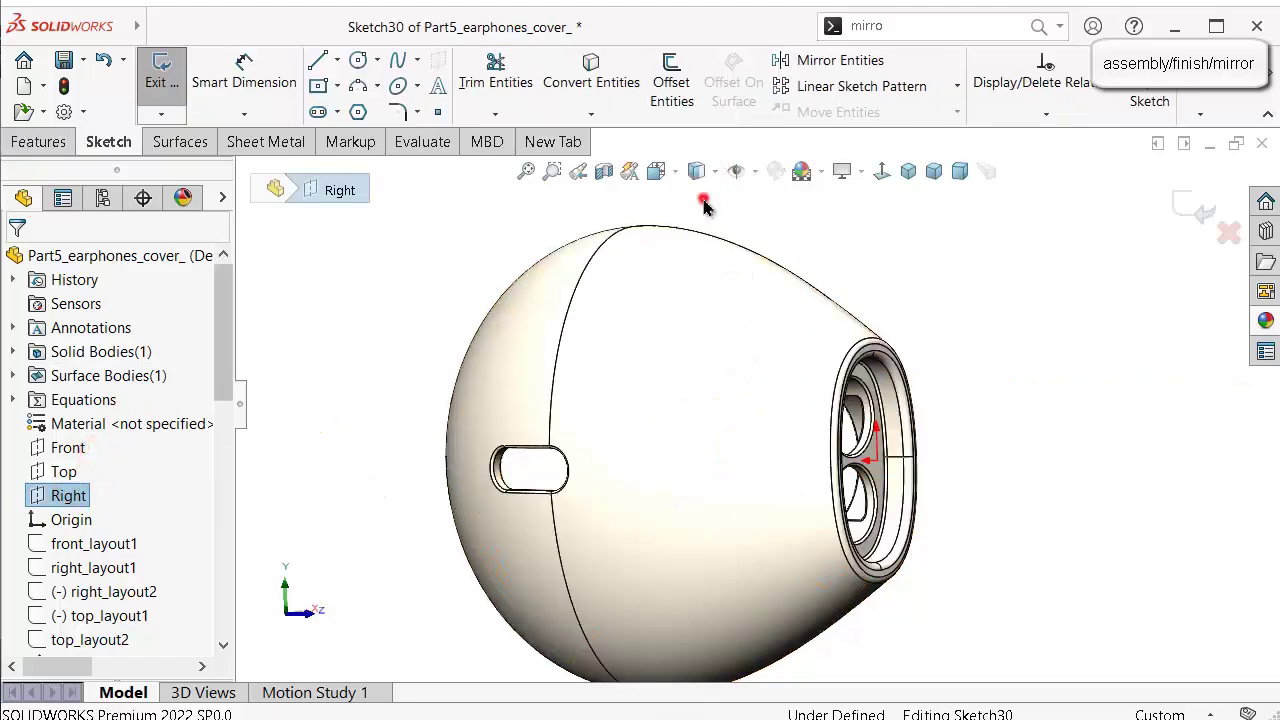
pyautogui.click(880, 172)
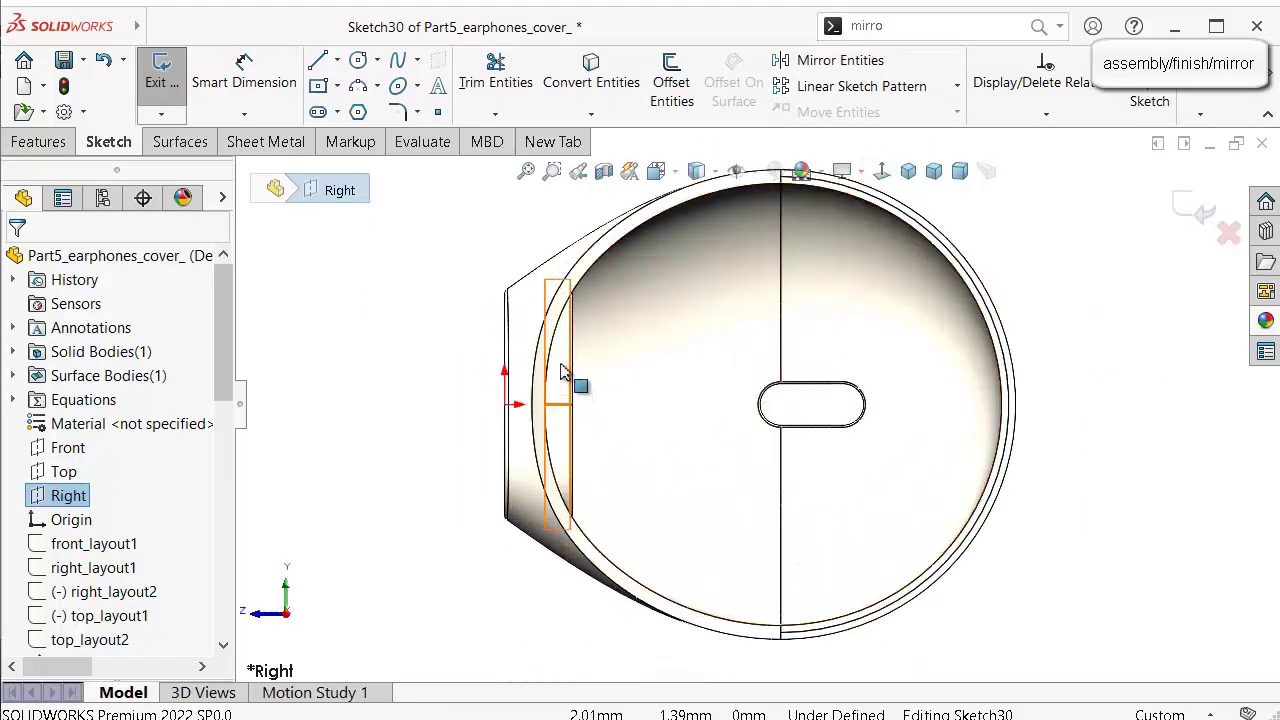
pyautogui.click(880, 172)
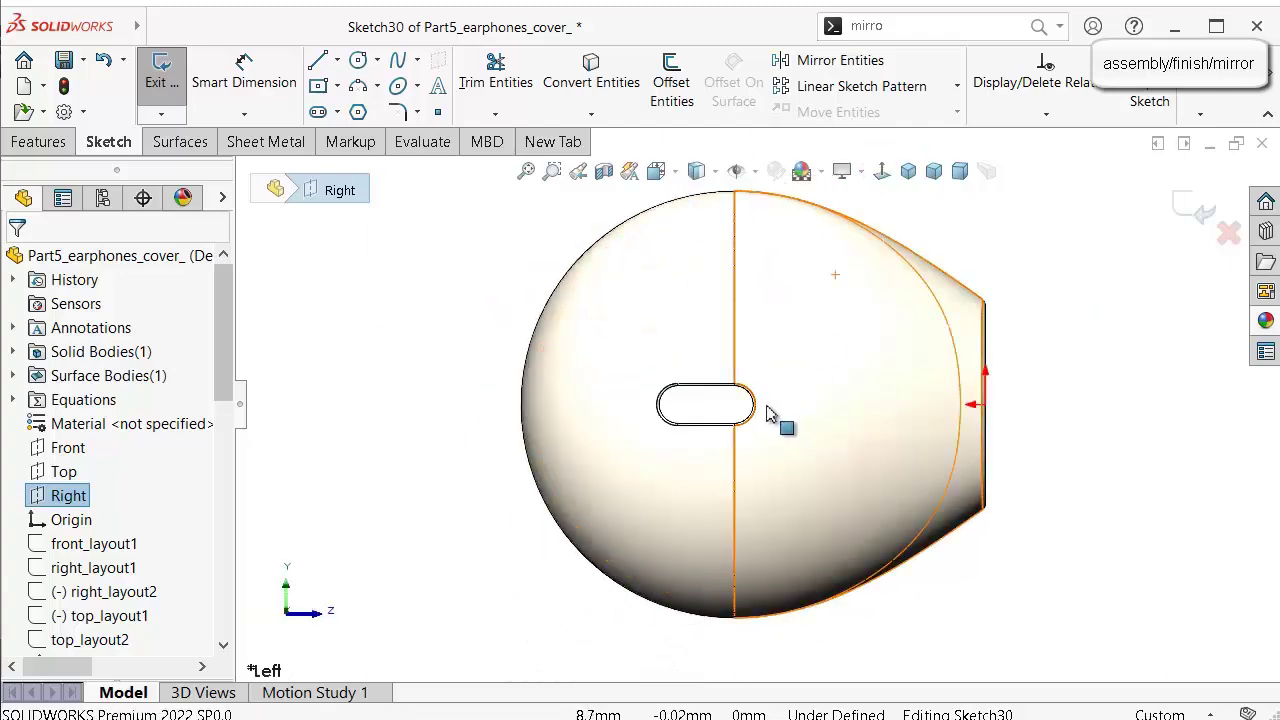
# Sketch two connected horizontal centerlines from the slot's lower edge toward the cover's open end, a long segment and a short one.
pyautogui.scroll(-3, 770, 415)
pyautogui.click(338, 62)
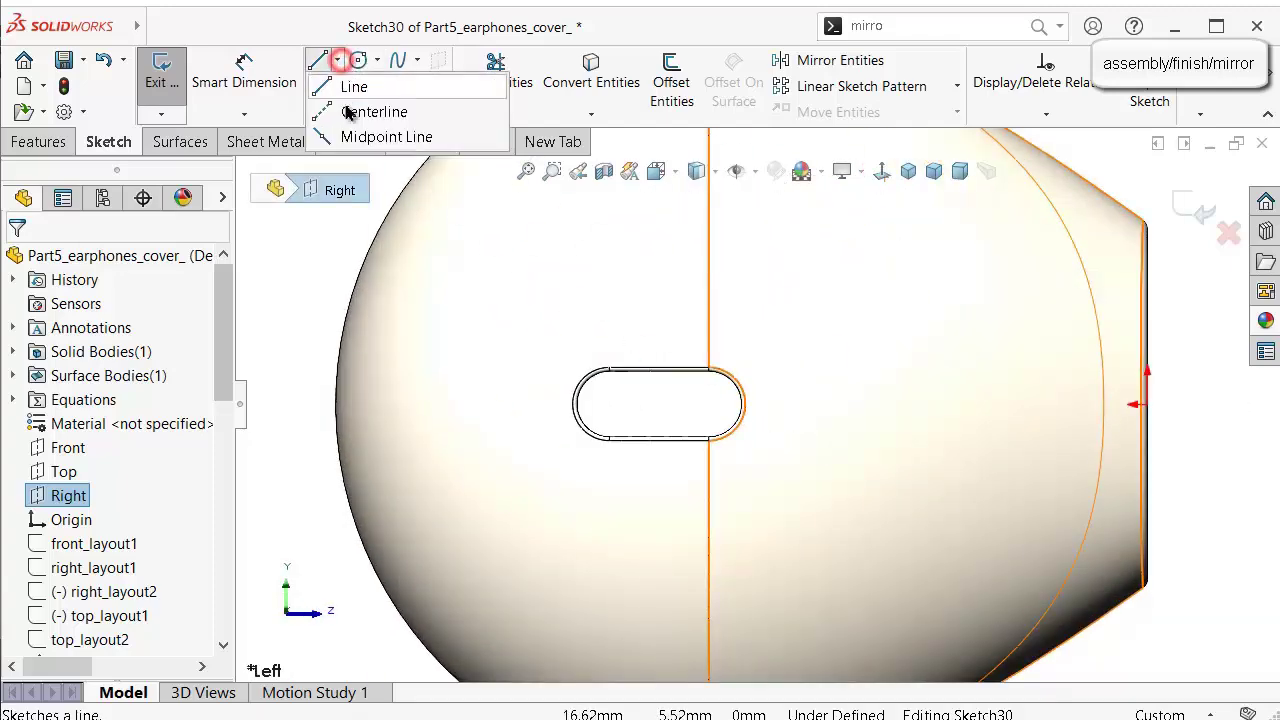
pyautogui.click(352, 109)
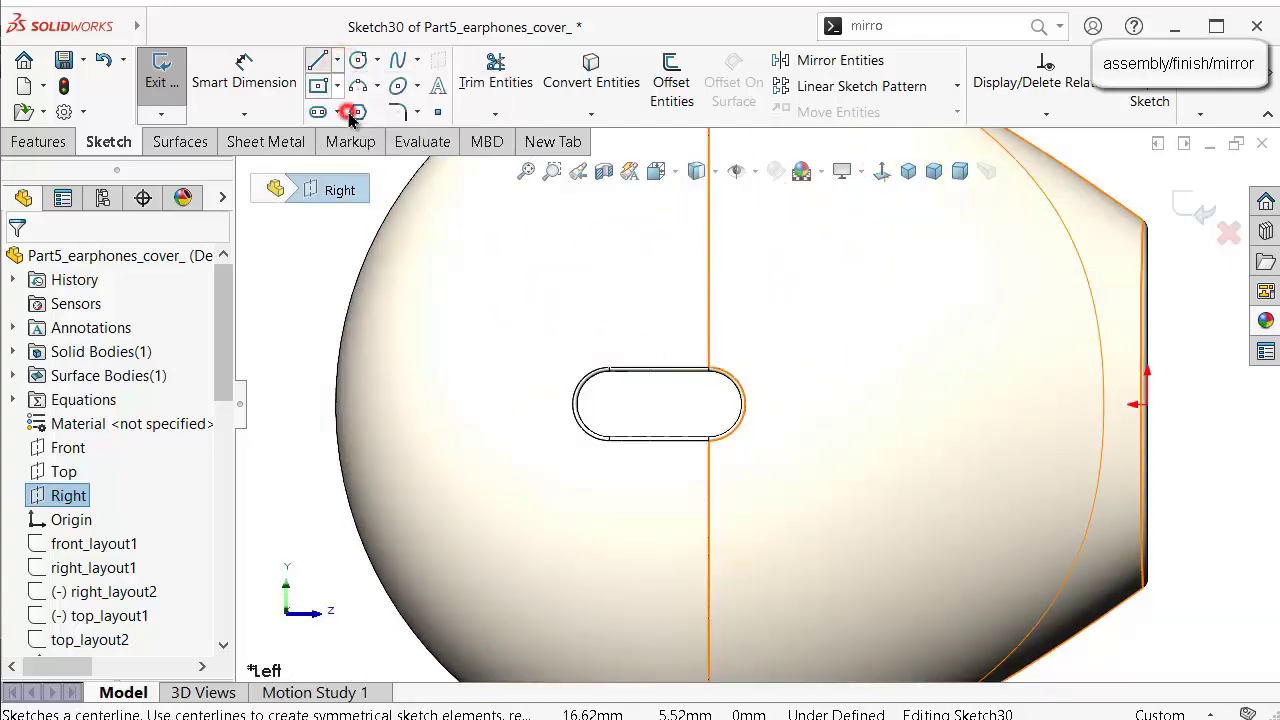
pyautogui.click(609, 440)
pyautogui.click(1036, 440)
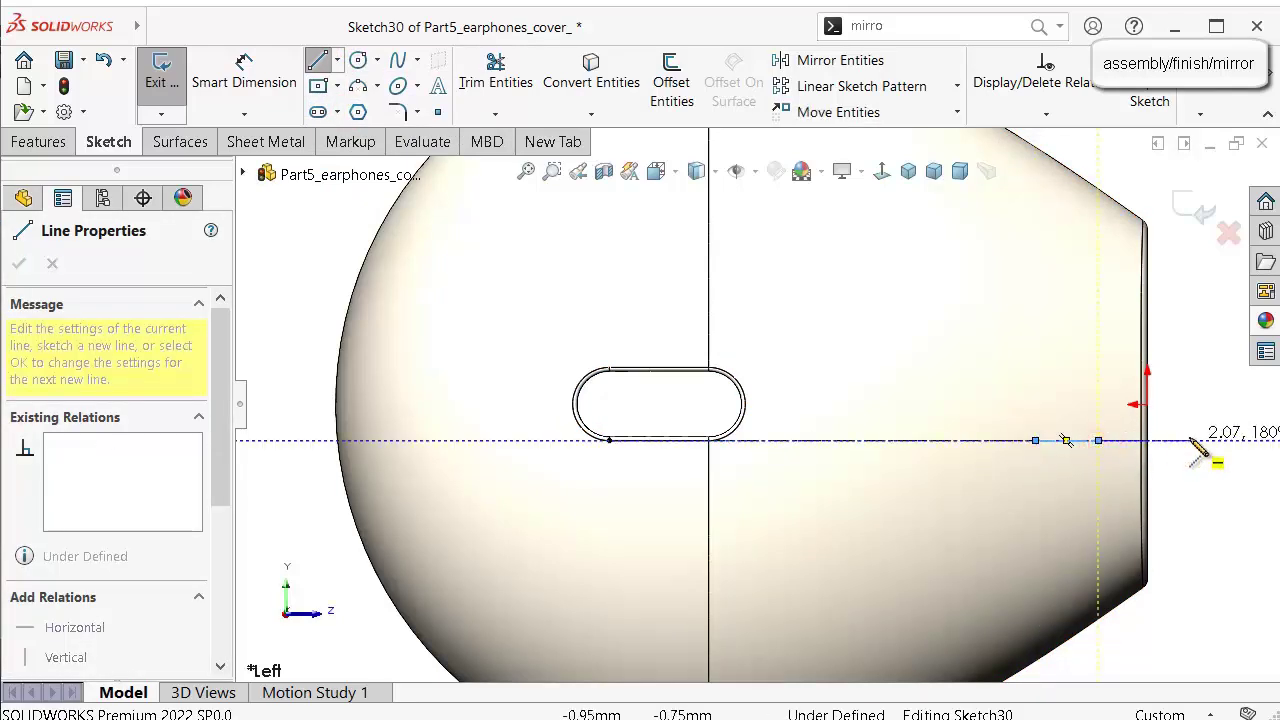
# Dimension the horizontal distance from the short centerline's outer end to the origin as 1 mm.
pyautogui.moveTo(1192, 441); pyautogui.dragTo(1113, 447, button='right')
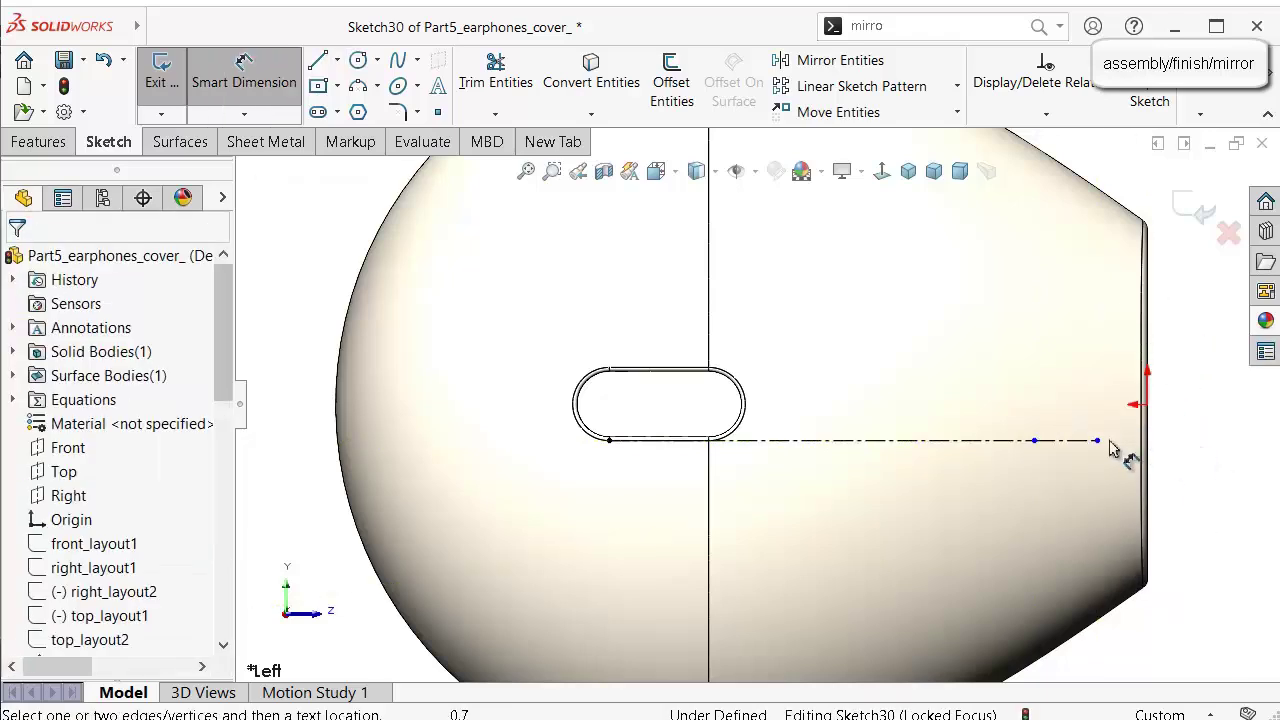
pyautogui.click(1098, 445)
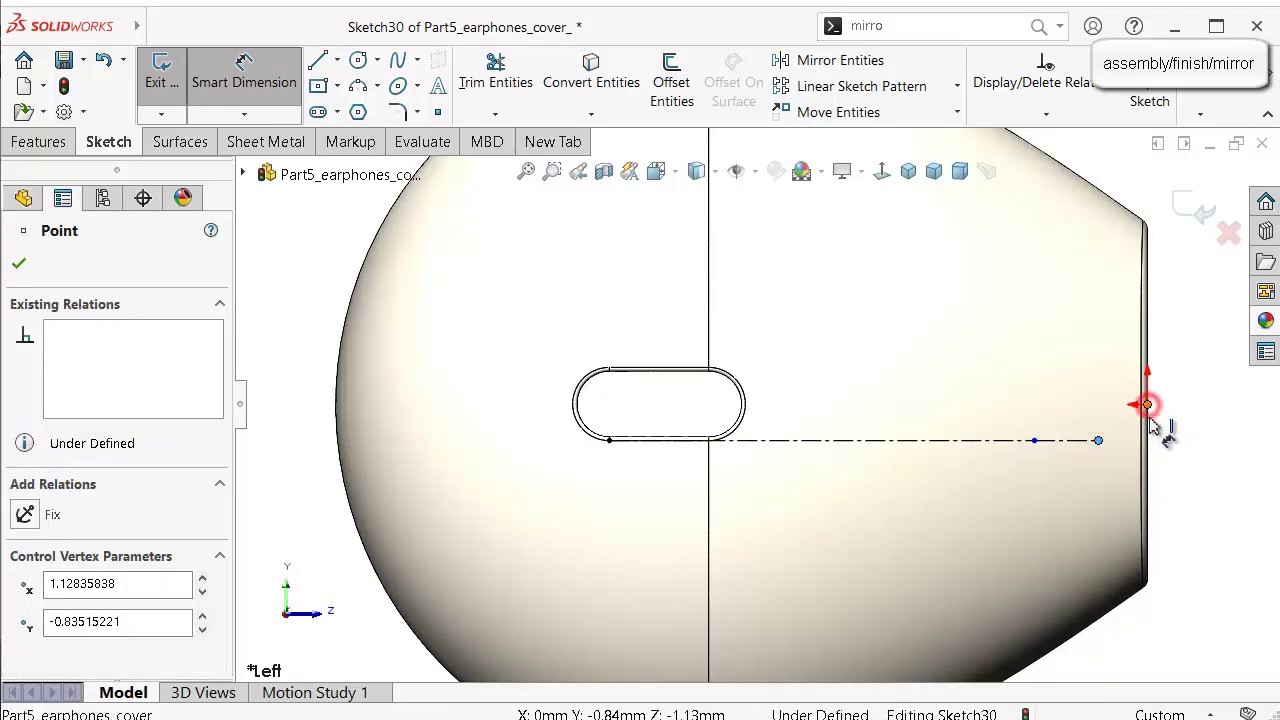
pyautogui.click(1150, 420)
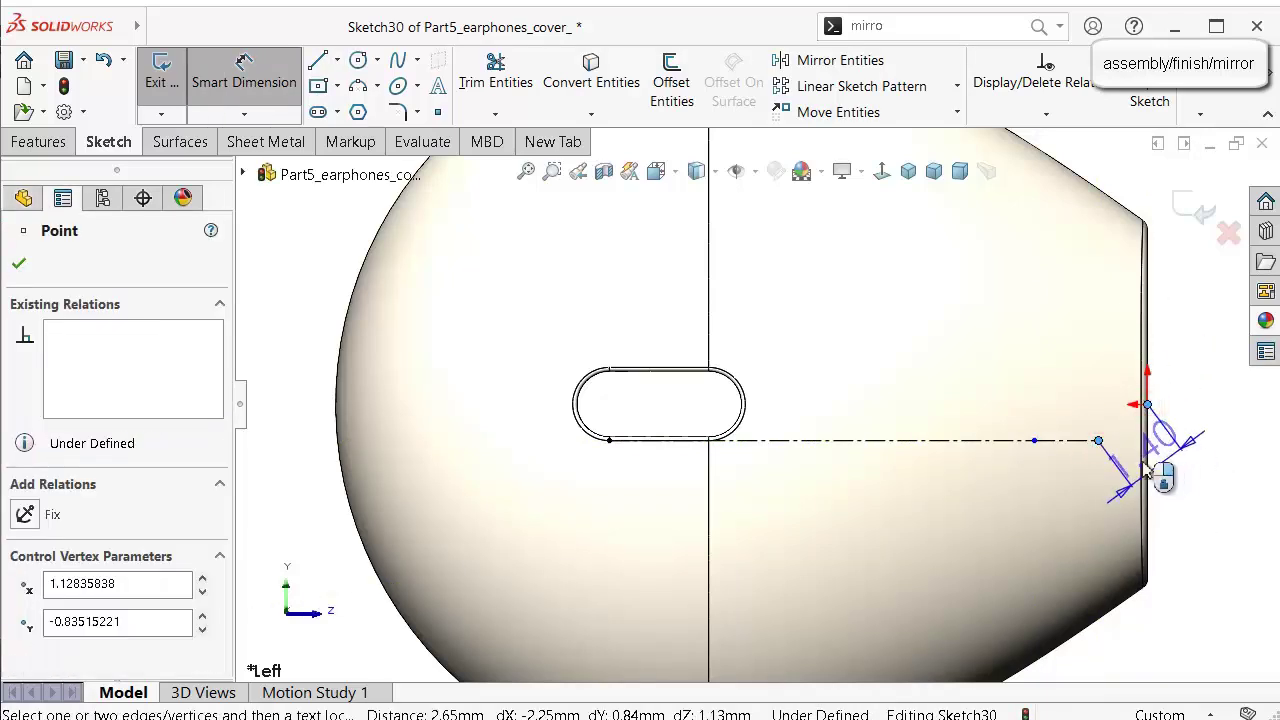
pyautogui.click(1128, 541)
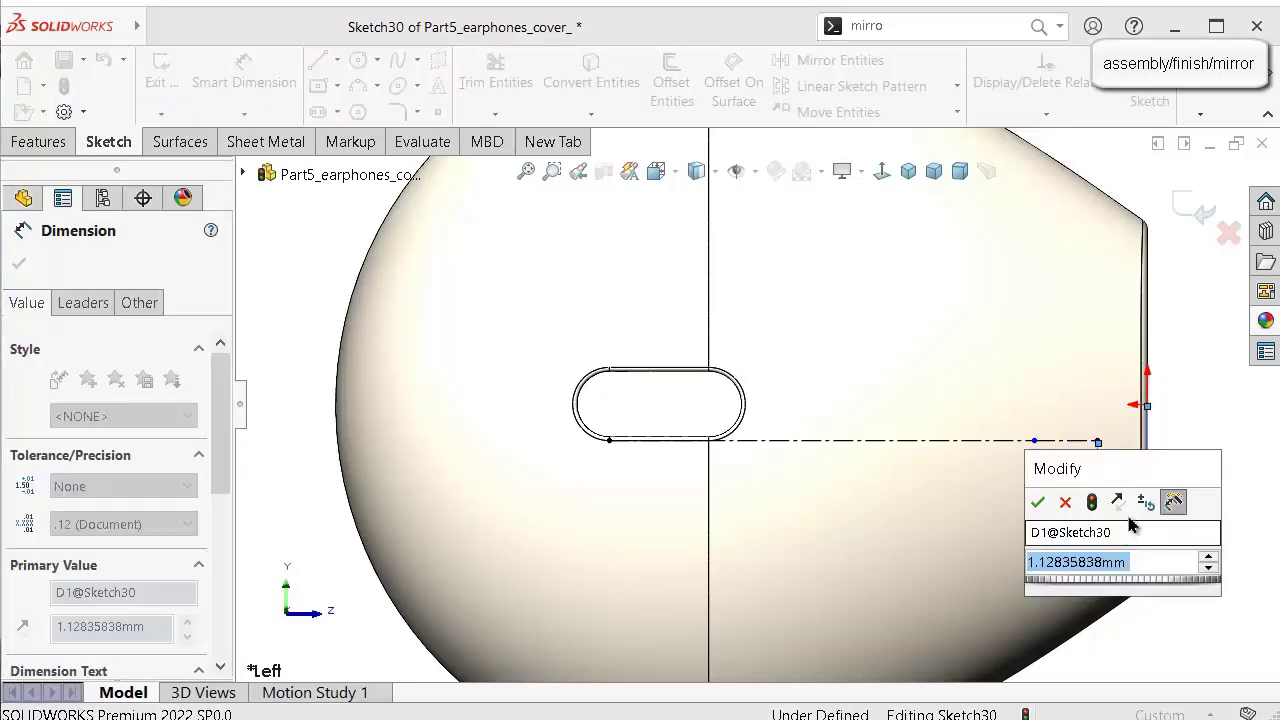
pyautogui.write('1')
pyautogui.press('Return')
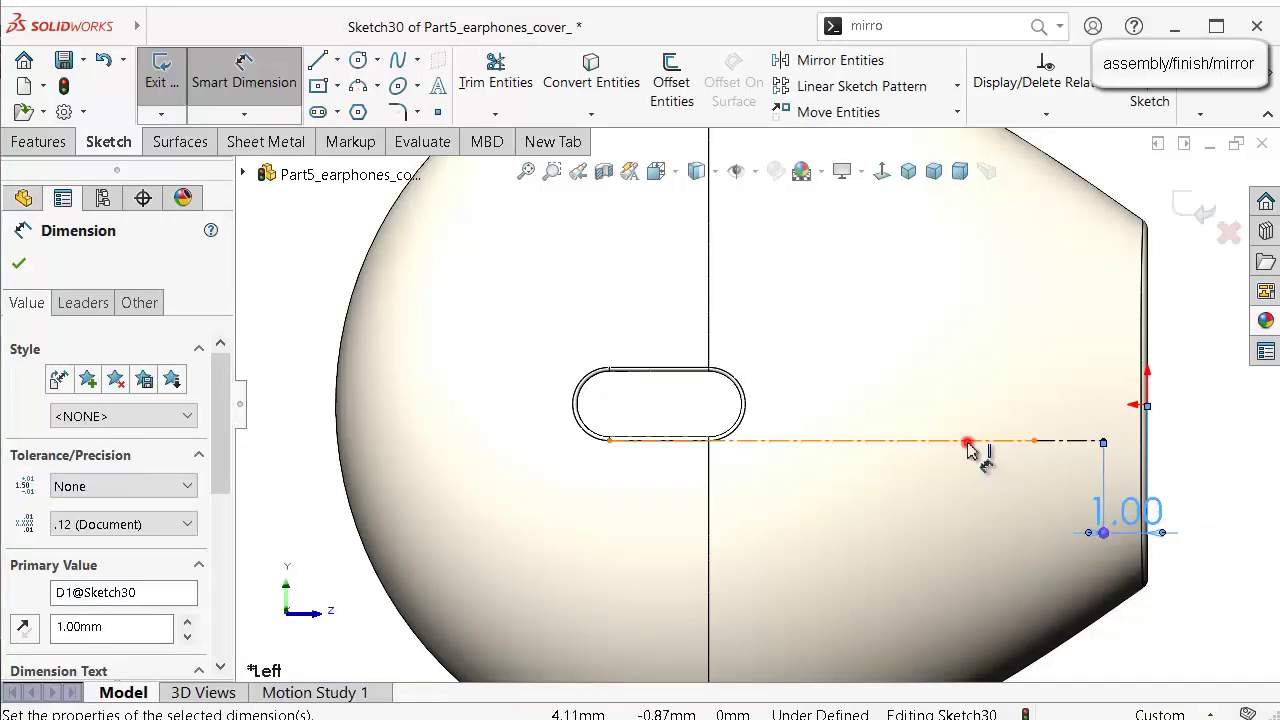
# Dimension the long centerline's length as 10 mm and leave the dimension tool.
pyautogui.click(968, 441)
pyautogui.click(958, 505)
pyautogui.write('1')
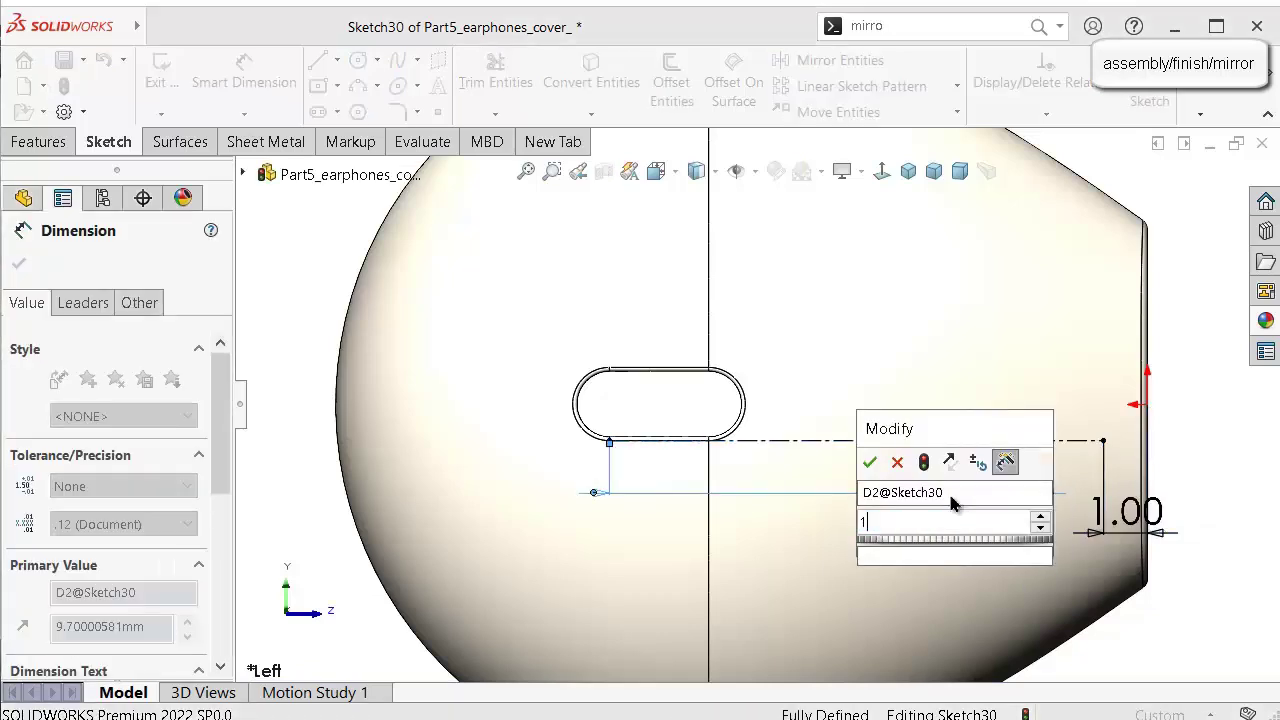
pyautogui.write('0')
pyautogui.click(869, 462)
pyautogui.press('f')
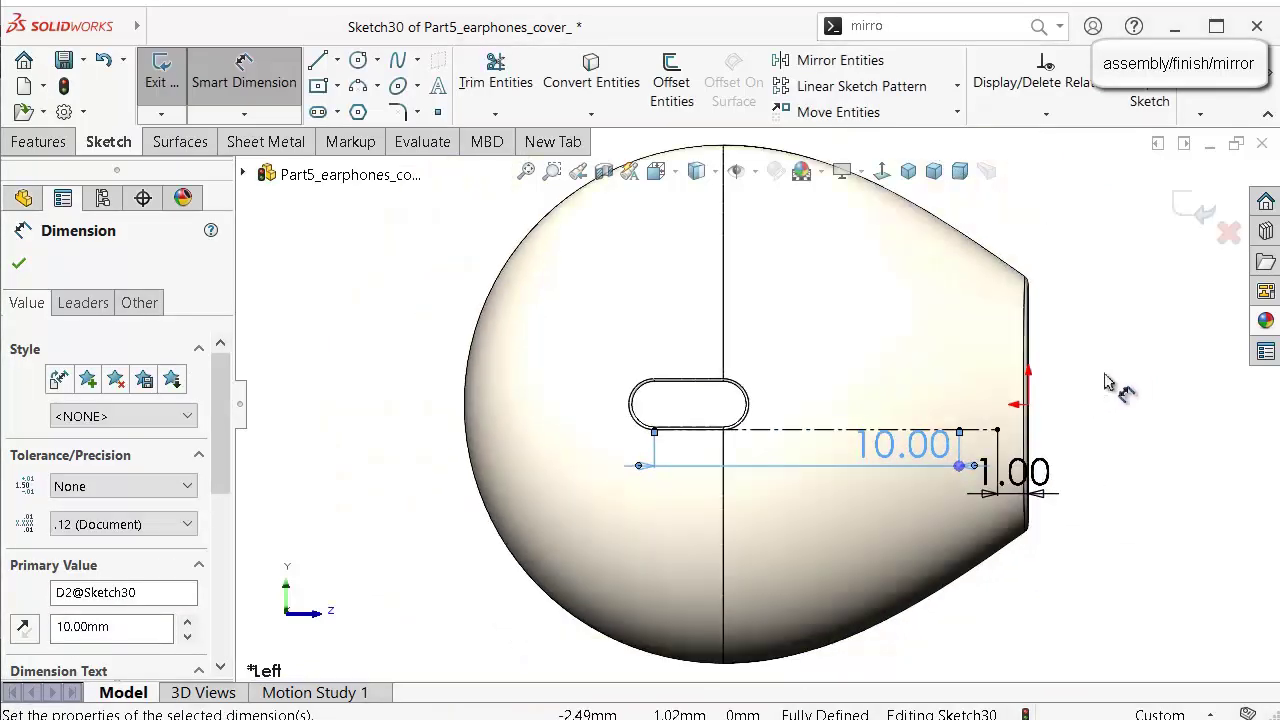
pyautogui.click(1105, 383)
pyautogui.scroll(-2, 1010, 400)
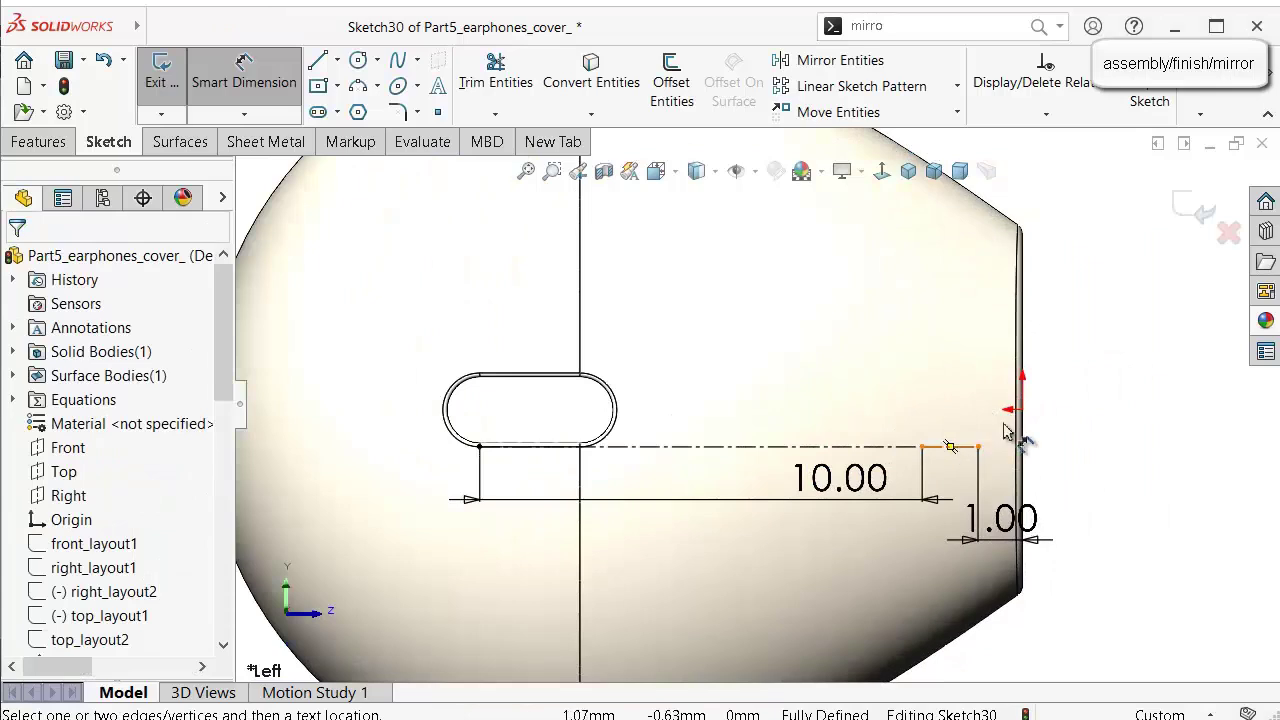
pyautogui.press('Escape')
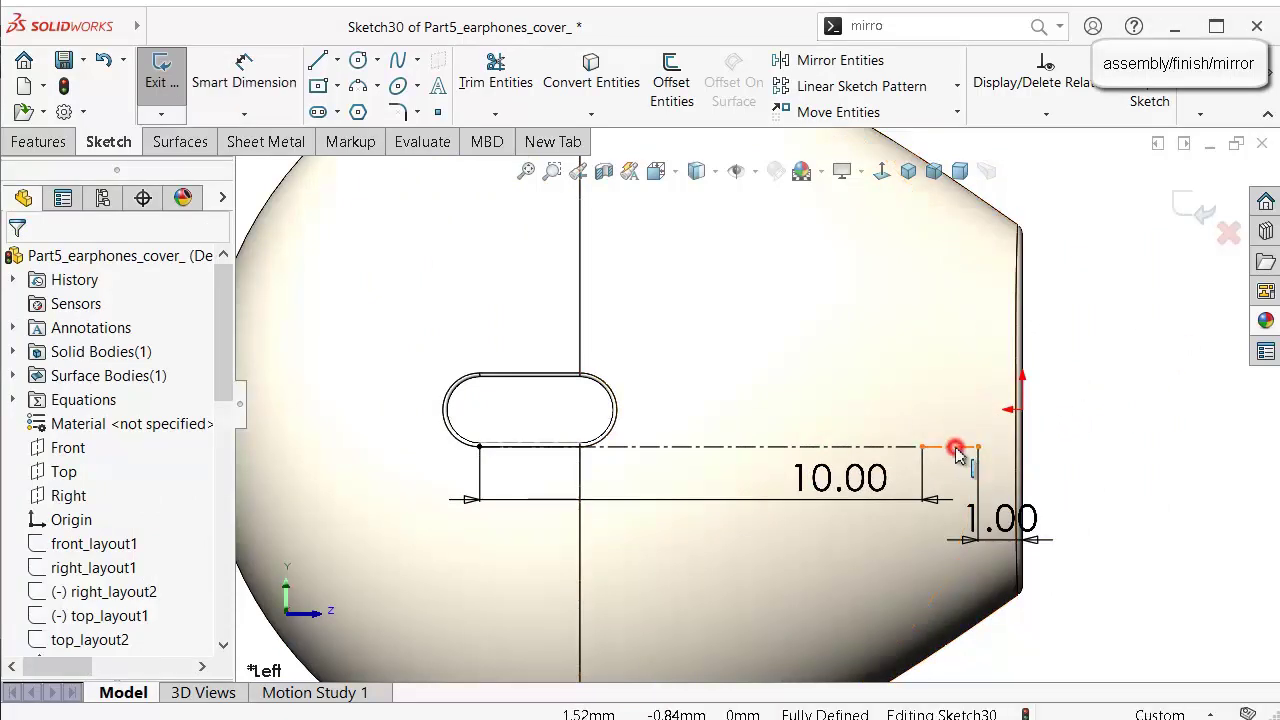
# Add the sketch text "L" along the short centerline near the cover's open end.
pyautogui.click(968, 452)
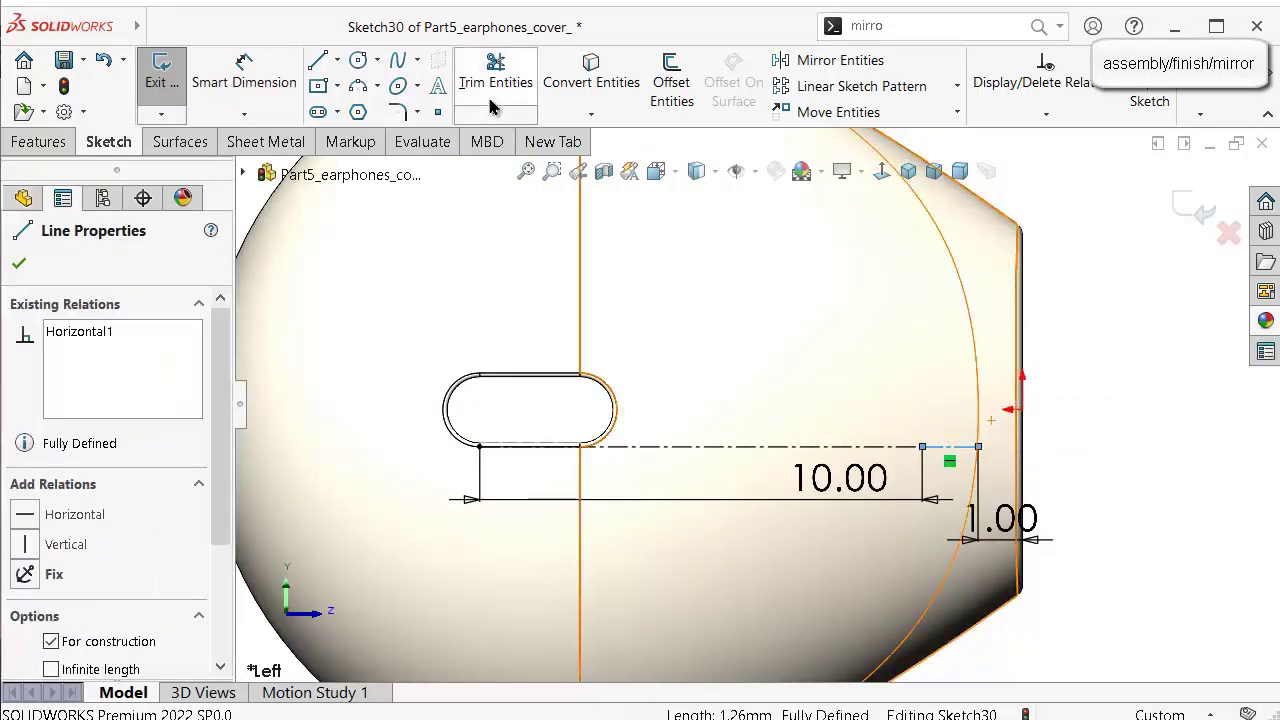
pyautogui.click(440, 90)
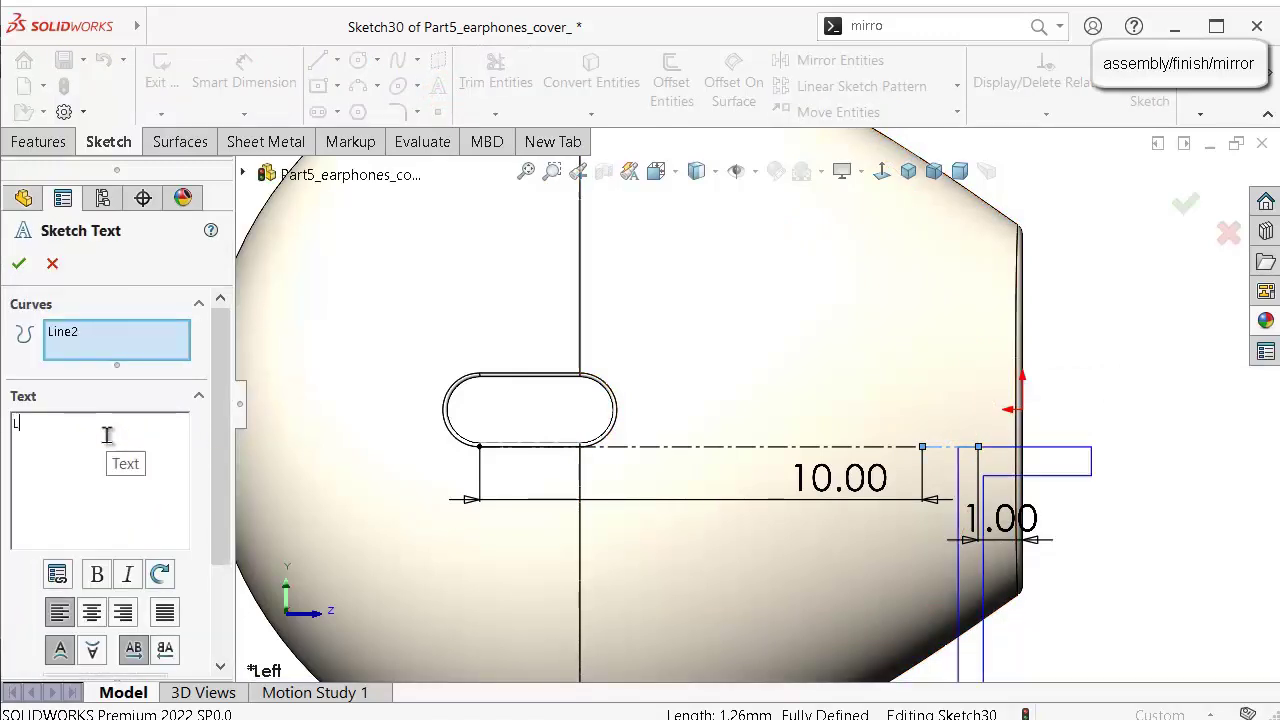
pyautogui.scroll(-3, 233, 489)
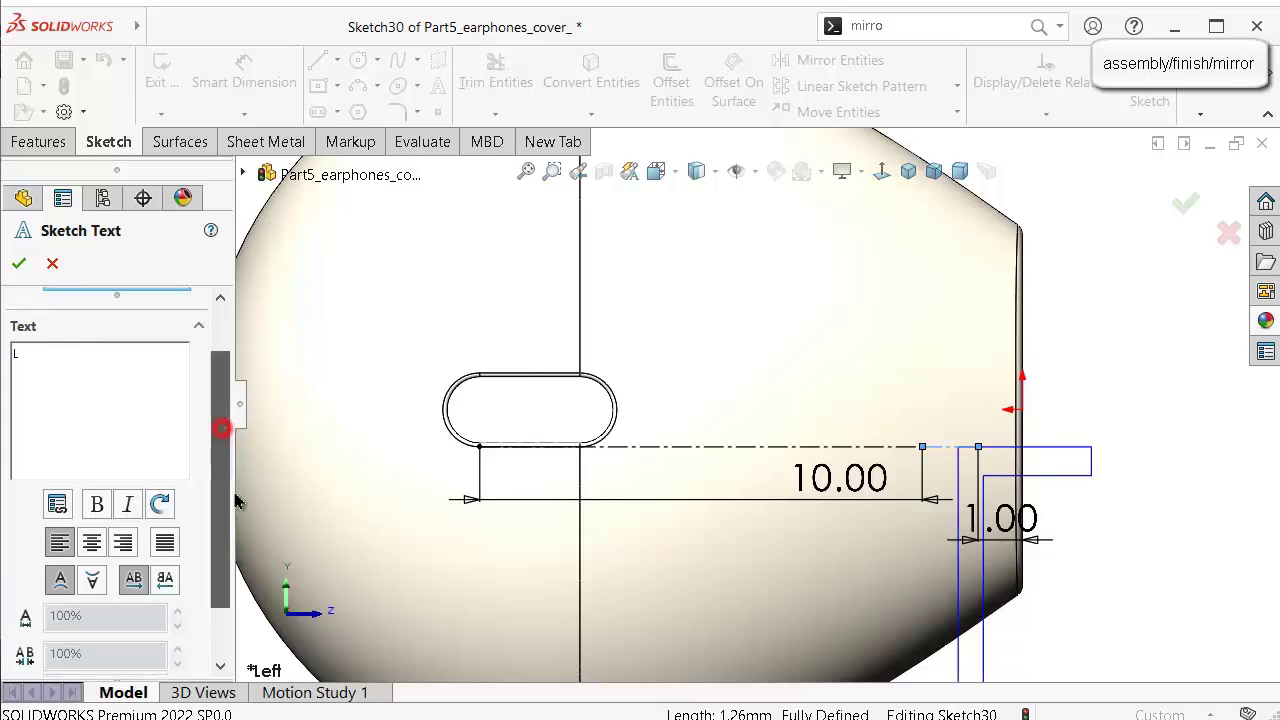
# Give the letter L its own font height of 7 points instead of the document font, and flip it vertically.
pyautogui.click(51, 620)
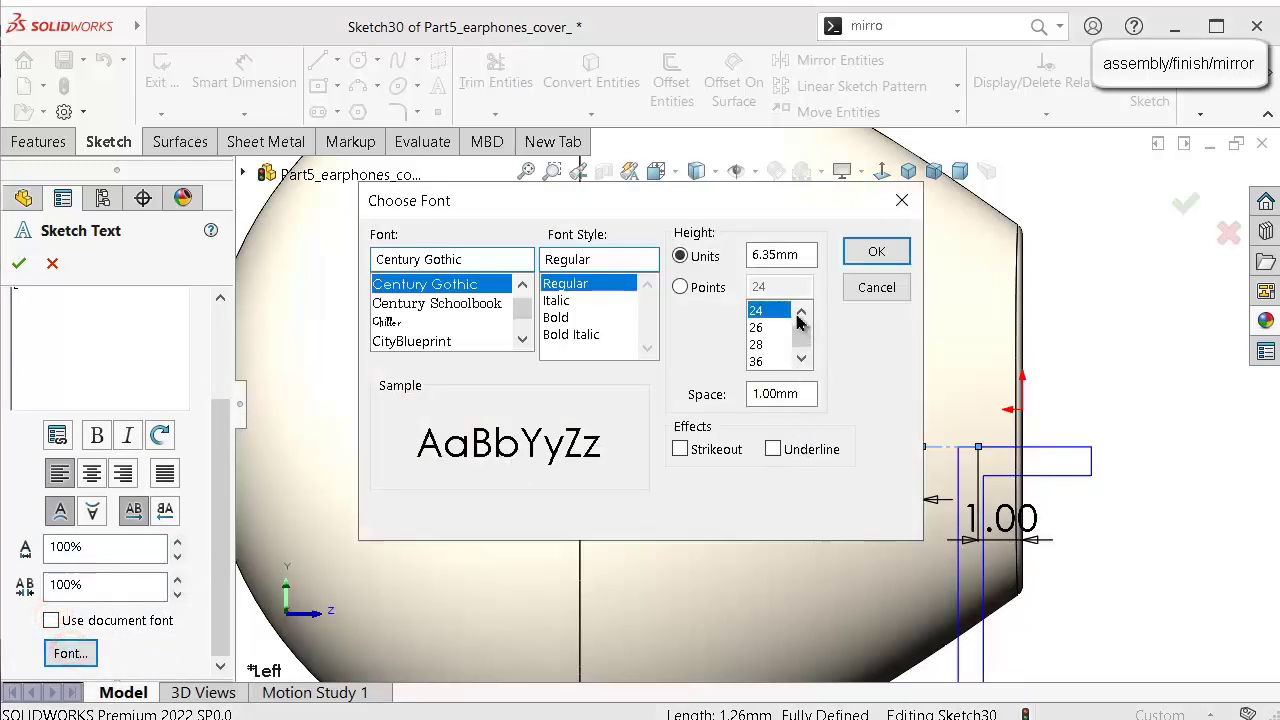
pyautogui.click(682, 287)
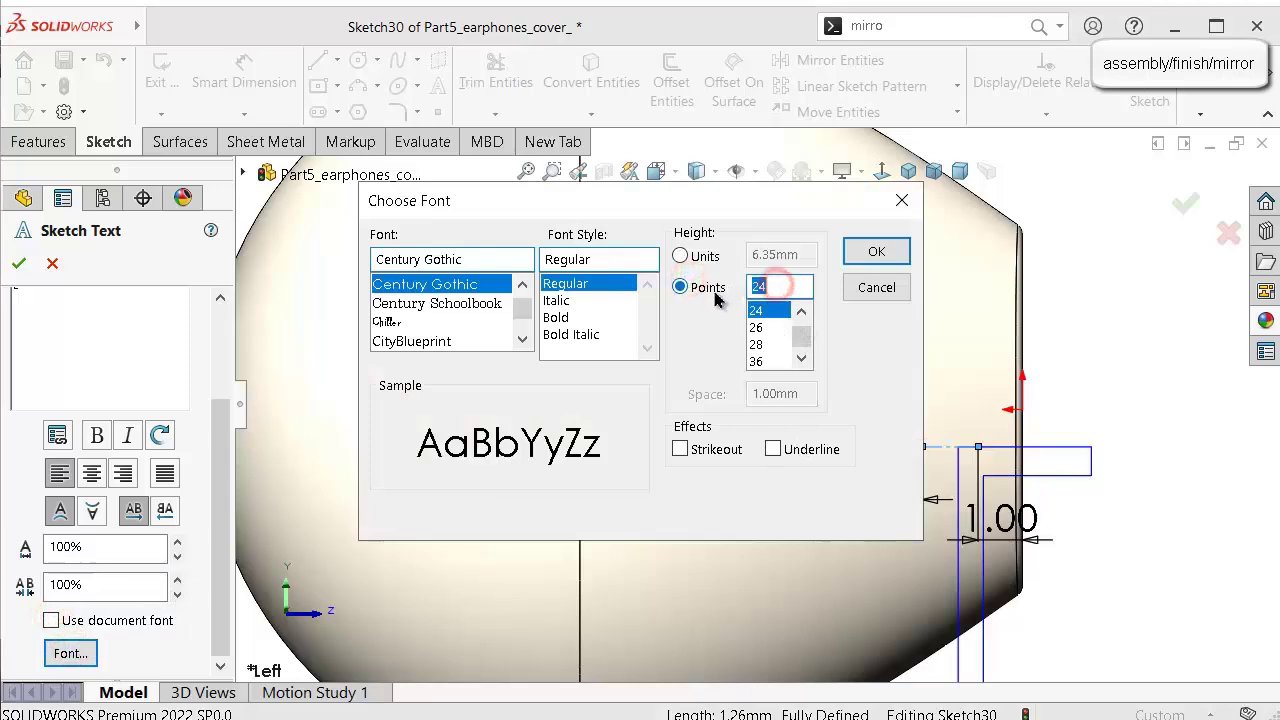
pyautogui.click(1076, 313)
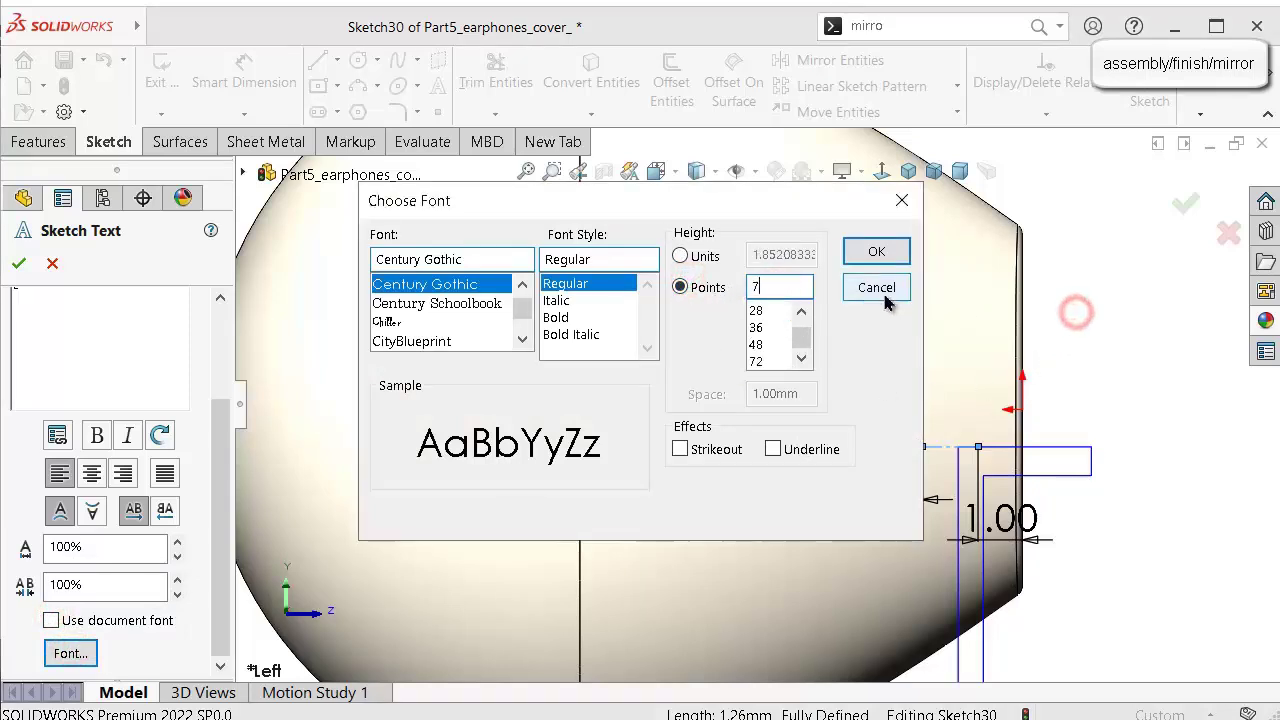
pyautogui.click(875, 254)
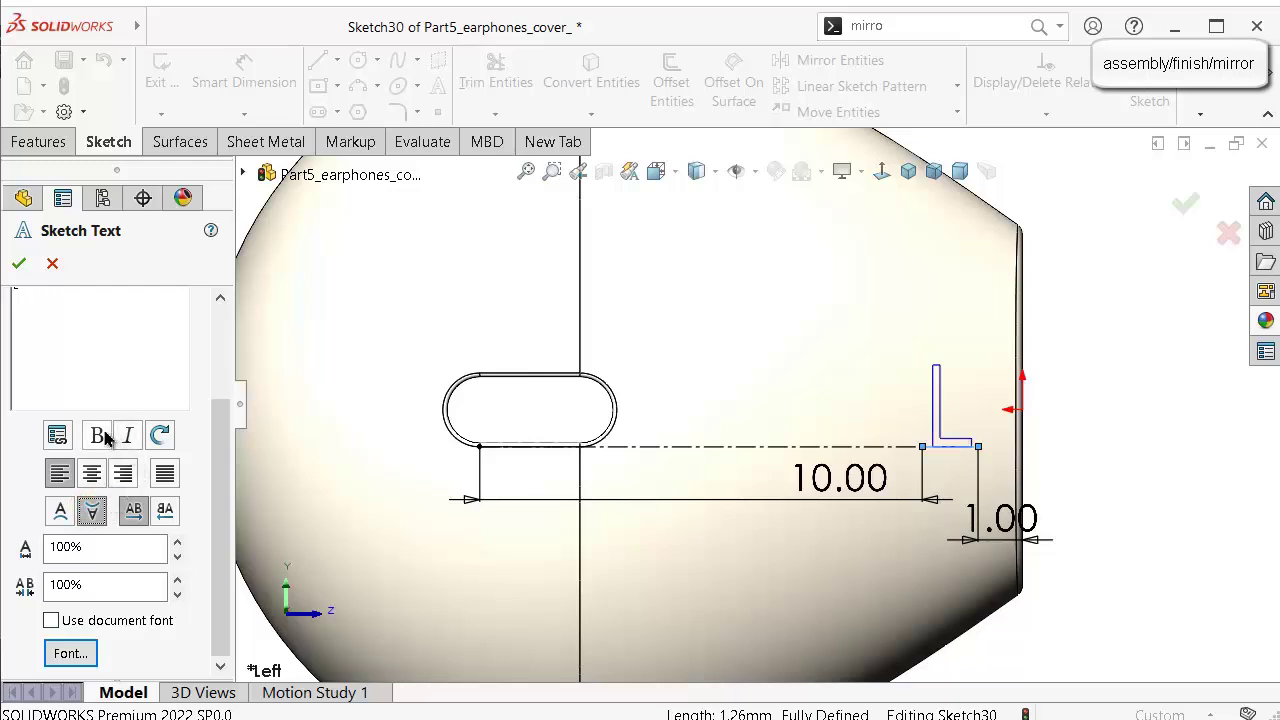
pyautogui.click(20, 265)
pyautogui.click(1263, 322)
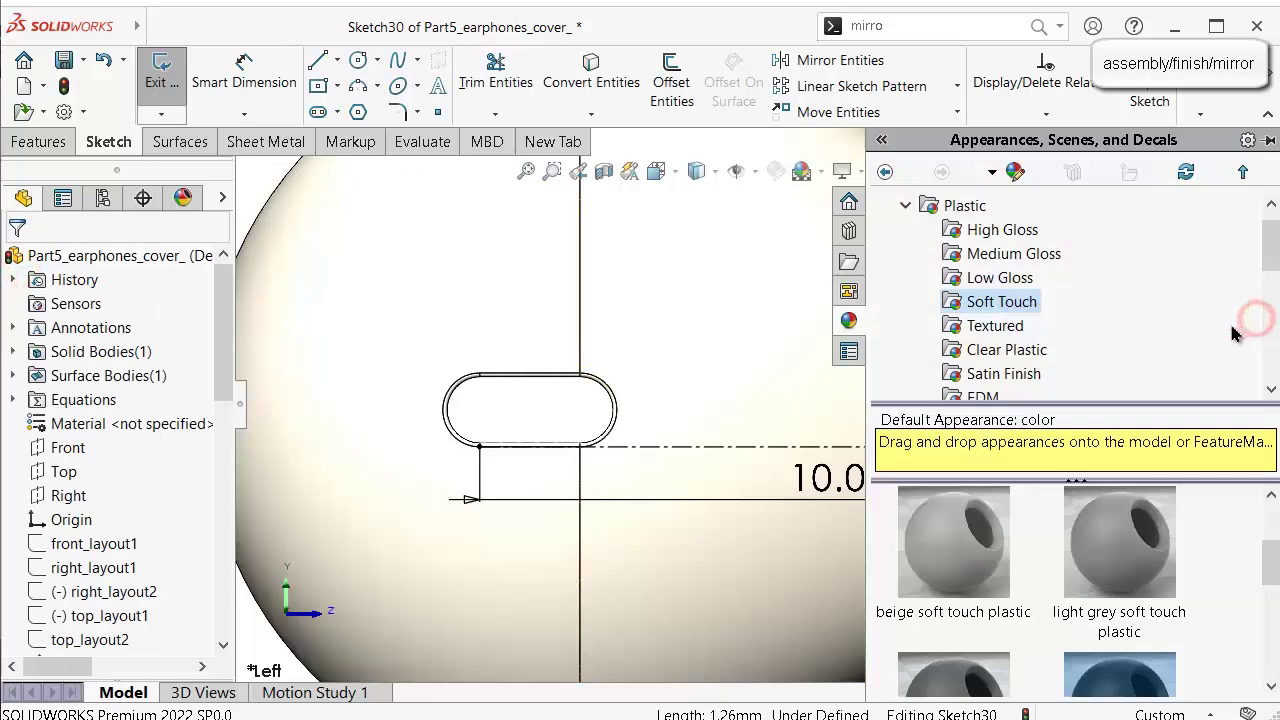
pyautogui.scroll(-1, 1268, 583)
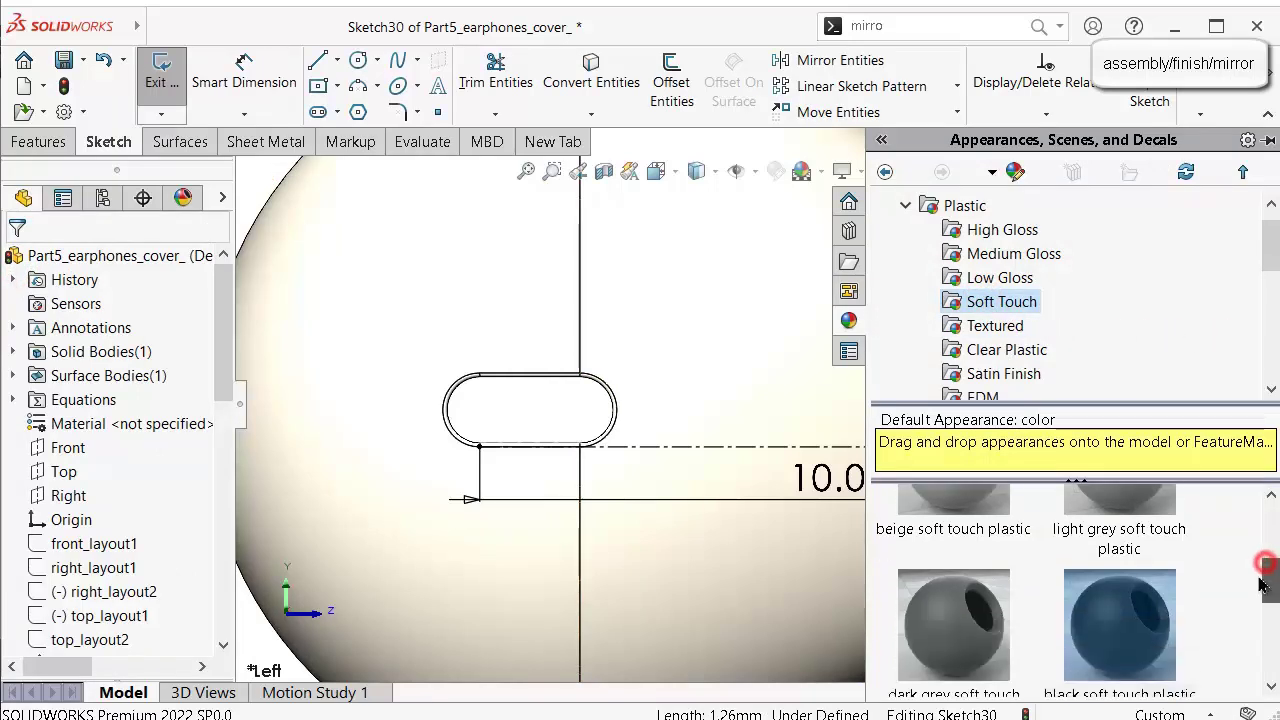
pyautogui.scroll(3, 825, 435)
pyautogui.keyDown('ctrl'); pyautogui.moveTo(803, 420); pyautogui.dragTo(773, 413, button='middle'); pyautogui.keyUp('ctrl')
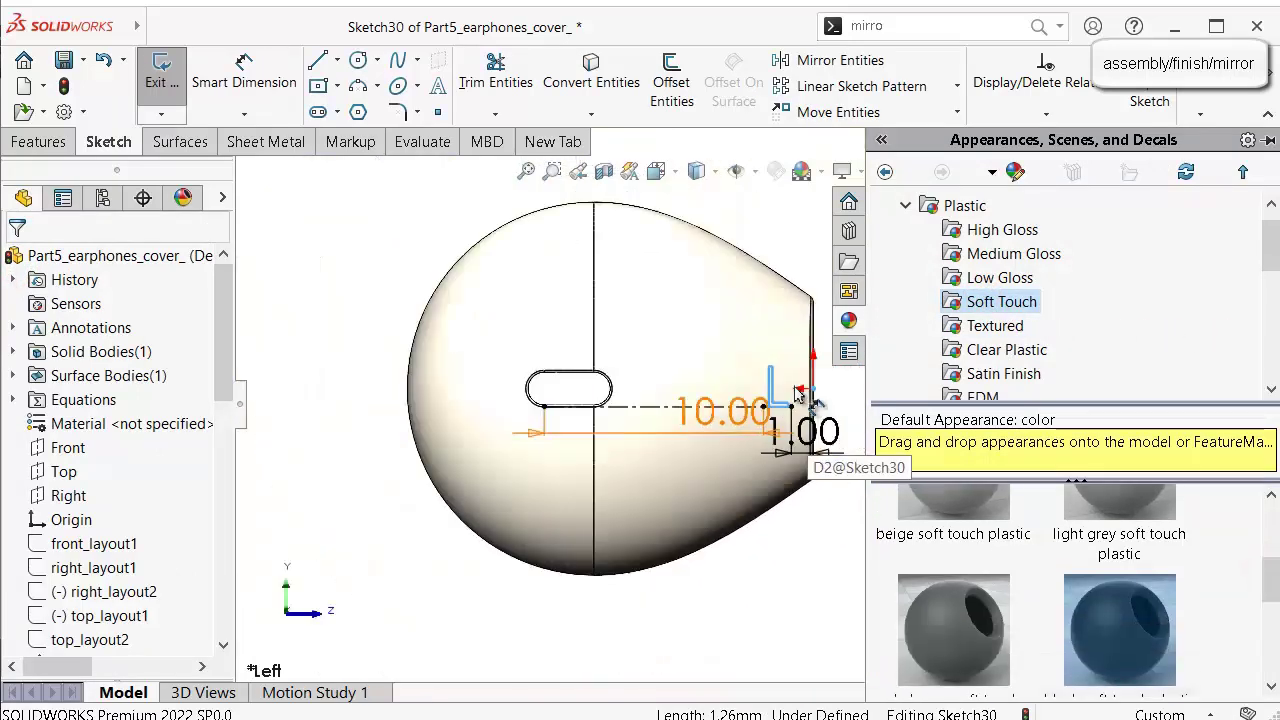
pyautogui.click(817, 514)
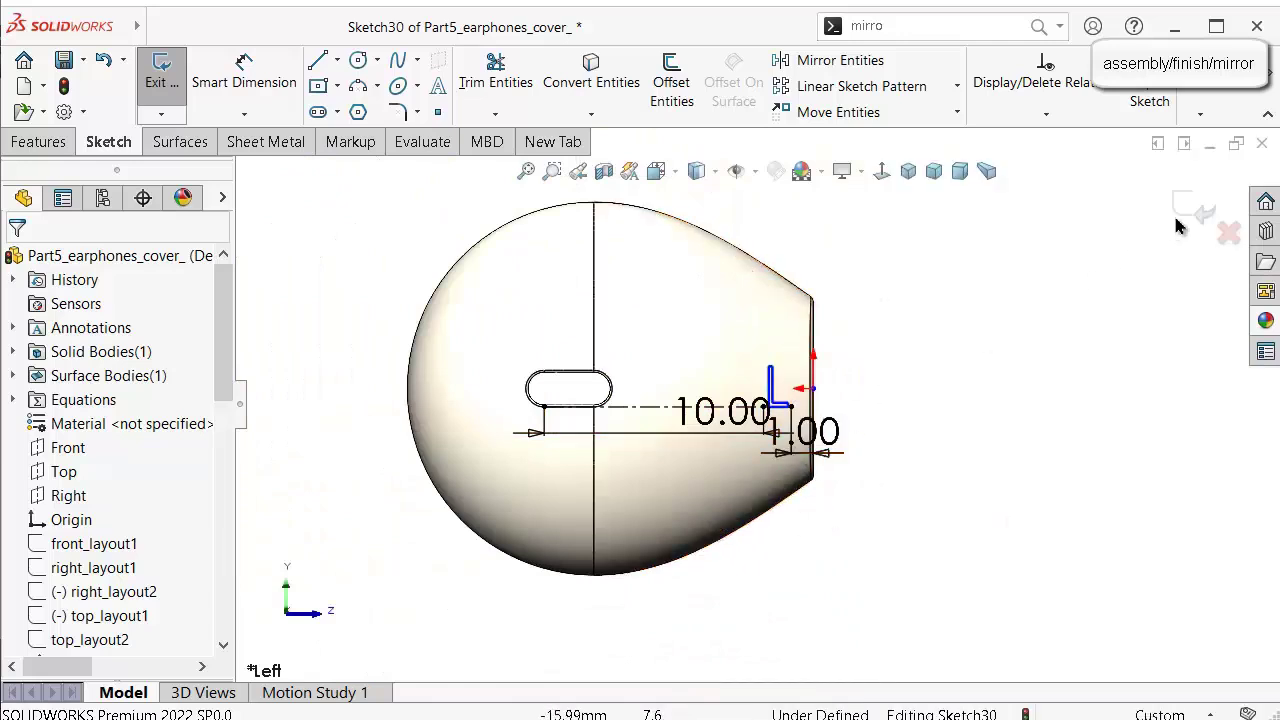
# Finish the sketch and wrap the letter L onto the cover's outer face as a scribe.
pyautogui.click(1183, 208)
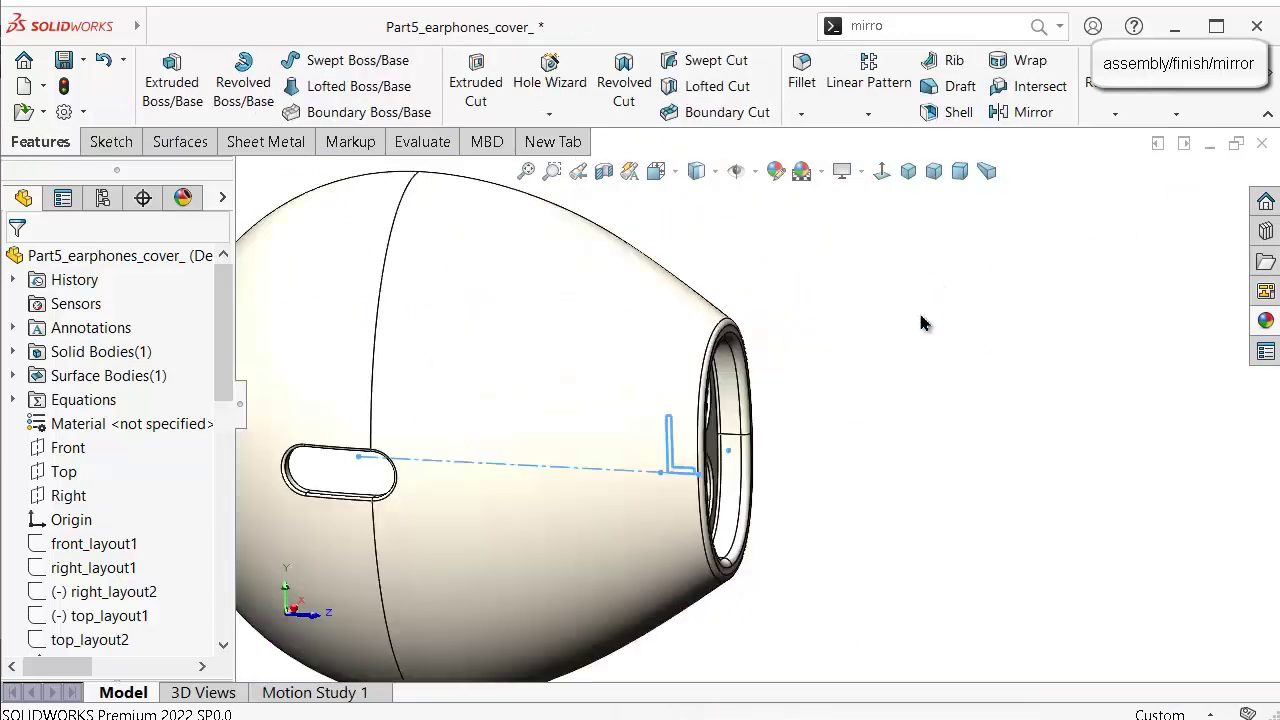
pyautogui.click(1022, 61)
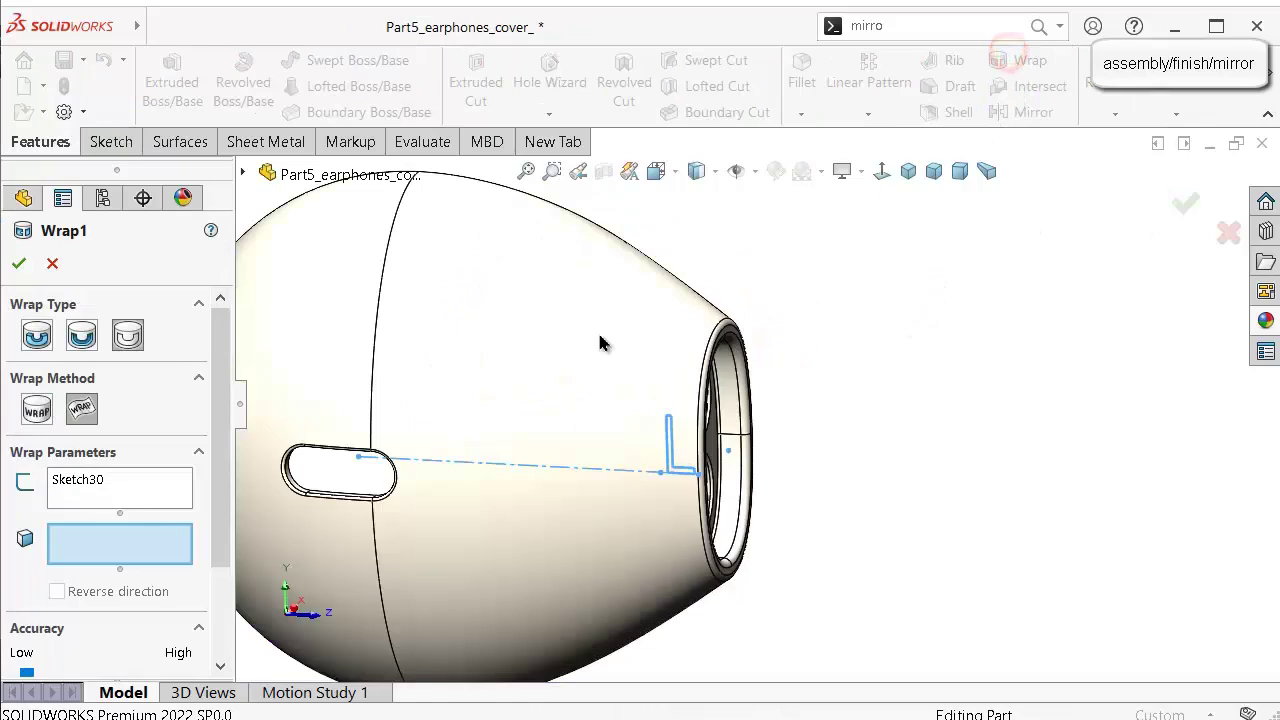
pyautogui.click(126, 337)
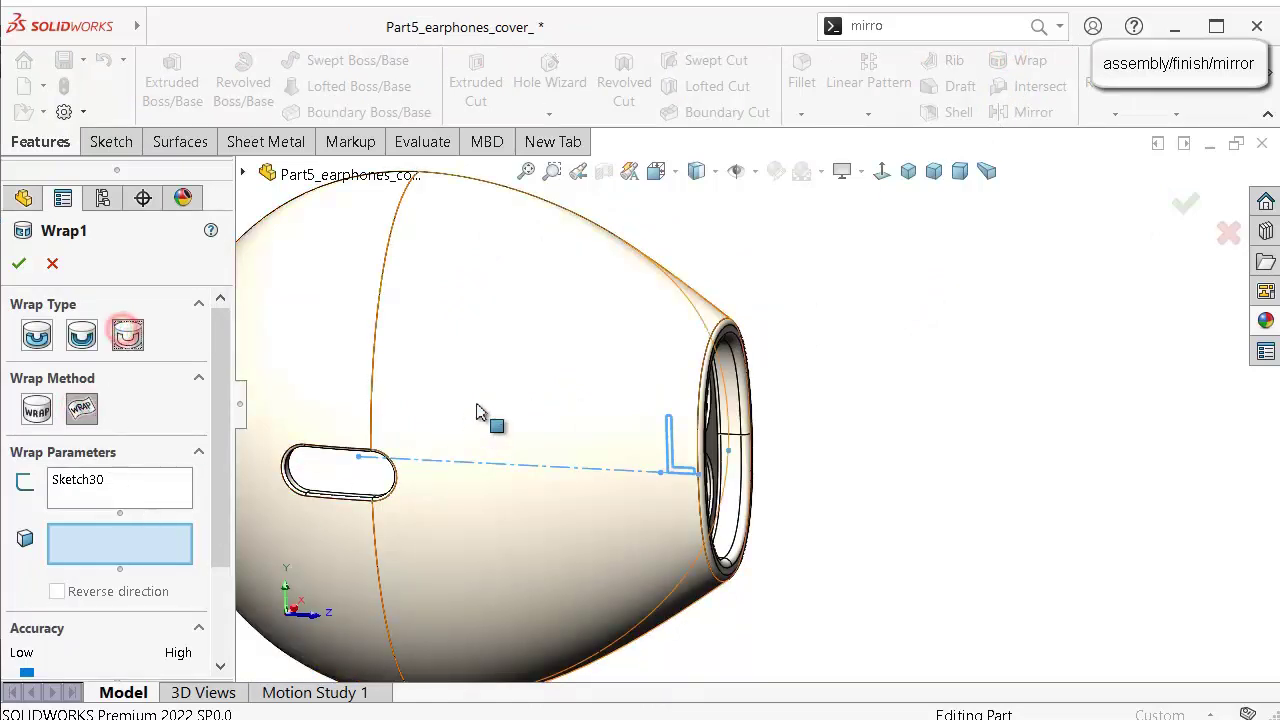
pyautogui.click(510, 378)
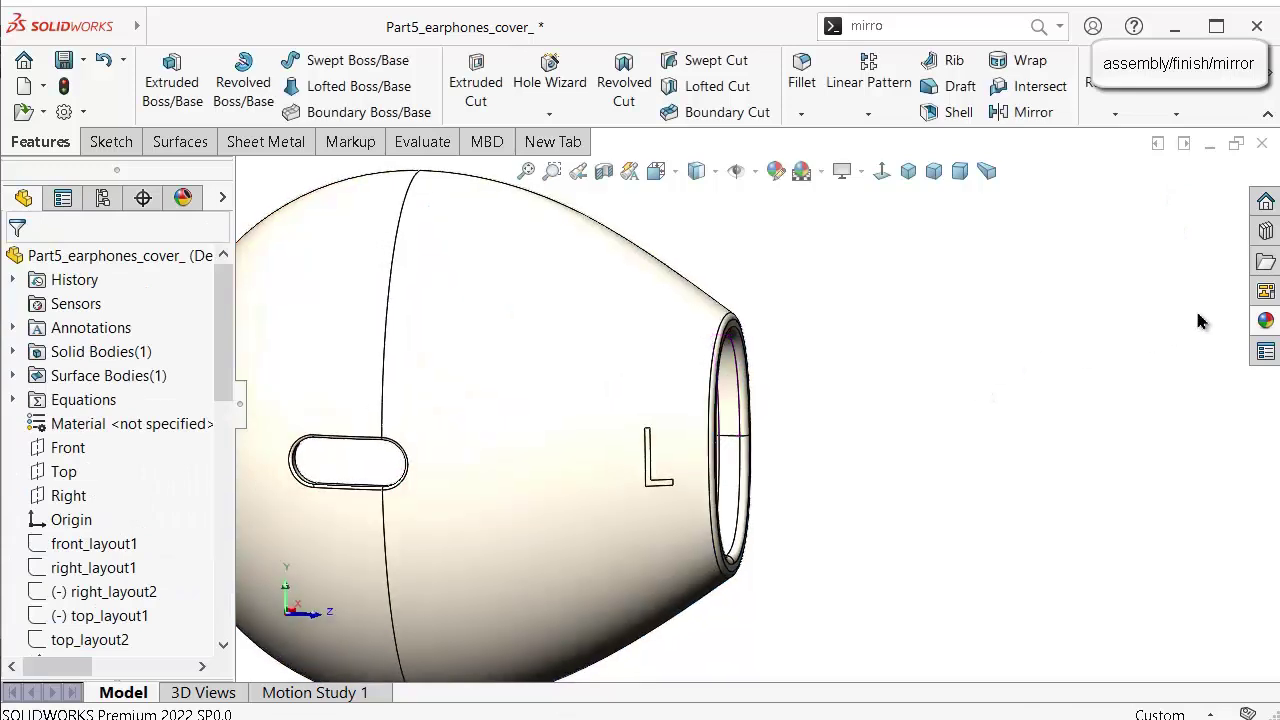
# Apply the dark grey soft touch plastic appearance to the scribed L's face.
pyautogui.click(1265, 320)
pyautogui.scroll(-7, 629, 464)
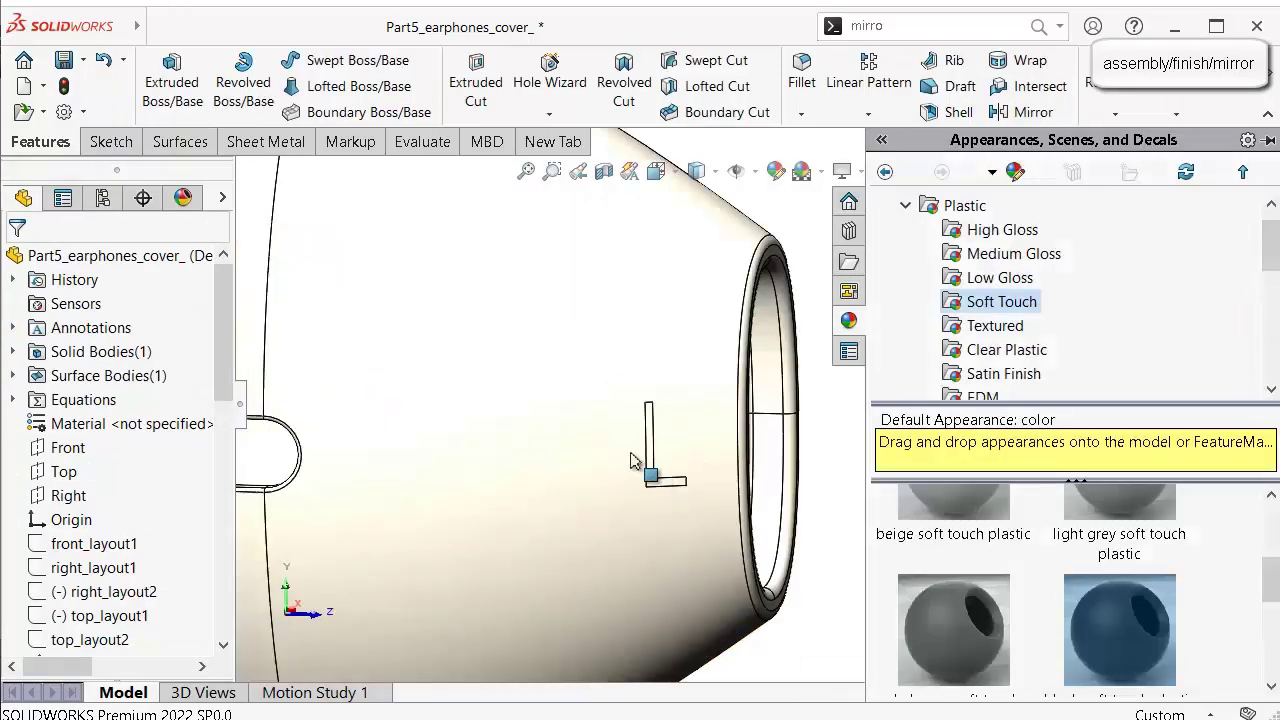
pyautogui.moveTo(733, 528); pyautogui.dragTo(727, 524)
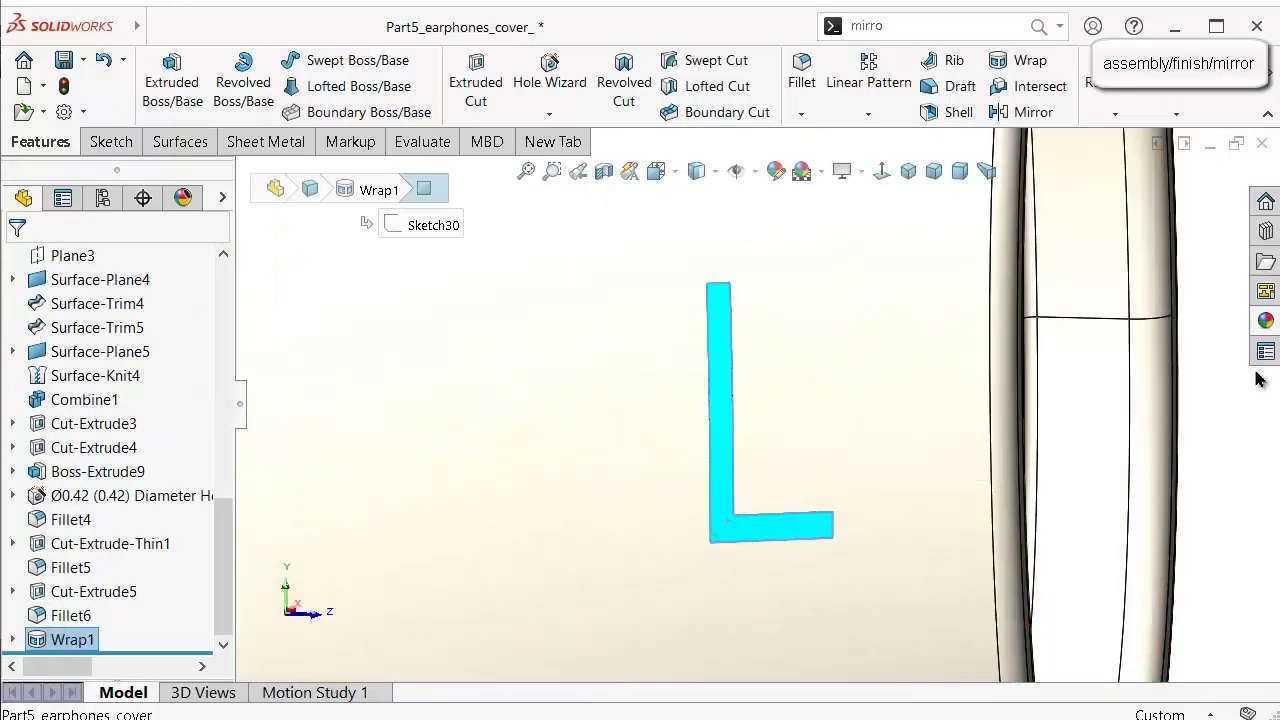
pyautogui.click(1265, 318)
pyautogui.moveTo(1272, 598)
pyautogui.mouseDown()
pyautogui.moveTo(1273, 636)
pyautogui.moveTo(1276, 575)
pyautogui.moveTo(1274, 600)
pyautogui.mouseUp()
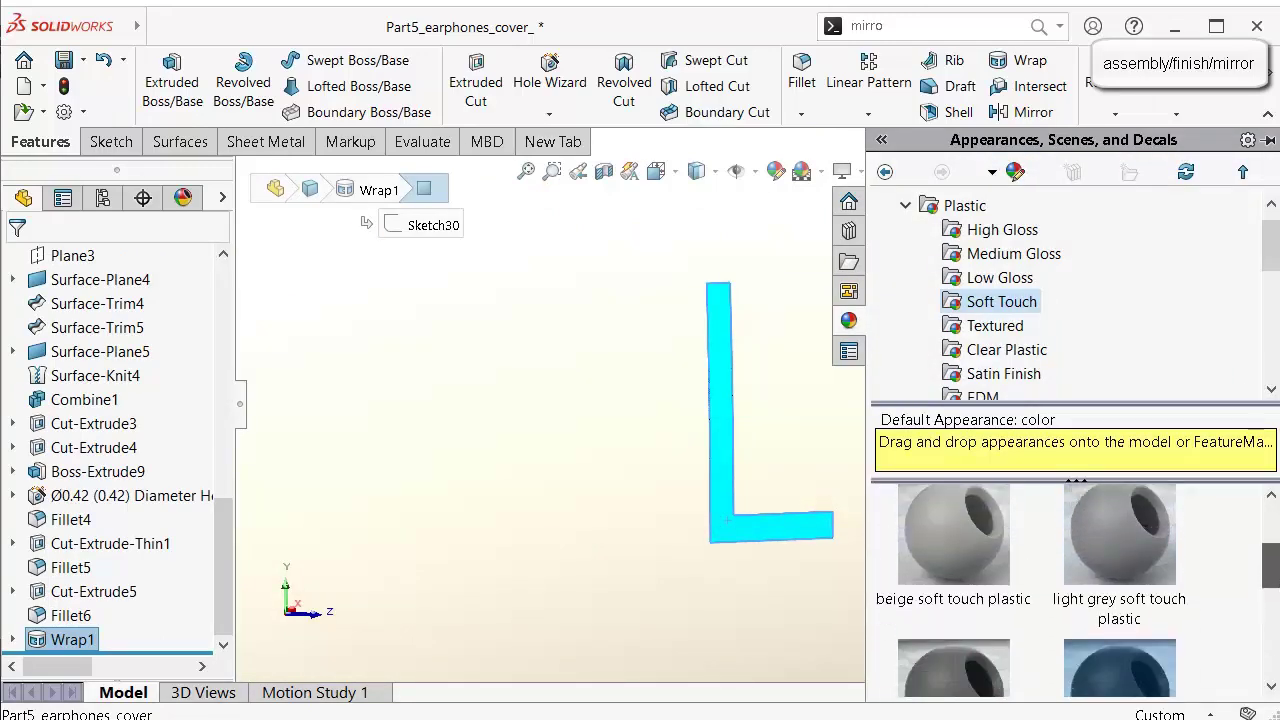
pyautogui.click(955, 594)
pyautogui.moveTo(958, 596)
pyautogui.mouseDown()
pyautogui.moveTo(810, 497)
pyautogui.moveTo(783, 462)
pyautogui.mouseUp()
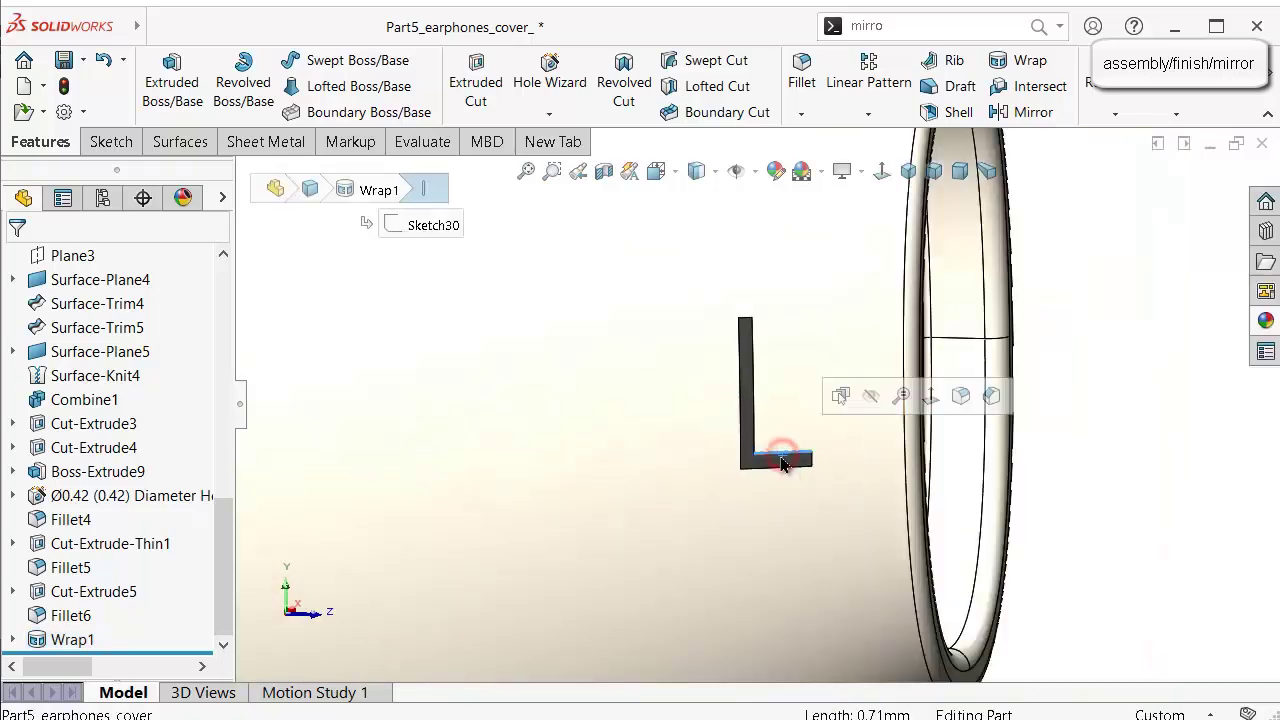
# Change the scribed L's face to the light grey soft touch plastic appearance.
pyautogui.click(1264, 320)
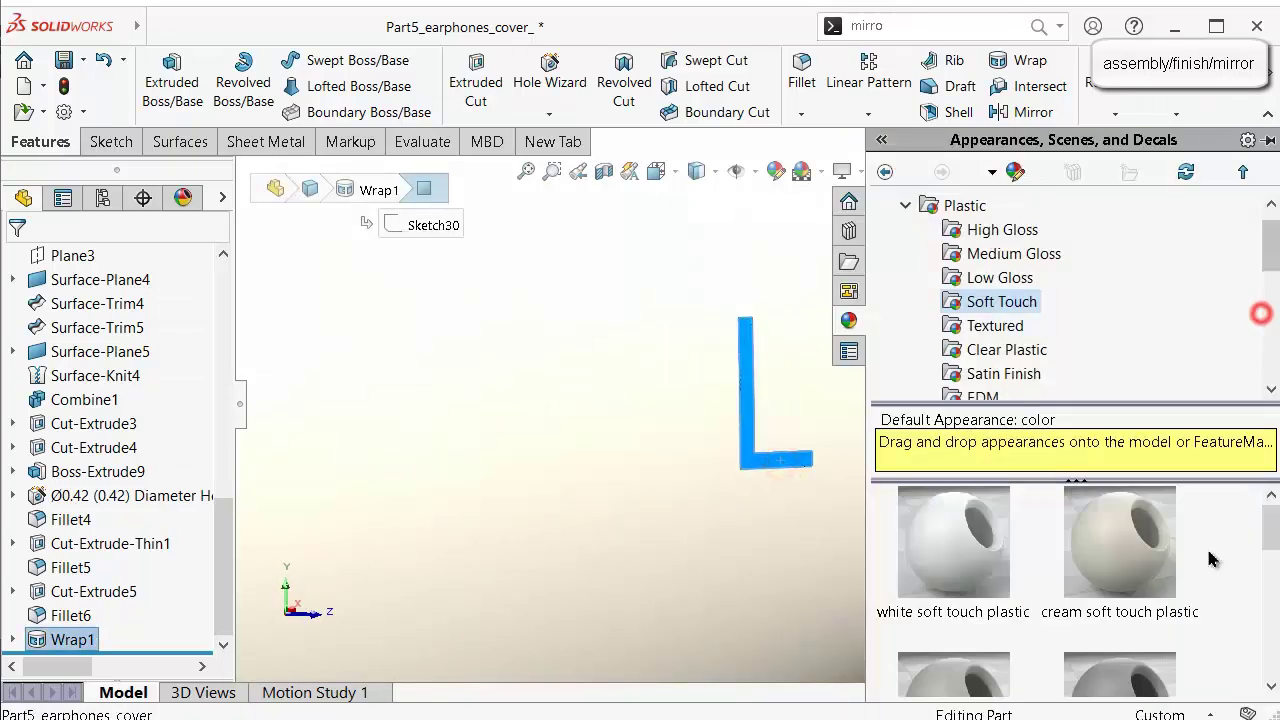
pyautogui.scroll(-2, 1274, 566)
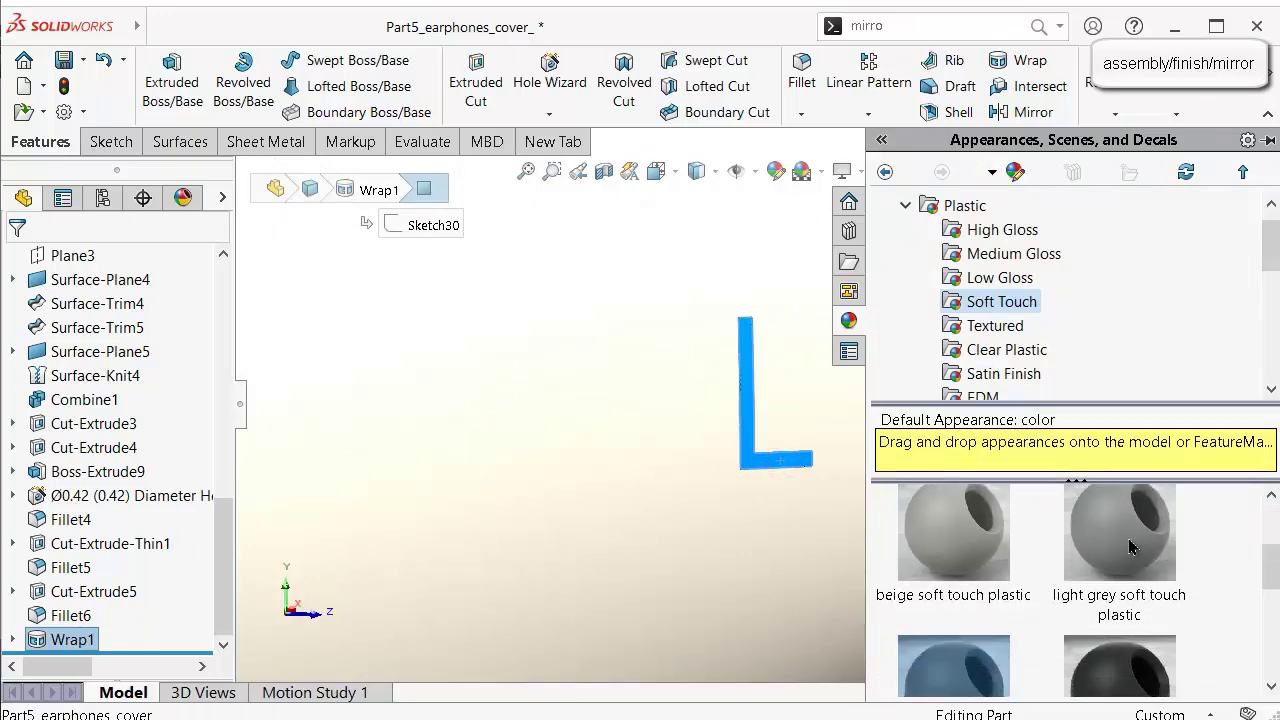
pyautogui.click(1126, 540)
pyautogui.click(823, 586)
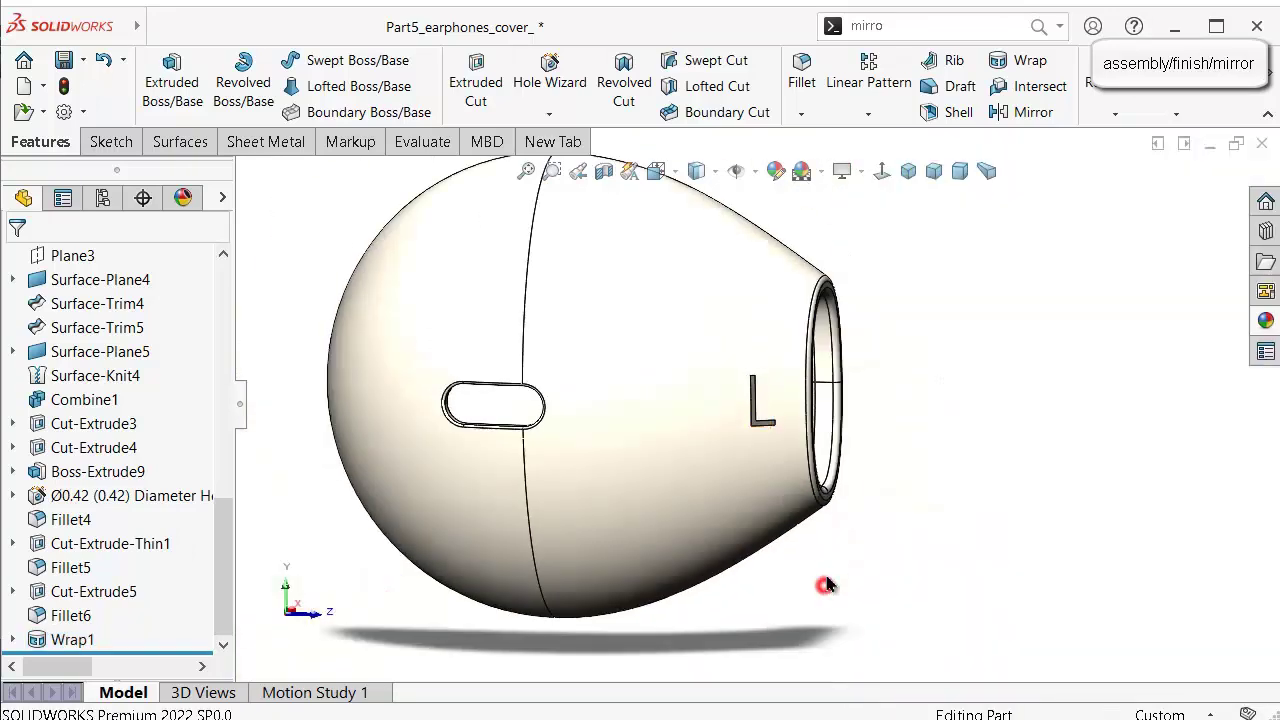
# Display the cover with RealView graphics, shaded without edges, and save the part.
pyautogui.click(857, 173)
pyautogui.click(845, 200)
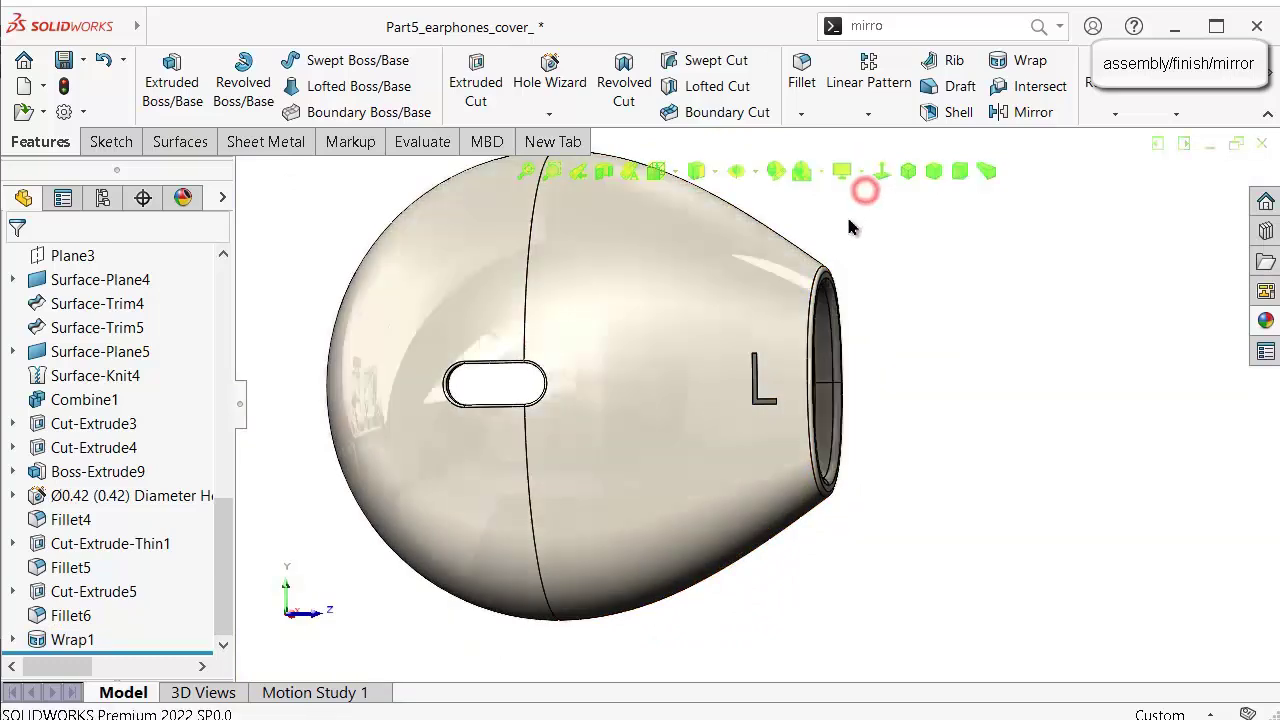
pyautogui.click(880, 173)
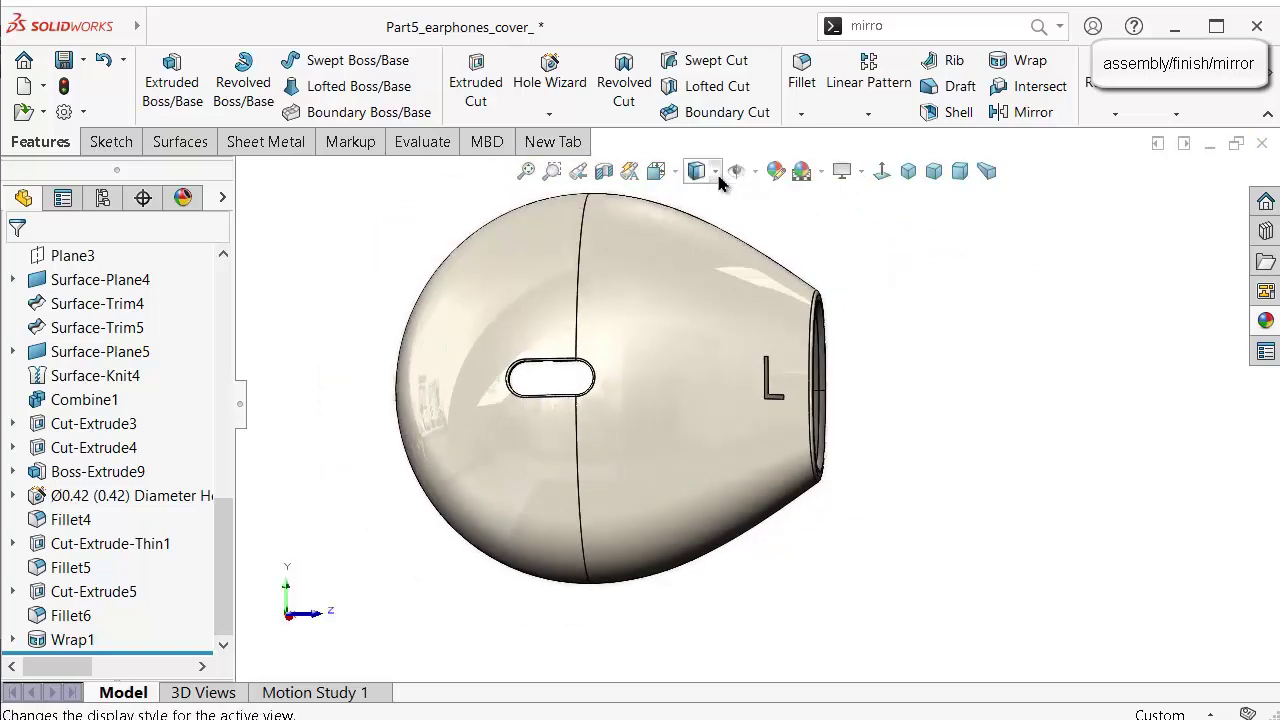
pyautogui.click(716, 173)
pyautogui.click(704, 228)
pyautogui.moveTo(1000, 323)
pyautogui.mouseDown(button='middle')
pyautogui.moveTo(977, 323)
pyautogui.moveTo(1045, 330)
pyautogui.moveTo(969, 323)
pyautogui.moveTo(1018, 337)
pyautogui.moveTo(980, 335)
pyautogui.mouseUp(button='middle')
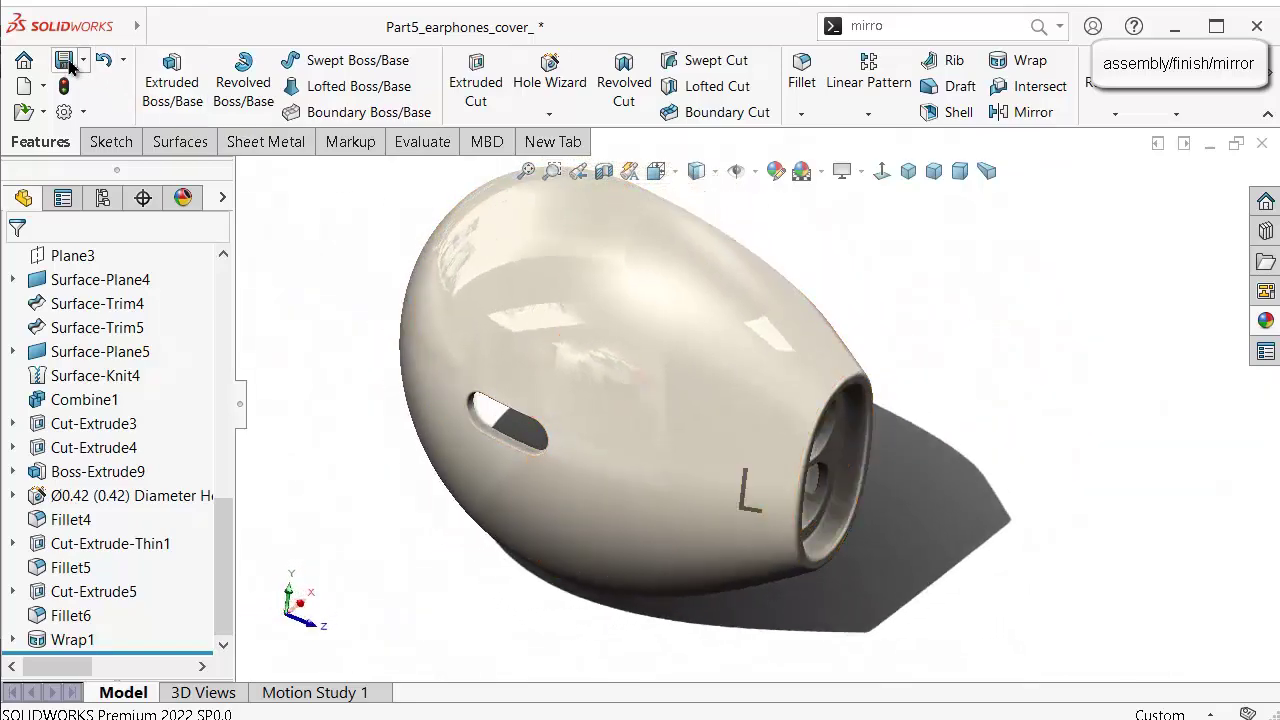
pyautogui.hotkey('ctrl', 's')
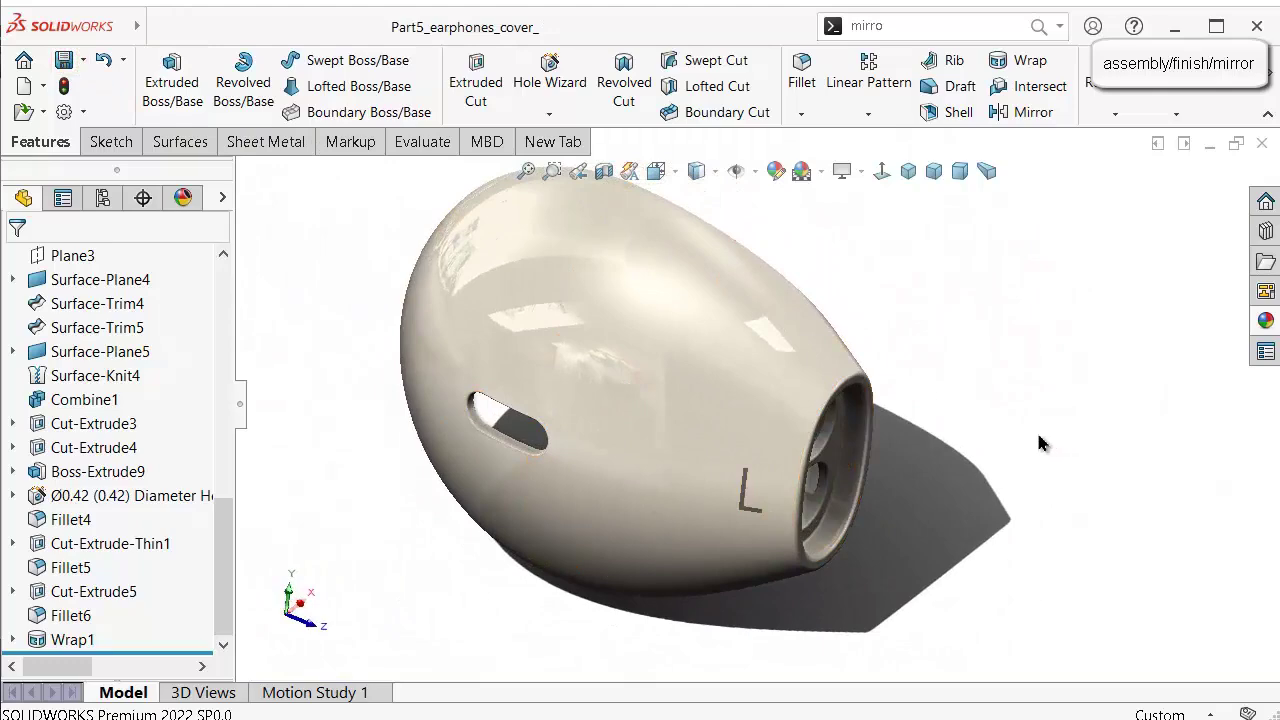
# Give the scribed L's face the dark grey soft touch plastic appearance and save the cover part.
pyautogui.moveTo(1040, 443)
pyautogui.mouseDown(button='middle')
pyautogui.moveTo(1114, 277)
pyautogui.moveTo(1100, 271)
pyautogui.mouseUp(button='middle')
pyautogui.scroll(-6, 420, 583)
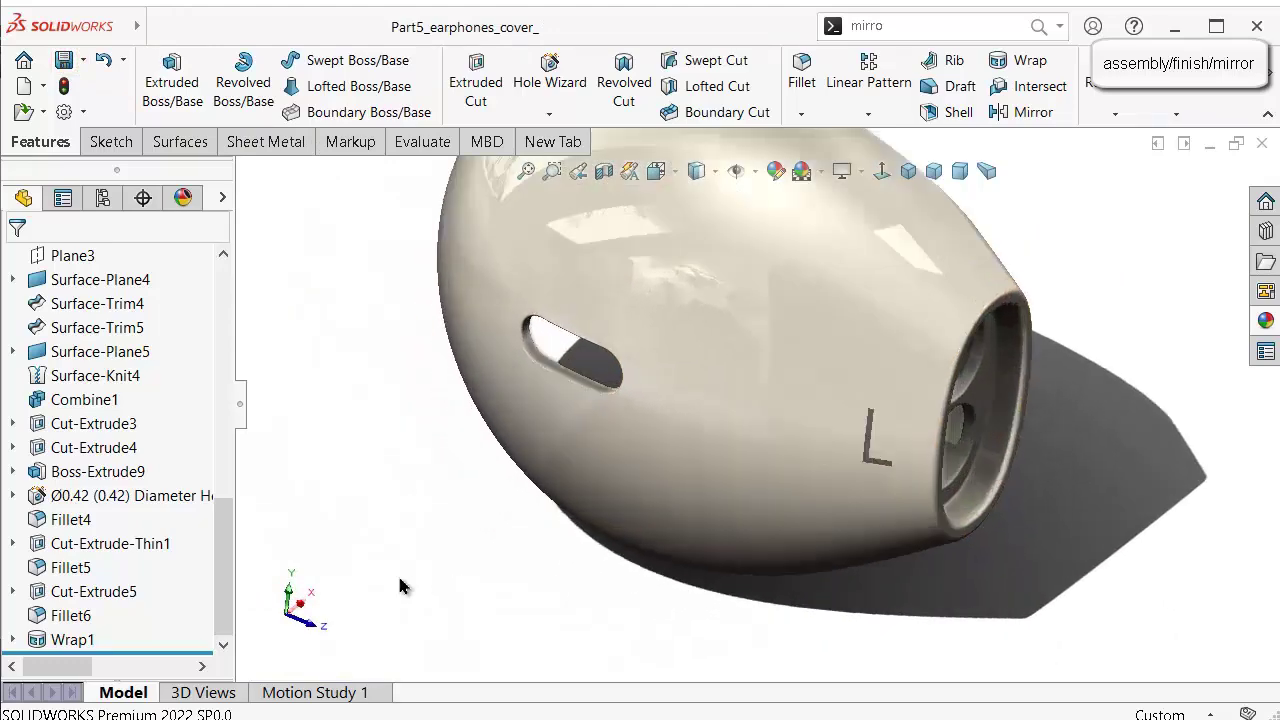
pyautogui.scroll(3, 972, 452)
pyautogui.scroll(-7, 1100, 343)
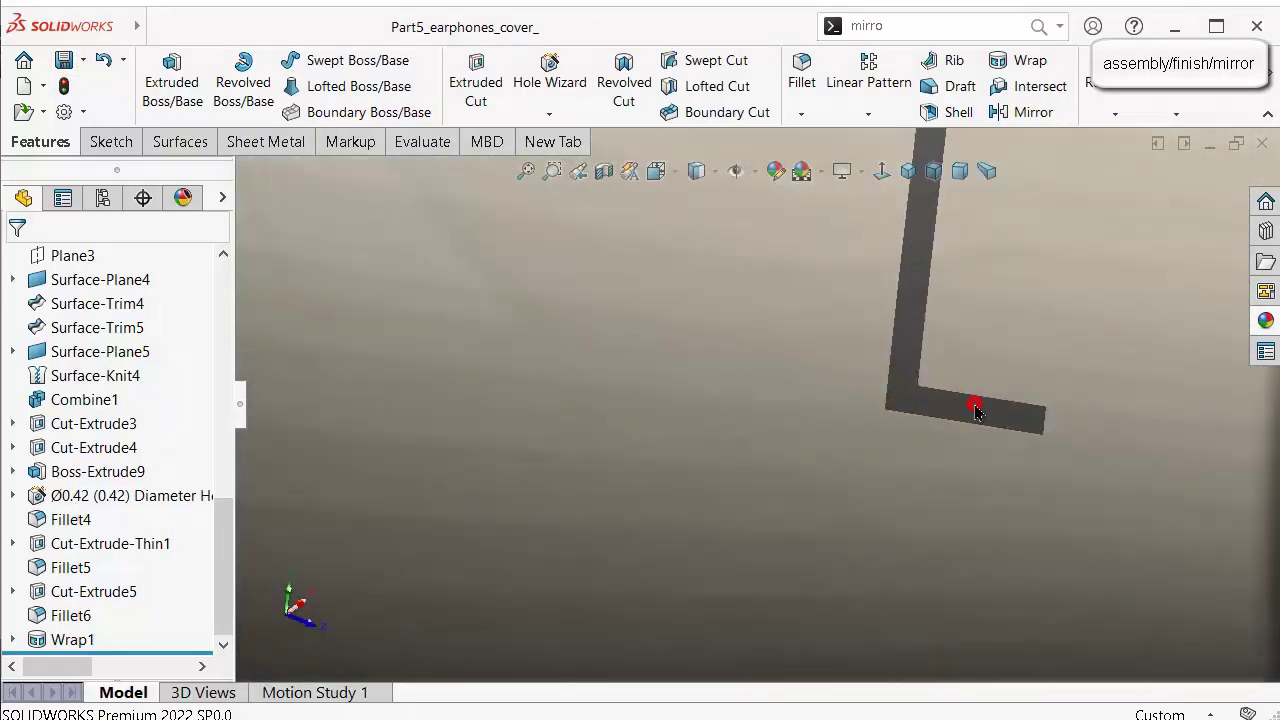
pyautogui.click(976, 411)
pyautogui.click(1236, 343)
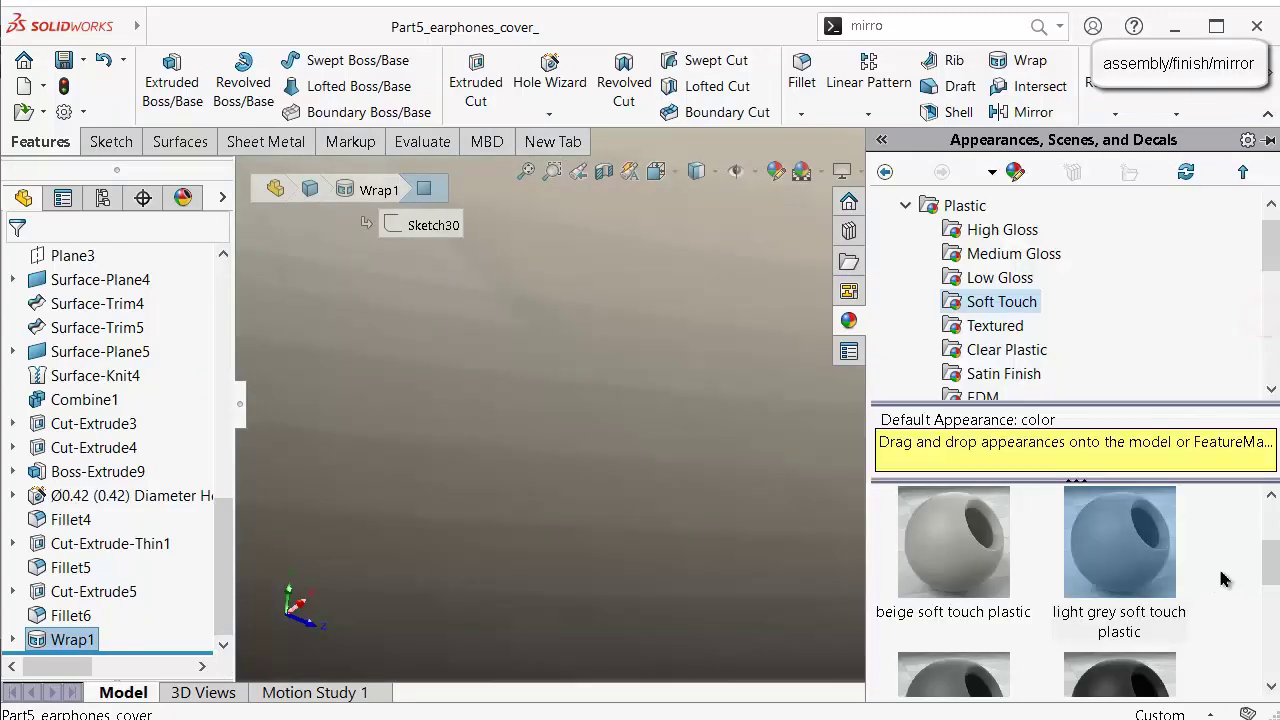
pyautogui.doubleClick(971, 671)
pyautogui.scroll(5, 750, 505)
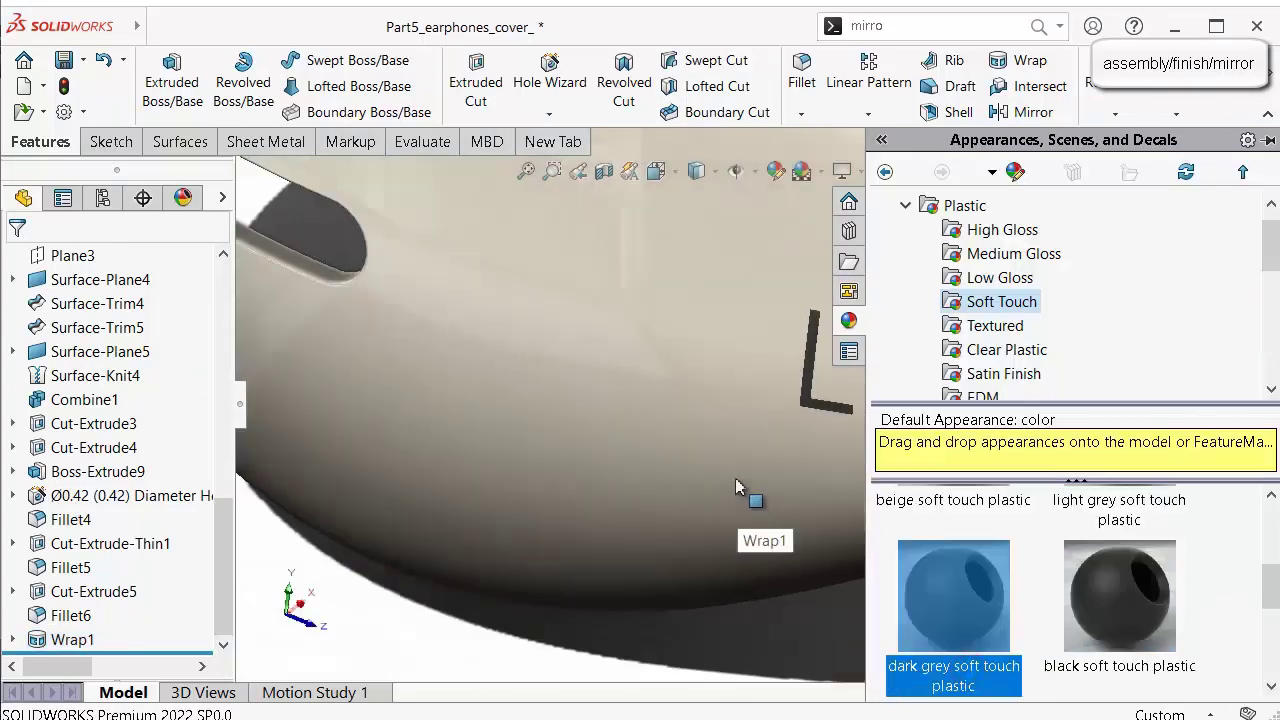
pyautogui.moveTo(740, 630); pyautogui.dragTo(708, 627)
pyautogui.moveTo(1146, 268); pyautogui.dragTo(1104, 278, button='middle')
pyautogui.click(67, 61)
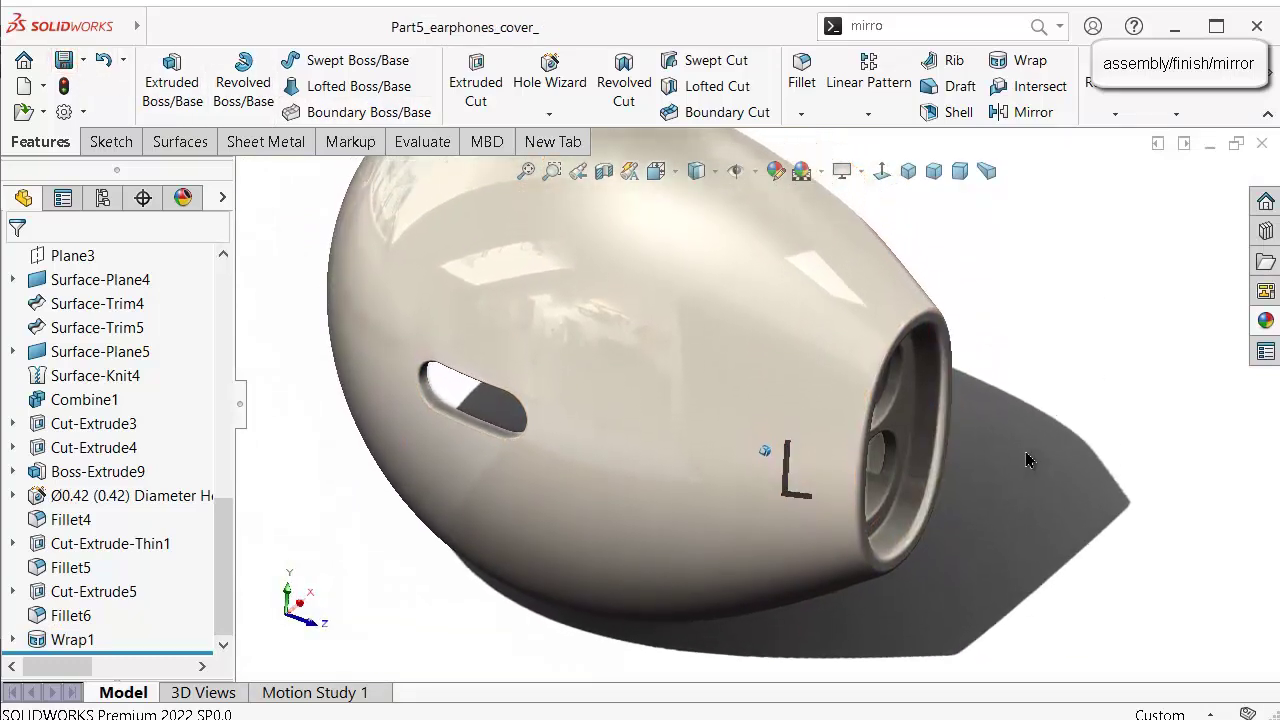
pyautogui.moveTo(1001, 456); pyautogui.dragTo(948, 471, button='middle')
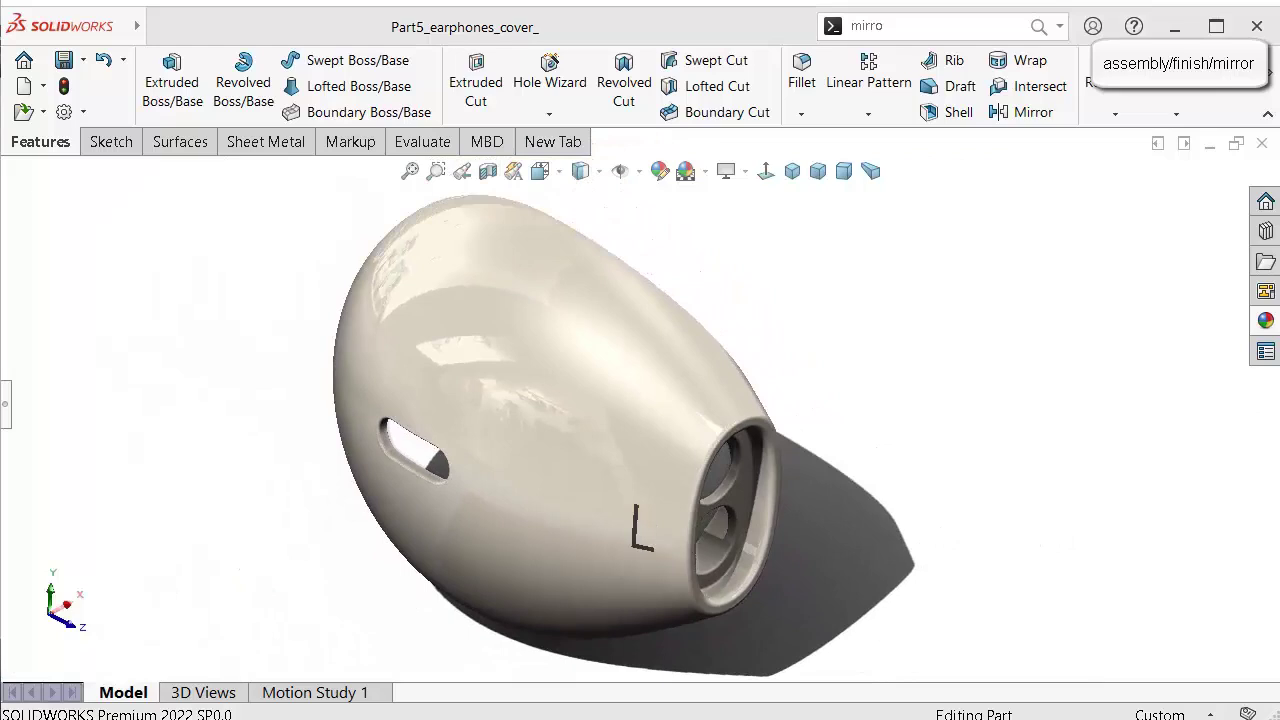
# Return to the original earphone assembly, rebuild it with the changed cover, and maximize its window.
pyautogui.click(1212, 145)
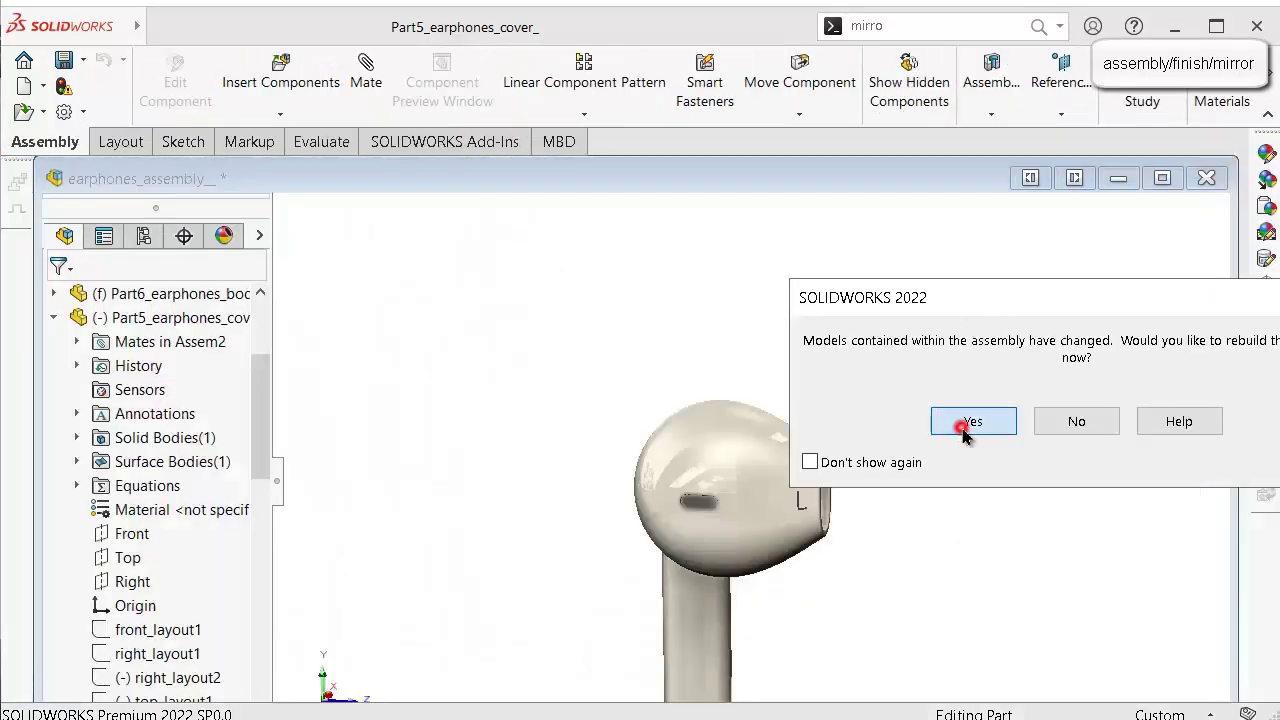
pyautogui.click(963, 424)
pyautogui.click(1158, 176)
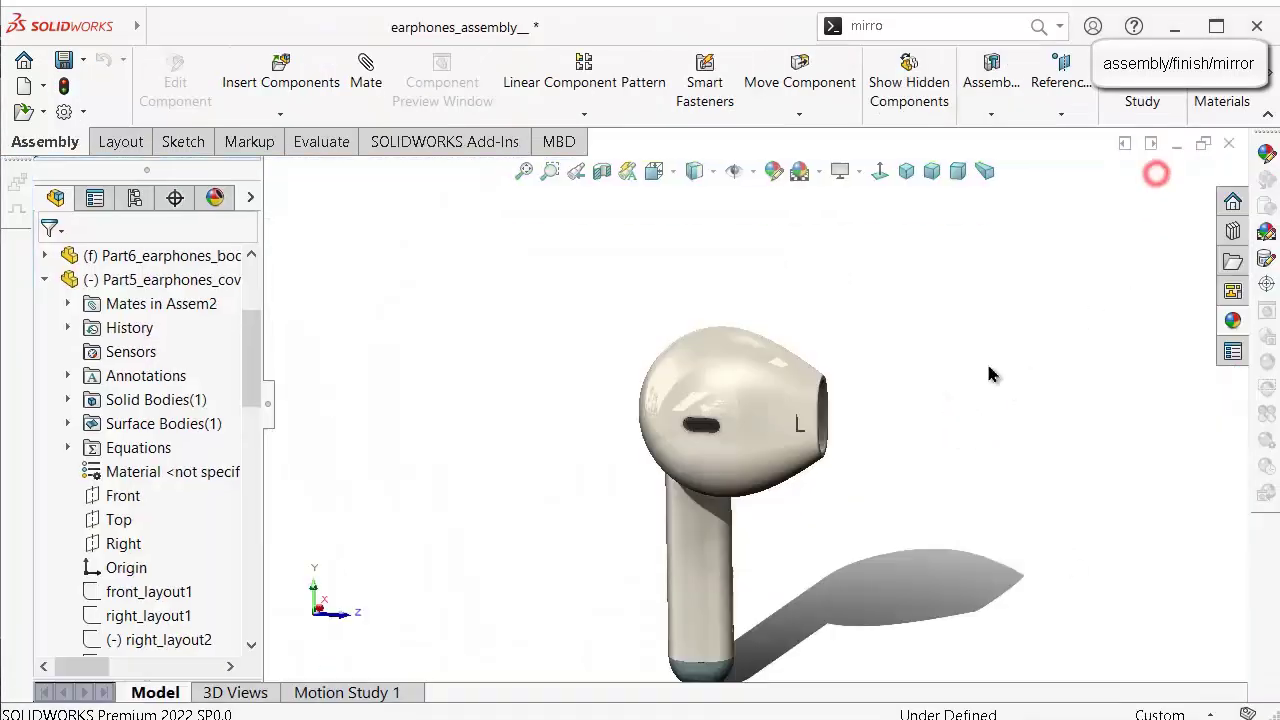
# Examine the L marking on the left earphone assembly and the R-marked right earphone assembly from all around.
pyautogui.moveTo(905, 398); pyautogui.dragTo(866, 440, button='middle')
pyautogui.scroll(-2, 866, 440)
pyautogui.scroll(2, 775, 483)
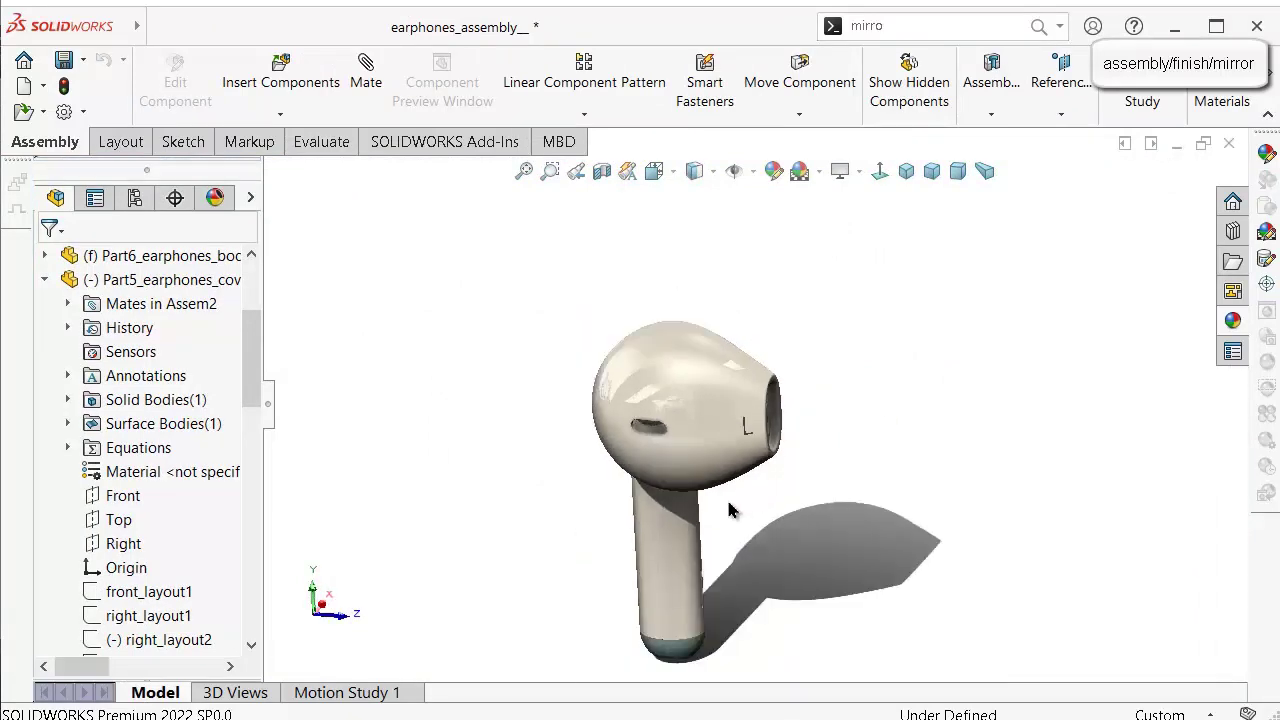
pyautogui.moveTo(703, 504); pyautogui.dragTo(743, 451, button='middle')
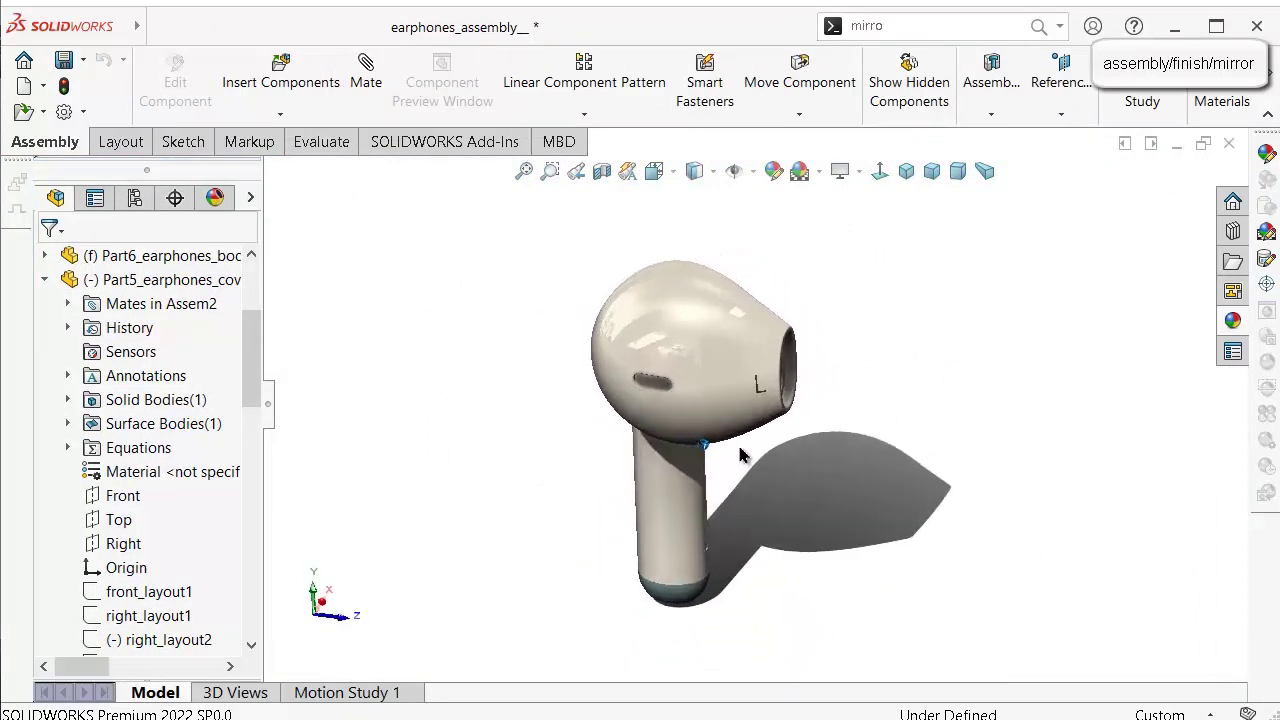
pyautogui.scroll(-2, 760, 430)
pyautogui.press('Right')
pyautogui.press('Right')
pyautogui.press('Right')
pyautogui.press('Right')
pyautogui.press('Right')
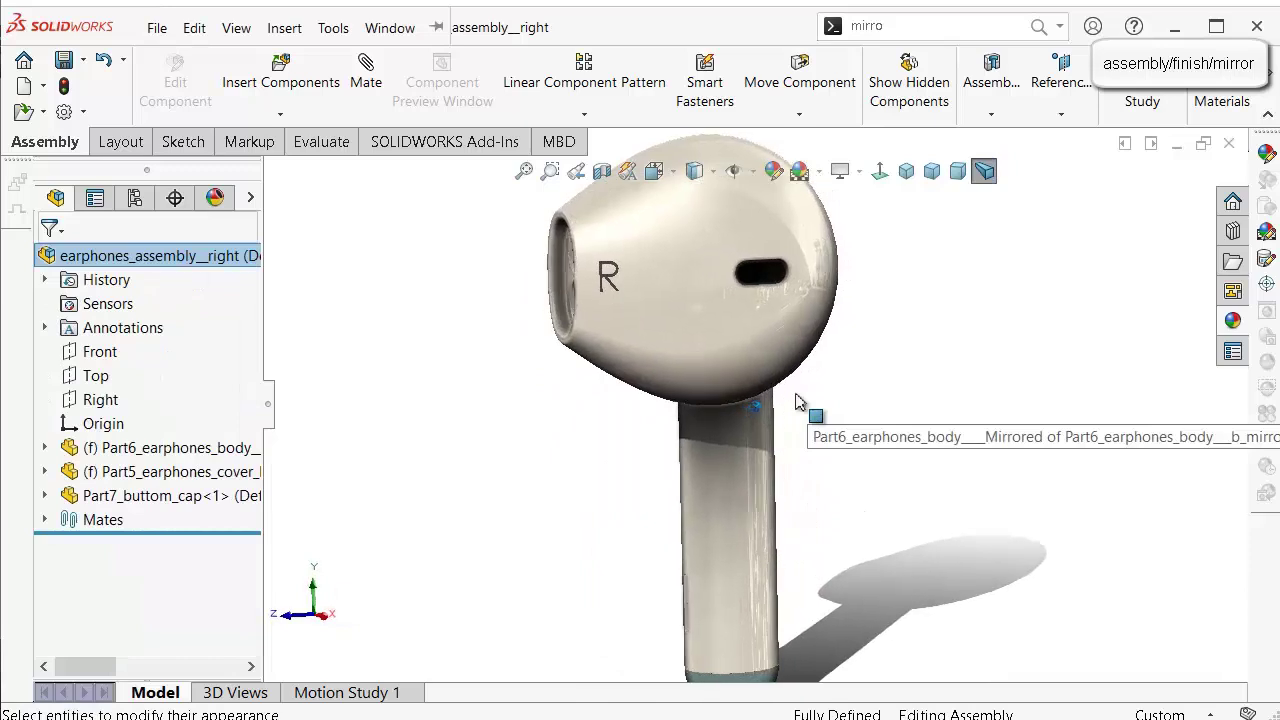
pyautogui.press('Right')
pyautogui.press('Right')
pyautogui.press('Right')
pyautogui.press('Right')
pyautogui.press('Right')
pyautogui.press('Right')
pyautogui.press('Right')
pyautogui.press('Right')
pyautogui.press('Right')
pyautogui.press('Right')
pyautogui.press('Right')
pyautogui.press('Right')
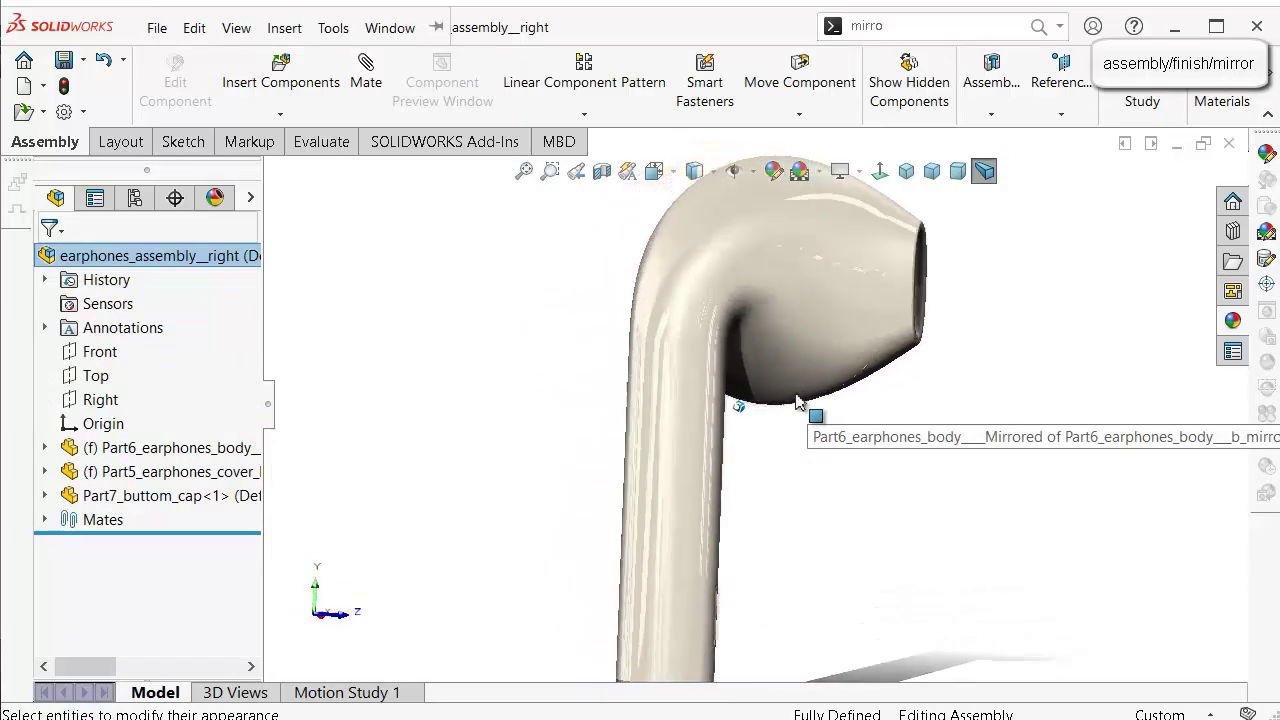
pyautogui.press('Left')
pyautogui.press('Left')
pyautogui.press('Left')
pyautogui.press('Left')
pyautogui.press('Left')
pyautogui.press('Left')
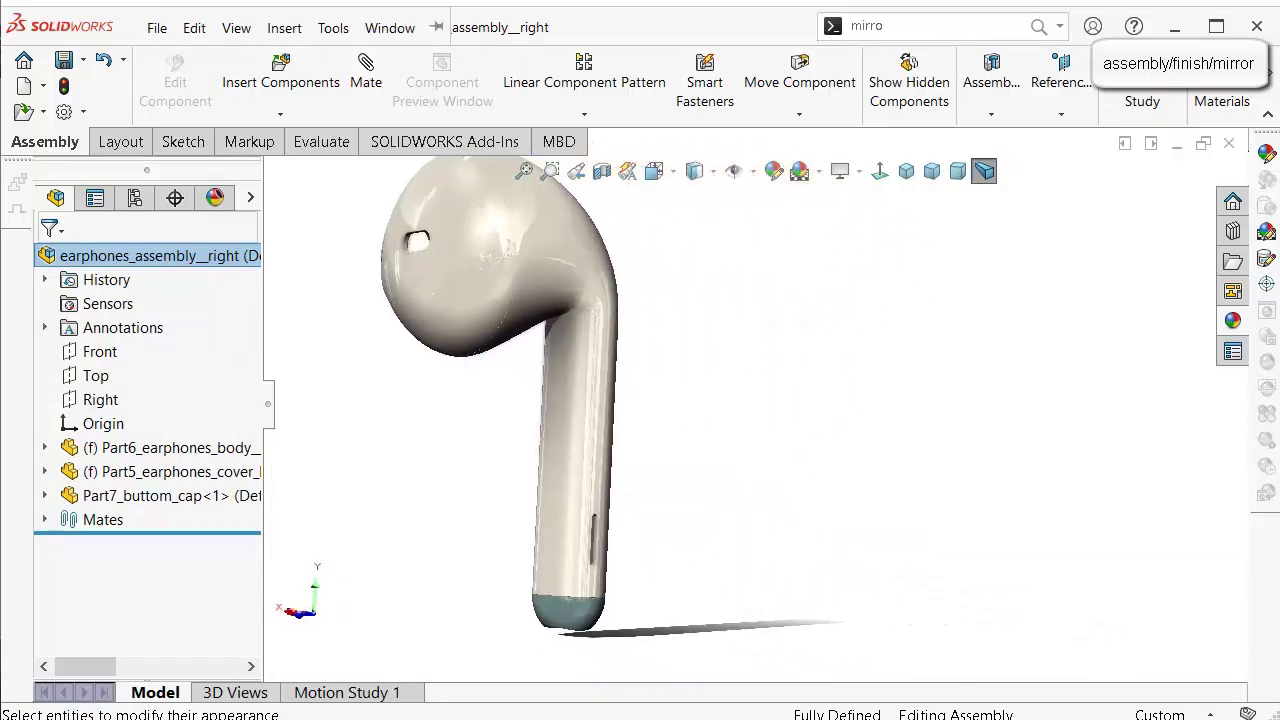
pyautogui.click(910, 173)
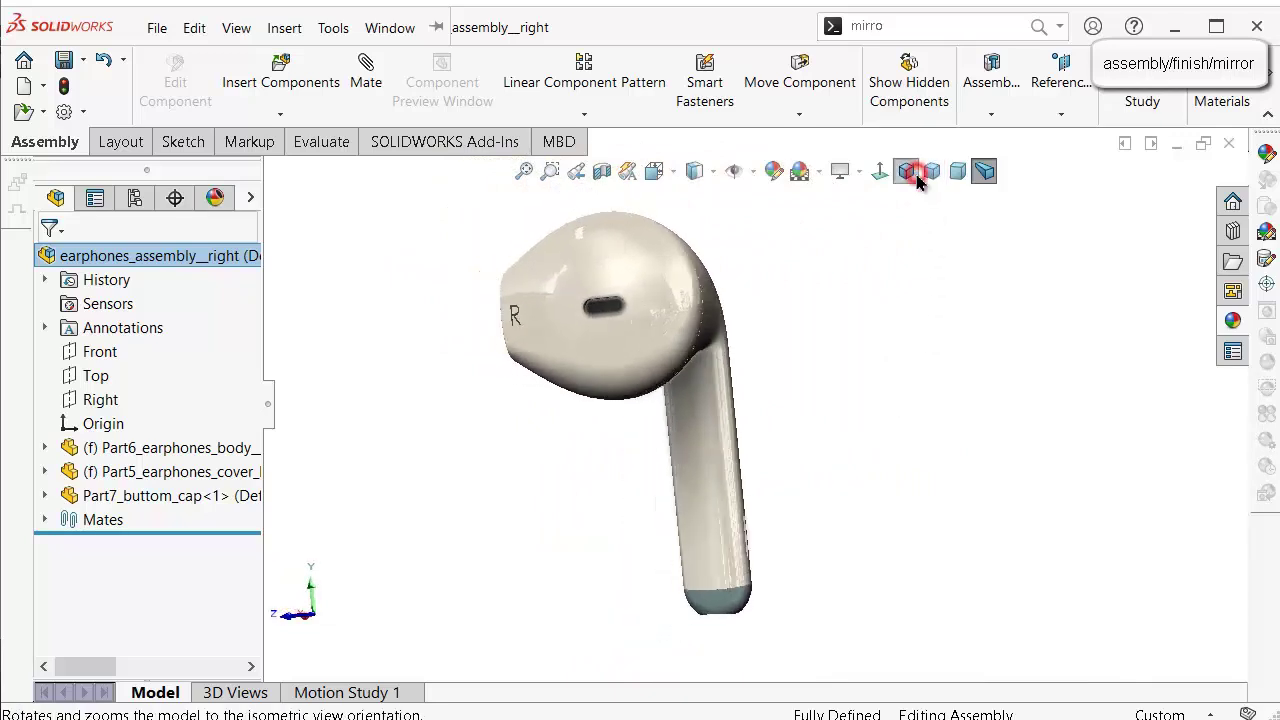
pyautogui.scroll(-3, 744, 295)
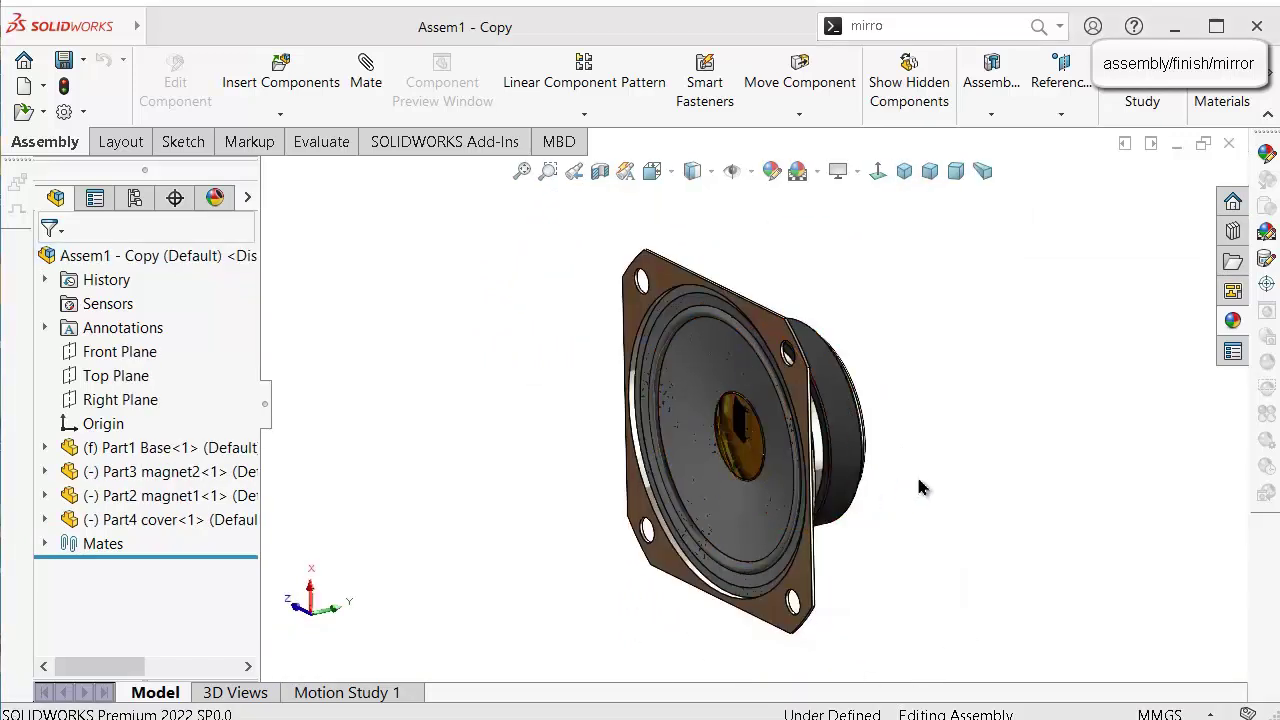
# Examine the speaker assembly "Assem1 - Copy" from its front around to the rear of its base.
pyautogui.hotkey('ctrl', '1')
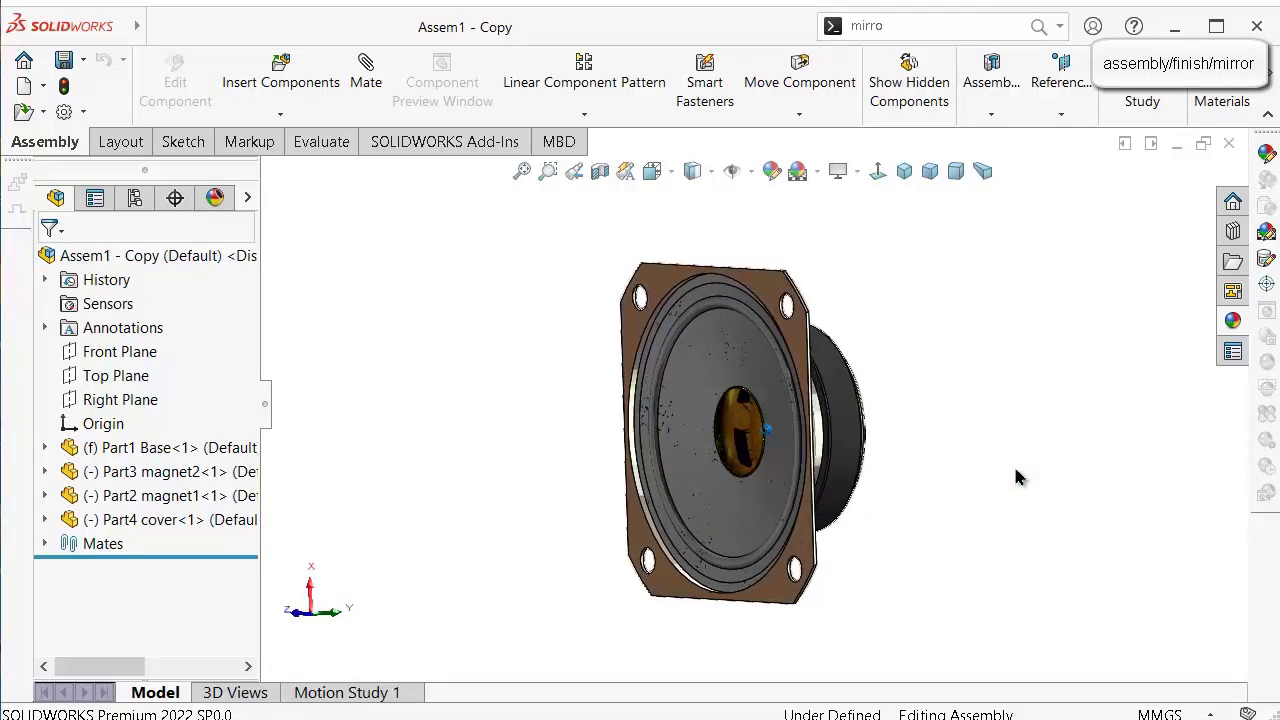
pyautogui.press('Right')
pyautogui.press('Right')
pyautogui.press('Right')
pyautogui.press('Right')
pyautogui.press('Right')
pyautogui.press('Right')
pyautogui.press('Right')
pyautogui.press('Right')
pyautogui.press('Right')
pyautogui.press('Right')
pyautogui.press('Right')
pyautogui.press('Right')
pyautogui.press('Right')
pyautogui.press('Right')
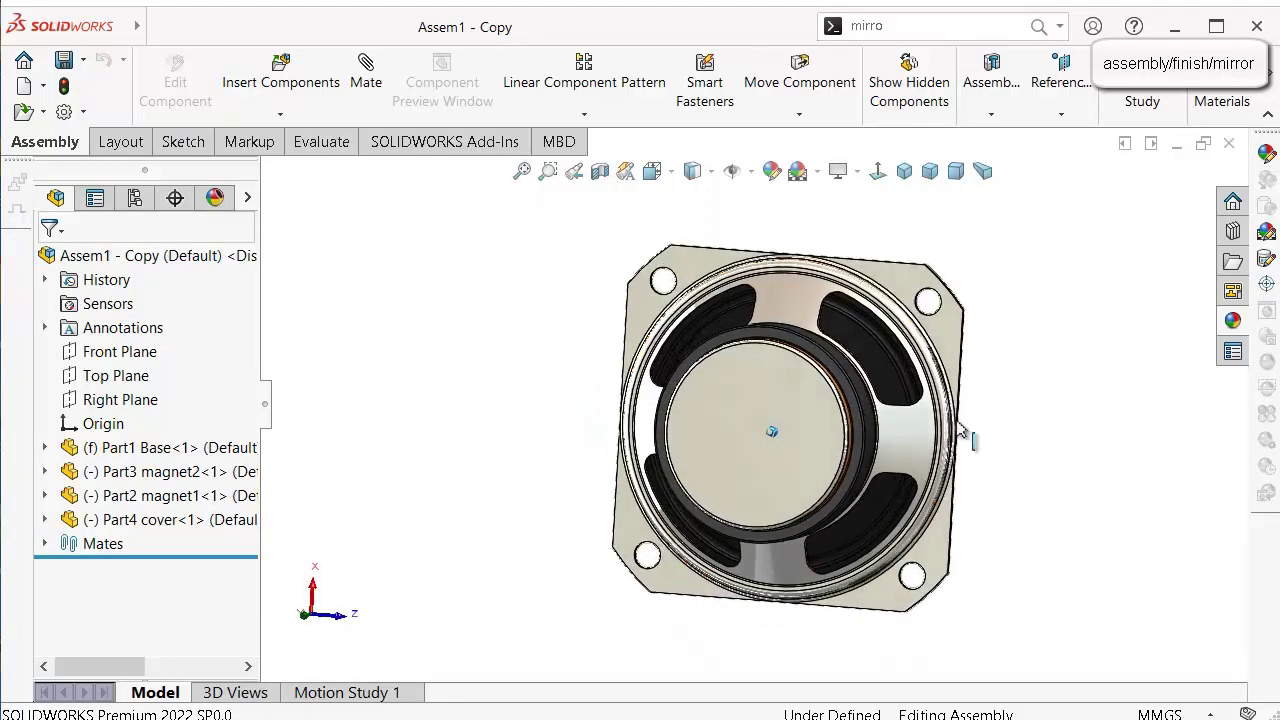
pyautogui.scroll(-3, 885, 370)
pyautogui.click(898, 278)
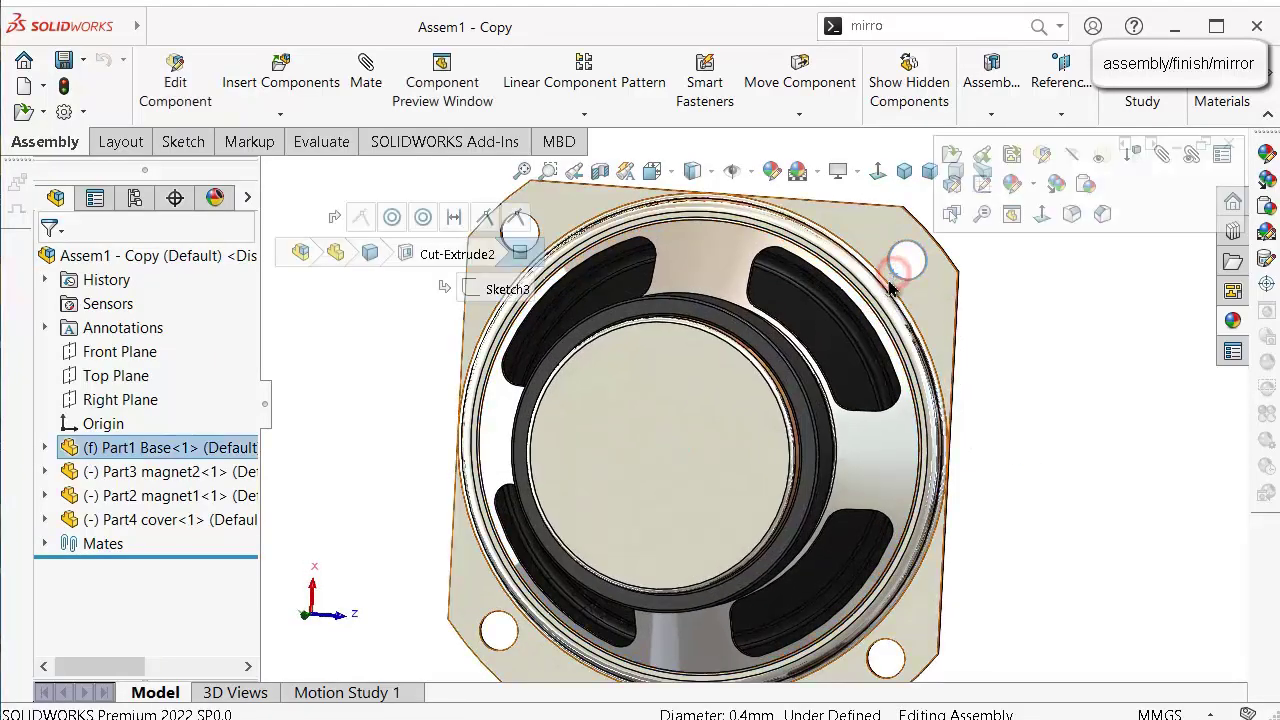
# Examine the speaker assembly from its back, side and front, including the mounting holes in the square base.
pyautogui.click(898, 288)
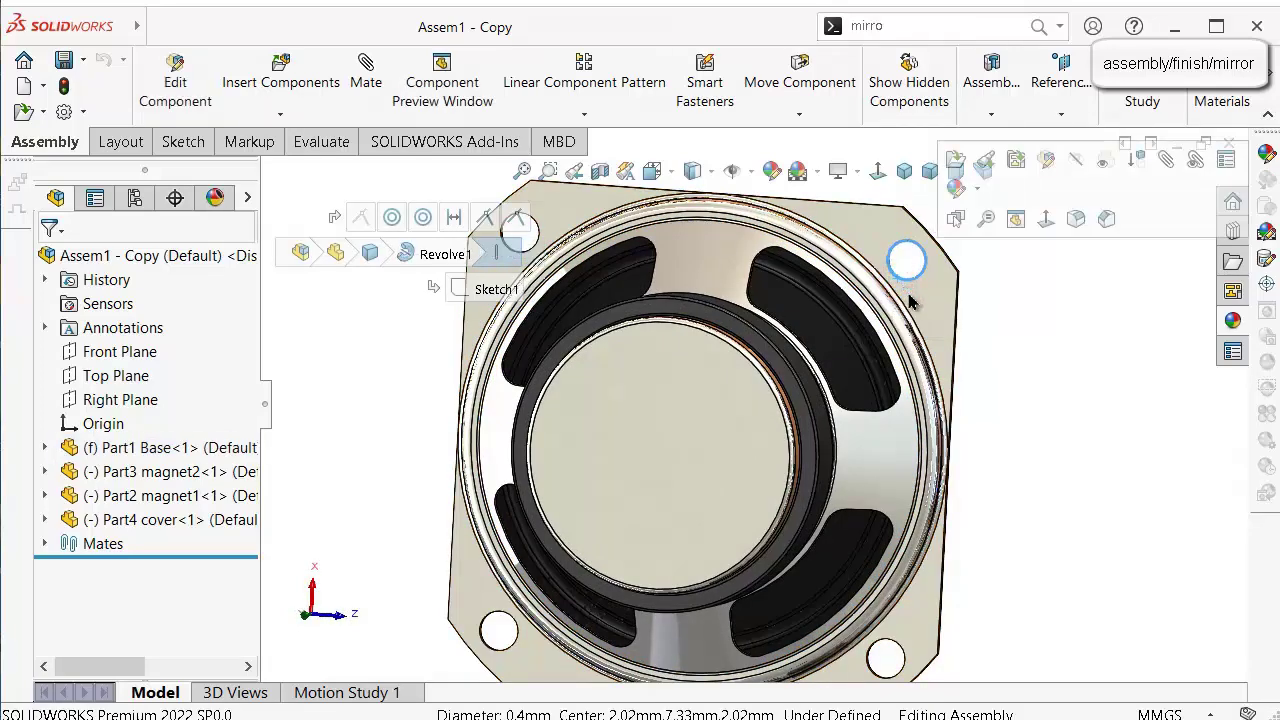
pyautogui.click(1068, 410)
pyautogui.moveTo(1060, 413); pyautogui.dragTo(990, 185, button='middle')
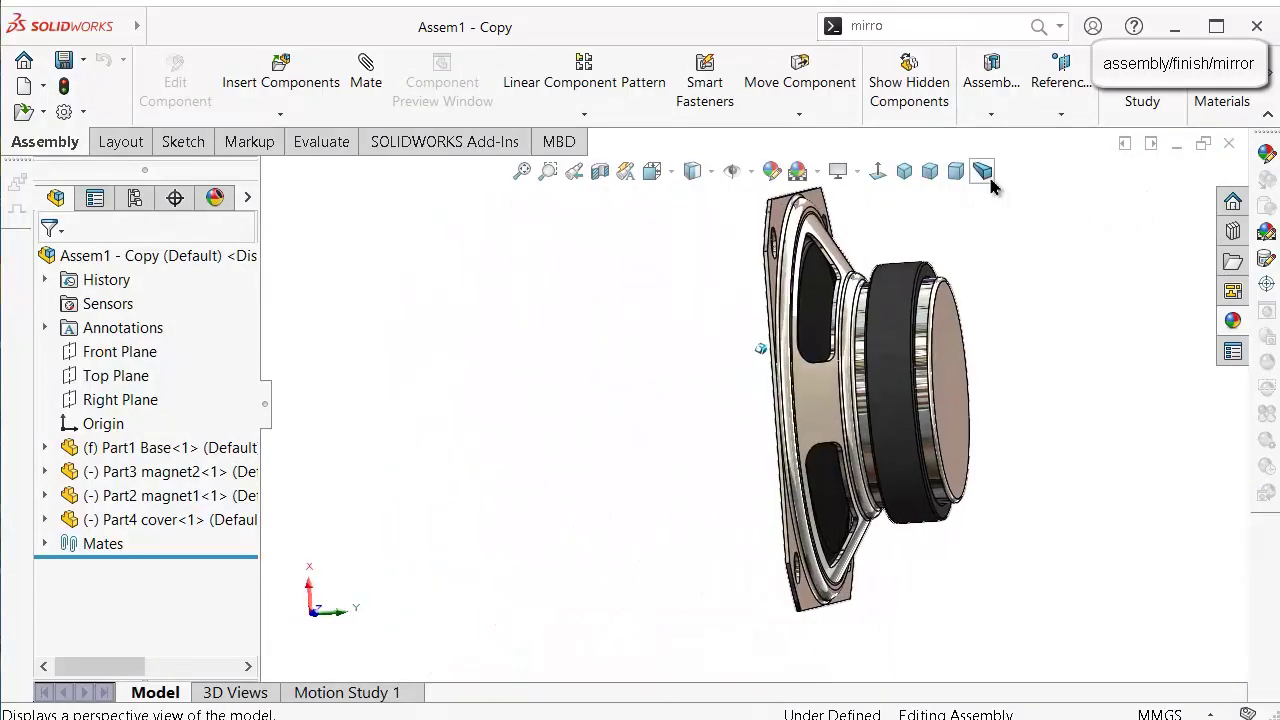
pyautogui.click(988, 180)
pyautogui.click(988, 180)
pyautogui.scroll(3, 1014, 290)
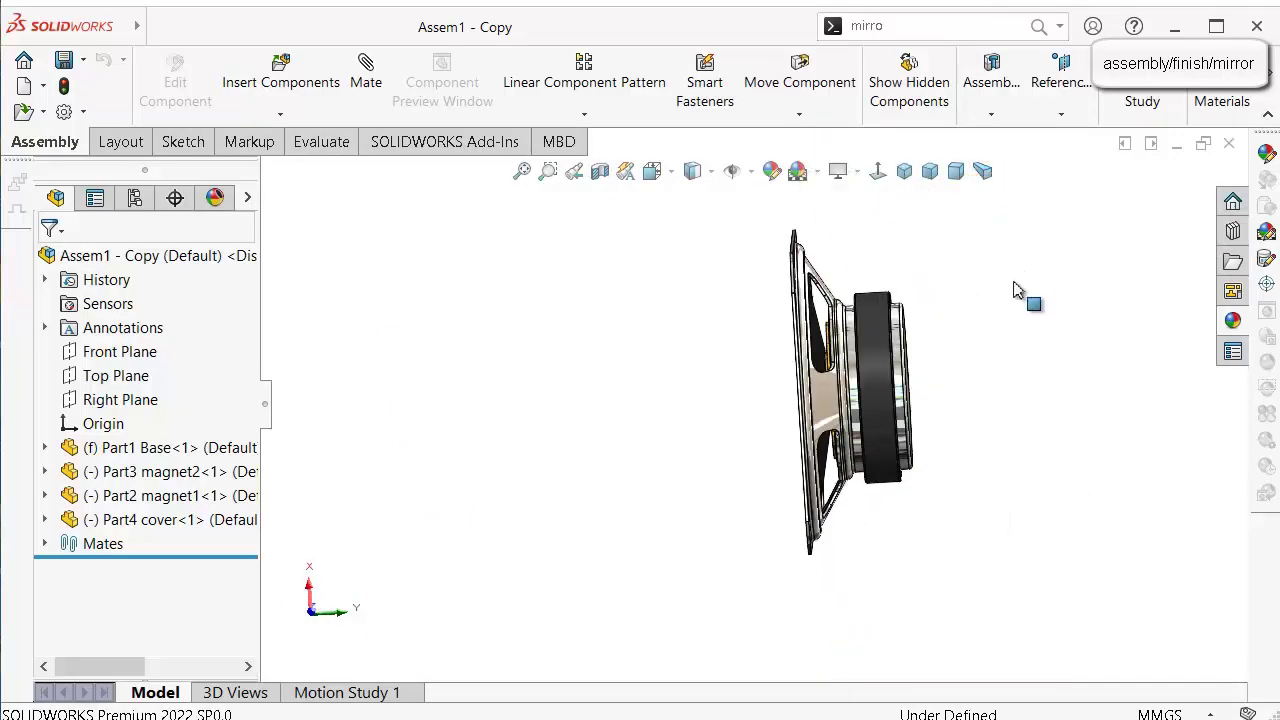
pyautogui.moveTo(1014, 283); pyautogui.dragTo(997, 298, button='middle')
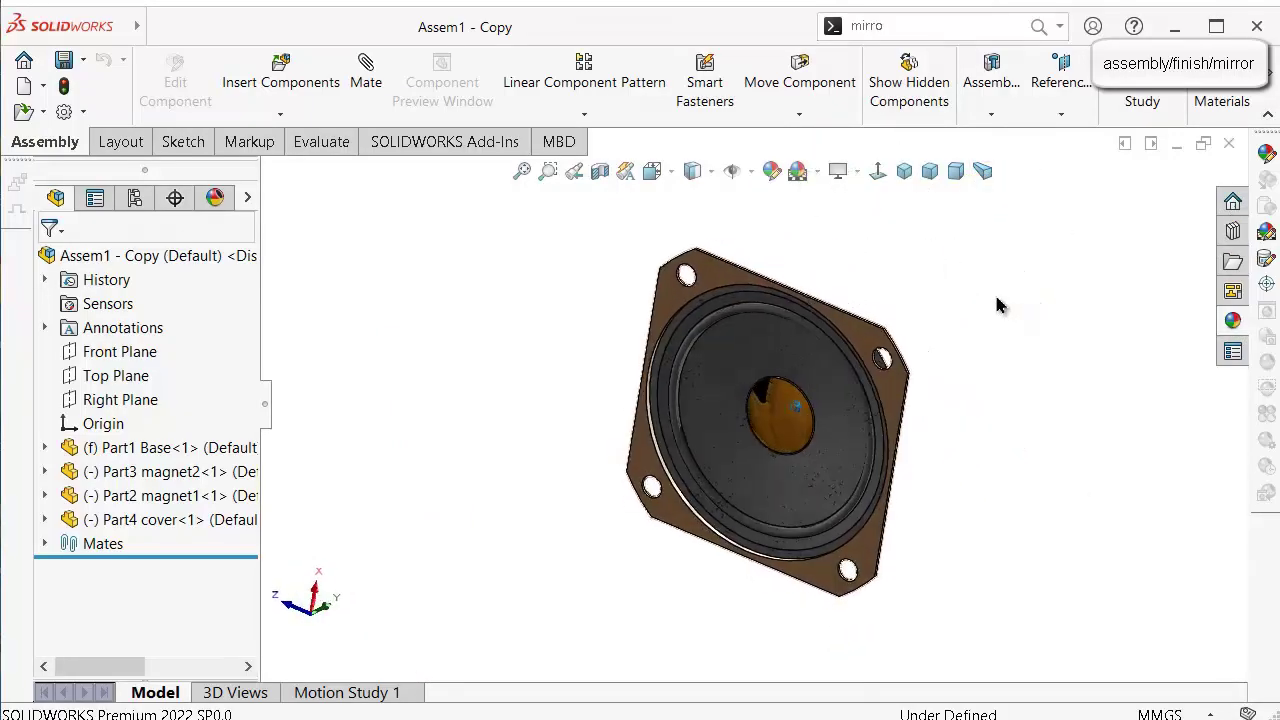
# Turn the Assem1 - Copy document into a floating window and bring up the earphones_assembly__right document.
pyautogui.click(1176, 143)
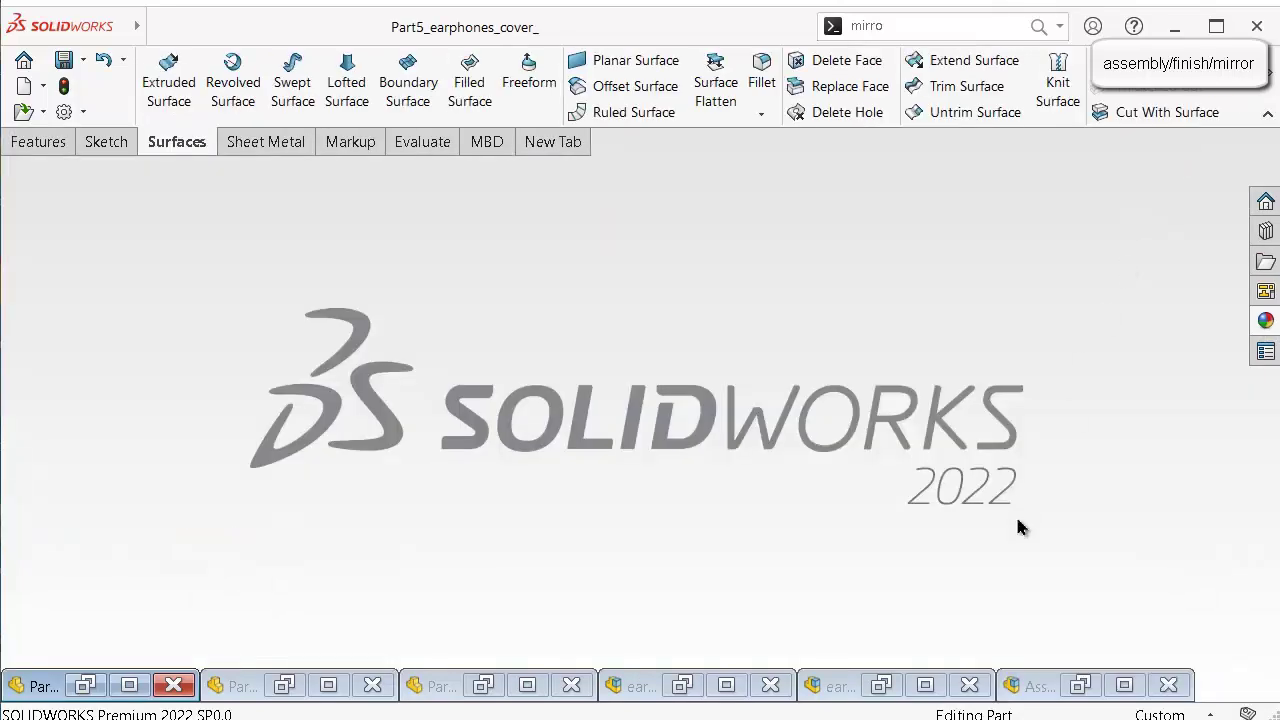
pyautogui.click(1030, 690)
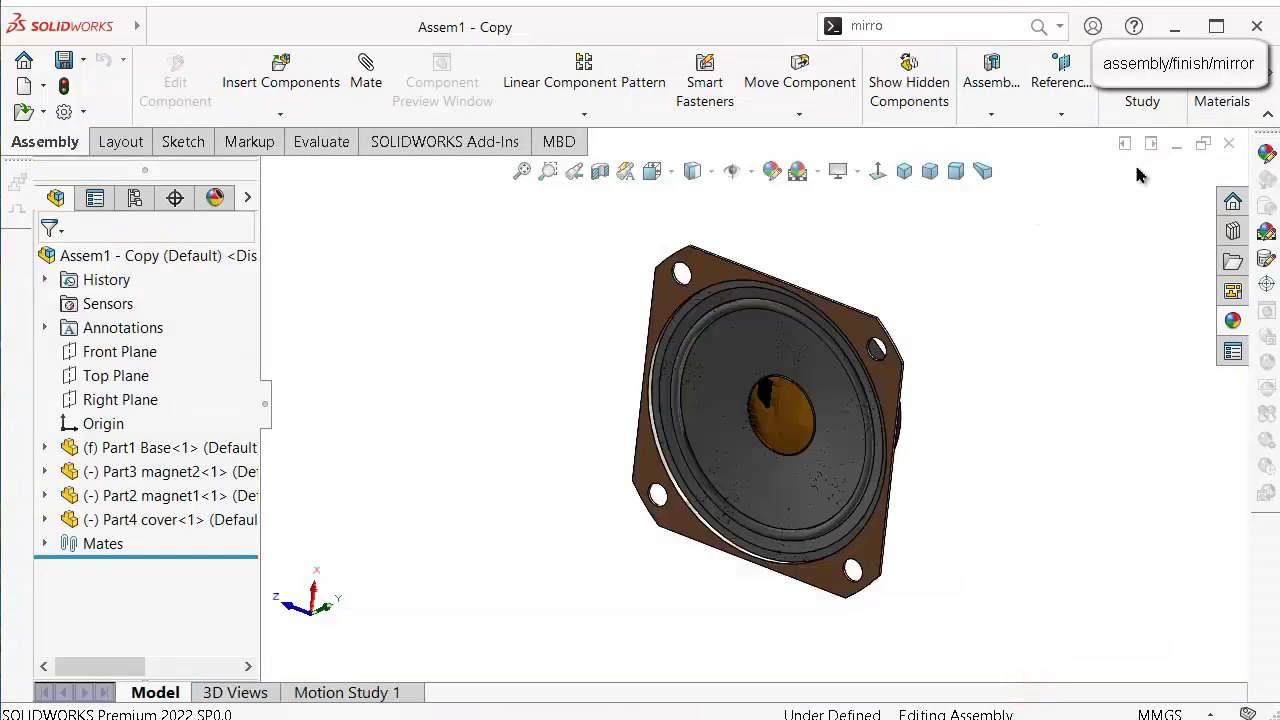
pyautogui.click(1161, 146)
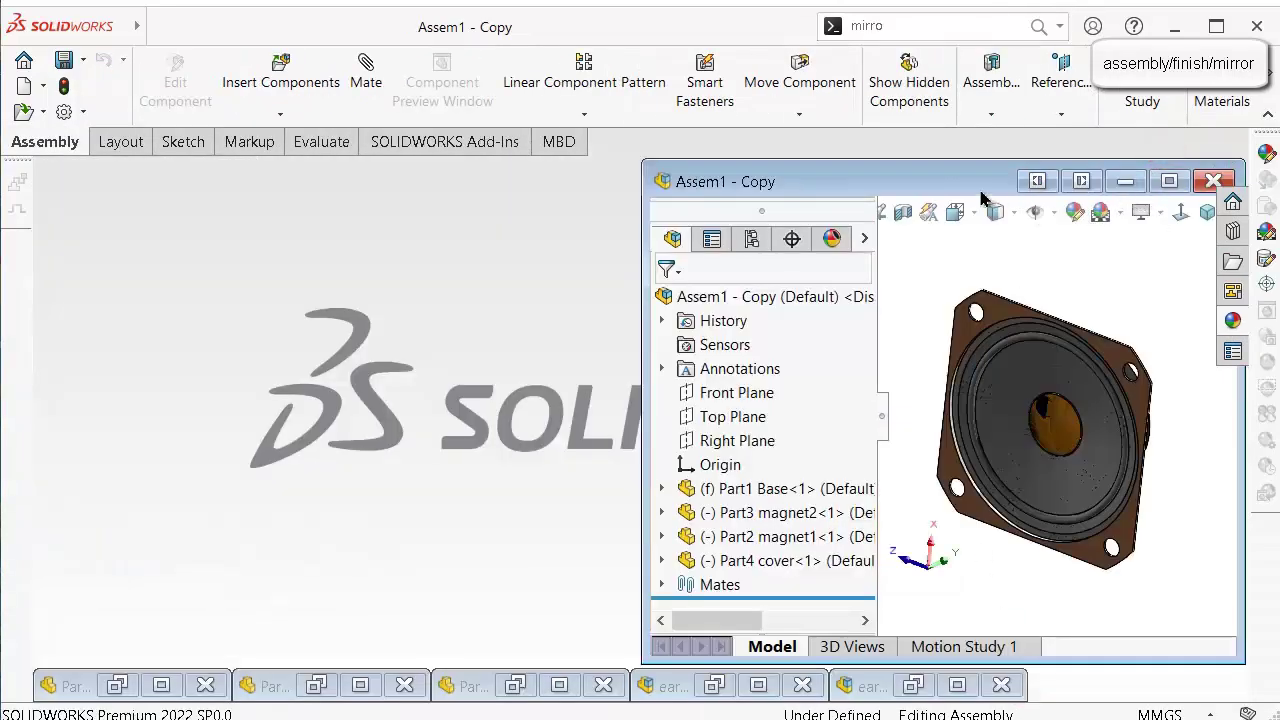
pyautogui.moveTo(960, 181); pyautogui.dragTo(560, 153)
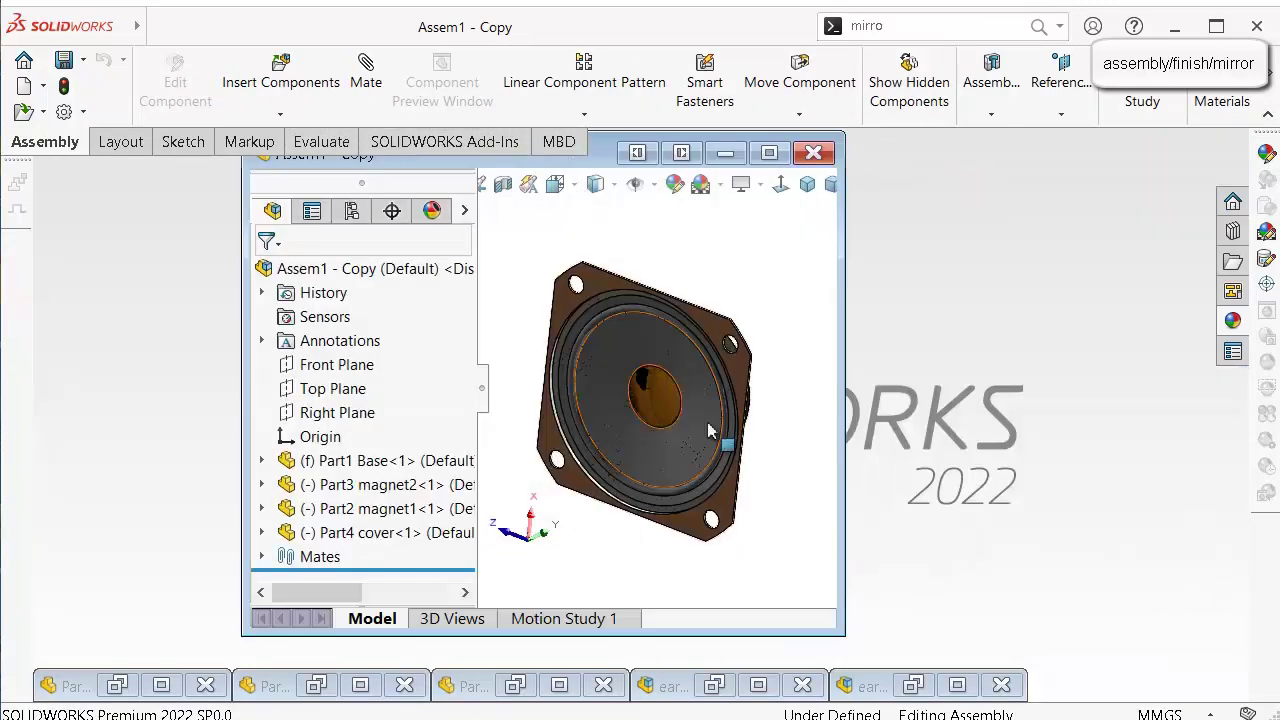
pyautogui.click(873, 686)
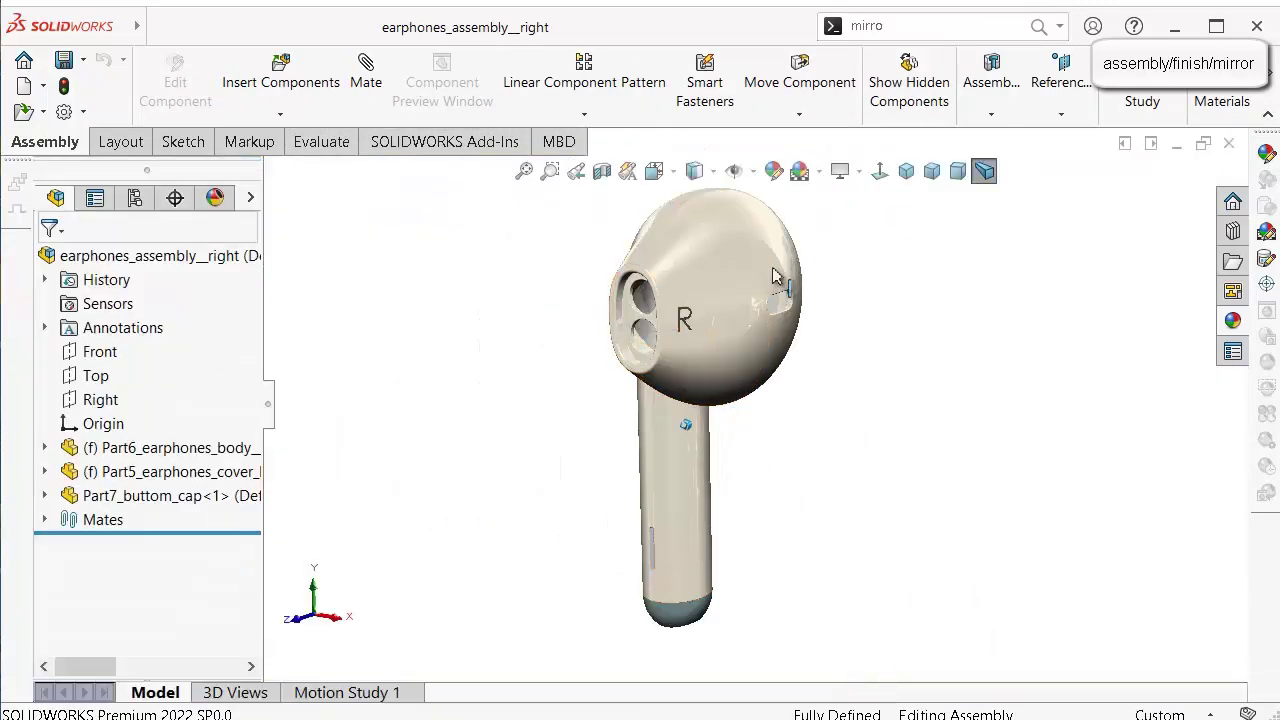
# Examine the outside of the right earphone around its head, vent openings and the joint with the stem.
pyautogui.moveTo(749, 252); pyautogui.dragTo(726, 307, button='middle')
pyautogui.scroll(-1, 737, 294)
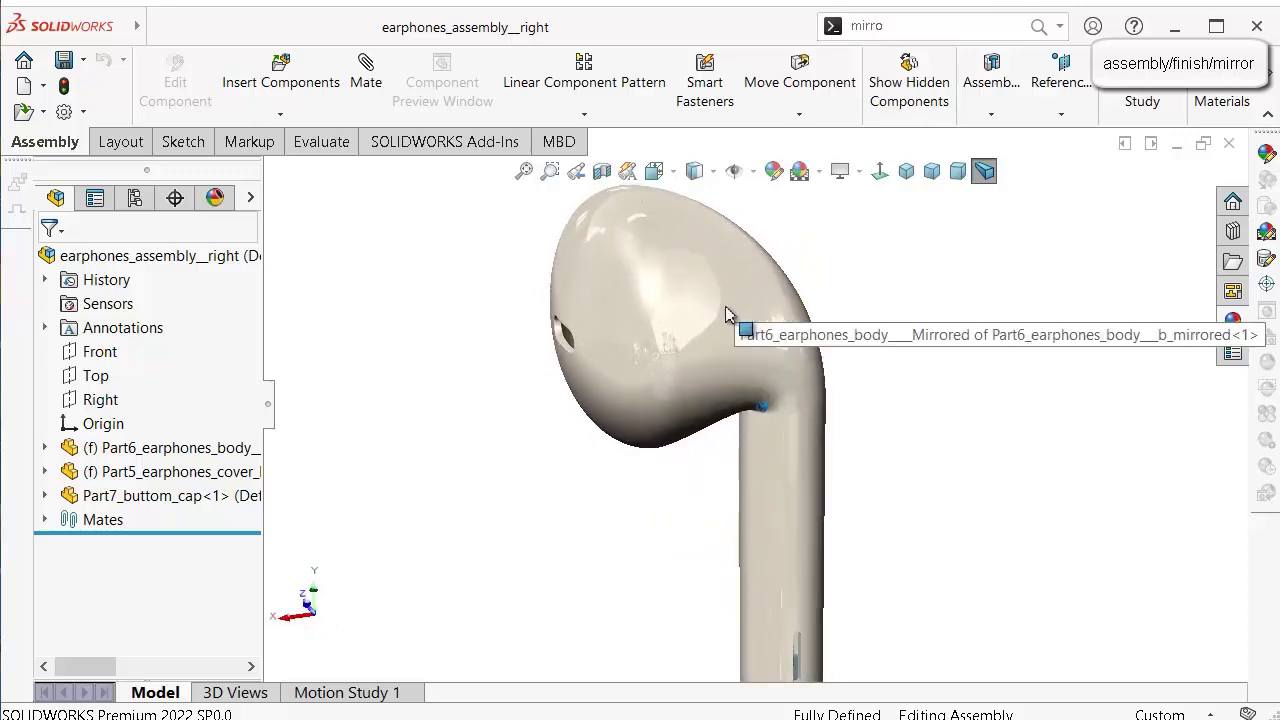
pyautogui.click(731, 308)
pyautogui.click(958, 405)
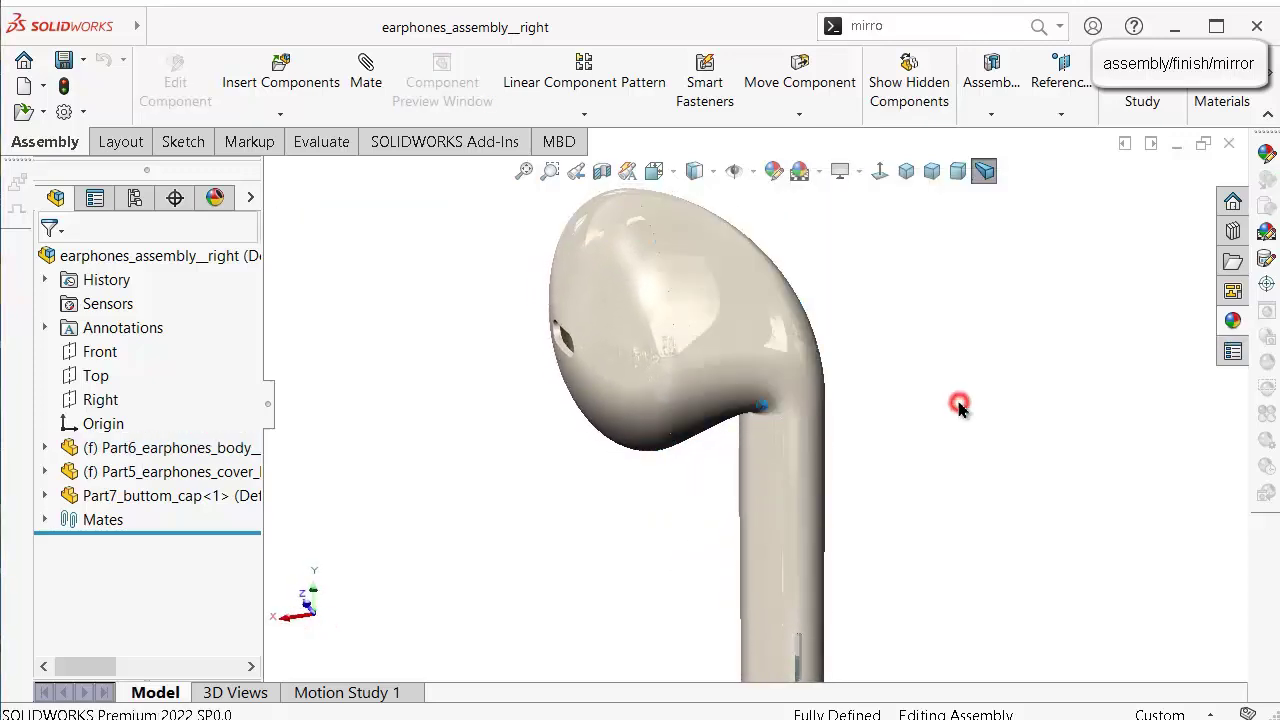
pyautogui.click(806, 510)
pyautogui.click(930, 559)
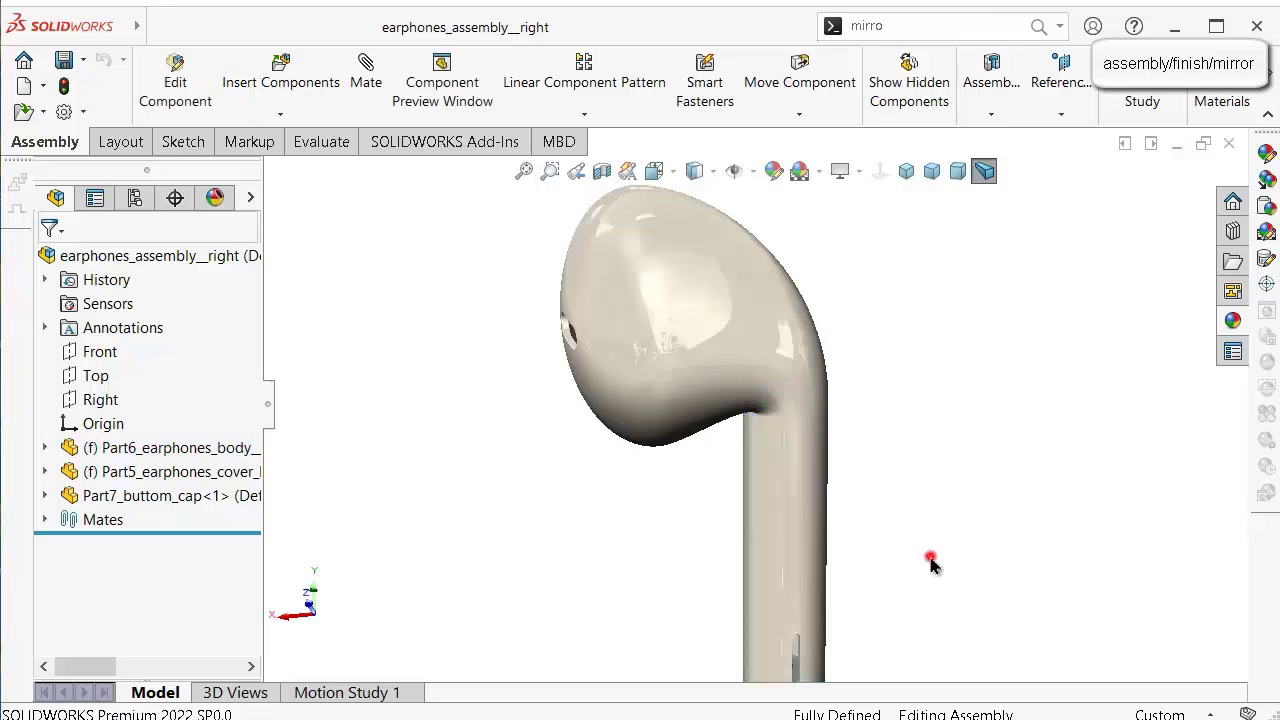
pyautogui.moveTo(930, 559); pyautogui.dragTo(1134, 268, button='middle')
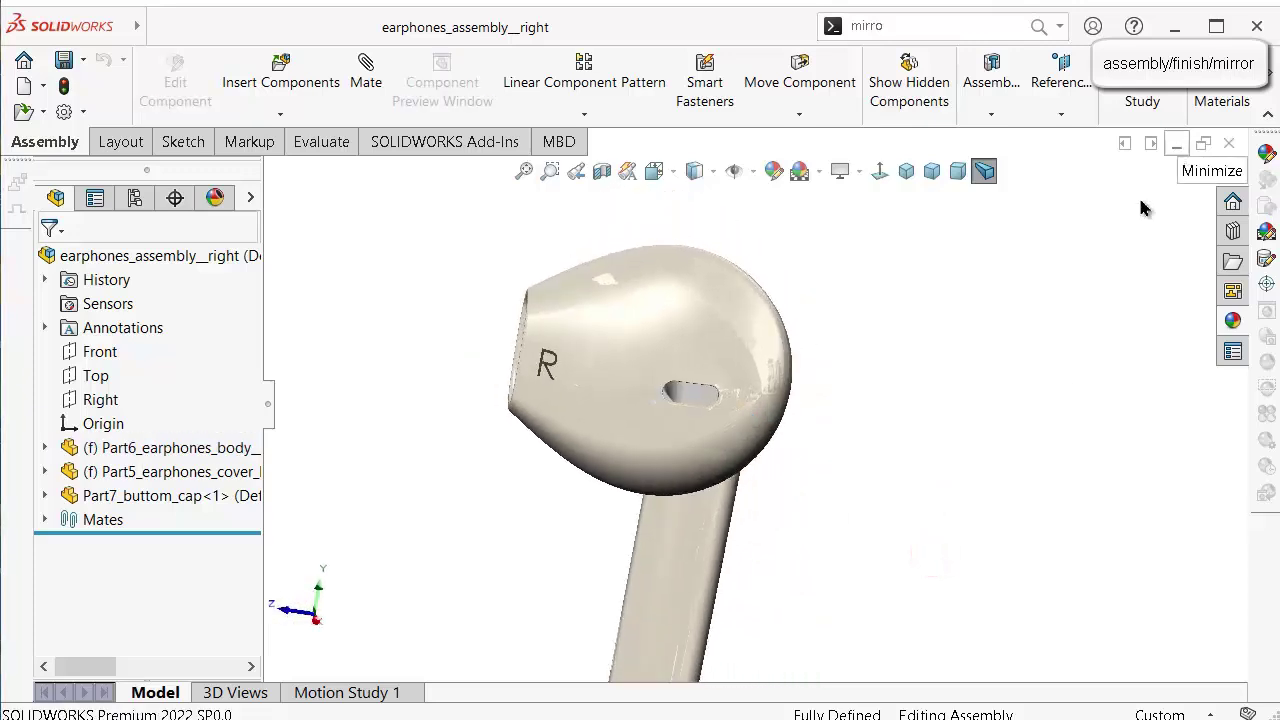
pyautogui.moveTo(973, 451); pyautogui.dragTo(983, 446, button='middle')
pyautogui.scroll(-1, 983, 446)
pyautogui.click(891, 490)
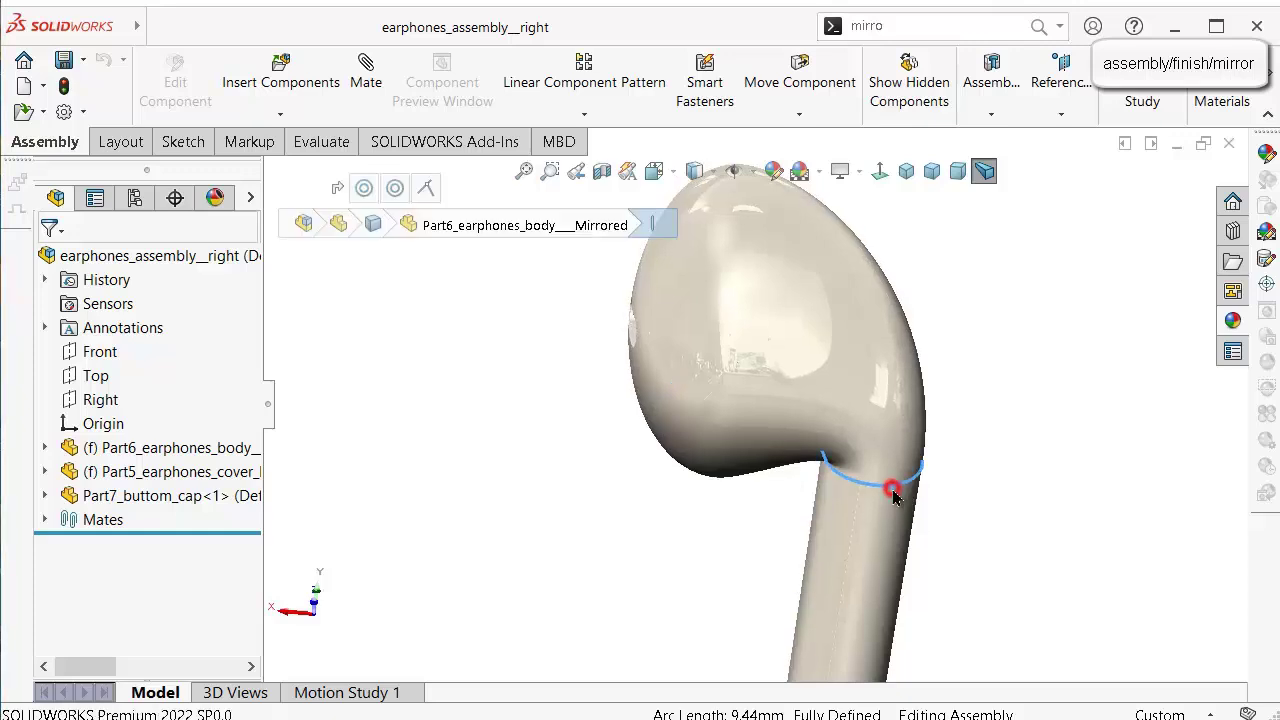
# Make the mirrored Part6 earphone body transparent, and hide it to expose the inside of the cover.
pyautogui.click(913, 513)
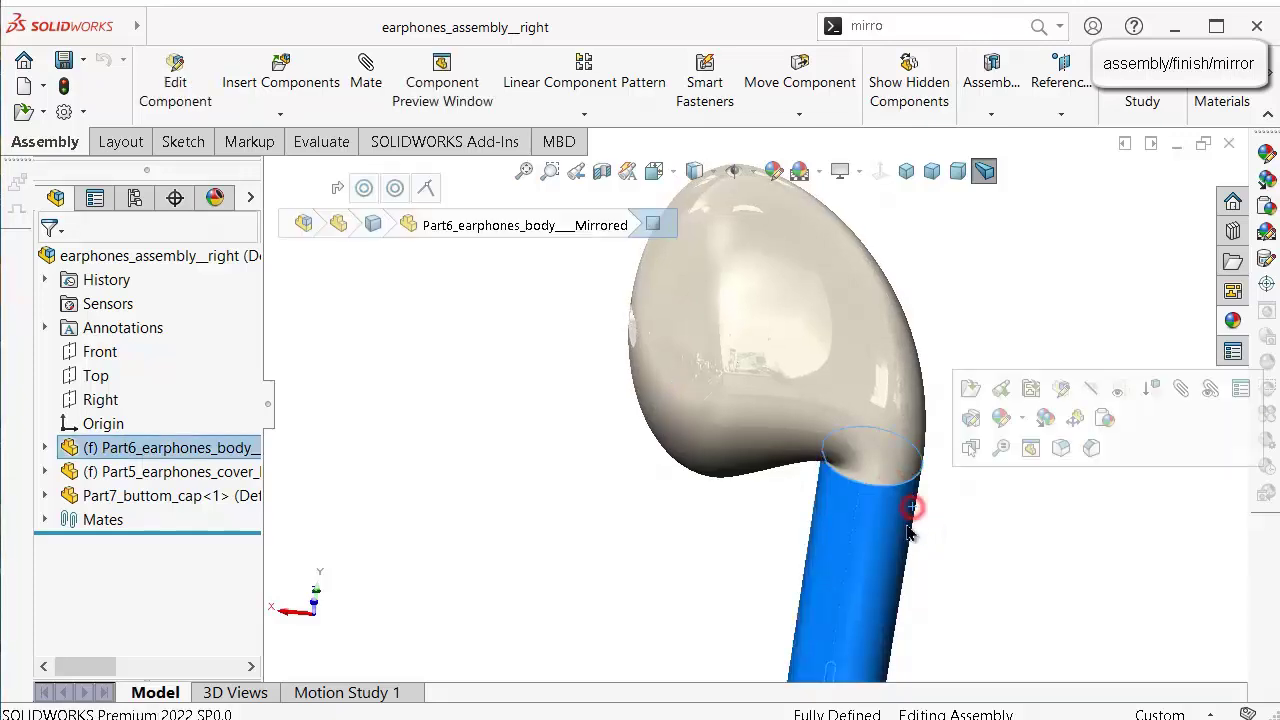
pyautogui.click(1117, 392)
pyautogui.click(1023, 457)
pyautogui.moveTo(1023, 457); pyautogui.dragTo(955, 463, button='middle')
pyautogui.scroll(2, 955, 463)
pyautogui.click(625, 537)
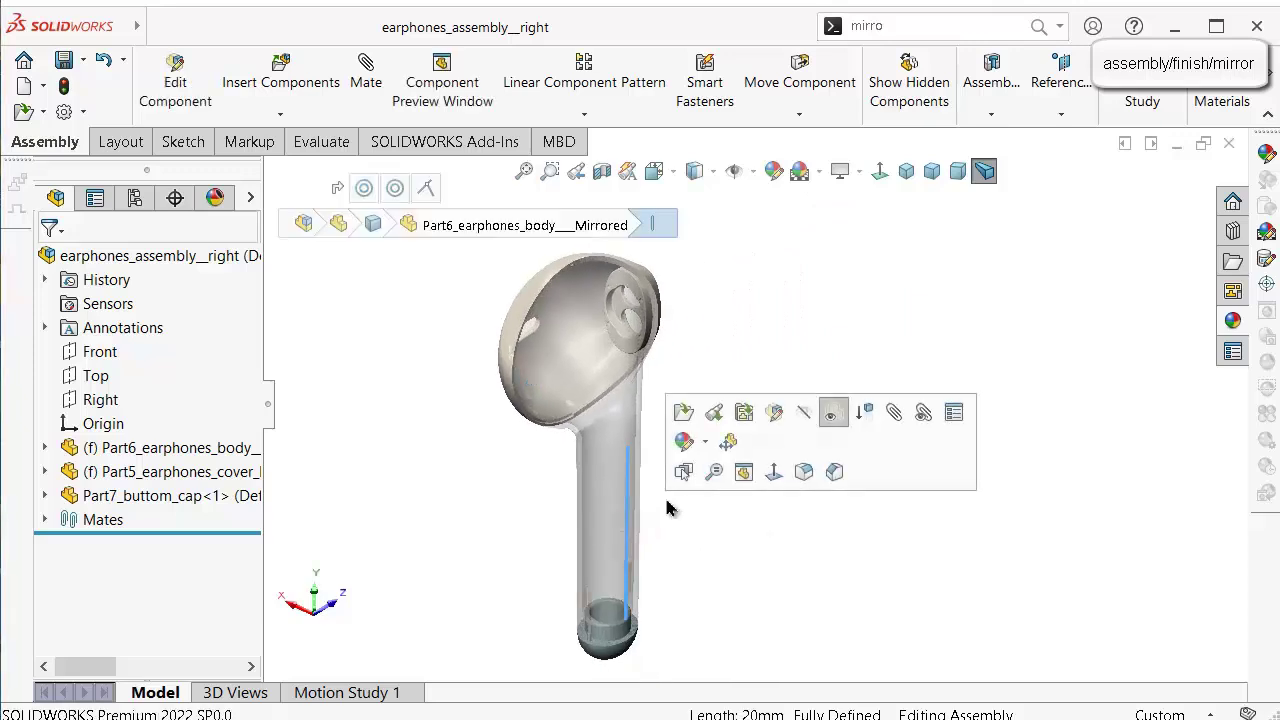
pyautogui.click(802, 411)
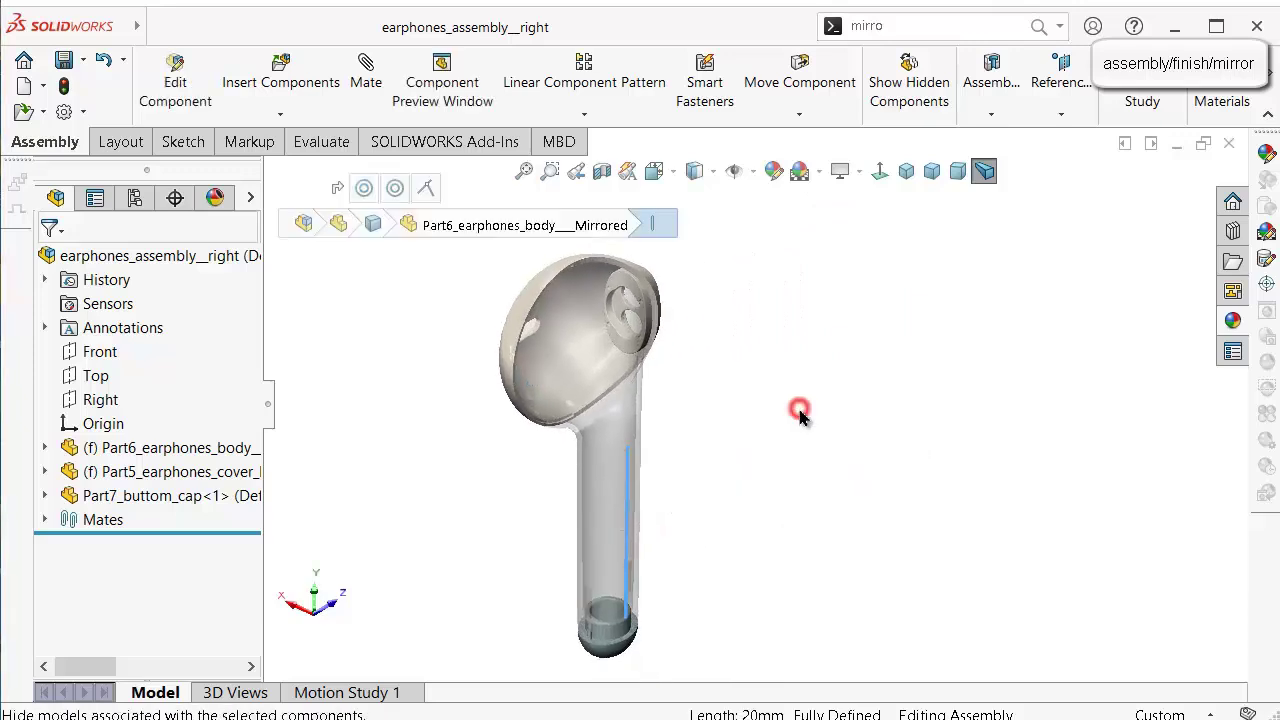
# Insert the Assem1 - Copy speaker assembly as a component, placing it freely near the cover's inner seat with the two round openings.
pyautogui.scroll(-3, 630, 360)
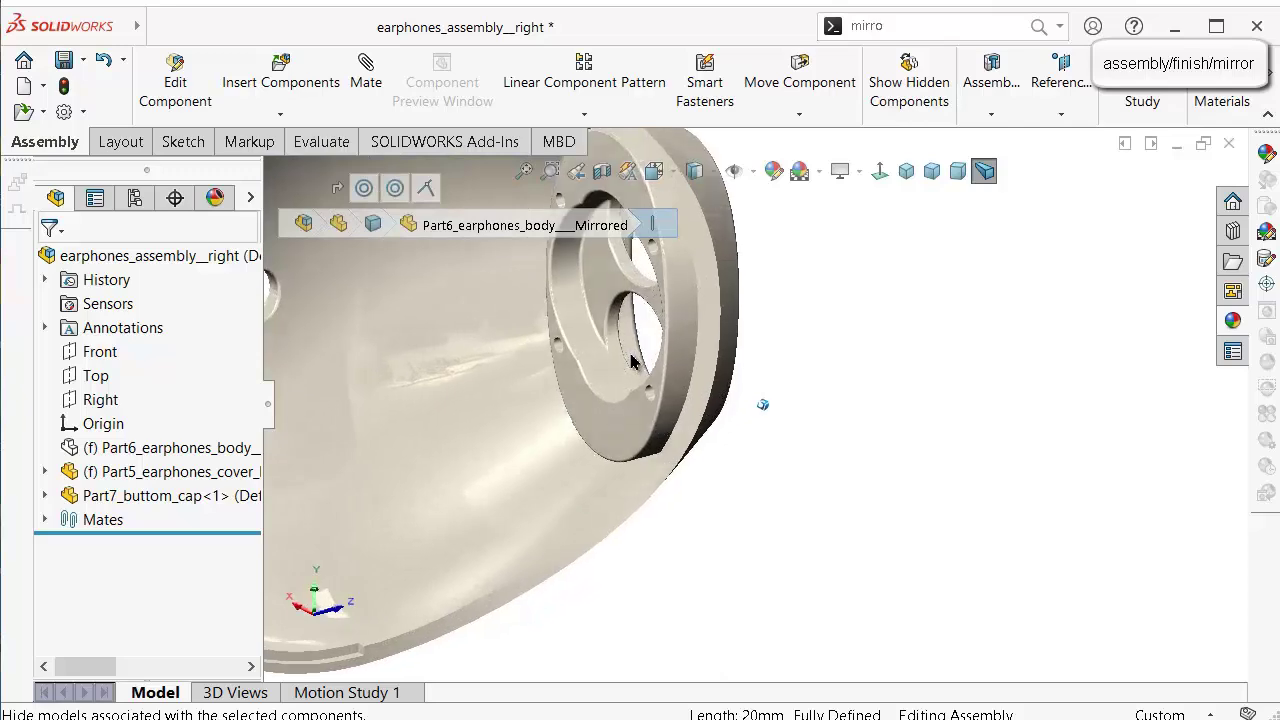
pyautogui.moveTo(563, 366); pyautogui.dragTo(740, 369, button='middle')
pyautogui.click(990, 366)
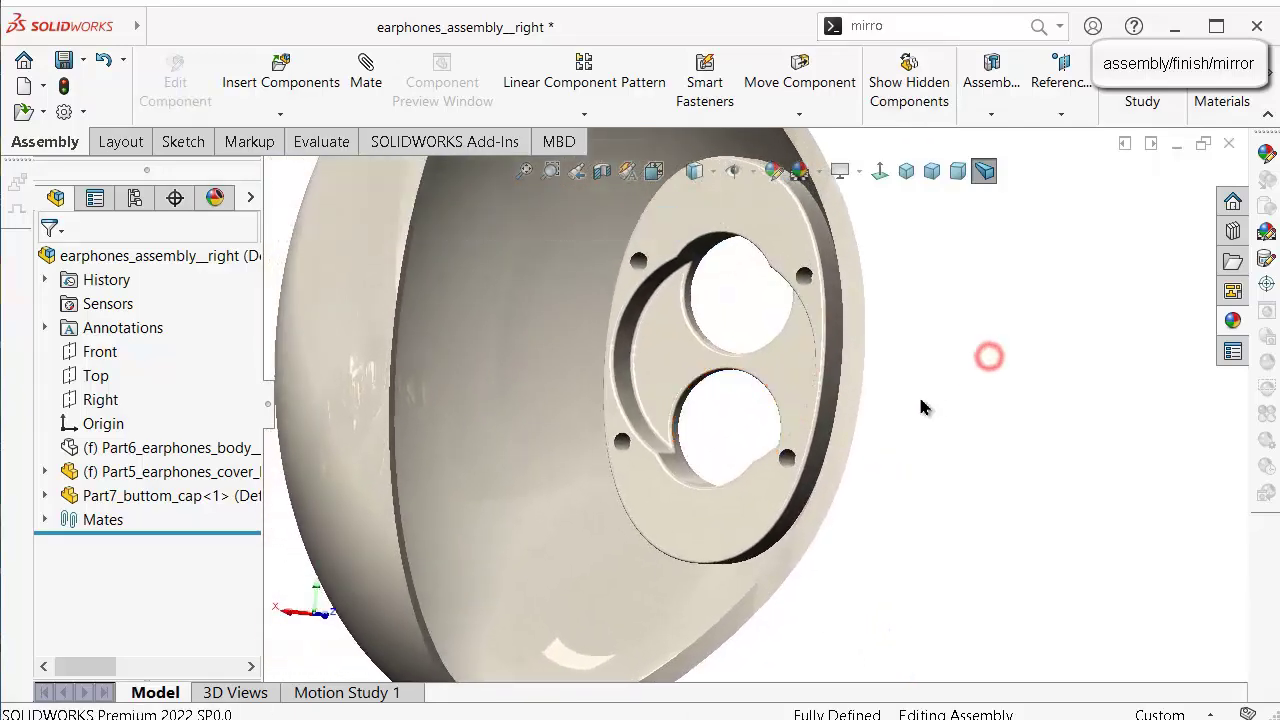
pyautogui.moveTo(923, 400); pyautogui.dragTo(818, 360, button='middle')
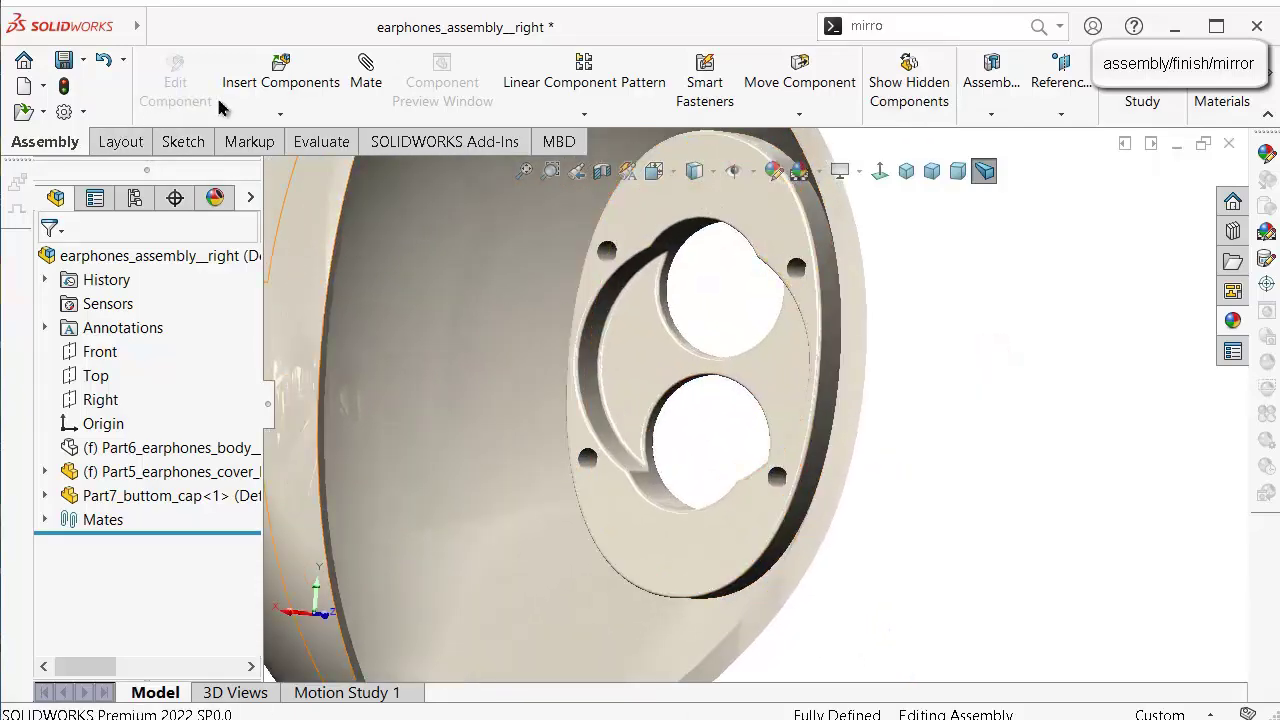
pyautogui.click(281, 76)
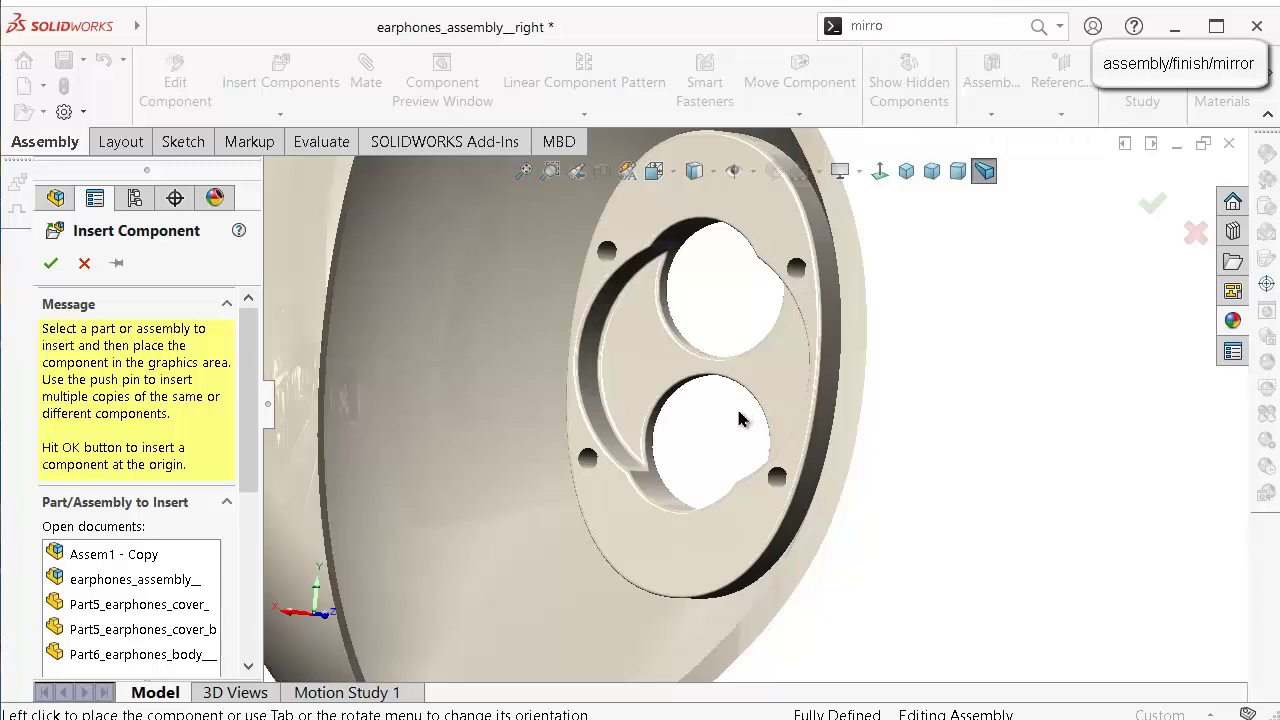
pyautogui.click(115, 555)
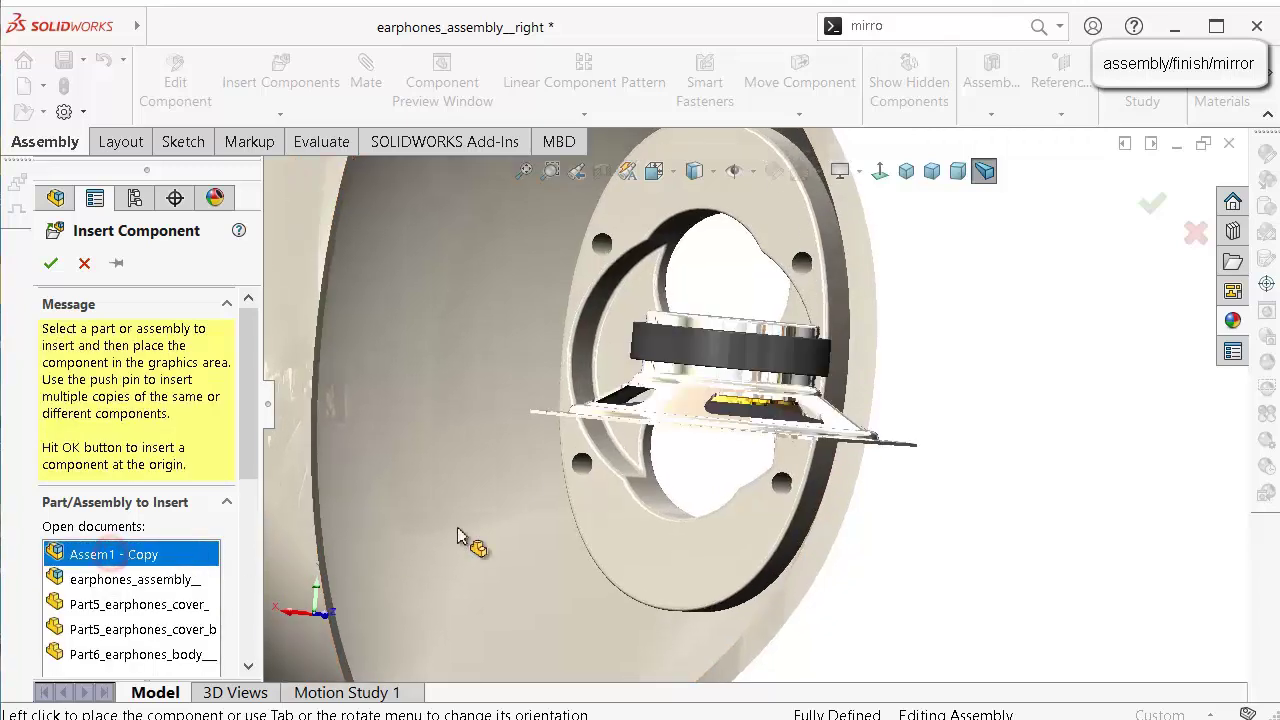
pyautogui.click(720, 460)
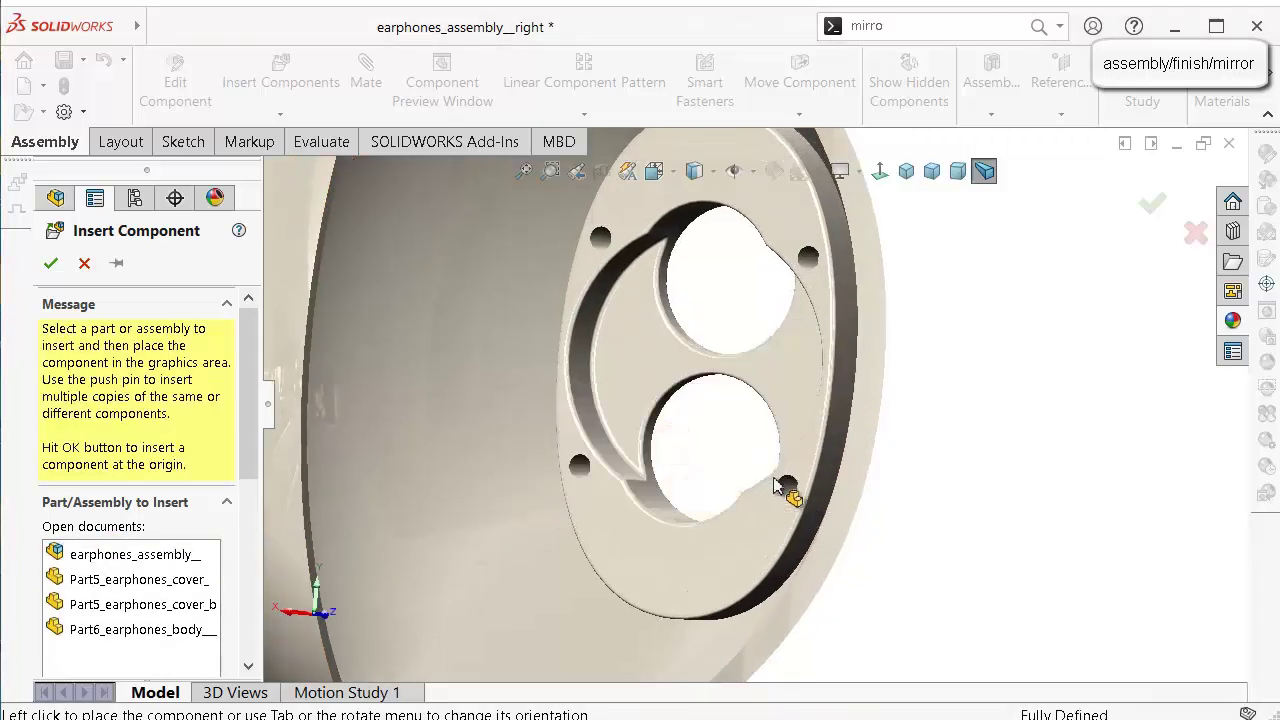
pyautogui.scroll(1, 775, 460)
pyautogui.moveTo(775, 460)
pyautogui.mouseDown(button='middle')
pyautogui.moveTo(760, 440)
pyautogui.moveTo(781, 441)
pyautogui.mouseUp(button='middle')
pyautogui.scroll(1, 781, 441)
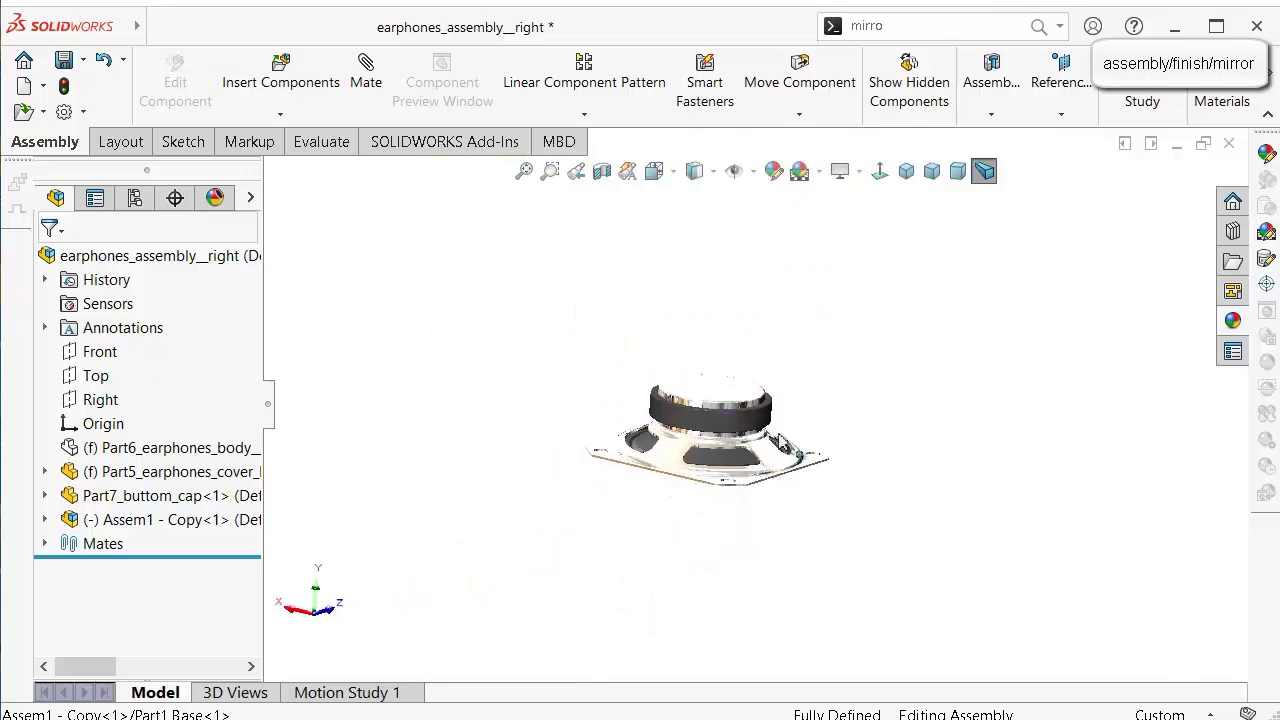
pyautogui.moveTo(841, 358); pyautogui.dragTo(829, 386, button='middle')
pyautogui.scroll(3, 854, 448)
pyautogui.moveTo(911, 431); pyautogui.dragTo(812, 400, button='middle')
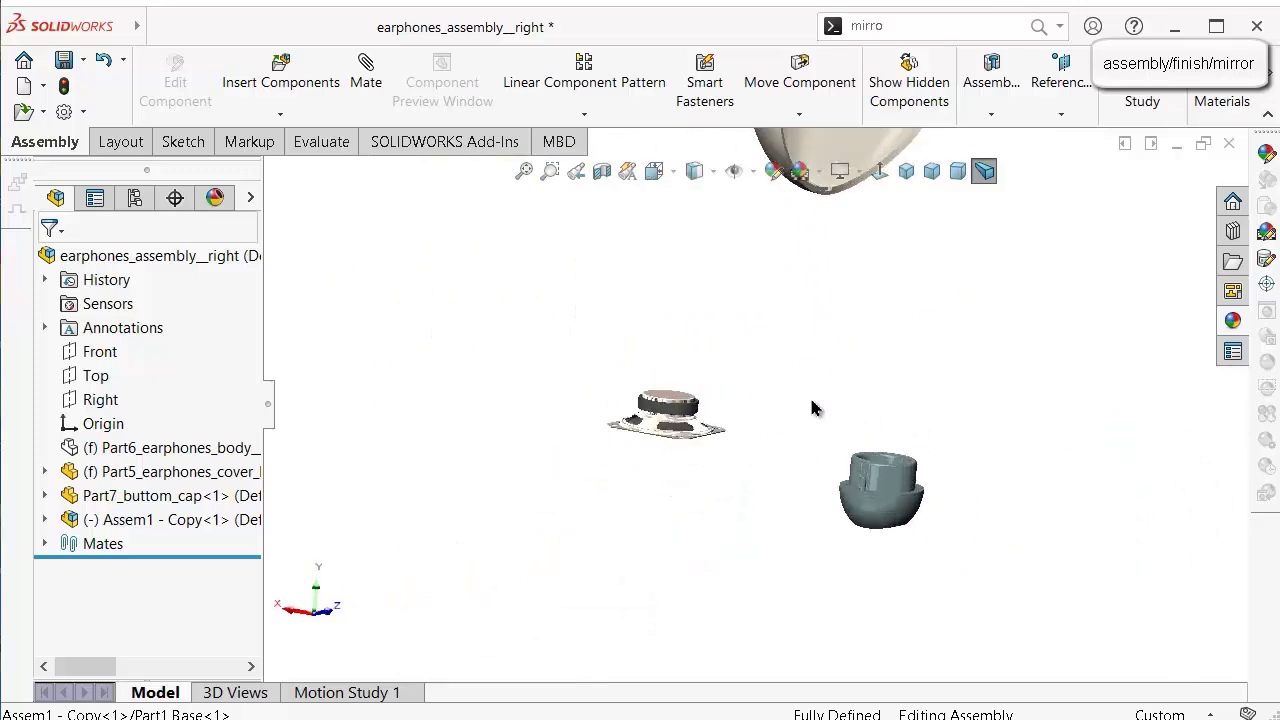
pyautogui.click(759, 118)
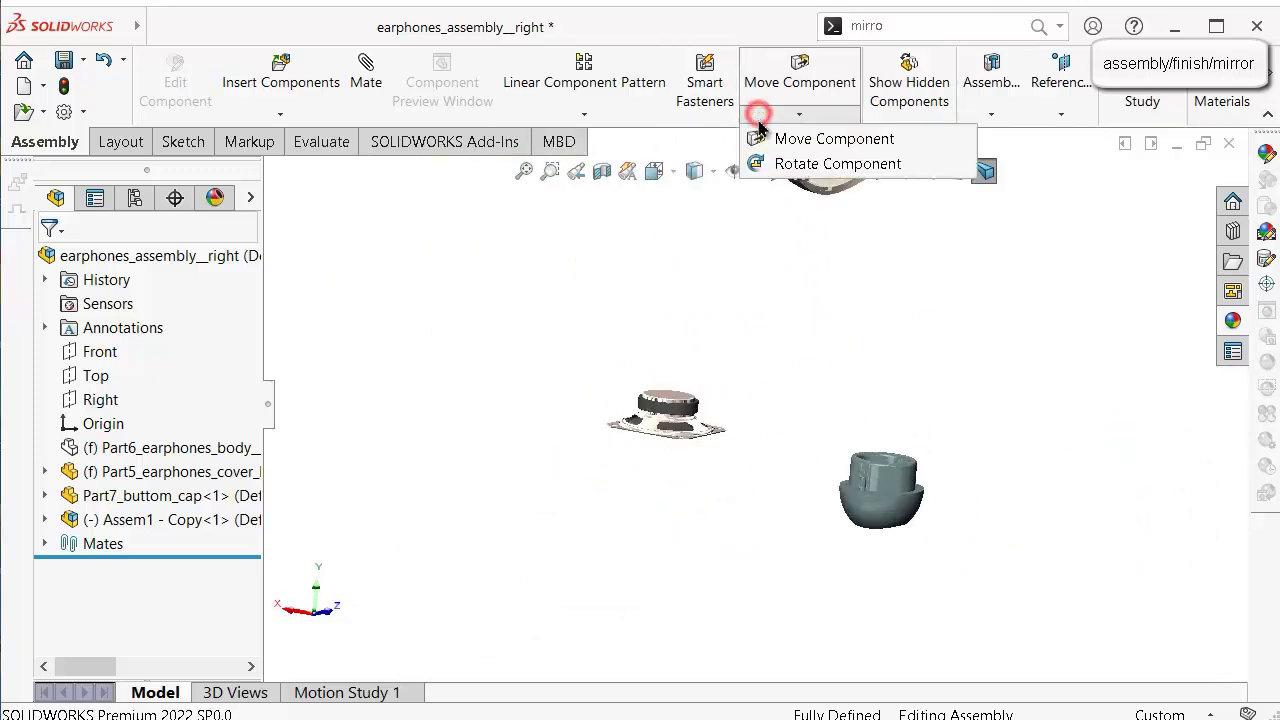
pyautogui.click(773, 163)
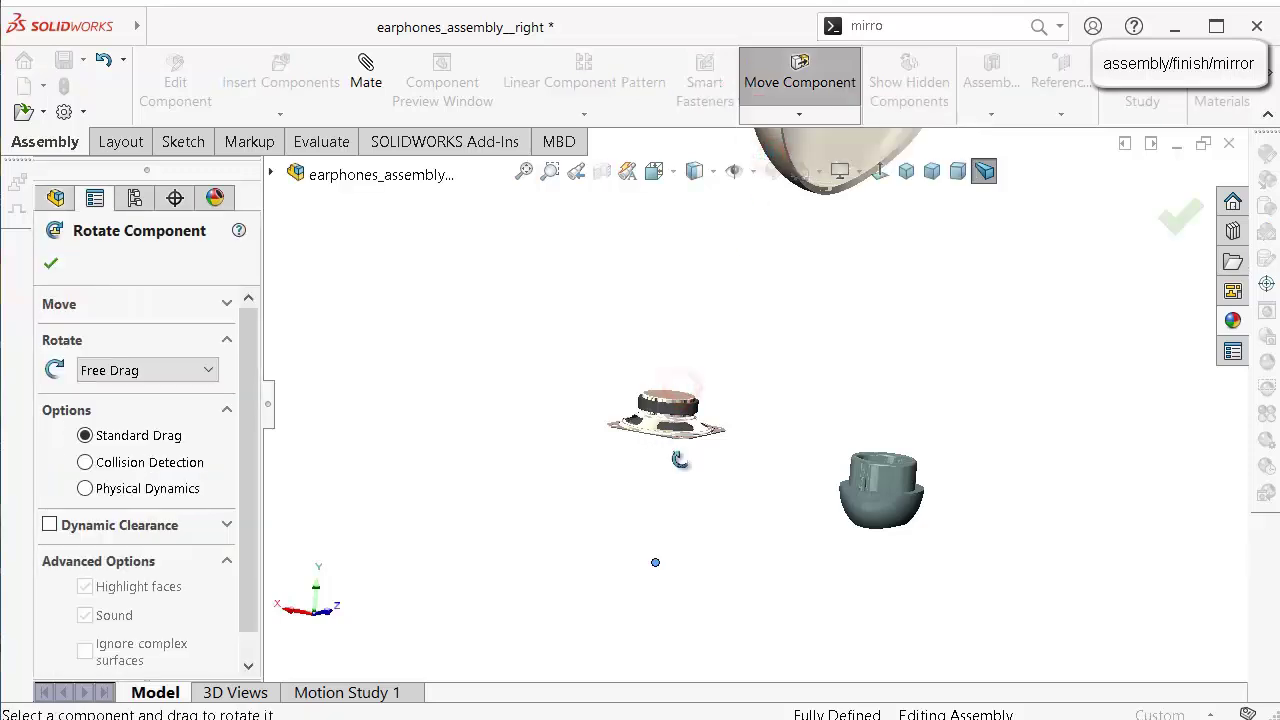
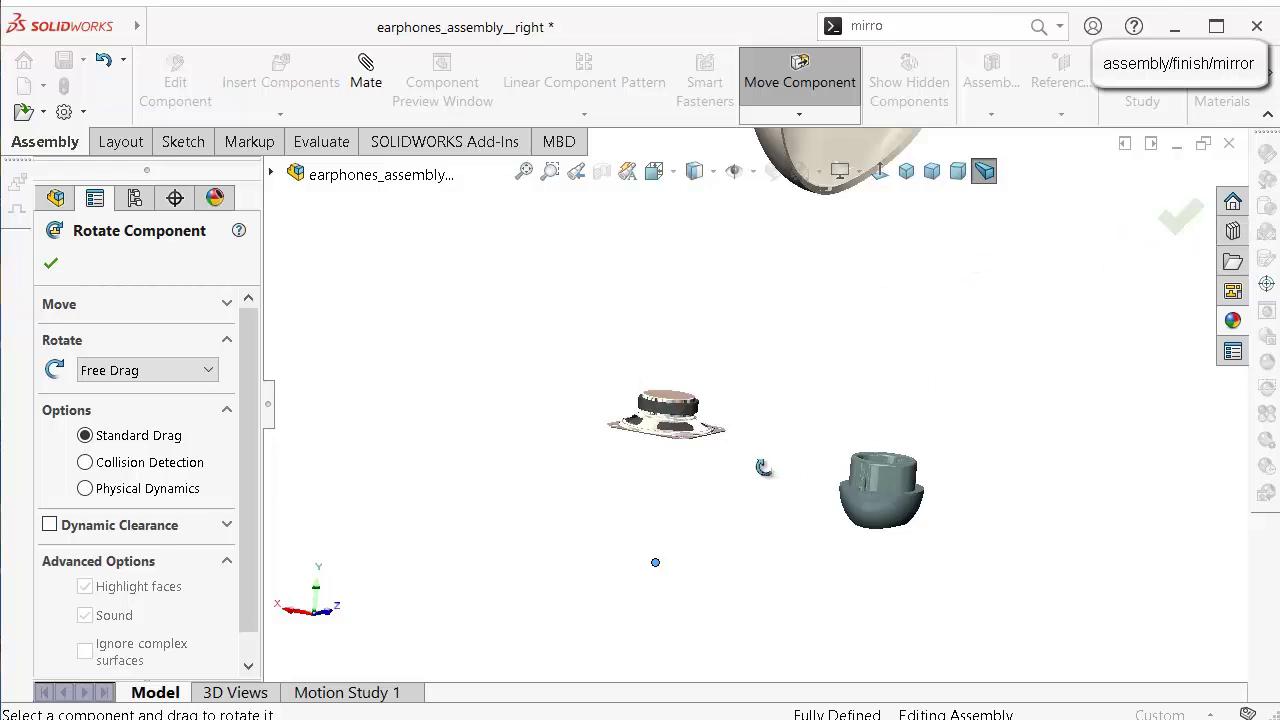
pyautogui.scroll(-5, 735, 445)
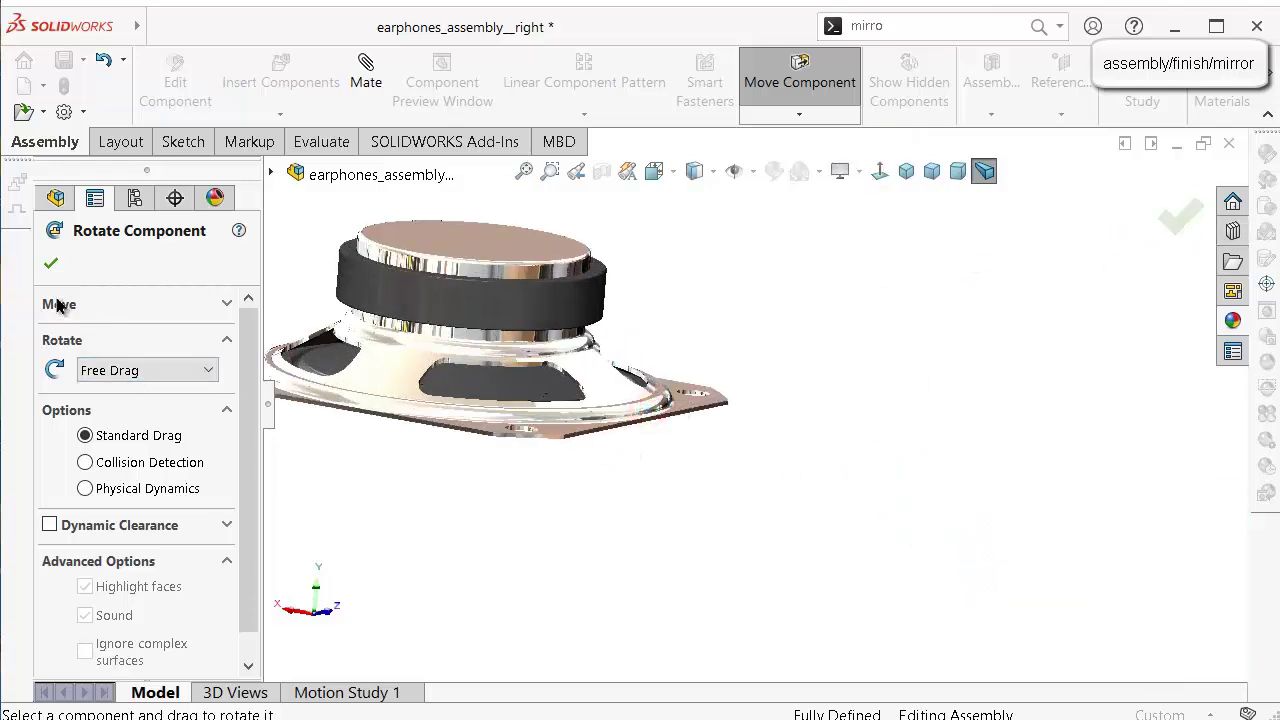
pyautogui.click(52, 265)
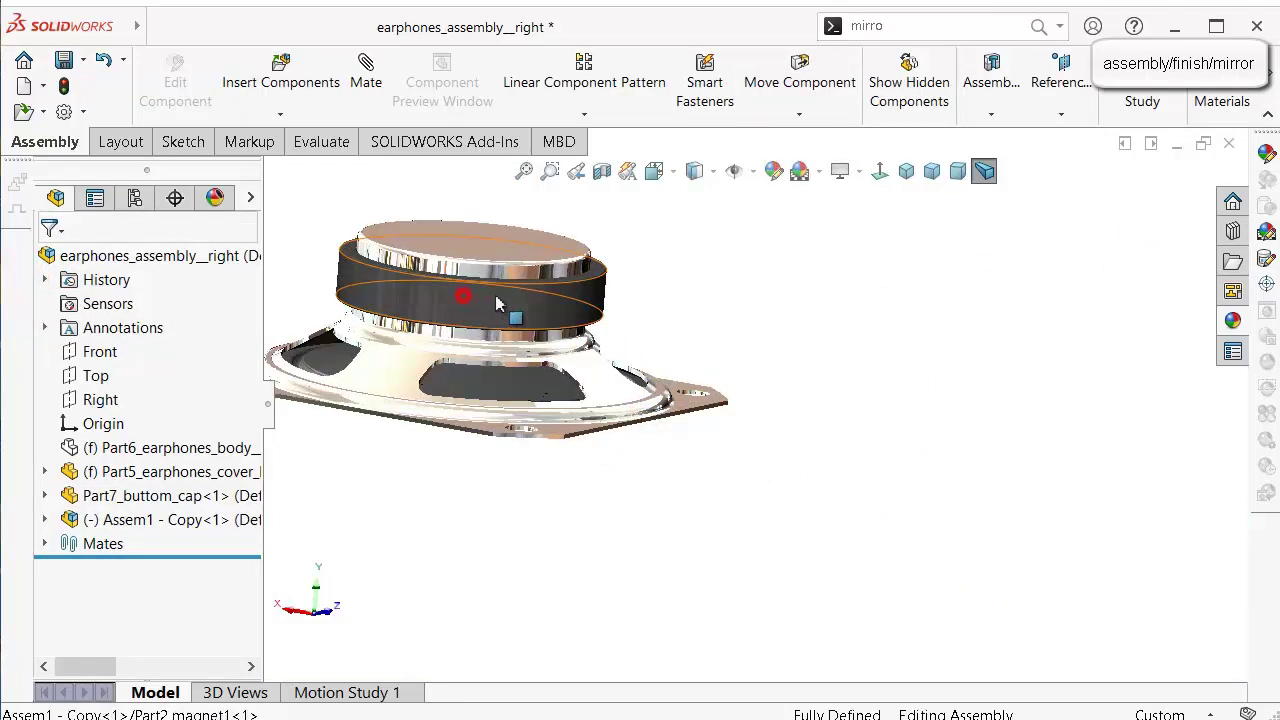
# Move the inserted speaker subassembly sideways and rotate it freely until its square base stands upright with the magnet side facing the viewer.
pyautogui.moveTo(496, 296); pyautogui.dragTo(712, 322)
pyautogui.click(962, 325)
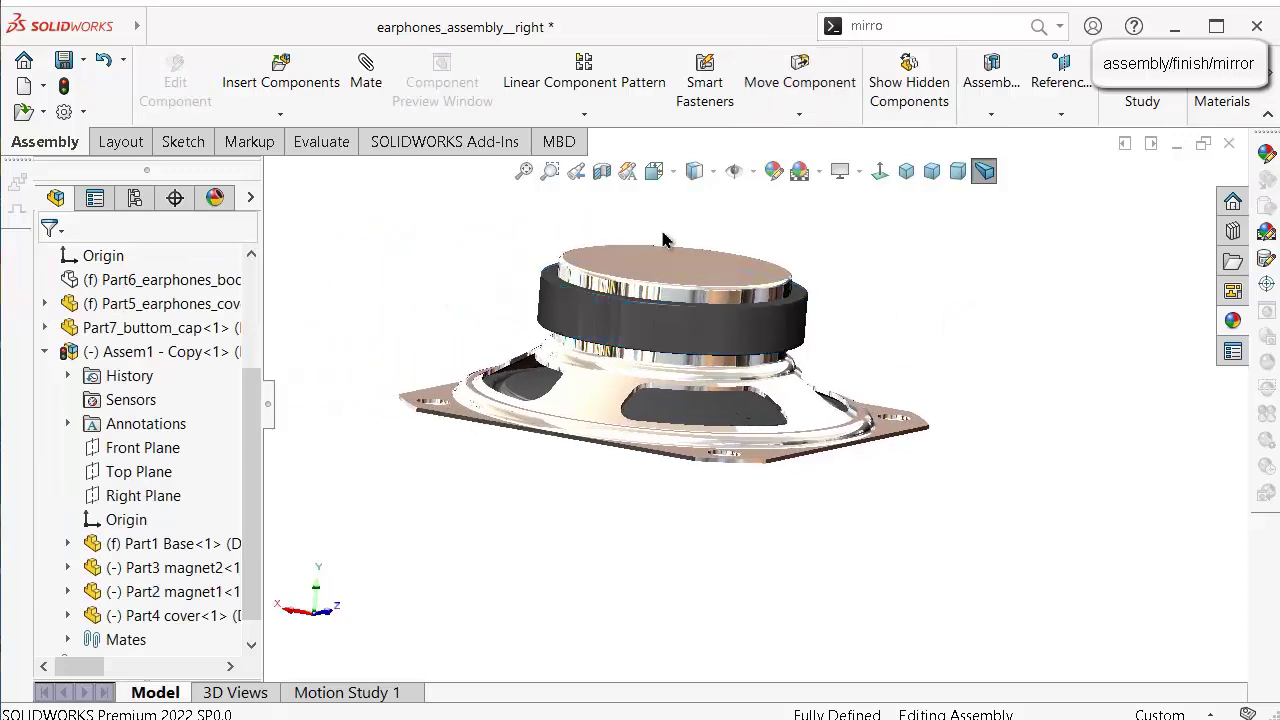
pyautogui.click(799, 115)
pyautogui.click(828, 163)
pyautogui.moveTo(689, 285); pyautogui.dragTo(689, 275)
pyautogui.moveTo(680, 332); pyautogui.dragTo(1035, 366)
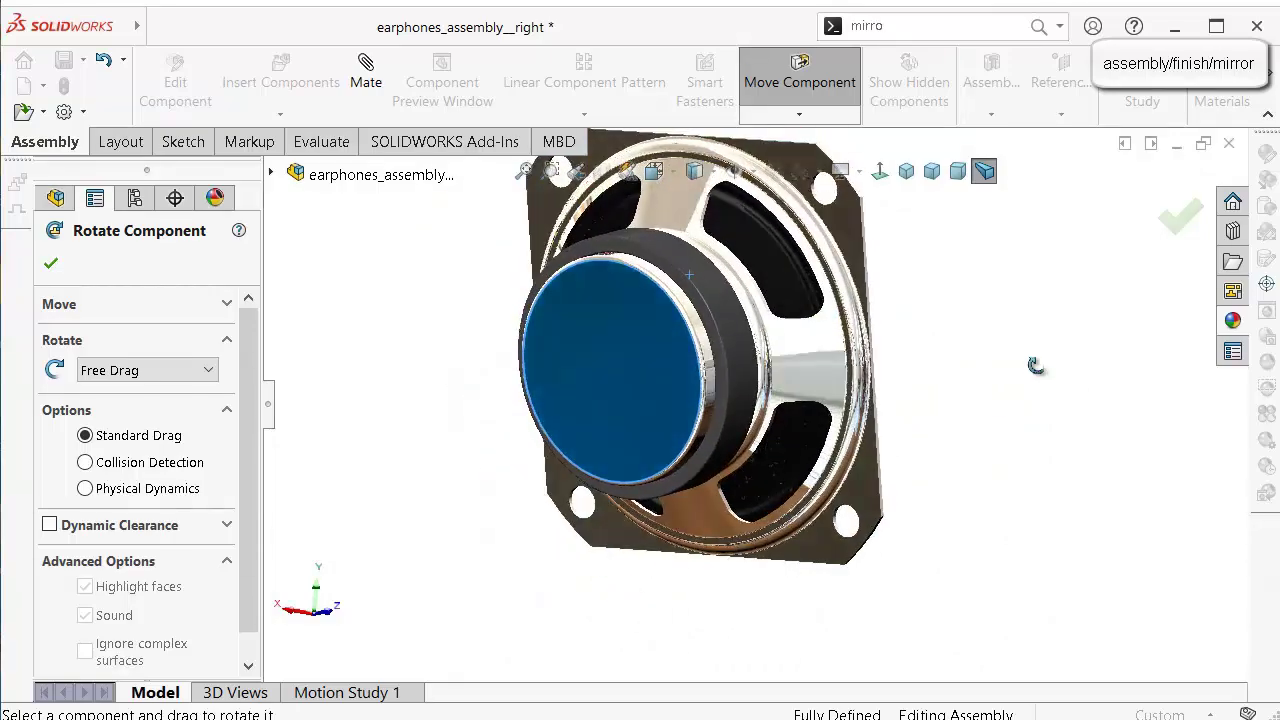
pyautogui.click(1166, 232)
# Finish rotating the speaker subassembly and move it freely next to the earphone cover.
pyautogui.scroll(3, 763, 394)
pyautogui.moveTo(763, 394); pyautogui.dragTo(788, 324, button='middle')
pyautogui.scroll(2, 766, 402)
pyautogui.click(716, 474)
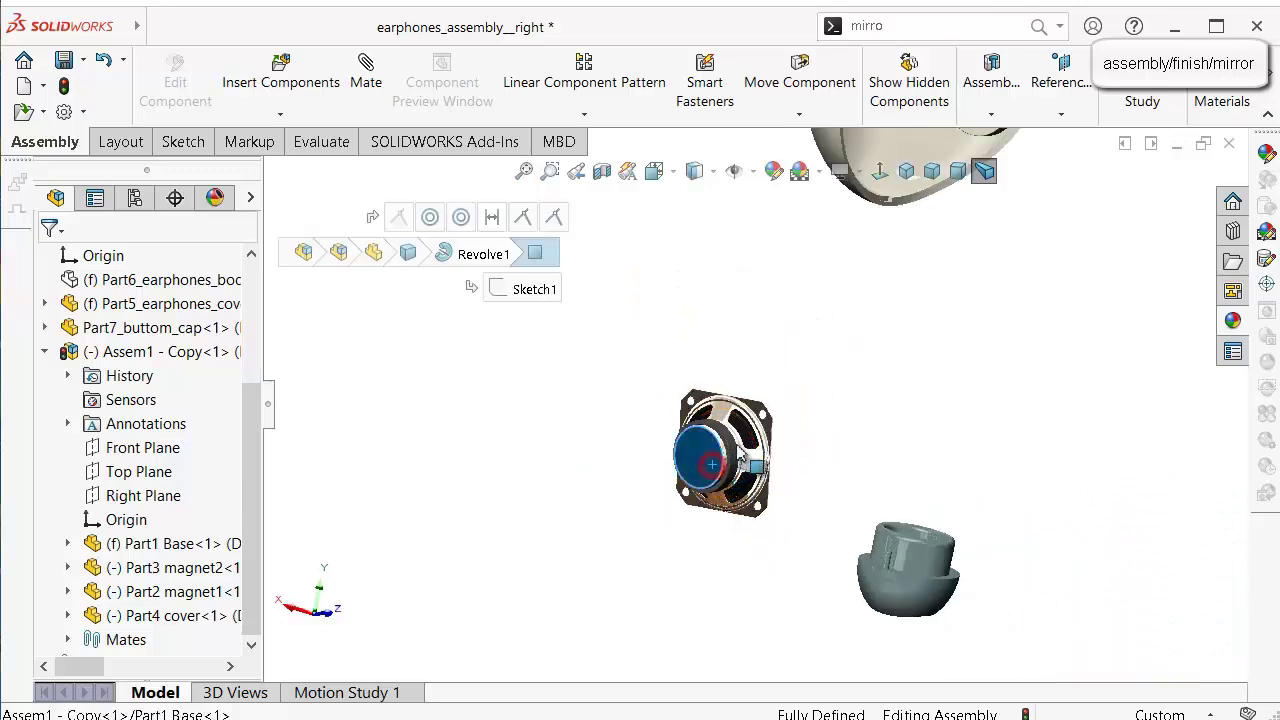
pyautogui.moveTo(716, 474); pyautogui.dragTo(815, 445, button='middle')
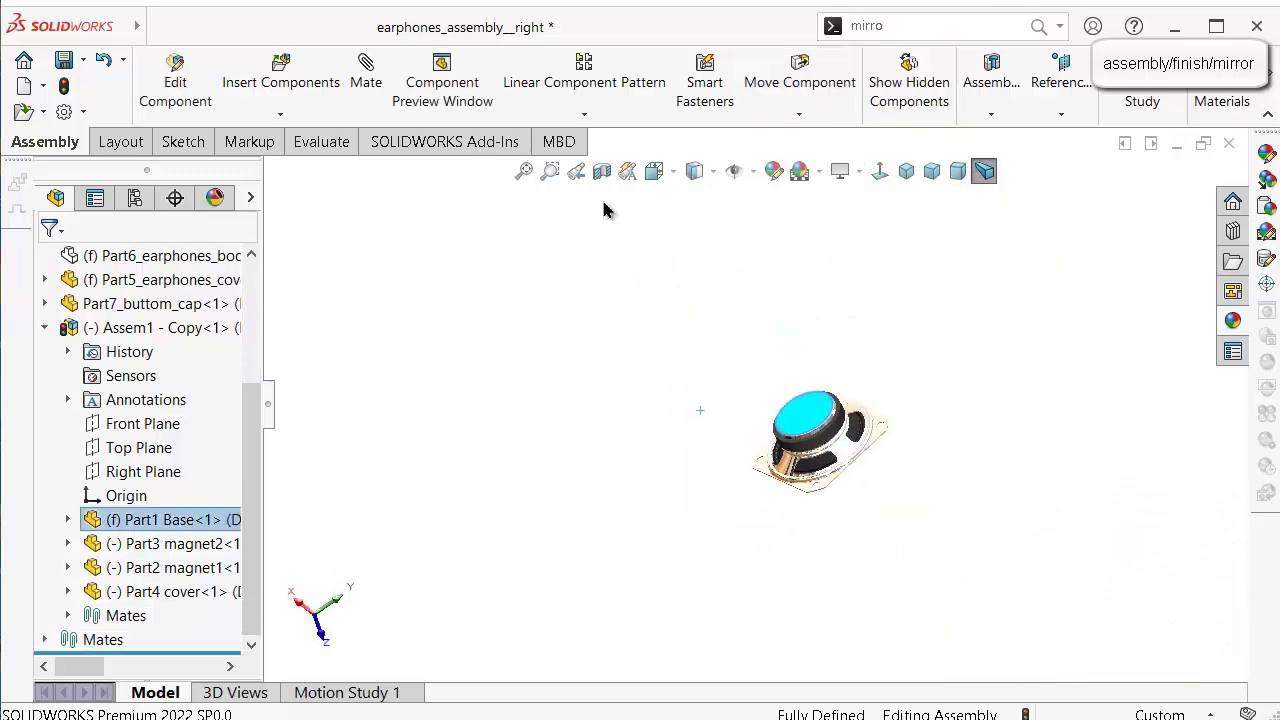
pyautogui.click(525, 173)
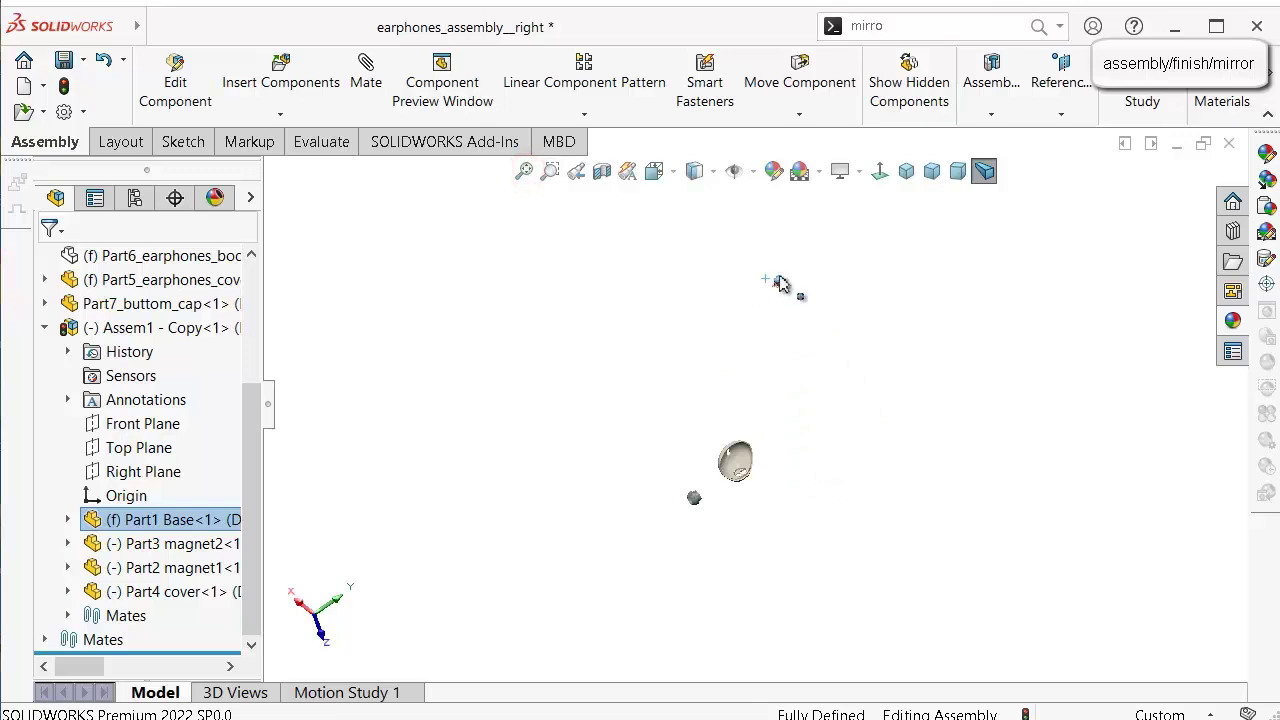
pyautogui.moveTo(777, 296); pyautogui.dragTo(759, 455)
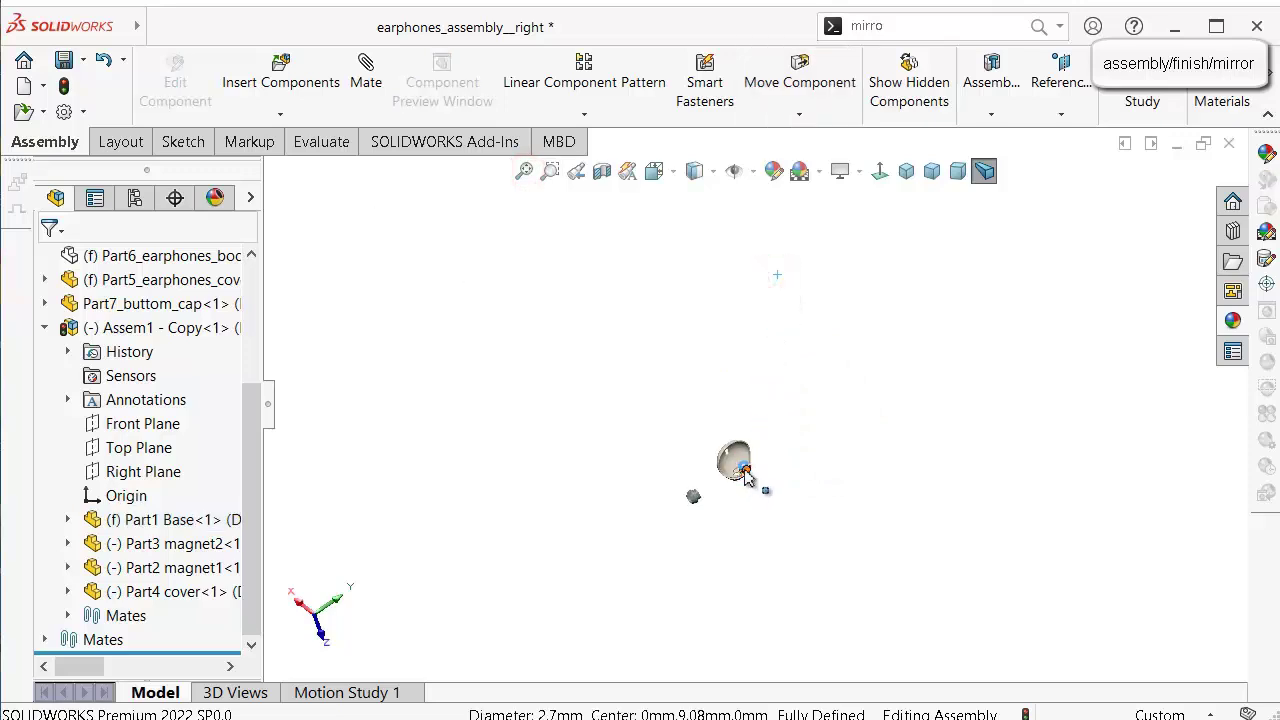
# Add a coincident mate between the speaker base's flat face opposite the magnet and the cover's inner seat face with the screw holes.
pyautogui.scroll(-10, 745, 475)
pyautogui.scroll(-5, 755, 415)
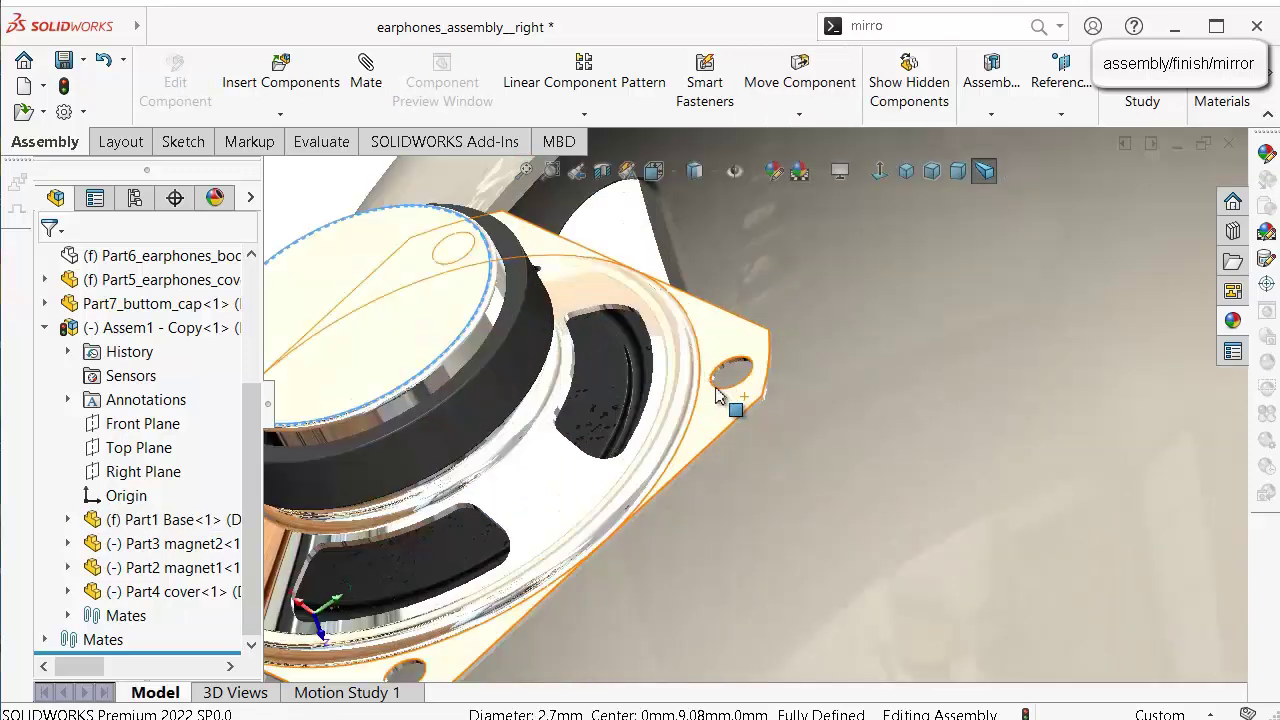
pyautogui.scroll(-5, 764, 375)
pyautogui.scroll(10, 894, 414)
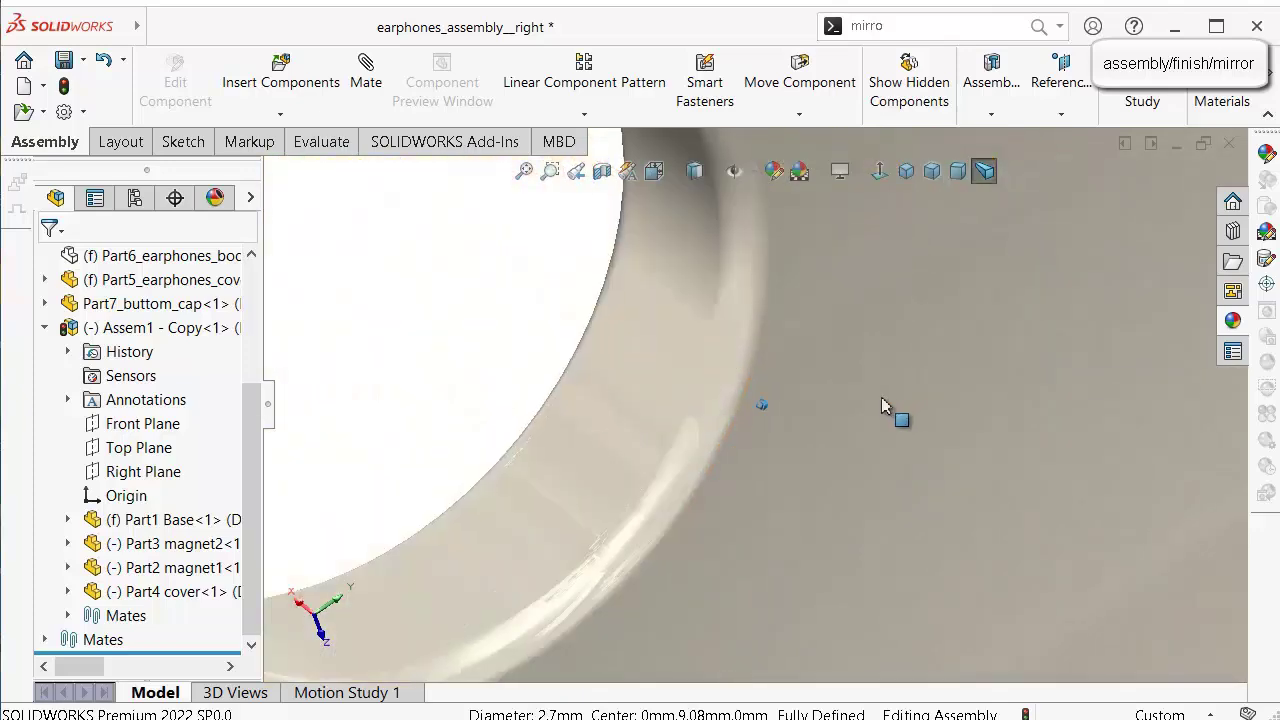
pyautogui.scroll(10, 590, 460)
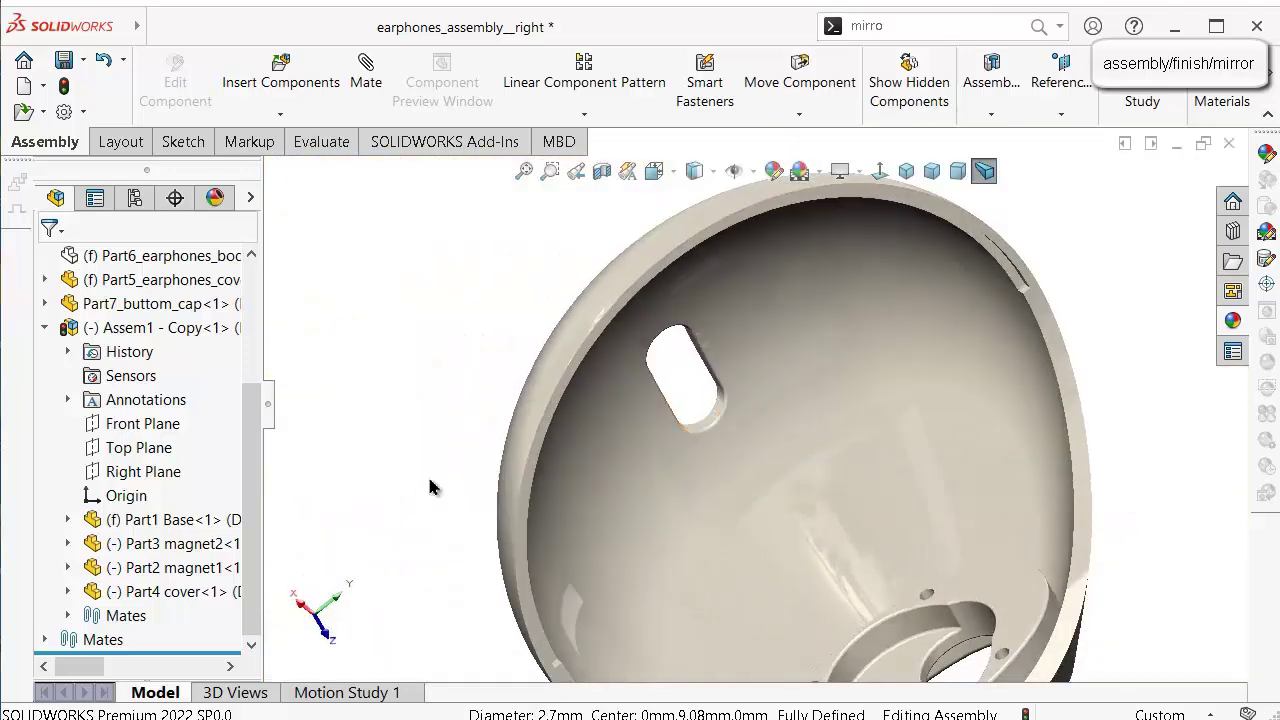
pyautogui.moveTo(527, 424); pyautogui.dragTo(683, 425, button='middle')
pyautogui.scroll(-10, 631, 400)
pyautogui.click(610, 396)
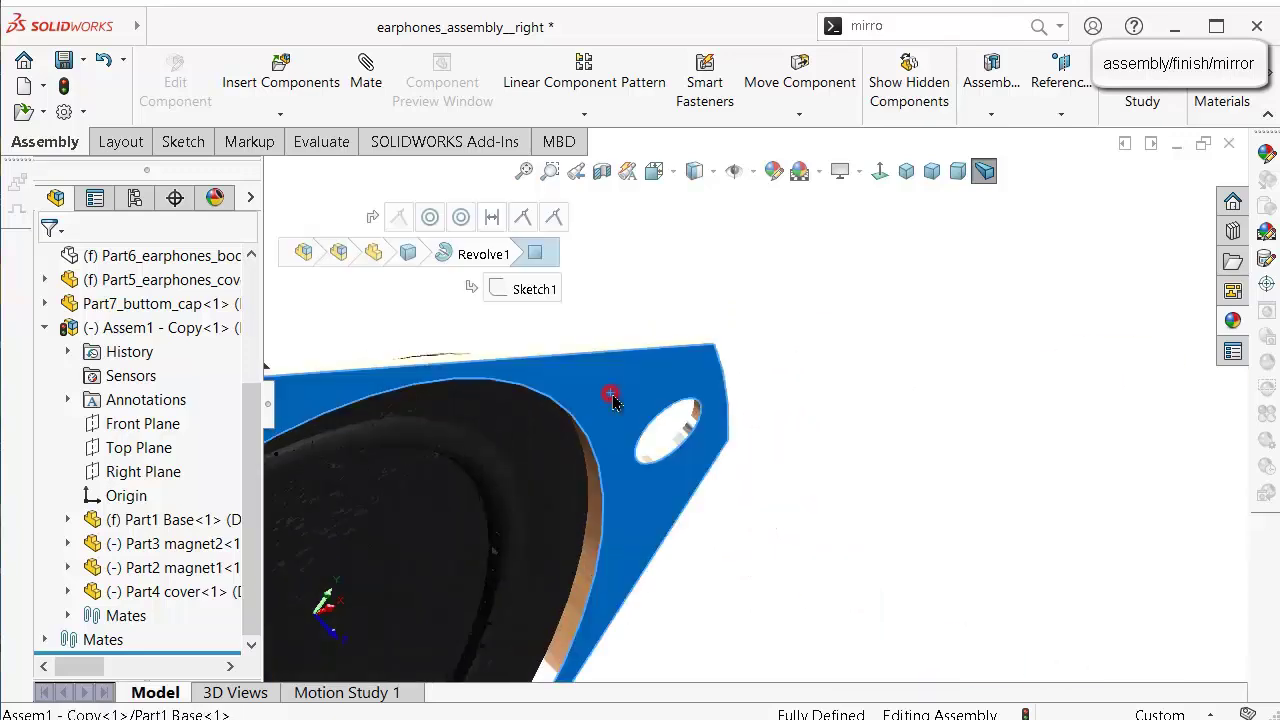
pyautogui.click(886, 274)
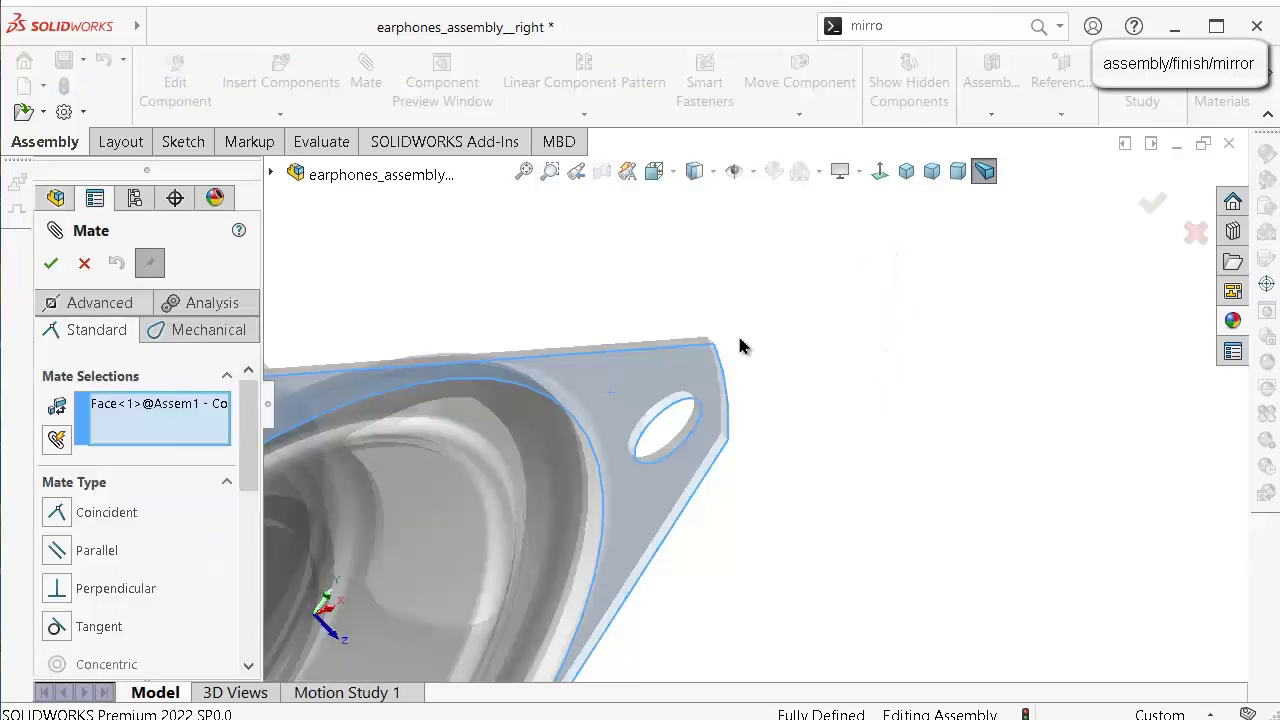
pyautogui.scroll(10, 960, 400)
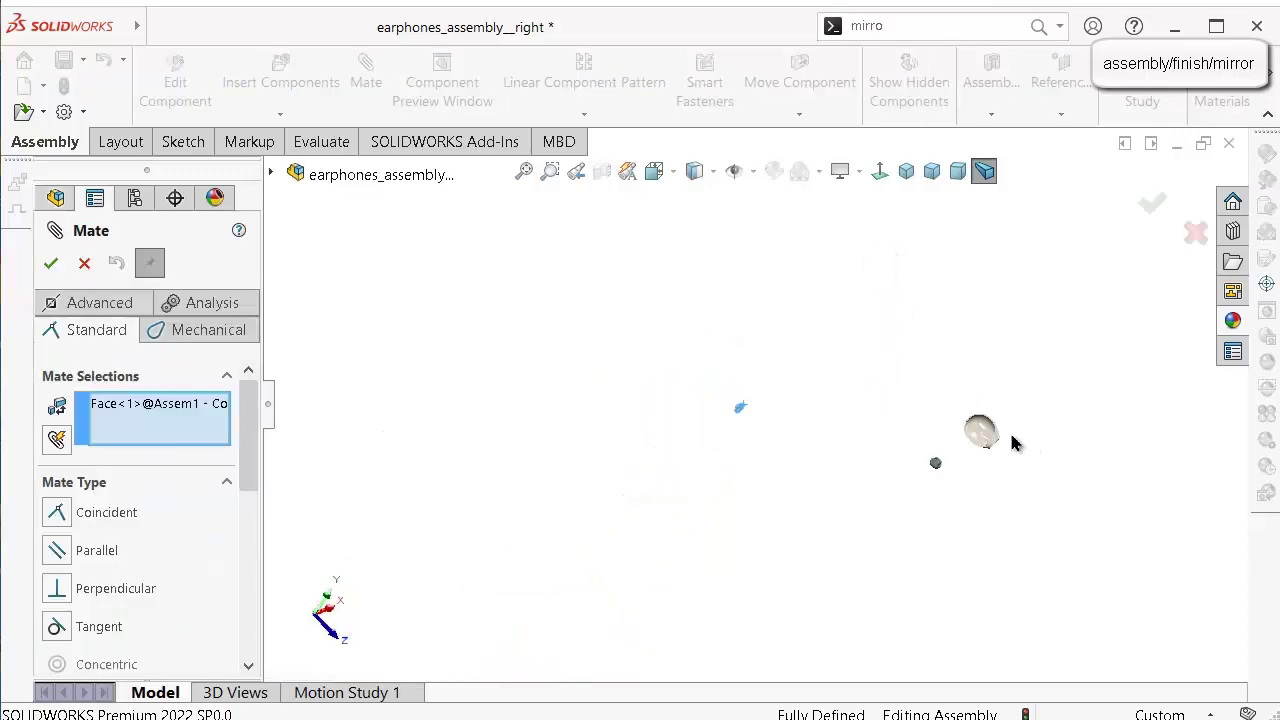
pyautogui.scroll(-10, 988, 440)
pyautogui.moveTo(914, 489); pyautogui.dragTo(432, 318, button='middle')
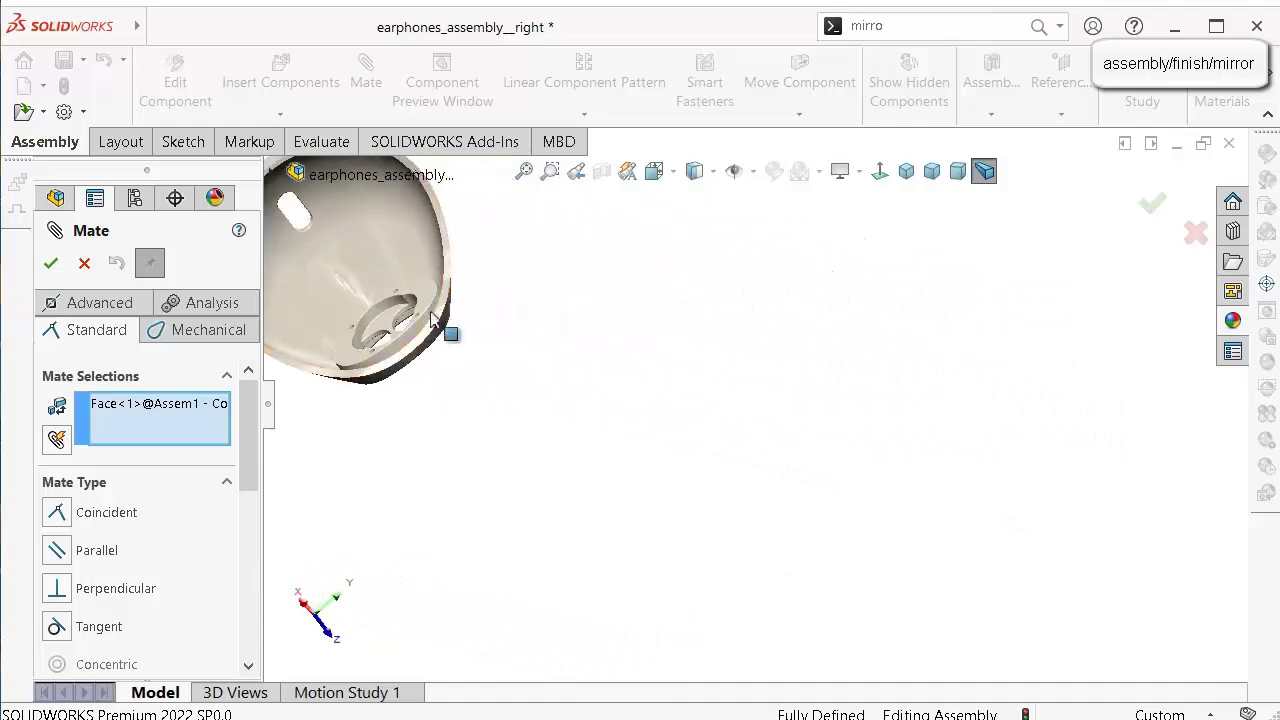
pyautogui.scroll(-5, 432, 318)
pyautogui.click(571, 273)
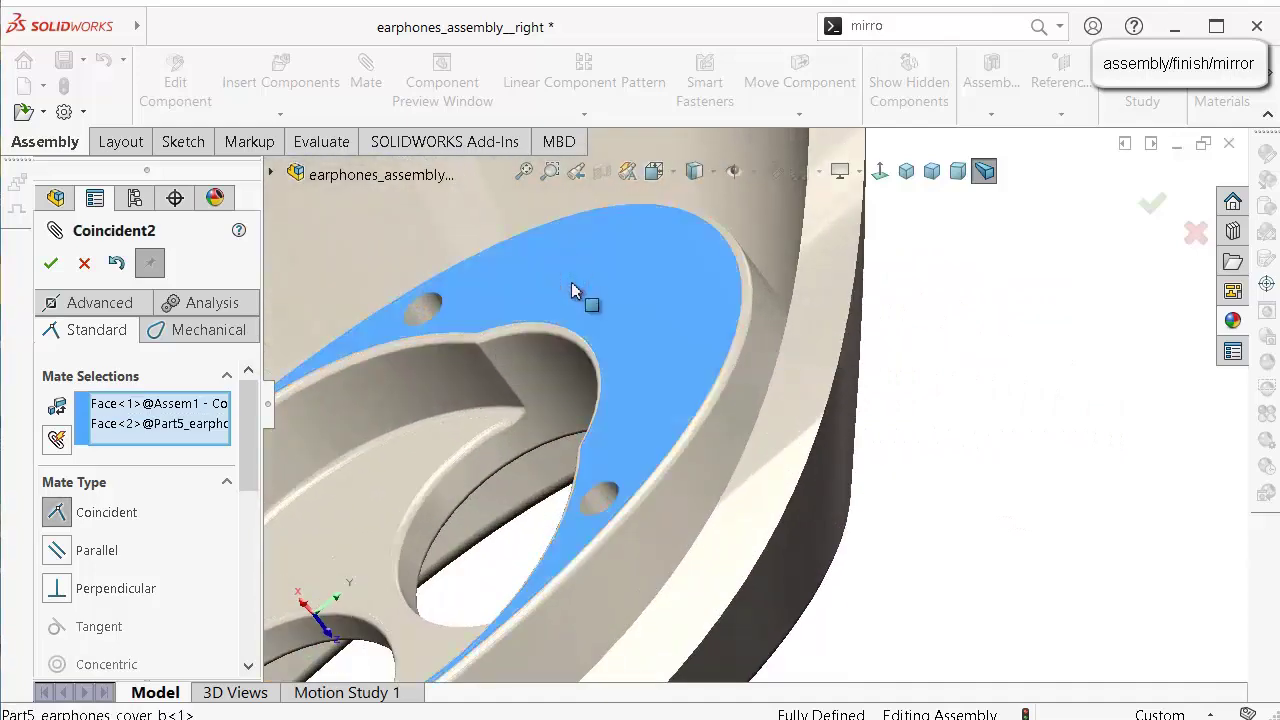
pyautogui.scroll(6, 573, 303)
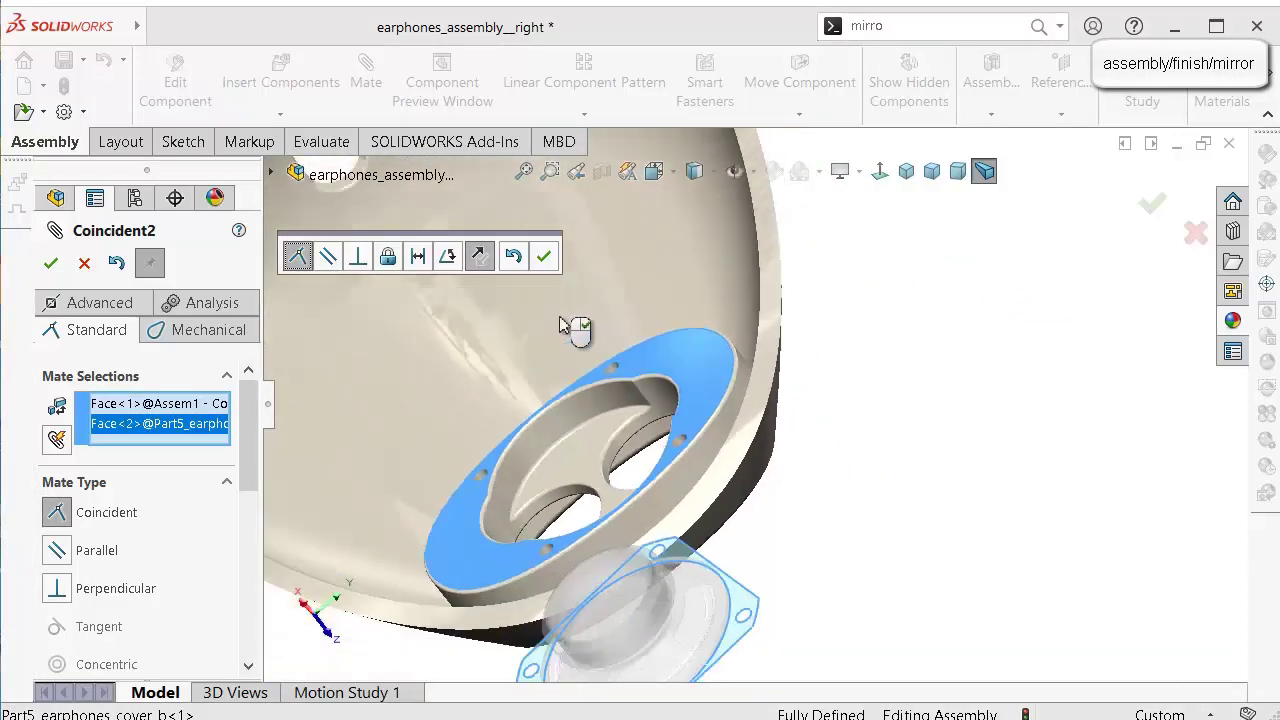
pyautogui.click(549, 262)
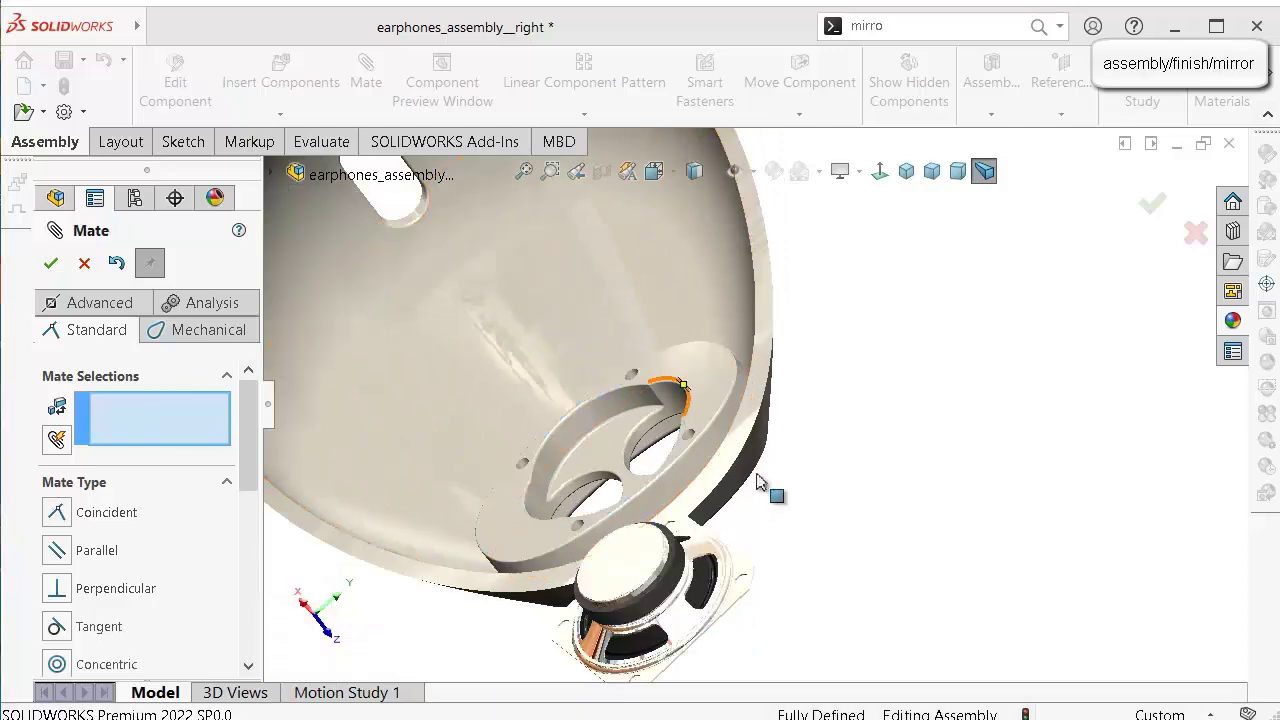
# Add a concentric mate between one corner hole of the speaker base and a screw hole in the cover's seat.
pyautogui.scroll(-6, 706, 609)
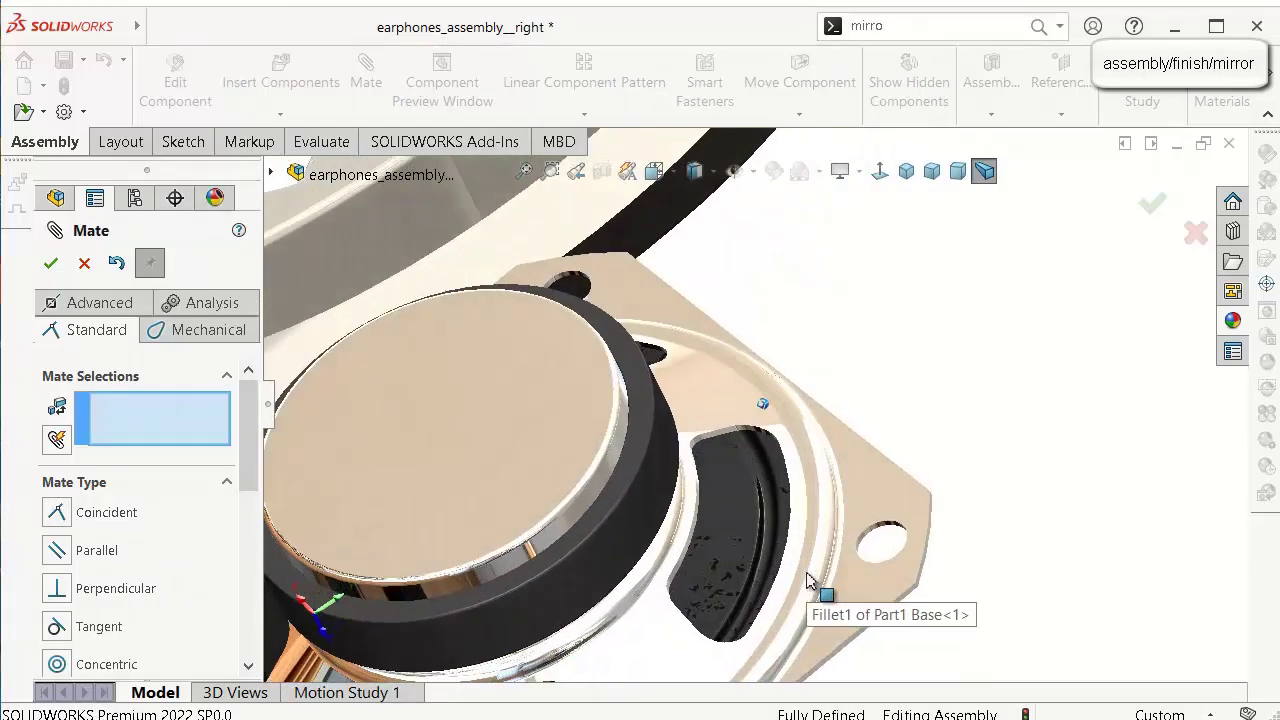
pyautogui.scroll(-3, 1015, 680)
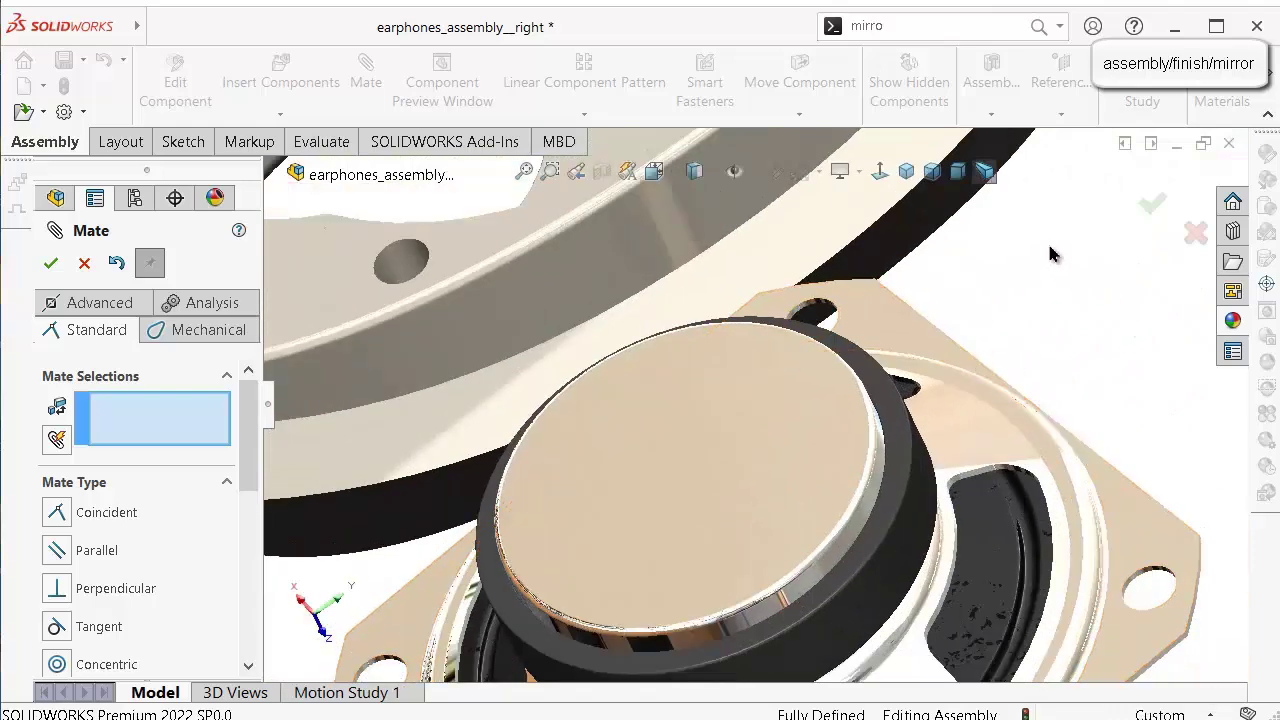
pyautogui.click(860, 175)
pyautogui.scroll(-4, 1122, 525)
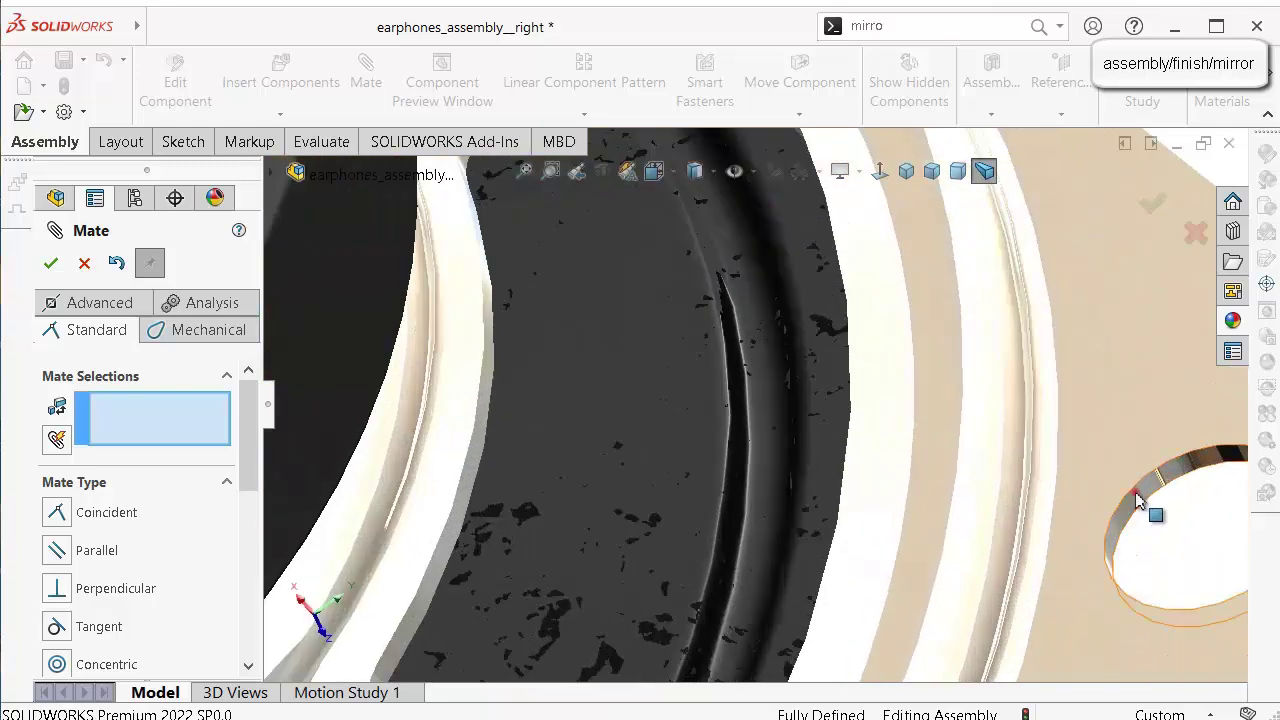
pyautogui.click(1138, 500)
pyautogui.scroll(6, 837, 400)
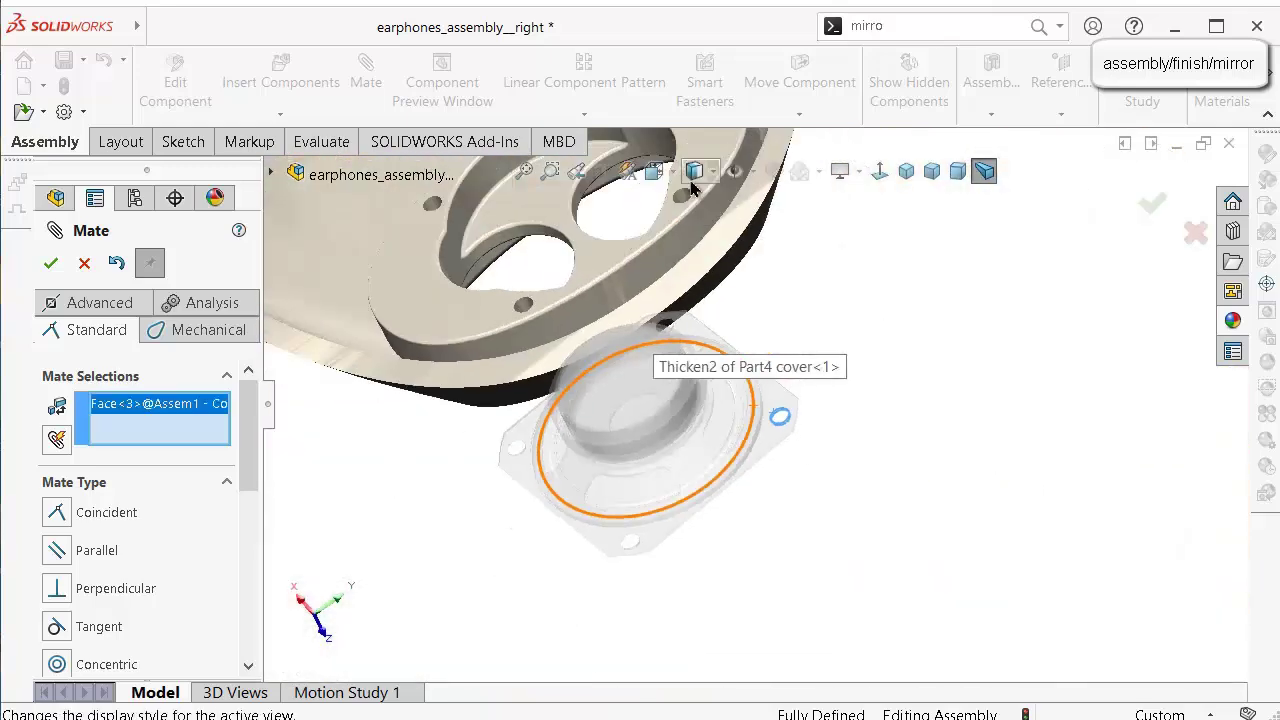
pyautogui.scroll(-5, 714, 286)
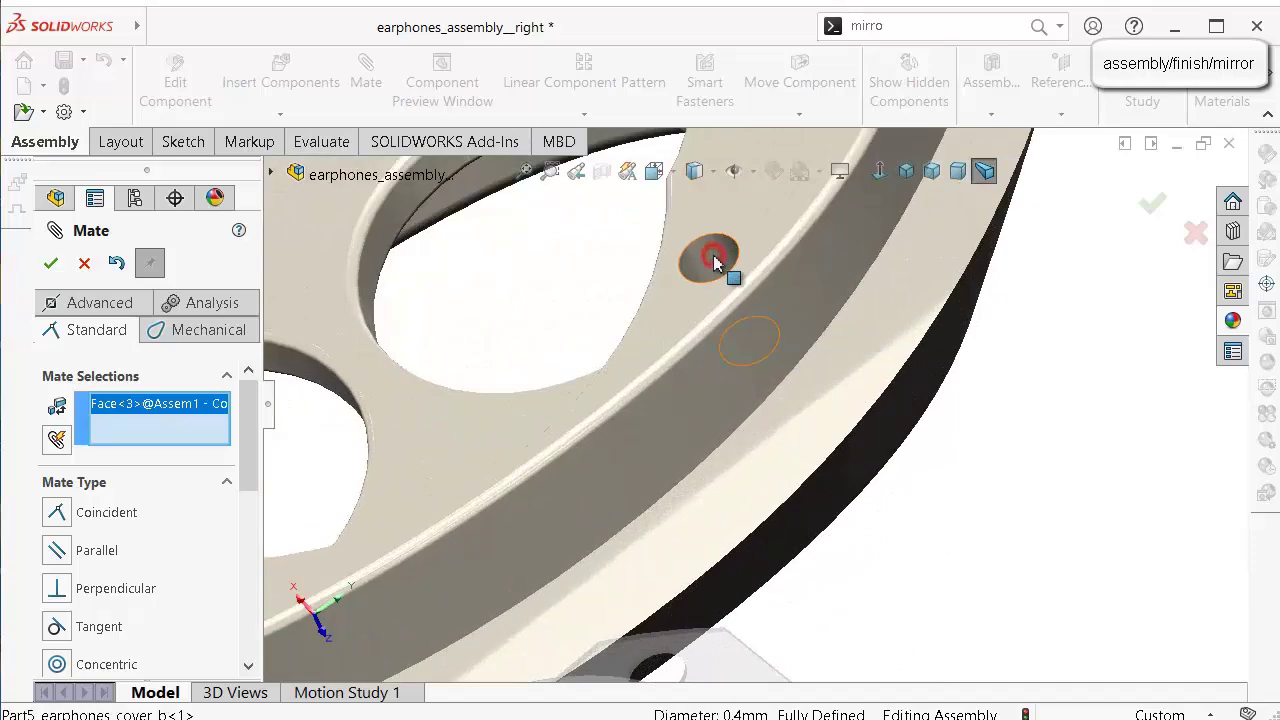
pyautogui.click(713, 256)
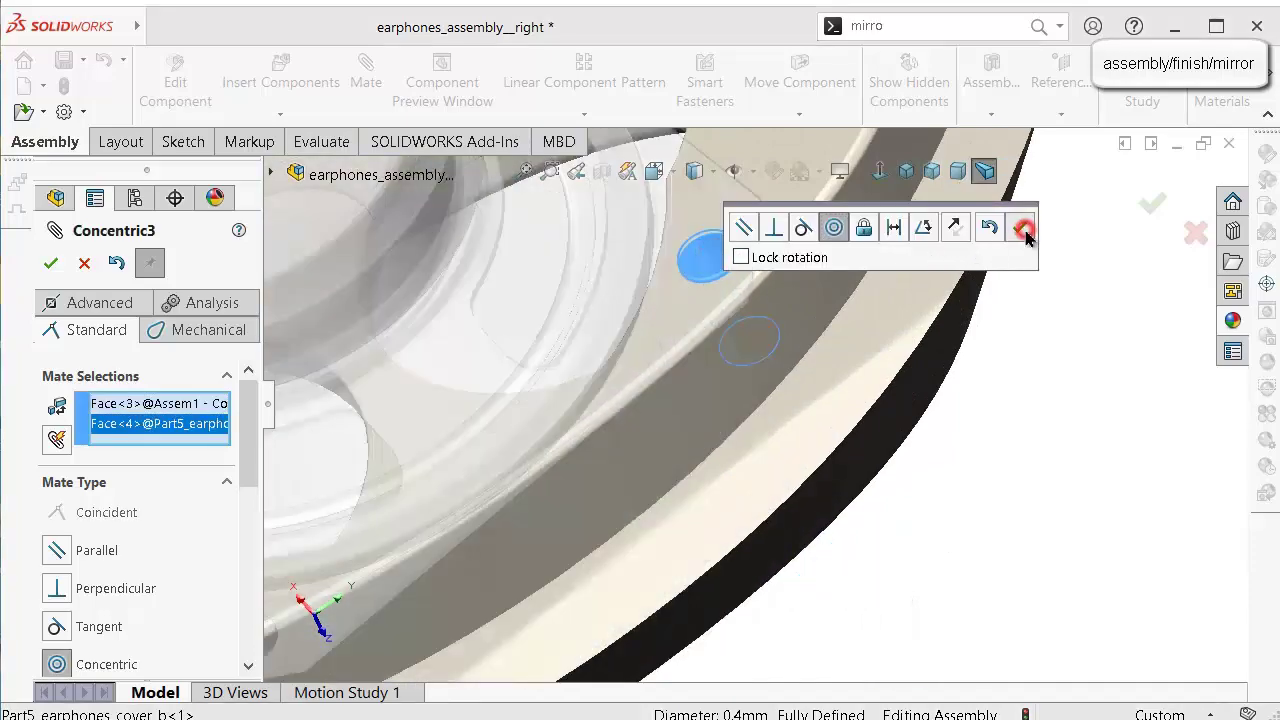
pyautogui.click(1022, 229)
# Add a concentric mate between a second corner hole of the speaker base and its matching seat hole, and finish mating.
pyautogui.scroll(5, 791, 234)
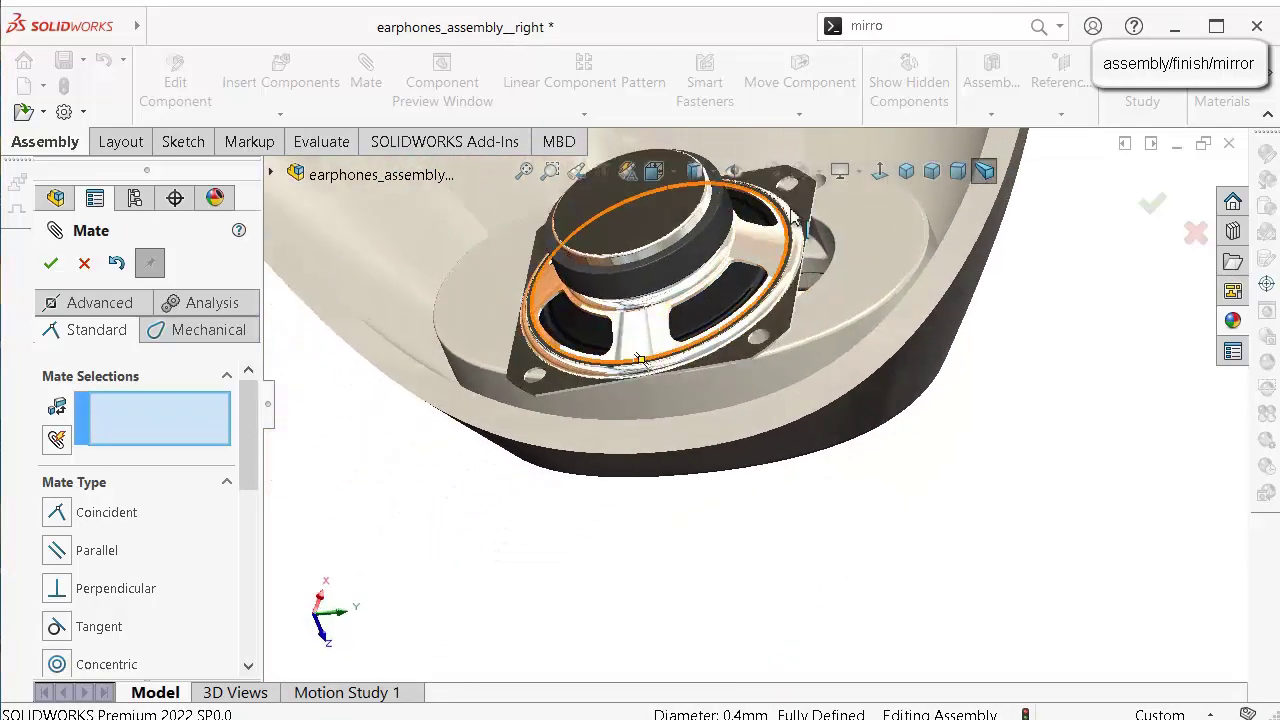
pyautogui.scroll(-8, 793, 213)
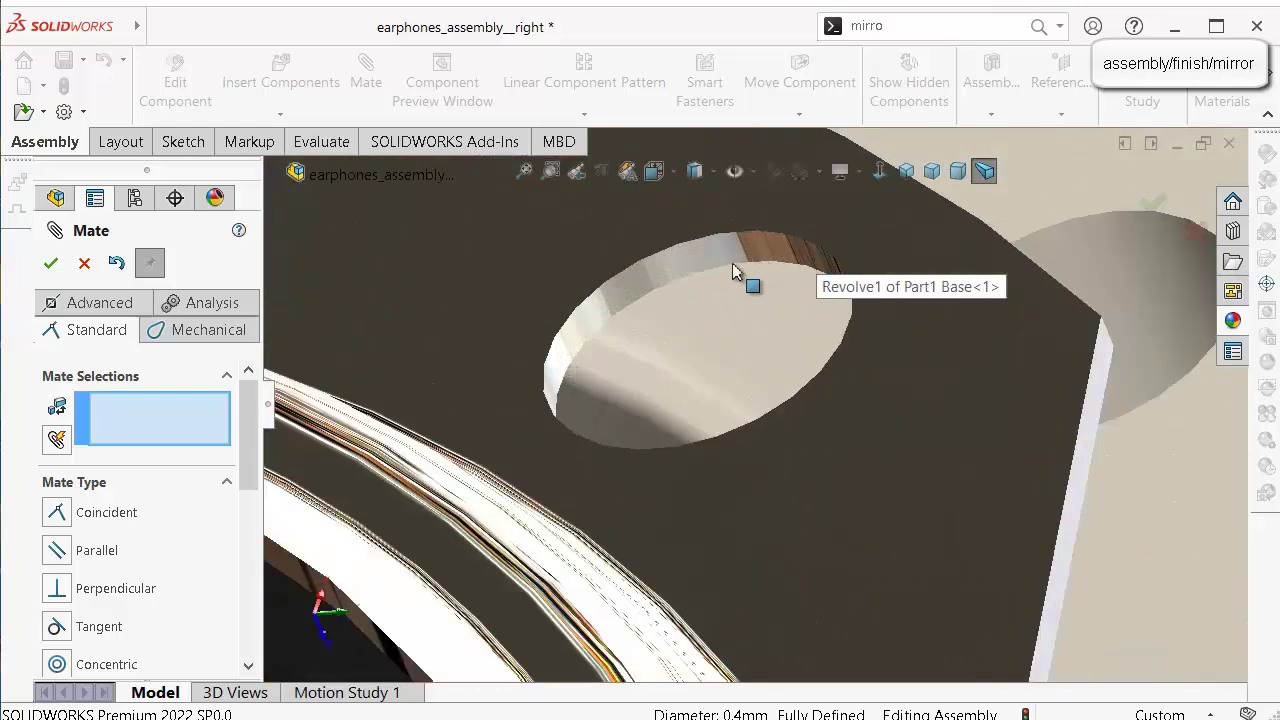
pyautogui.click(718, 255)
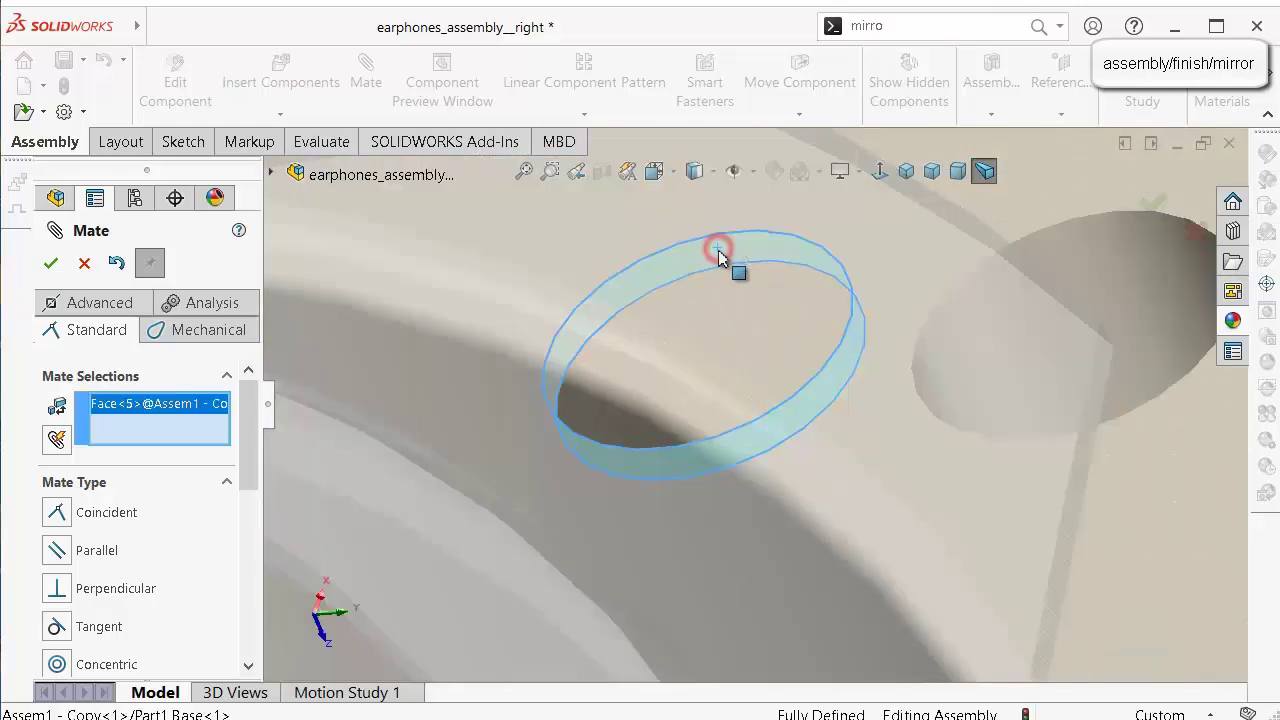
pyautogui.click(1110, 255)
pyautogui.click(1220, 228)
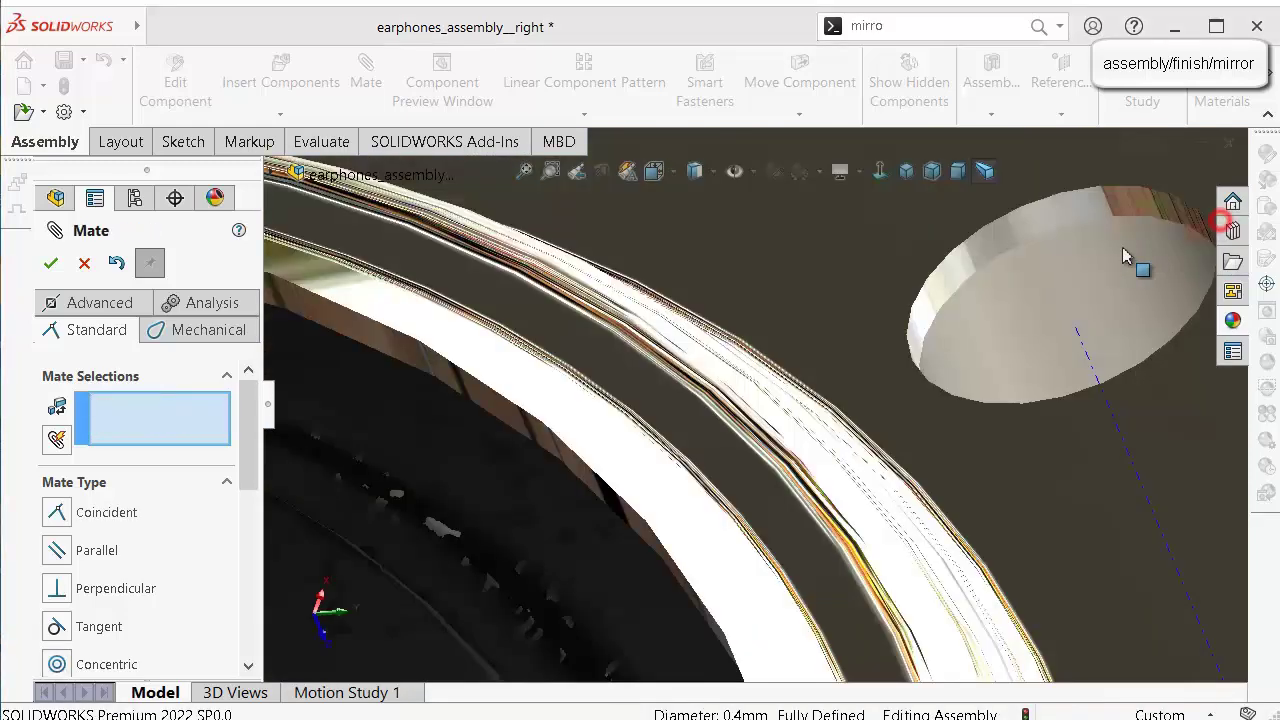
pyautogui.scroll(6, 908, 334)
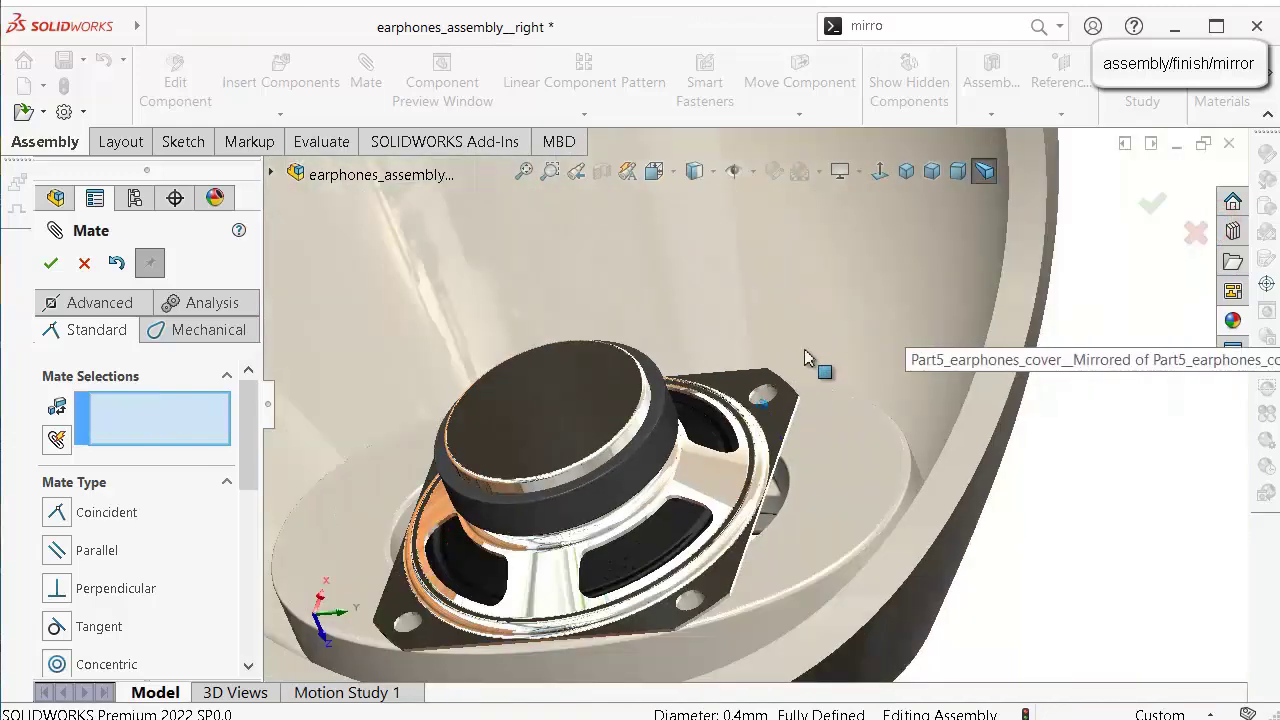
pyautogui.scroll(5, 808, 360)
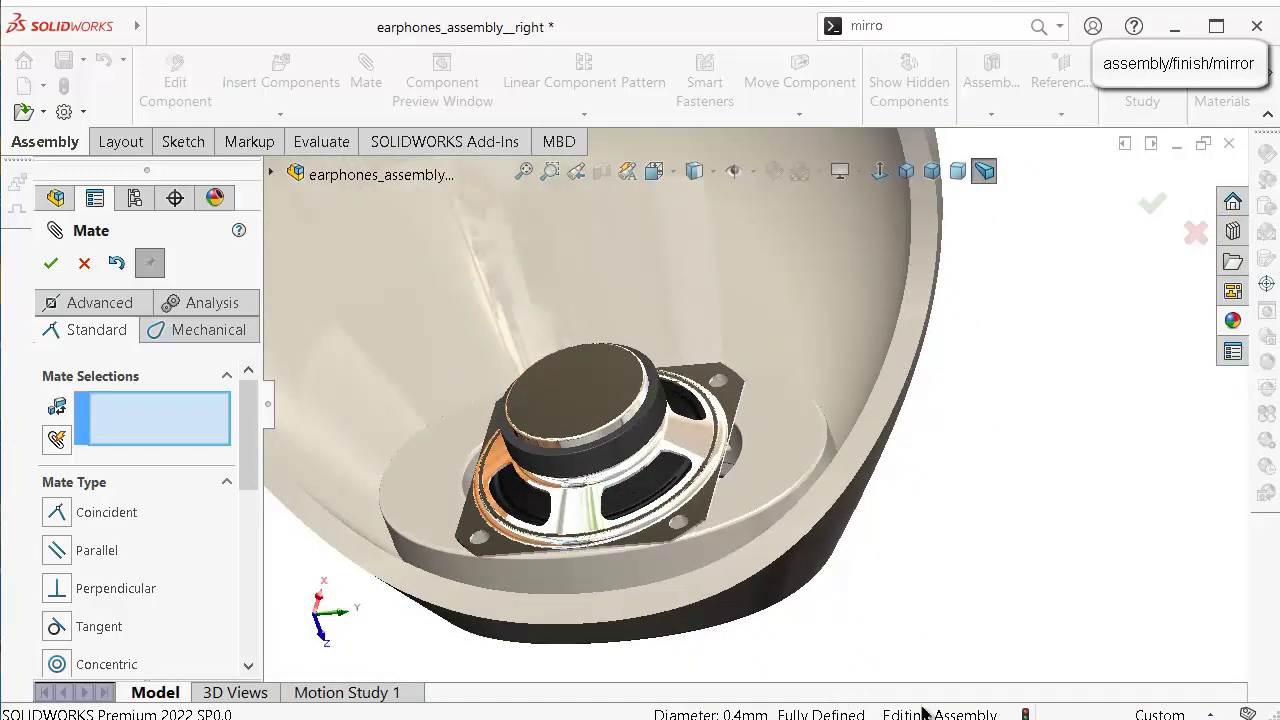
pyautogui.moveTo(966, 540); pyautogui.dragTo(1124, 226, button='middle')
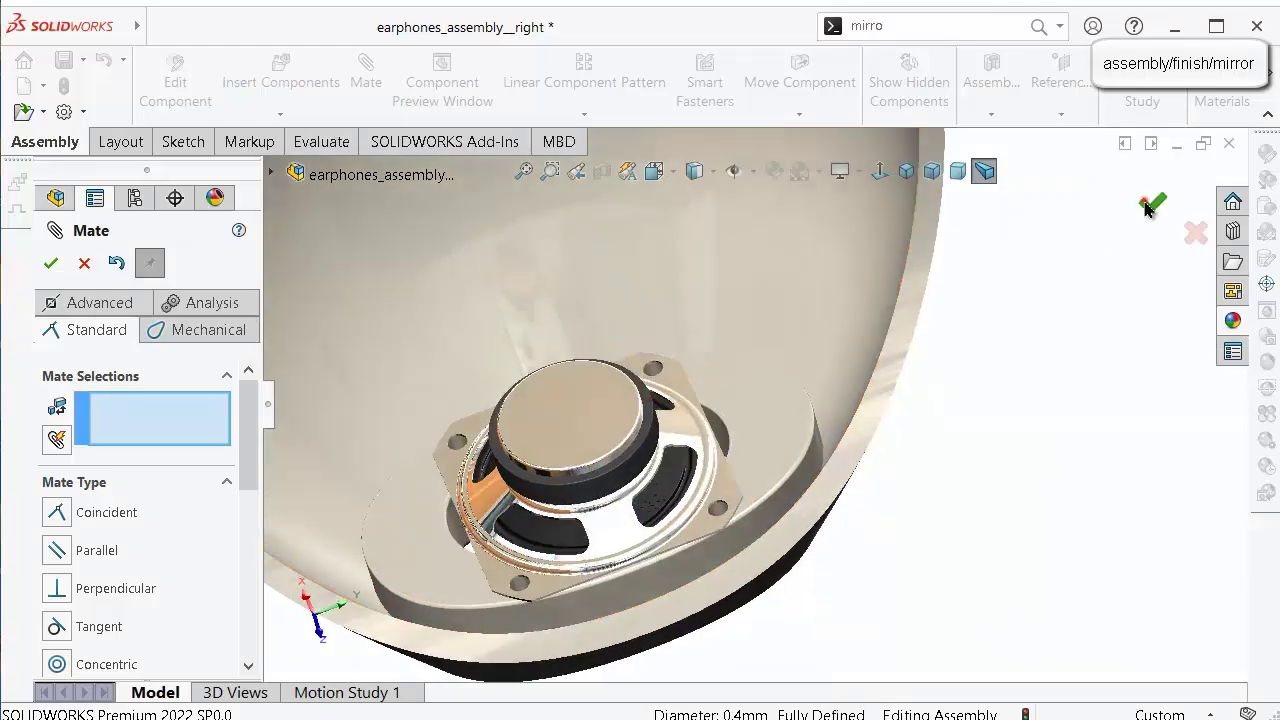
pyautogui.press('Escape')
# Examine the mounted speaker inside the cover and through the two round openings from outside, starting from the isometric view.
pyautogui.scroll(-10, 751, 491)
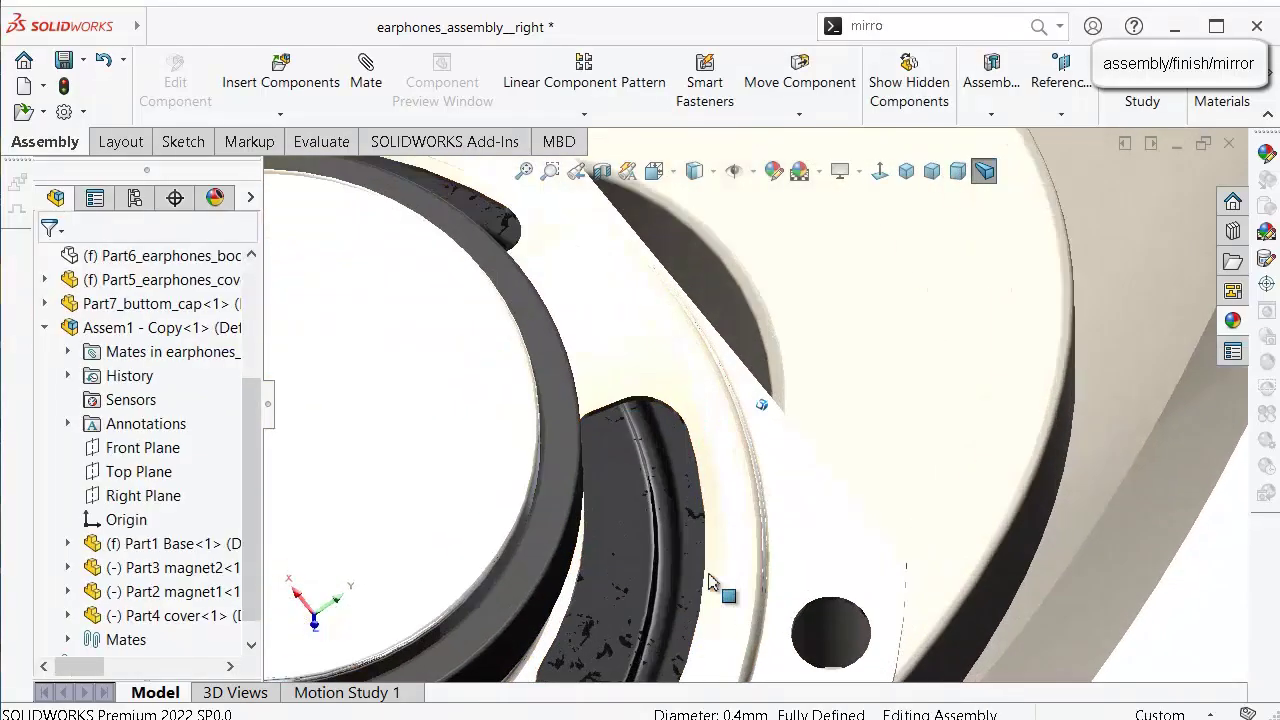
pyautogui.scroll(10, 707, 577)
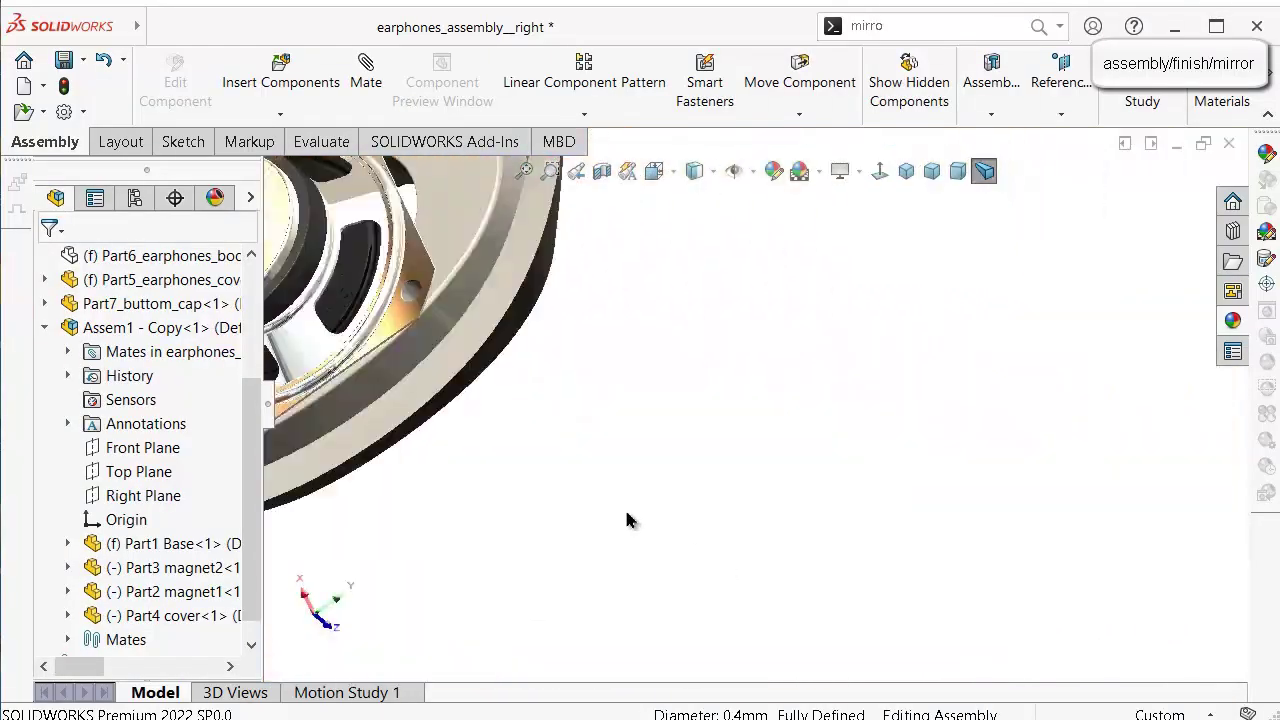
pyautogui.scroll(2, 657, 414)
pyautogui.click(904, 171)
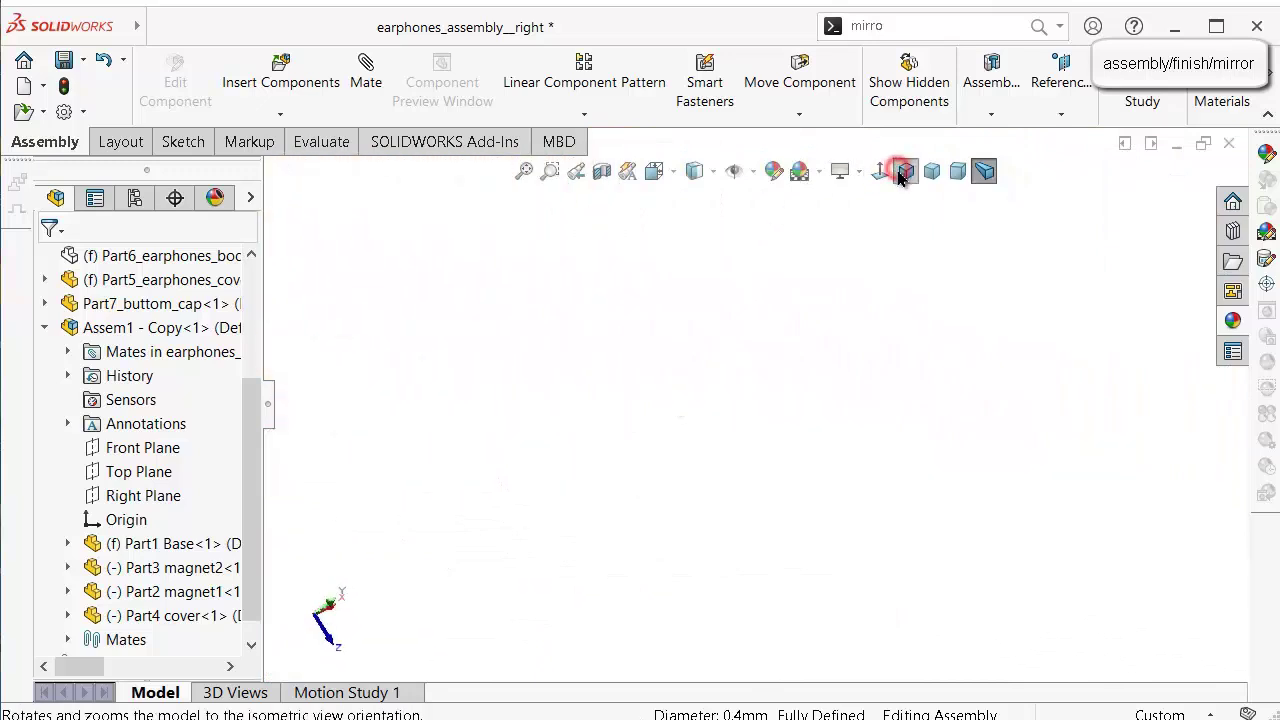
pyautogui.scroll(-5, 742, 372)
pyautogui.scroll(-1, 742, 372)
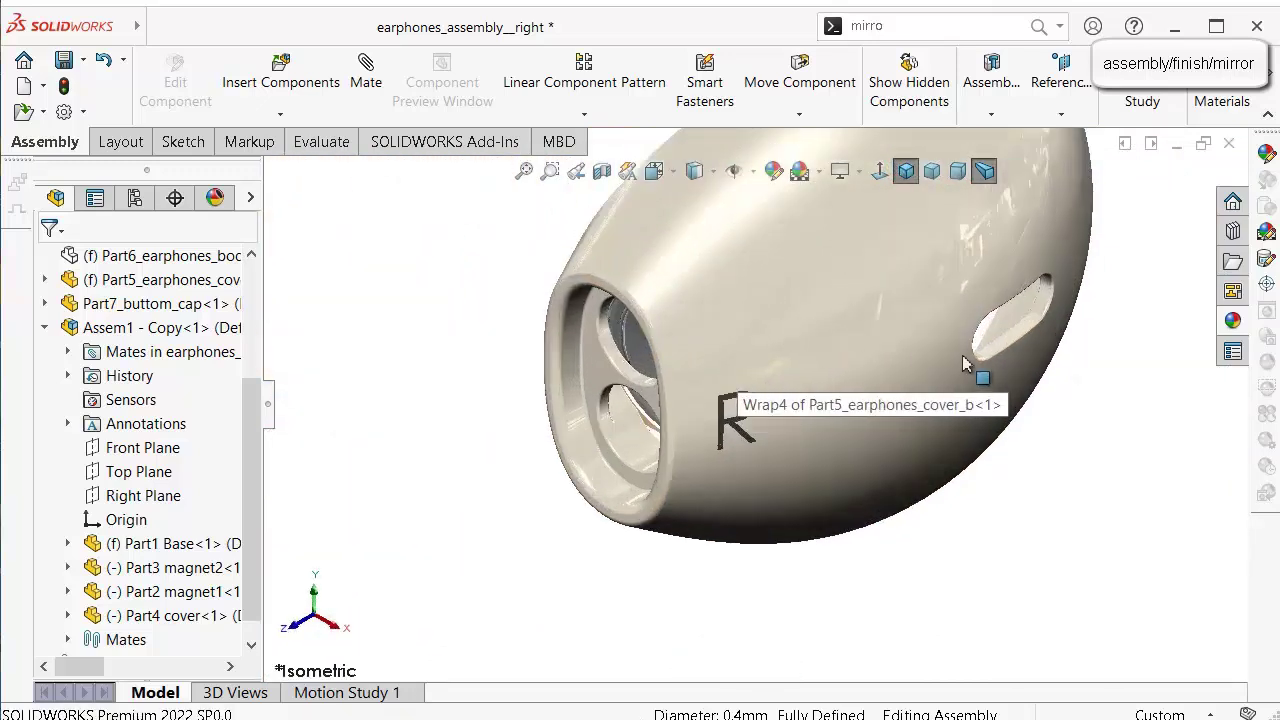
pyautogui.press('Right')
pyautogui.press('Right')
pyautogui.press('Right')
pyautogui.press('Right')
pyautogui.press('Right')
pyautogui.press('Right')
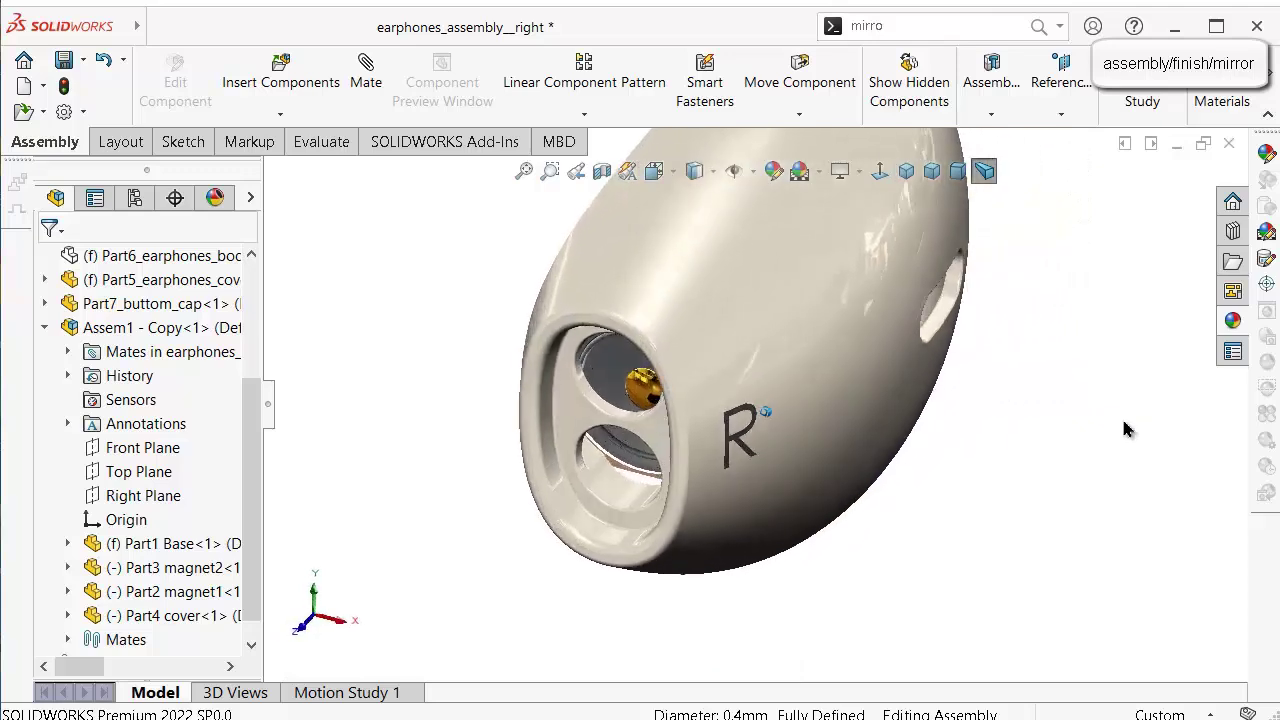
pyautogui.press('Right')
pyautogui.press('Right')
pyautogui.press('Right')
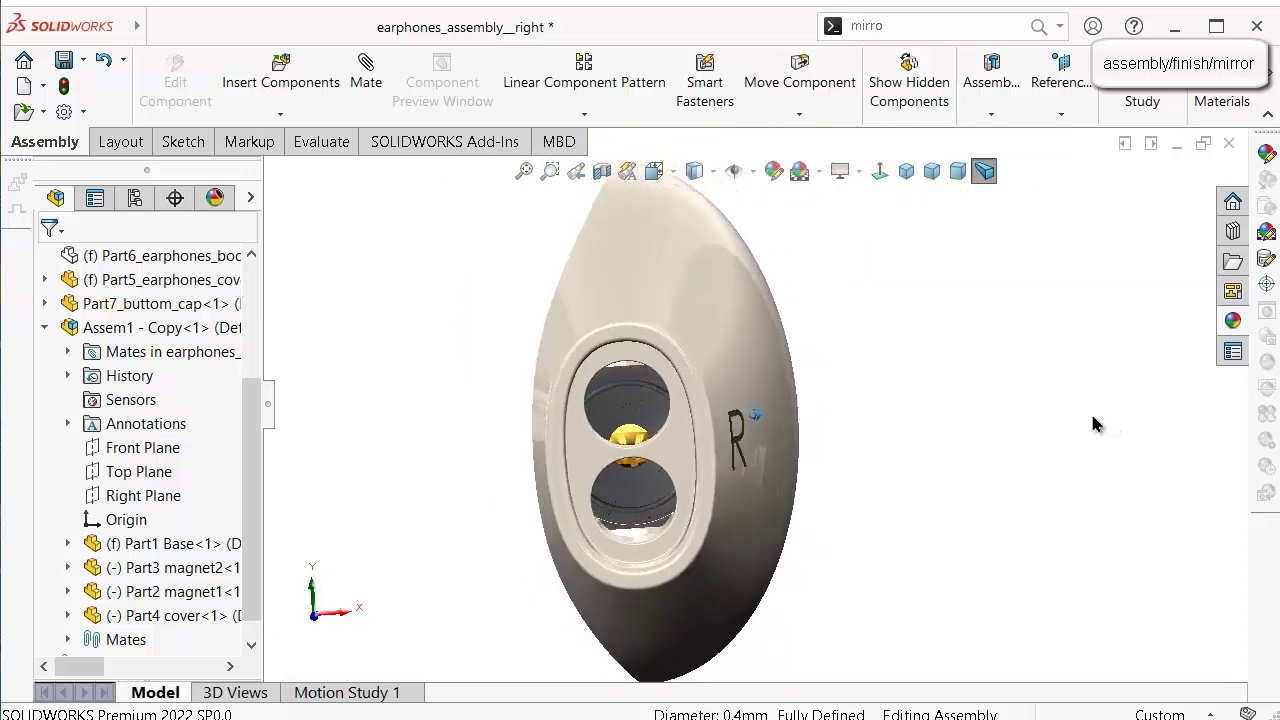
pyautogui.press('Right')
pyautogui.press('Right')
pyautogui.press('Right')
pyautogui.press('Right')
pyautogui.press('Right')
pyautogui.press('Right')
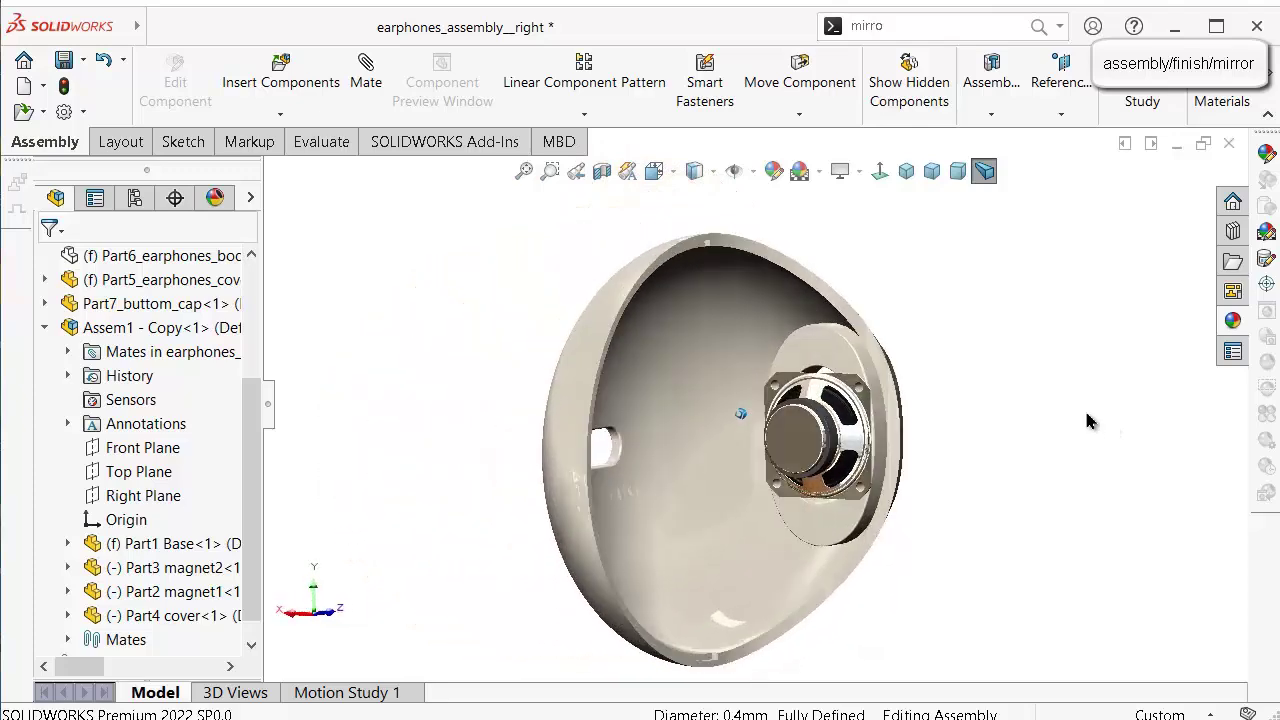
# Save the right earphone assembly.
pyautogui.press('Right')
pyautogui.hotkey('ctrl', 's')
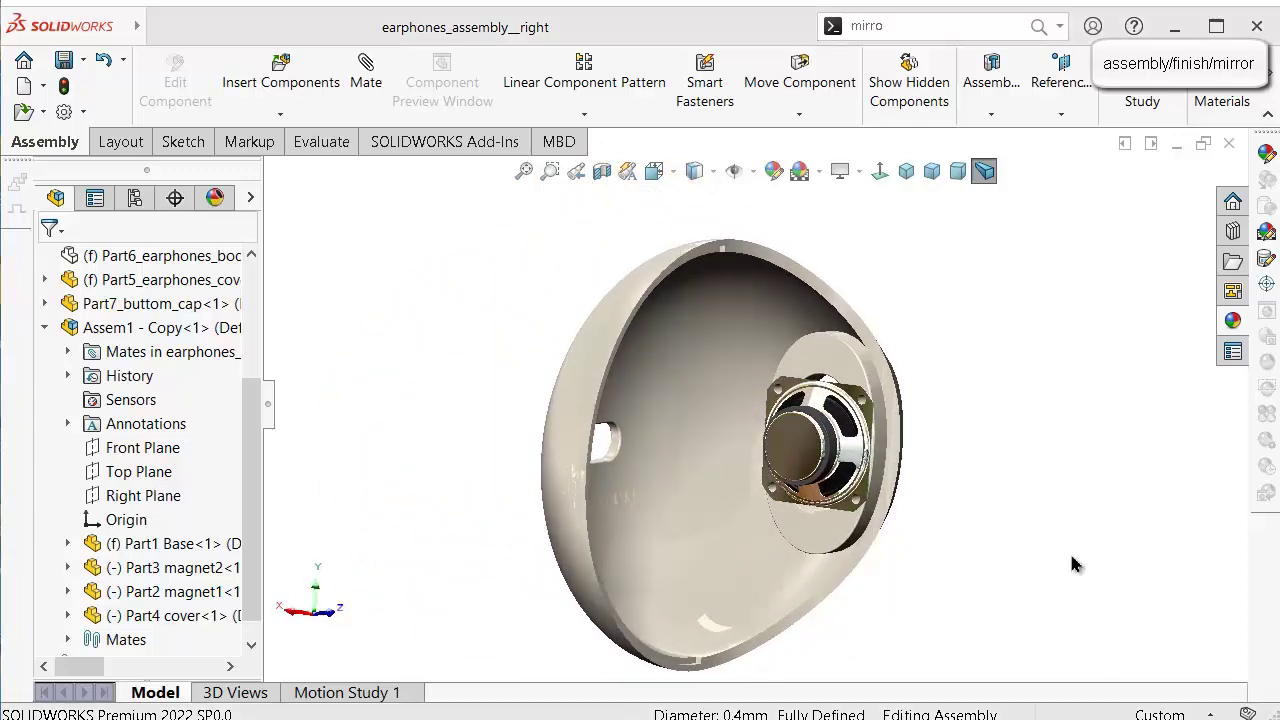
# Examine the speaker mounted inside the right earphone cover from close up and from several angles.
pyautogui.scroll(-5, 908, 380)
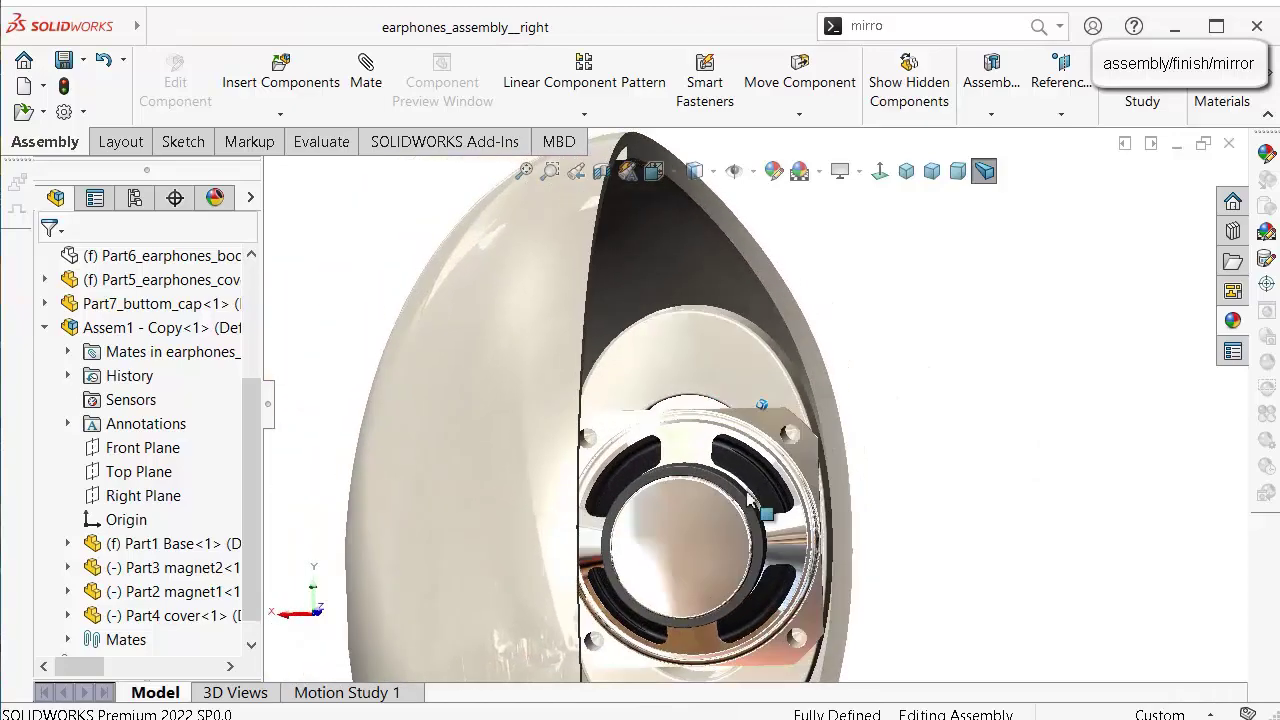
pyautogui.press('Left')
pyautogui.press('Left')
pyautogui.press('Left')
pyautogui.press('Left')
pyautogui.press('Left')
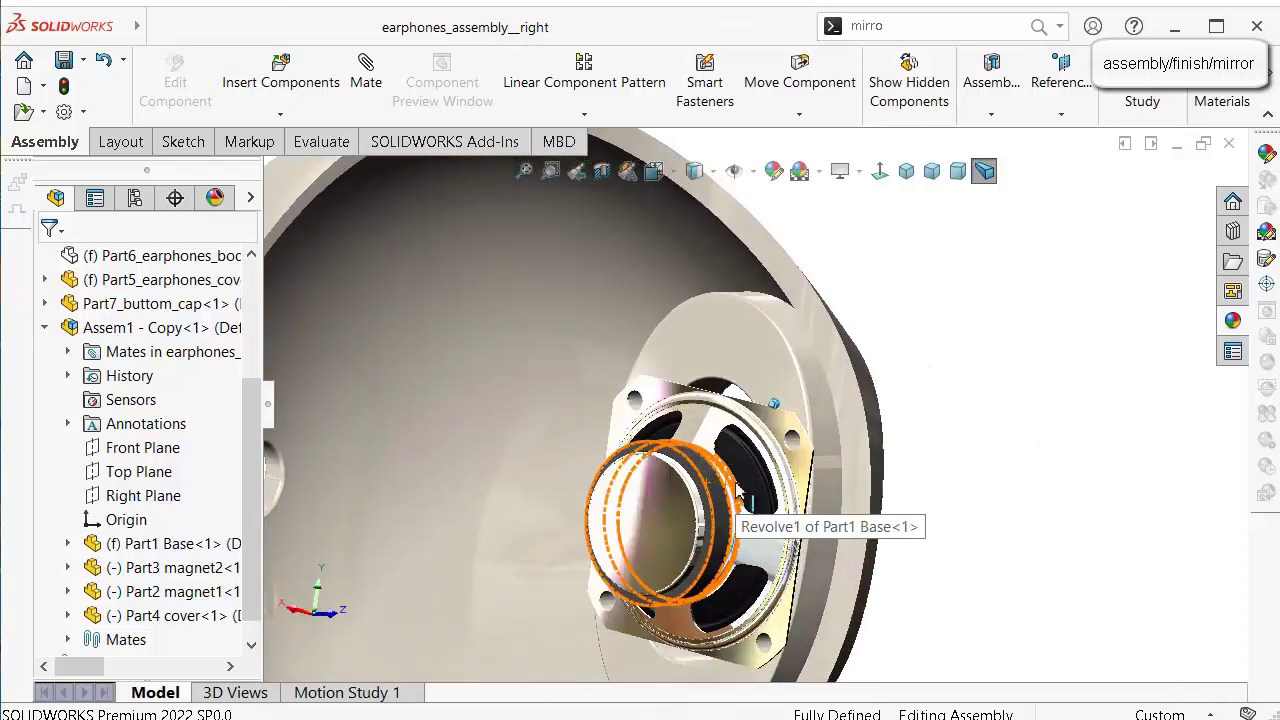
pyautogui.press('Right')
pyautogui.press('Right')
pyautogui.press('Right')
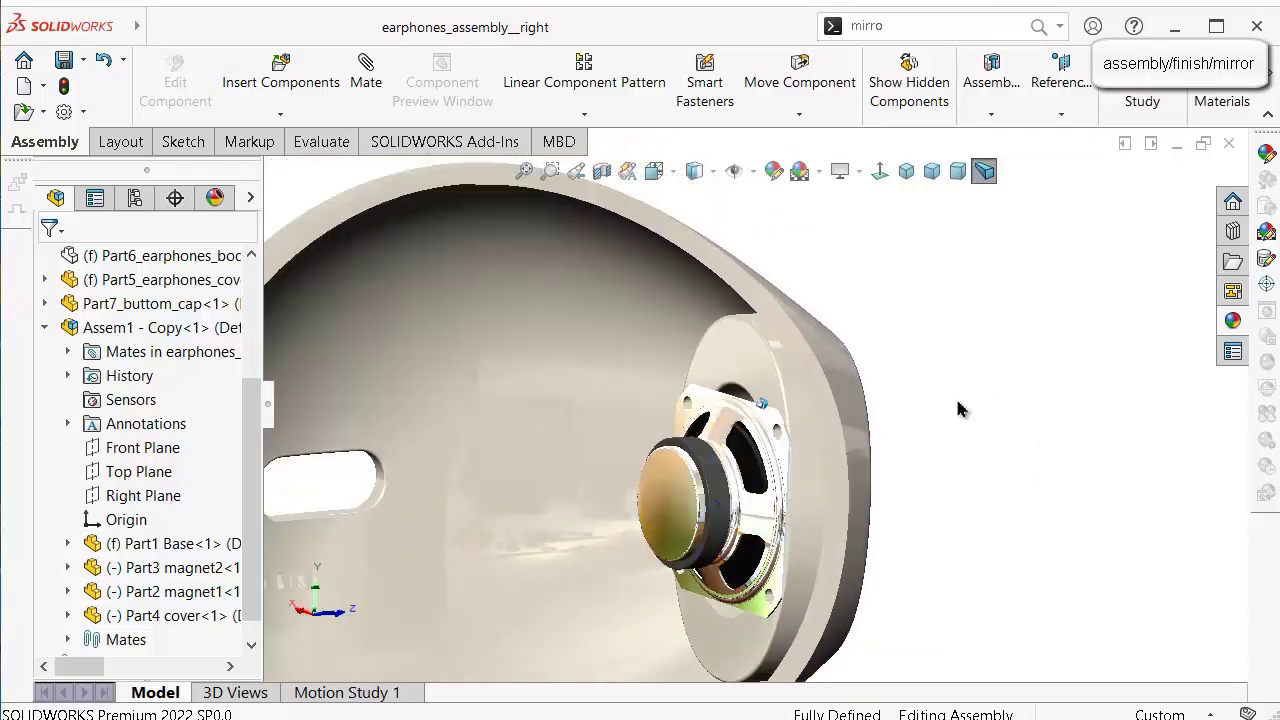
# Turn on ambient occlusion for the display of the right earphone assembly.
pyautogui.click(862, 171)
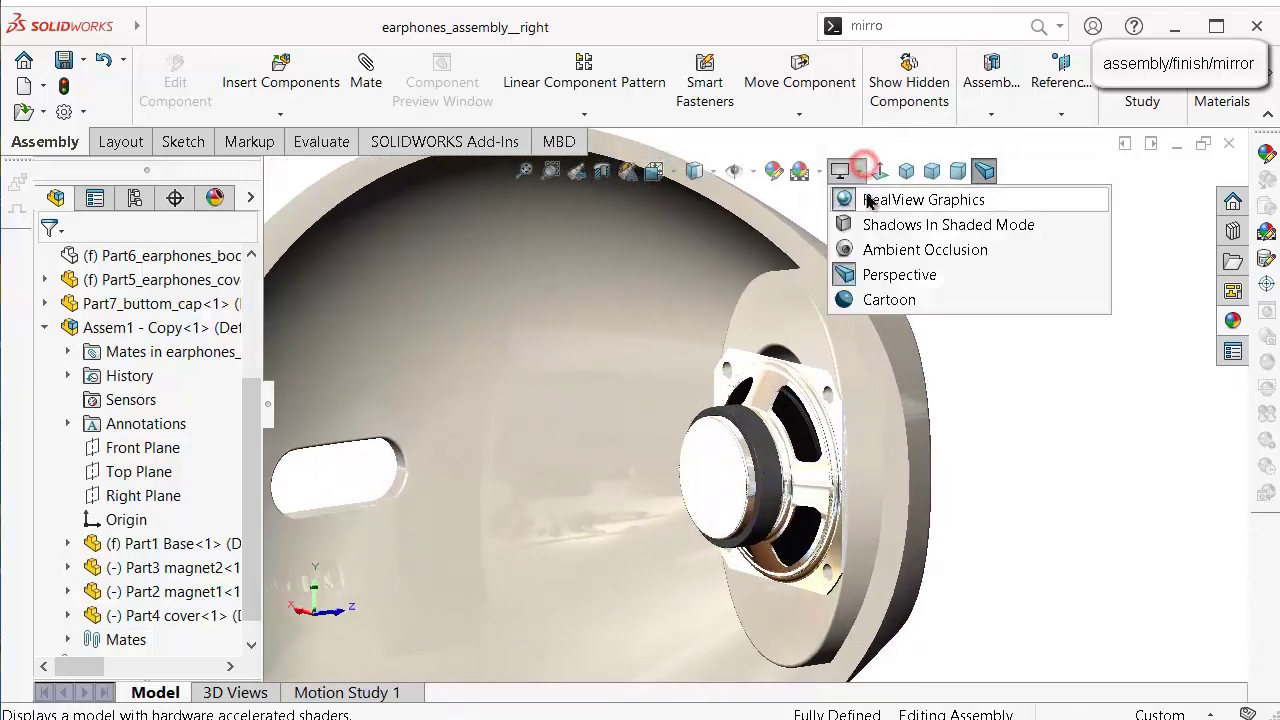
pyautogui.click(884, 251)
pyautogui.press('Right')
pyautogui.press('Right')
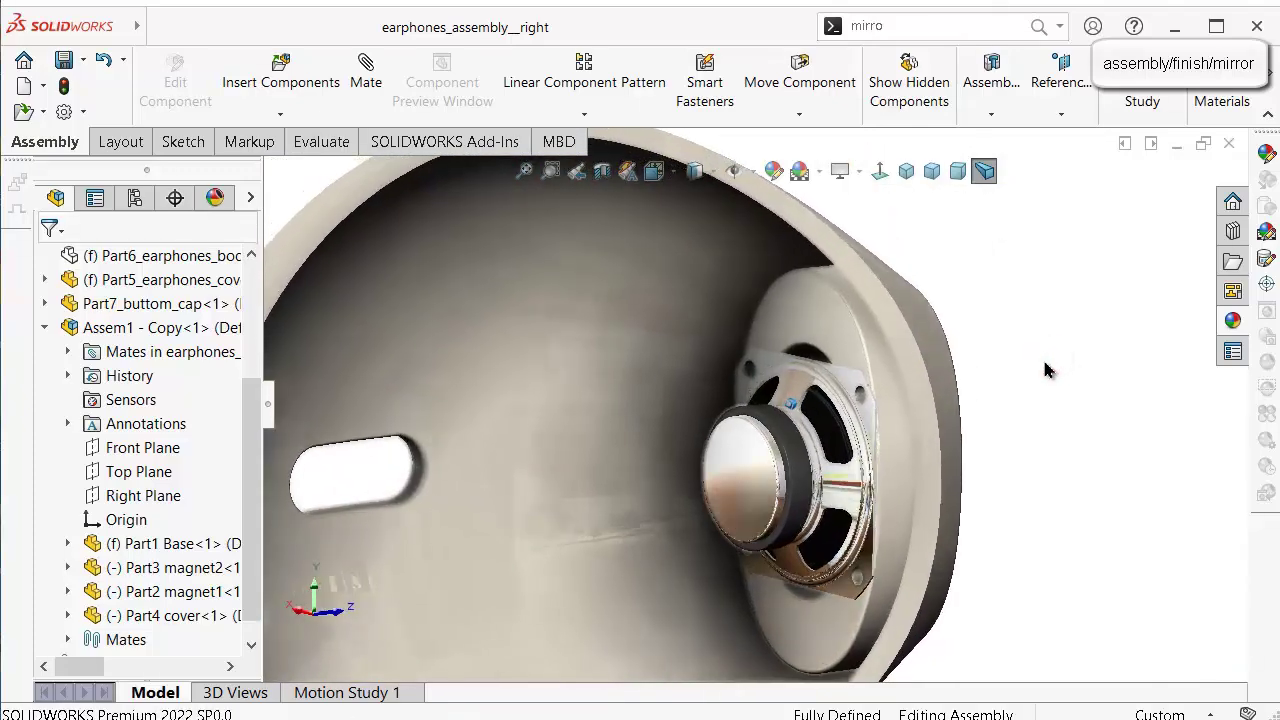
# Inspect the shaded cover all the way around, including the speaker inside and the two round openings outside.
pyautogui.press('Right')
pyautogui.press('Right')
pyautogui.press('Right')
pyautogui.press('Right')
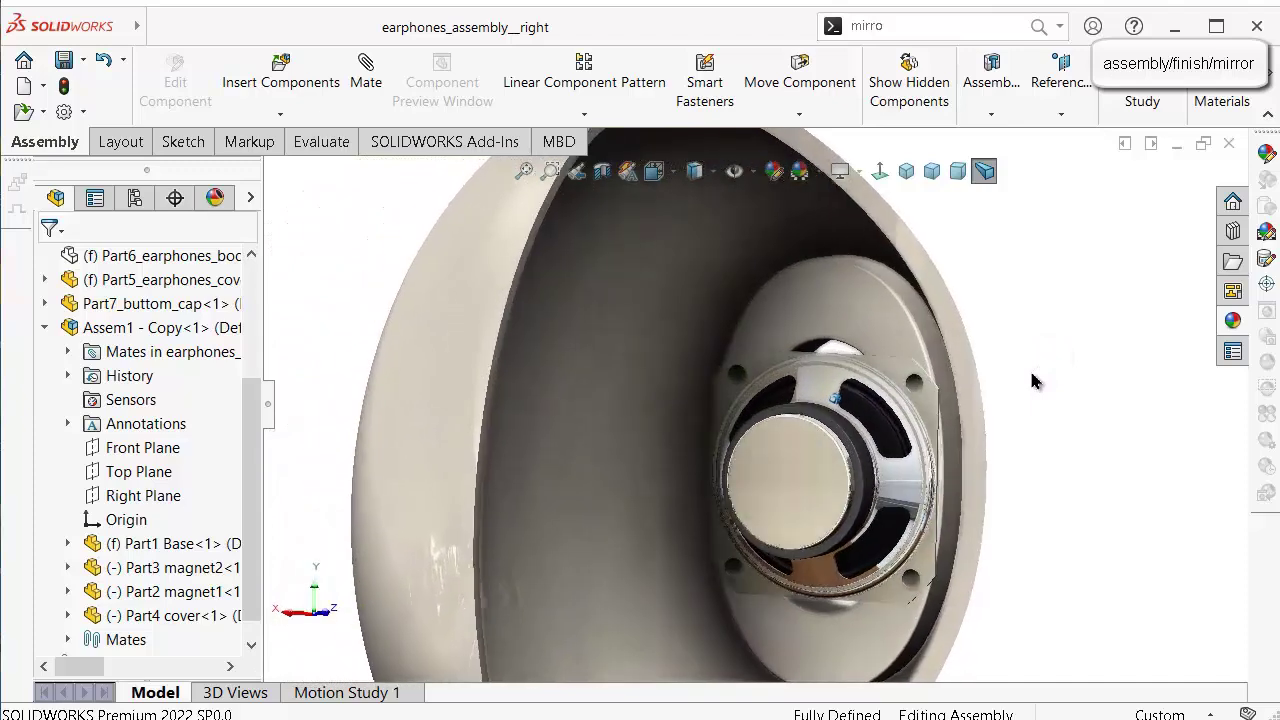
pyautogui.press('Right')
pyautogui.press('Right')
pyautogui.press('Right')
pyautogui.press('Right')
pyautogui.press('Right')
pyautogui.press('Right')
pyautogui.press('Right')
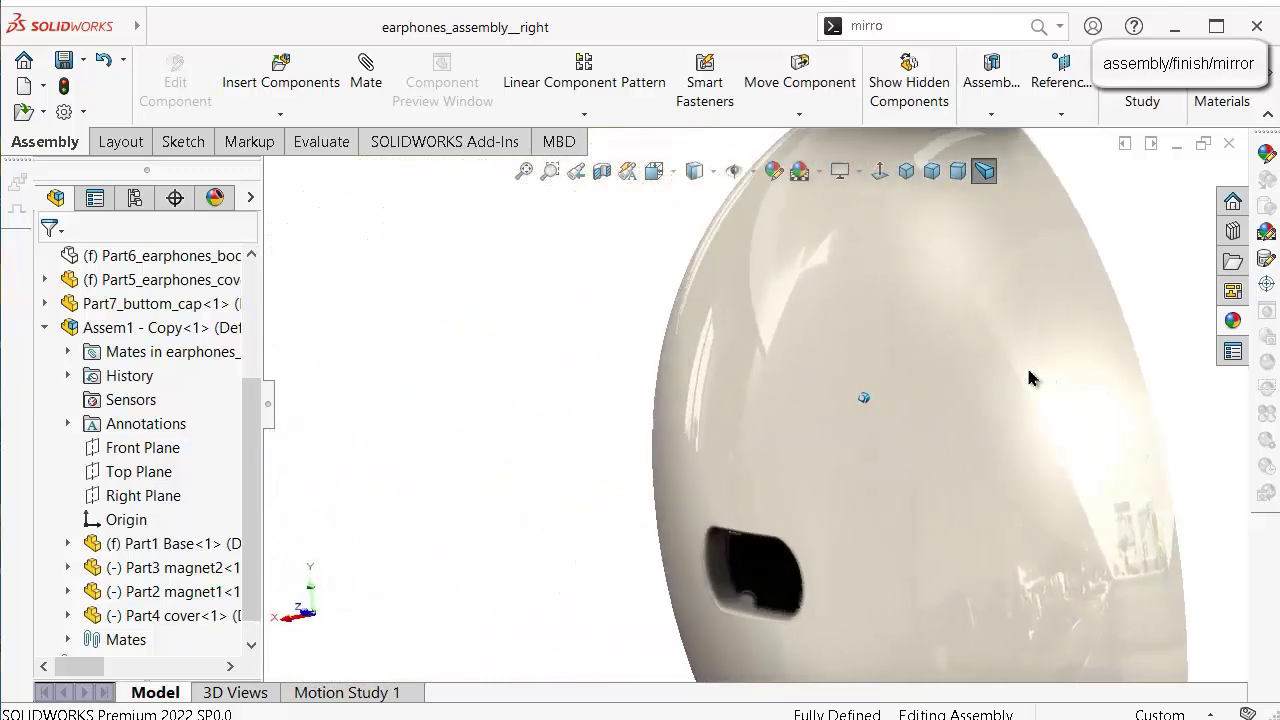
pyautogui.press('Right')
pyautogui.press('Right')
pyautogui.press('Right')
pyautogui.press('Right')
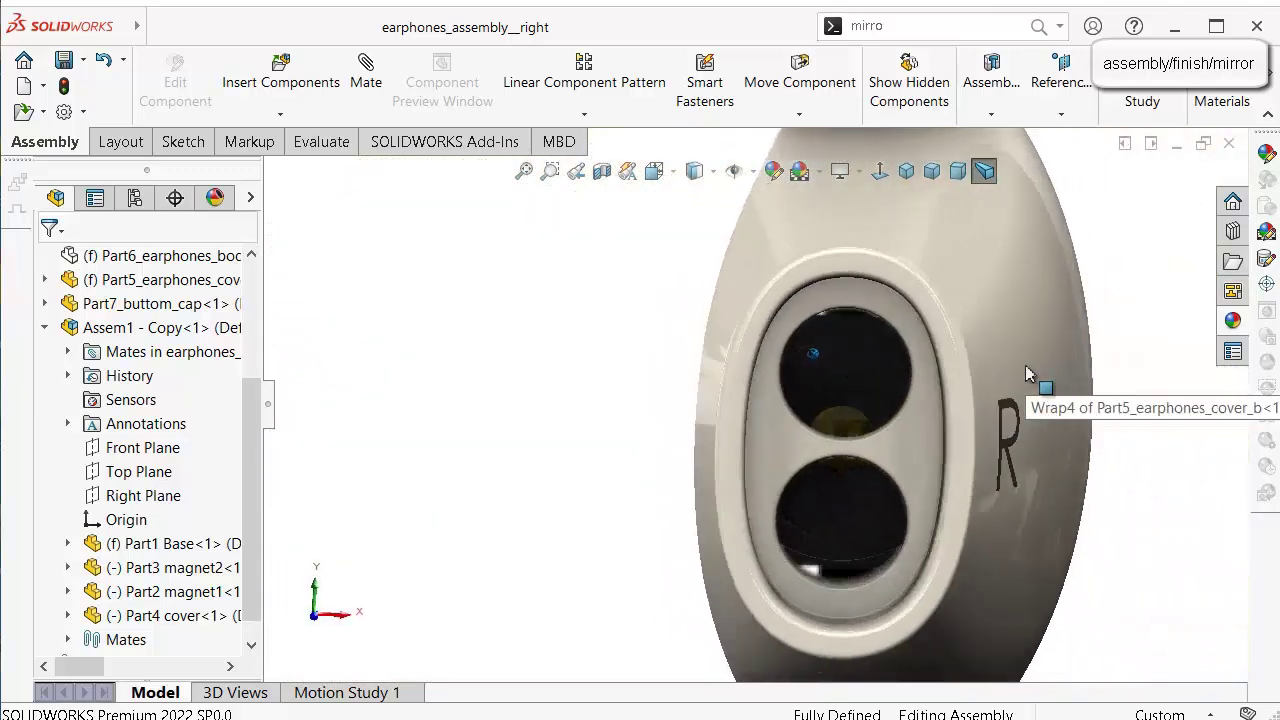
pyautogui.press('Right')
pyautogui.press('Right')
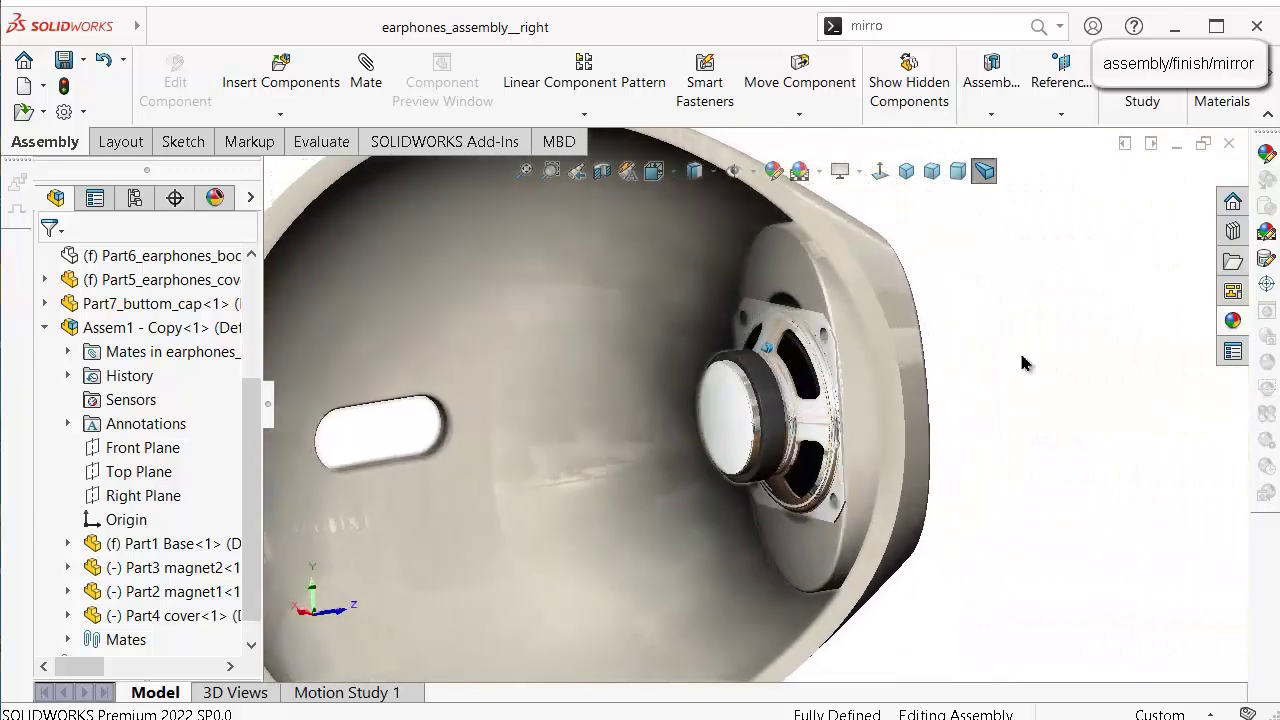
pyautogui.press('z')
pyautogui.press('z')
pyautogui.press('z')
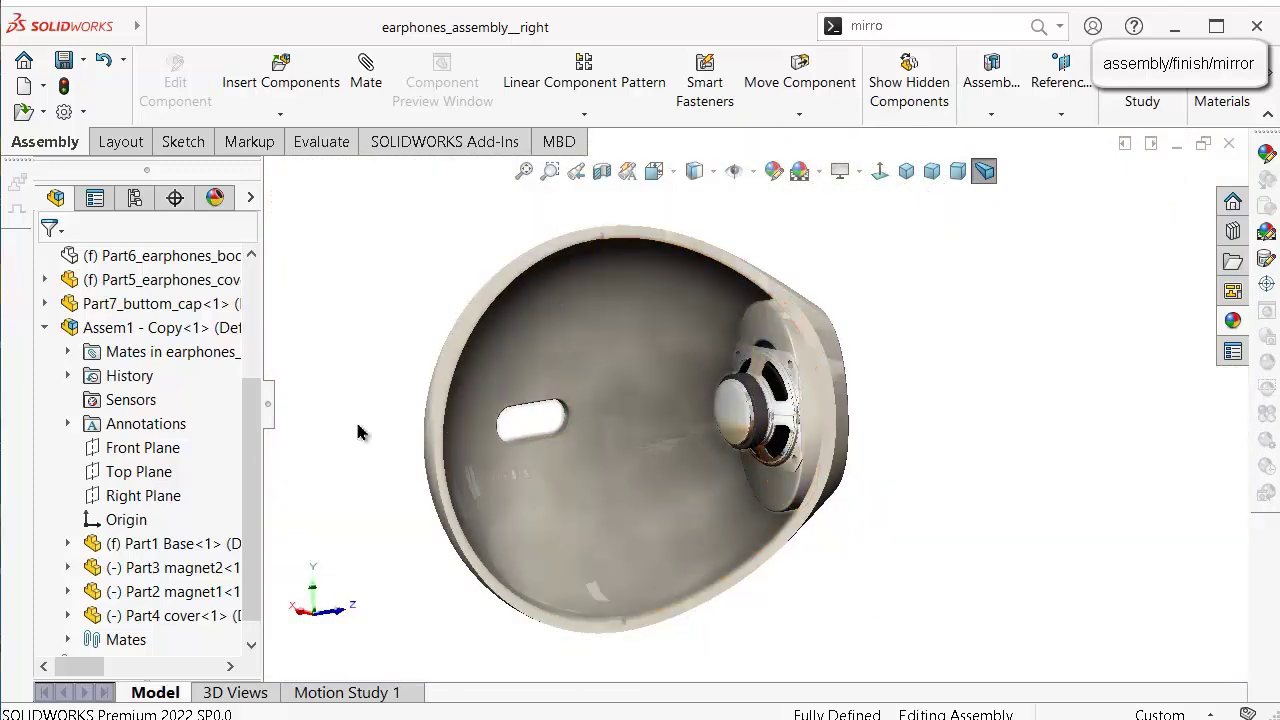
# Collapse the component tree and show the hidden Part6 earphone body in the right assembly.
pyautogui.click(44, 328)
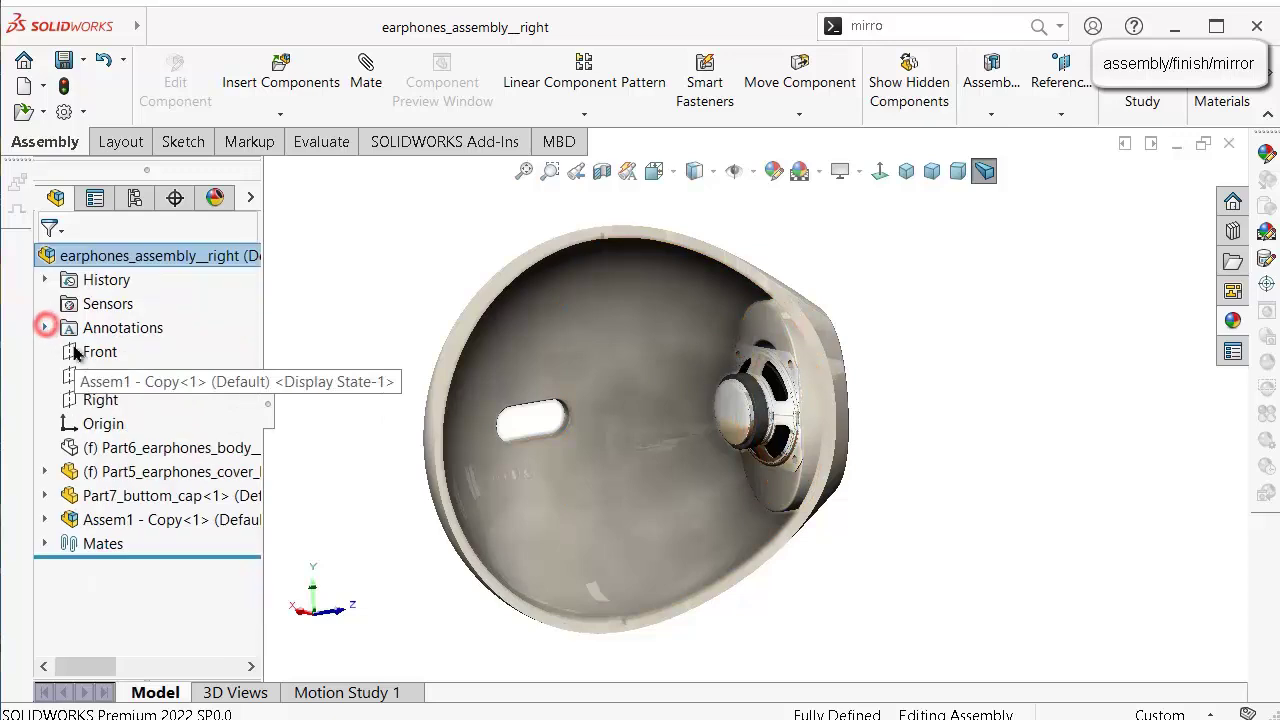
pyautogui.click(175, 447)
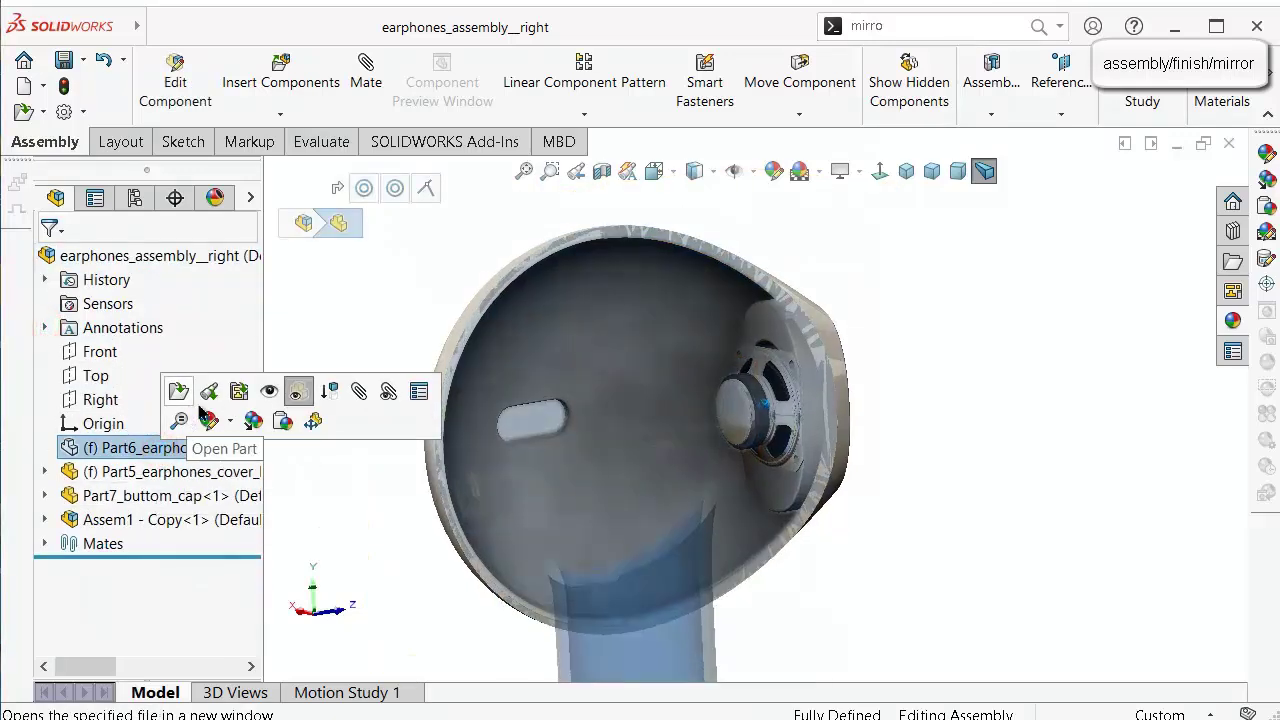
pyautogui.click(269, 394)
pyautogui.click(932, 412)
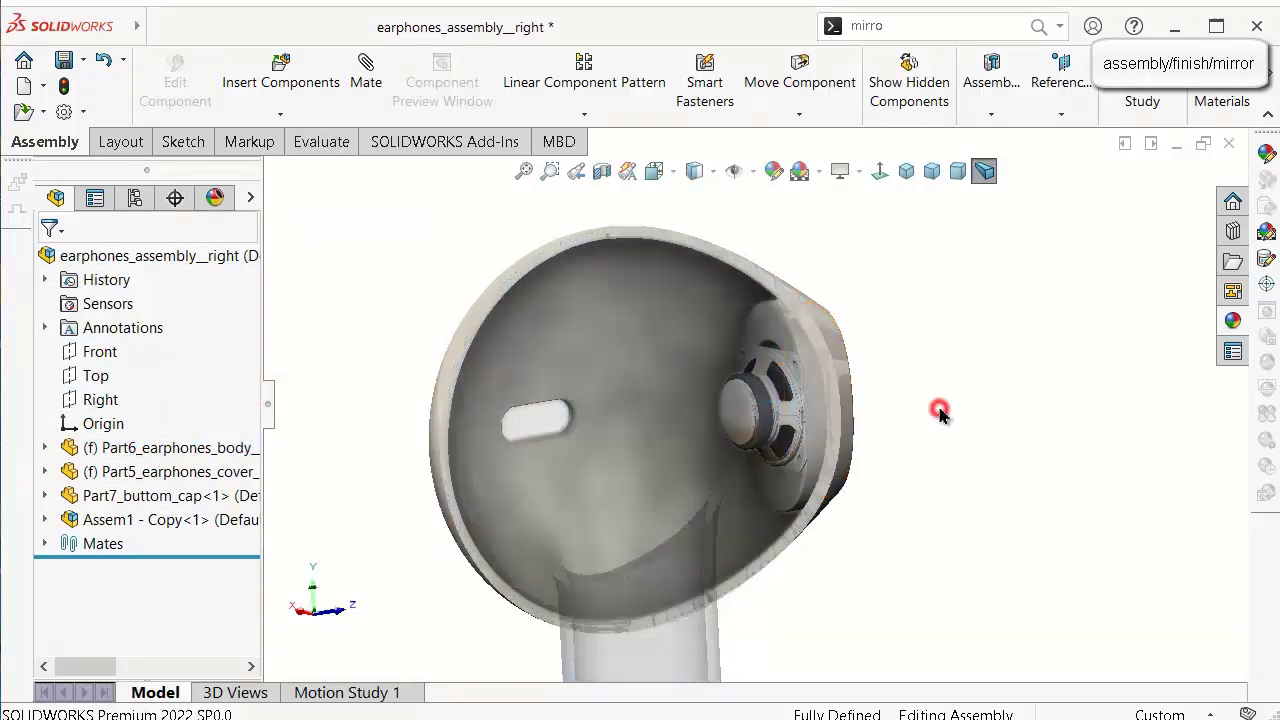
# Examine the right earphone from all sides, looking through the transparent body at the cover, speaker and bottom cap.
pyautogui.press('Left')
pyautogui.press('Left')
pyautogui.press('Left')
pyautogui.press('Left')
pyautogui.press('Left')
pyautogui.press('Left')
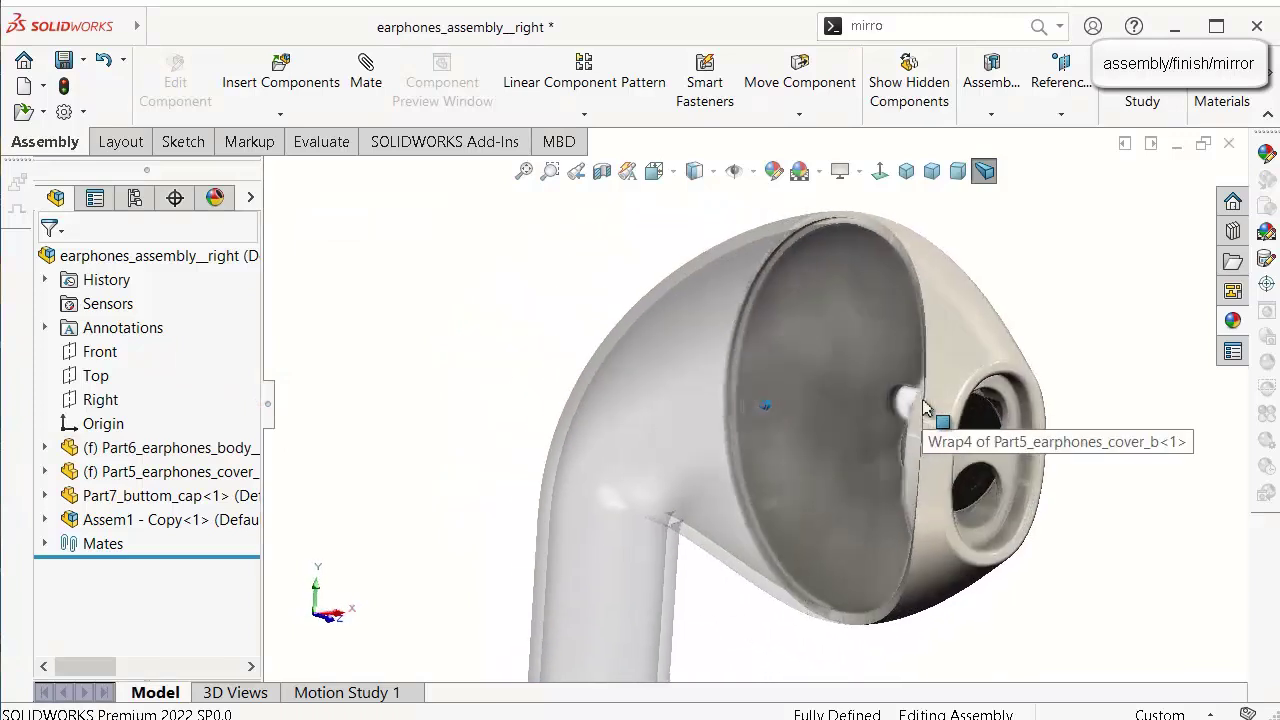
pyautogui.press('z')
pyautogui.press('z')
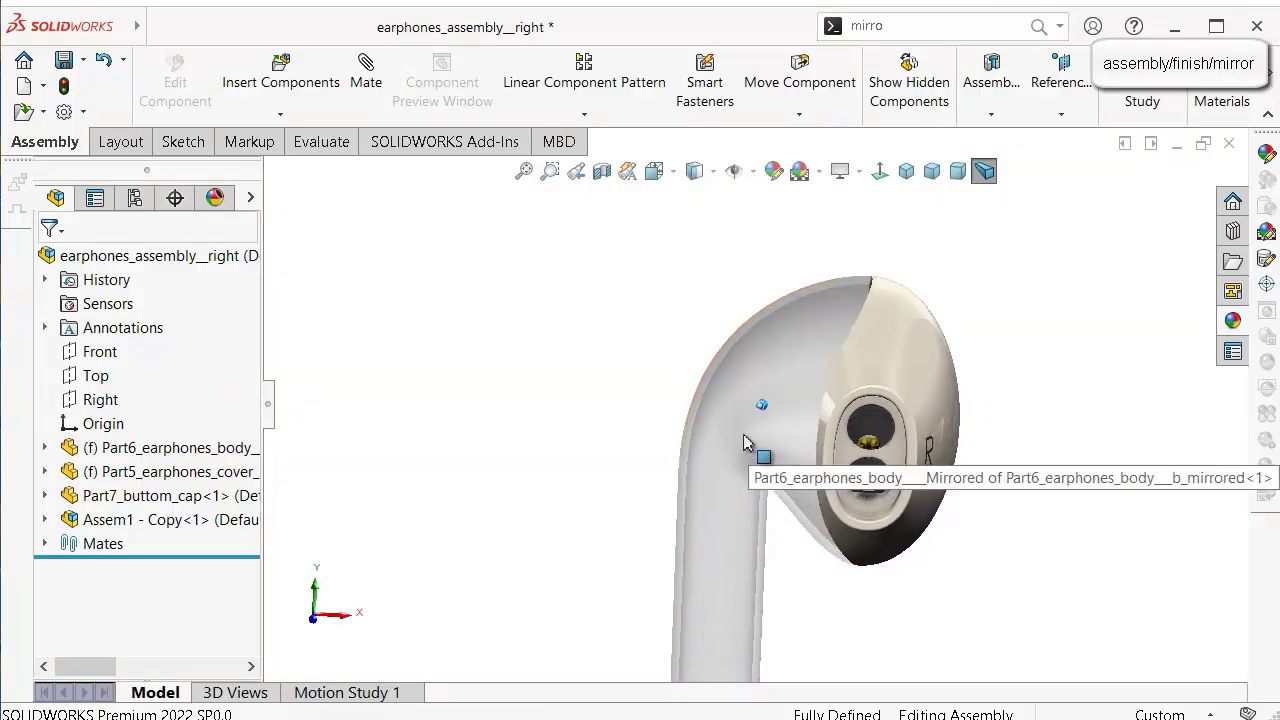
pyautogui.press('Right')
pyautogui.press('Right')
pyautogui.press('Right')
pyautogui.press('Right')
pyautogui.press('Right')
pyautogui.press('Right')
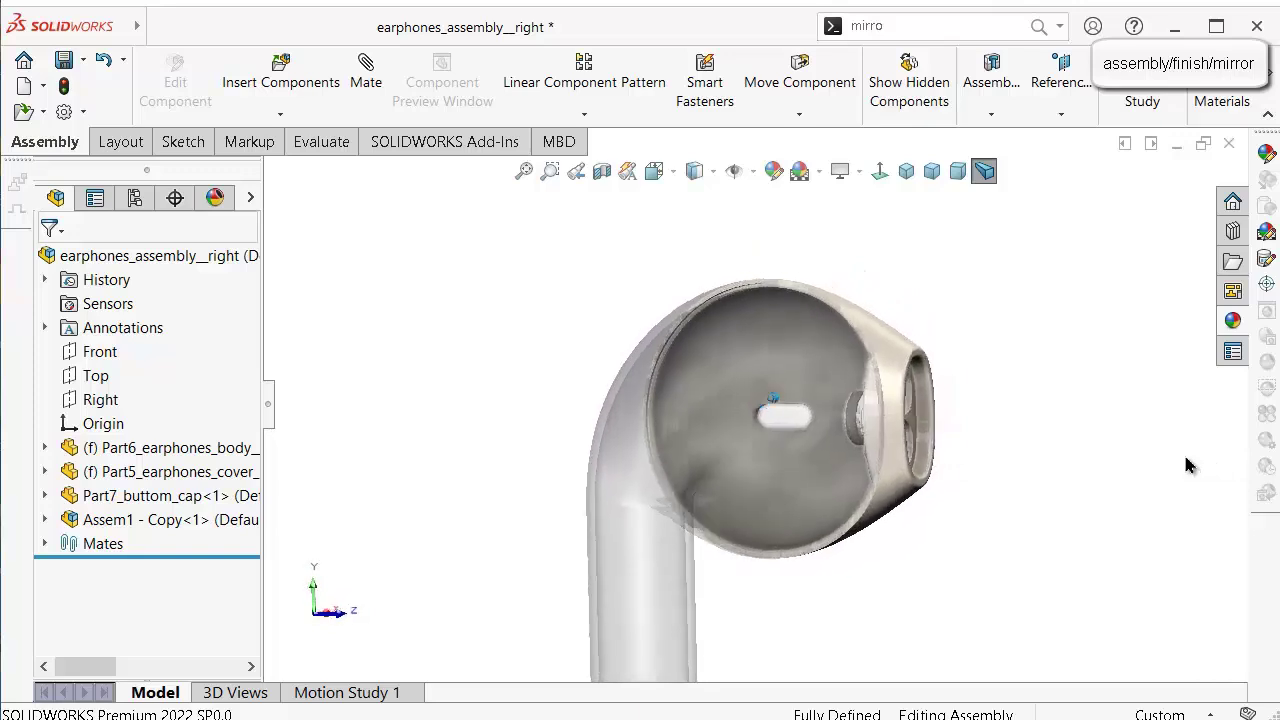
pyautogui.press('Right')
pyautogui.press('Right')
pyautogui.press('Right')
pyautogui.press('Right')
pyautogui.press('Right')
pyautogui.press('Right')
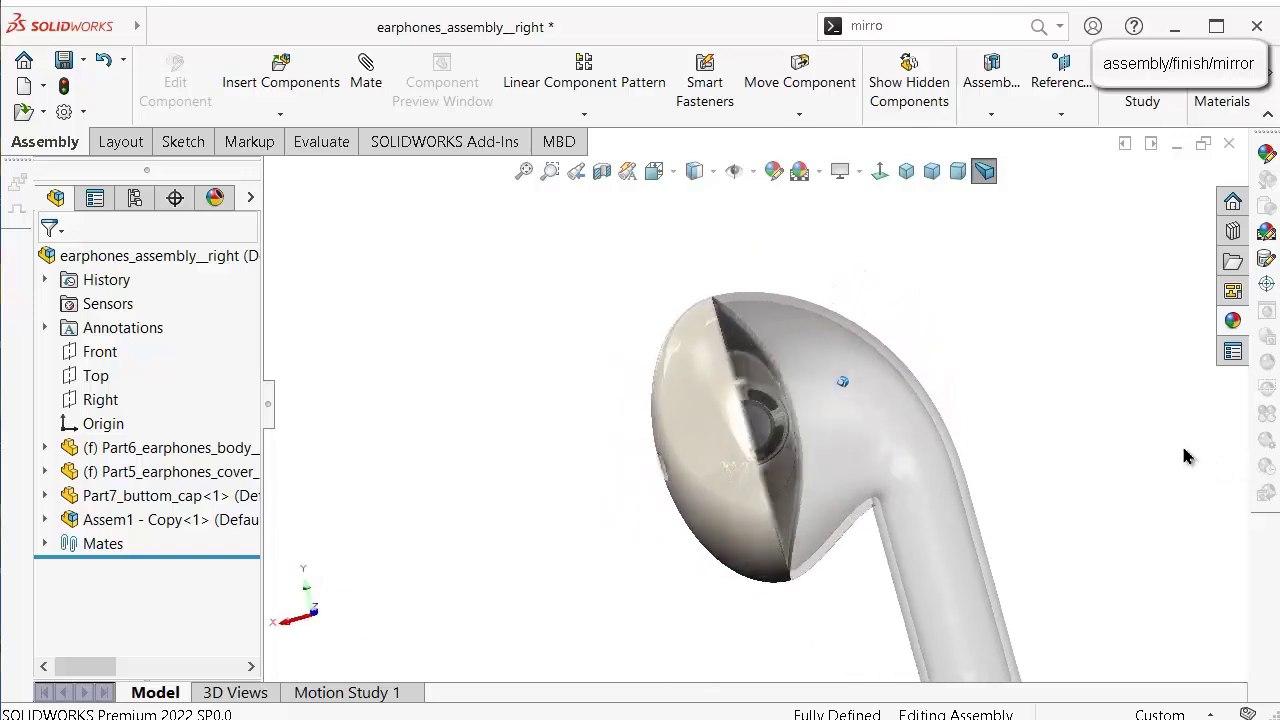
pyautogui.press('Right')
pyautogui.press('Right')
pyautogui.press('Right')
pyautogui.press('Down')
pyautogui.press('Down')
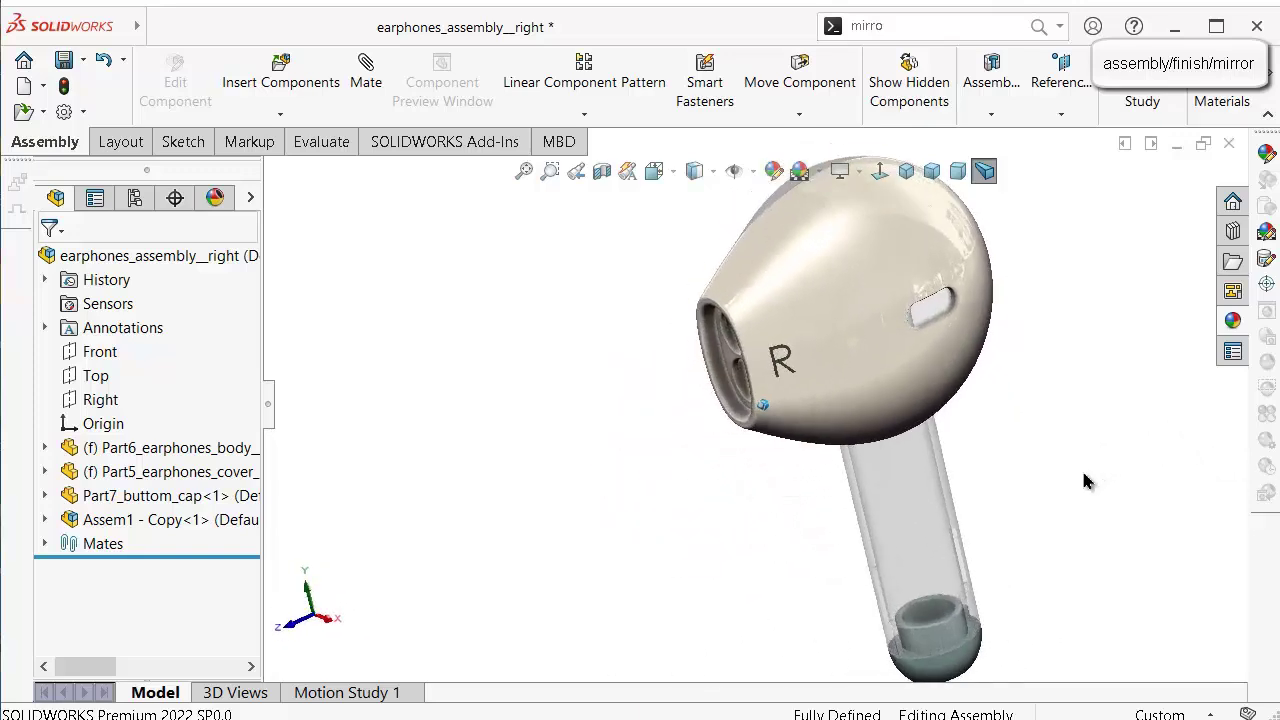
# Turn off the transparency of the right earphone body and clear the selection.
pyautogui.click(1083, 471)
pyautogui.click(926, 563)
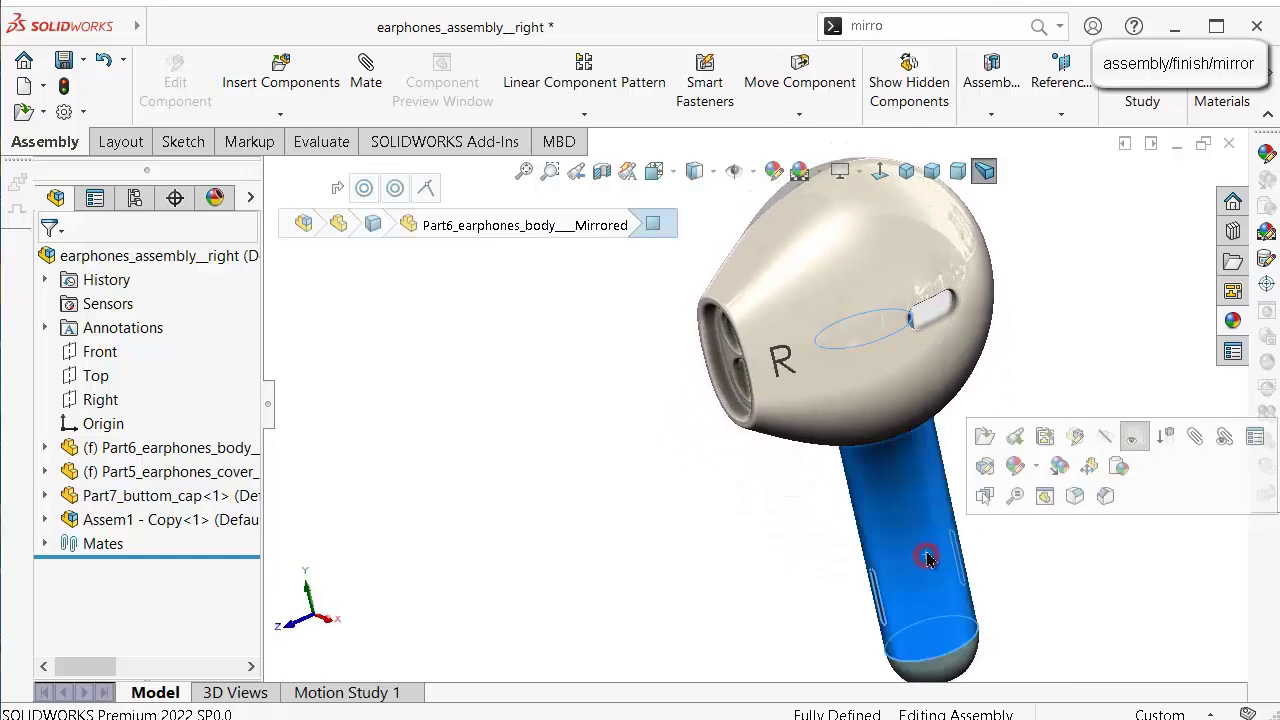
pyautogui.click(1134, 436)
pyautogui.hotkey('alt', 'Right')
pyautogui.press('z')
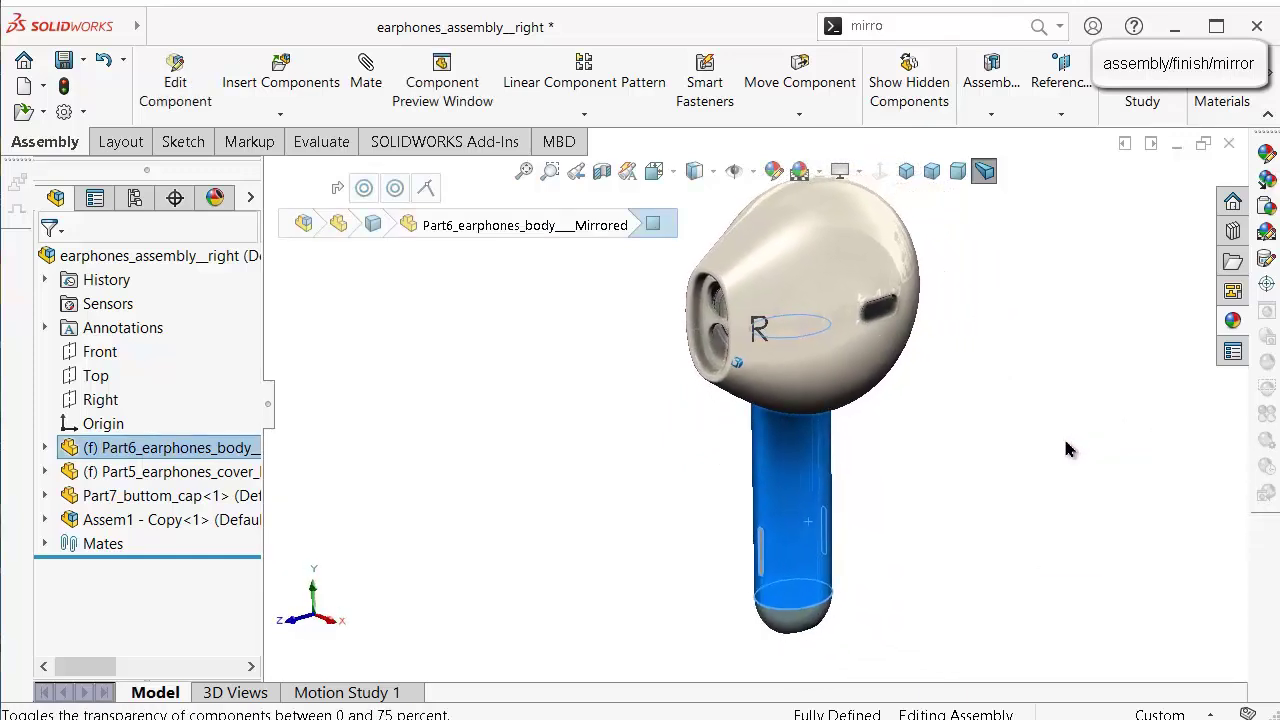
pyautogui.click(1000, 410)
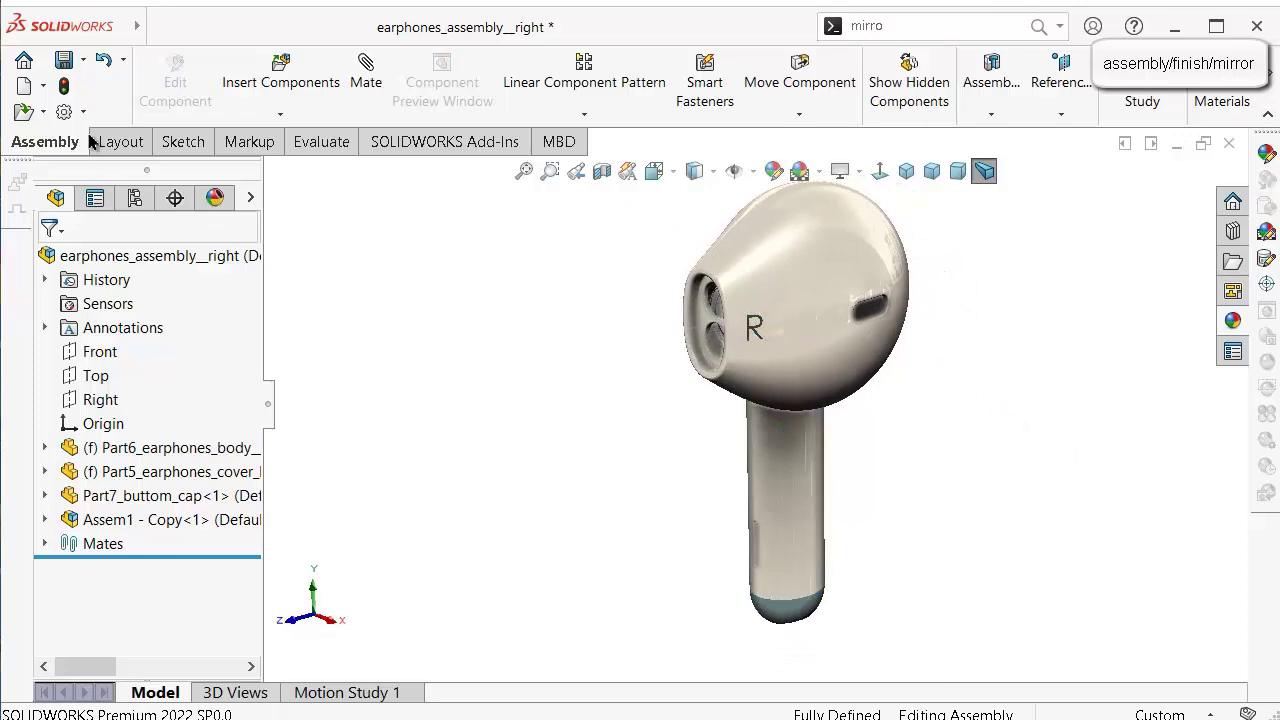
# Minimize the right earphone and speaker assembly windows and bring up the earphones_assembly__ document.
pyautogui.click(1175, 147)
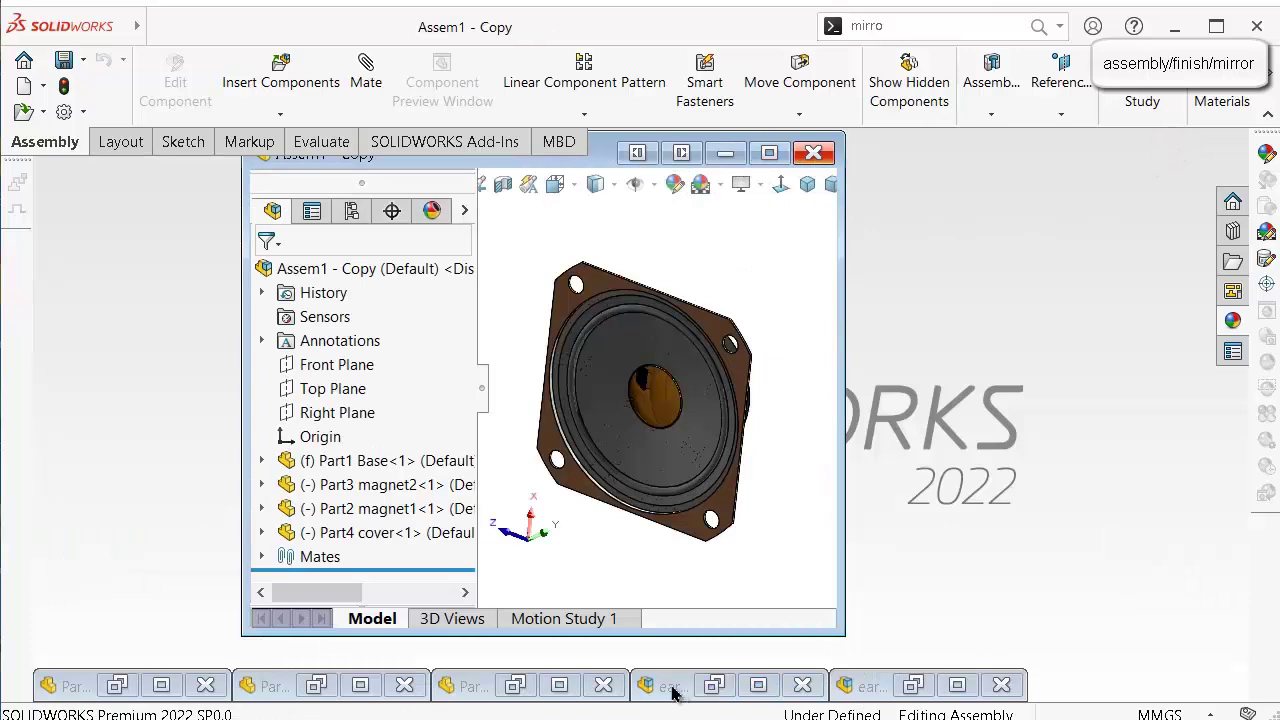
pyautogui.click(725, 152)
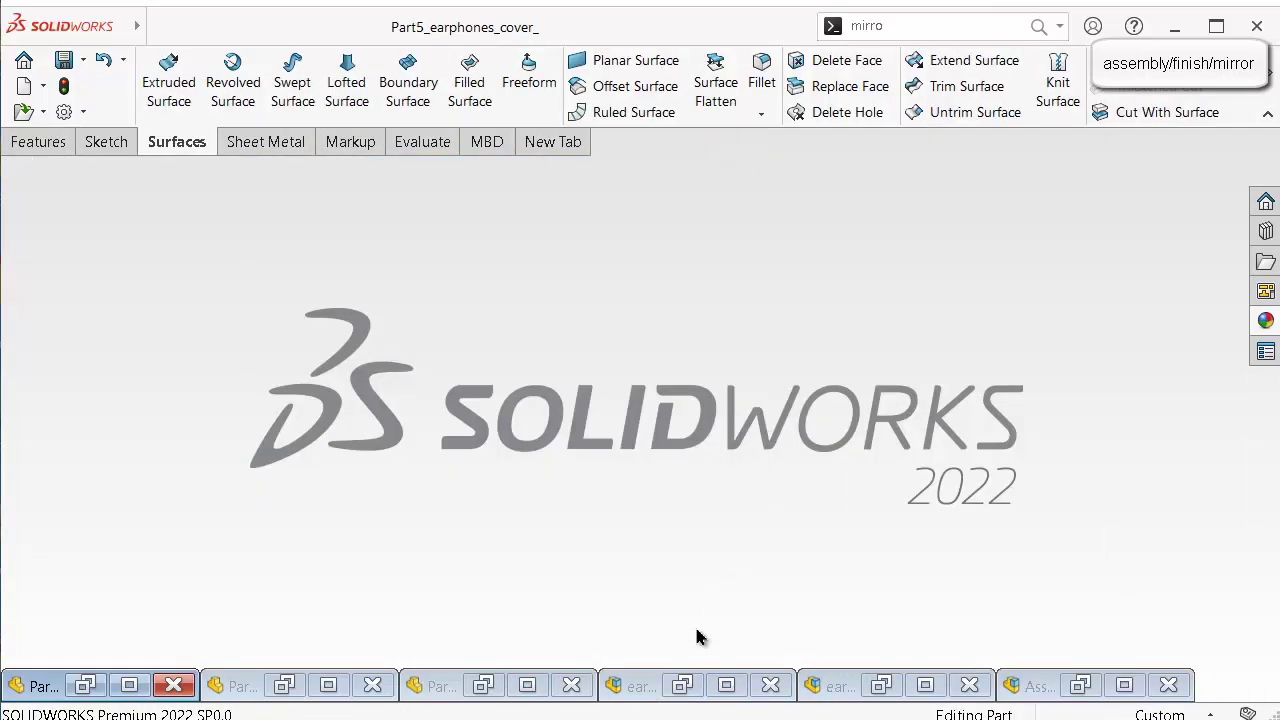
pyautogui.doubleClick(637, 690)
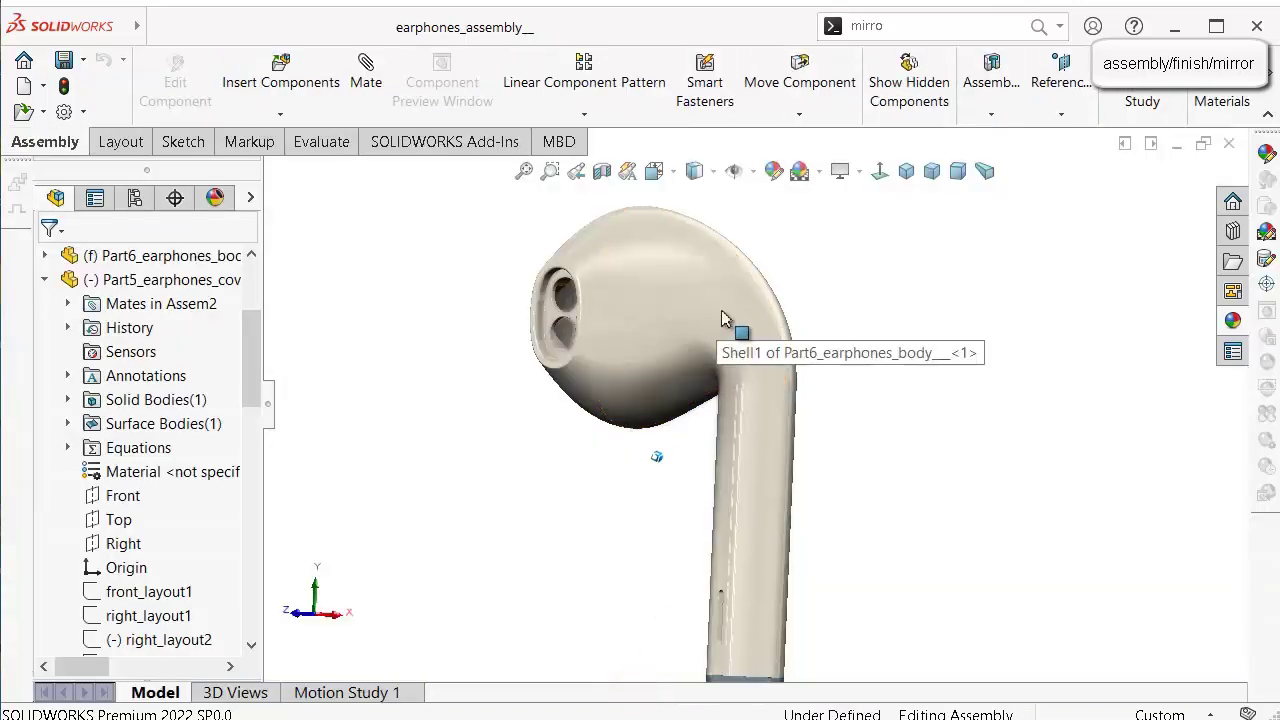
# Hide the Part6 earphone body in the left earphone assembly.
pyautogui.press('Left')
pyautogui.press('Left')
pyautogui.press('Left')
pyautogui.press('Left')
pyautogui.press('Left')
pyautogui.press('Left')
pyautogui.press('Left')
pyautogui.press('Left')
pyautogui.press('Left')
pyautogui.press('Left')
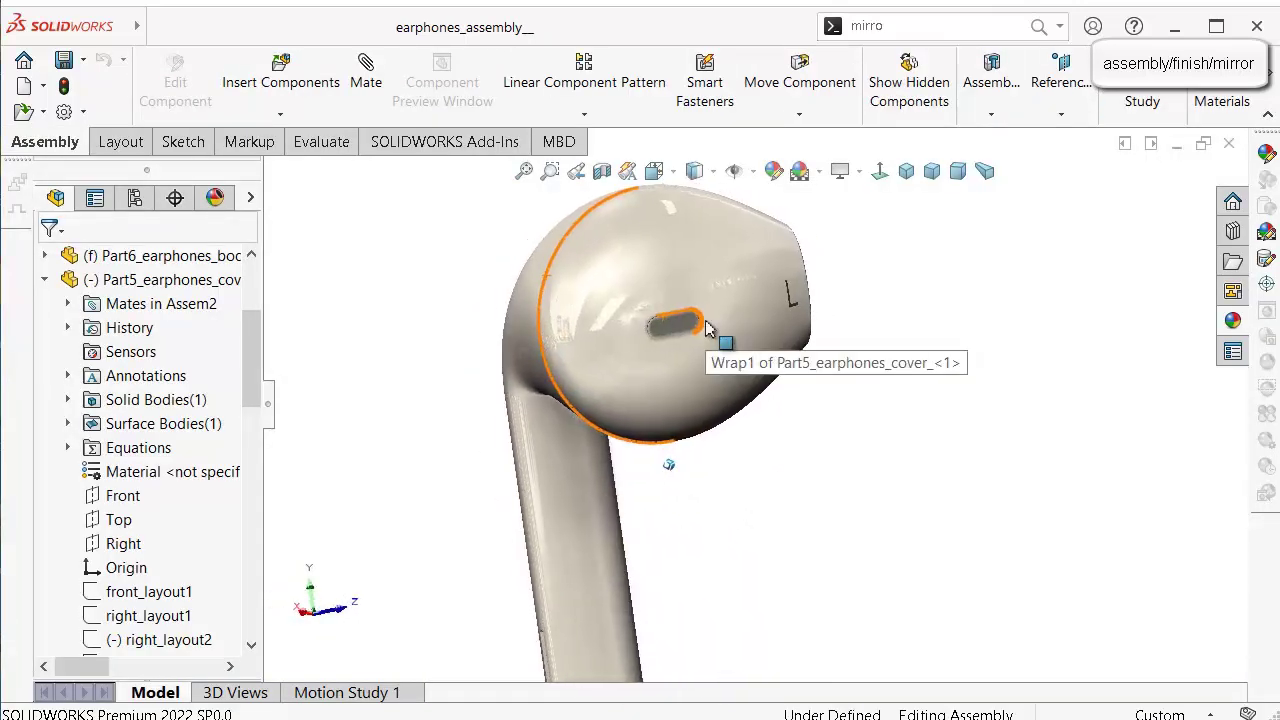
pyautogui.scroll(-5, 706, 328)
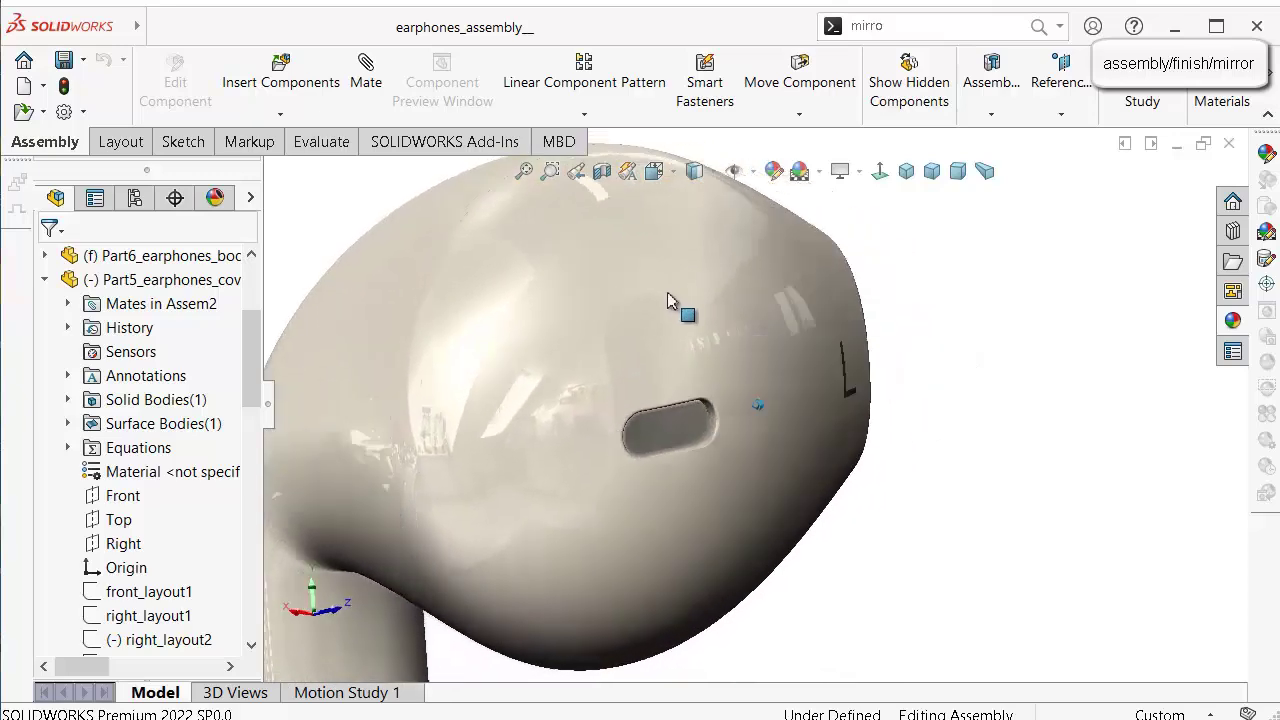
pyautogui.moveTo(668, 294); pyautogui.dragTo(616, 434, button='middle')
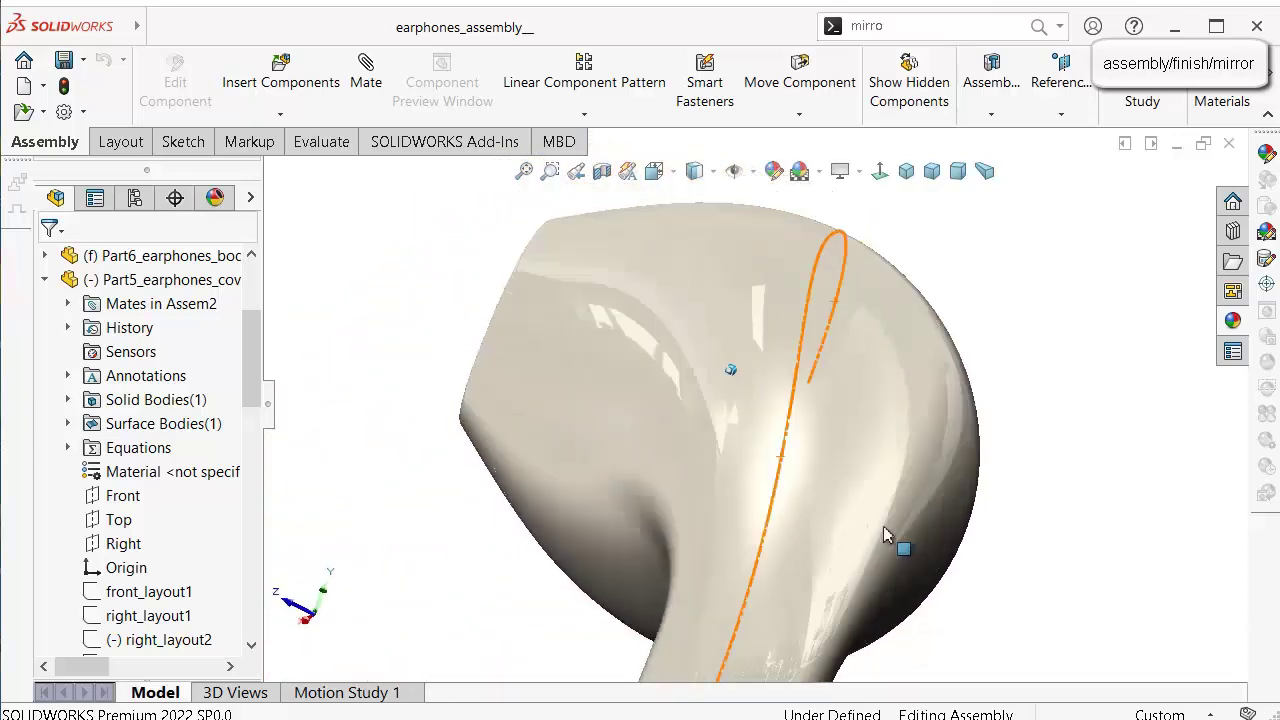
pyautogui.press('Left')
pyautogui.press('Left')
pyautogui.press('Left')
pyautogui.press('Left')
pyautogui.press('Left')
pyautogui.click(824, 543)
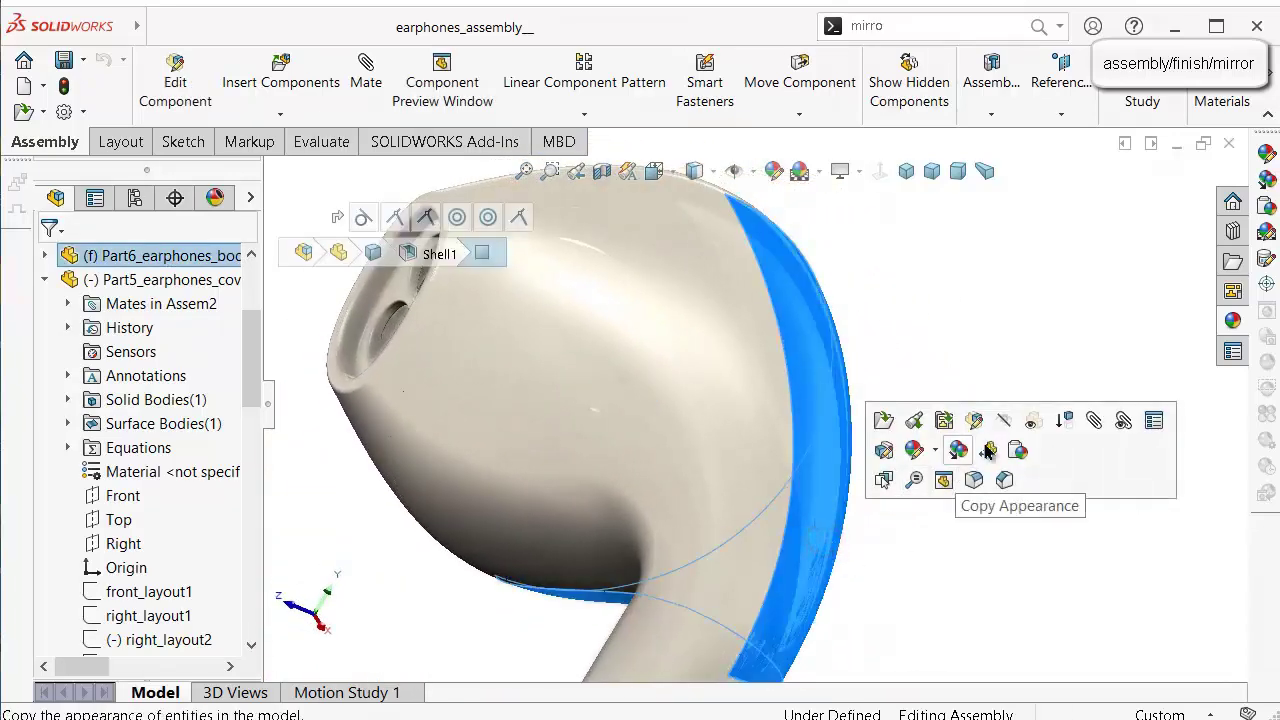
pyautogui.click(1006, 426)
# Insert the Assem1 - Copy speaker assembly and place it beside the speaker seat inside the left cover.
pyautogui.moveTo(966, 423)
pyautogui.mouseDown(button='middle')
pyautogui.moveTo(922, 425)
pyautogui.moveTo(914, 443)
pyautogui.moveTo(810, 425)
pyautogui.mouseUp(button='middle')
pyautogui.scroll(-2, 808, 425)
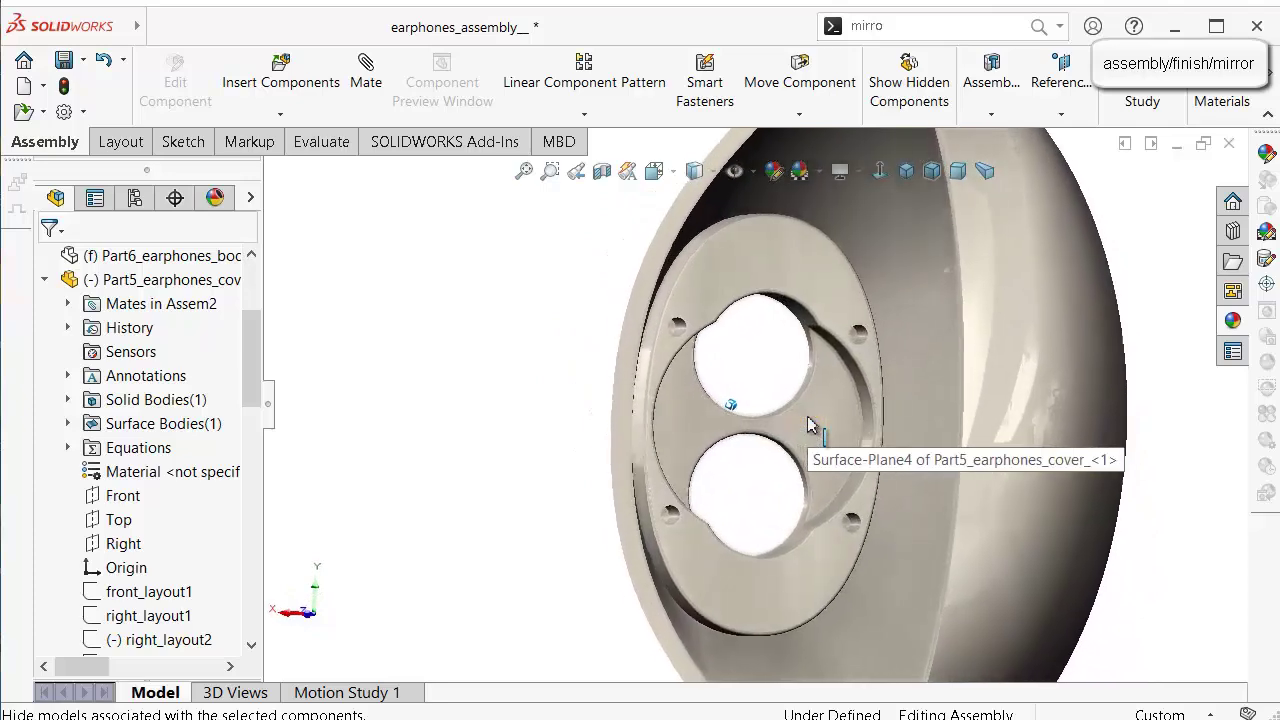
pyautogui.press('Right')
pyautogui.press('Right')
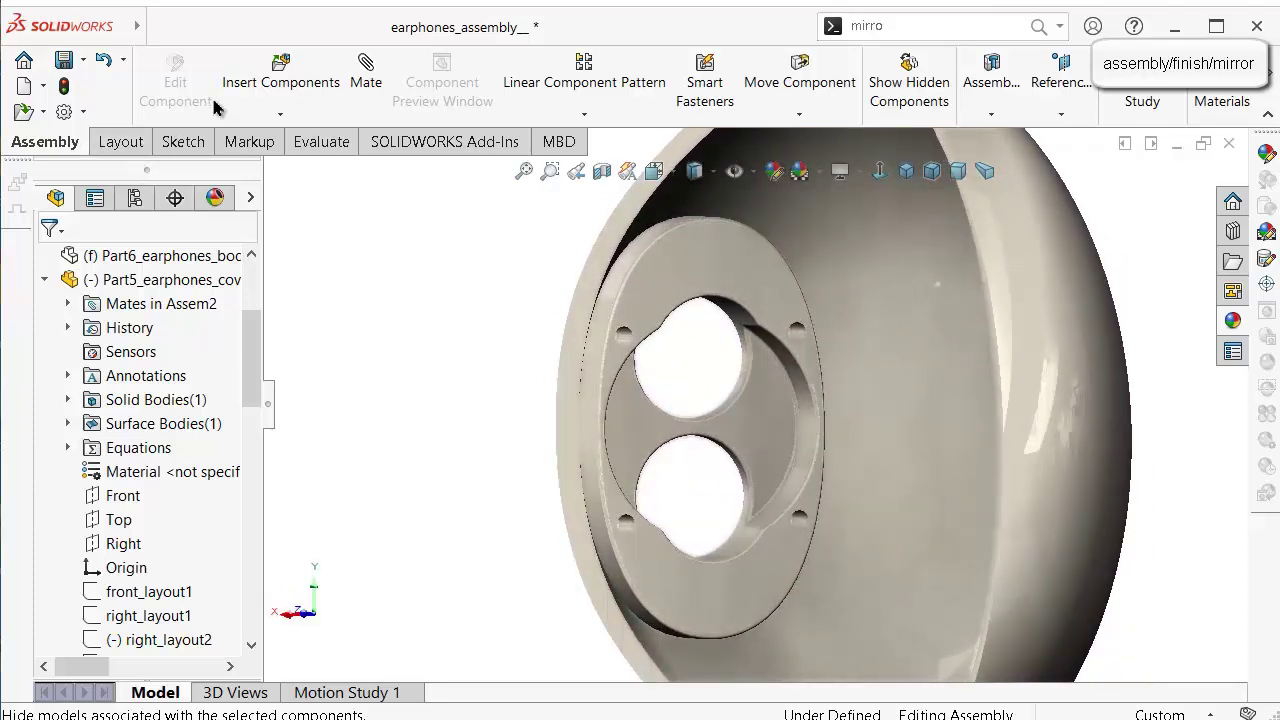
pyautogui.click(280, 70)
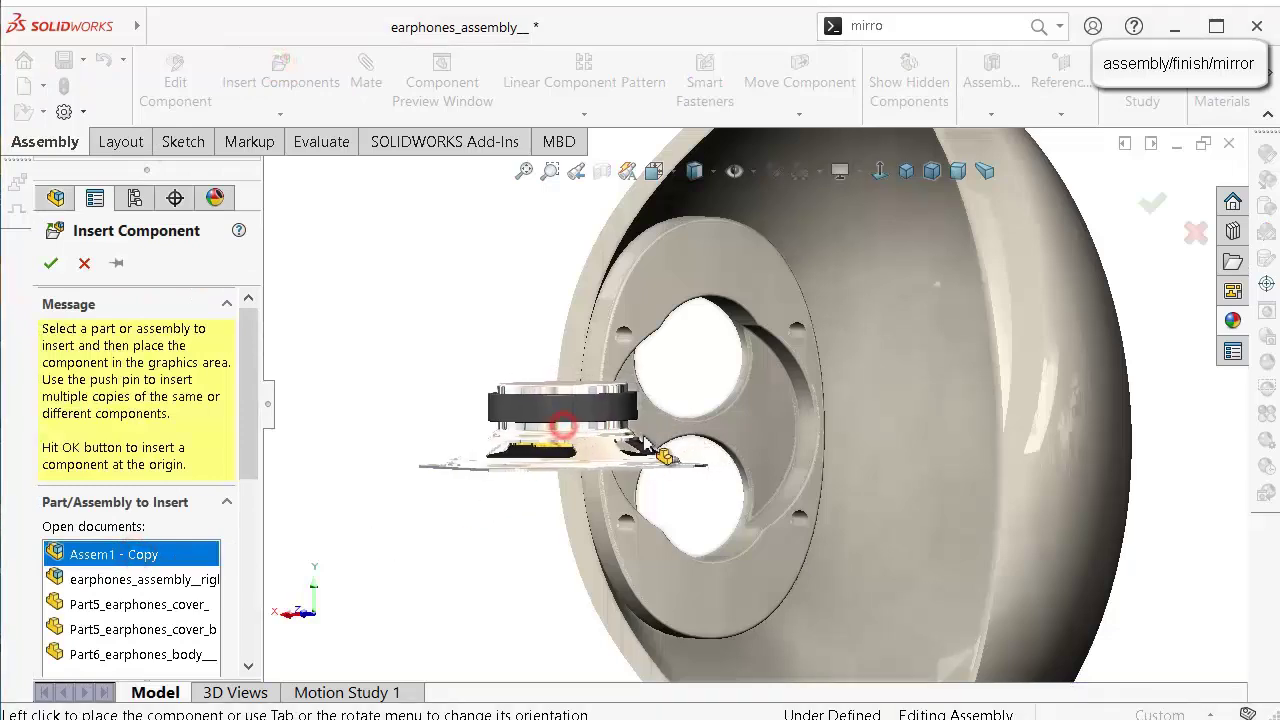
pyautogui.click(624, 447)
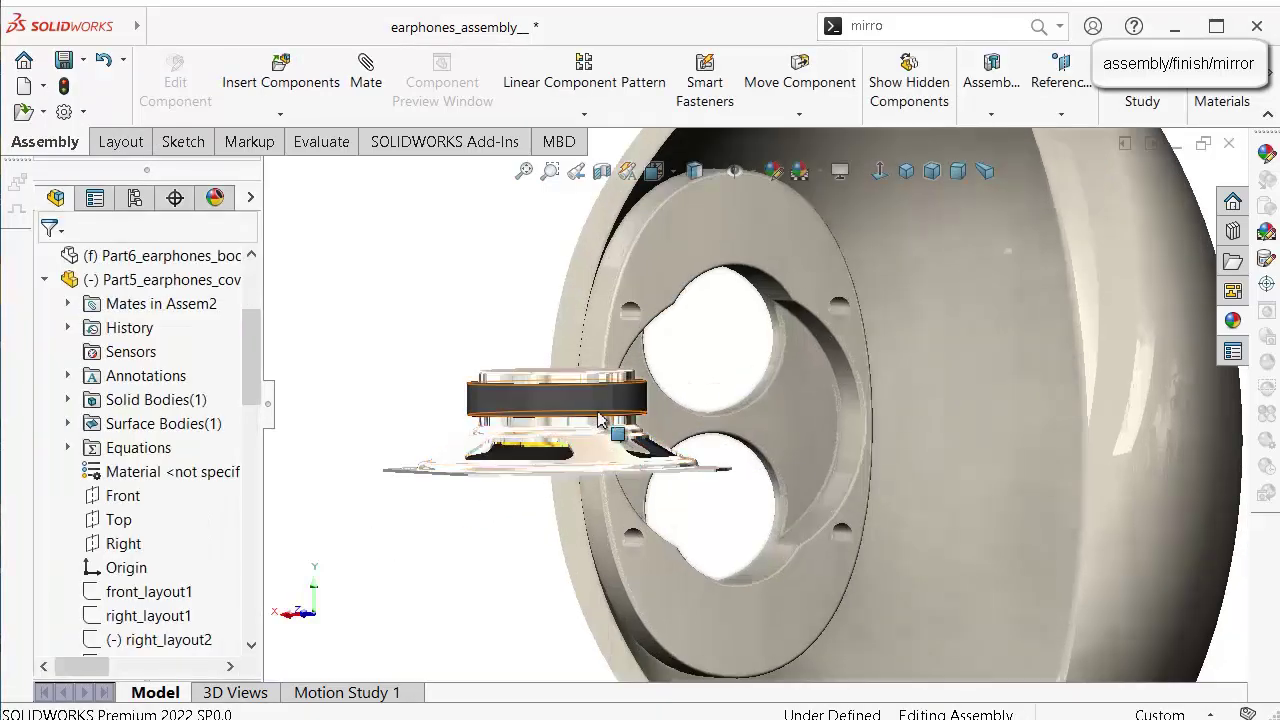
# Add a concentric mate between the speaker base's cylindrical face and the curved inner face of the cover's speaker seat.
pyautogui.scroll(-4, 603, 413)
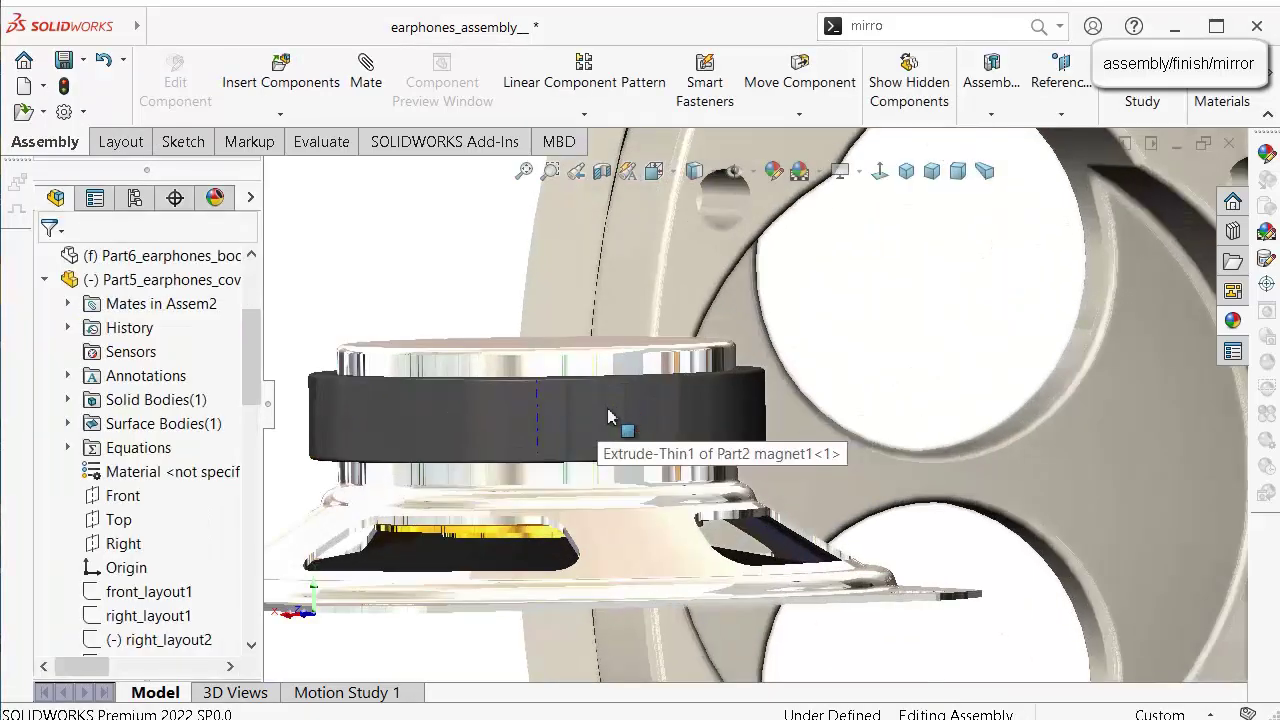
pyautogui.click(614, 477)
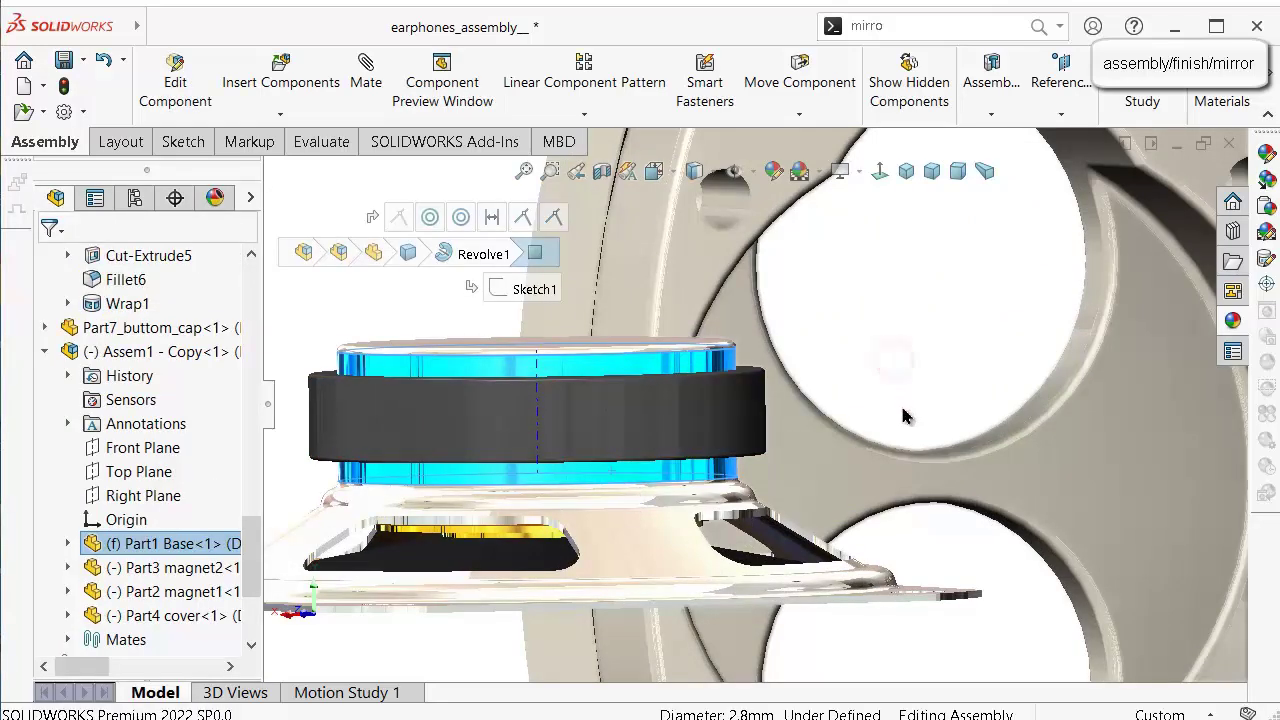
pyautogui.press('m')
pyautogui.scroll(2, 910, 440)
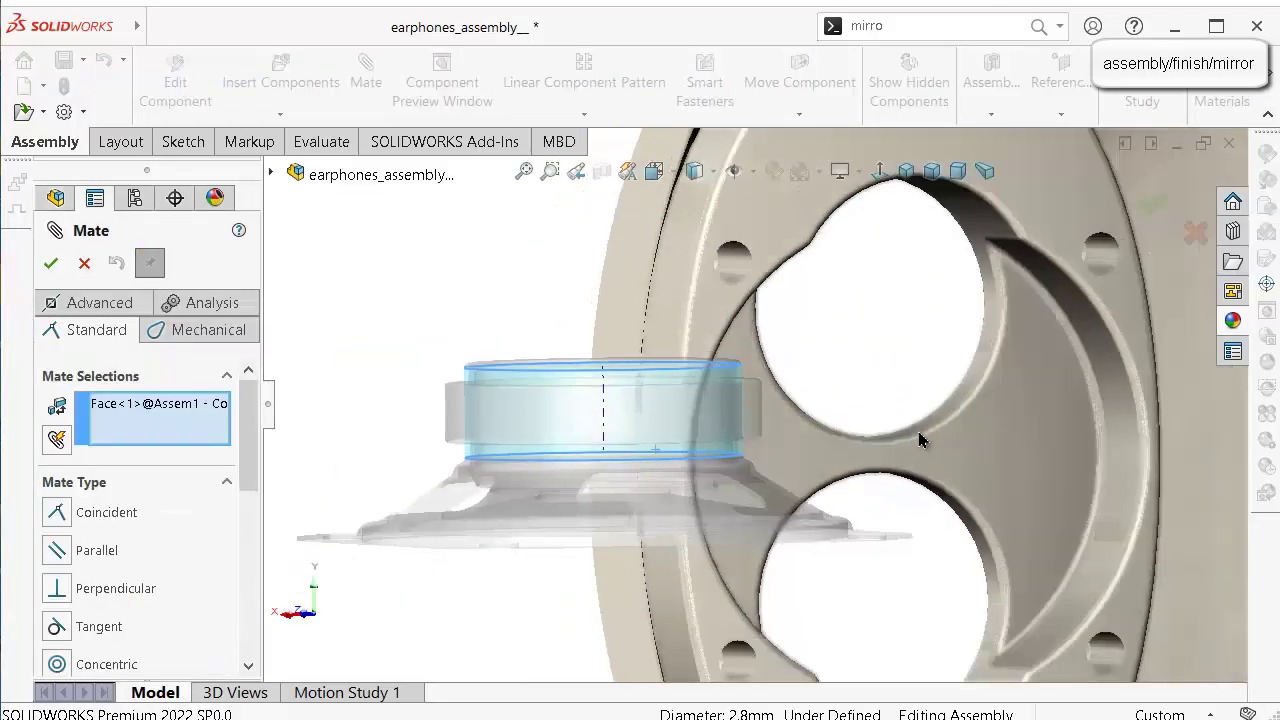
pyautogui.click(1127, 455)
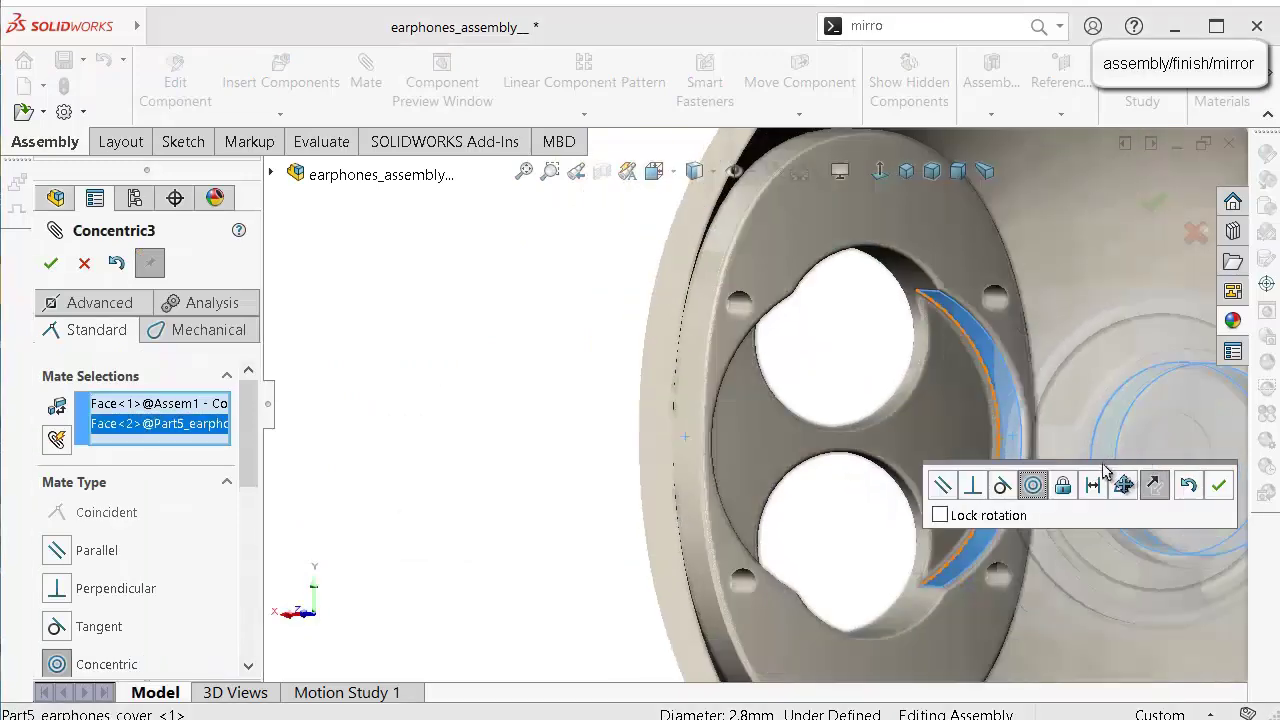
pyautogui.click(1219, 490)
# Add a coincident mate between the speaker's front flange face and the flat face of the cover's speaker seat.
pyautogui.scroll(-3, 1051, 378)
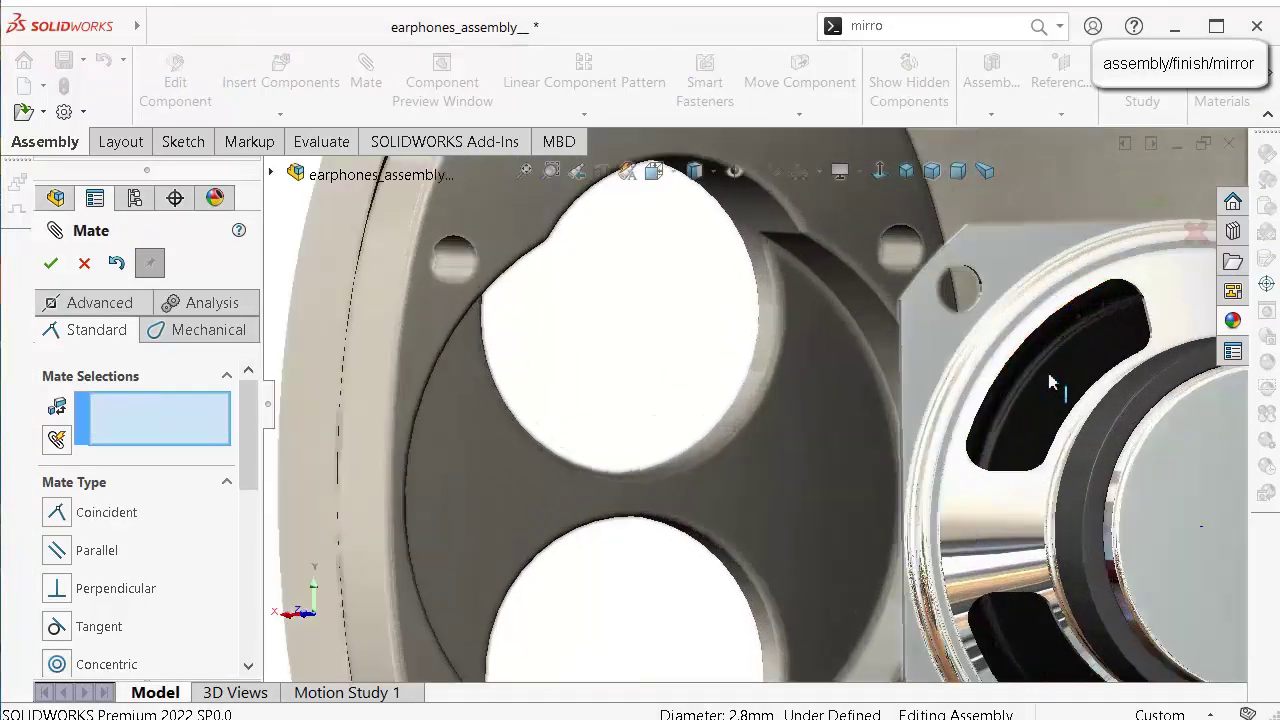
pyautogui.moveTo(990, 380); pyautogui.dragTo(1099, 488, button='middle')
pyautogui.scroll(5, 1190, 435)
pyautogui.scroll(-5, 957, 400)
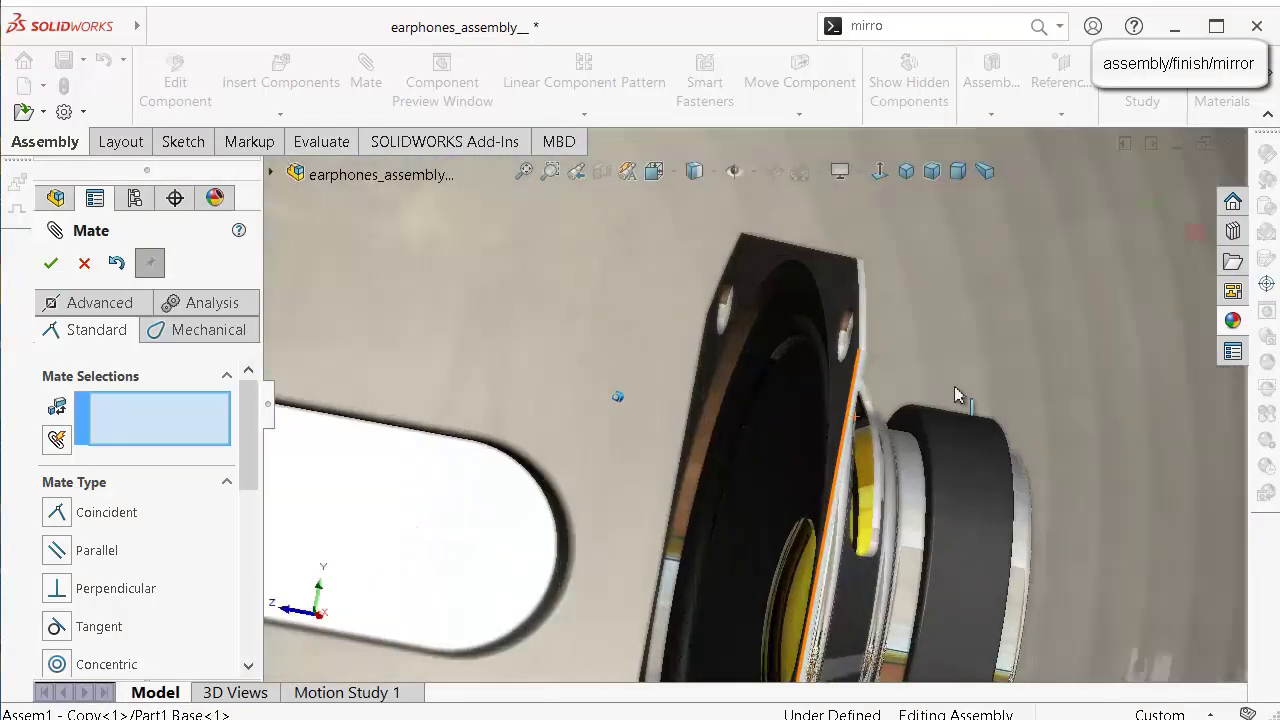
pyautogui.click(830, 283)
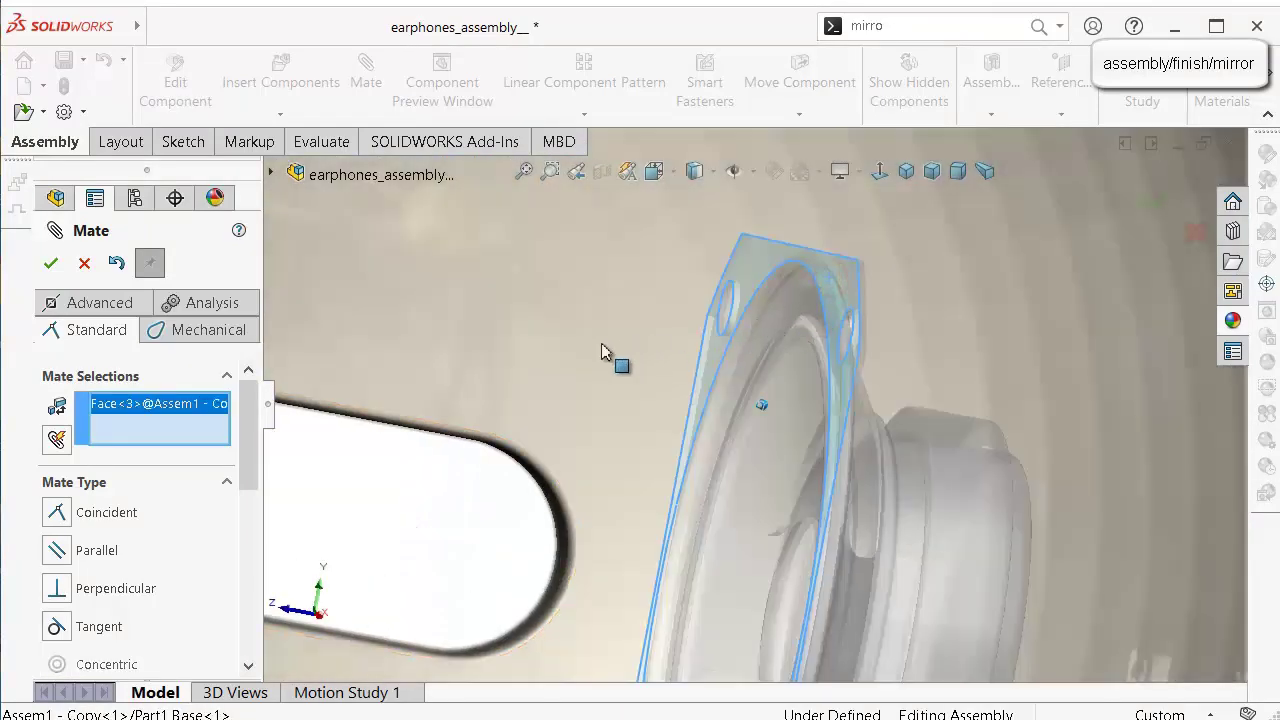
pyautogui.scroll(4, 556, 368)
pyautogui.moveTo(556, 368); pyautogui.dragTo(376, 368, button='middle')
pyautogui.scroll(2, 368, 372)
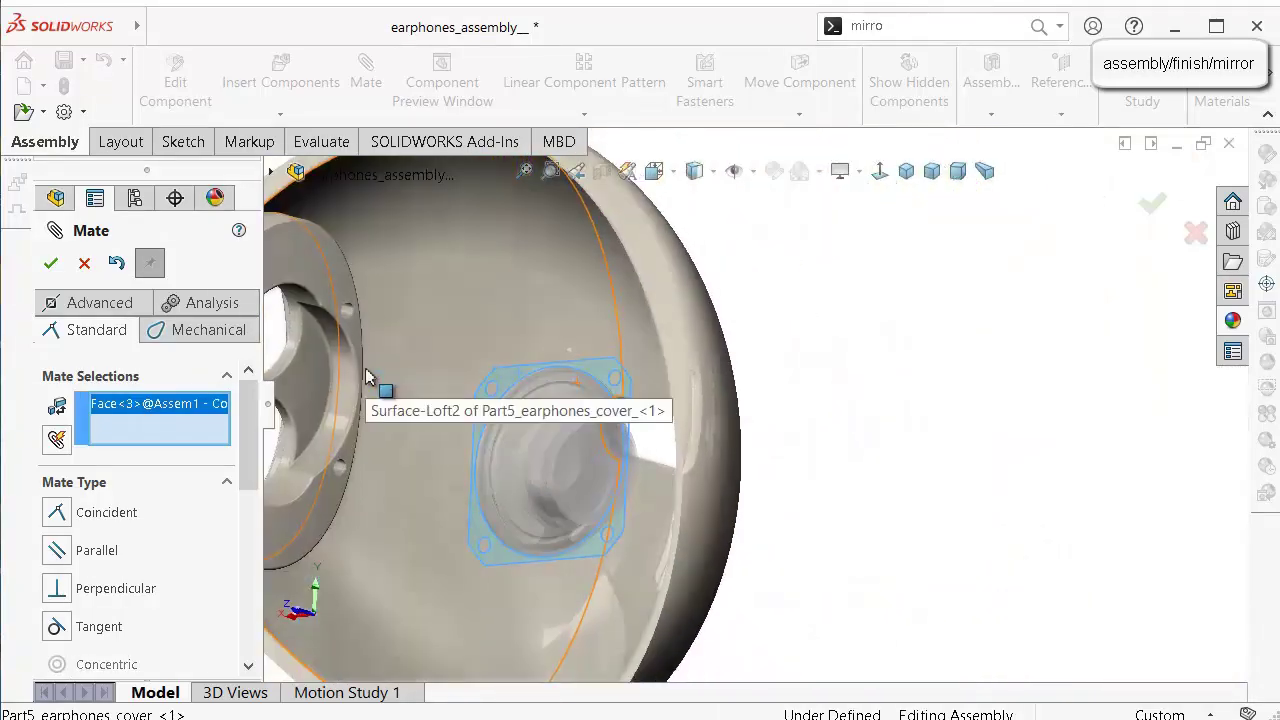
pyautogui.click(386, 290)
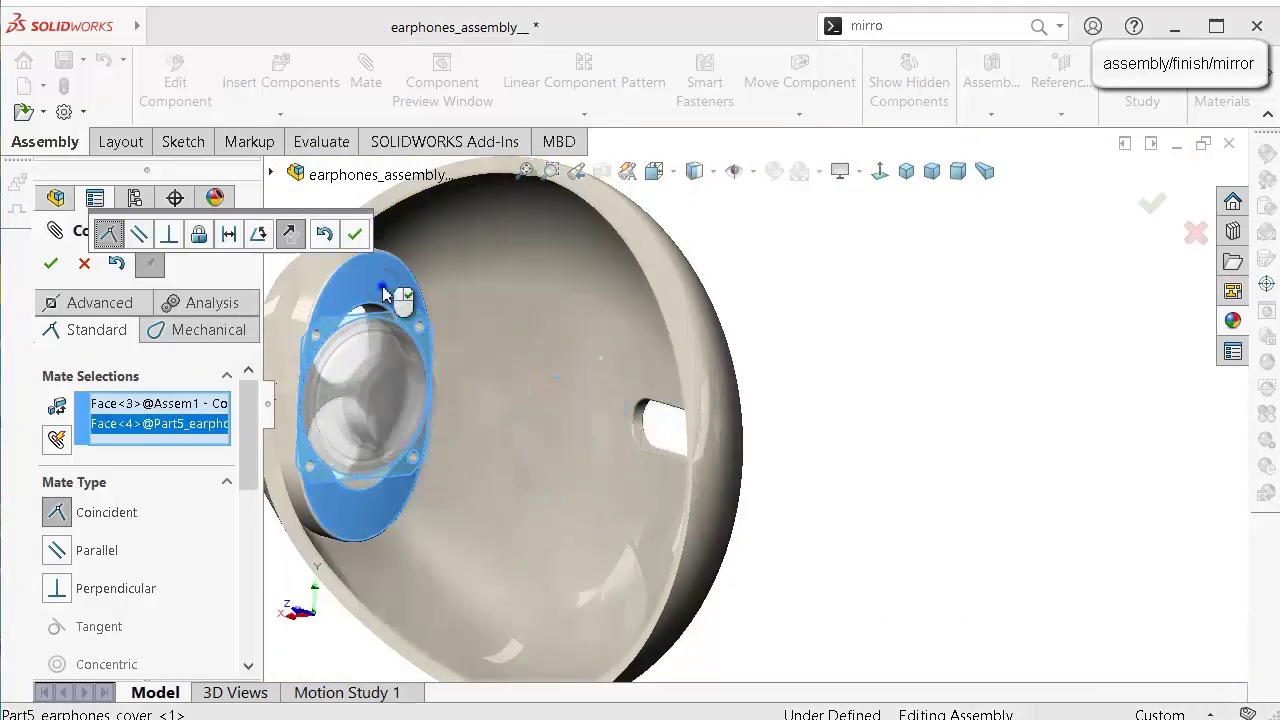
pyautogui.rightClick(371, 320)
# Add a concentric mate between a corner hole of the speaker flange and the matching seat hole, and finish mating.
pyautogui.scroll(-8, 354, 346)
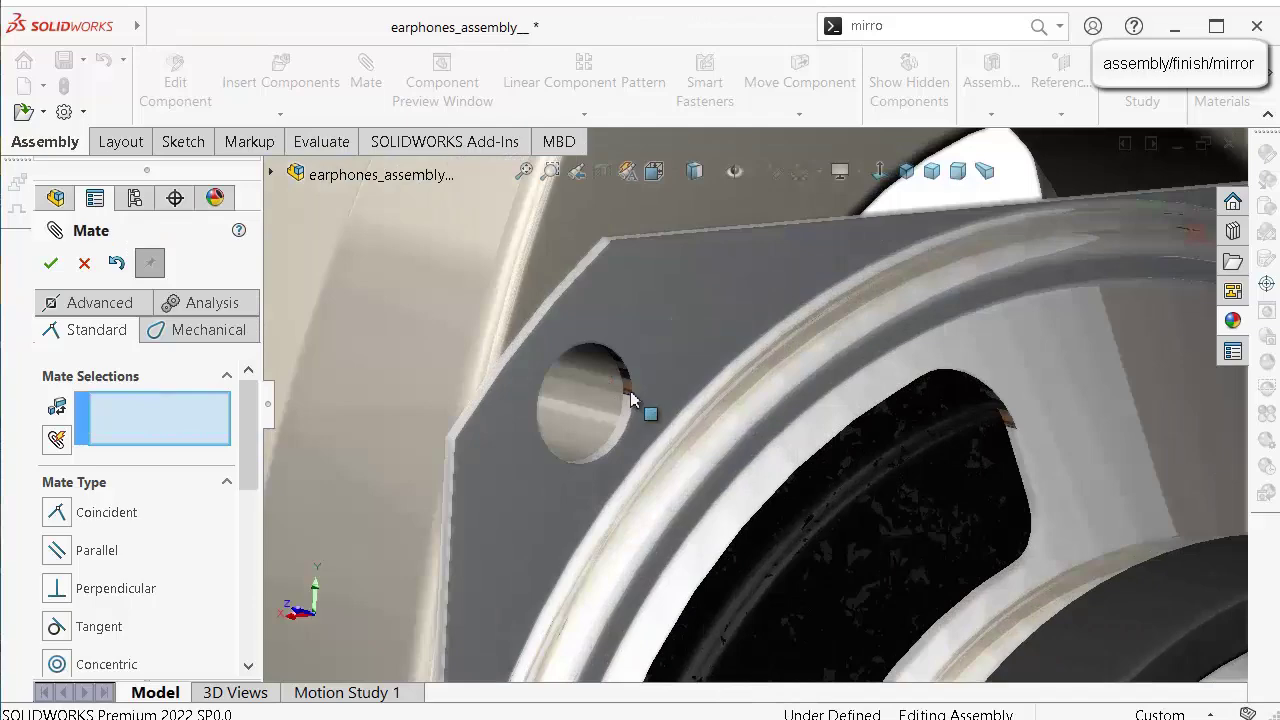
pyautogui.scroll(-5, 631, 398)
pyautogui.click(677, 422)
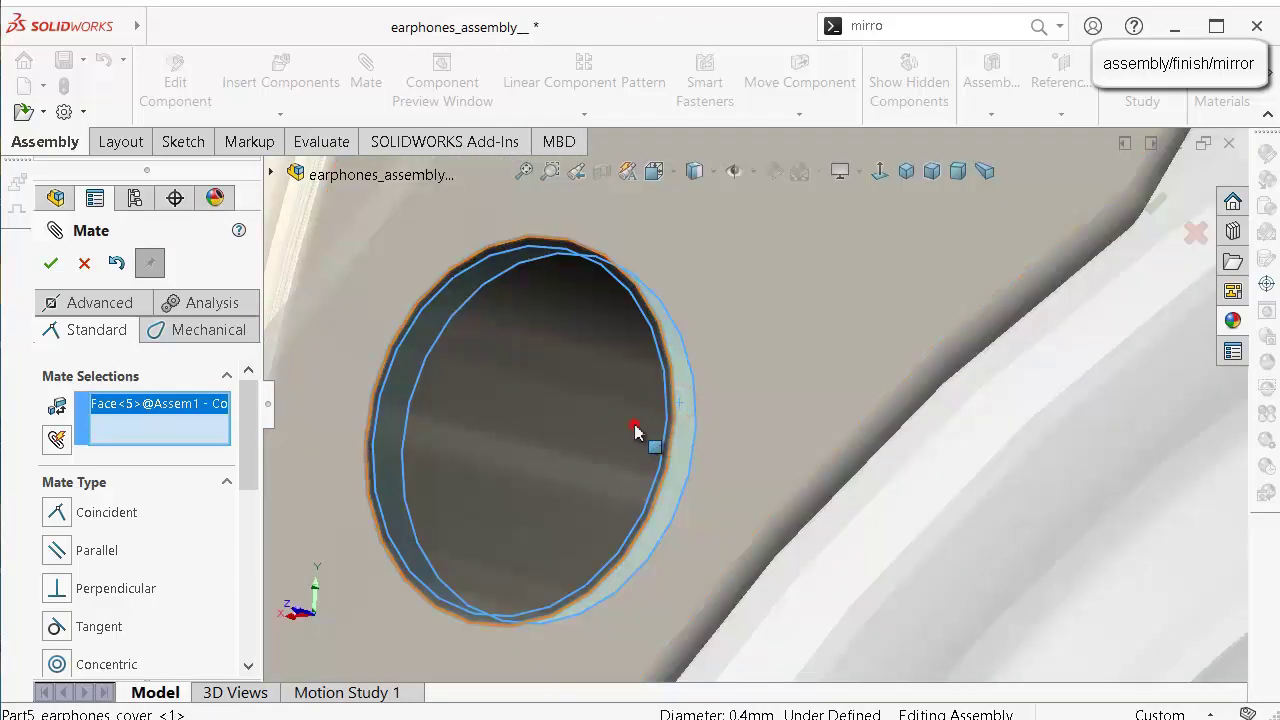
pyautogui.click(635, 430)
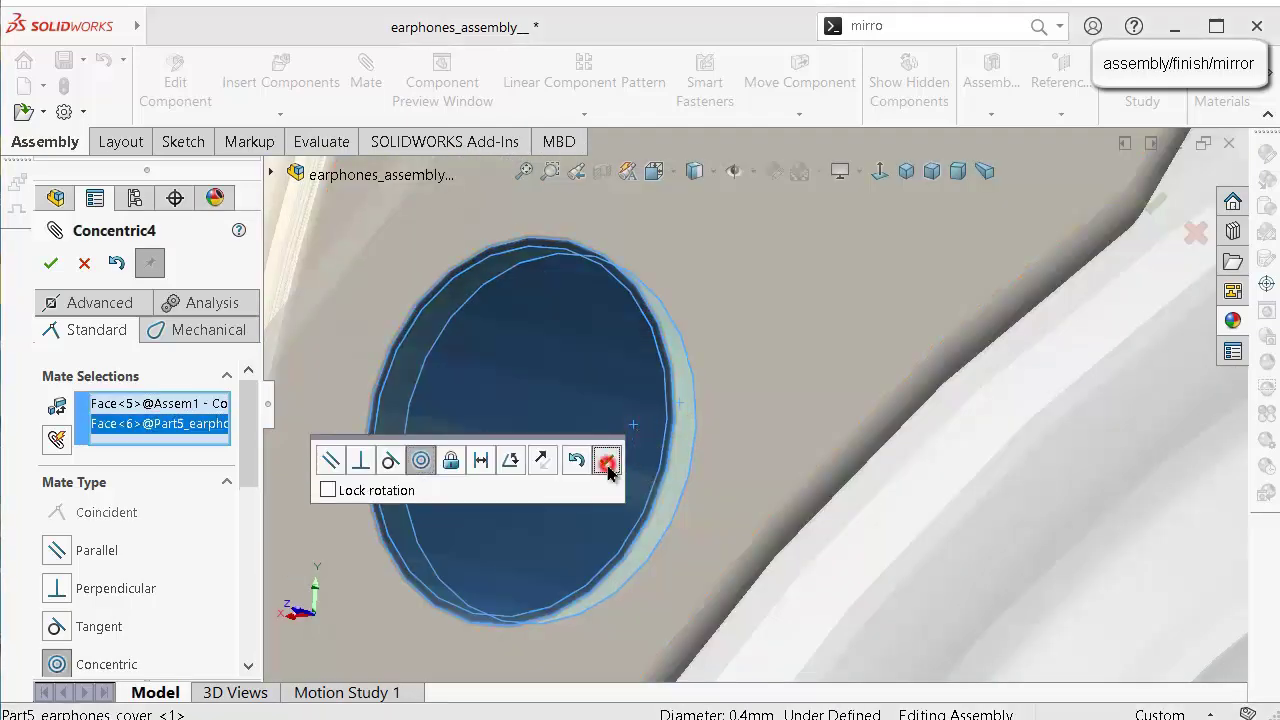
pyautogui.click(607, 462)
pyautogui.scroll(5, 651, 466)
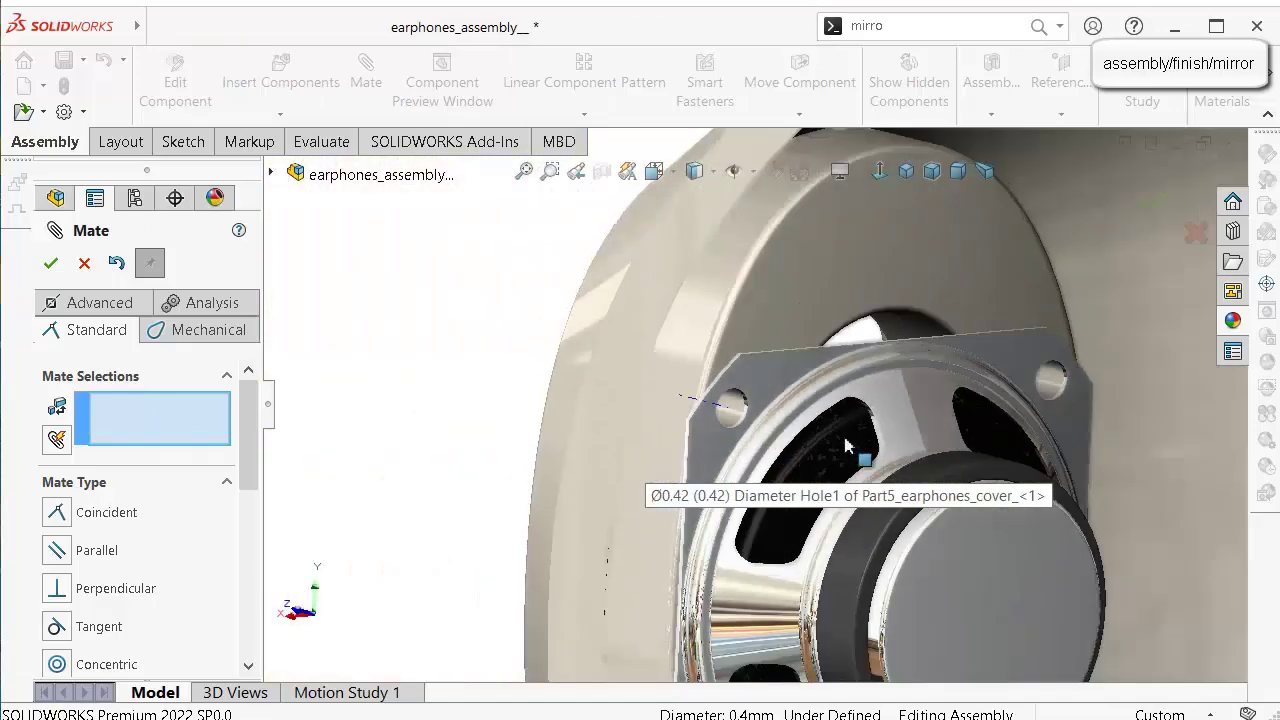
pyautogui.scroll(3, 883, 452)
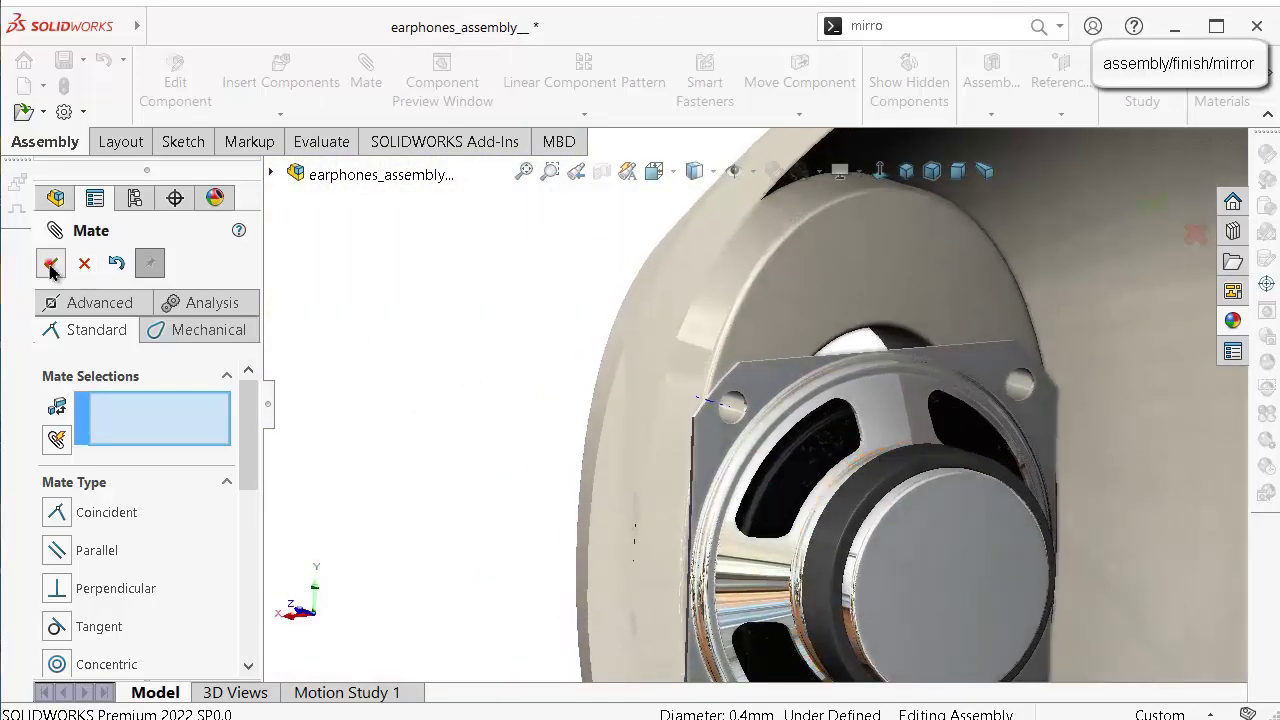
pyautogui.click(445, 373)
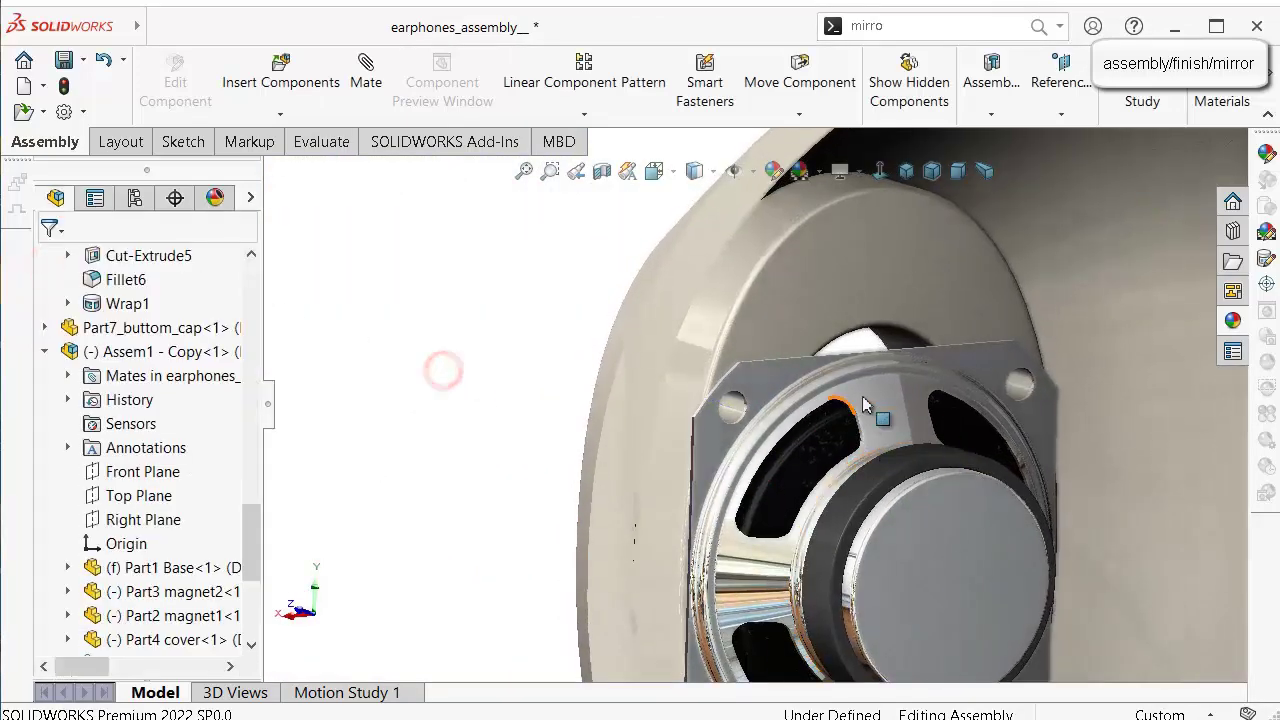
# Check the mated speaker's position inside the left earphone cover from the back and the side.
pyautogui.click(971, 359)
pyautogui.click(954, 538)
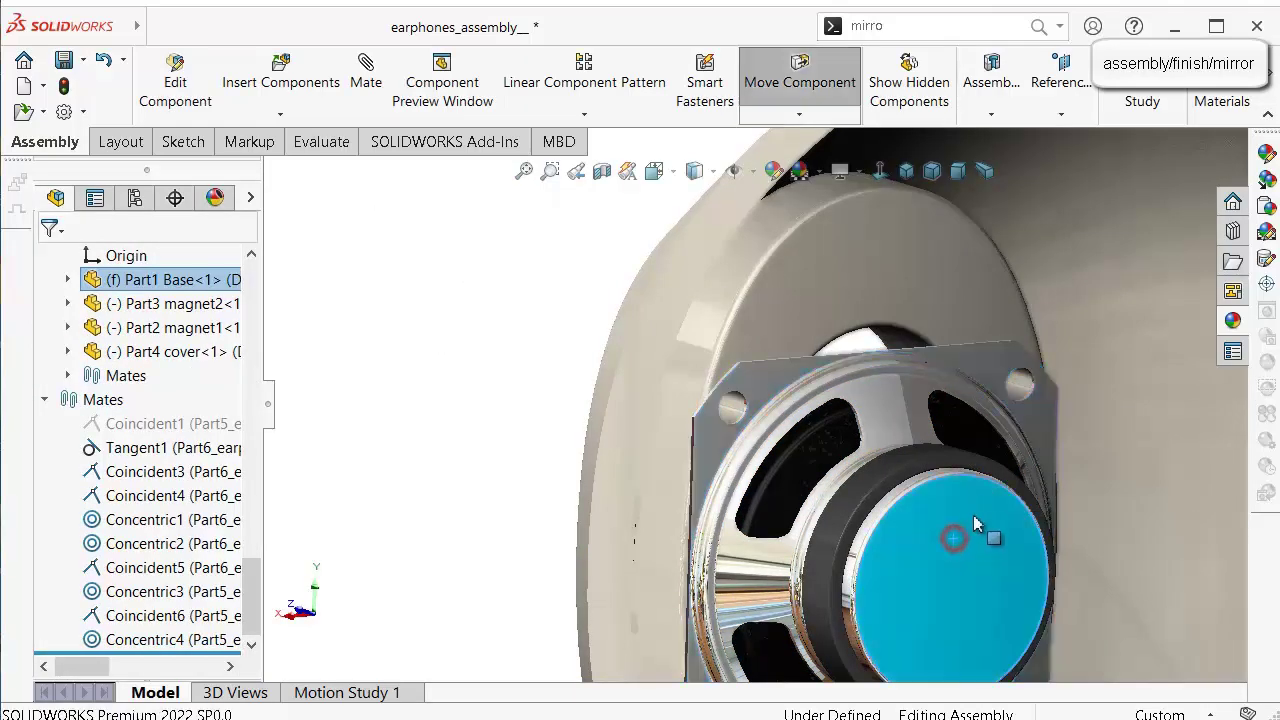
pyautogui.click(486, 443)
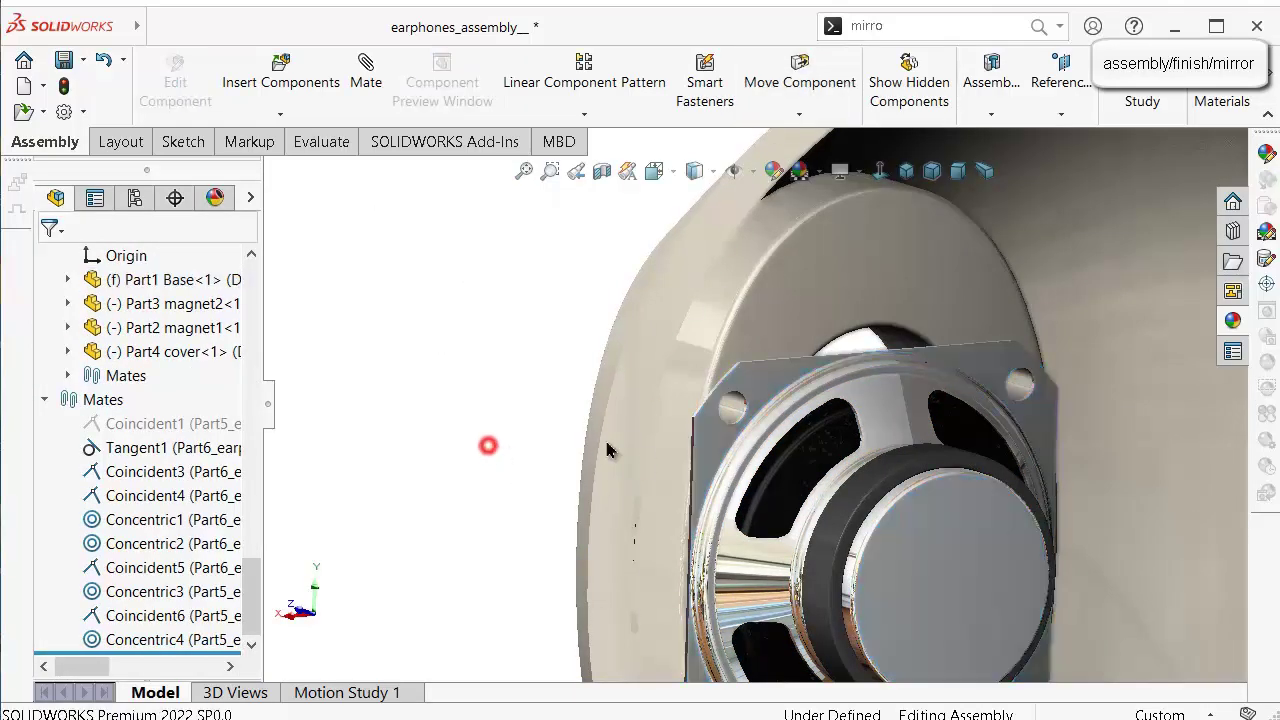
pyautogui.moveTo(486, 443); pyautogui.dragTo(720, 467, button='middle')
pyautogui.click(835, 463)
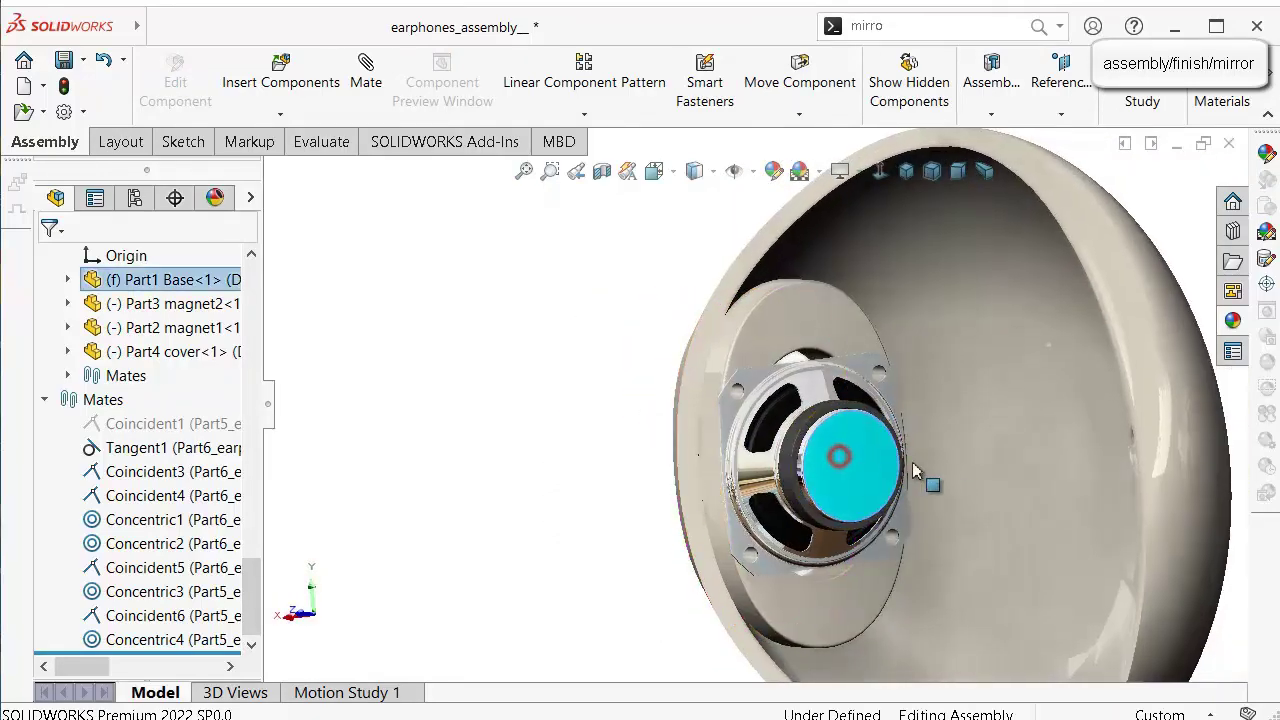
pyautogui.click(550, 467)
pyautogui.scroll(3, 640, 455)
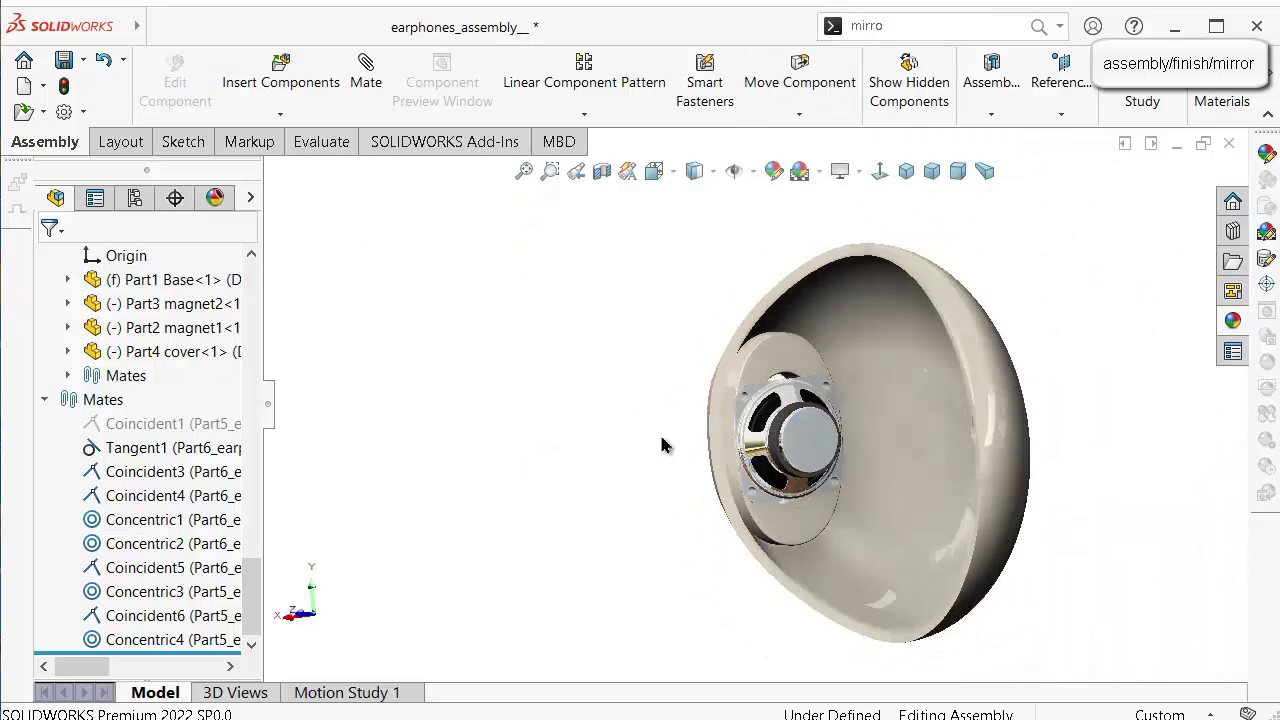
pyautogui.click(537, 429)
pyautogui.moveTo(540, 432); pyautogui.dragTo(535, 478, button='middle')
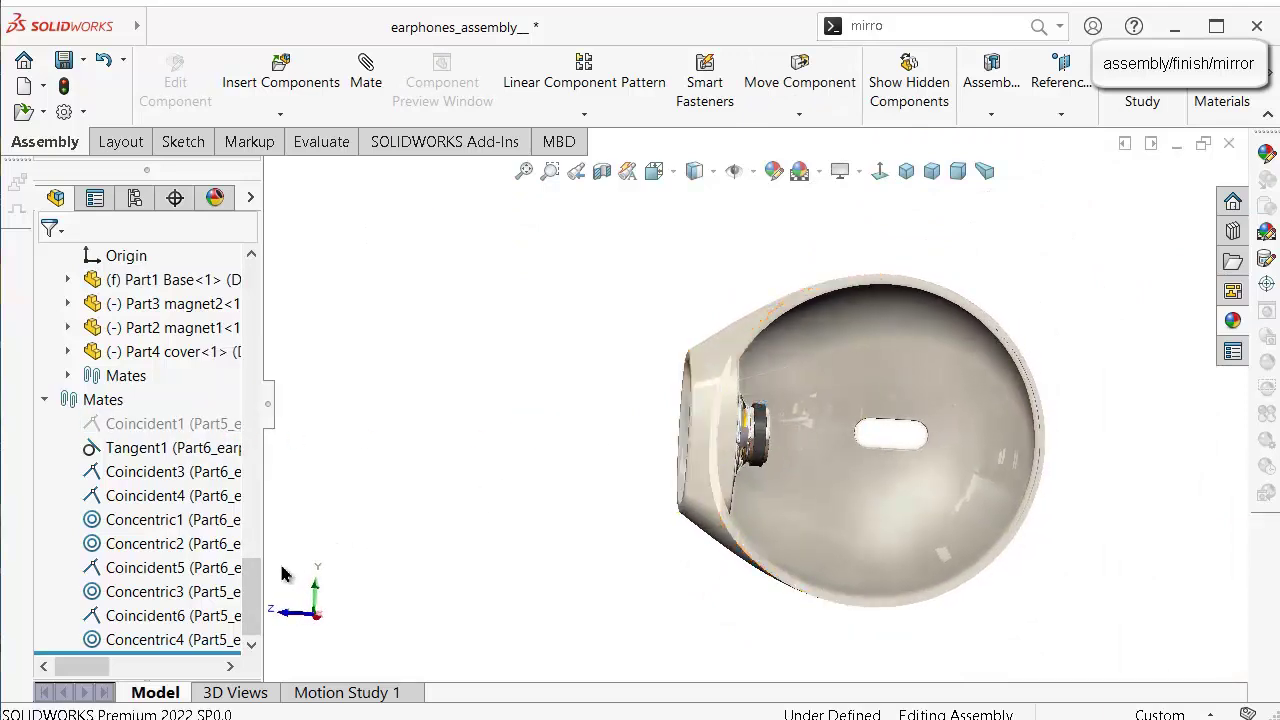
# Rebuild the assembly and show the hidden Part6 earphone body again.
pyautogui.moveTo(250, 602); pyautogui.dragTo(248, 522)
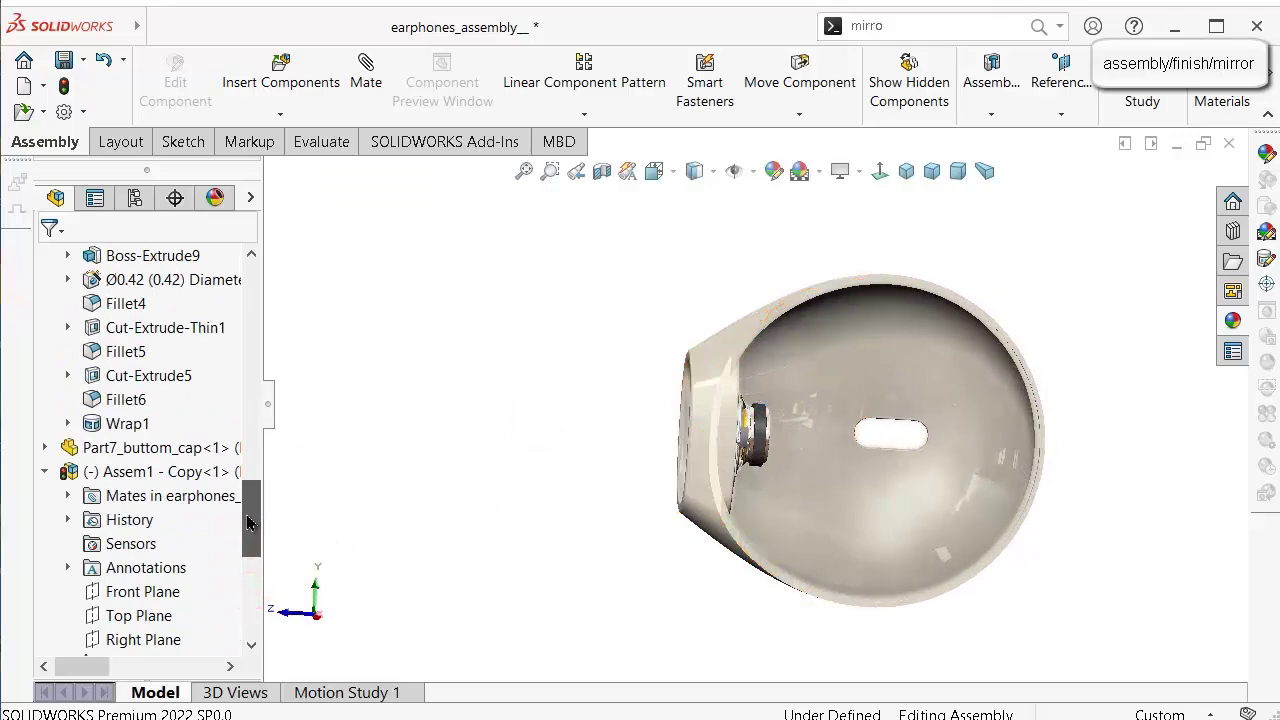
pyautogui.click(64, 88)
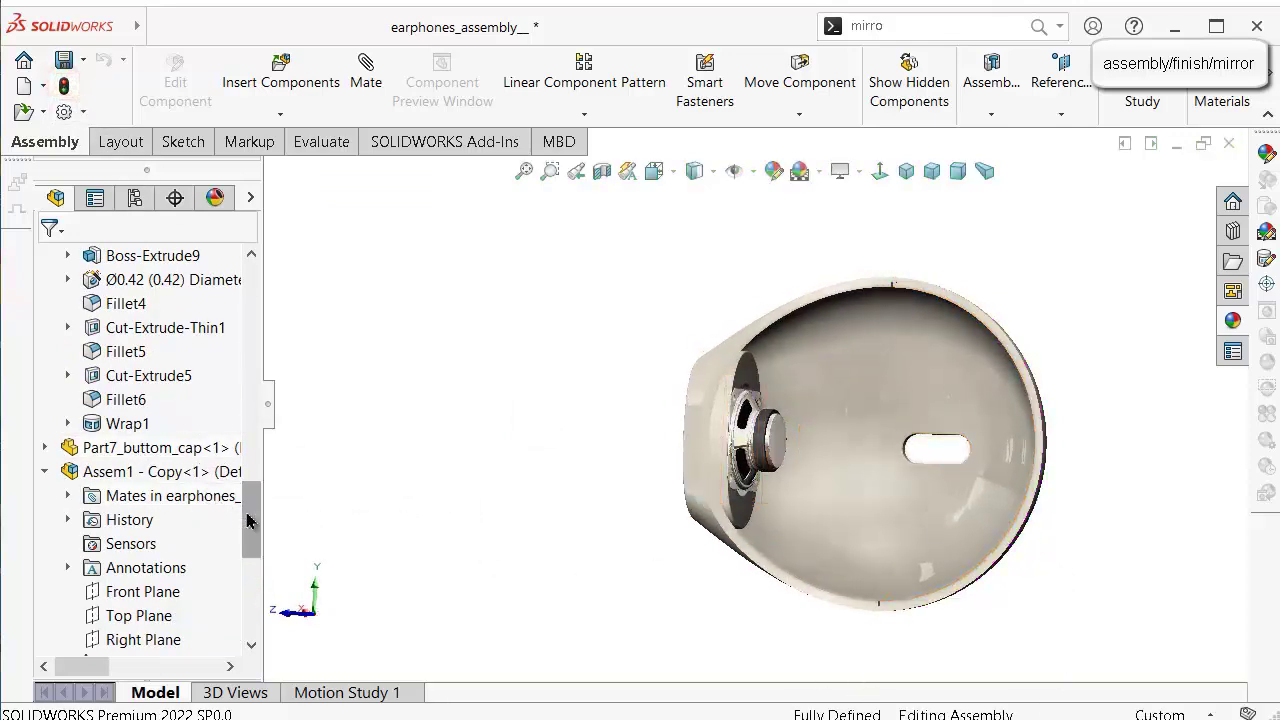
pyautogui.moveTo(247, 511); pyautogui.dragTo(232, 330)
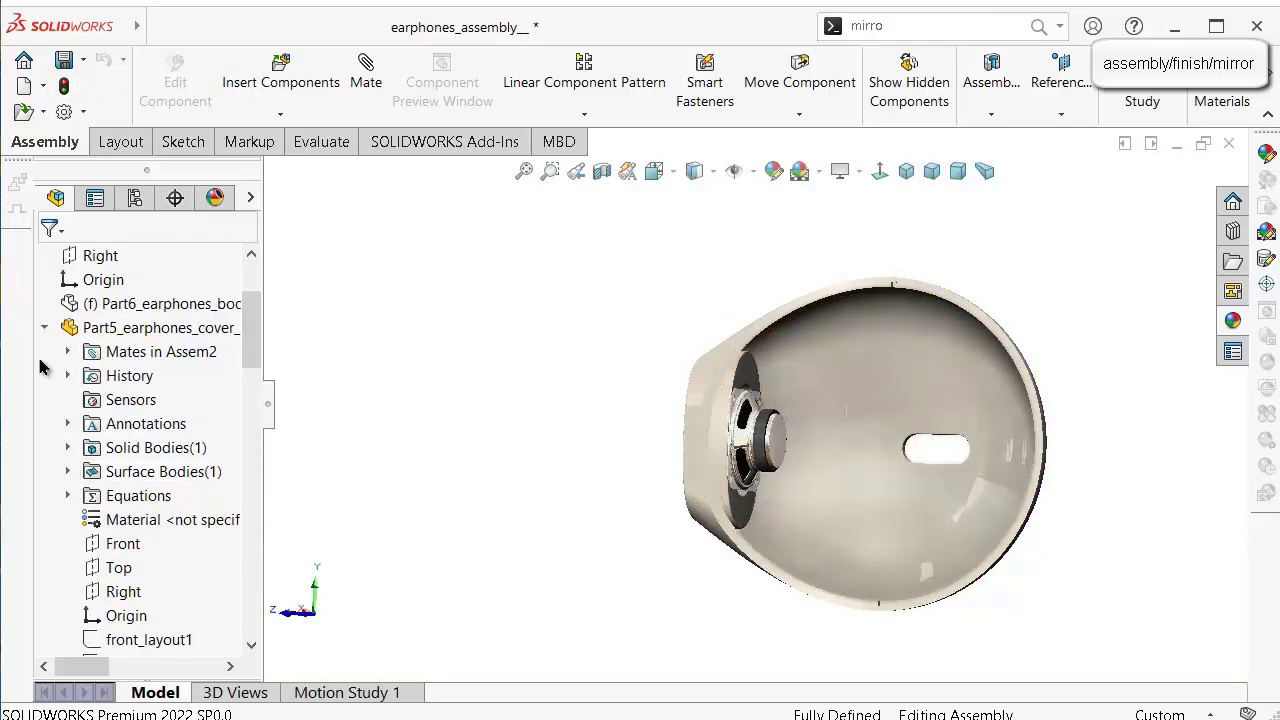
pyautogui.click(44, 330)
pyautogui.click(165, 304)
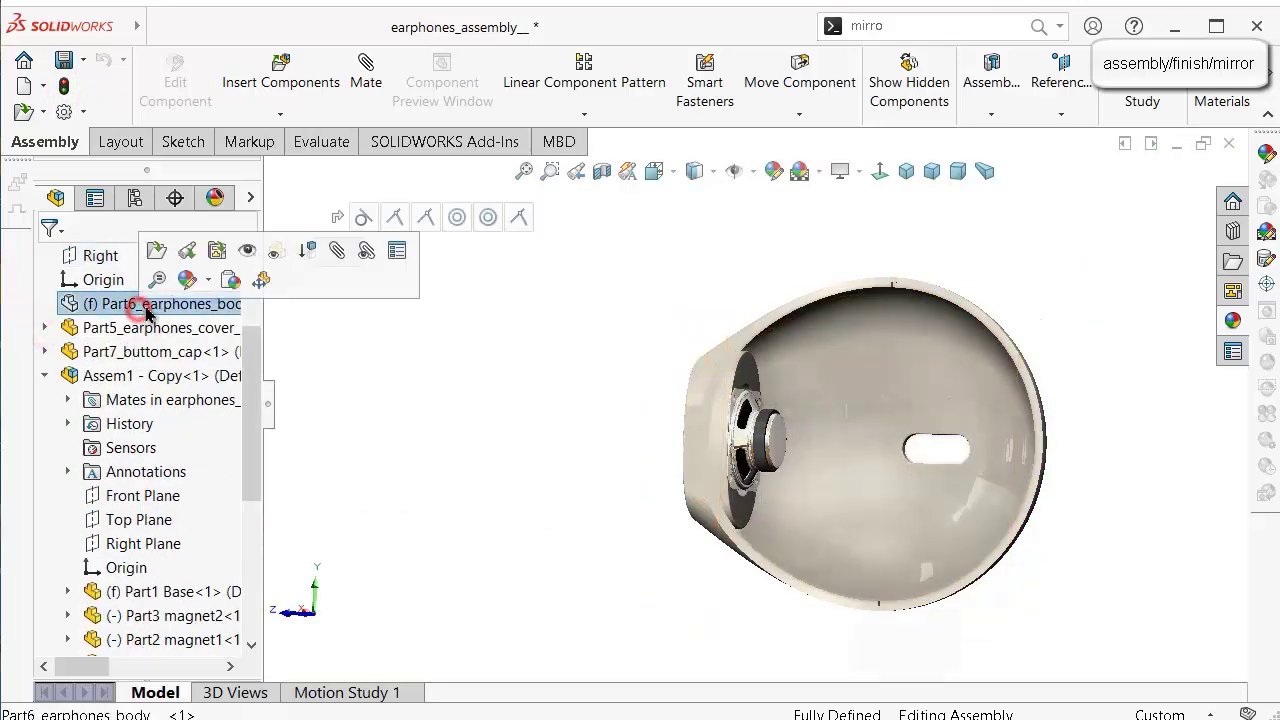
pyautogui.click(571, 353)
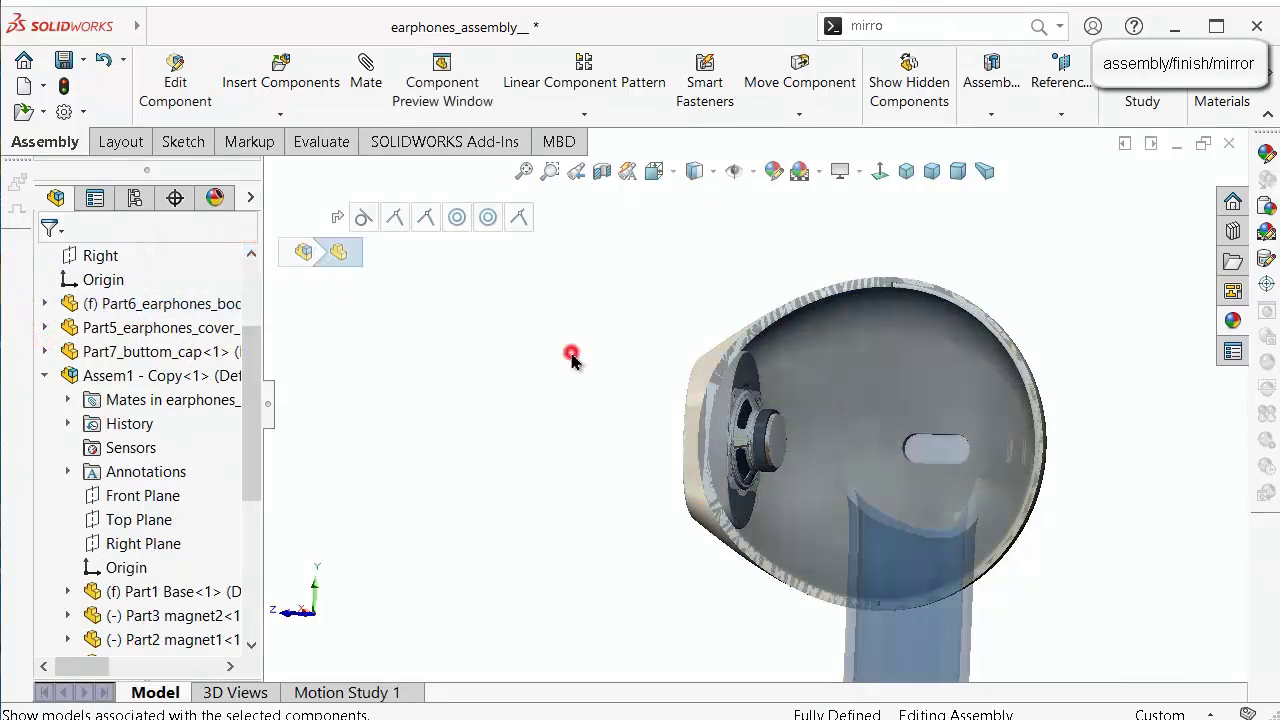
# Inspect the complete left earphone from all around, including its body, cover and speaker openings.
pyautogui.scroll(-2, 834, 383)
pyautogui.scroll(2, 829, 389)
pyautogui.moveTo(829, 389); pyautogui.dragTo(816, 409, button='middle')
pyautogui.press('Right')
pyautogui.press('Right')
pyautogui.press('Right')
pyautogui.press('Right')
pyautogui.press('Right')
pyautogui.press('Right')
pyautogui.press('Right')
pyautogui.press('Right')
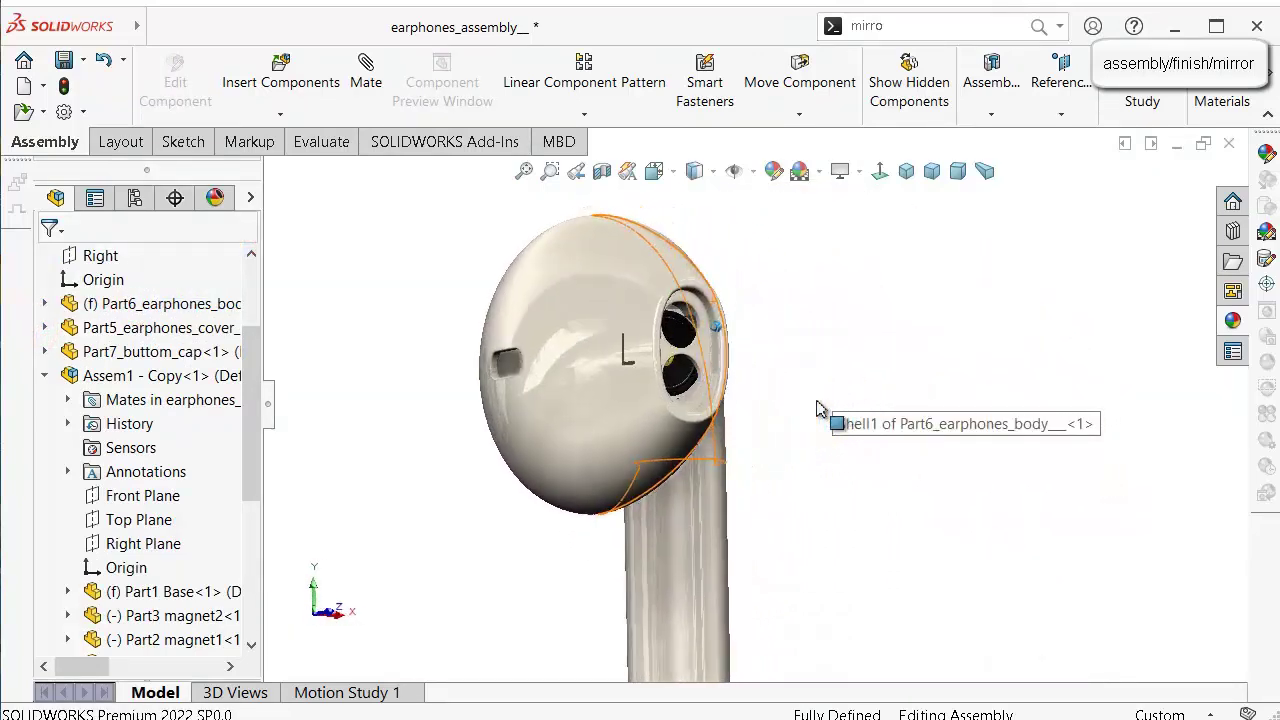
pyautogui.press('Right')
pyautogui.press('Right')
pyautogui.press('Right')
pyautogui.press('Right')
pyautogui.press('Right')
pyautogui.press('Right')
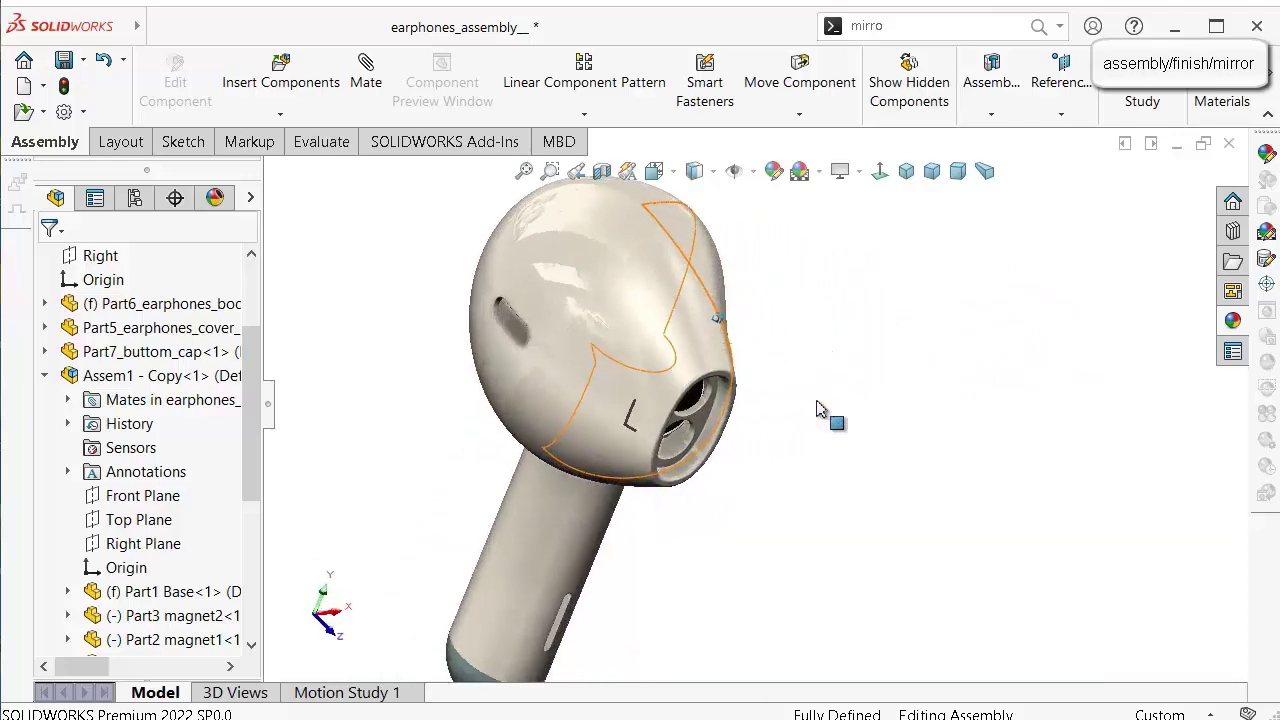
pyautogui.press('Right')
pyautogui.press('Right')
pyautogui.press('Right')
pyautogui.press('Right')
pyautogui.press('Right')
pyautogui.press('Right')
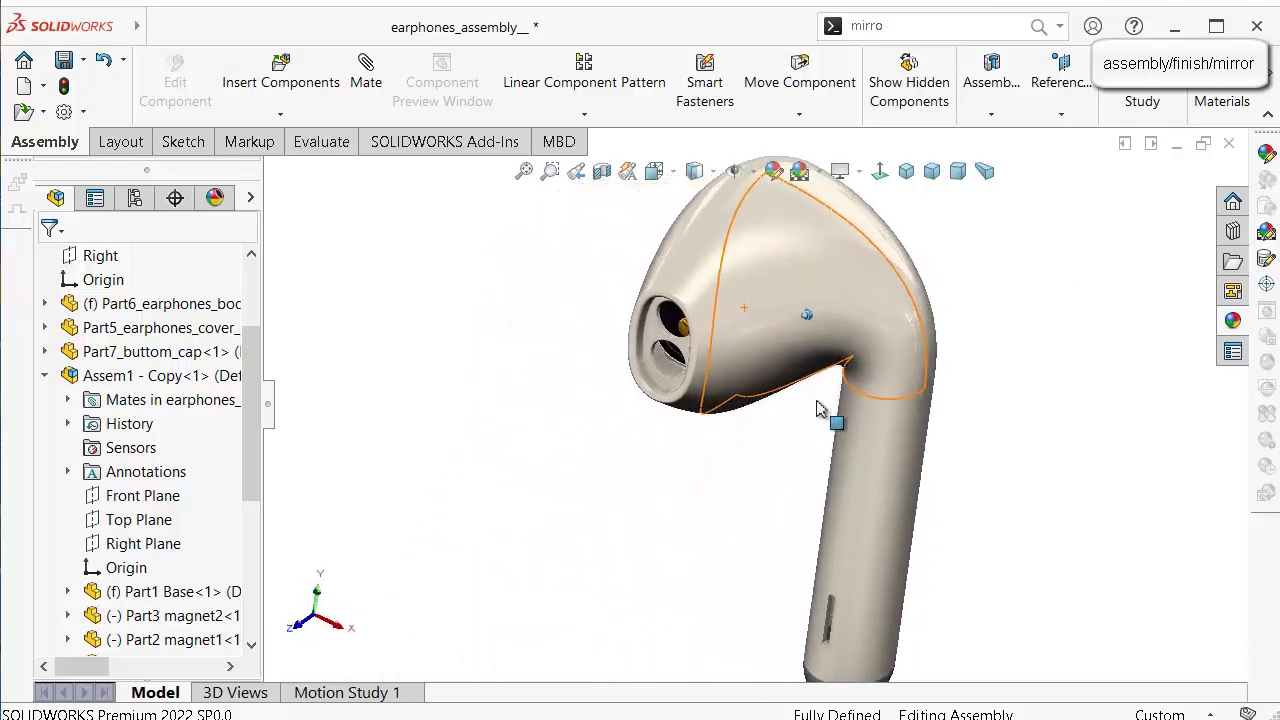
pyautogui.press('Right')
pyautogui.press('Right')
pyautogui.press('Right')
pyautogui.press('Right')
pyautogui.press('Right')
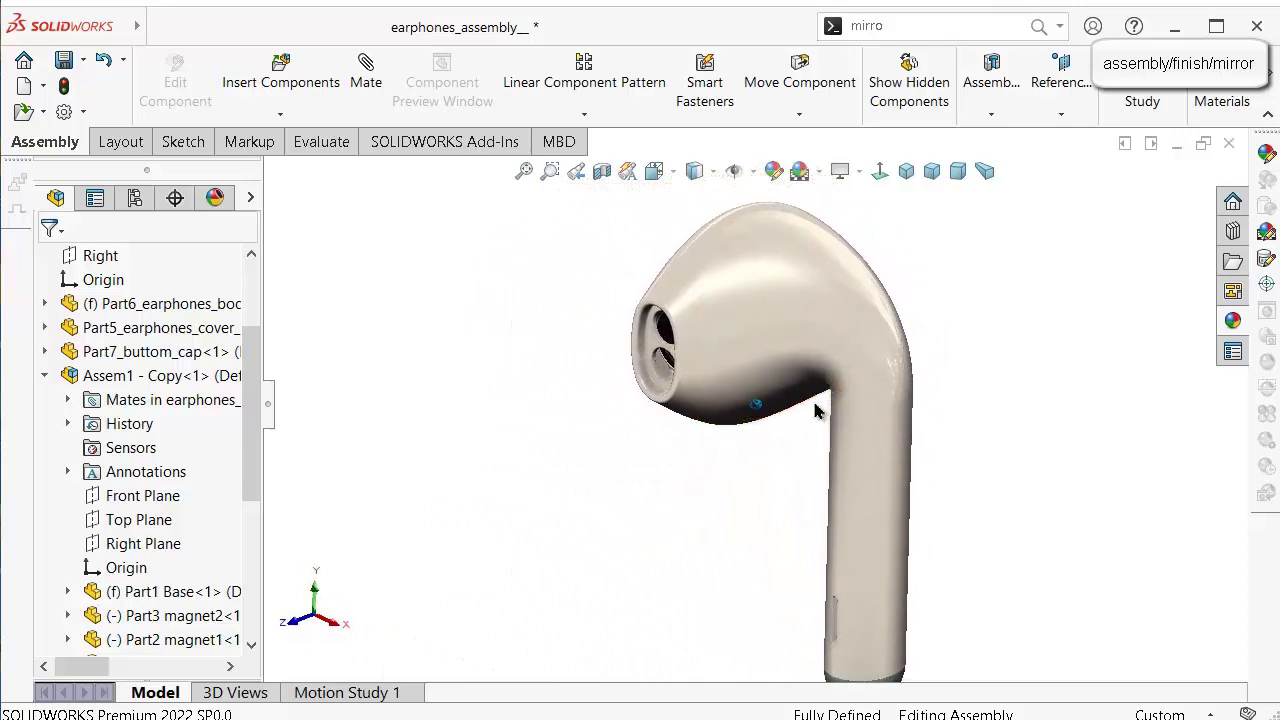
pyautogui.press('Right')
pyautogui.press('Right')
pyautogui.press('Right')
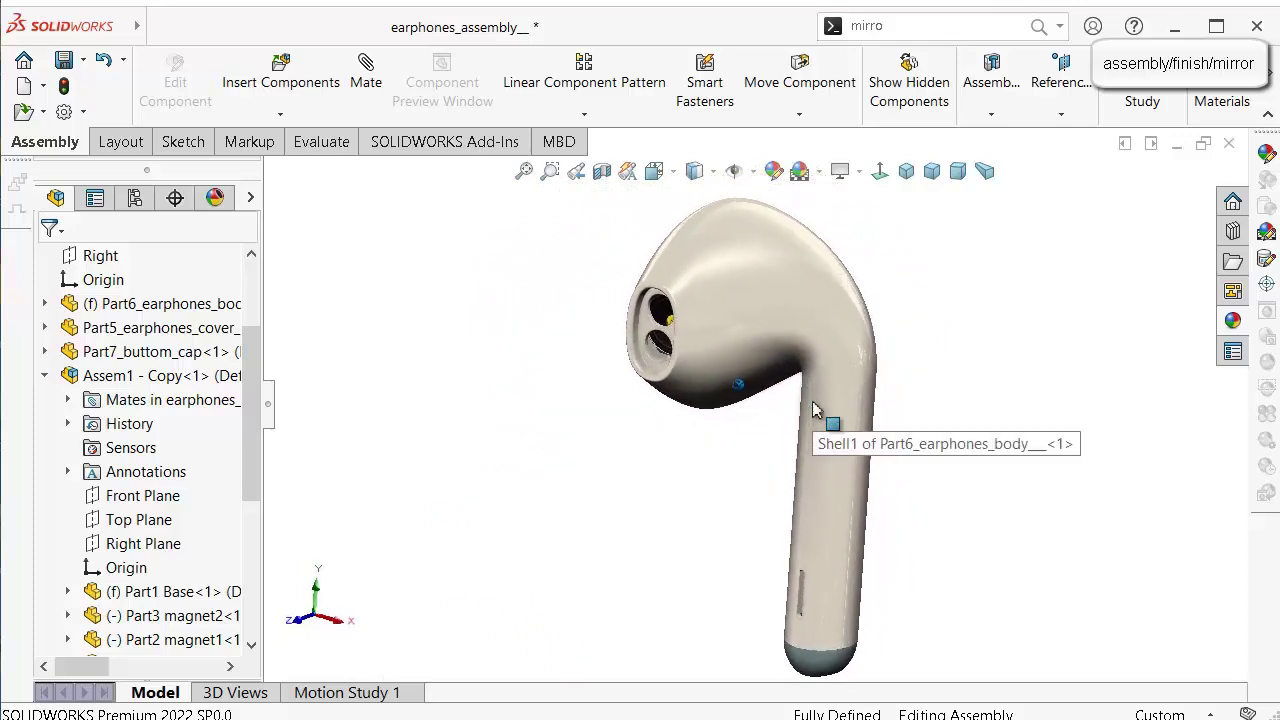
# Save the left earphone assembly.
pyautogui.click(864, 180)
pyautogui.click(1007, 412)
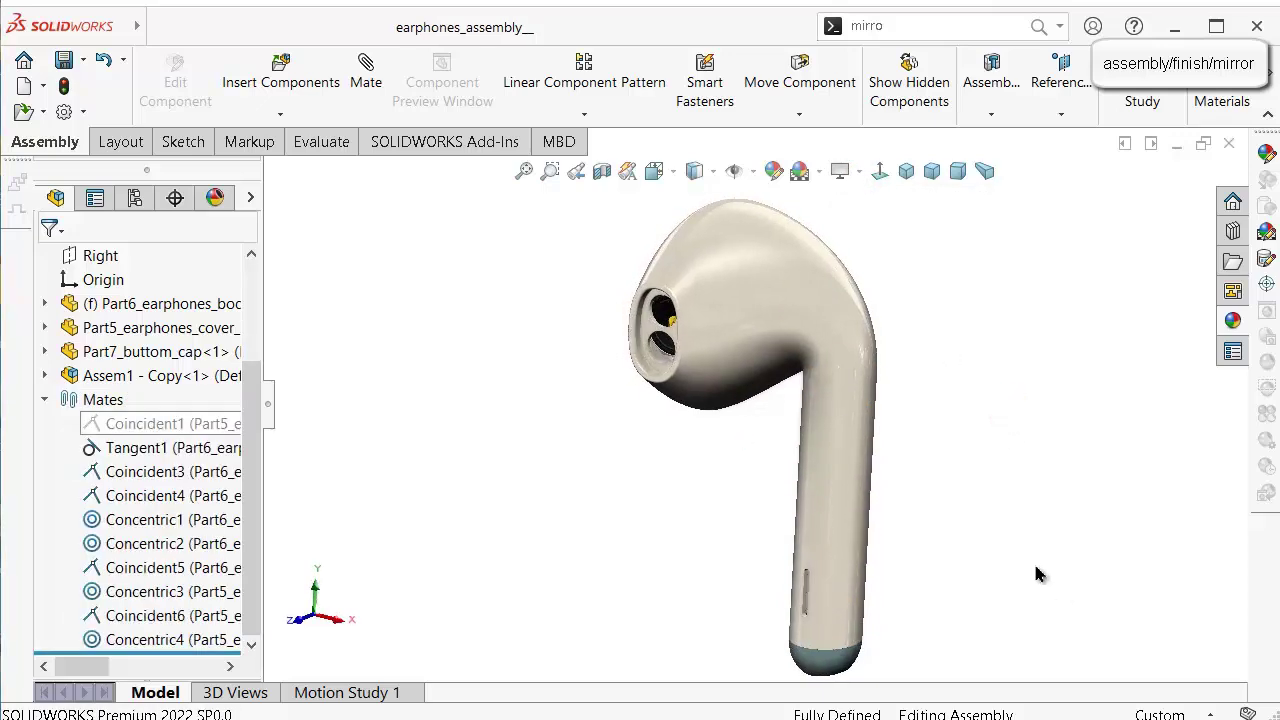
pyautogui.click(1017, 491)
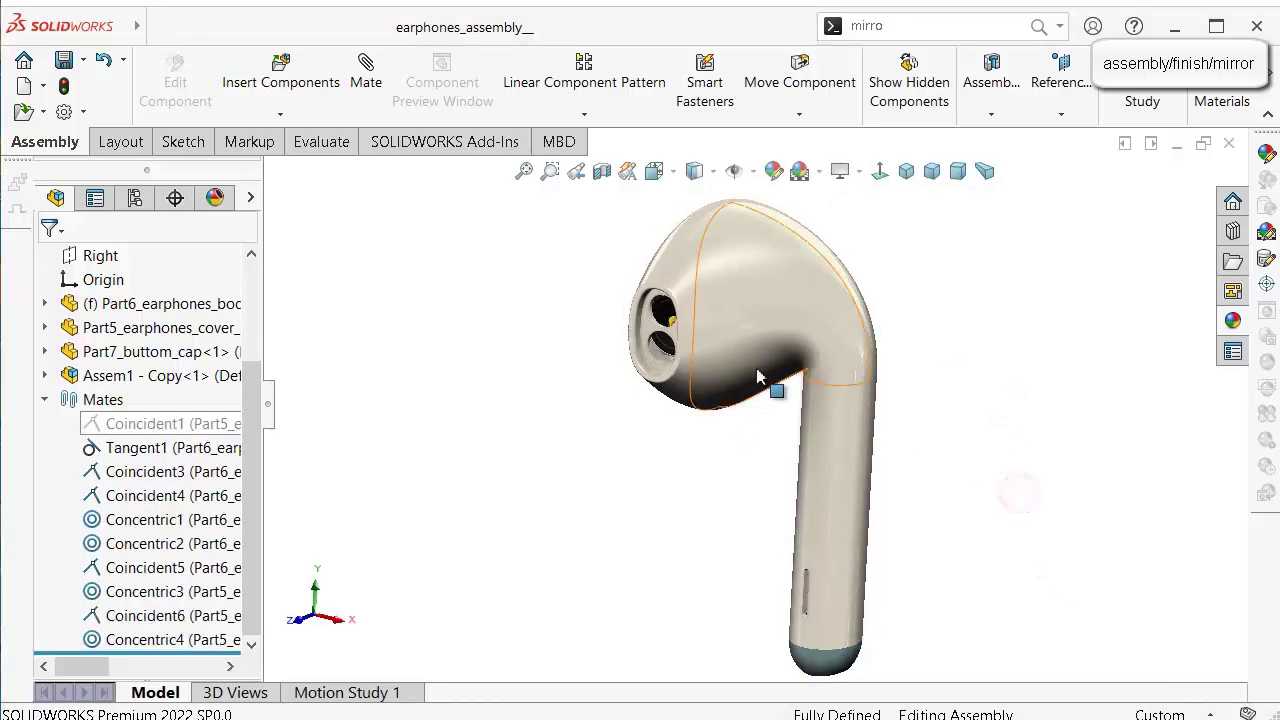
# Examine the left earphone cover up close, including the L mark, speaker openings and side slot.
pyautogui.press('Right')
pyautogui.moveTo(726, 373); pyautogui.dragTo(706, 334, button='middle')
pyautogui.scroll(-4, 710, 336)
pyautogui.click(851, 300)
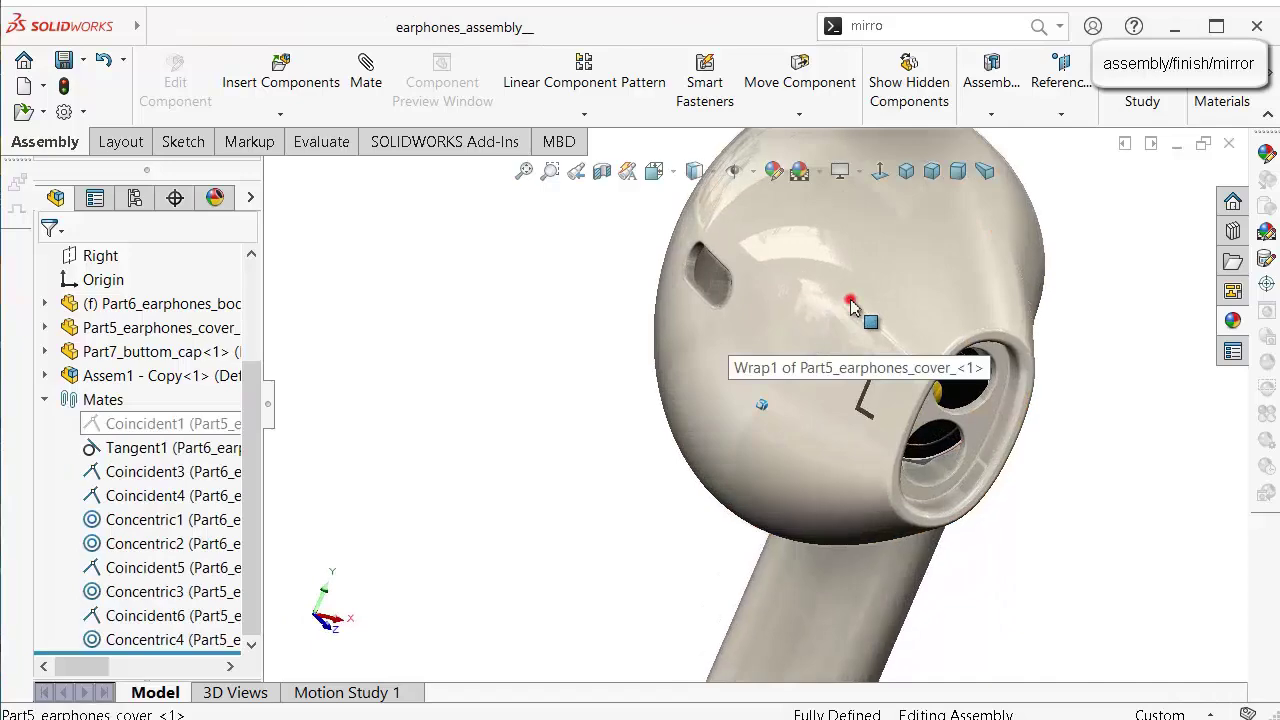
pyautogui.click(1097, 382)
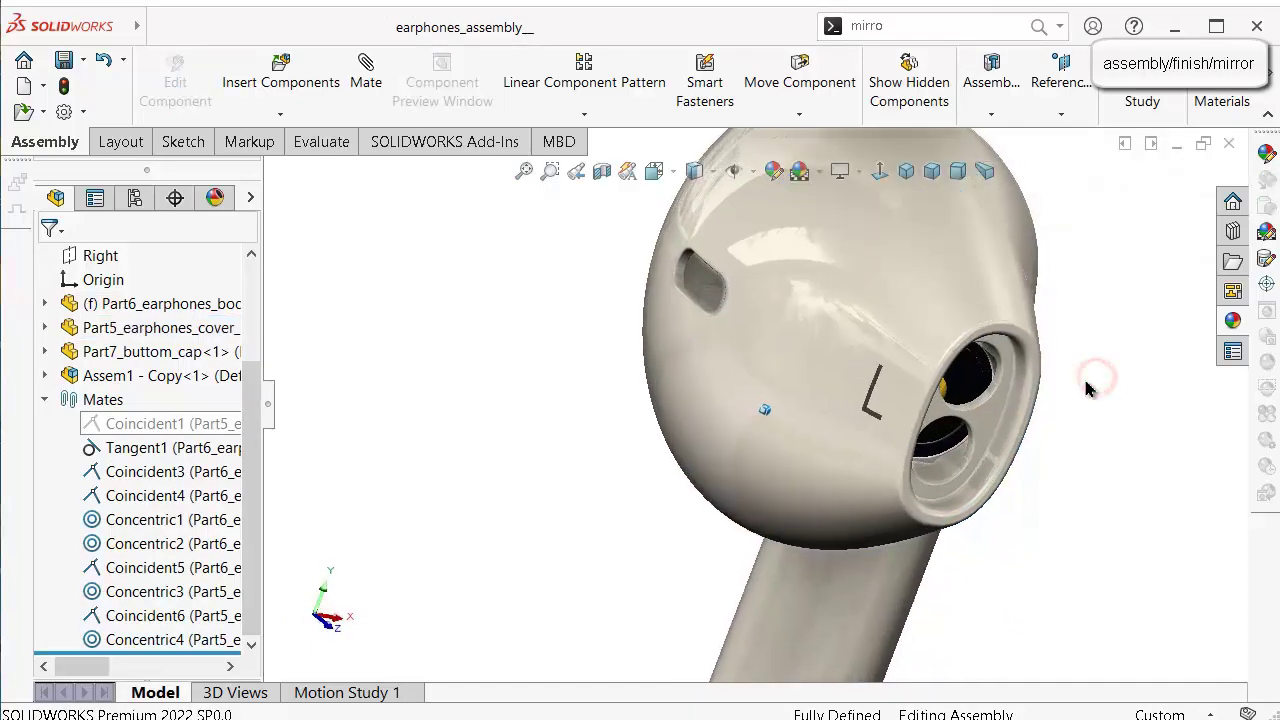
pyautogui.moveTo(1088, 390); pyautogui.dragTo(890, 365, button='middle')
pyautogui.click(886, 363)
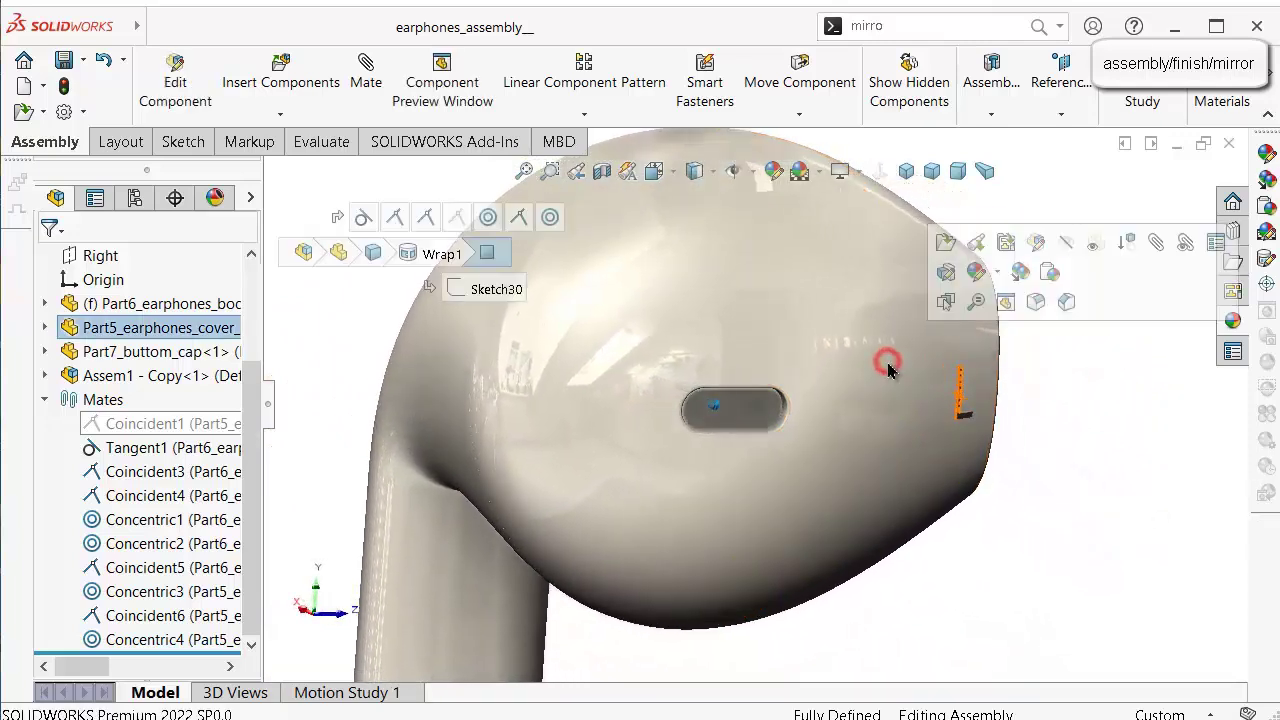
# Open the left earphone cover part and start a sketch on the flat inner face around the speaker openings.
pyautogui.click(942, 242)
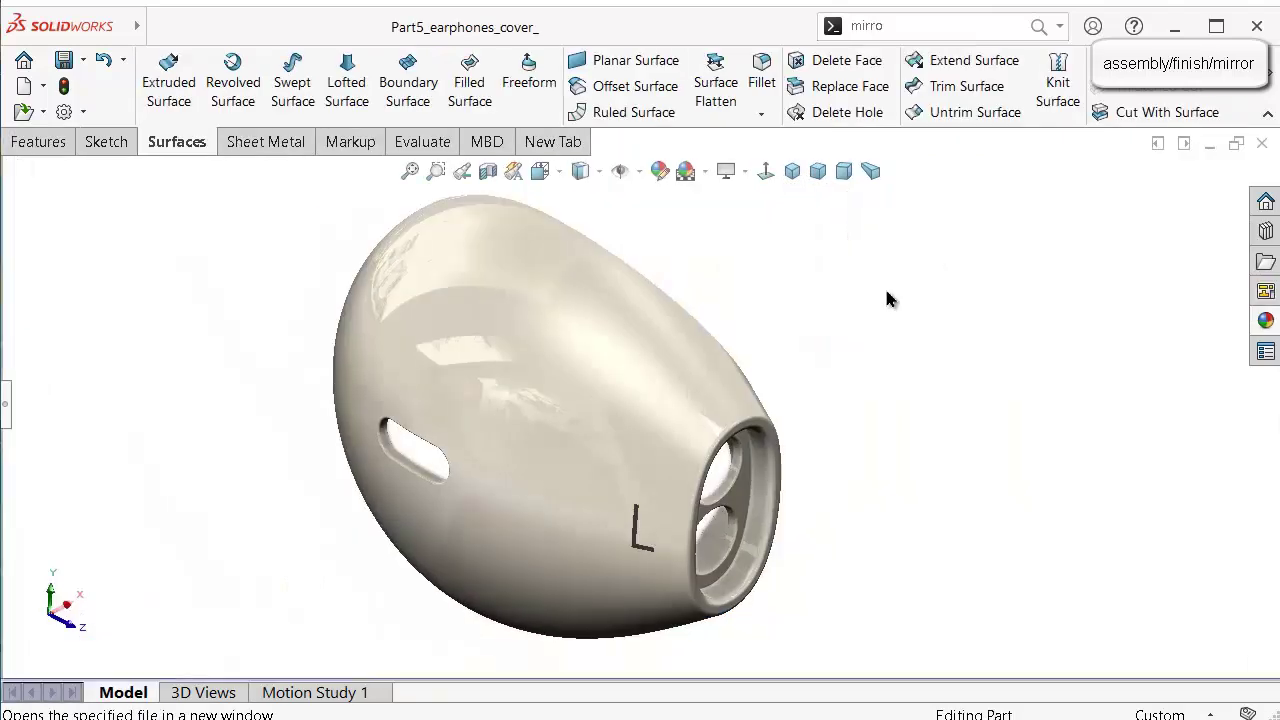
pyautogui.moveTo(886, 294); pyautogui.dragTo(666, 509, button='middle')
pyautogui.click(653, 490)
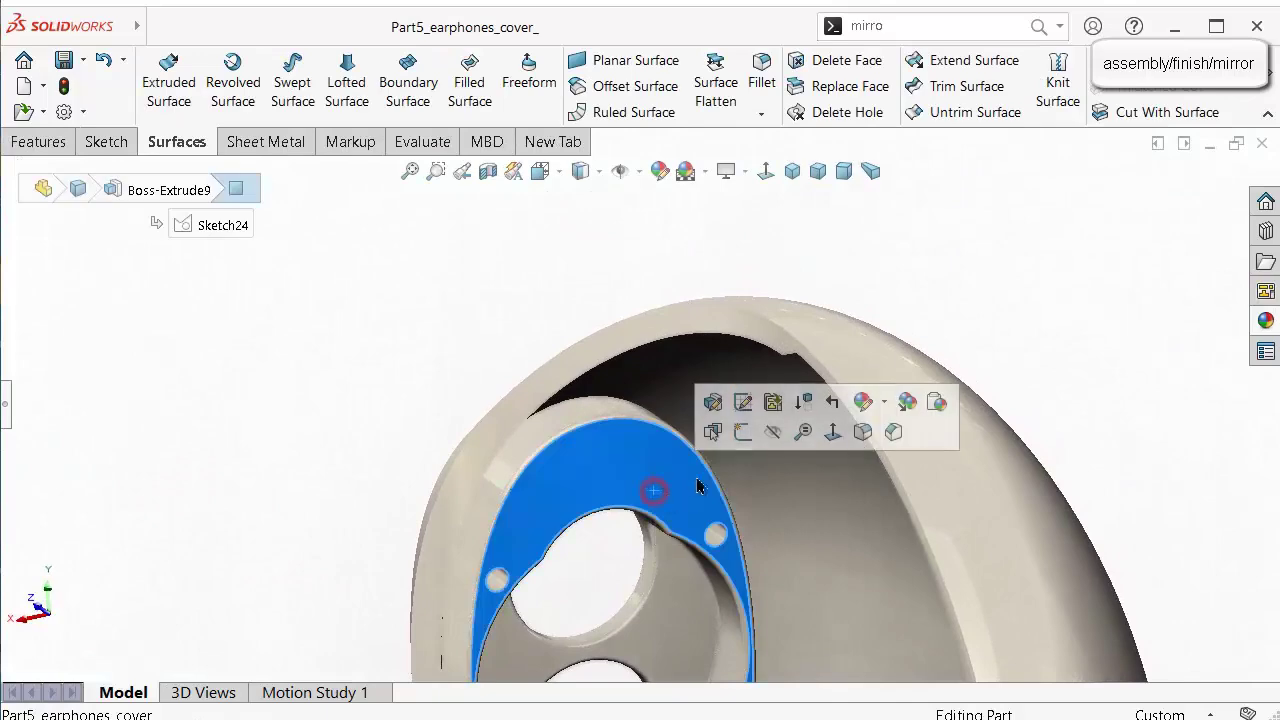
pyautogui.click(742, 431)
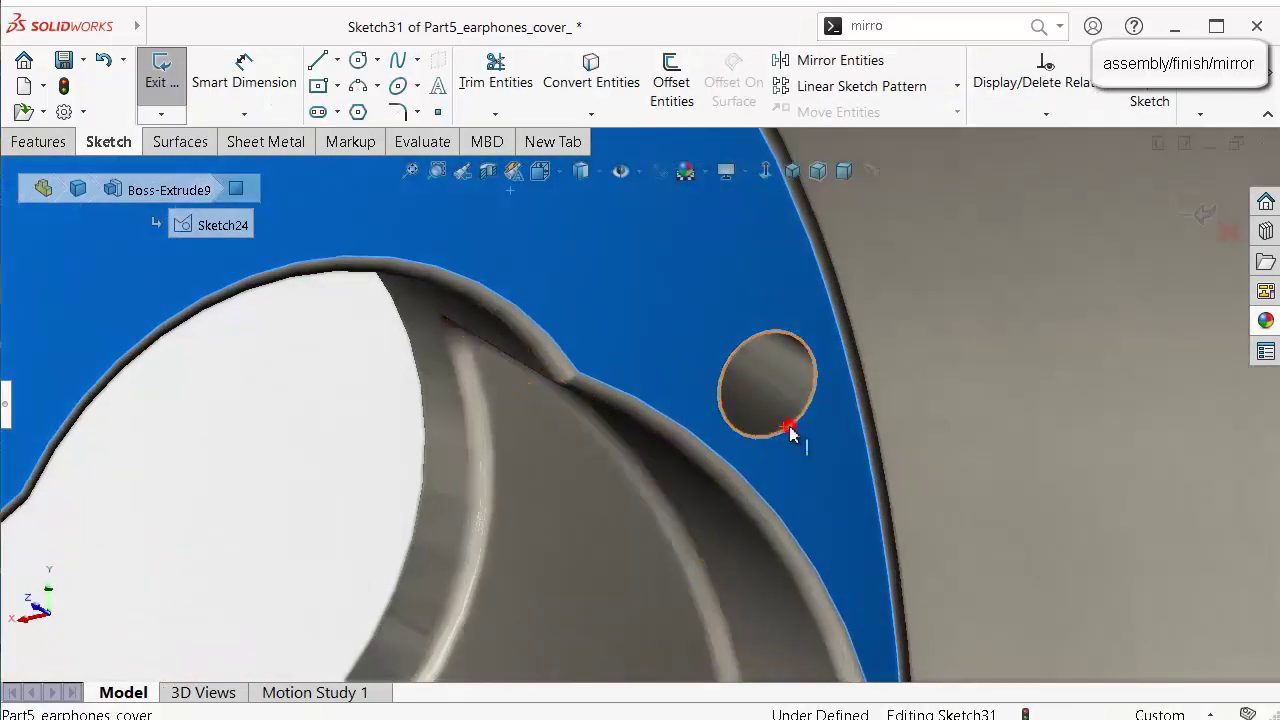
# Convert the edges of the four small 0.42 mm holes on the speaker mounting face into sketch circles.
pyautogui.click(787, 434)
pyautogui.scroll(2, 600, 440)
pyautogui.scroll(-3, 430, 503)
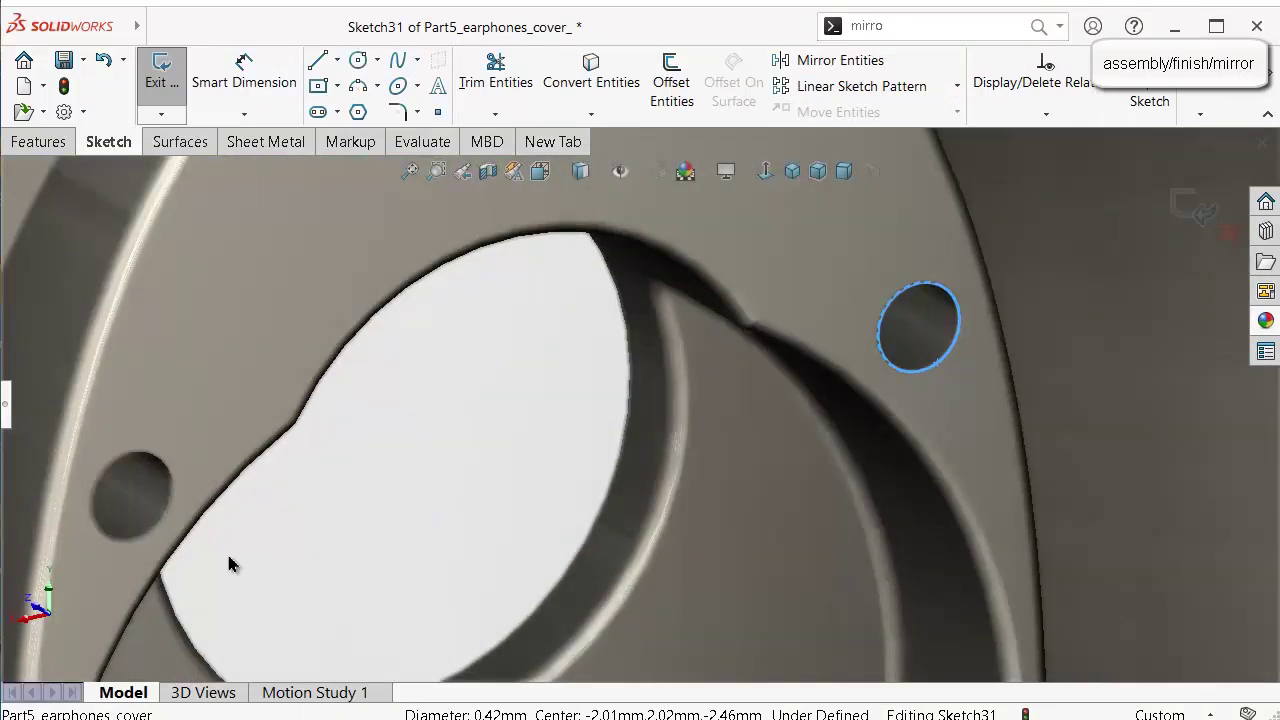
pyautogui.keyDown('ctrl'); pyautogui.click(167, 511); pyautogui.keyUp('ctrl')
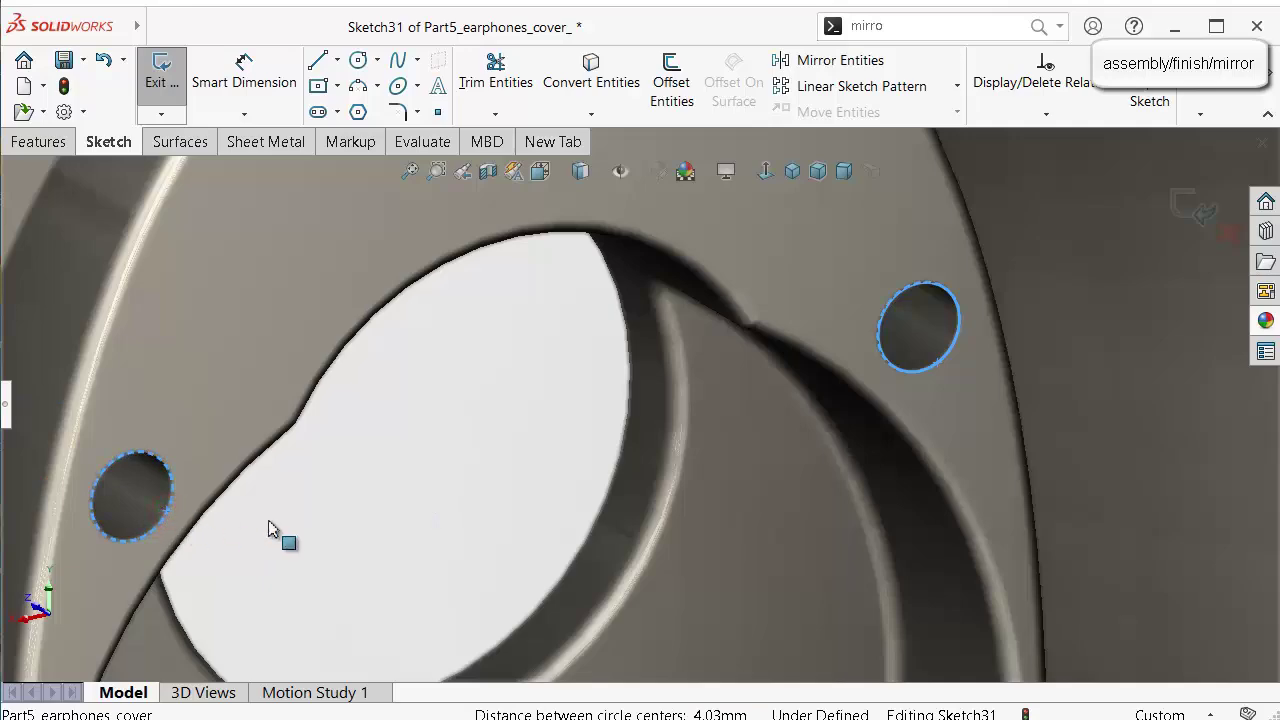
pyautogui.scroll(3, 558, 551)
pyautogui.scroll(-3, 590, 558)
pyautogui.scroll(6, 650, 580)
pyautogui.scroll(-7, 705, 590)
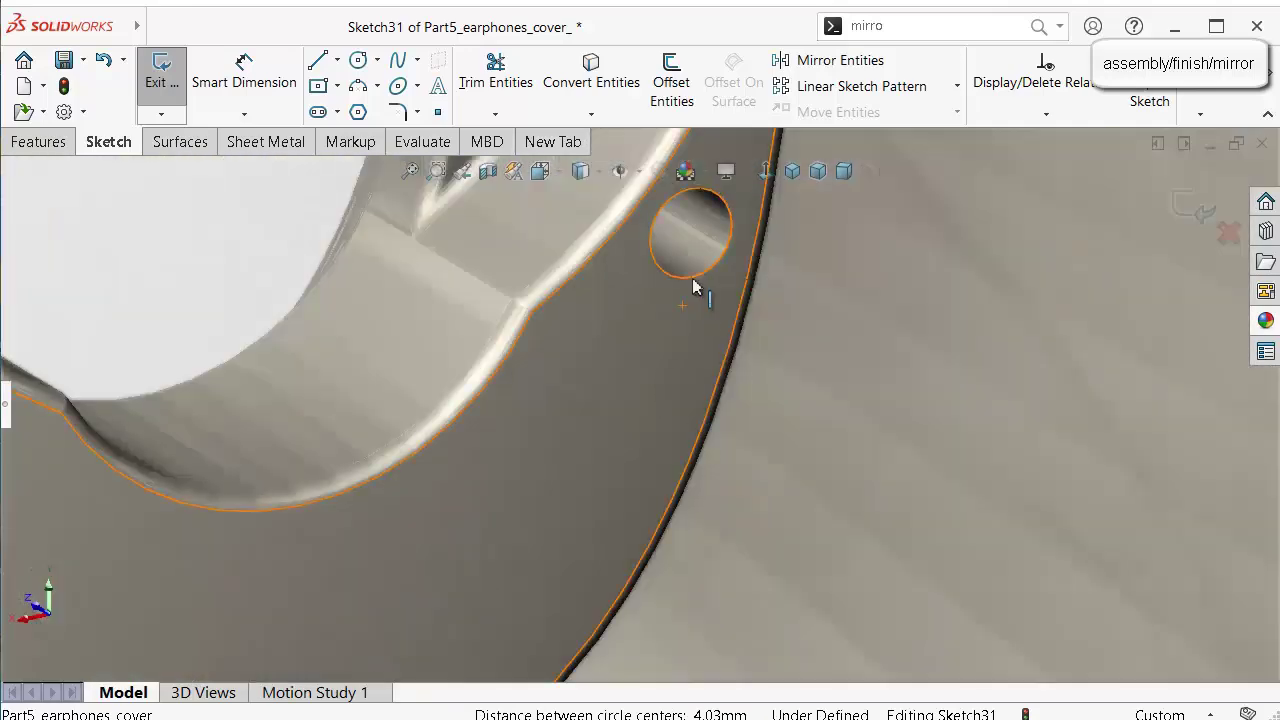
pyautogui.click(693, 279)
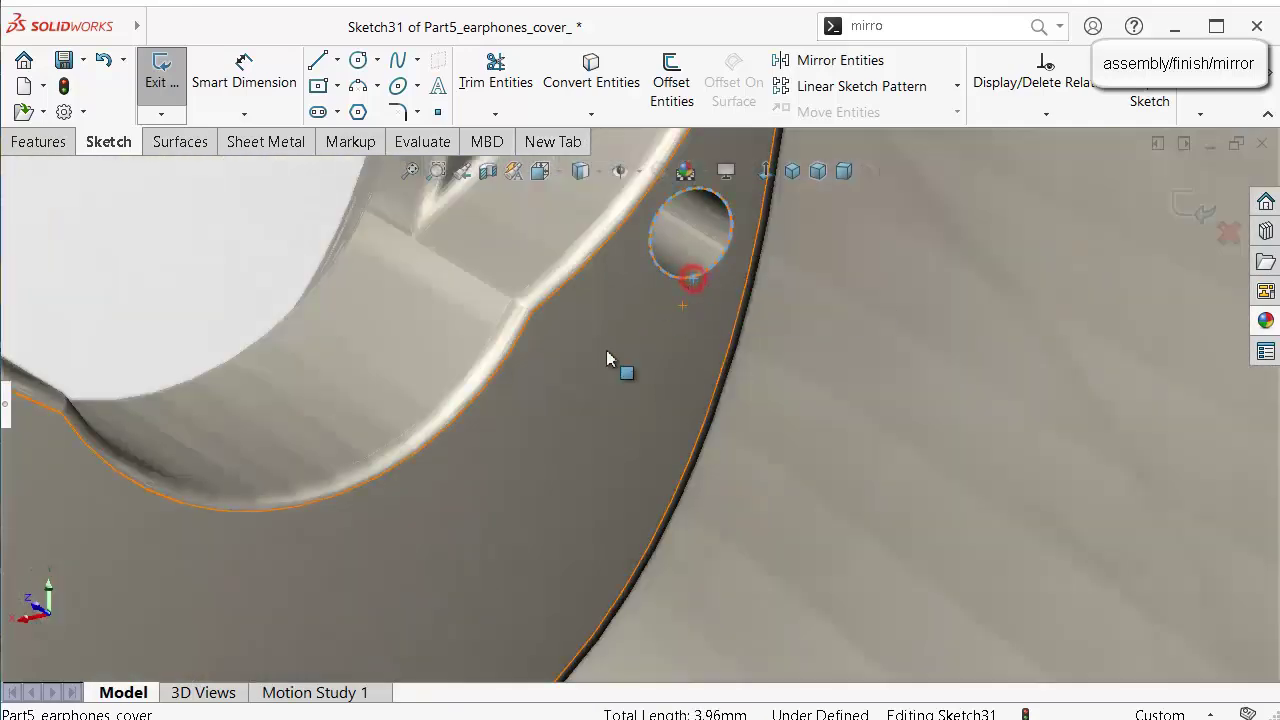
pyautogui.scroll(5, 145, 503)
pyautogui.scroll(-5, 85, 510)
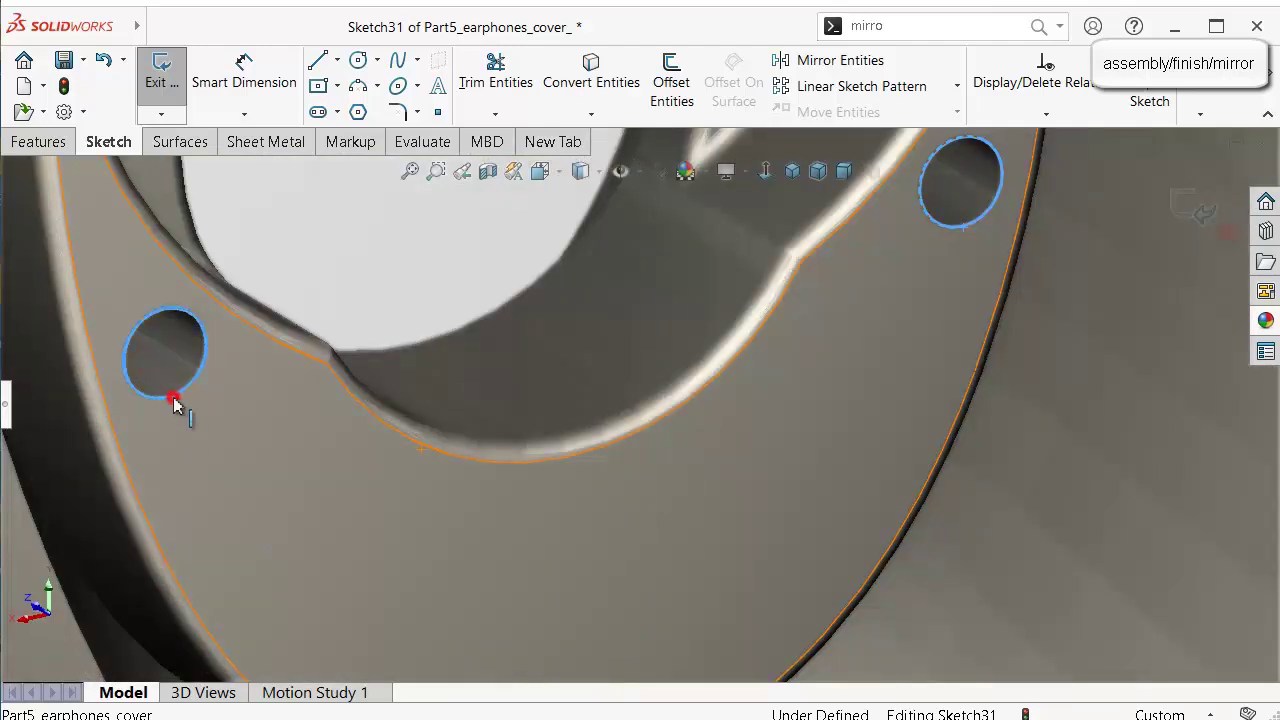
pyautogui.click(586, 80)
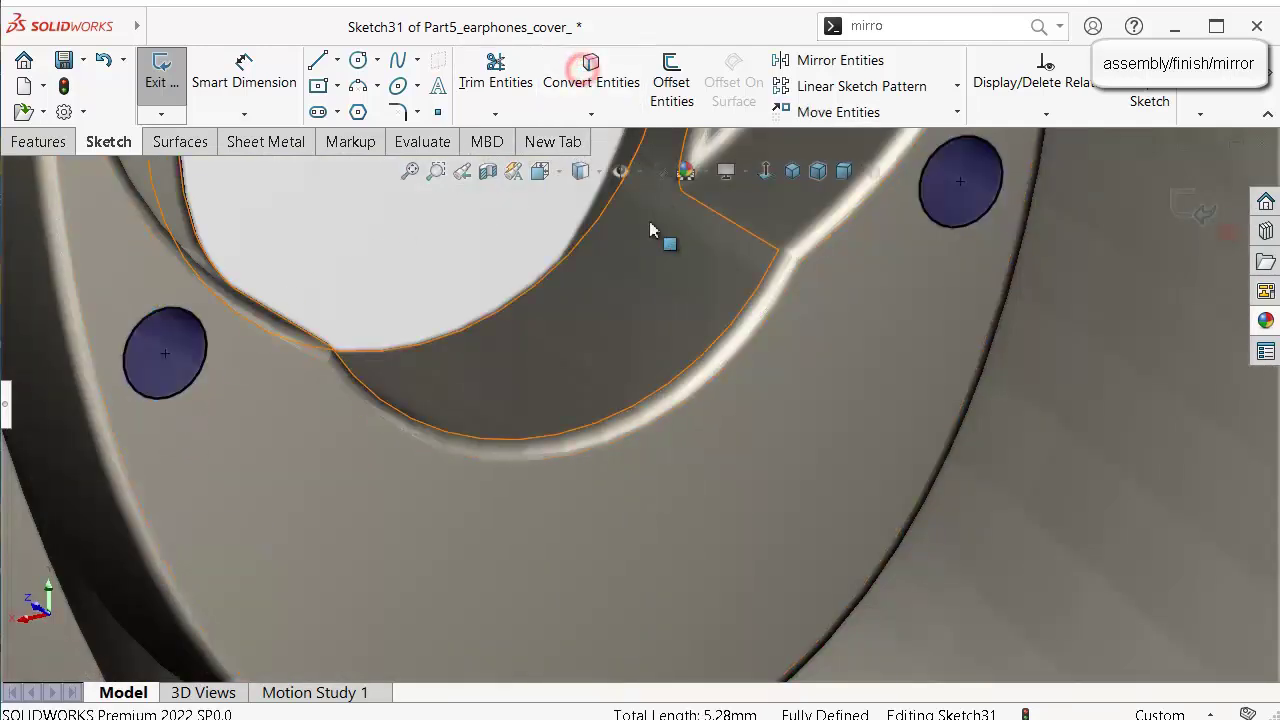
pyautogui.scroll(3, 600, 228)
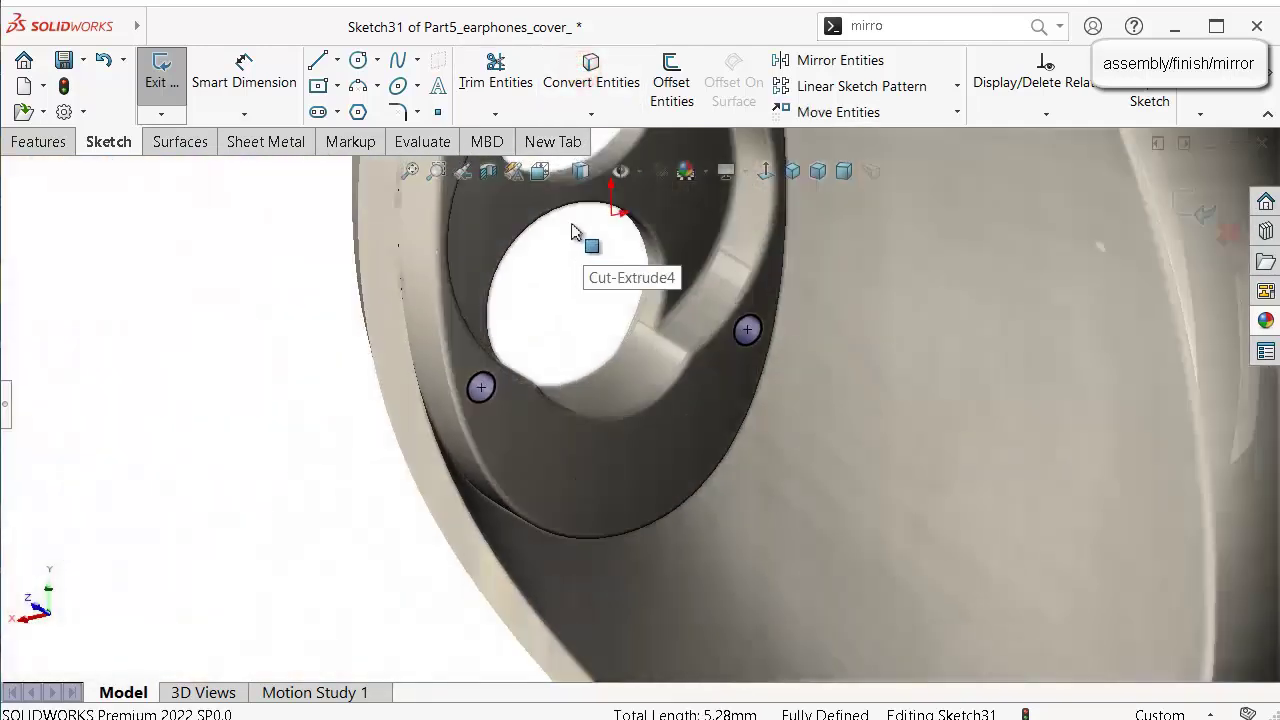
# Extrude the four converted circles as merged pins with a blind depth of 0.5 mm into the cover's interior.
pyautogui.click(8, 414)
pyautogui.click(45, 143)
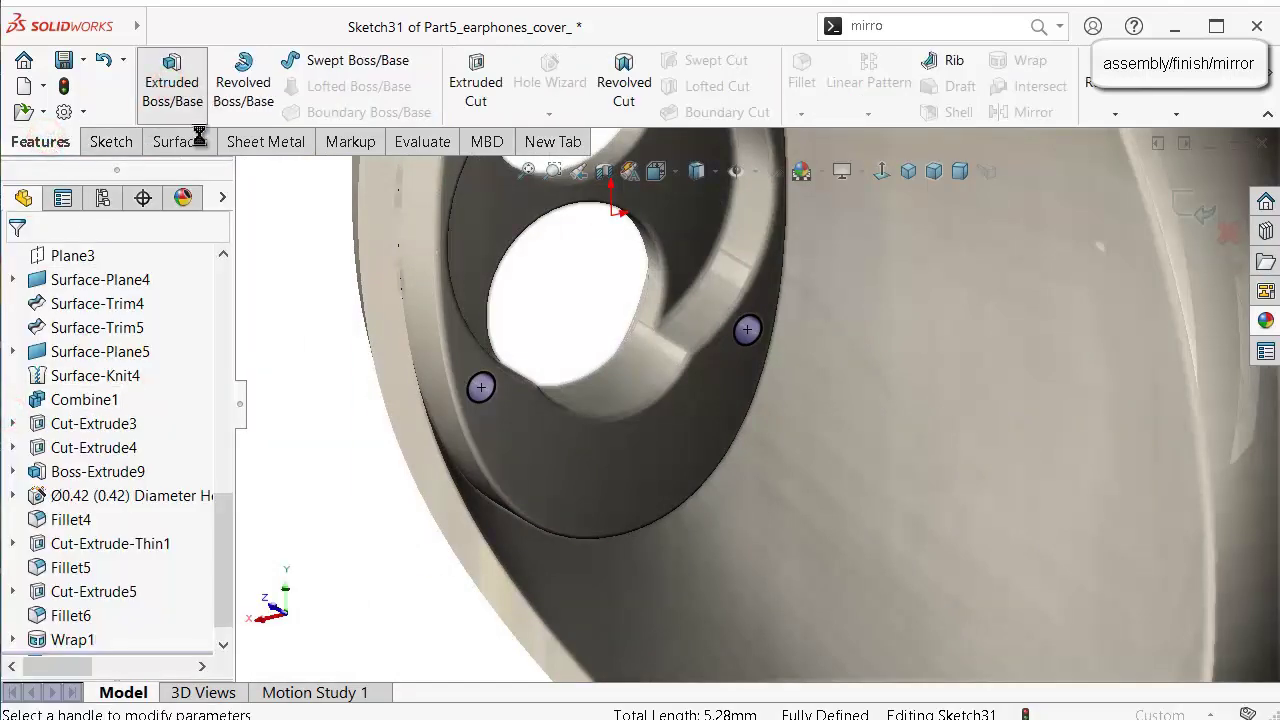
pyautogui.scroll(5, 441, 400)
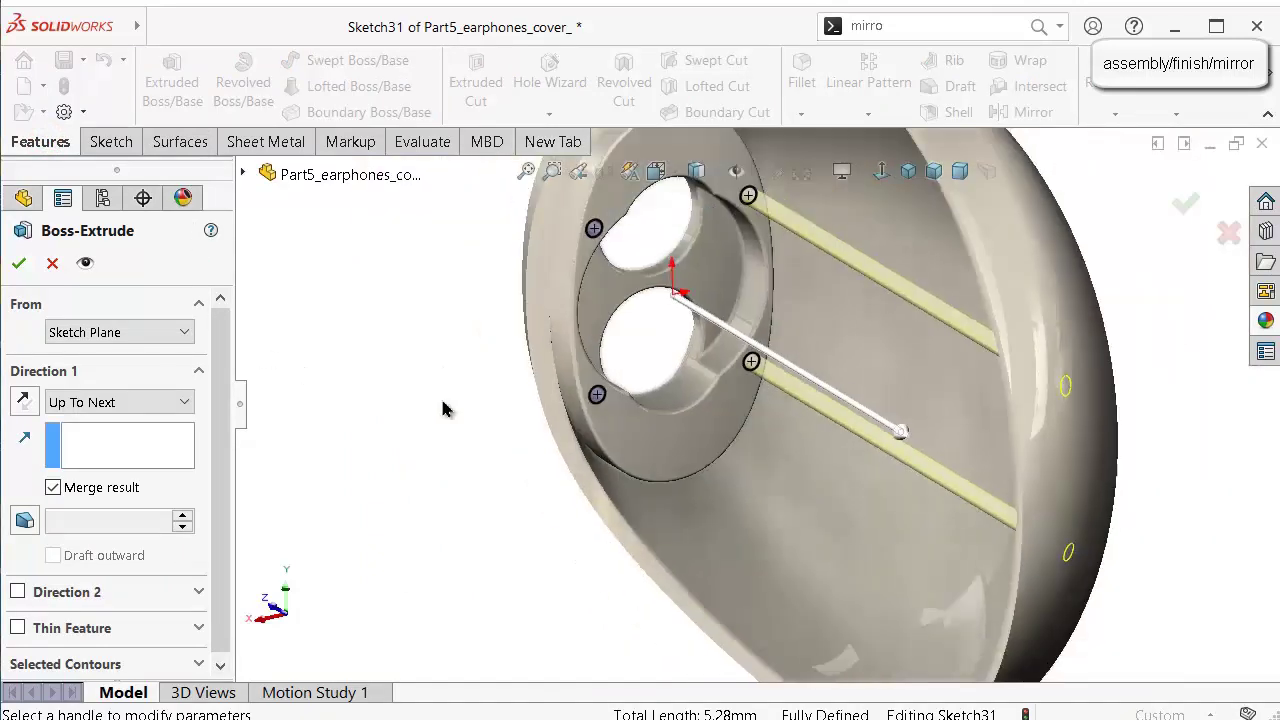
pyautogui.moveTo(441, 400); pyautogui.dragTo(643, 351, button='middle')
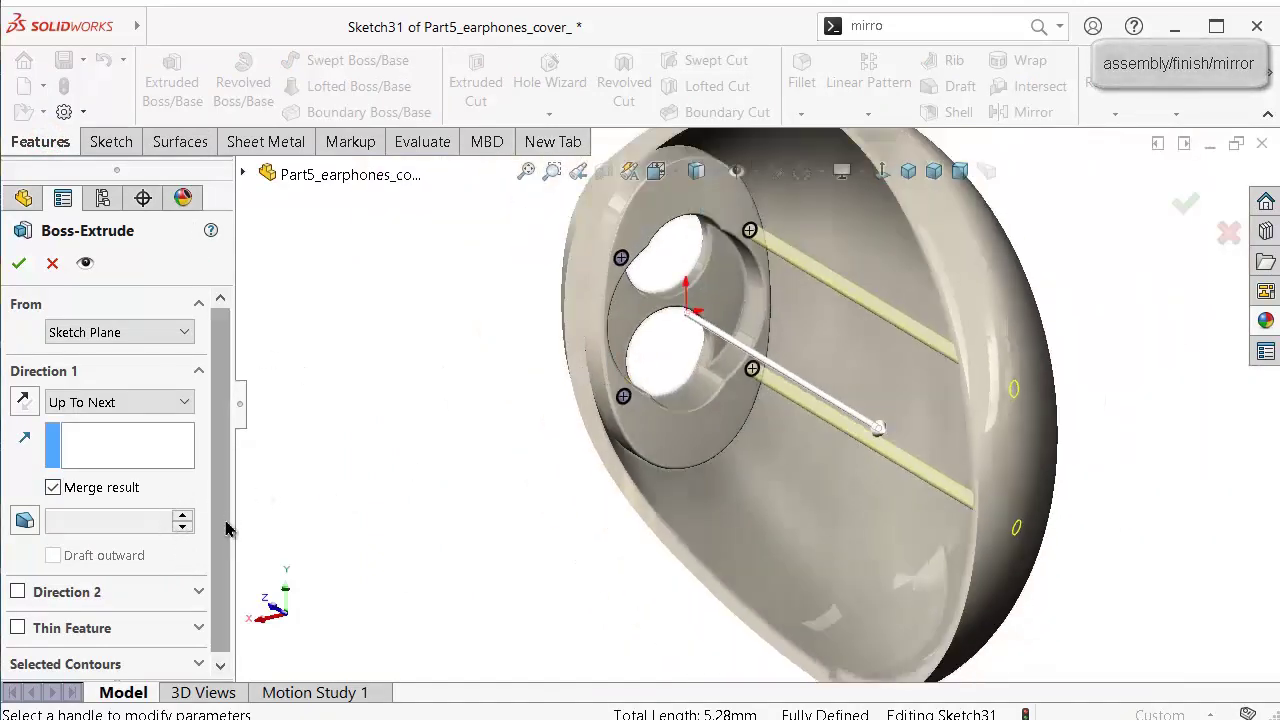
pyautogui.moveTo(223, 518); pyautogui.dragTo(240, 612)
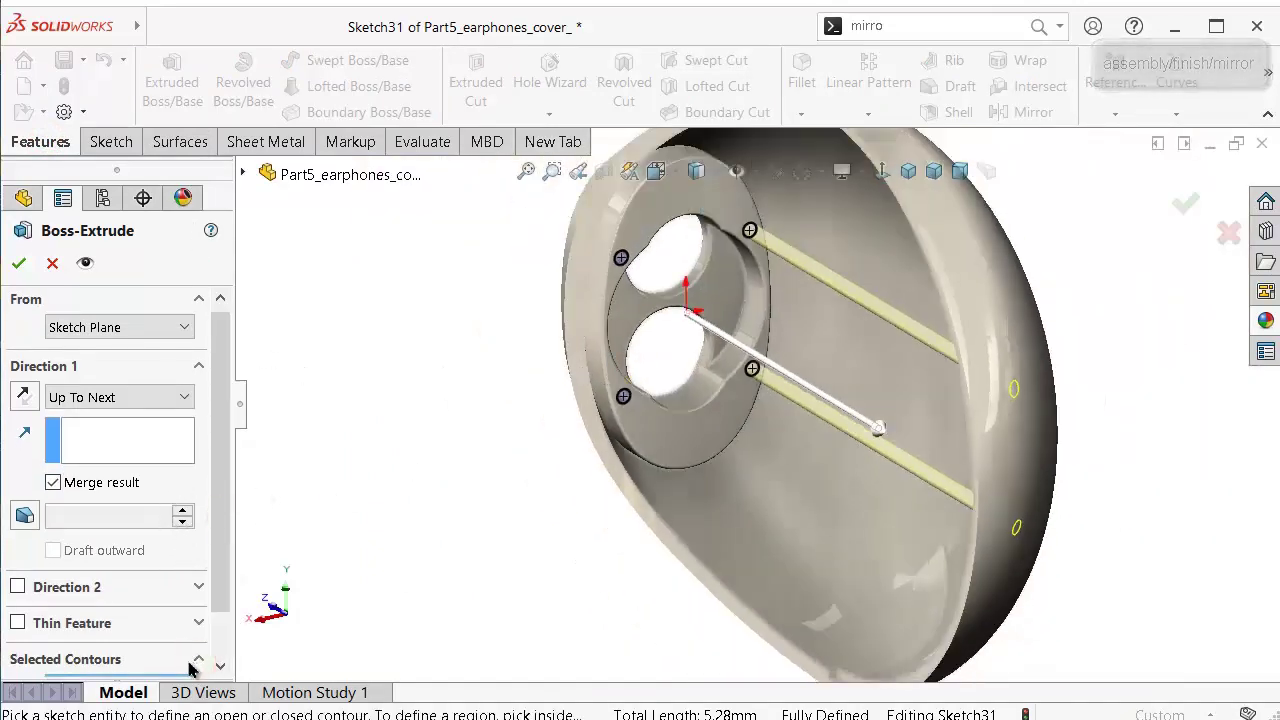
pyautogui.scroll(-2, 193, 570)
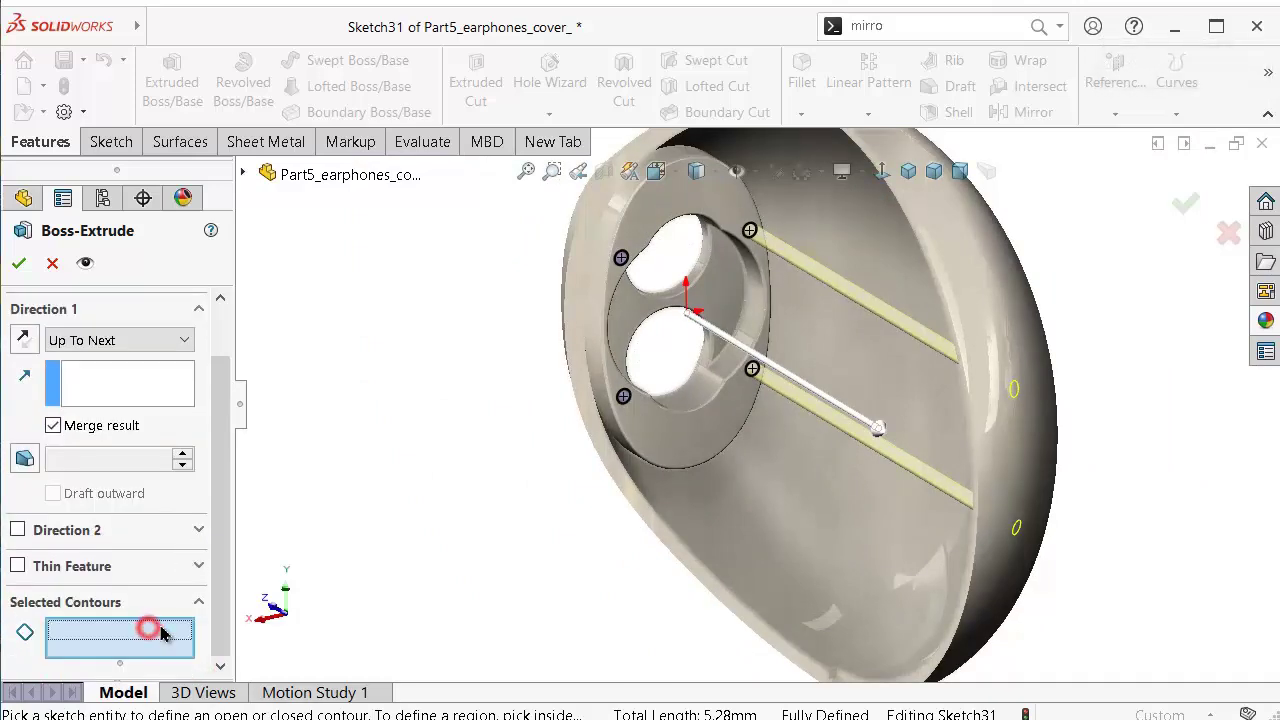
pyautogui.moveTo(223, 401)
pyautogui.mouseDown()
pyautogui.moveTo(220, 356)
pyautogui.moveTo(218, 418)
pyautogui.moveTo(220, 374)
pyautogui.moveTo(219, 401)
pyautogui.moveTo(211, 363)
pyautogui.moveTo(195, 370)
pyautogui.mouseUp()
pyautogui.click(166, 404)
pyautogui.click(162, 418)
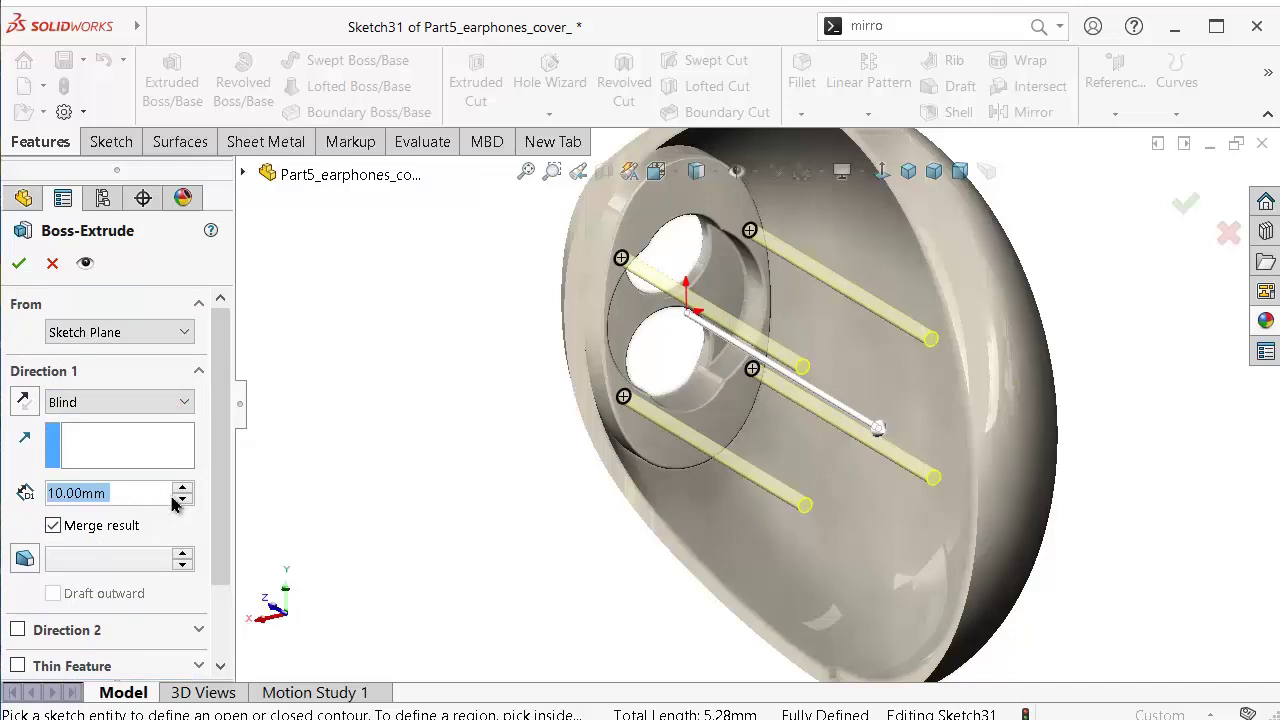
pyautogui.write('0')
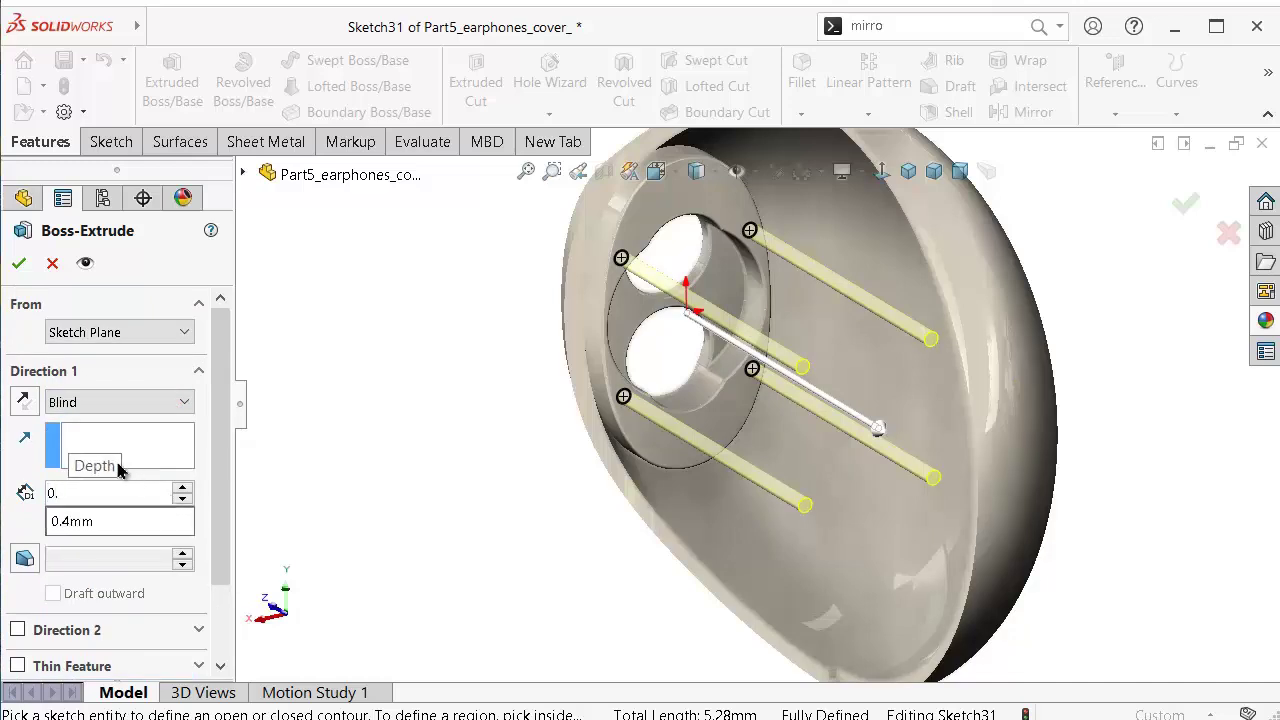
pyautogui.write('.5')
pyautogui.click(321, 358)
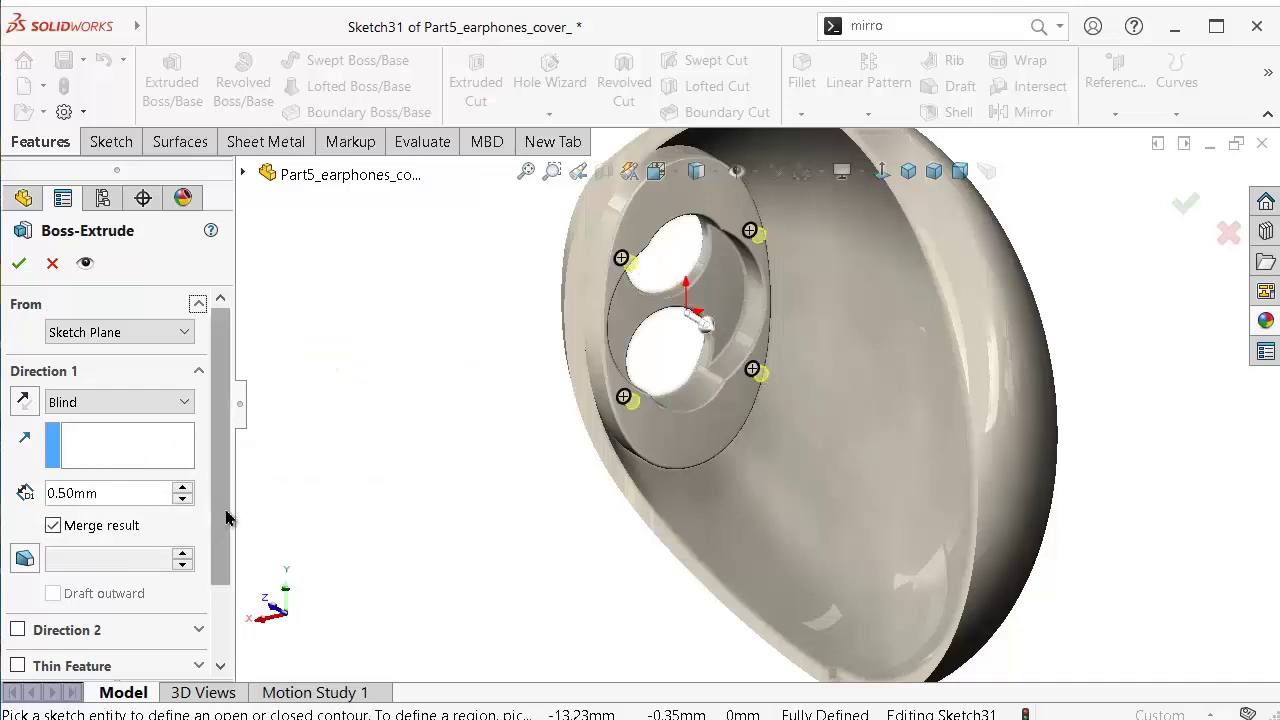
# Extend the pin extrusion Up To Next in Direction 2, then save and close the cover part.
pyautogui.moveTo(226, 511); pyautogui.dragTo(226, 596)
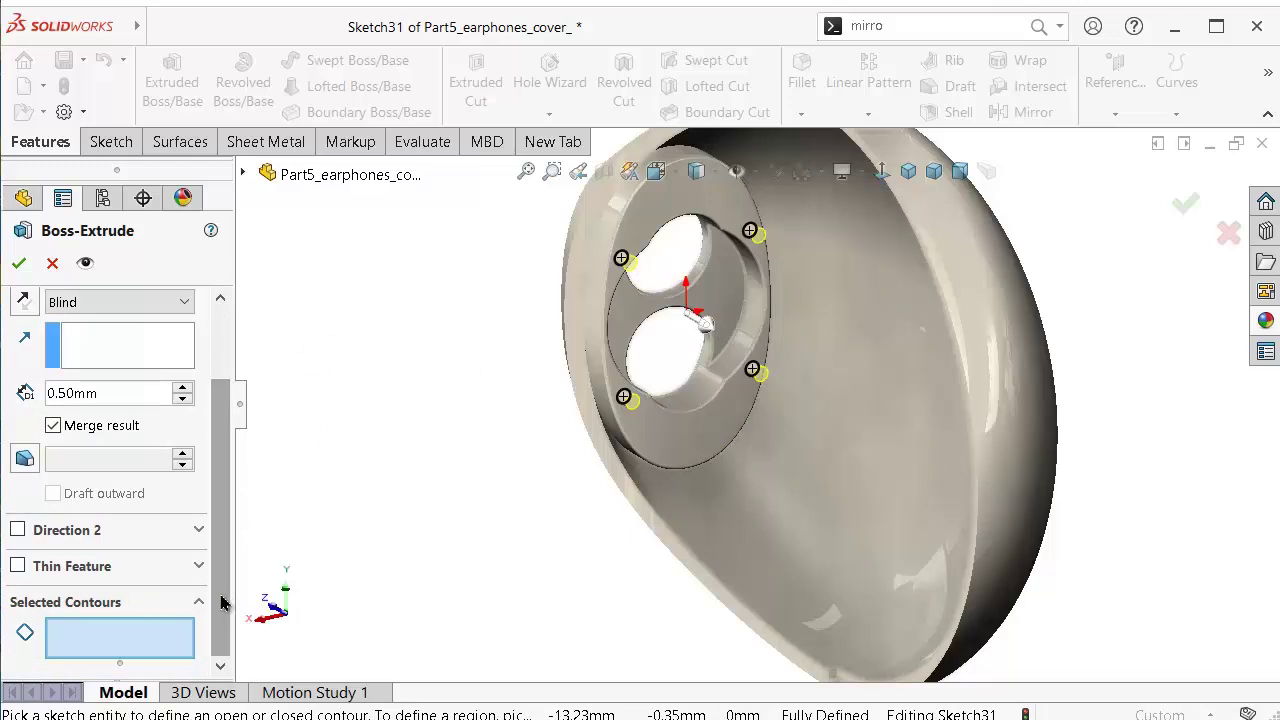
pyautogui.click(17, 529)
pyautogui.click(105, 558)
pyautogui.click(110, 560)
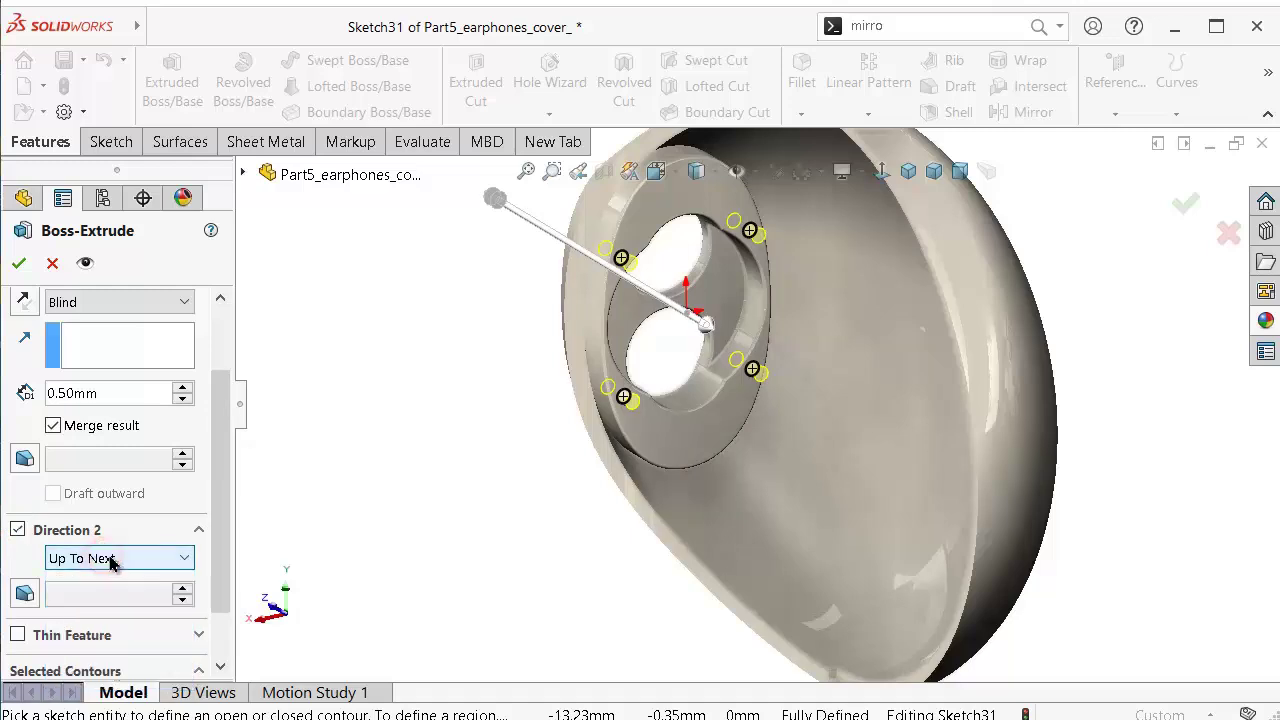
pyautogui.moveTo(421, 410); pyautogui.dragTo(457, 360, button='middle')
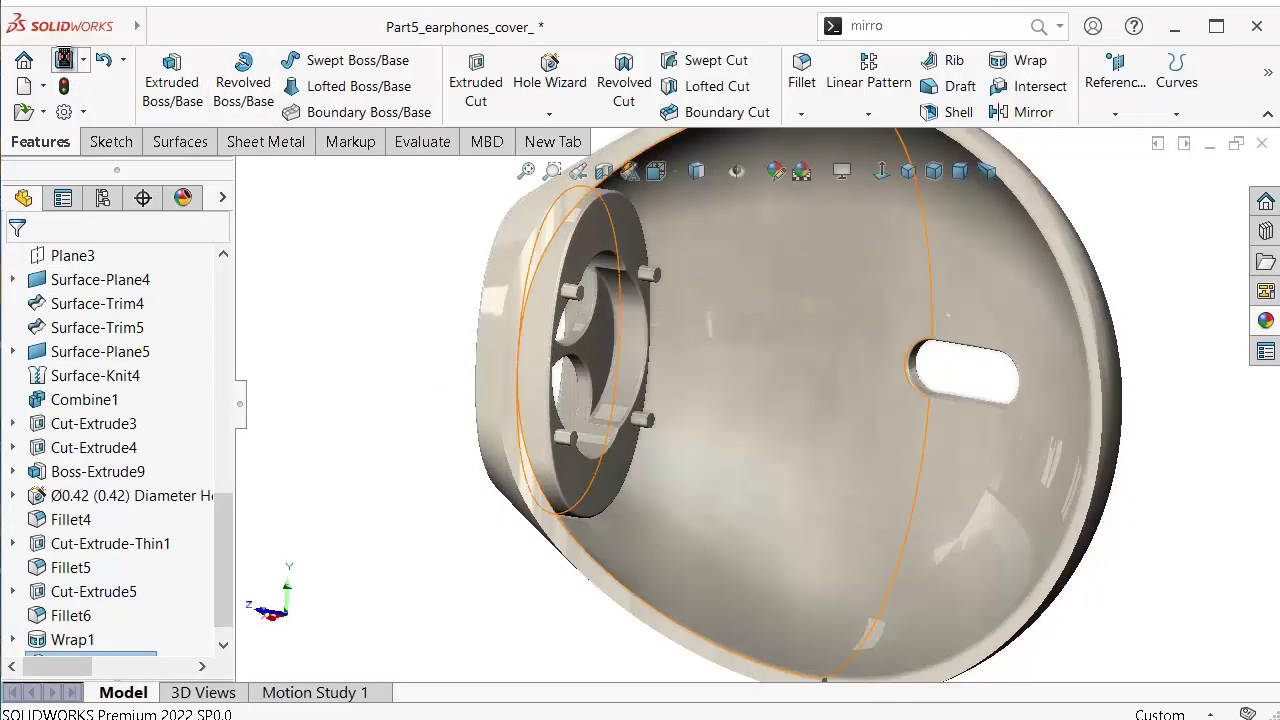
pyautogui.click(1258, 145)
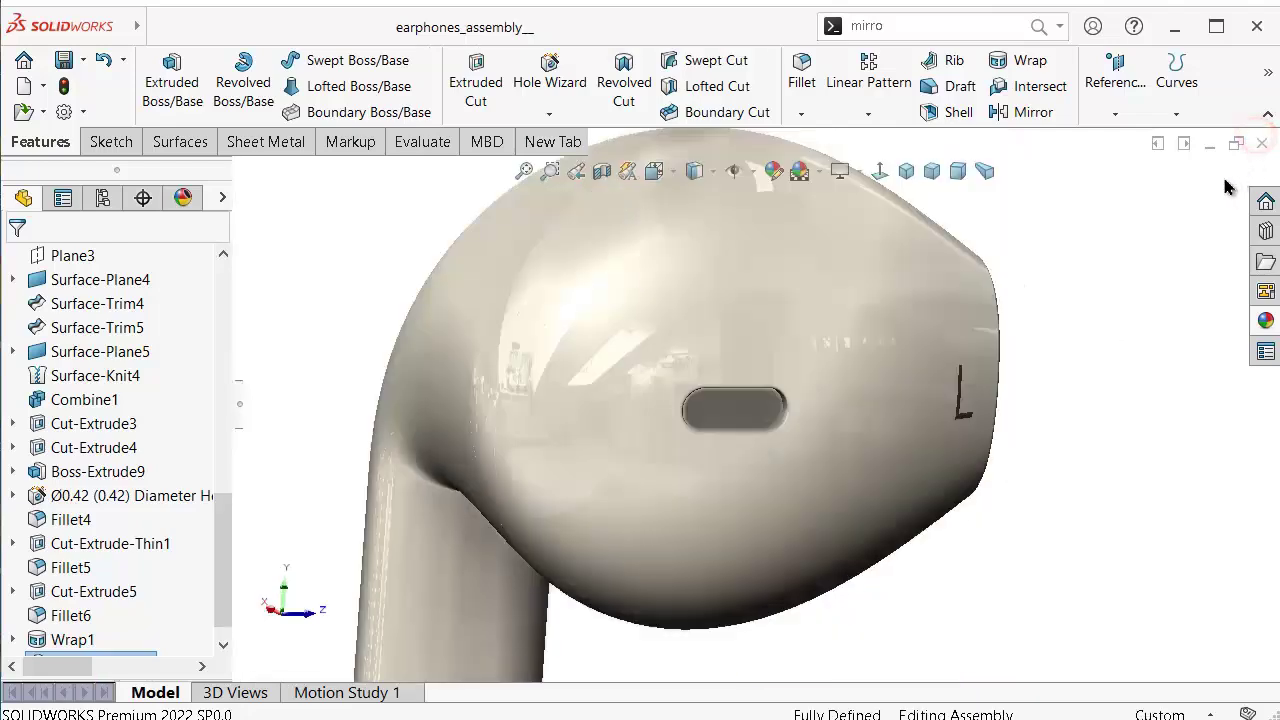
# Hide the Part6 earphone body and inspect how the speaker sits on the four pins inside the cover.
pyautogui.moveTo(934, 523); pyautogui.dragTo(895, 508, button='middle')
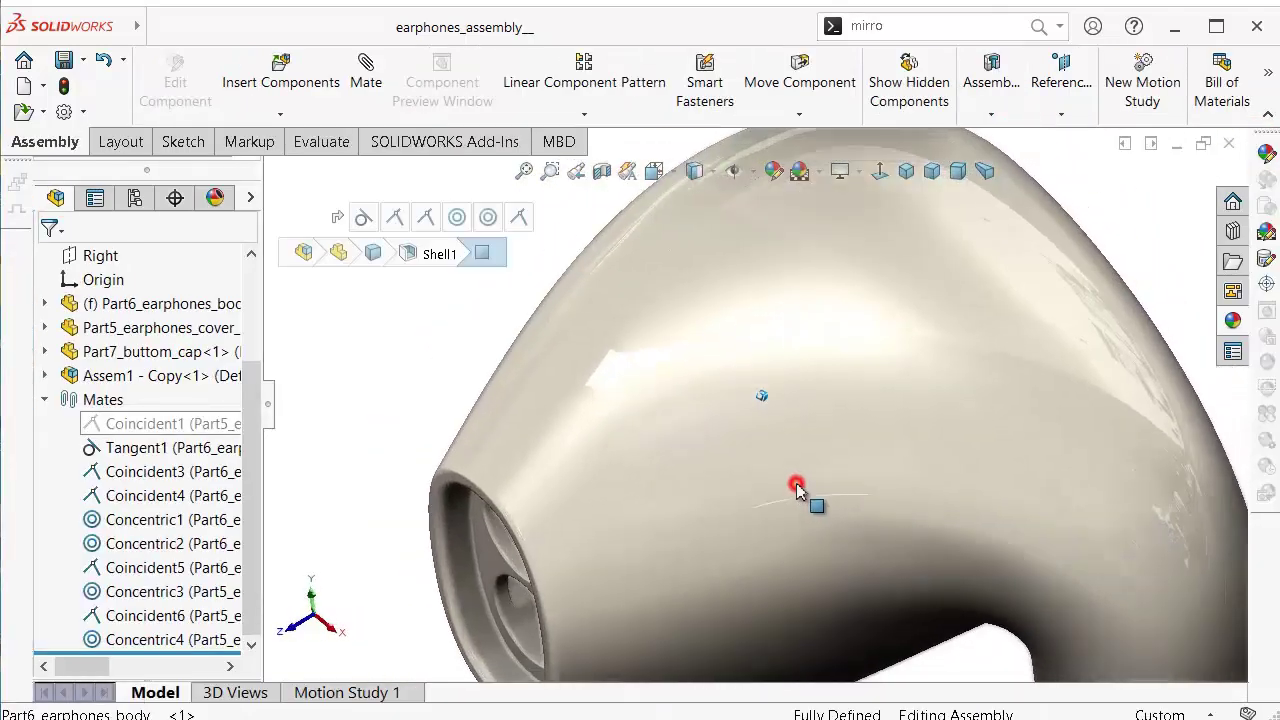
pyautogui.click(797, 486)
pyautogui.click(977, 368)
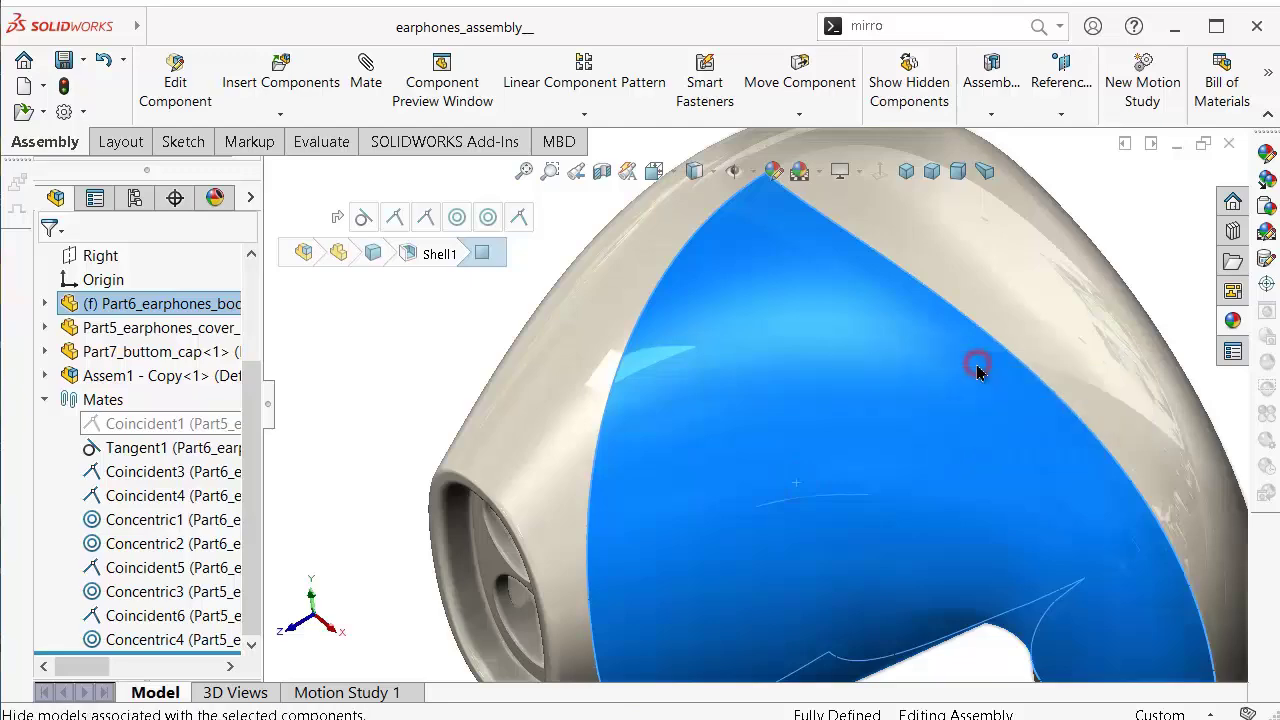
pyautogui.moveTo(408, 317); pyautogui.dragTo(801, 562, button='middle')
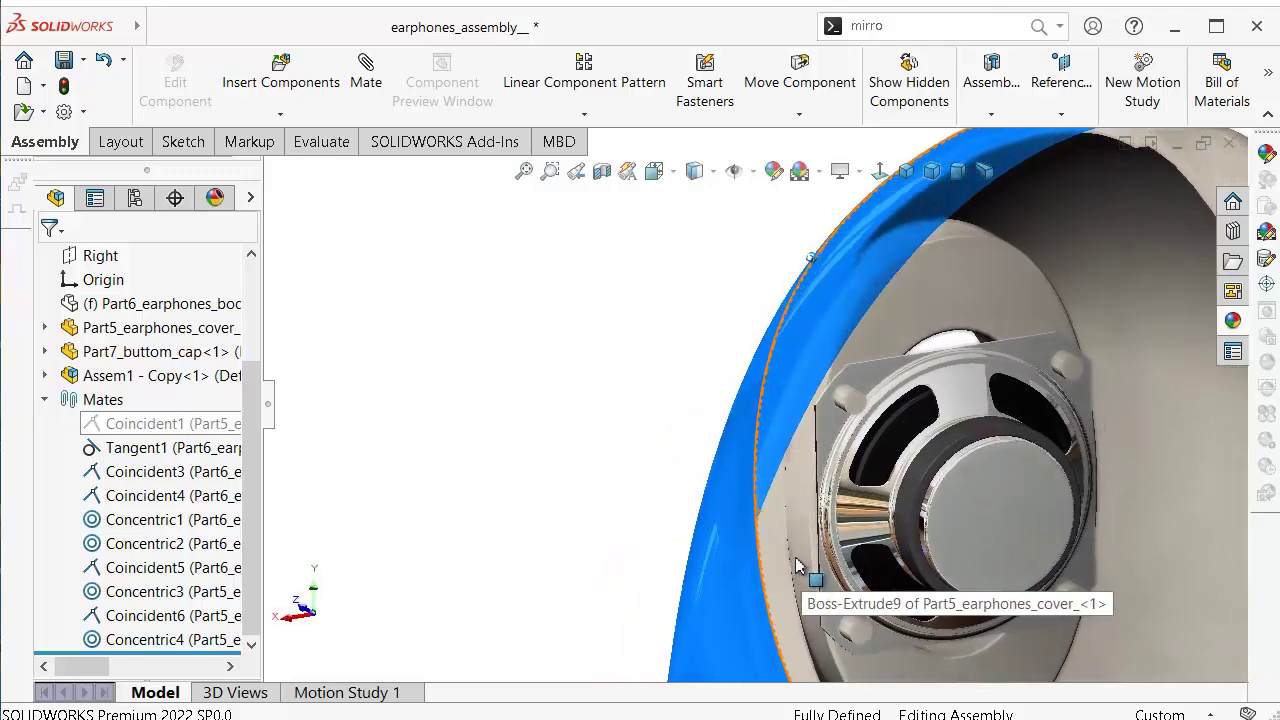
pyautogui.scroll(2, 657, 543)
pyautogui.scroll(2, 520, 474)
pyautogui.hotkey('ctrl', 'shift', '3')
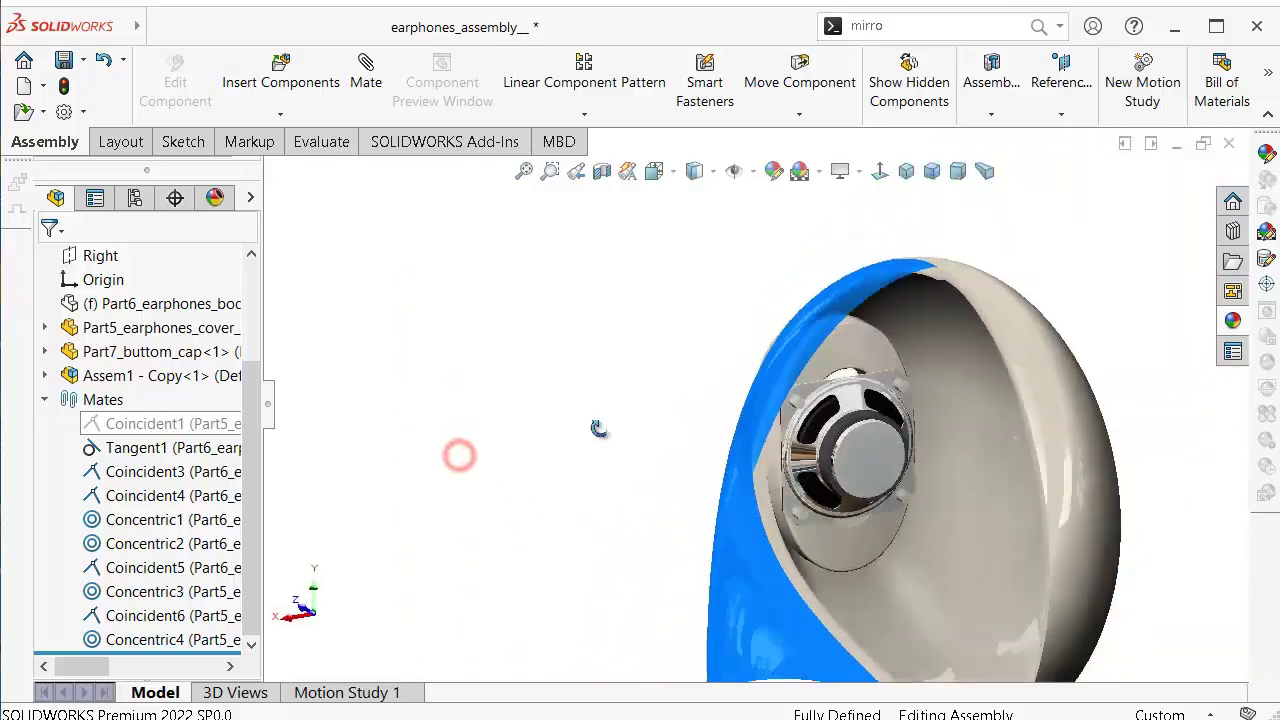
pyautogui.moveTo(598, 428); pyautogui.dragTo(757, 391, button='middle')
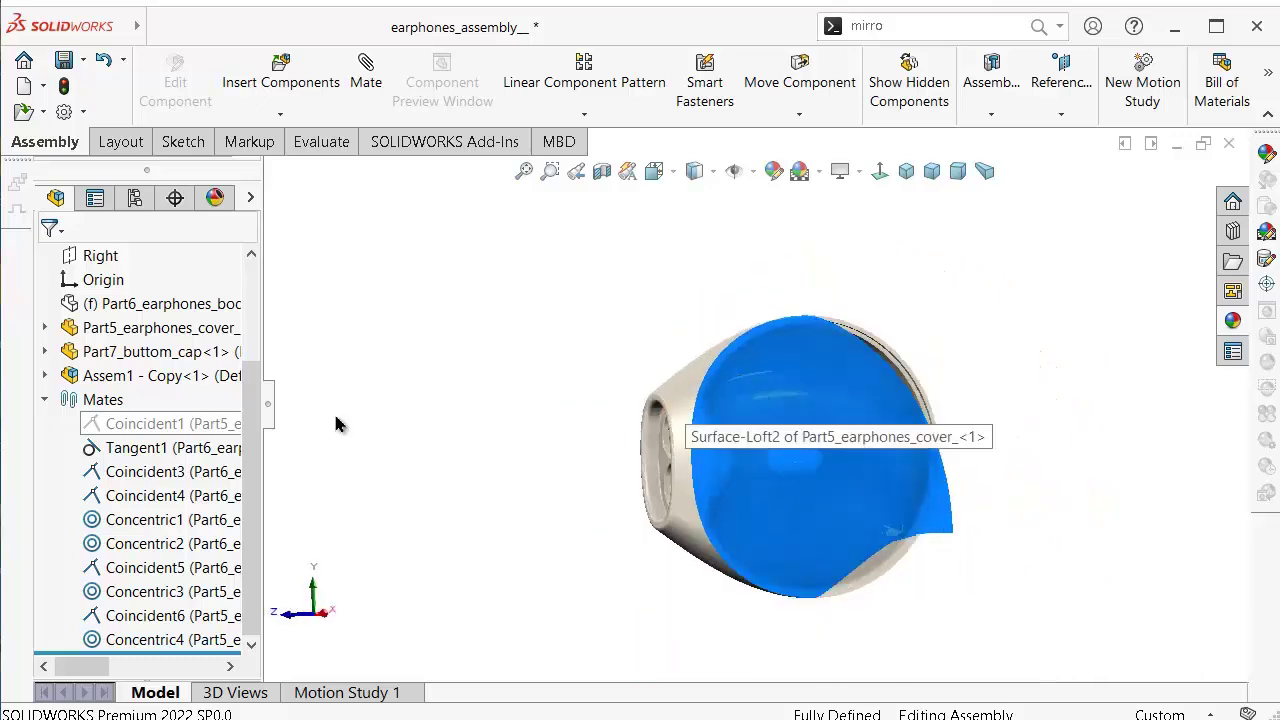
# Show the hidden Part6 earphone body again and save the left earphone assembly.
pyautogui.scroll(2, 195, 383)
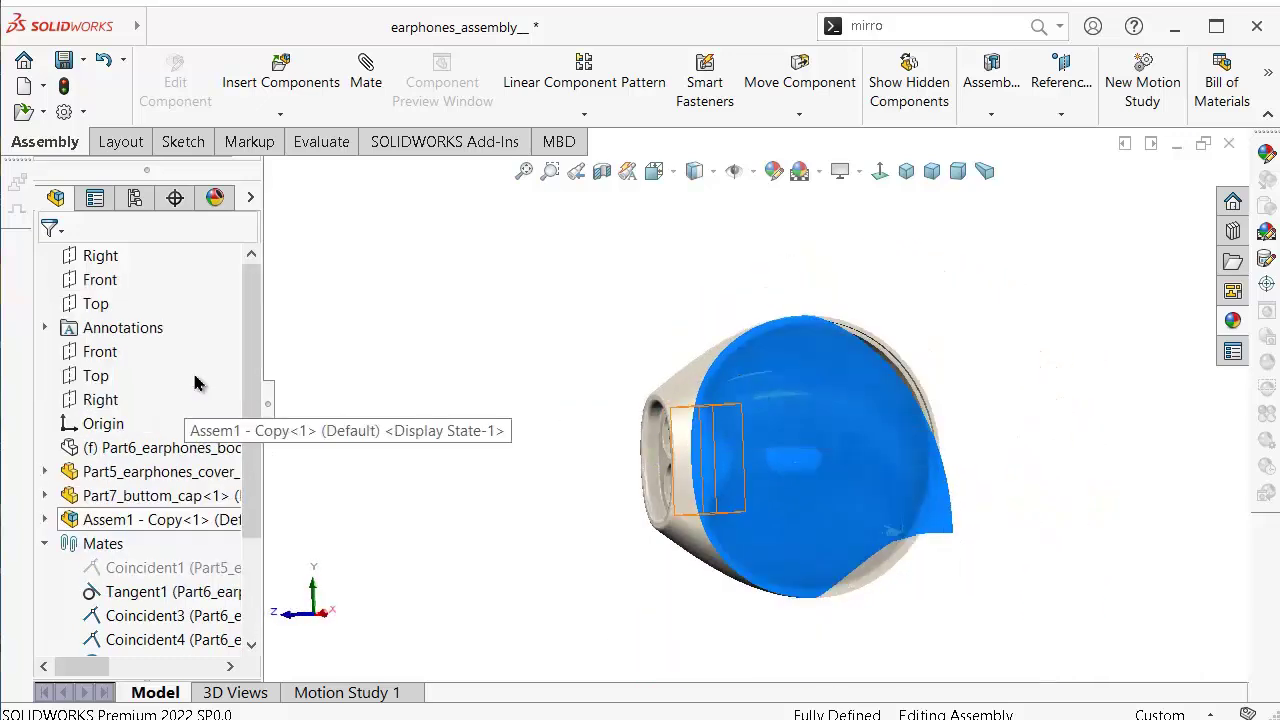
pyautogui.click(126, 449)
pyautogui.click(243, 395)
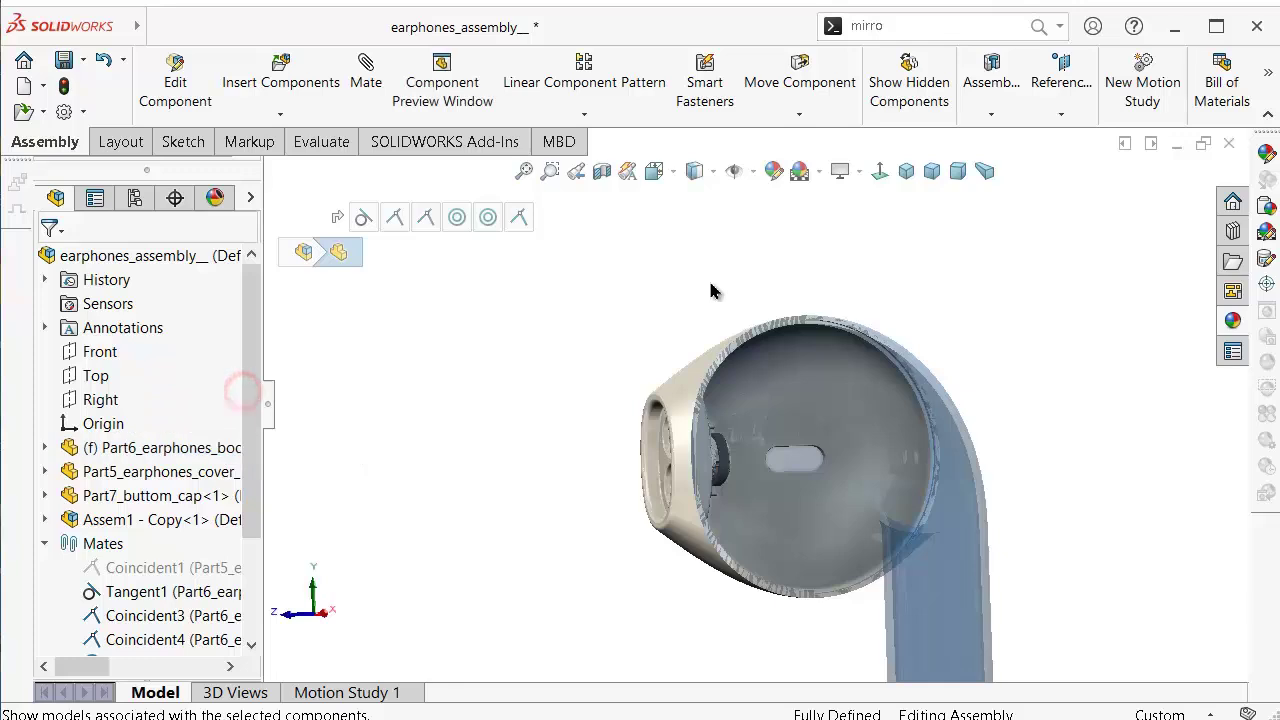
pyautogui.click(706, 292)
pyautogui.scroll(2, 704, 350)
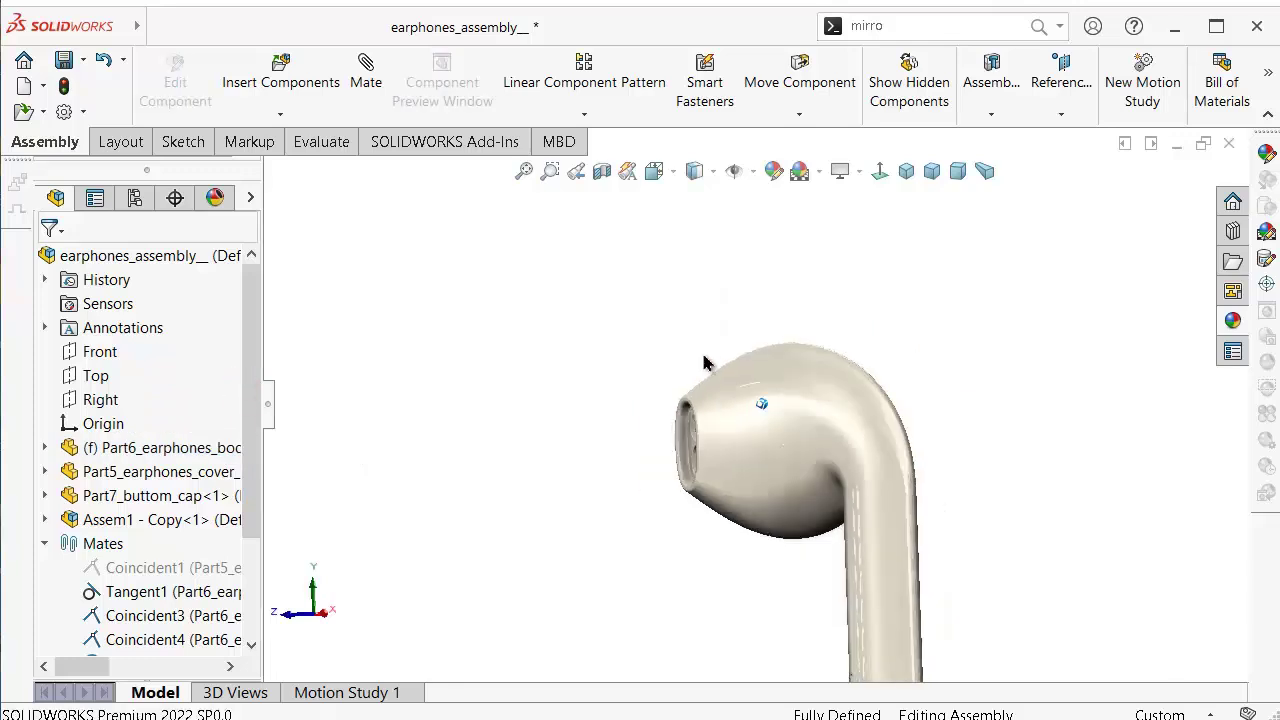
pyautogui.moveTo(695, 372); pyautogui.dragTo(611, 374, button='middle')
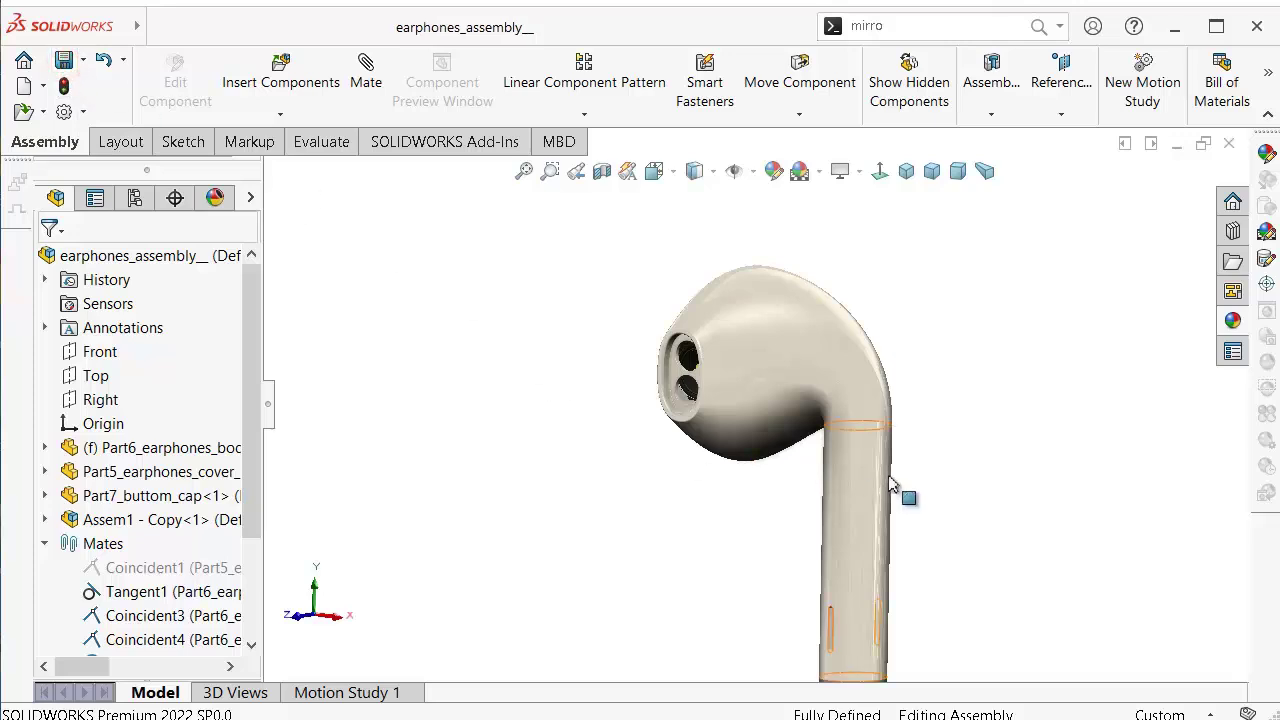
# Insert the right earphone assembly into the left earphone assembly and place it beside the left earphone.
pyautogui.scroll(3, 805, 455)
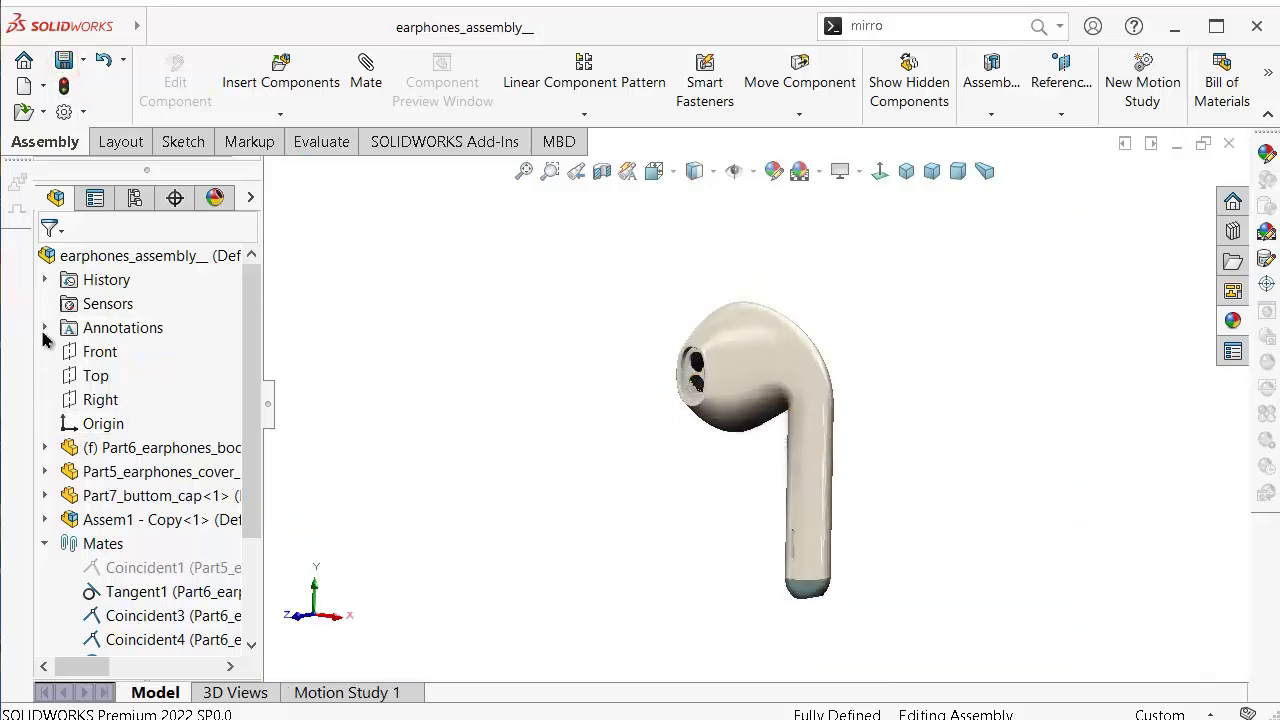
pyautogui.click(44, 543)
pyautogui.moveTo(588, 443); pyautogui.dragTo(663, 393, button='middle')
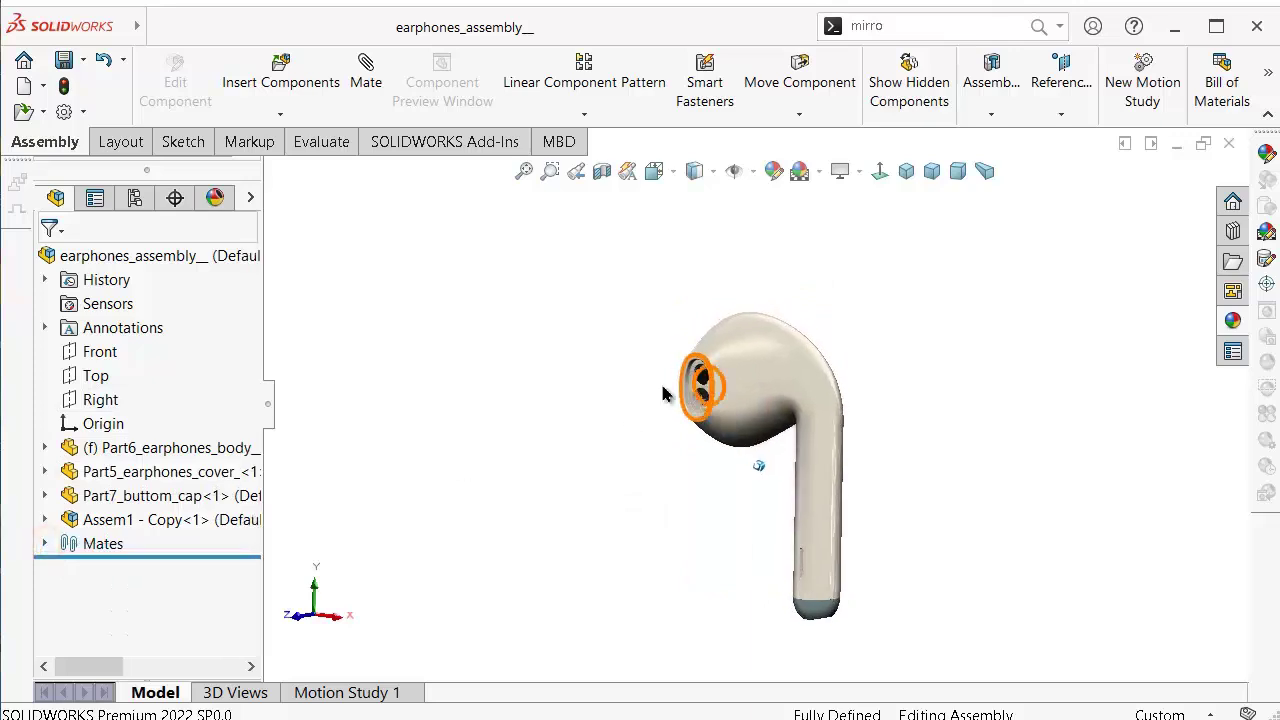
pyautogui.click(277, 72)
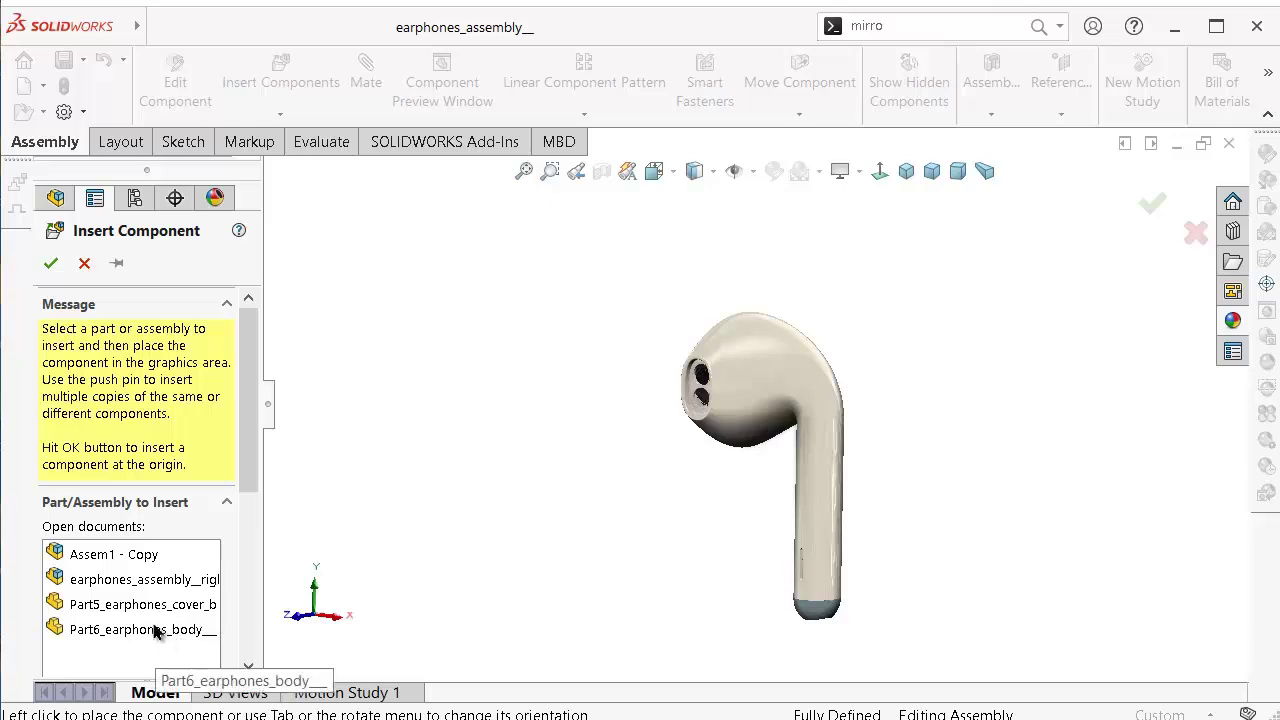
pyautogui.click(175, 588)
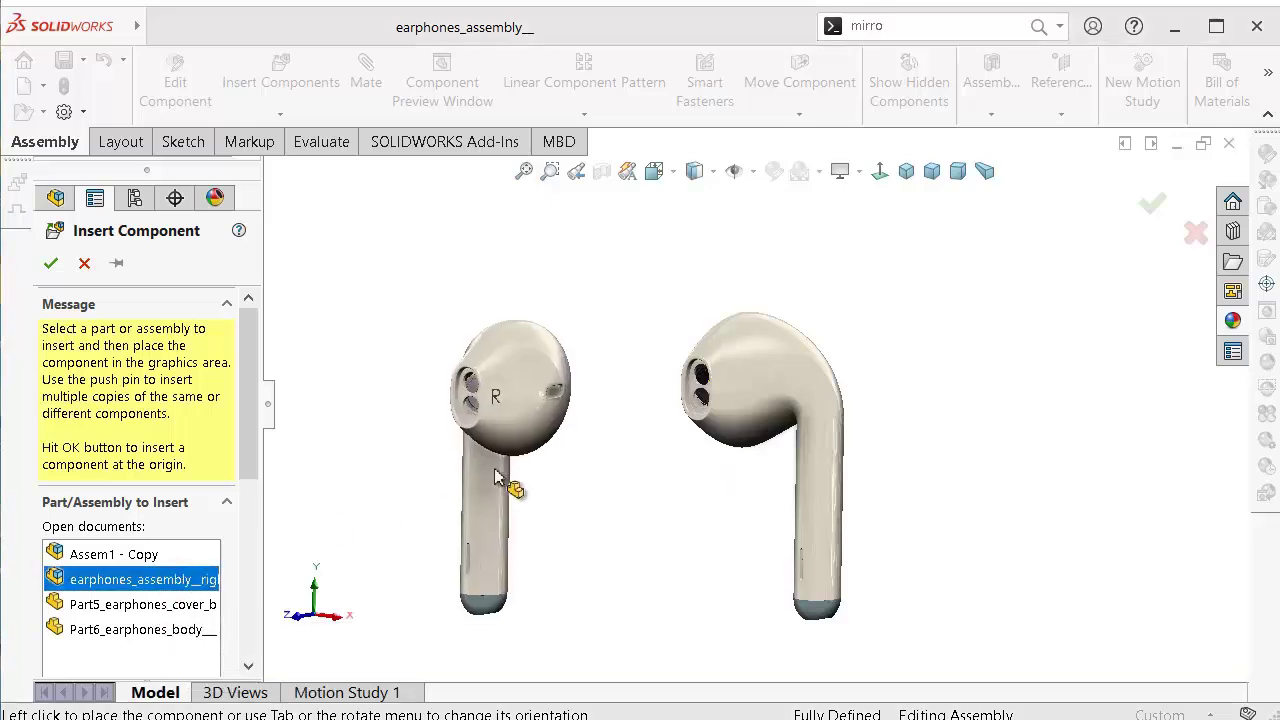
pyautogui.click(605, 469)
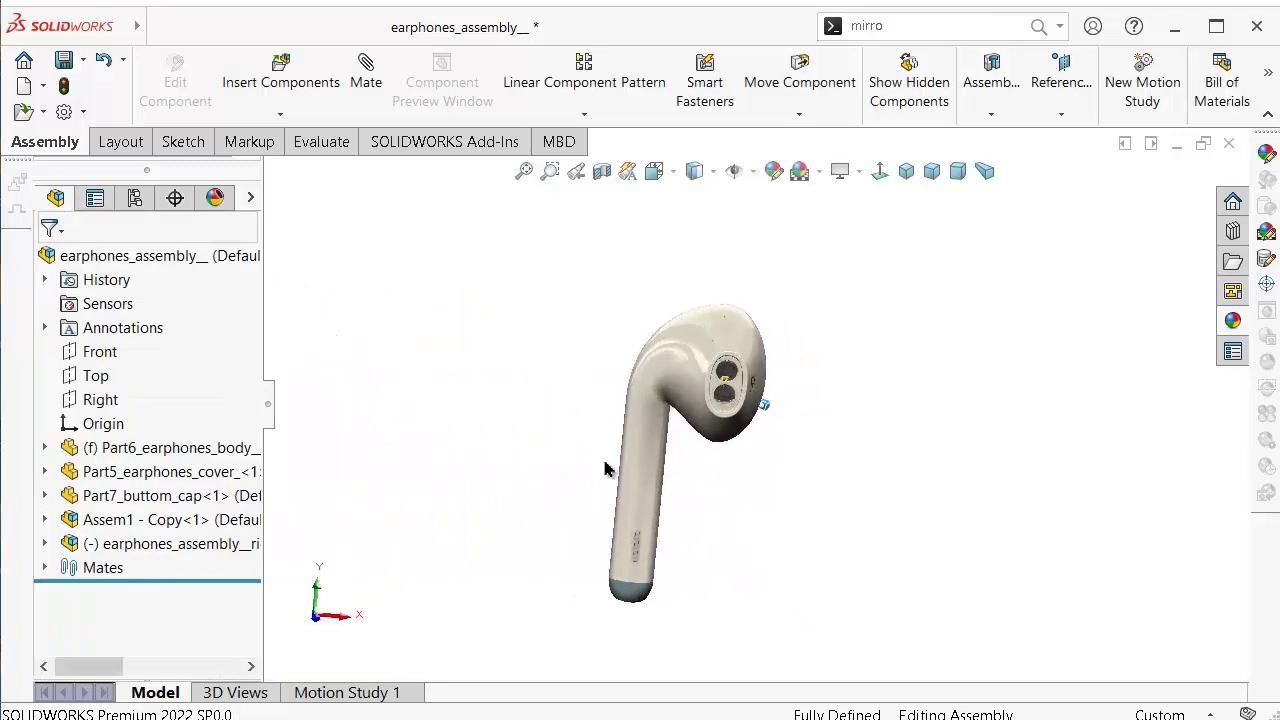
# Move the right earphone in the Front view so it stands on the speaker-letter side of the left earphone.
pyautogui.moveTo(657, 429); pyautogui.dragTo(543, 463)
pyautogui.moveTo(543, 463)
pyautogui.mouseDown(button='middle')
pyautogui.moveTo(471, 491)
pyautogui.moveTo(447, 477)
pyautogui.mouseUp(button='middle')
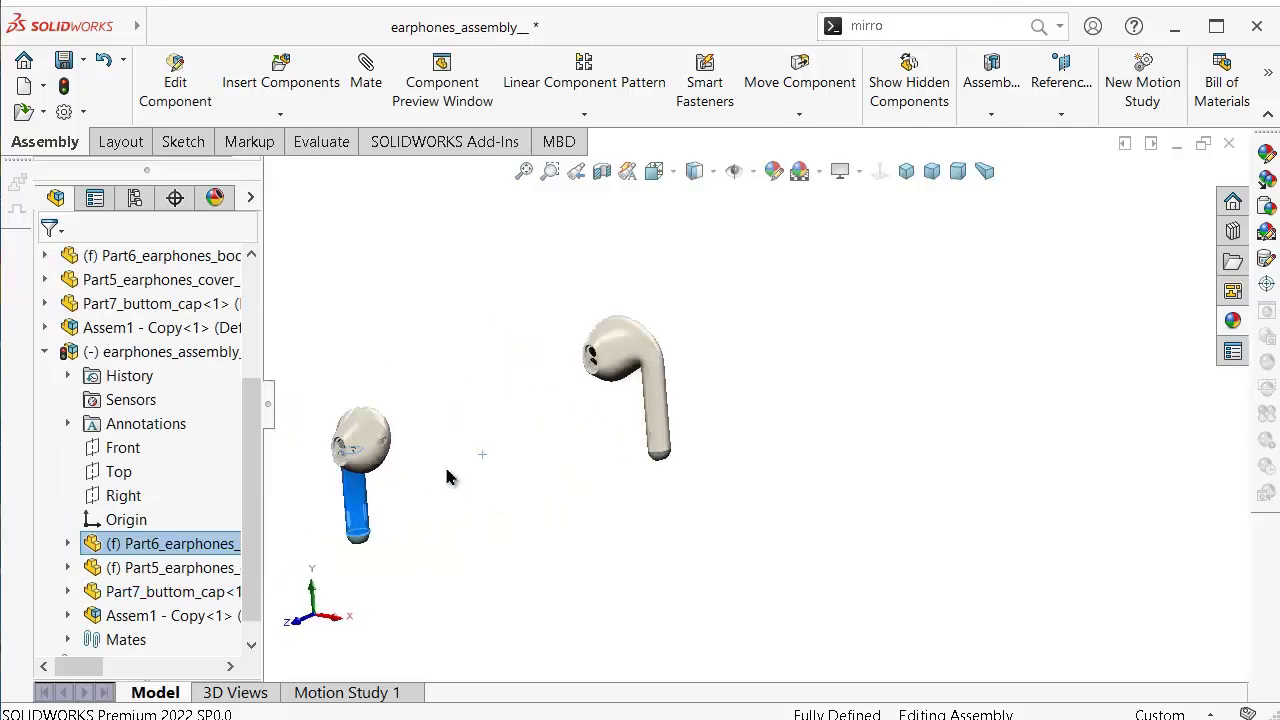
pyautogui.moveTo(370, 438); pyautogui.dragTo(812, 345)
pyautogui.click(808, 341)
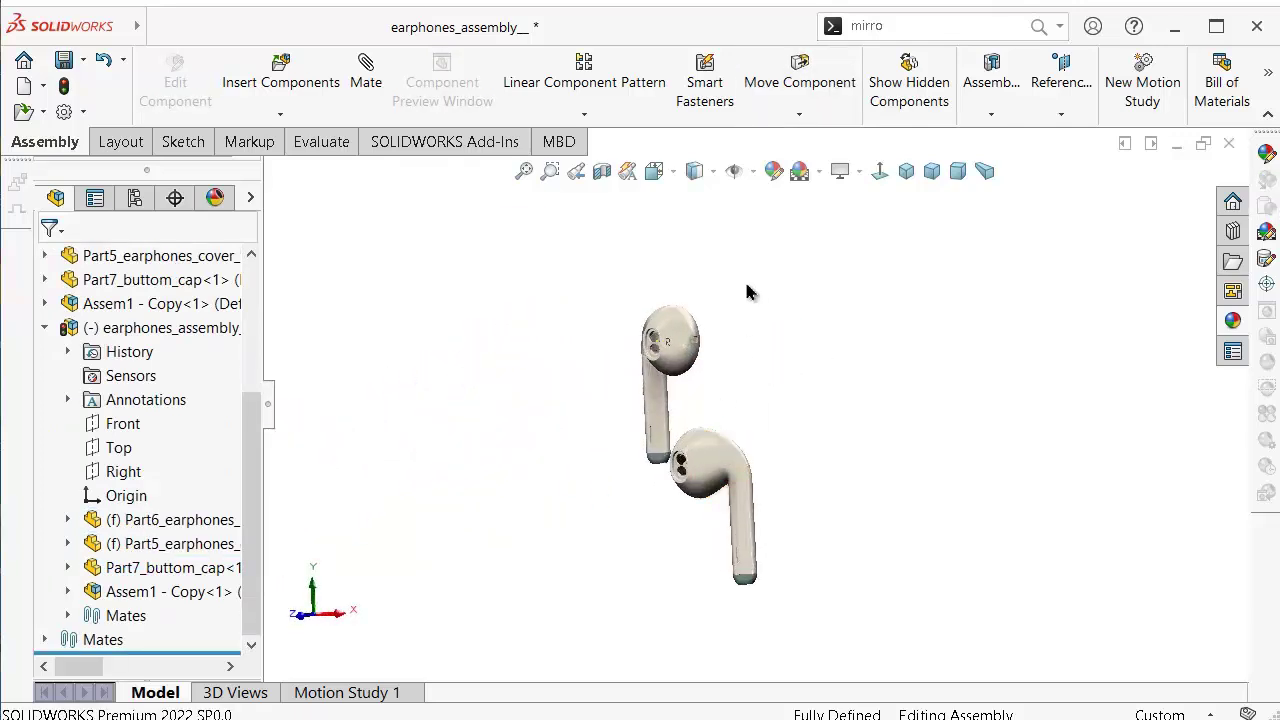
pyautogui.click(654, 171)
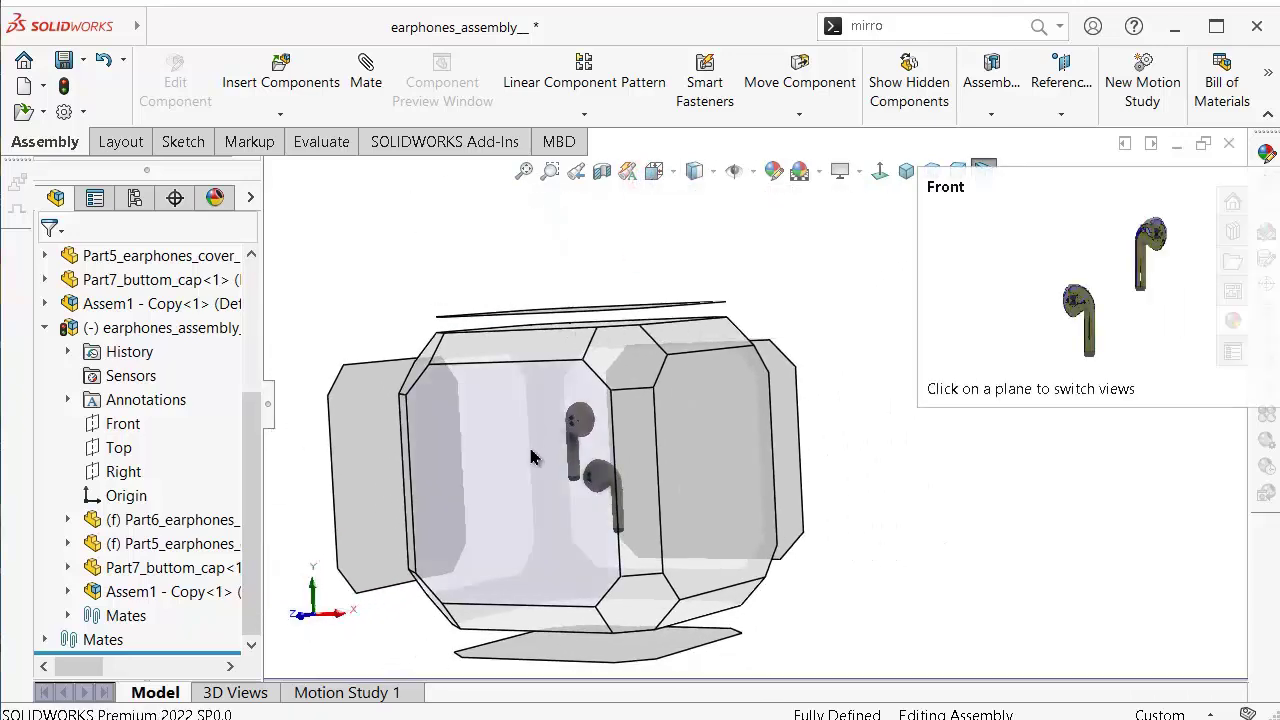
pyautogui.click(530, 458)
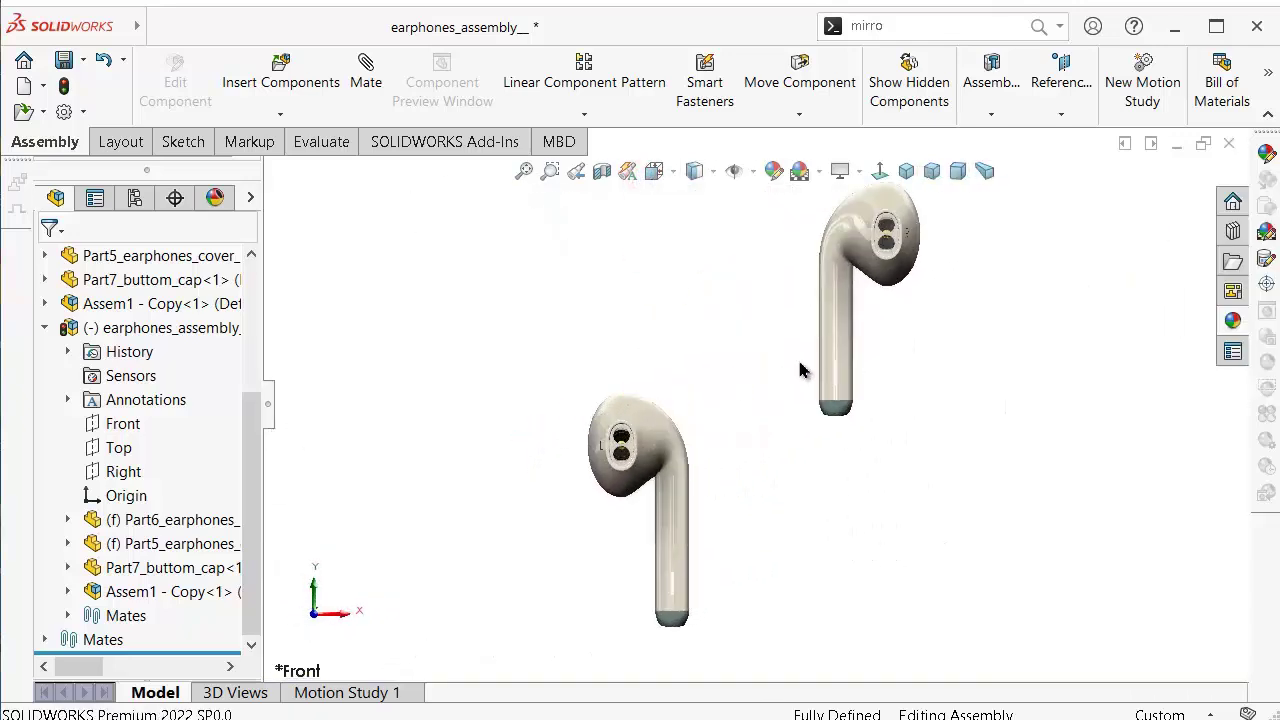
pyautogui.moveTo(836, 330); pyautogui.dragTo(471, 401)
pyautogui.click(692, 366)
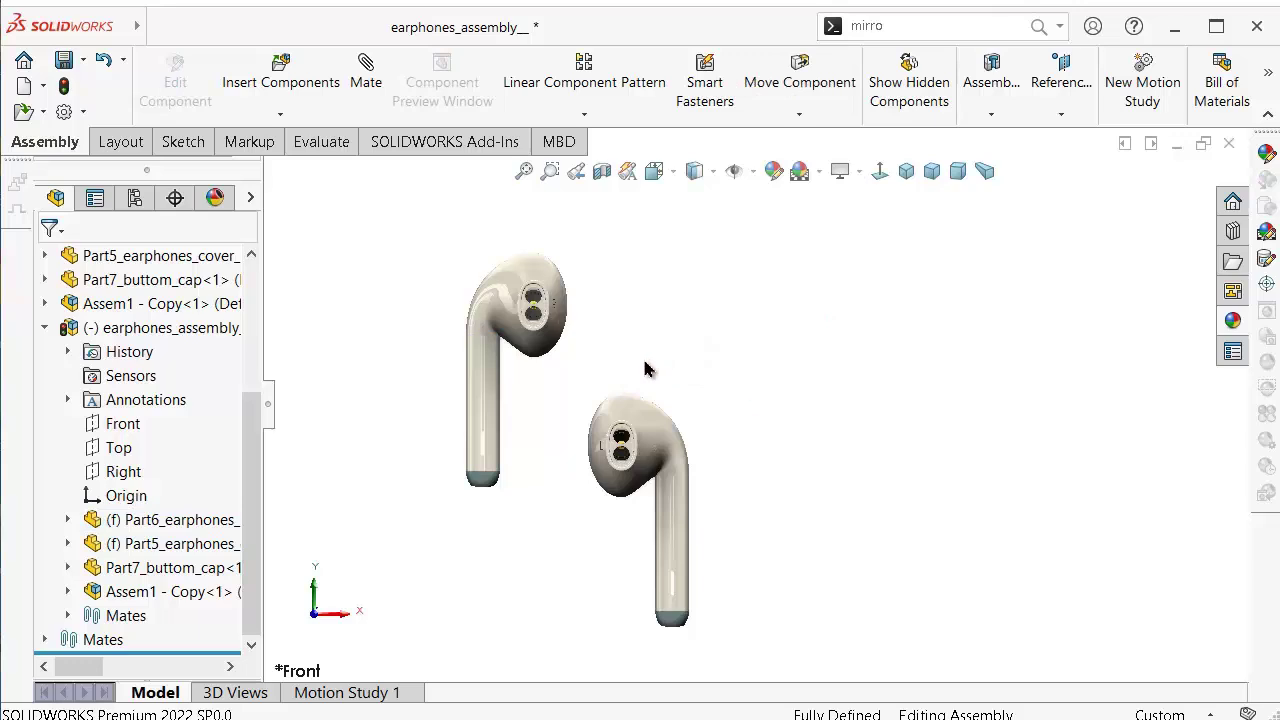
# Nudge the right earphone closer to the left one, checking their spacing from the front and the side.
pyautogui.scroll(-2, 530, 433)
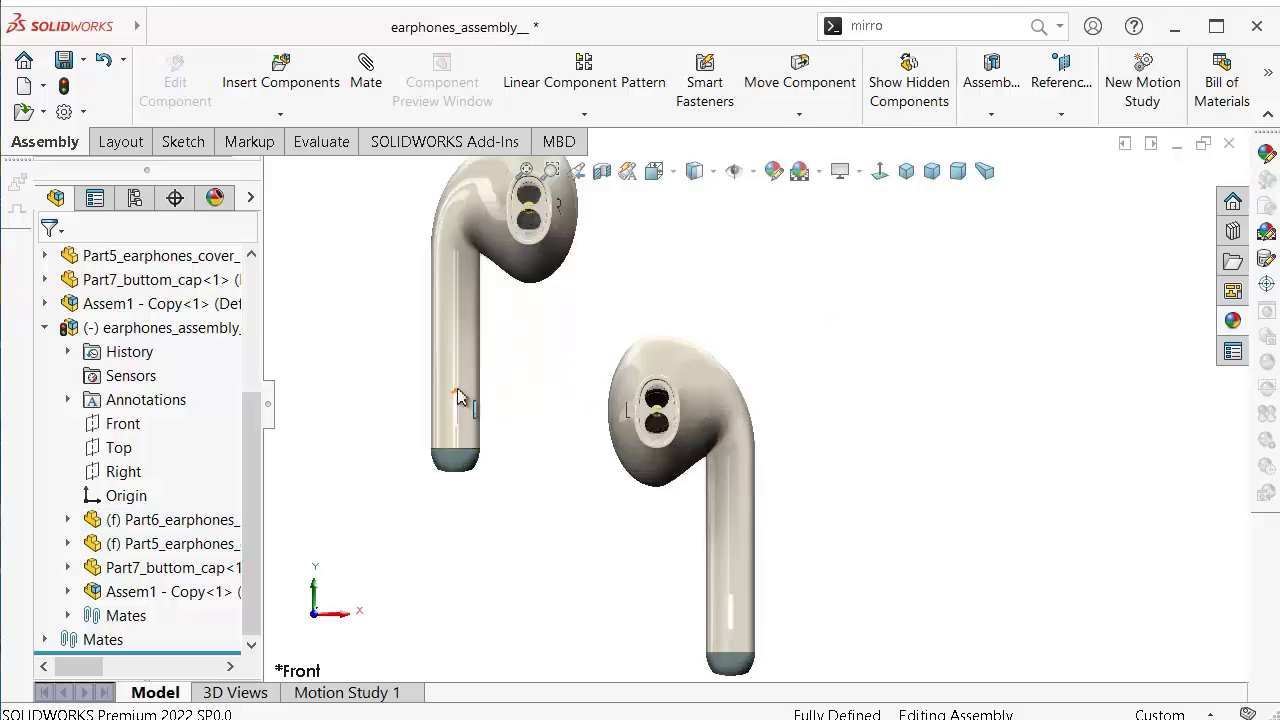
pyautogui.moveTo(458, 396); pyautogui.dragTo(515, 423)
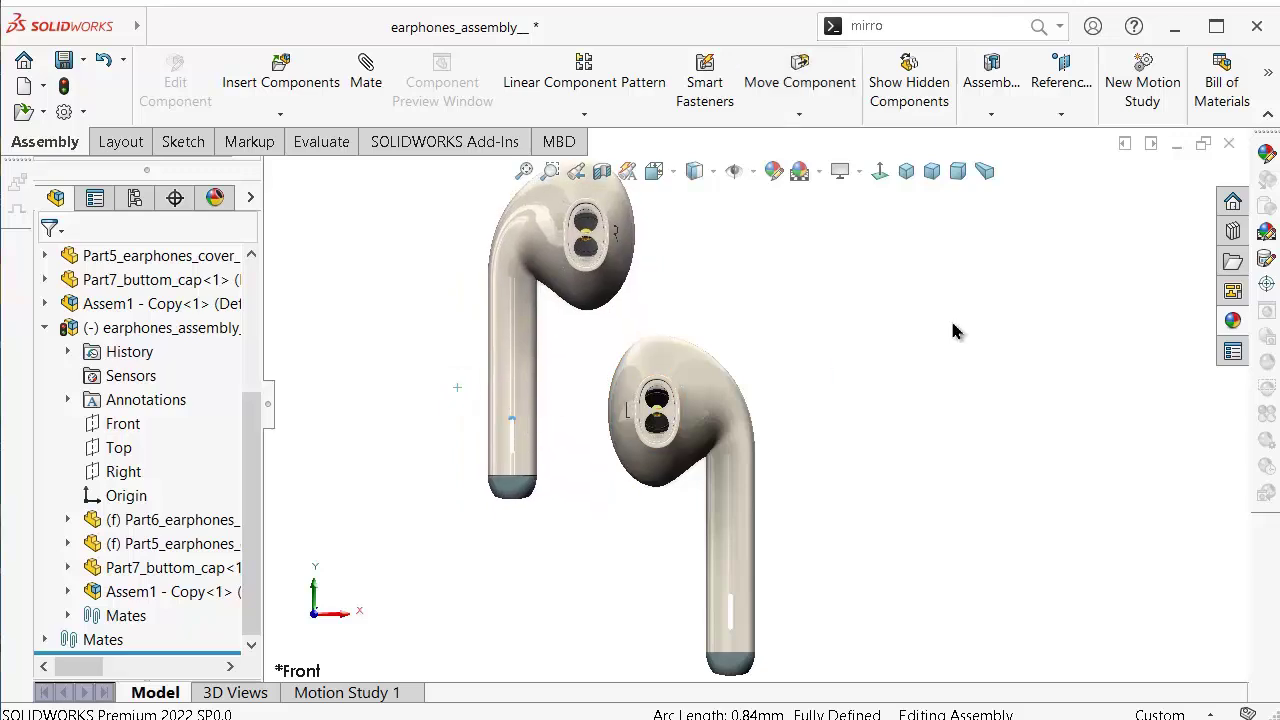
pyautogui.moveTo(913, 338); pyautogui.dragTo(778, 281, button='middle')
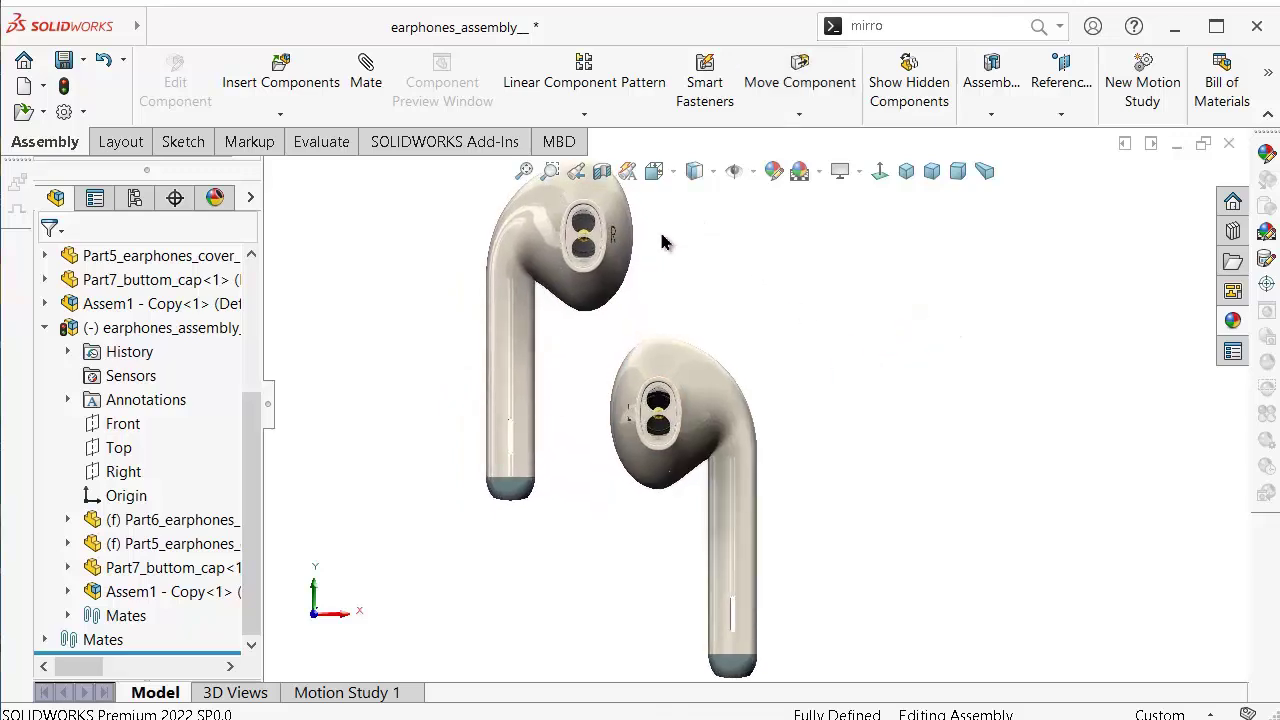
pyautogui.moveTo(517, 355)
pyautogui.mouseDown()
pyautogui.moveTo(890, 375)
pyautogui.moveTo(680, 380)
pyautogui.moveTo(520, 343)
pyautogui.moveTo(532, 336)
pyautogui.mouseUp()
pyautogui.click(871, 369)
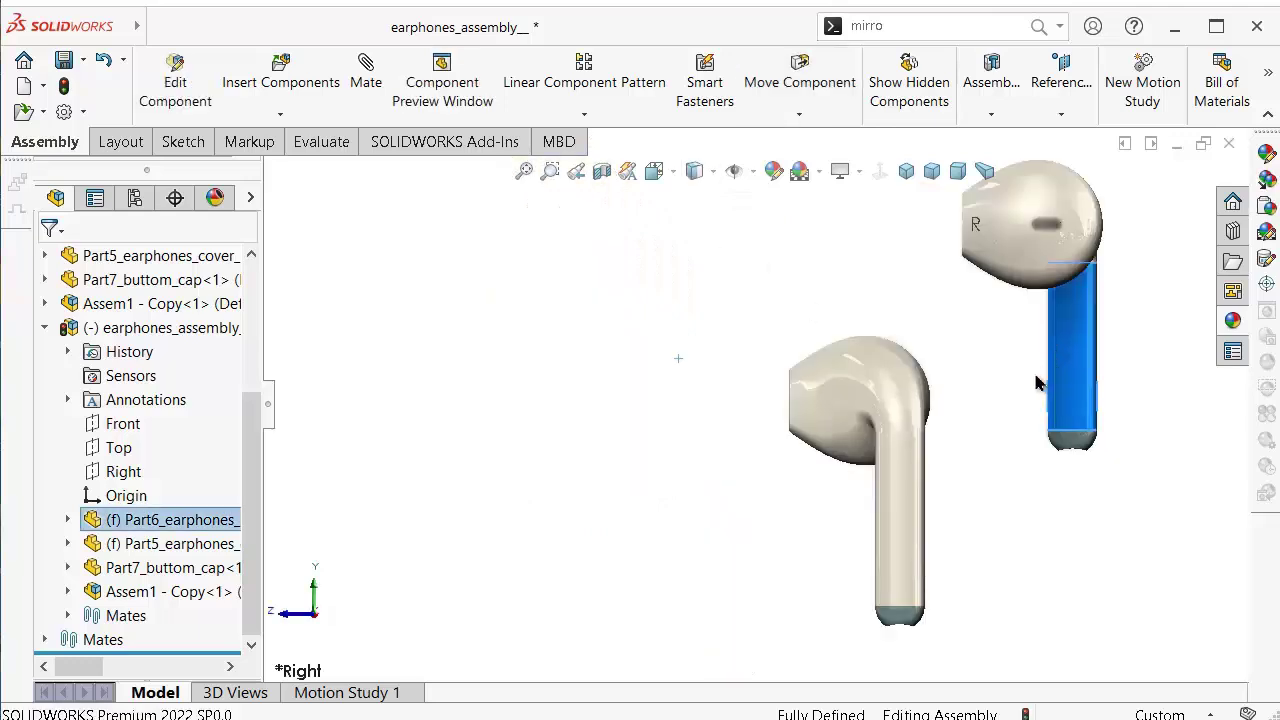
pyautogui.moveTo(950, 423); pyautogui.dragTo(1057, 467, button='middle')
pyautogui.click(966, 300)
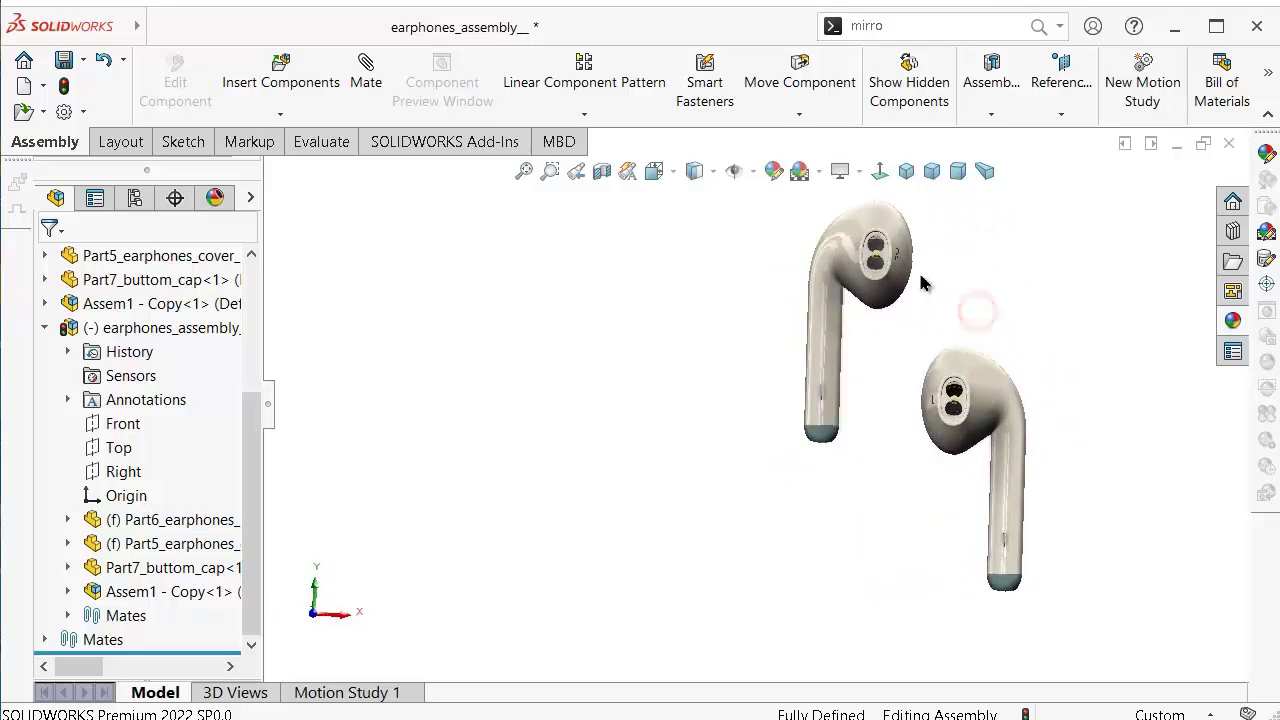
# Rotate the right earphone about its stem with Rotate Component in Free Drag until its slotted side faces forward.
pyautogui.scroll(-3, 915, 283)
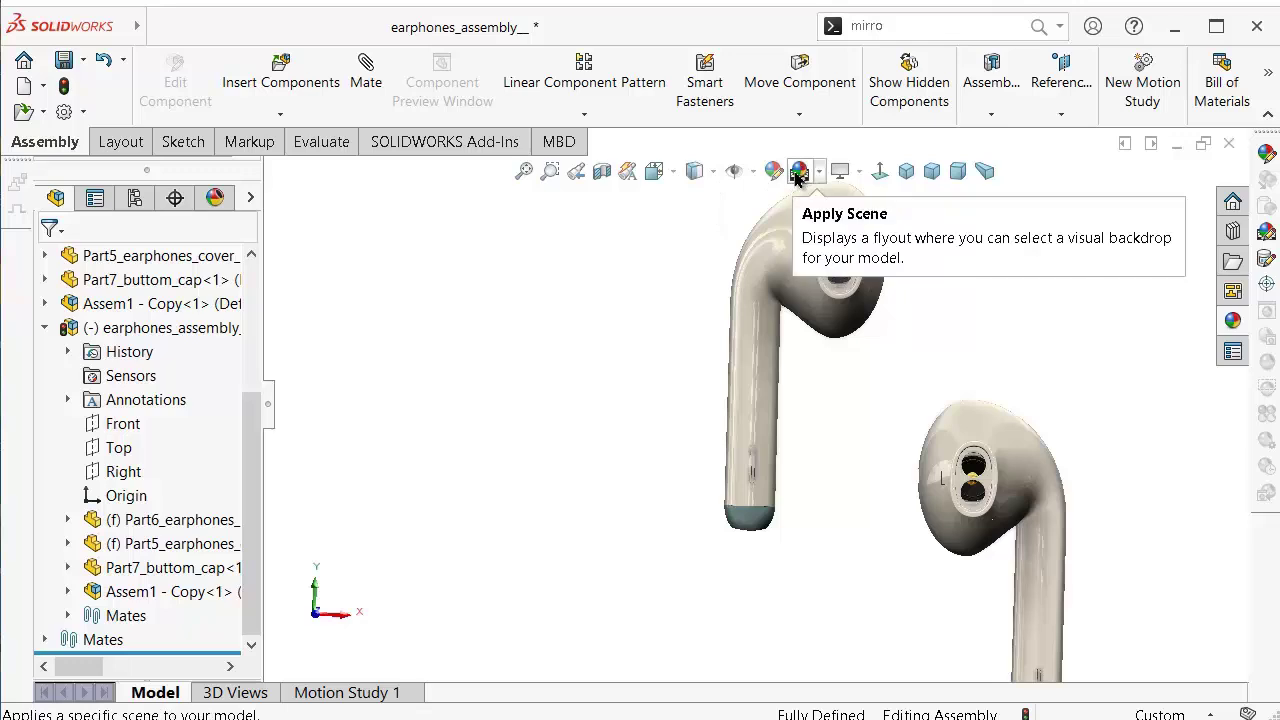
pyautogui.click(818, 113)
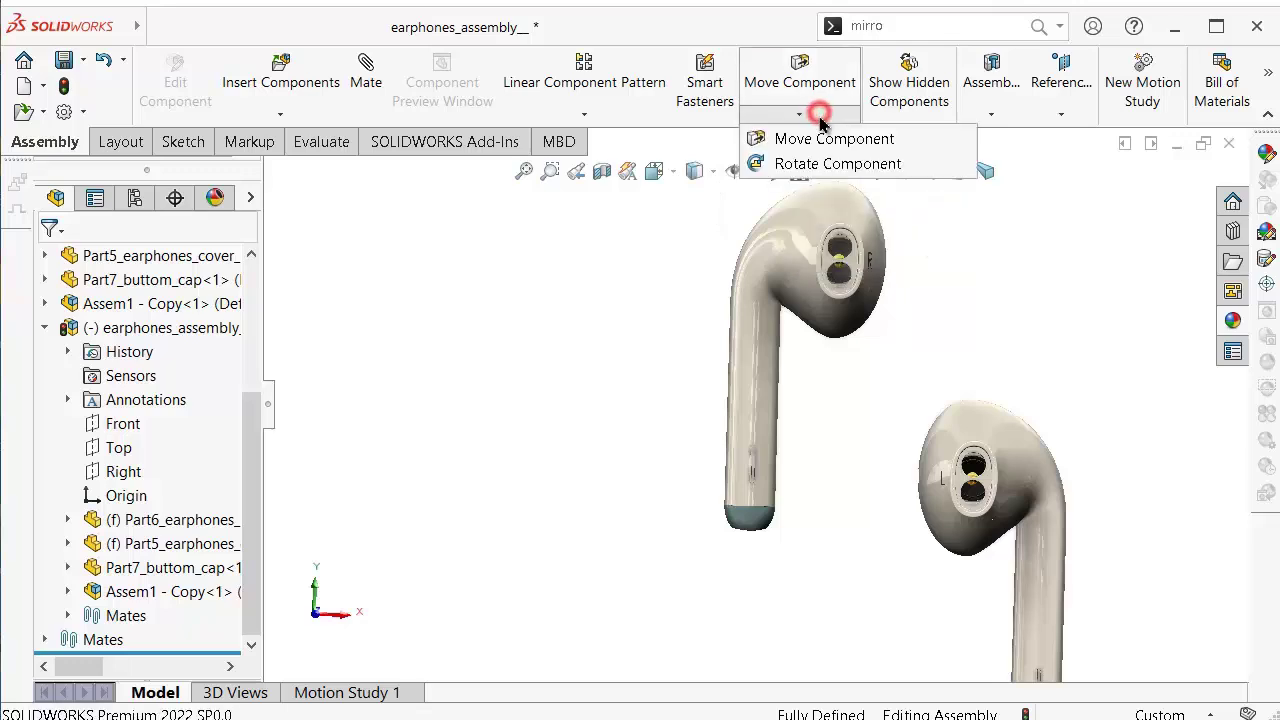
pyautogui.click(820, 163)
pyautogui.moveTo(855, 250); pyautogui.dragTo(719, 260)
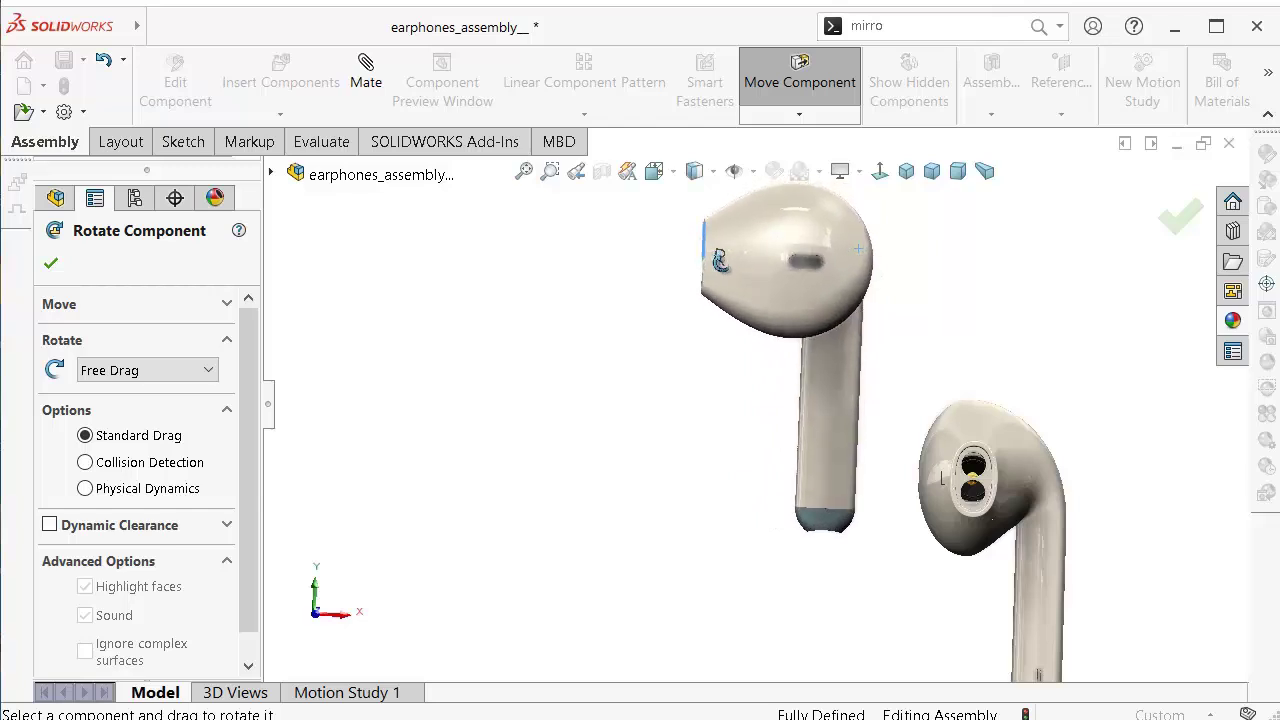
pyautogui.click(51, 263)
# Add a Parallel mate between the main assembly's Right plane and the right earphone assembly's Front plane.
pyautogui.moveTo(771, 357); pyautogui.dragTo(800, 330, button='middle')
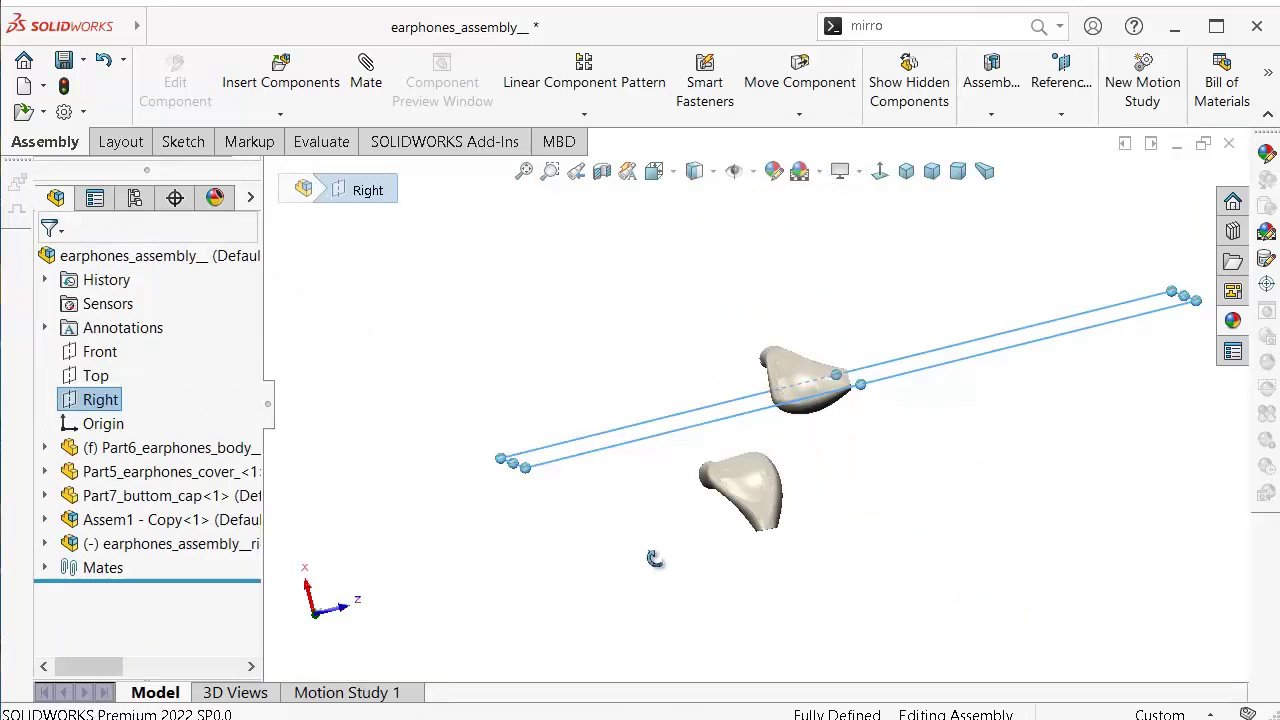
pyautogui.moveTo(630, 505); pyautogui.dragTo(647, 517, button='middle')
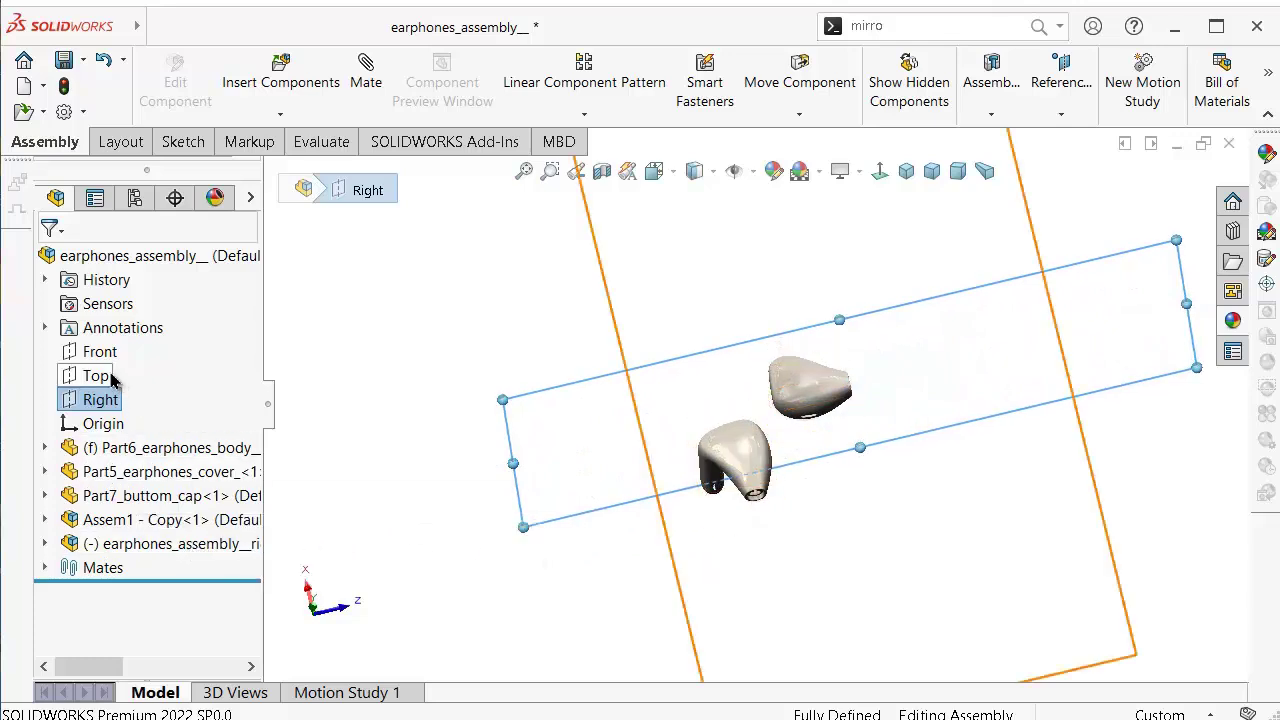
pyautogui.moveTo(668, 365); pyautogui.dragTo(668, 306, button='middle')
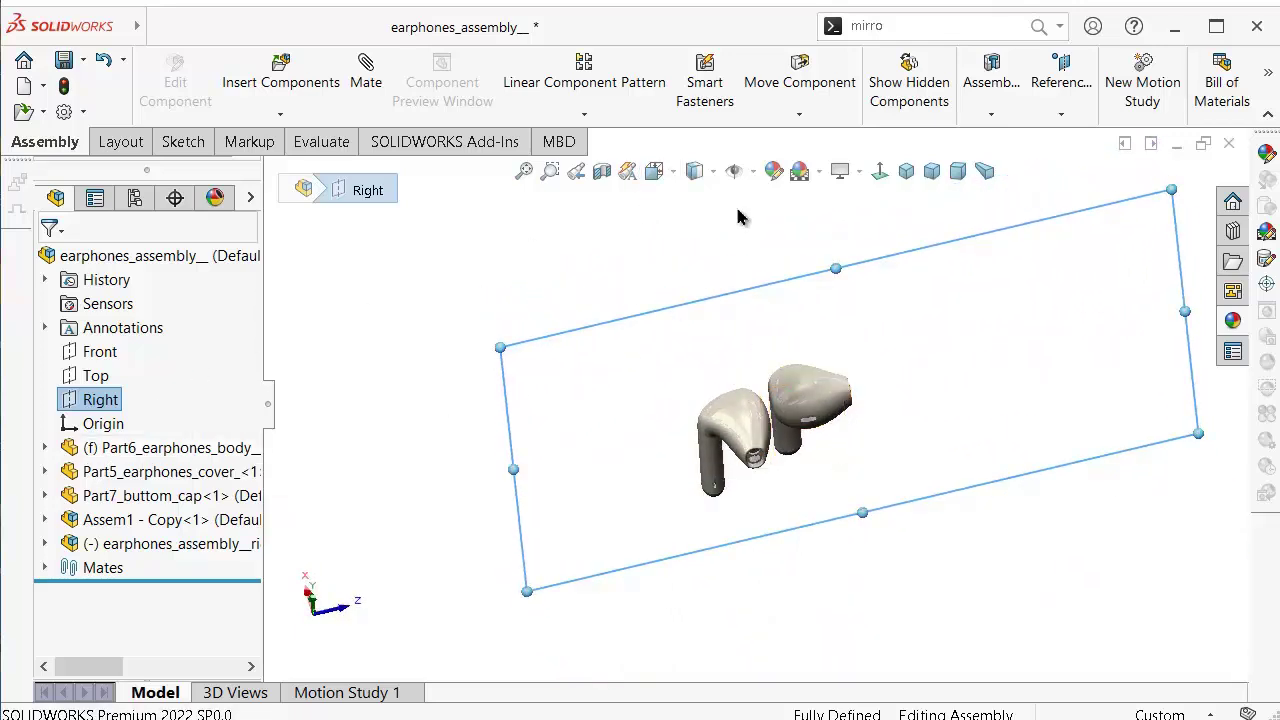
pyautogui.click(368, 68)
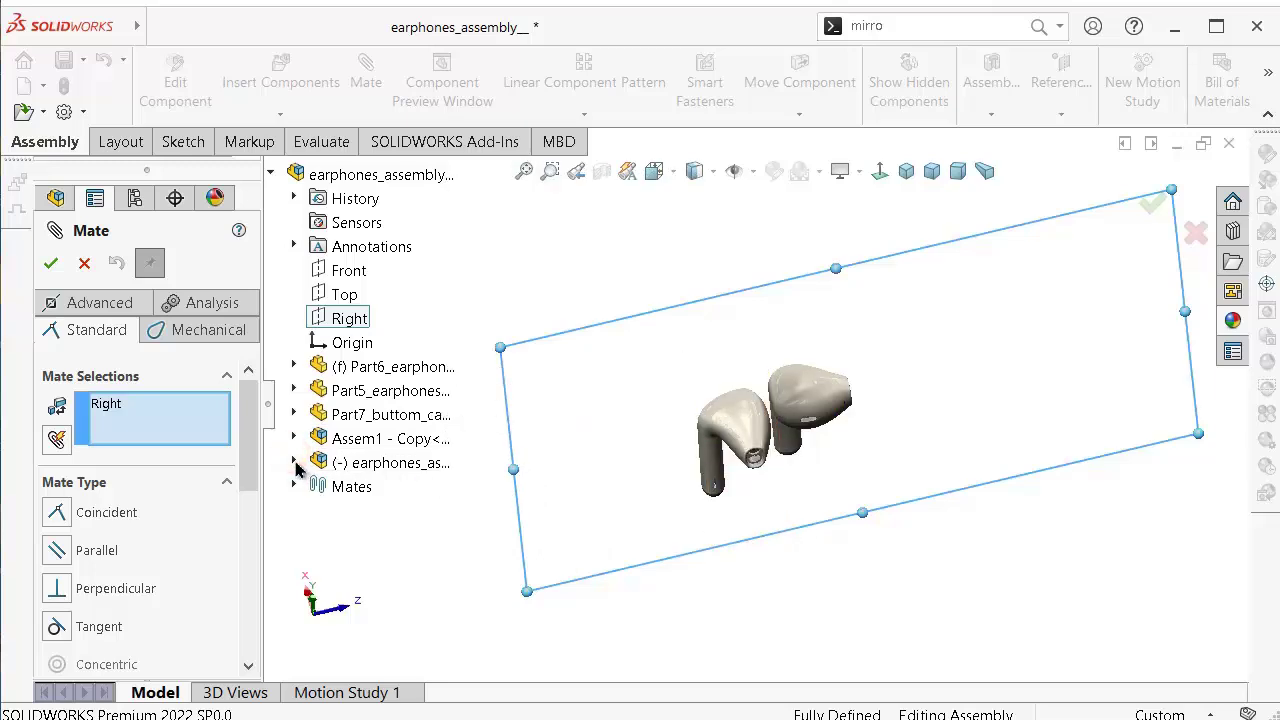
pyautogui.click(293, 462)
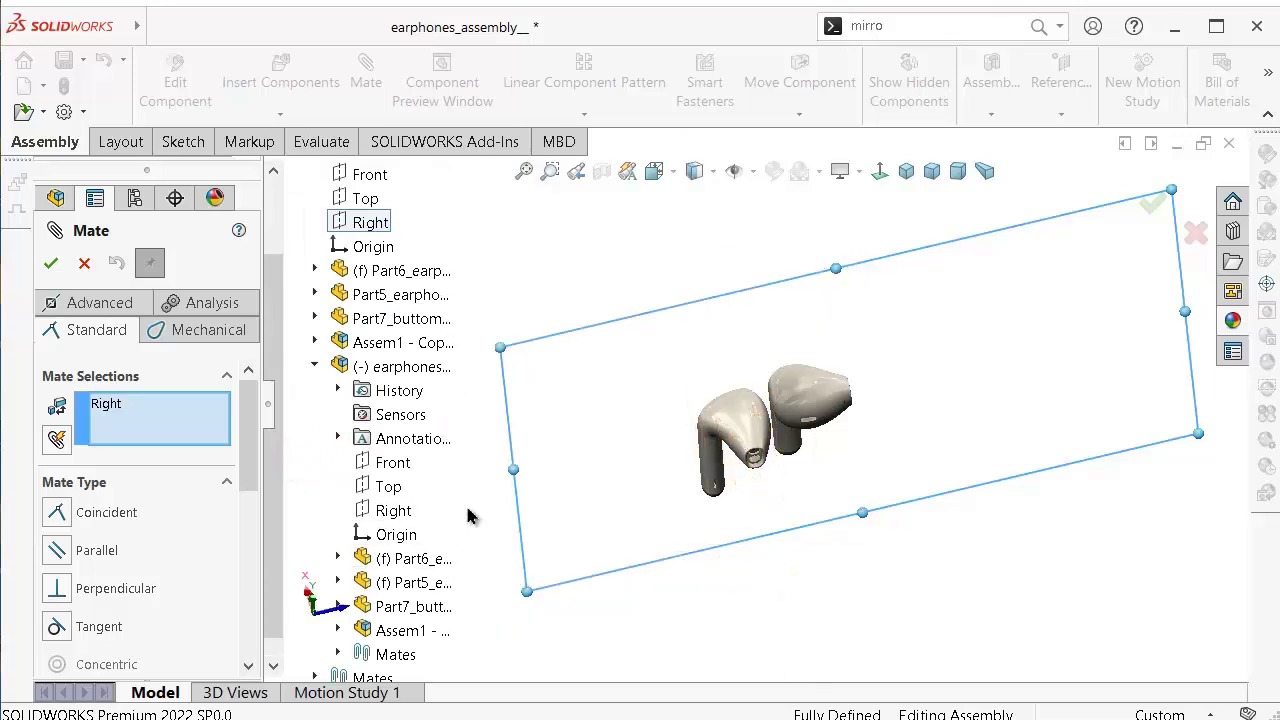
pyautogui.scroll(1, 678, 402)
pyautogui.moveTo(678, 402); pyautogui.dragTo(682, 471, button='middle')
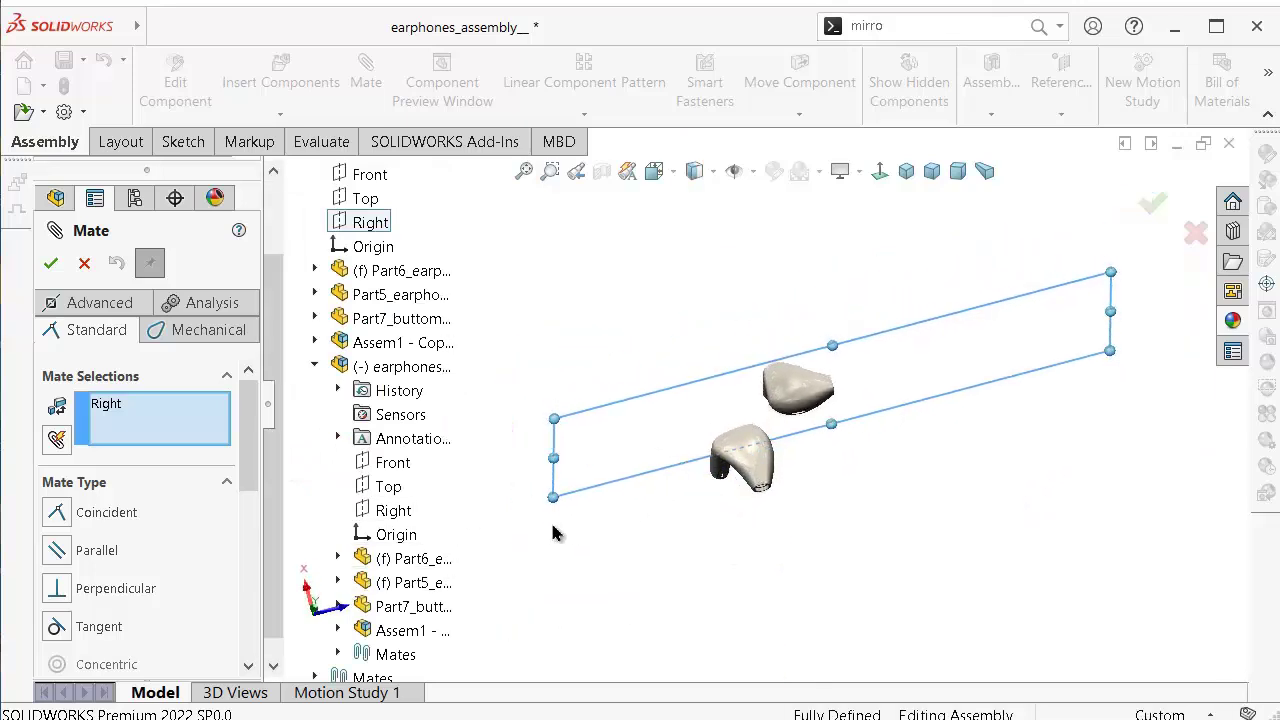
pyautogui.click(392, 462)
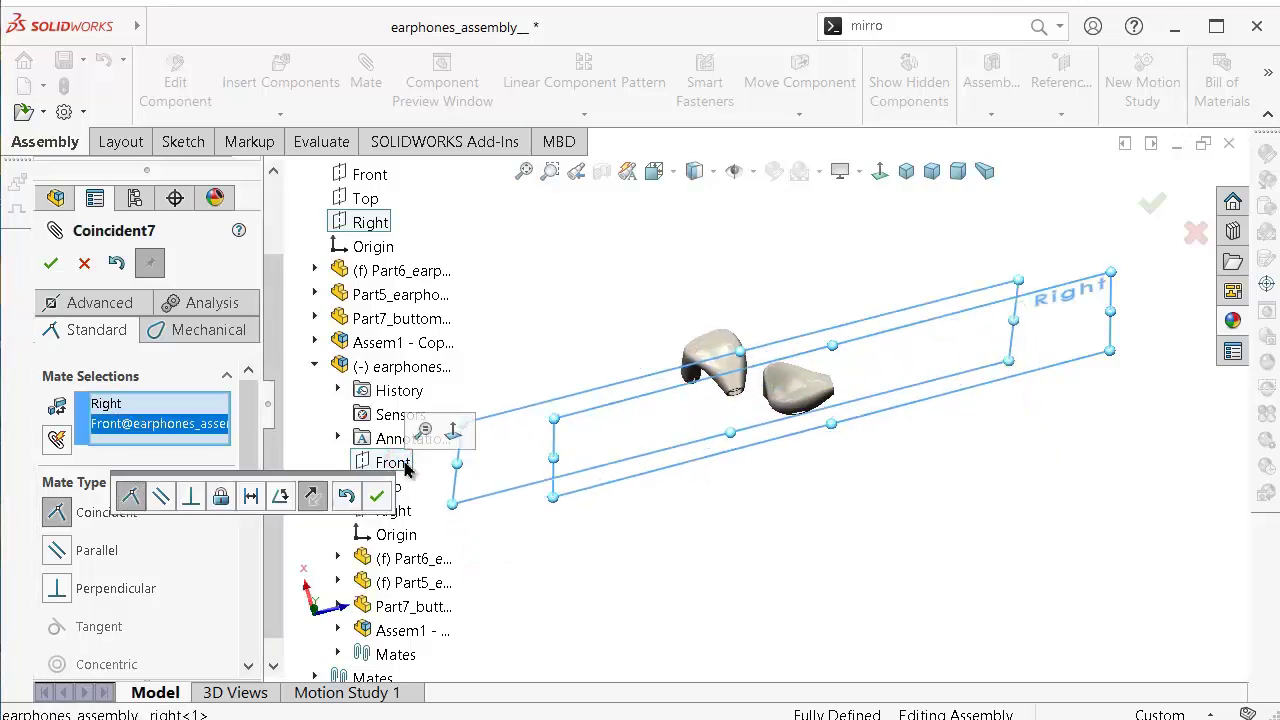
pyautogui.click(160, 495)
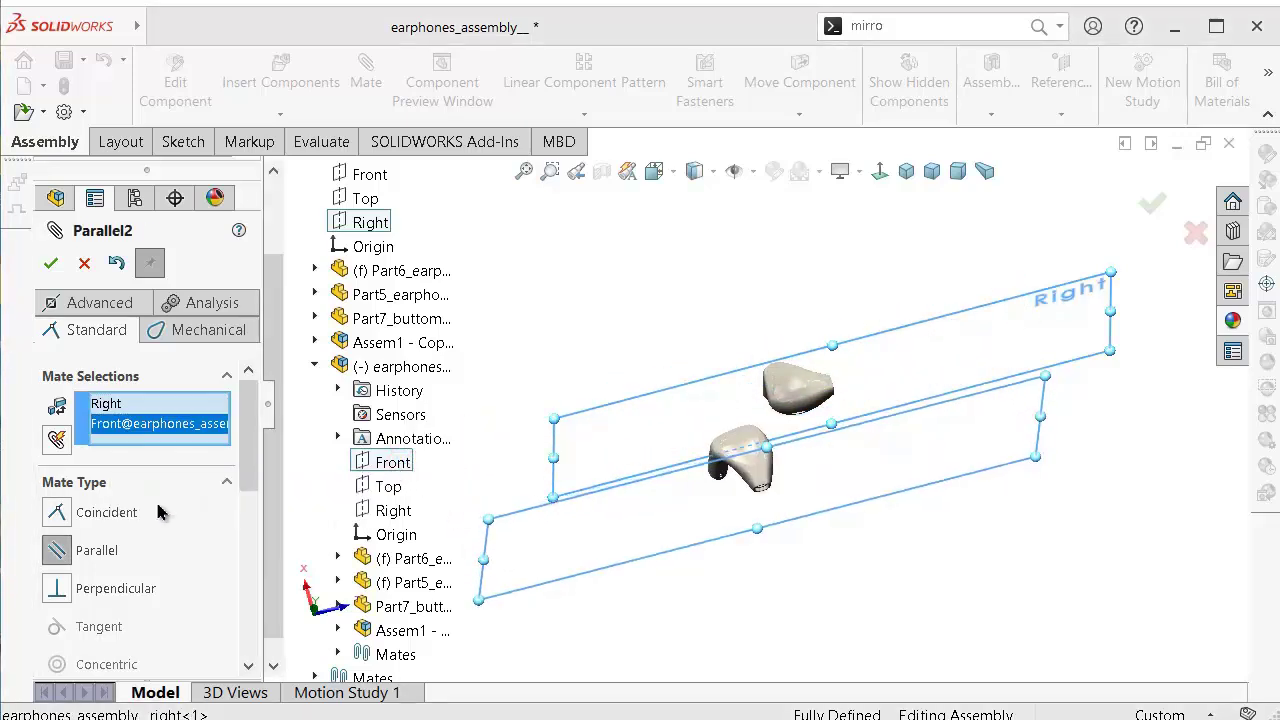
pyautogui.click(51, 265)
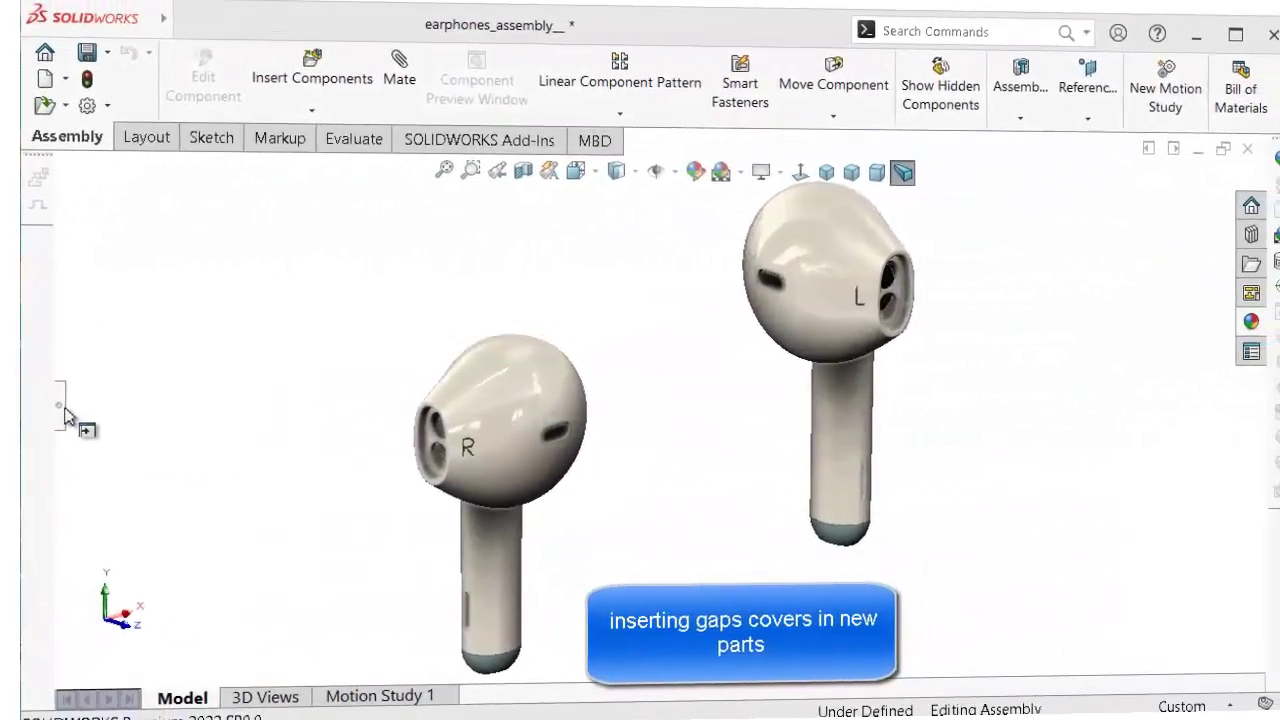
# Insert a new part into the earphones assembly by finding the New Part command through a command search.
pyautogui.click(231, 411)
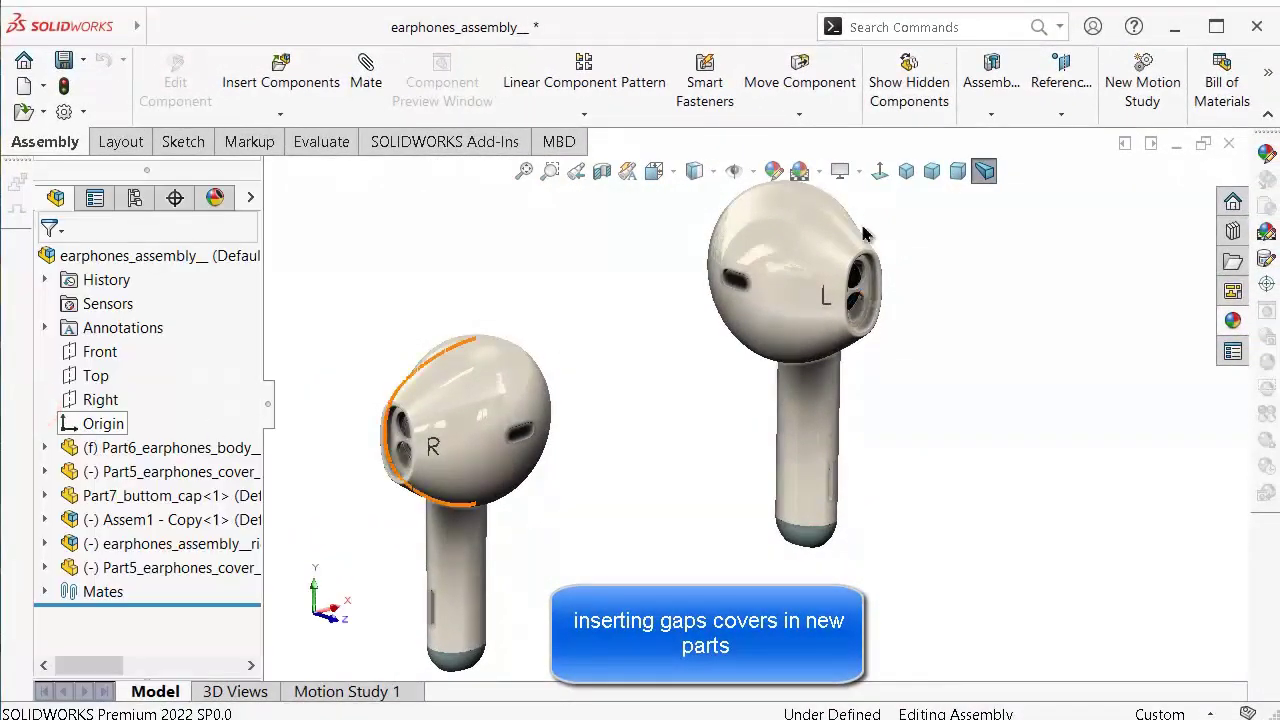
pyautogui.click(975, 31)
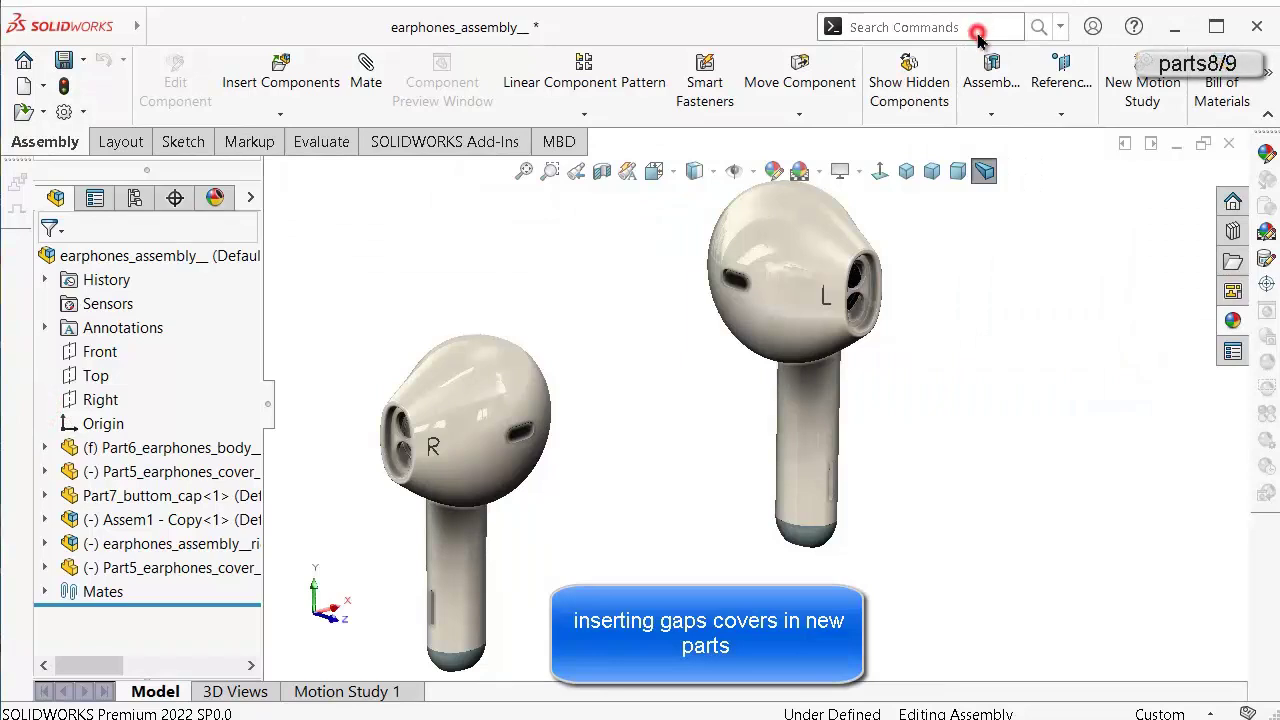
pyautogui.click(974, 31)
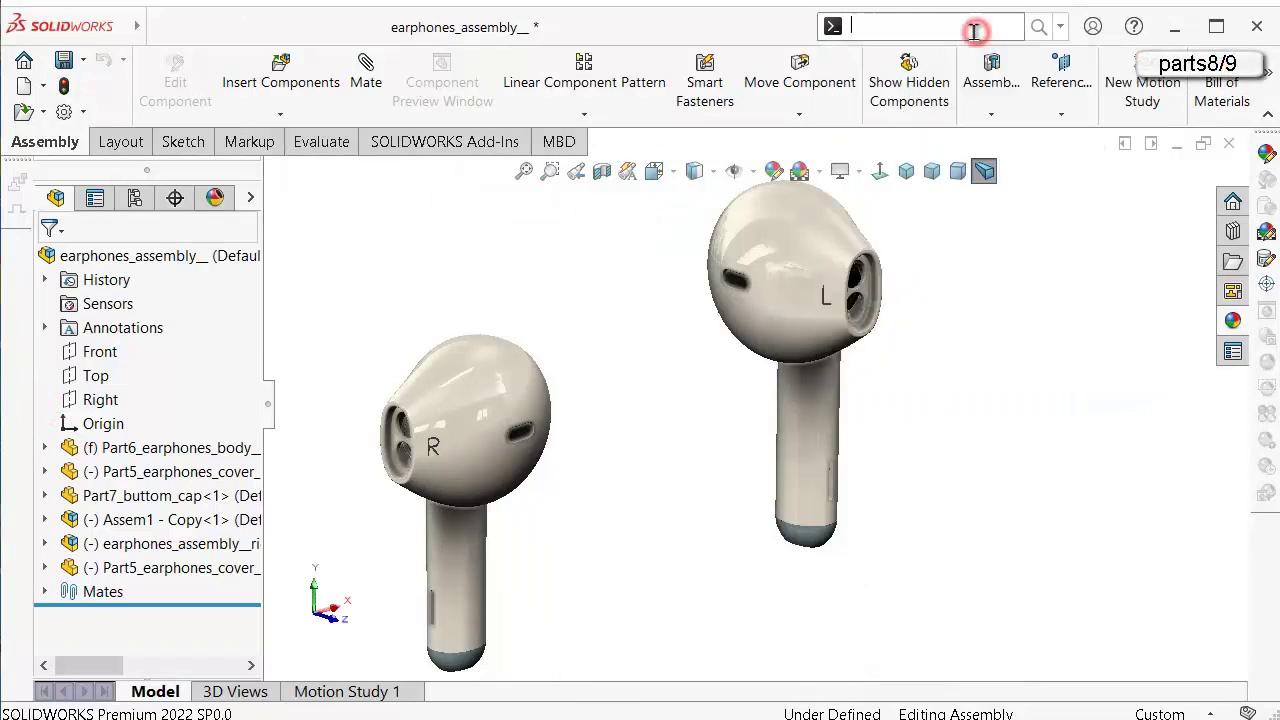
pyautogui.write('n')
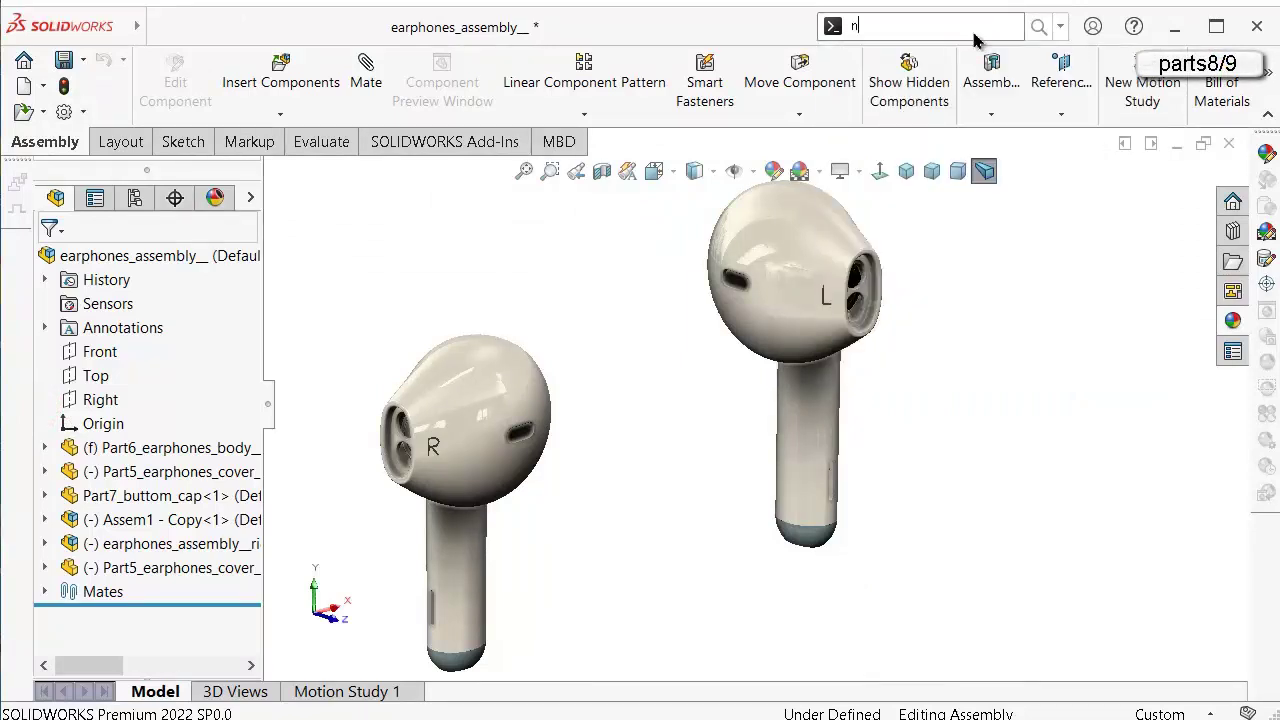
pyautogui.write('e')
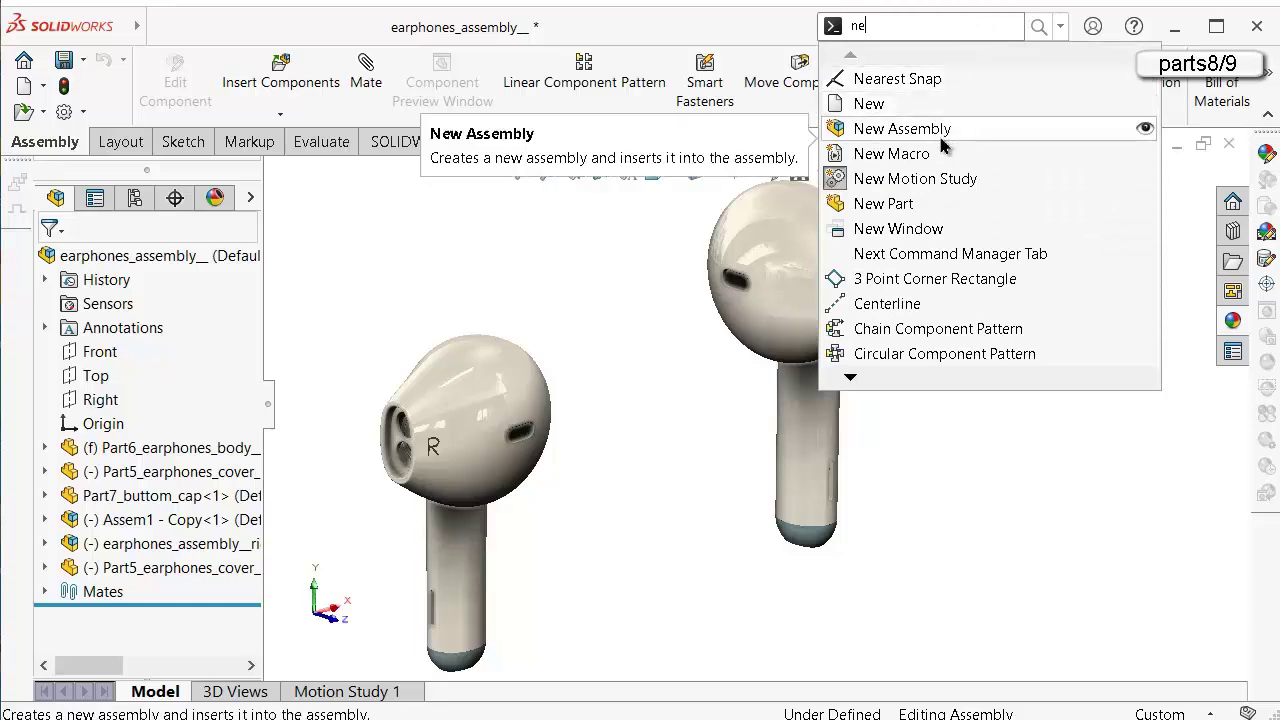
pyautogui.click(910, 204)
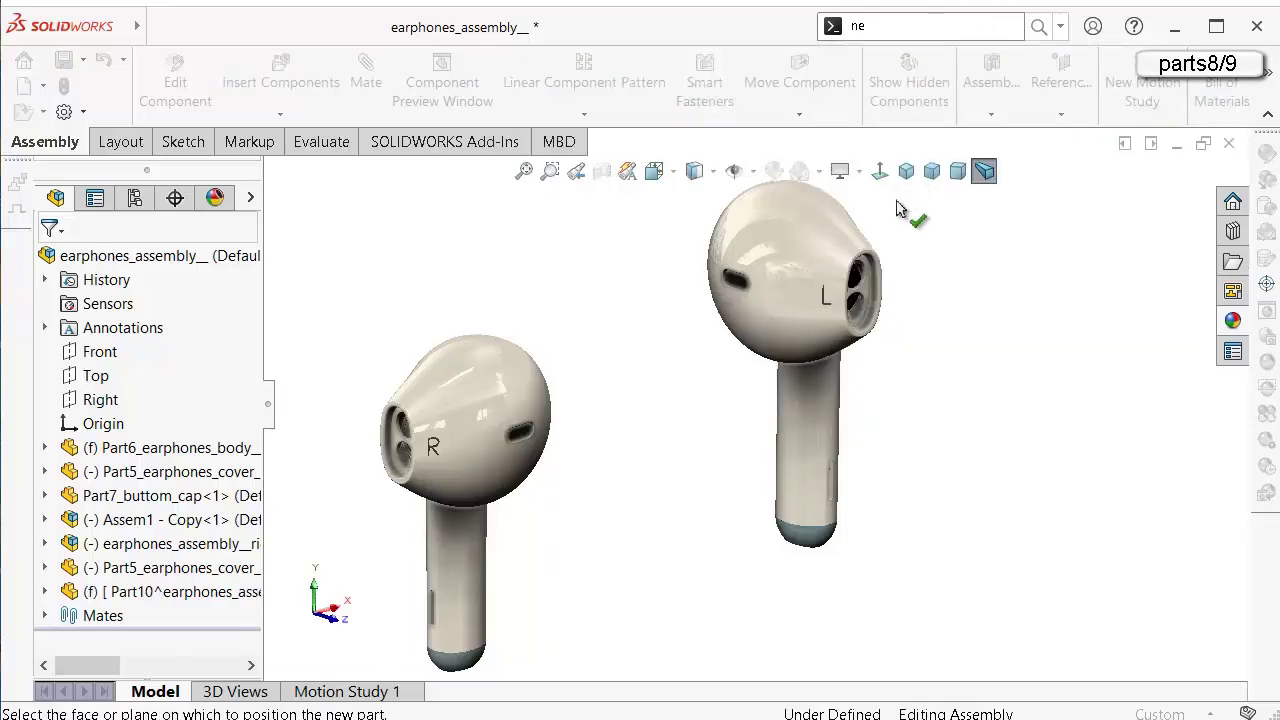
# Rename the new part "cover" and place it in the assembly without attaching it to a face.
pyautogui.click(168, 594)
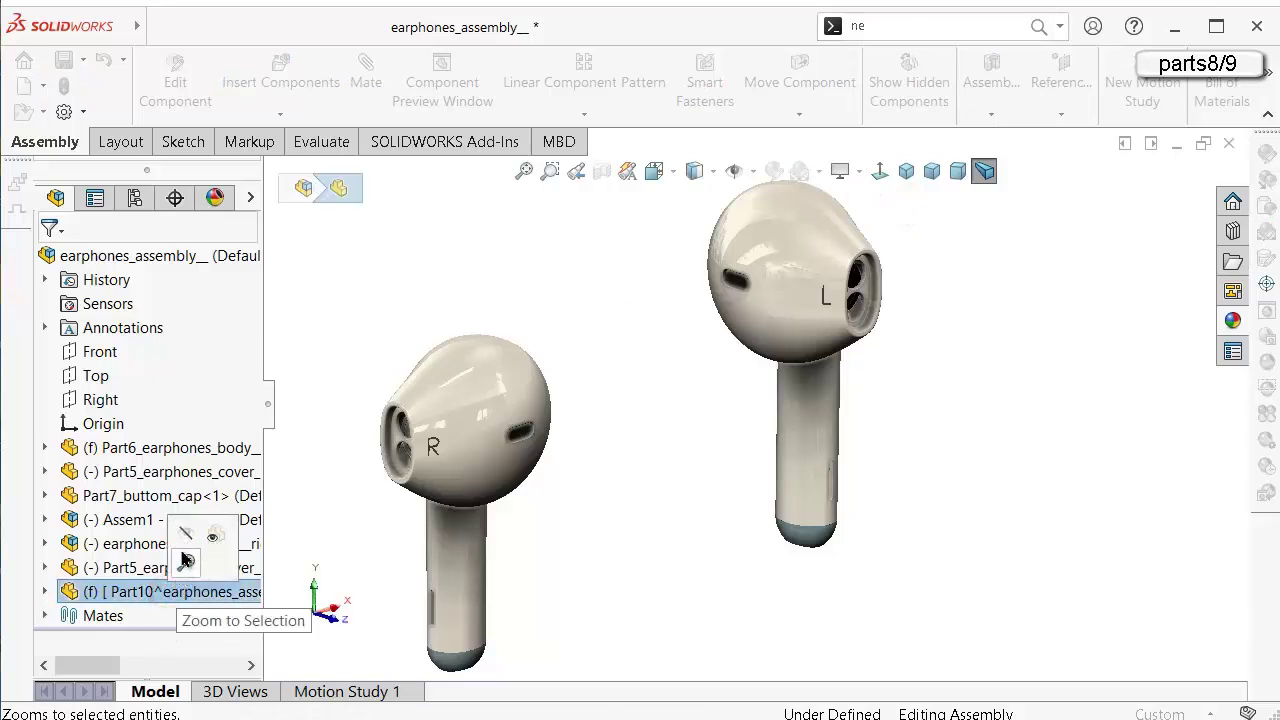
pyautogui.click(153, 594)
pyautogui.moveTo(132, 662); pyautogui.dragTo(120, 665)
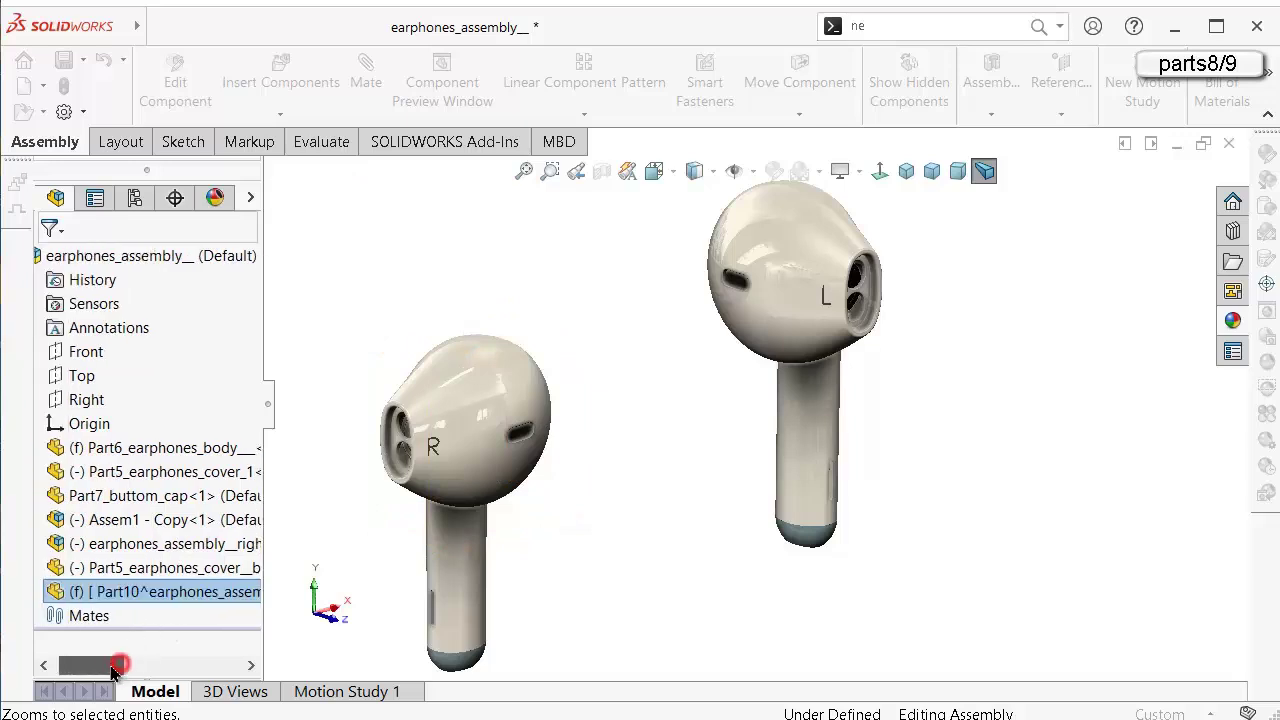
pyautogui.click(146, 591)
pyautogui.click(145, 592)
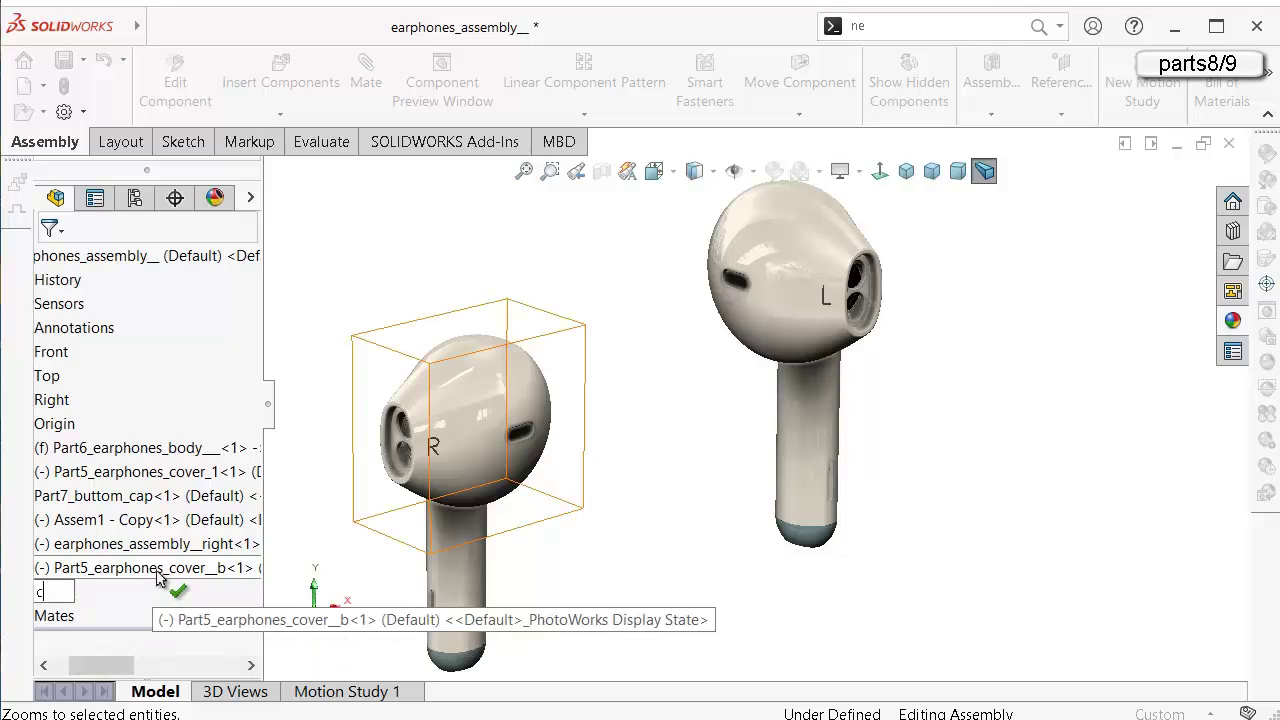
pyautogui.write('cover')
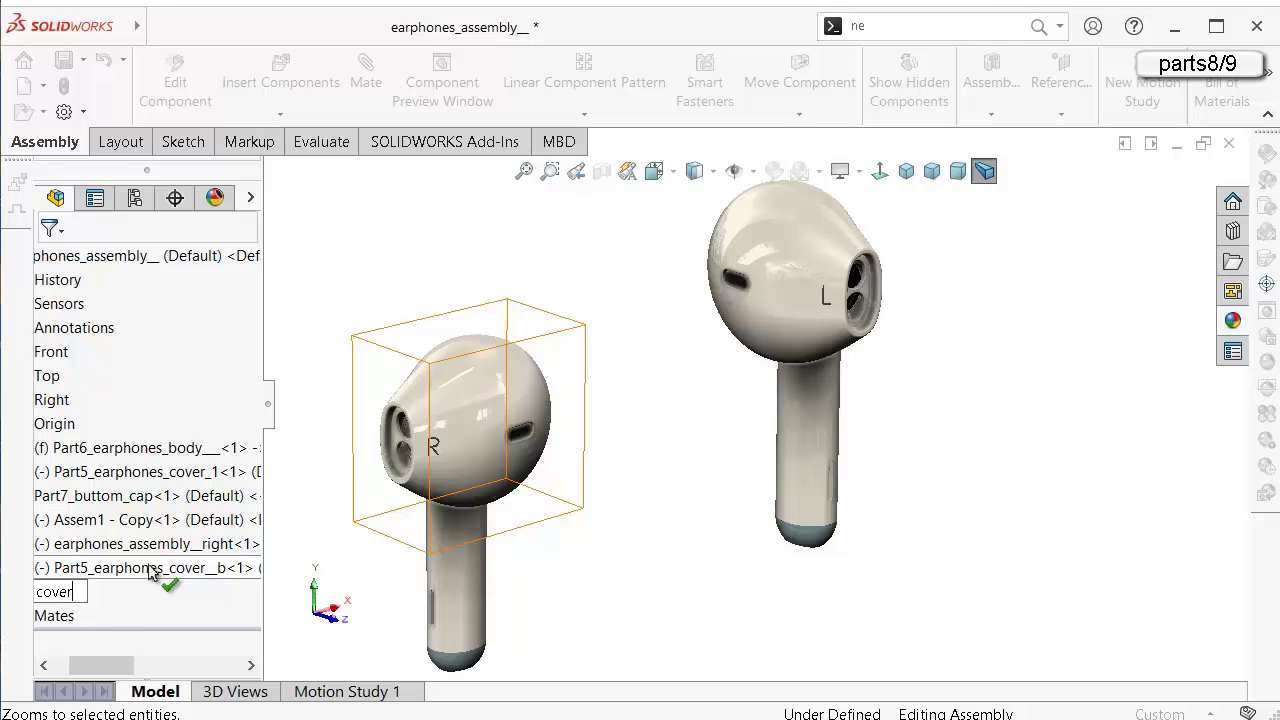
pyautogui.click(152, 568)
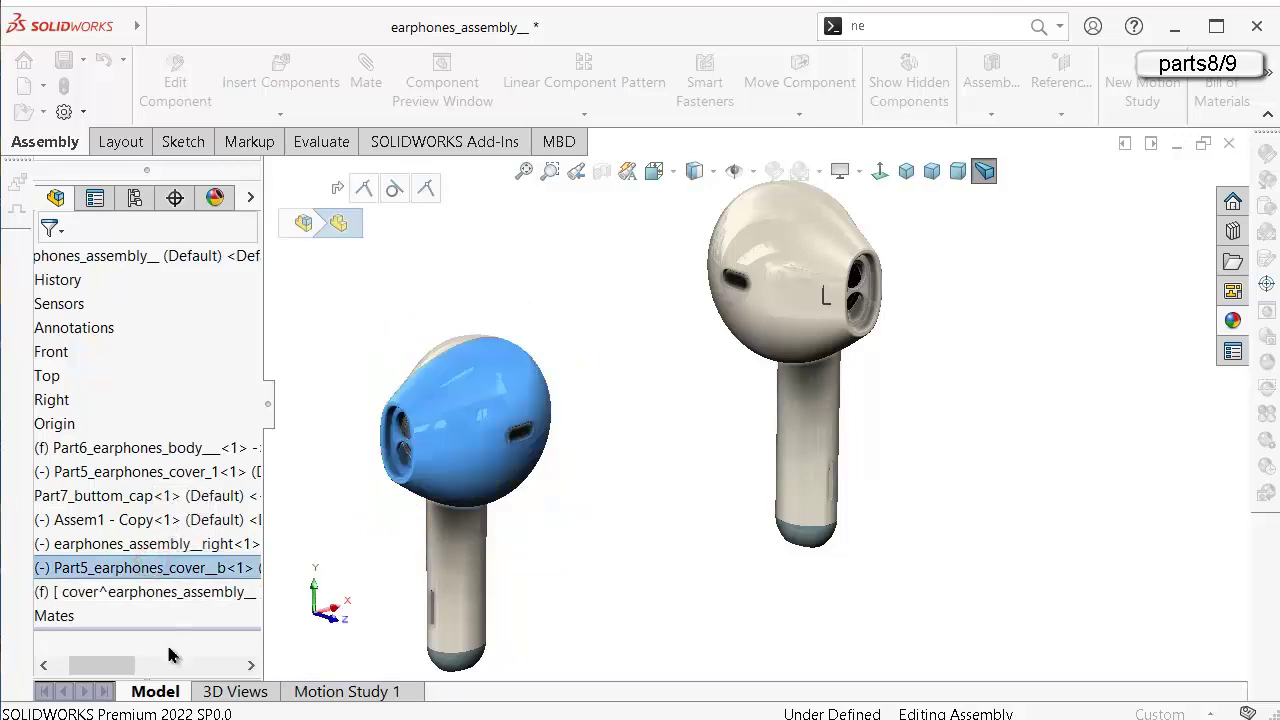
pyautogui.click(603, 432)
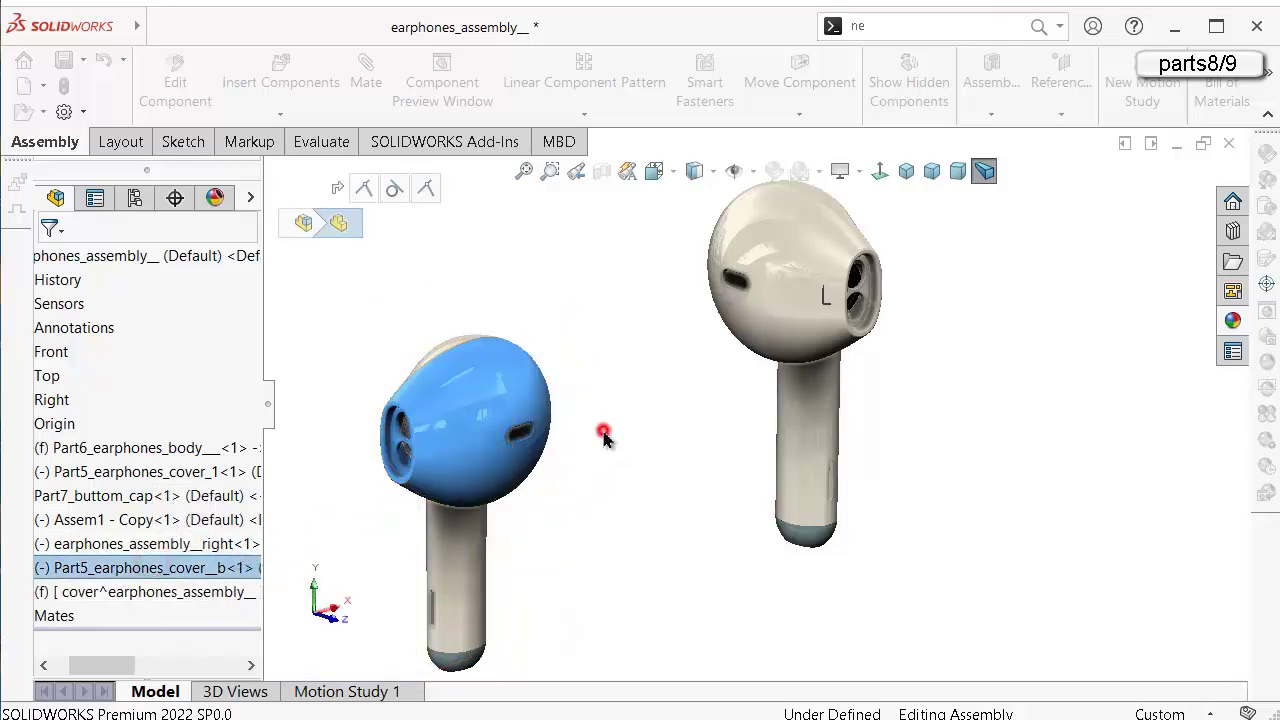
# Open the cover part for in-context editing and set the display style to Shaded With Edges.
pyautogui.click(210, 597)
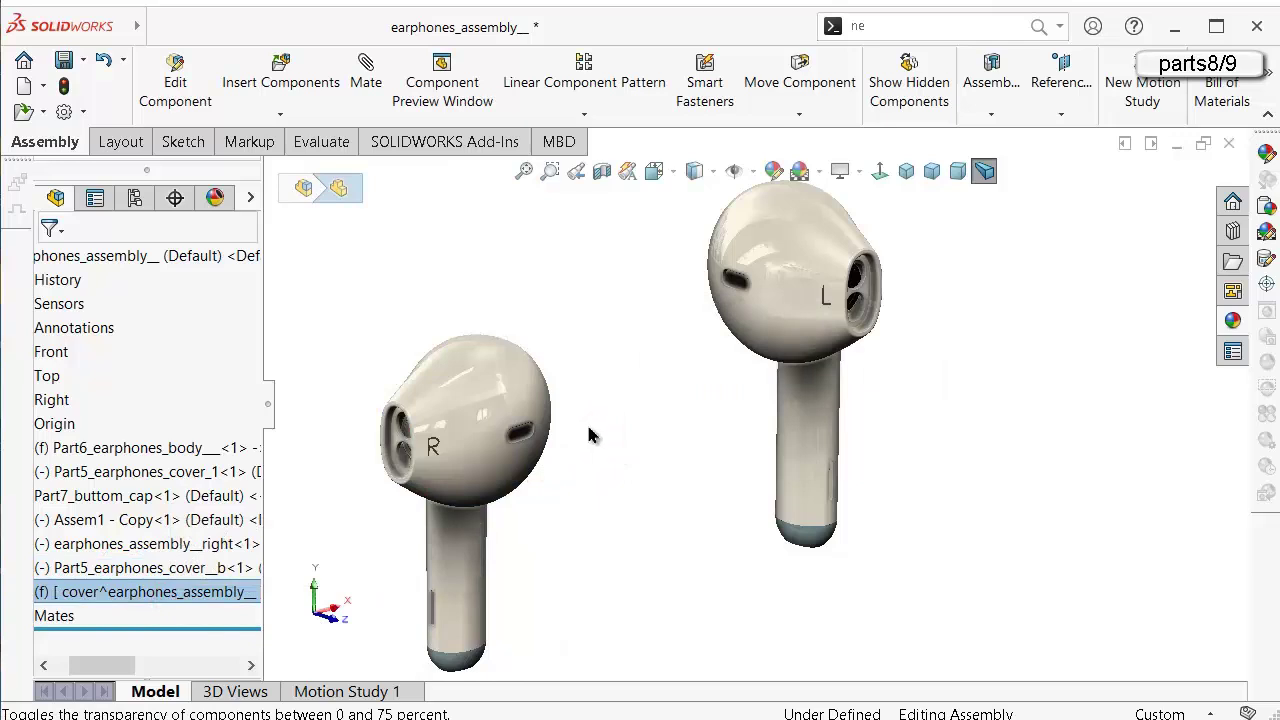
pyautogui.moveTo(615, 380); pyautogui.dragTo(600, 327, button='middle')
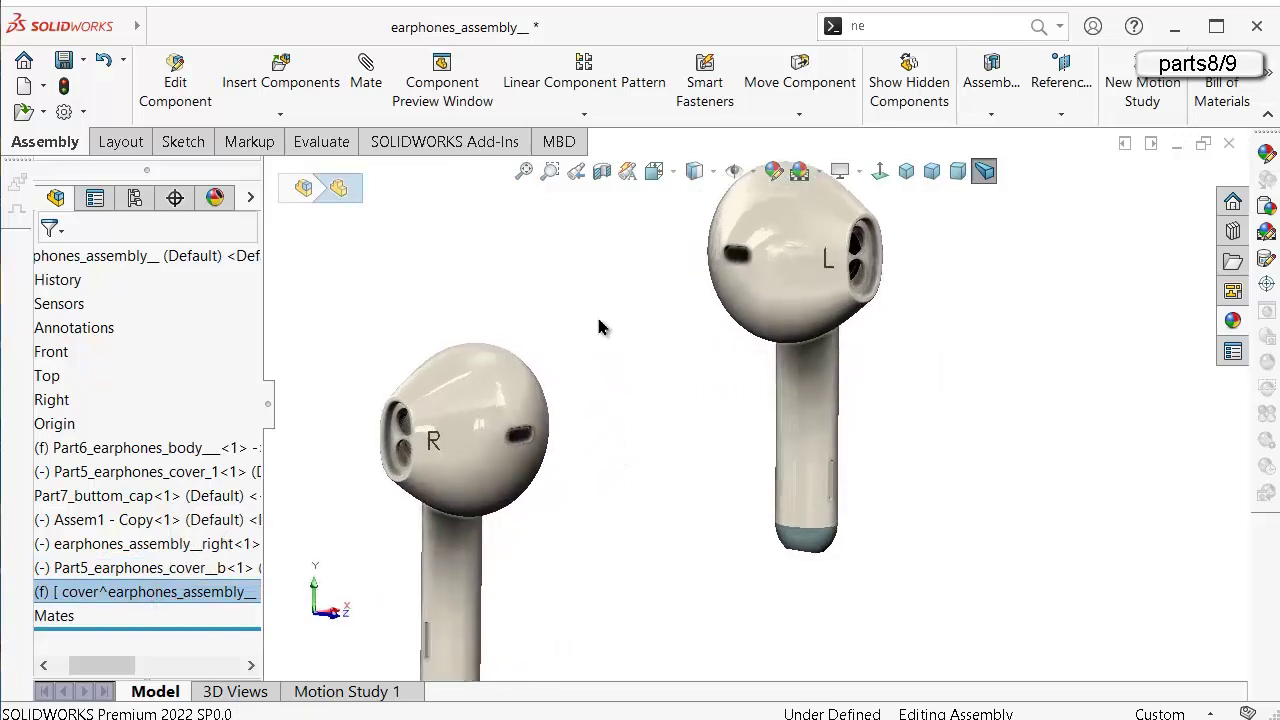
pyautogui.moveTo(110, 665); pyautogui.dragTo(90, 665)
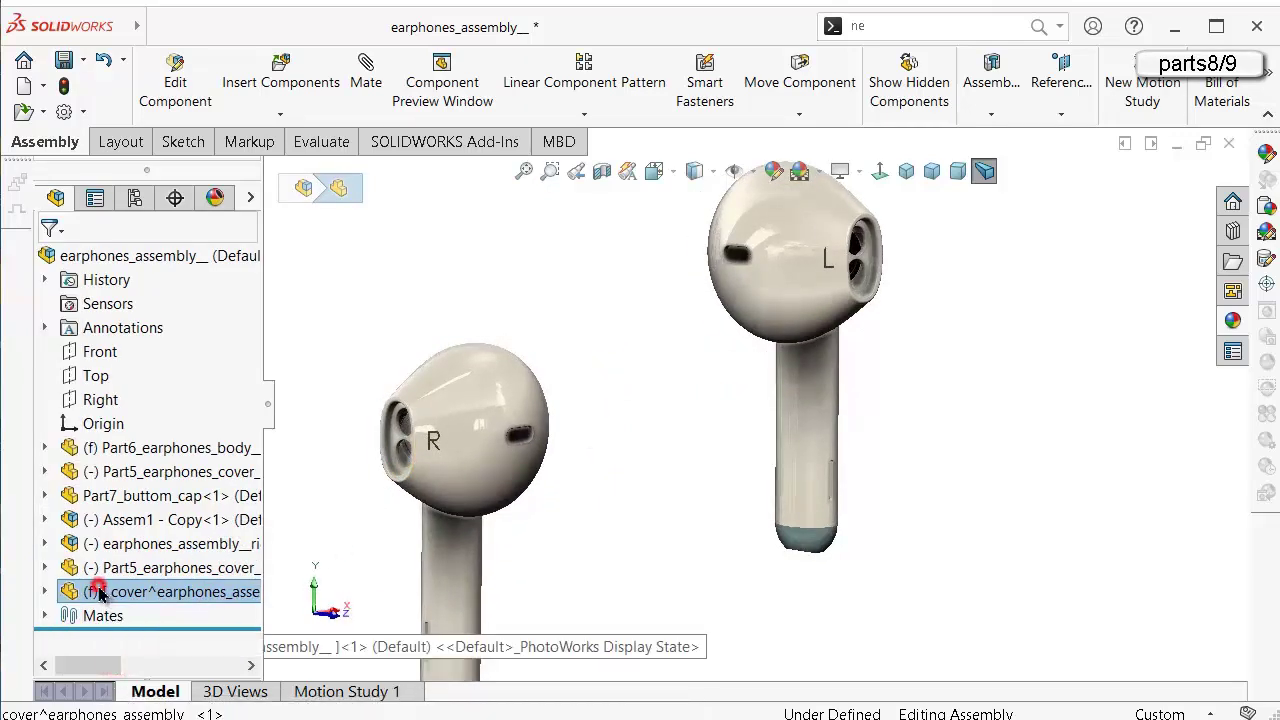
pyautogui.click(78, 592)
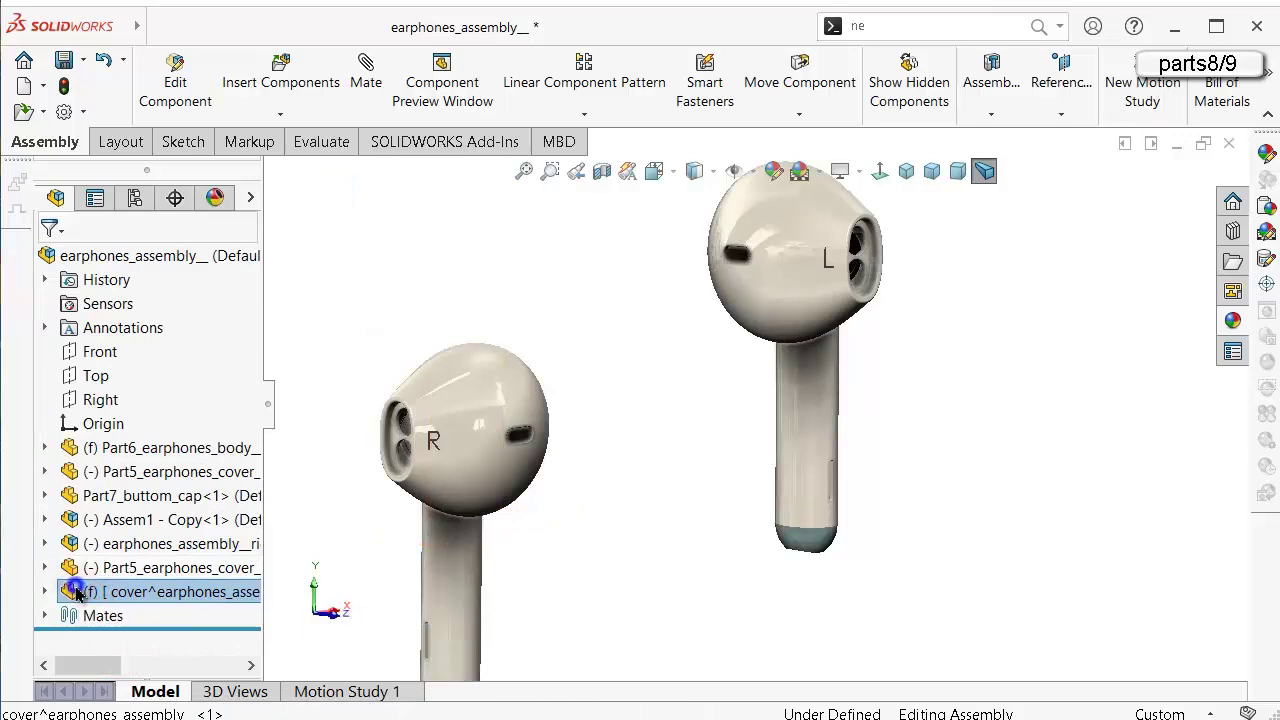
pyautogui.rightClick(80, 592)
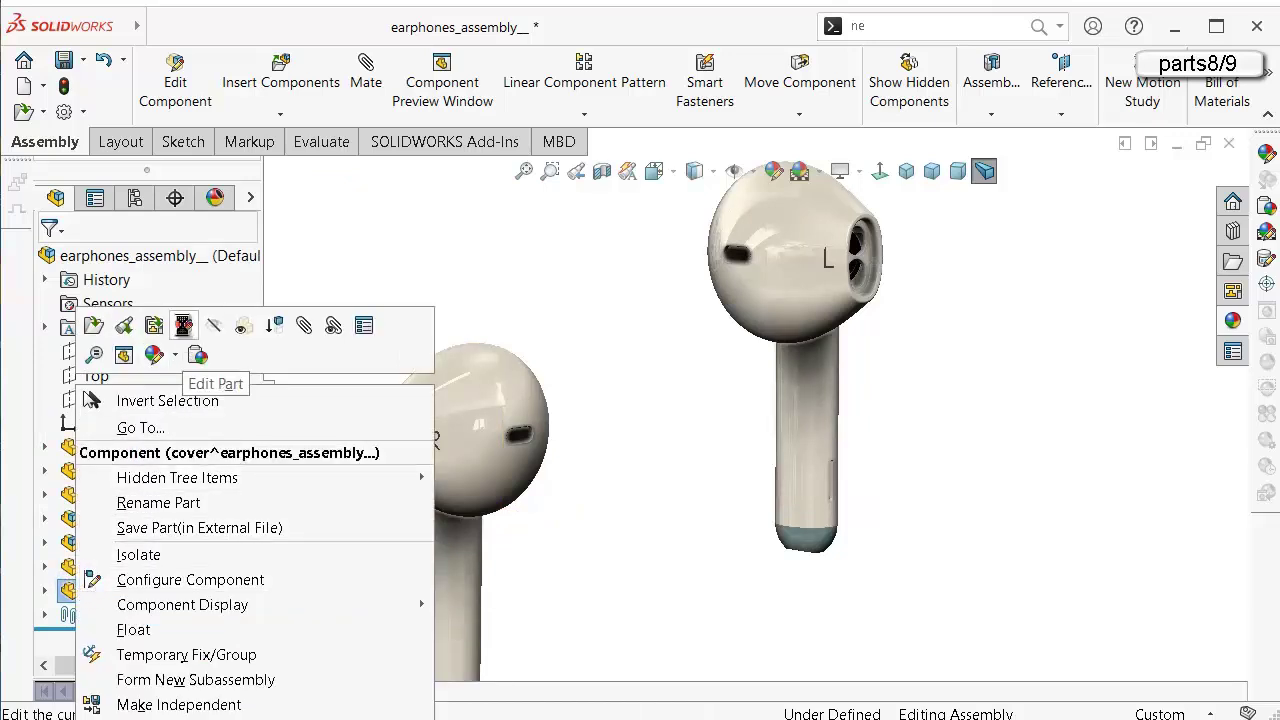
pyautogui.click(182, 325)
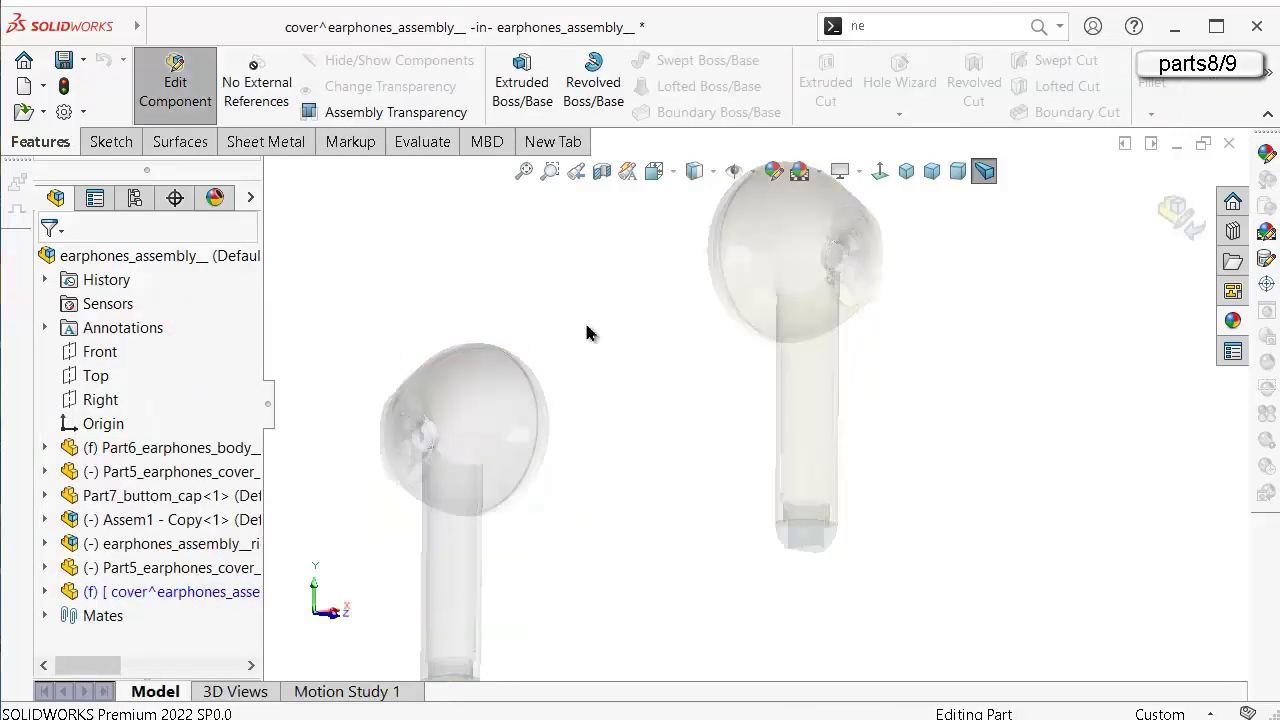
pyautogui.click(695, 172)
pyautogui.click(697, 203)
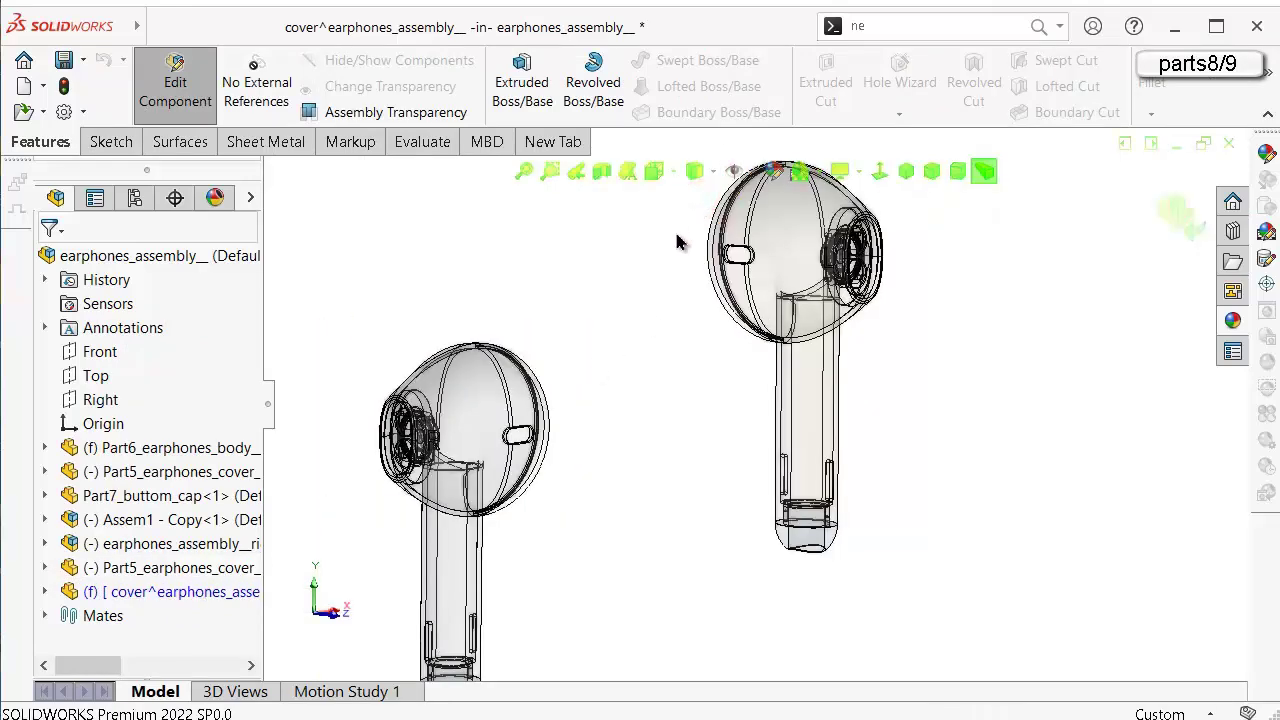
# Start a sketch on the recessed Cut-Extrude3 face around the speaker openings inside the left earphone cover.
pyautogui.scroll(-8, 850, 270)
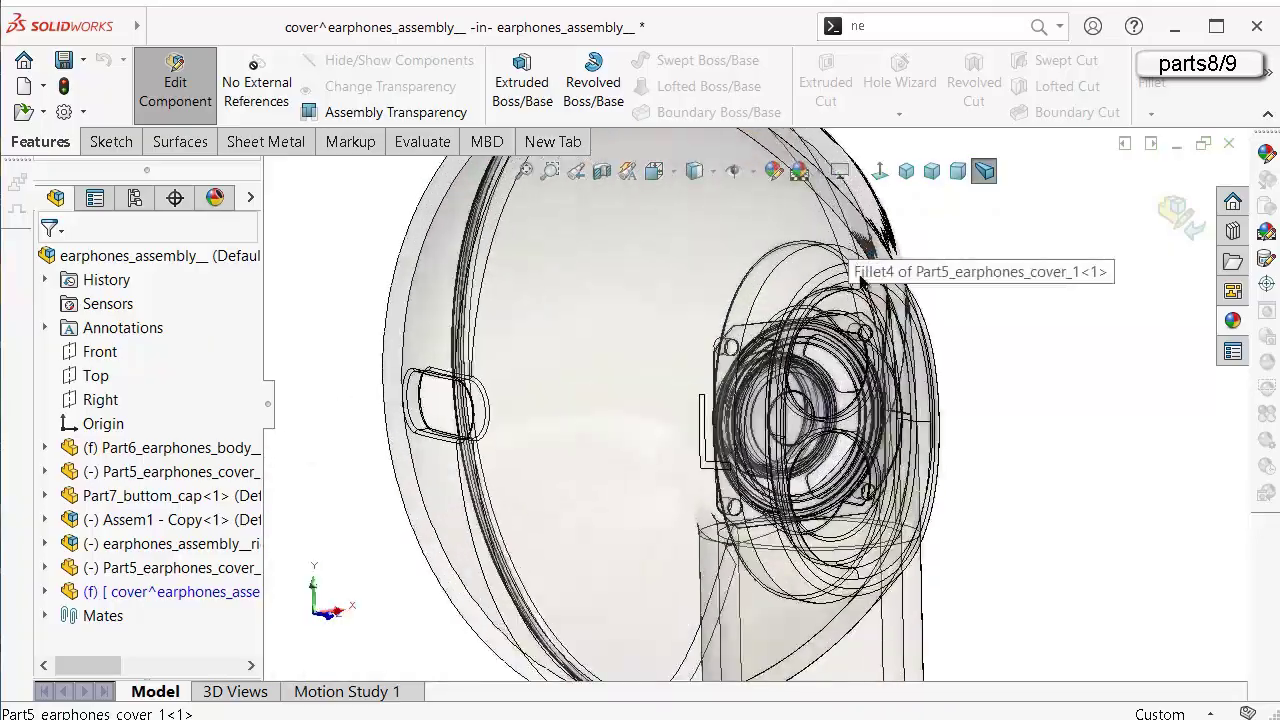
pyautogui.moveTo(860, 282); pyautogui.dragTo(893, 238, button='middle')
pyautogui.scroll(-4, 829, 346)
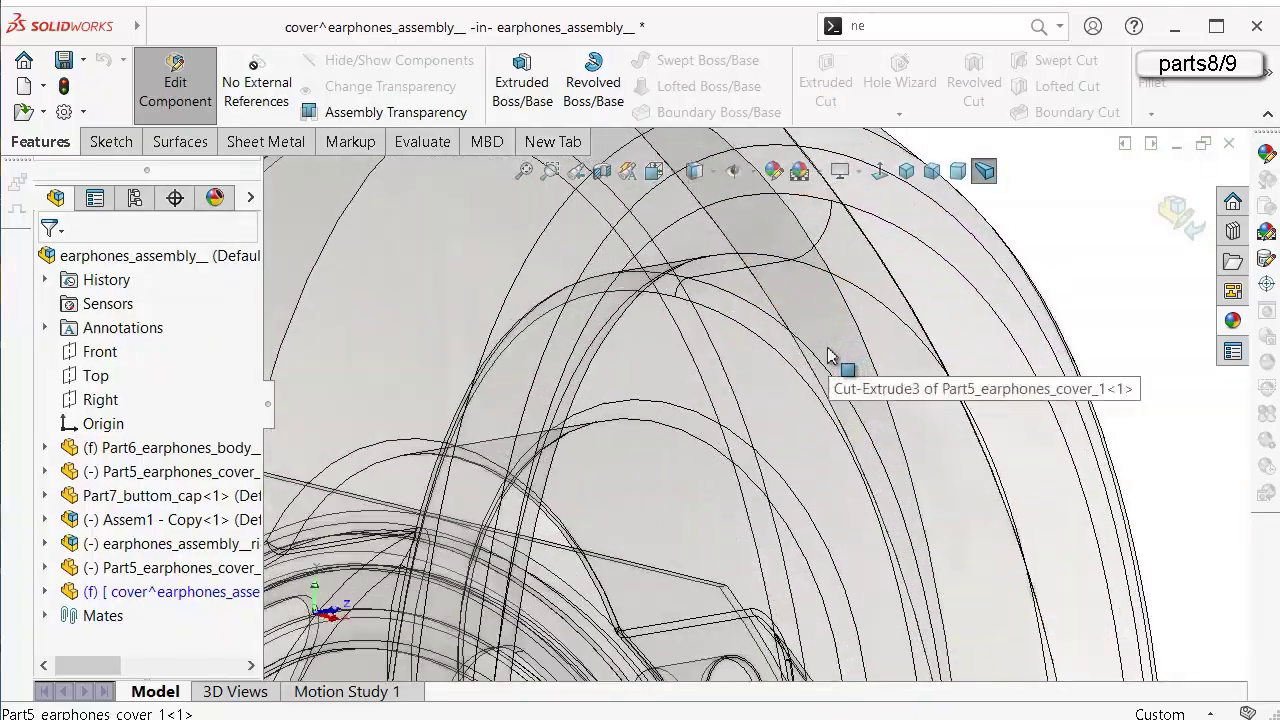
pyautogui.scroll(5, 828, 357)
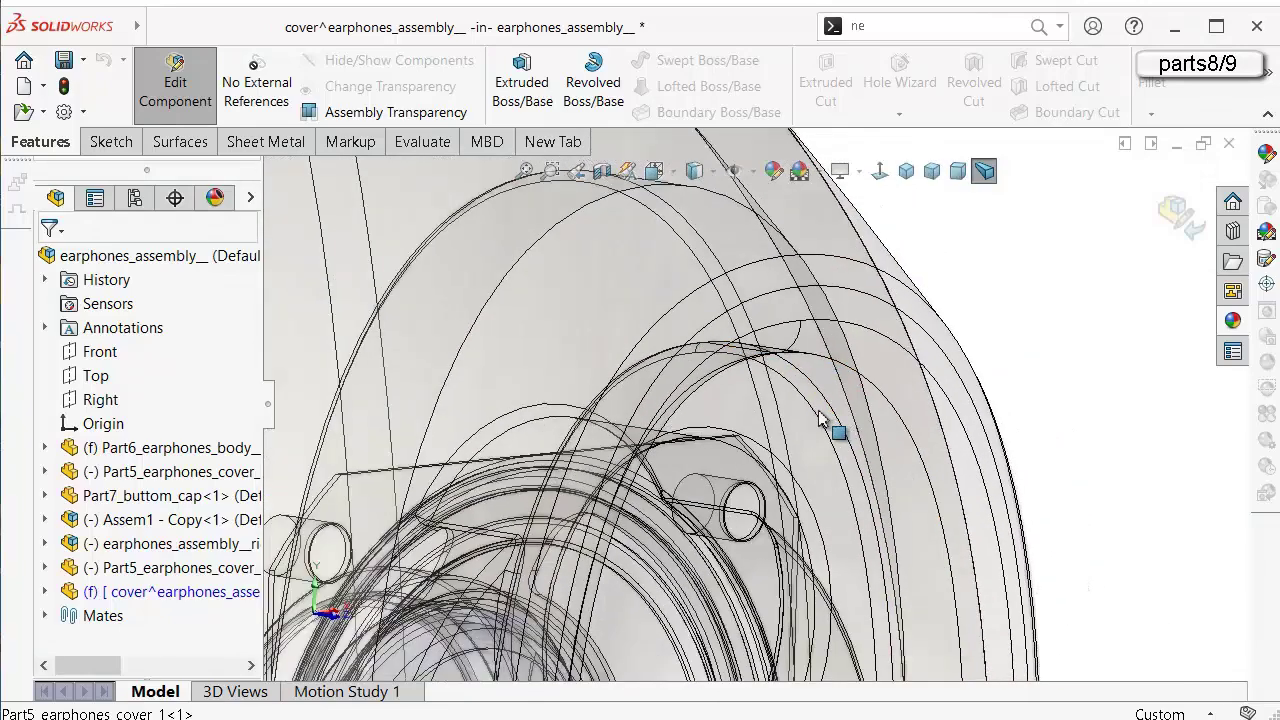
pyautogui.scroll(3, 740, 410)
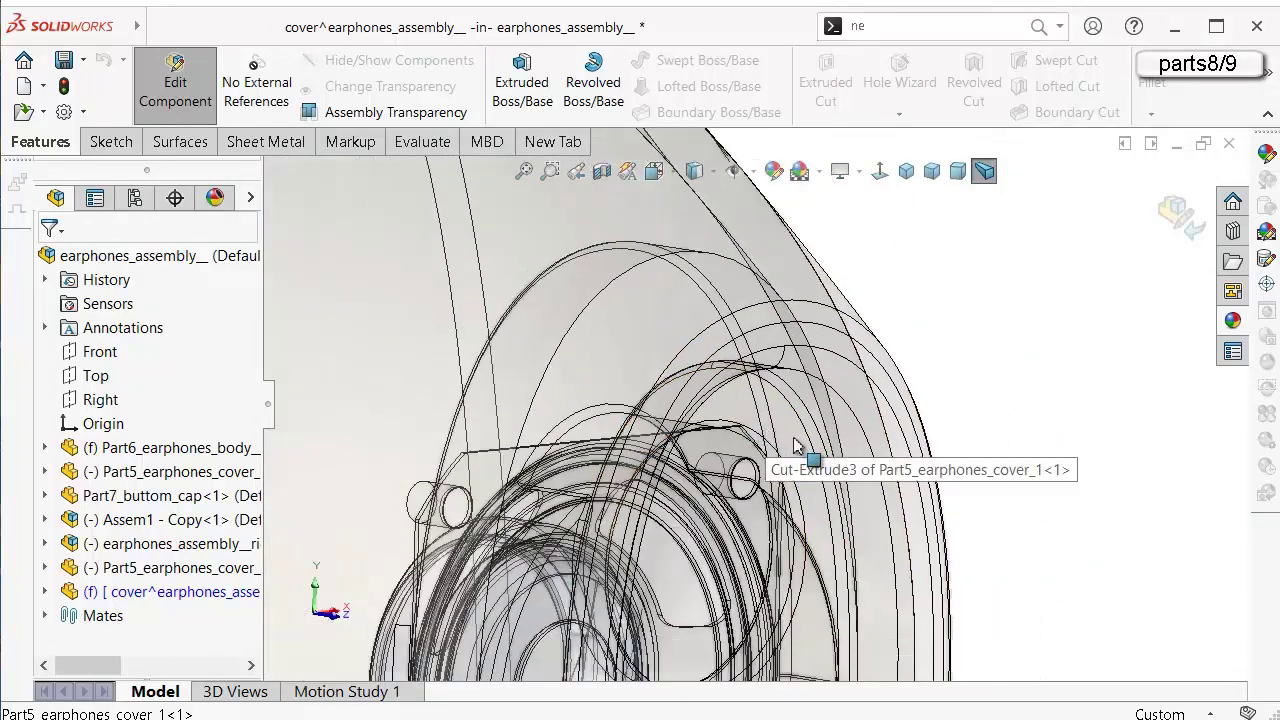
pyautogui.moveTo(1006, 397); pyautogui.dragTo(832, 426, button='middle')
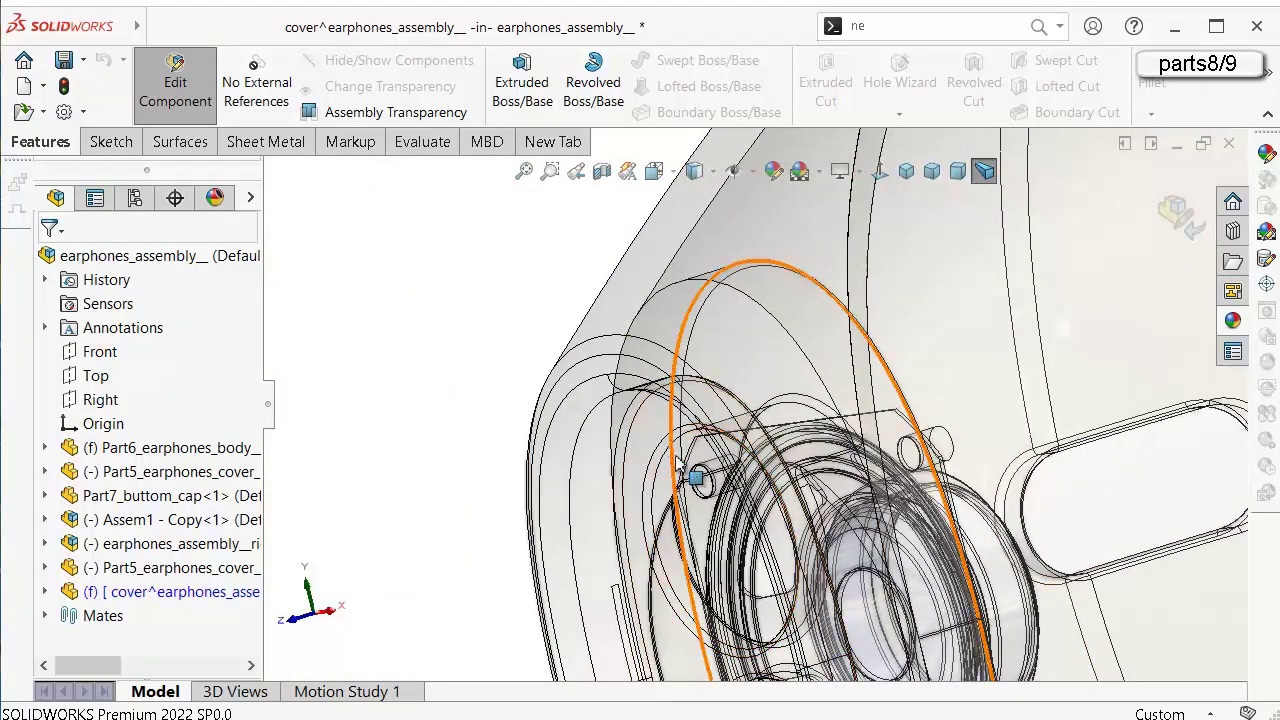
pyautogui.click(661, 436)
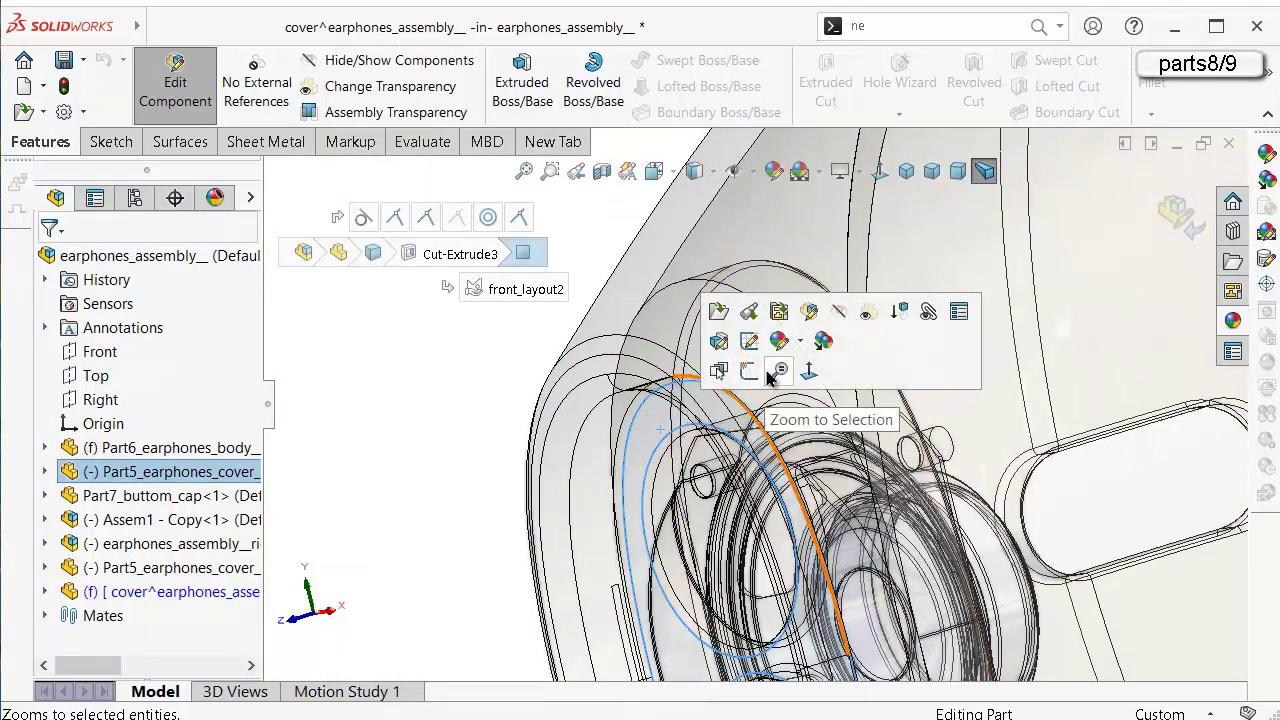
pyautogui.click(750, 371)
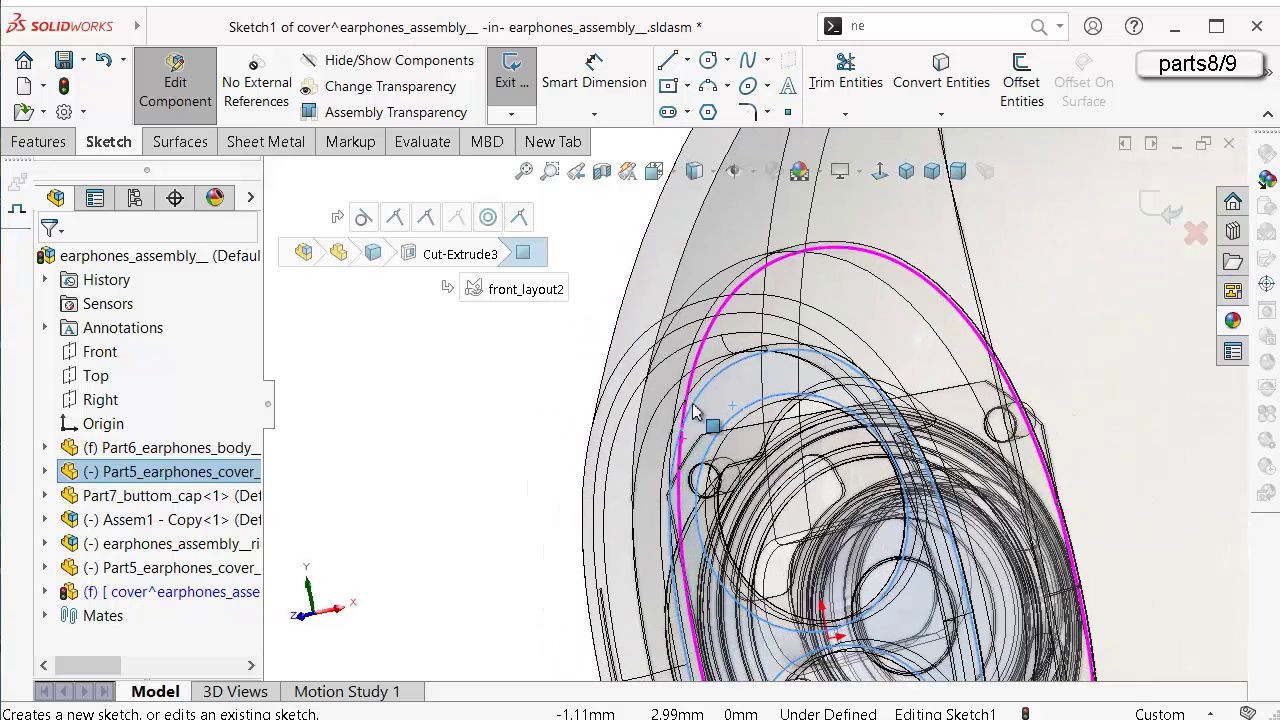
# Select the full outer edge loop of the recessed face around the speaker openings and convert it into sketch entities.
pyautogui.scroll(2, 517, 439)
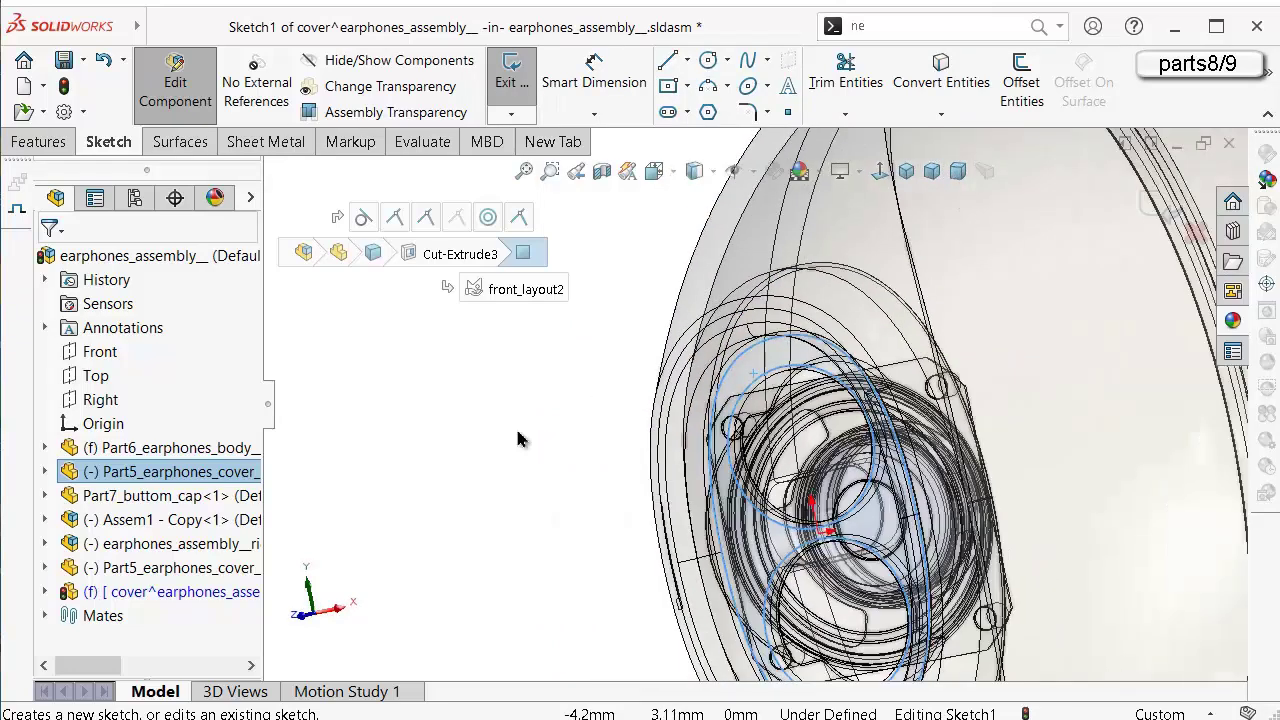
pyautogui.scroll(2, 517, 439)
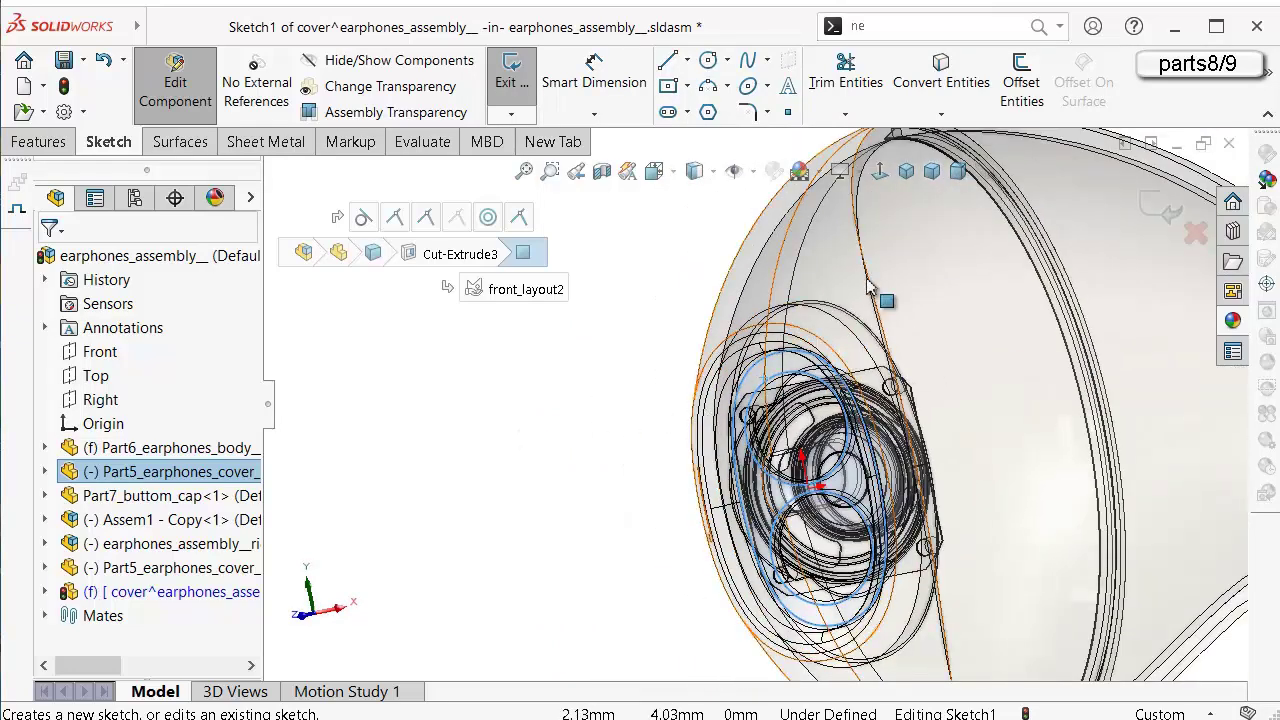
pyautogui.moveTo(846, 277); pyautogui.dragTo(977, 307, button='middle')
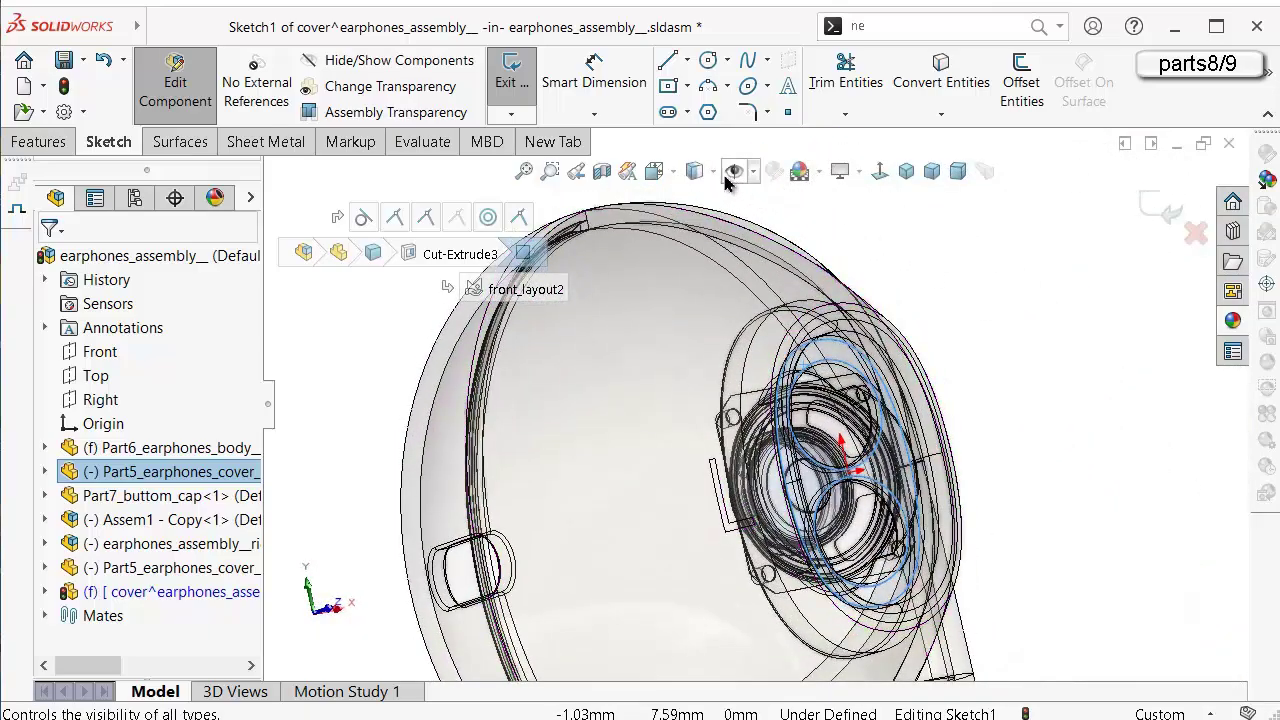
pyautogui.scroll(-2, 926, 402)
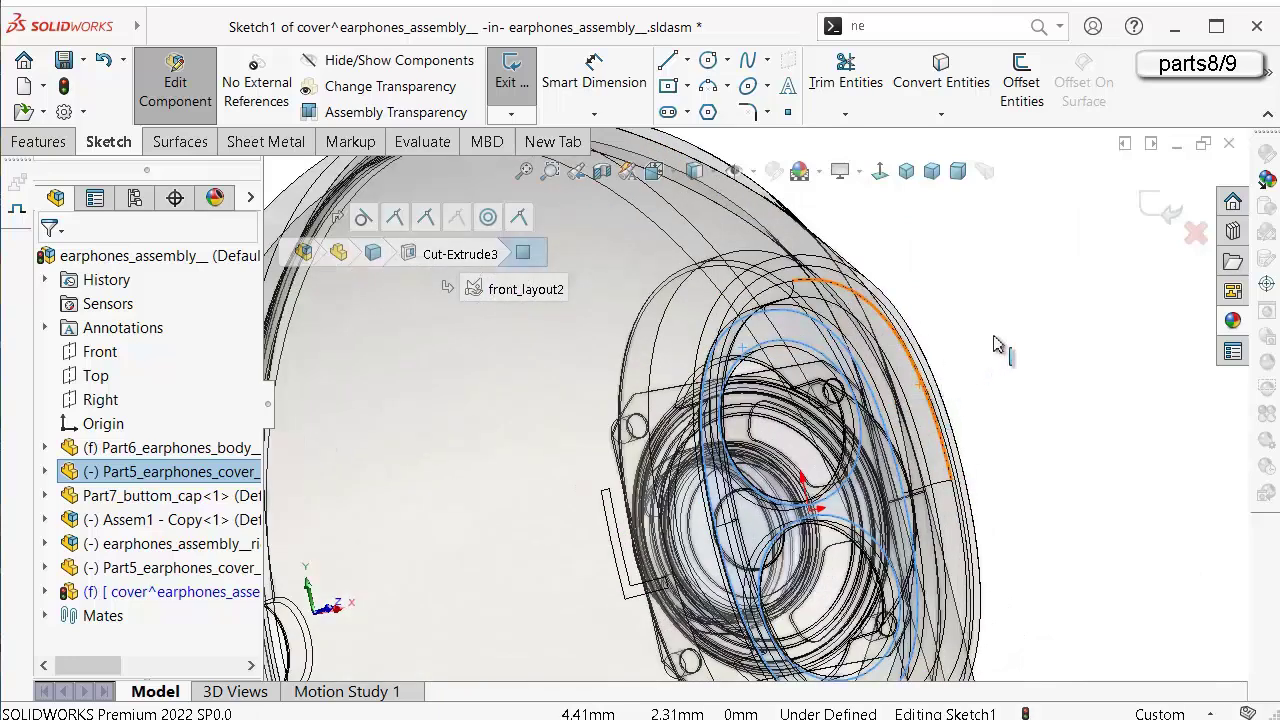
pyautogui.click(993, 335)
pyautogui.scroll(-3, 878, 336)
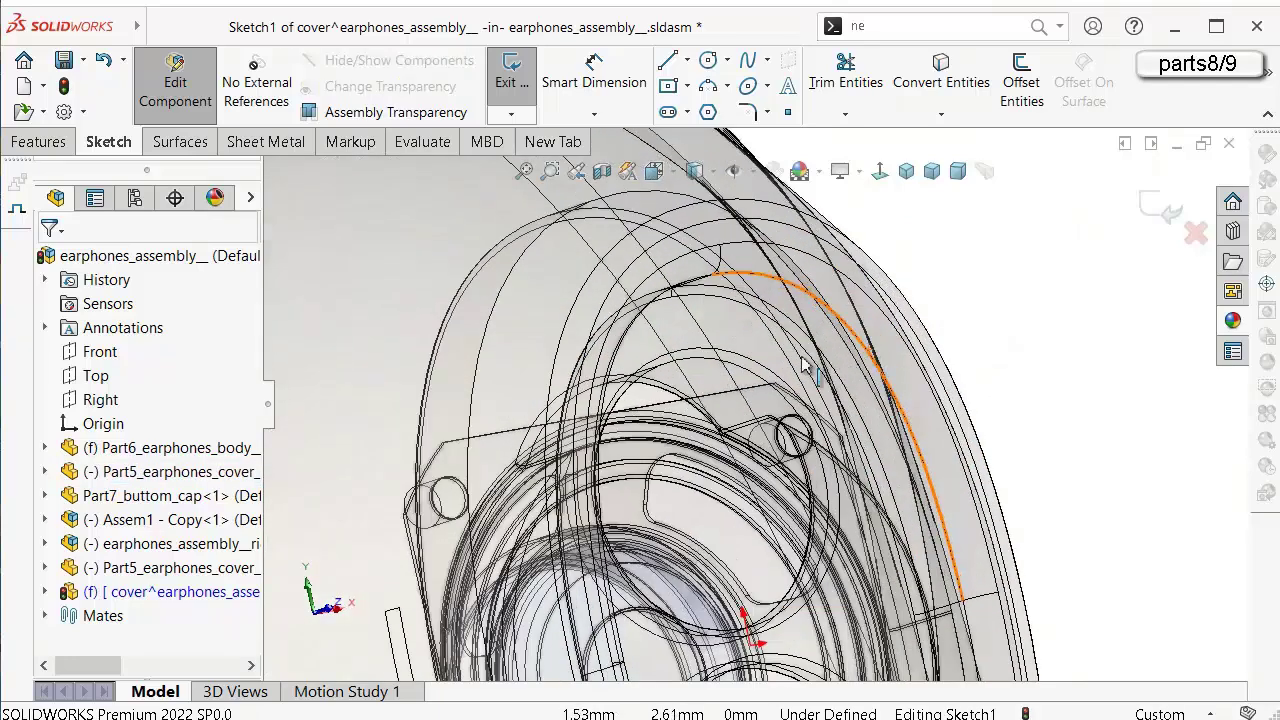
pyautogui.click(738, 304)
pyautogui.rightClick(741, 311)
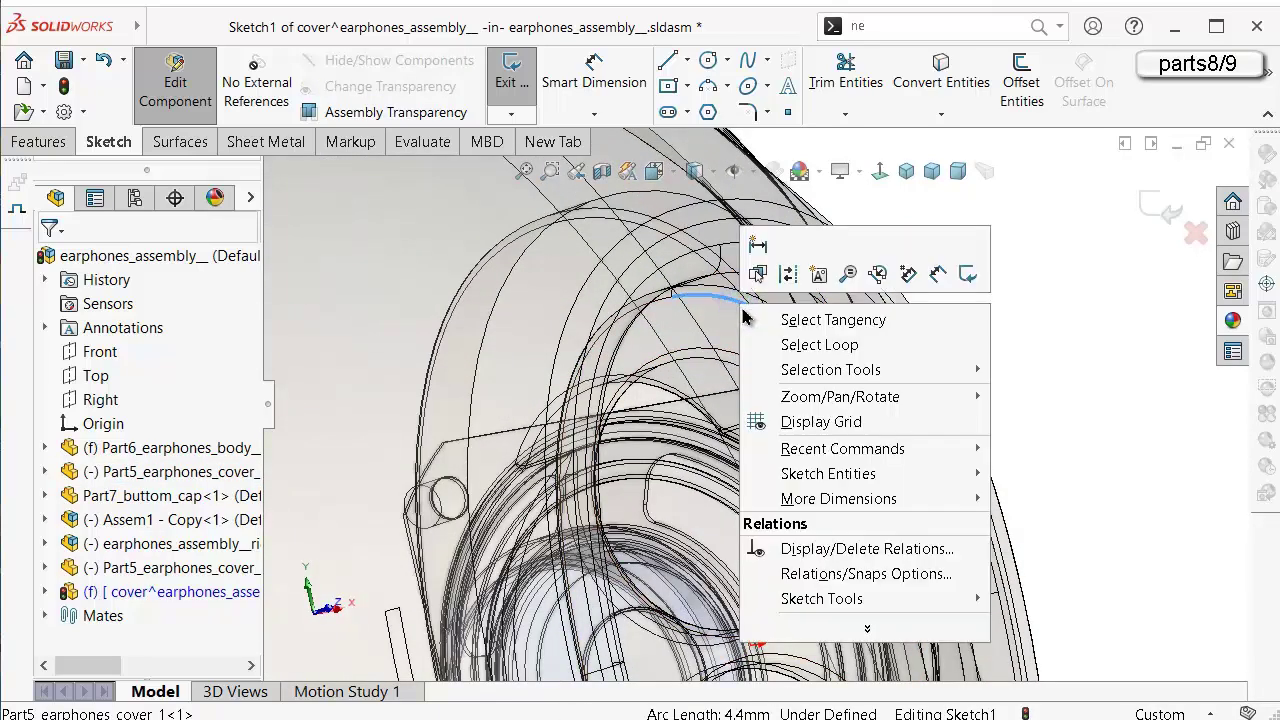
pyautogui.click(777, 345)
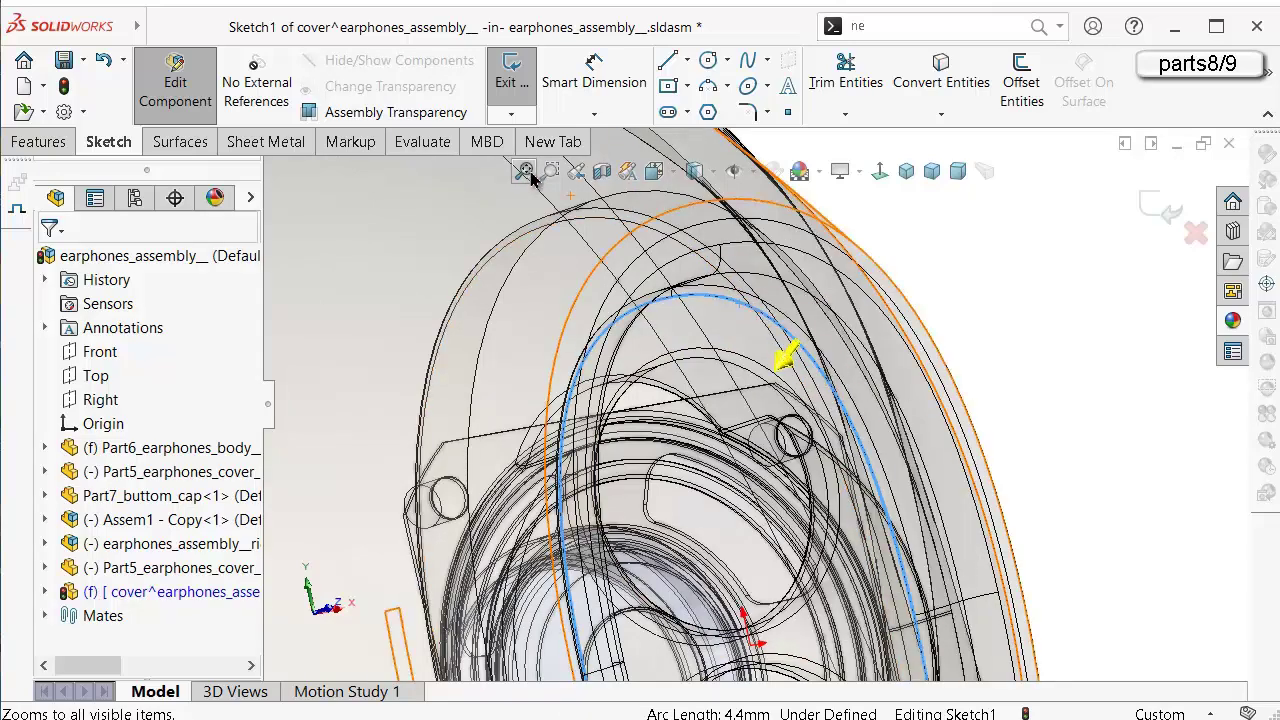
pyautogui.click(942, 66)
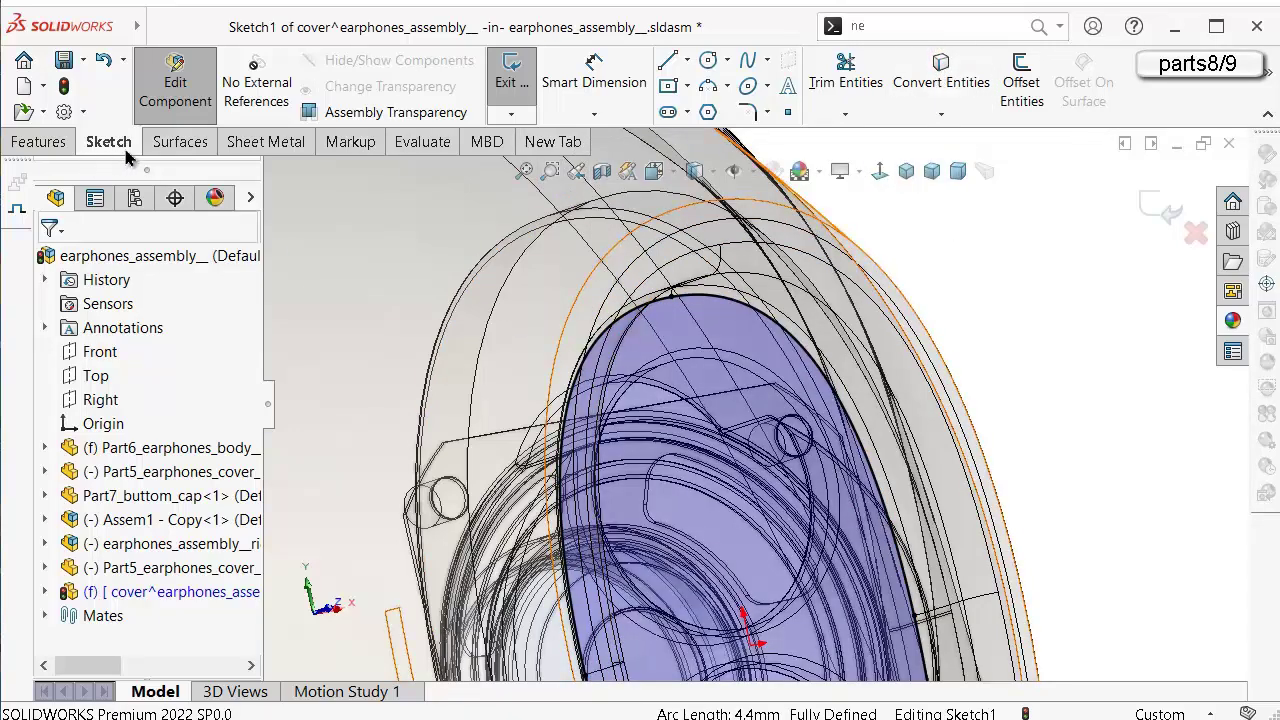
# Create a planar surface bounded by the current sketch to close the recess around the speaker openings.
pyautogui.click(195, 142)
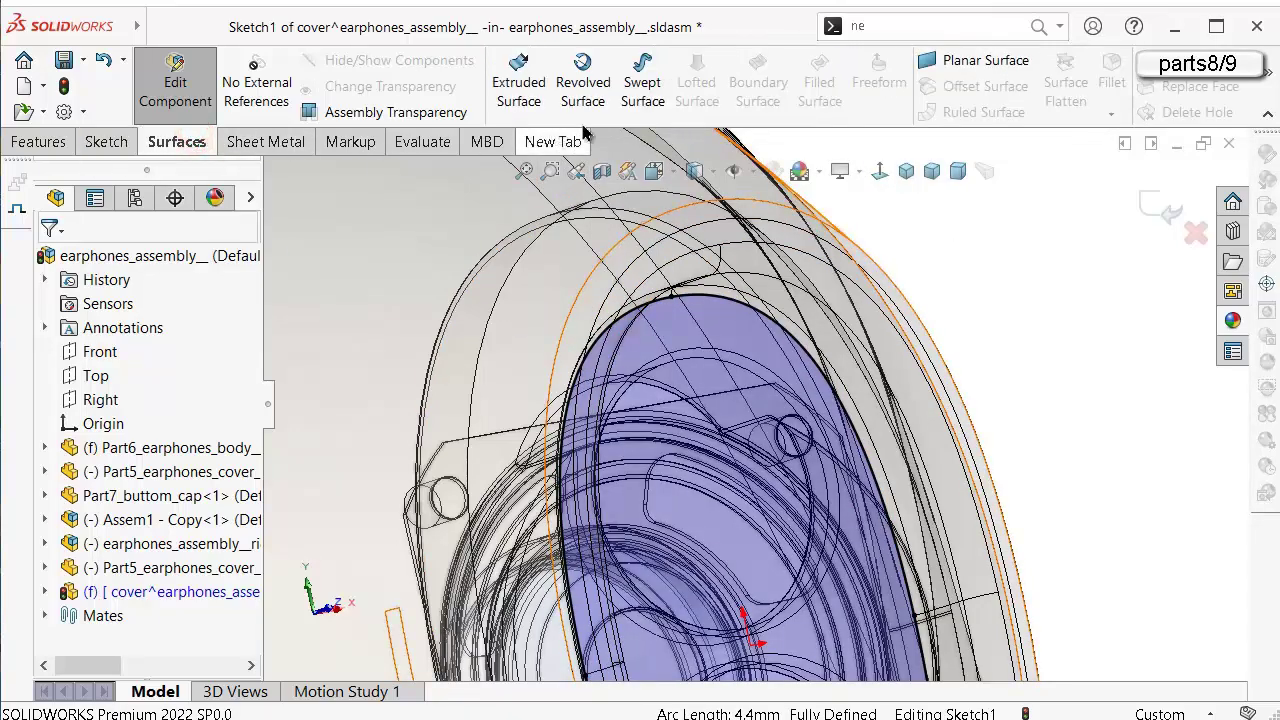
pyautogui.click(972, 58)
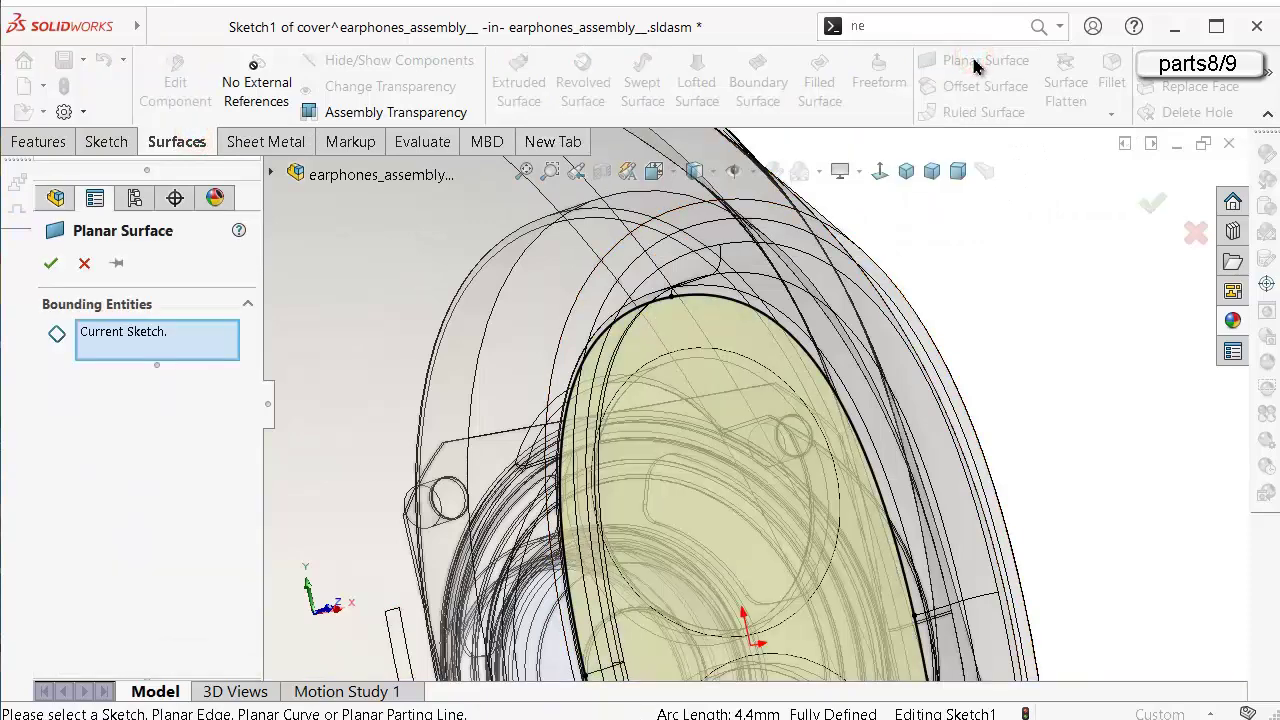
pyautogui.click(46, 258)
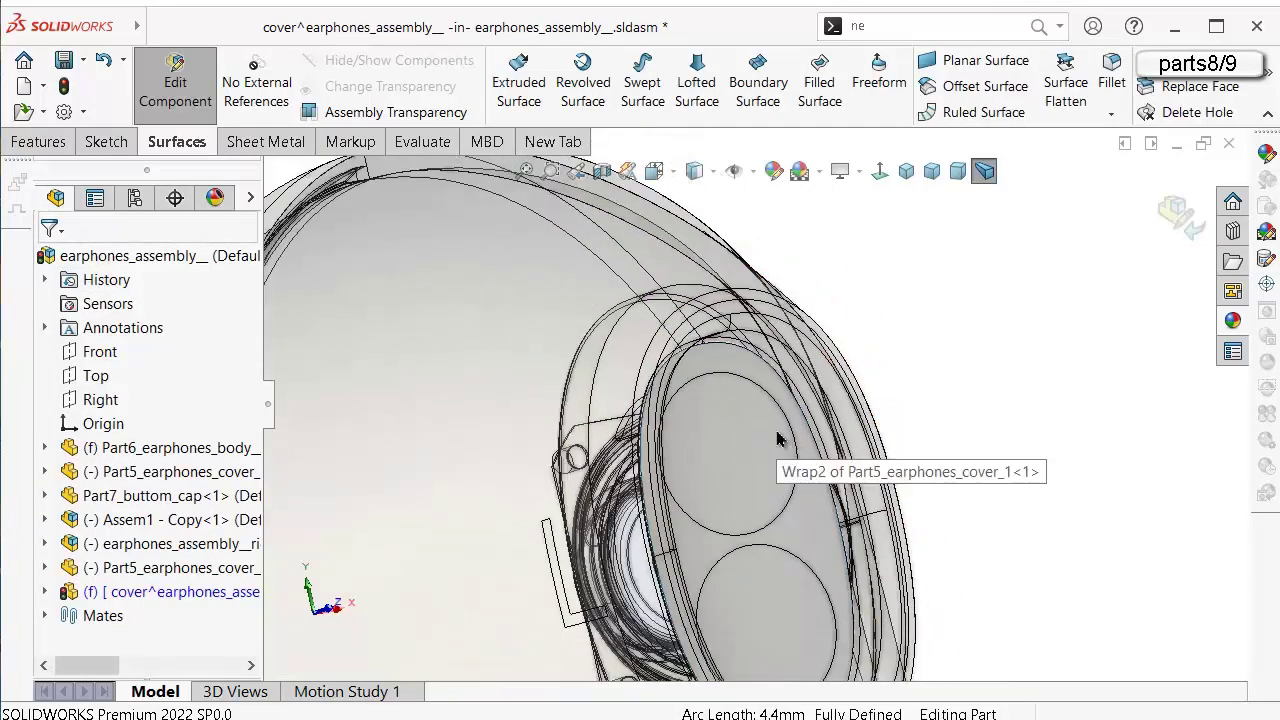
# Select the new planar surface and apply the black soft touch plastic appearance to it.
pyautogui.moveTo(779, 440); pyautogui.dragTo(707, 517, button='middle')
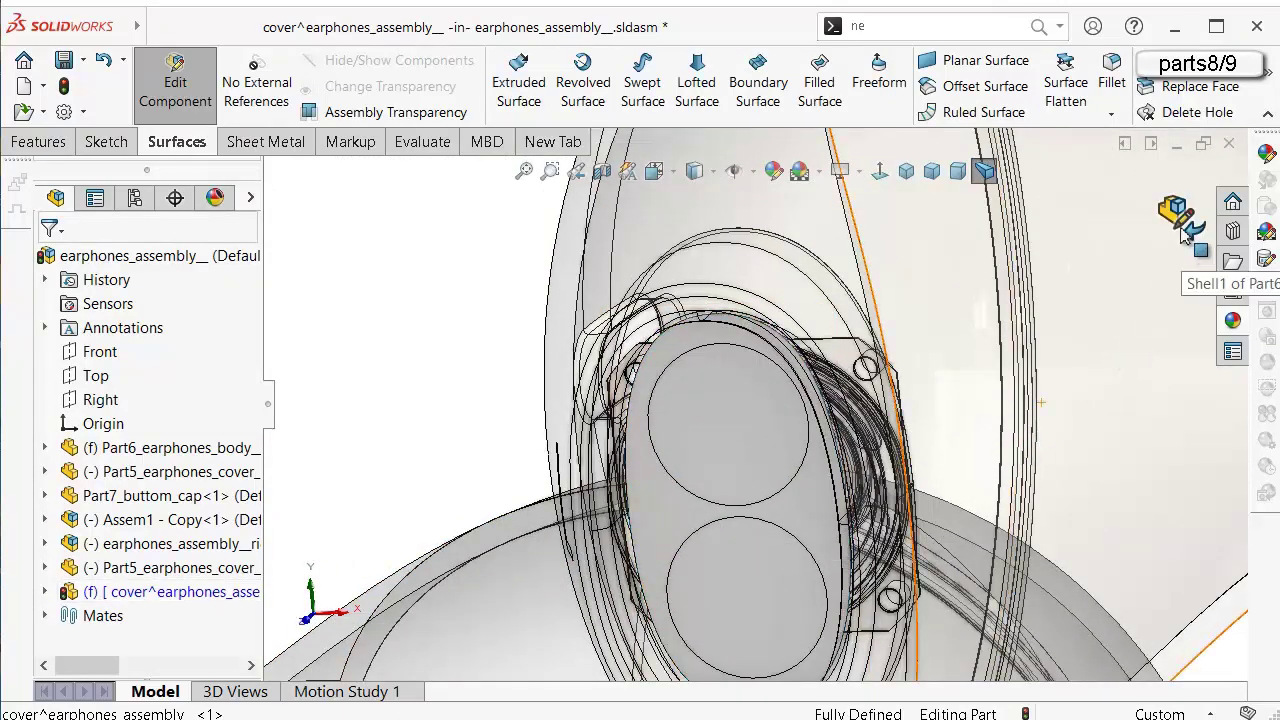
pyautogui.click(818, 511)
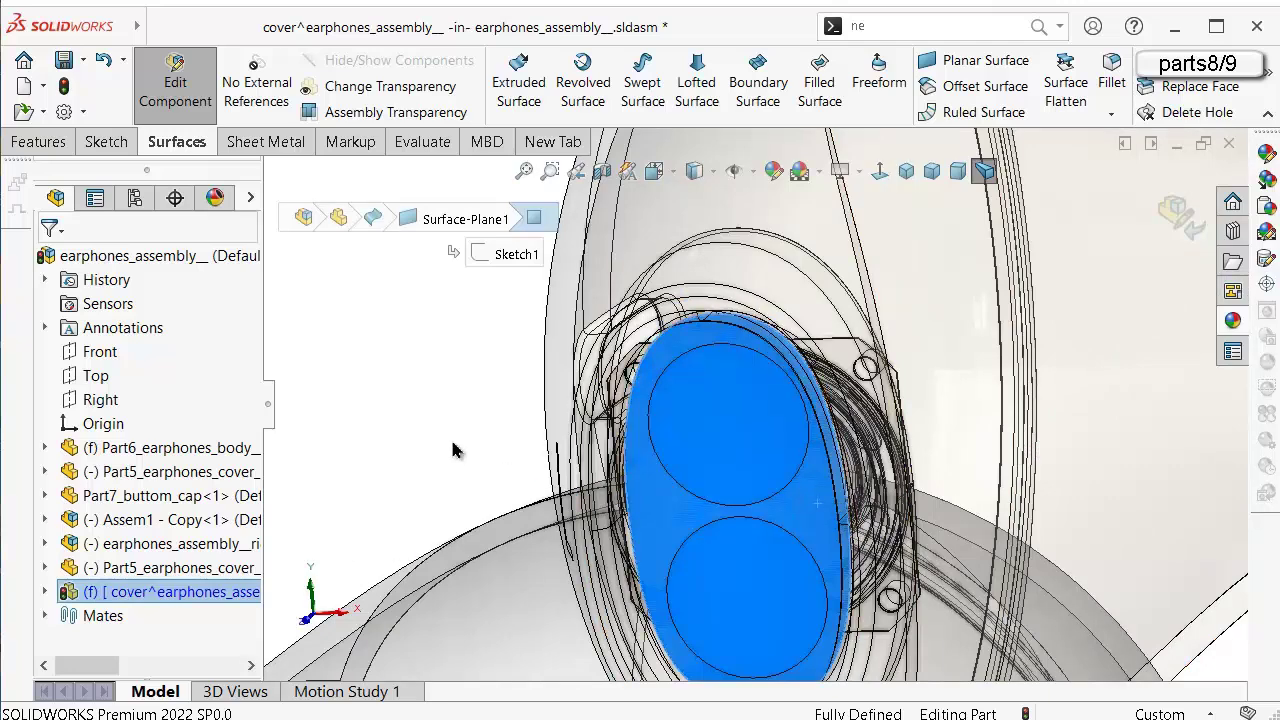
pyautogui.click(406, 409)
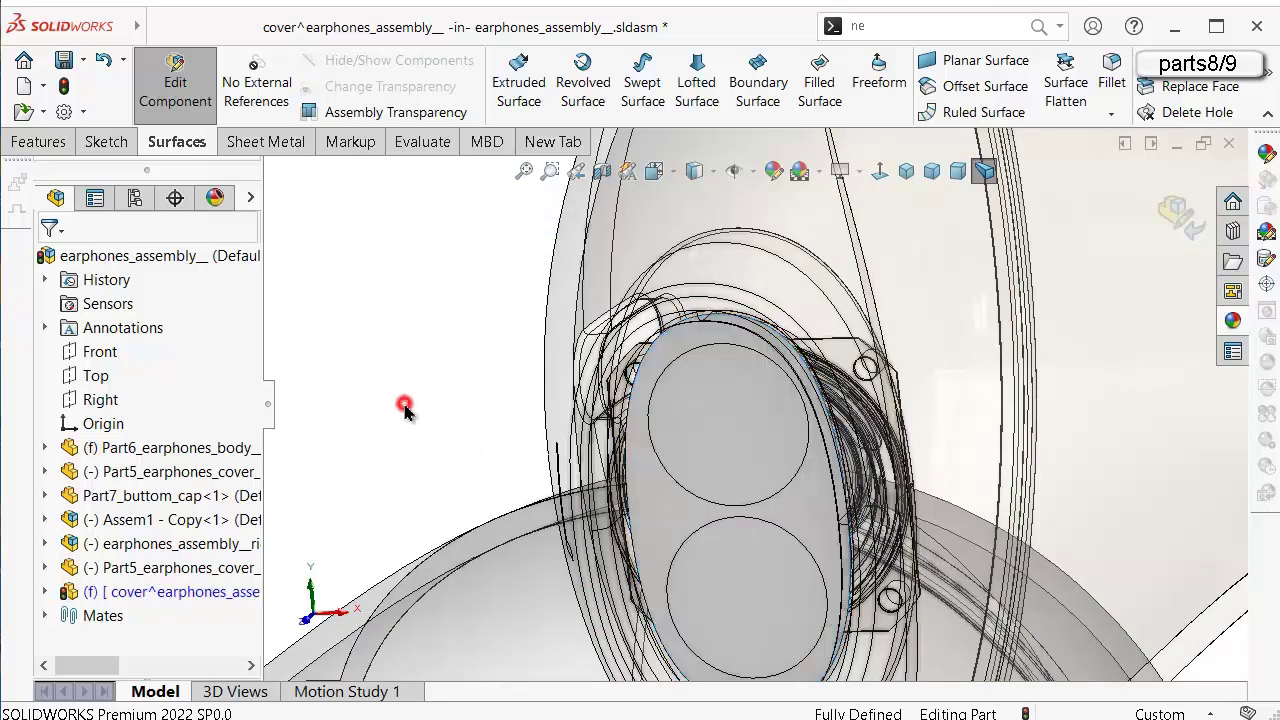
pyautogui.click(642, 500)
pyautogui.click(1143, 268)
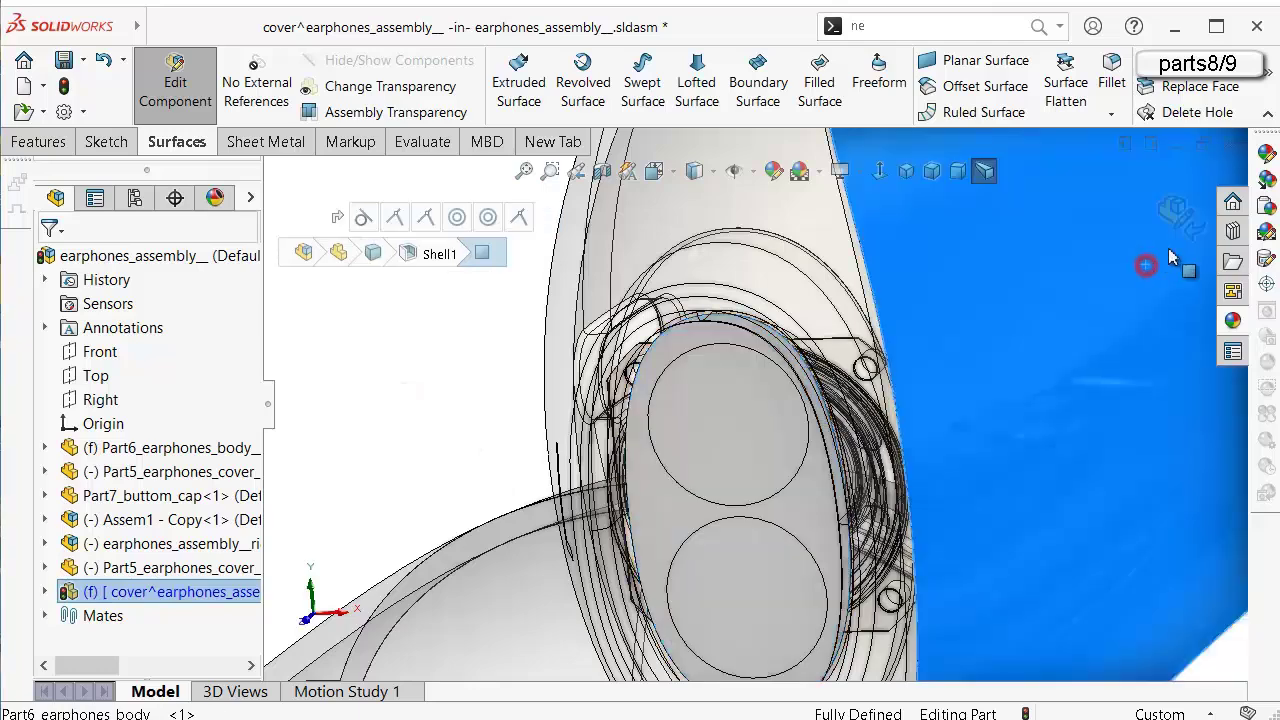
pyautogui.click(446, 425)
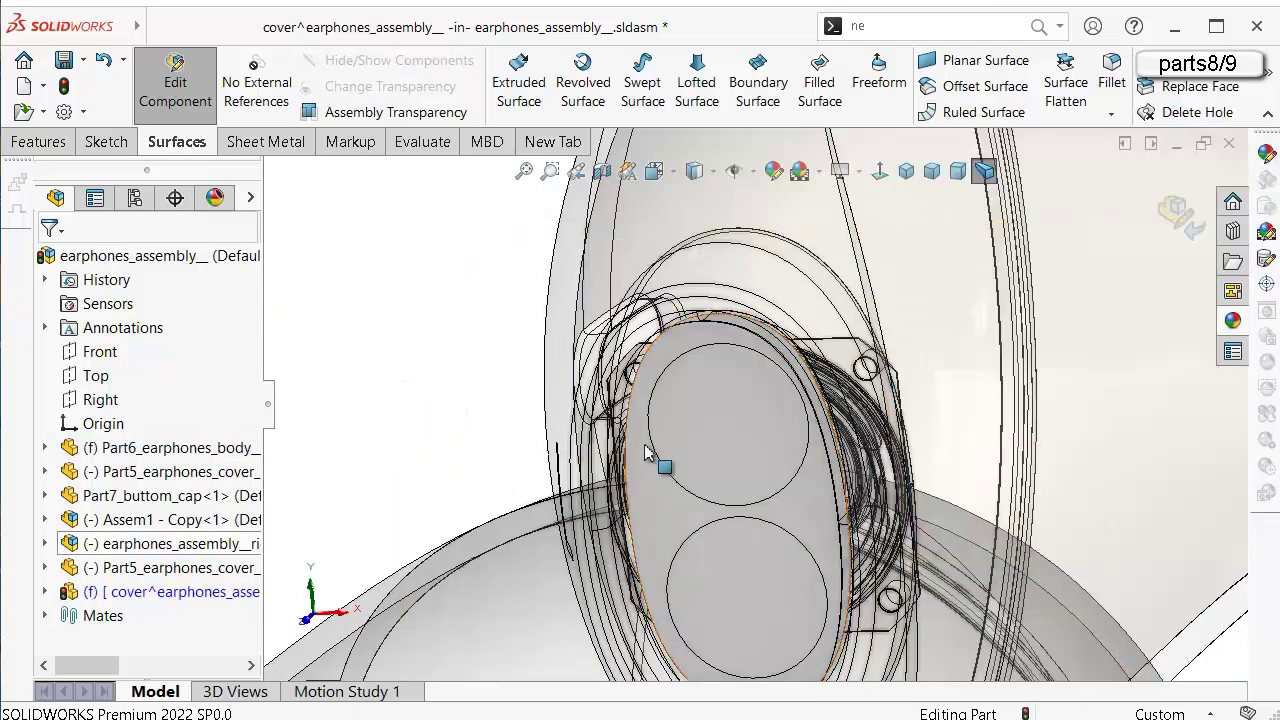
pyautogui.click(637, 494)
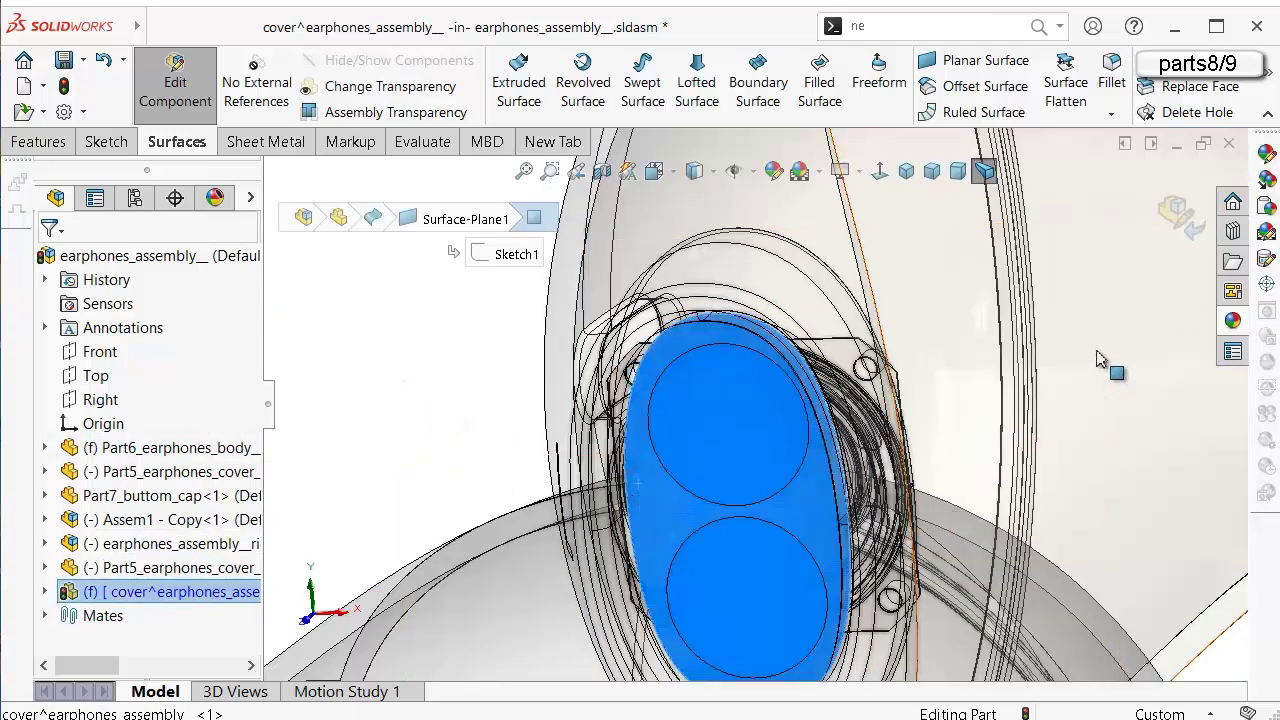
pyautogui.click(1220, 324)
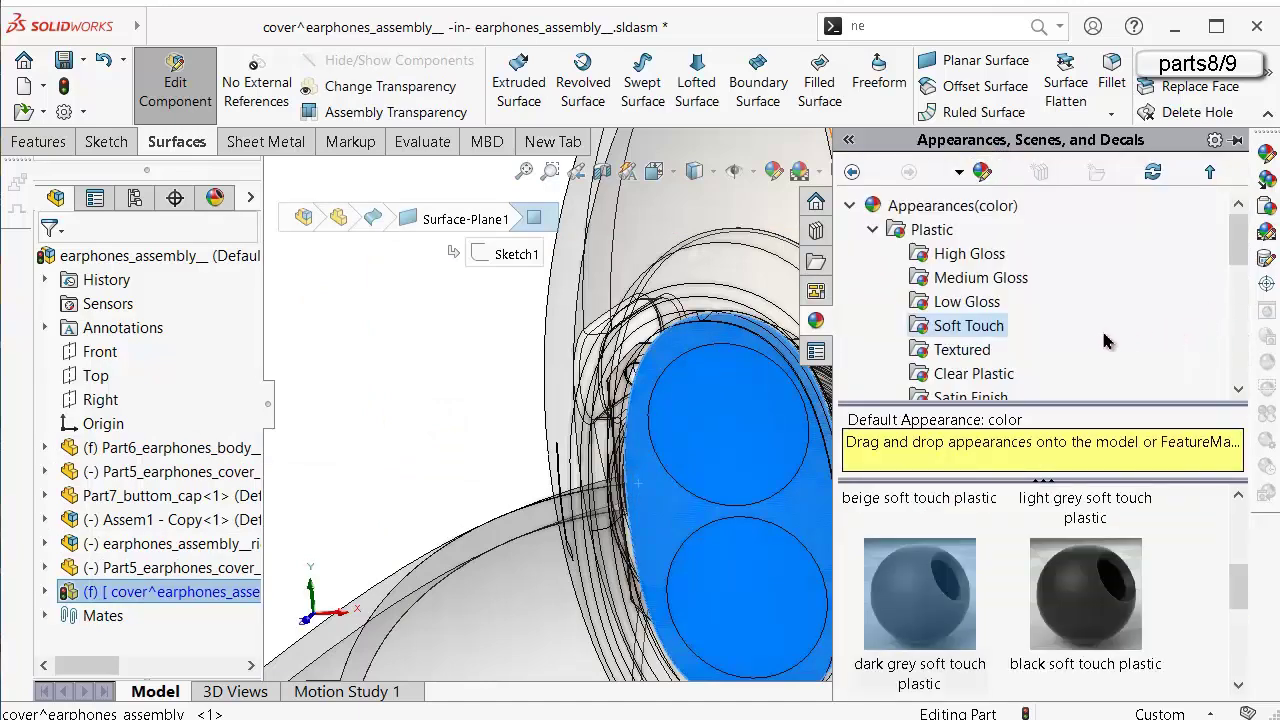
pyautogui.click(1100, 622)
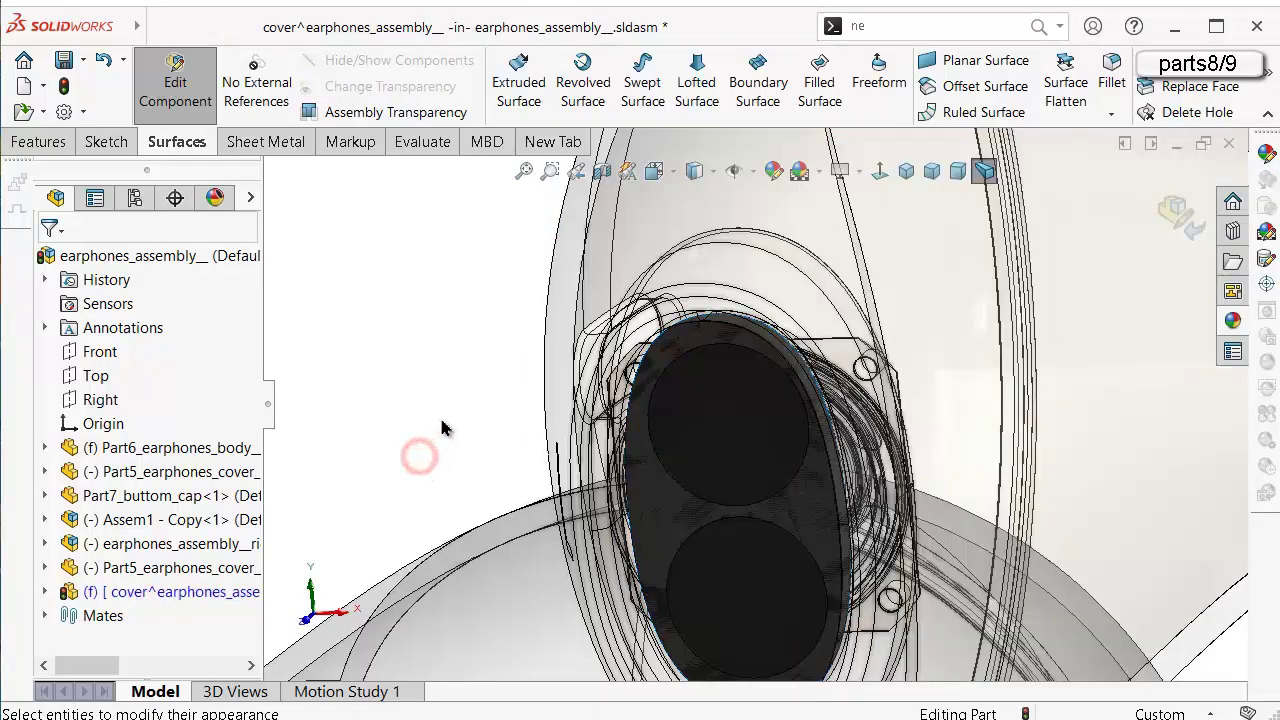
# Examine the black cover surface from several angles and inspect the slotted opening in the earphone cover's wall.
pyautogui.moveTo(441, 428); pyautogui.dragTo(451, 414, button='middle')
pyautogui.scroll(5, 451, 414)
pyautogui.scroll(-3, 1057, 260)
pyautogui.scroll(1, 1112, 272)
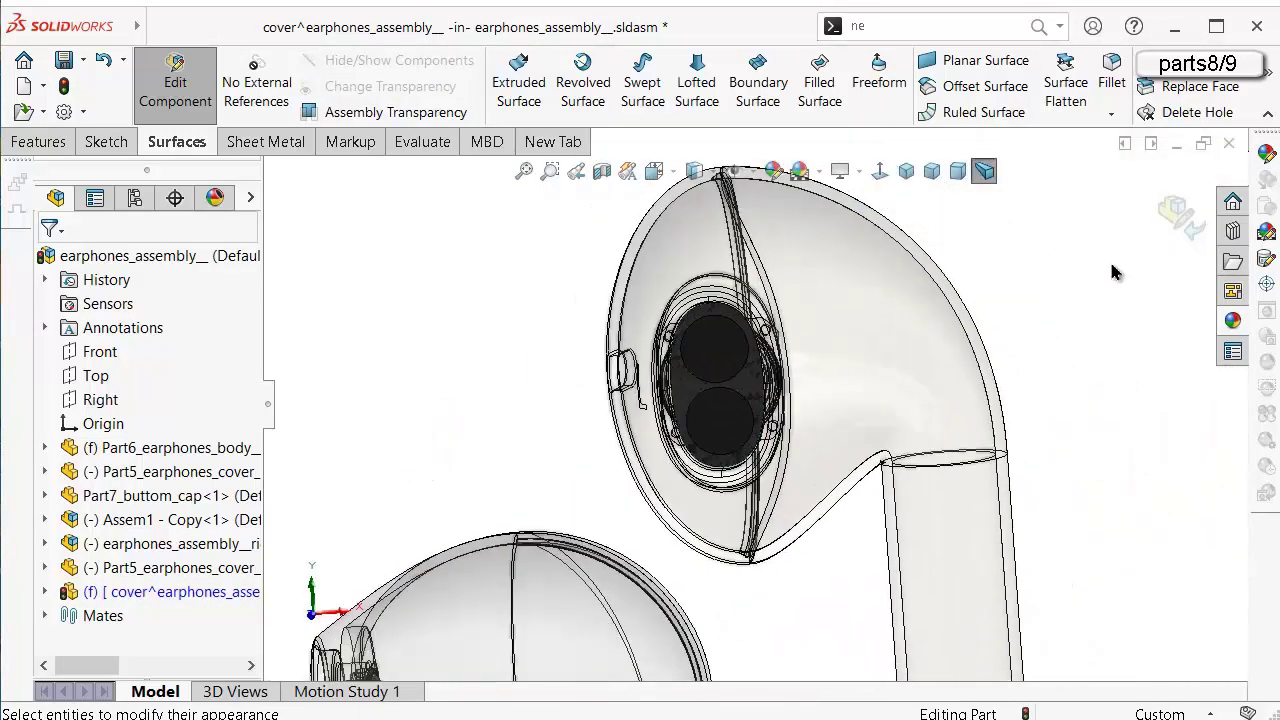
pyautogui.middleClick(935, 310)
pyautogui.moveTo(935, 310); pyautogui.dragTo(1016, 334, button='middle')
pyautogui.scroll(-4, 837, 371)
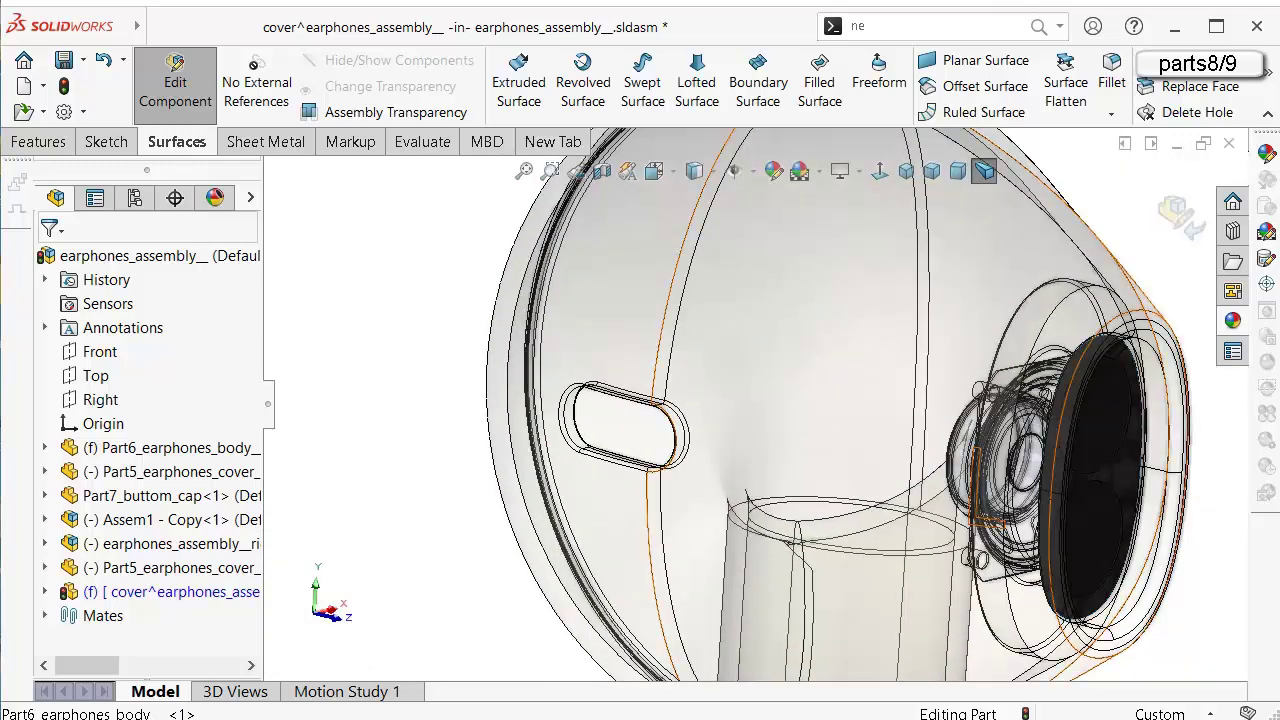
pyautogui.scroll(2, 828, 541)
pyautogui.scroll(-2, 828, 541)
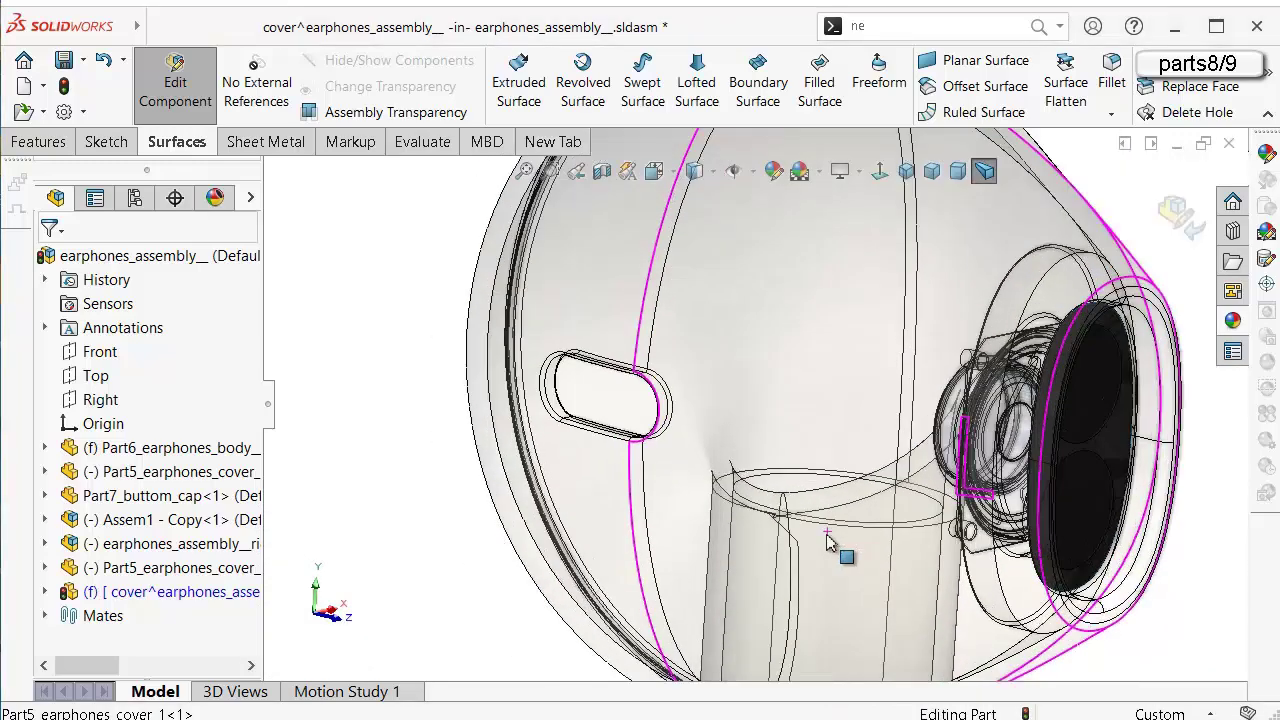
pyautogui.scroll(1, 694, 414)
pyautogui.scroll(-2, 720, 423)
pyautogui.scroll(-1, 710, 408)
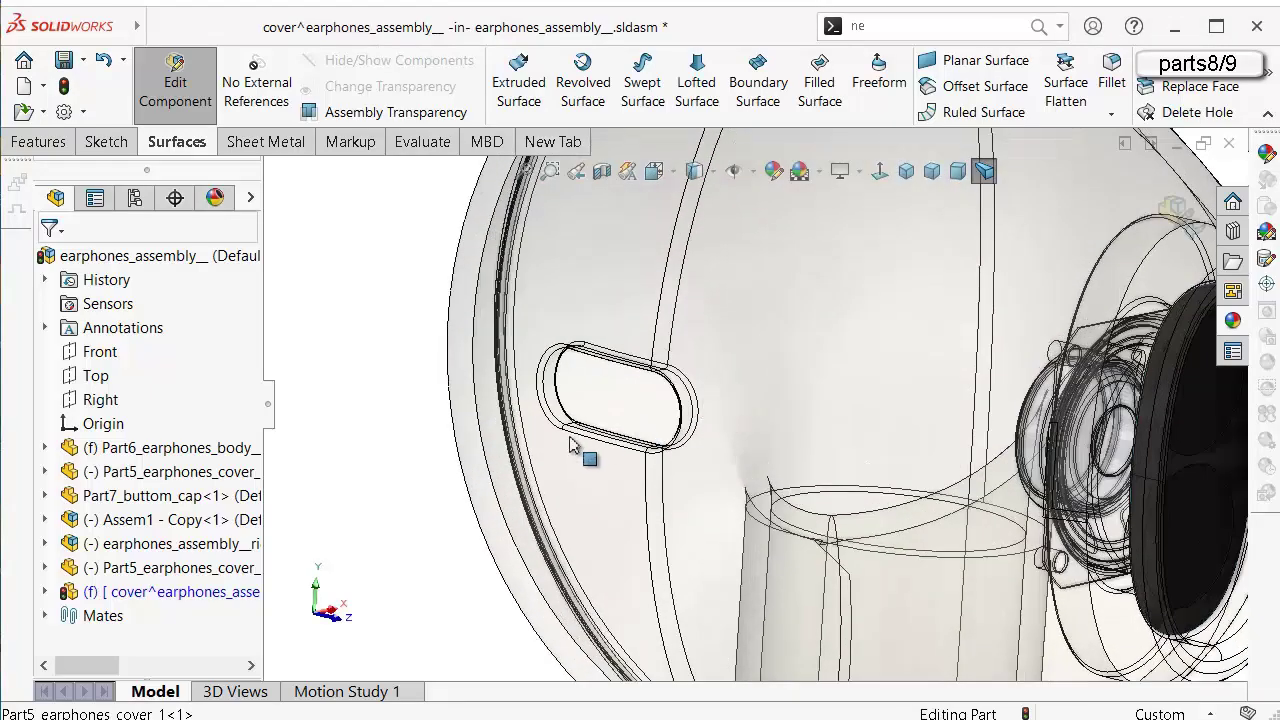
pyautogui.scroll(-1, 607, 440)
pyautogui.moveTo(607, 440); pyautogui.dragTo(597, 458, button='middle')
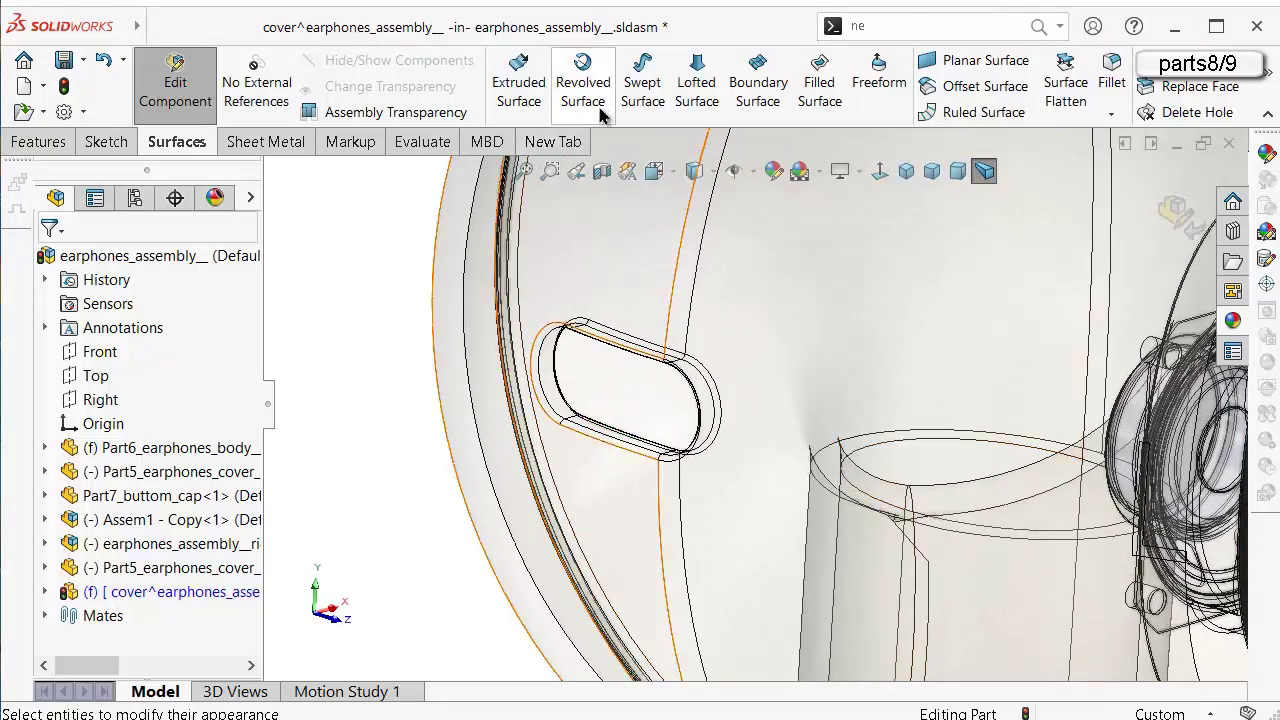
pyautogui.click(822, 84)
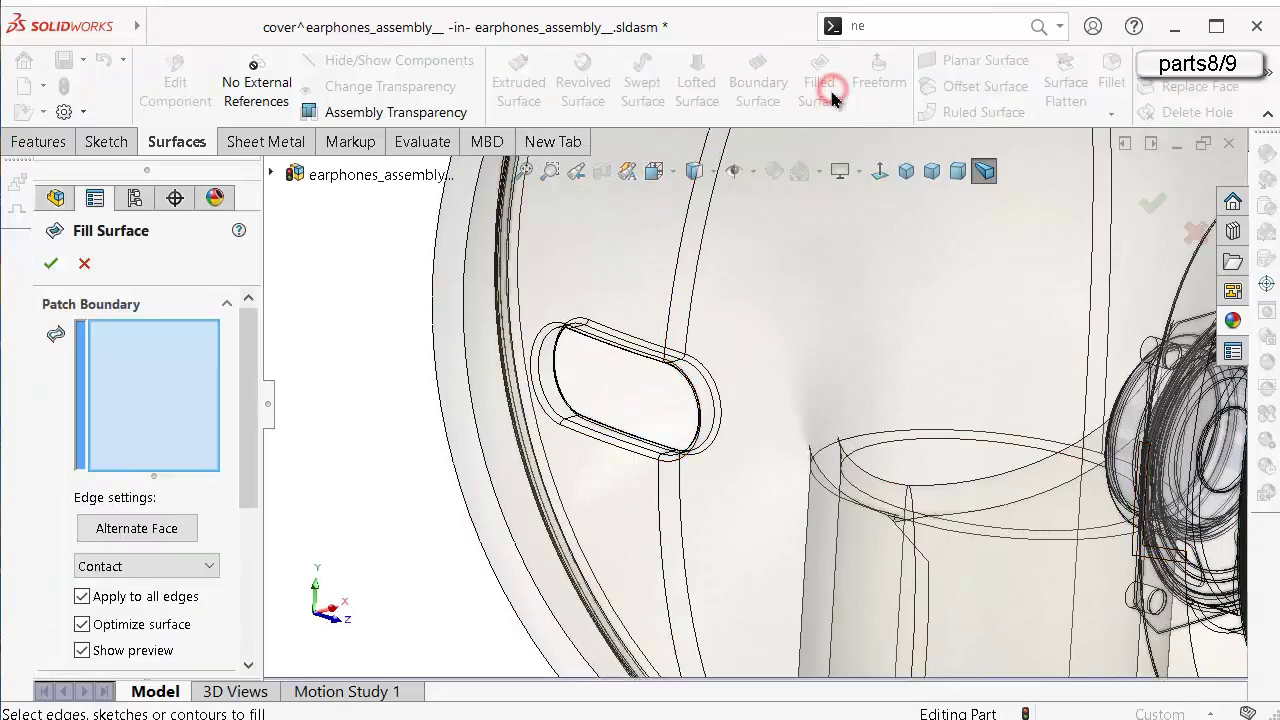
pyautogui.scroll(-3, 640, 390)
pyautogui.scroll(-2, 520, 486)
pyautogui.scroll(3, 515, 488)
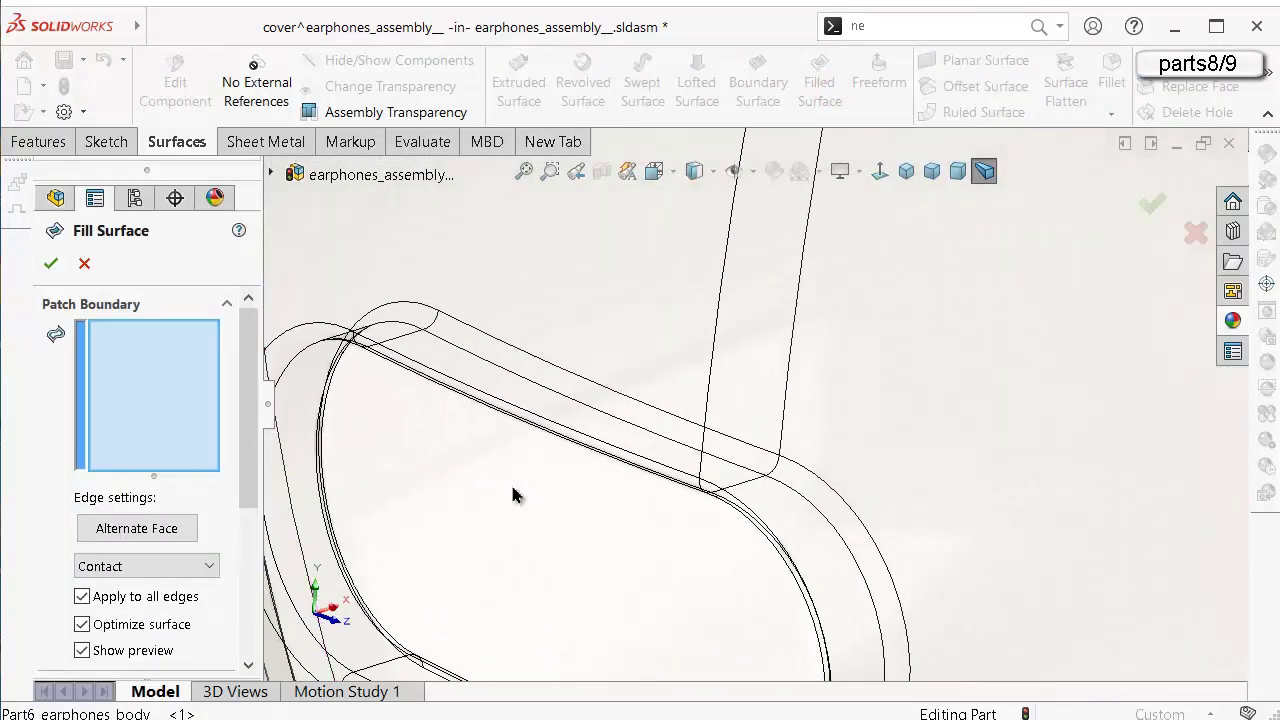
pyautogui.scroll(-4, 520, 490)
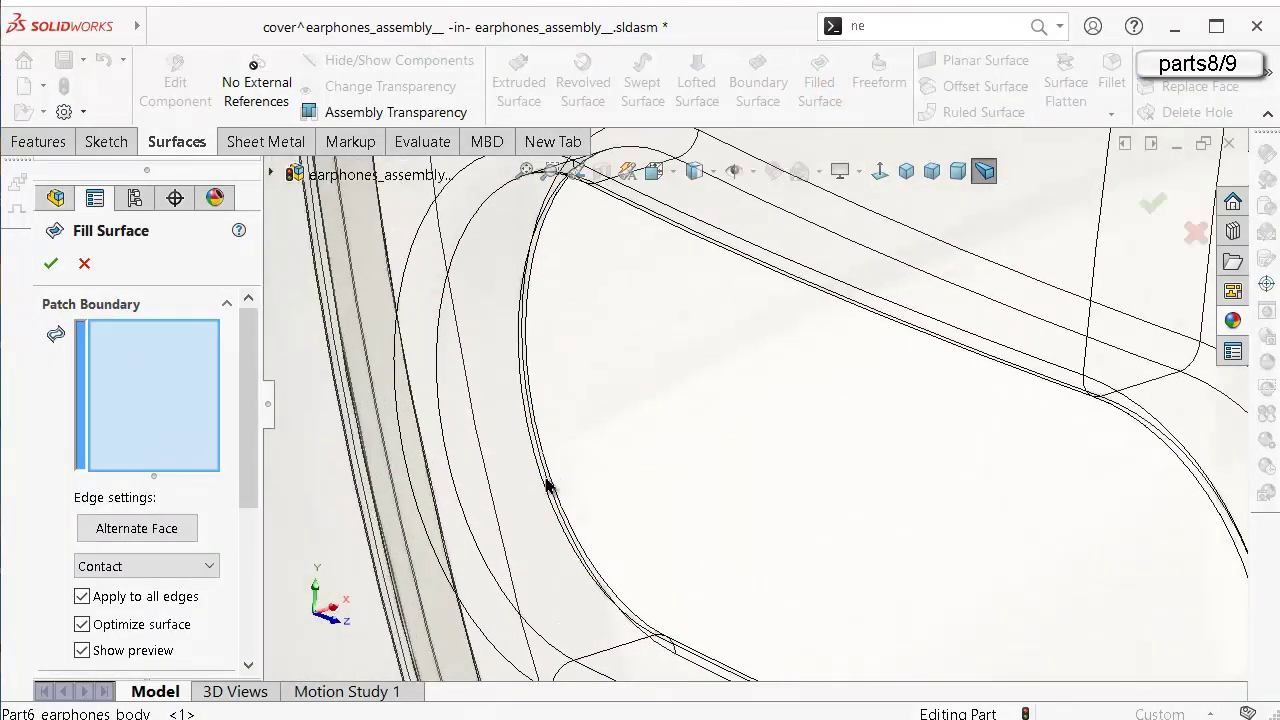
pyautogui.moveTo(541, 487); pyautogui.dragTo(509, 499, button='middle')
pyautogui.scroll(-3, 572, 489)
pyautogui.click(586, 465)
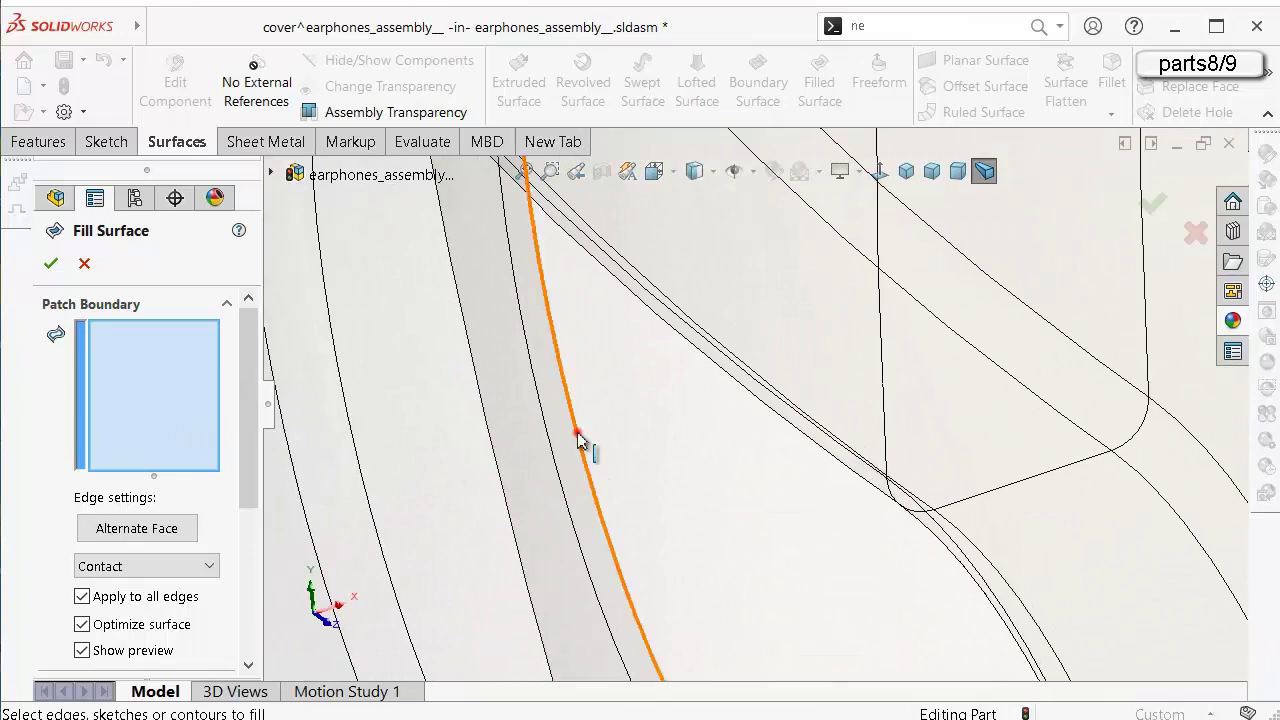
pyautogui.moveTo(578, 441); pyautogui.dragTo(706, 477, button='middle')
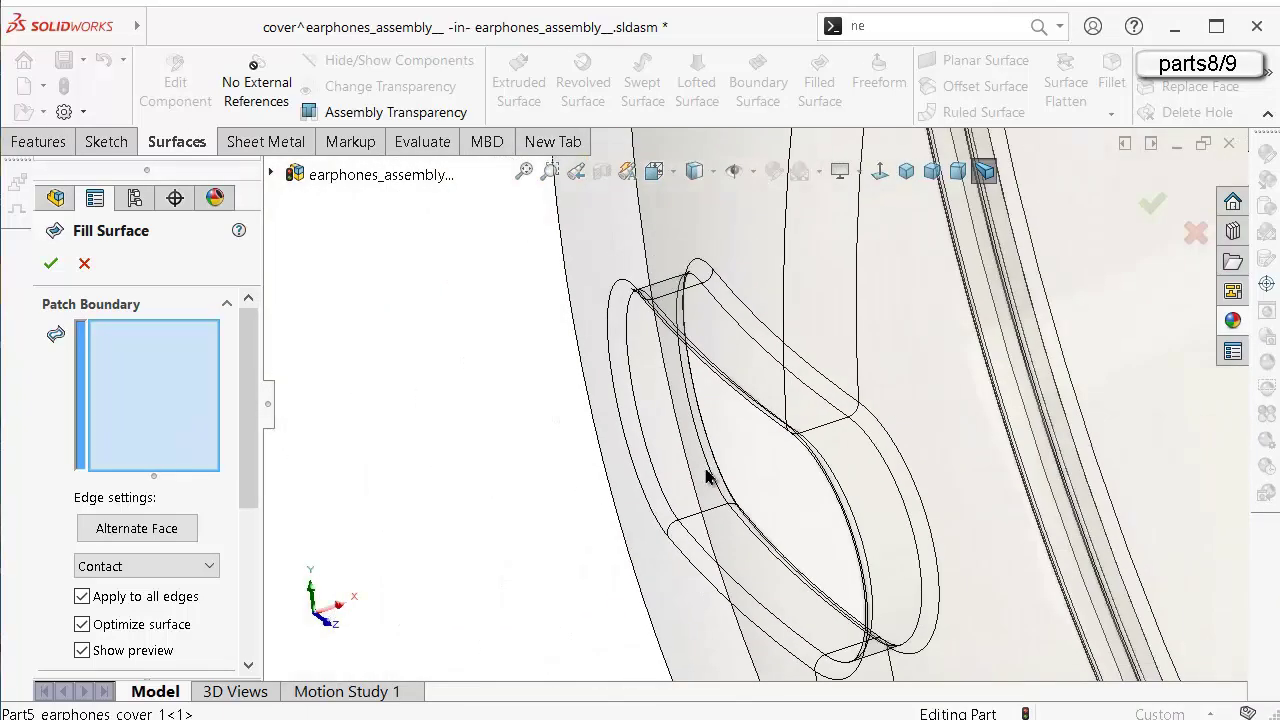
pyautogui.click(764, 553)
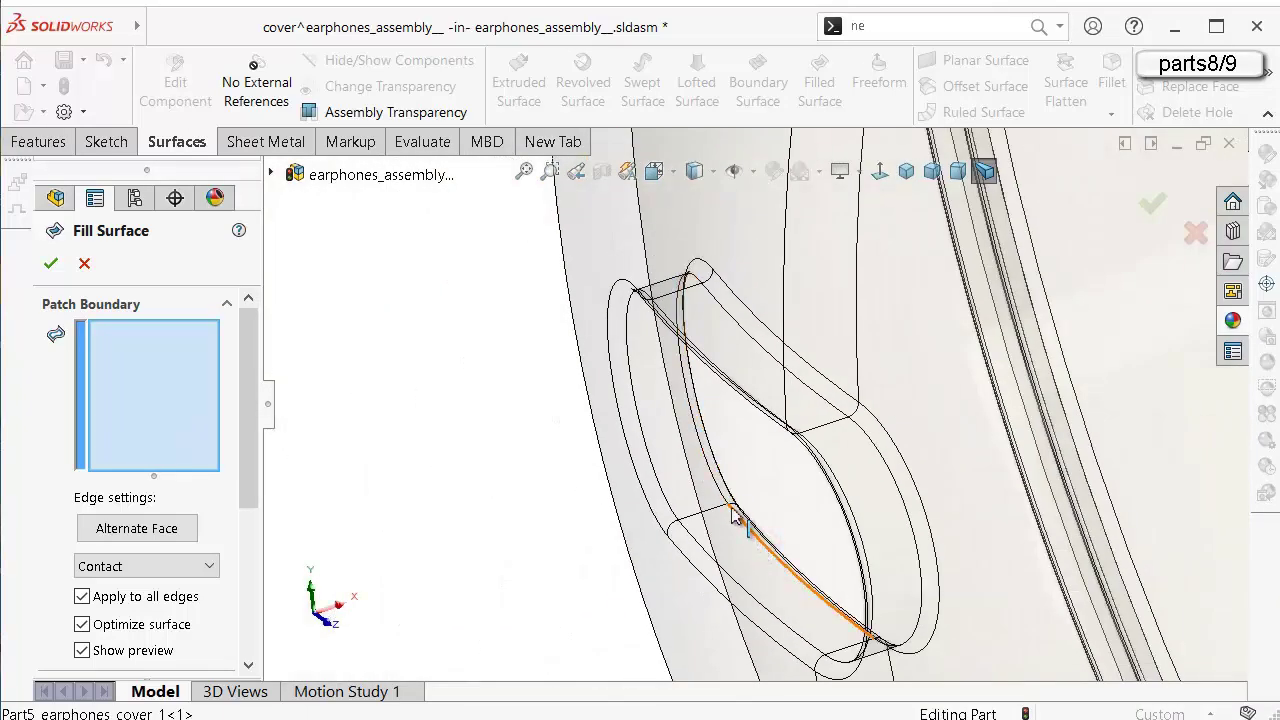
pyautogui.click(85, 264)
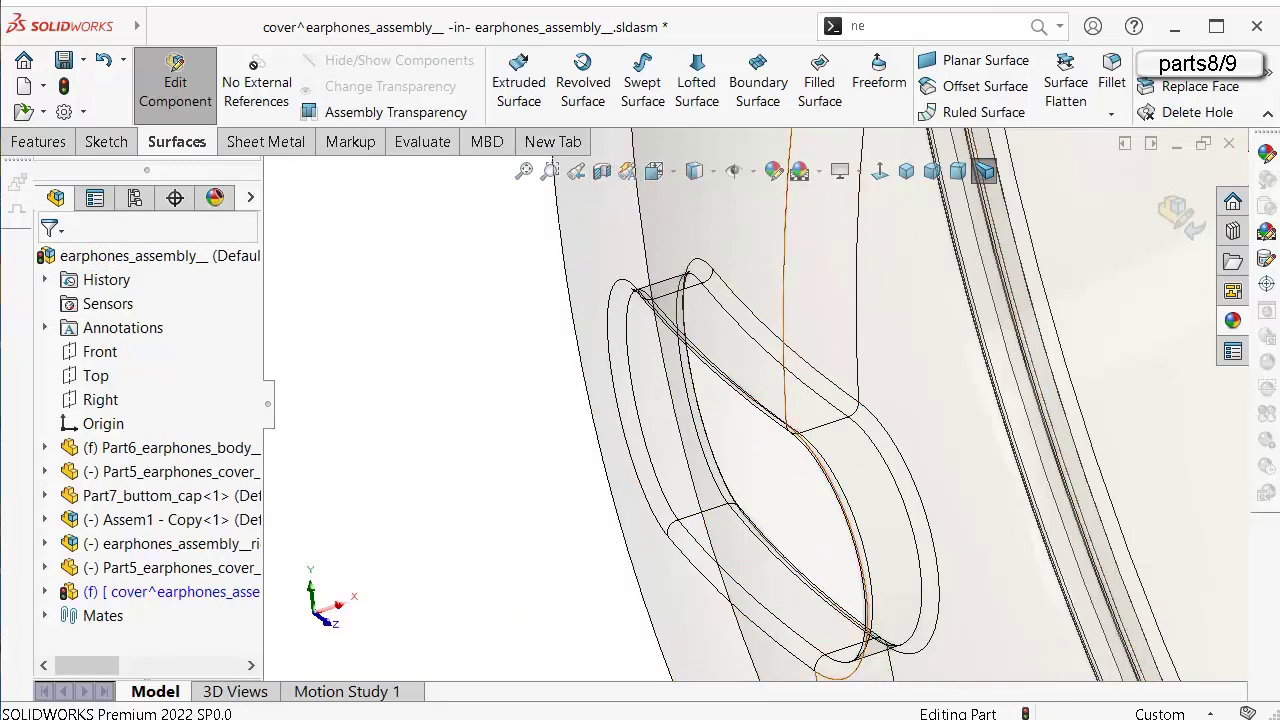
# Start an offset surface from the Fillet6 face at the slot's inner end, with an offset distance of 0.01 mm.
pyautogui.moveTo(740, 663); pyautogui.dragTo(737, 637, button='middle')
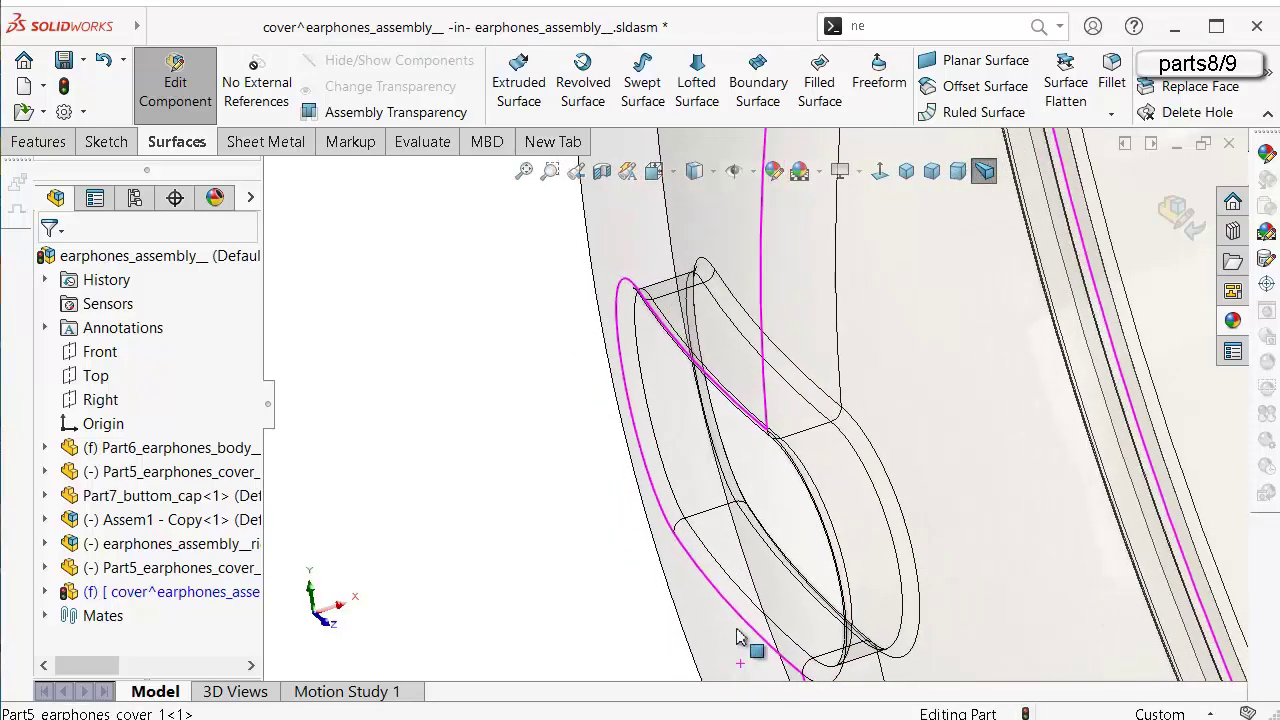
pyautogui.scroll(-4, 740, 602)
pyautogui.scroll(2, 766, 546)
pyautogui.scroll(-2, 781, 518)
pyautogui.scroll(-3, 792, 312)
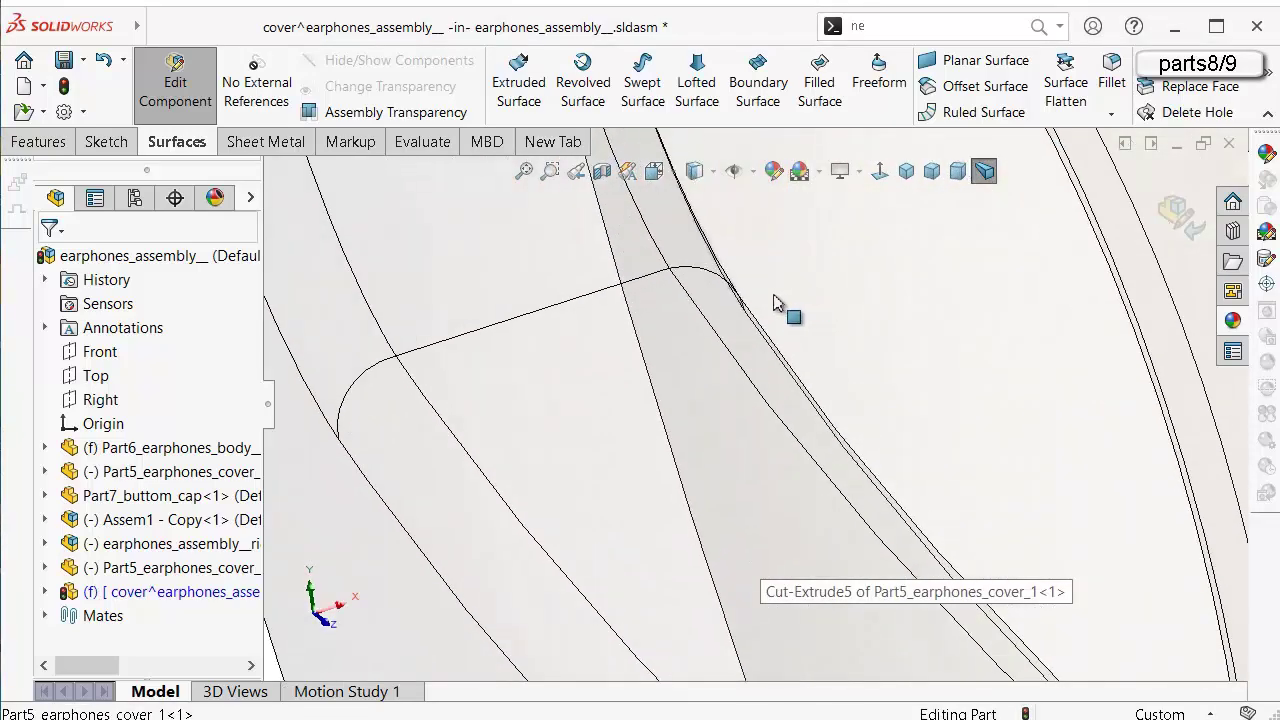
pyautogui.click(710, 262)
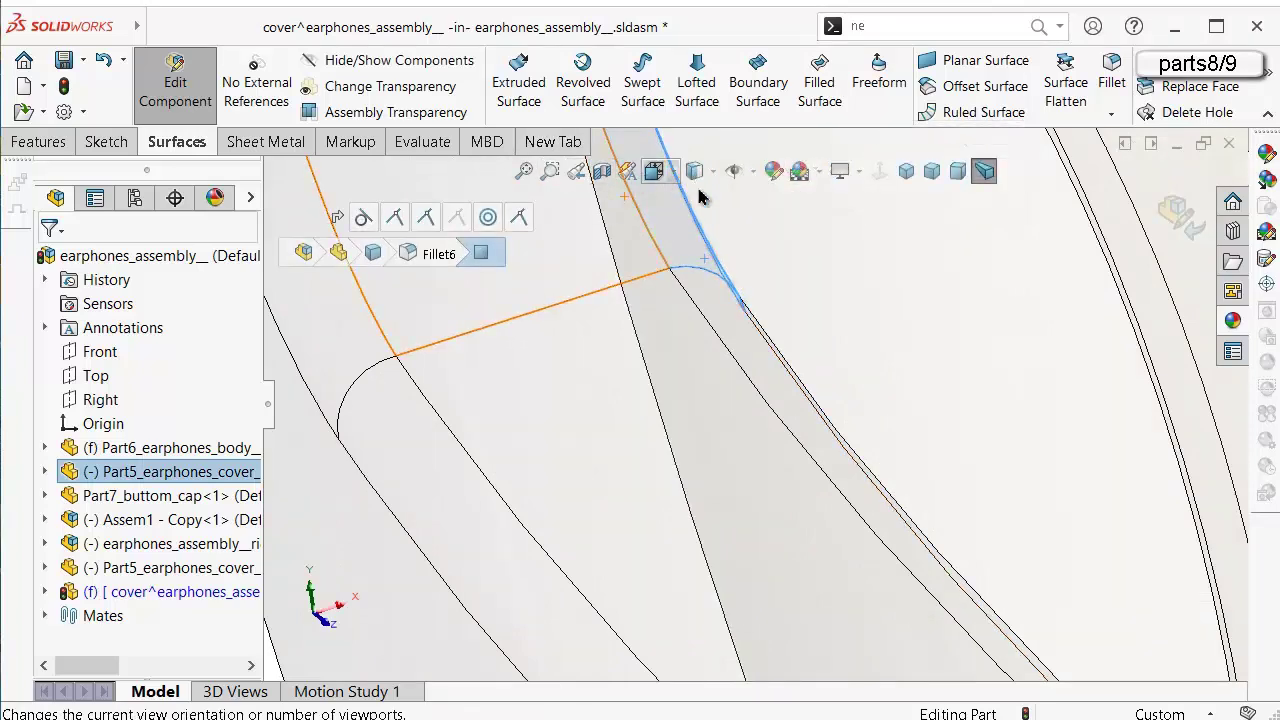
pyautogui.scroll(3, 777, 234)
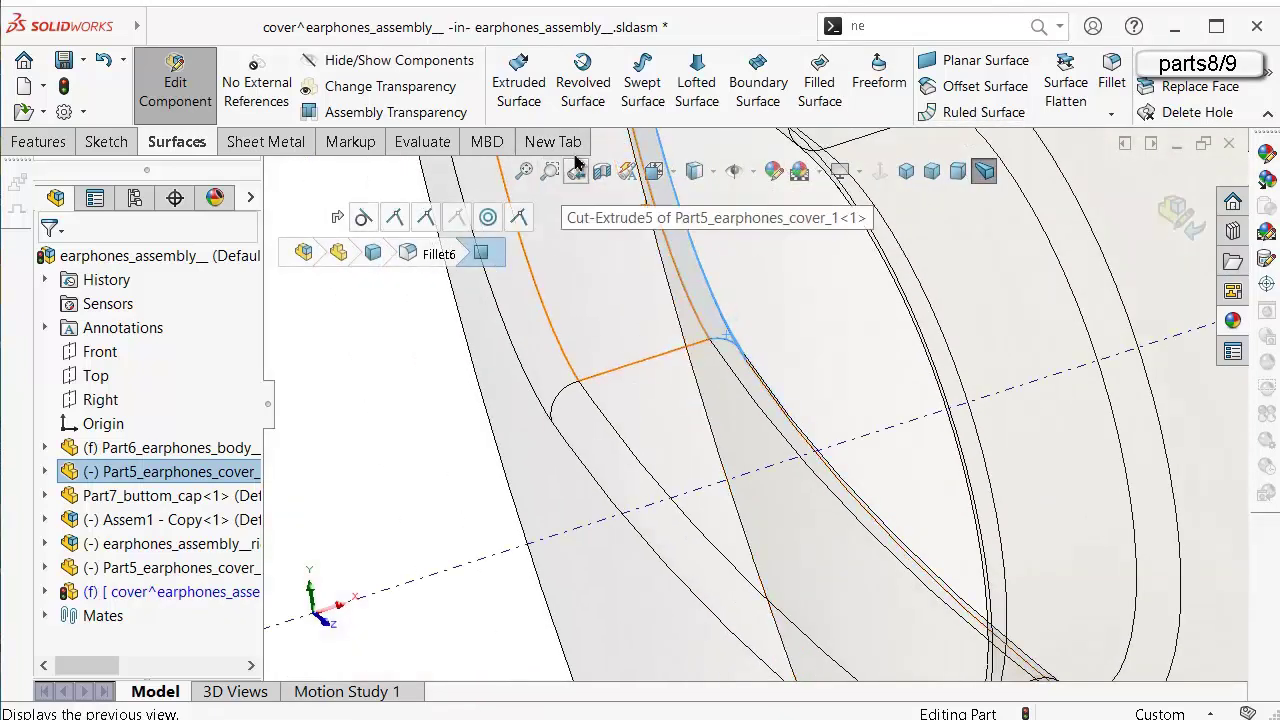
pyautogui.click(972, 88)
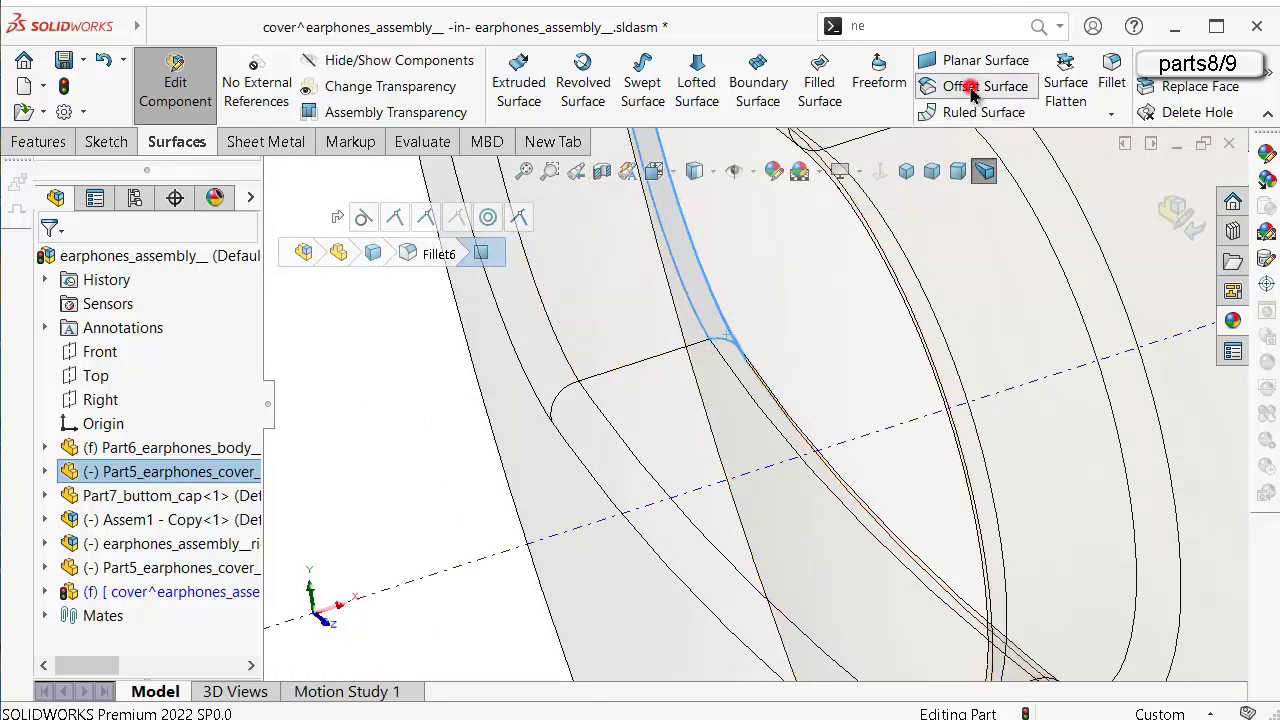
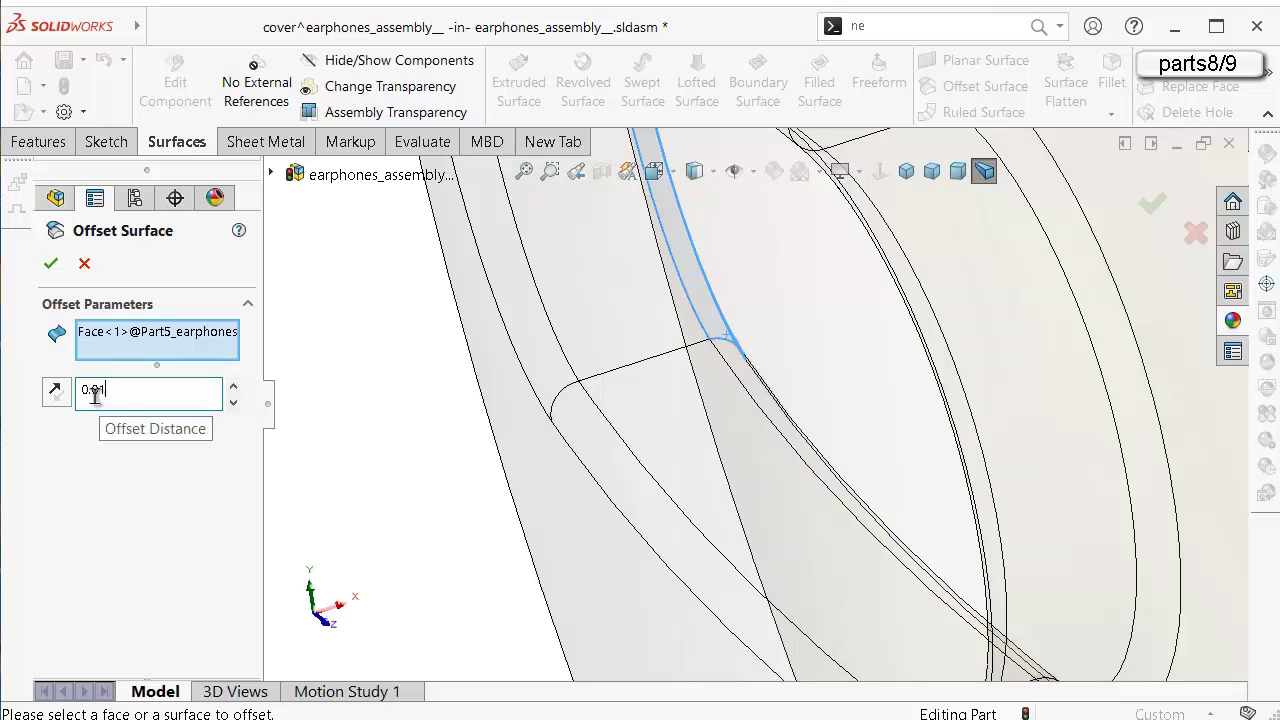
# Add the two neighbouring fillet faces on the slot's inner rim to the 0.01 mm offset surface selection.
pyautogui.click(163, 348)
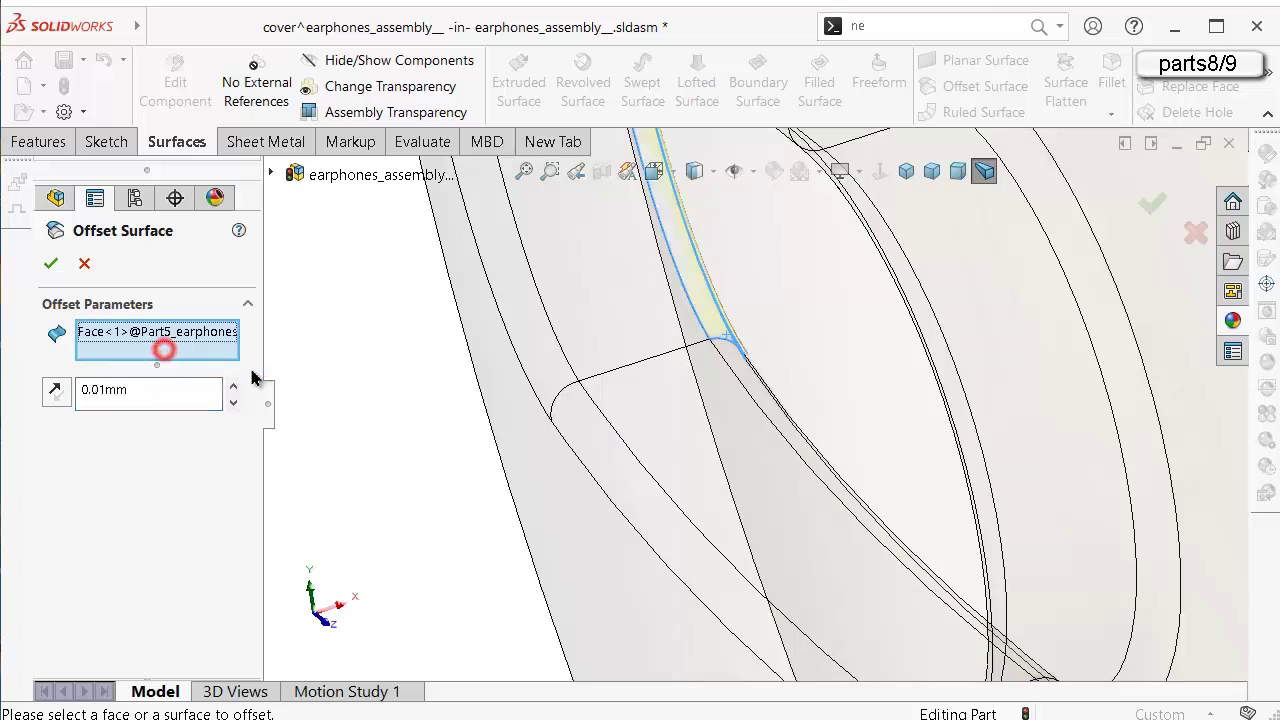
pyautogui.click(790, 441)
pyautogui.moveTo(820, 455); pyautogui.dragTo(920, 492, button='middle')
pyautogui.scroll(5, 920, 492)
pyautogui.scroll(-6, 1038, 550)
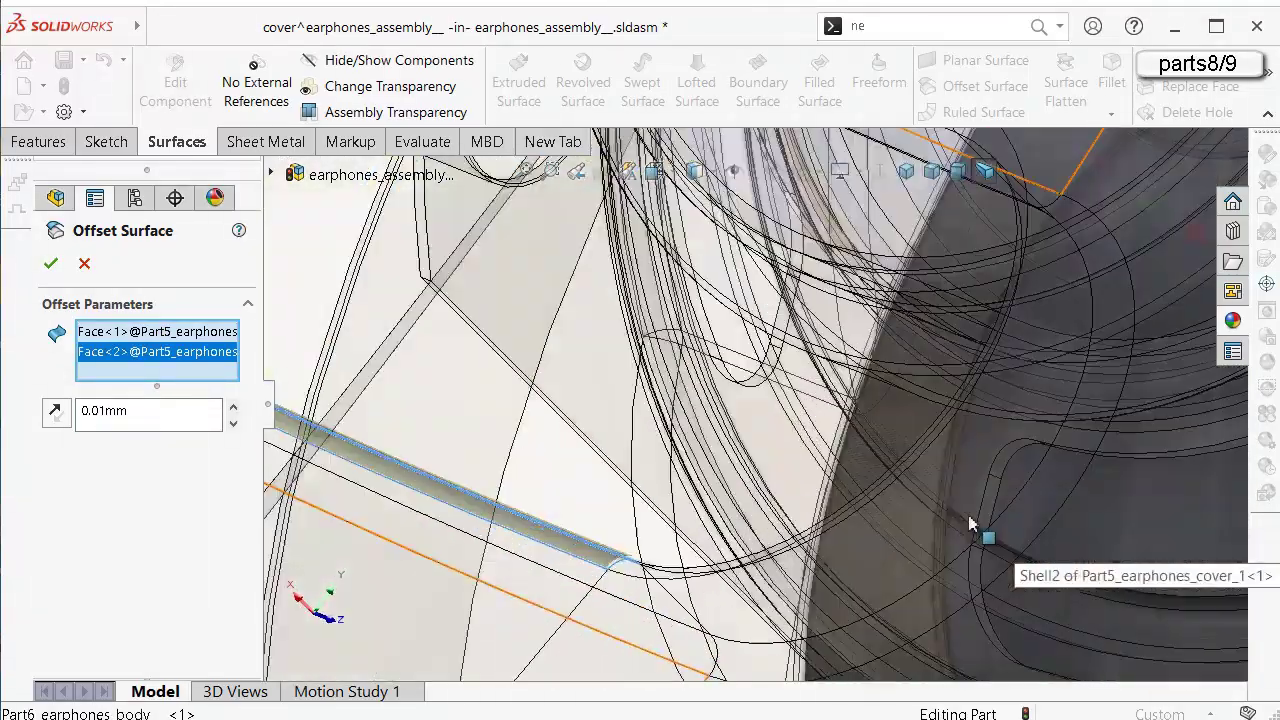
pyautogui.scroll(-2, 778, 505)
pyautogui.scroll(-3, 735, 522)
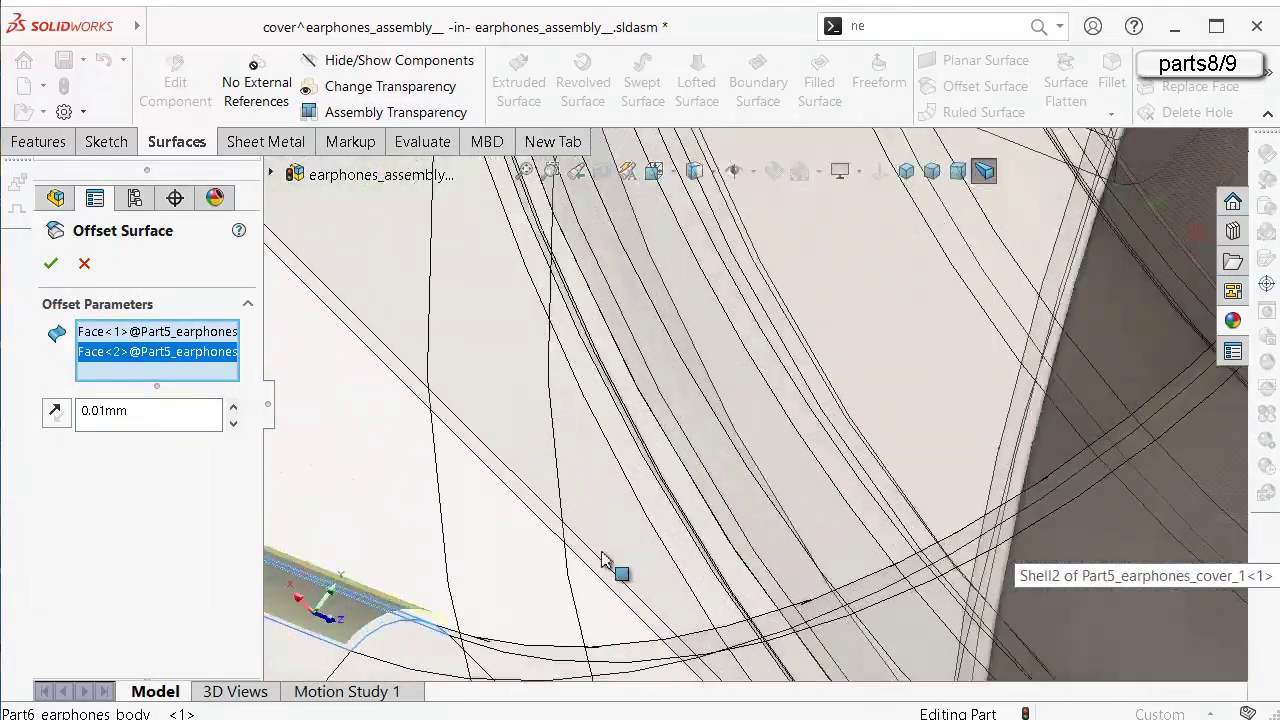
pyautogui.click(740, 637)
pyautogui.scroll(10, 740, 637)
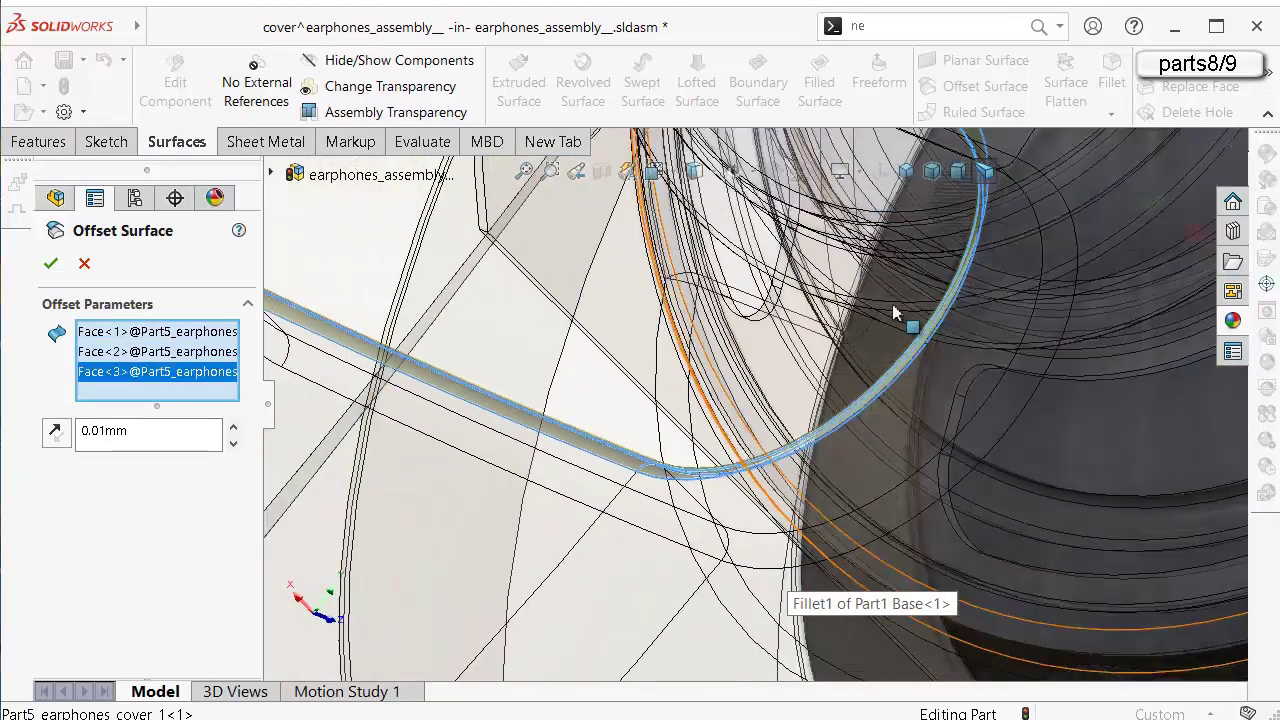
pyautogui.scroll(8, 895, 313)
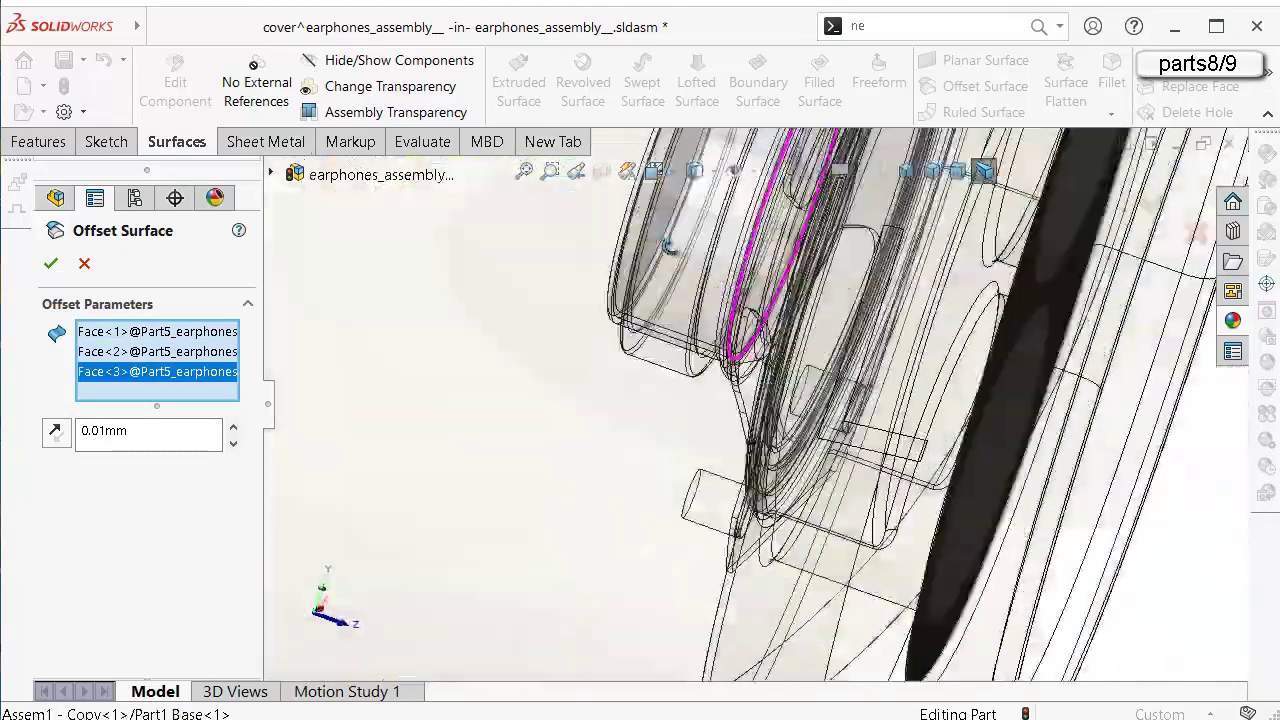
pyautogui.scroll(-10, 423, 254)
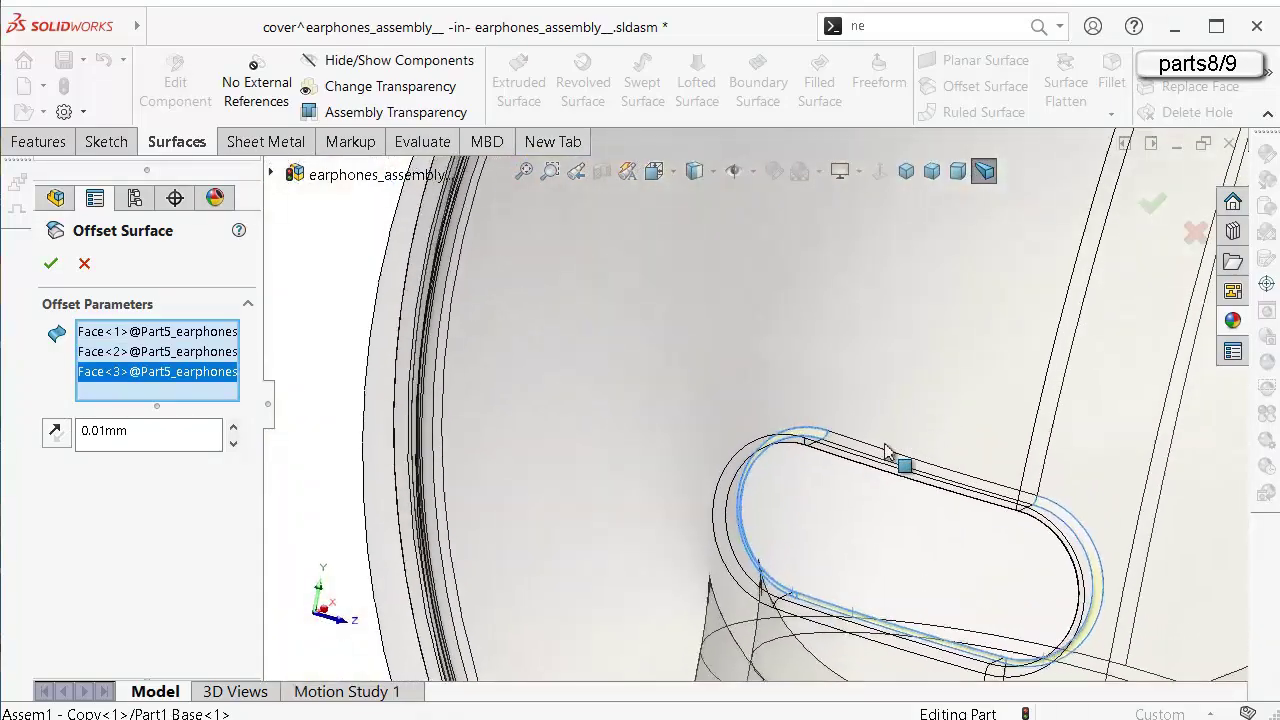
pyautogui.scroll(-1, 873, 642)
pyautogui.moveTo(840, 588); pyautogui.dragTo(723, 348, button='middle')
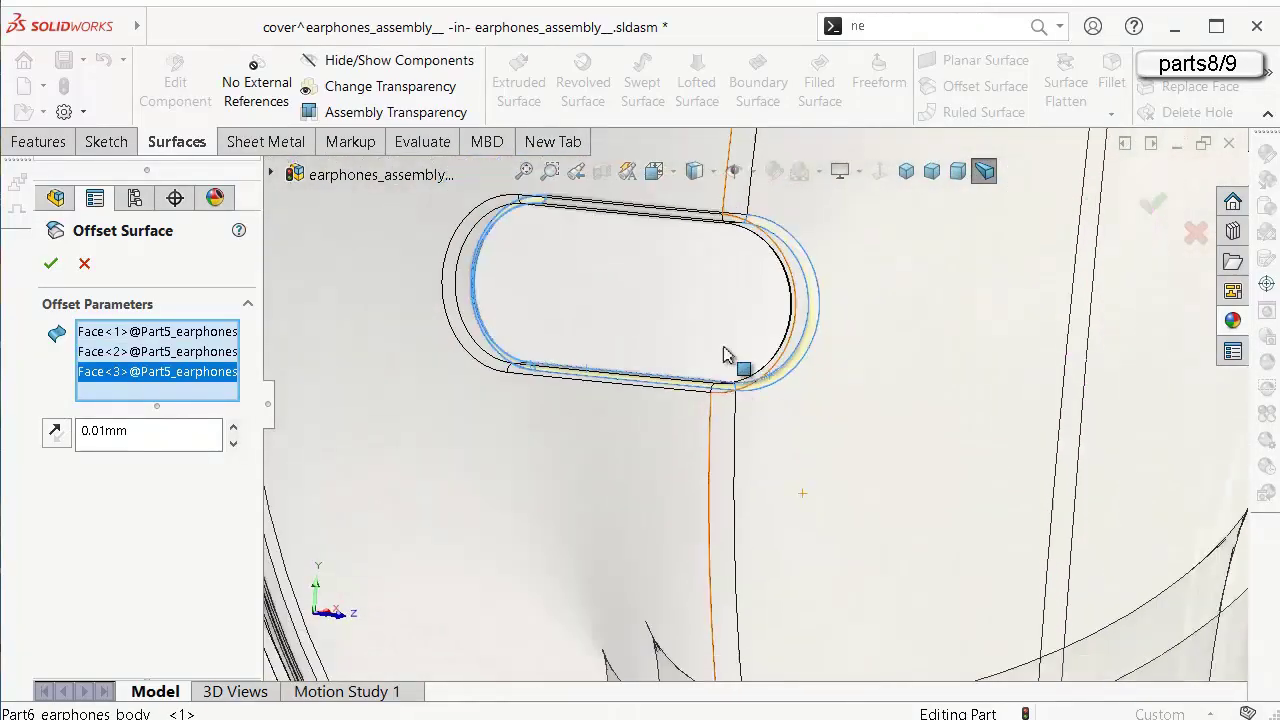
pyautogui.scroll(2, 723, 348)
pyautogui.scroll(-3, 709, 318)
pyautogui.moveTo(709, 280); pyautogui.dragTo(713, 421, button='middle')
pyautogui.scroll(-1, 713, 421)
pyautogui.scroll(-6, 730, 440)
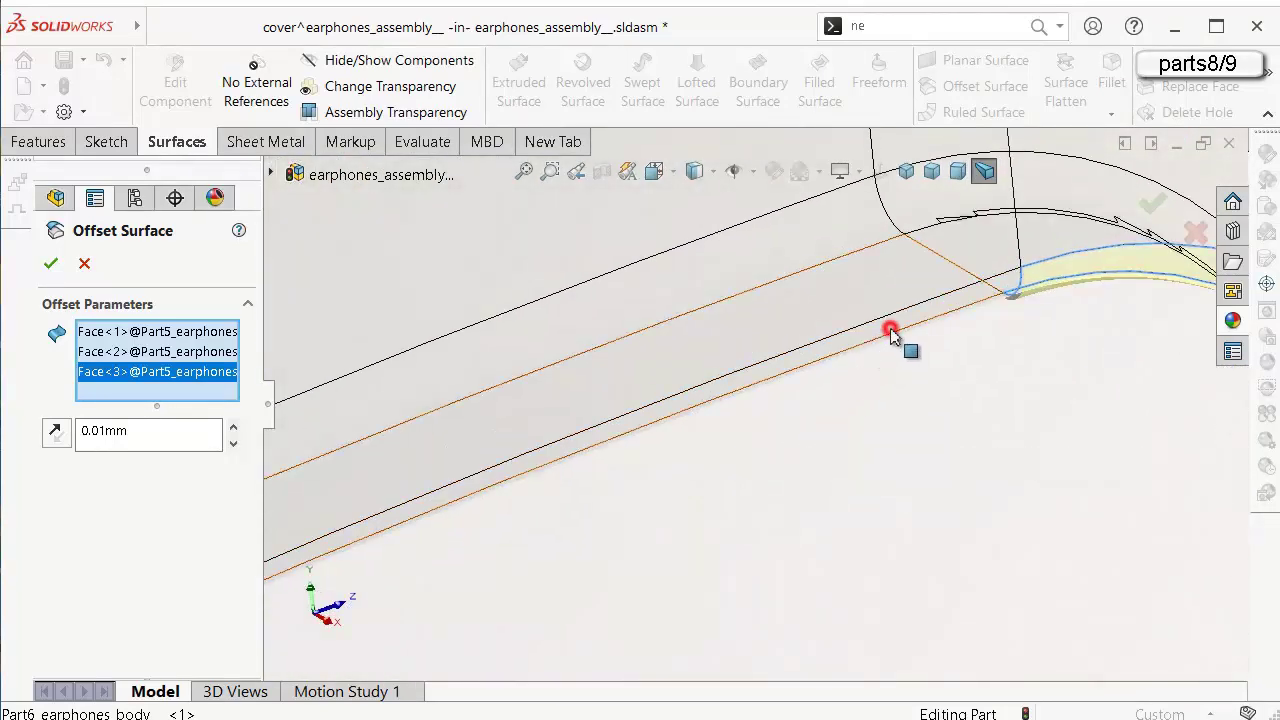
pyautogui.click(893, 336)
pyautogui.moveTo(893, 336); pyautogui.dragTo(491, 354, button='middle')
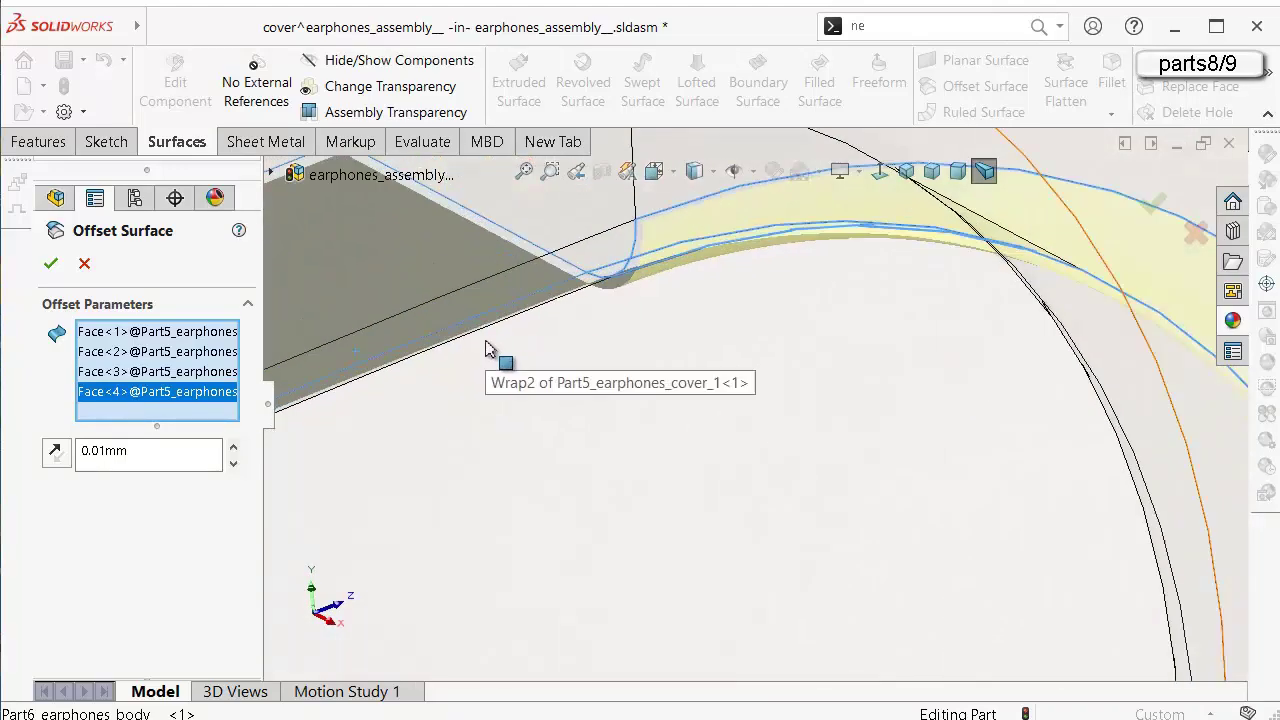
pyautogui.rightClick(196, 399)
pyautogui.click(228, 421)
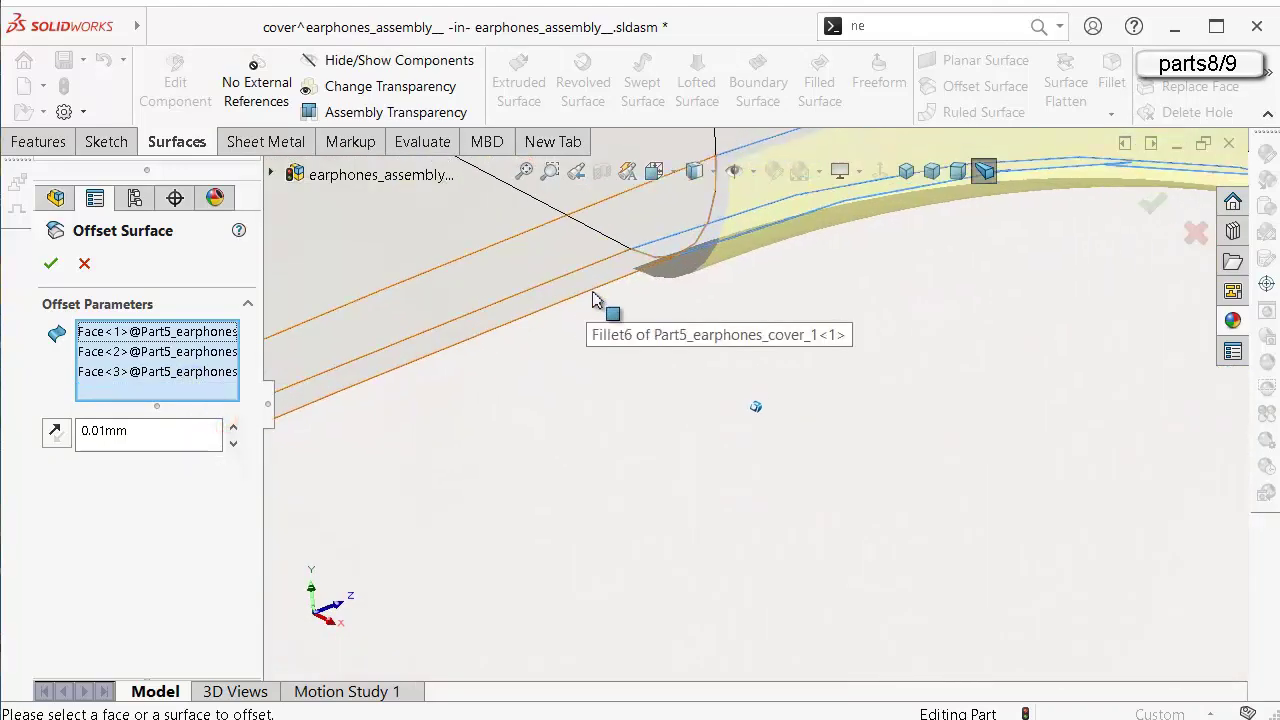
# Add the remaining Fillet6 face along the slot's upper straight side and complete the offset surface.
pyautogui.moveTo(600, 300); pyautogui.dragTo(737, 317, button='middle')
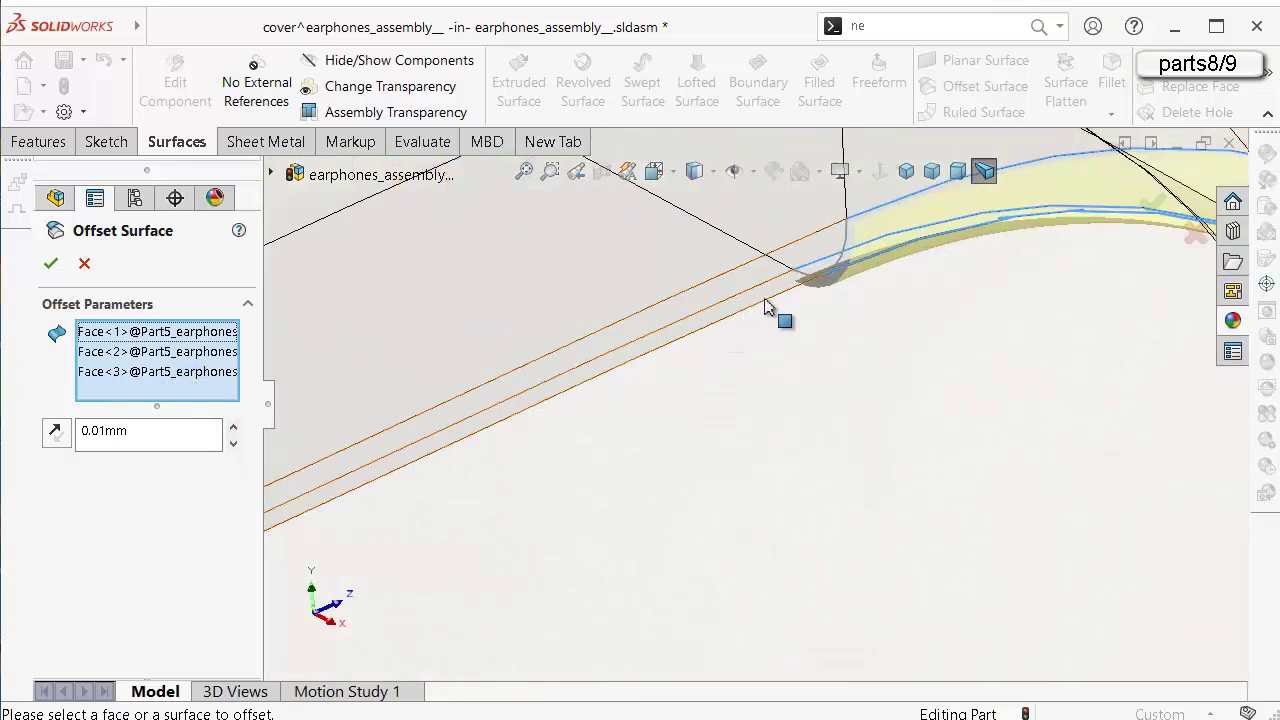
pyautogui.click(786, 302)
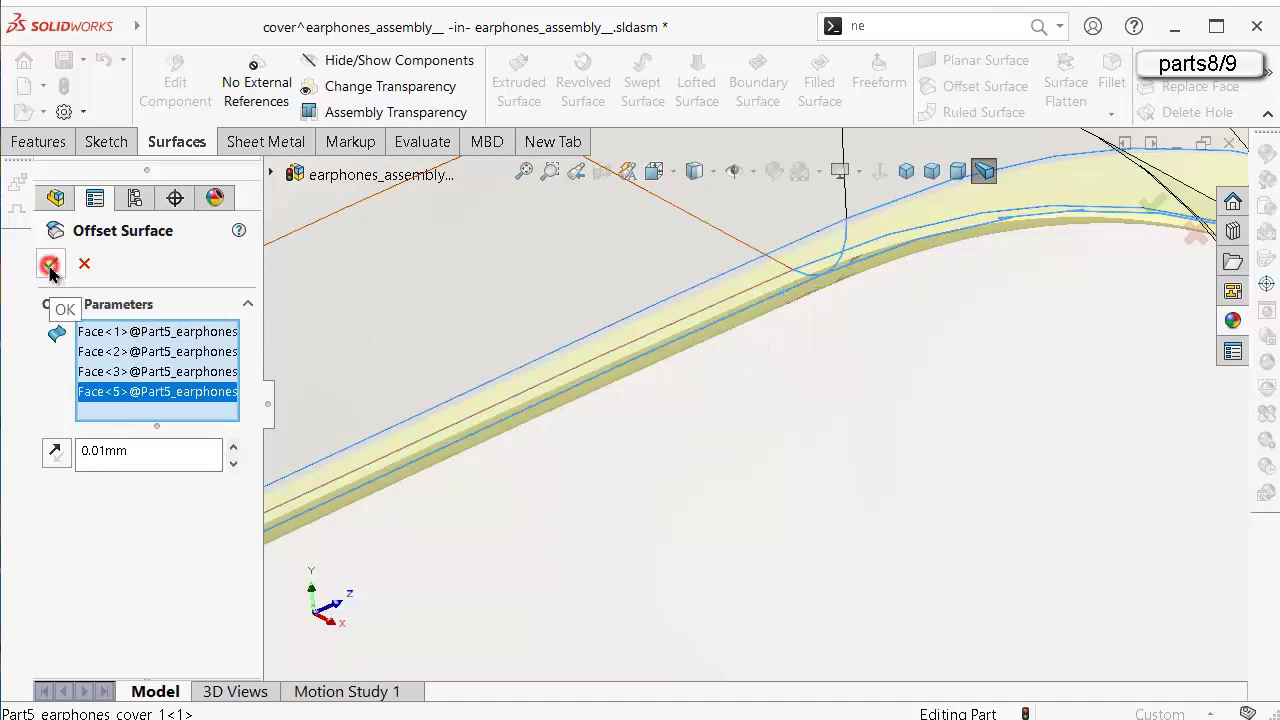
pyautogui.scroll(6, 836, 428)
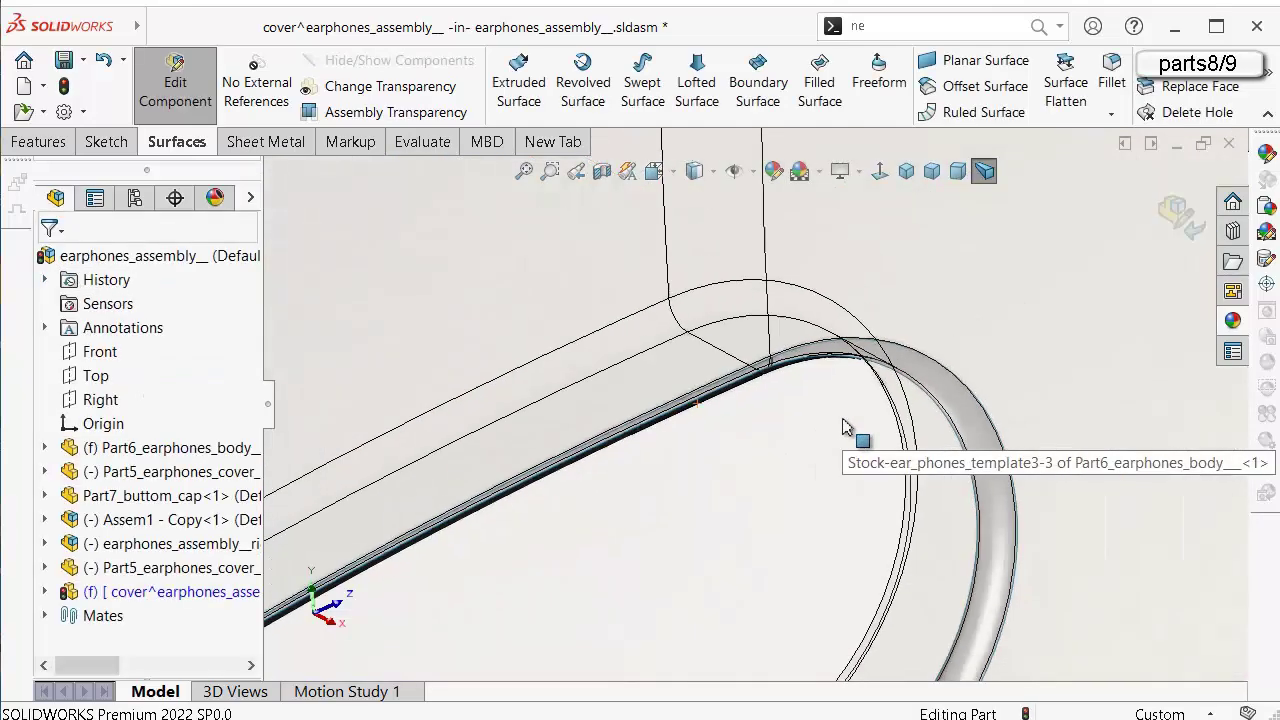
# Start a filled surface to close the slotted opening.
pyautogui.moveTo(799, 440); pyautogui.dragTo(791, 477, button='middle')
pyautogui.scroll(5, 791, 477)
pyautogui.scroll(-4, 780, 634)
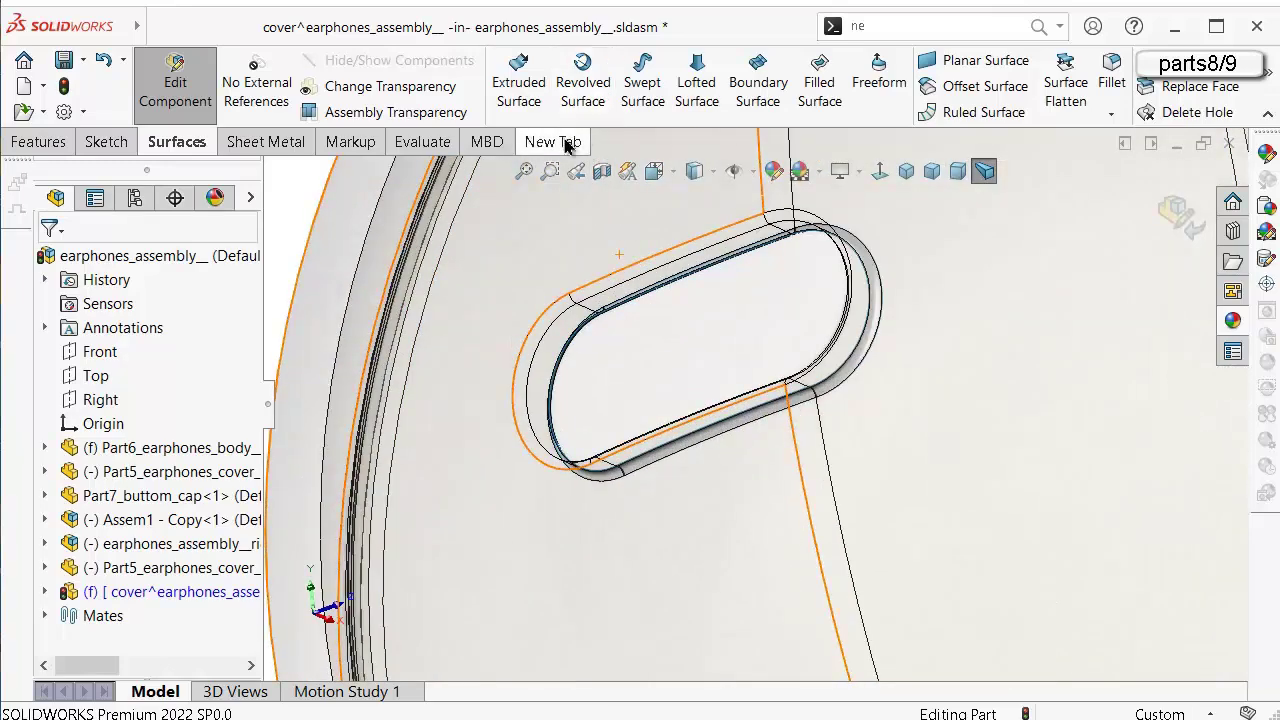
pyautogui.click(819, 80)
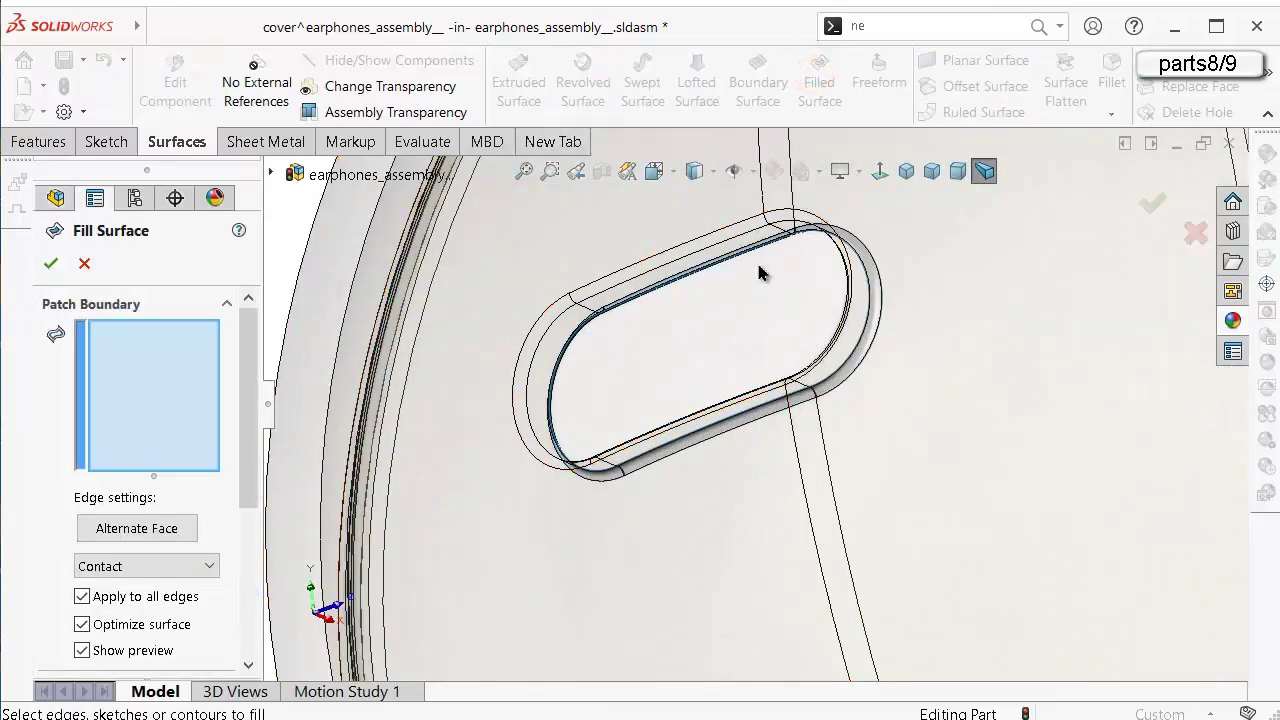
pyautogui.scroll(-3, 760, 273)
pyautogui.scroll(-5, 905, 260)
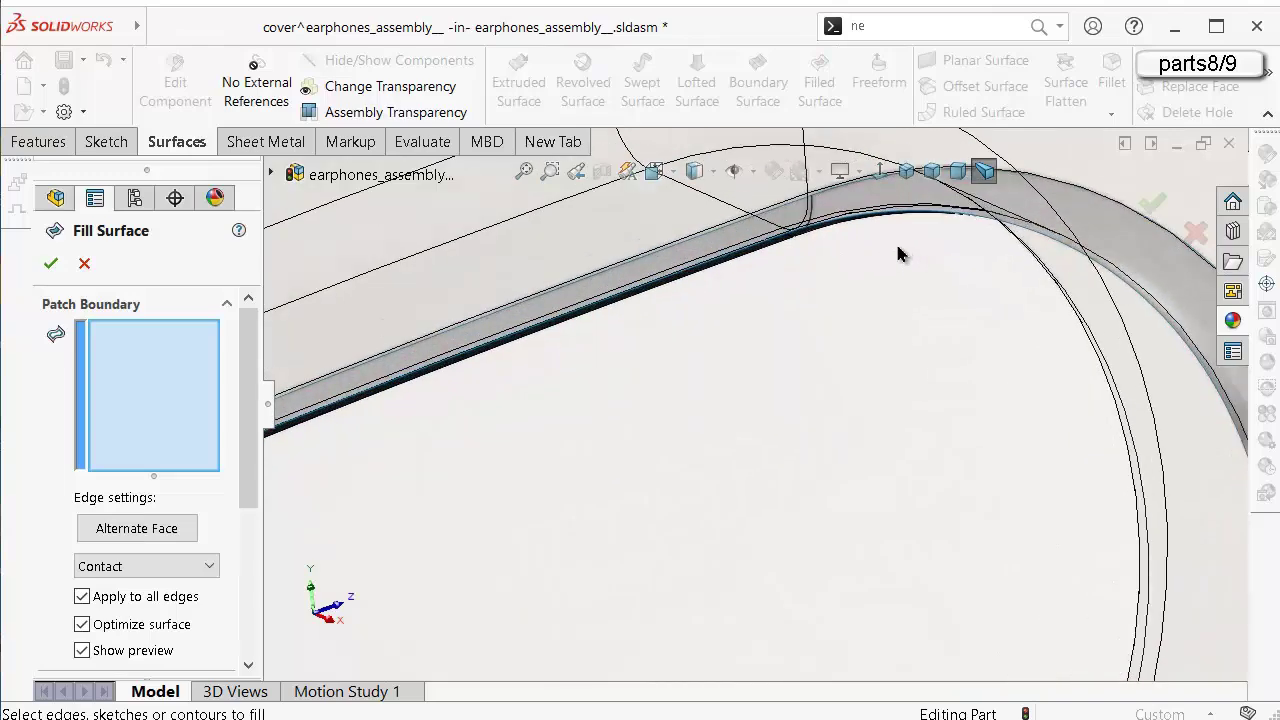
pyautogui.scroll(6, 808, 193)
pyautogui.scroll(2, 805, 194)
pyautogui.scroll(-6, 804, 191)
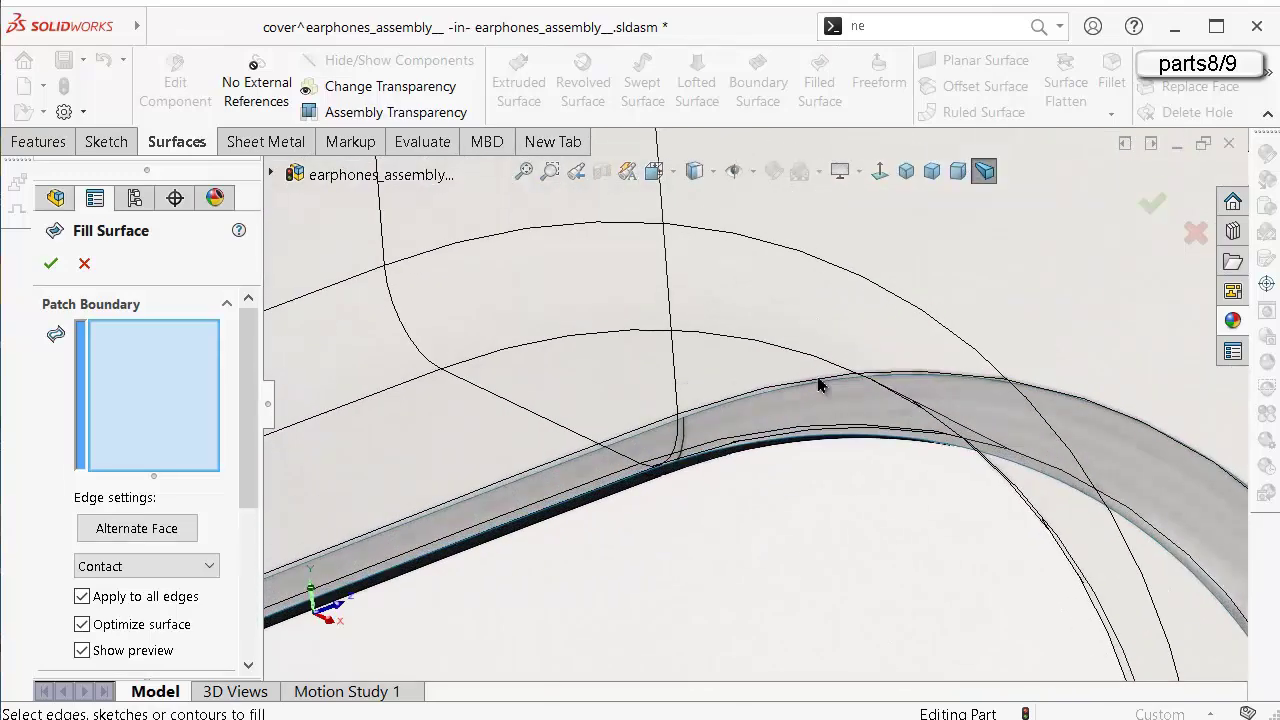
pyautogui.click(784, 449)
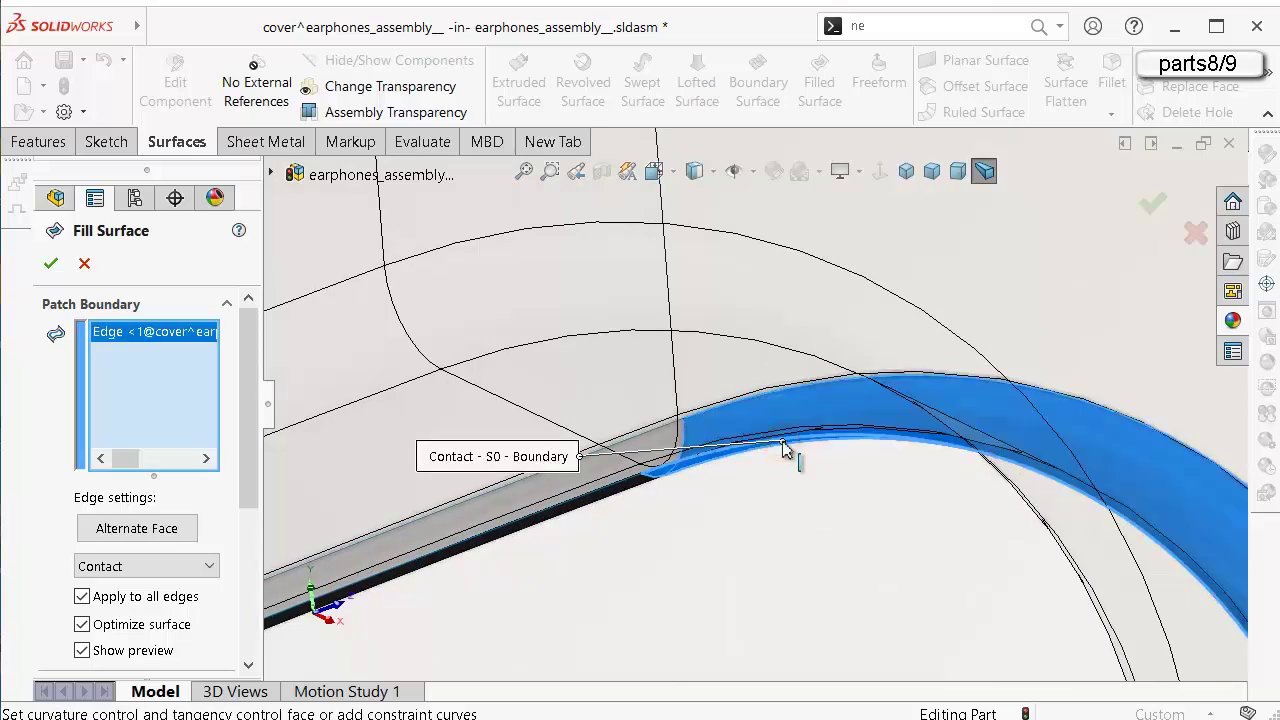
pyautogui.rightClick(784, 449)
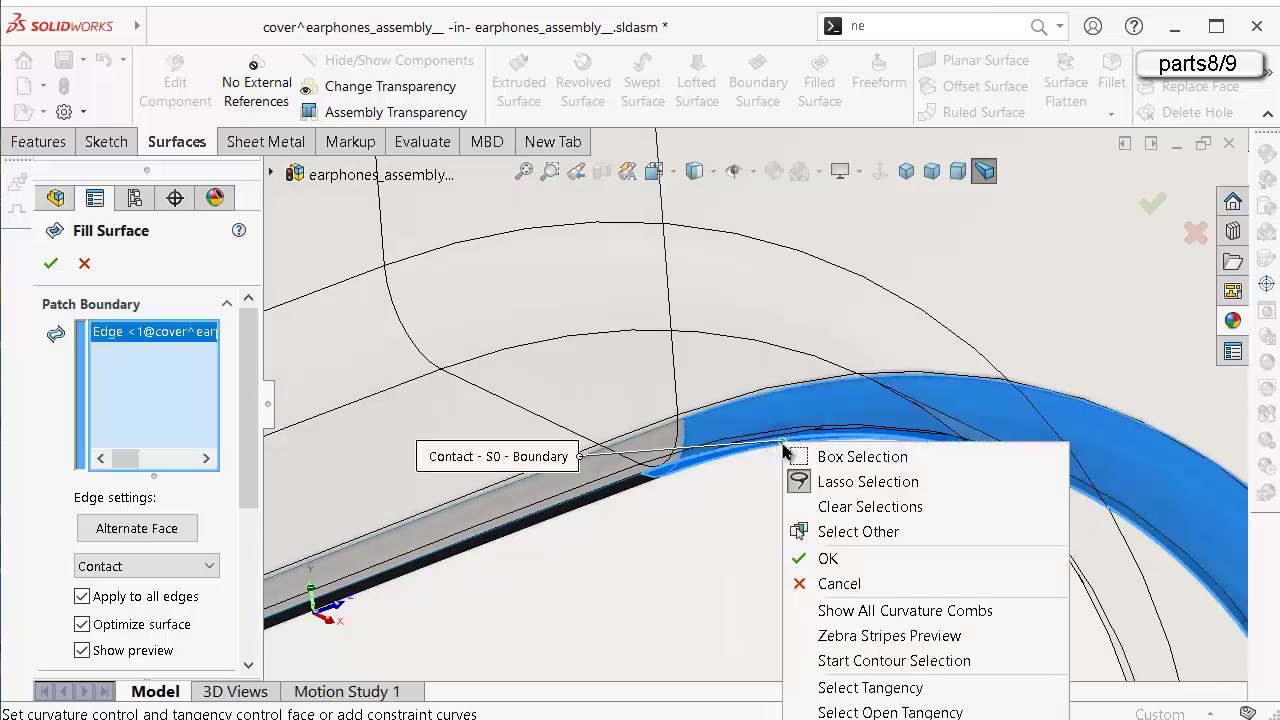
pyautogui.click(890, 712)
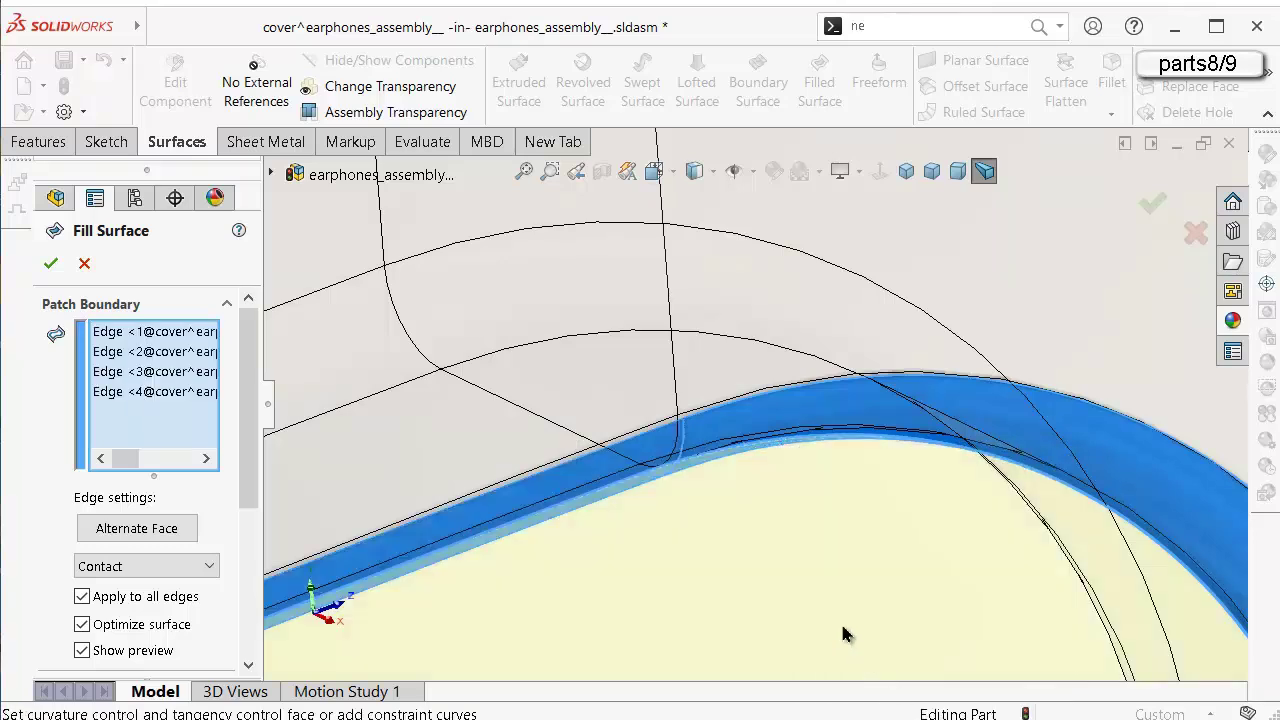
pyautogui.scroll(4, 785, 575)
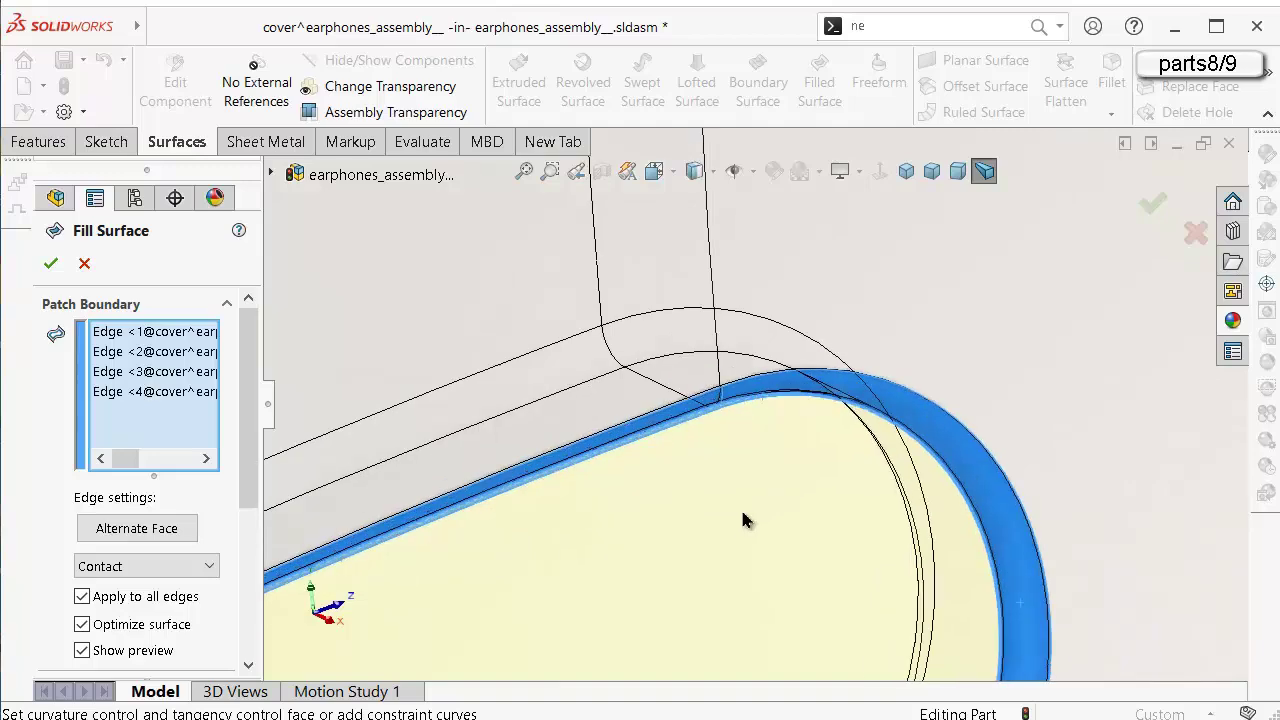
pyautogui.scroll(-6, 722, 560)
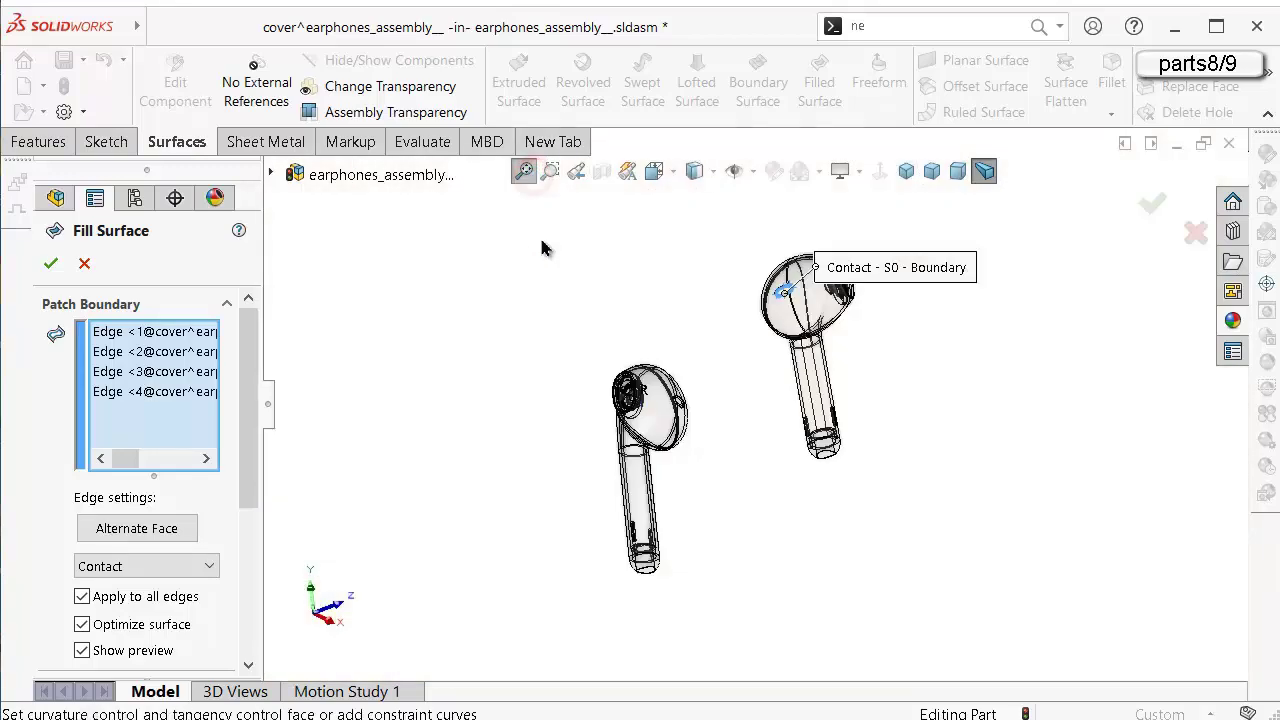
pyautogui.scroll(-10, 826, 333)
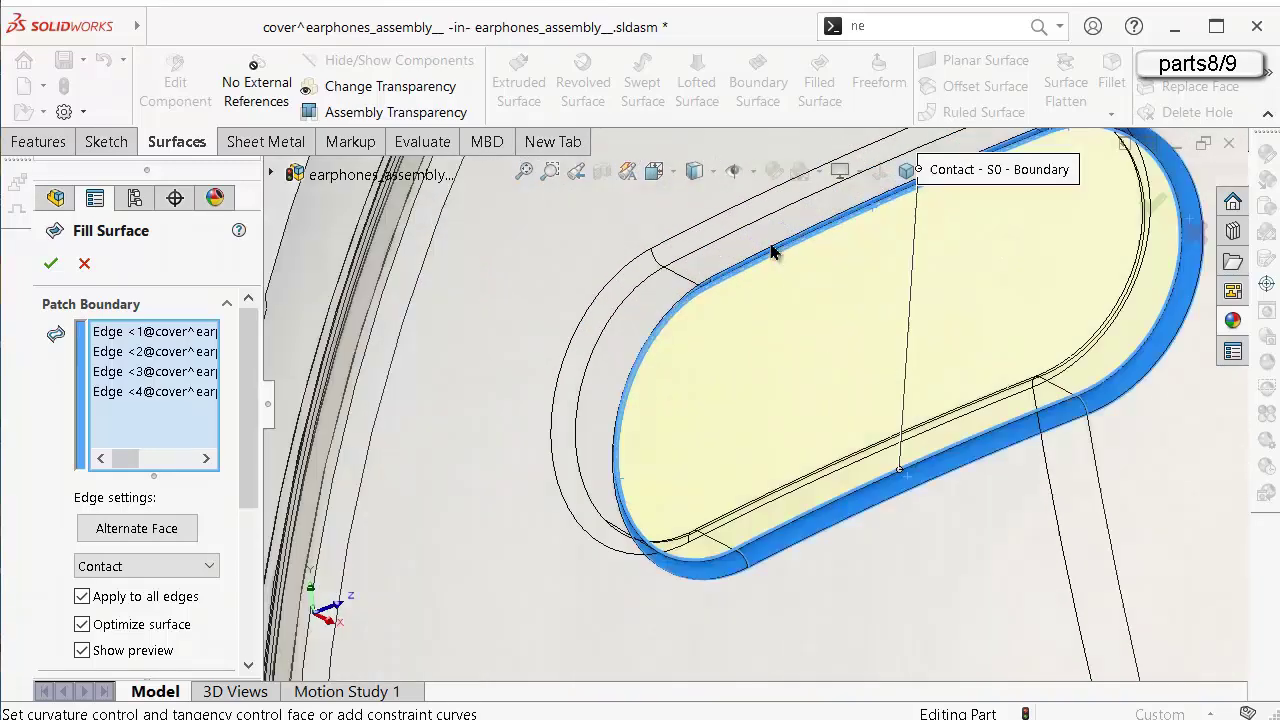
pyautogui.scroll(-2, 868, 356)
pyautogui.scroll(4, 874, 349)
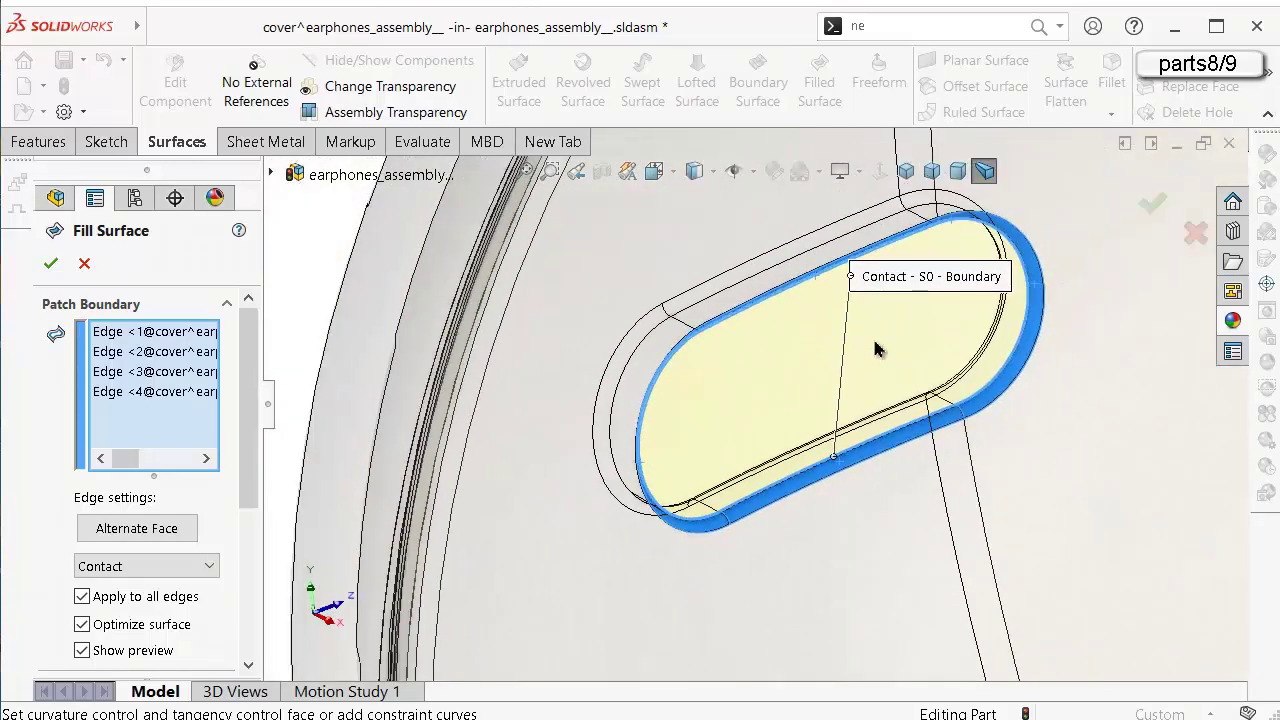
pyautogui.rightClick(190, 425)
pyautogui.click(225, 432)
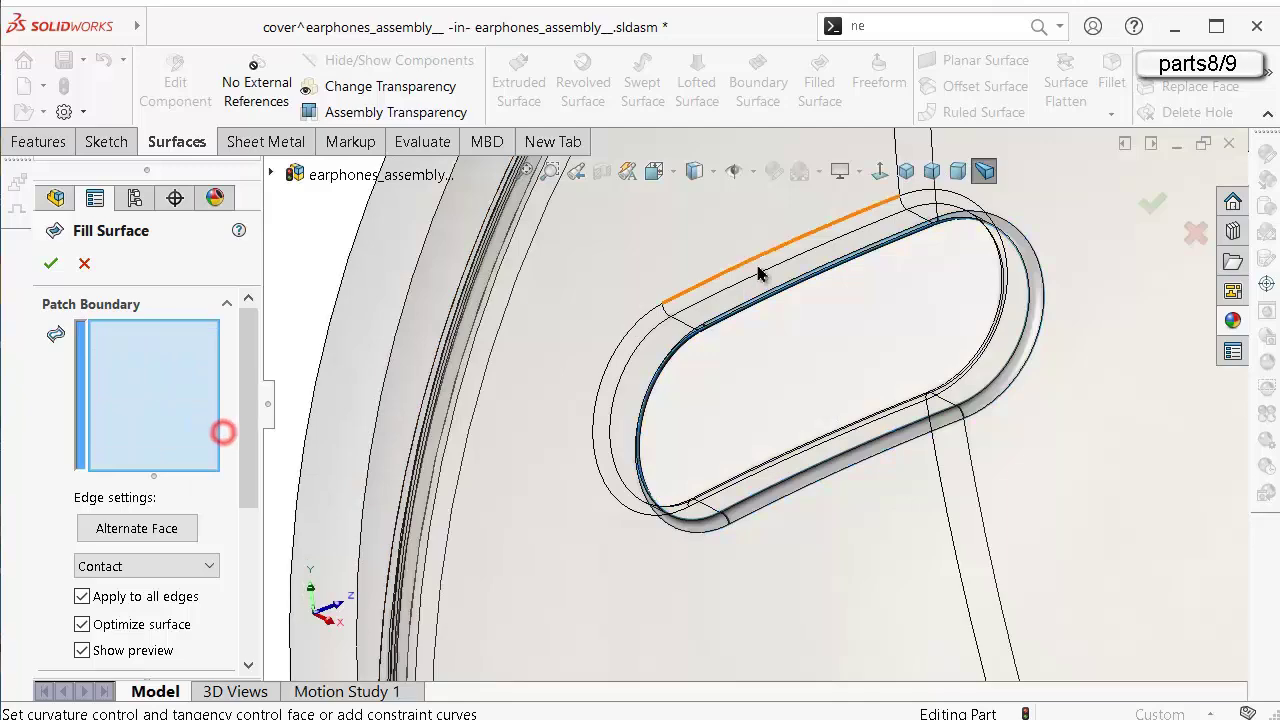
# Use the open loop of the offset surface's inner edges as the fill's patch boundary, with the Tangent edge setting.
pyautogui.scroll(-5, 884, 265)
pyautogui.scroll(-3, 884, 265)
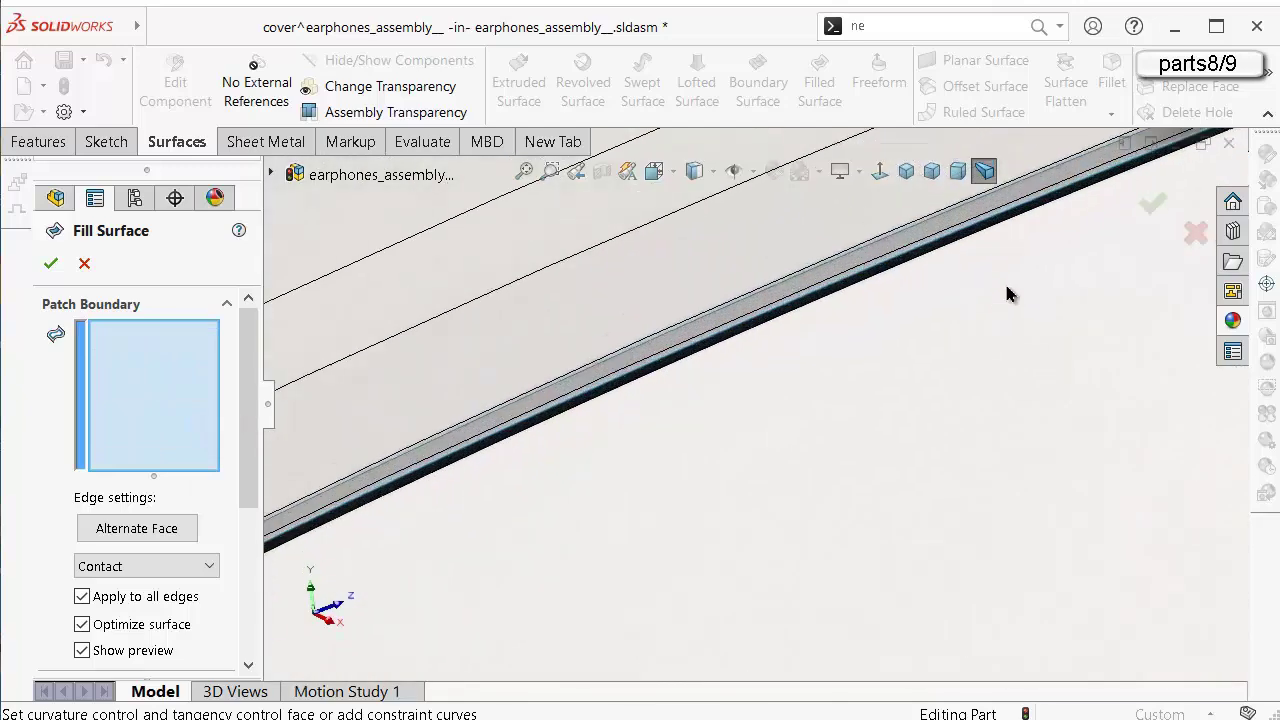
pyautogui.click(1018, 207)
pyautogui.rightClick(1018, 209)
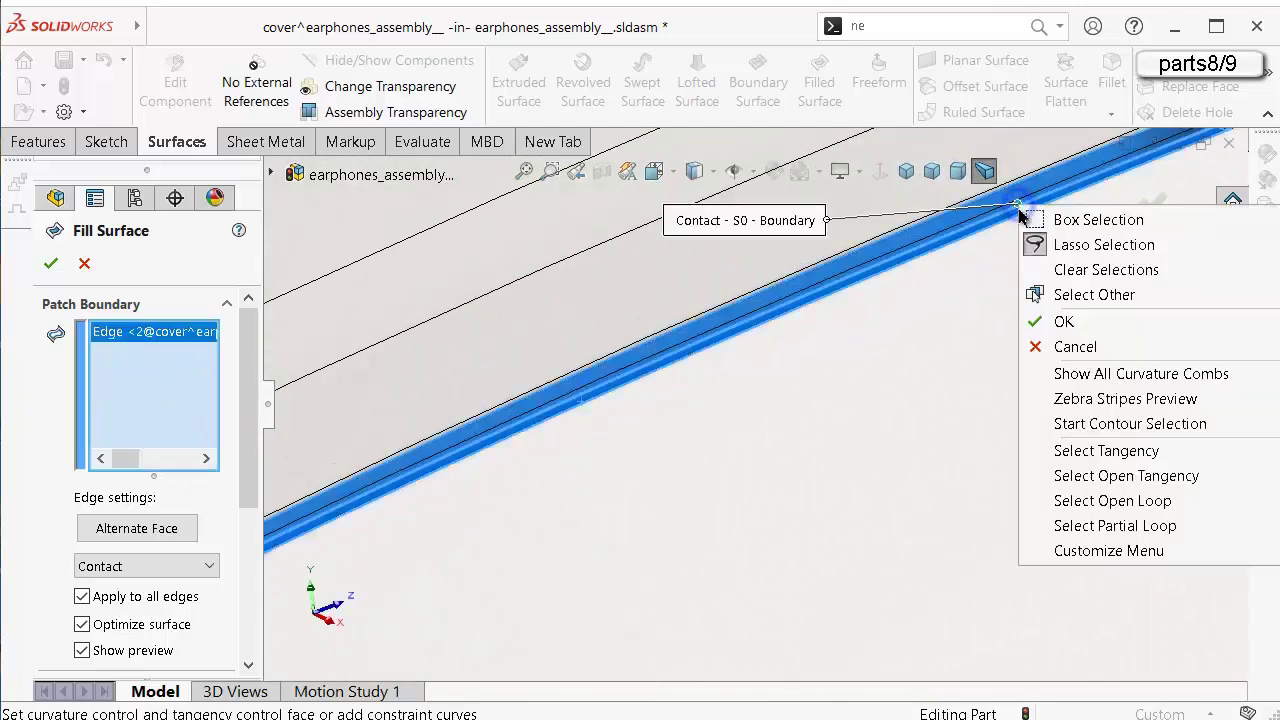
pyautogui.click(1070, 501)
pyautogui.scroll(3, 870, 455)
pyautogui.scroll(2, 870, 455)
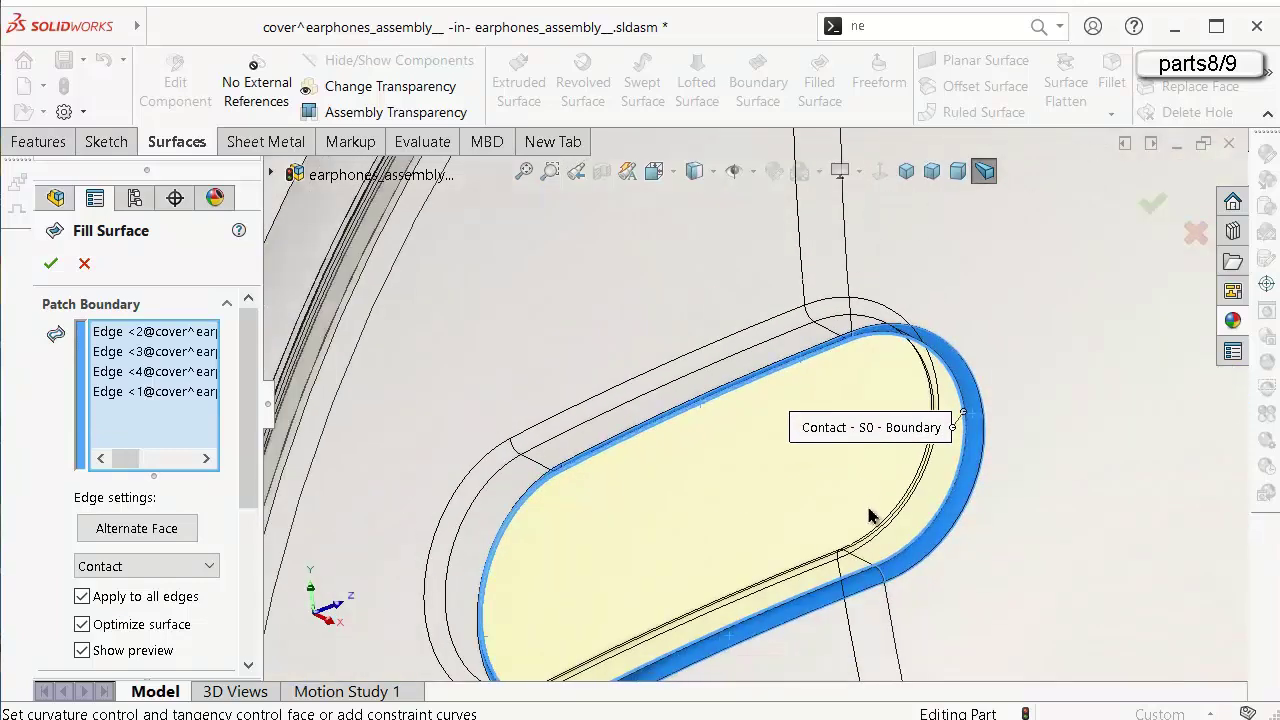
pyautogui.click(210, 563)
pyautogui.click(200, 596)
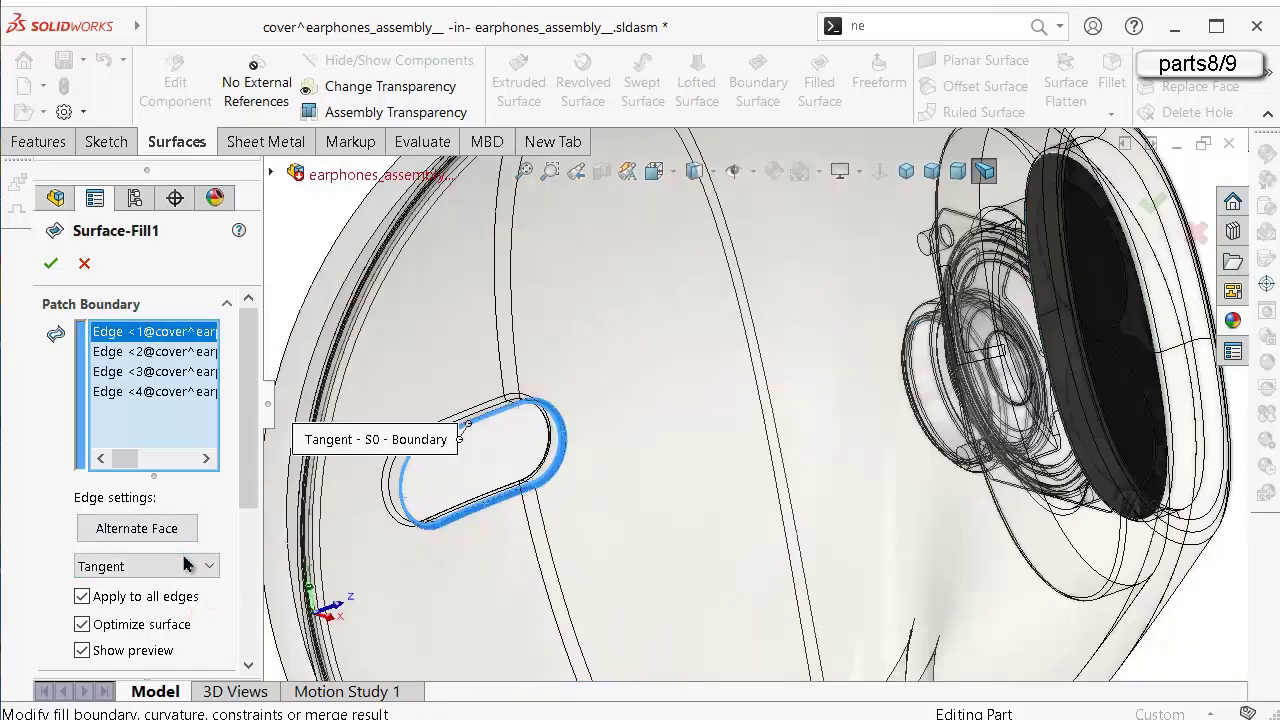
# Change the slot fill's edge setting to Contact and confirm the filled surface.
pyautogui.click(186, 566)
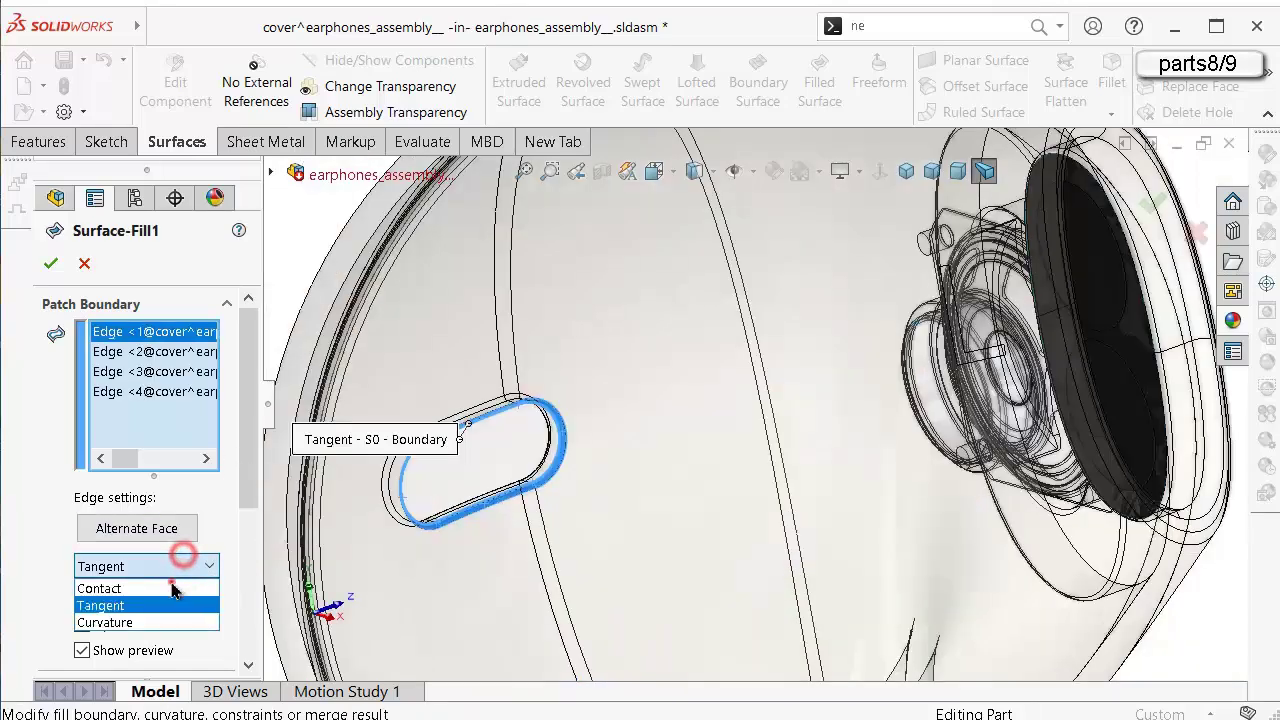
pyautogui.click(172, 587)
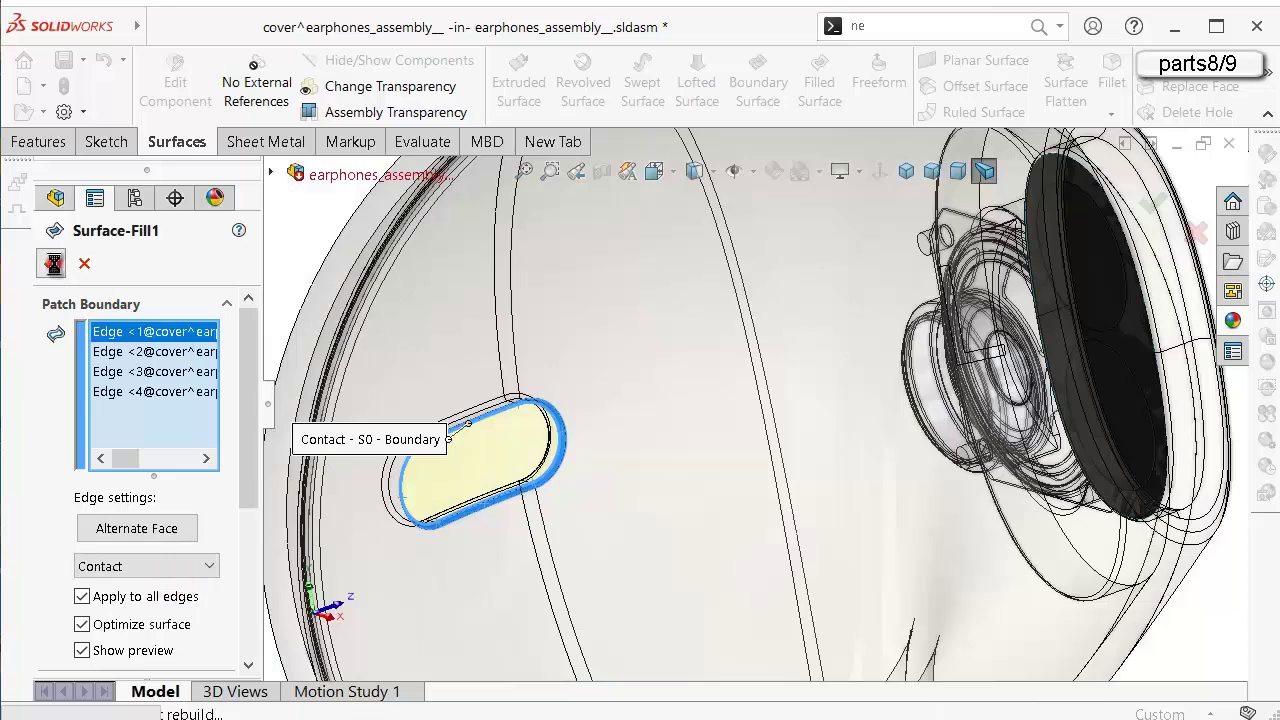
pyautogui.click(50, 263)
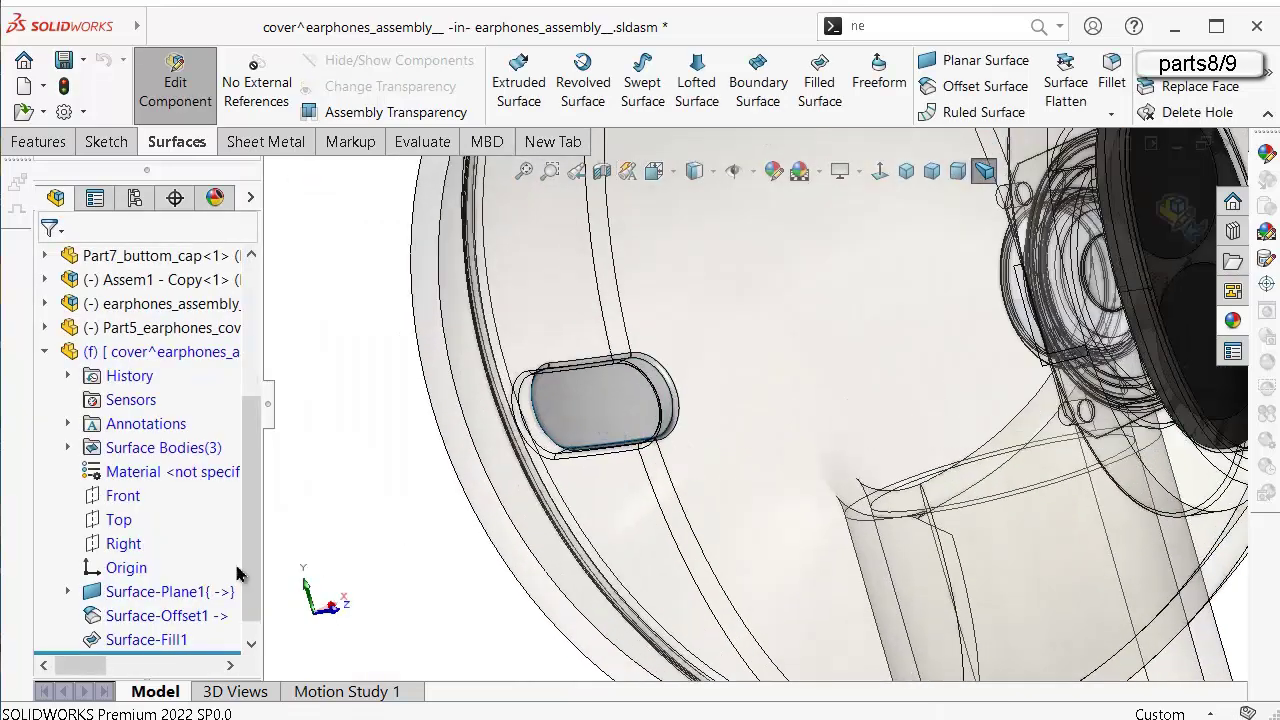
# Apply the black soft touch plastic appearance to the filled surface covering the slot.
pyautogui.click(146, 639)
pyautogui.click(1232, 321)
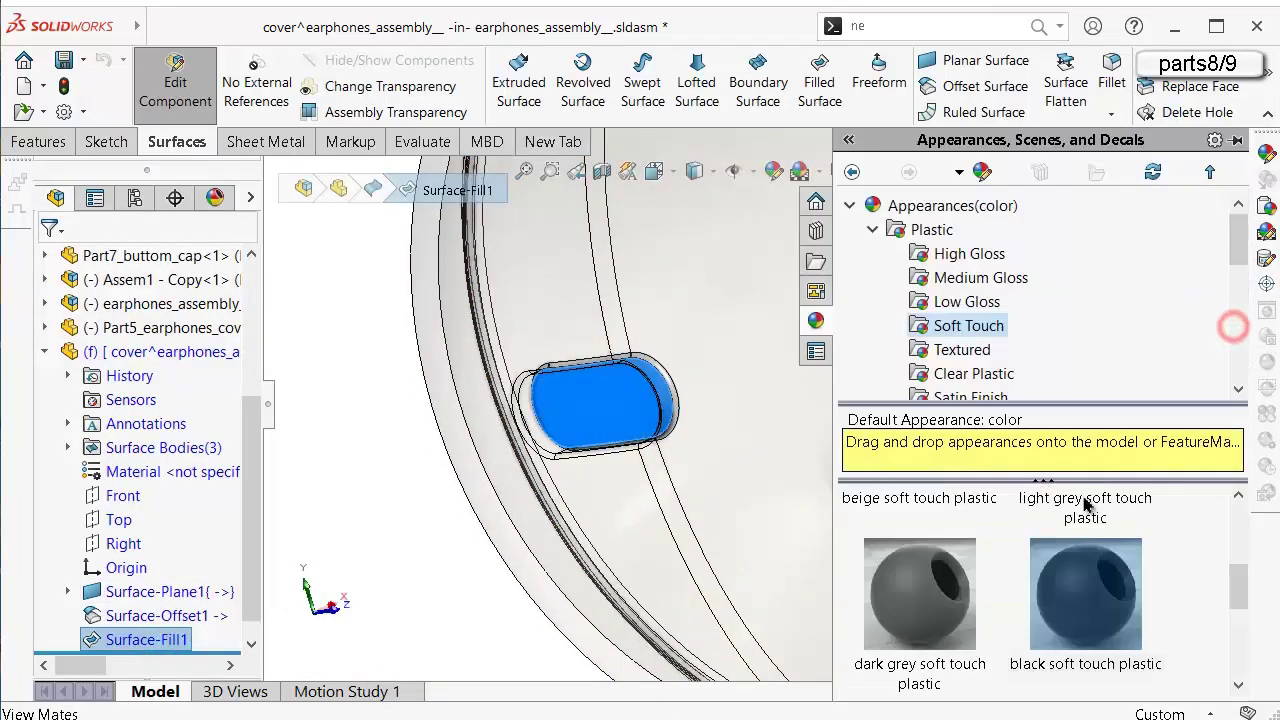
pyautogui.moveTo(1085, 594); pyautogui.dragTo(470, 497)
pyautogui.scroll(1, 466, 490)
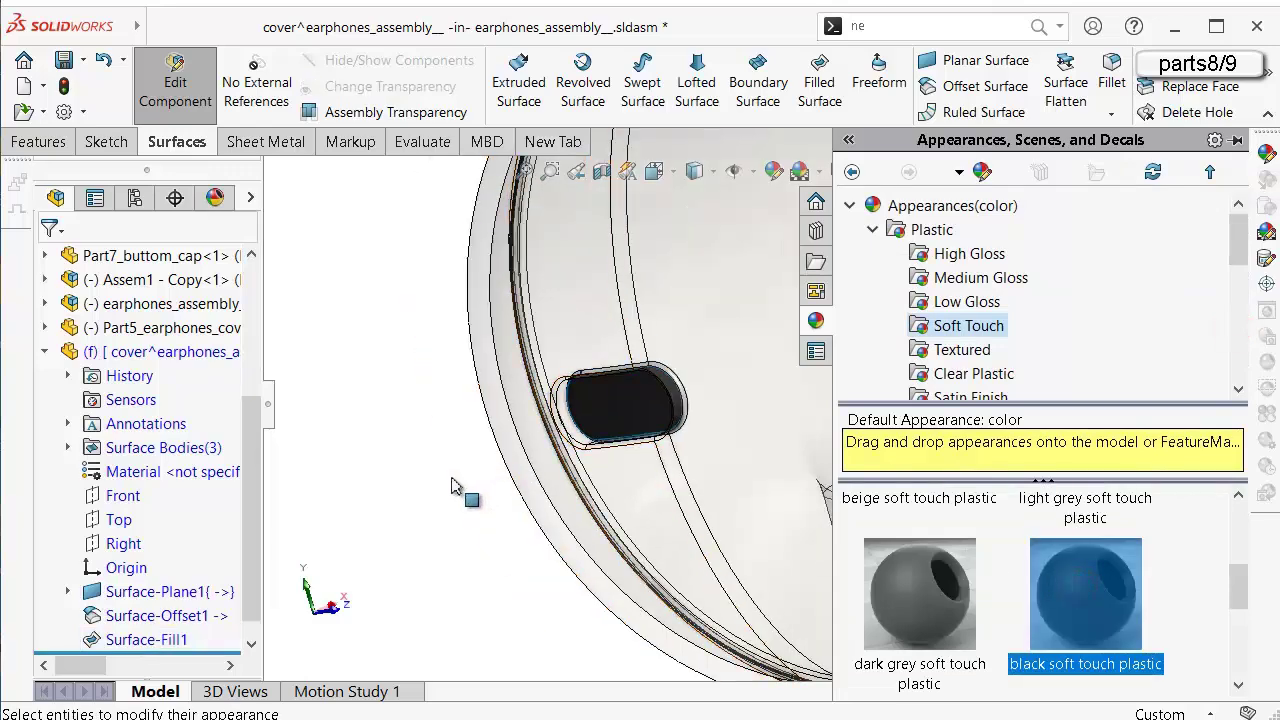
pyautogui.click(450, 481)
pyautogui.scroll(-2, 655, 410)
pyautogui.moveTo(658, 403); pyautogui.dragTo(691, 277, button='middle')
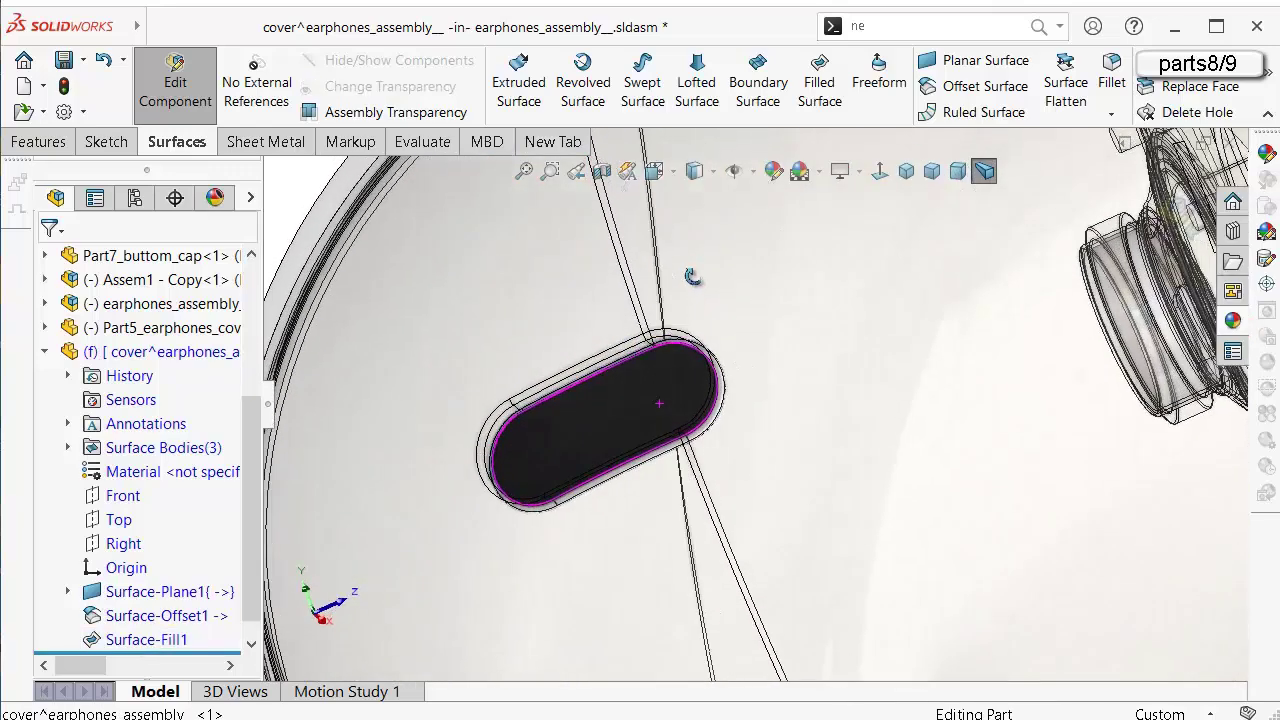
# Check the black slot cover from several angles and finish editing the cover part to return to the assembly.
pyautogui.scroll(-1, 671, 389)
pyautogui.middleClick(663, 411)
pyautogui.scroll(4, 727, 420)
pyautogui.moveTo(768, 433)
pyautogui.mouseDown(button='middle')
pyautogui.moveTo(743, 462)
pyautogui.moveTo(754, 429)
pyautogui.mouseUp(button='middle')
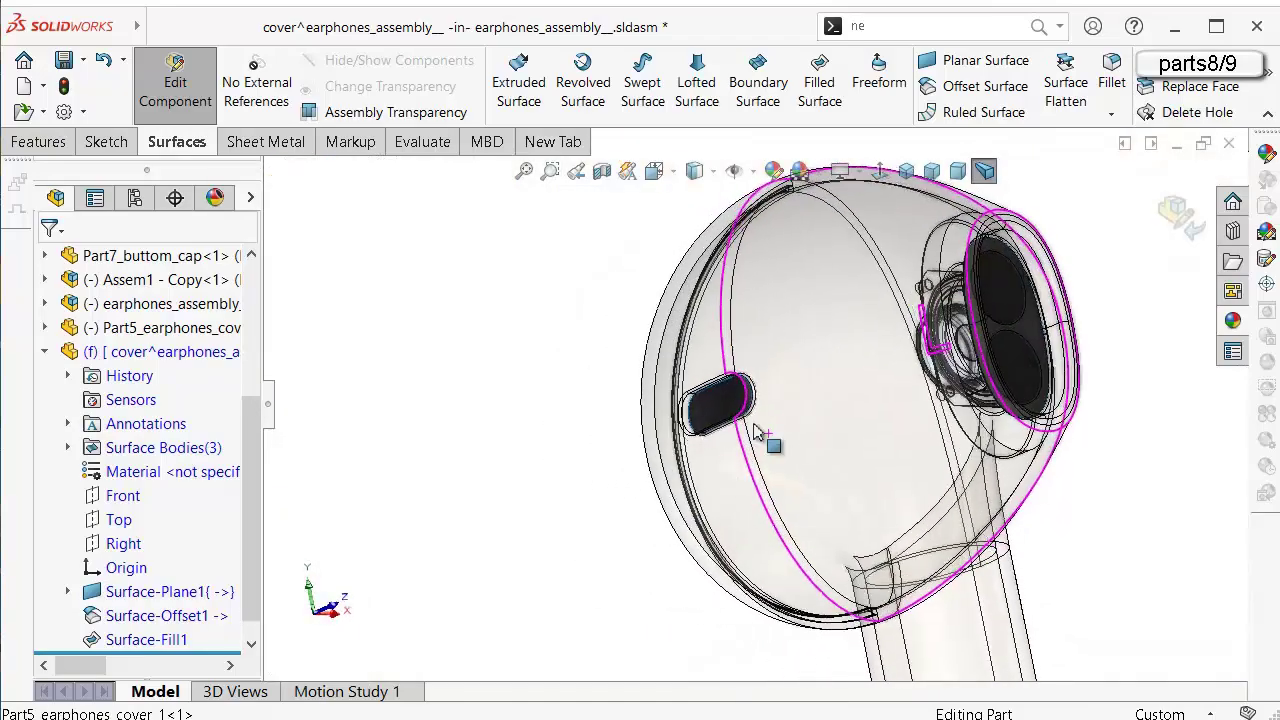
pyautogui.scroll(-2, 772, 388)
pyautogui.scroll(2, 794, 360)
pyautogui.scroll(-3, 794, 360)
pyautogui.click(1192, 224)
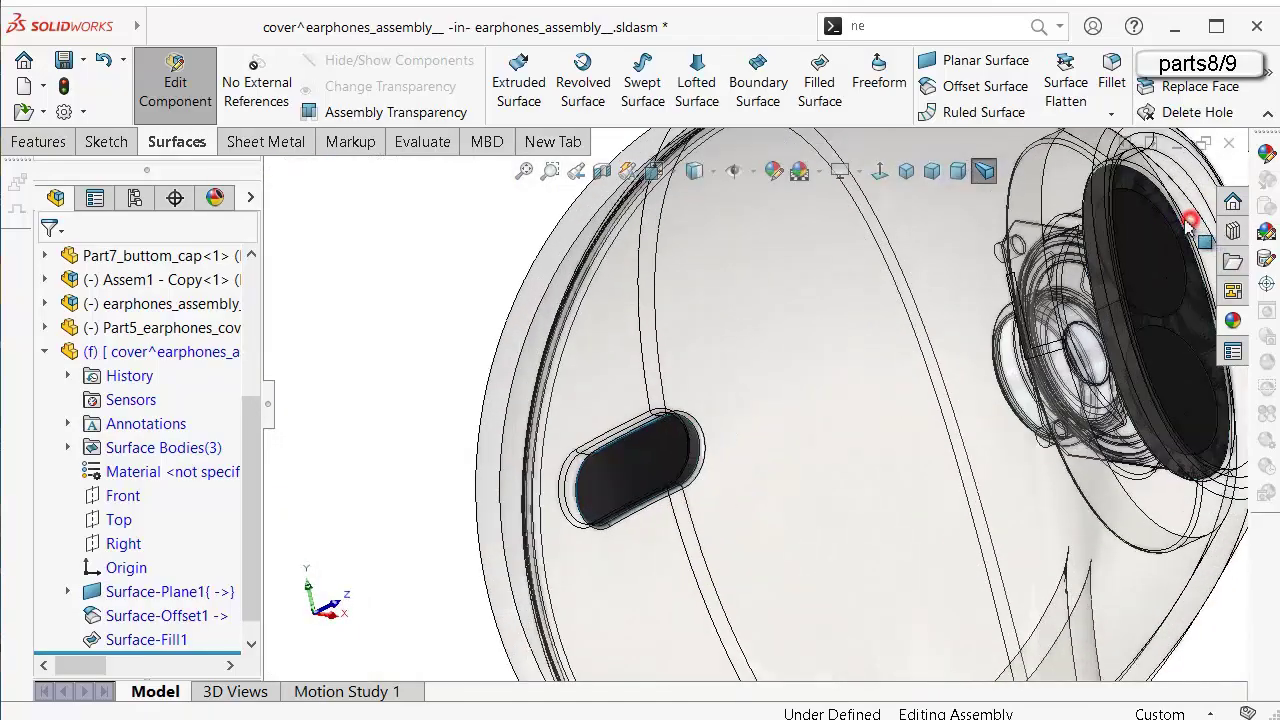
# Turn on component transparency for the cover part, selecting it by its planar surface over the speaker openings.
pyautogui.scroll(3, 850, 390)
pyautogui.scroll(-8, 905, 430)
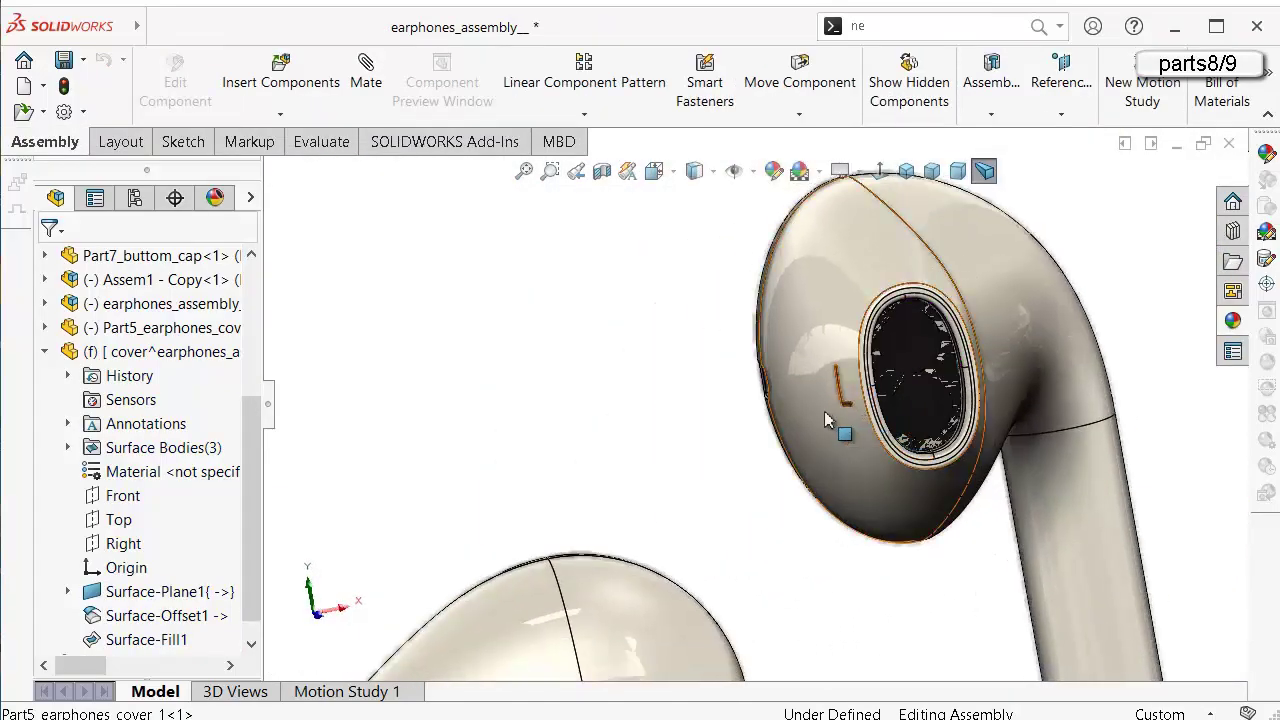
pyautogui.scroll(3, 1020, 370)
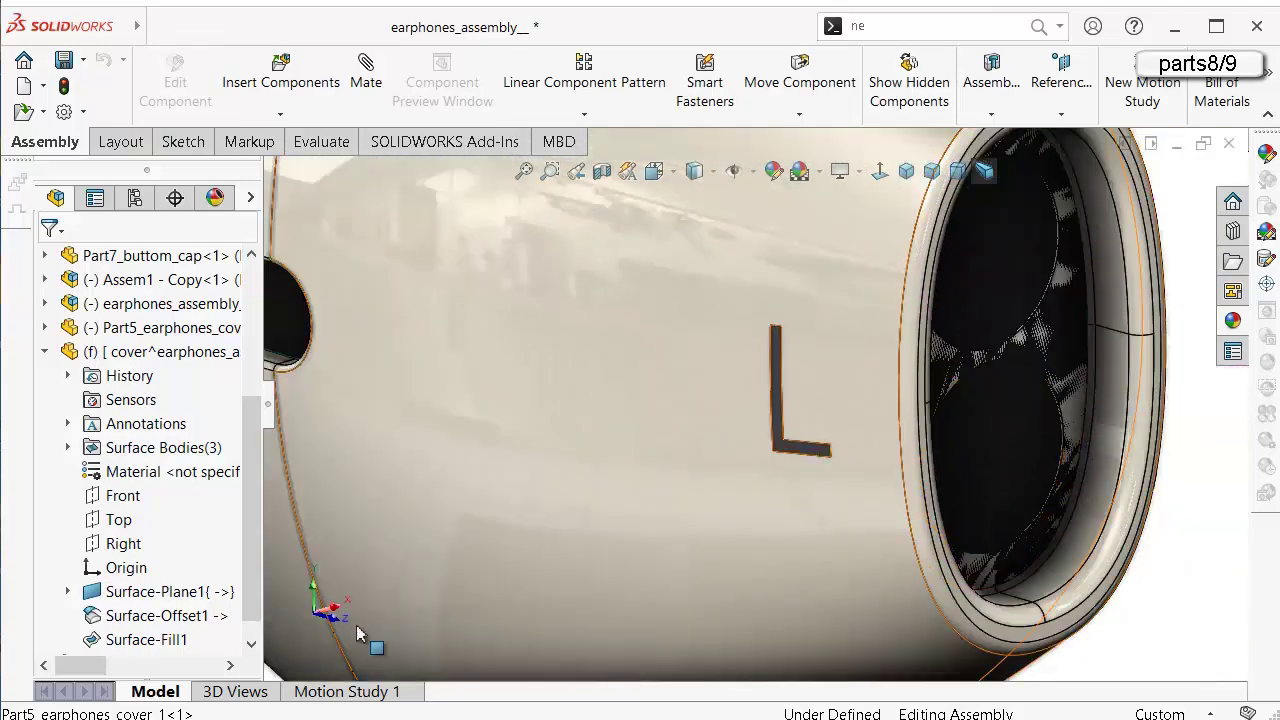
pyautogui.click(199, 594)
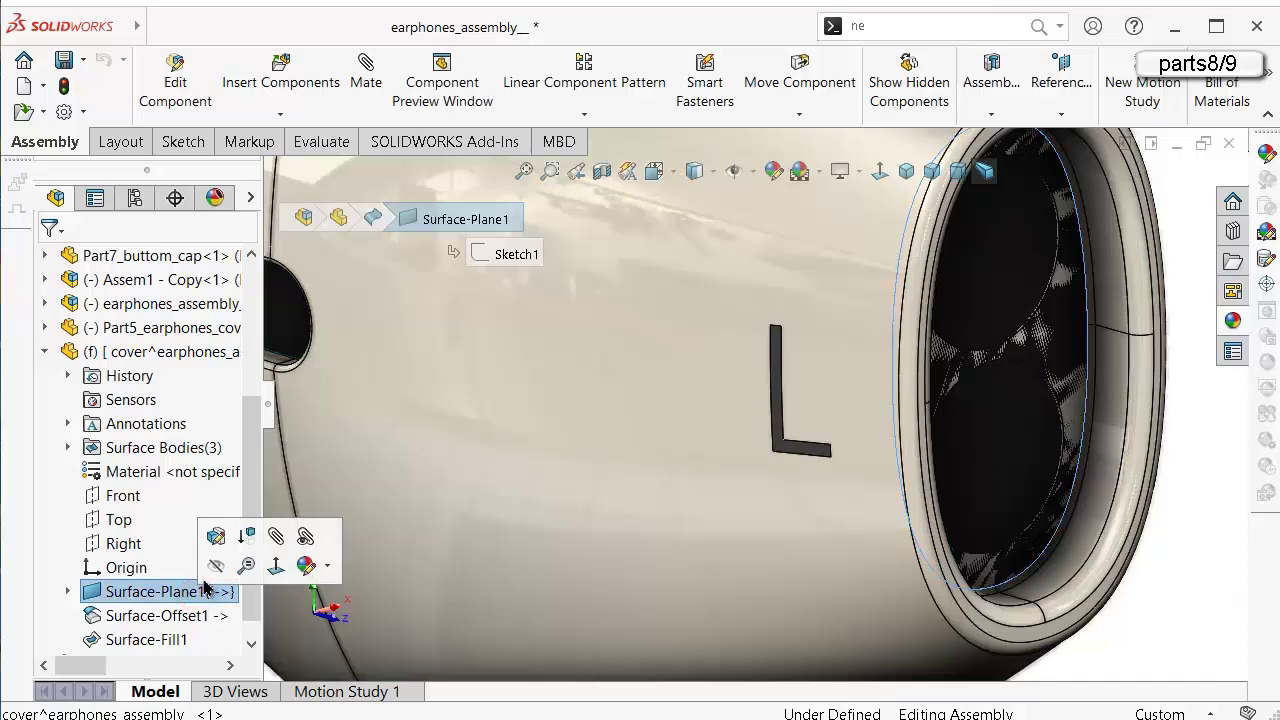
pyautogui.moveTo(742, 514); pyautogui.dragTo(736, 508, button='middle')
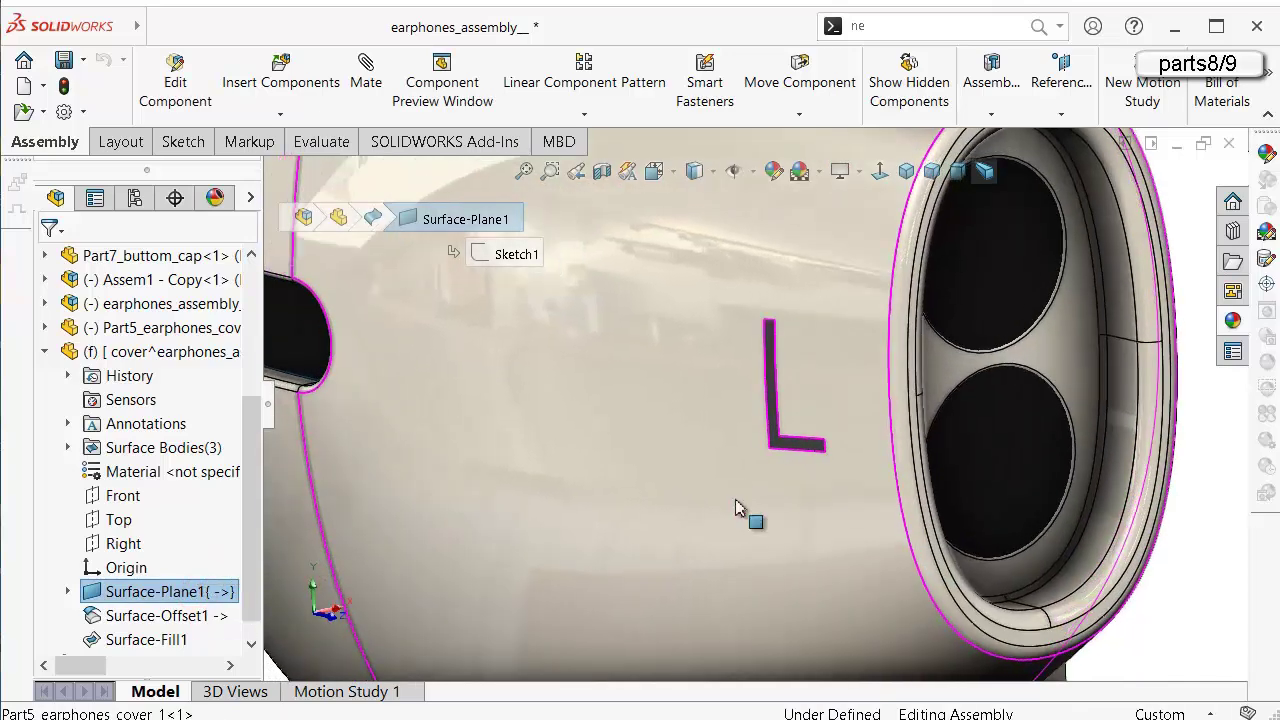
pyautogui.scroll(-2, 1057, 294)
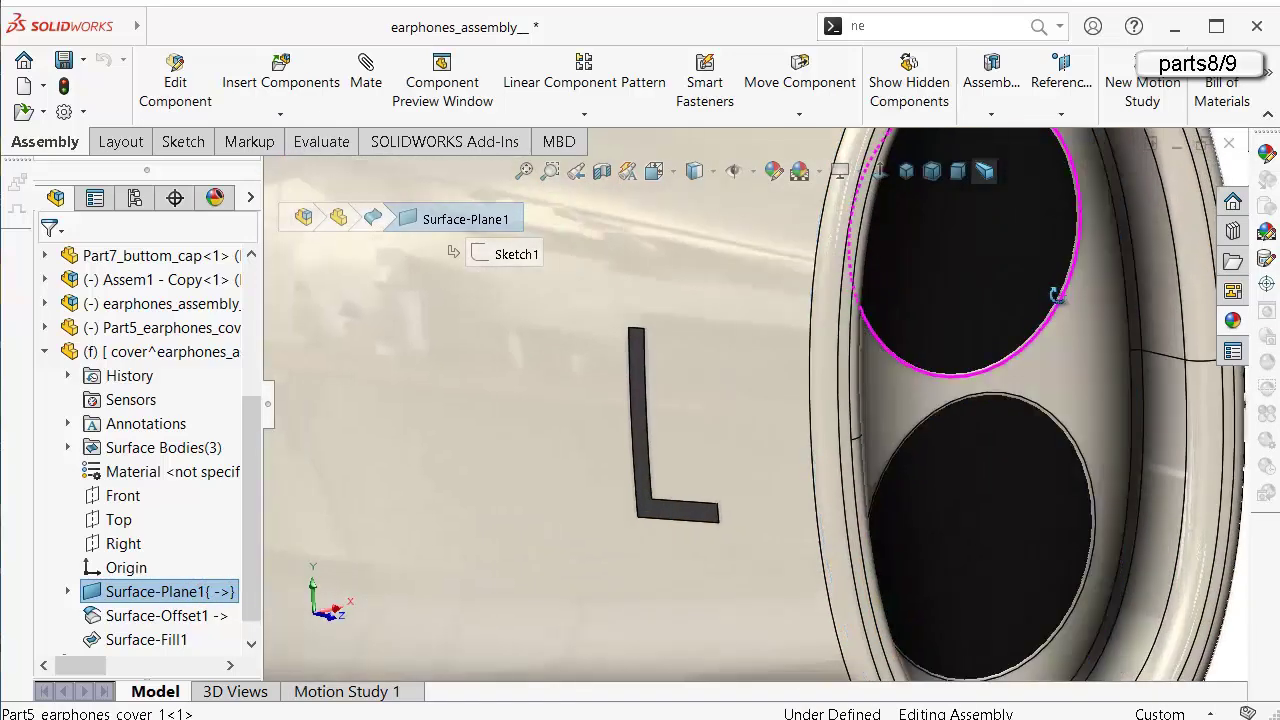
pyautogui.scroll(5, 1063, 309)
pyautogui.click(1023, 330)
pyautogui.moveTo(1023, 330); pyautogui.dragTo(1014, 340, button='middle')
pyautogui.click(880, 366)
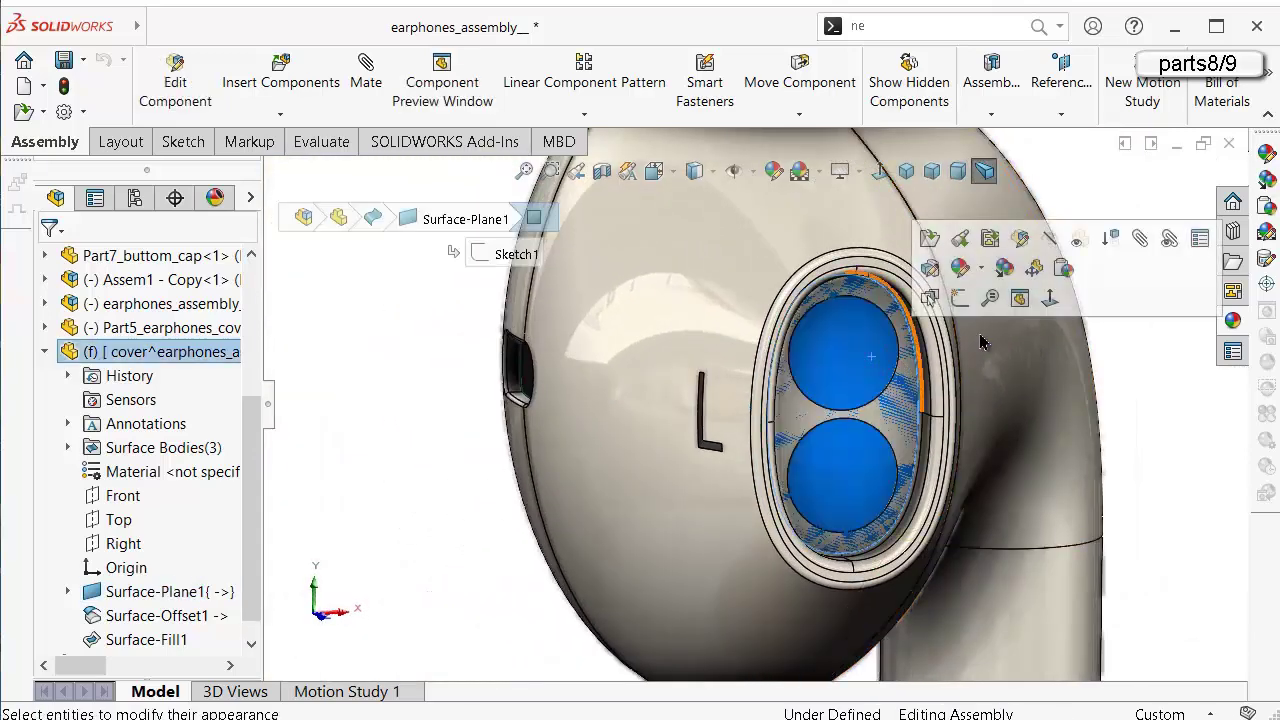
pyautogui.click(1073, 248)
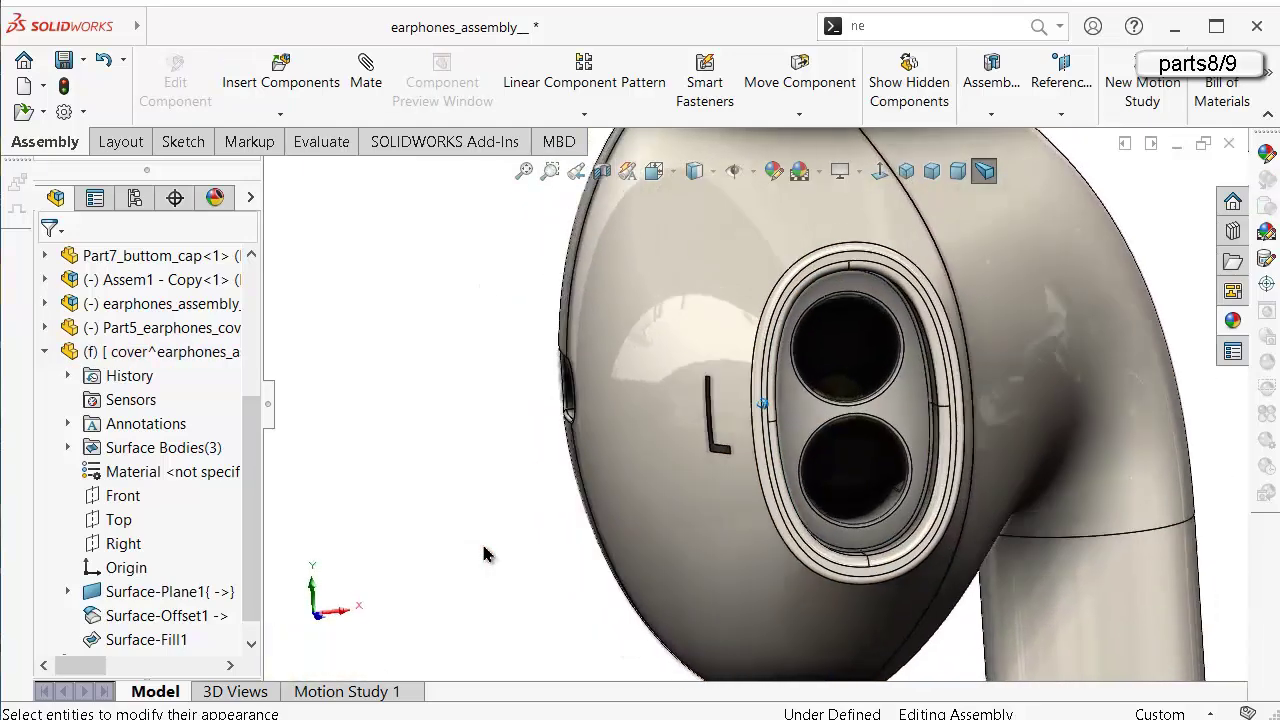
# Examine the slotted opening and its transparent filled surface from the side and up close.
pyautogui.moveTo(484, 554); pyautogui.dragTo(483, 521, button='middle')
pyautogui.scroll(3, 483, 521)
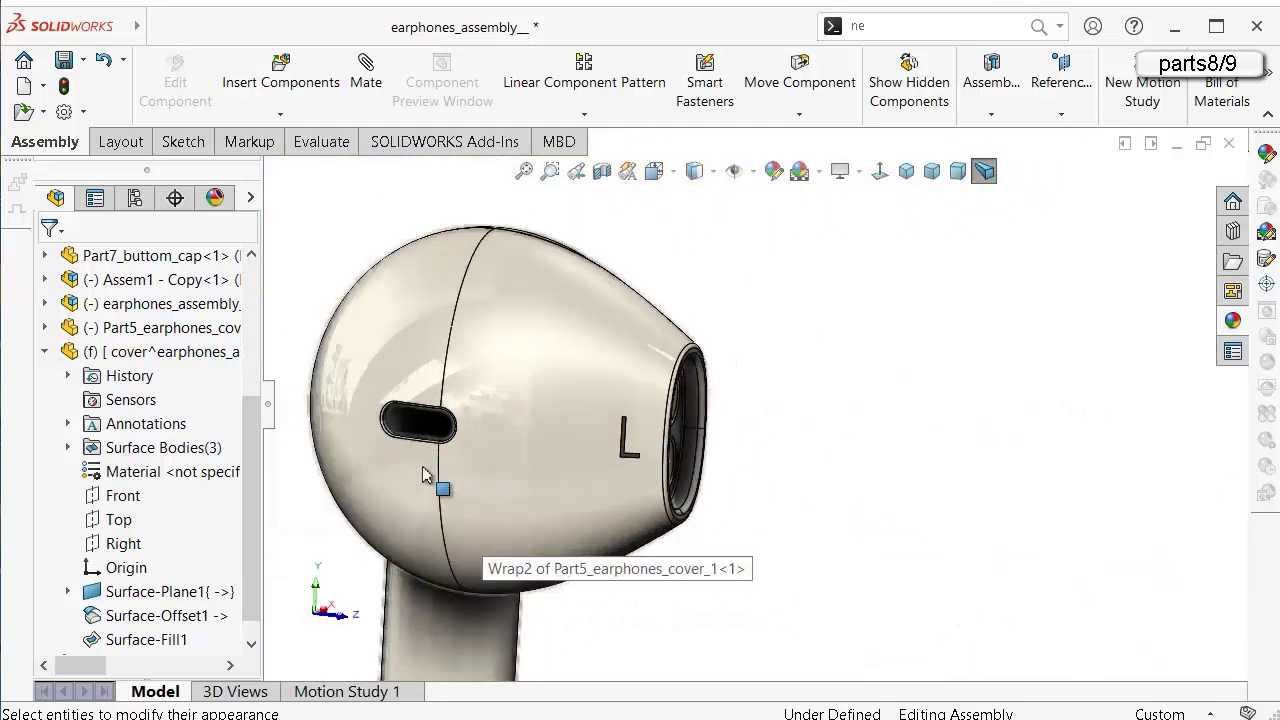
pyautogui.scroll(-5, 423, 460)
pyautogui.moveTo(495, 408); pyautogui.dragTo(511, 451, button='middle')
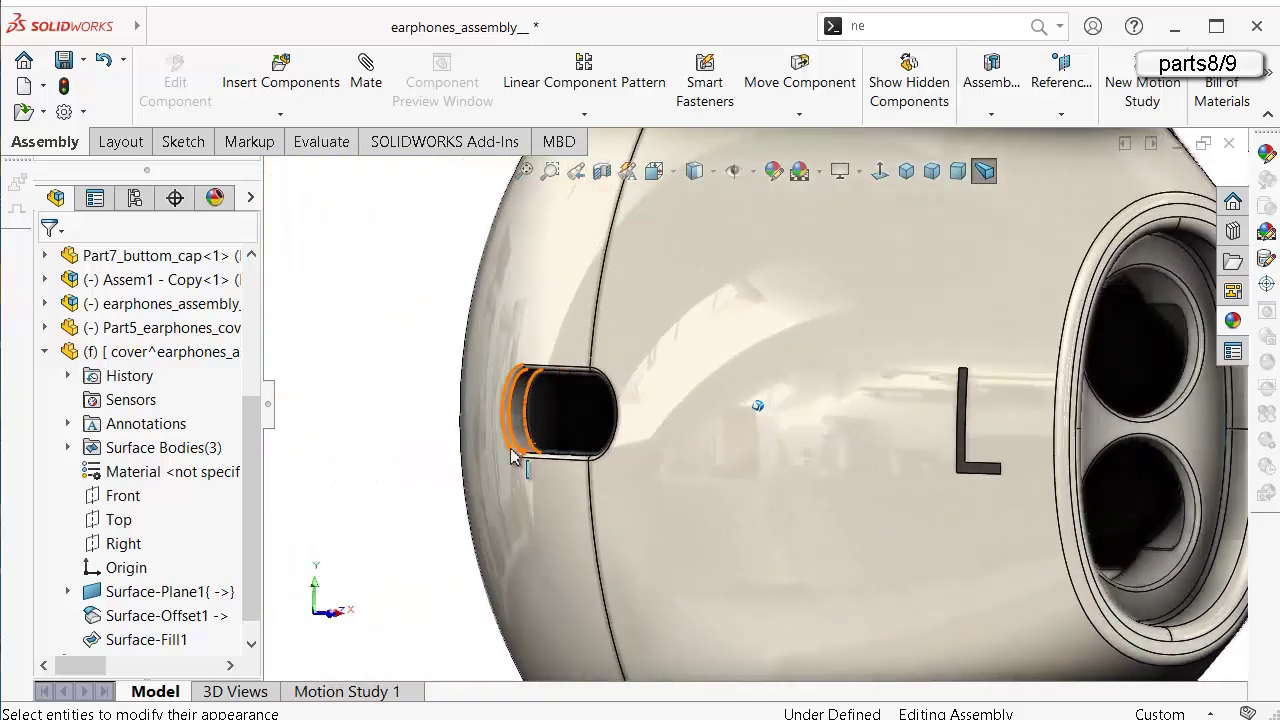
pyautogui.scroll(-4, 540, 448)
pyautogui.scroll(3, 592, 447)
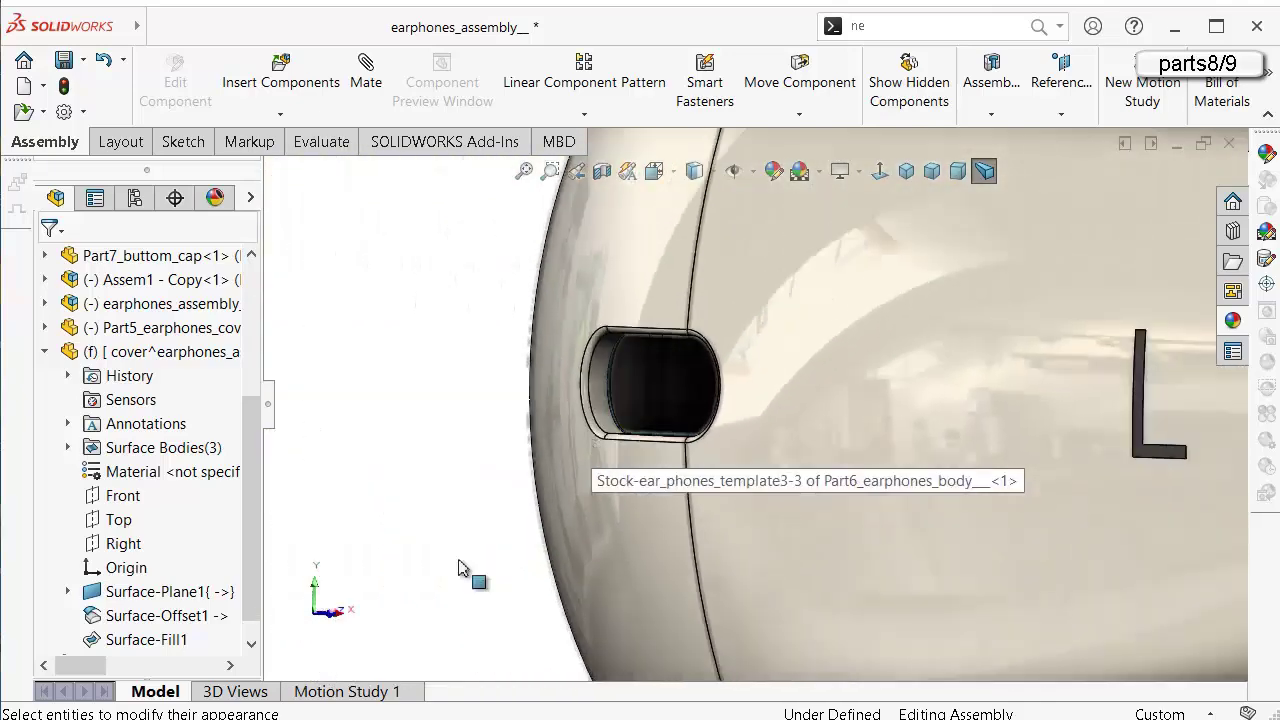
pyautogui.click(148, 639)
pyautogui.click(398, 507)
pyautogui.scroll(-6, 398, 507)
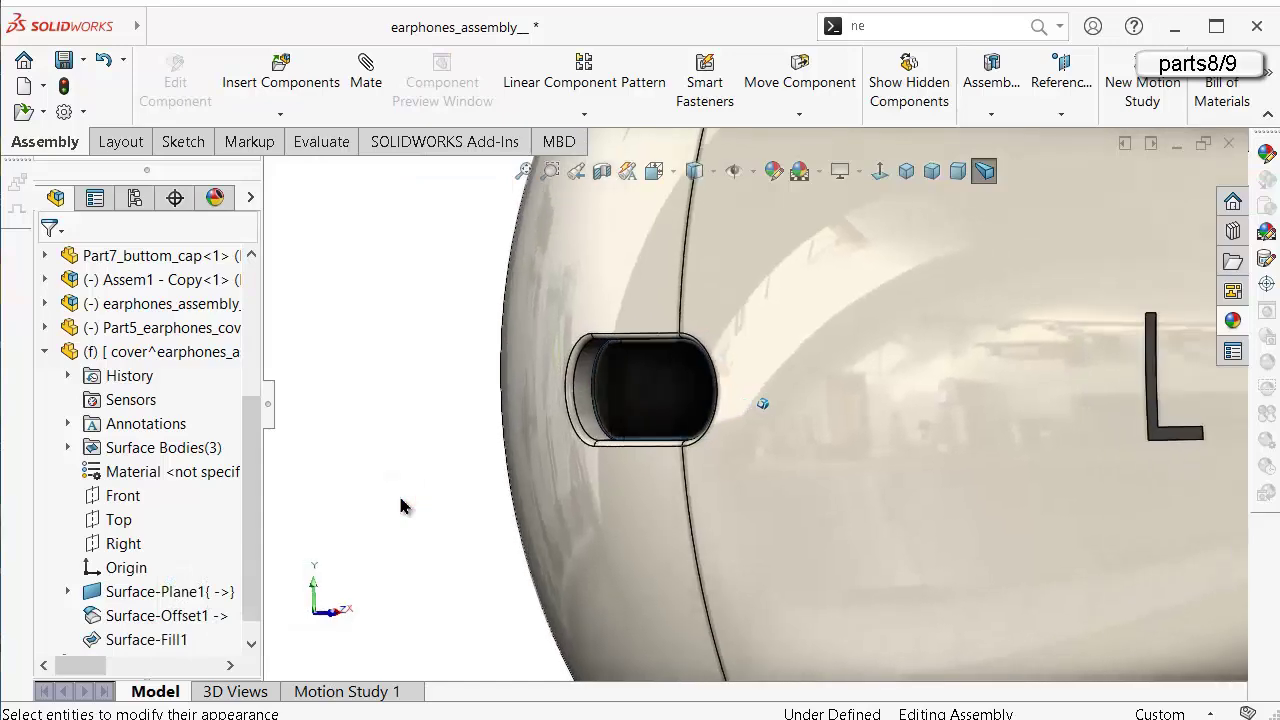
pyautogui.scroll(-8, 545, 430)
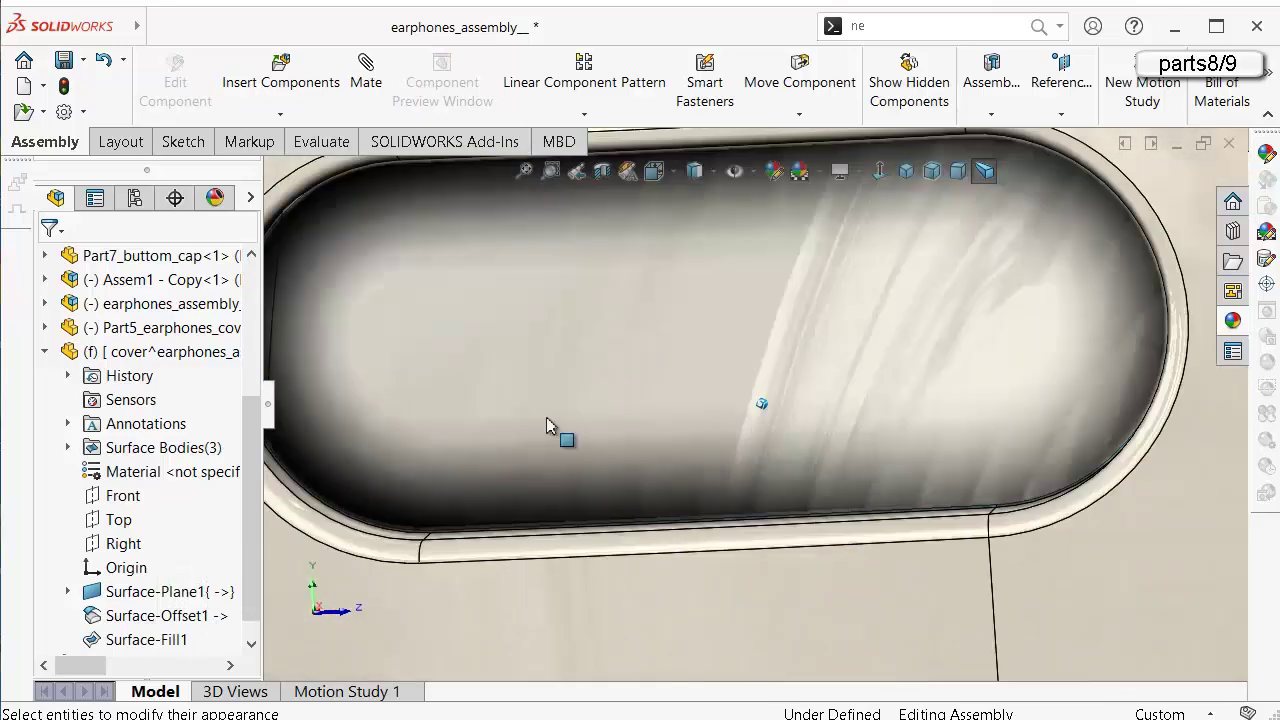
pyautogui.scroll(5, 547, 418)
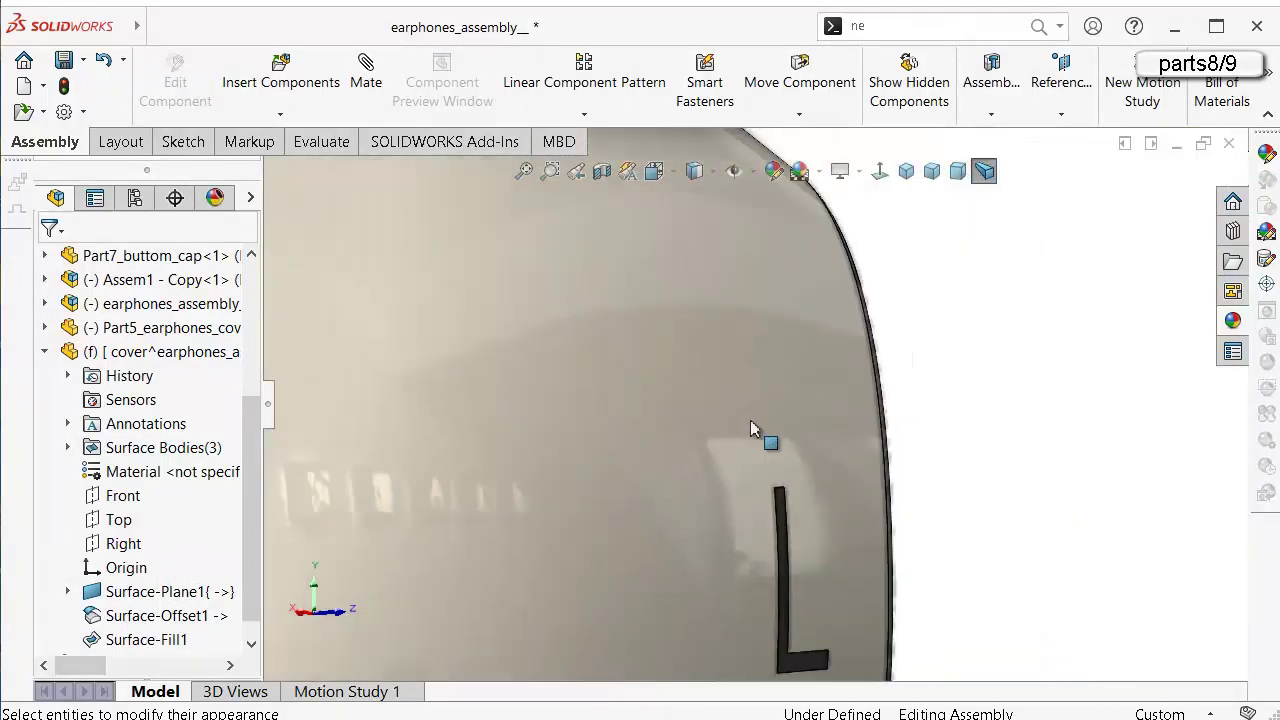
# Examine the left earphone's two speaker openings through the transparent cover, beside the L marking.
pyautogui.moveTo(750, 420); pyautogui.dragTo(610, 490, button='middle')
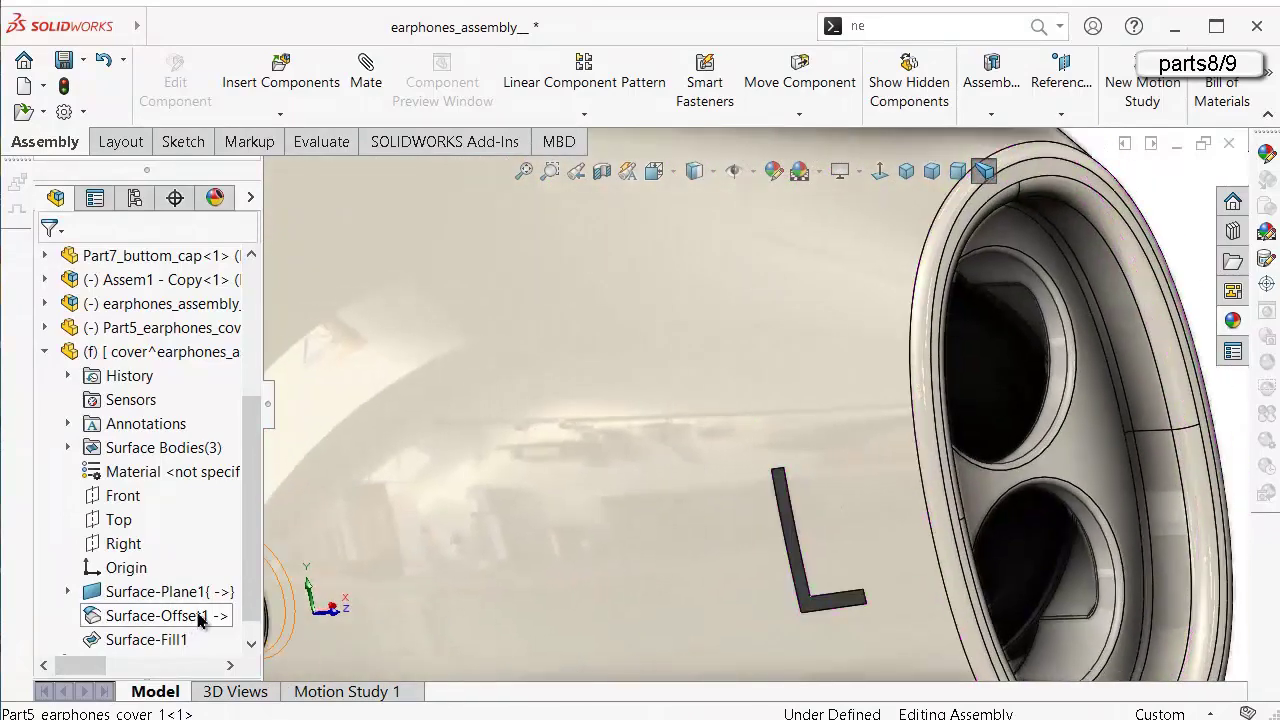
pyautogui.scroll(2, 198, 616)
pyautogui.scroll(1, 900, 484)
pyautogui.moveTo(883, 486); pyautogui.dragTo(945, 479, button='middle')
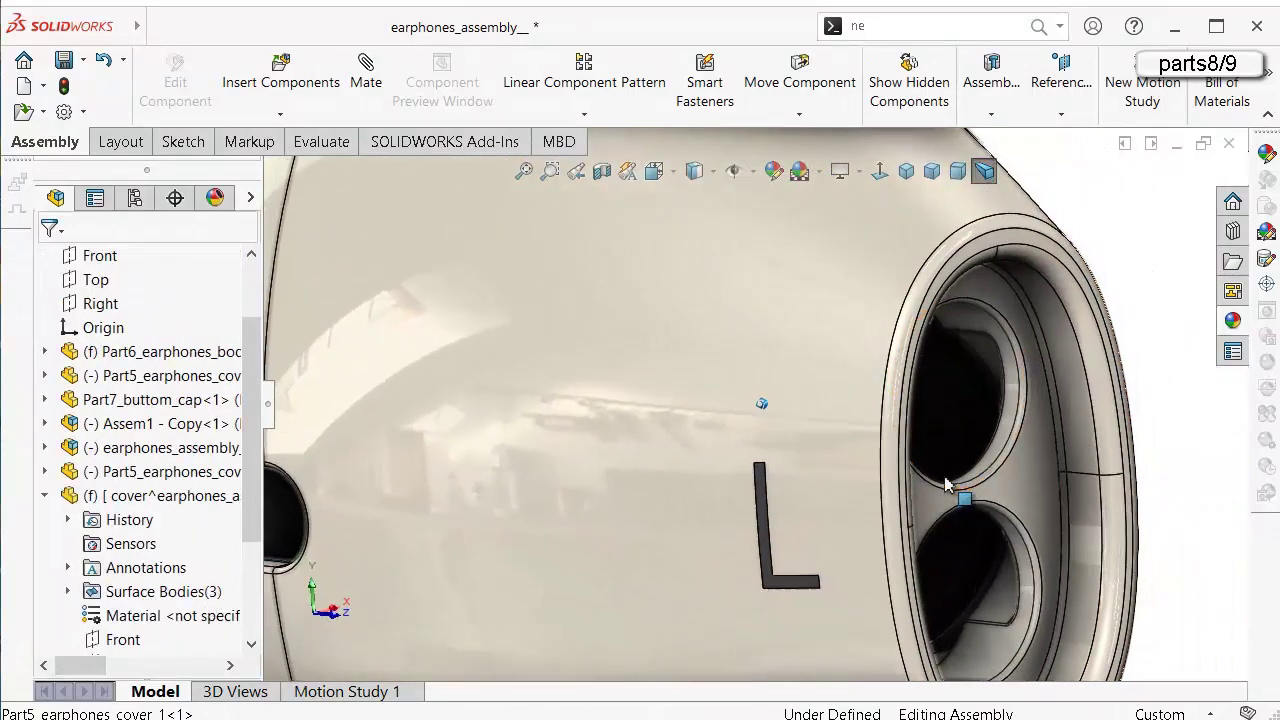
pyautogui.scroll(-5, 1006, 486)
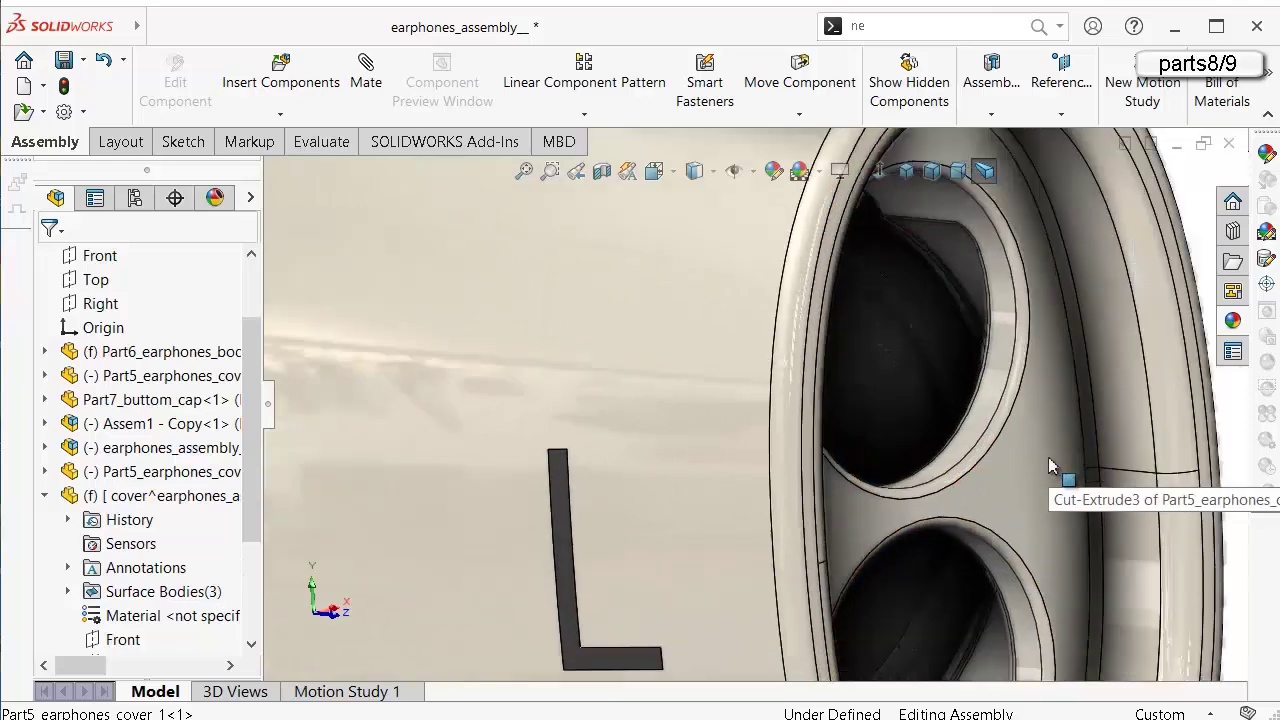
pyautogui.moveTo(1050, 465); pyautogui.dragTo(1014, 455, button='middle')
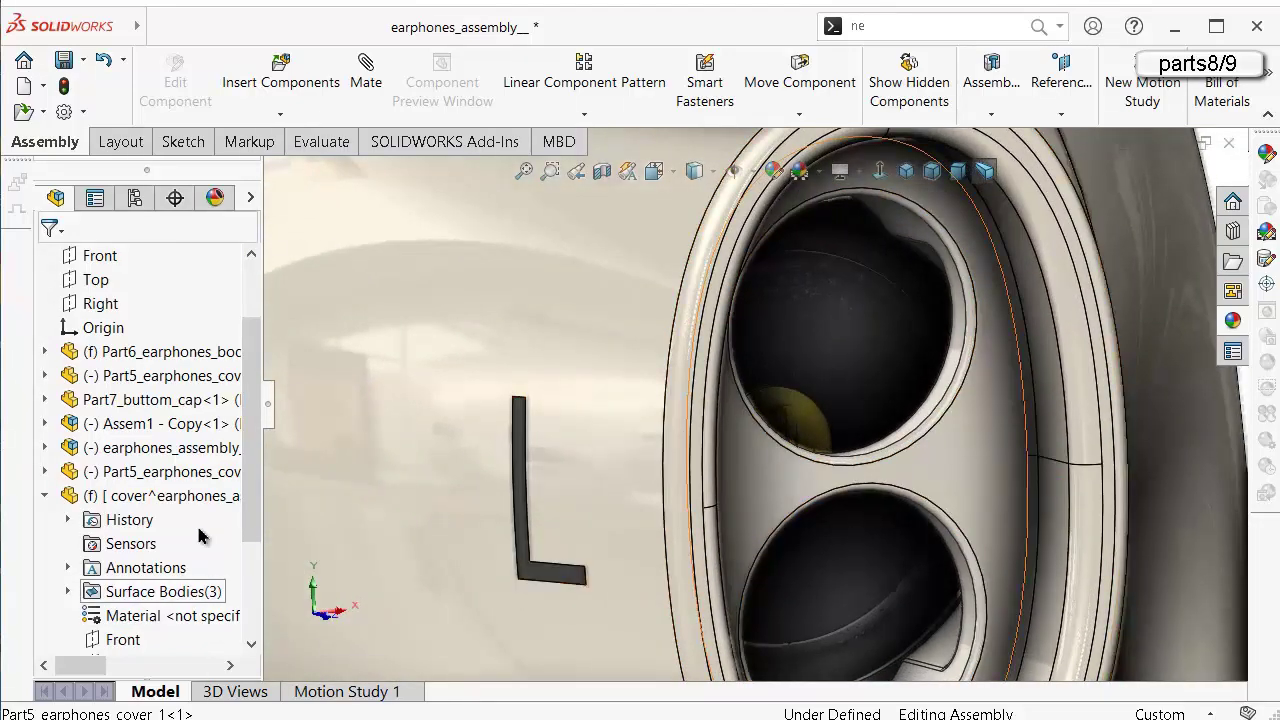
pyautogui.scroll(5, 911, 443)
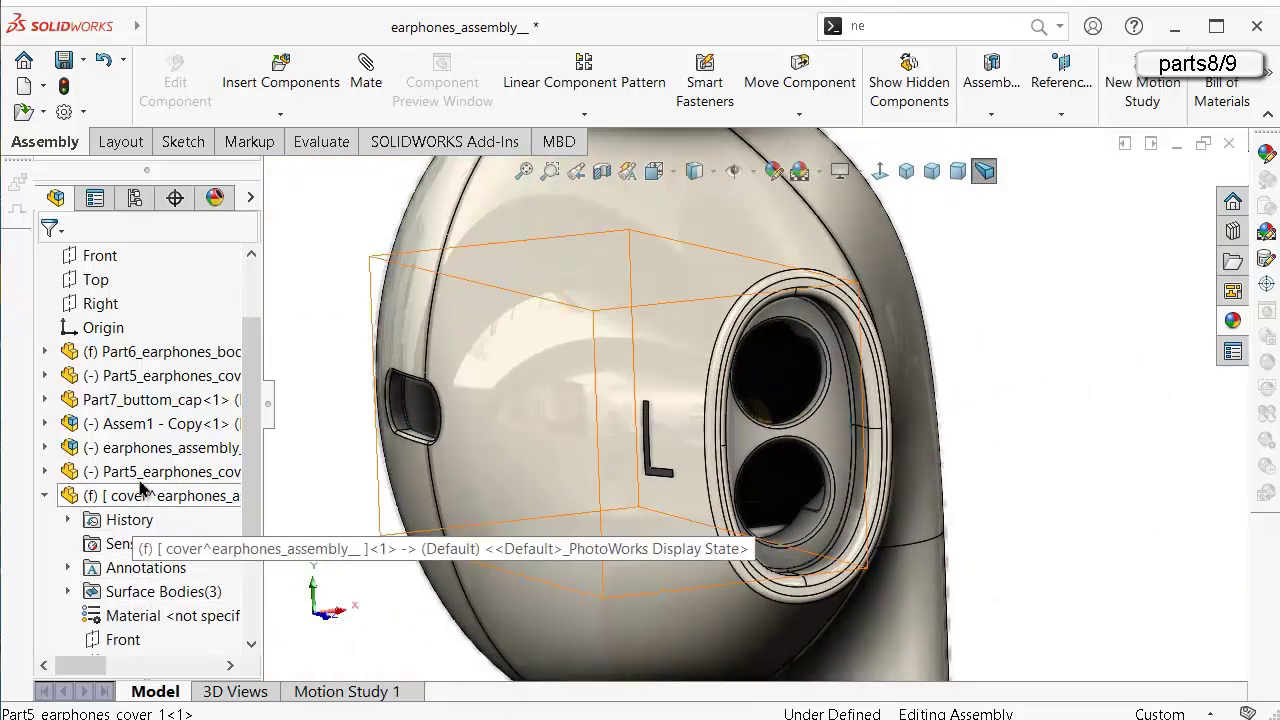
# Resume editing the cover part in context and start a Thicken on the planar surface over the speaker openings.
pyautogui.click(143, 492)
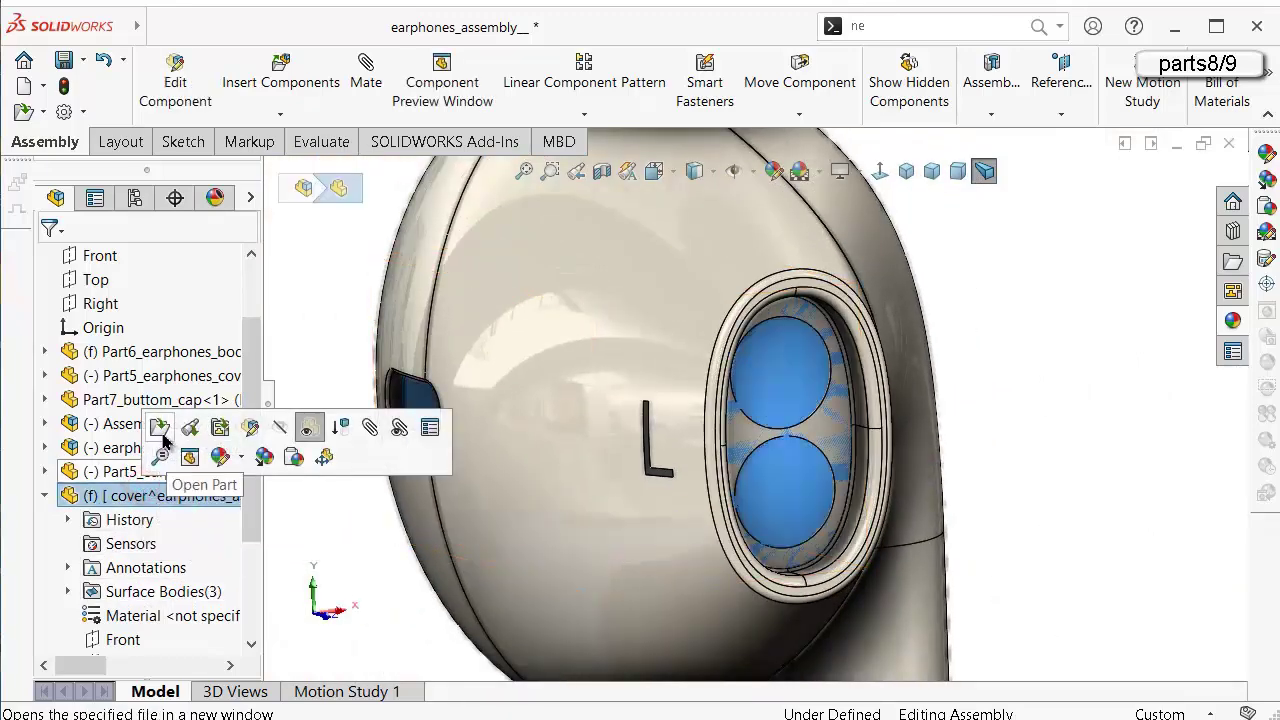
pyautogui.click(250, 428)
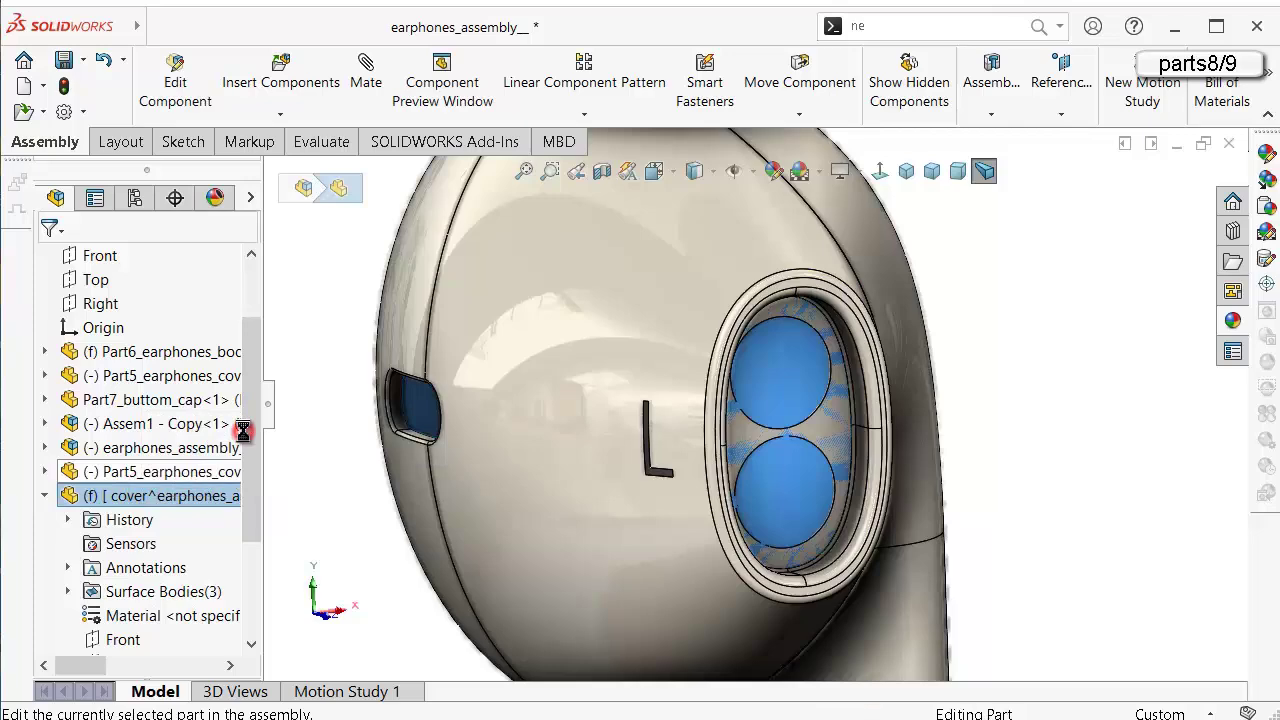
pyautogui.click(1117, 414)
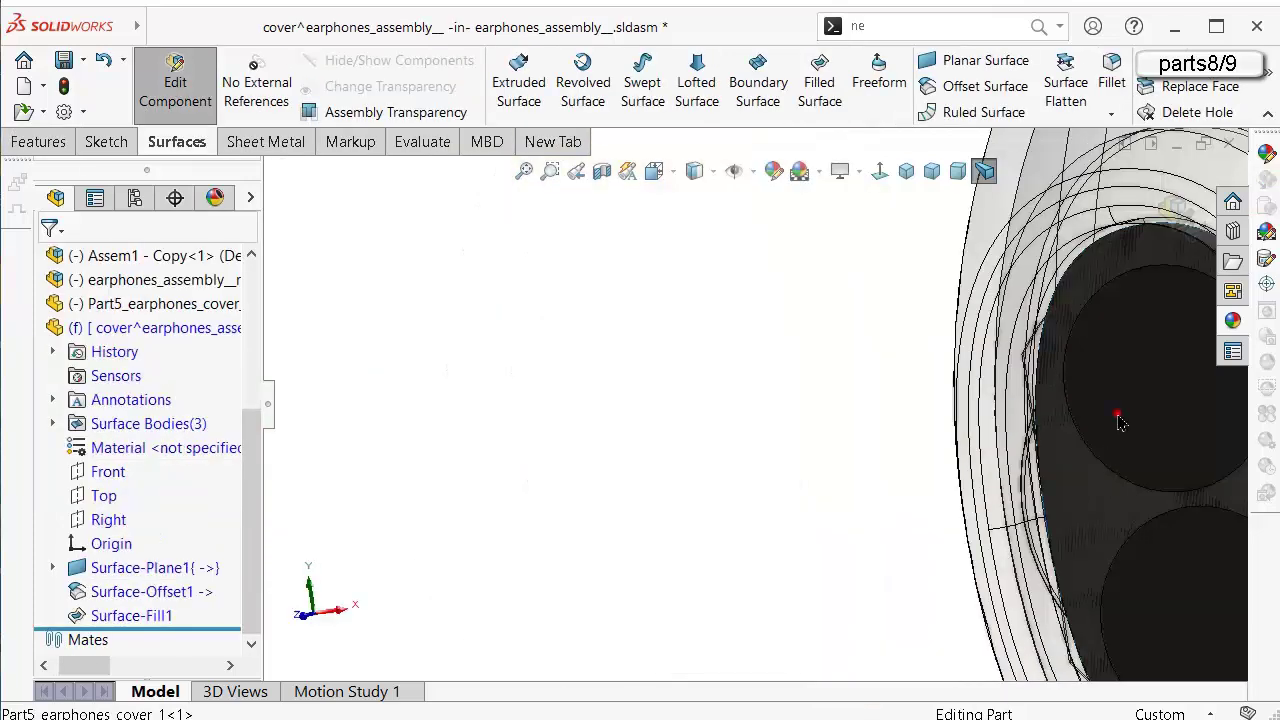
pyautogui.scroll(3, 1117, 428)
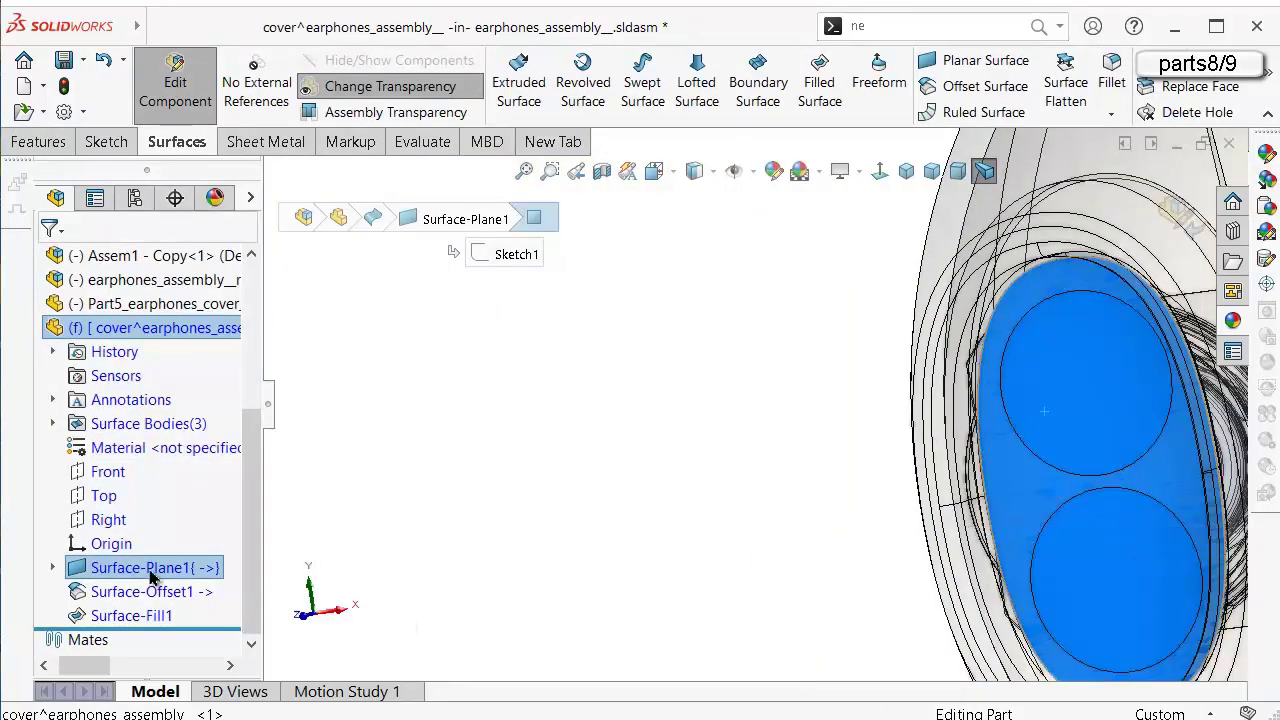
pyautogui.click(152, 568)
pyautogui.moveTo(900, 434); pyautogui.dragTo(915, 534, button='middle')
pyautogui.scroll(-2, 1033, 380)
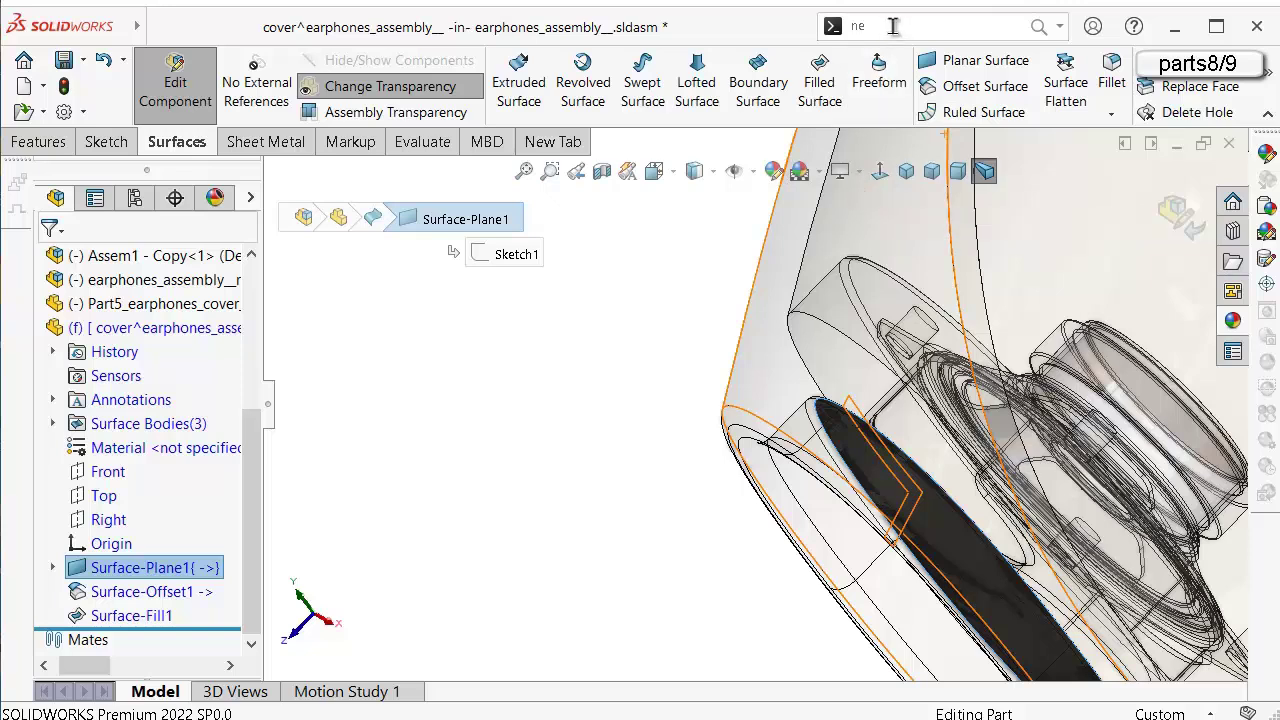
pyautogui.write('th')
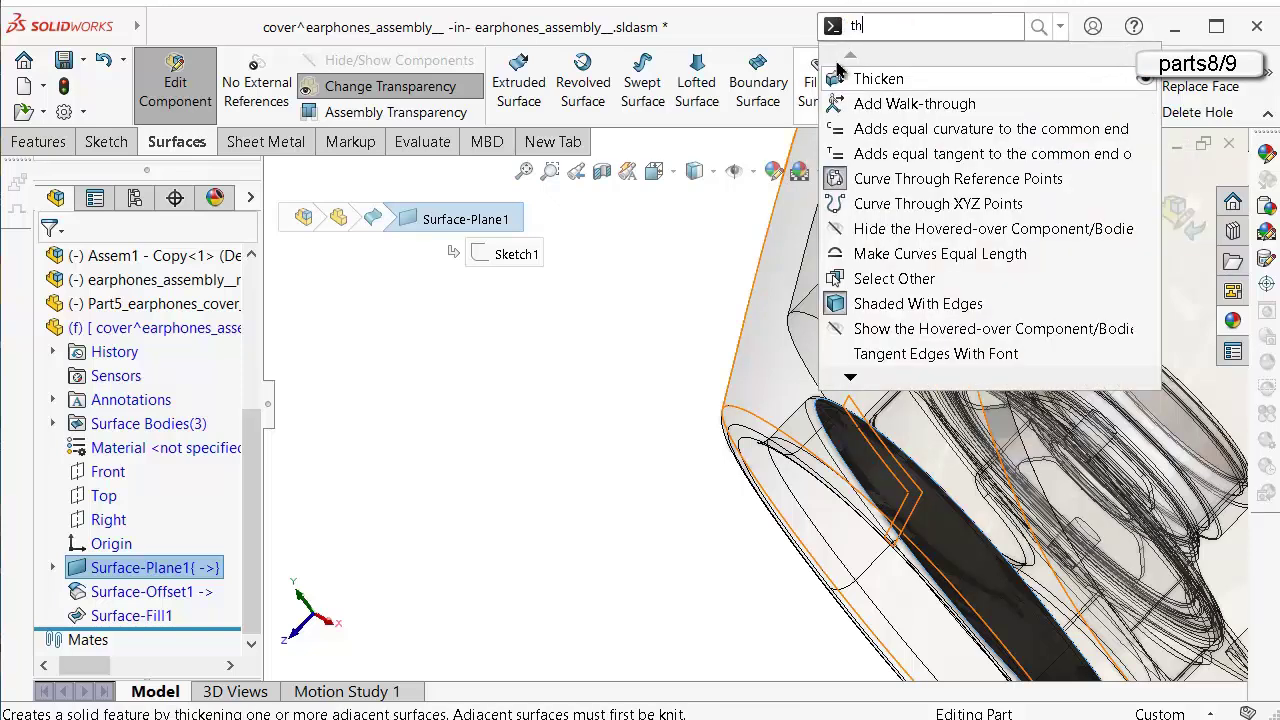
pyautogui.click(848, 80)
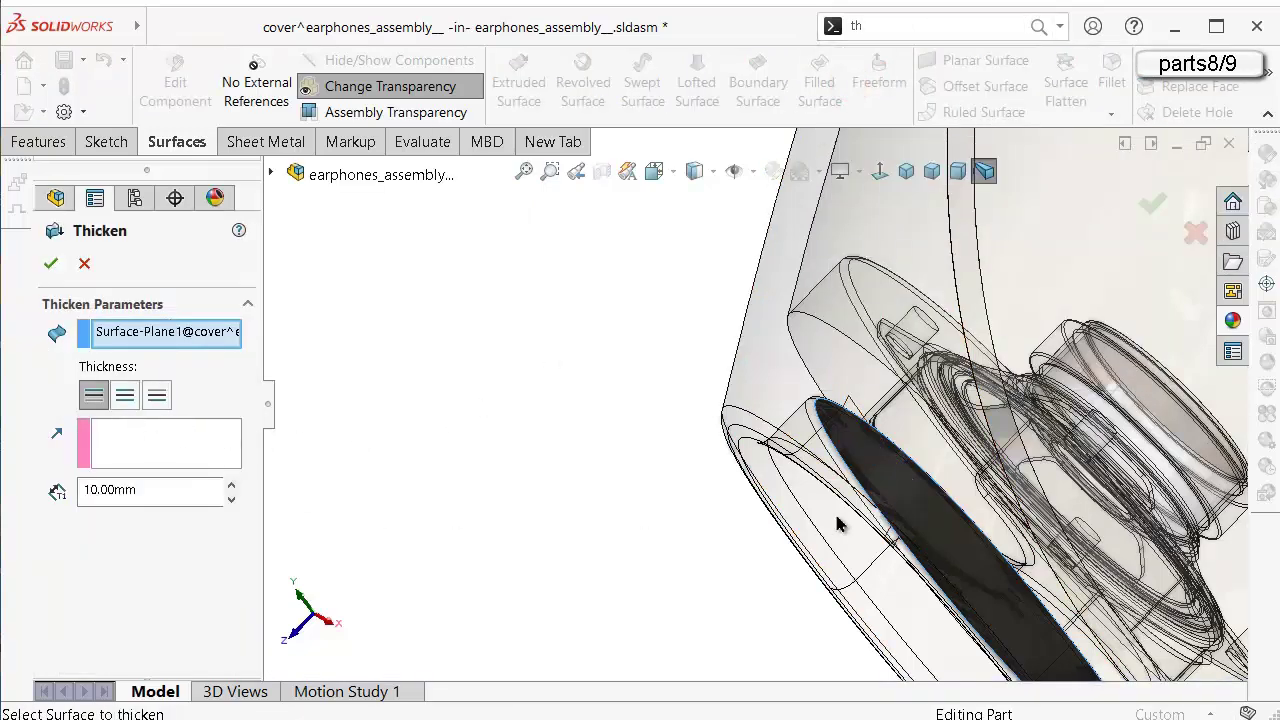
# Try thicknesses of 0.1 mm and 0.01 mm on the planar speaker cover, and confirm the Thicken.
pyautogui.scroll(-3, 838, 524)
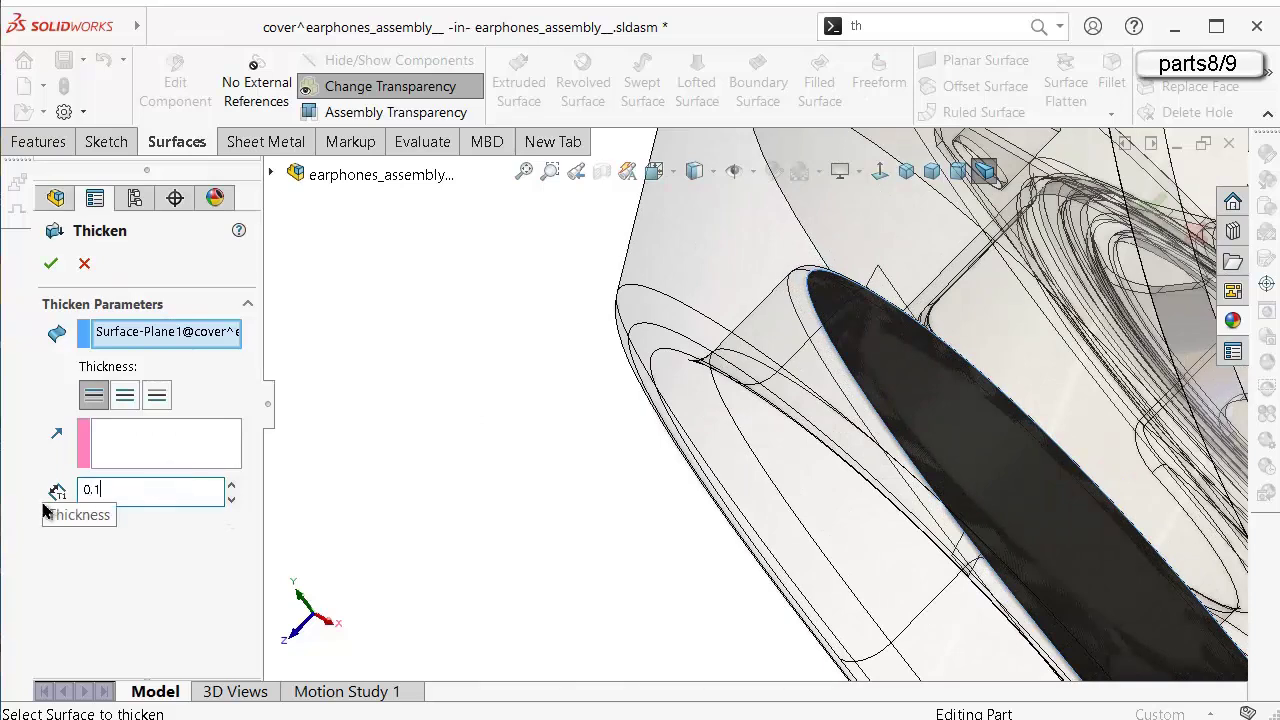
pyautogui.press('Return')
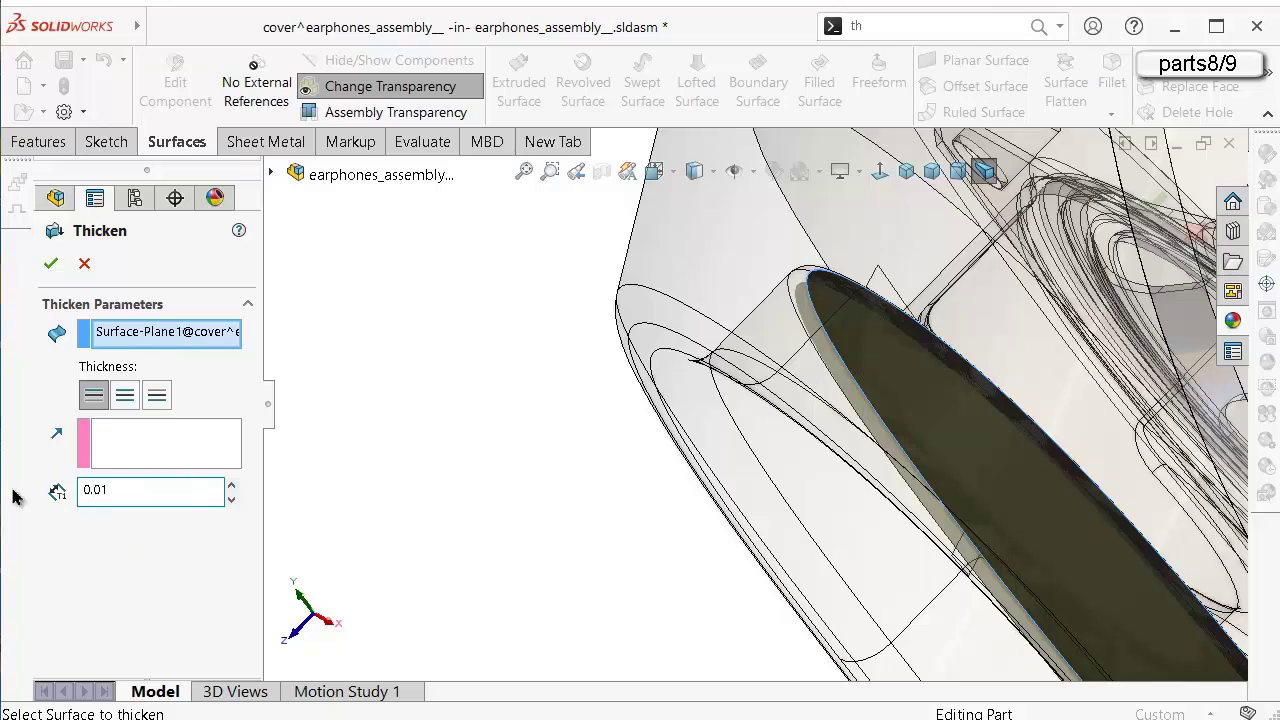
pyautogui.click(429, 450)
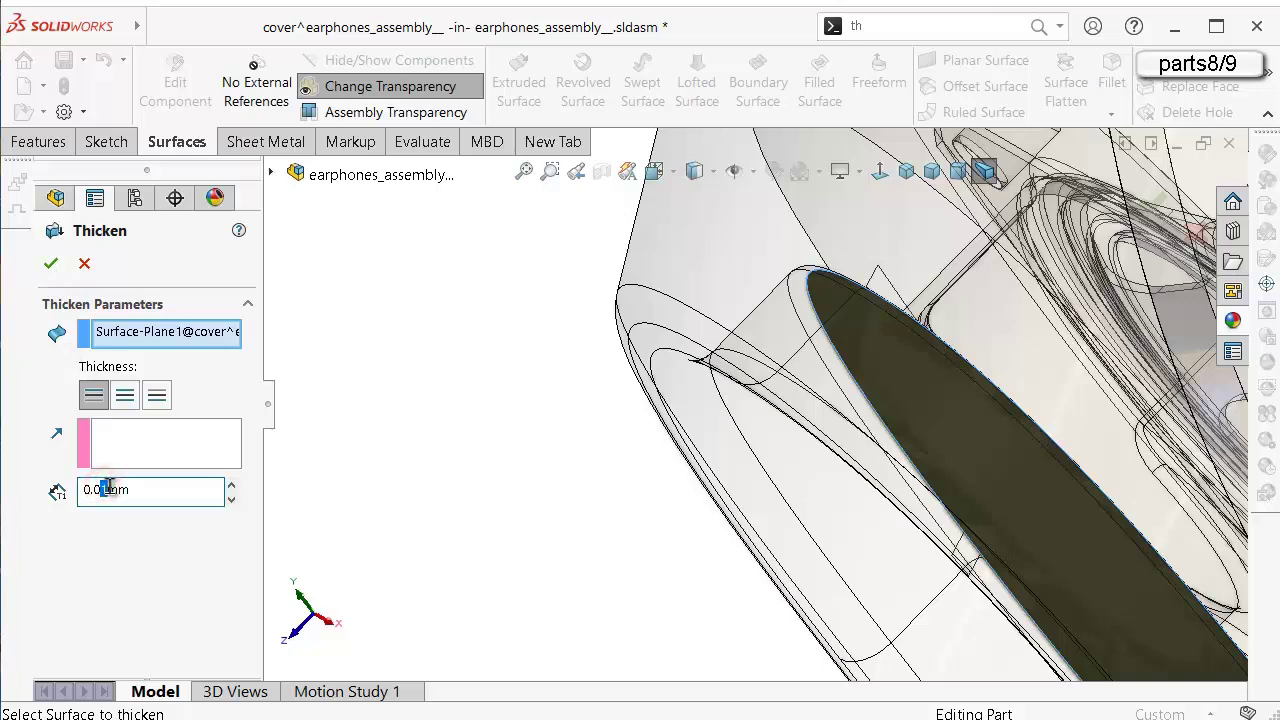
pyautogui.click(49, 264)
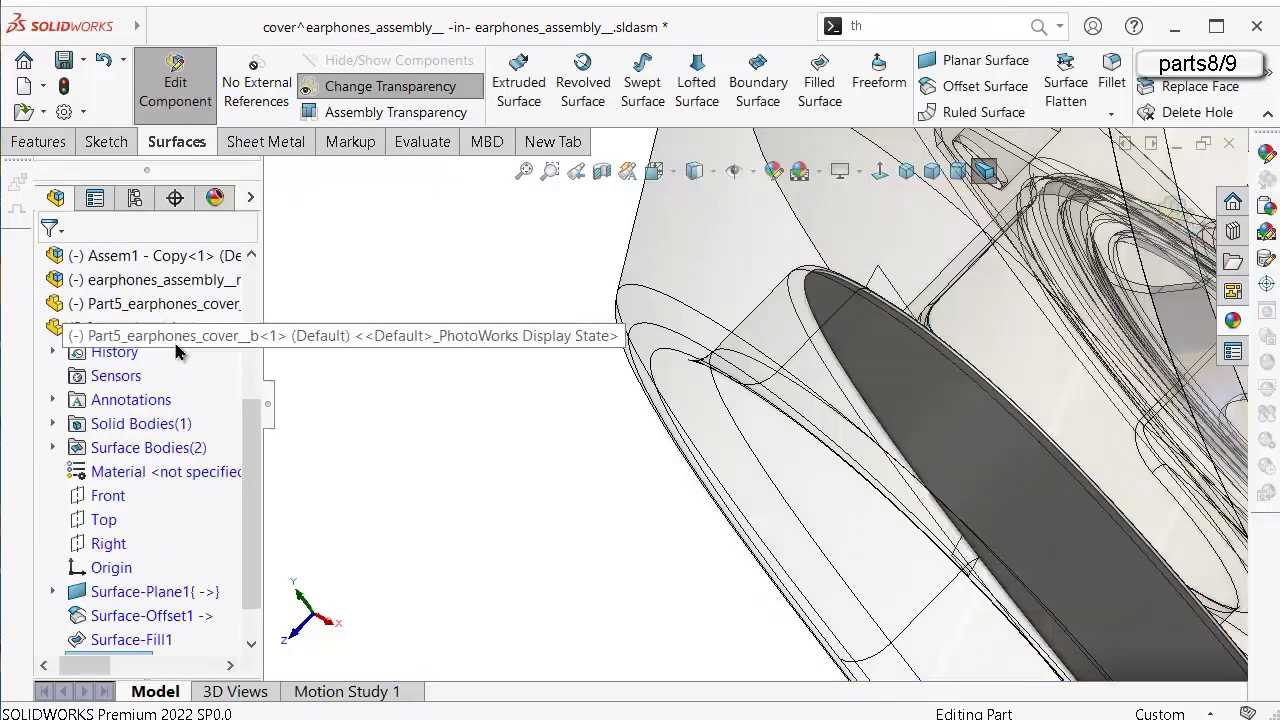
# Apply the composite carbon fiber inlay unidirectional appearance to the thickened cover over the left earphone's speaker openings.
pyautogui.moveTo(571, 491); pyautogui.dragTo(571, 459, button='middle')
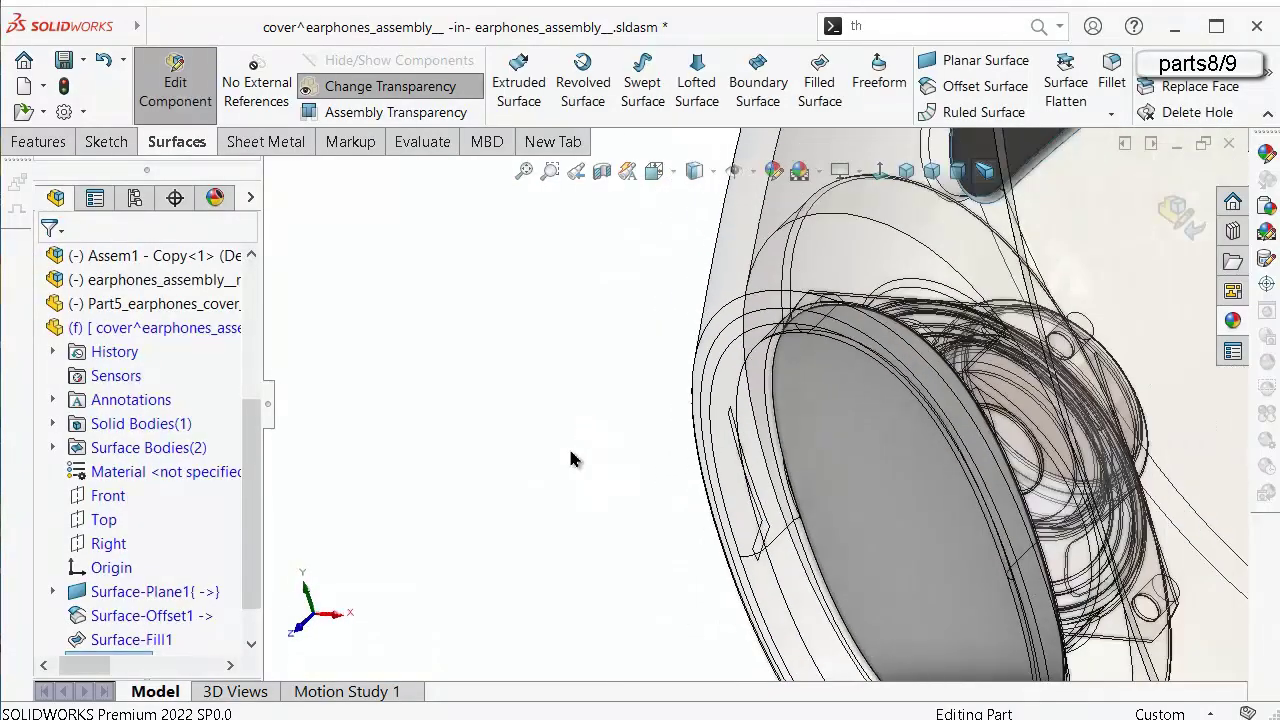
pyautogui.click(118, 641)
pyautogui.moveTo(246, 551); pyautogui.dragTo(203, 643)
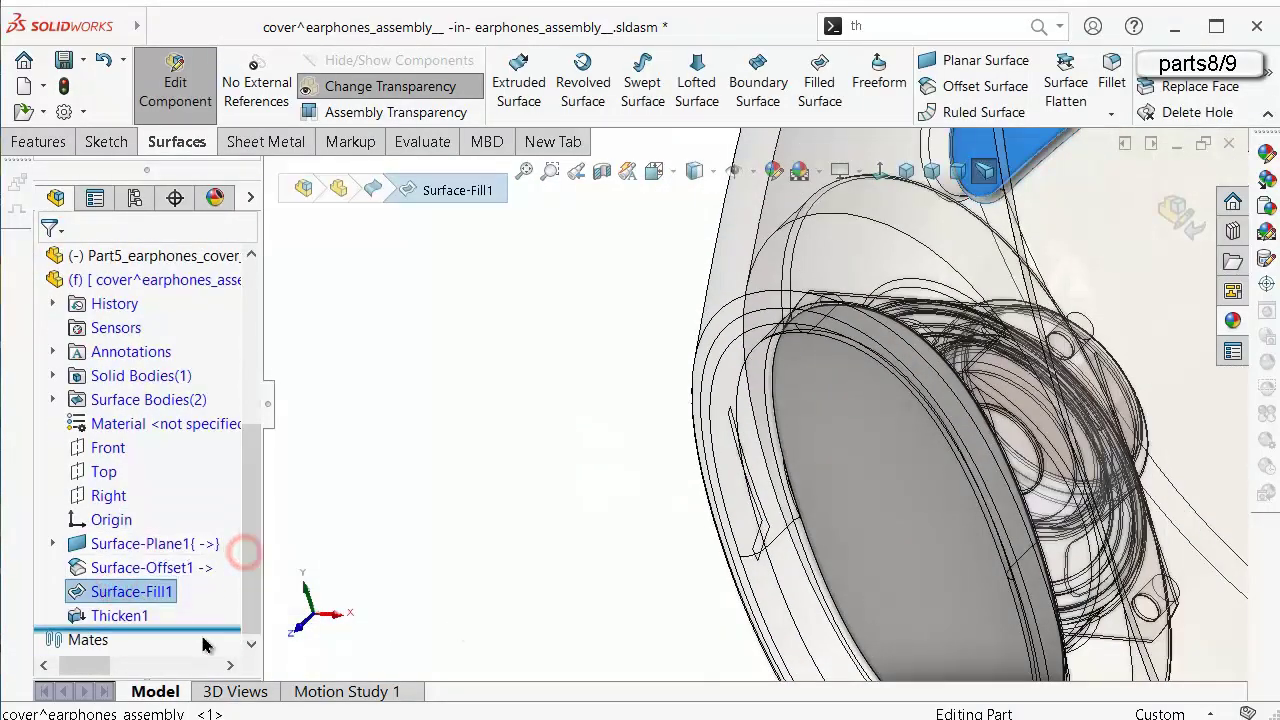
pyautogui.click(121, 614)
pyautogui.click(1228, 320)
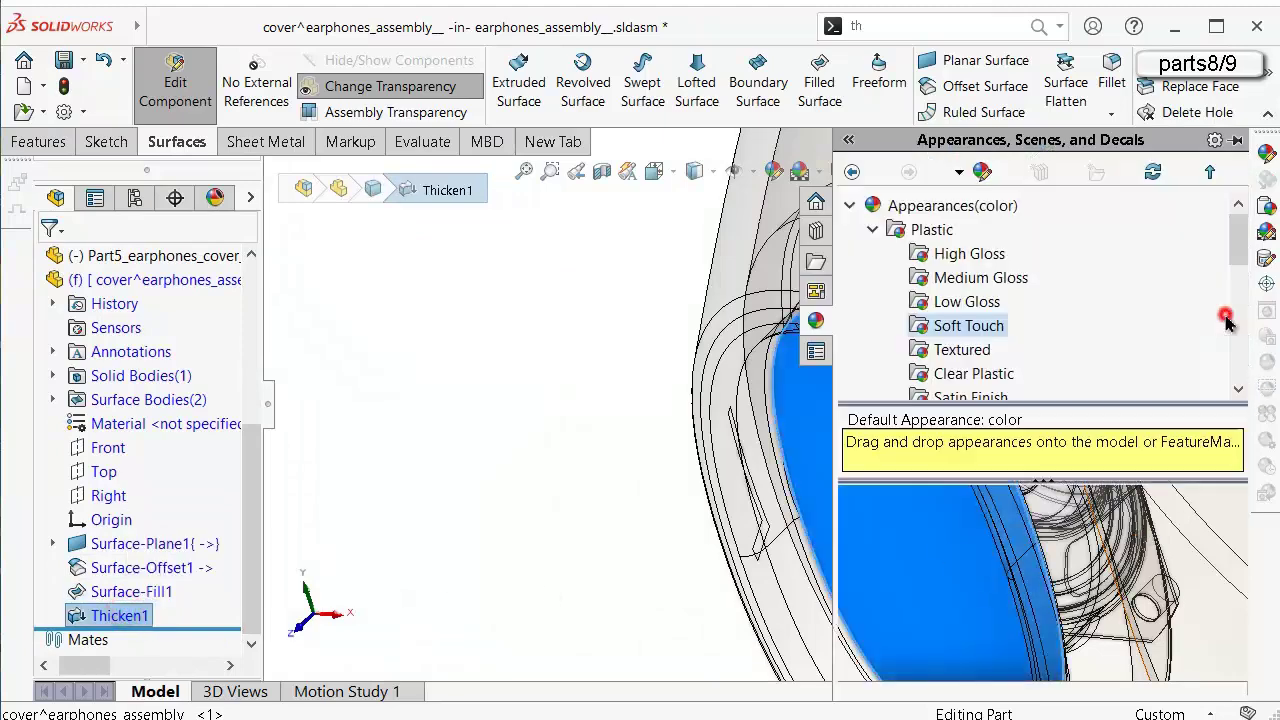
pyautogui.click(1236, 333)
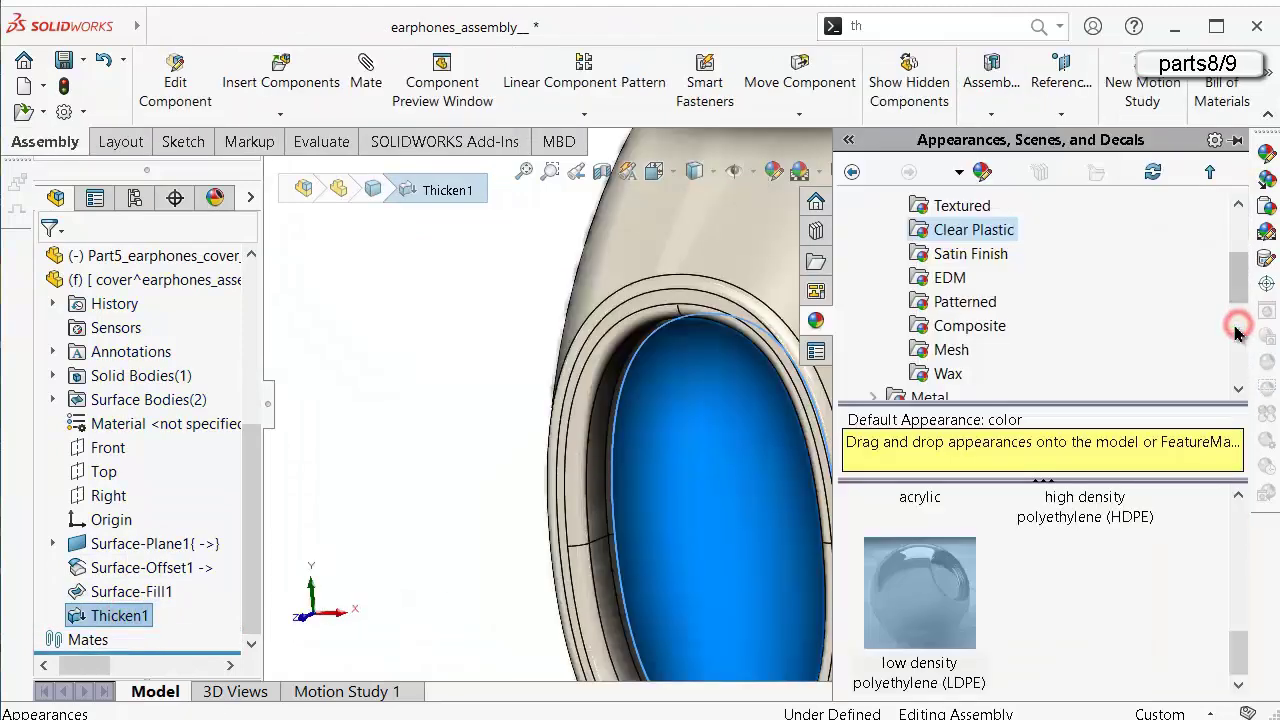
pyautogui.click(966, 328)
pyautogui.moveTo(1238, 560); pyautogui.dragTo(1238, 610)
pyautogui.click(1097, 591)
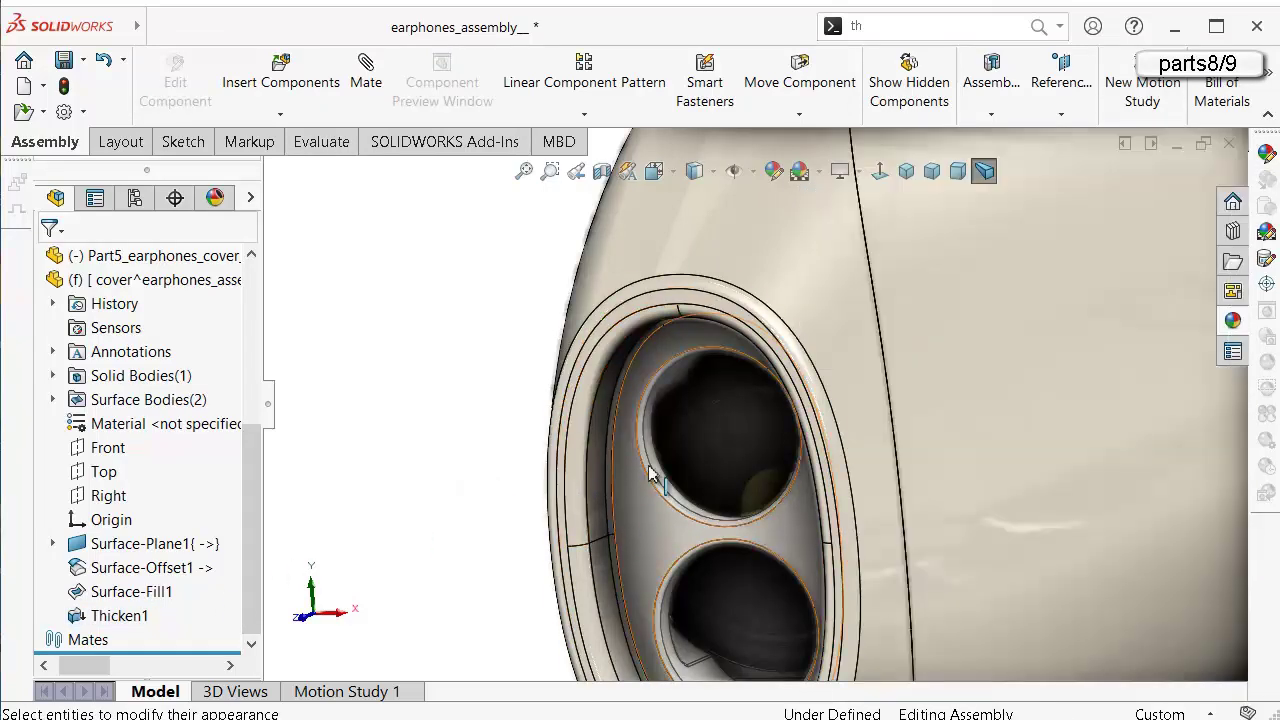
pyautogui.click(120, 620)
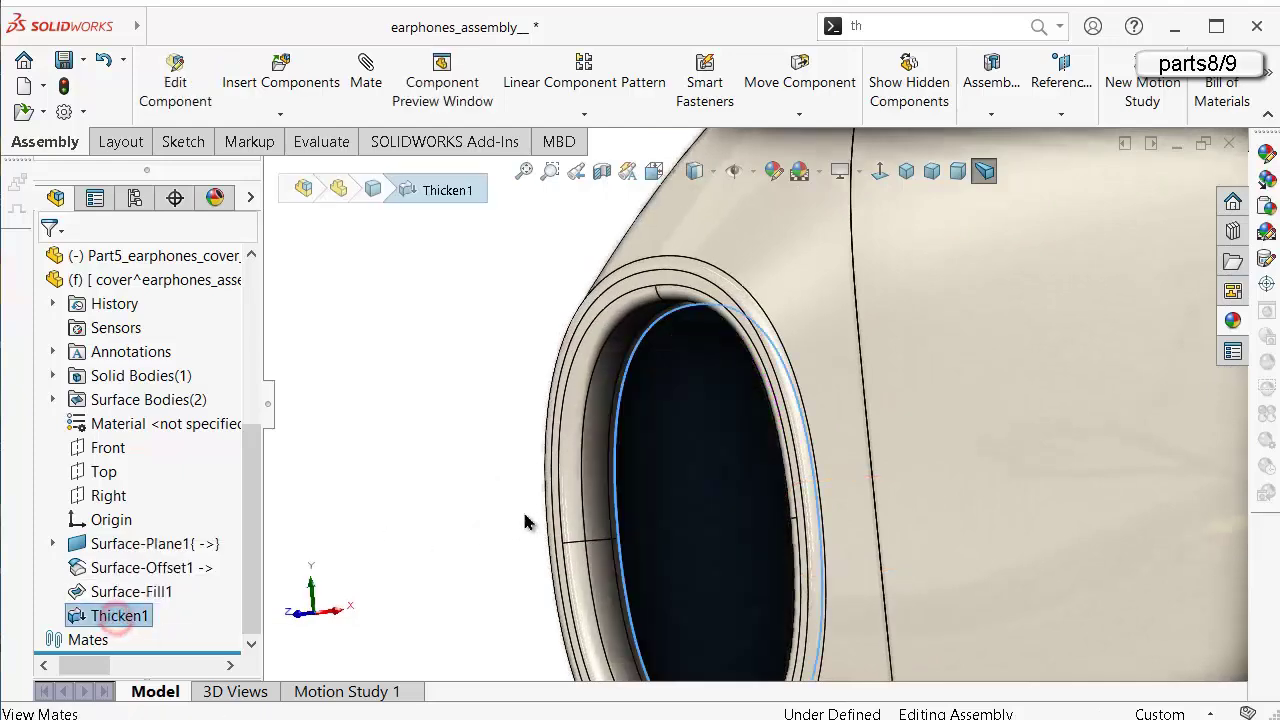
pyautogui.click(450, 485)
pyautogui.click(120, 615)
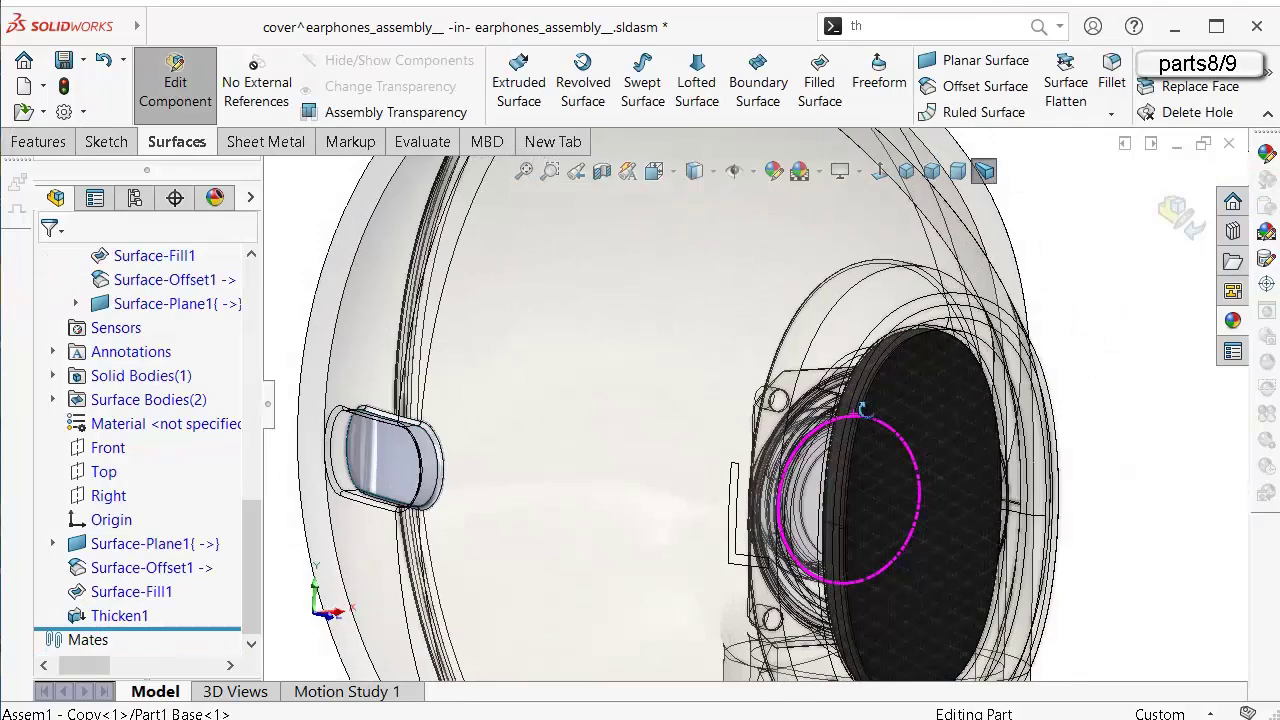
# Apply the carbon fiber inlay unidirectional appearance to the filled surface in the slot.
pyautogui.scroll(2, 866, 417)
pyautogui.scroll(-4, 843, 428)
pyautogui.scroll(3, 546, 477)
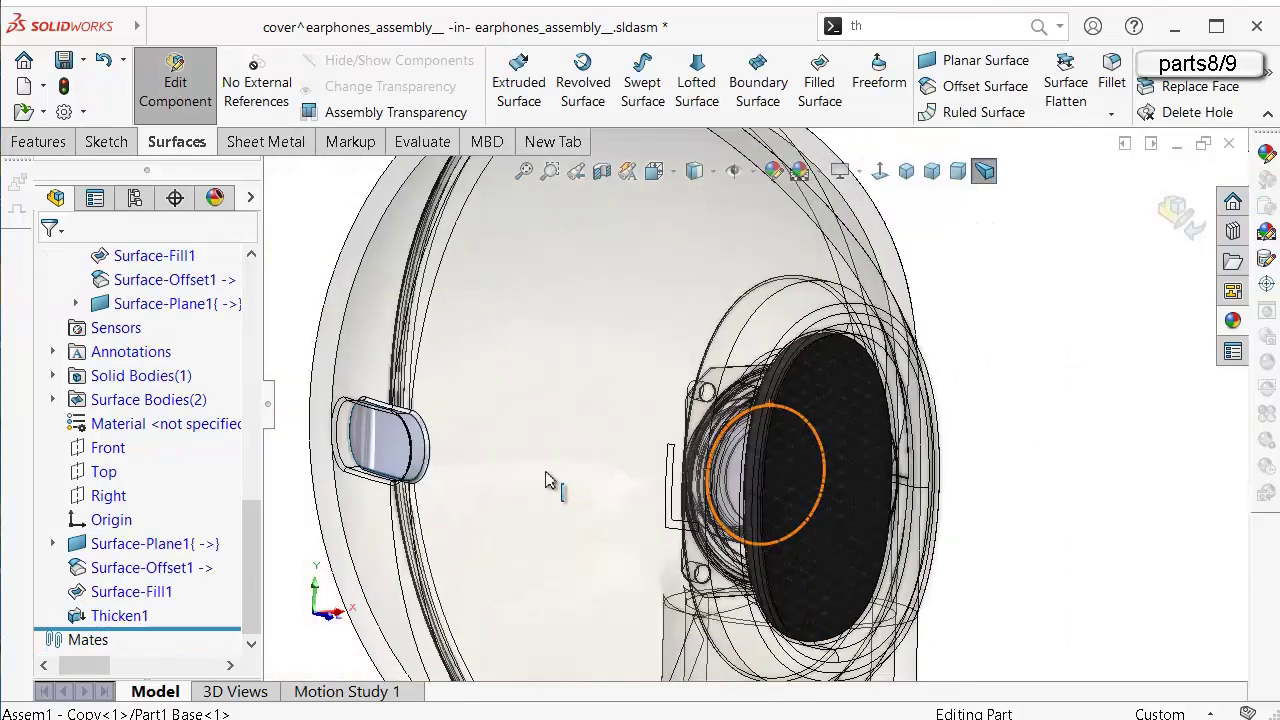
pyautogui.scroll(-3, 448, 435)
pyautogui.click(428, 428)
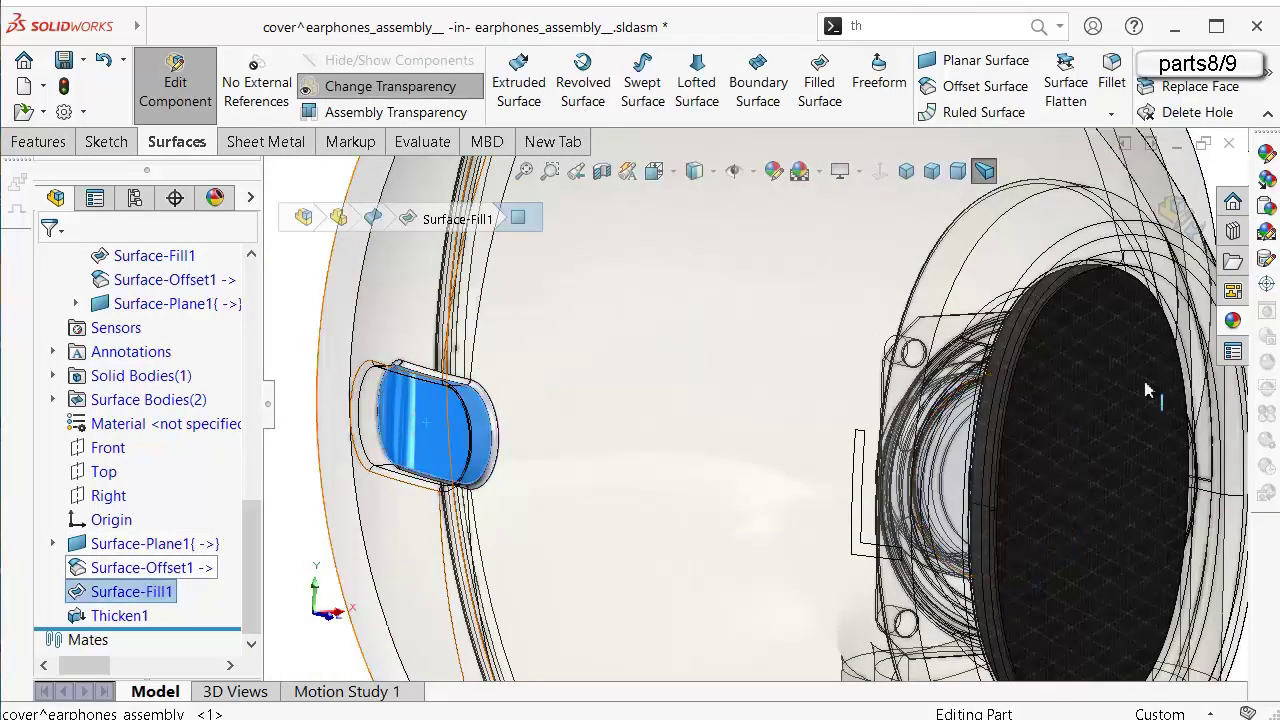
pyautogui.click(1232, 320)
pyautogui.moveTo(1079, 575); pyautogui.dragTo(406, 428)
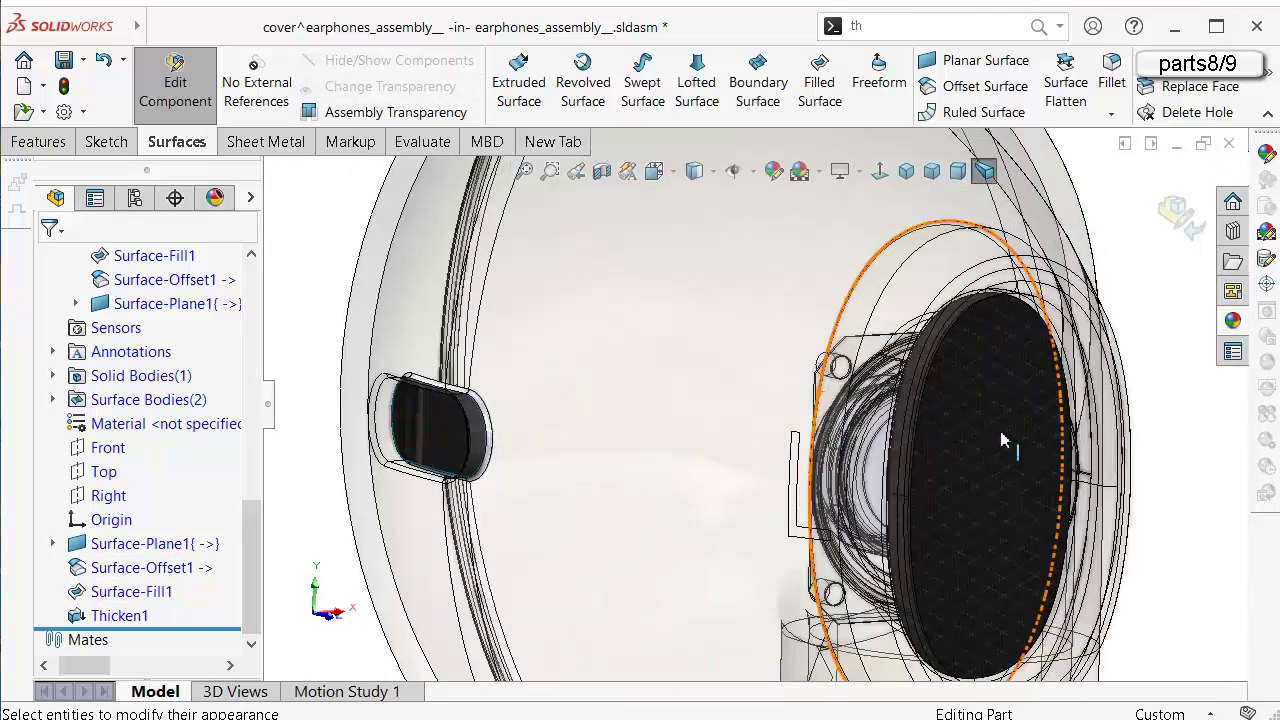
# Examine the thickened speaker cover and the circular openings behind it, up close and from another angle.
pyautogui.click(119, 615)
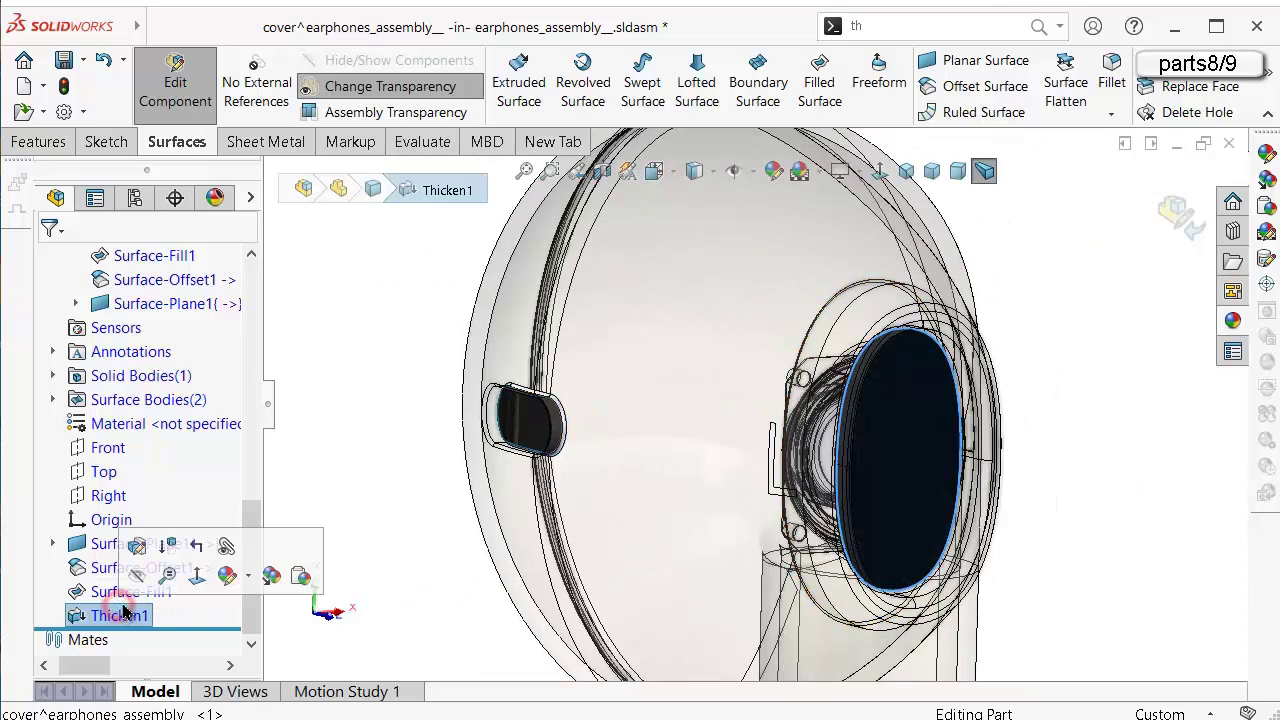
pyautogui.click(403, 451)
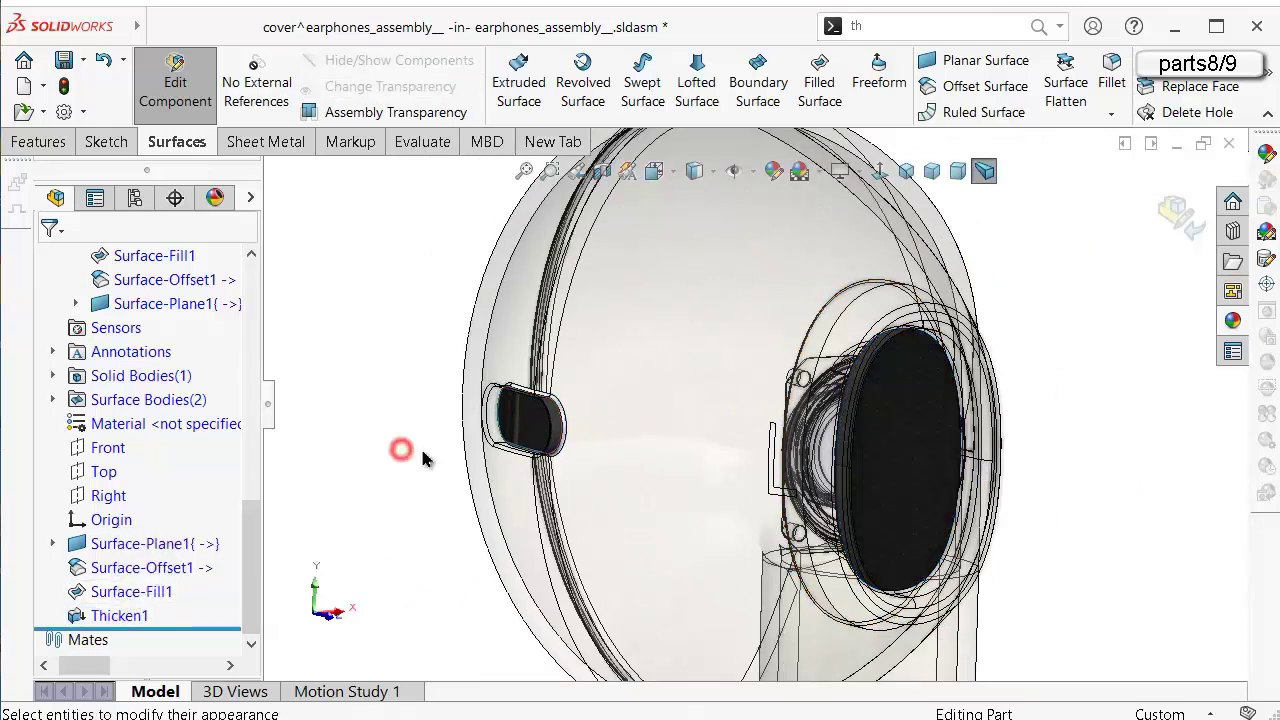
pyautogui.click(887, 443)
pyautogui.click(1111, 509)
pyautogui.click(935, 493)
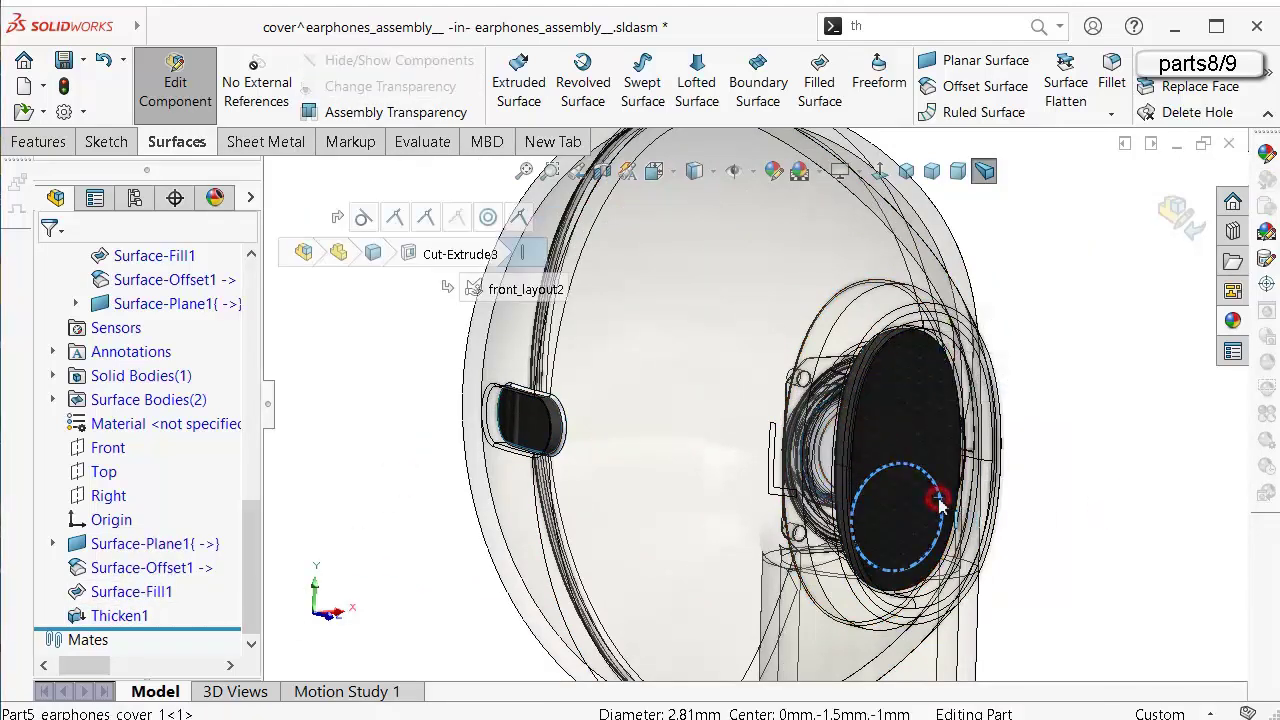
pyautogui.click(1150, 274)
pyautogui.moveTo(1172, 250); pyautogui.dragTo(995, 307, button='middle')
pyautogui.scroll(1, 993, 307)
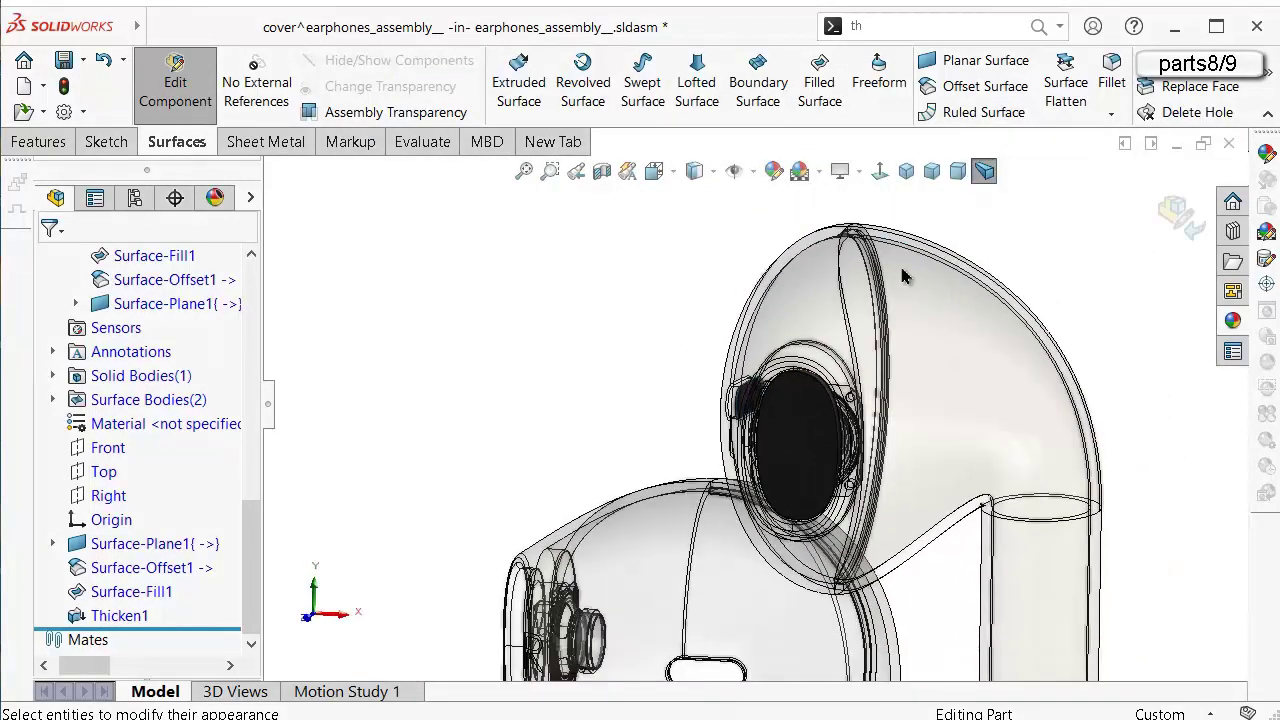
pyautogui.scroll(-1, 786, 441)
# Check the appearances assigned to the Thicken feature, its body and the cover part.
pyautogui.click(93, 617)
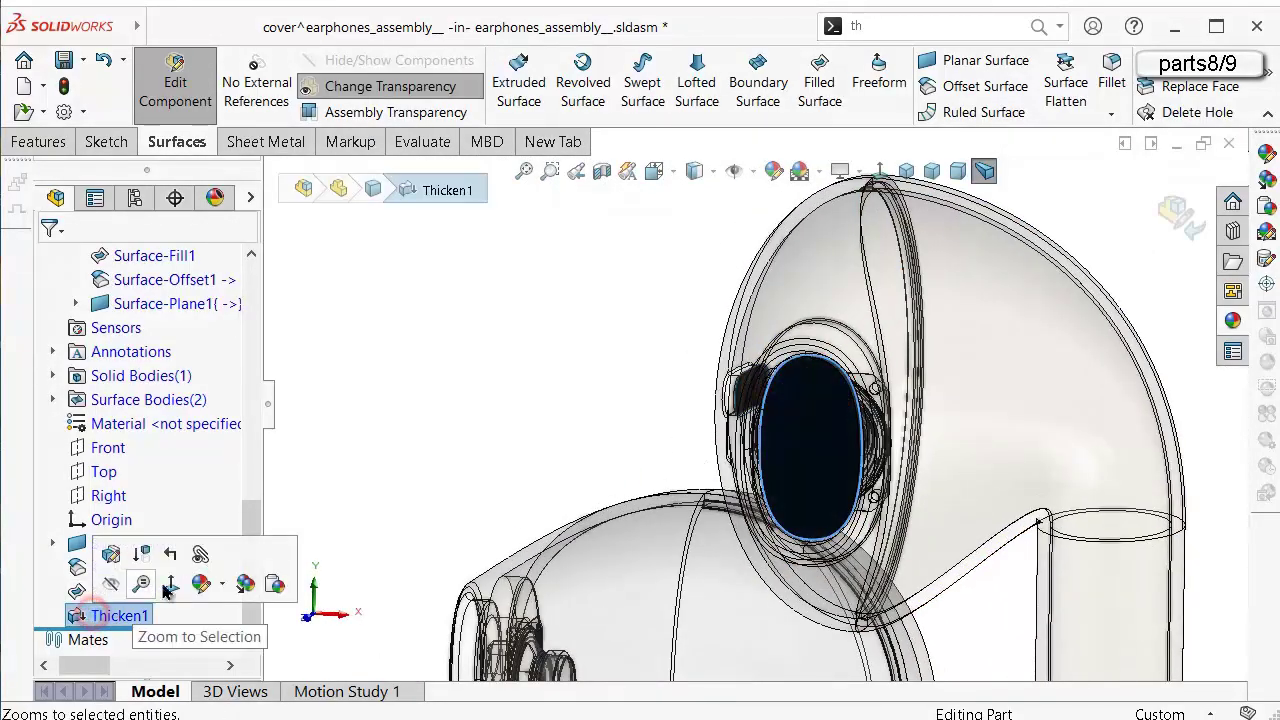
pyautogui.click(199, 584)
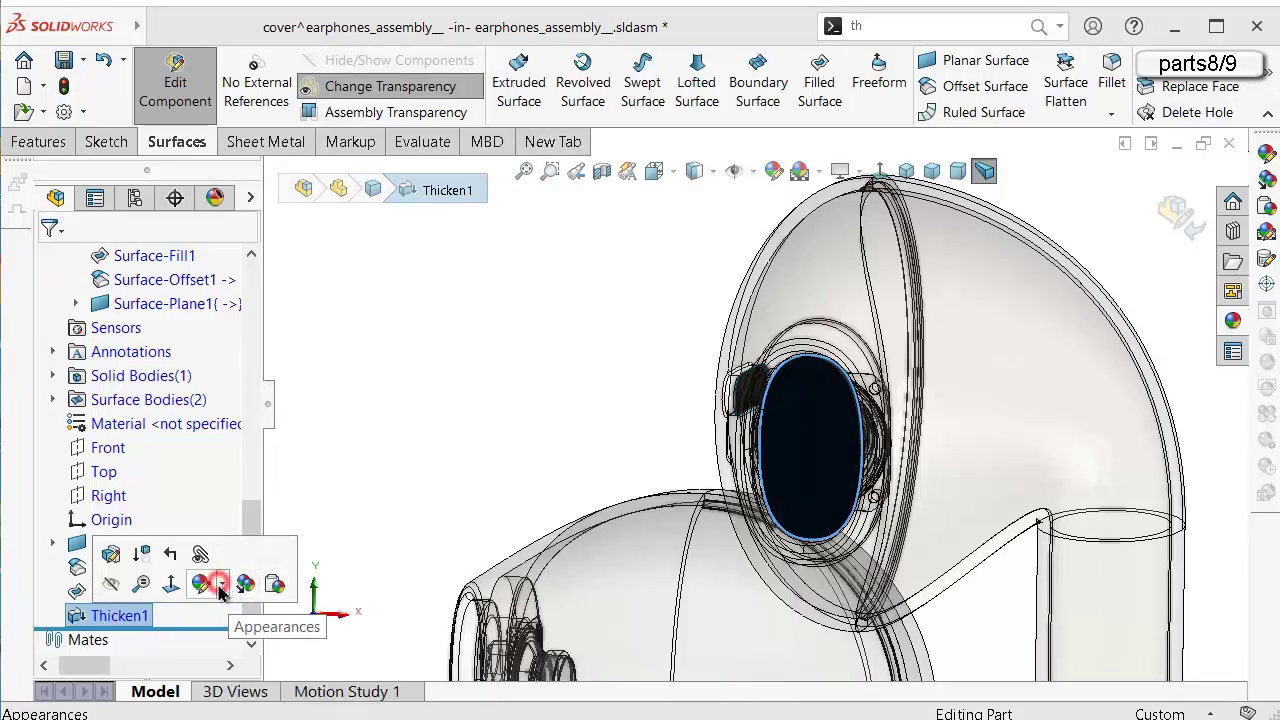
pyautogui.click(220, 586)
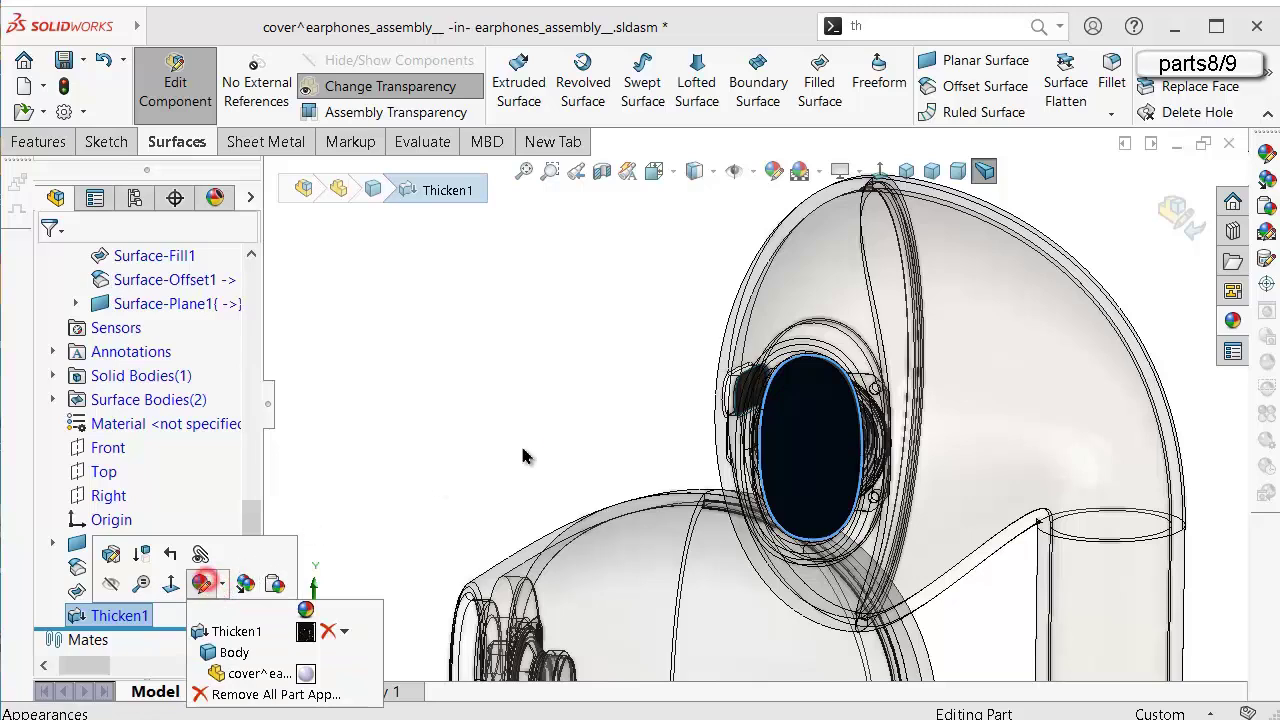
pyautogui.click(537, 413)
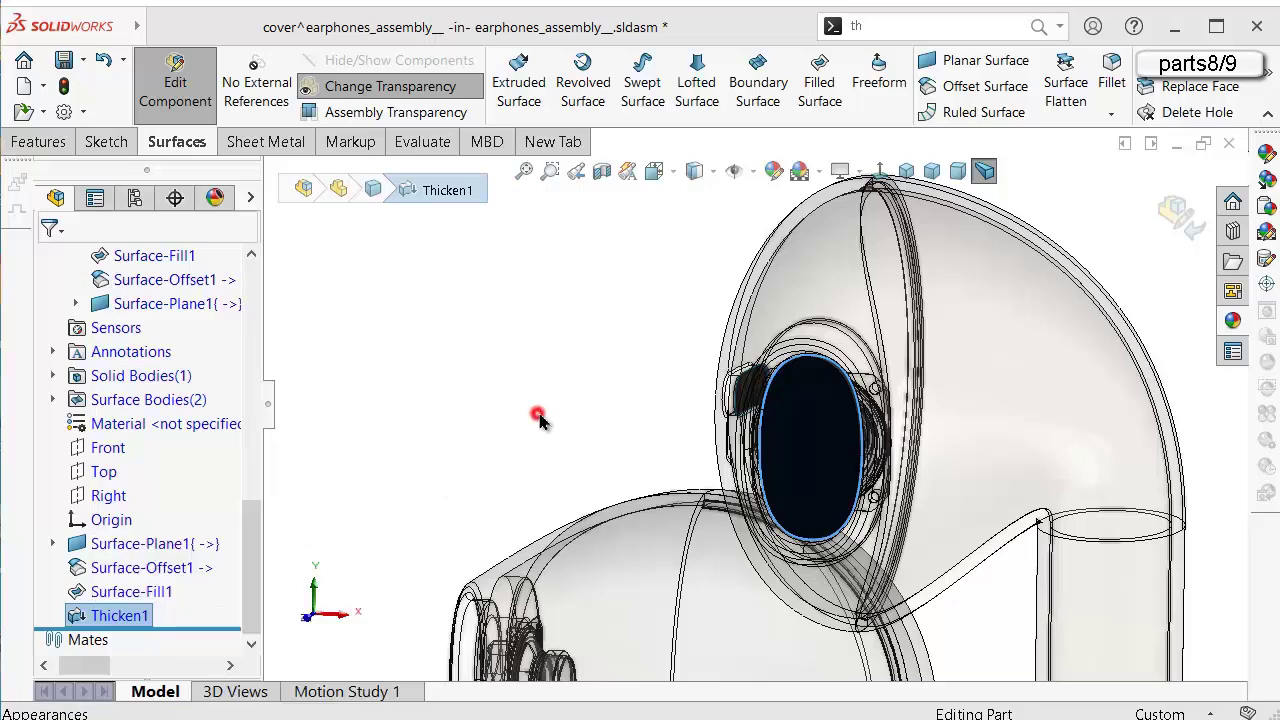
pyautogui.click(774, 170)
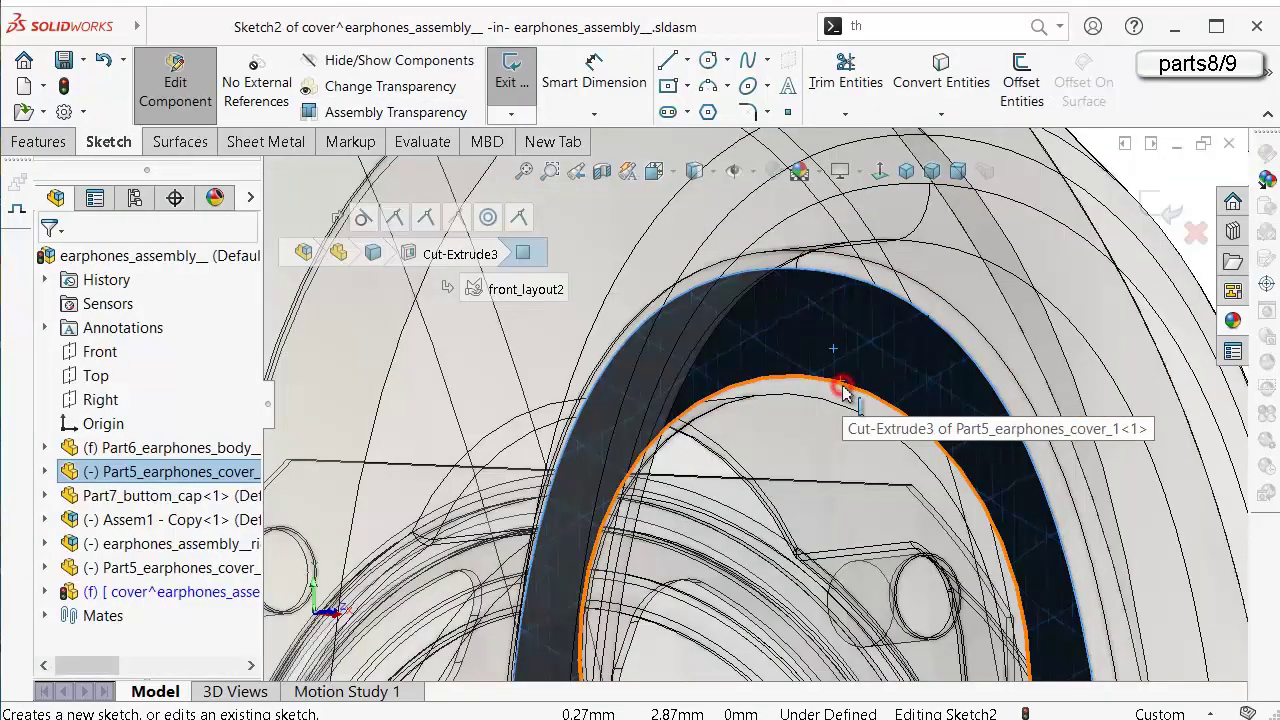
# Convert the edges of the two circular speaker openings into circles in the cover part's new sketch.
pyautogui.click(843, 392)
pyautogui.scroll(8, 850, 410)
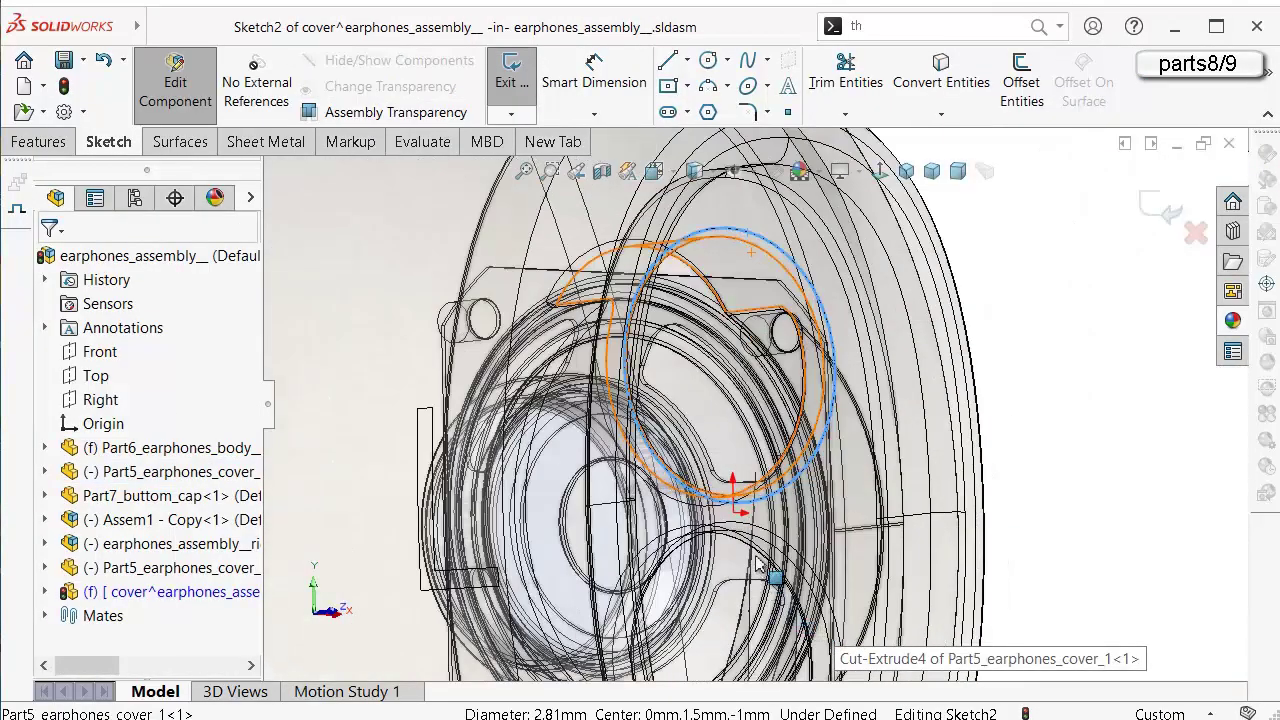
pyautogui.scroll(-3, 760, 563)
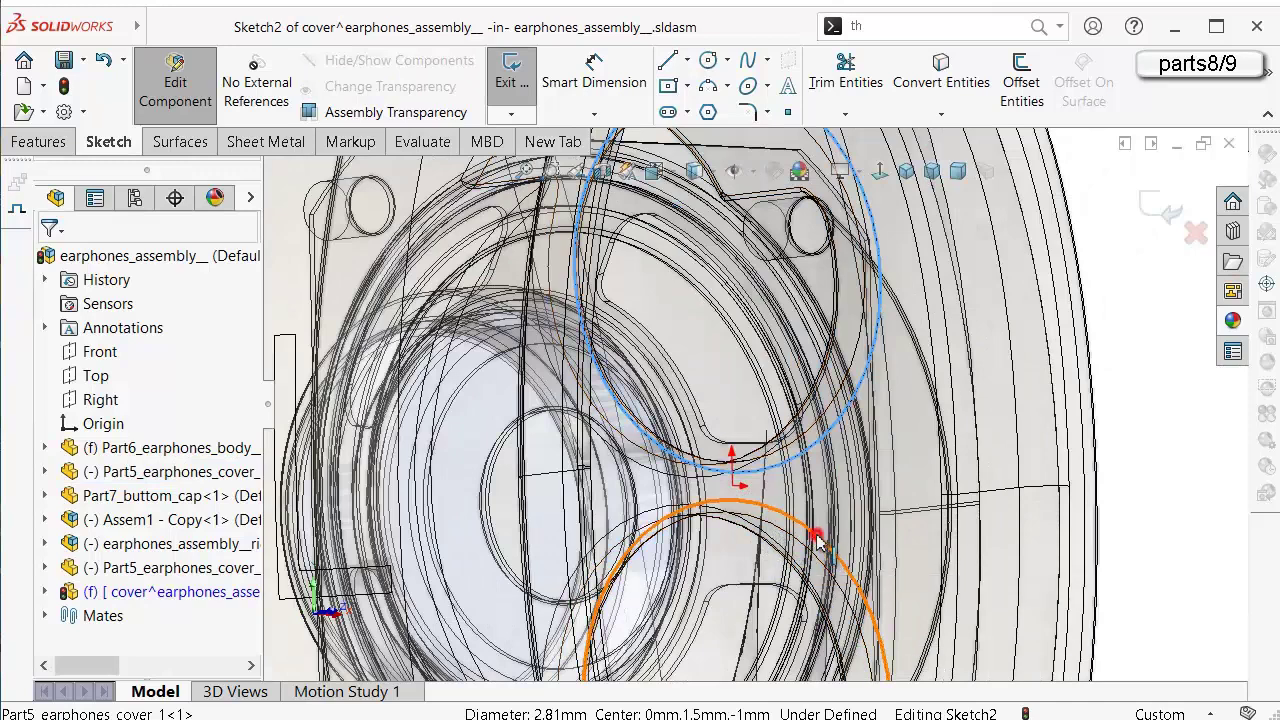
pyautogui.scroll(4, 826, 540)
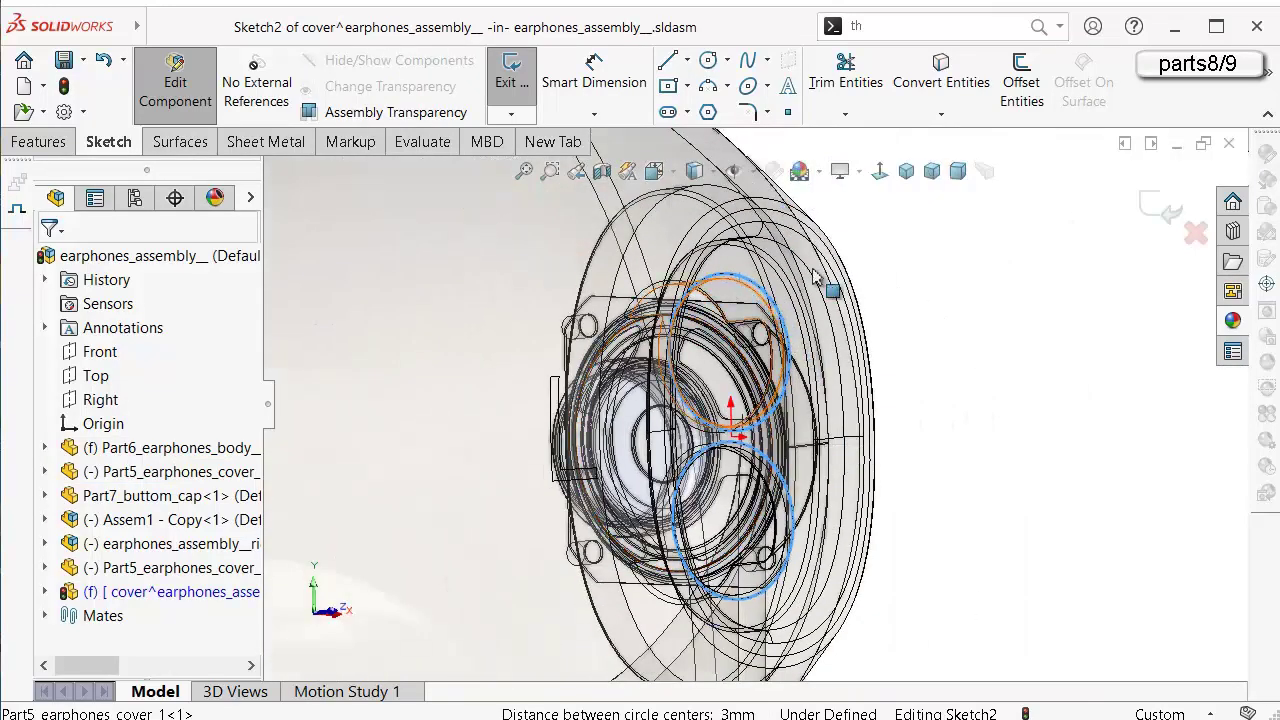
pyautogui.click(941, 85)
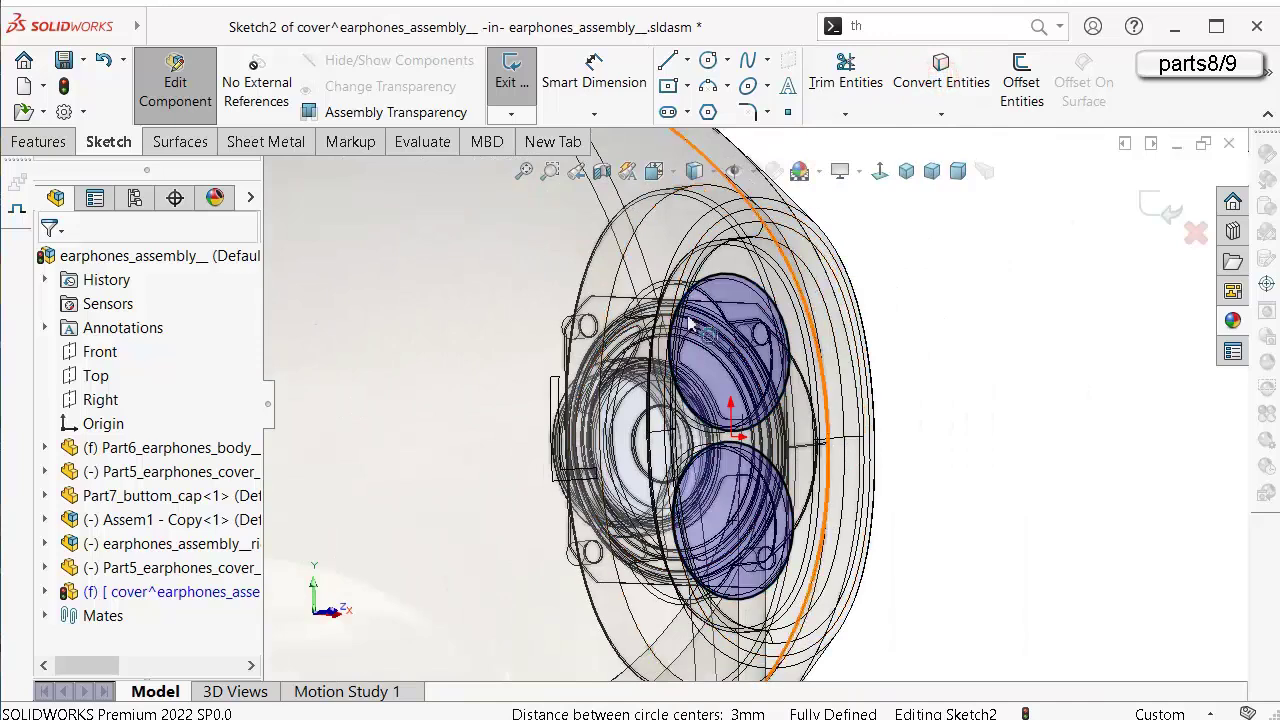
# Create a planar surface from the current sketch to cover both circular speaker openings.
pyautogui.click(45, 143)
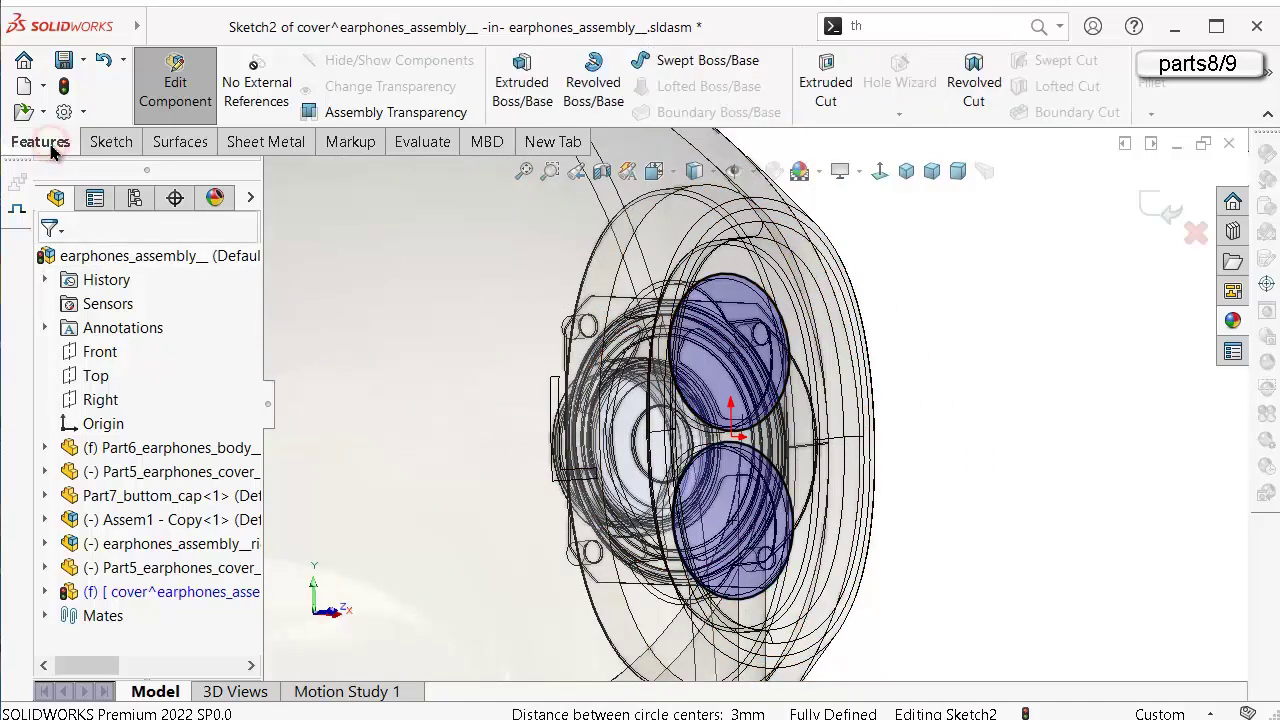
pyautogui.click(178, 142)
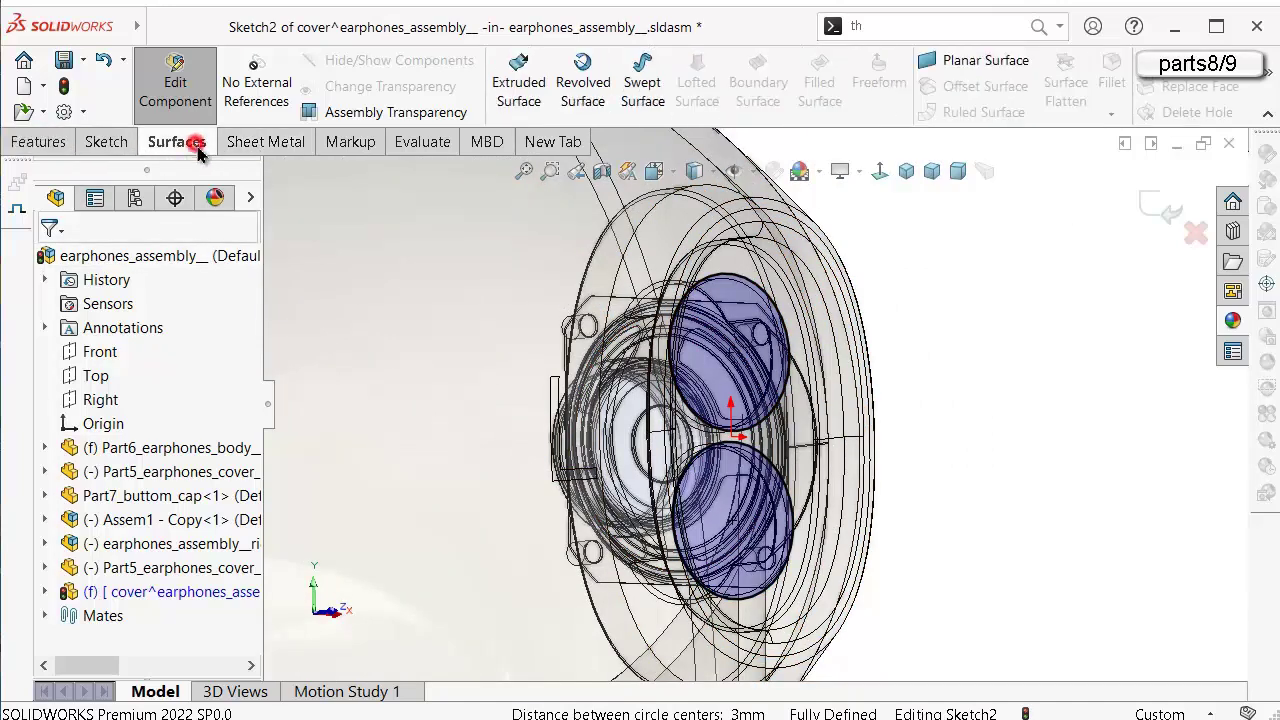
pyautogui.click(953, 62)
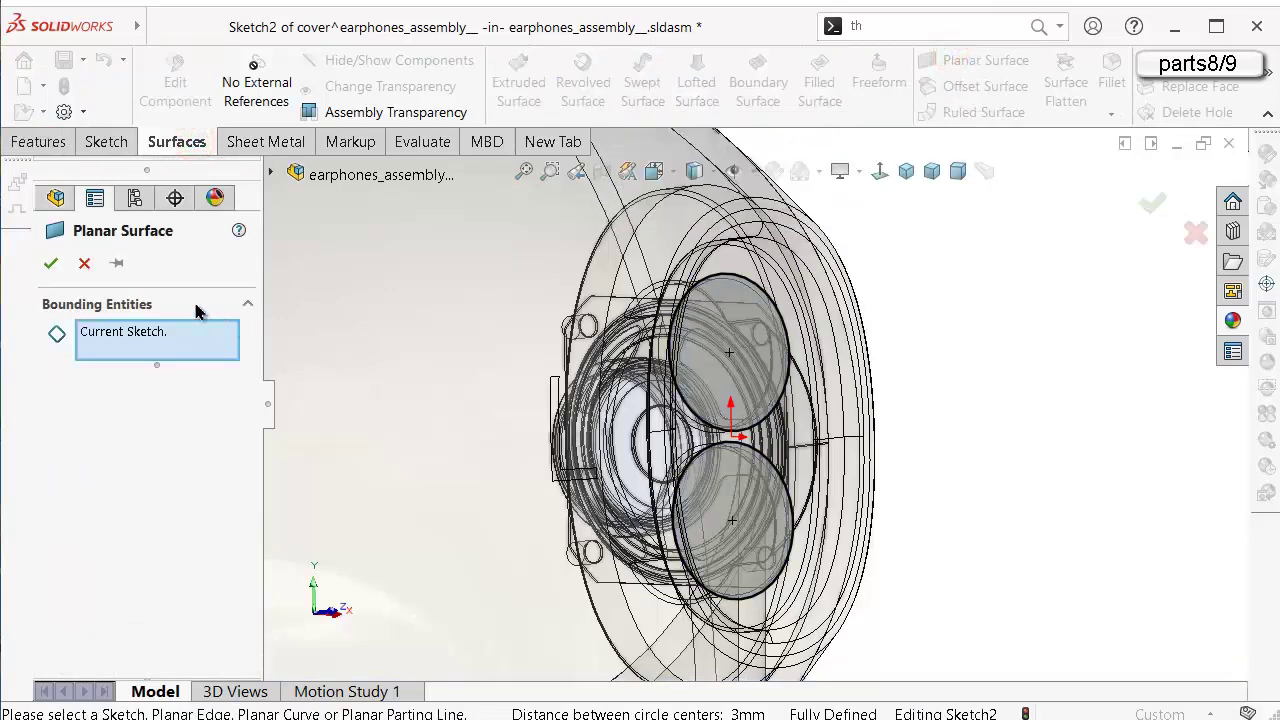
pyautogui.click(42, 258)
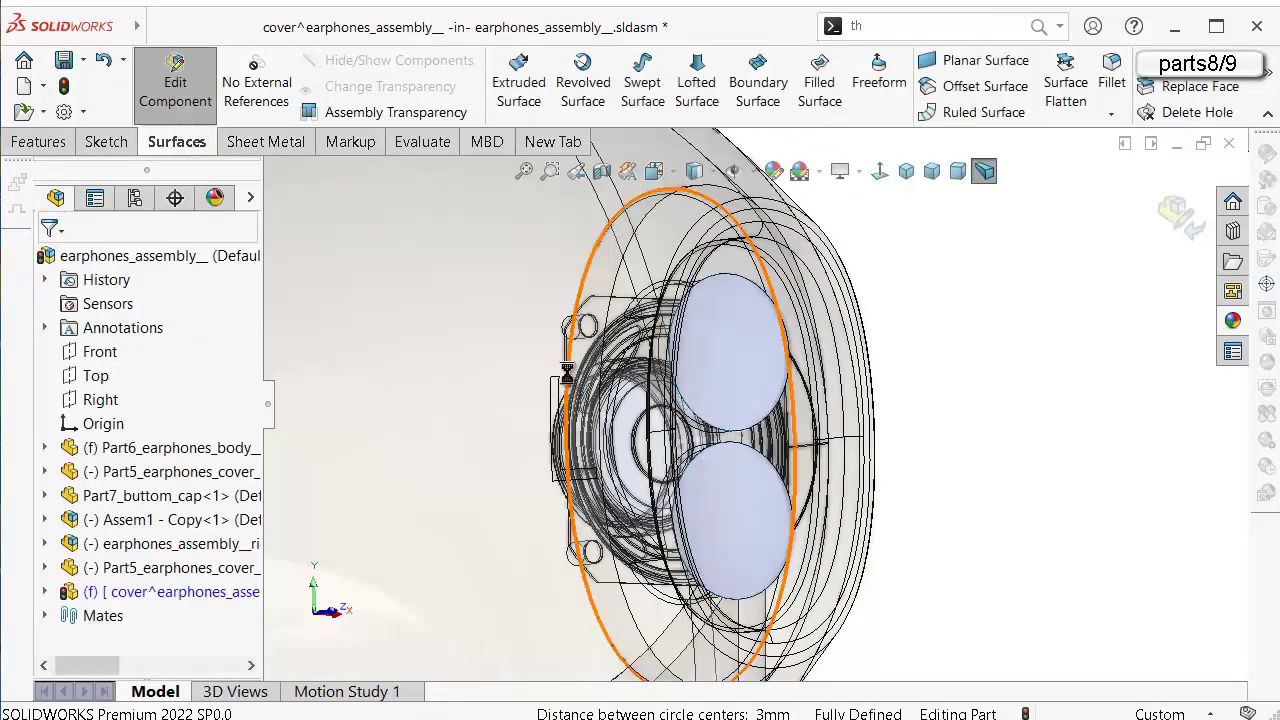
# Apply the carbon fiber inlay unidirectional appearance to both circular planar surfaces over the speaker openings.
pyautogui.click(703, 380)
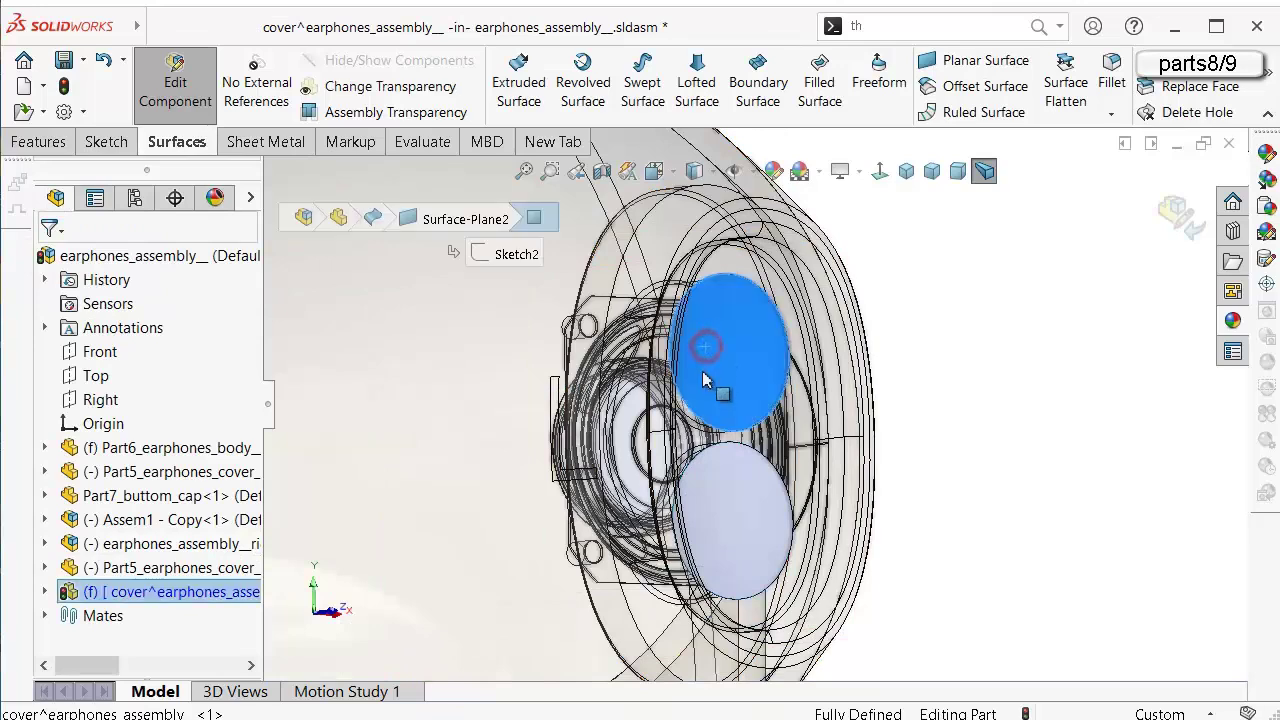
pyautogui.keyDown('ctrl'); pyautogui.click(721, 520); pyautogui.keyUp('ctrl')
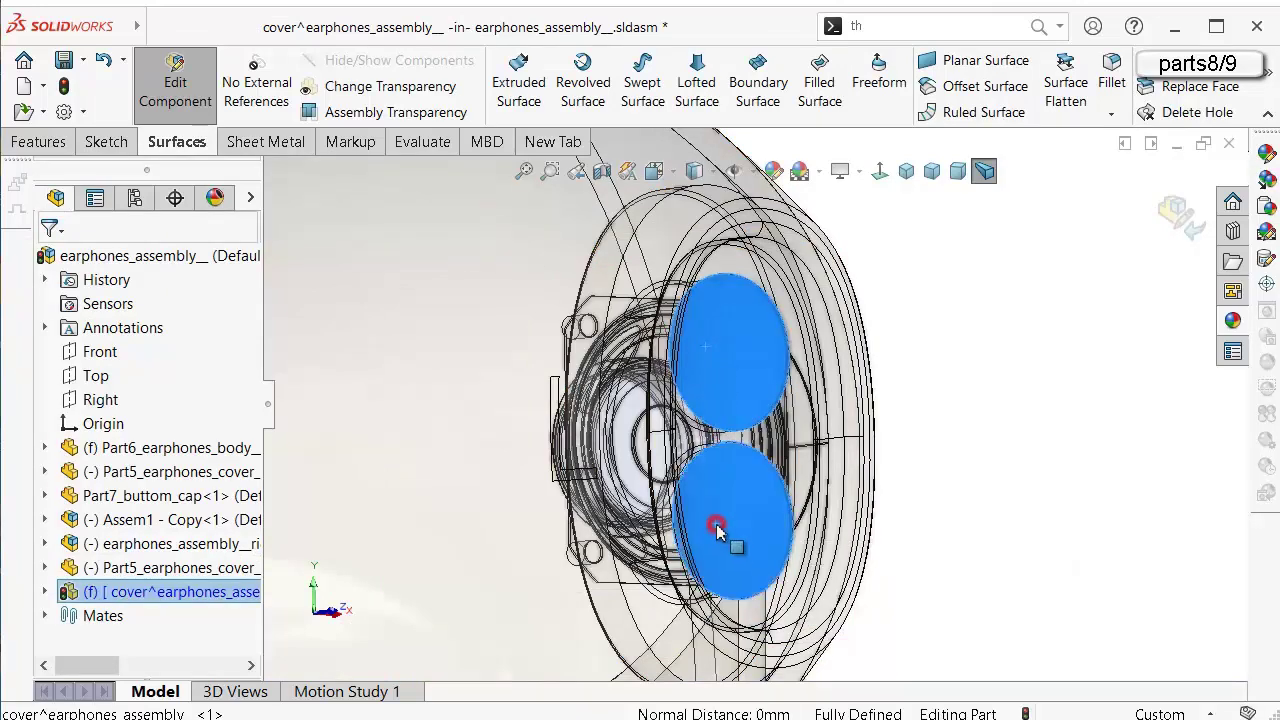
pyautogui.click(1232, 321)
pyautogui.click(1086, 582)
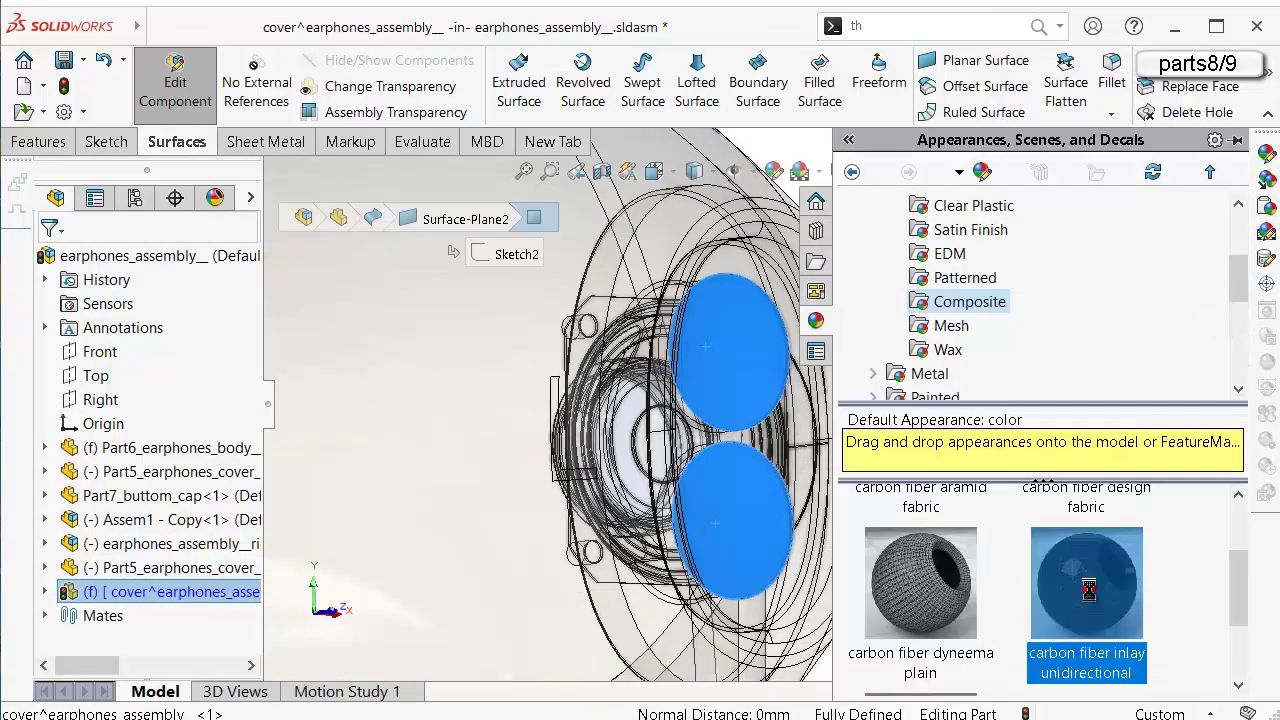
pyautogui.scroll(1, 744, 405)
pyautogui.click(751, 232)
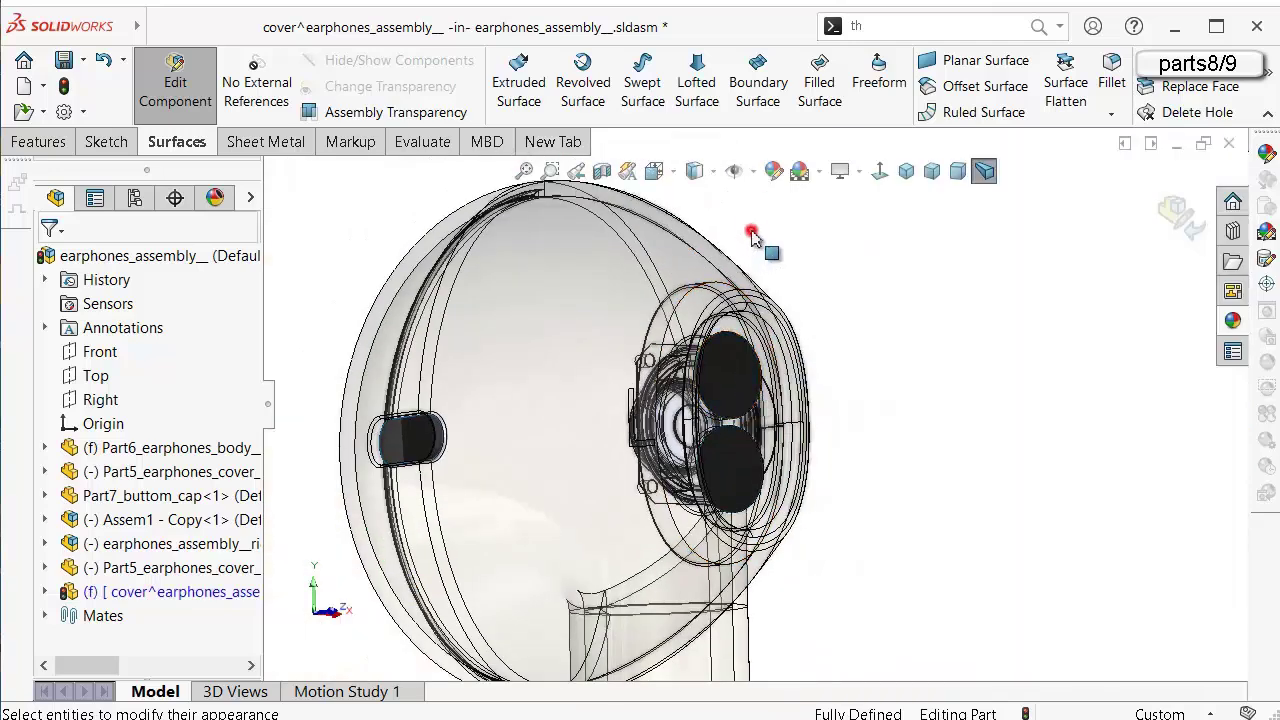
# Try to toggle the transparency of the two circular surfaces over the speaker openings, and finish editing the cover part in the assembly.
pyautogui.scroll(-5, 740, 245)
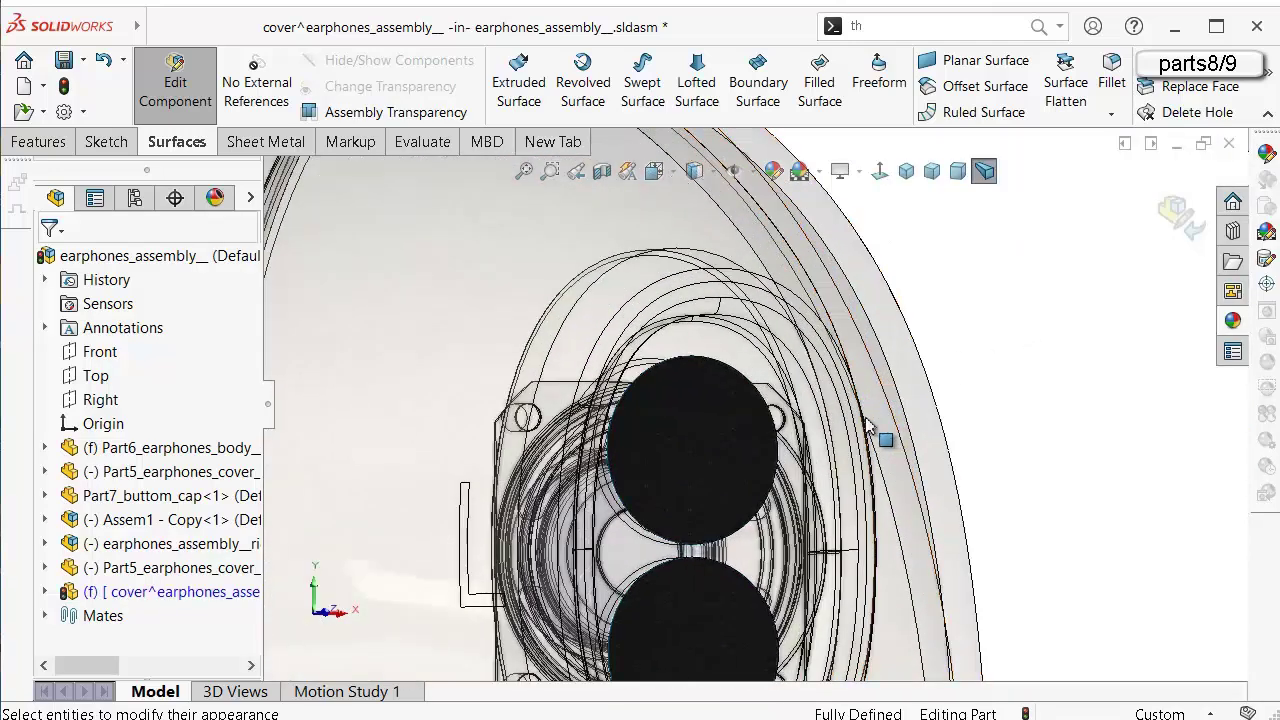
pyautogui.click(733, 443)
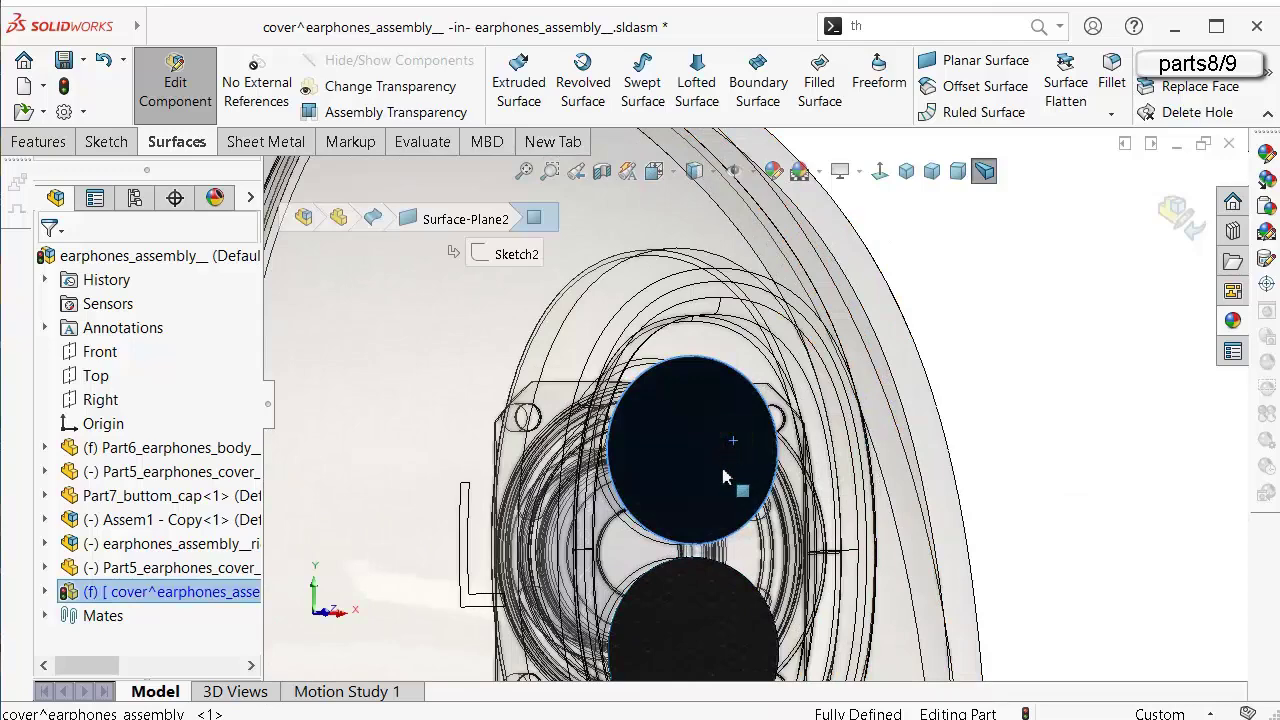
pyautogui.click(690, 620)
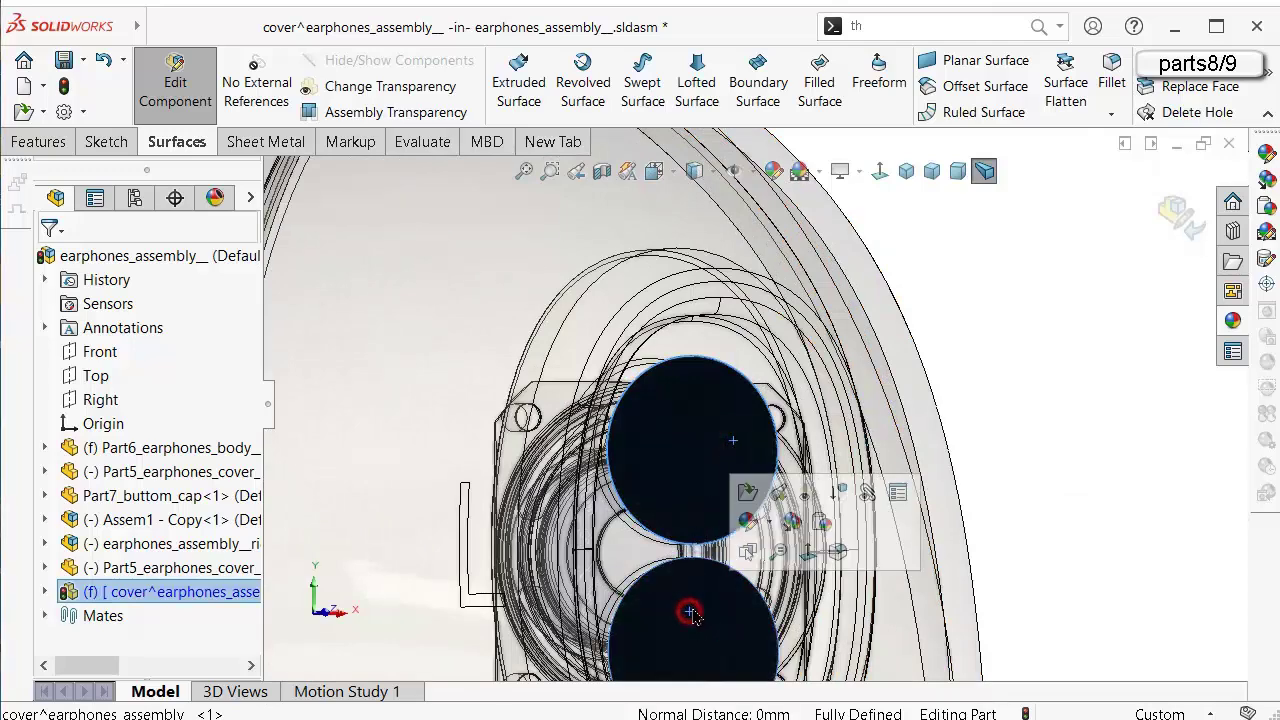
pyautogui.click(806, 495)
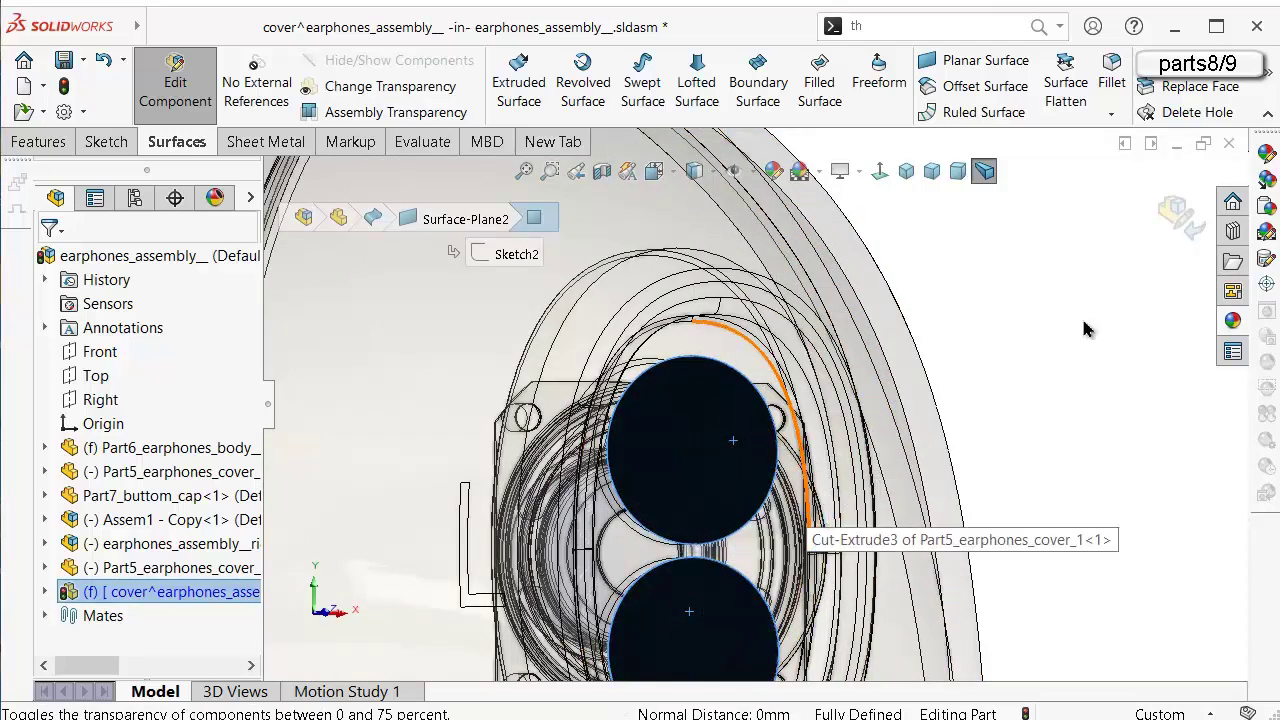
pyautogui.click(1178, 212)
pyautogui.click(1066, 373)
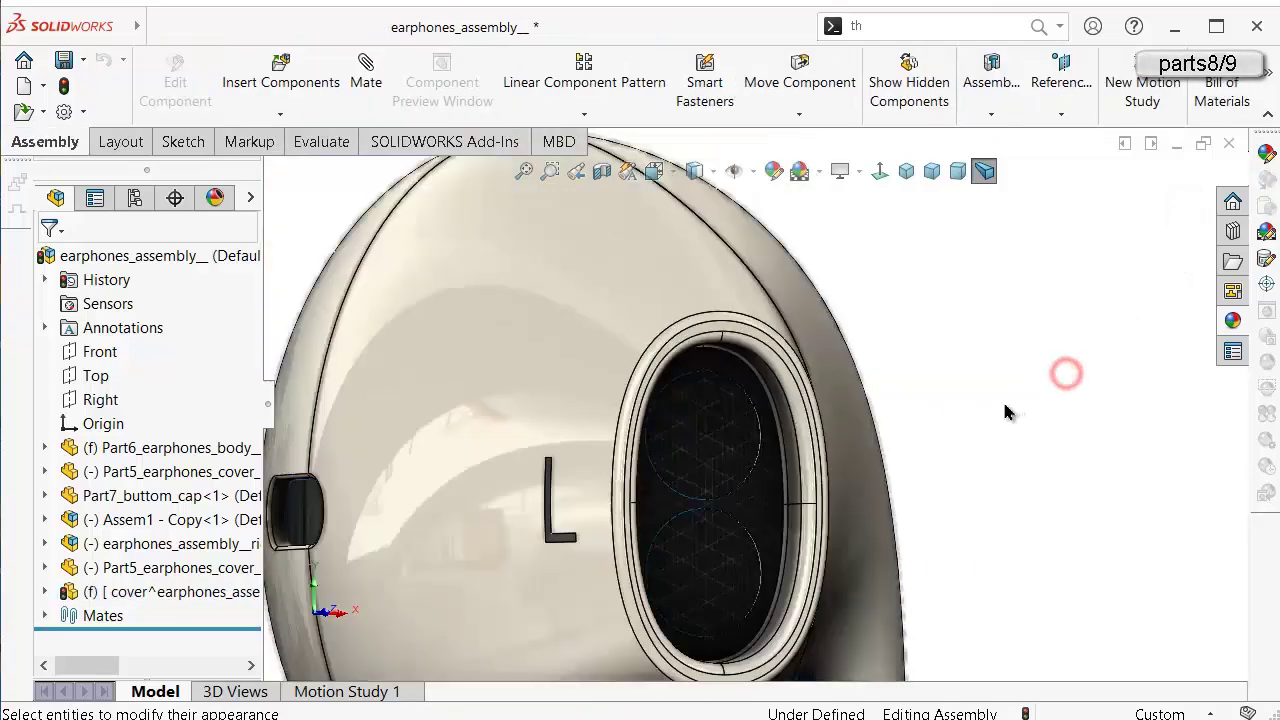
# Change the transparency of the cover part, selected by its two circular surfaces over the left earphone's speaker openings.
pyautogui.moveTo(938, 415); pyautogui.dragTo(720, 480, button='middle')
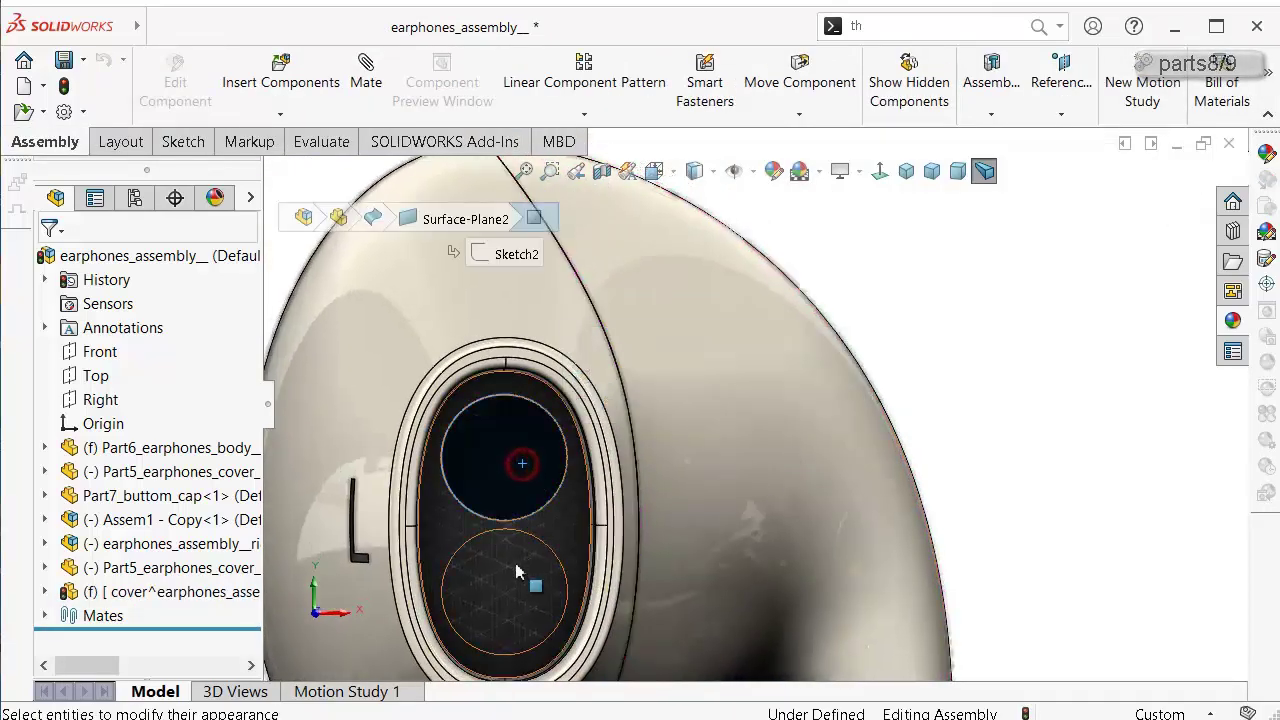
pyautogui.click(513, 585)
pyautogui.click(683, 466)
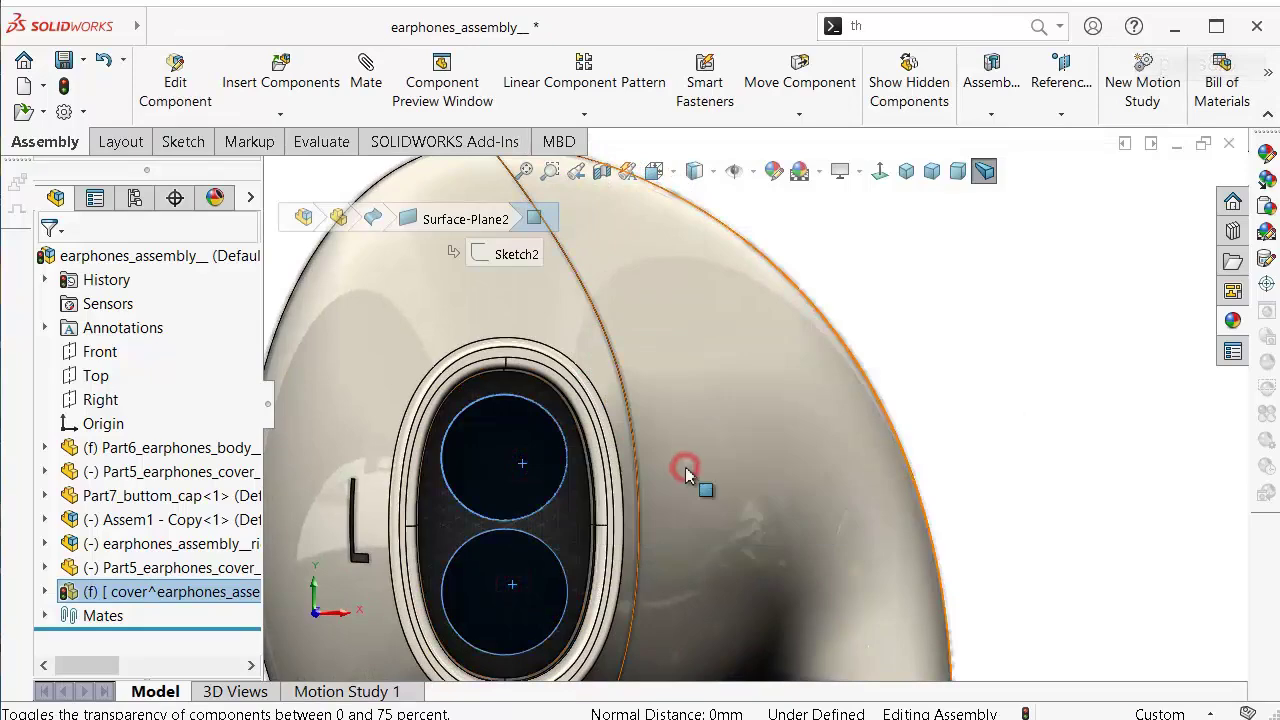
pyautogui.click(936, 376)
pyautogui.scroll(5, 909, 363)
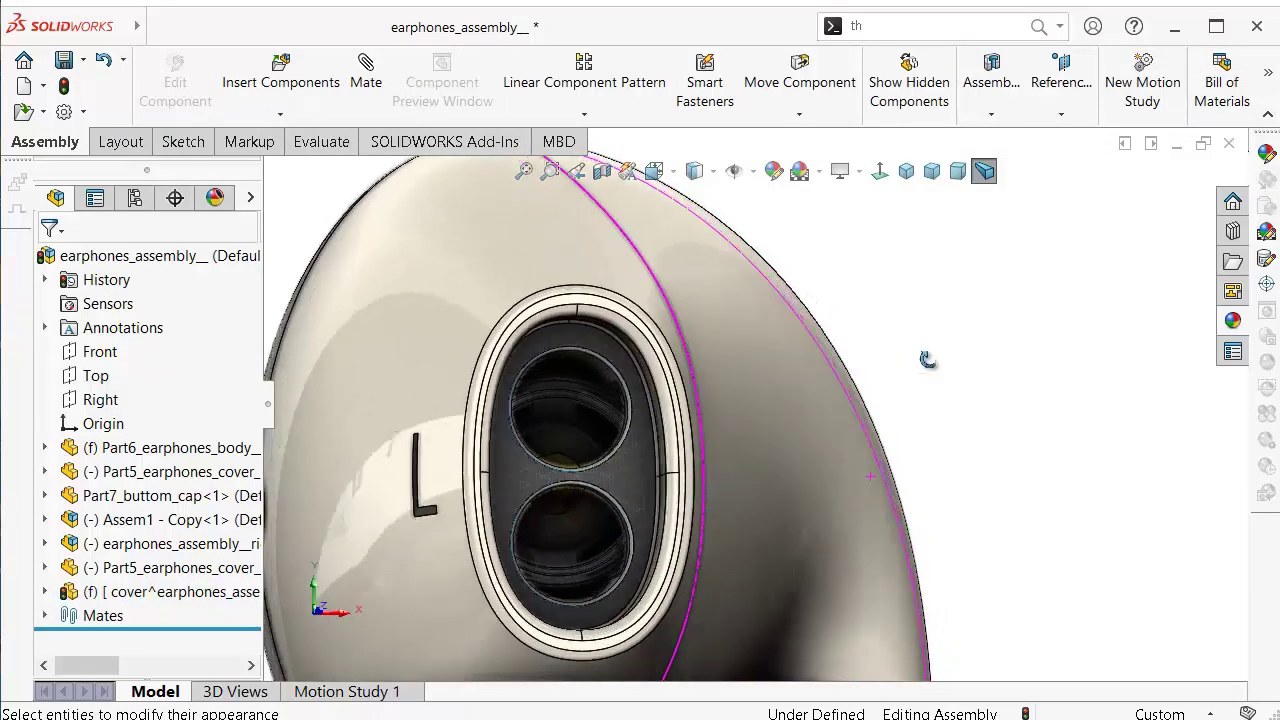
# Examine the left earphone's speaker openings and their surrounding face close up from several angles.
pyautogui.scroll(-6, 708, 481)
pyautogui.moveTo(708, 481); pyautogui.dragTo(737, 471, button='middle')
pyautogui.scroll(-1, 684, 488)
pyautogui.click(745, 457)
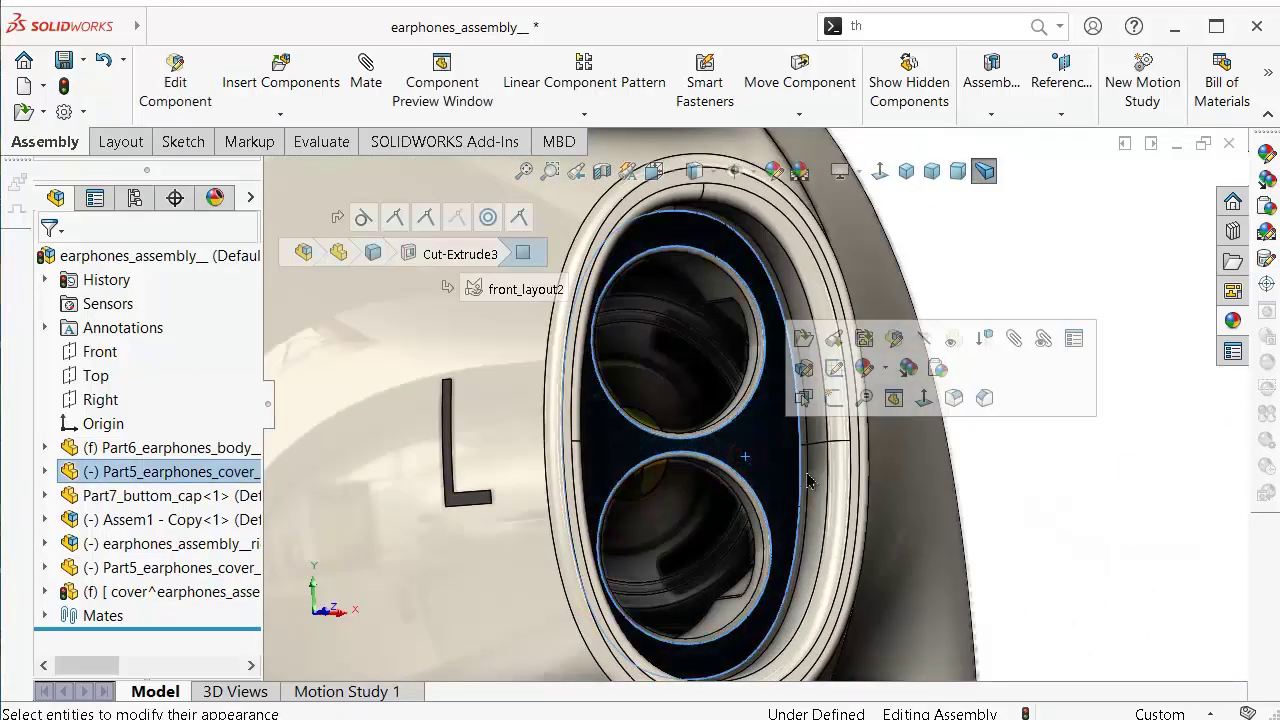
pyautogui.click(1097, 485)
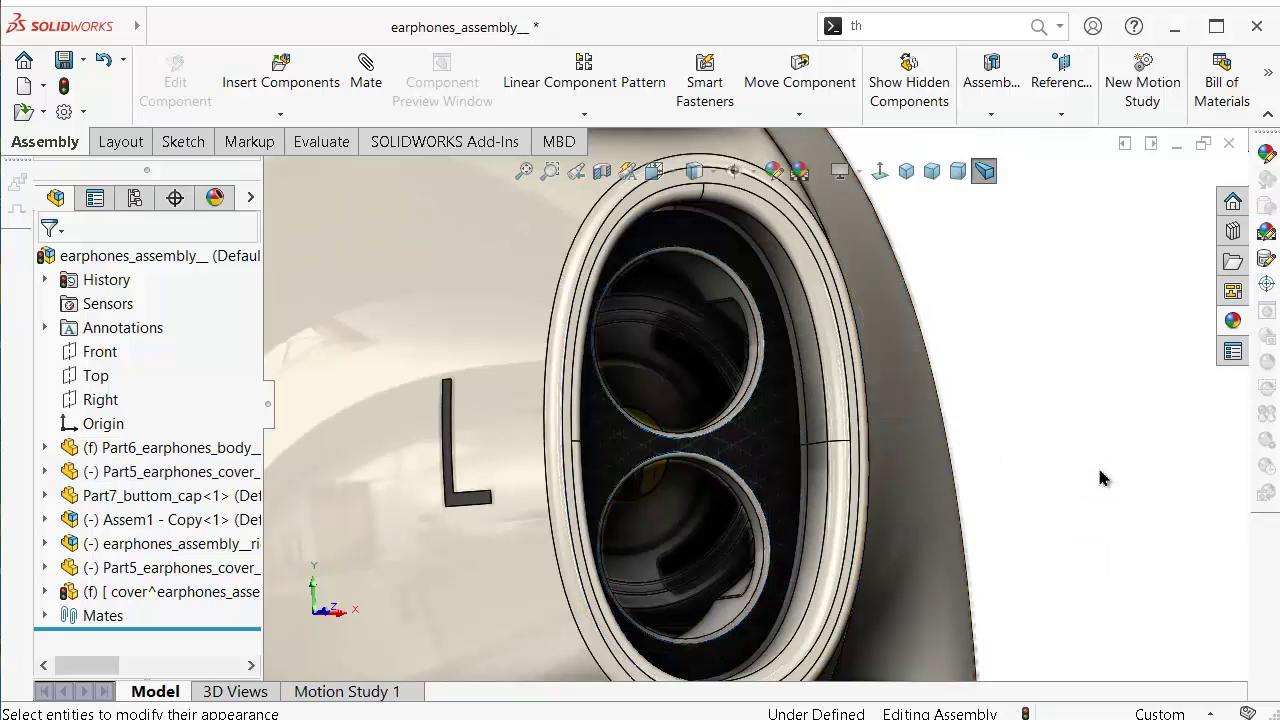
pyautogui.scroll(5, 980, 374)
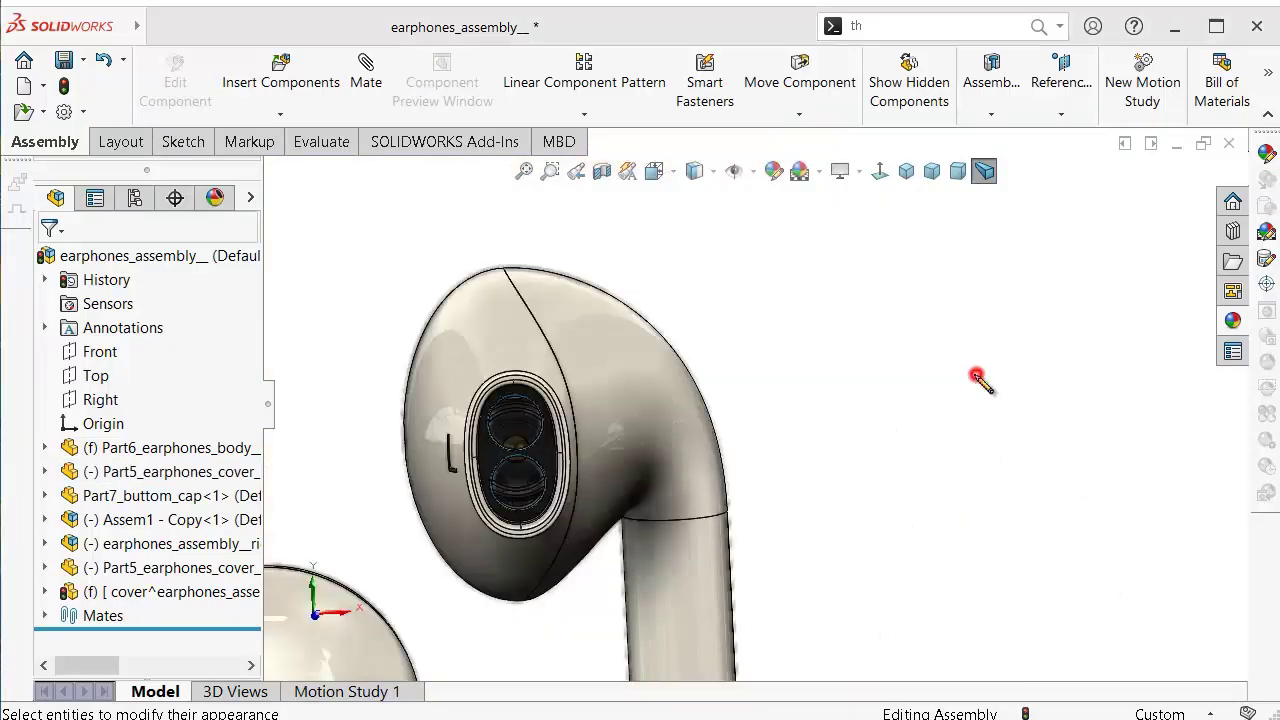
pyautogui.moveTo(980, 374); pyautogui.dragTo(943, 386, button='middle')
pyautogui.scroll(-3, 1122, 500)
pyautogui.moveTo(1127, 500); pyautogui.dragTo(966, 463, button='middle')
pyautogui.scroll(-5, 980, 465)
pyautogui.scroll(4, 966, 470)
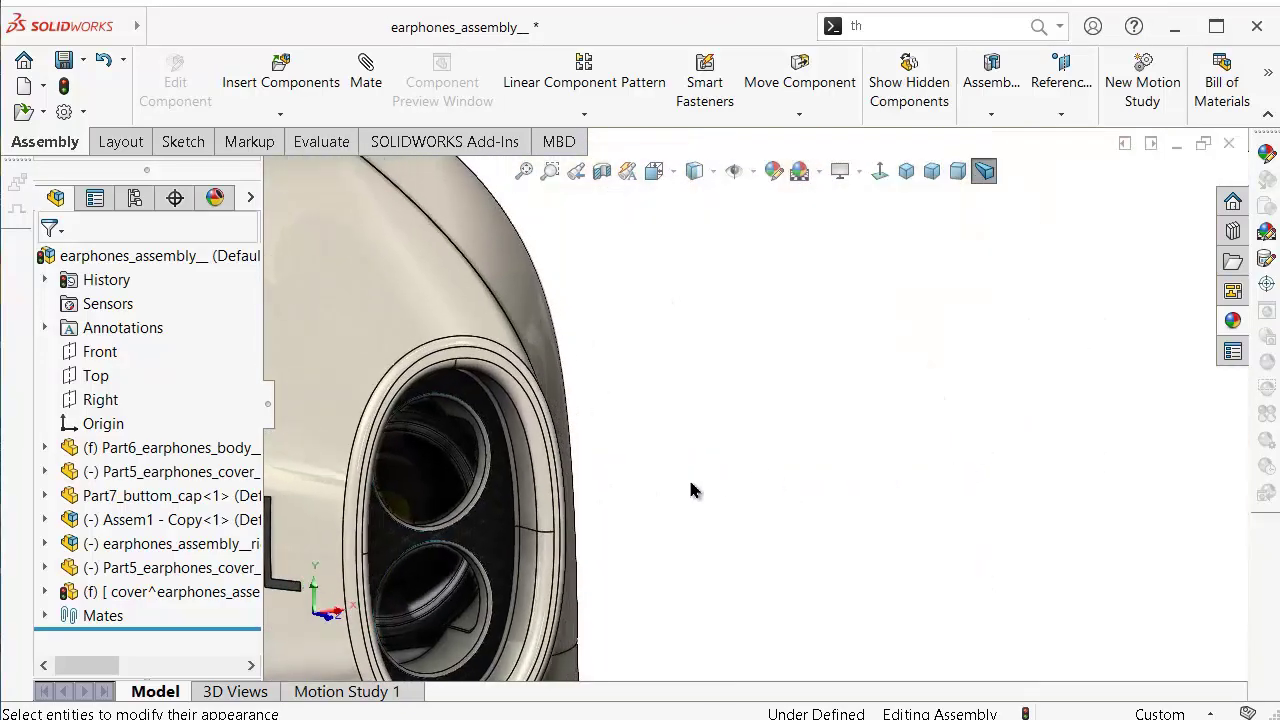
pyautogui.scroll(3, 690, 490)
pyautogui.moveTo(655, 491); pyautogui.dragTo(690, 489, button='middle')
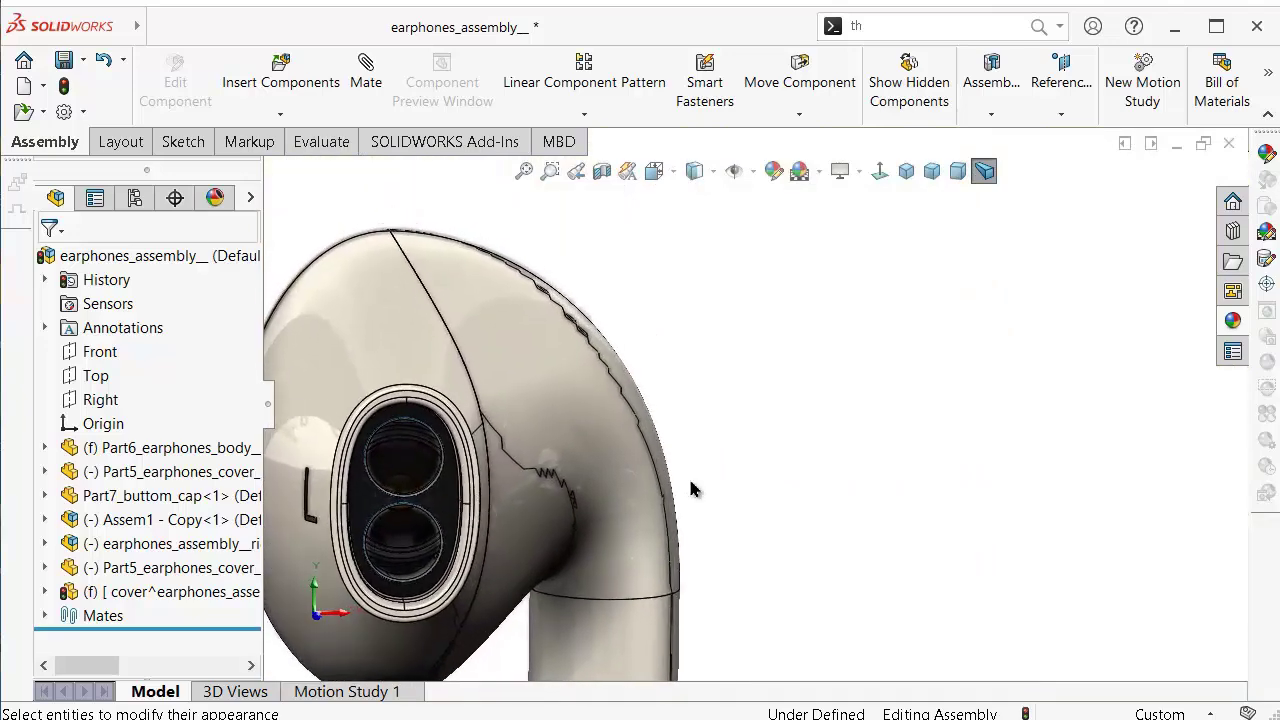
pyautogui.scroll(5, 690, 489)
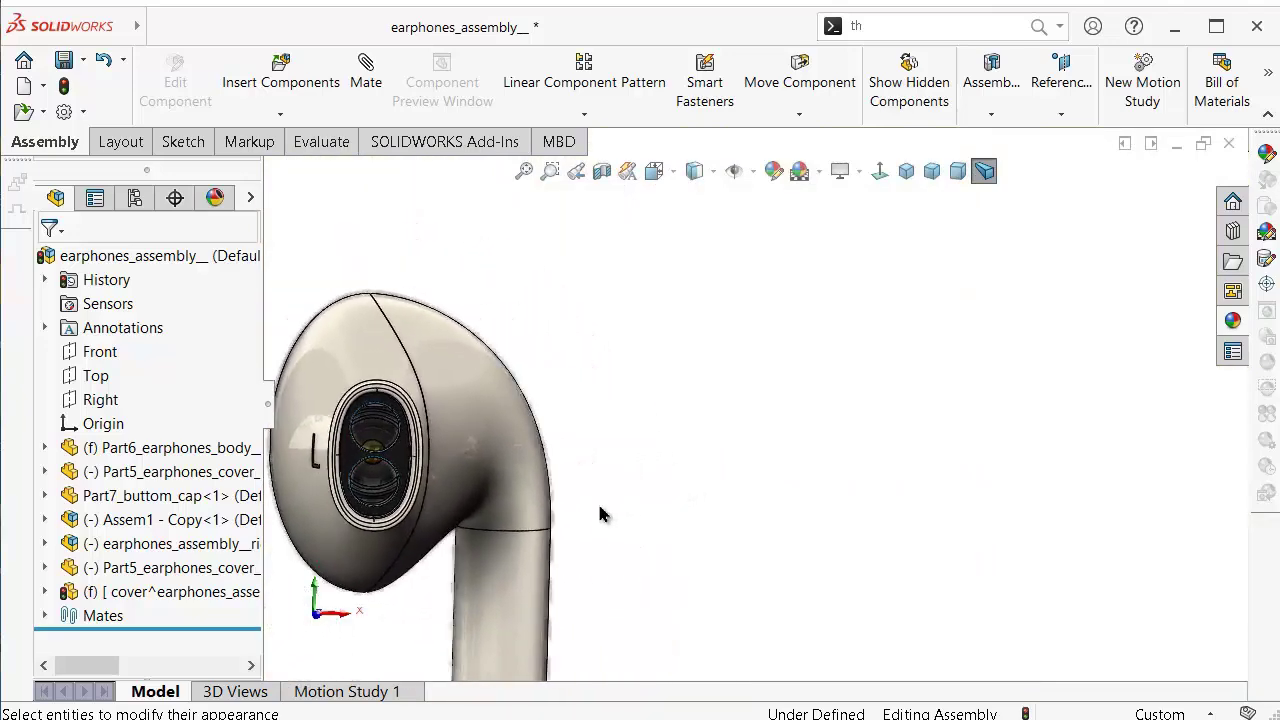
pyautogui.scroll(5, 523, 514)
pyautogui.scroll(-2, 518, 512)
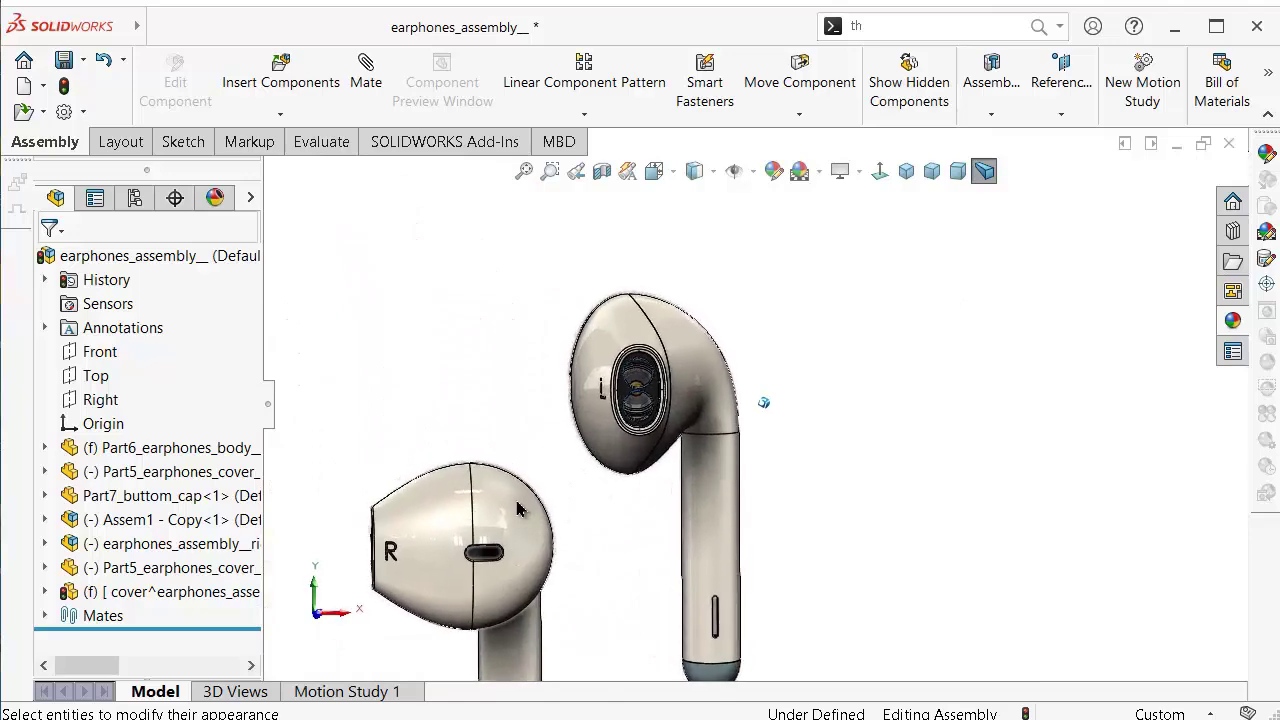
# Orient the assembly to the front view and display both earphones shaded without edges.
pyautogui.keyDown('ctrl'); pyautogui.moveTo(516, 499); pyautogui.dragTo(540, 470, button='middle'); pyautogui.keyUp('ctrl')
pyautogui.click(656, 175)
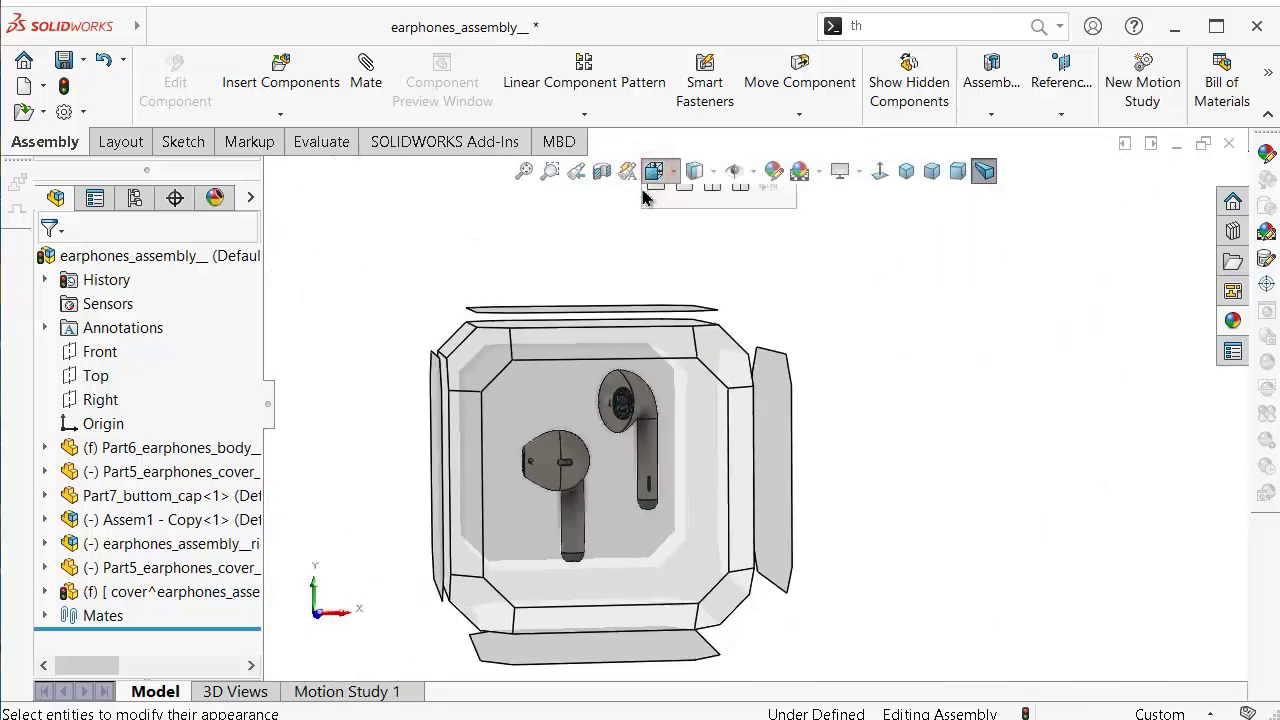
pyautogui.click(561, 397)
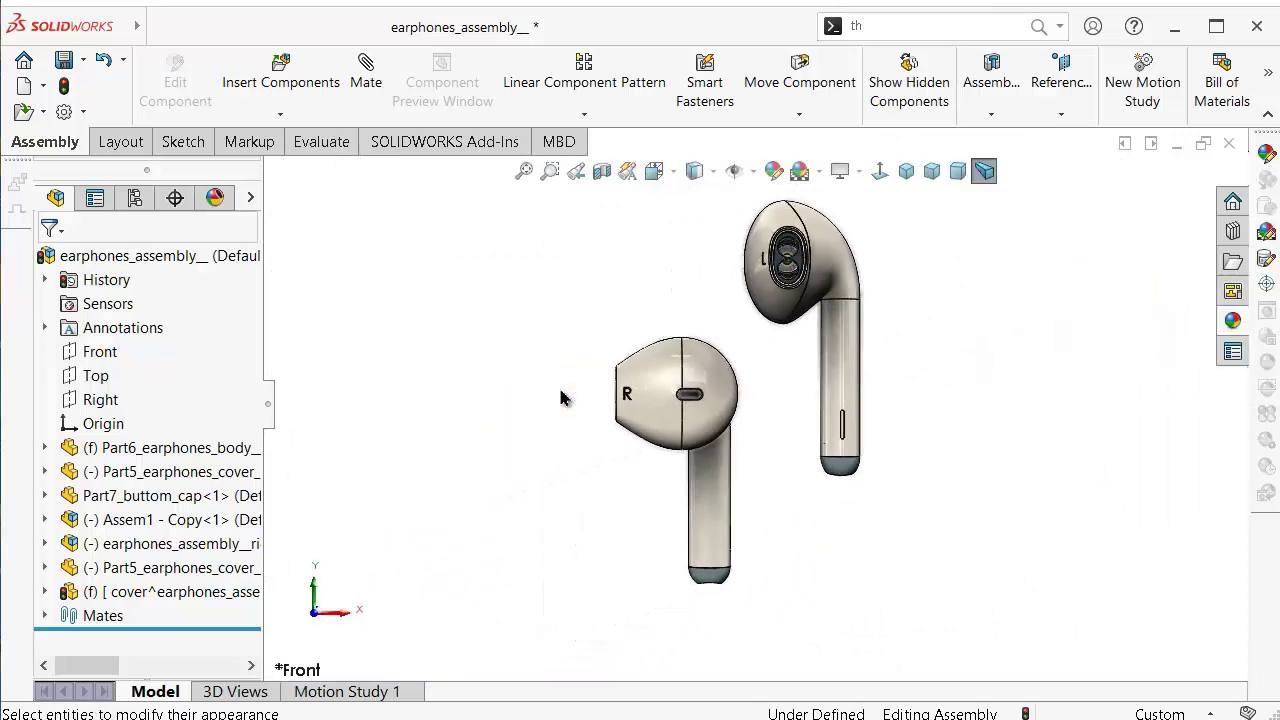
pyautogui.scroll(-1, 795, 221)
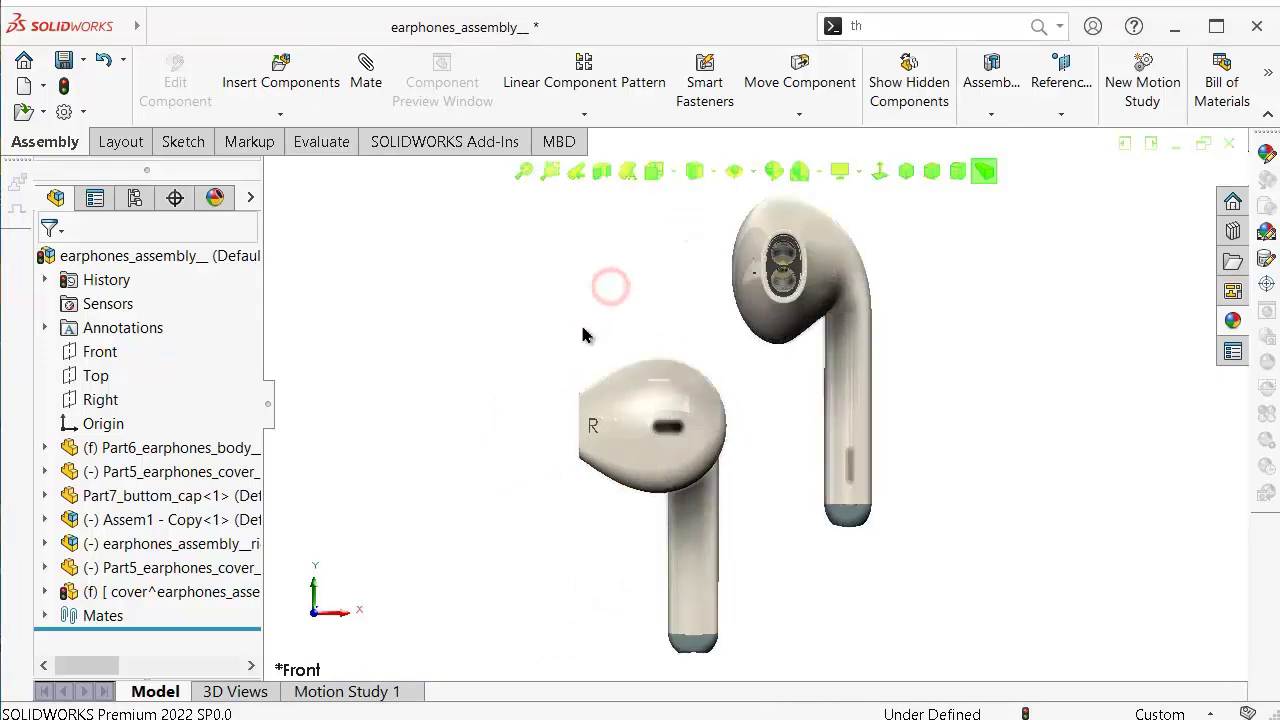
pyautogui.scroll(4, 985, 330)
pyautogui.scroll(-5, 854, 390)
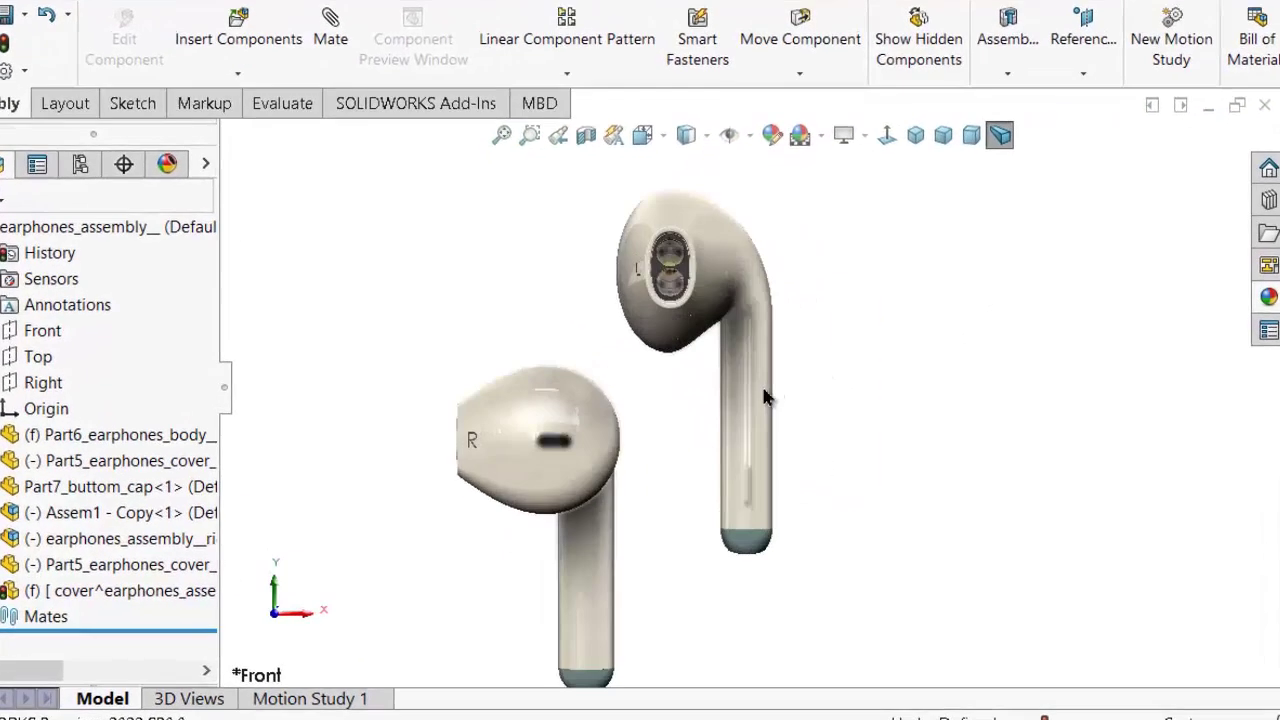
pyautogui.scroll(2, 590, 430)
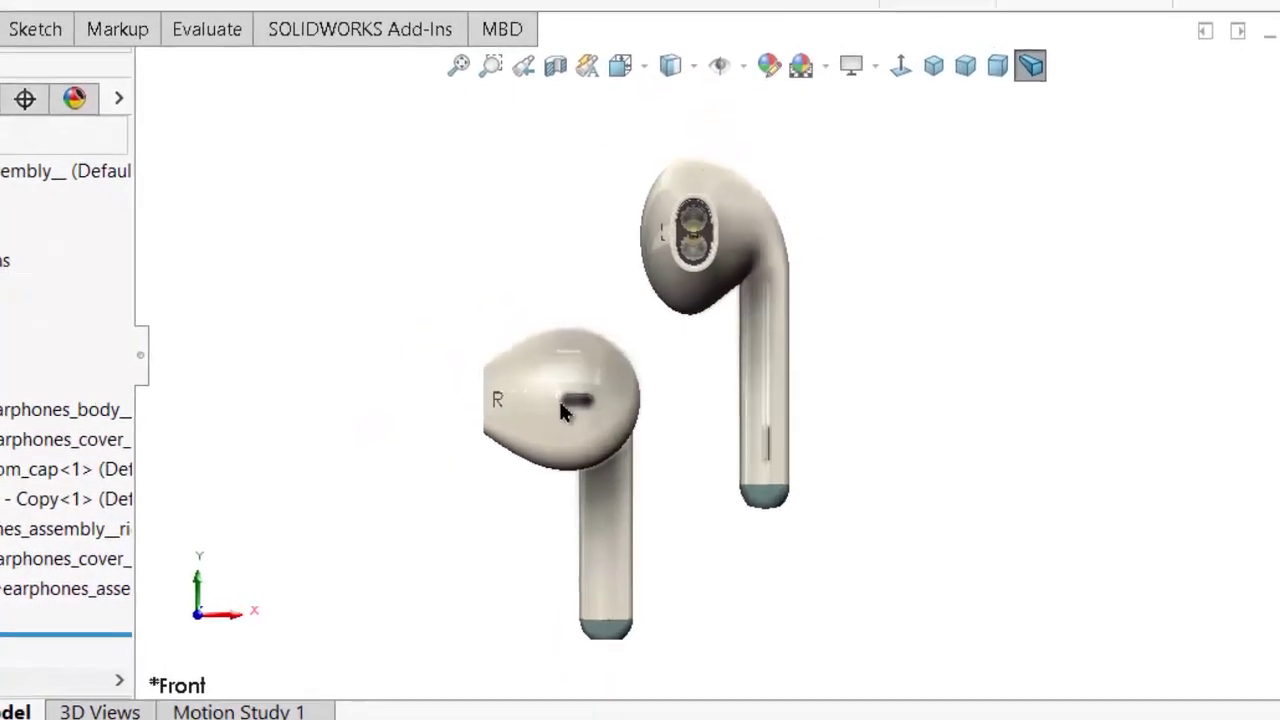